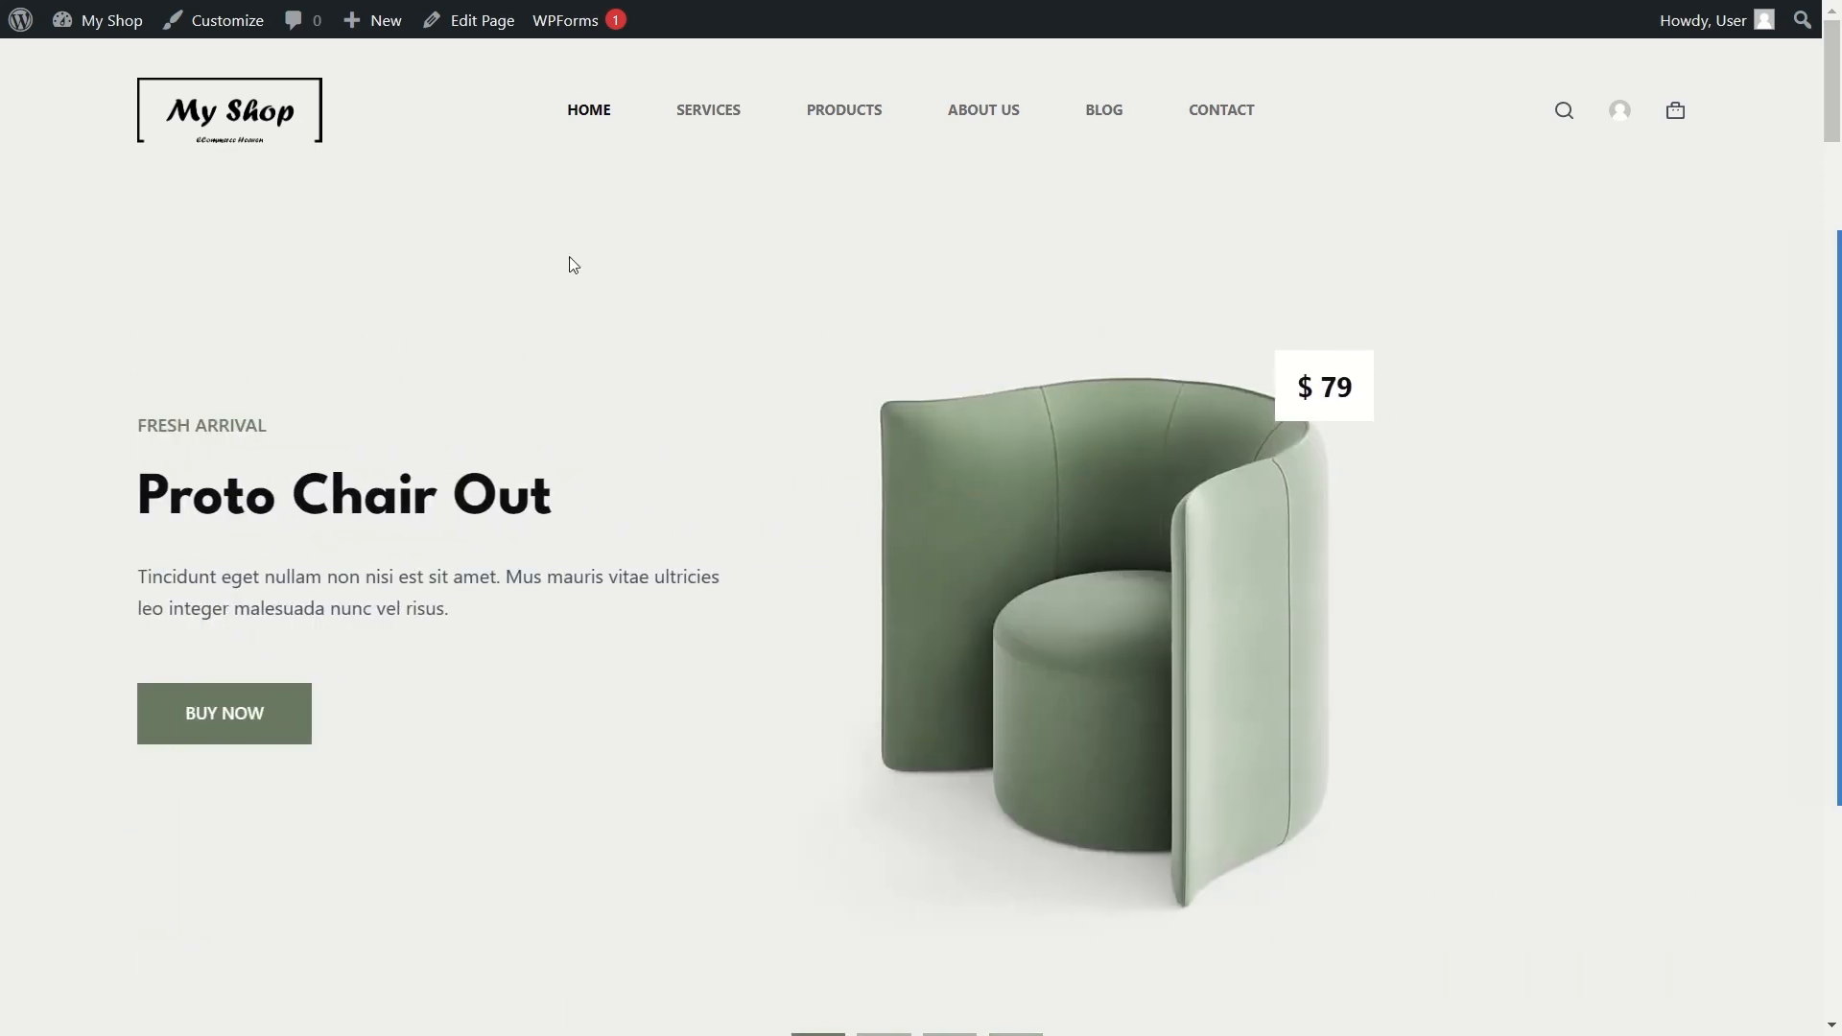
Step: Examine the shop homepage's categories, new arrivals, promotional banner, featured products, testimonial, latest news and footer
scroll(761, 416, "down", 10)
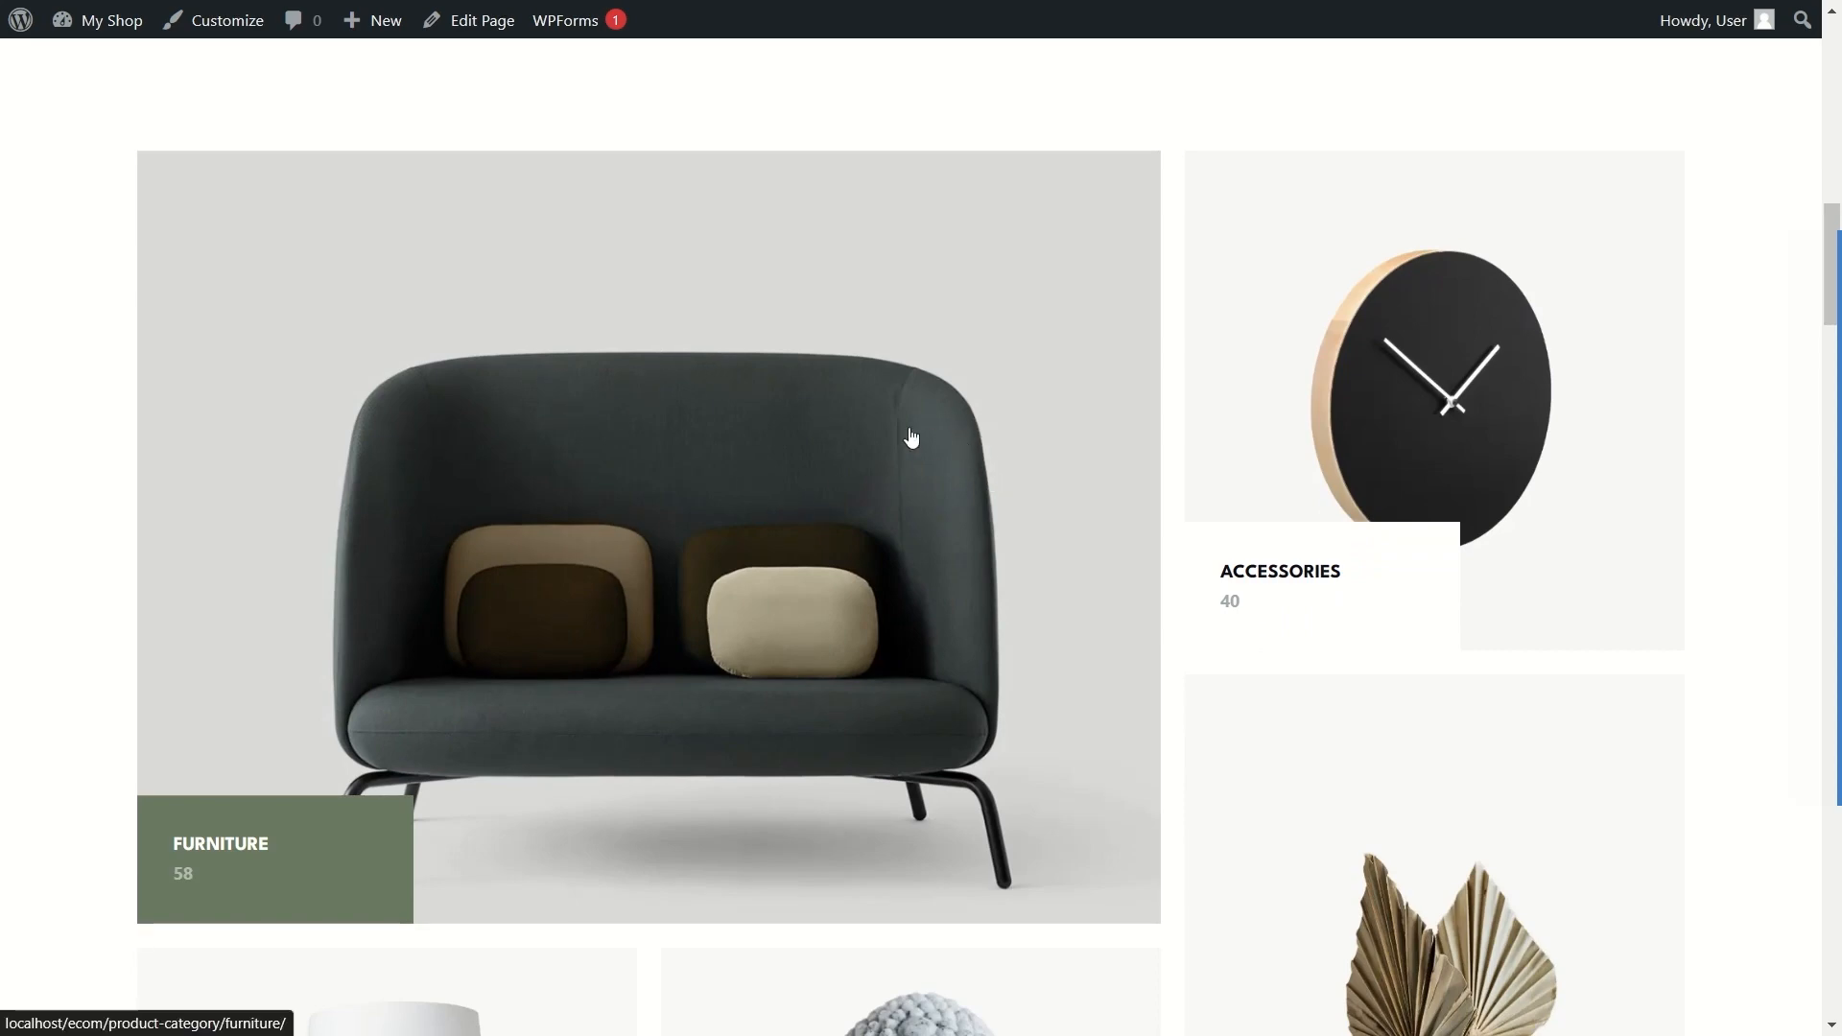
scroll(718, 467, "down", 6)
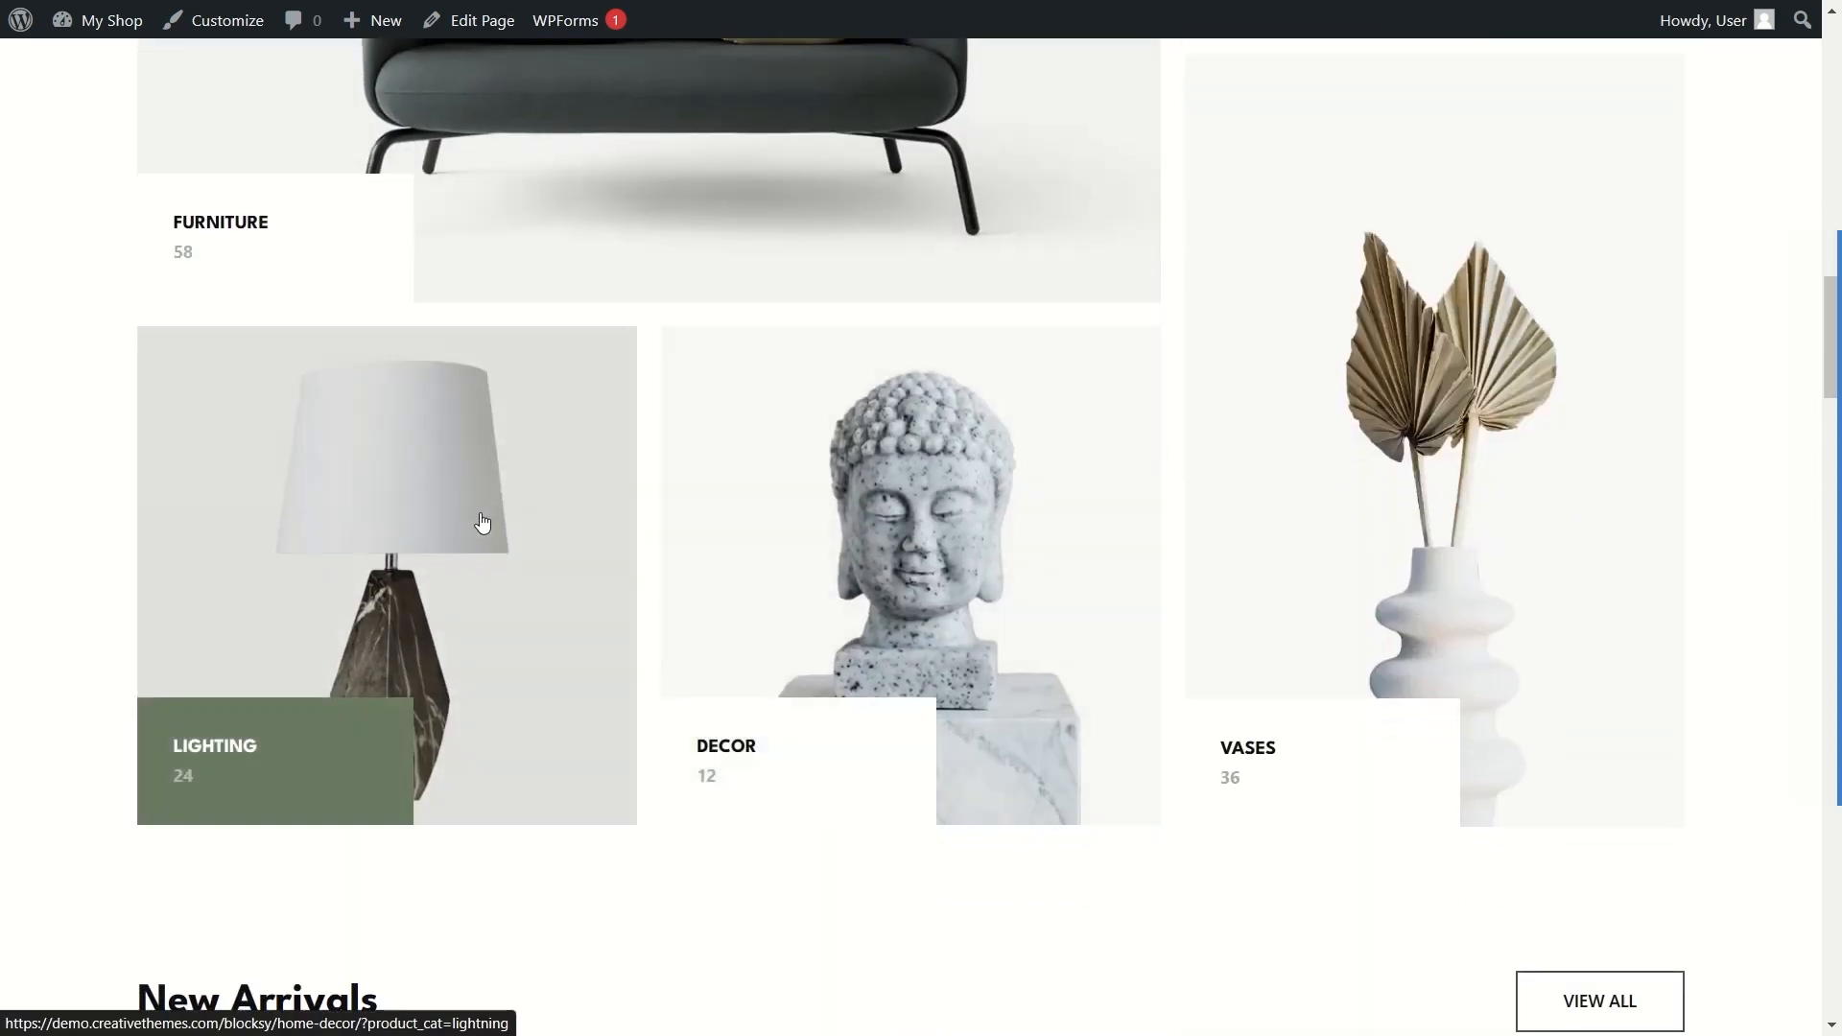
scroll(1337, 527, "up", 5)
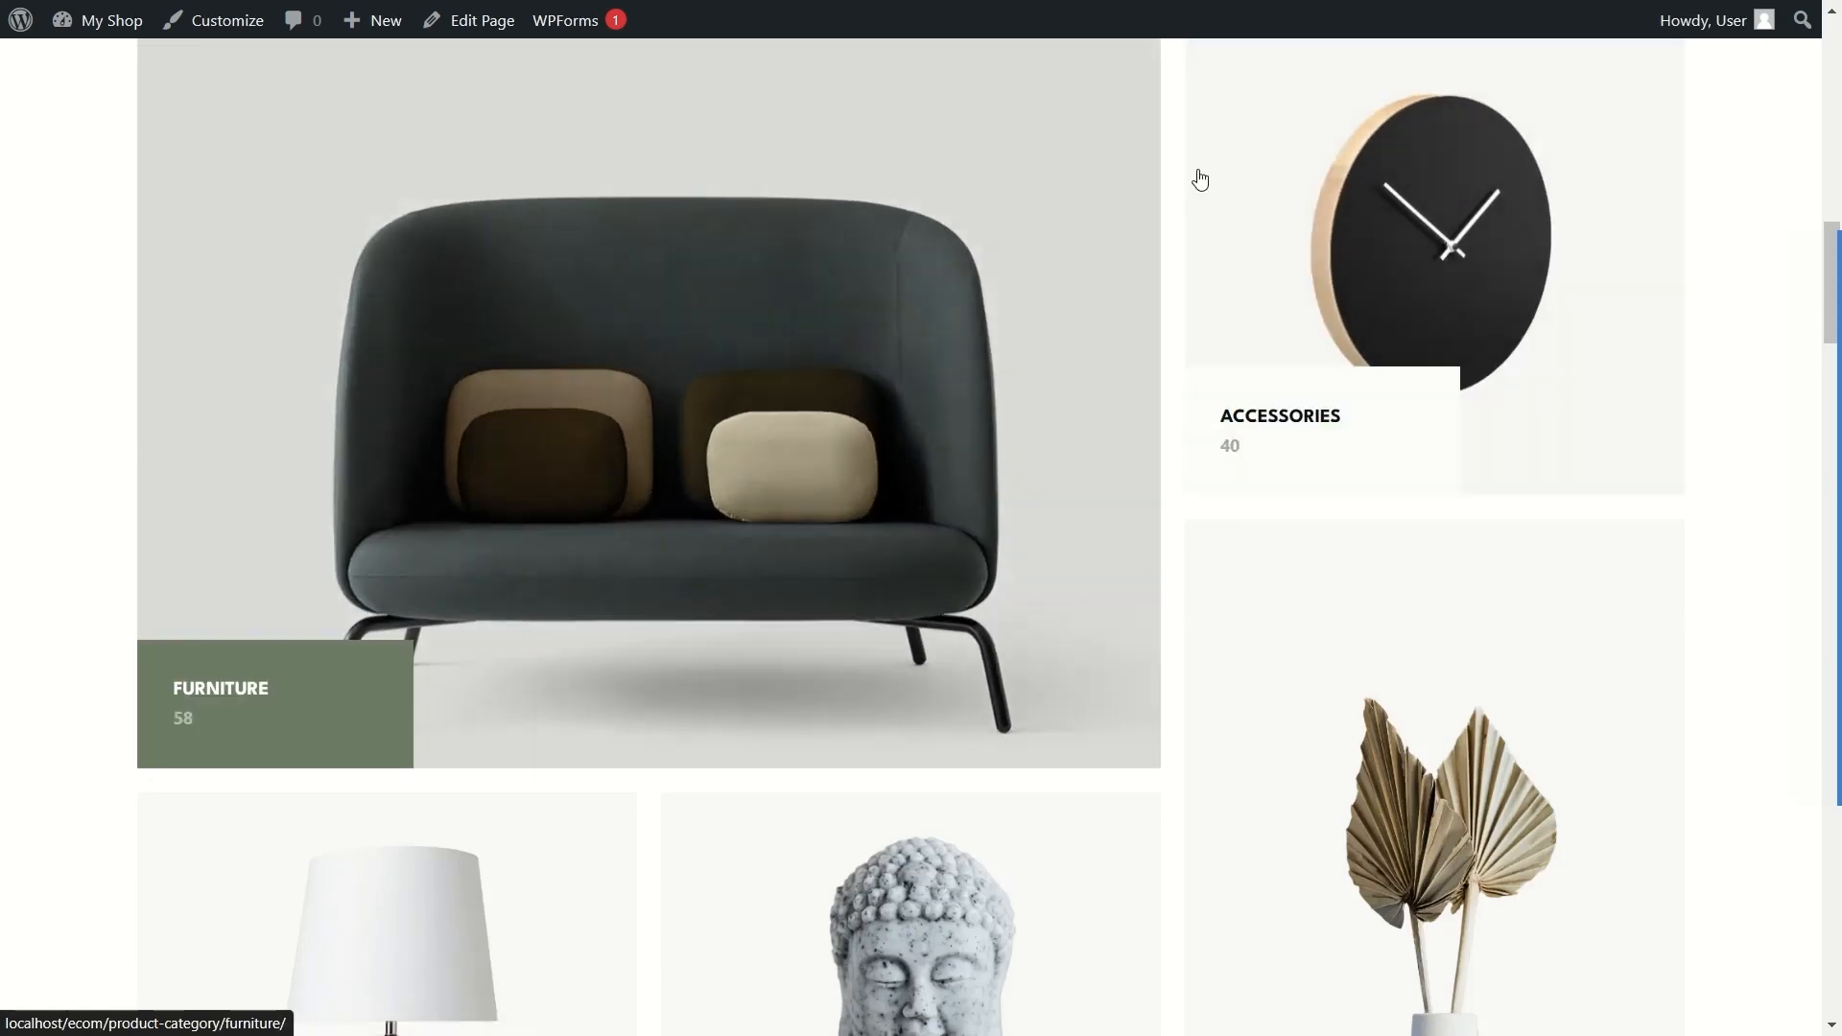
scroll(1433, 614, "down", 2)
scroll(316, 317, "up", 2)
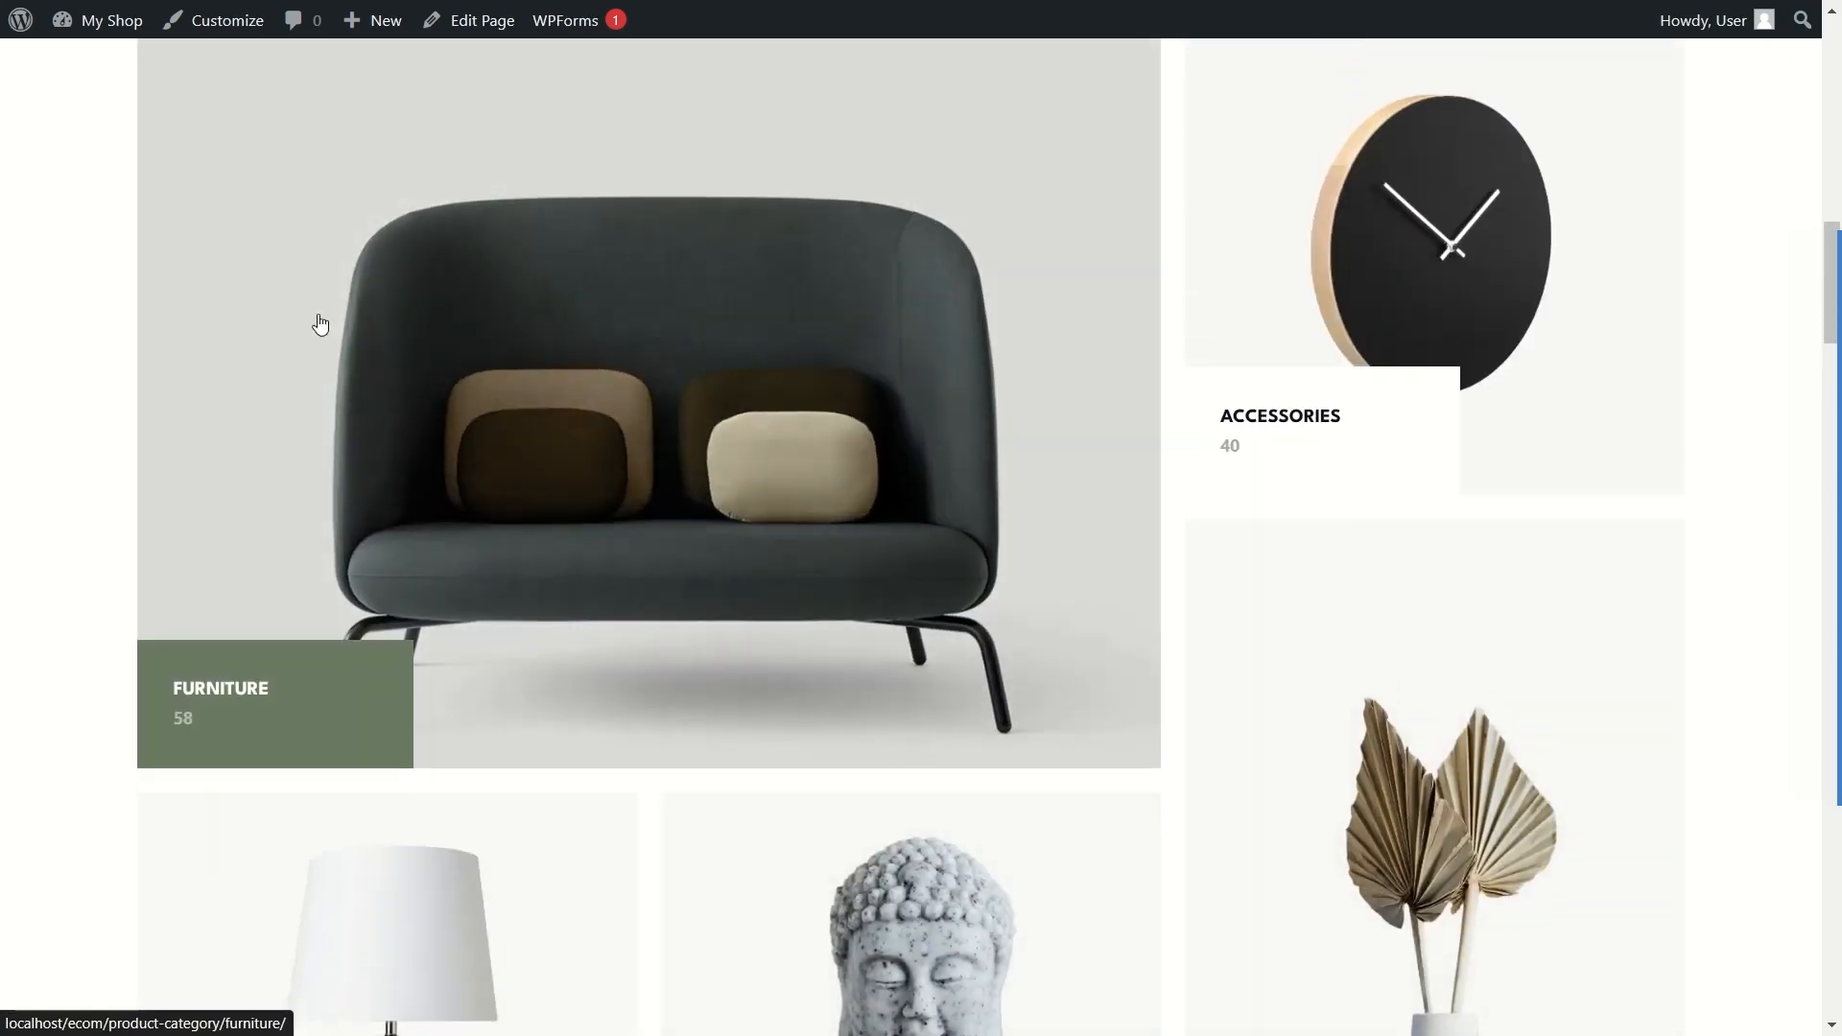
scroll(1176, 317, "down", 5)
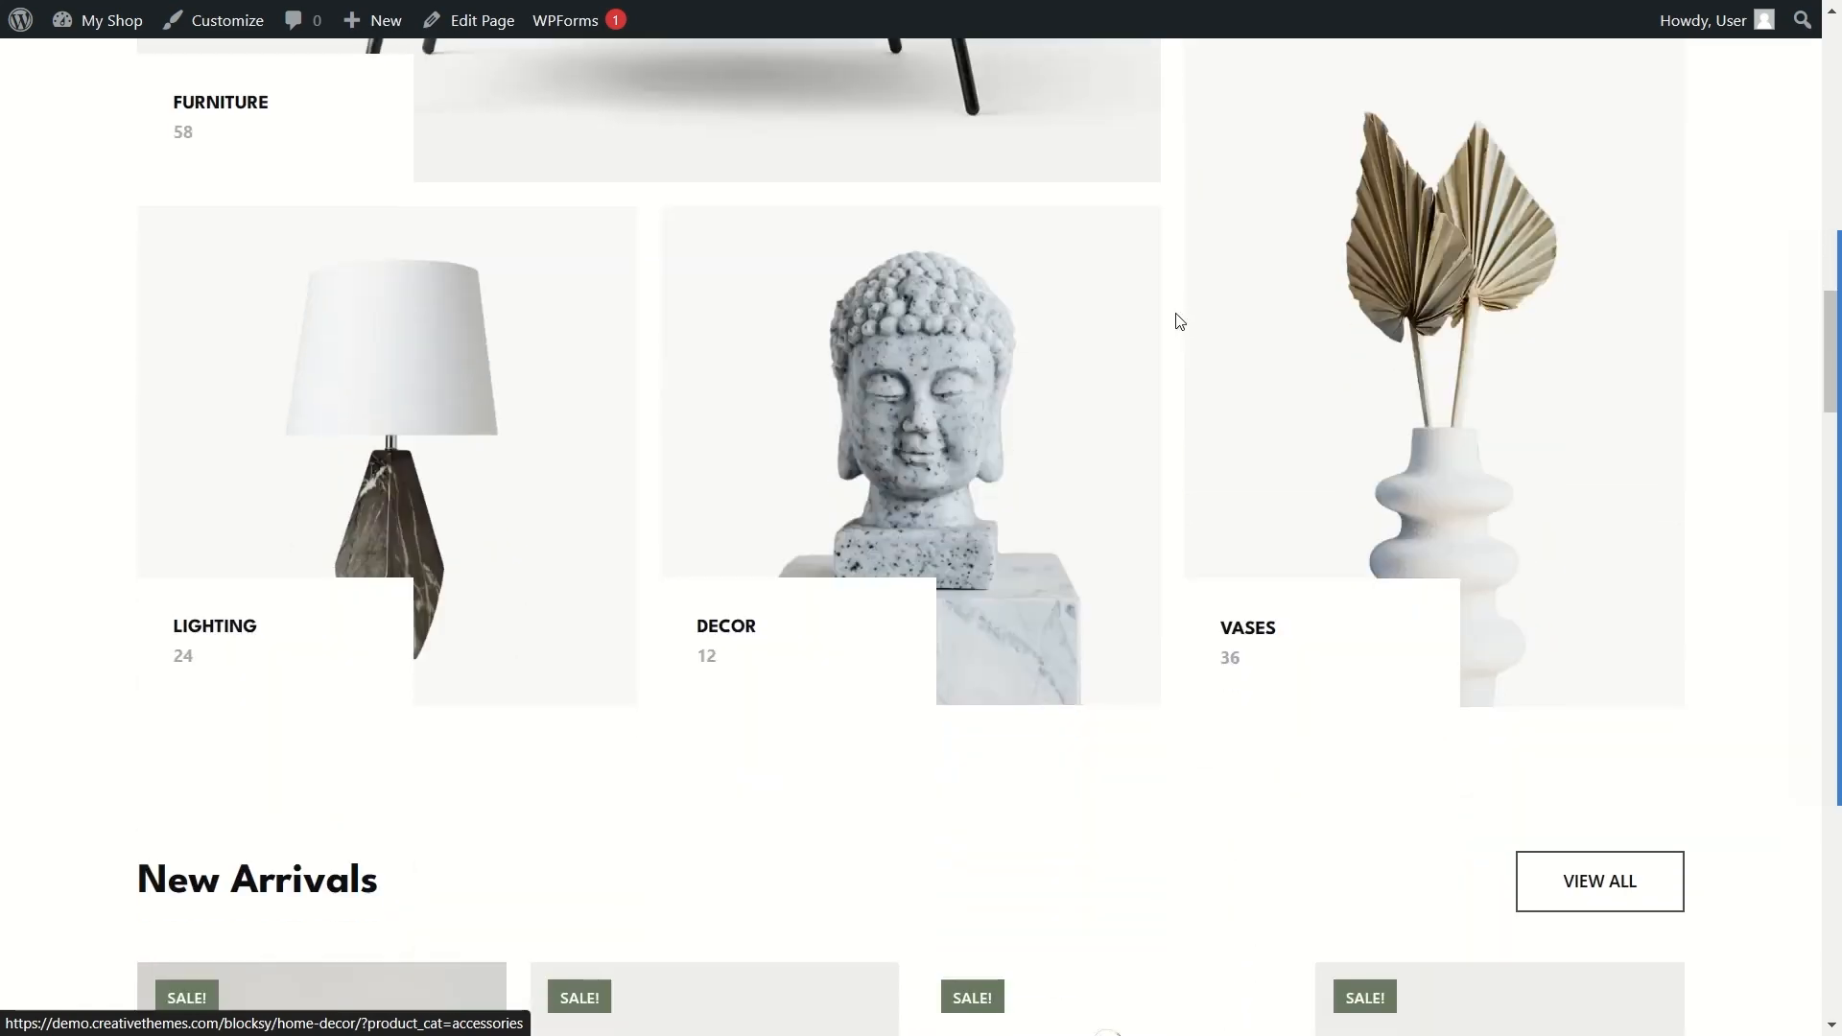
scroll(1176, 315, "down", 2)
scroll(1177, 313, "down", 1)
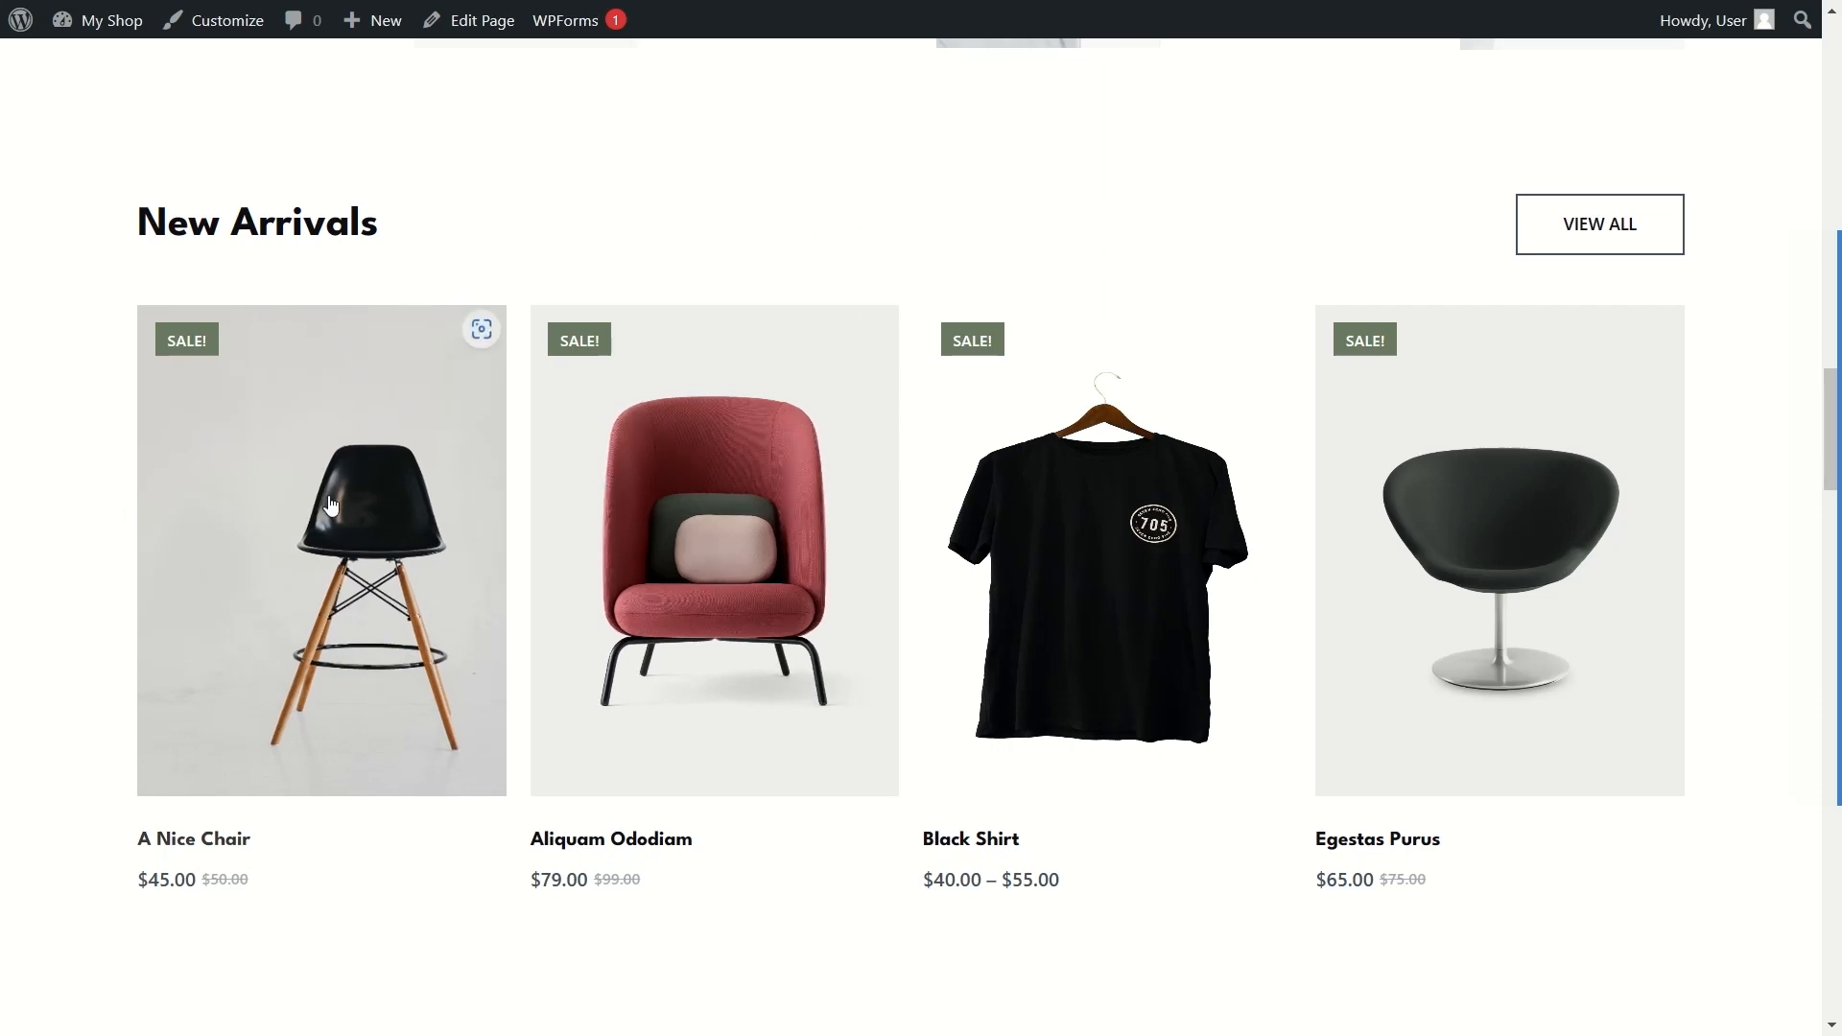
scroll(786, 251, "down", 6)
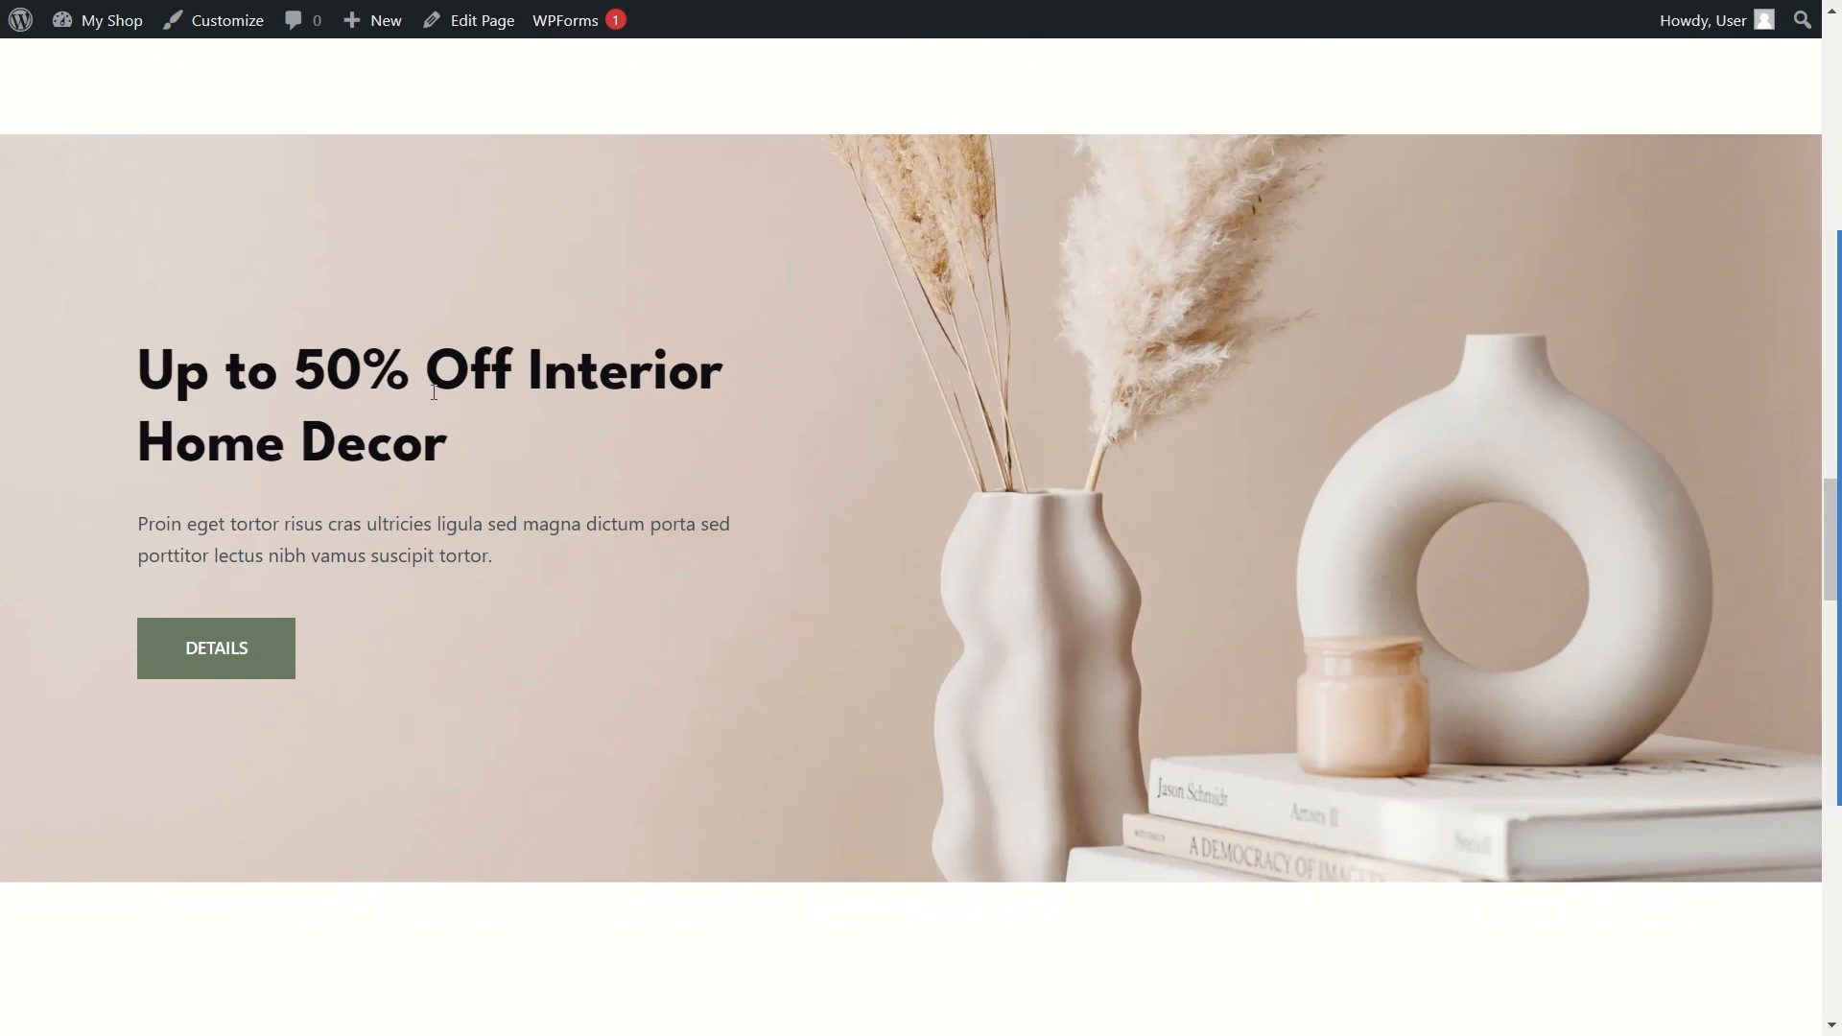
scroll(666, 600, "down", 4)
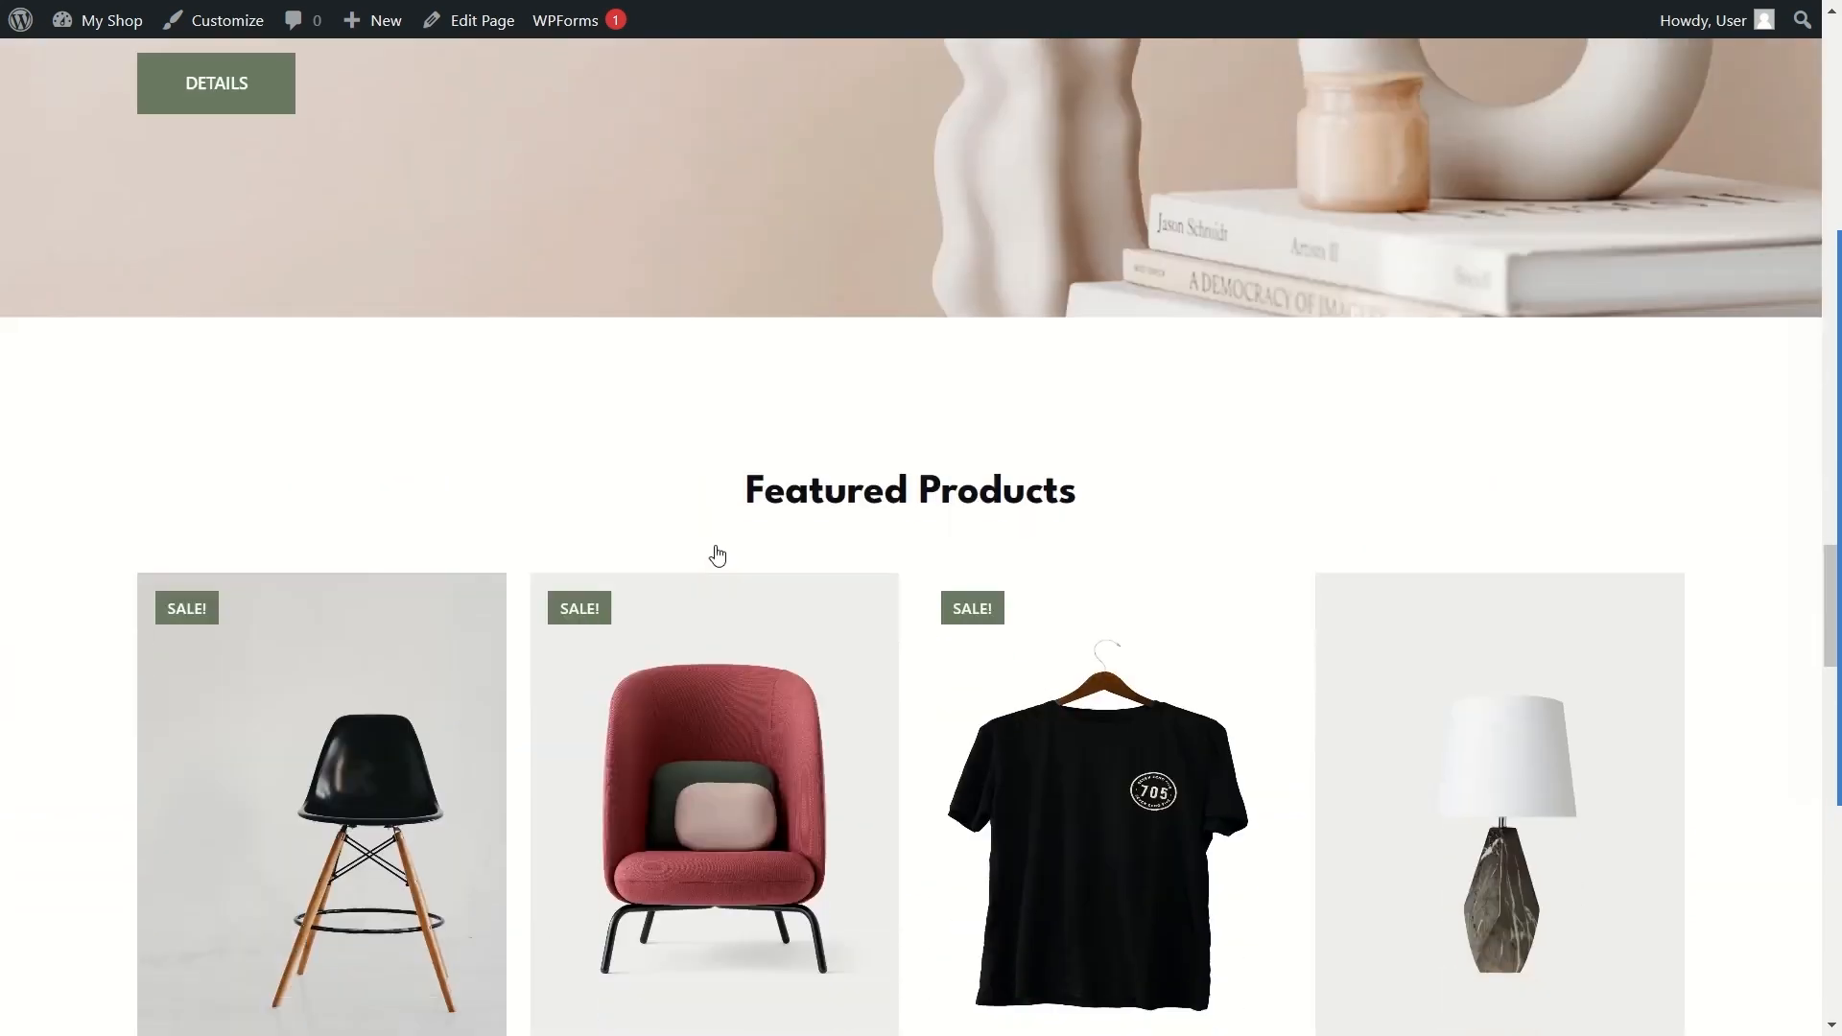
scroll(712, 497, "down", 3)
scroll(671, 355, "down", 5)
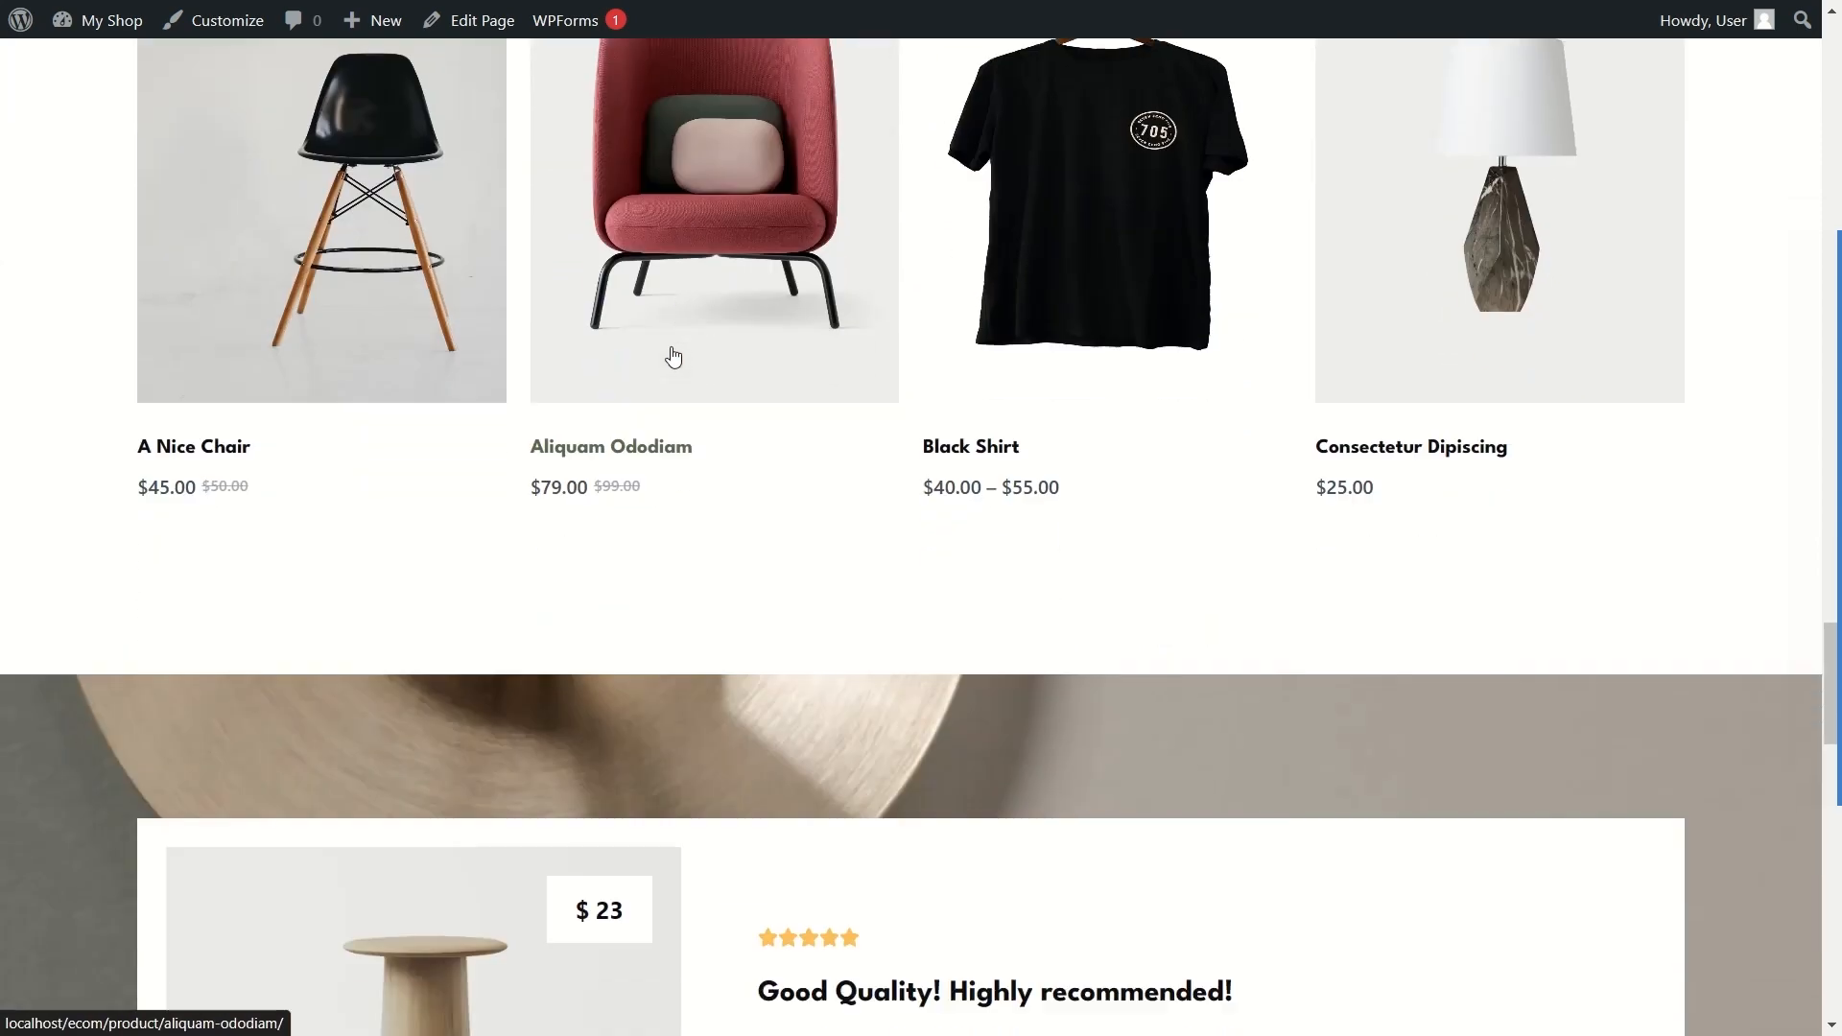
scroll(673, 357, "down", 3)
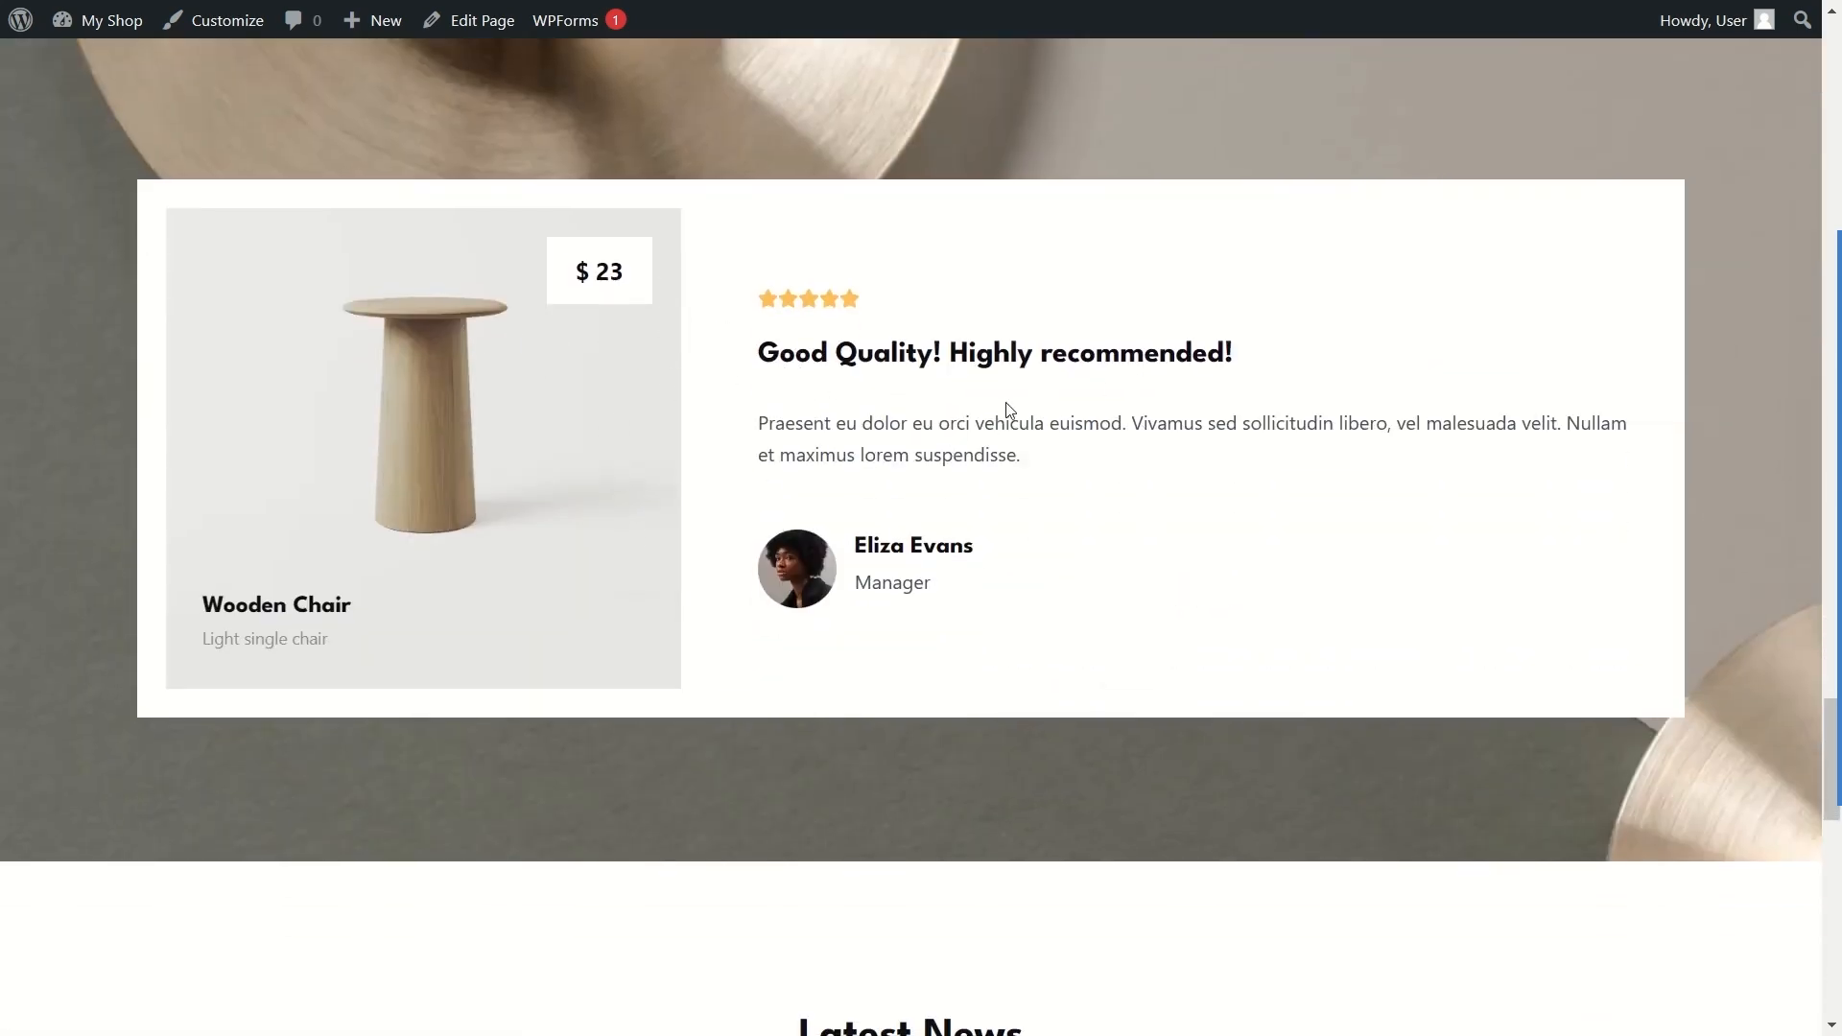
scroll(1007, 411, "down", 7)
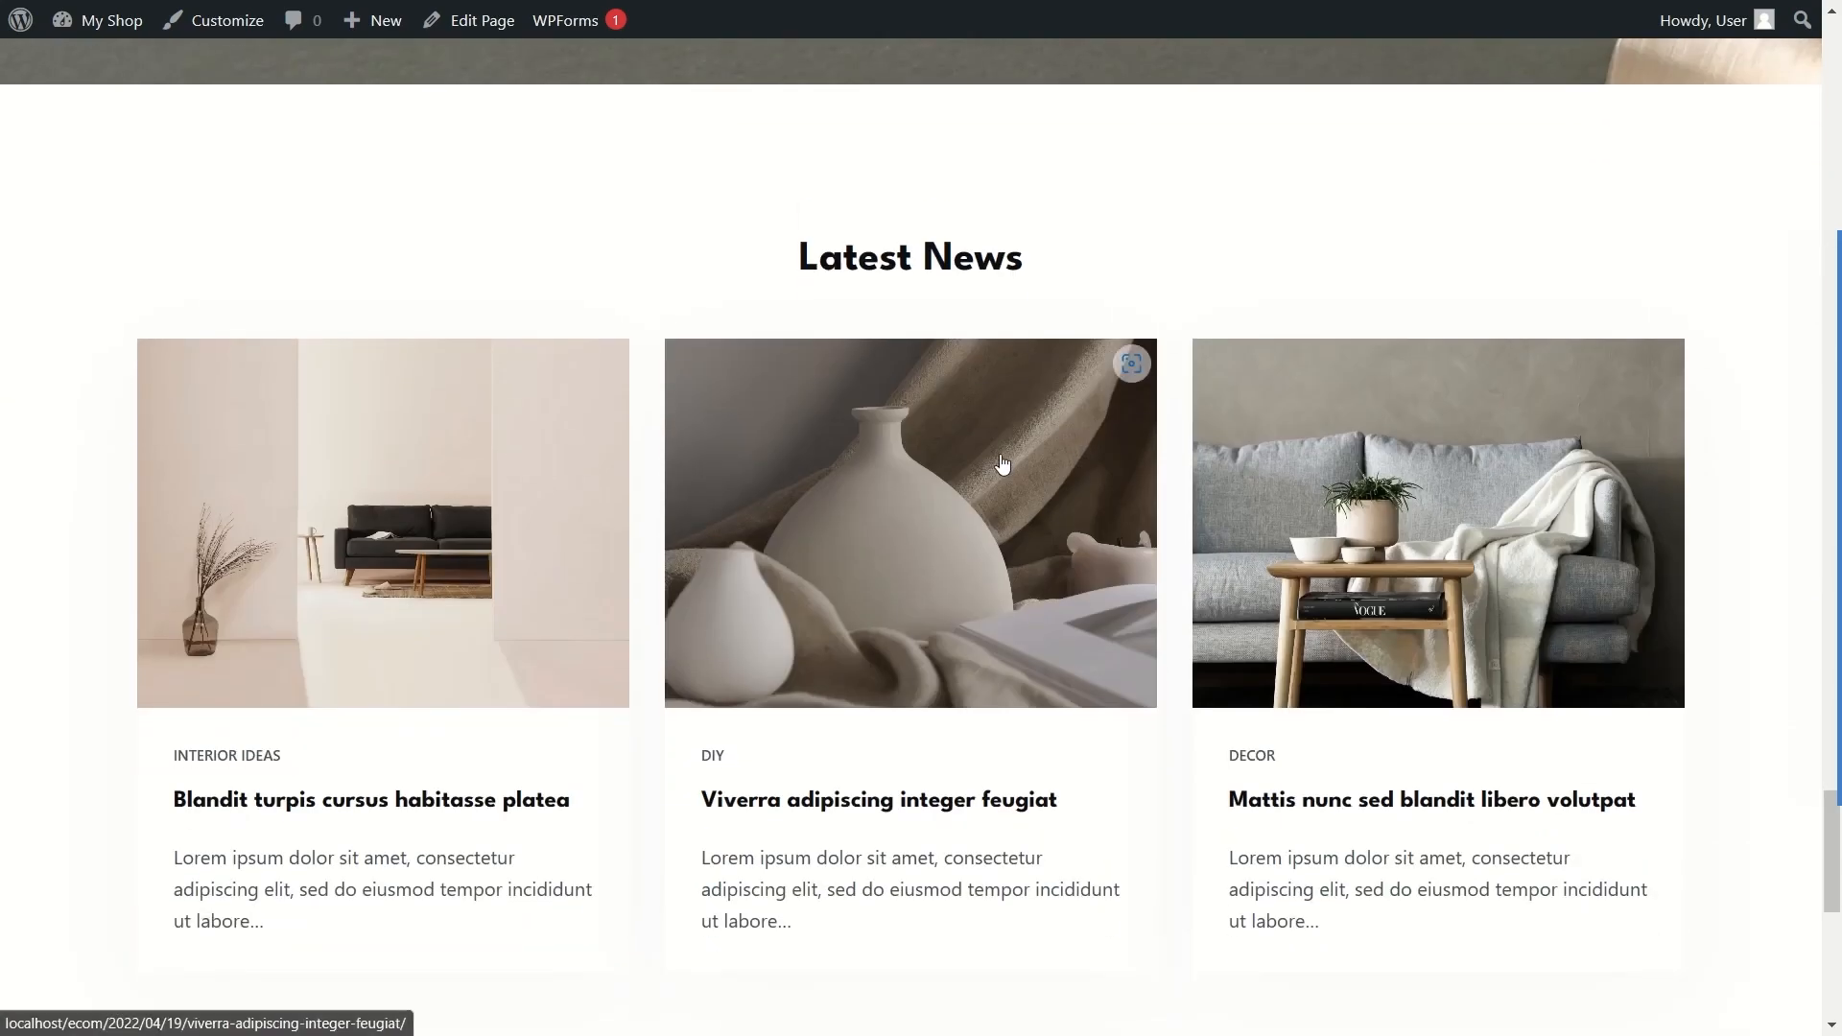
scroll(1001, 463, "down", 8)
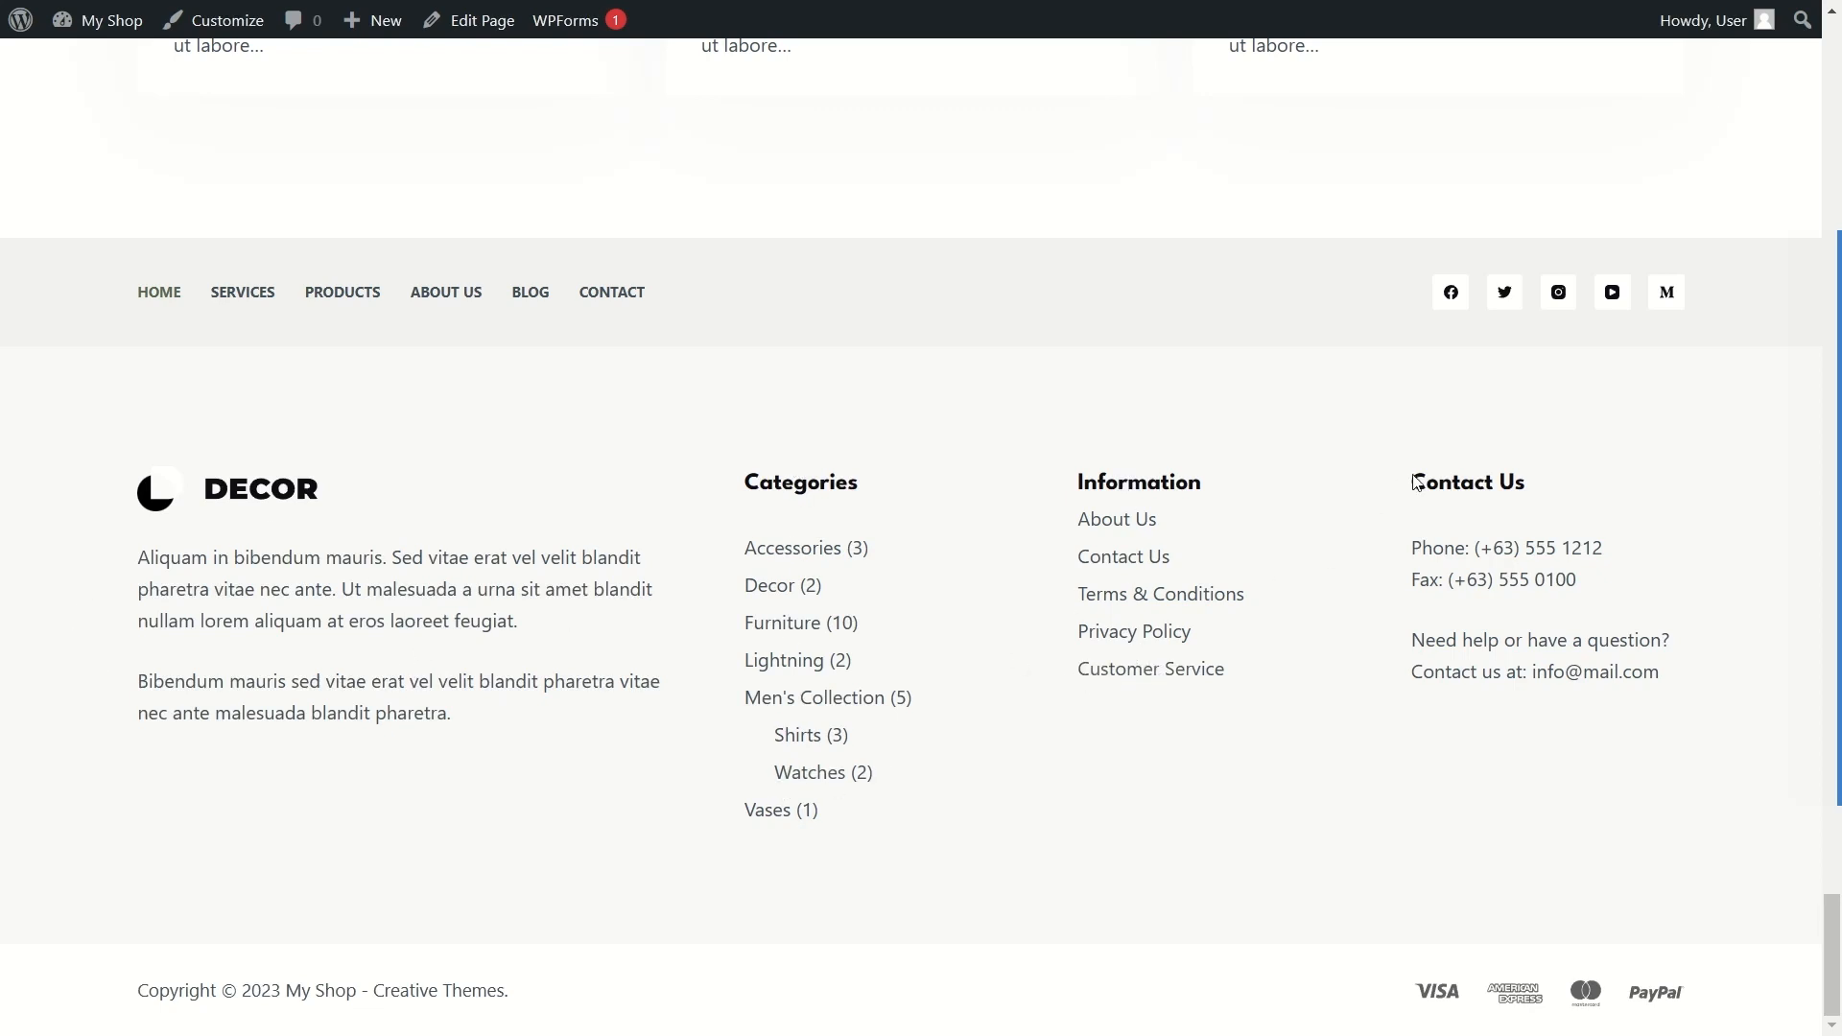
key("Home")
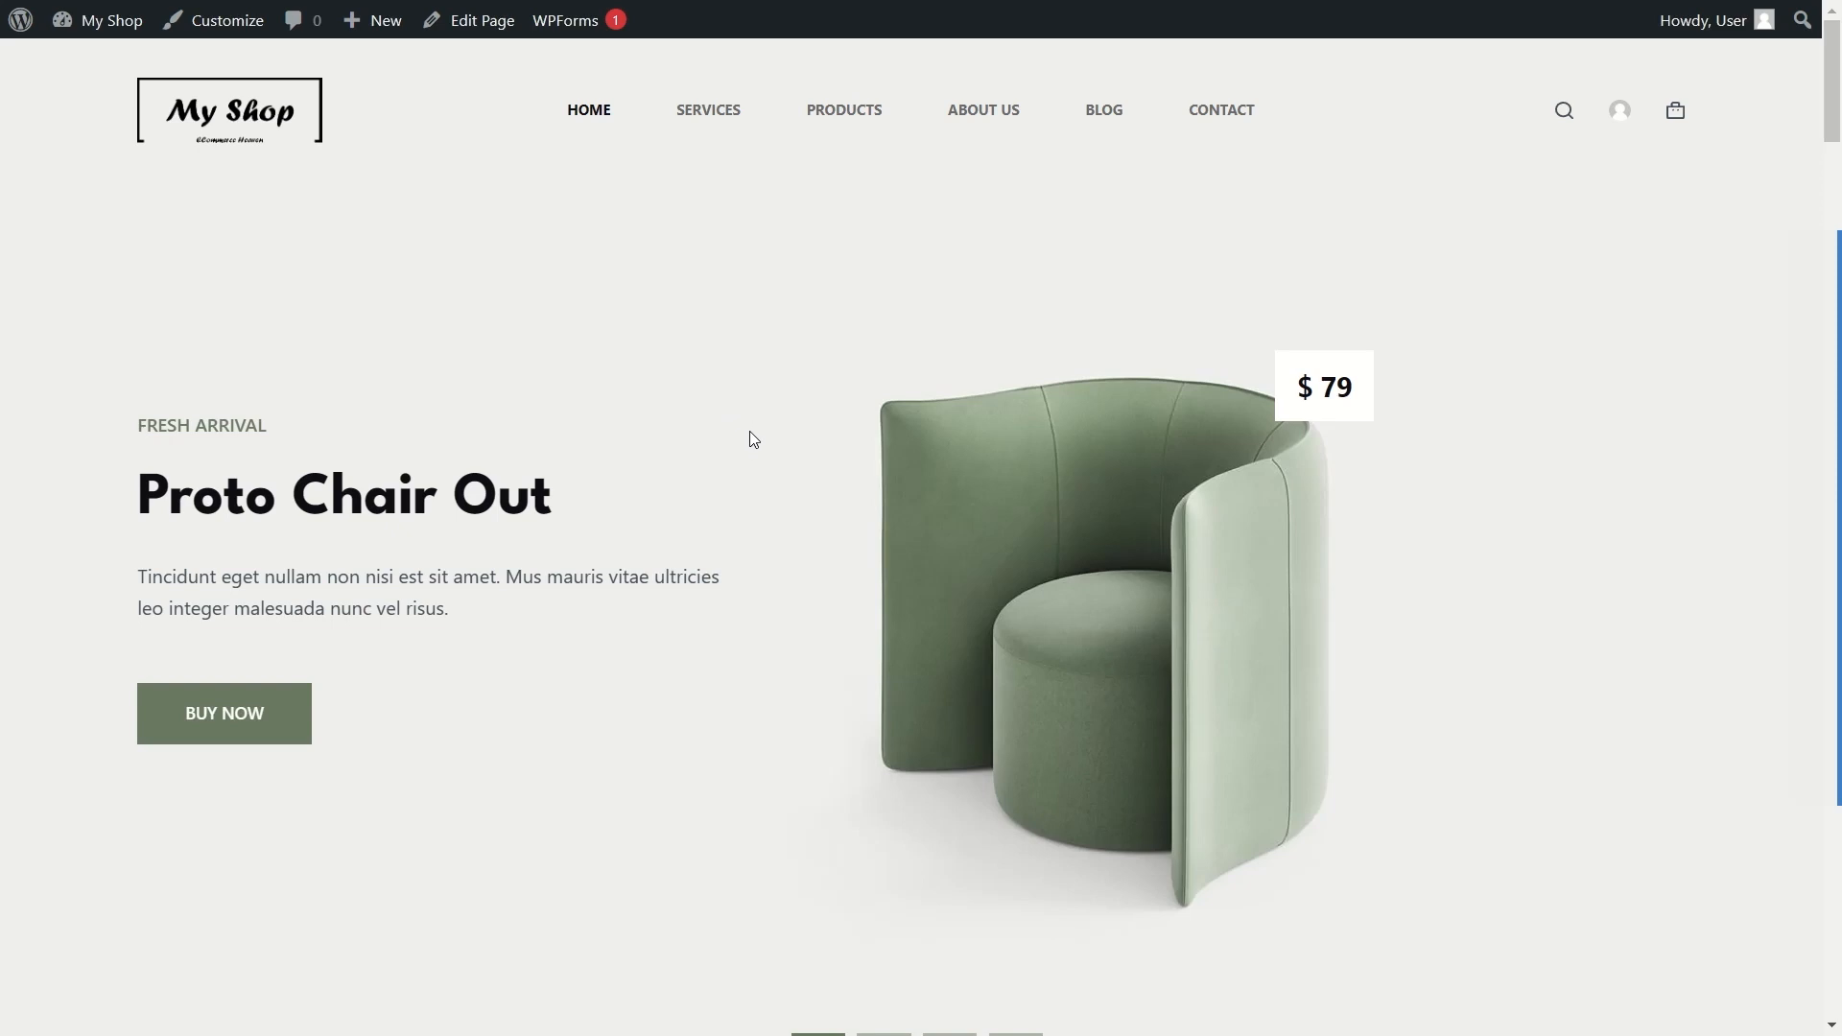
scroll(844, 309, "down", 5)
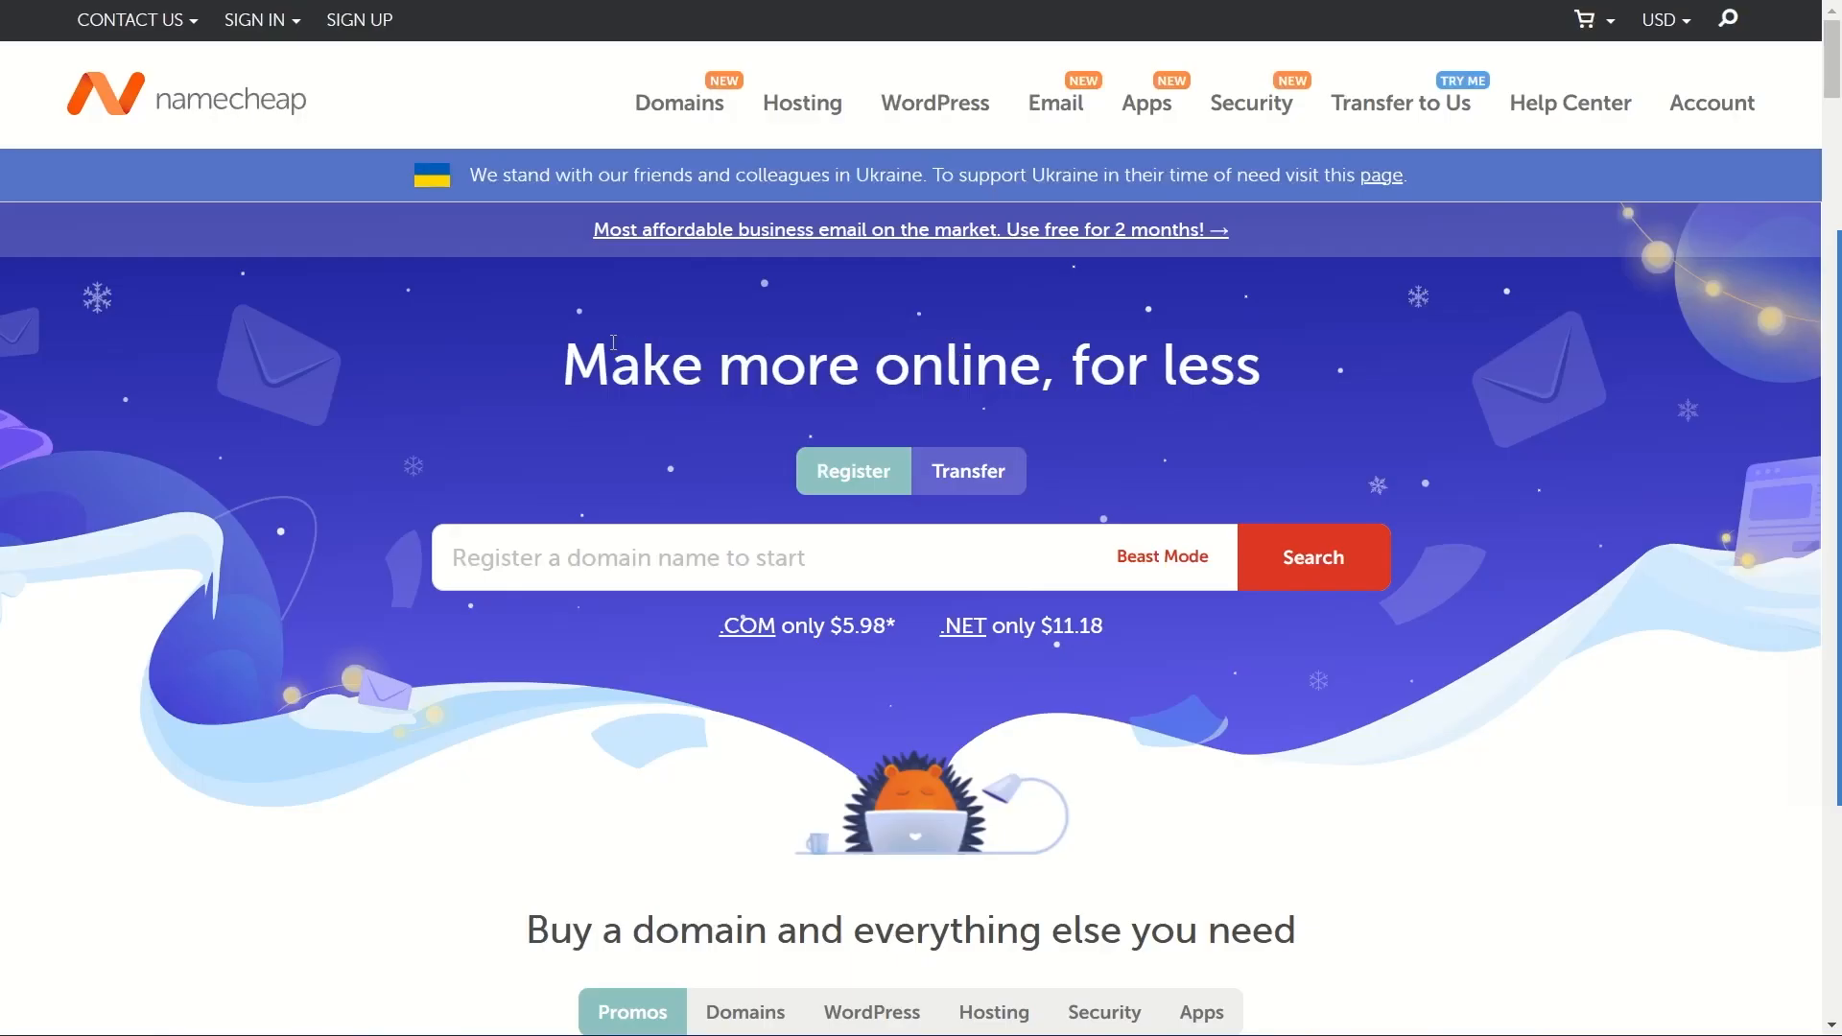
Step: Look over the Namecheap homepage and open its WordPress Hosting page
scroll(568, 325, "down", 5)
scroll(571, 326, "up", 5)
scroll(595, 365, "down", 2)
scroll(428, 337, "up", 2)
scroll(395, 340, "down", 9)
scroll(394, 334, "up", 9)
mouse_move(792, 120)
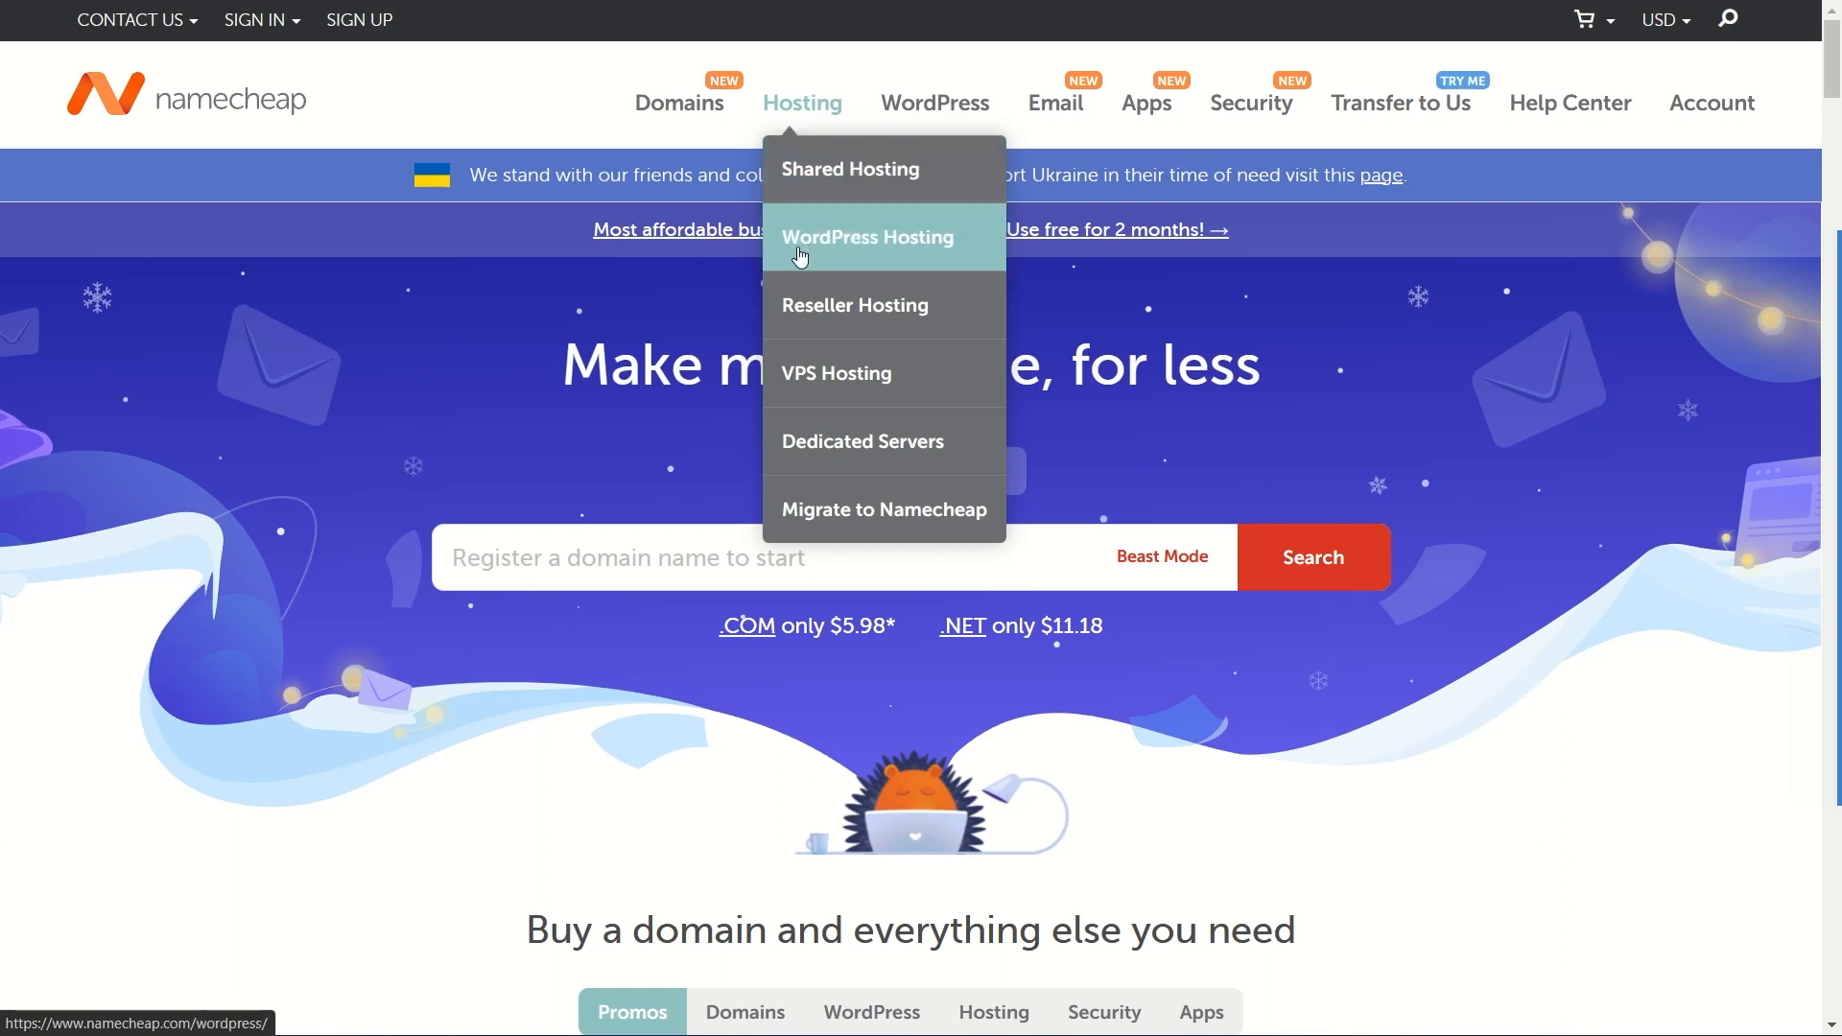
left_click(851, 257)
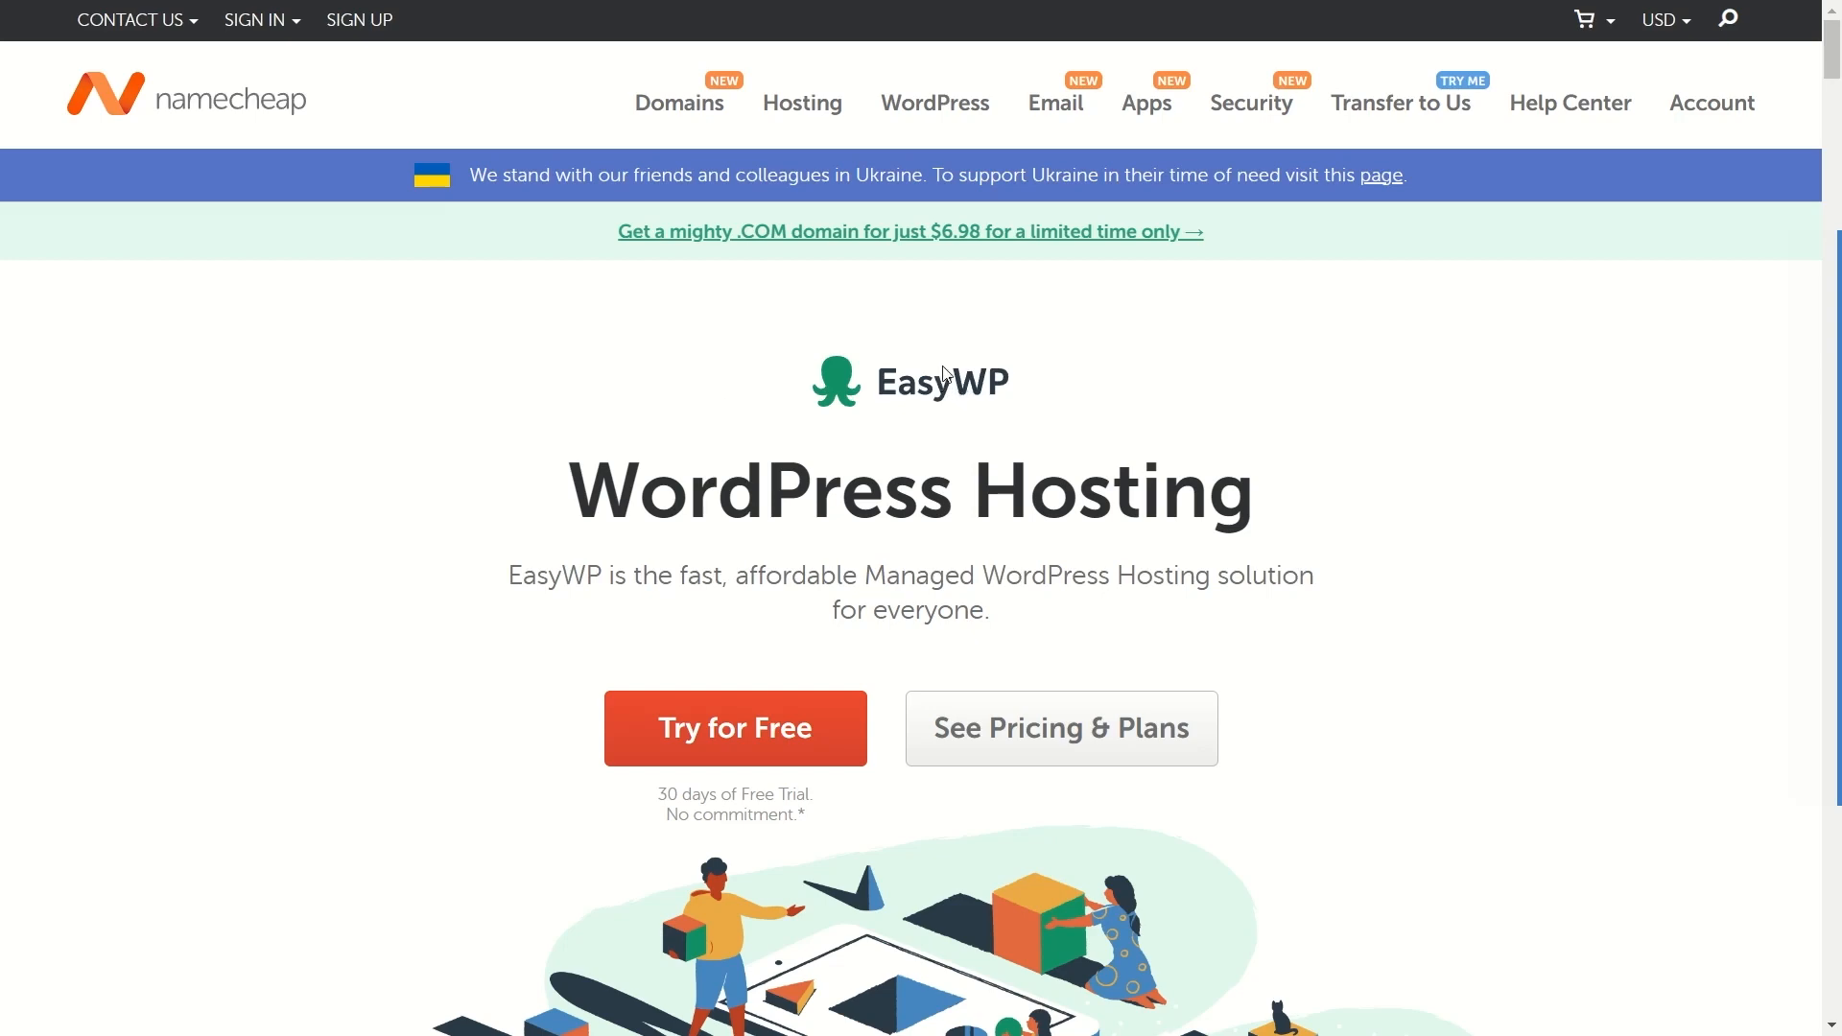
Step: Compare the EasyWP Starter, Turbo and Supersonic plans under monthly and yearly billing
scroll(949, 383, "down", 10)
scroll(946, 365, "down", 10)
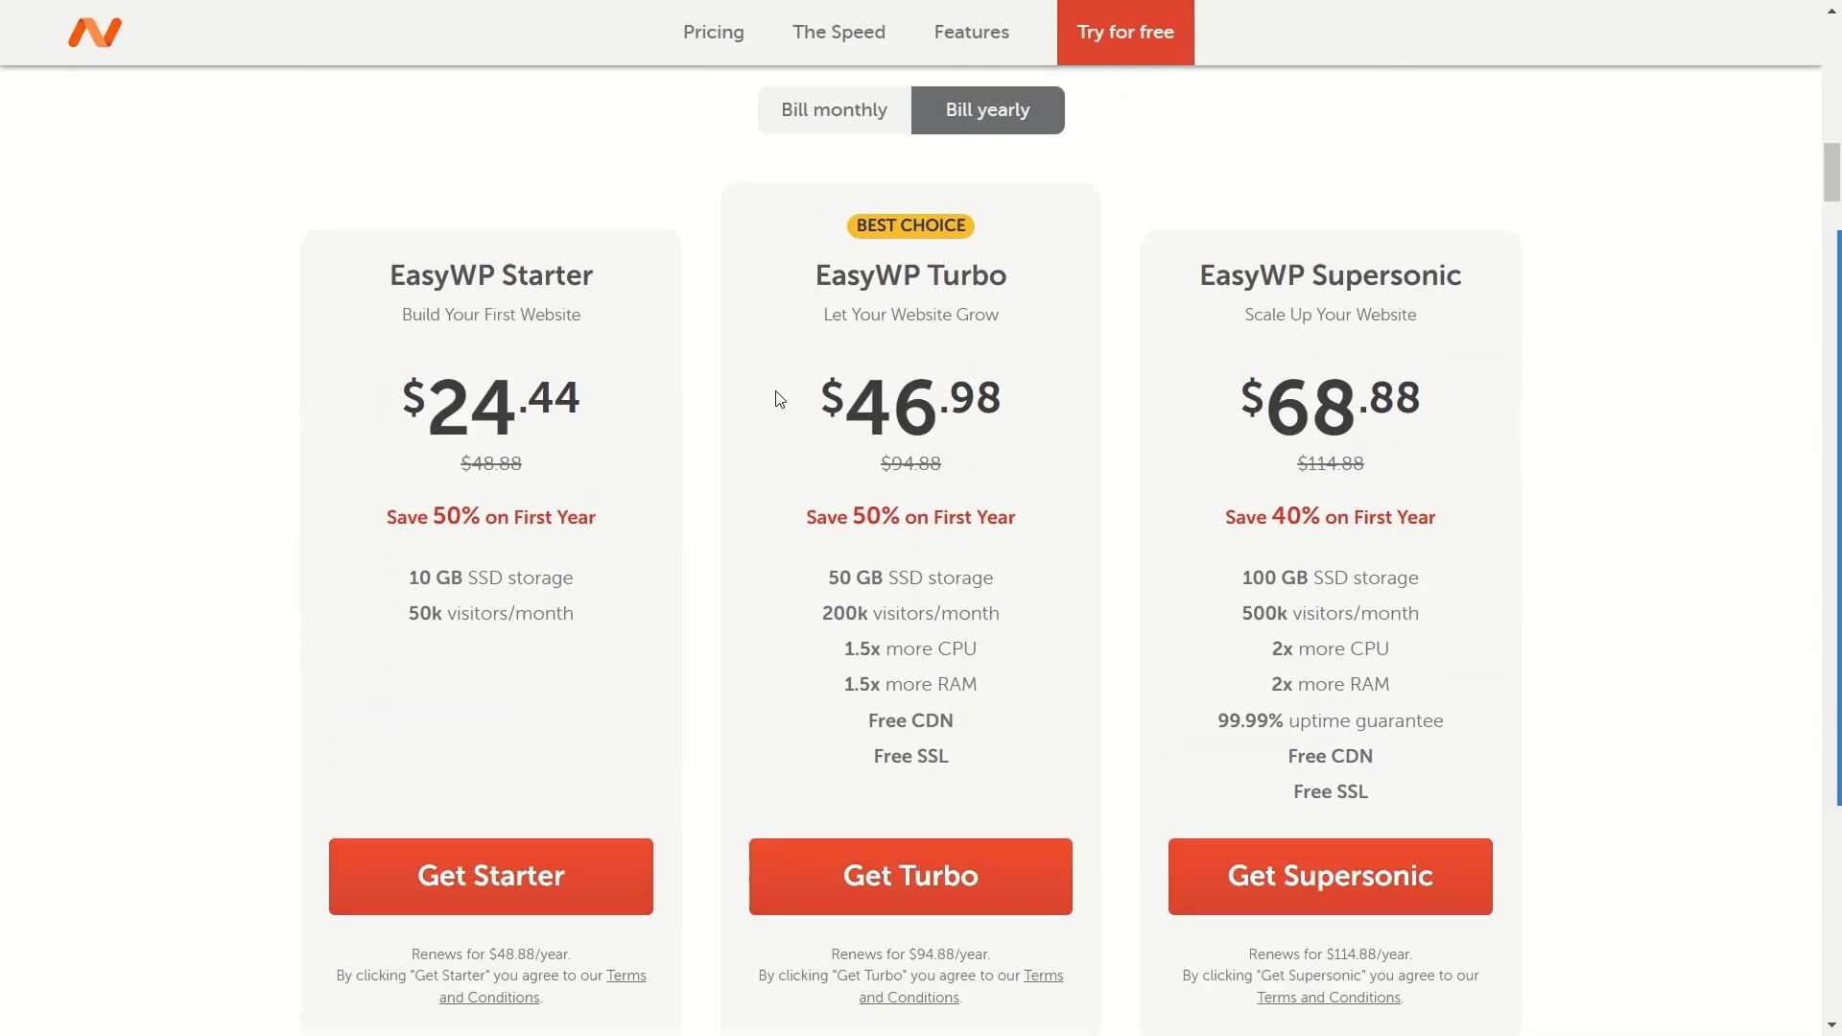
left_click(827, 128)
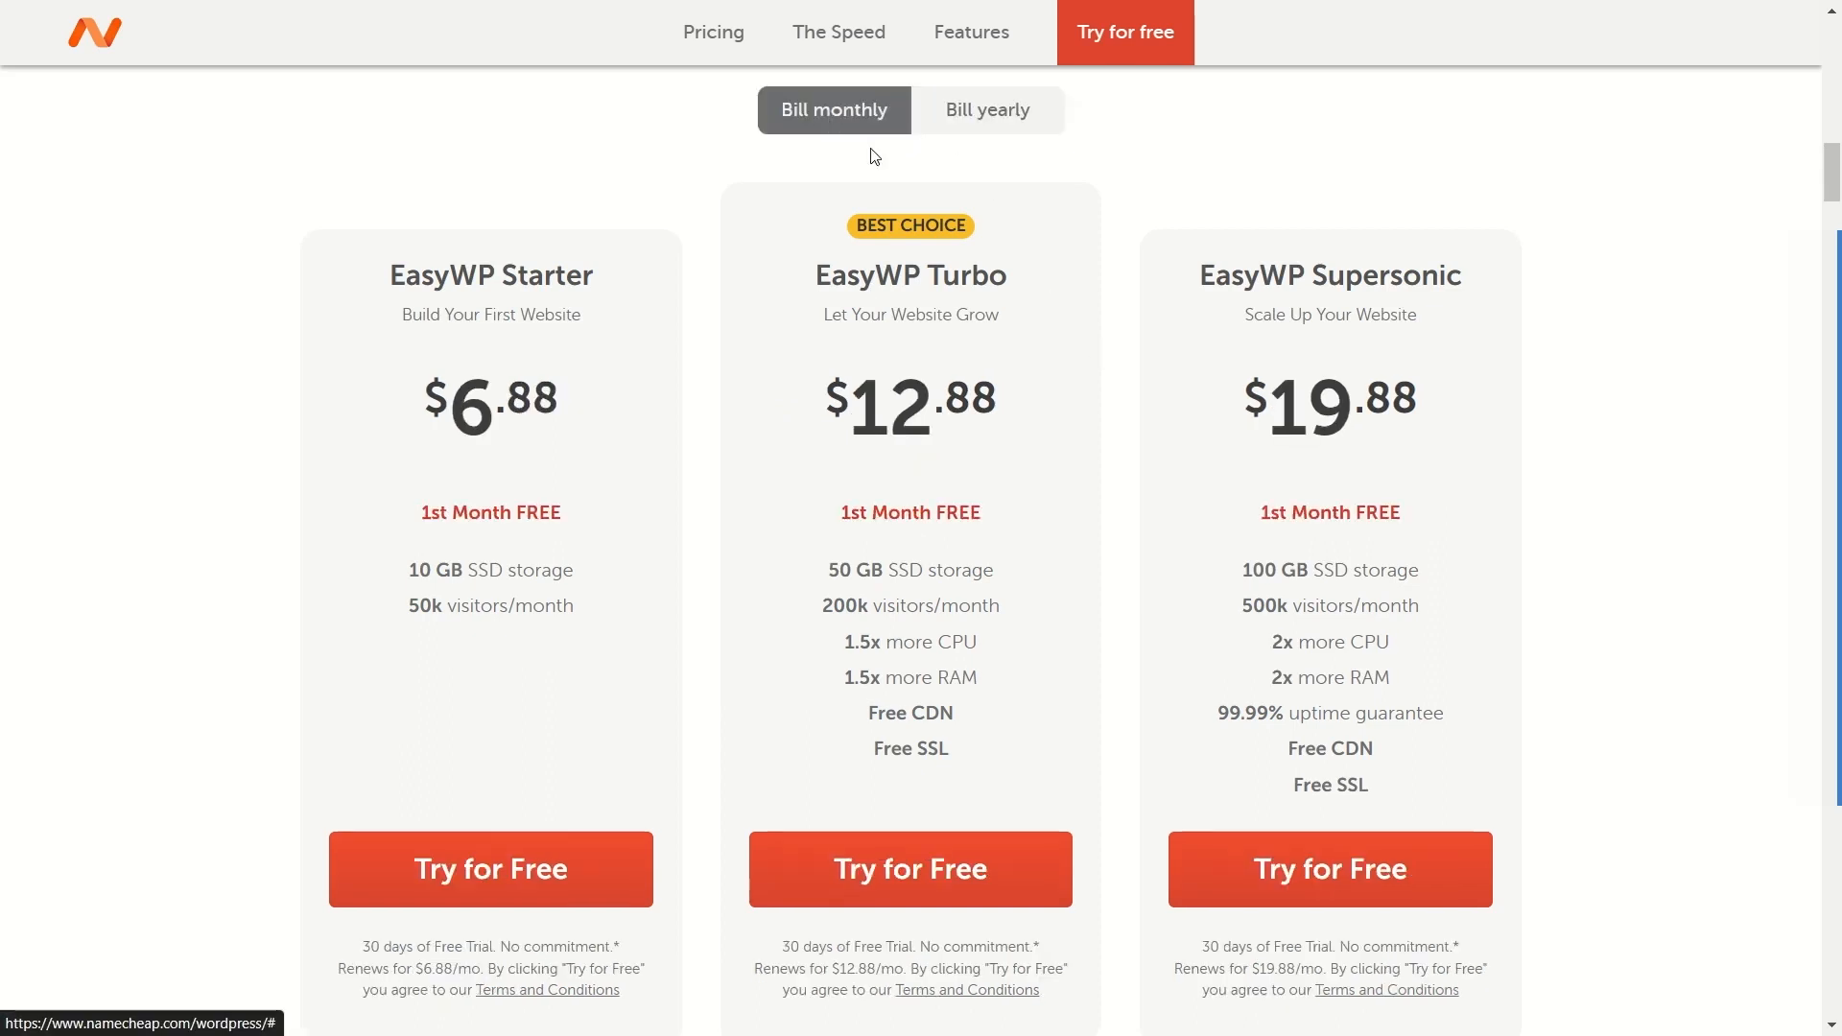
left_click(995, 124)
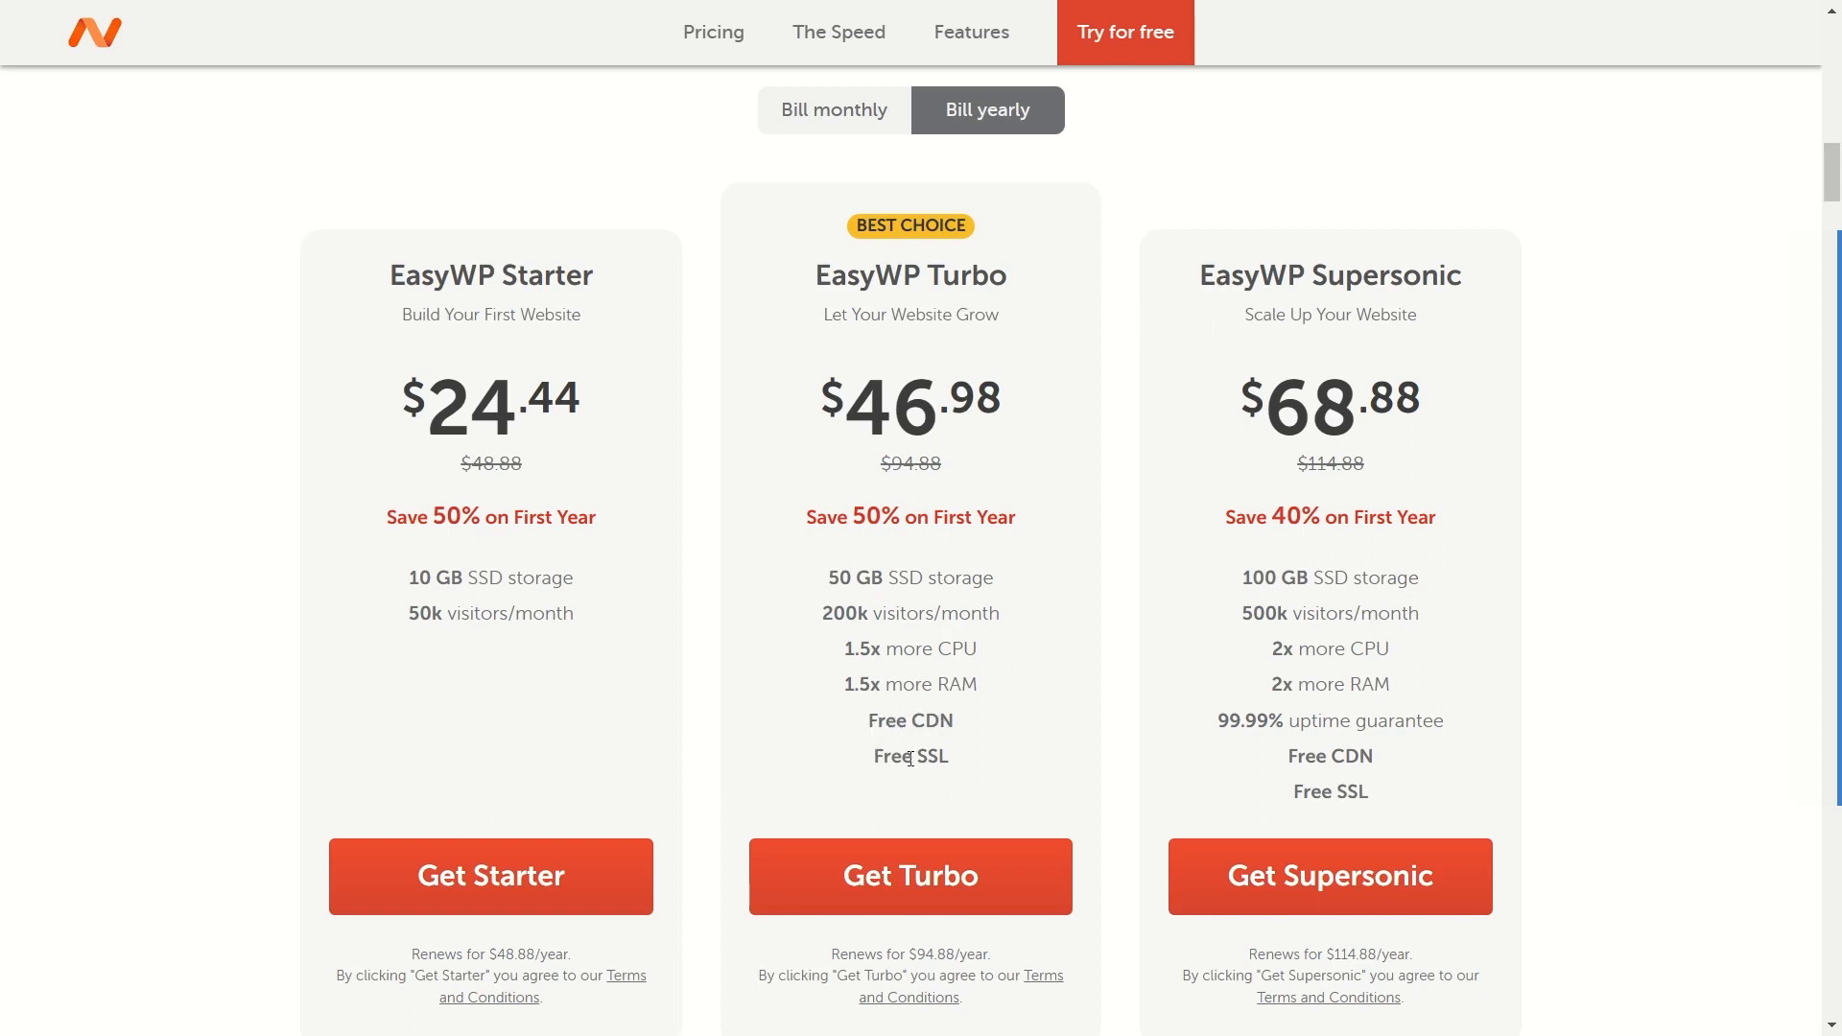
scroll(998, 756, "down", 2)
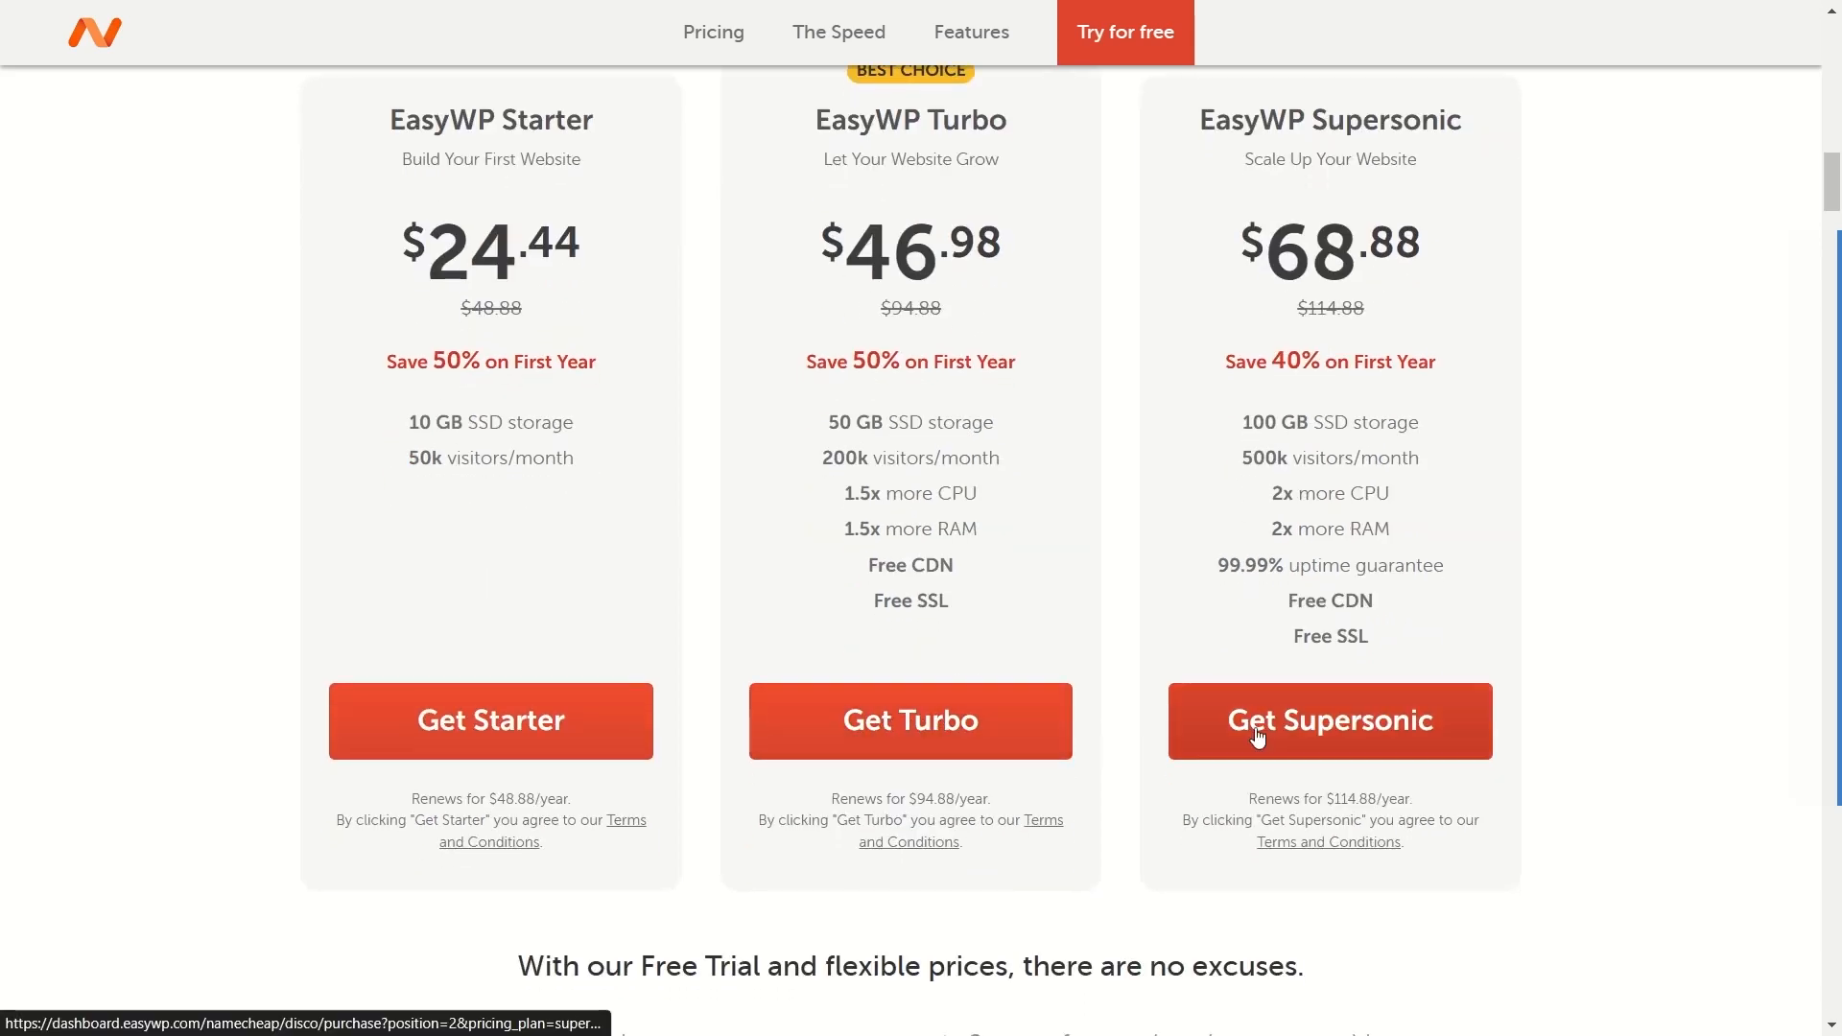
scroll(1112, 614, "down", 2)
scroll(1055, 597, "up", 7)
scroll(988, 600, "down", 5)
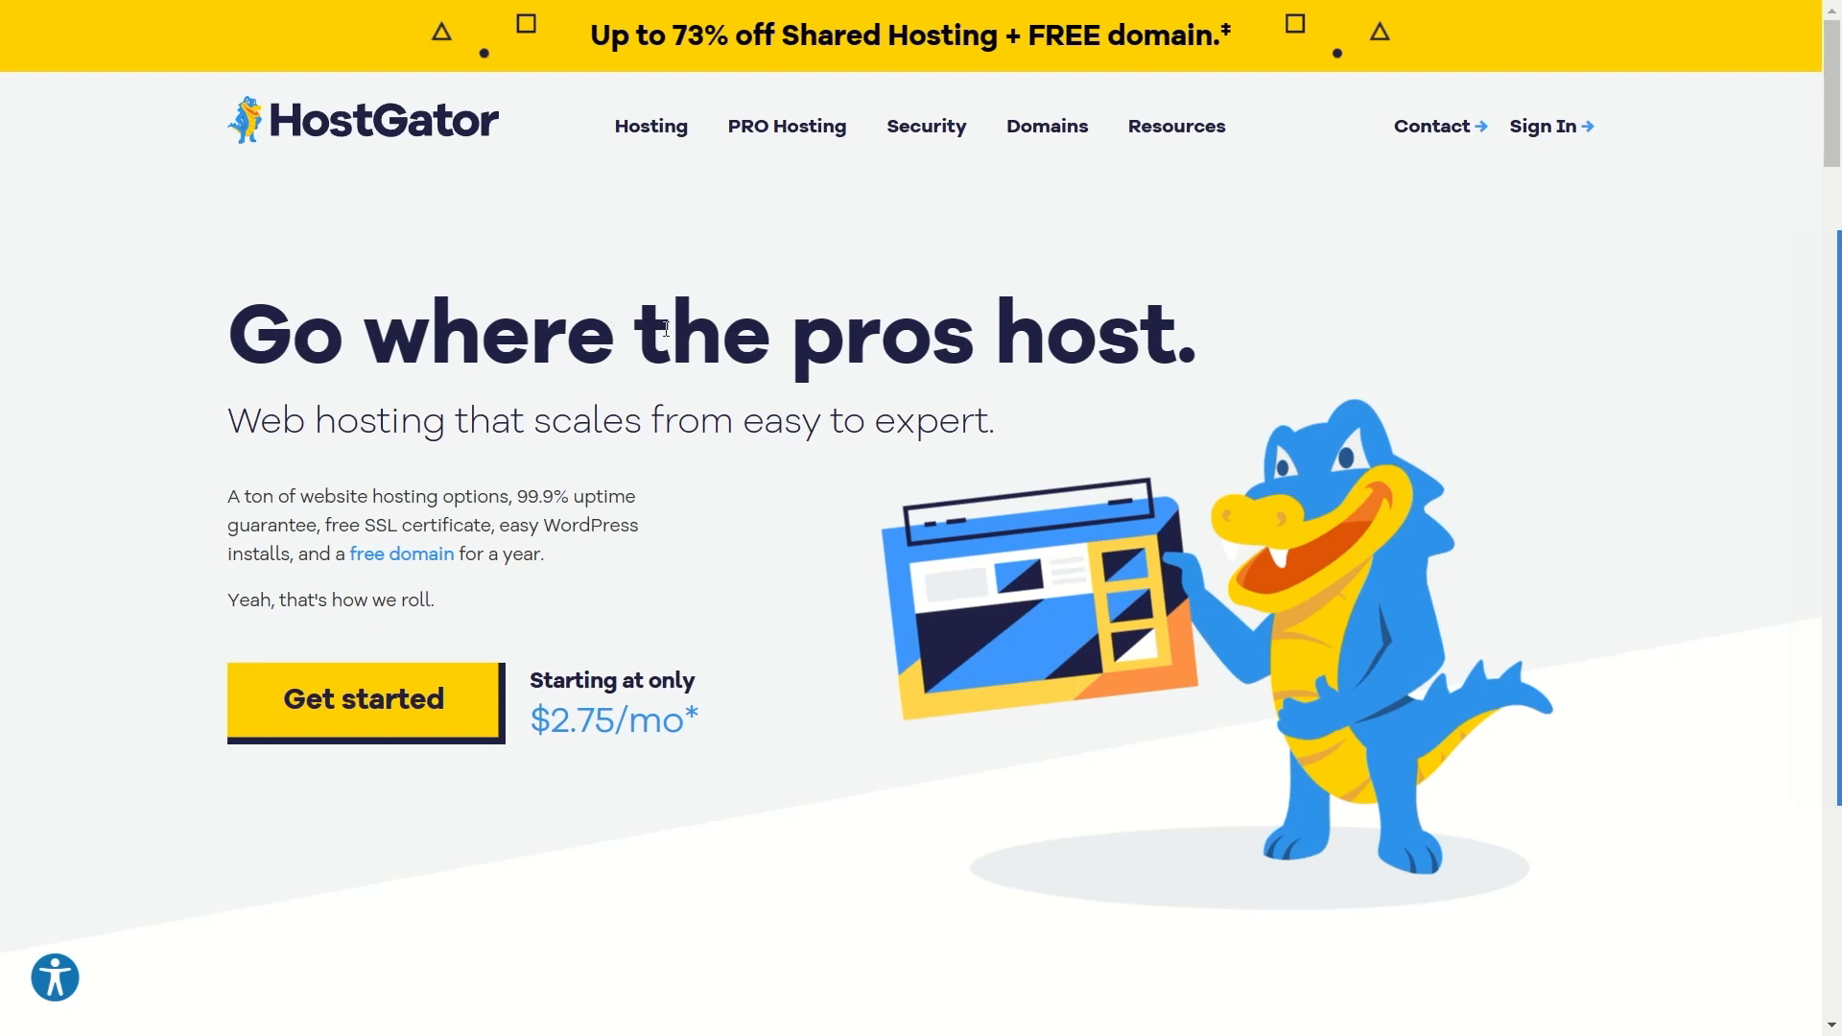
Step: Open the WordPress Hosting page on HostGator and examine its Starter, Standard and Business plans
mouse_move(649, 136)
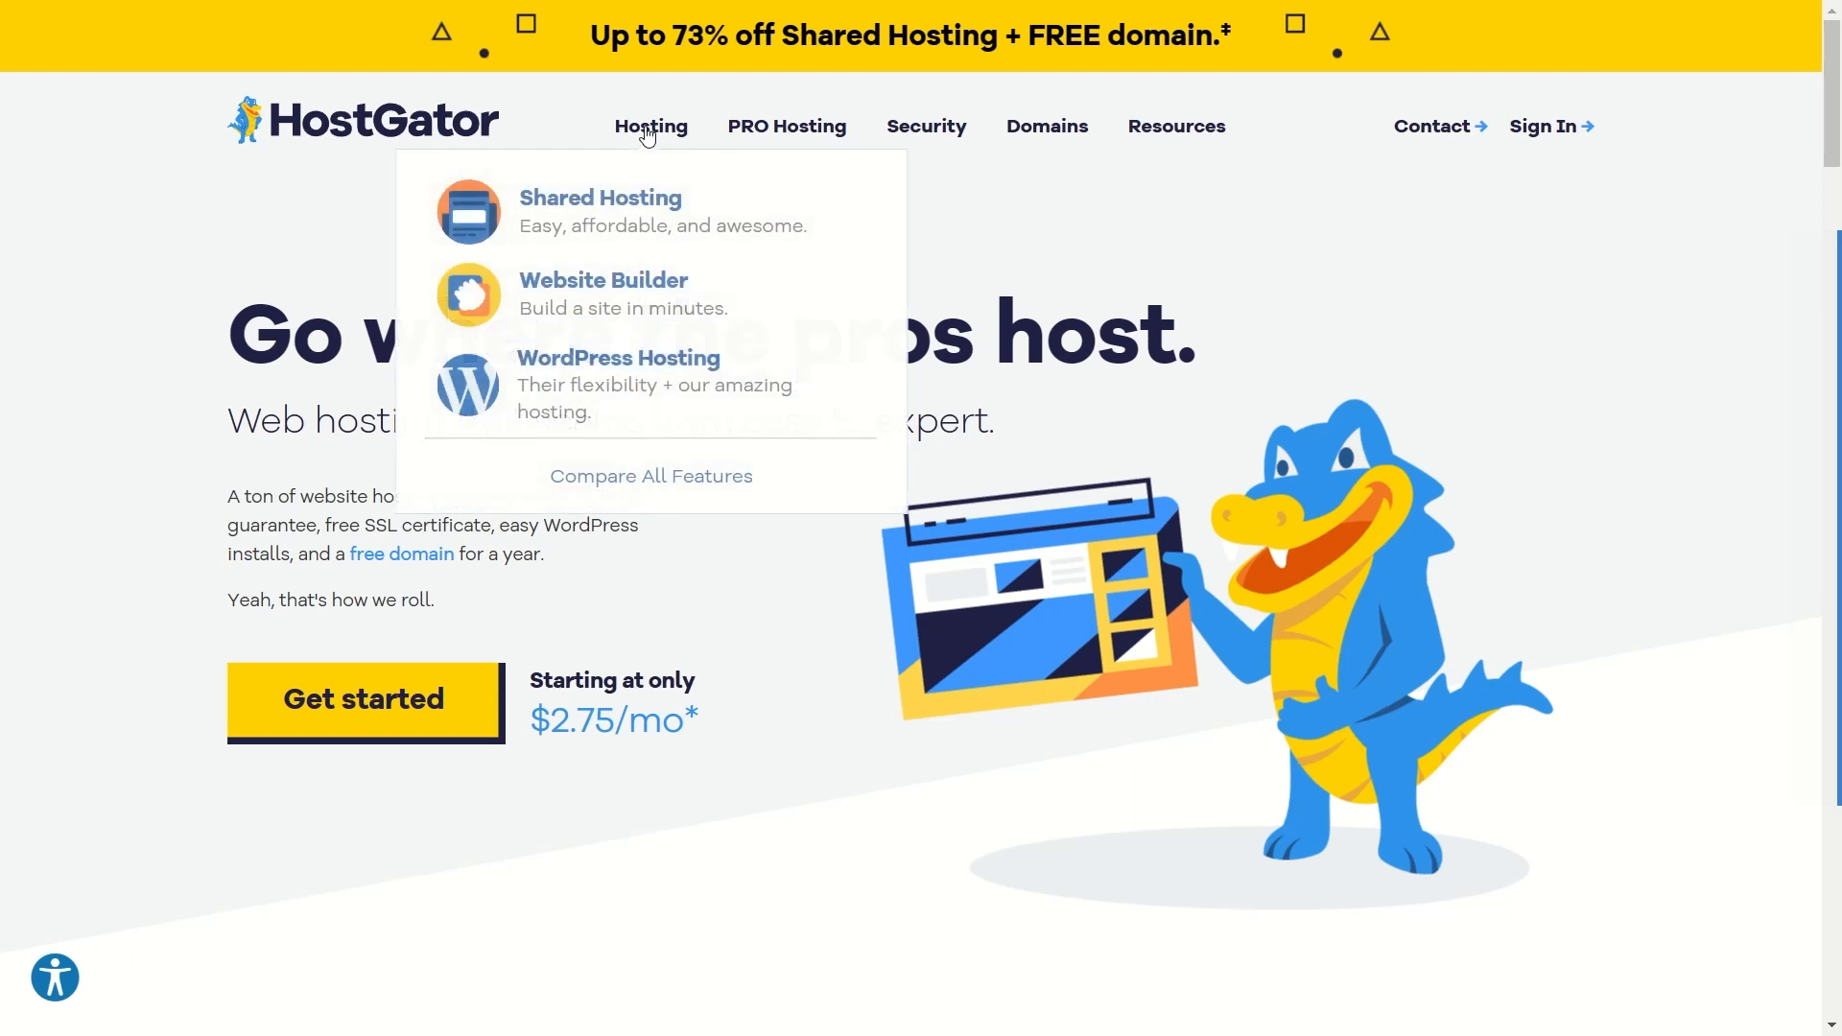
left_click(581, 366)
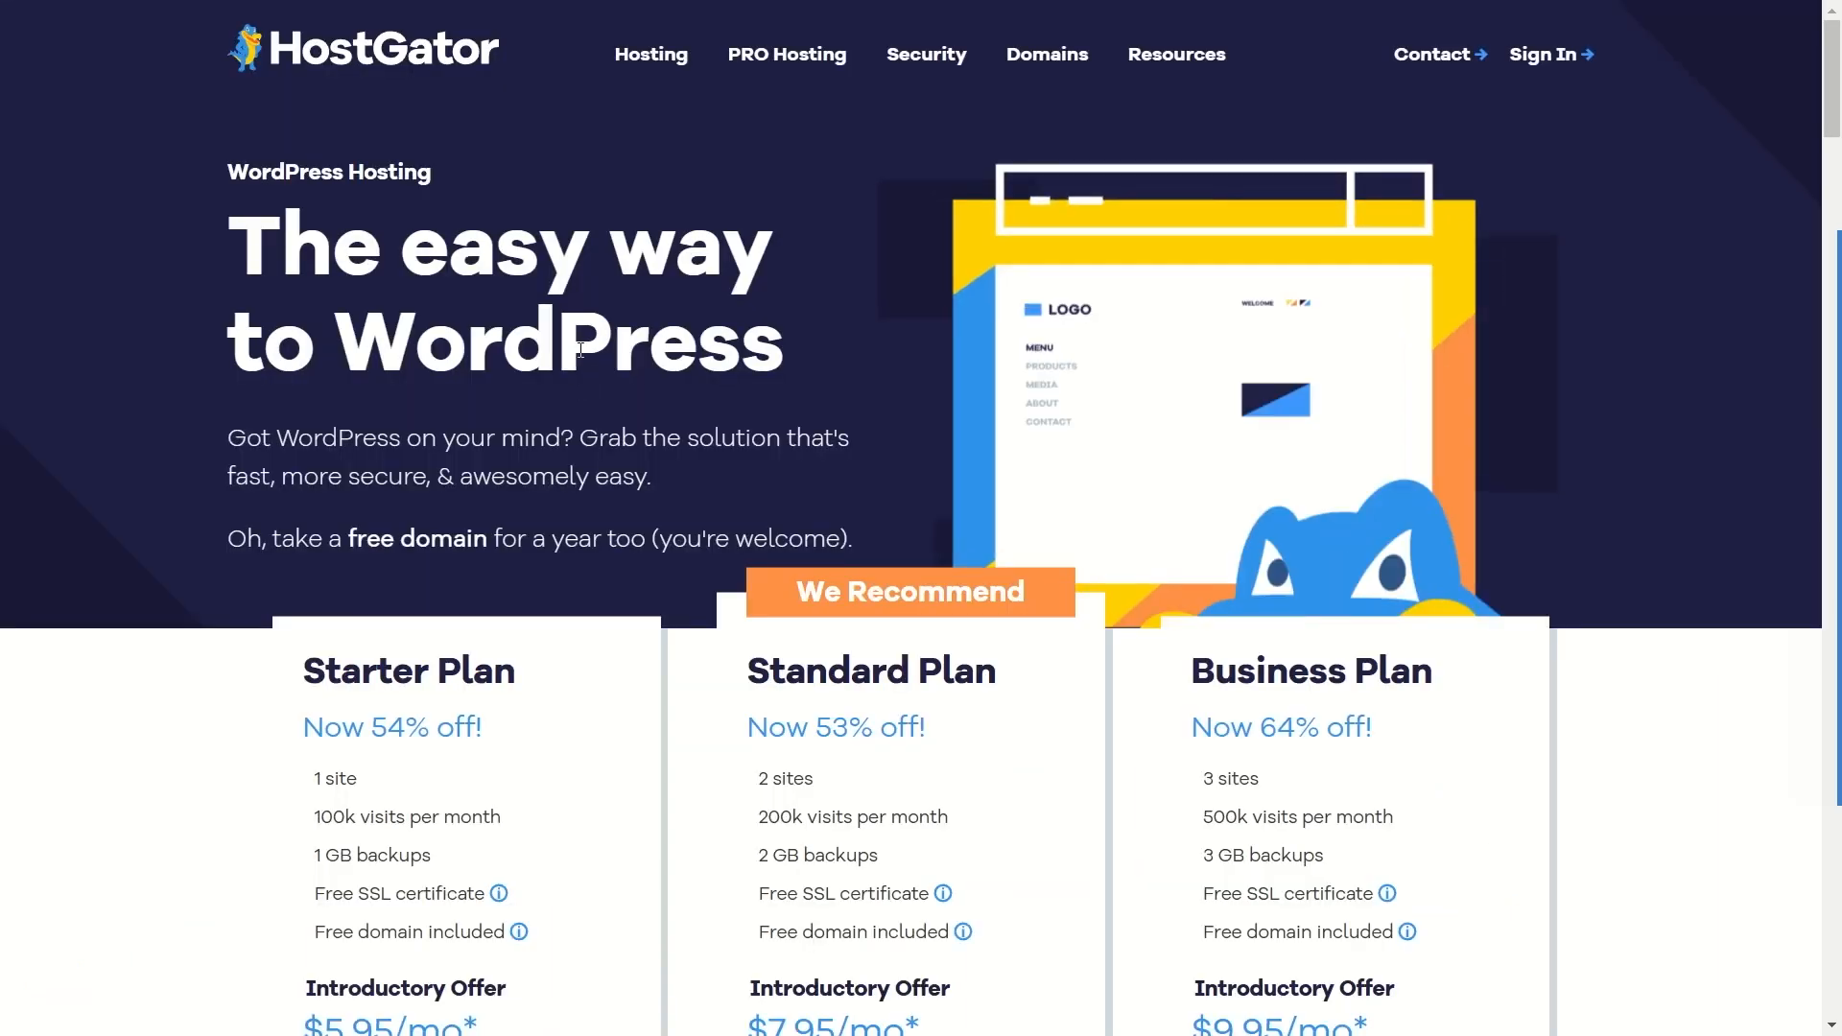
scroll(570, 273, "down", 5)
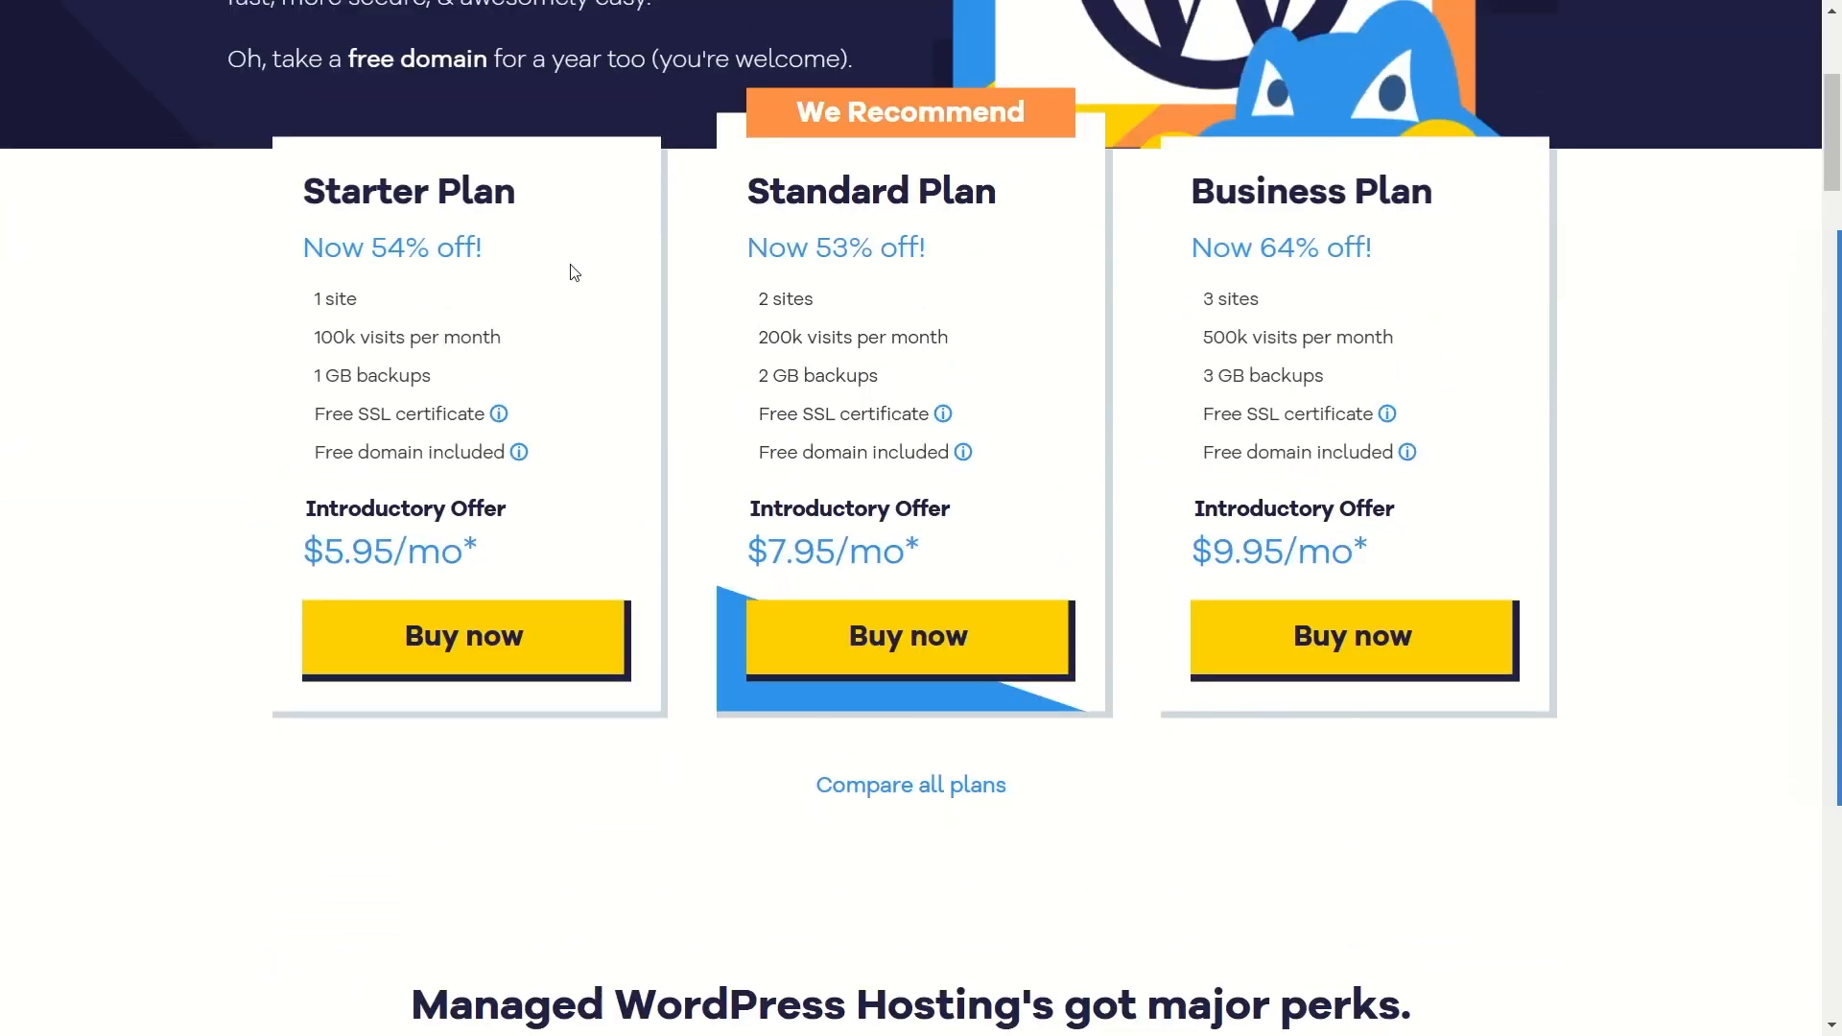
scroll(564, 300, "up", 2)
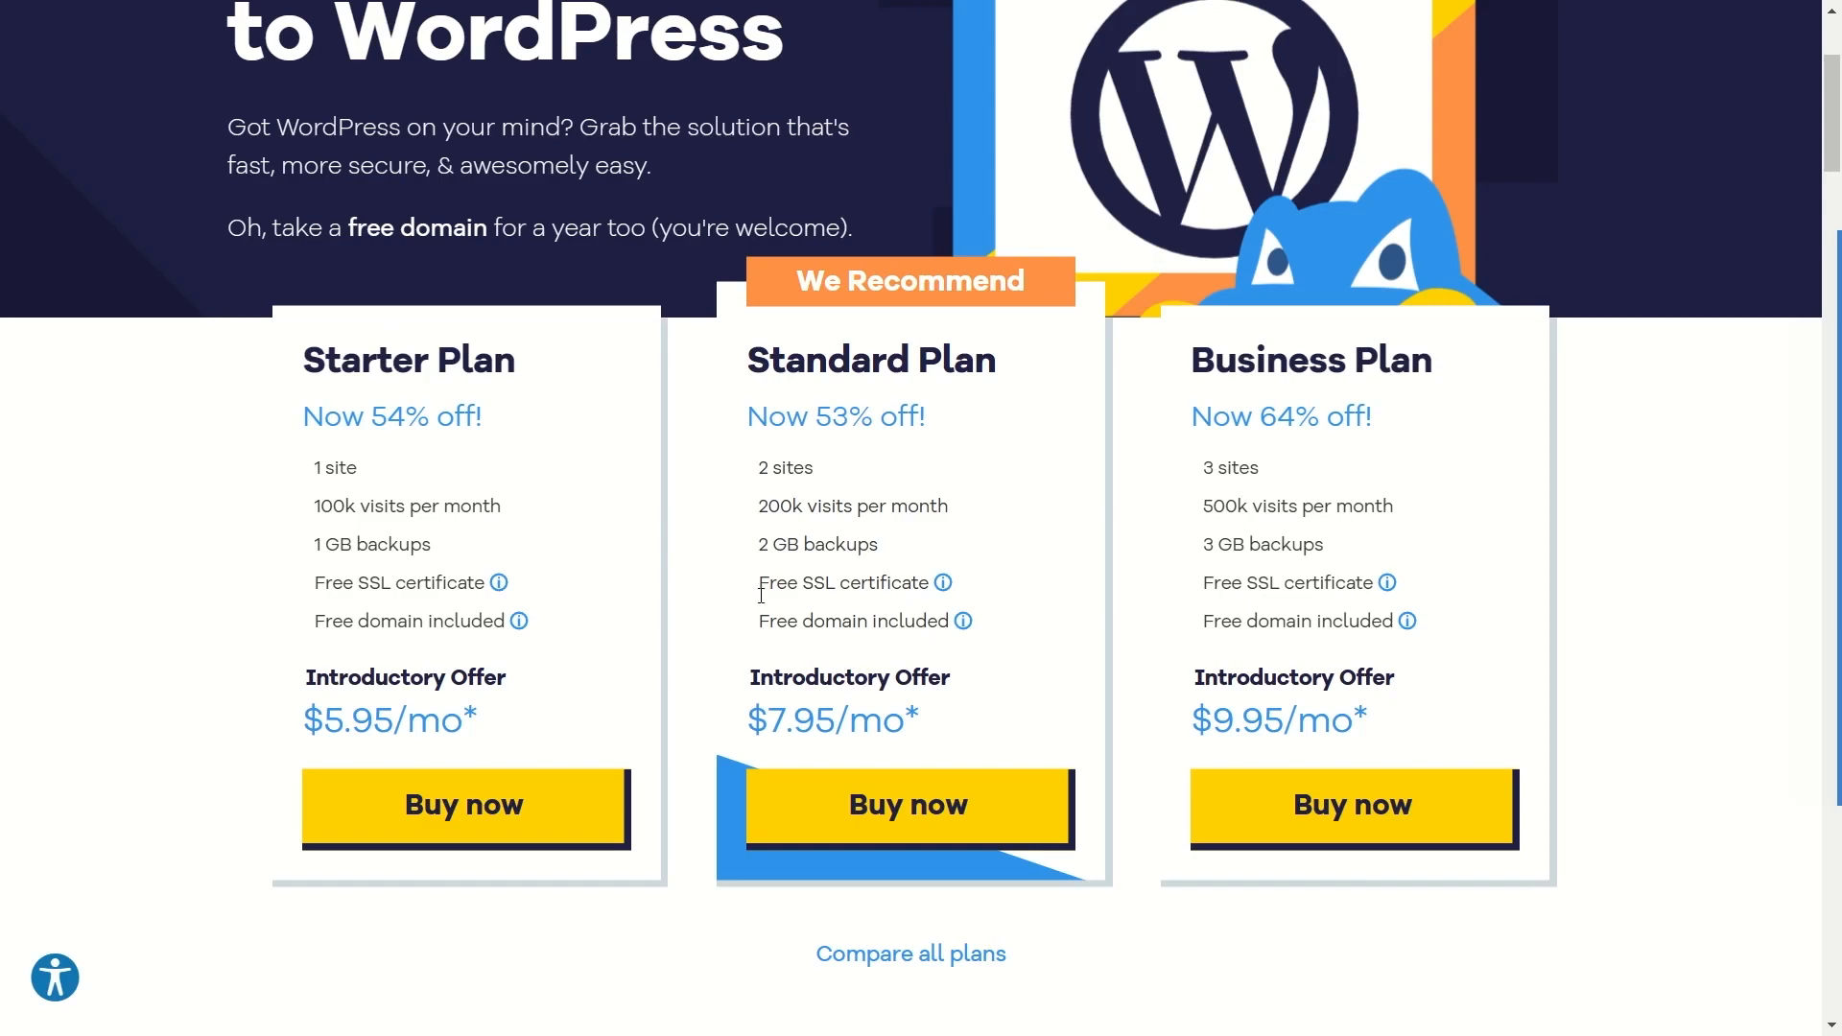
Step: Review the managed WordPress hosting details and start the purchase of the Standard Plan
scroll(863, 594, "down", 12)
scroll(761, 518, "down", 8)
scroll(679, 596, "down", 5)
scroll(679, 596, "down", 5)
scroll(691, 595, "up", 15)
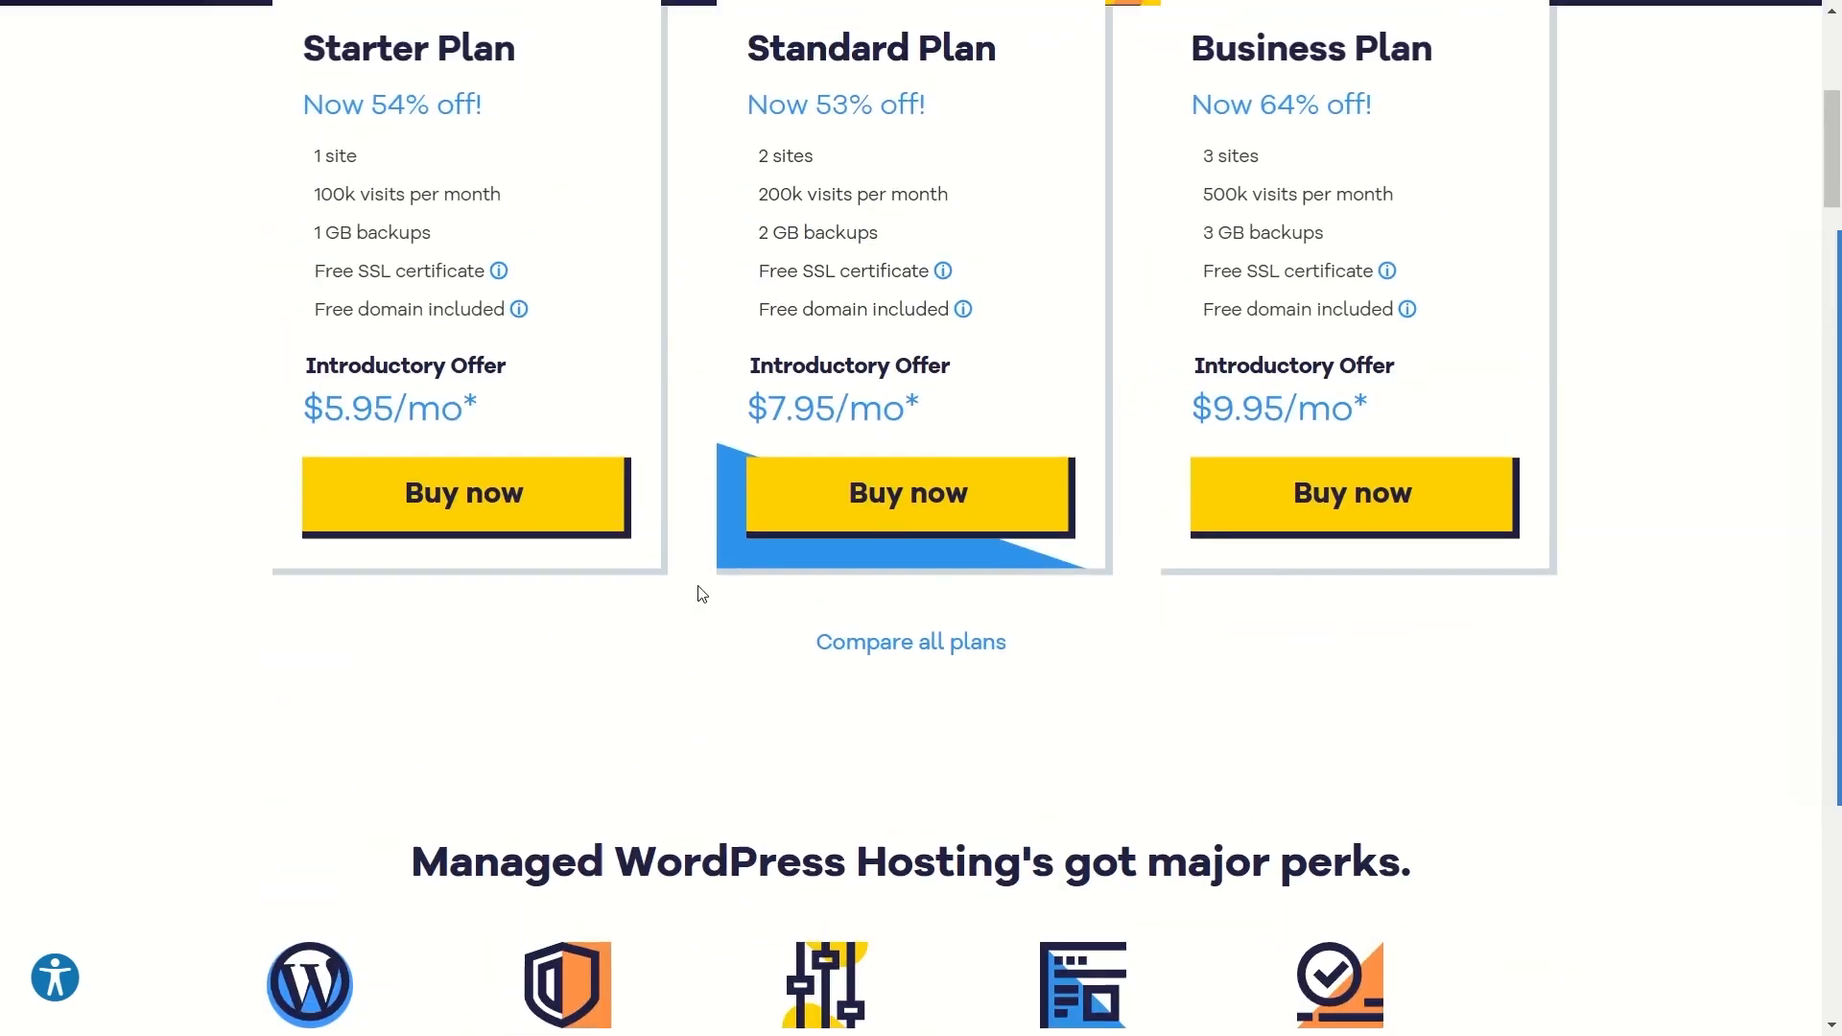
scroll(703, 593, "up", 5)
scroll(702, 566, "down", 2)
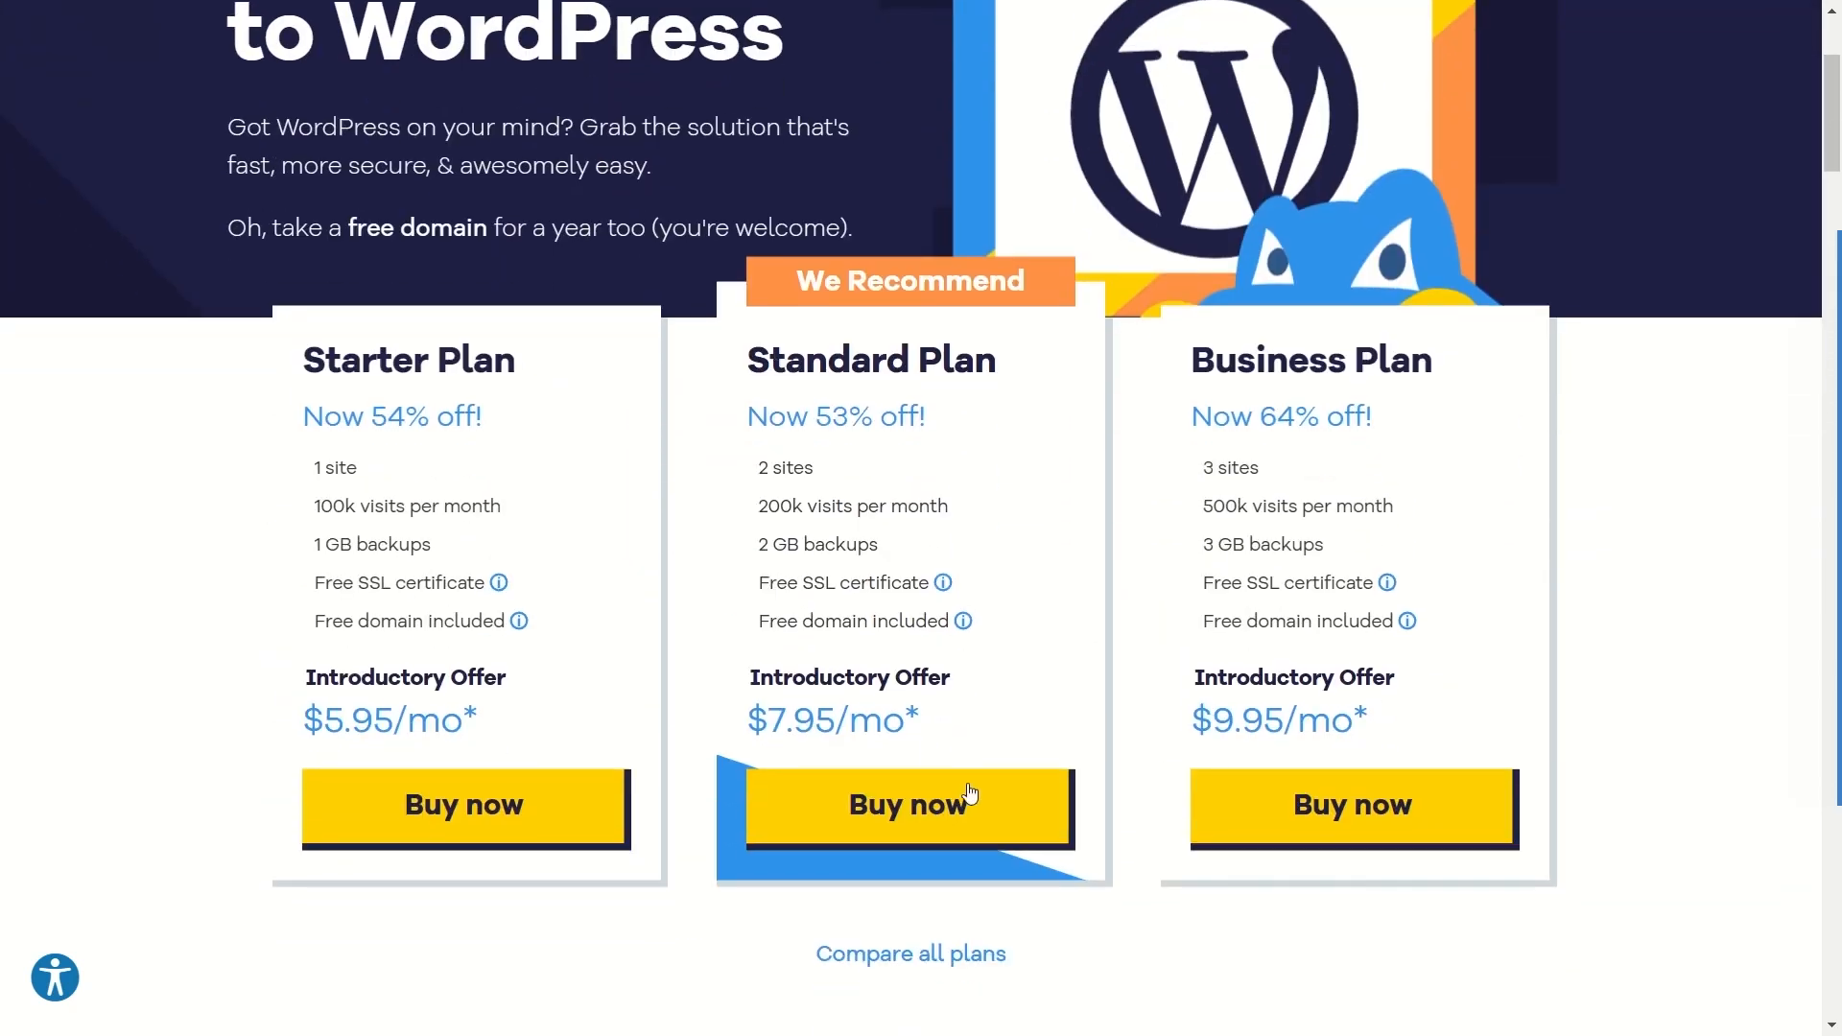
left_click(938, 815)
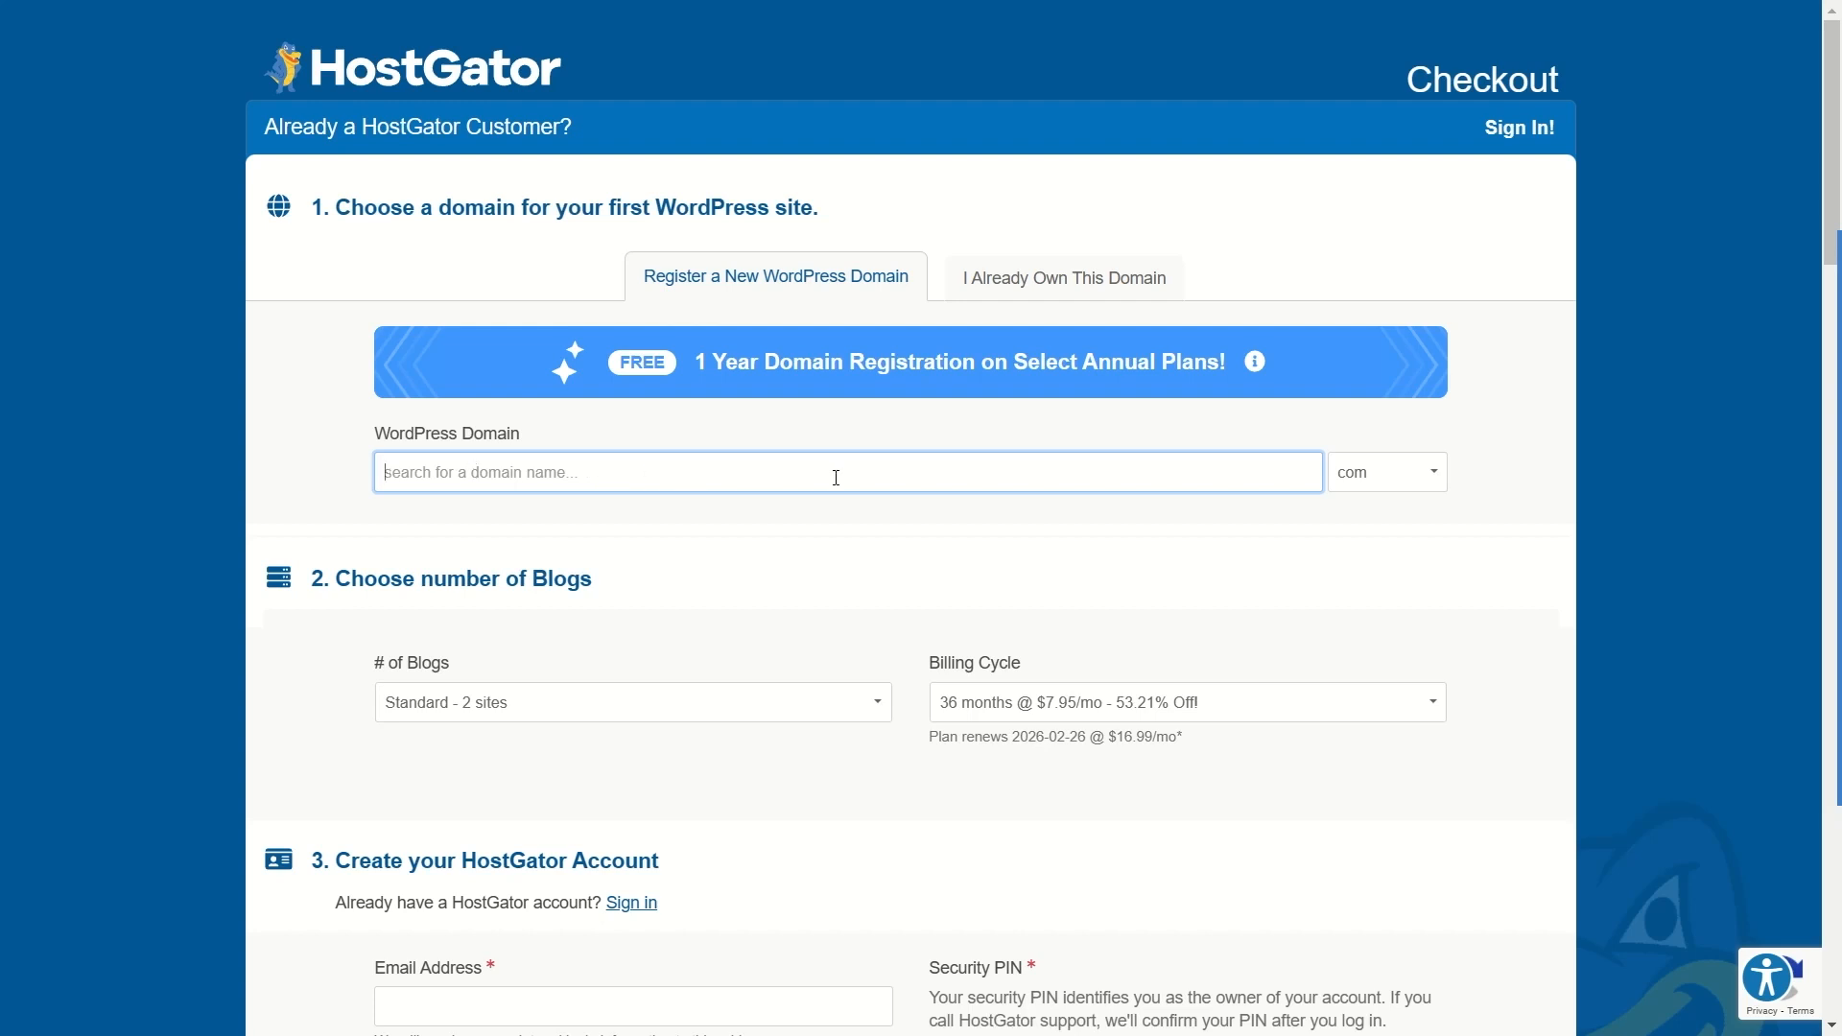
Step: Check the available domain extensions and choose the option for a domain that is already owned
left_click(1427, 480)
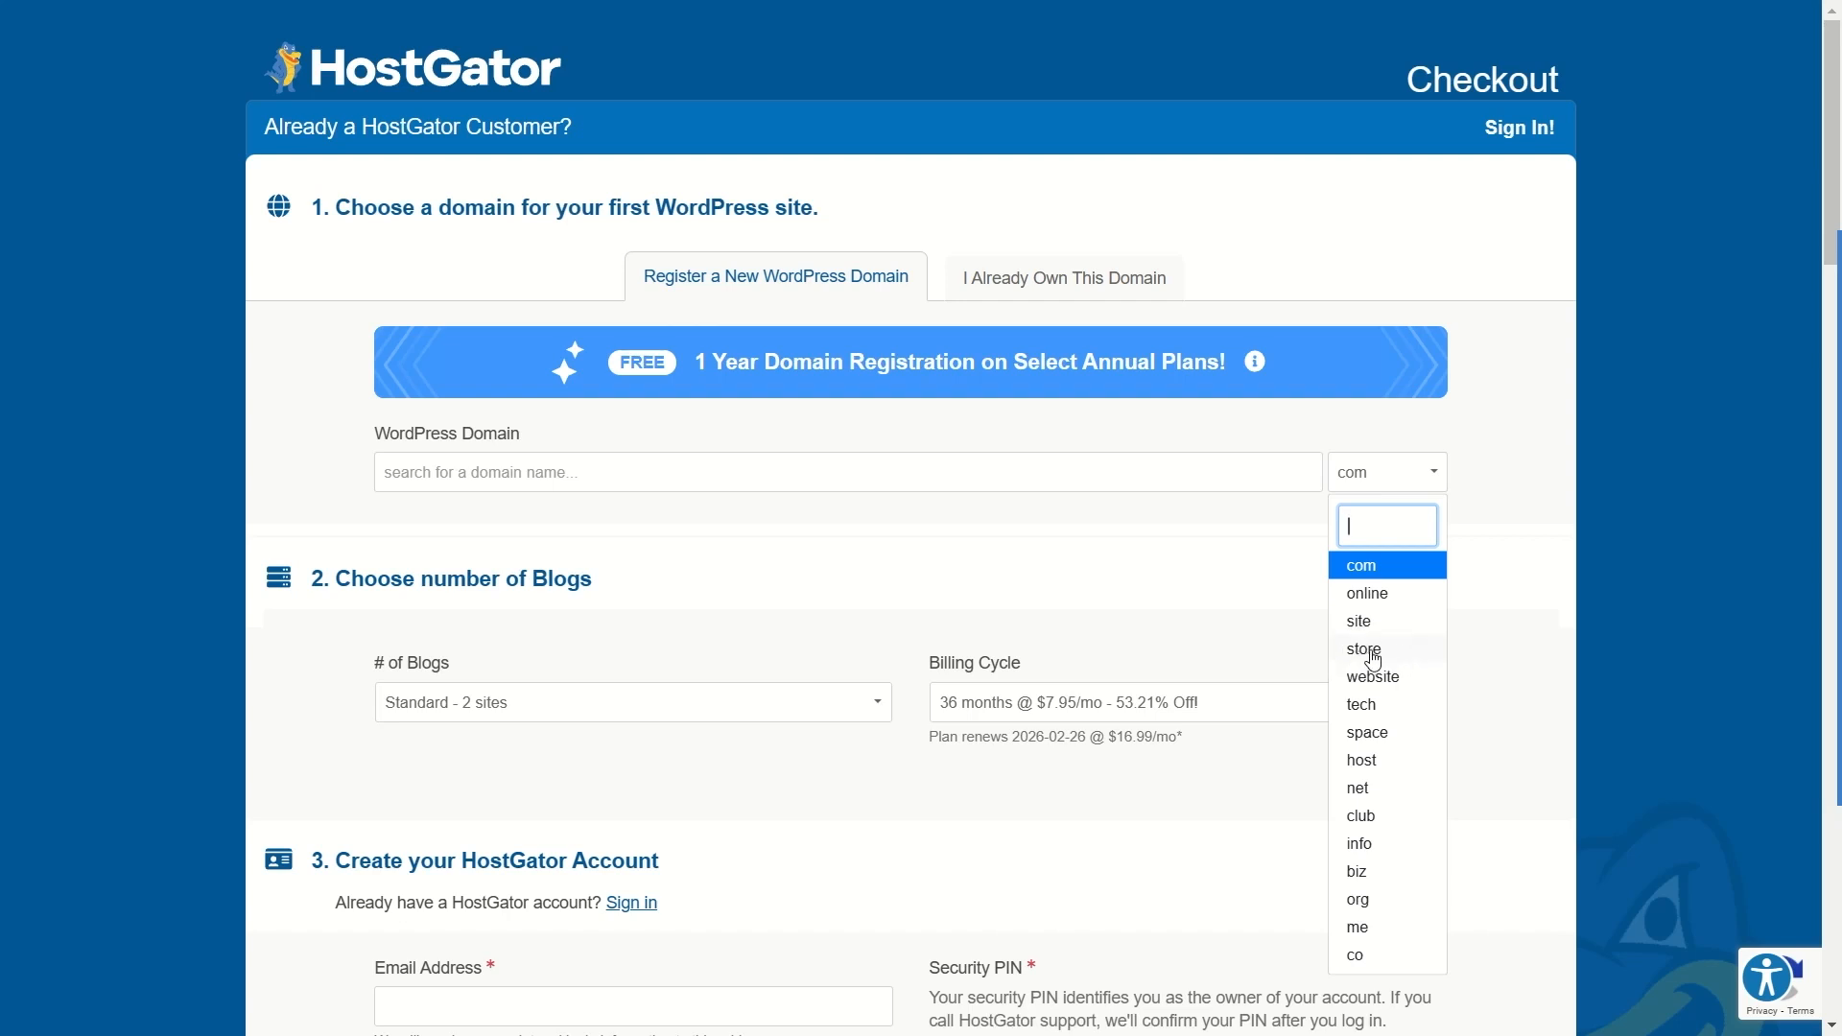
left_click(518, 525)
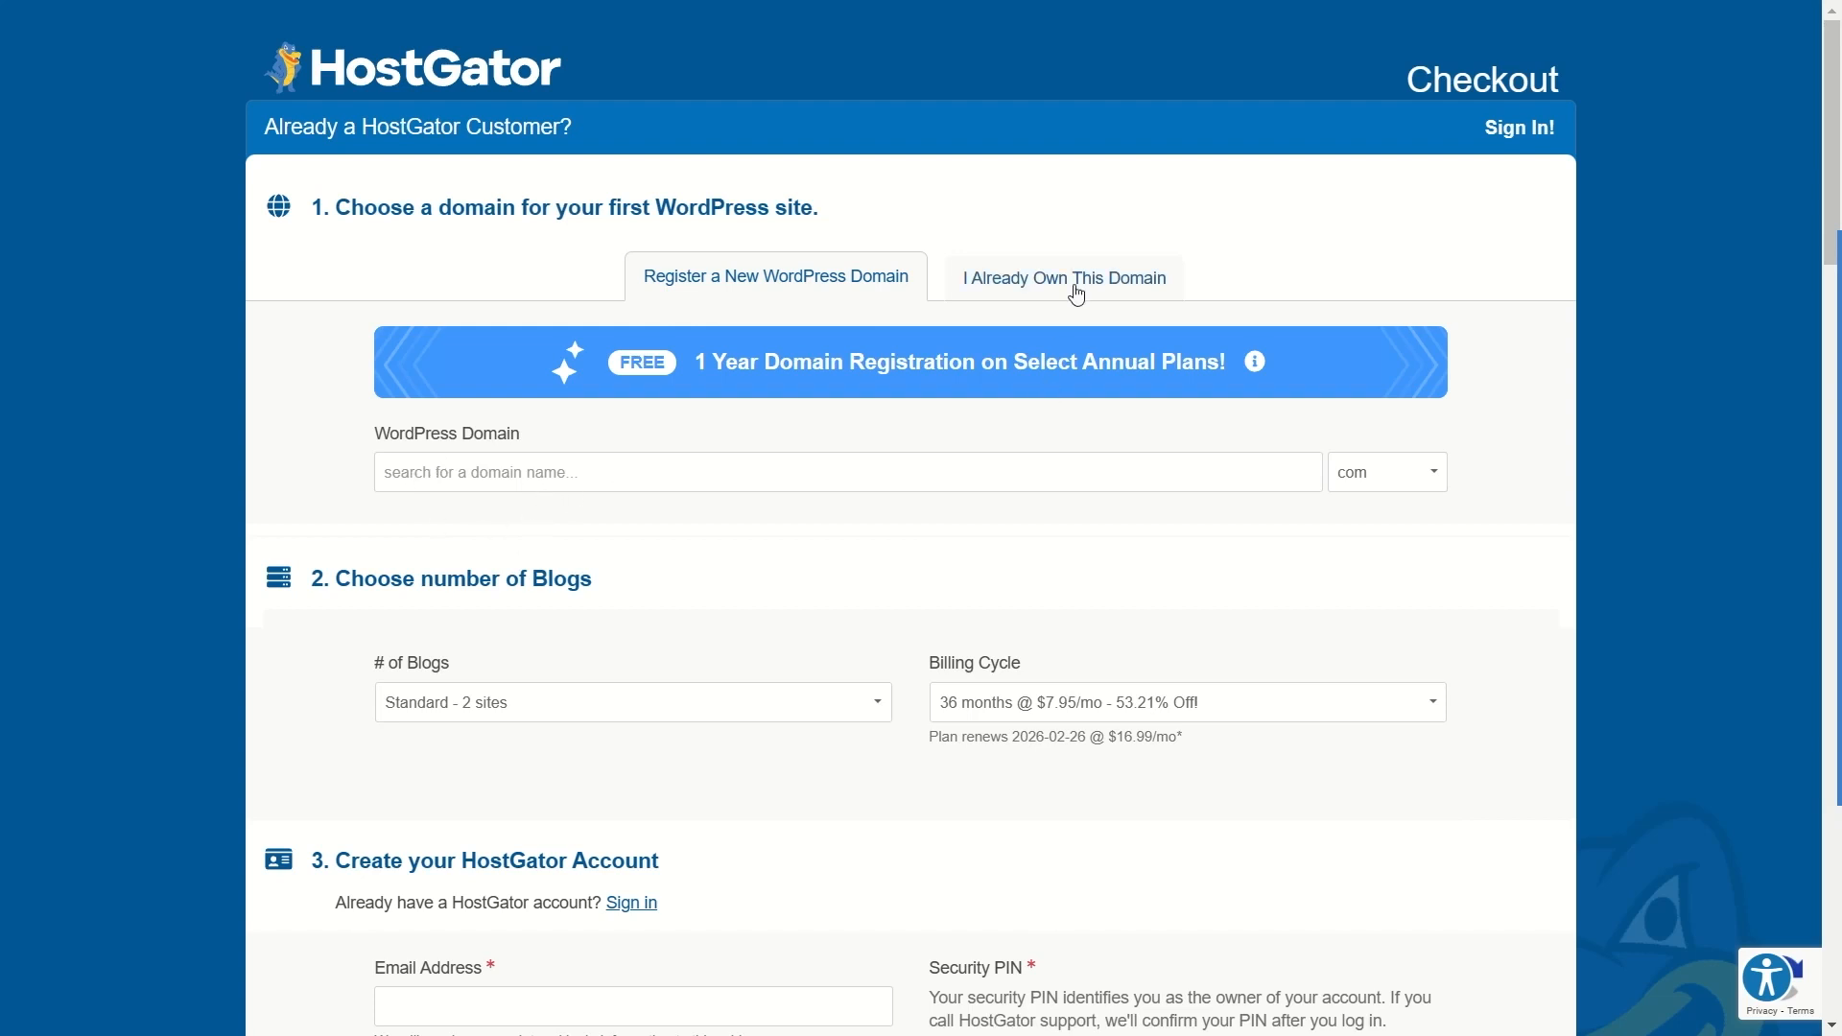
left_click(1035, 268)
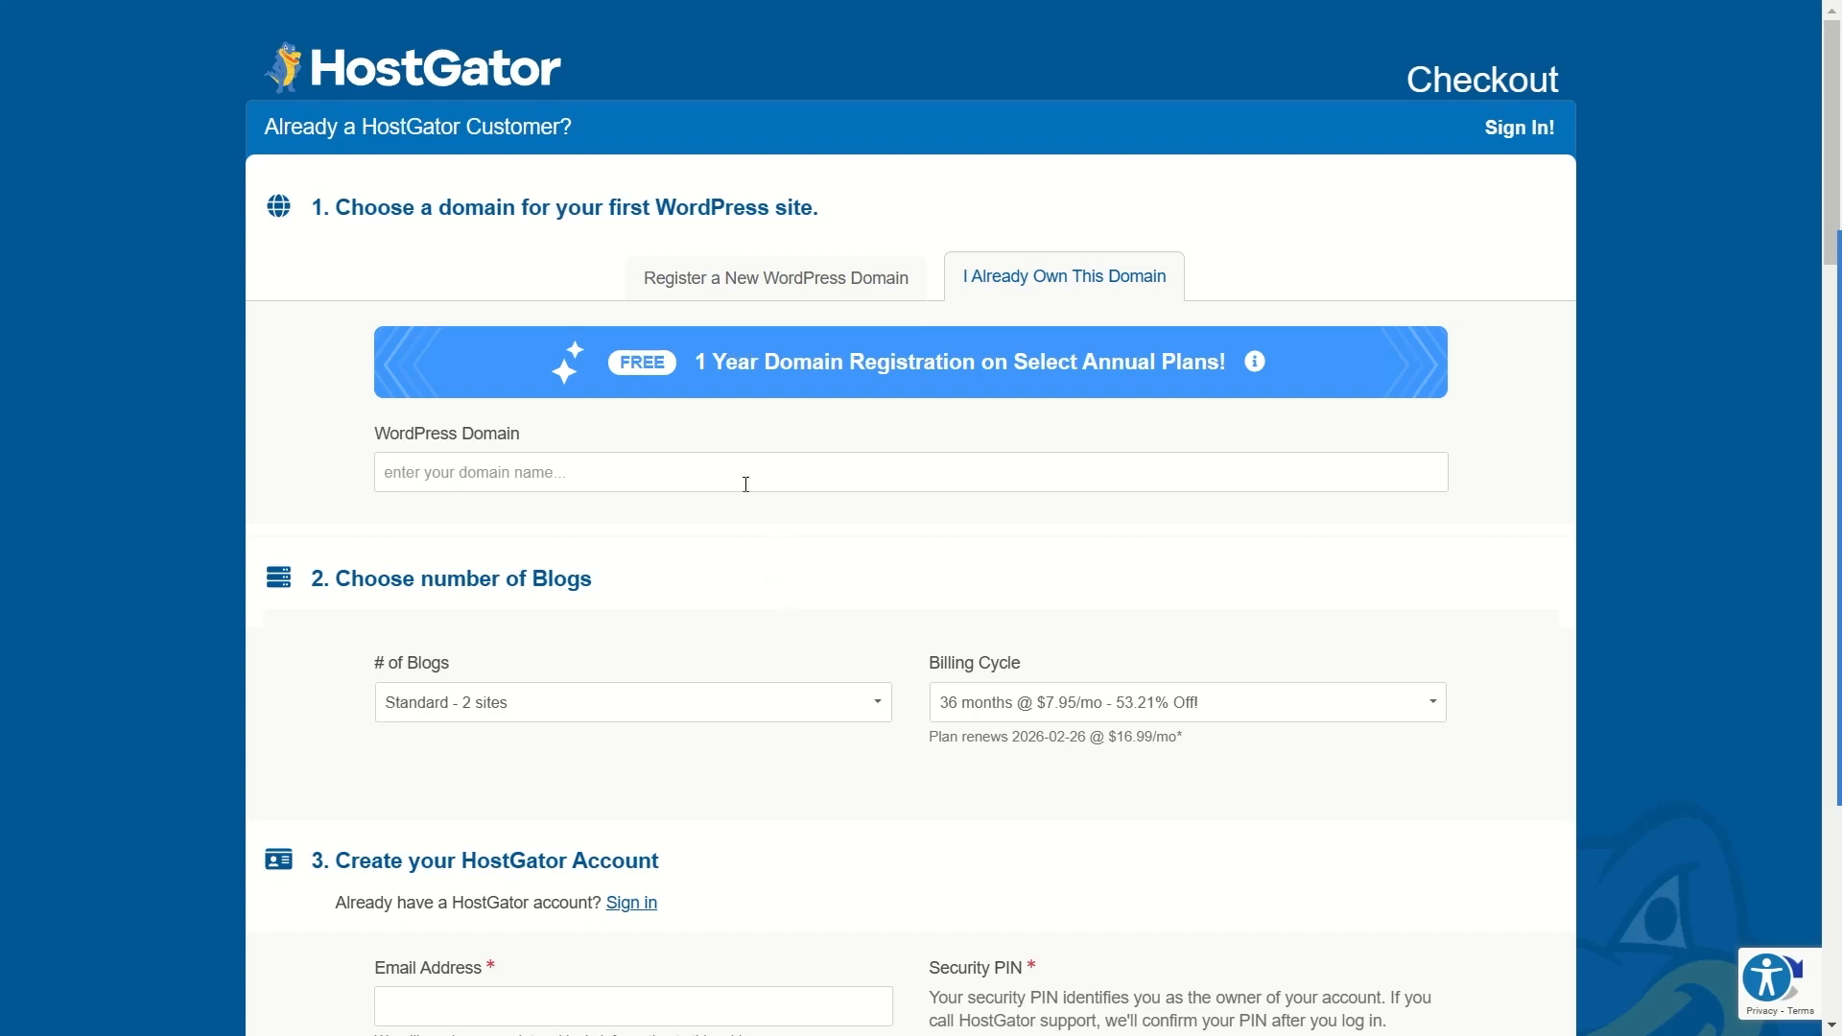
Step: Choose the Starter - 1 site plan with the 12 months billing cycle at $7.95/mo
scroll(744, 499, "down", 2)
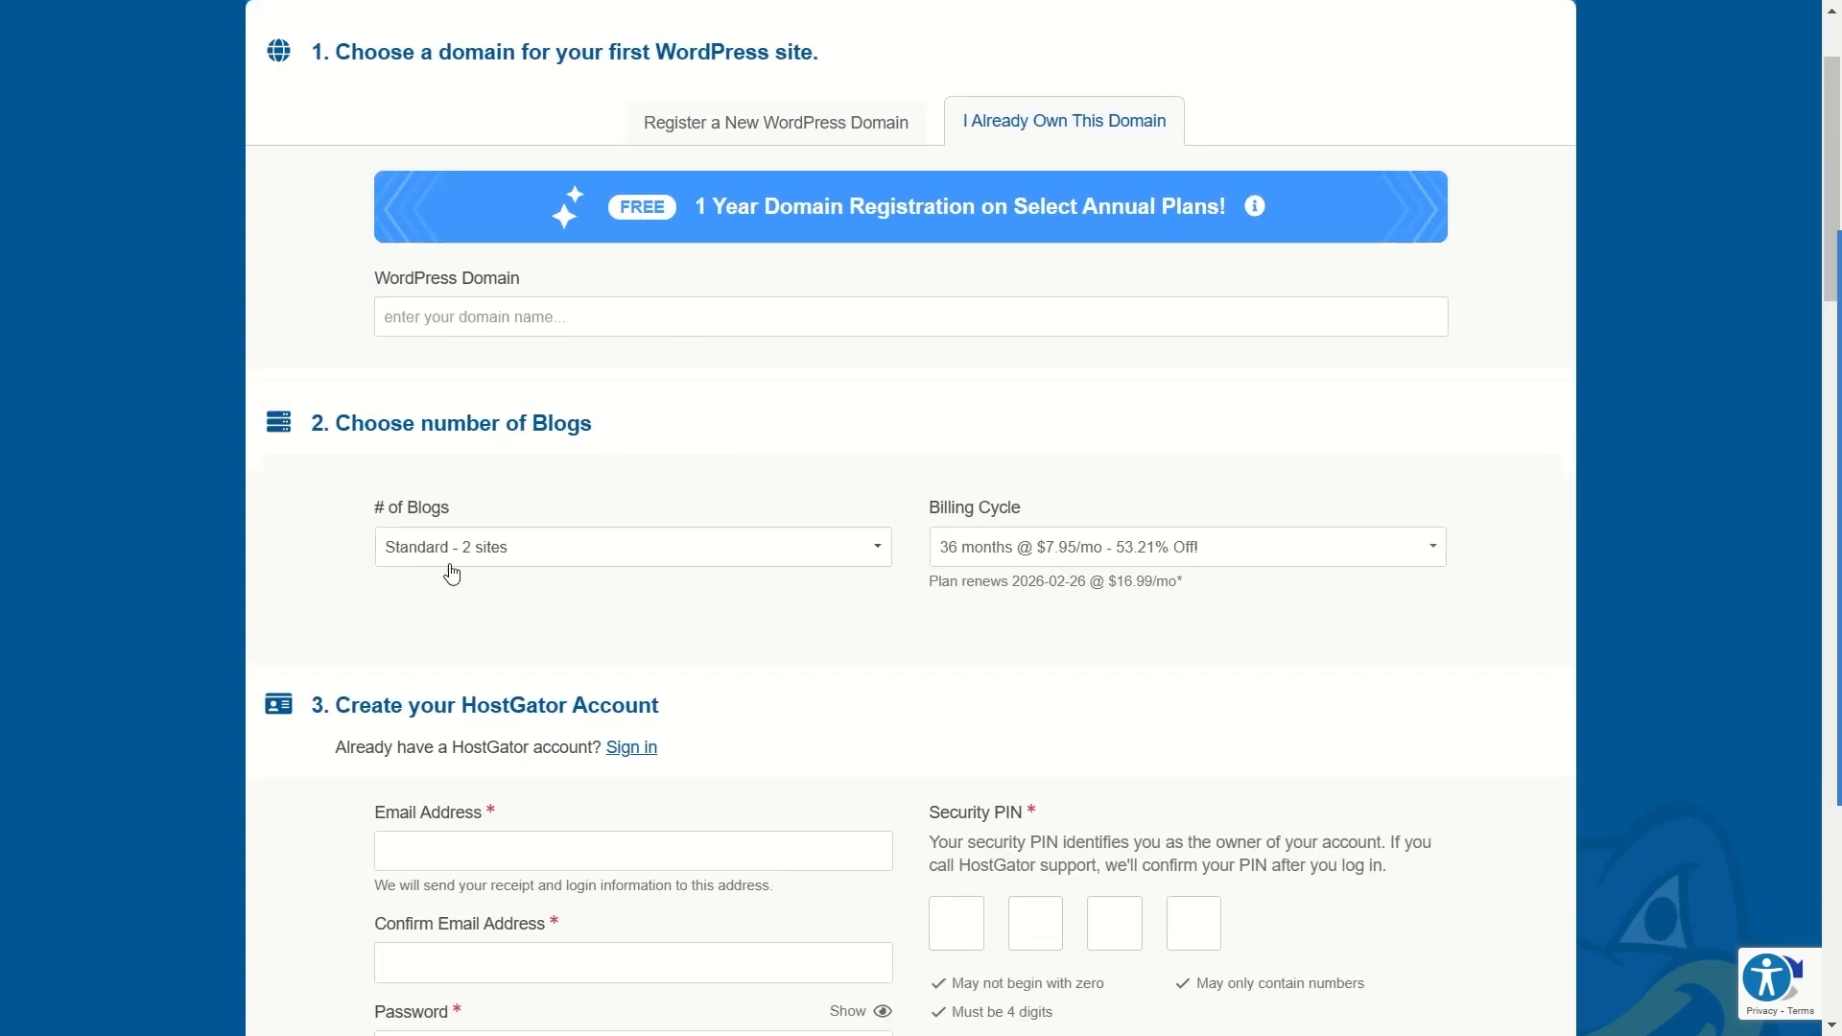
left_click(521, 547)
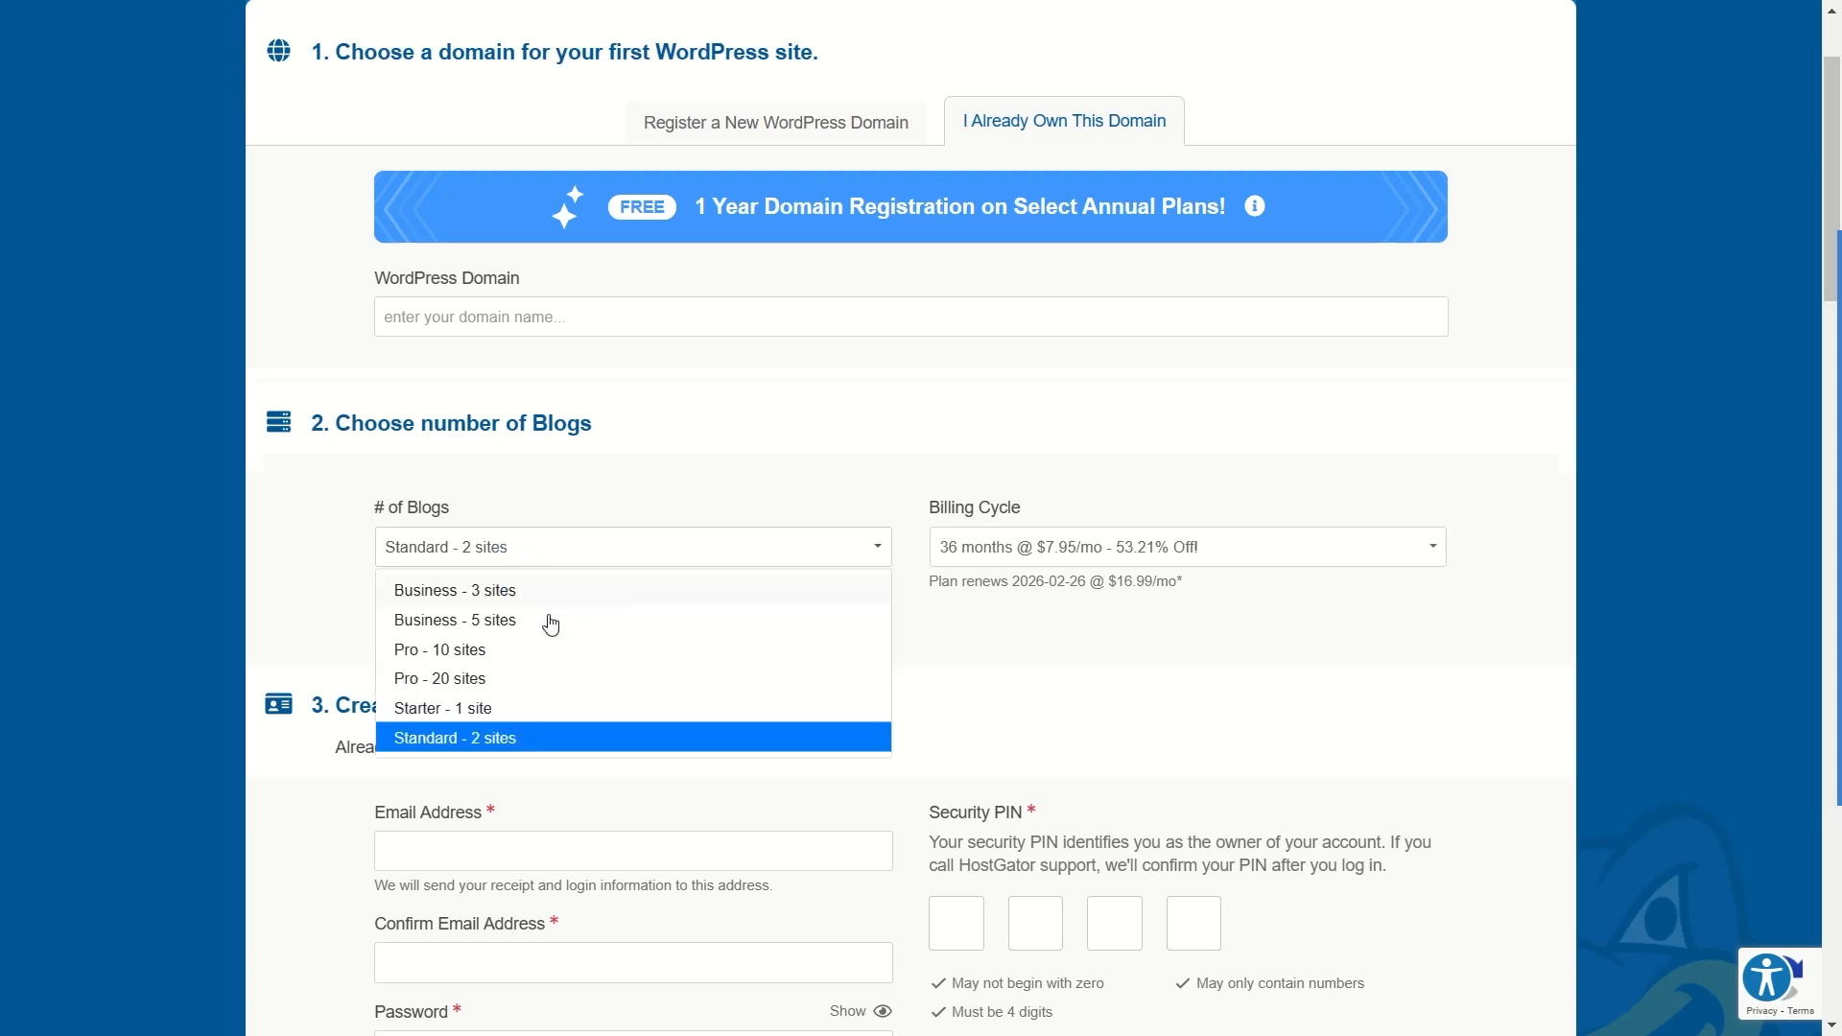
left_click(448, 713)
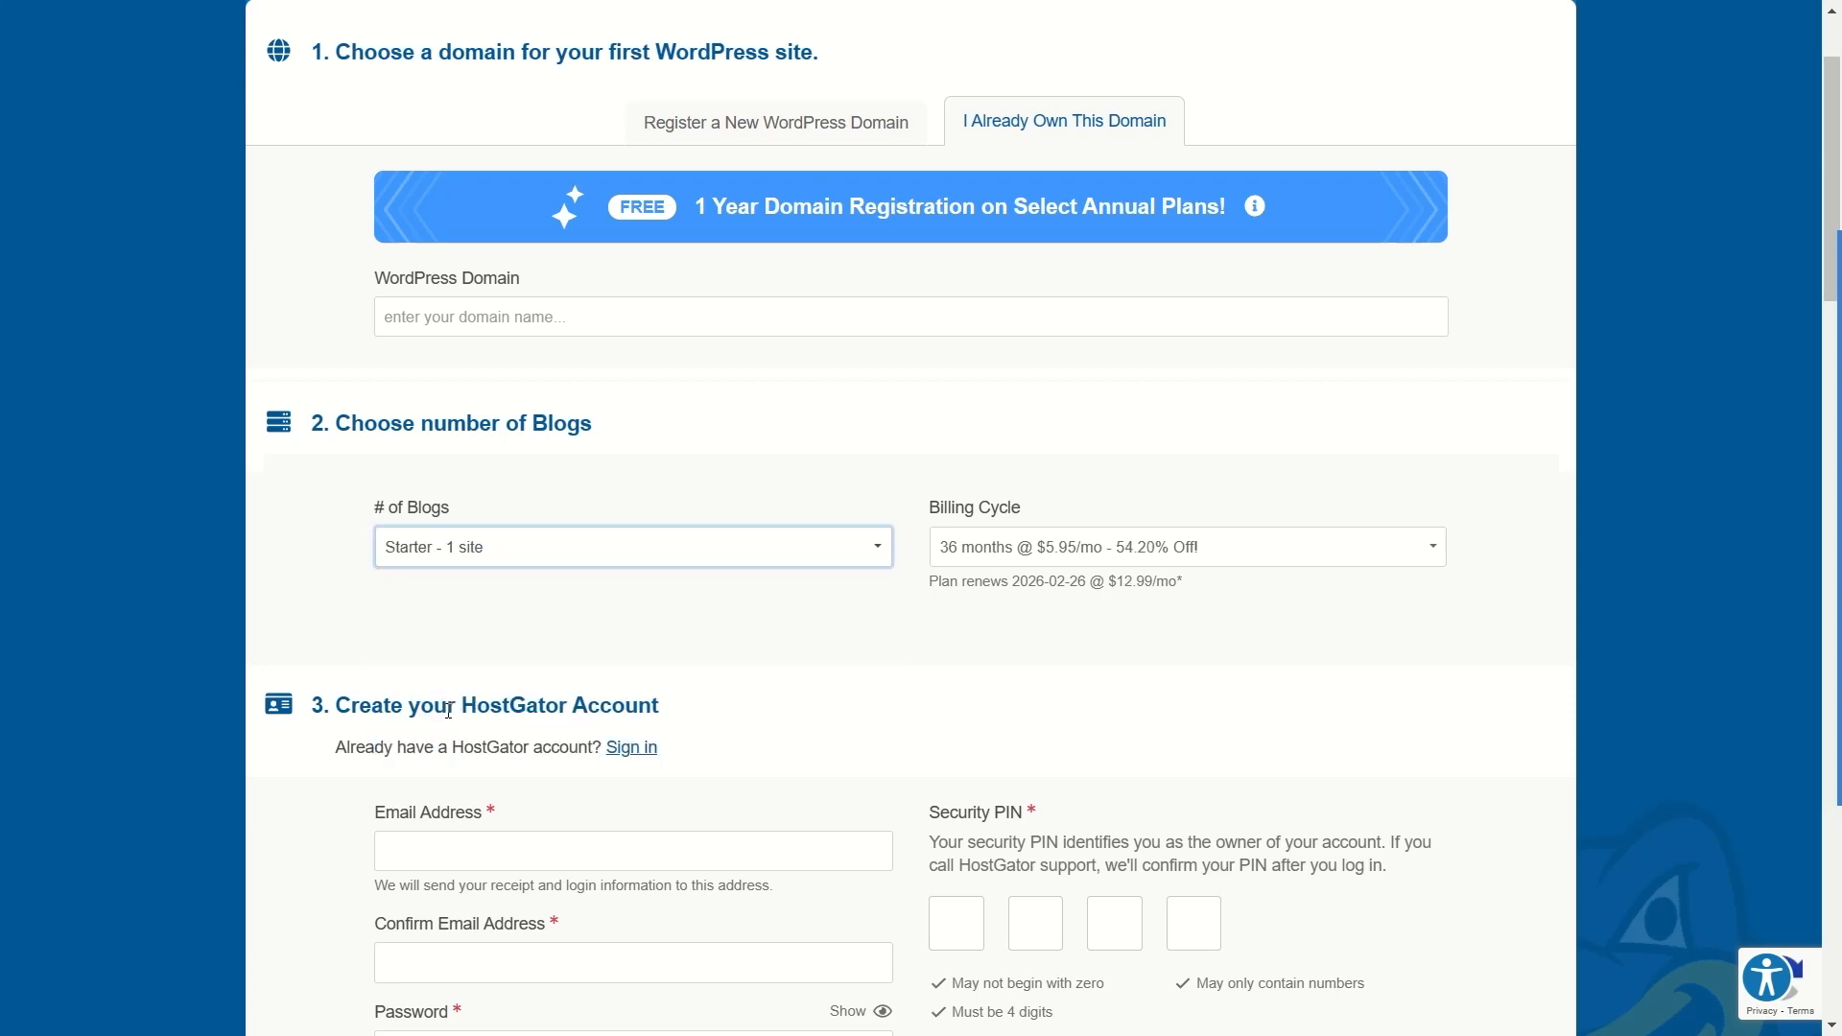
left_click(1034, 543)
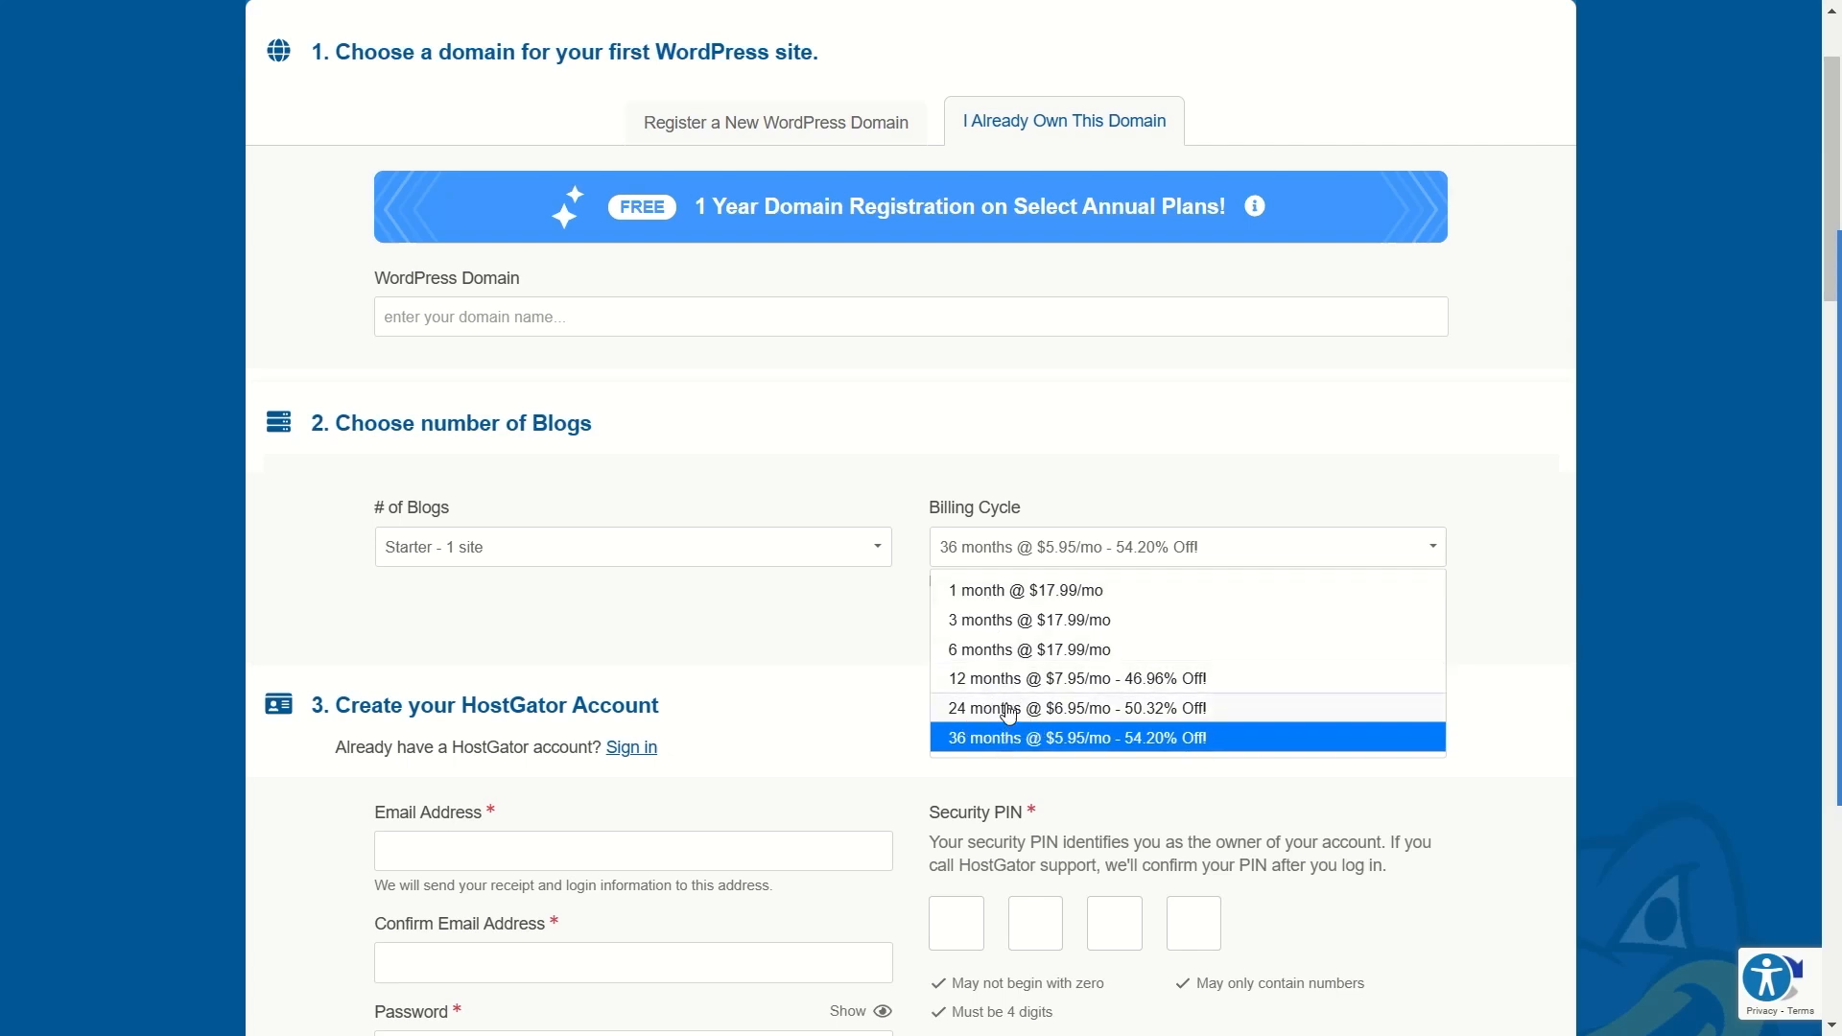
left_click(962, 683)
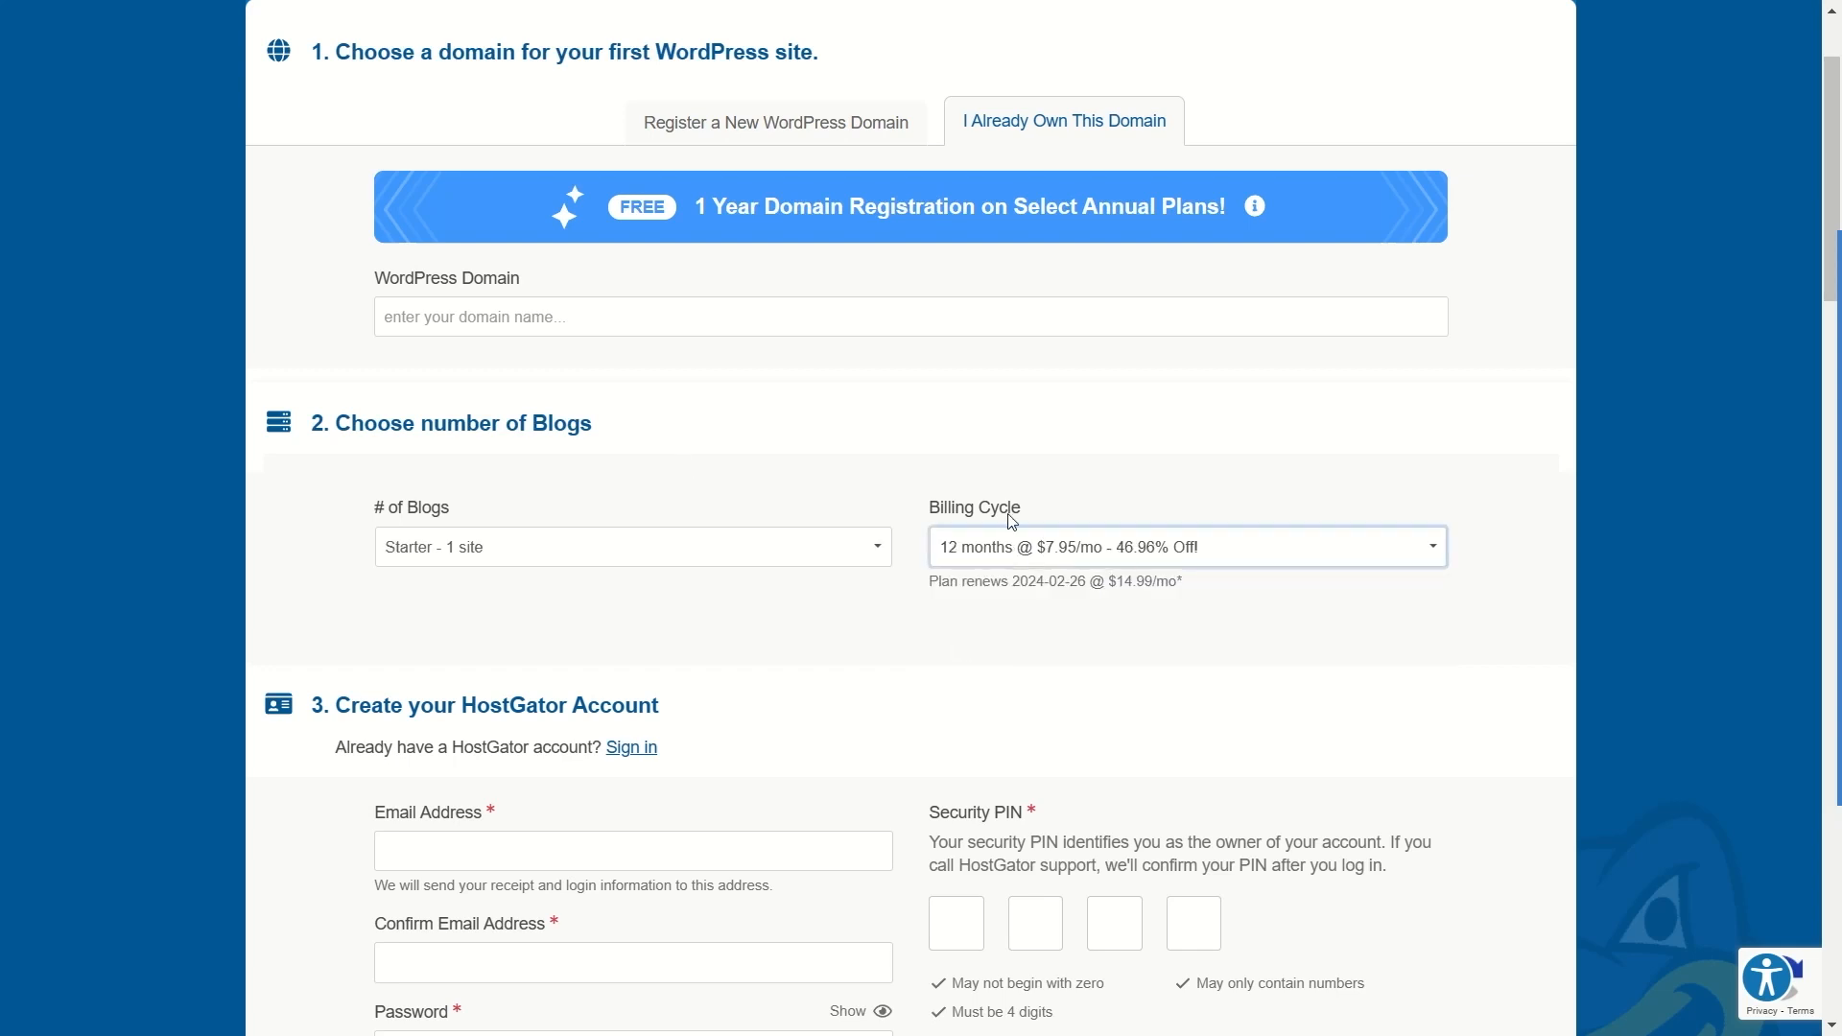
Step: Review the account creation and billing fields, and compare the PayPal and Credit Card payment types
scroll(748, 537, "down", 5)
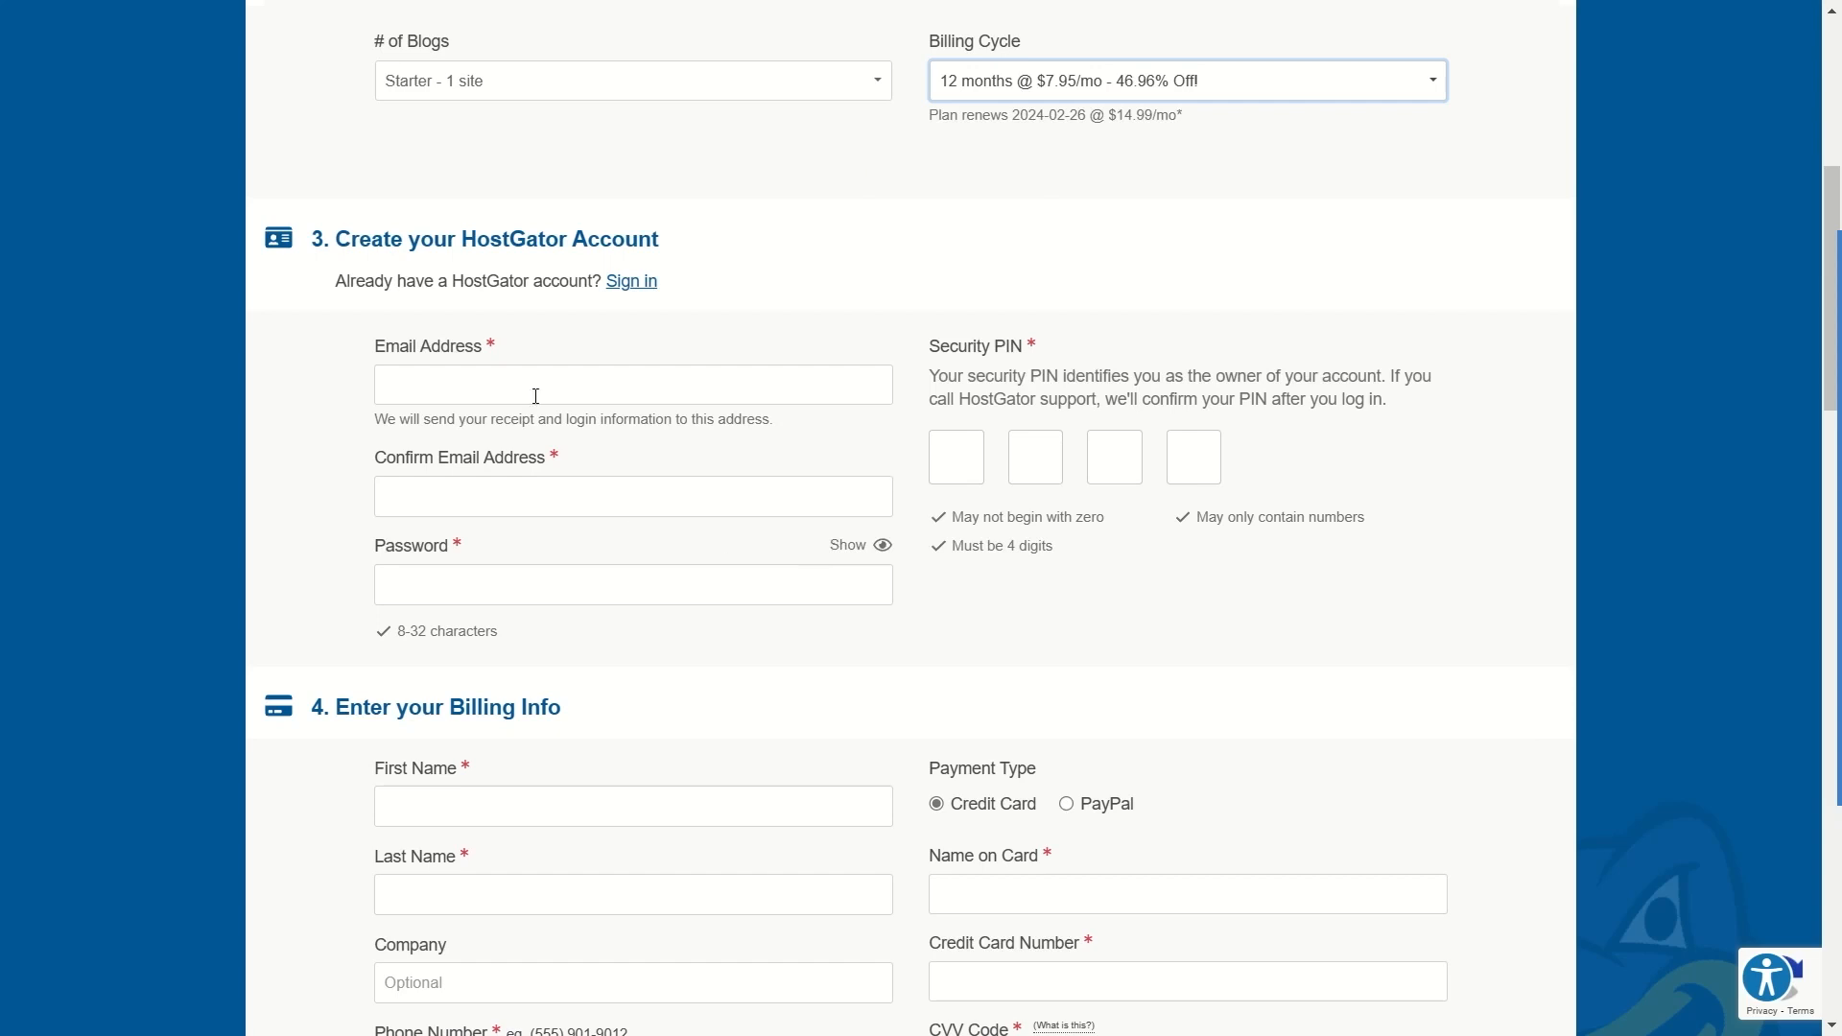
scroll(831, 519, "down", 5)
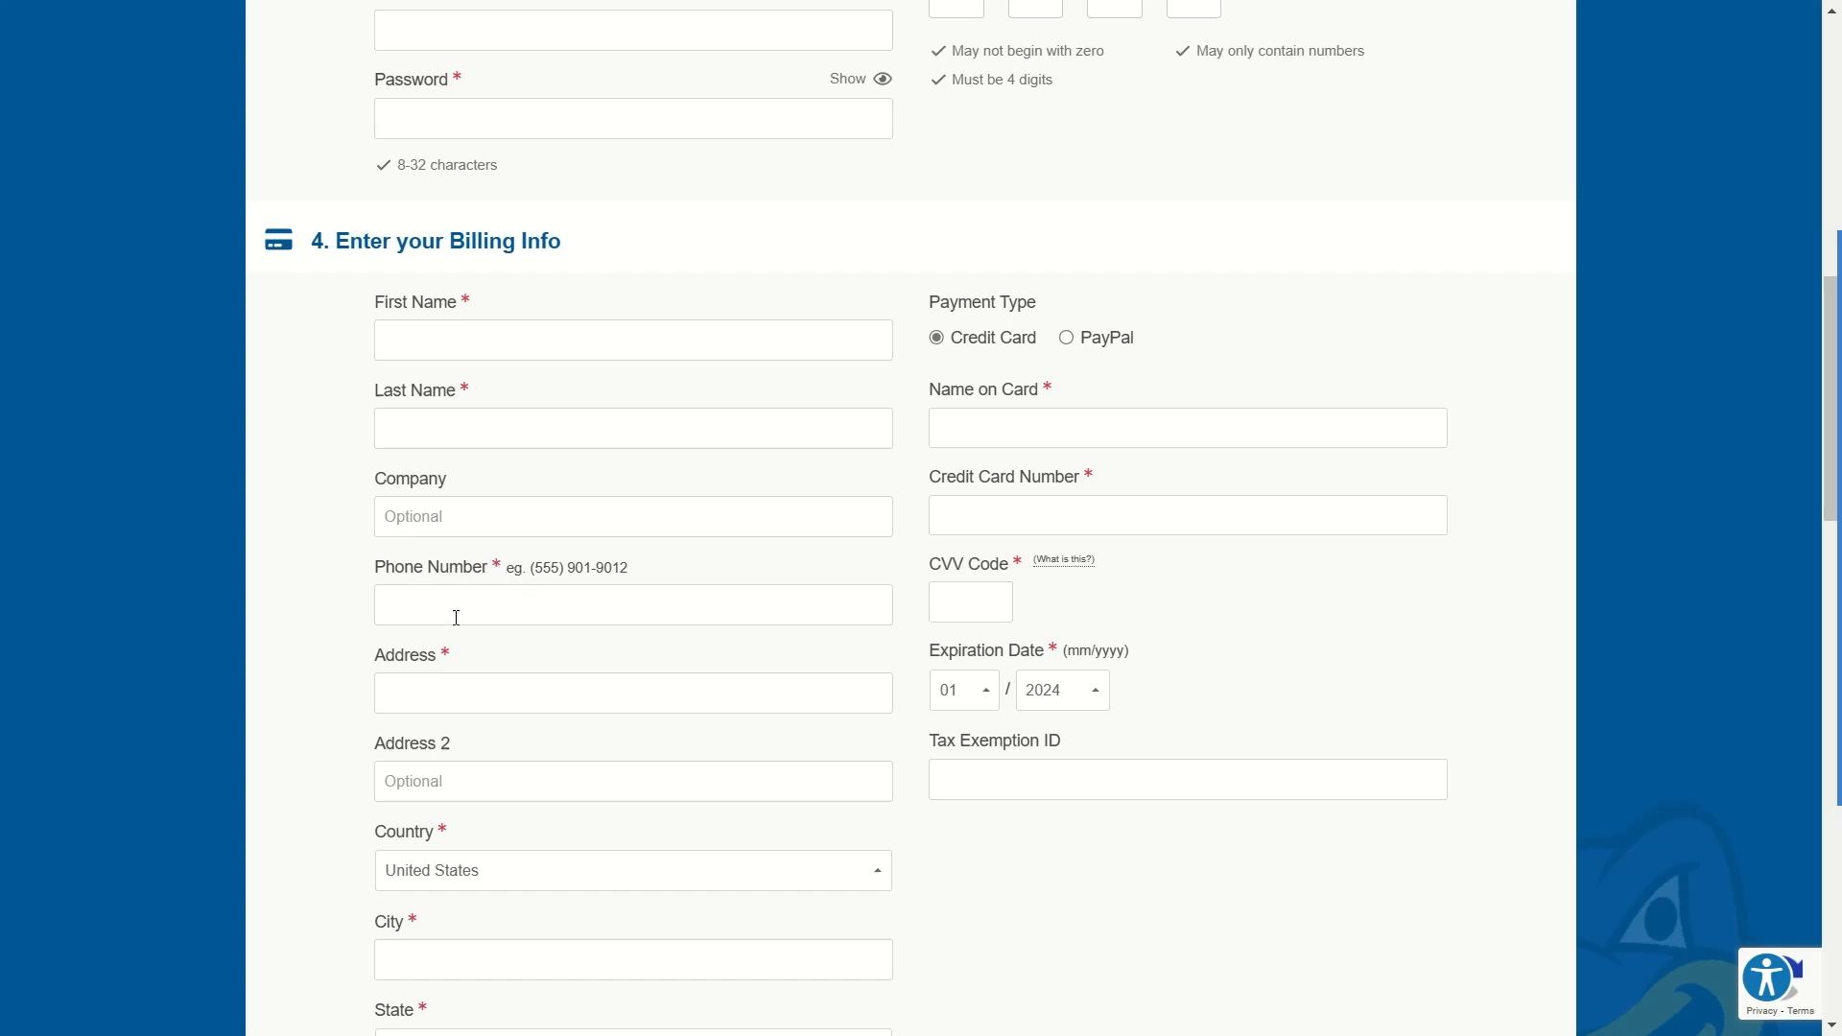
scroll(451, 600, "down", 2)
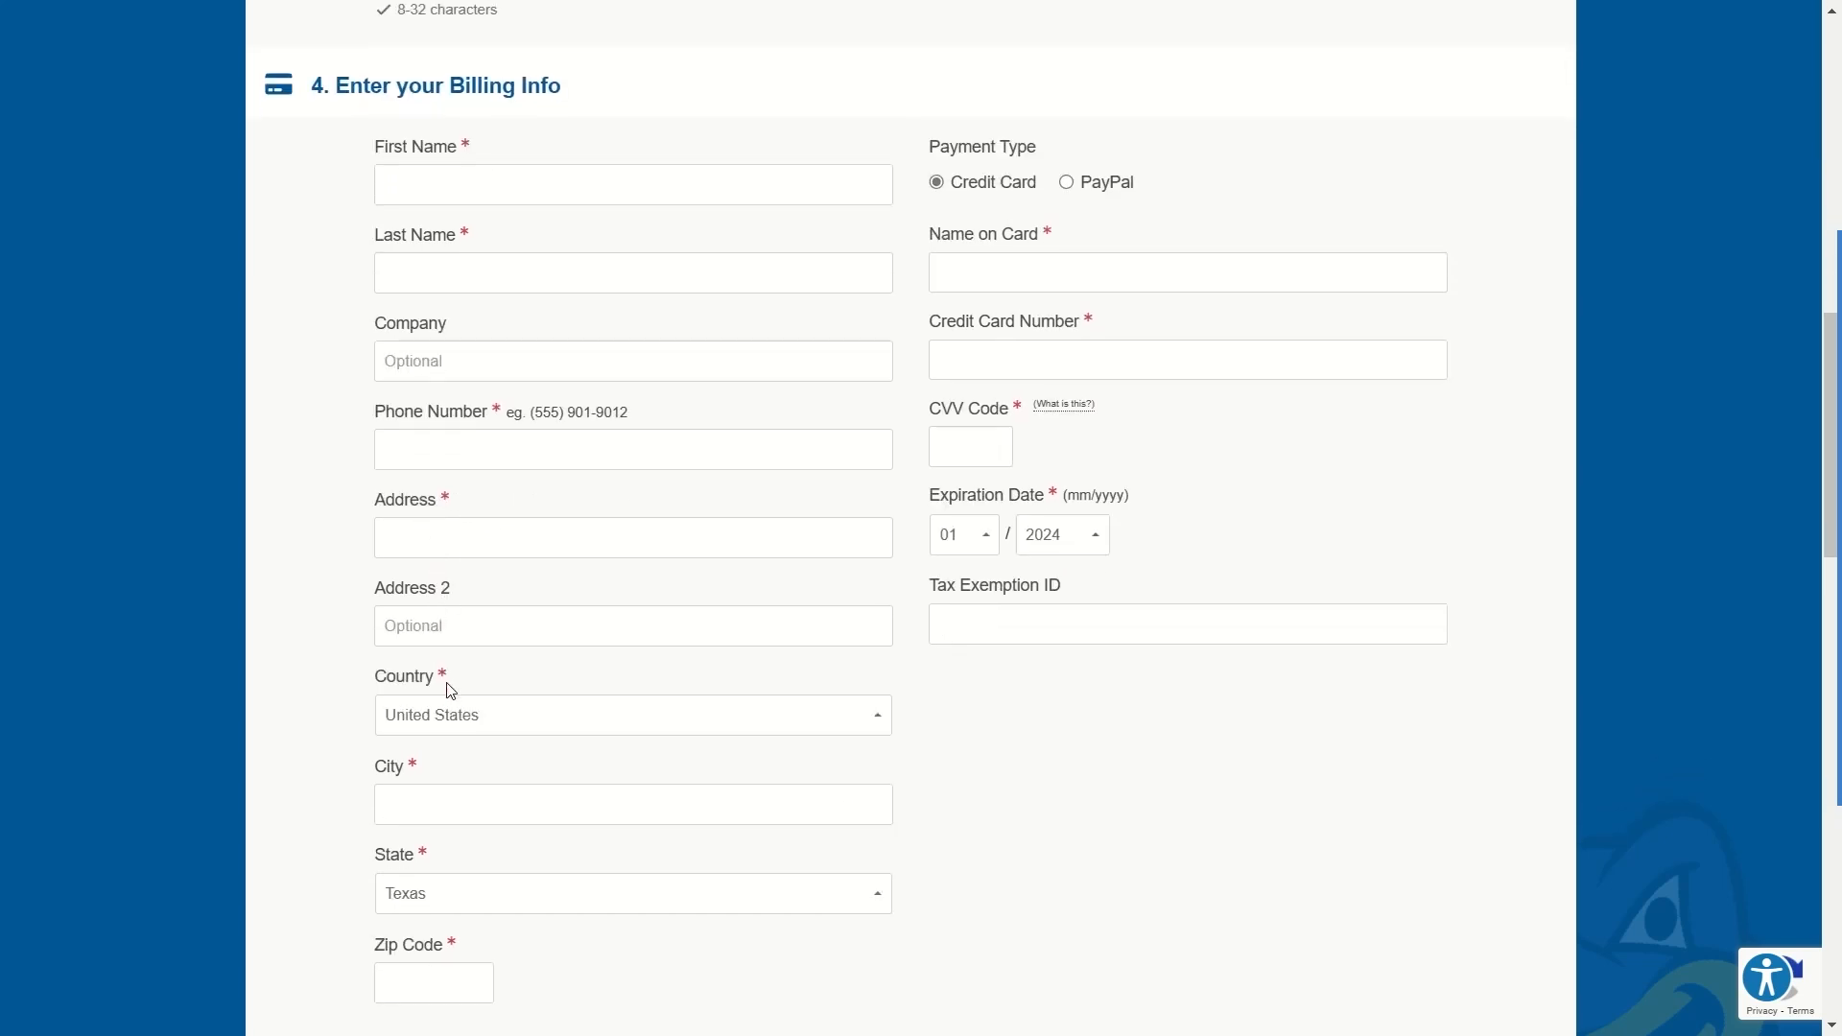
scroll(444, 686, "down", 2)
scroll(743, 671, "up", 3)
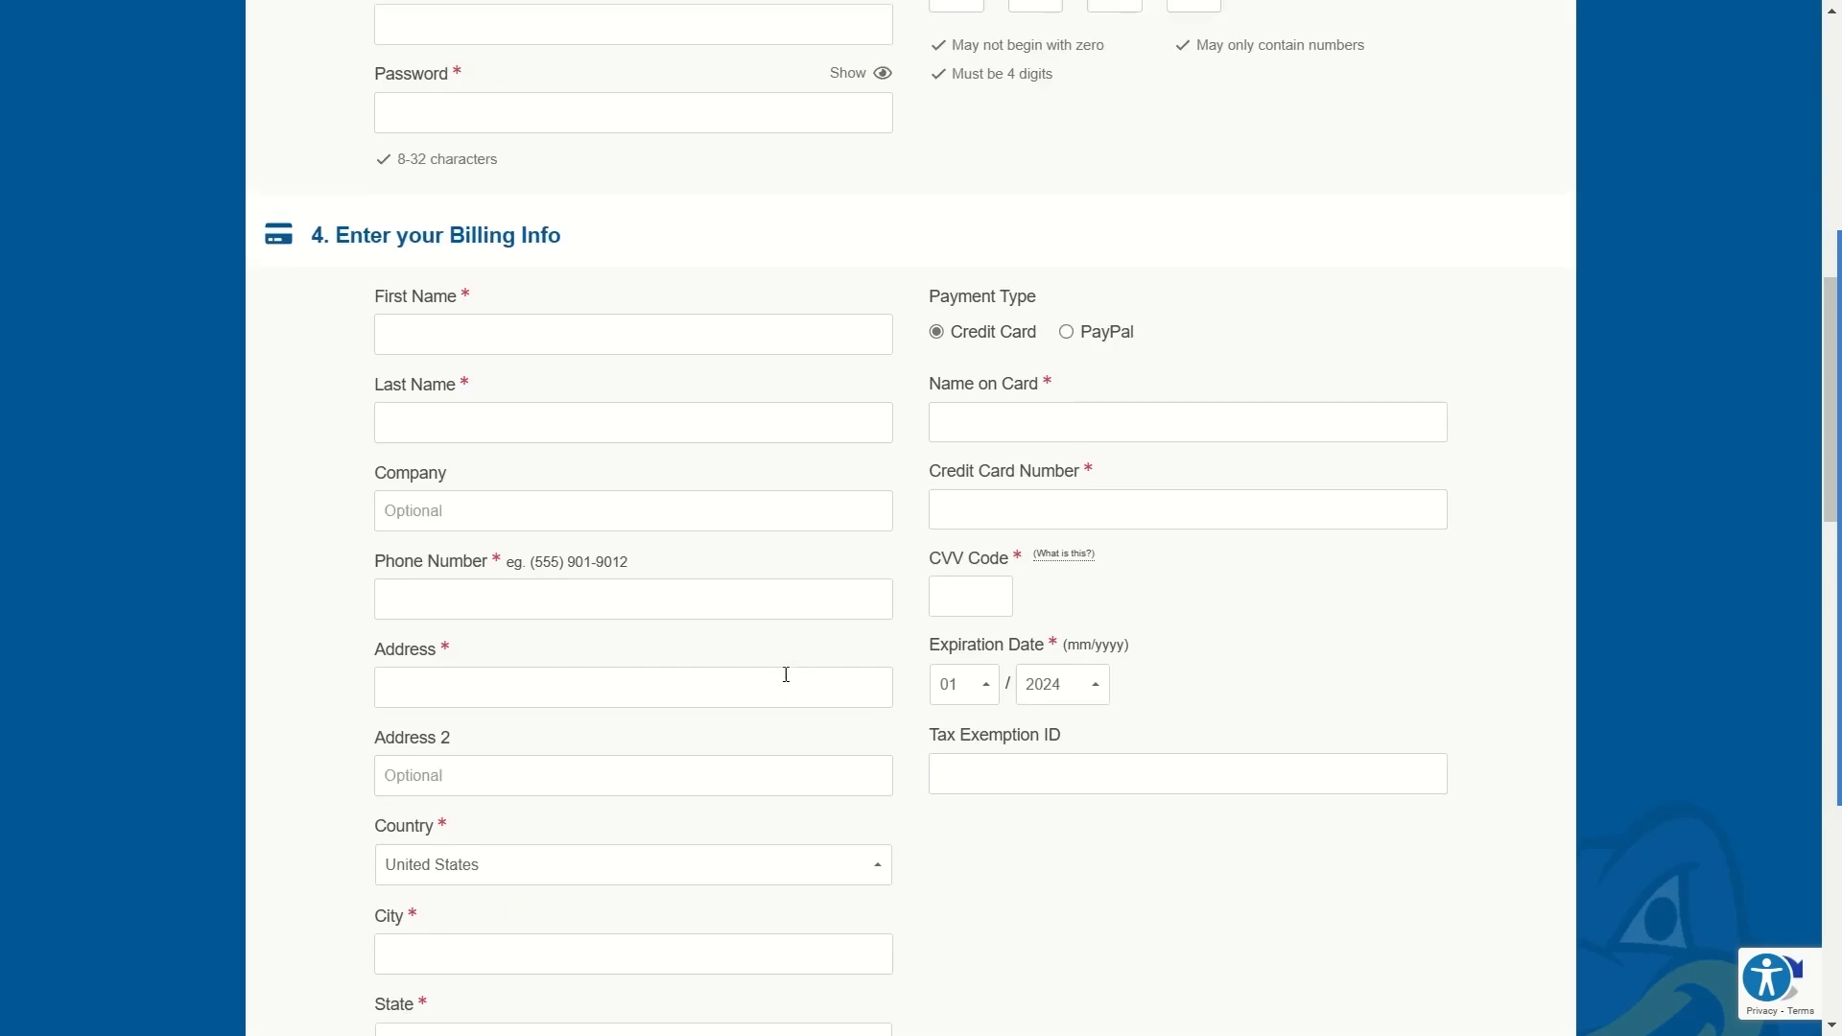
left_click(1099, 342)
left_click(970, 339)
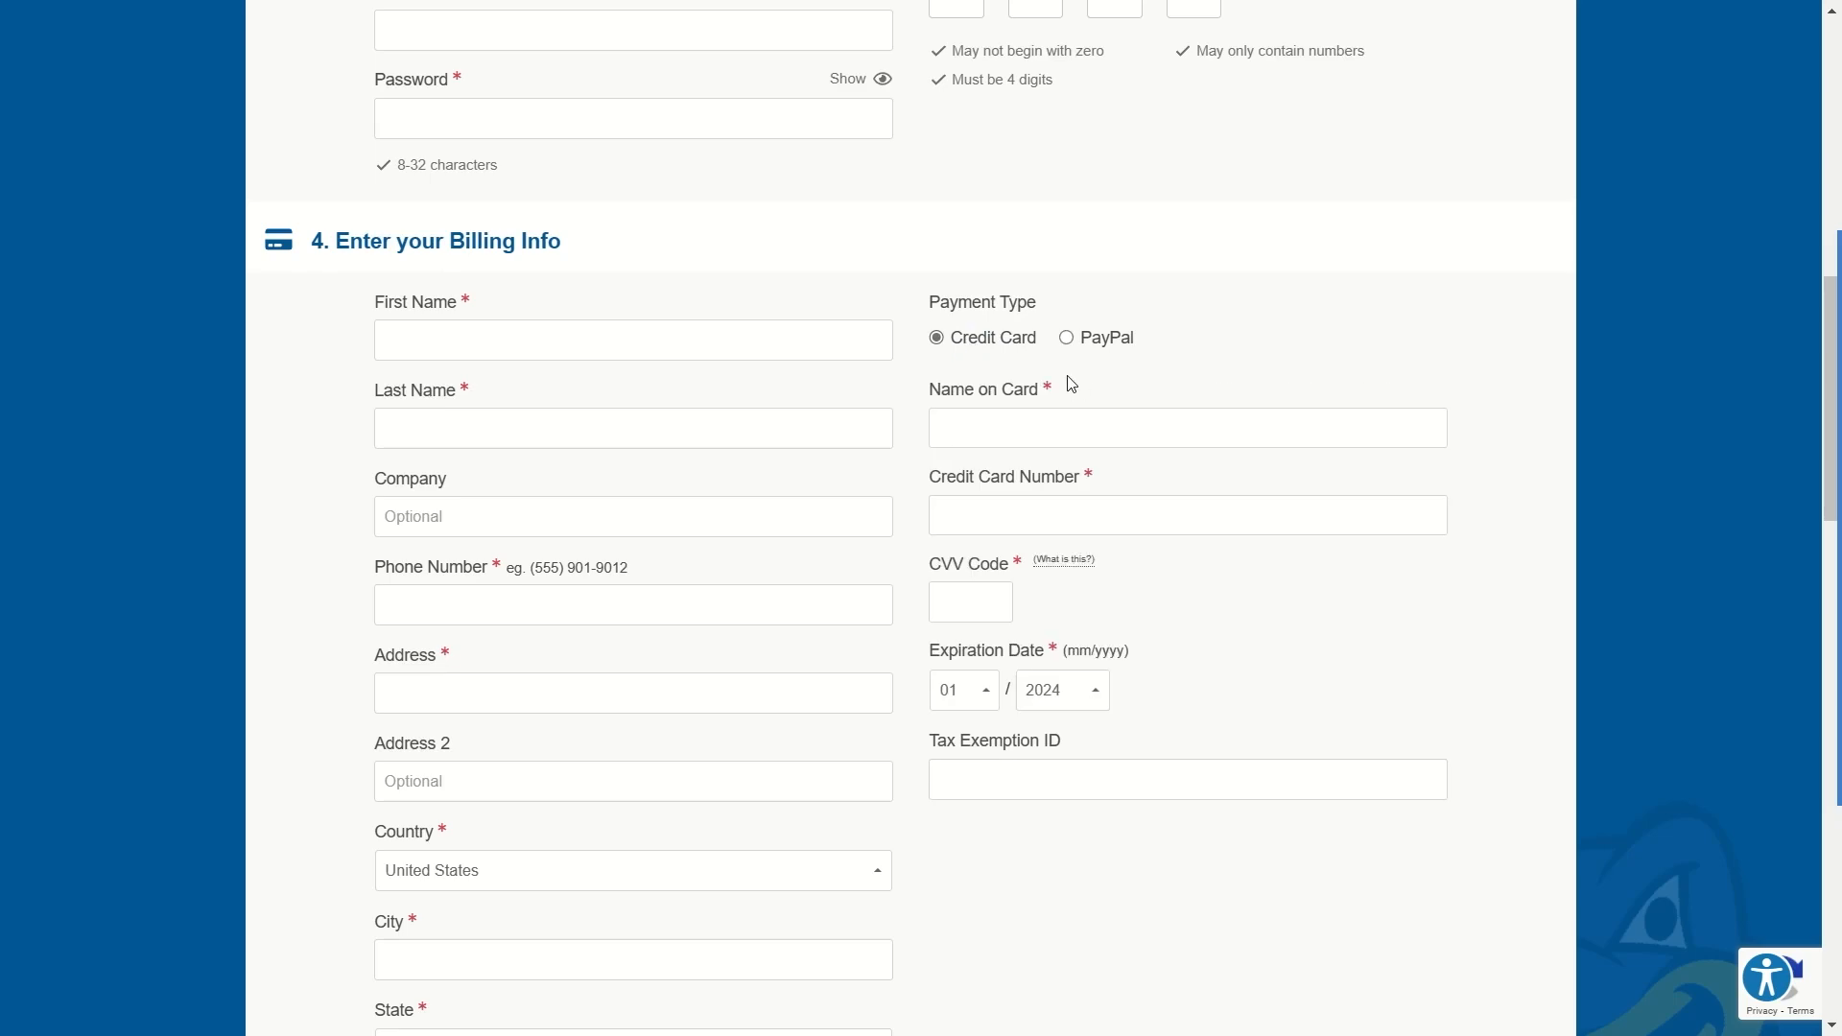
Step: Review the SSL Certificate, SiteLock Essentials and Site Backup add-ons, leaving the SSL certificate out of the order
scroll(918, 359, "down", 10)
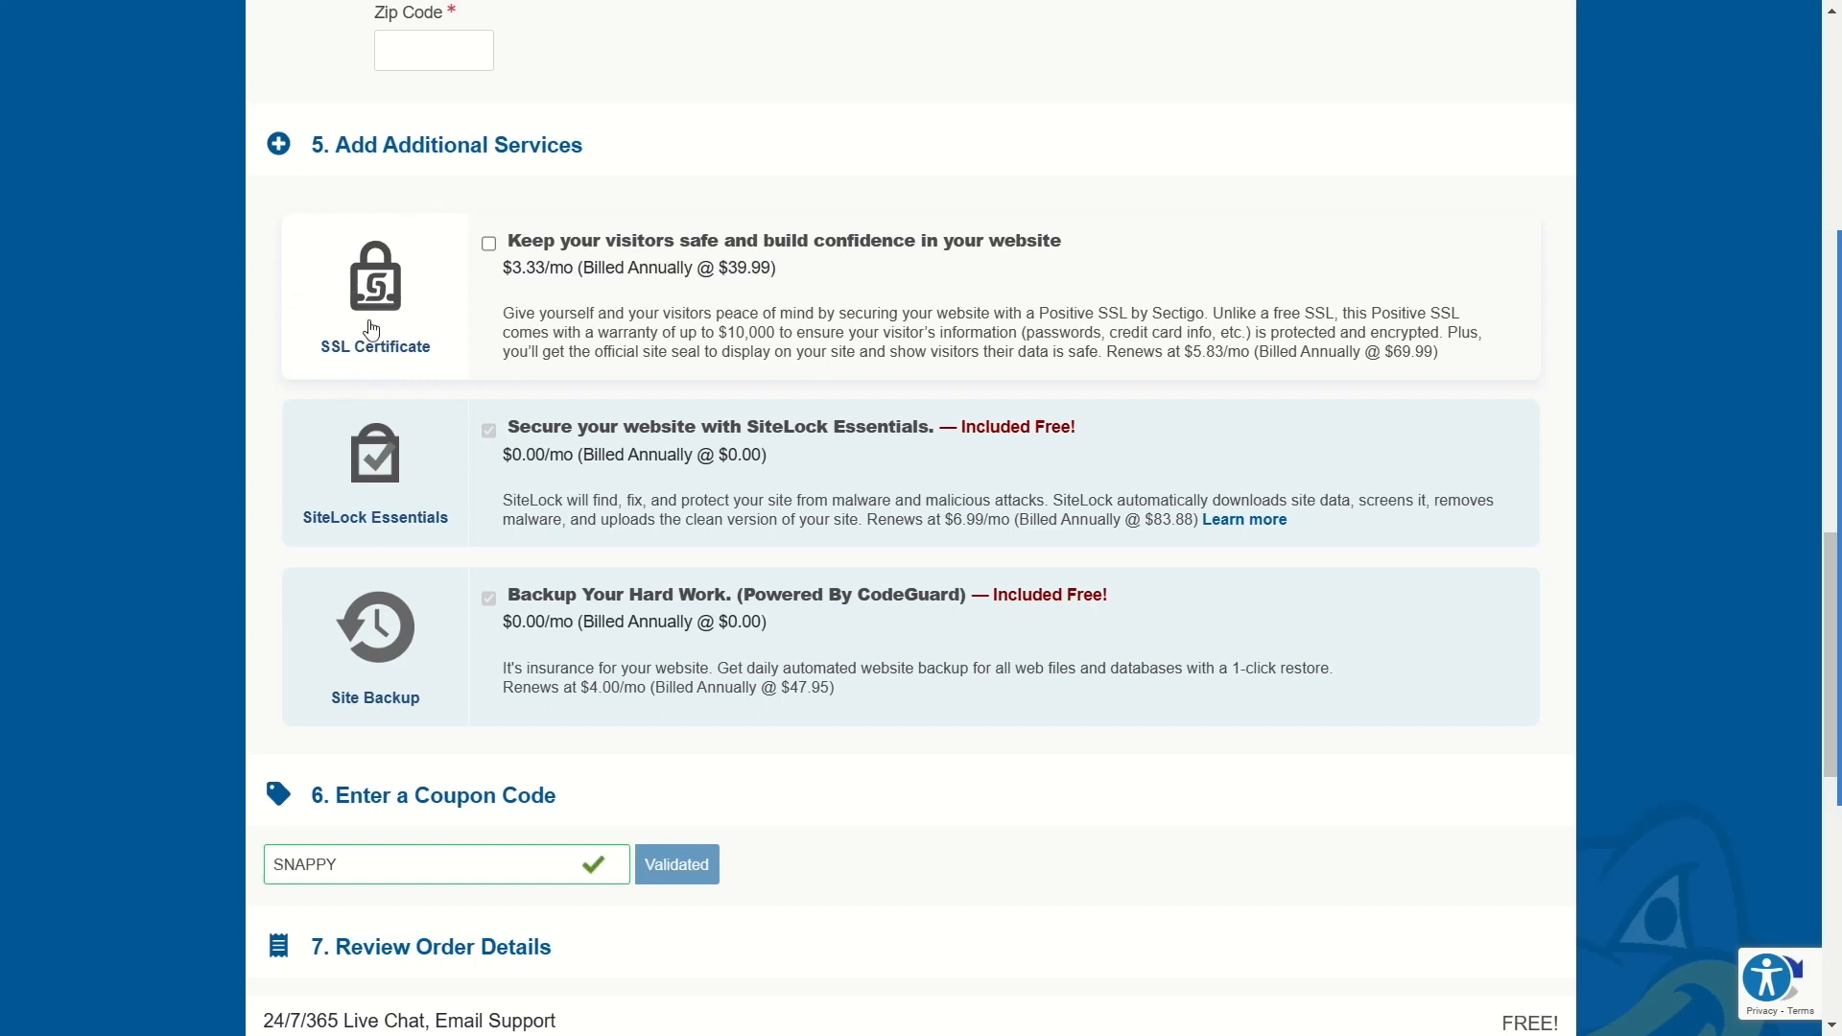
left_click_drag(719, 334, 783, 348)
left_click(784, 347)
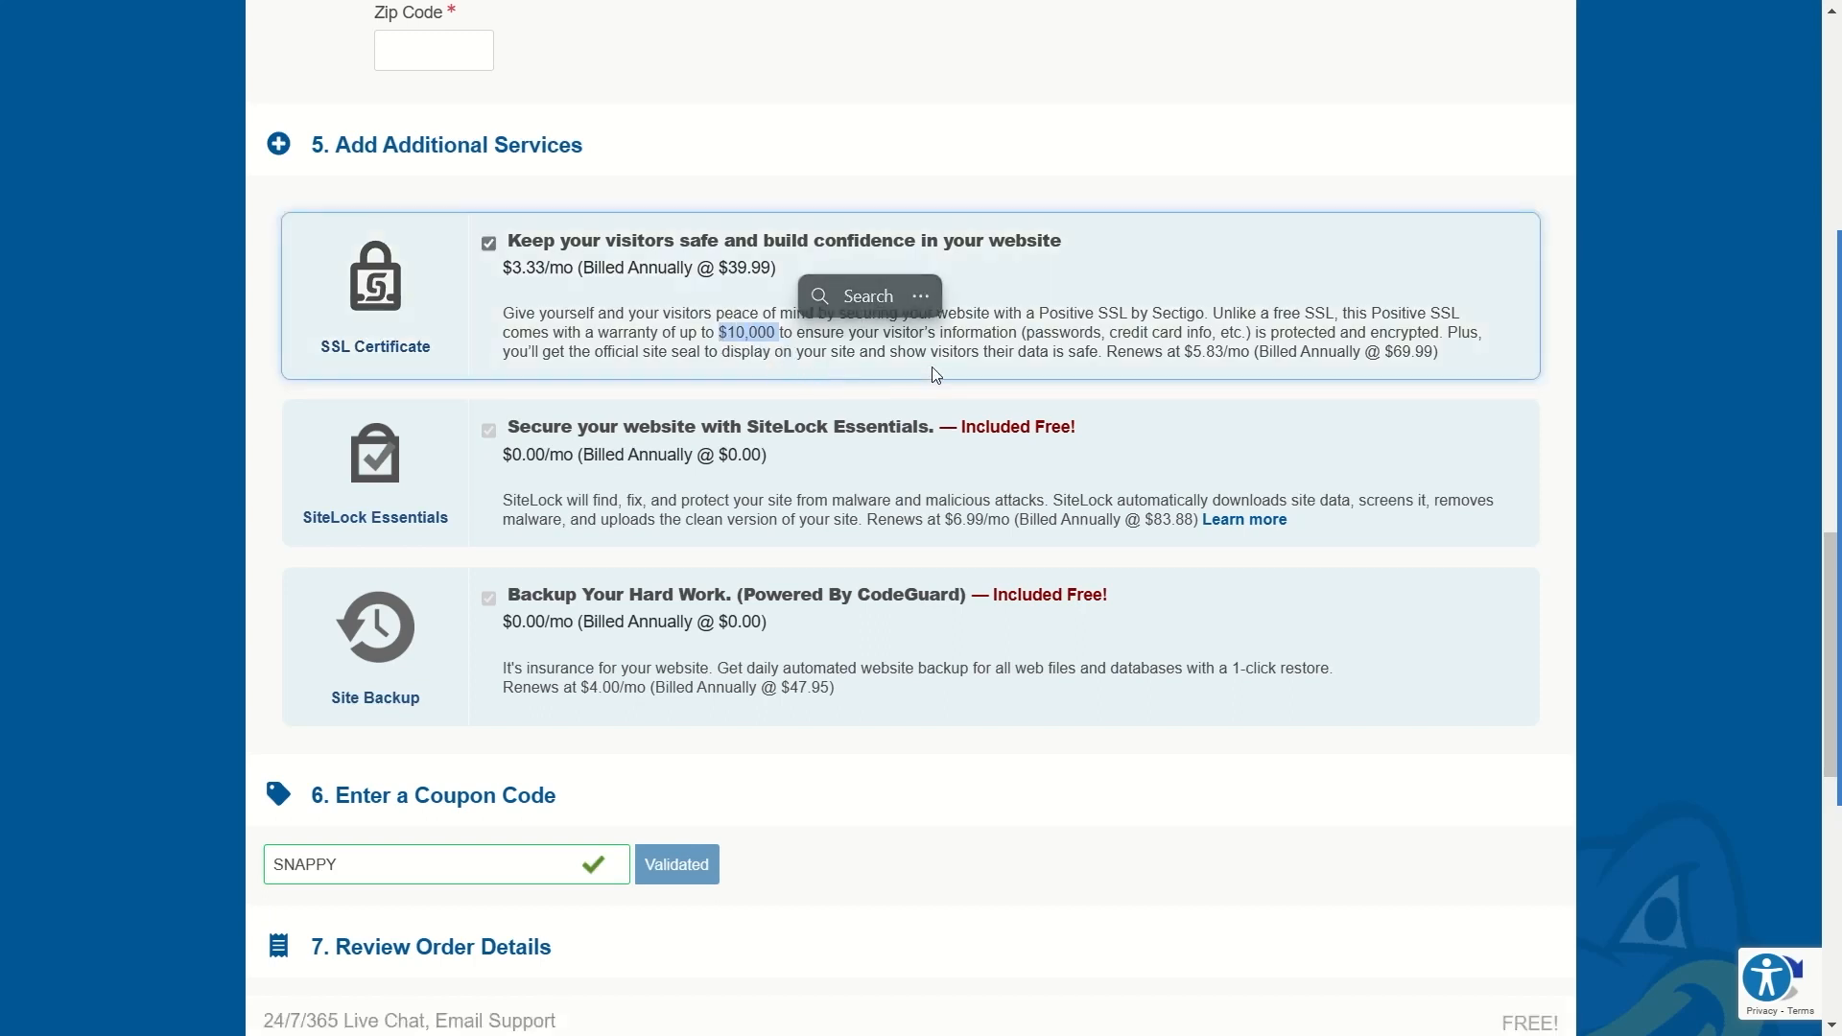
left_click(931, 338)
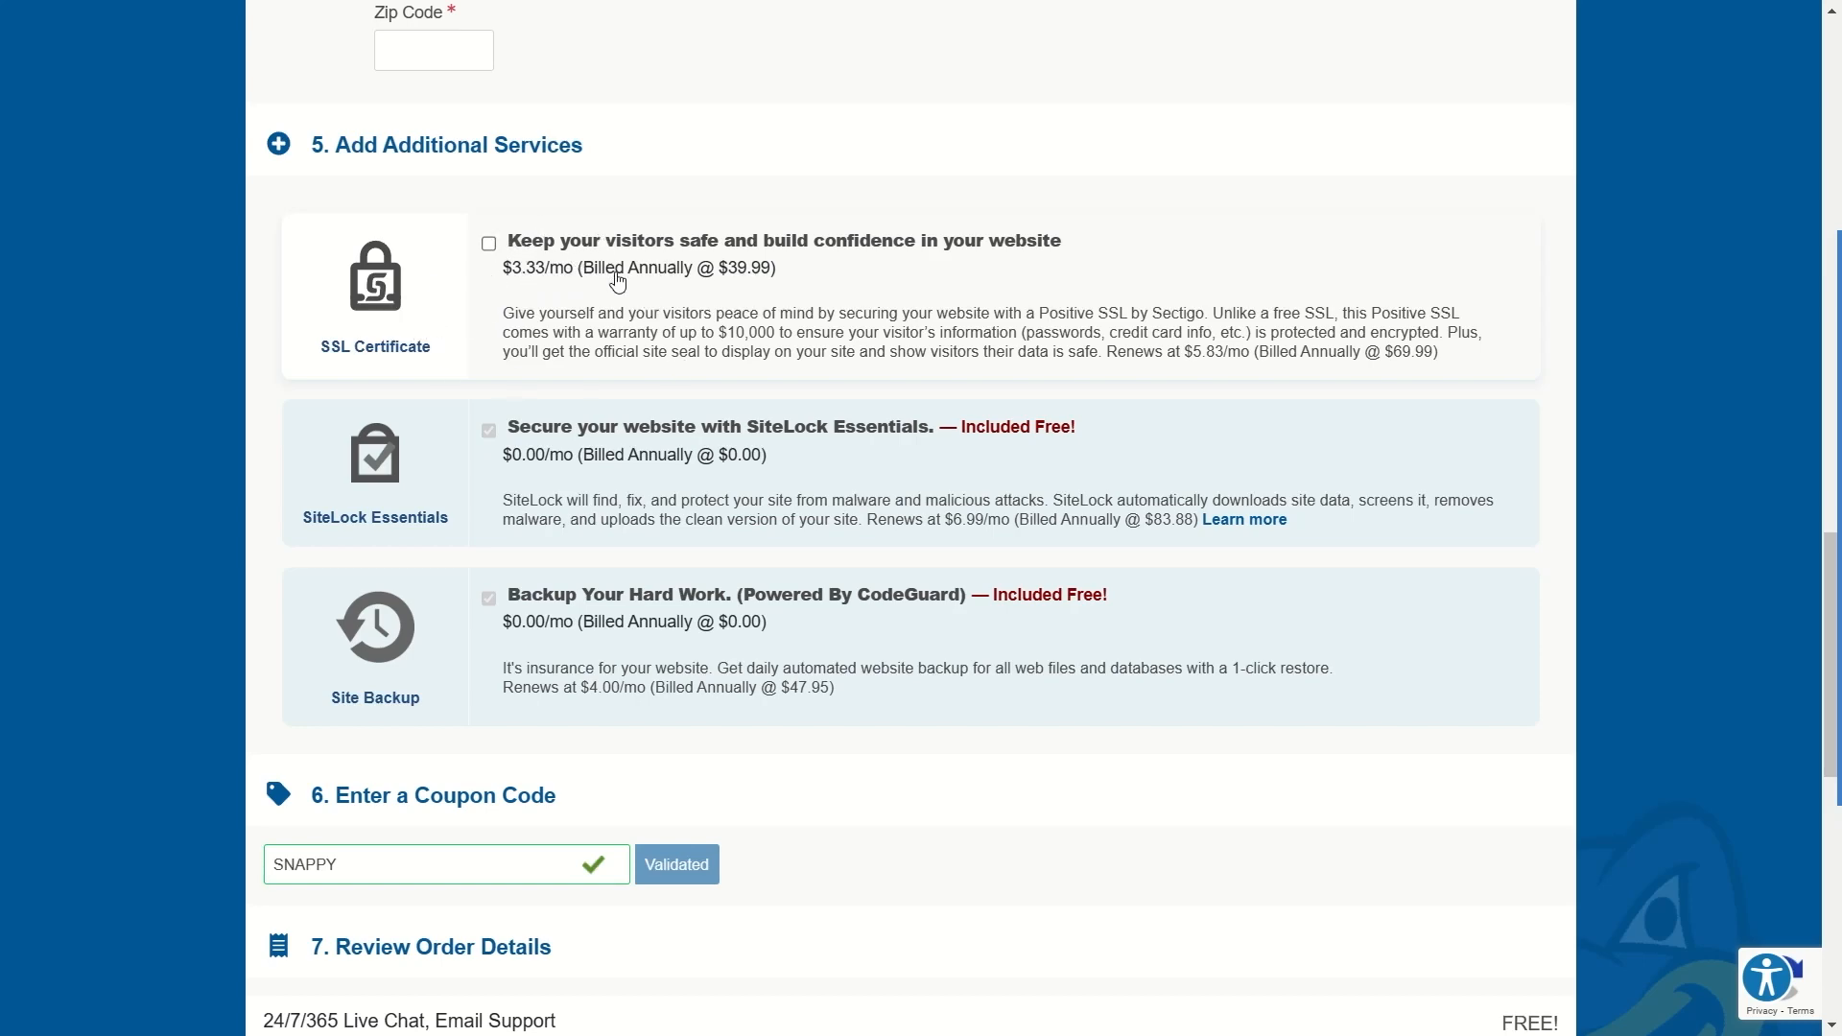
Step: Review the coupon code, order details and amount due, and accept HostGator's renewal and service terms
scroll(617, 276, "down", 3)
scroll(575, 307, "down", 2)
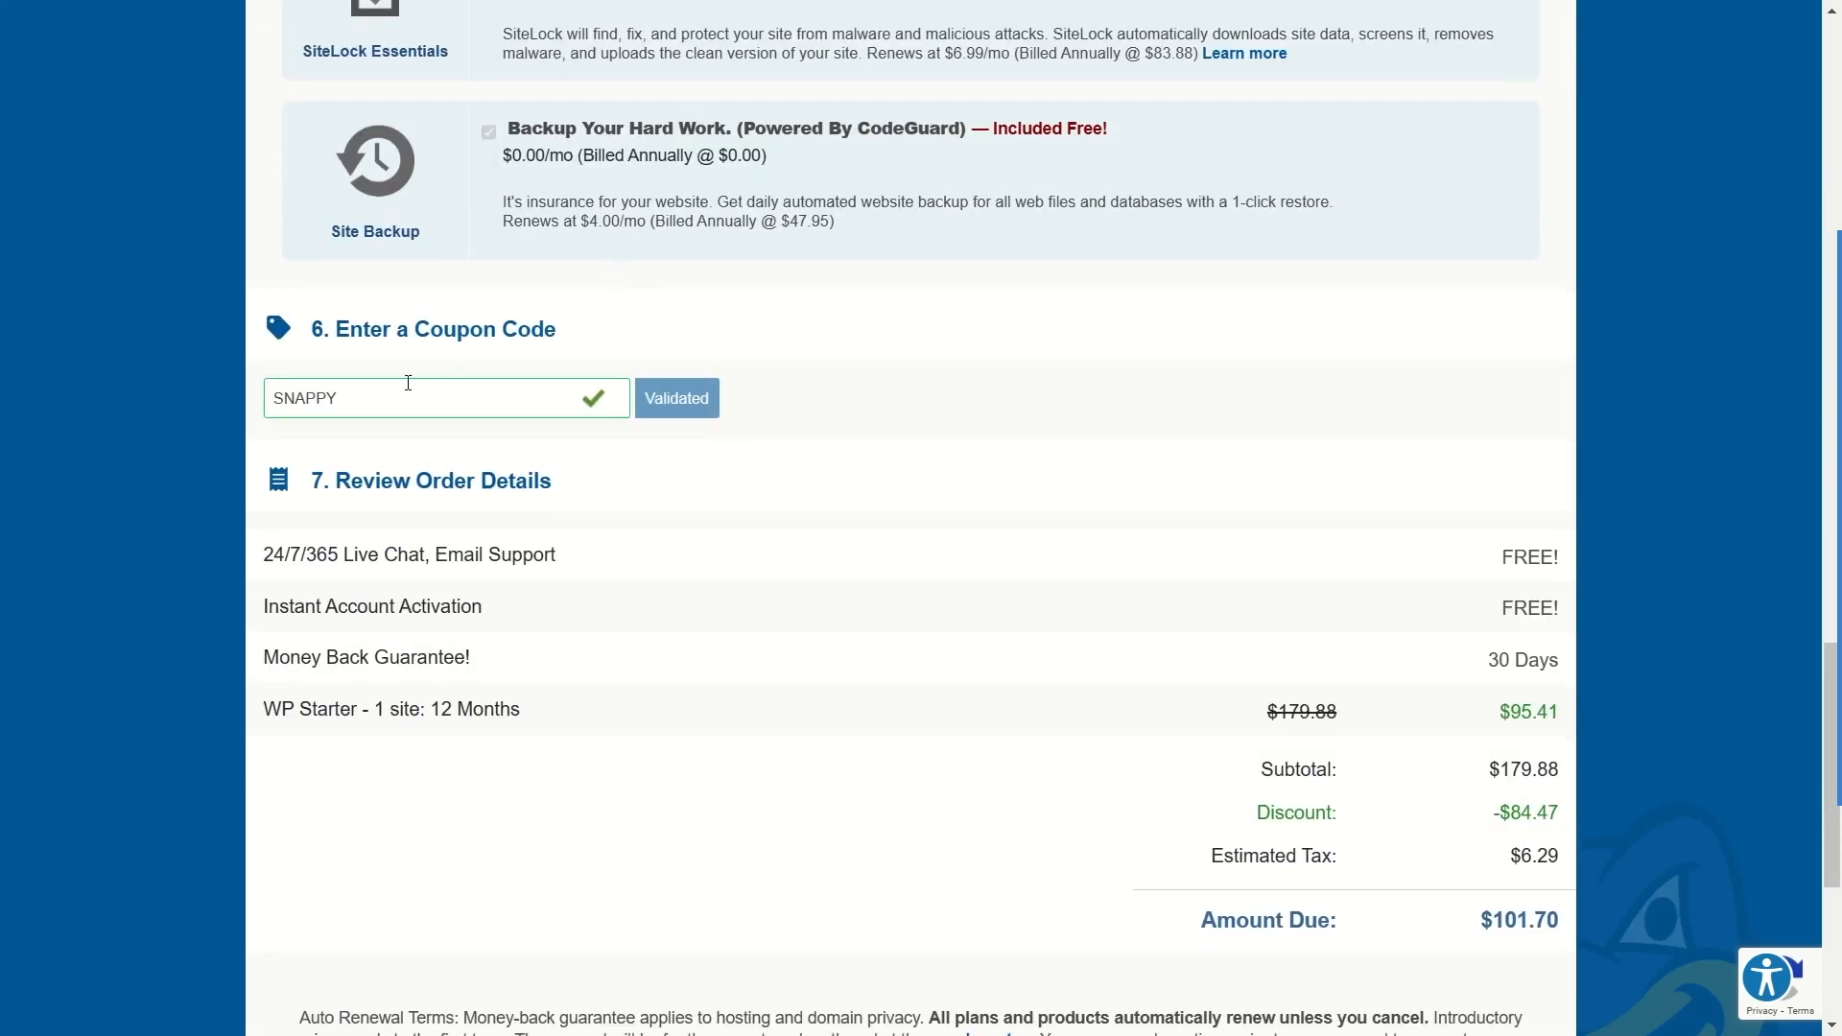
scroll(422, 396, "down", 2)
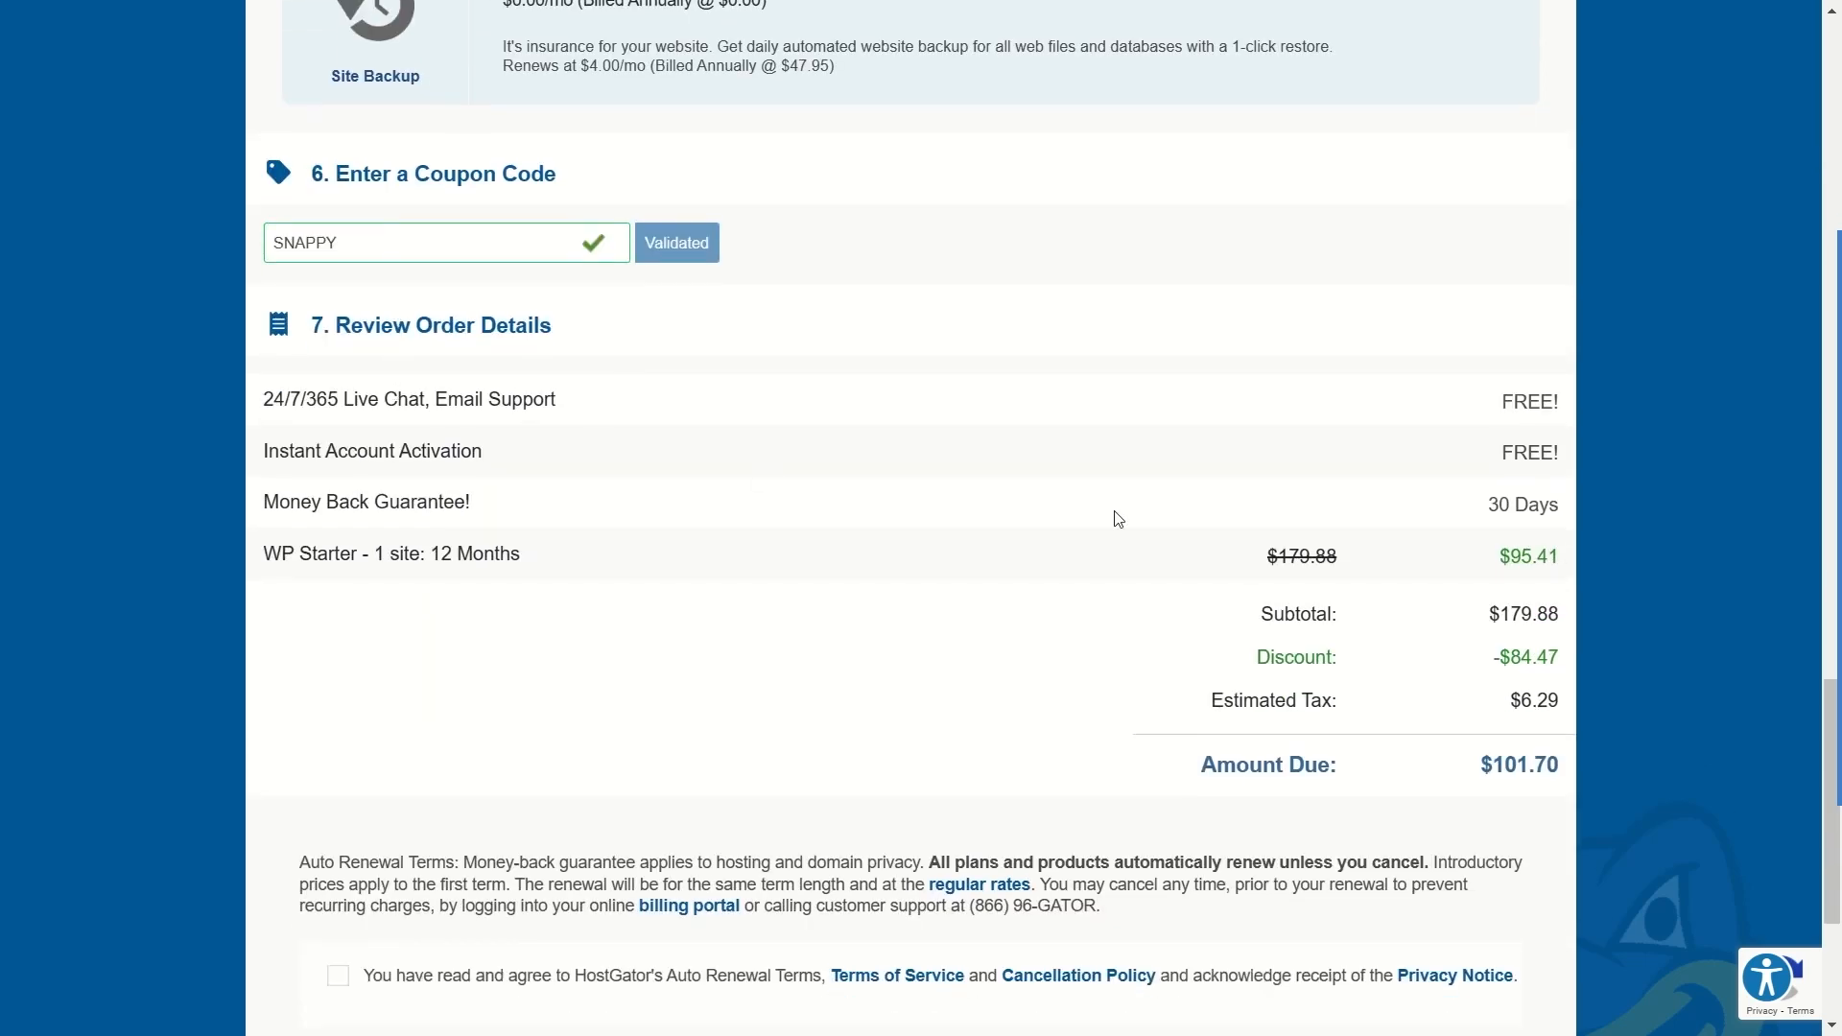
scroll(1113, 518, "down", 3)
left_click_drag(1482, 454, 1560, 456)
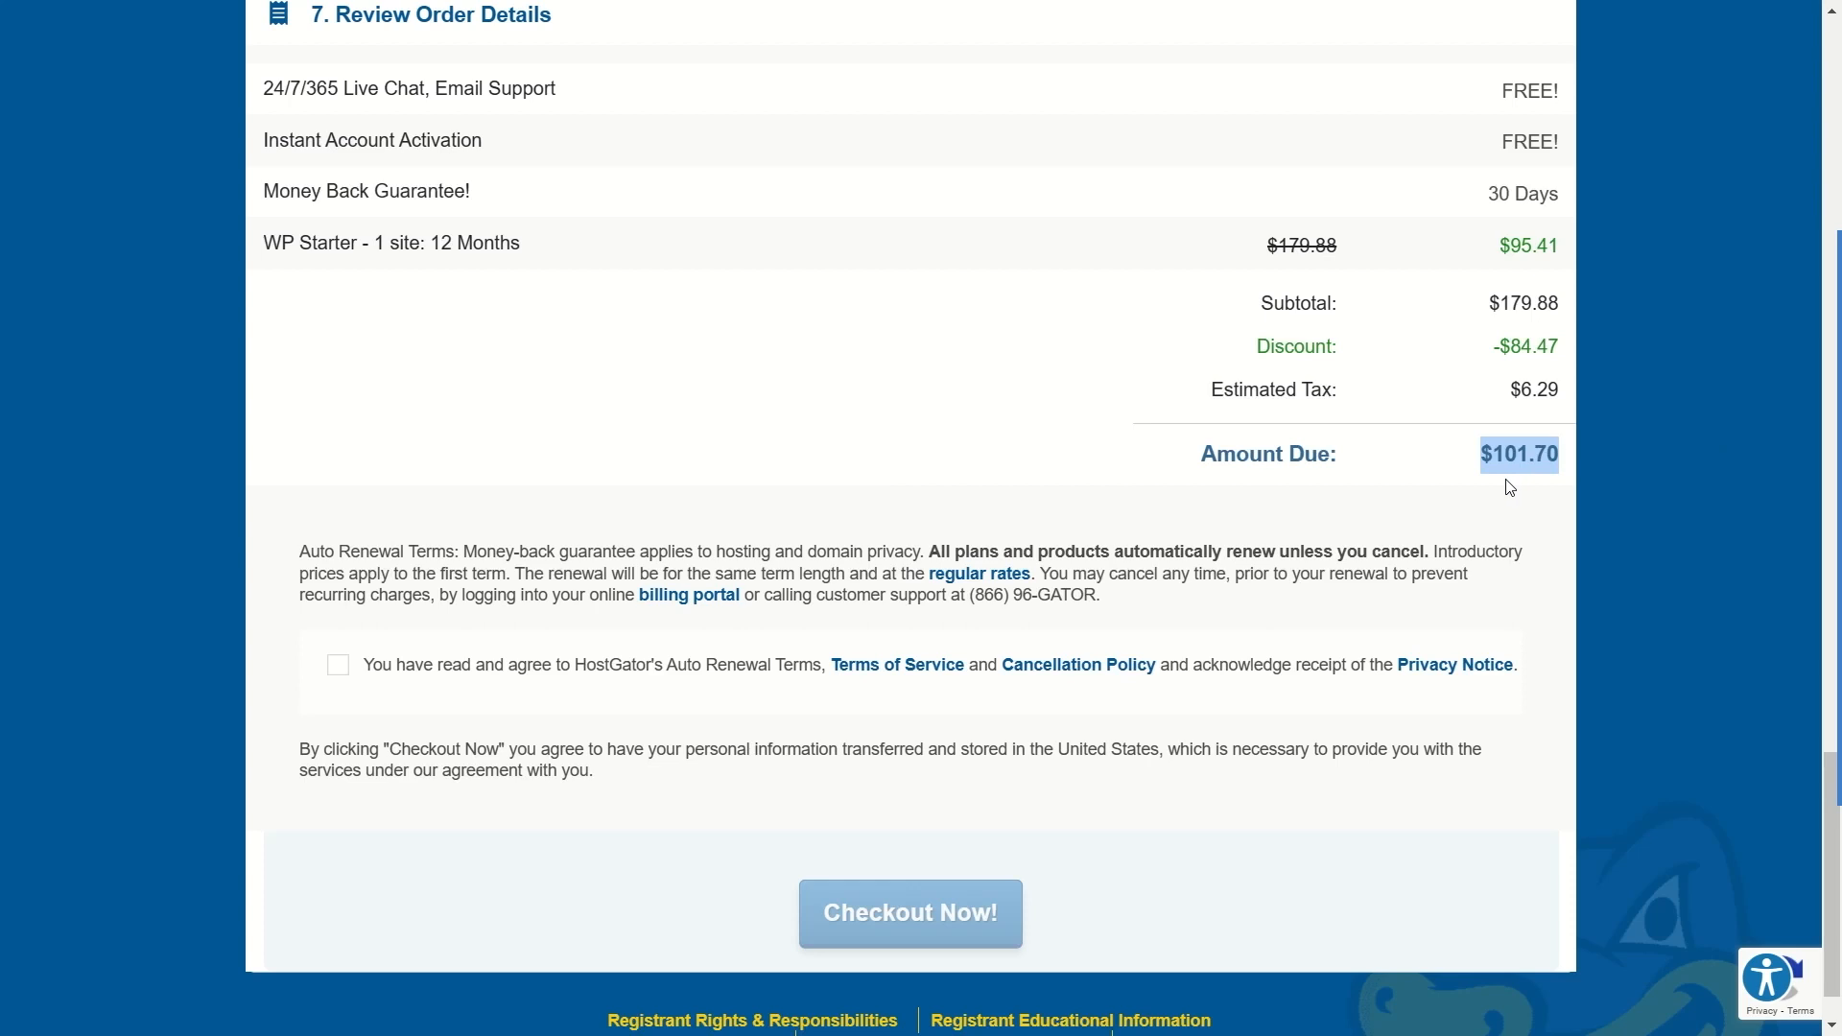
left_click(802, 385)
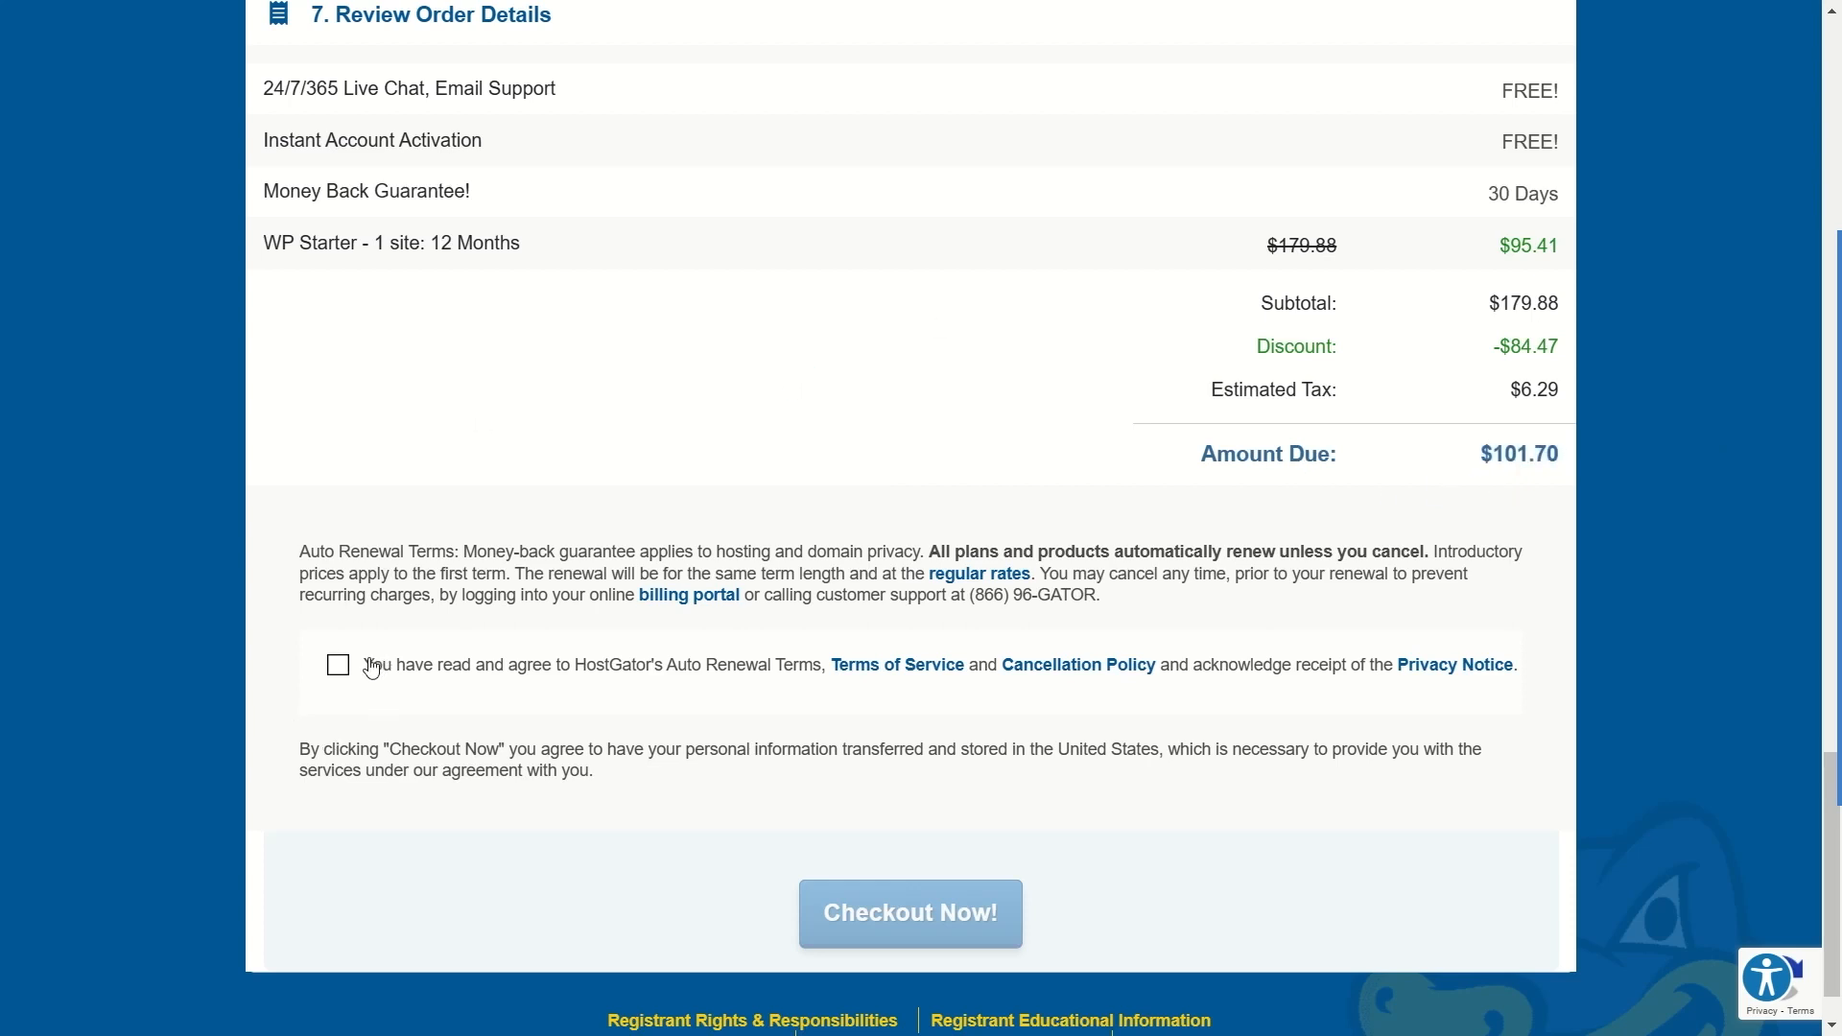
left_click(340, 669)
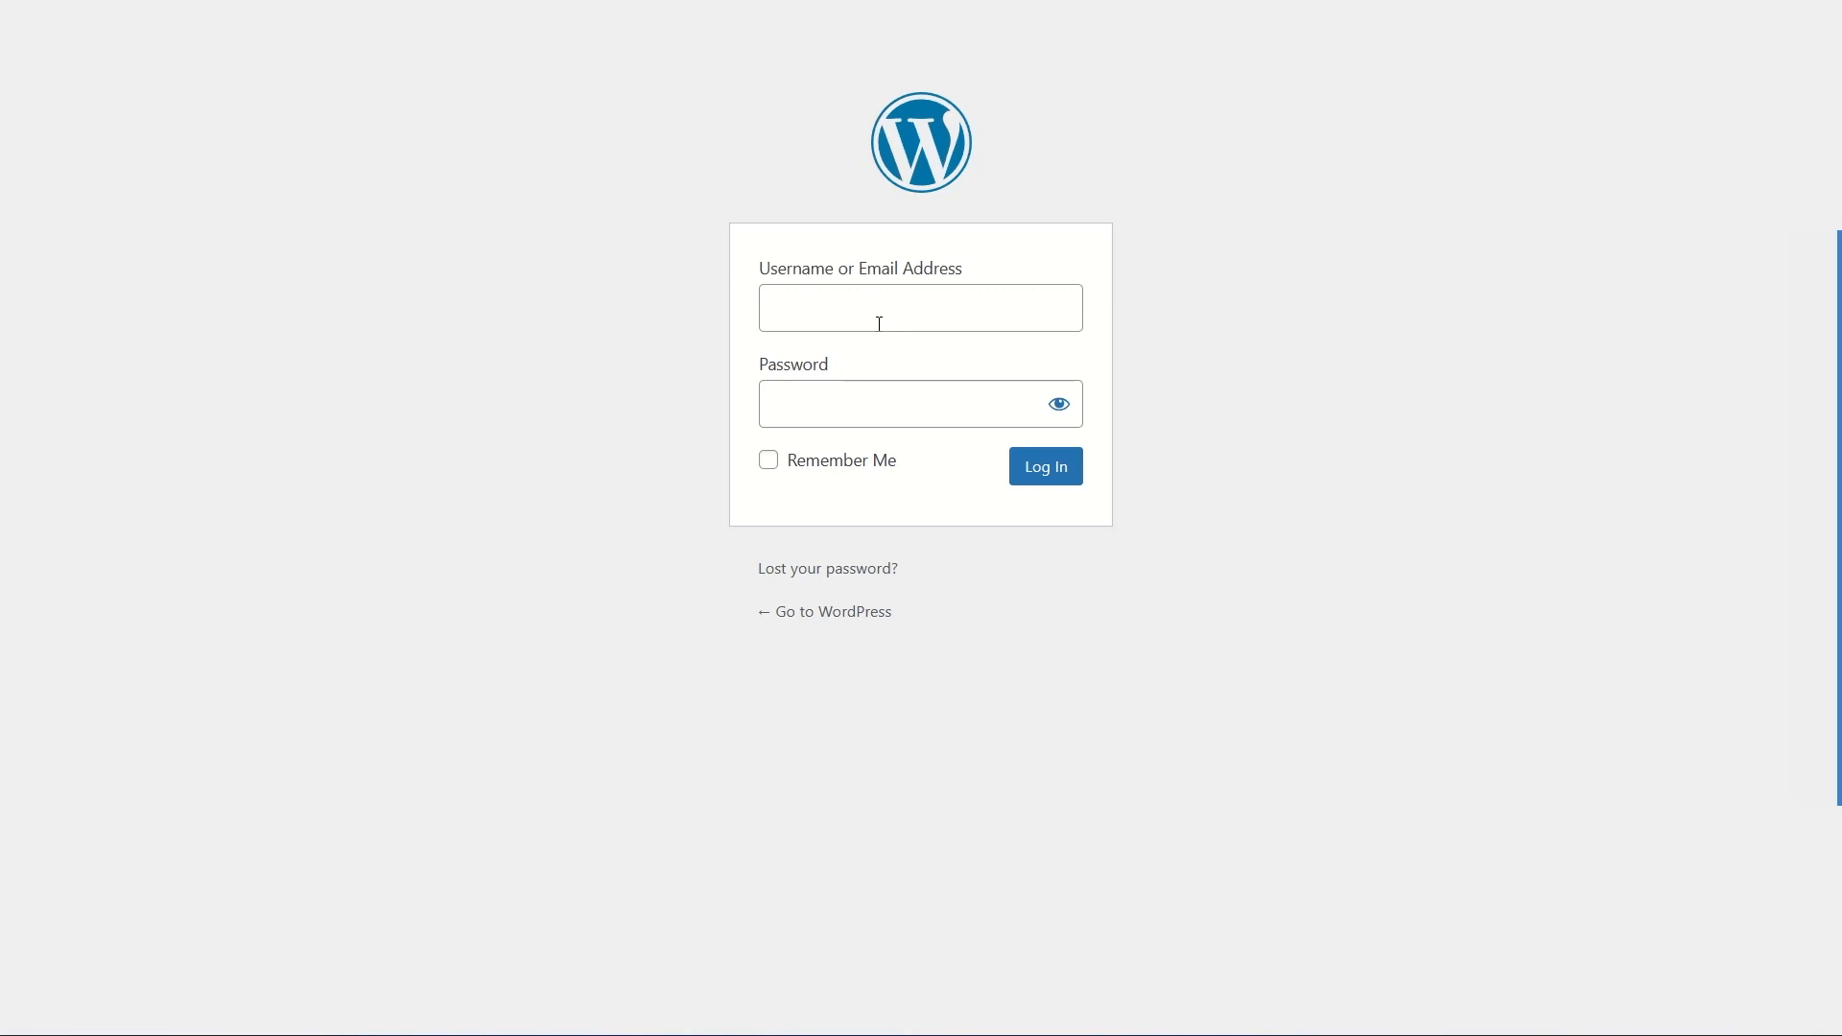
Step: Log in to the WordPress admin site with the username and the account password
left_click(826, 311)
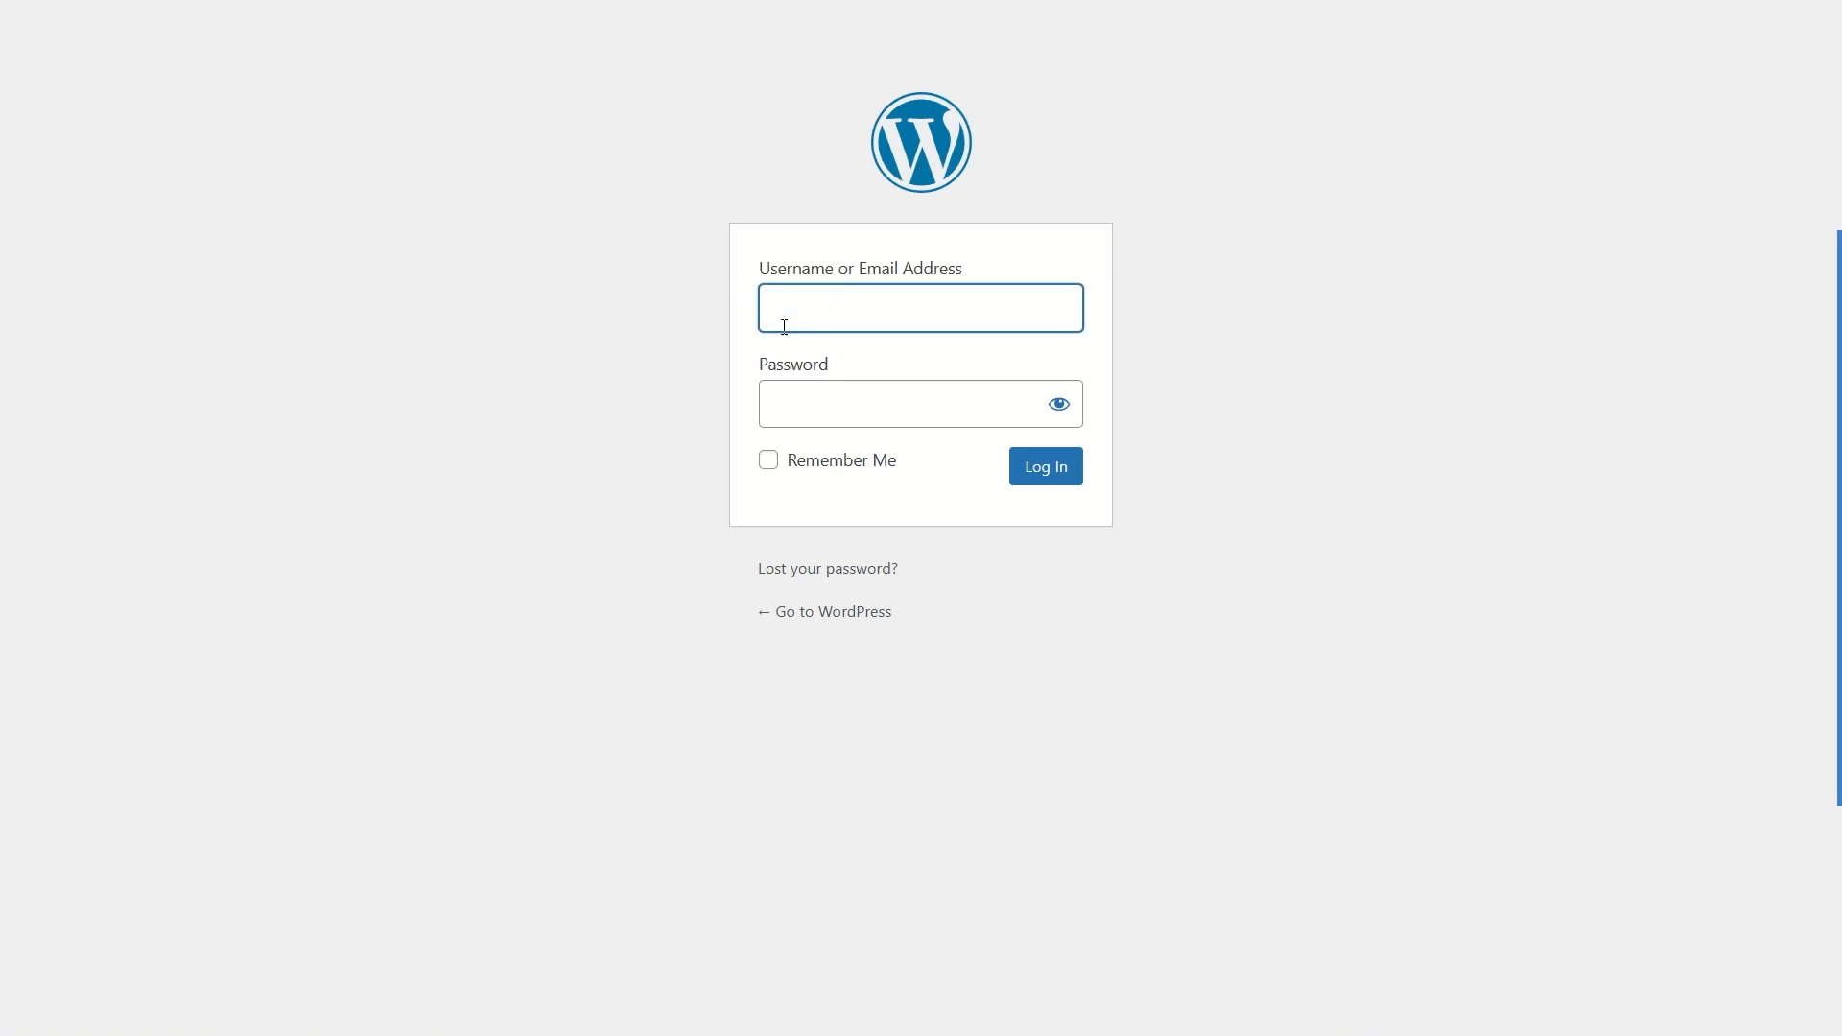
left_click(848, 423)
left_click(892, 296)
type("user")
left_click(967, 397)
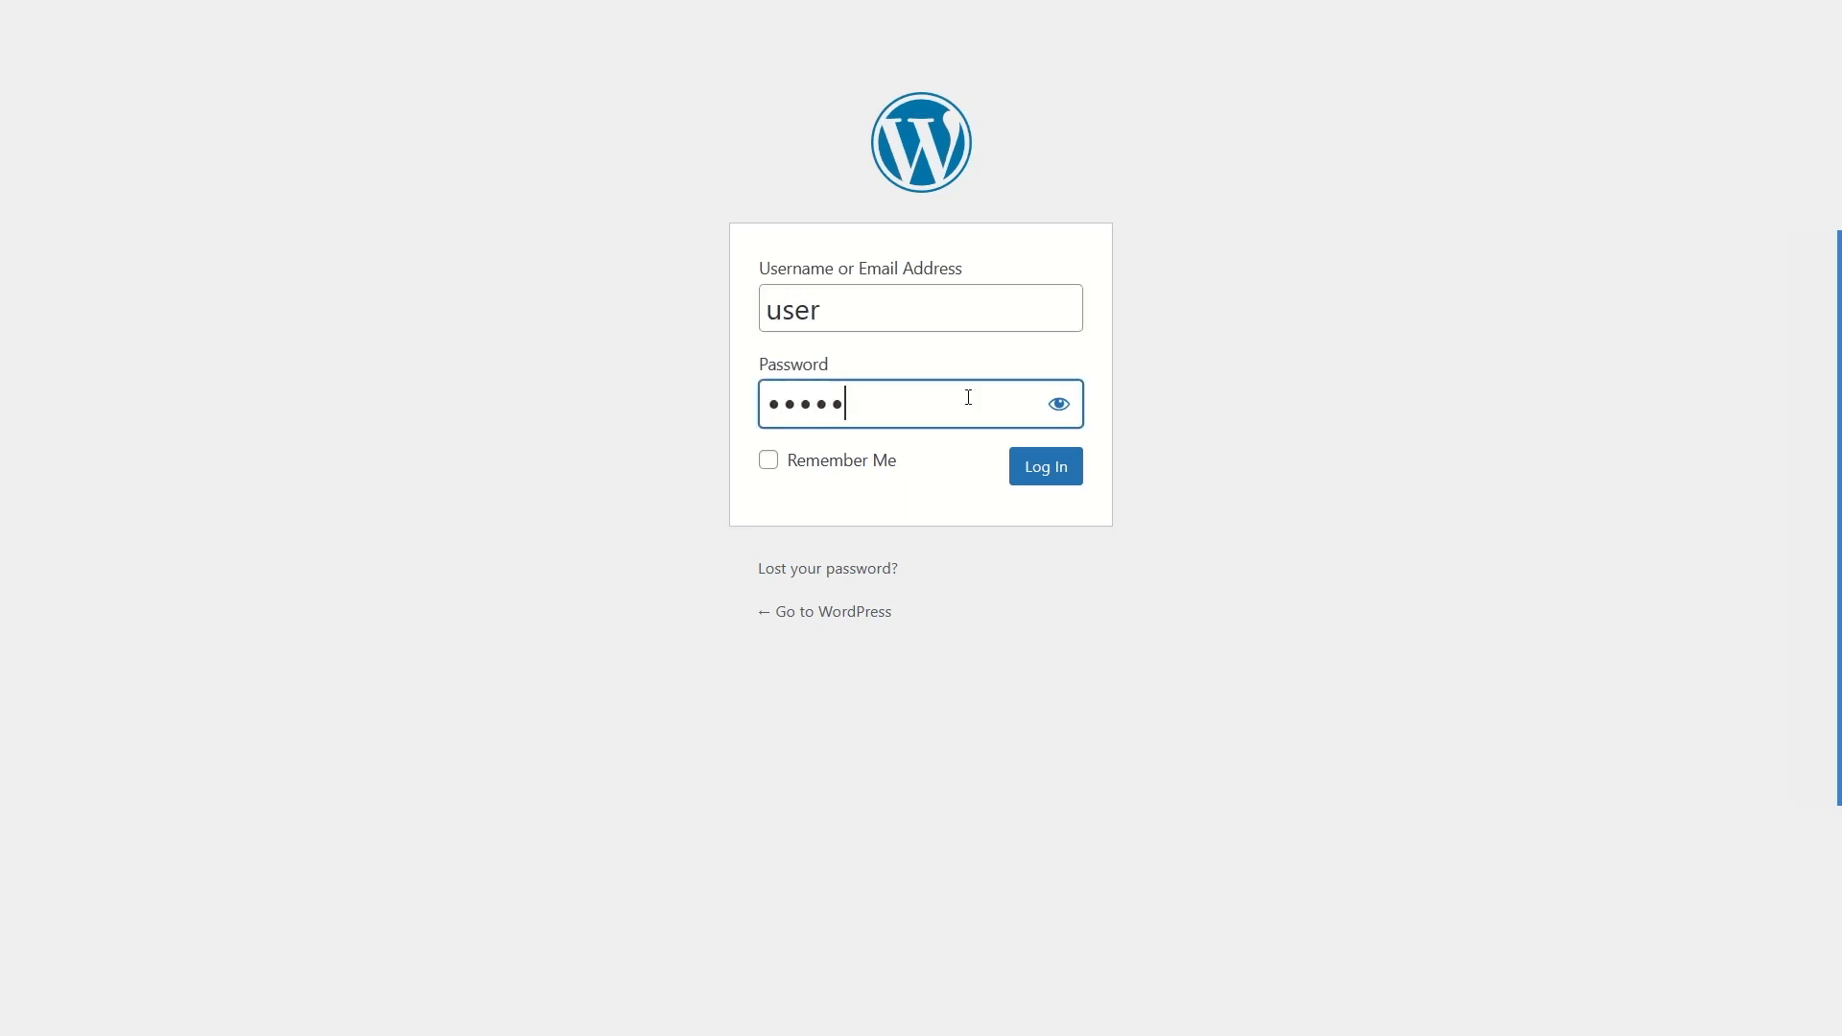
left_click(1039, 477)
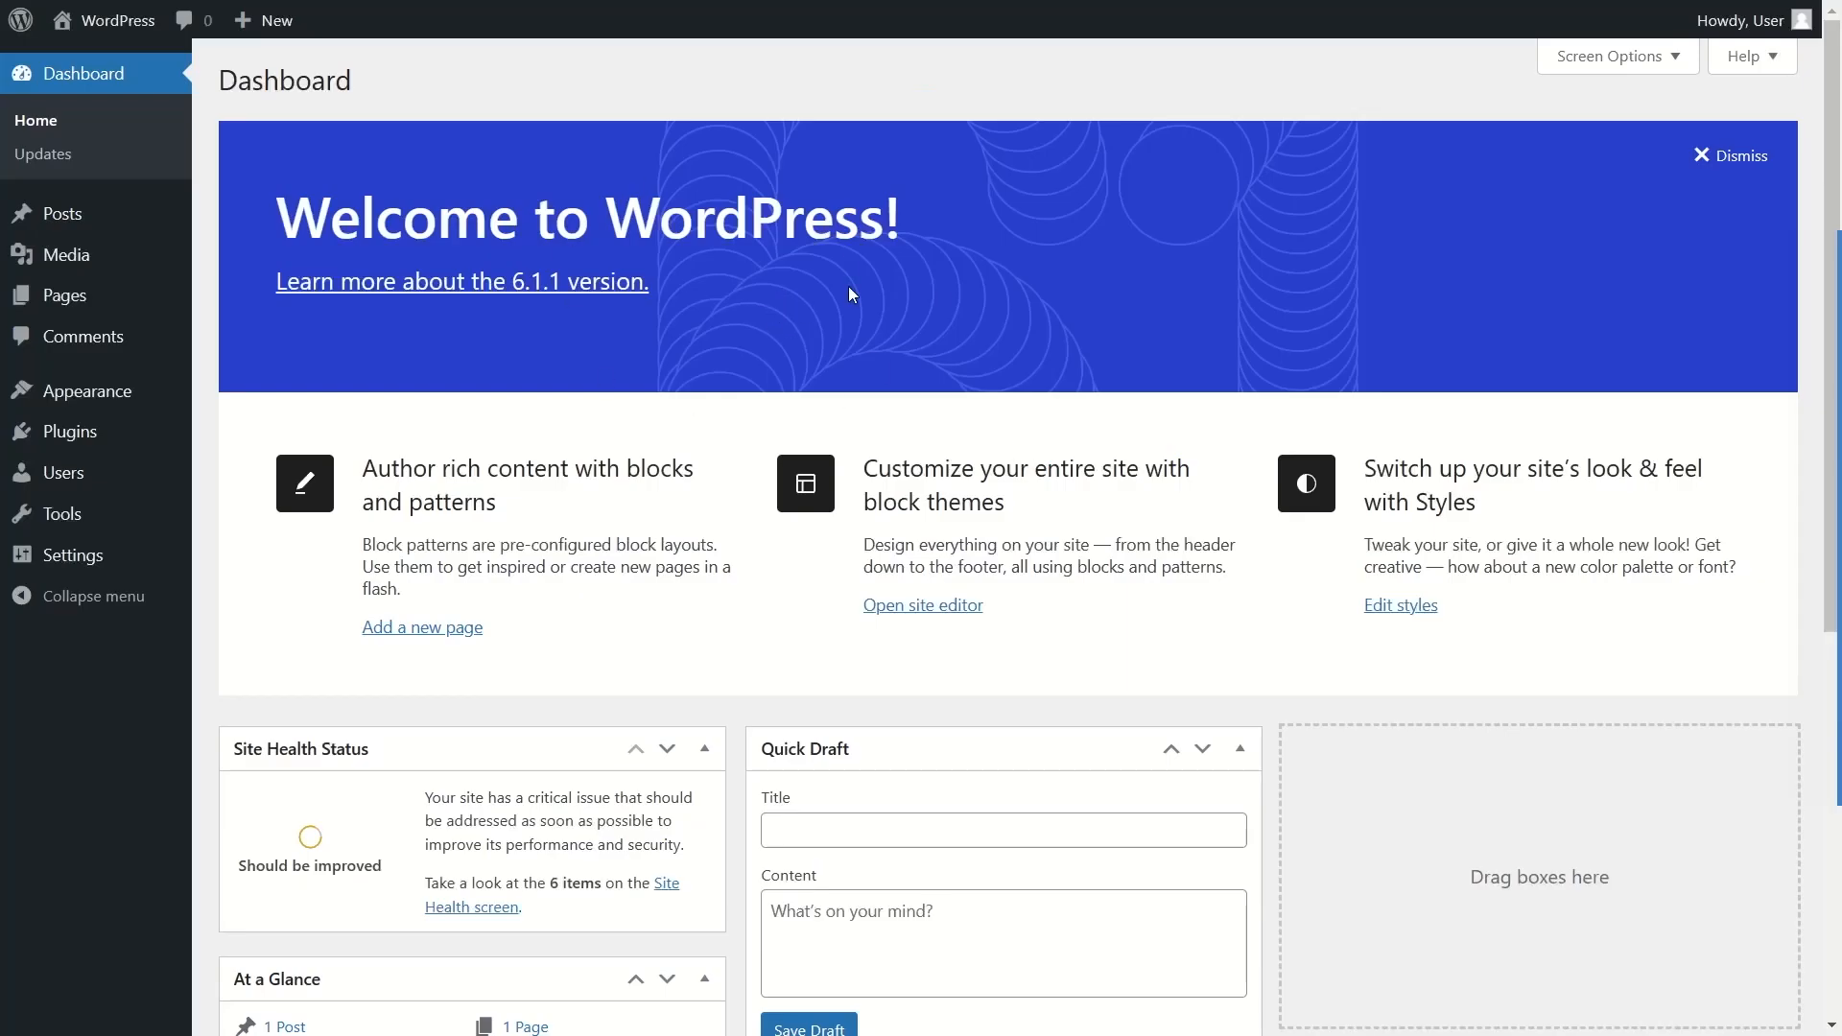
Step: Look over the WordPress dashboard, including its welcome panel, widgets and the installed version number
scroll(832, 270, "down", 5)
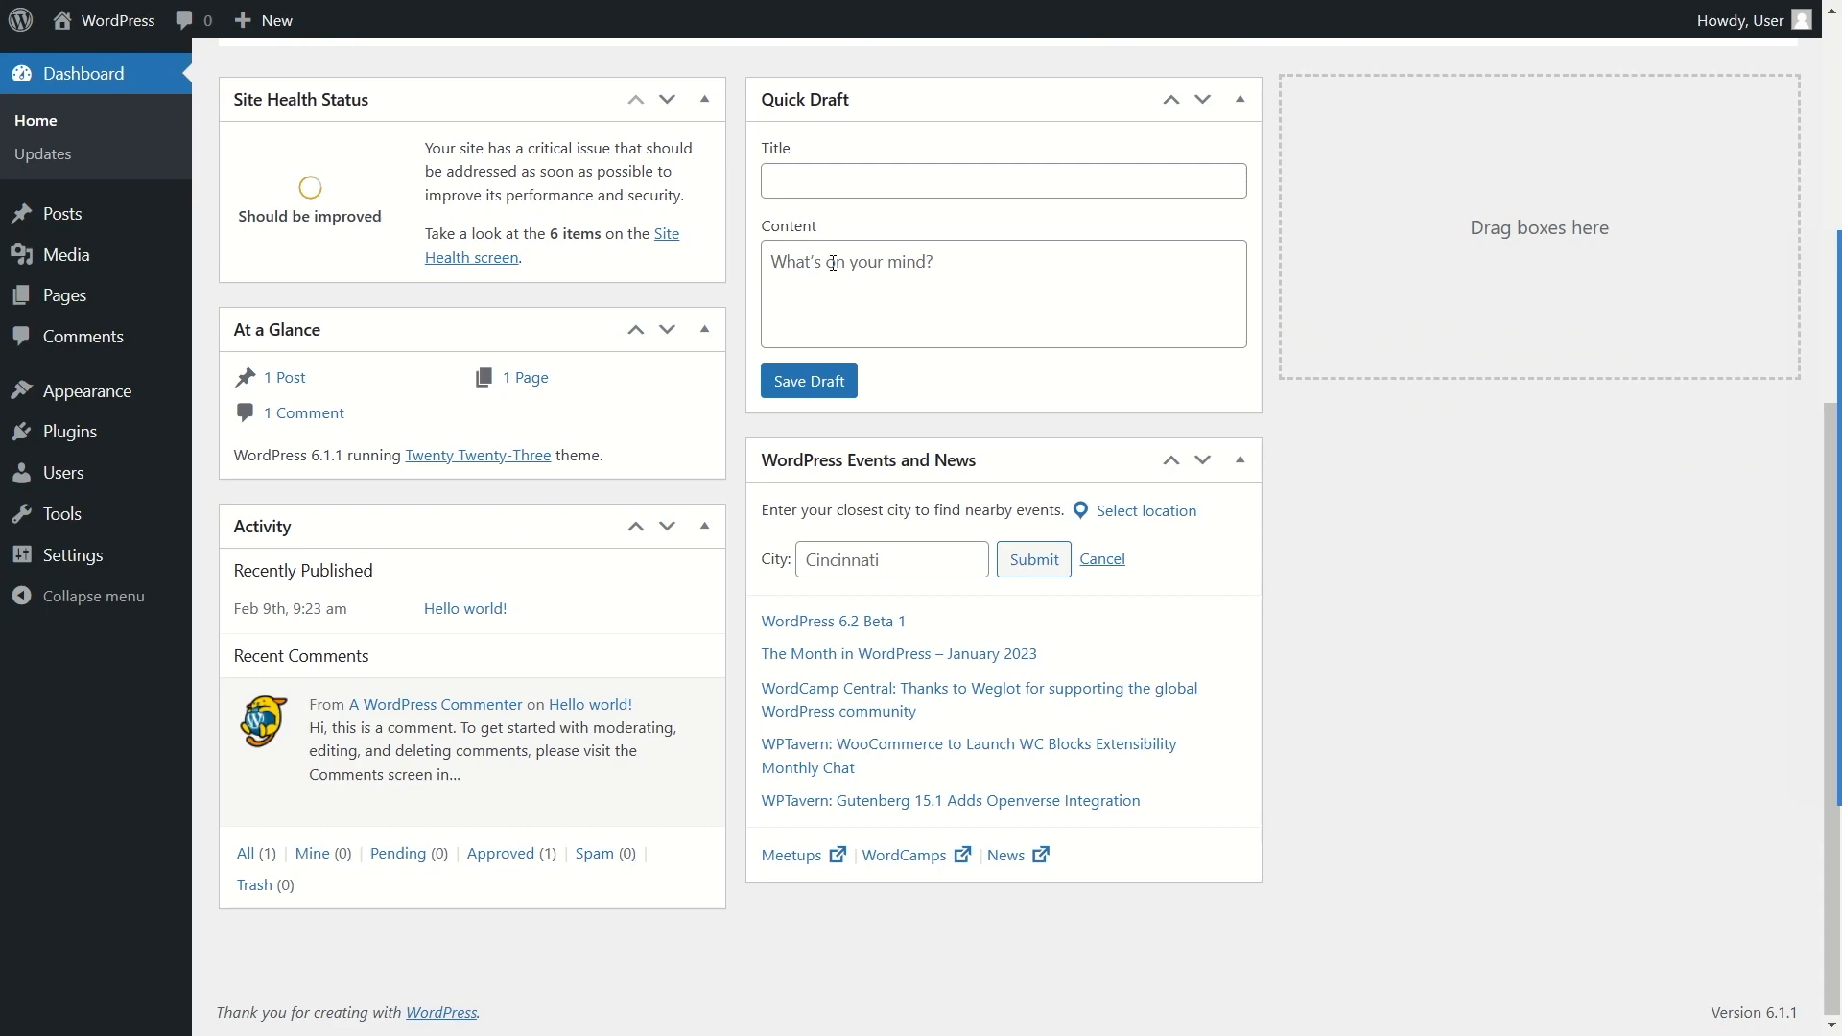
scroll(832, 263, "up", 6)
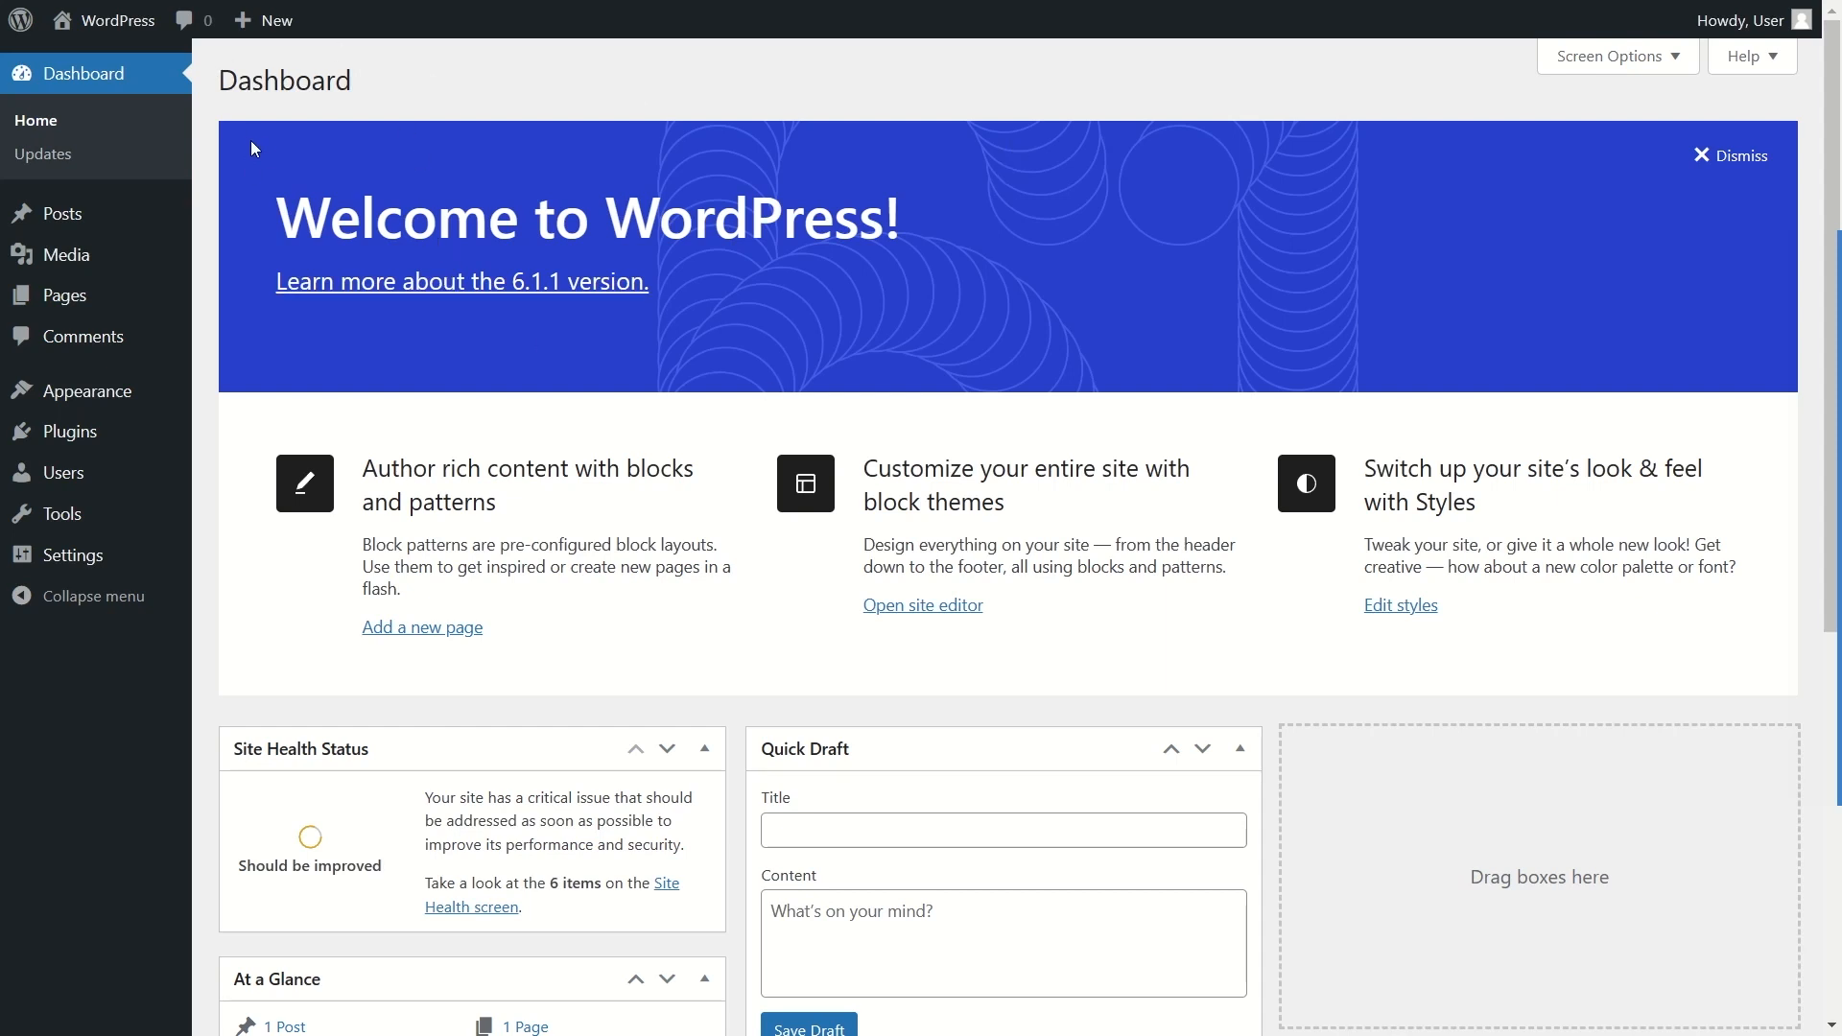
left_click_drag(298, 202, 908, 221)
left_click(918, 320)
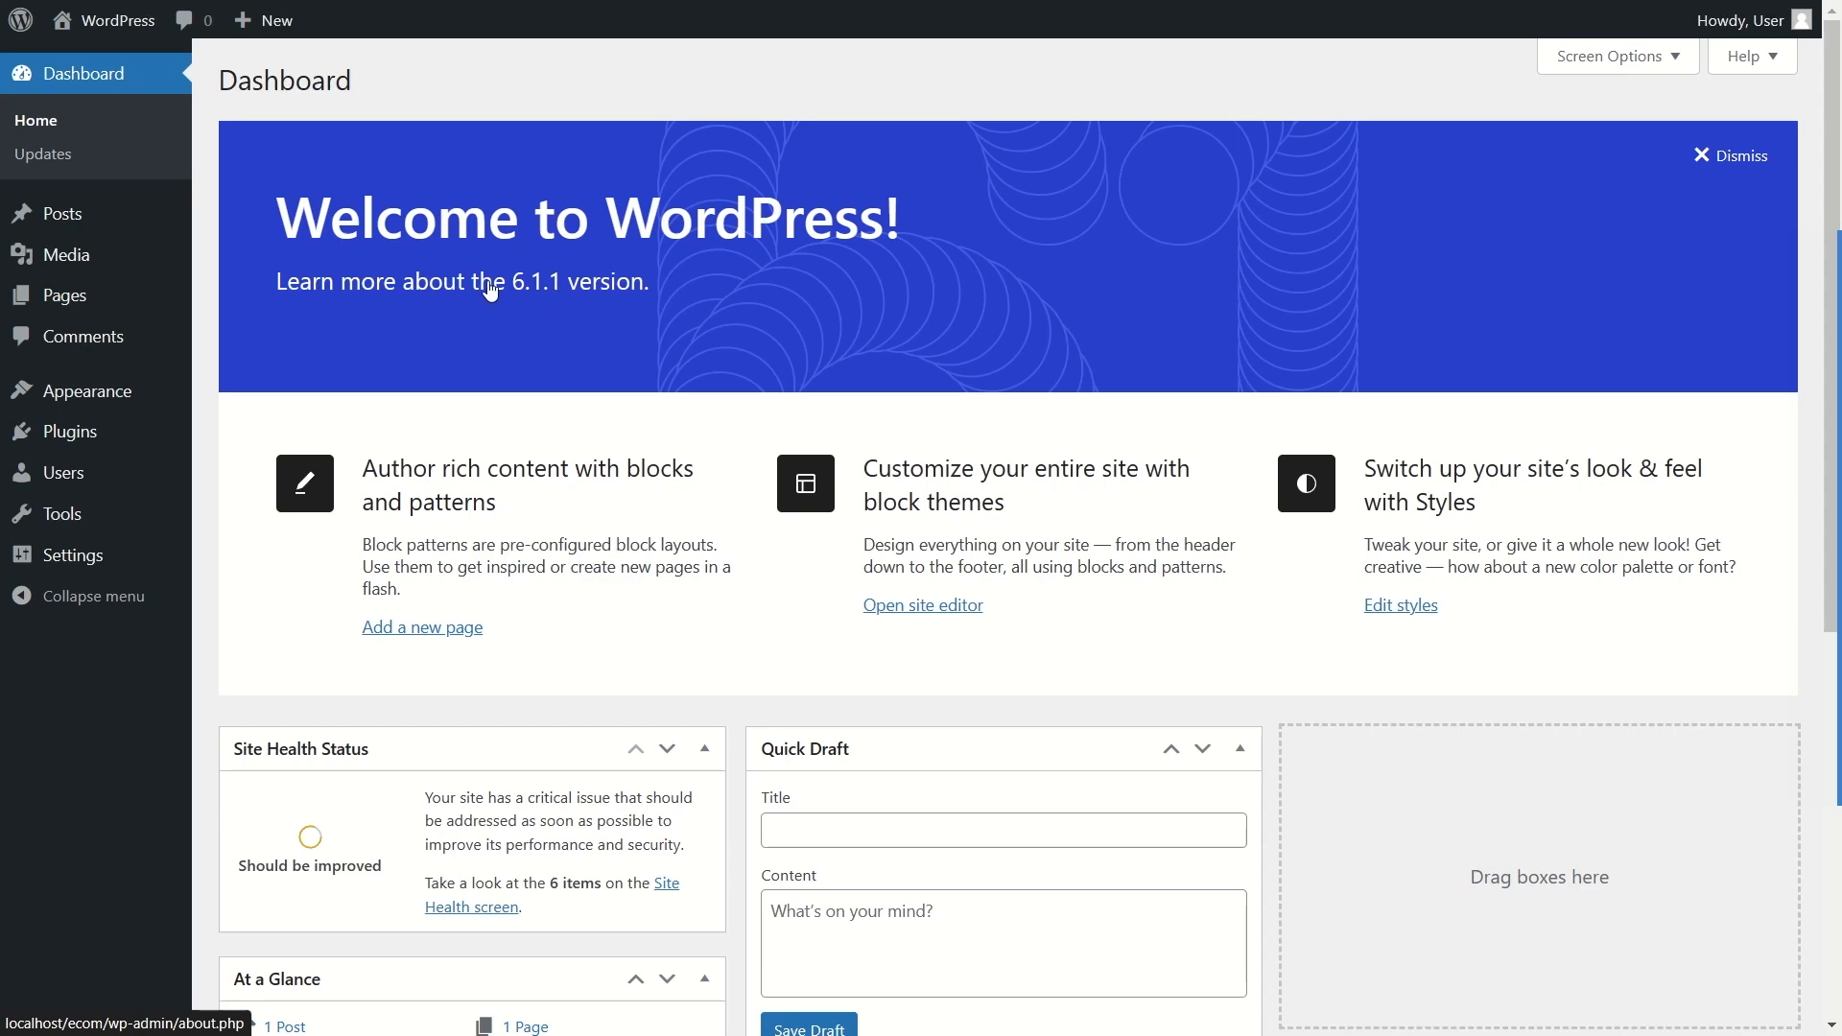
scroll(584, 299, "down", 7)
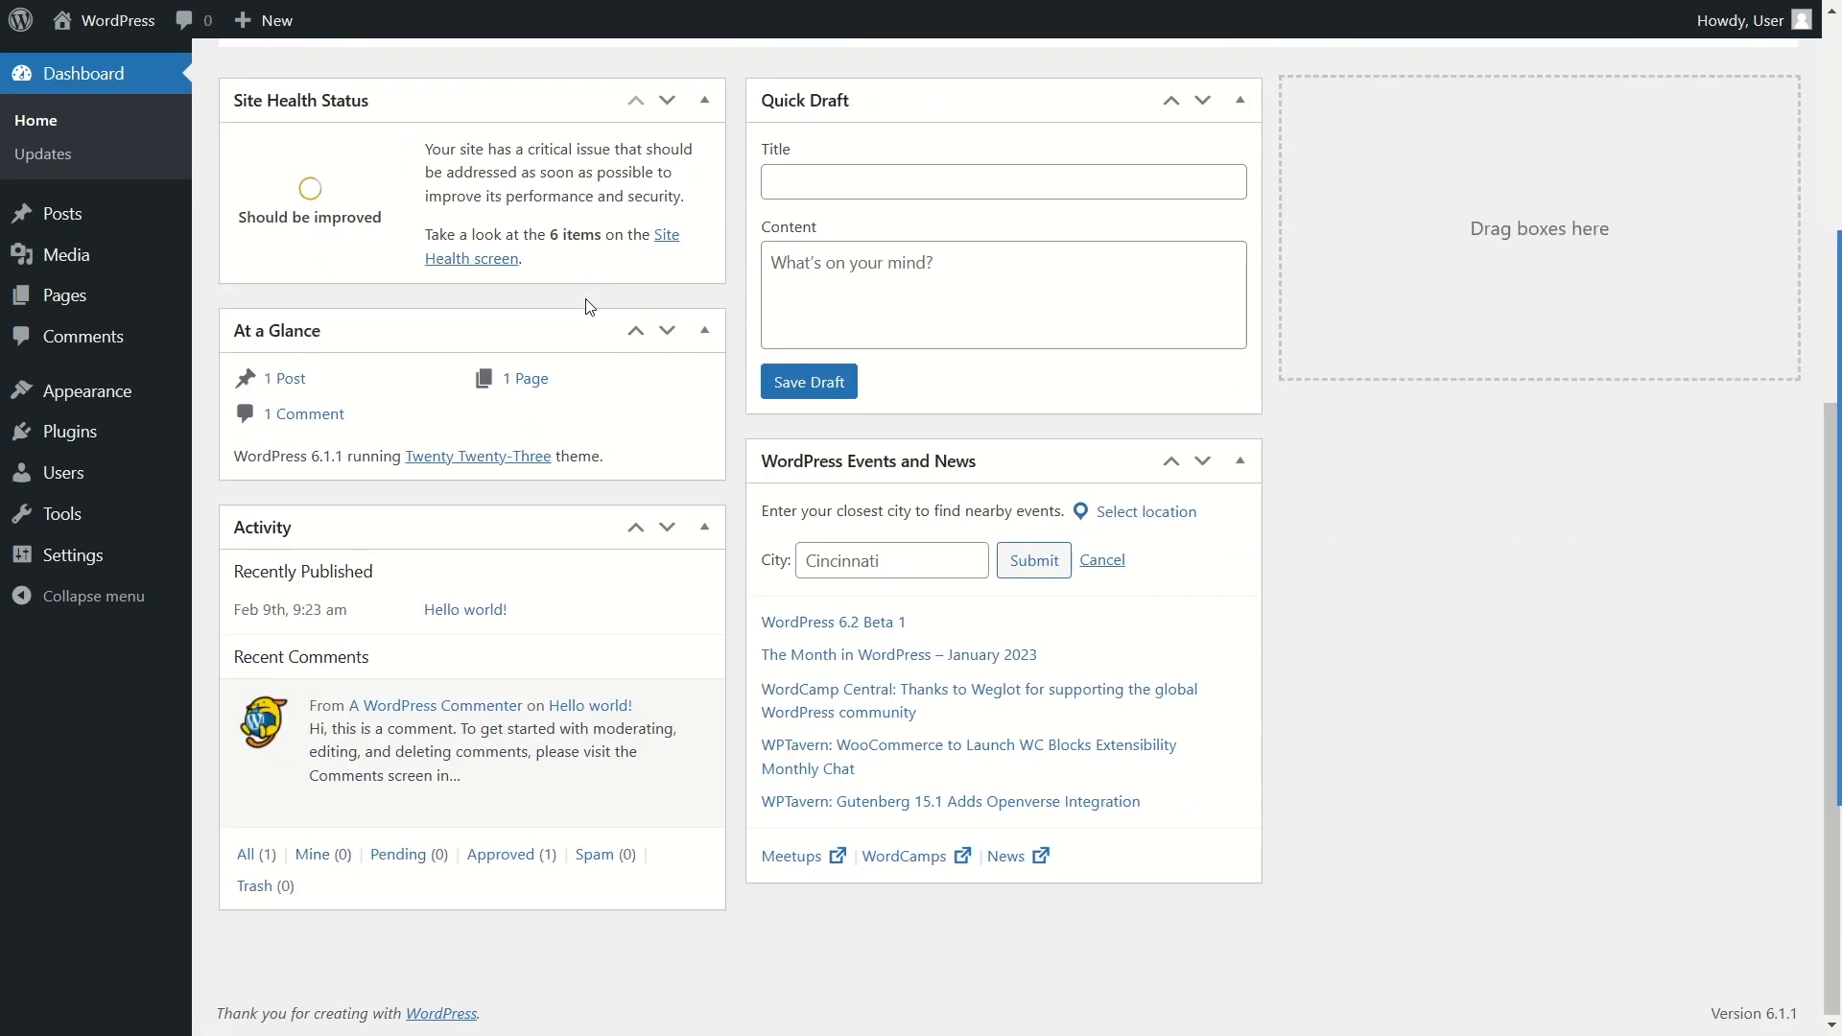
left_click_drag(1588, 1014, 1798, 1007)
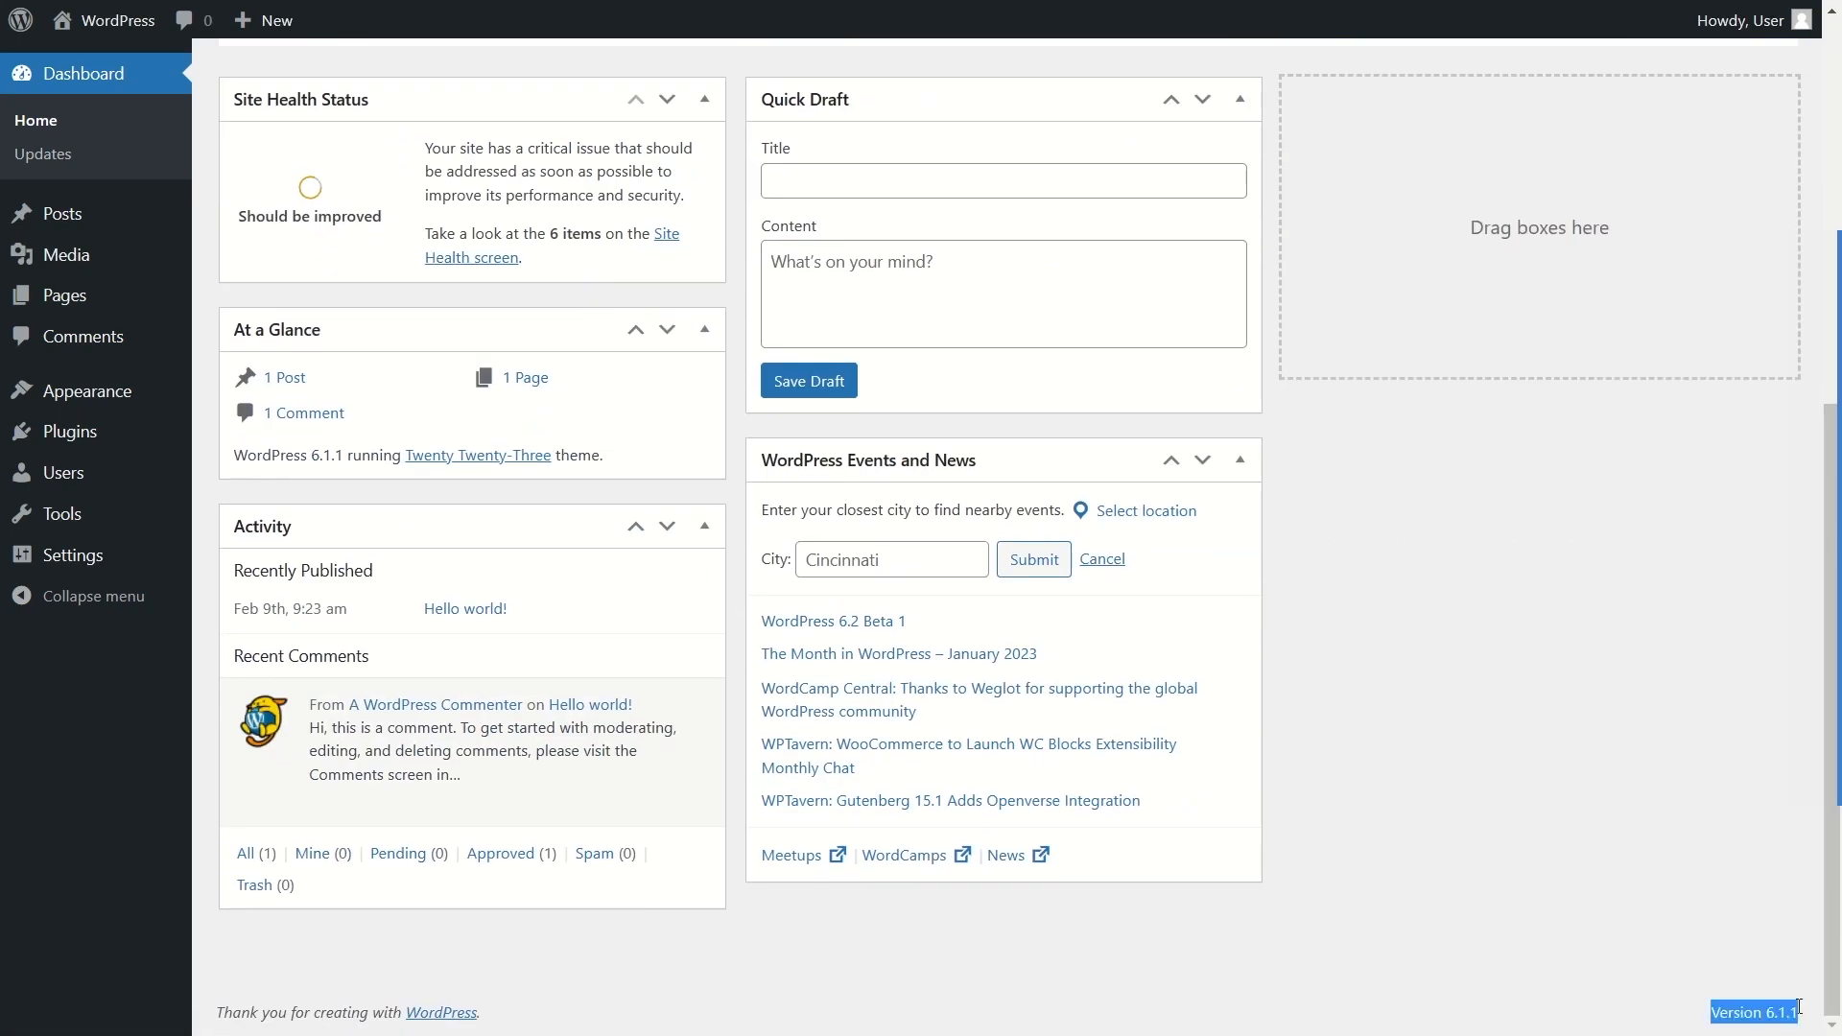
left_click(1599, 822)
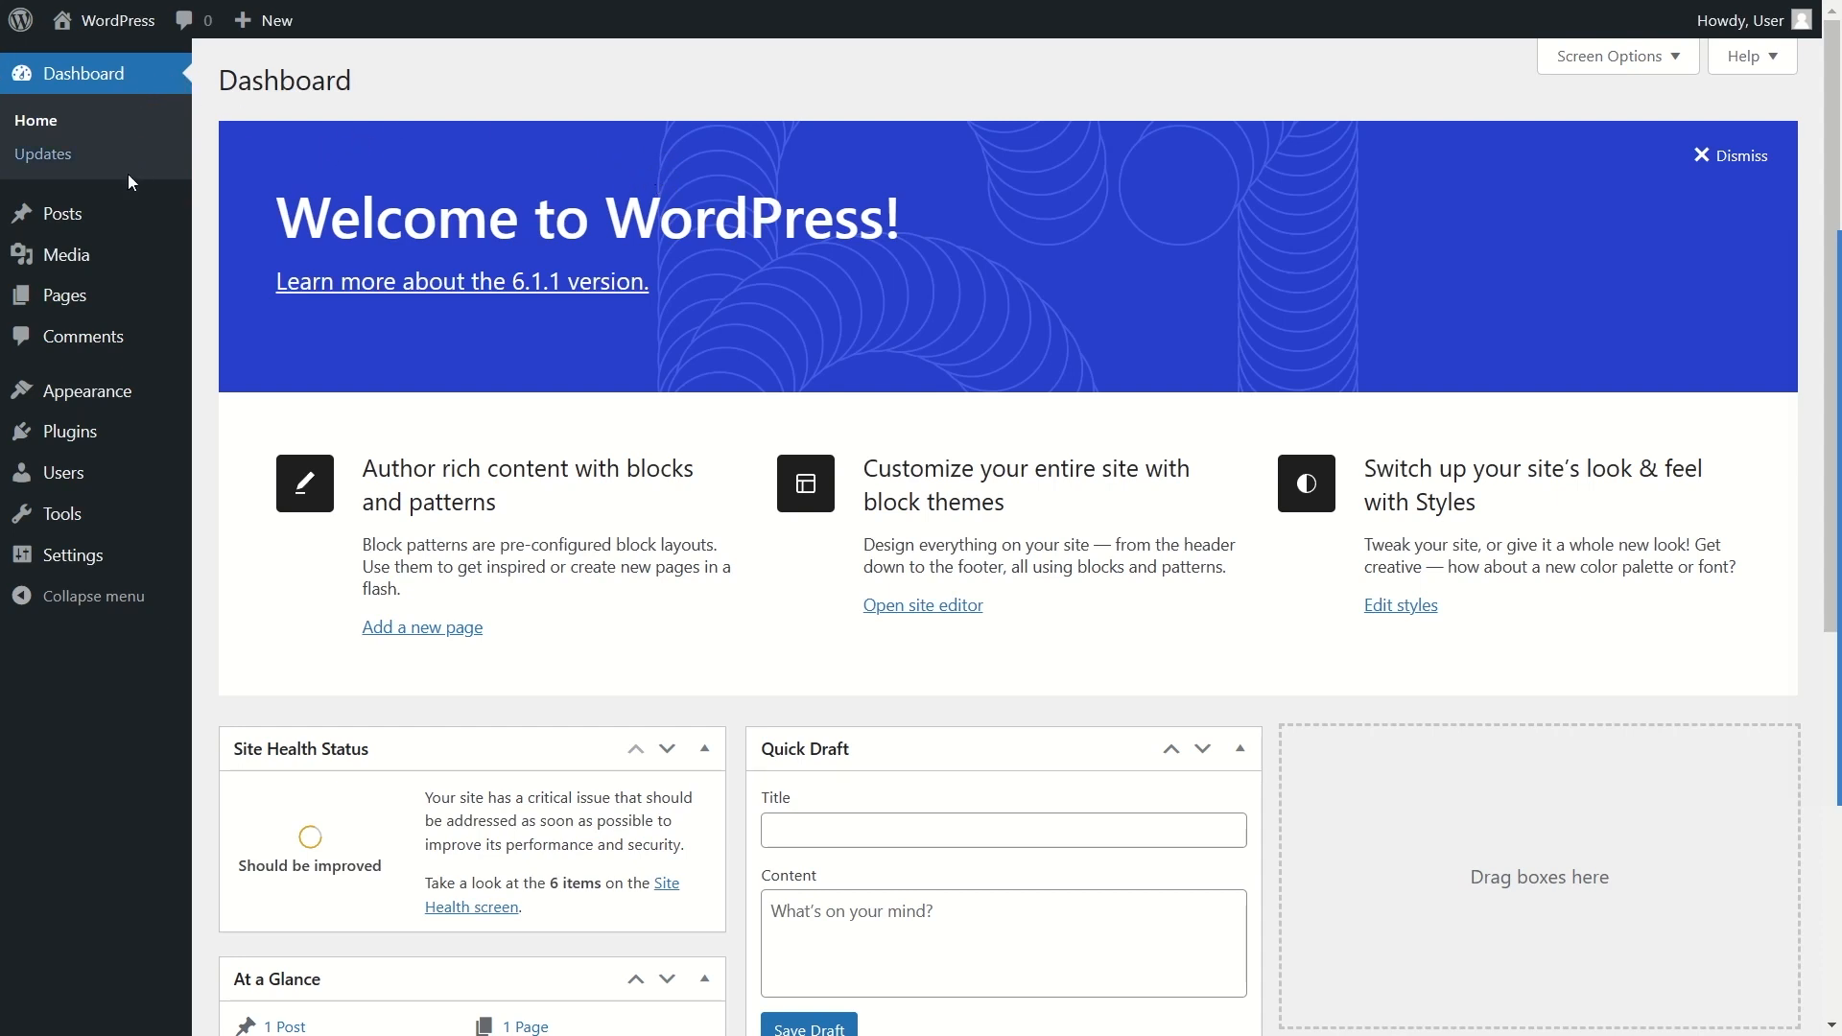
Step: Collapse the admin navigation menu to icons and expand it again
mouse_move(132, 495)
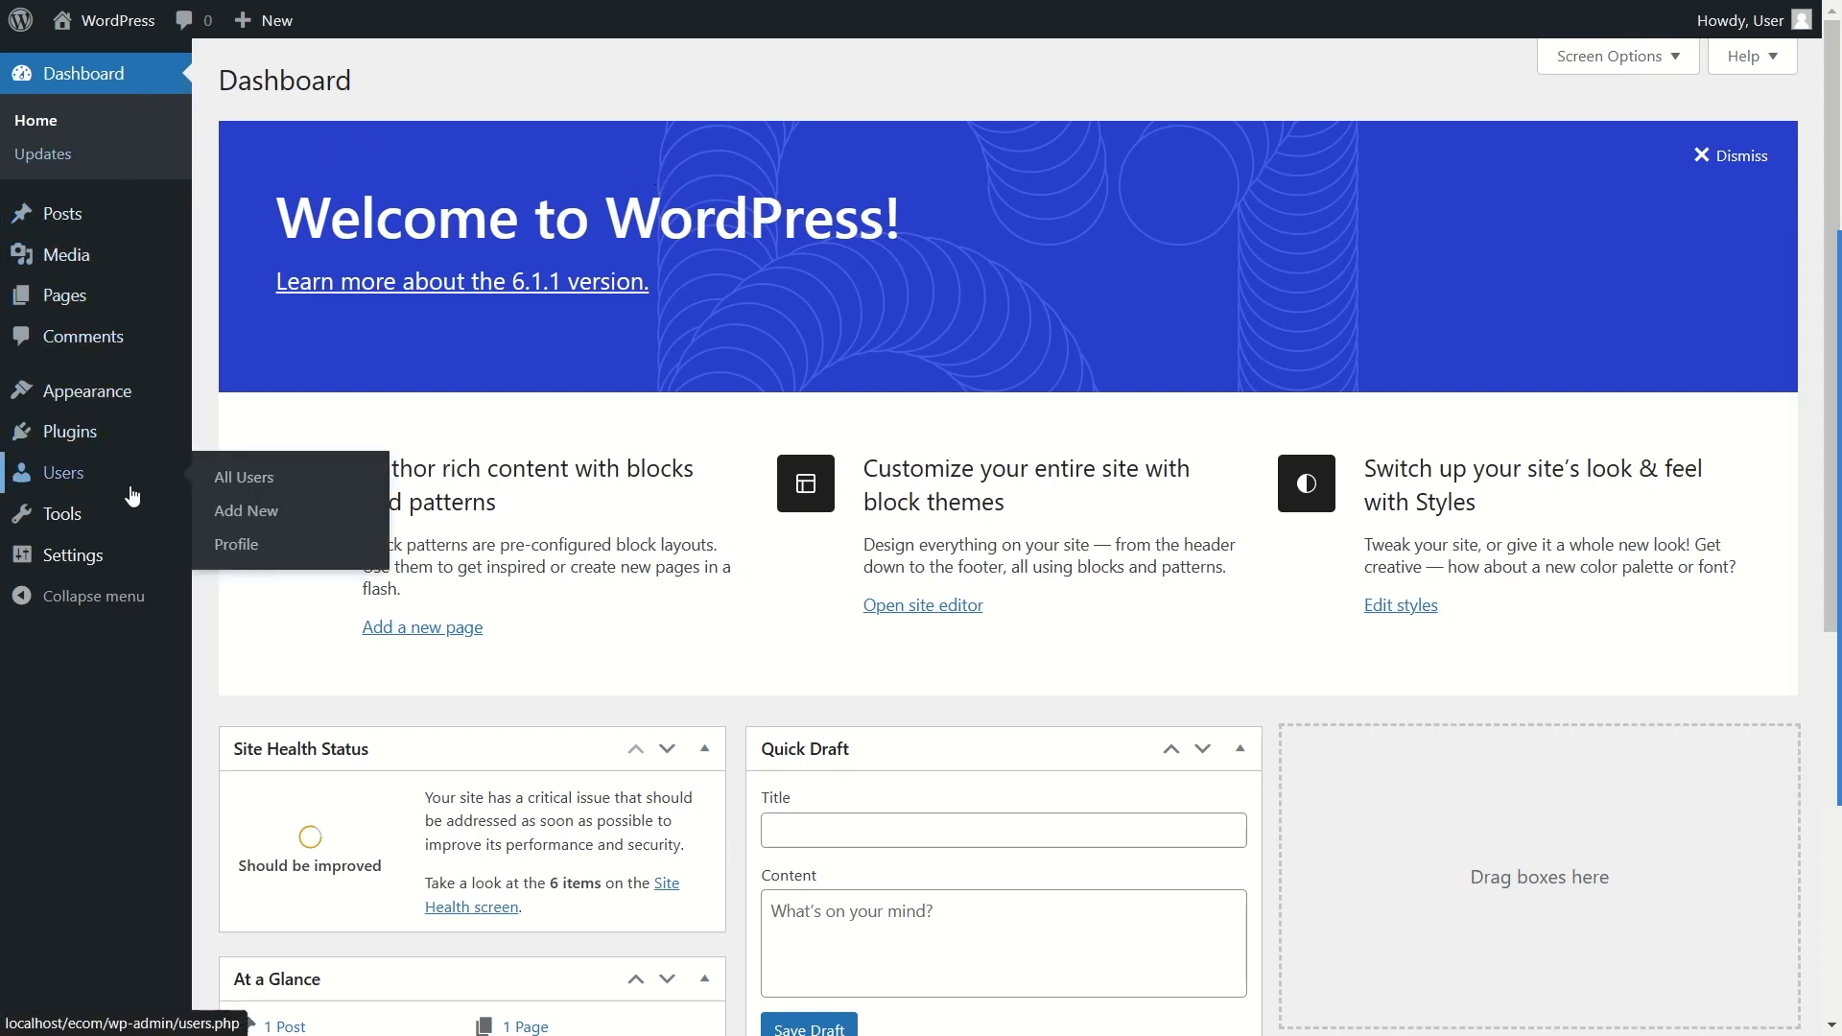
left_click(107, 607)
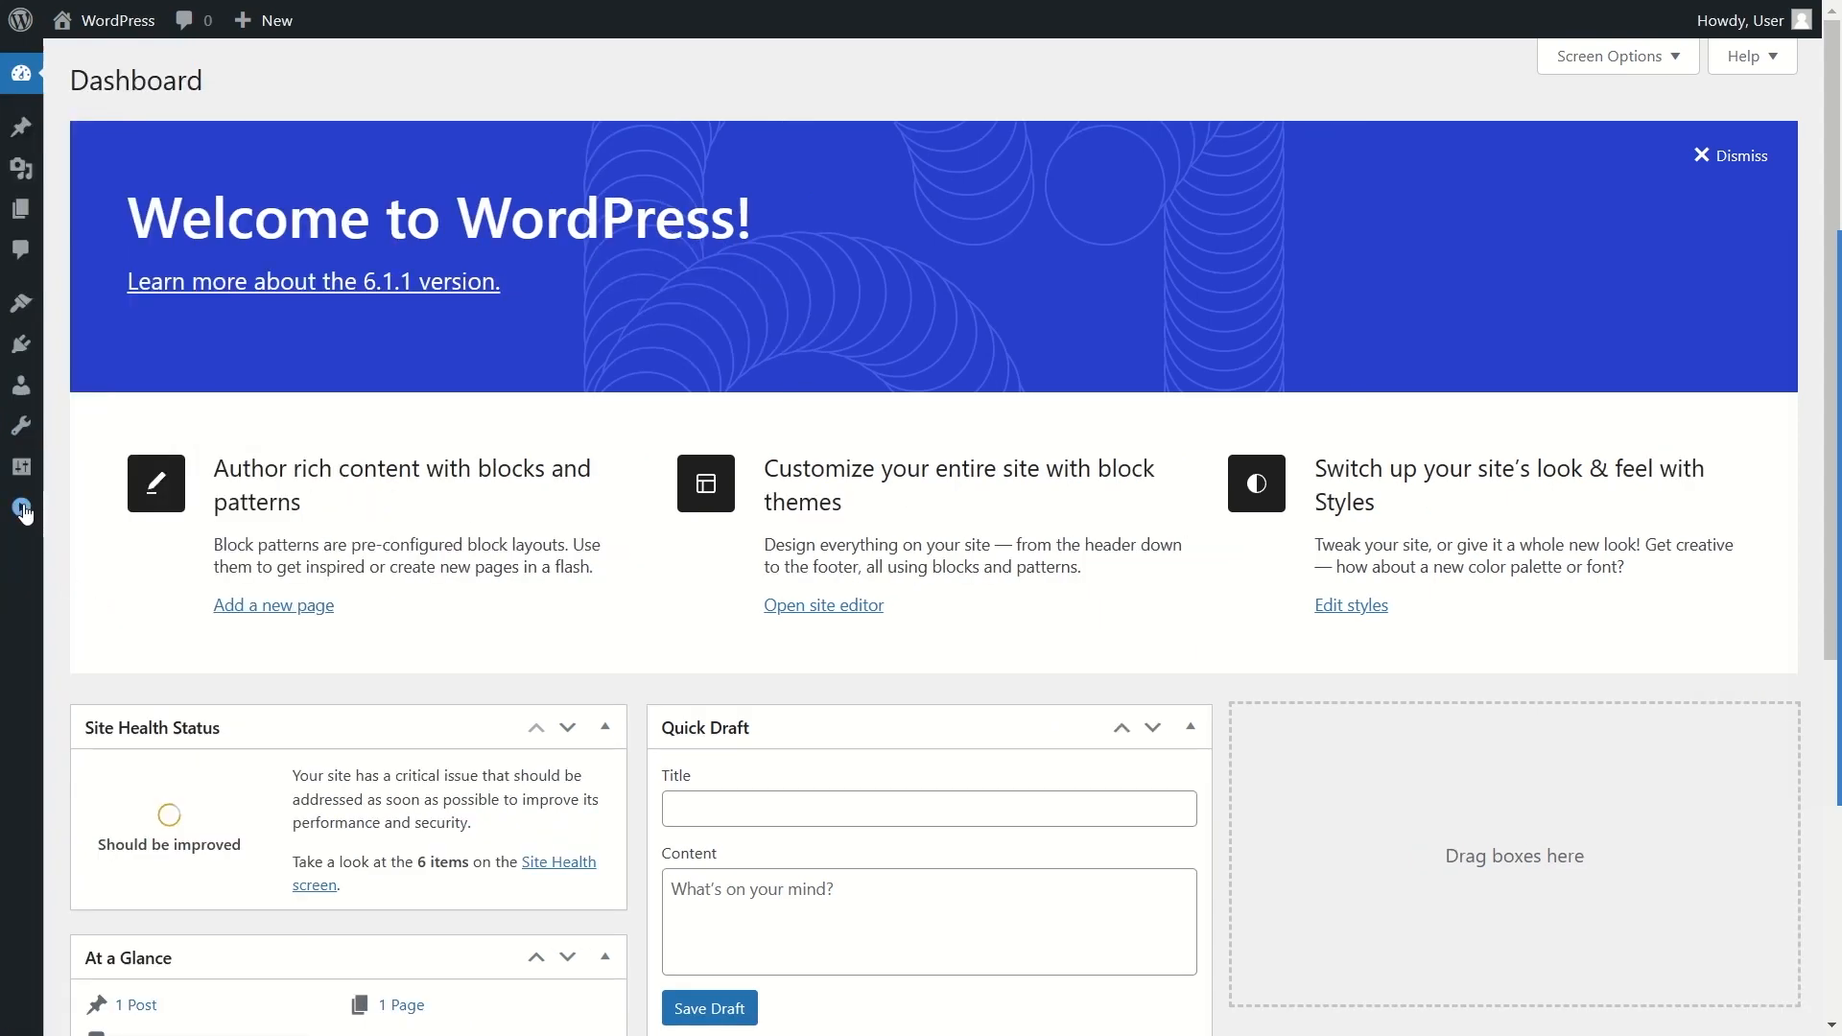
left_click(26, 516)
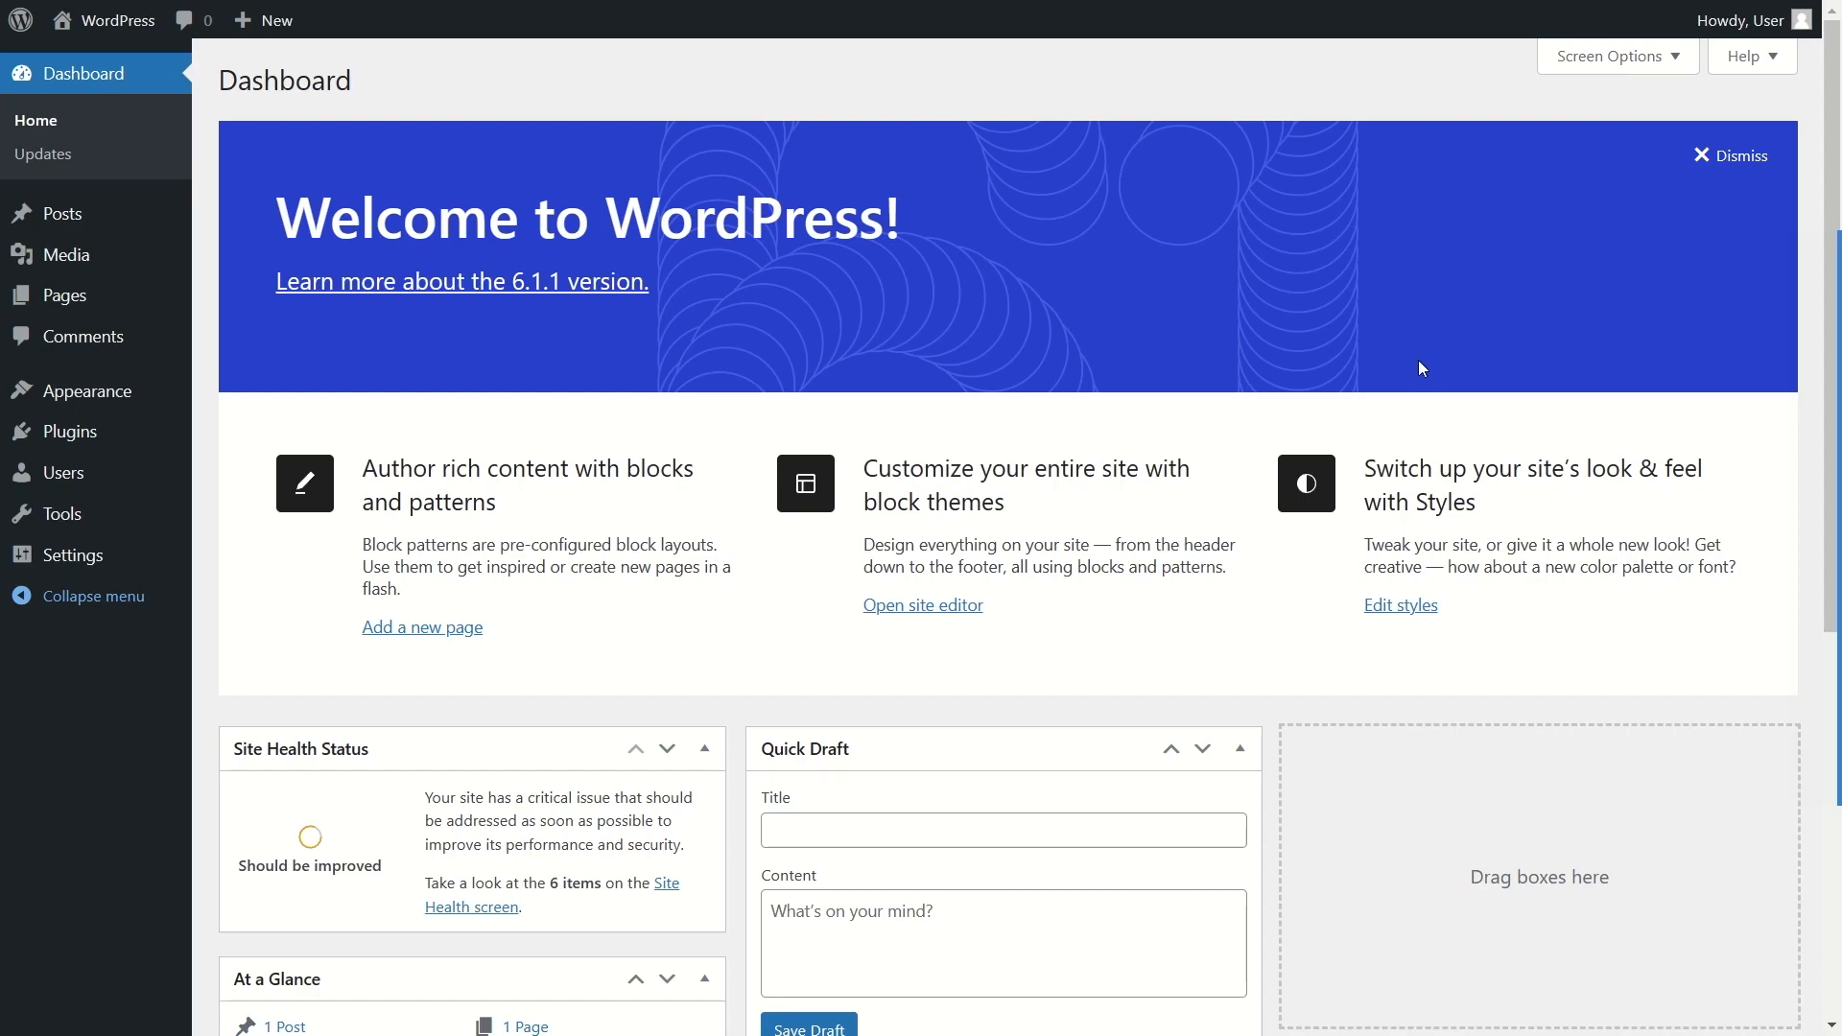
Step: Examine the dashboard's welcome area and its Site Health, At a Glance, Activity, Quick Draft and news widgets
scroll(1418, 360, "down", 5)
scroll(963, 279, "up", 5)
scroll(608, 215, "down", 6)
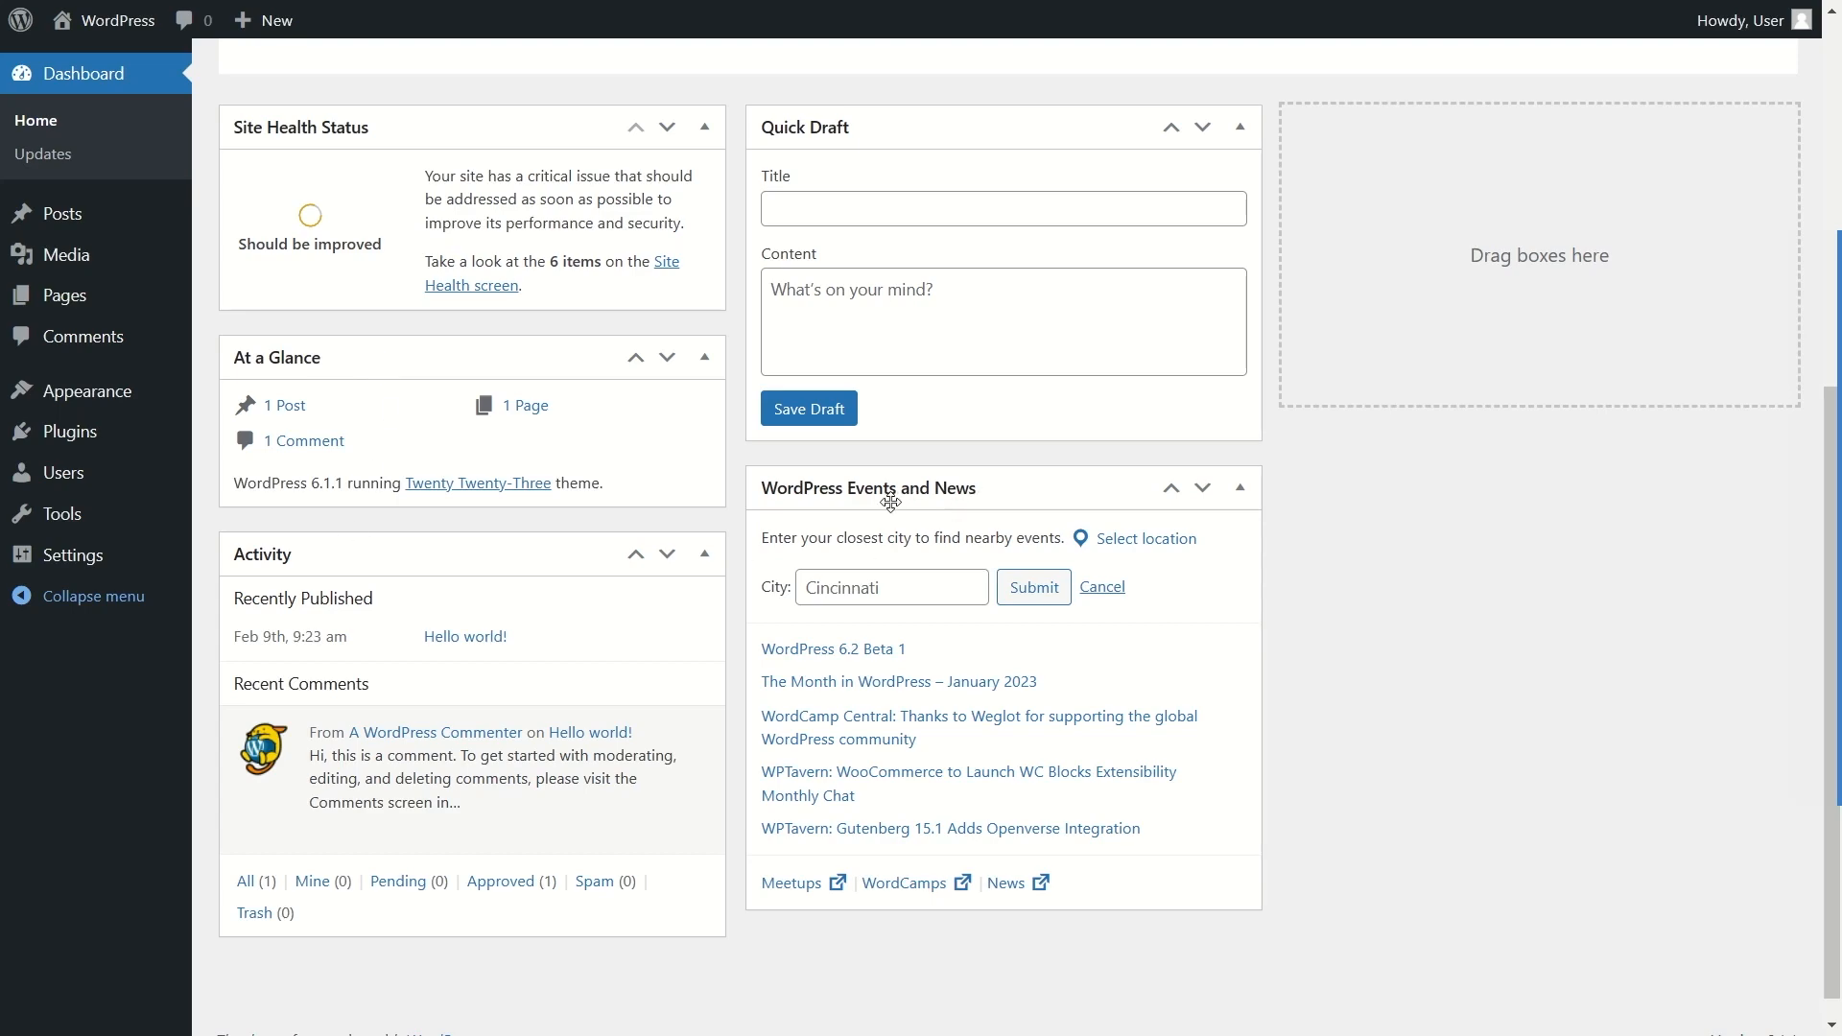
scroll(583, 576, "up", 5)
scroll(583, 542, "down", 5)
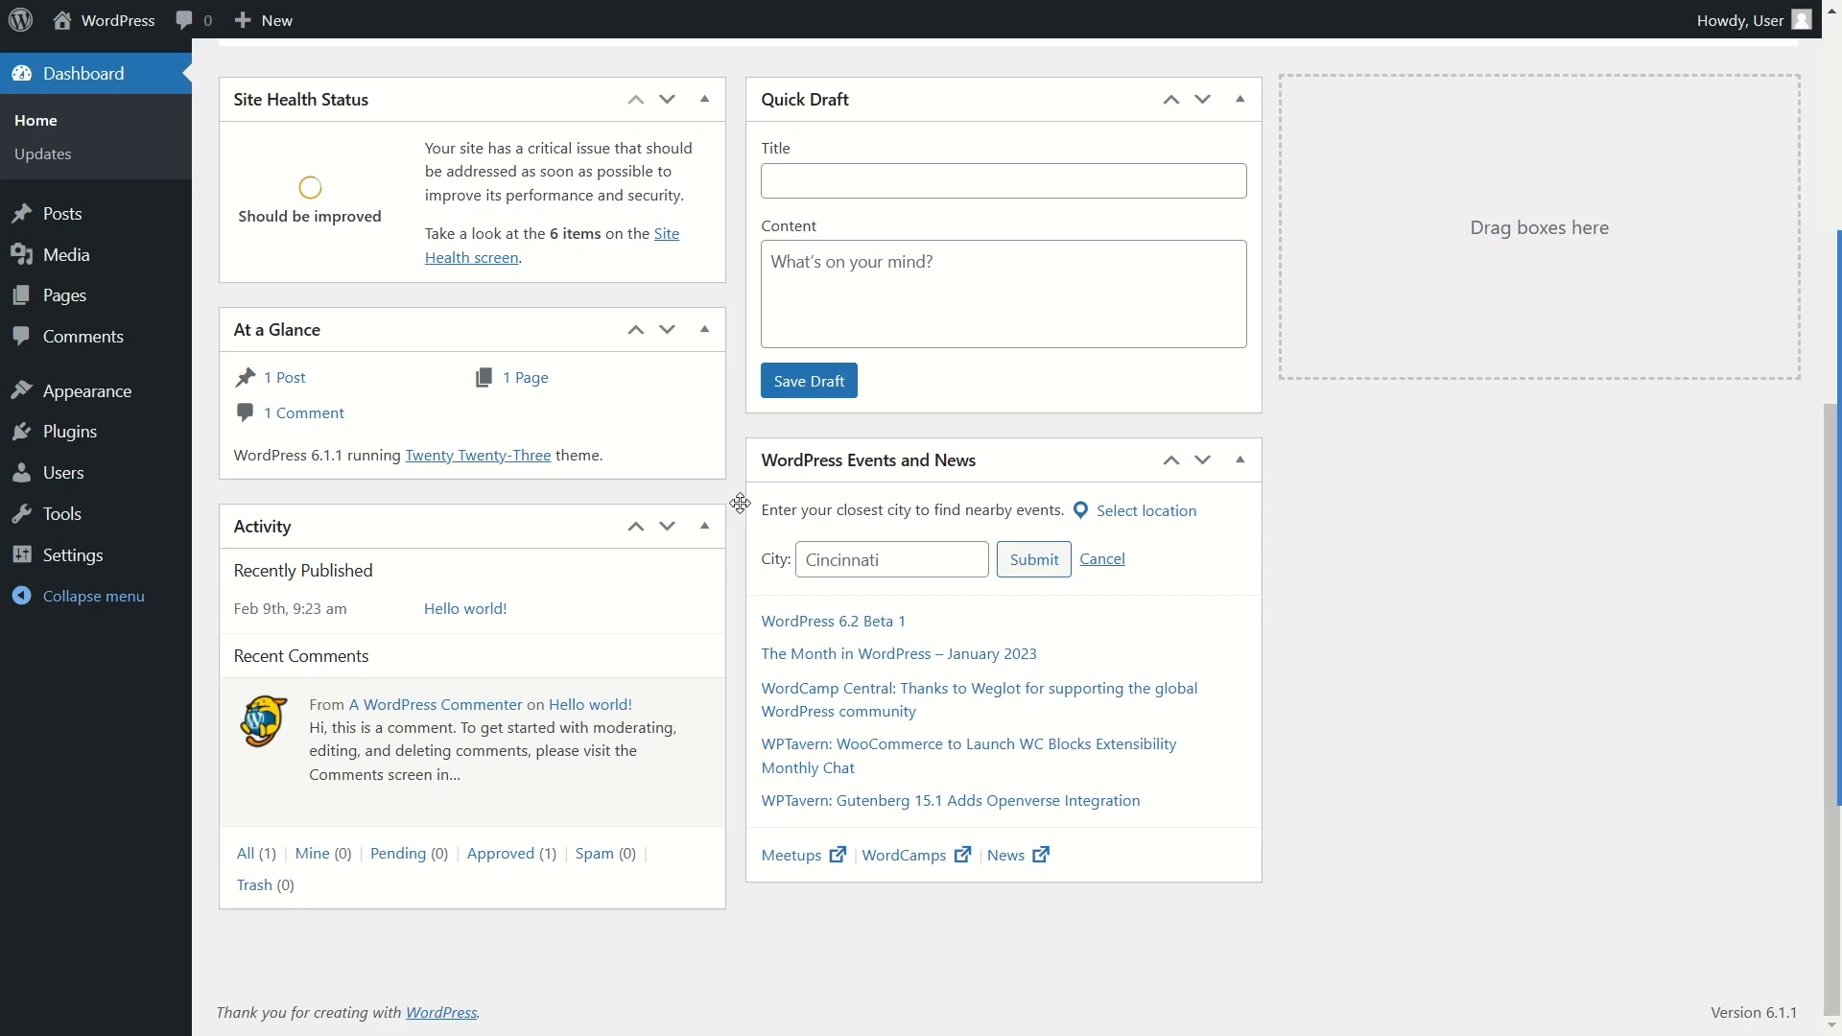
Step: Move the Quick Draft widget below WordPress Events and News, and return it to its original place
scroll(650, 308, "up", 2)
mouse_move(844, 257)
left_mouse_down()
mouse_move(1196, 284)
mouse_move(1344, 269)
mouse_move(835, 255)
left_mouse_up()
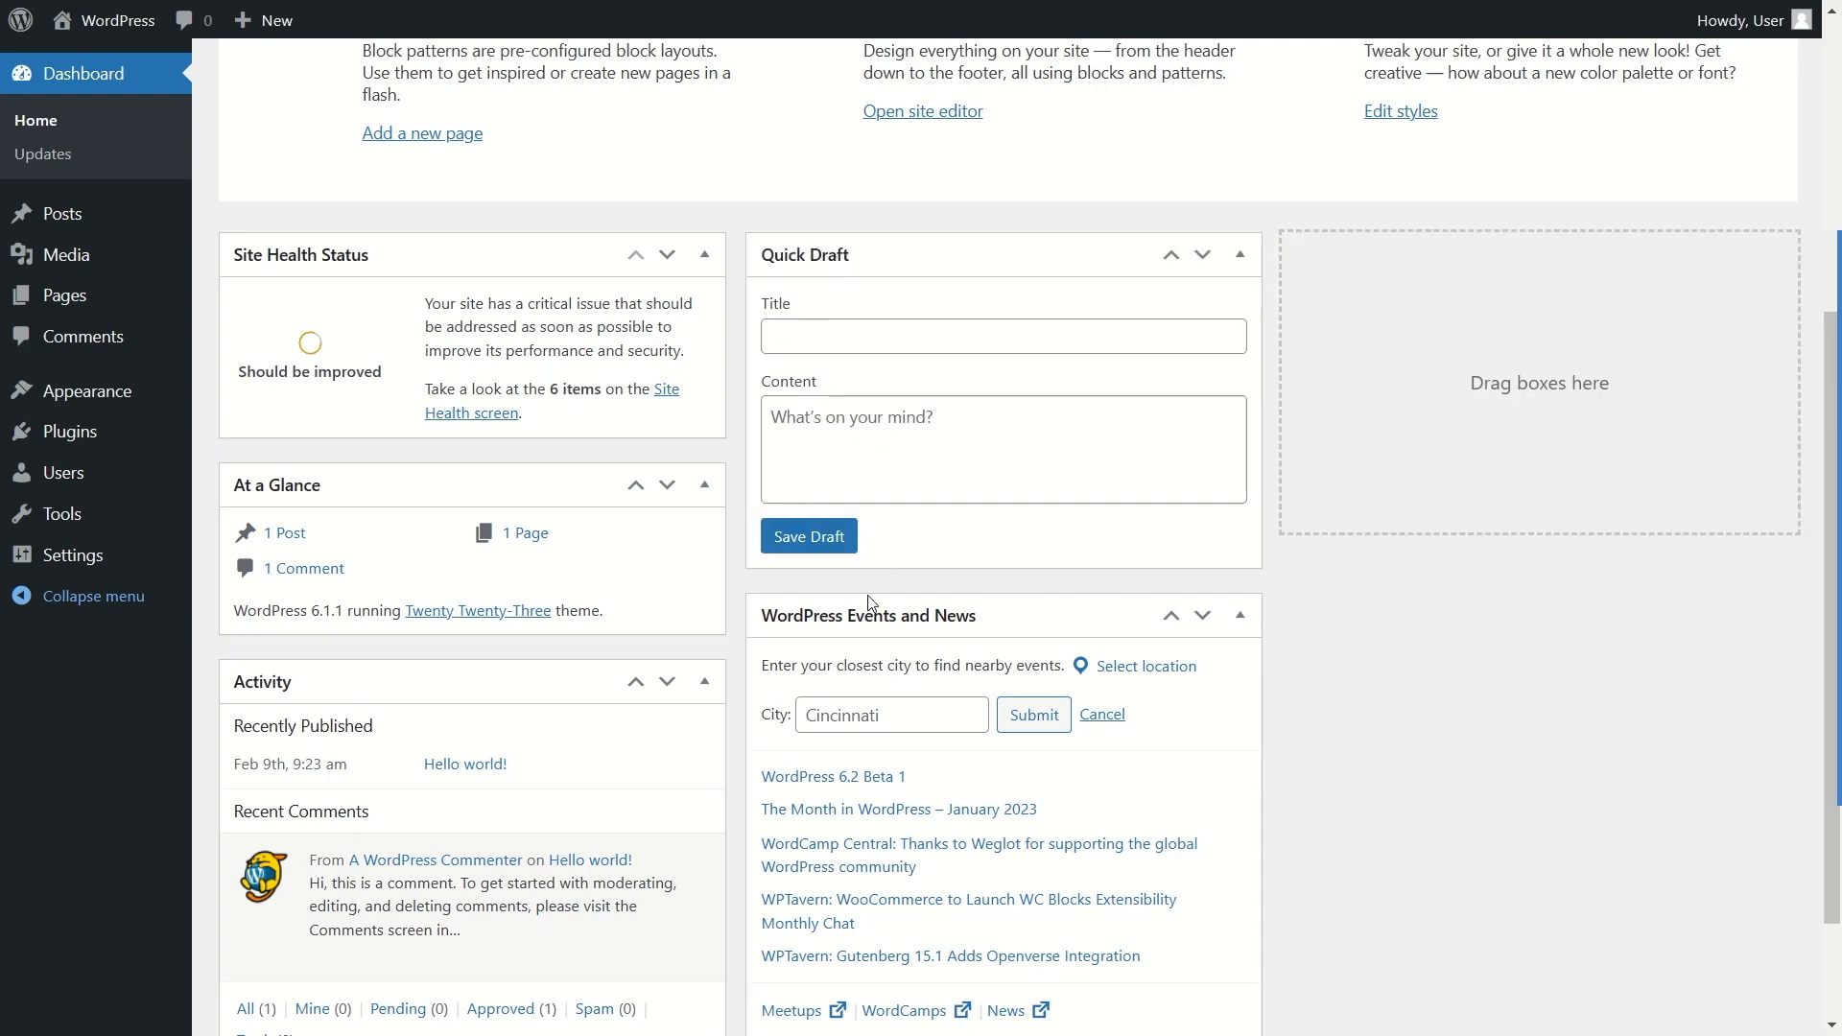
mouse_move(862, 615)
left_mouse_down()
mouse_move(1273, 428)
mouse_move(1417, 259)
mouse_move(1398, 259)
mouse_move(1335, 530)
mouse_move(991, 719)
mouse_move(960, 633)
mouse_move(852, 629)
left_mouse_up()
left_click(1202, 255)
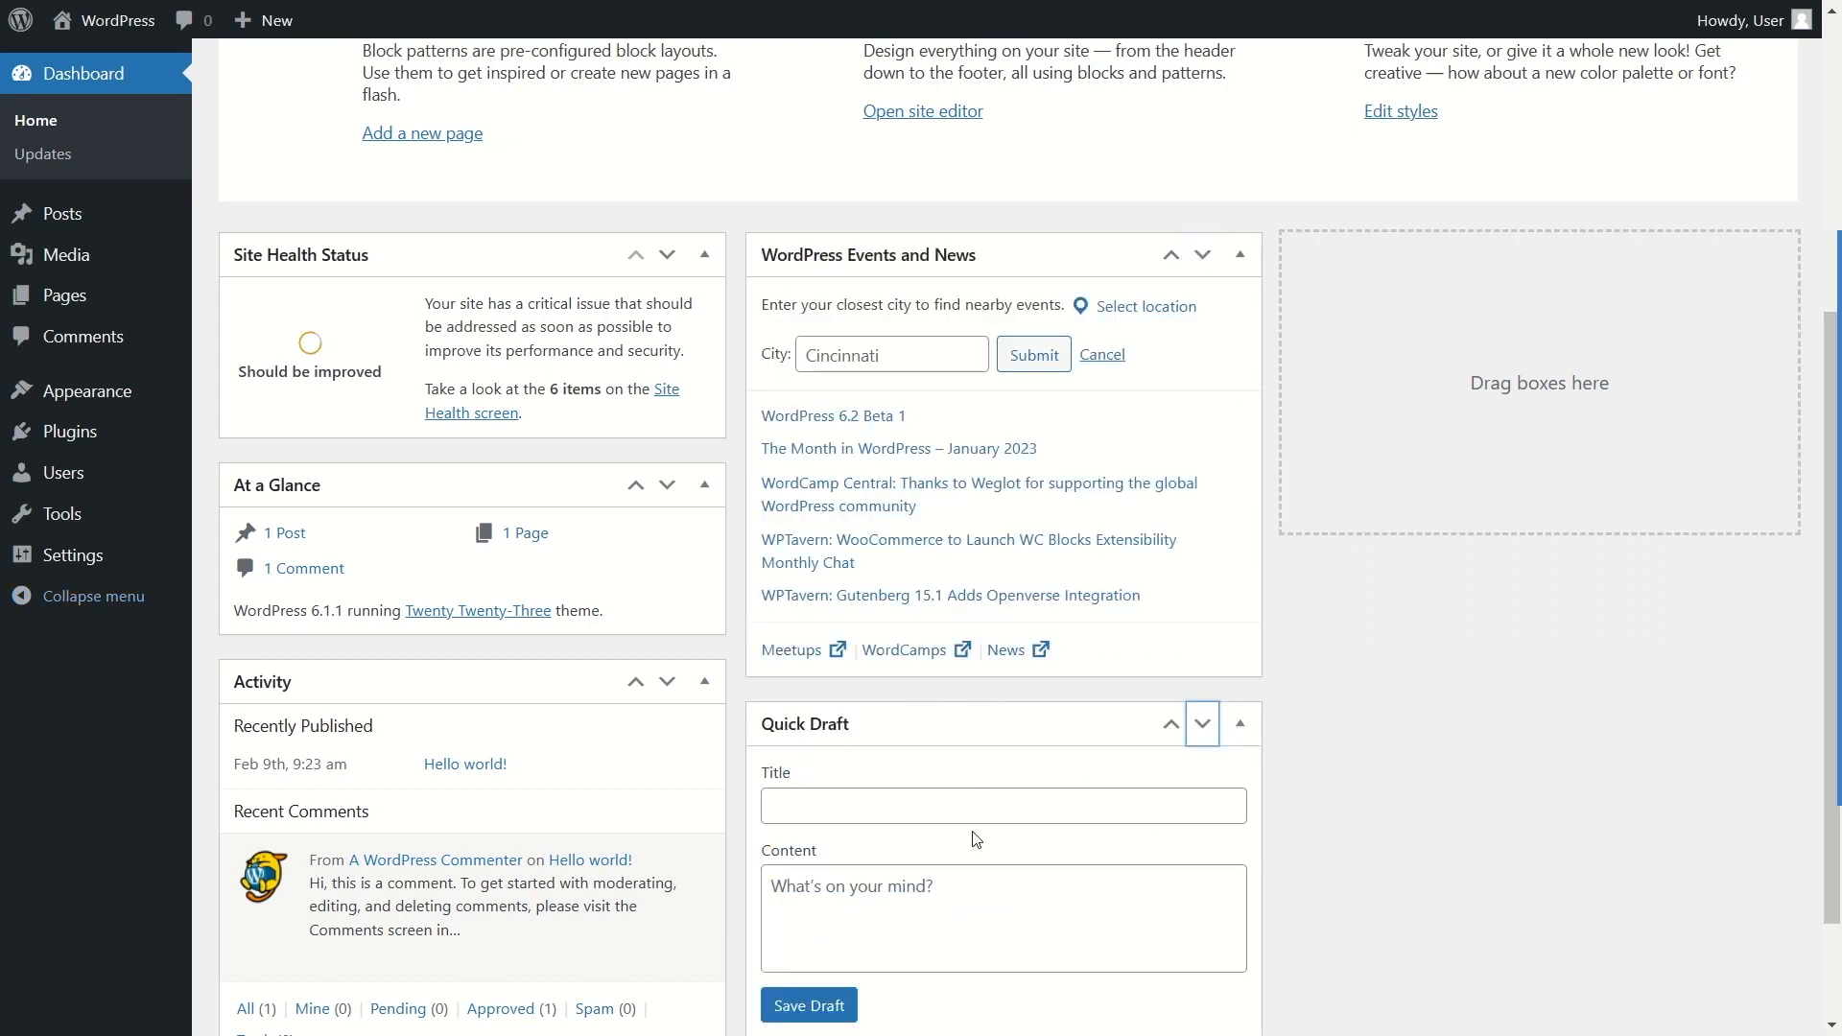
left_click(1170, 726)
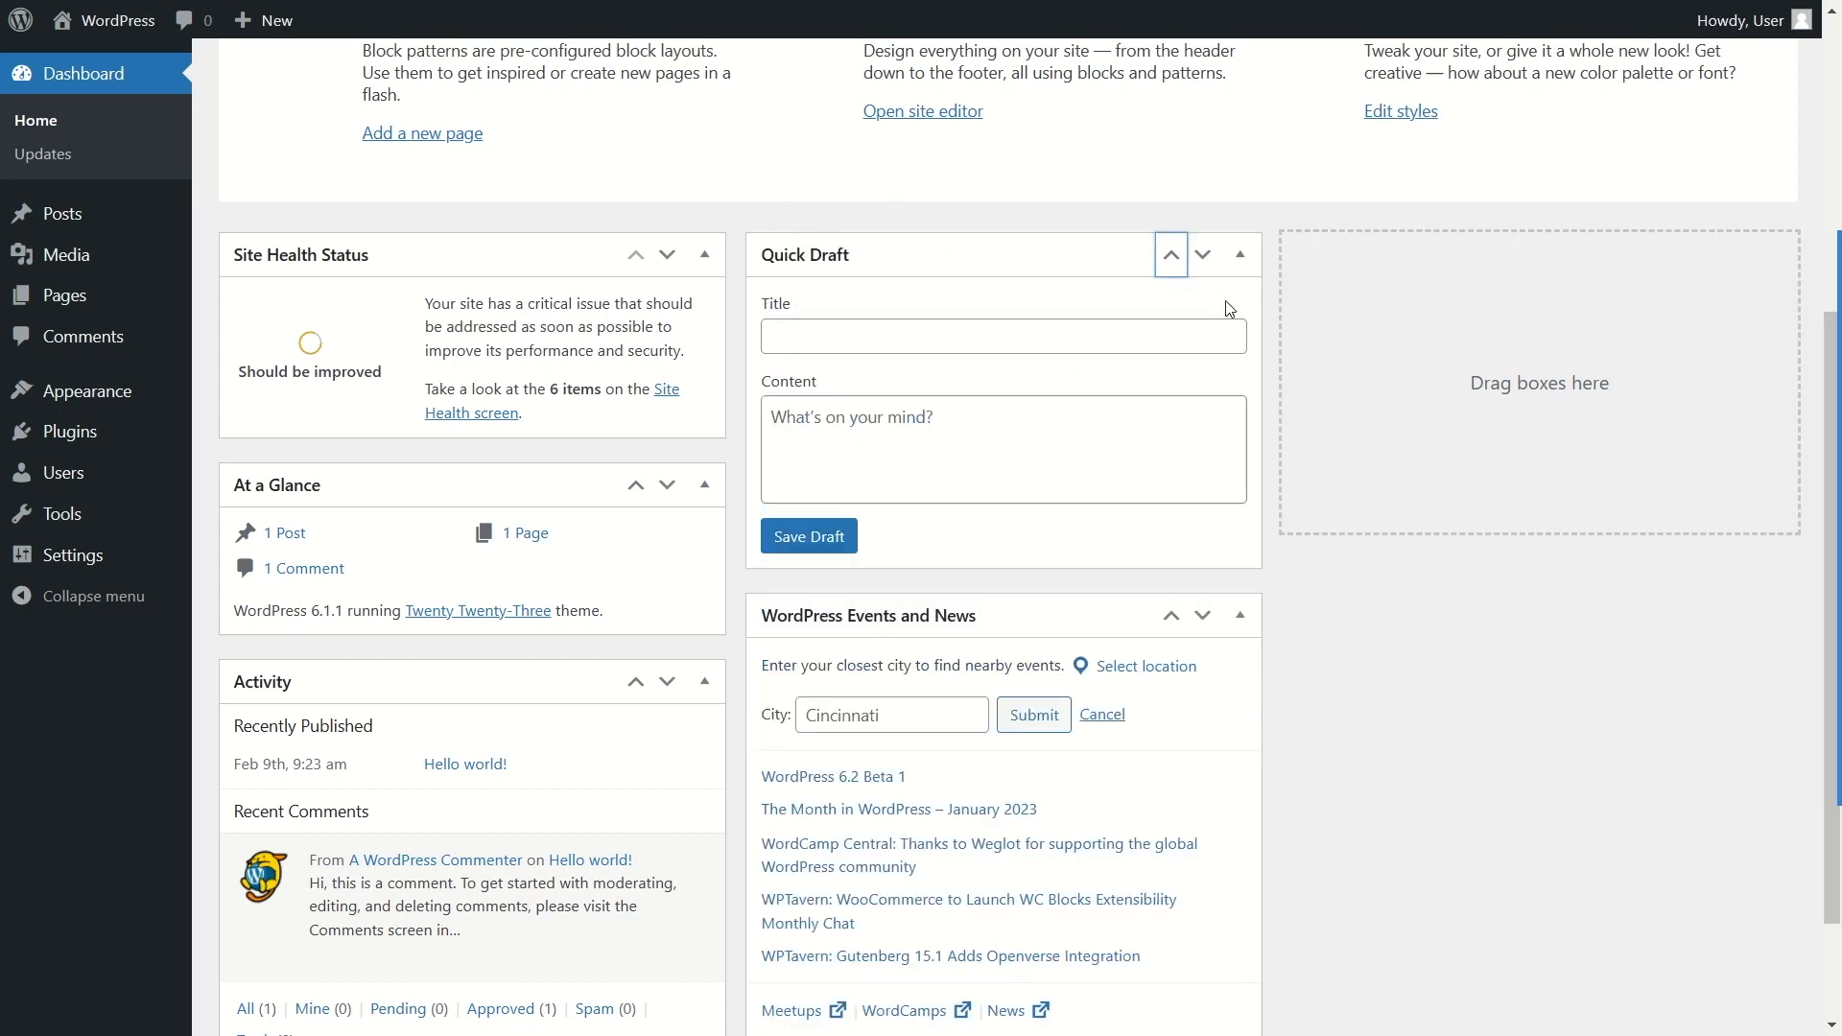
Step: Collapse the Quick Draft, WordPress Events and News, At a Glance, Activity and Site Health Status widgets
left_click(1240, 254)
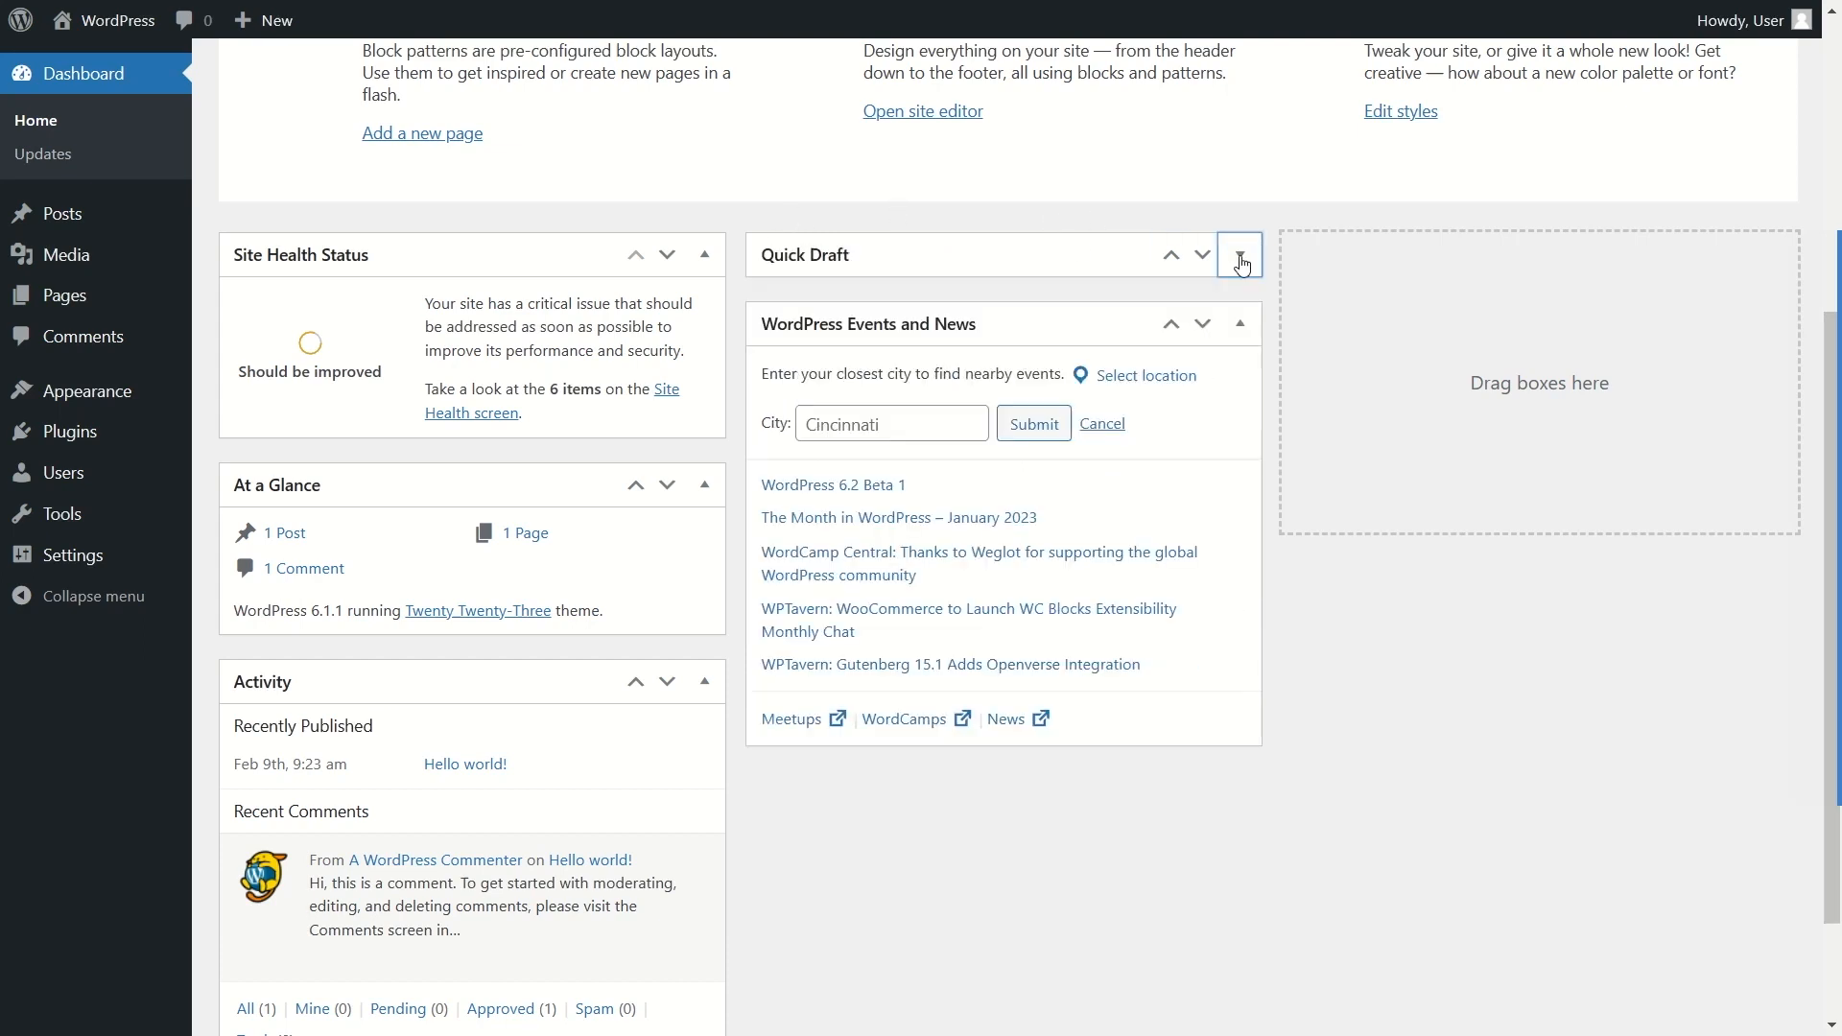
left_click(1241, 328)
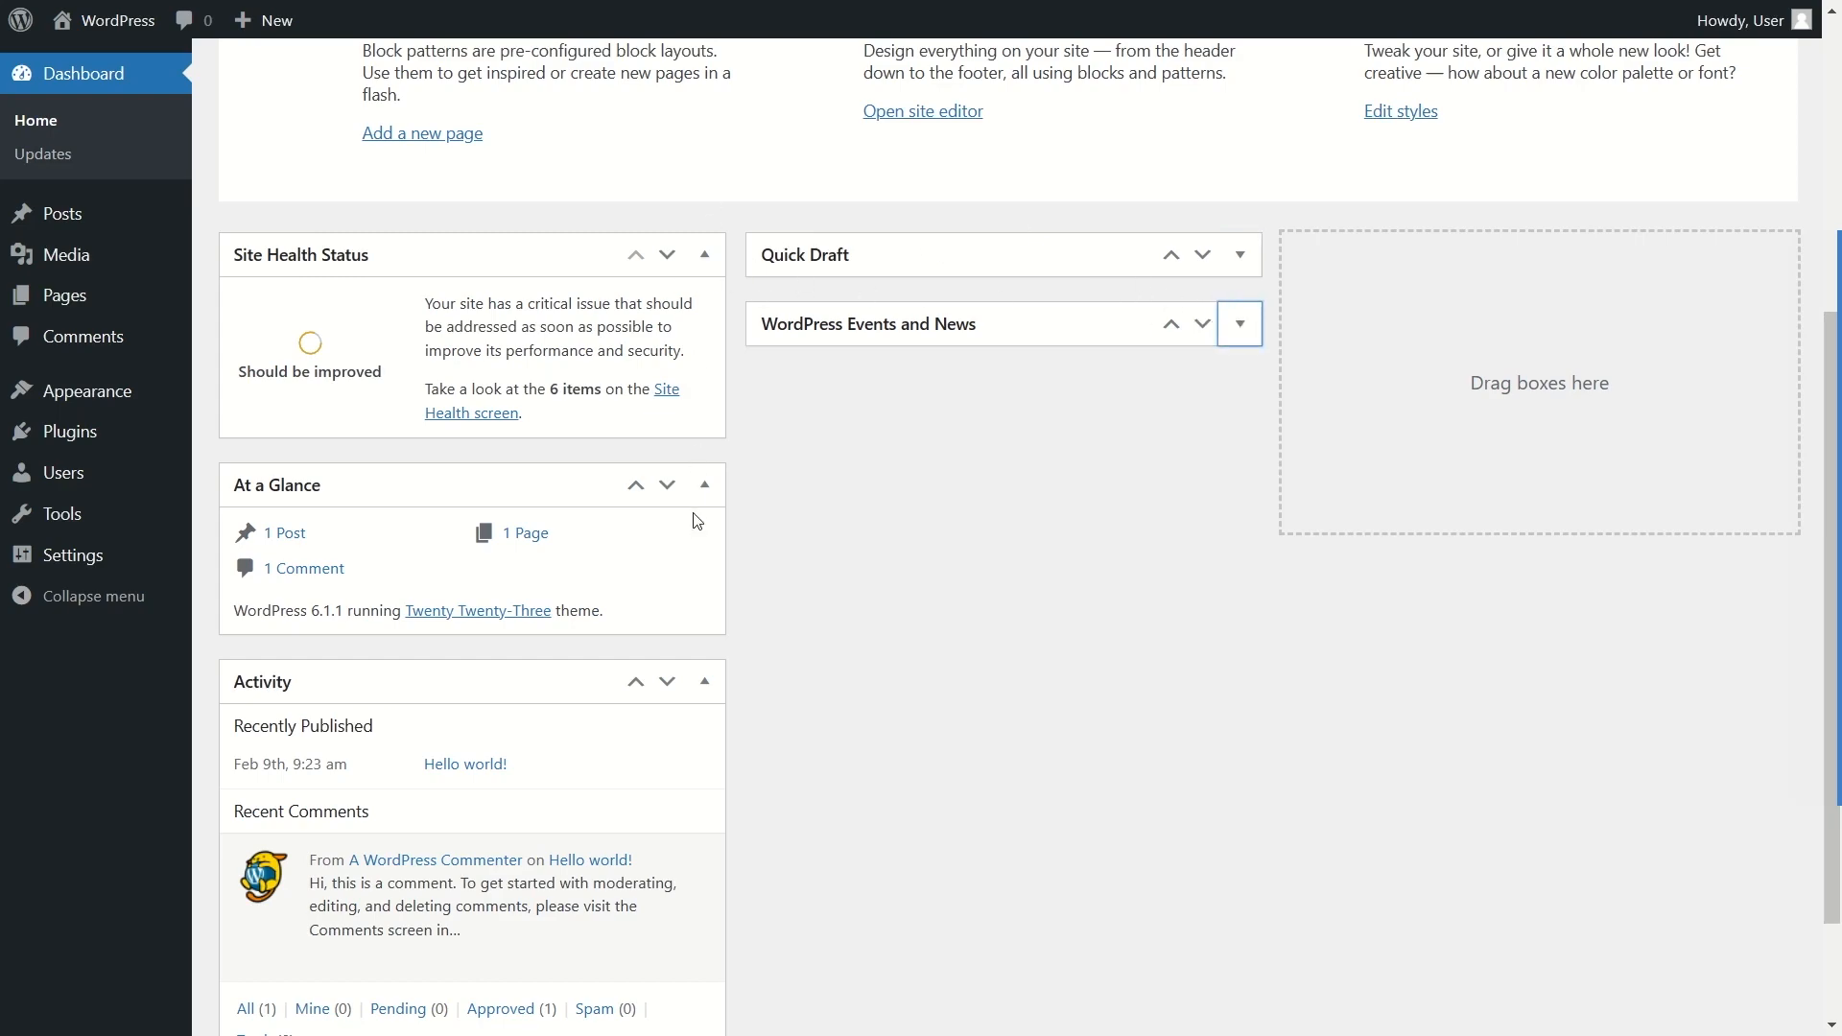
left_click(704, 485)
left_click(703, 563)
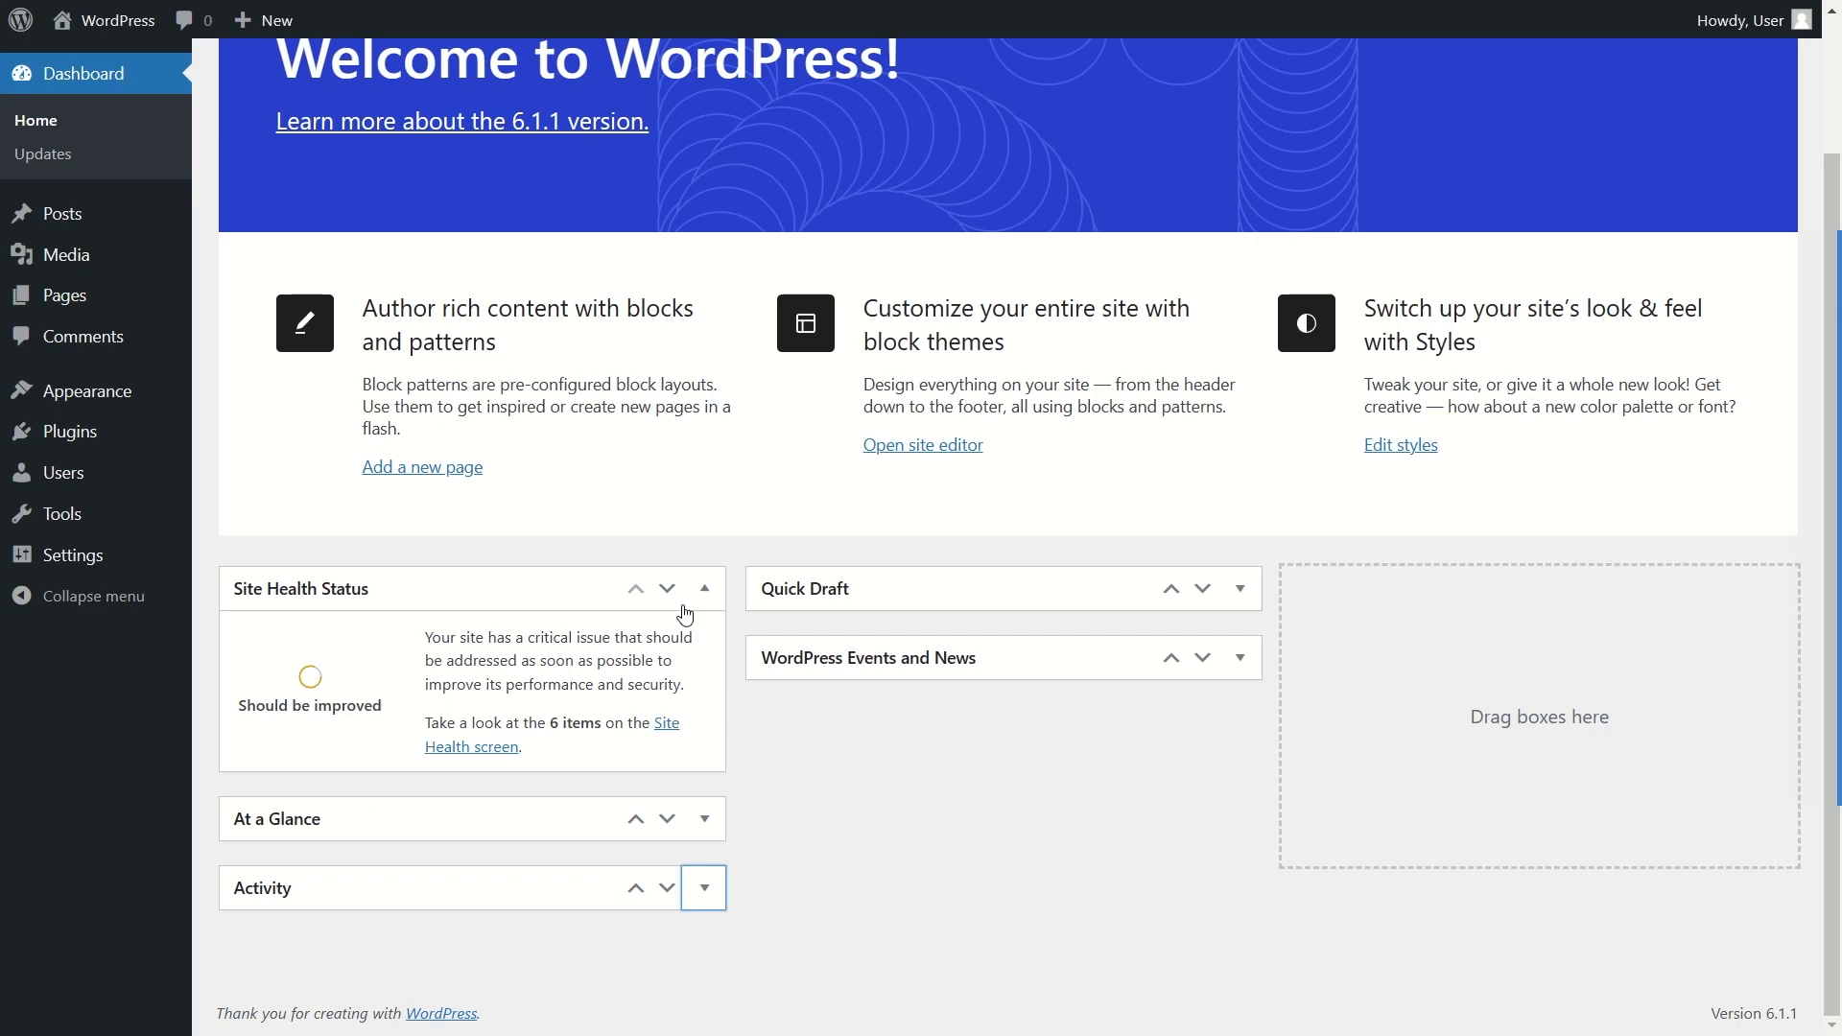
left_click(703, 601)
left_click(960, 825)
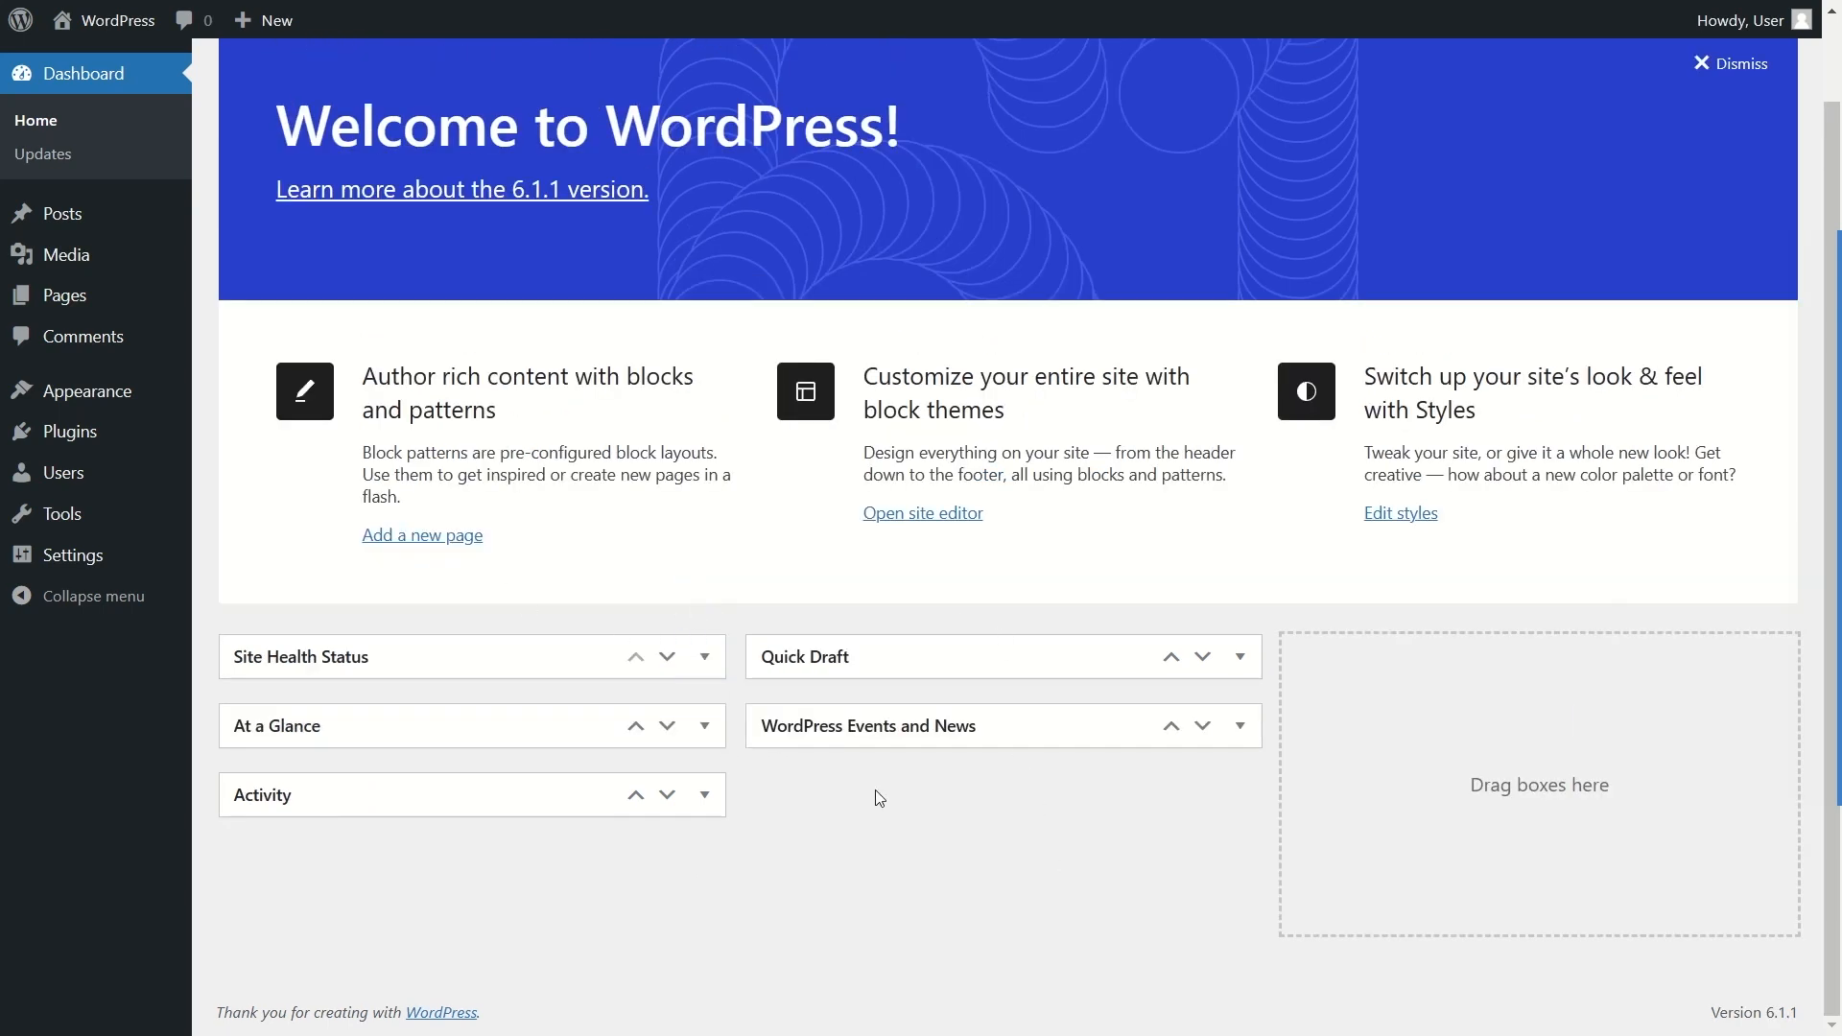
Step: Expand all five collapsed dashboard widgets again, from Site Health Status to Quick Draft
left_click(704, 658)
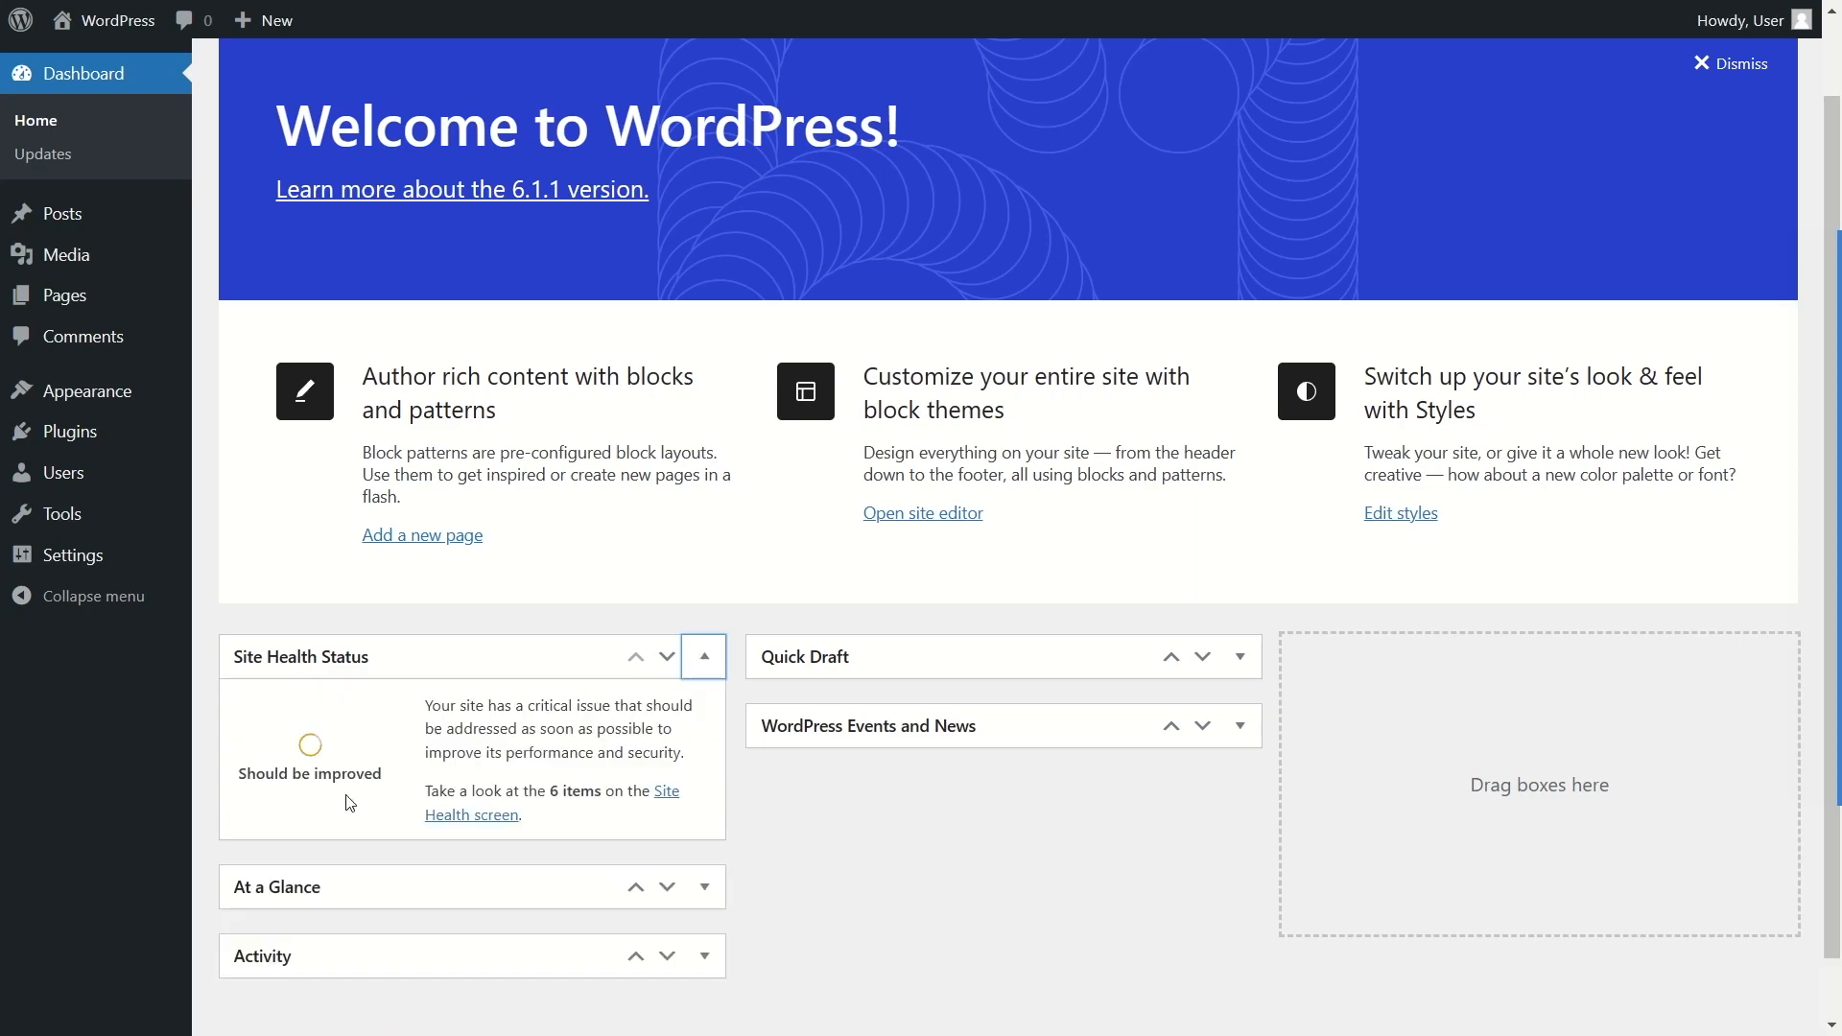
scroll(767, 796, "down", 1)
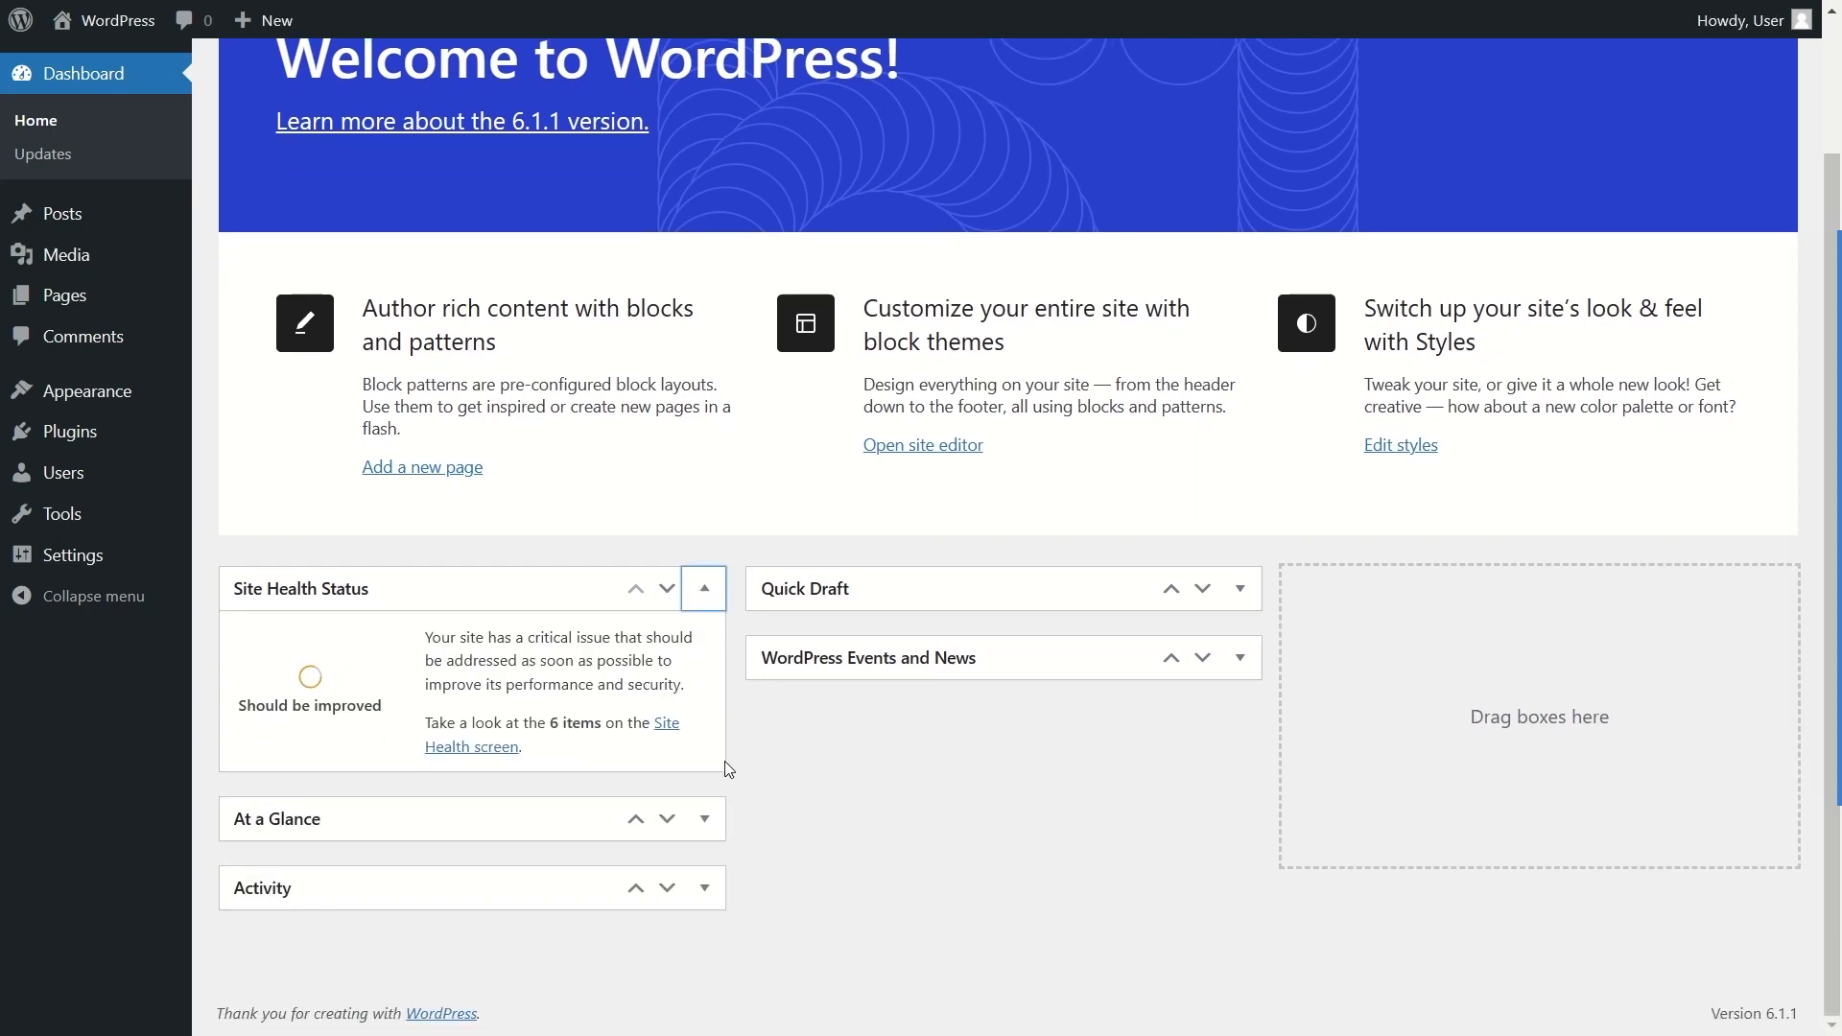
left_click(705, 818)
scroll(794, 729, "down", 2)
left_click(705, 887)
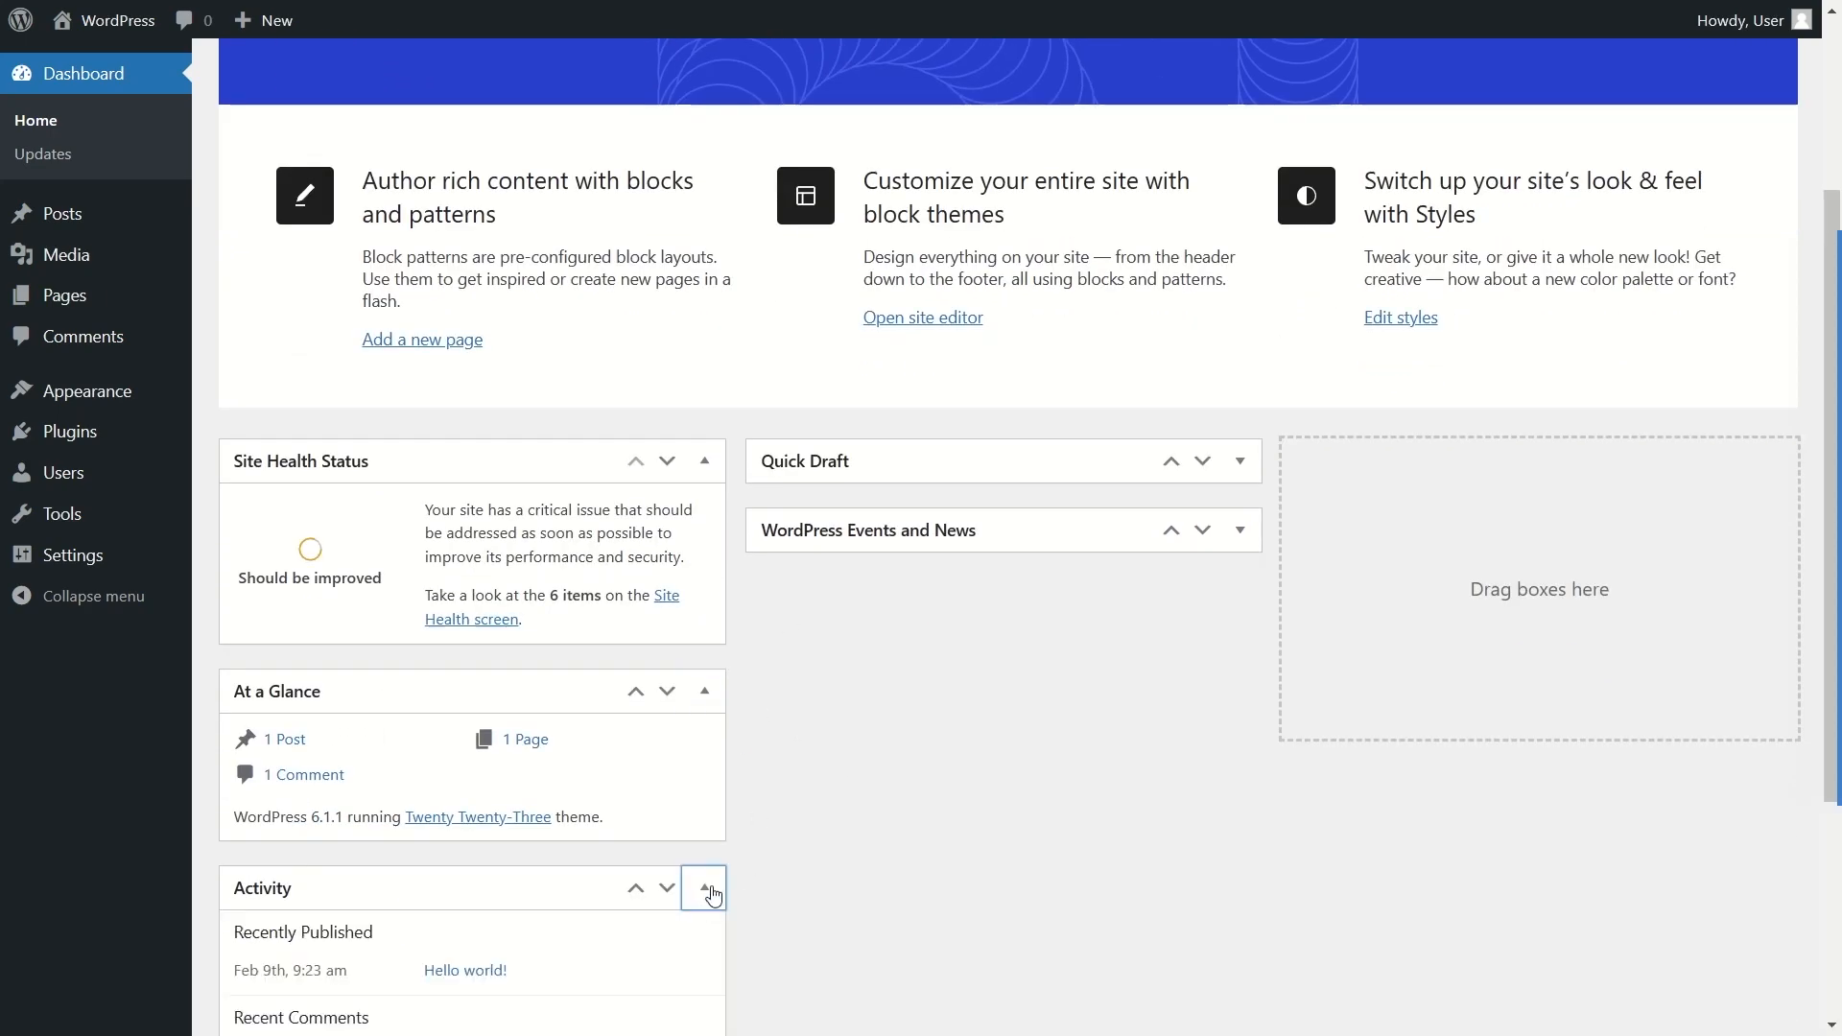
scroll(967, 614, "down", 4)
scroll(1176, 493, "up", 5)
left_click(1240, 634)
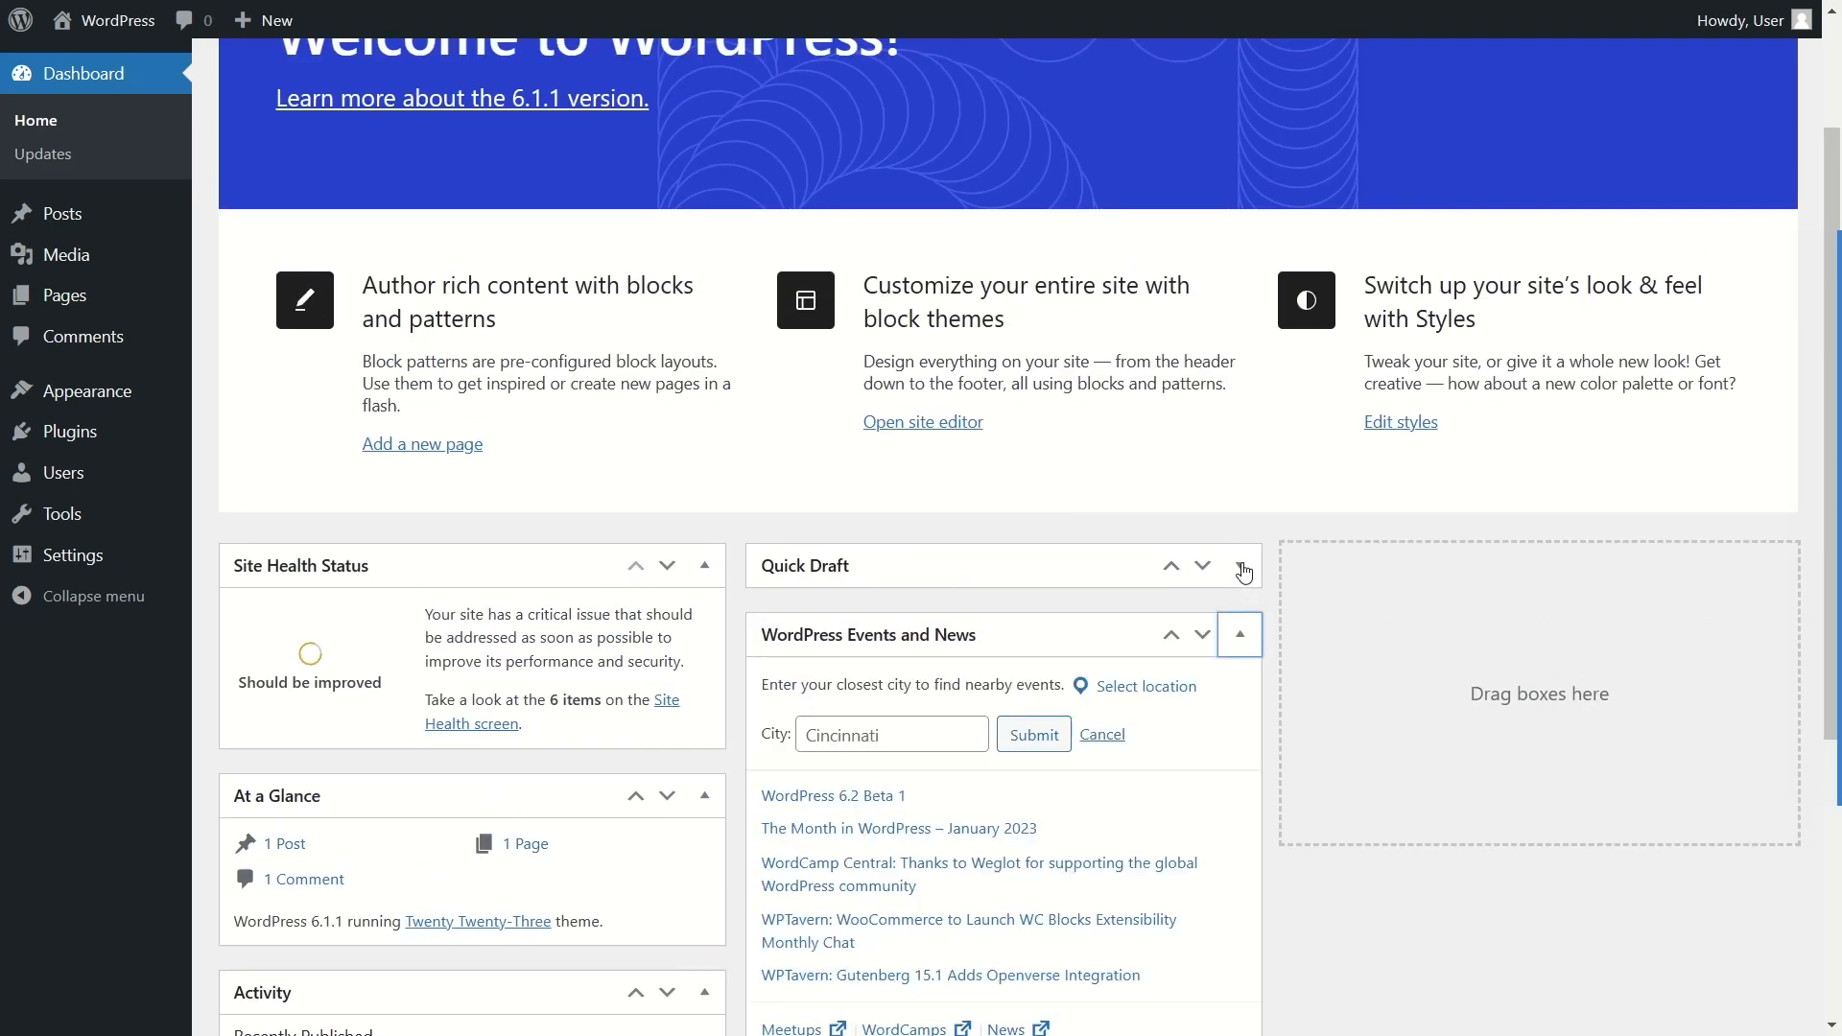
left_click(1239, 566)
scroll(1128, 458, "up", 3)
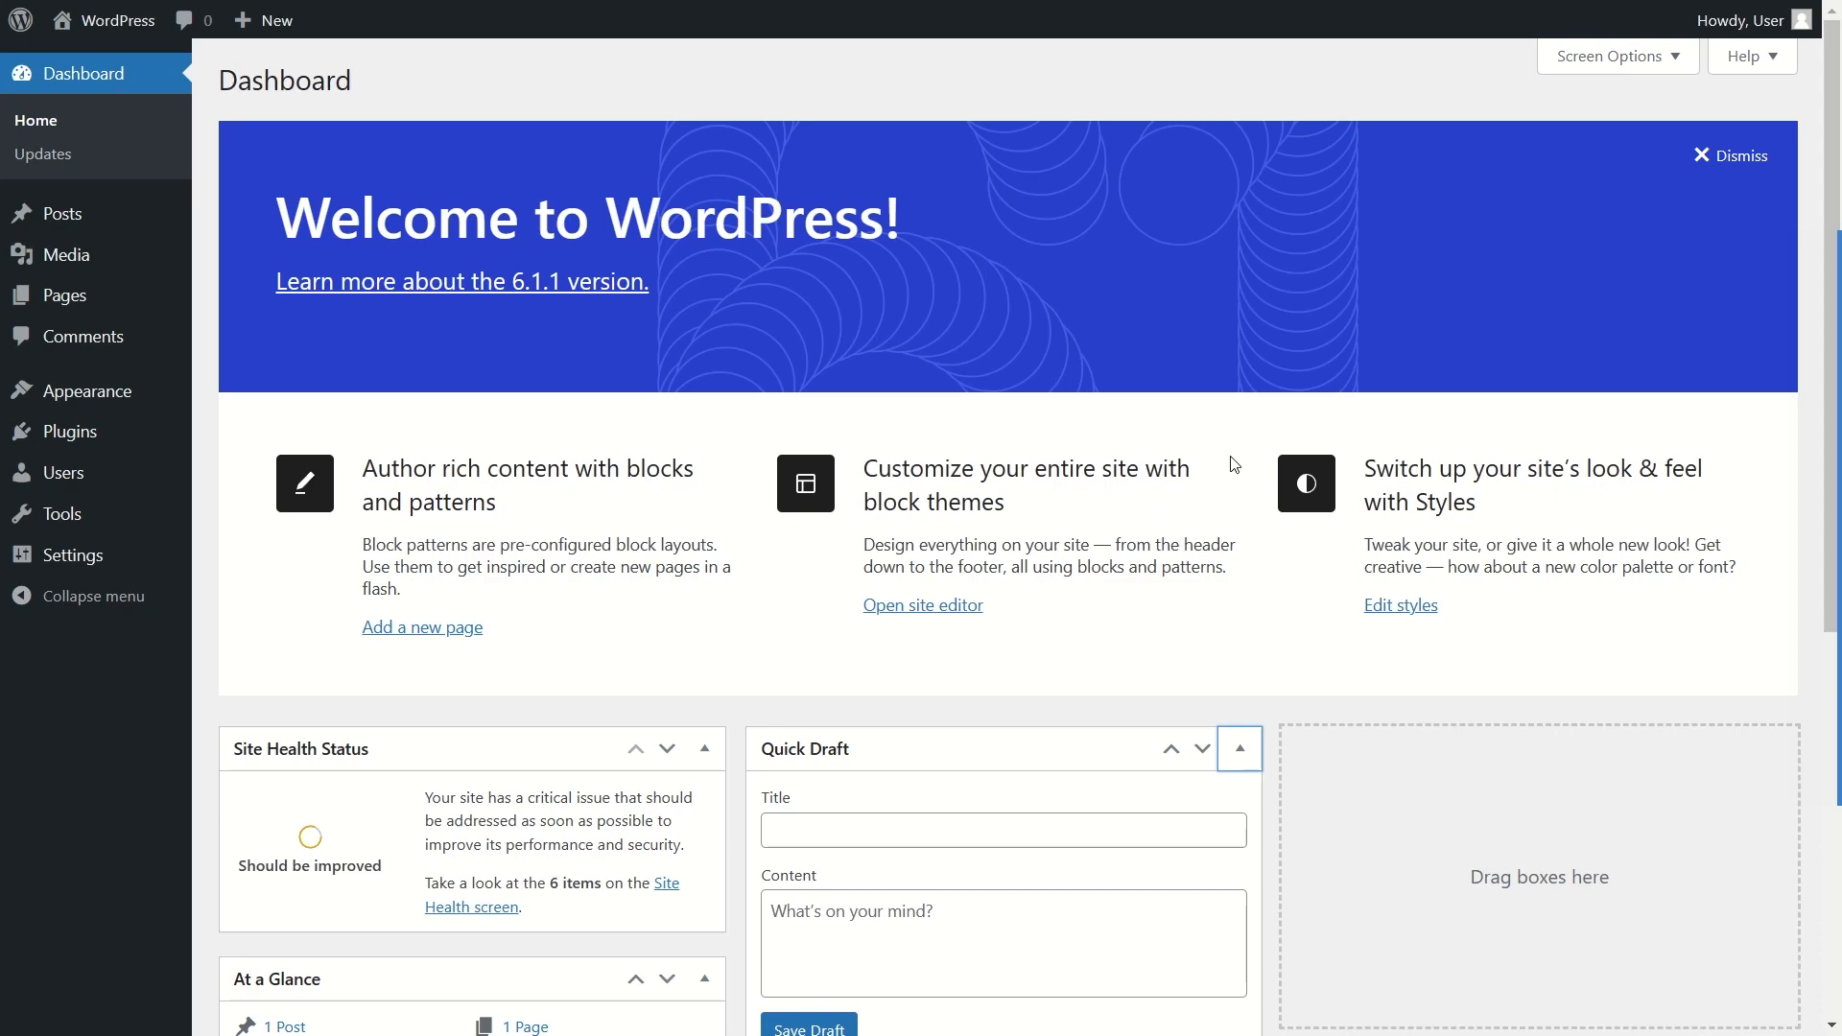
Step: Hide all six dashboard screen elements, including the Welcome panel, and close the screen options
left_click(1628, 60)
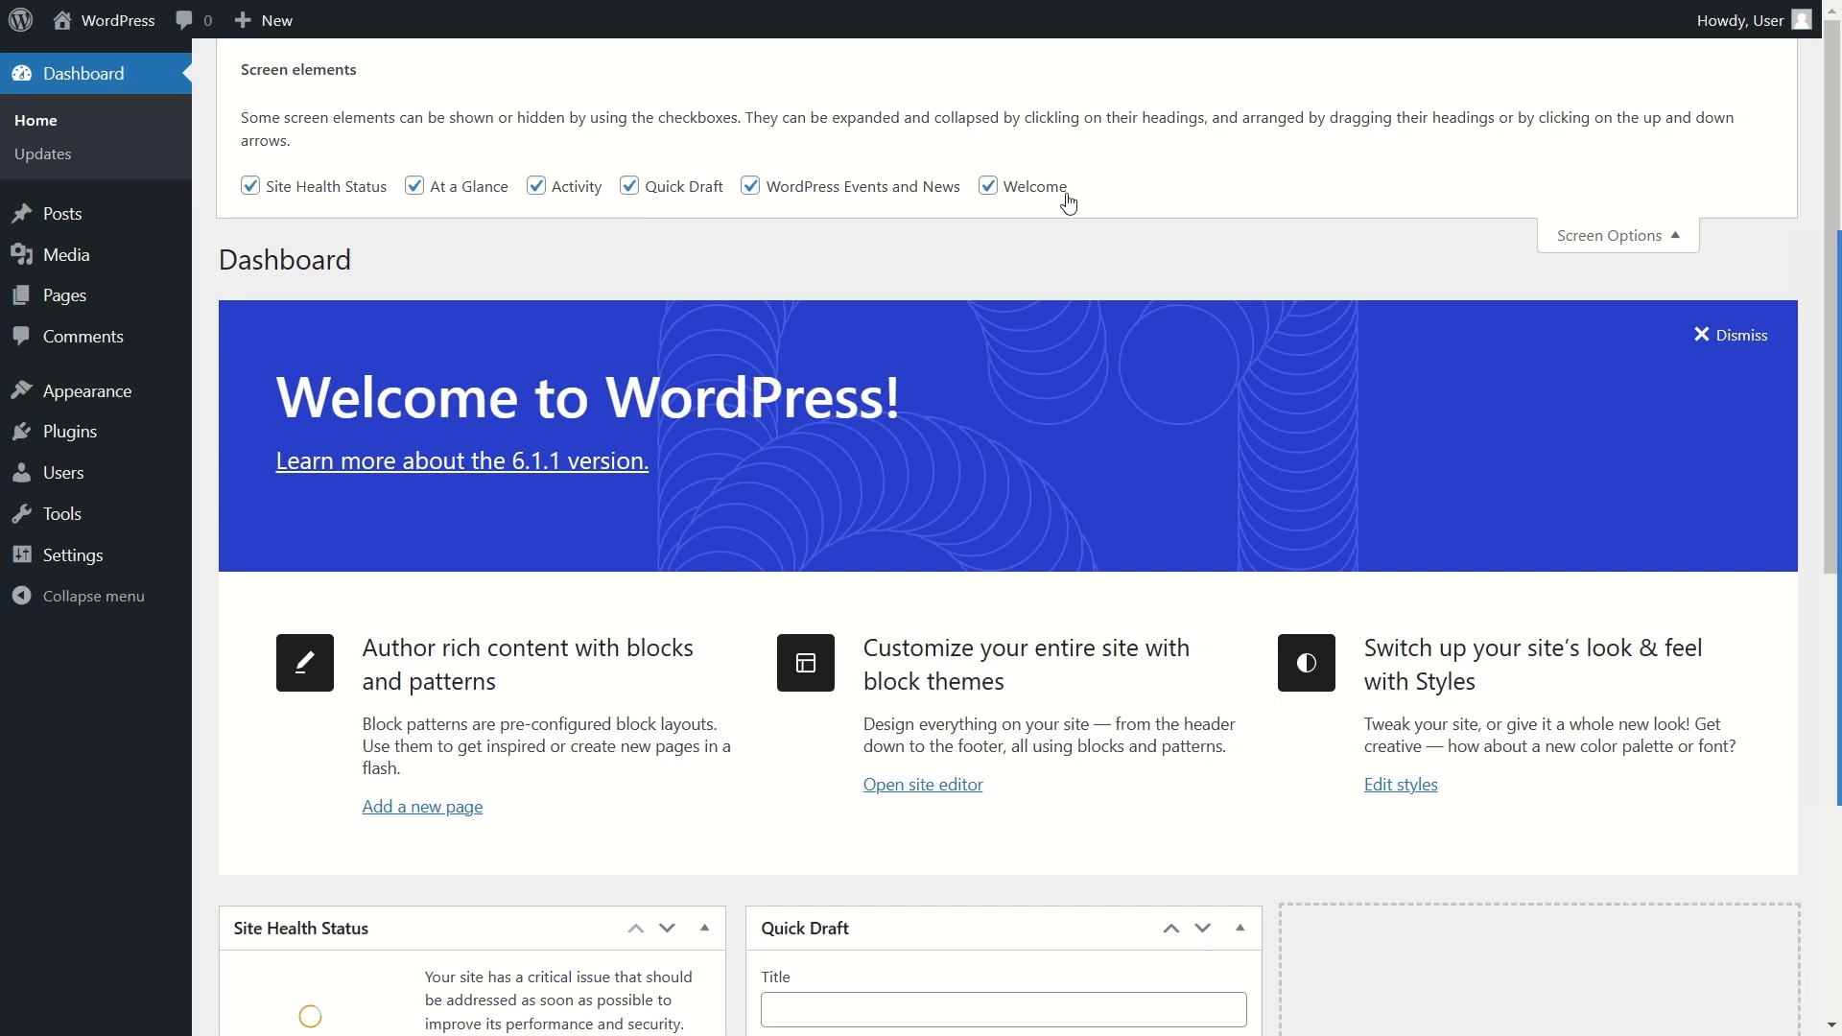
left_click(988, 186)
left_click(758, 186)
left_click(612, 186)
left_click(646, 173)
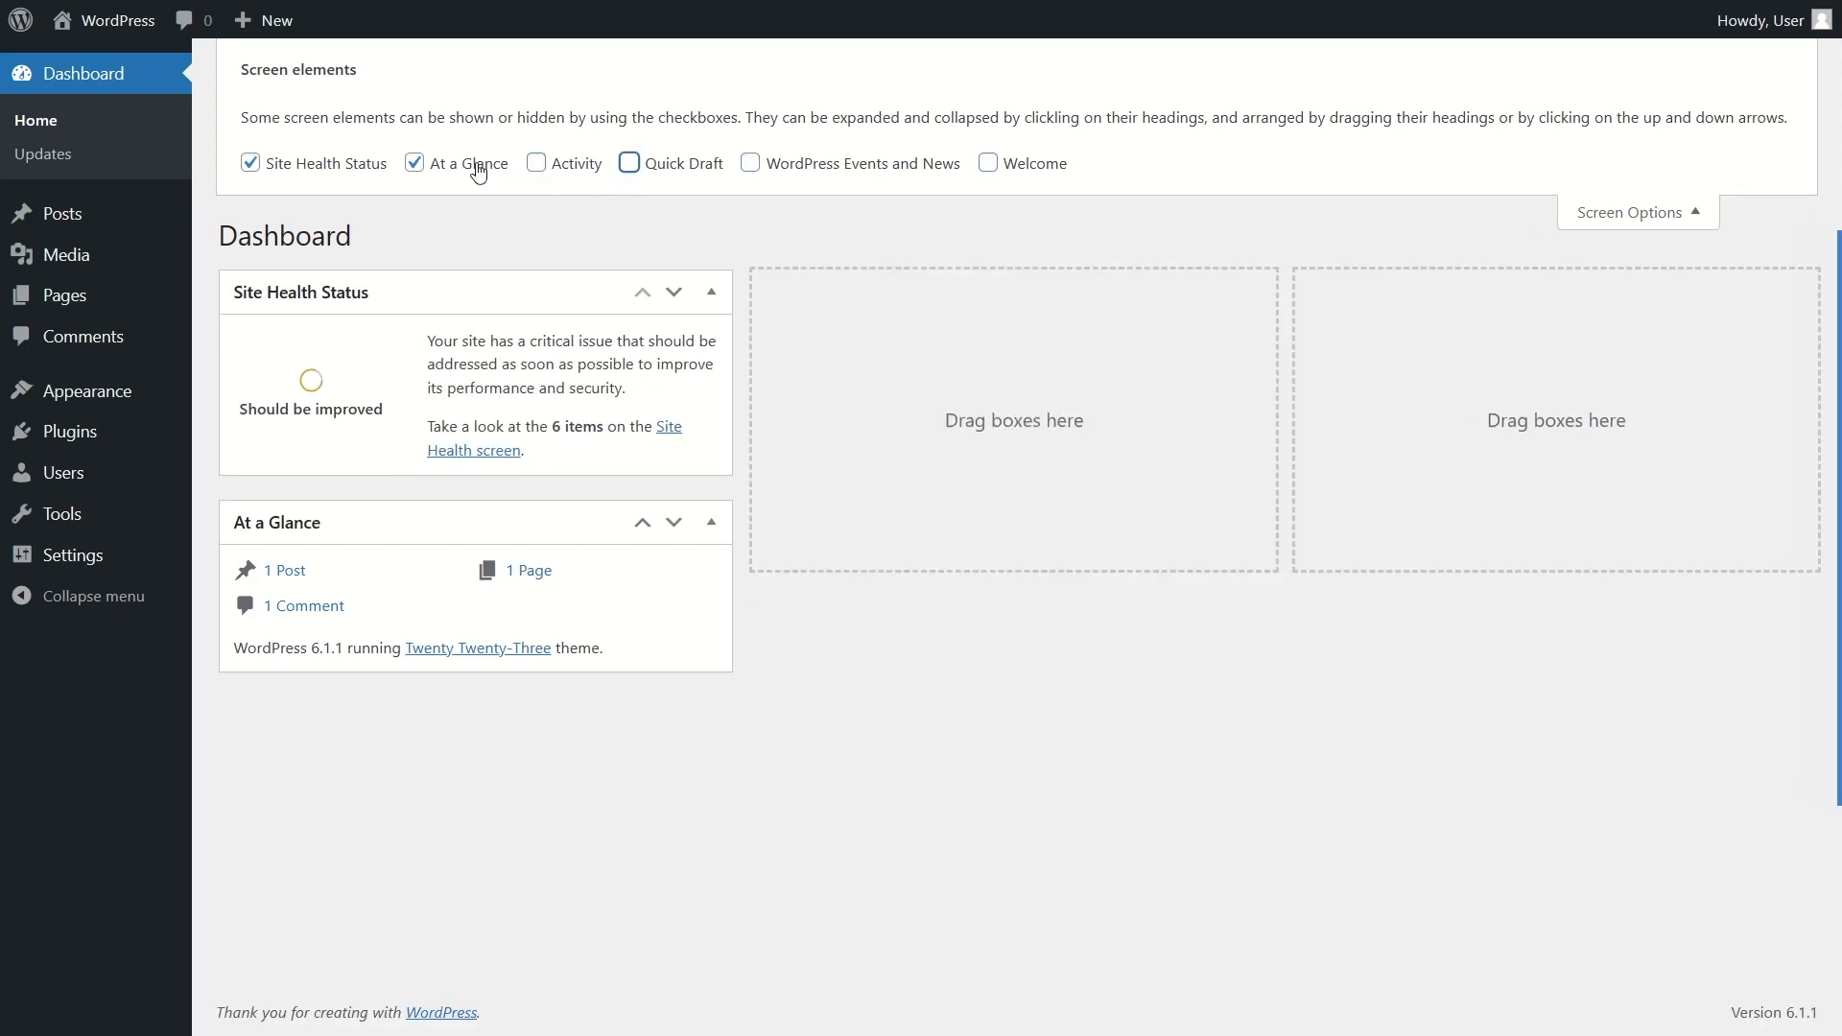
left_click(427, 171)
left_click(341, 170)
left_click(1597, 217)
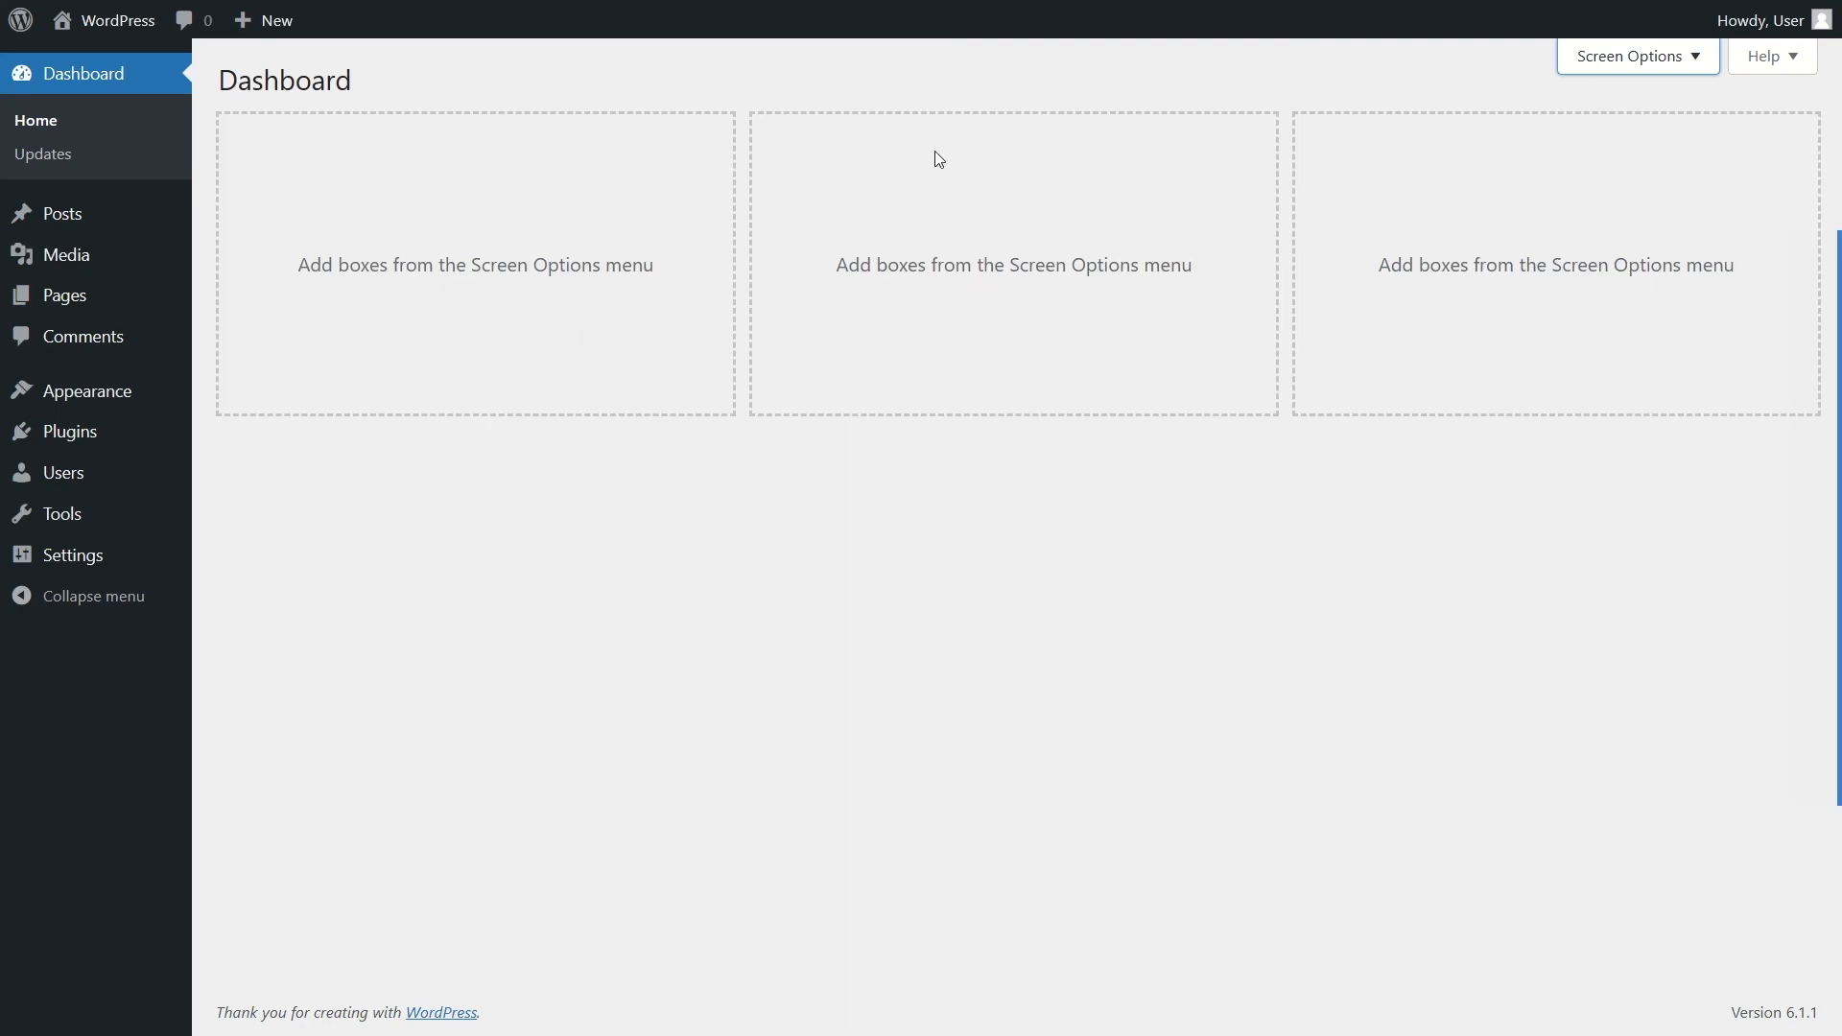
Step: Reopen the screen options, show the Welcome panel on the dashboard and hide it again
left_click(1596, 62)
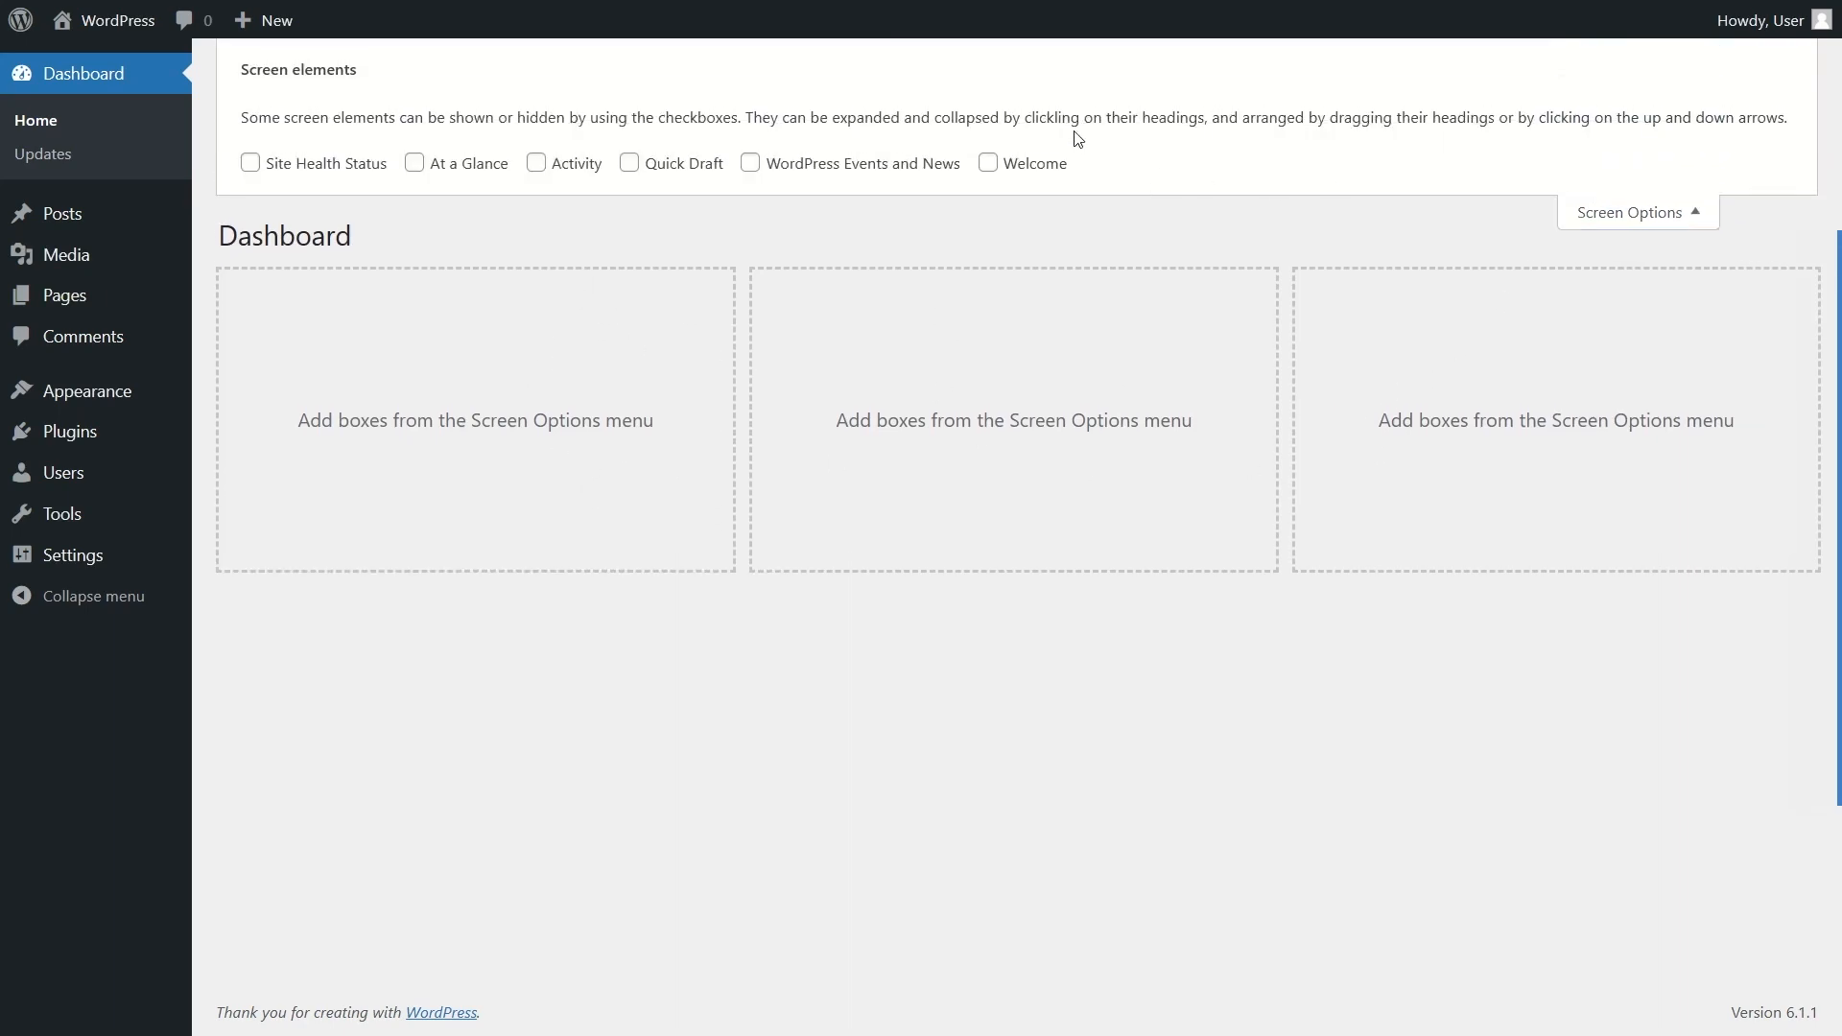
left_click(1012, 172)
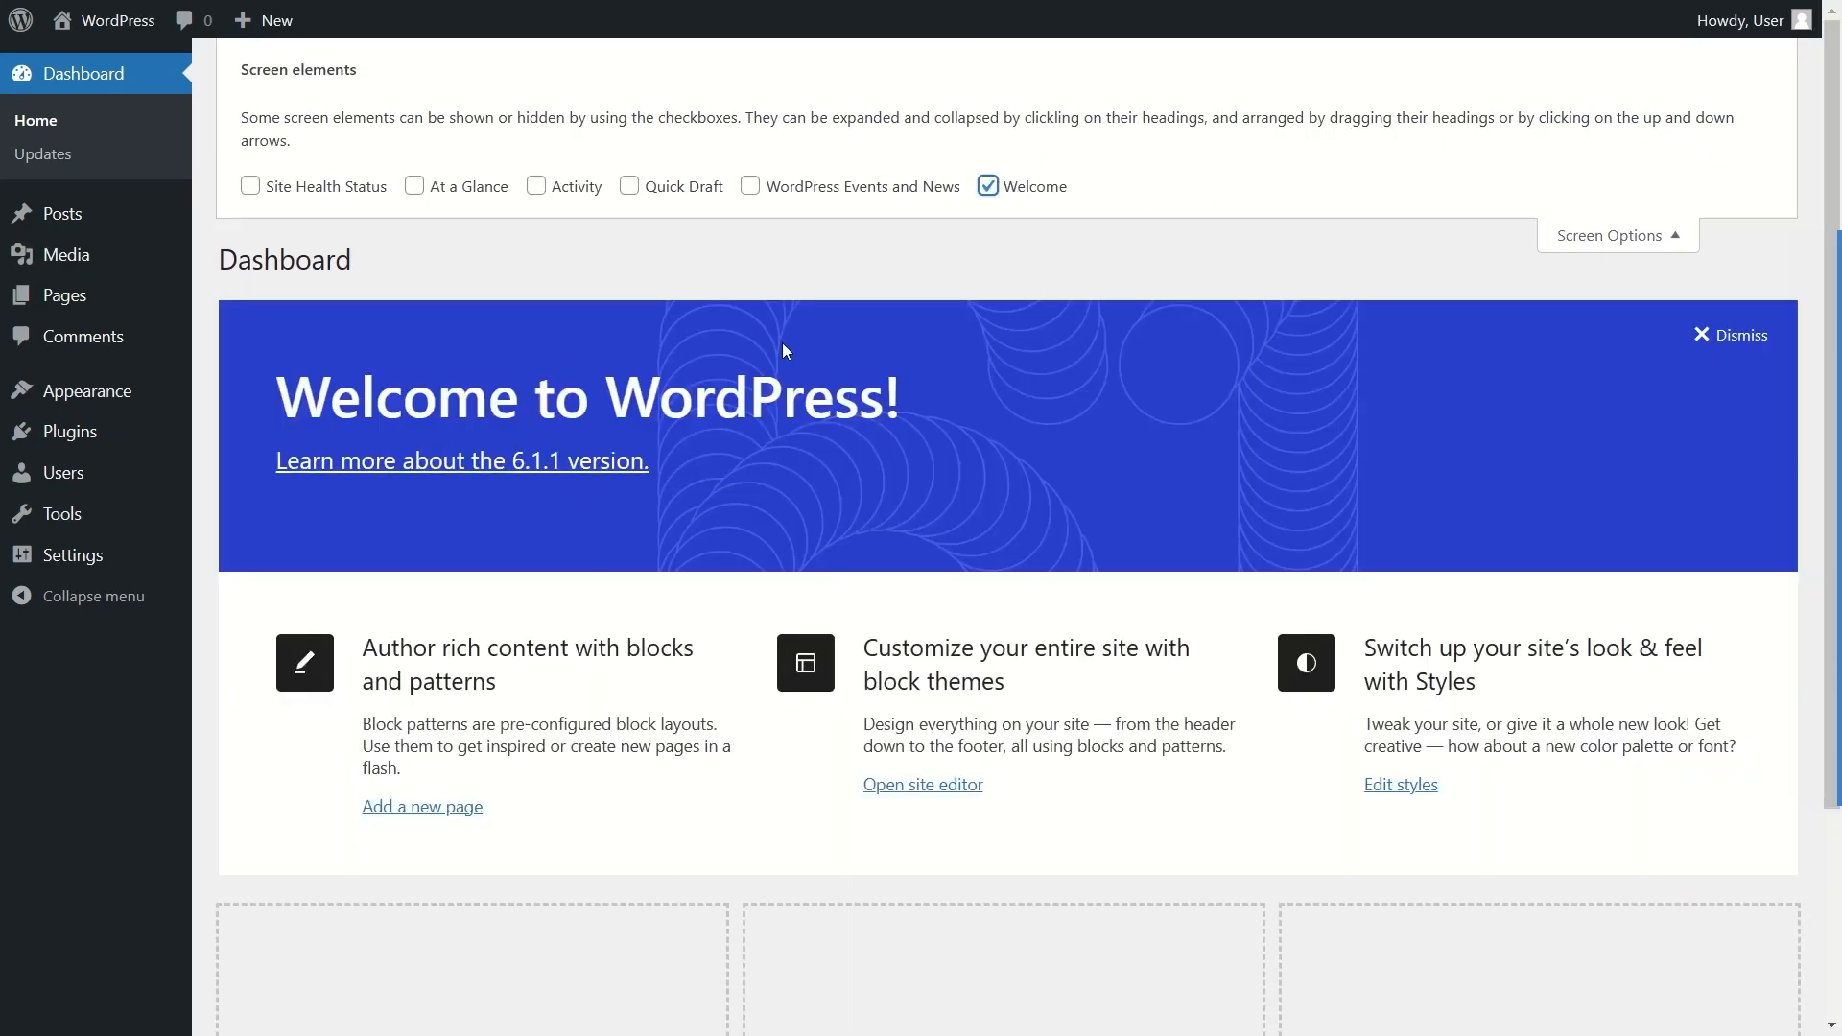
left_click(990, 187)
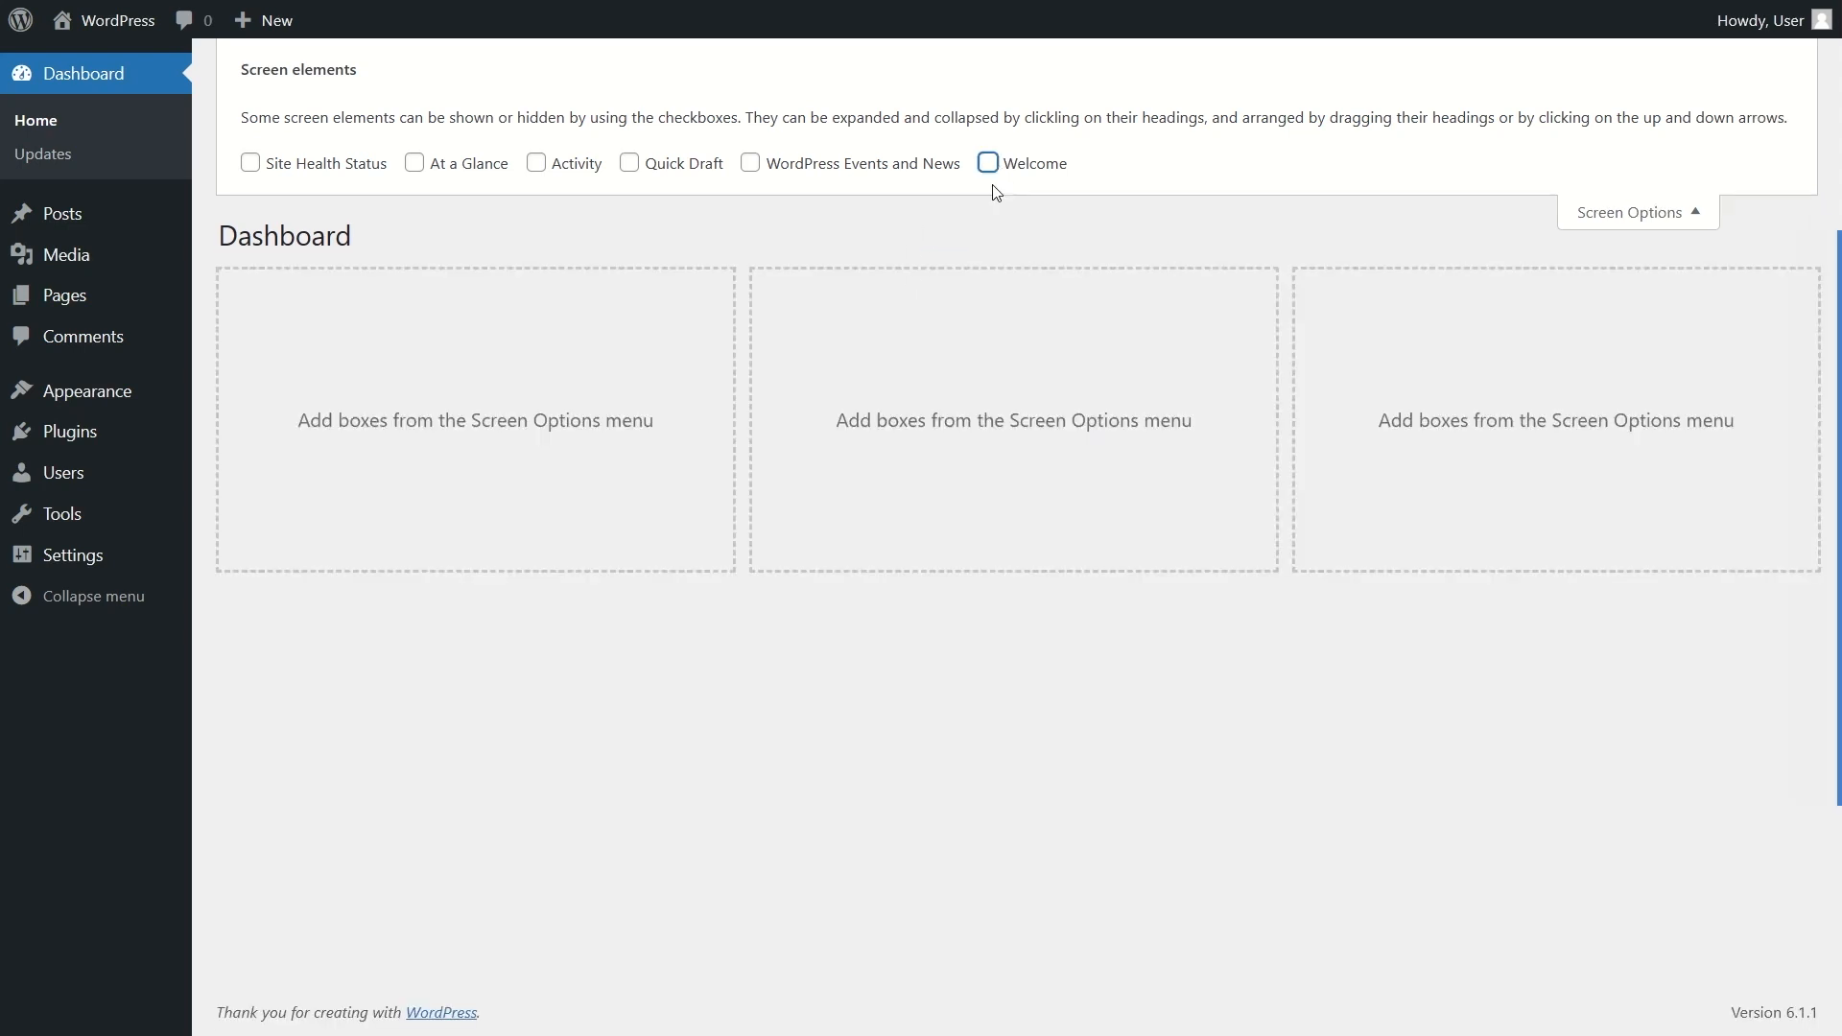
Step: Show the Site Health Status, At a Glance, Activity, Quick Draft, and WordPress Events and News widgets on the dashboard
left_click(268, 175)
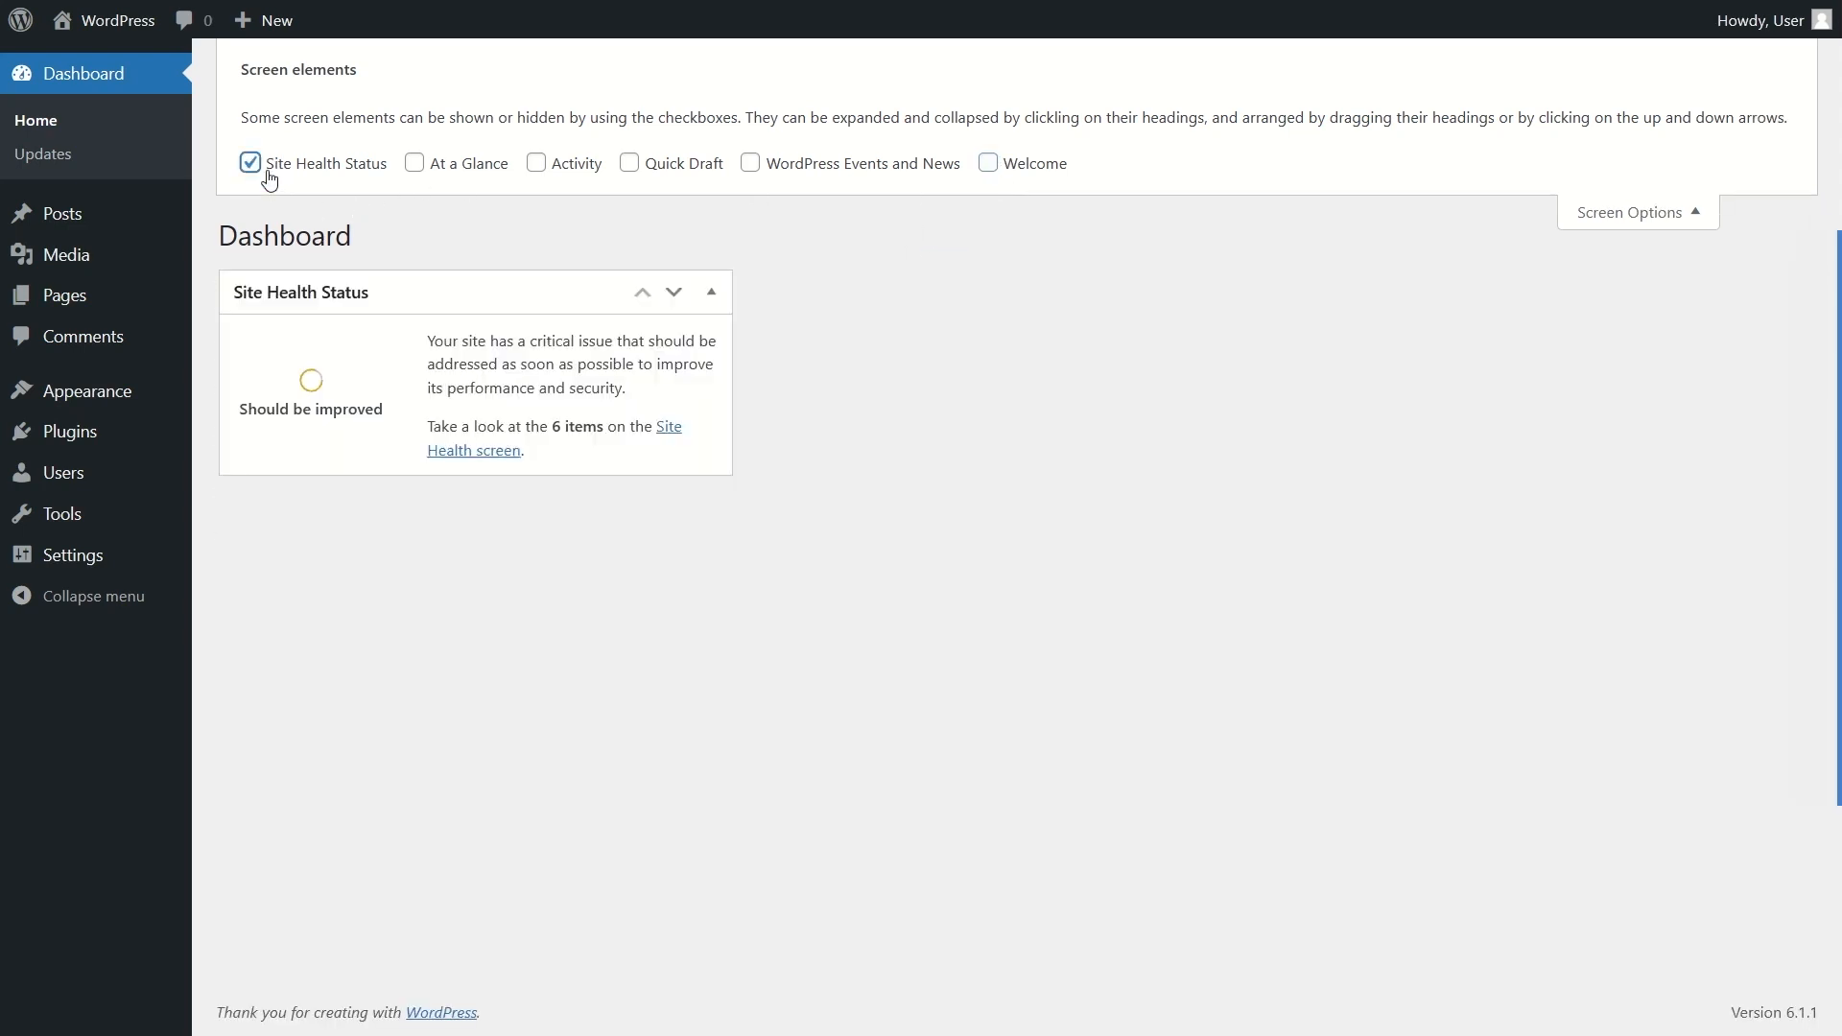
left_click(458, 172)
left_click(583, 164)
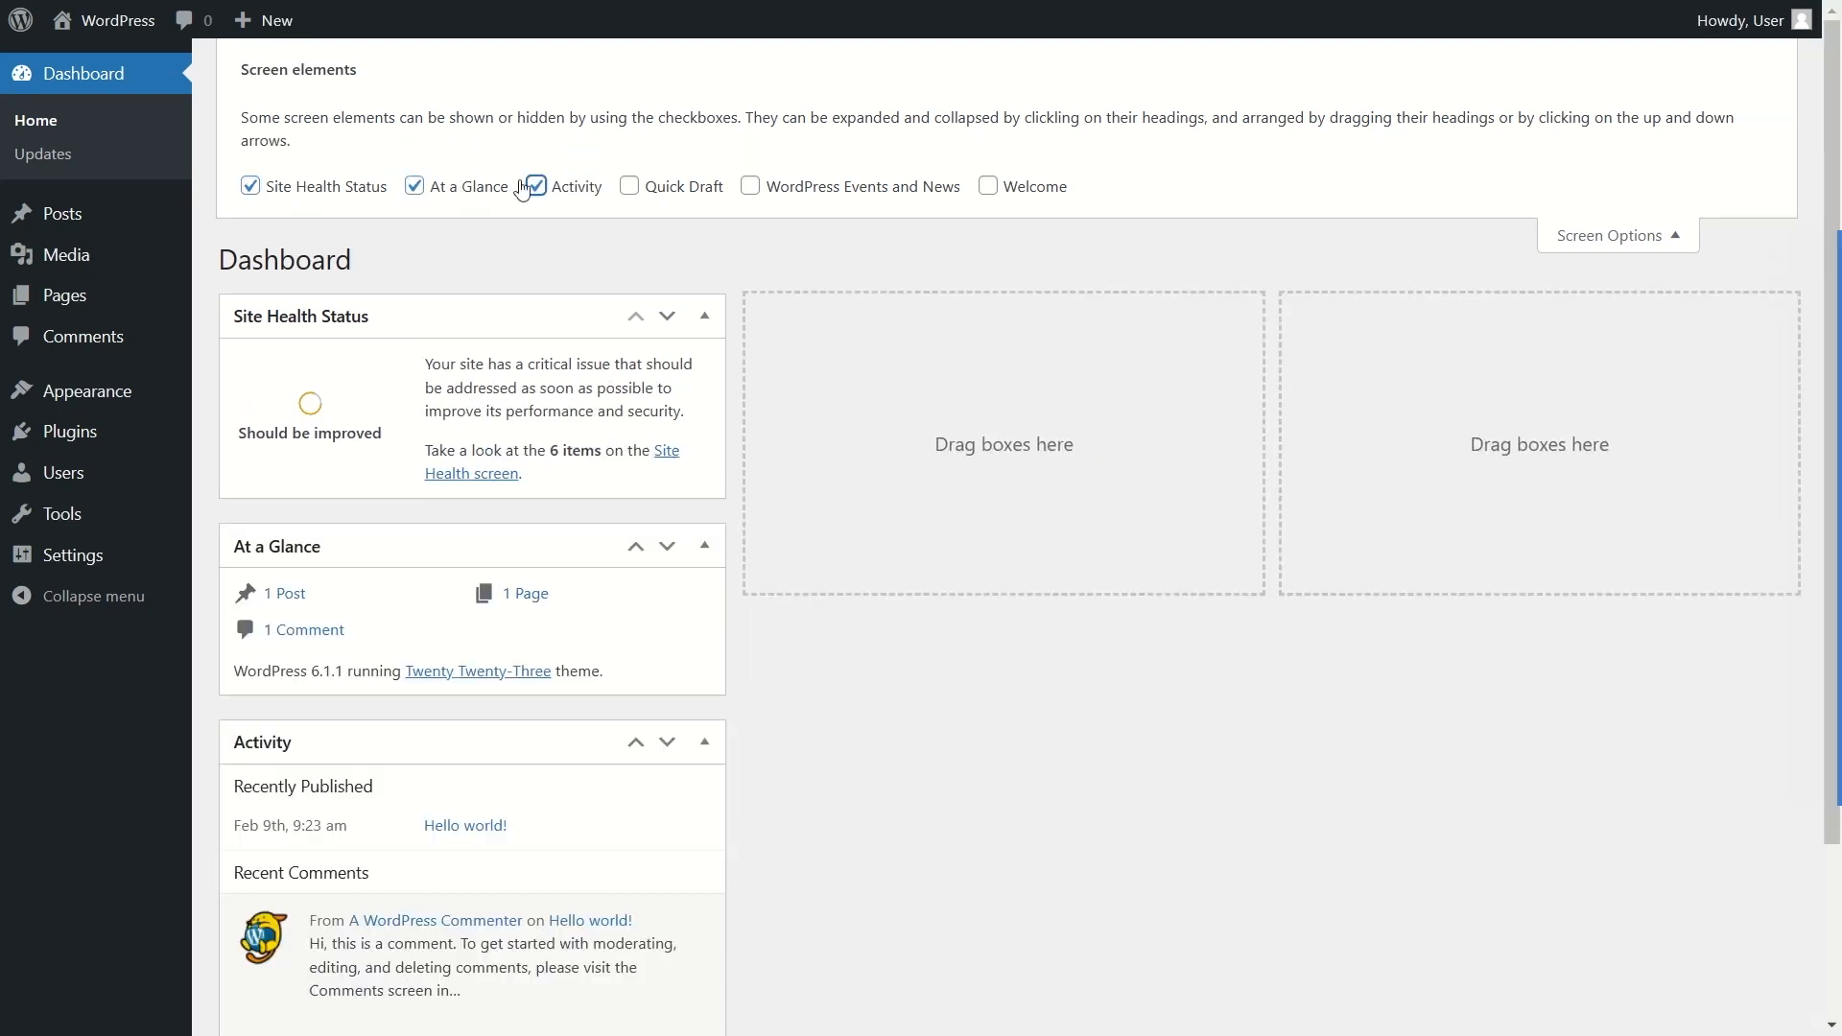
left_click(696, 186)
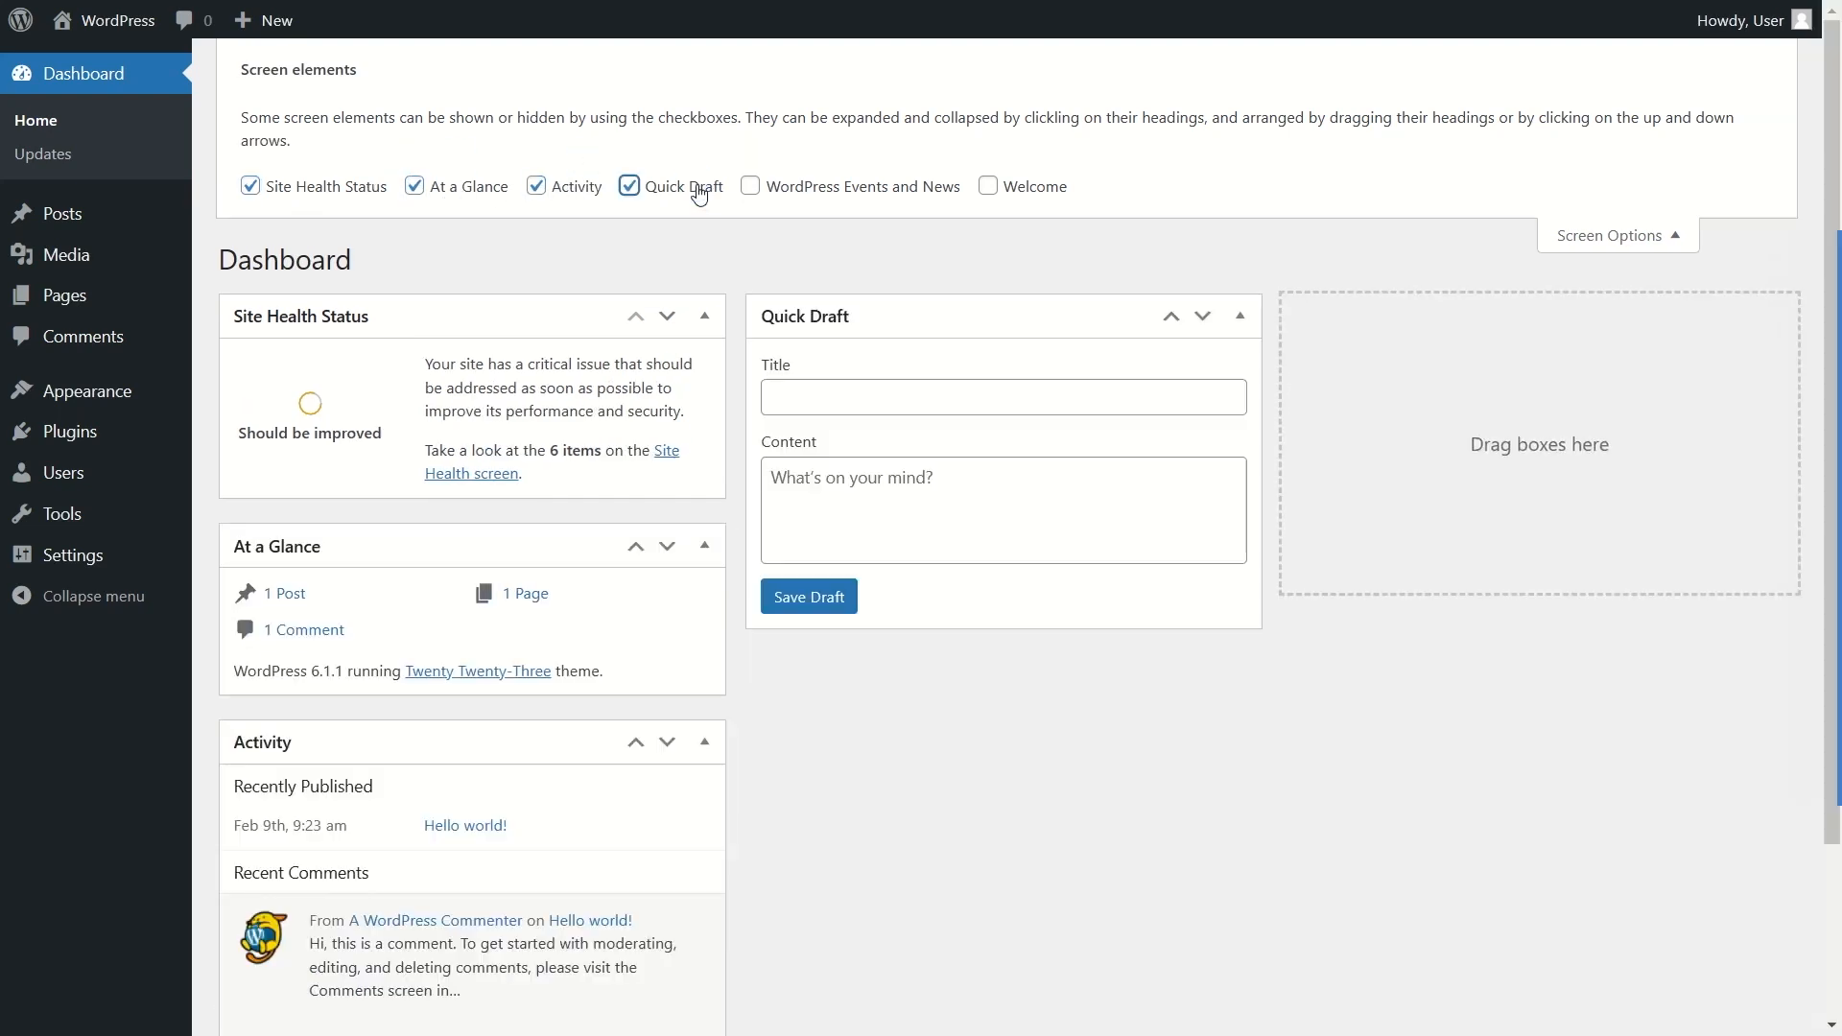
left_click(793, 195)
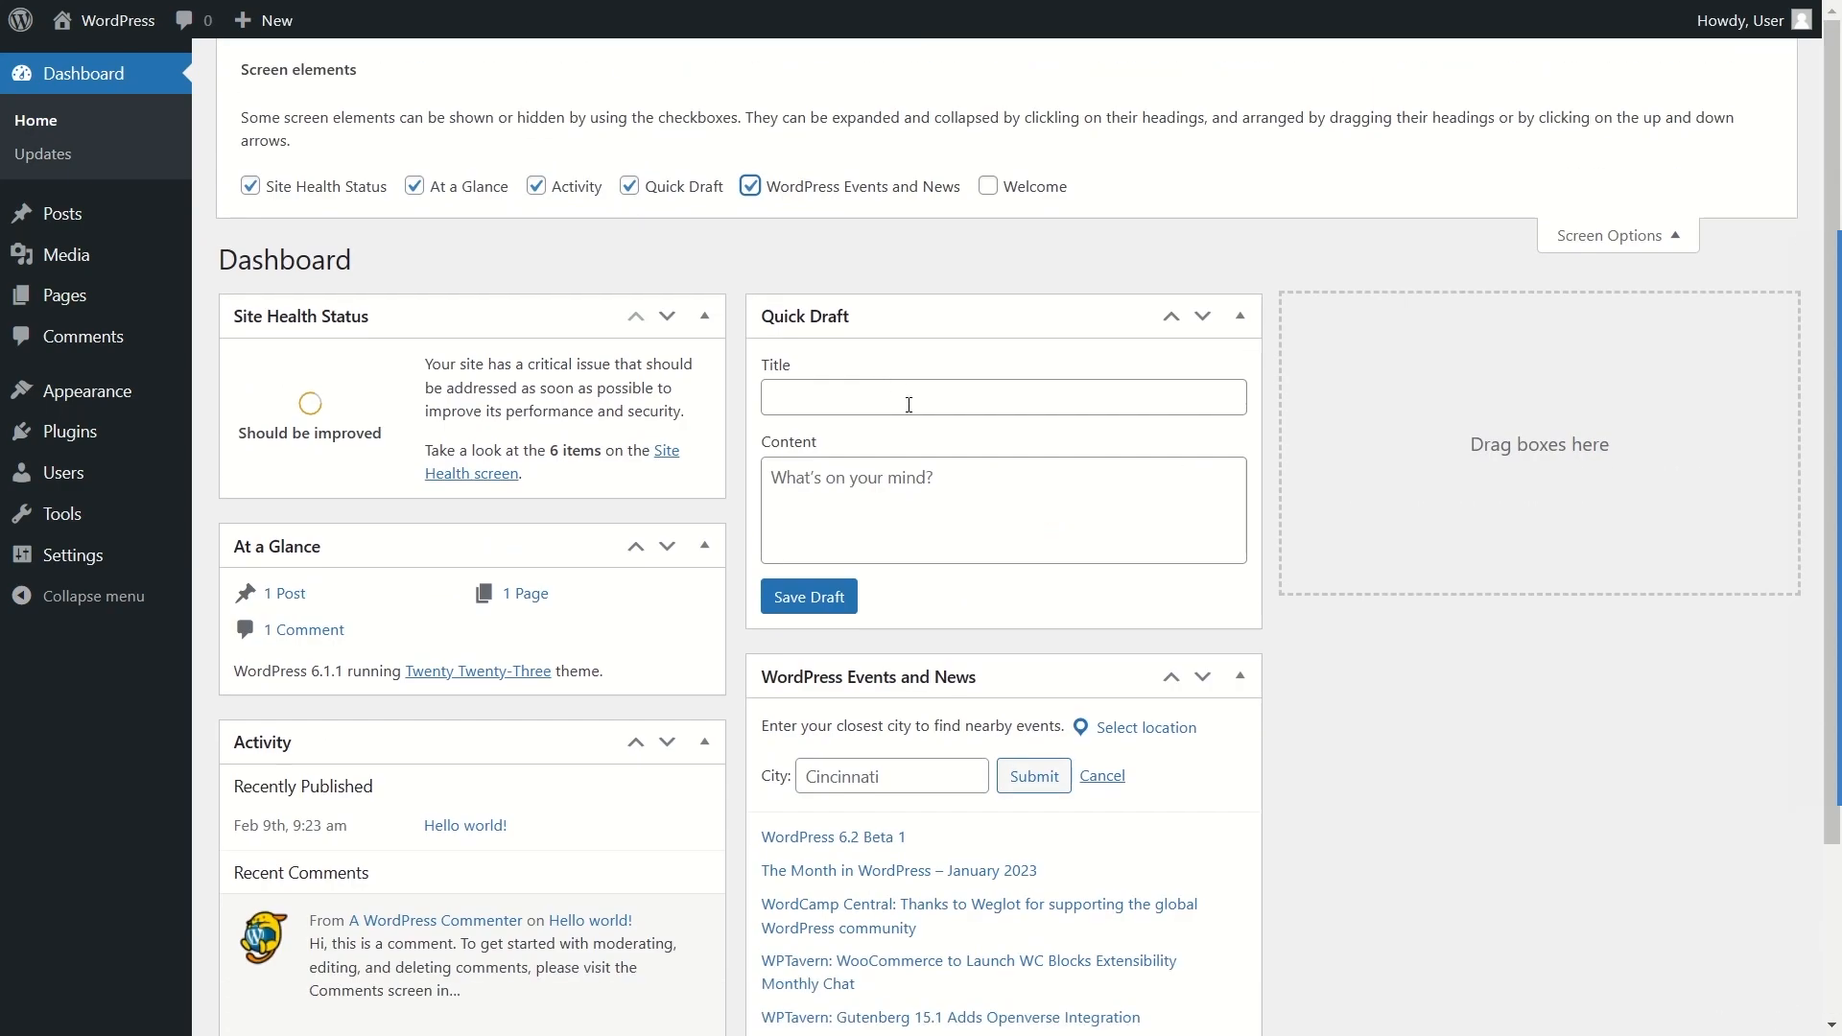
Step: Move the WordPress Events and News widget into the empty third column and close the screen options
left_click_drag(863, 678, 1395, 309)
left_click(1089, 711)
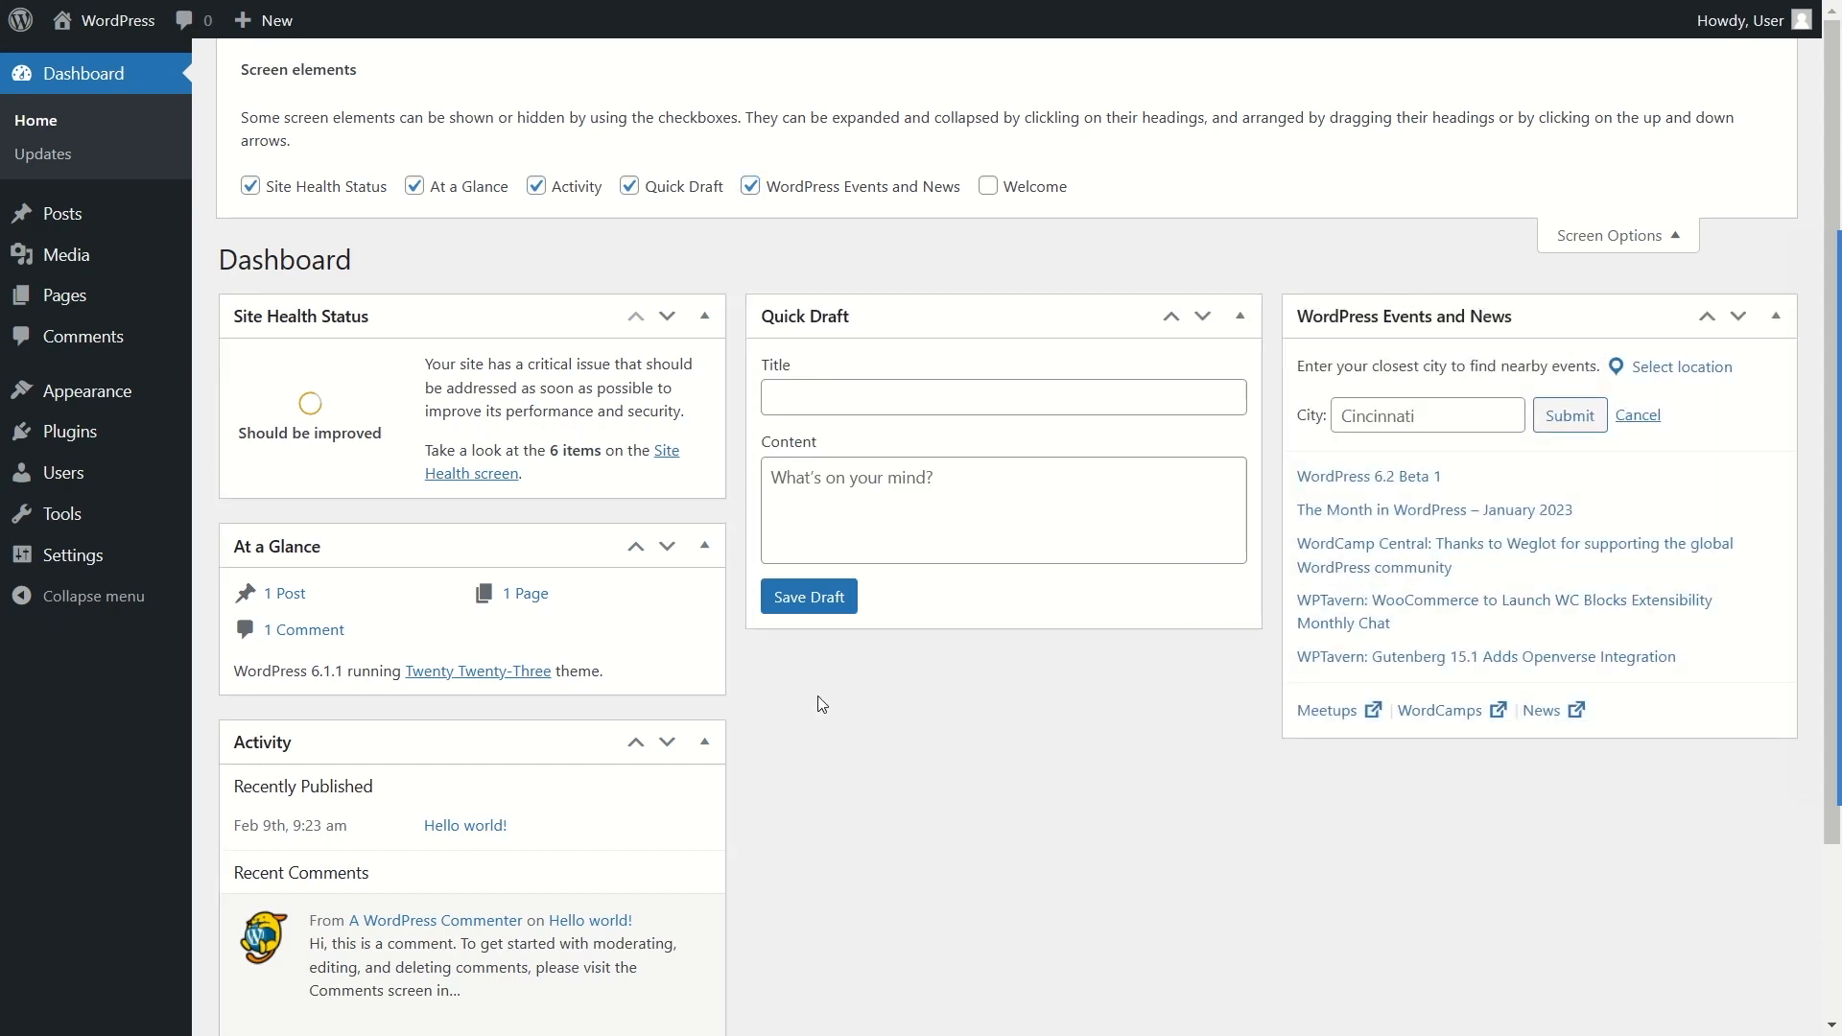
left_click(1610, 235)
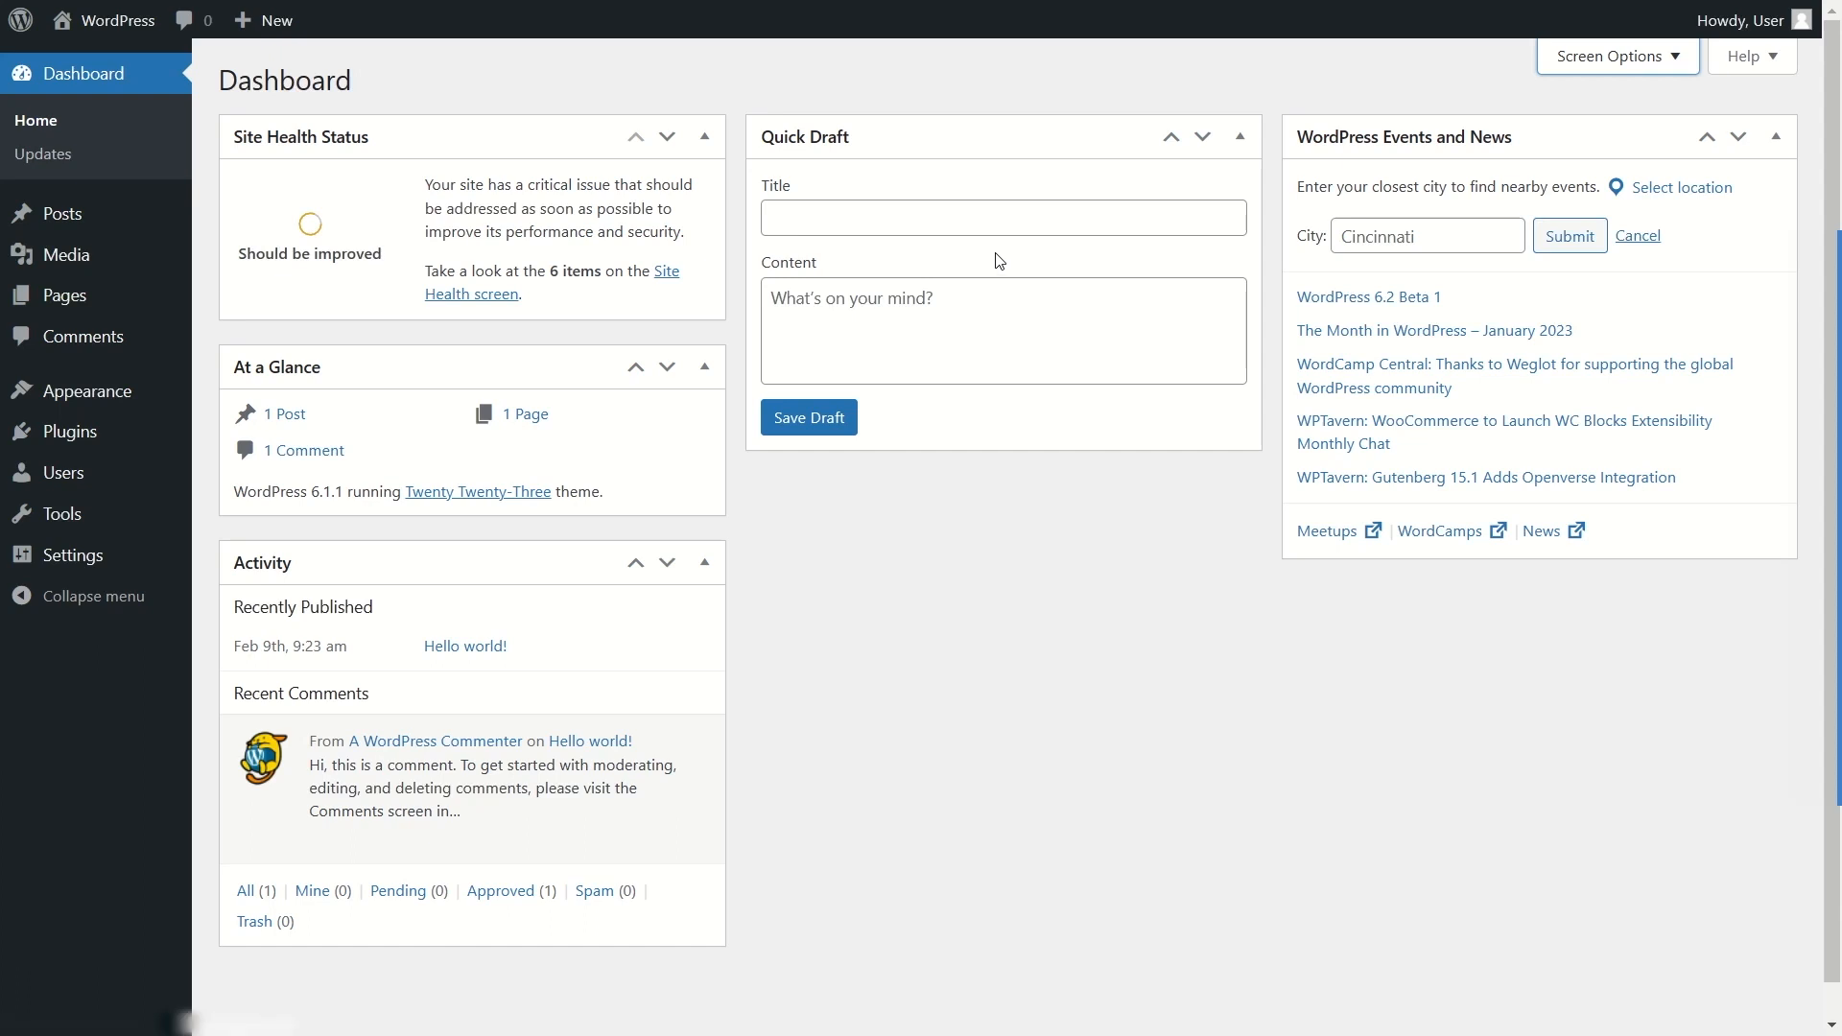
Step: View the WordPress Updates page and the list of all posts
left_click(61, 160)
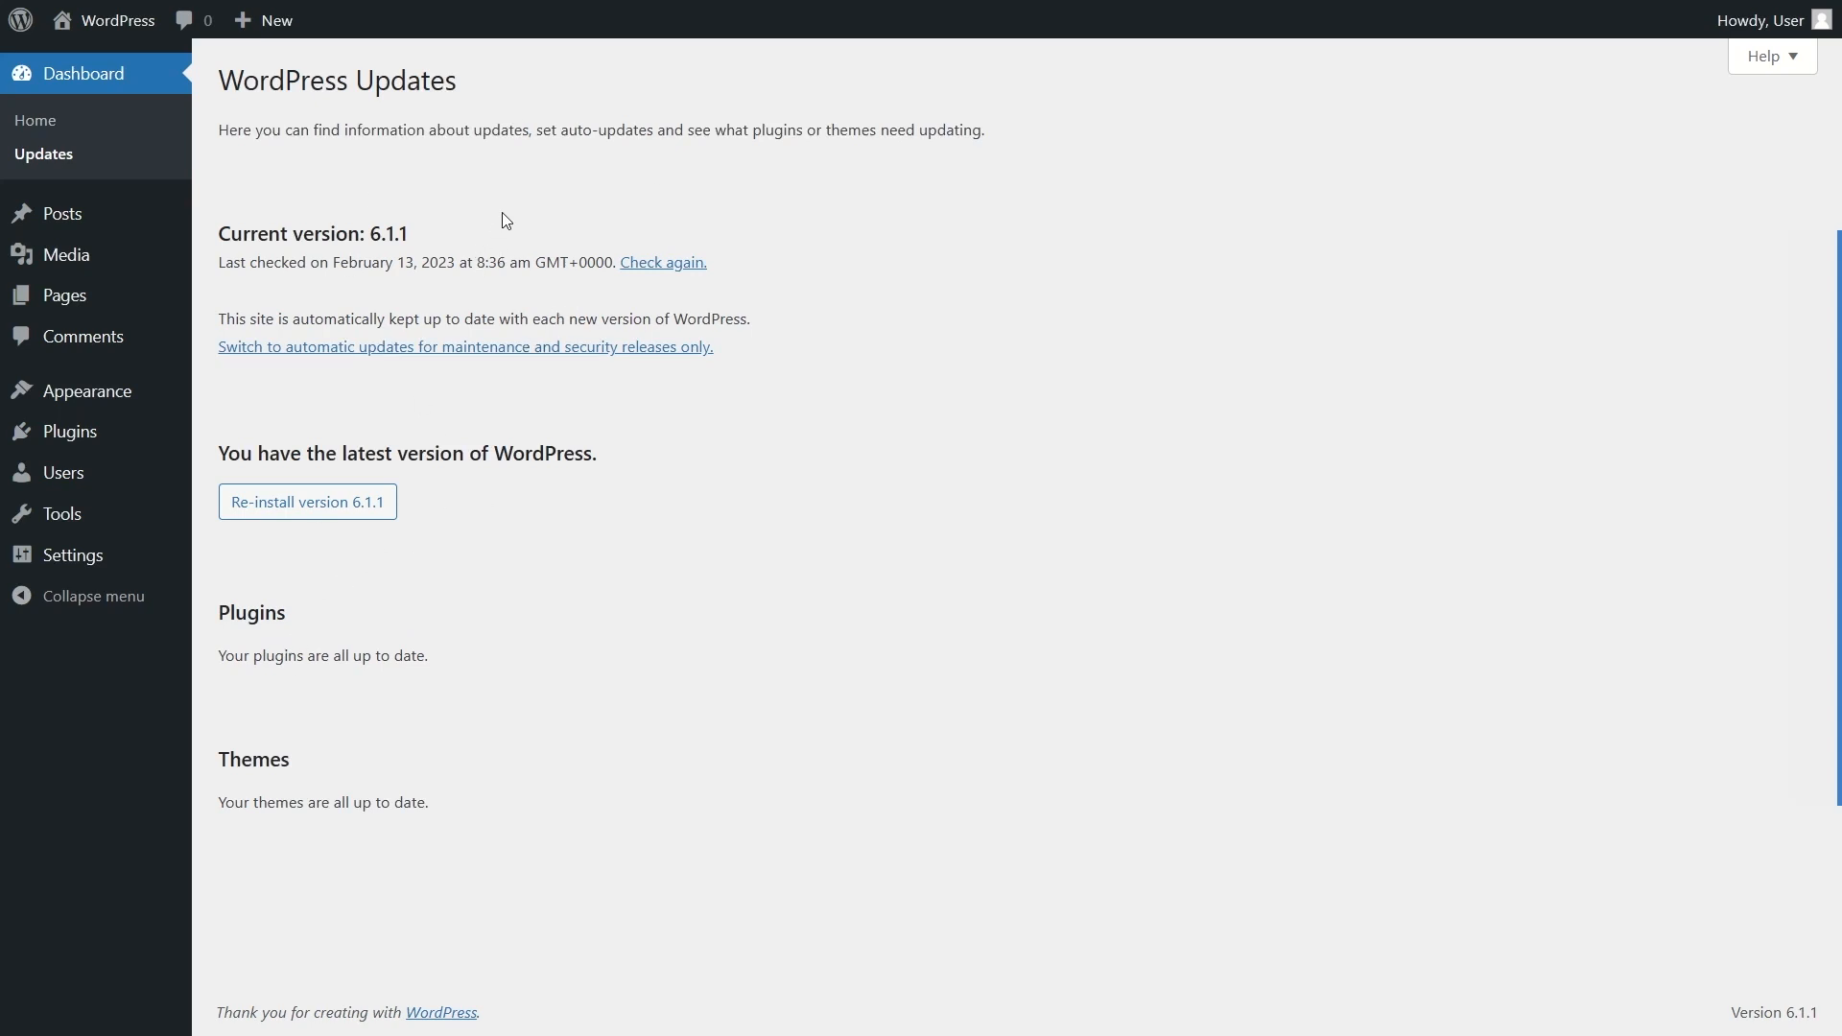
mouse_move(125, 226)
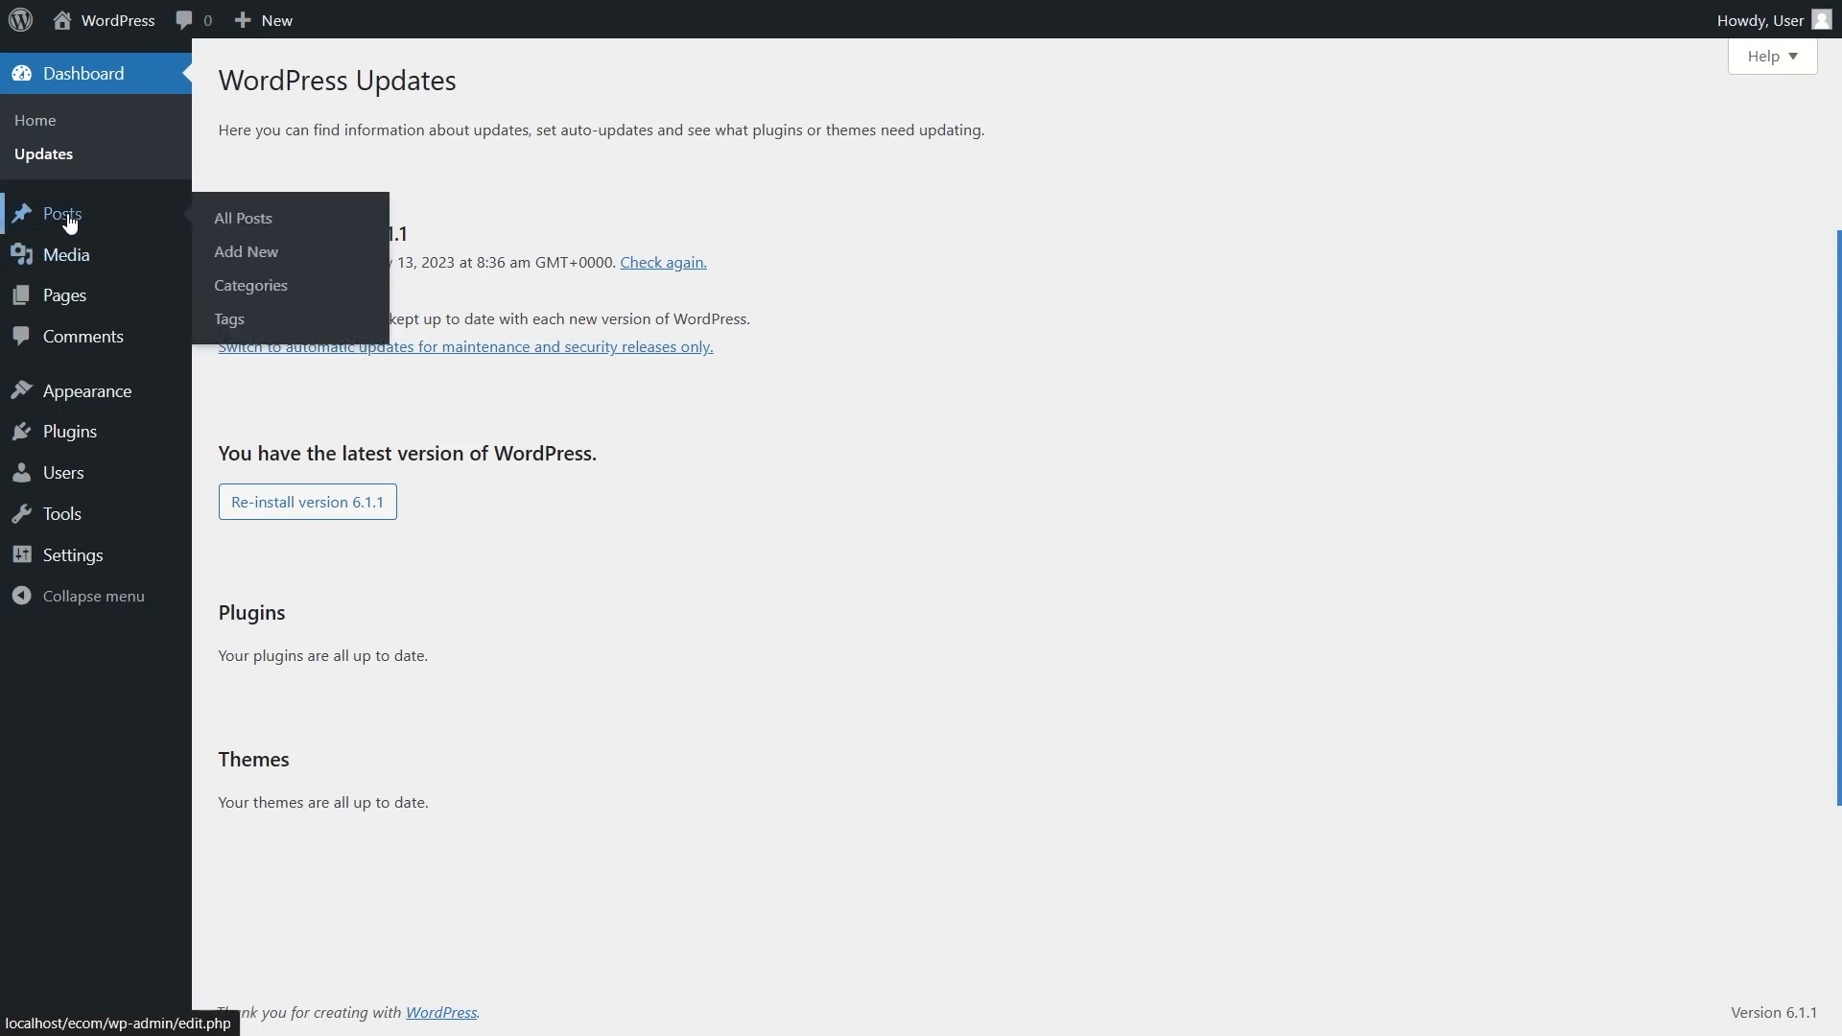
left_click(64, 225)
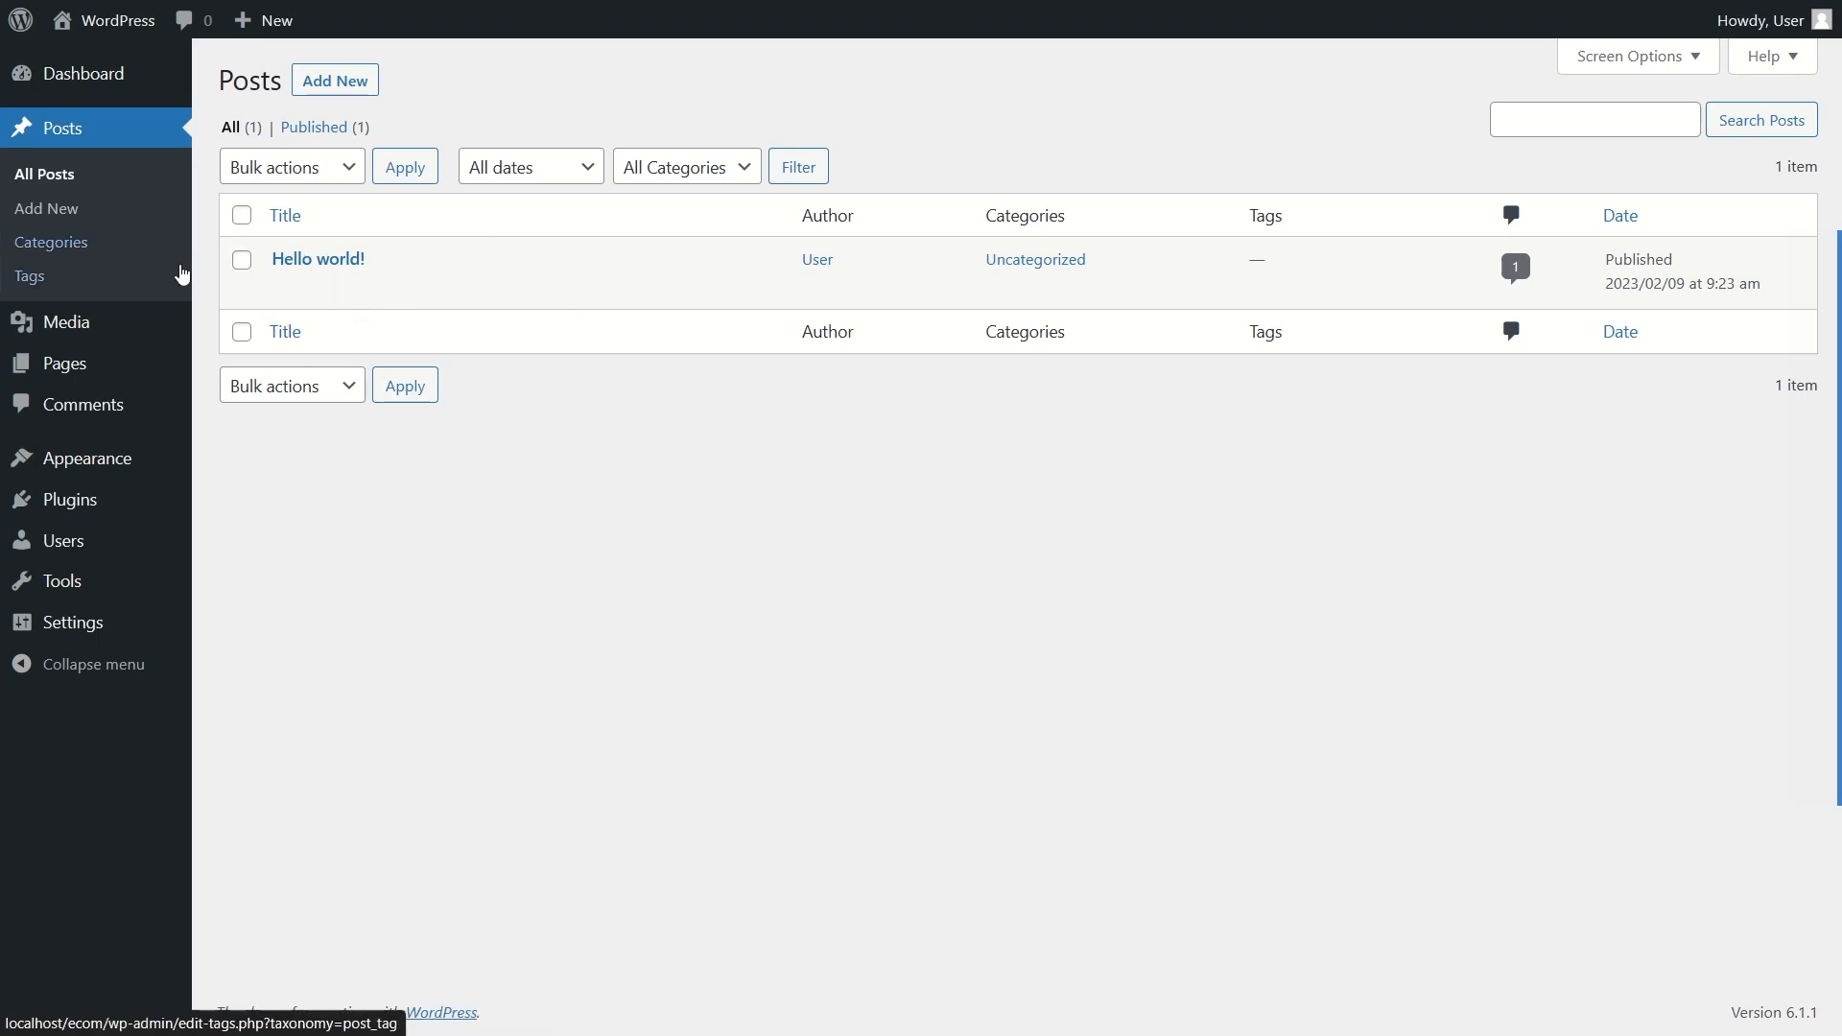
Step: View the media library, and examine the Privacy Policy and Sample Page entries in the list of pages
mouse_move(149, 326)
left_click(117, 329)
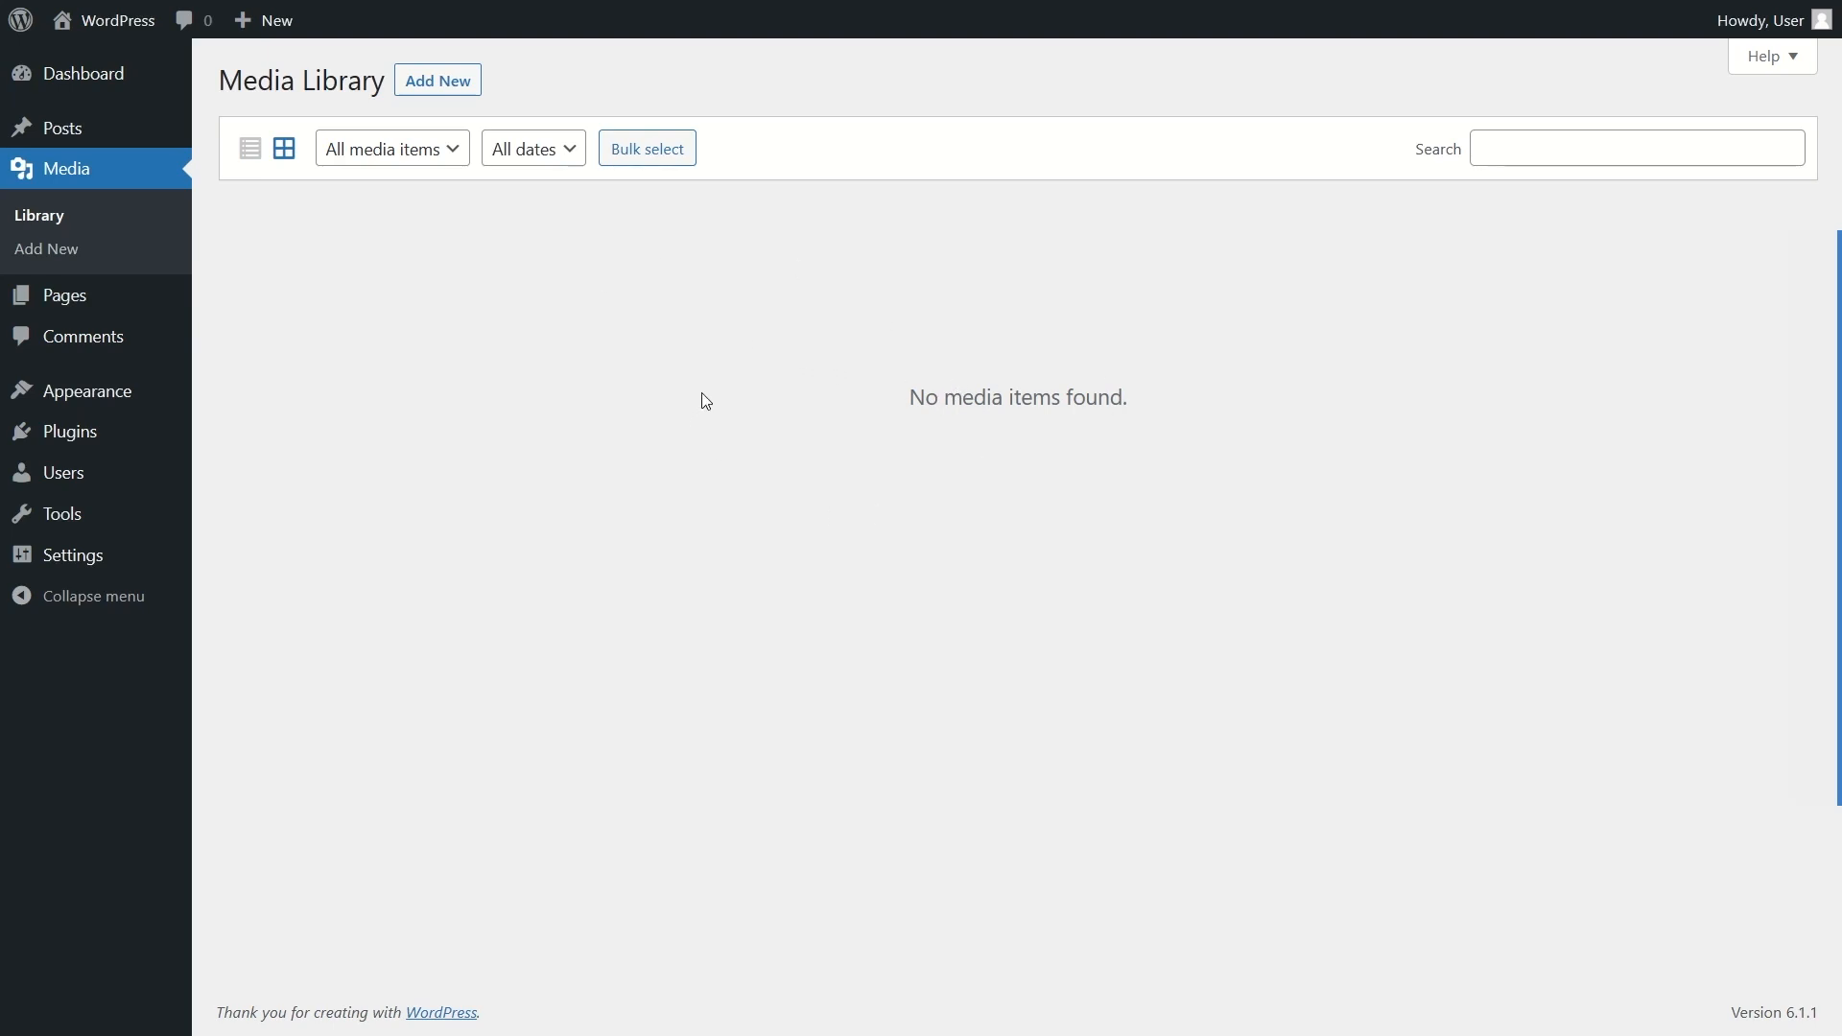
left_click(116, 300)
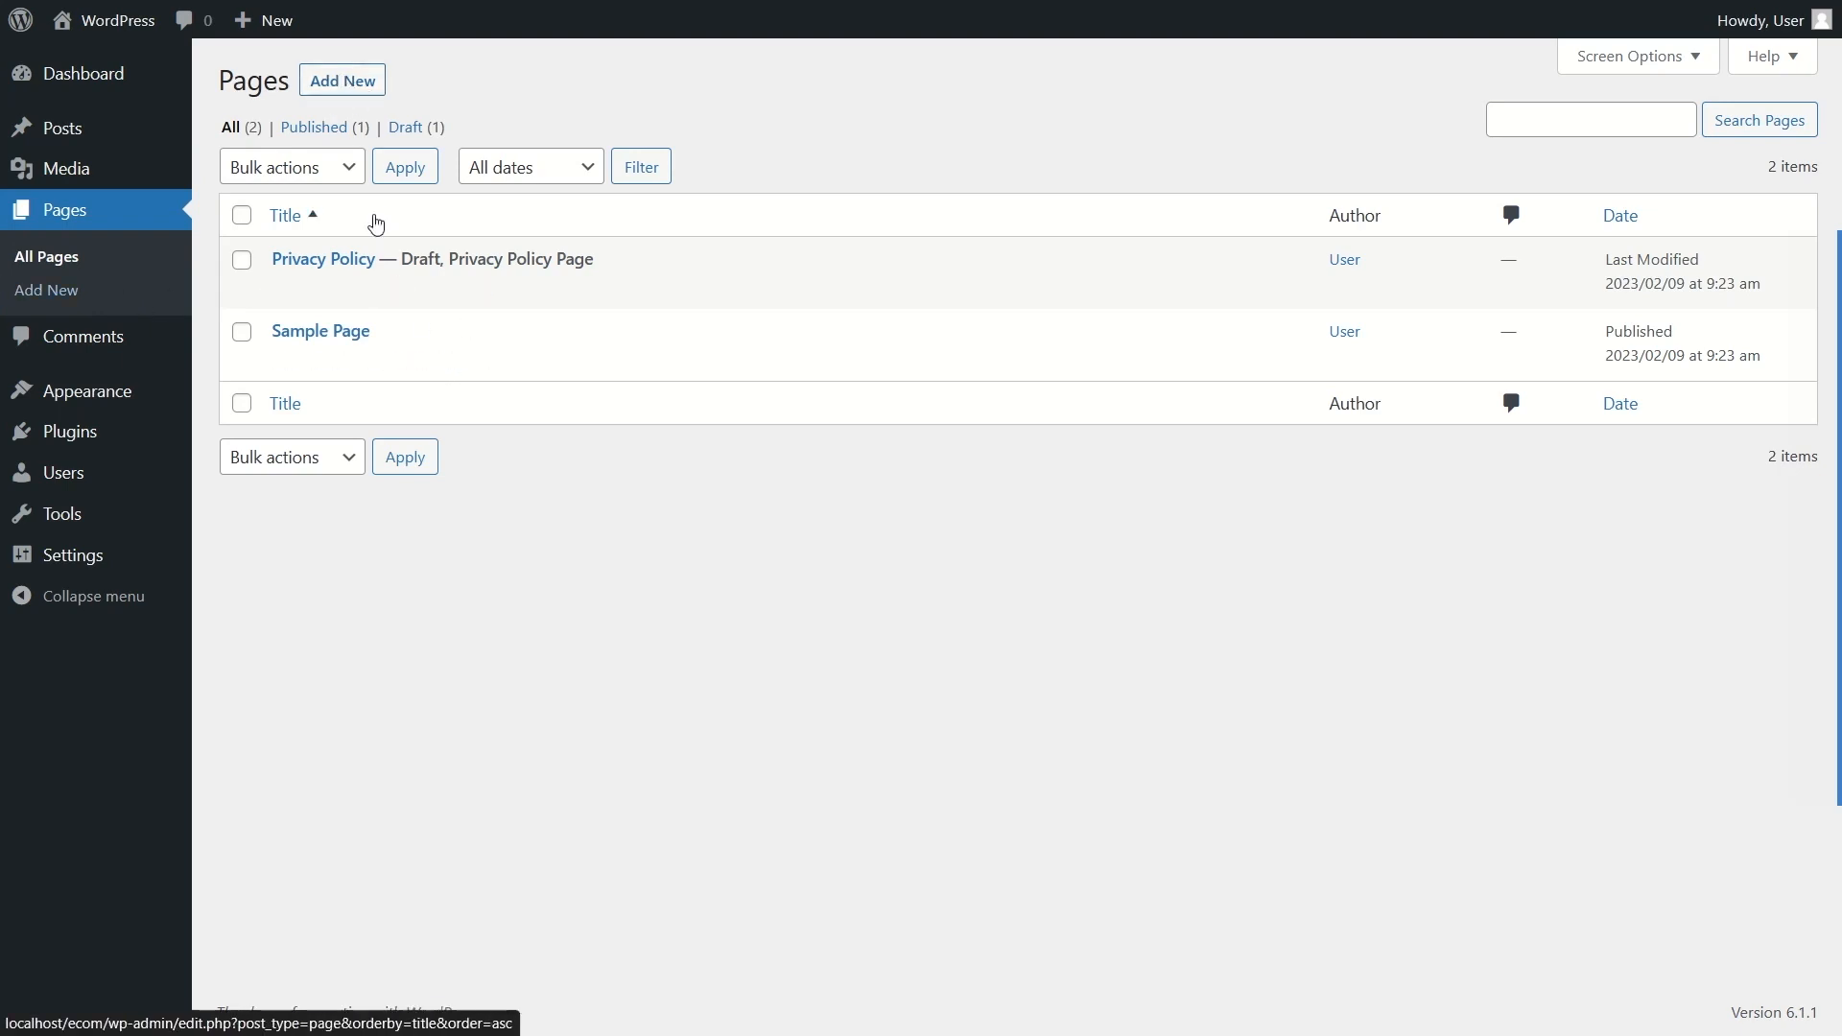
mouse_move(284, 293)
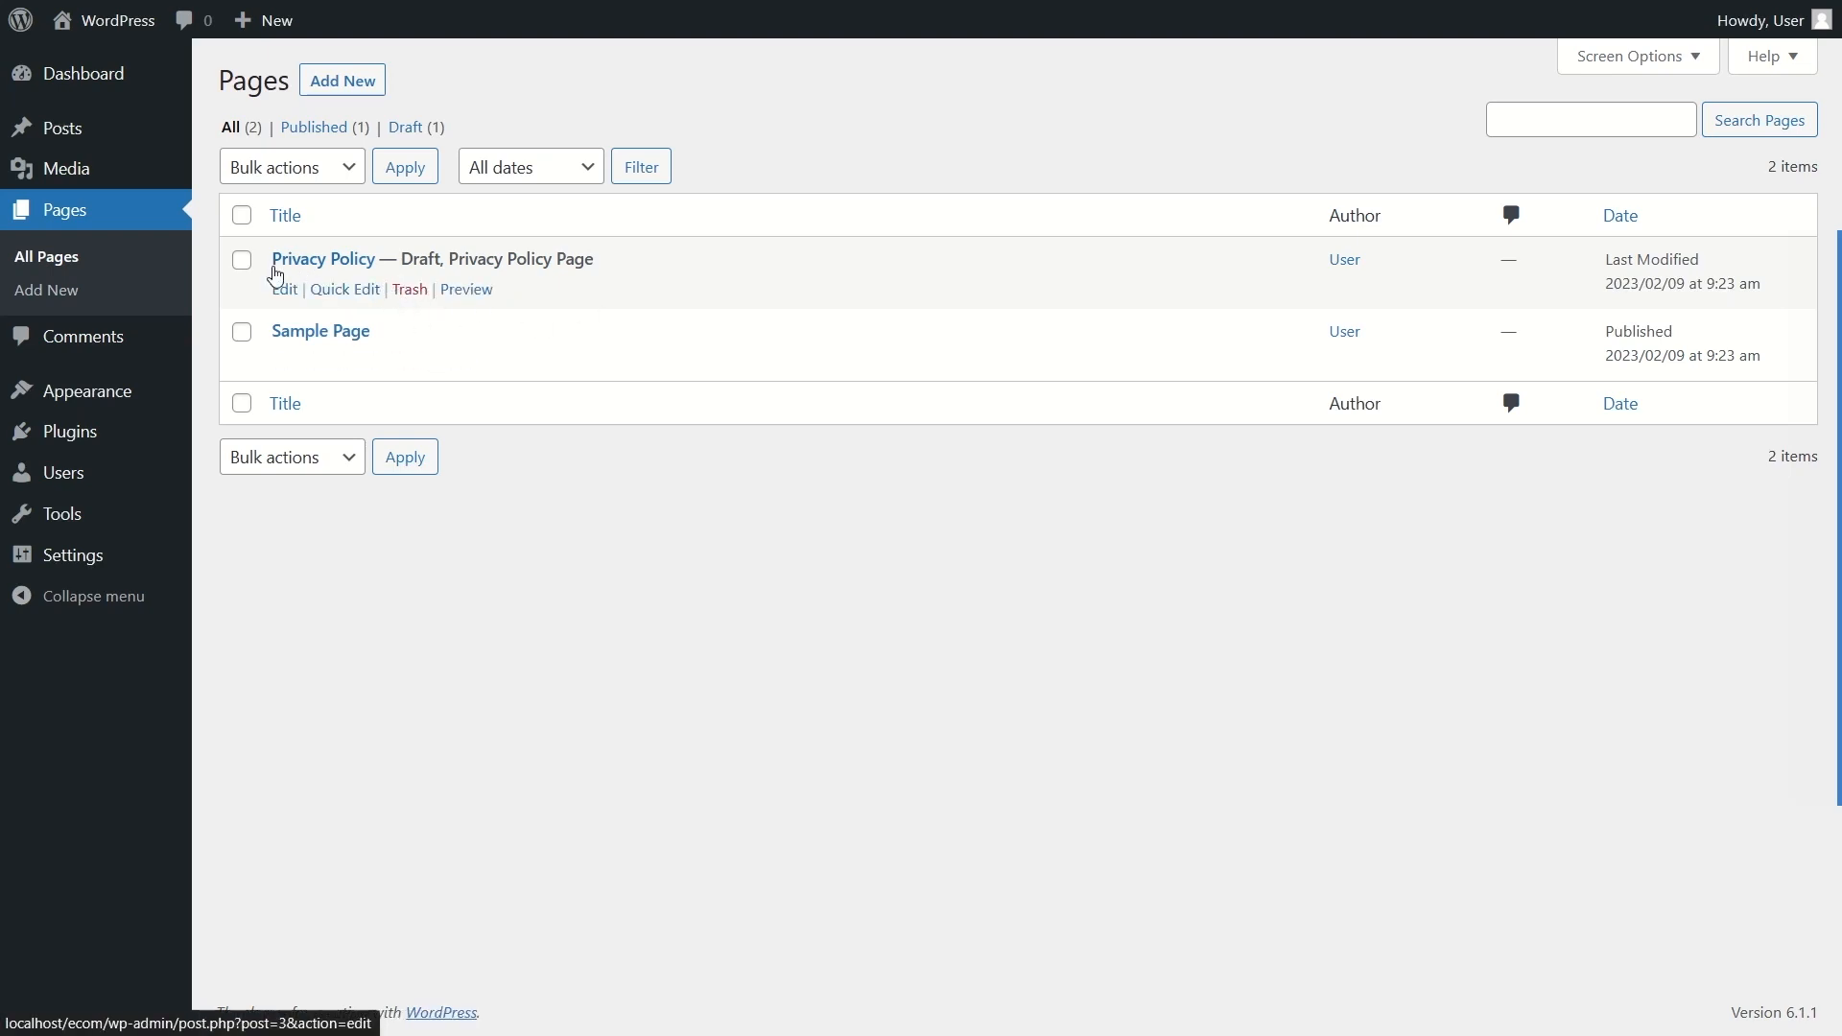
mouse_move(347, 352)
mouse_move(320, 266)
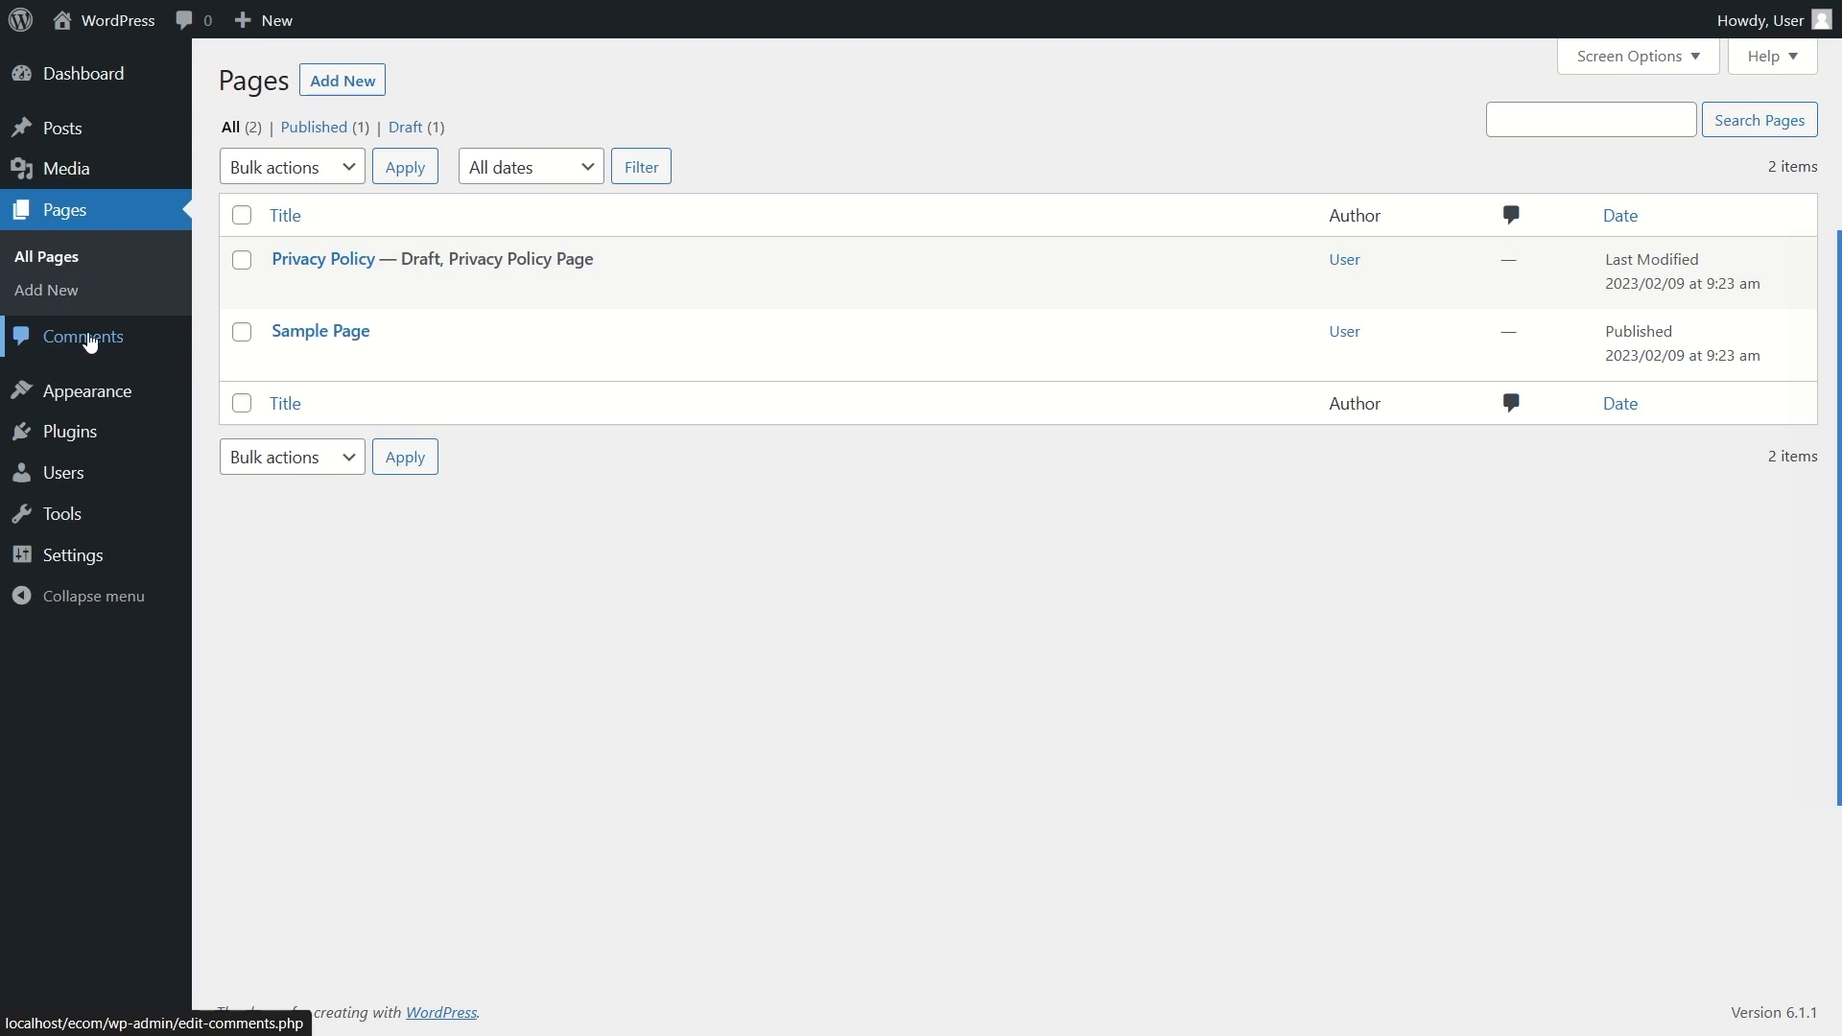
Step: Open the site's General Settings and disable the Anyone can register membership option
mouse_move(111, 406)
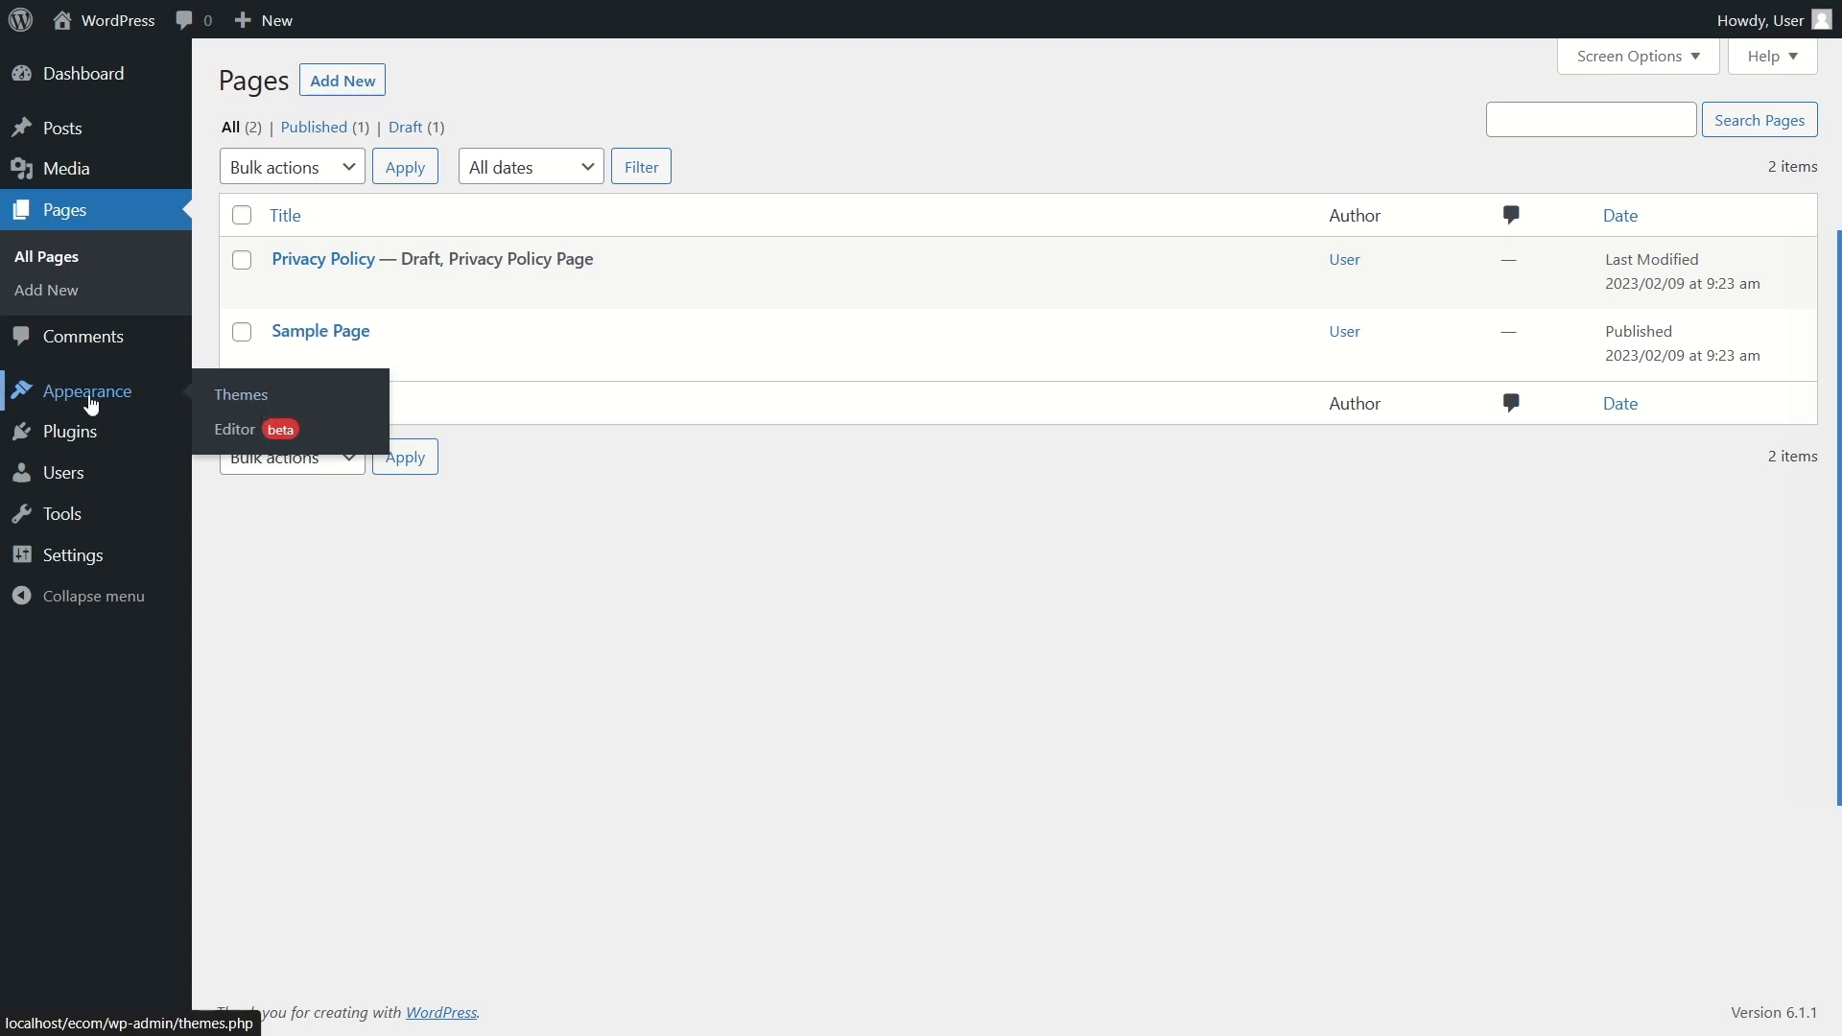
mouse_move(86, 436)
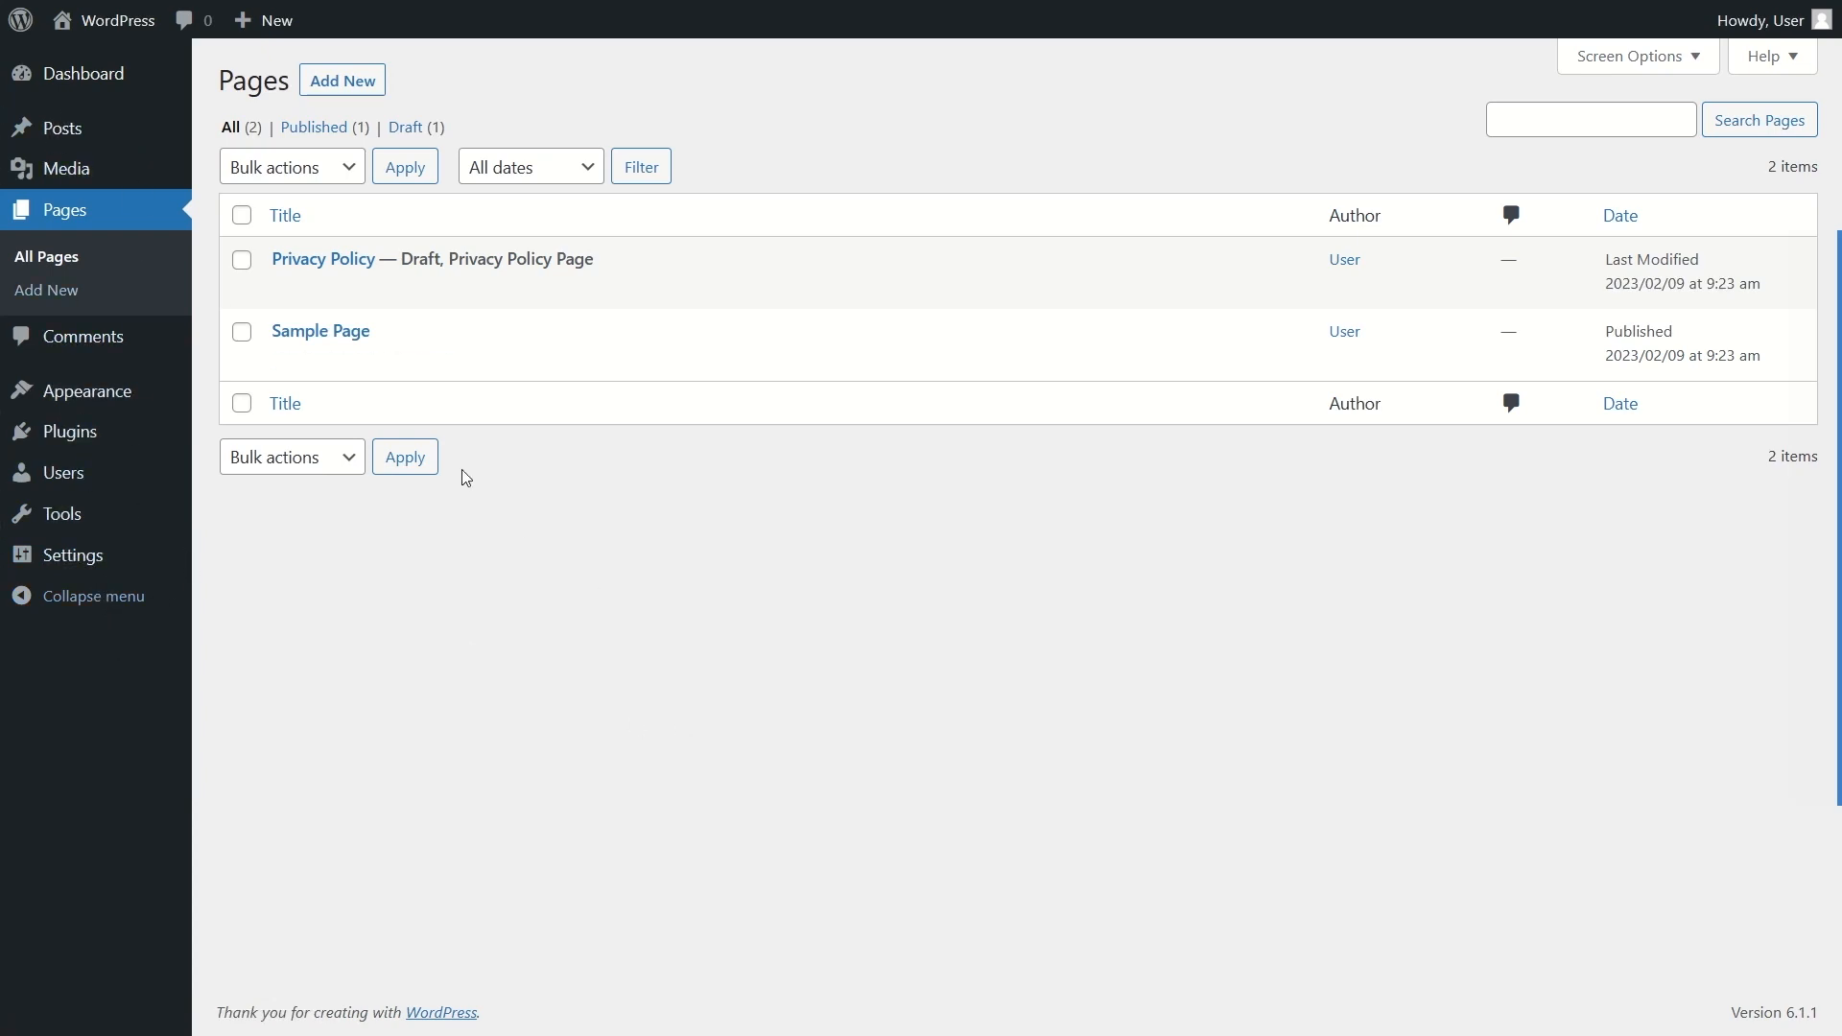
mouse_move(164, 572)
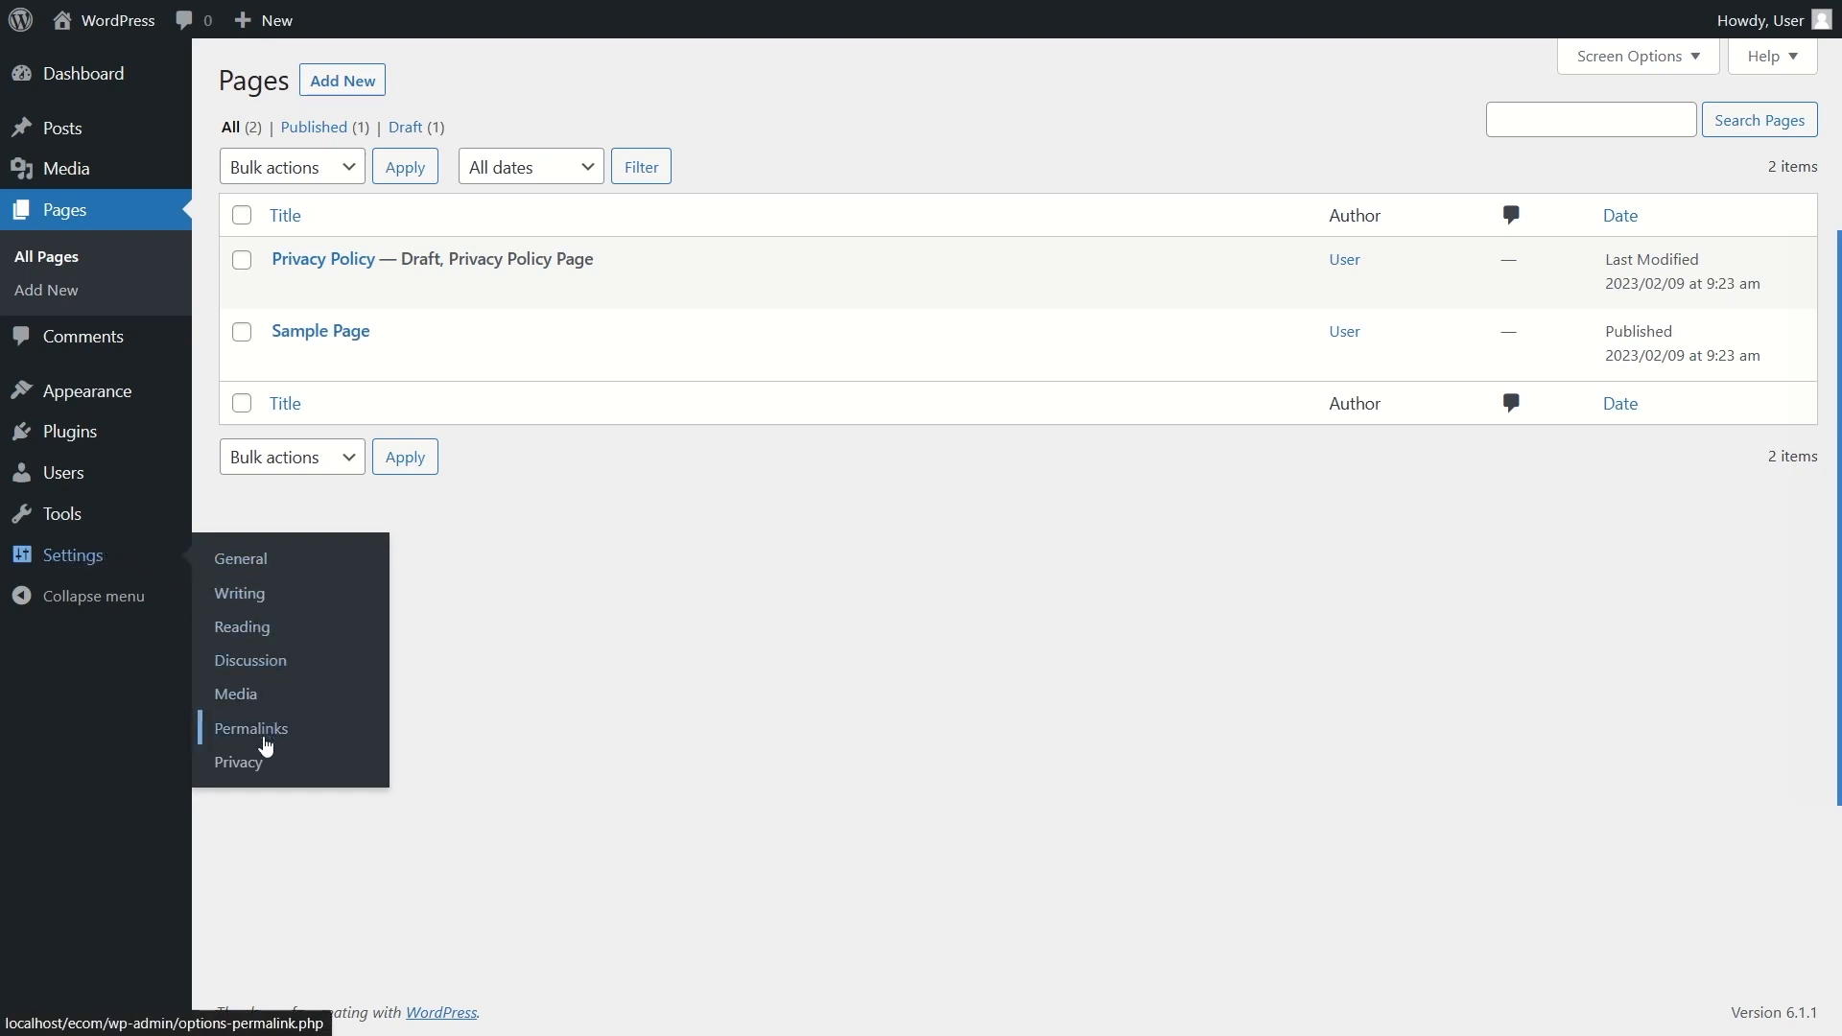
left_click(259, 566)
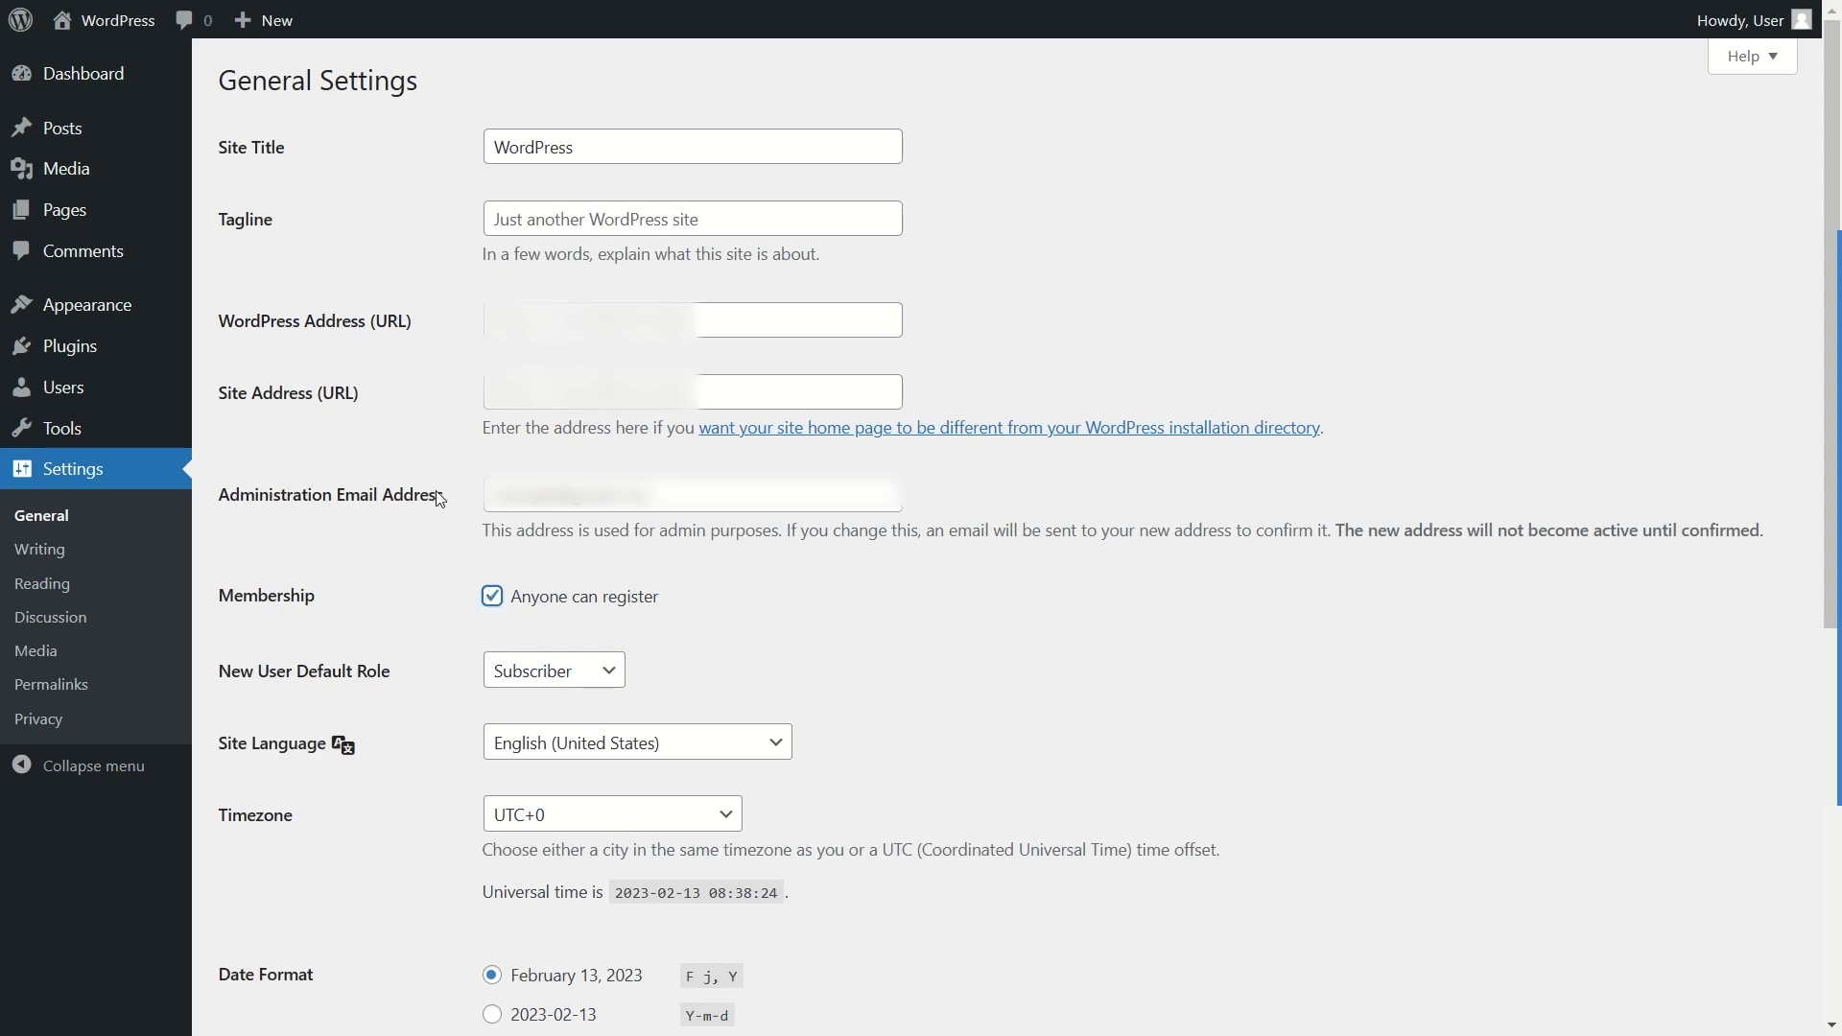
left_click(492, 597)
scroll(503, 585, "down", 2)
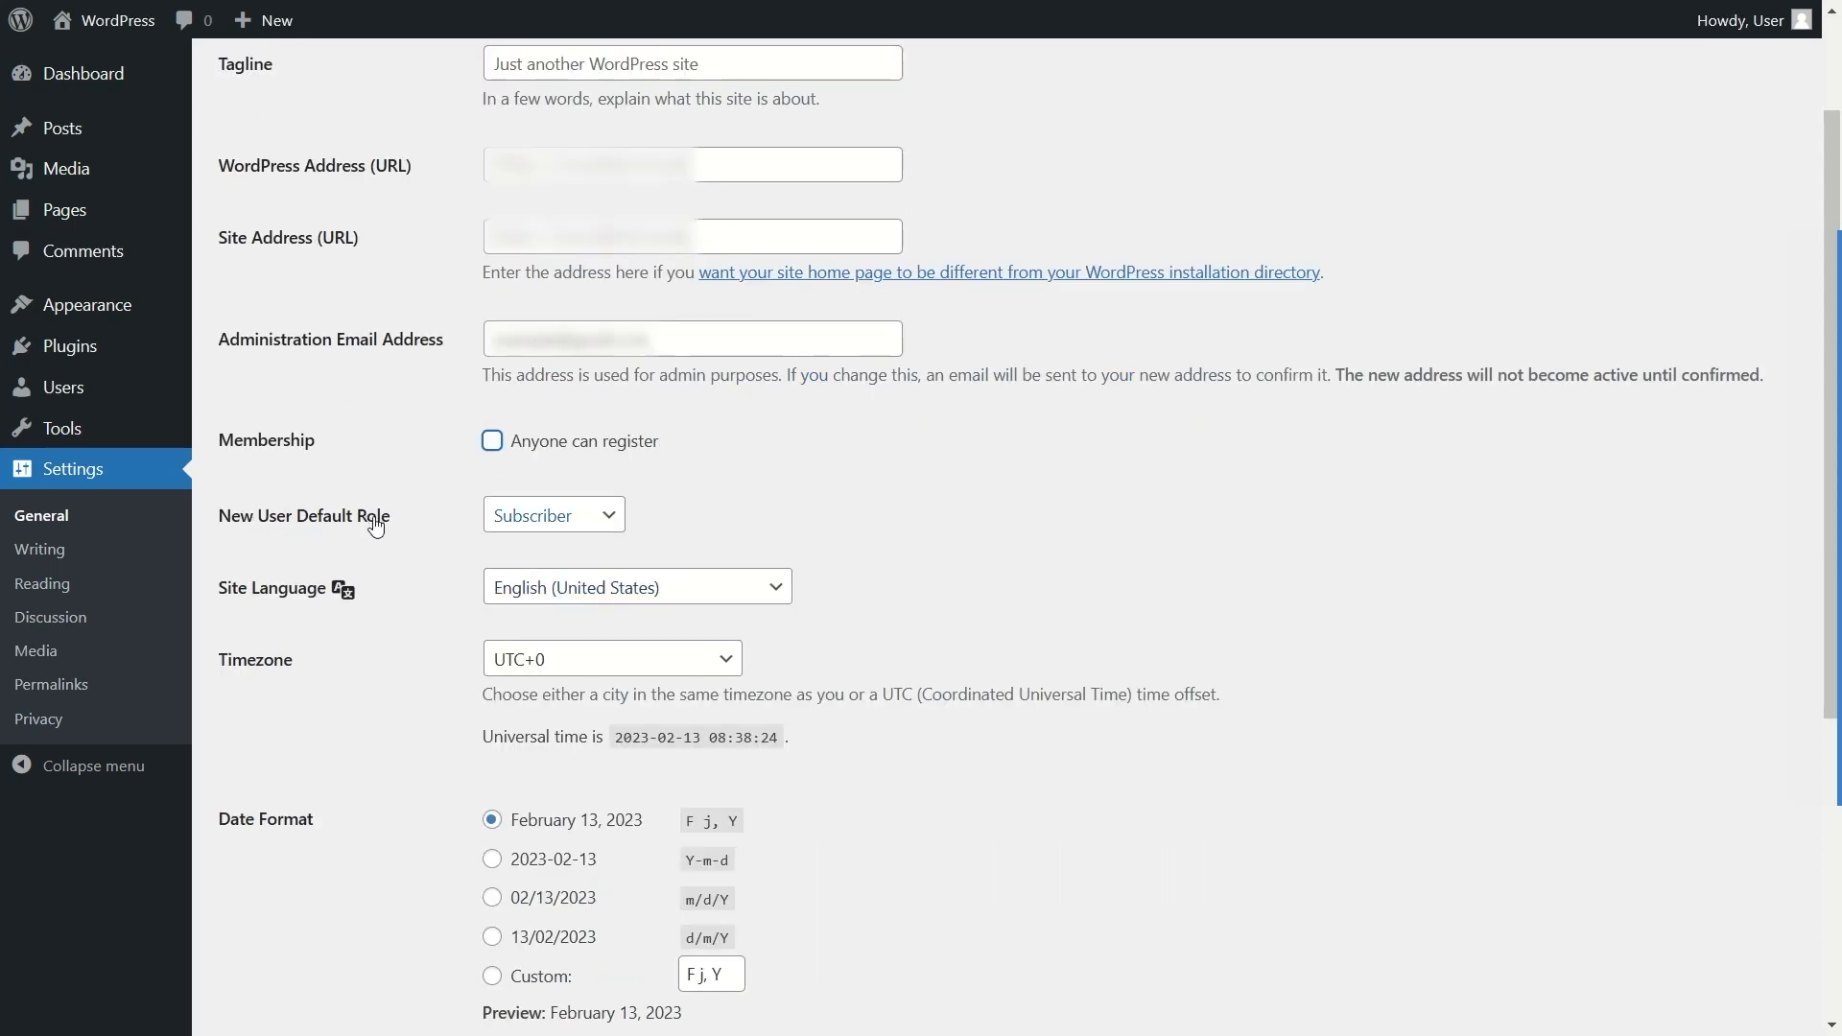
Step: Enable Anyone can register, look through the New User Default Role choices, and disable registration again
left_click(494, 443)
left_click(603, 511)
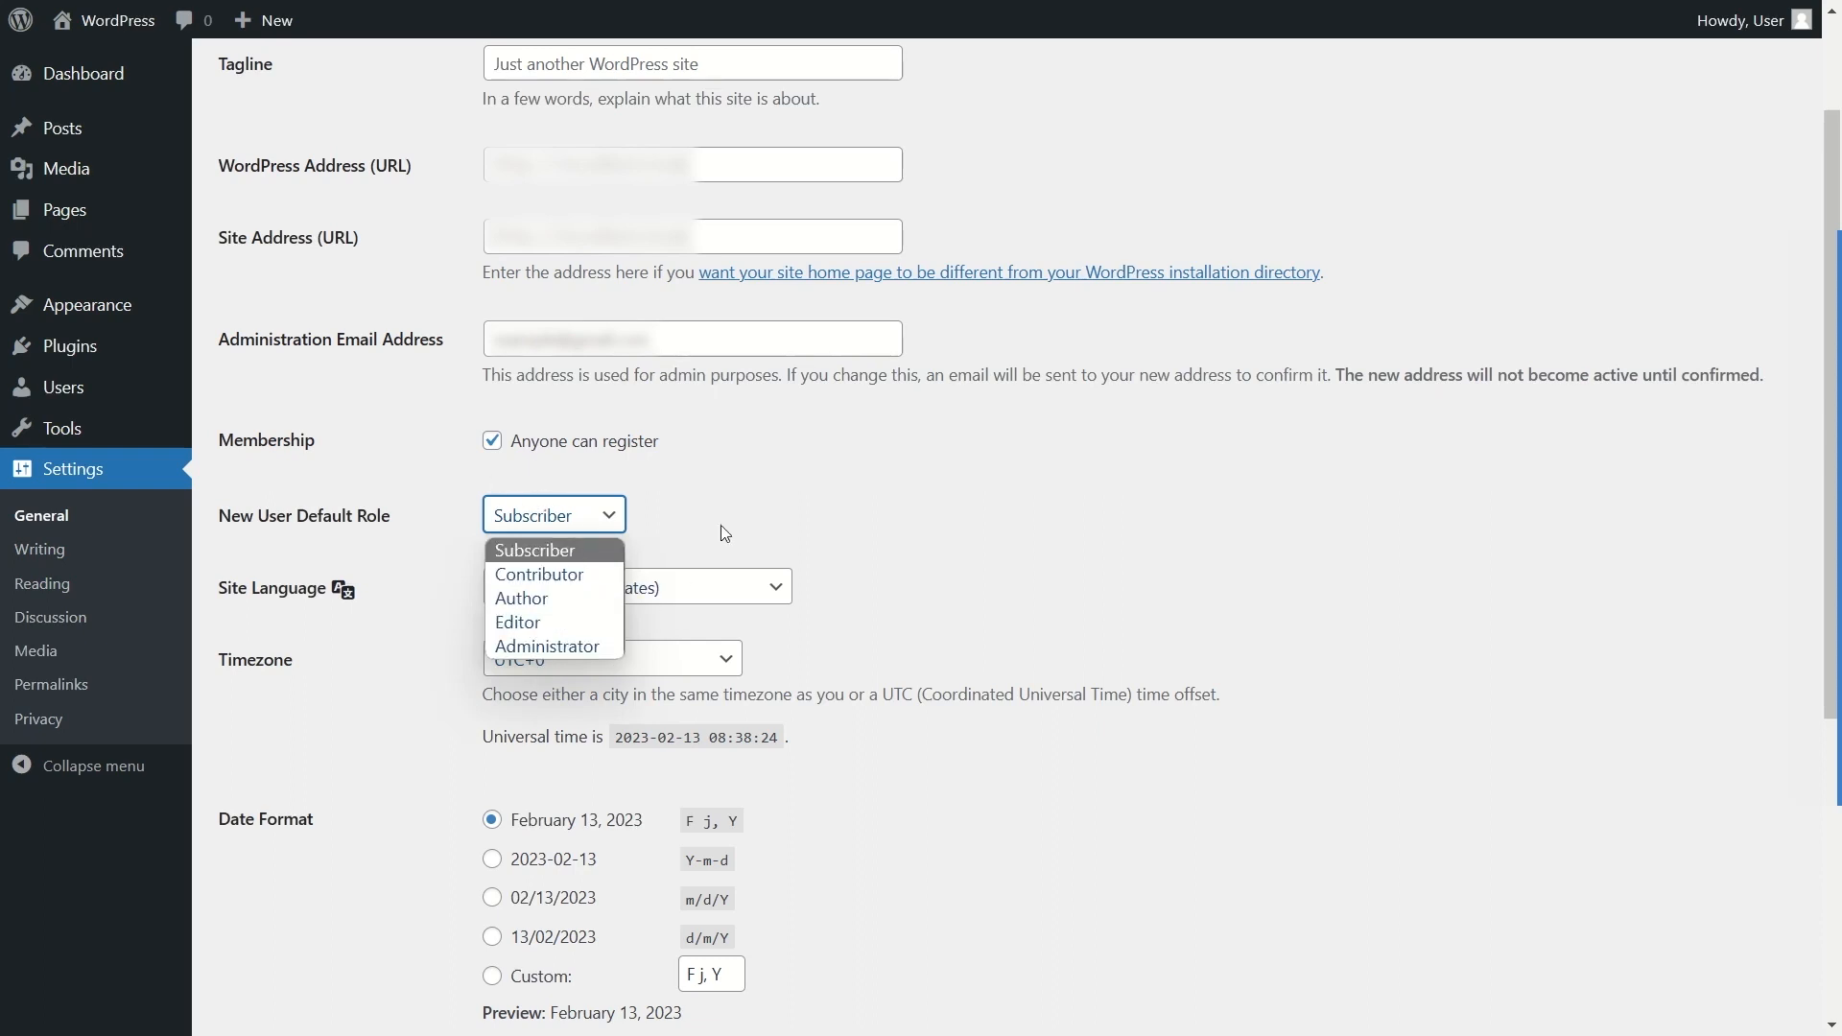
left_click(518, 447)
left_click(492, 441)
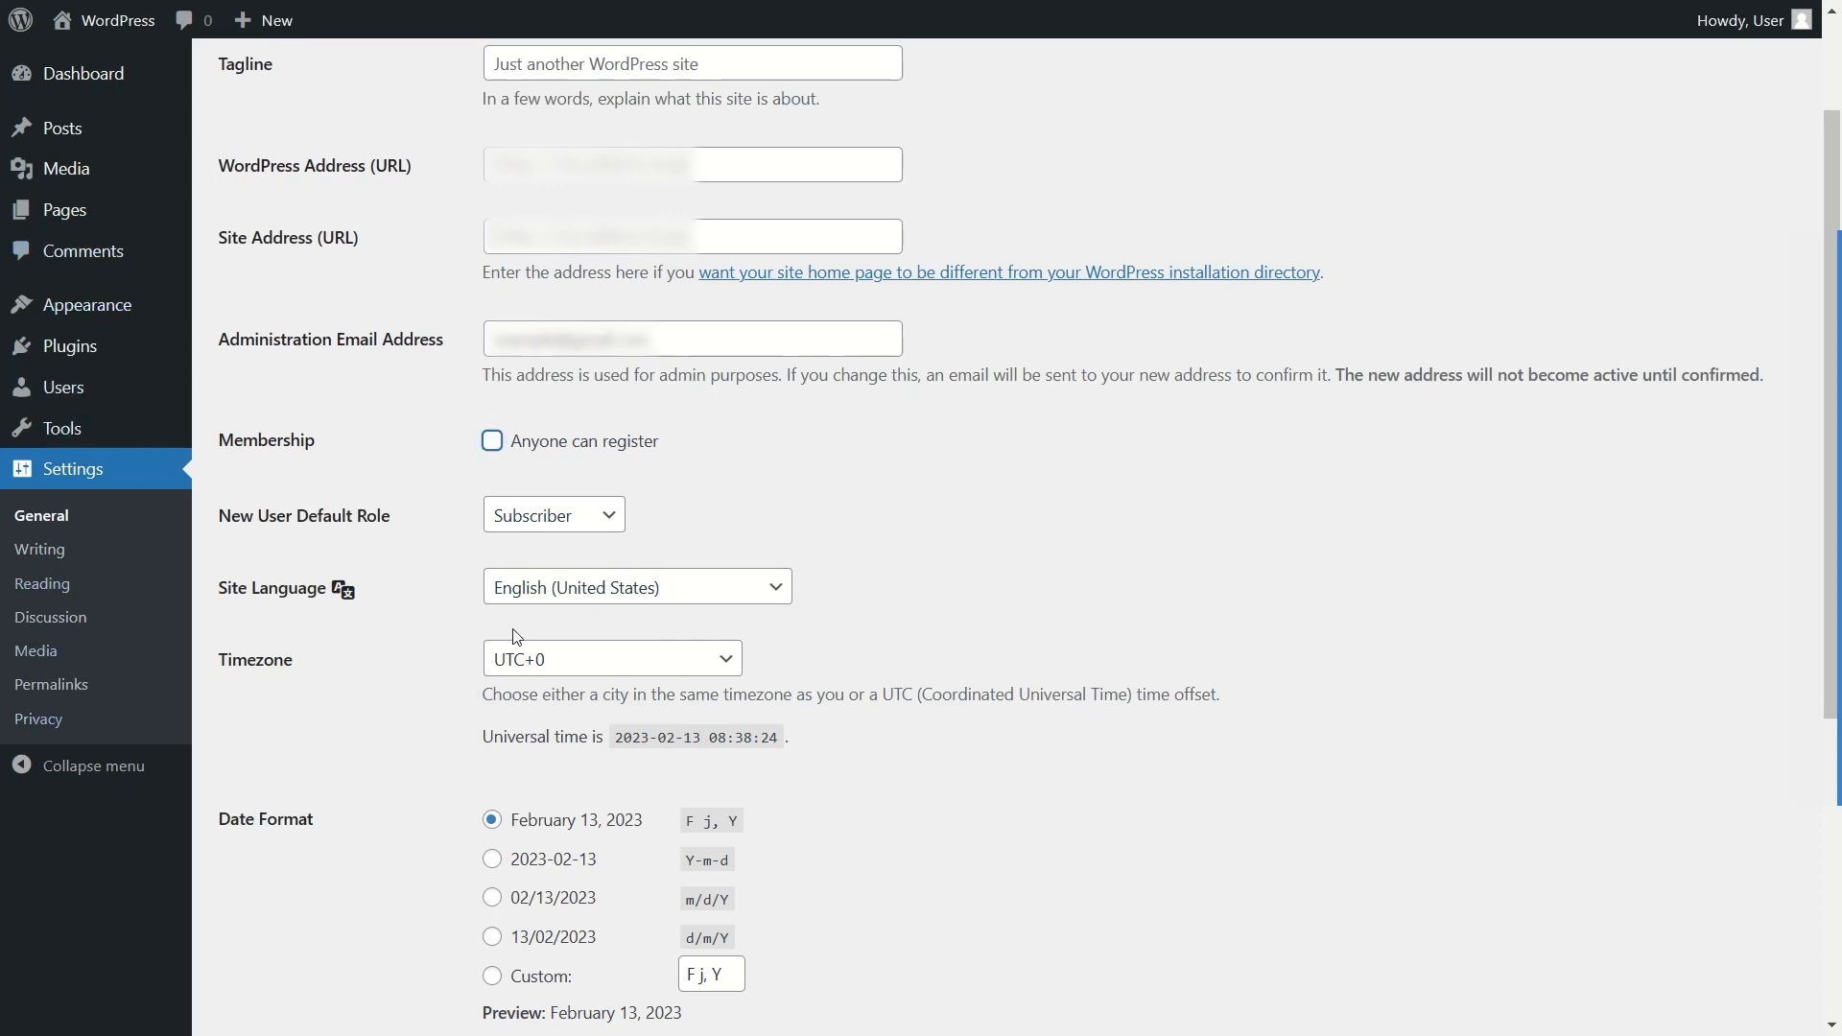
Step: Look through the Site Language, Timezone, date and time format options in the General Settings
left_click(523, 590)
left_click(532, 595)
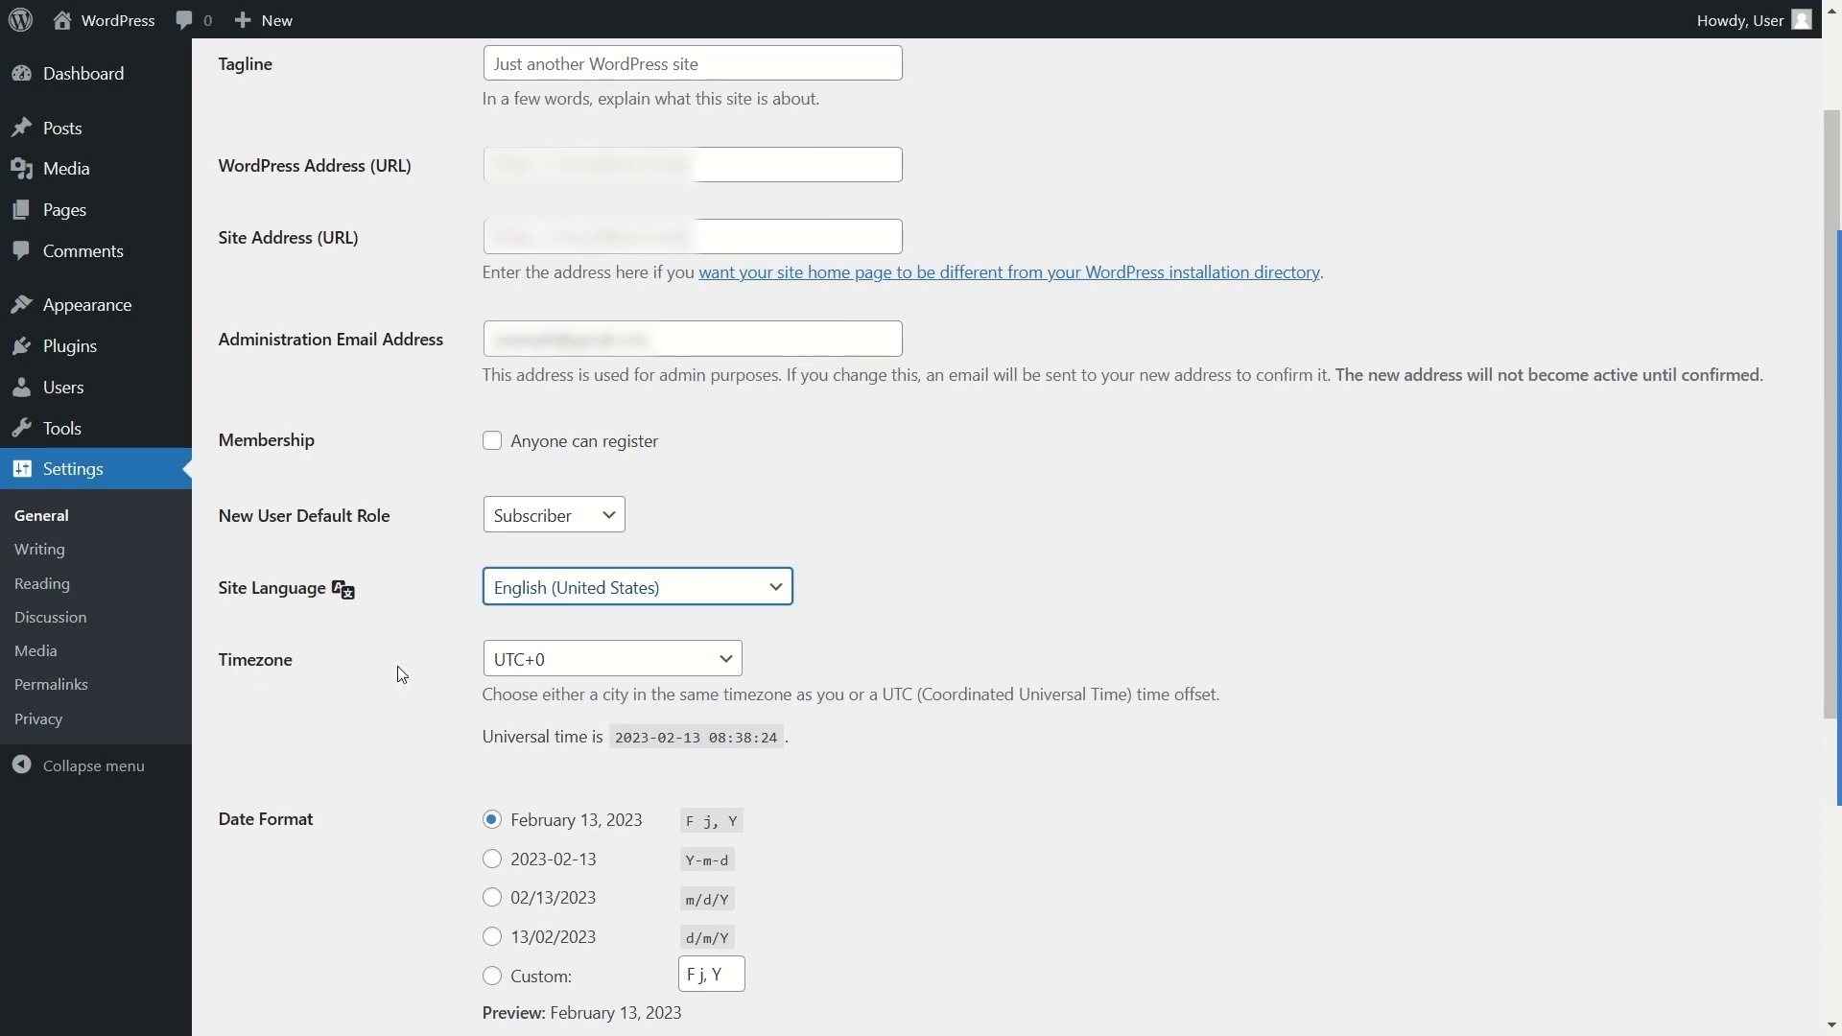
scroll(658, 706, "down", 5)
left_click(614, 193)
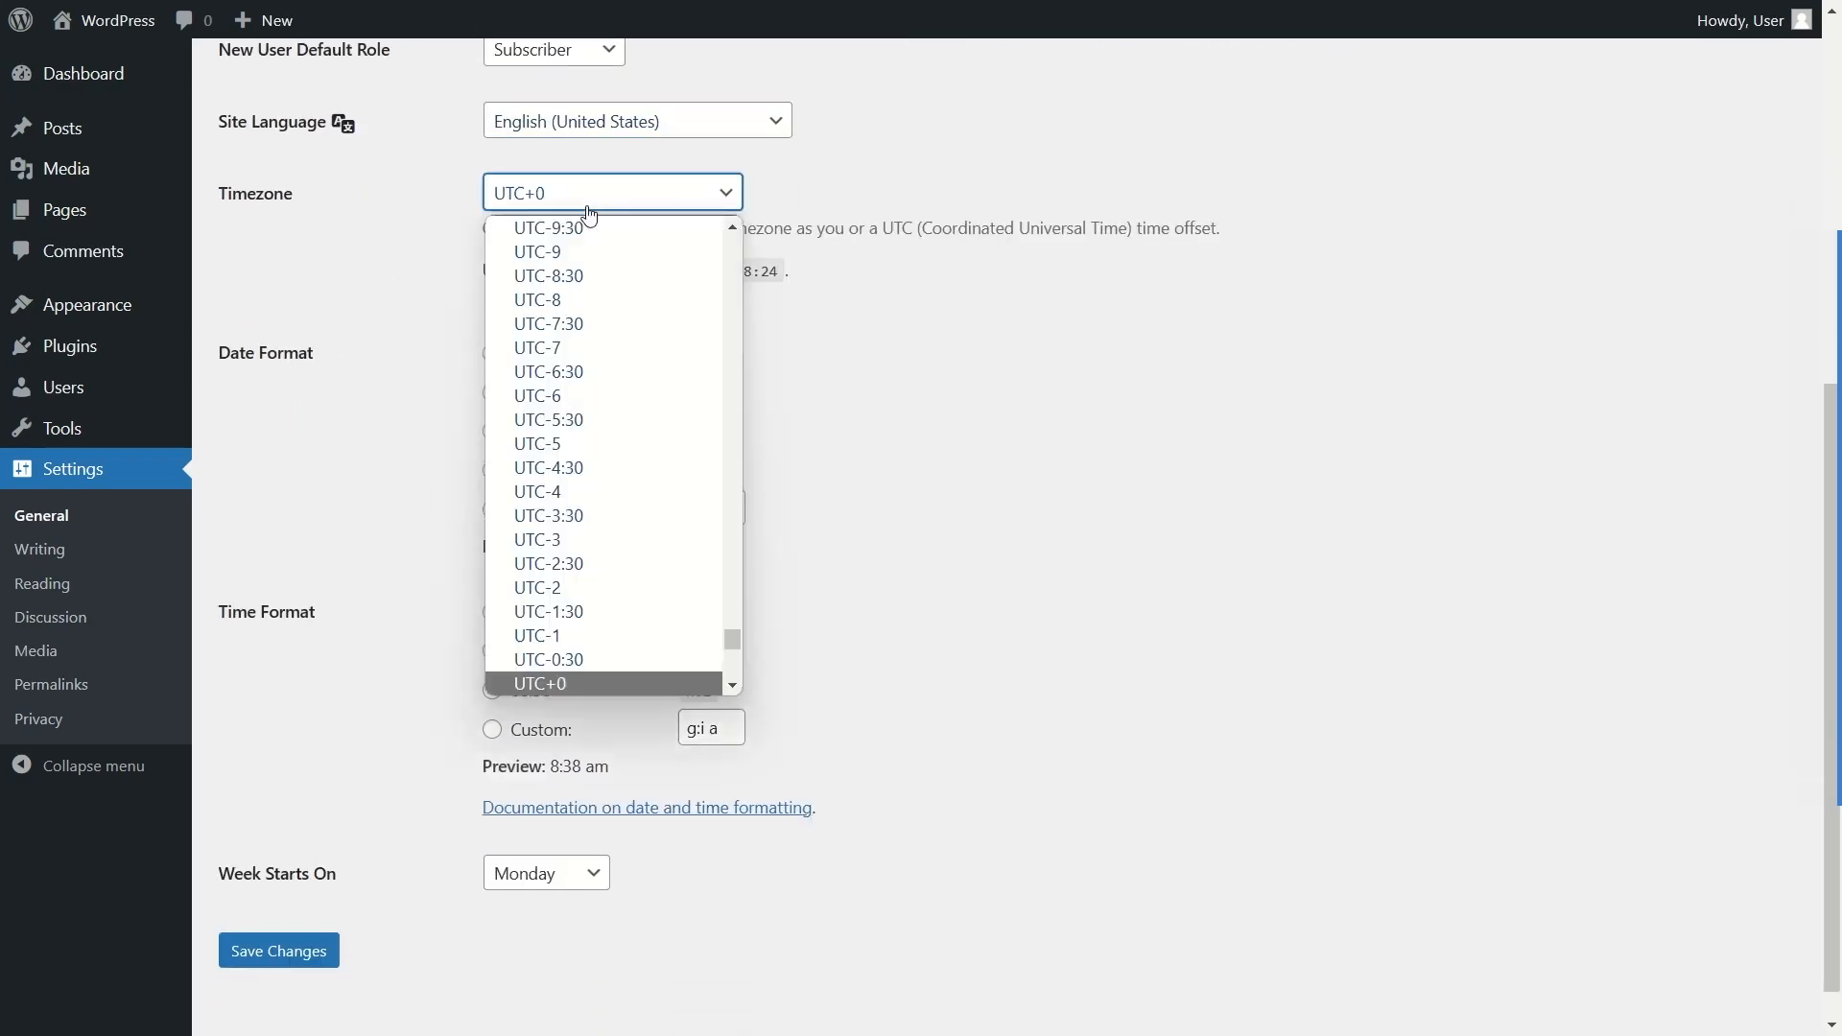
left_click(1003, 531)
scroll(451, 368, "down", 1)
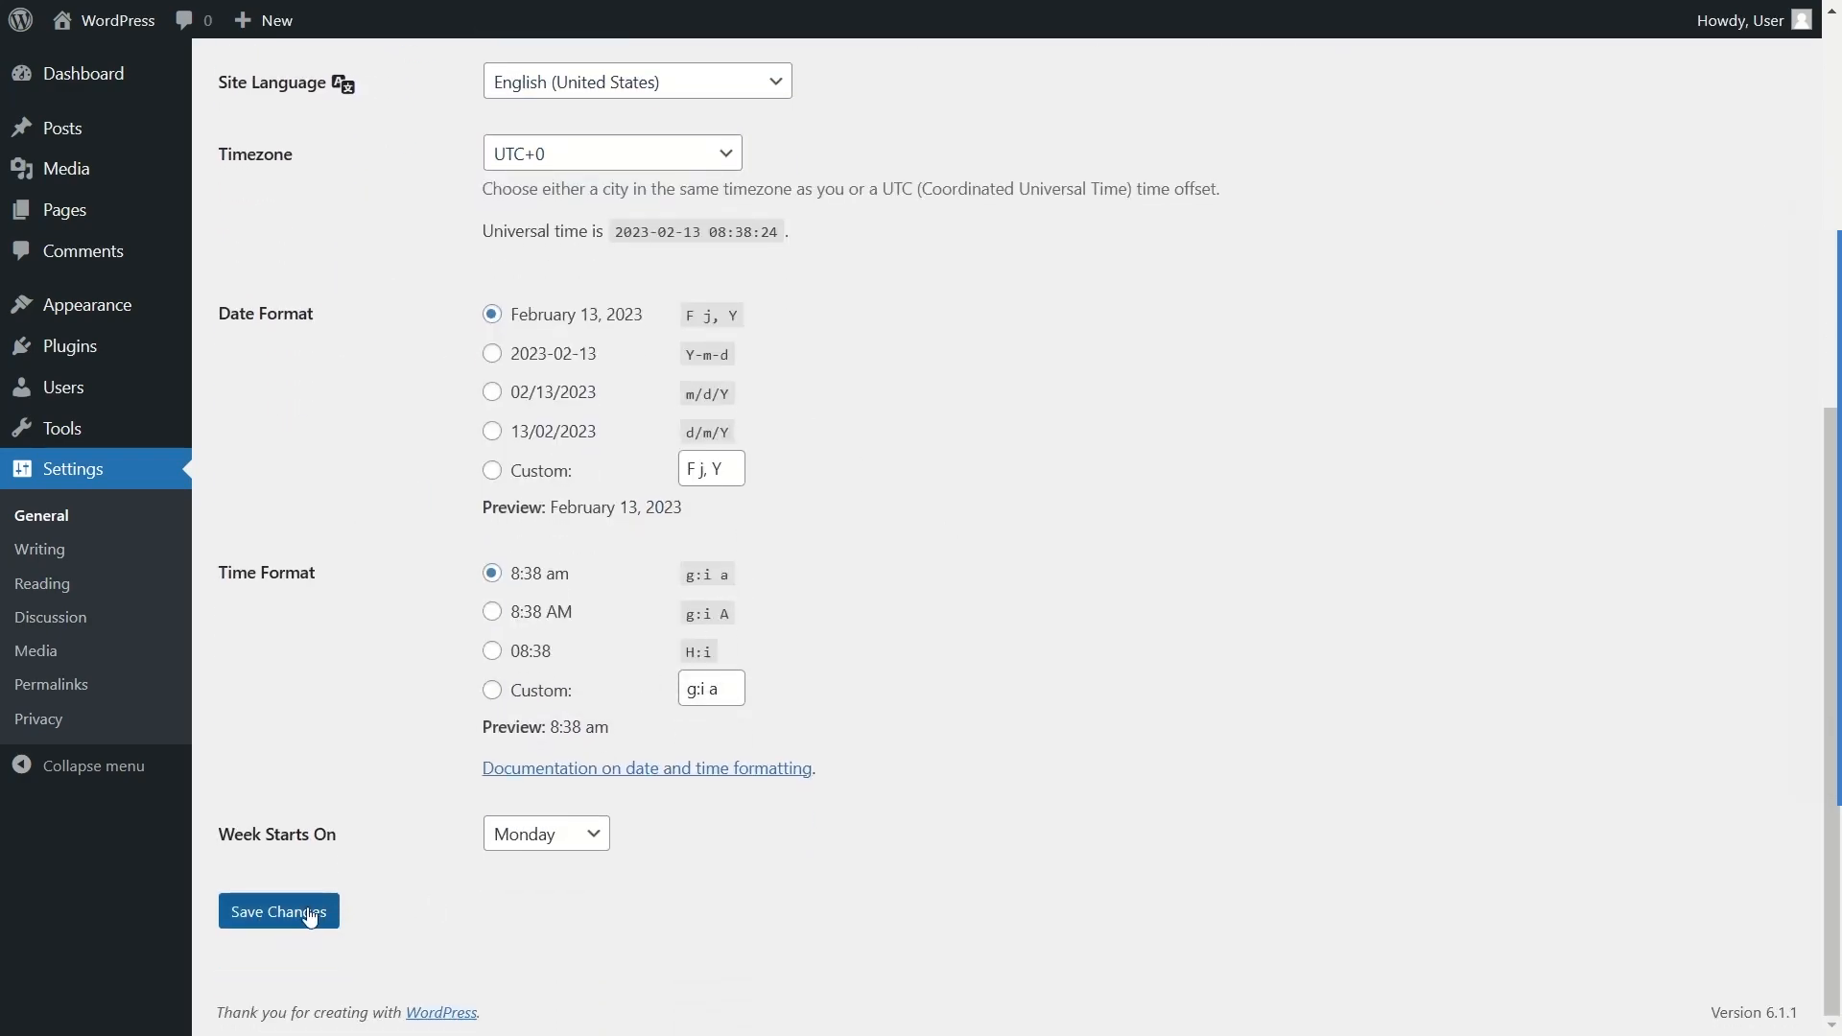
Step: Set the site title to "Winter Clothing | My Shop"
scroll(804, 652, "up", 7)
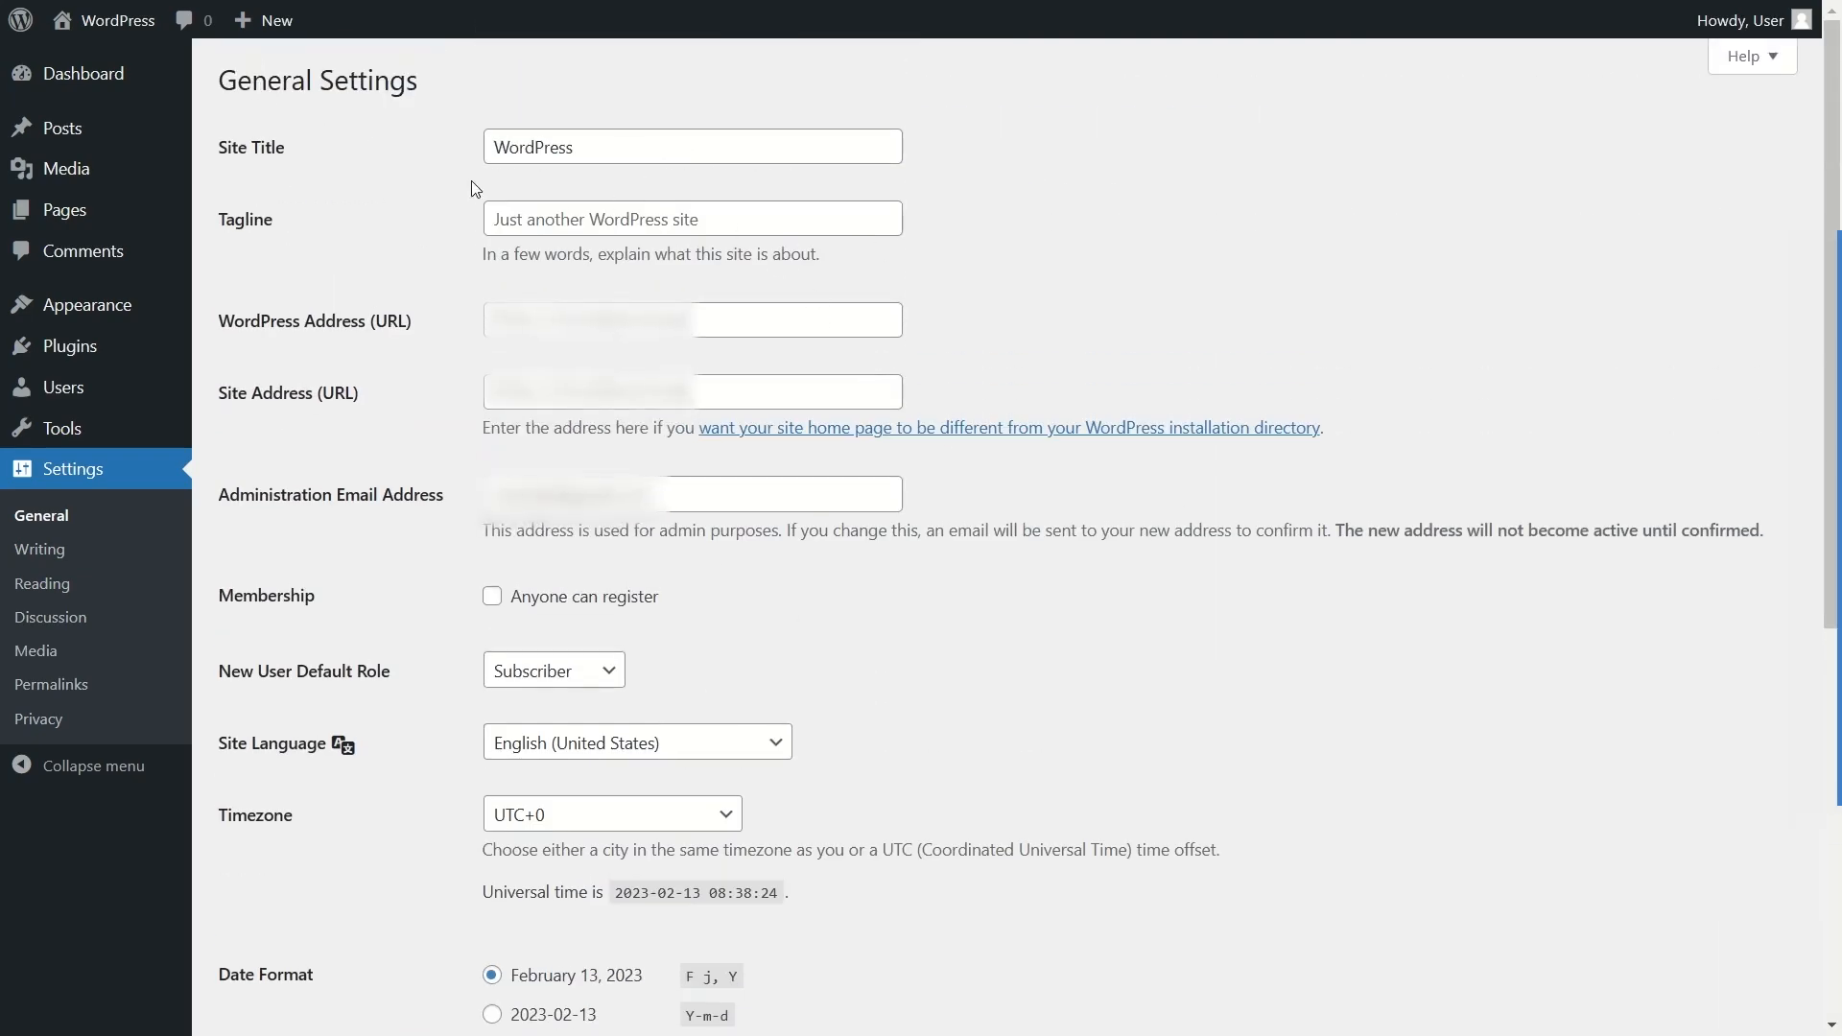
double_click(528, 147)
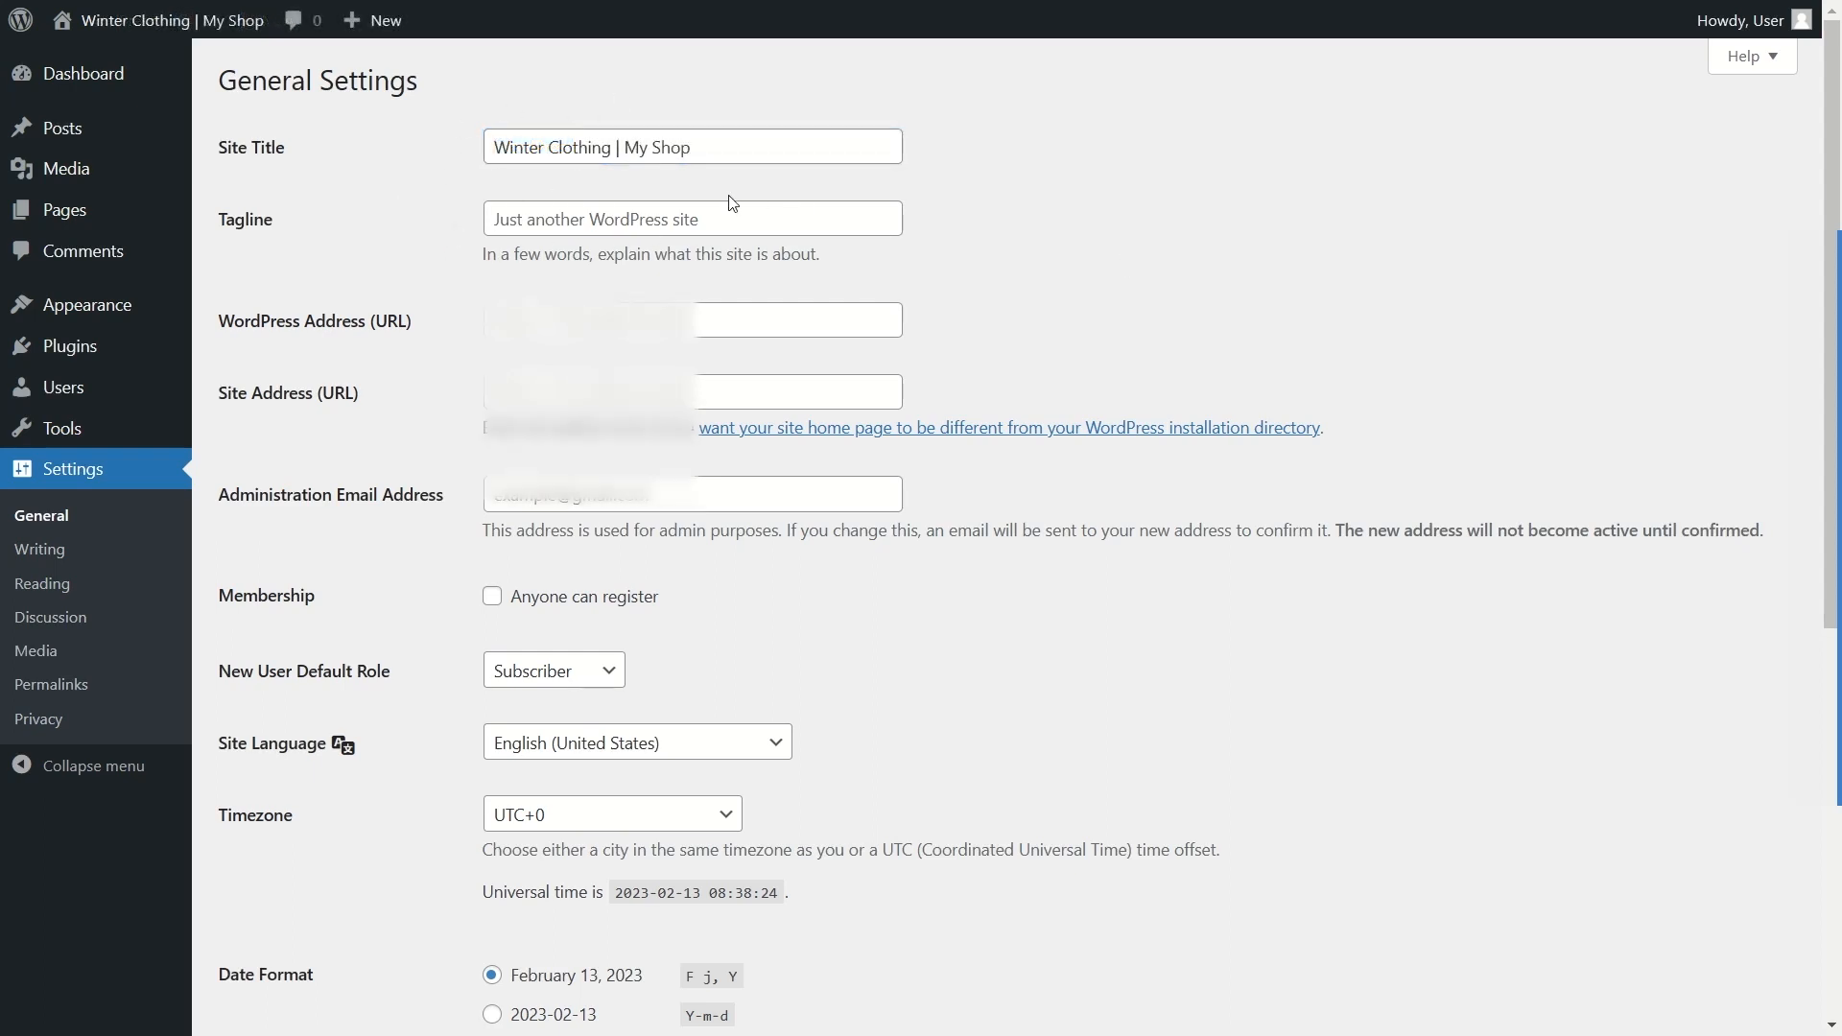
left_click_drag(689, 147, 492, 149)
left_click(607, 196)
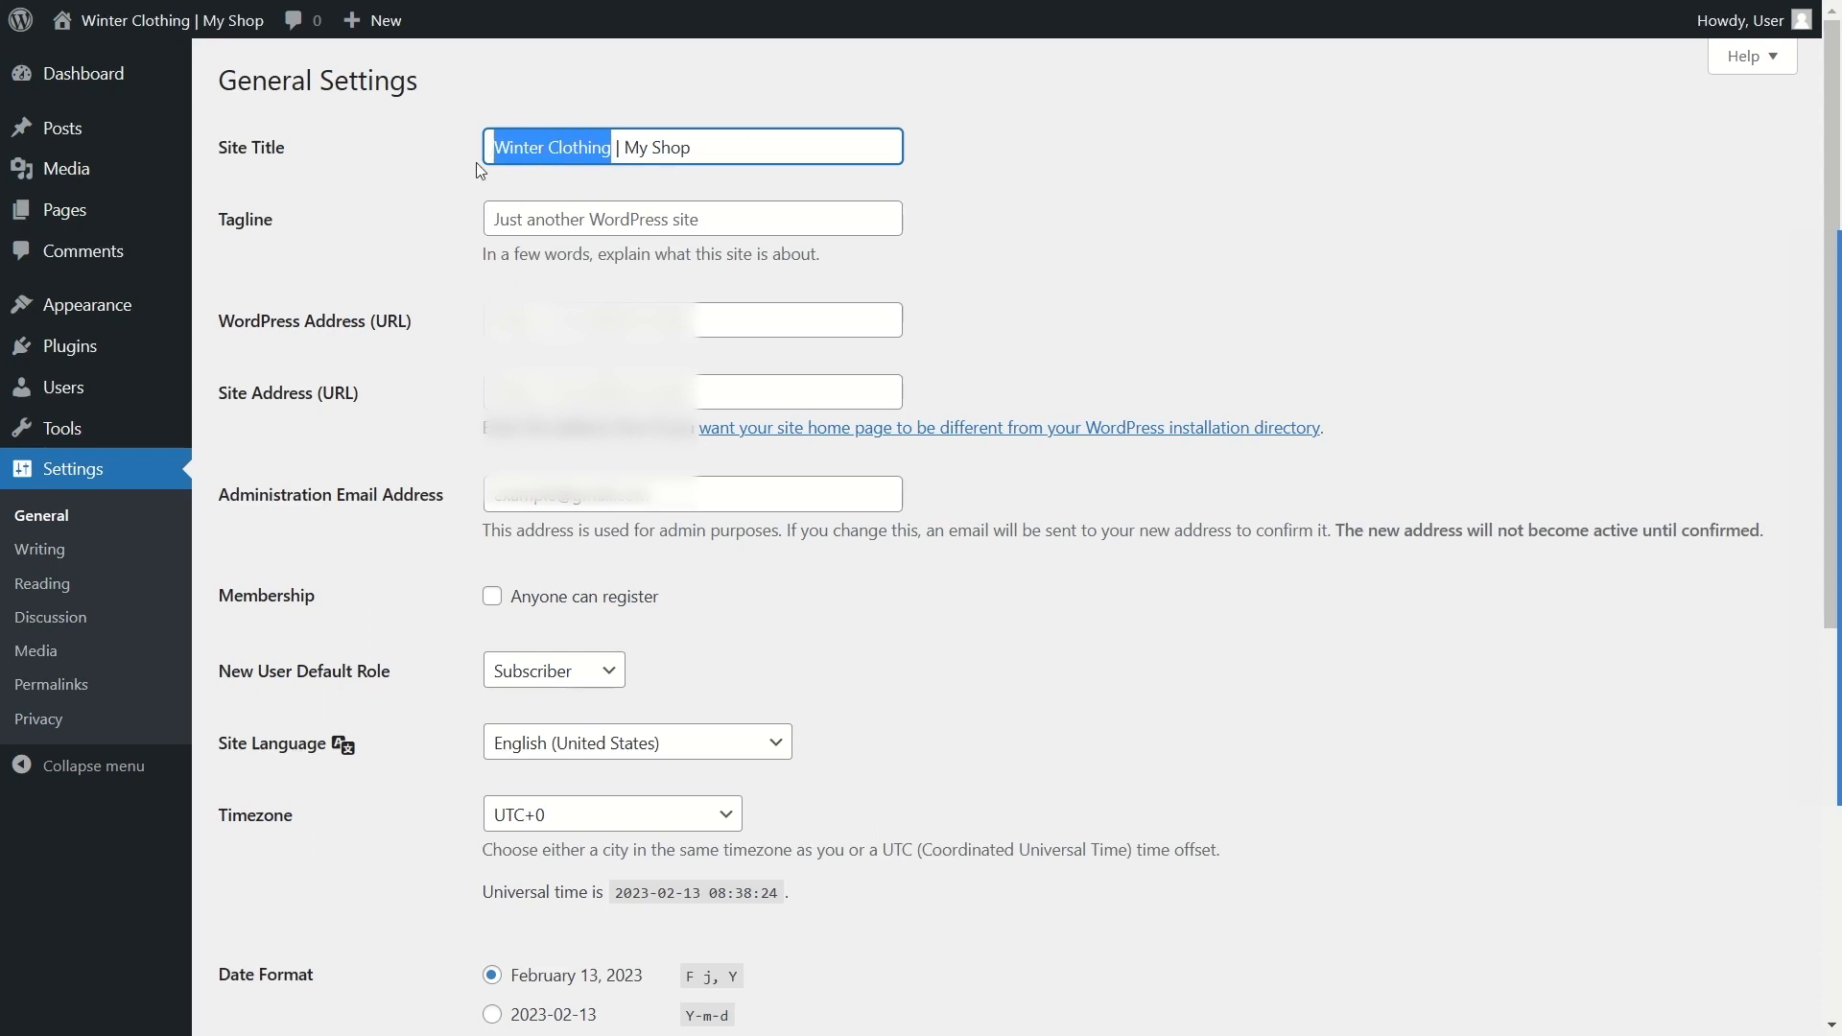
left_click(537, 104)
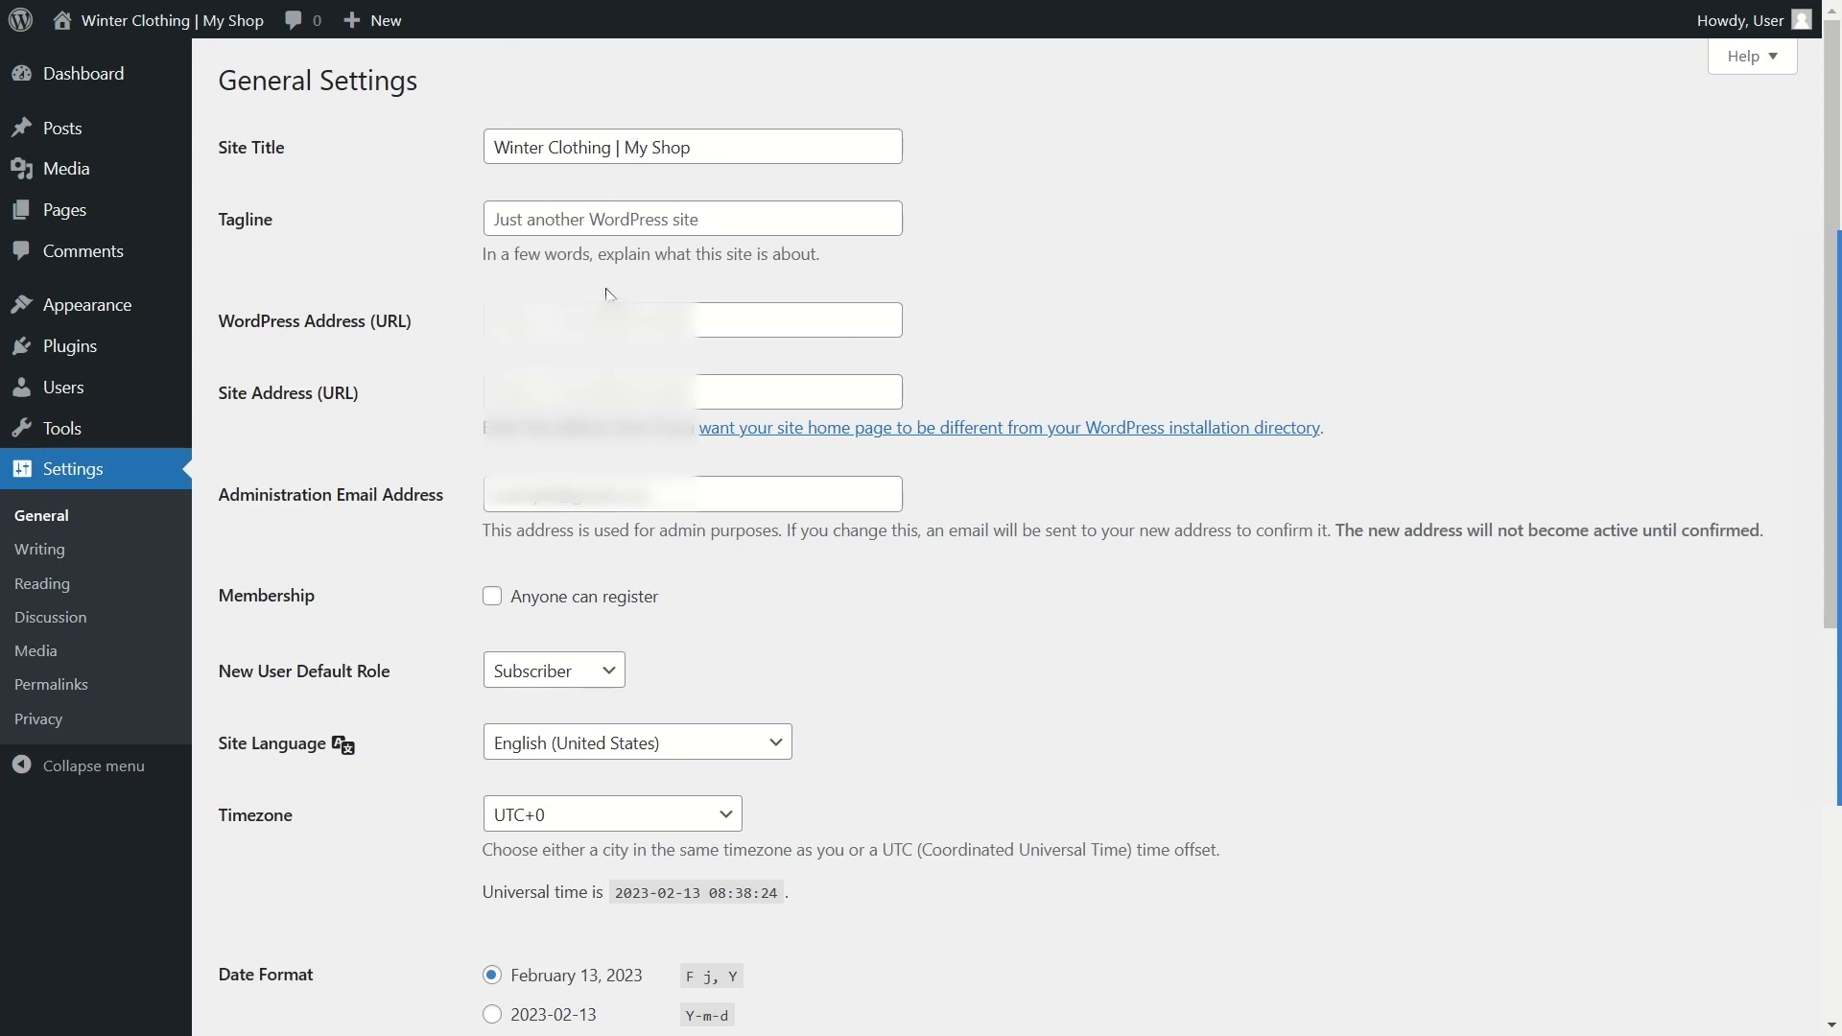
Step: Remove "Winter Clothing | " from the site title, leaving "My Shop"
left_click_drag(624, 147, 493, 146)
key("BackSpace")
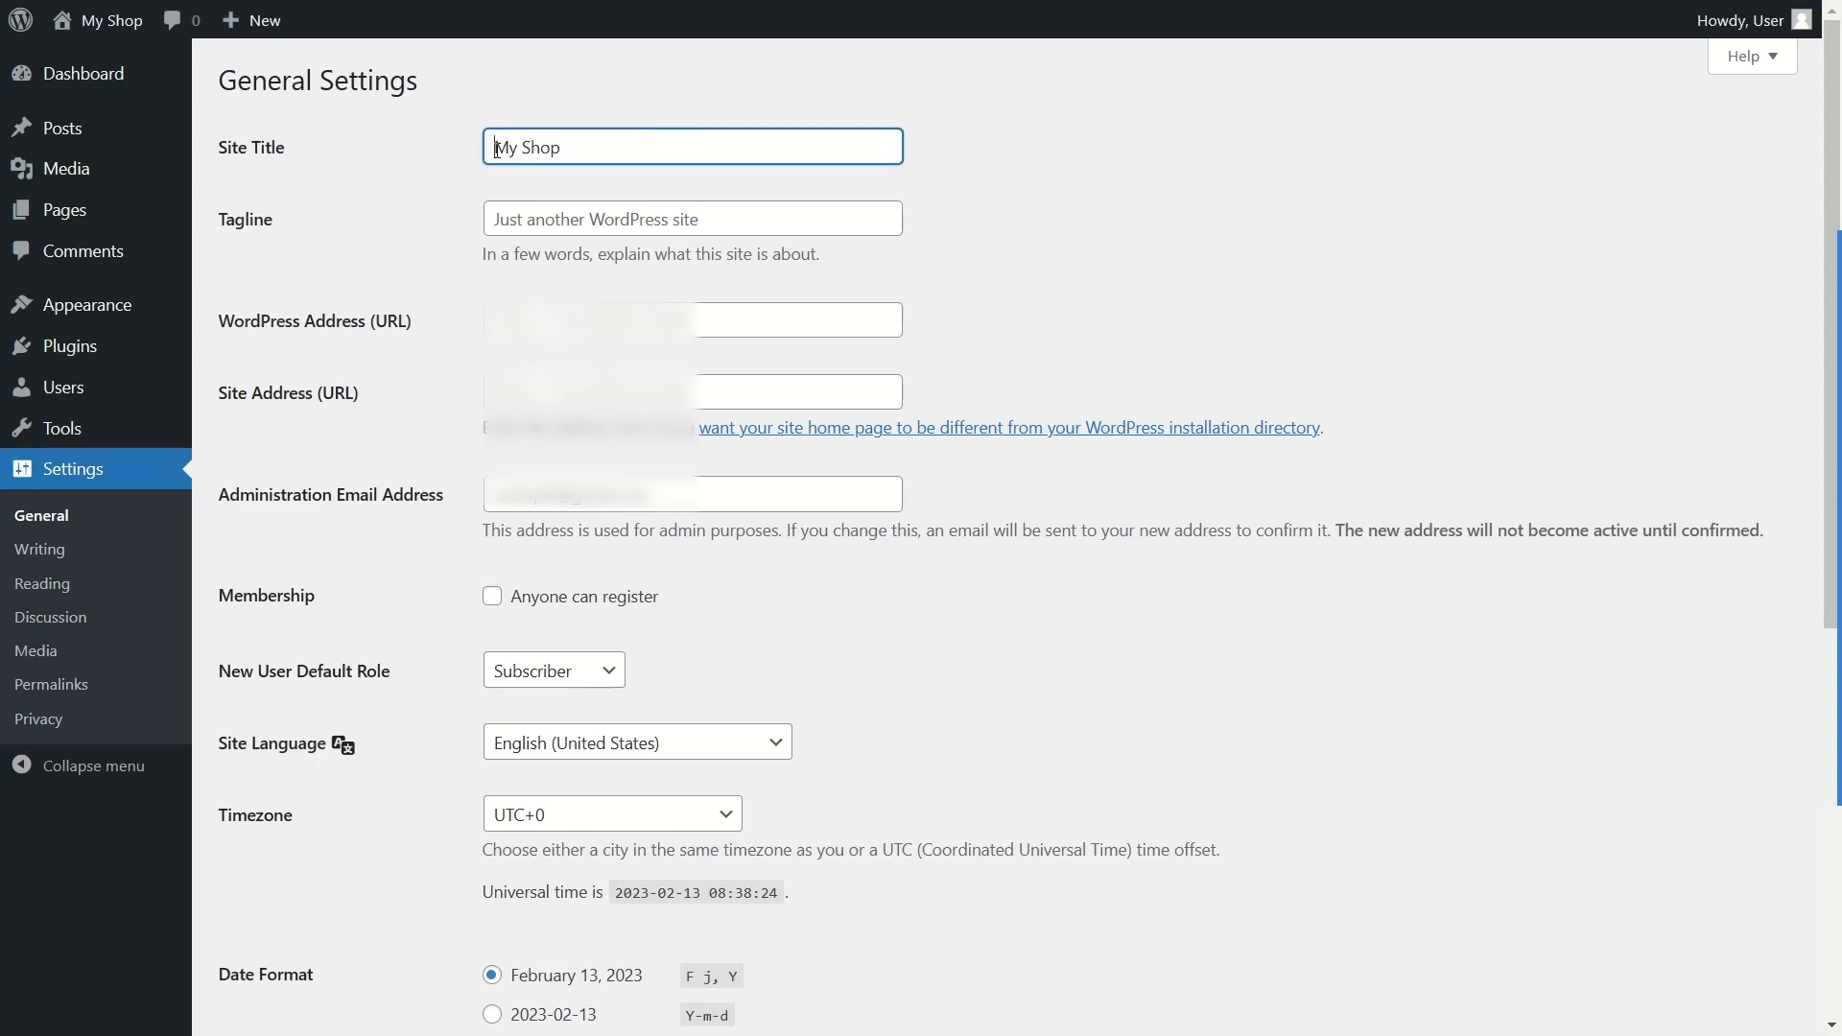
left_click(634, 89)
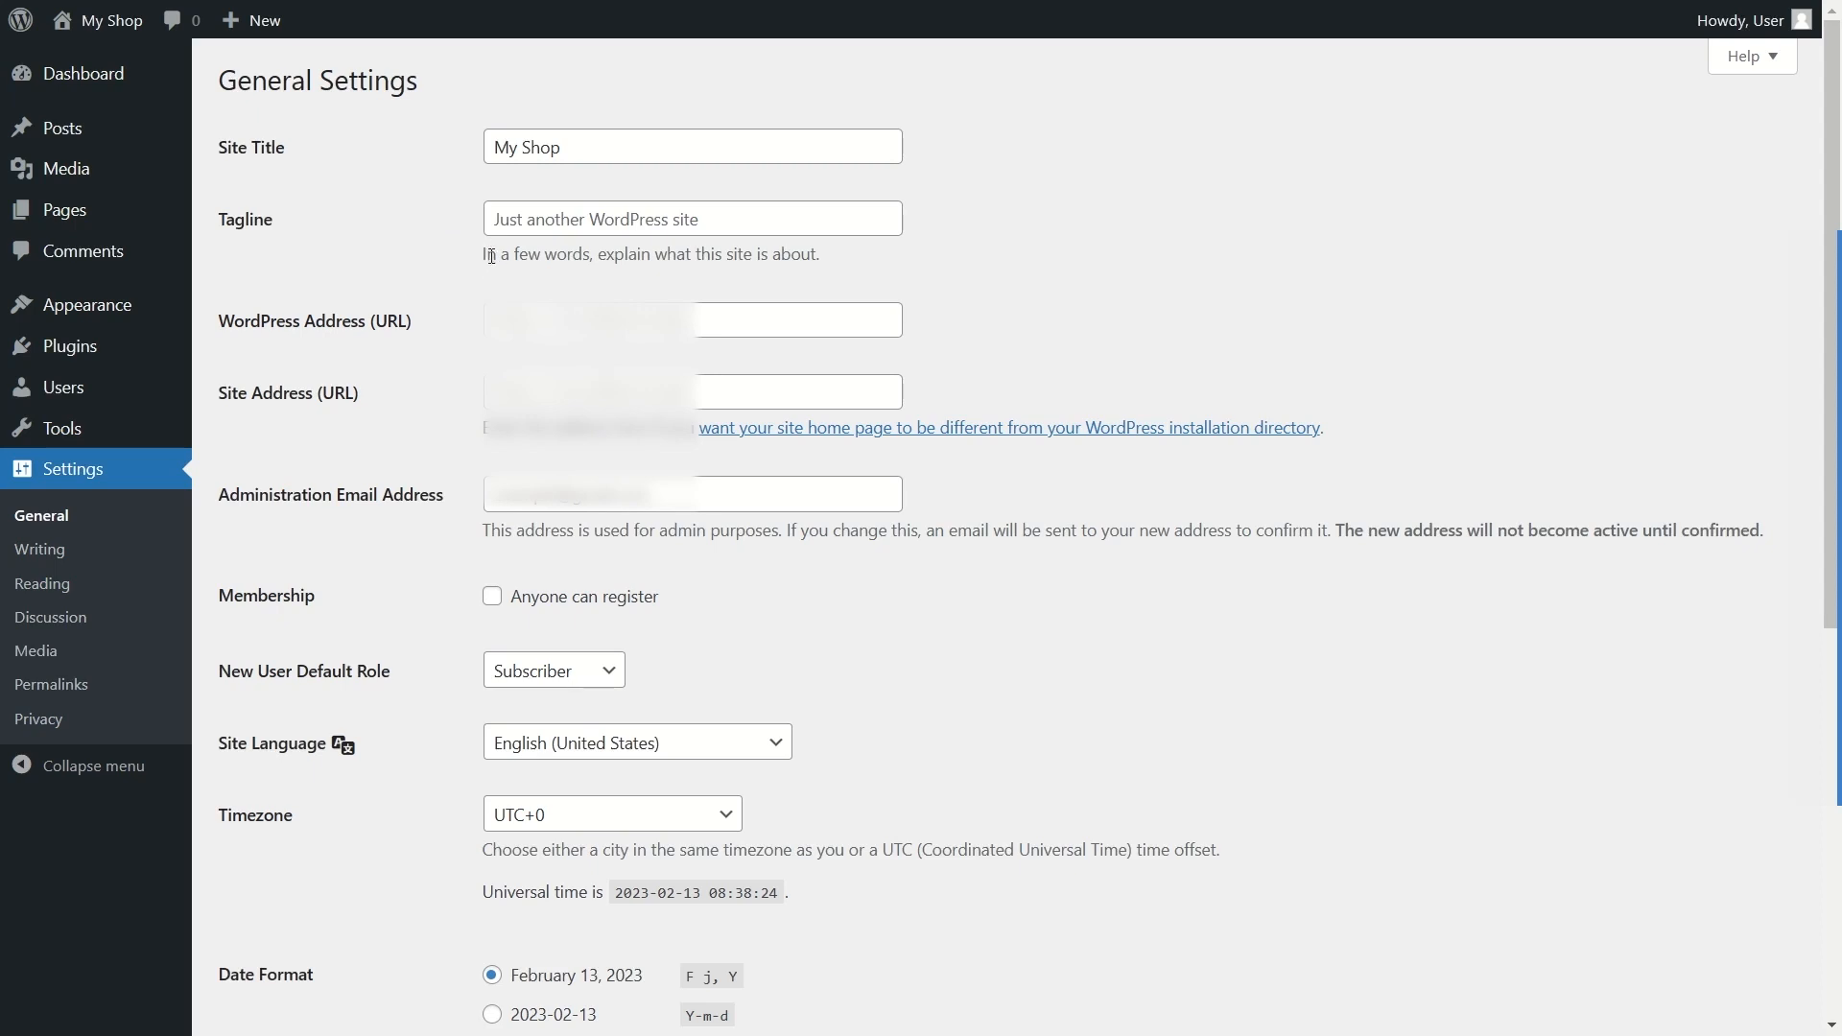
Step: Set the site's tagline to "The Best Online Clothing Store"
left_click_drag(481, 255, 852, 265)
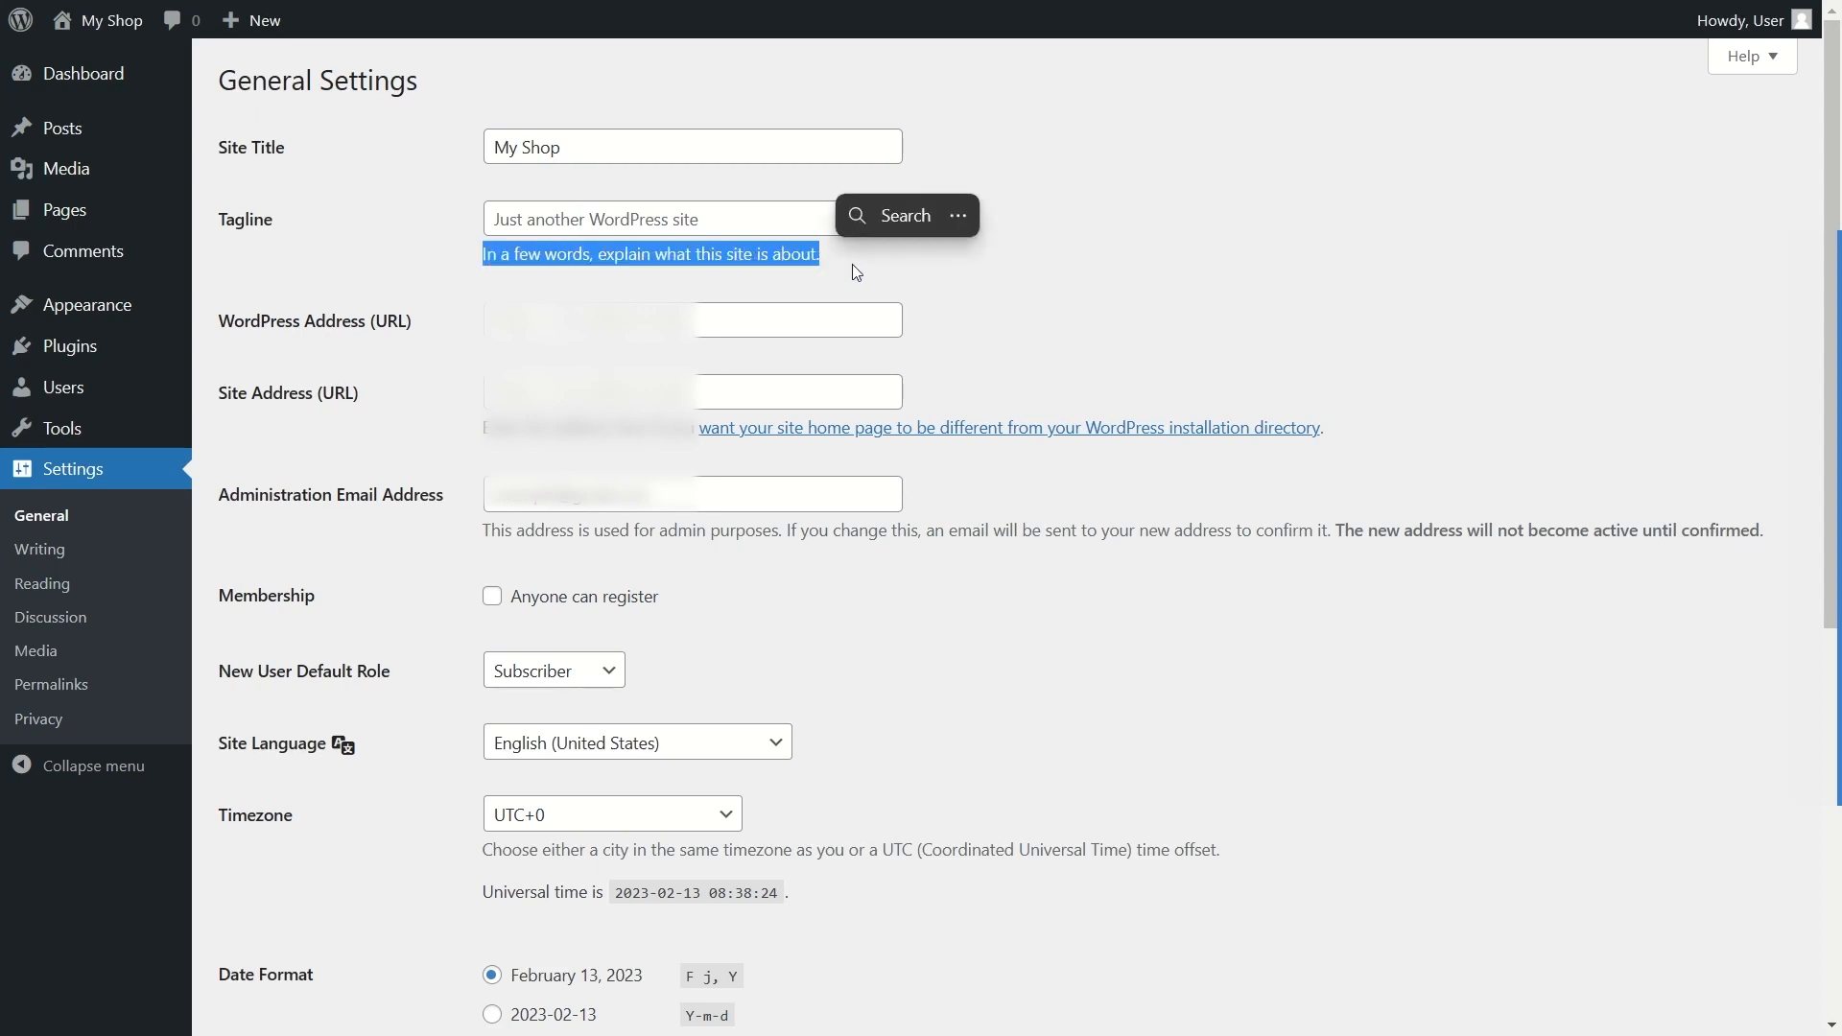
left_click(748, 249)
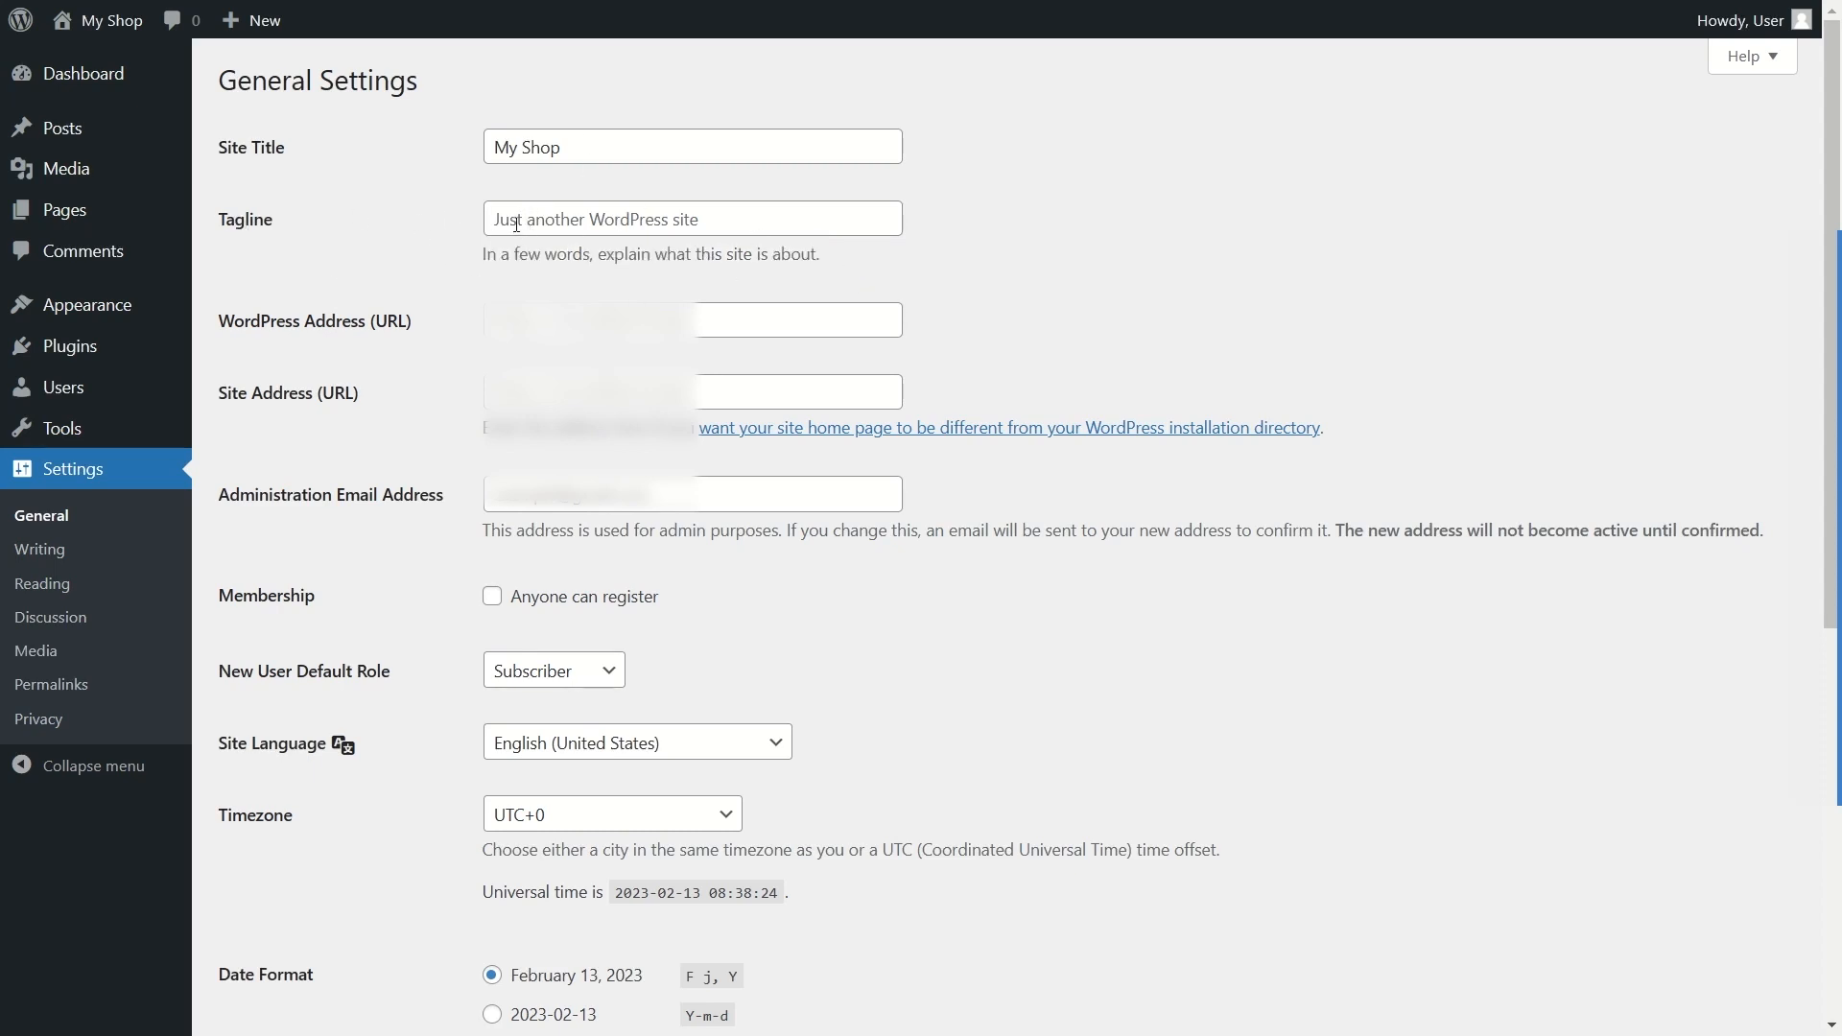
left_click(516, 215)
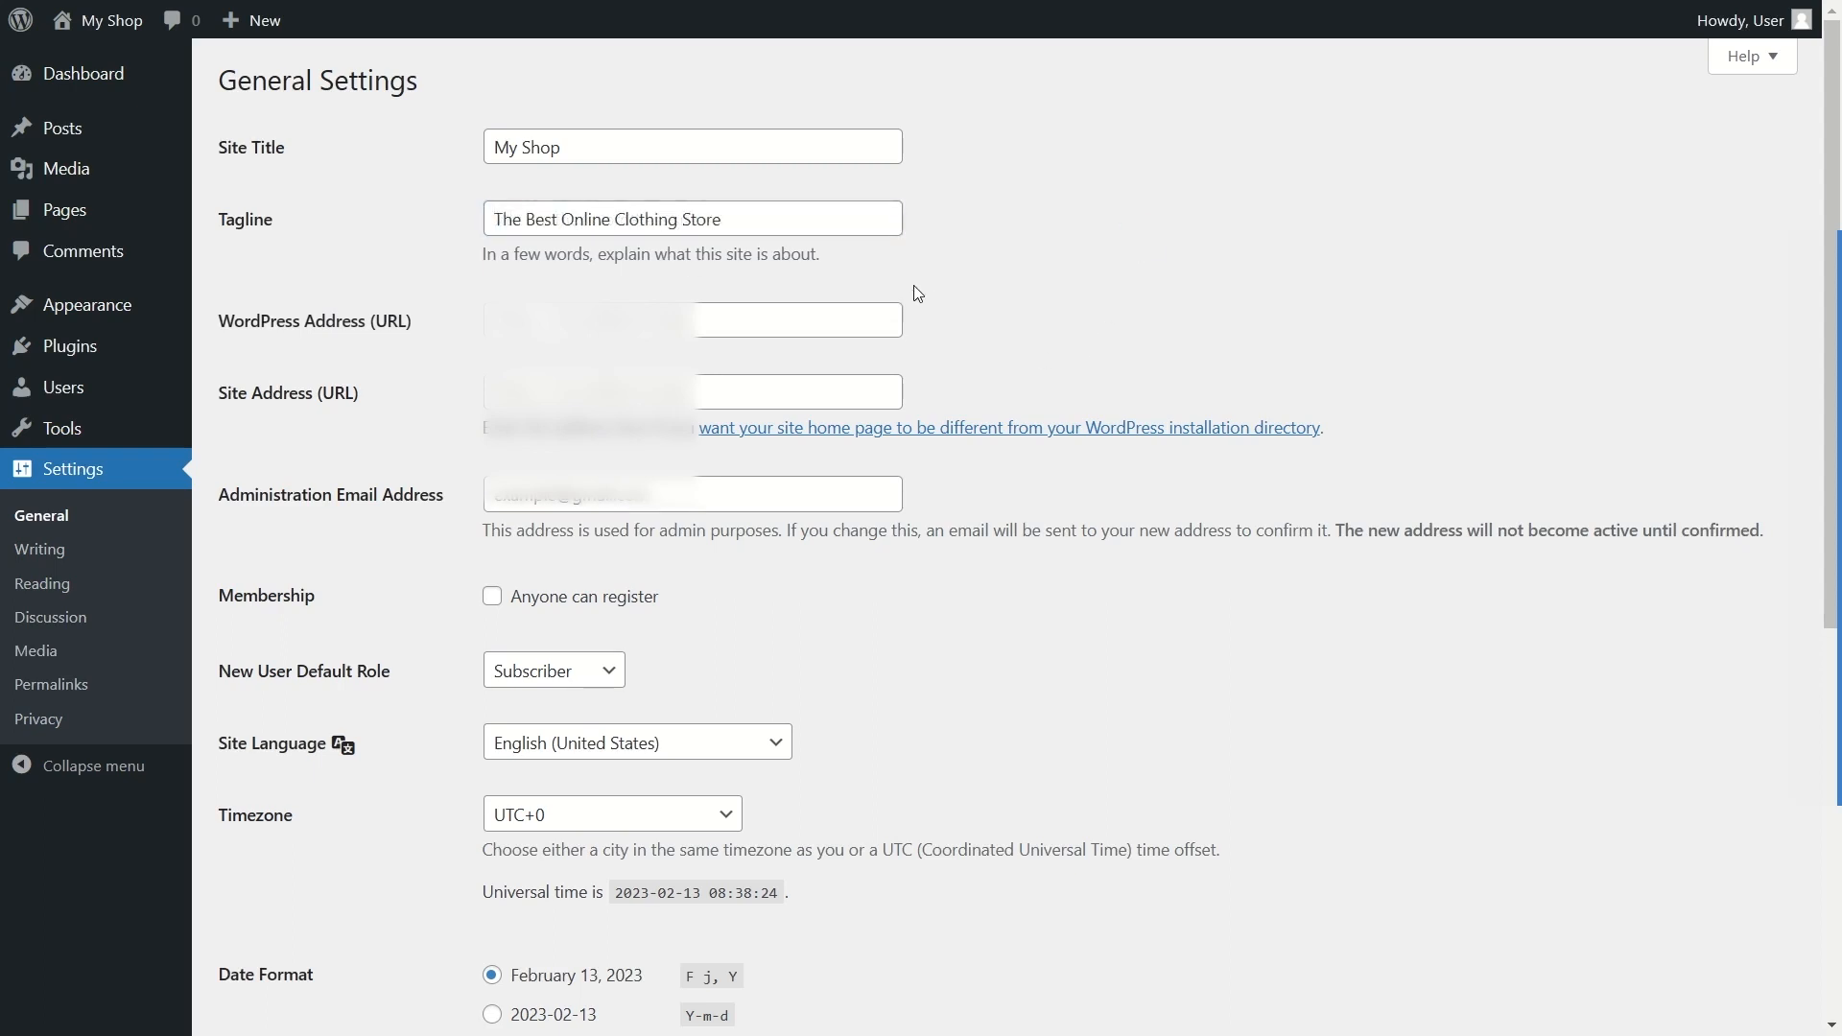
left_click_drag(505, 215, 725, 219)
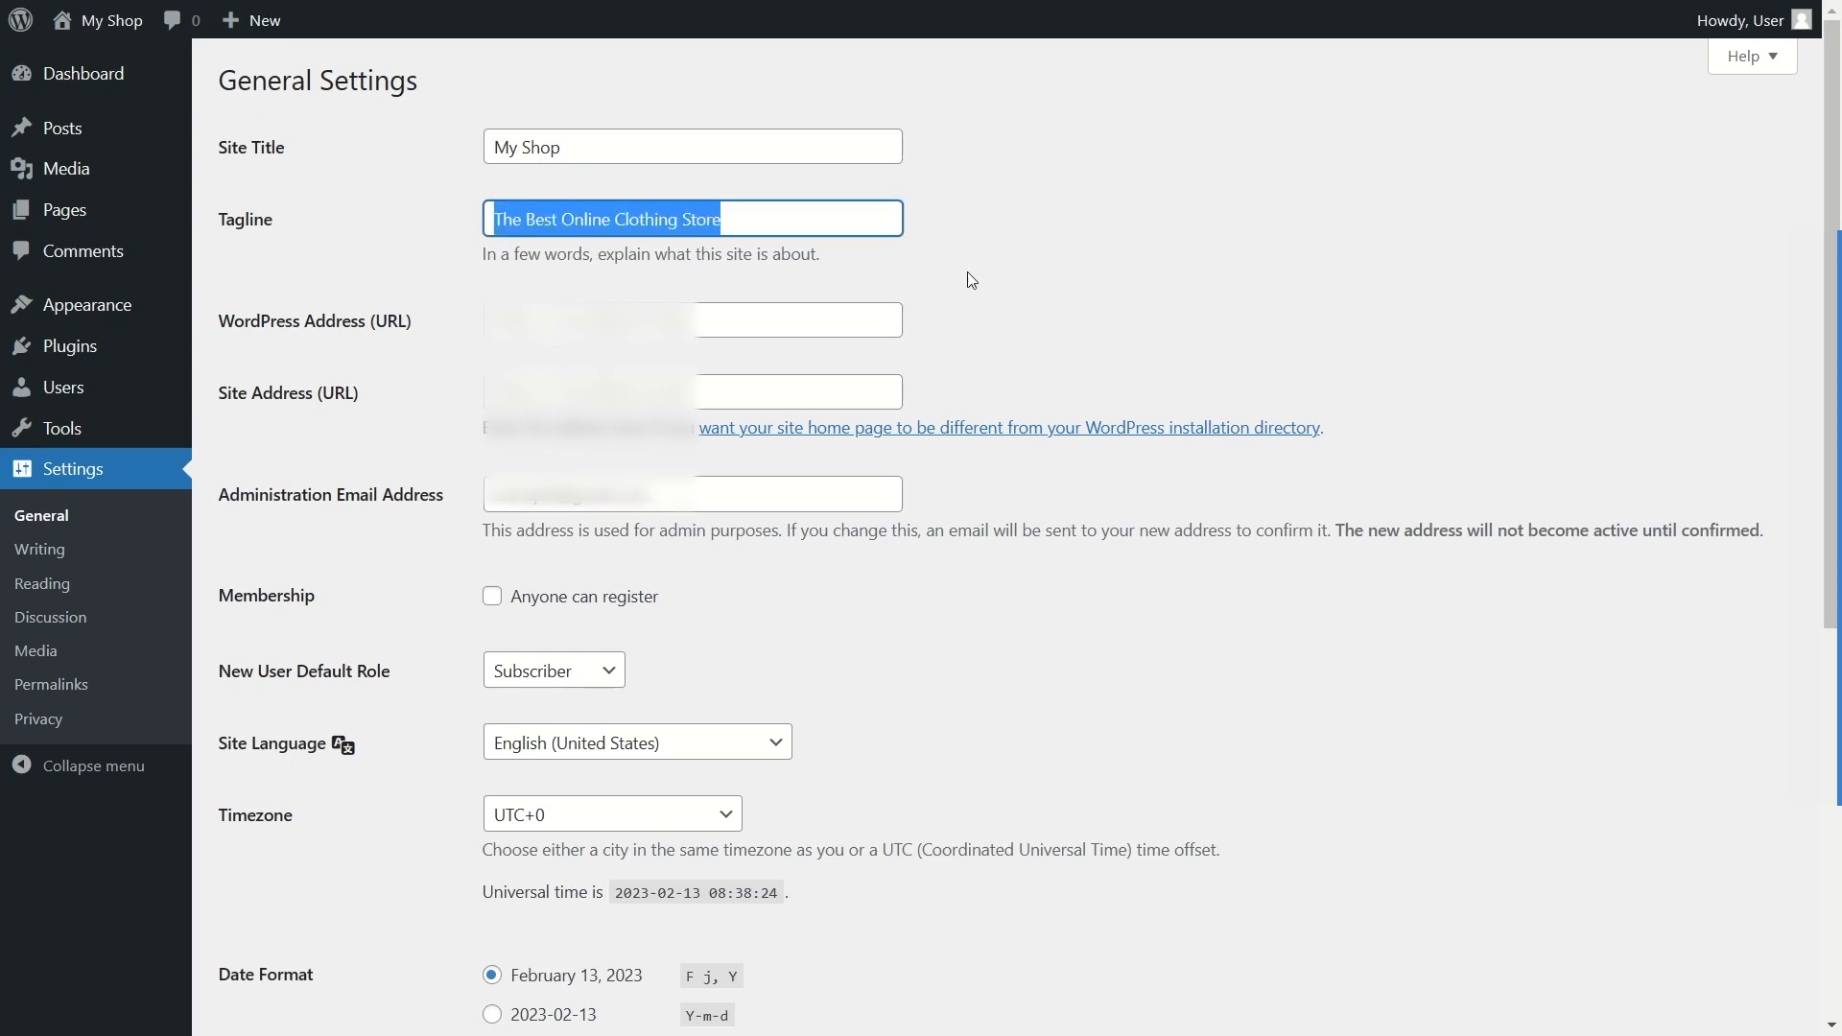
left_click(936, 281)
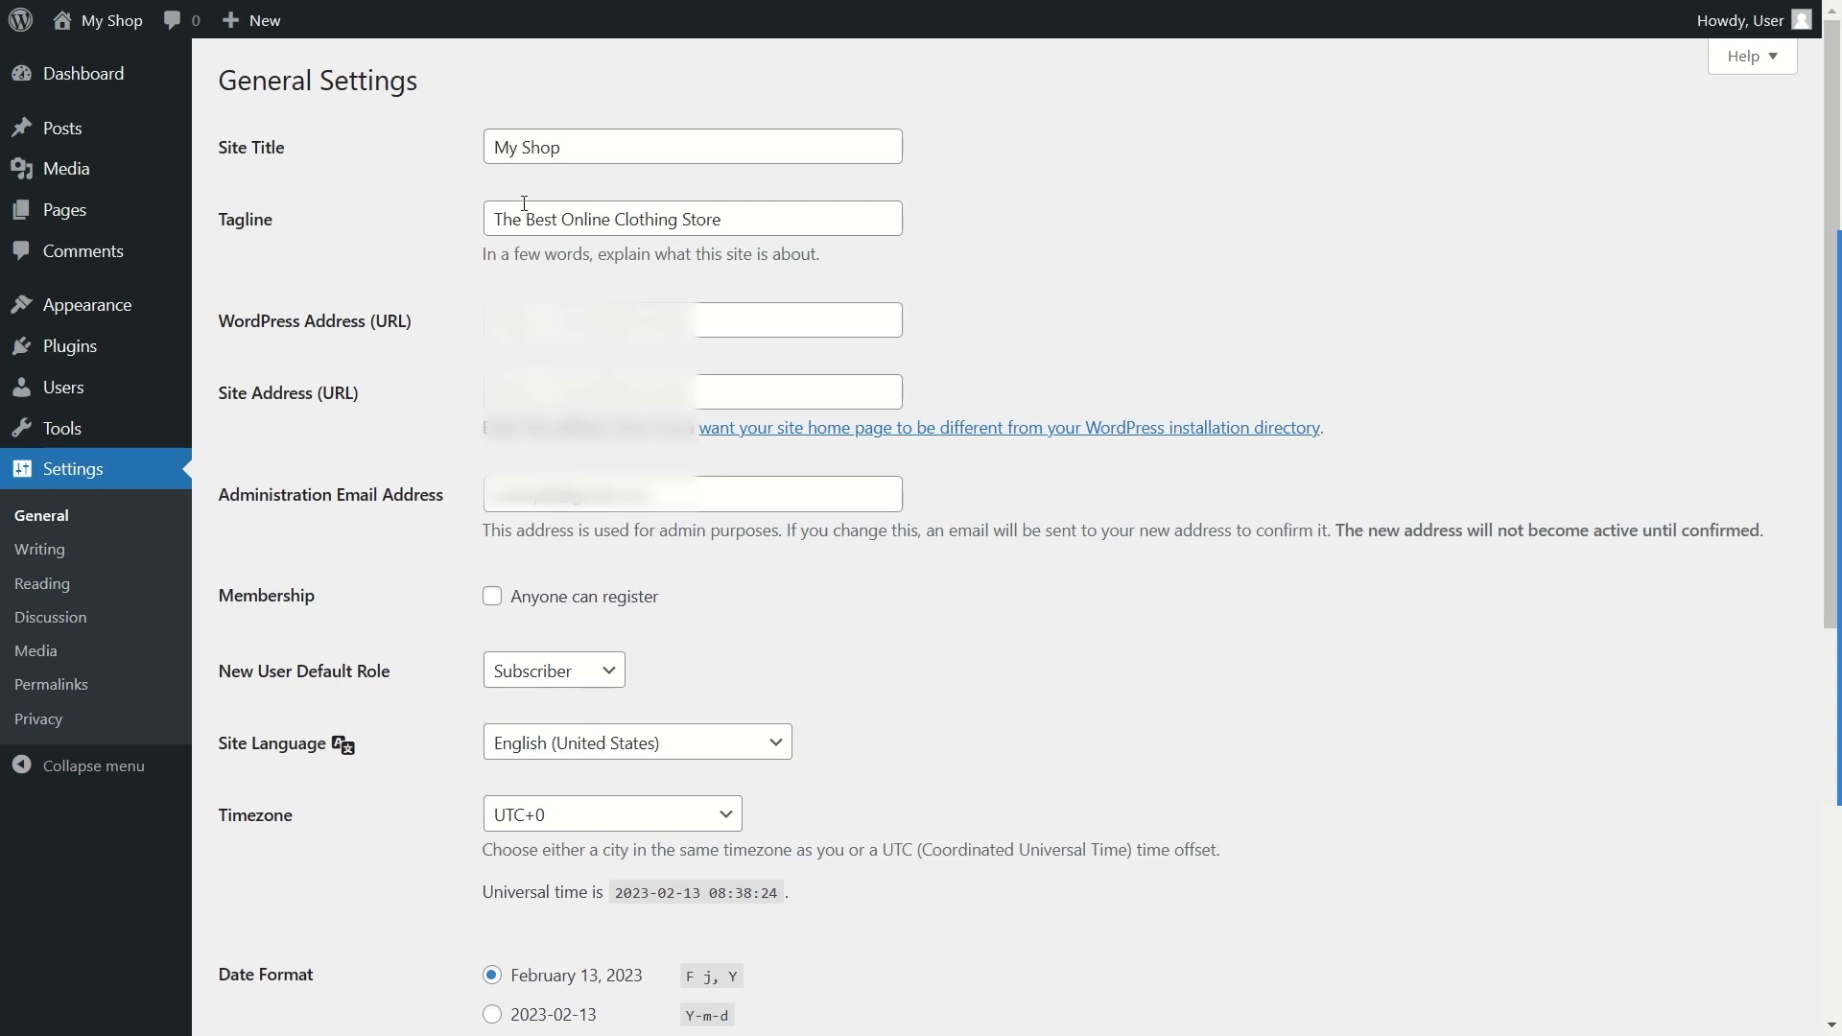
left_click_drag(498, 219, 743, 220)
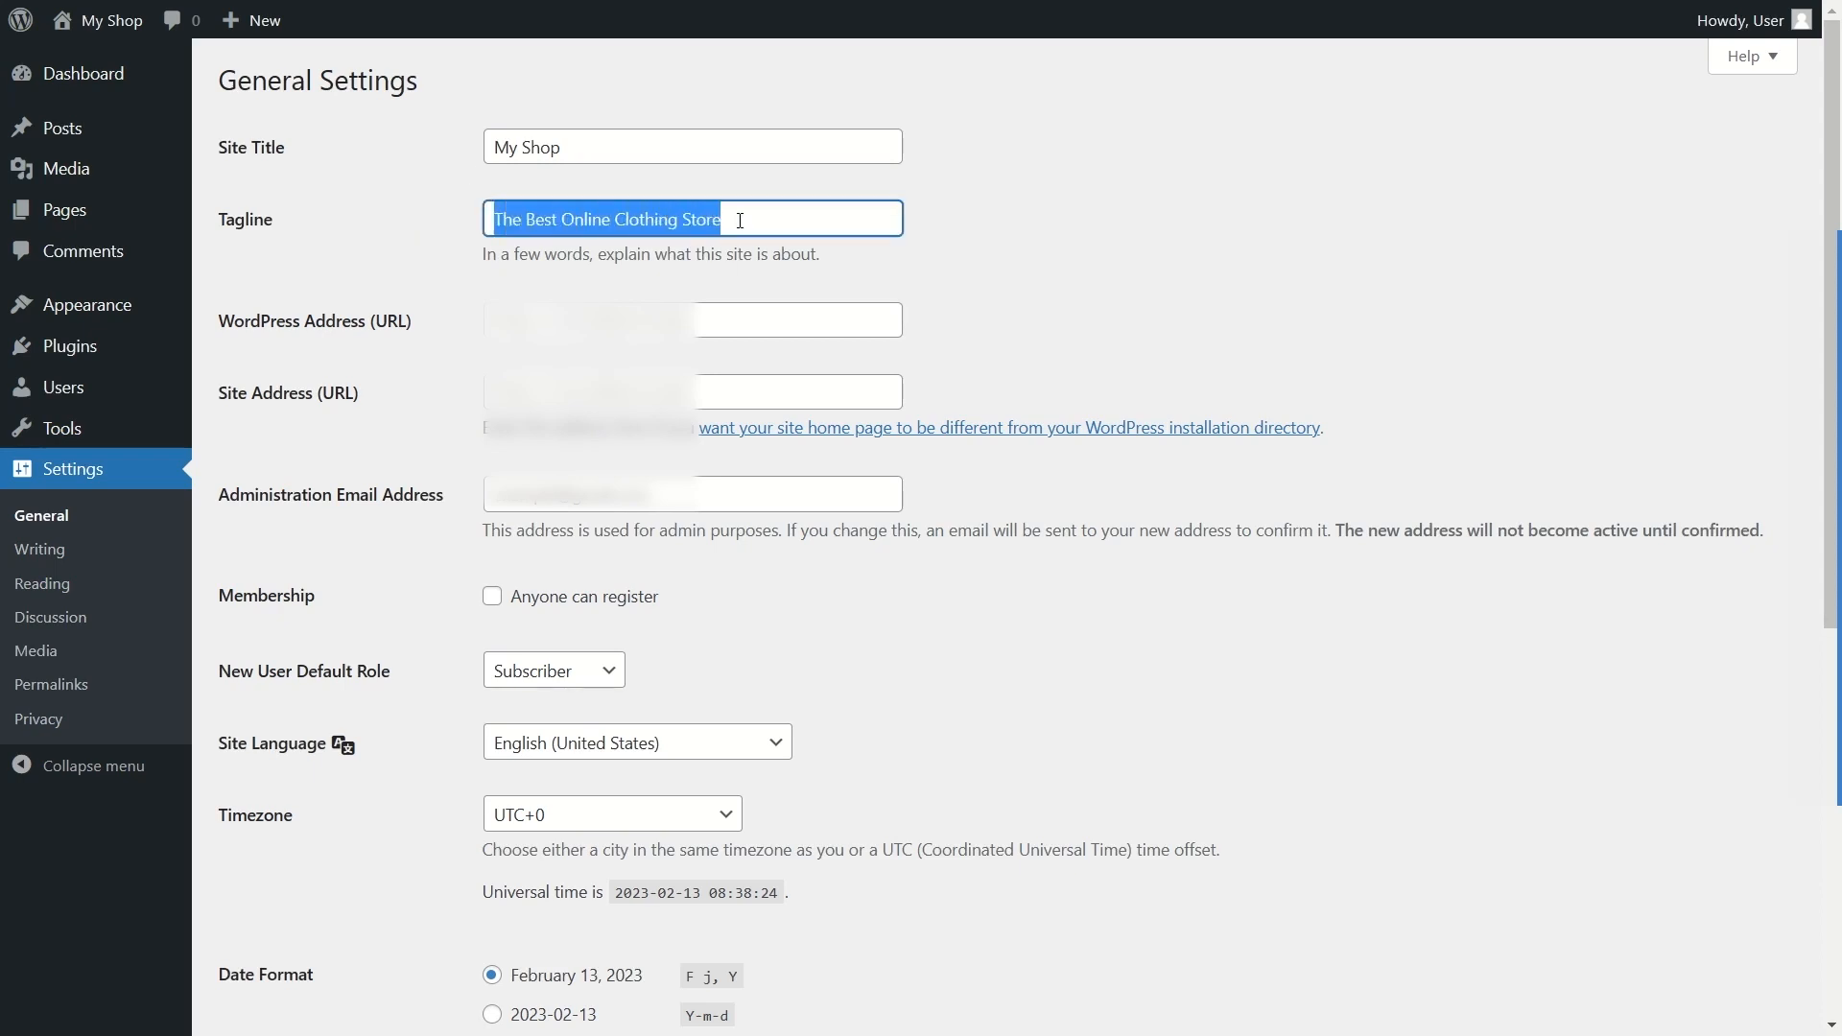
left_click(941, 261)
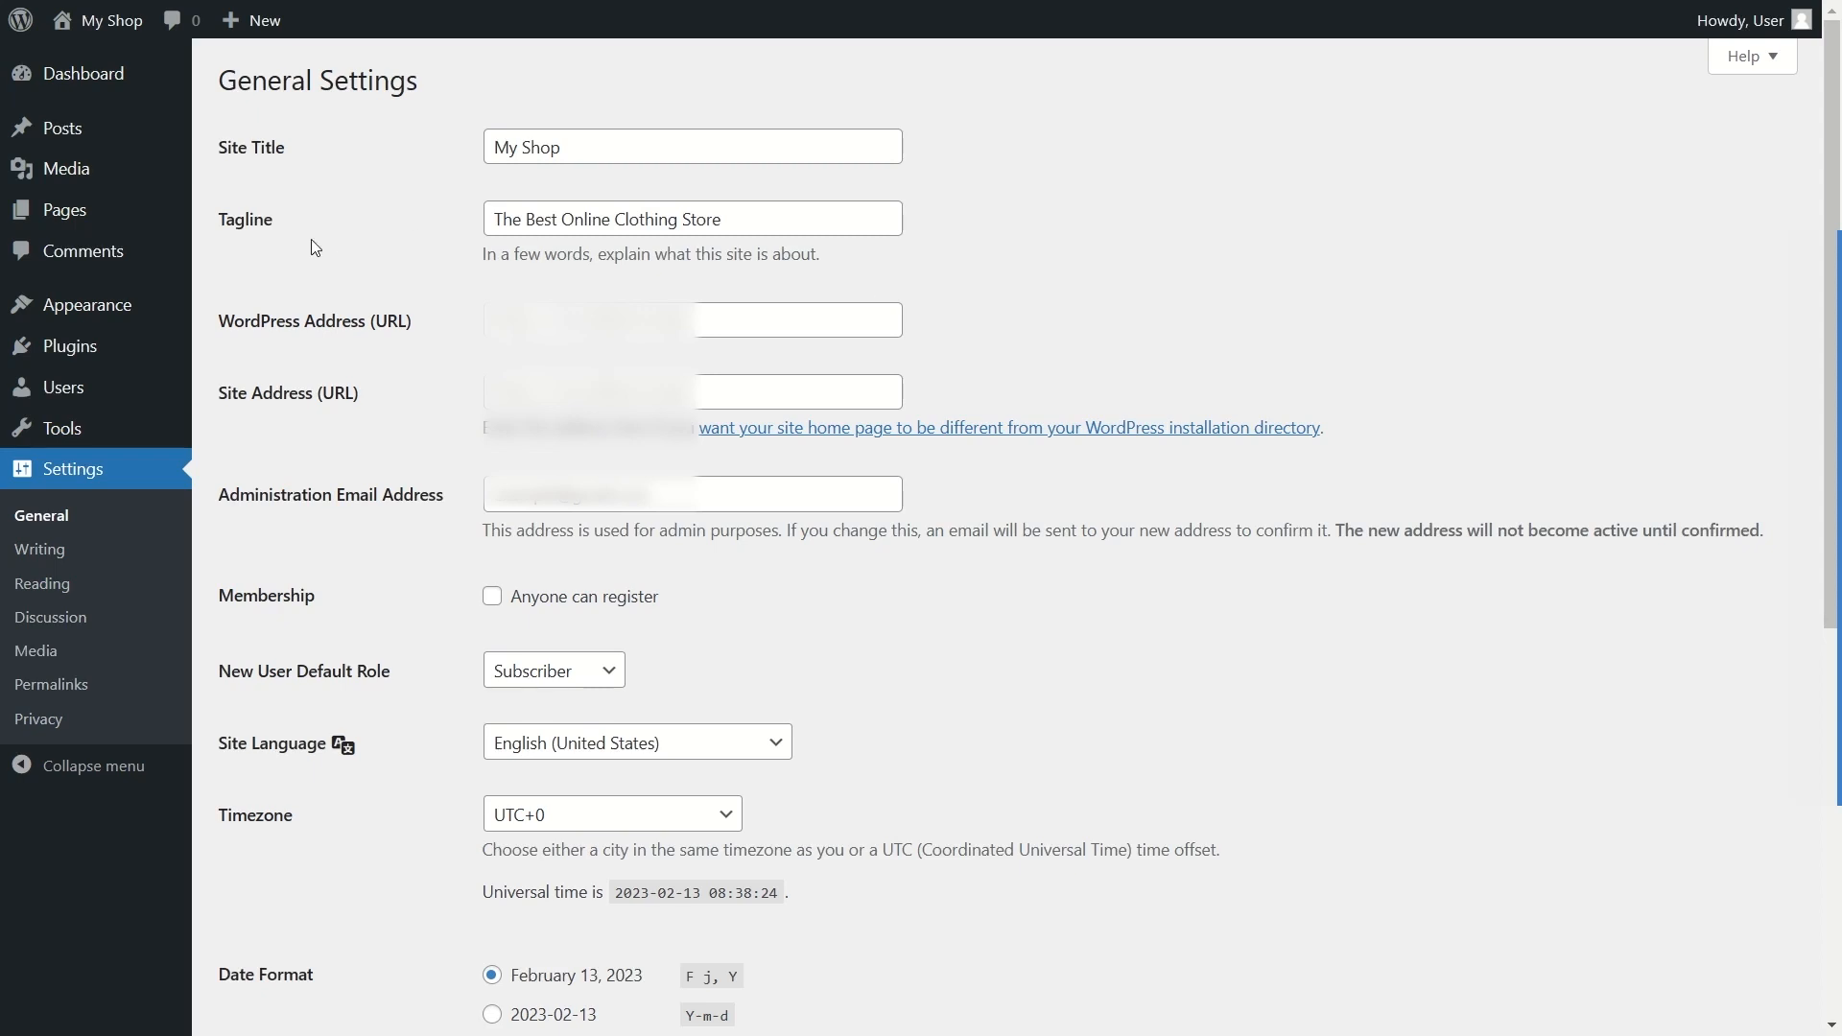
Step: Save the changes made in the General Settings
mouse_move(105, 36)
scroll(435, 431, "down", 7)
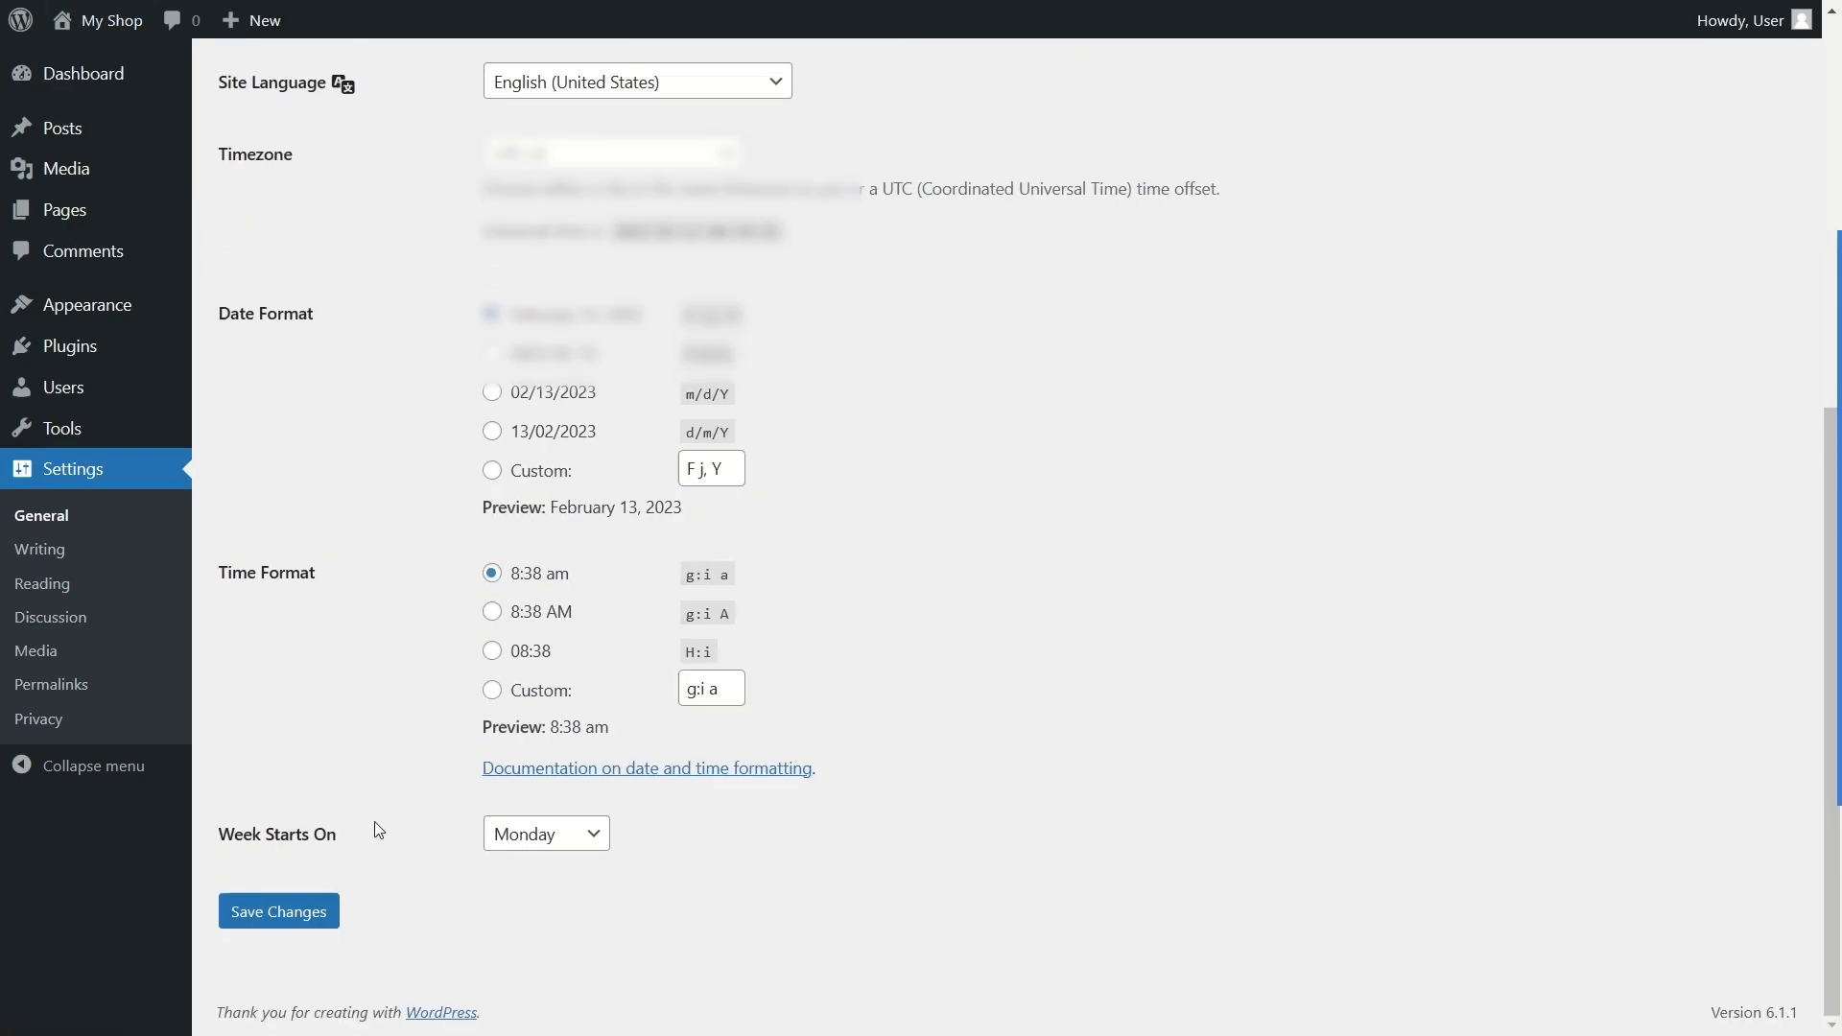
left_click(313, 911)
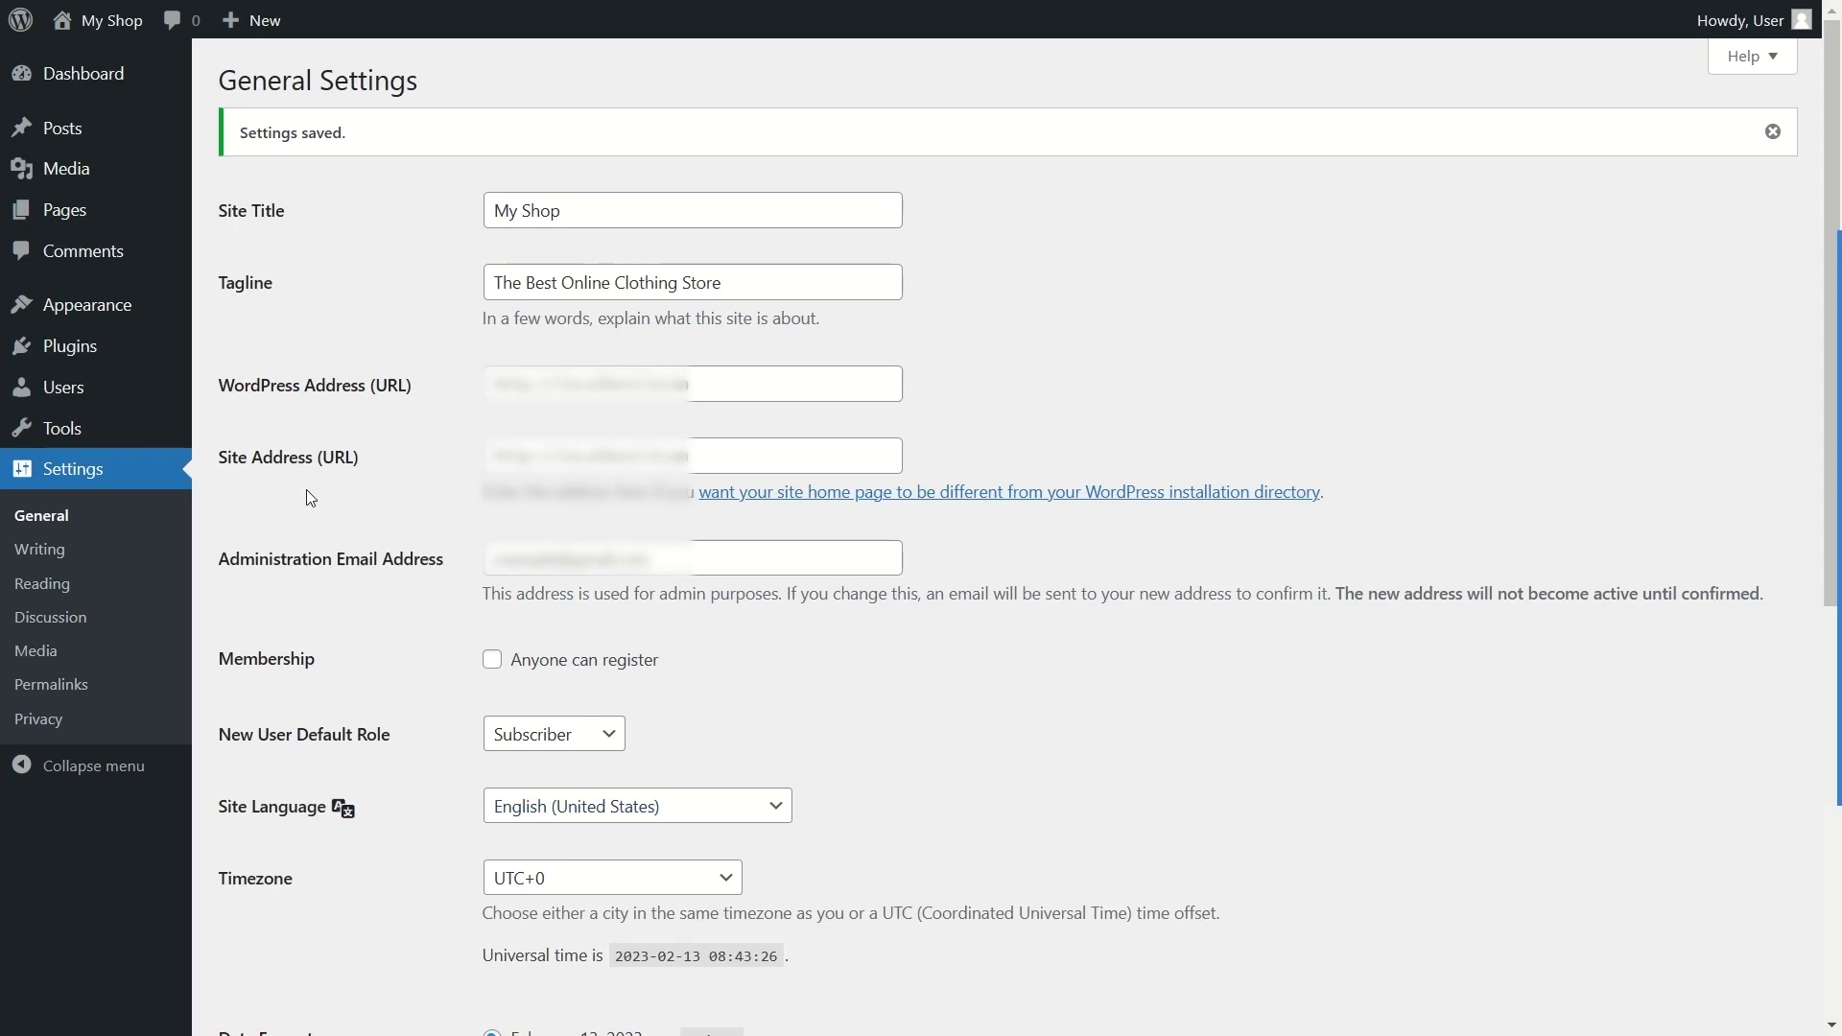
Step: Open the Writing Settings and look through the Default Post Category choices
left_click(56, 561)
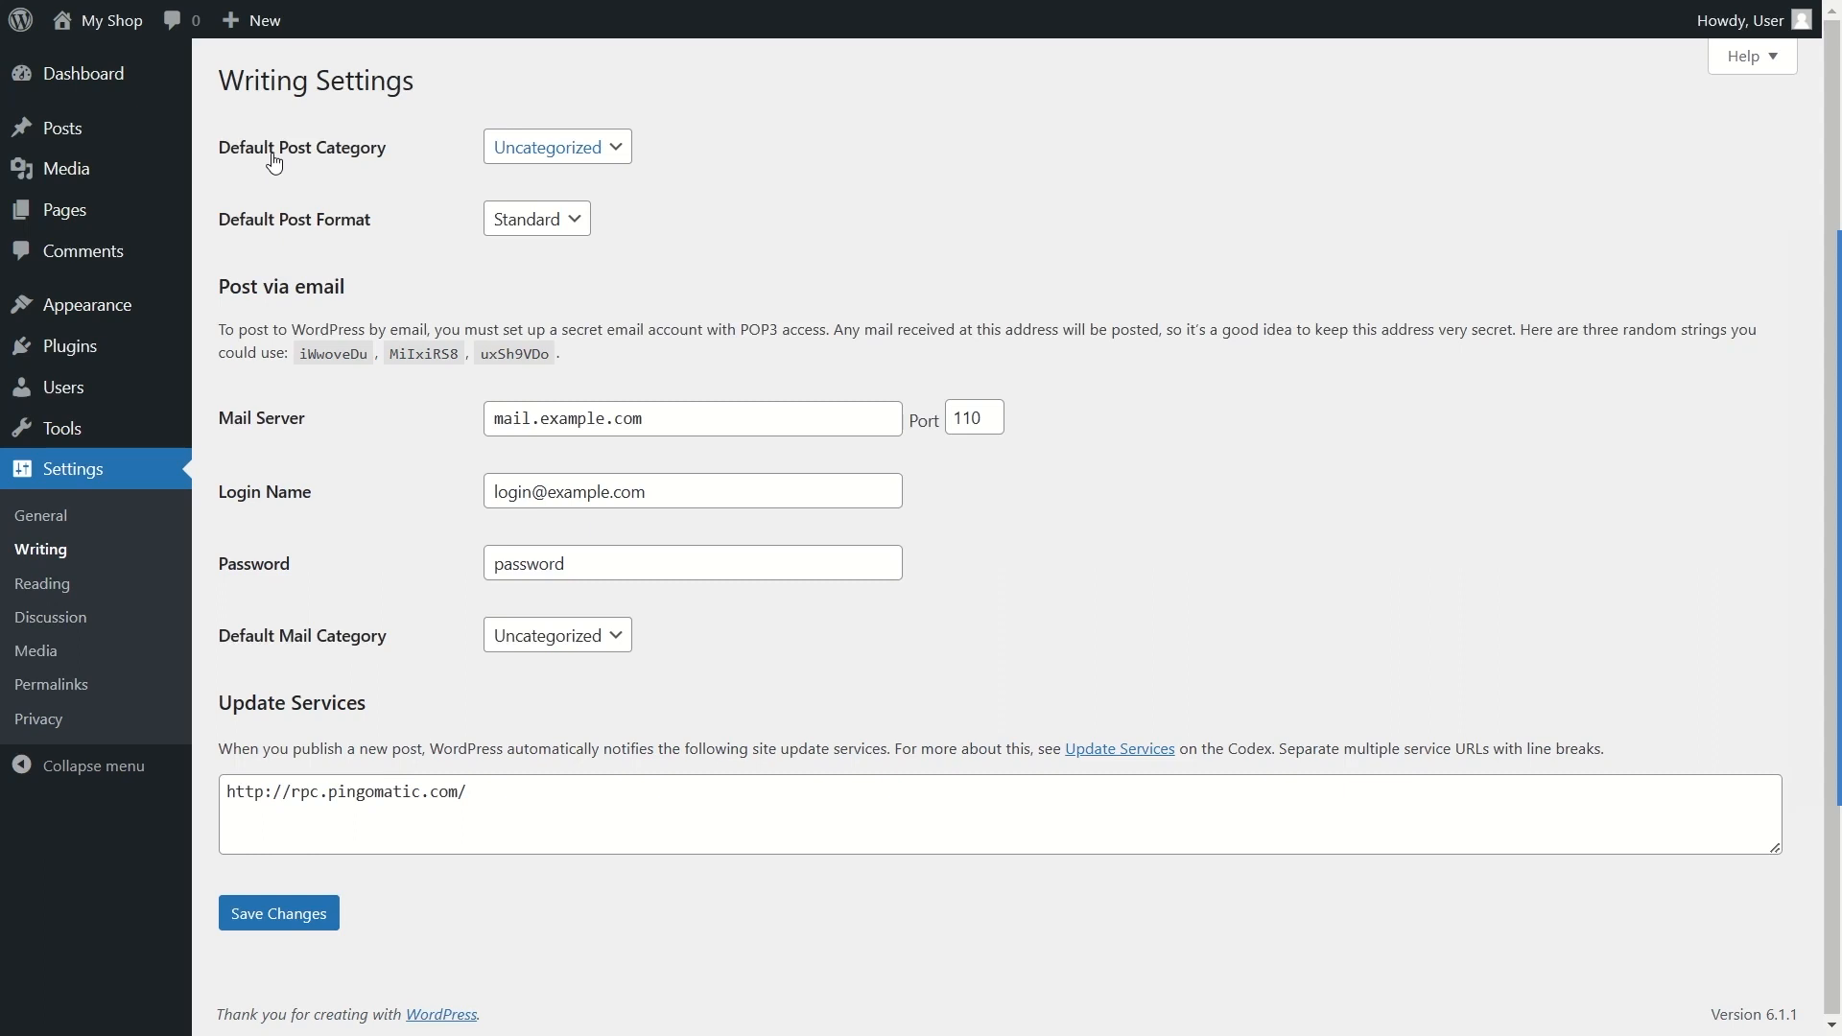
left_click(612, 143)
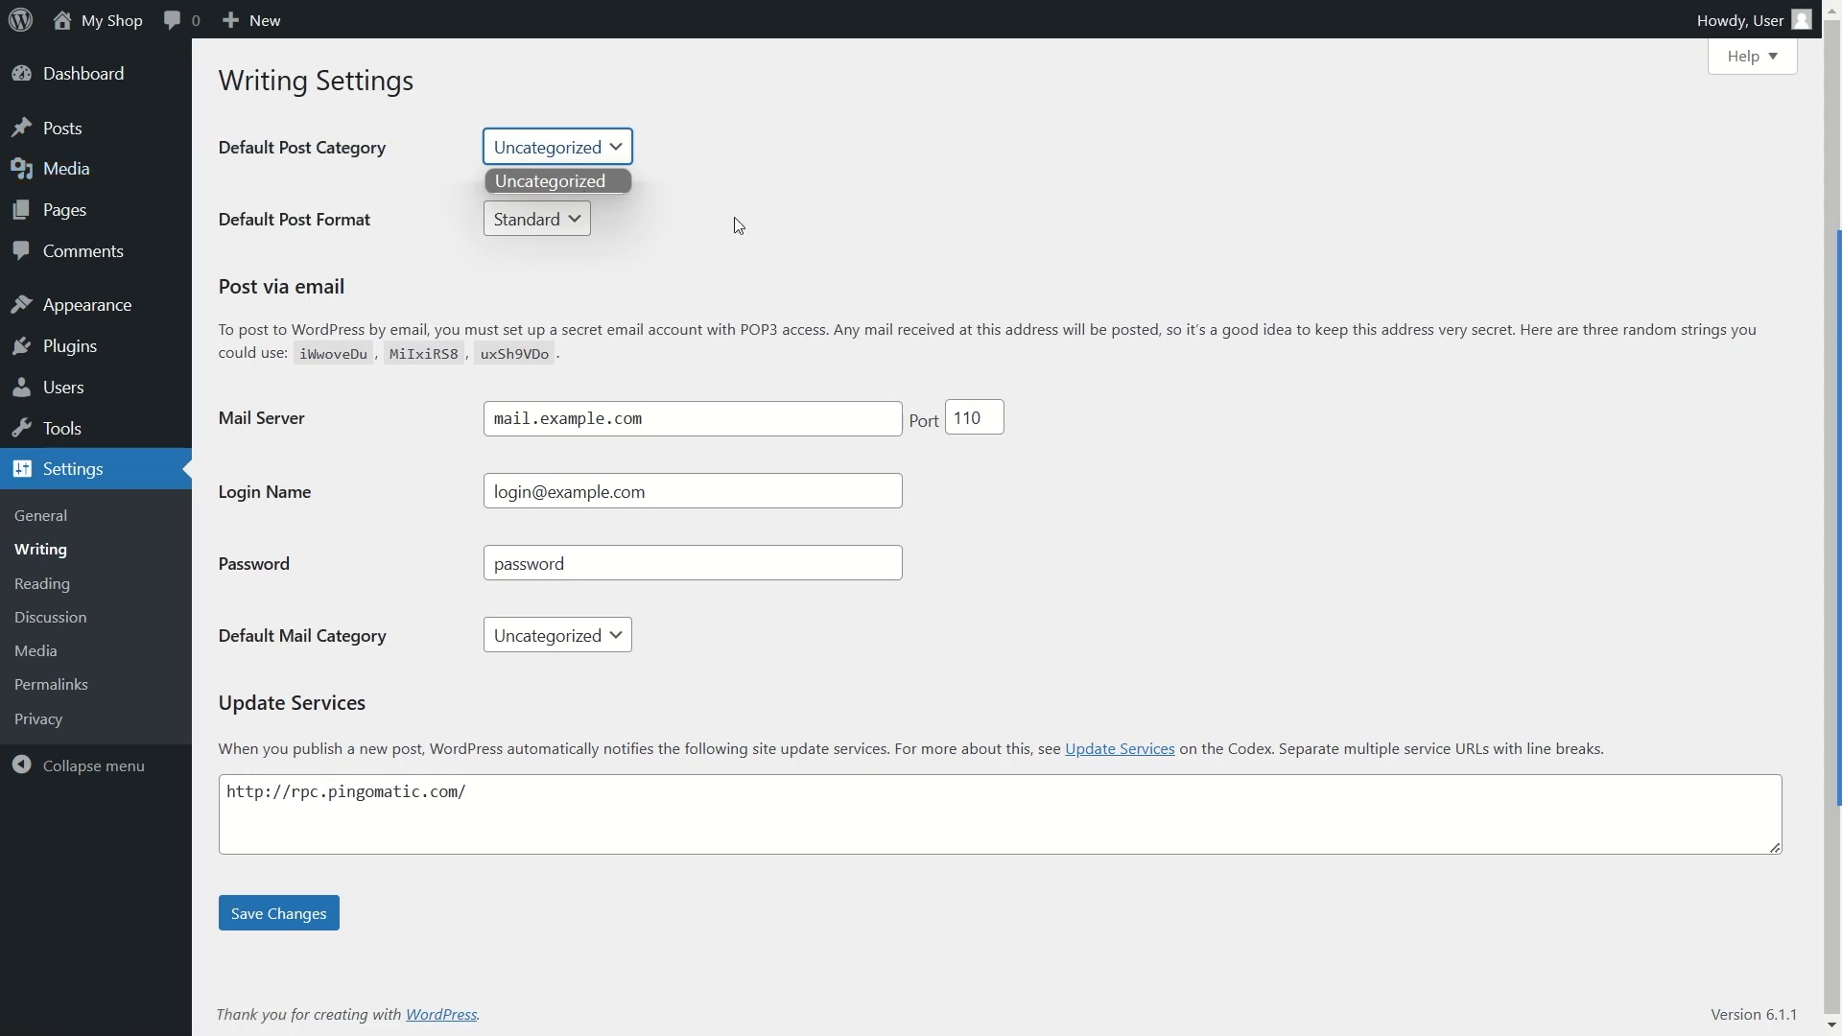
left_click(804, 208)
mouse_move(138, 135)
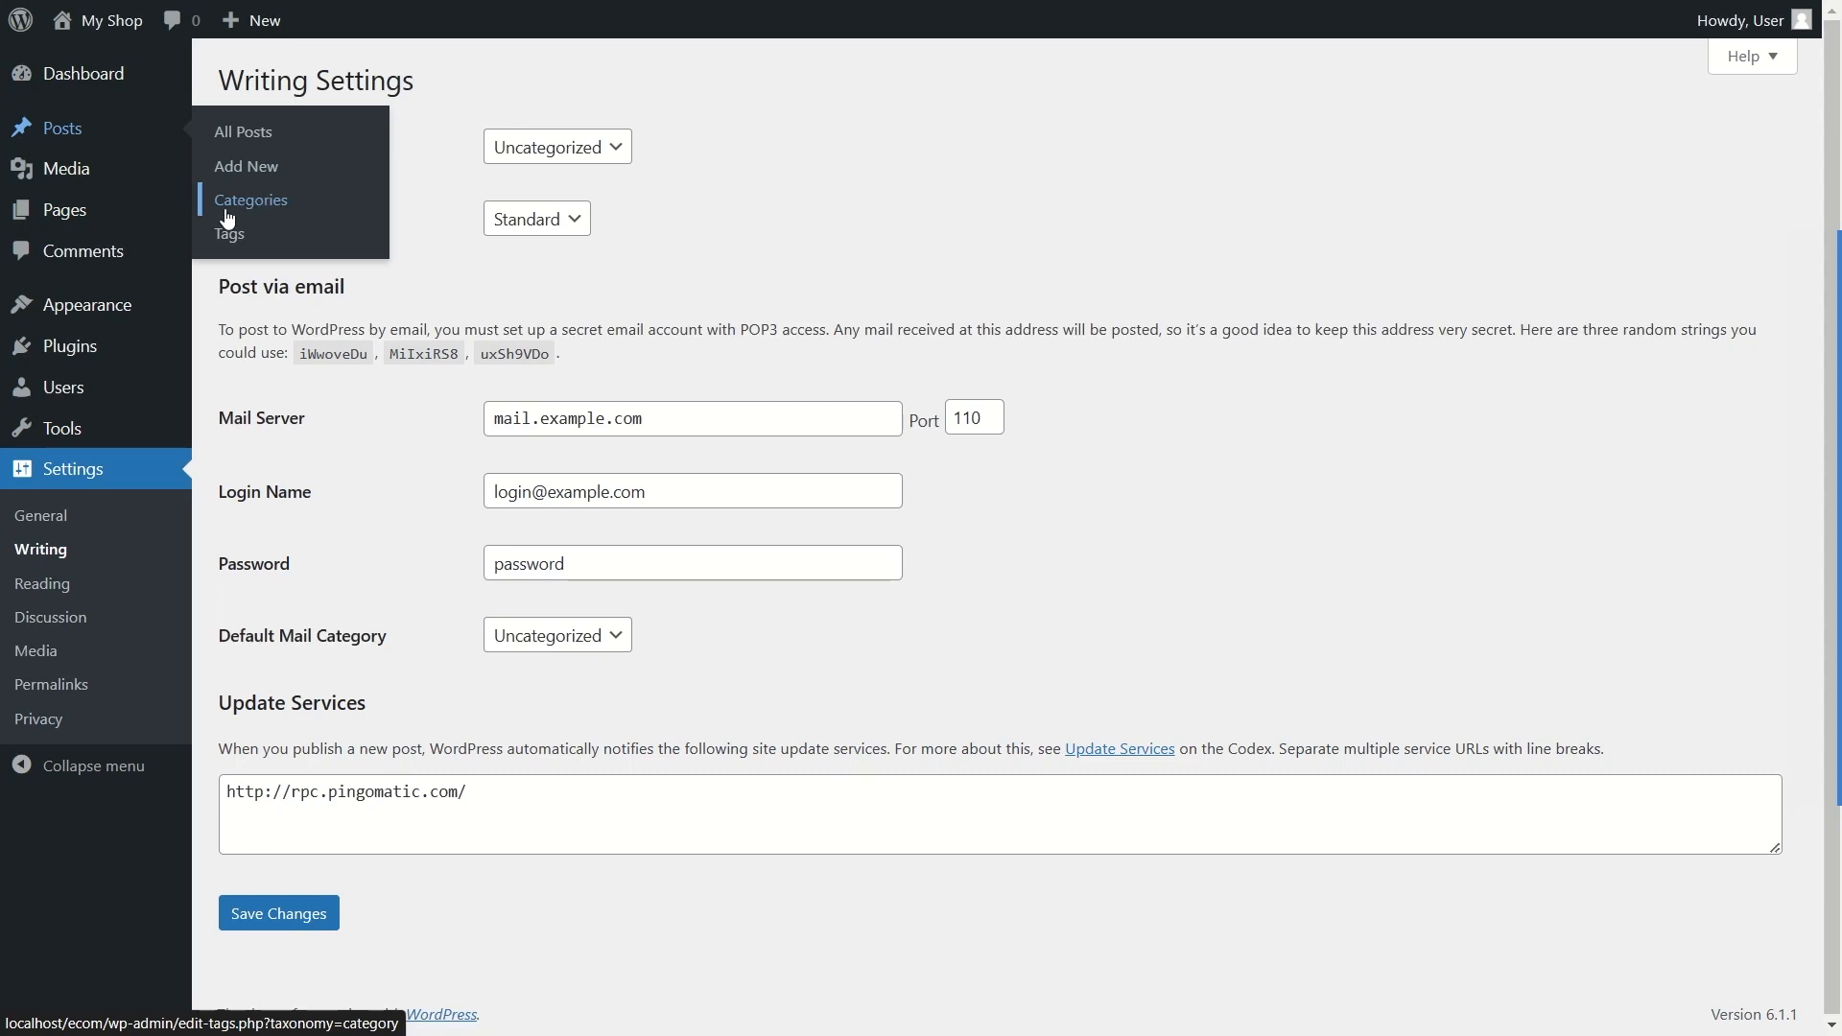
left_click(580, 156)
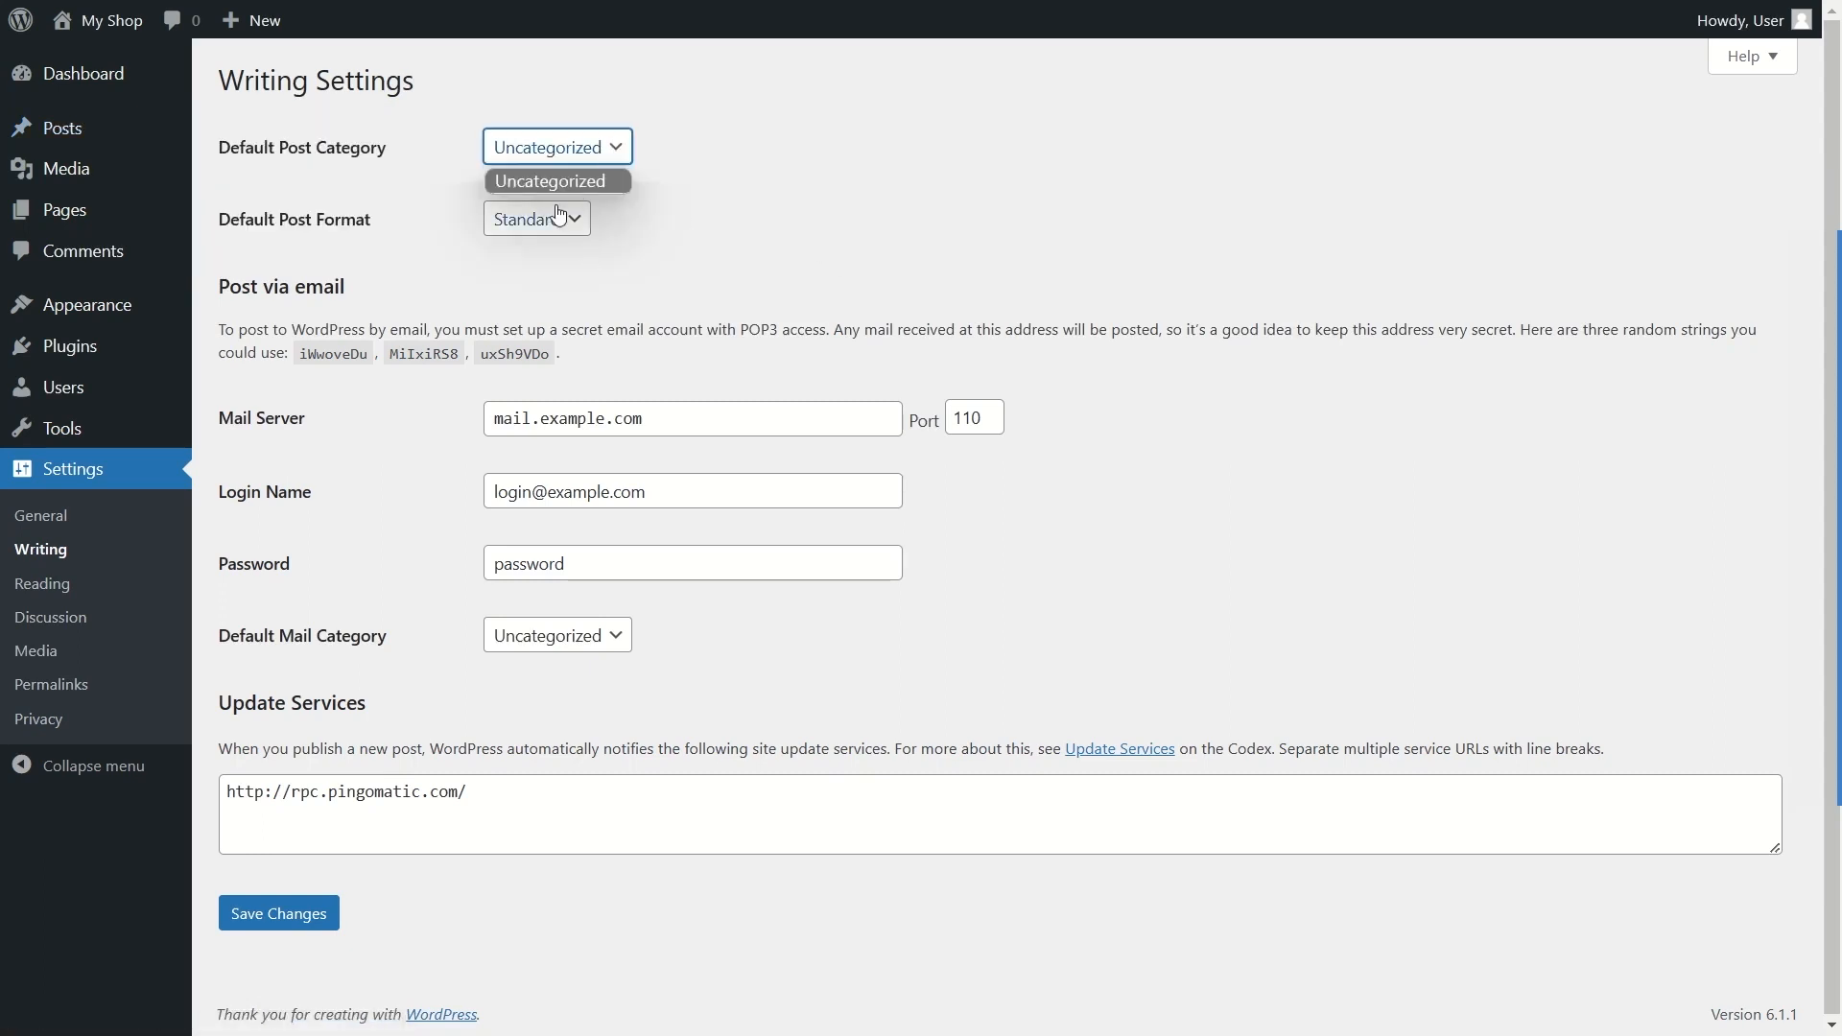
left_click(679, 225)
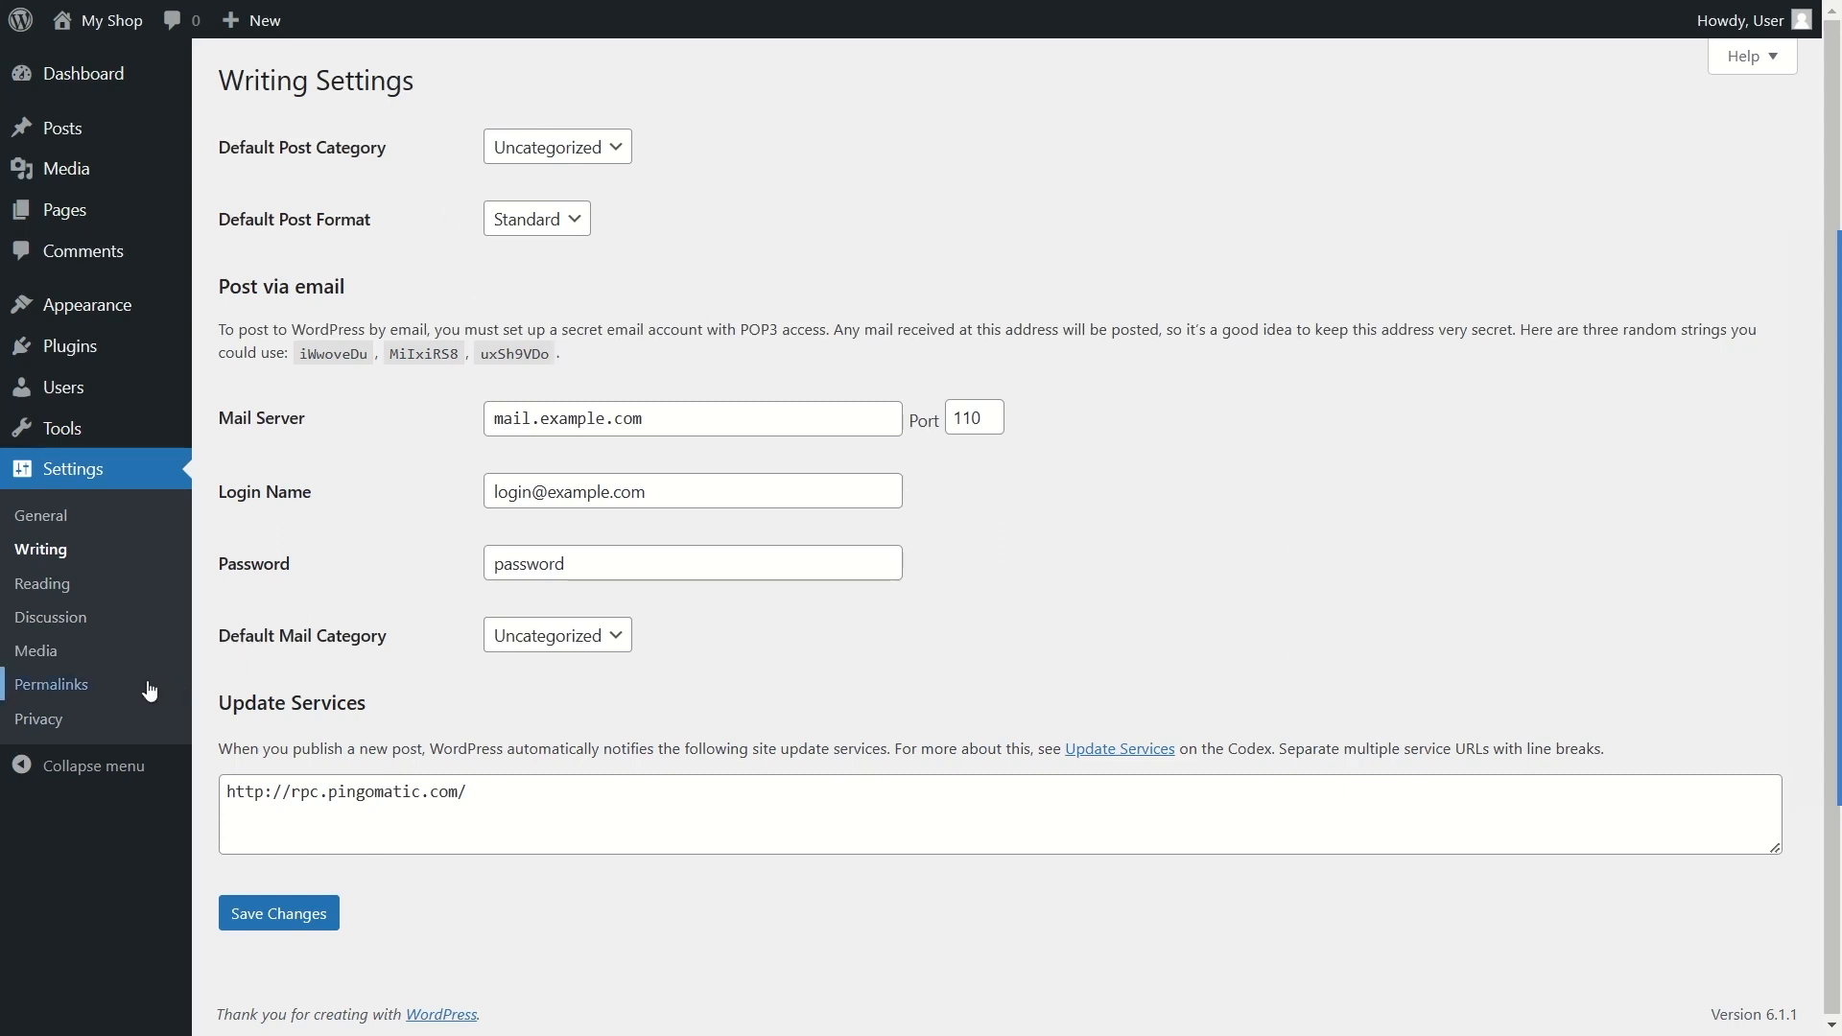
Step: Open the Permalink Settings and examine the example URL of the Day and name structure
left_click(112, 693)
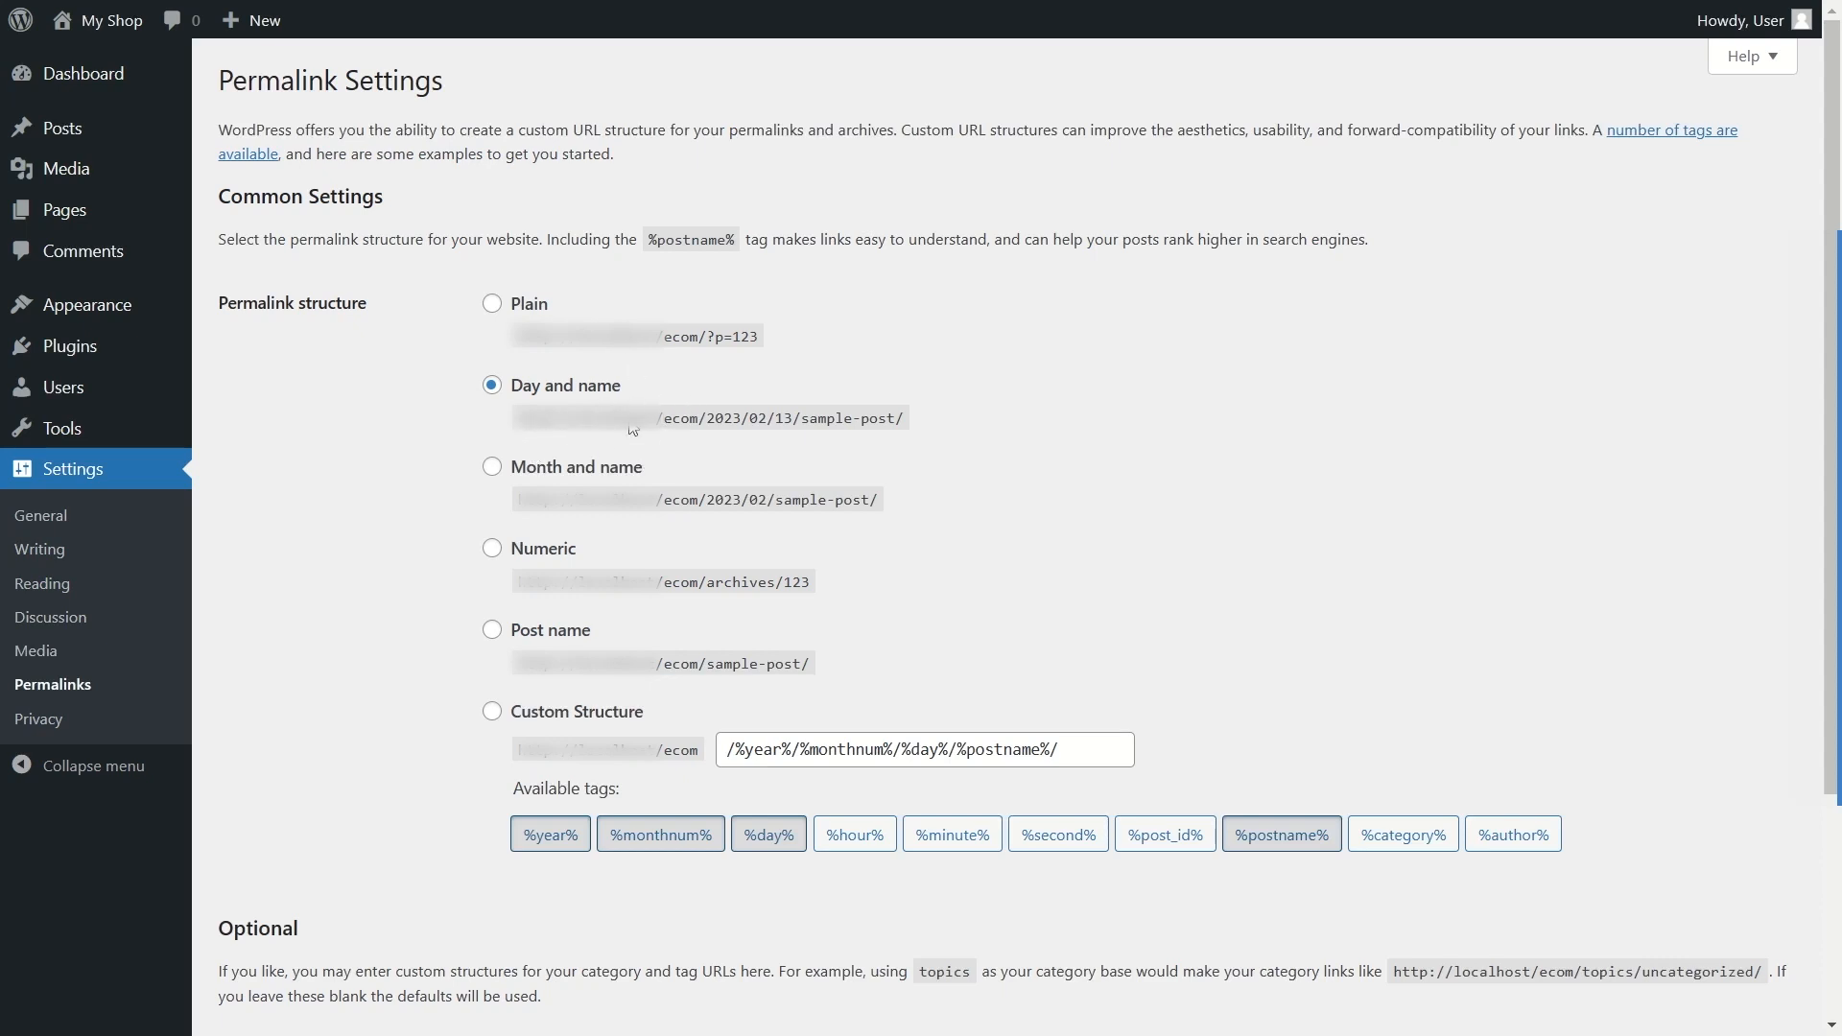
double_click(740, 420)
left_click_drag(742, 422, 798, 415)
left_click(964, 446)
left_click_drag(911, 420, 507, 416)
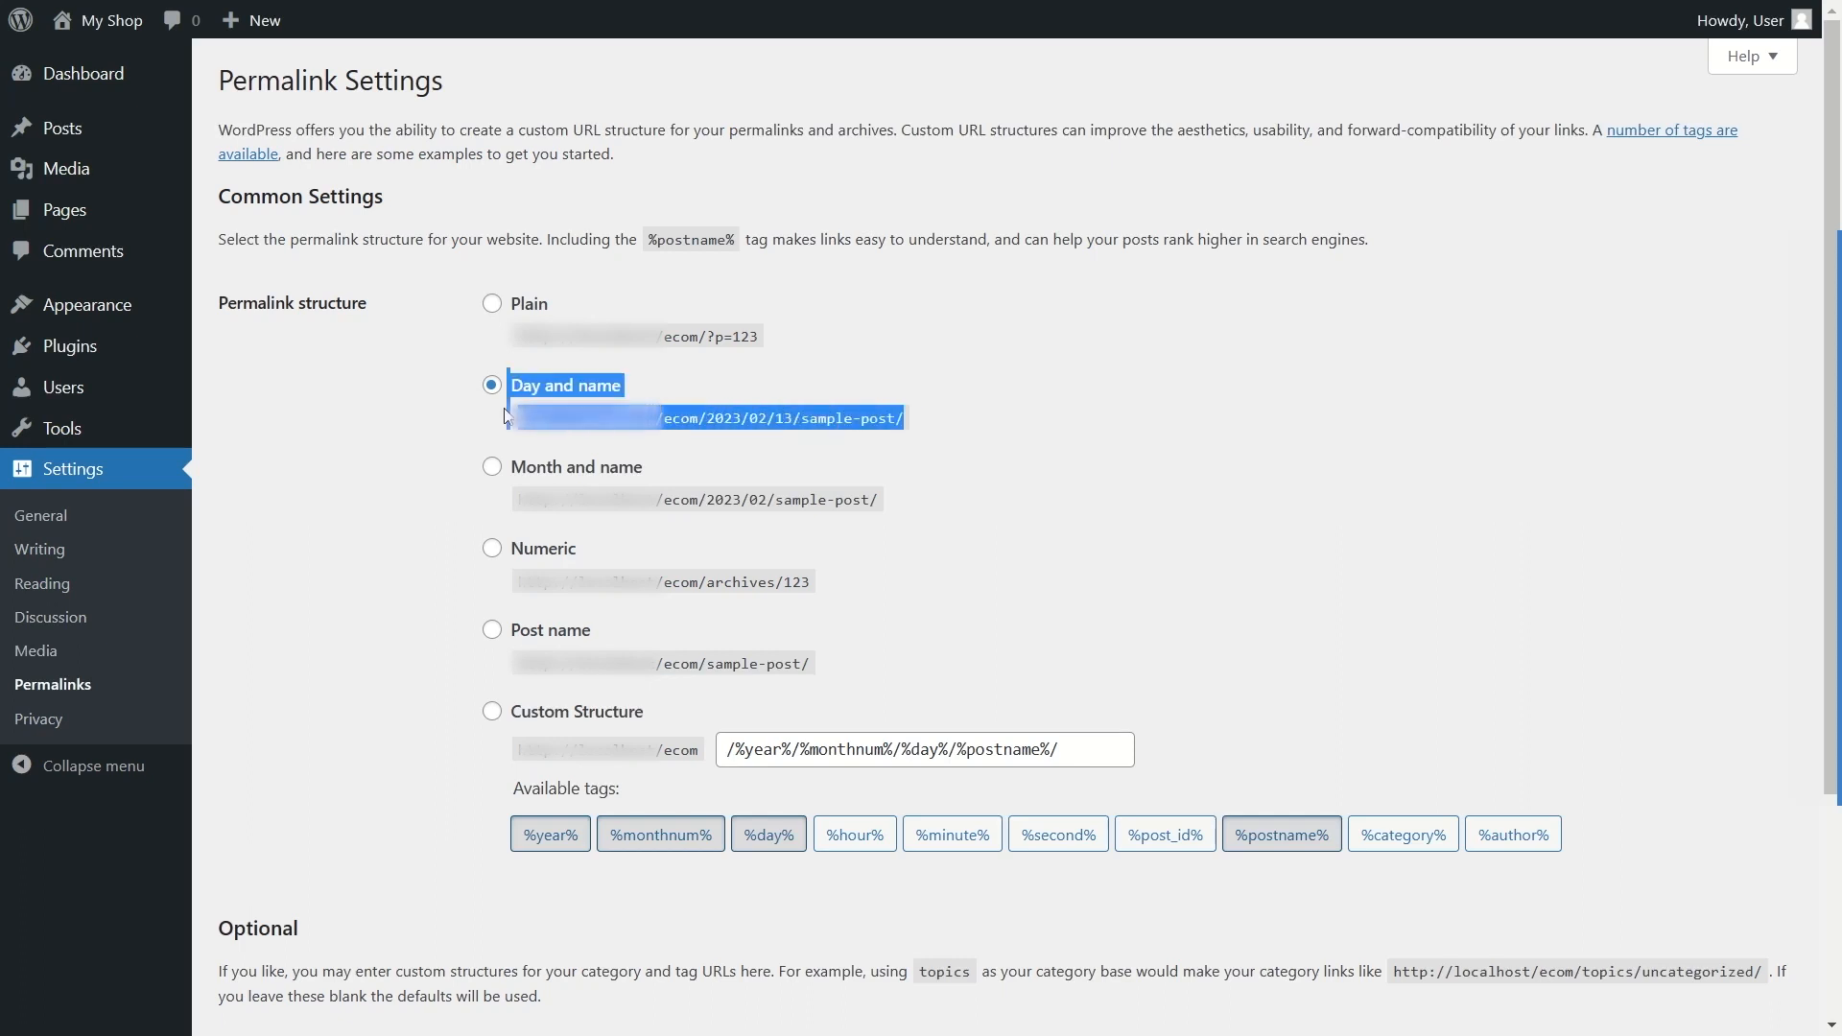
left_click(1103, 433)
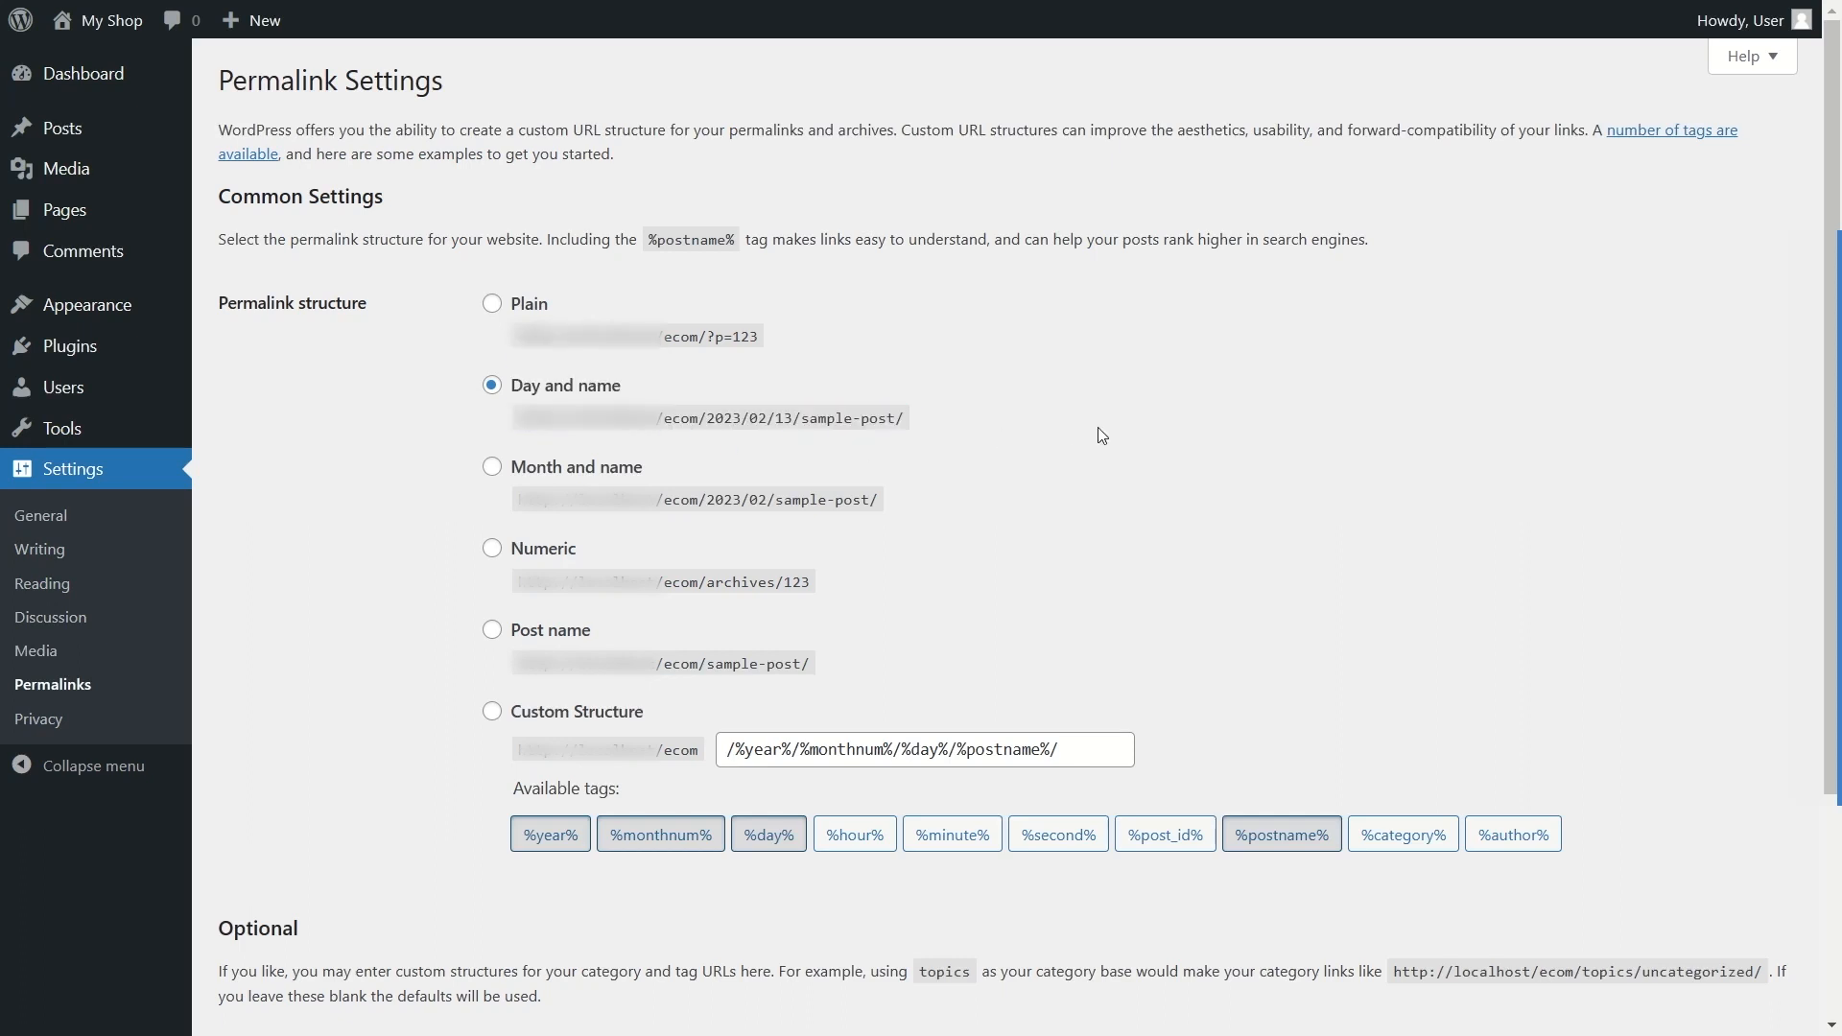
Step: Open the "Hello world!" post for editing and examine its title, text and permalink
left_click(84, 144)
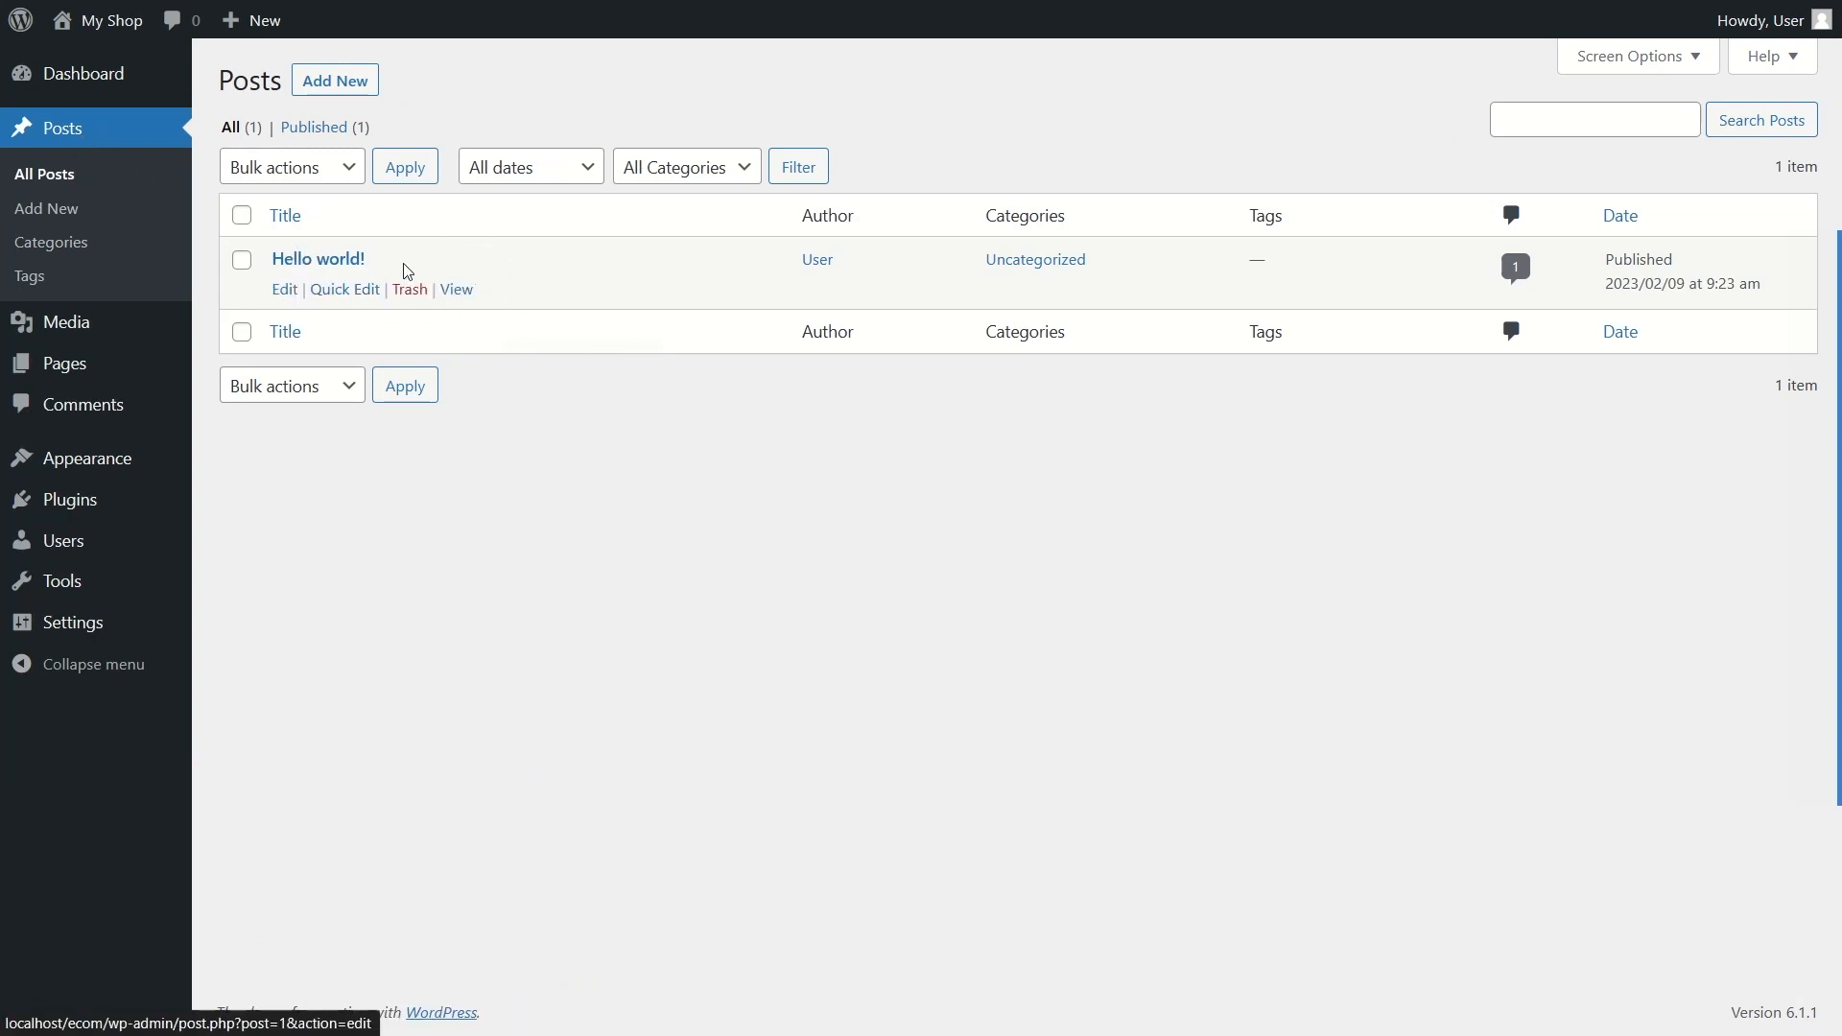
left_click(285, 290)
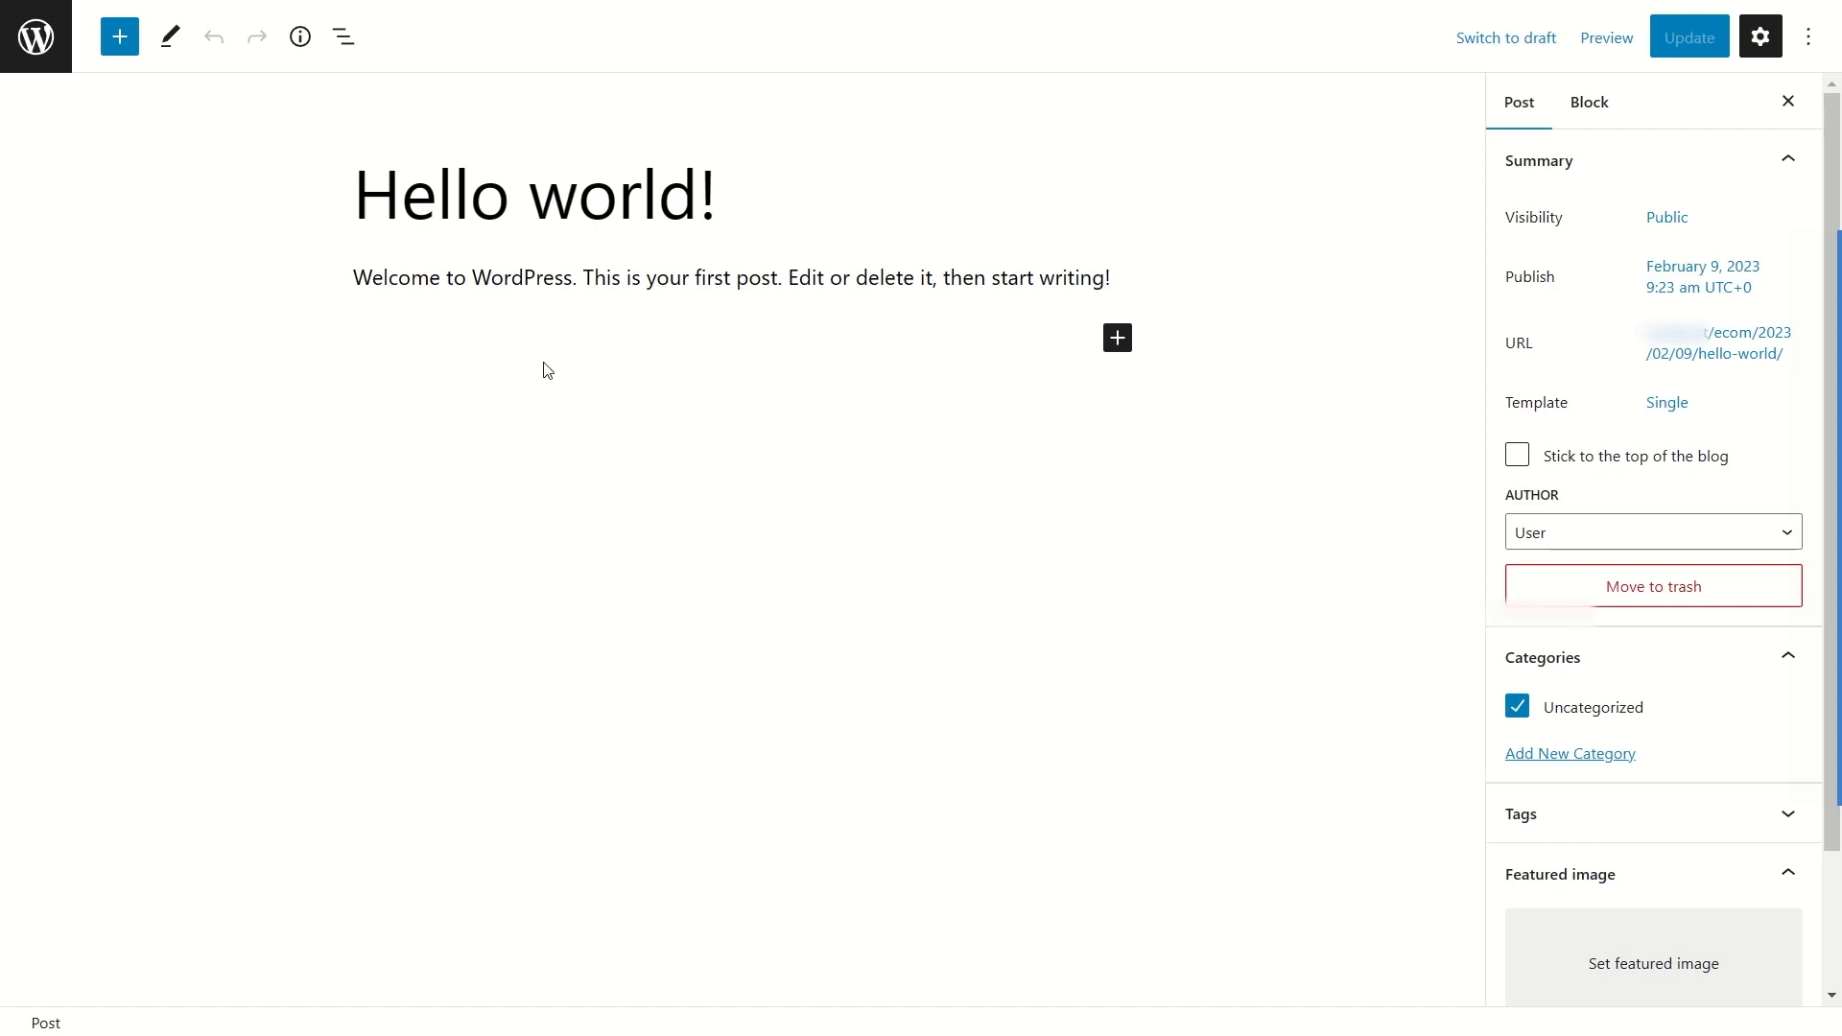
left_click_drag(354, 193, 719, 197)
left_click(853, 281)
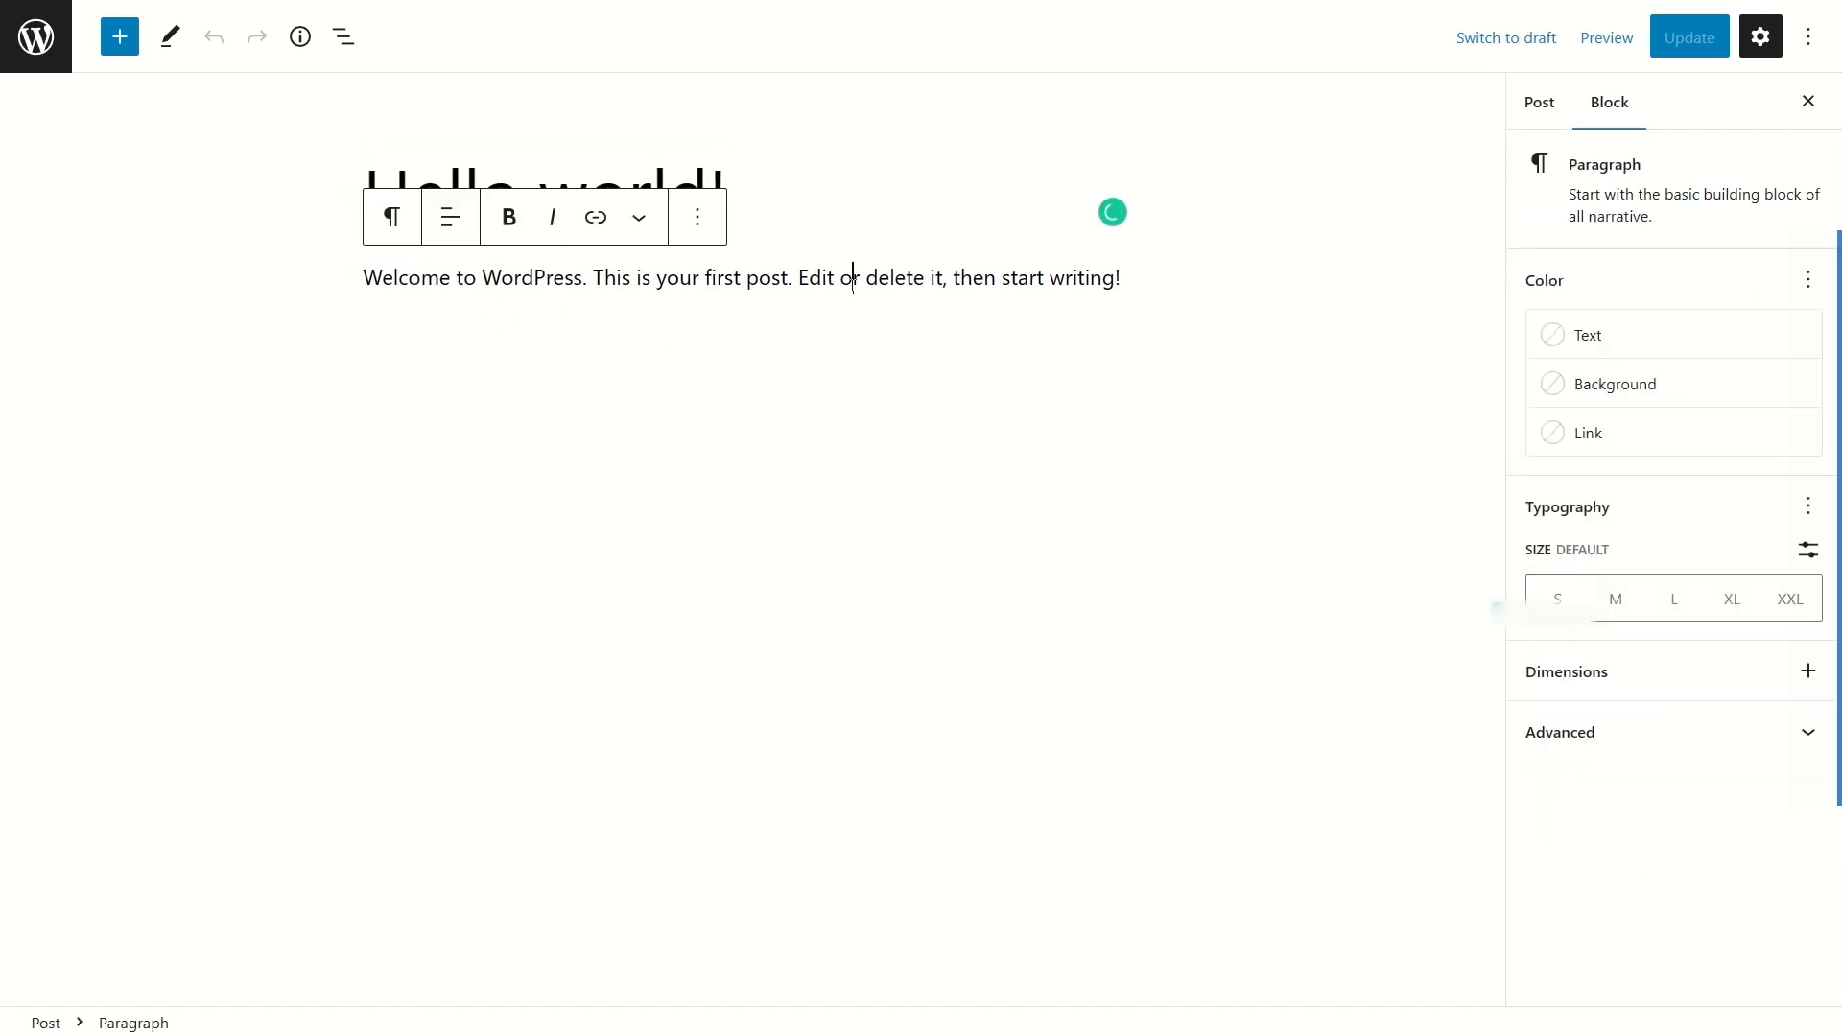
left_click(938, 445)
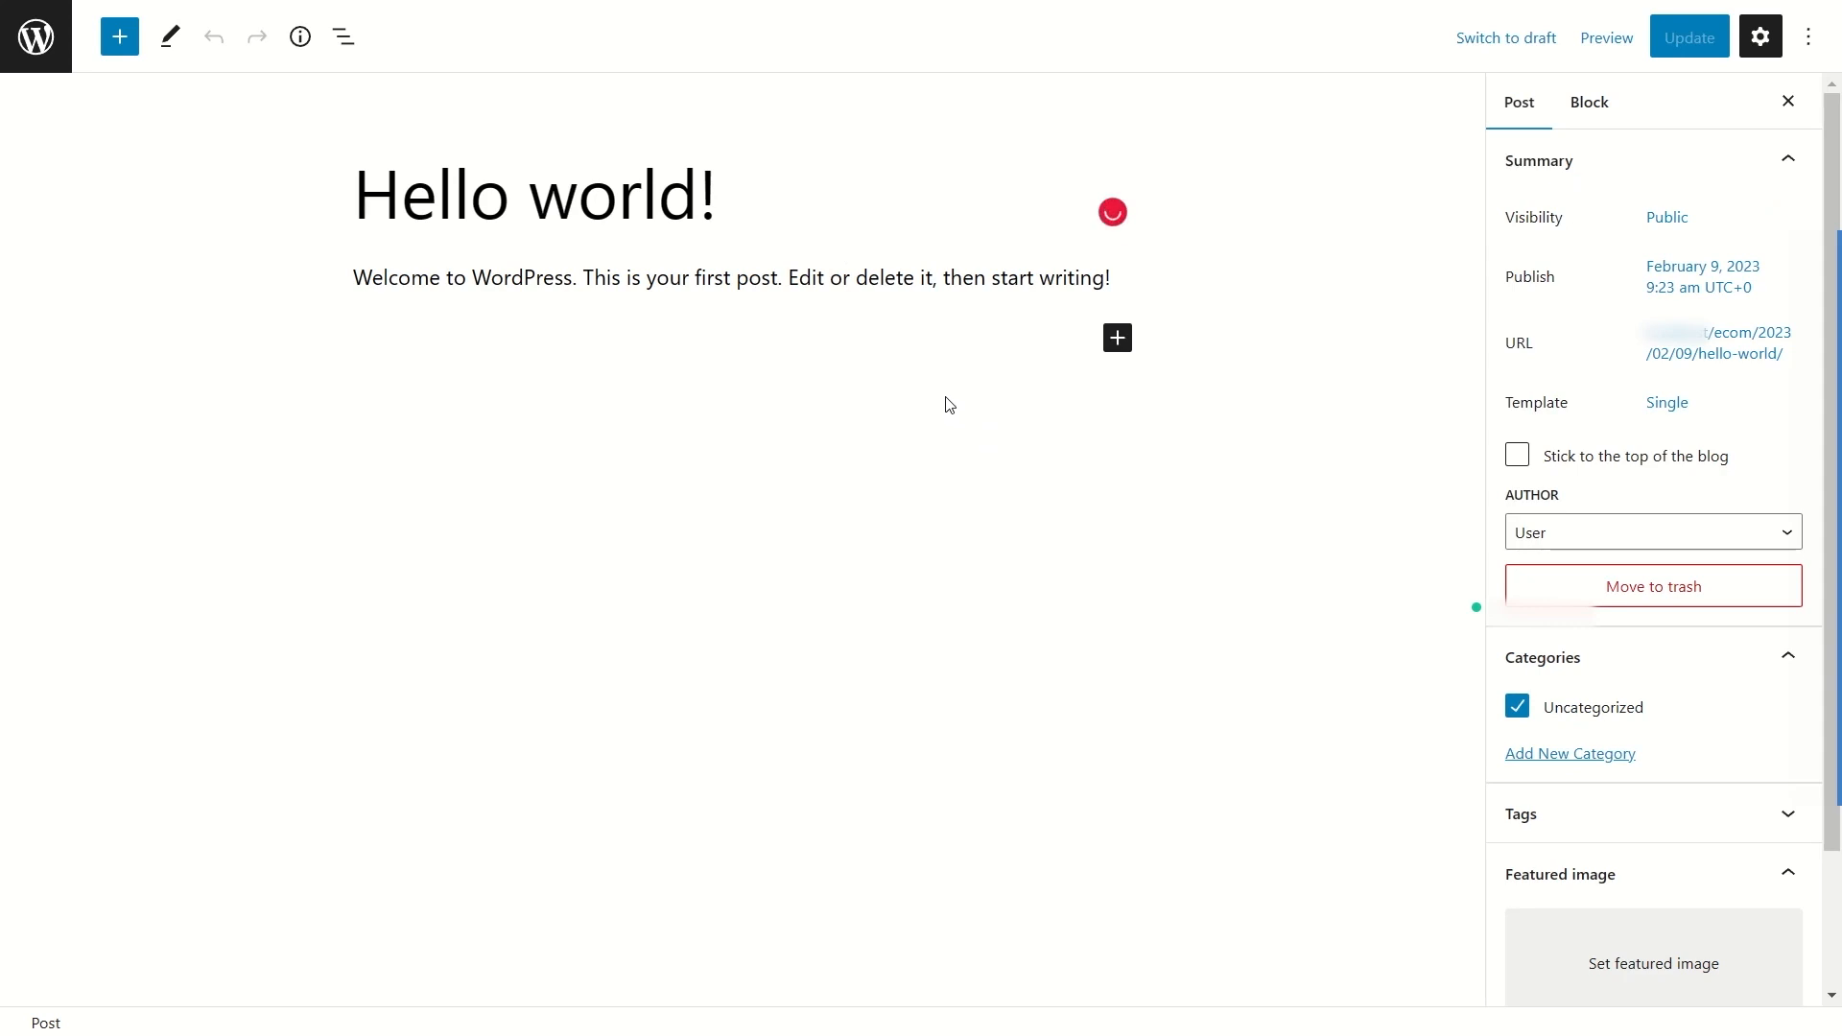
left_click(1696, 365)
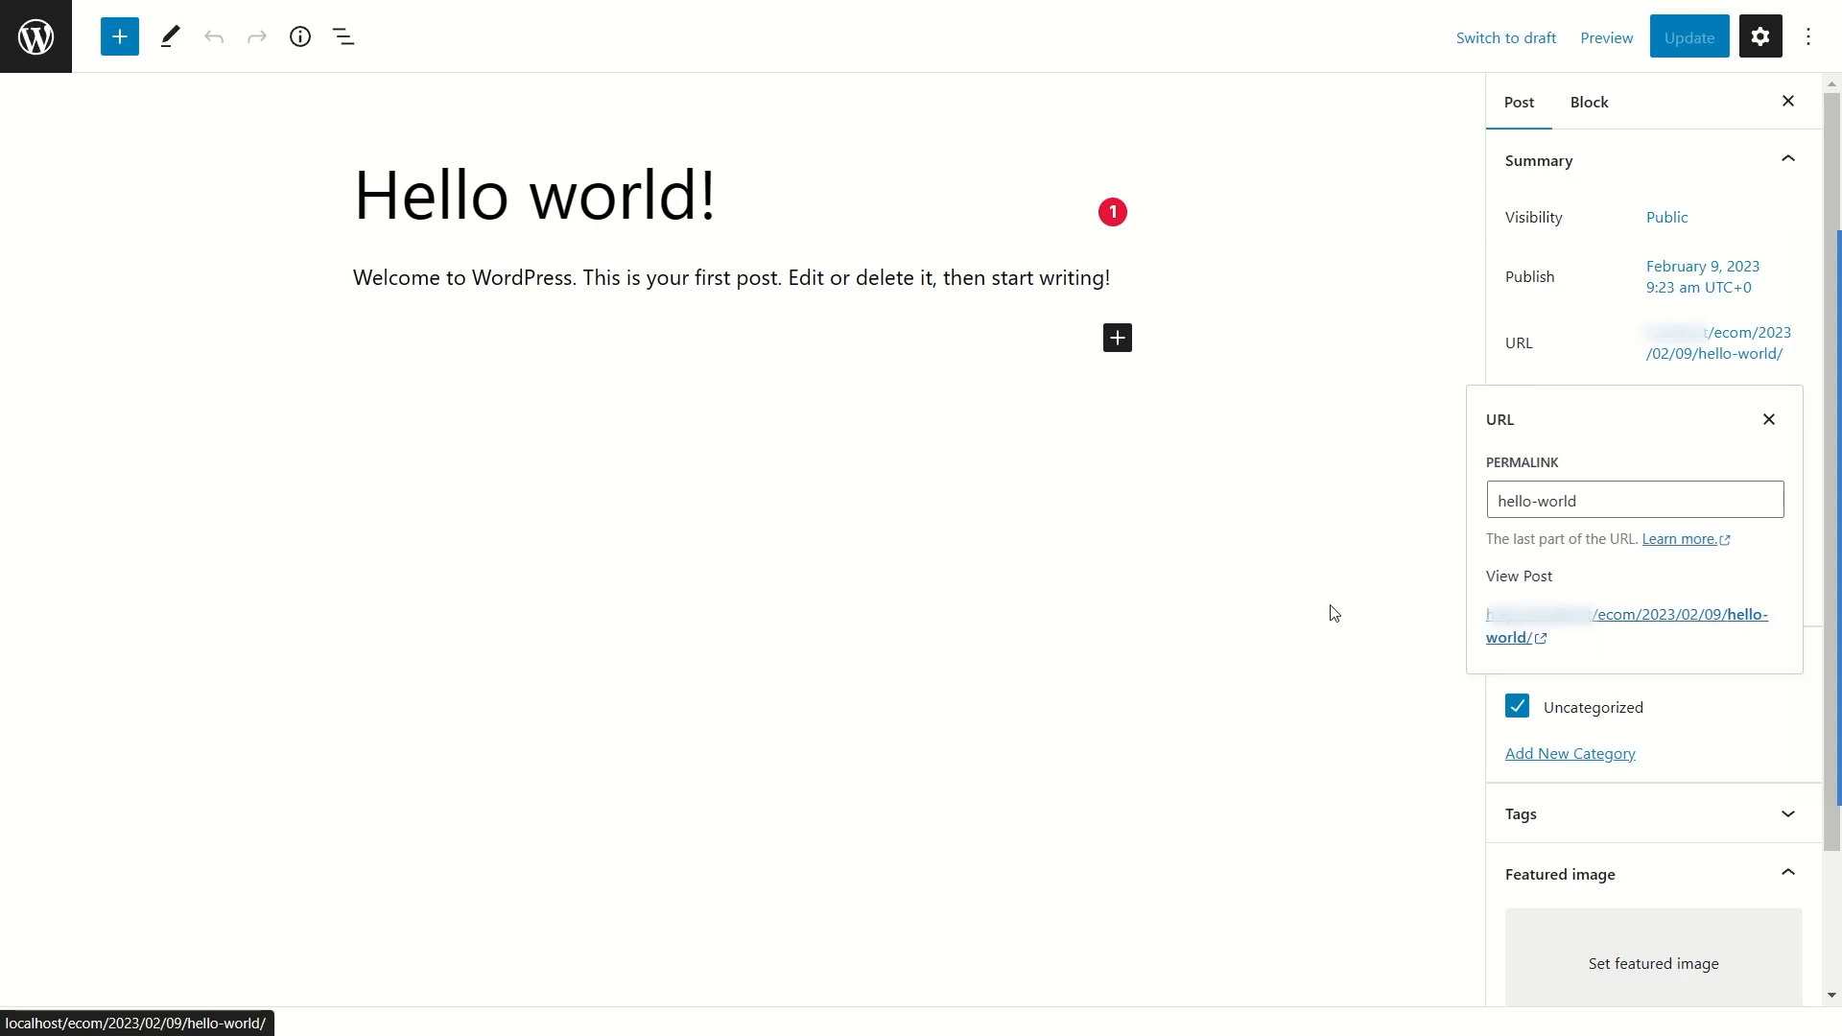
left_click(1290, 590)
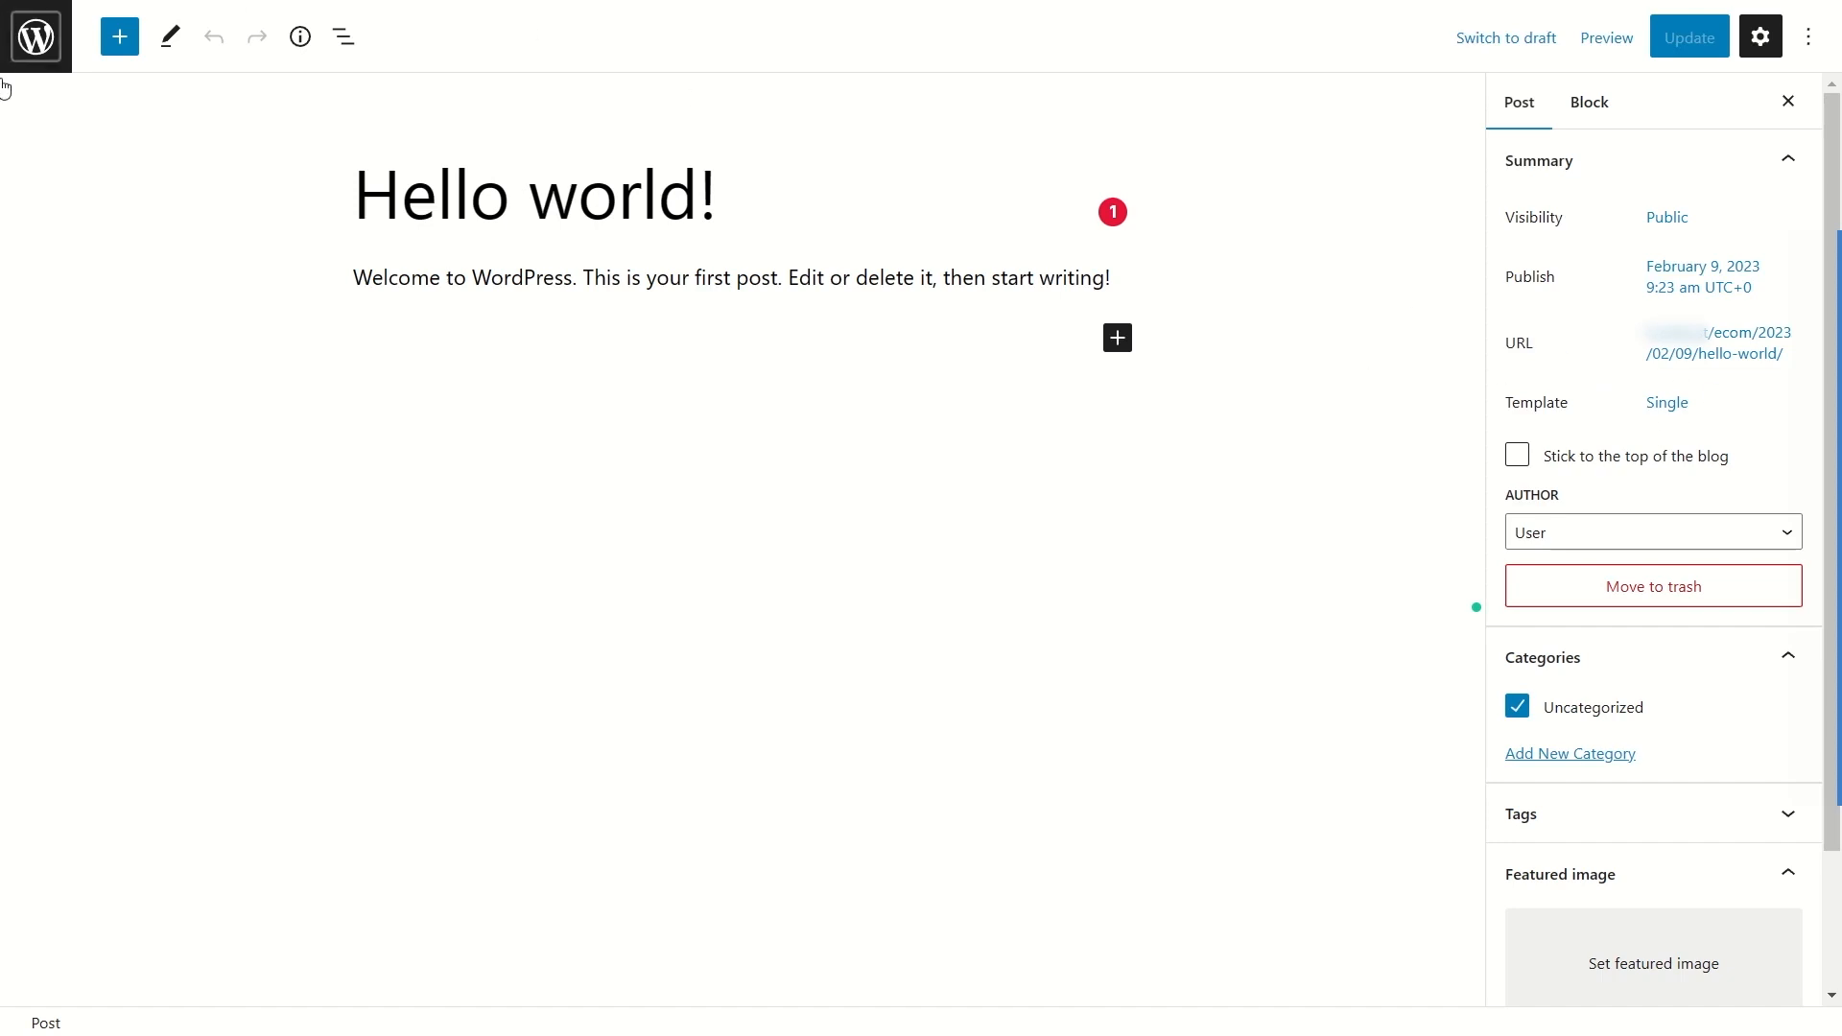
Step: Leave the post editor and return to the Permalink Settings
left_click(36, 45)
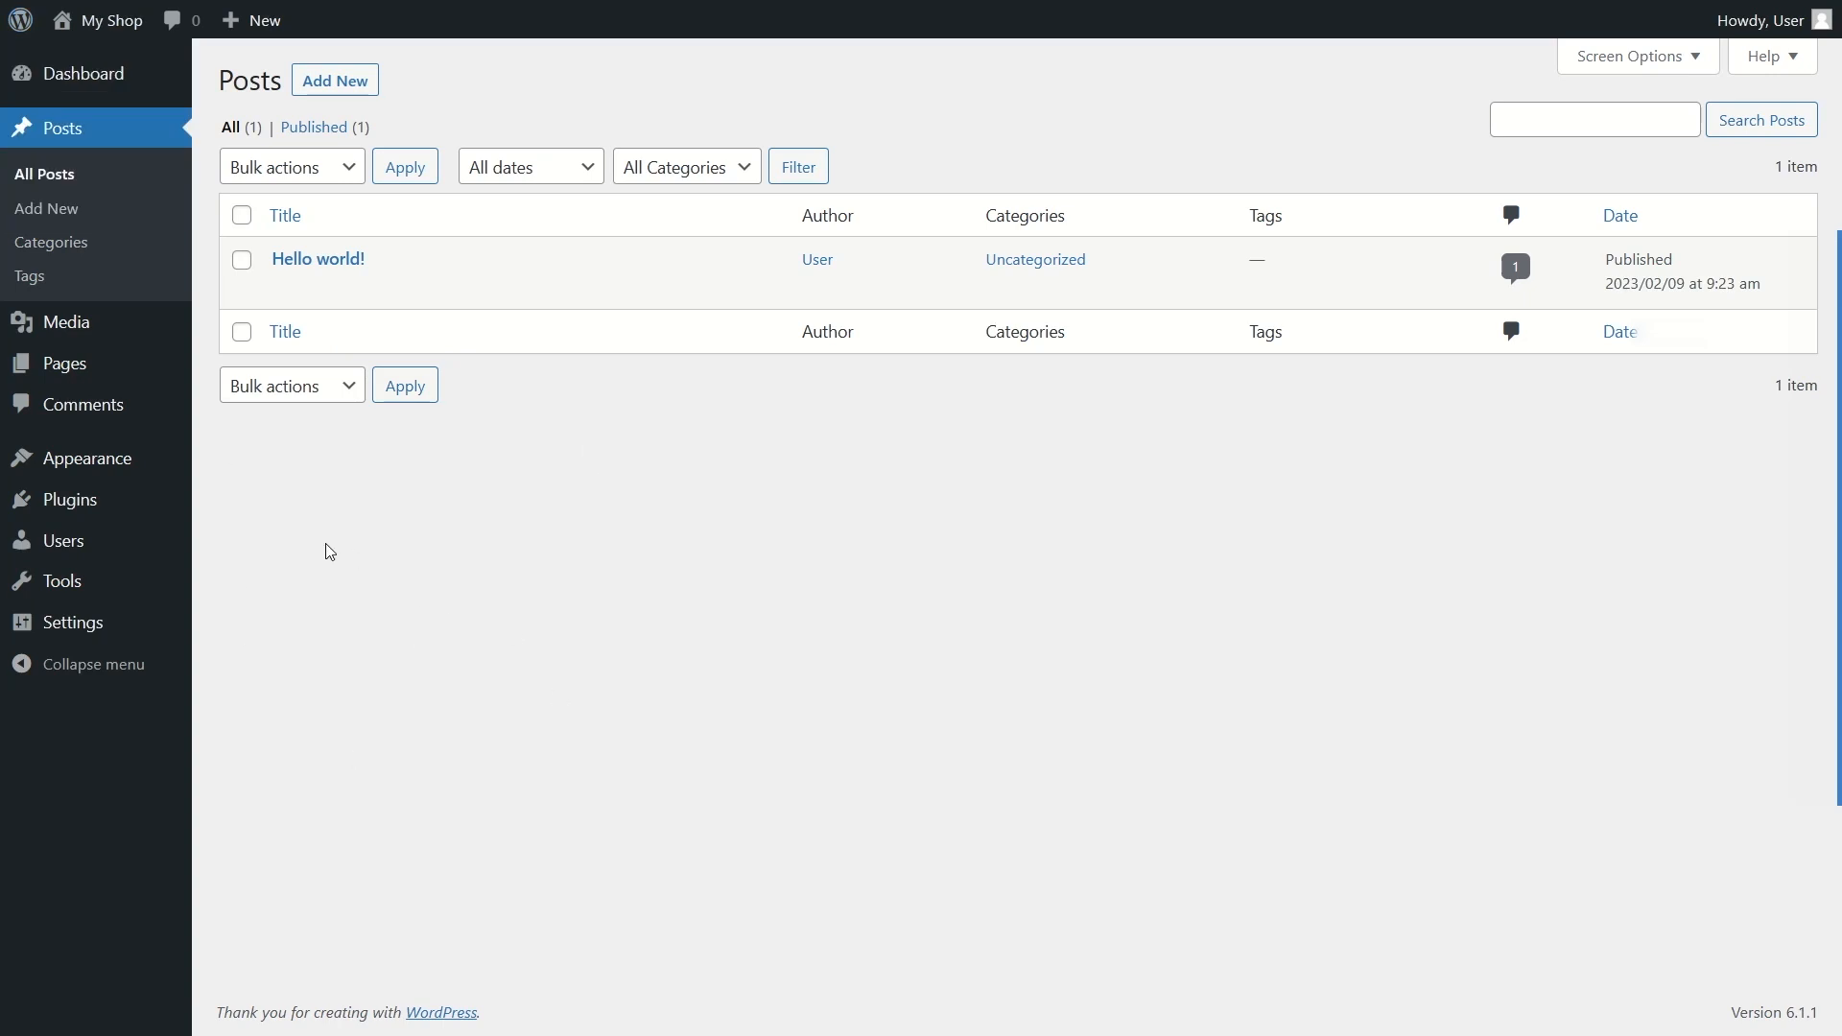
mouse_move(91, 631)
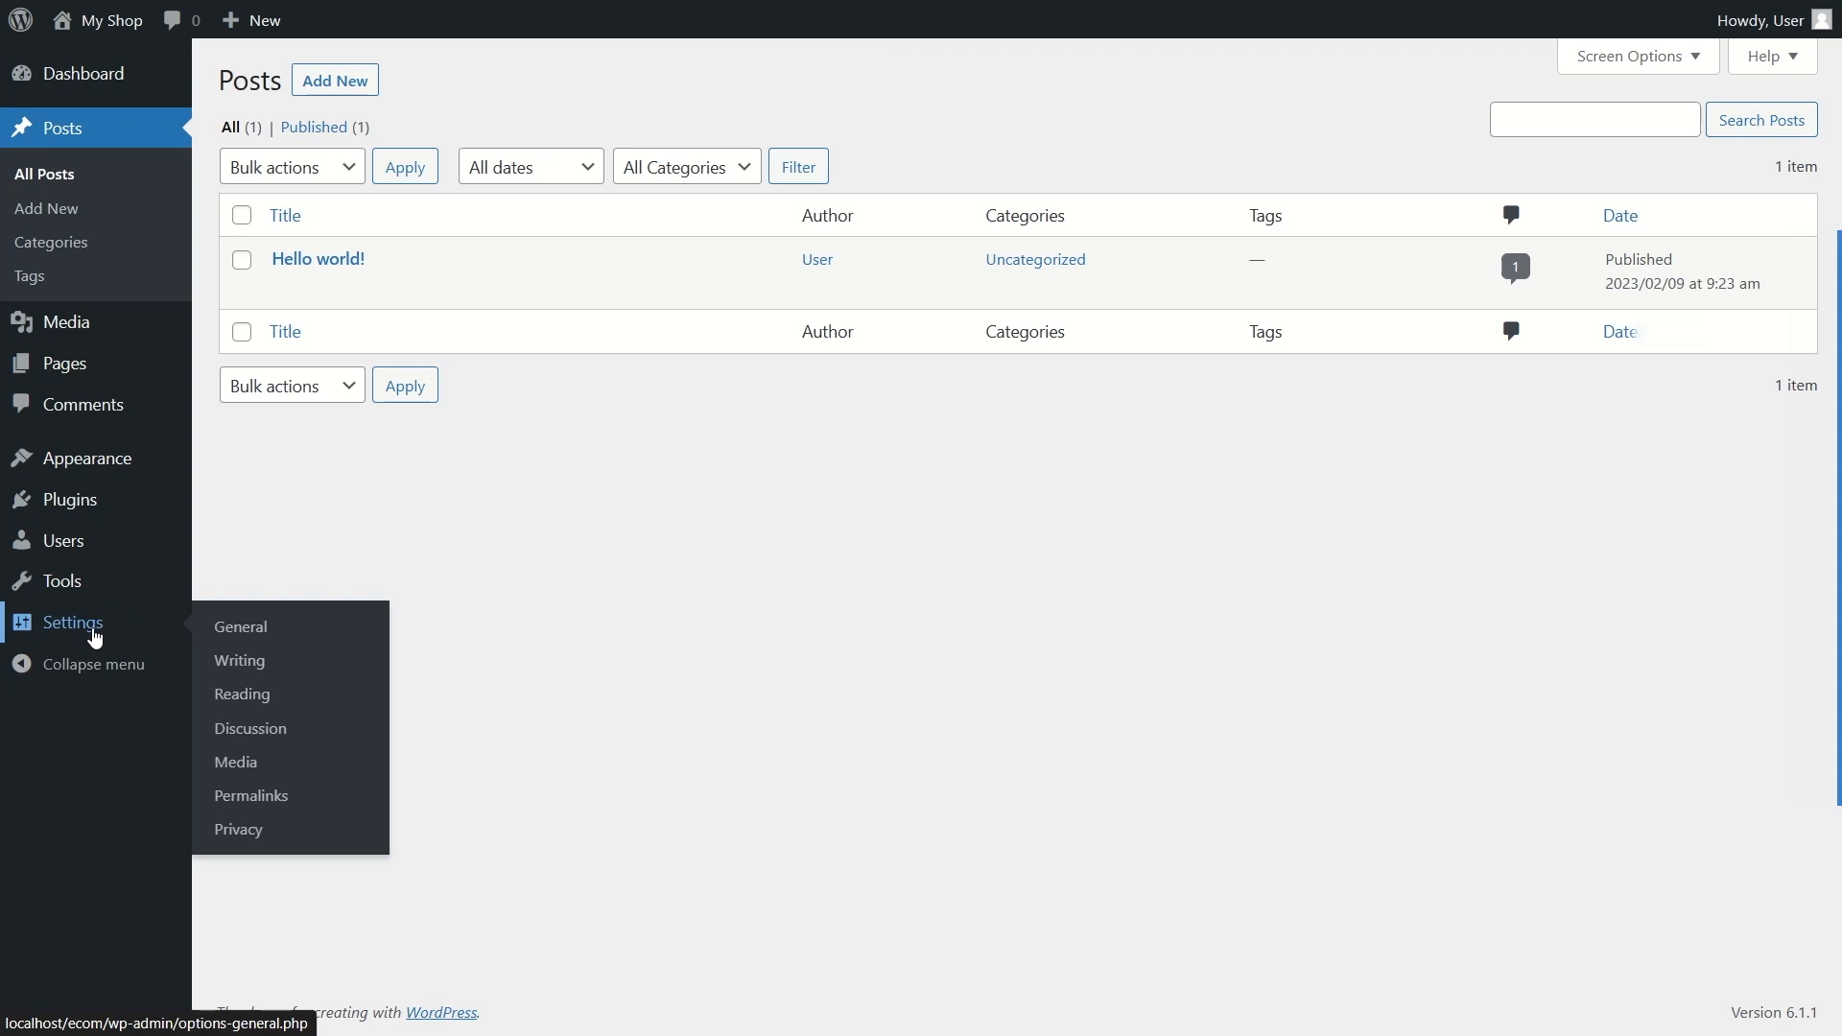
left_click(287, 797)
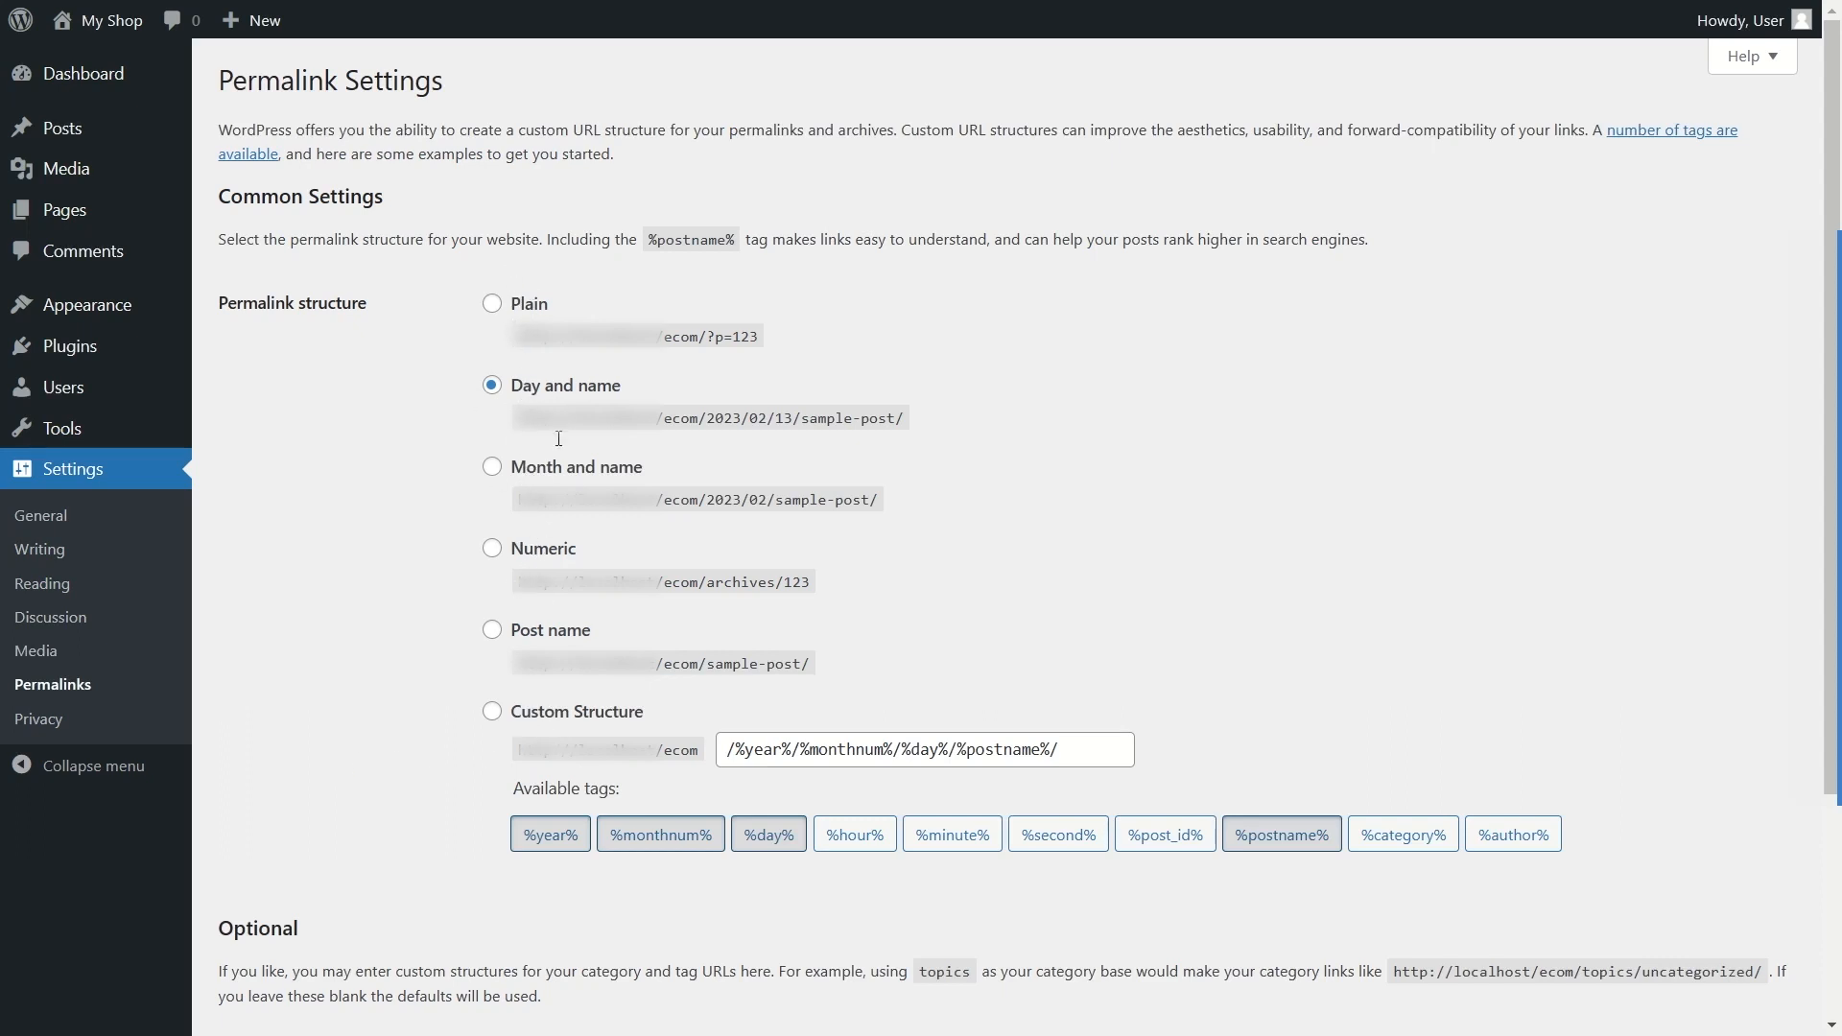
Step: Set the permalink structure to Post name and examine its example URL
left_click(493, 633)
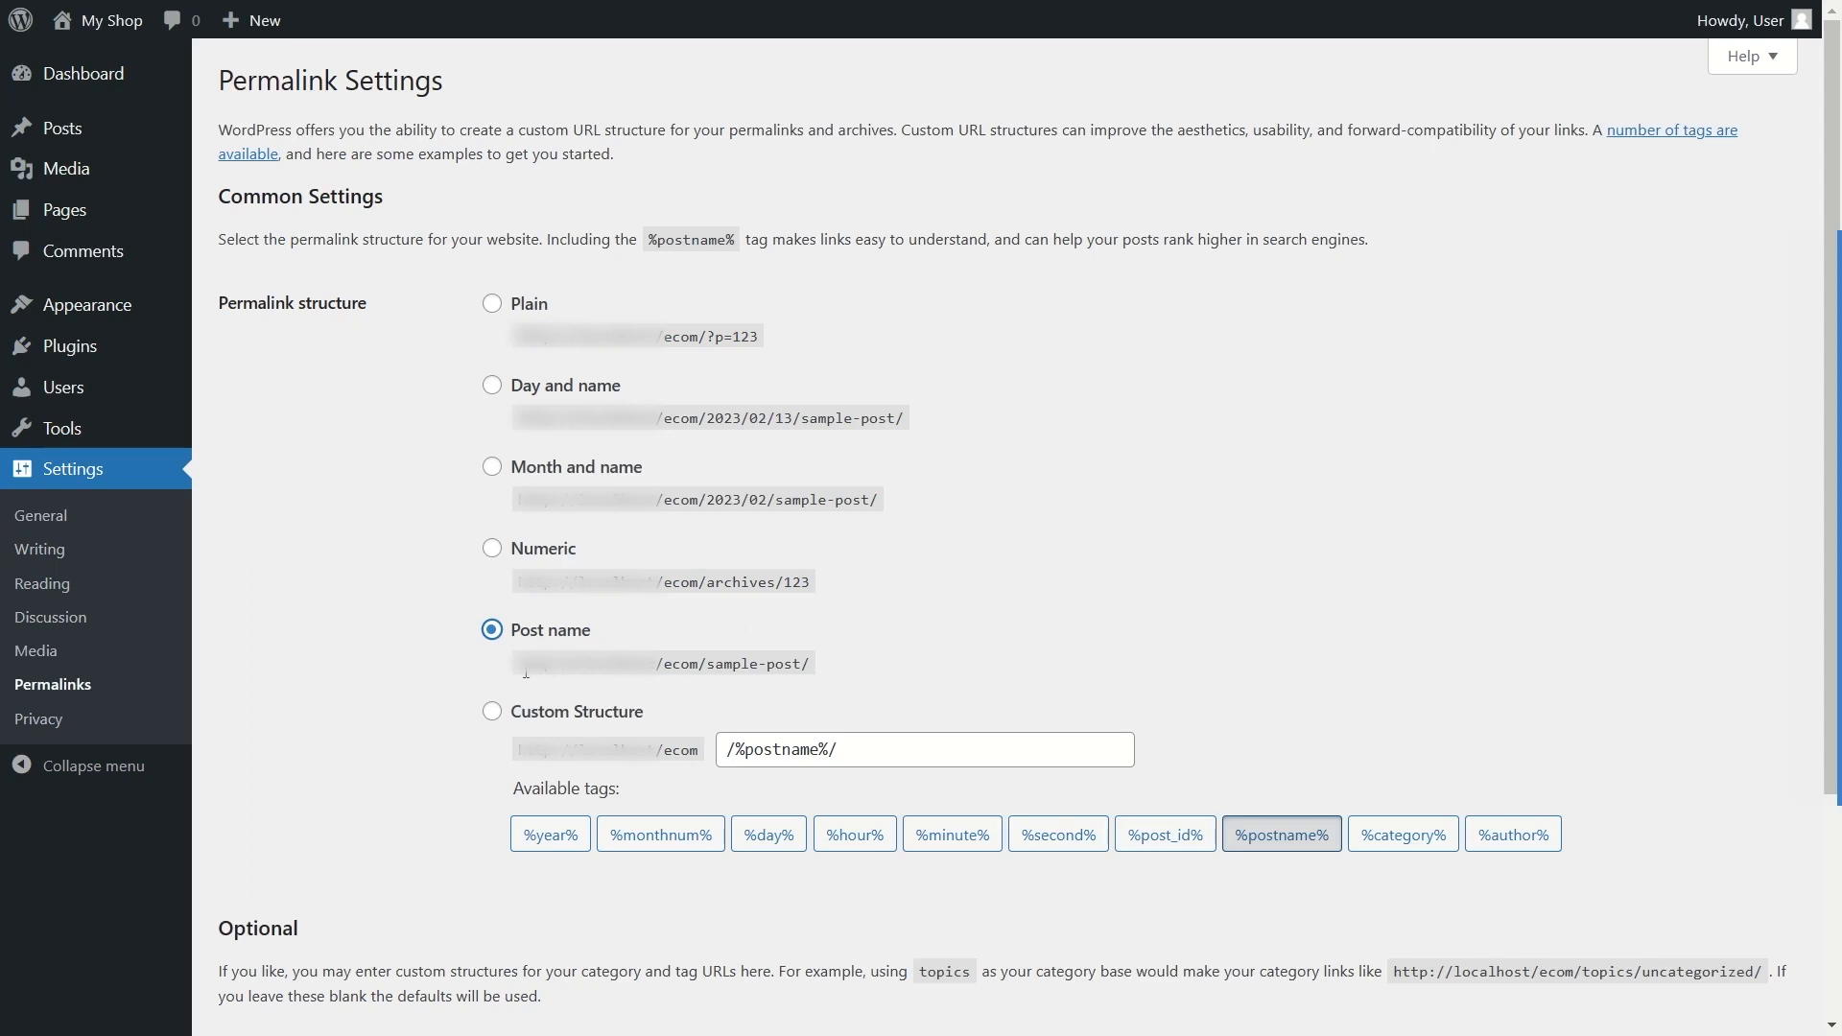
left_click_drag(708, 665, 810, 665)
left_click(886, 689)
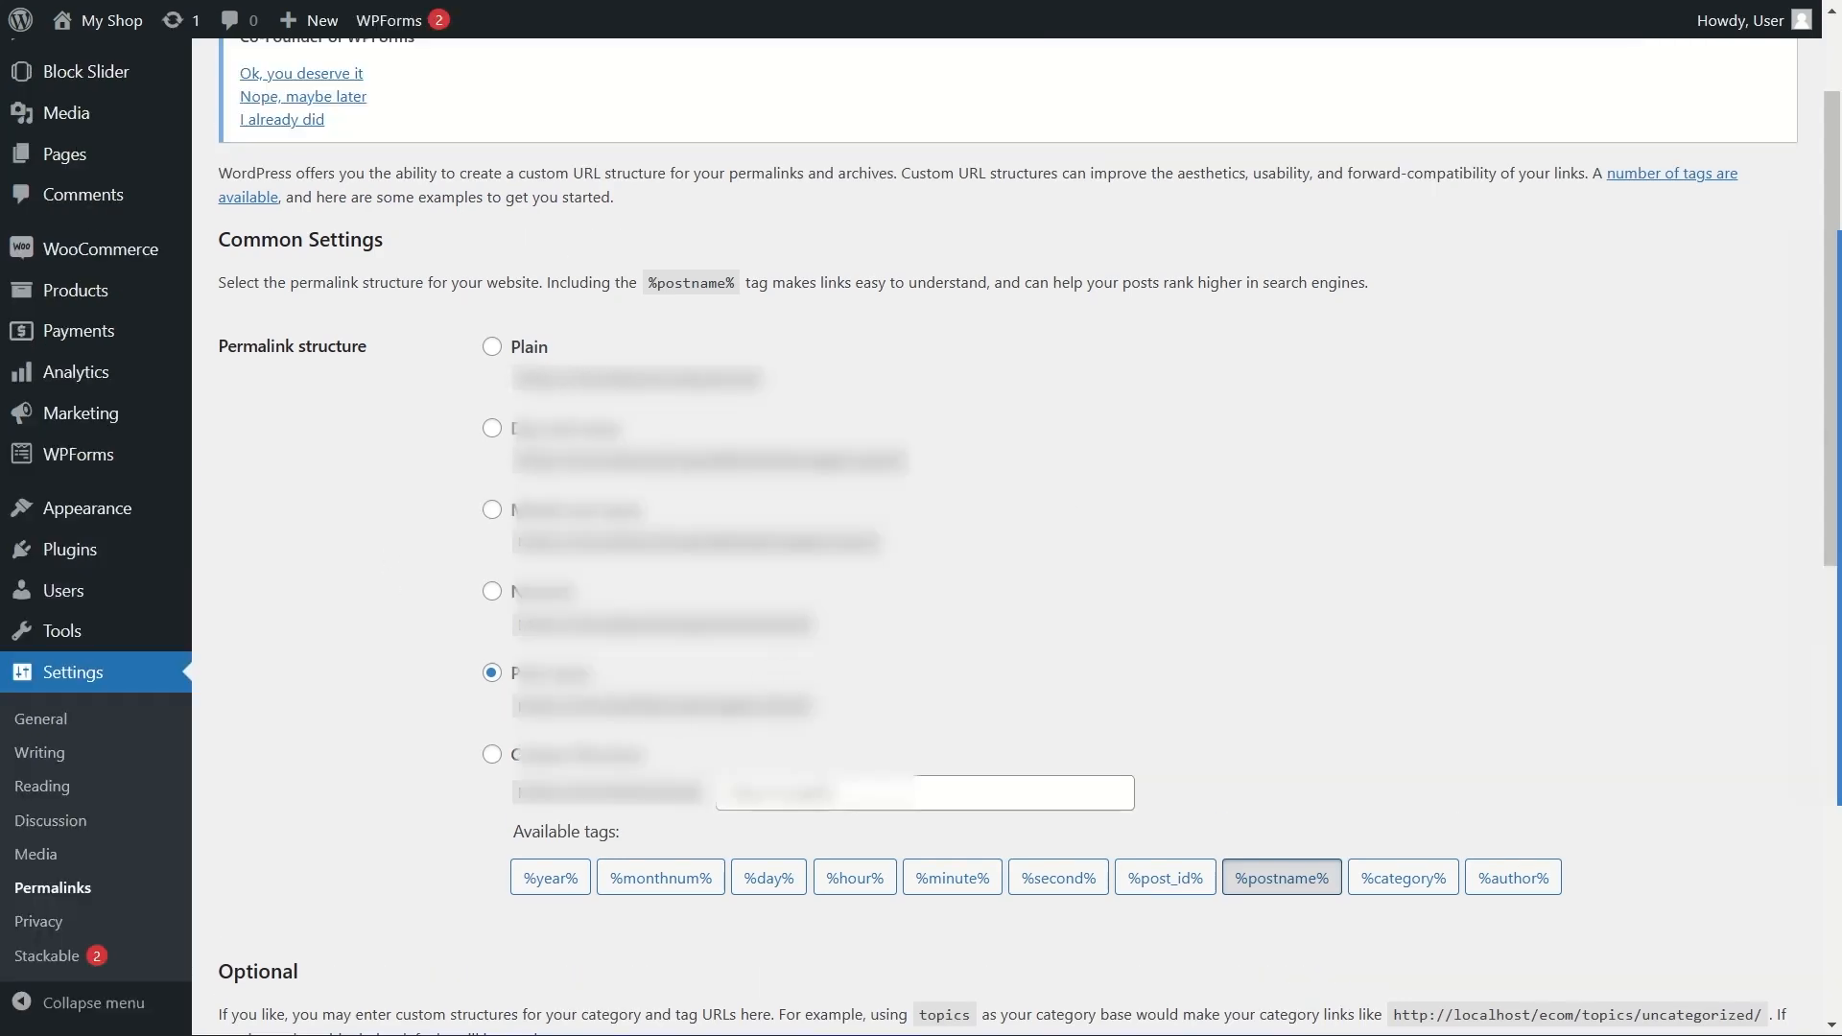
scroll(972, 697, "down", 10)
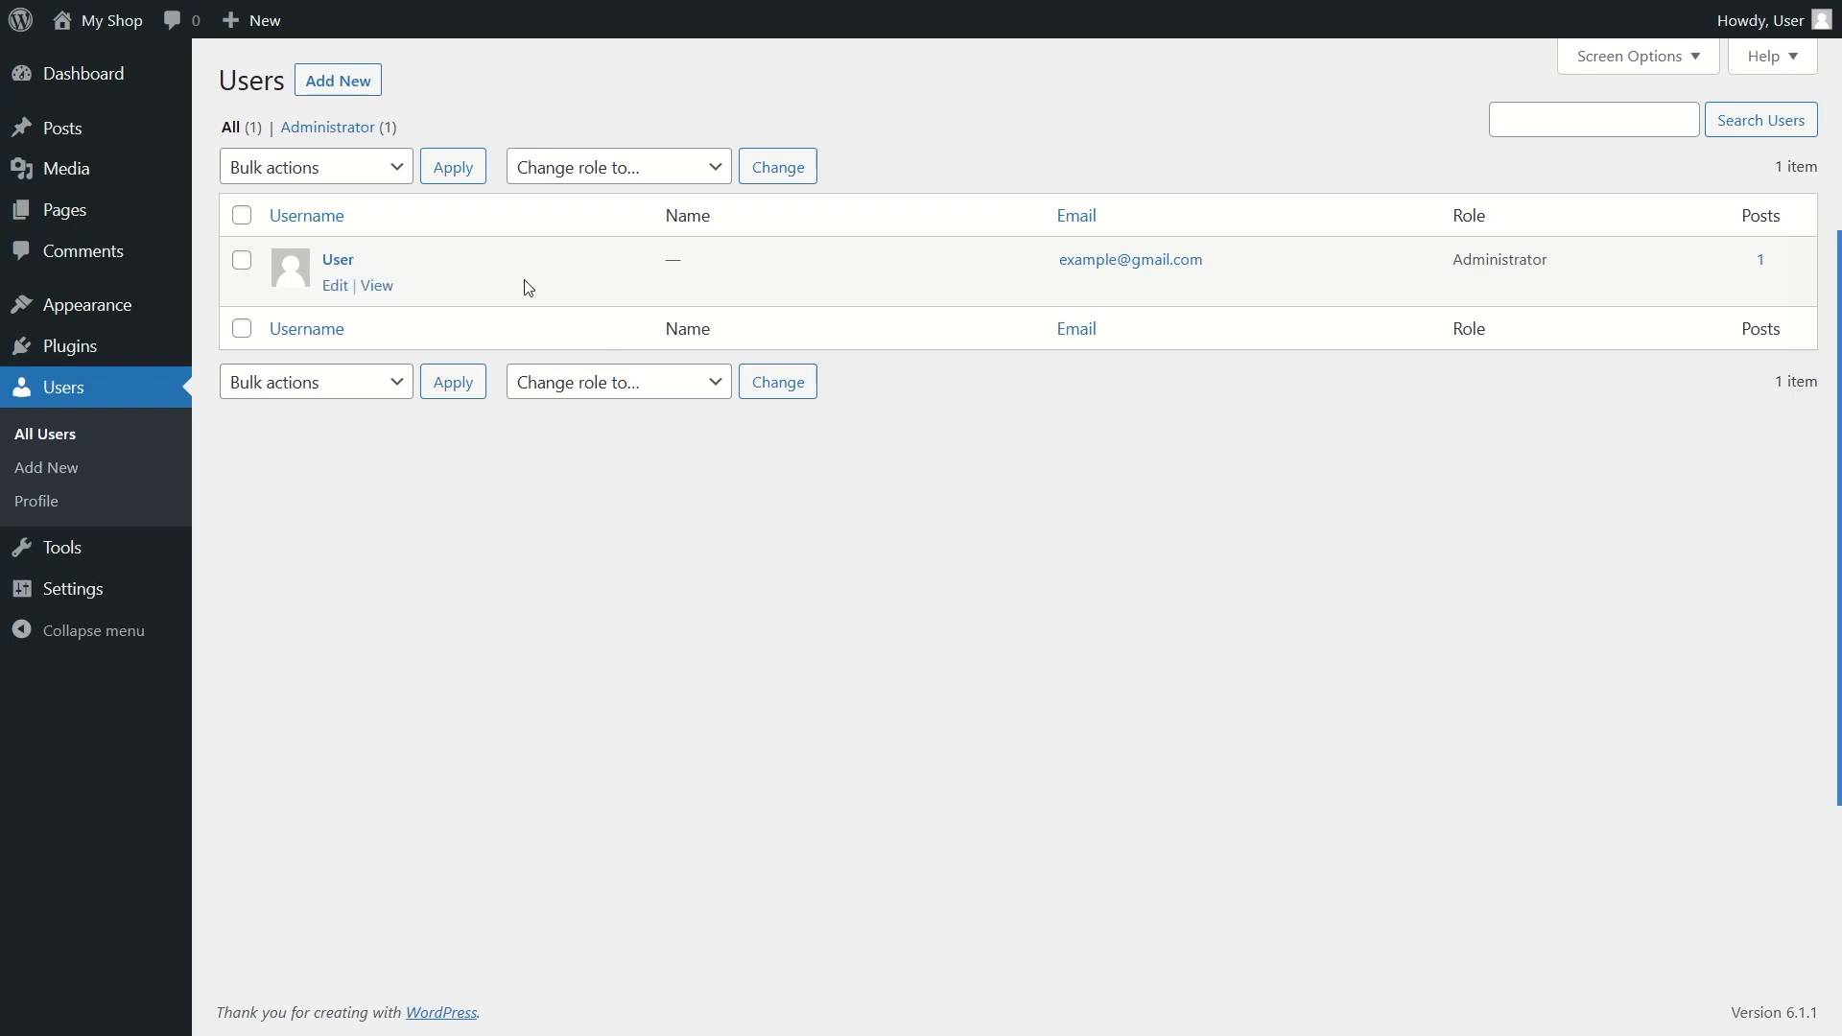
Step: Open the form for adding a new user and look through the available roles without changing the selection
left_click(344, 92)
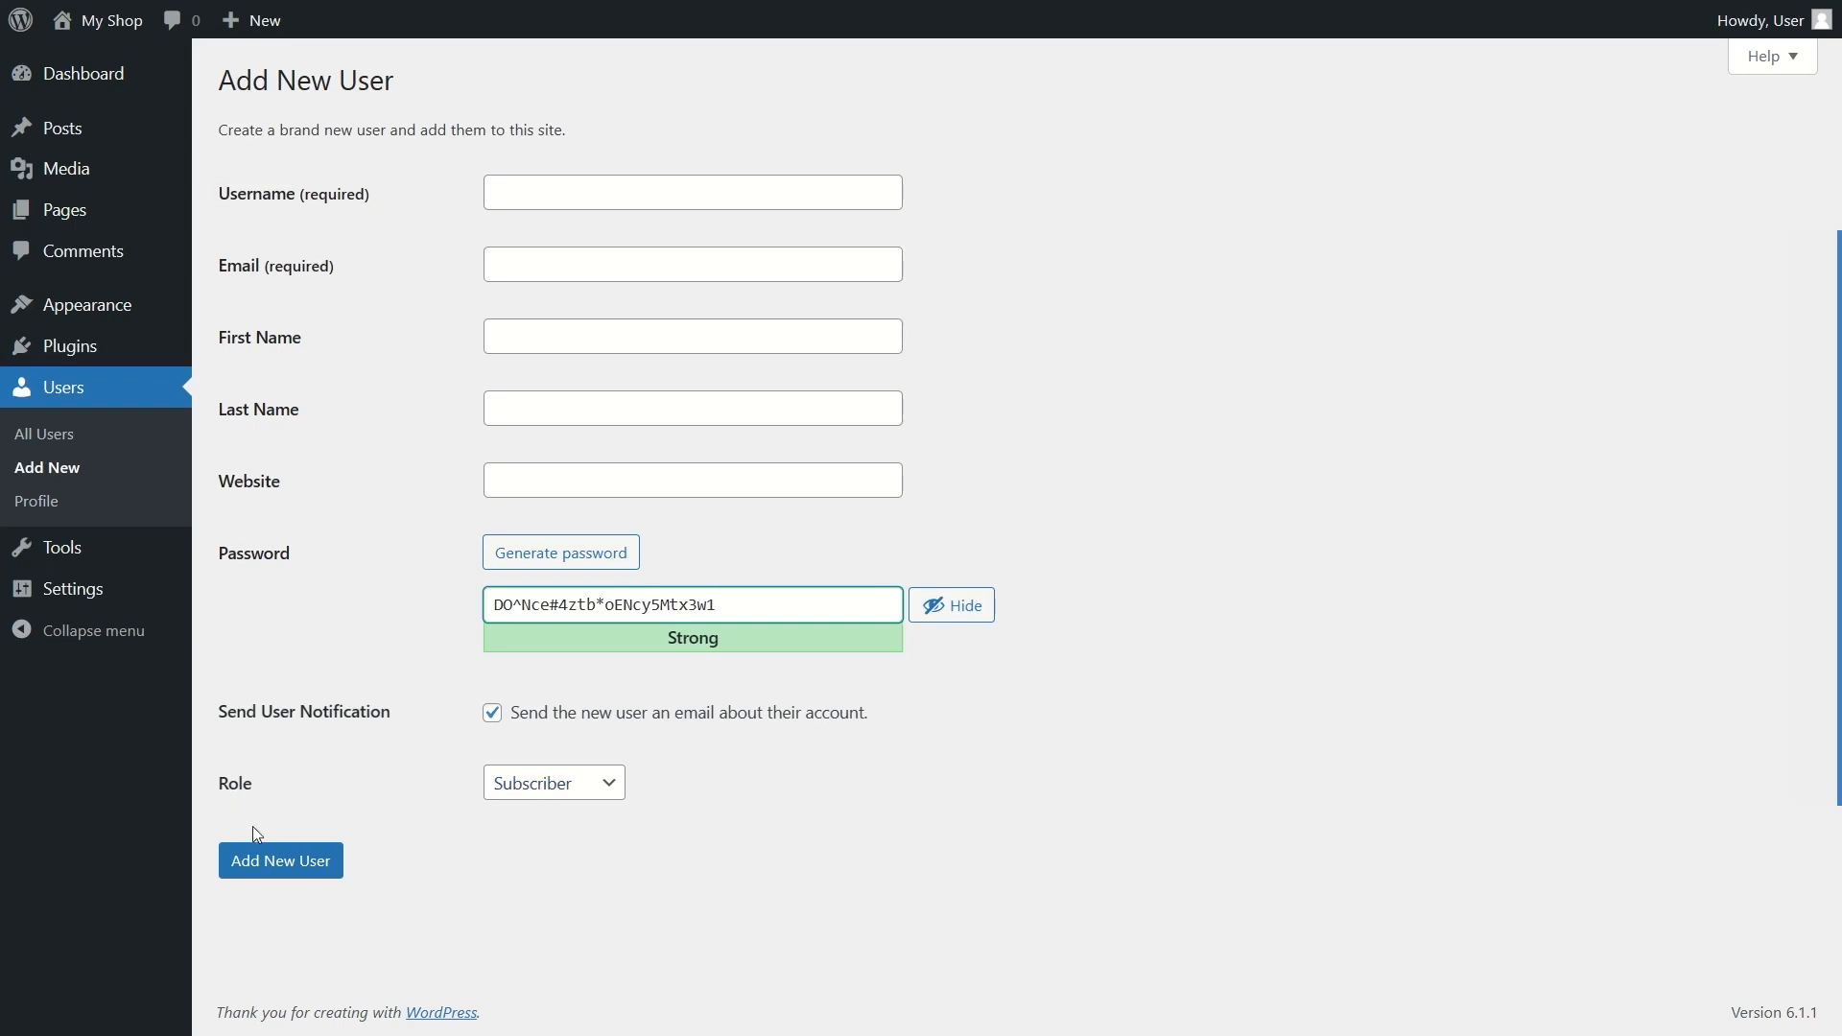
left_click(580, 793)
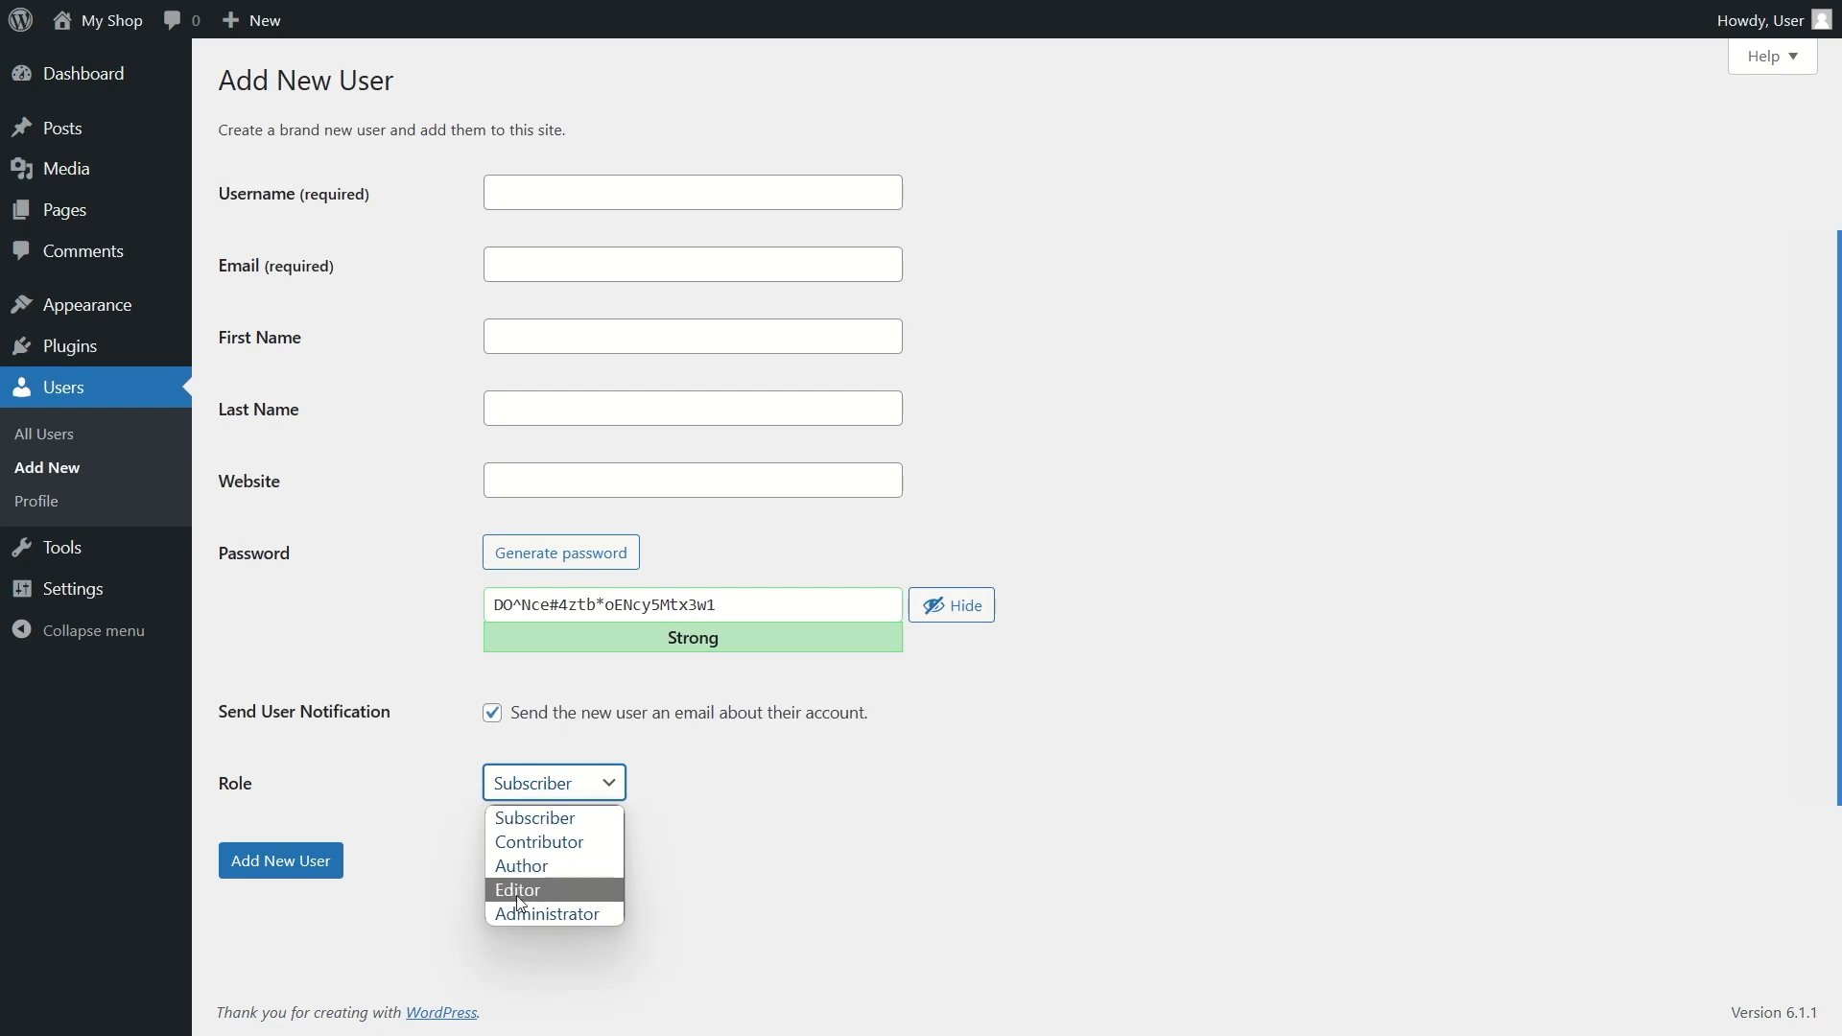
left_click(733, 815)
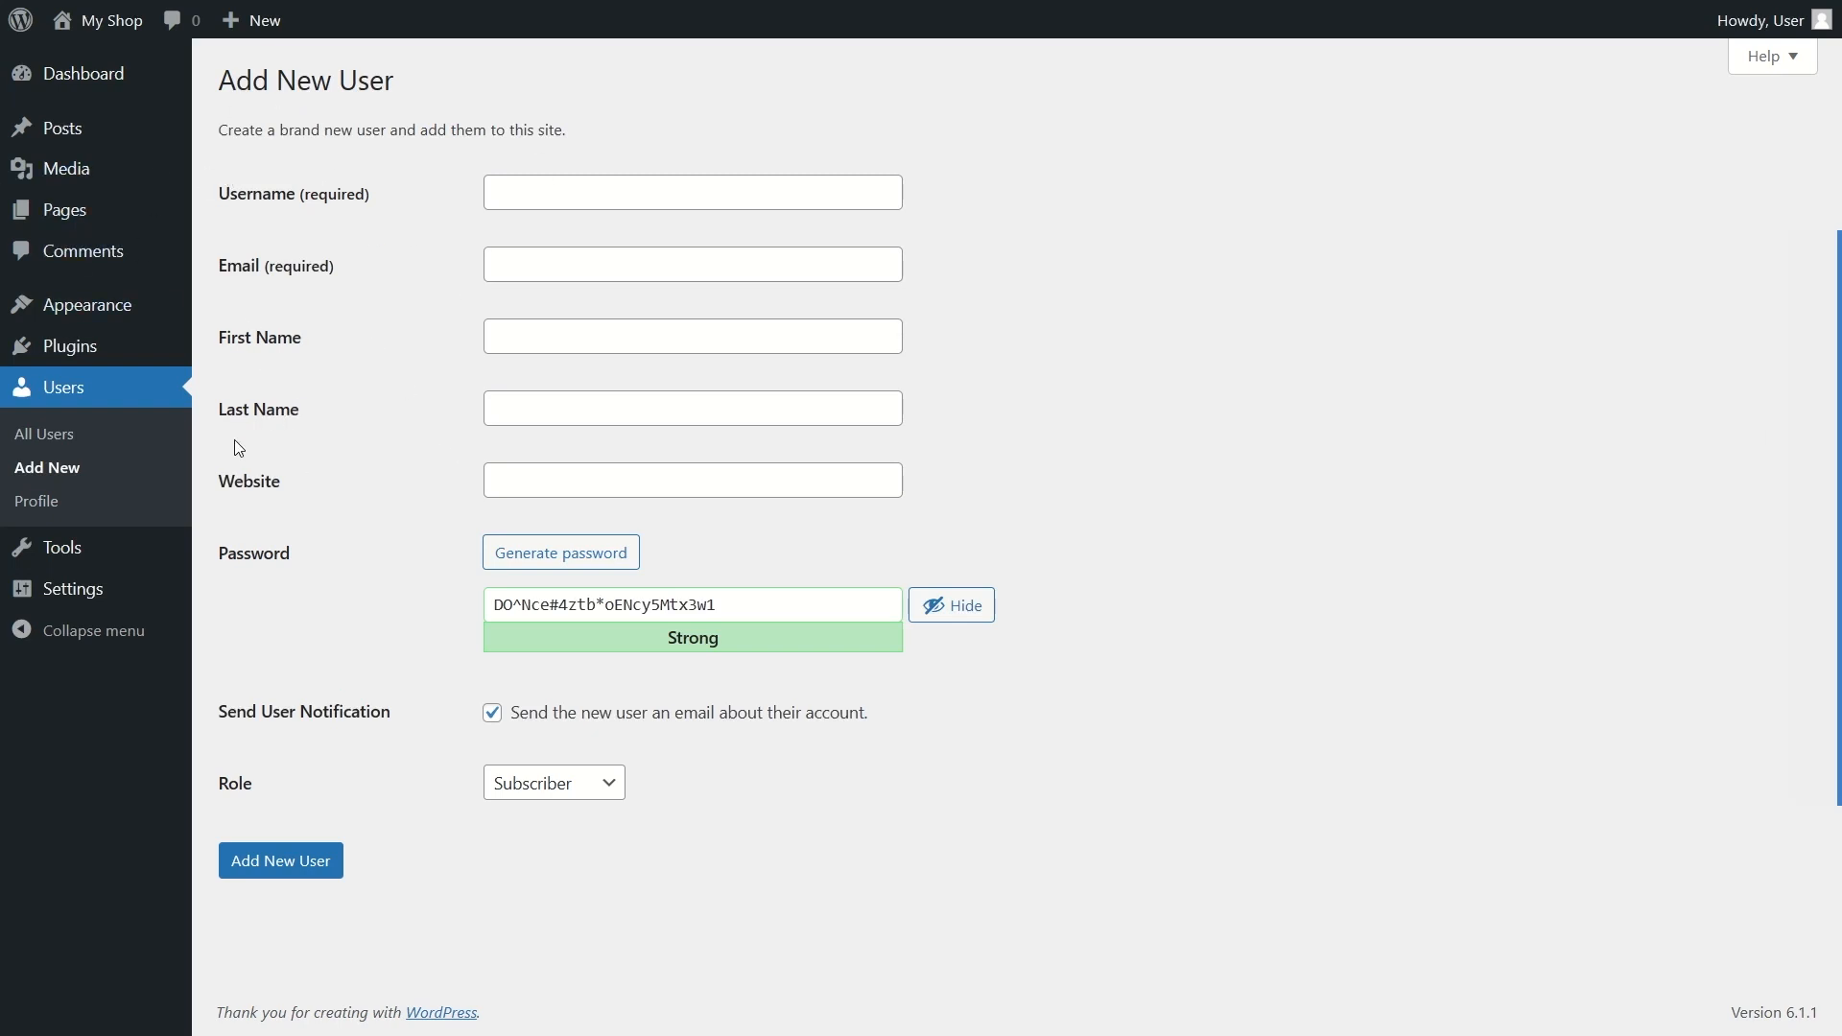
Step: Open the user profile settings and look over the personal options
left_click(54, 504)
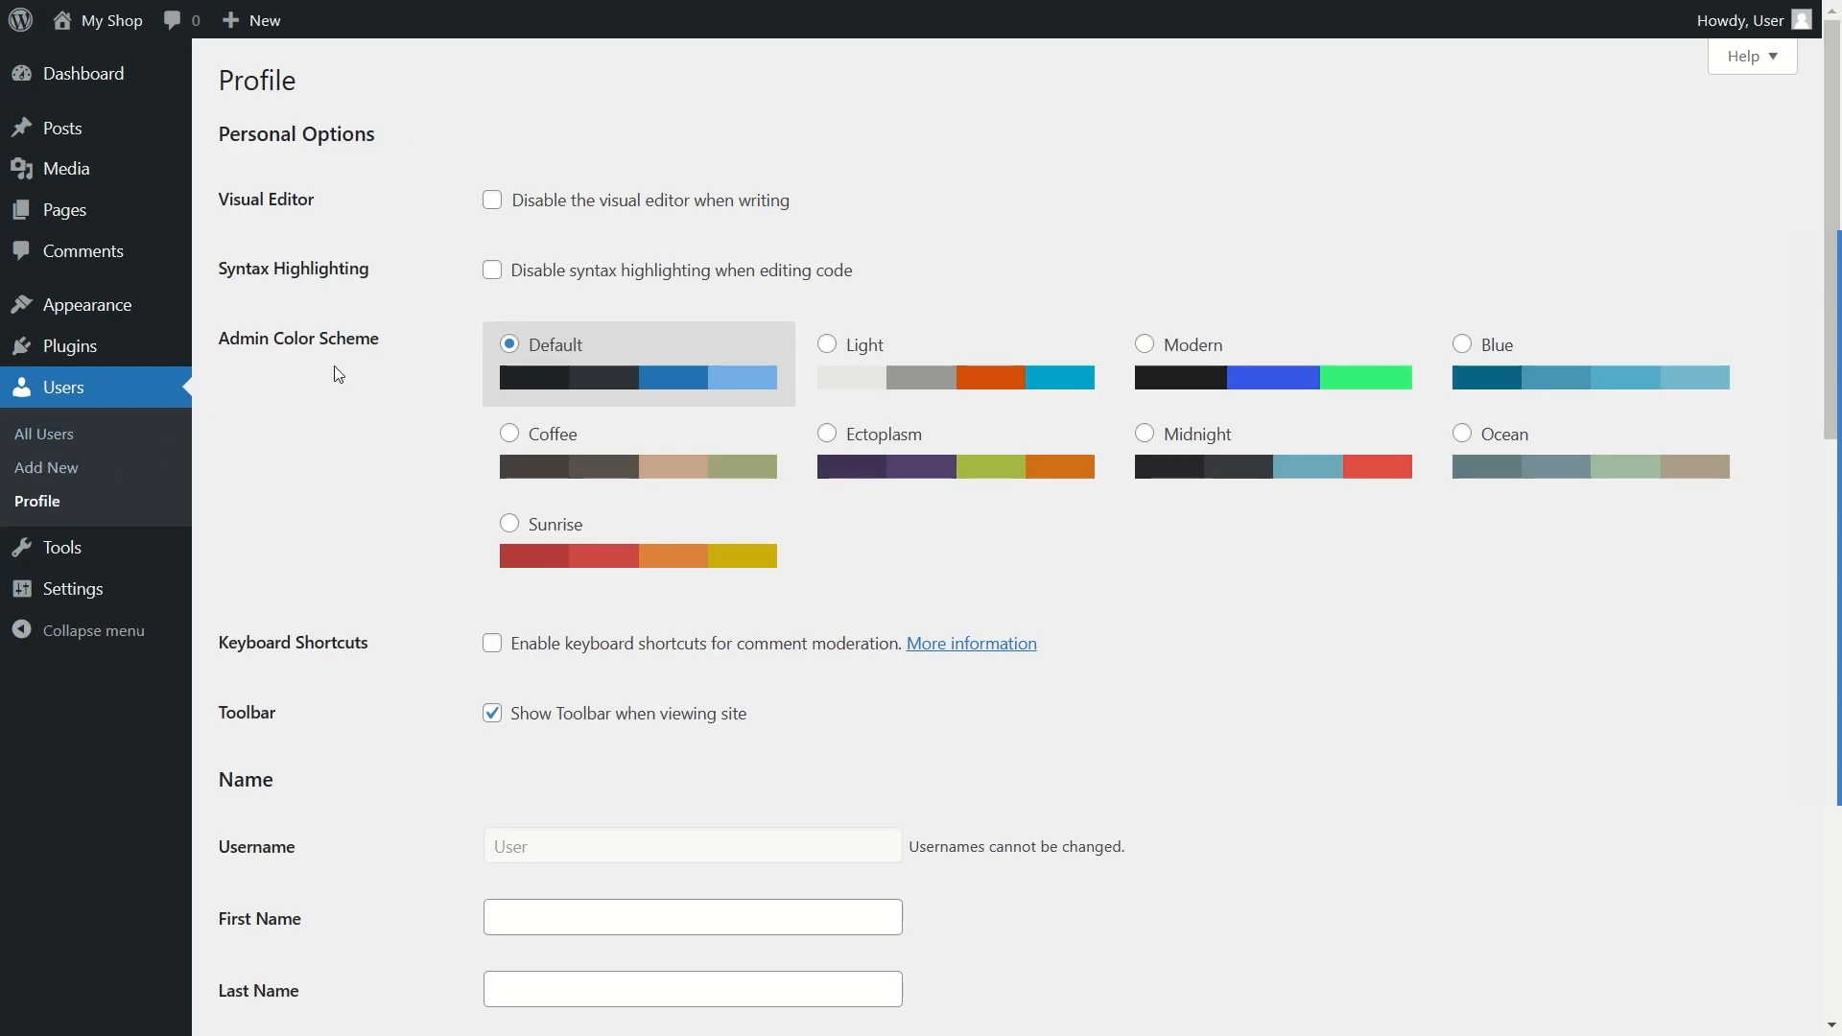
scroll(370, 423, "down", 4)
scroll(407, 445, "up", 4)
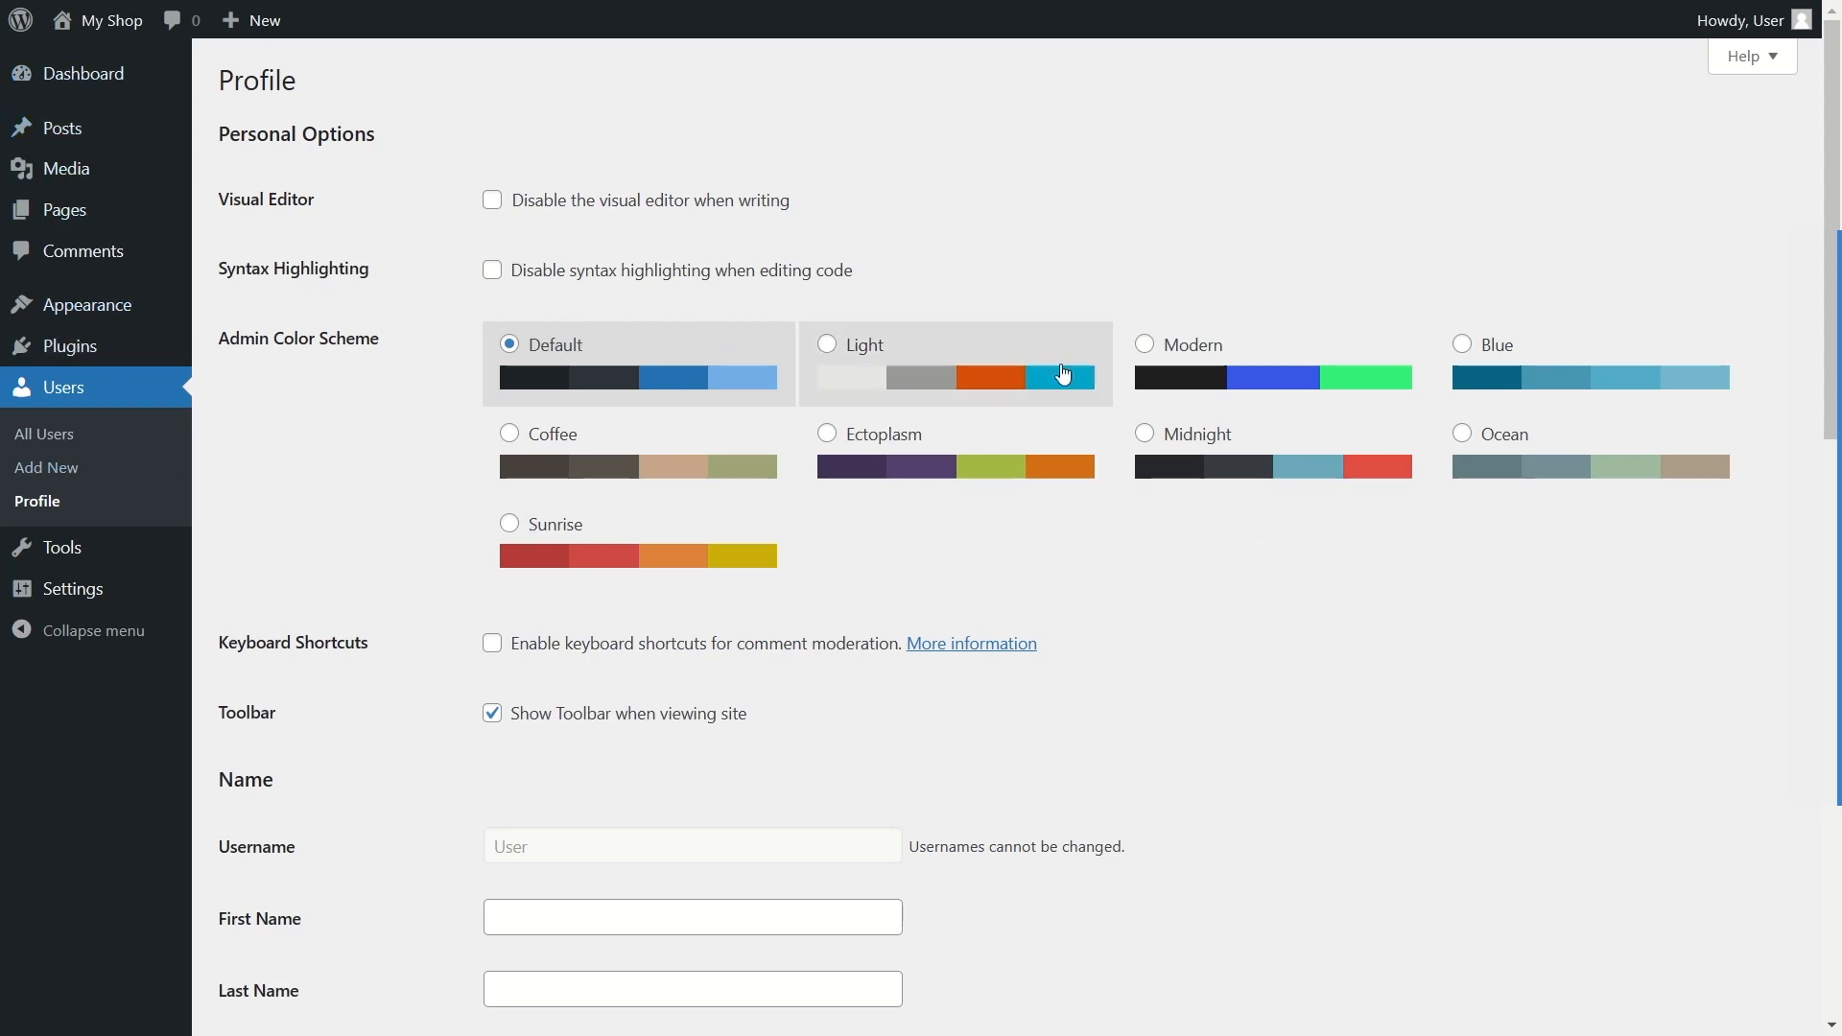
Step: Try the Light, Modern and Blue admin color schemes and return to Default
left_click(1017, 357)
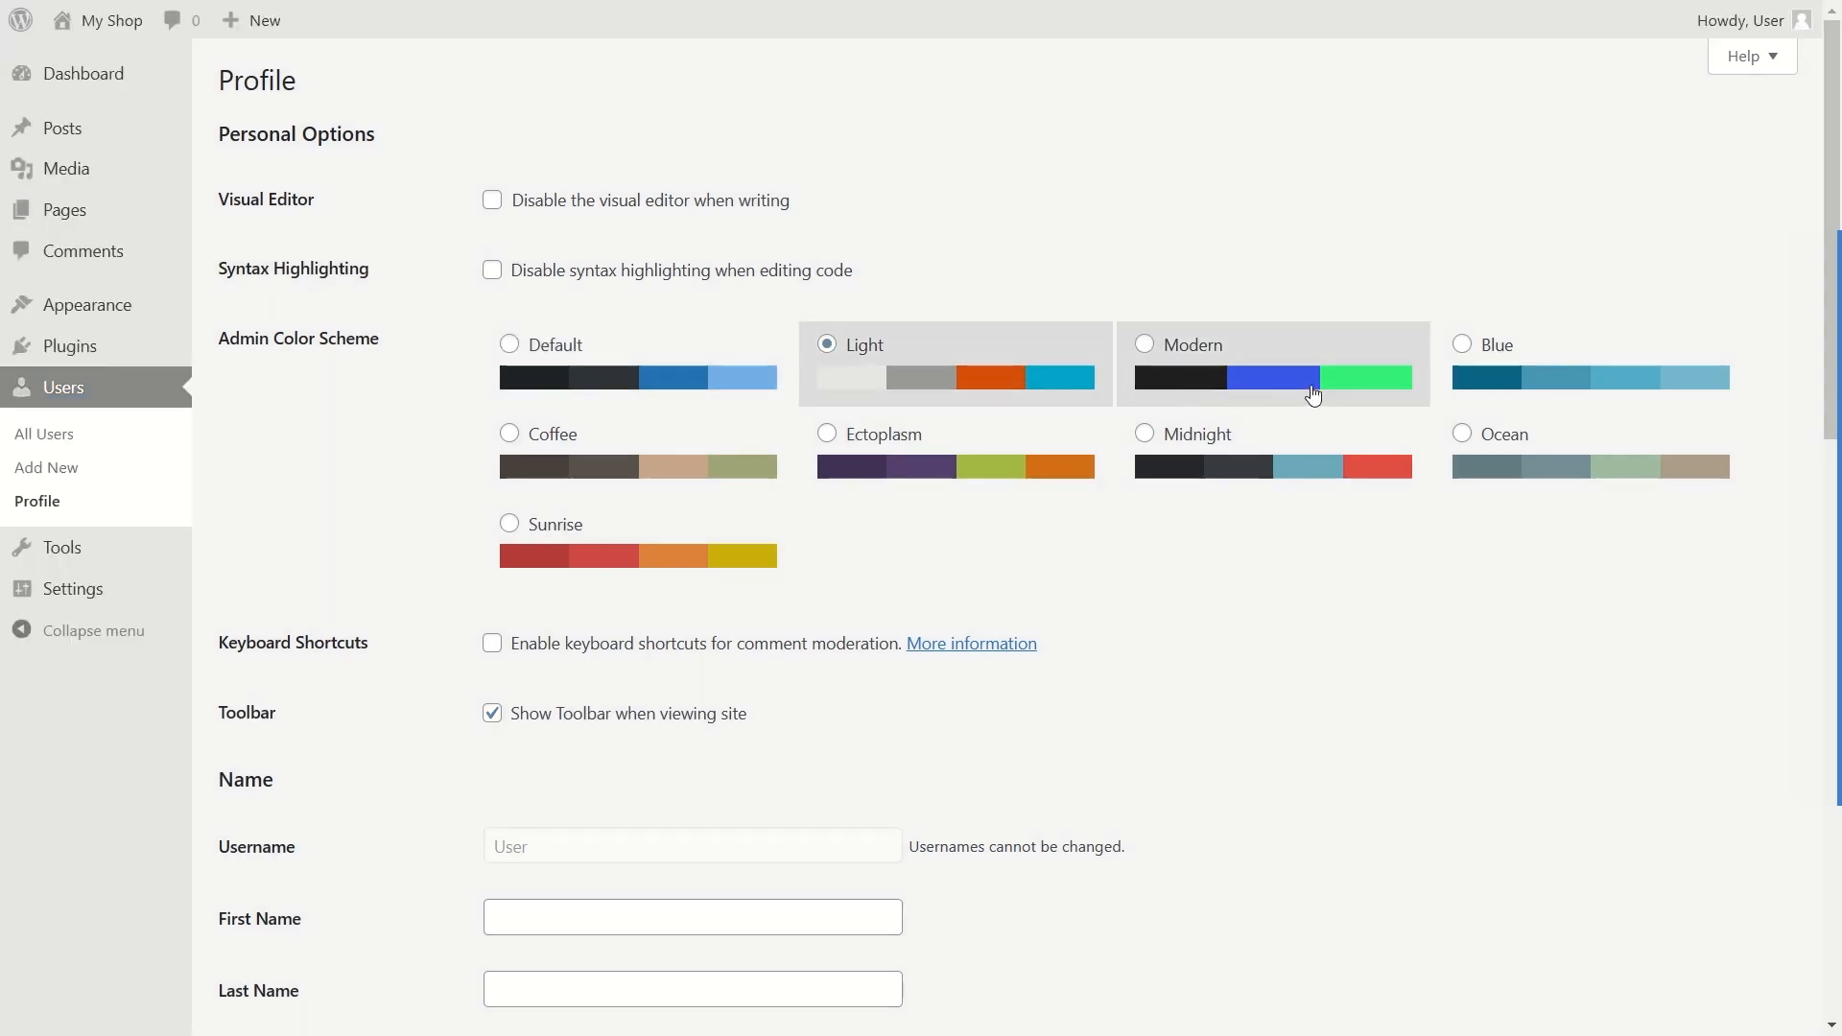
left_click(1312, 396)
left_click(1530, 385)
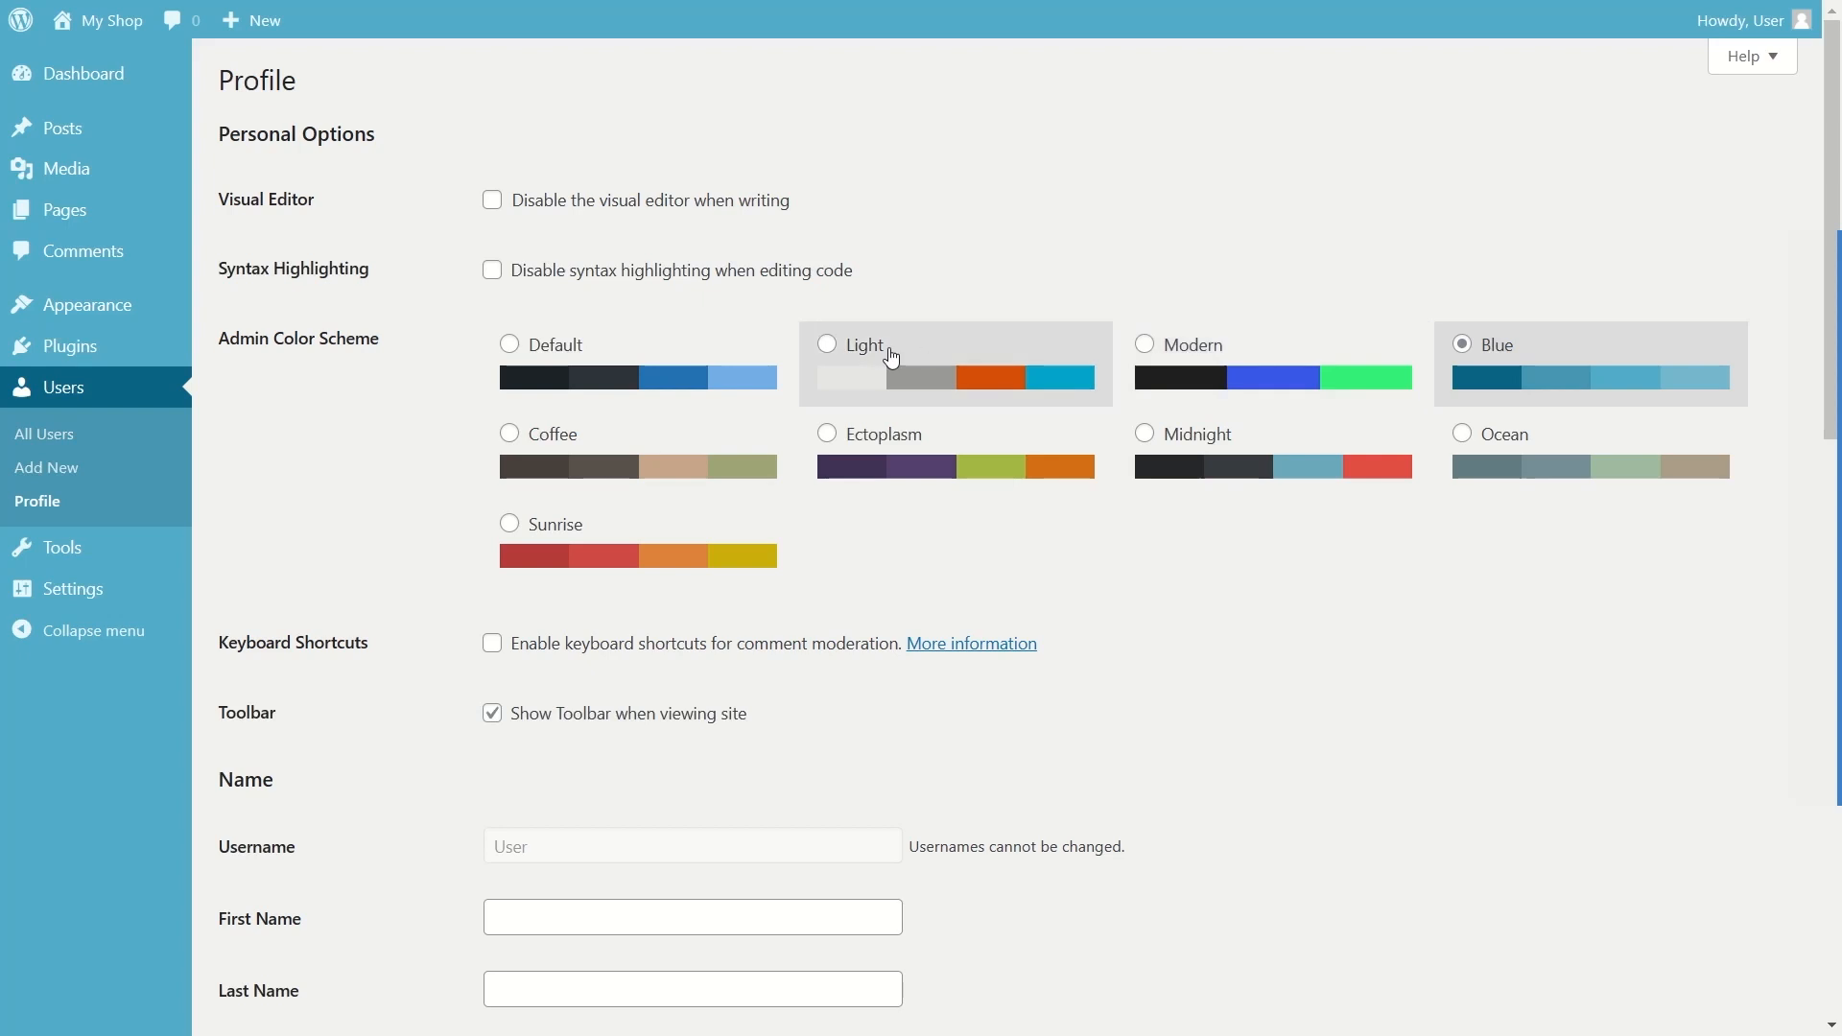
left_click(596, 370)
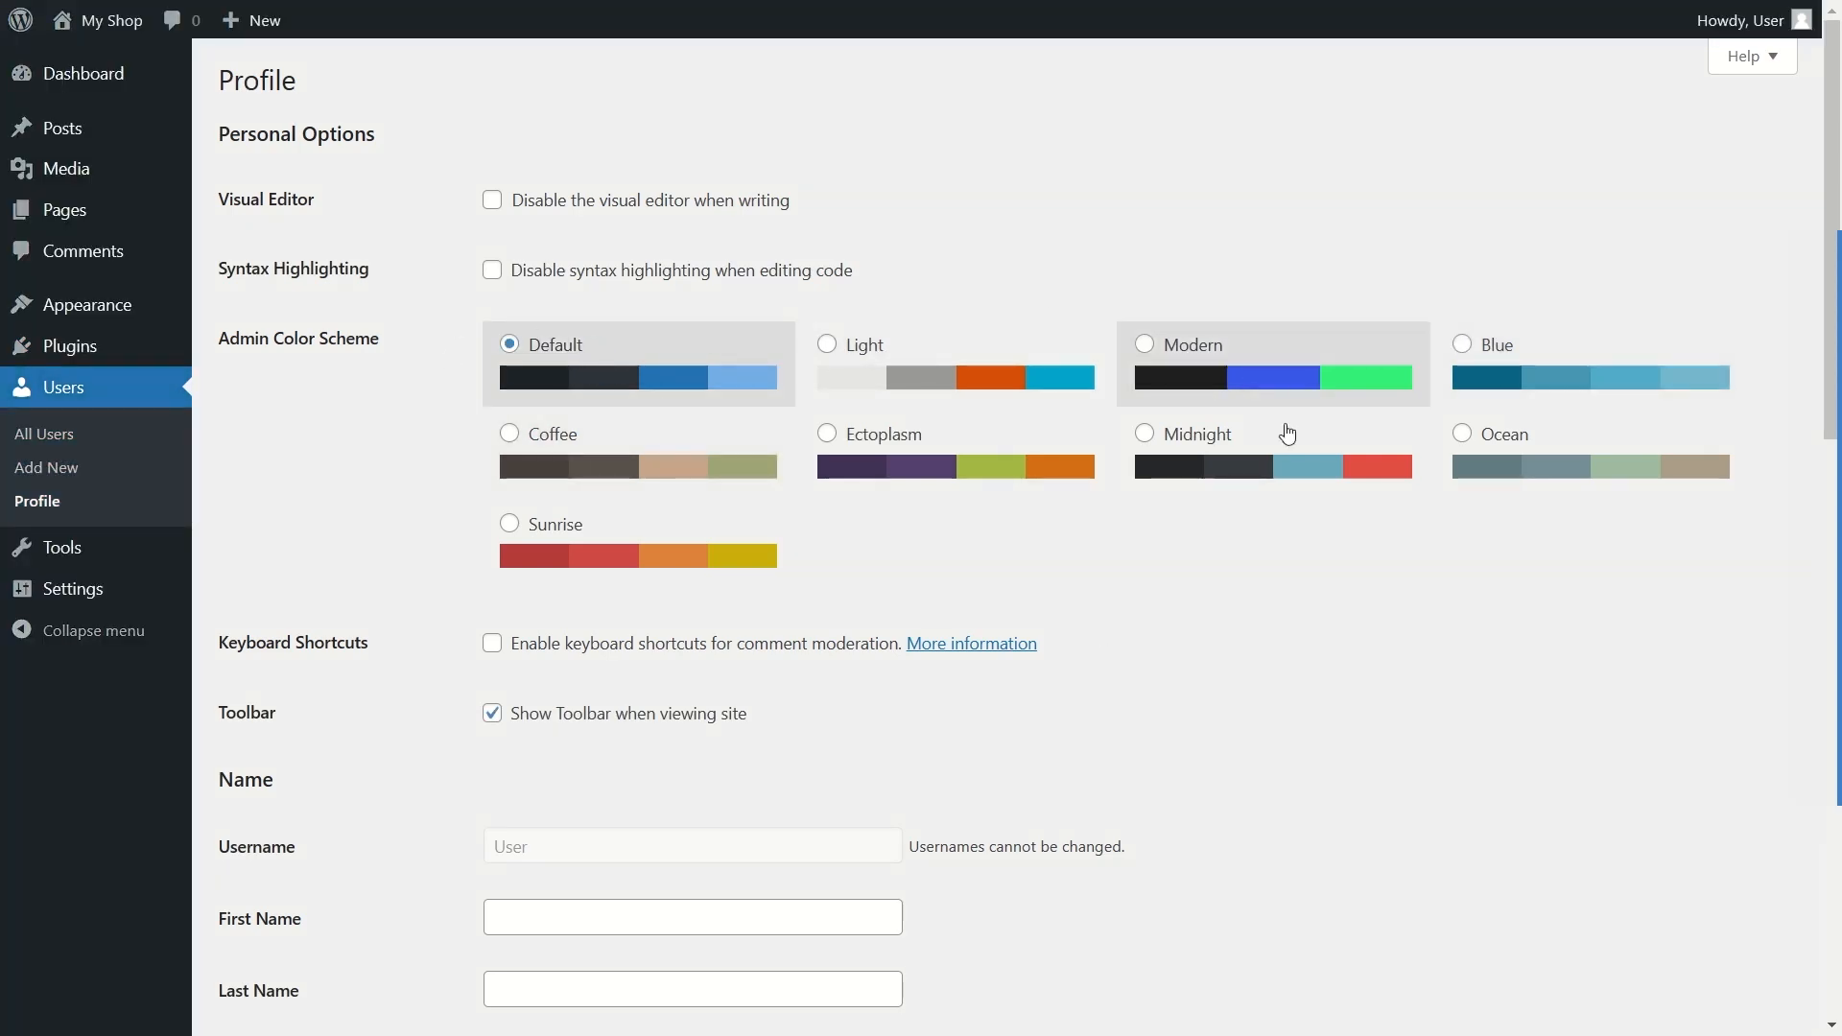
Step: Examine the profile's first name and nickname fields and the choices for the publicly displayed name
scroll(1124, 411, "down", 4)
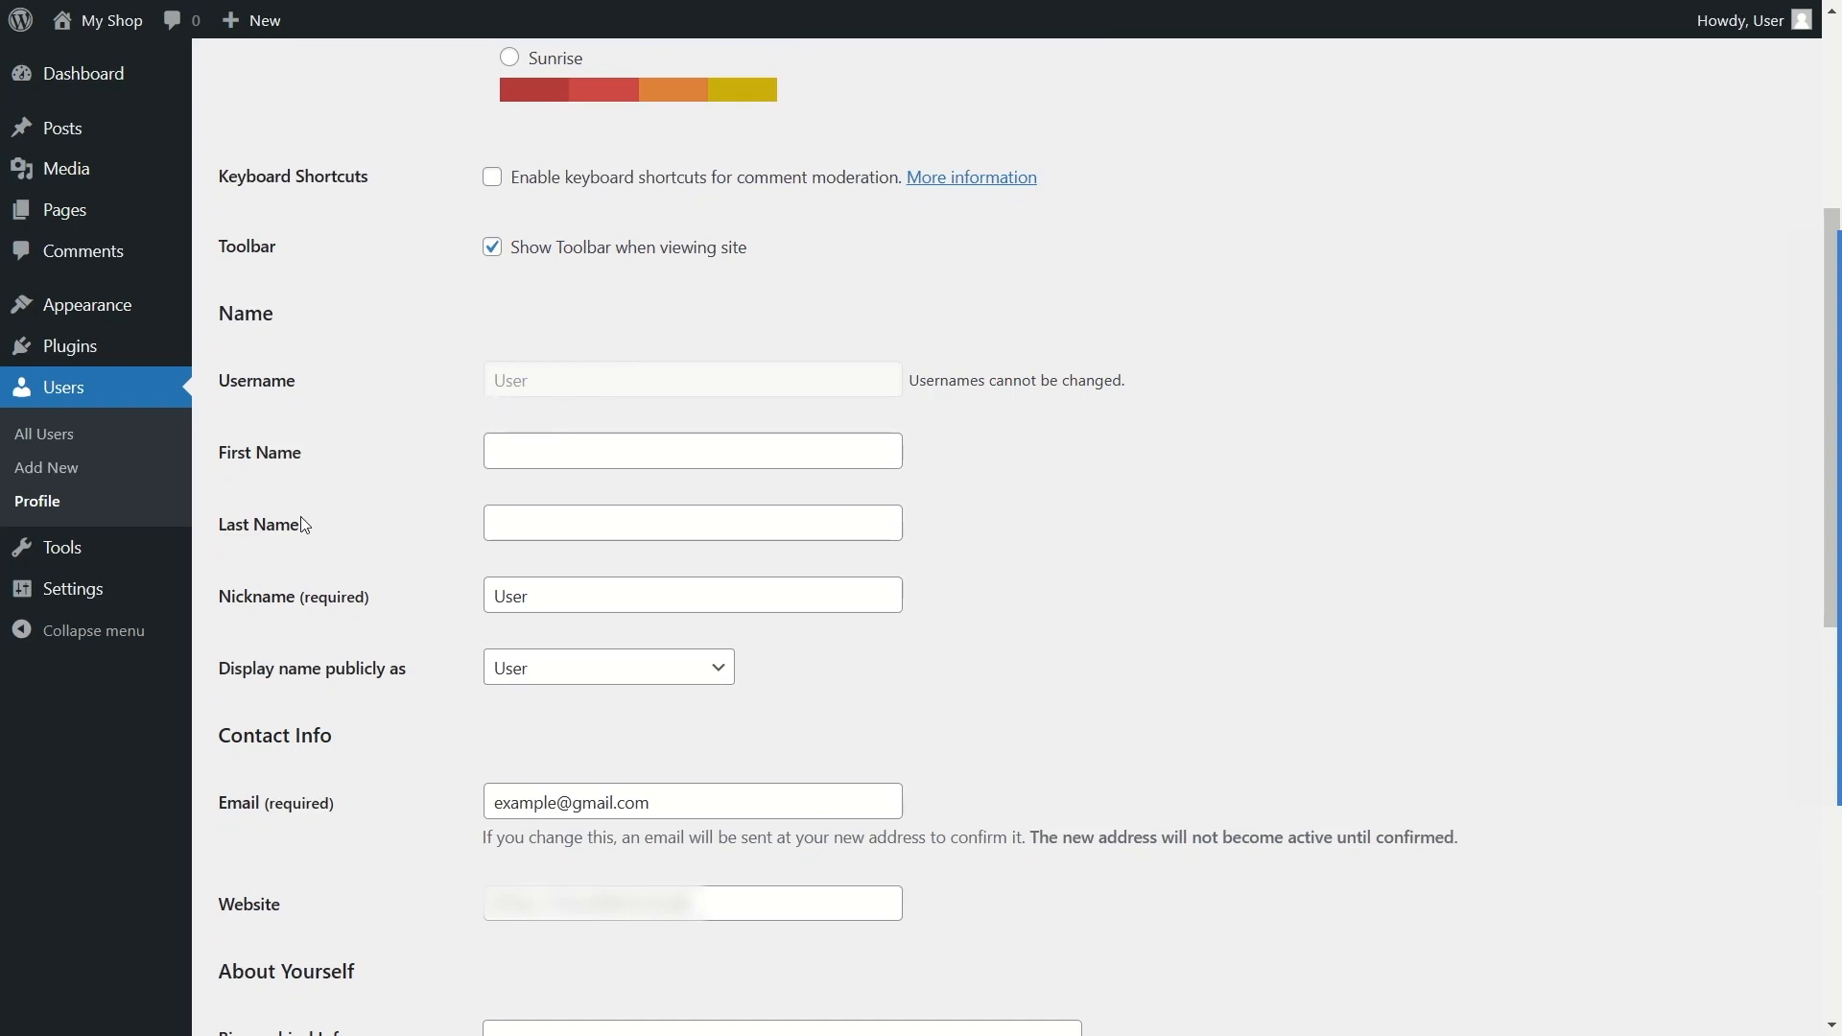
left_click(533, 453)
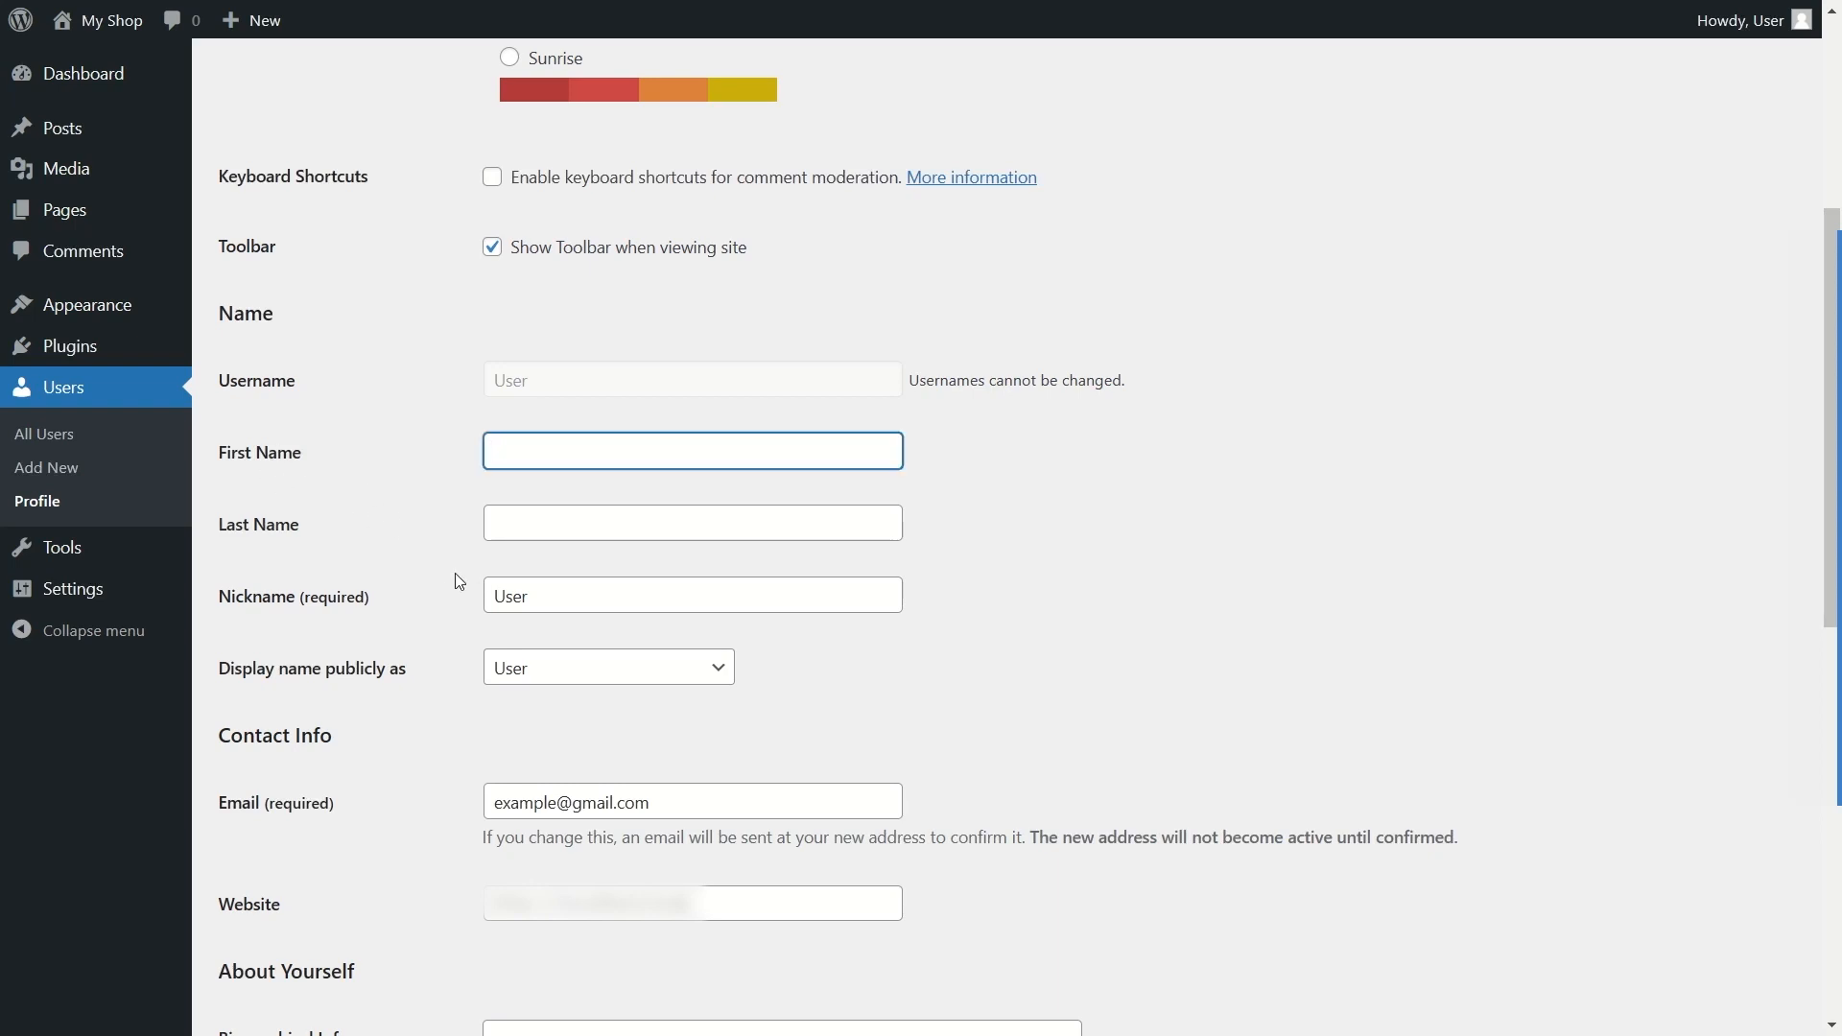
left_click(544, 593)
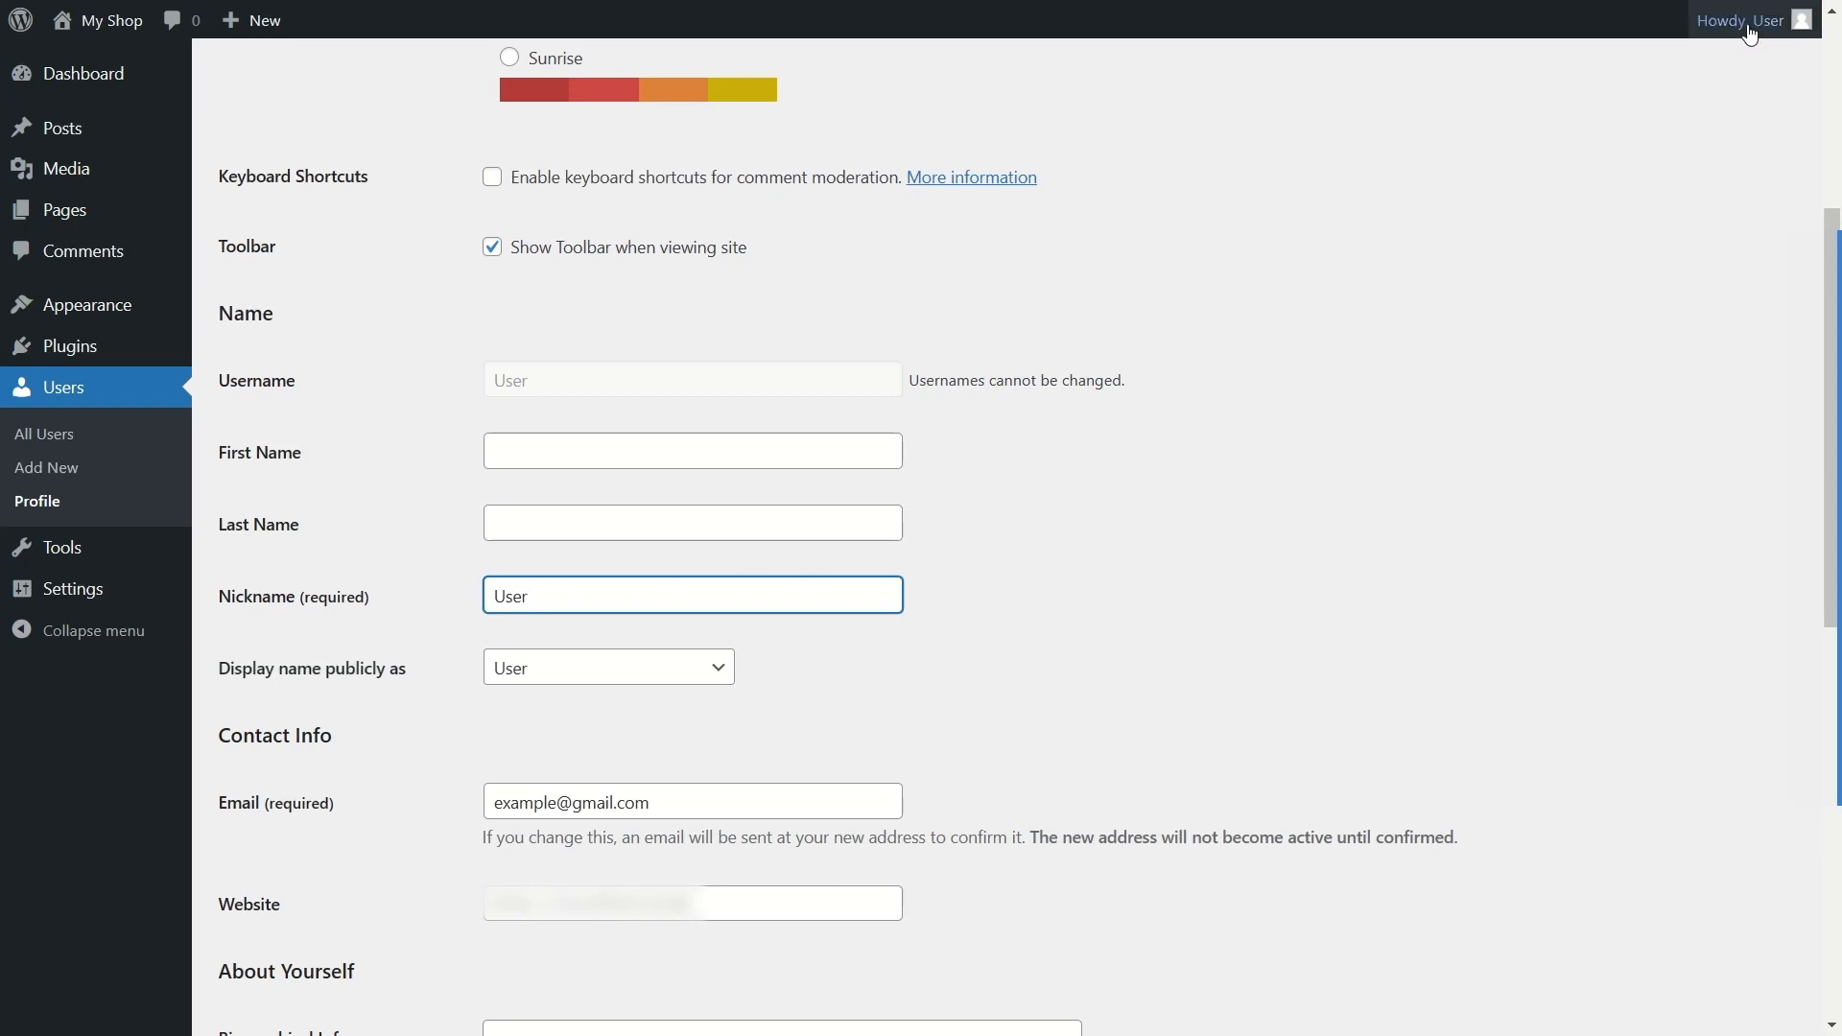
mouse_move(1754, 28)
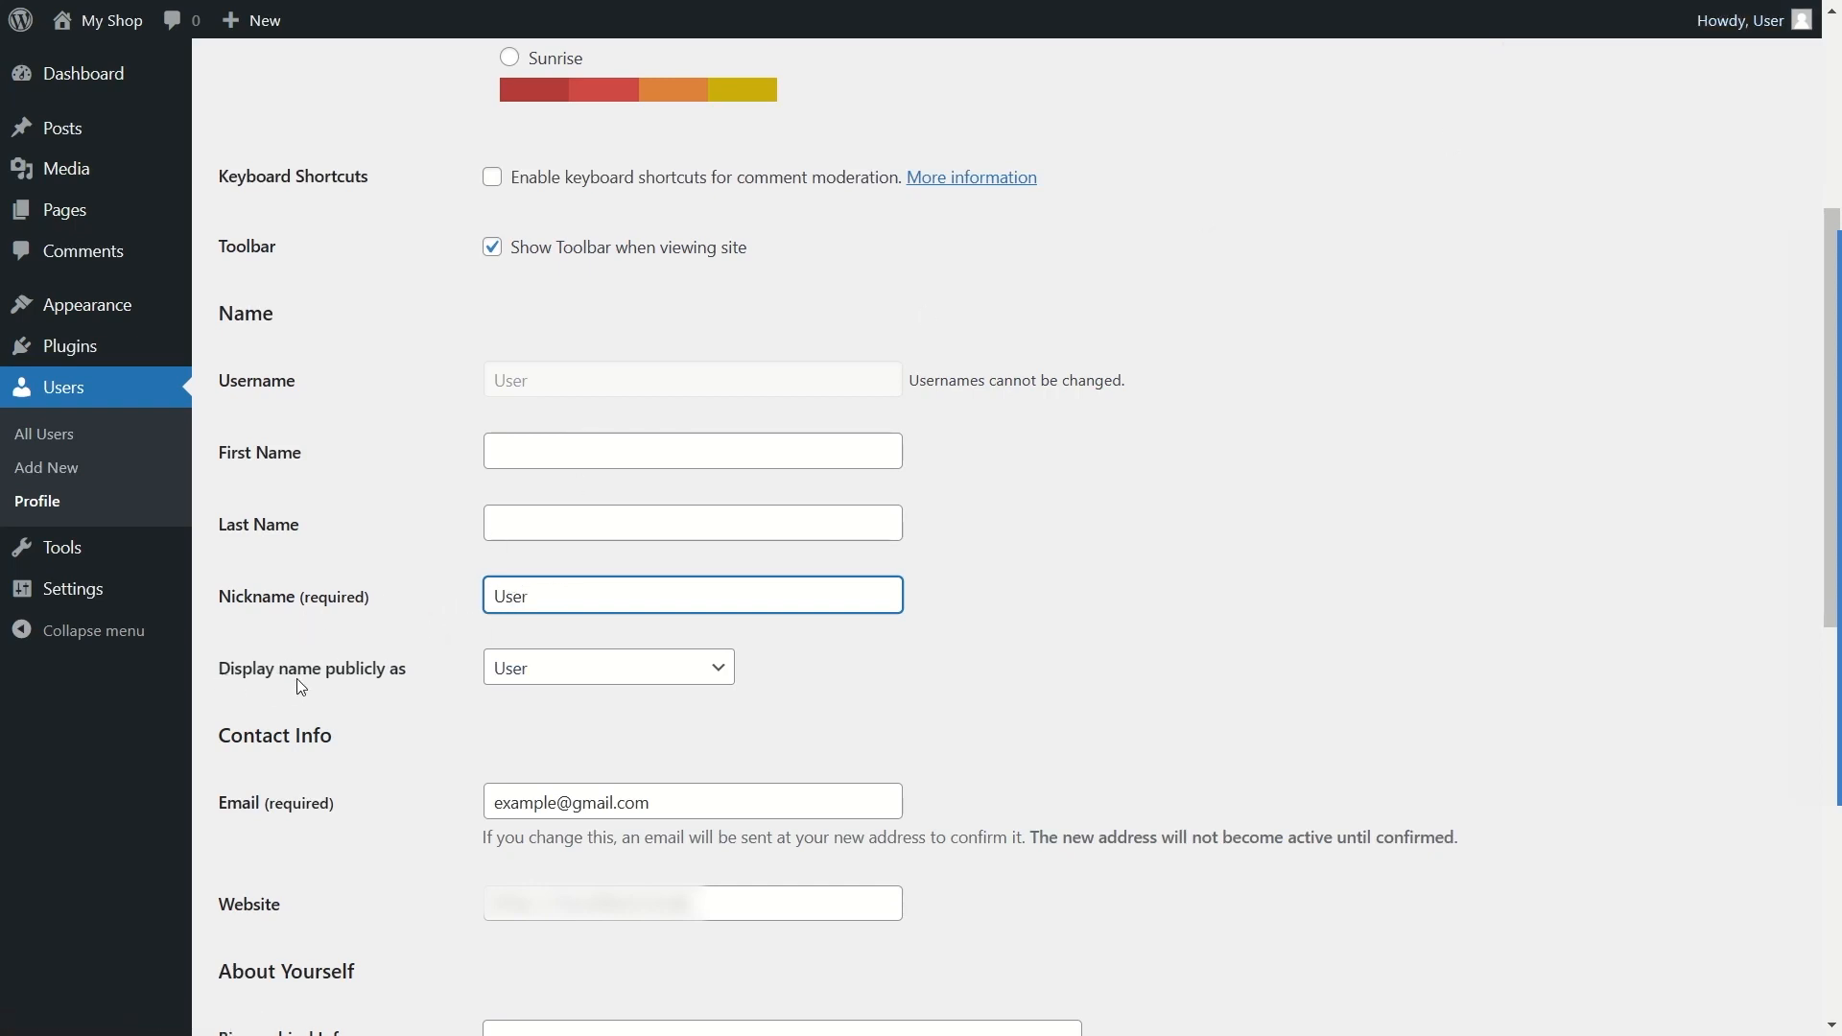
left_click(596, 678)
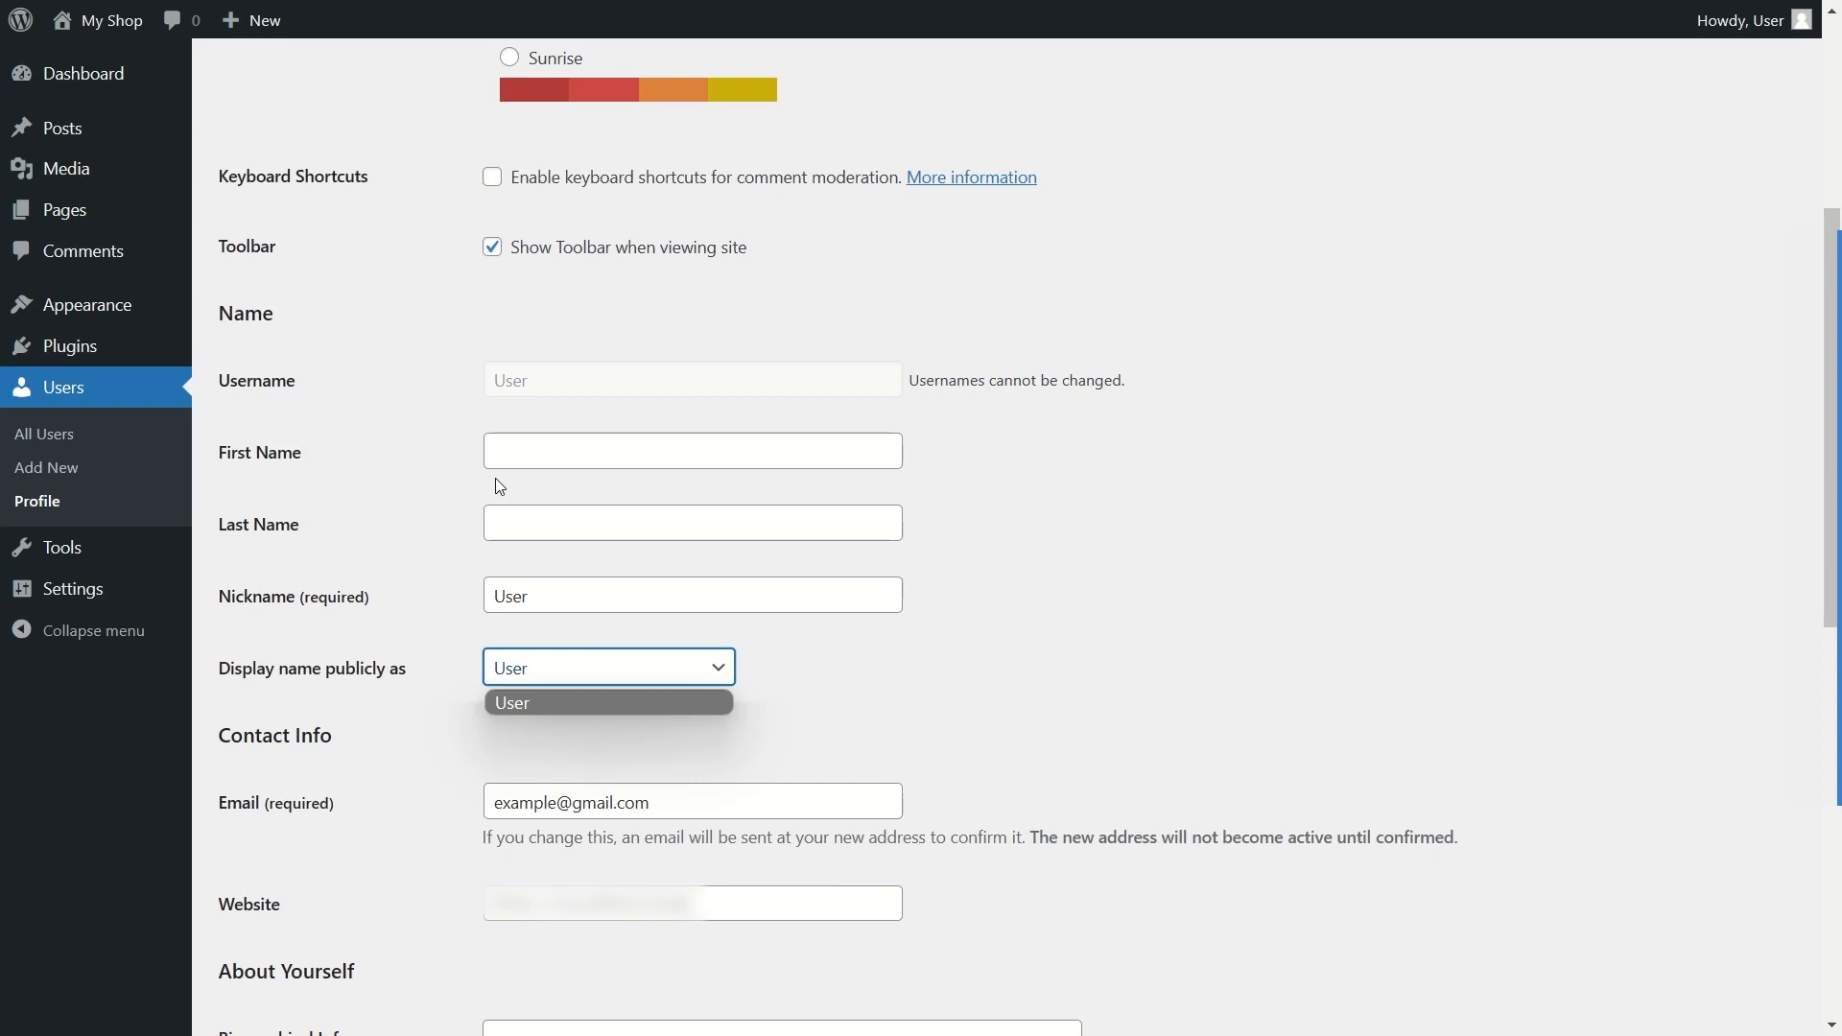
Step: Fill in the profile's first and last name and look through the public display name choices without changing the selection
left_click(541, 451)
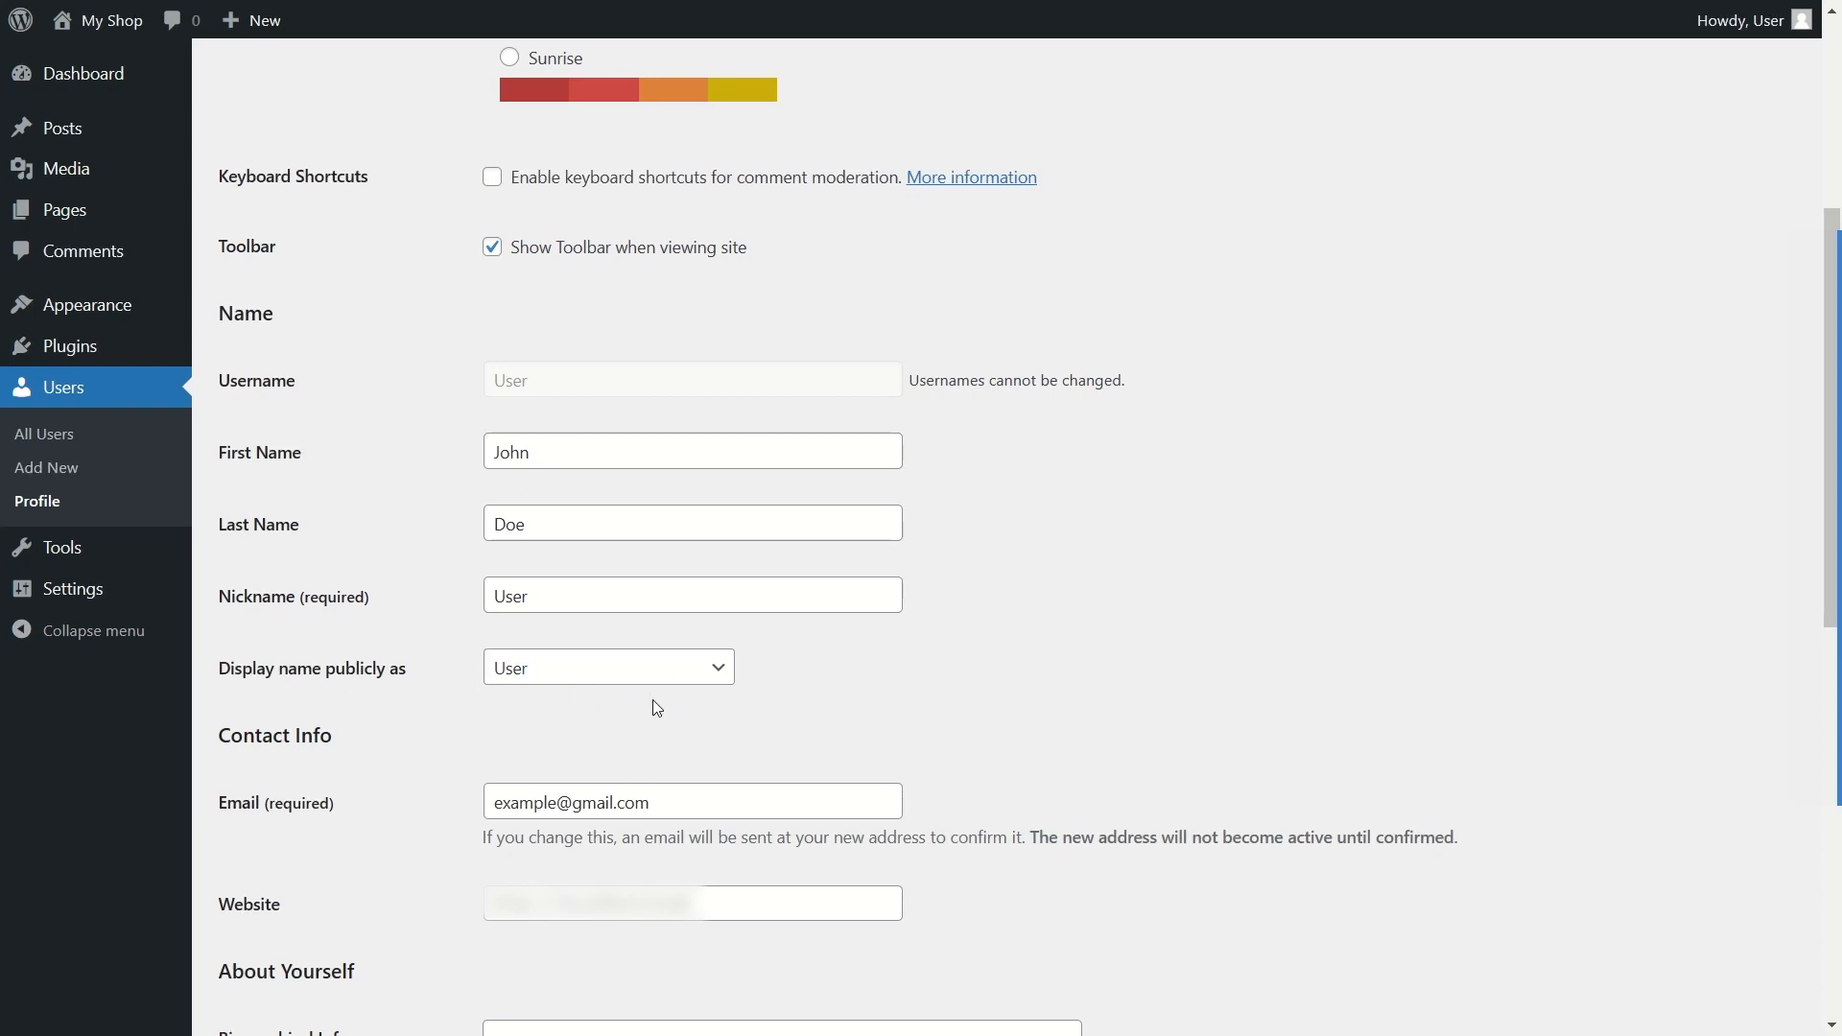
left_click(669, 669)
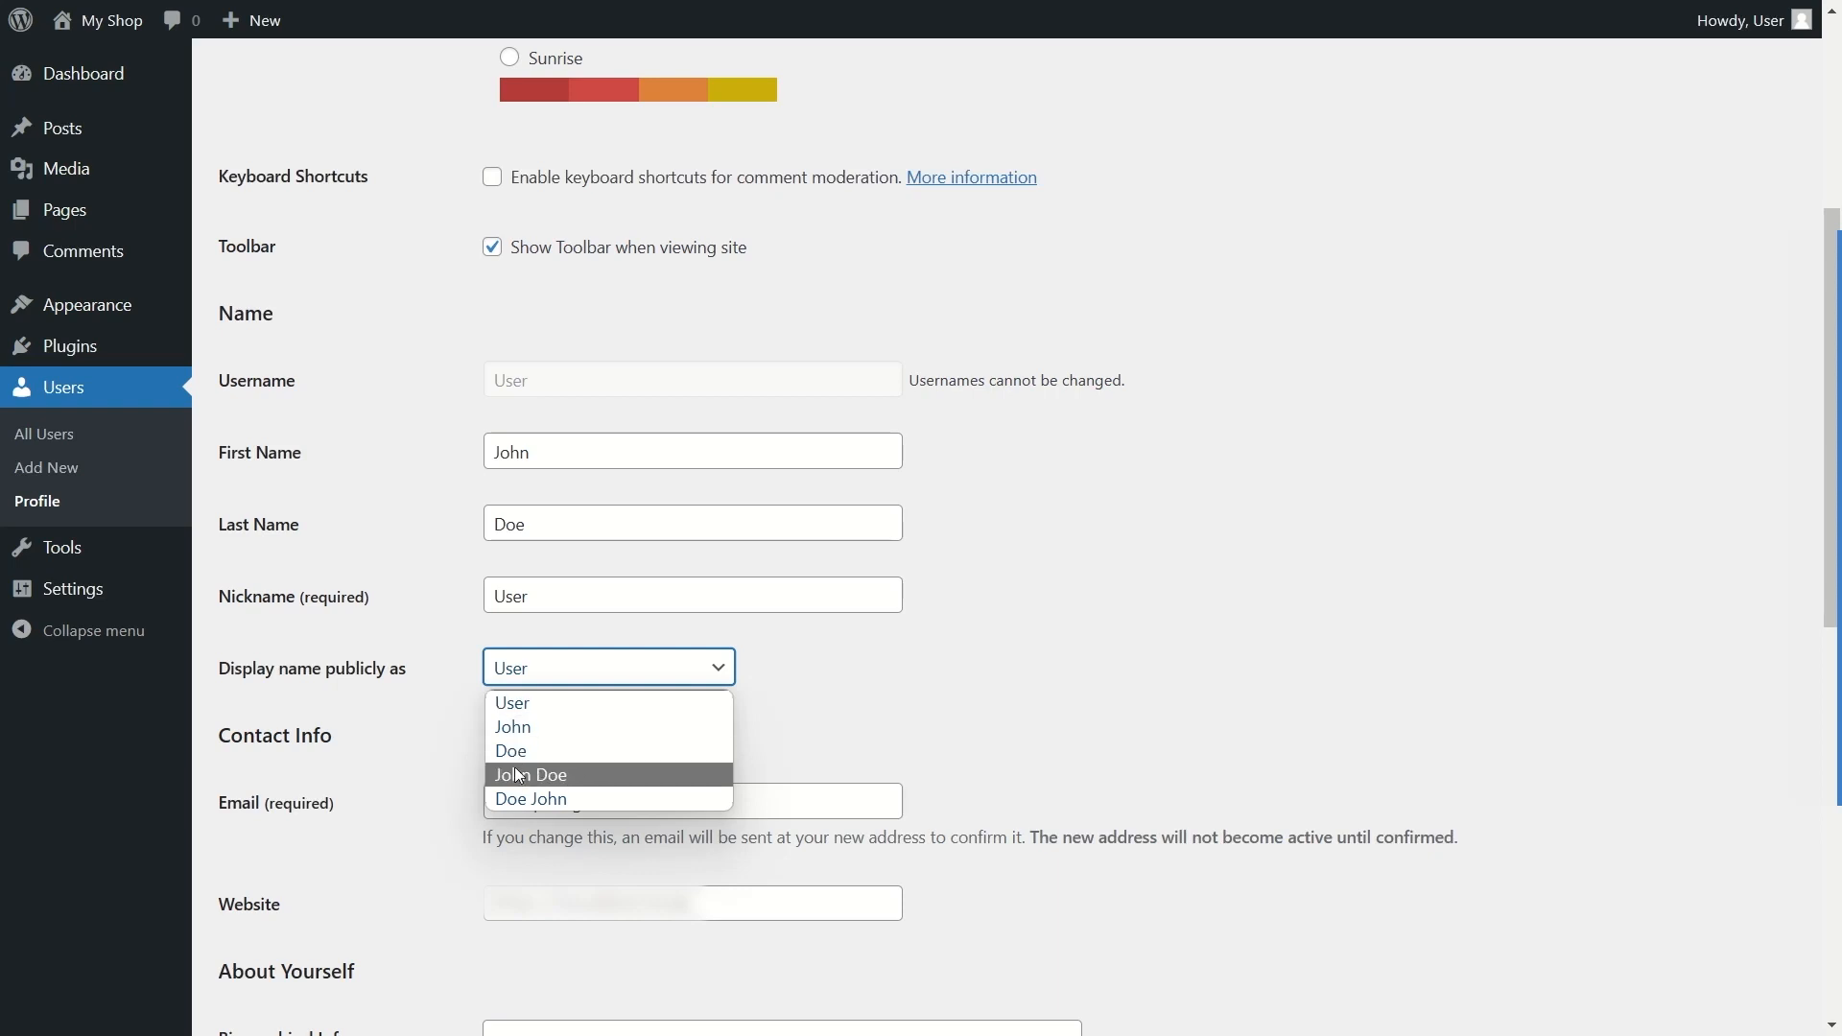
left_click(872, 728)
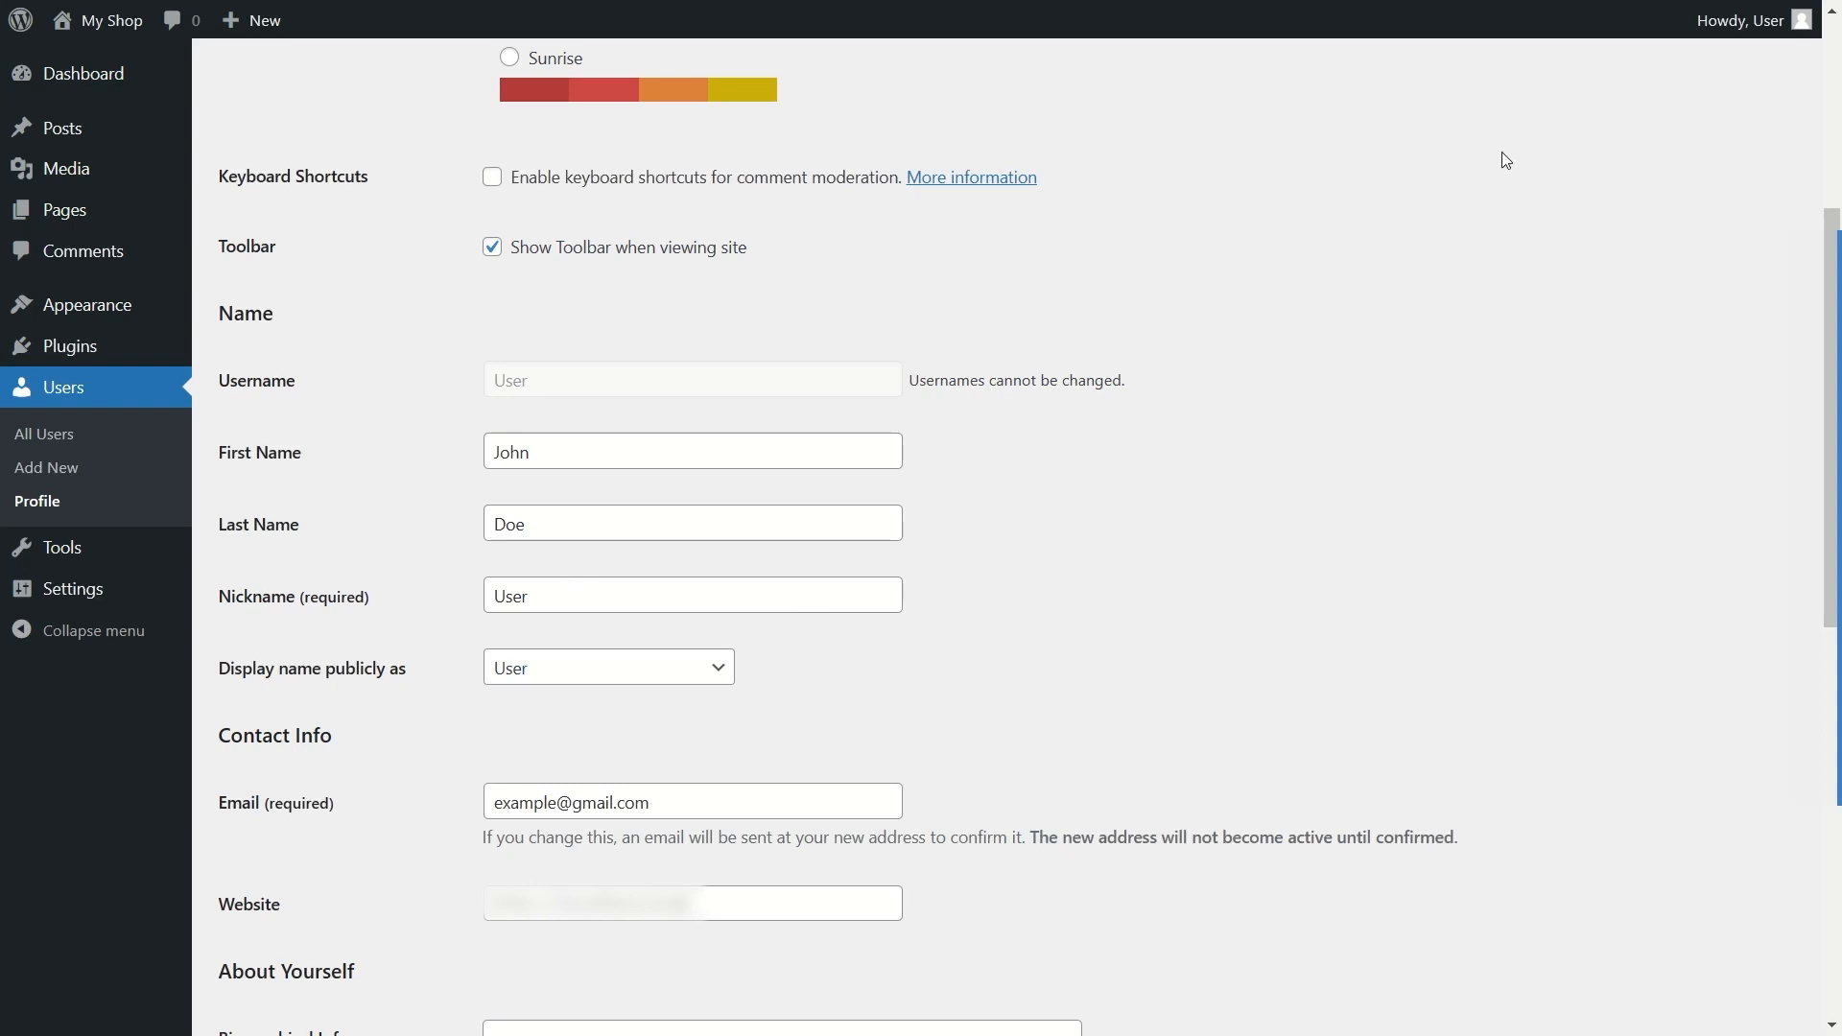
Step: Review the profile's email, website, biographical info, profile picture and account management sections
scroll(834, 582, "down", 2)
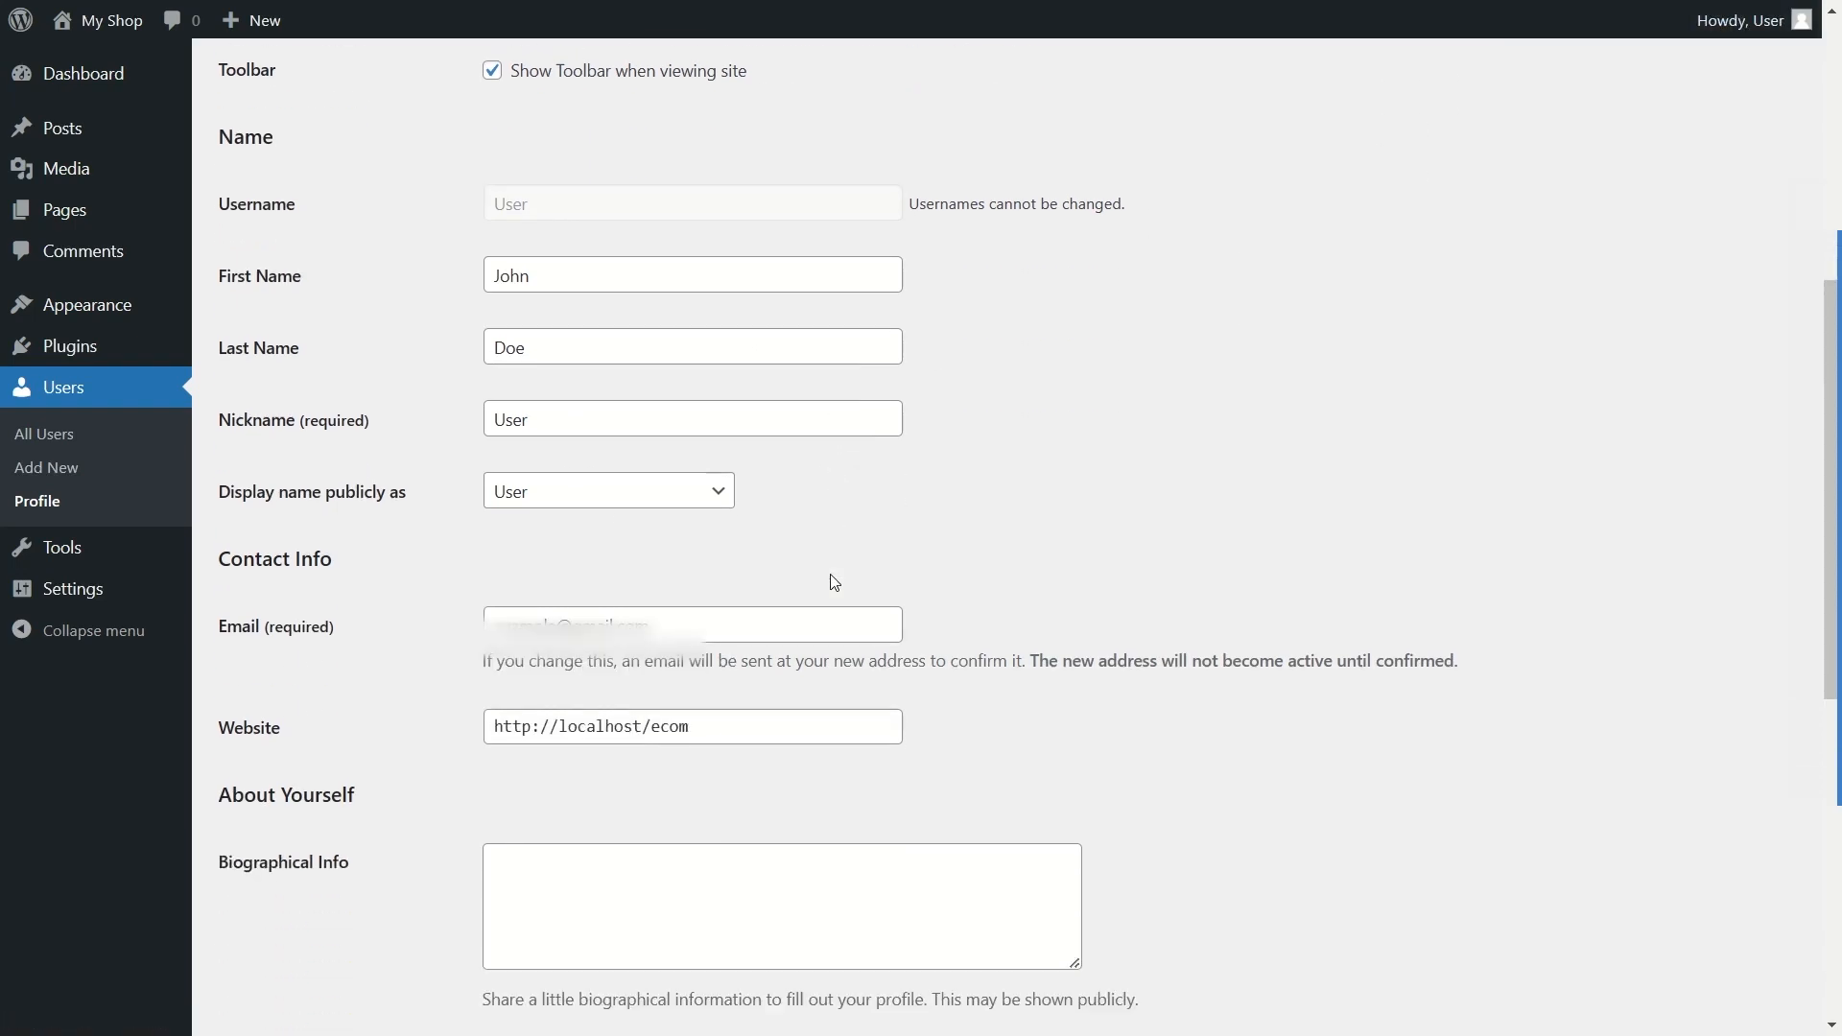
scroll(833, 583, "down", 3)
left_click_drag(691, 331, 492, 338)
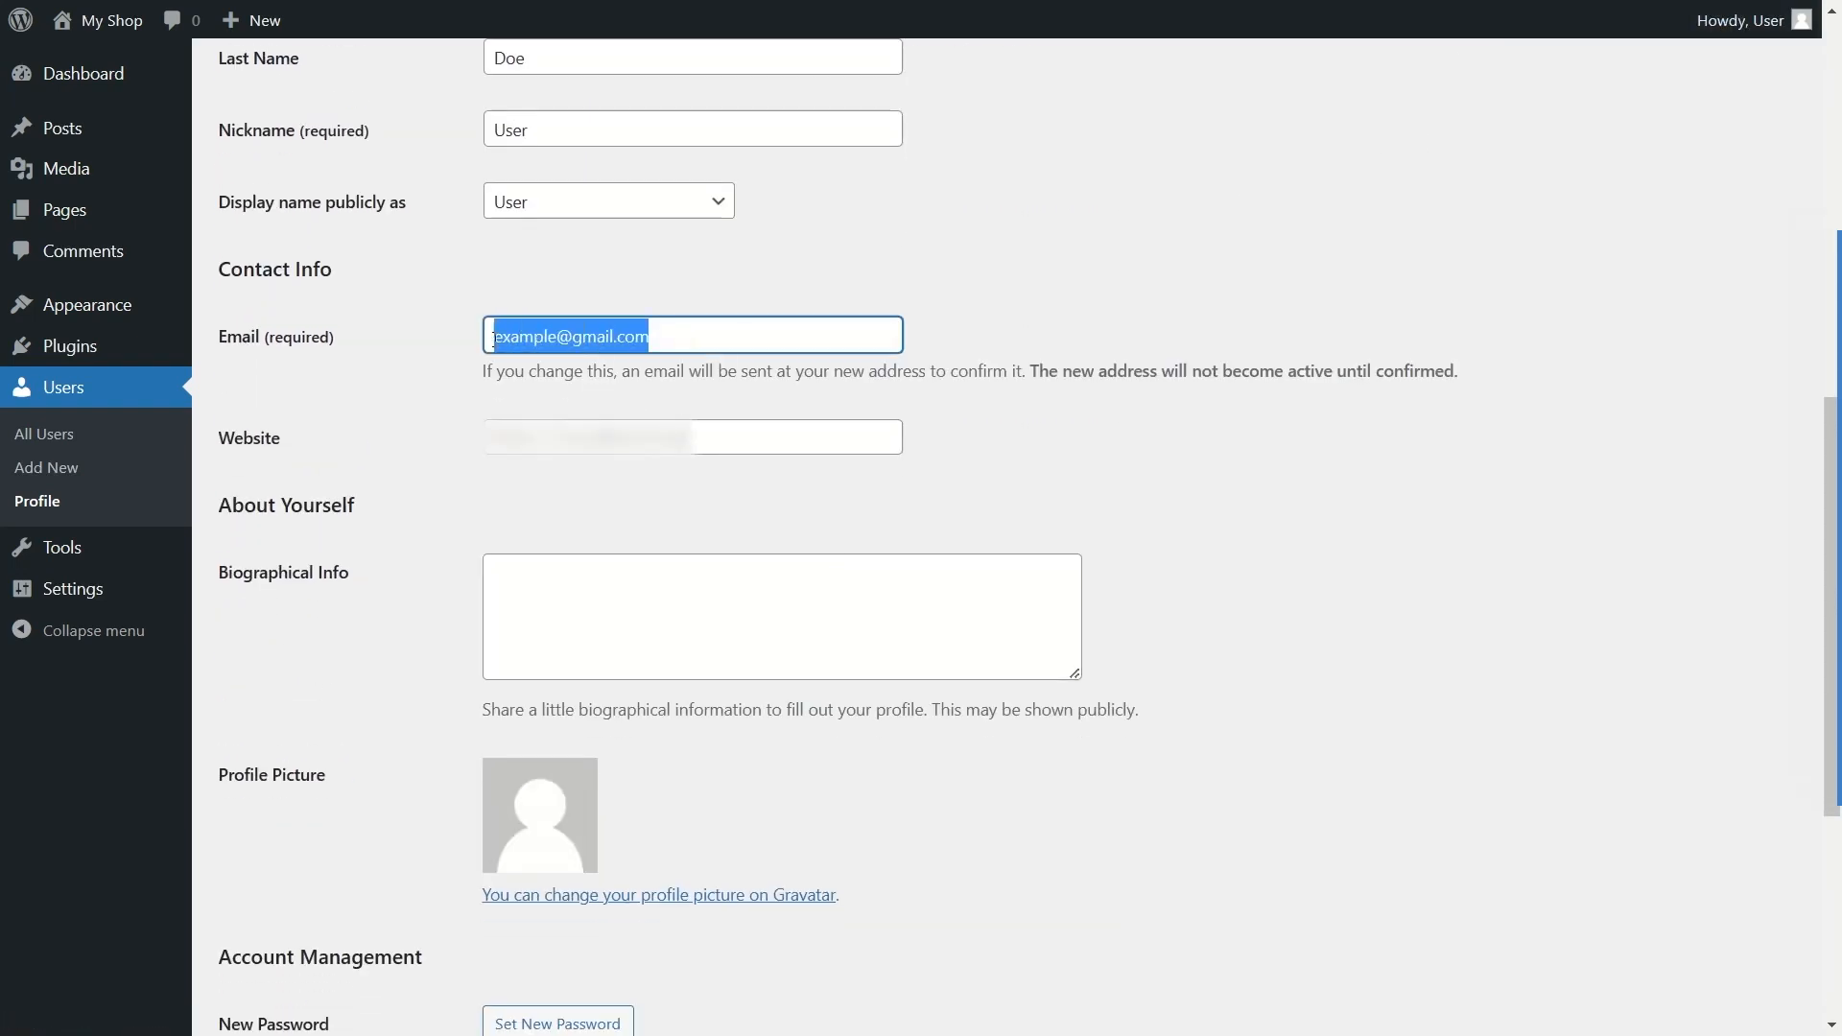
left_click(586, 297)
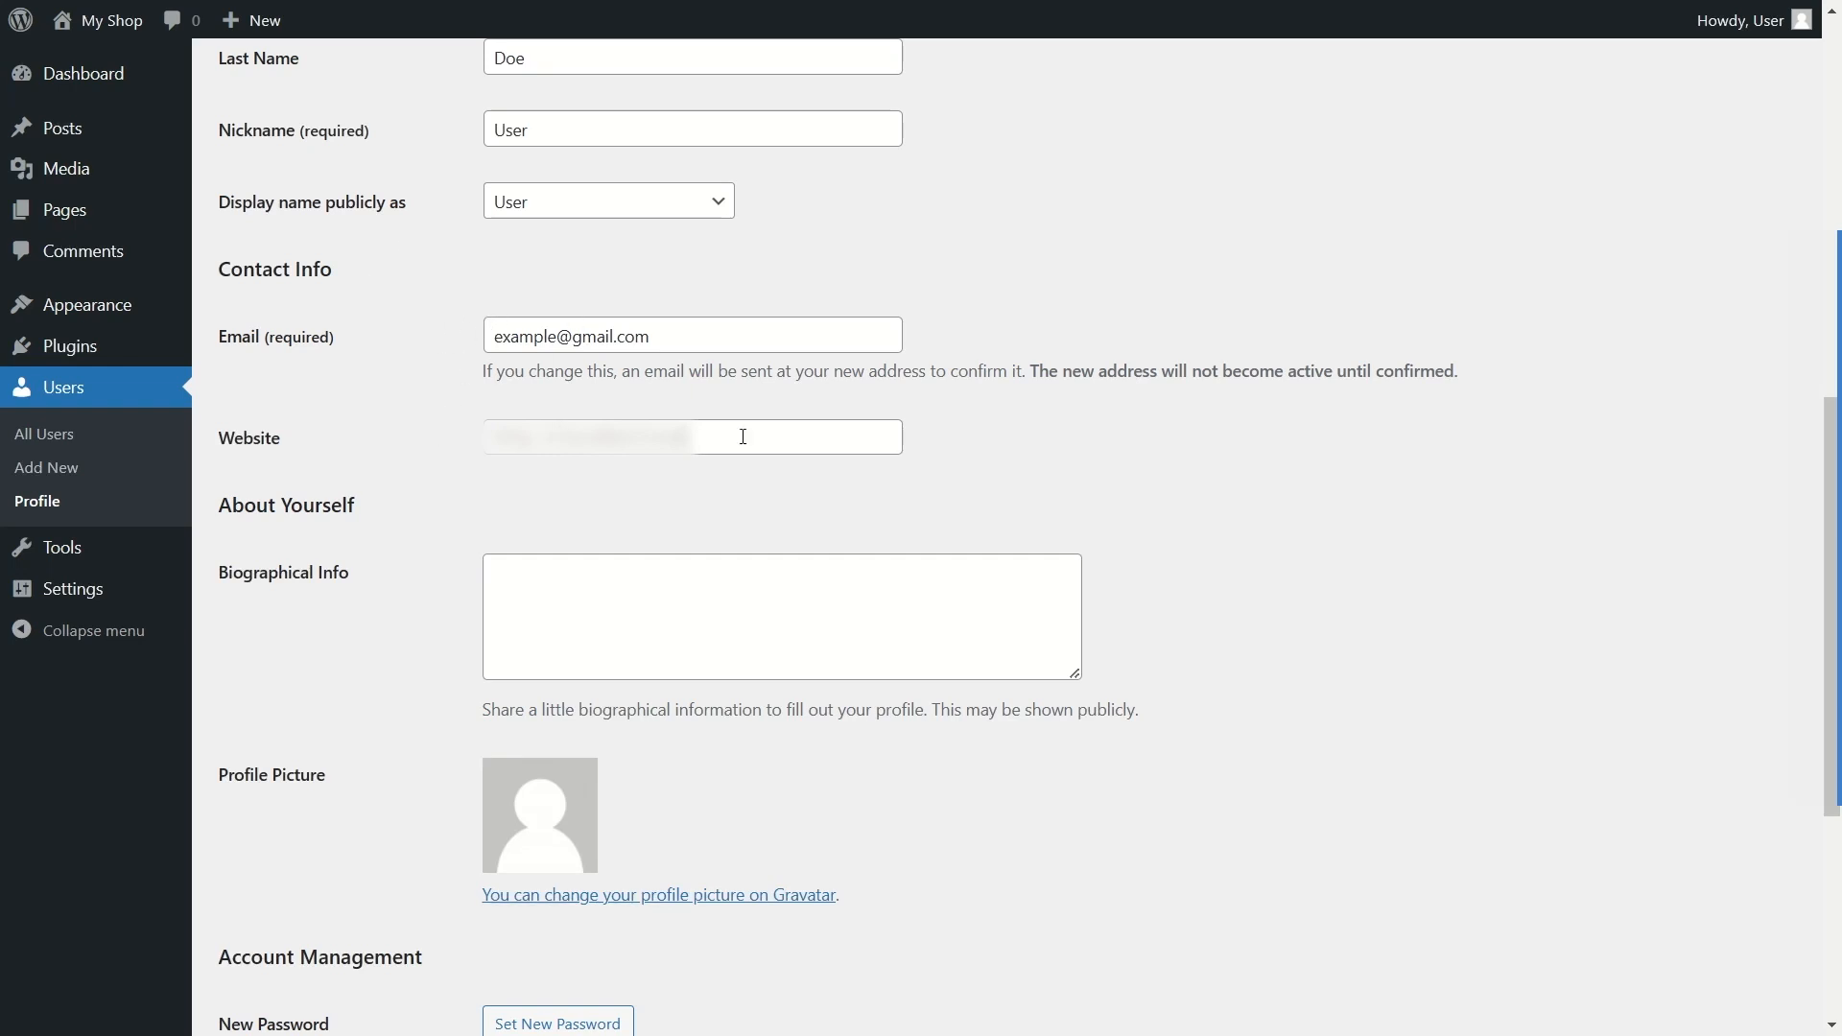
scroll(578, 422, "down", 2)
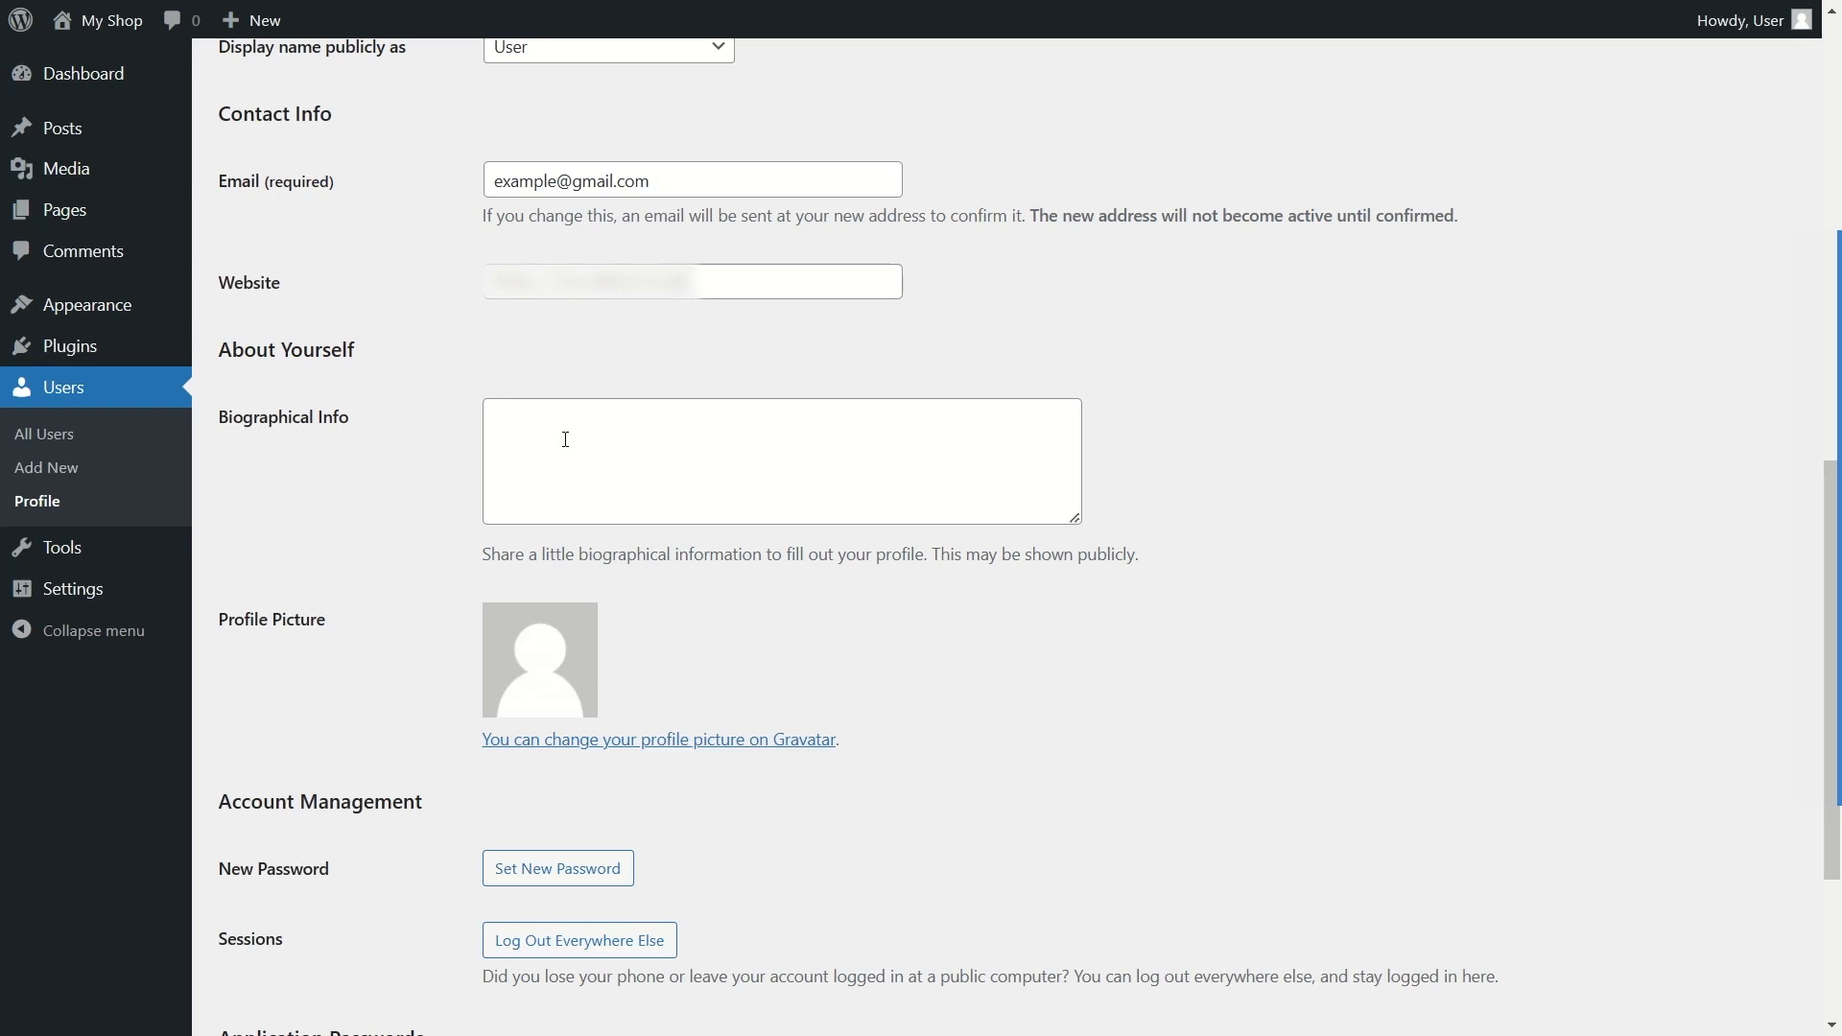
scroll(565, 440, "down", 2)
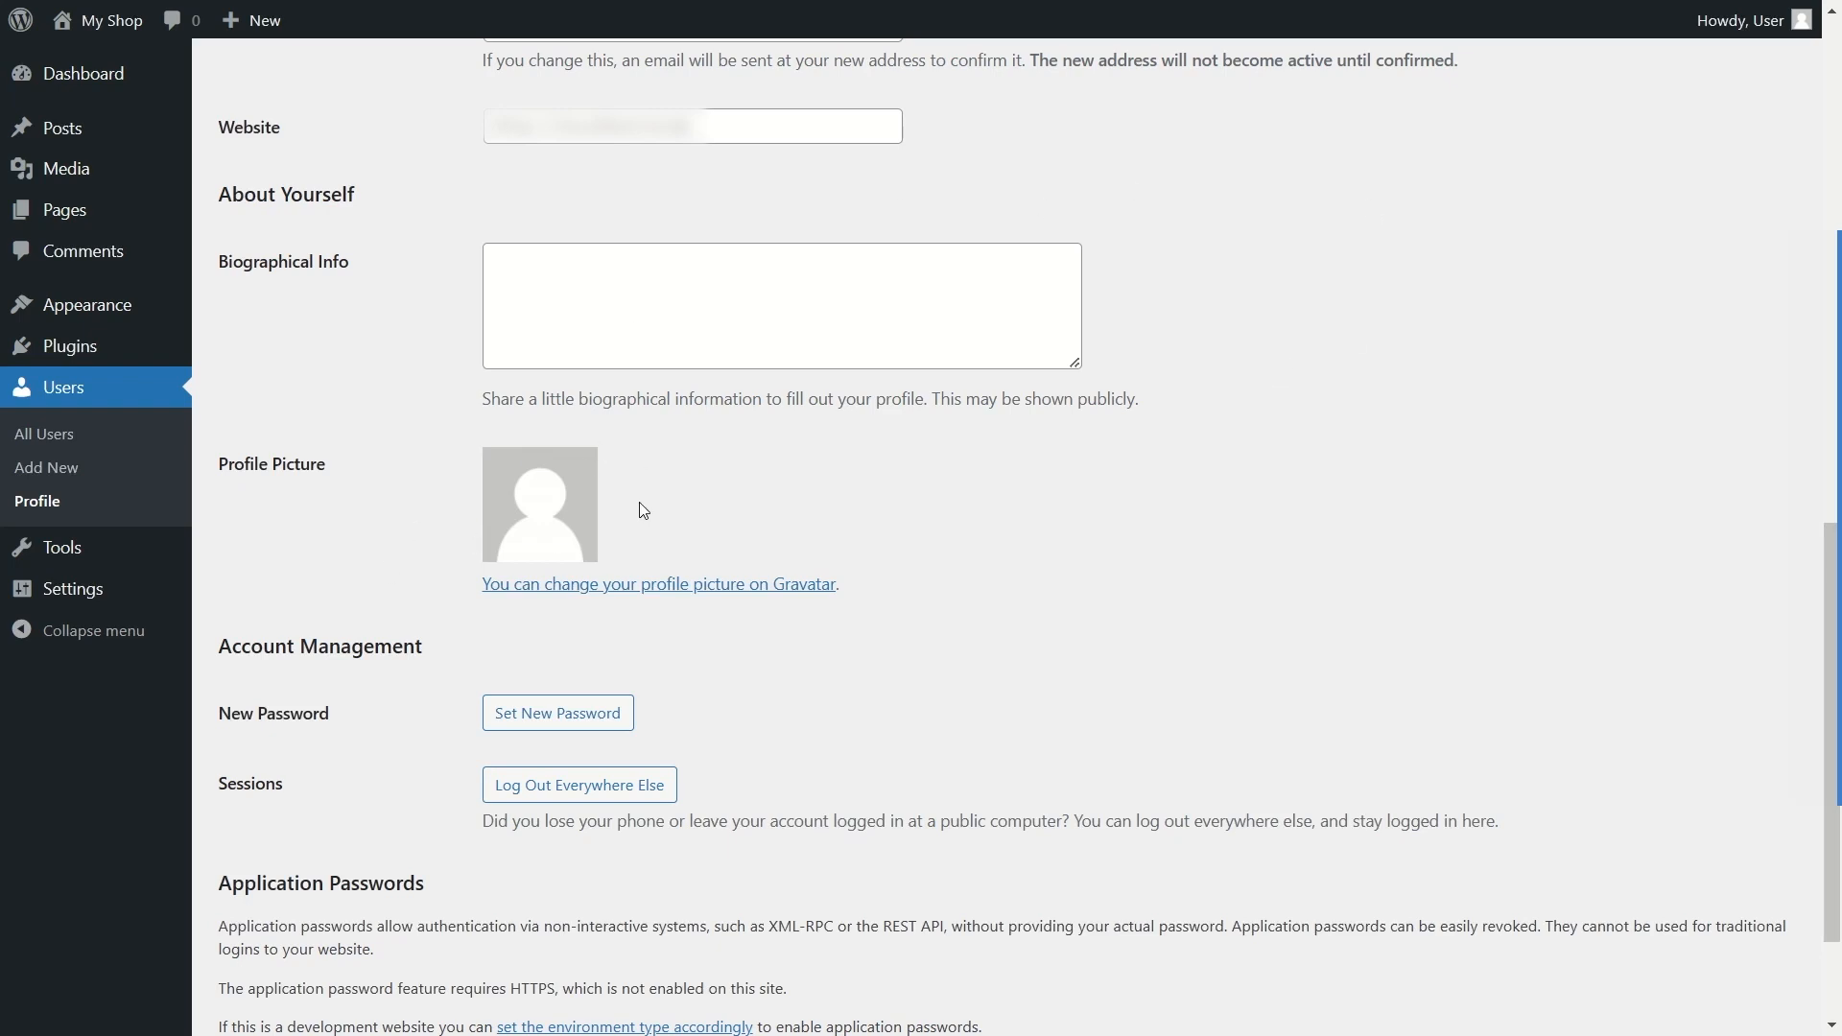
scroll(652, 494, "down", 2)
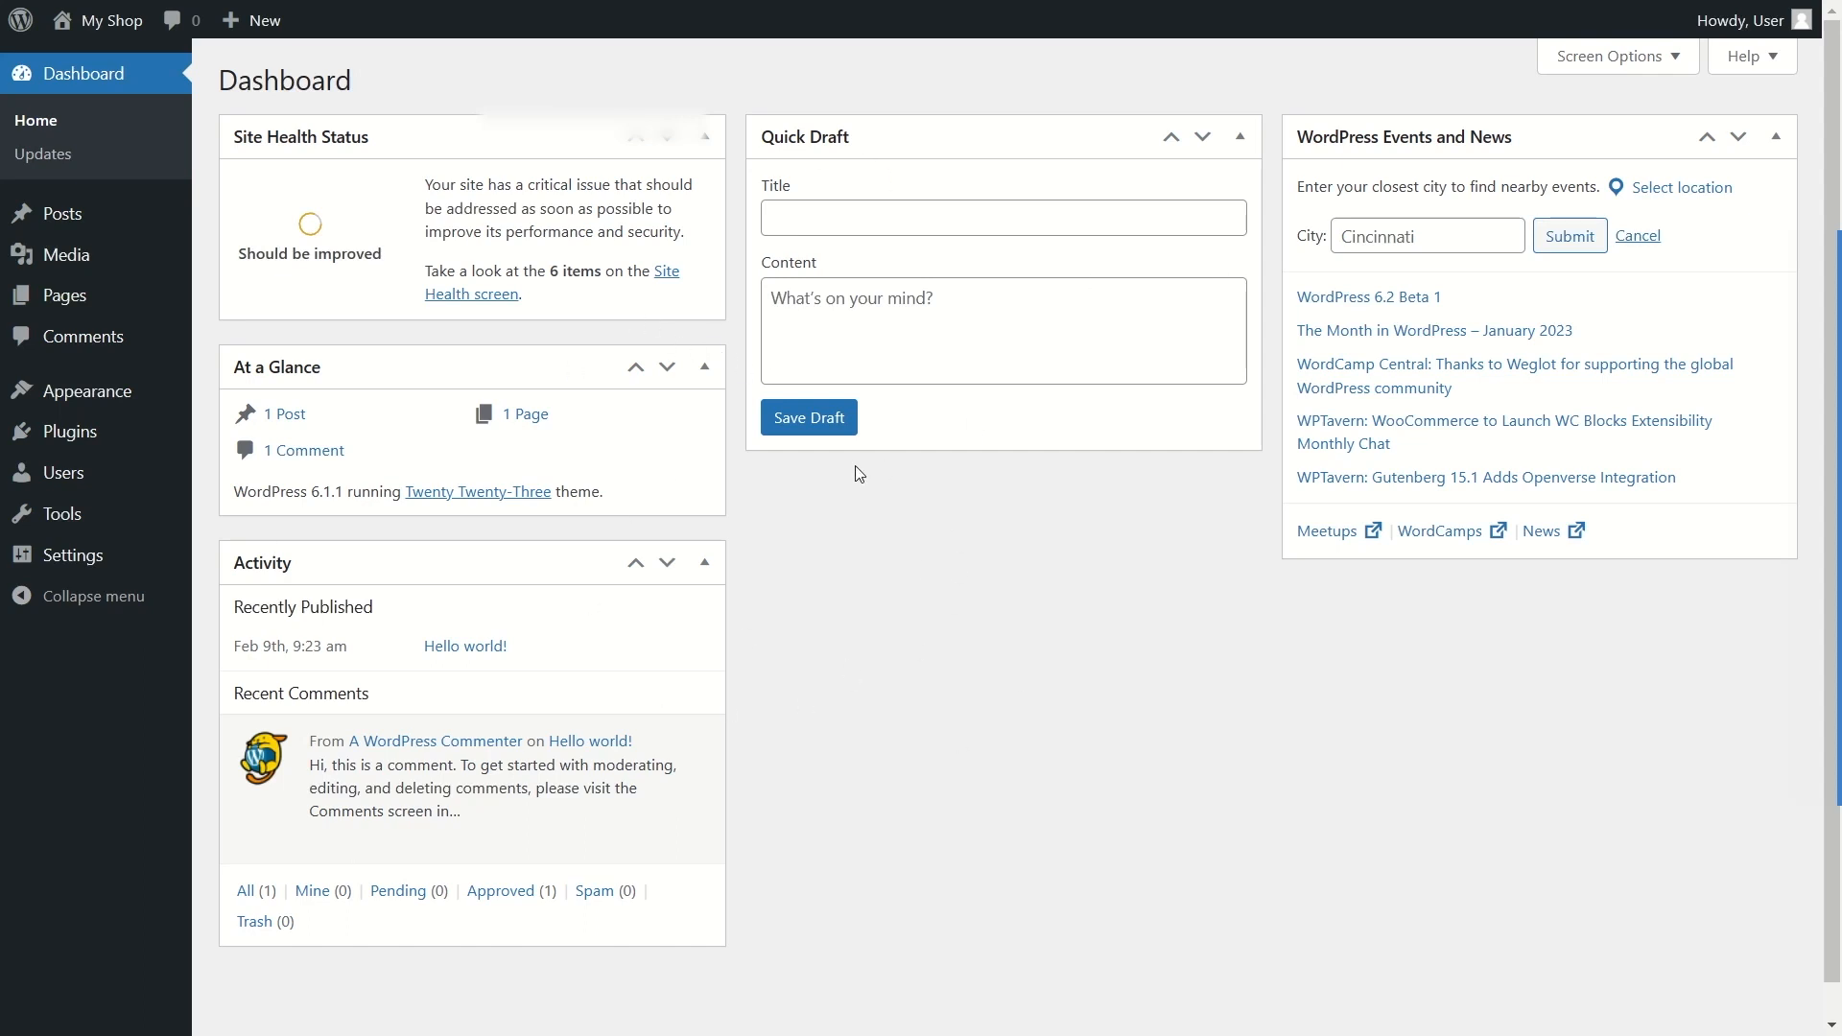
Step: Open the installed themes page and visit the shop's live site
mouse_move(96, 396)
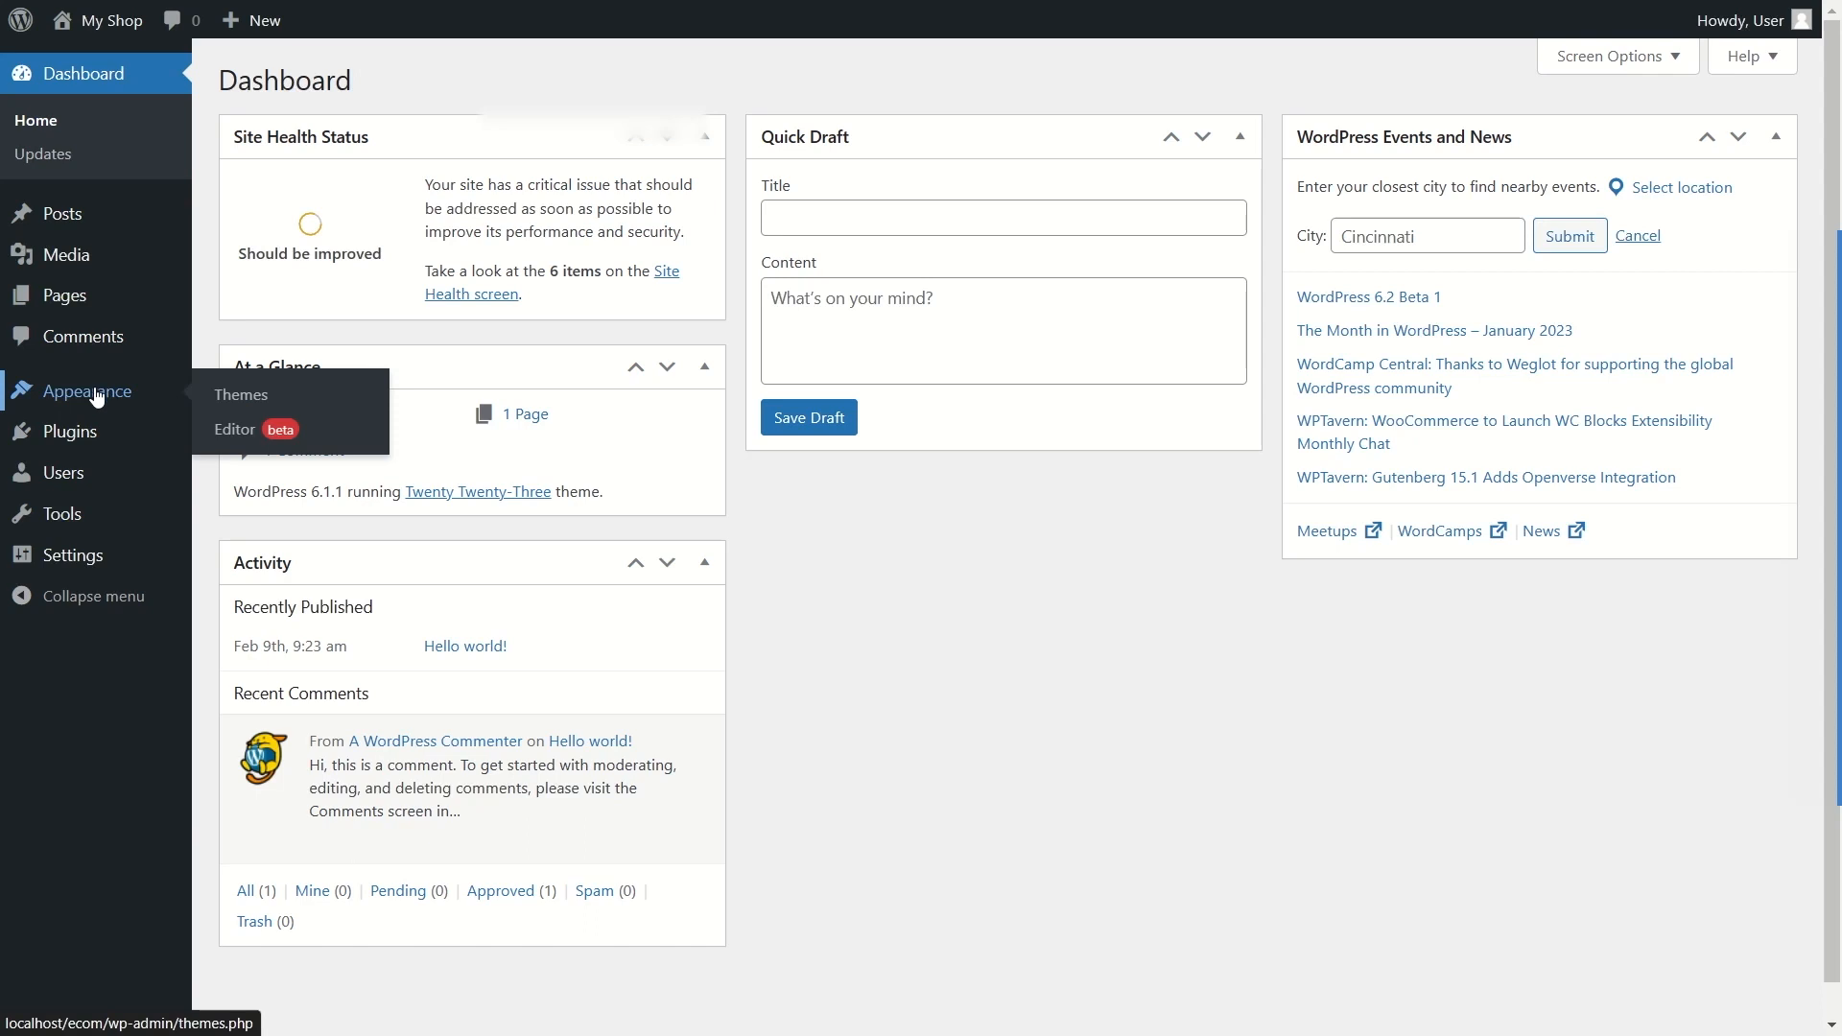
left_click(257, 397)
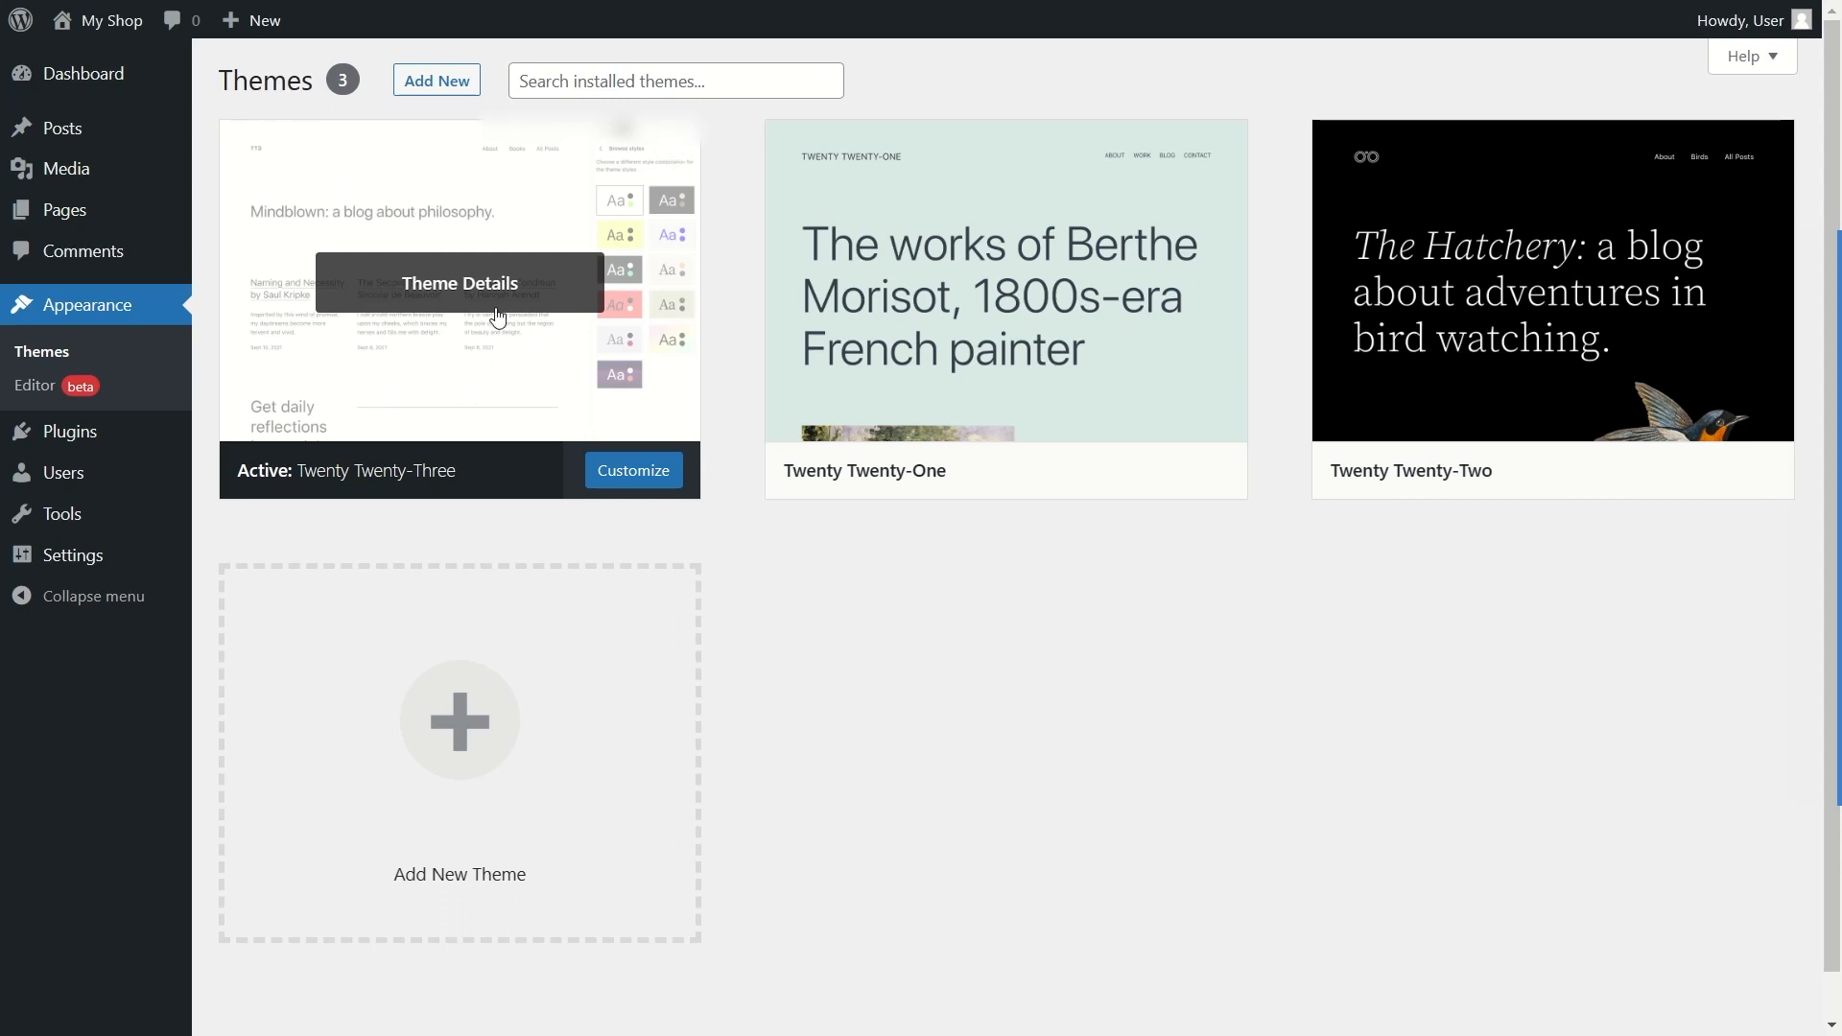
mouse_move(126, 34)
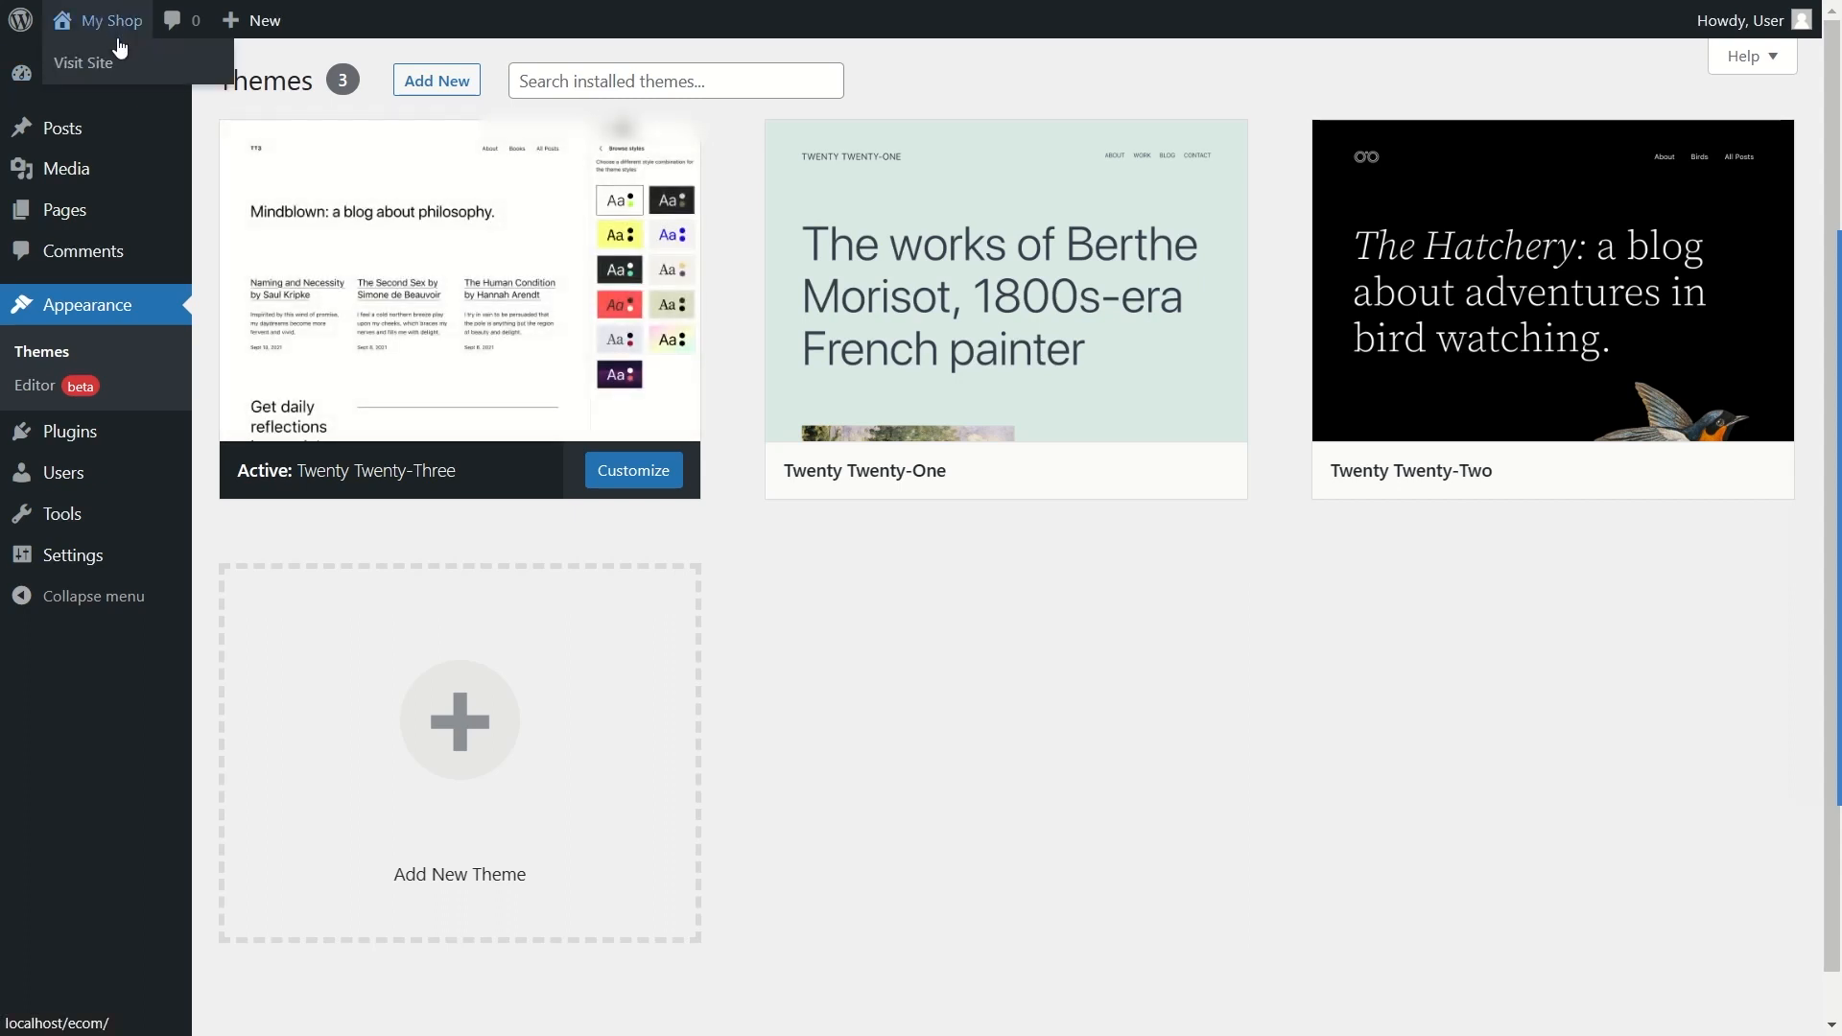
left_click(95, 75)
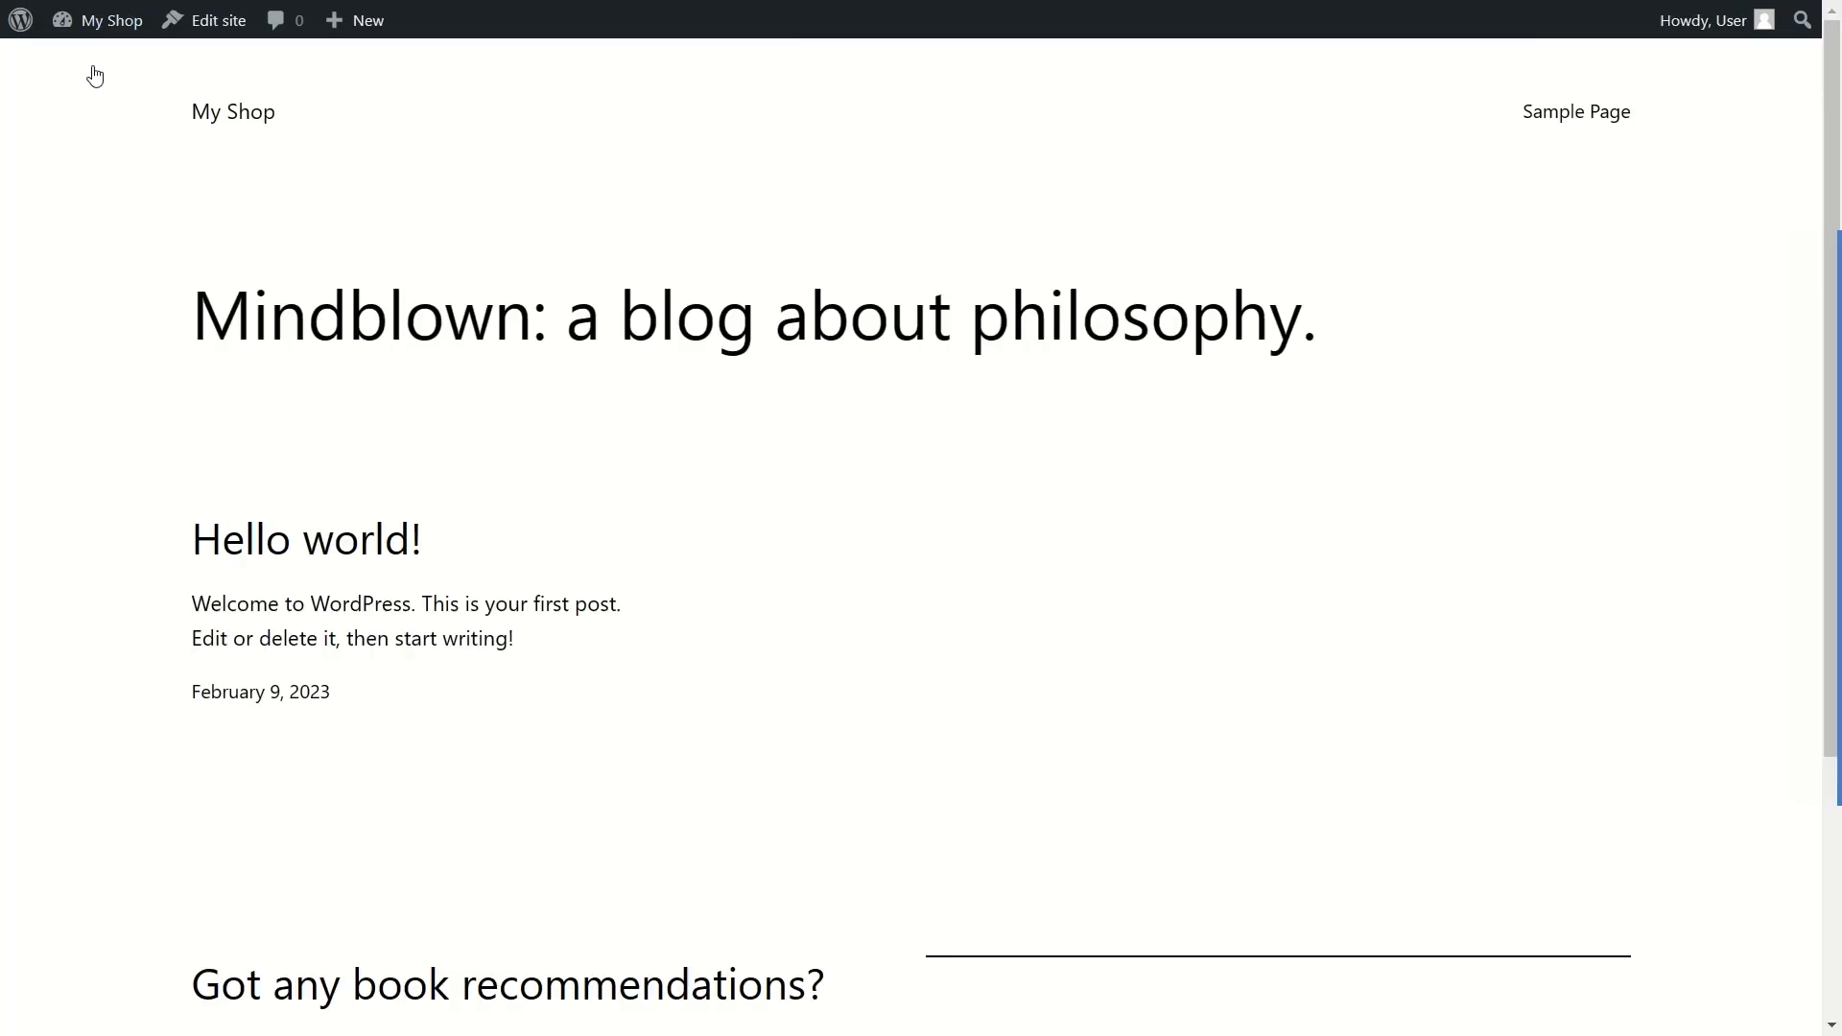
Step: Examine the site's front page from the Sample Page link and main heading to the book recommendations section and footer
scroll(354, 305, "down", 5)
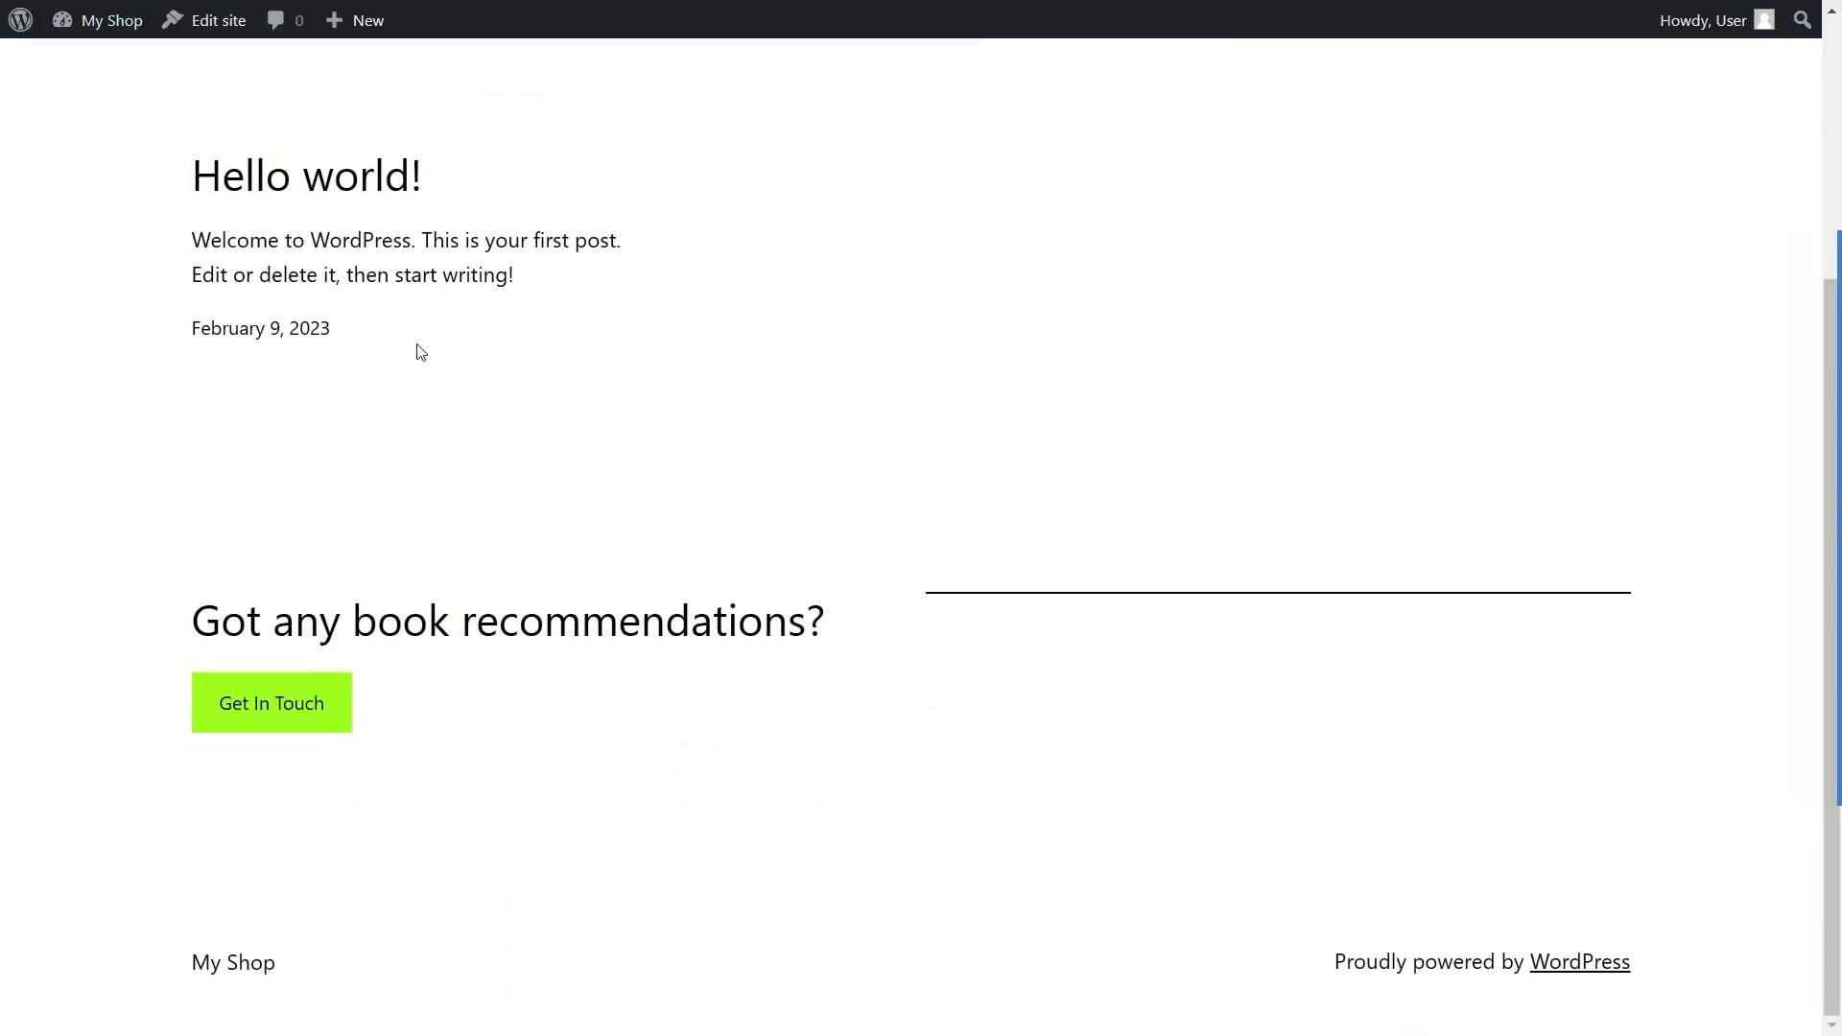
scroll(437, 408, "up", 5)
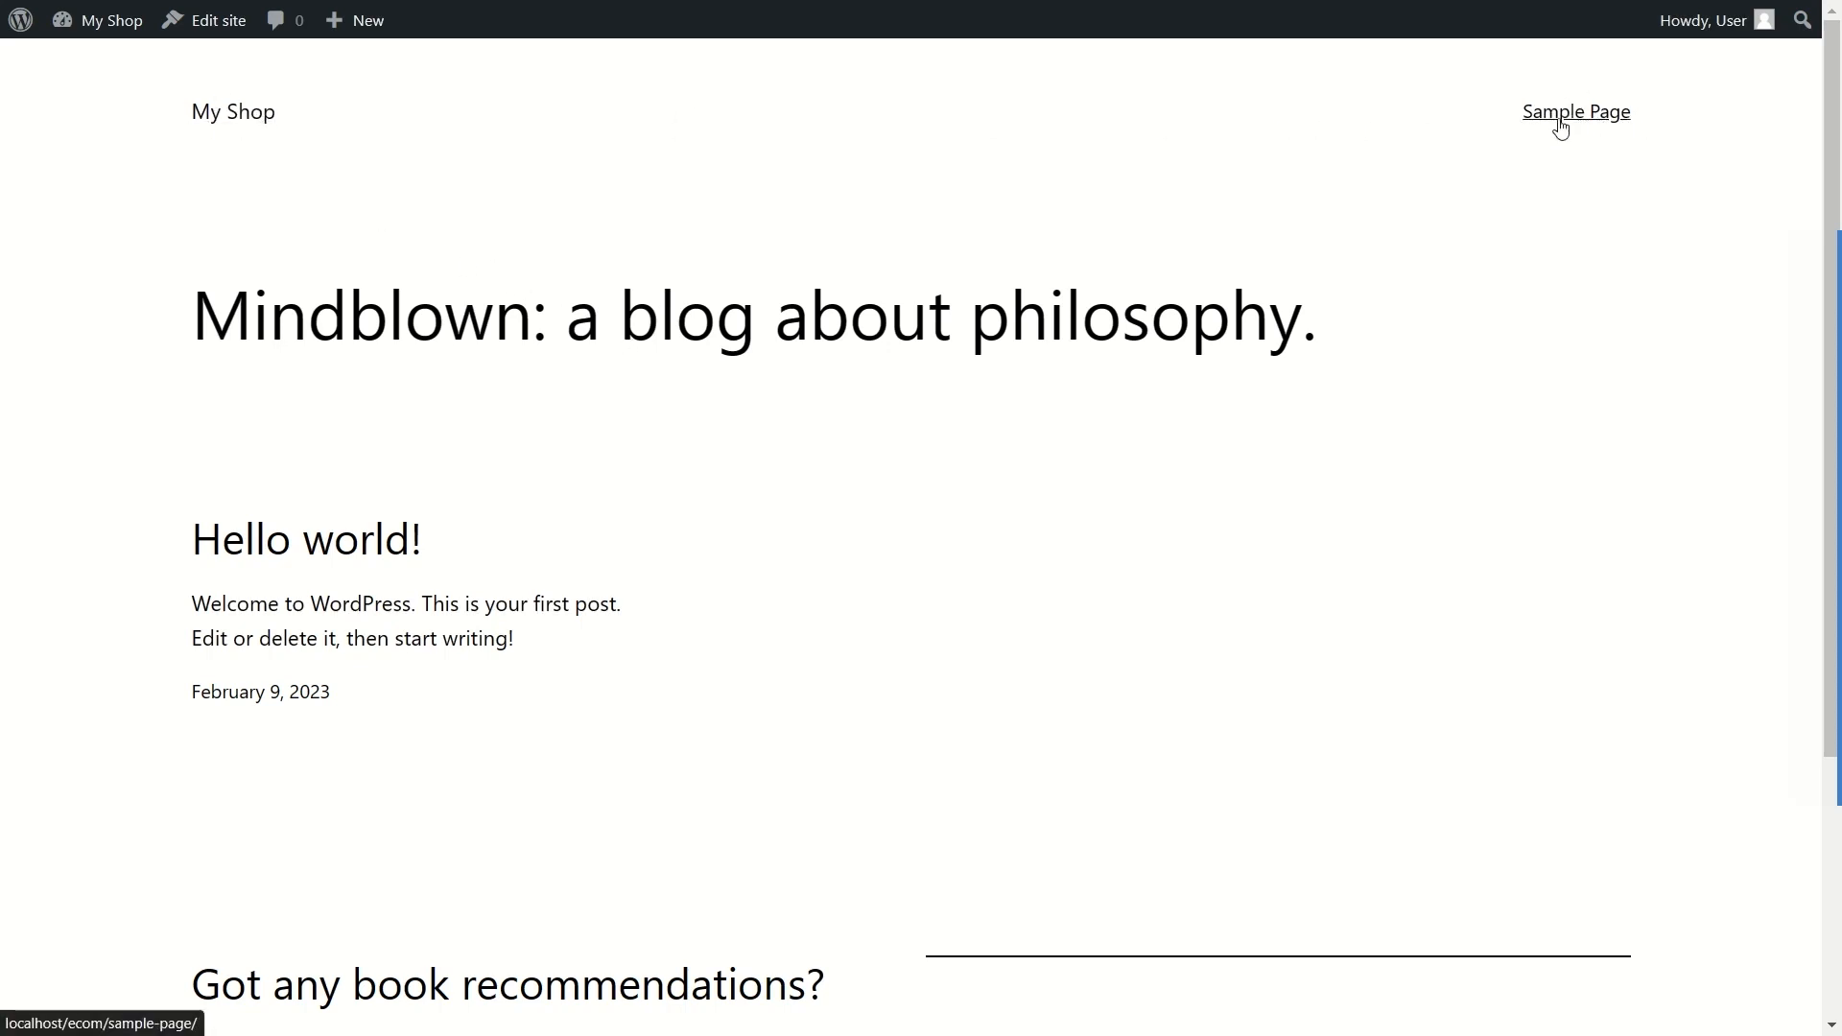
left_click_drag(194, 319, 163, 368)
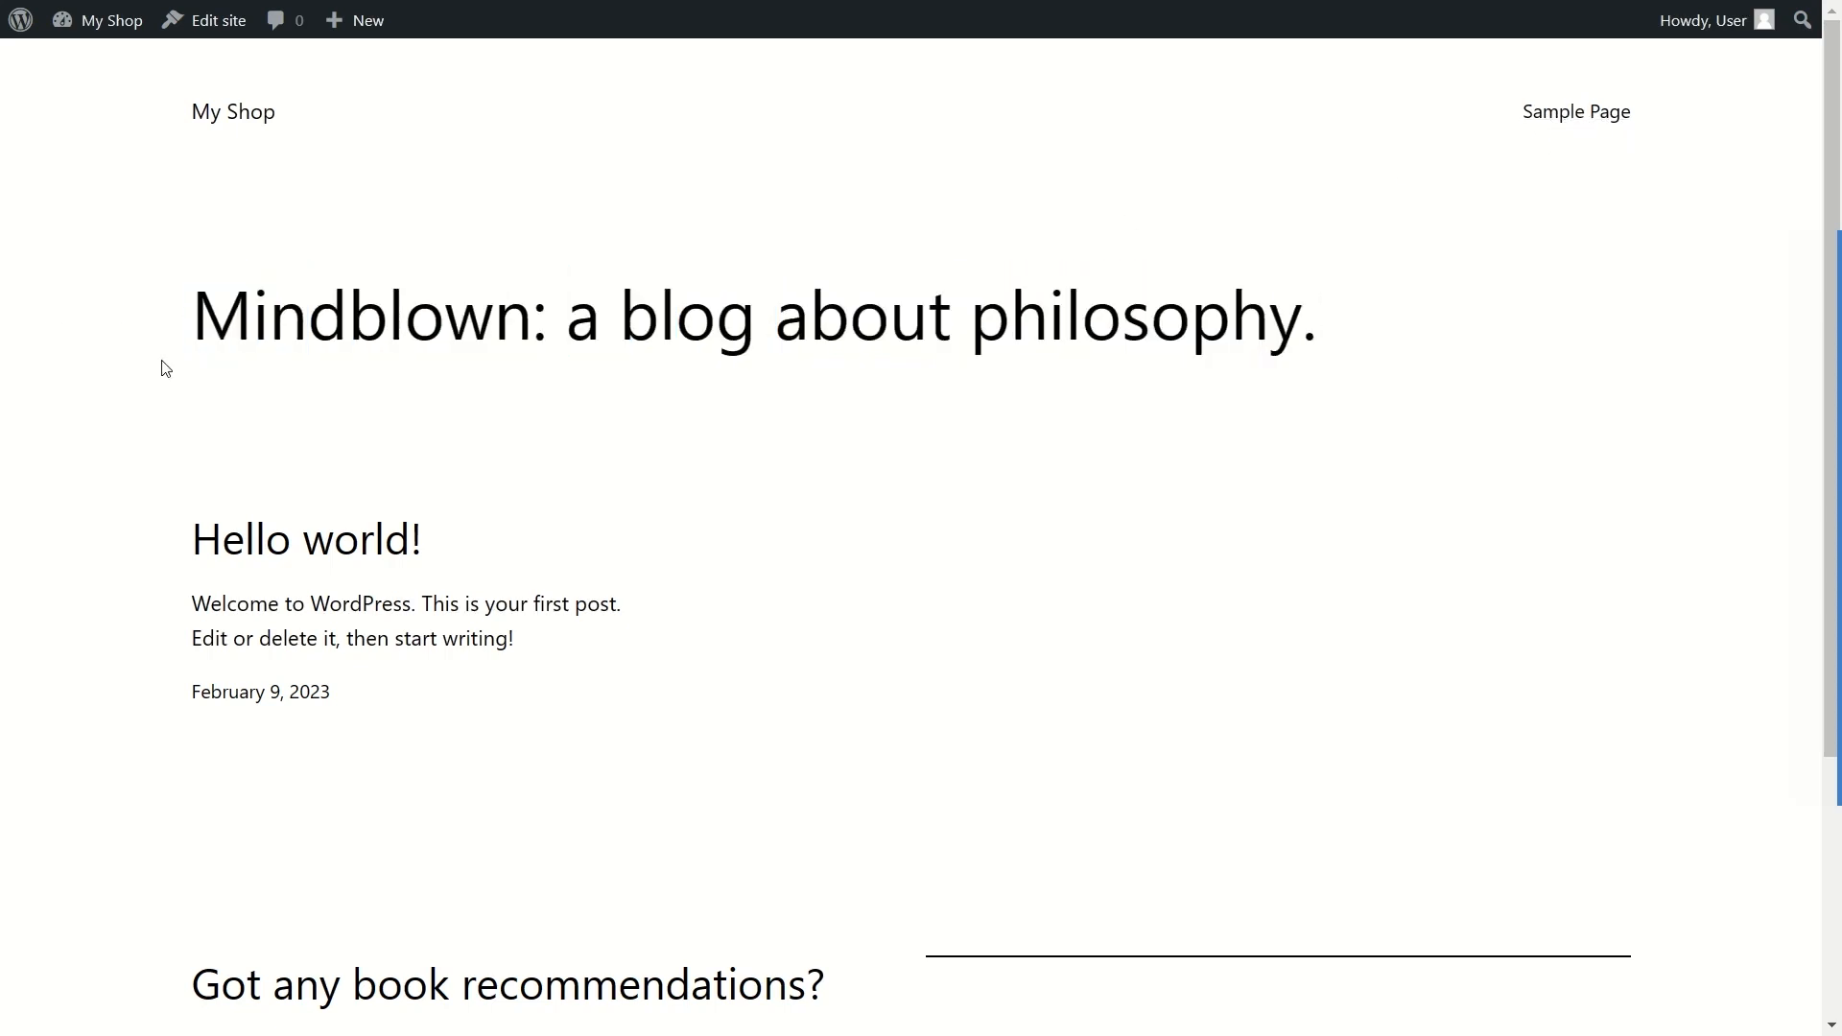
scroll(689, 440, "down", 3)
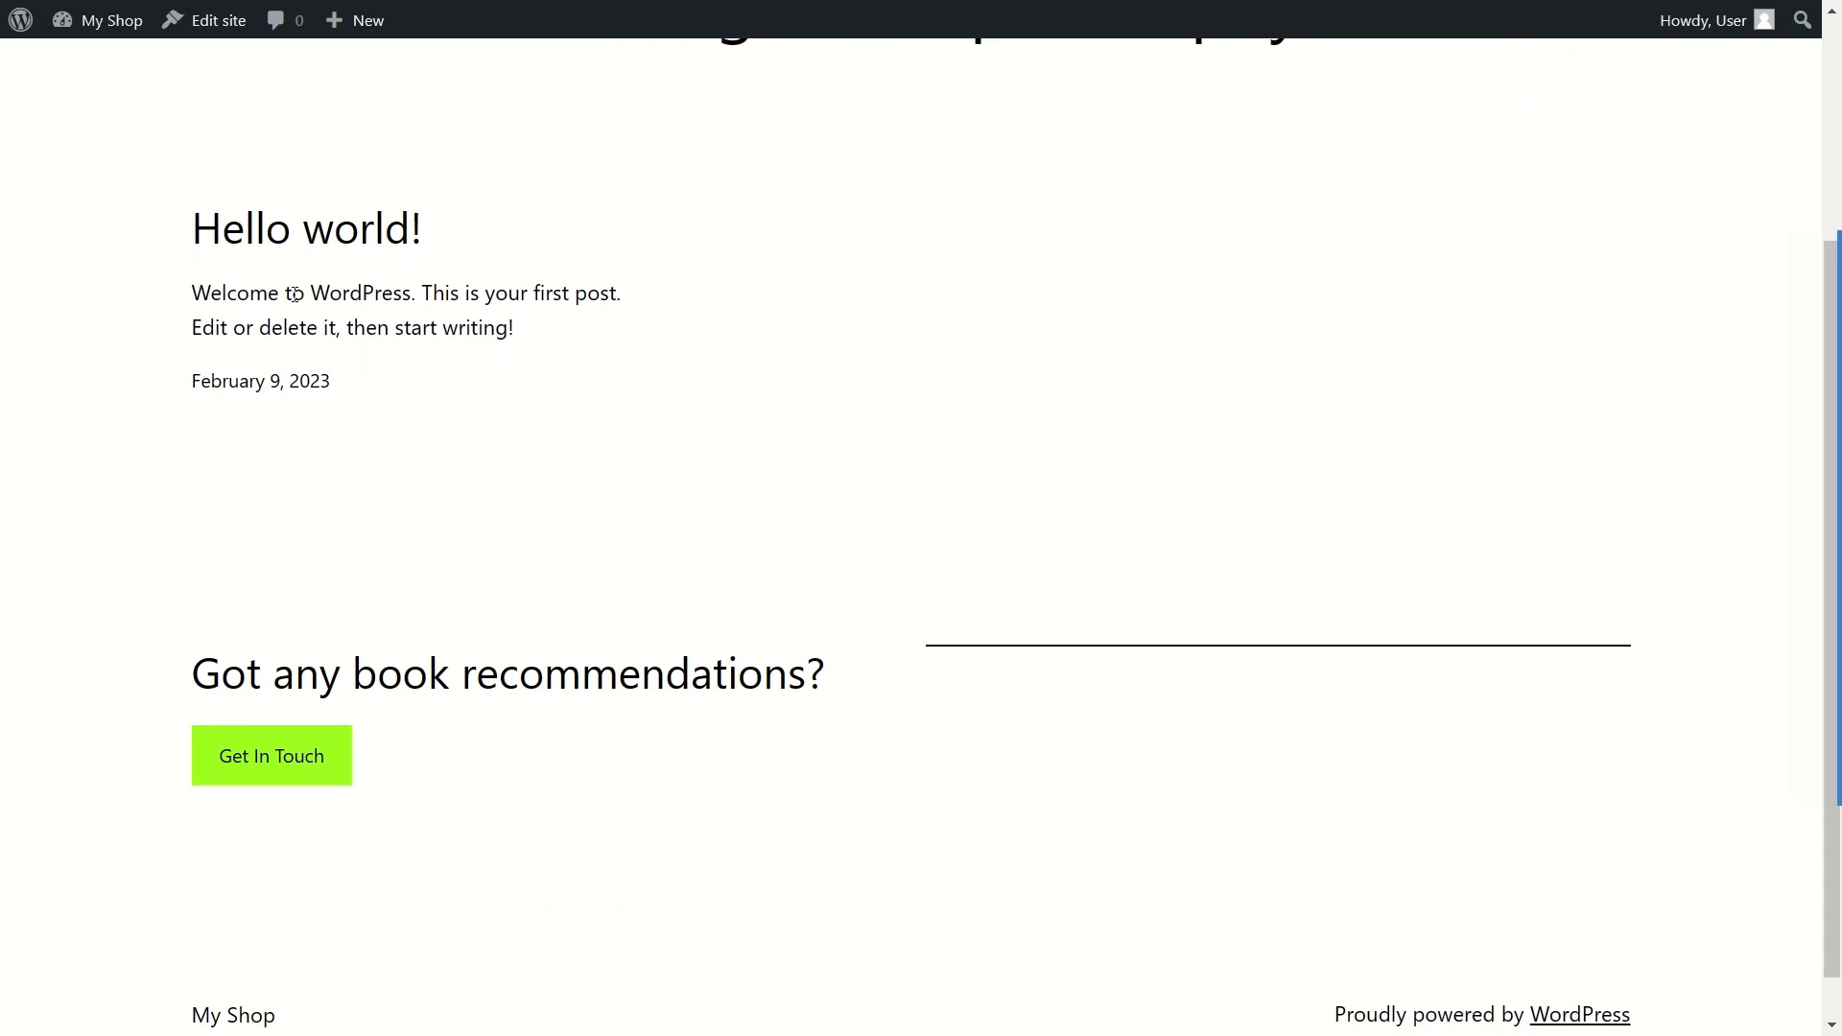
left_click_drag(191, 682, 834, 676)
left_click(949, 785)
scroll(949, 785, "down", 1)
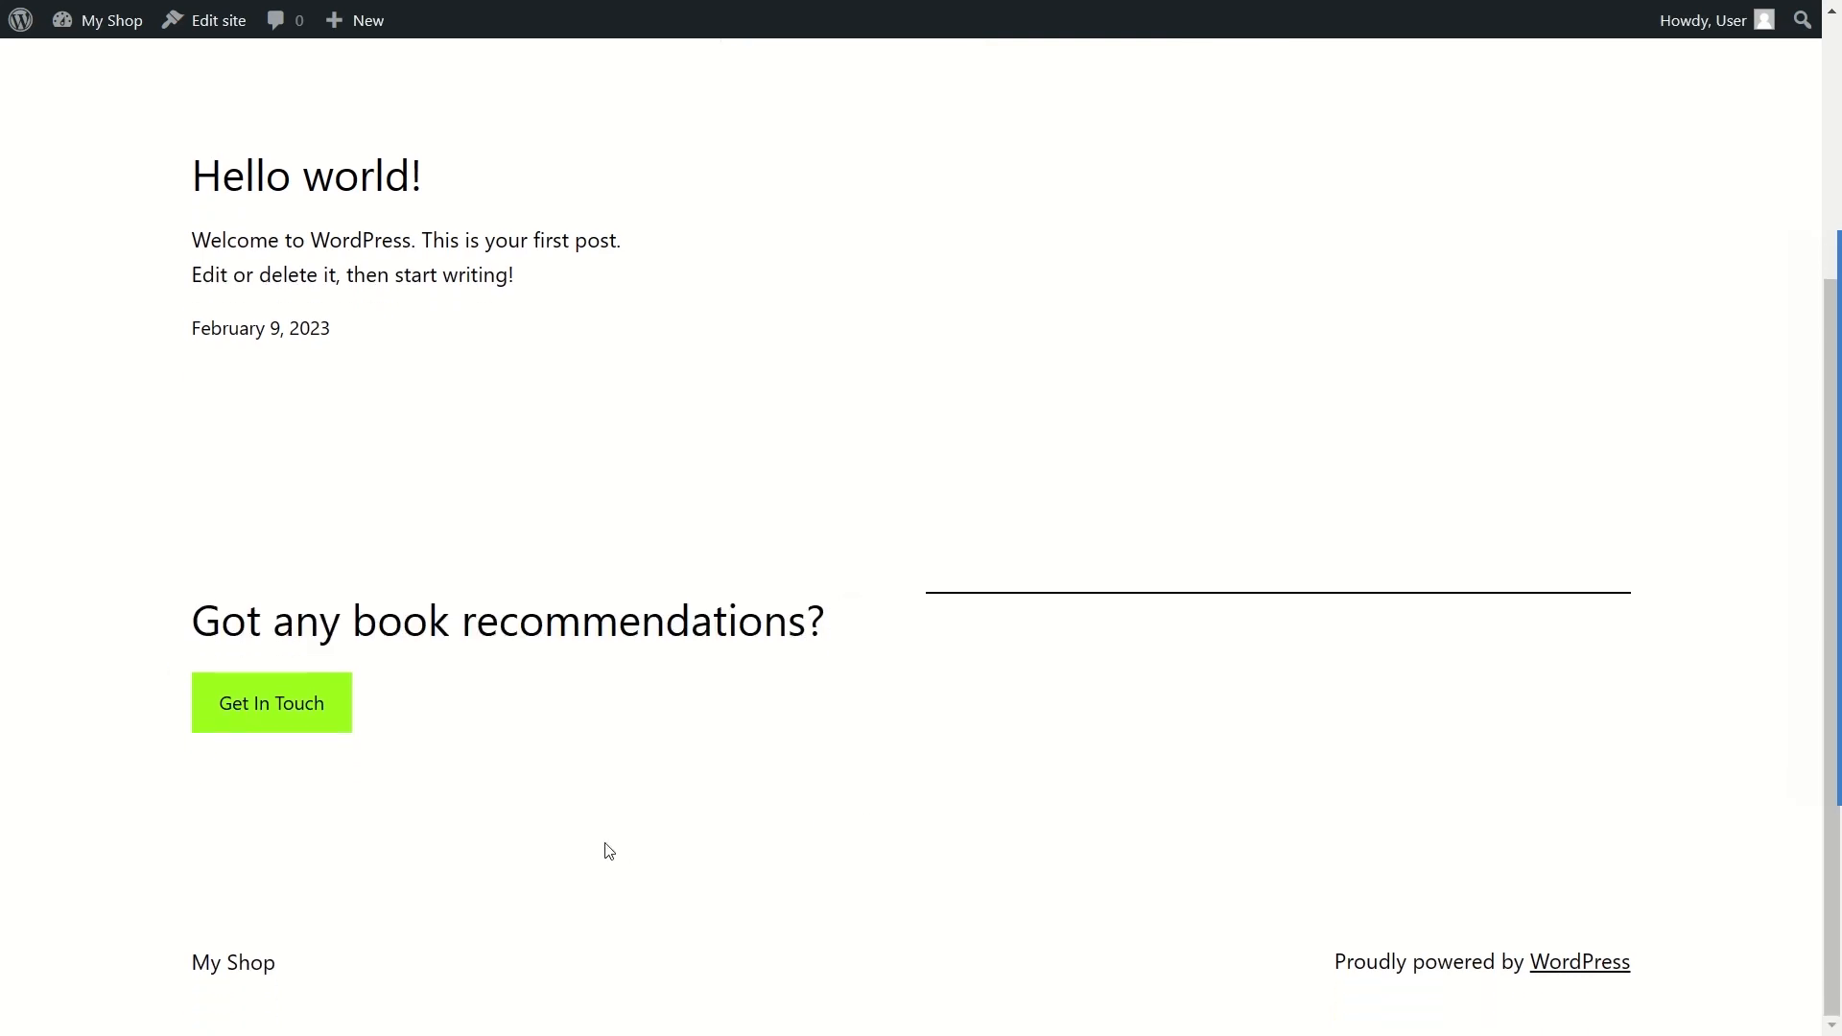
scroll(454, 449, "up", 4)
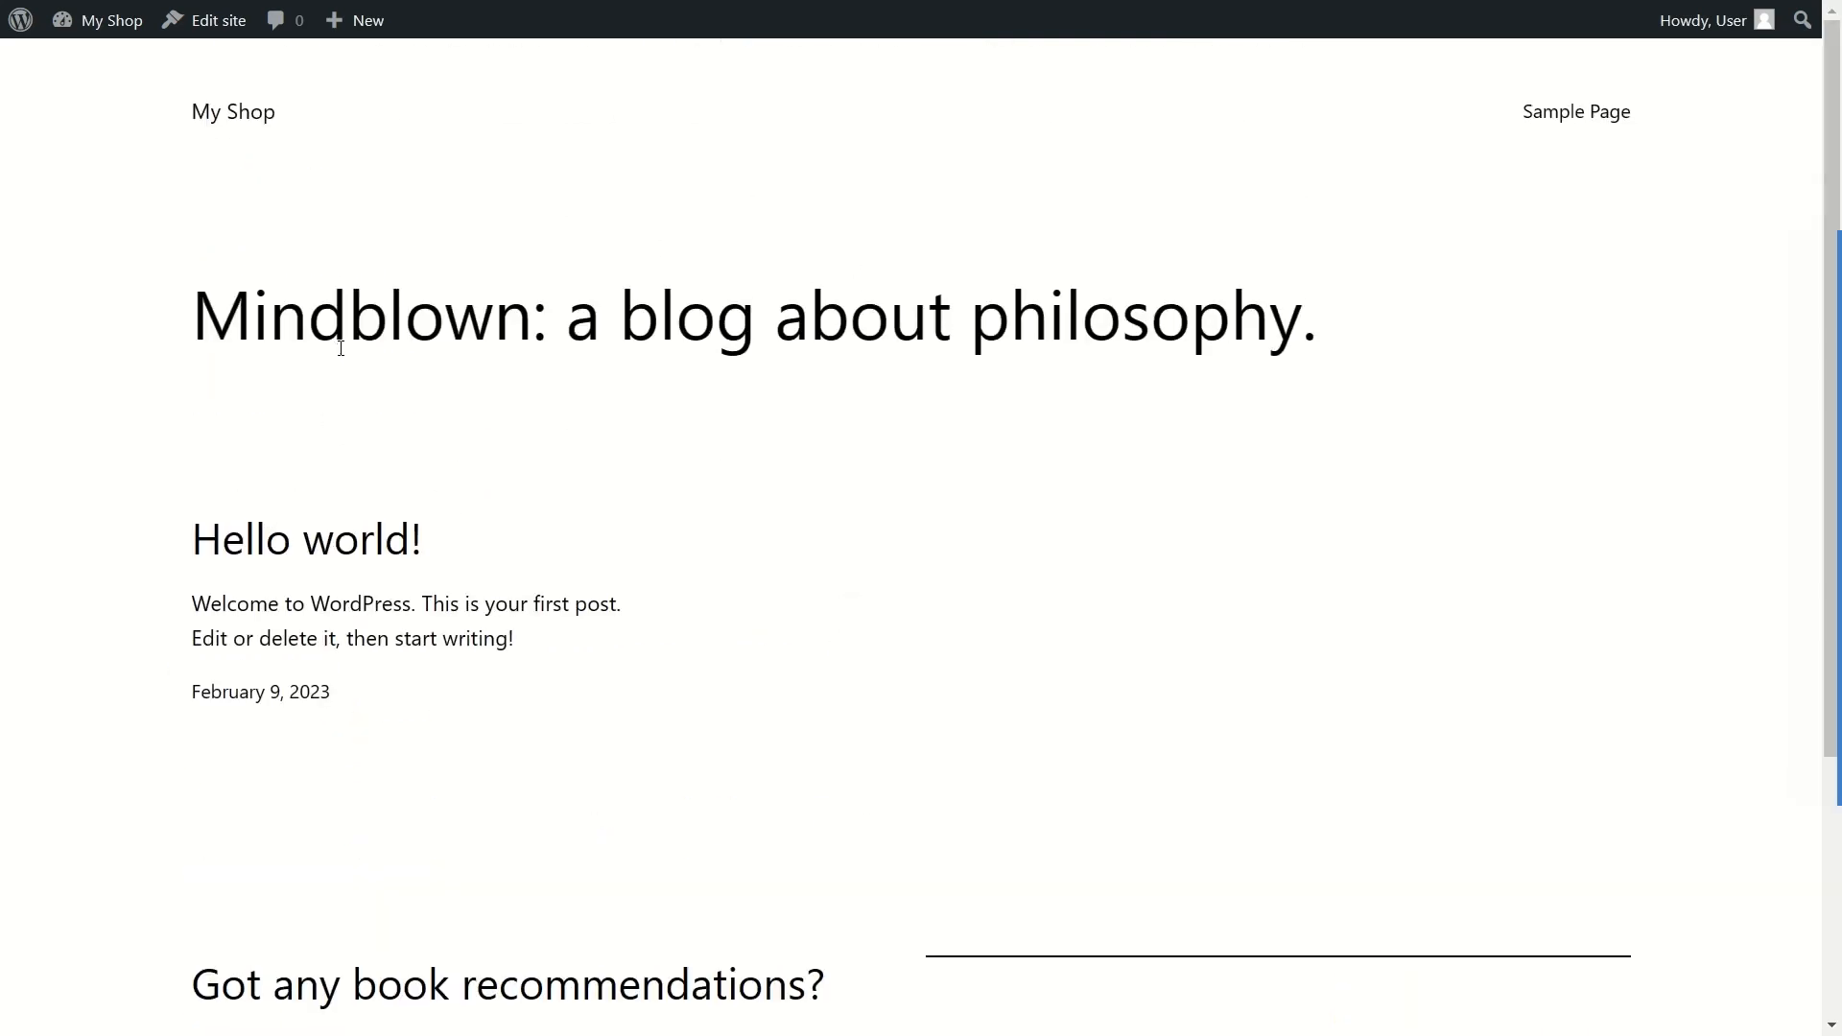
Step: Return from the live site to the installed themes in the dashboard and delete the Twenty Twenty-One theme
mouse_move(85, 27)
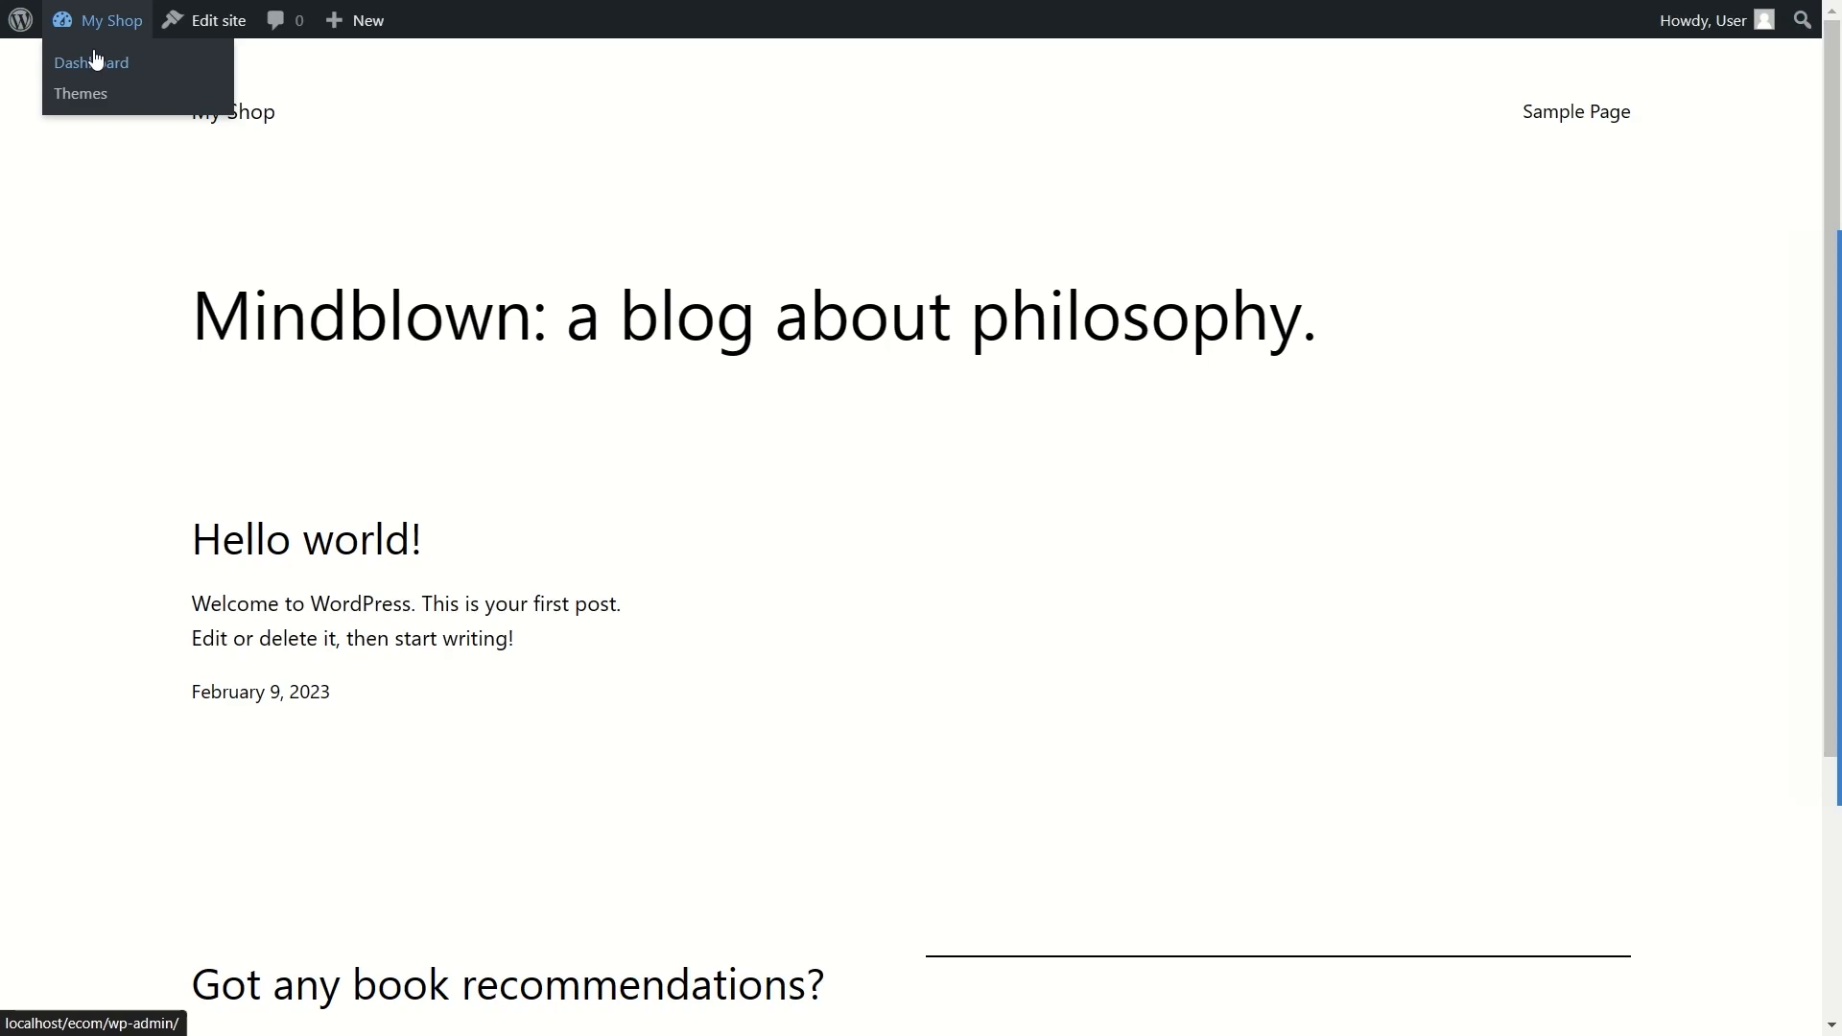
left_click(95, 60)
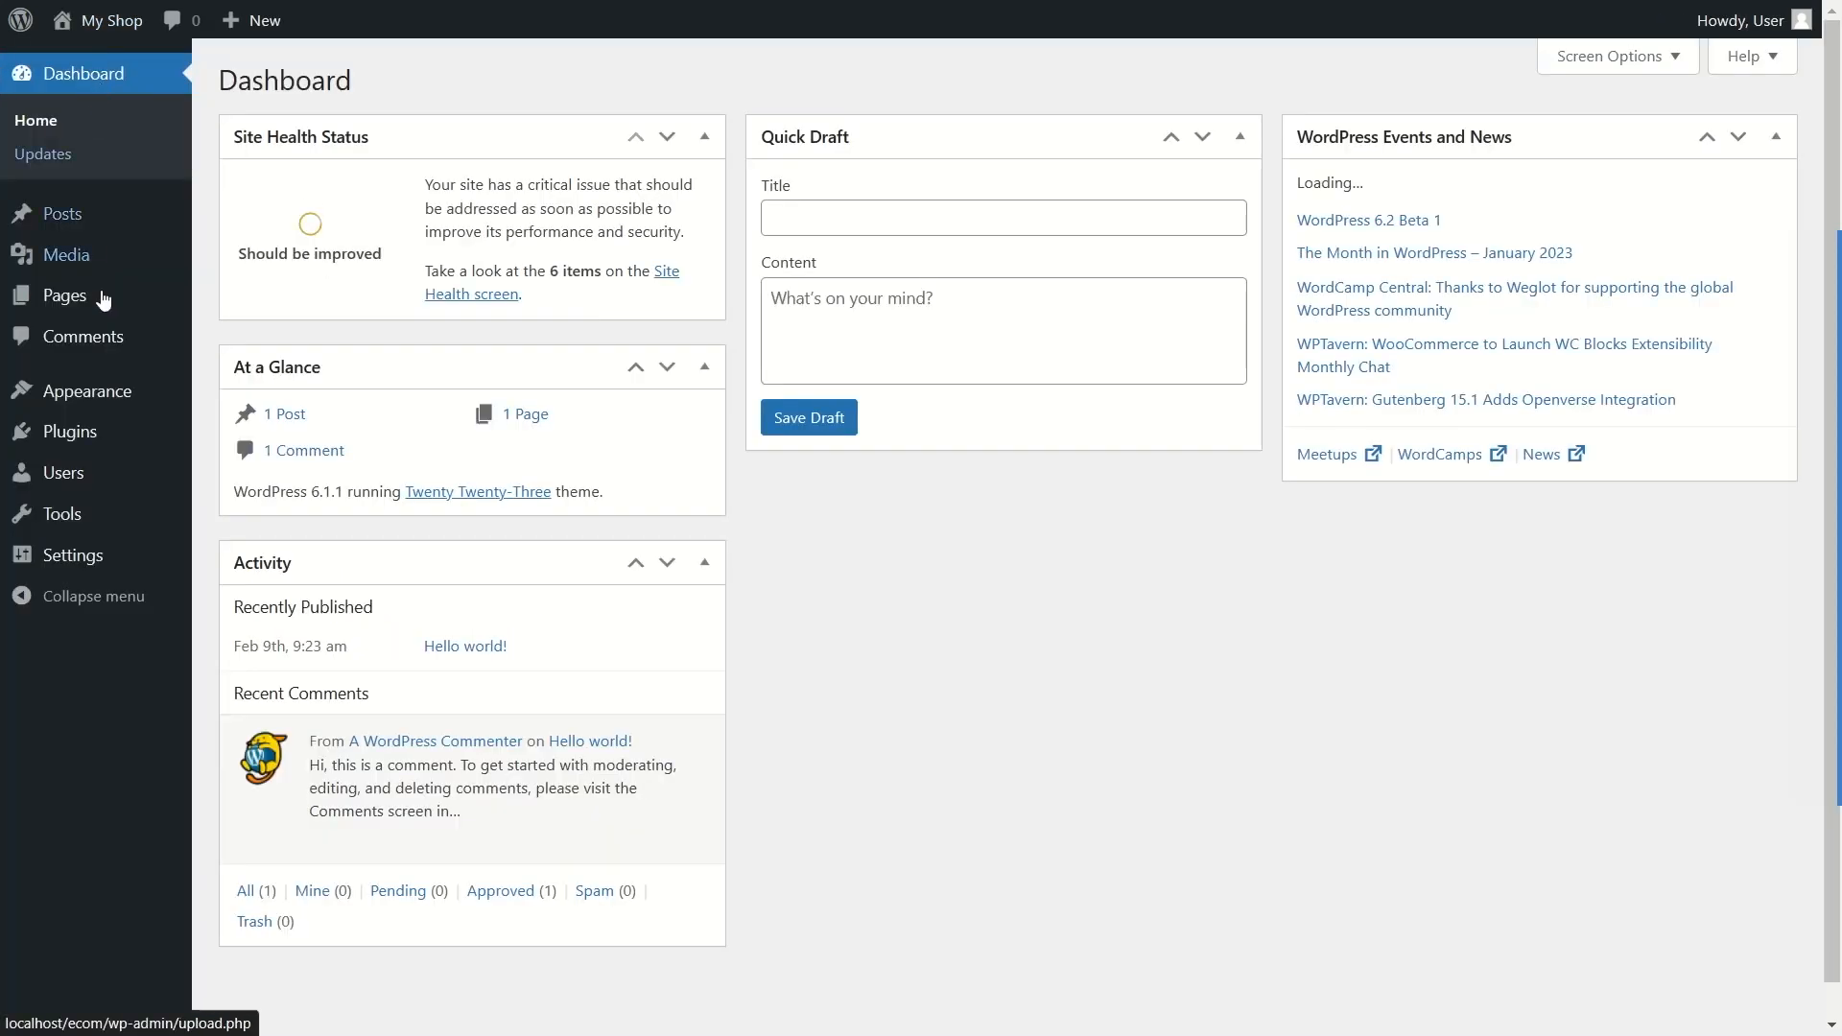
mouse_move(115, 395)
left_click(250, 407)
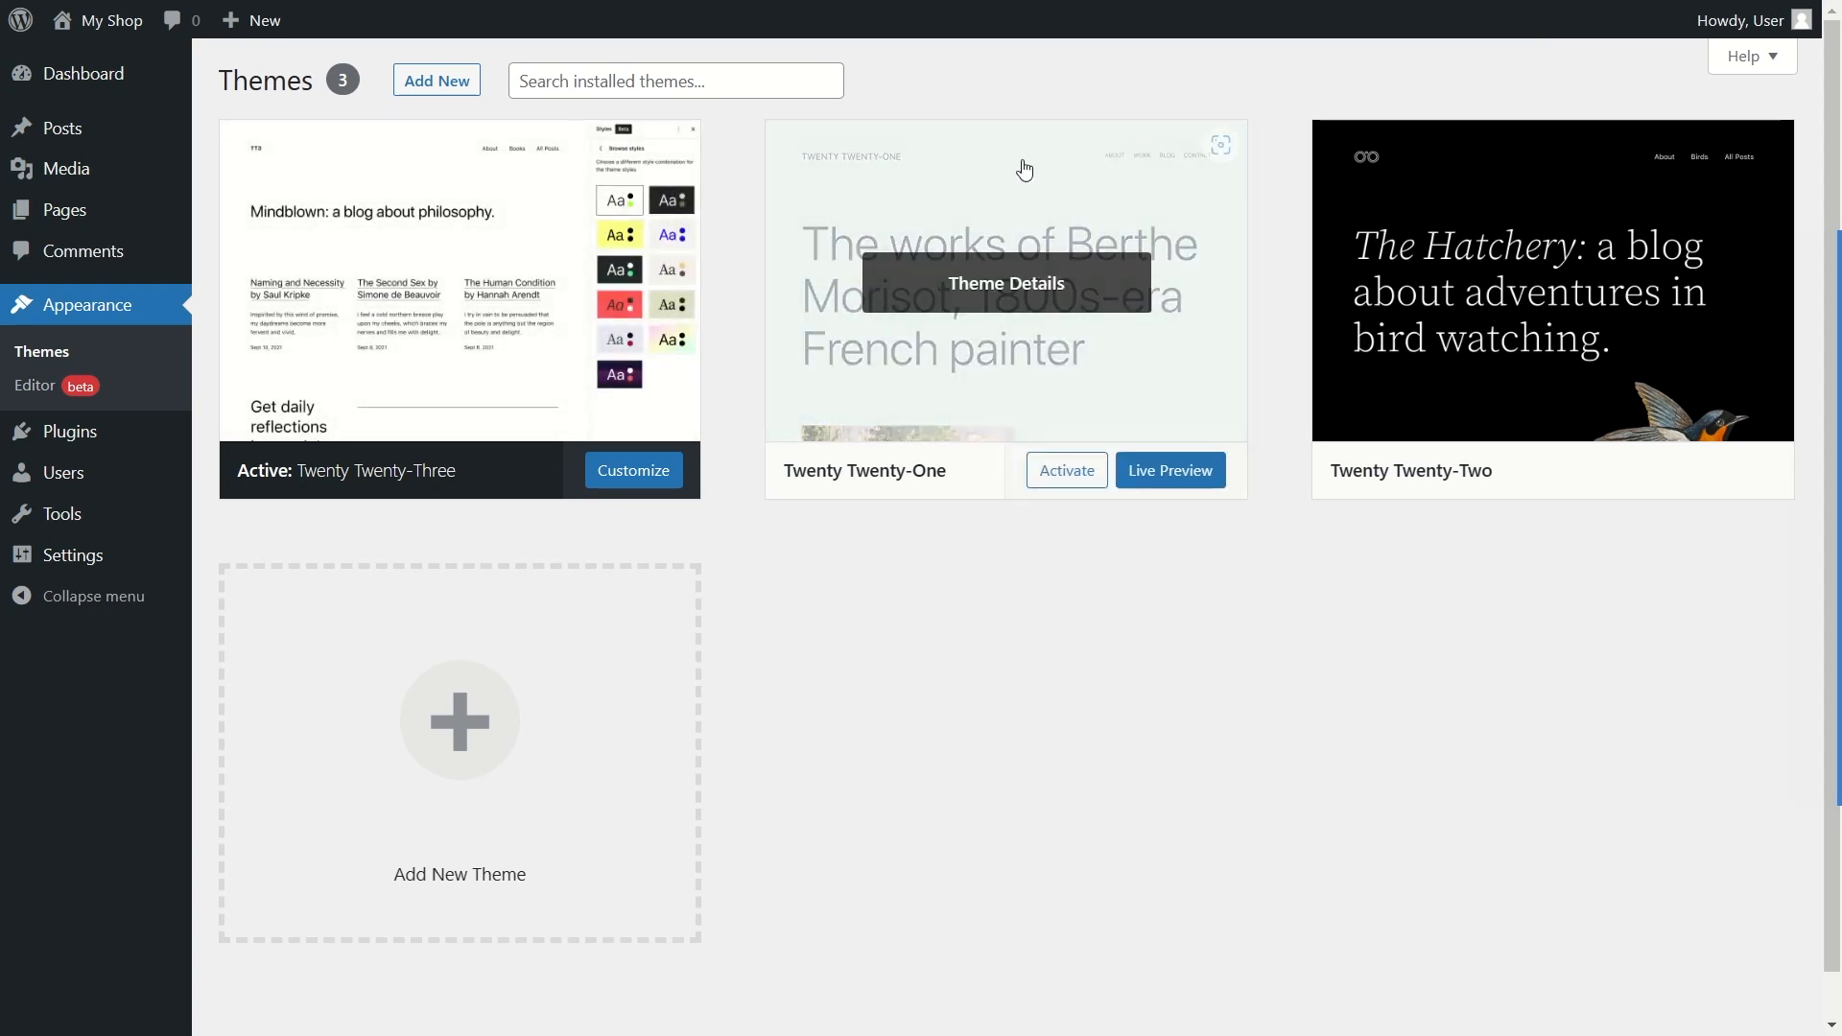
left_click(952, 223)
left_click(1748, 976)
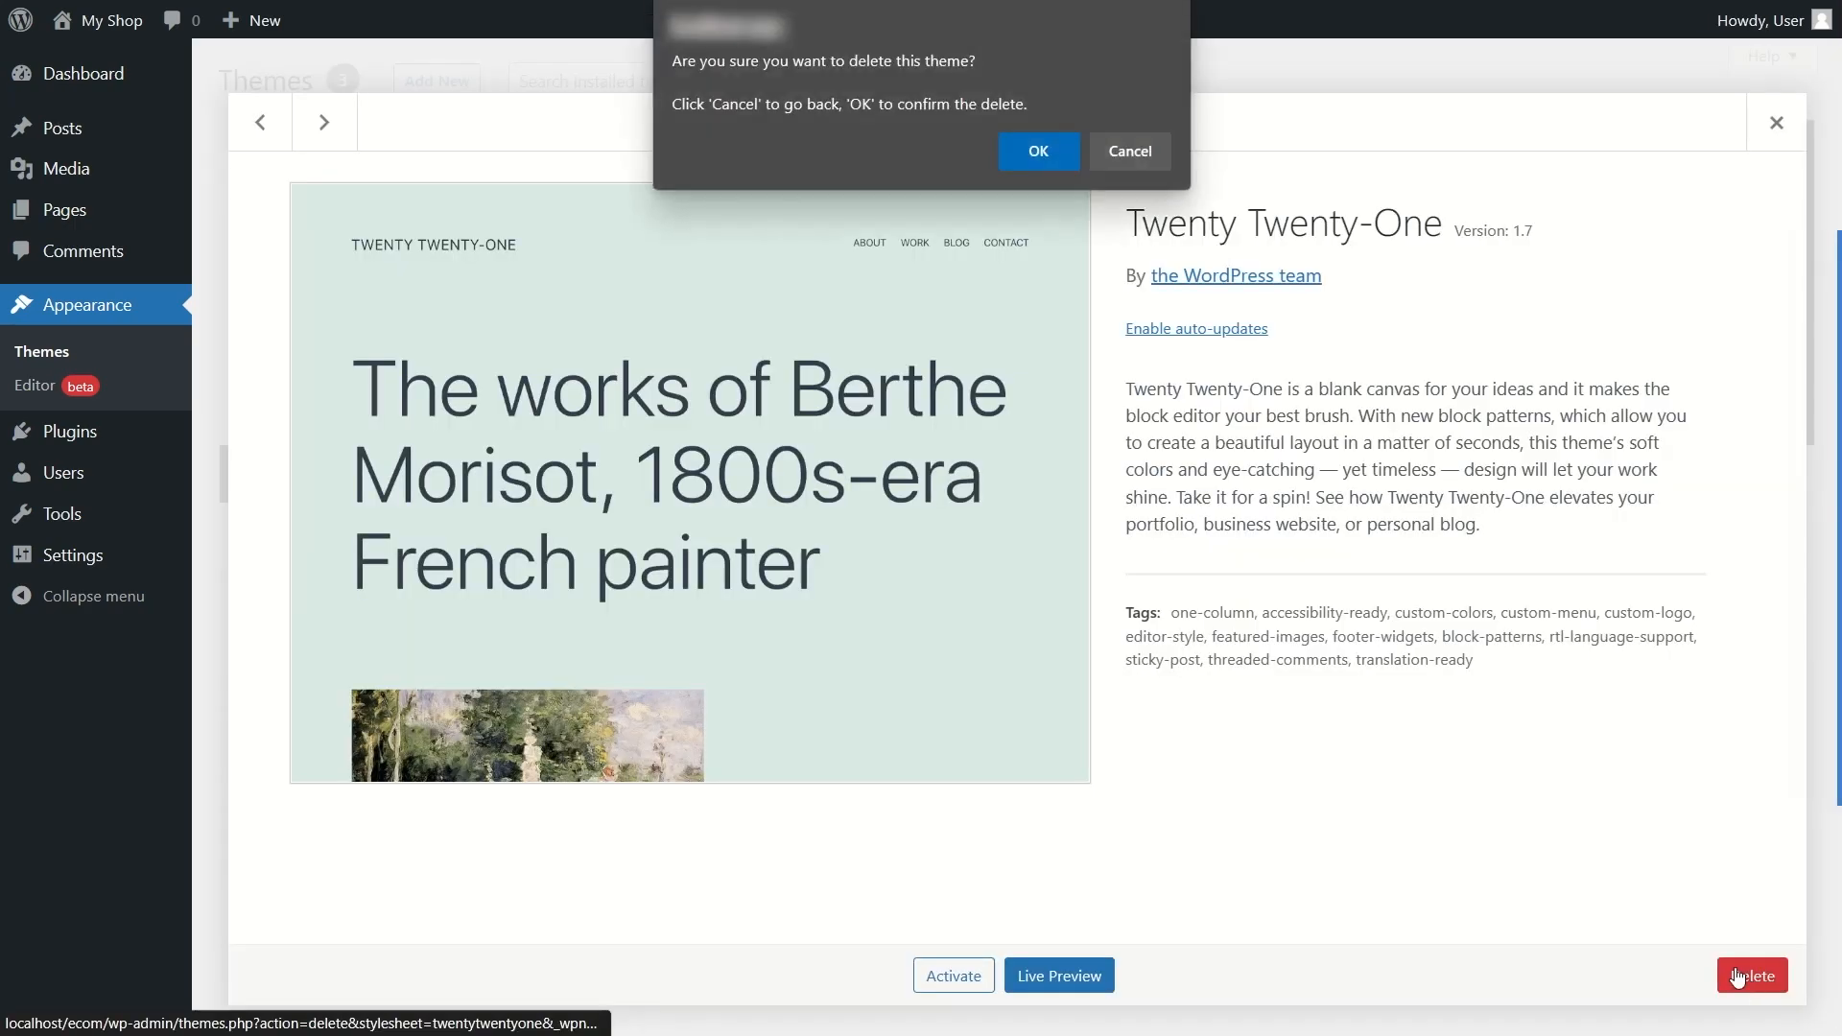
left_click(1038, 151)
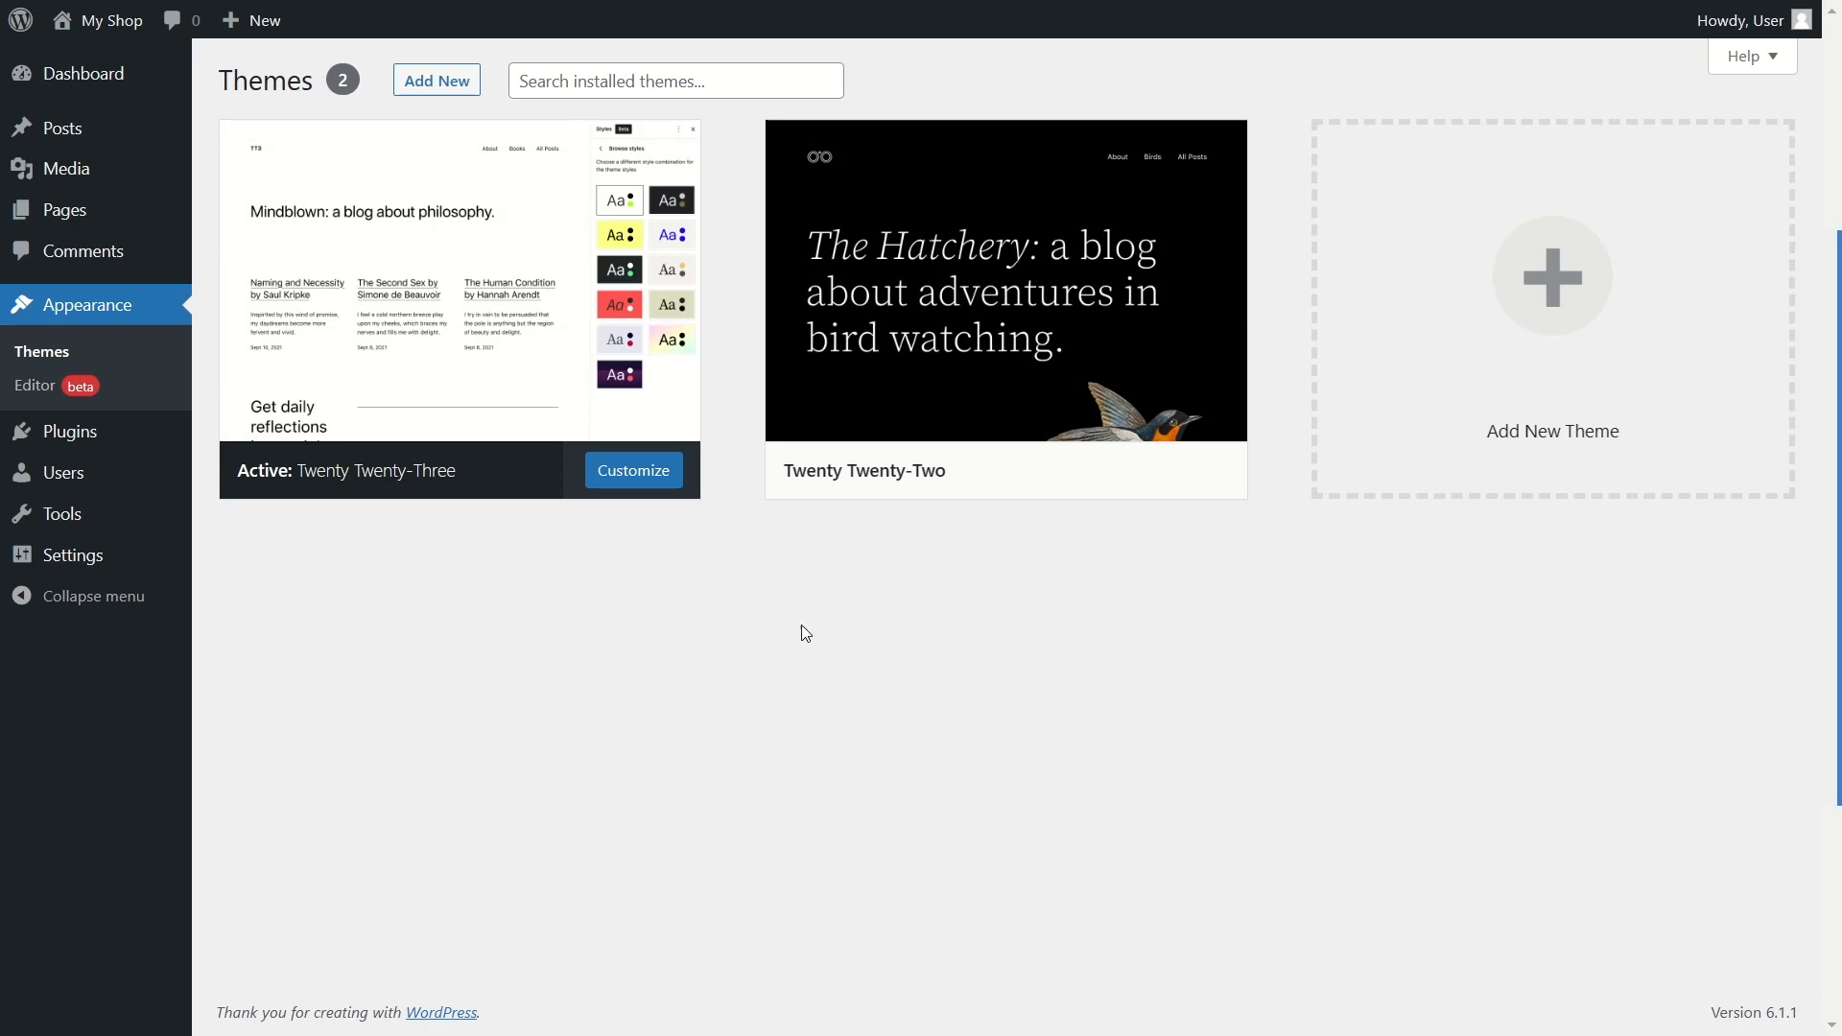
Step: Delete the Twenty Twenty-Two theme
left_click(840, 354)
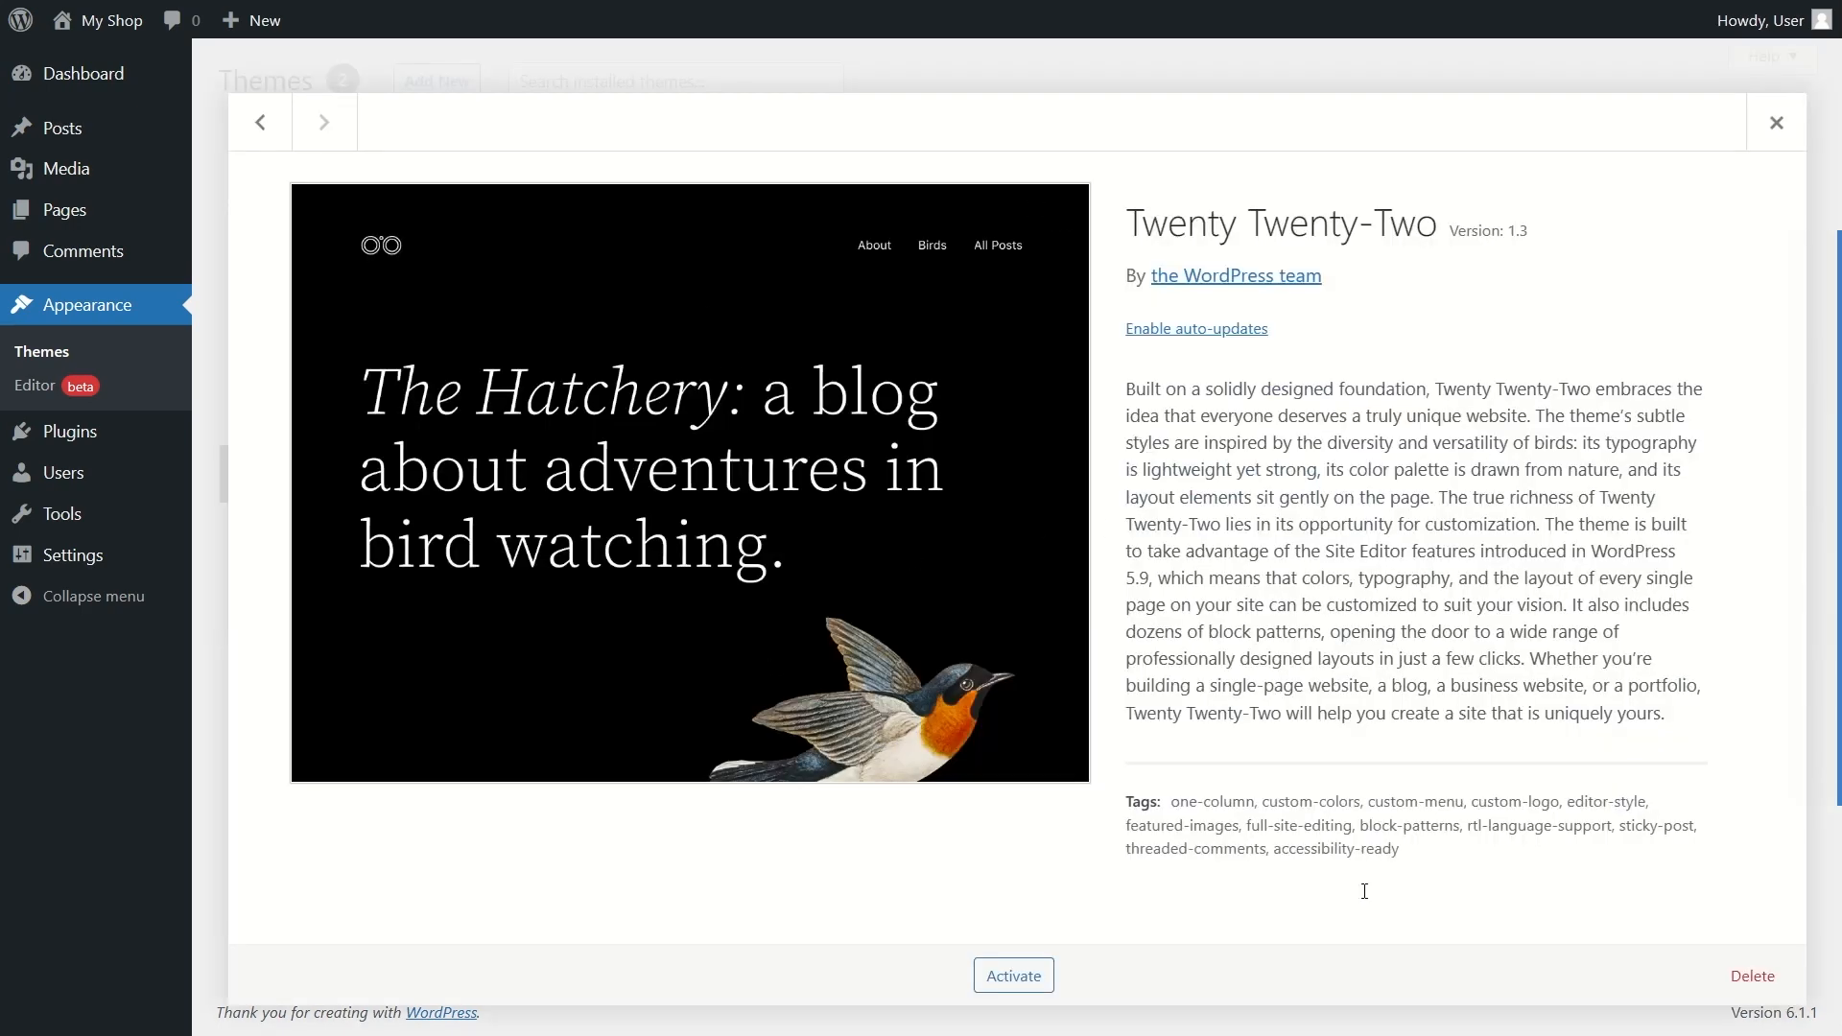
left_click(1753, 976)
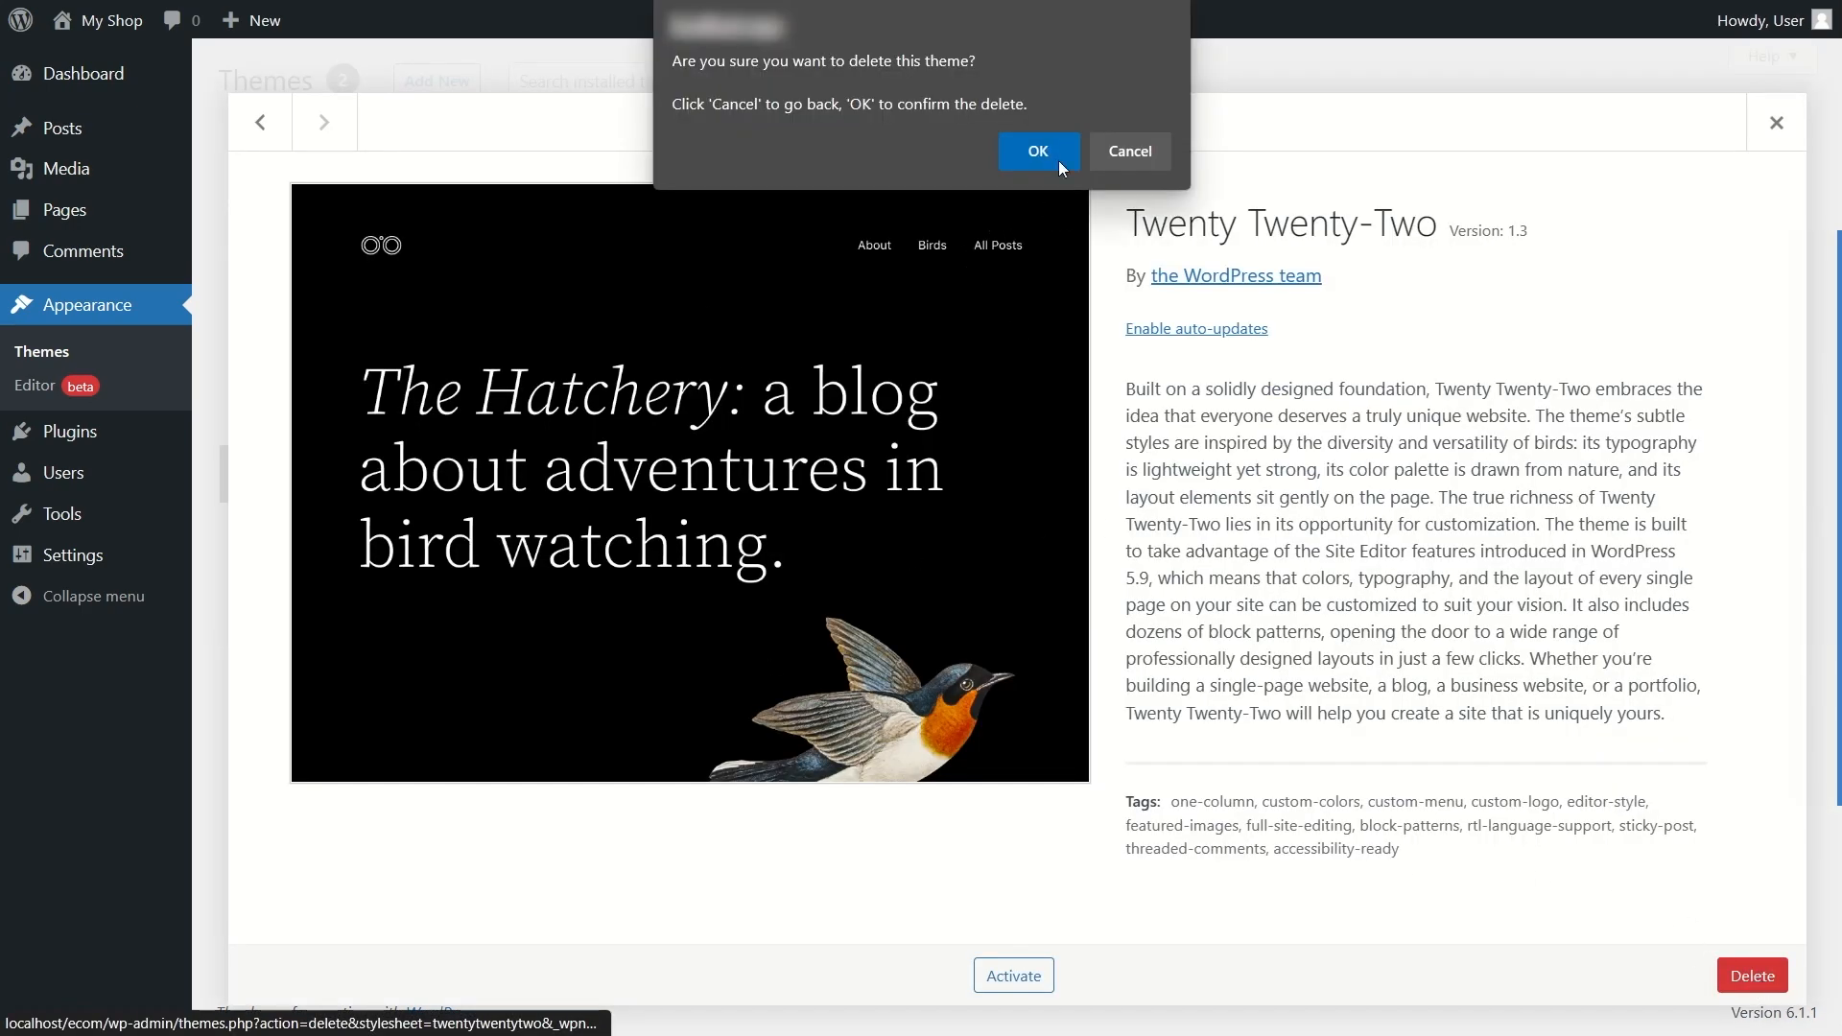
left_click(1059, 163)
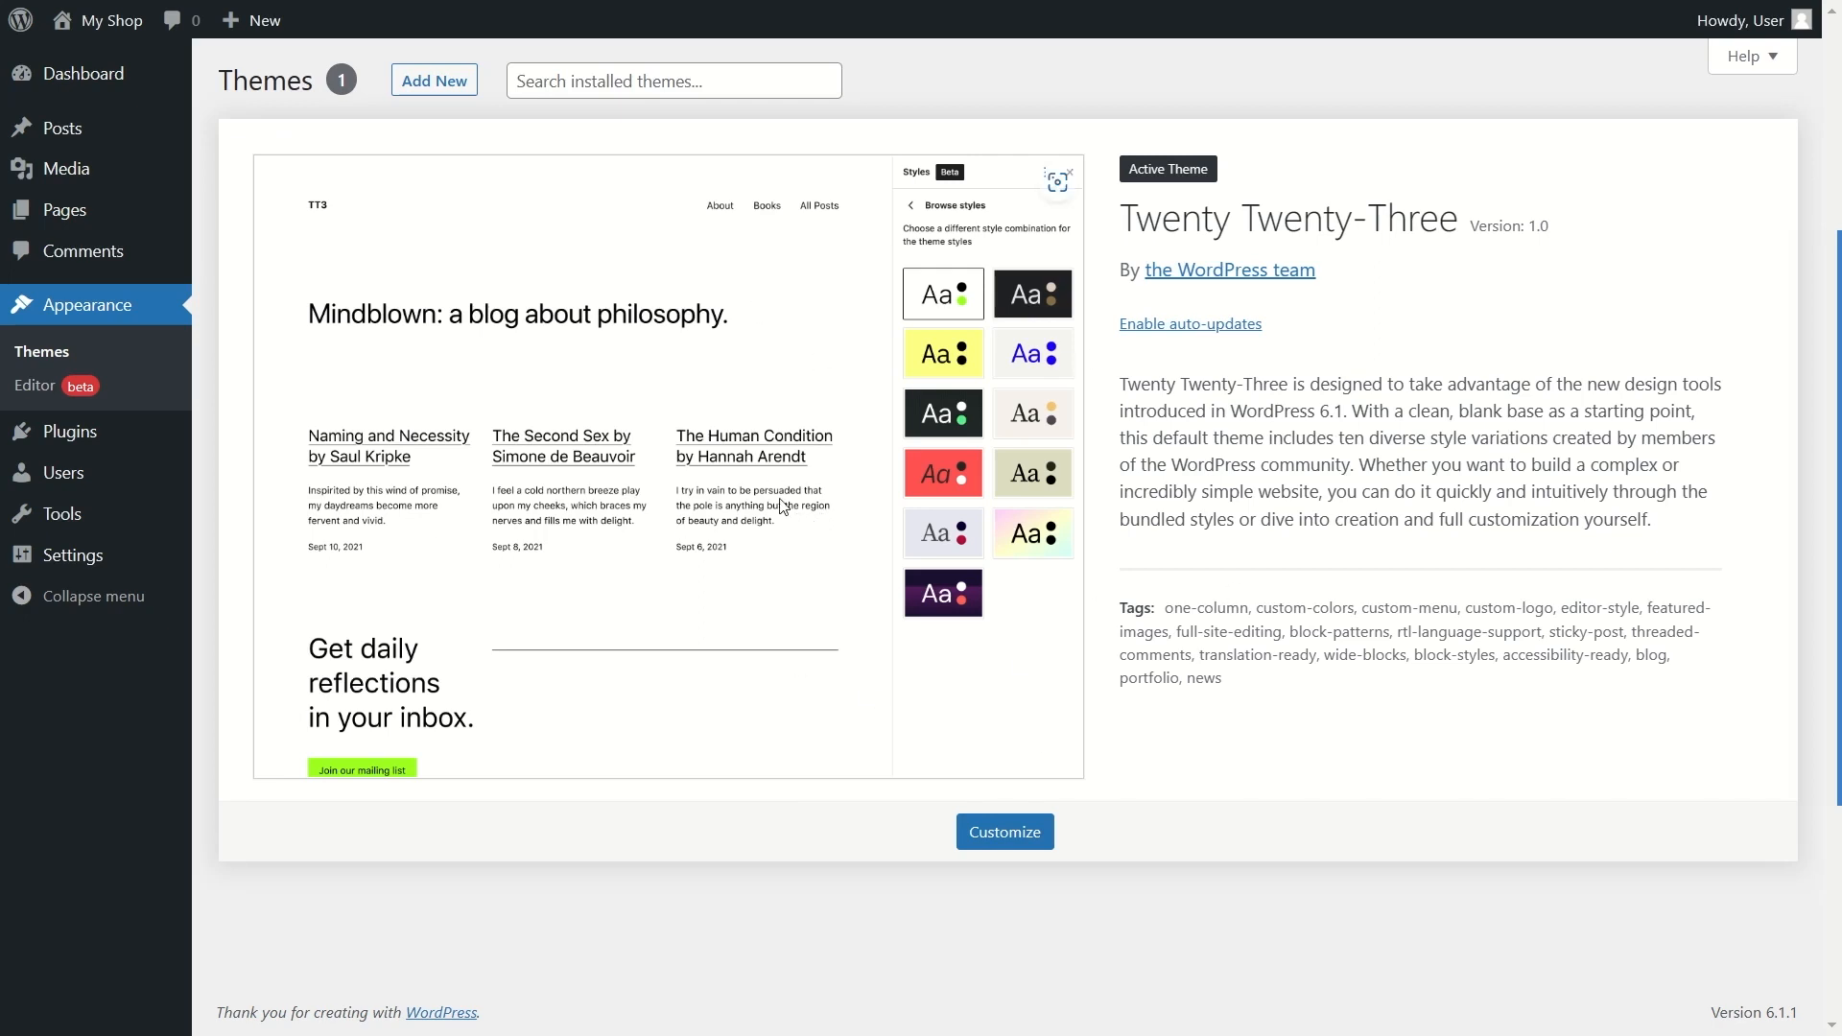
Step: Open the list of installed plugins and activate the Hello Dolly plugin
mouse_move(164, 445)
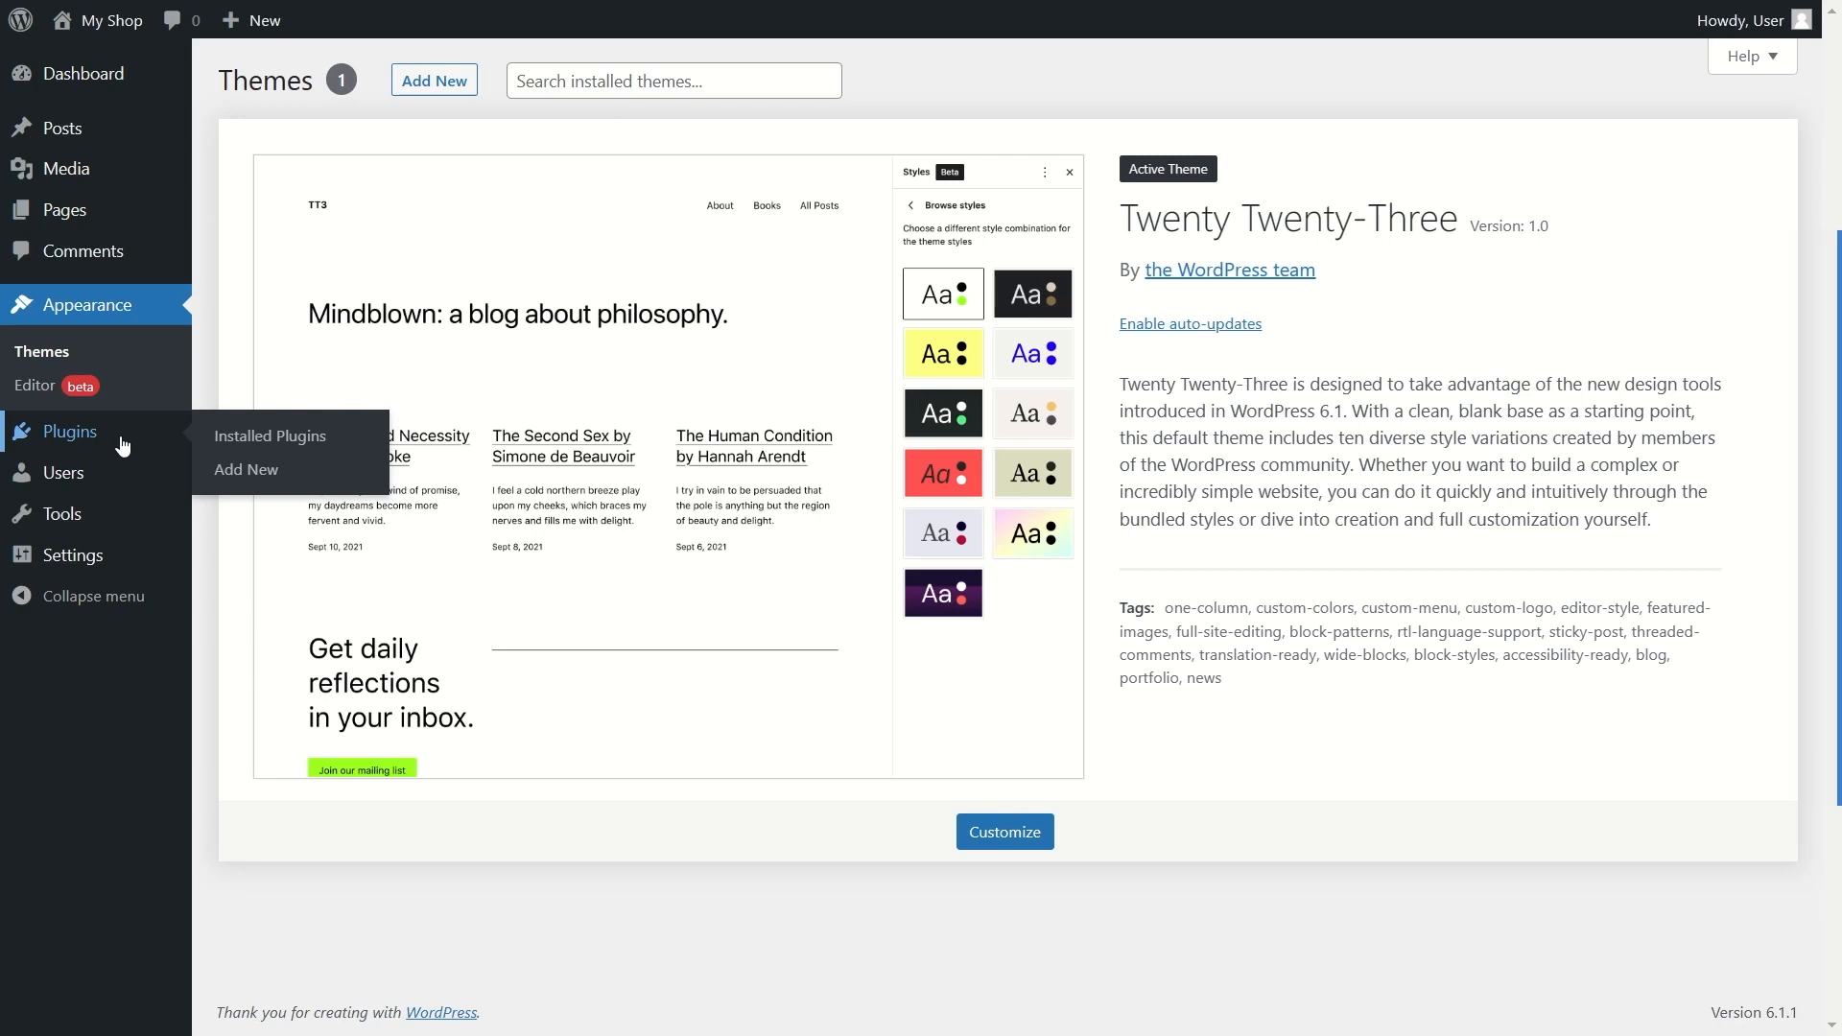
left_click(122, 446)
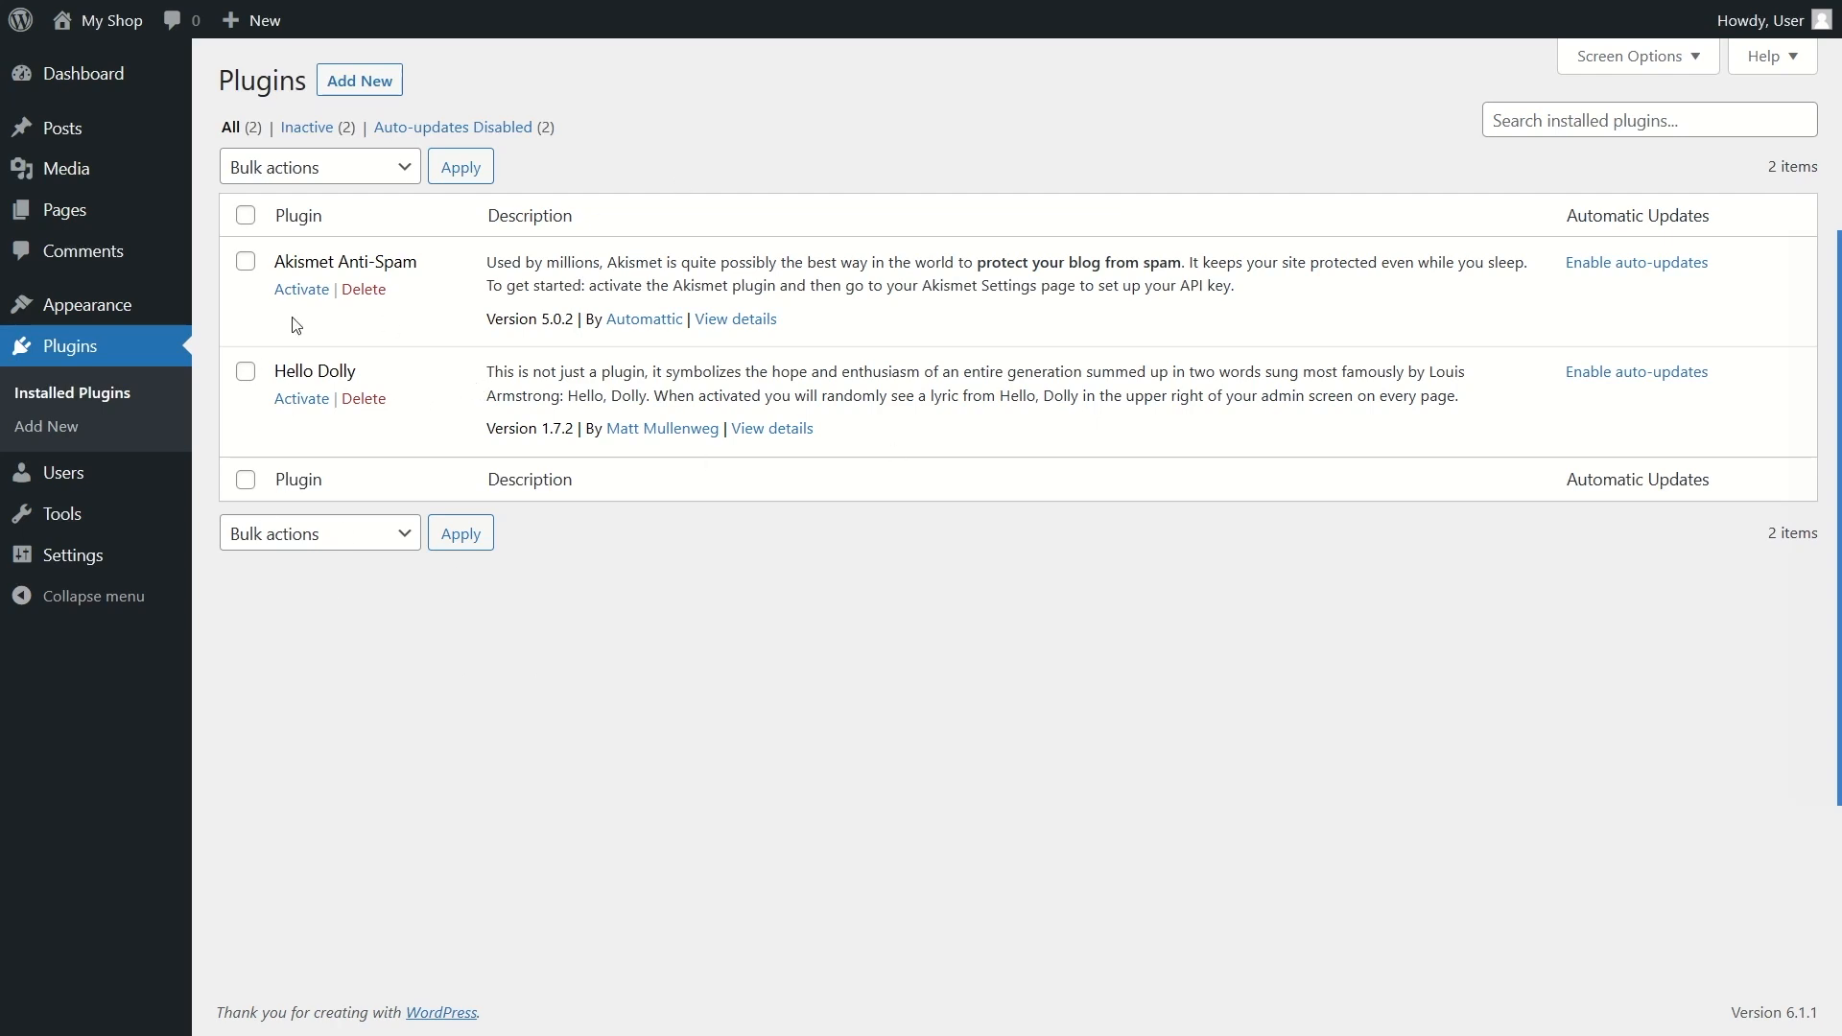
left_click(301, 398)
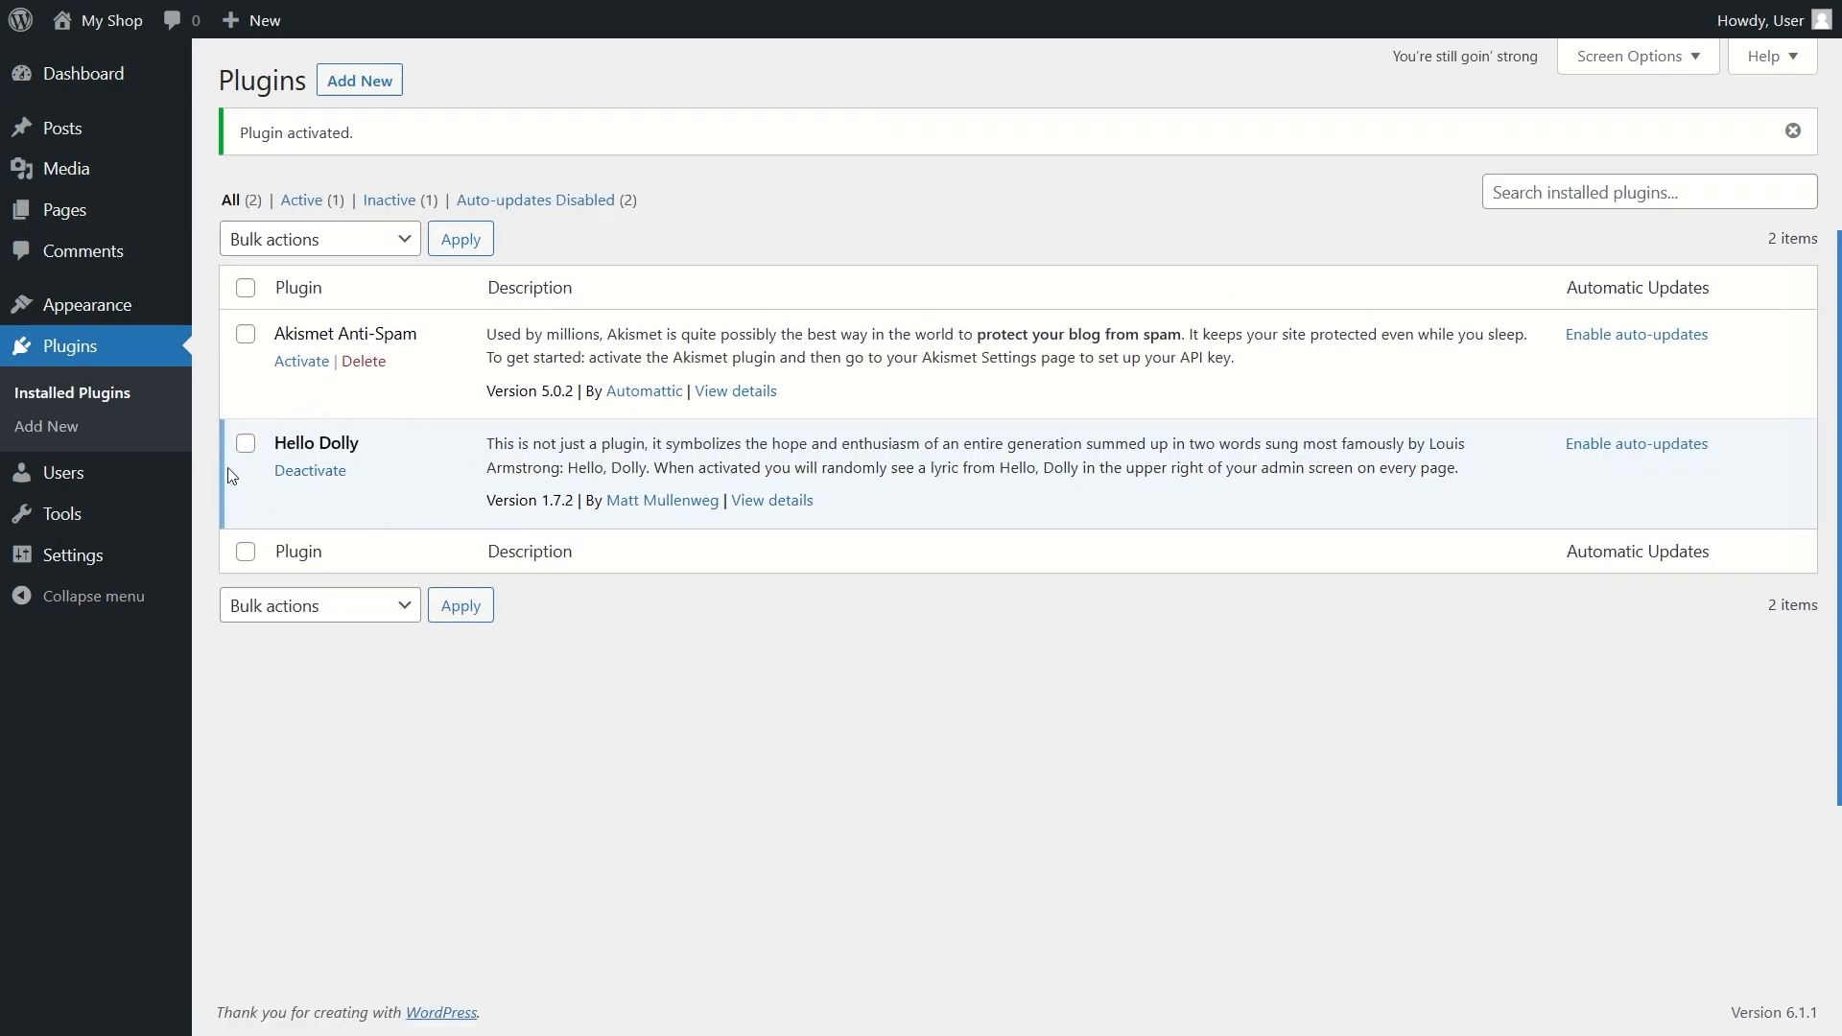
Step: Deactivate the Hello Dolly plugin, then delete both Hello Dolly and Akismet Anti-Spam
left_click(300, 473)
left_click(364, 471)
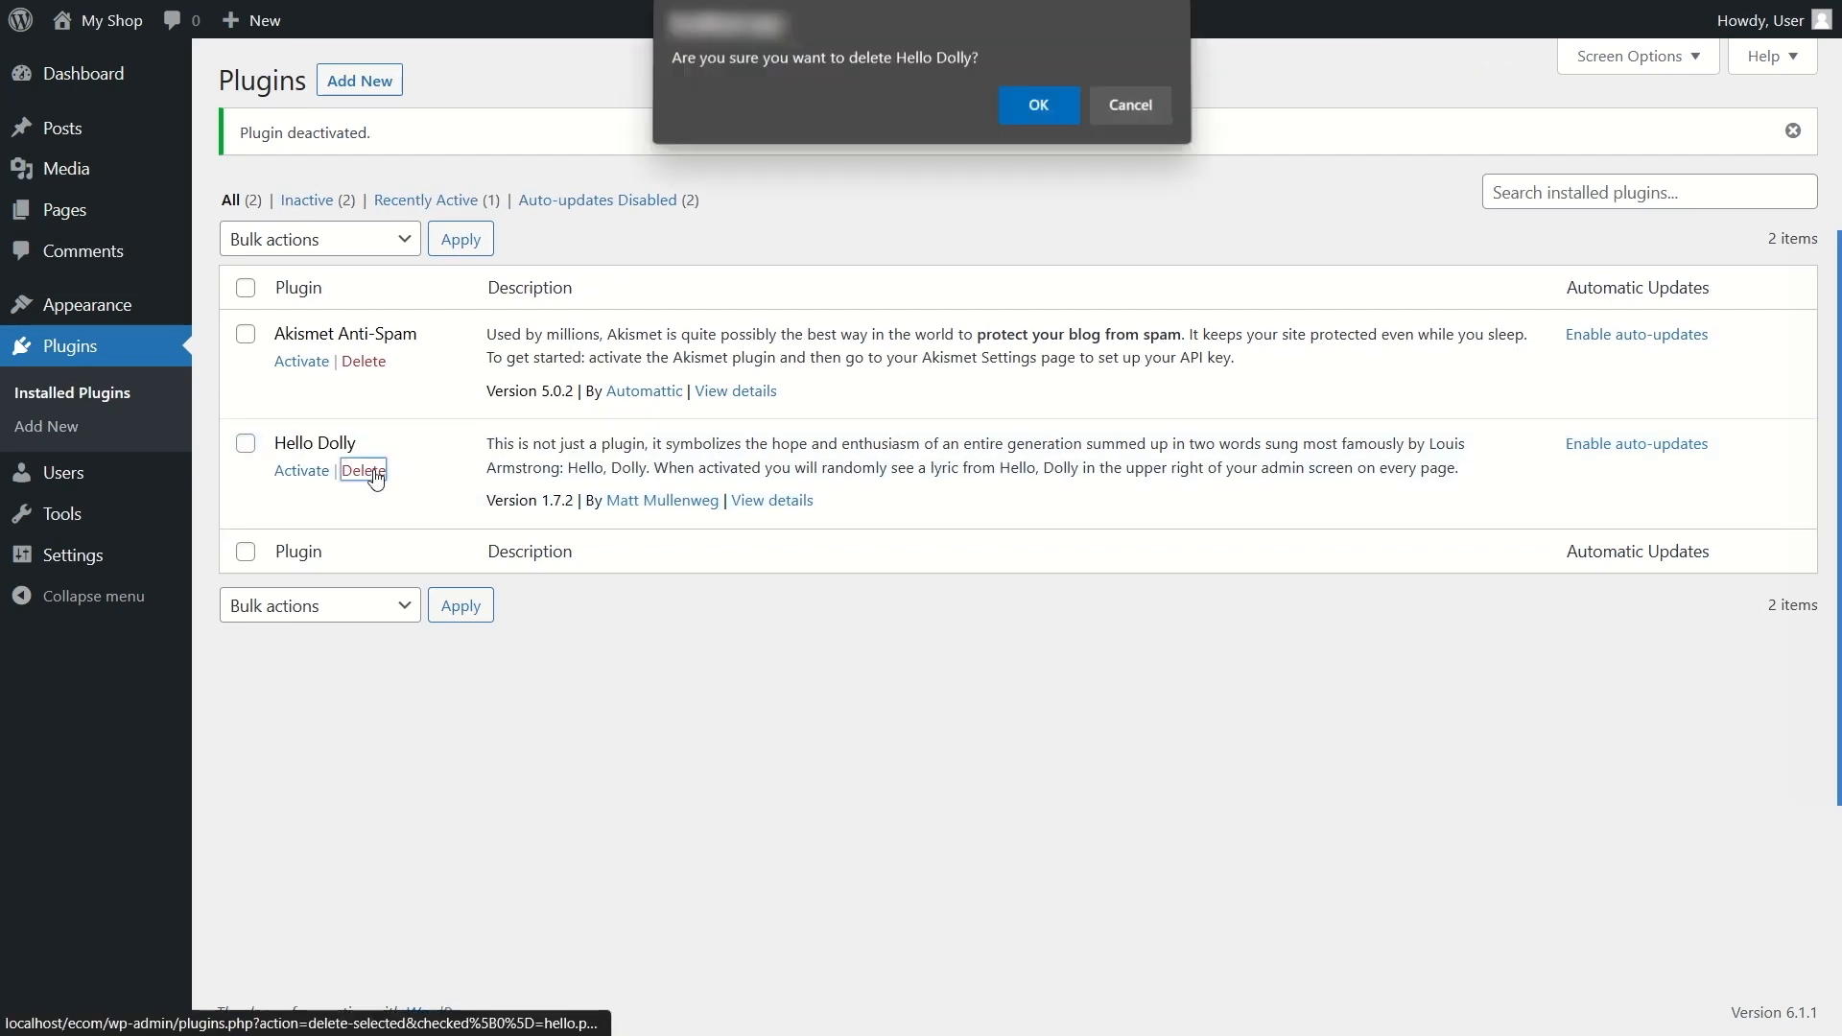
left_click(1038, 92)
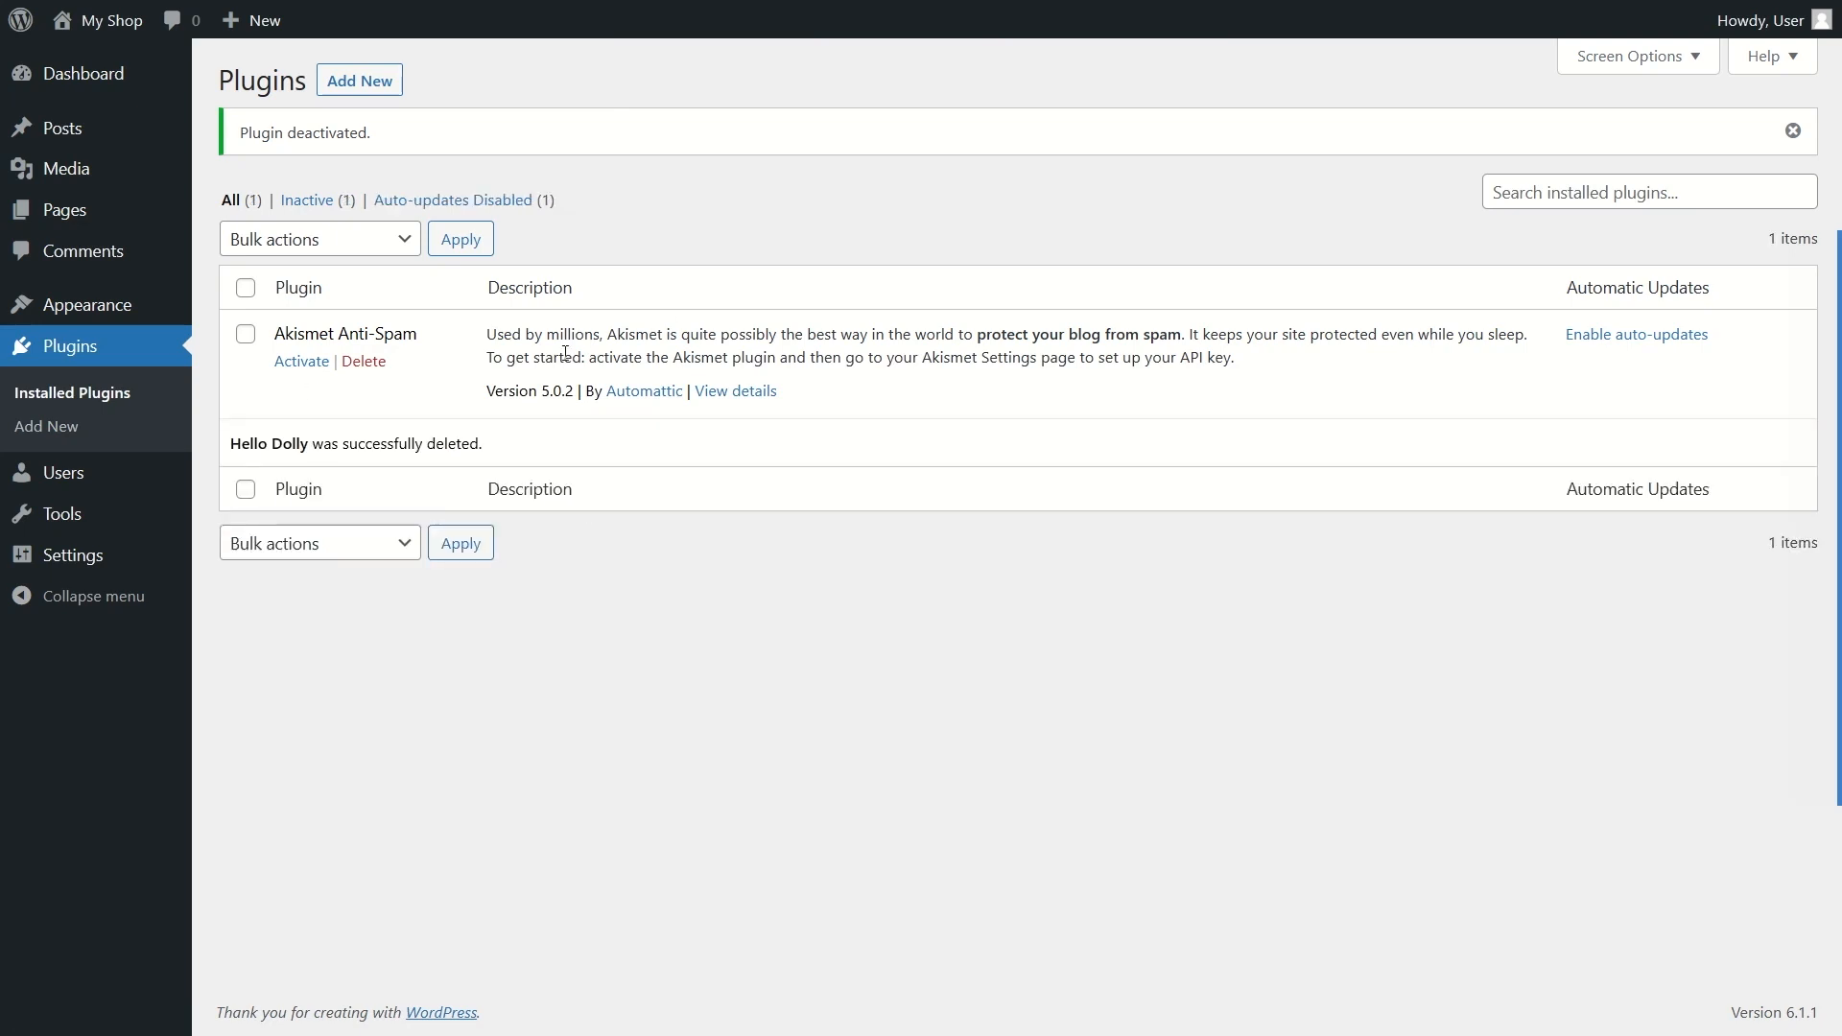
left_click(374, 370)
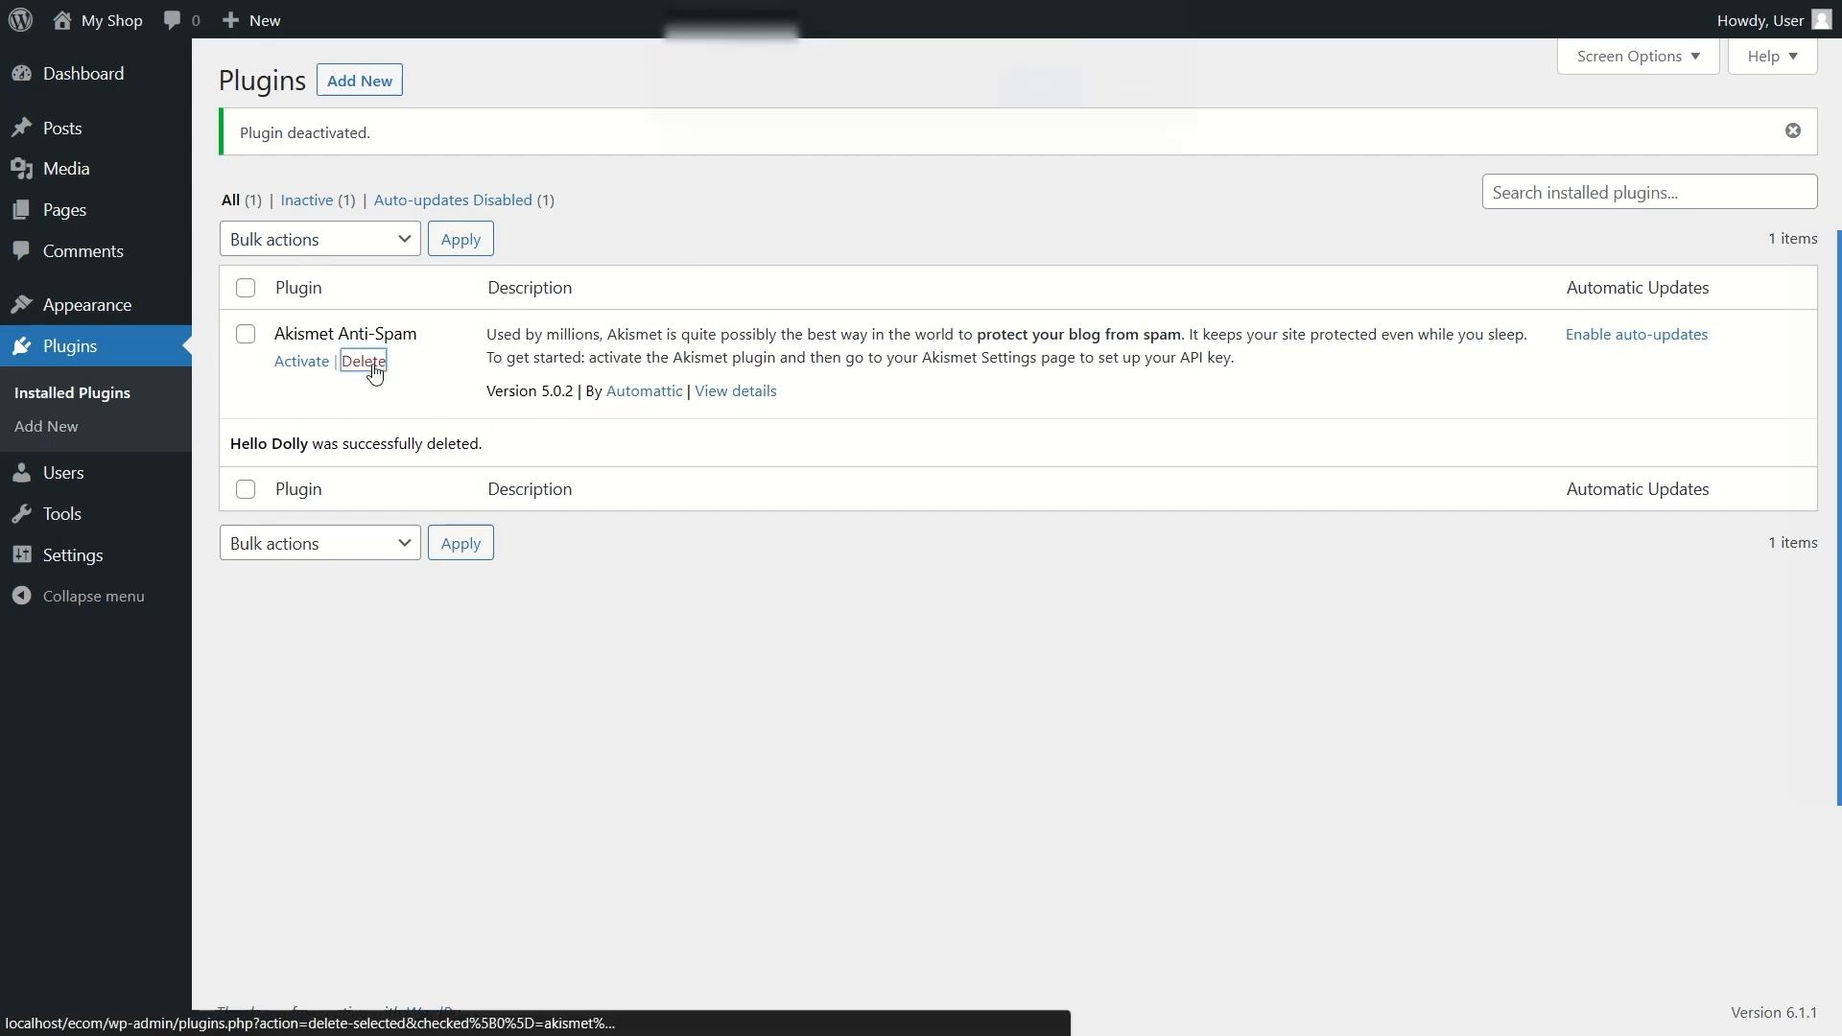
left_click(1046, 110)
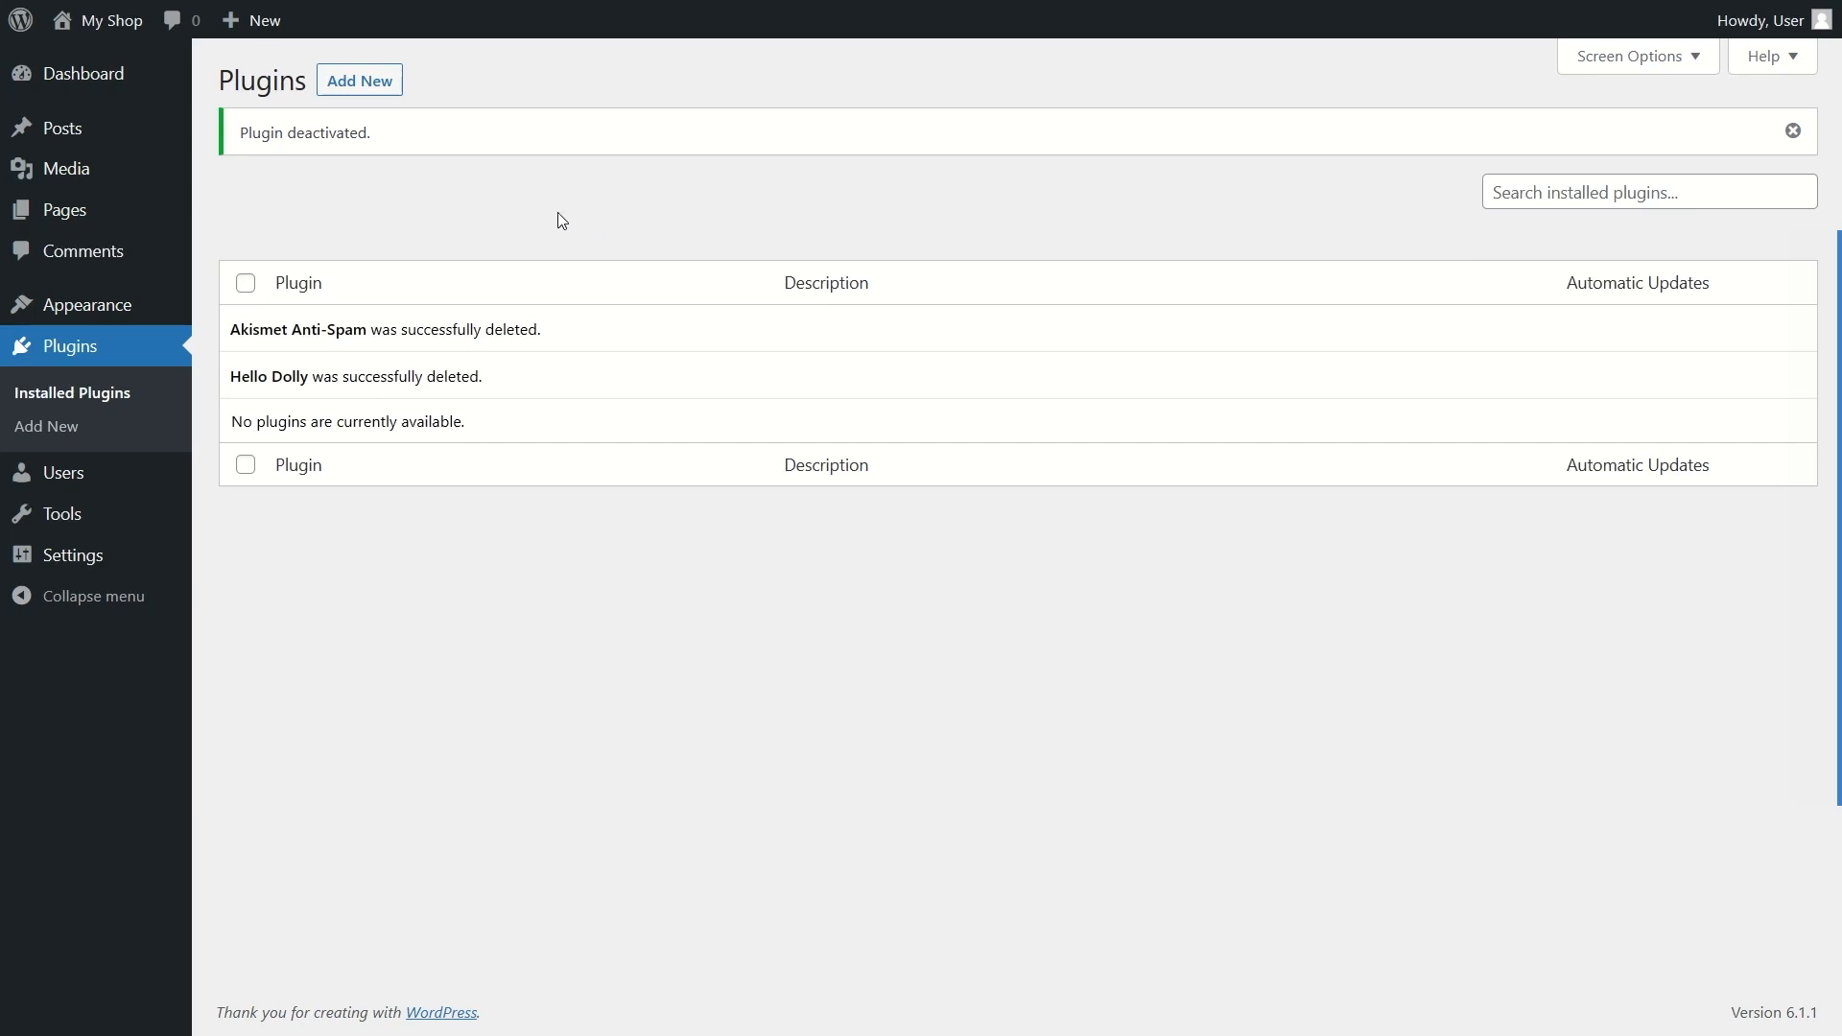
Step: Go back to the installed themes and open the catalog for adding a new theme
mouse_move(118, 316)
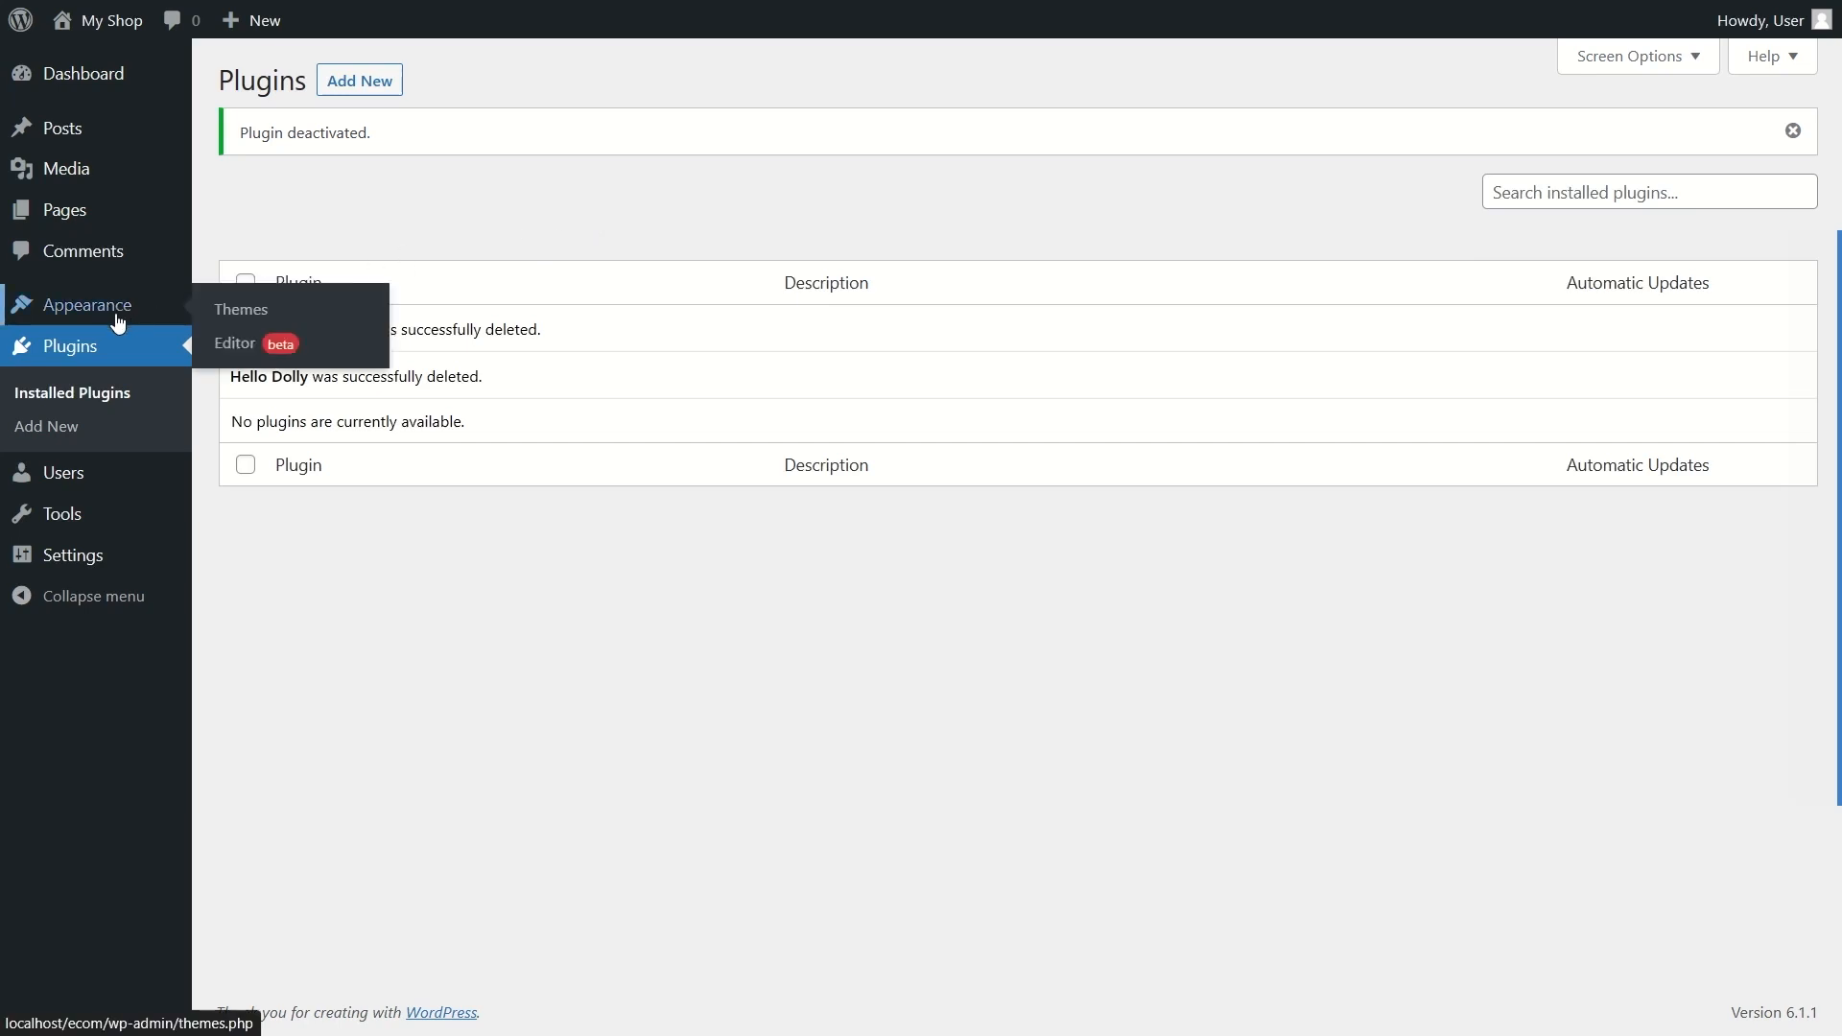
left_click(275, 316)
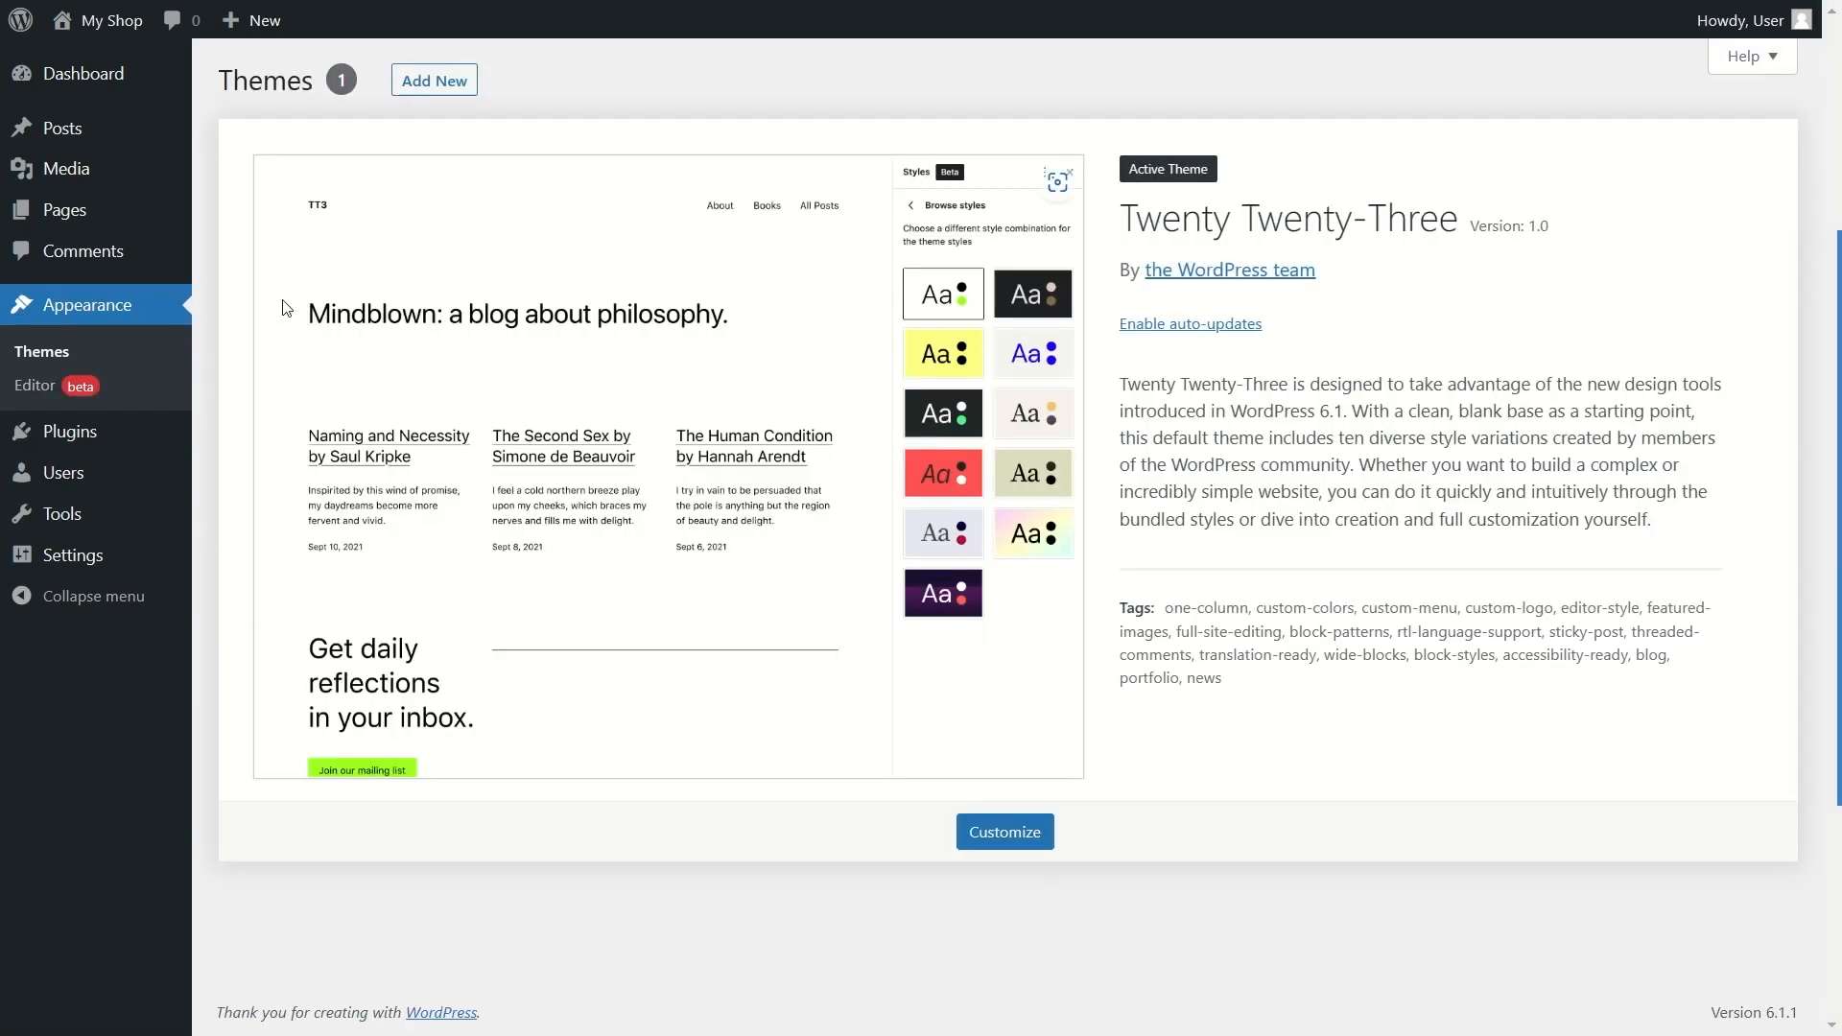
left_click(445, 82)
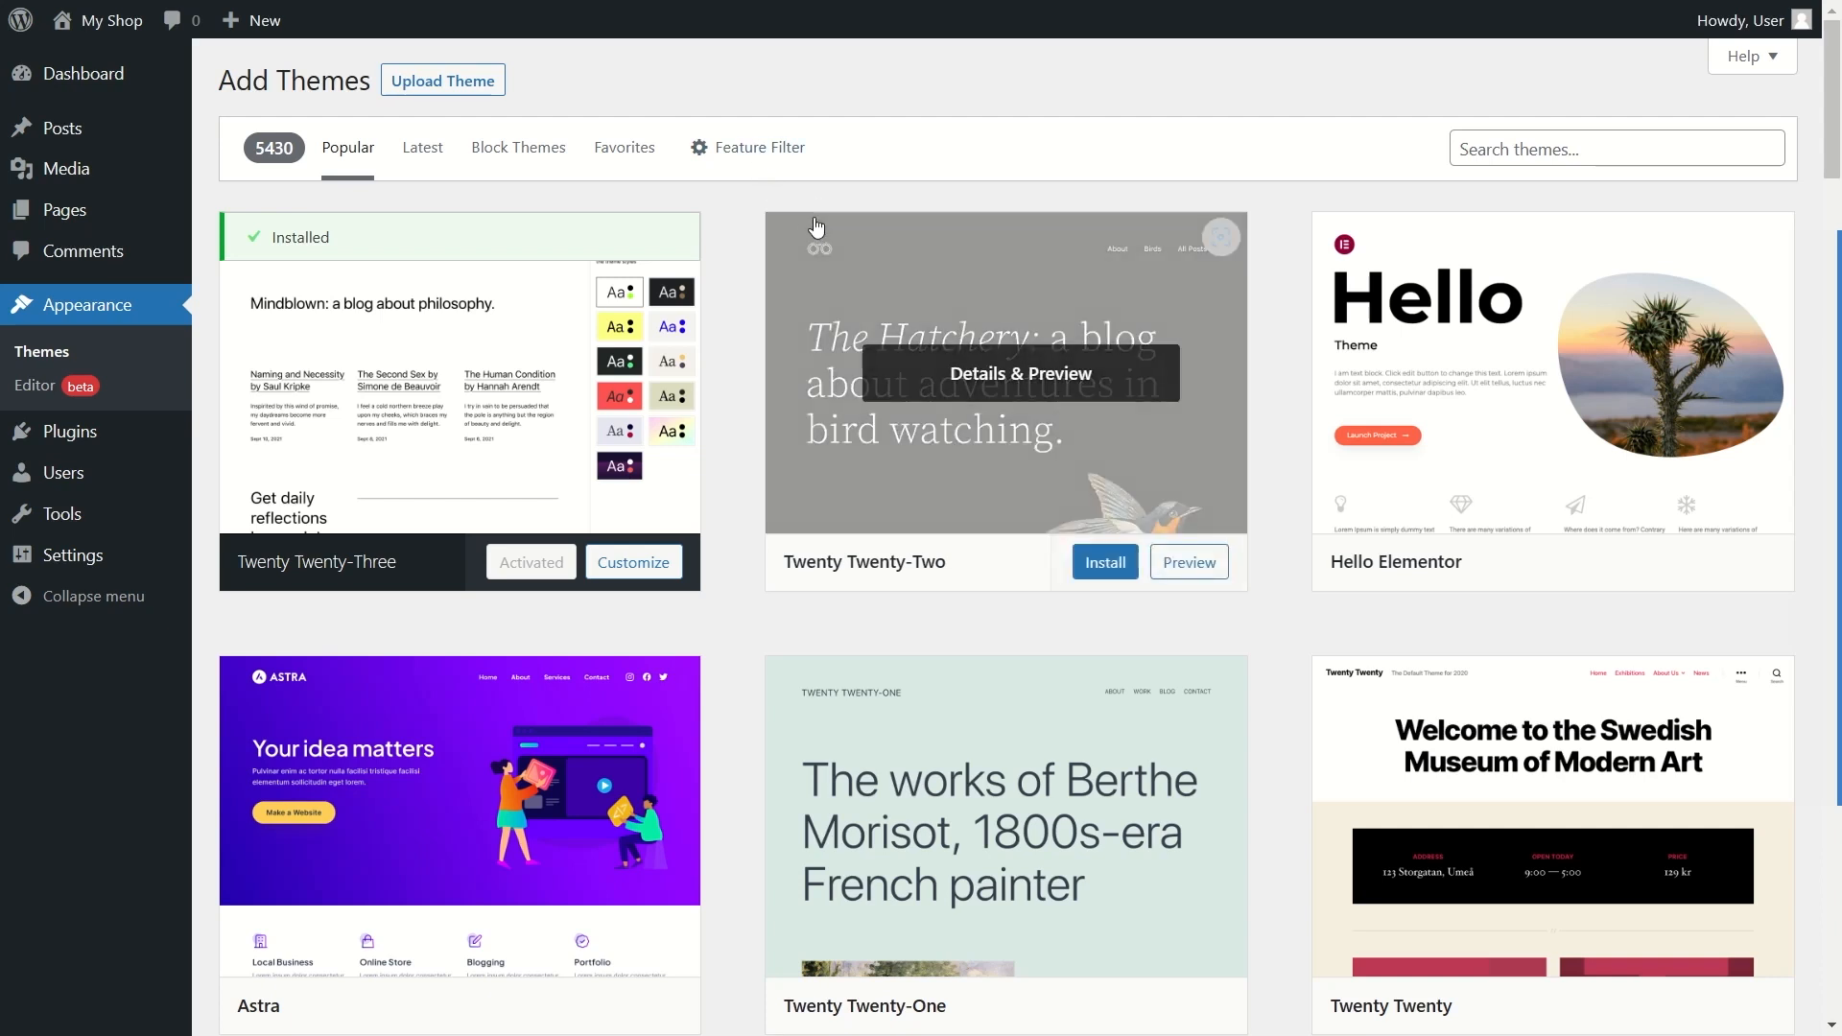
Step: Browse the popular themes in the catalog, including Astra, OceanWP, Kadence and Twenty Seventeen
mouse_move(433, 347)
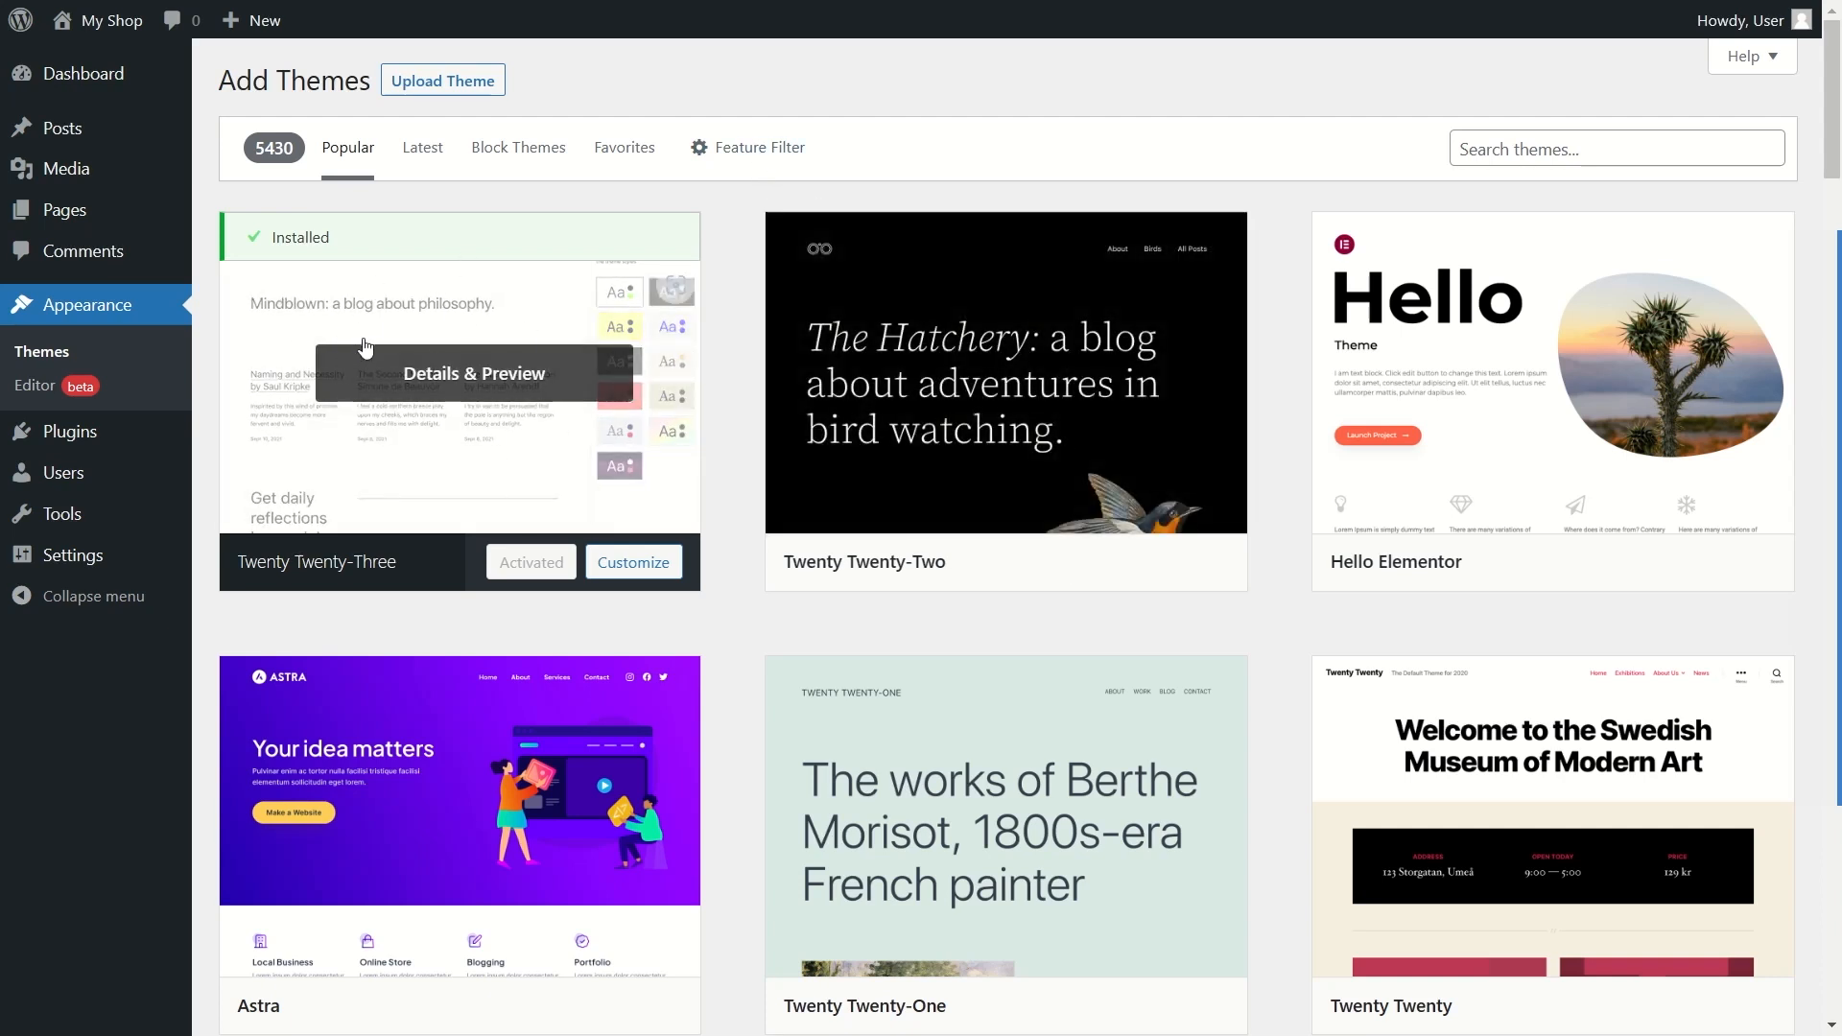
mouse_move(974, 451)
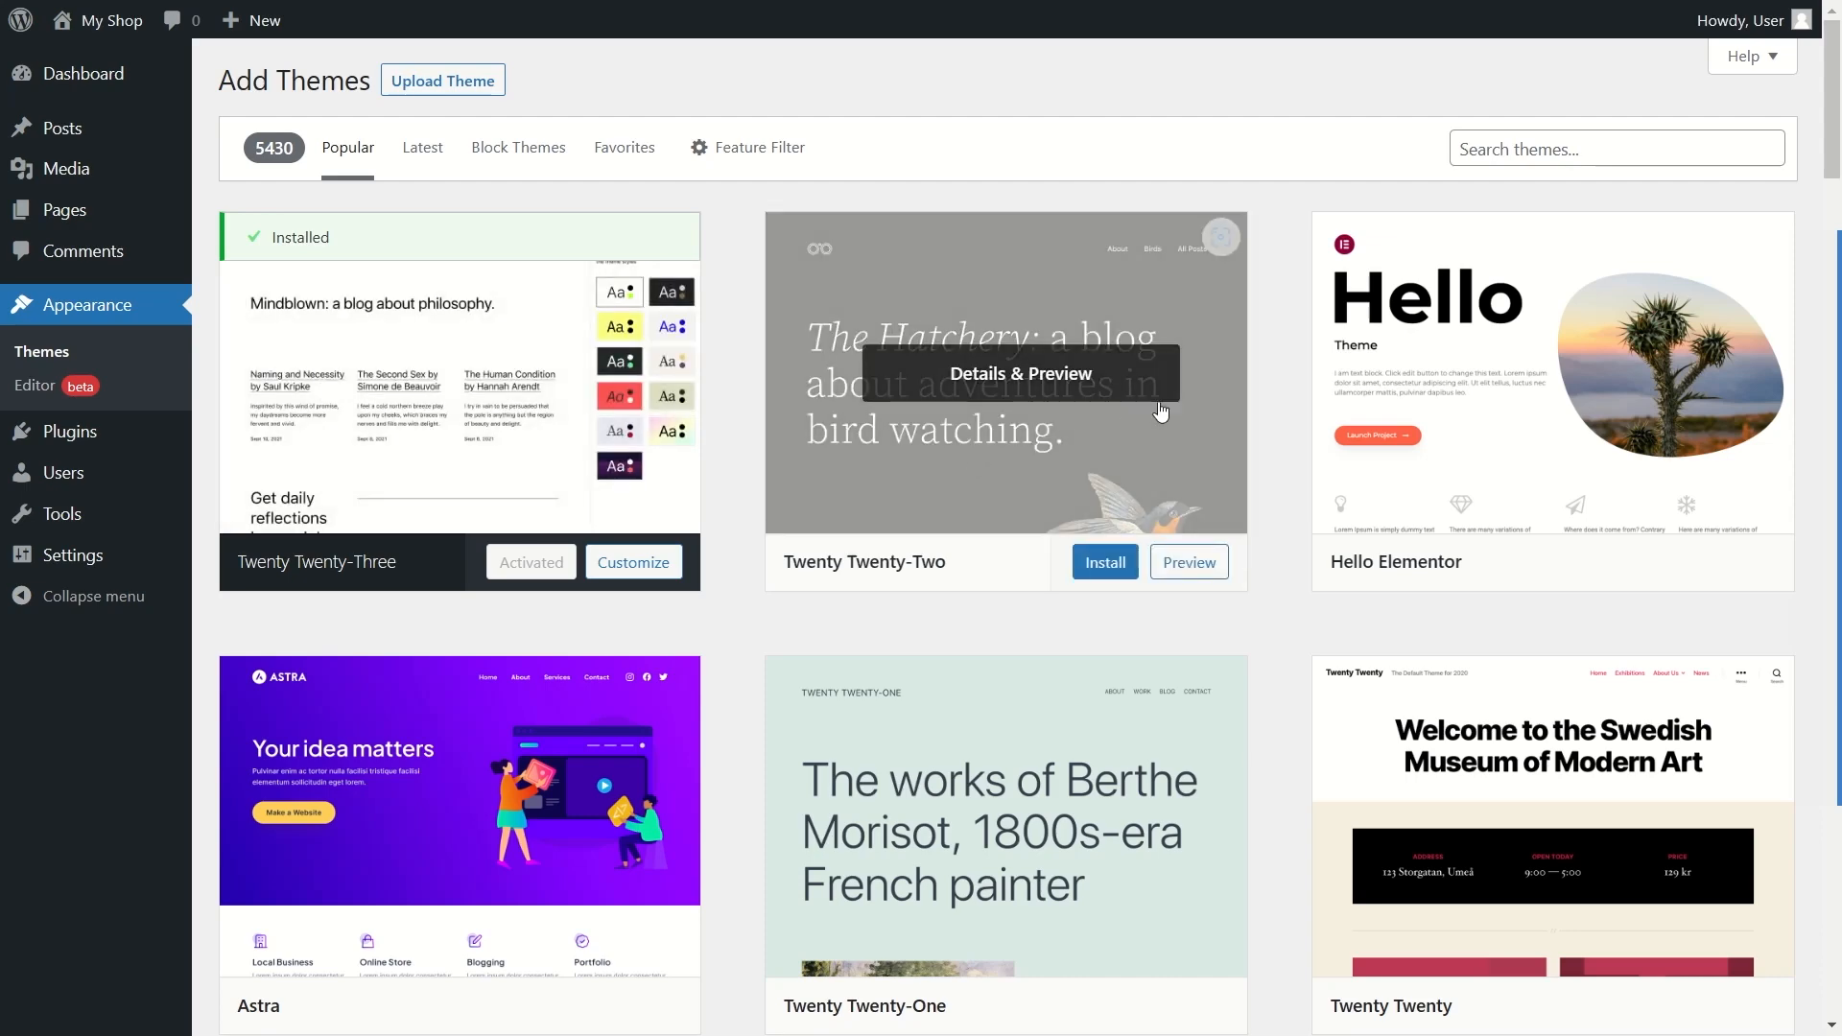
scroll(1467, 403, "down", 3)
mouse_move(441, 556)
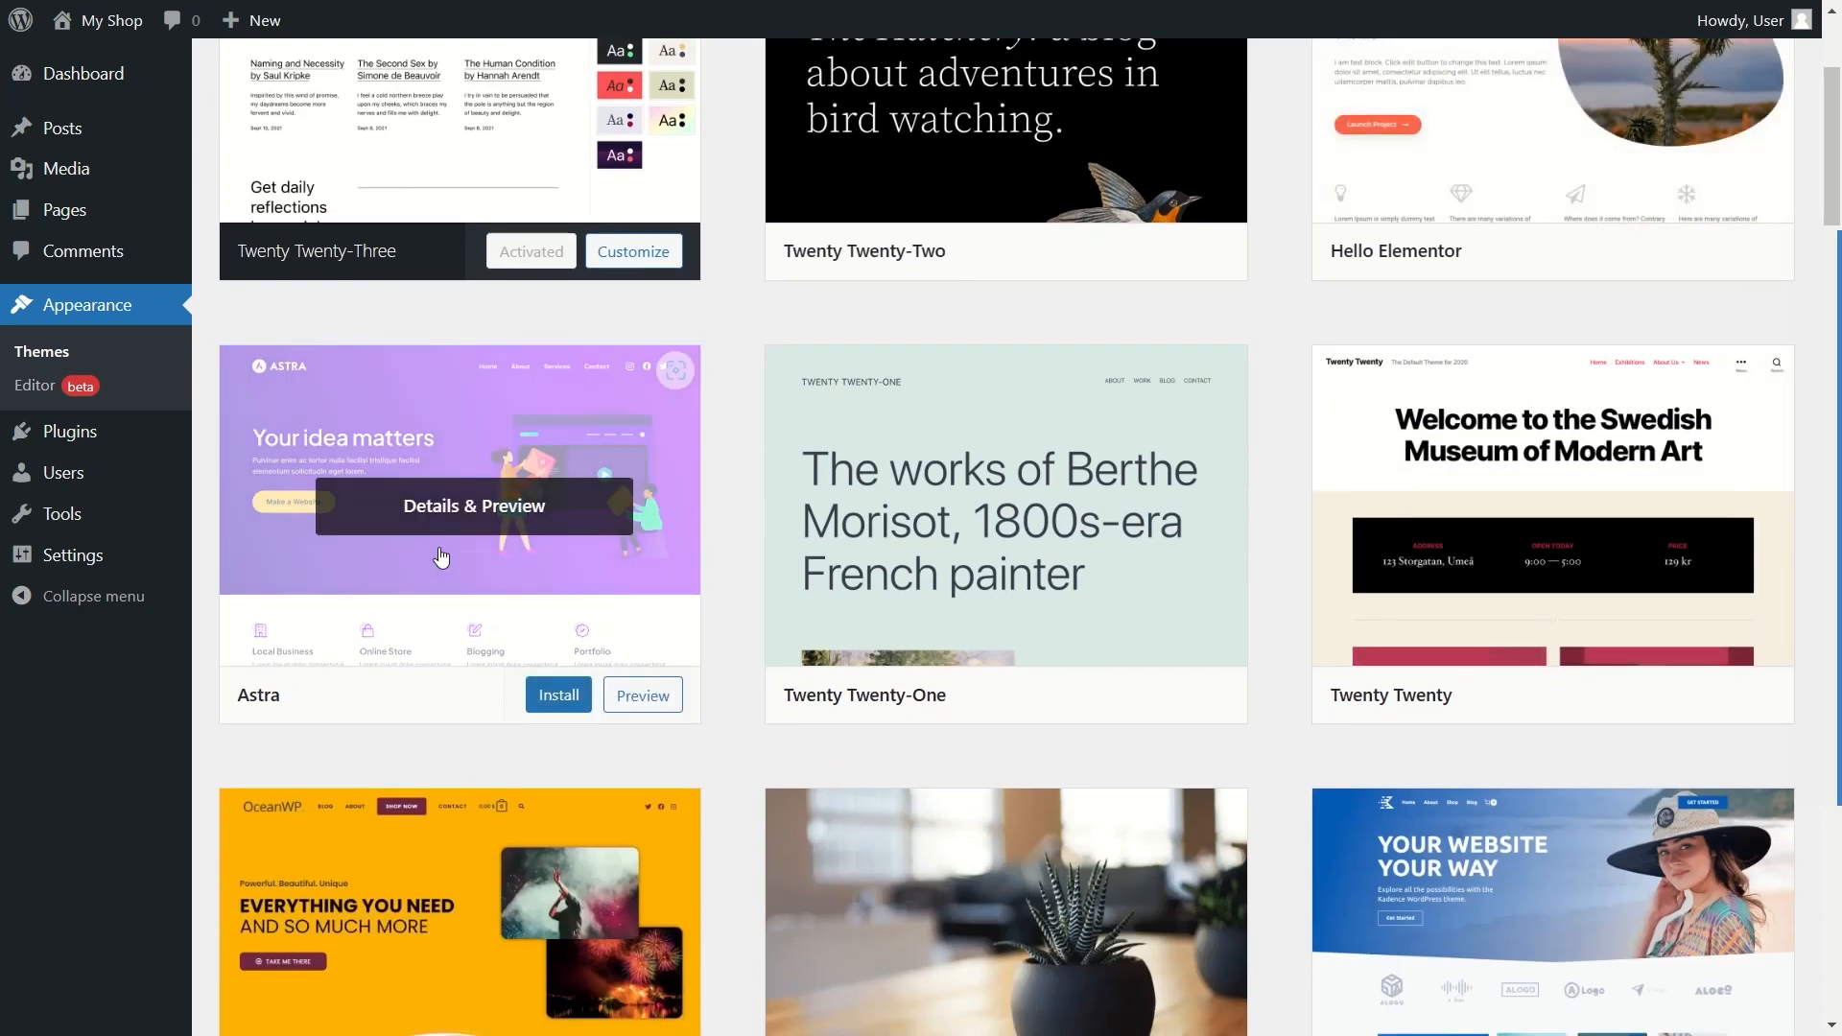
mouse_move(1468, 529)
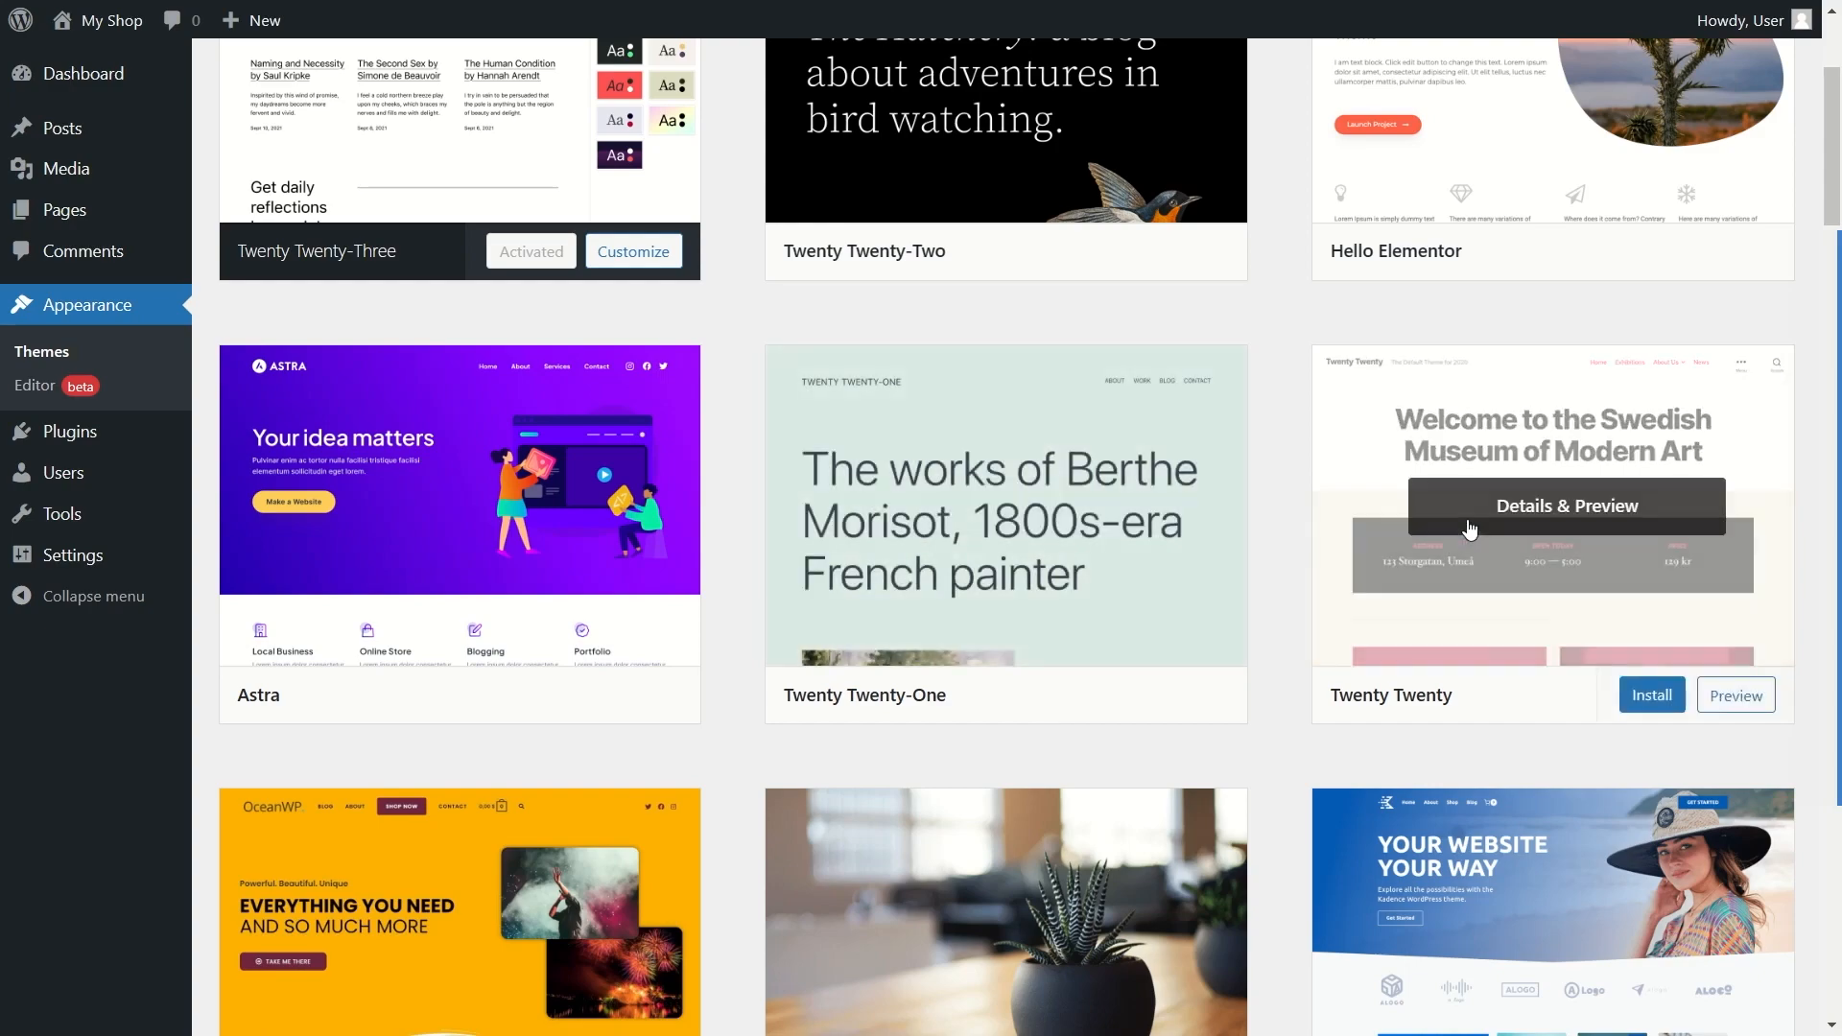
scroll(1469, 529, "down", 4)
mouse_move(358, 509)
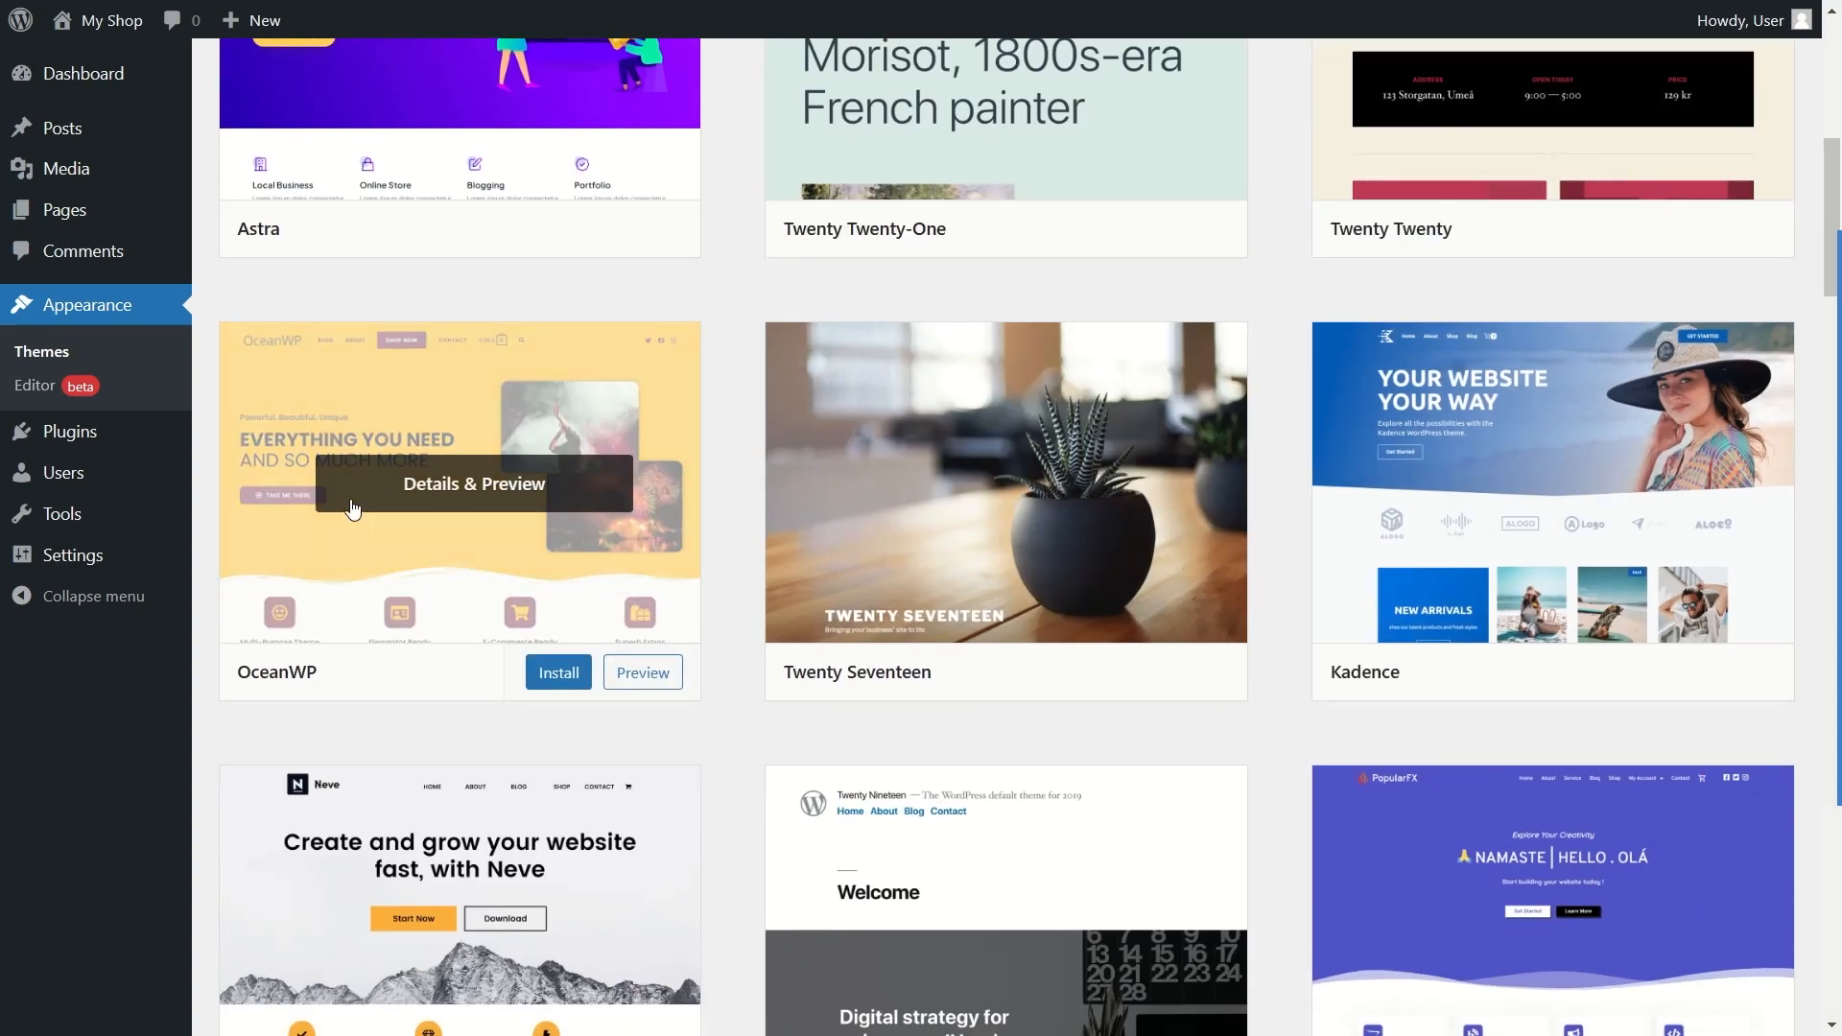
mouse_move(989, 513)
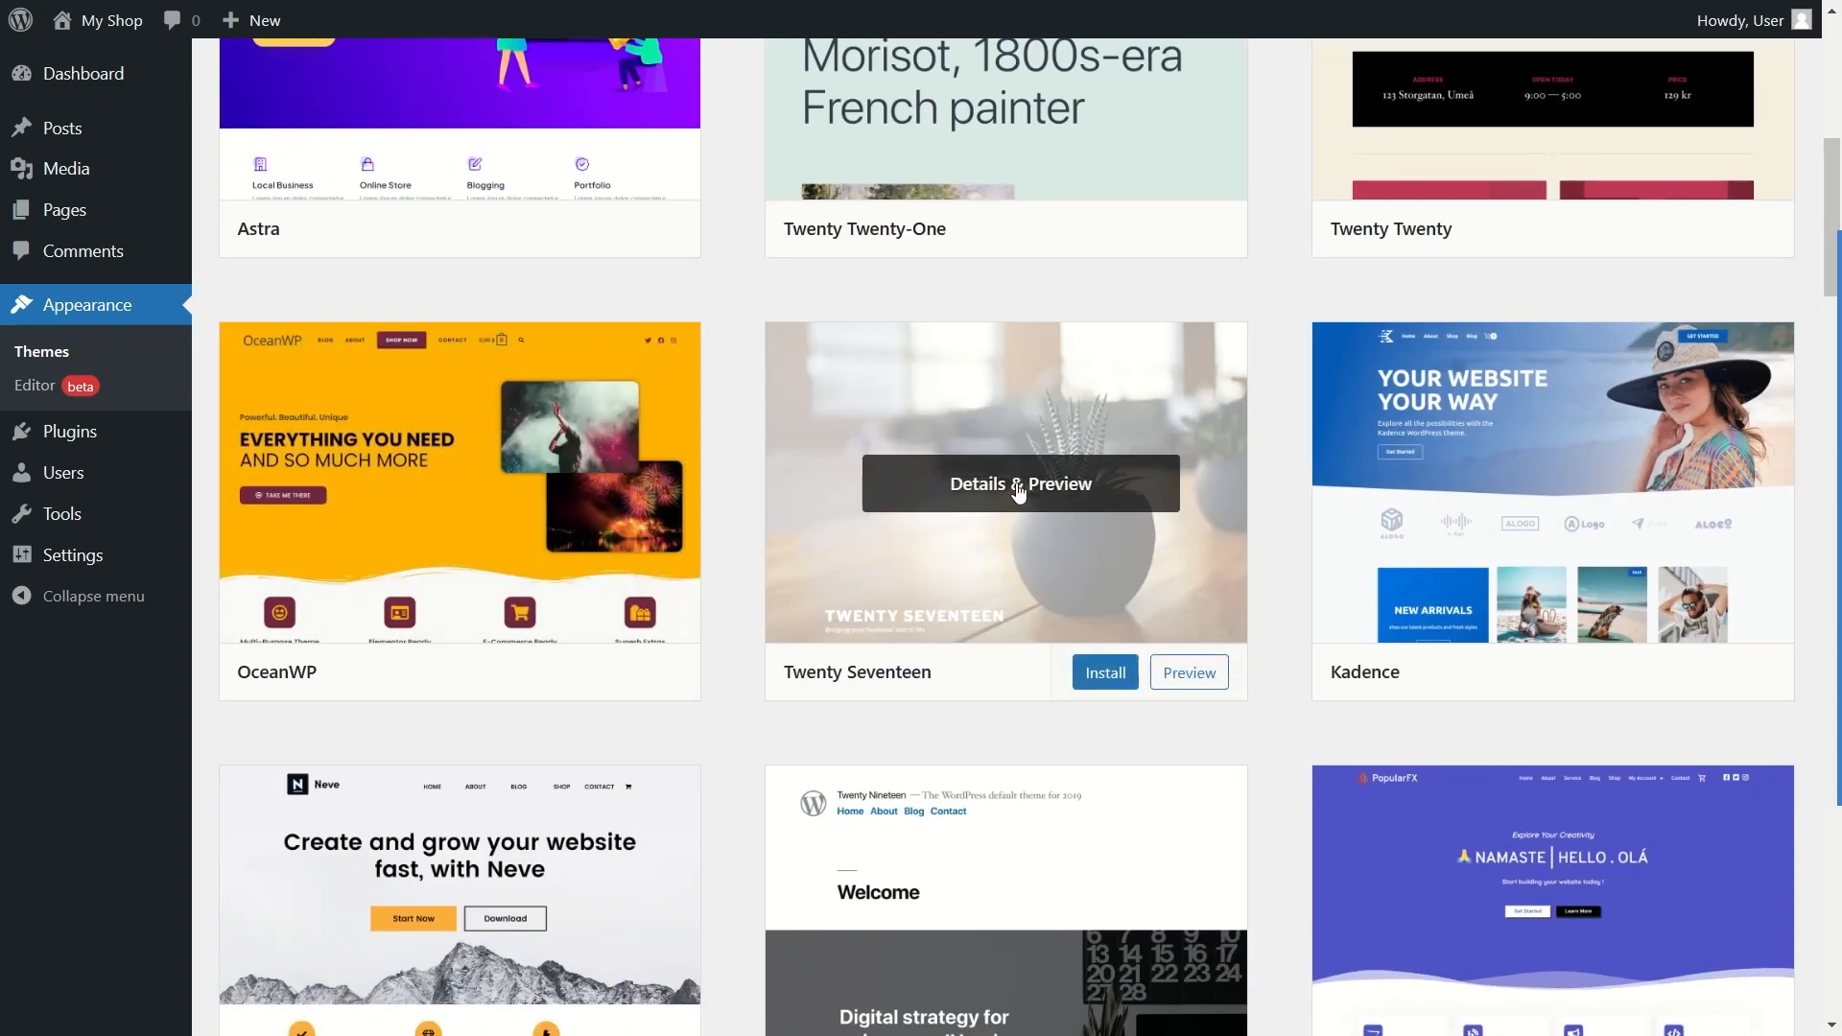
scroll(1016, 481, "down", 1)
scroll(1016, 482, "down", 6)
scroll(1036, 316, "up", 14)
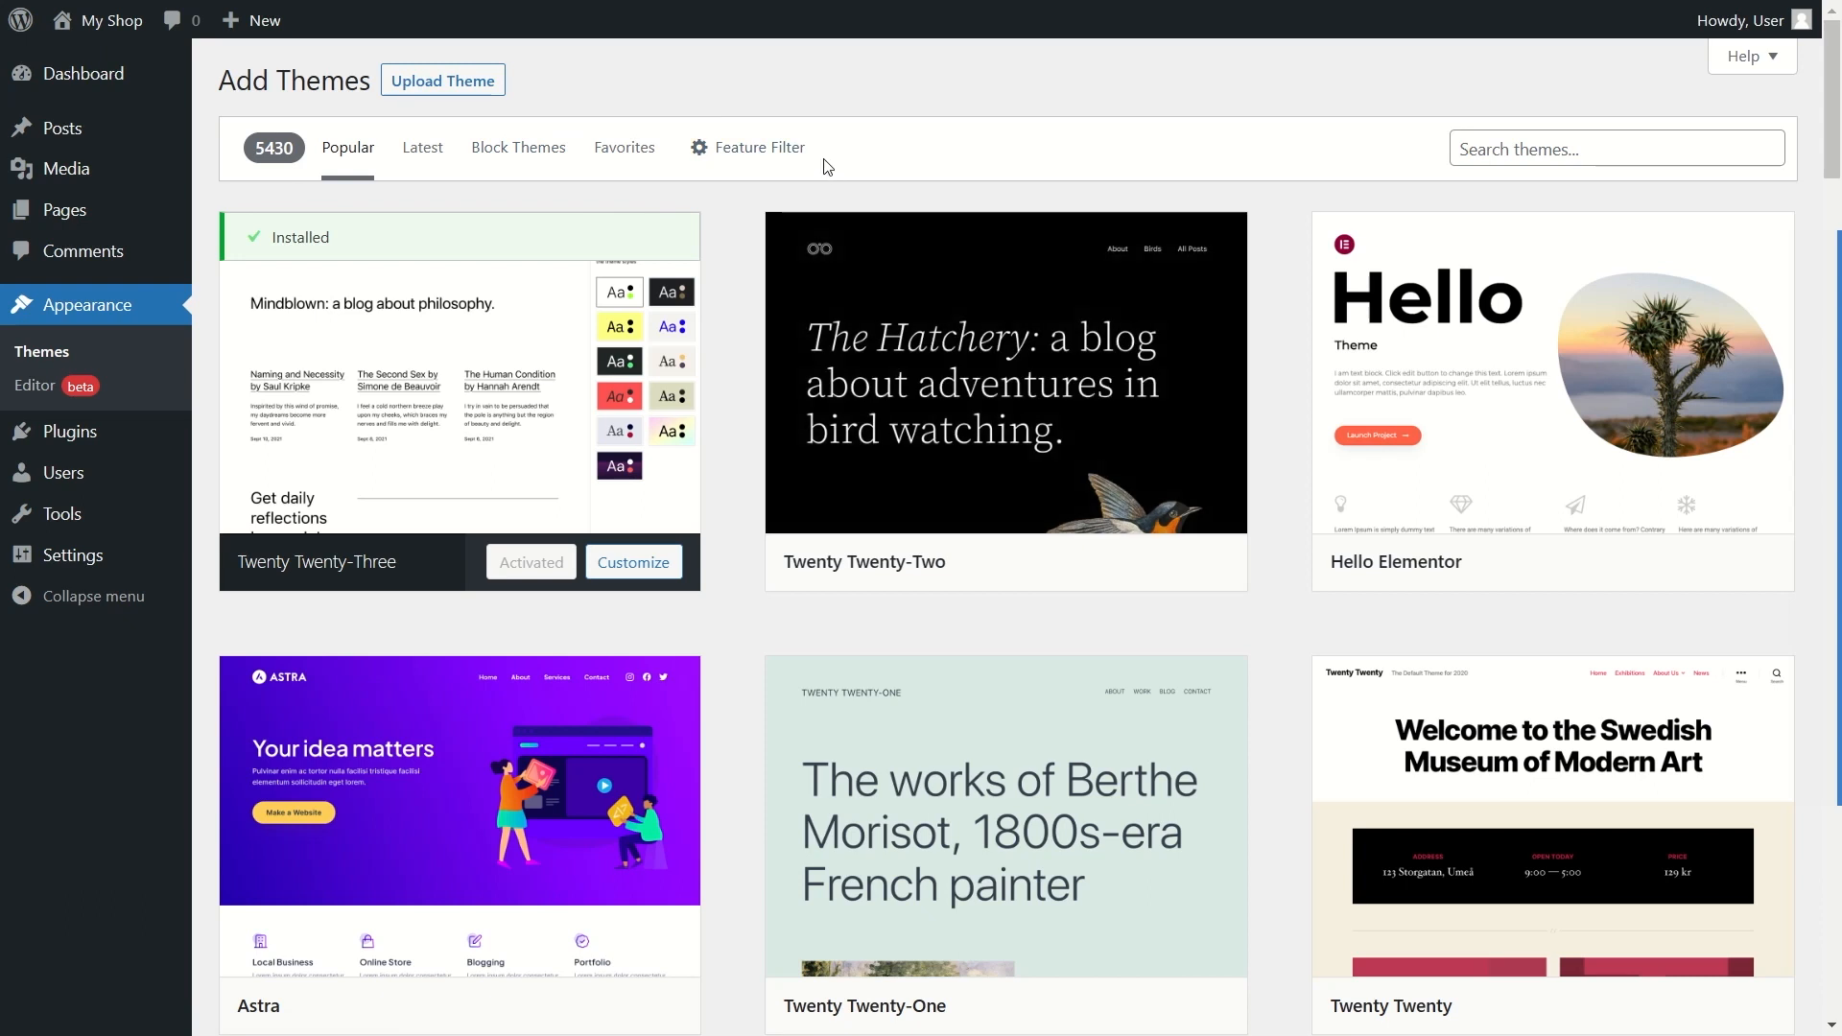
Step: Filter the theme catalog by the E-Commerce subject and browse the matching themes
left_click(710, 144)
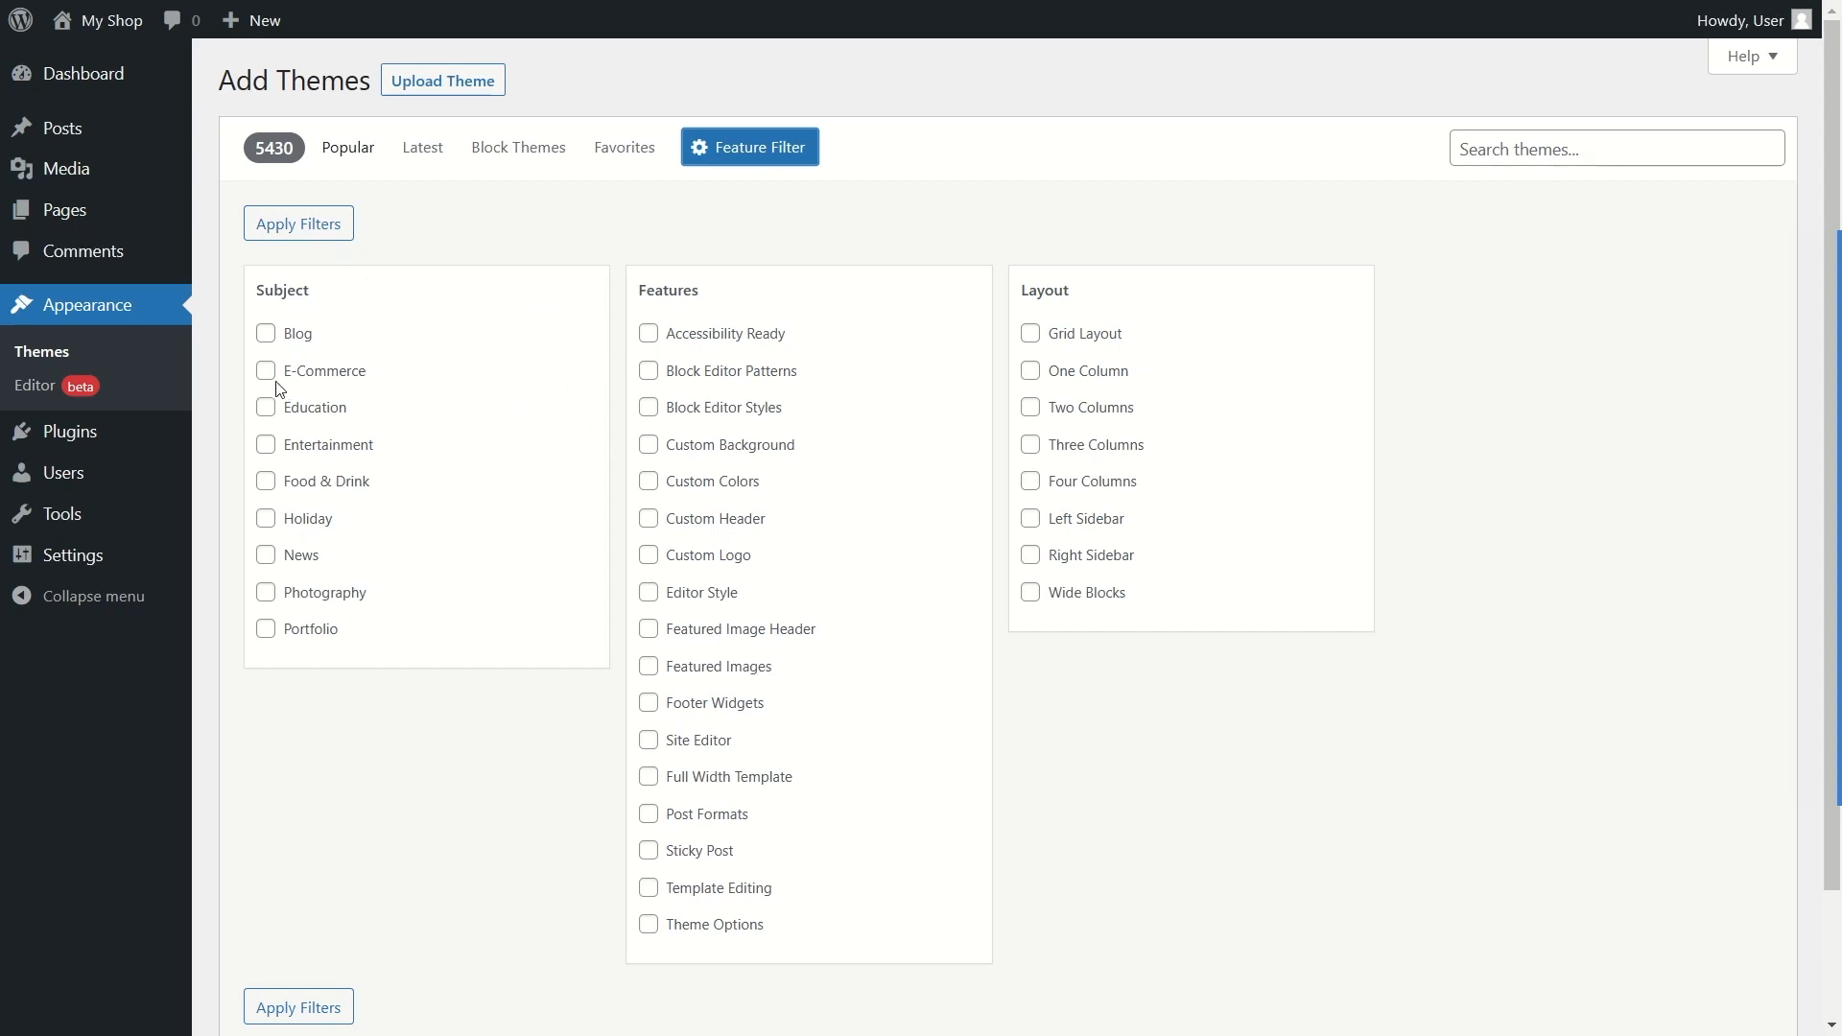
left_click(331, 382)
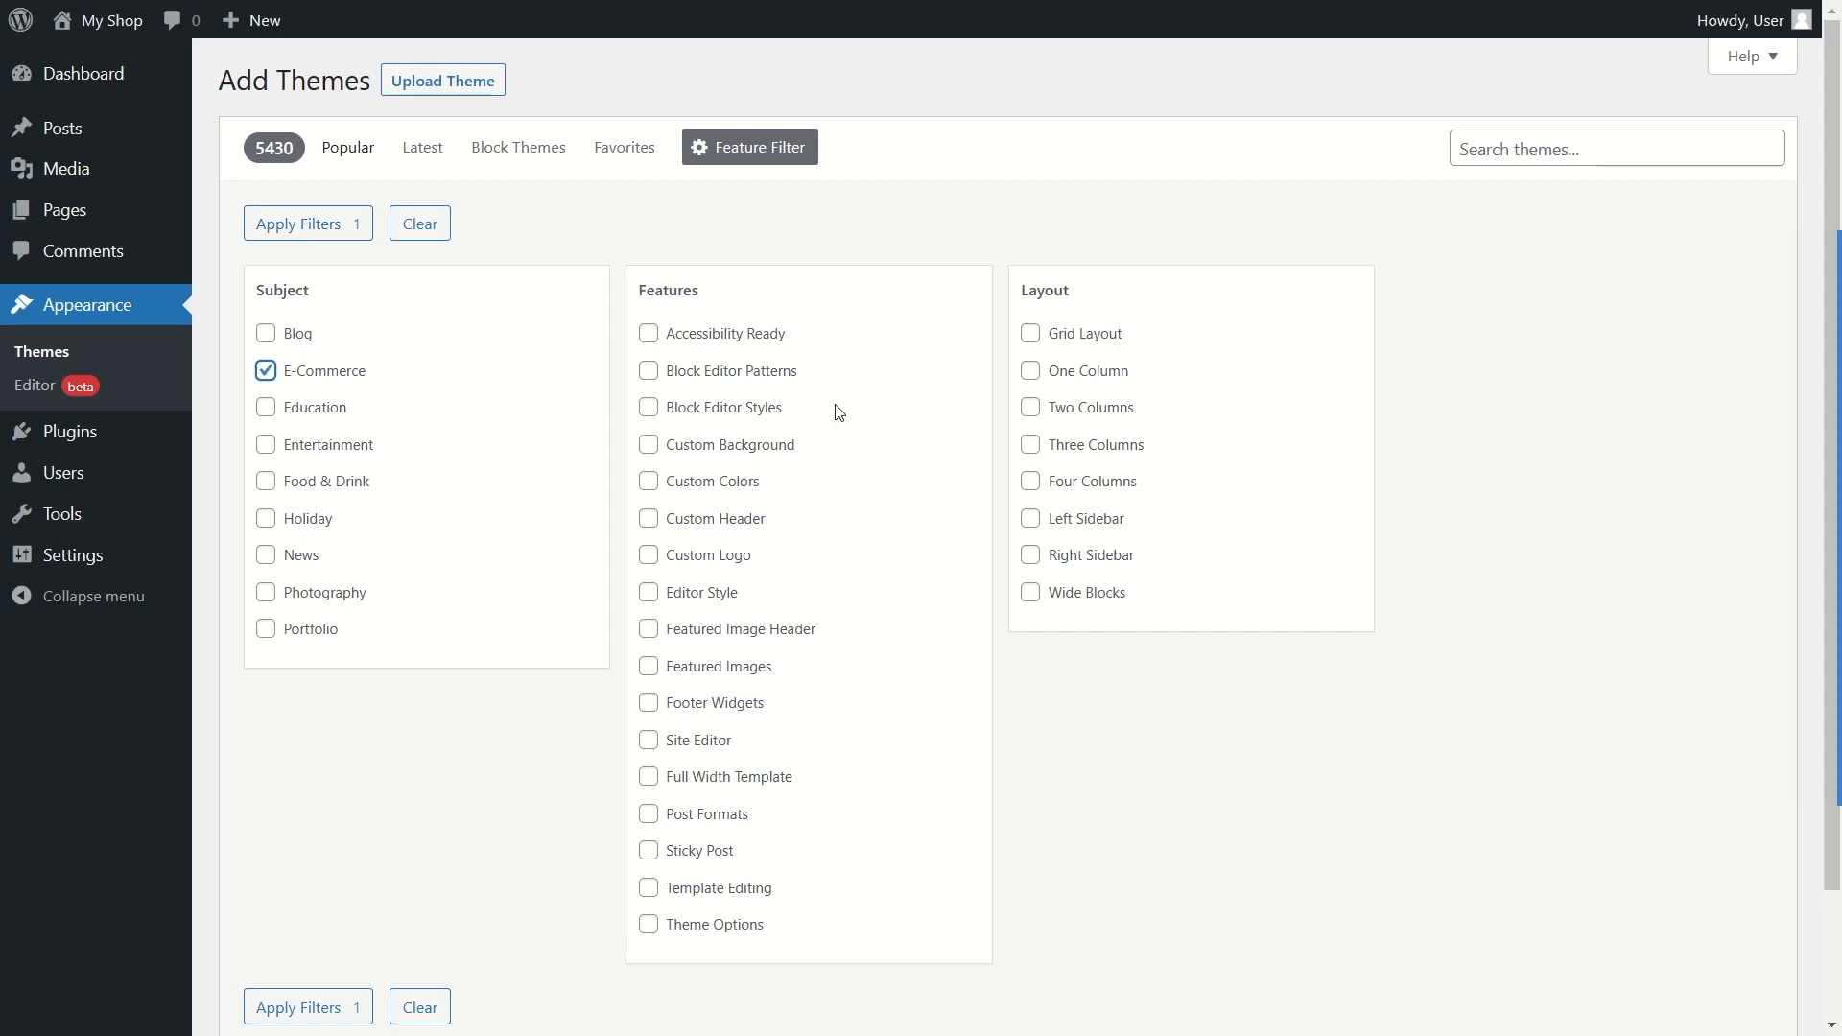
scroll(830, 785, "down", 2)
scroll(707, 717, "up", 2)
left_click(319, 227)
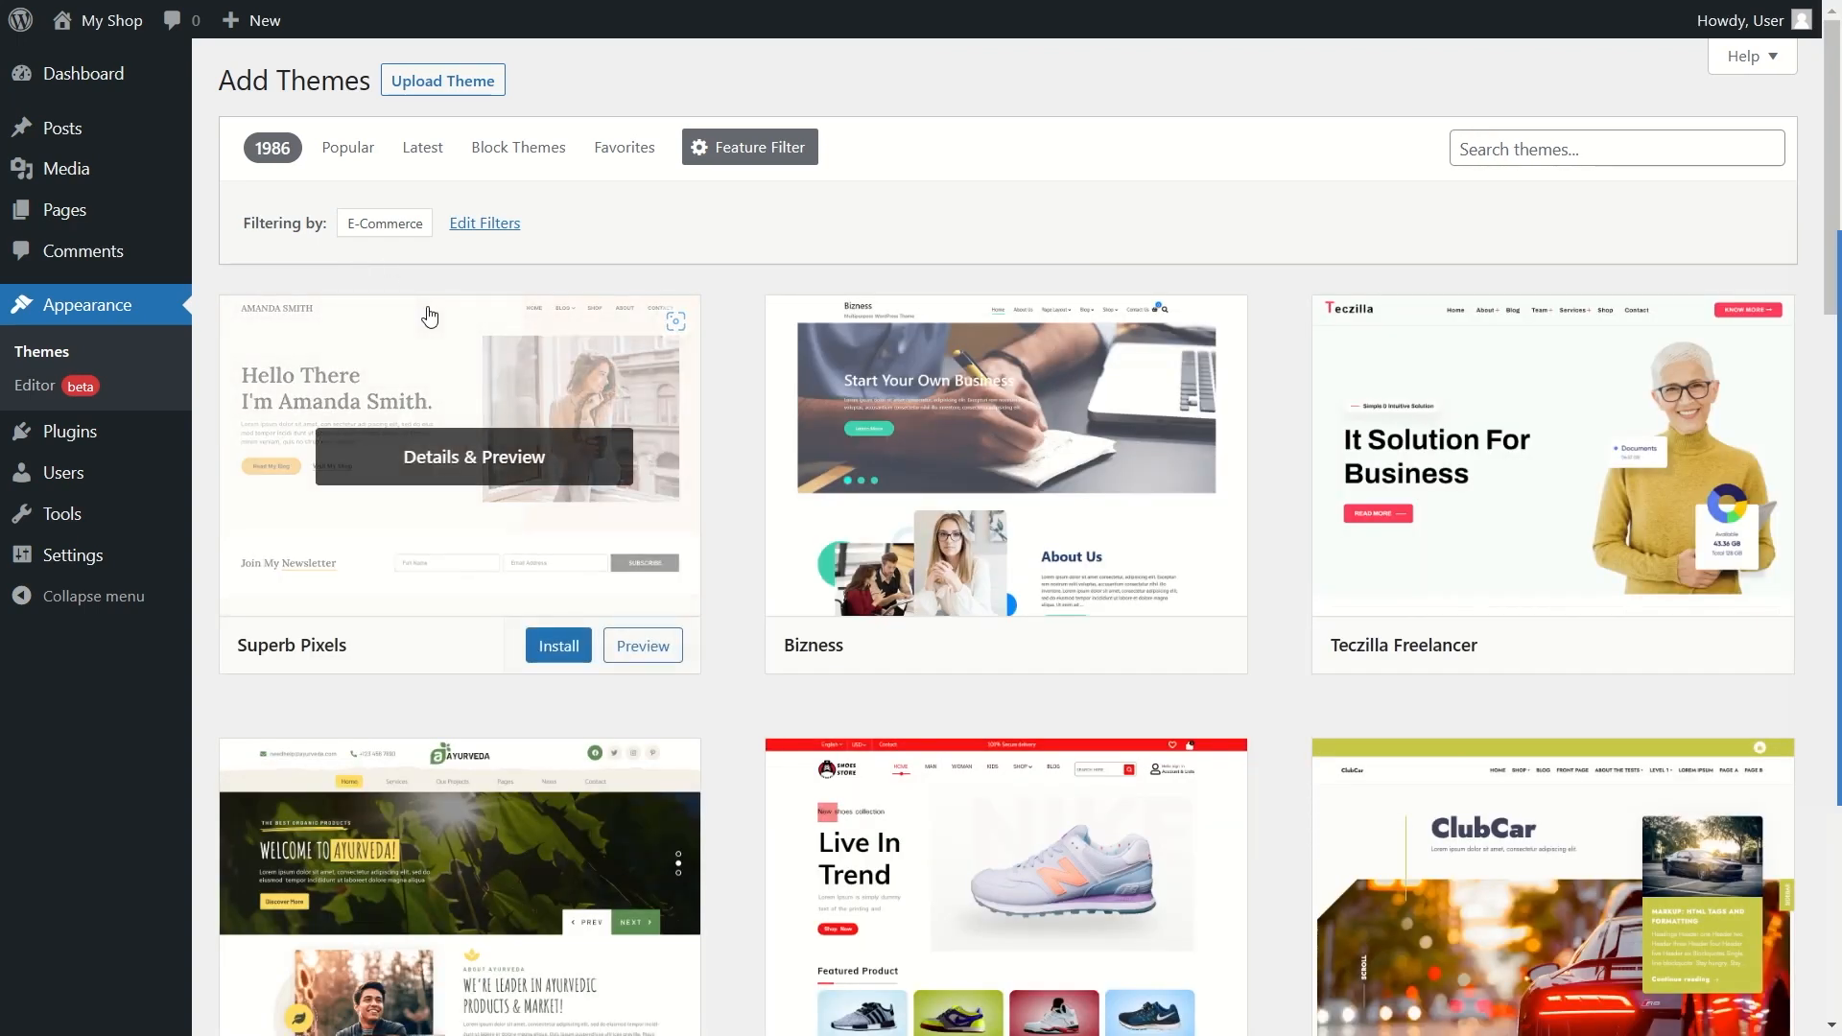
scroll(1015, 388, "down", 8)
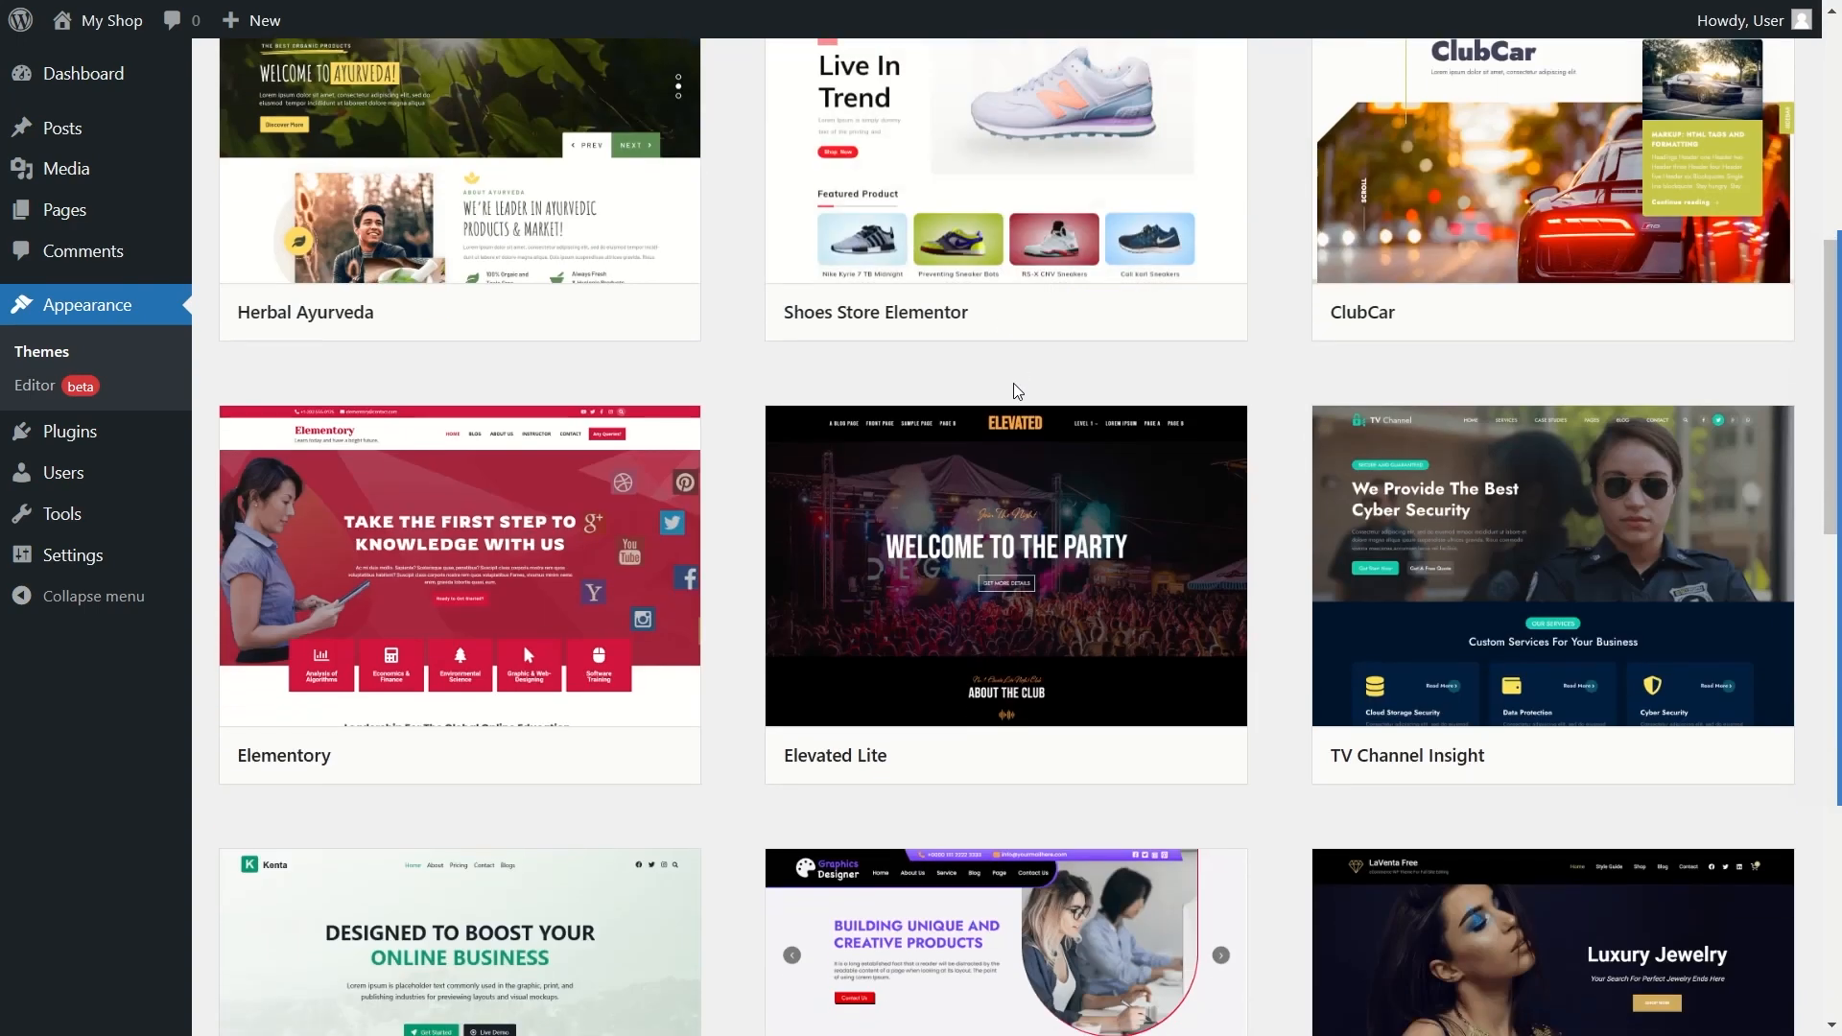
scroll(1015, 388, "down", 5)
scroll(1016, 391, "down", 5)
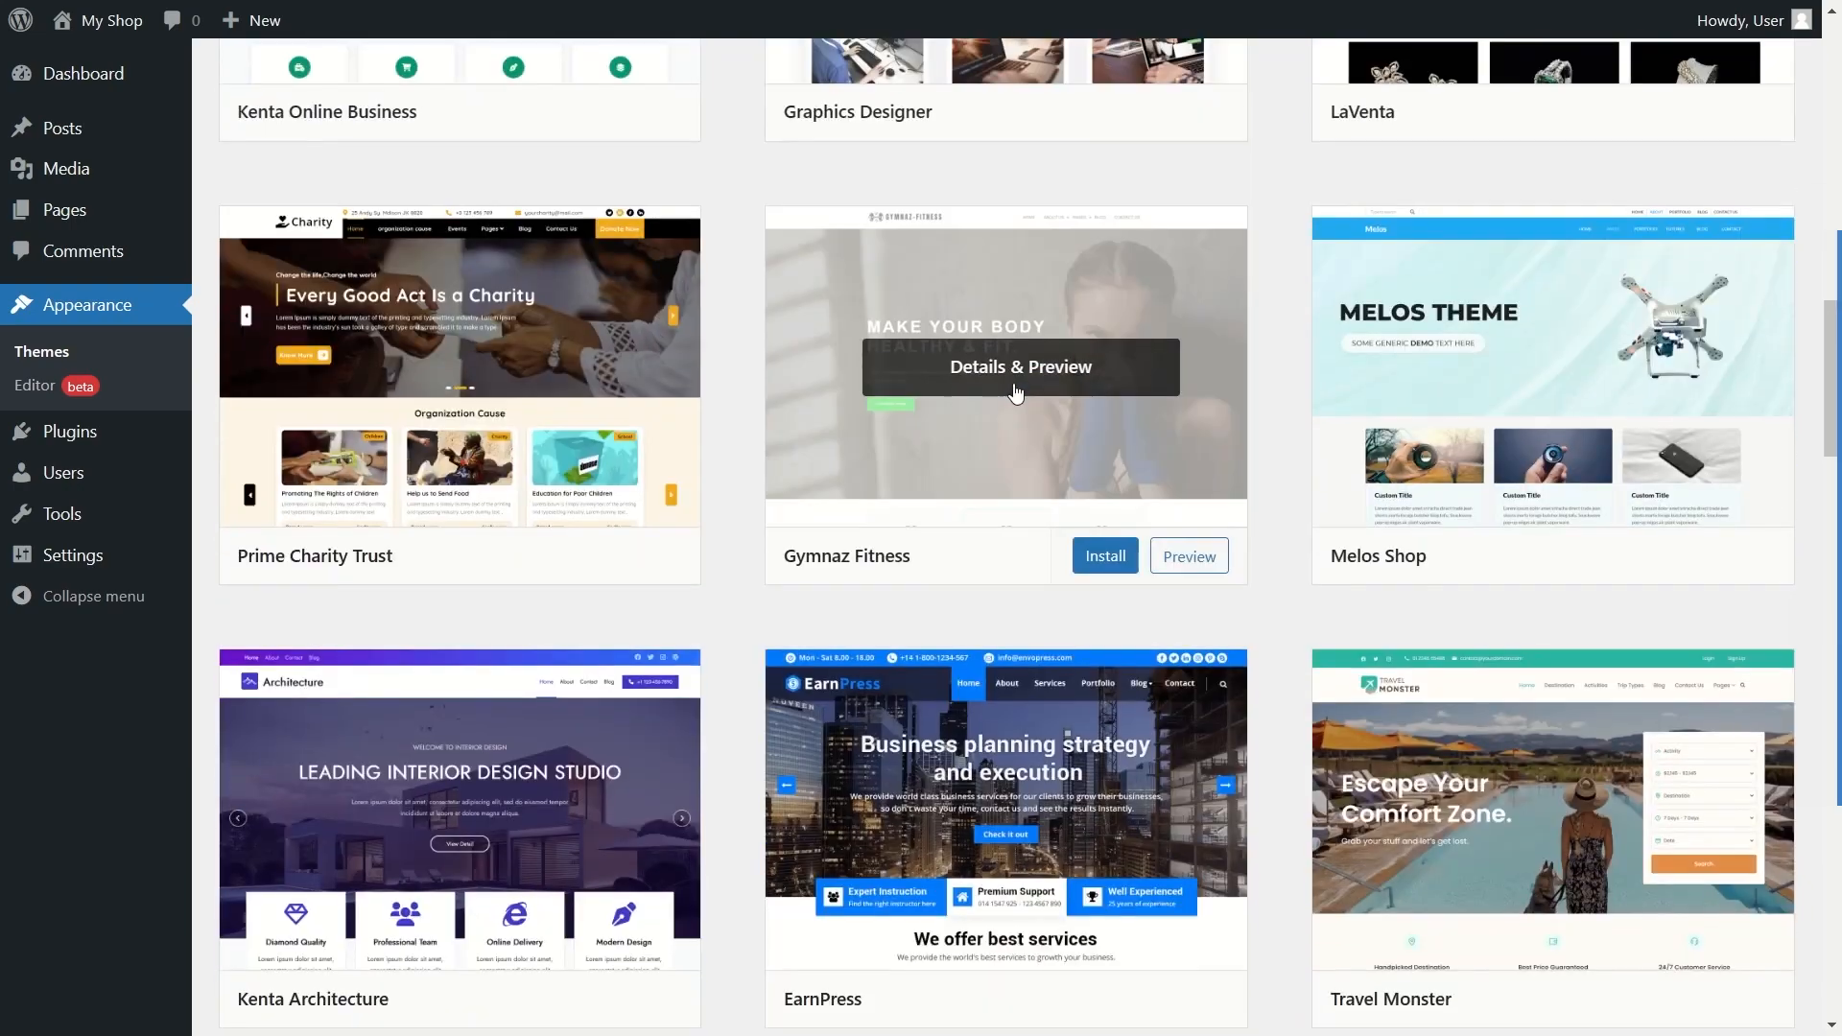
scroll(812, 725, "up", 15)
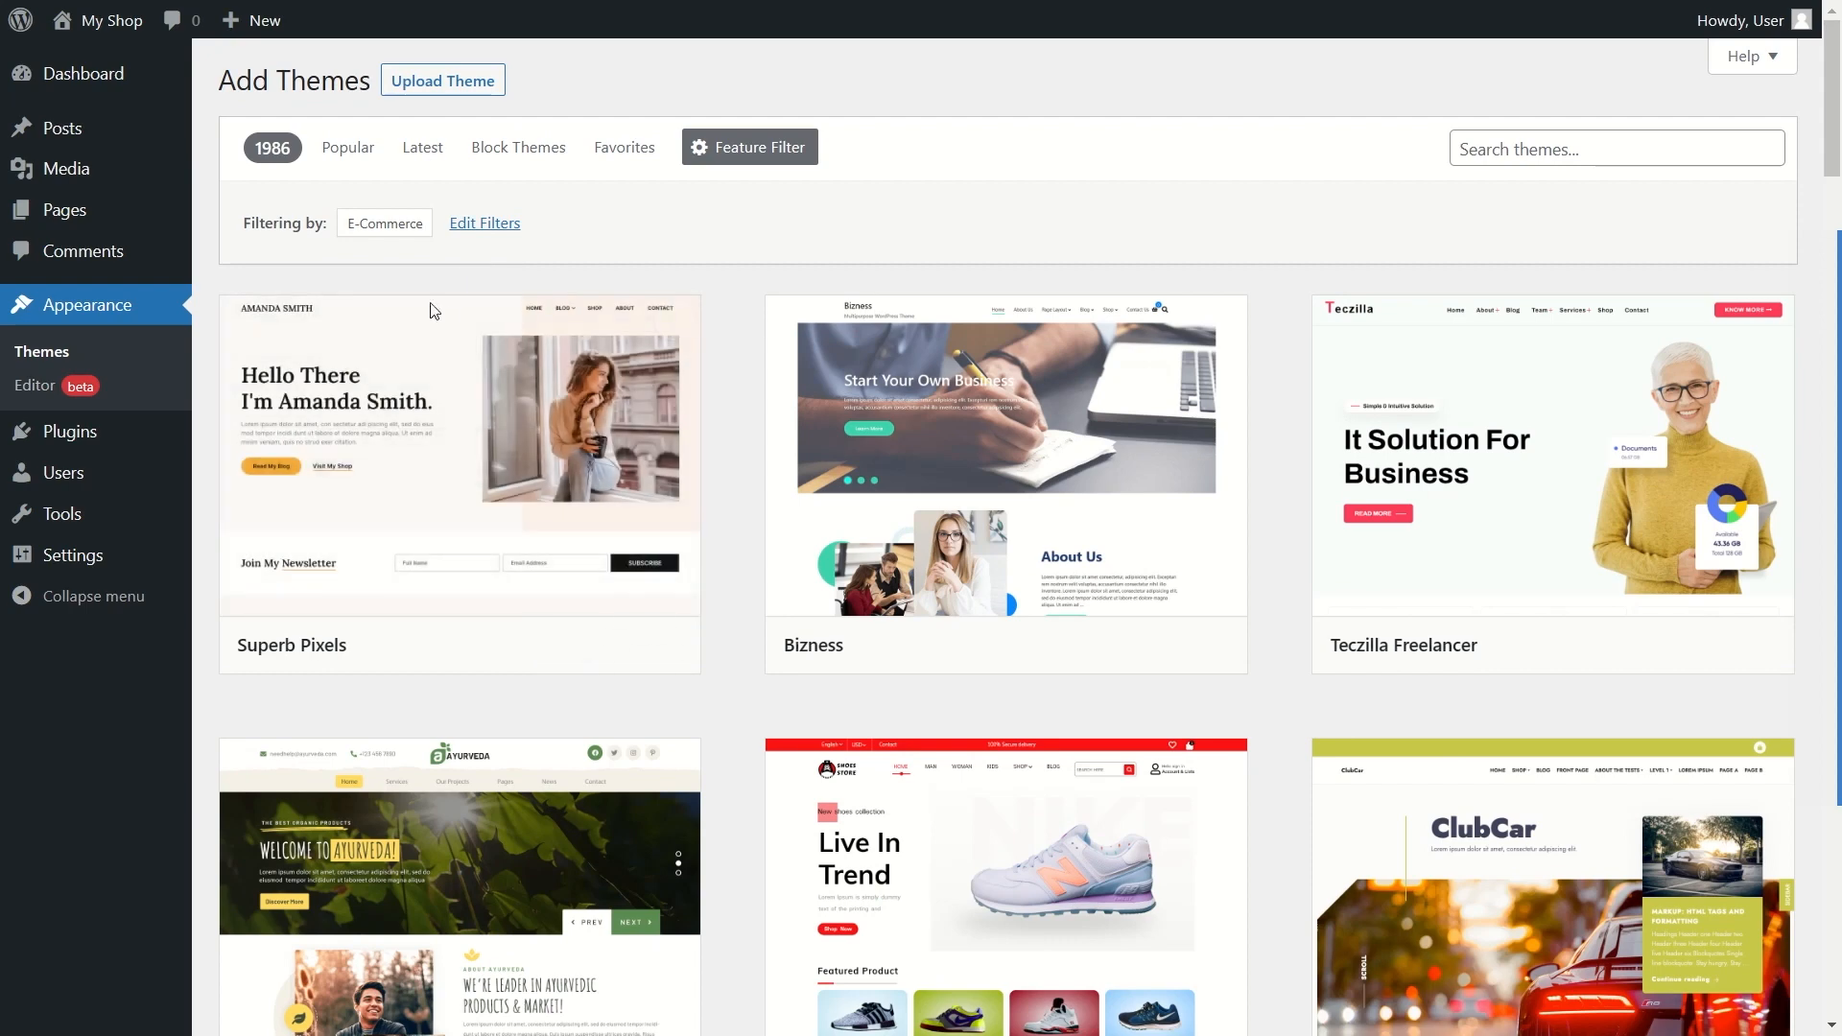
Step: Switch back to the popular themes and search the catalog for the Blocksy theme
left_click(346, 154)
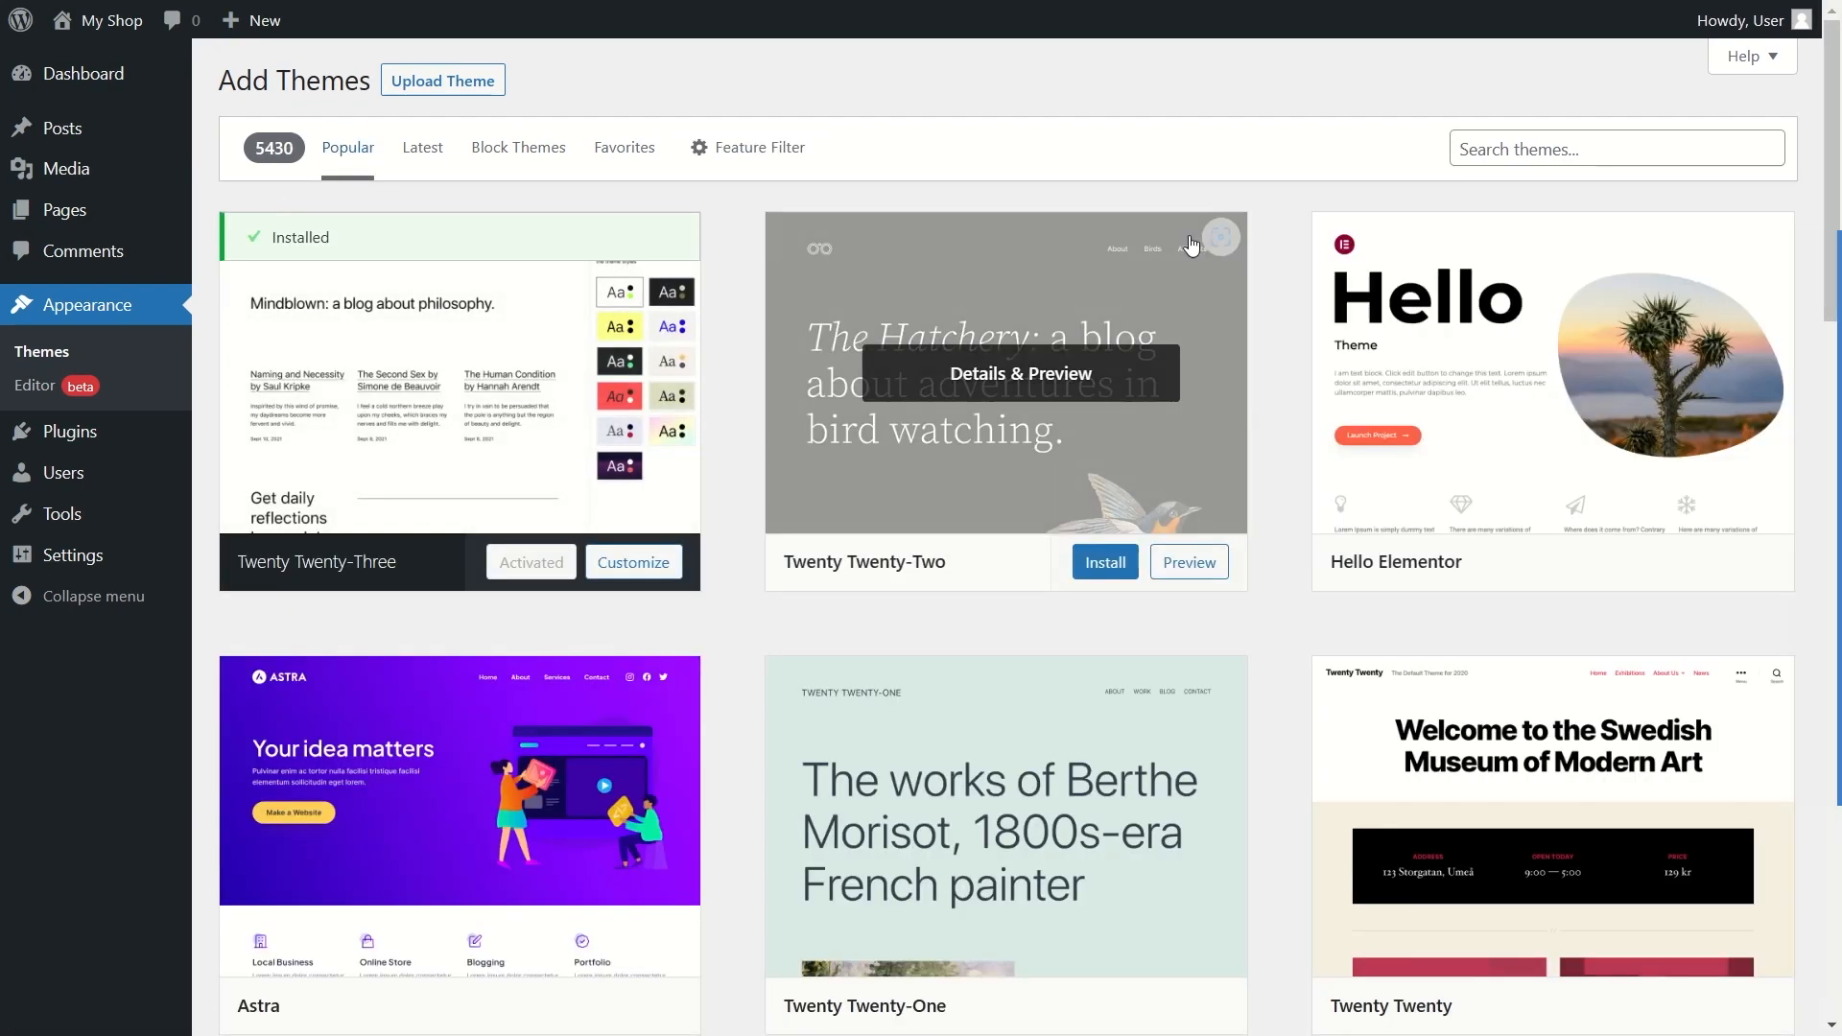
left_click(1528, 149)
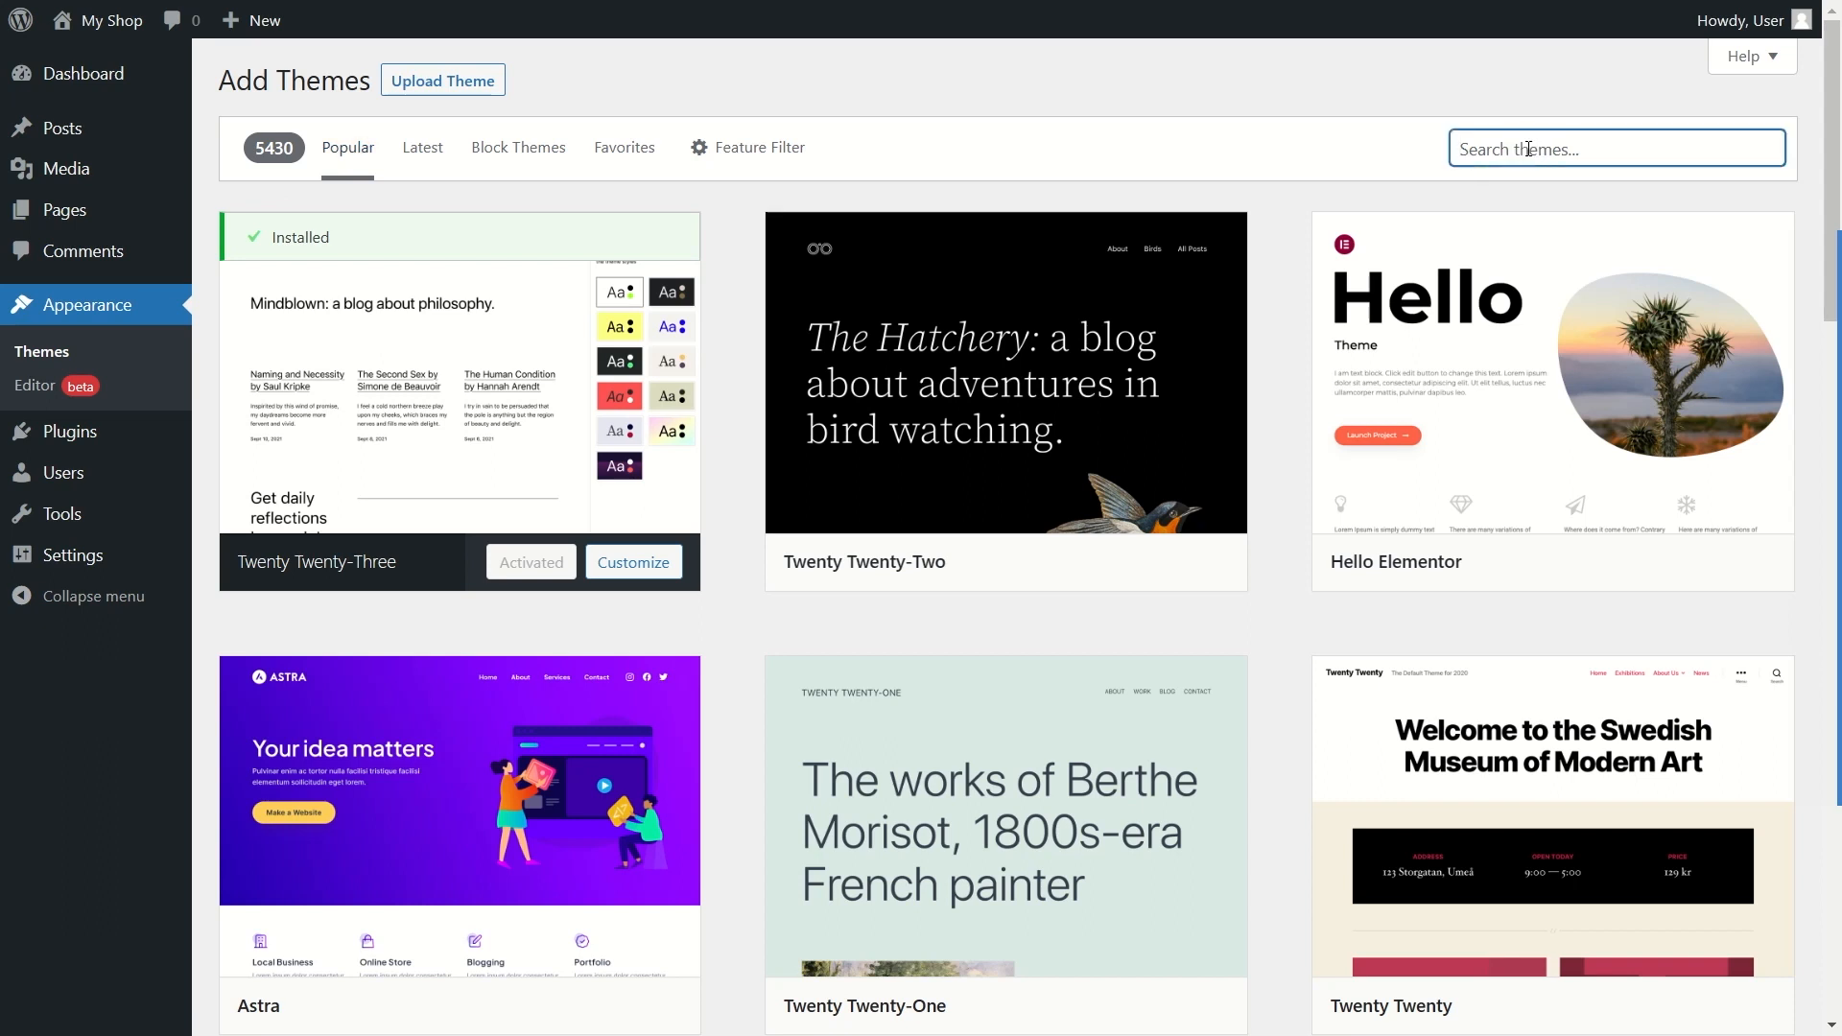
type("Blocksy")
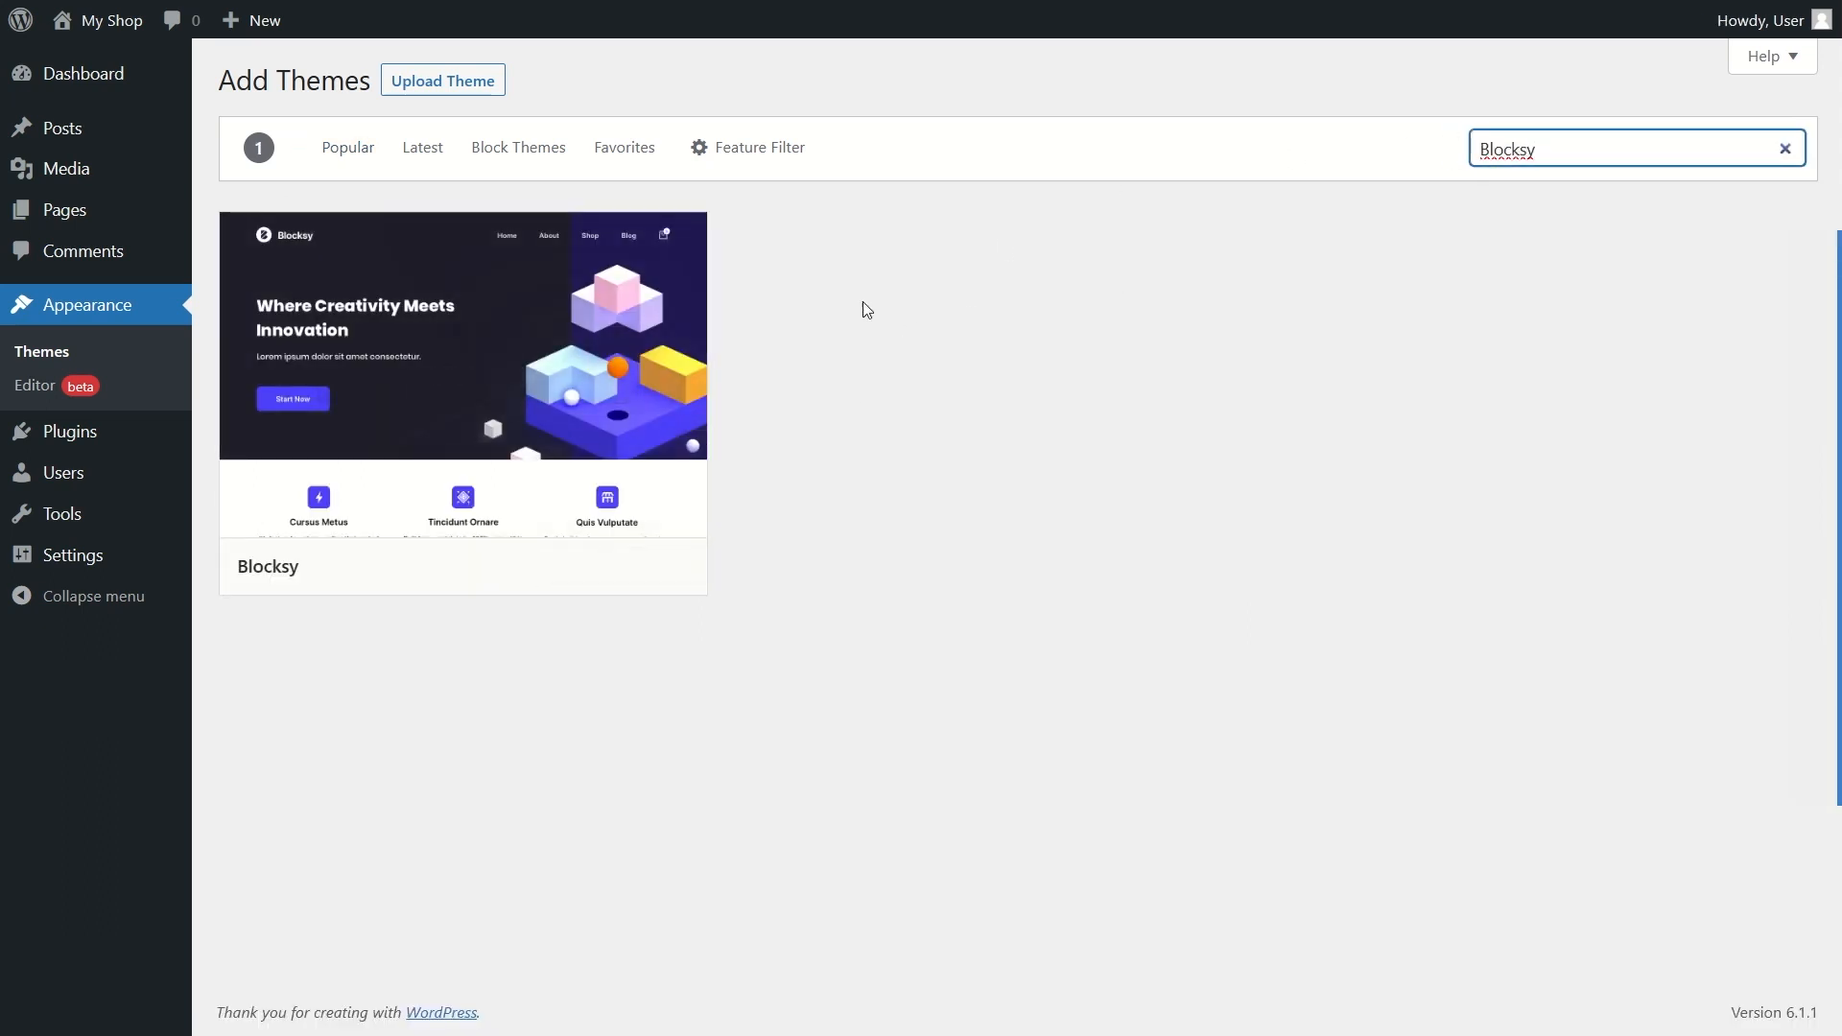
mouse_move(440, 325)
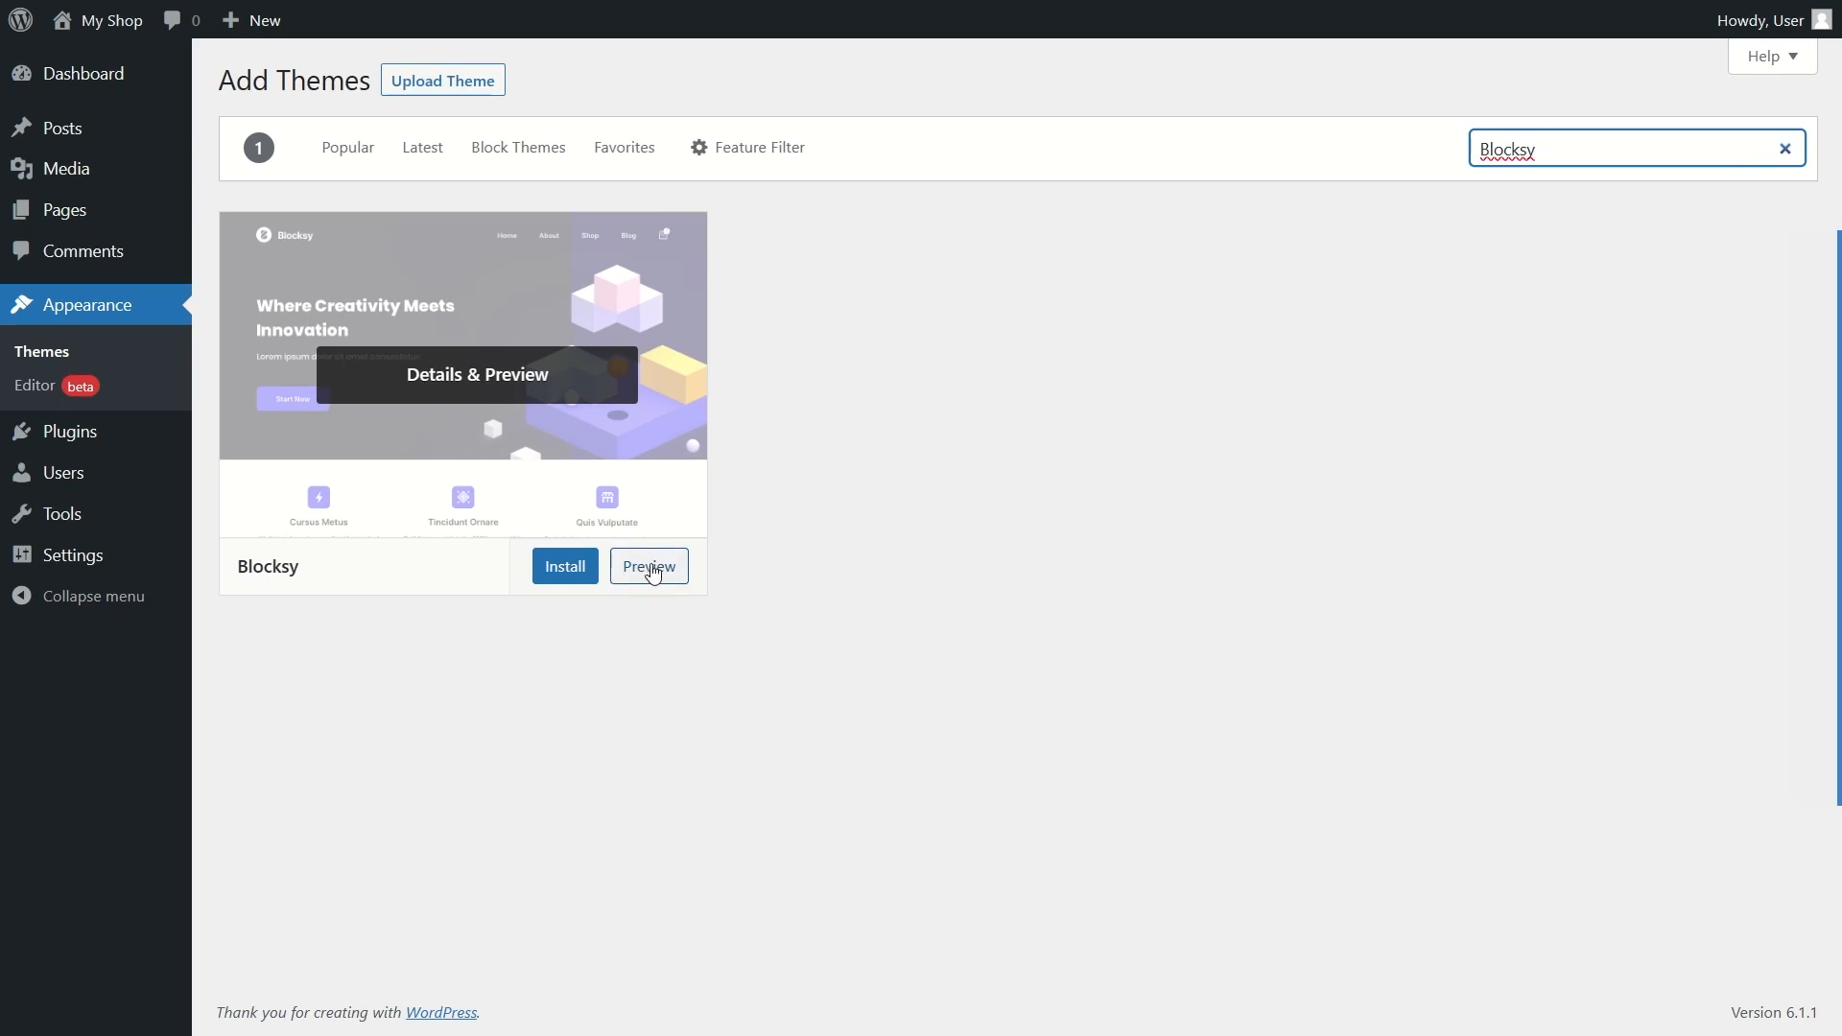
Step: Install the Blocksy theme and activate it
left_click(576, 570)
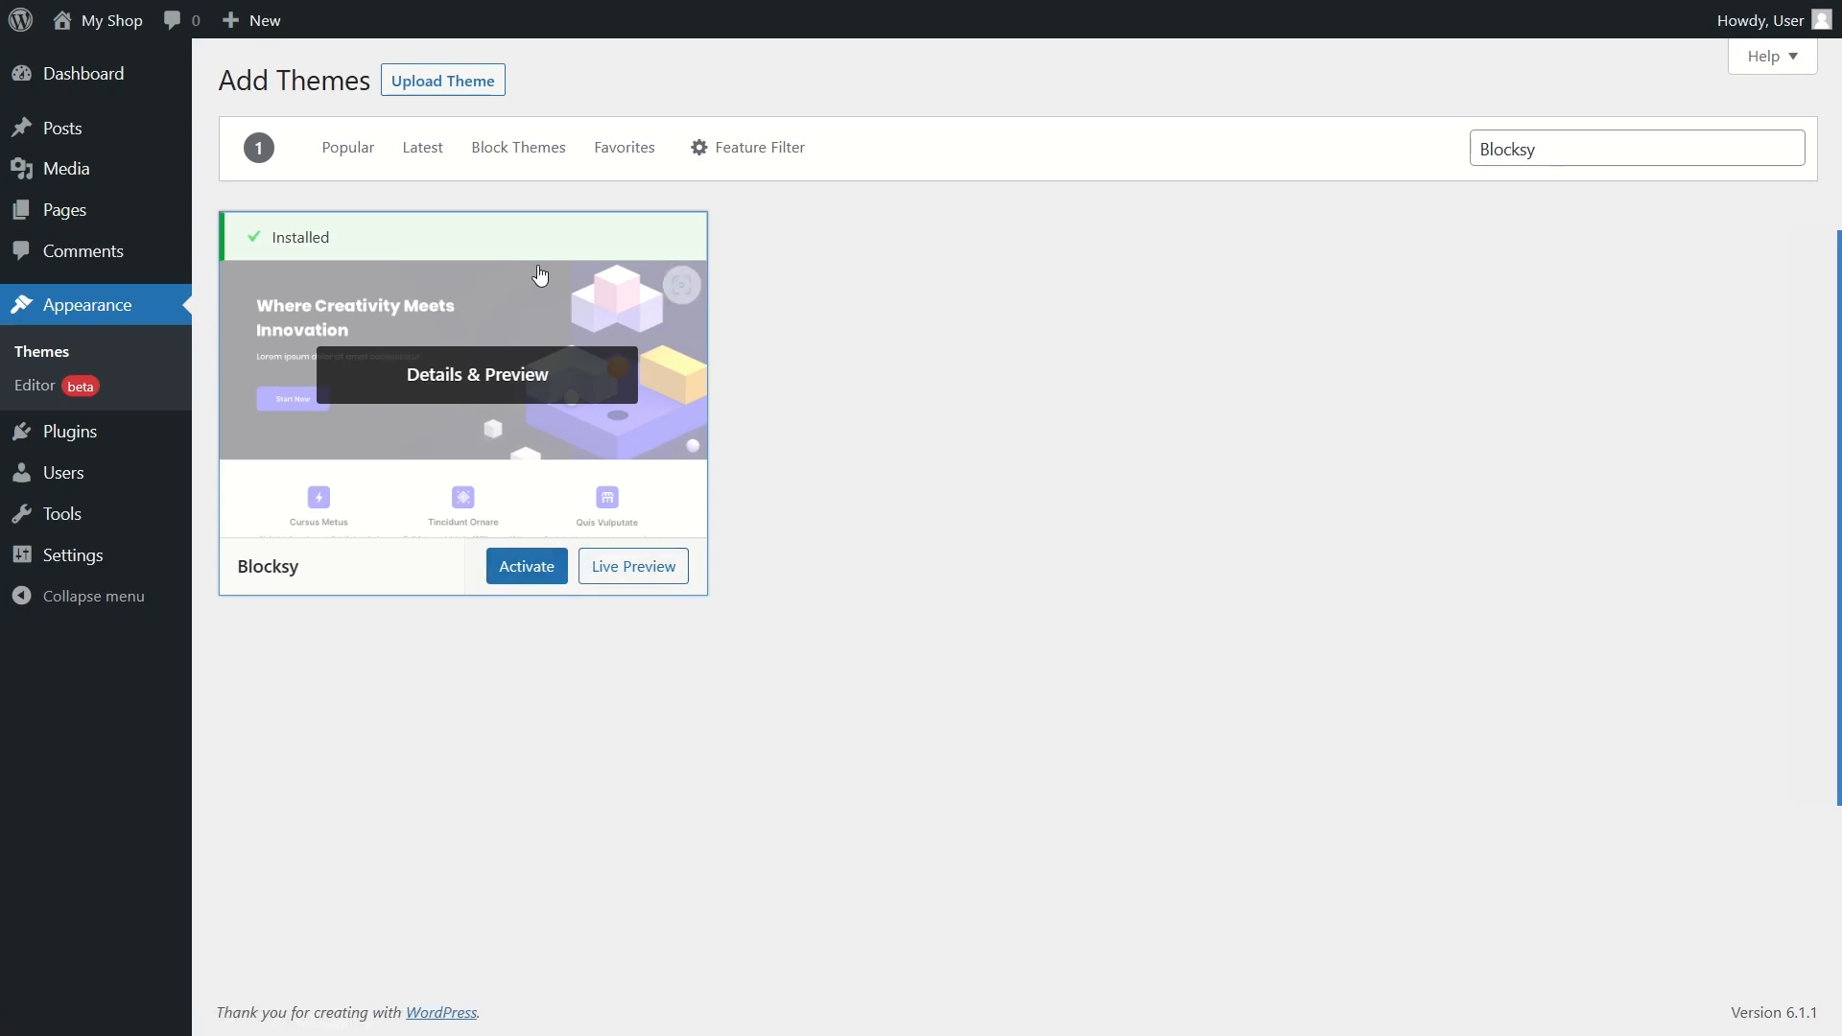
left_click(518, 564)
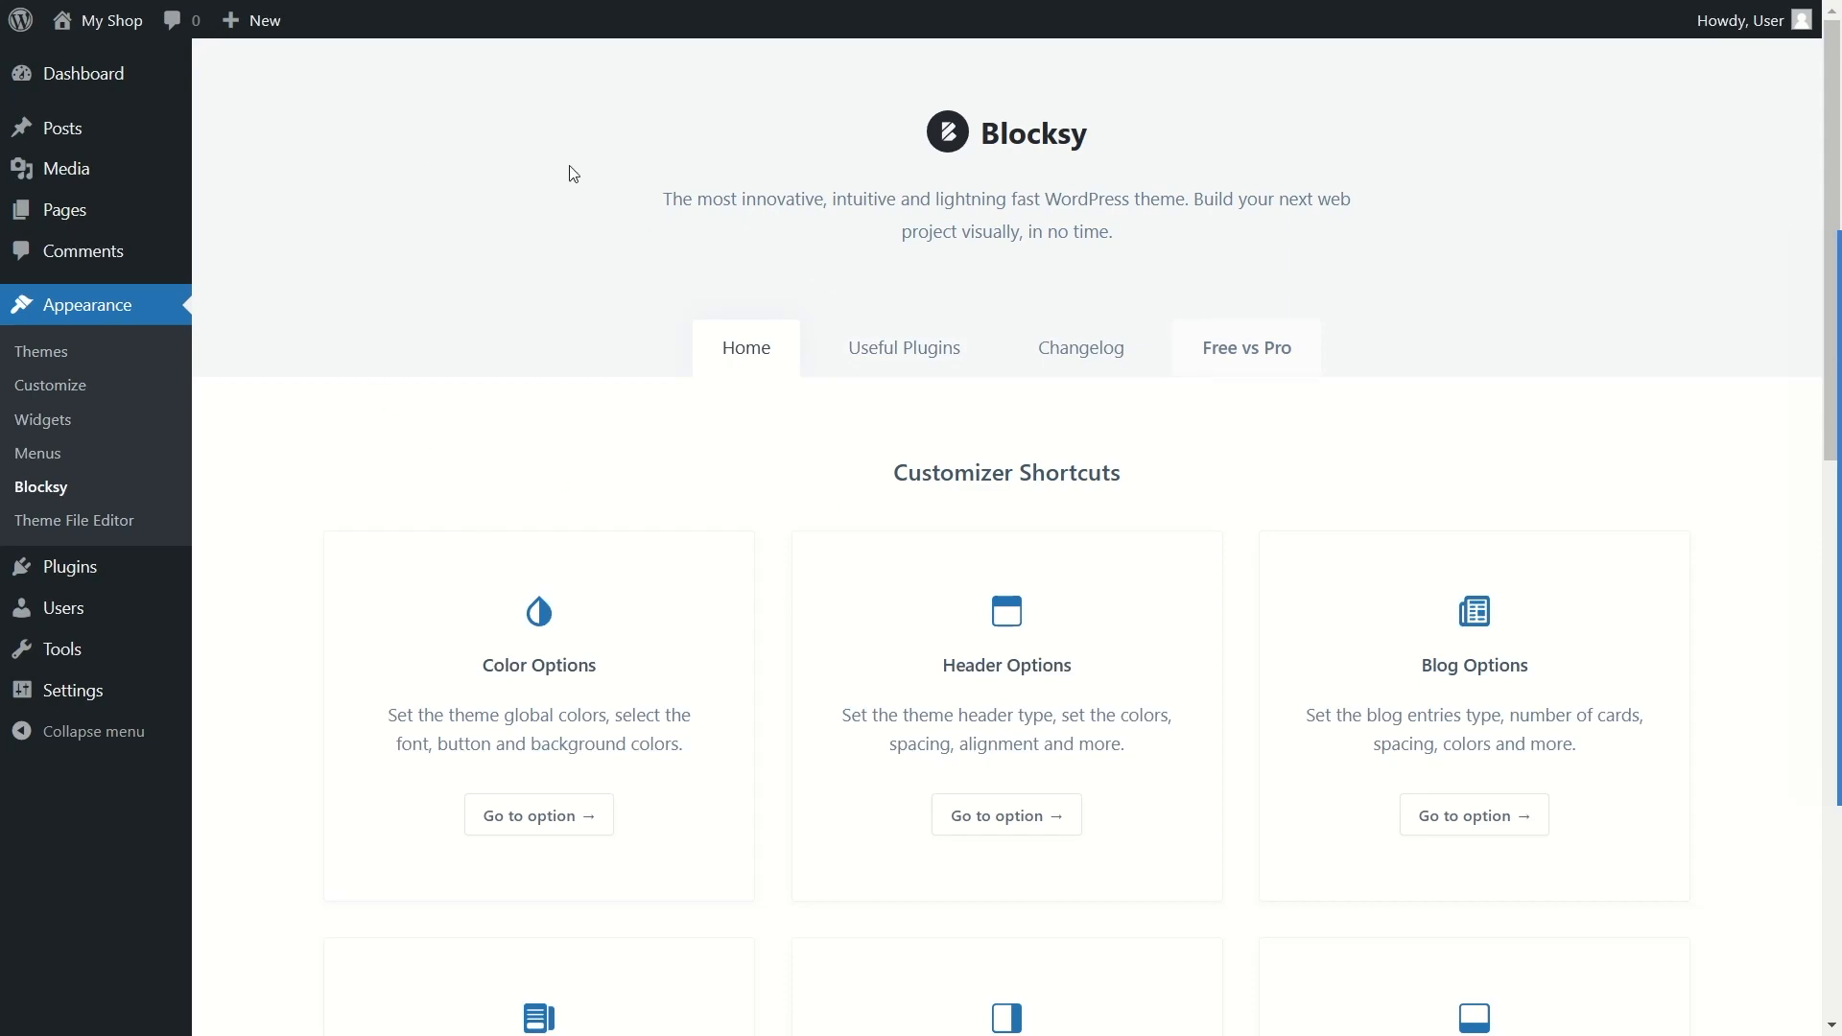
Step: Look through the Blocksy start page with its customizer shortcuts, Companion plugin and child theme downloads
scroll(538, 245, "down", 9)
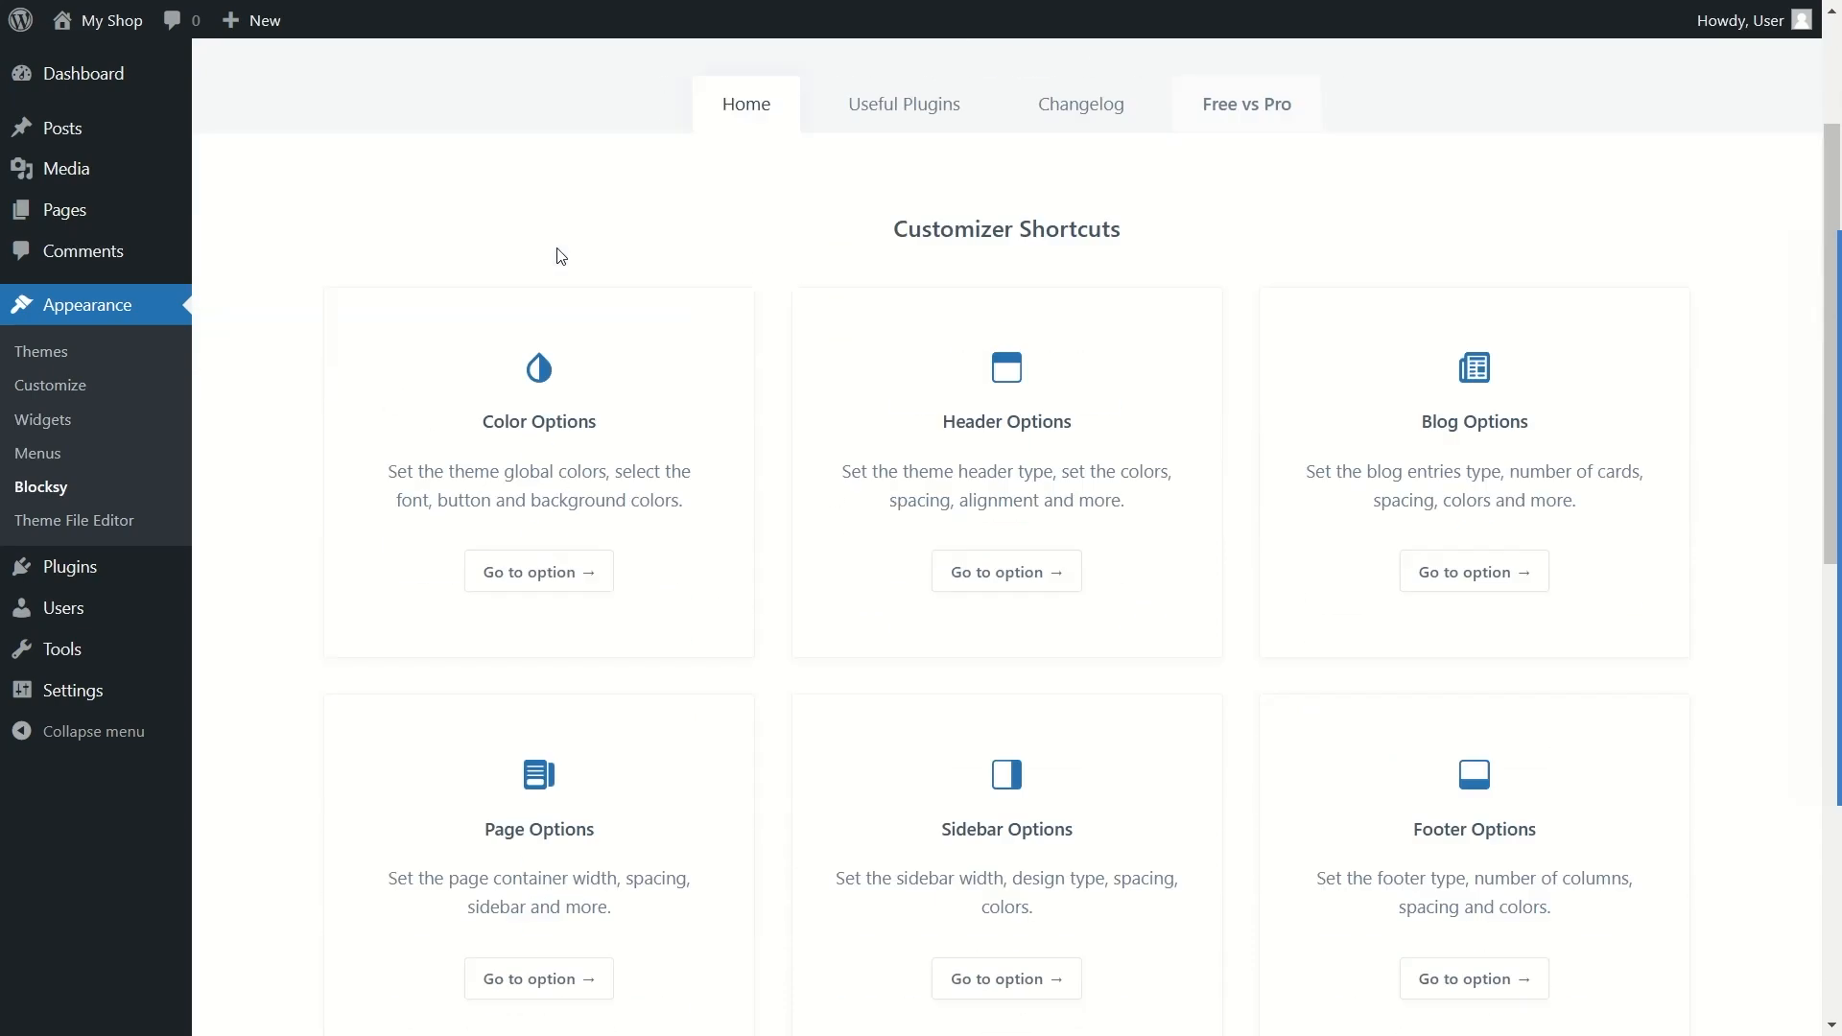
scroll(566, 261, "up", 9)
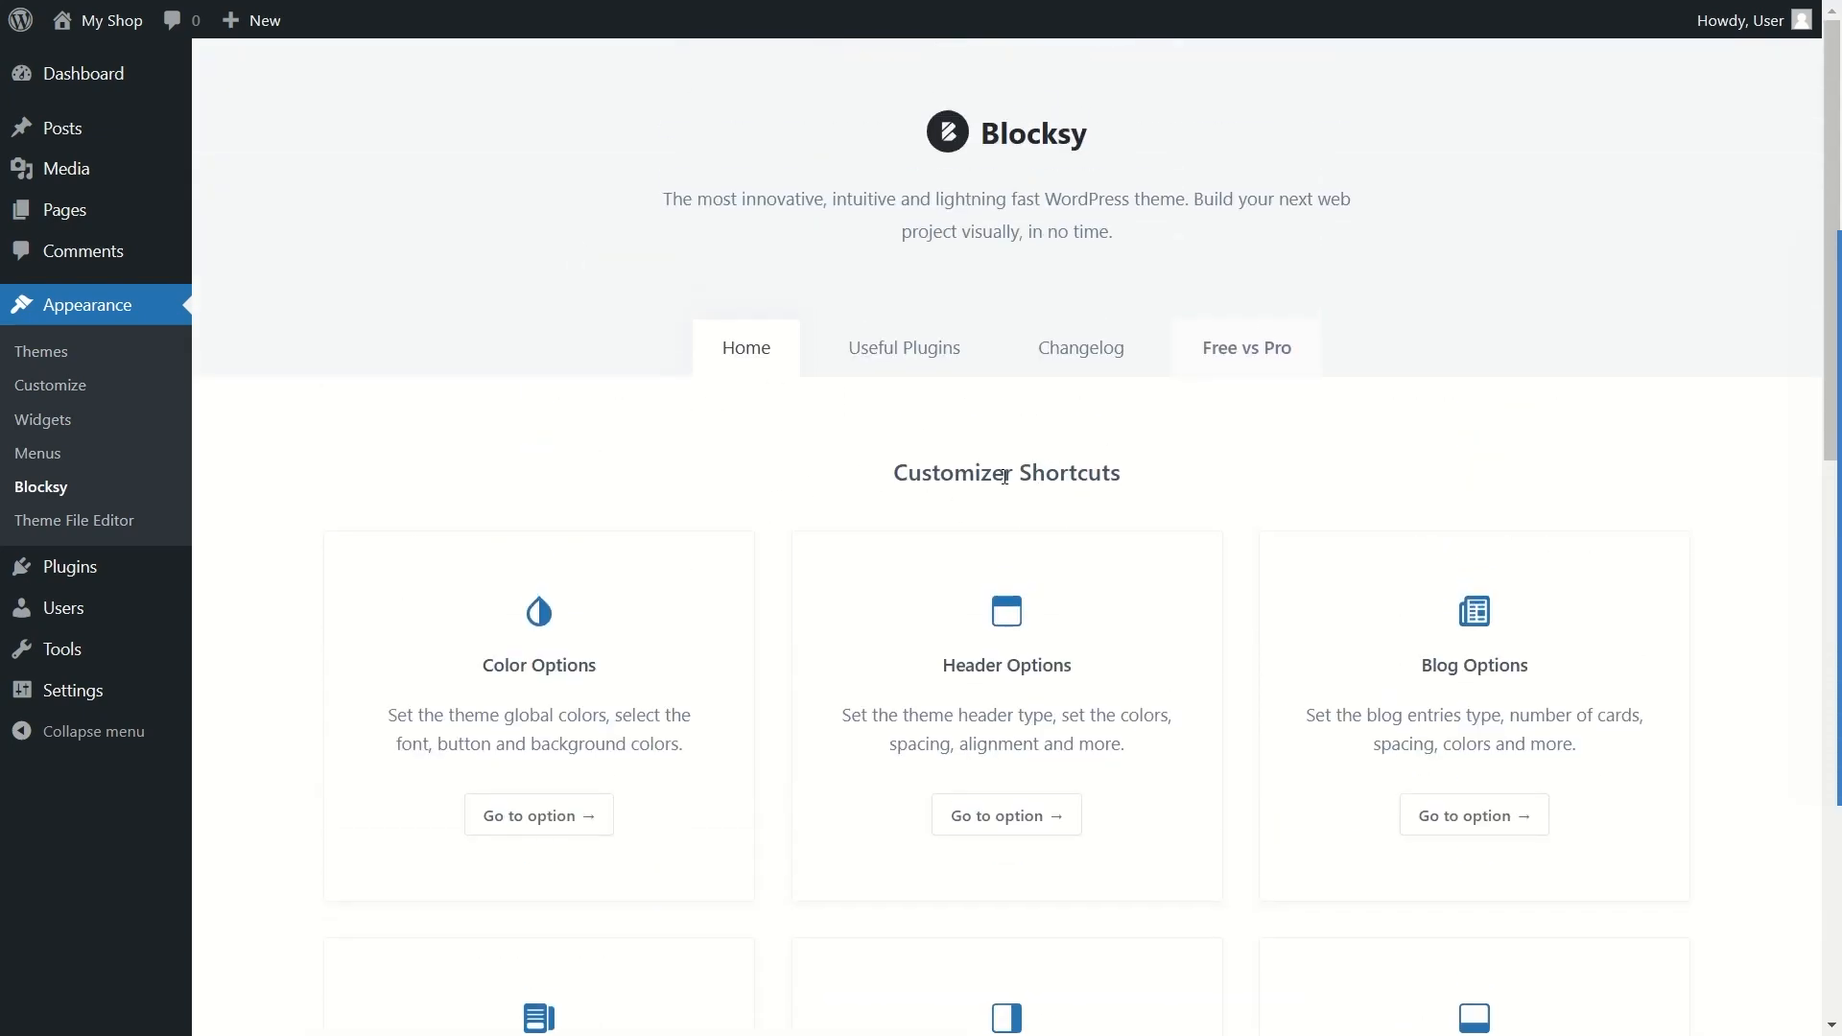
scroll(566, 369, "down", 3)
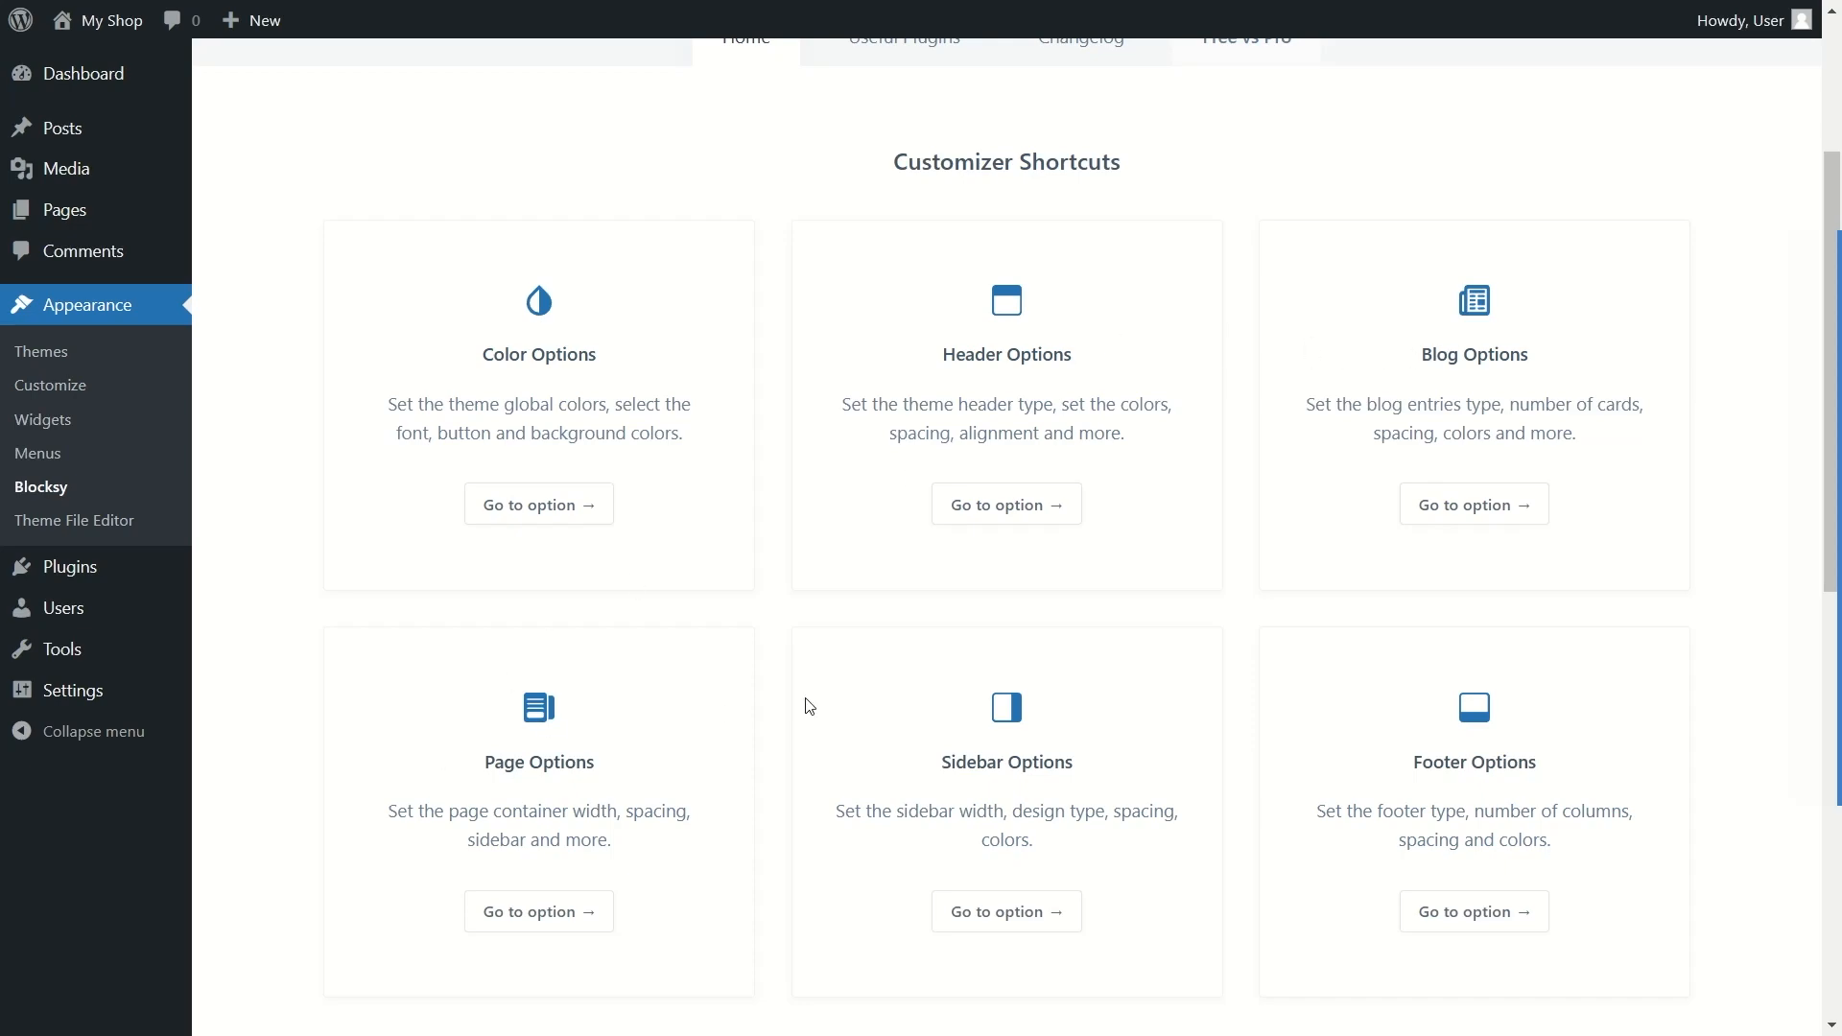
scroll(809, 706, "down", 9)
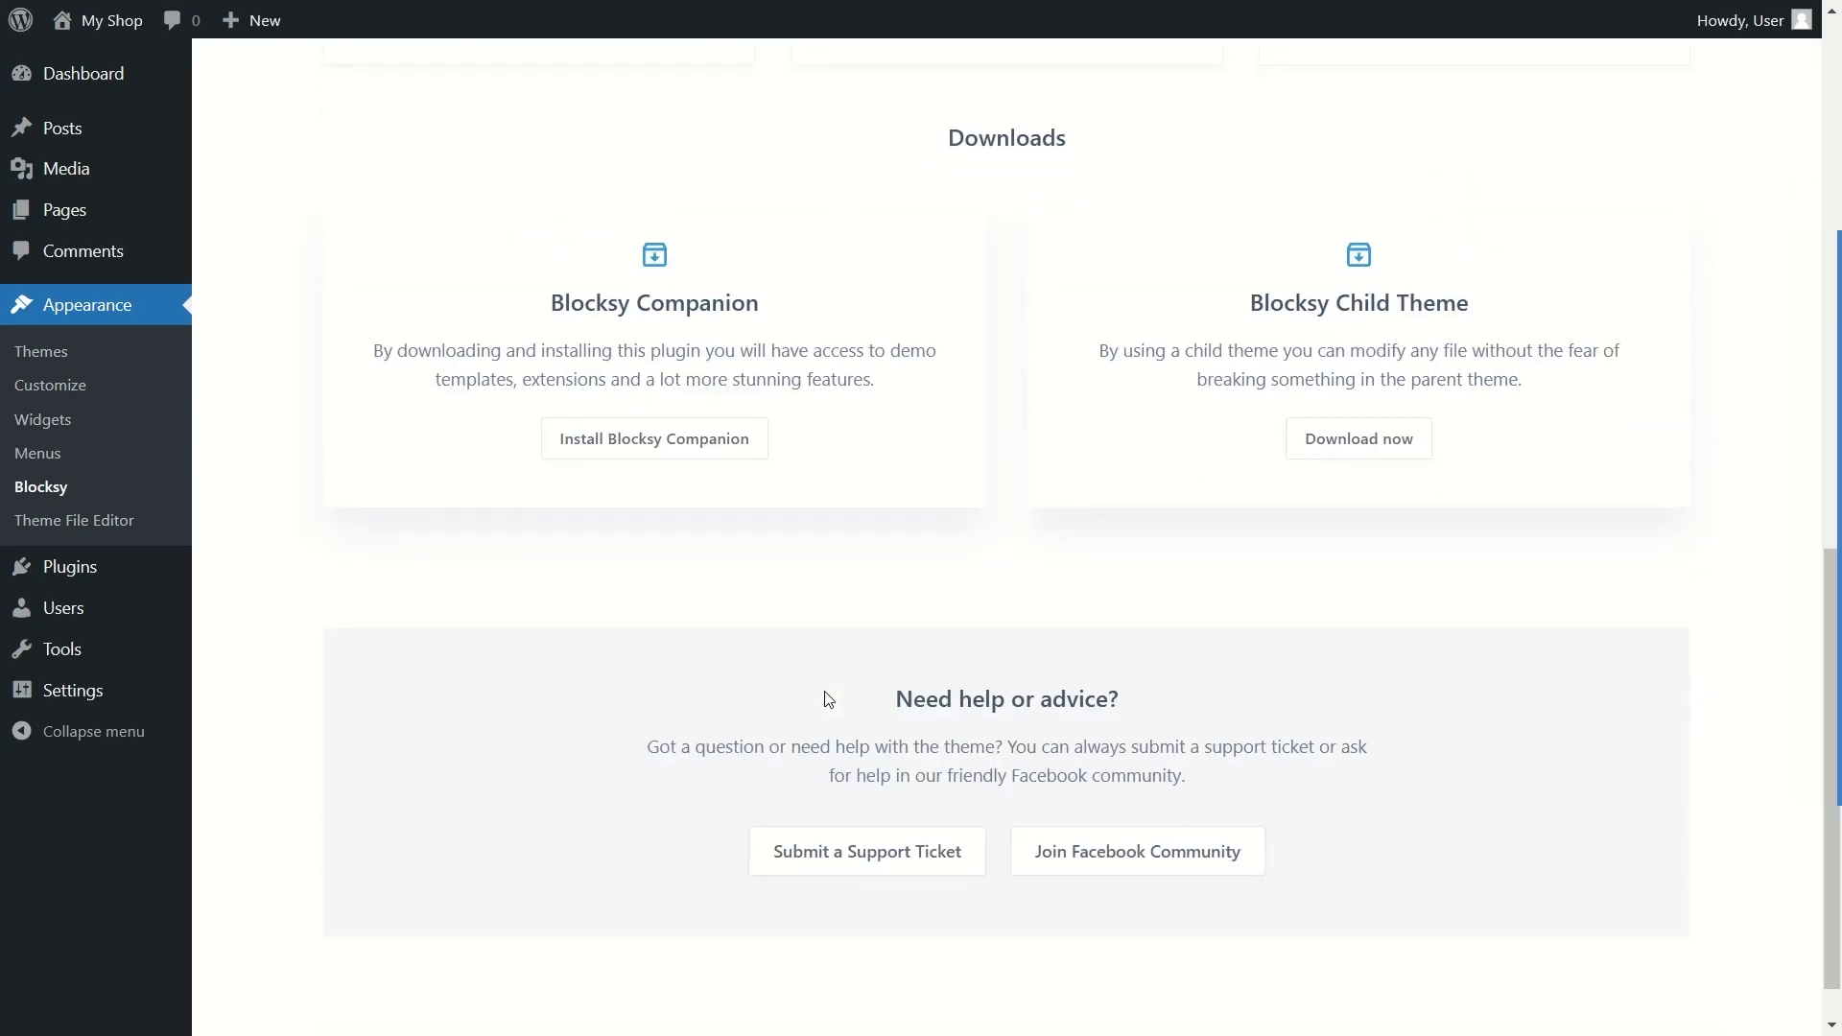
scroll(825, 698, "up", 12)
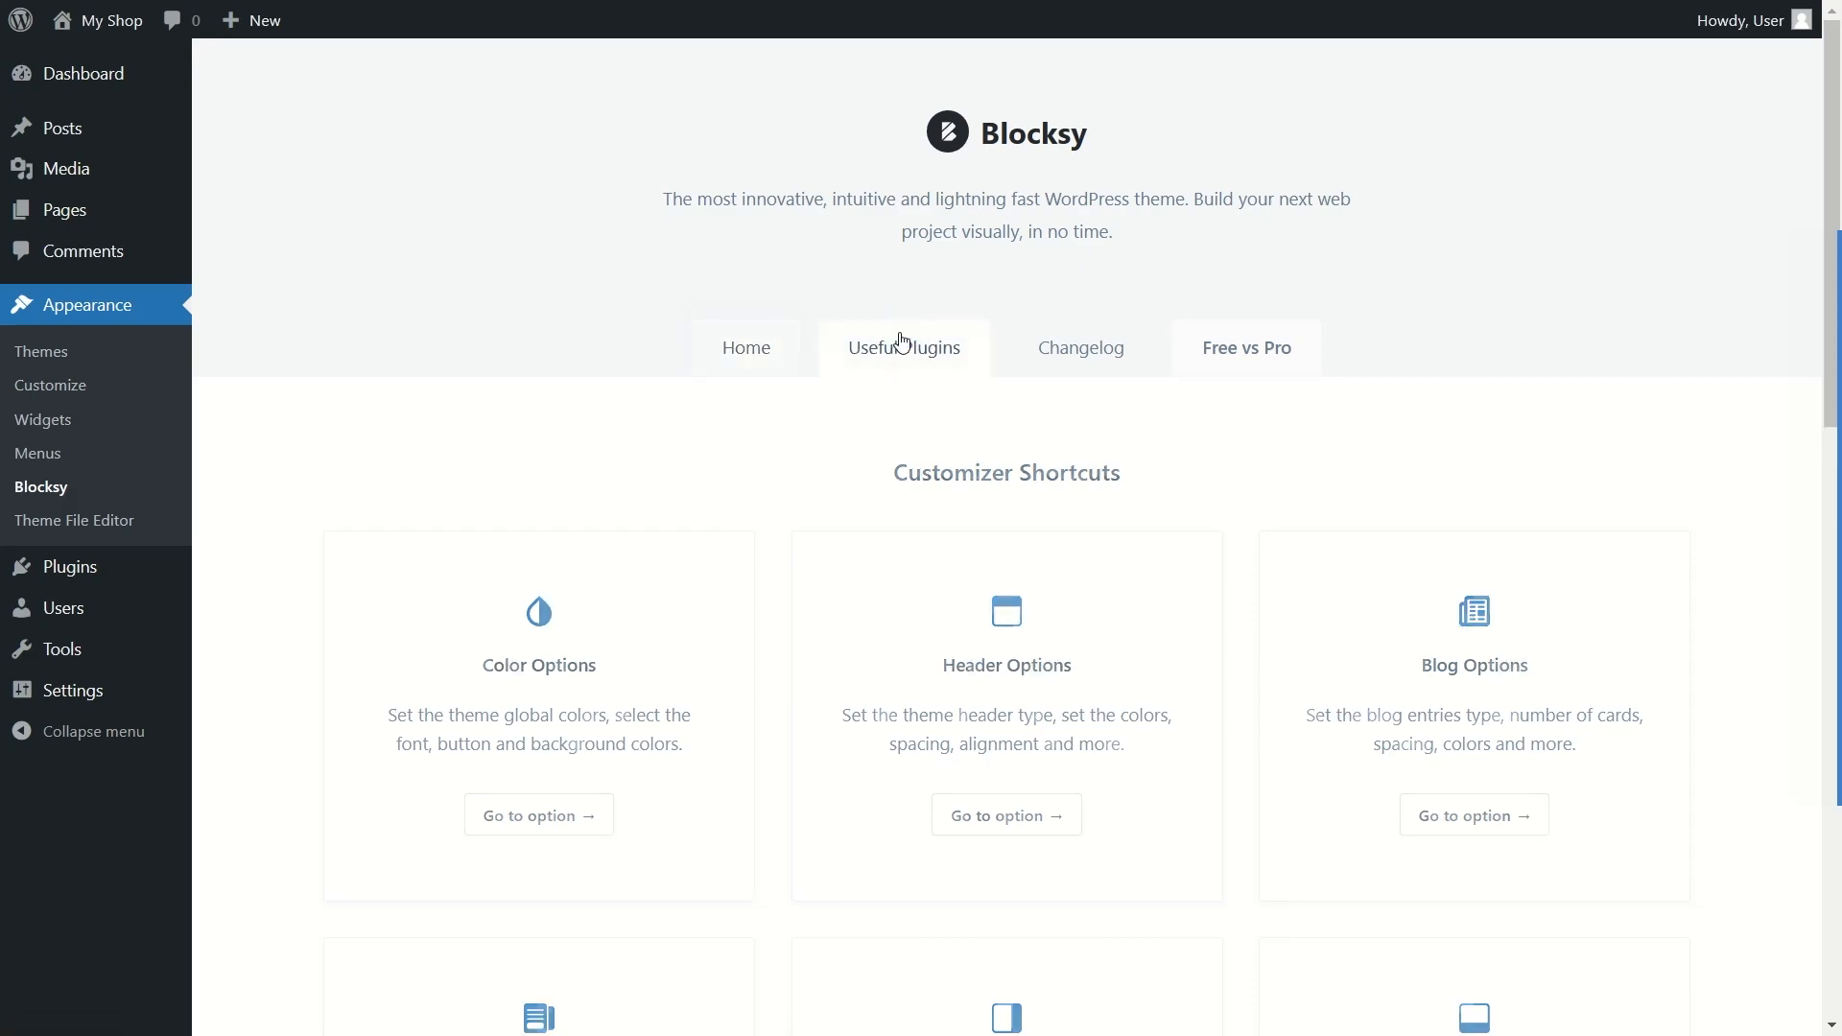
Step: Review the useful plugins suggested for Blocksy and open the theme's changelog
left_click(902, 344)
scroll(782, 590, "down", 6)
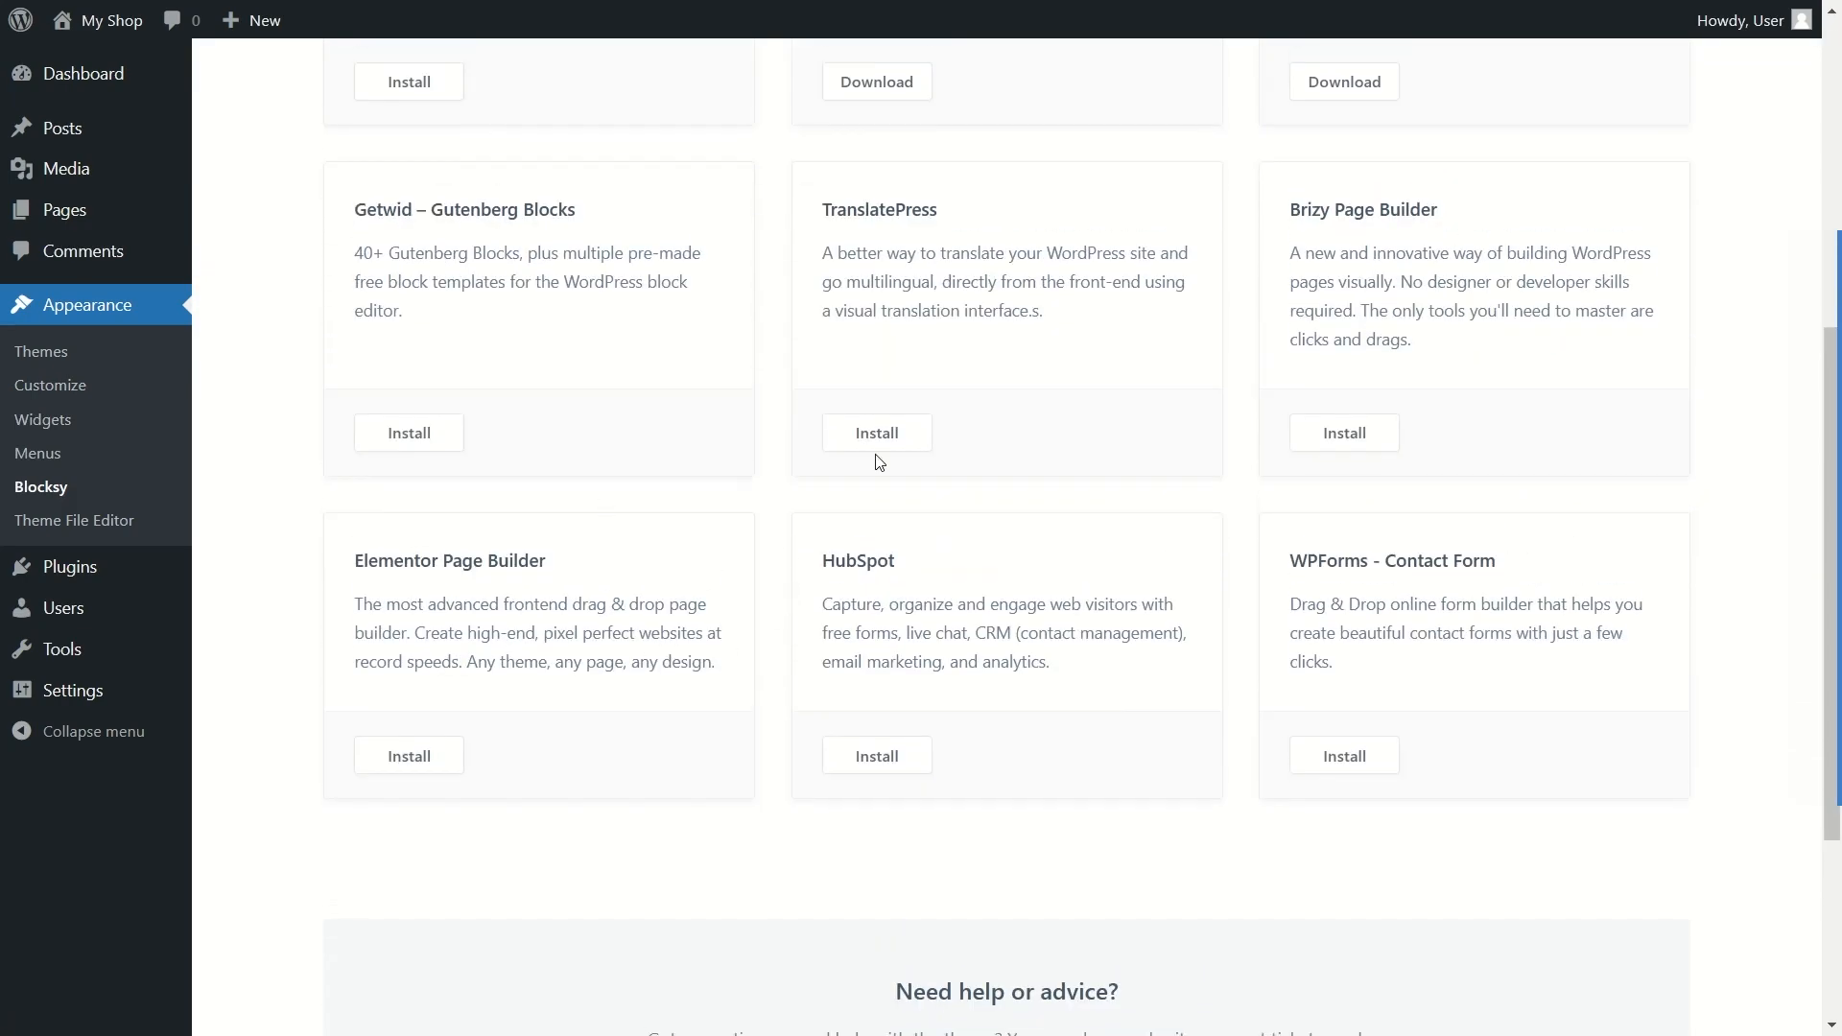
scroll(675, 584, "up", 6)
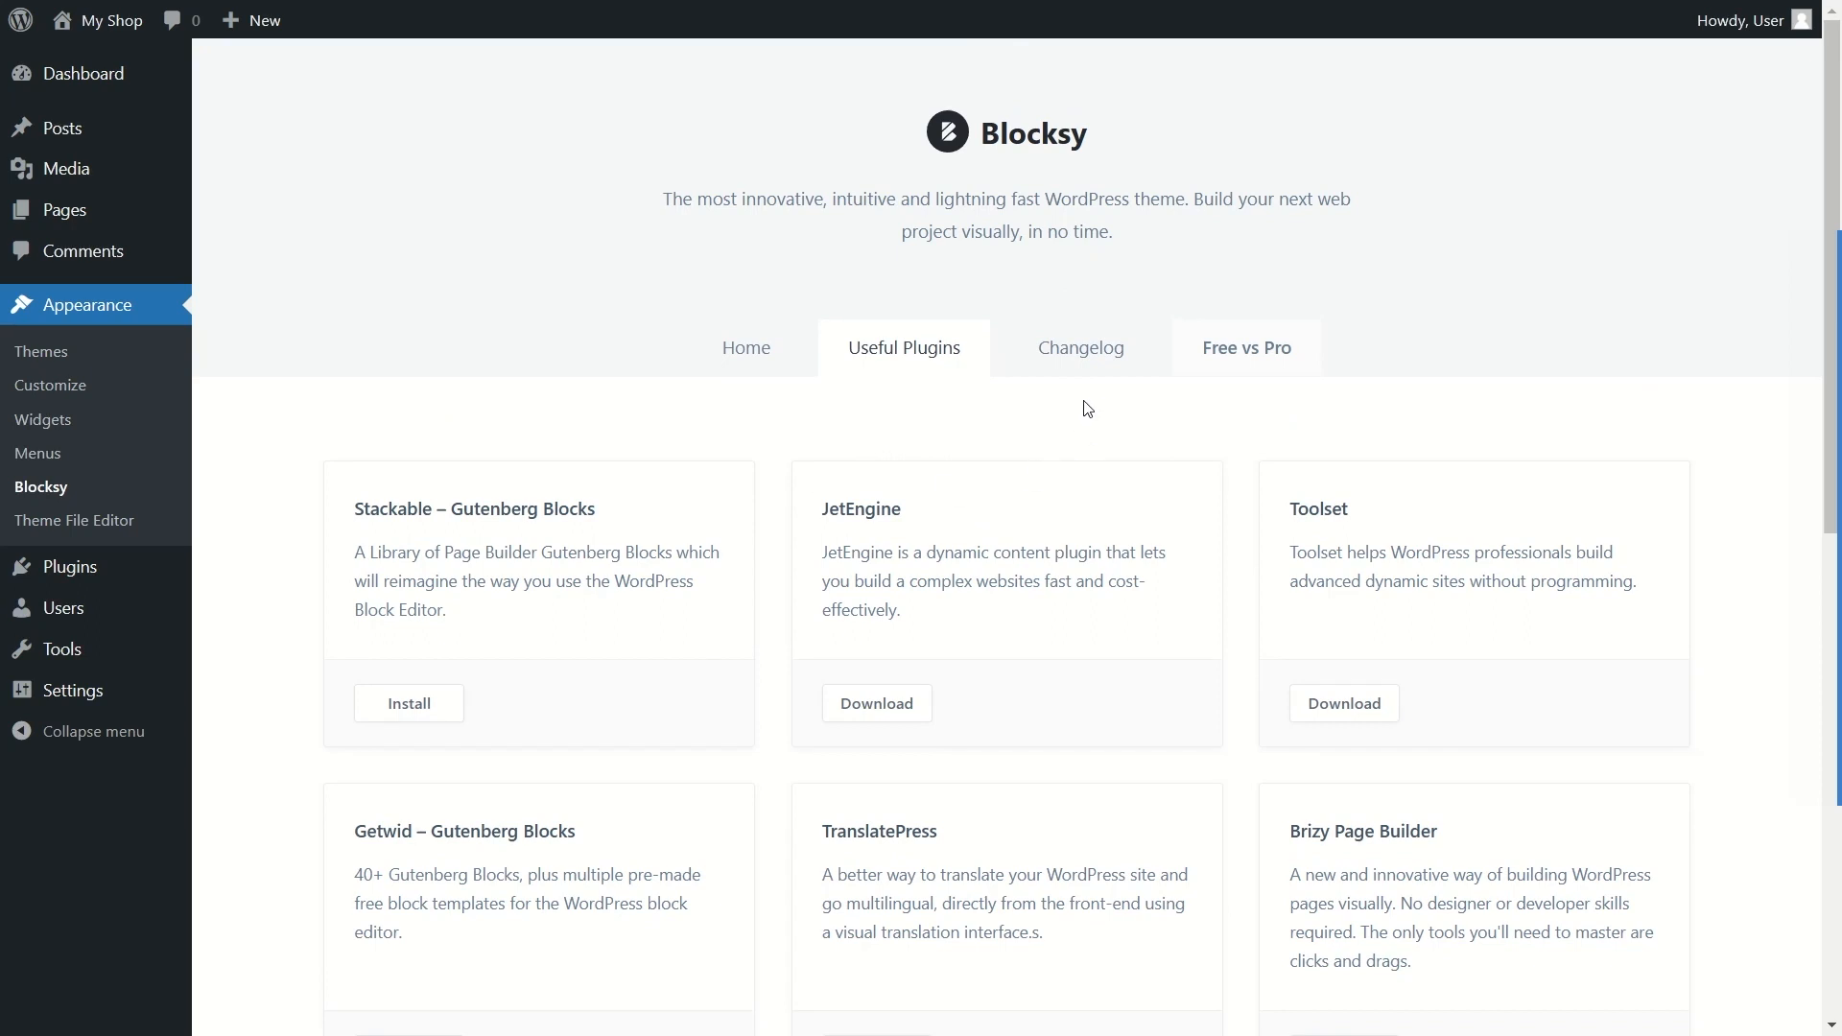
left_click(1081, 355)
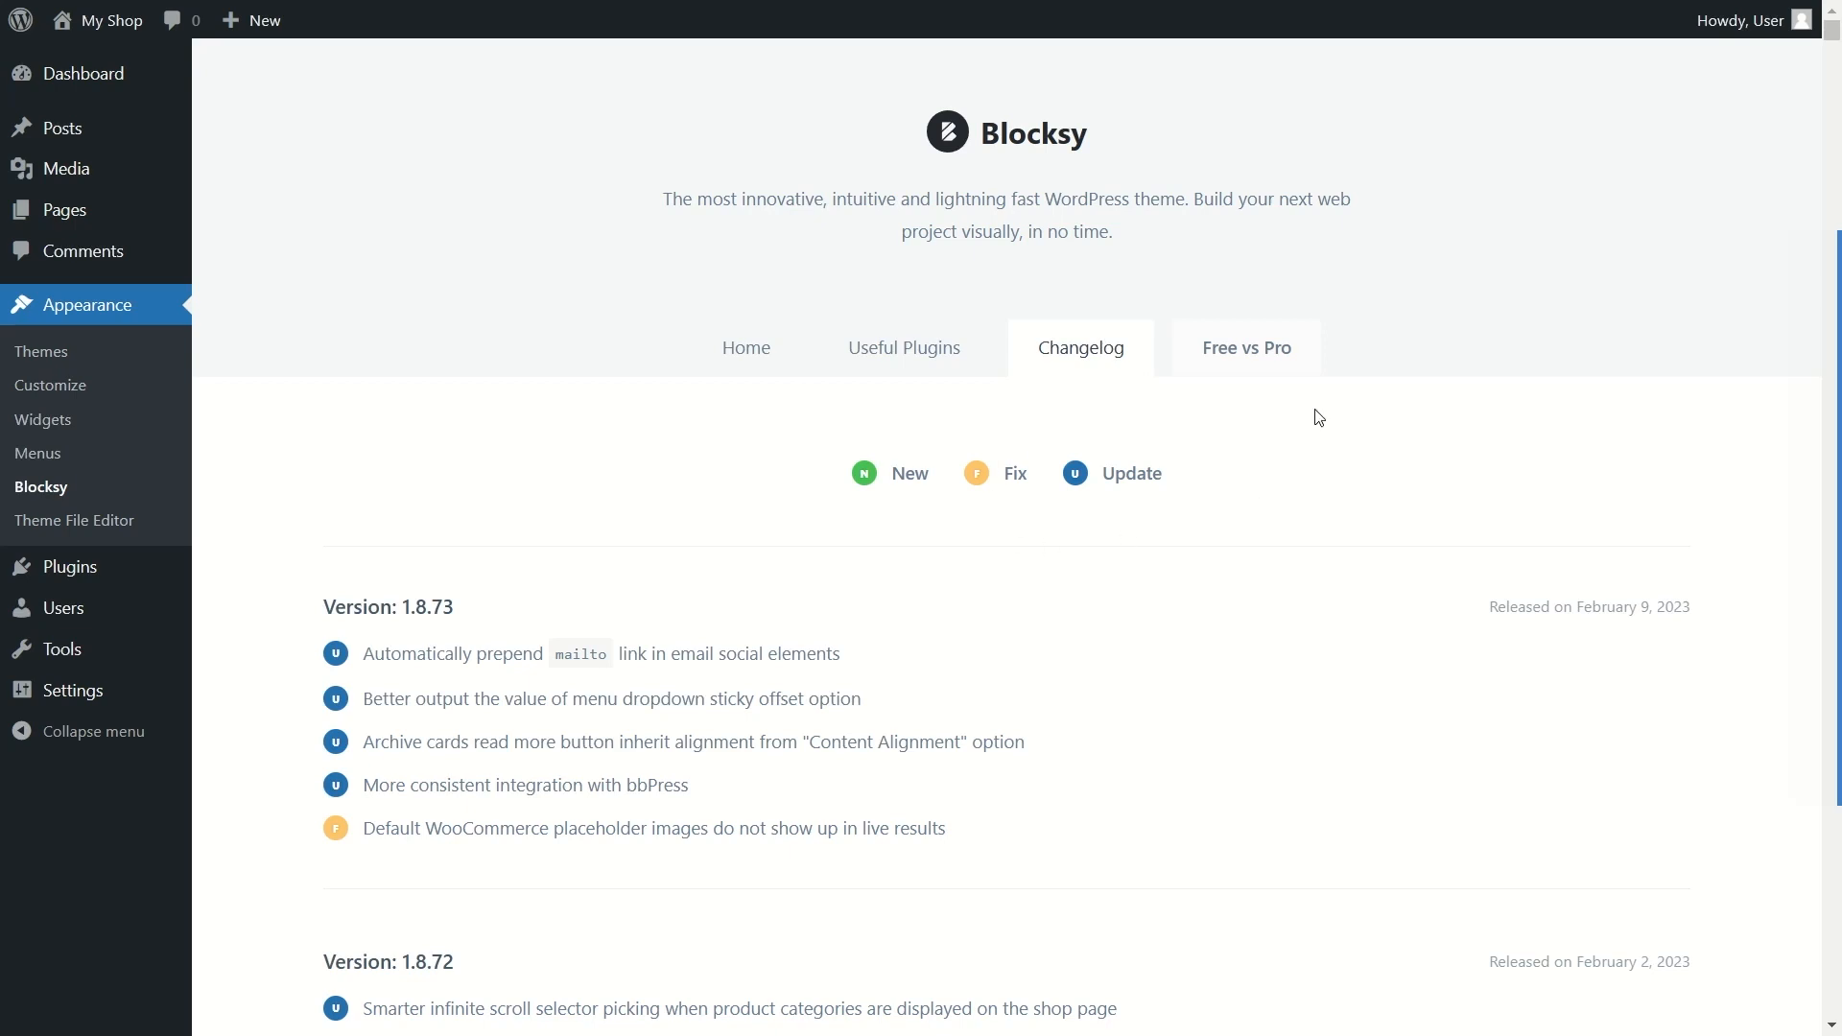
Step: Compare the free and Pro features of Blocksy, from general to WooCommerce features, and return to the theme's start page
left_click(1265, 362)
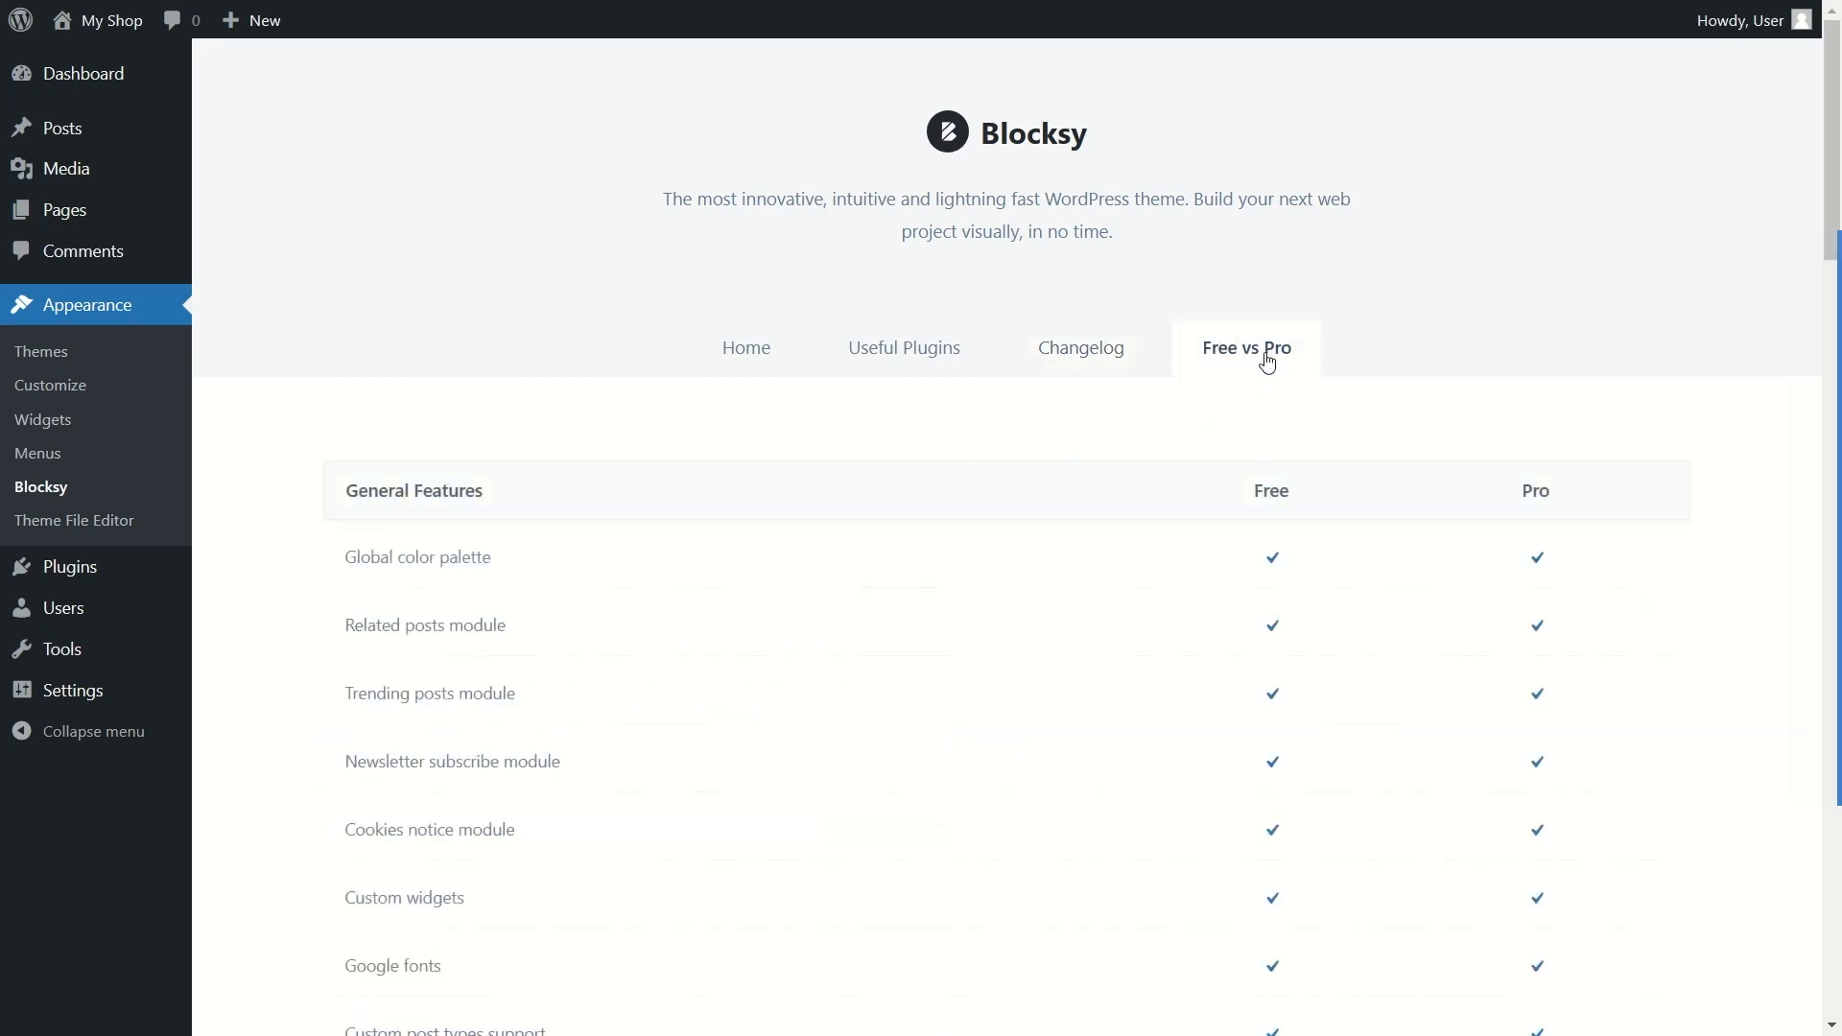
scroll(988, 547, "down", 5)
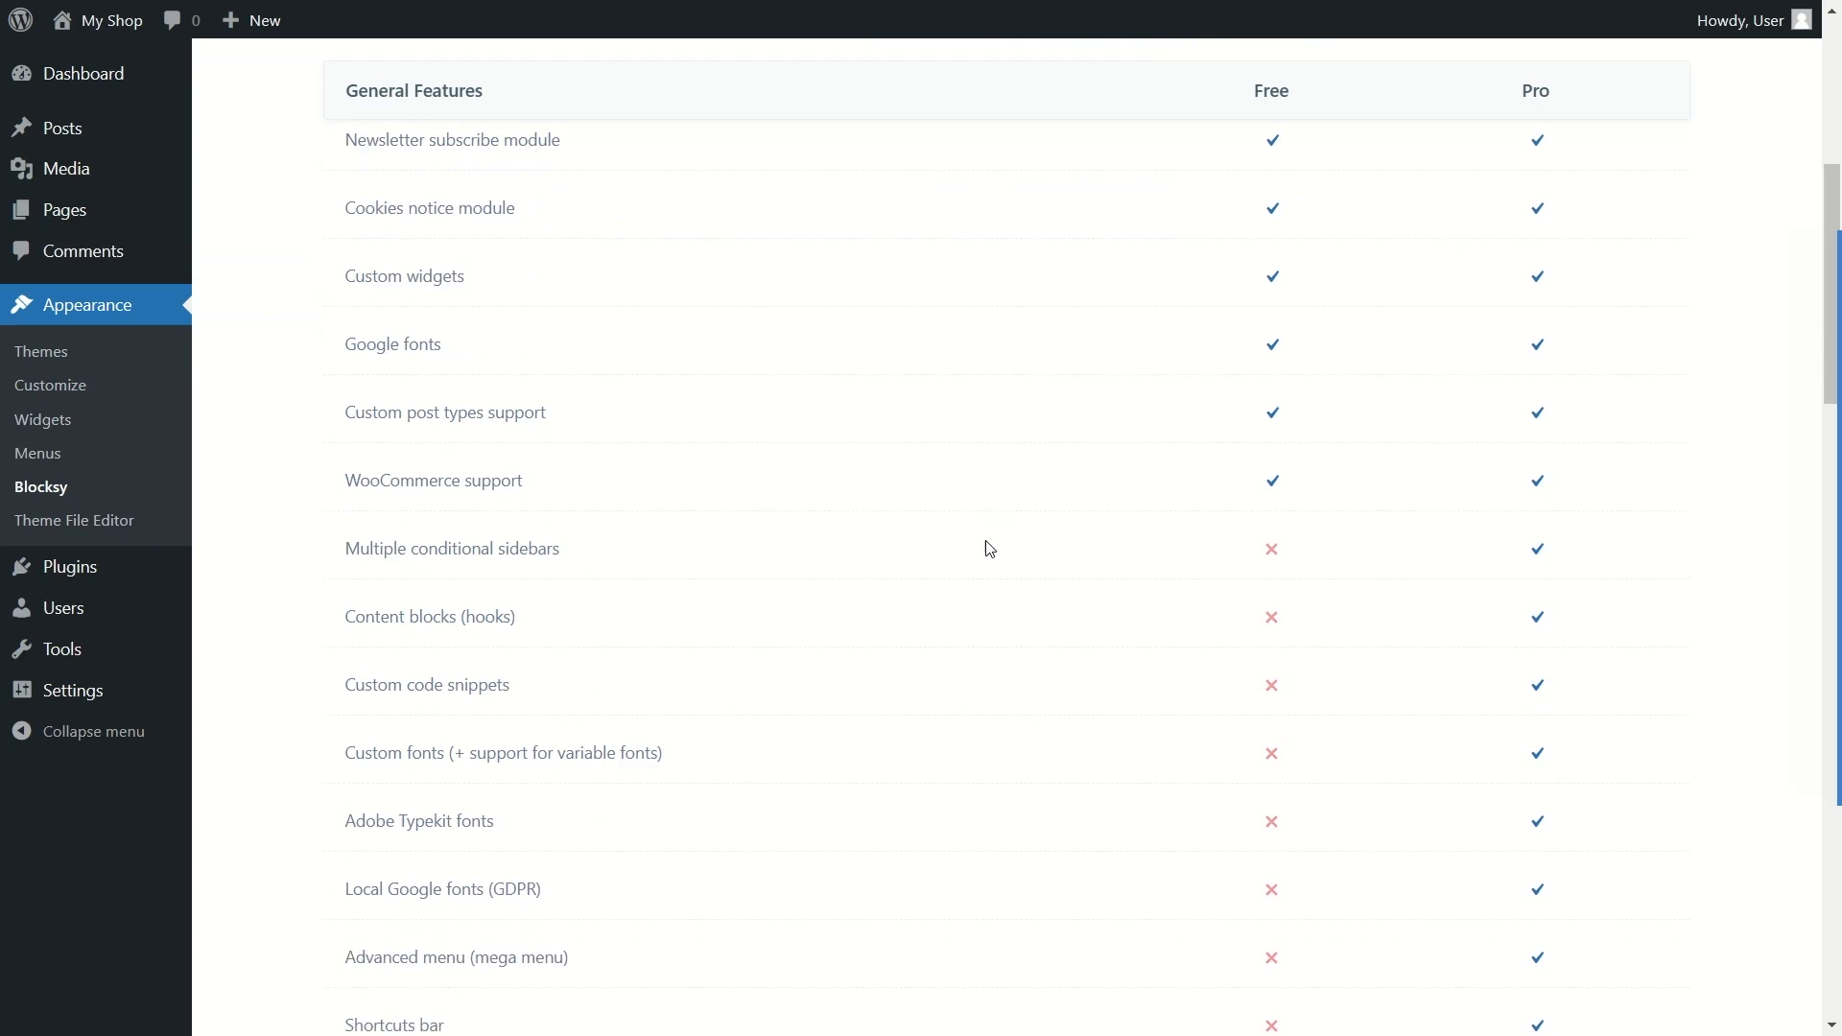
scroll(988, 547, "up", 5)
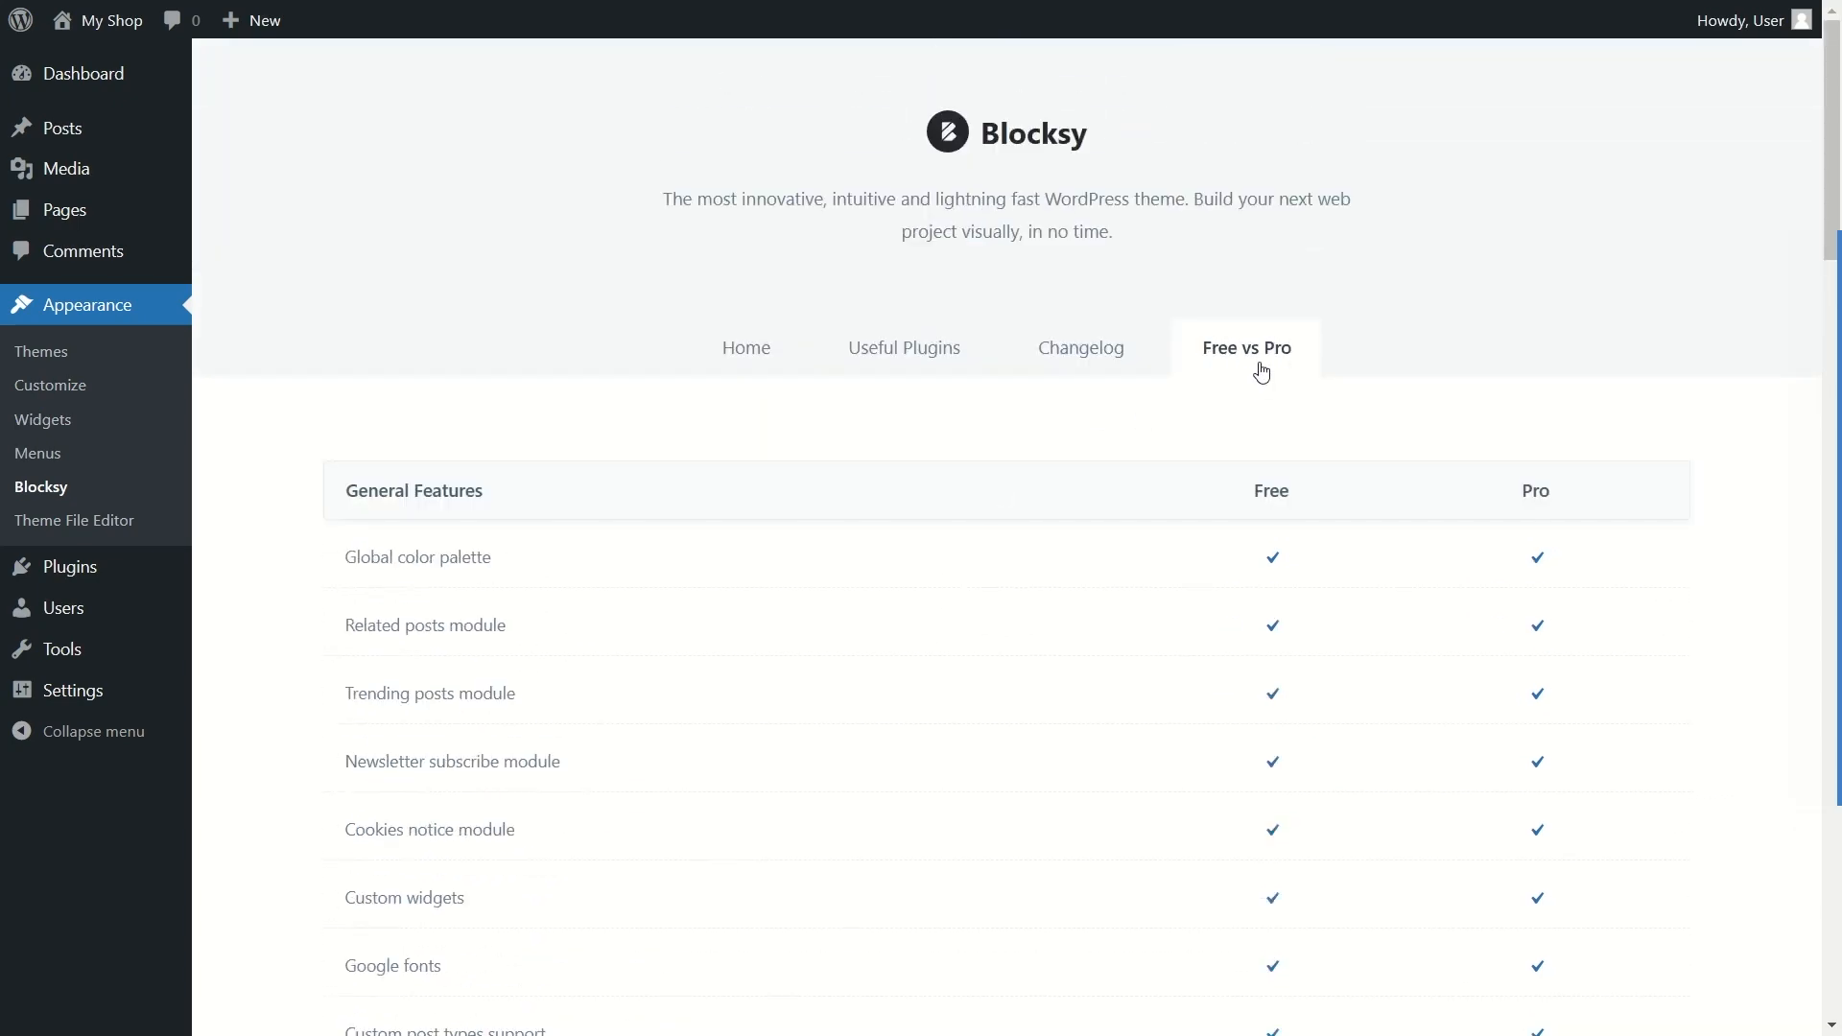
scroll(940, 585, "down", 4)
scroll(945, 587, "up", 2)
scroll(949, 585, "down", 5)
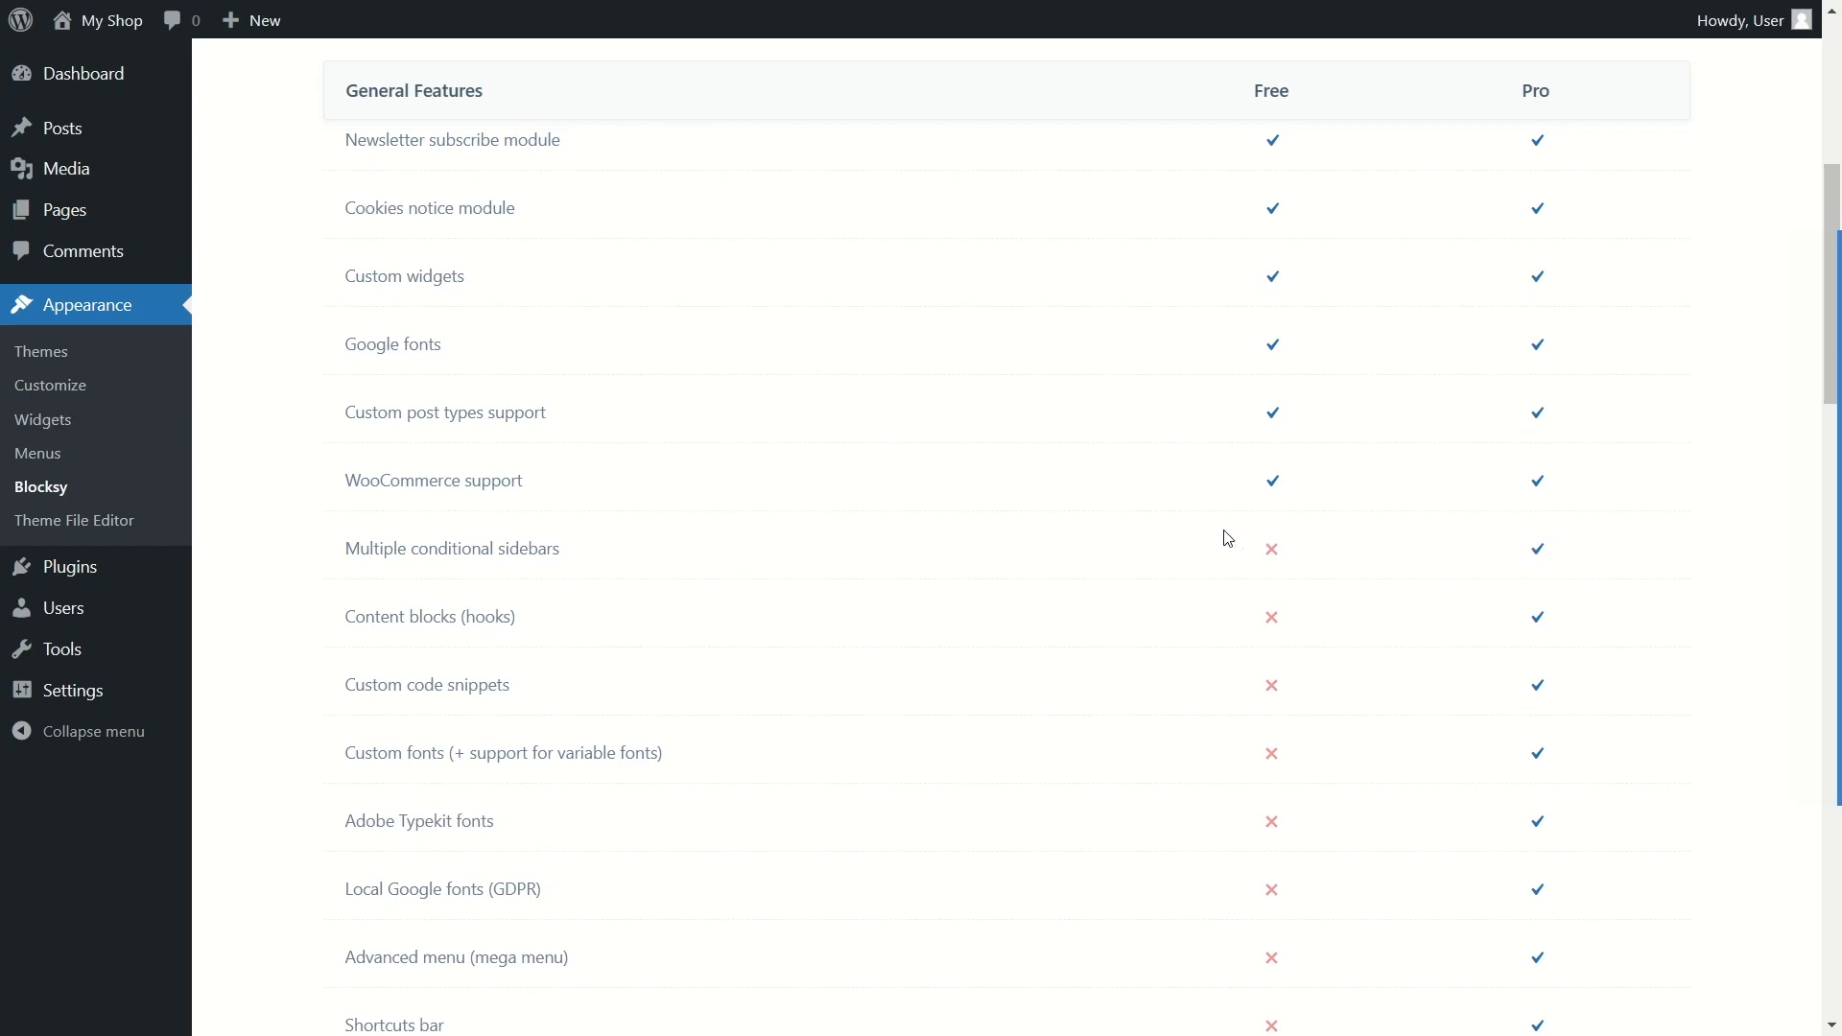
scroll(1154, 573, "down", 15)
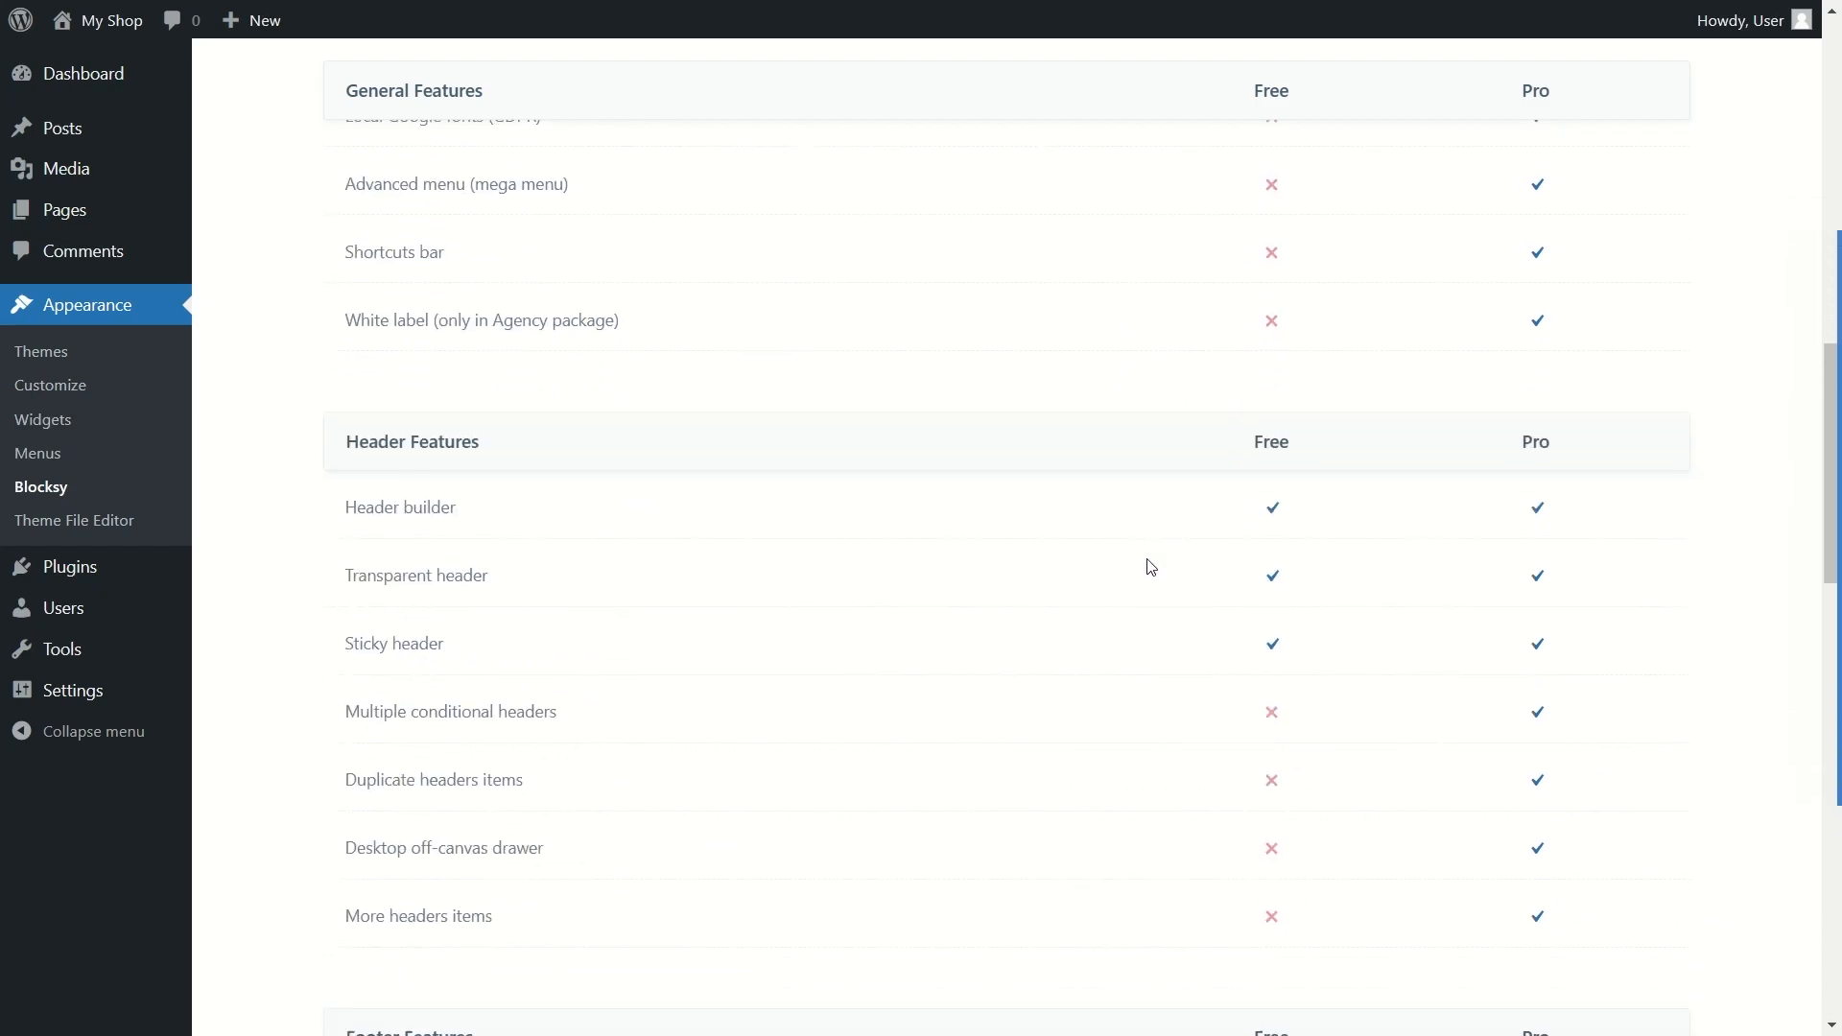
scroll(1151, 566, "down", 10)
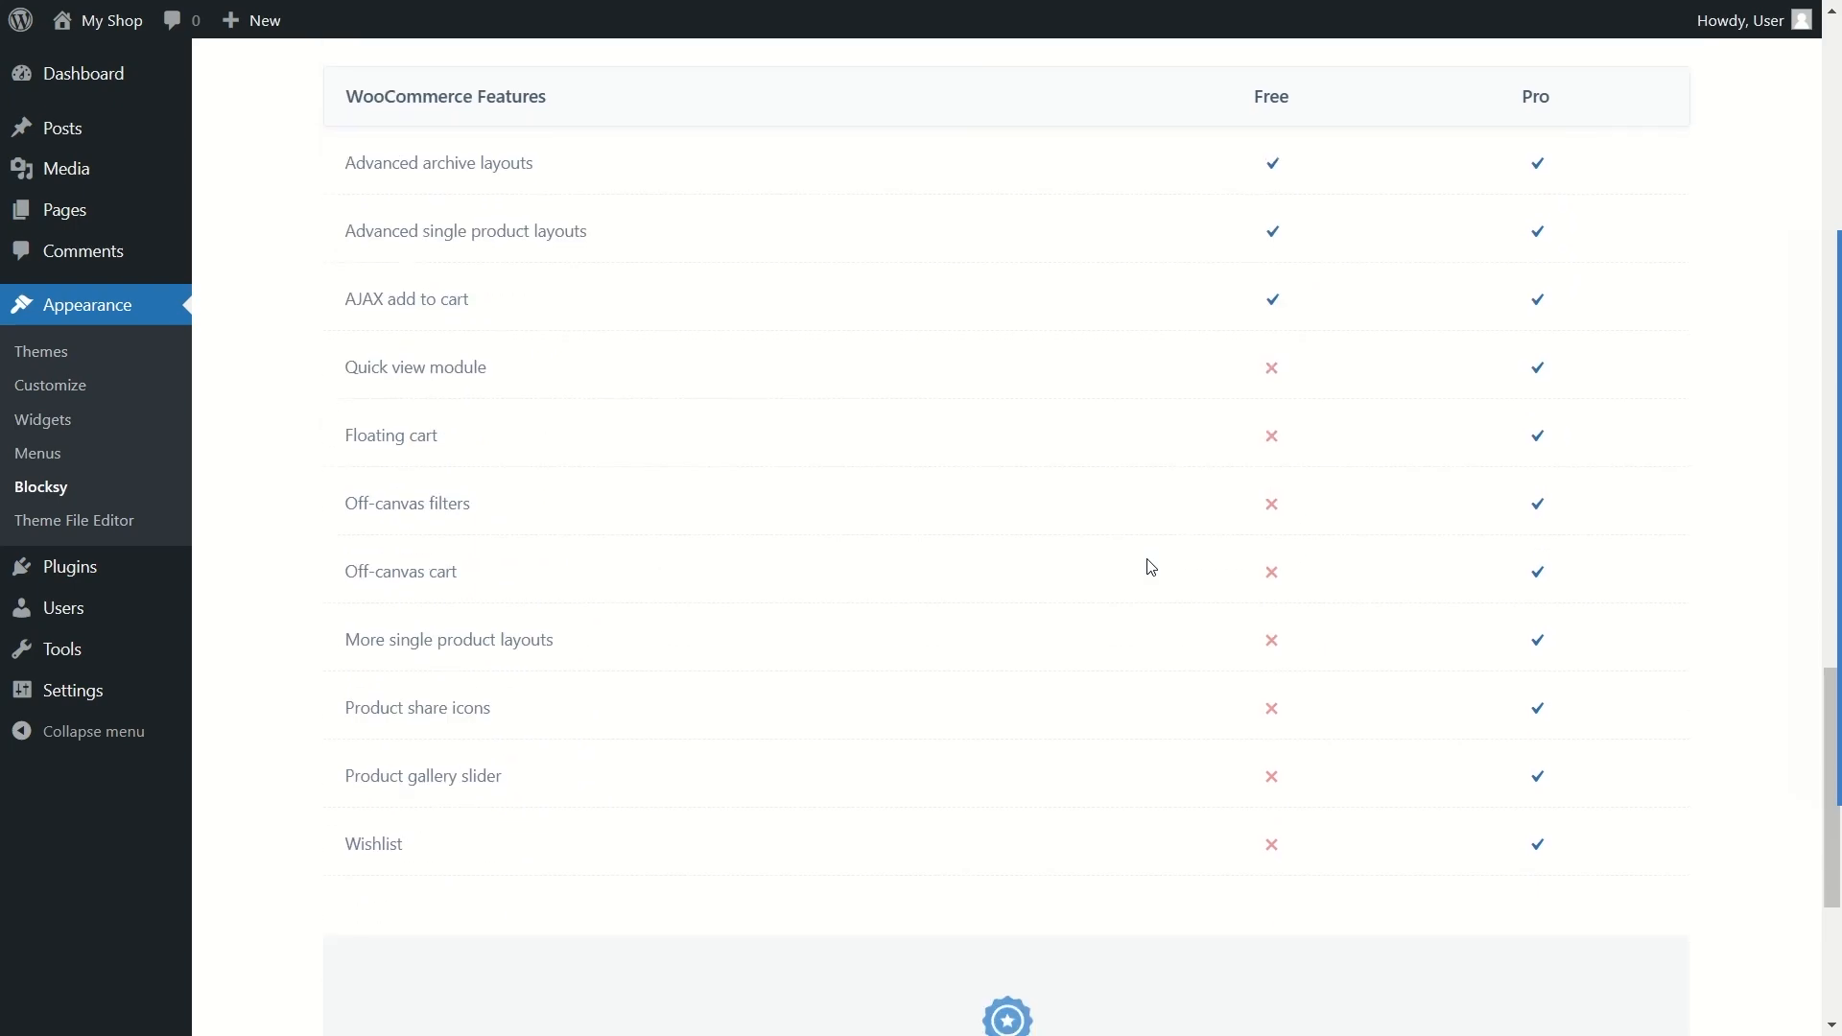
scroll(1151, 566, "up", 10)
scroll(1151, 566, "down", 6)
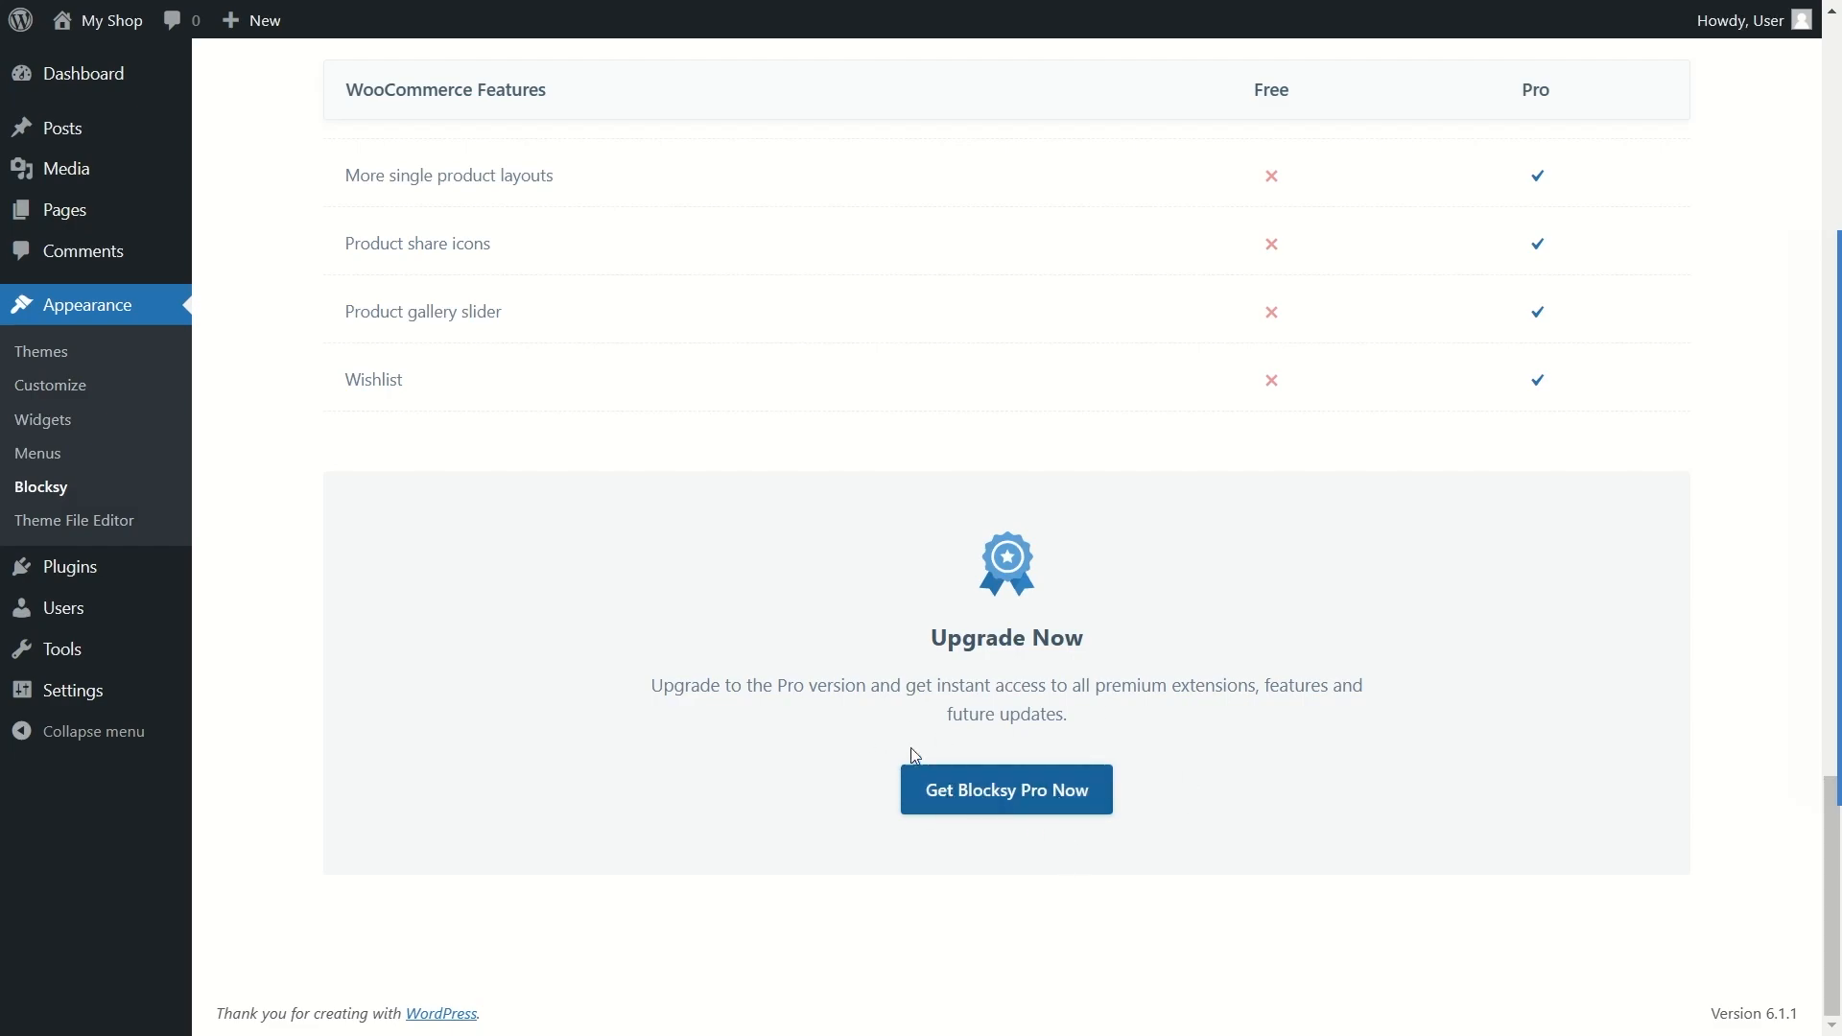
scroll(931, 748, "up", 20)
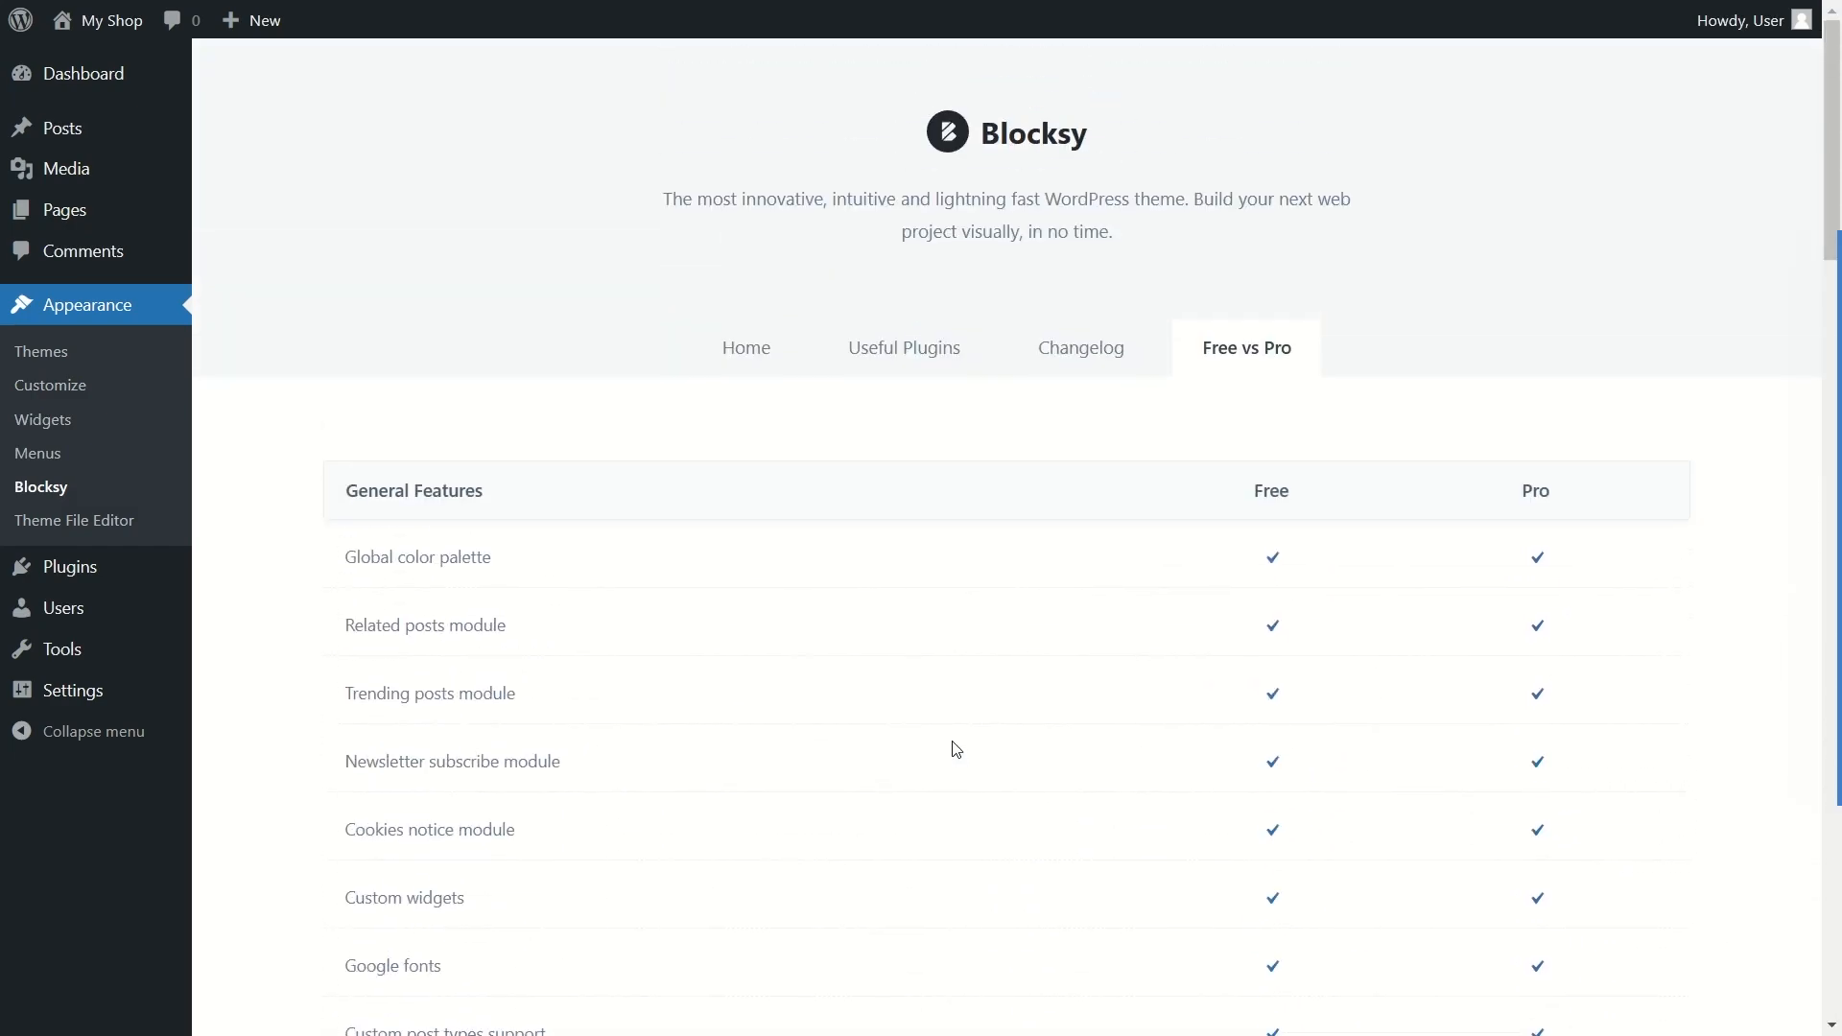
left_click(768, 353)
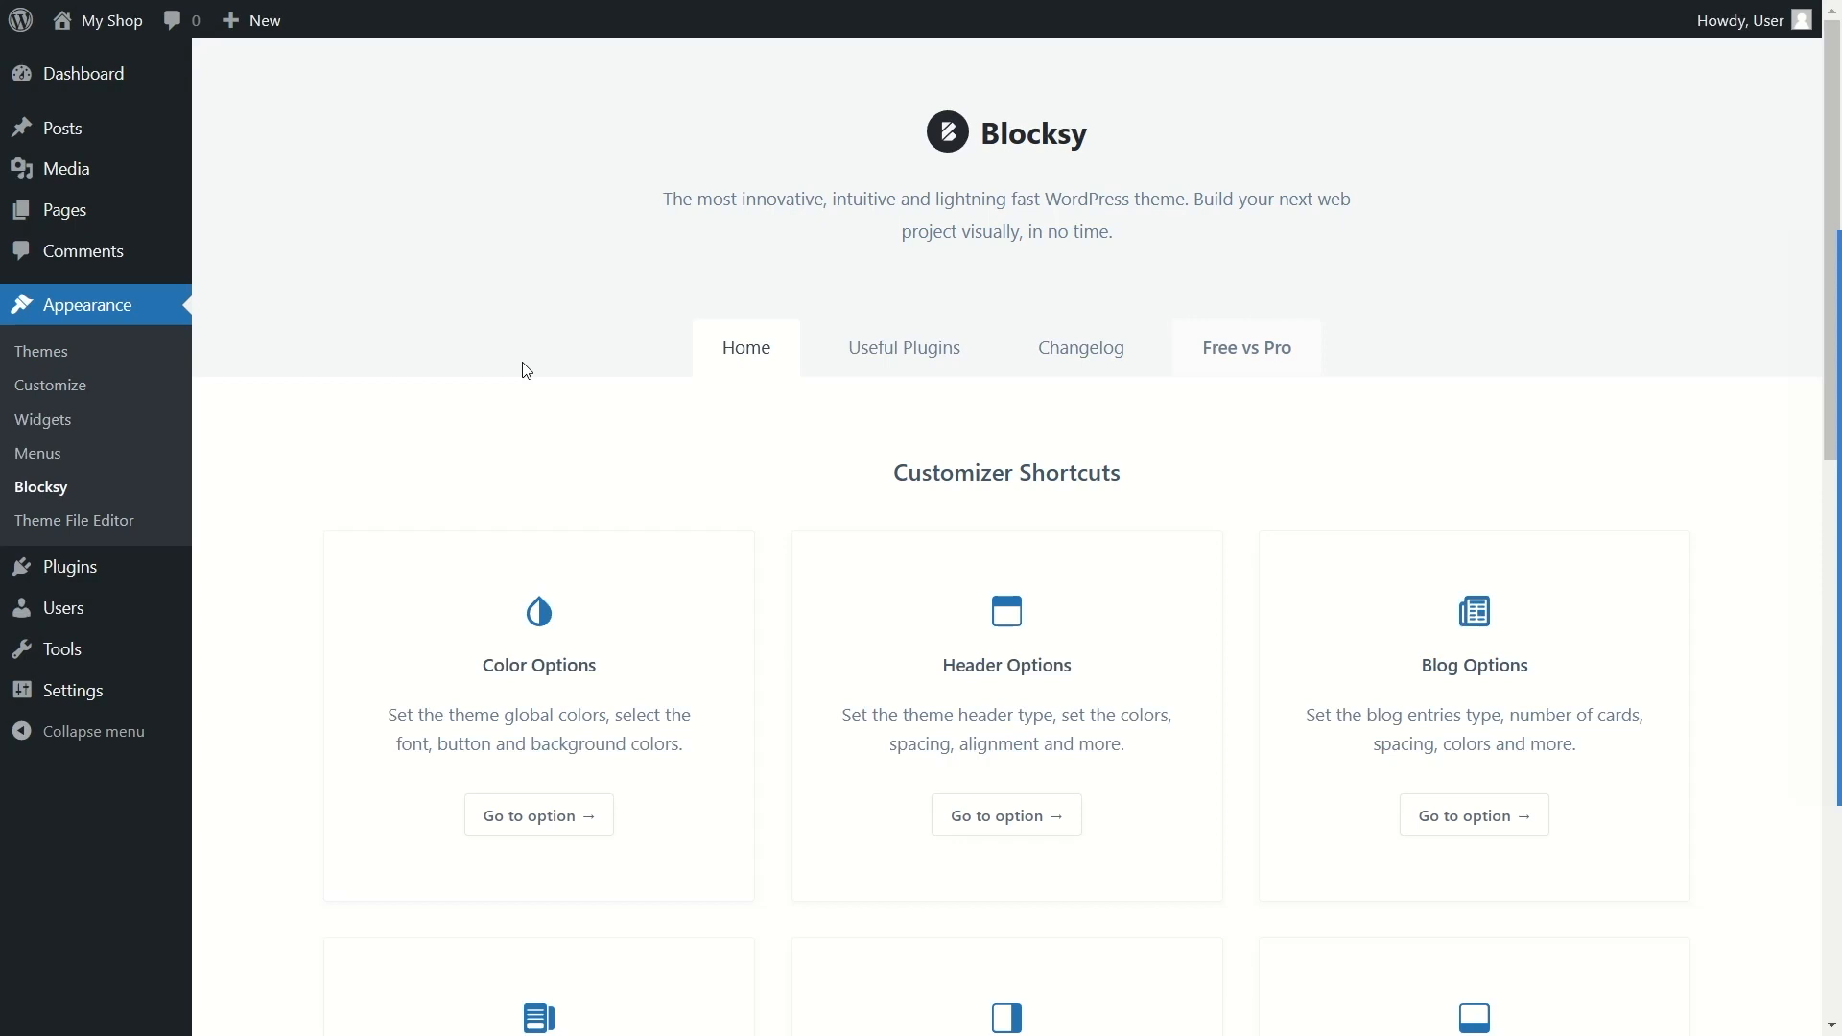
Step: View the shop's front end with the new theme and open and close its header search overlay
mouse_move(111, 23)
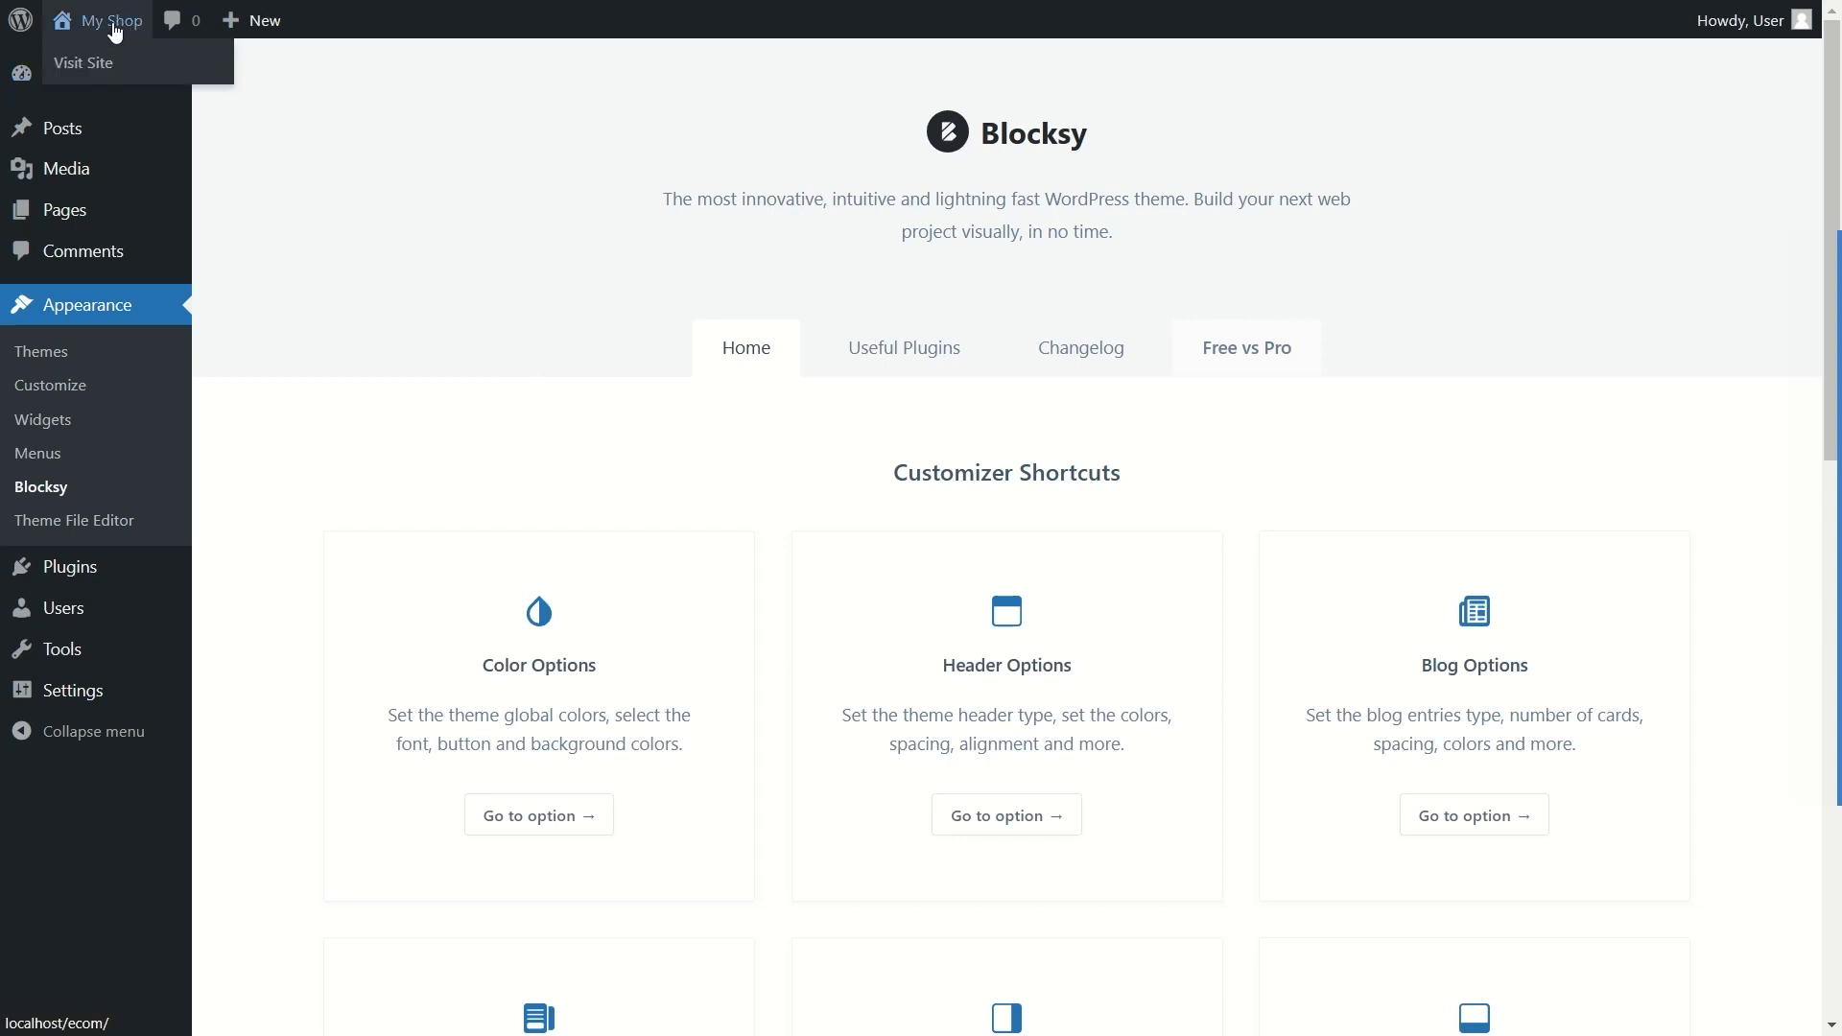
left_click(85, 64)
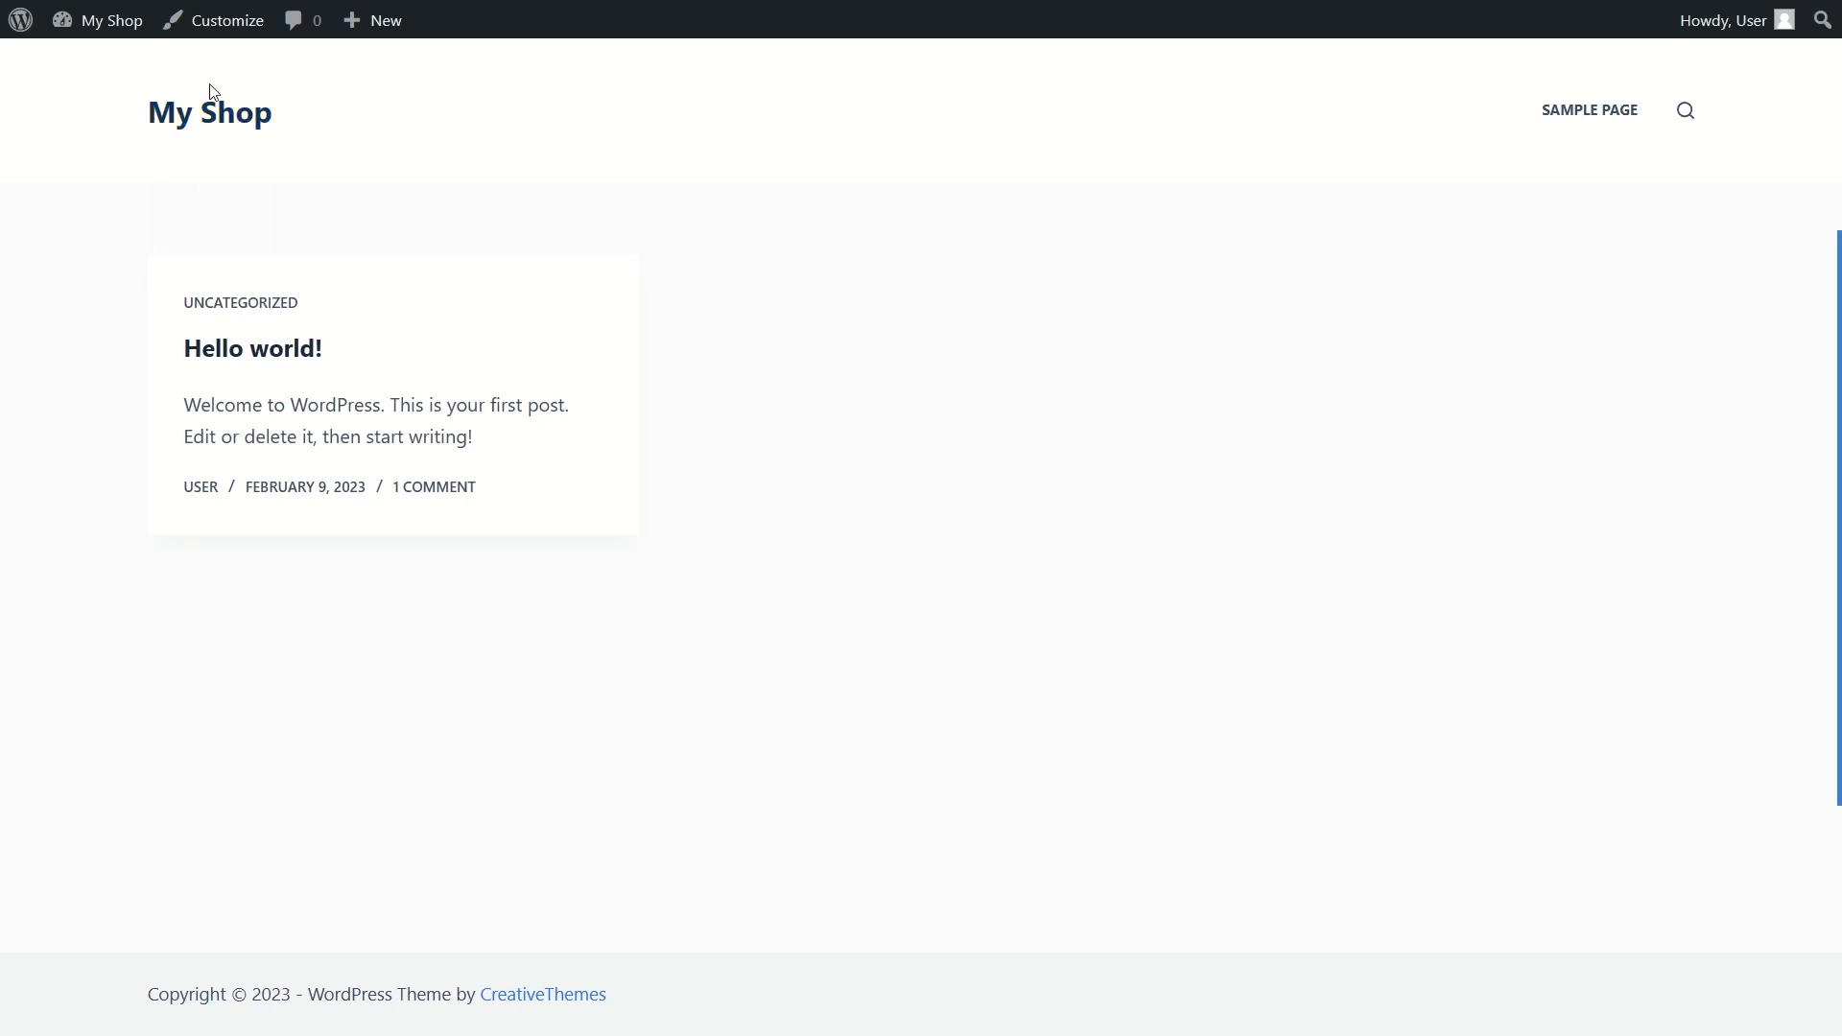
left_click(1687, 117)
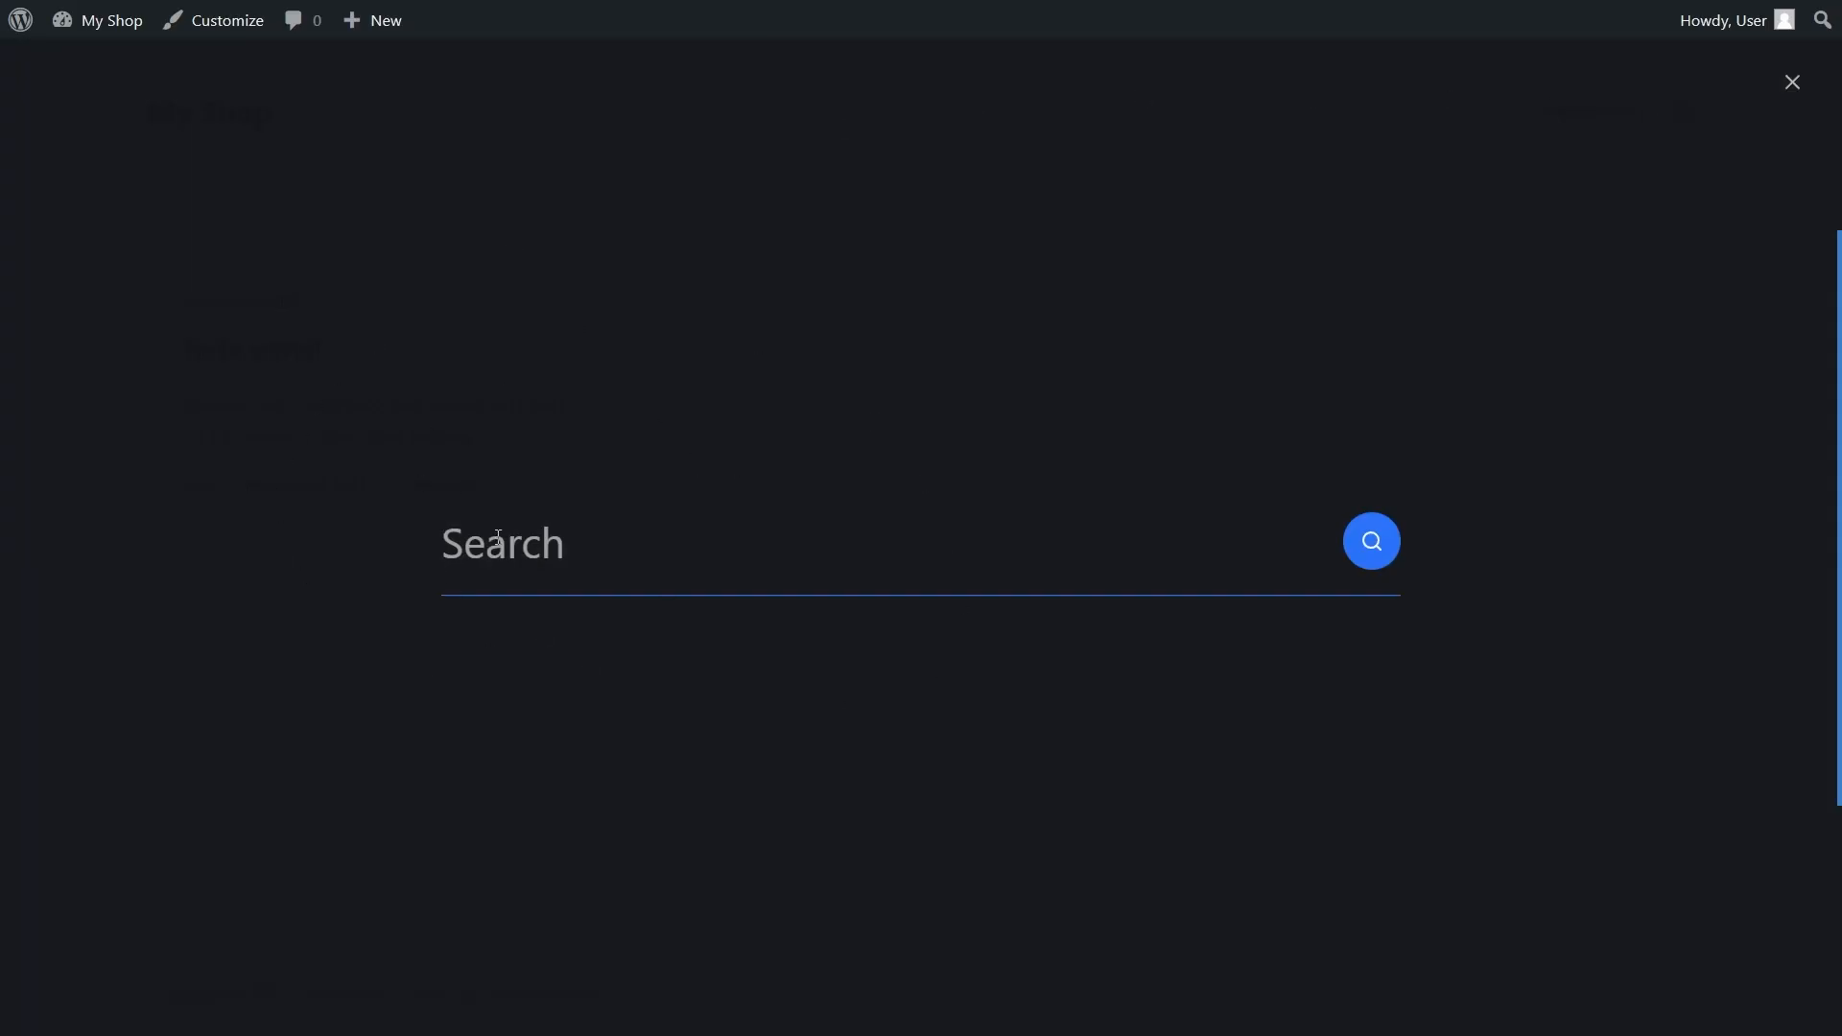
left_click(1778, 93)
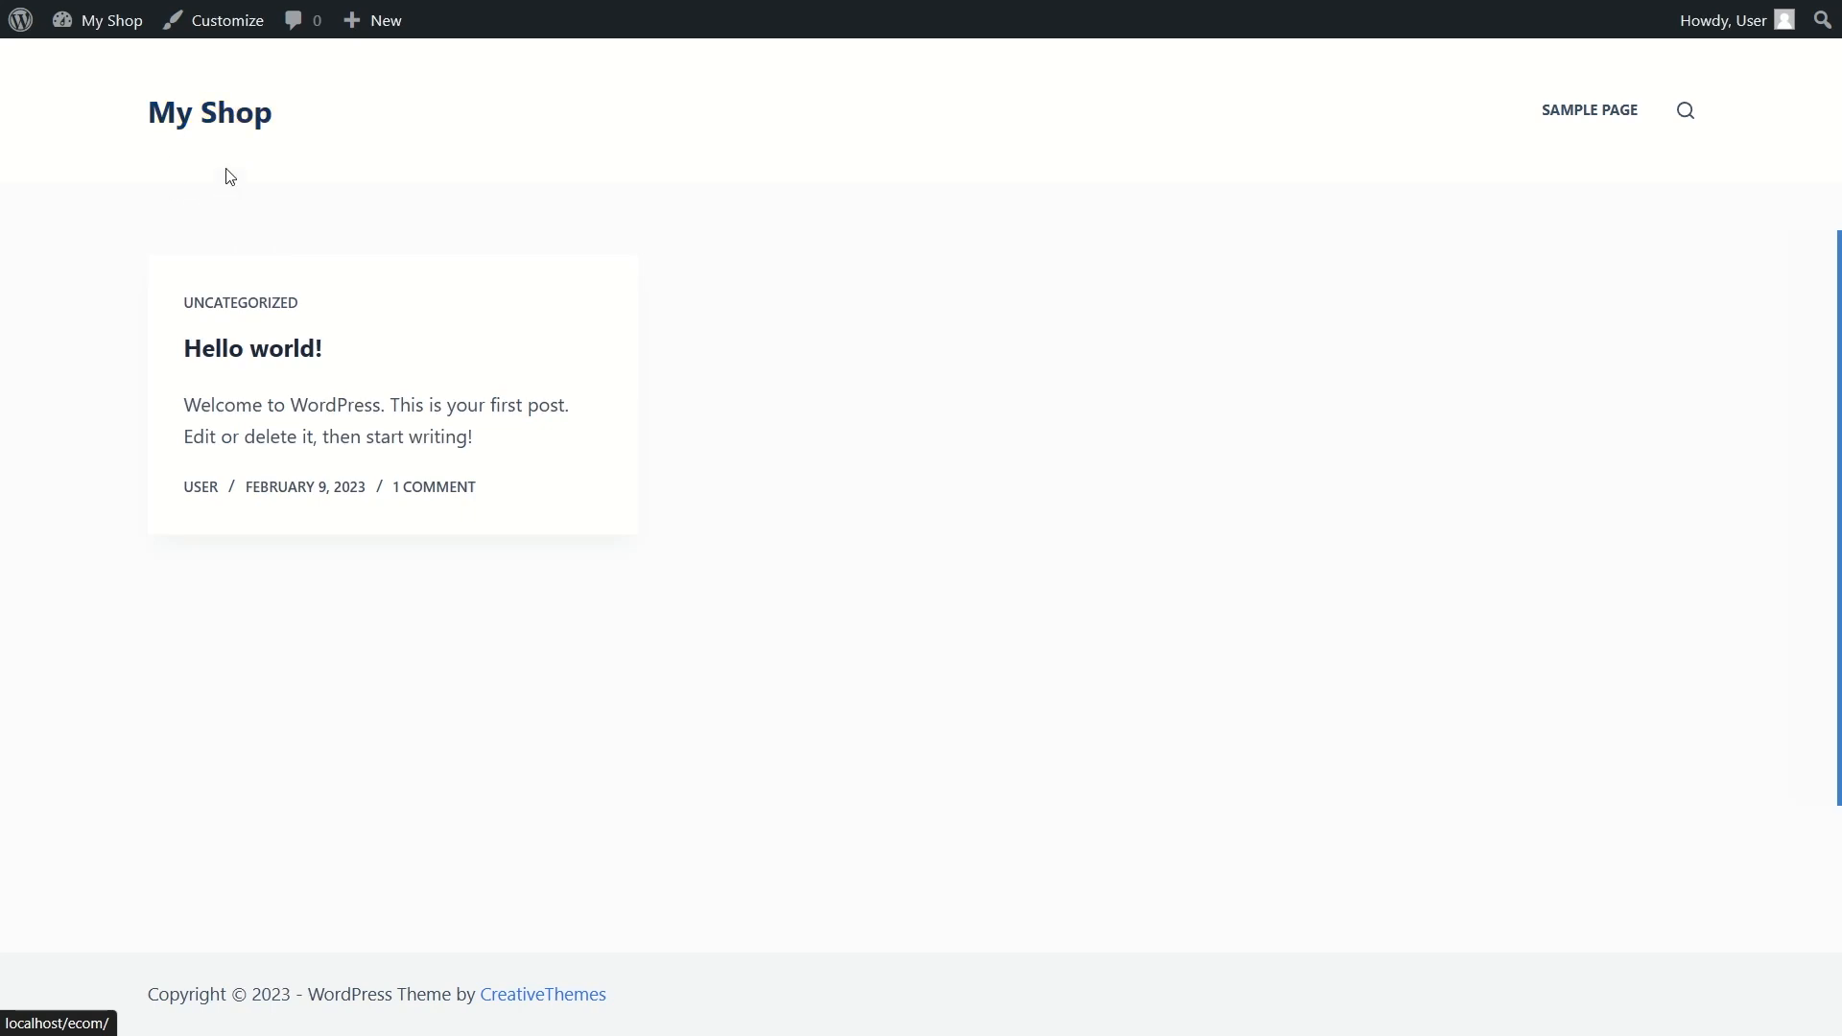
Step: Return from the site's front end to the admin dashboard and look over its widgets
mouse_move(115, 24)
left_click(124, 65)
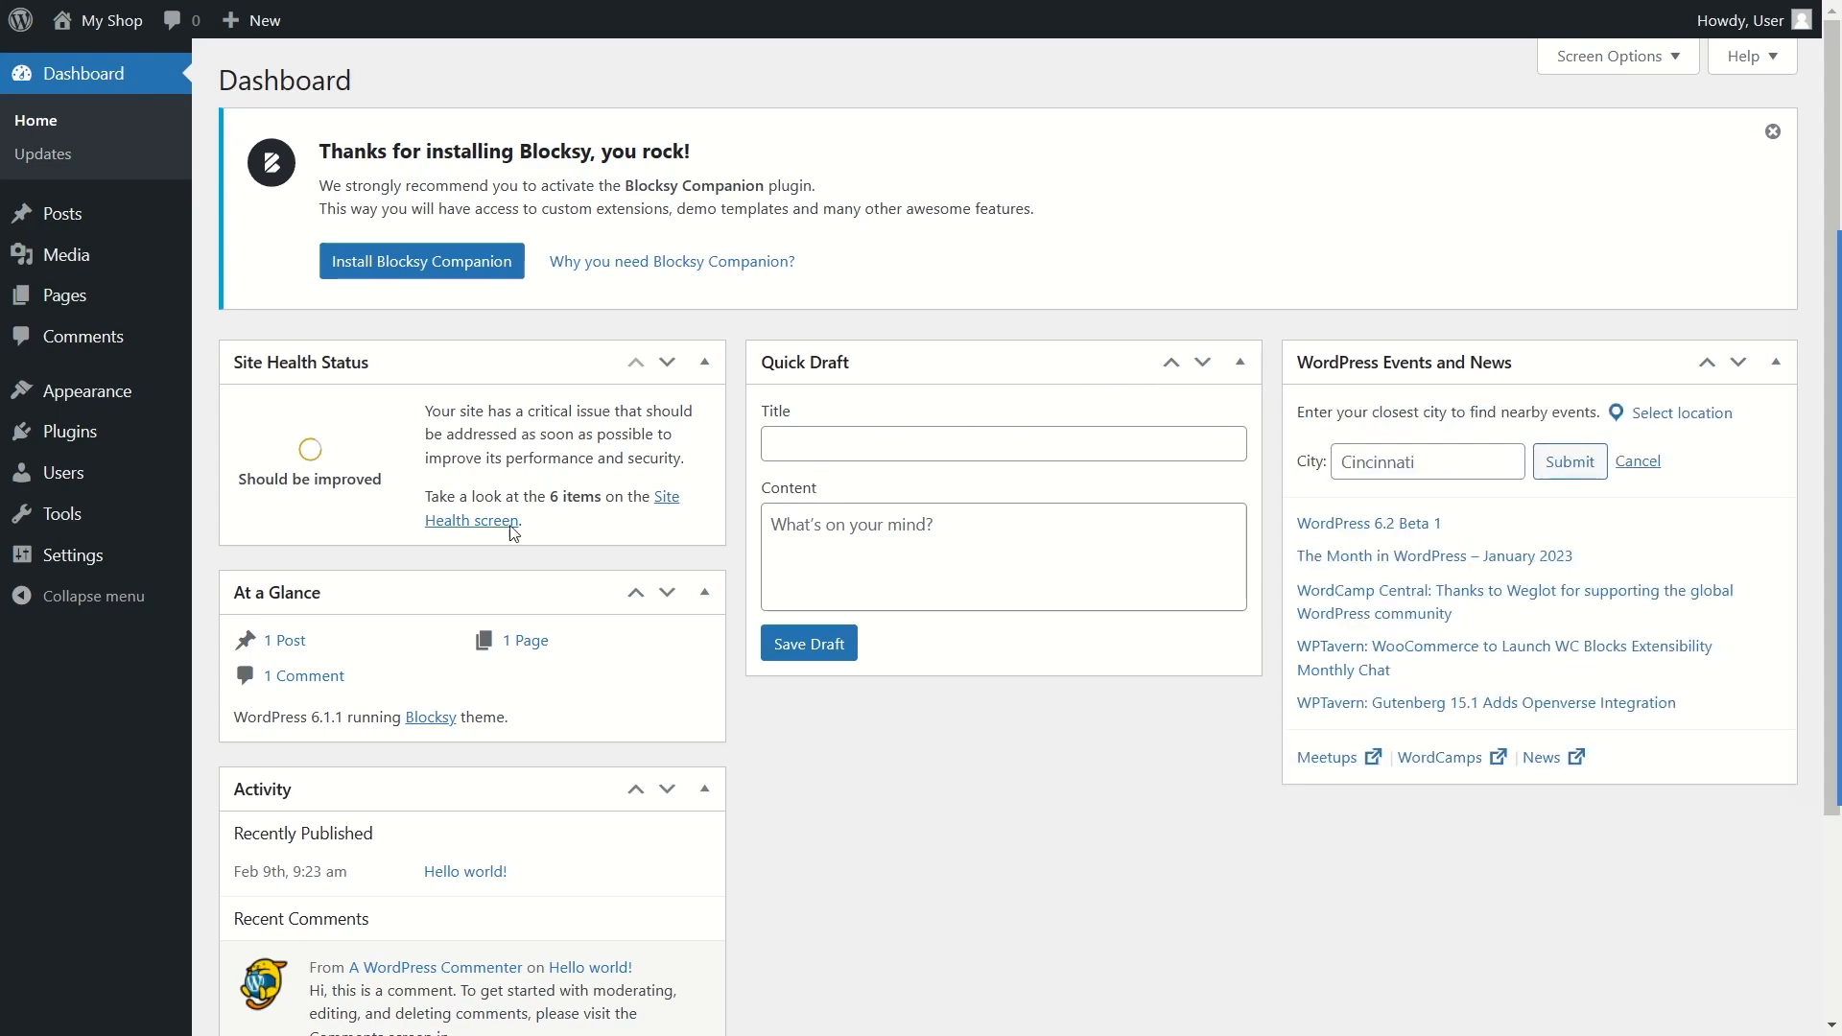
scroll(756, 722, "down", 3)
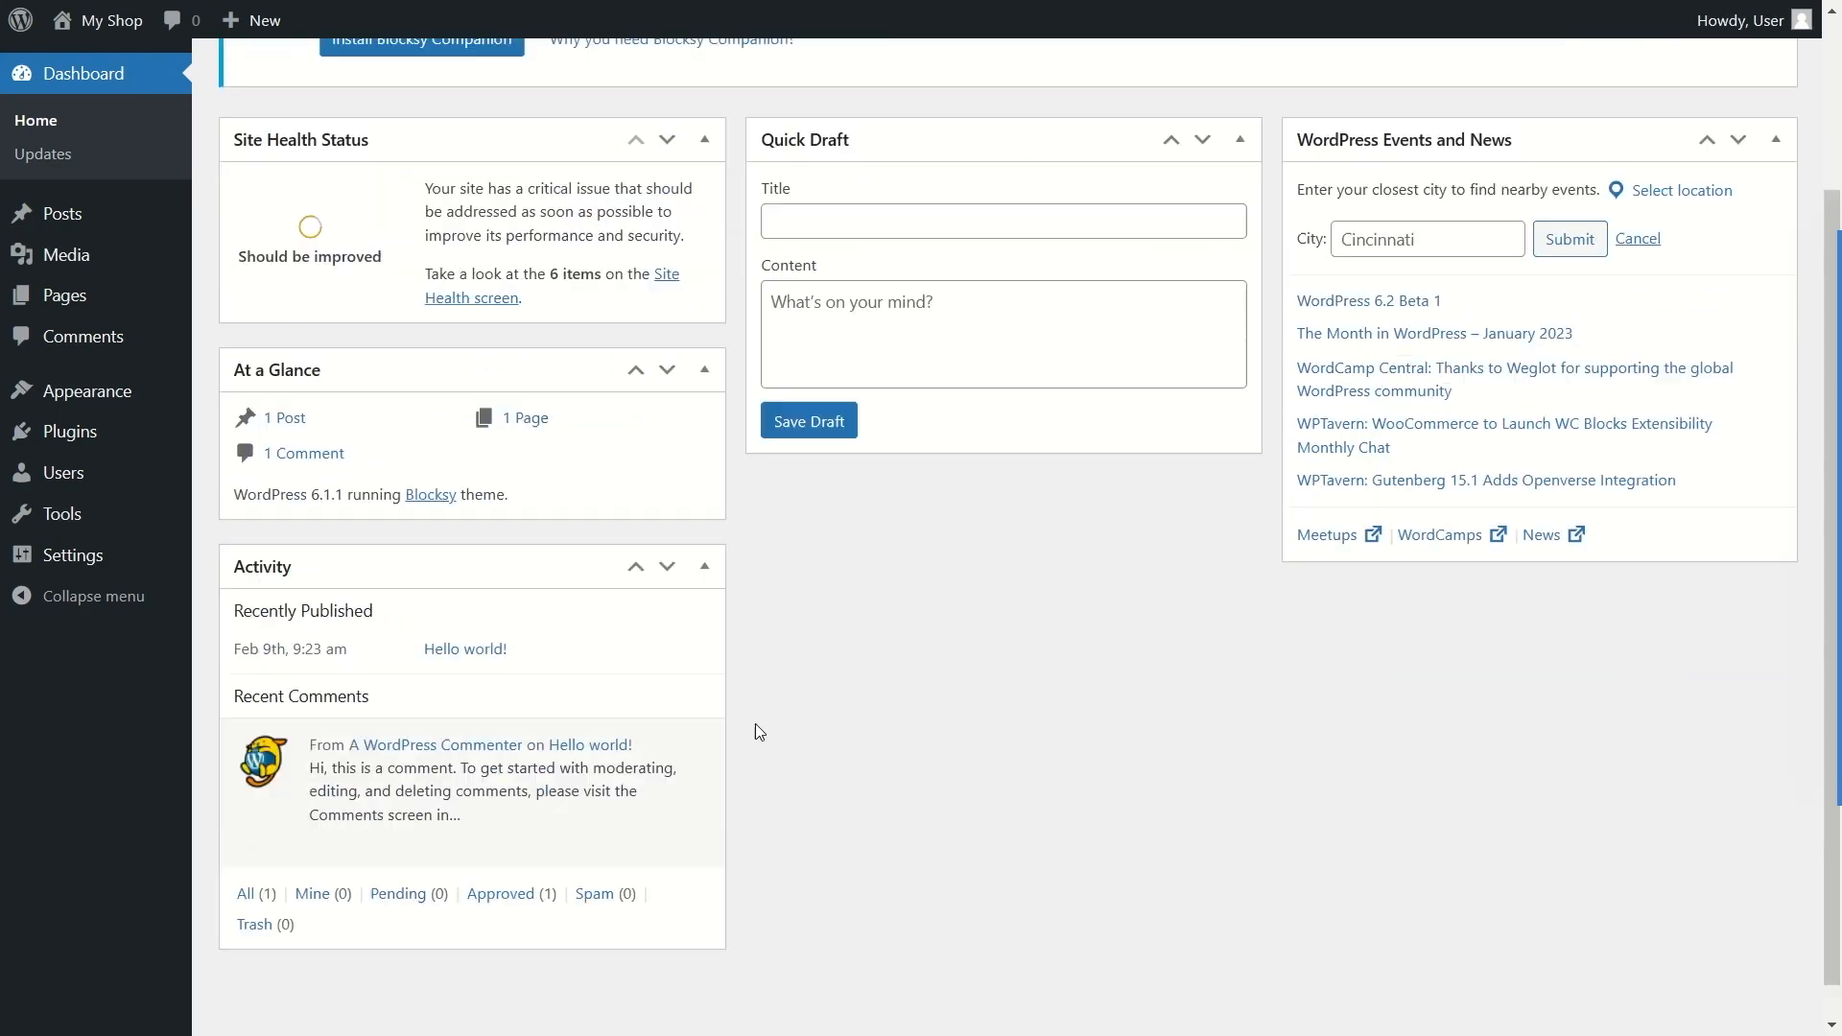
scroll(756, 722, "up", 3)
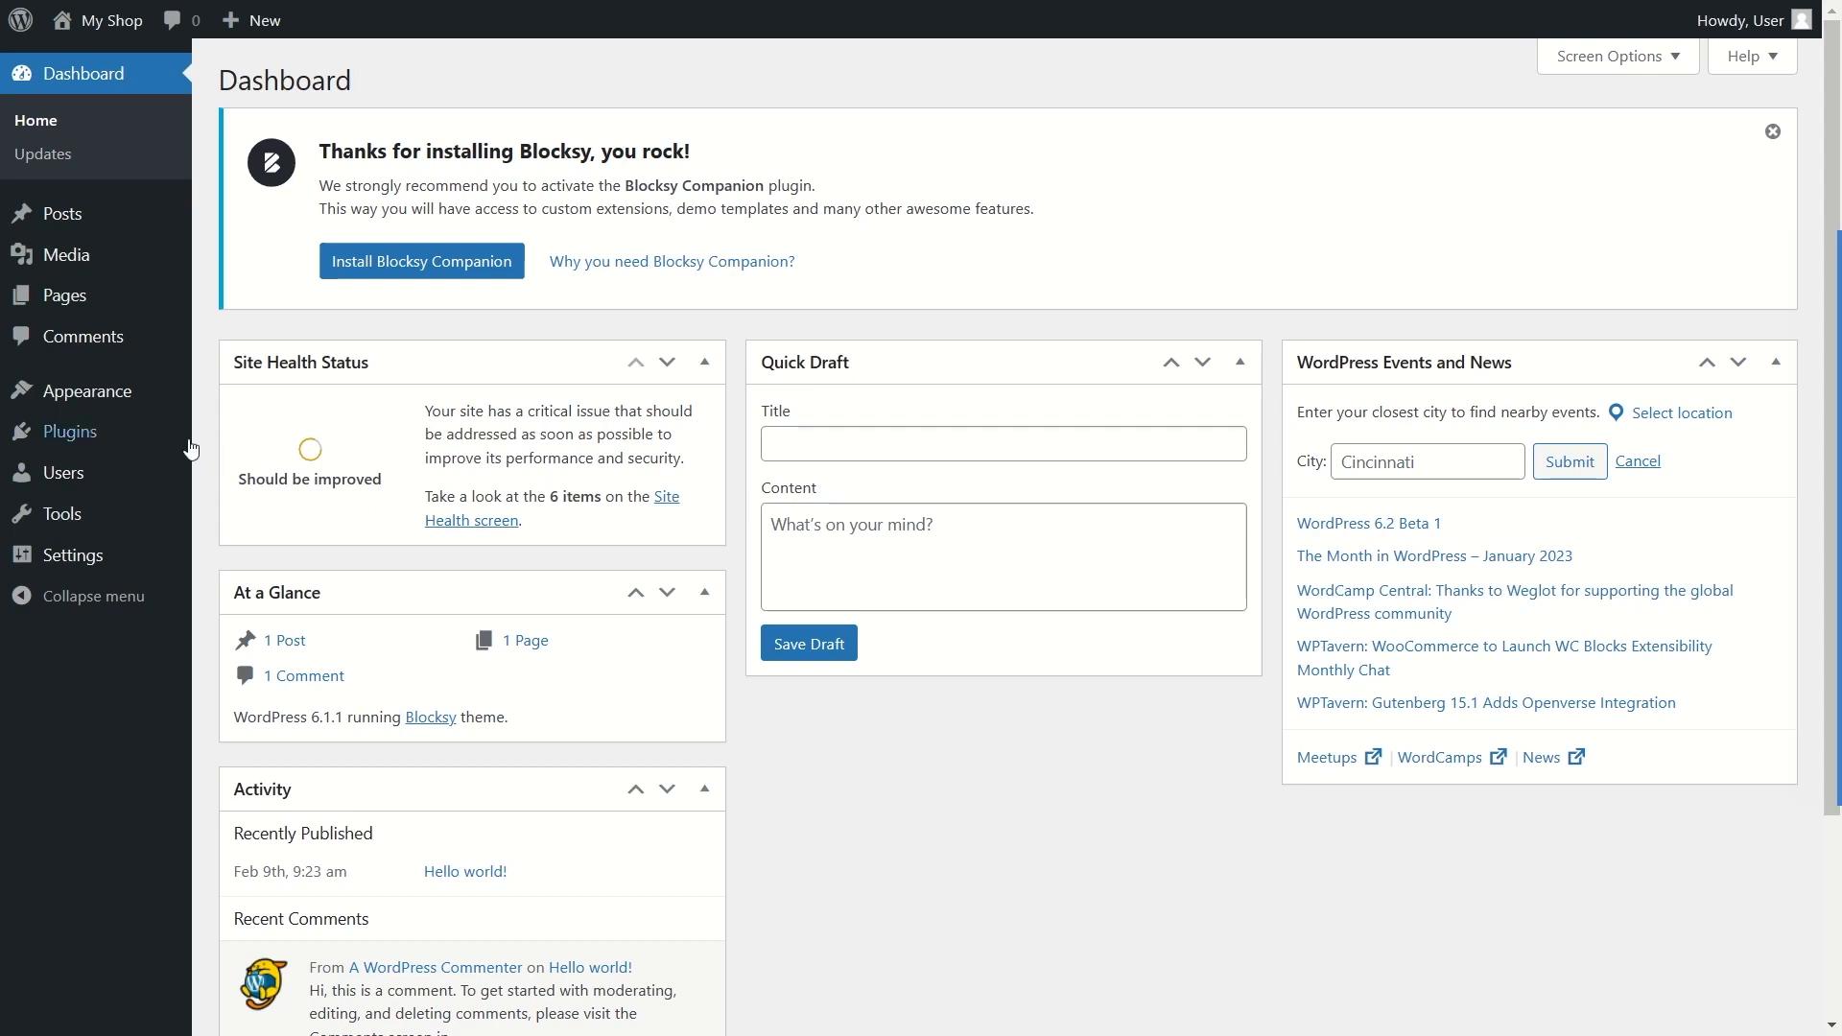
Step: Open the list of installed plugins and read the notice recommending the Blocksy Companion plugin
mouse_move(139, 444)
left_click(73, 444)
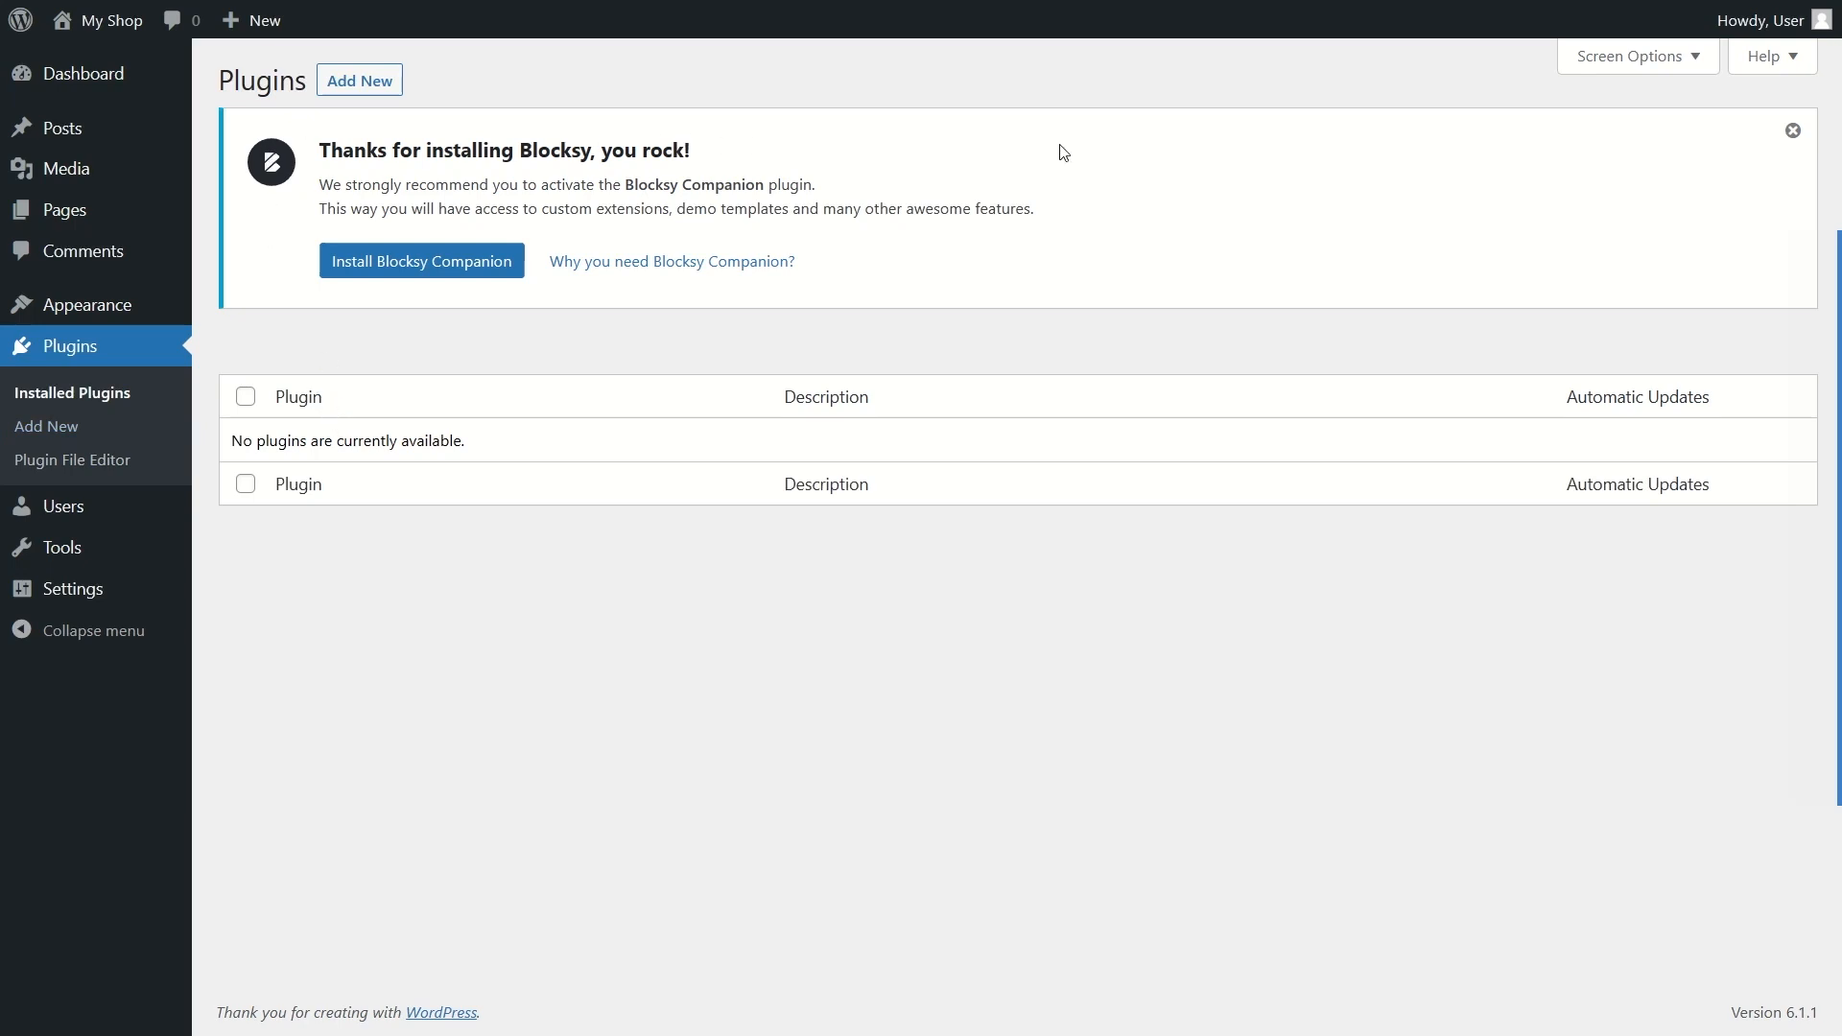
left_click_drag(320, 151, 711, 157)
left_click(491, 176)
left_click_drag(323, 183, 738, 192)
left_click_drag(625, 185, 642, 184)
left_click(591, 140)
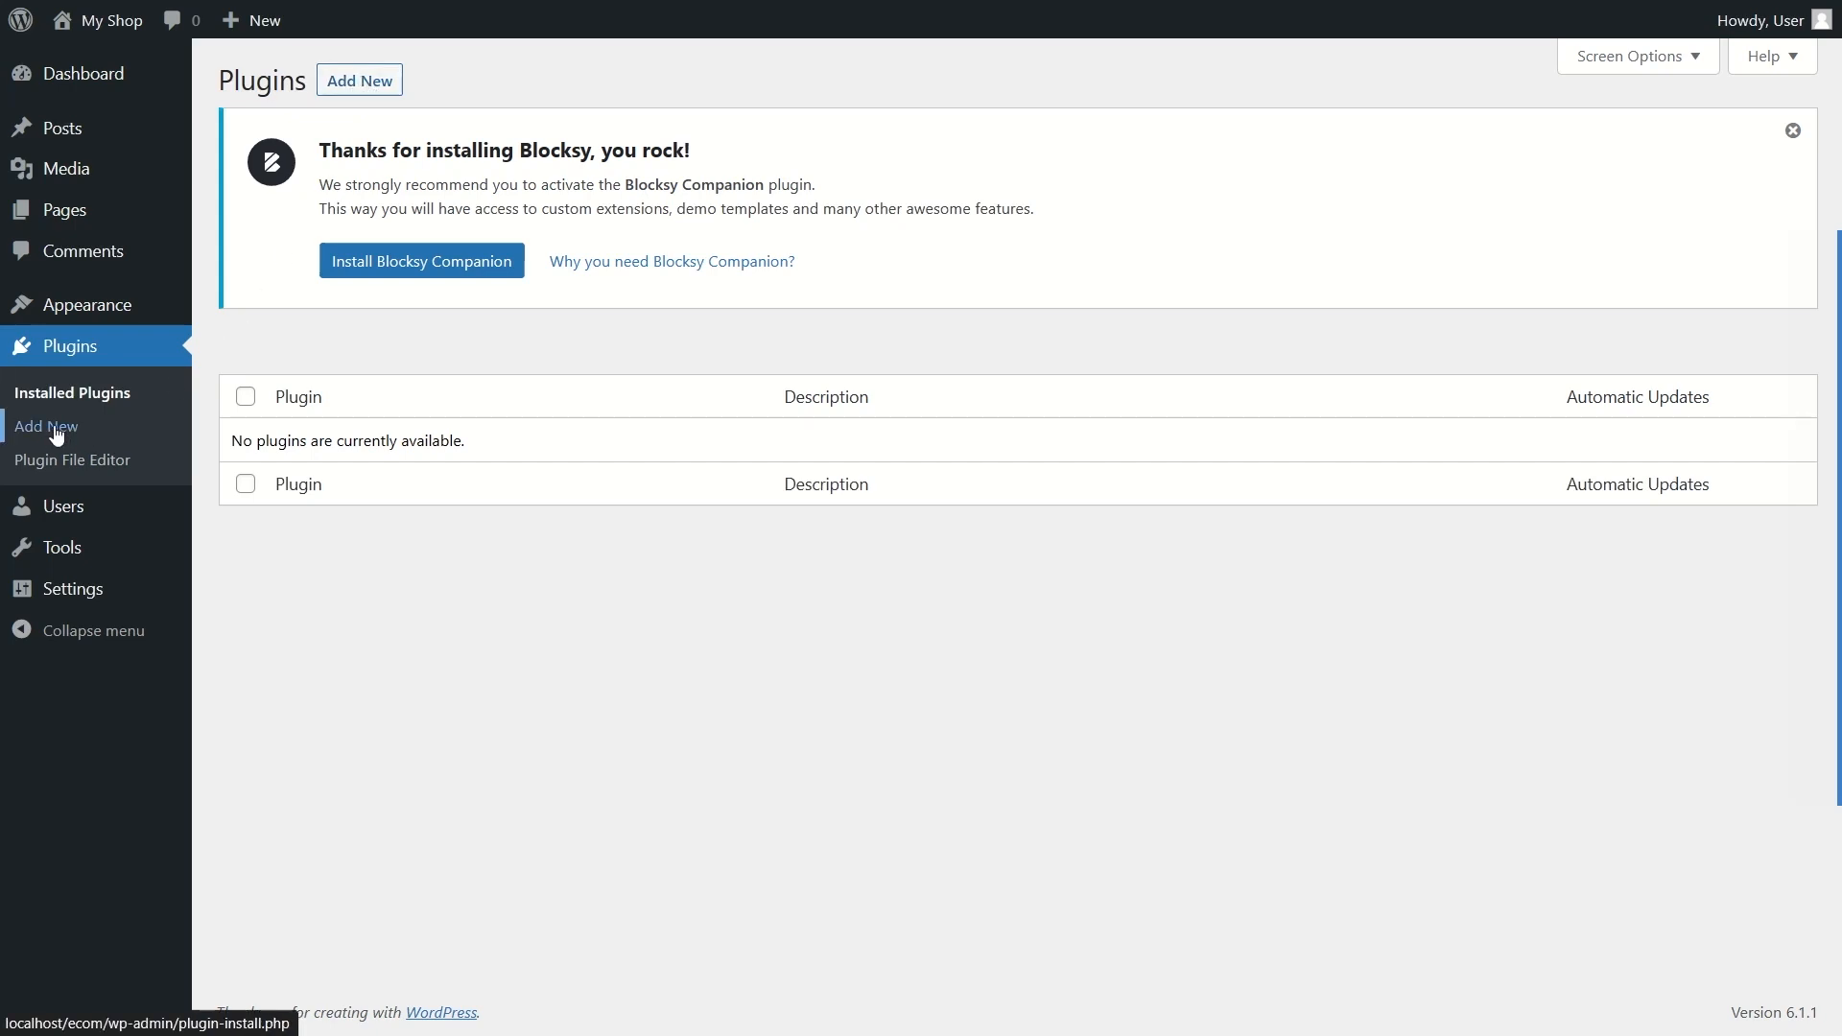
Step: Open the catalog for adding a new plugin and browse the featured plugins
left_click(364, 82)
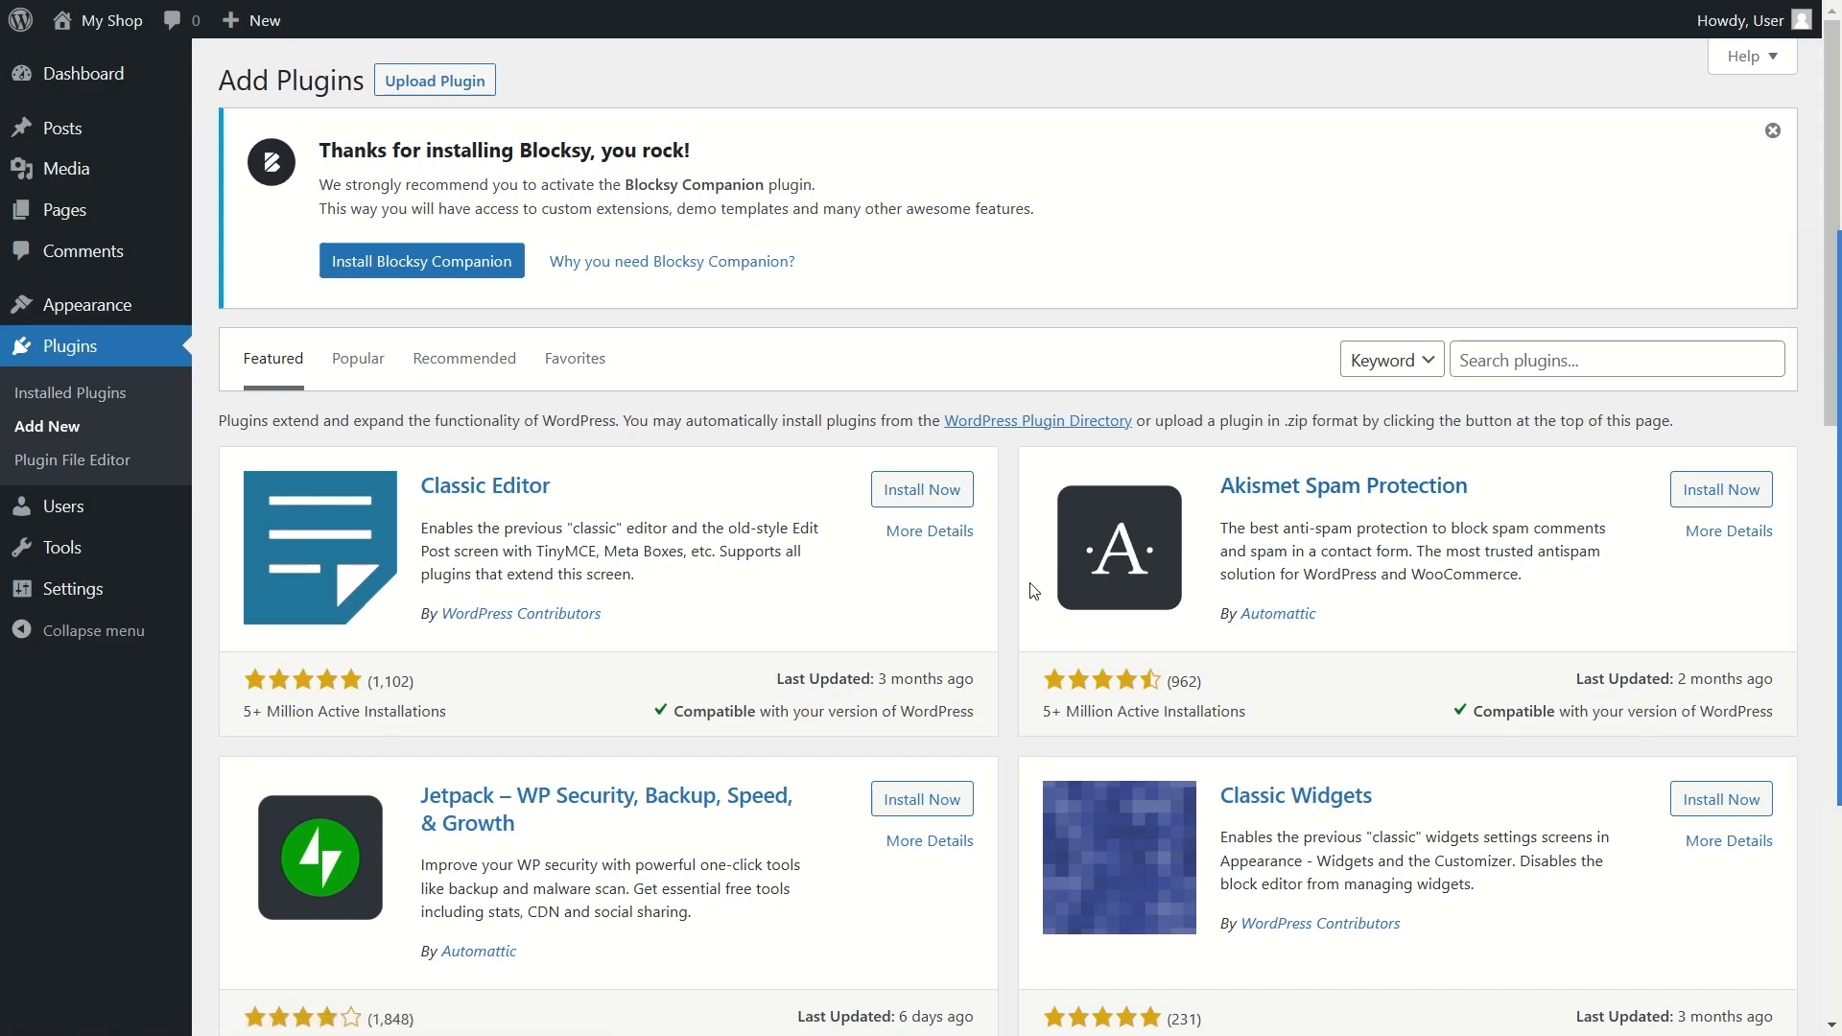
scroll(789, 556, "down", 10)
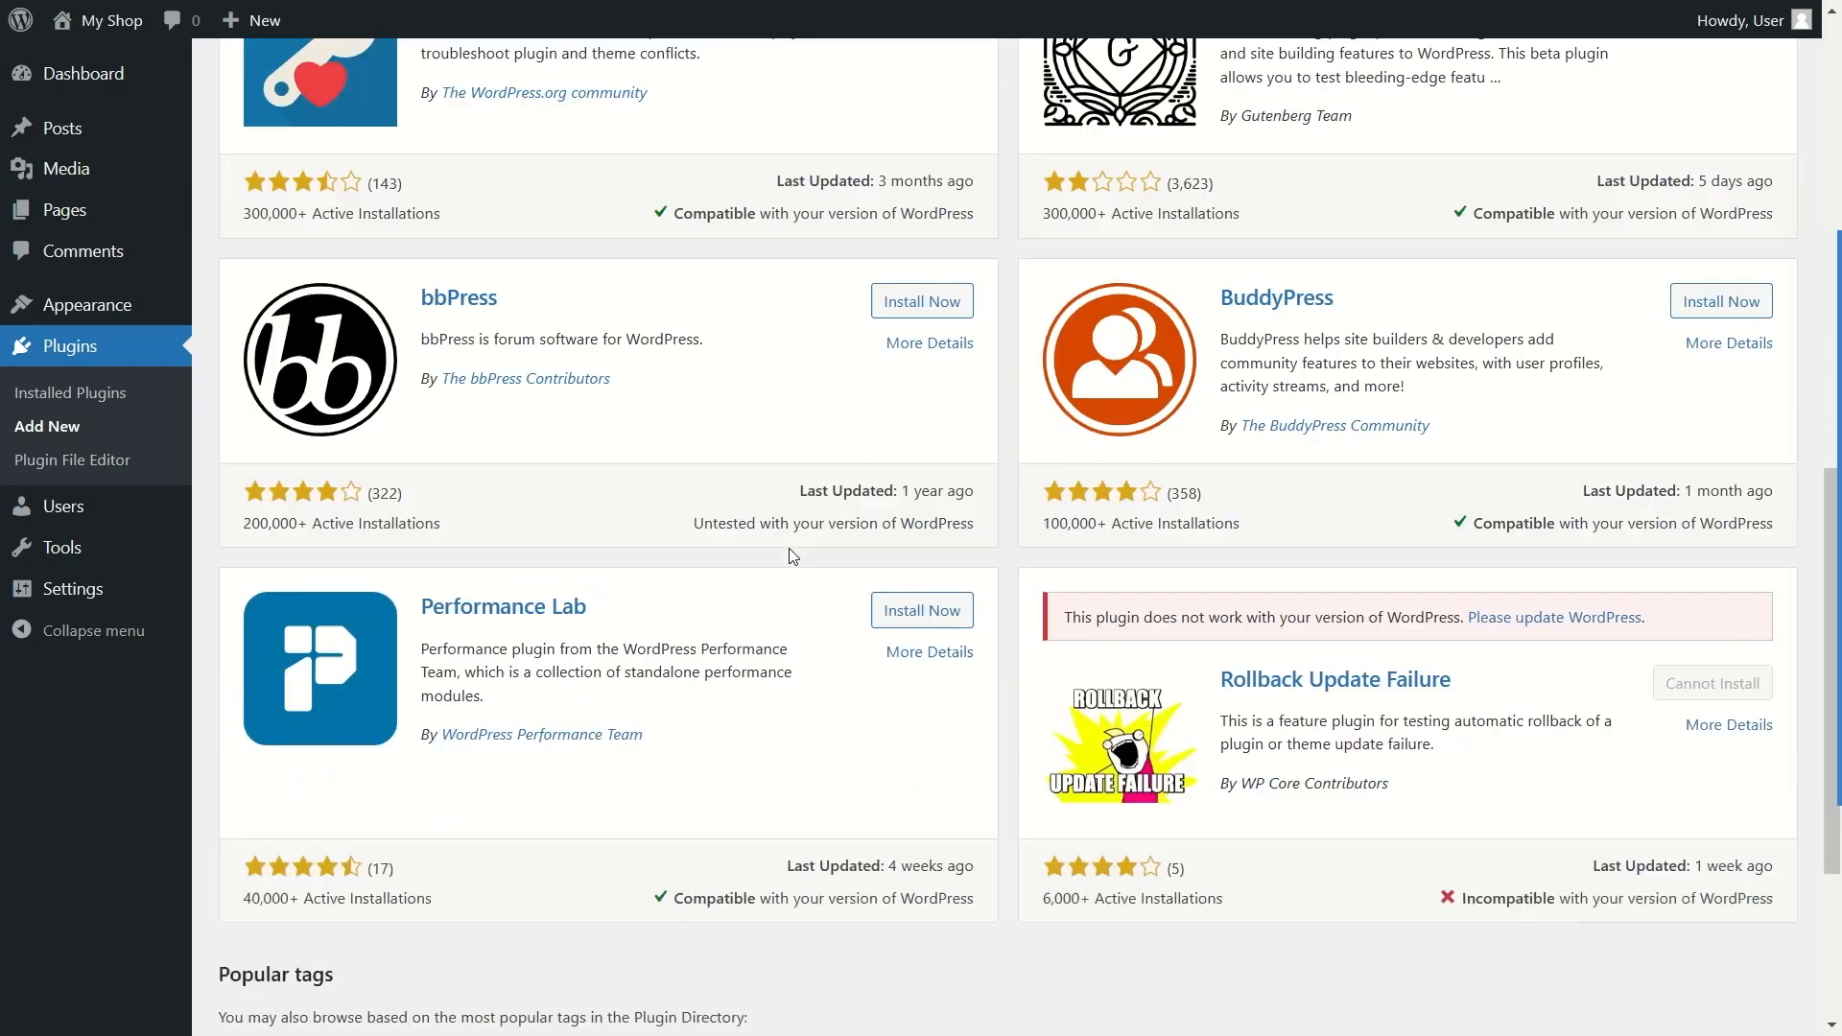
scroll(789, 555, "up", 15)
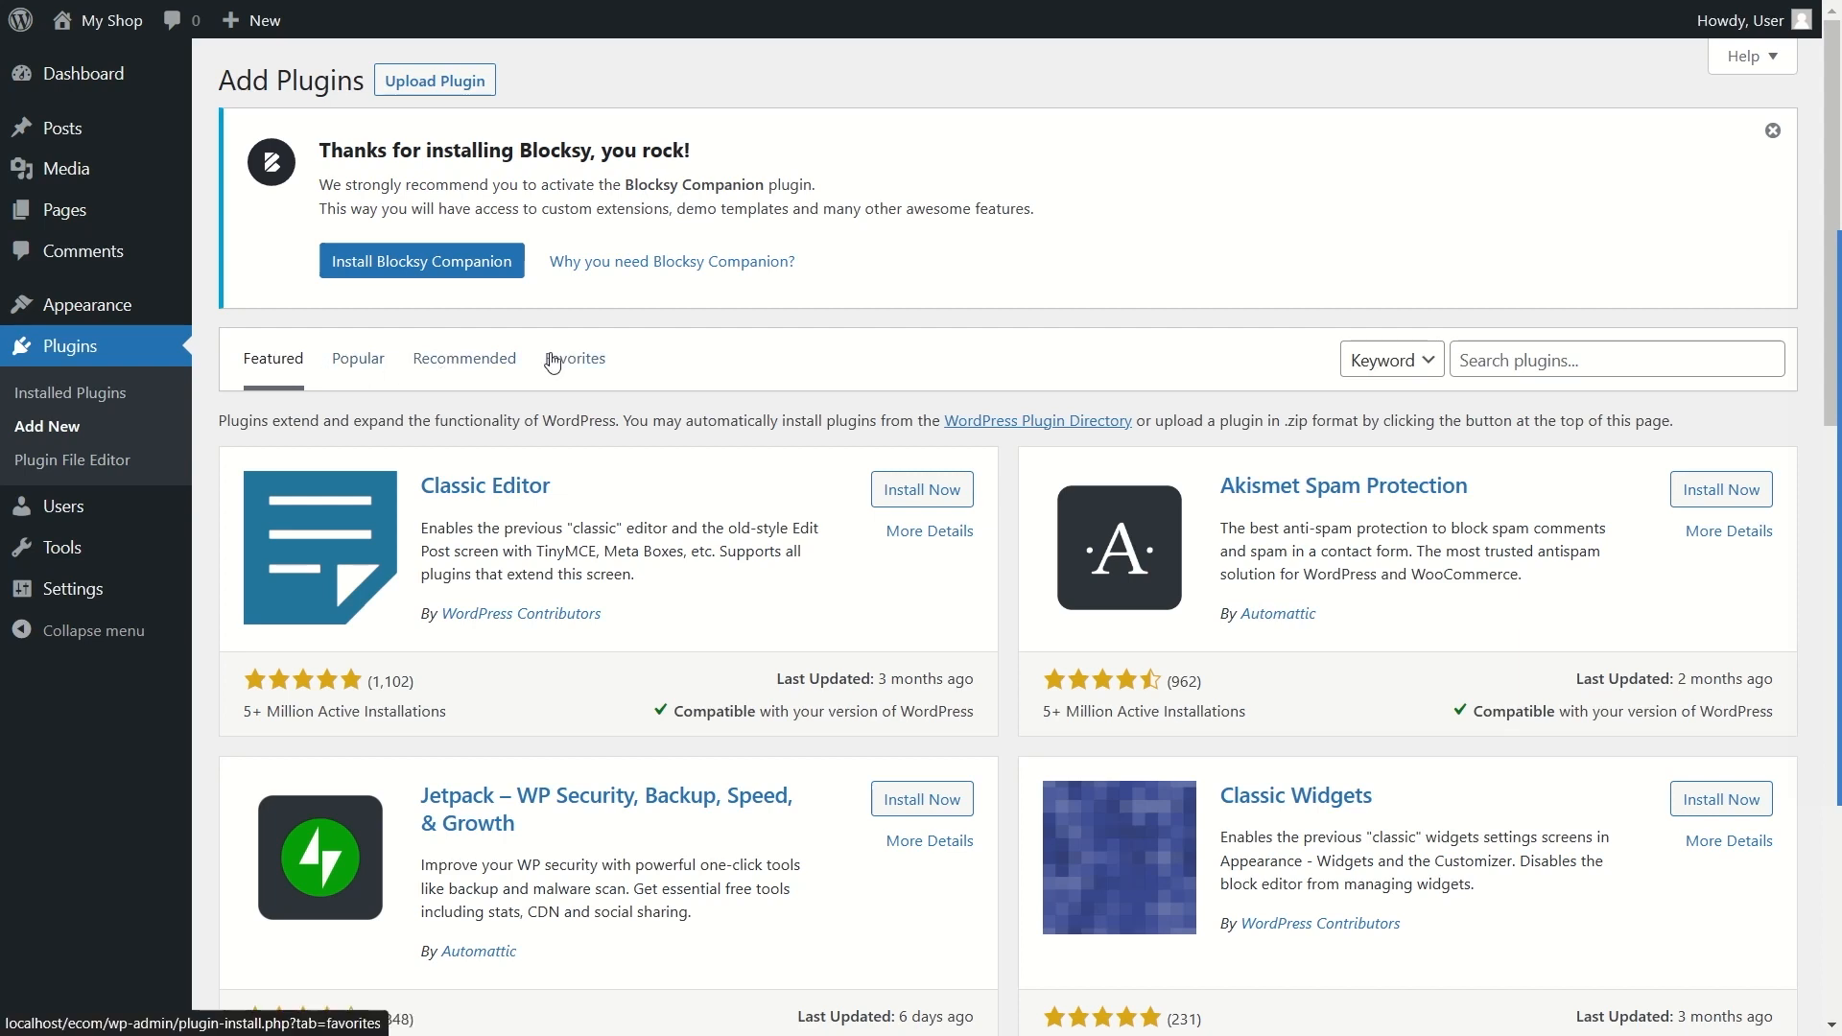
Step: Search the plugin catalog for WooCommerce and check the plugin's last update, rating and WordPress compatibility
left_click(1554, 361)
type("WooCommerce")
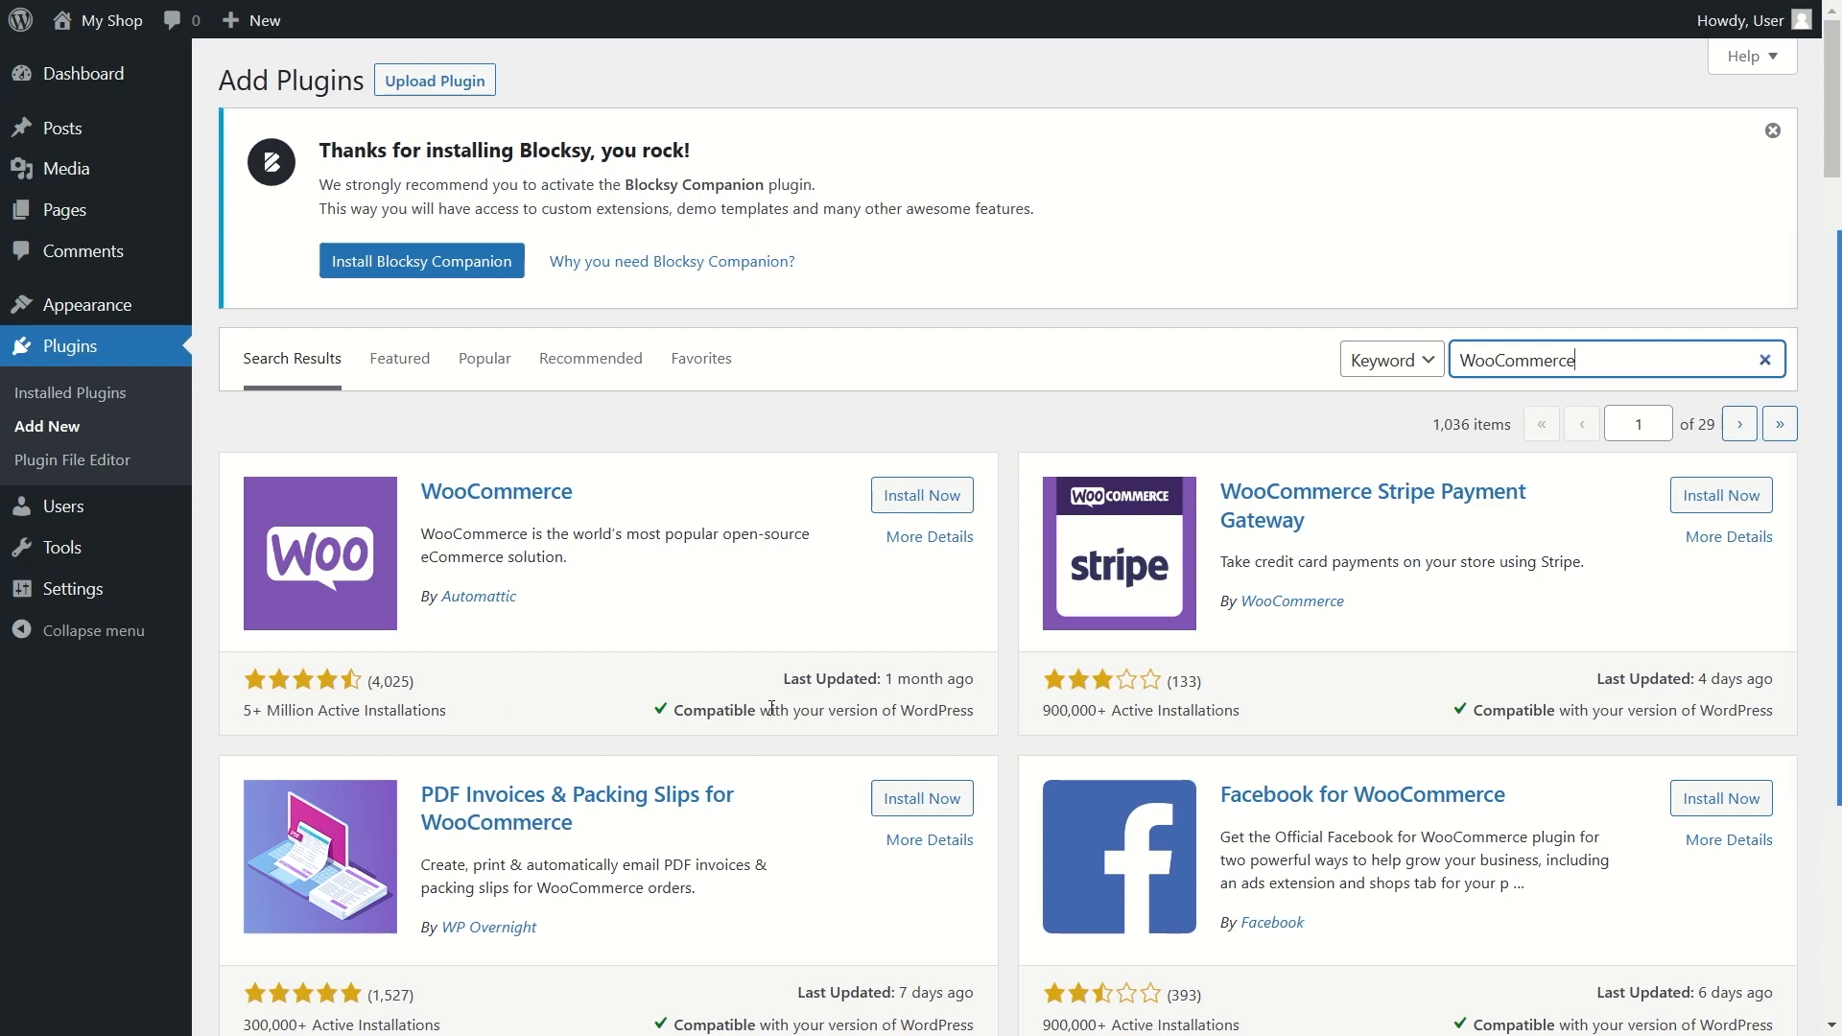
left_click_drag(898, 680, 354, 651)
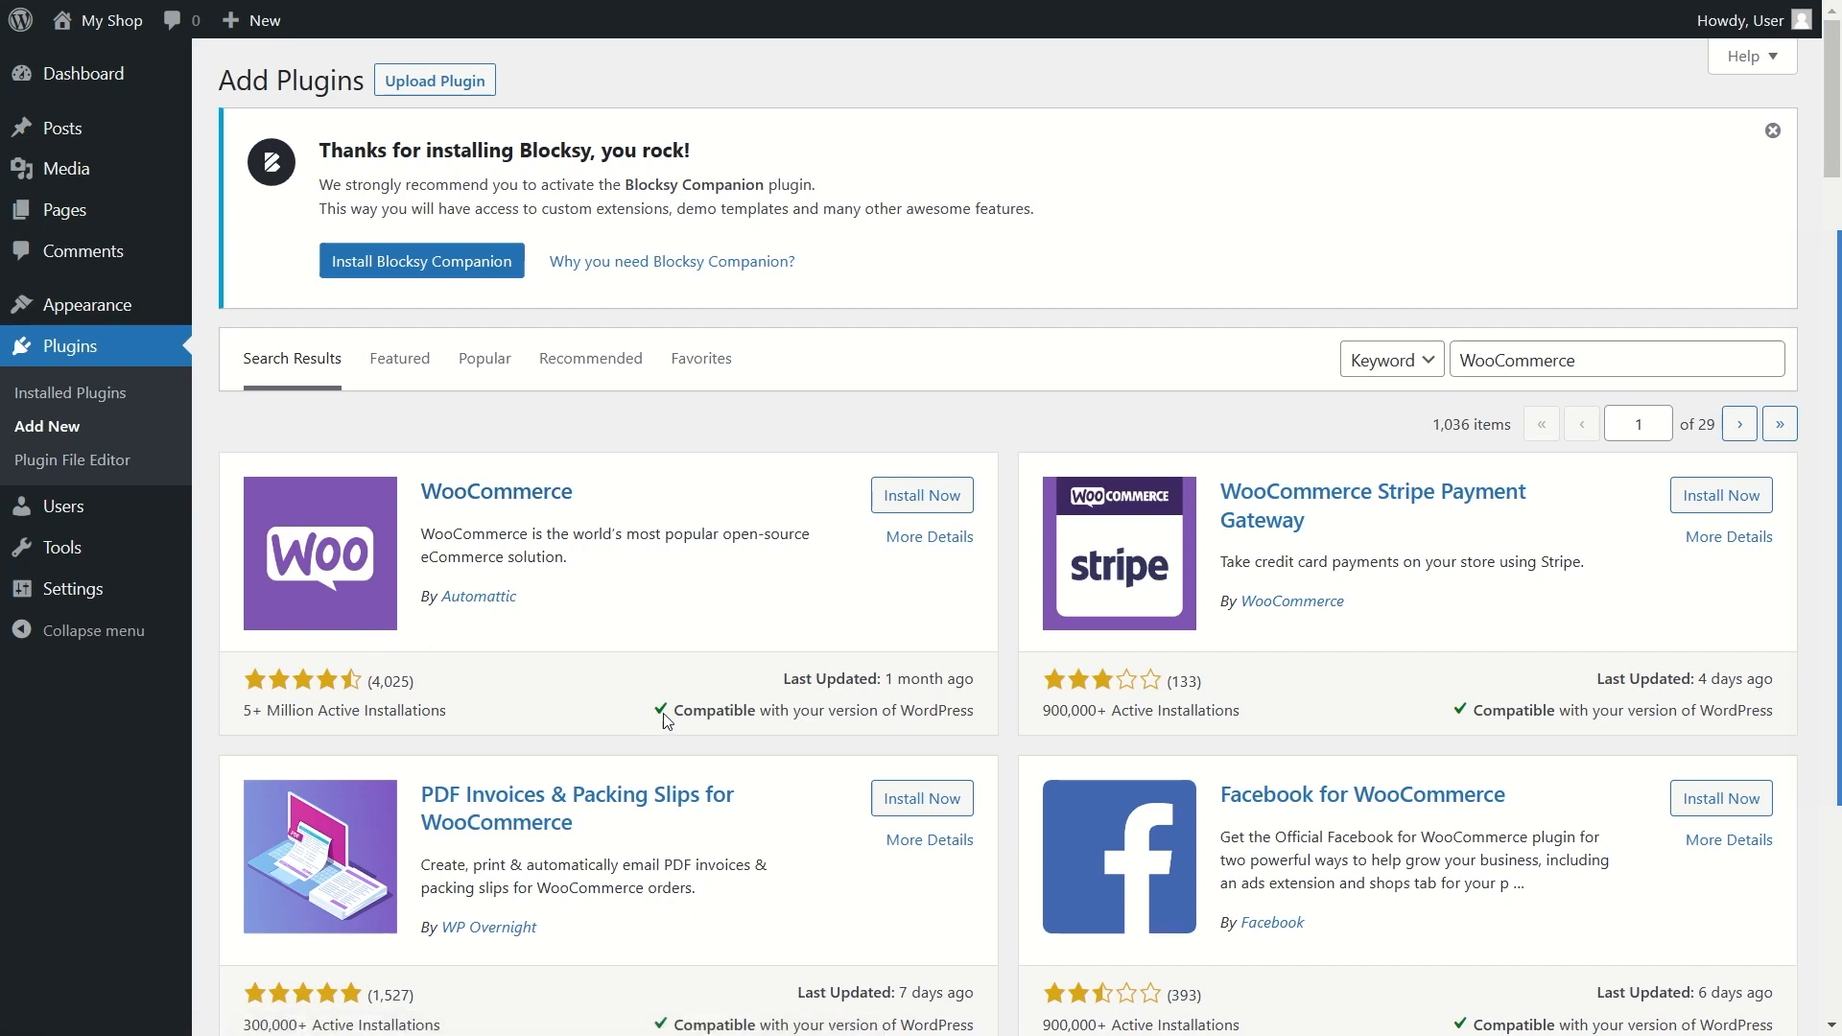
left_click_drag(677, 715, 970, 710)
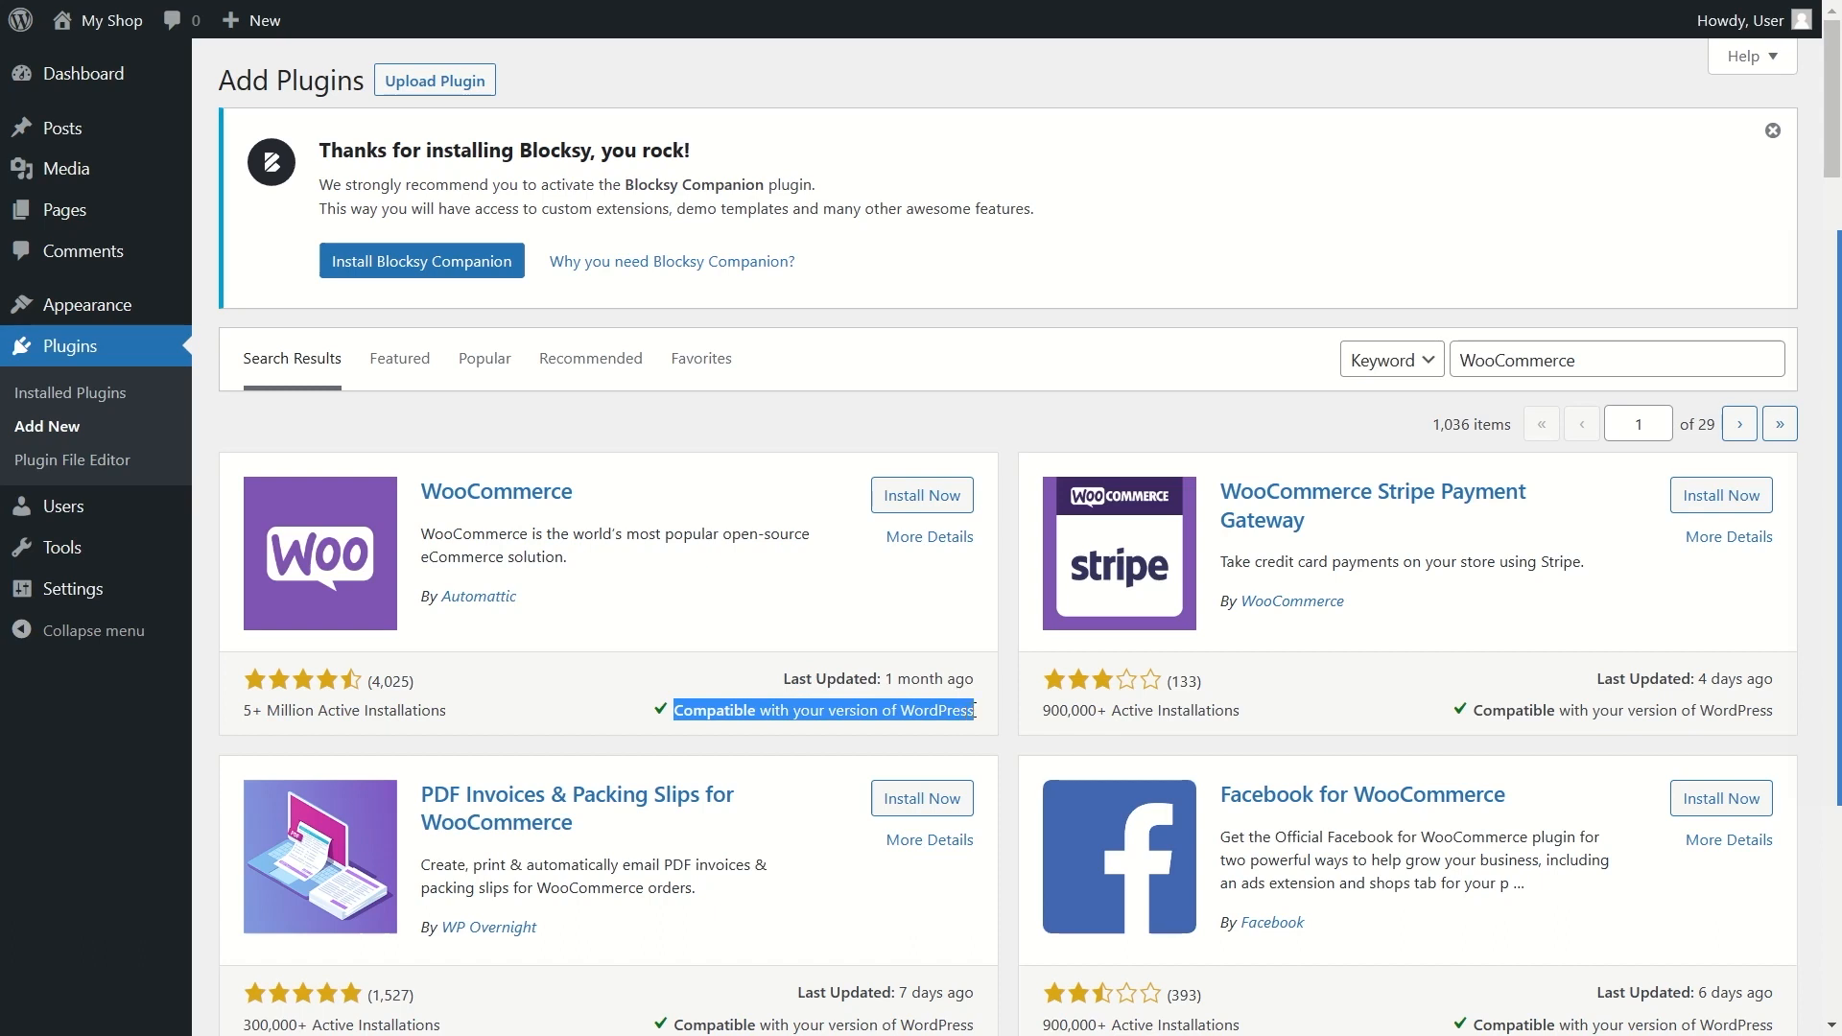
left_click(749, 718)
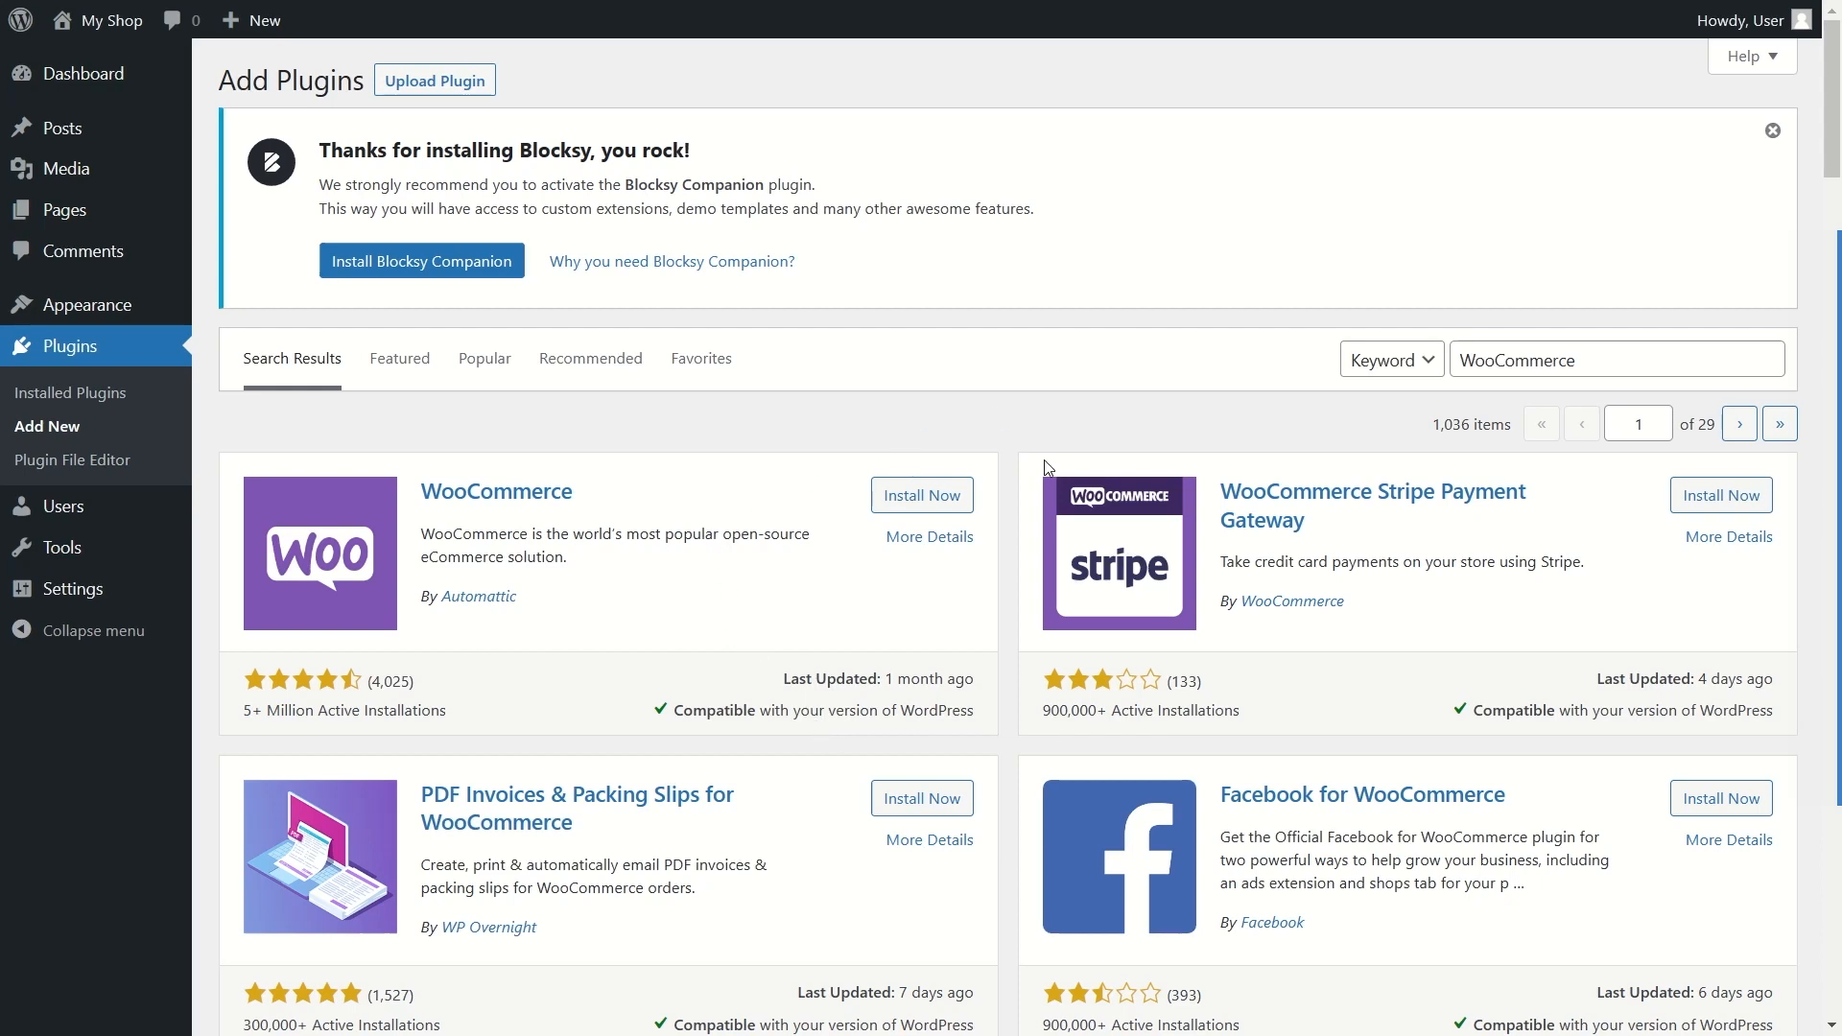
Step: Install the WooCommerce plugin by Automattic from the search results and activate it
left_click(930, 501)
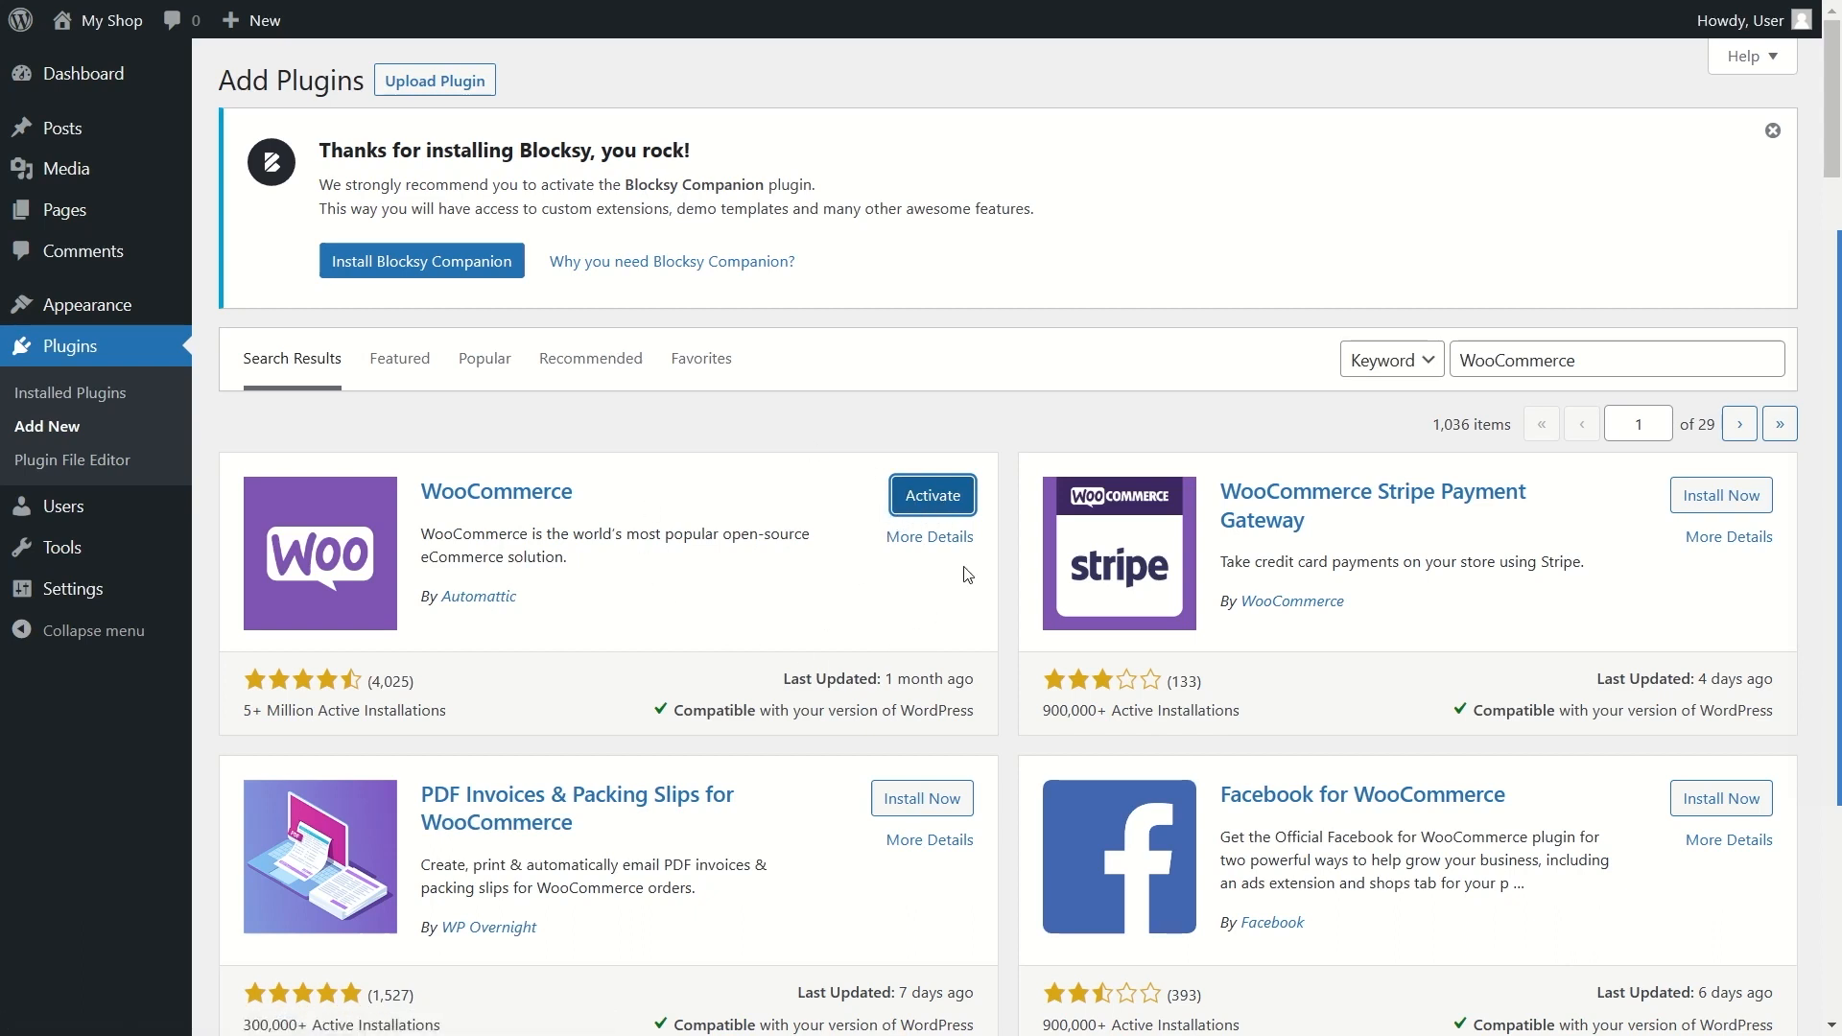
left_click(927, 491)
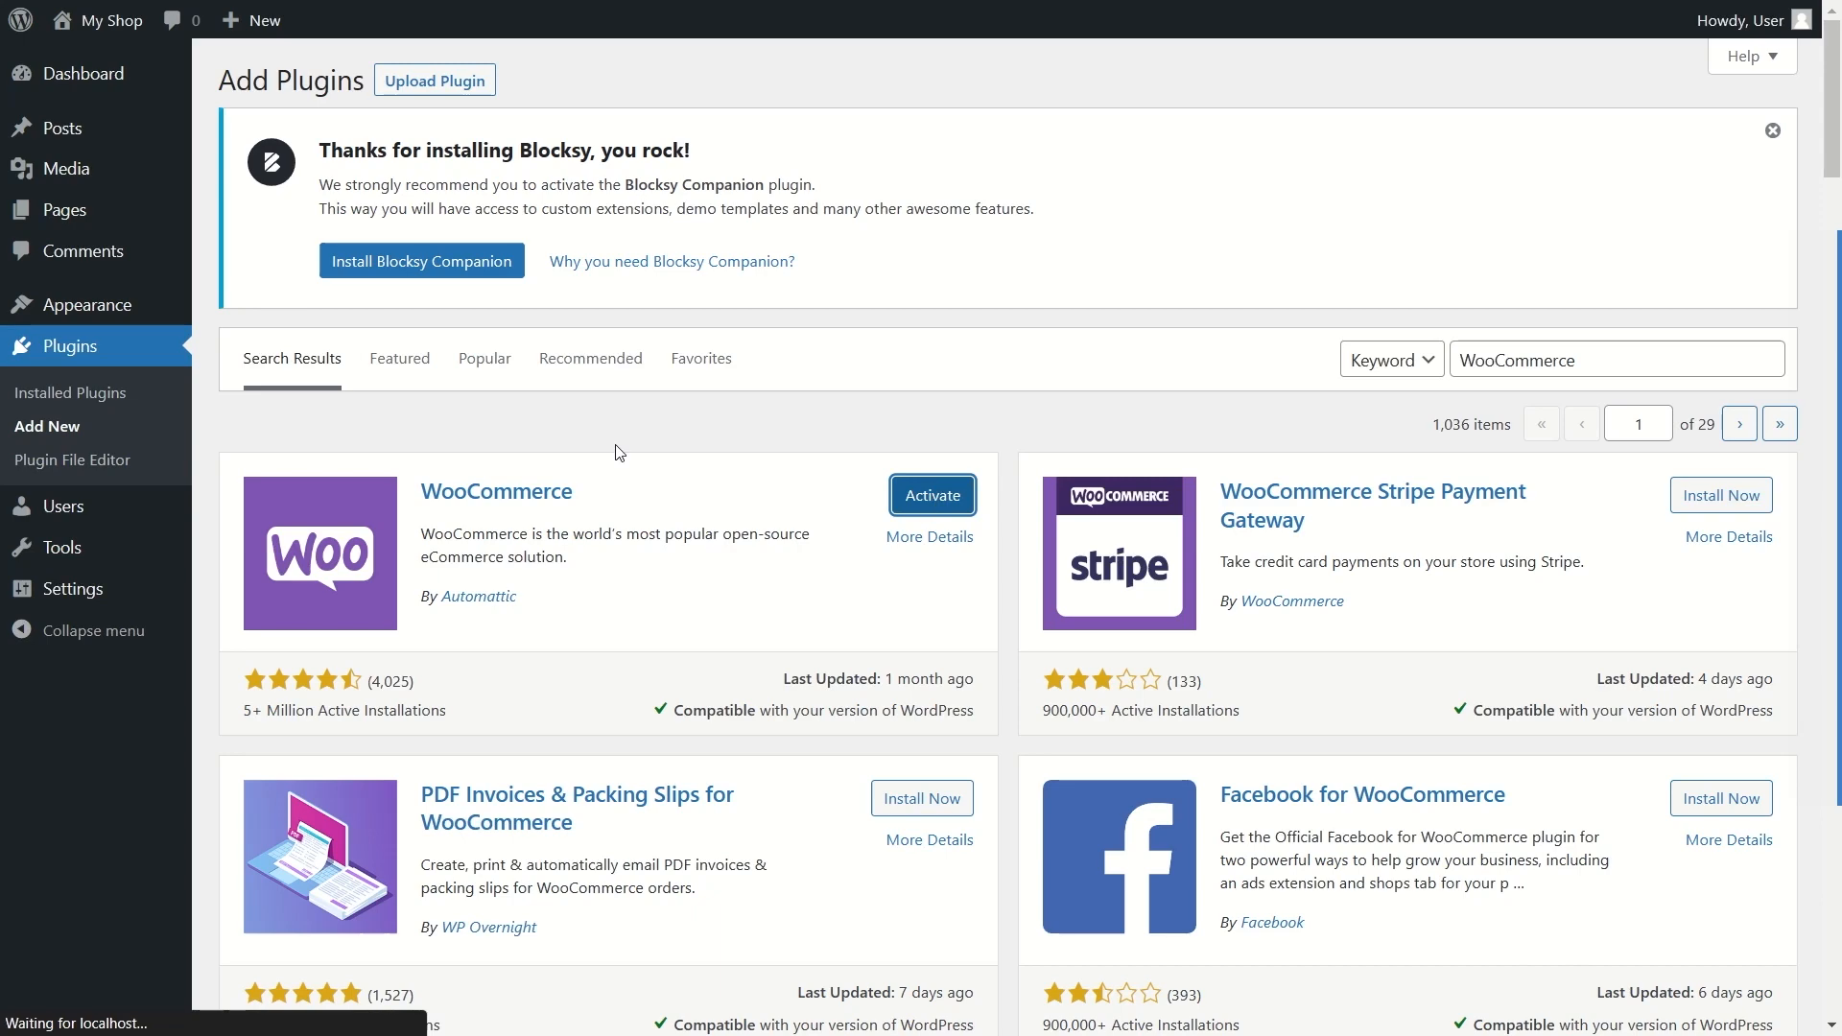
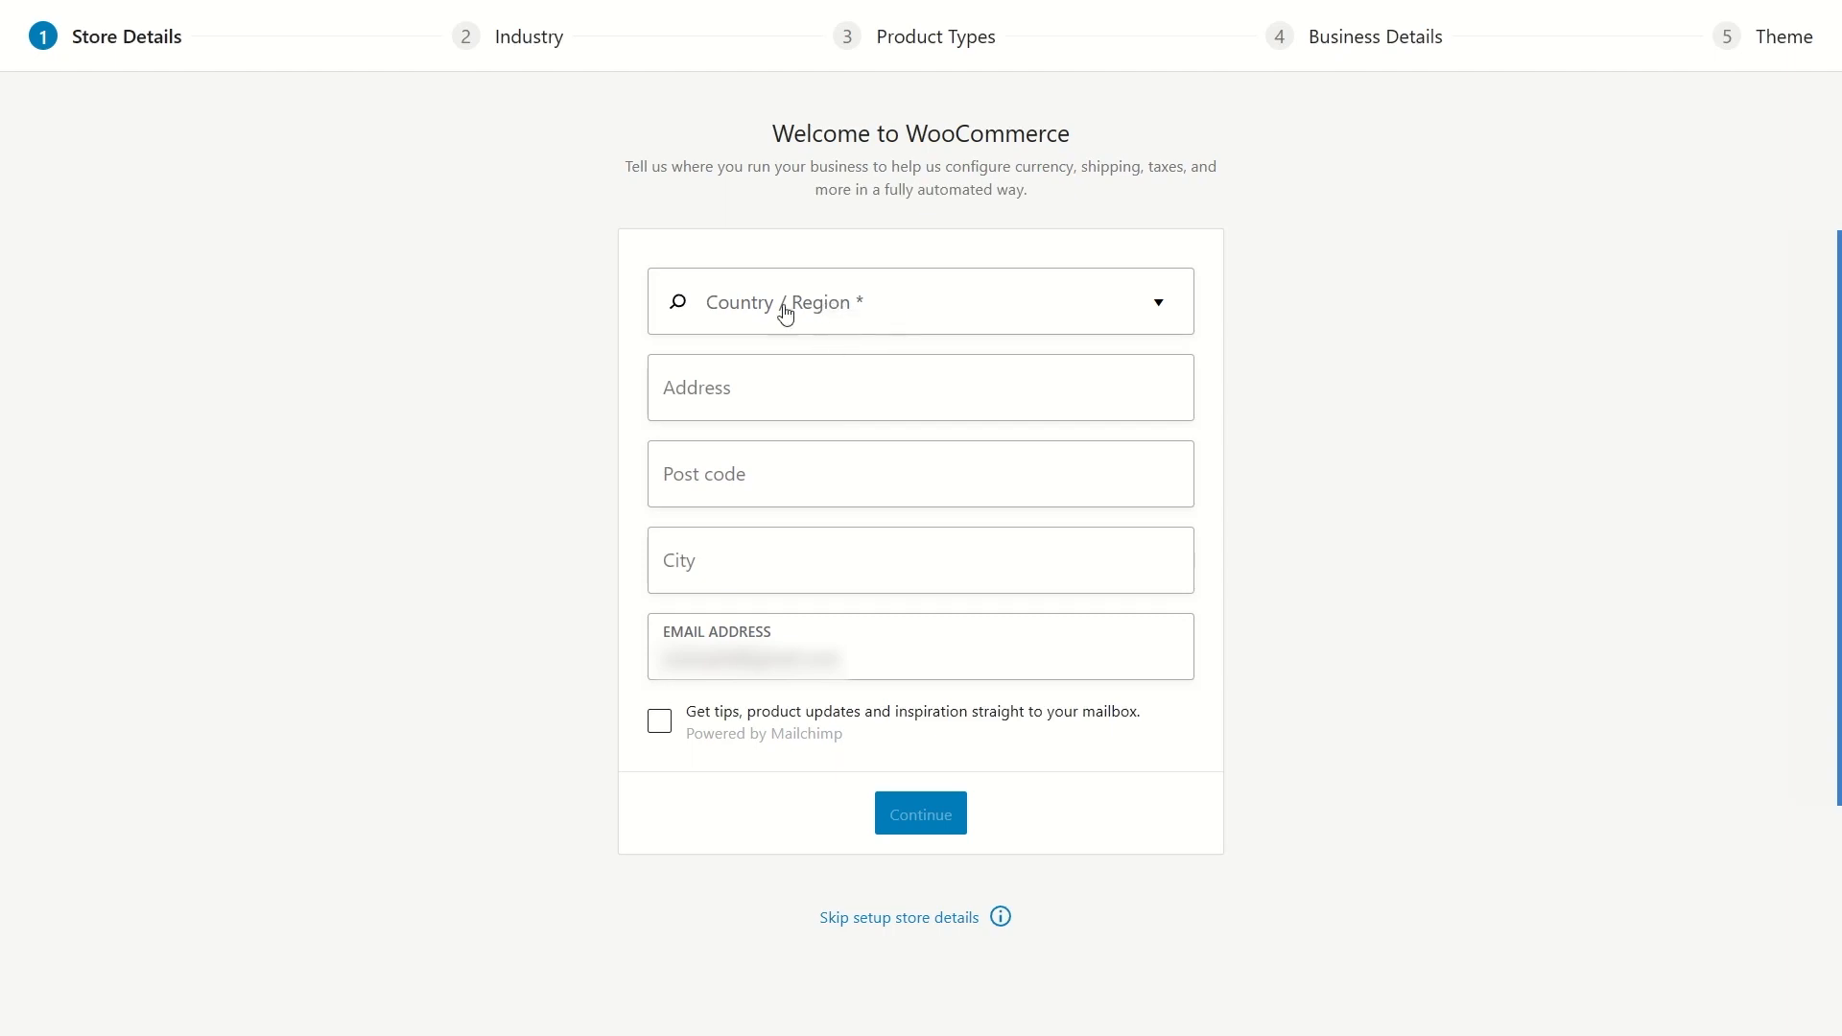
Step: Browse the available countries and regions for the store details
left_click(839, 309)
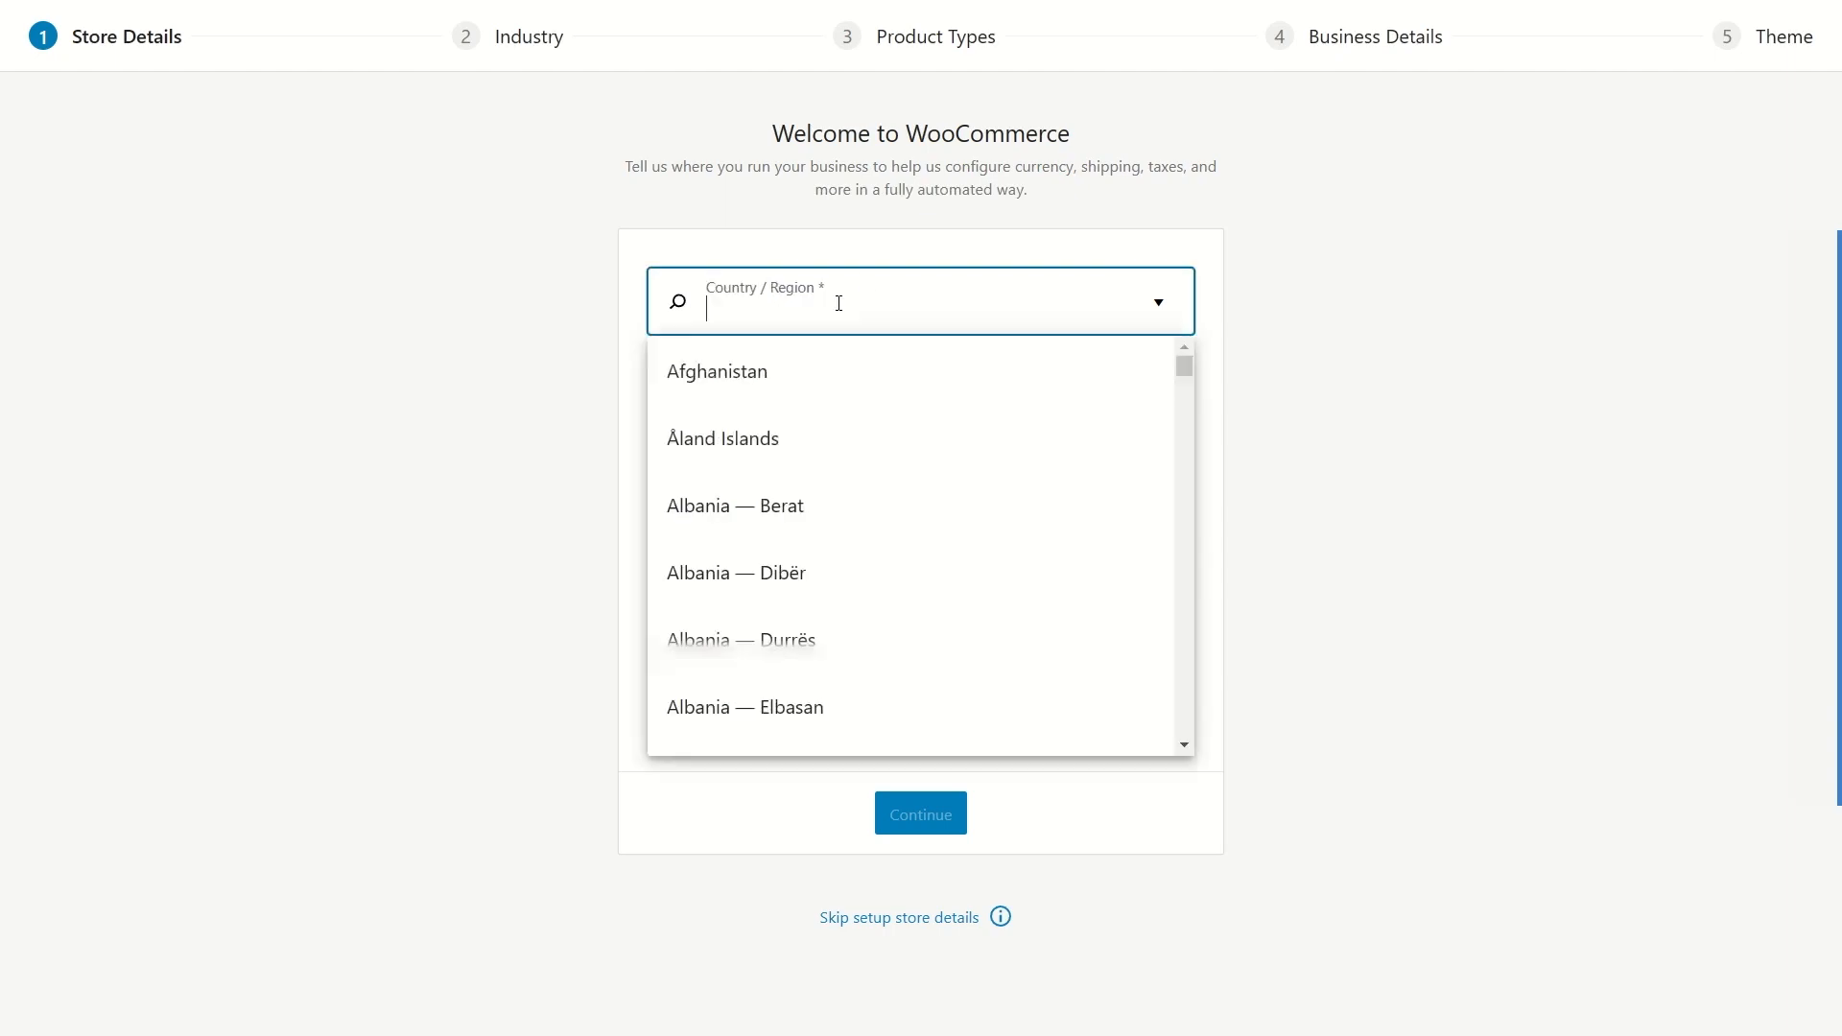
left_click_drag(1189, 370, 1190, 595)
left_click(1020, 322)
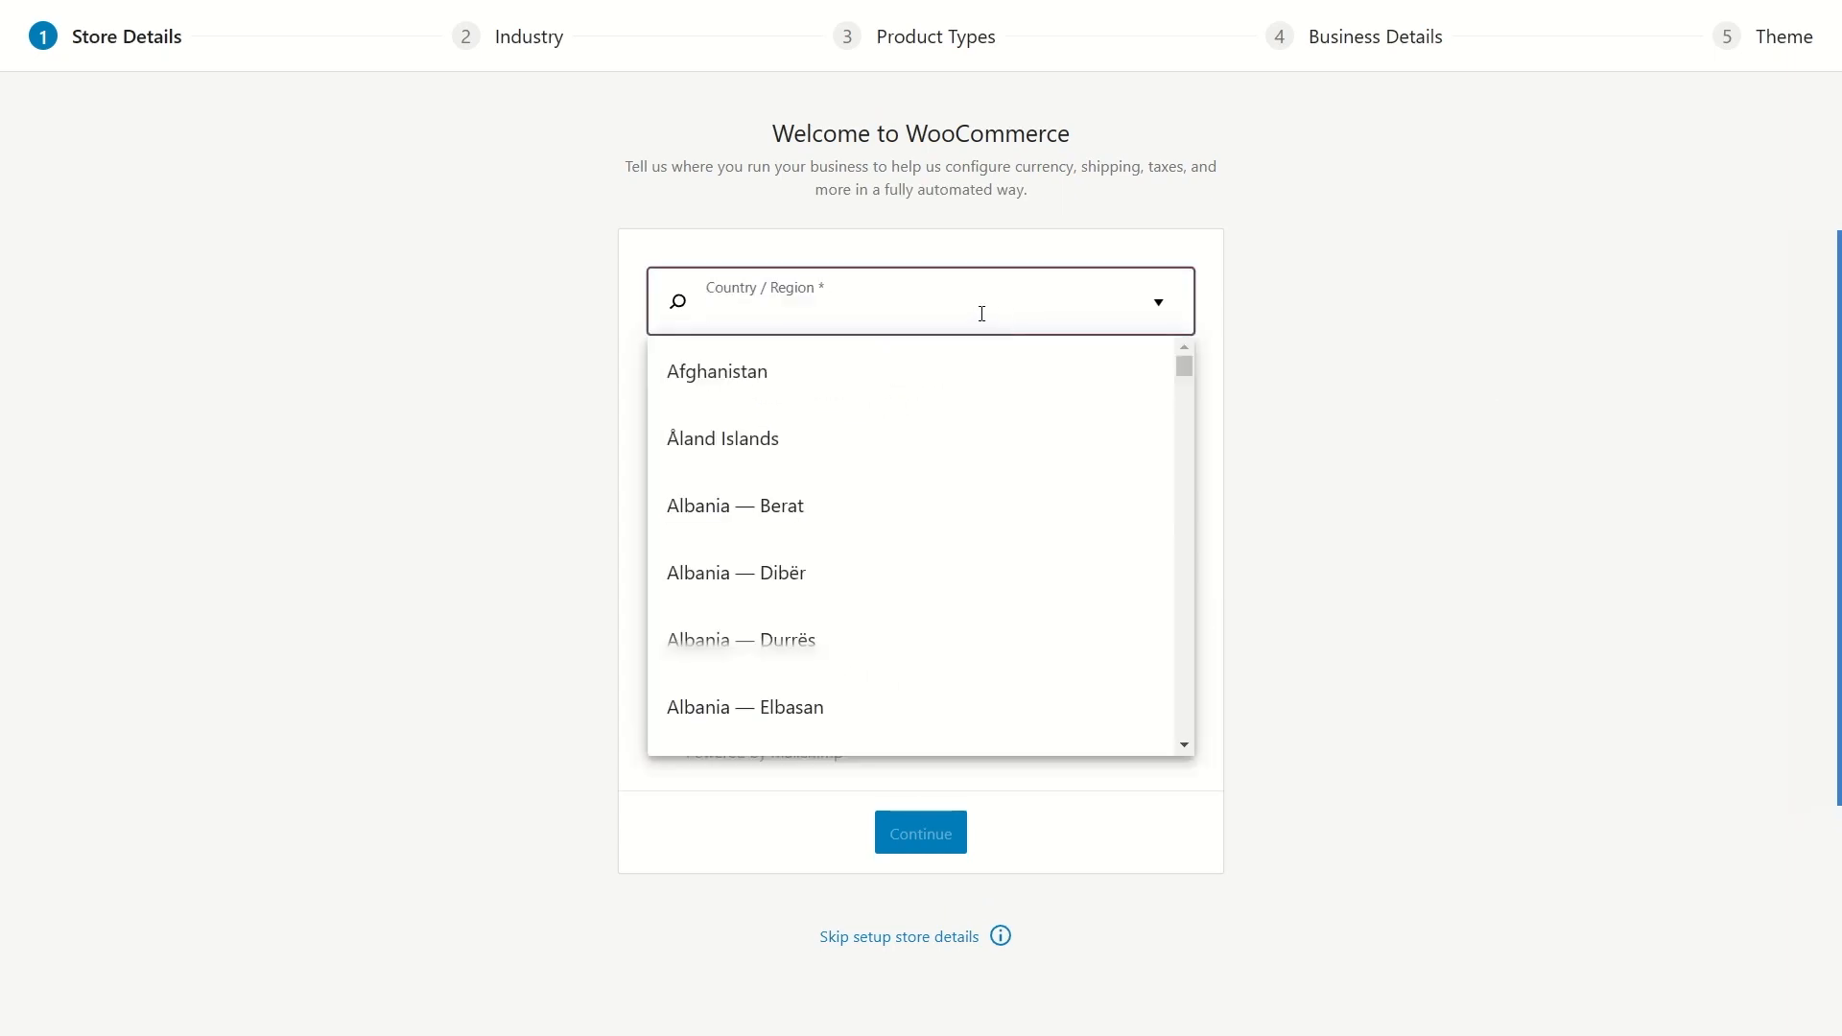
scroll(1040, 440, "down", 5)
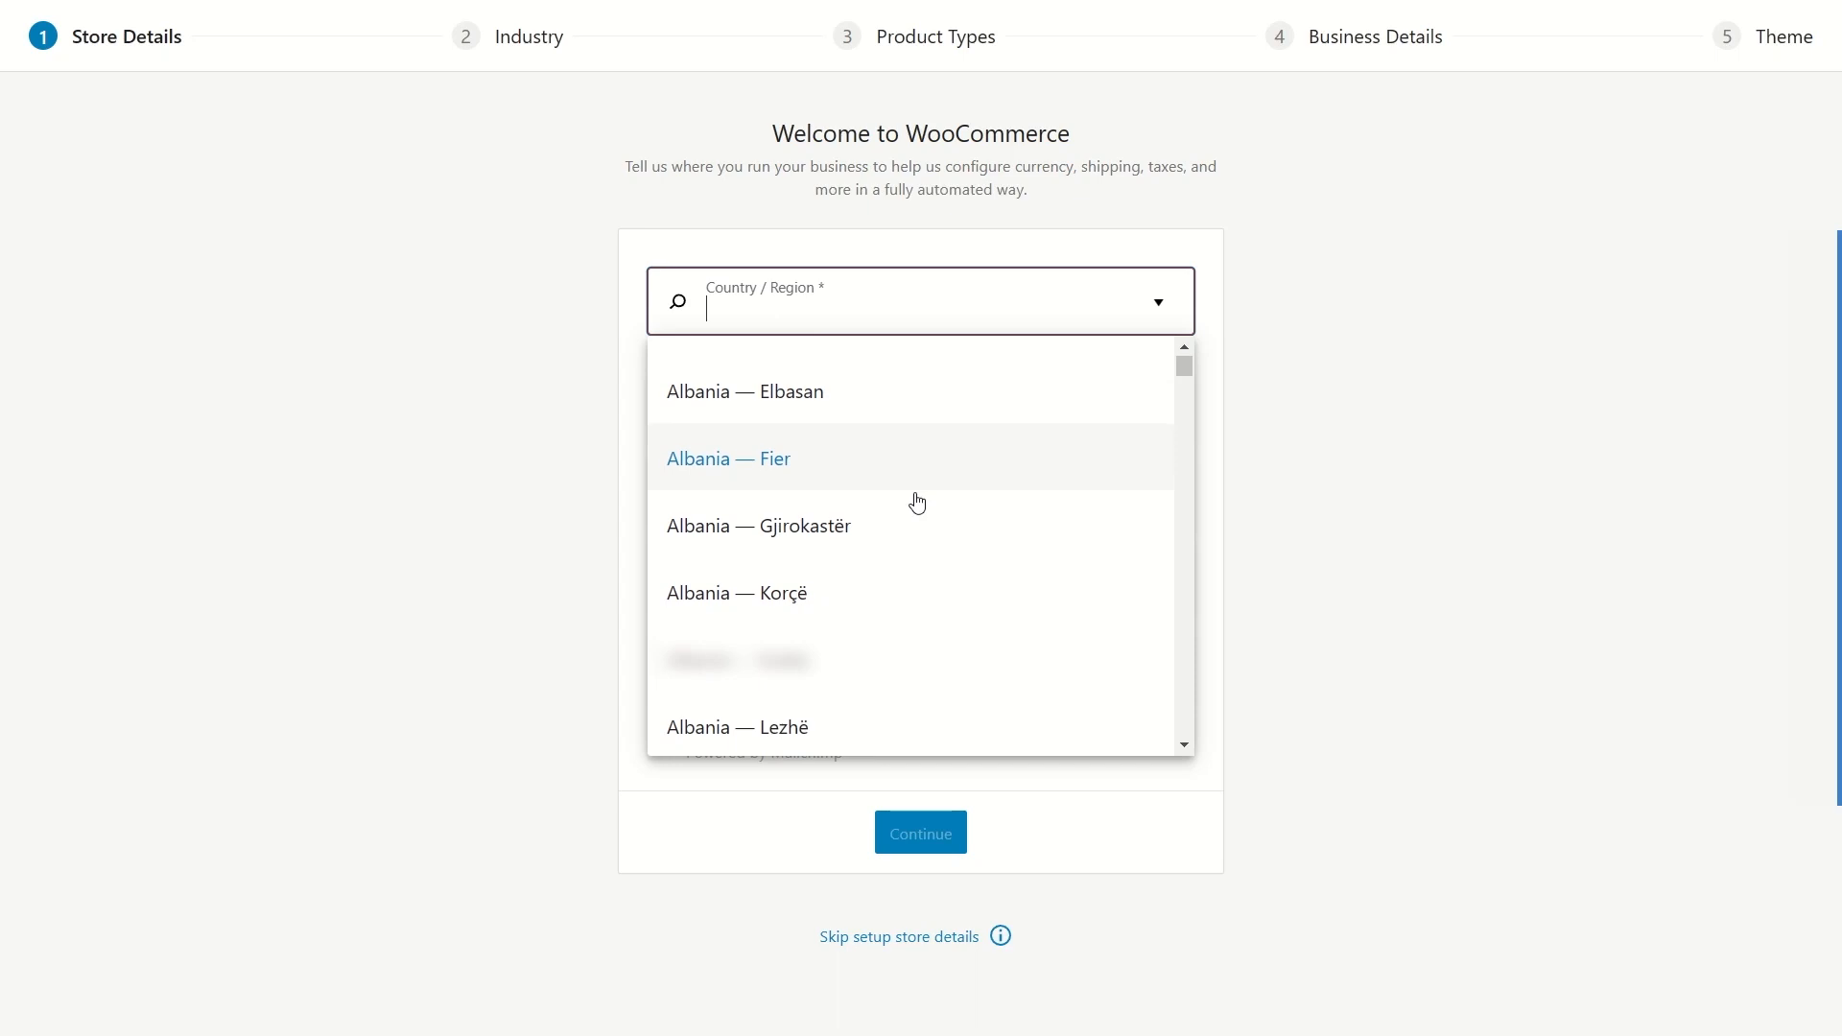
scroll(950, 547, "down", 2)
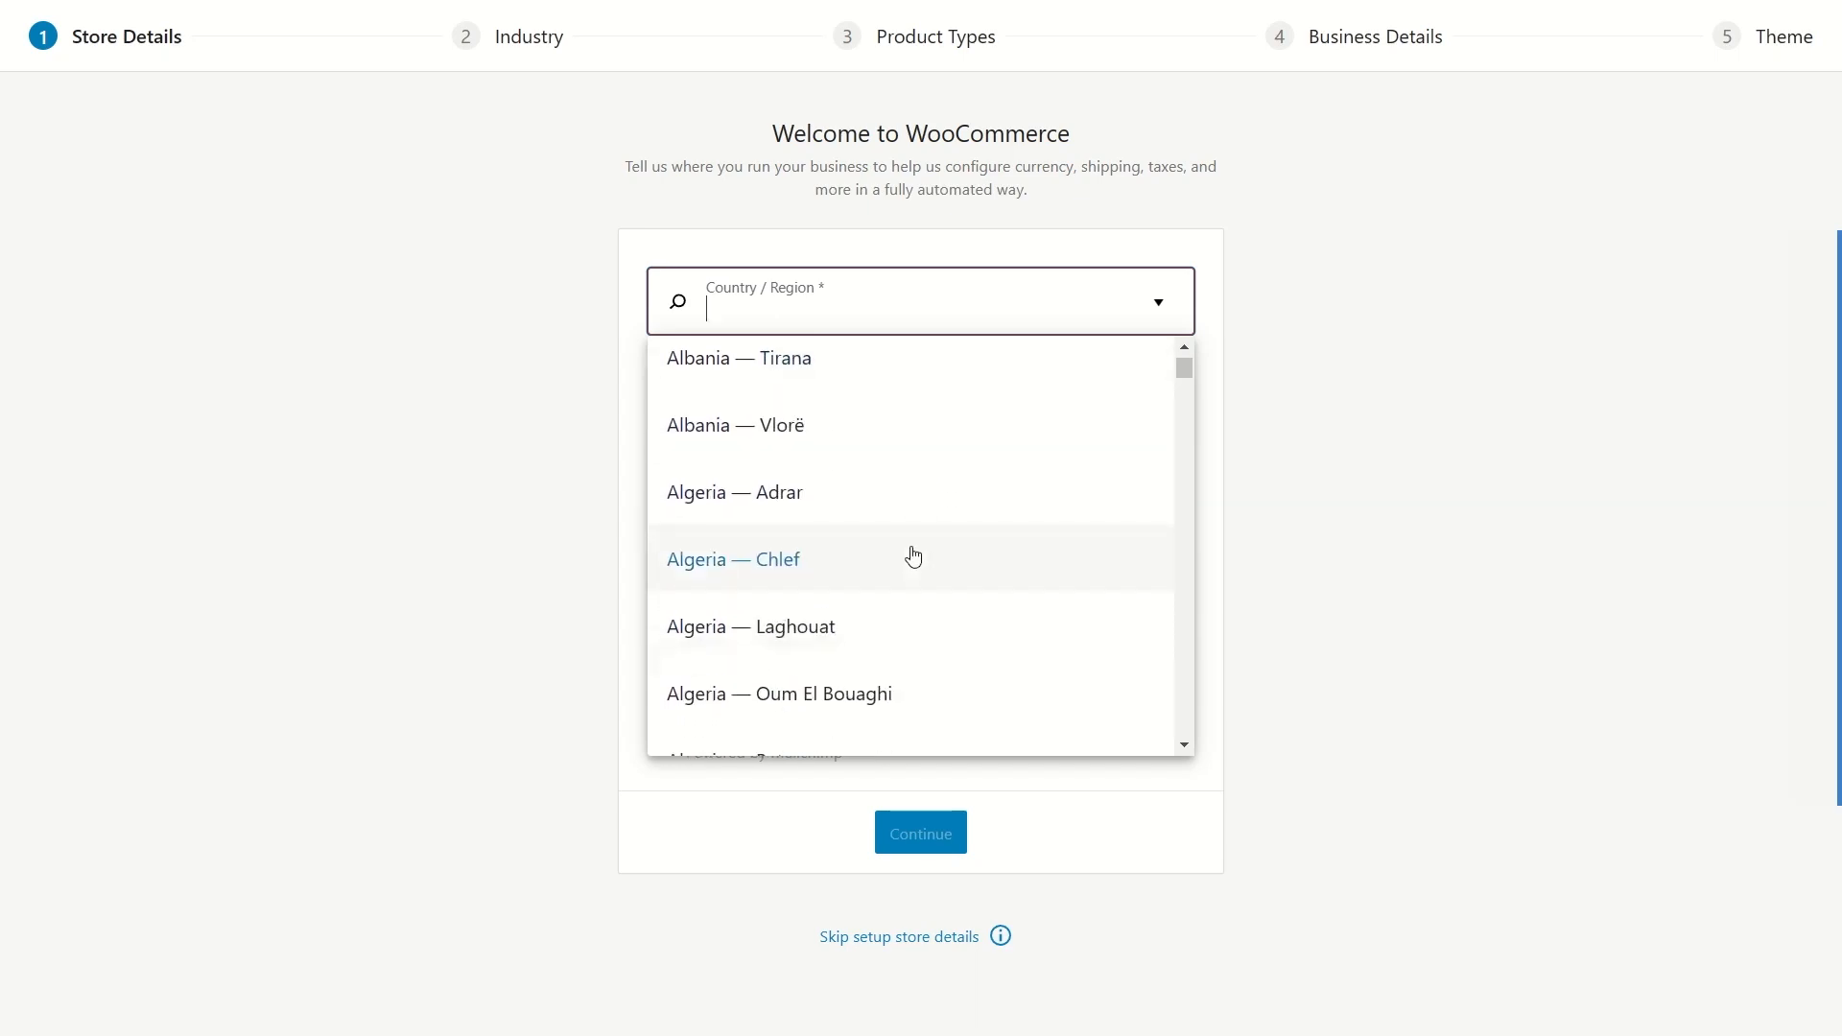
scroll(902, 485, "down", 3)
scroll(980, 482, "down", 5)
left_click_drag(1190, 363, 1188, 503)
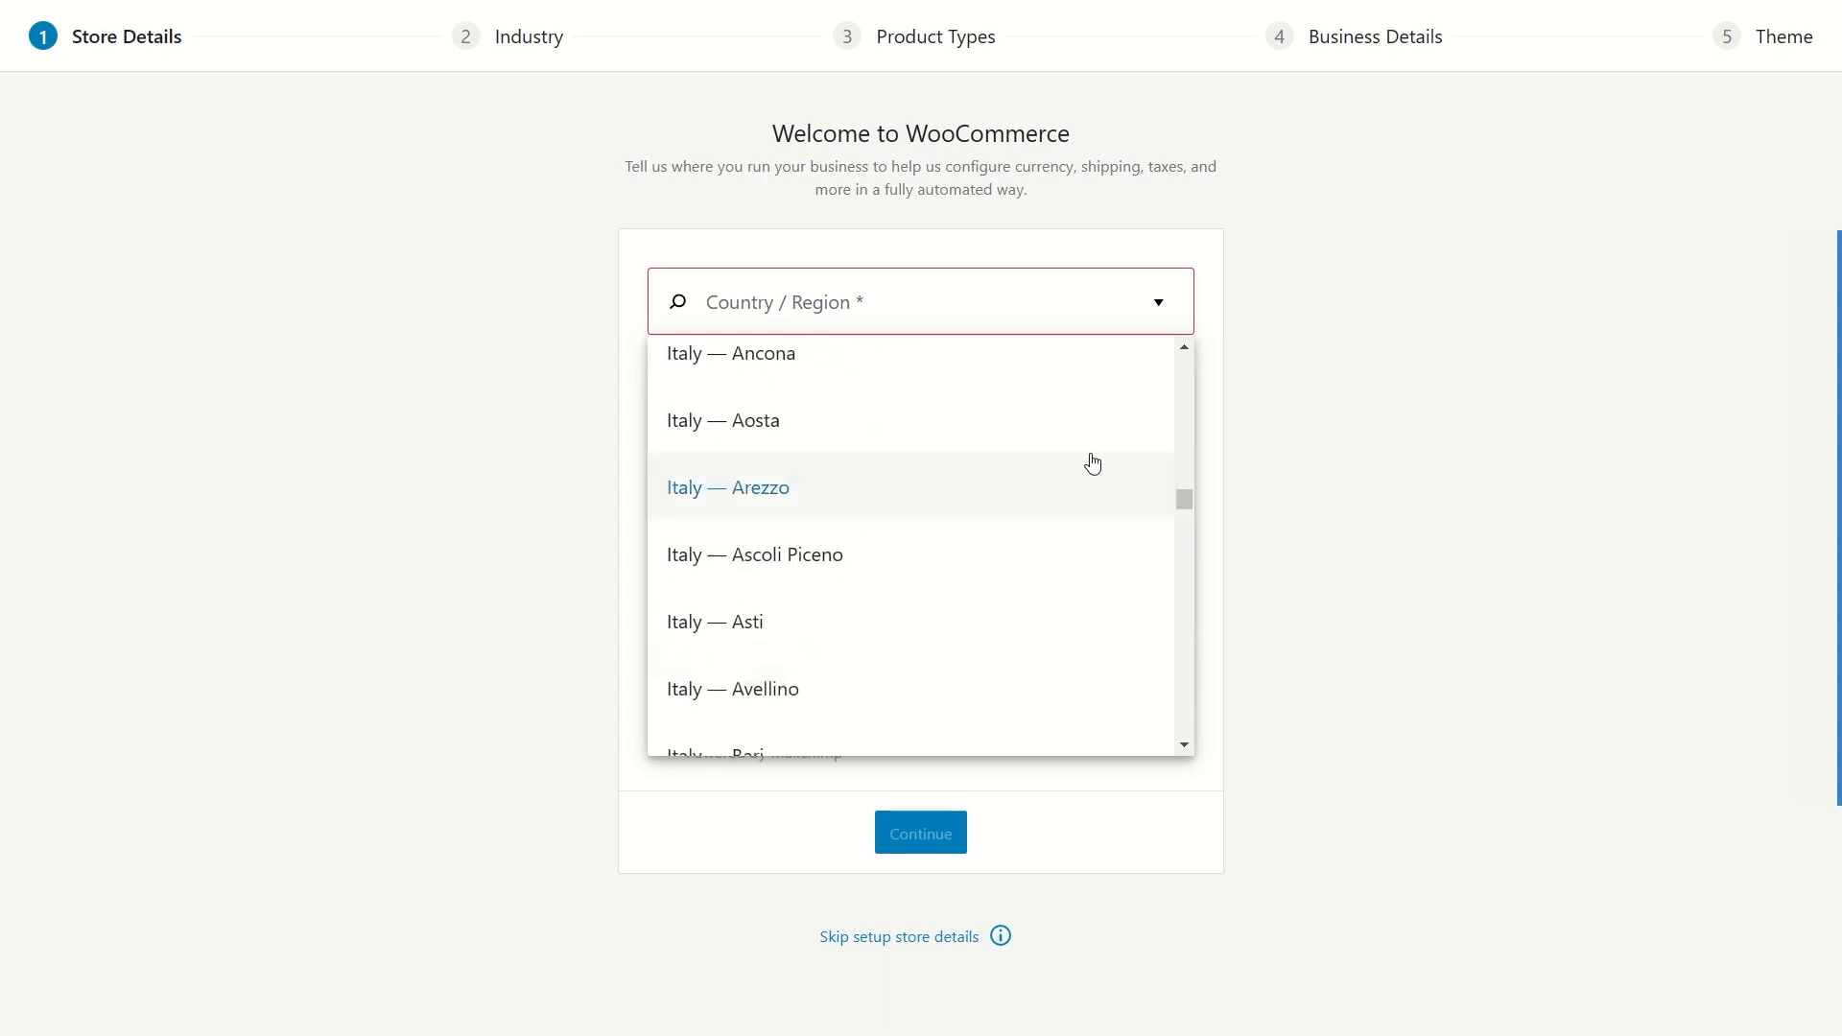
Step: Set the store's country/region to Bangladesh — Dhaka
left_click(680, 312)
type("United States")
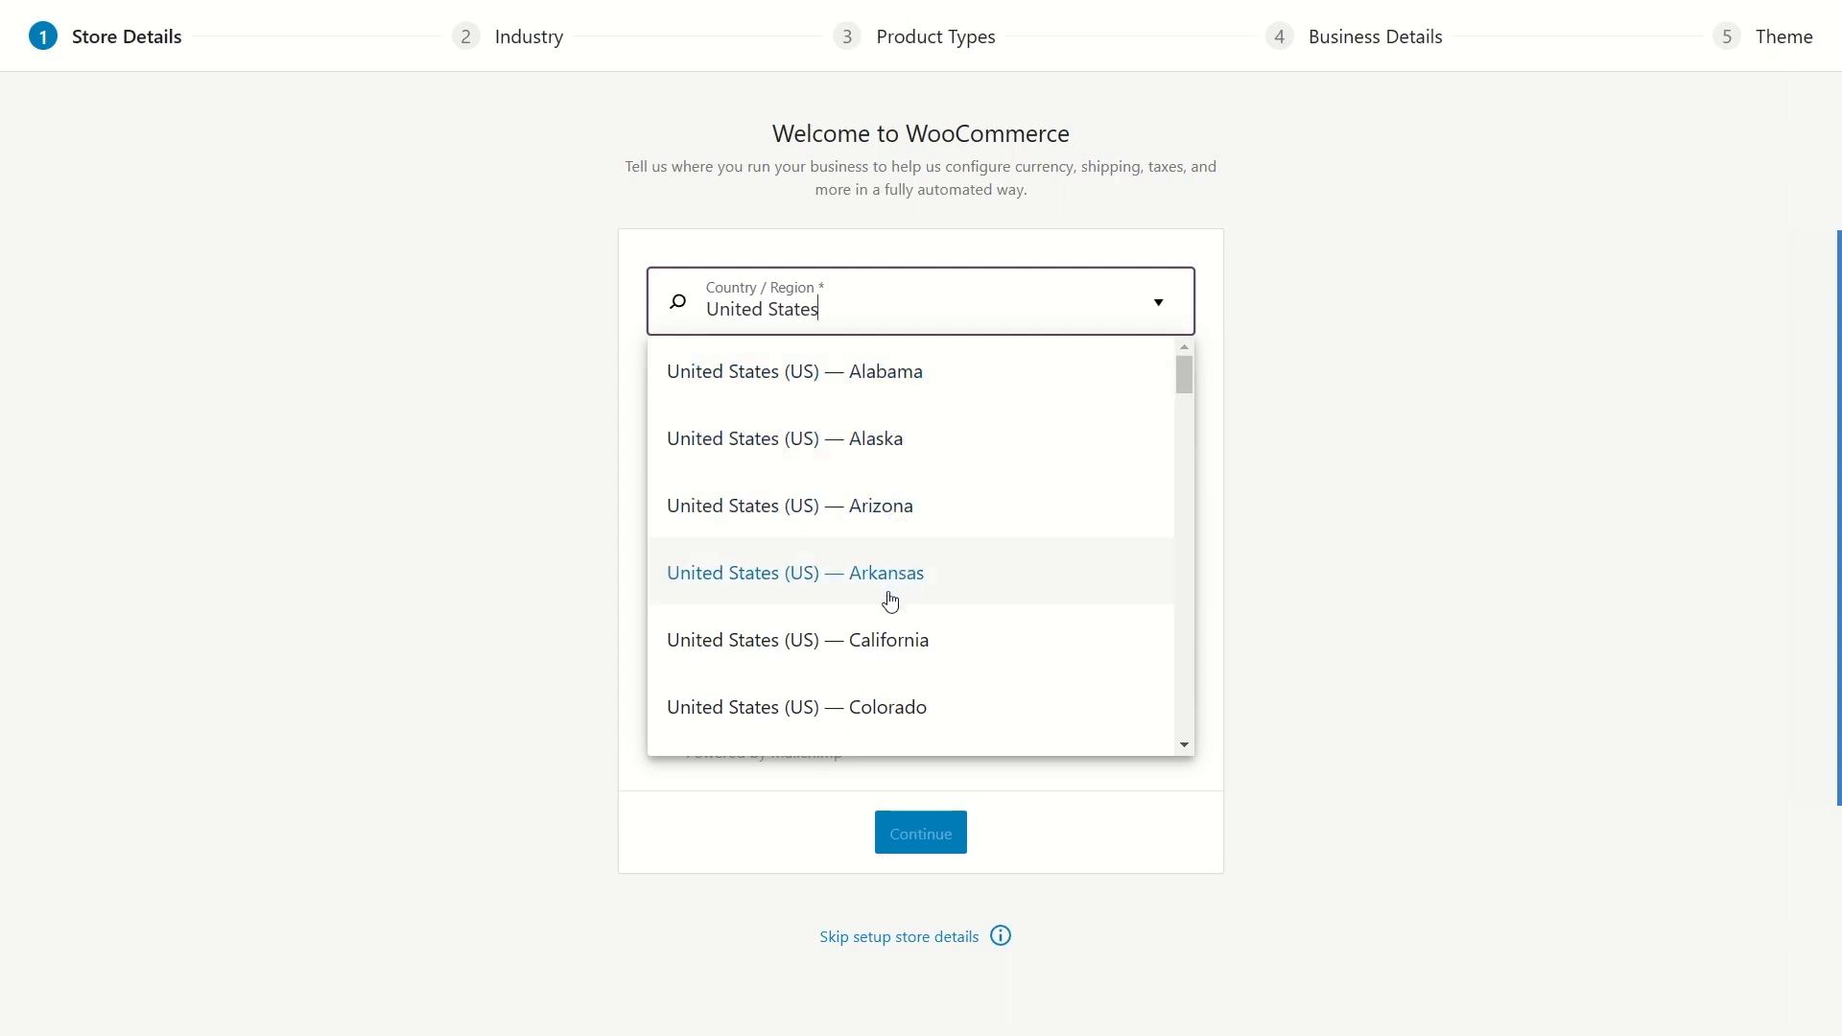
key("ctrl+a")
type("Bangl")
left_click(874, 426)
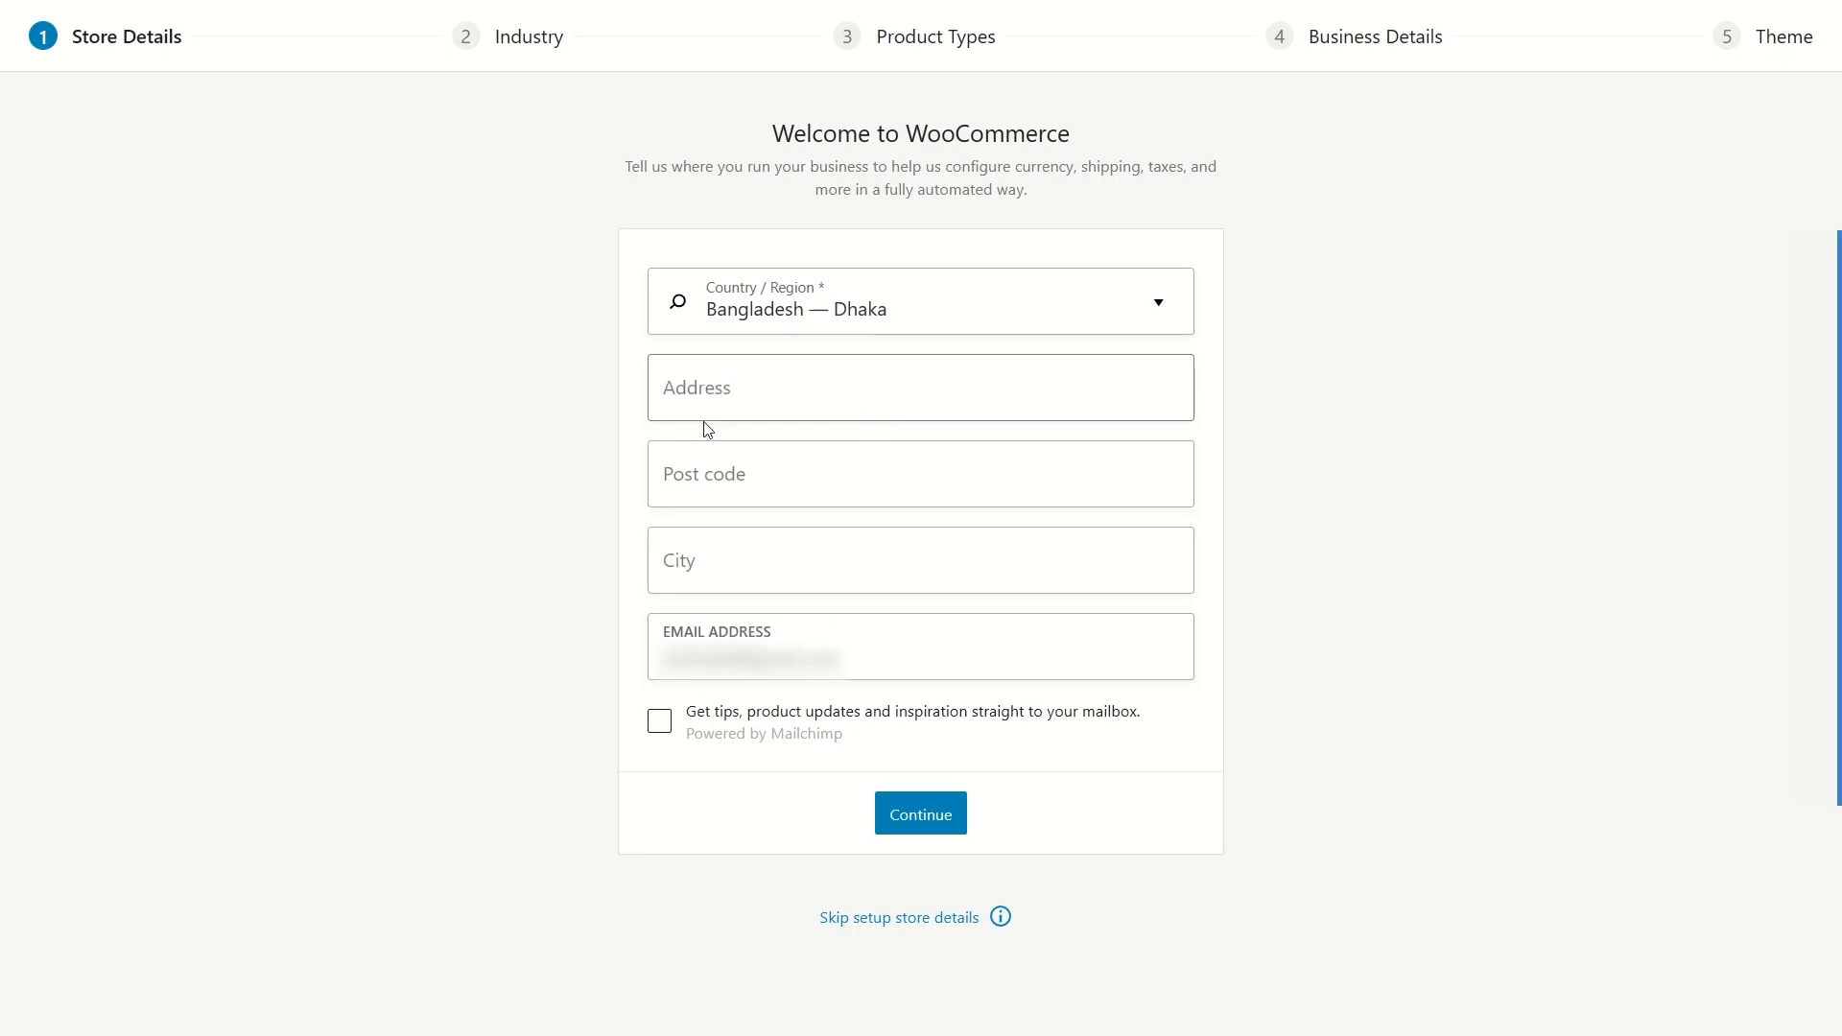
Step: Fill in the store's street address, post code and city, and continue to the industry stage while declining usage tracking
left_click(804, 387)
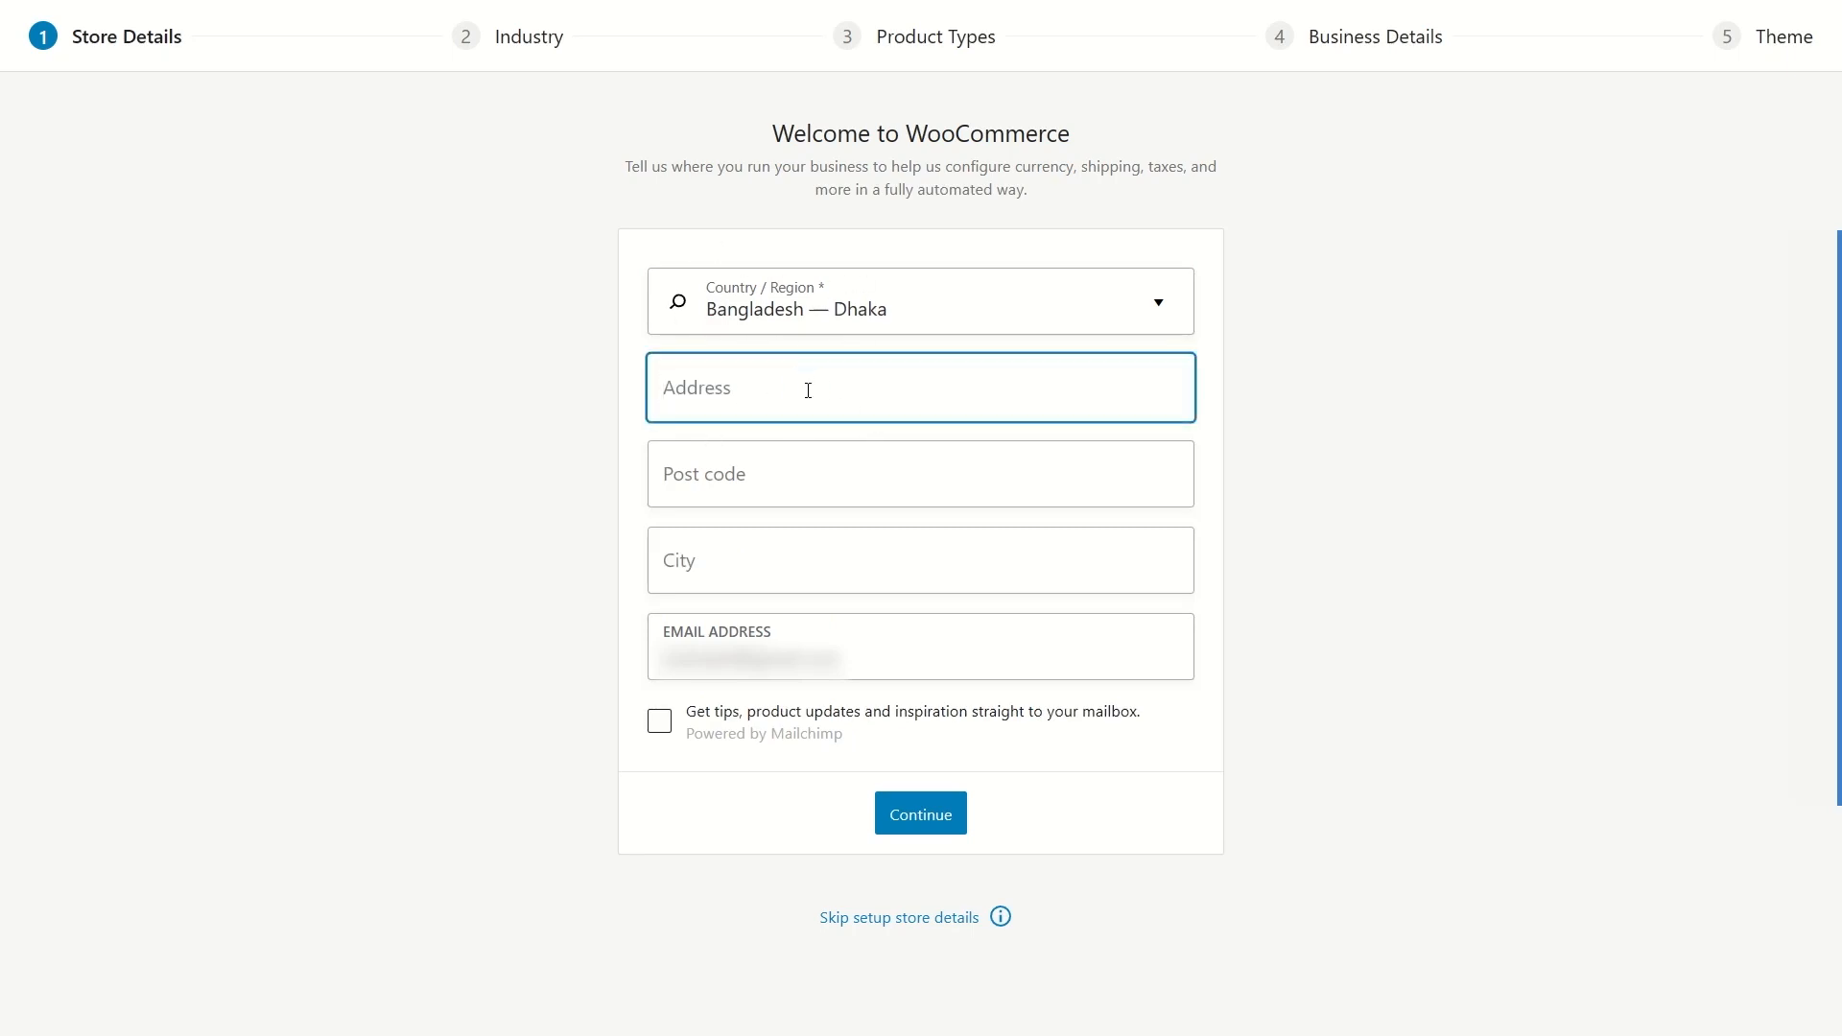
key("ctrl+v")
left_click(1282, 412)
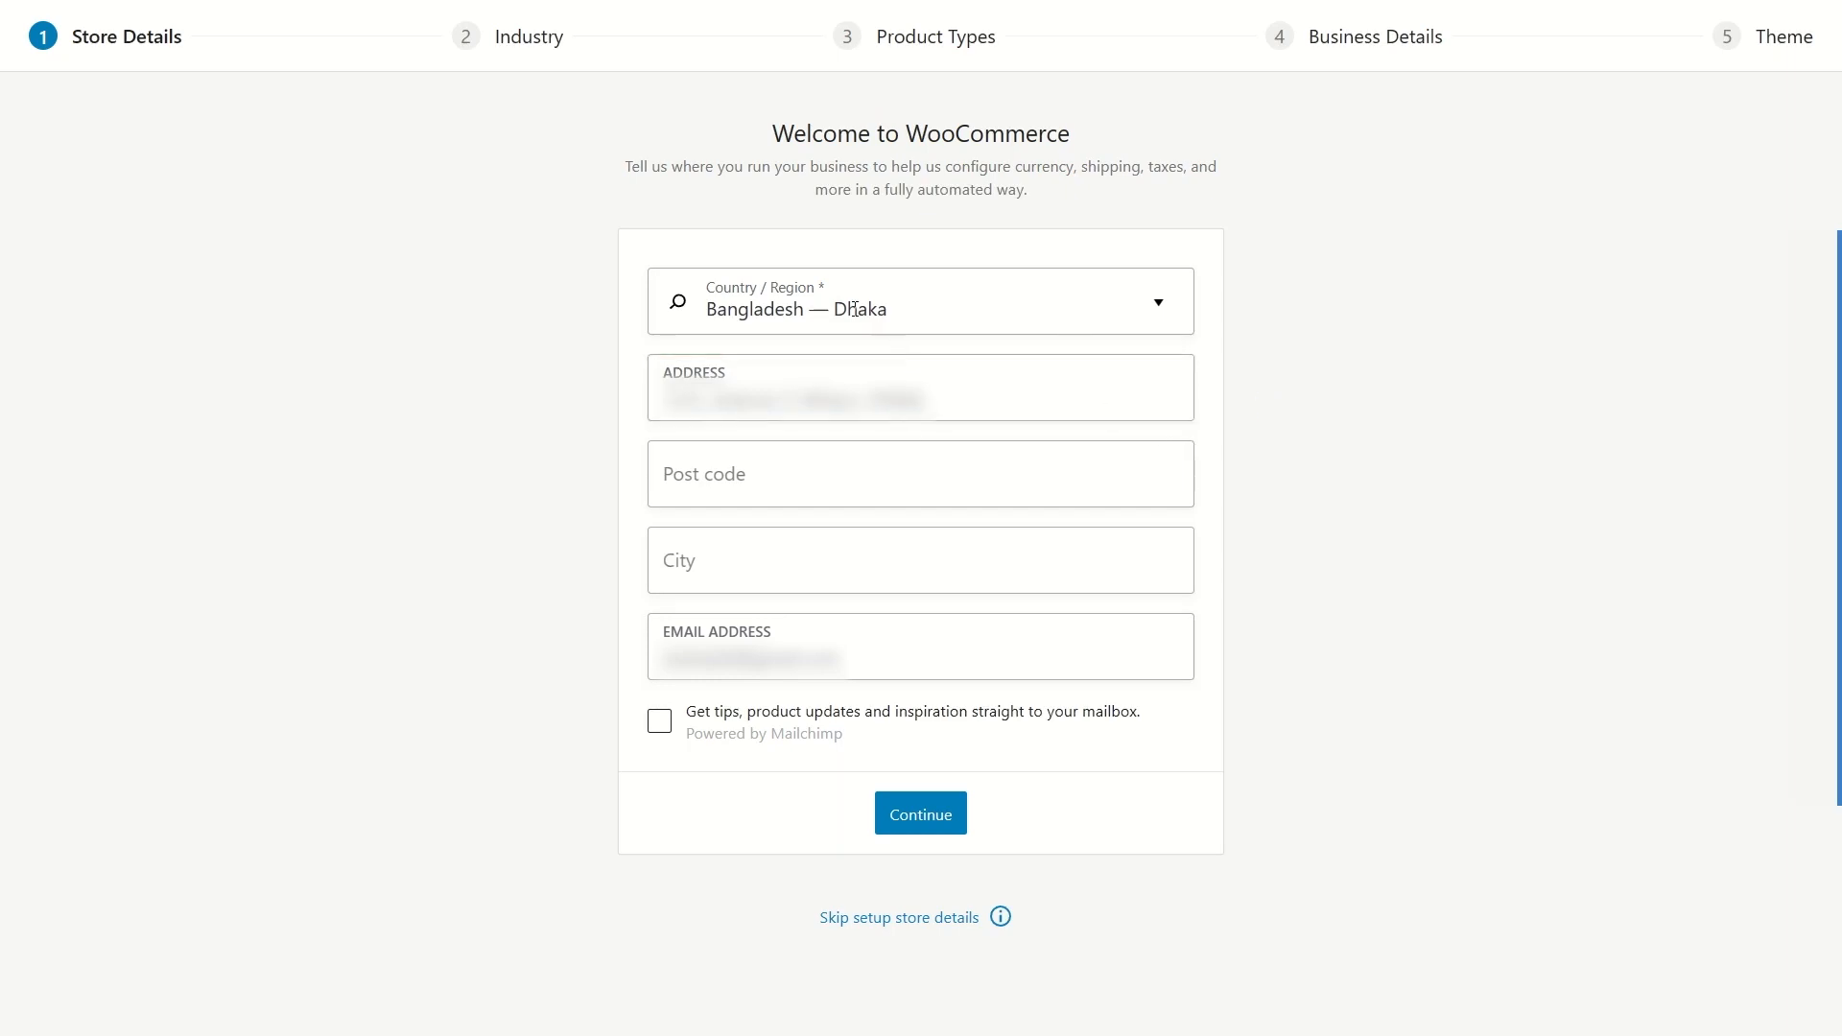
left_click(773, 472)
key("ctrl+v")
left_click(715, 560)
key("ctrl+v")
left_click(933, 685)
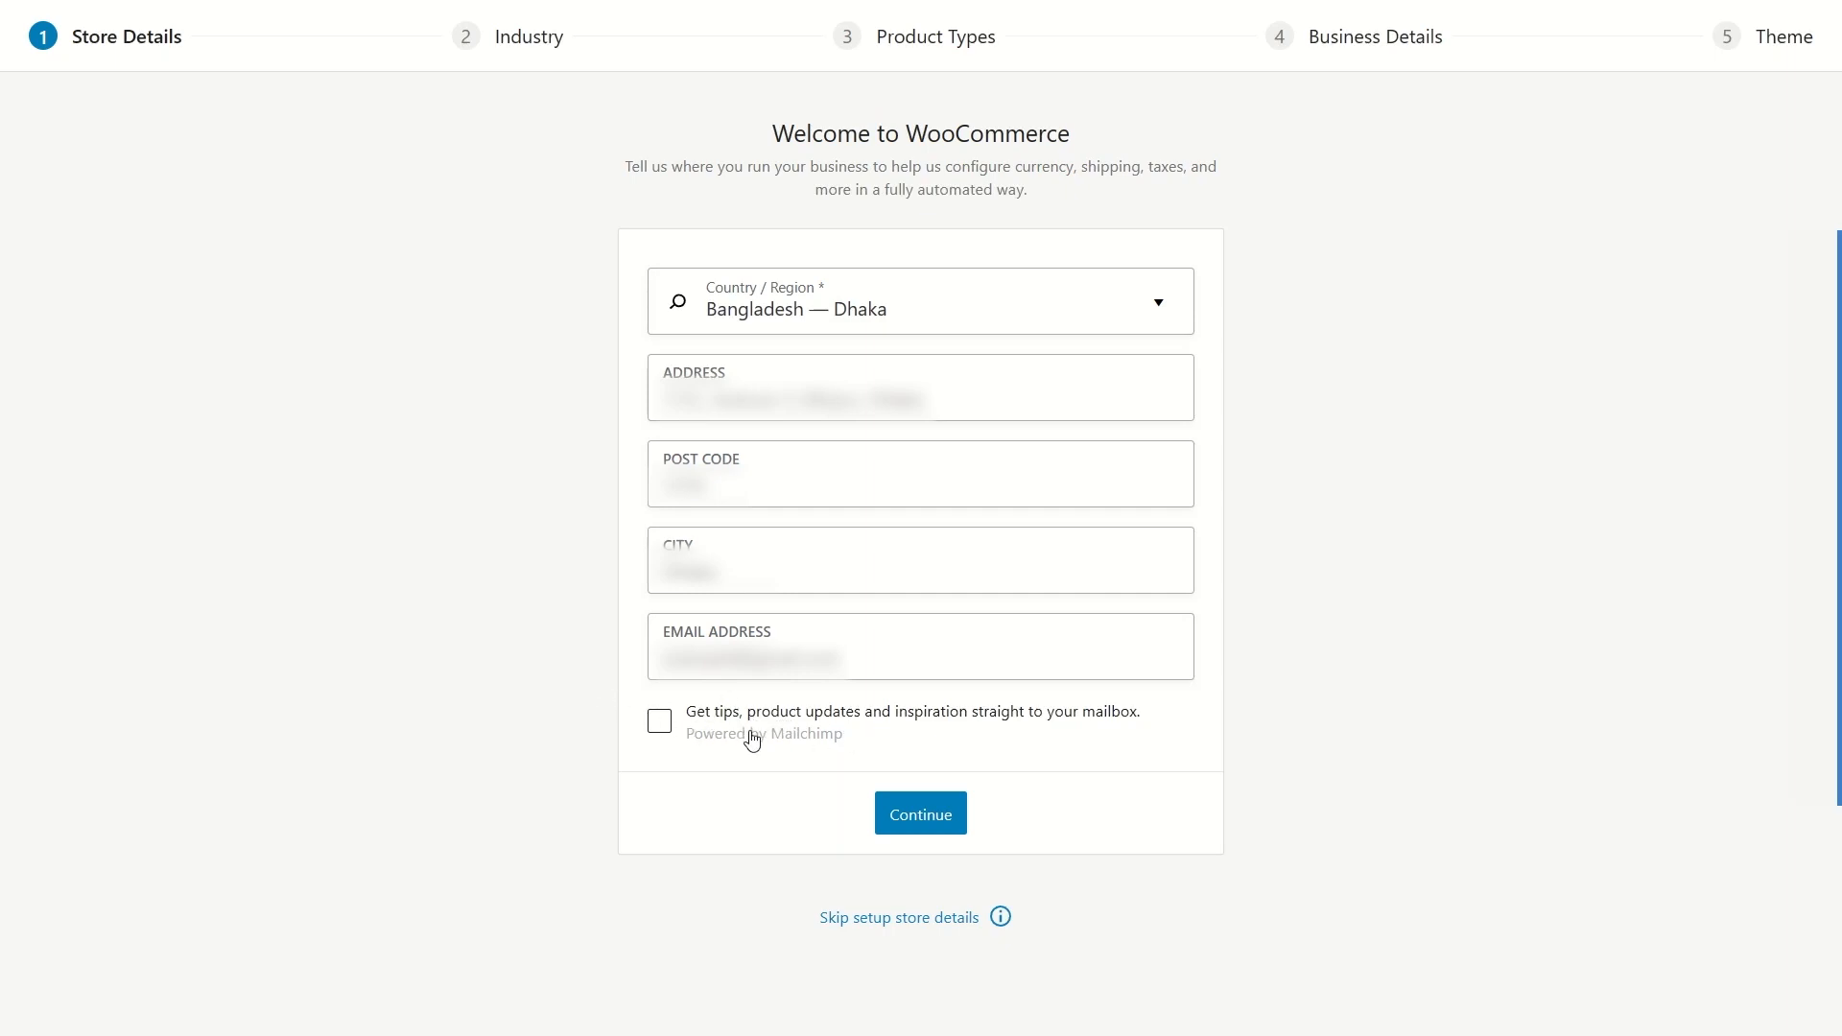
left_click(910, 816)
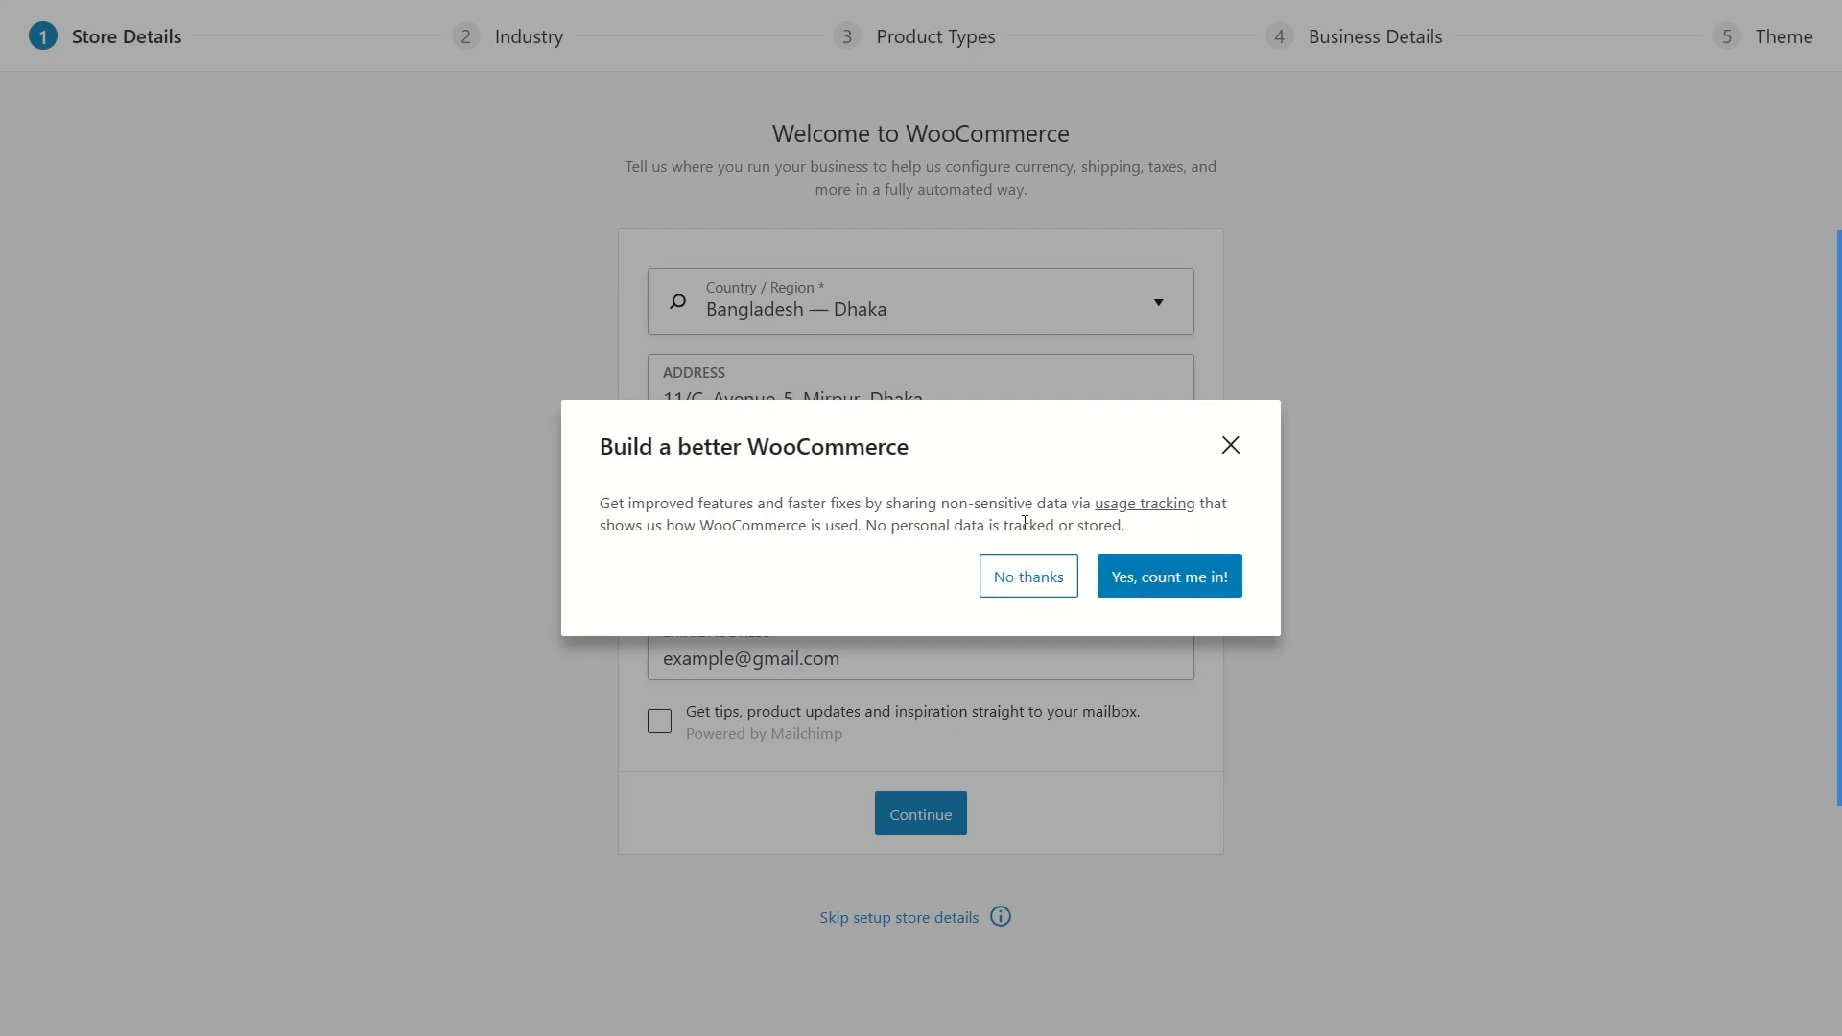
left_click(1012, 580)
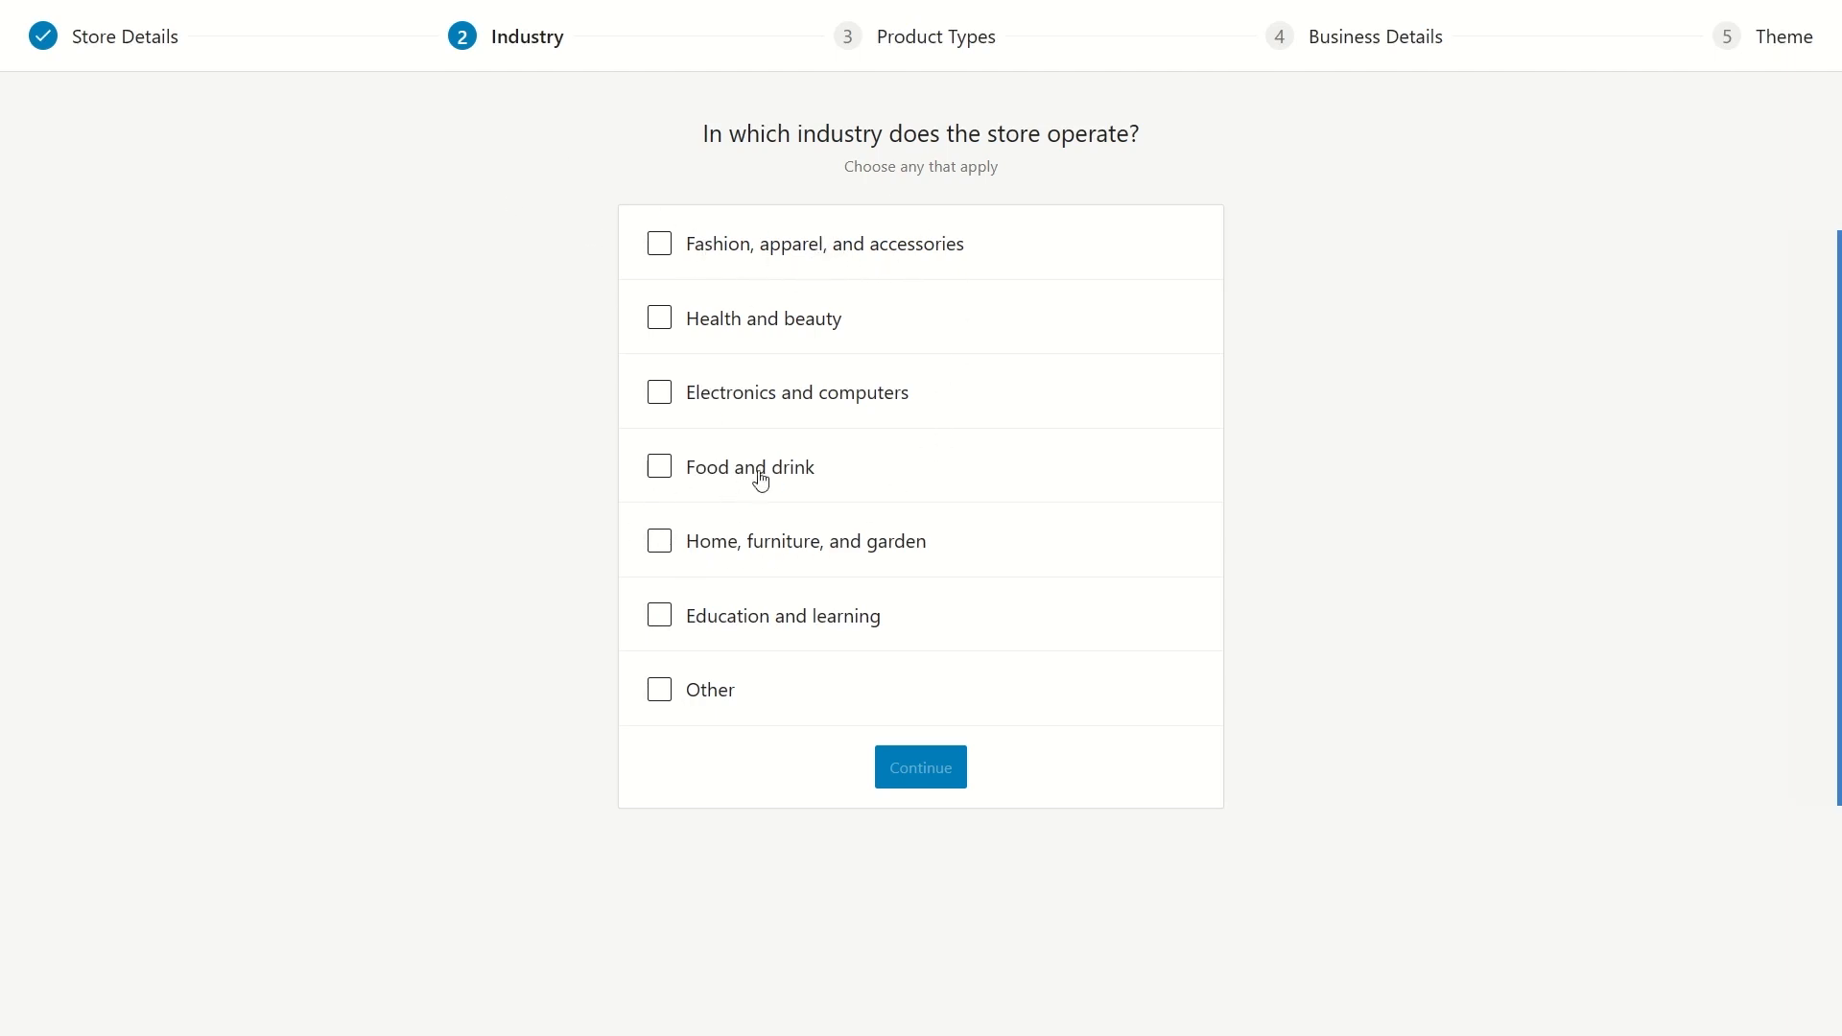
left_click(699, 707)
left_click(692, 737)
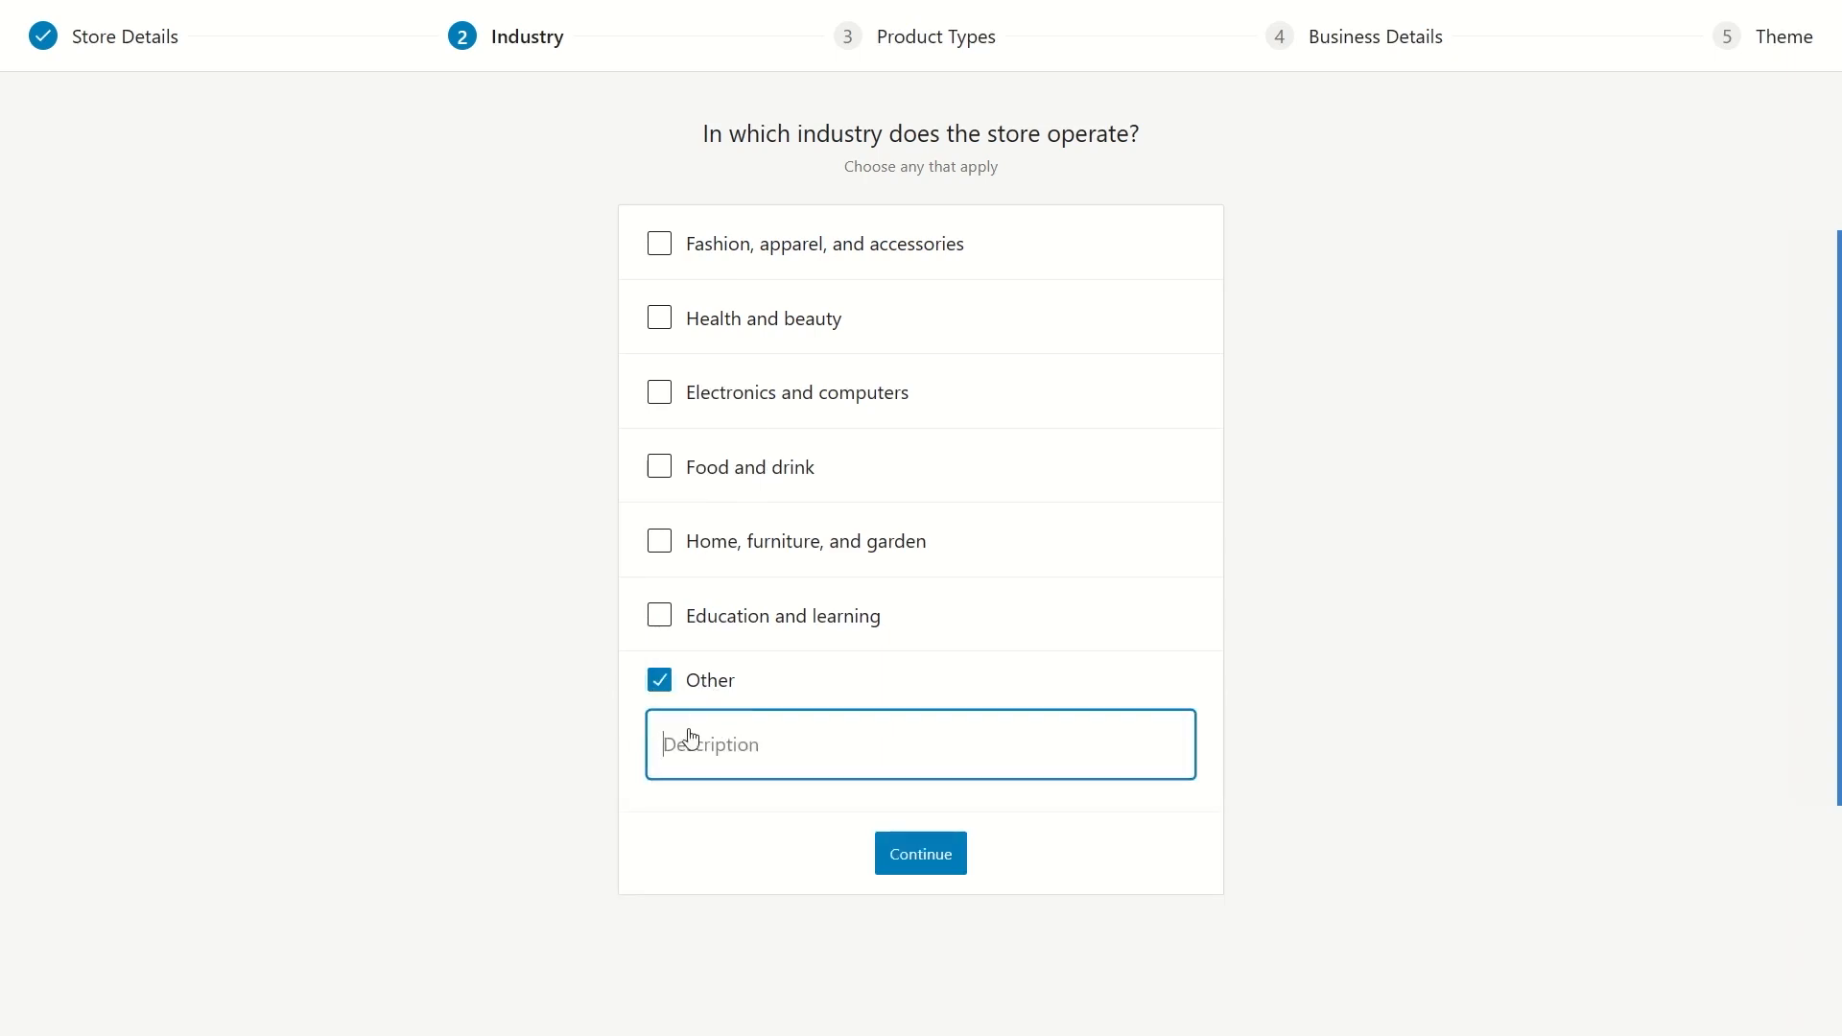
left_click(710, 679)
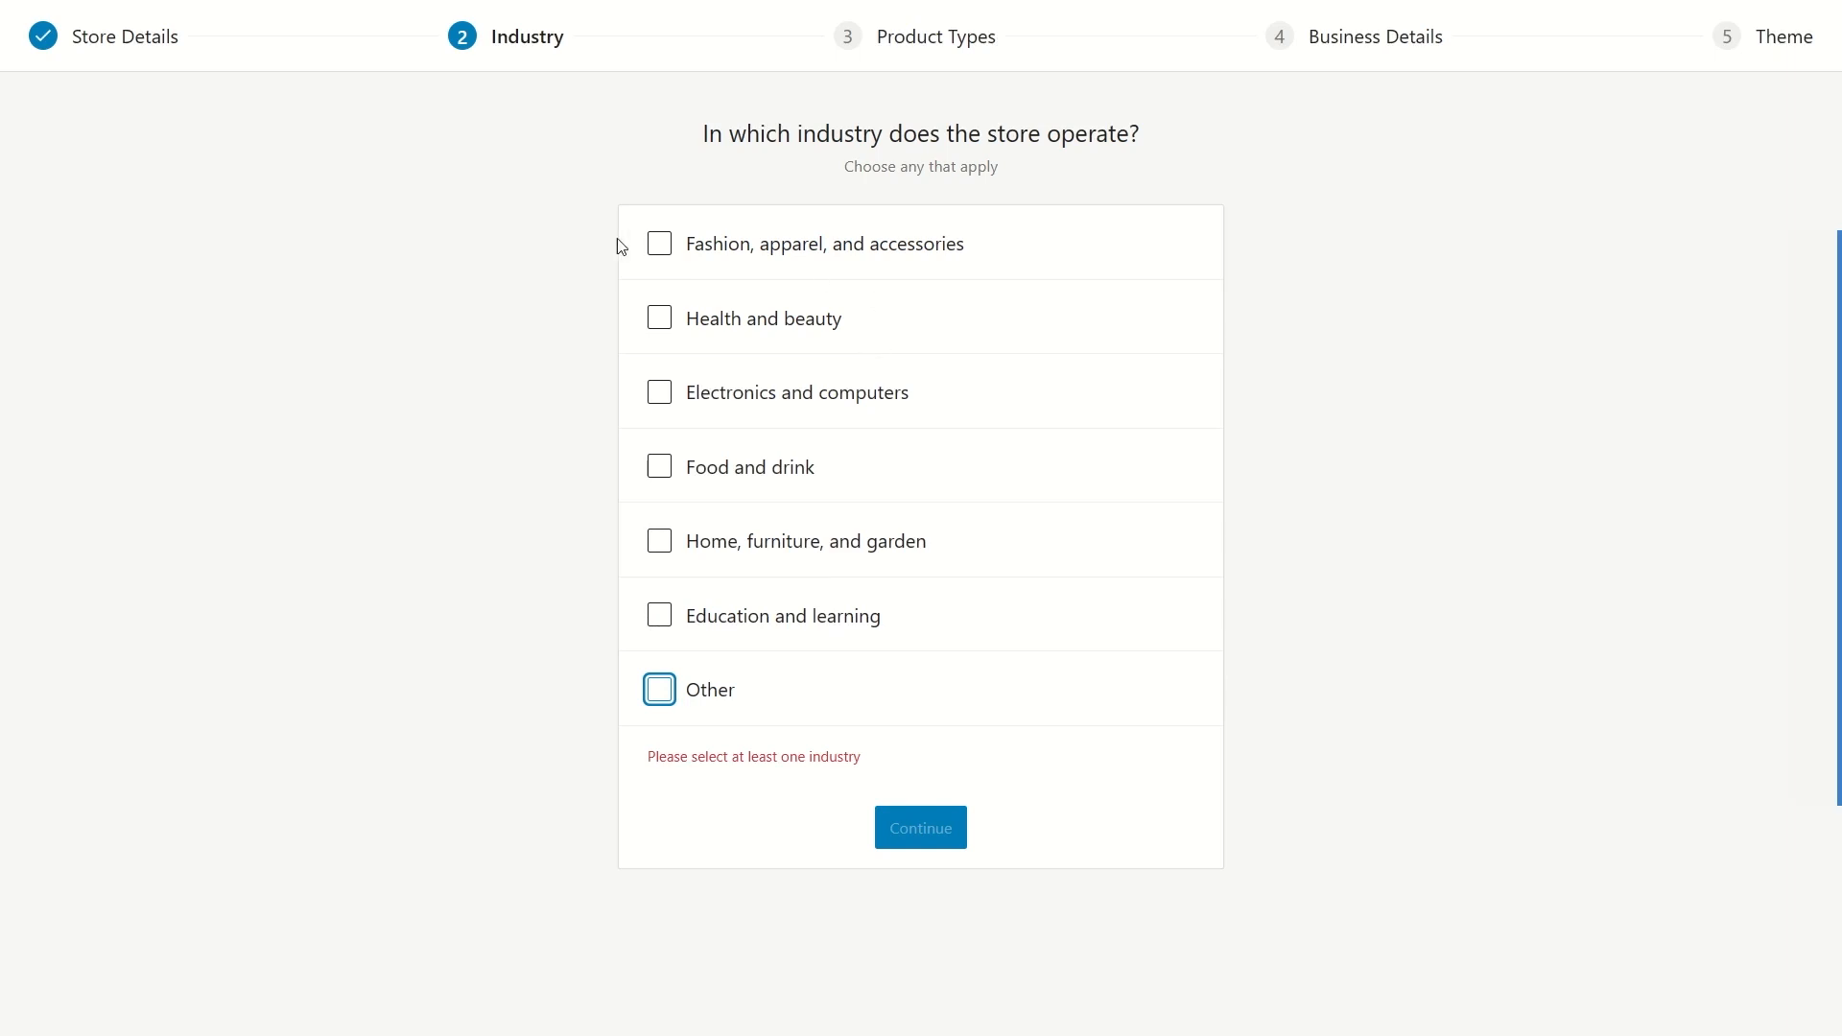
Step: Choose Fashion, apparel, and accessories as the store's industry and add Downloads to its product types, continuing to the business details
left_click(711, 257)
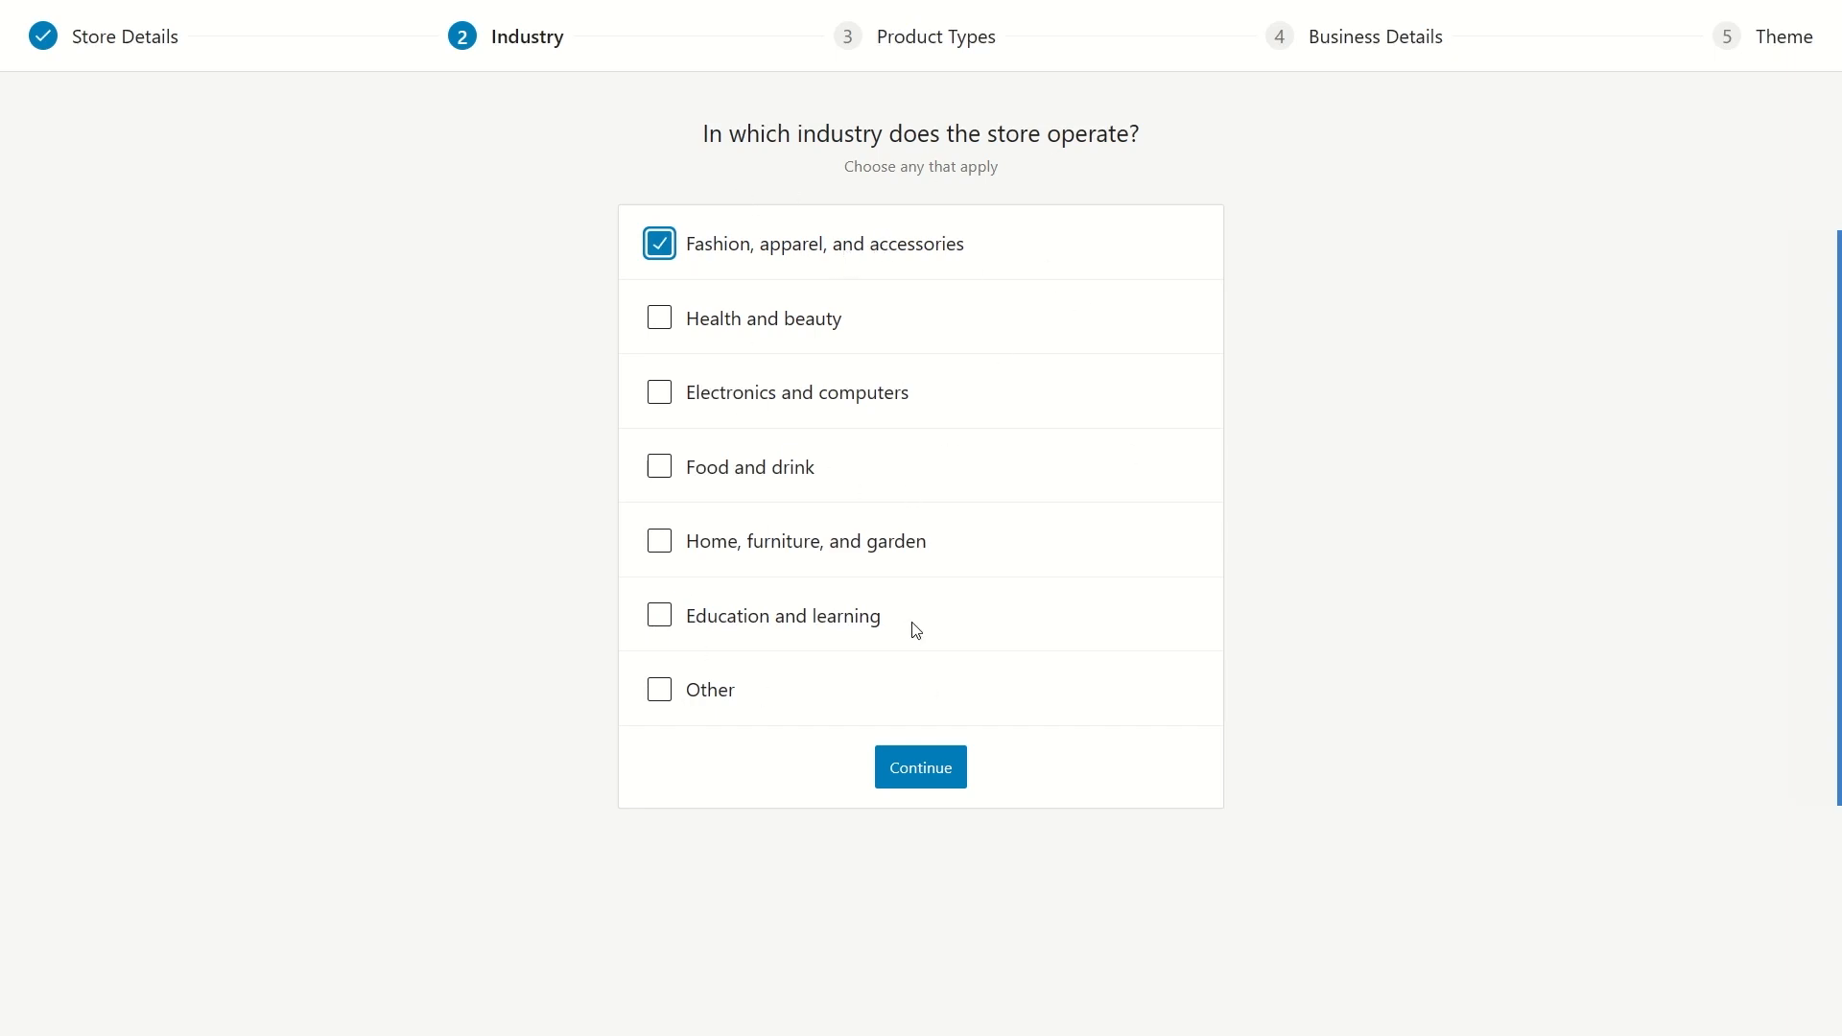
left_click(936, 772)
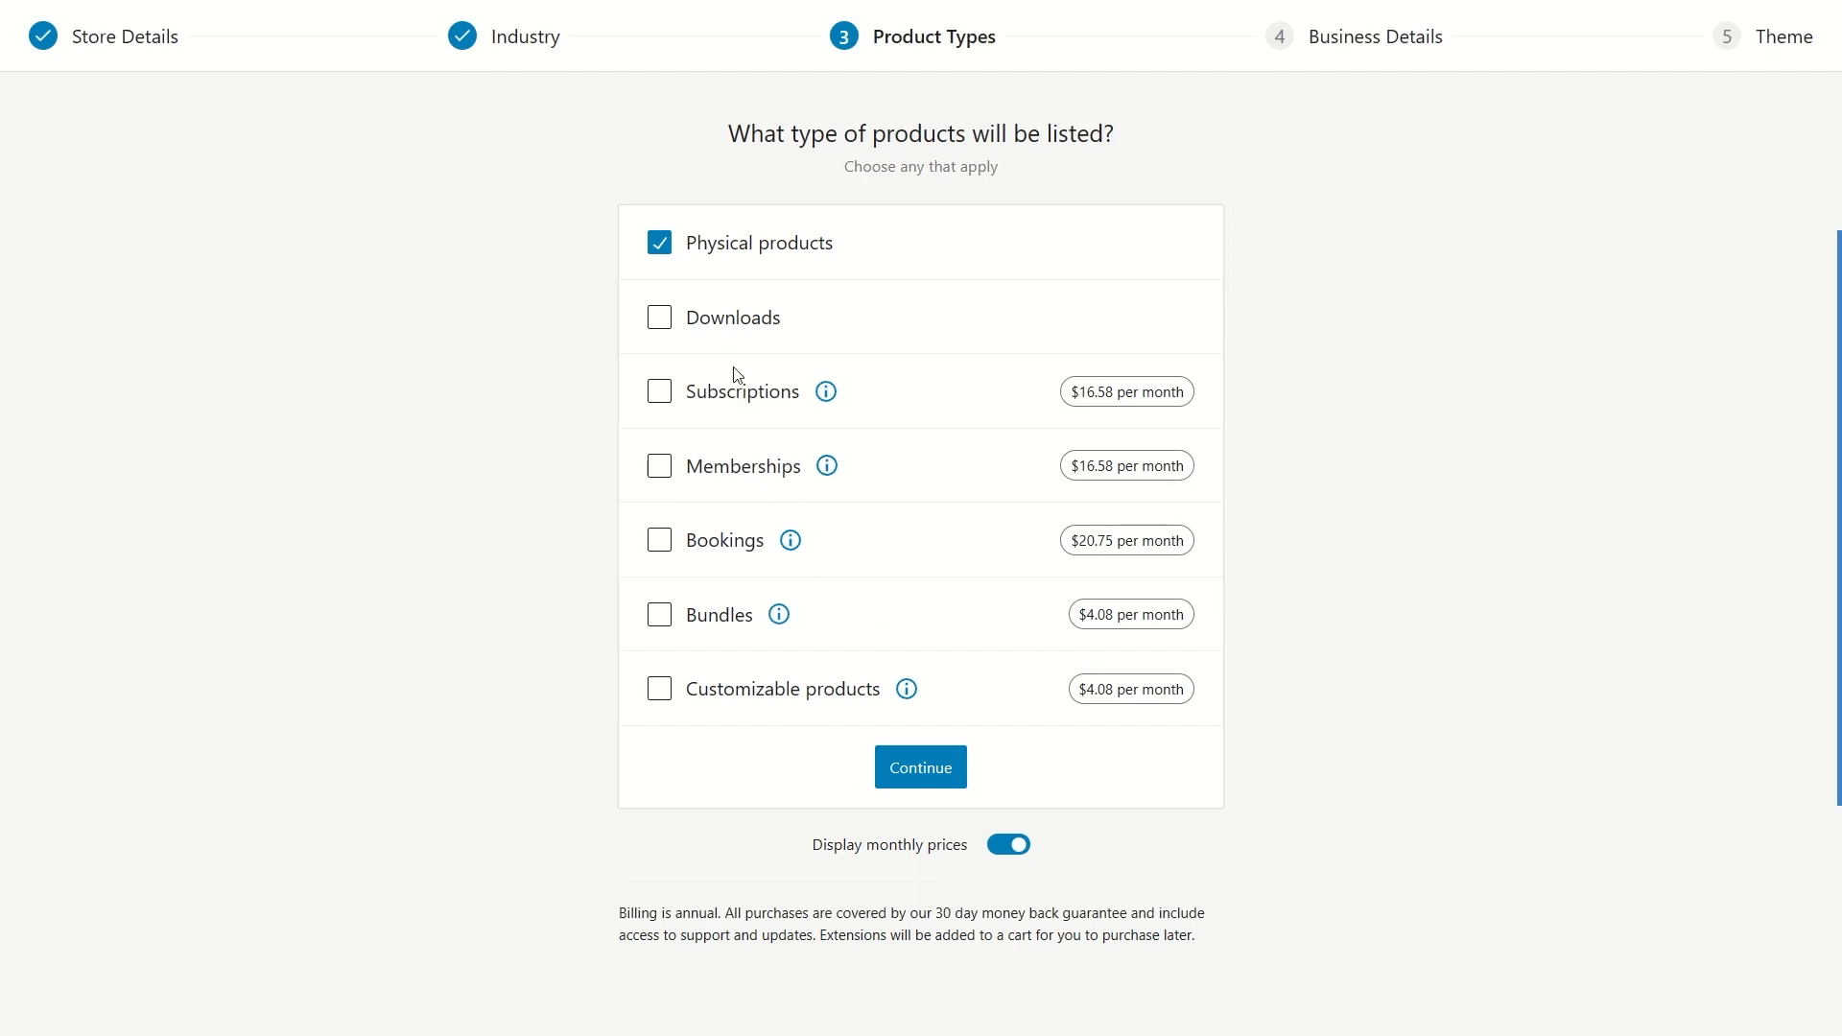
left_click(674, 320)
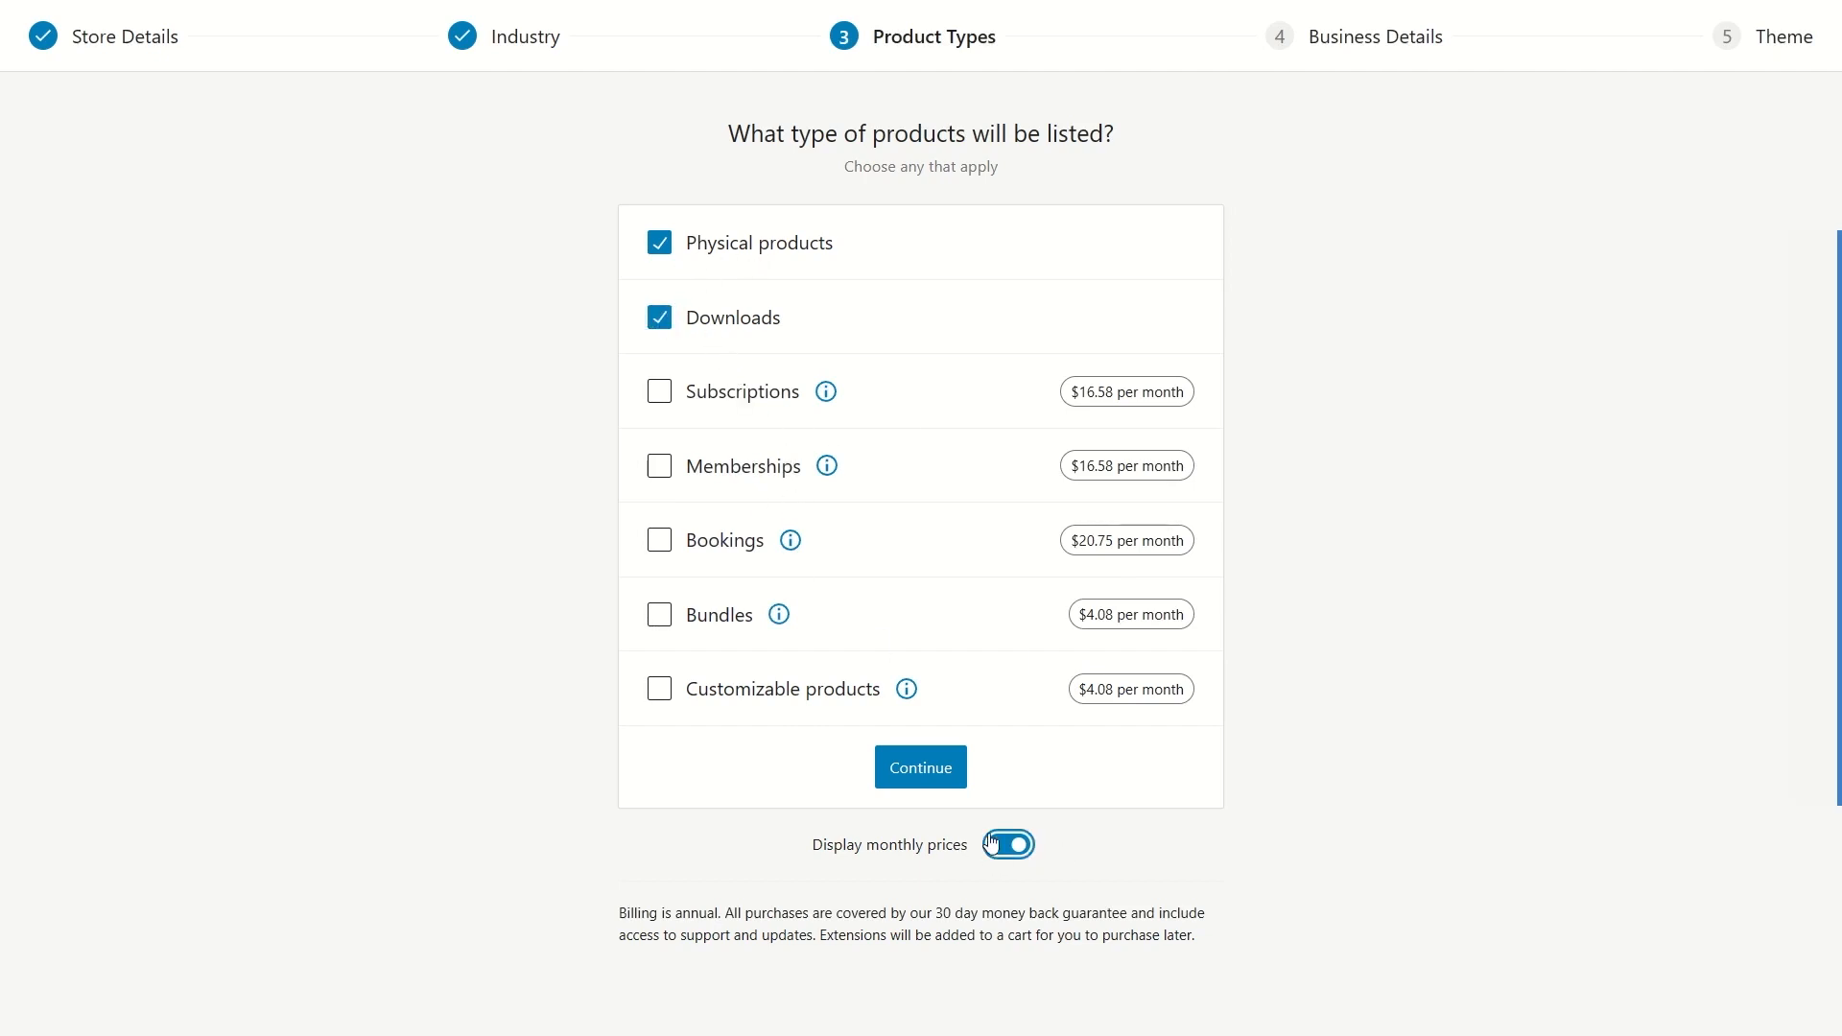
left_click(946, 770)
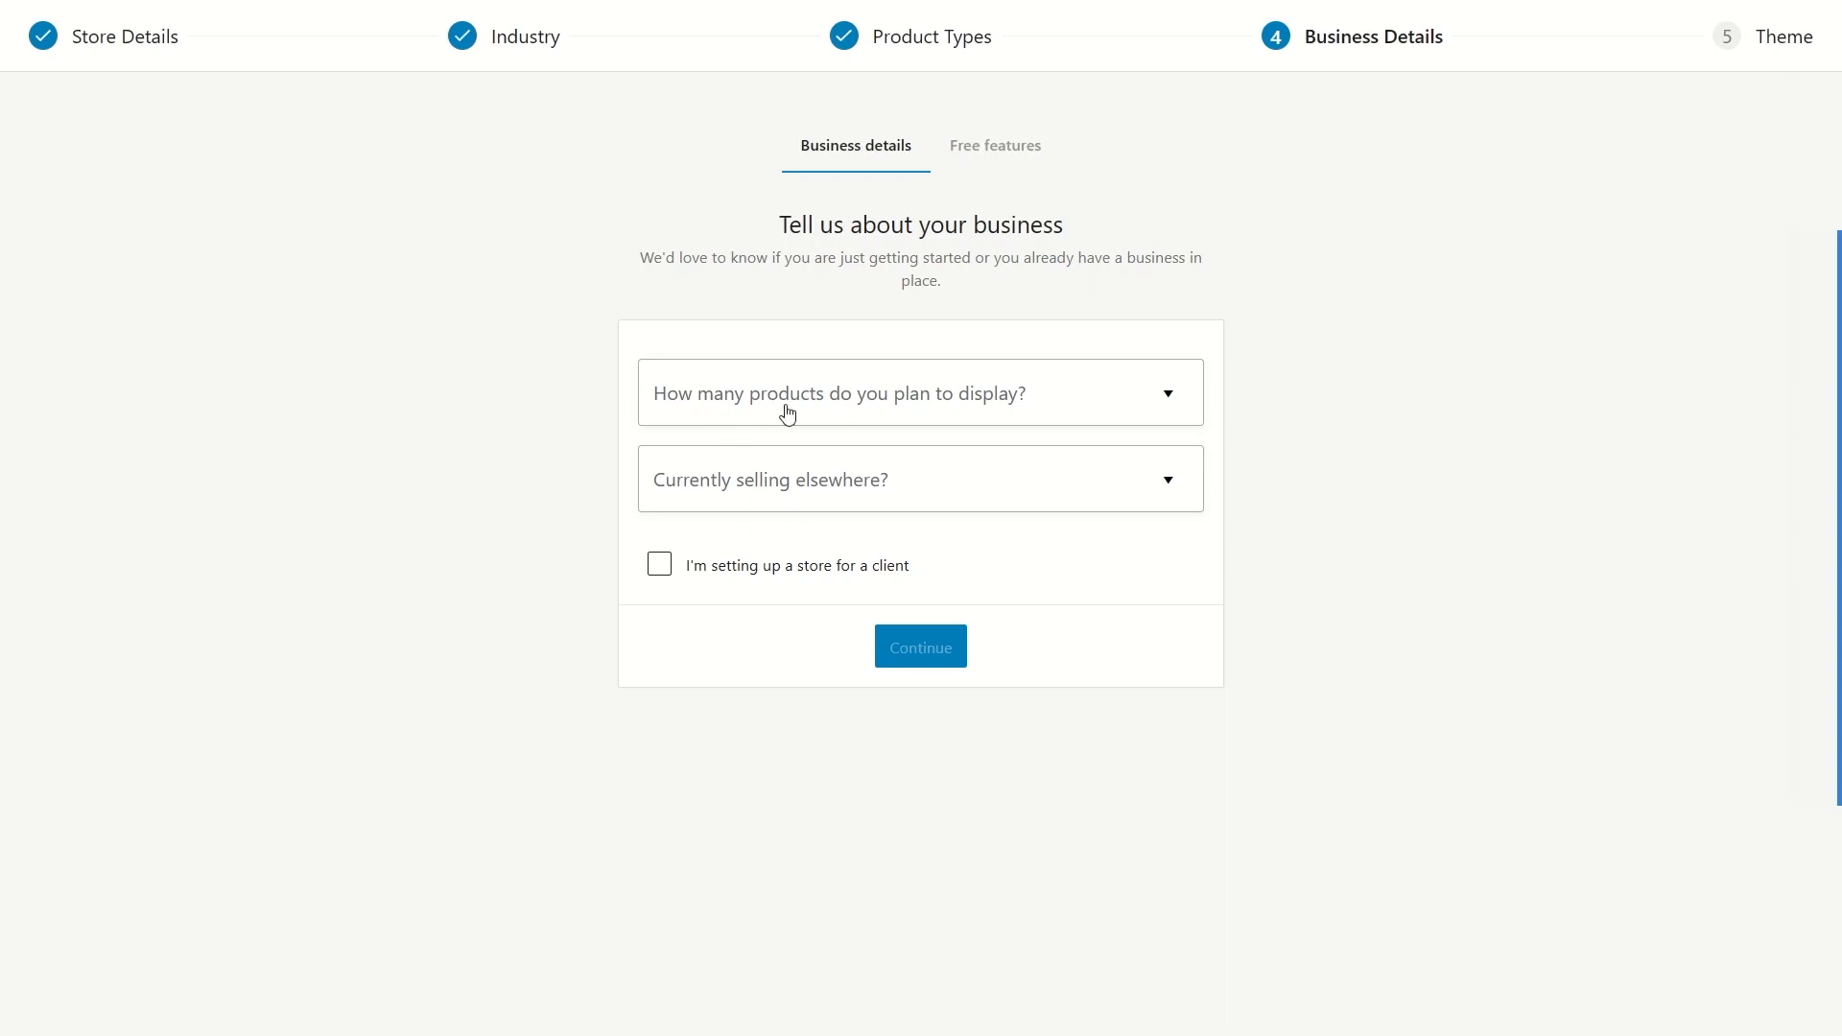
Step: Set the planned number of products to 11 - 100 and currently selling elsewhere to No, and continue to the free features
left_click(1179, 403)
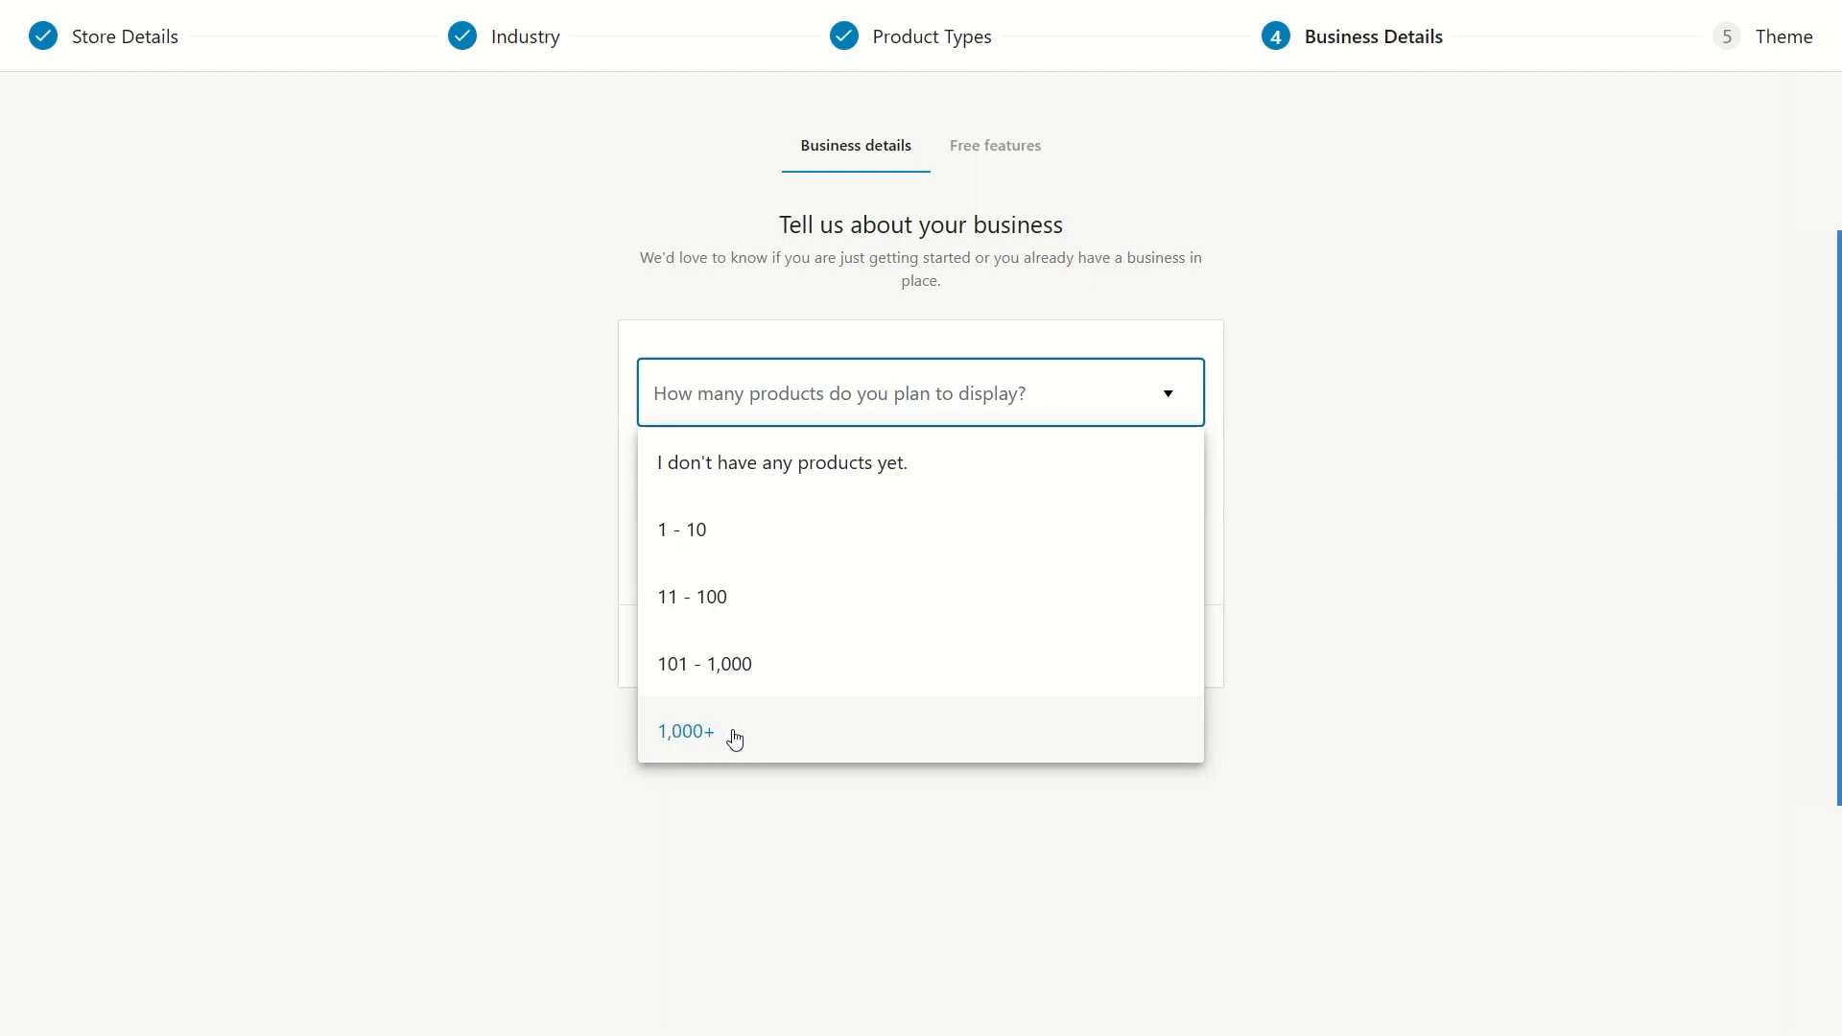
left_click(714, 593)
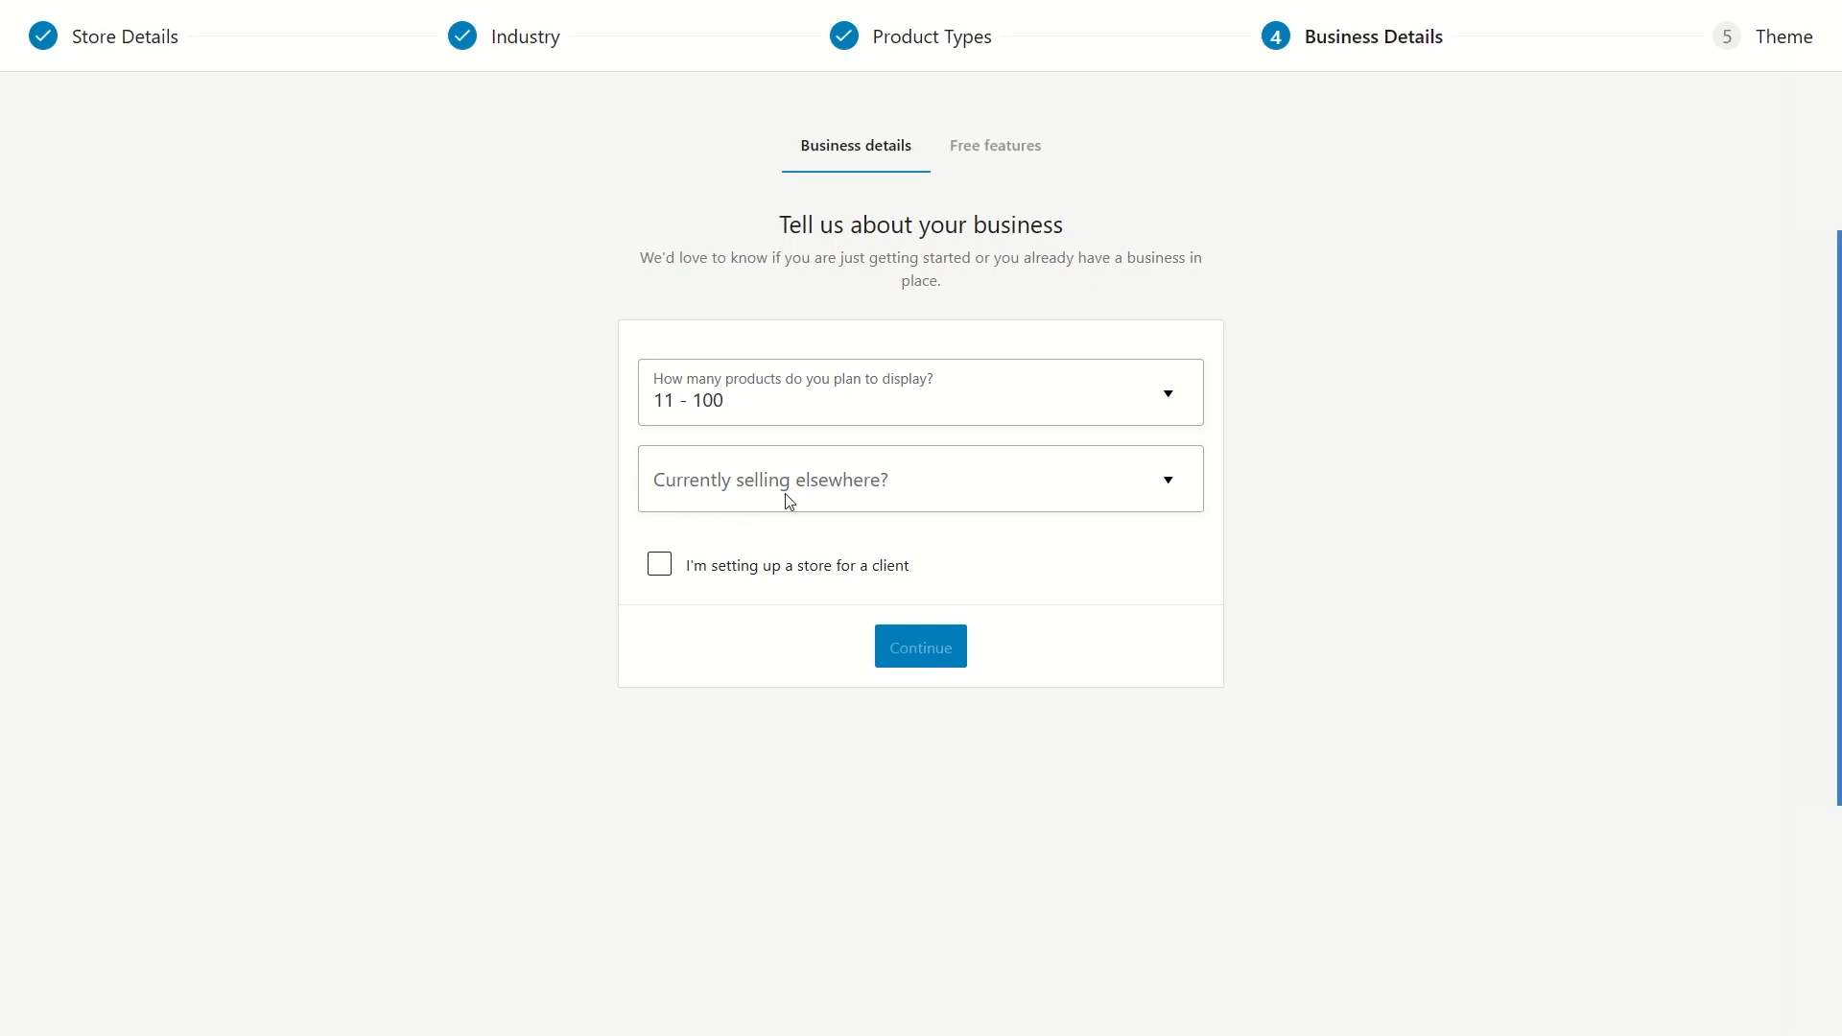
left_click(1175, 492)
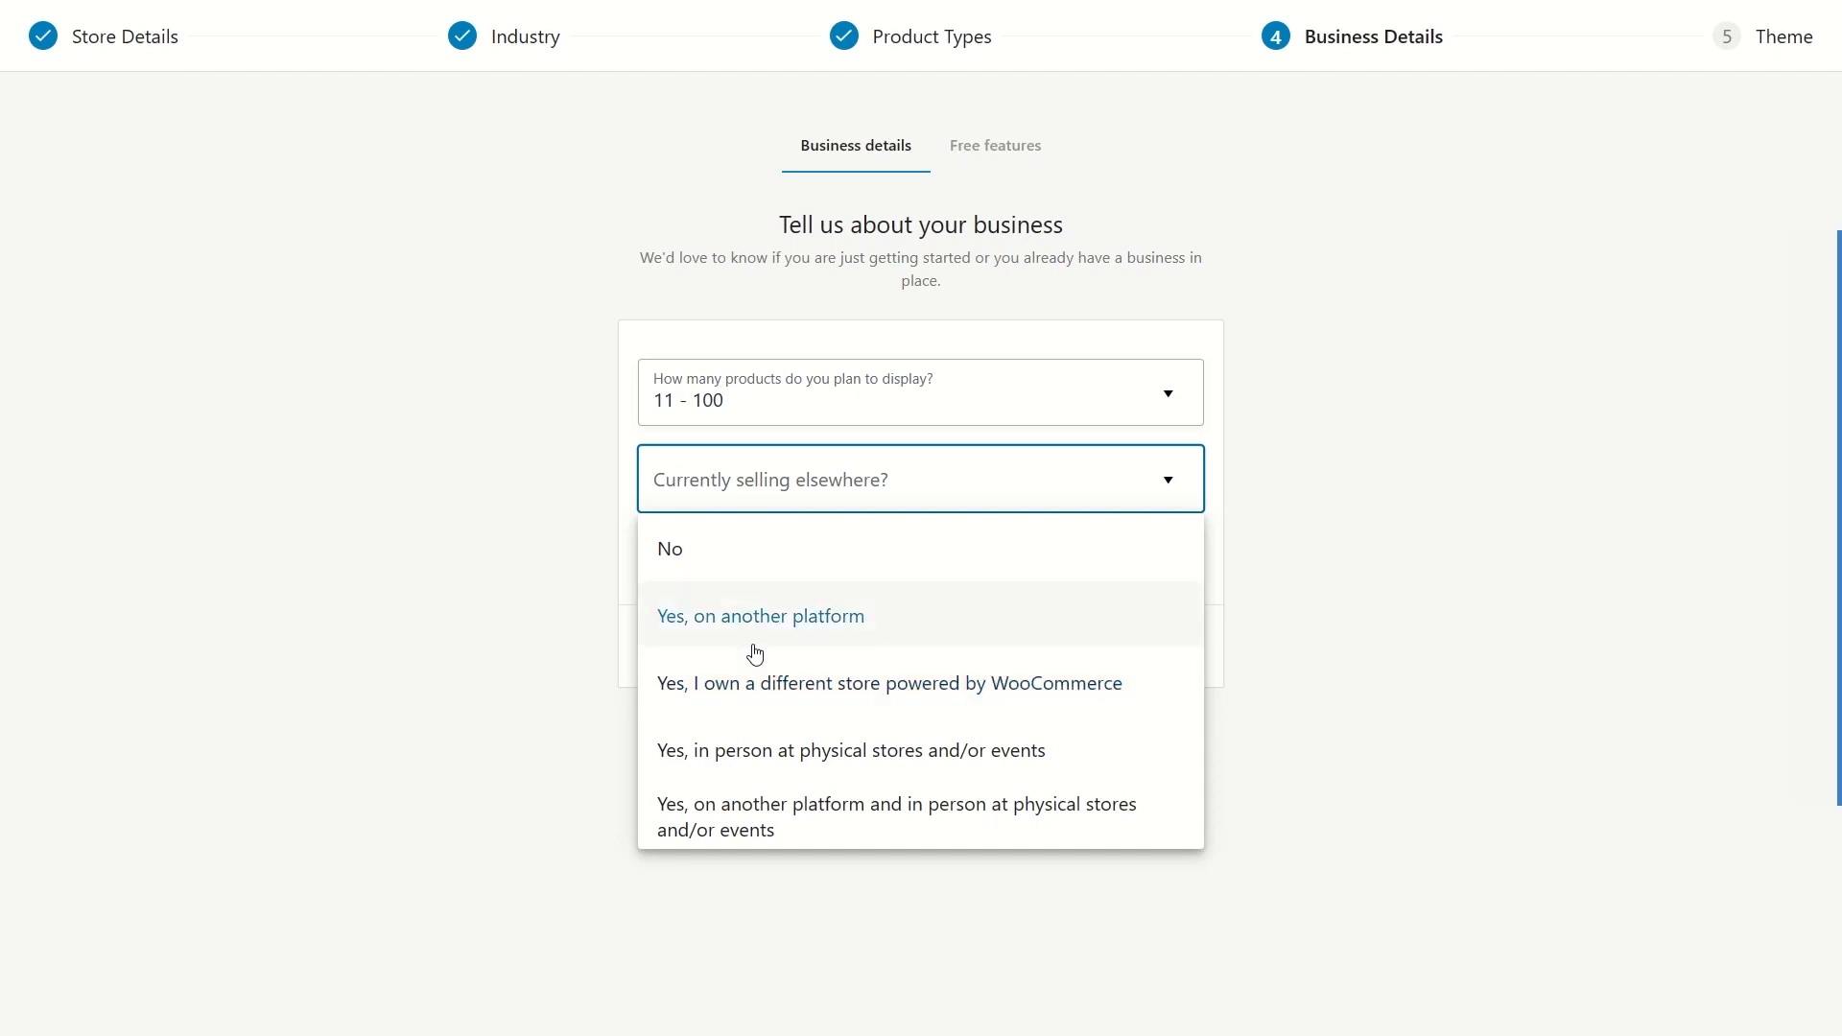
left_click(674, 543)
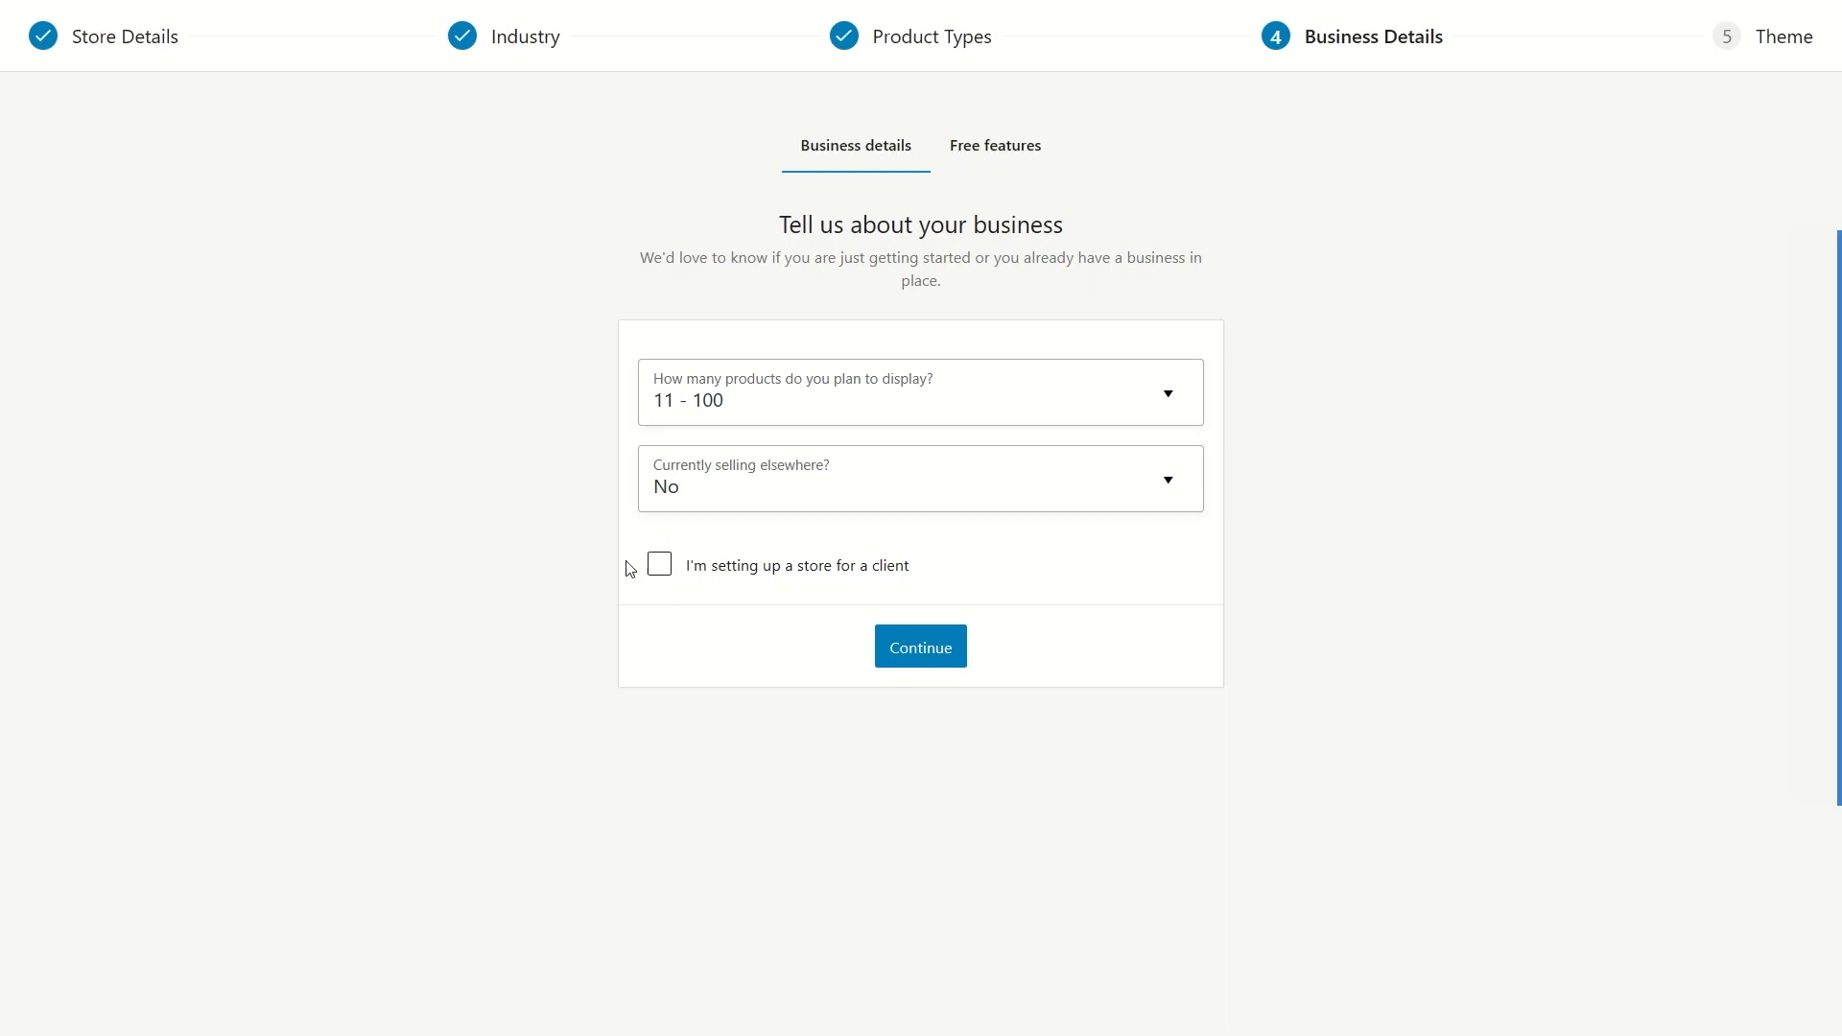
left_click(927, 651)
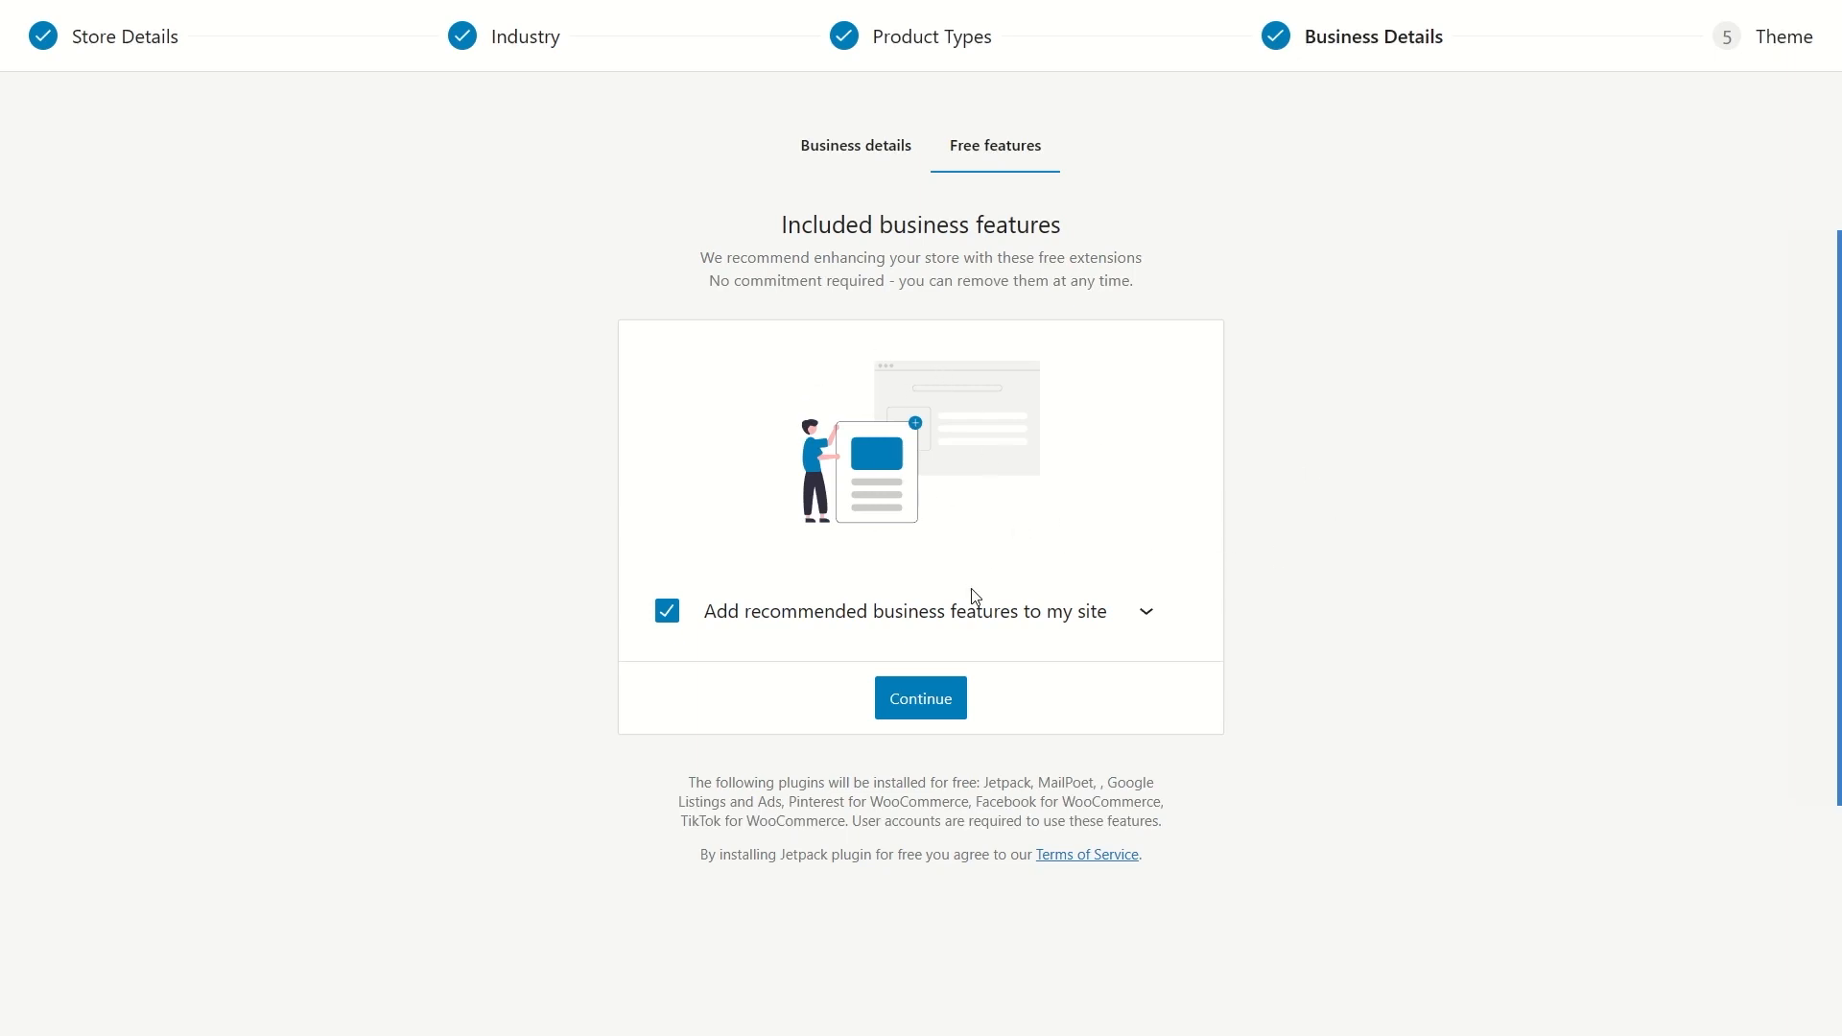
Step: Expand the recommended business features and look through the extensions offered for the store
left_click(1147, 613)
scroll(1017, 633, "down", 3)
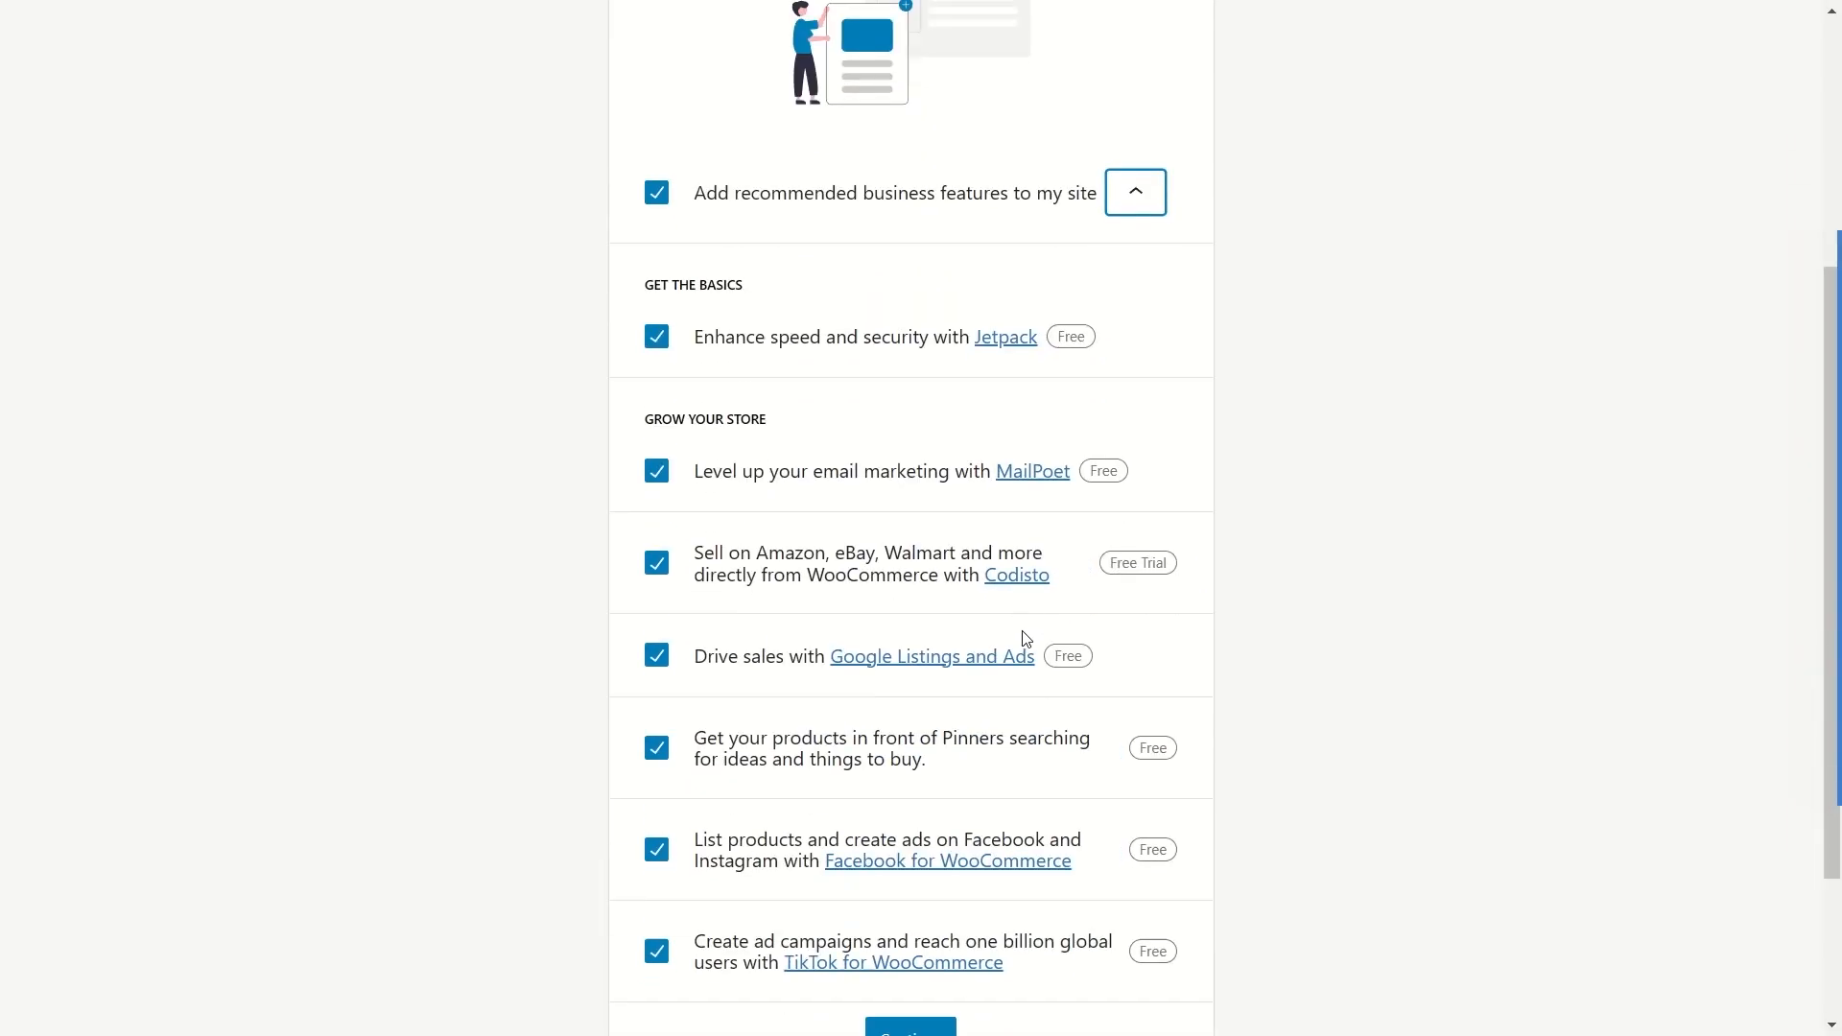
scroll(1000, 633, "up", 2)
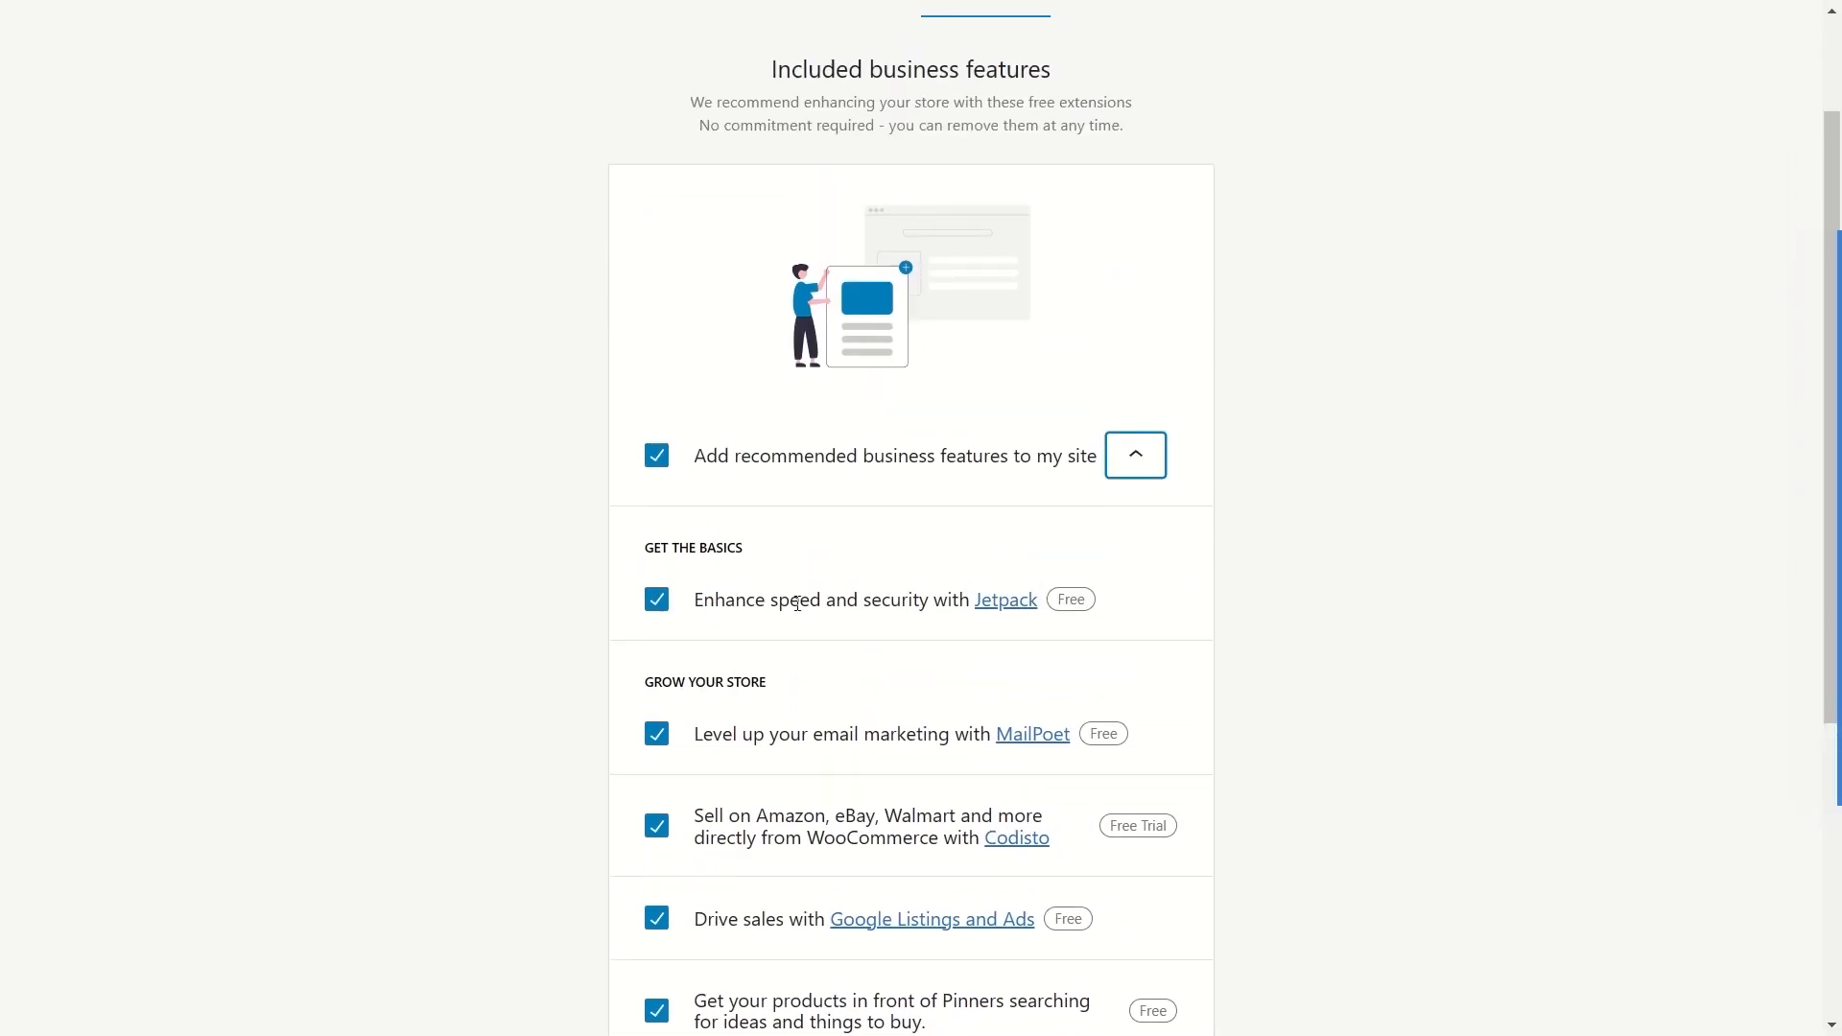
scroll(1017, 604, "down", 2)
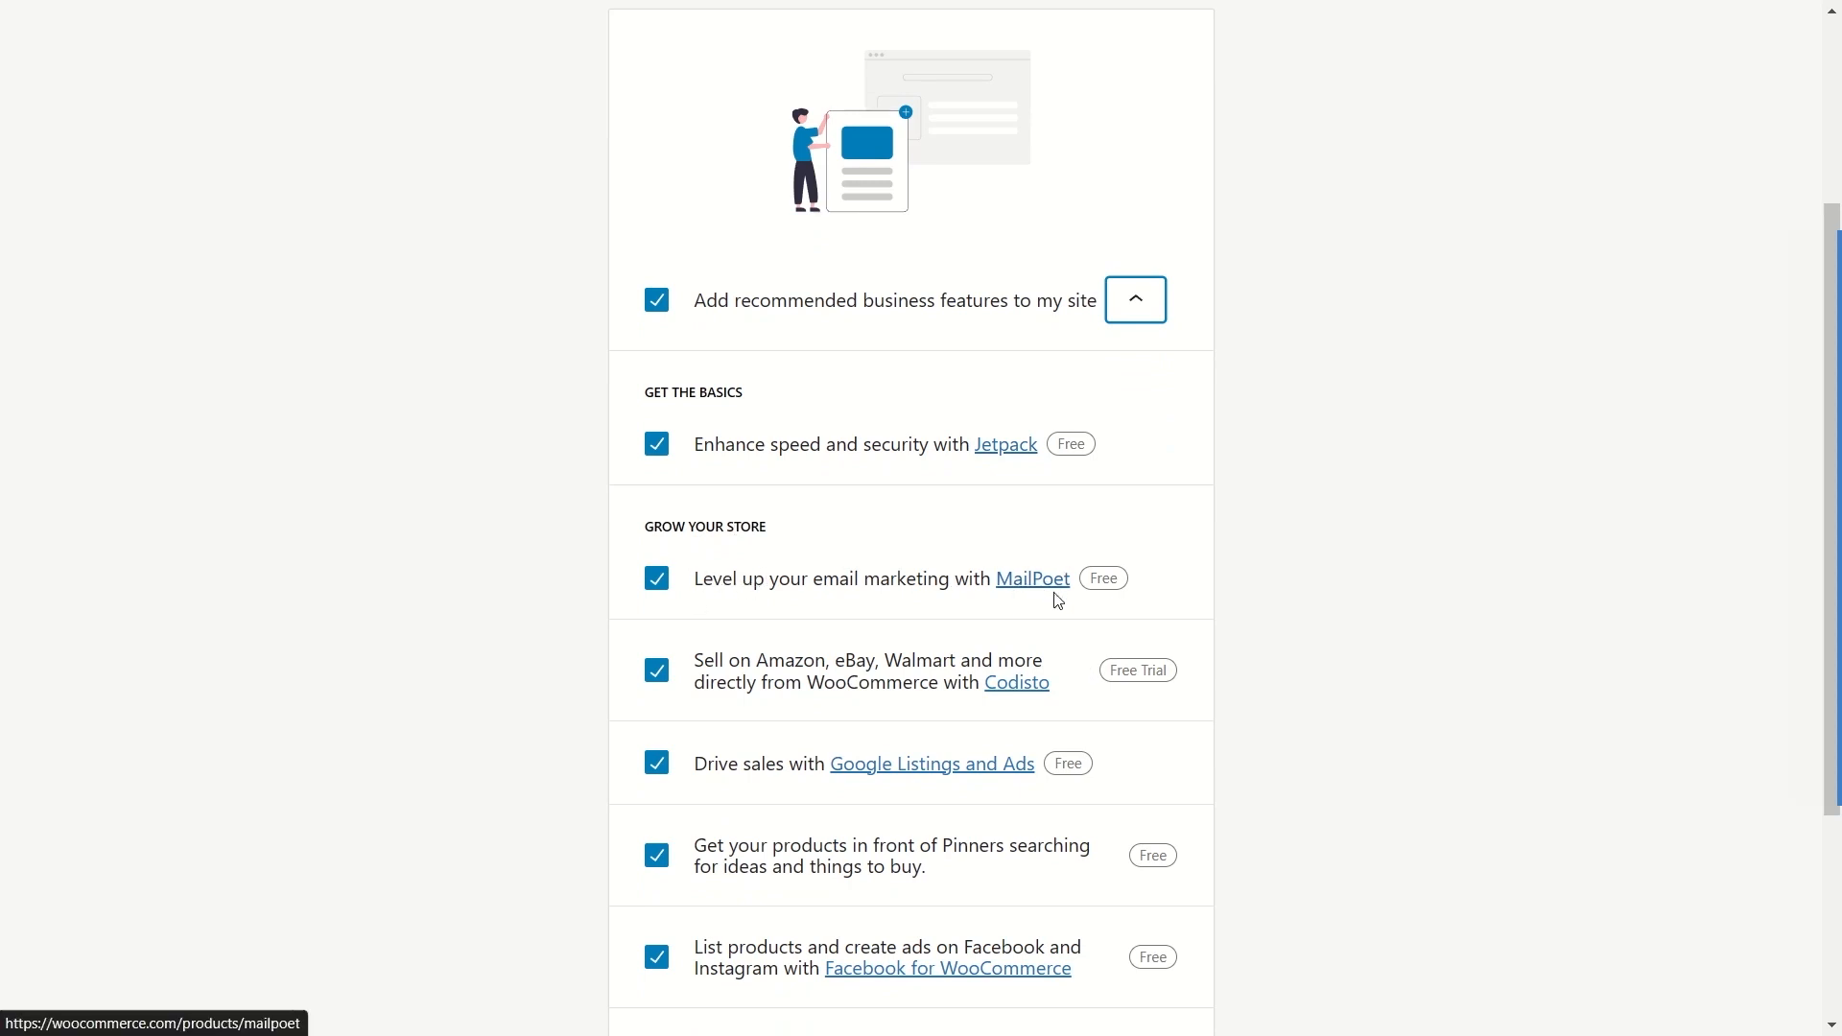
scroll(1036, 583, "down", 3)
scroll(945, 743, "up", 2)
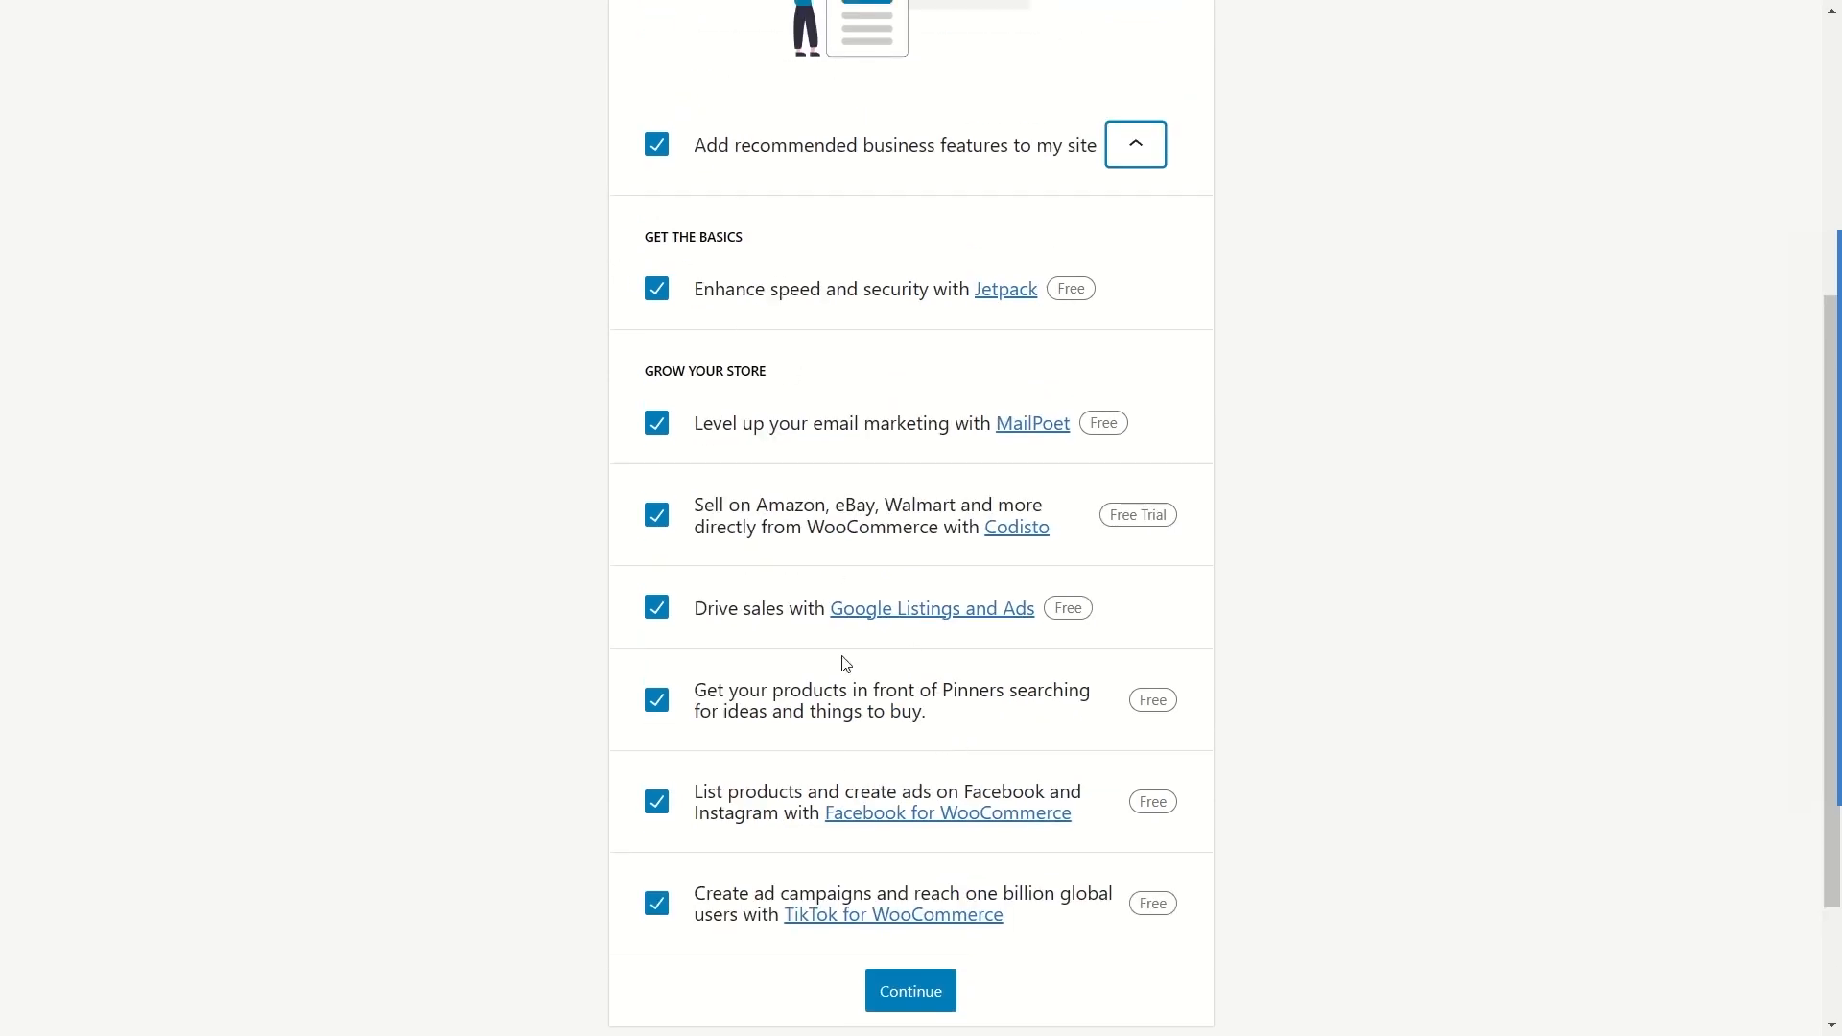
left_click(658, 908)
left_click(654, 810)
left_click(658, 708)
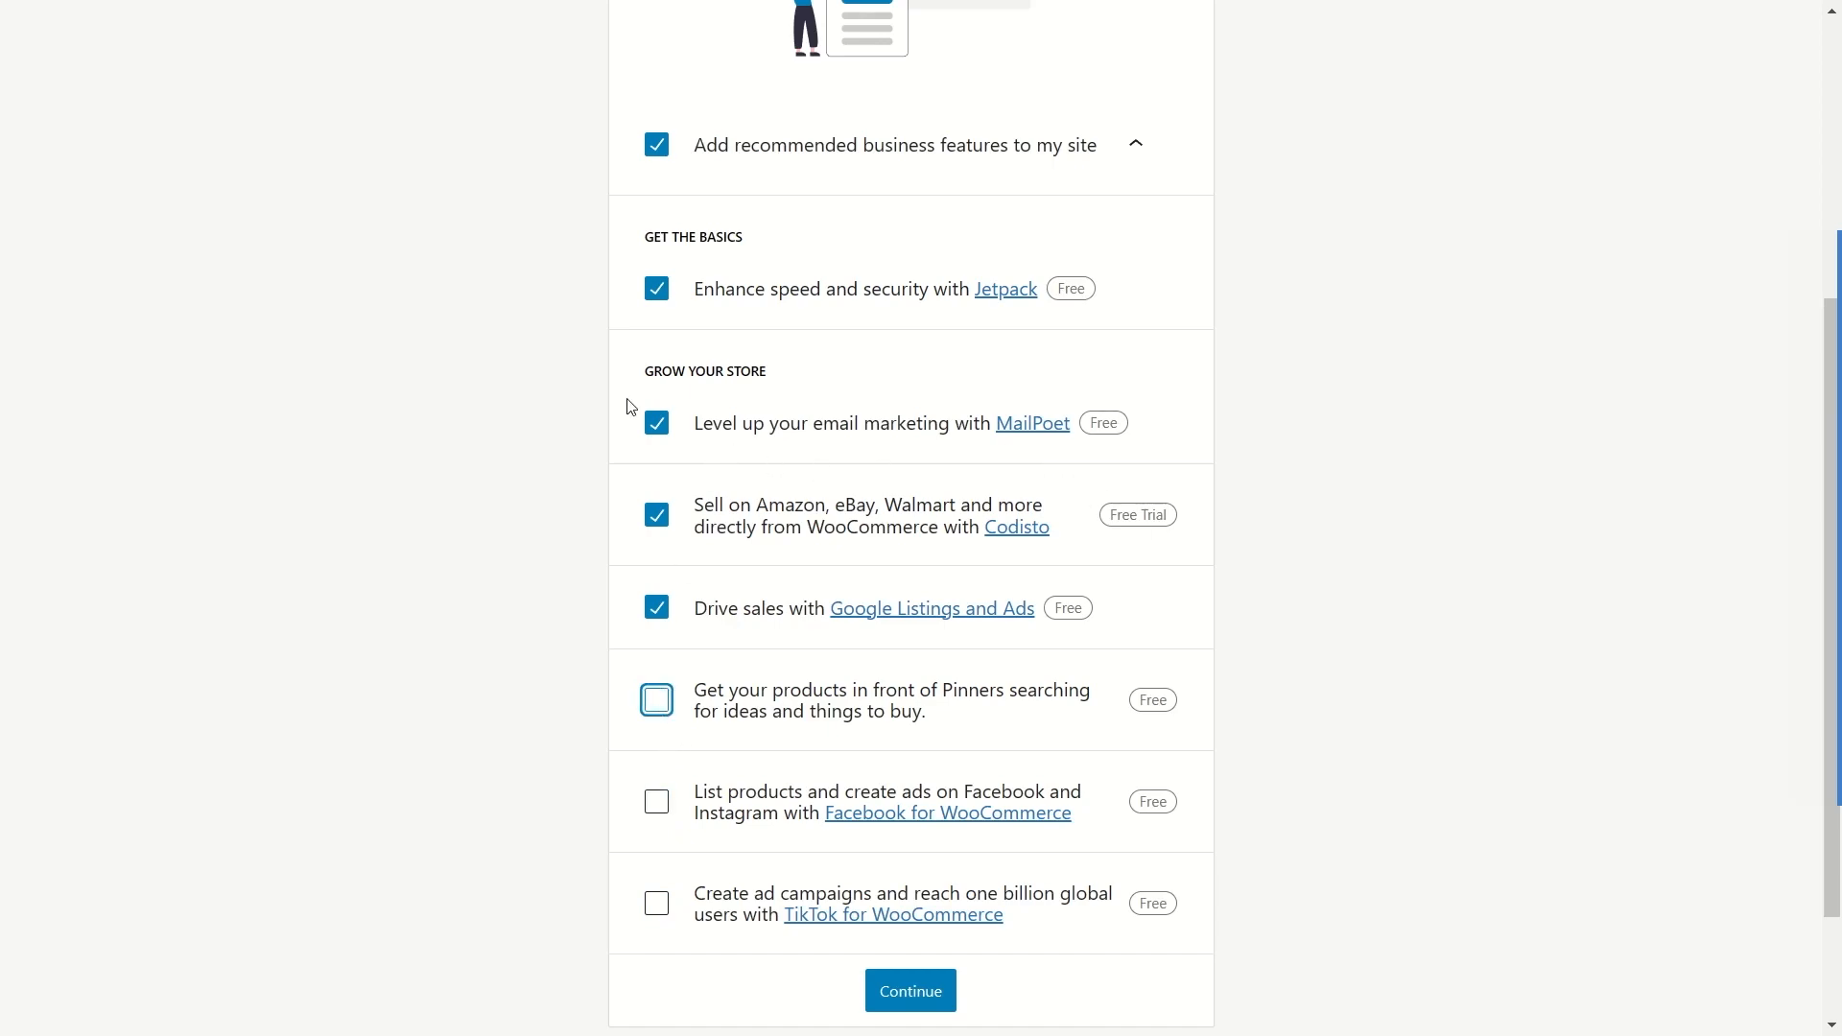
left_click(657, 700)
left_click(657, 801)
left_click(656, 902)
Step: Deselect all the recommended business features at once, including Jetpack, MailPoet, Codisto and the advertising extensions
scroll(773, 527, "up", 5)
scroll(625, 494, "down", 6)
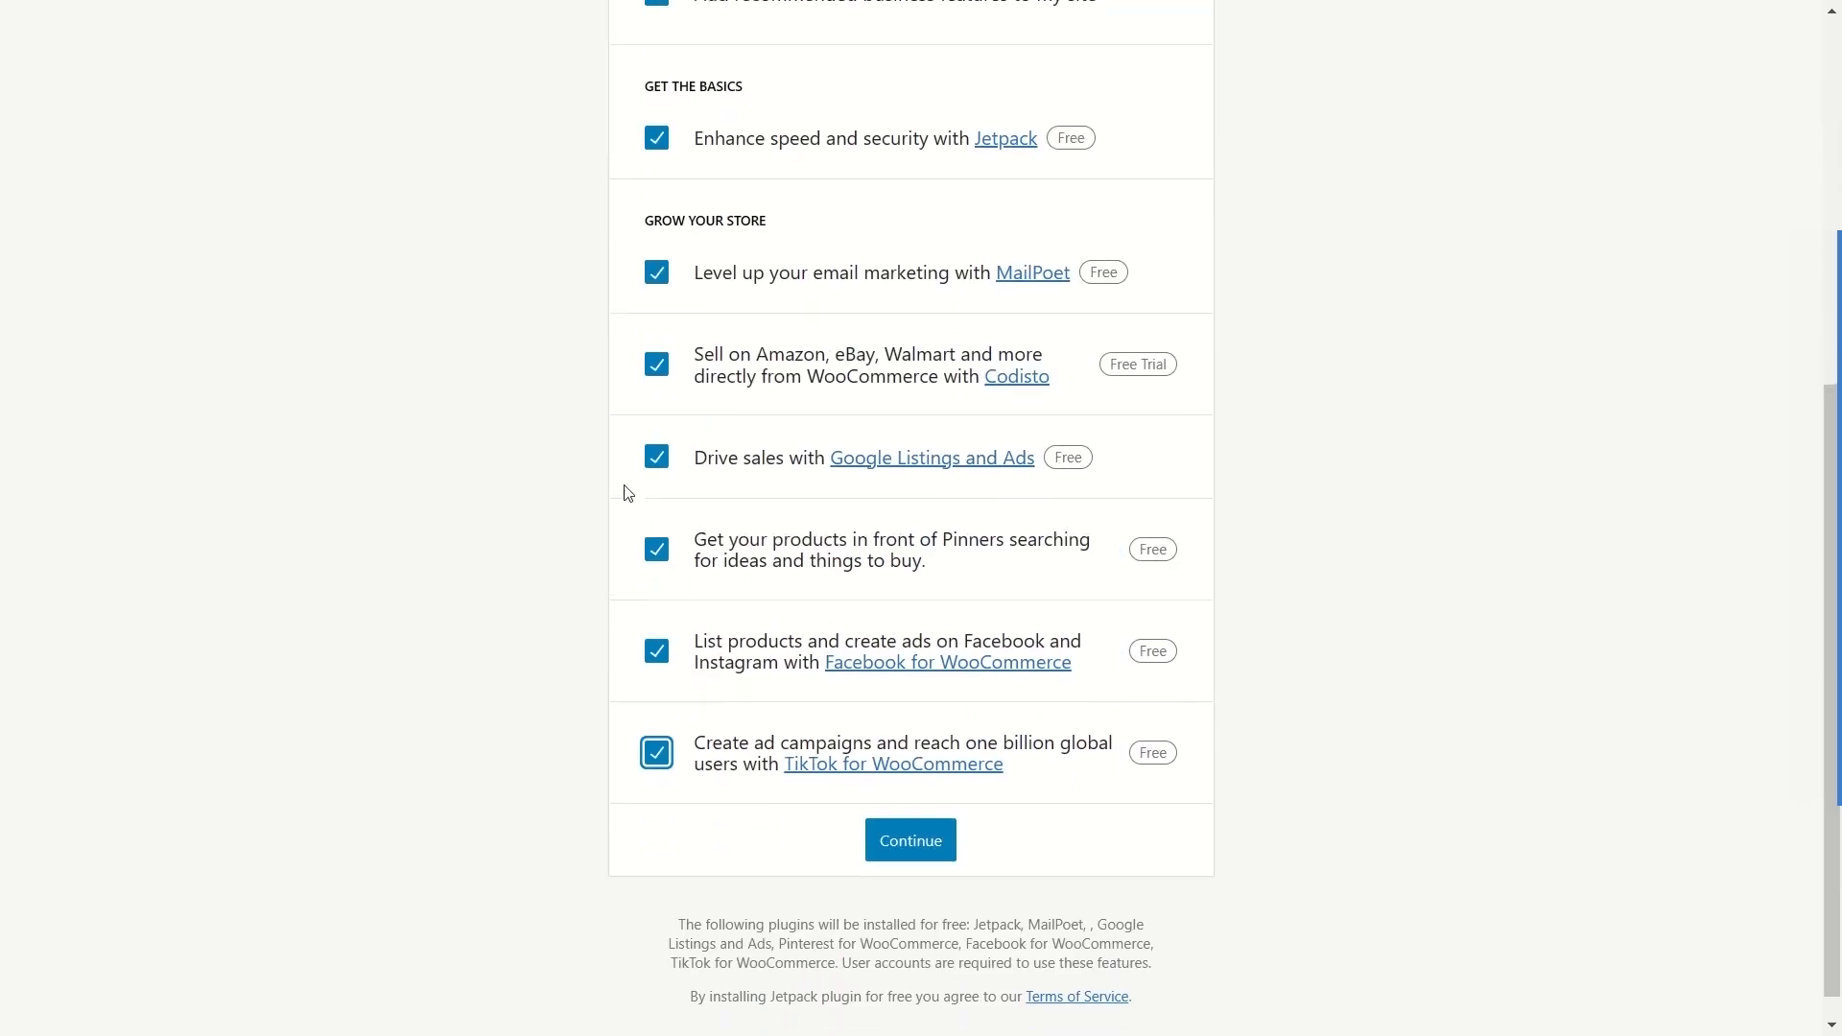
scroll(1027, 422, "up", 3)
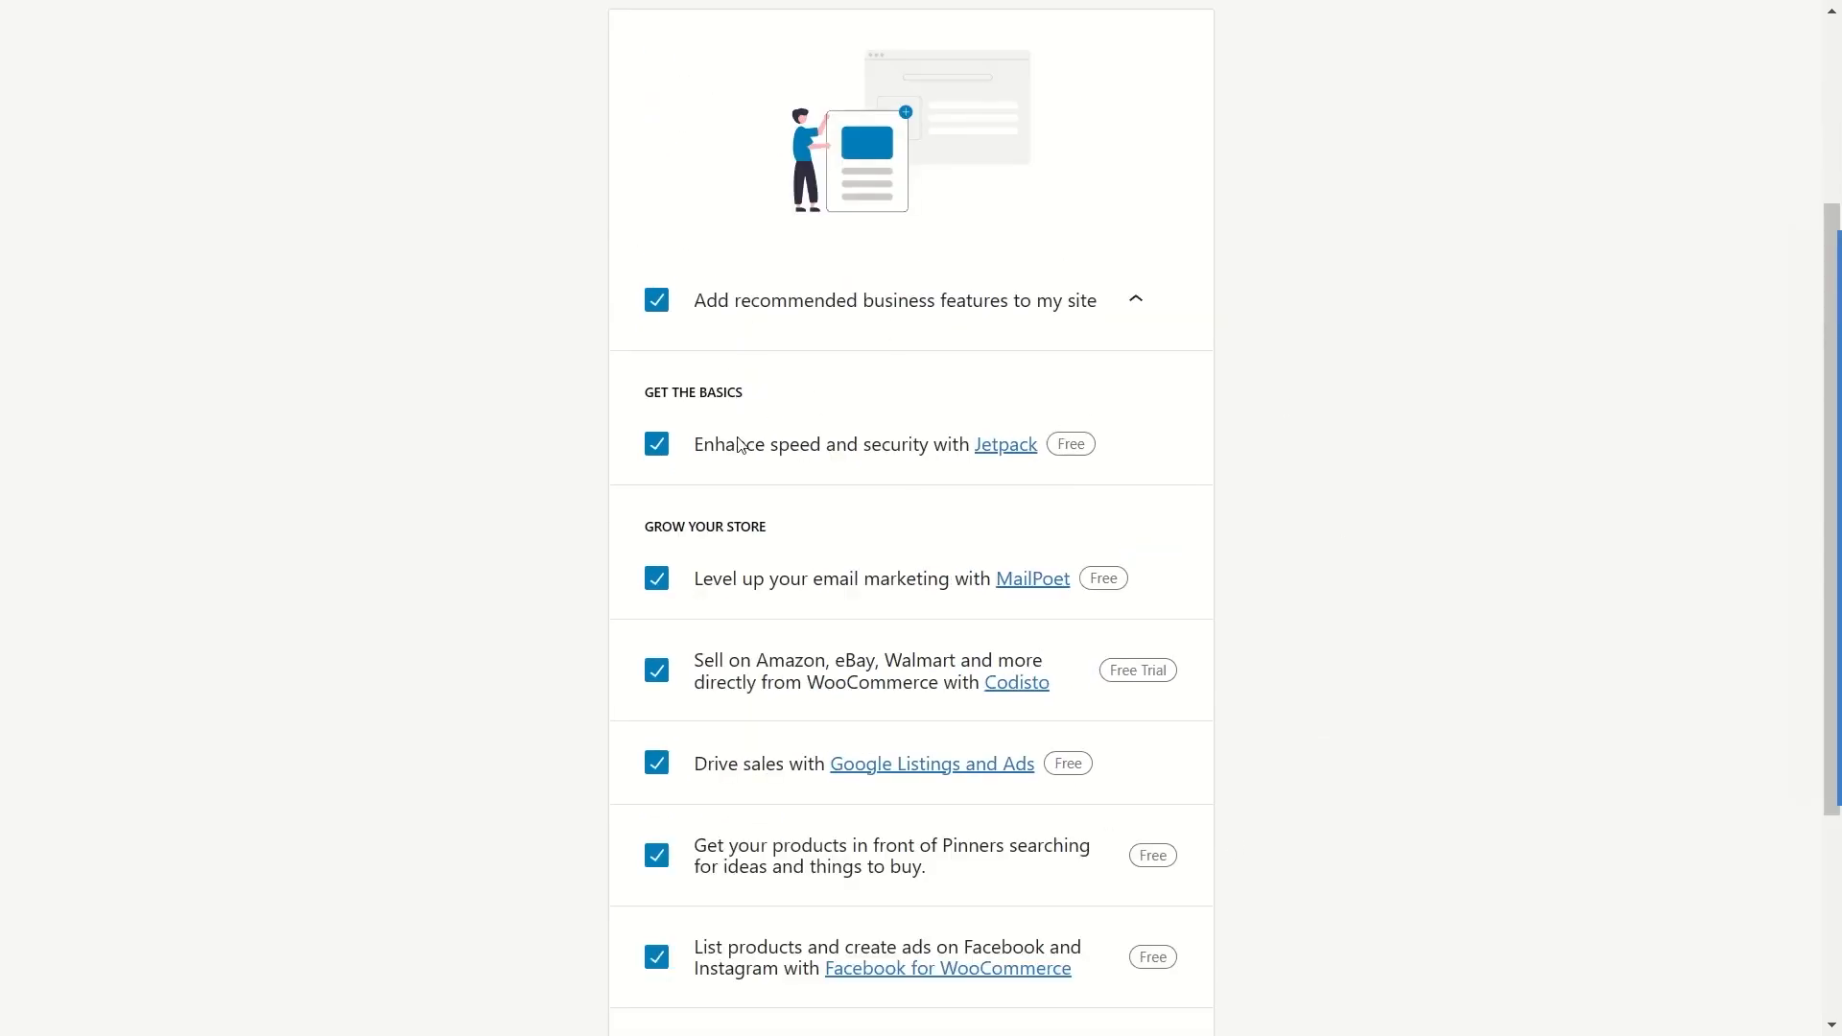
left_click(660, 309)
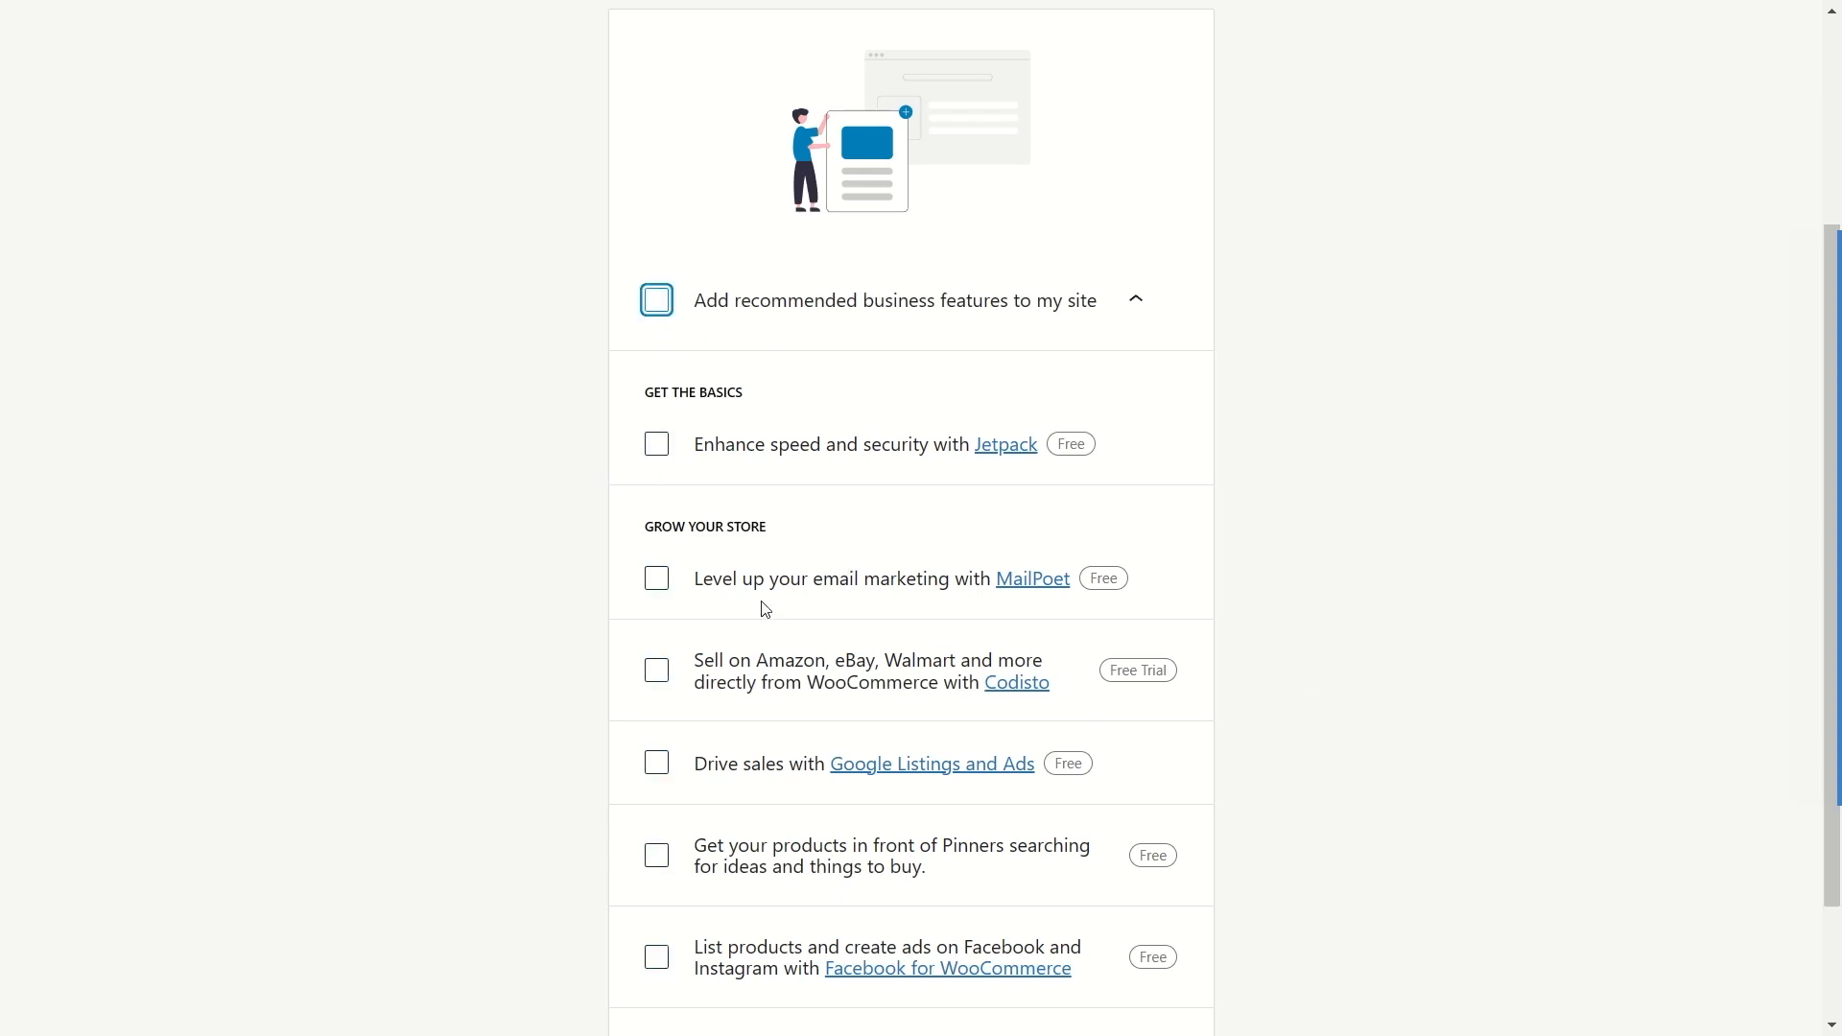
scroll(909, 394, "down", 2)
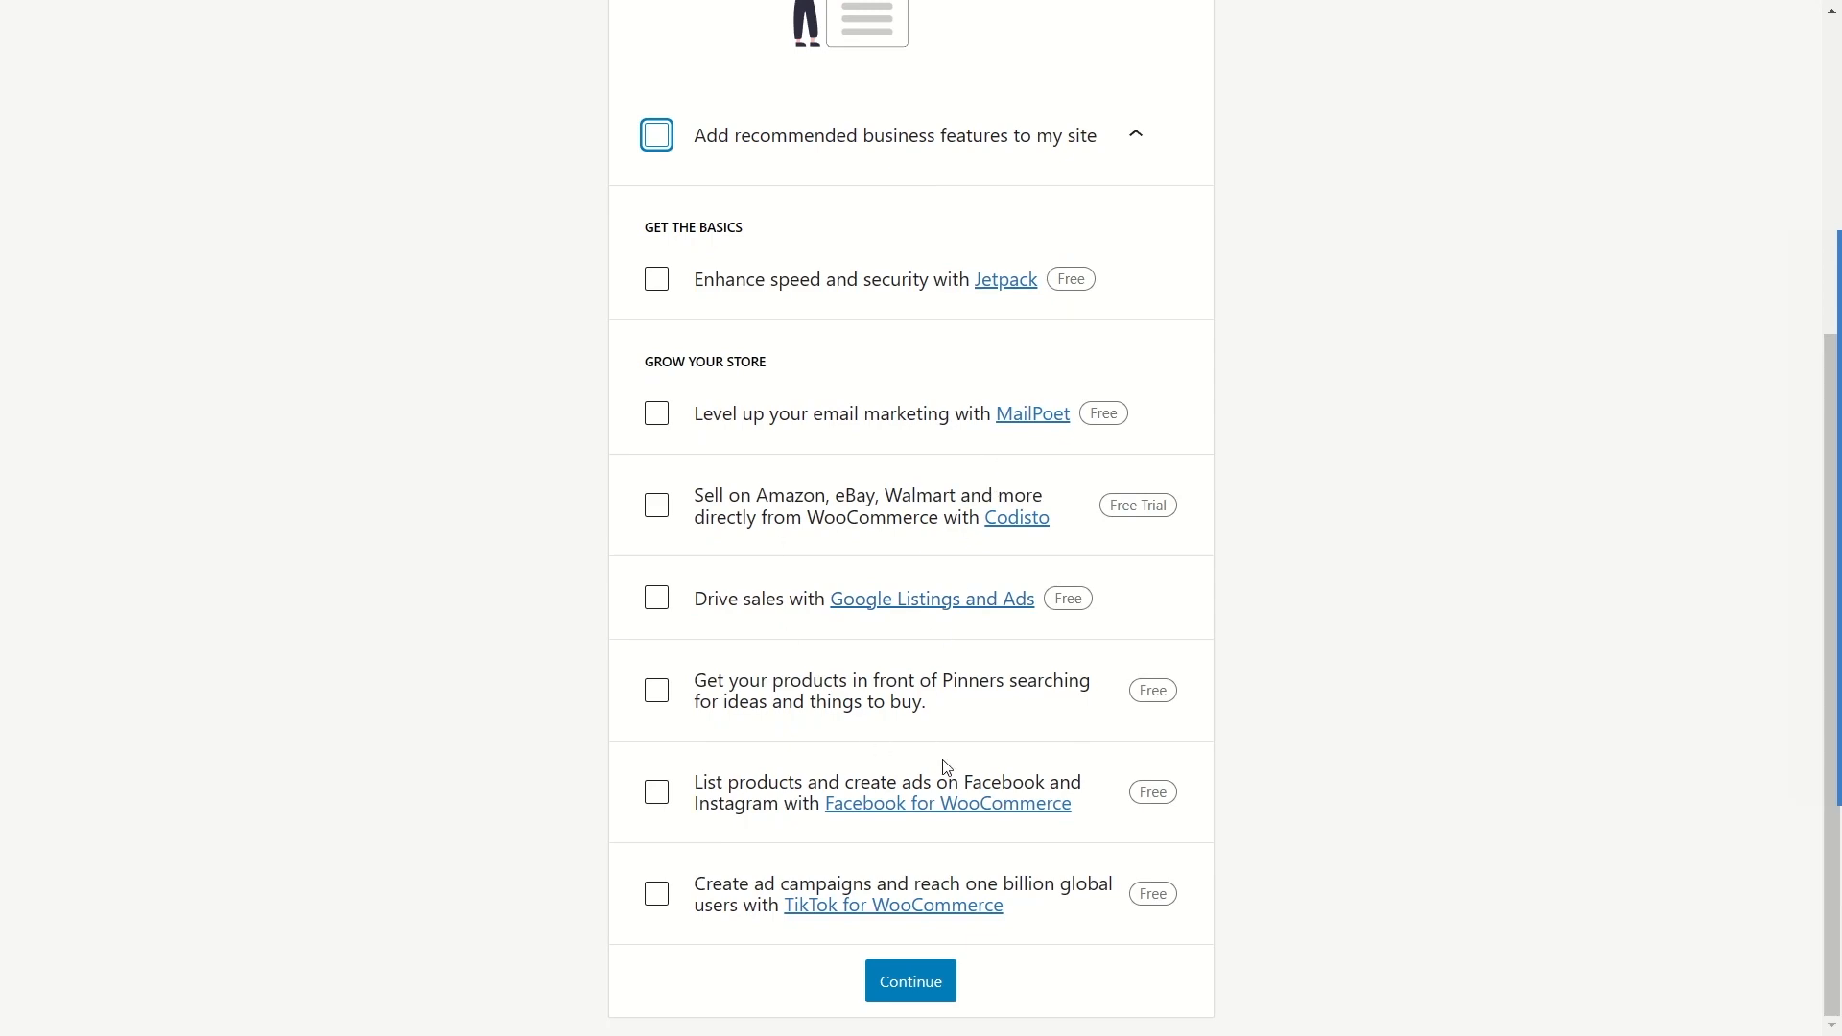
Step: Continue from the business features to the theme selection without adding any of the recommended extensions
scroll(945, 825, "up", 5)
scroll(950, 853, "down", 5)
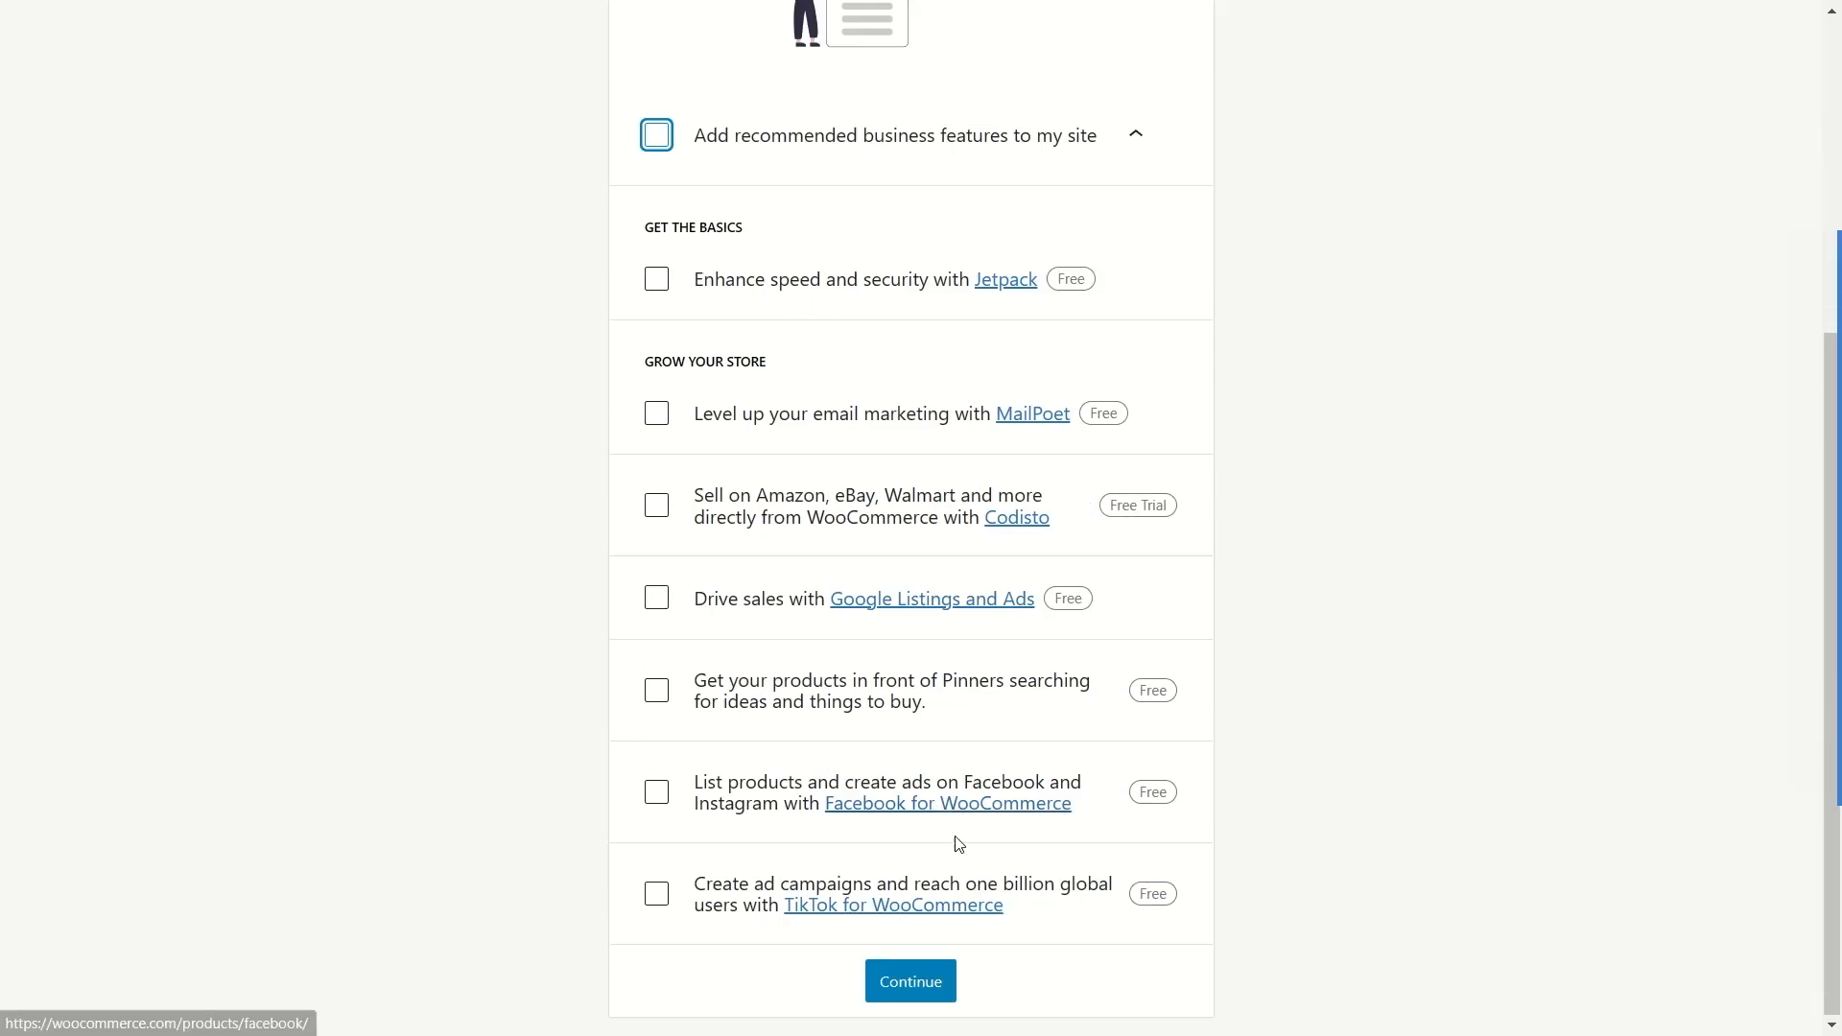
left_click(910, 981)
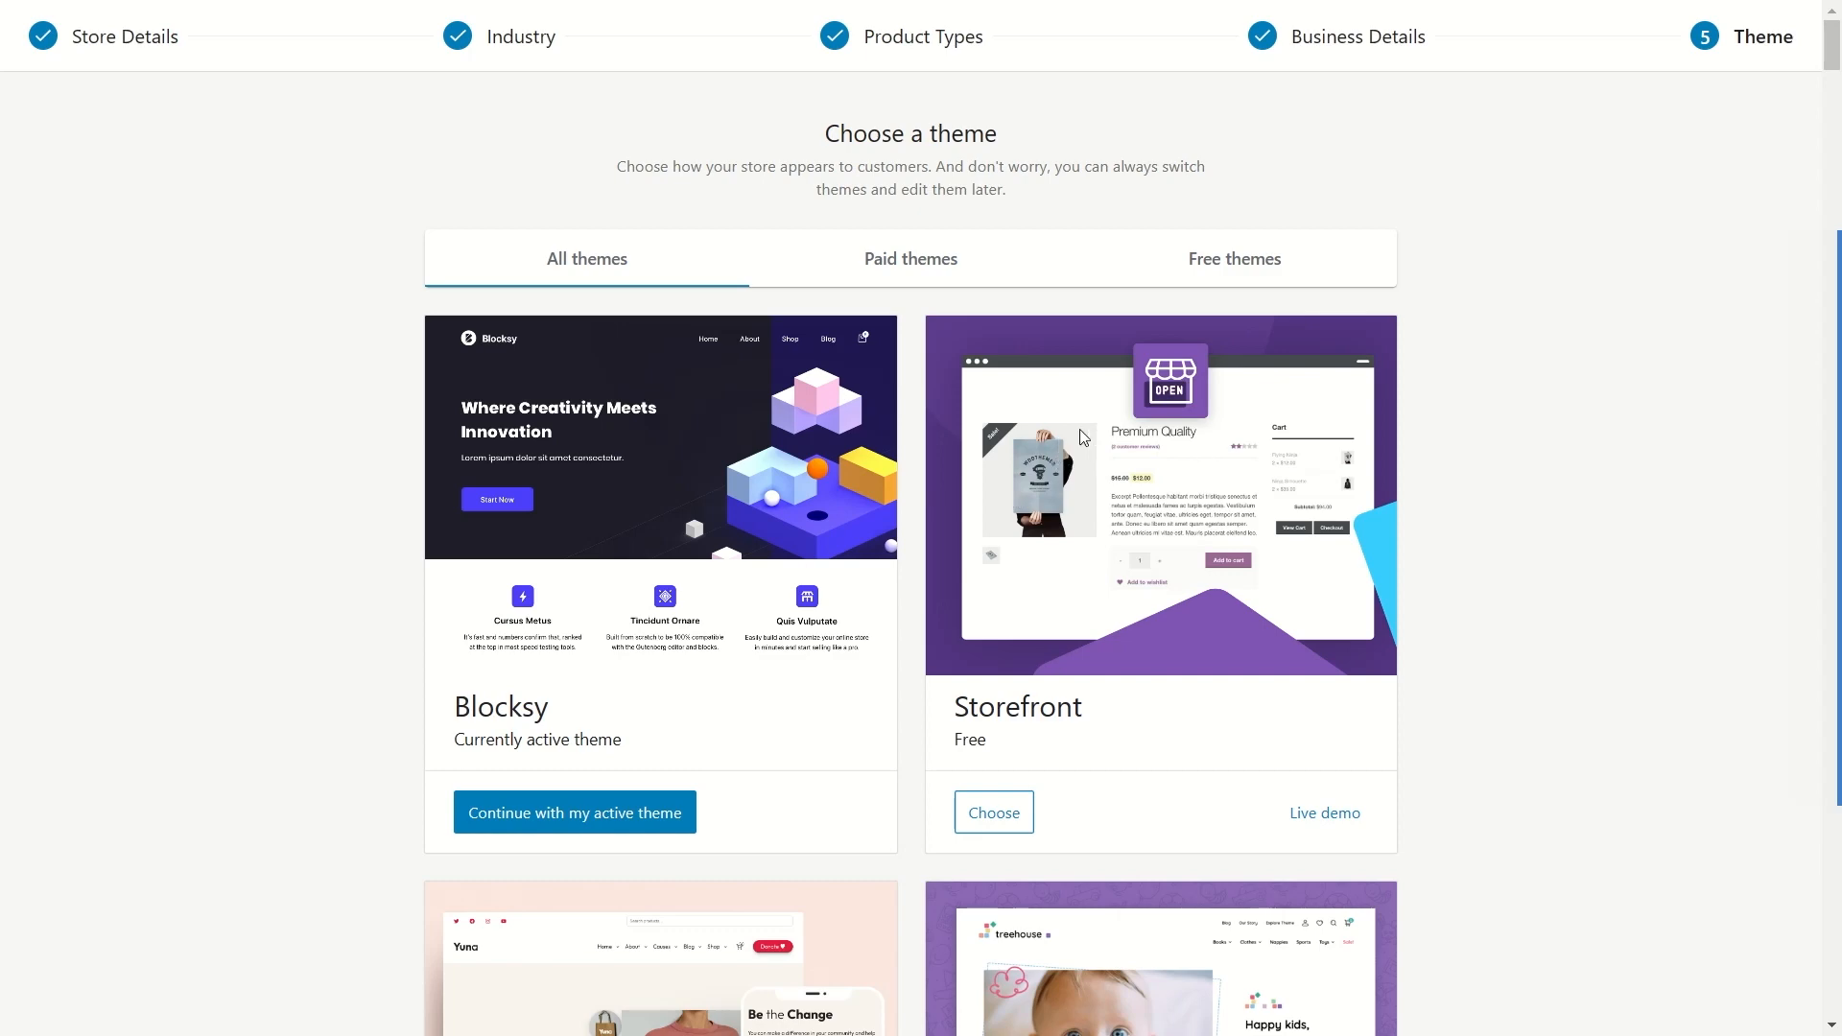
Step: Look over the offered themes, including Storefront, and finish the store setup wizard with the active Blocksy theme
scroll(959, 707, "down", 3)
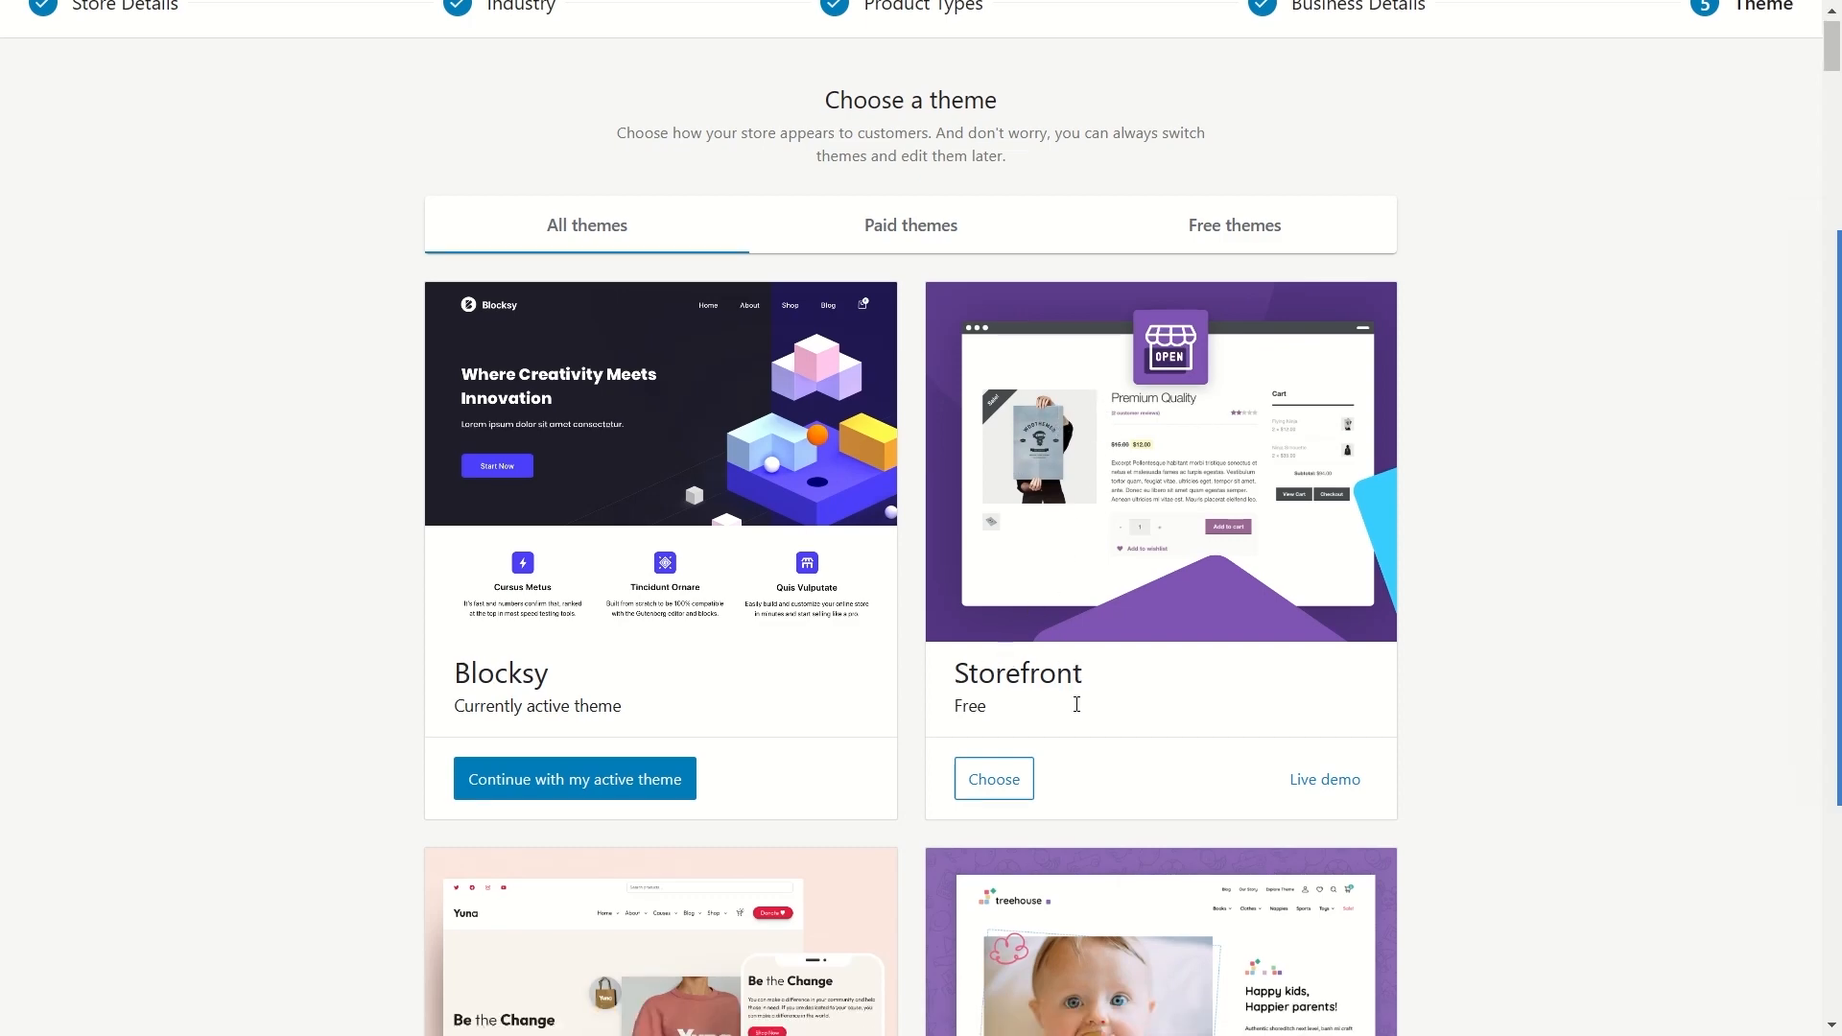
left_click_drag(956, 428, 985, 426)
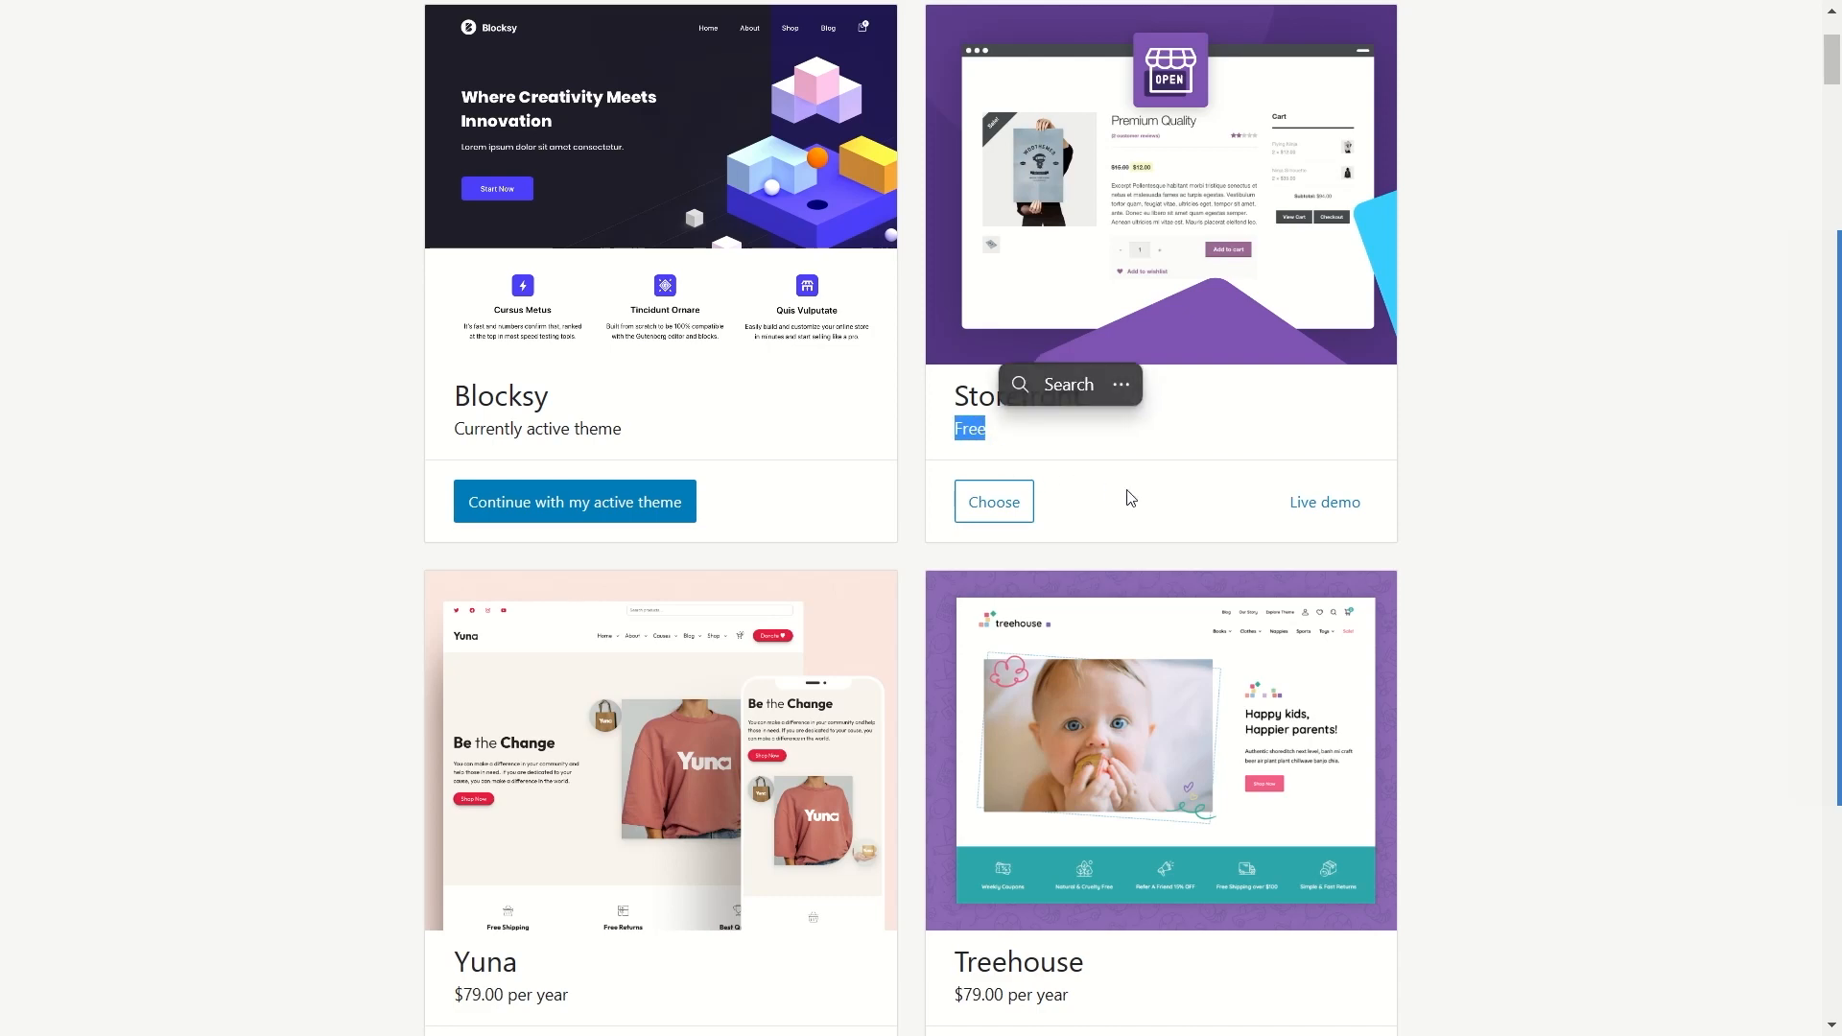
left_click(1190, 466)
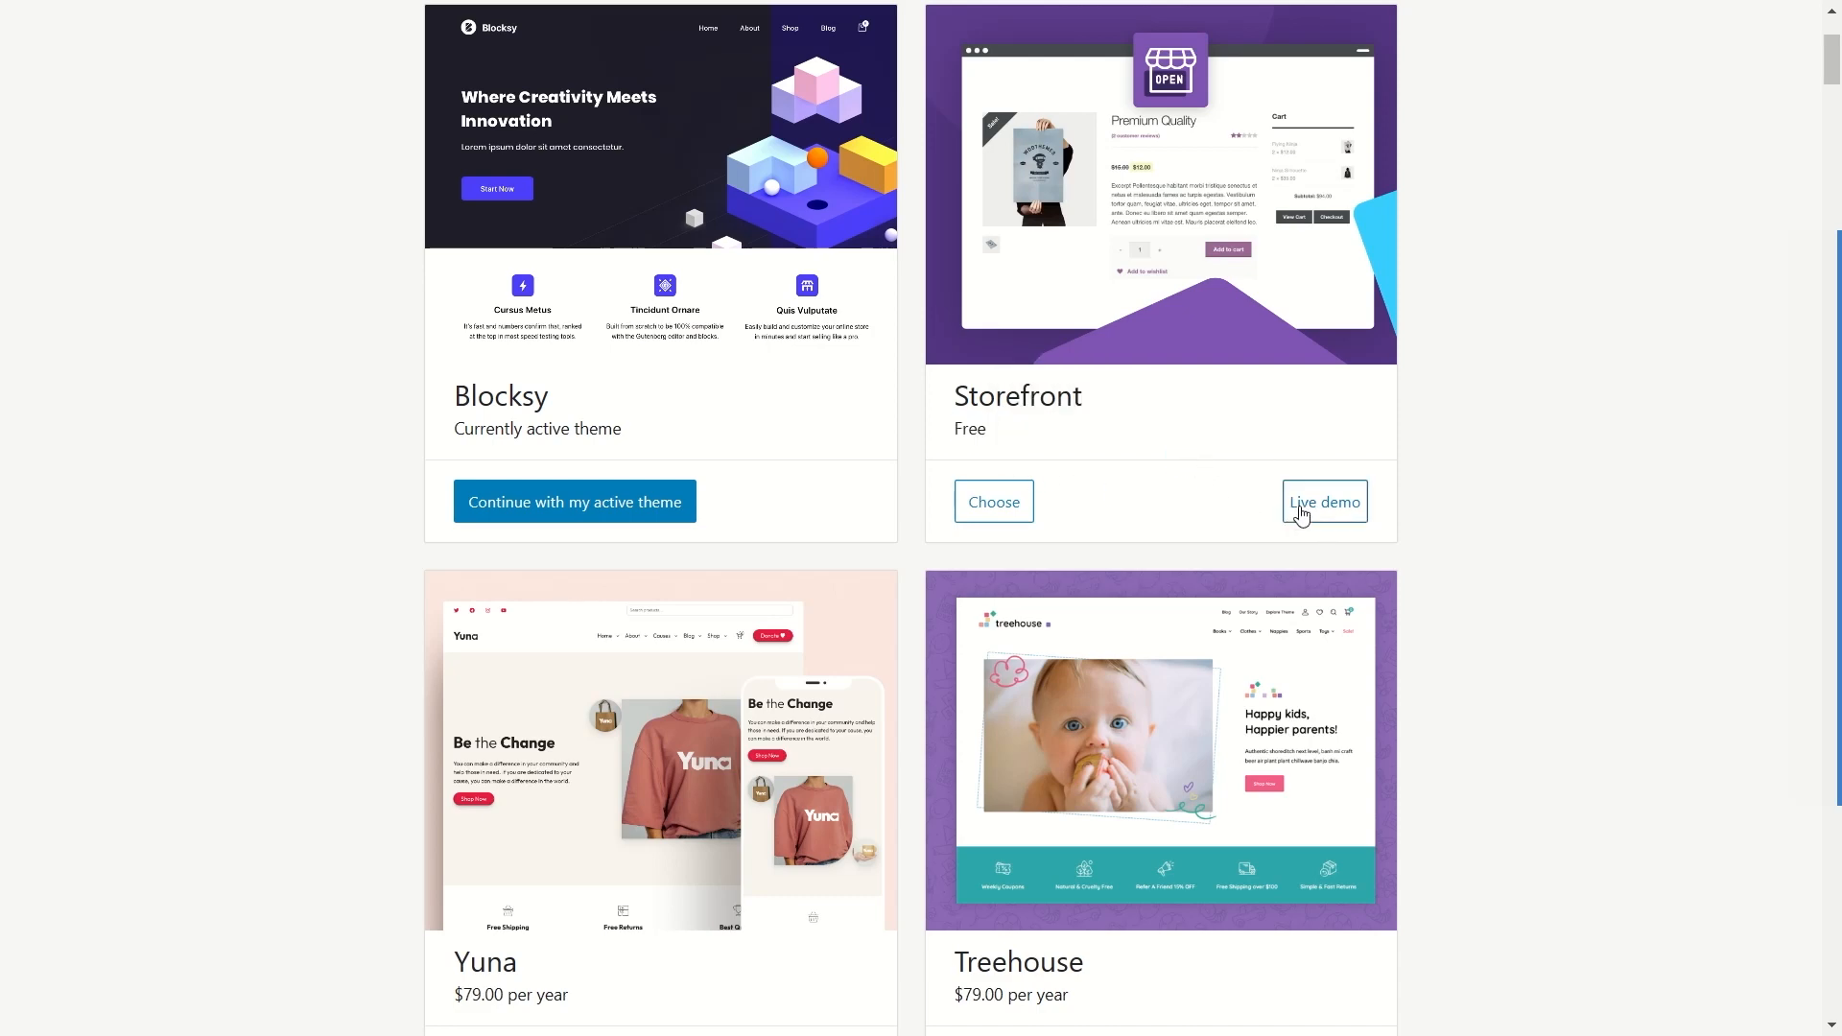
scroll(959, 479, "up", 3)
left_click(589, 253)
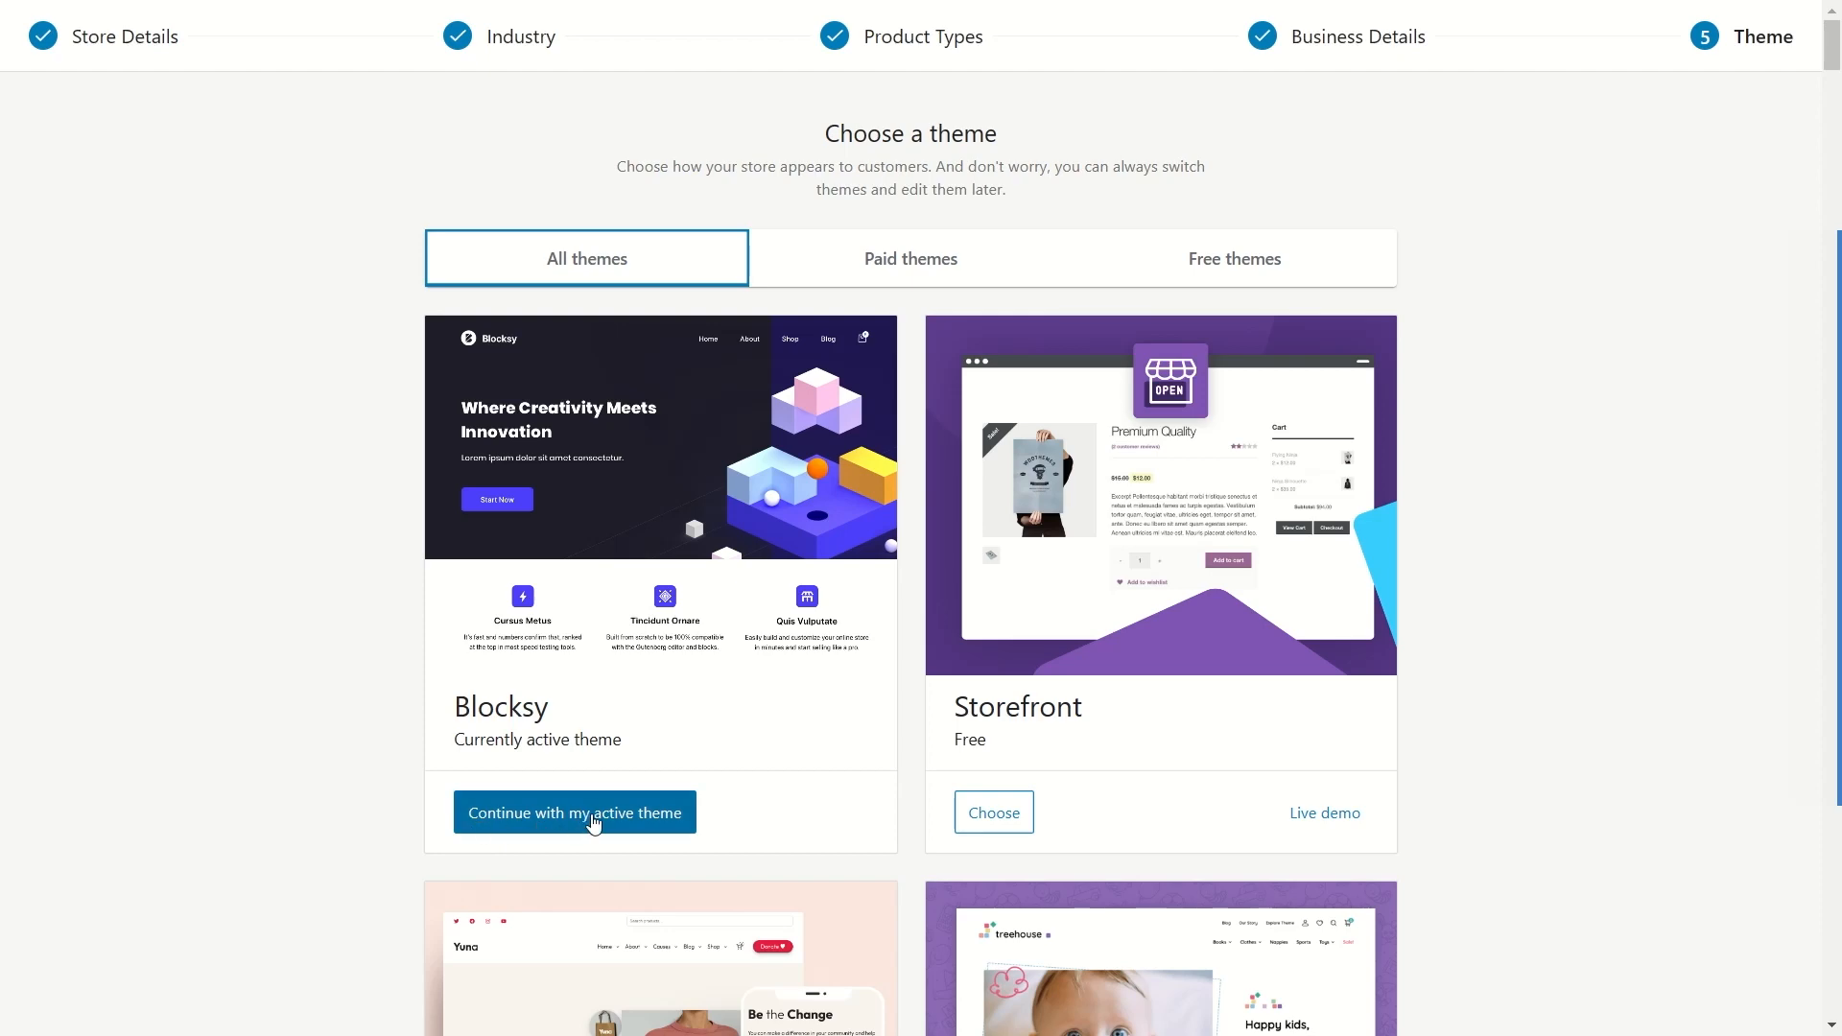
left_click(596, 822)
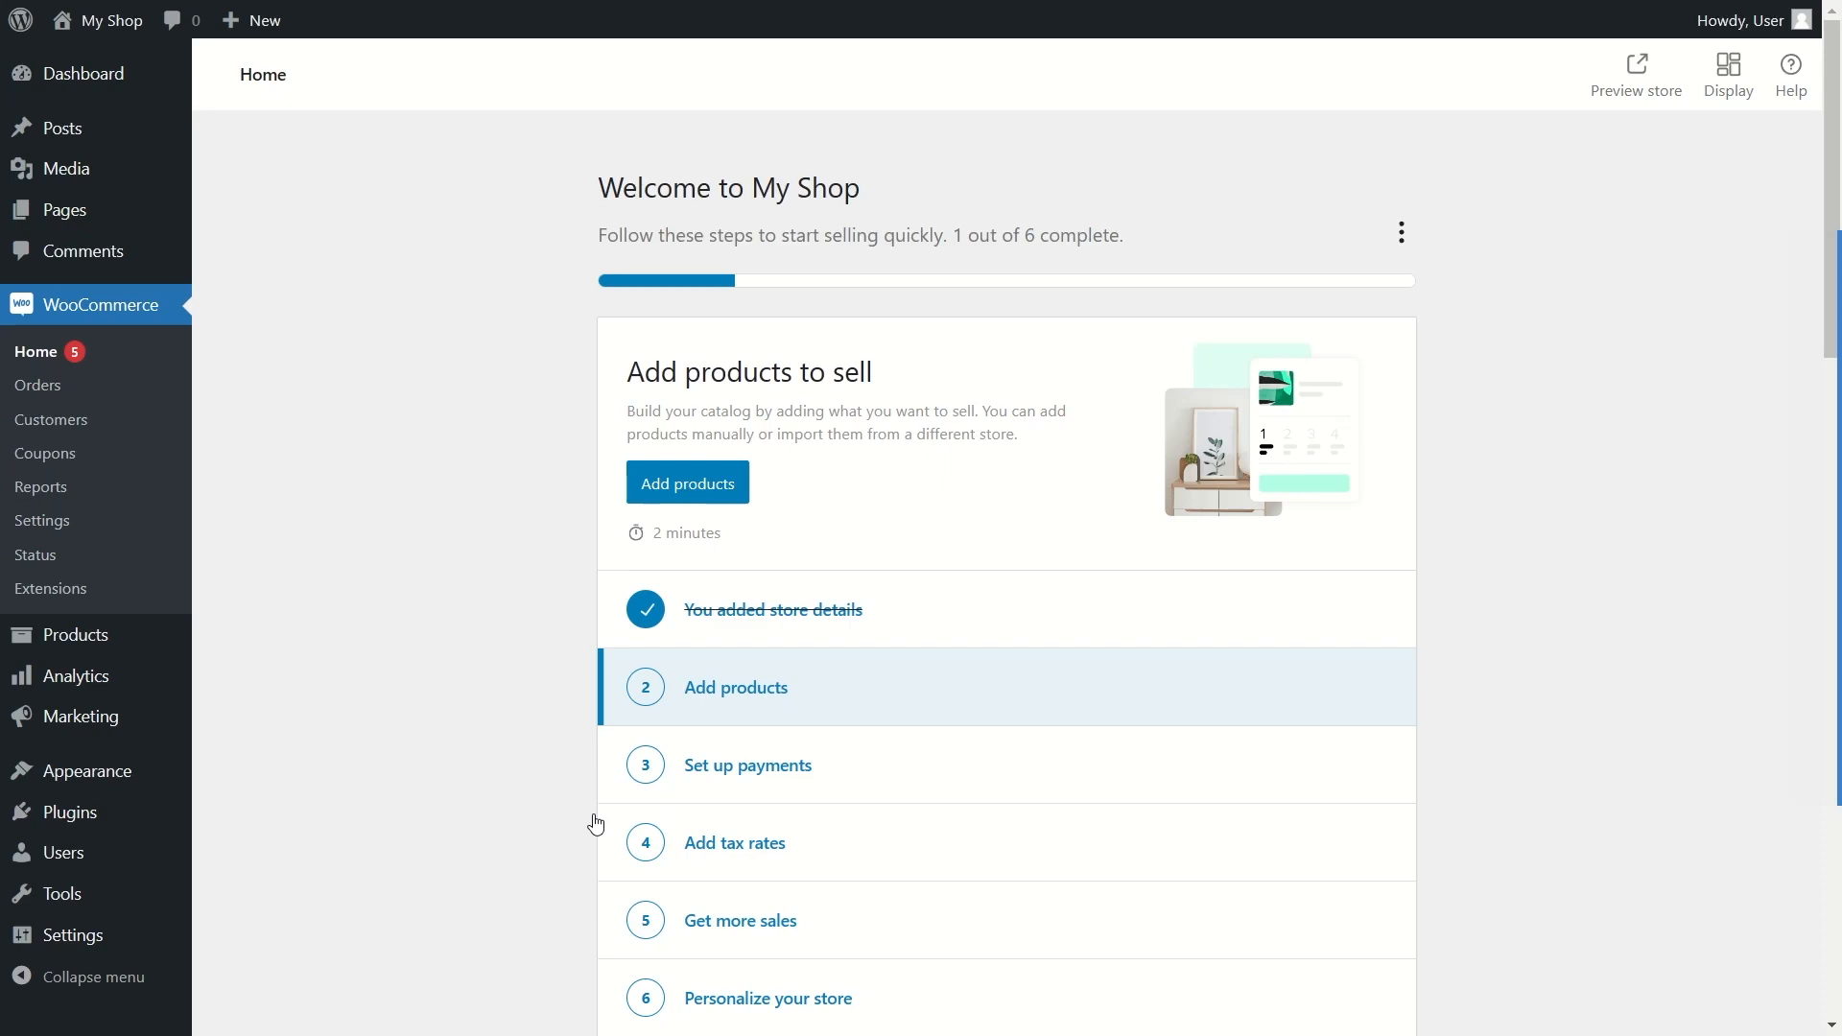
Step: Examine the WooCommerce Home page, reading through the store setup checklist and the further things to do
scroll(564, 600, "down", 2)
scroll(566, 592, "down", 8)
scroll(566, 593, "up", 10)
scroll(640, 372, "down", 2)
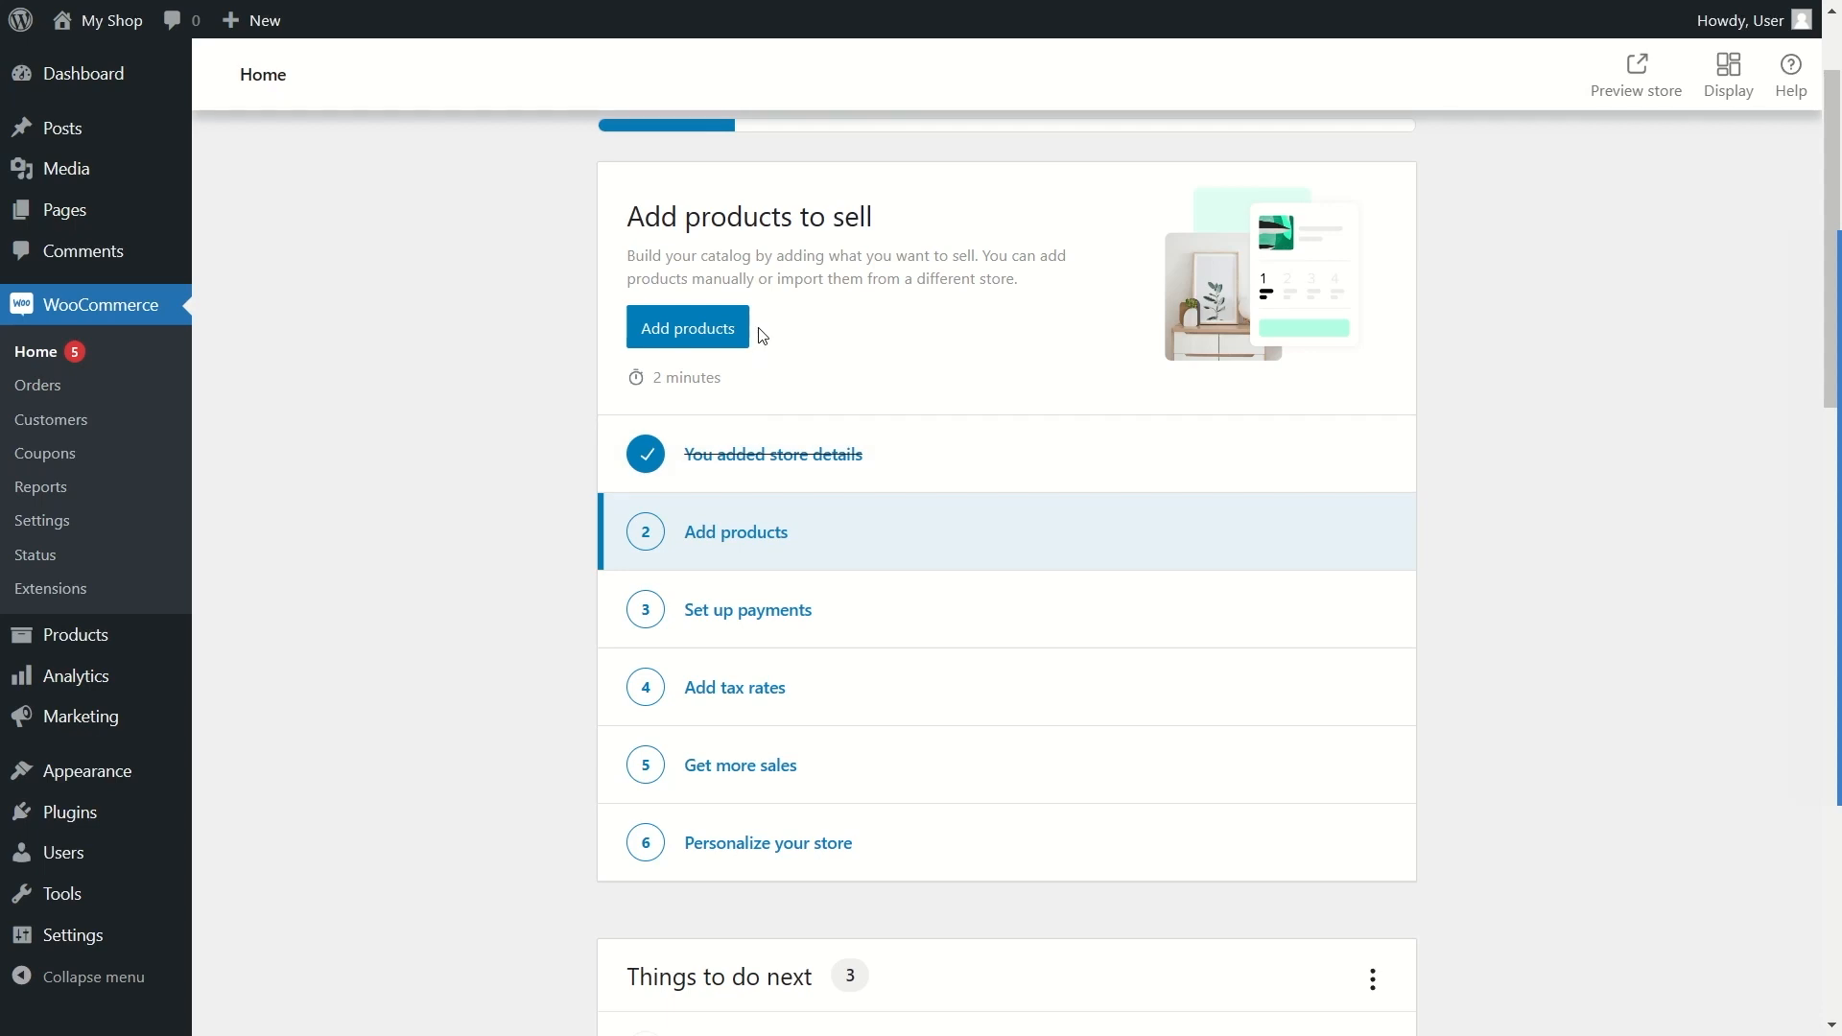
scroll(600, 267, "up", 2)
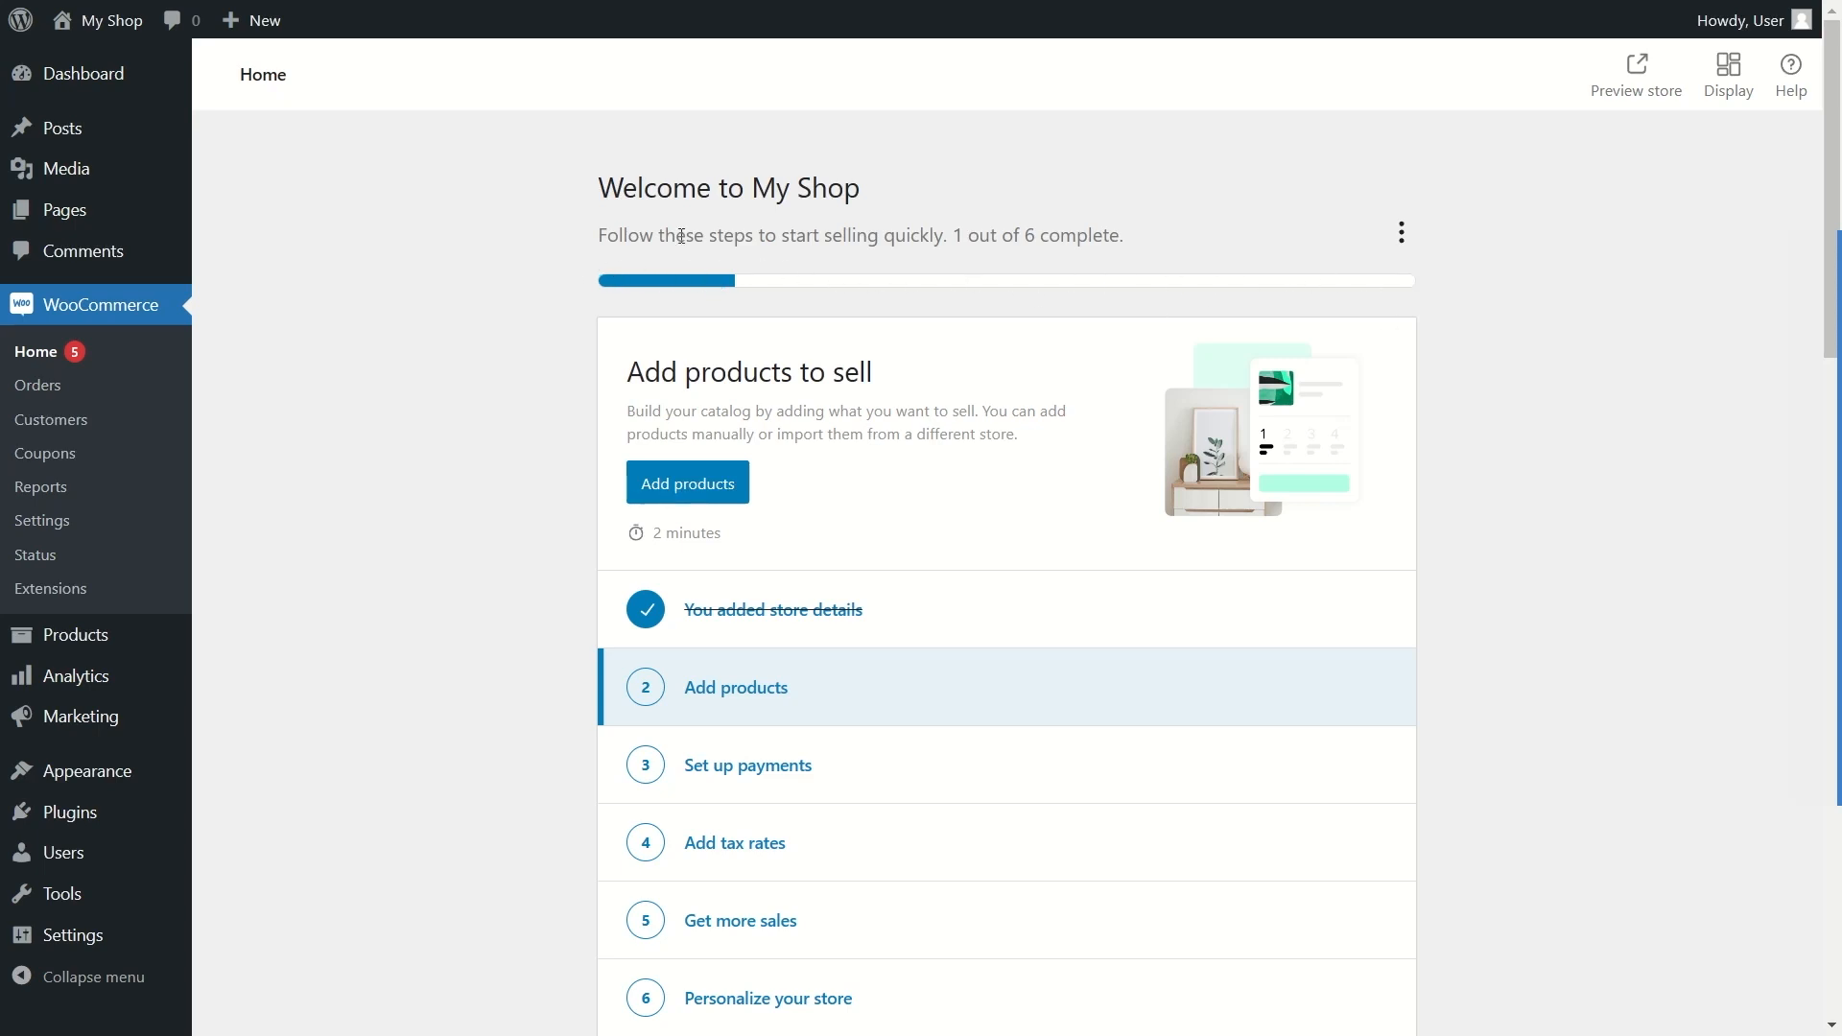
left_click_drag(602, 236, 1111, 241)
left_click(578, 377)
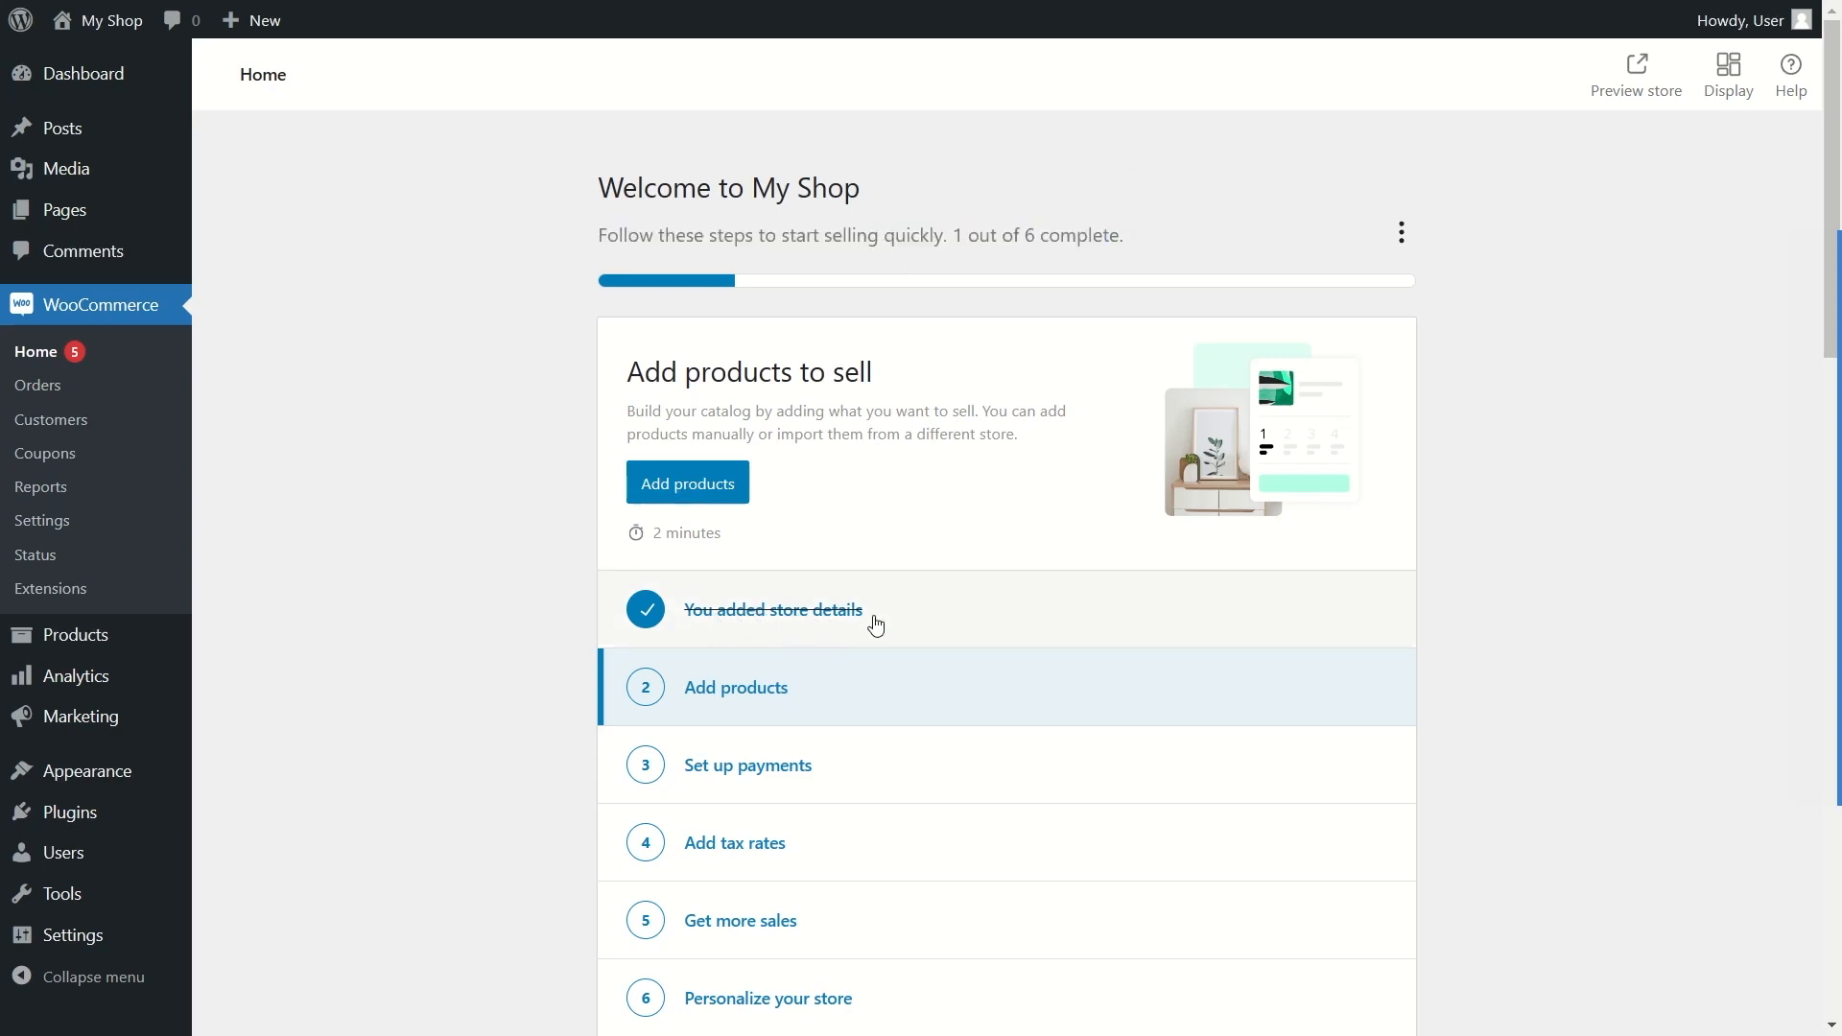
scroll(850, 605, "down", 2)
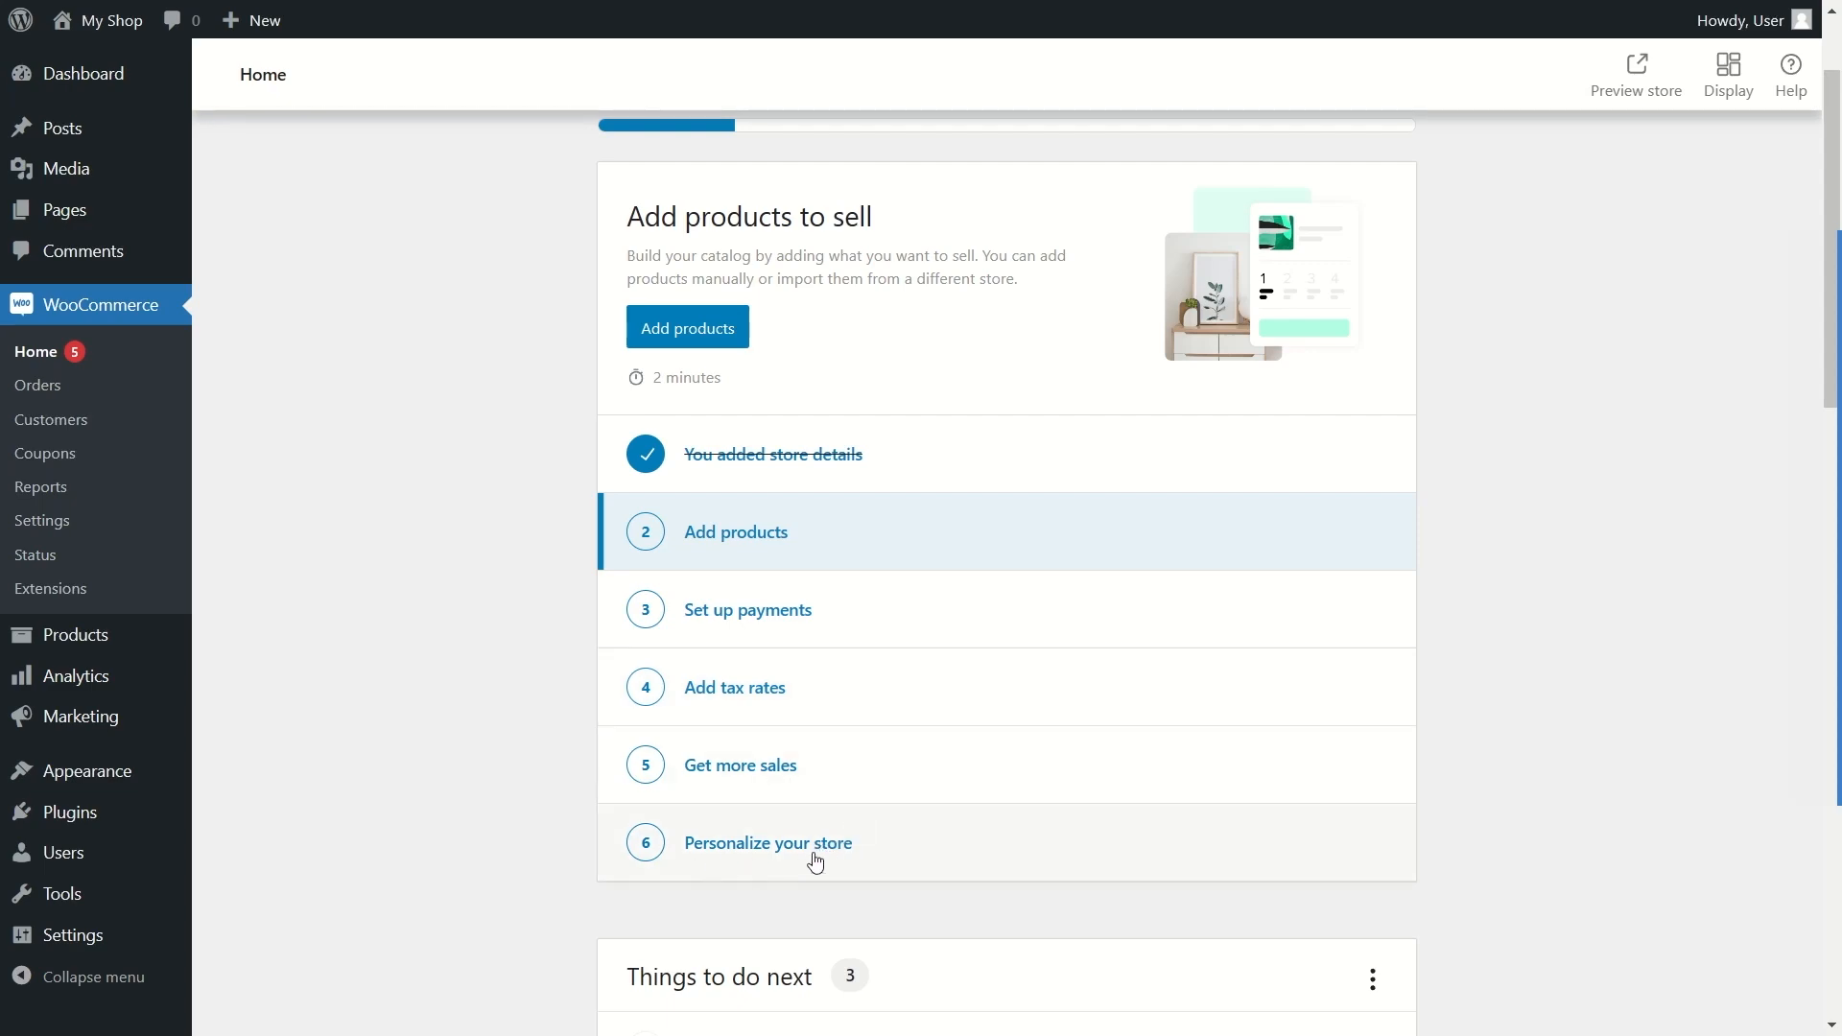
scroll(760, 876, "down", 7)
scroll(750, 784, "up", 7)
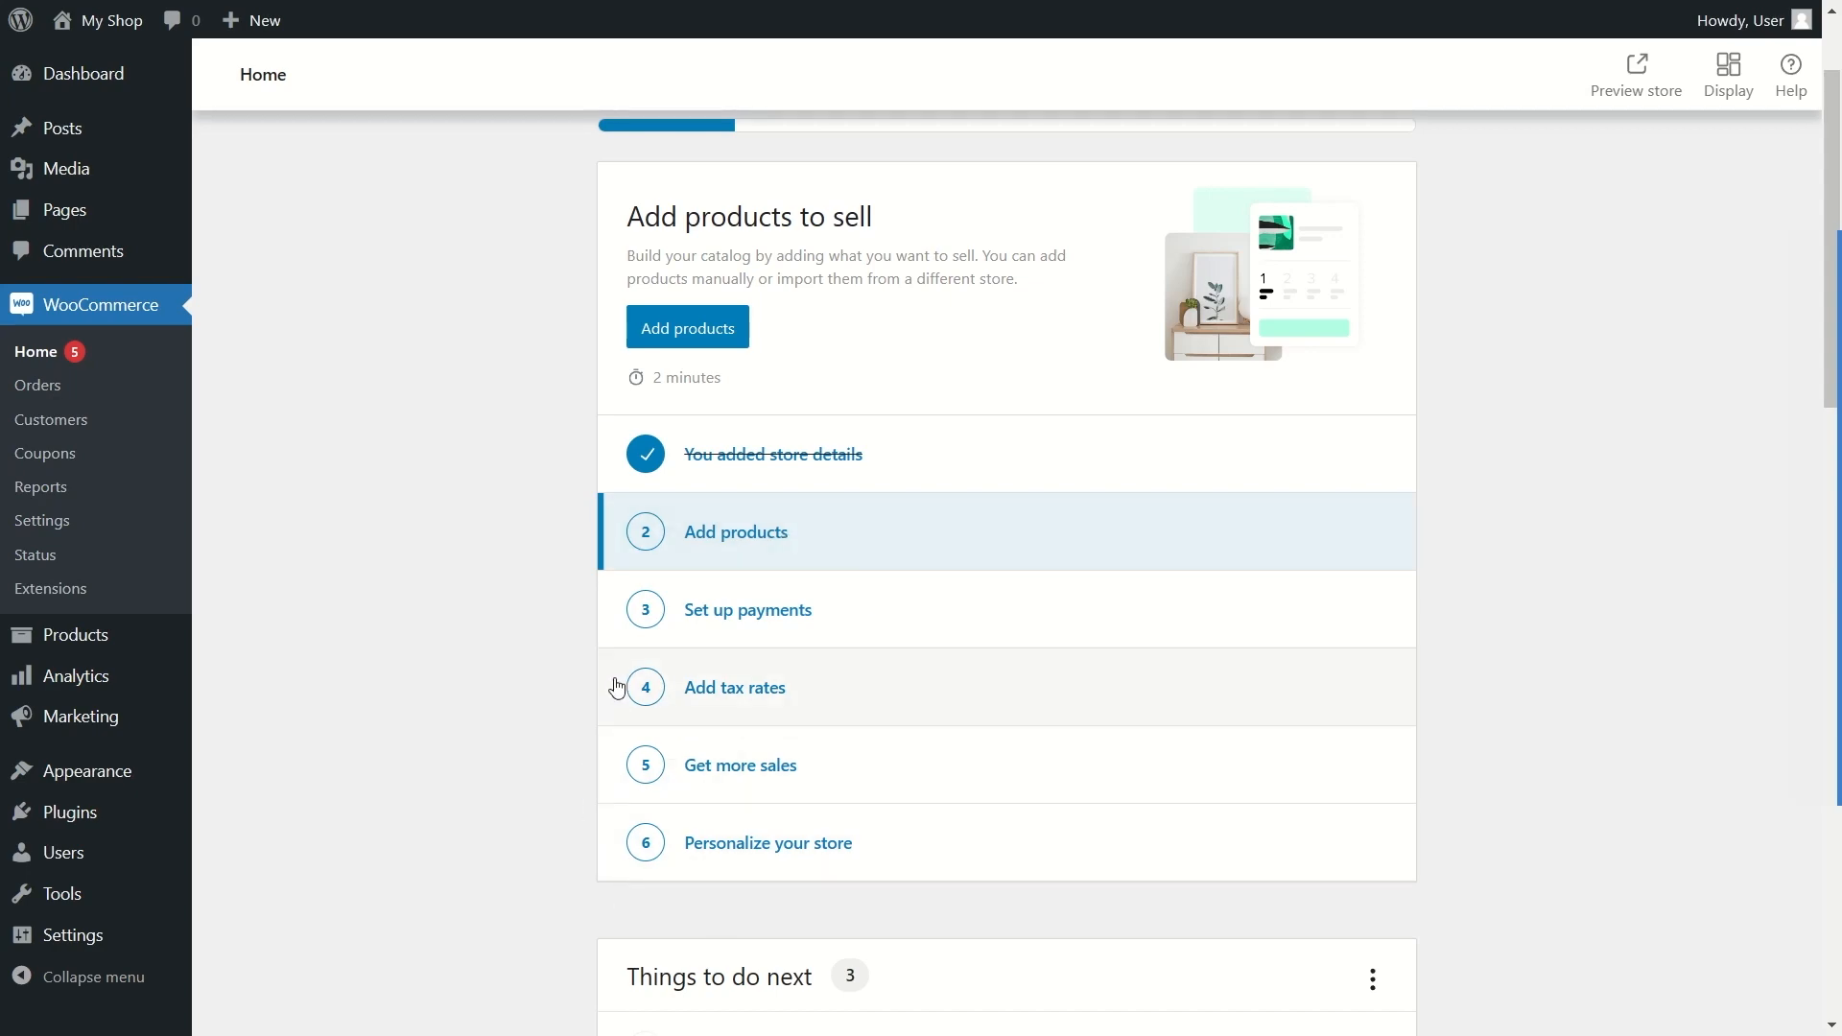
scroll(566, 471, "up", 2)
scroll(1015, 416, "down", 10)
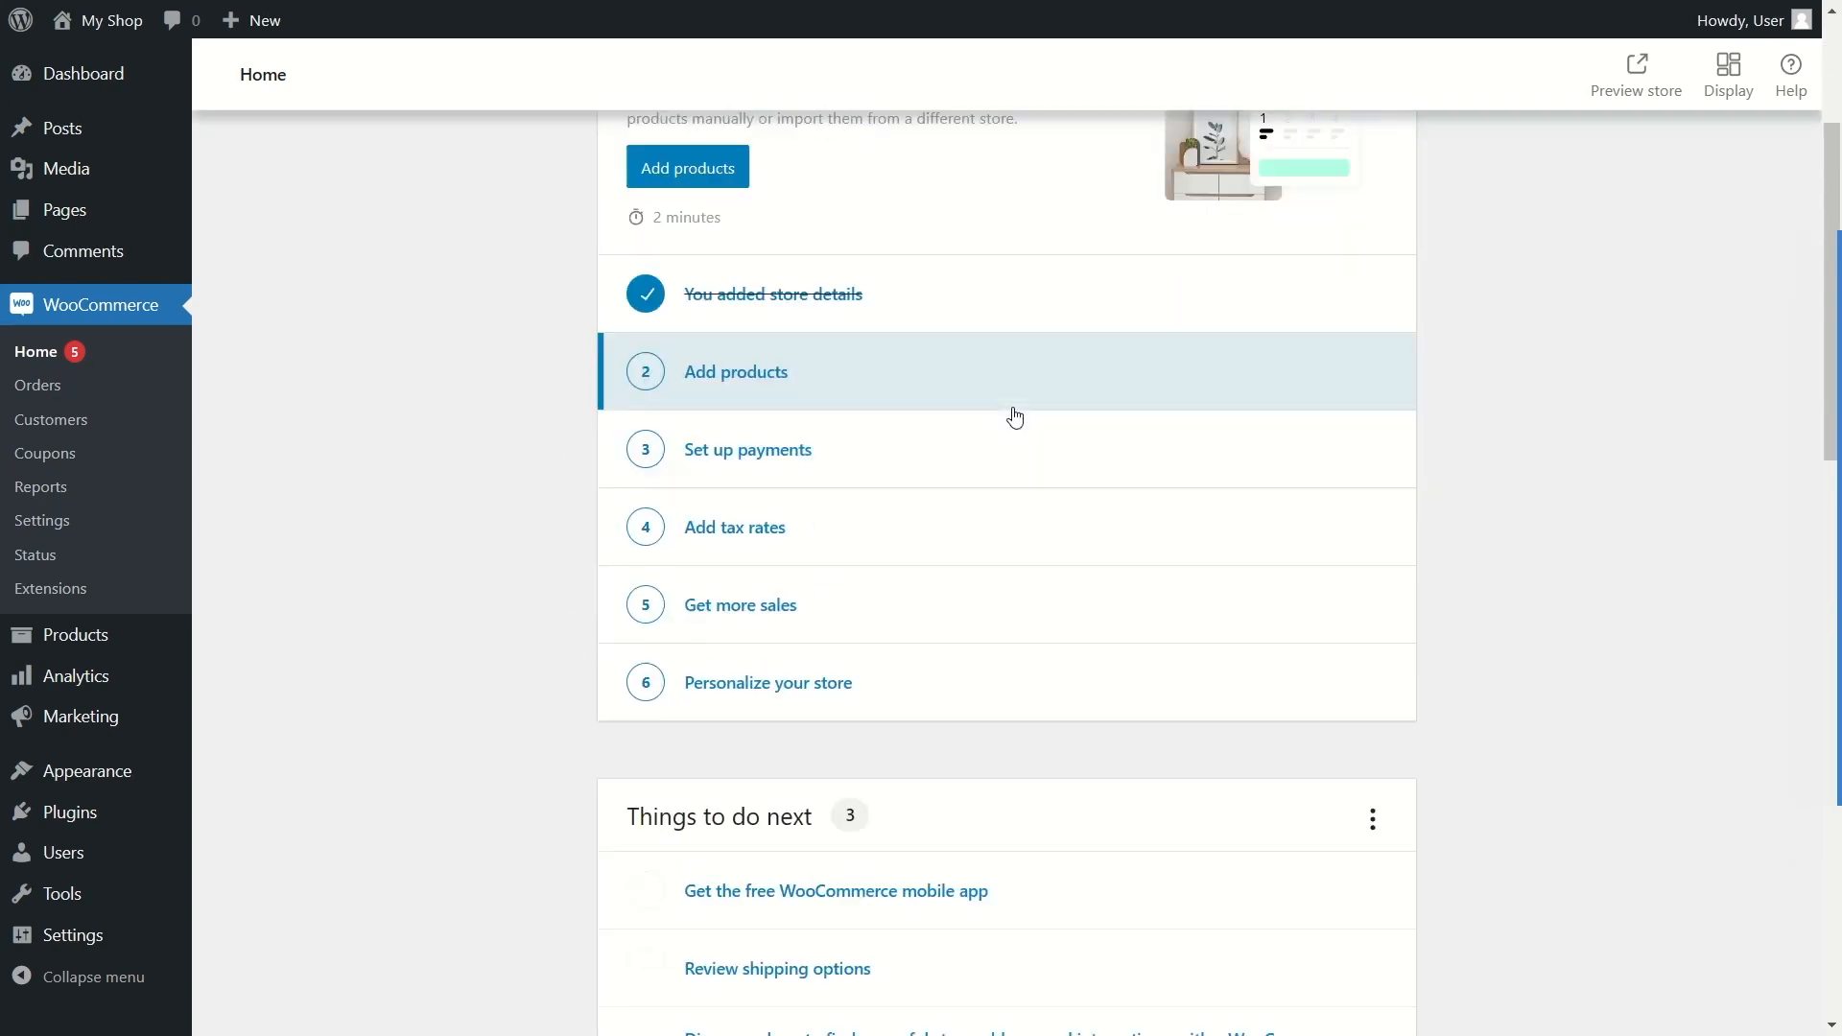
scroll(887, 439, "up", 10)
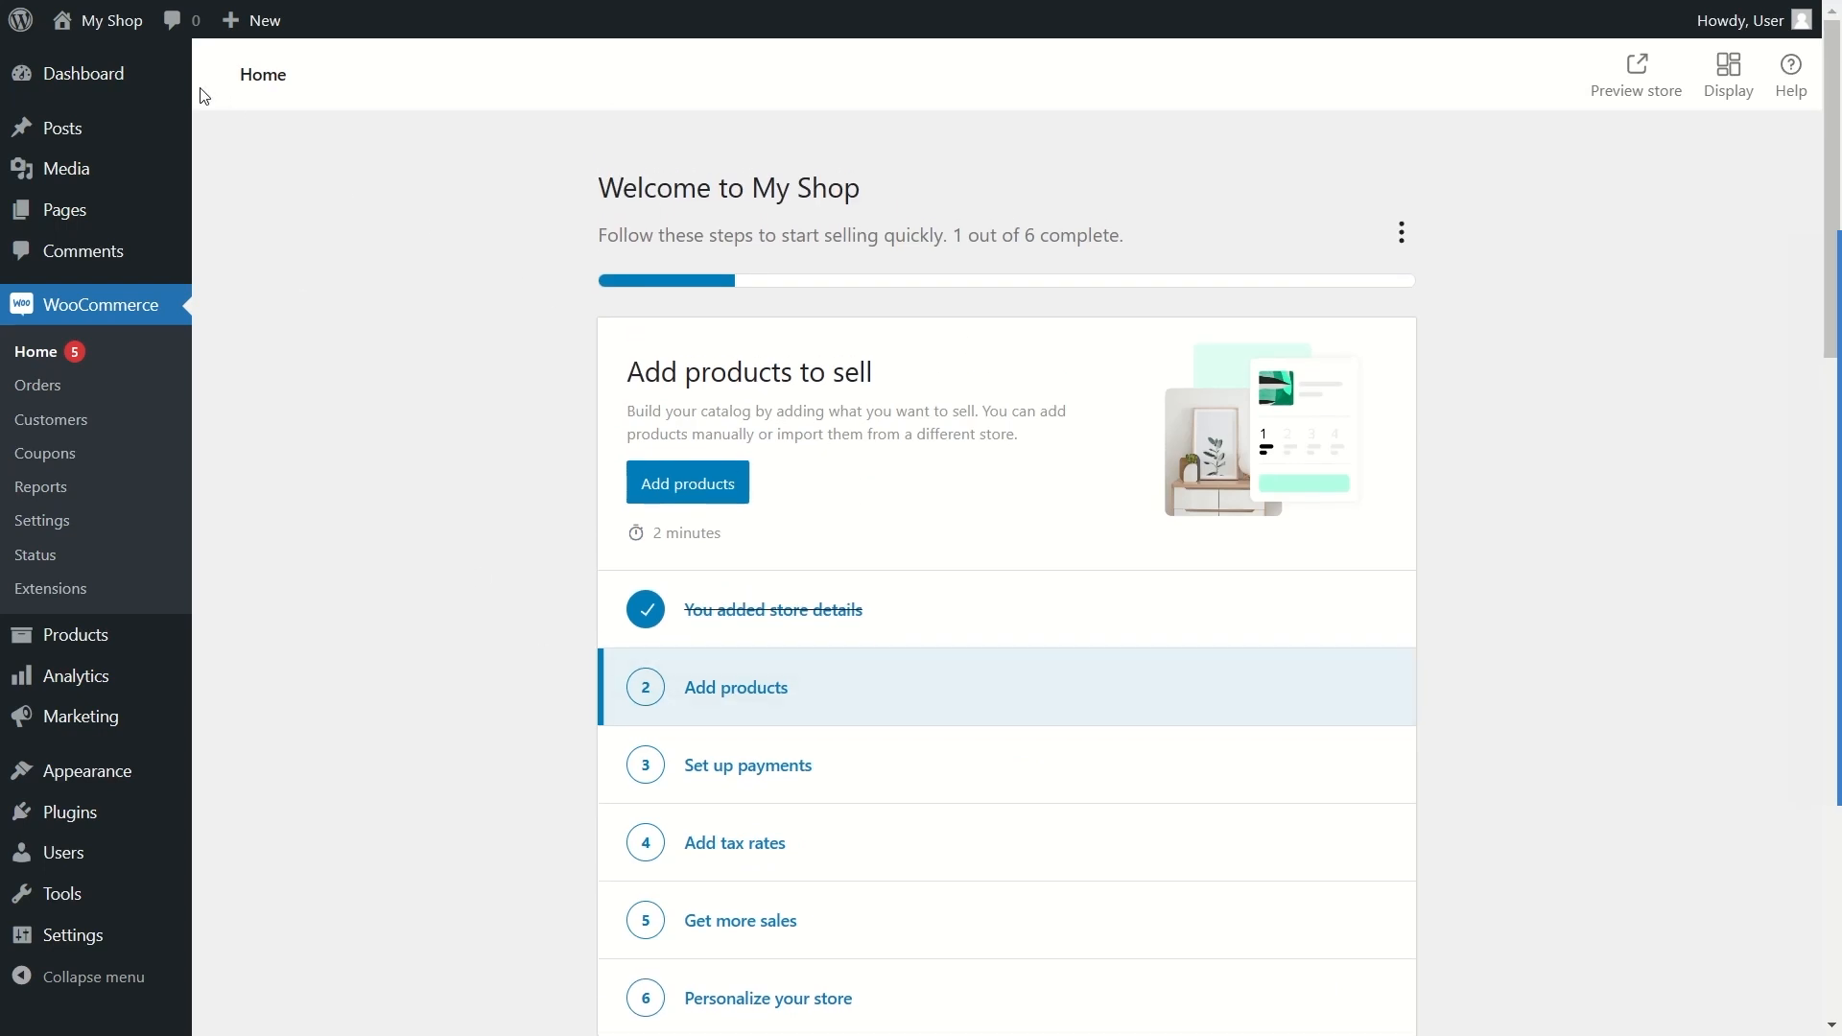
Step: Visit the shop's front end and view its Cart and Checkout pages
mouse_move(146, 29)
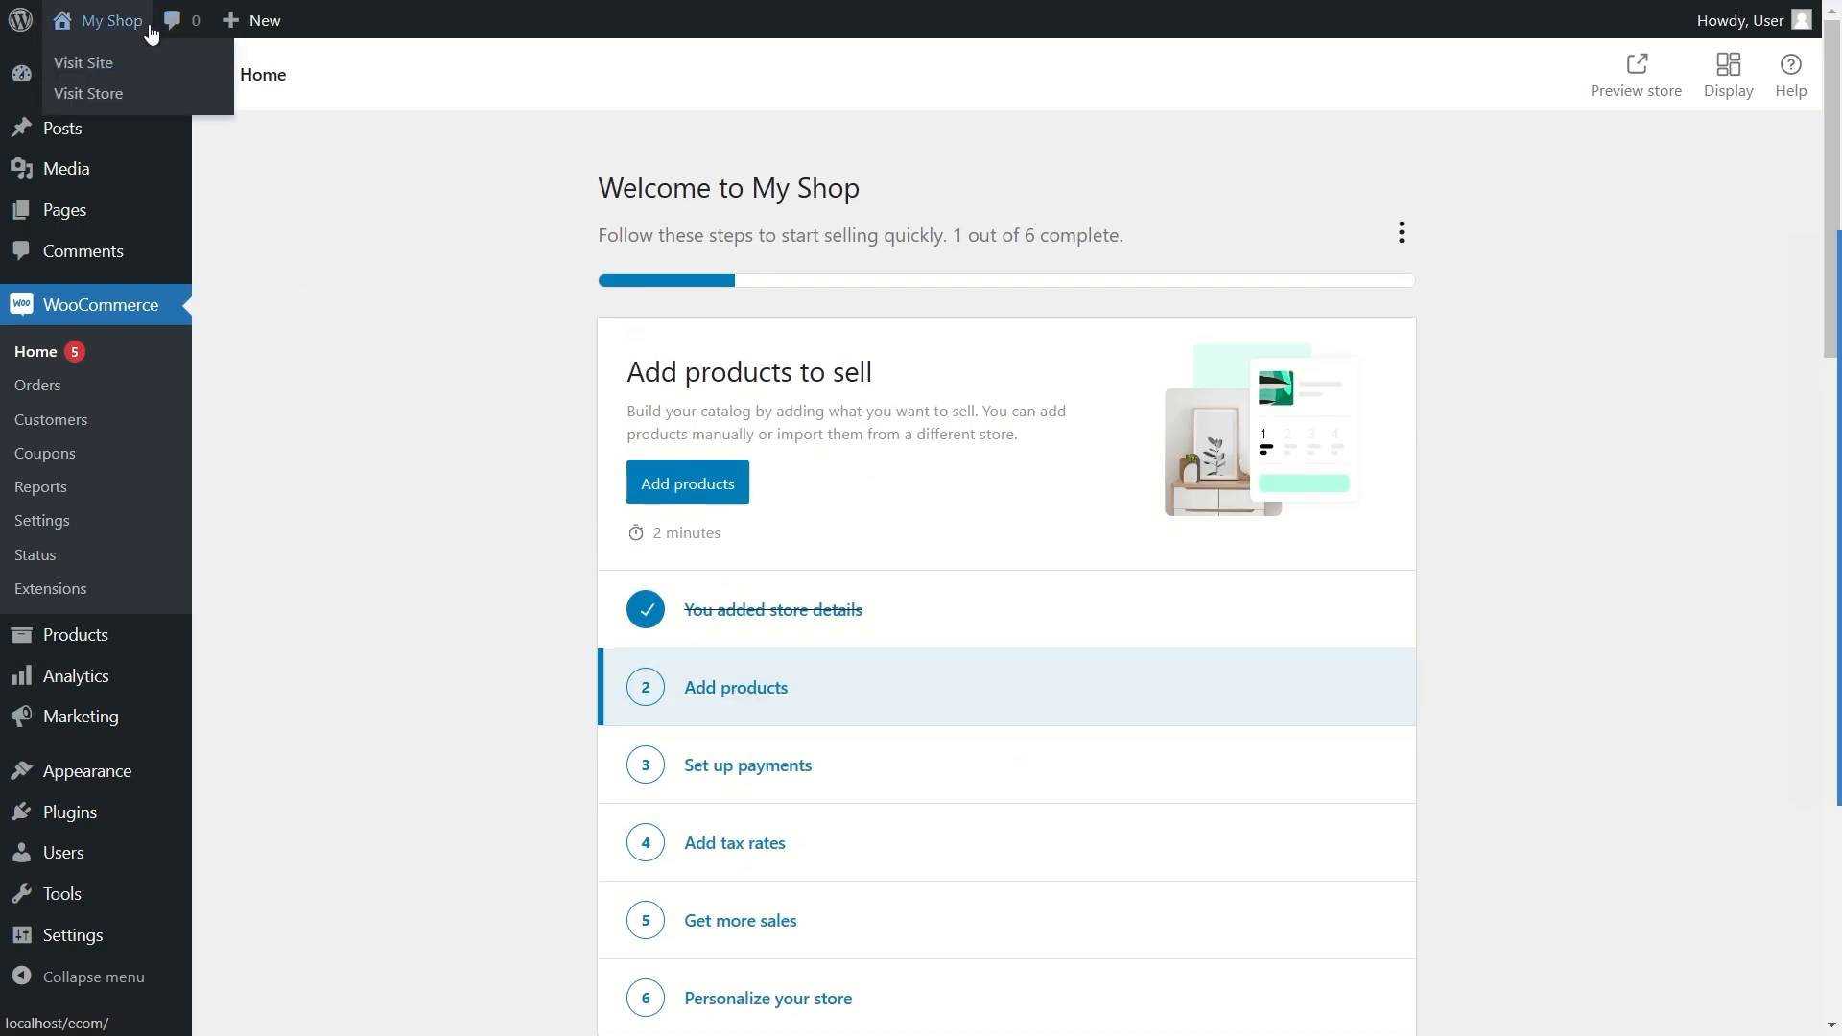
left_click(100, 76)
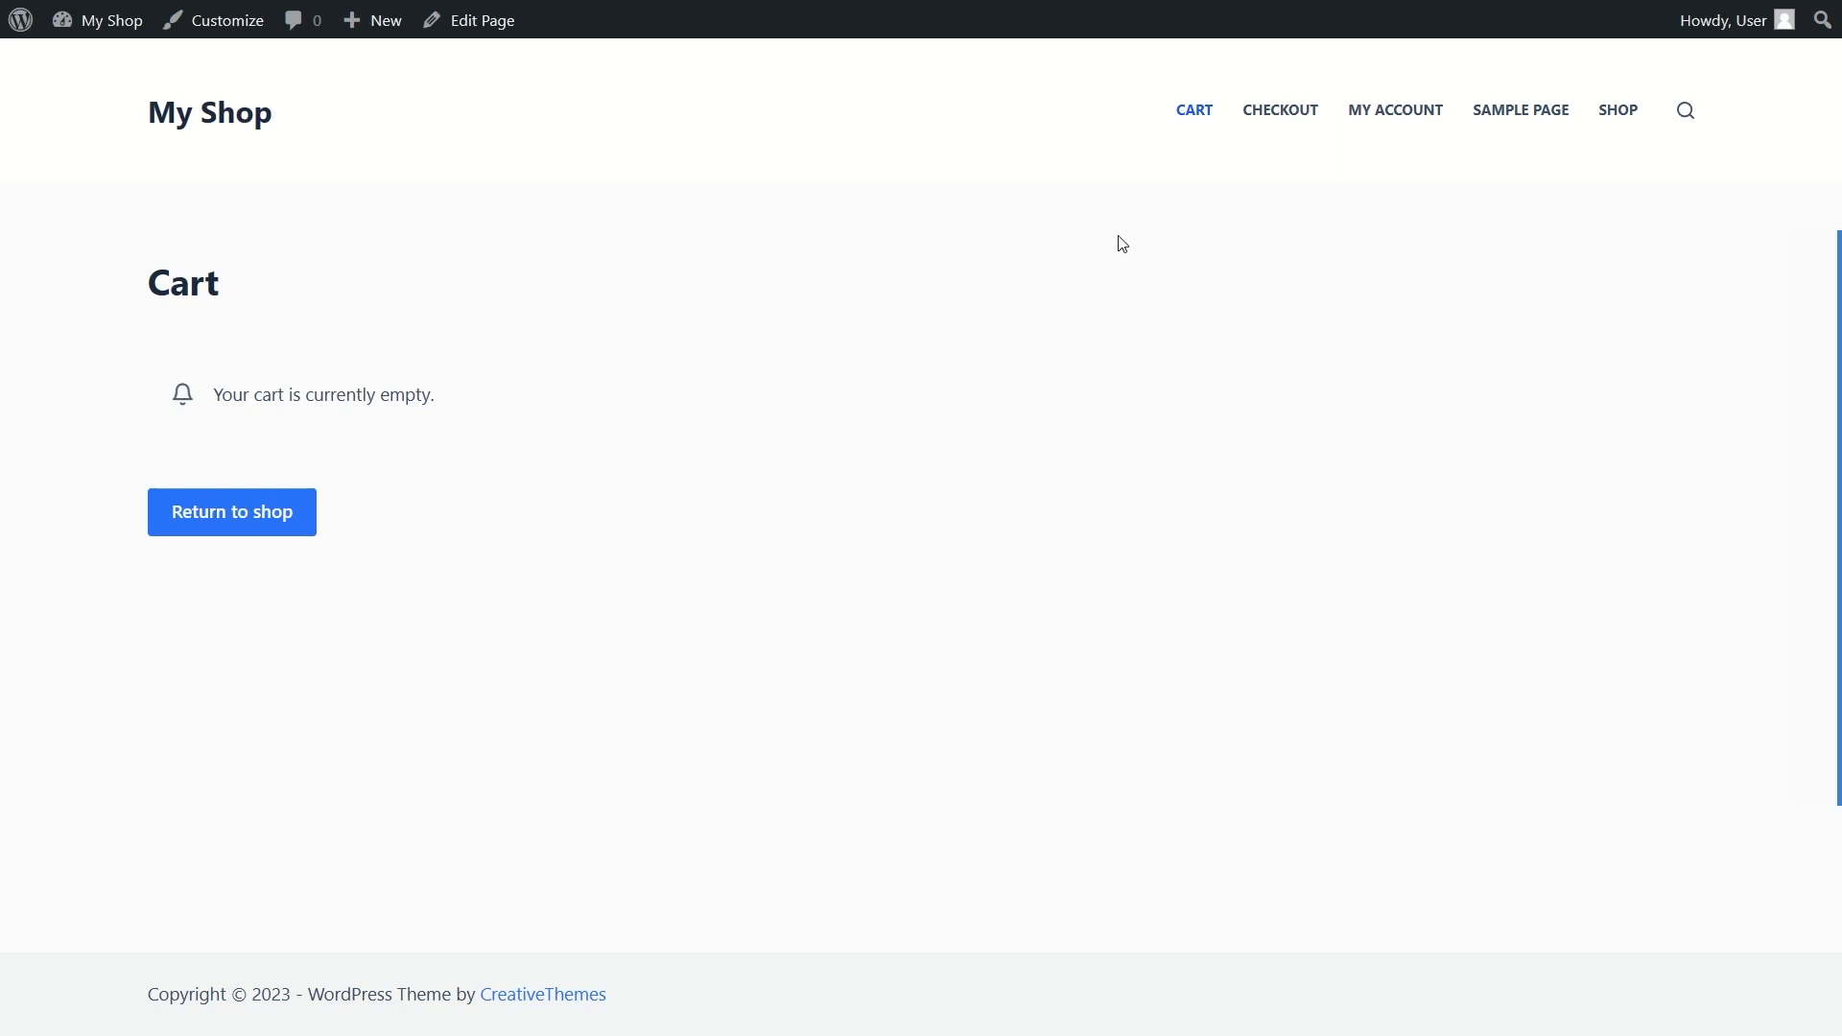
left_click(1282, 124)
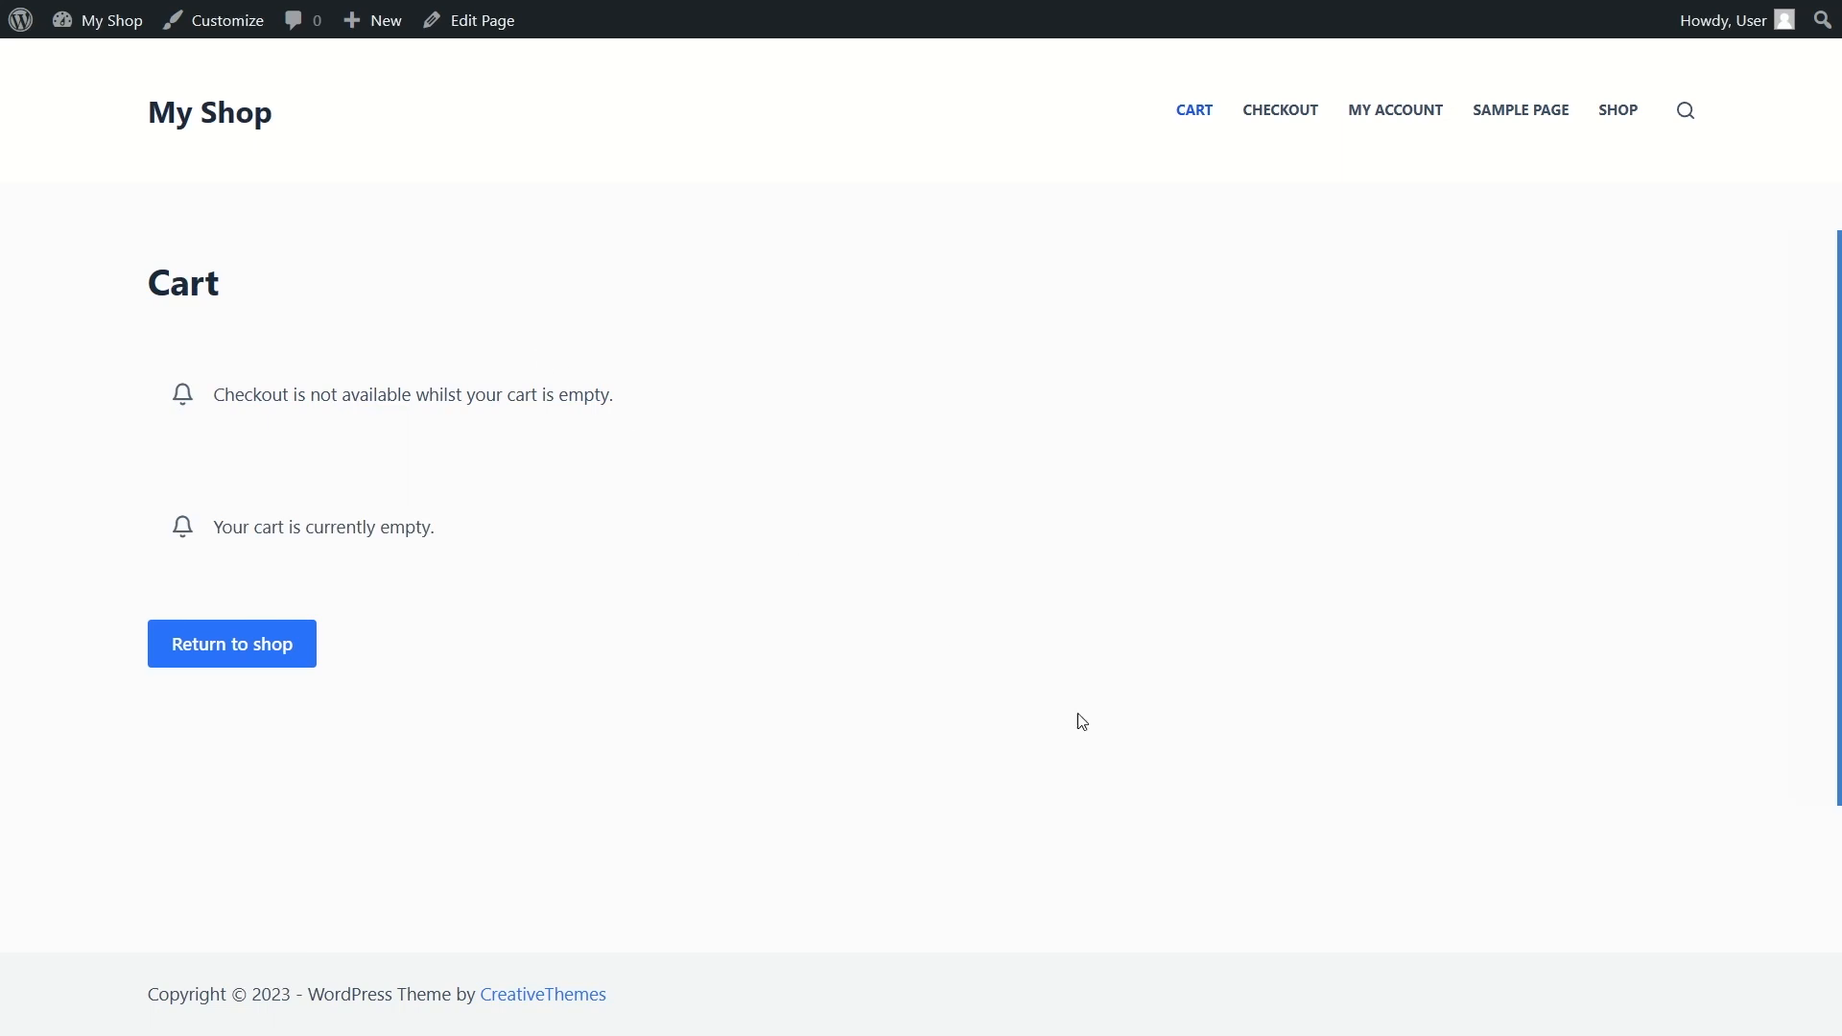
Step: View the My Account page and check its Dashboard, Orders, Downloads and Addresses sections
left_click(1417, 120)
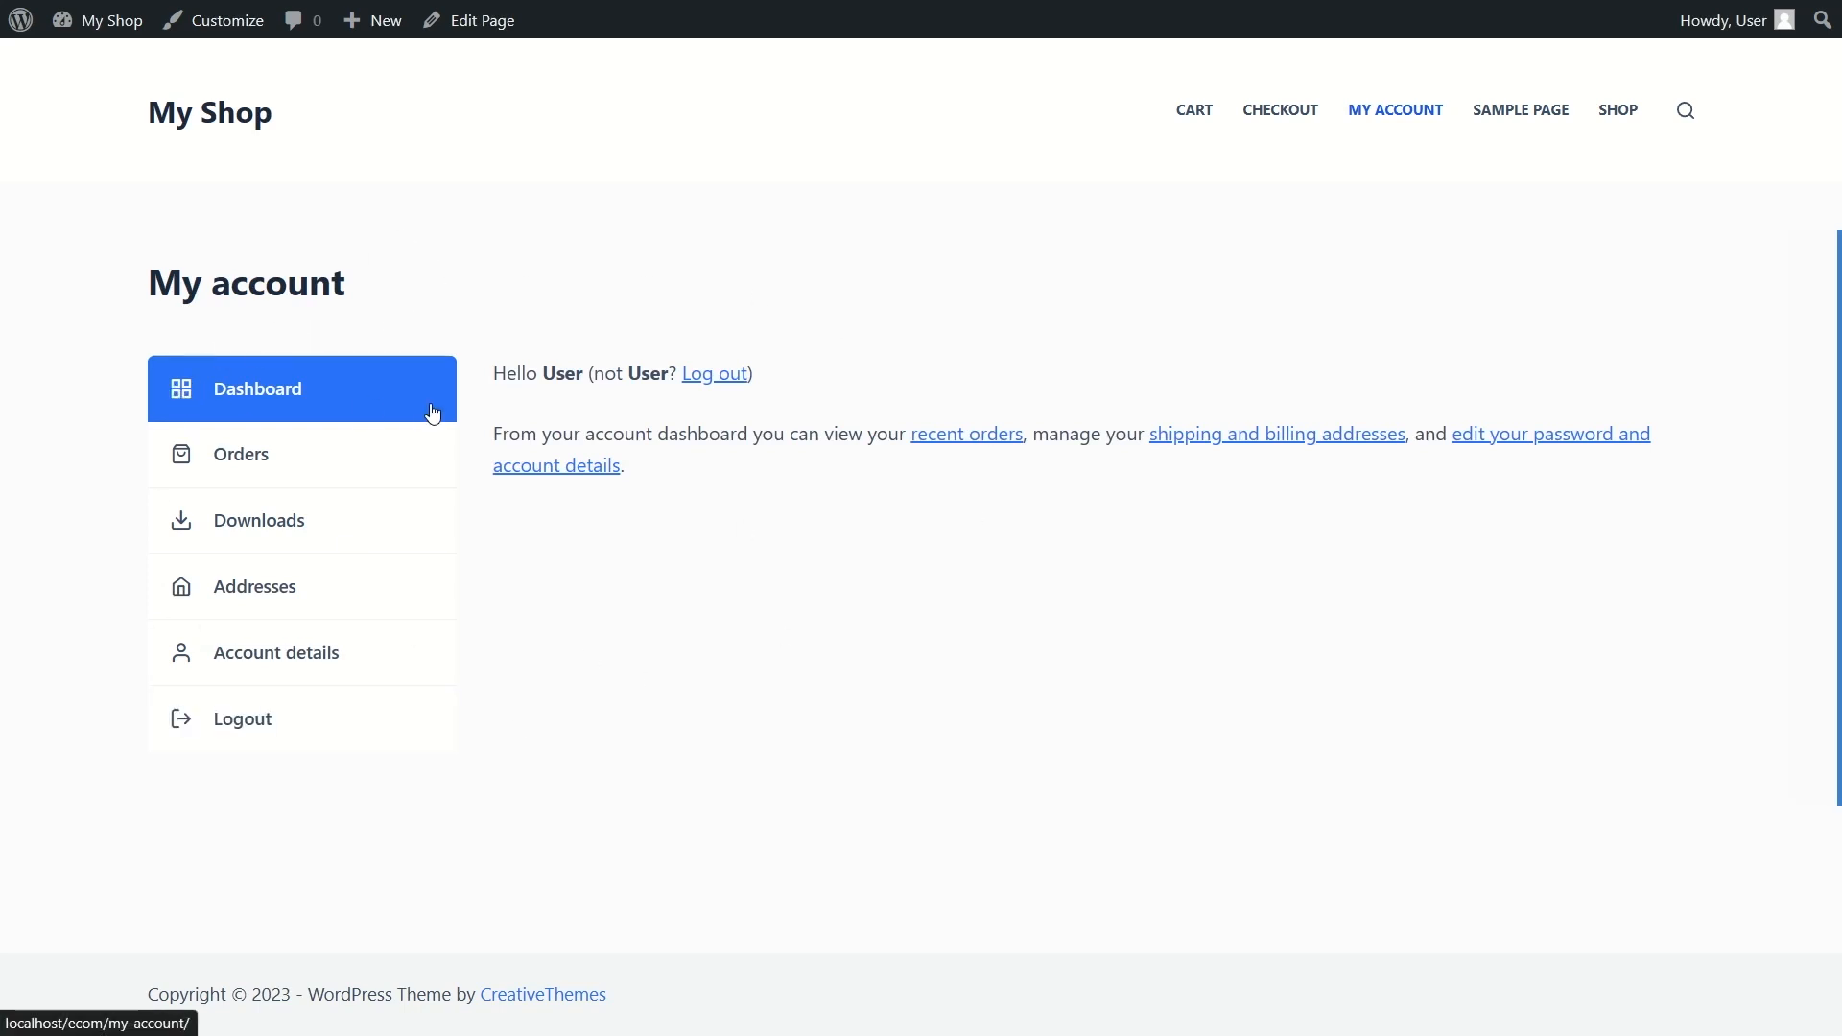
left_click_drag(543, 374, 584, 377)
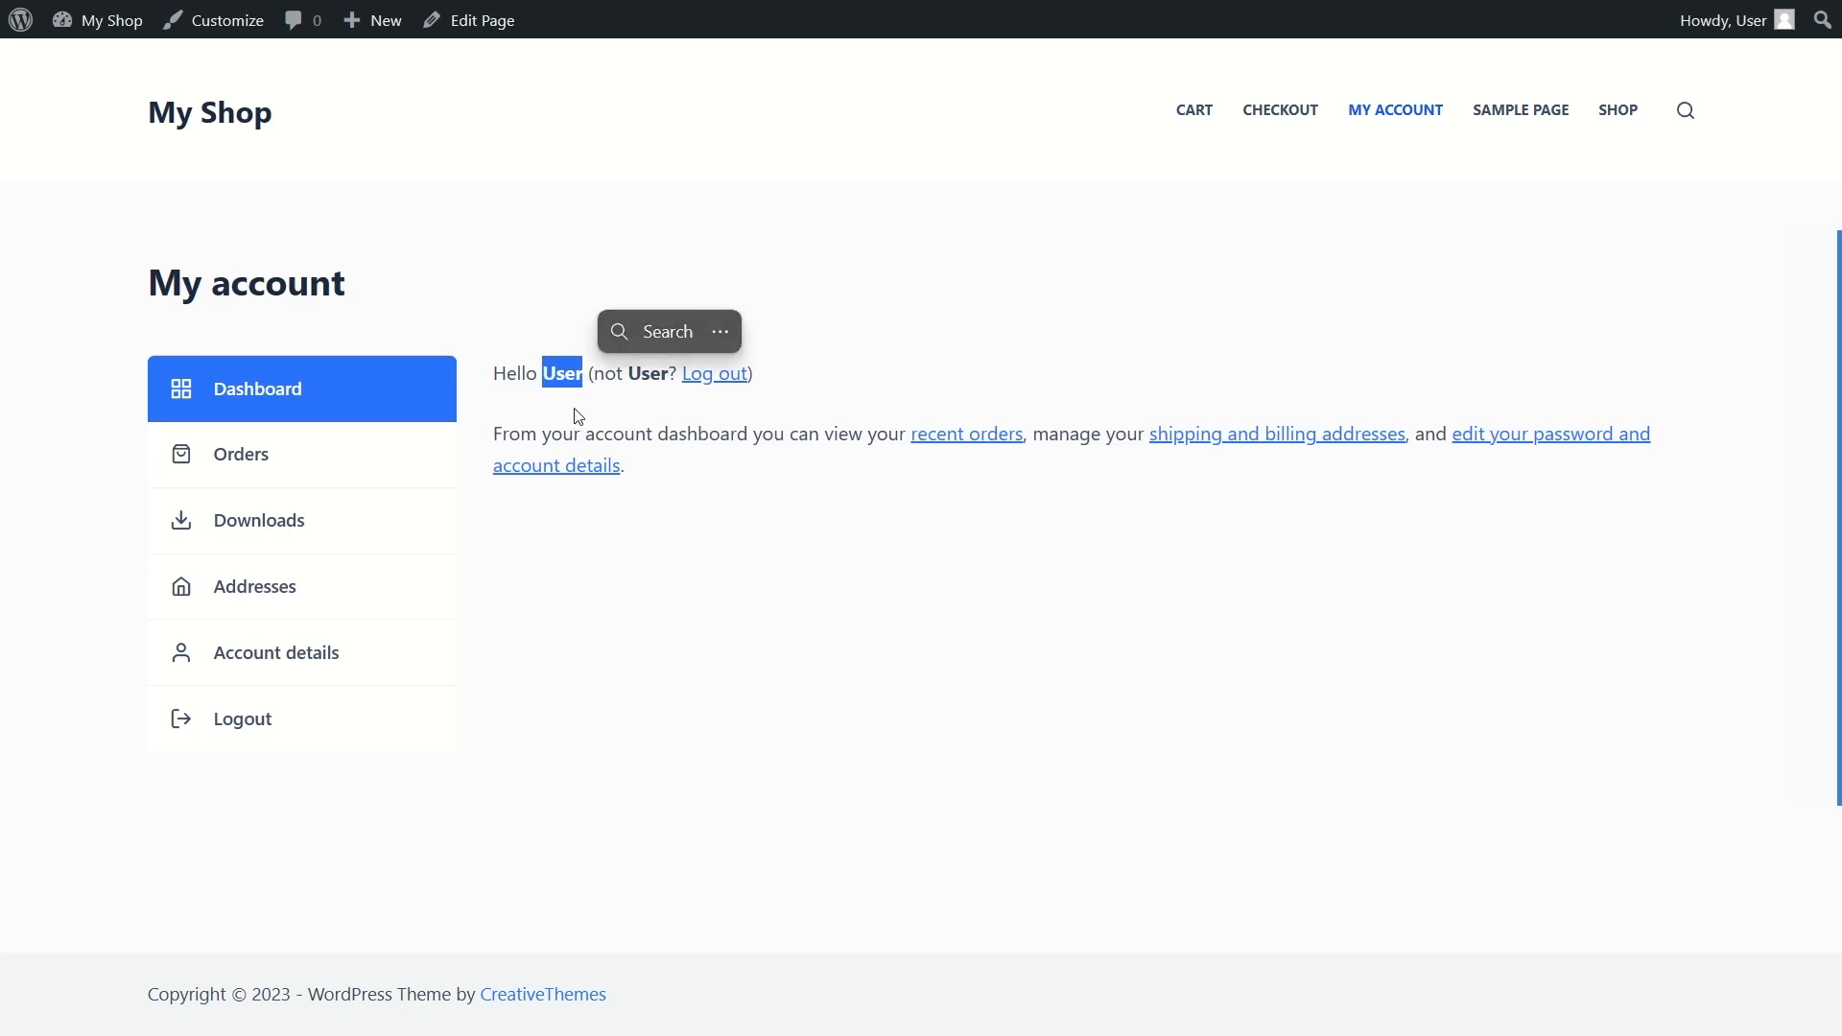
left_click(575, 412)
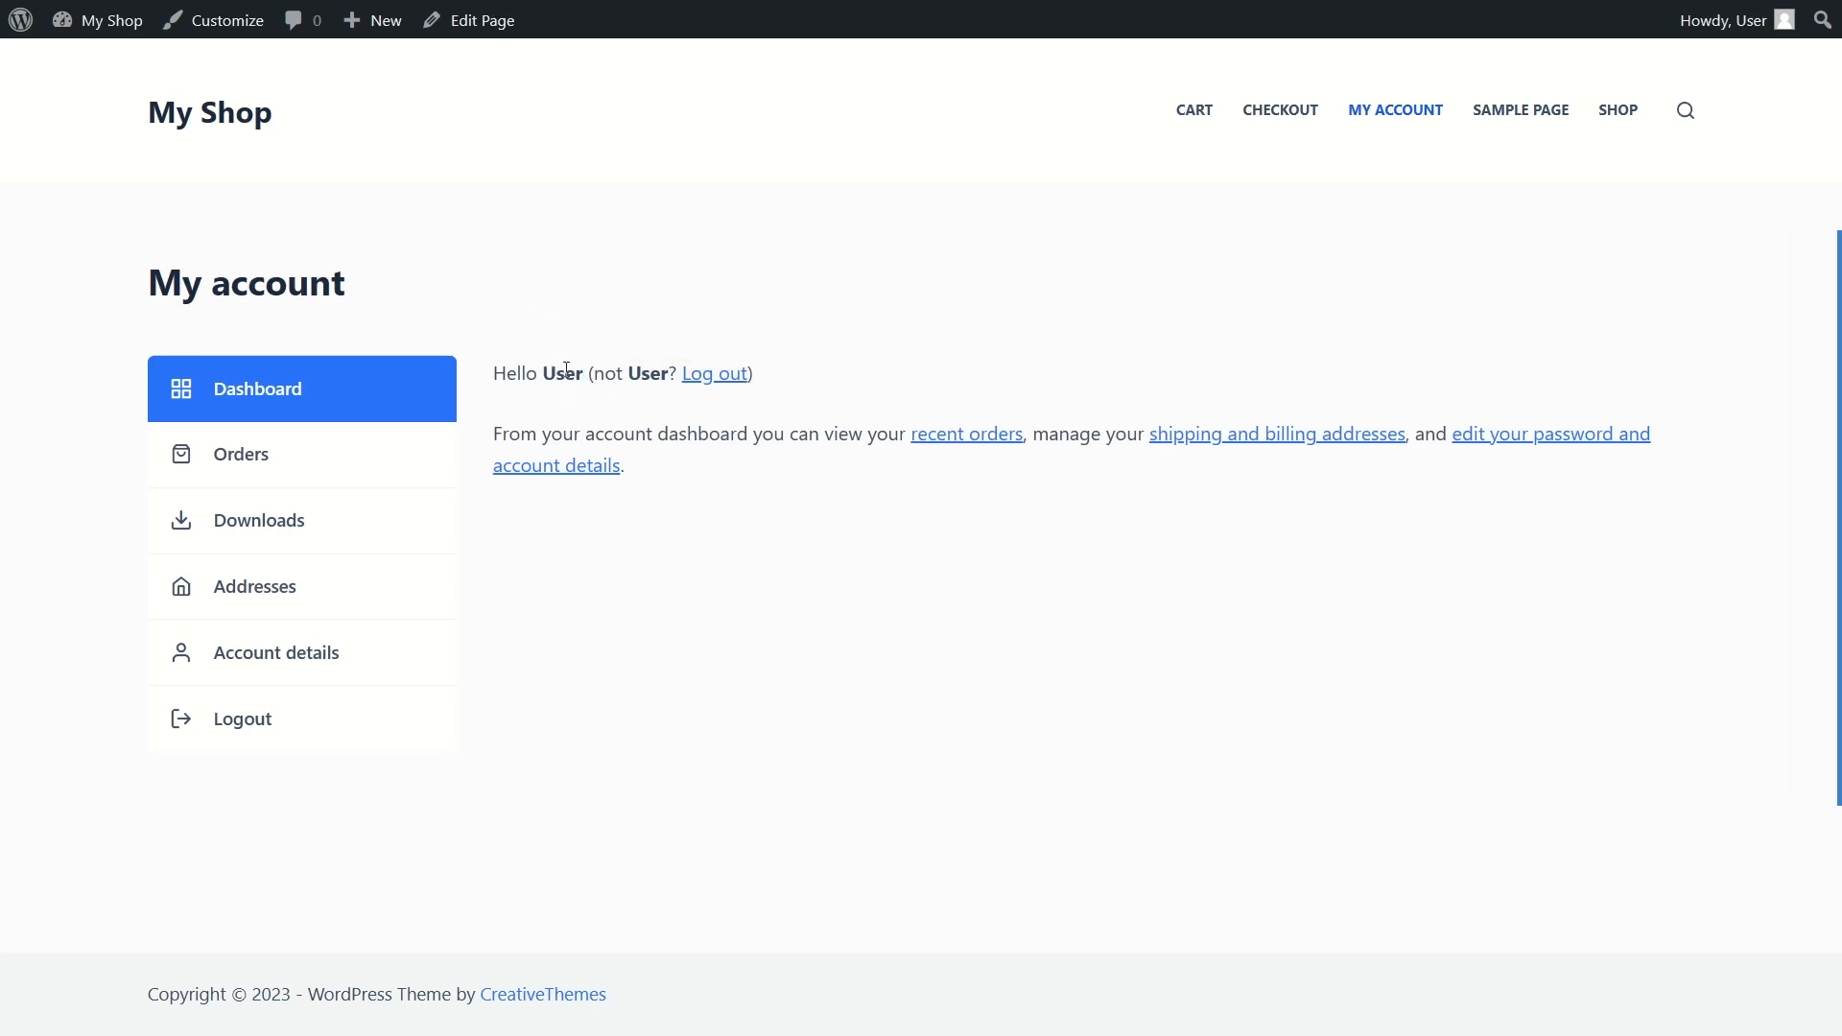
left_click(306, 465)
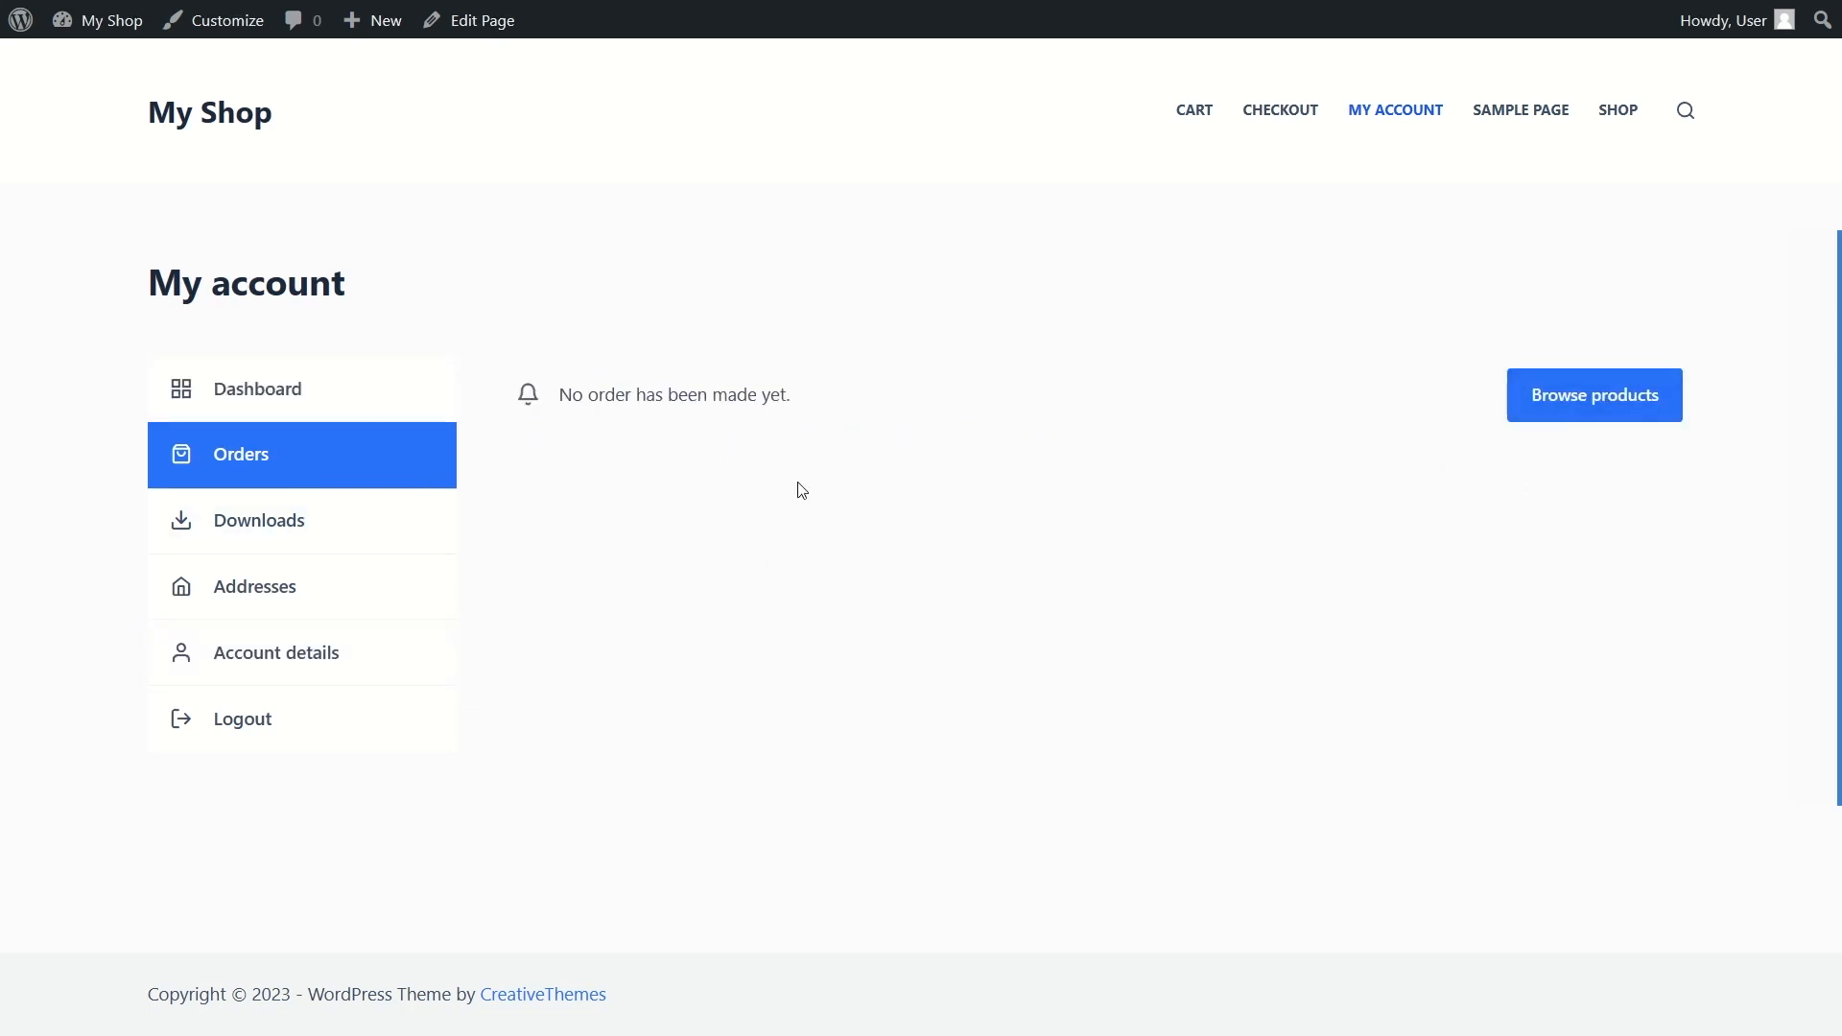
left_click_drag(568, 390, 815, 407)
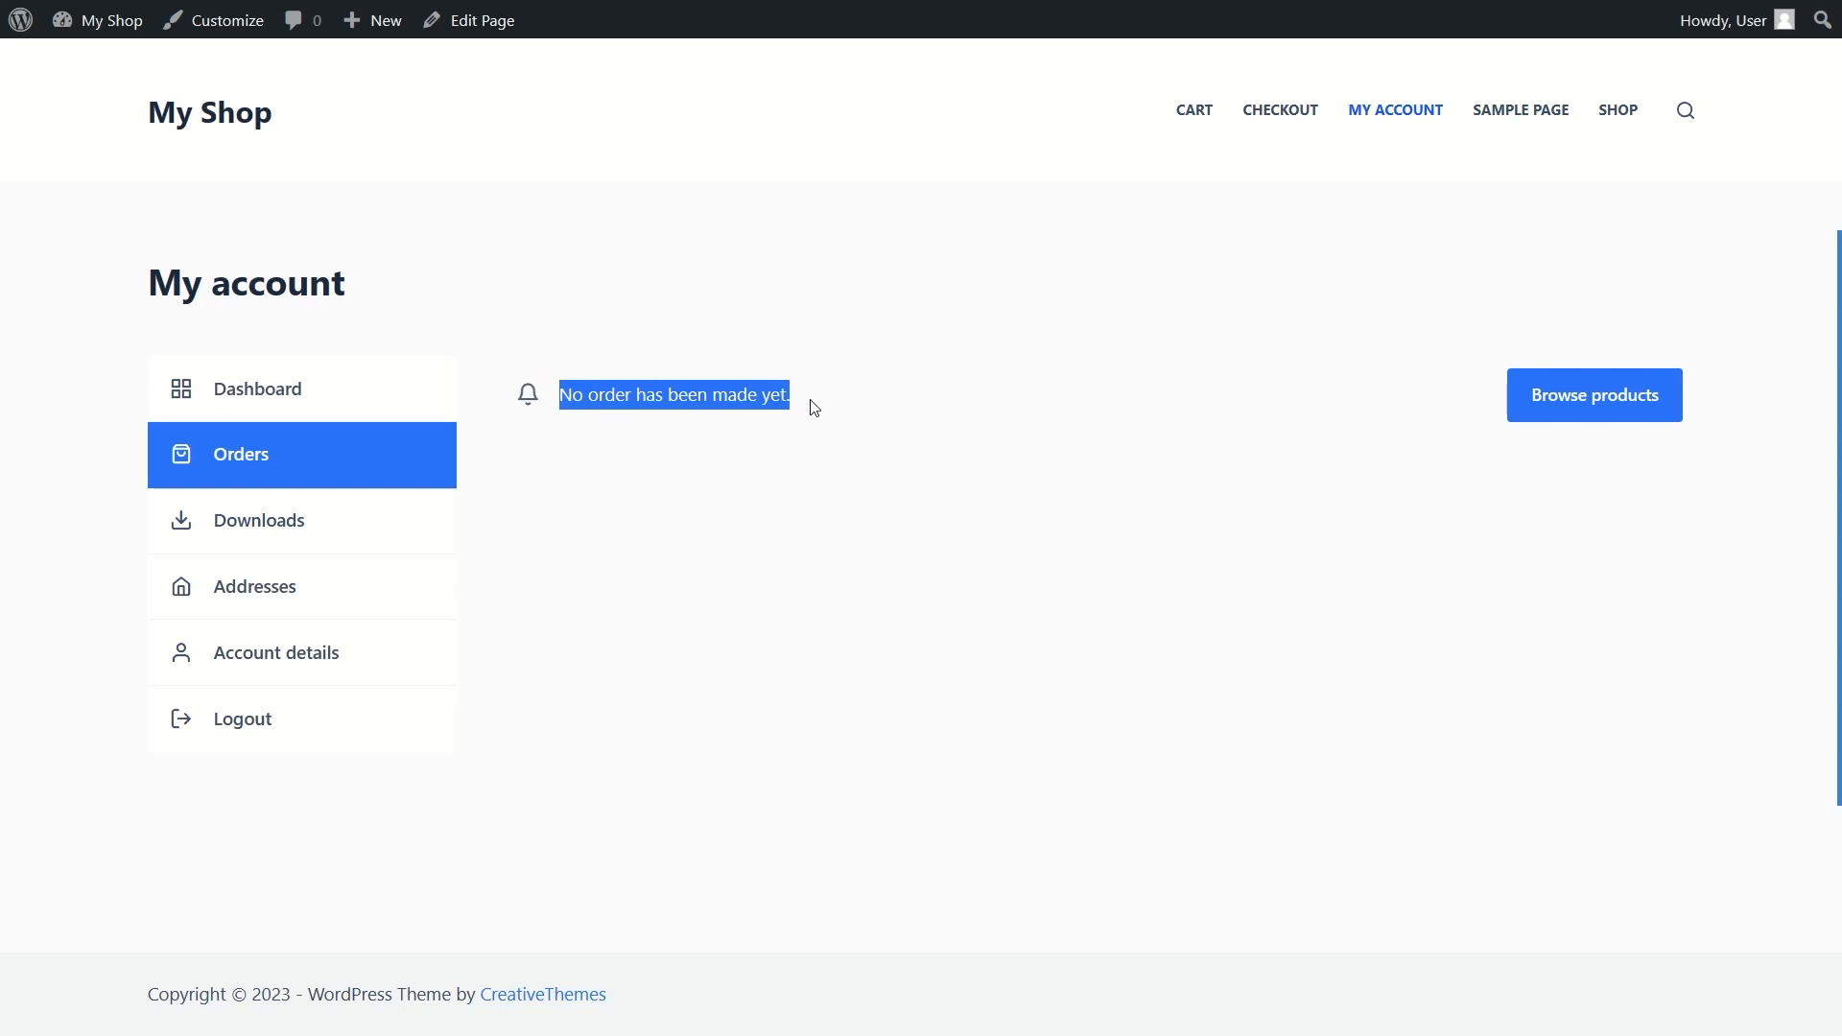
left_click(758, 538)
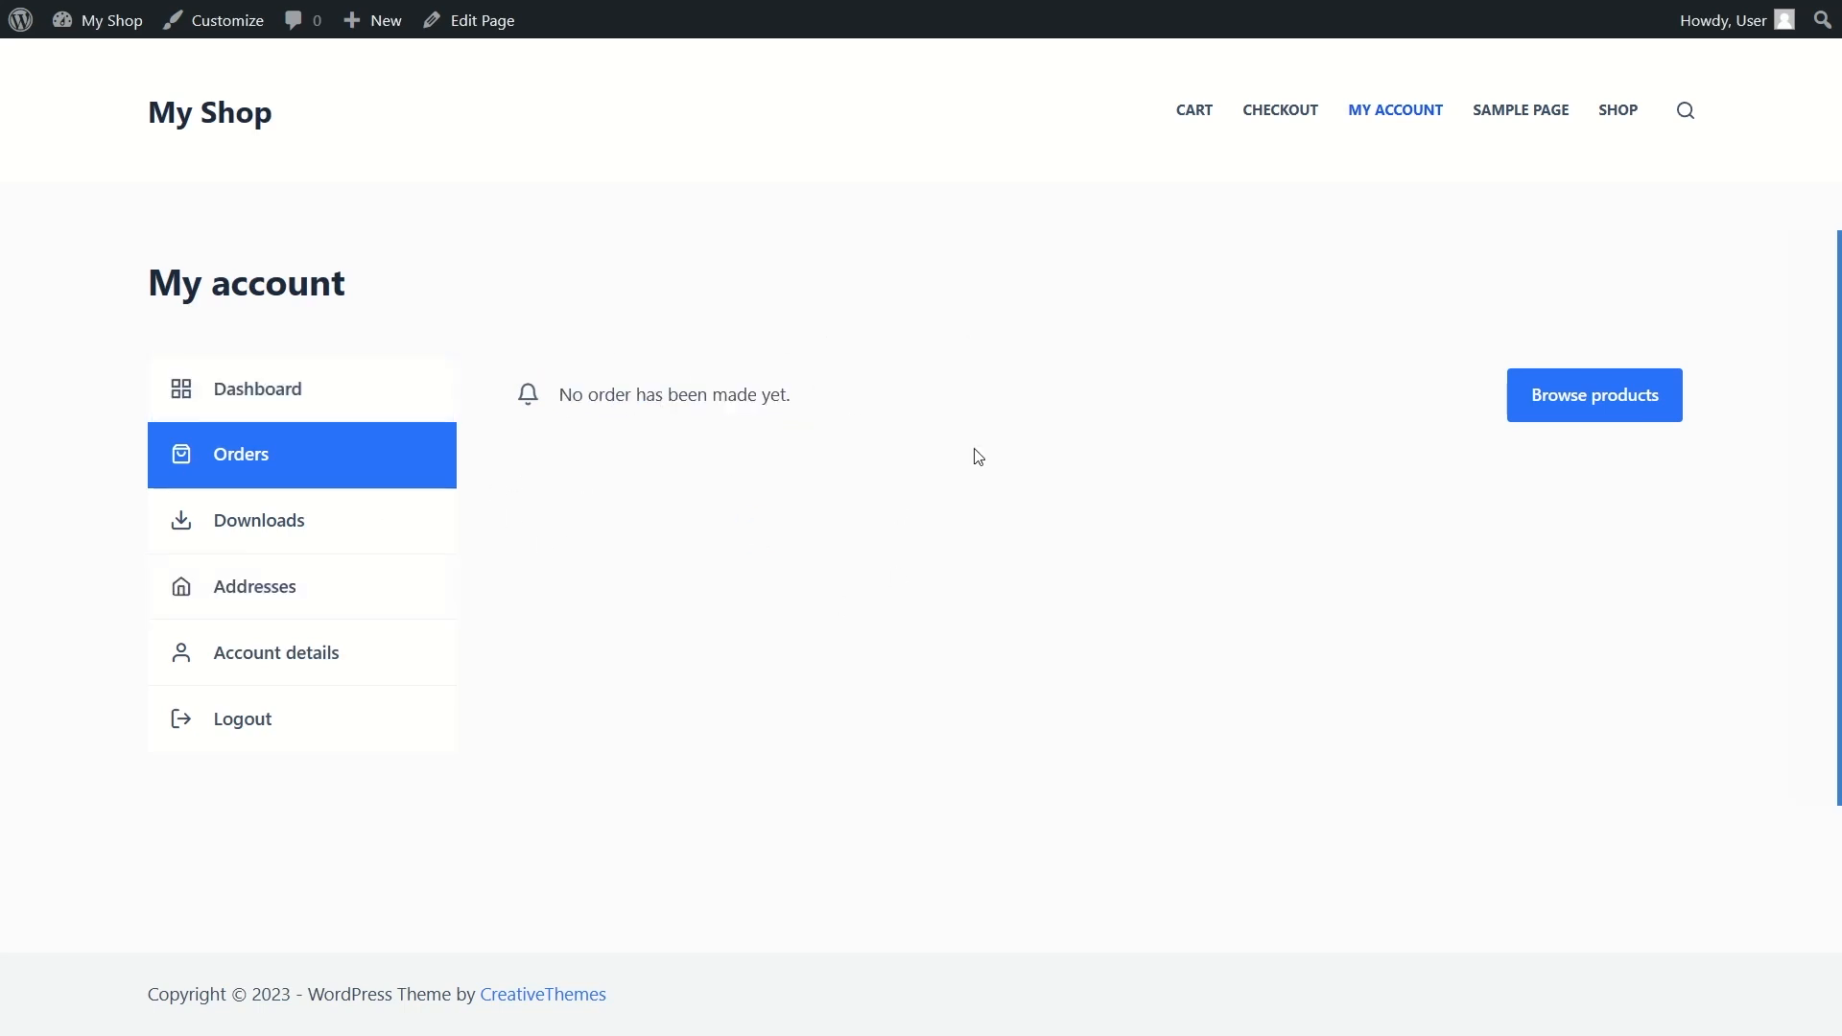
left_click(268, 533)
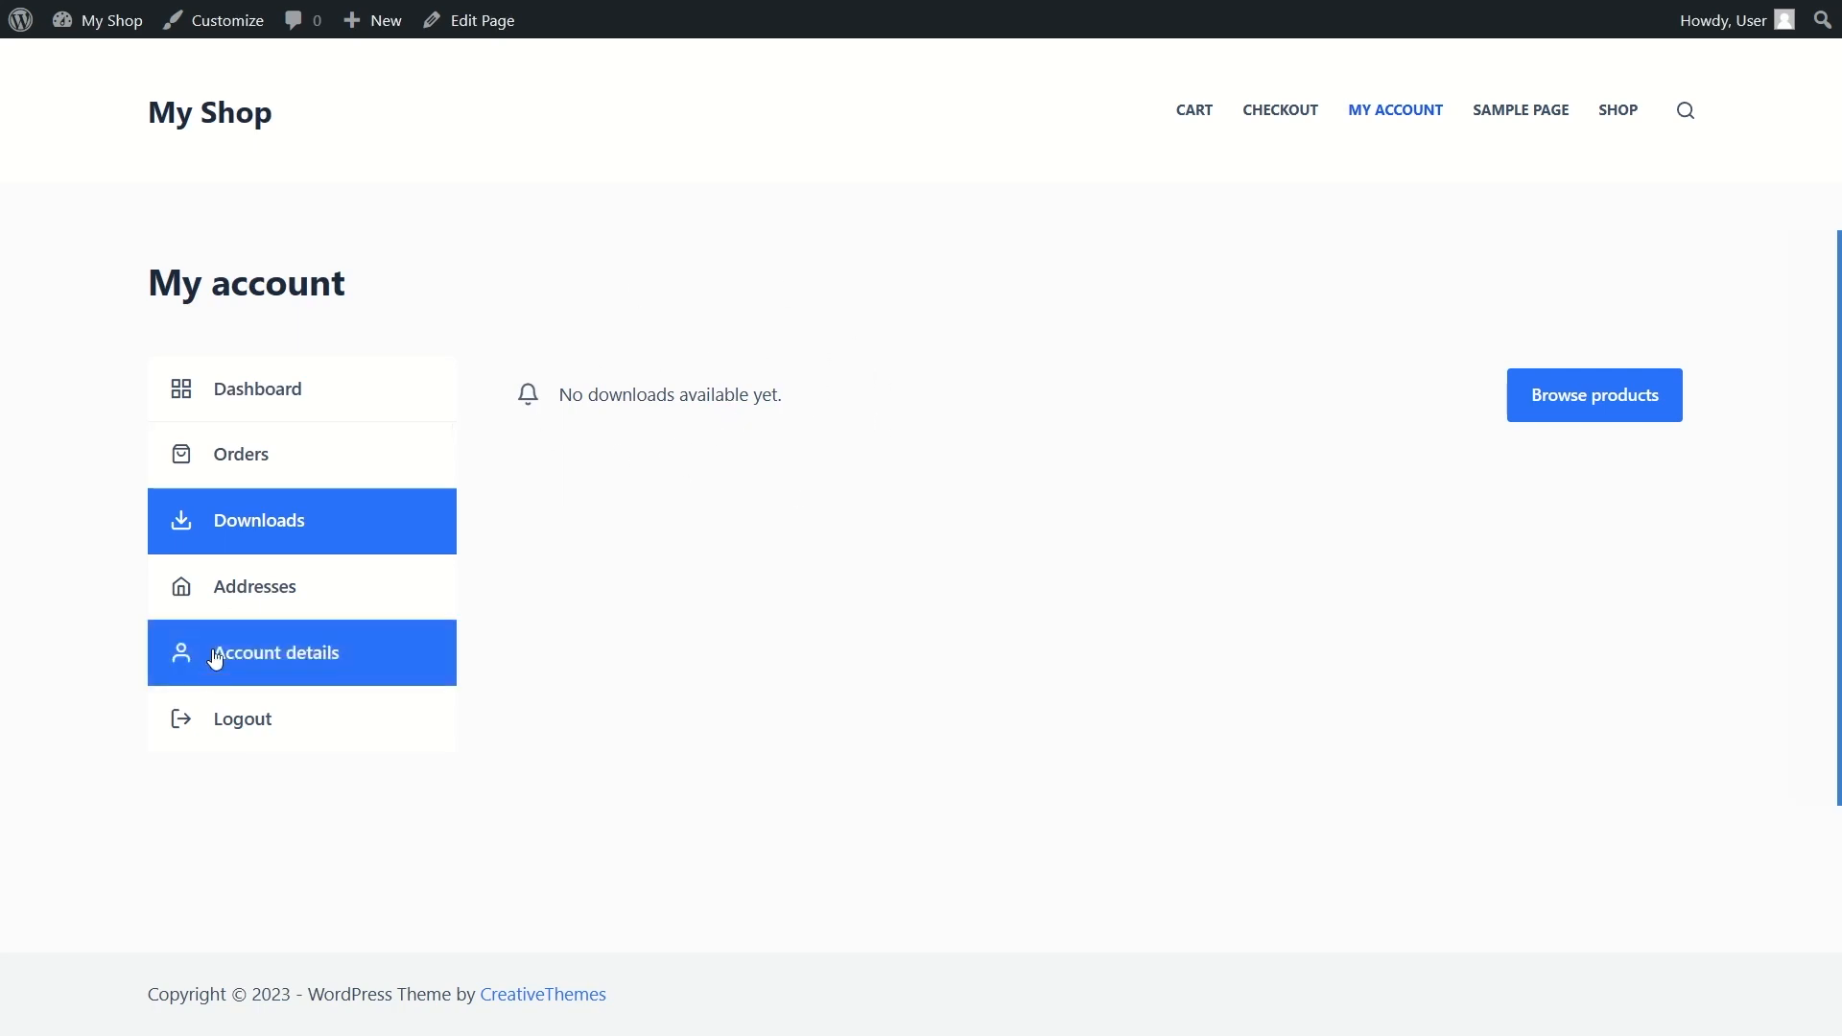
left_click(288, 595)
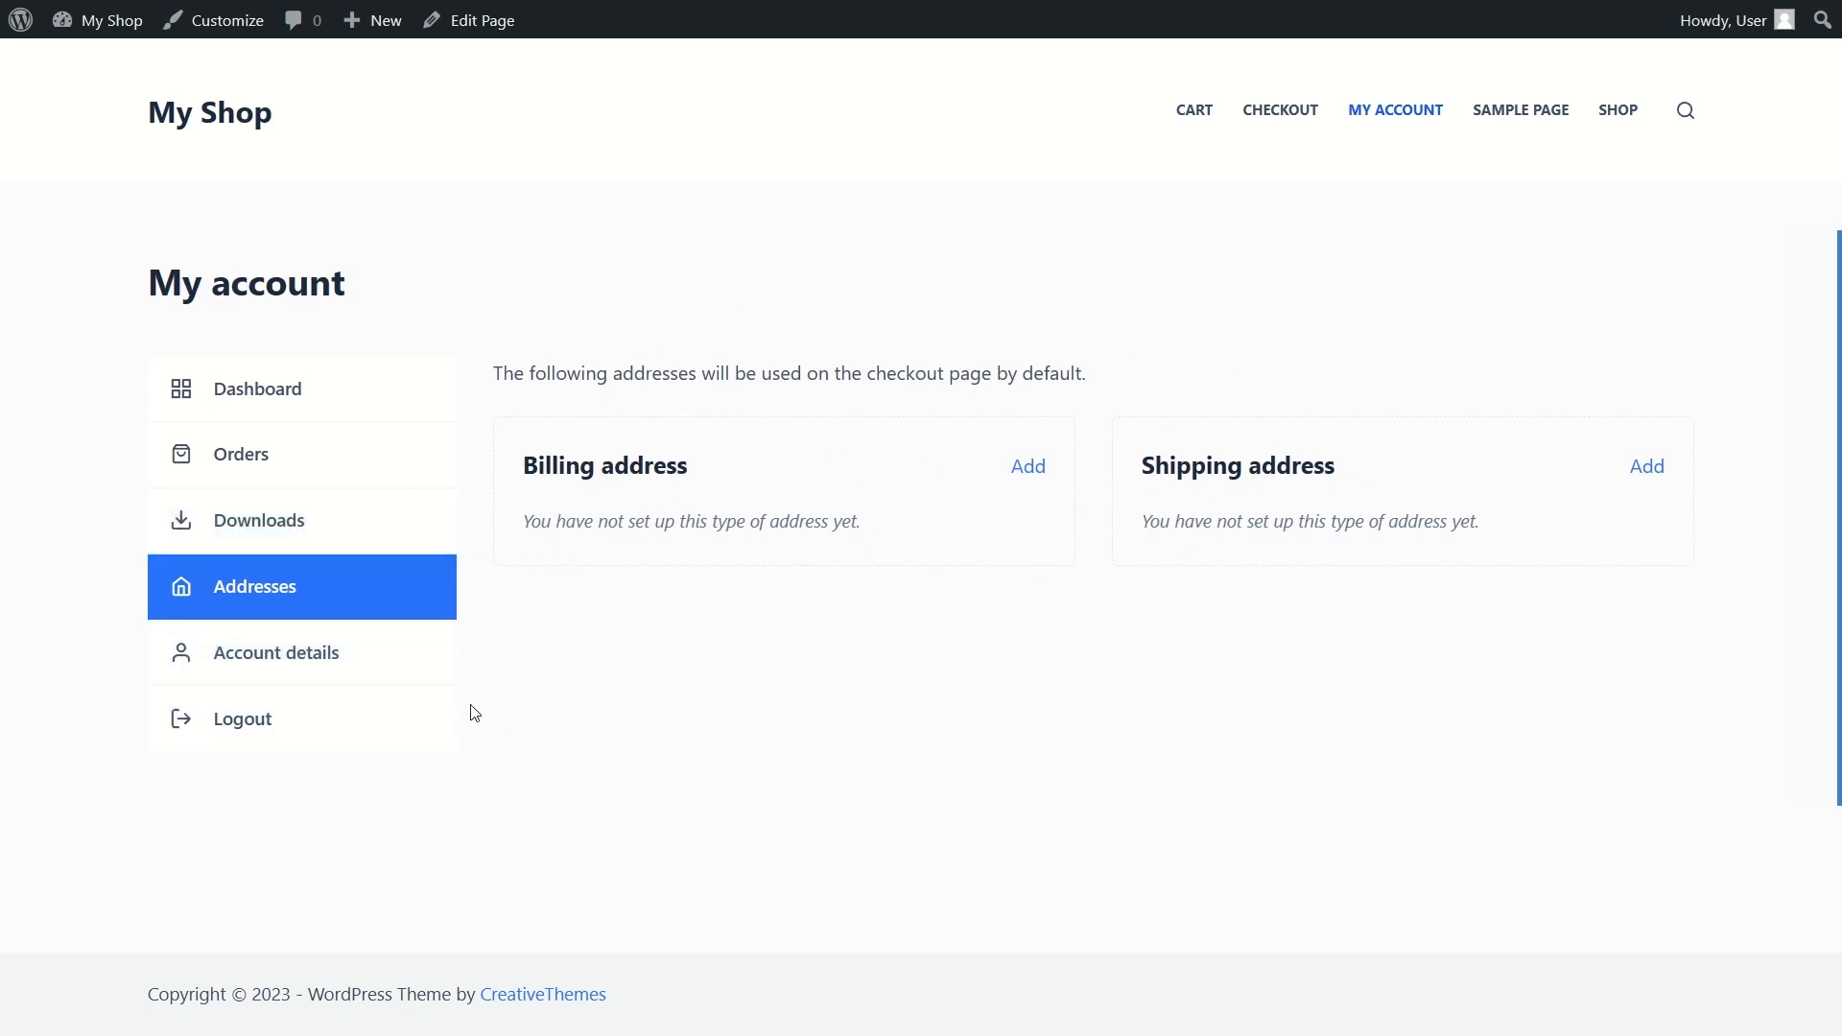
Step: Examine the Account details form, from the name and email fields down to the password change section
left_click(262, 669)
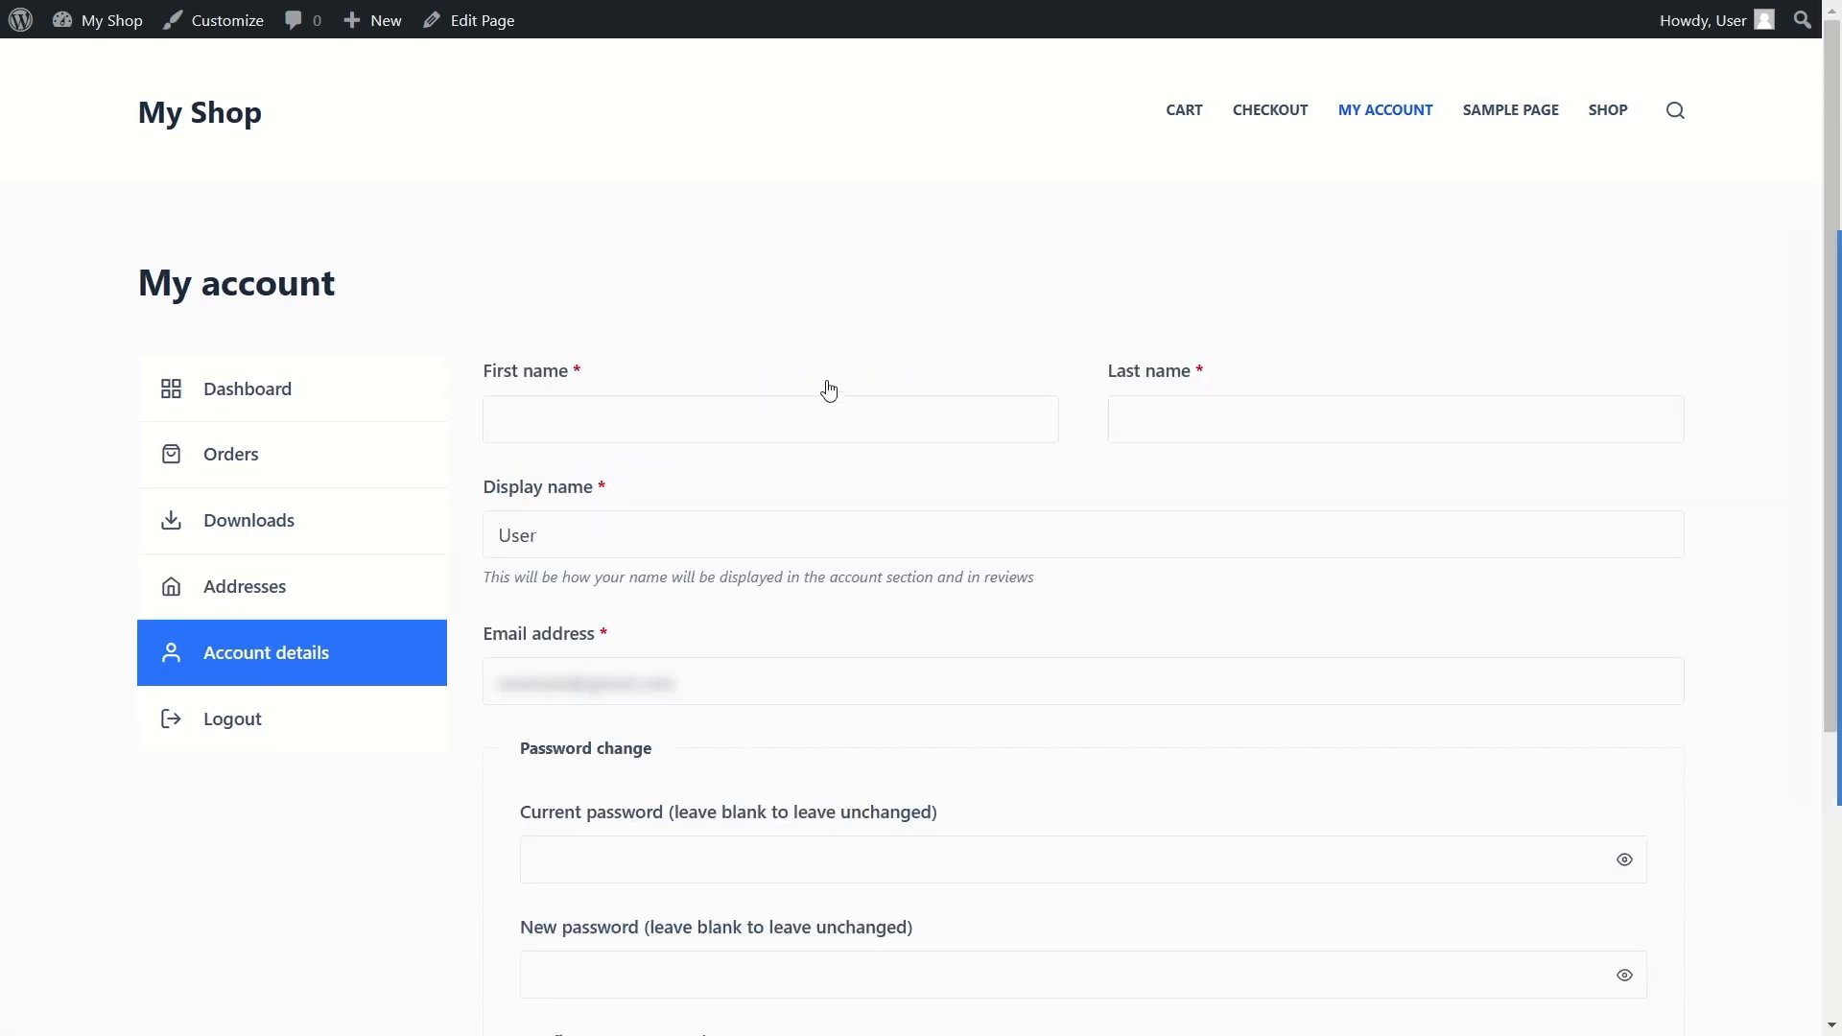
scroll(794, 482, "down", 3)
scroll(794, 482, "down", 2)
scroll(522, 387, "up", 5)
double_click(615, 552)
left_click(773, 608)
scroll(642, 646, "down", 4)
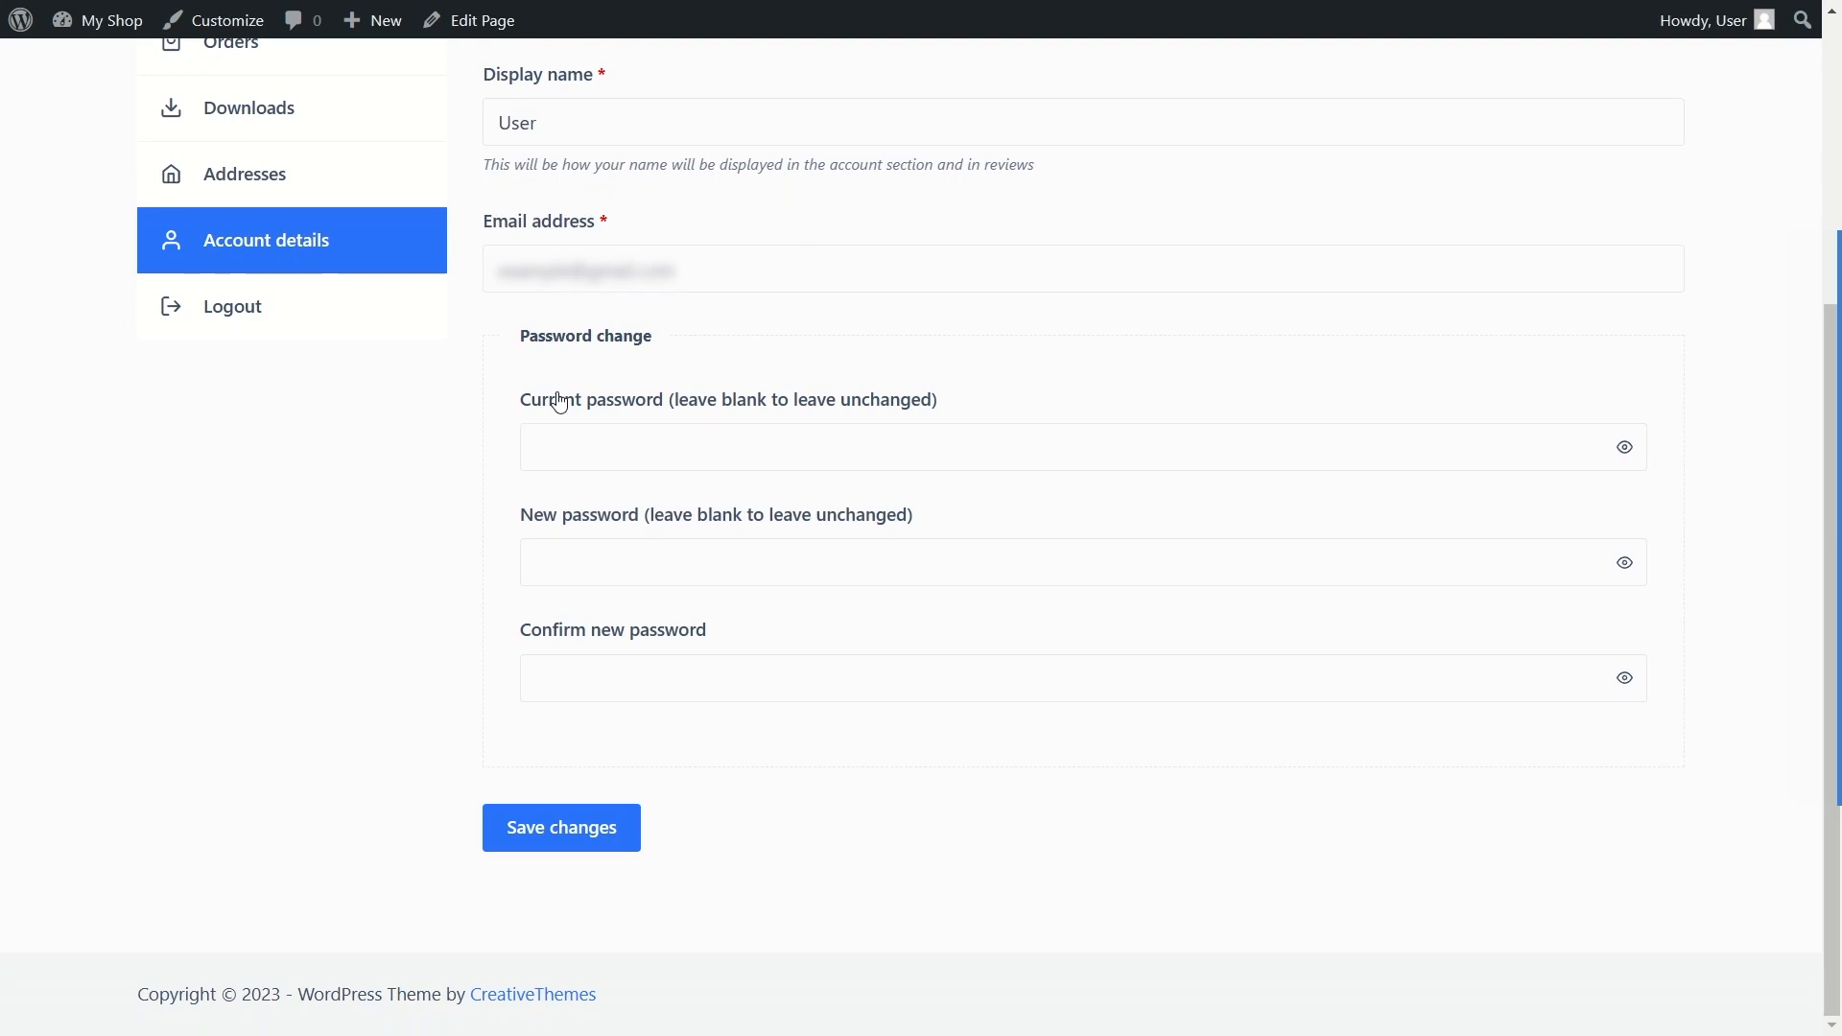
scroll(575, 681, "up", 4)
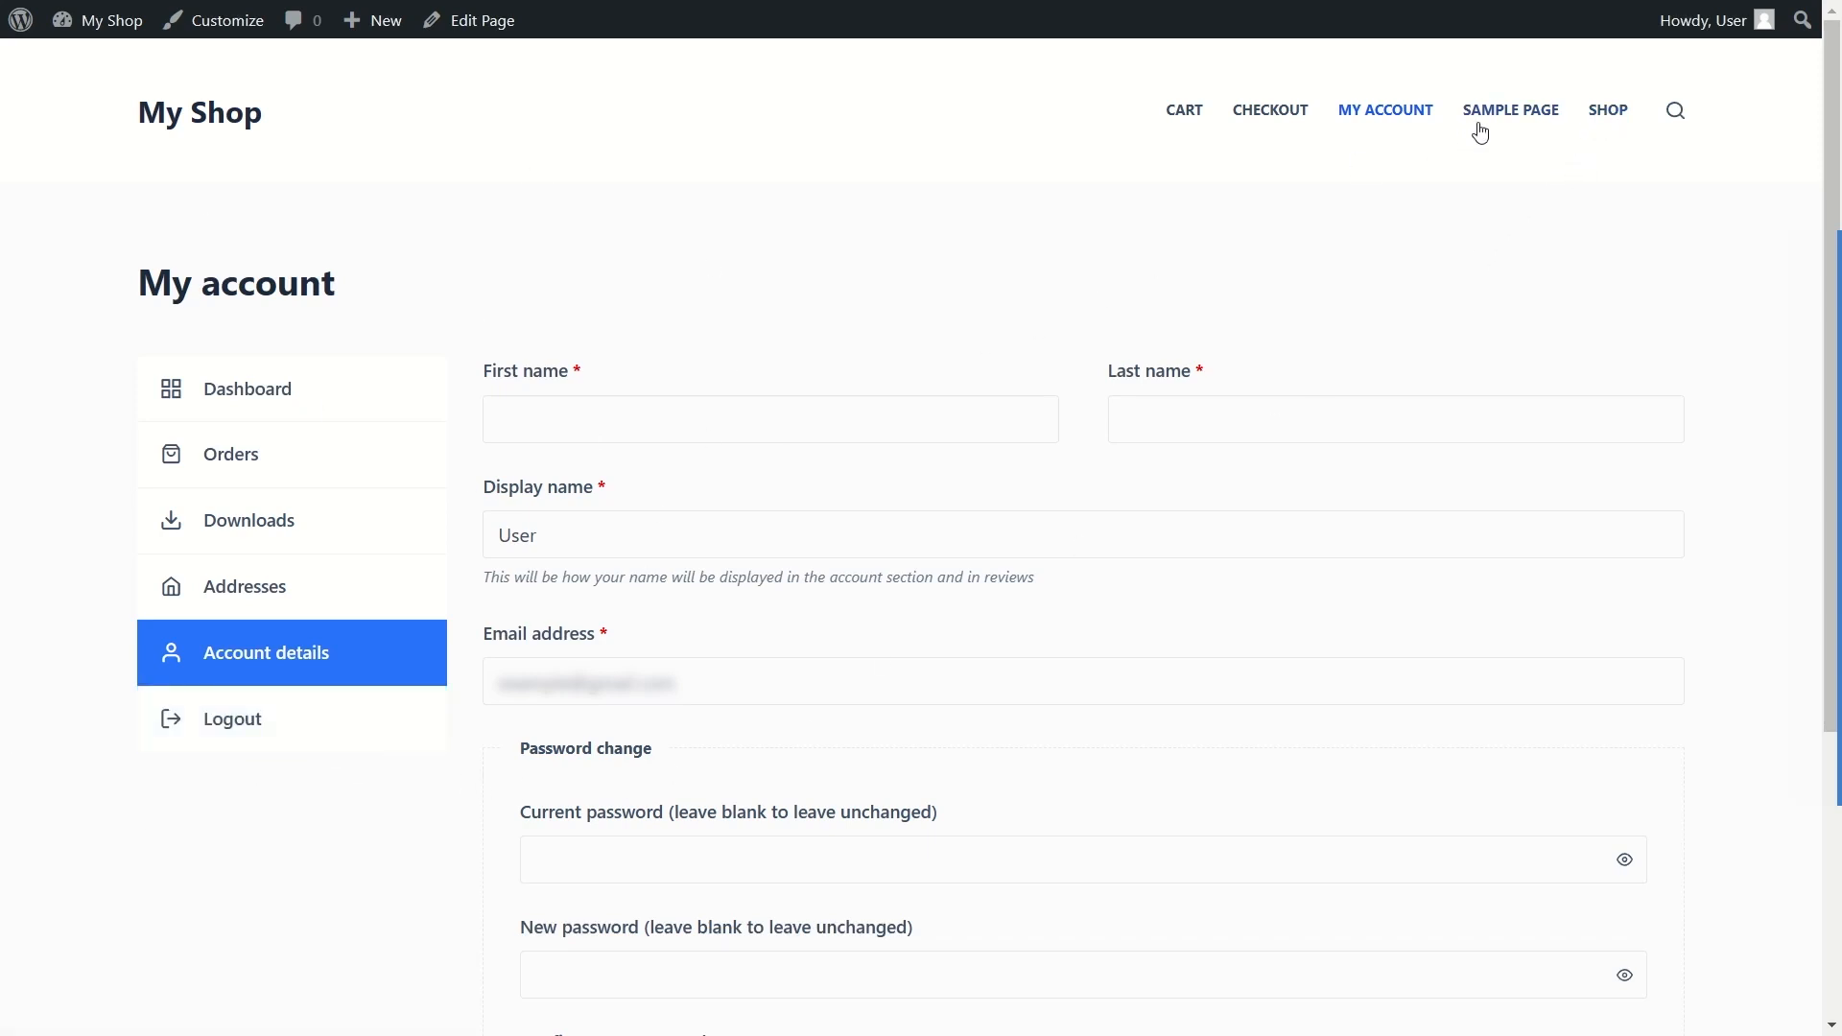
Step: View the Shop page and the site's home page, and return to the WordPress dashboard
left_click(1598, 125)
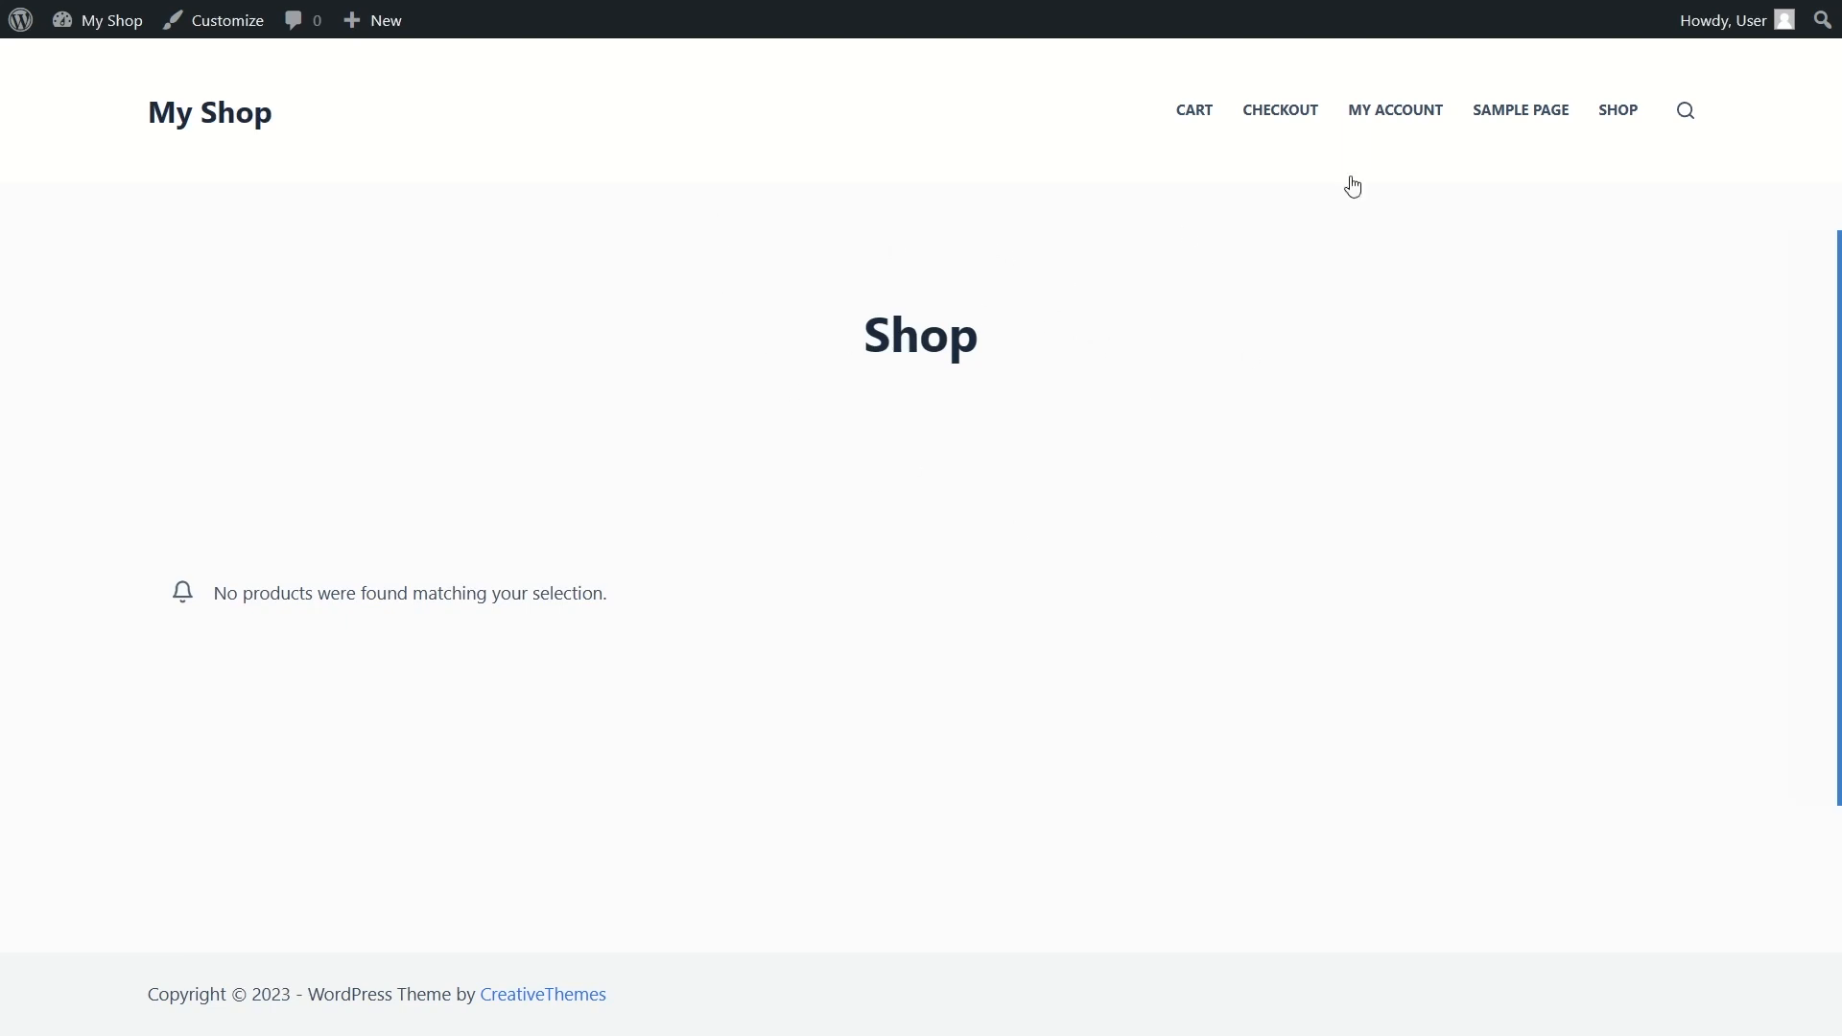
left_click(191, 125)
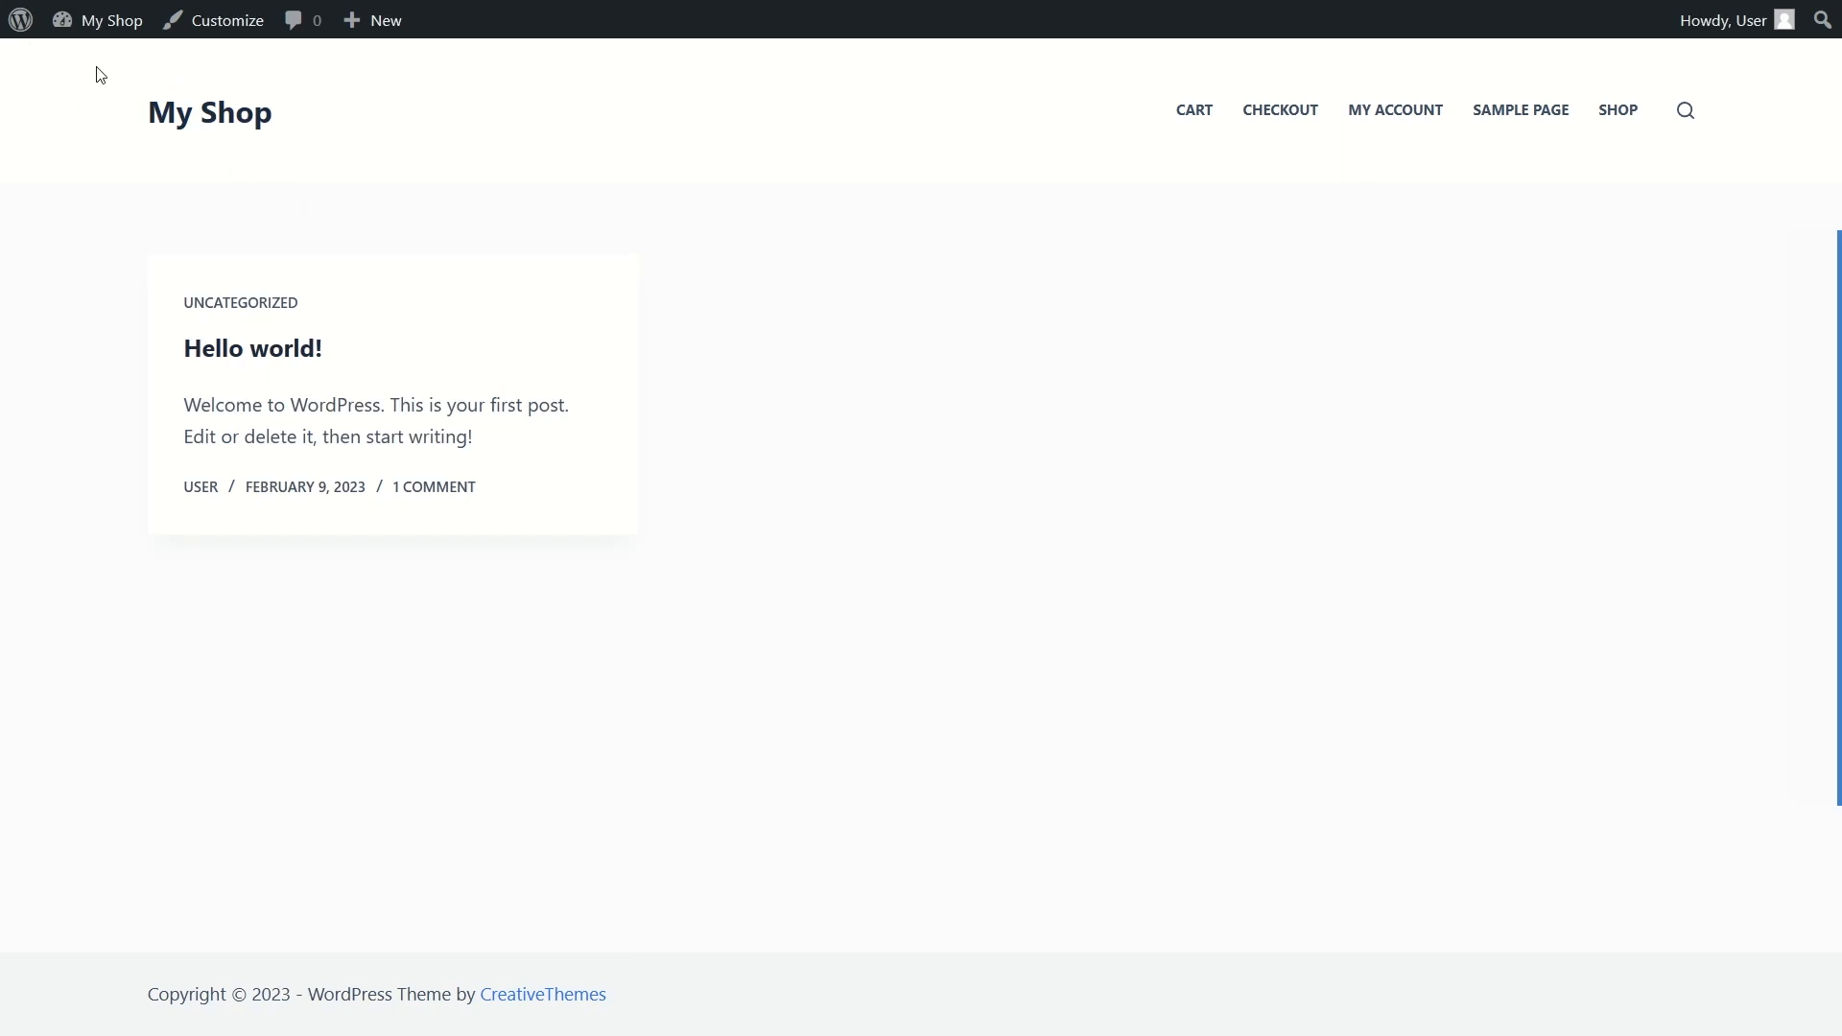
mouse_move(98, 28)
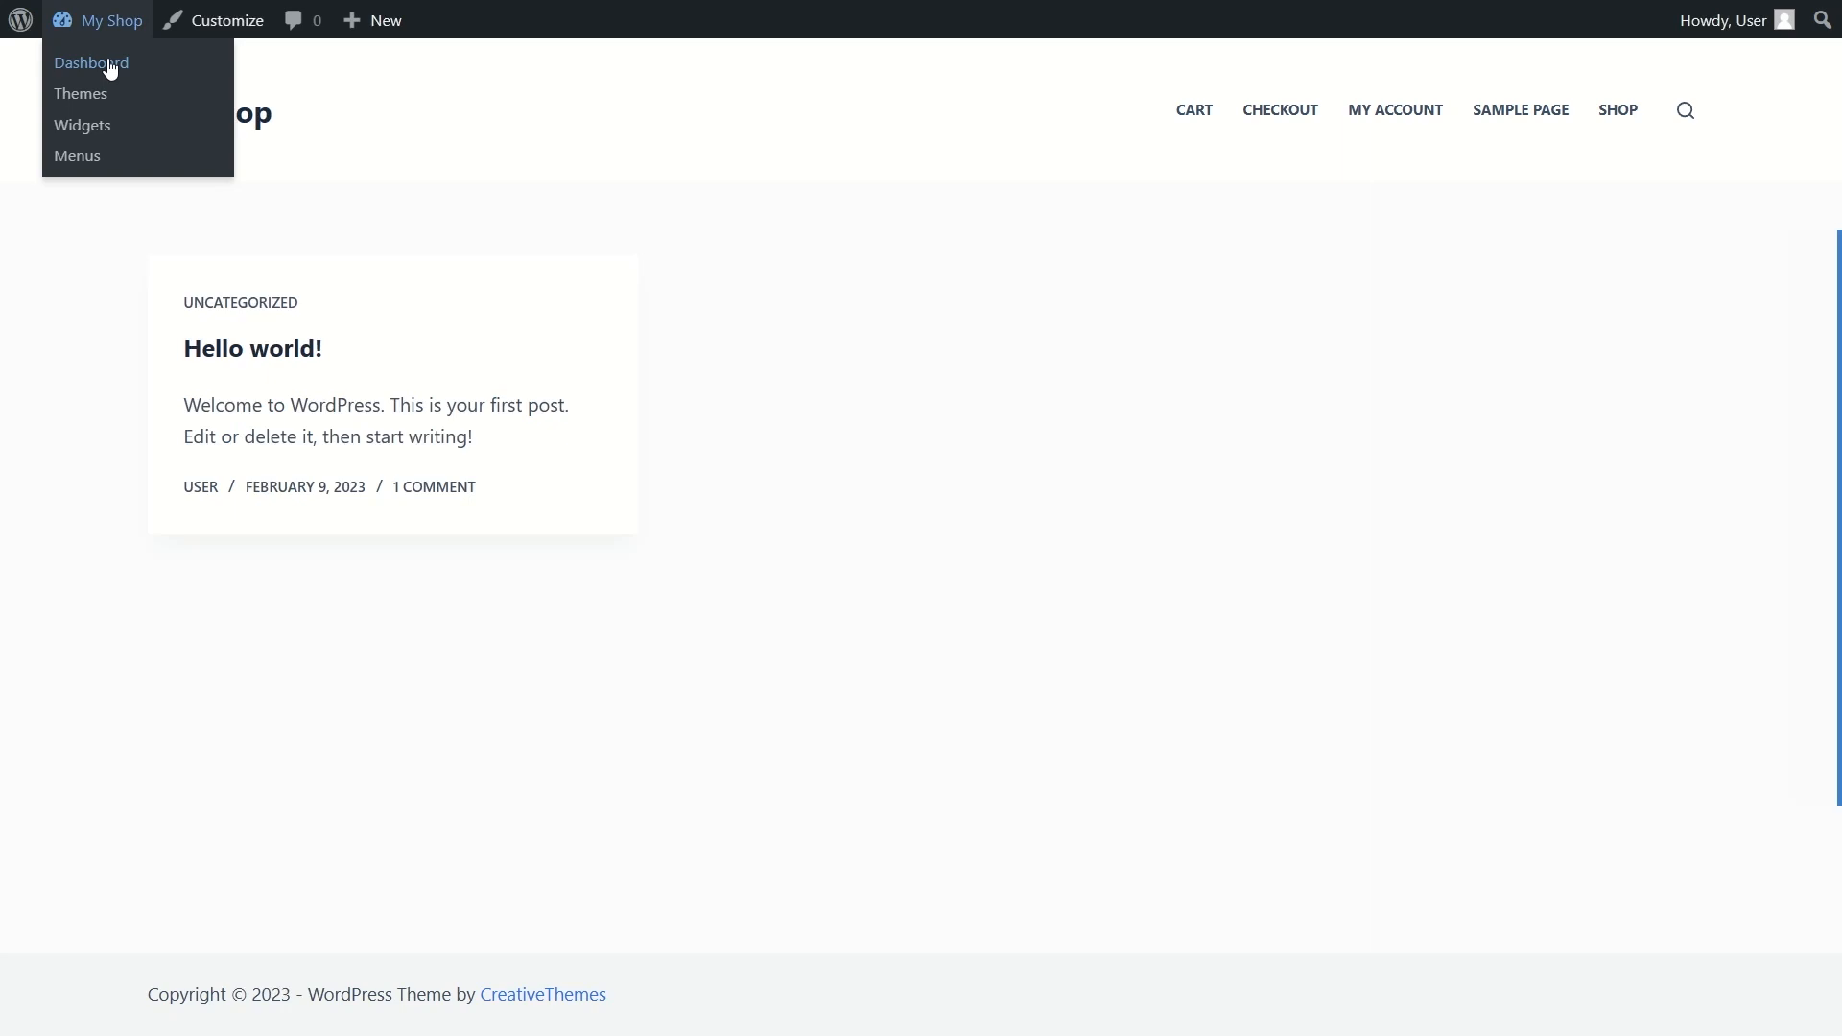
left_click(110, 67)
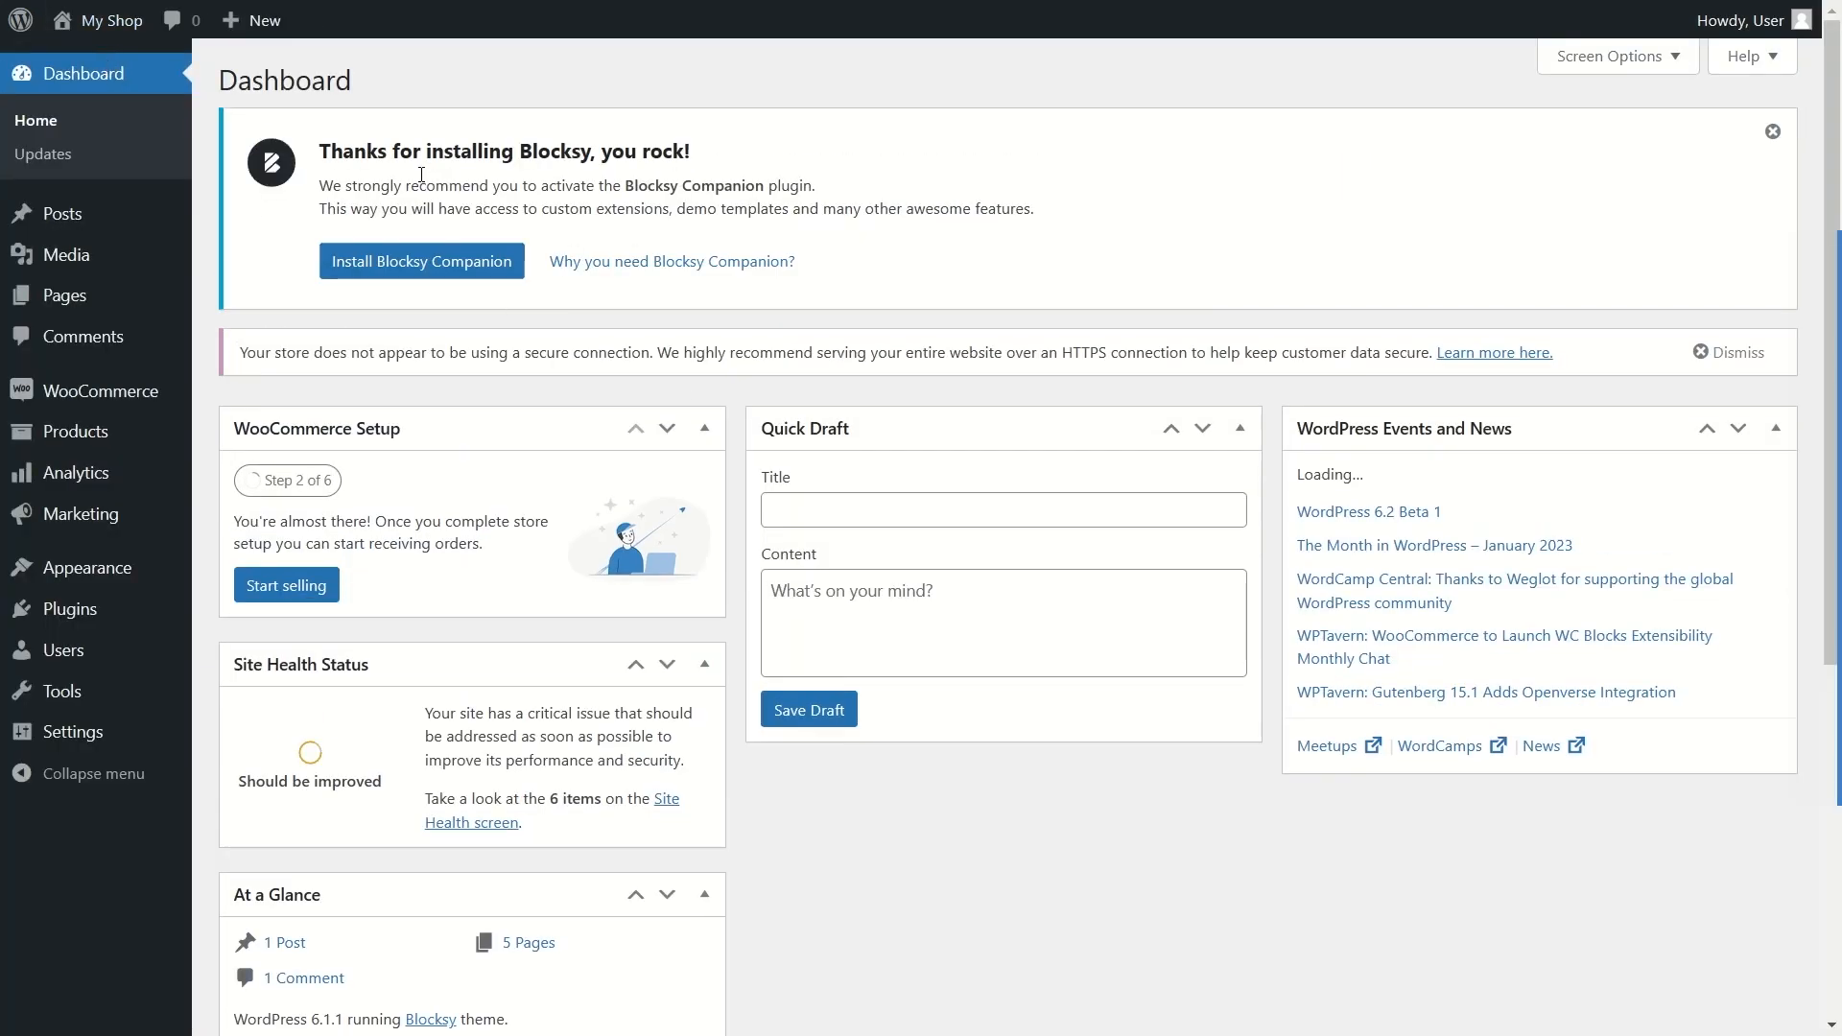
Step: Visit the store page straight from the admin area and go back to the dashboard
mouse_move(101, 21)
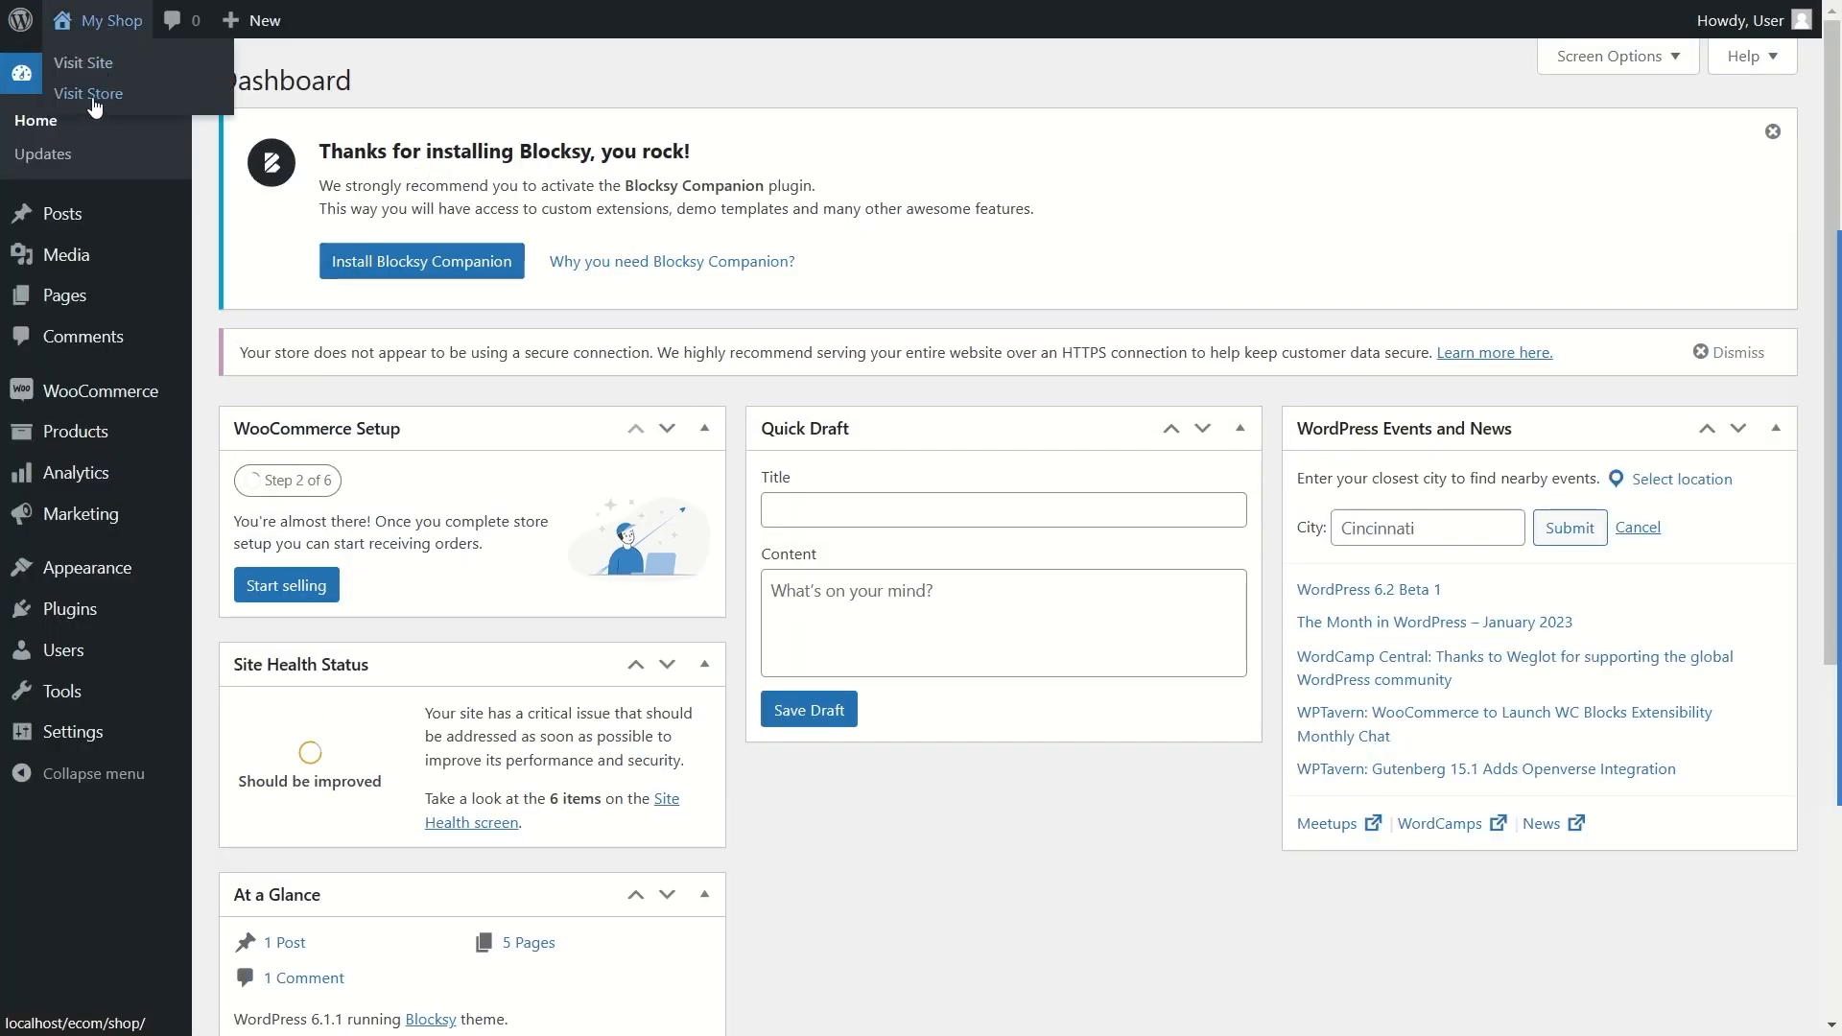
left_click(88, 93)
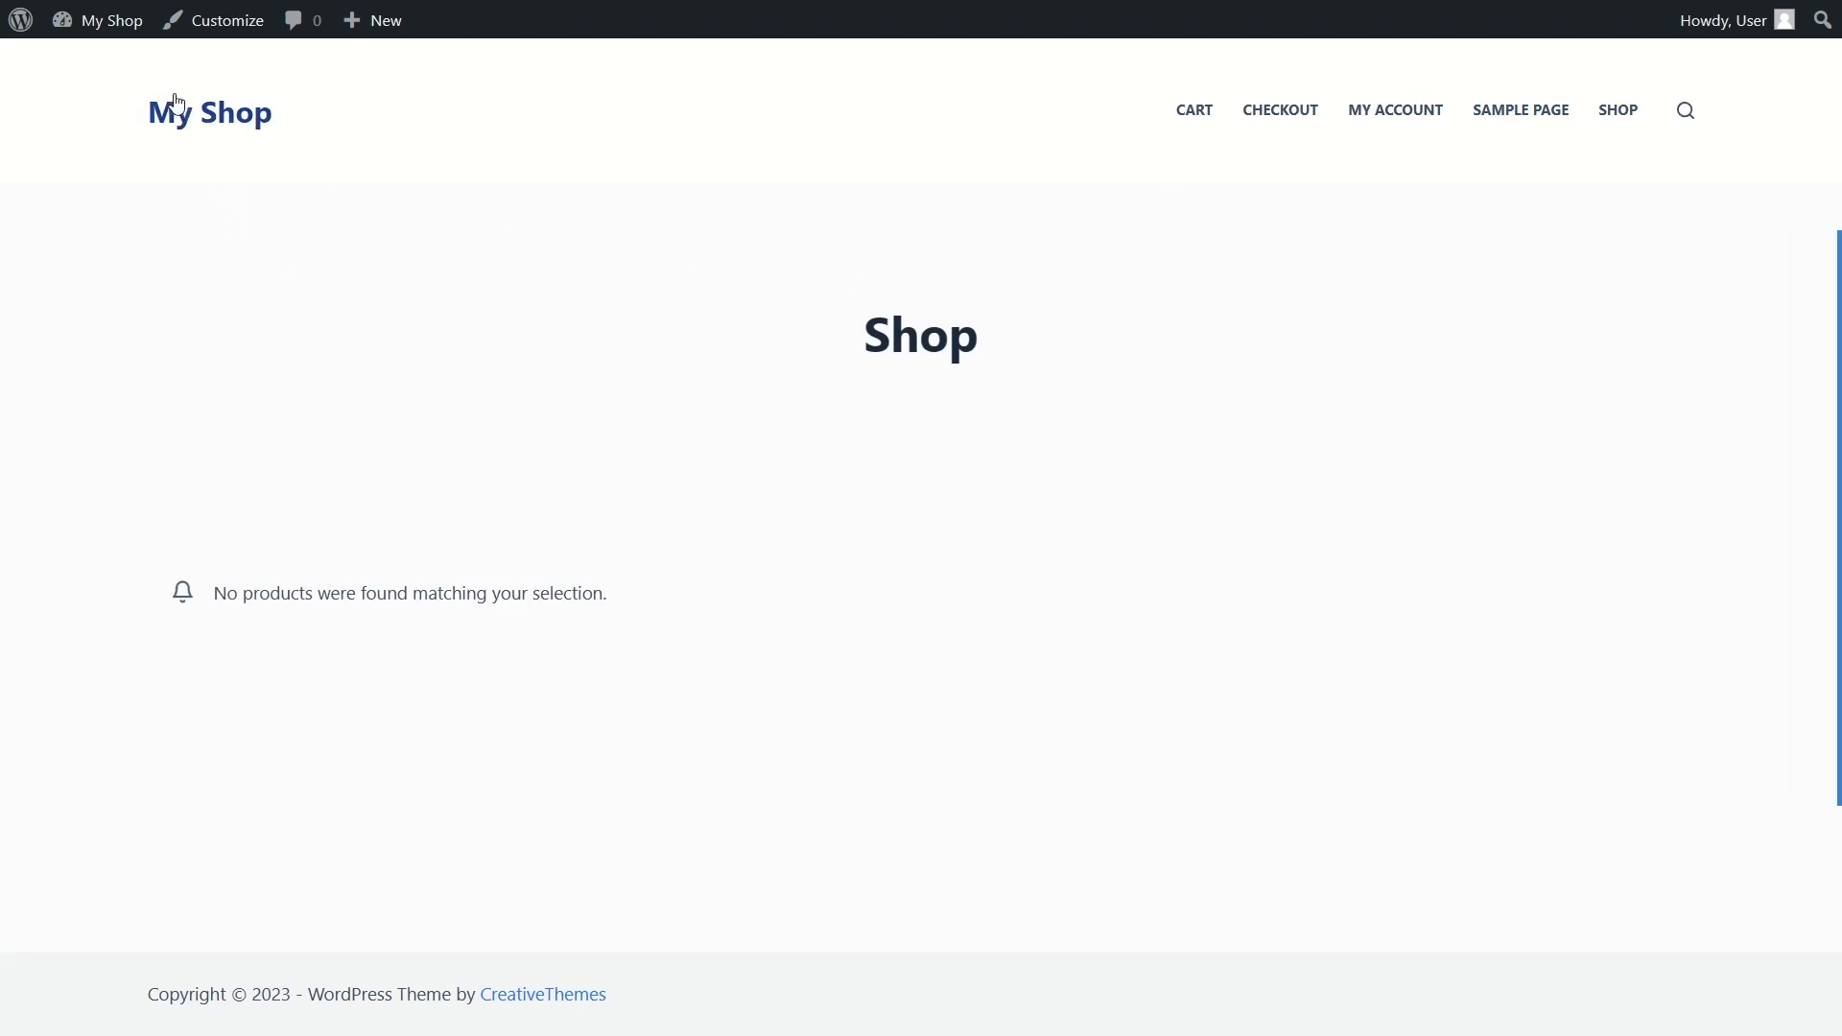
mouse_move(115, 29)
left_click(111, 62)
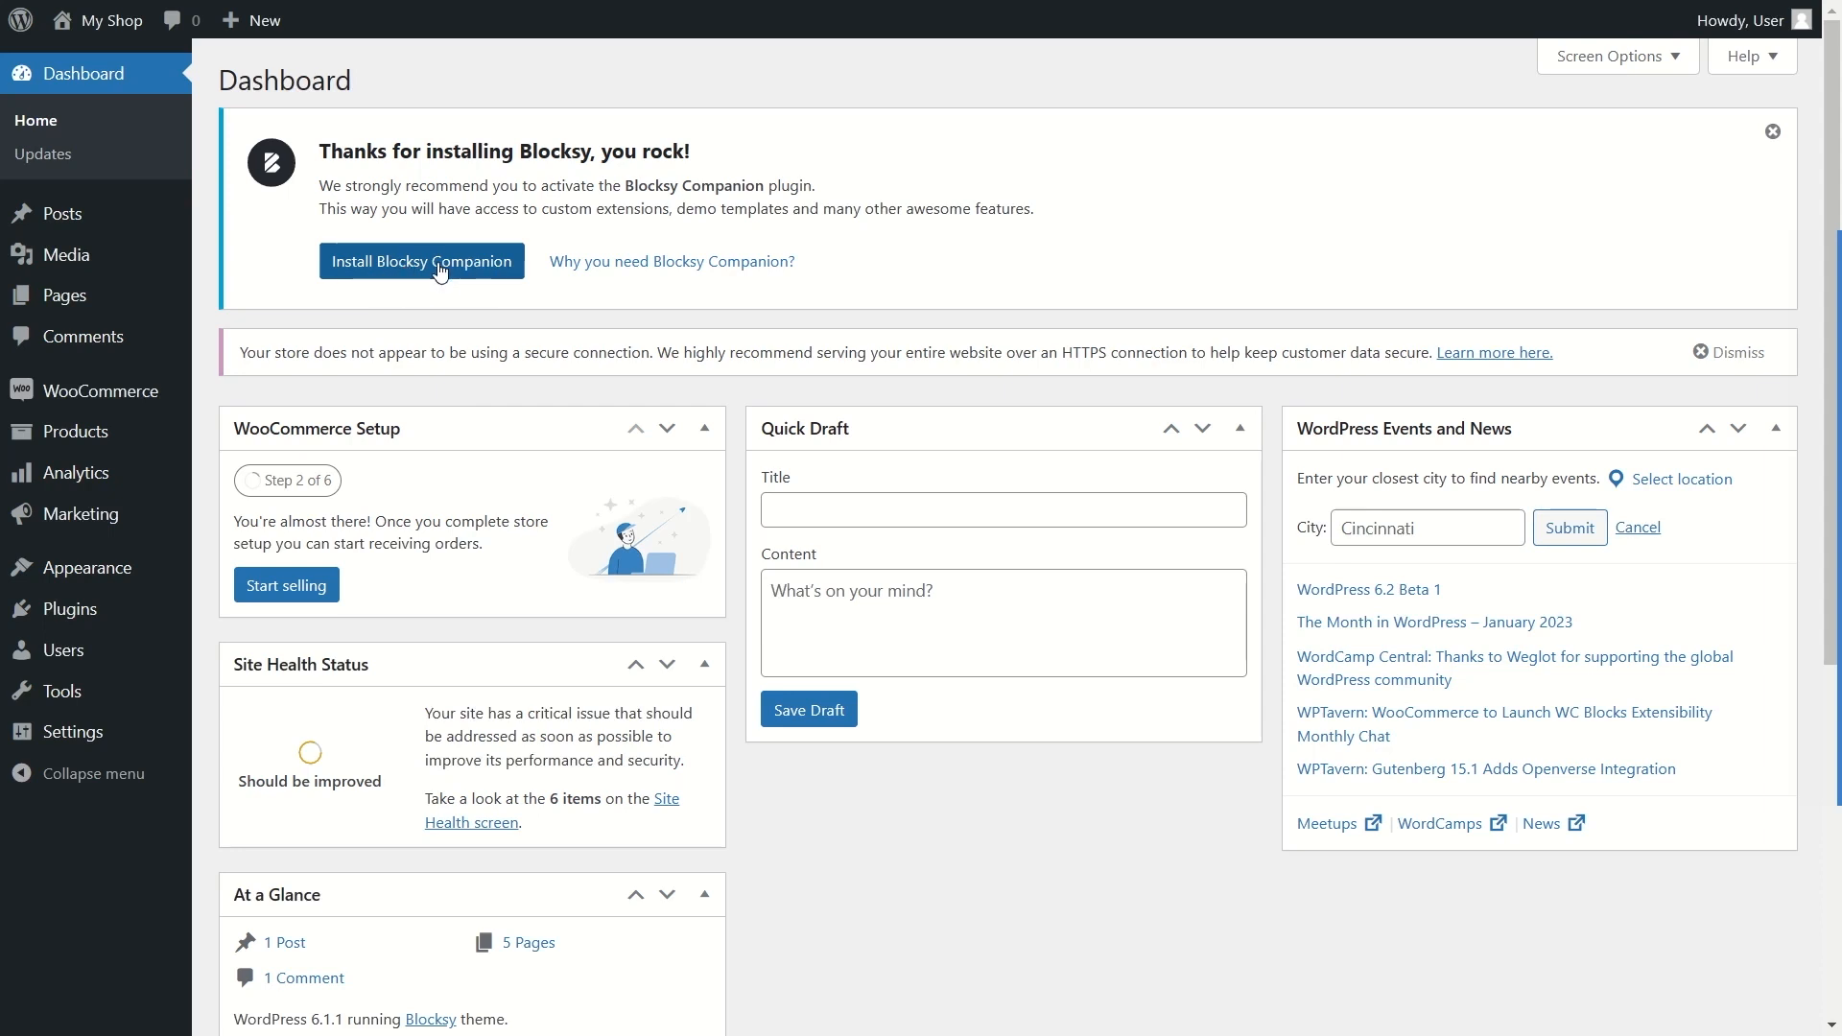
Step: Install the Blocksy Companion plugin and look over the theme's free and pro extensions
left_click(439, 267)
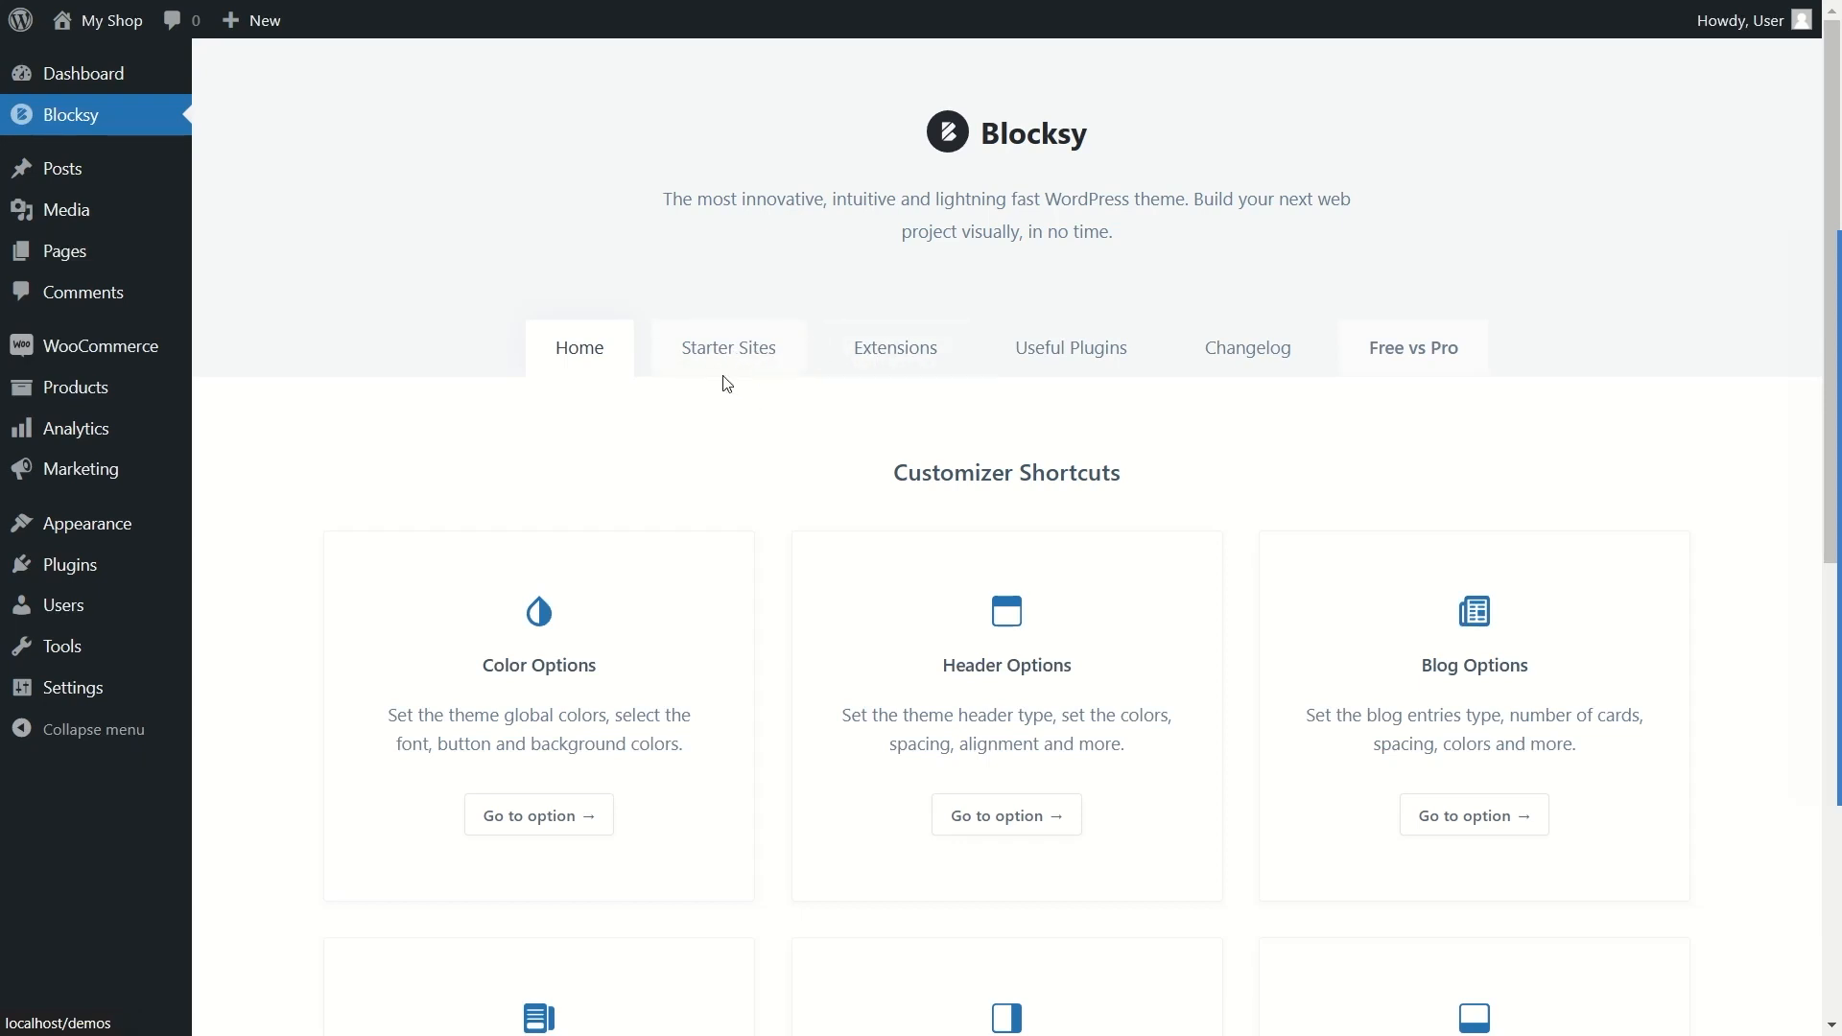
left_click(883, 351)
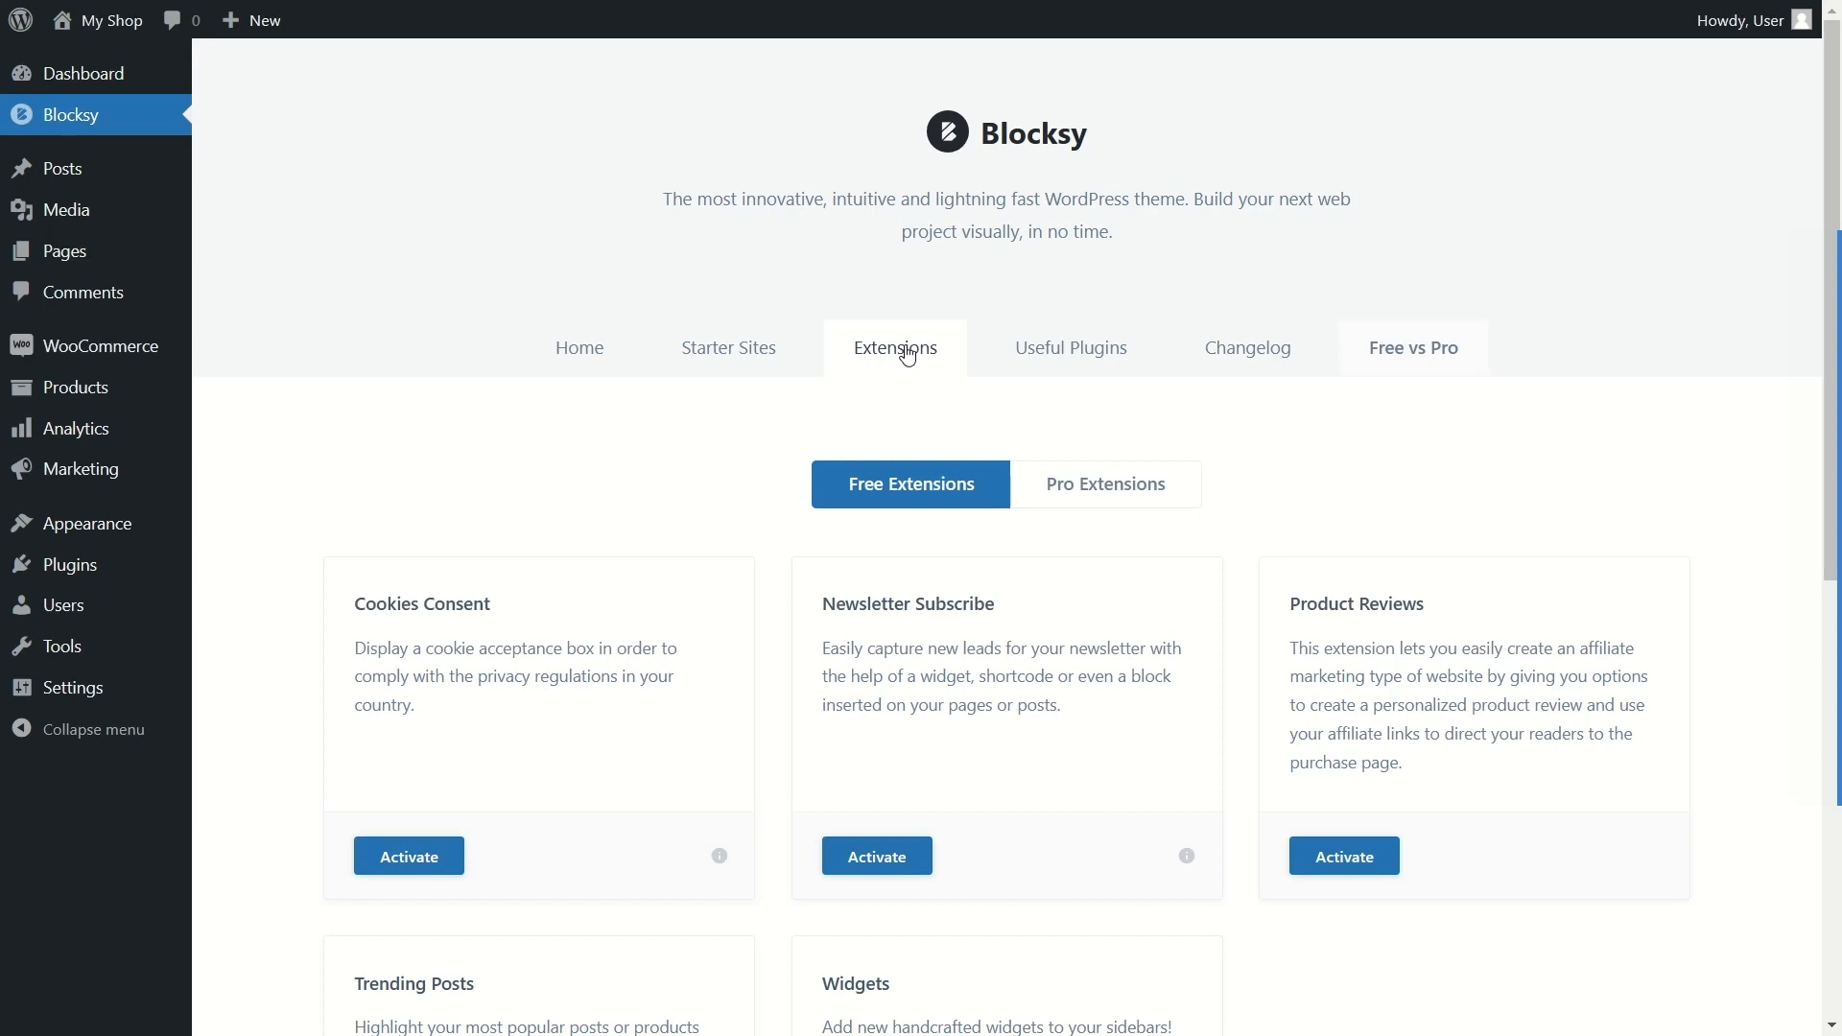
left_click(1146, 479)
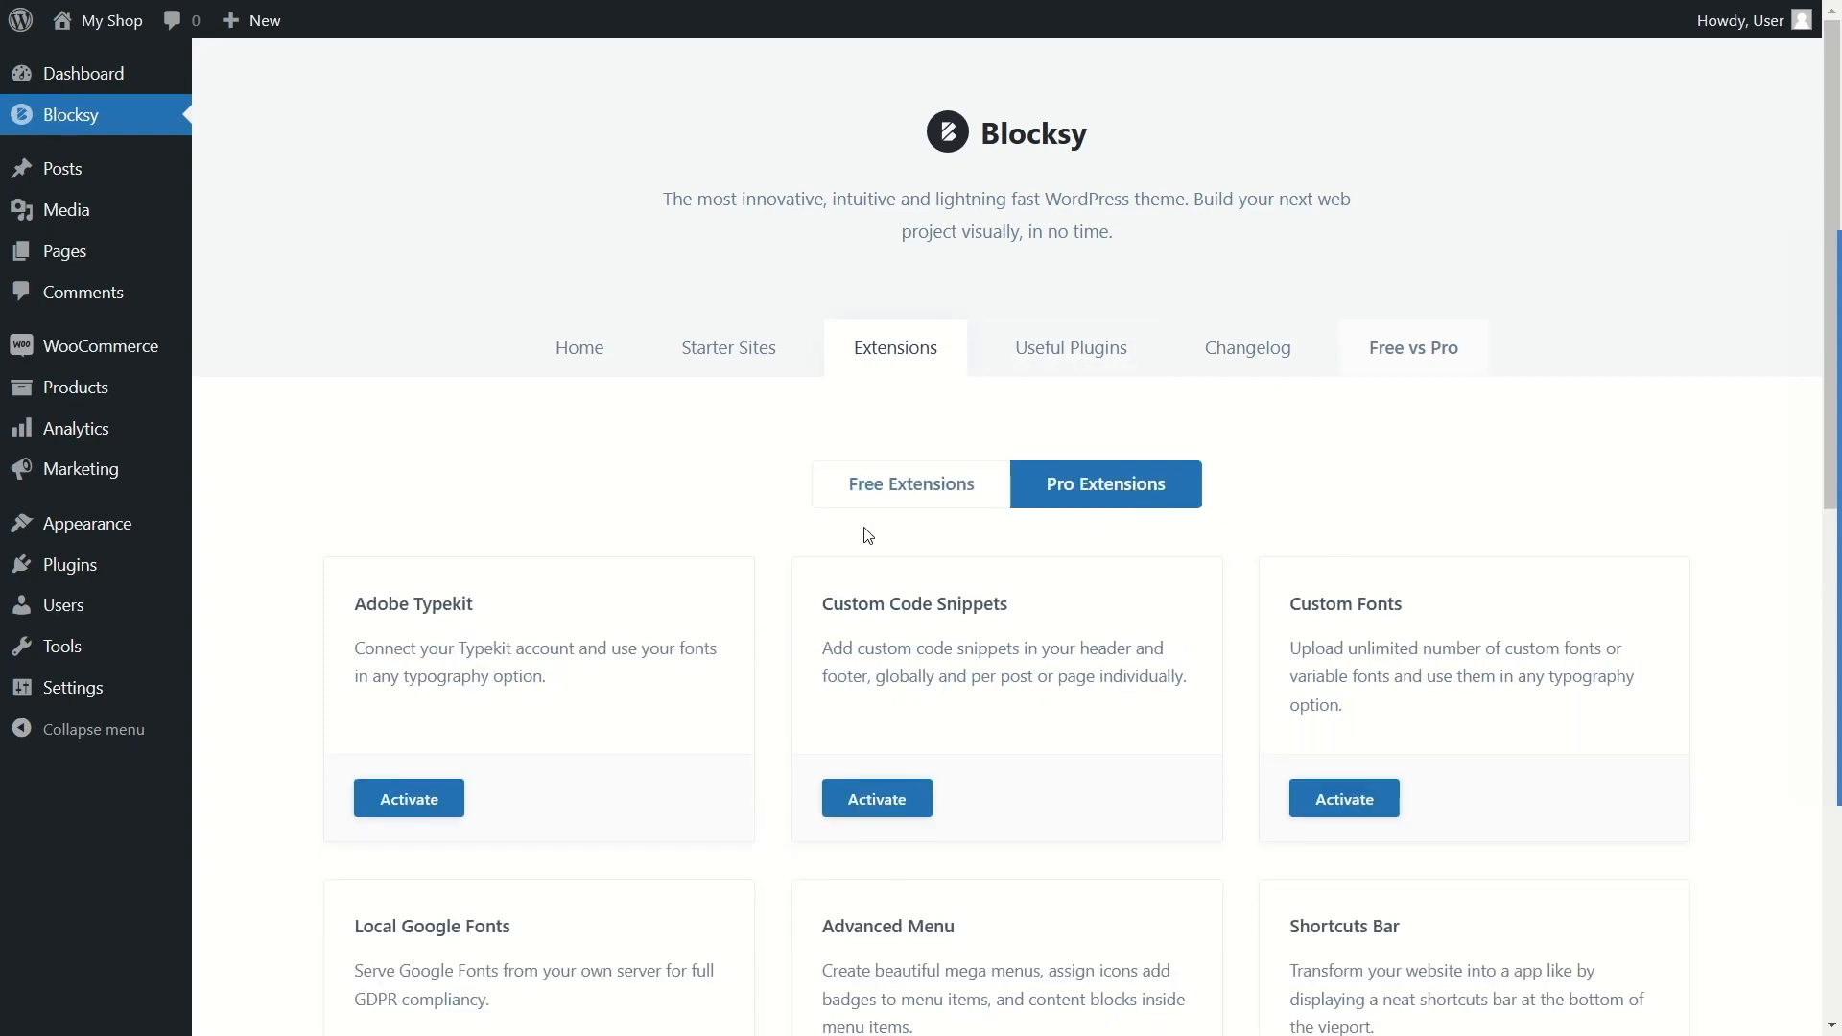
left_click(895, 499)
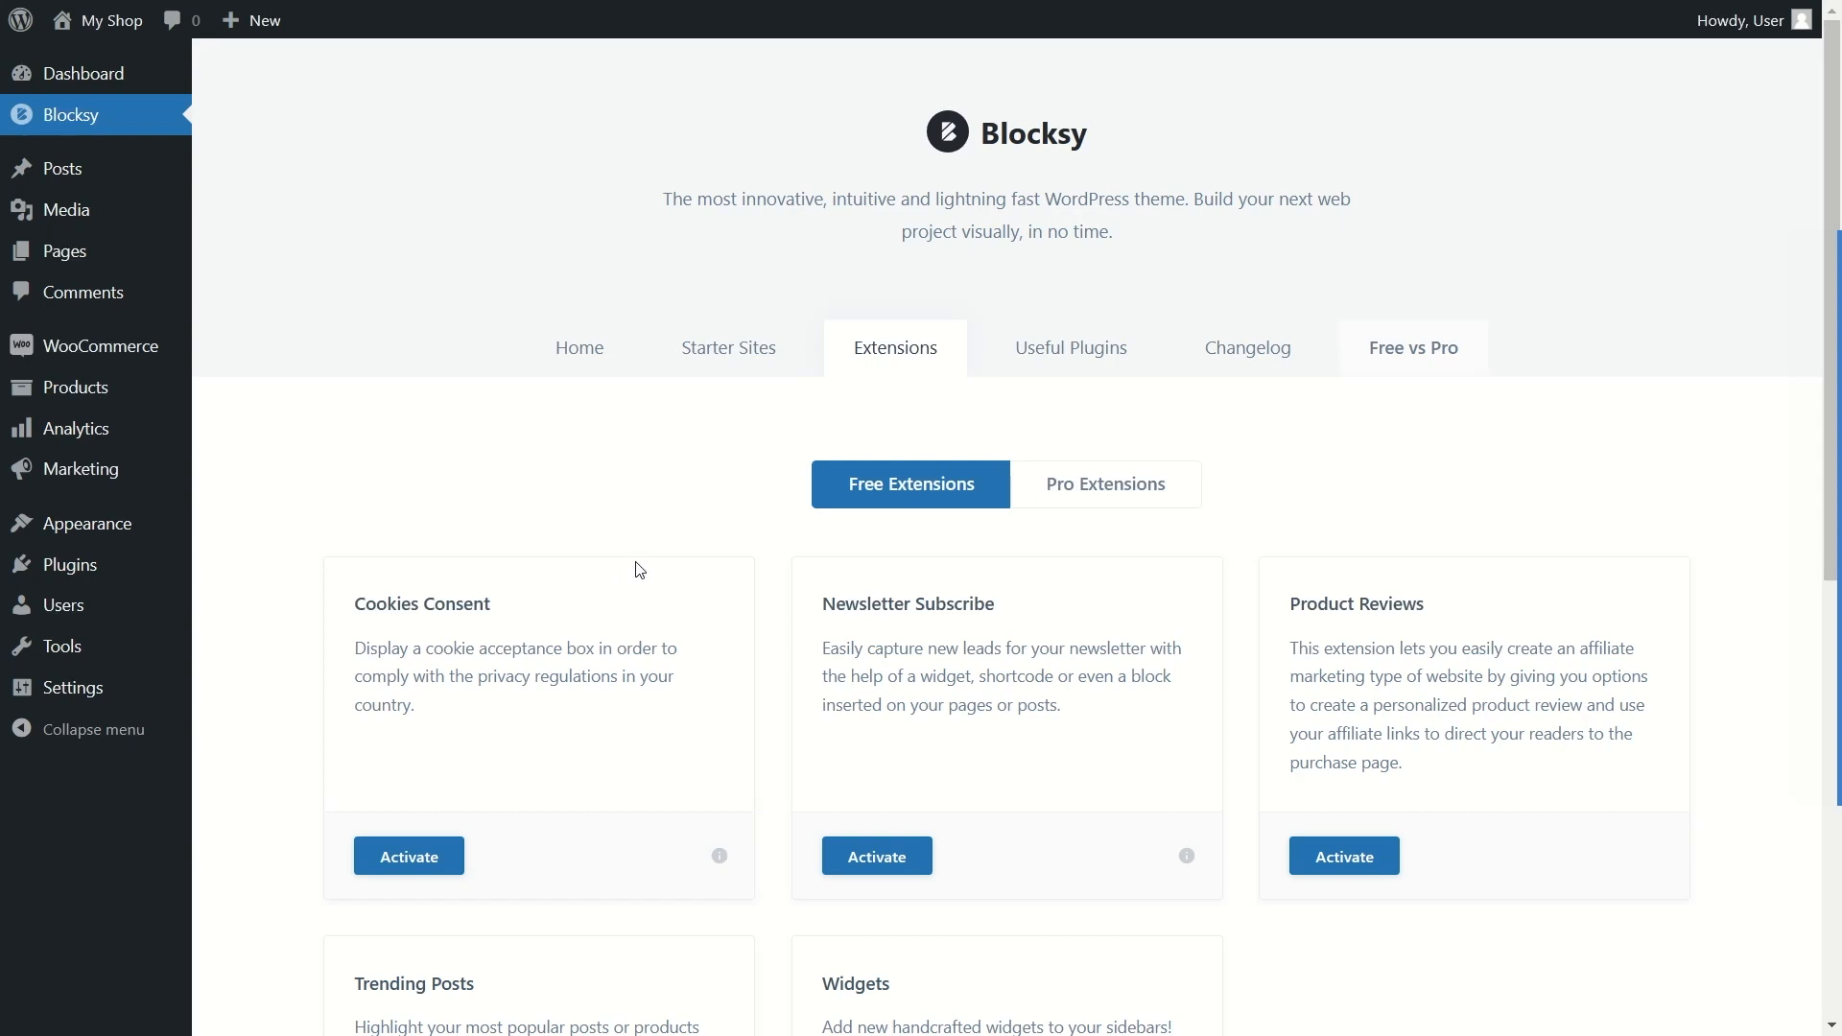
Step: Activate the free Cookies Consent and Product Reviews extensions
scroll(640, 570, "down", 2)
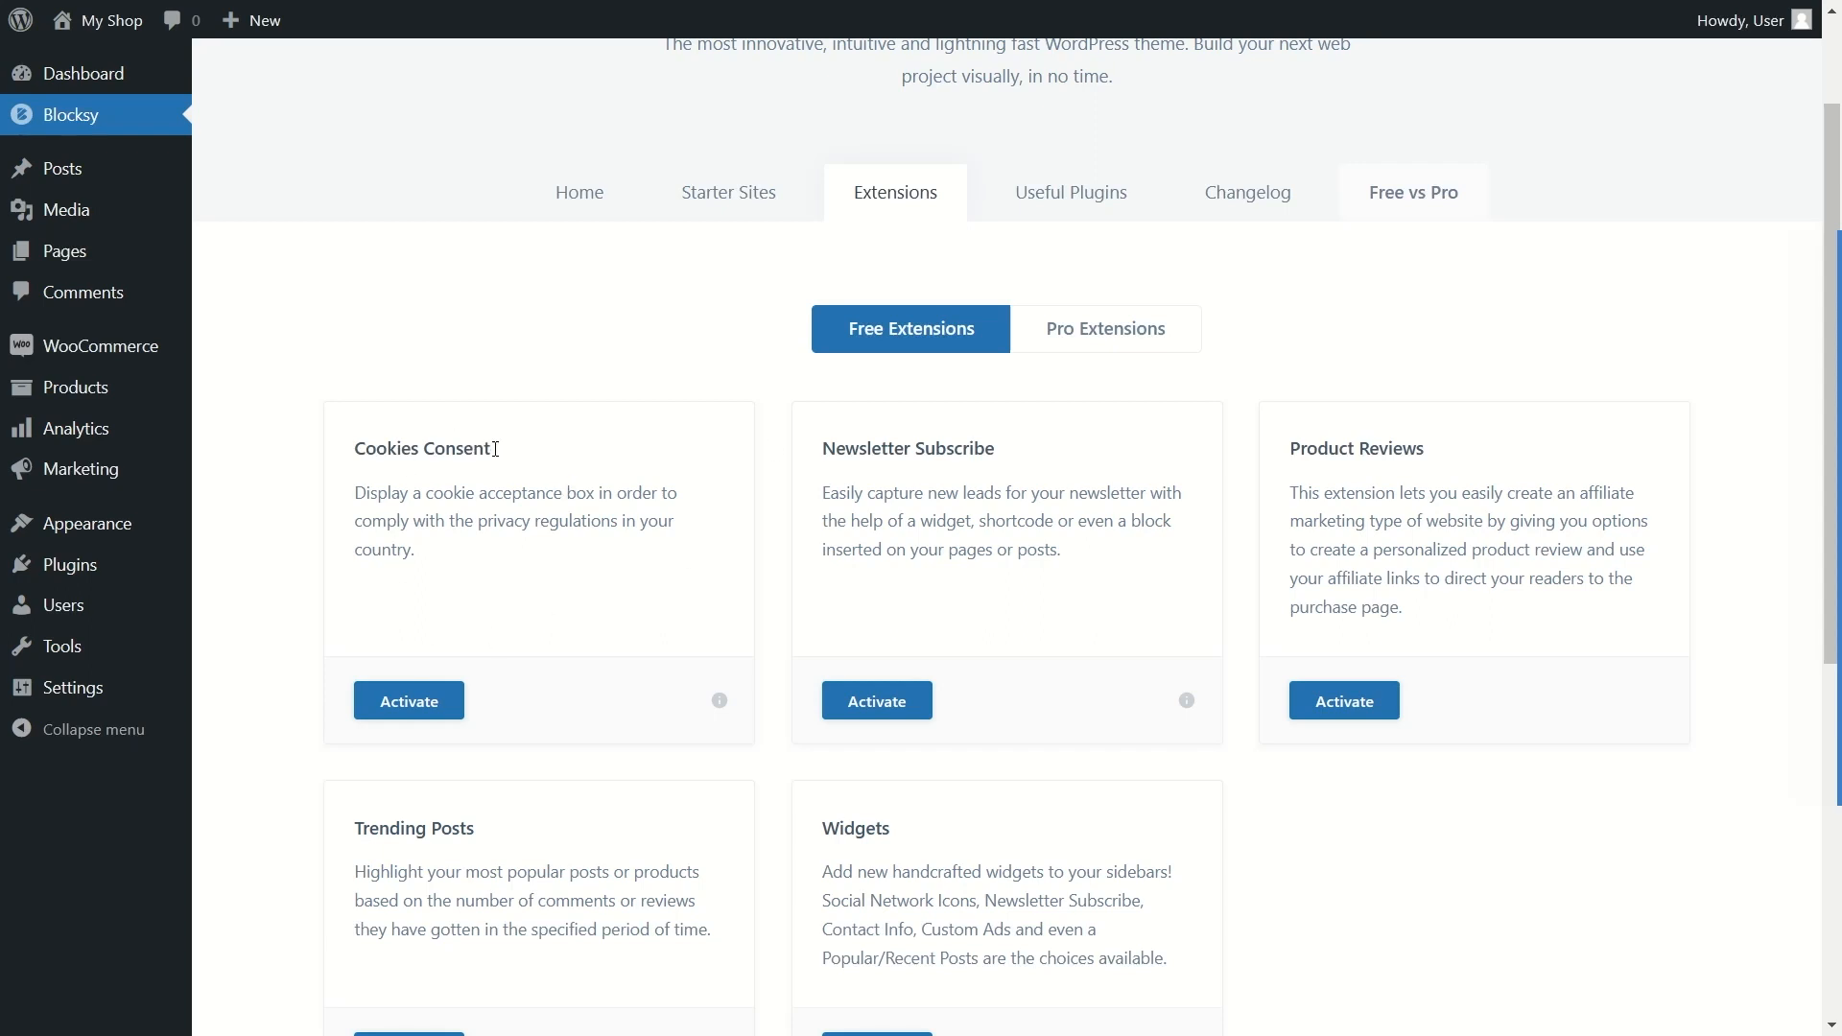
left_click(414, 703)
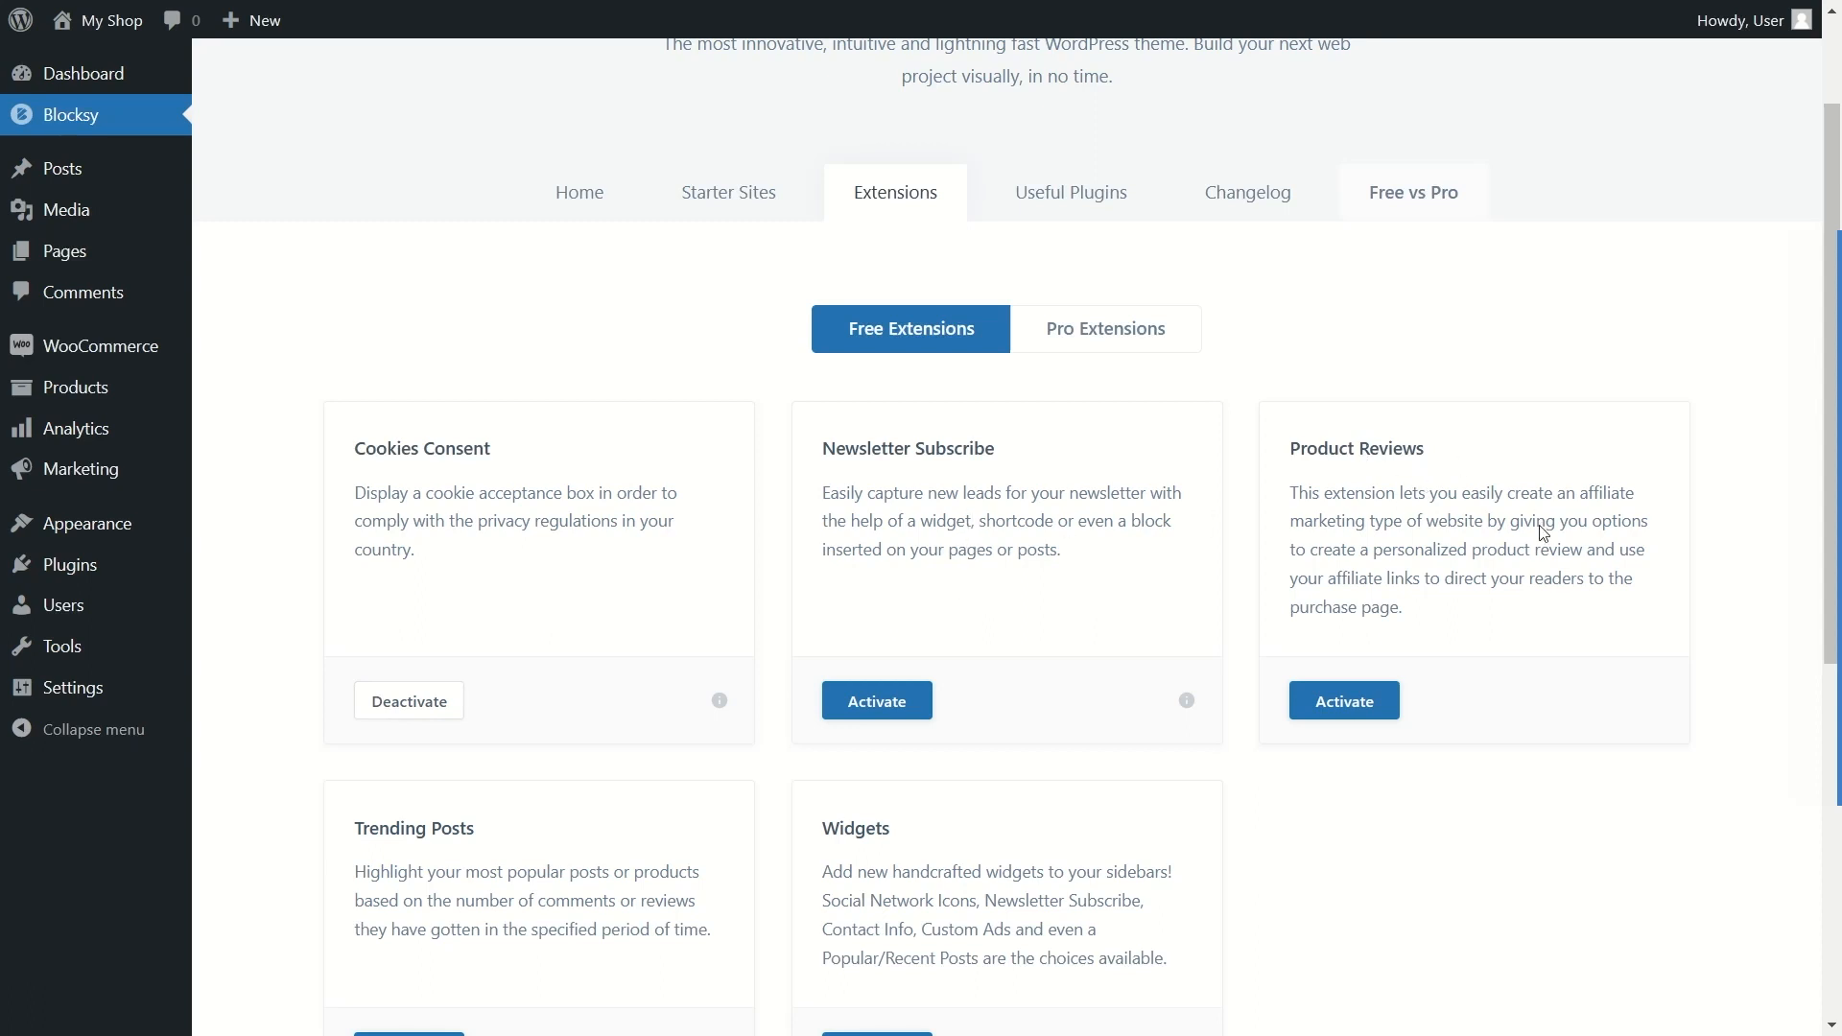
scroll(1372, 549, "down", 3)
scroll(1472, 334, "up", 3)
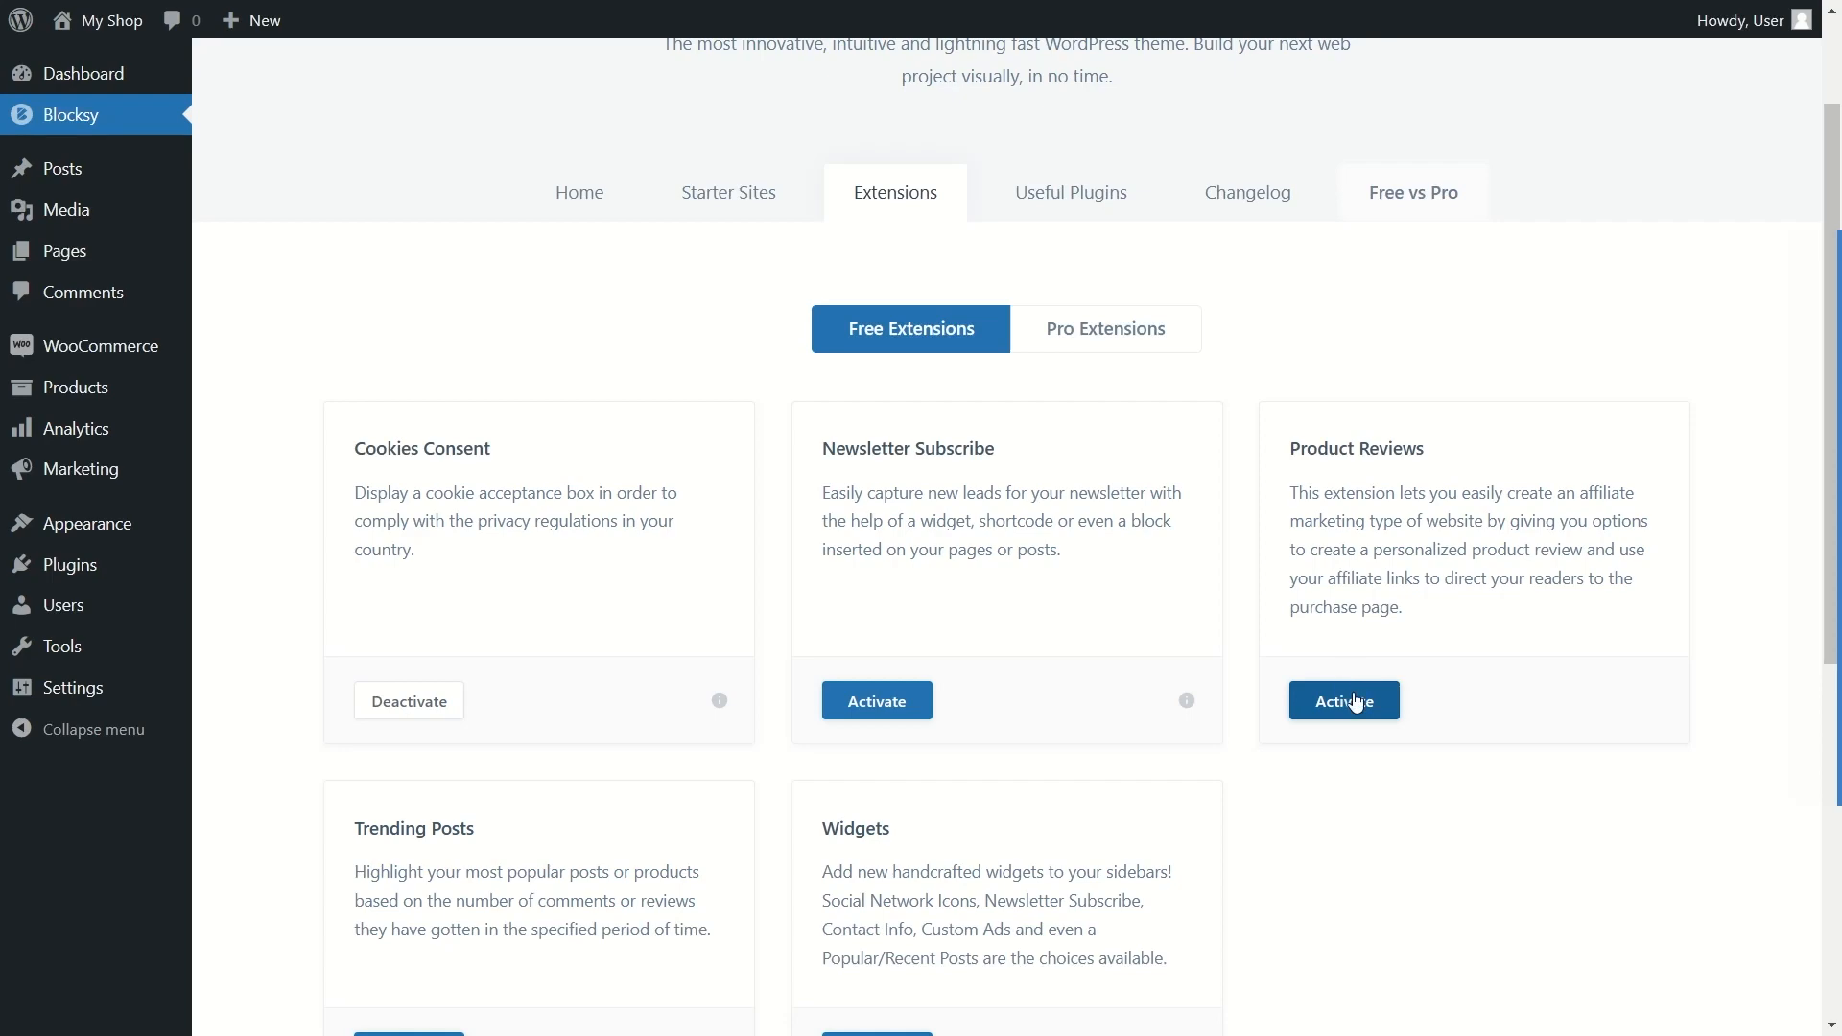
left_click(1355, 701)
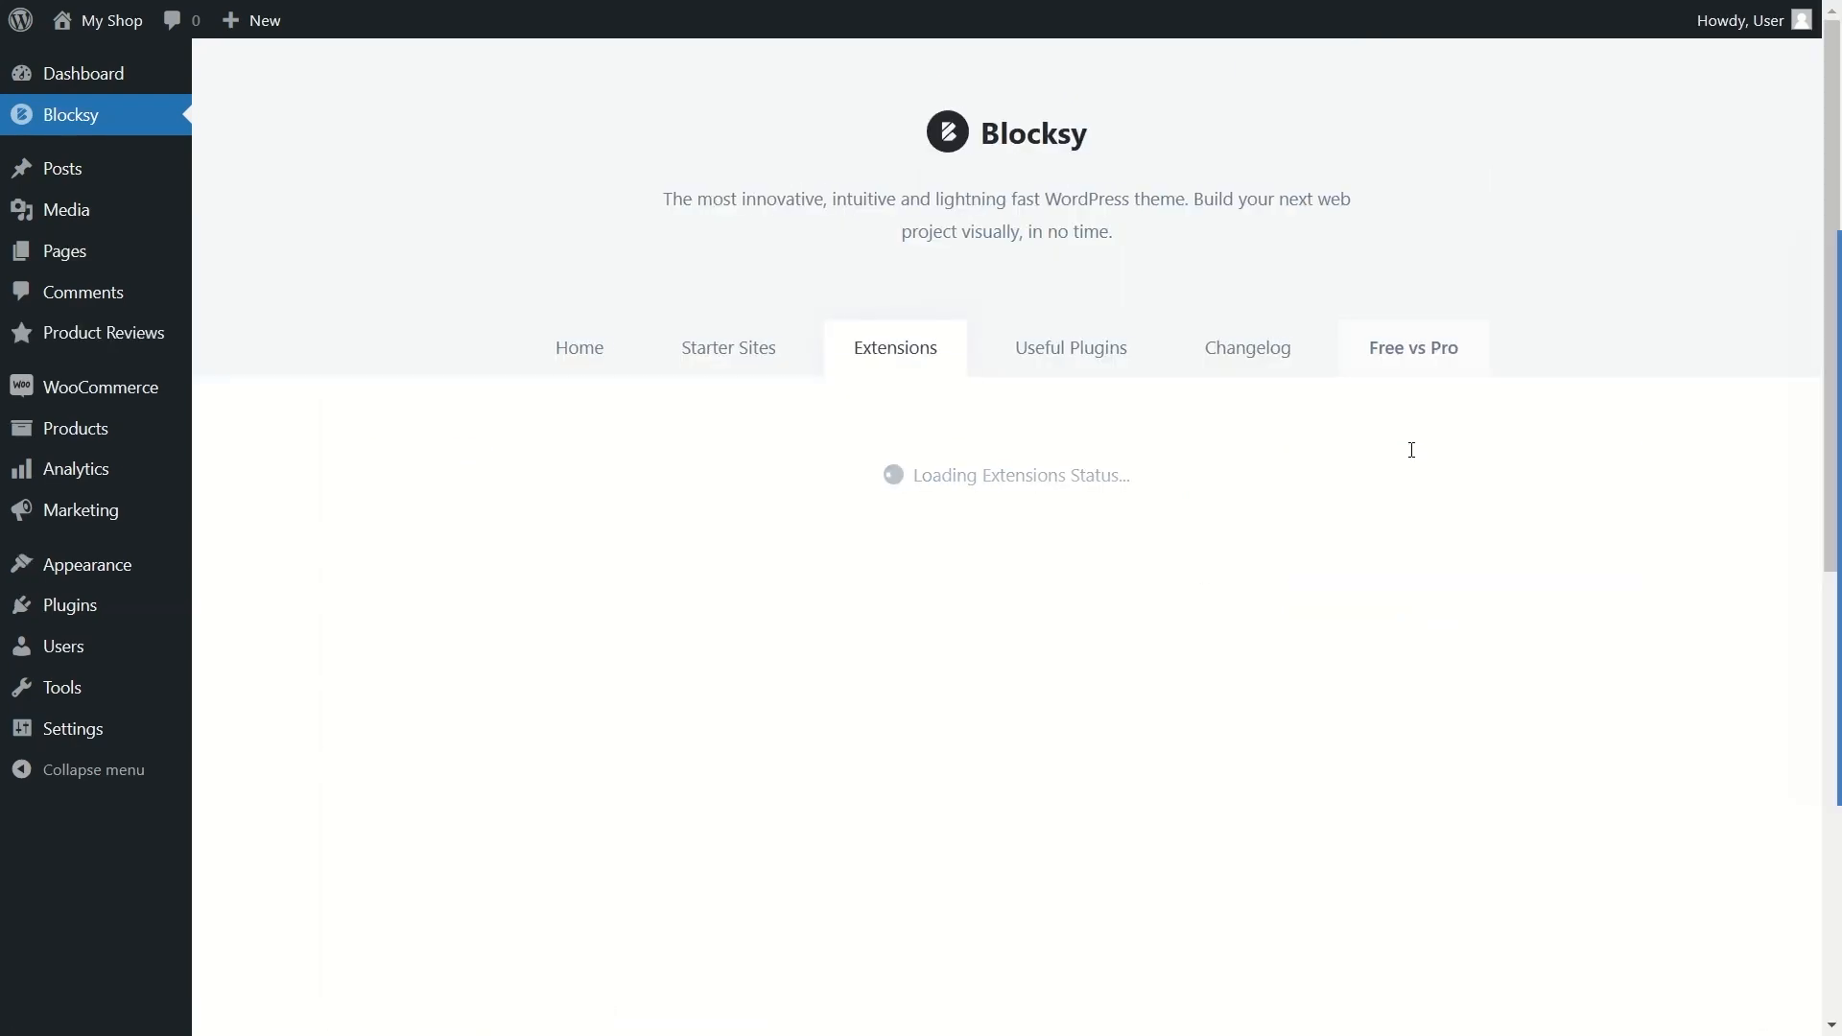
scroll(1330, 428, "down", 3)
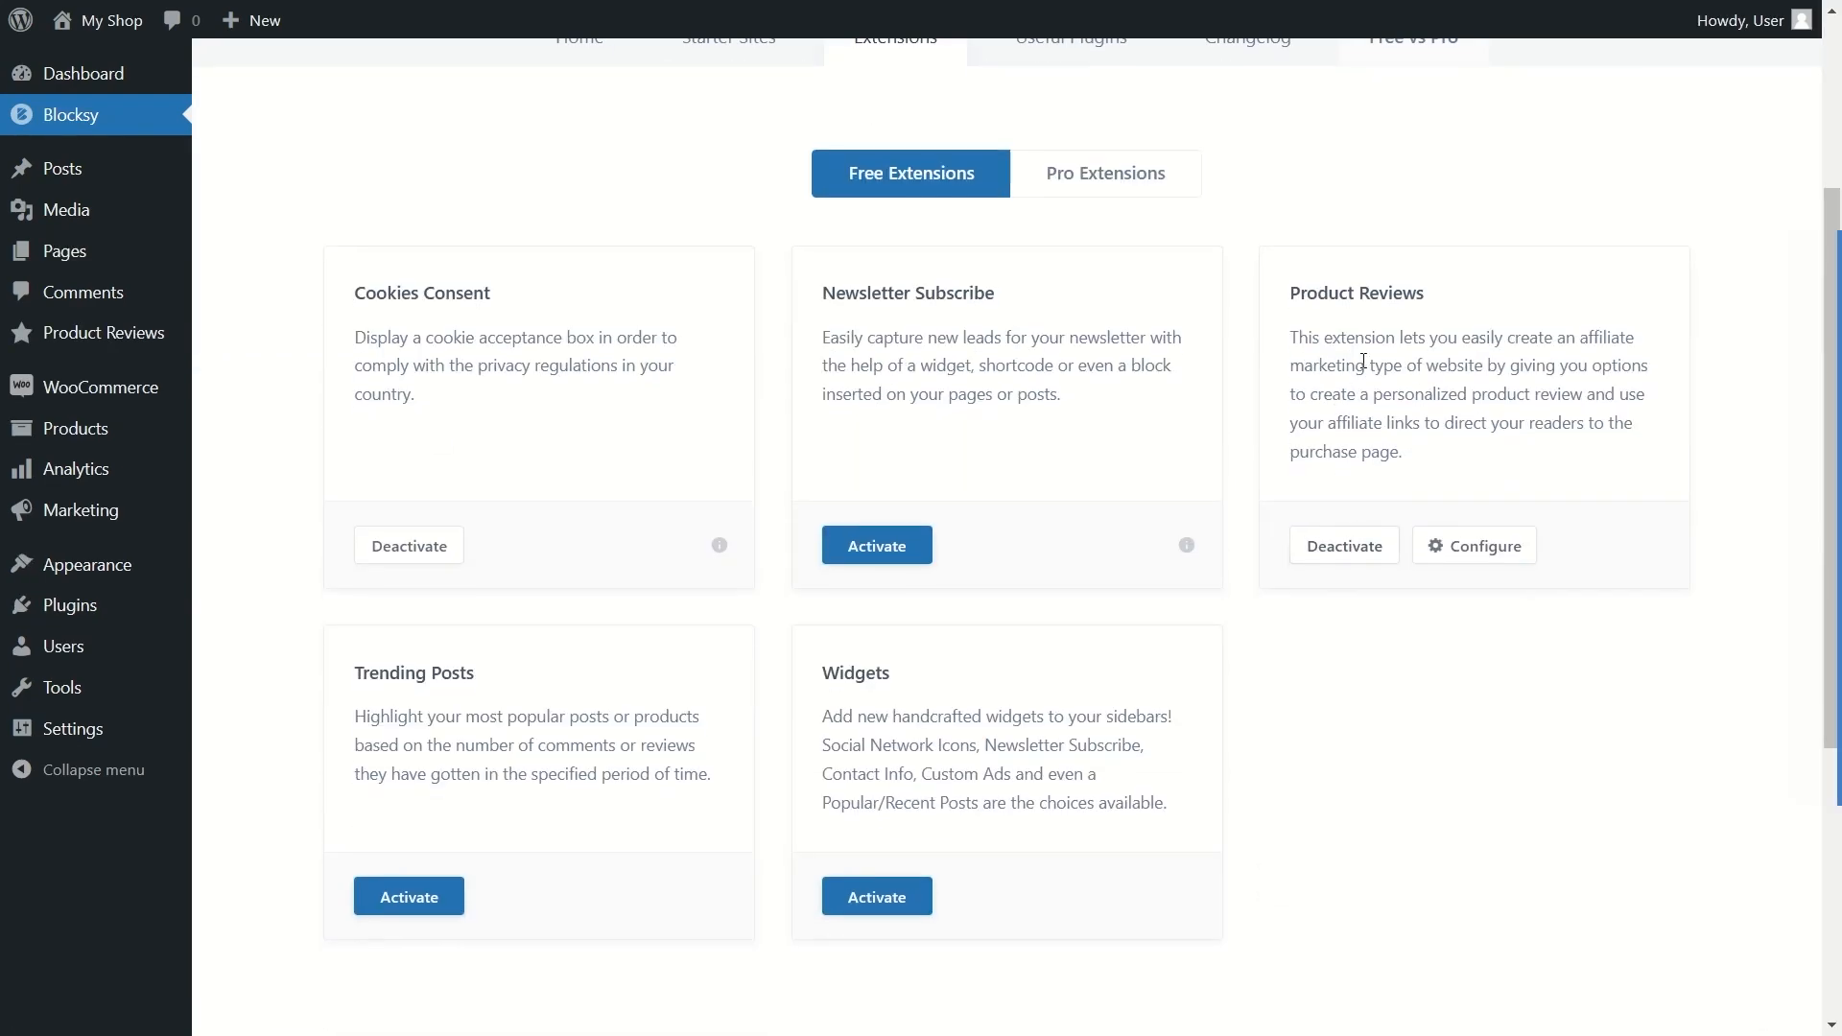
scroll(1377, 412, "up", 3)
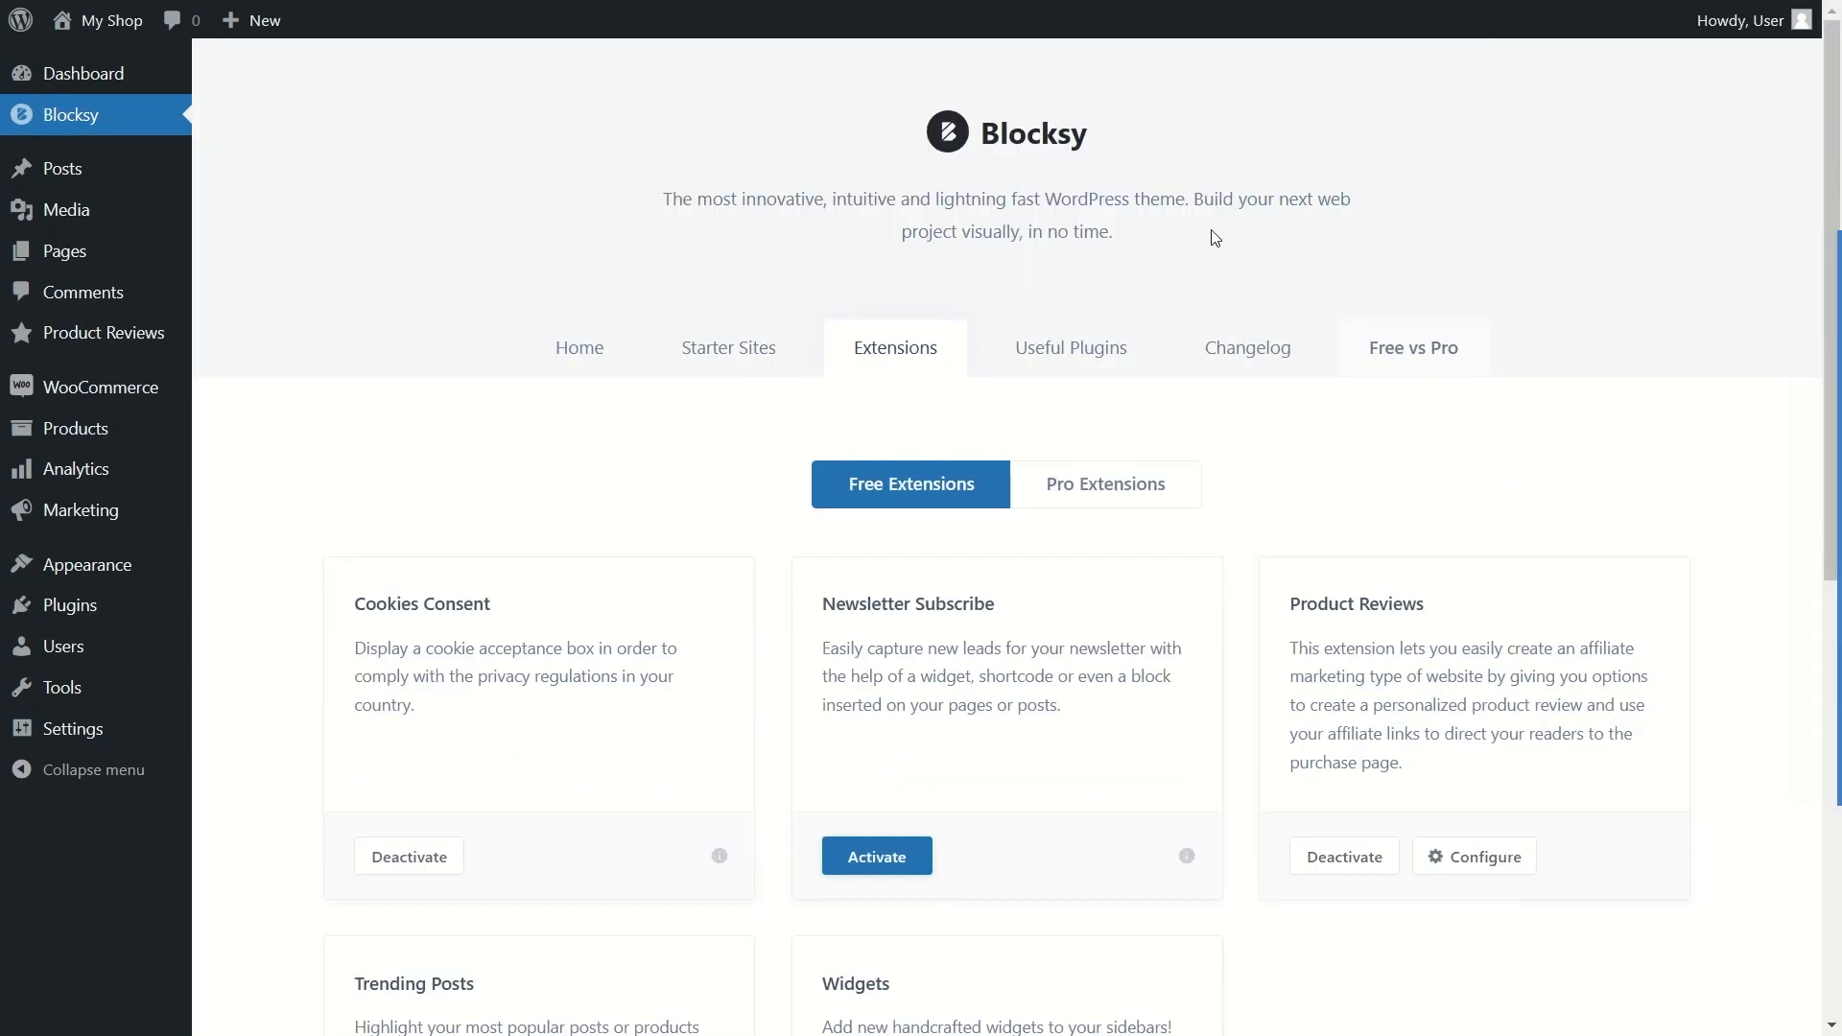
Step: Browse the Blocksy starter sites from Photo Studio to Blocksy News, checking which page builders they are available for
left_click(758, 363)
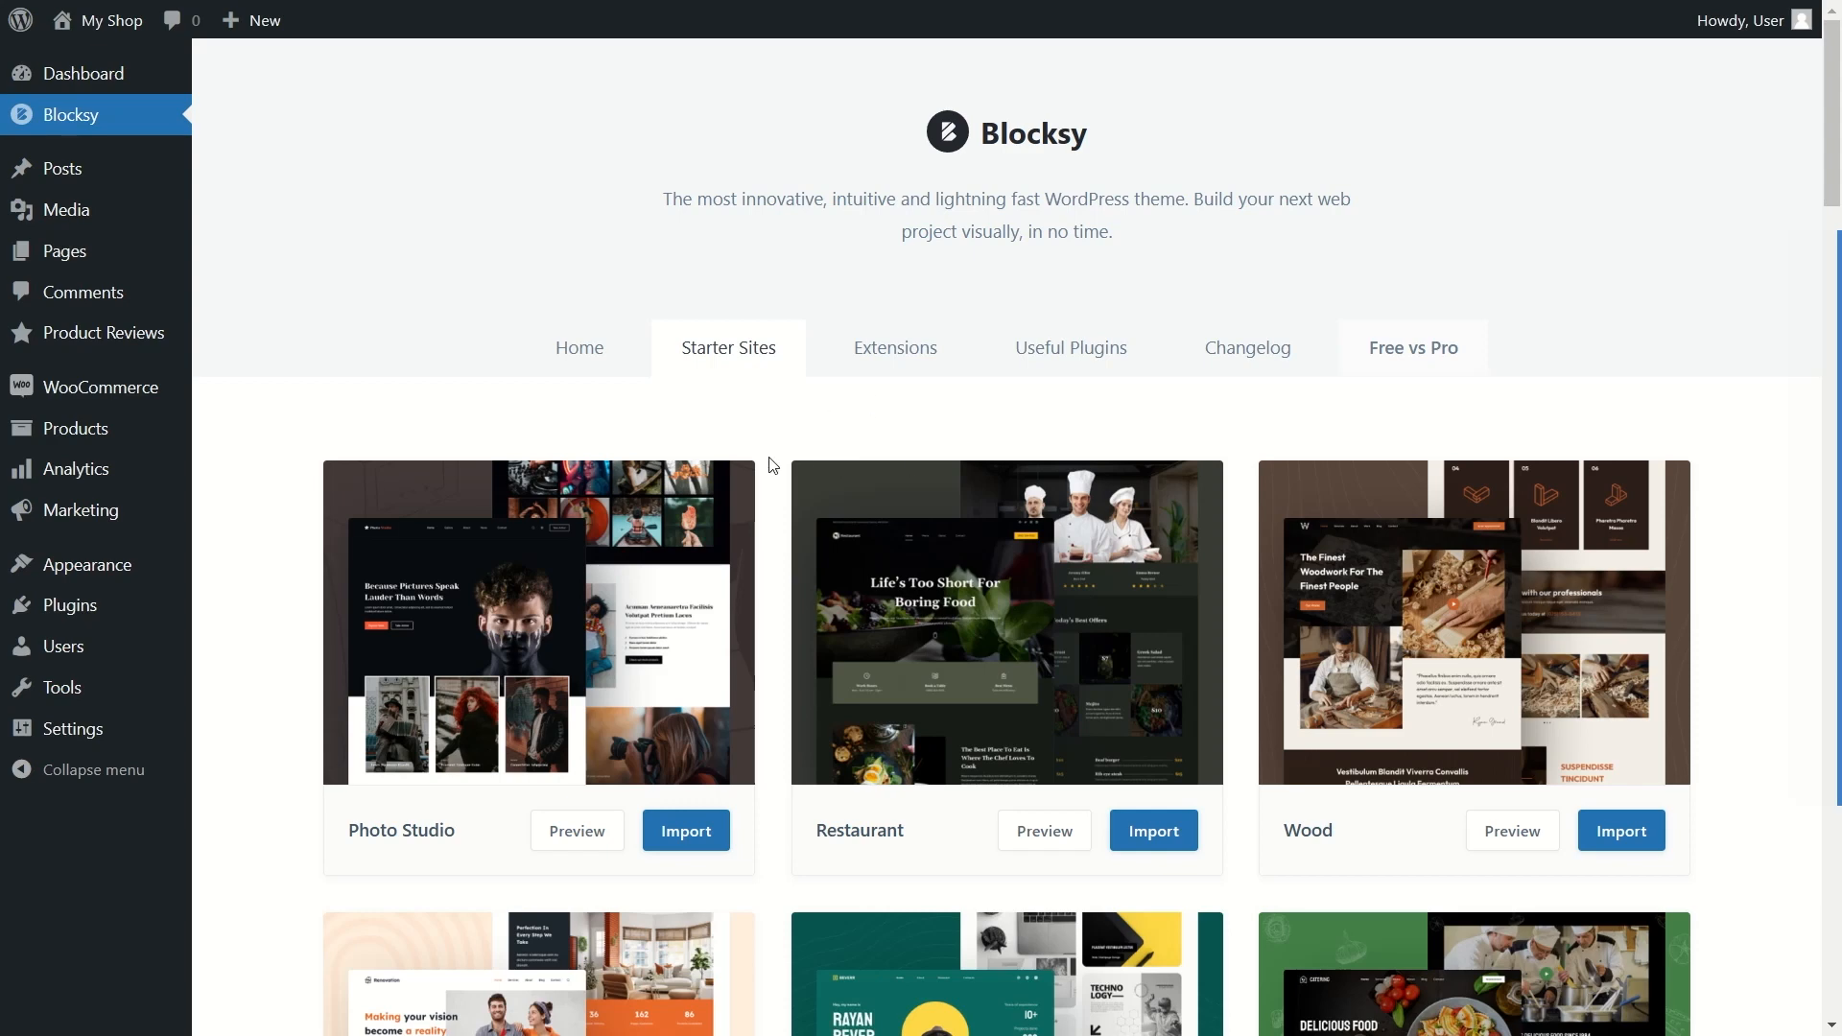
scroll(756, 443, "down", 3)
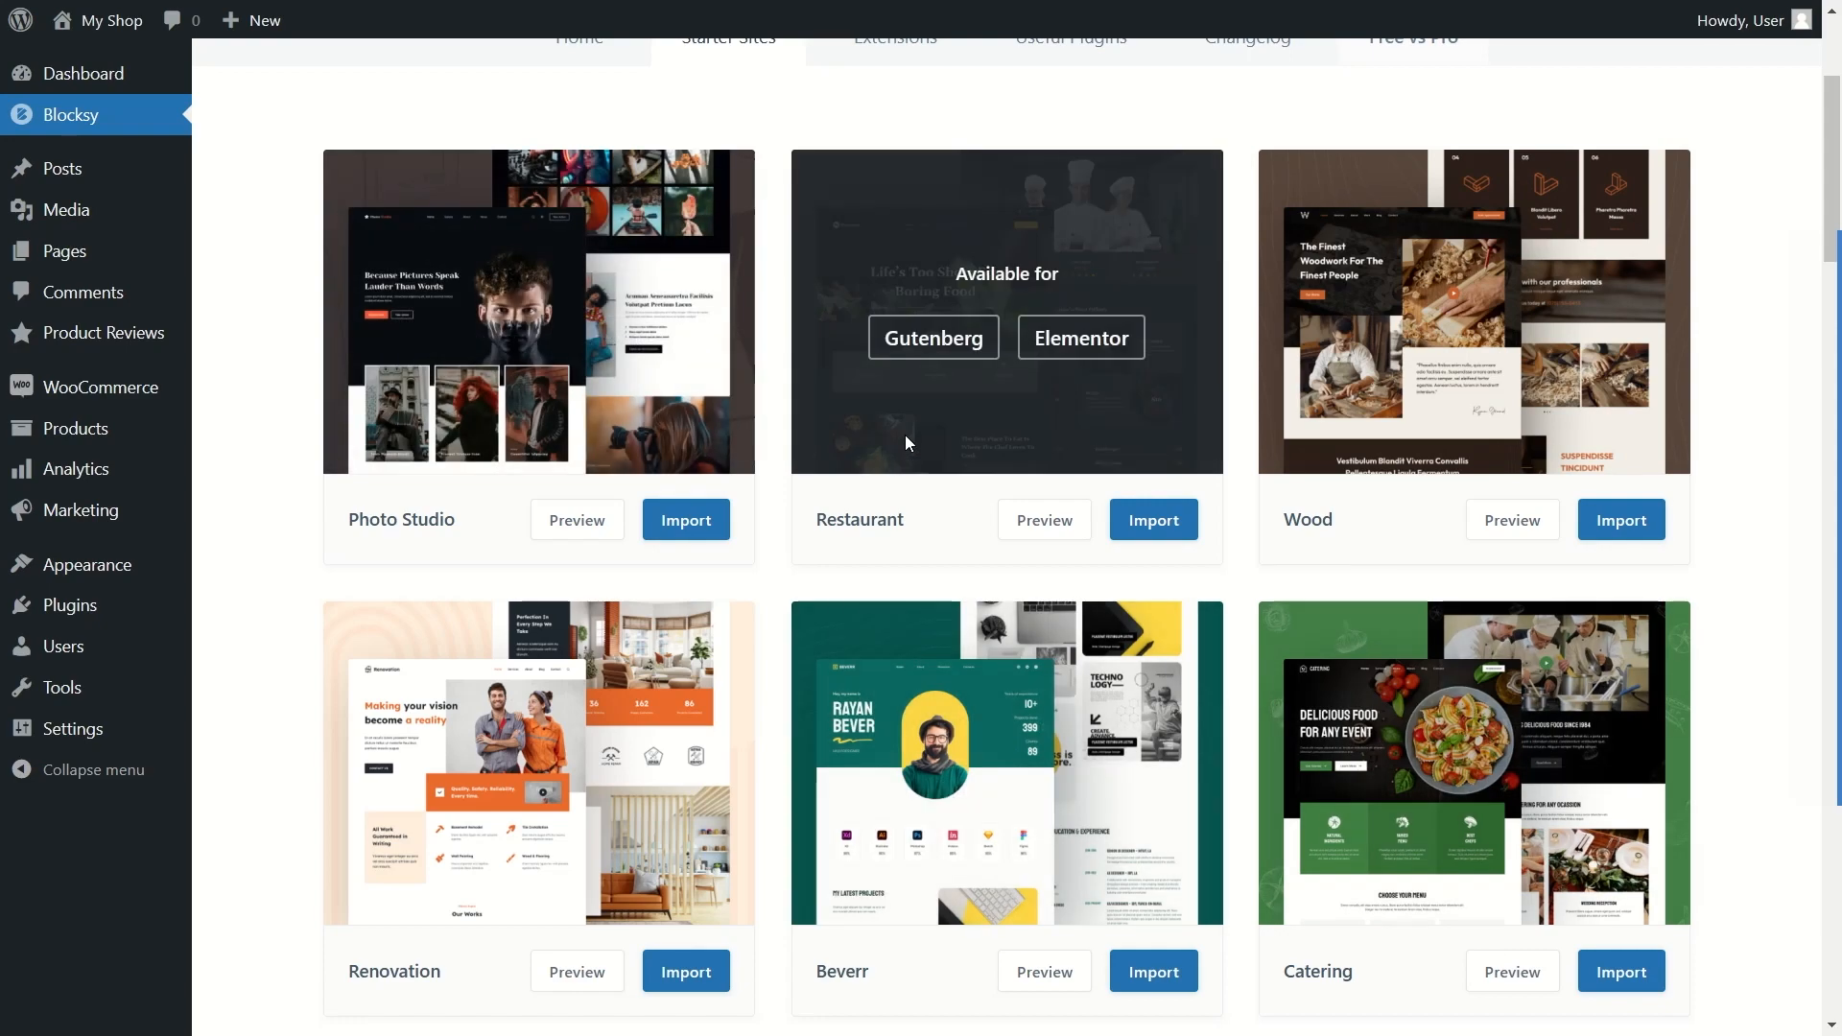
scroll(908, 426, "down", 2)
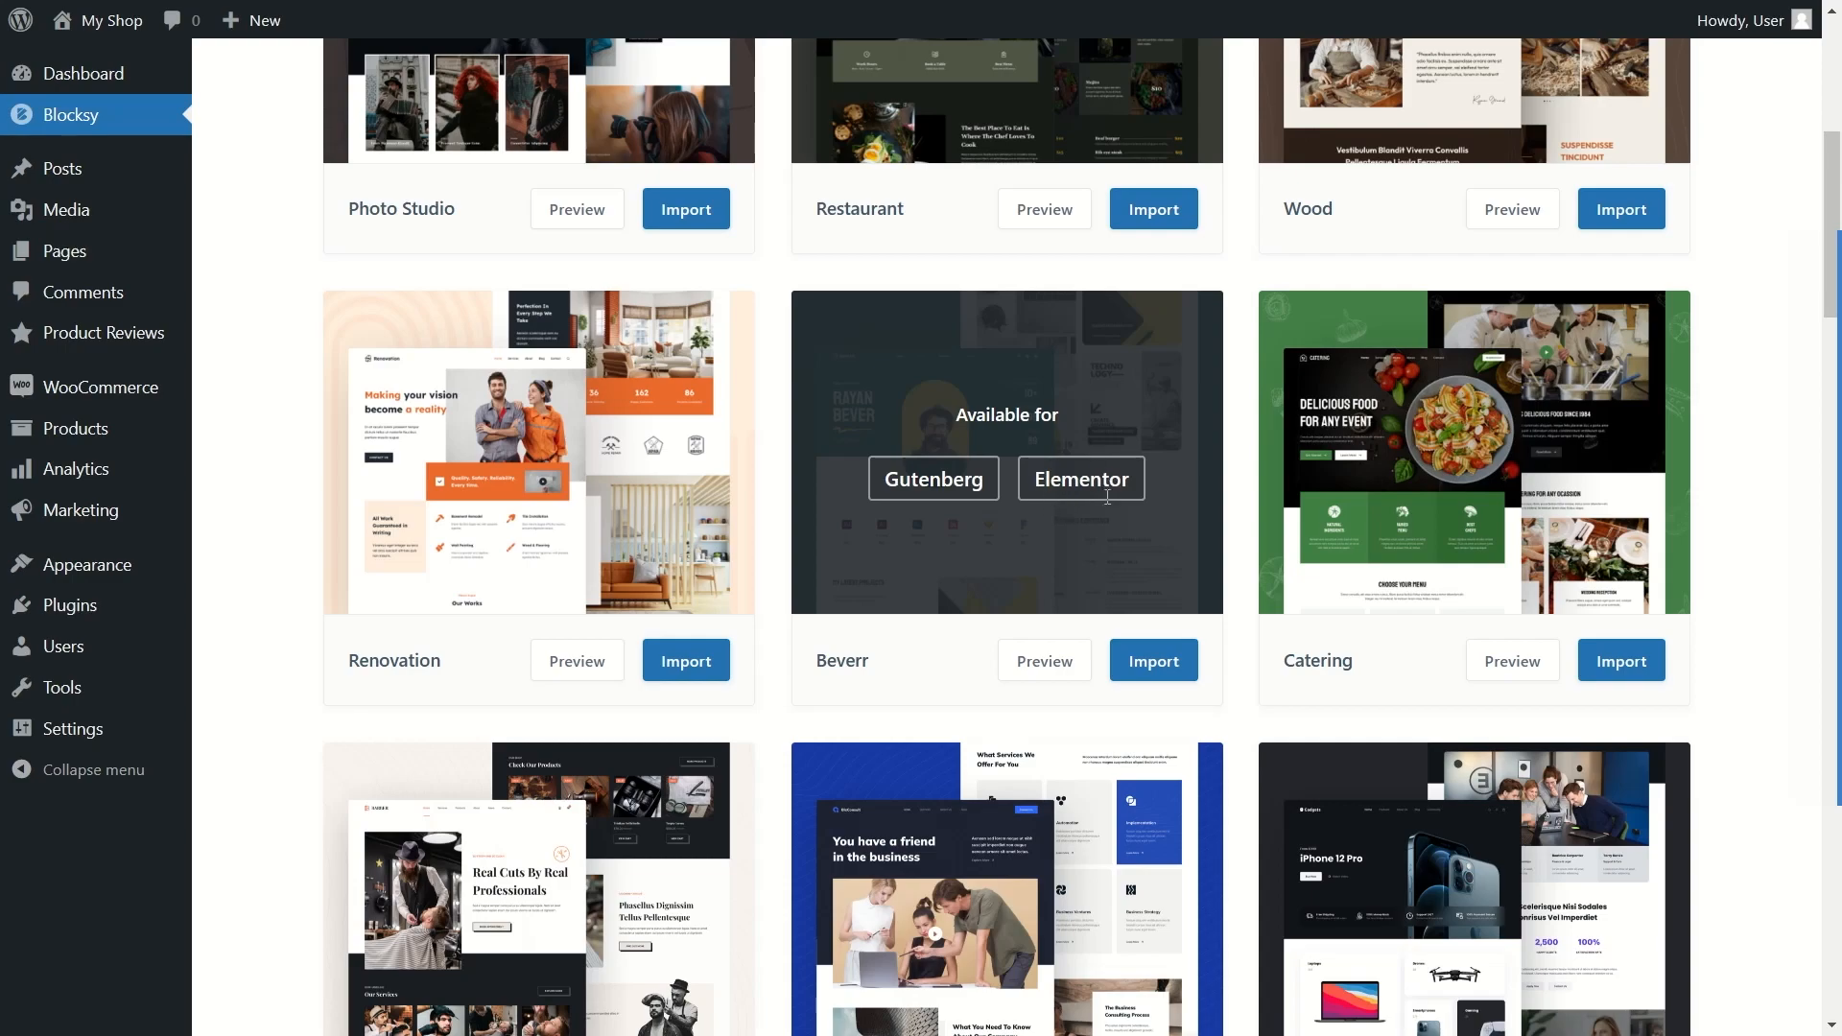
scroll(1076, 470, "down", 3)
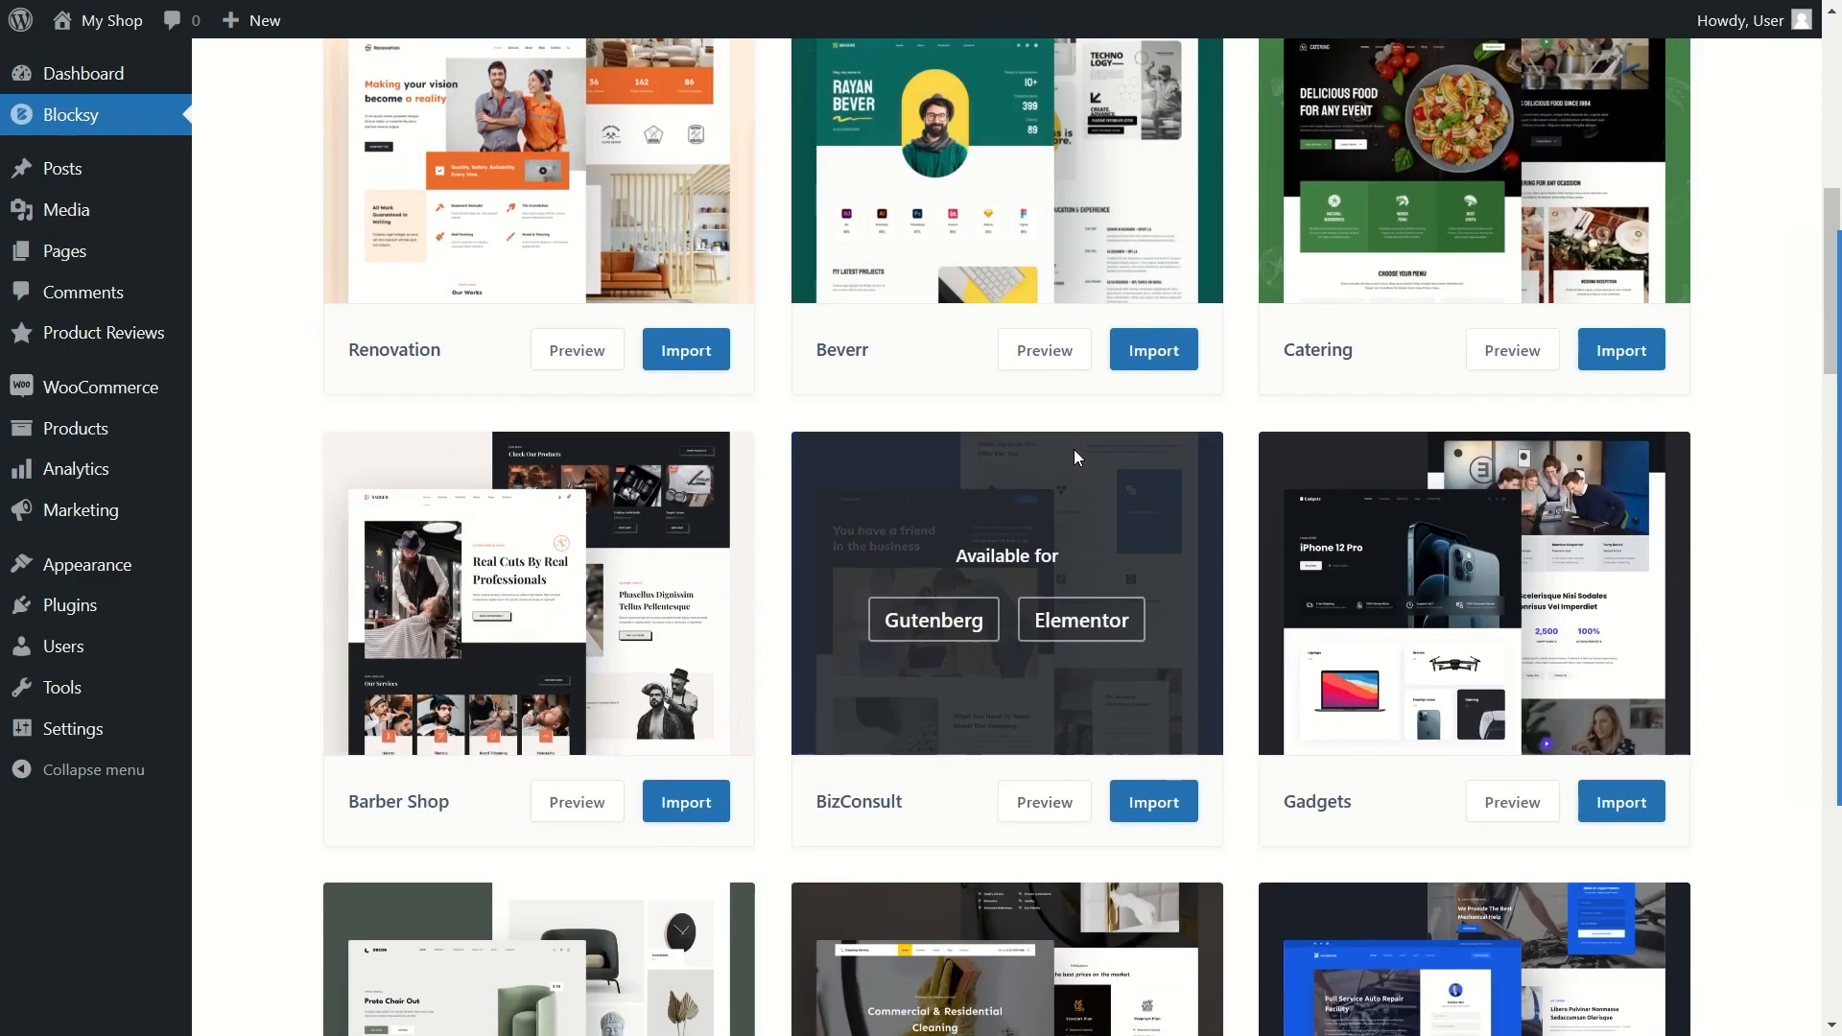
scroll(1078, 449, "down", 8)
scroll(1078, 449, "down", 3)
scroll(1079, 449, "up", 5)
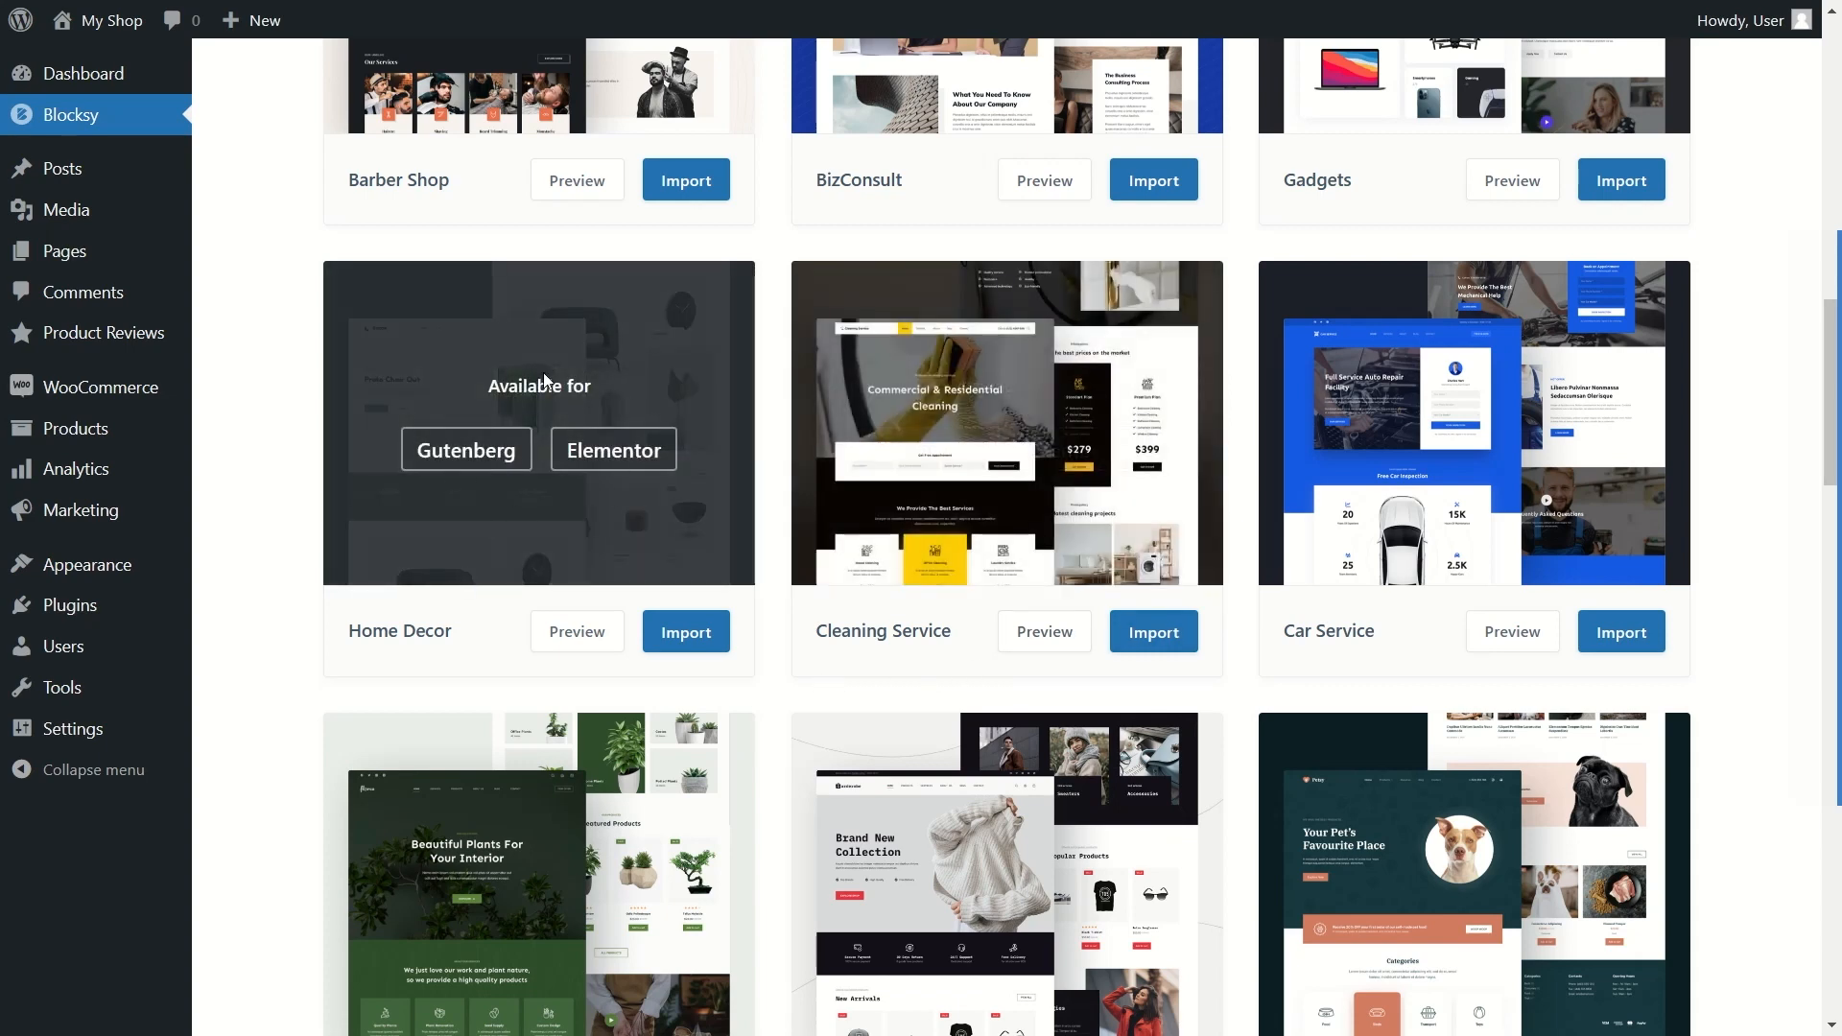
scroll(539, 380, "down", 4)
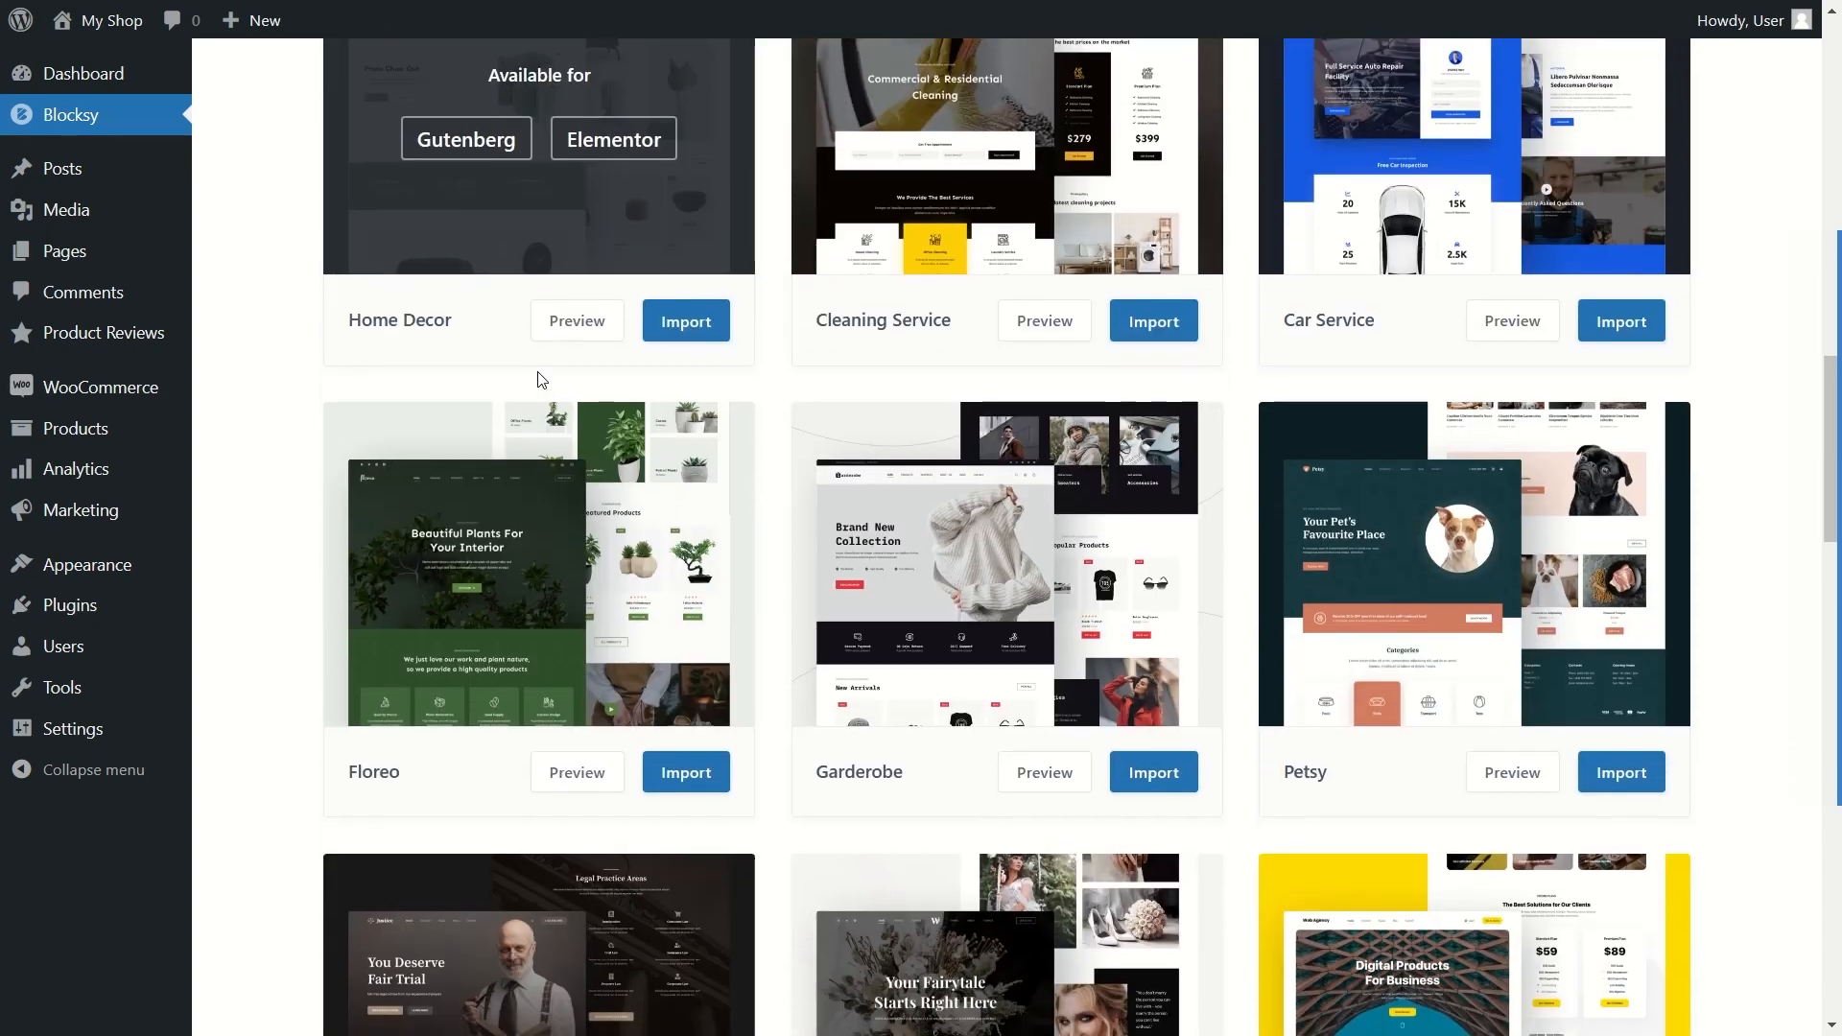
scroll(619, 475, "down", 14)
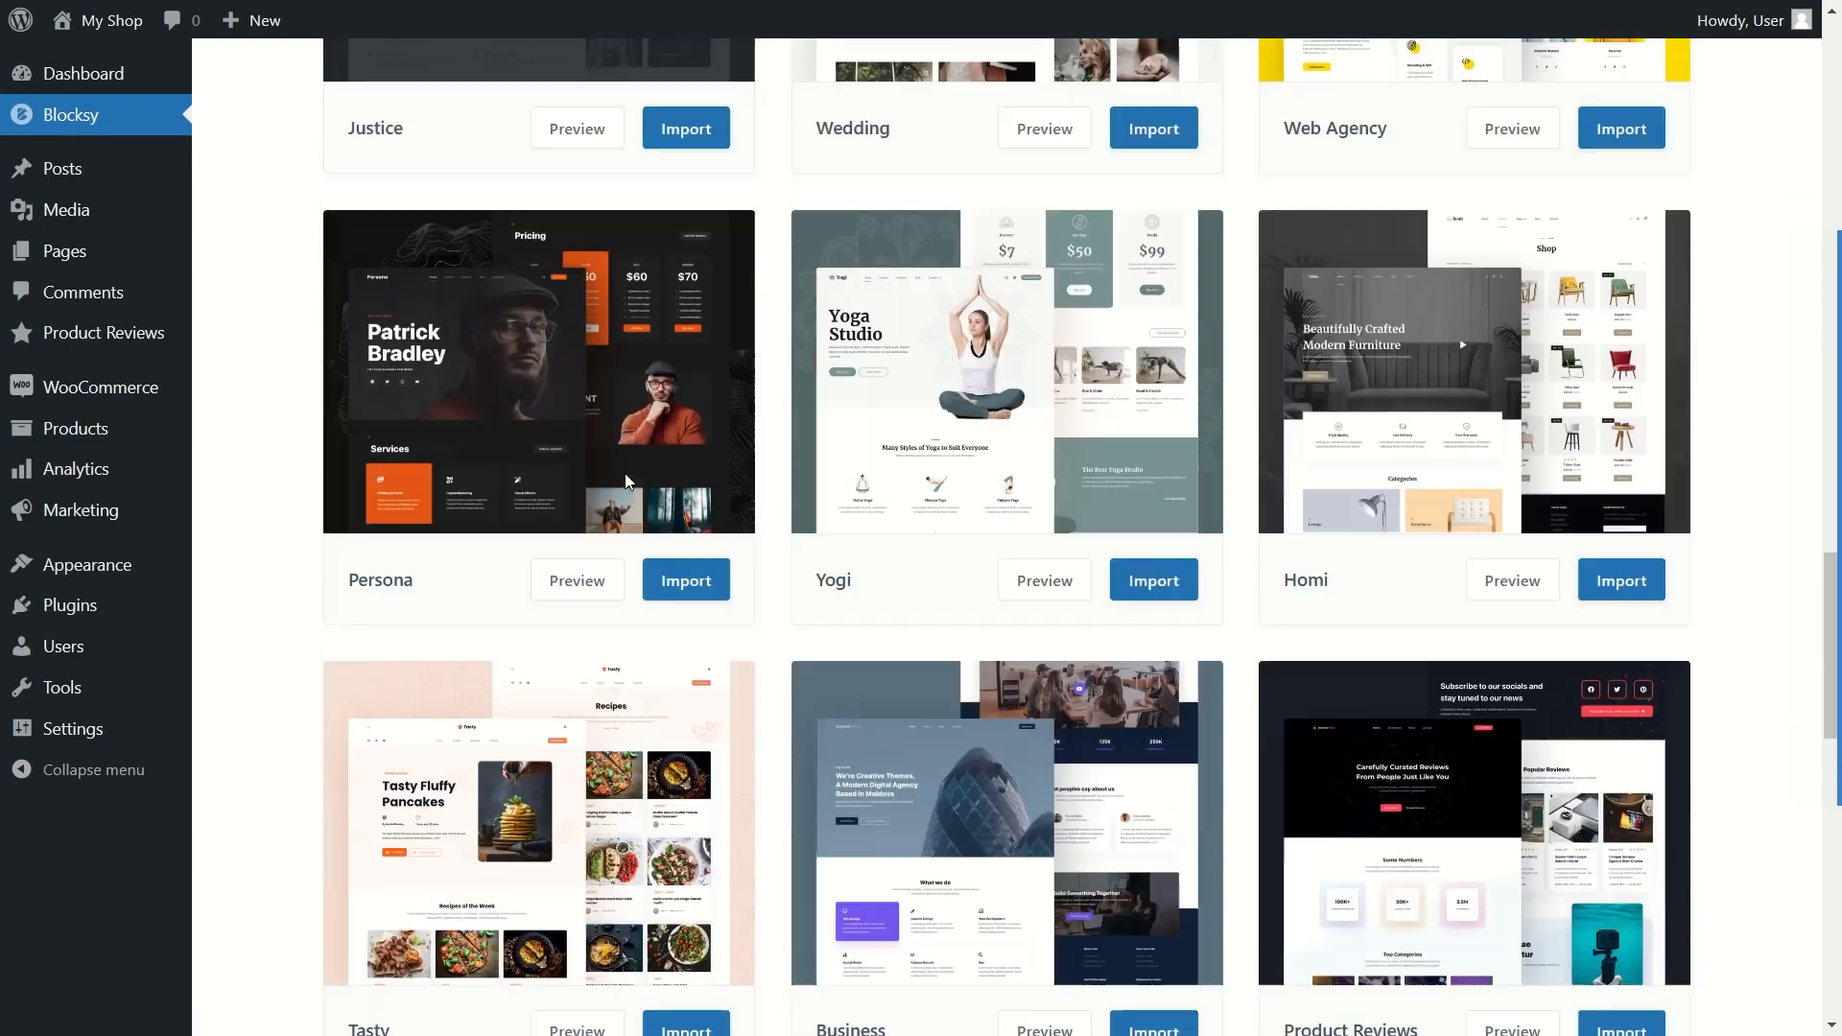
scroll(580, 473, "up", 3)
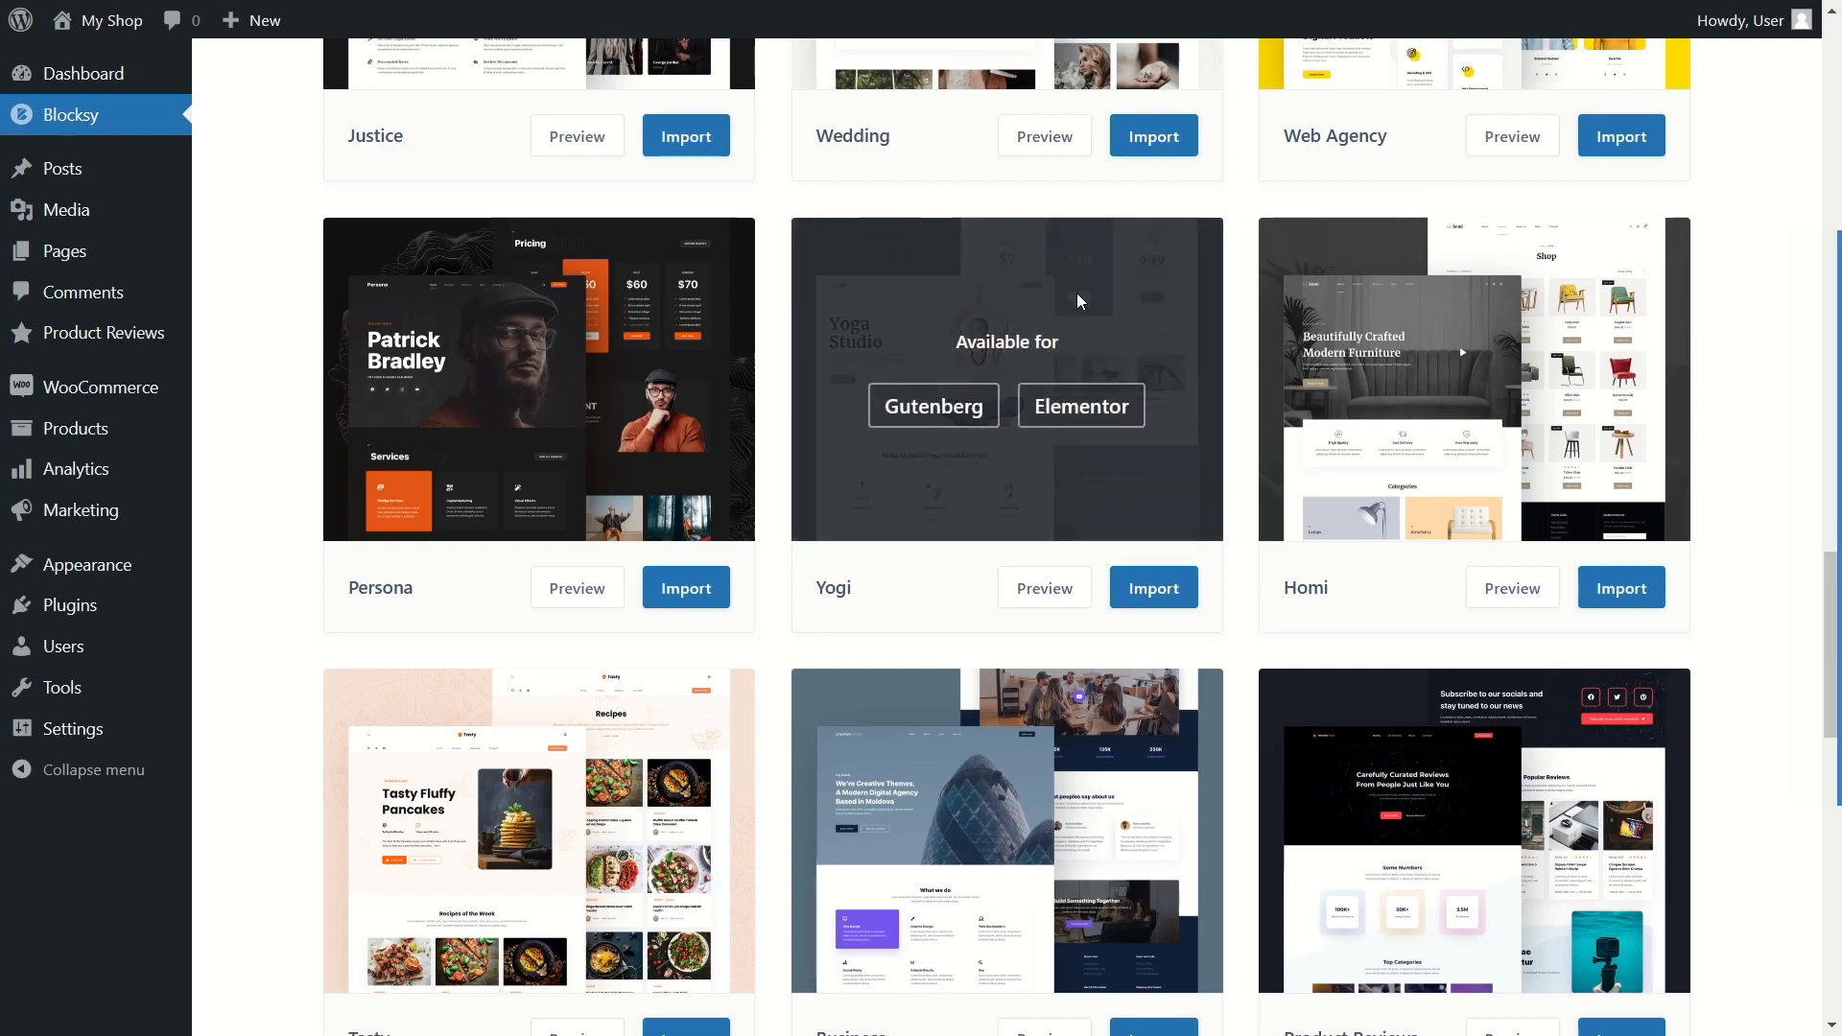
scroll(1036, 279, "down", 5)
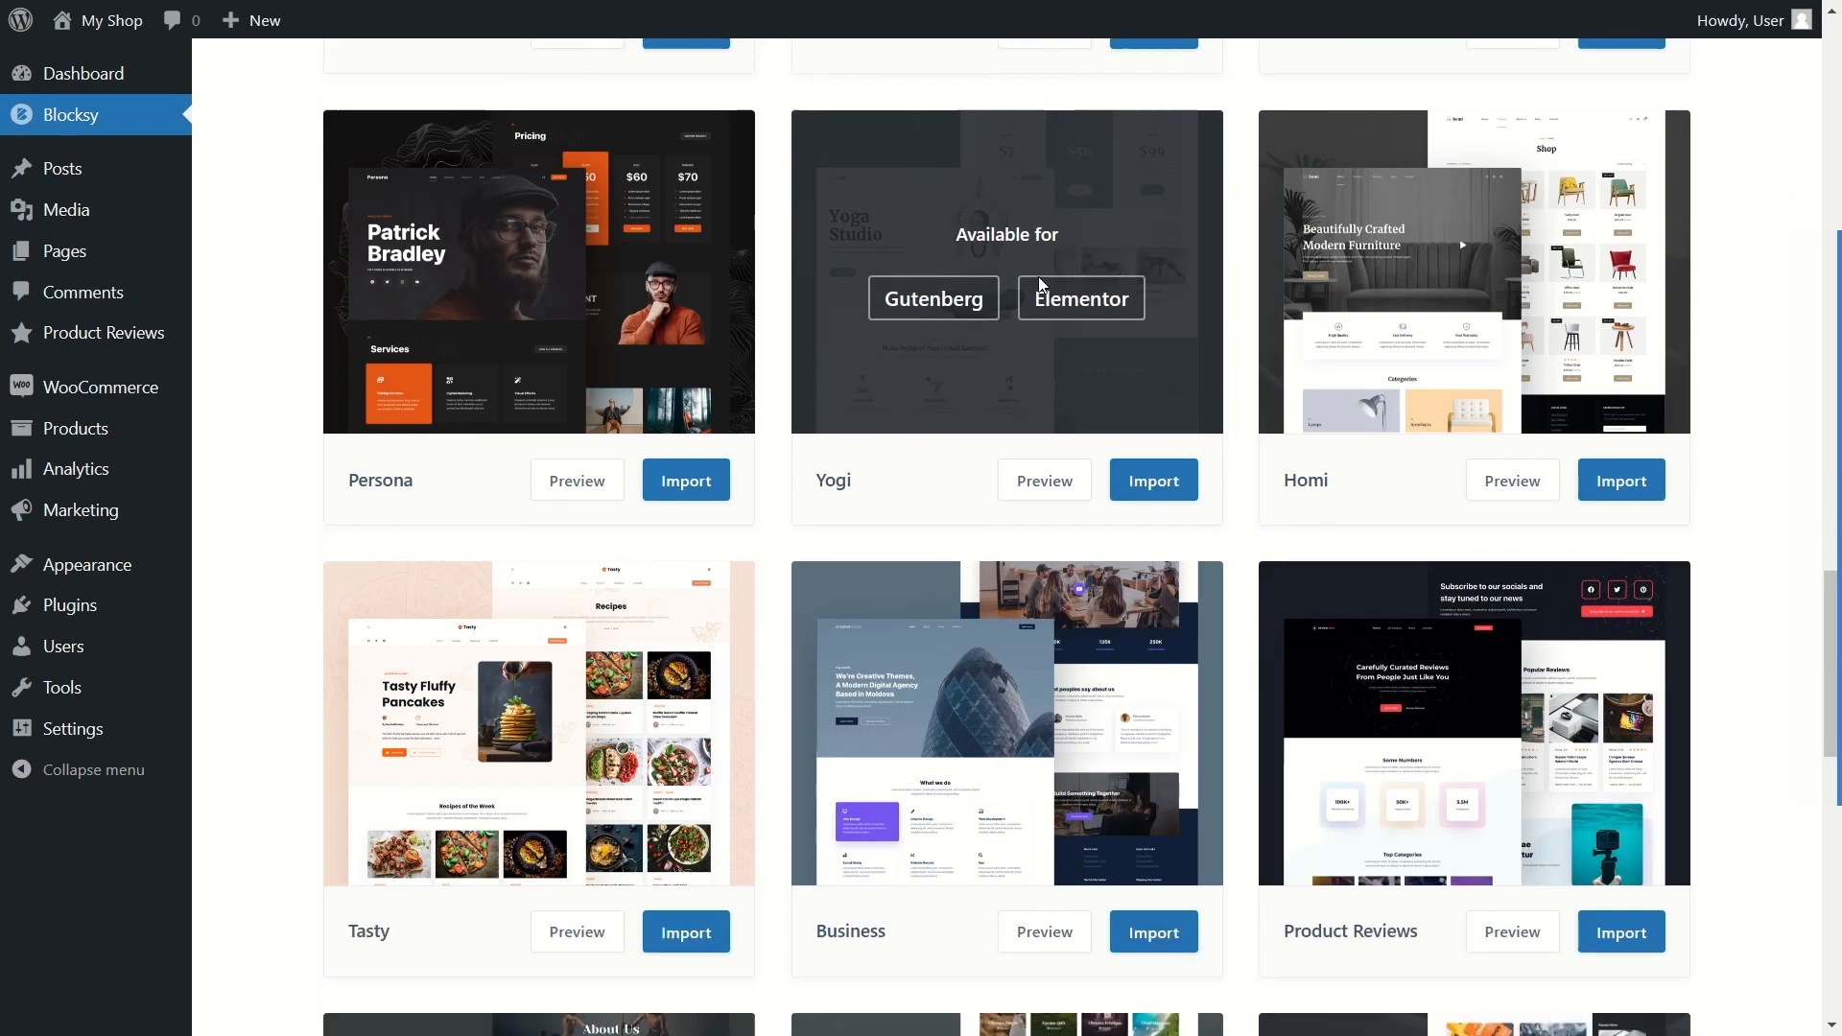
scroll(1051, 267, "up", 5)
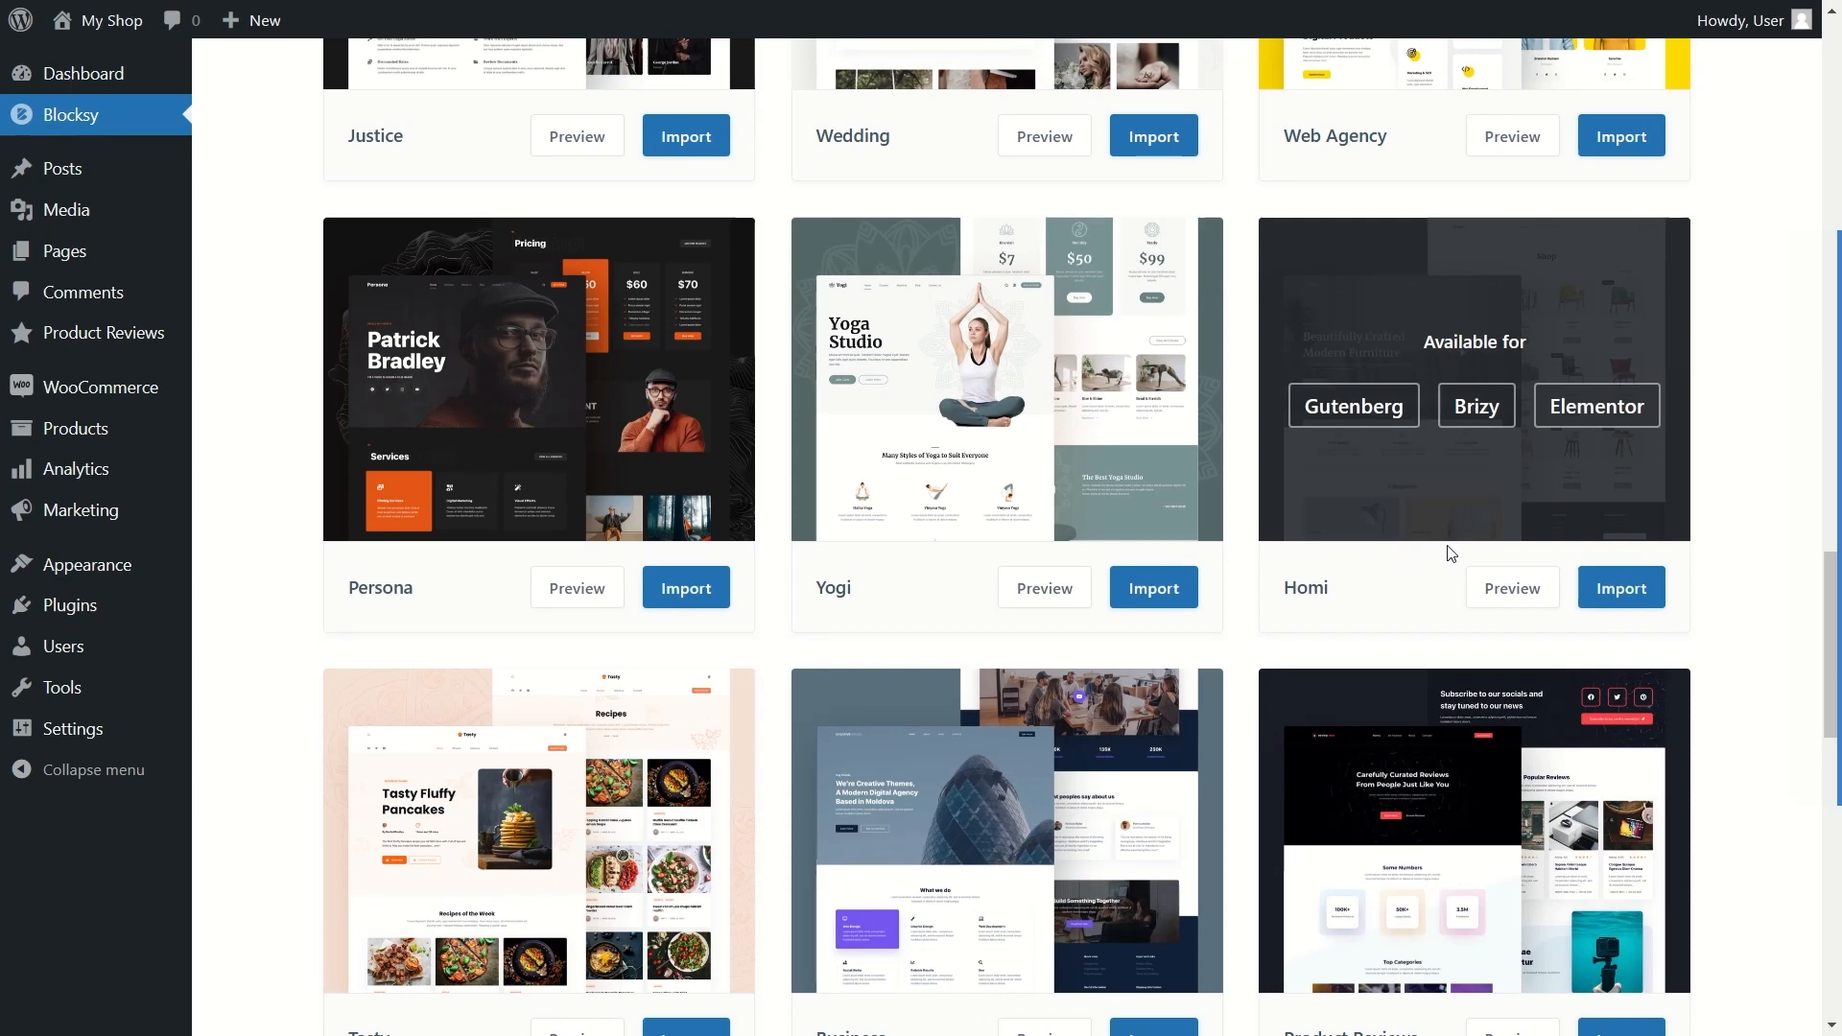
scroll(1447, 537, "down", 5)
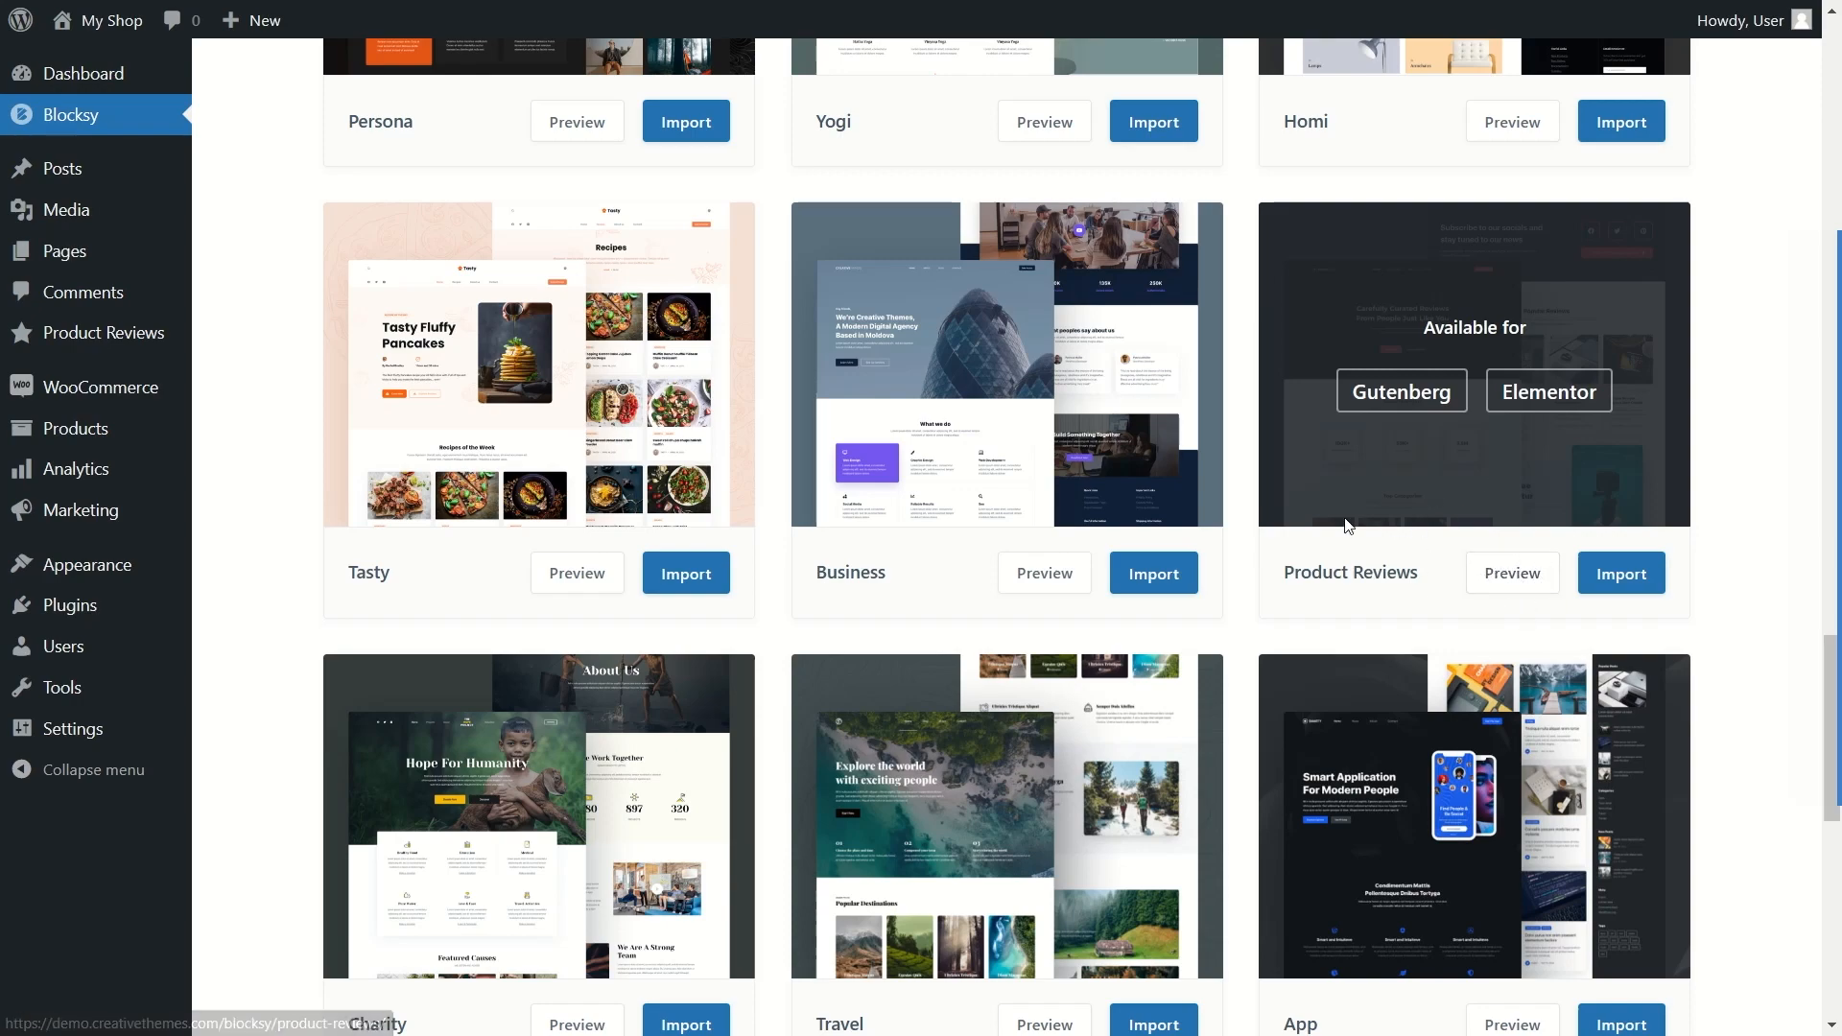
scroll(1346, 523, "down", 6)
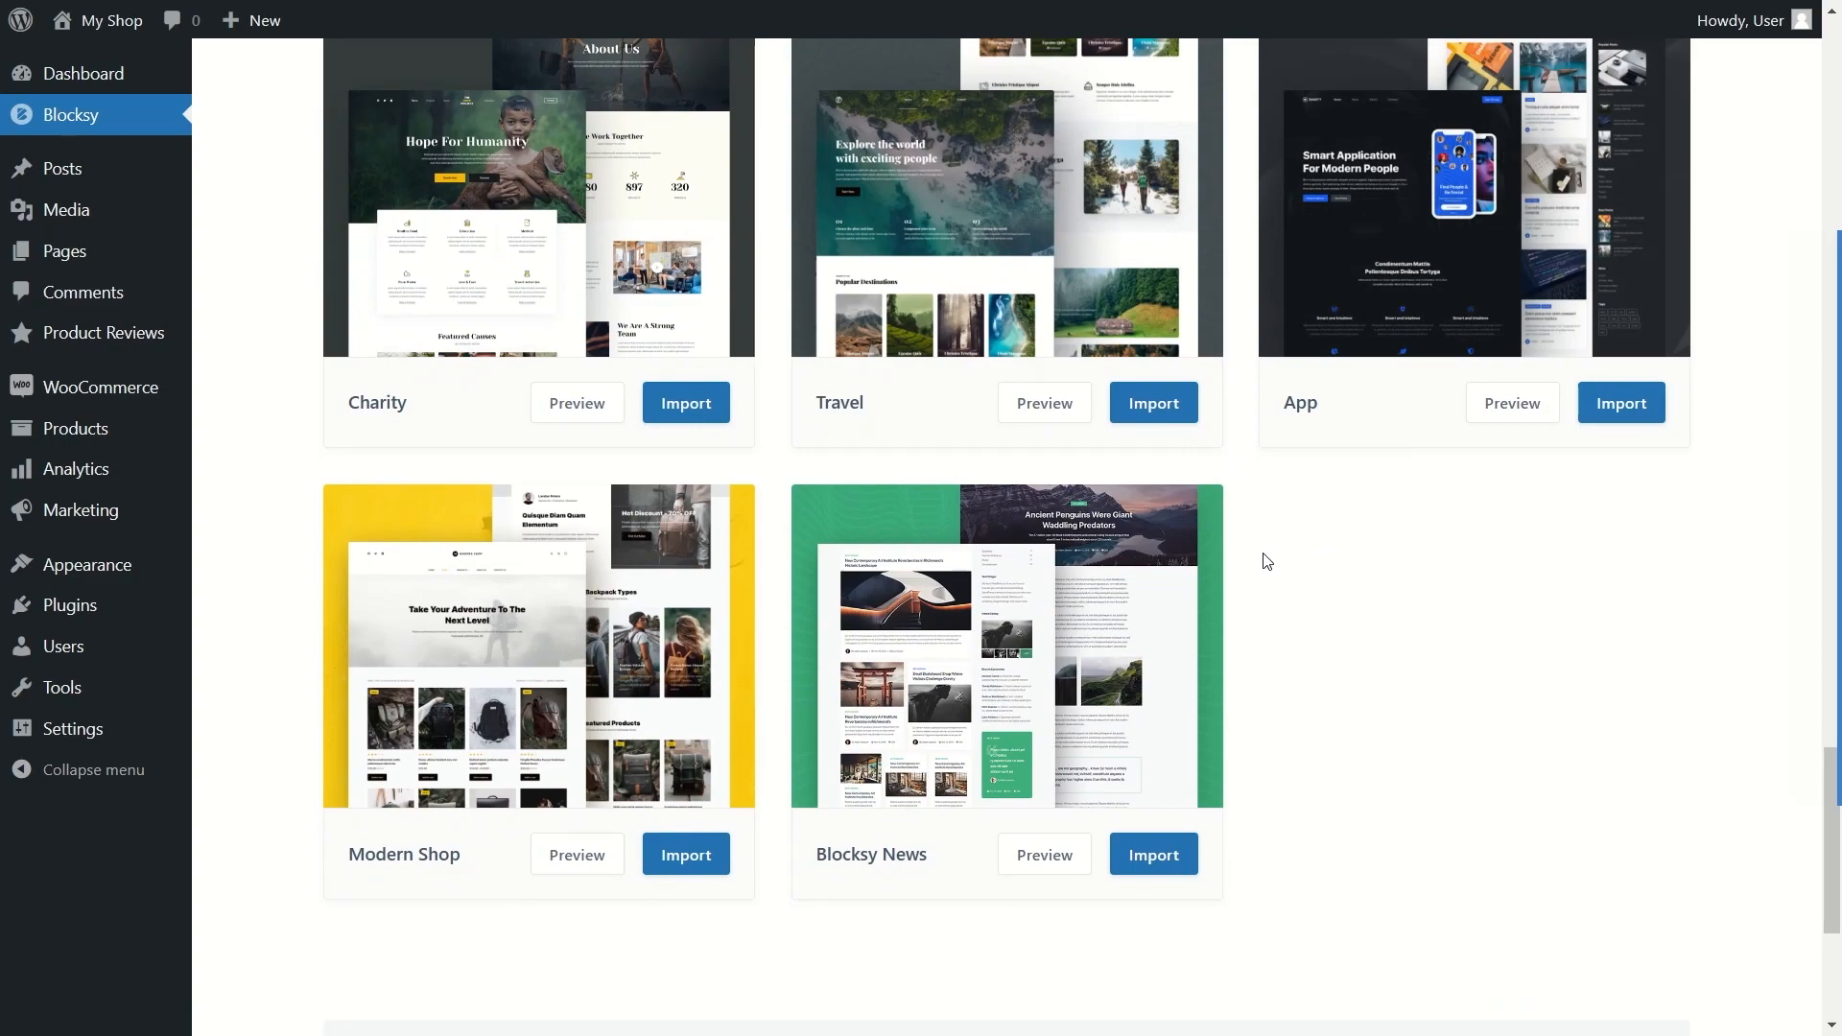
scroll(1266, 561, "up", 20)
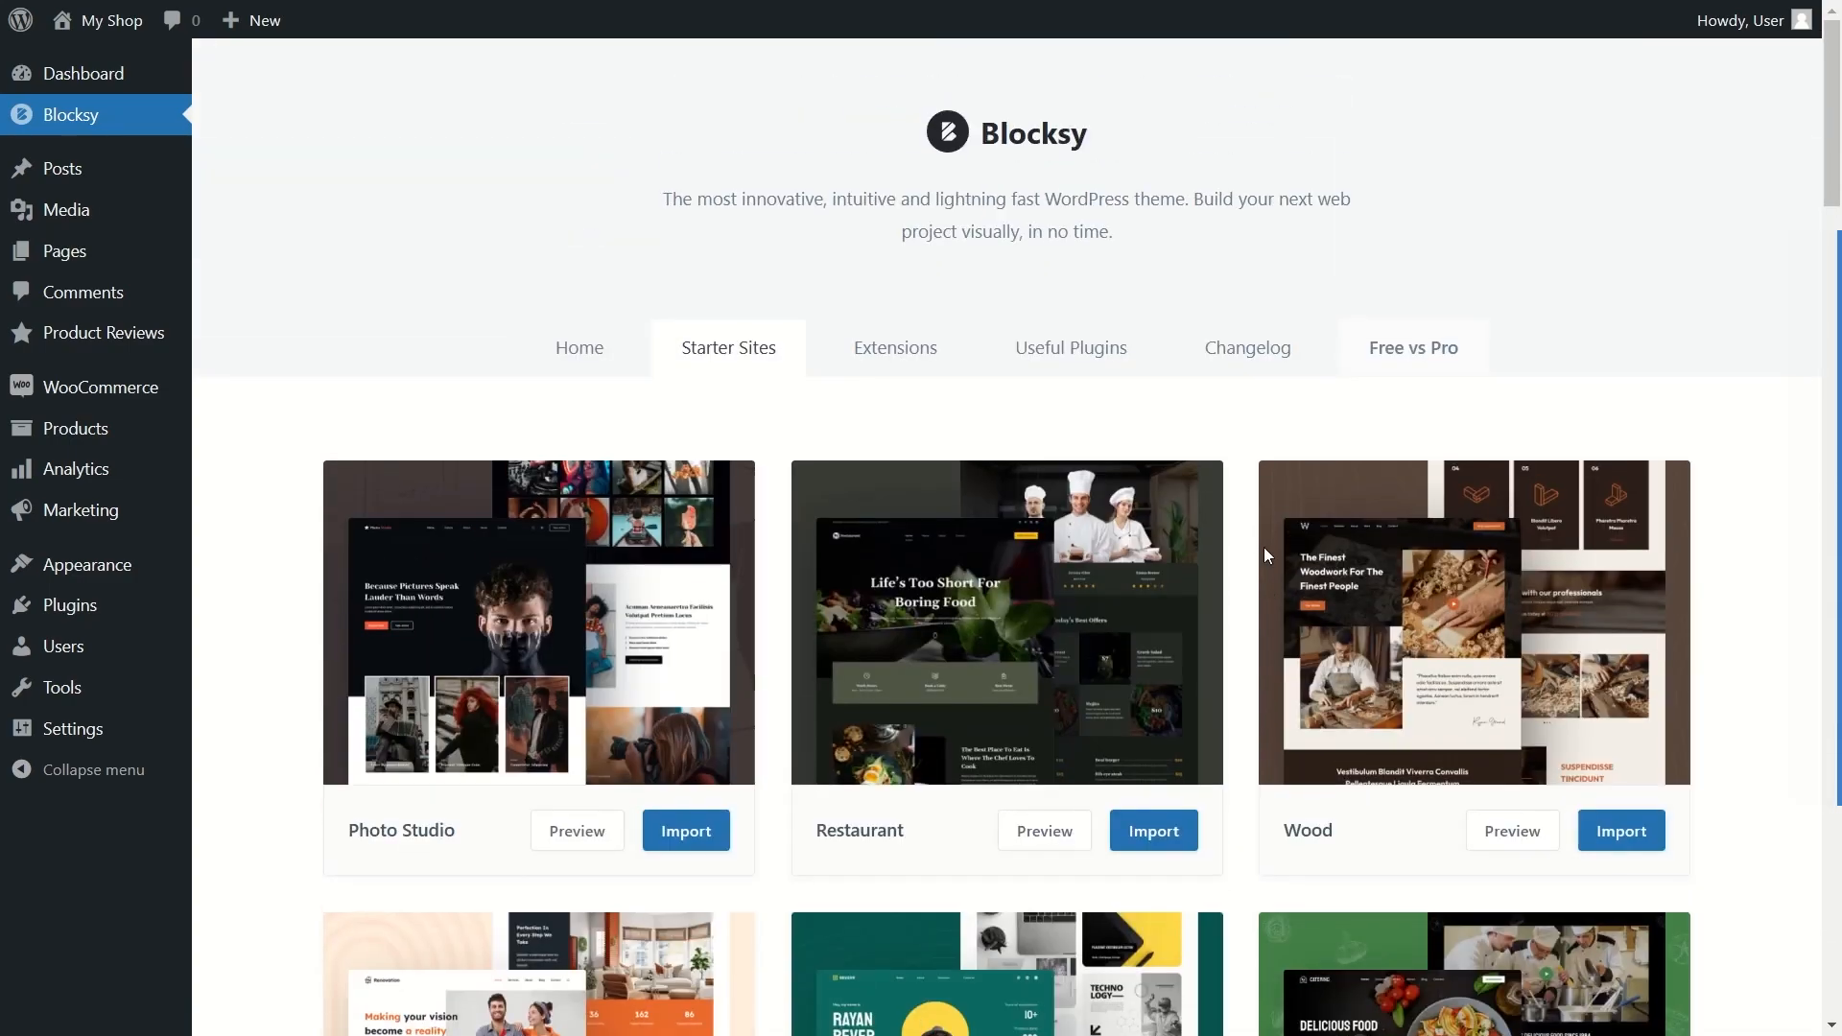
Step: Preview the Home Decor starter site and look through its home page, from the hero slider to the product categories and New Arrivals
scroll(1264, 547, "down", 14)
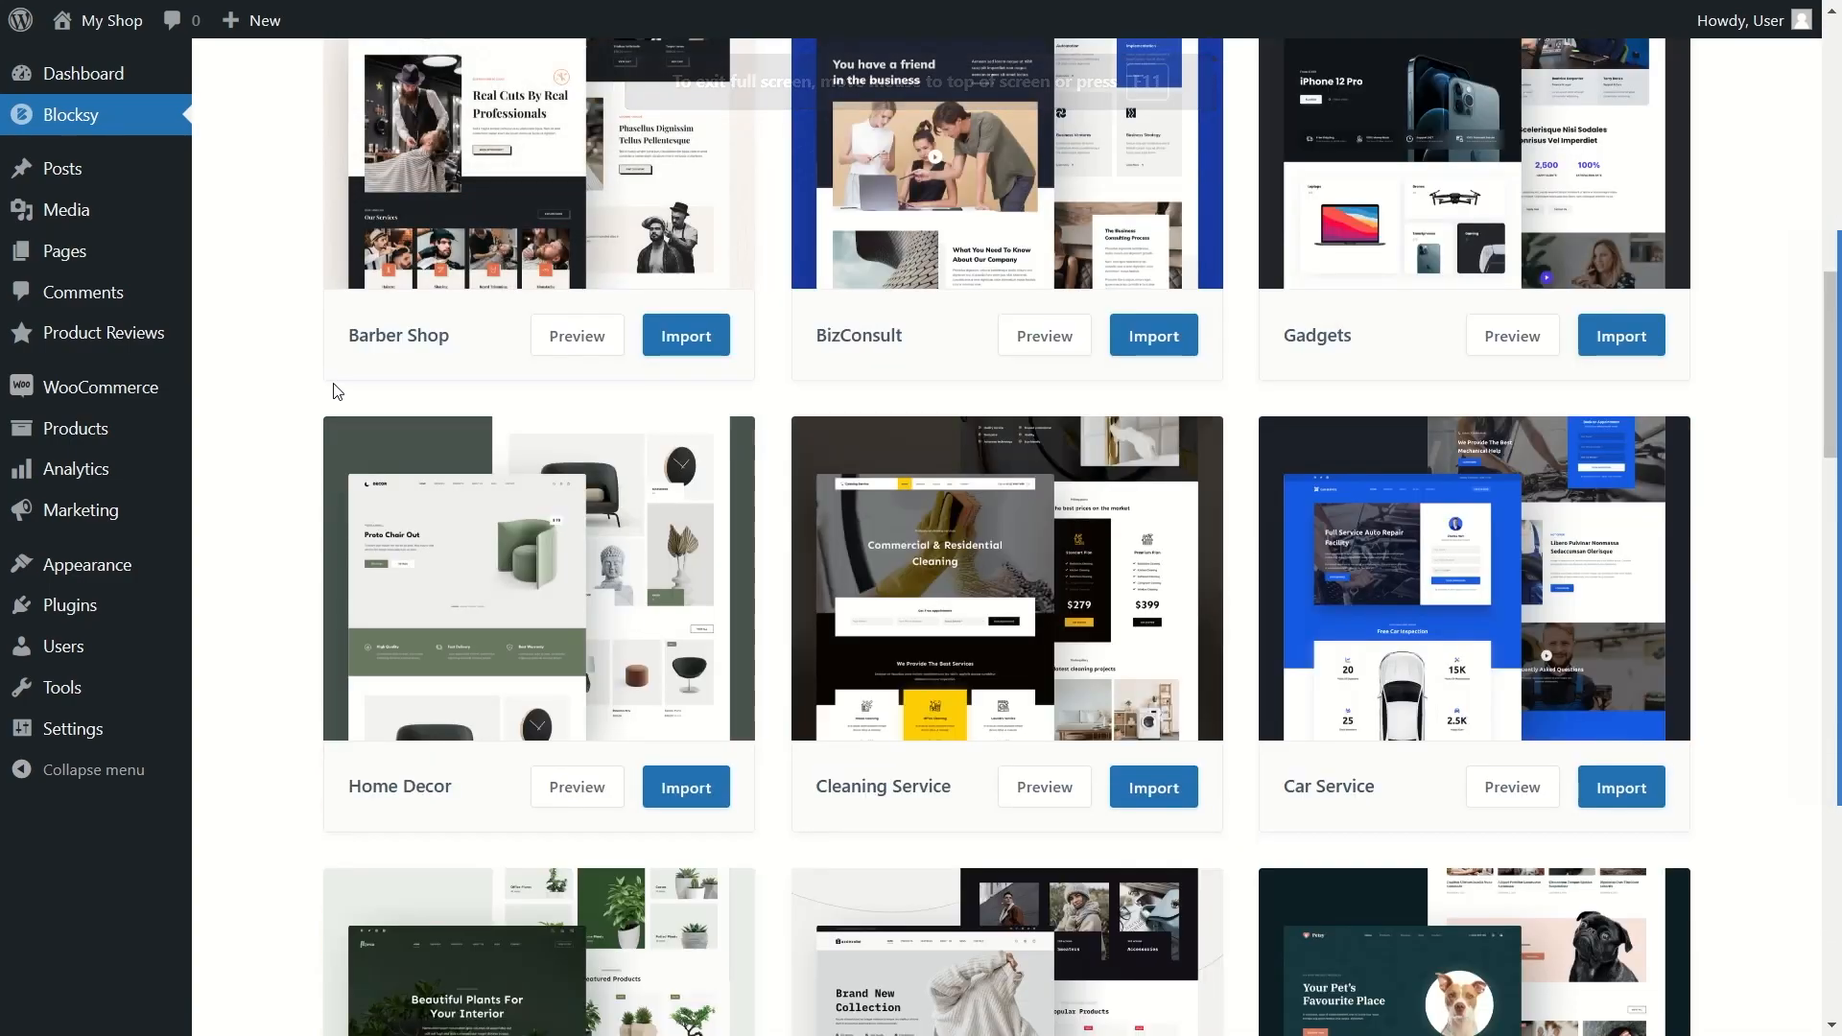
mouse_move(387, 689)
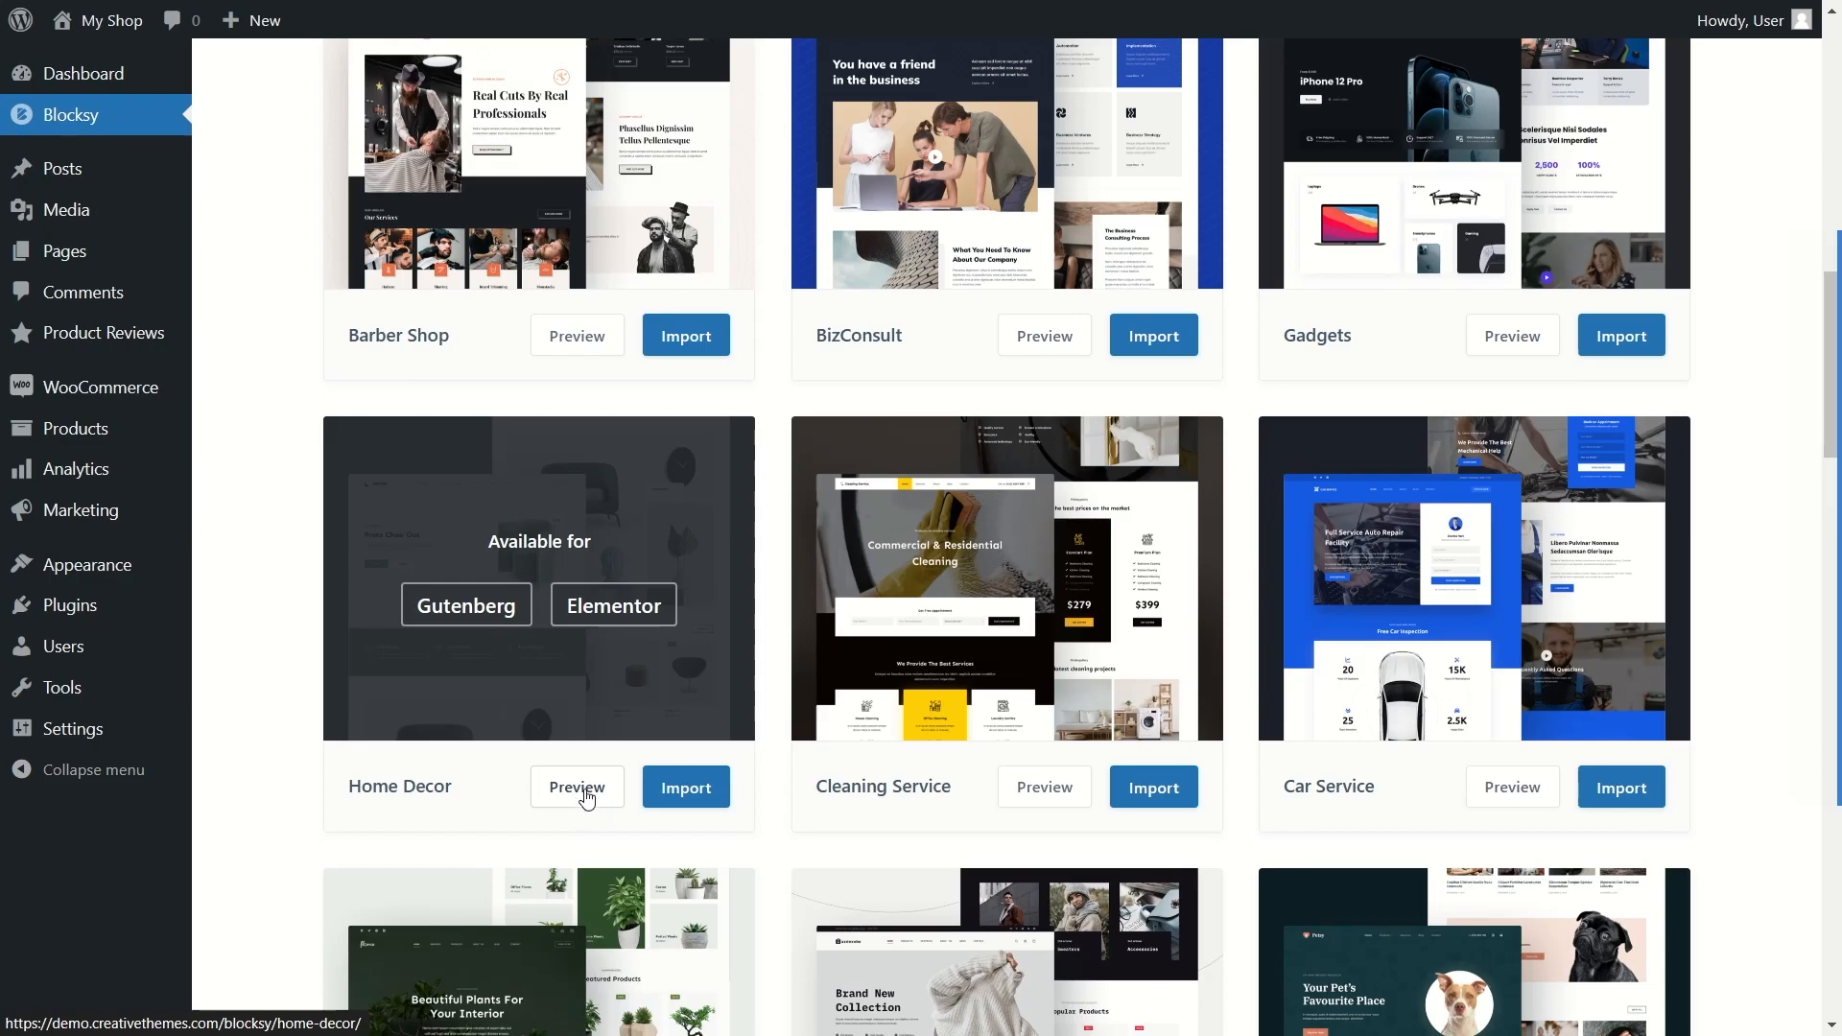
left_click(583, 788)
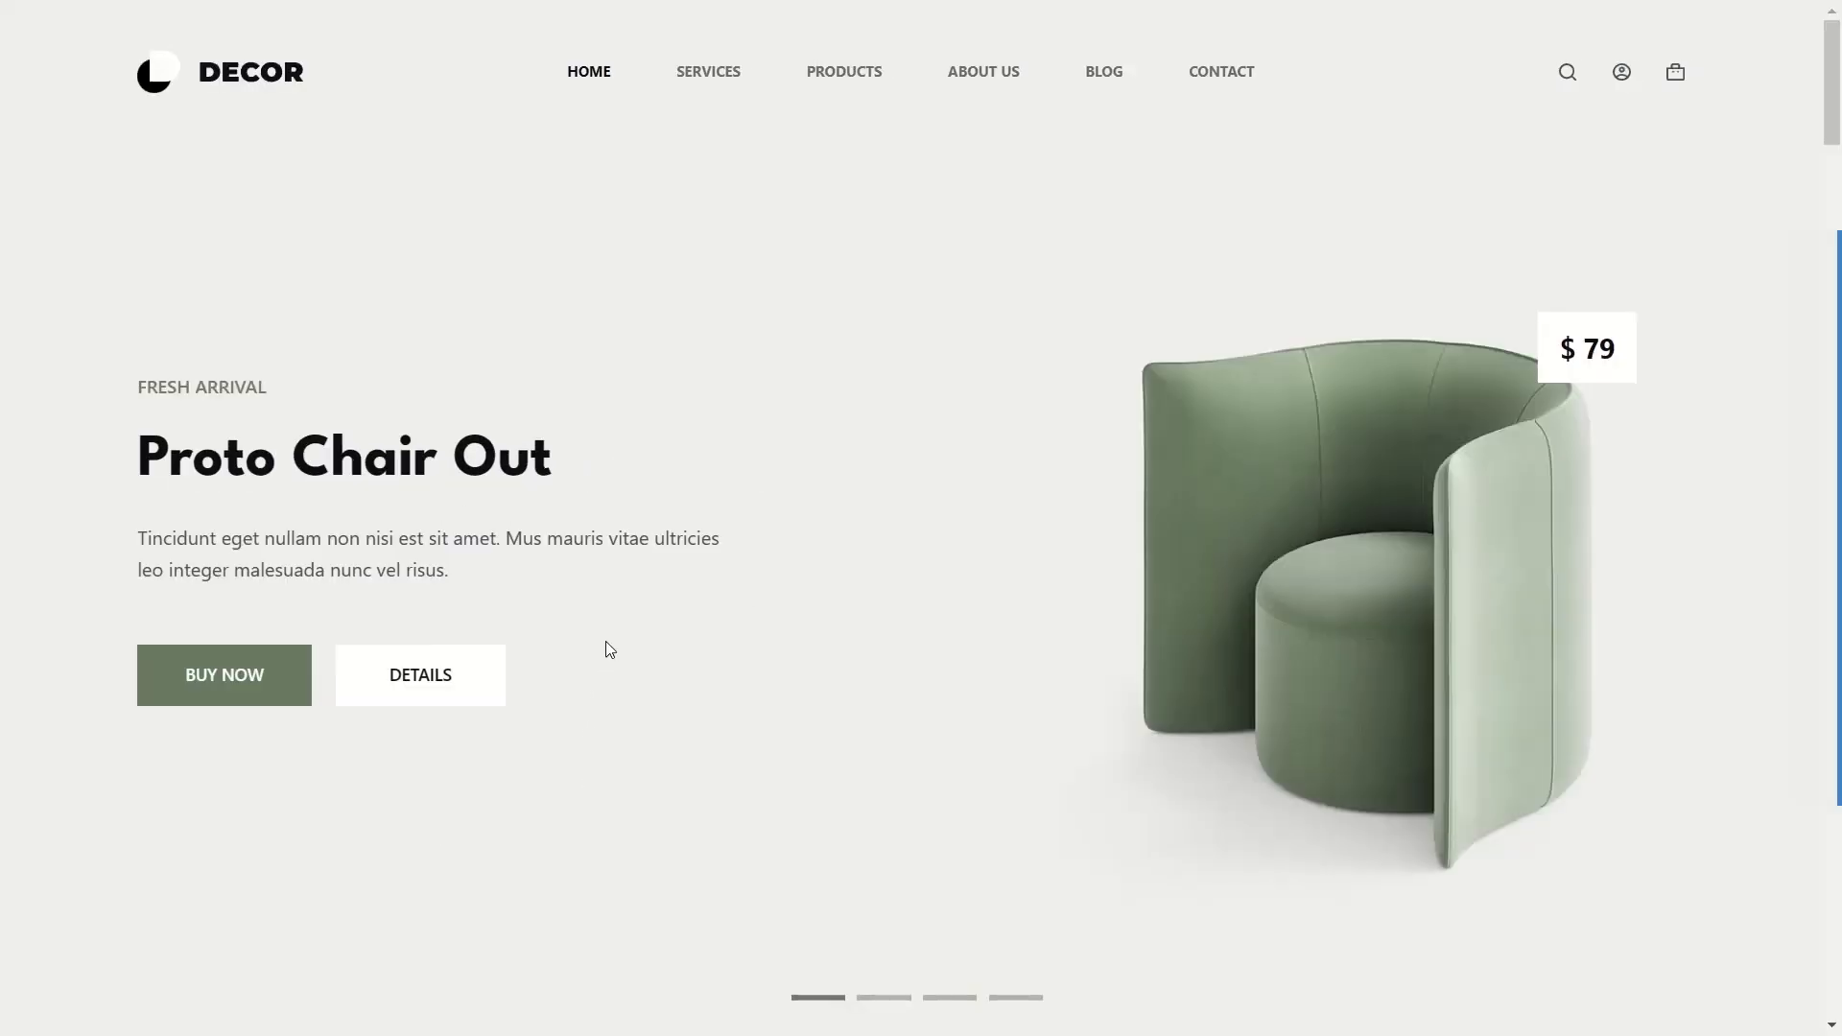
scroll(605, 653, "down", 8)
scroll(604, 609, "up", 8)
scroll(549, 360, "down", 10)
scroll(549, 360, "down", 15)
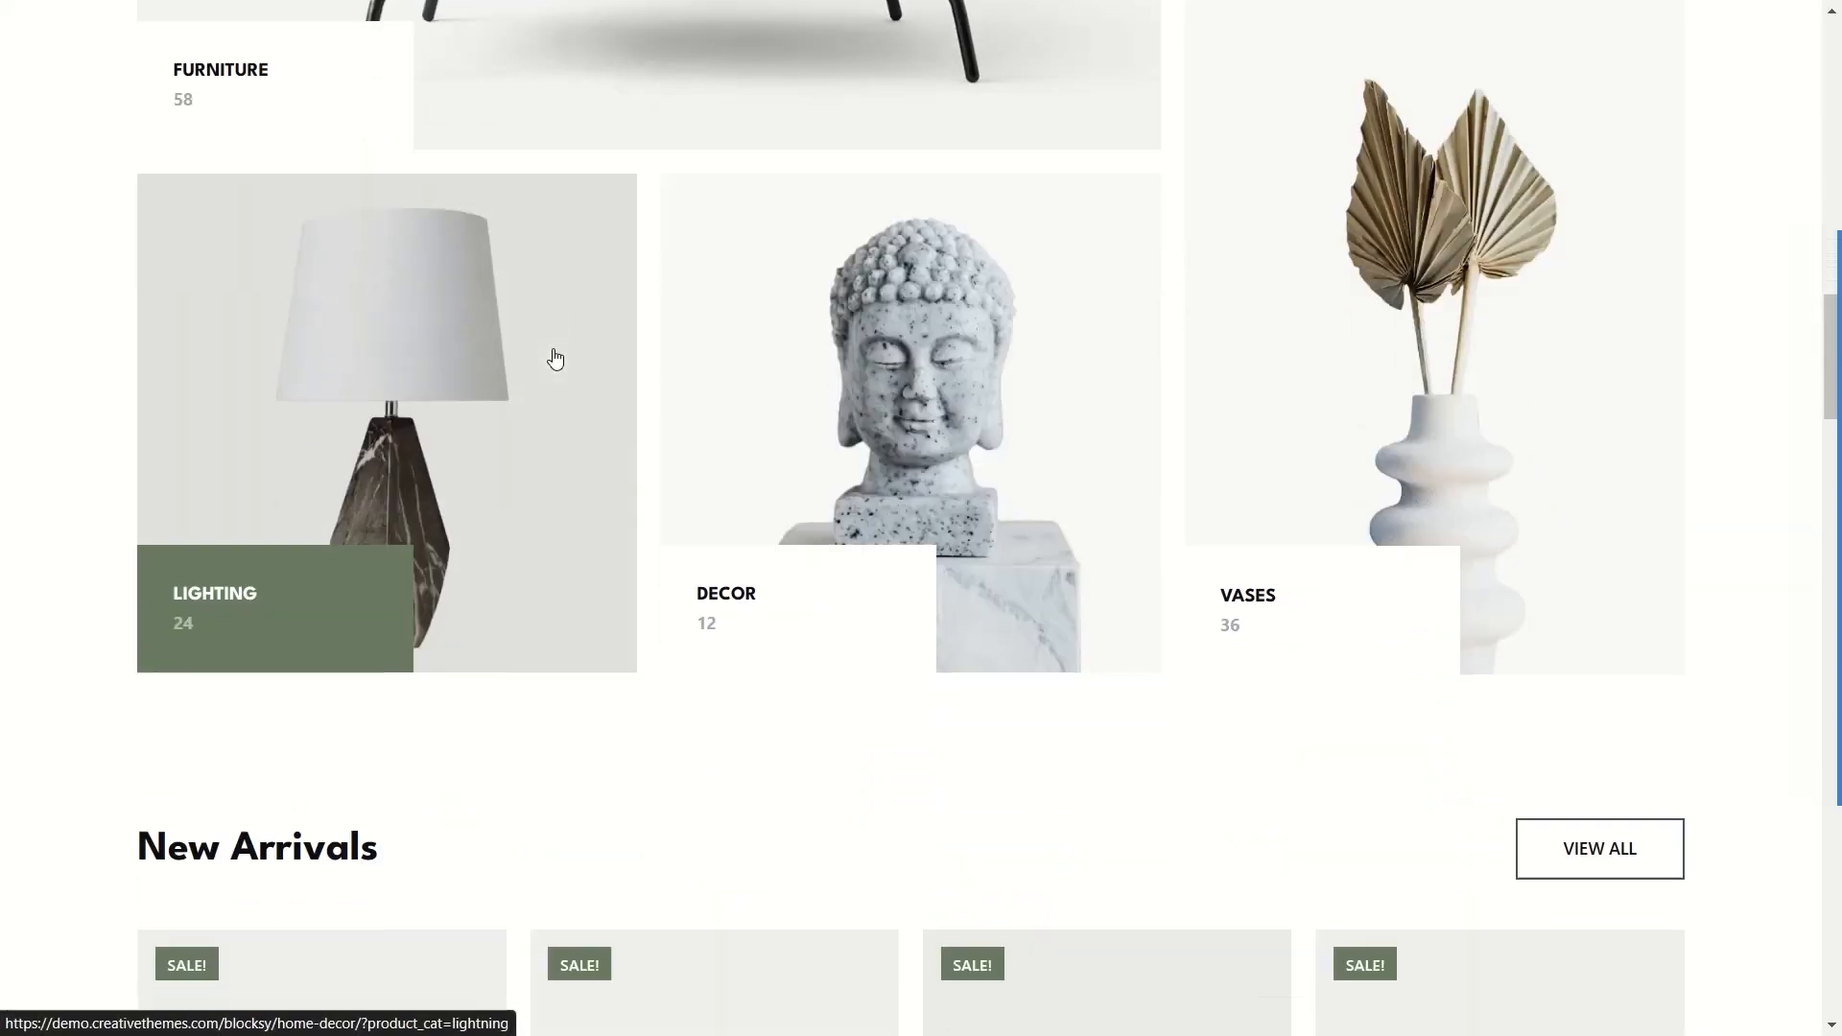
Step: Look over the Home Decor demo, start importing that starter site and choose to install the child theme
scroll(1233, 212, "down", 15)
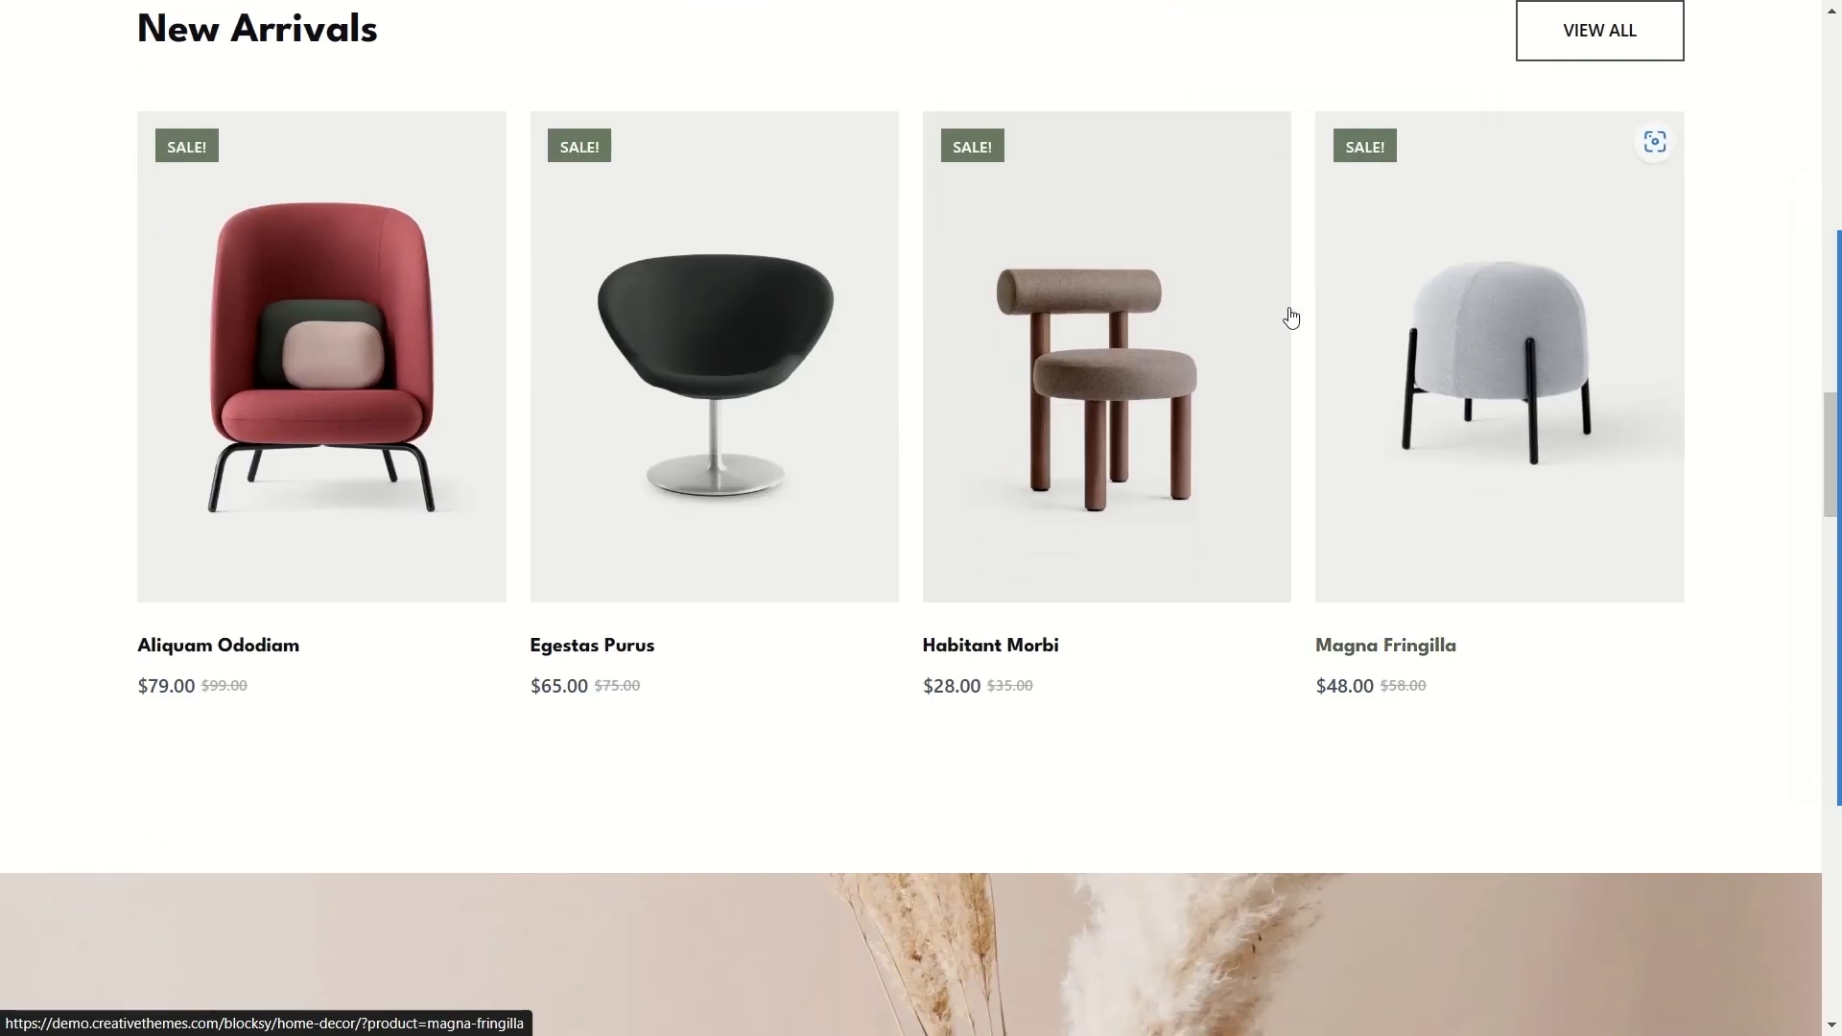
scroll(999, 328, "down", 17)
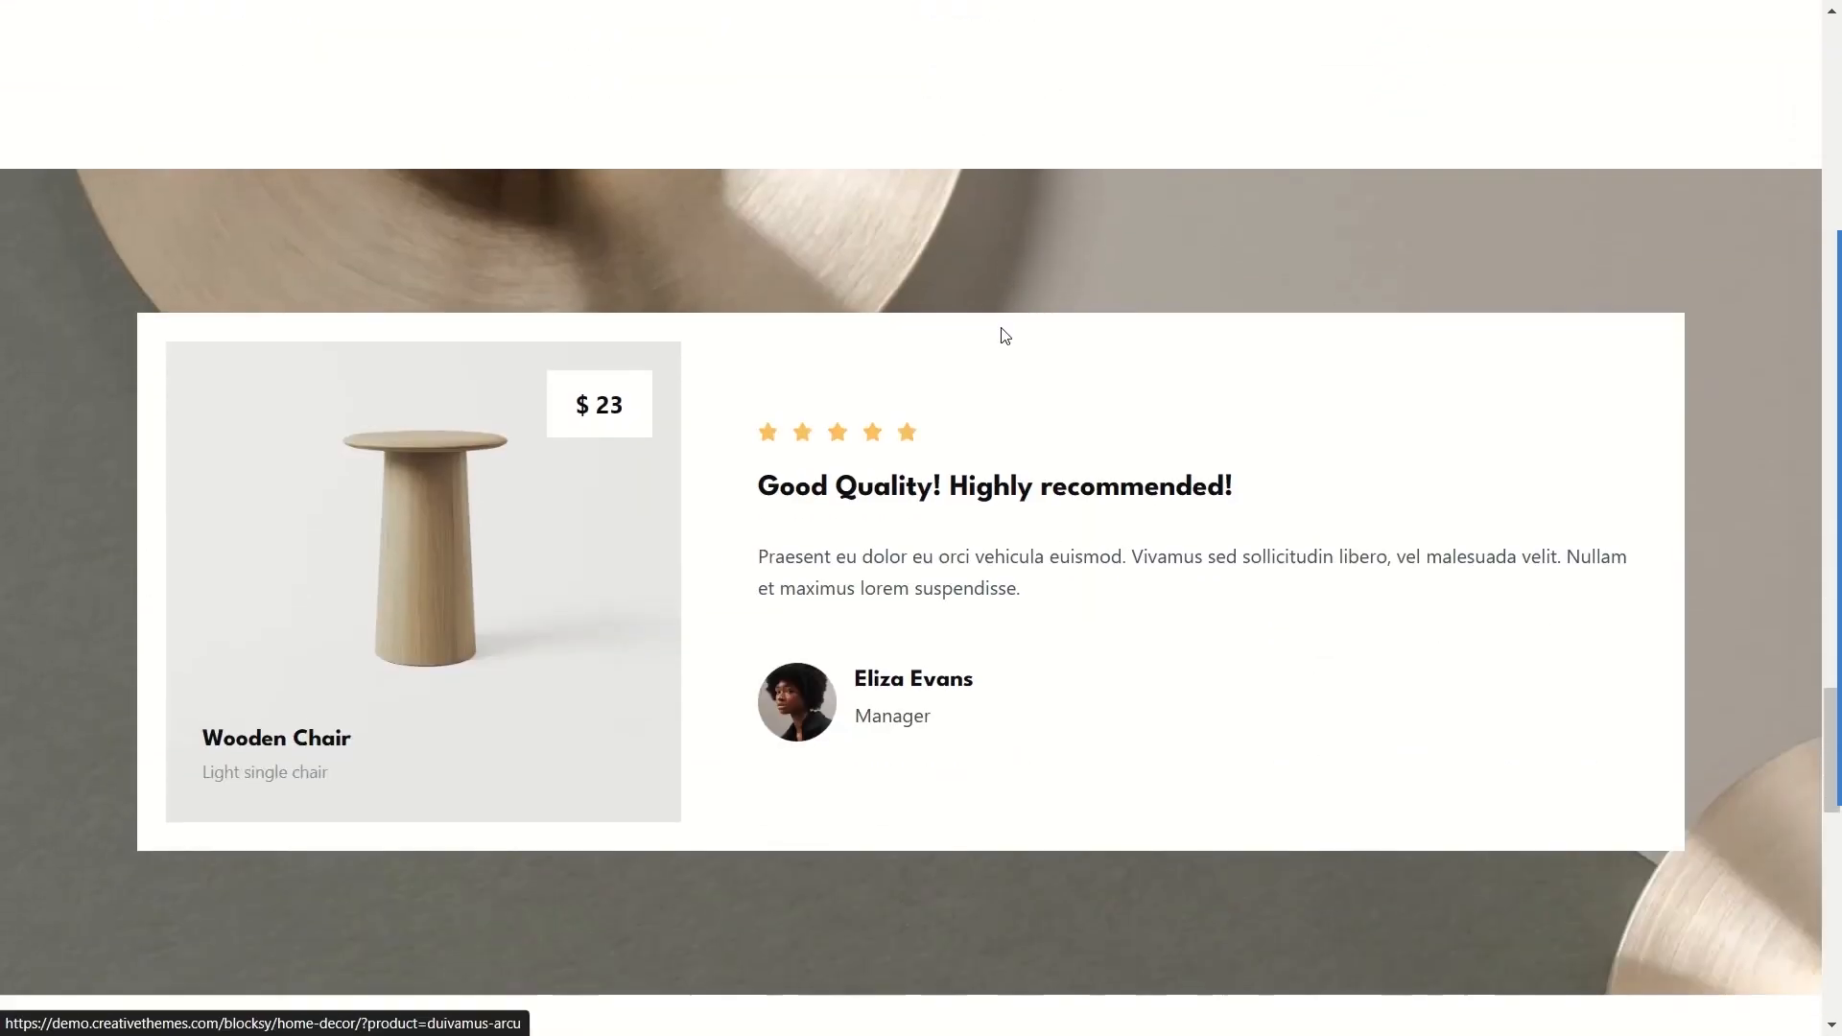
scroll(999, 329, "up", 12)
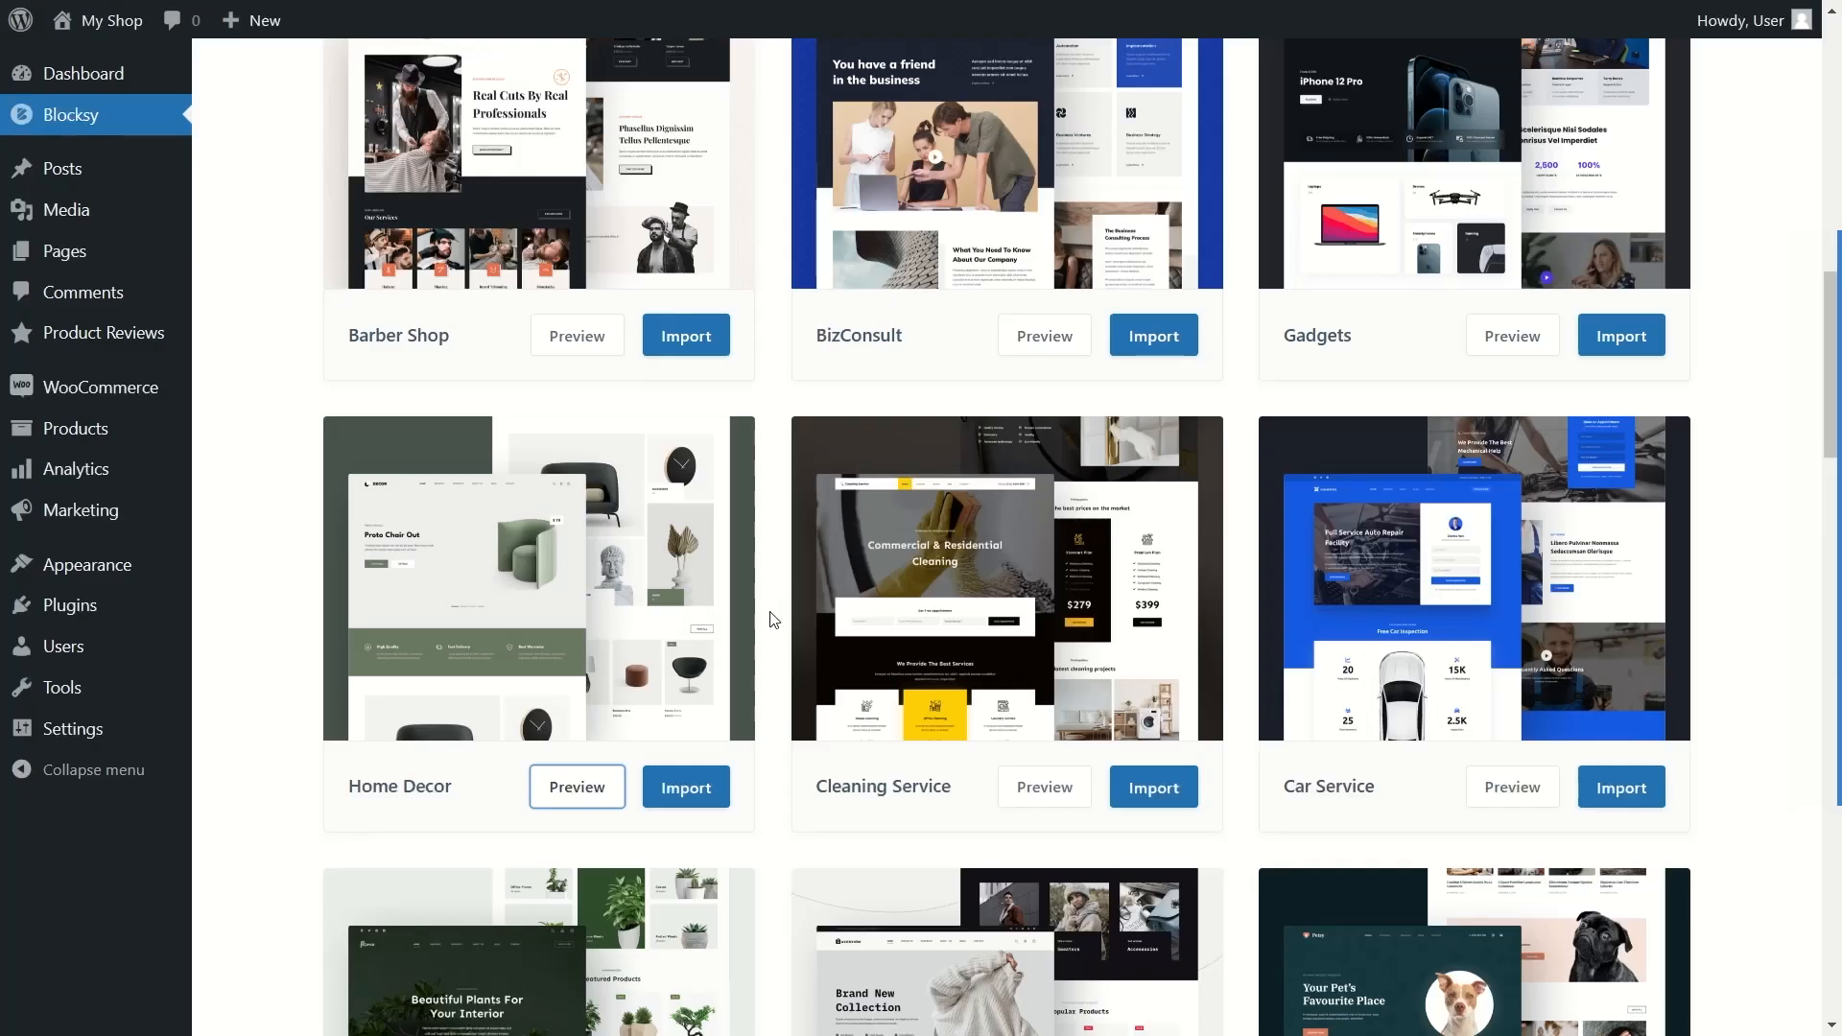
mouse_move(583, 493)
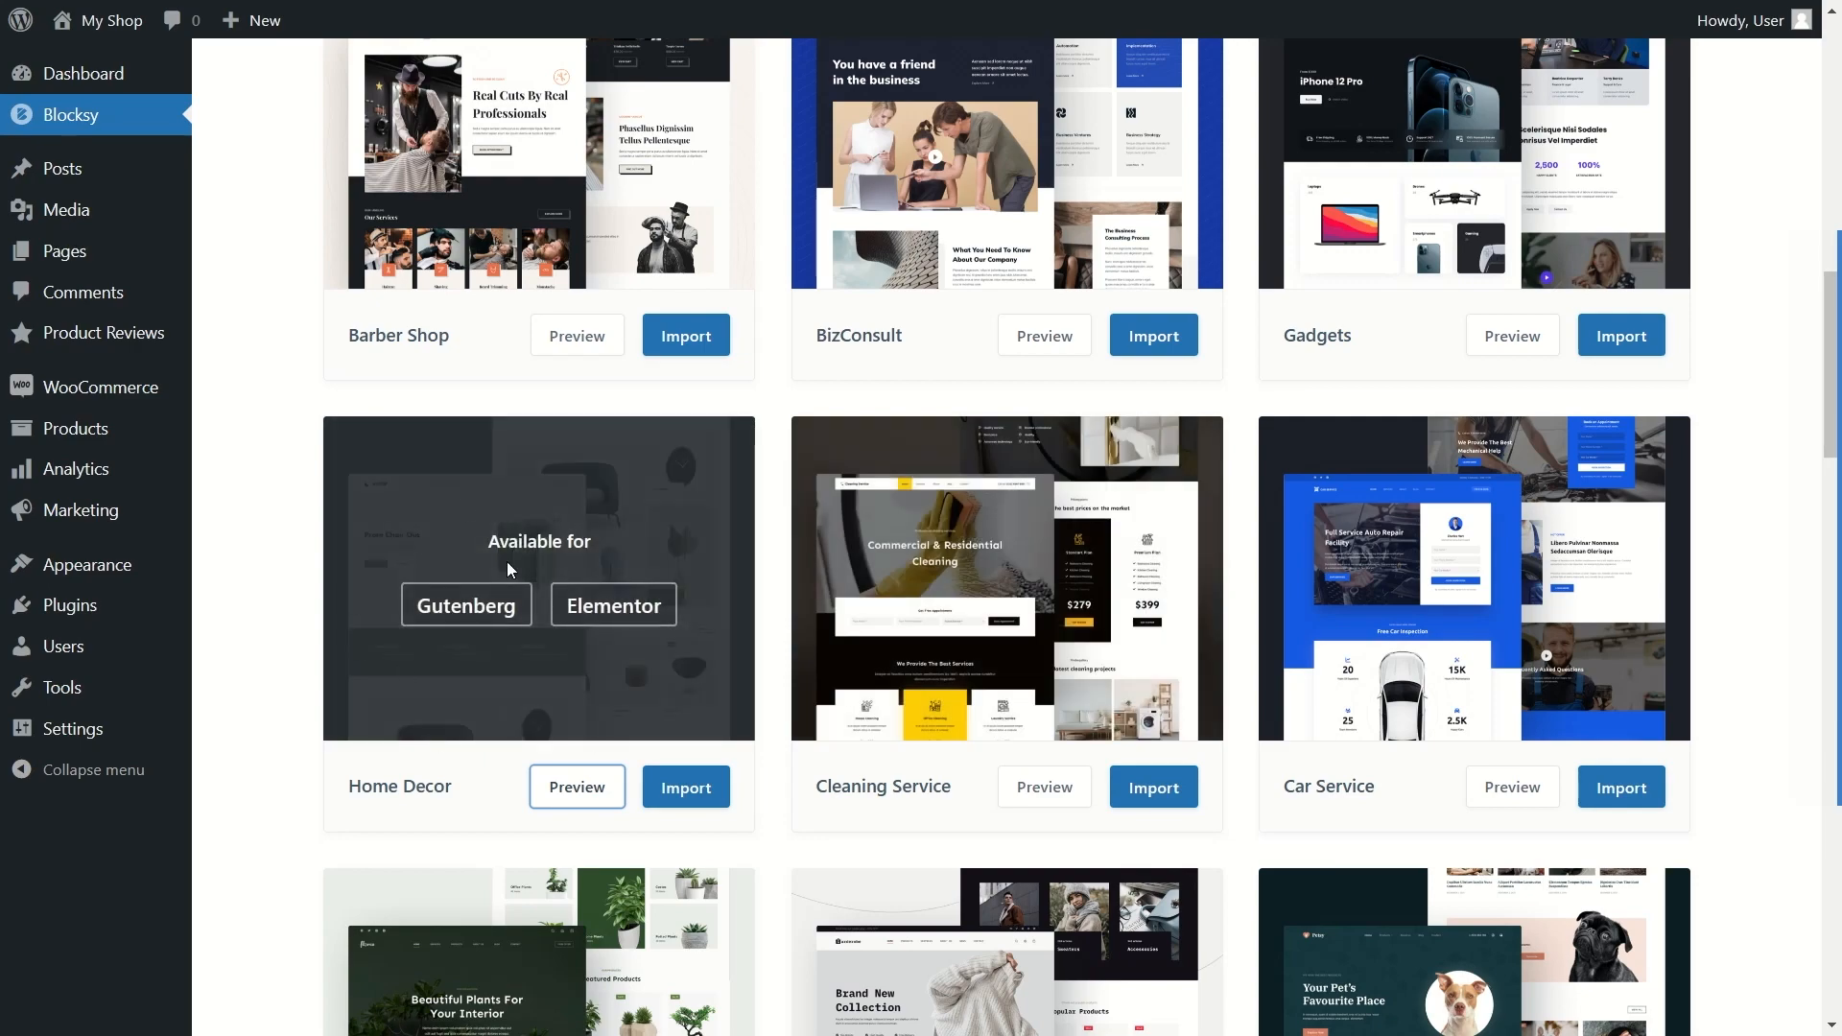
left_click(693, 798)
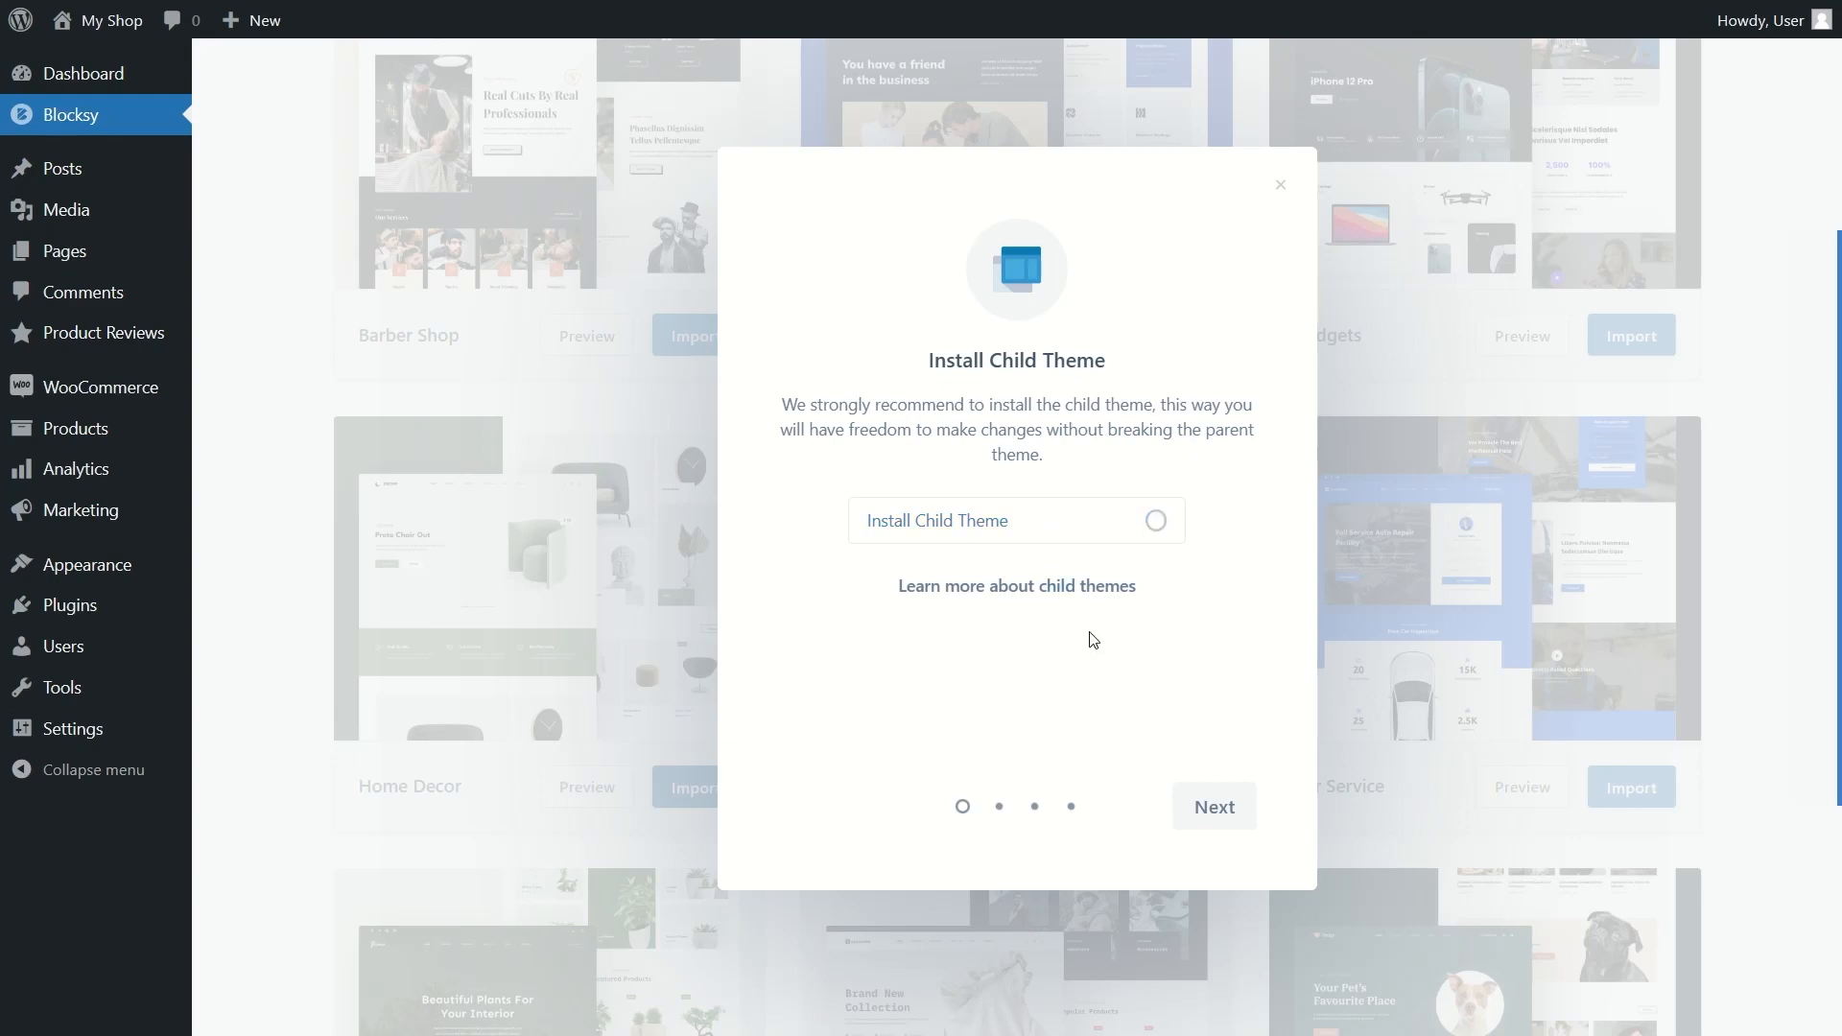
left_click(1156, 523)
left_click(1225, 813)
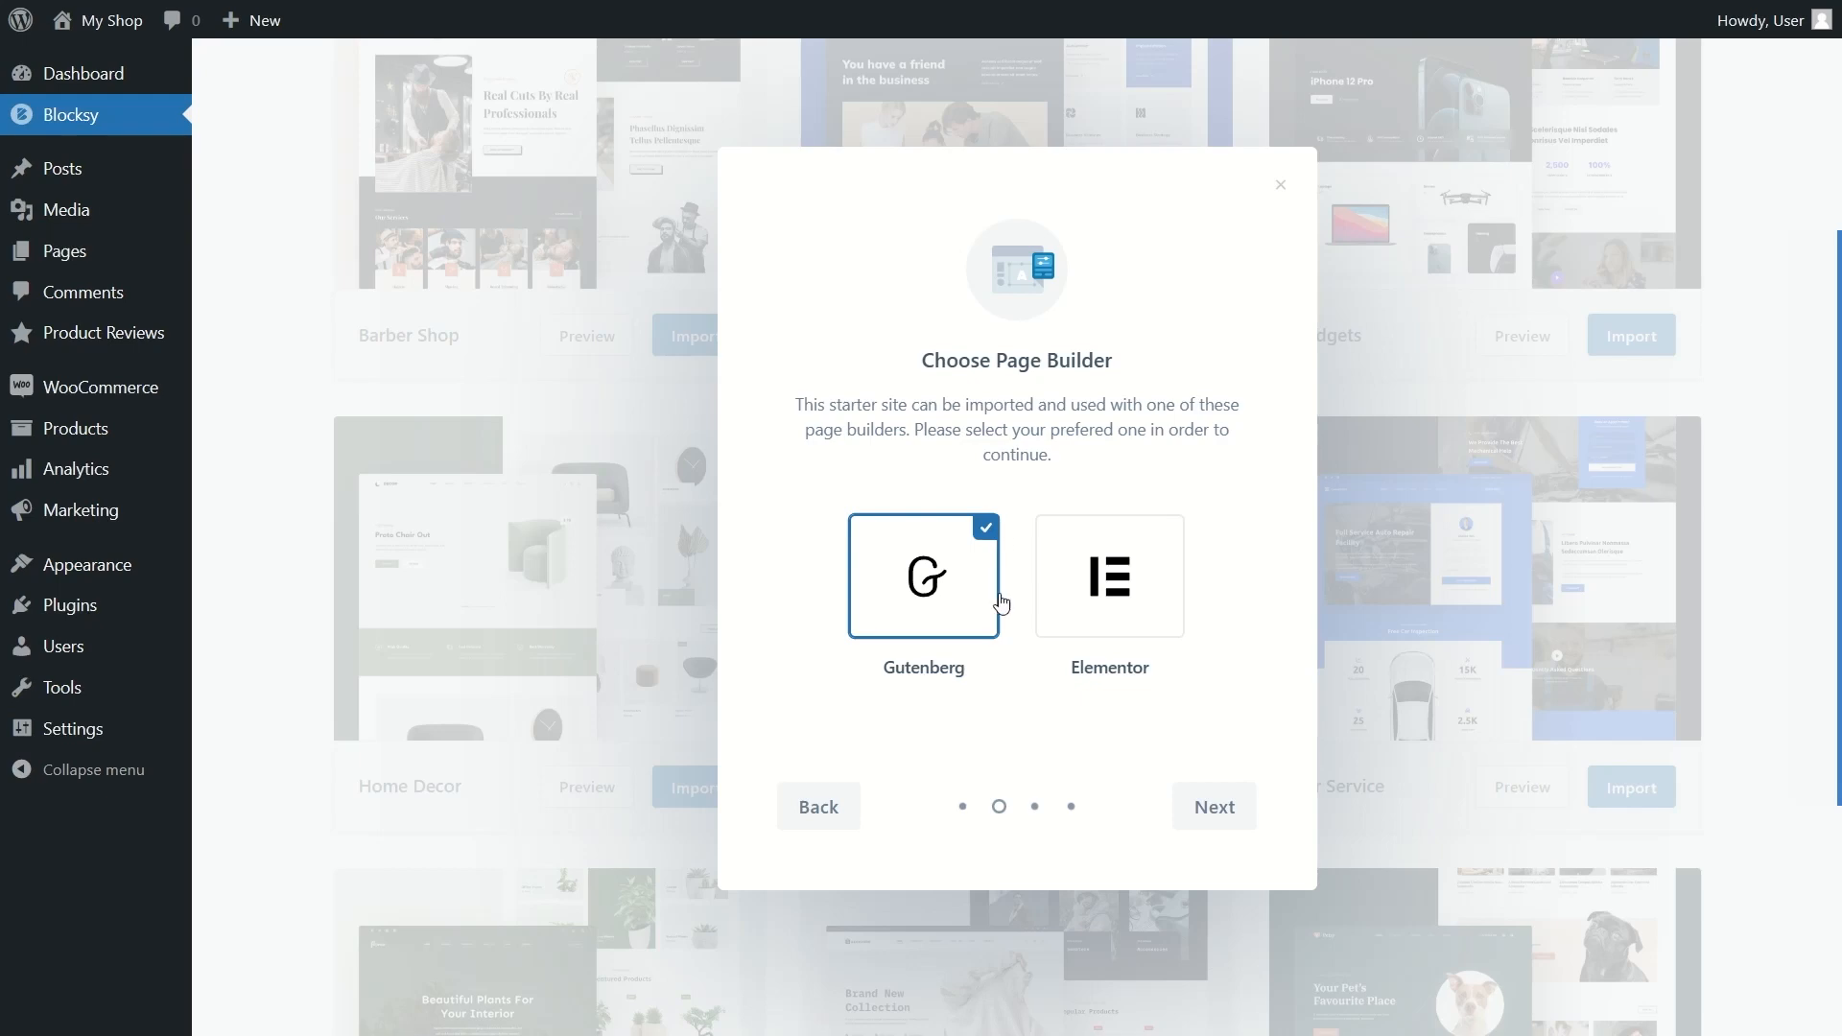
Step: Choose Gutenberg as the page builder for the starter site and continue to the plugin selection
left_click(1075, 603)
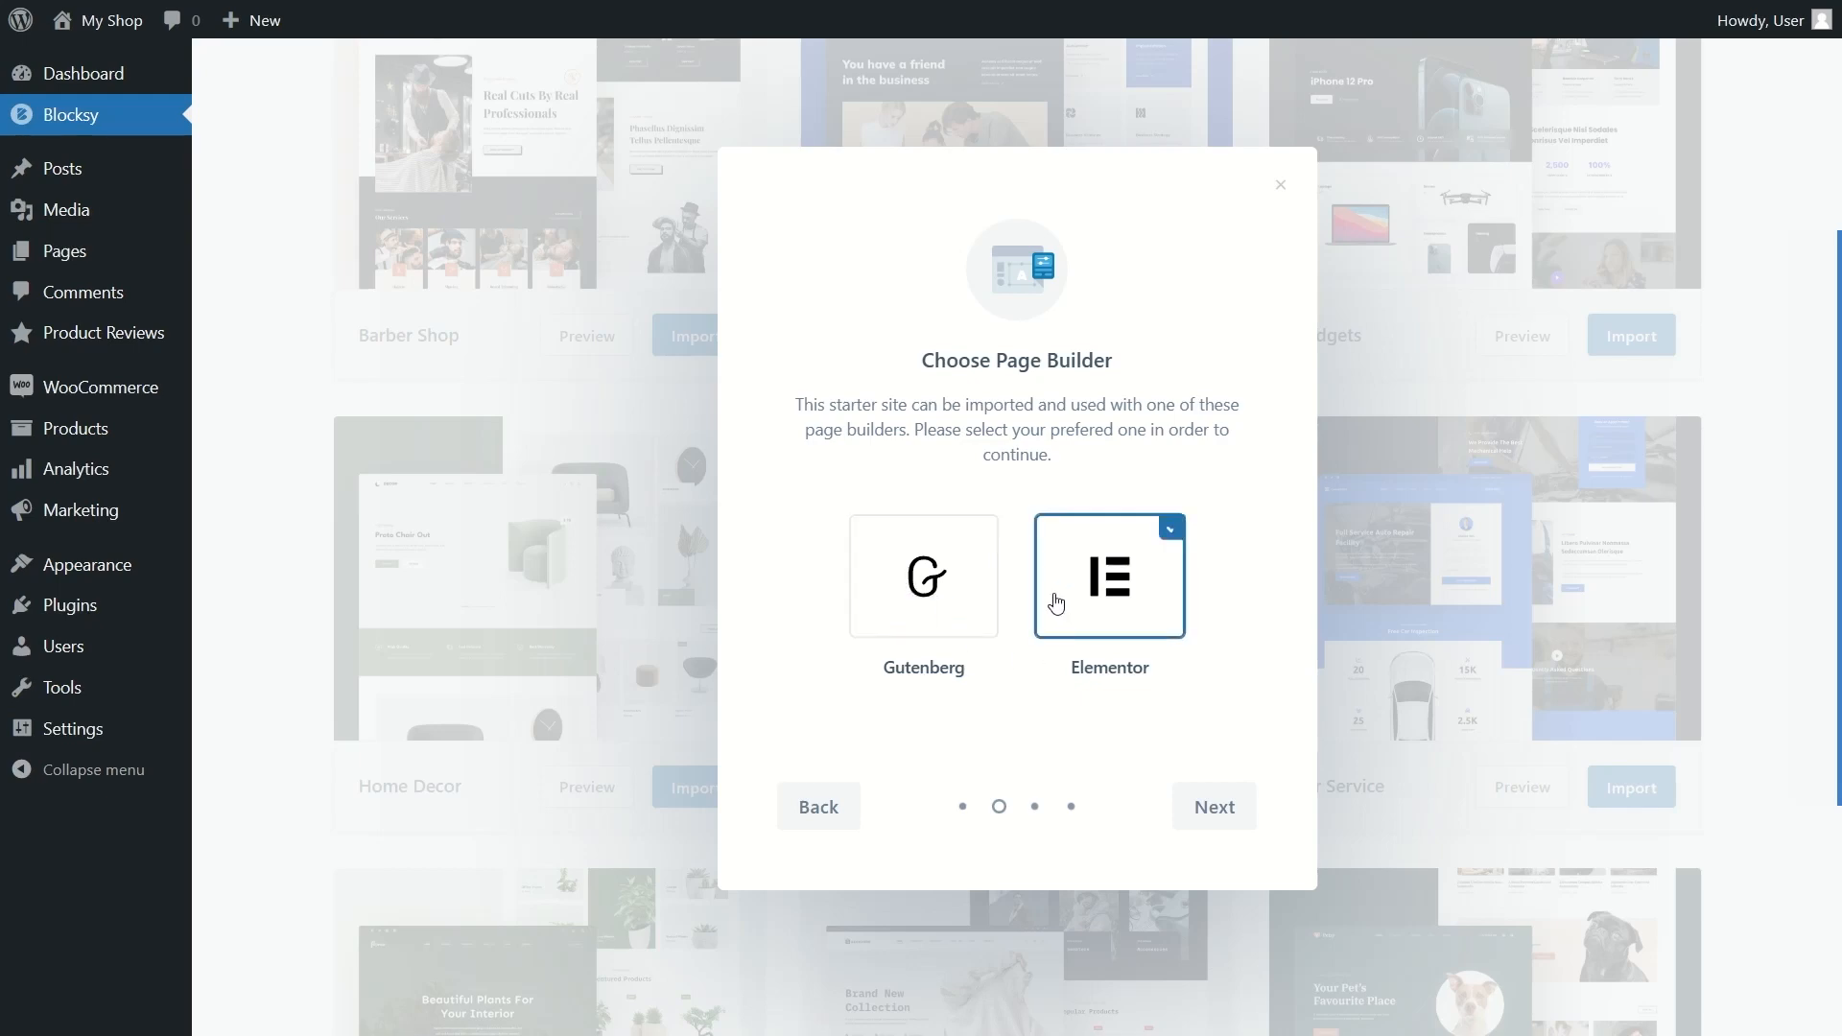
left_click(910, 587)
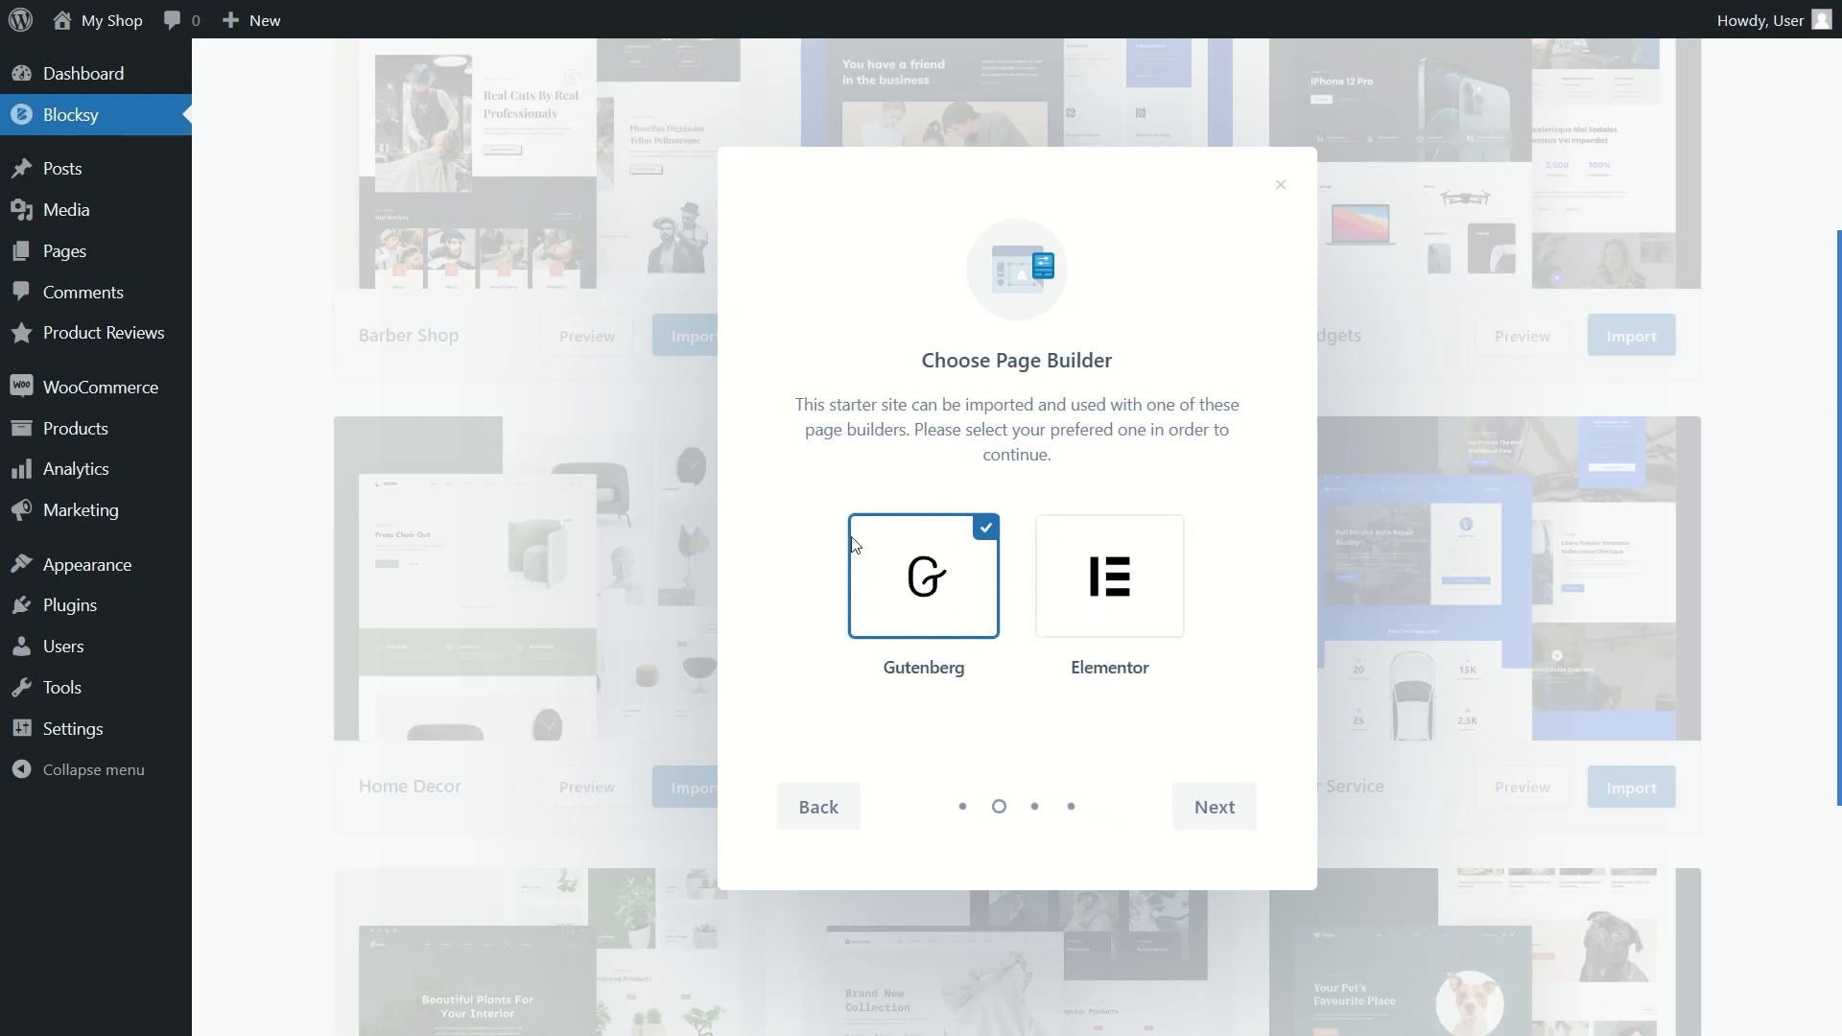
left_click(1219, 806)
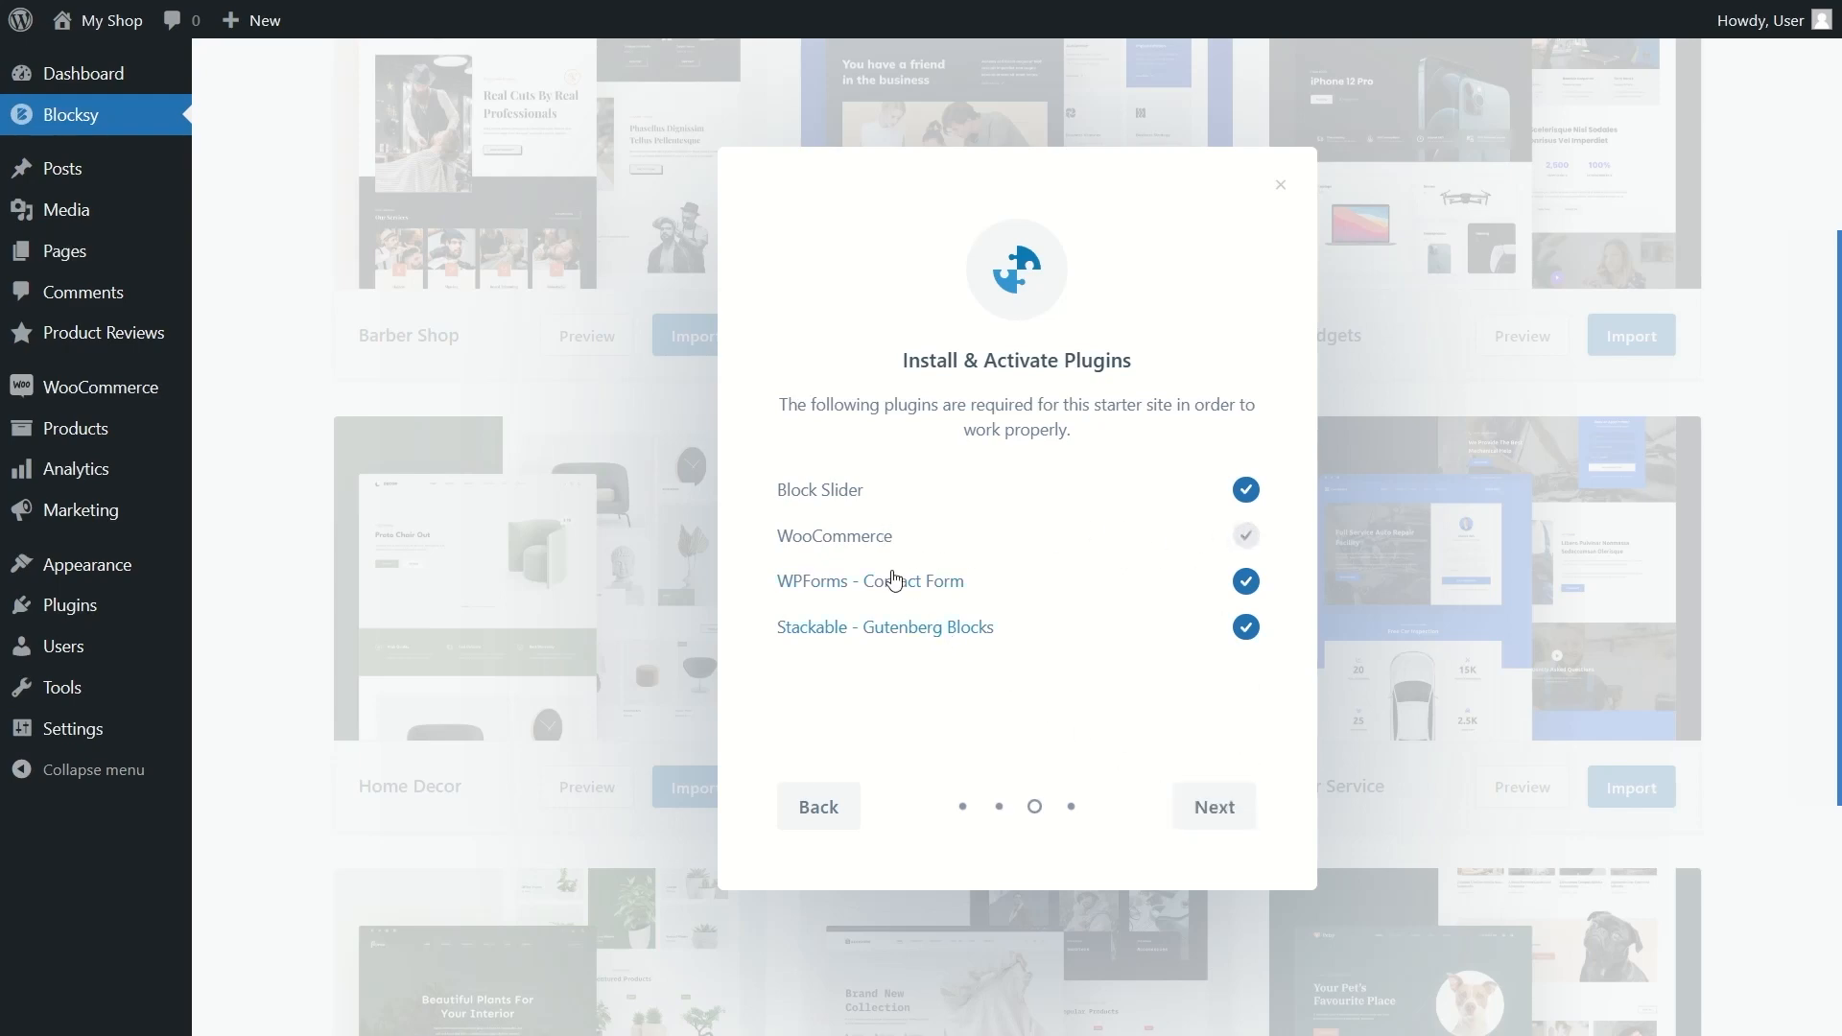
Step: Keep Block Slider, WPForms and Stackable selected, and install the starter site with Options, Widgets, Content and Clean Install
left_click(1245, 582)
left_click(1247, 583)
left_click(1247, 583)
left_click(1247, 584)
left_click(1250, 492)
left_click(1250, 492)
left_click(1214, 813)
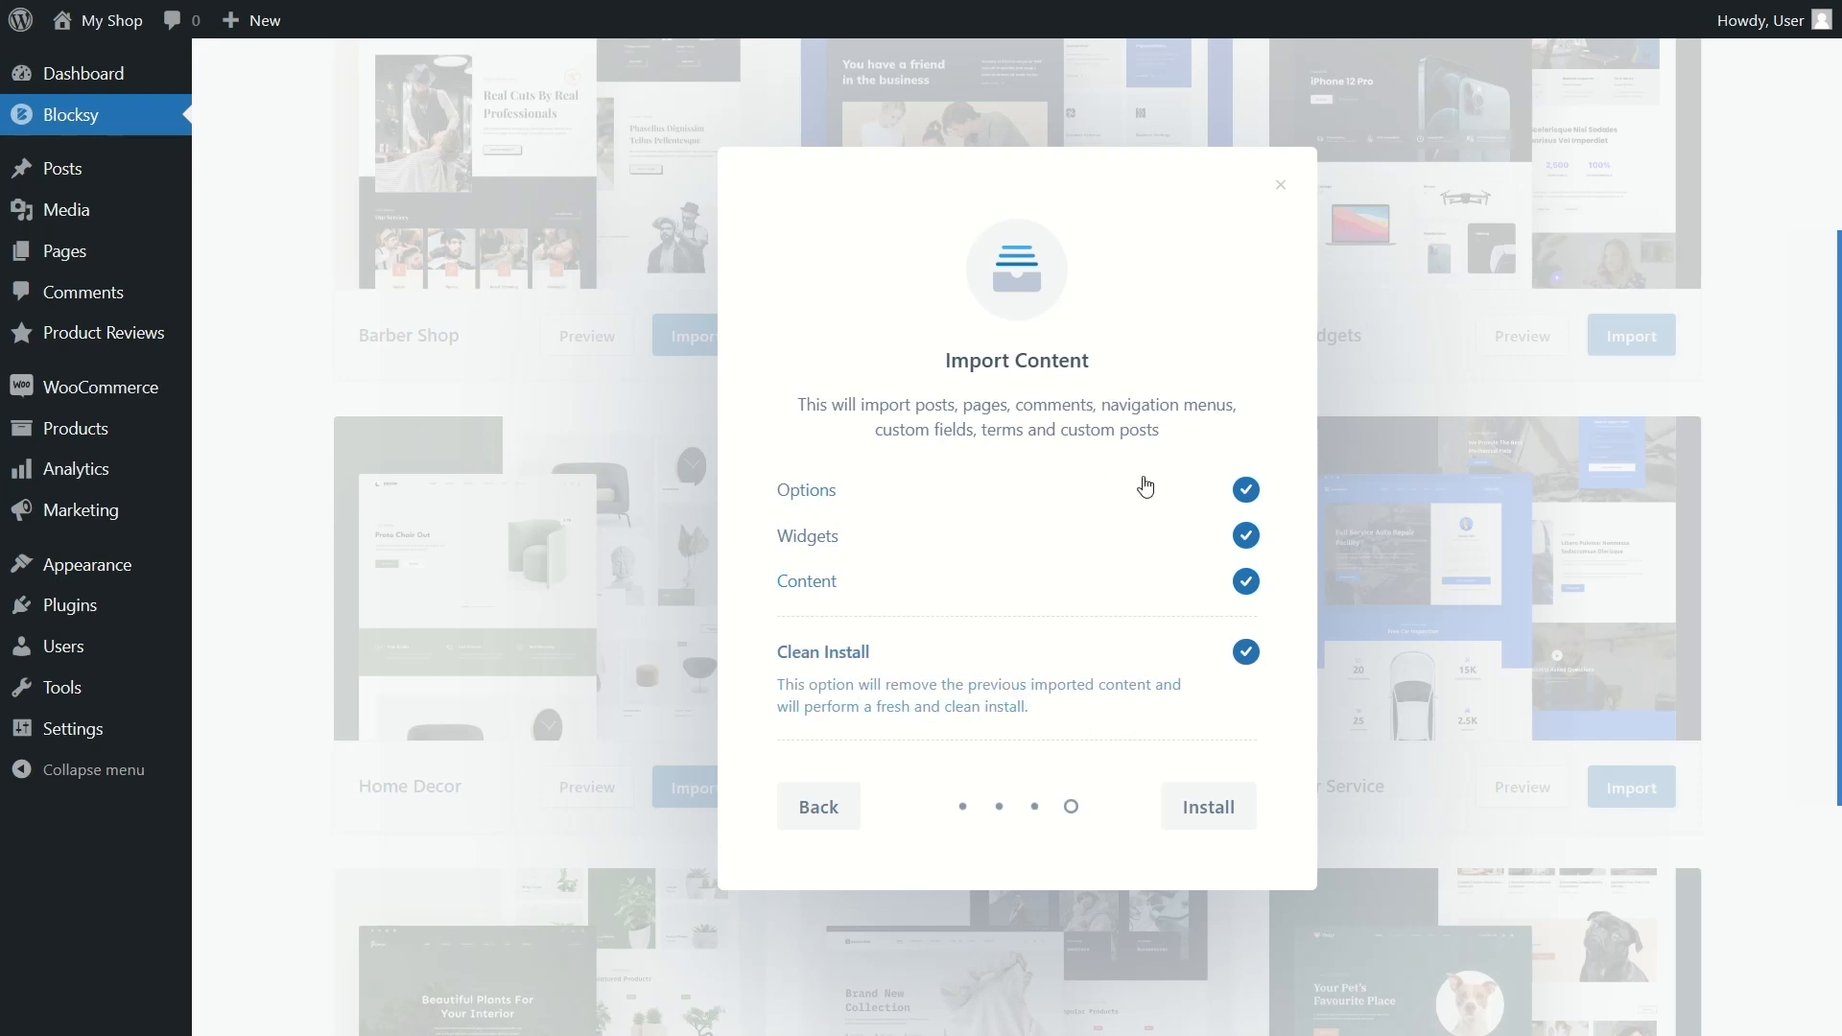
left_click(1226, 821)
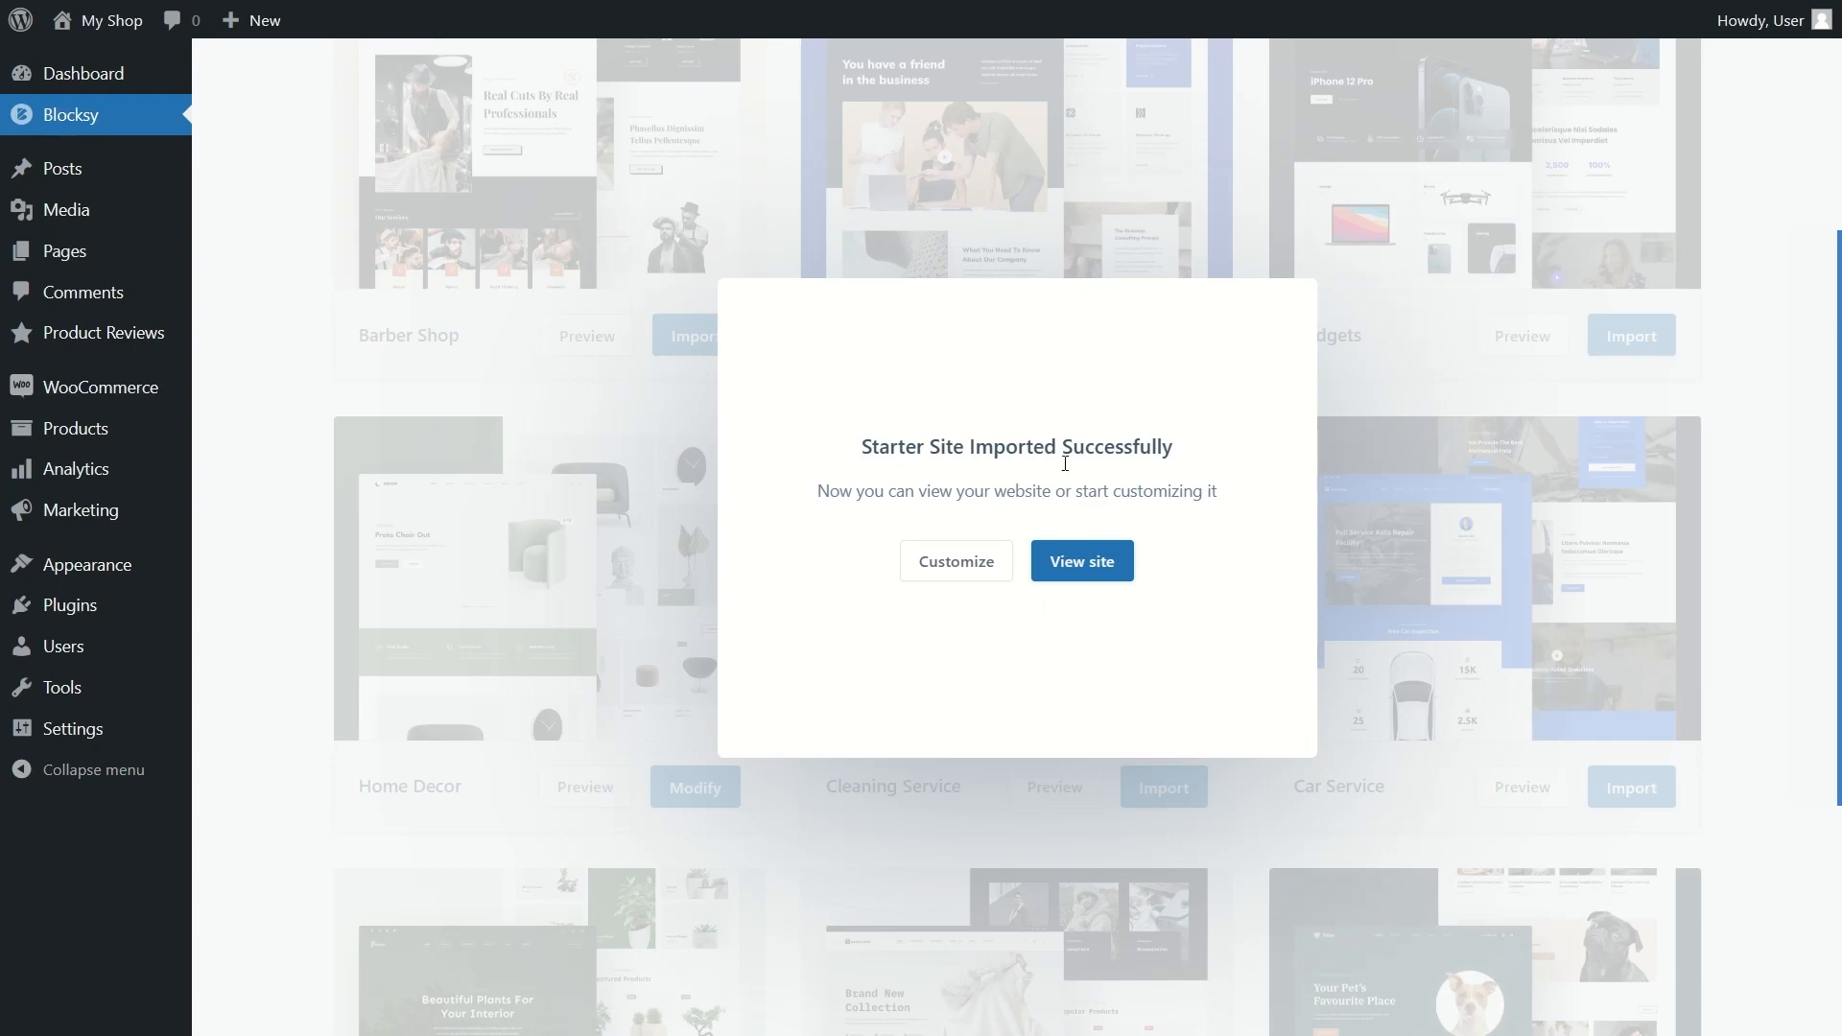
Step: View the imported site and look through the second and third slides of the homepage's hero slider
left_click(1085, 573)
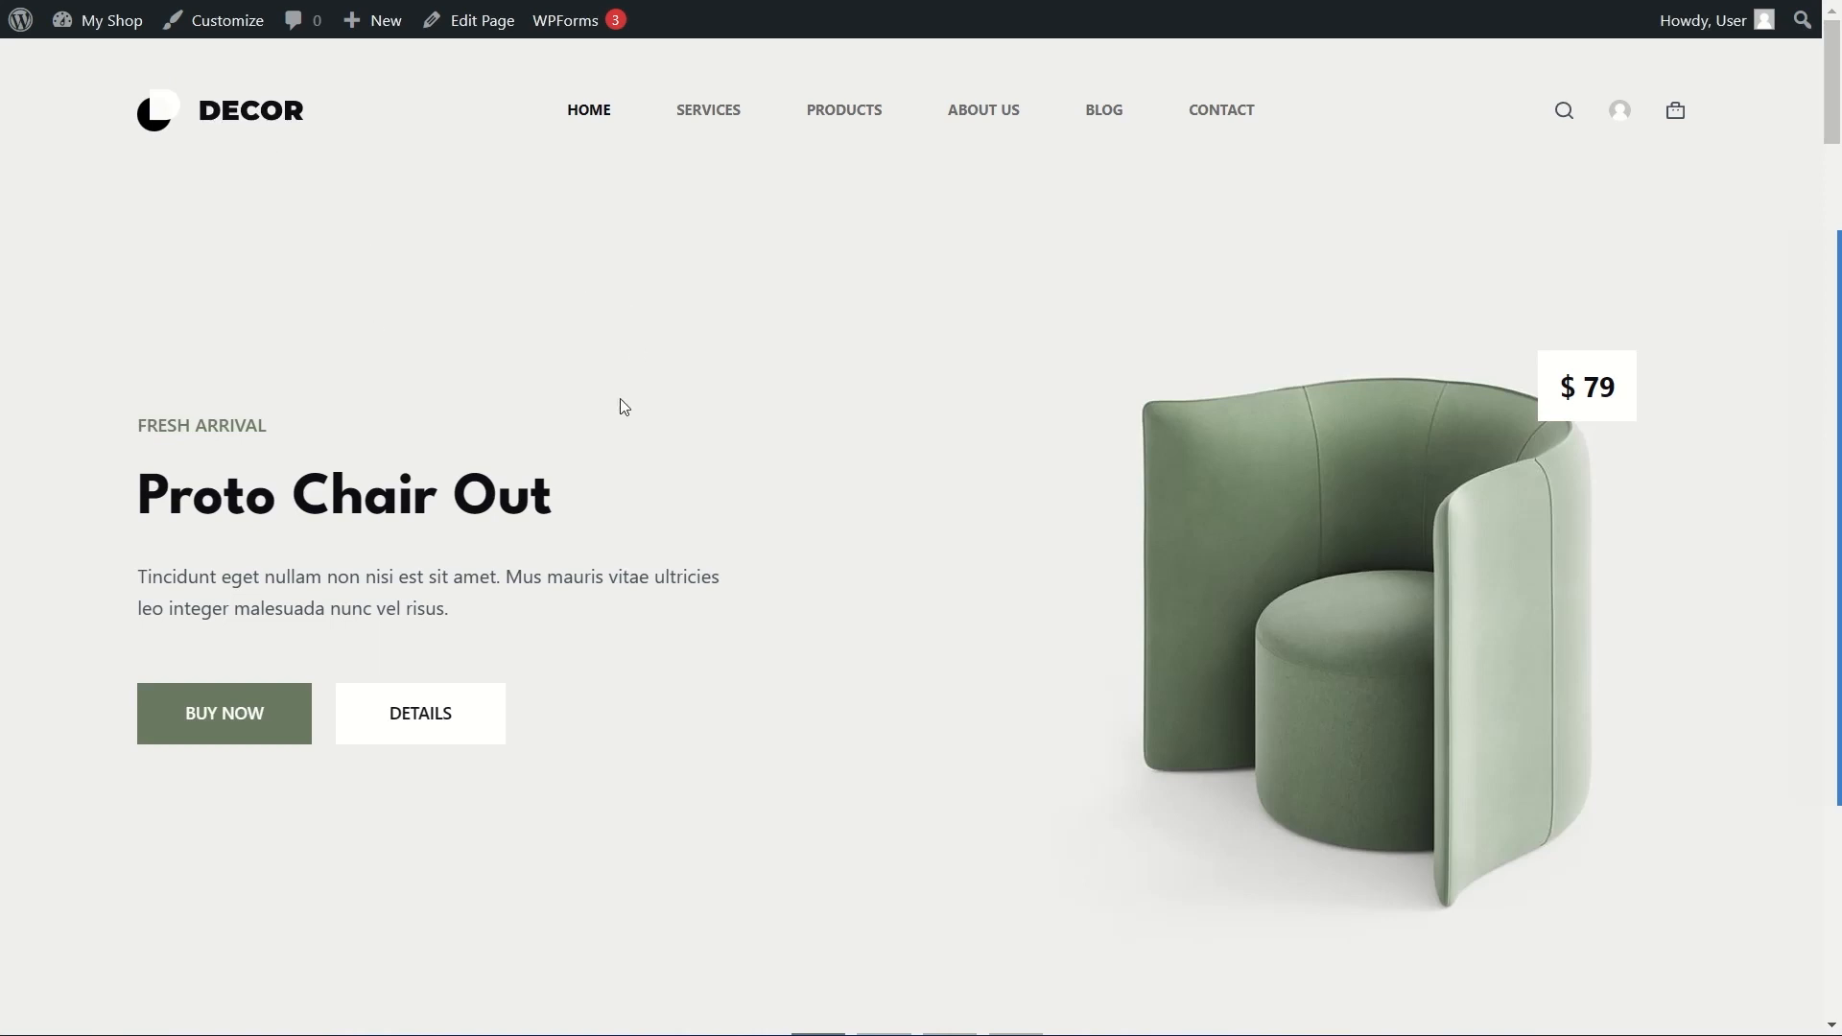
scroll(620, 384, "down", 2)
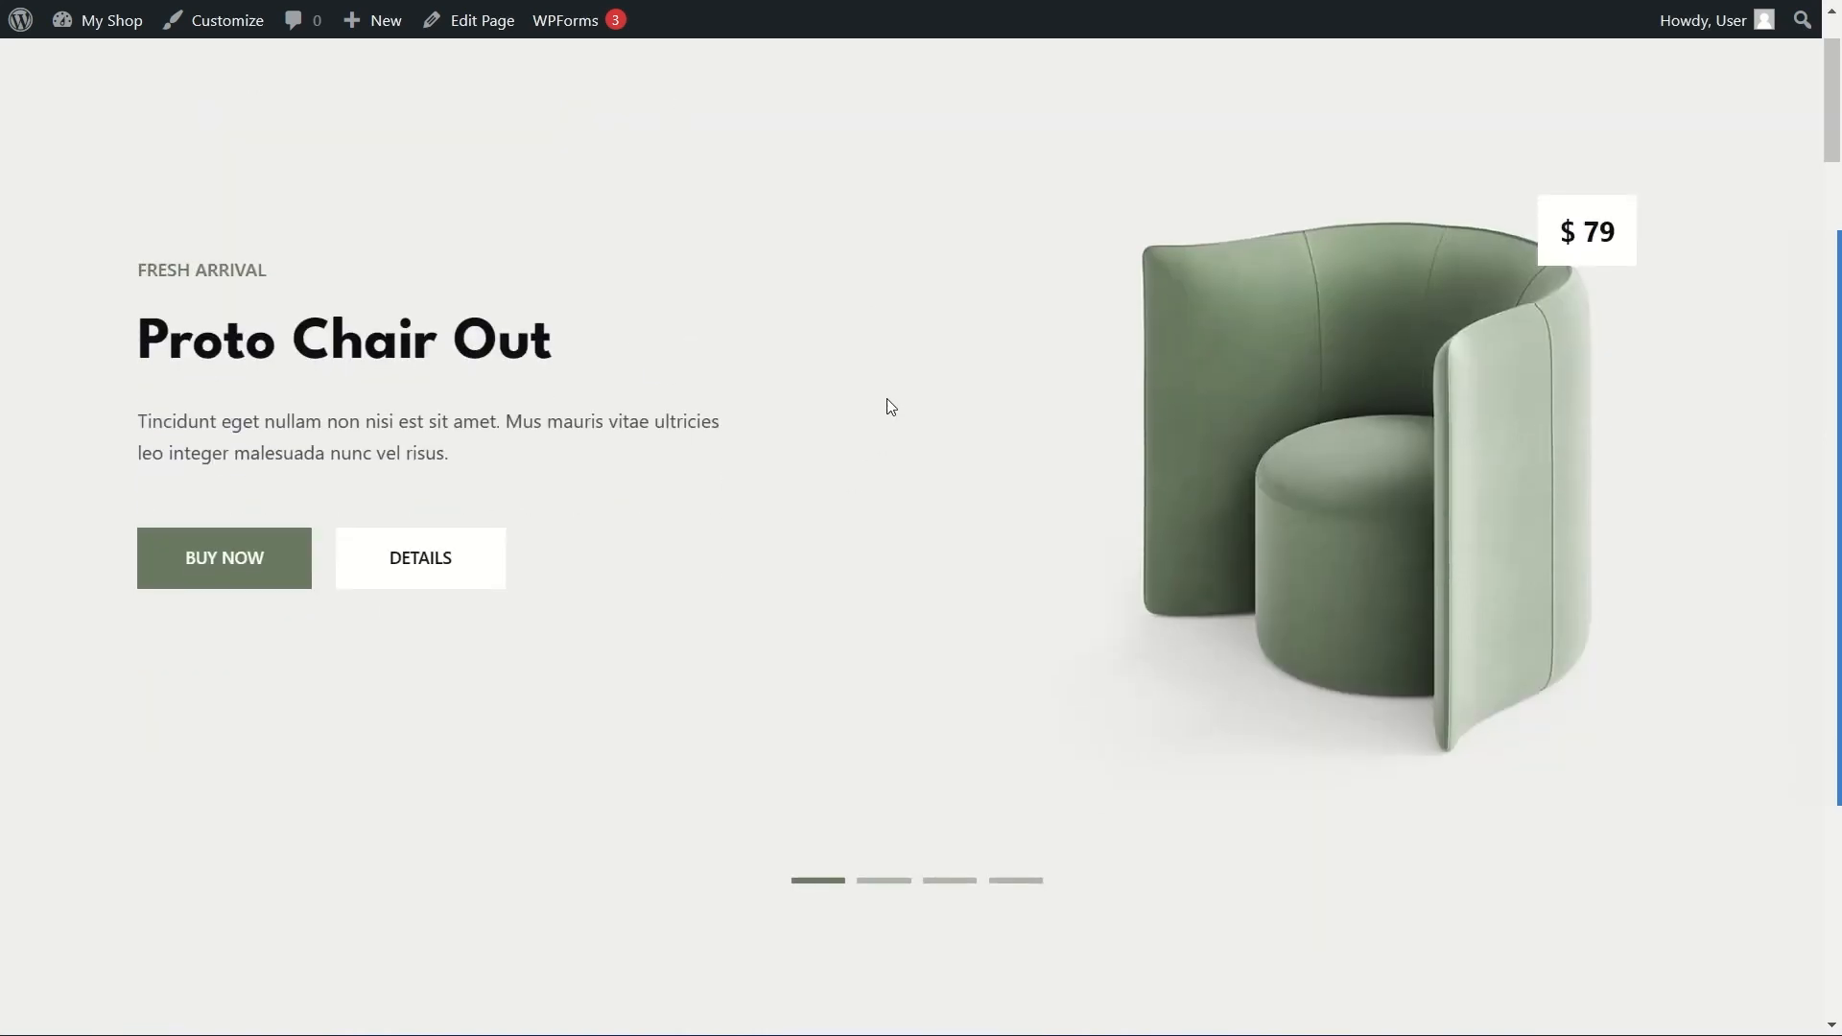
scroll(902, 382, "down", 3)
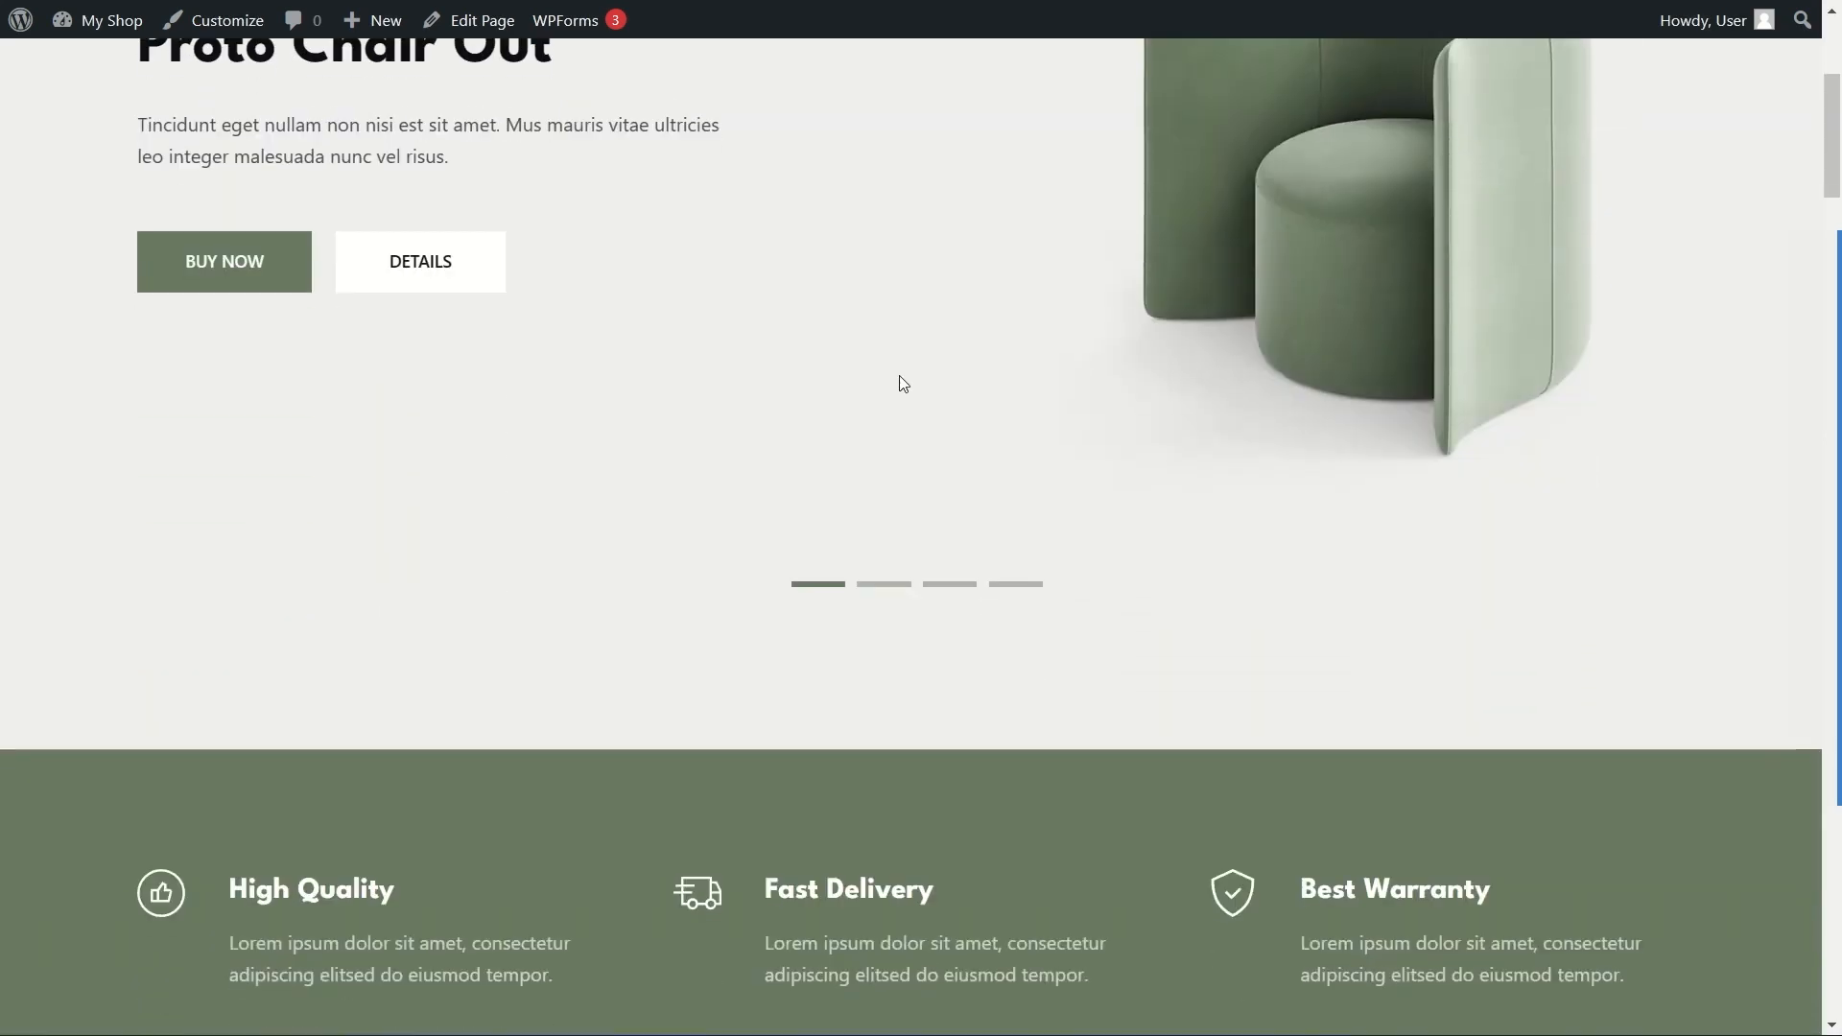
left_click(884, 570)
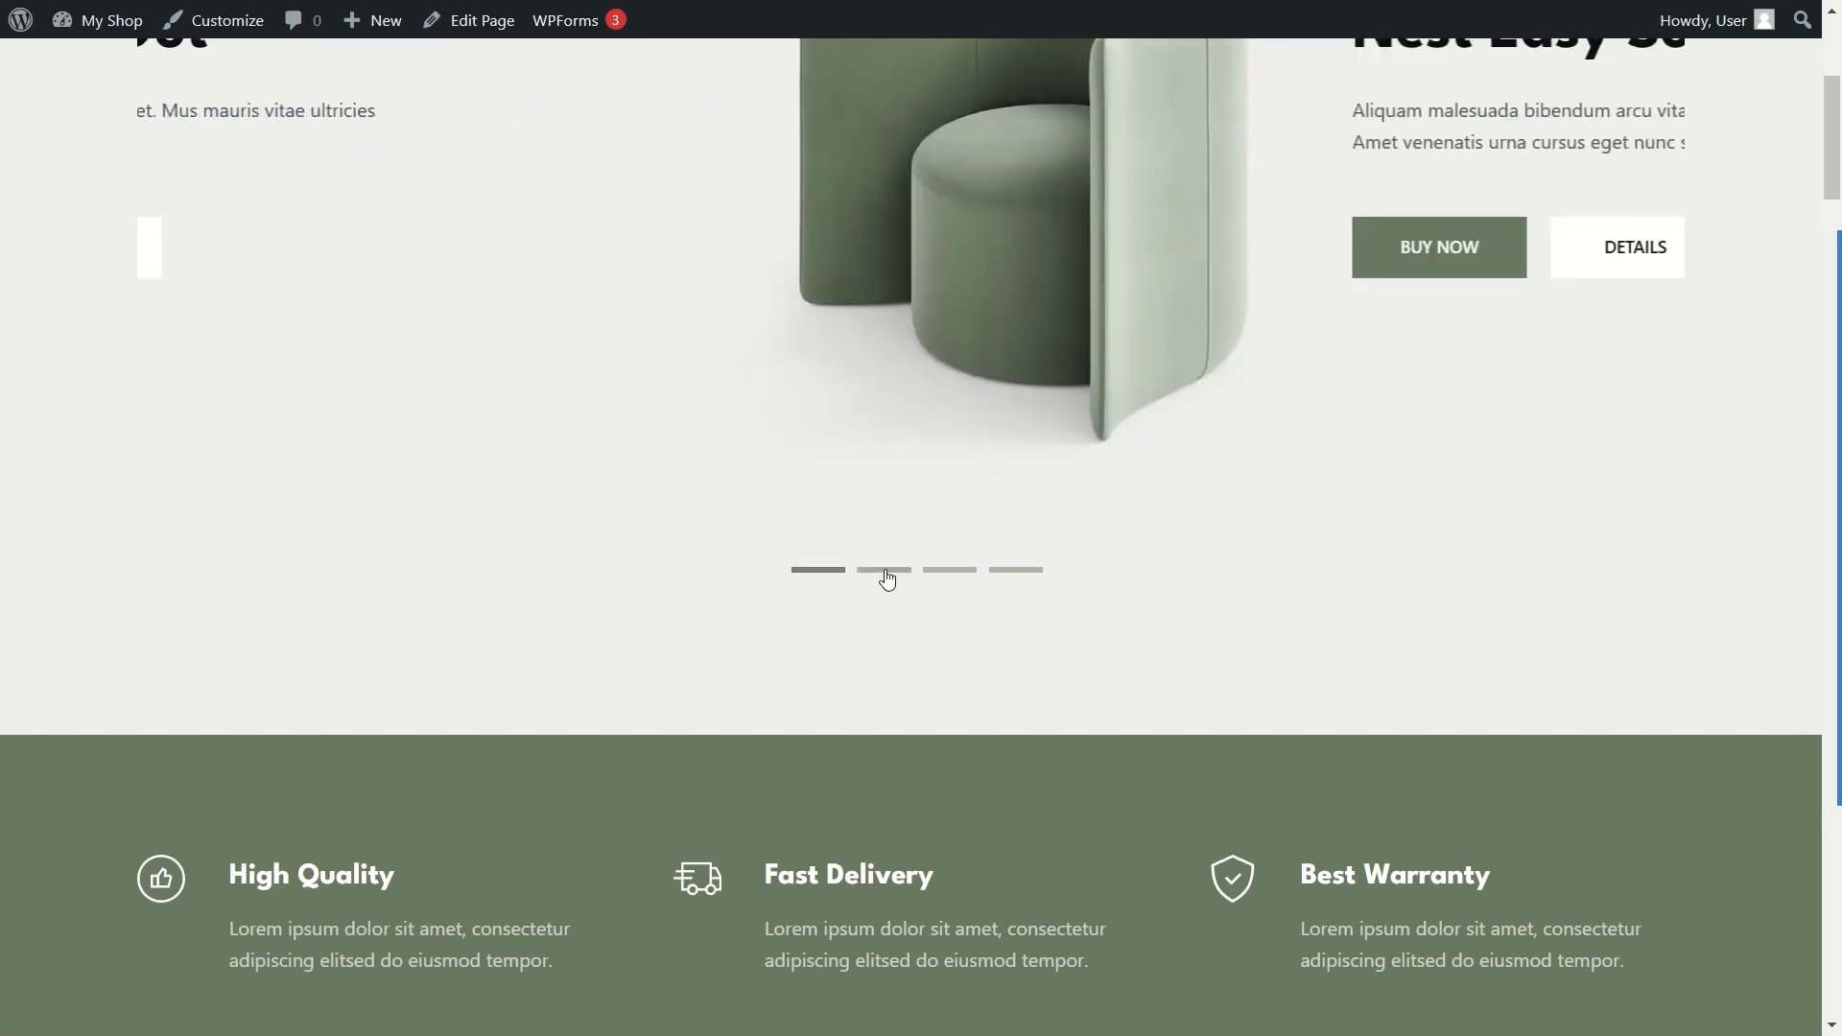
scroll(839, 559, "up", 5)
scroll(985, 804, "down", 2)
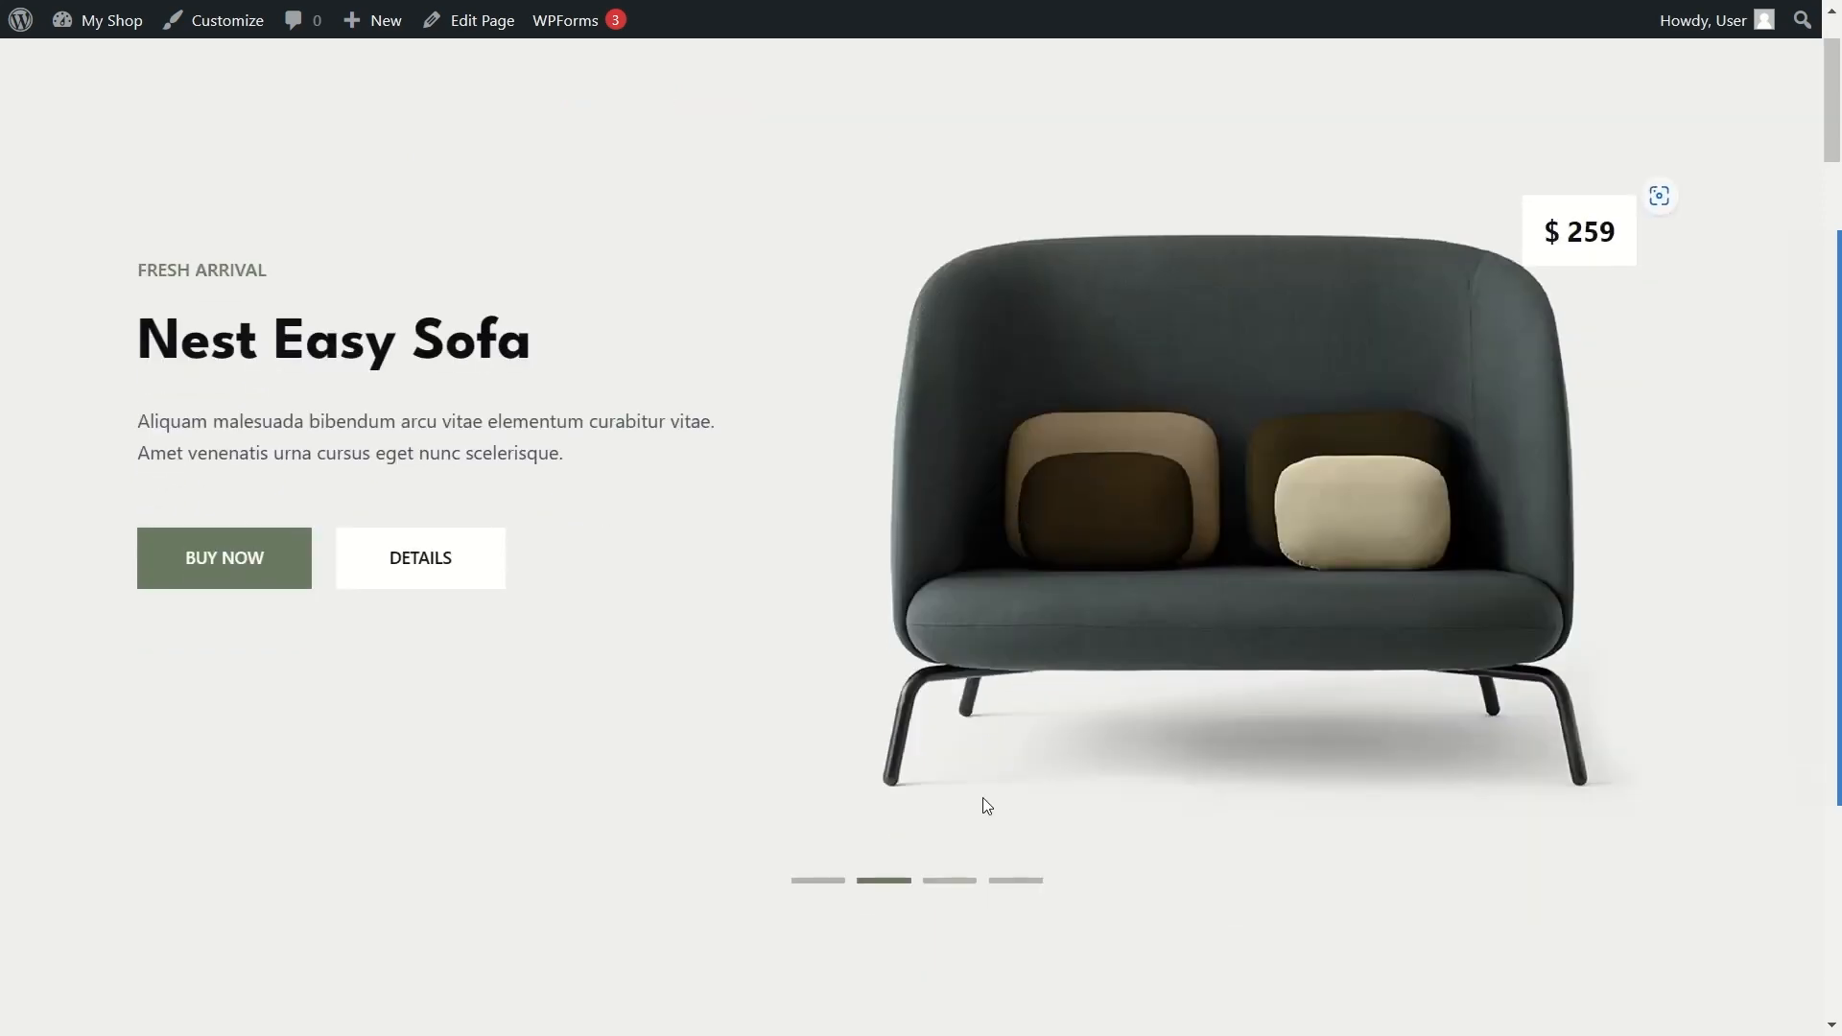
left_click(950, 883)
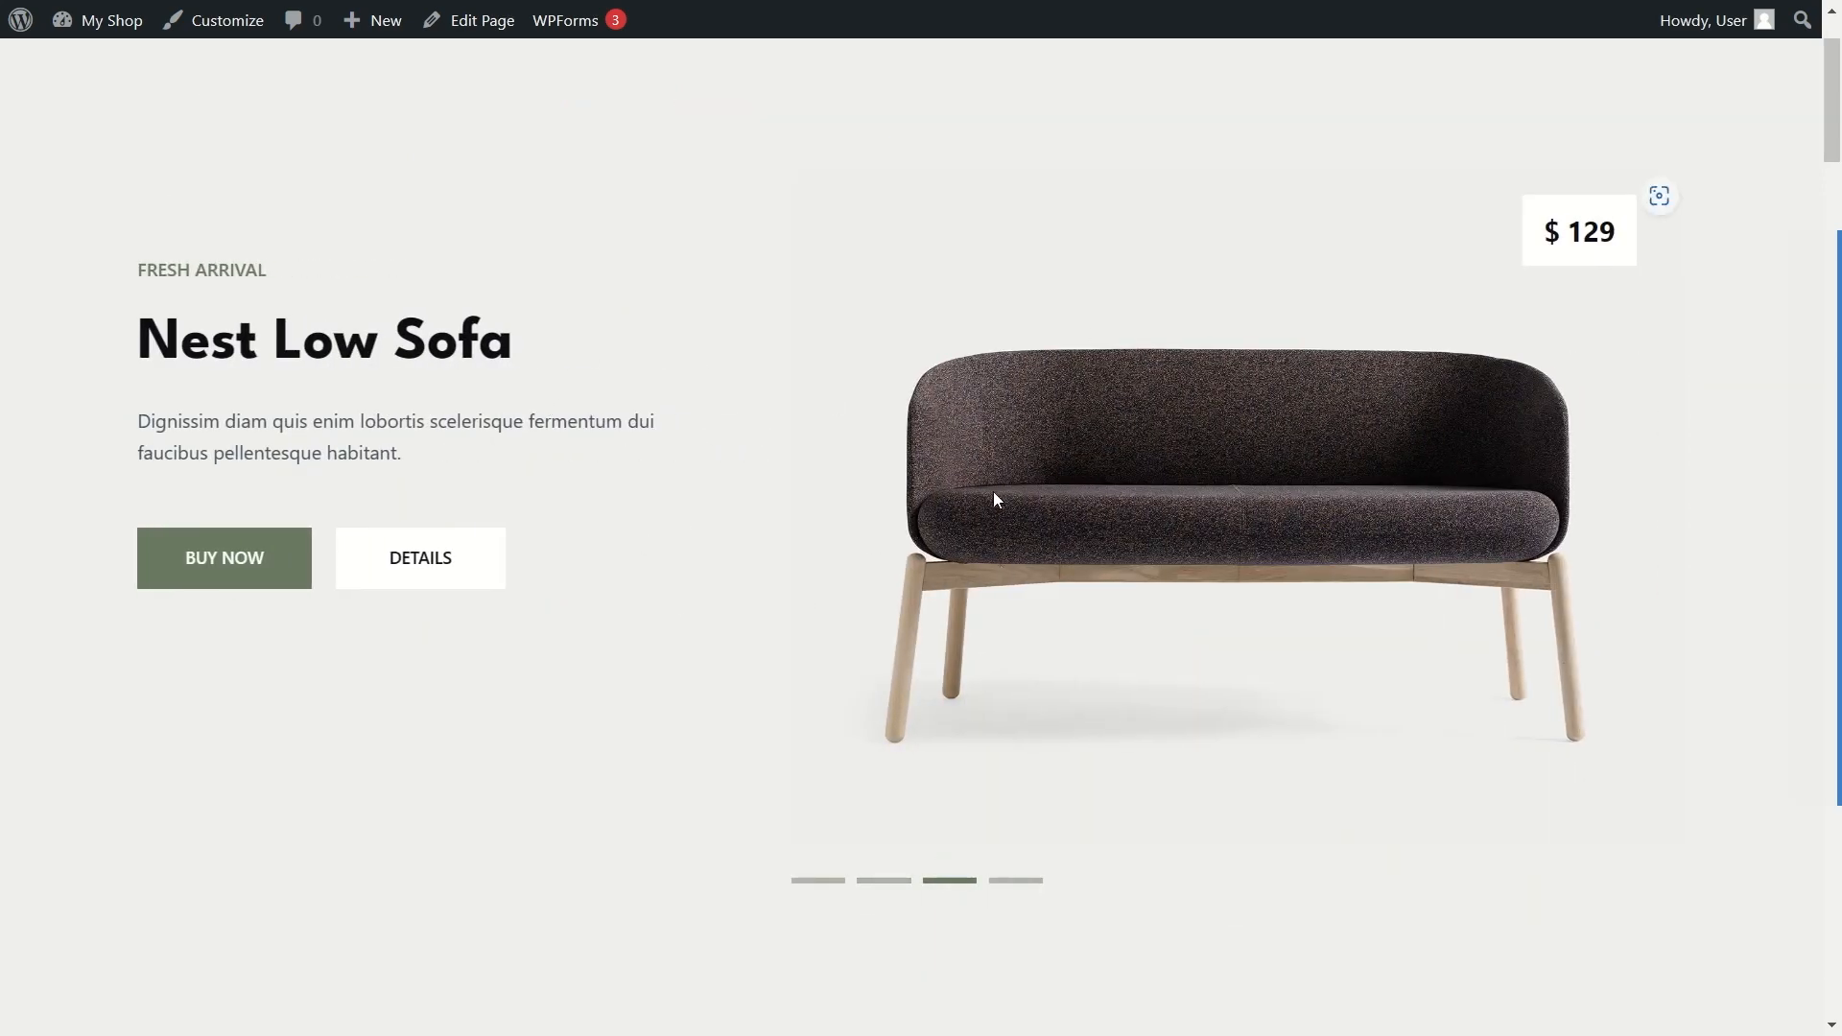
scroll(950, 499, "up", 2)
Step: Examine the homepage's feature highlights and the Furniture, Accessories, Lighting, Decor and Vases category tiles
scroll(1011, 522, "down", 10)
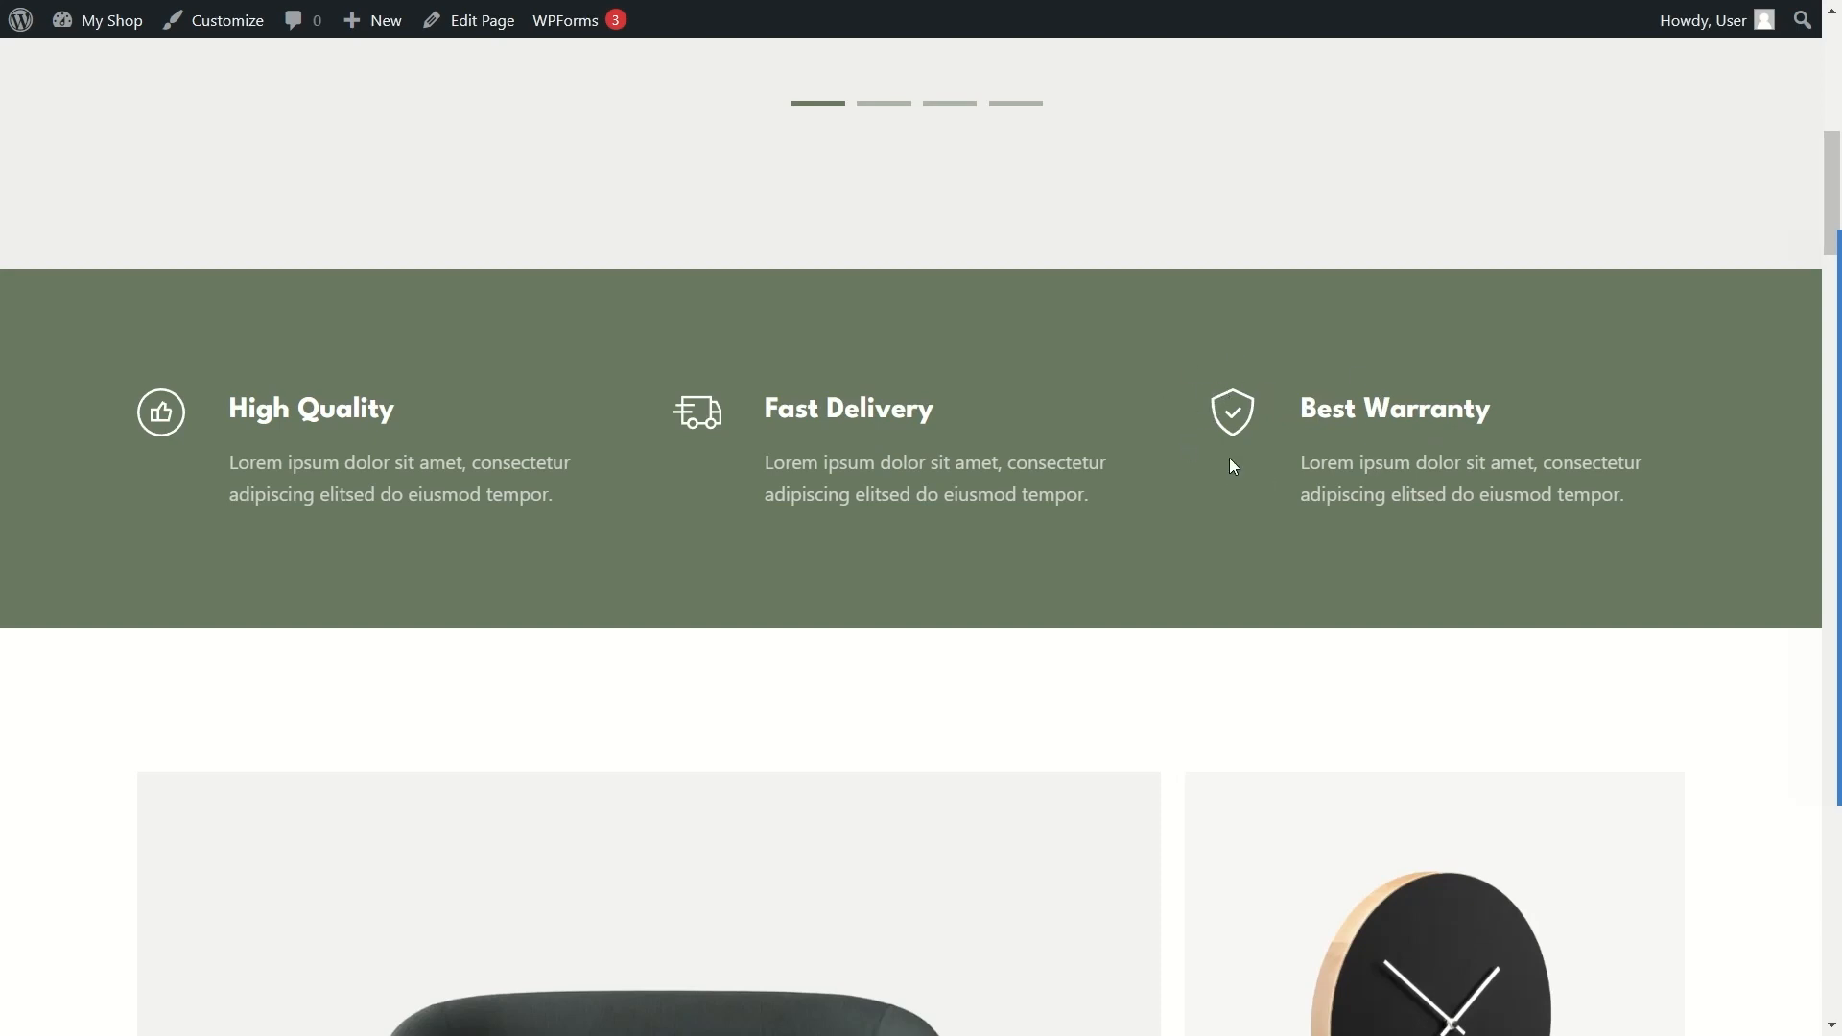
scroll(379, 403, "down", 6)
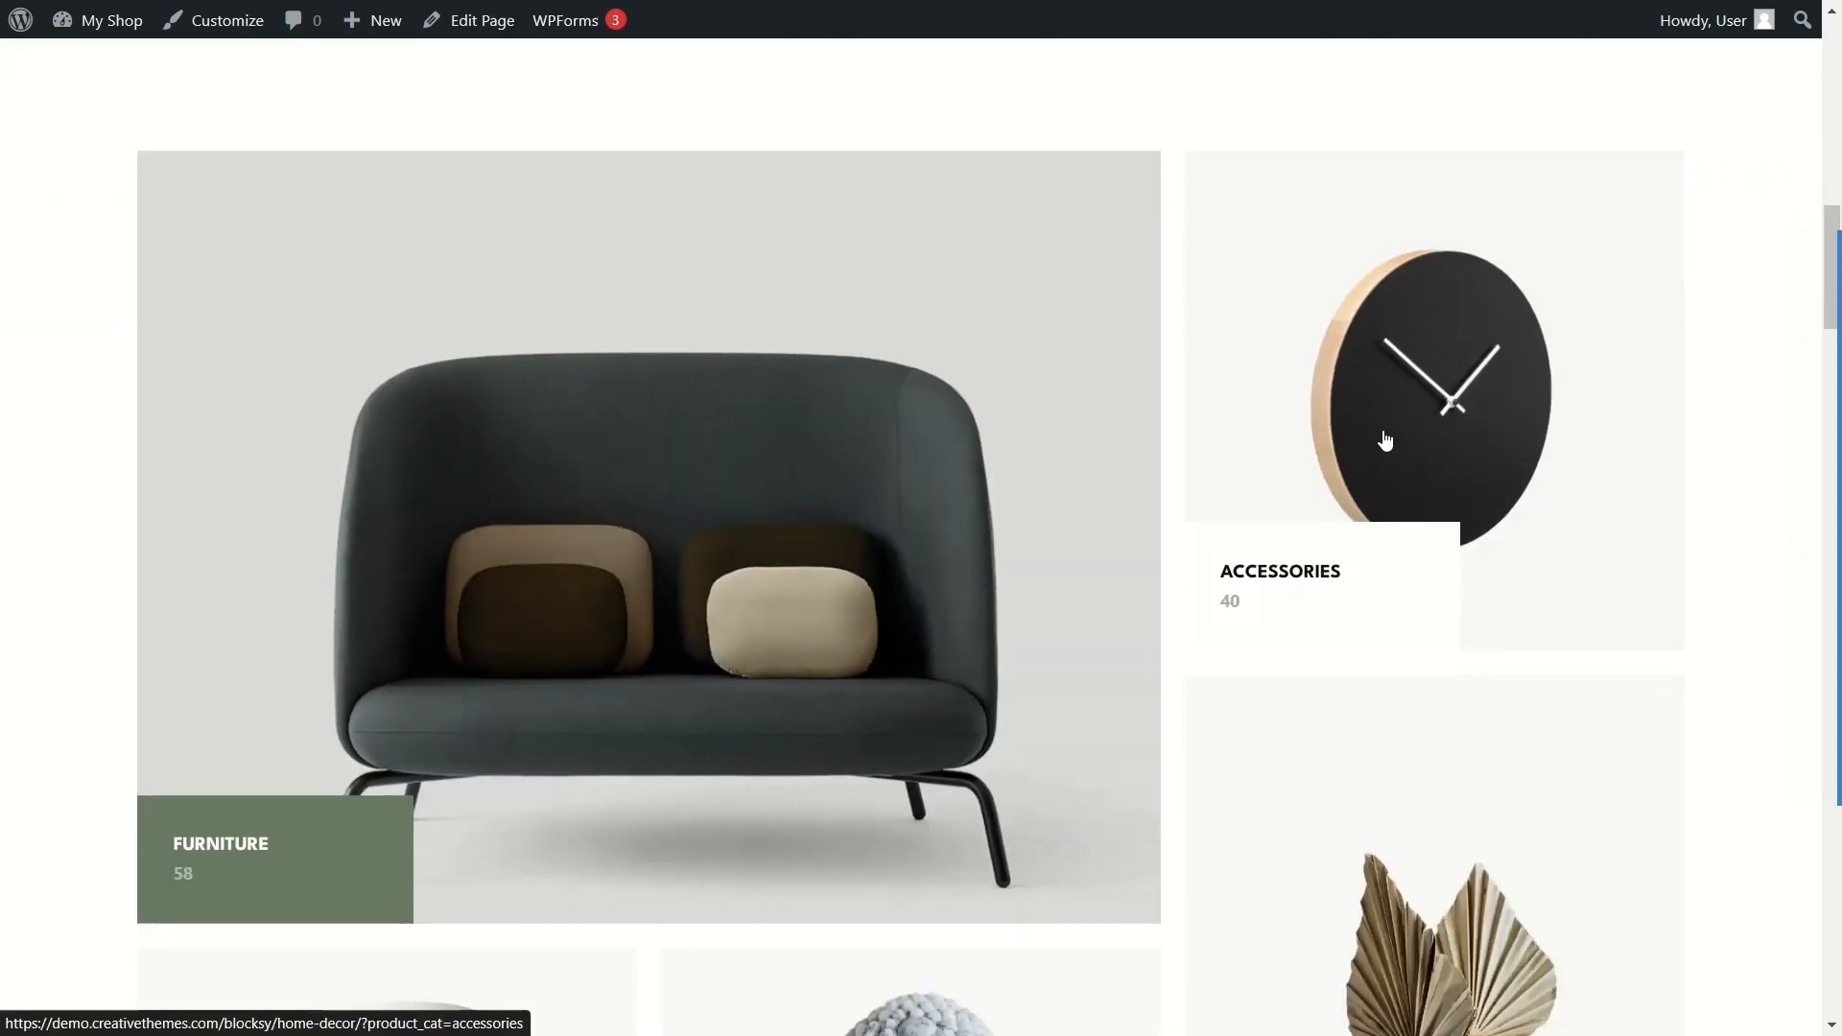
scroll(1381, 413, "down", 5)
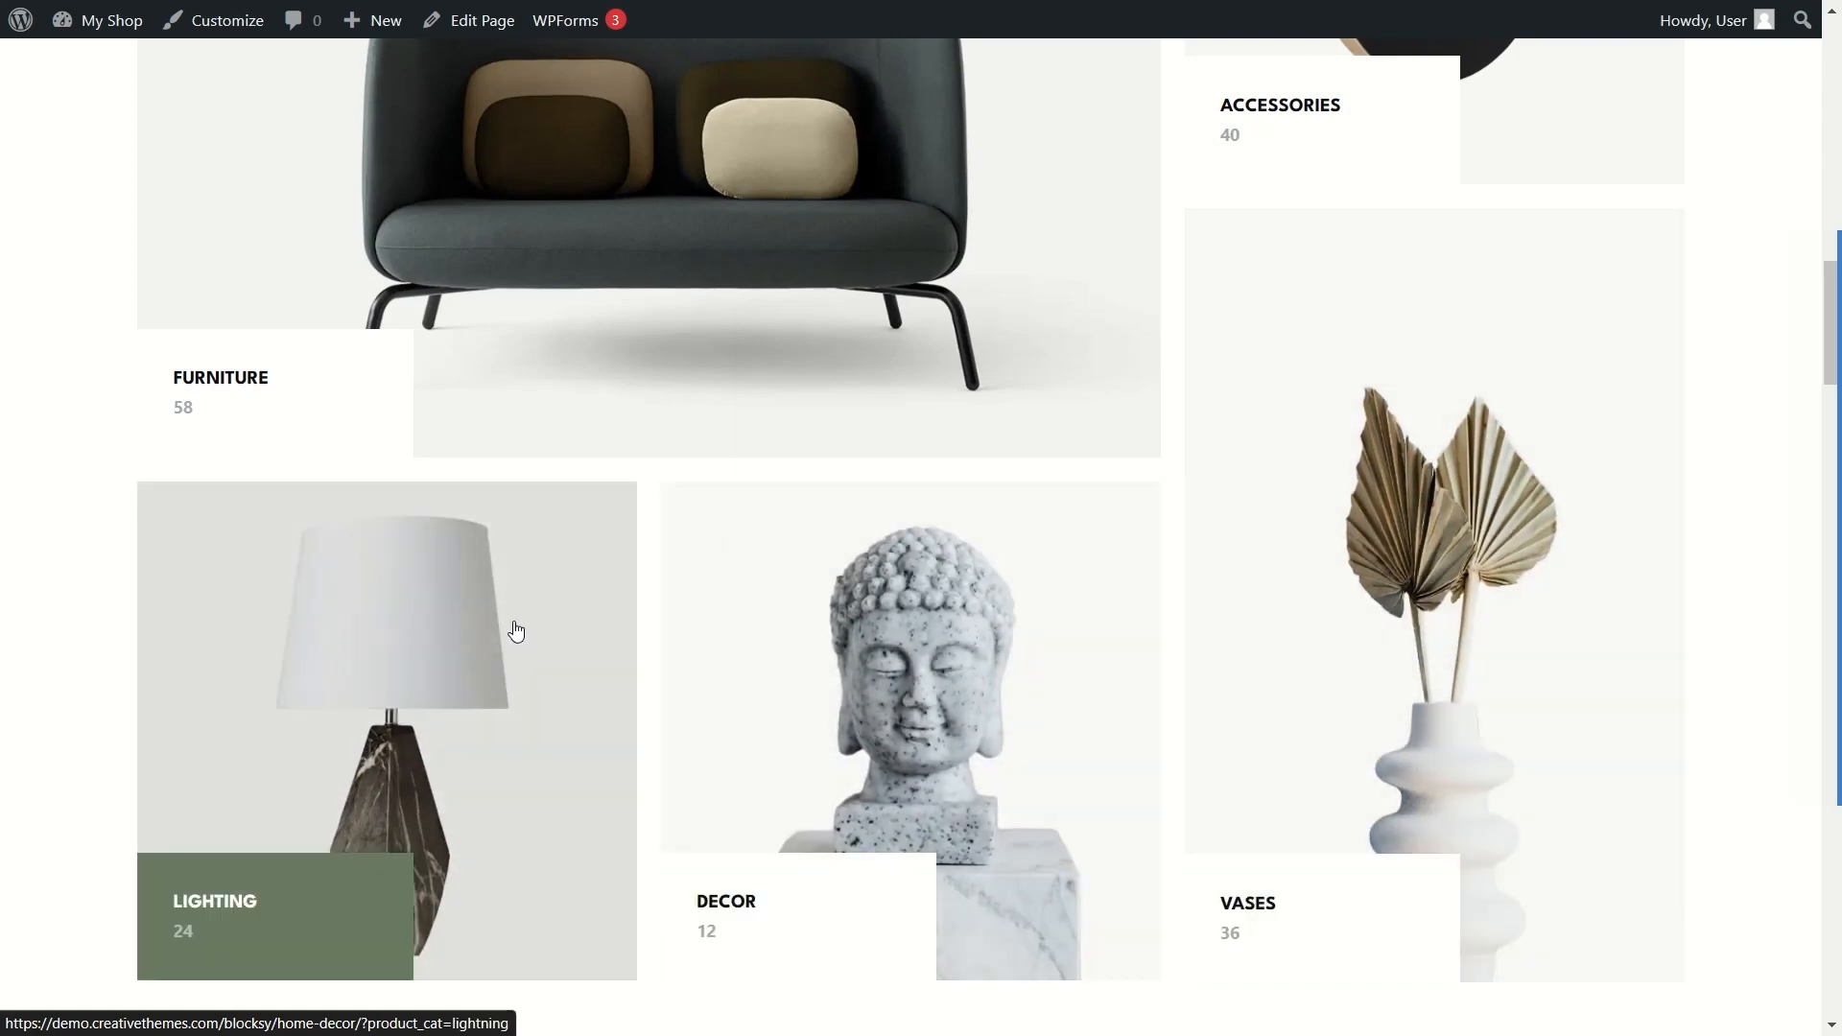
scroll(518, 633, "down", 2)
scroll(175, 760, "up", 3)
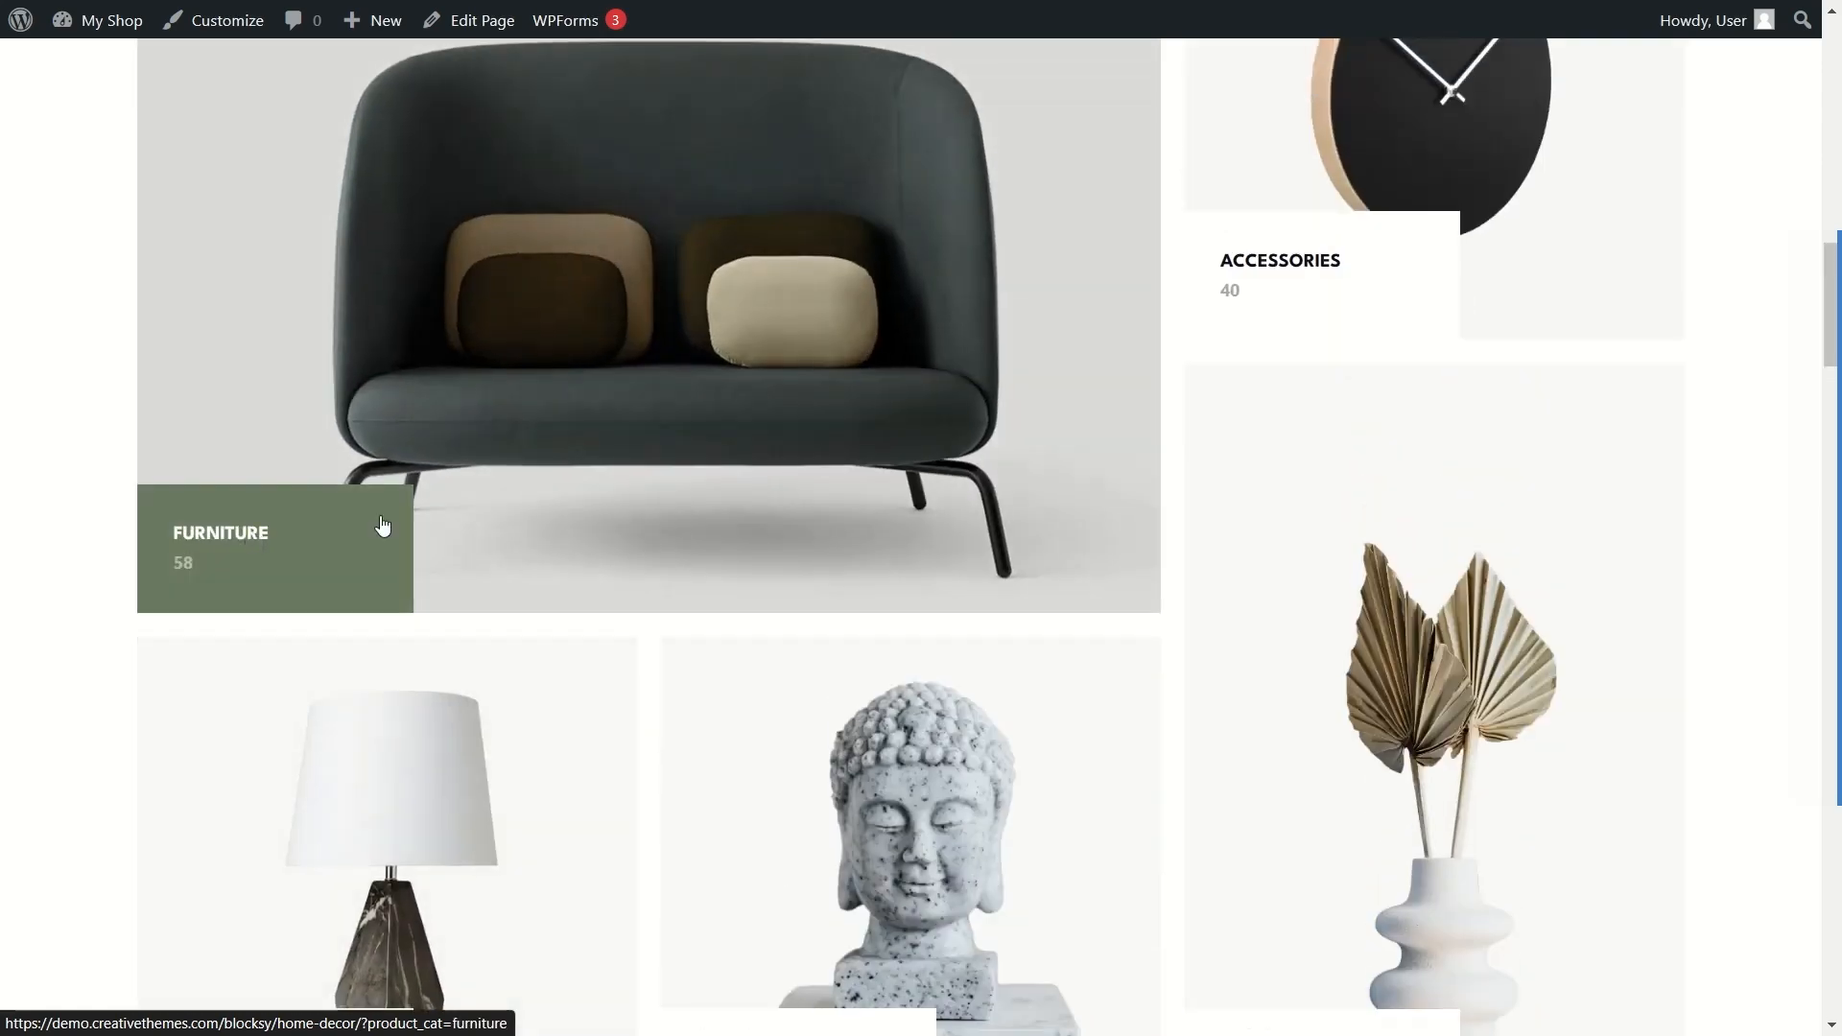
scroll(1143, 329, "down", 3)
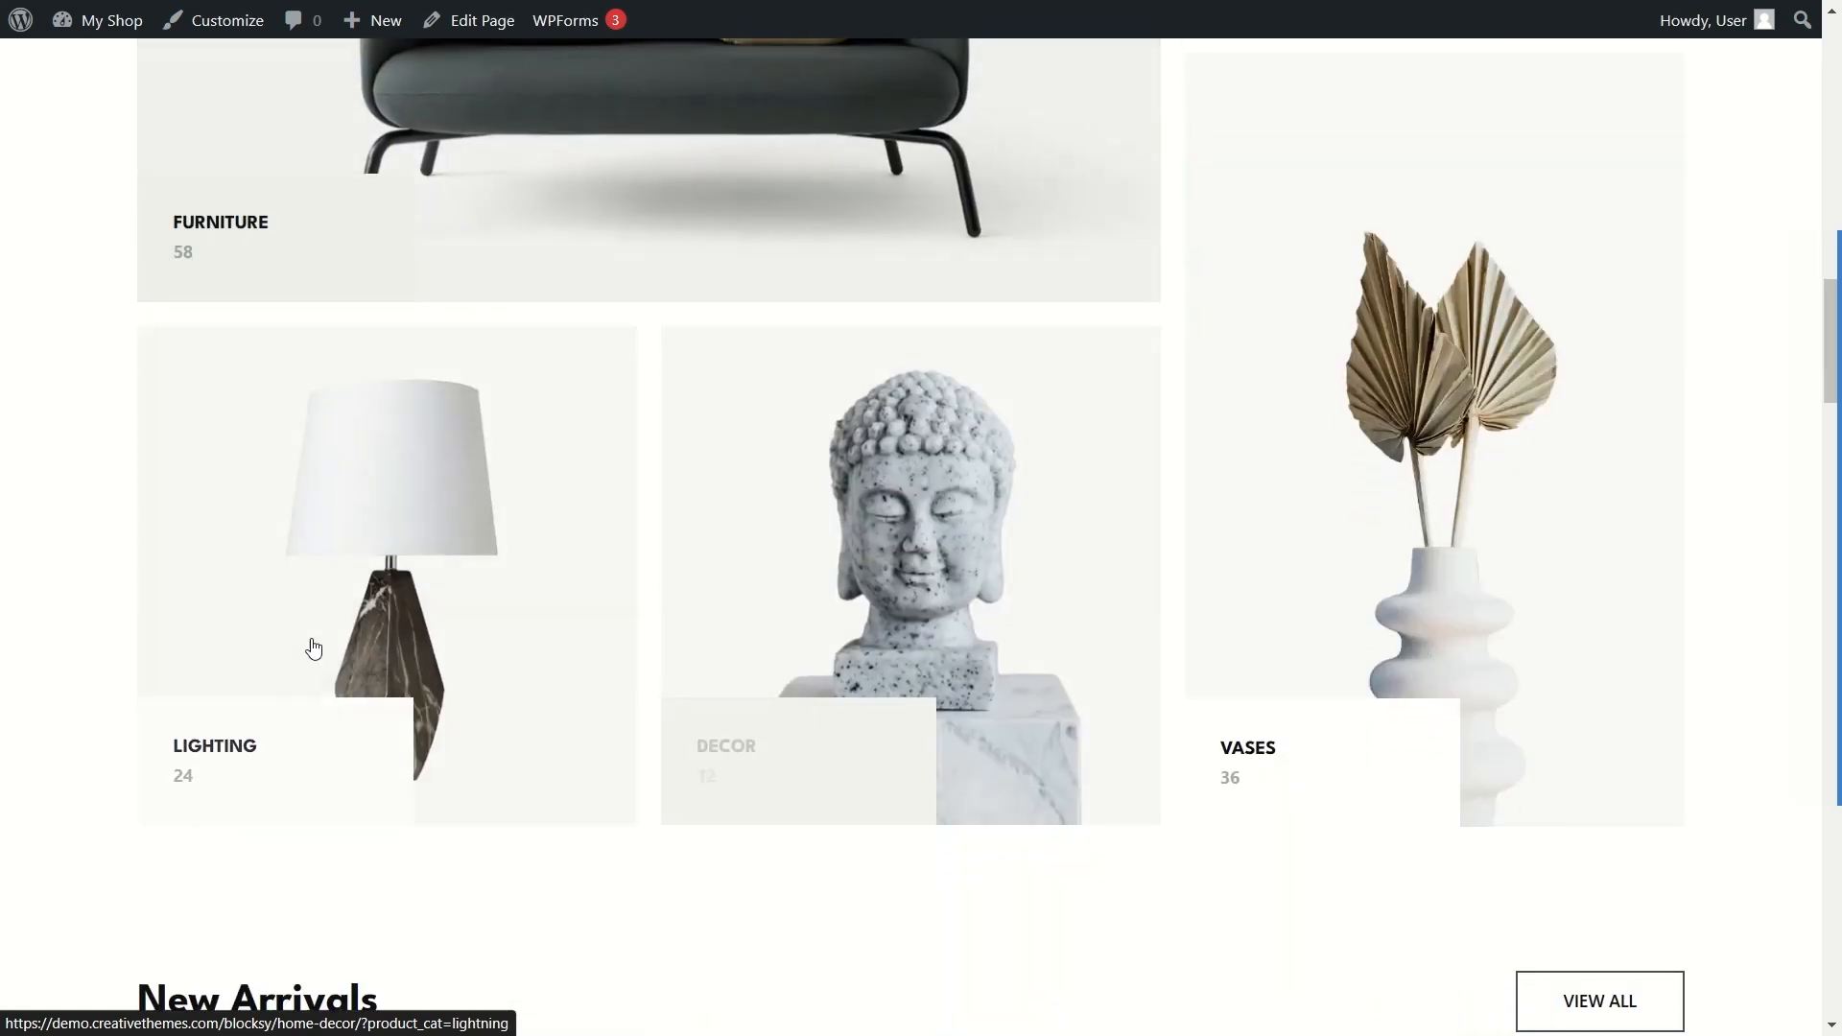
scroll(332, 529, "up", 5)
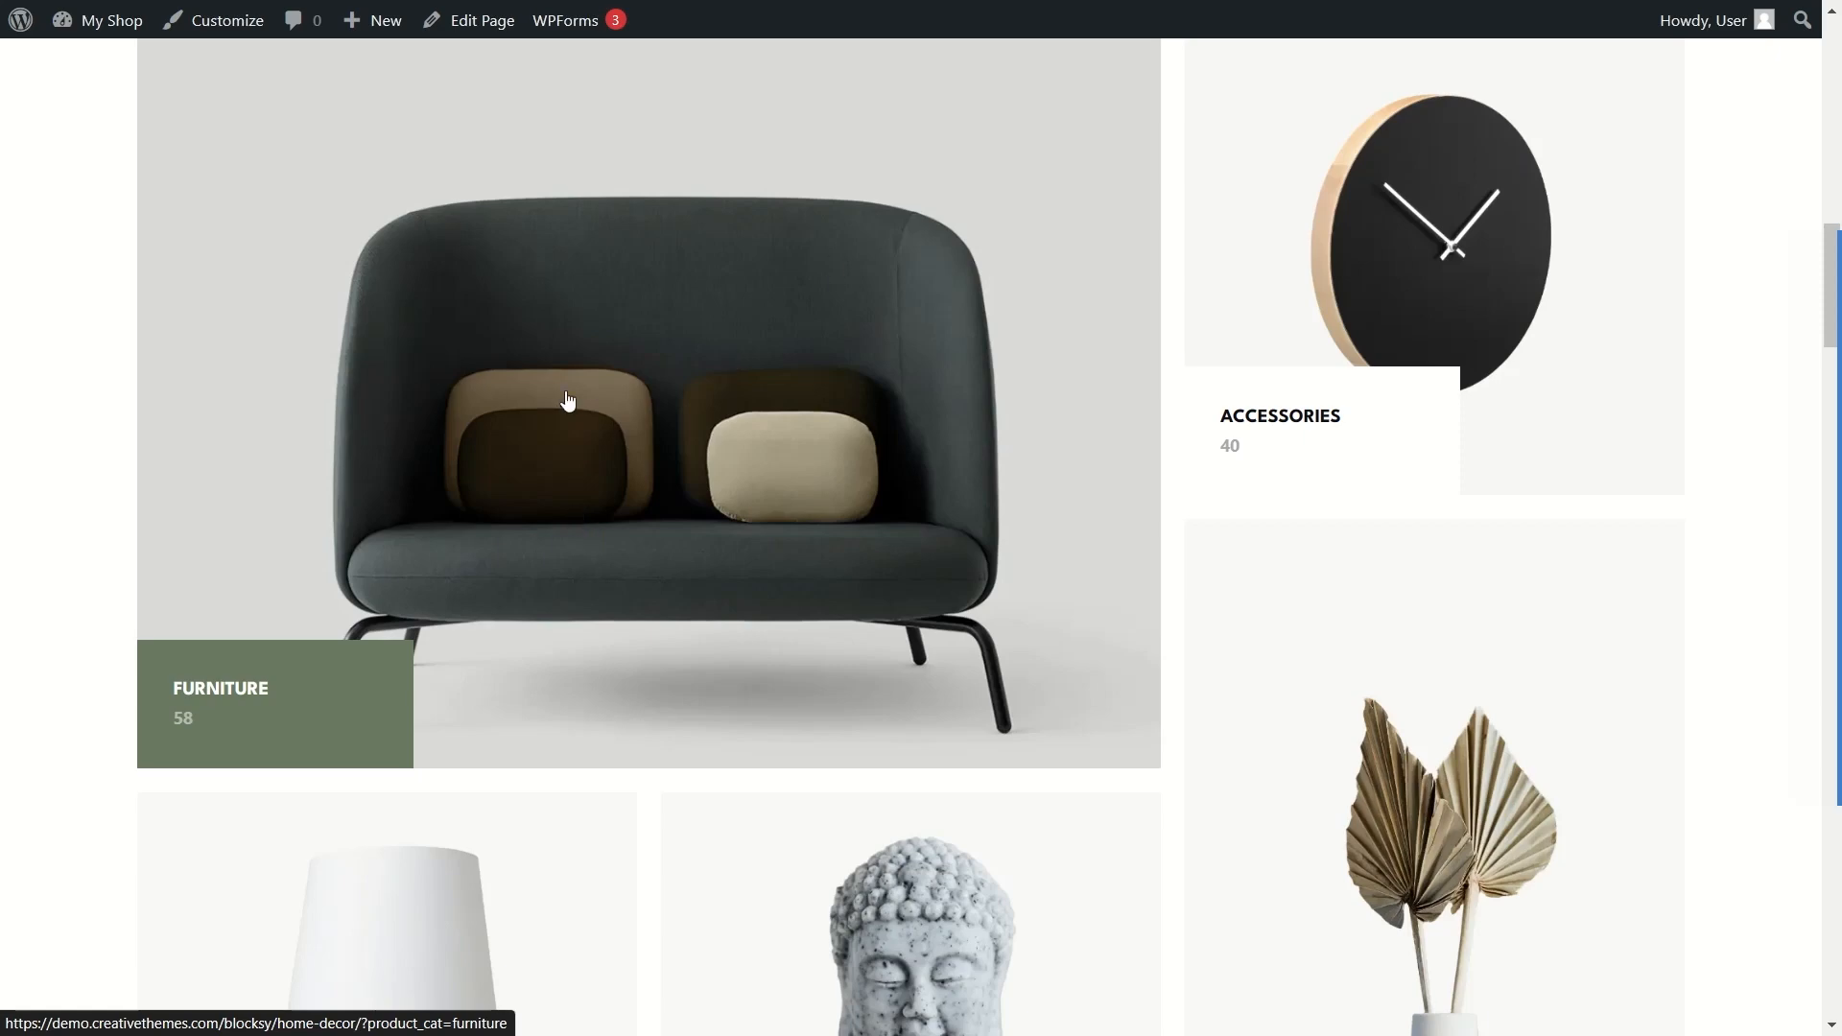
scroll(561, 412, "down", 5)
Step: Examine the products in the New Arrivals section of the imported homepage
scroll(556, 413, "down", 5)
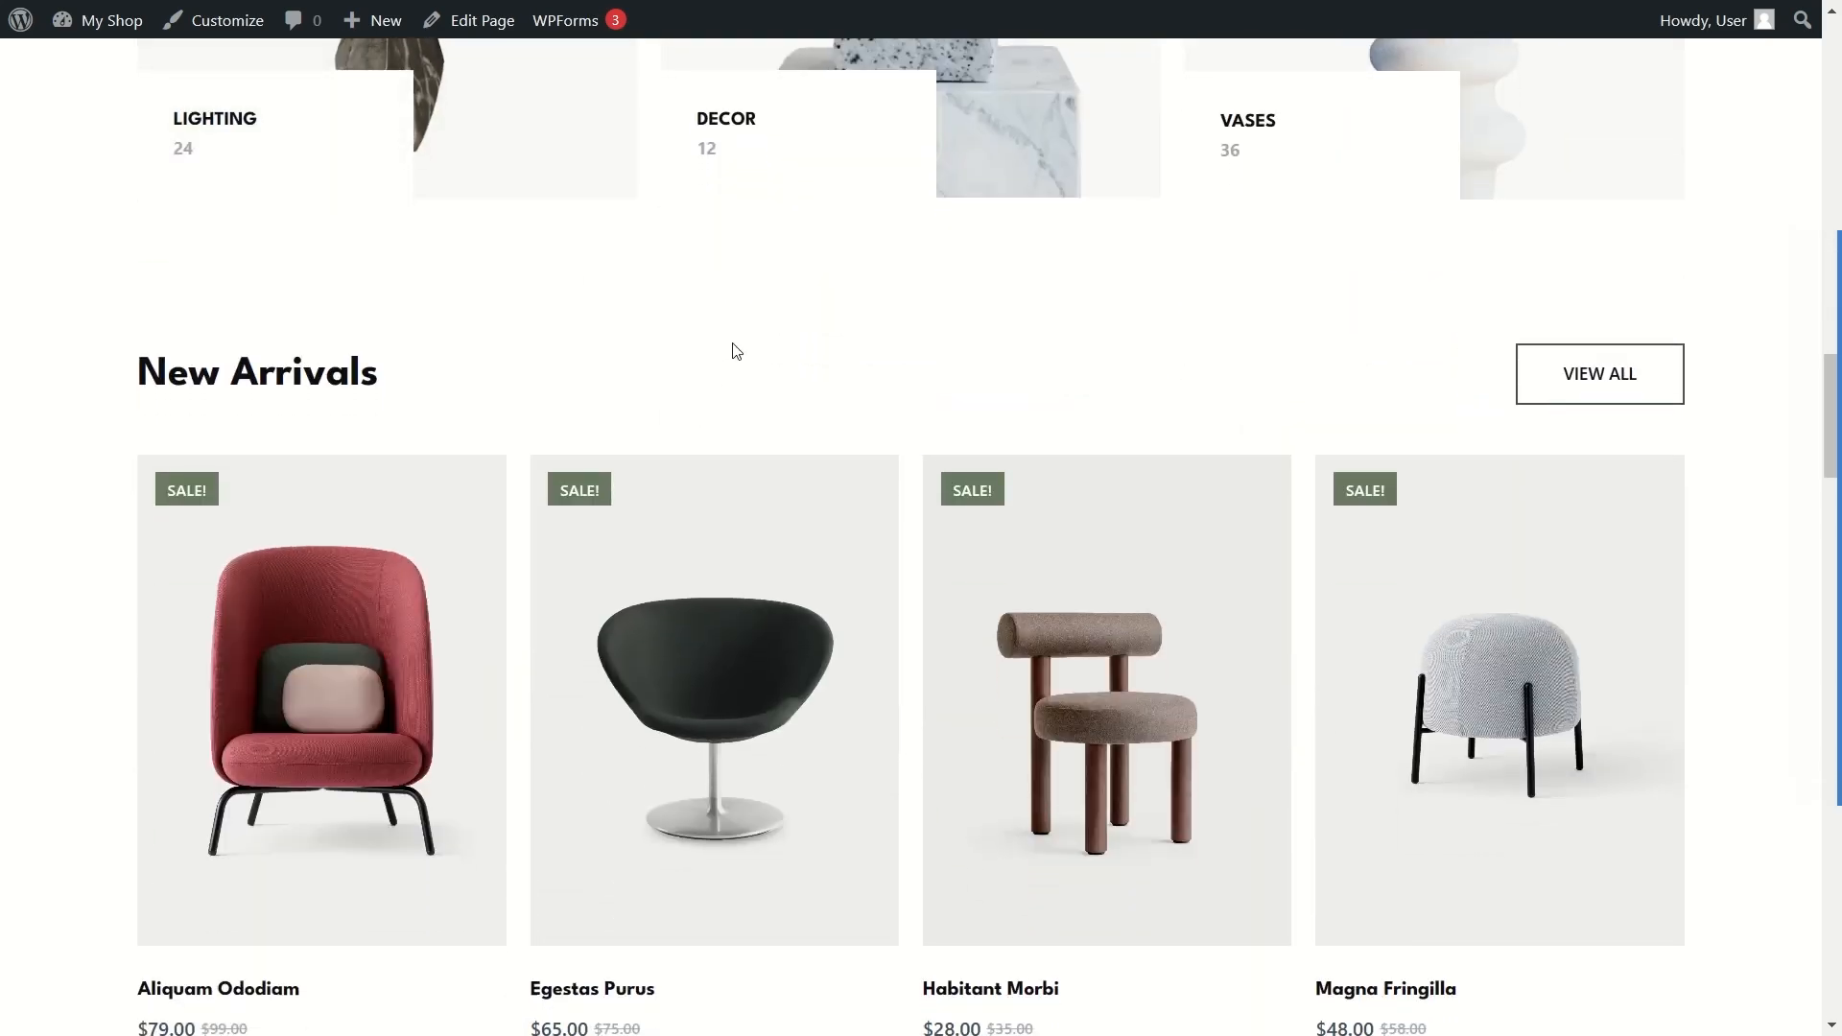
scroll(736, 349, "down", 2)
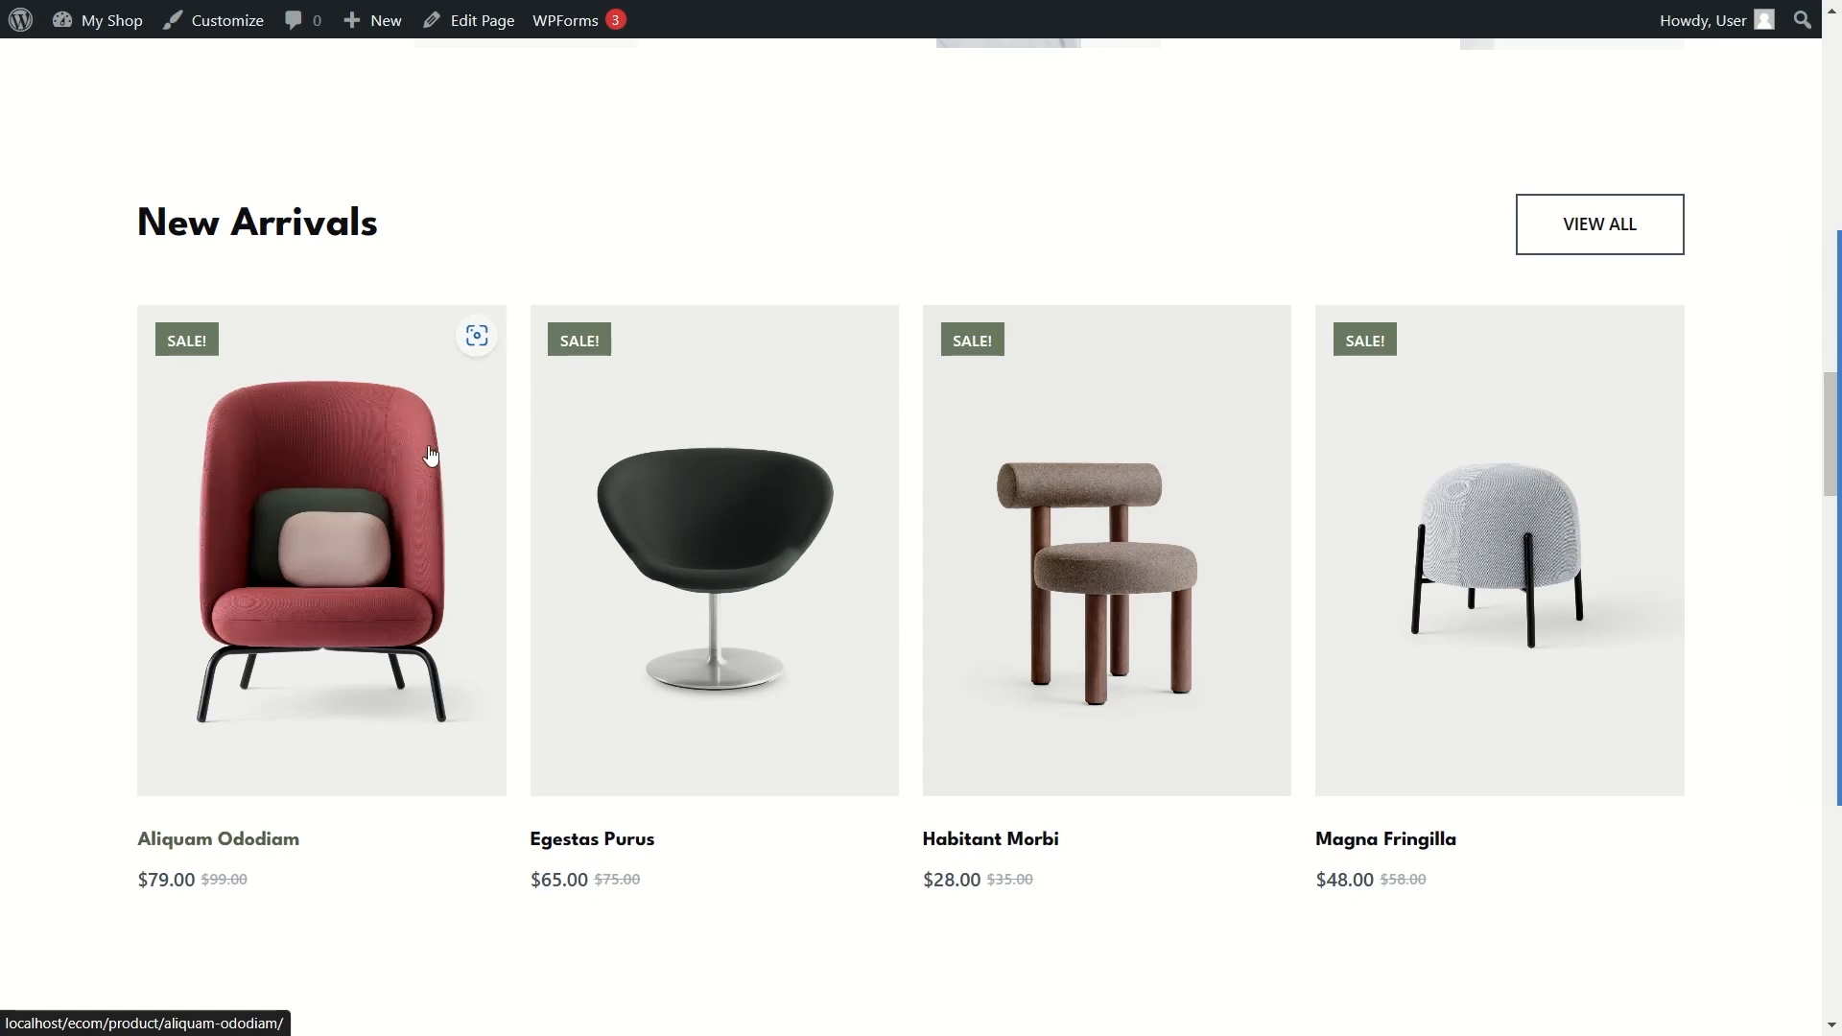
scroll(361, 455, "down", 5)
scroll(362, 436, "up", 4)
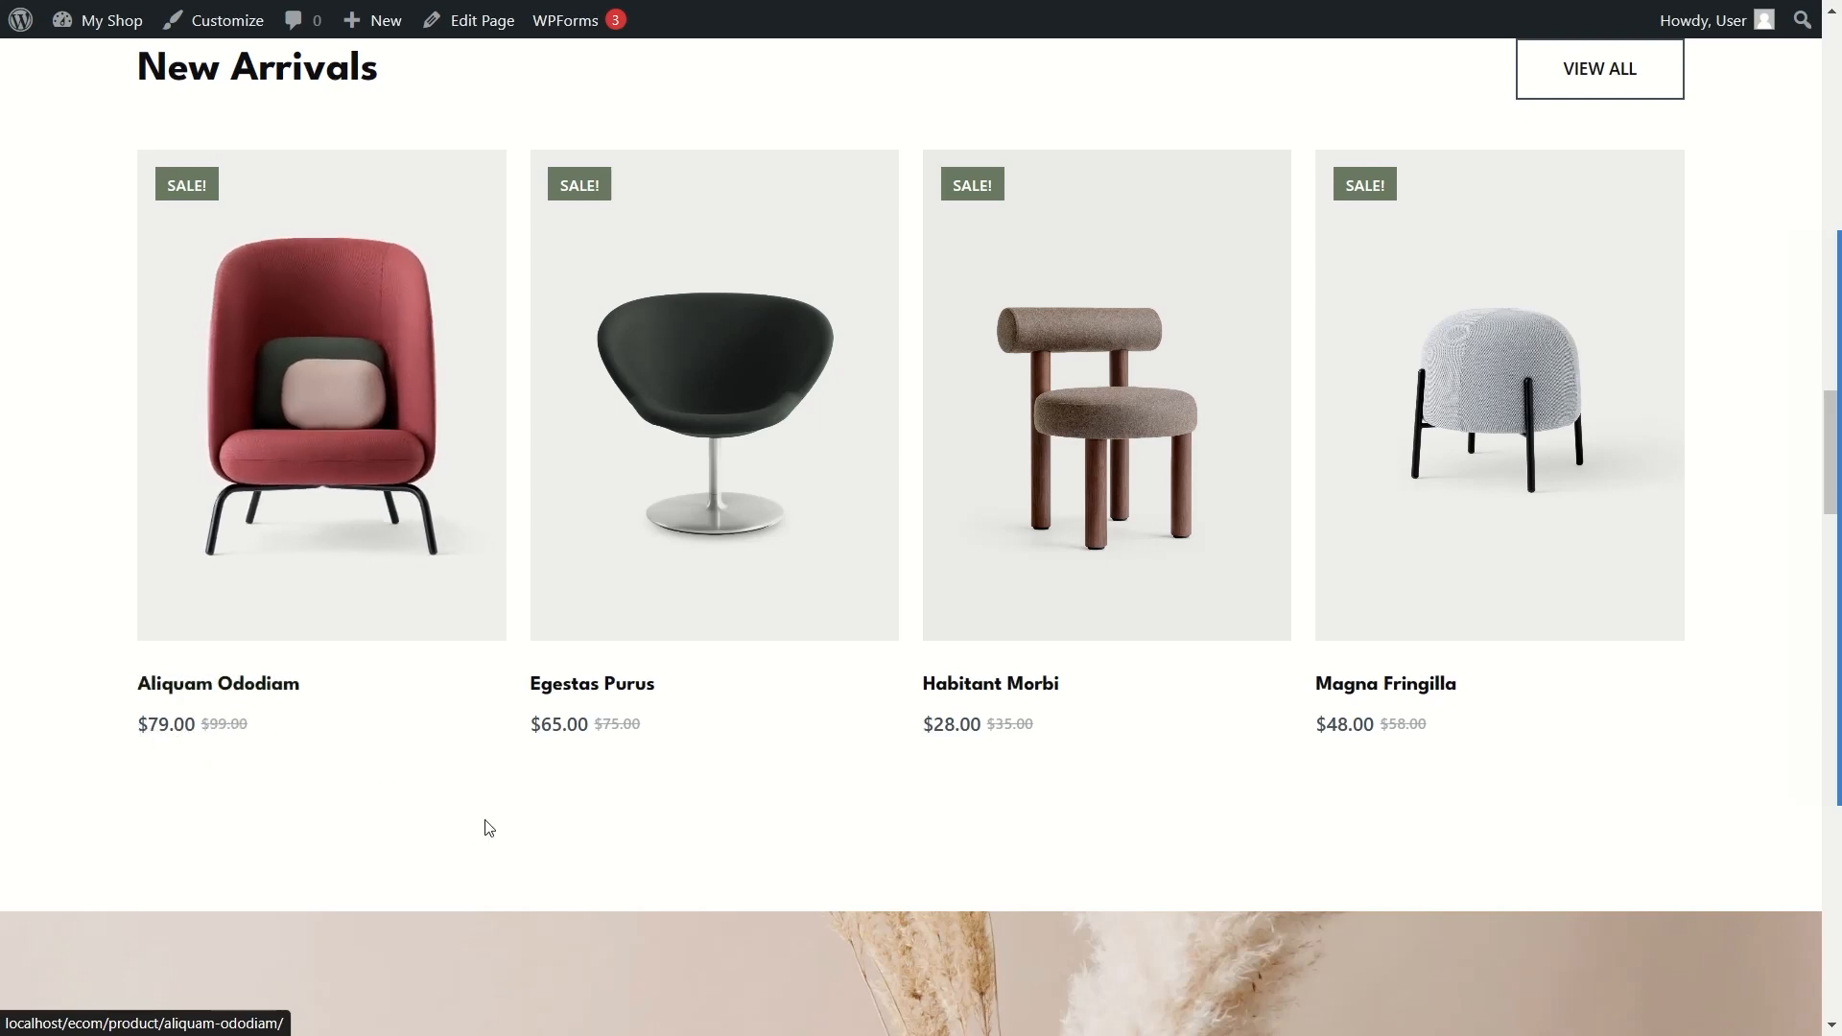
scroll(470, 826, "up", 5)
scroll(489, 814, "down", 2)
scroll(492, 804, "down", 2)
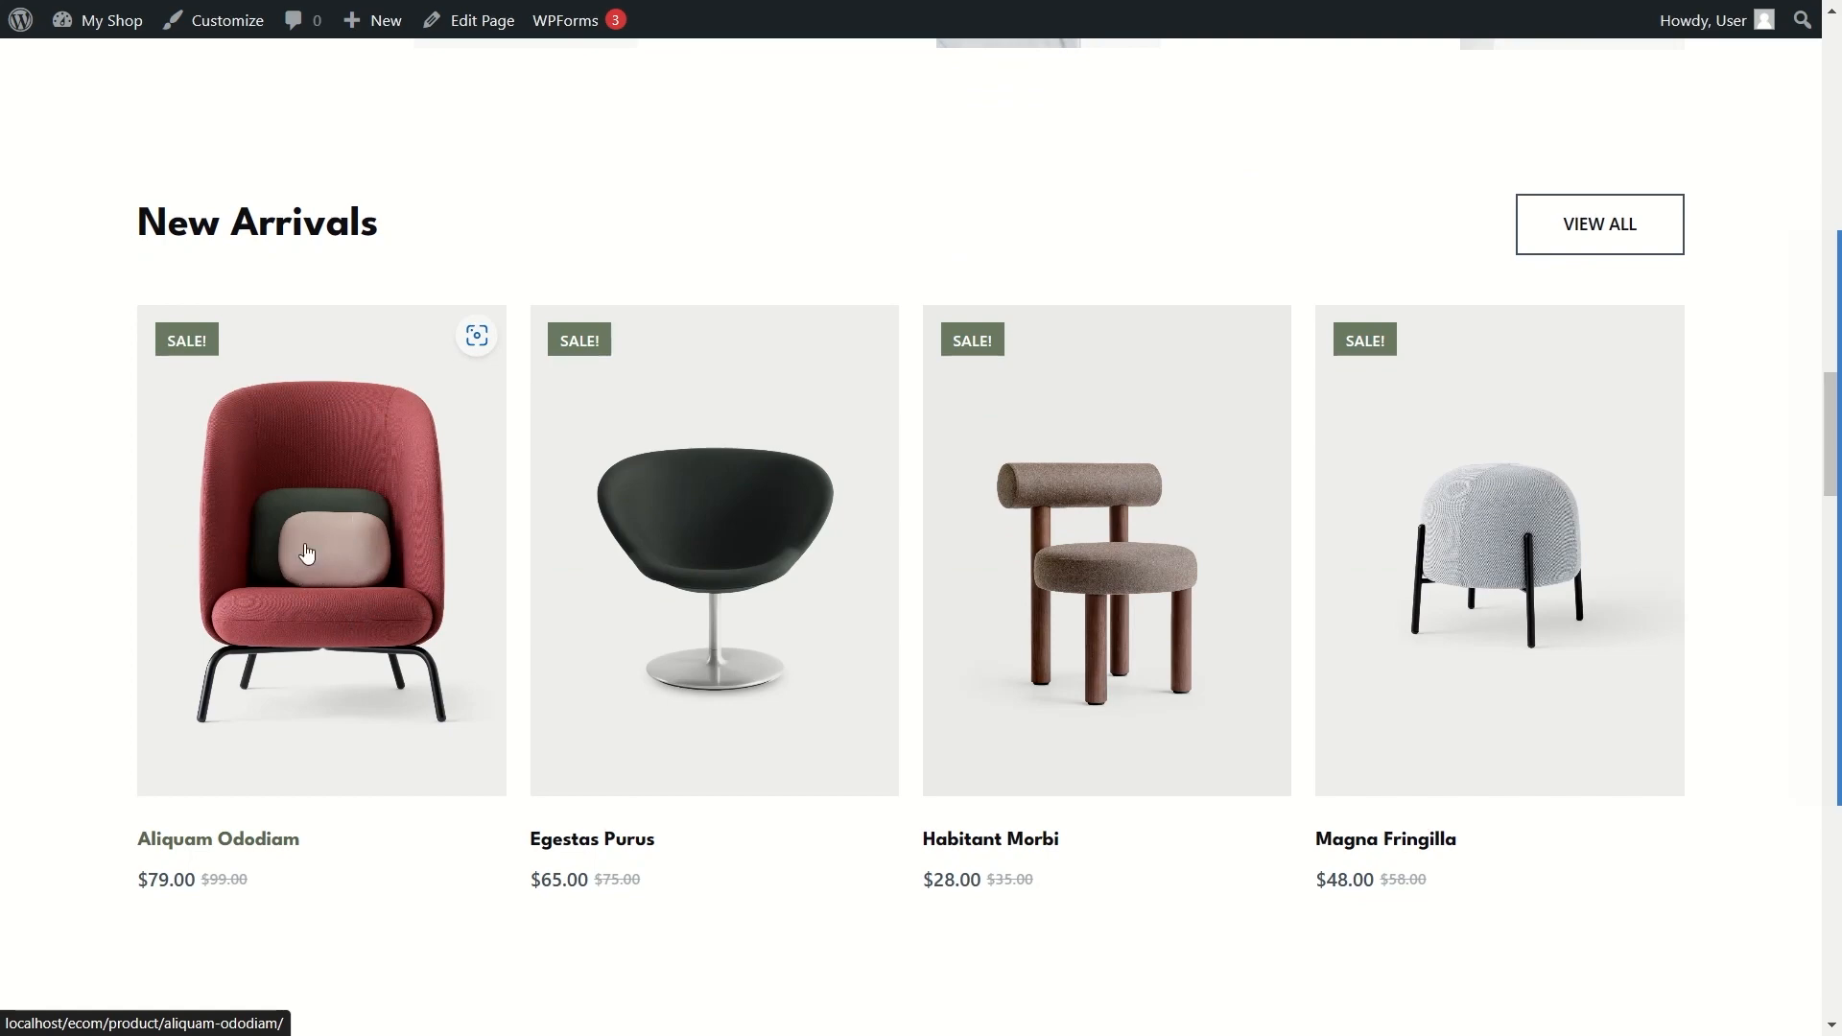
Step: Open the Aliquam Ododiam product page and examine its zoomable image, title, sale price and short description
left_click(350, 530)
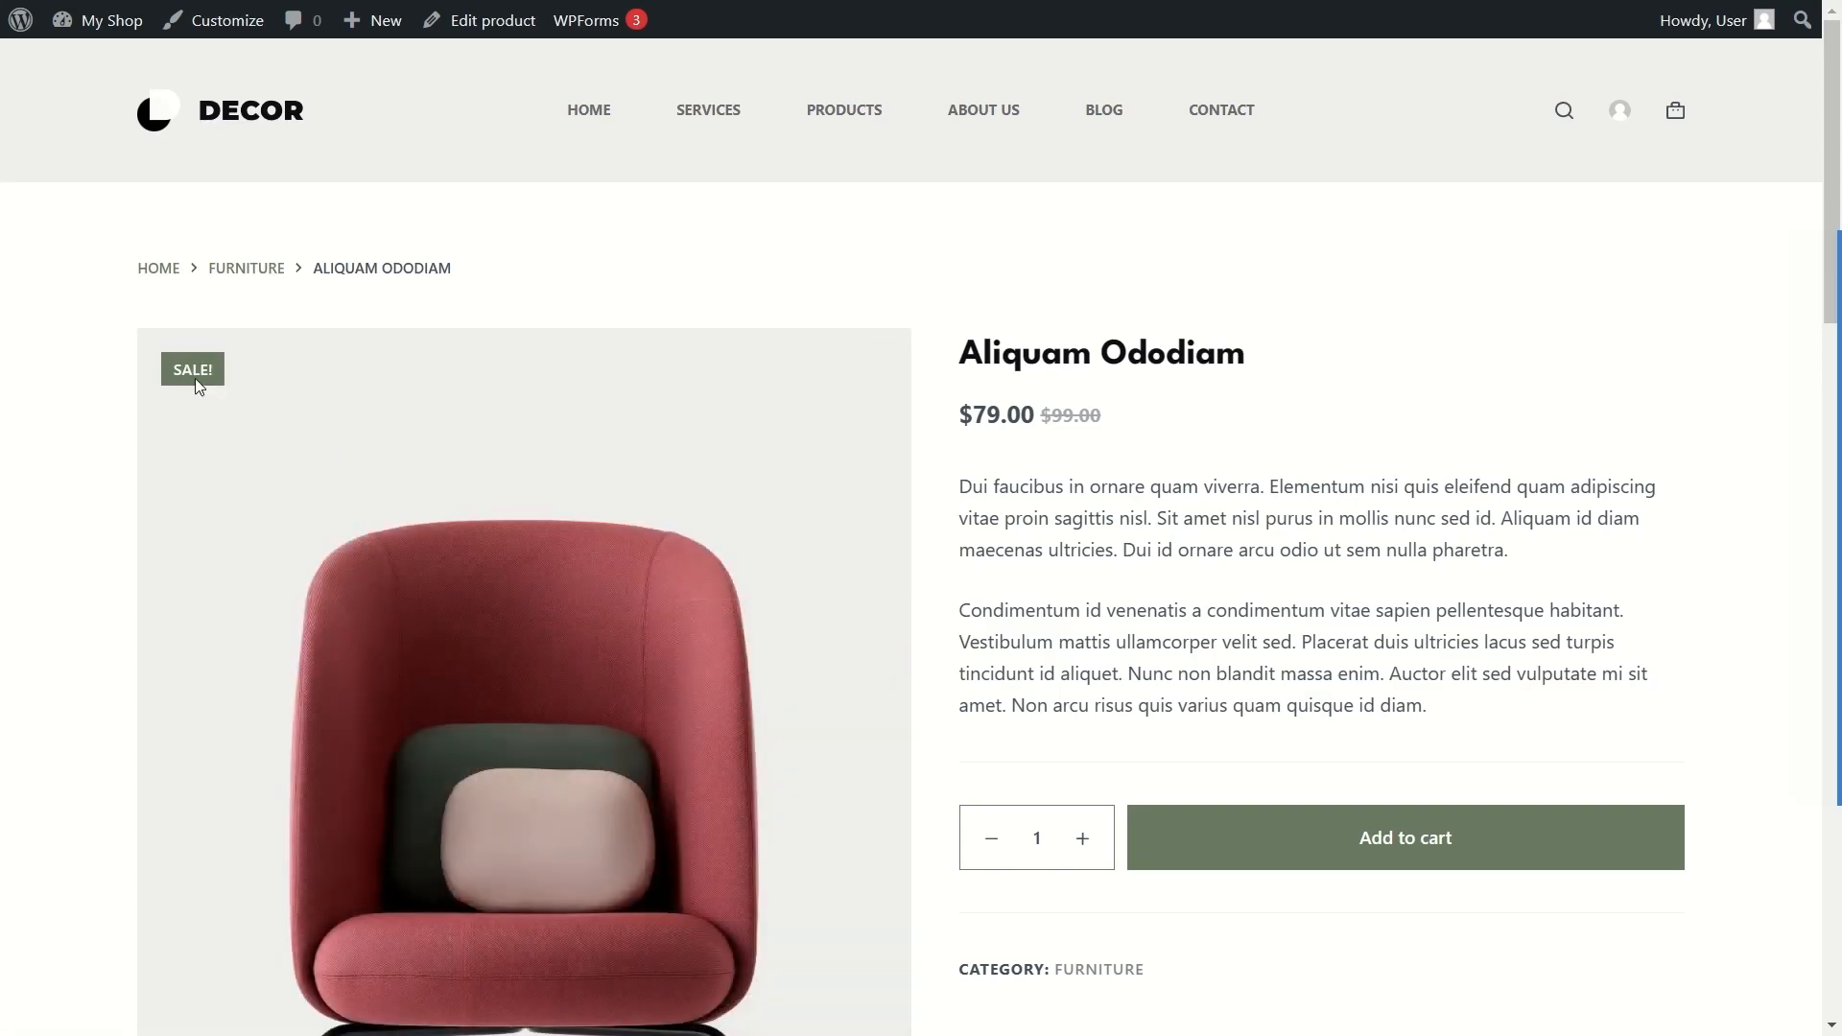
scroll(362, 729, "down", 2)
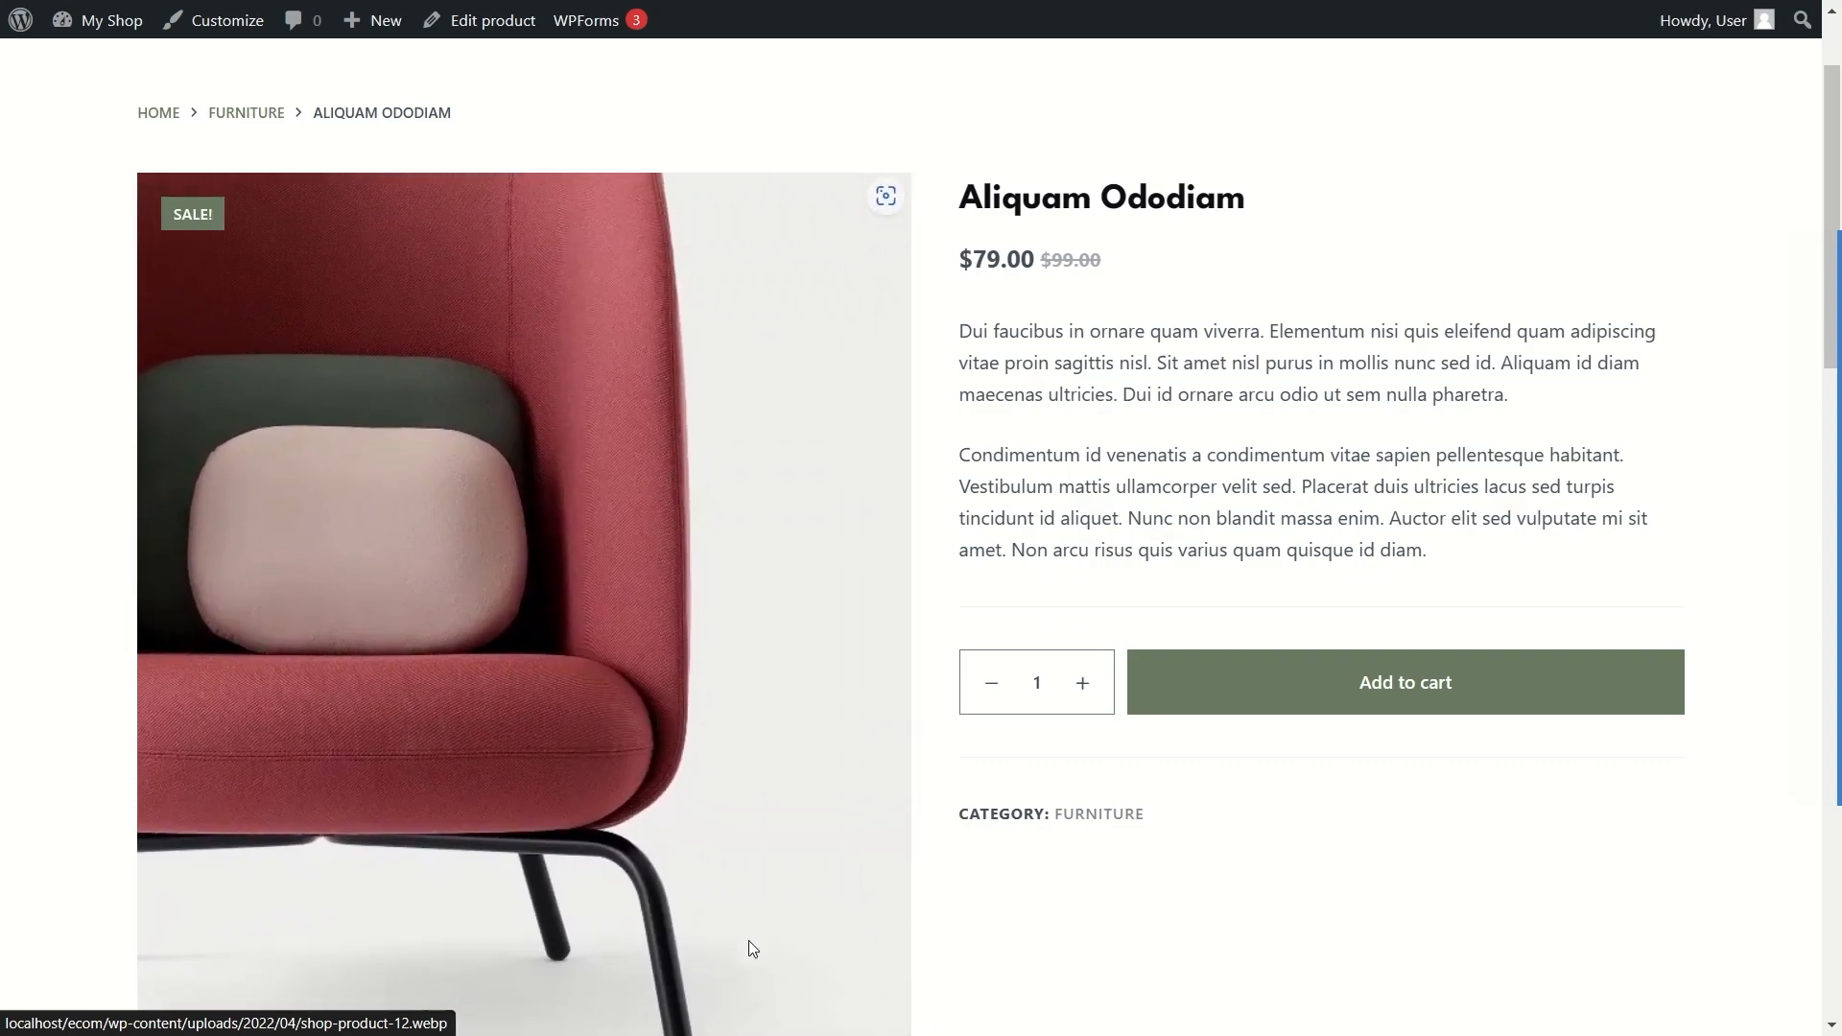
scroll(711, 907, "down", 1)
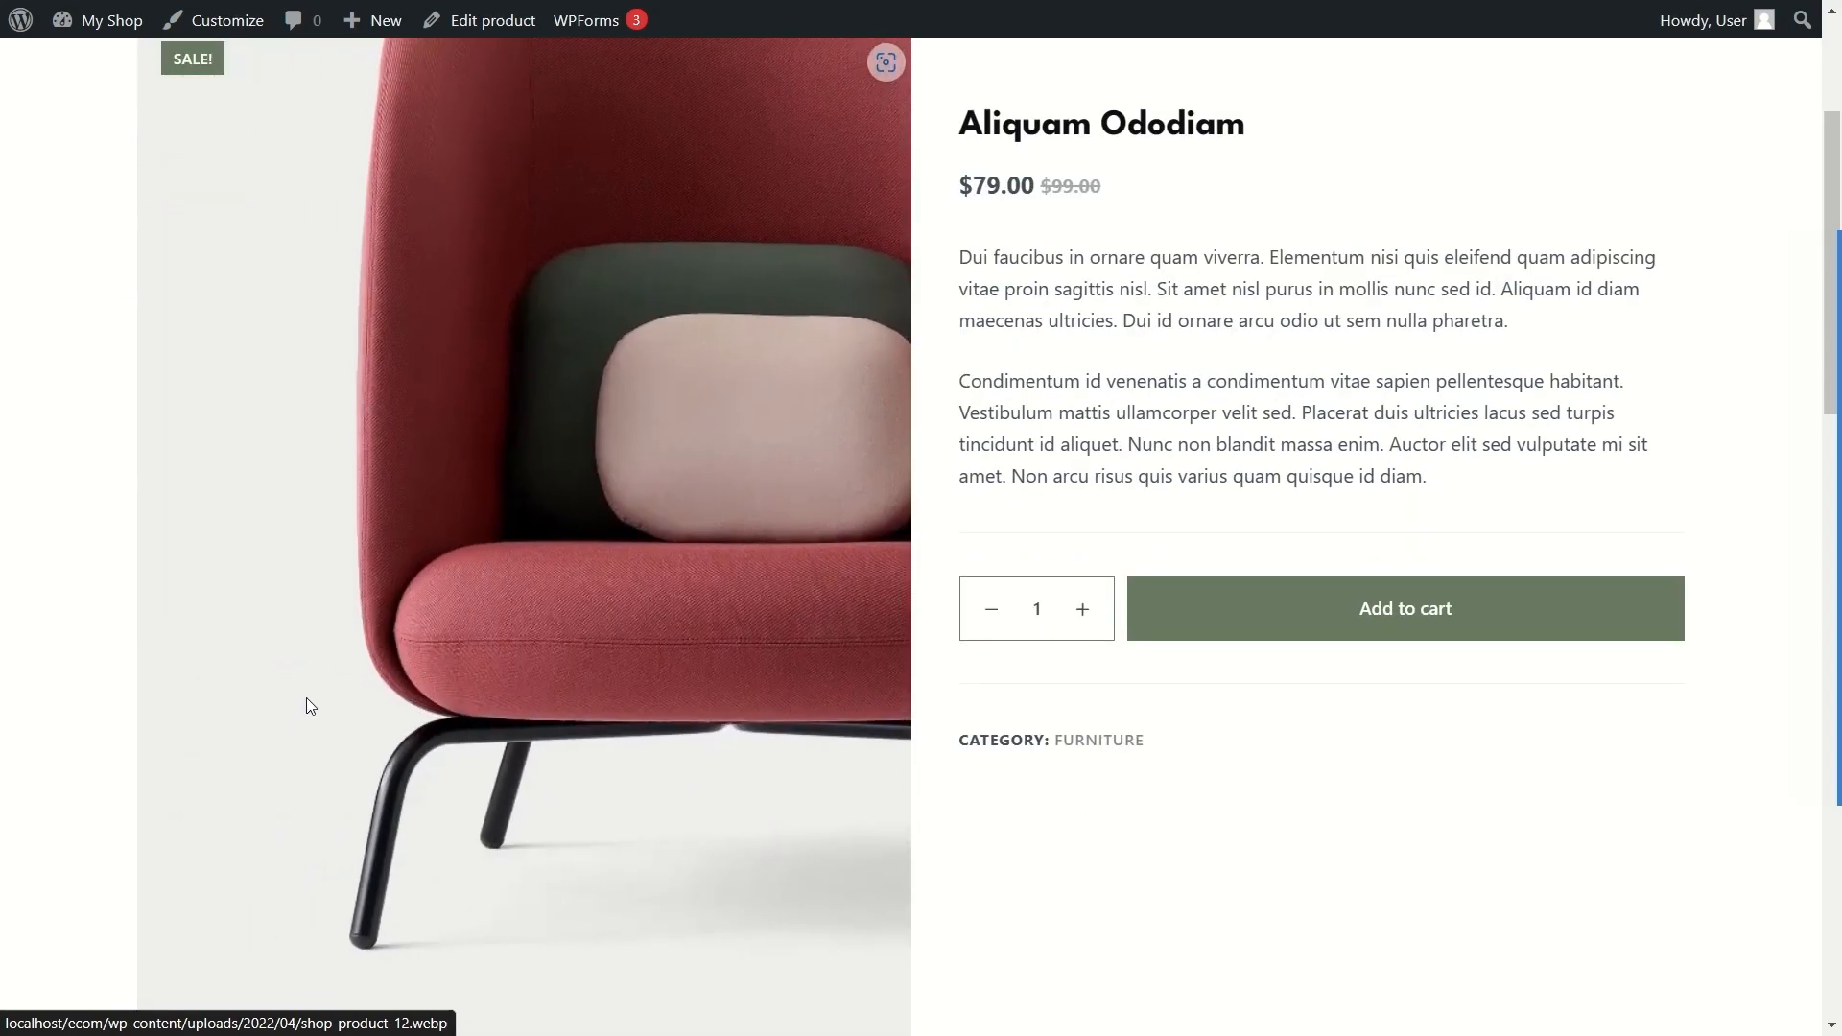
scroll(521, 362, "up", 1)
scroll(521, 367, "up", 3)
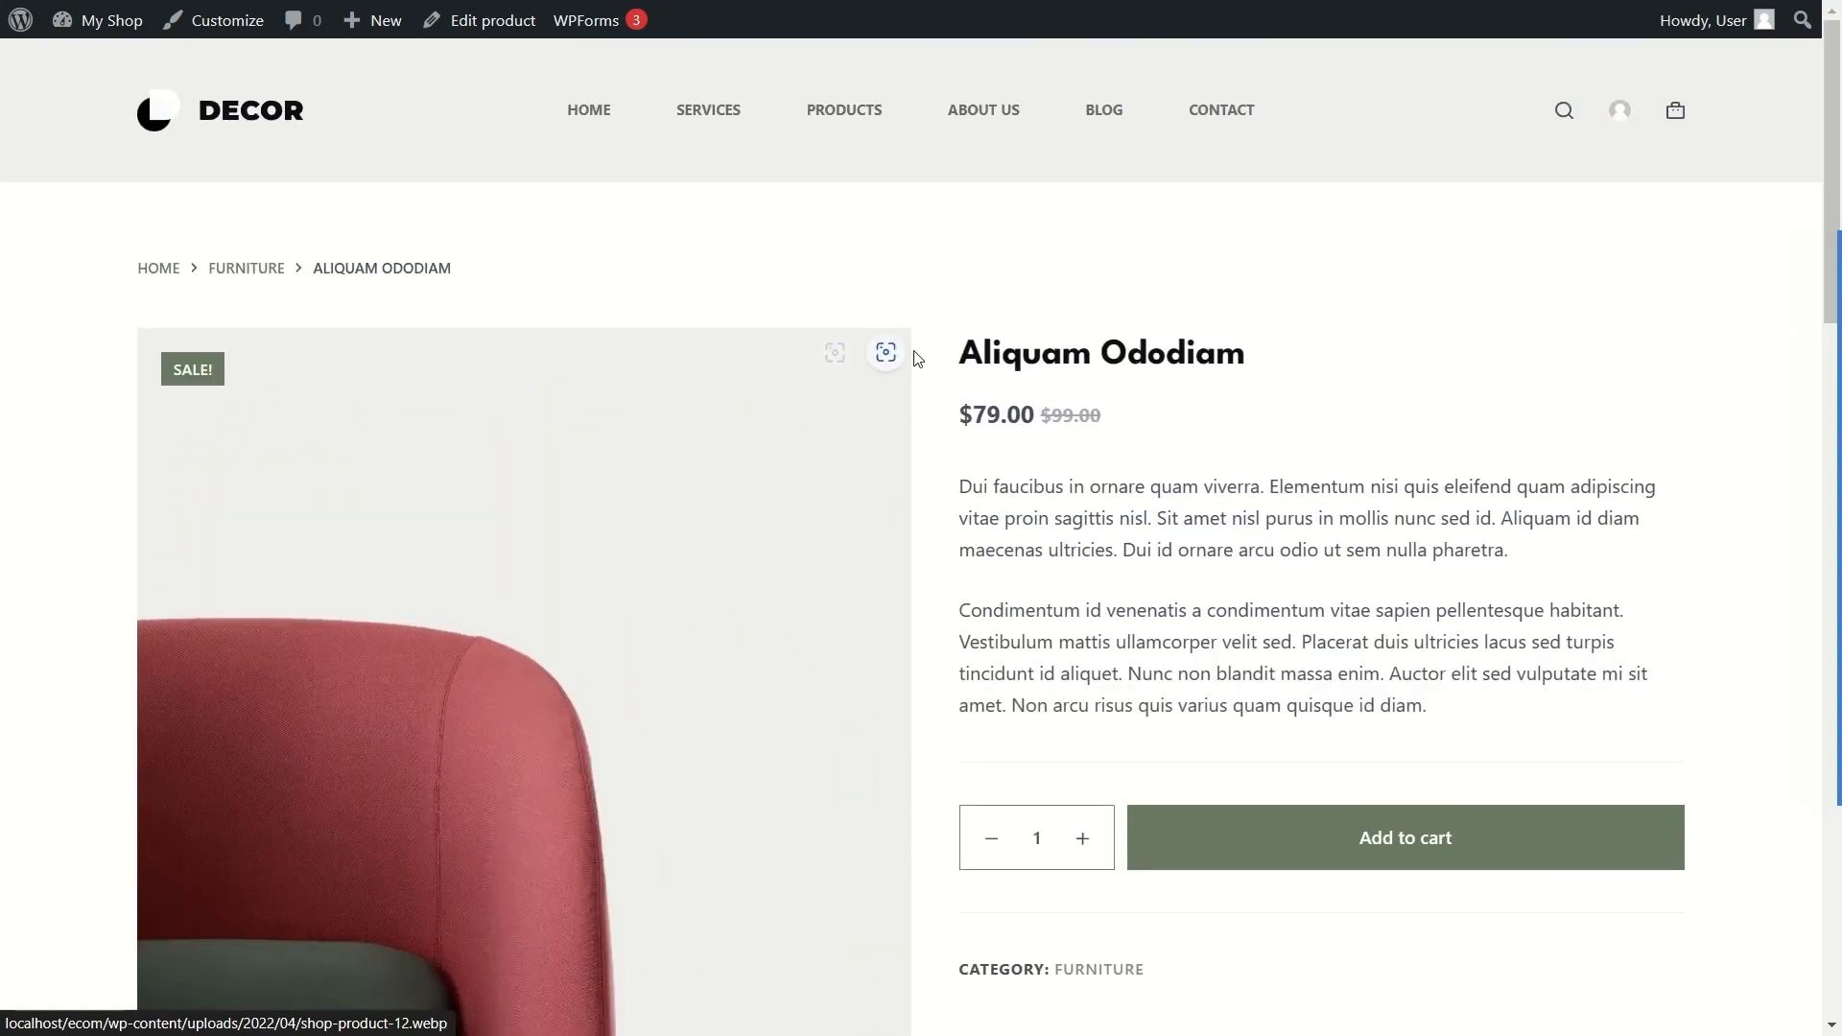
left_click_drag(961, 355, 1224, 361)
left_click(1006, 401)
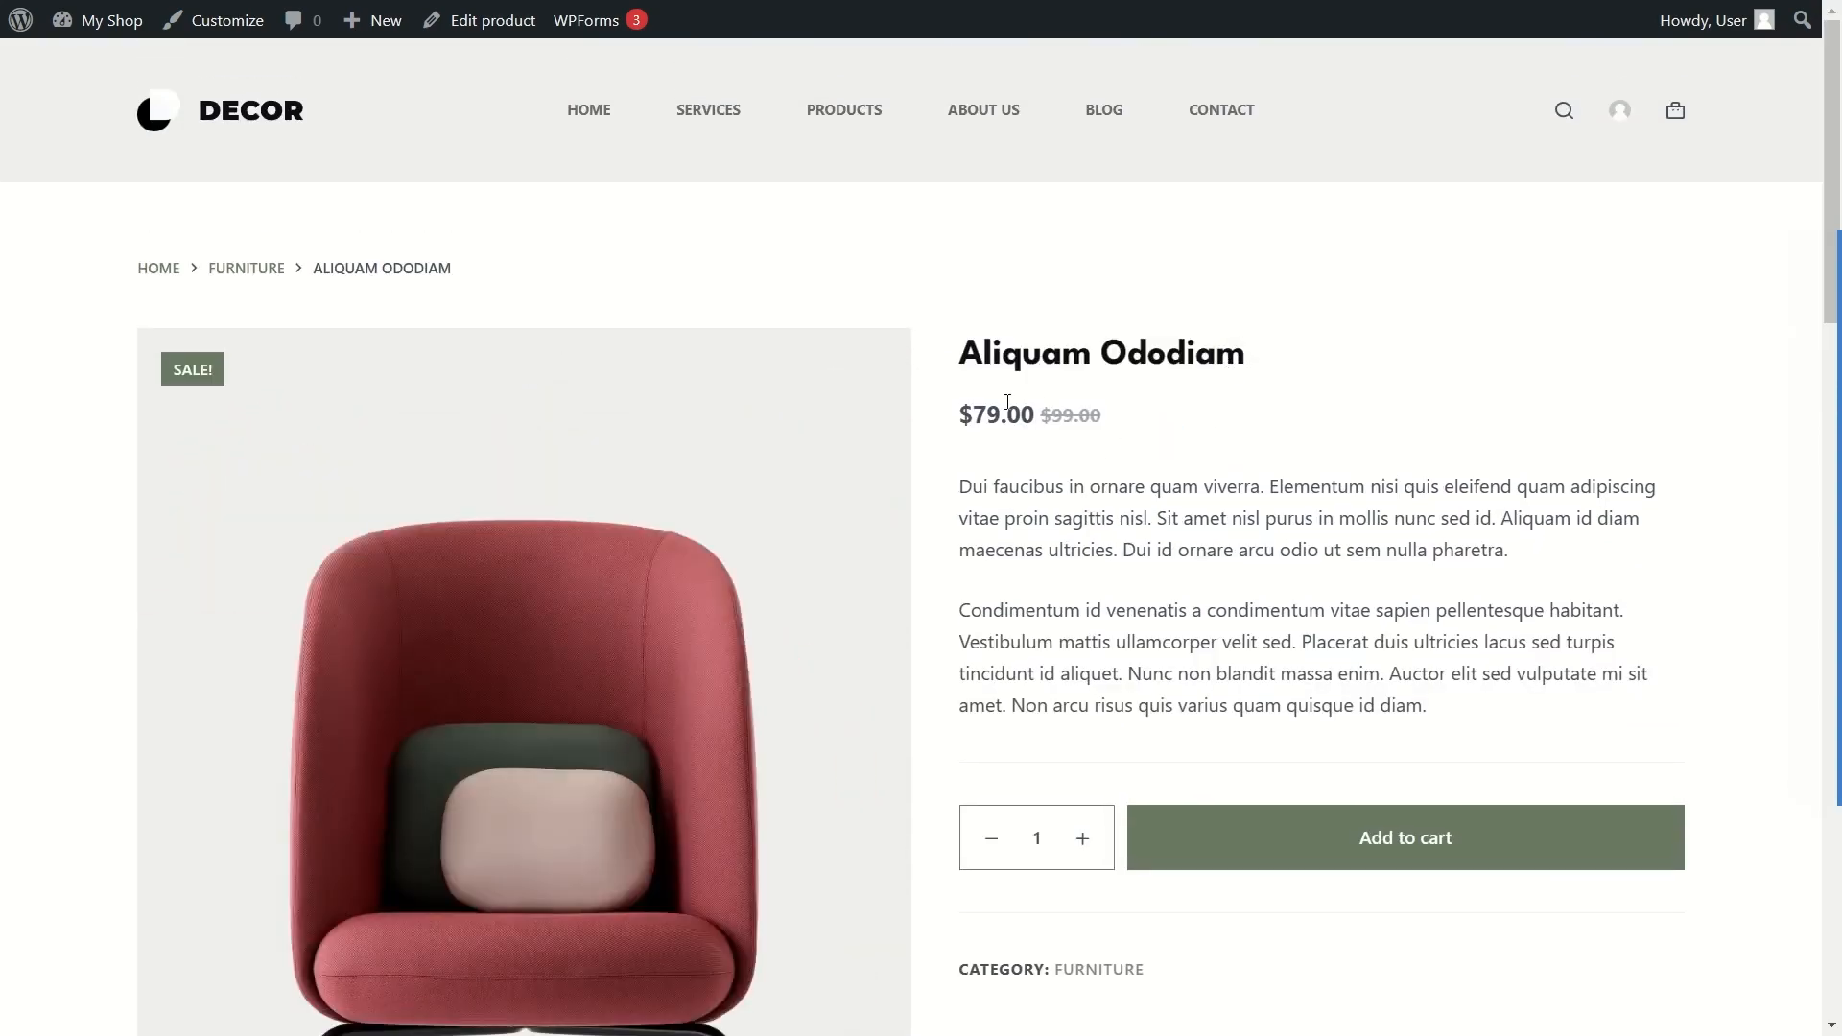
left_click_drag(960, 487, 1435, 707)
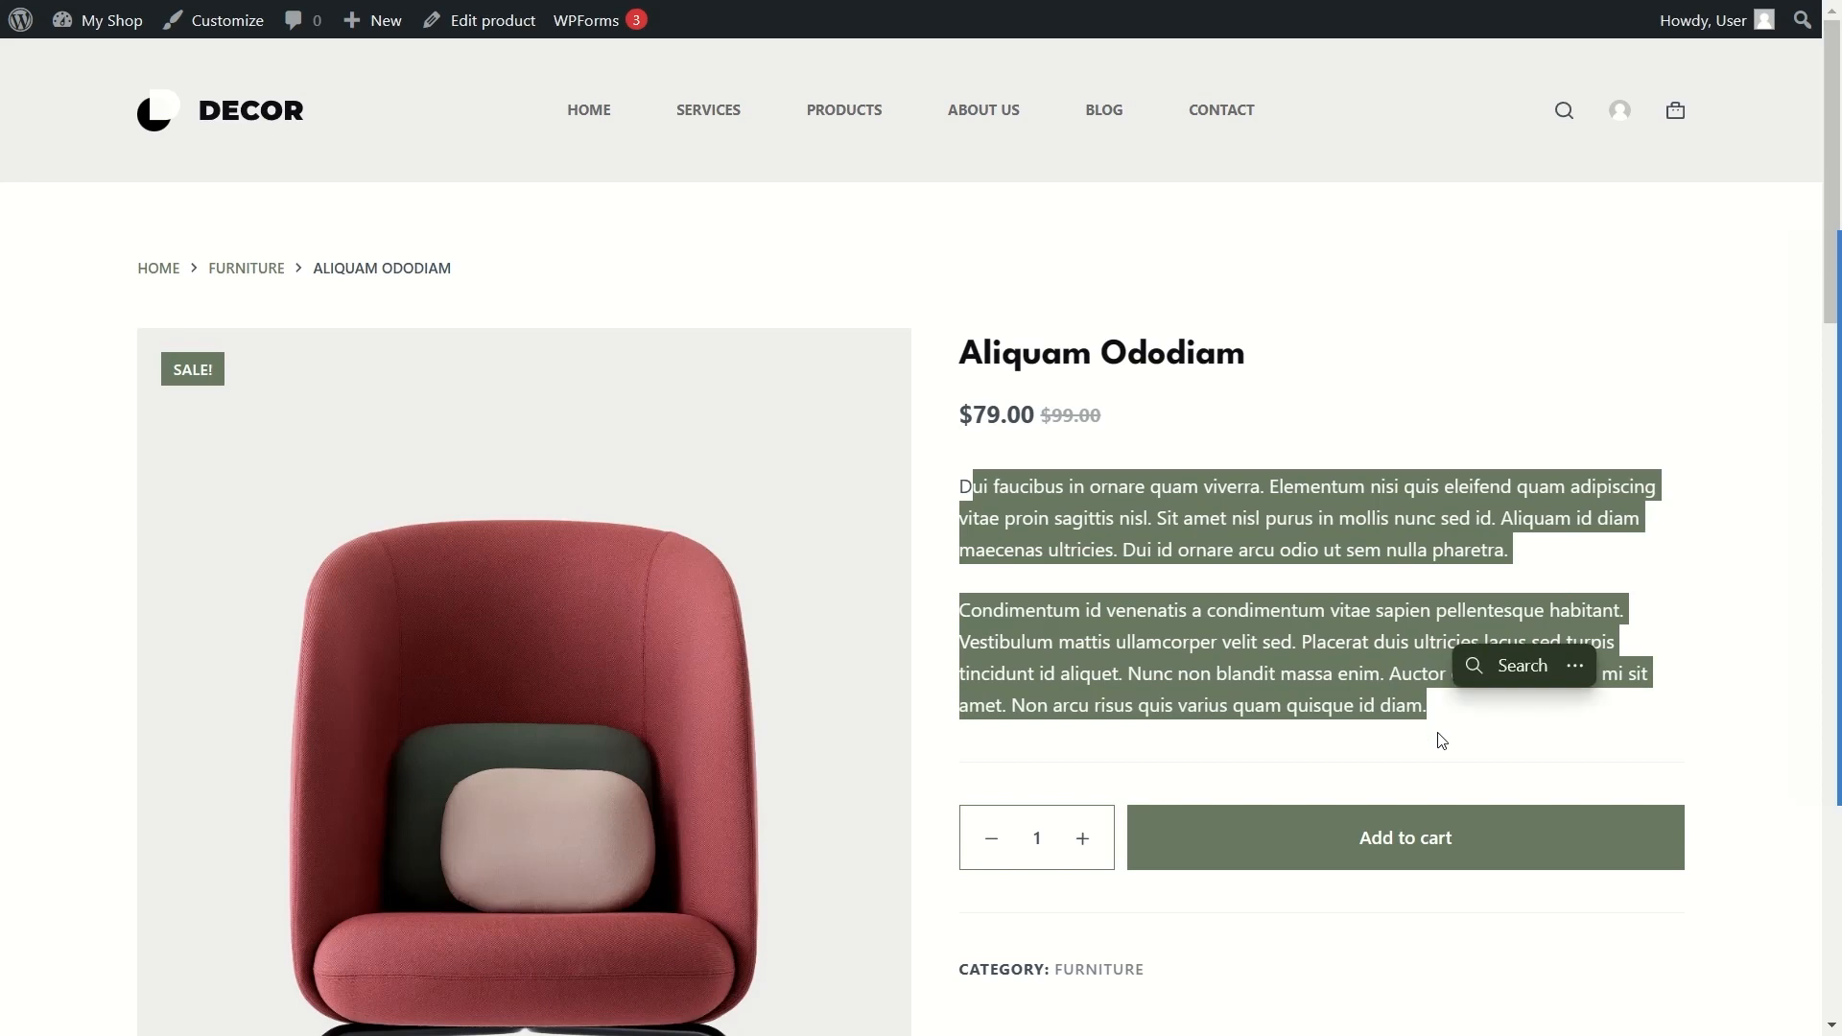
left_click(1066, 587)
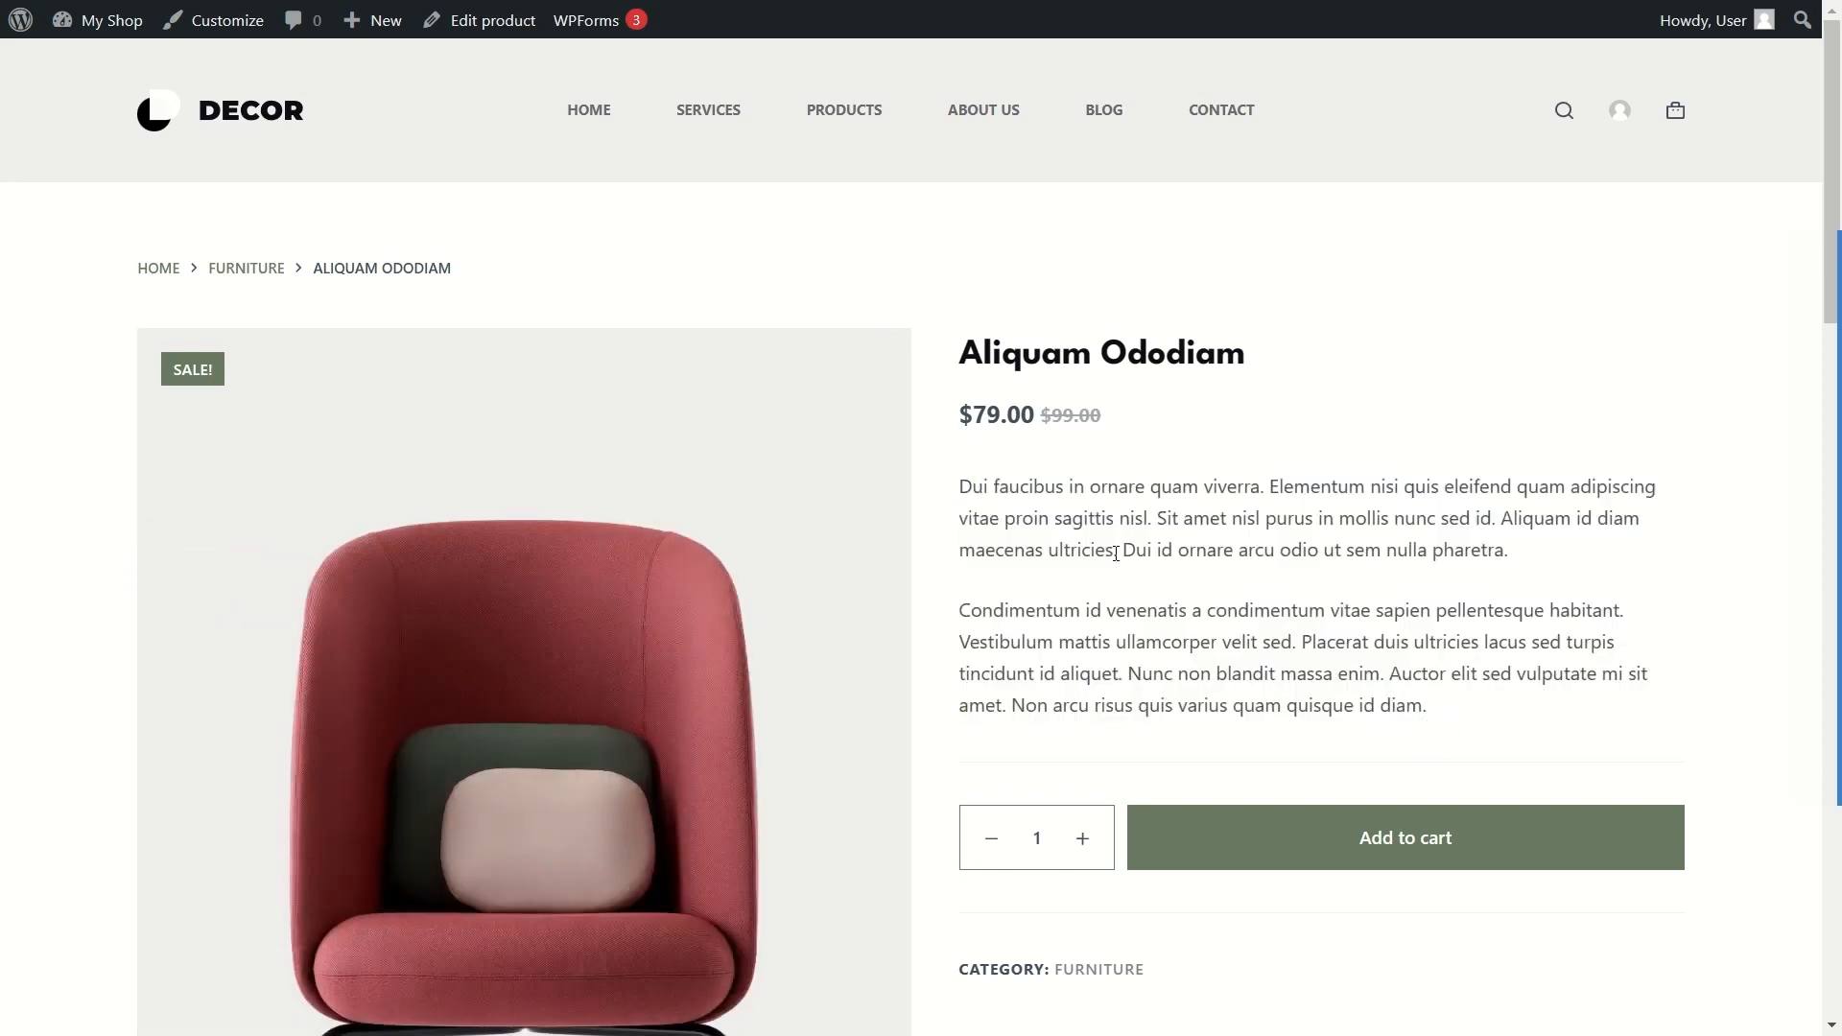
Step: Try out the product's quantity selector by raising the quantity to 5 and lowering it back to 1
scroll(1152, 465, "down", 2)
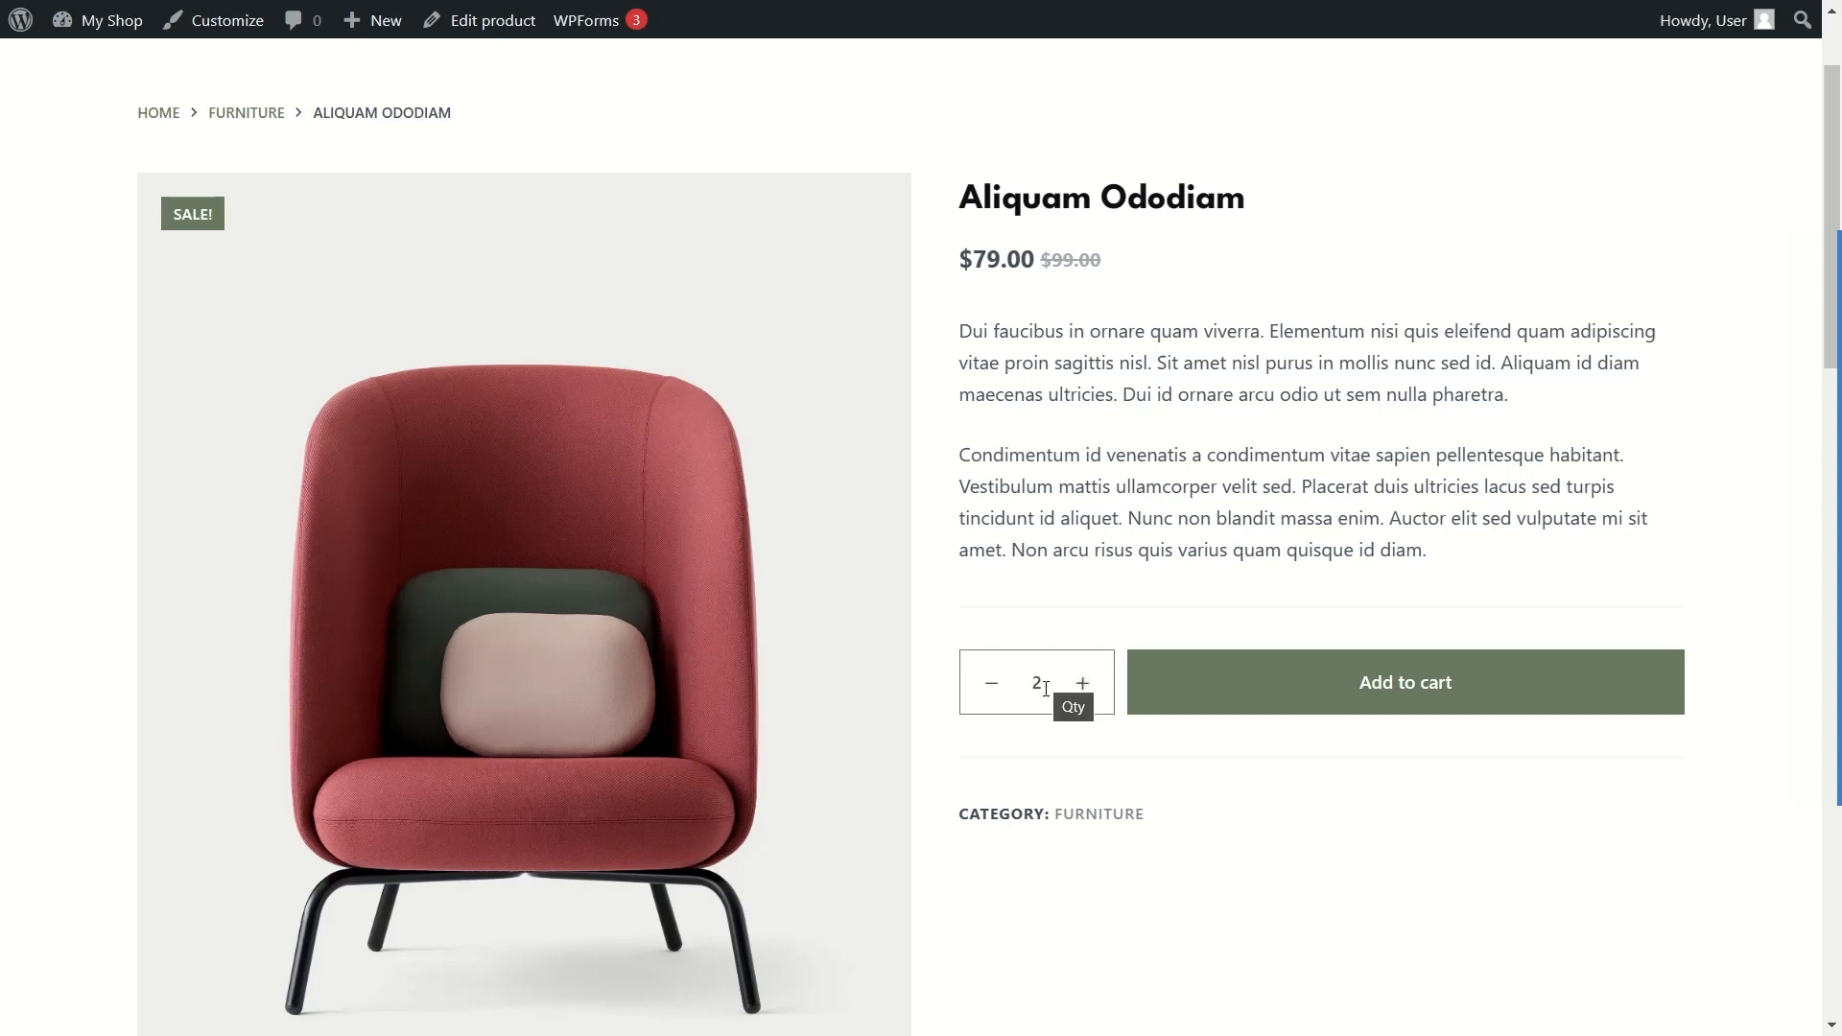
left_click(1082, 682)
left_click(1082, 682)
left_click(1082, 682)
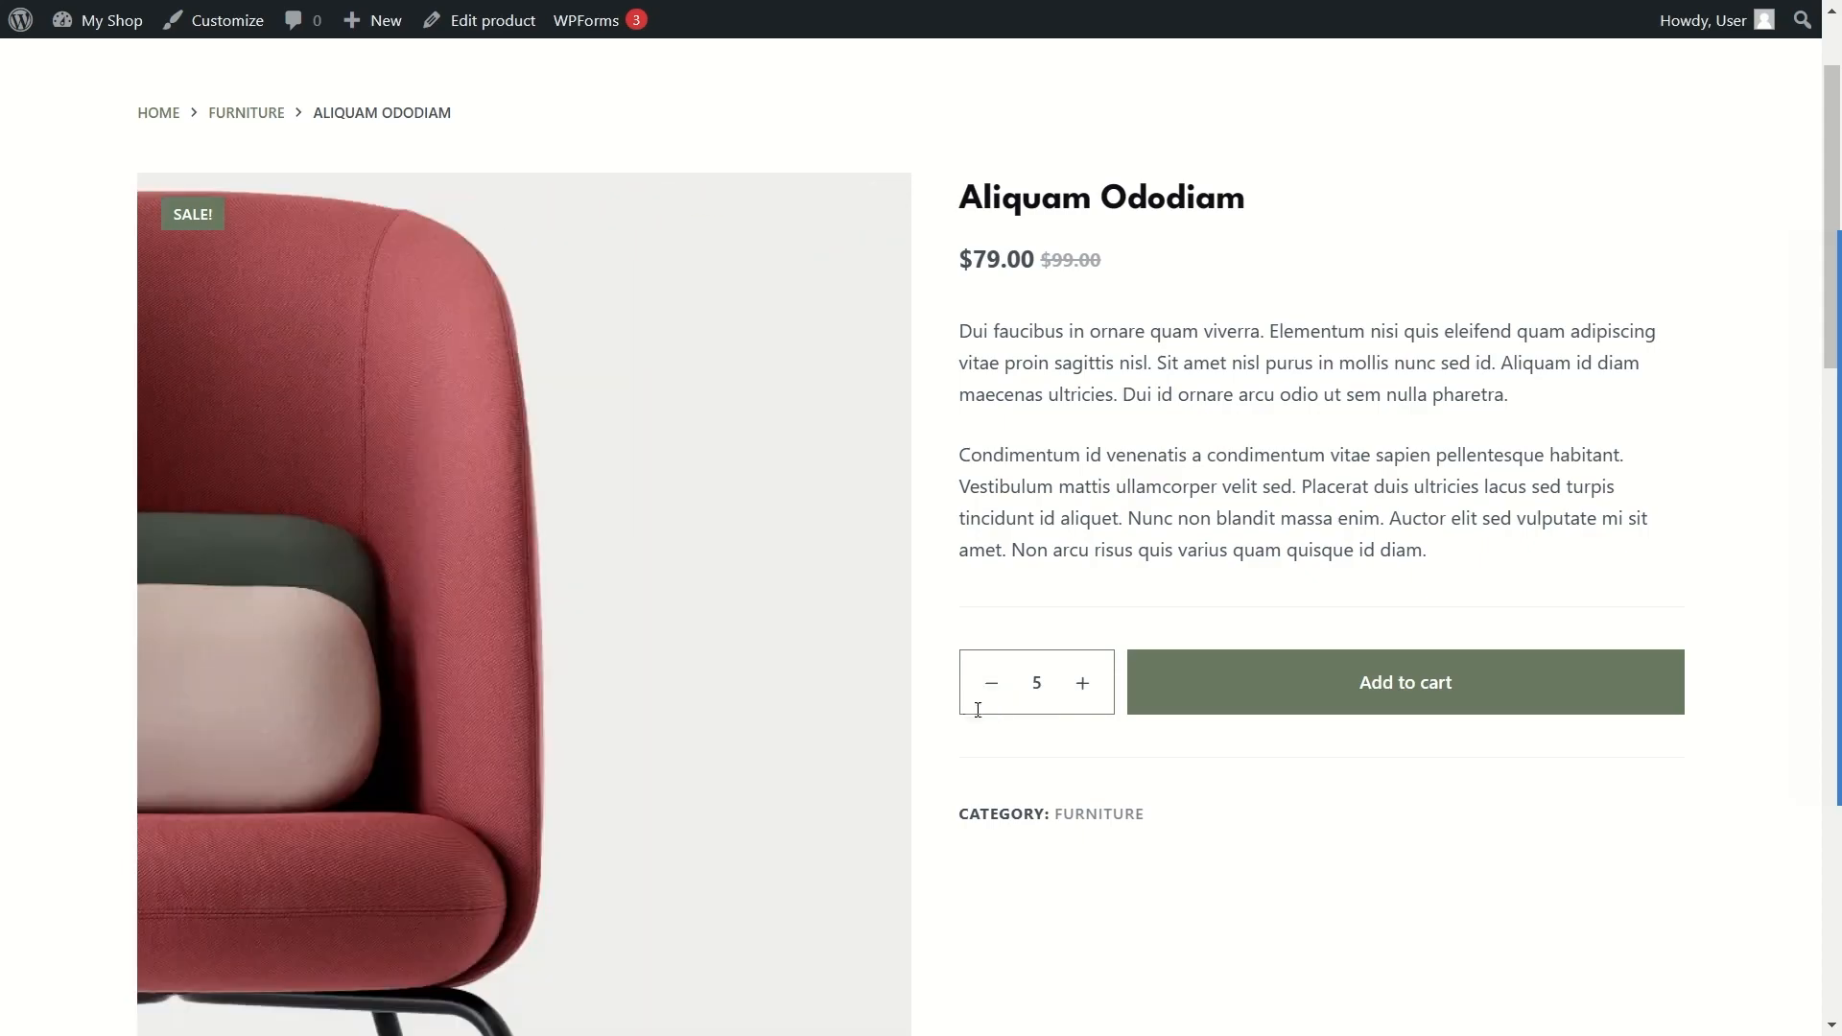
left_click(991, 682)
left_click(991, 682)
left_click(990, 682)
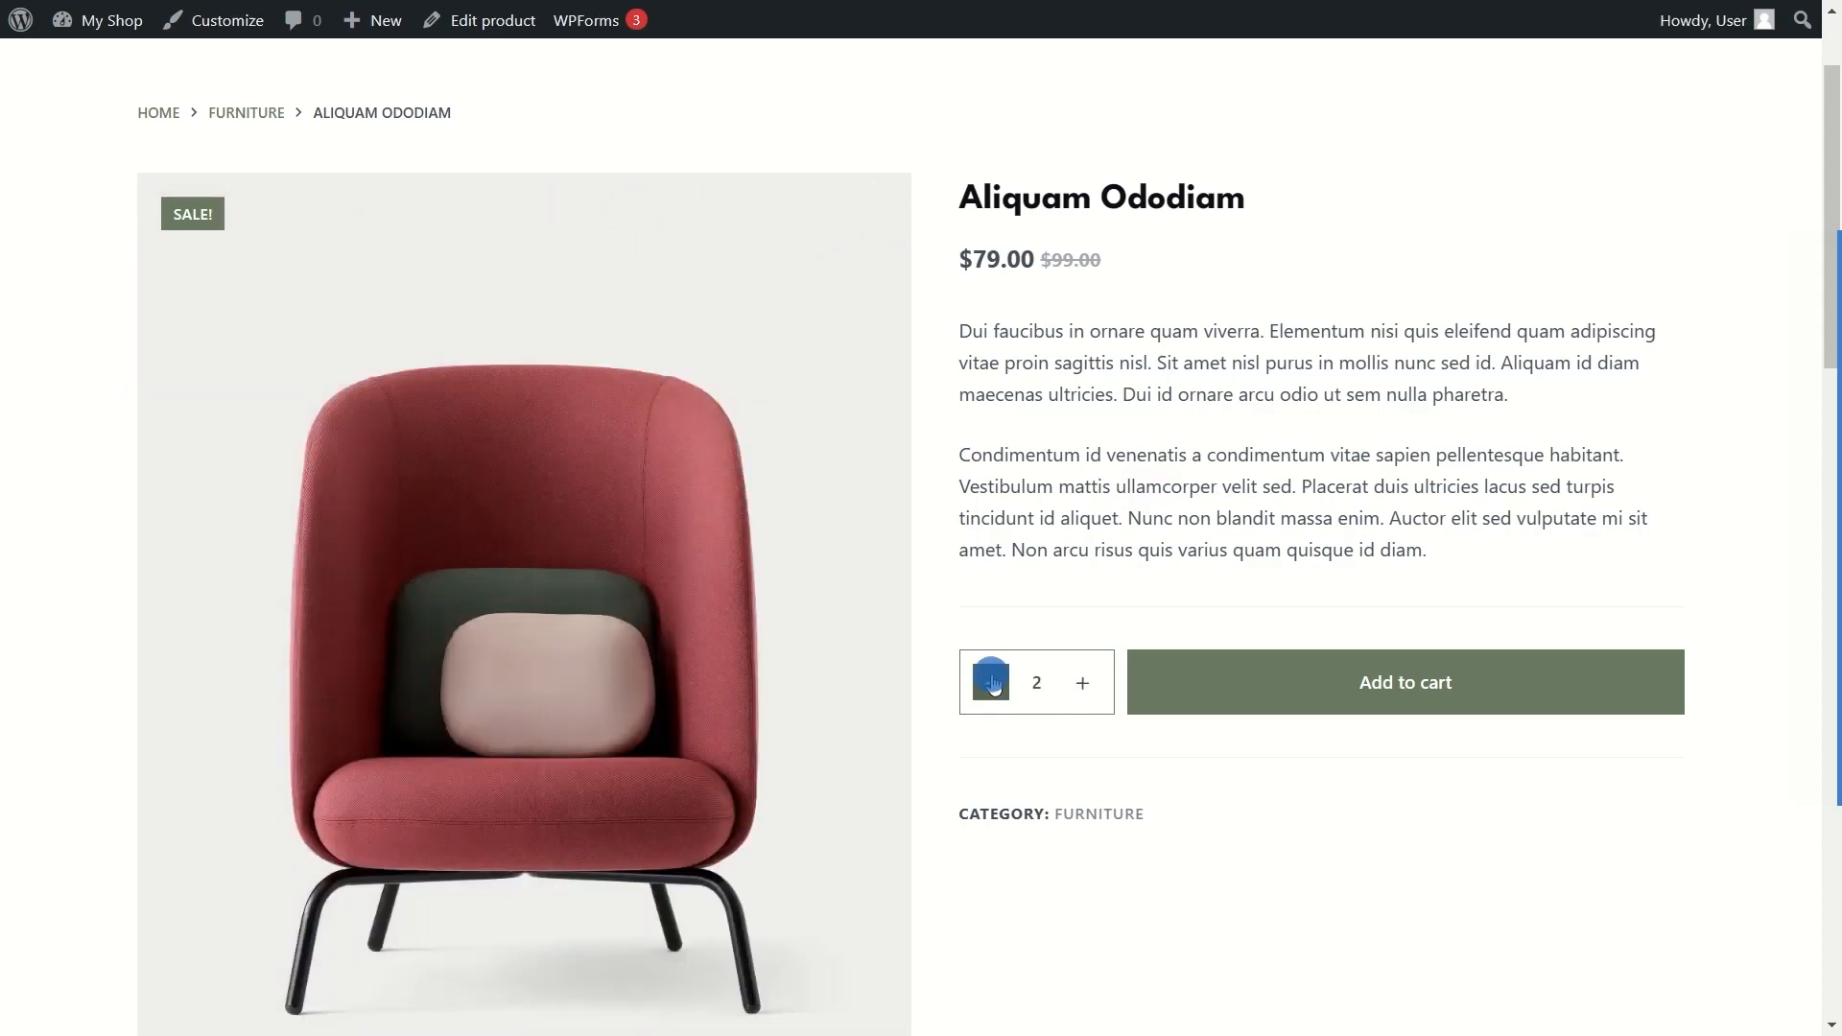
left_click(991, 682)
Step: Examine the product's category and full description, and check the Reviews form with its star rating
scroll(995, 662, "down", 1)
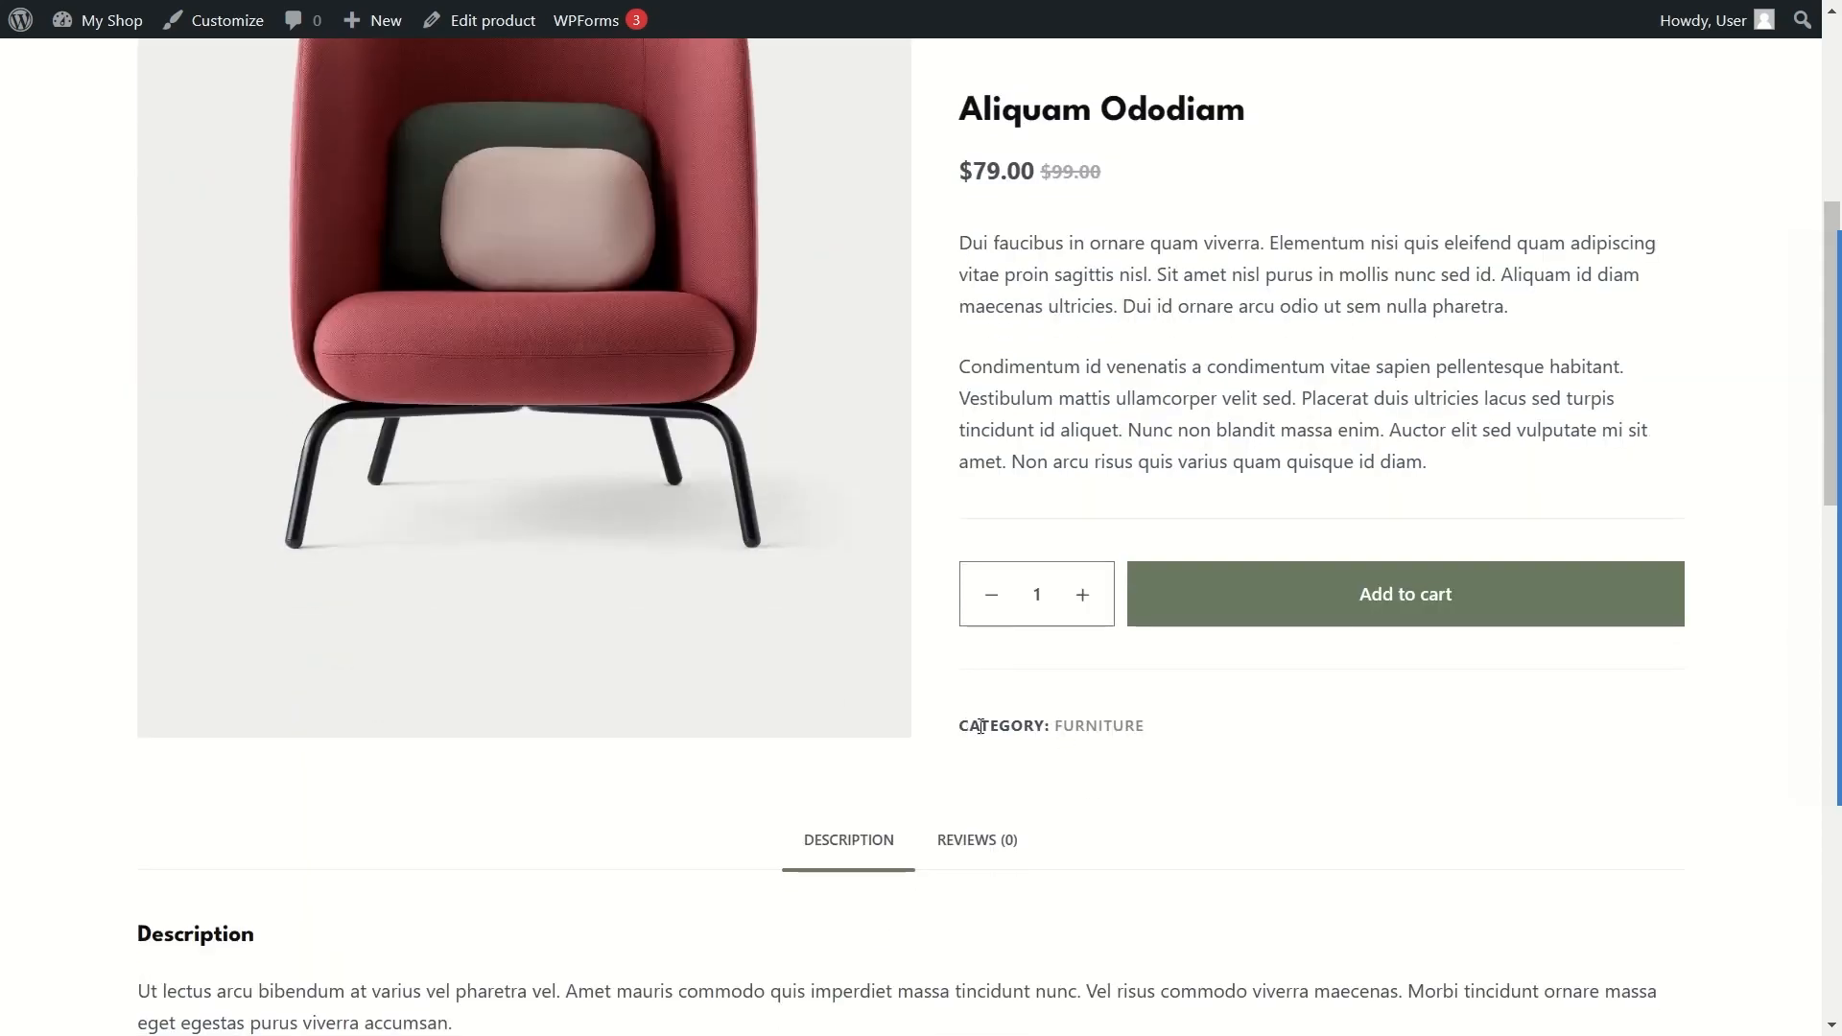
scroll(1008, 603, "down", 3)
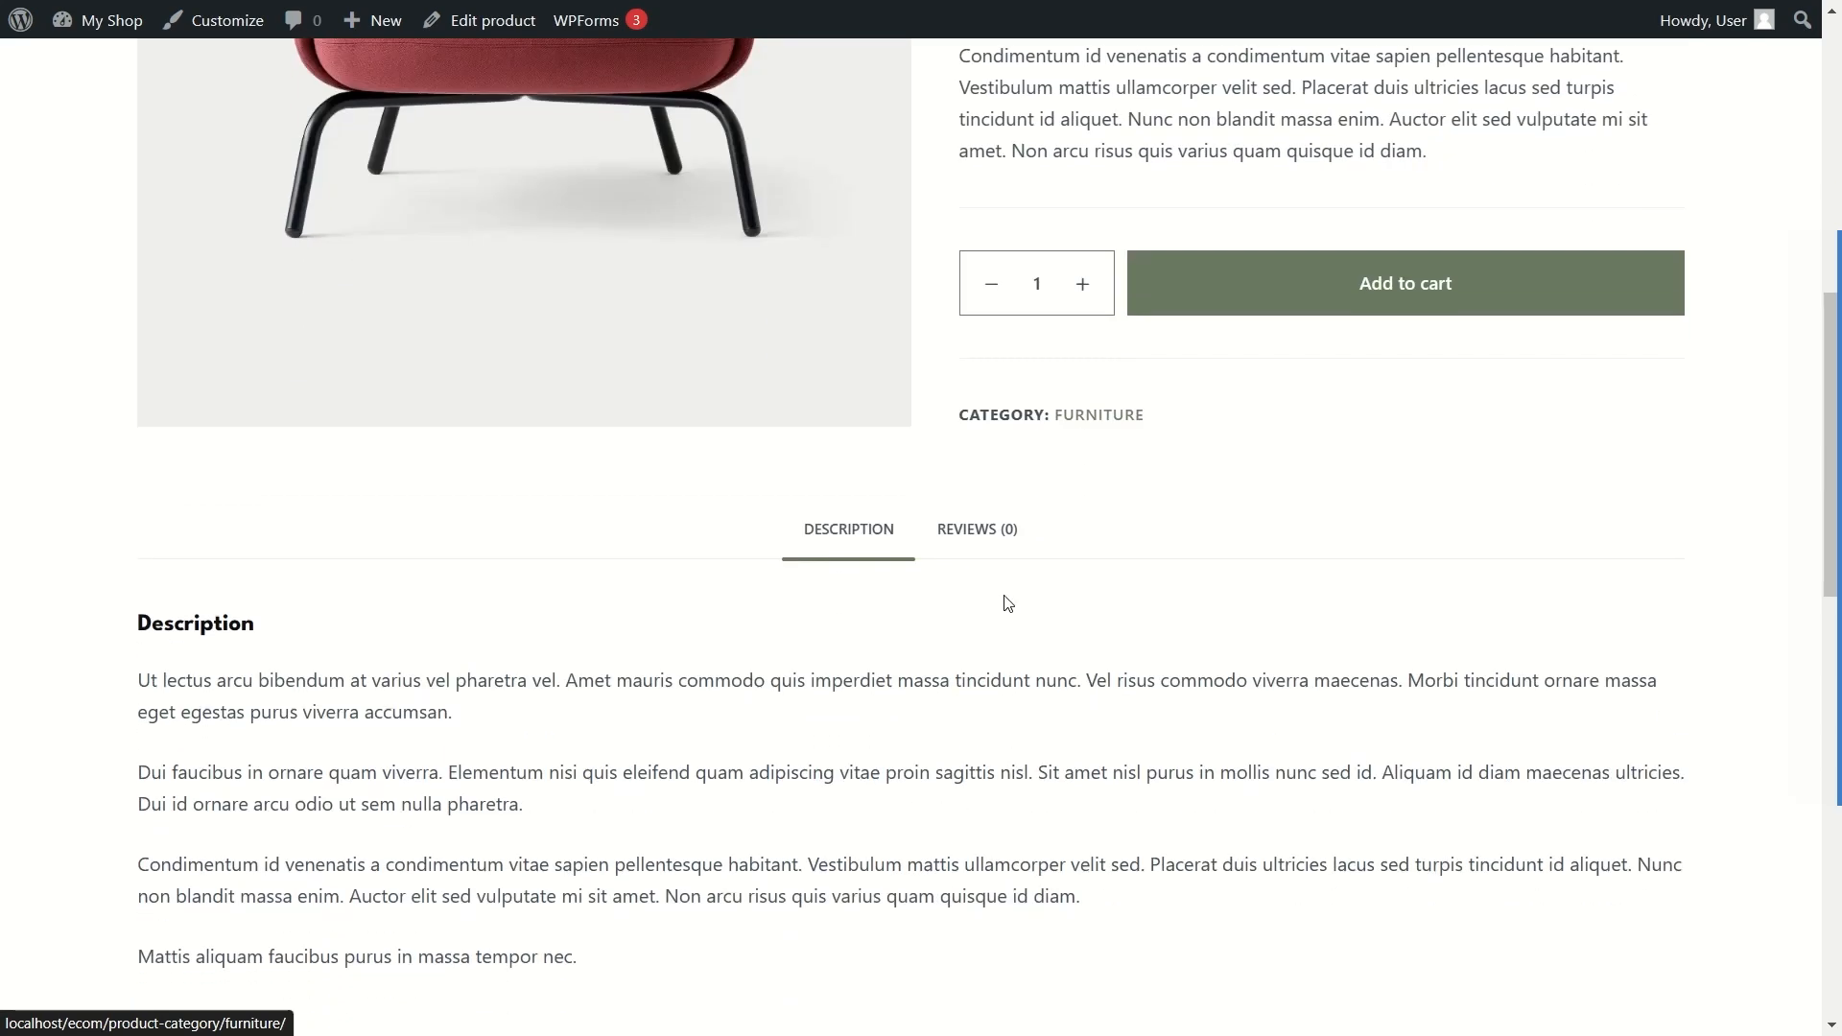
scroll(1007, 603, "down", 3)
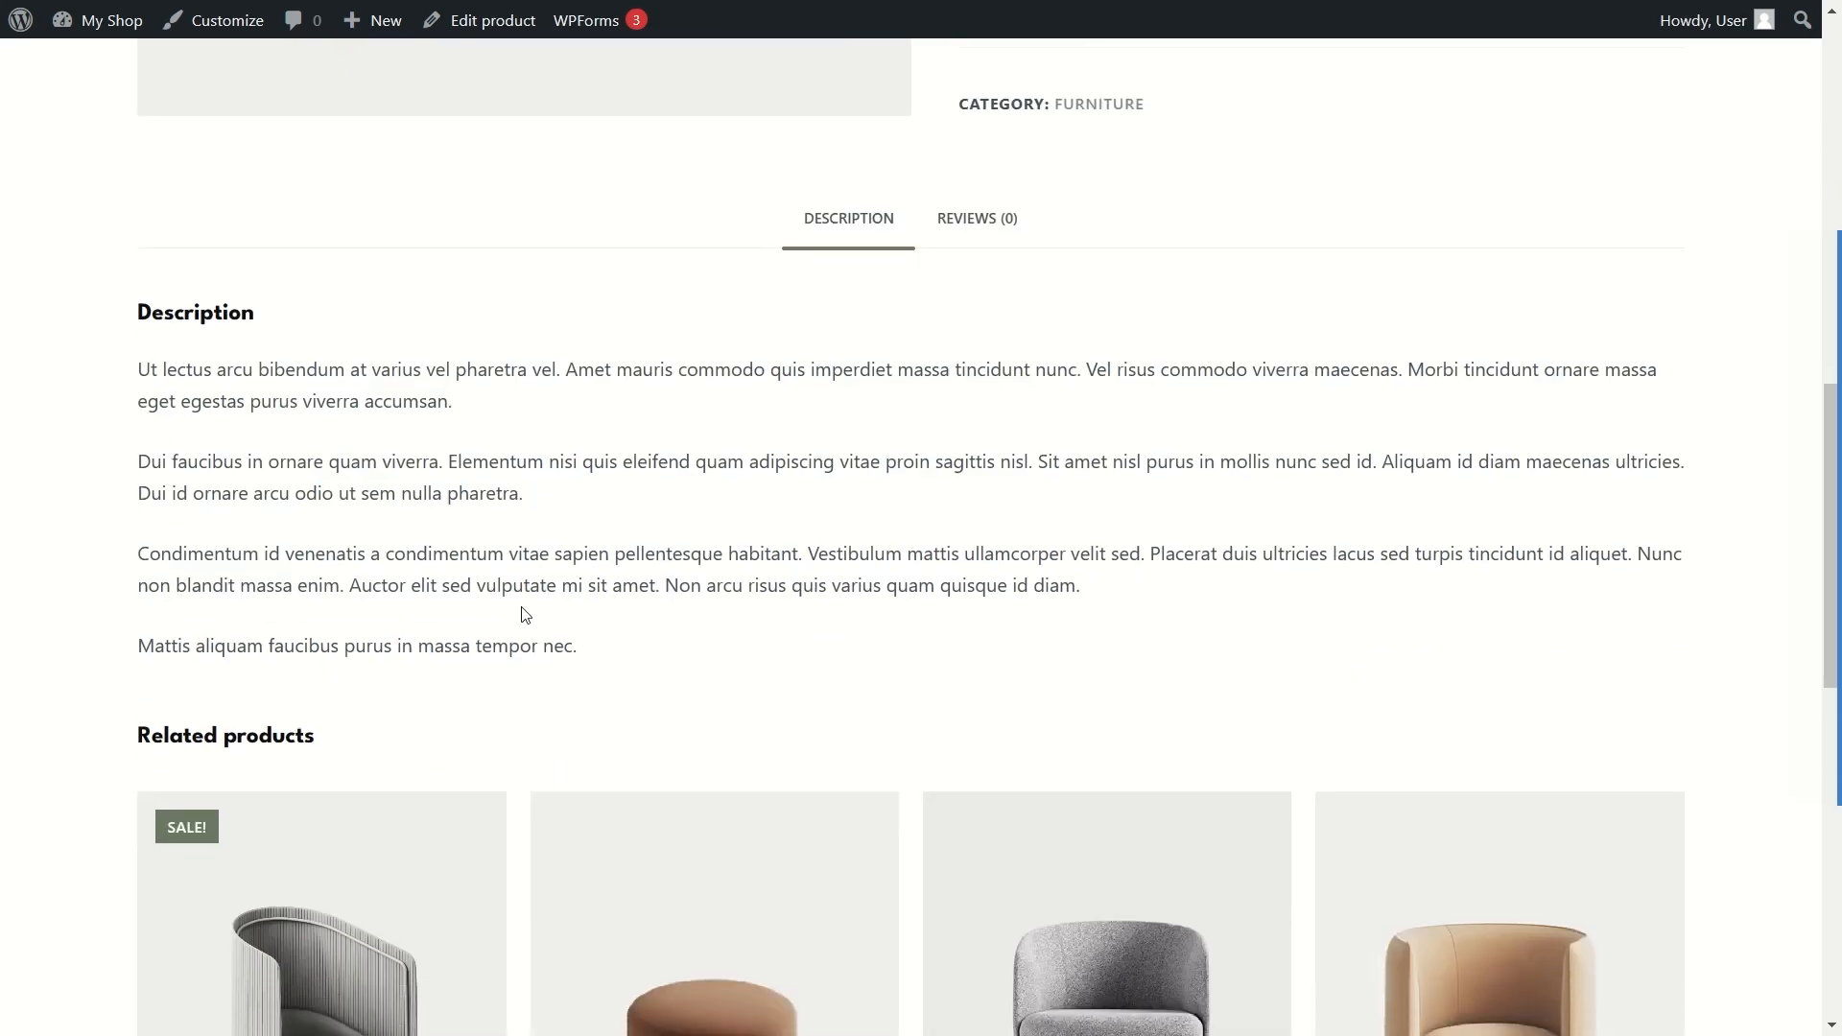
left_click(1006, 224)
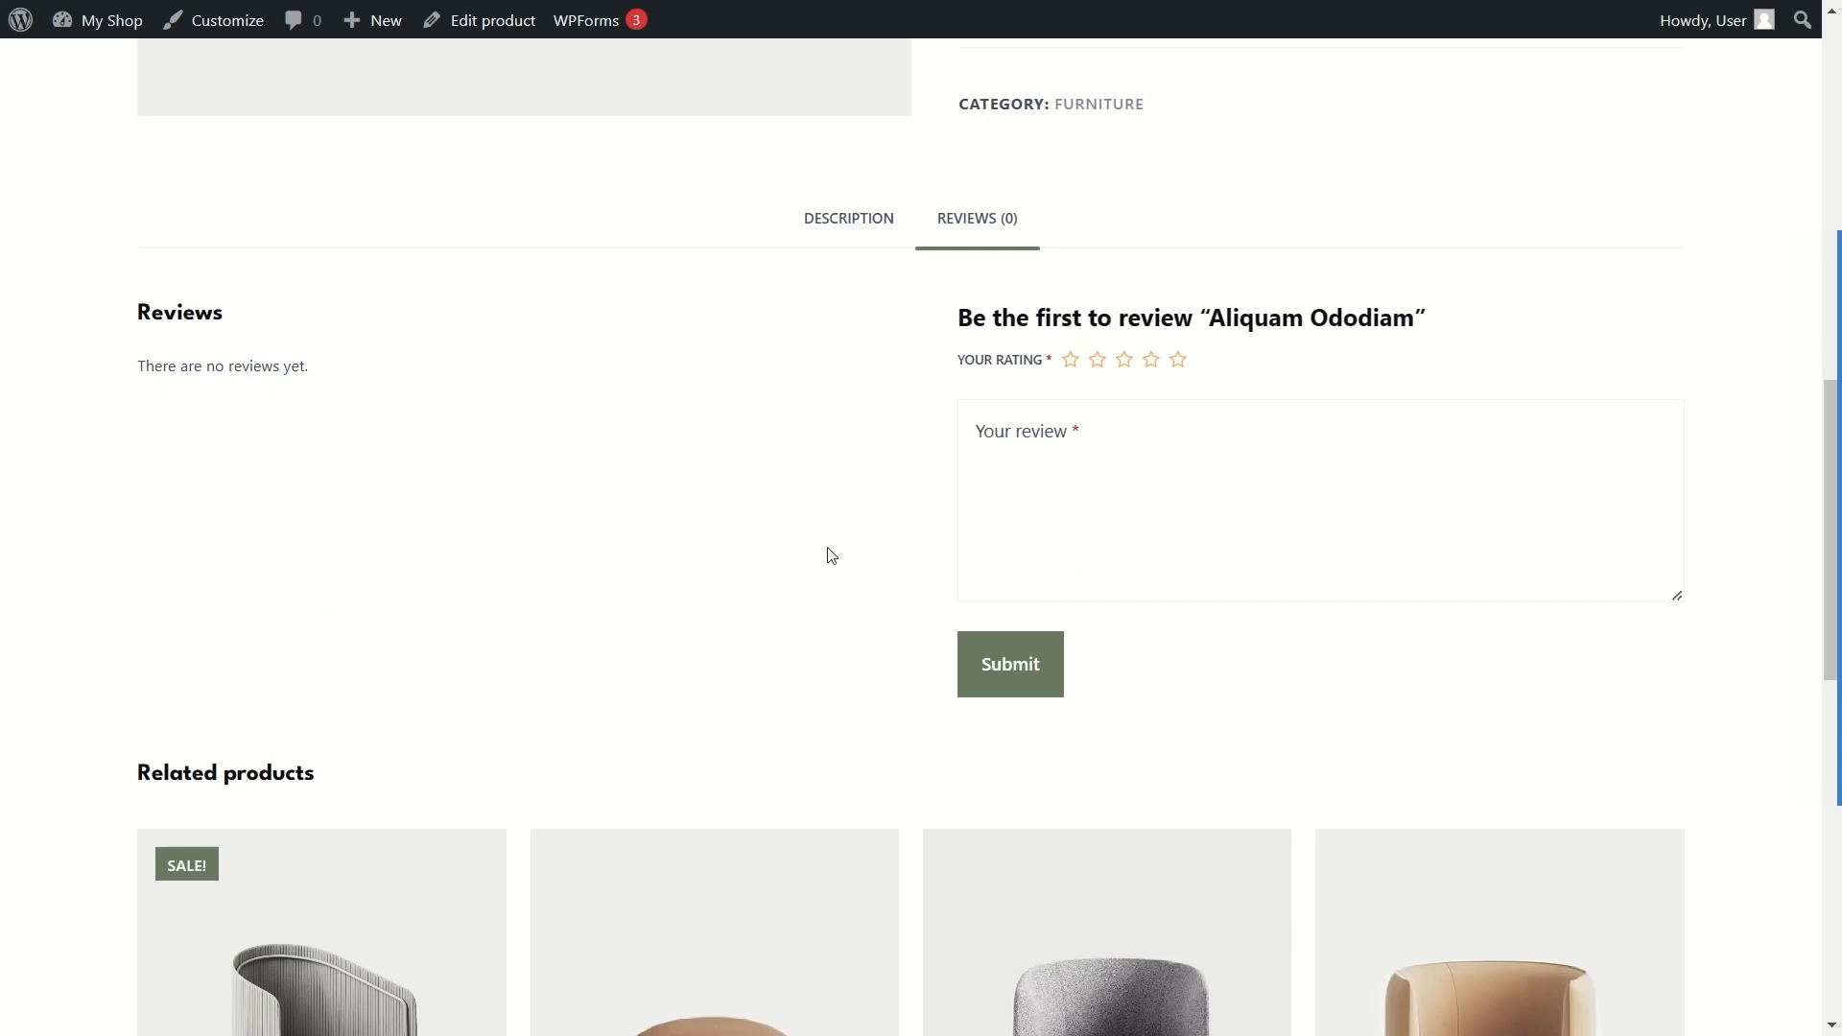
left_click(1158, 365)
left_click(847, 222)
Step: Look through the related products and the footer of the product page
scroll(847, 230, "down", 3)
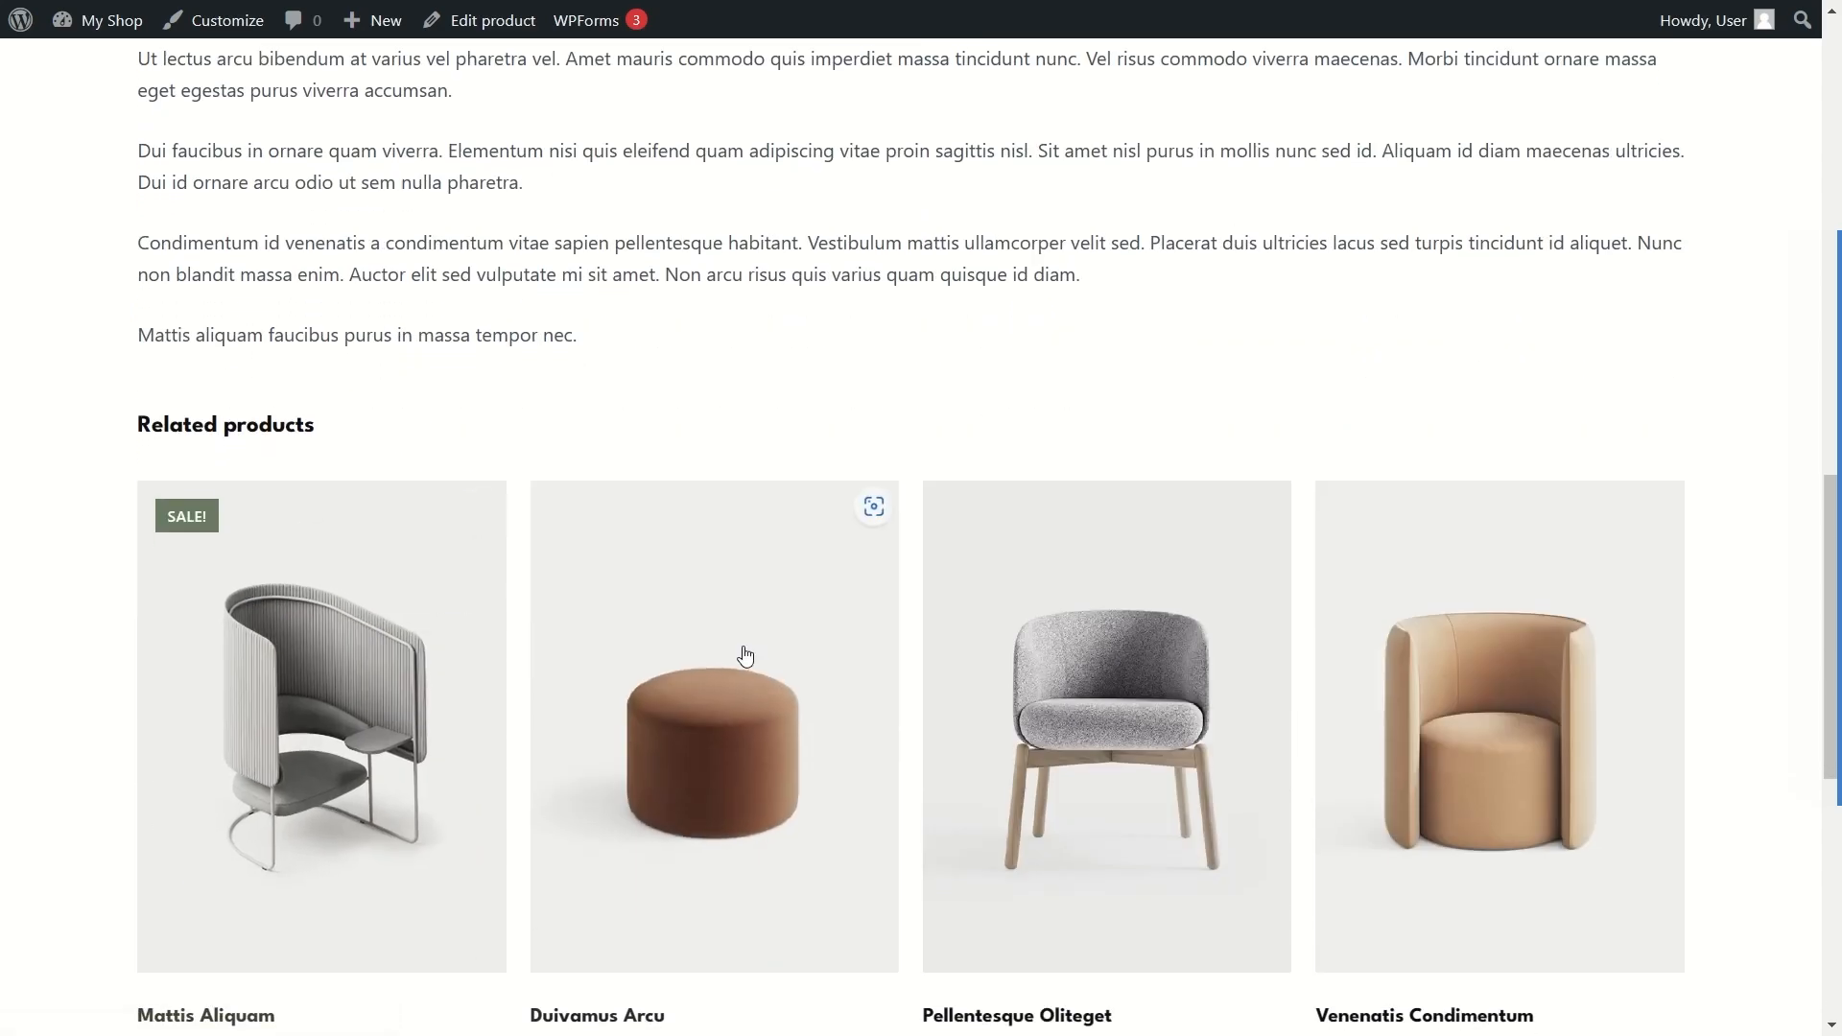
scroll(572, 636, "down", 3)
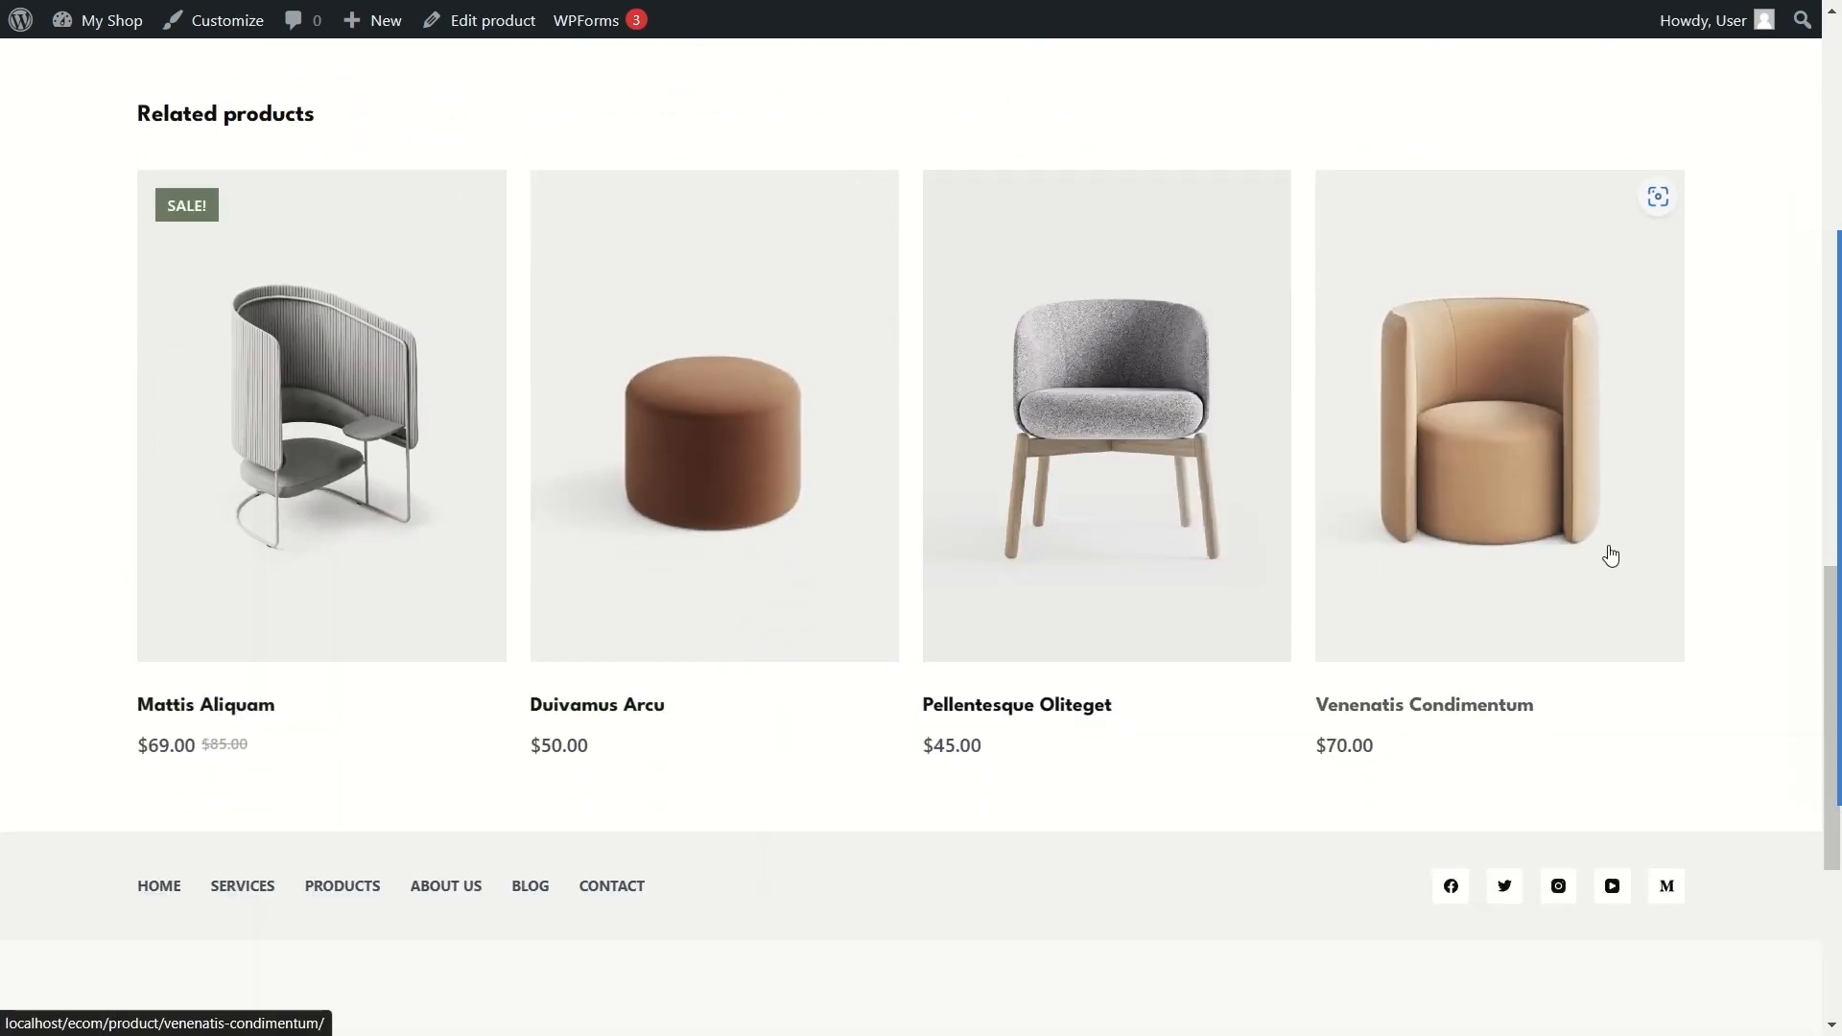
scroll(1032, 422, "down", 5)
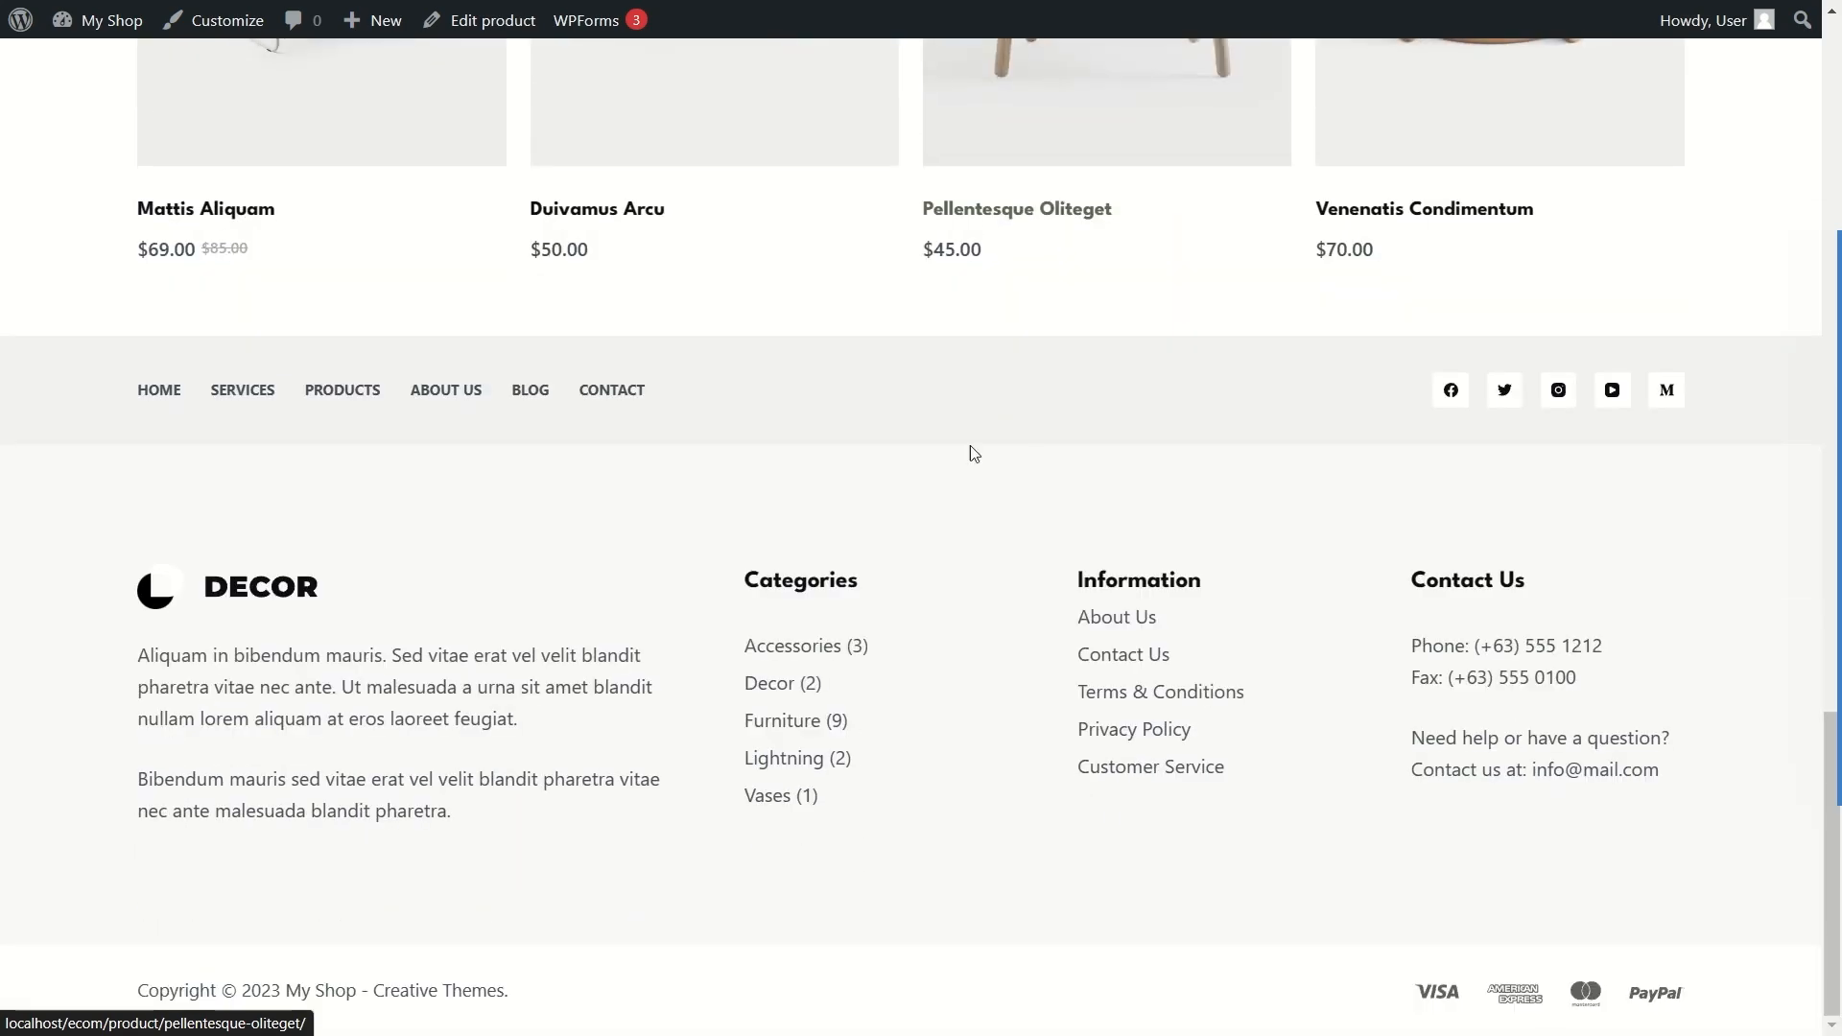
Step: Add one Aliquam Ododiam to the cart and view the cart page with its coupon and totals sections
scroll(1147, 703, "up", 20)
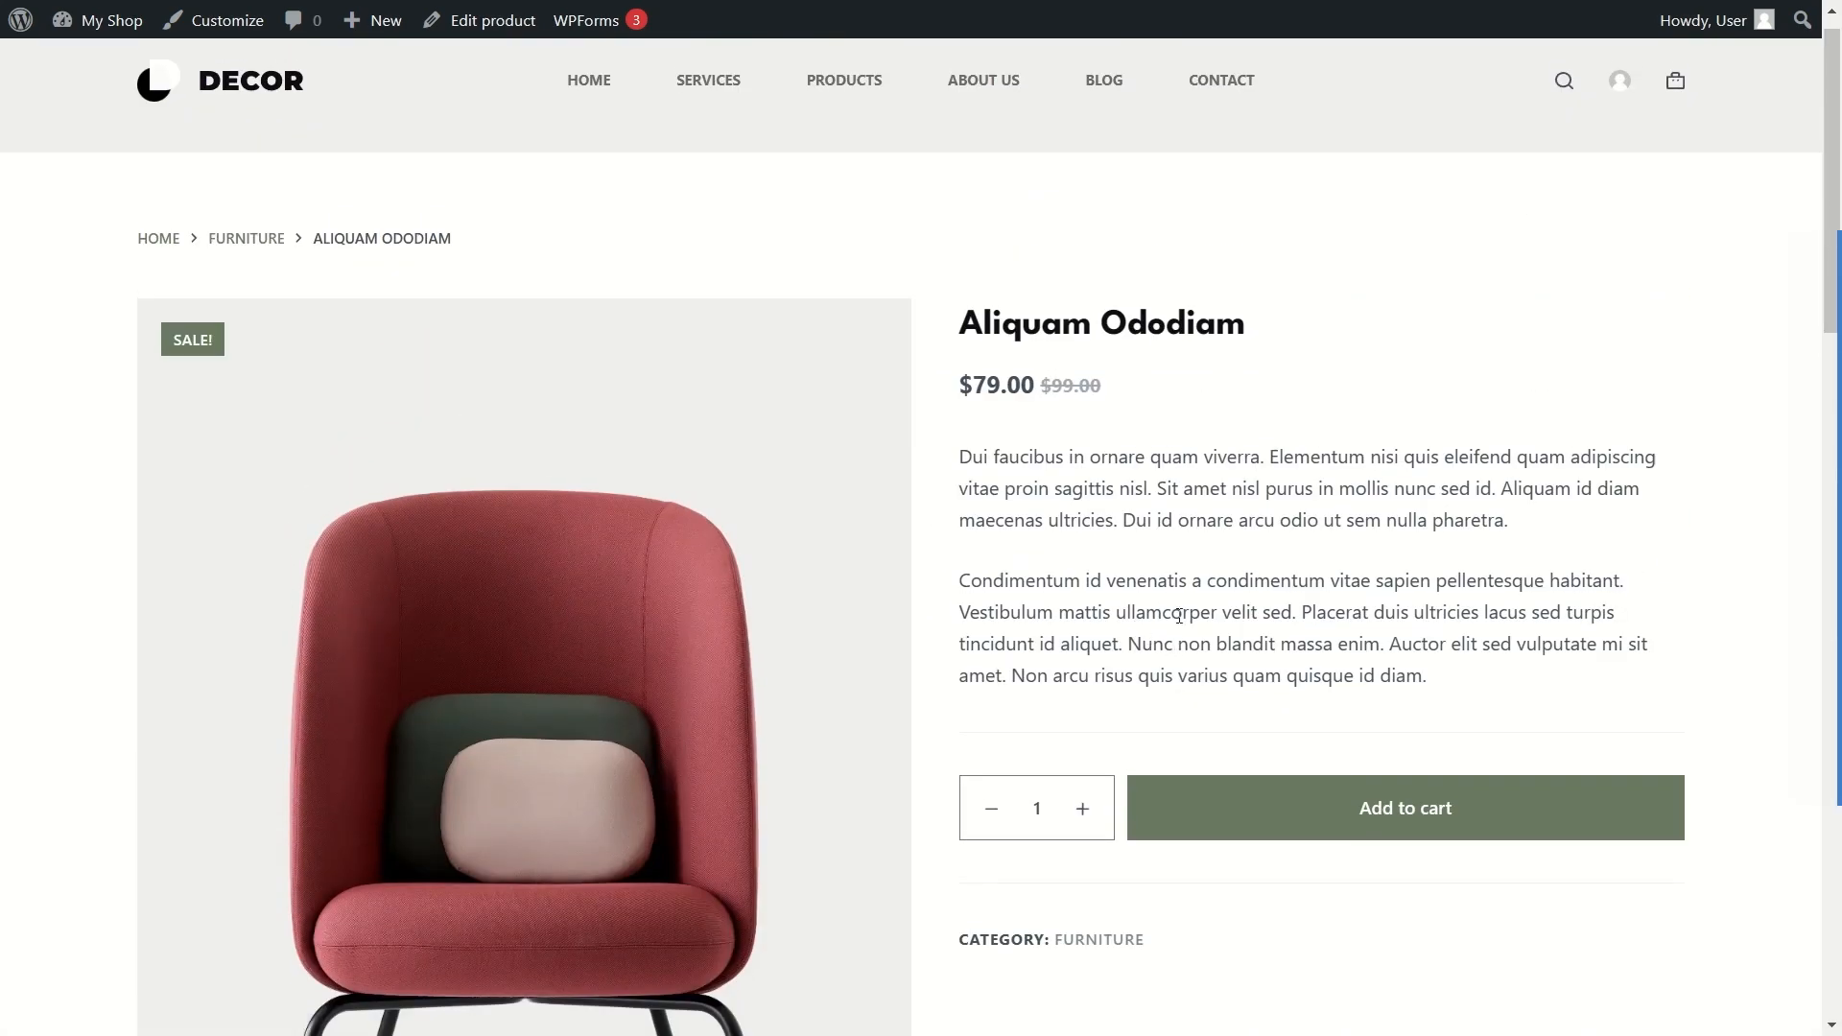
left_click(1385, 811)
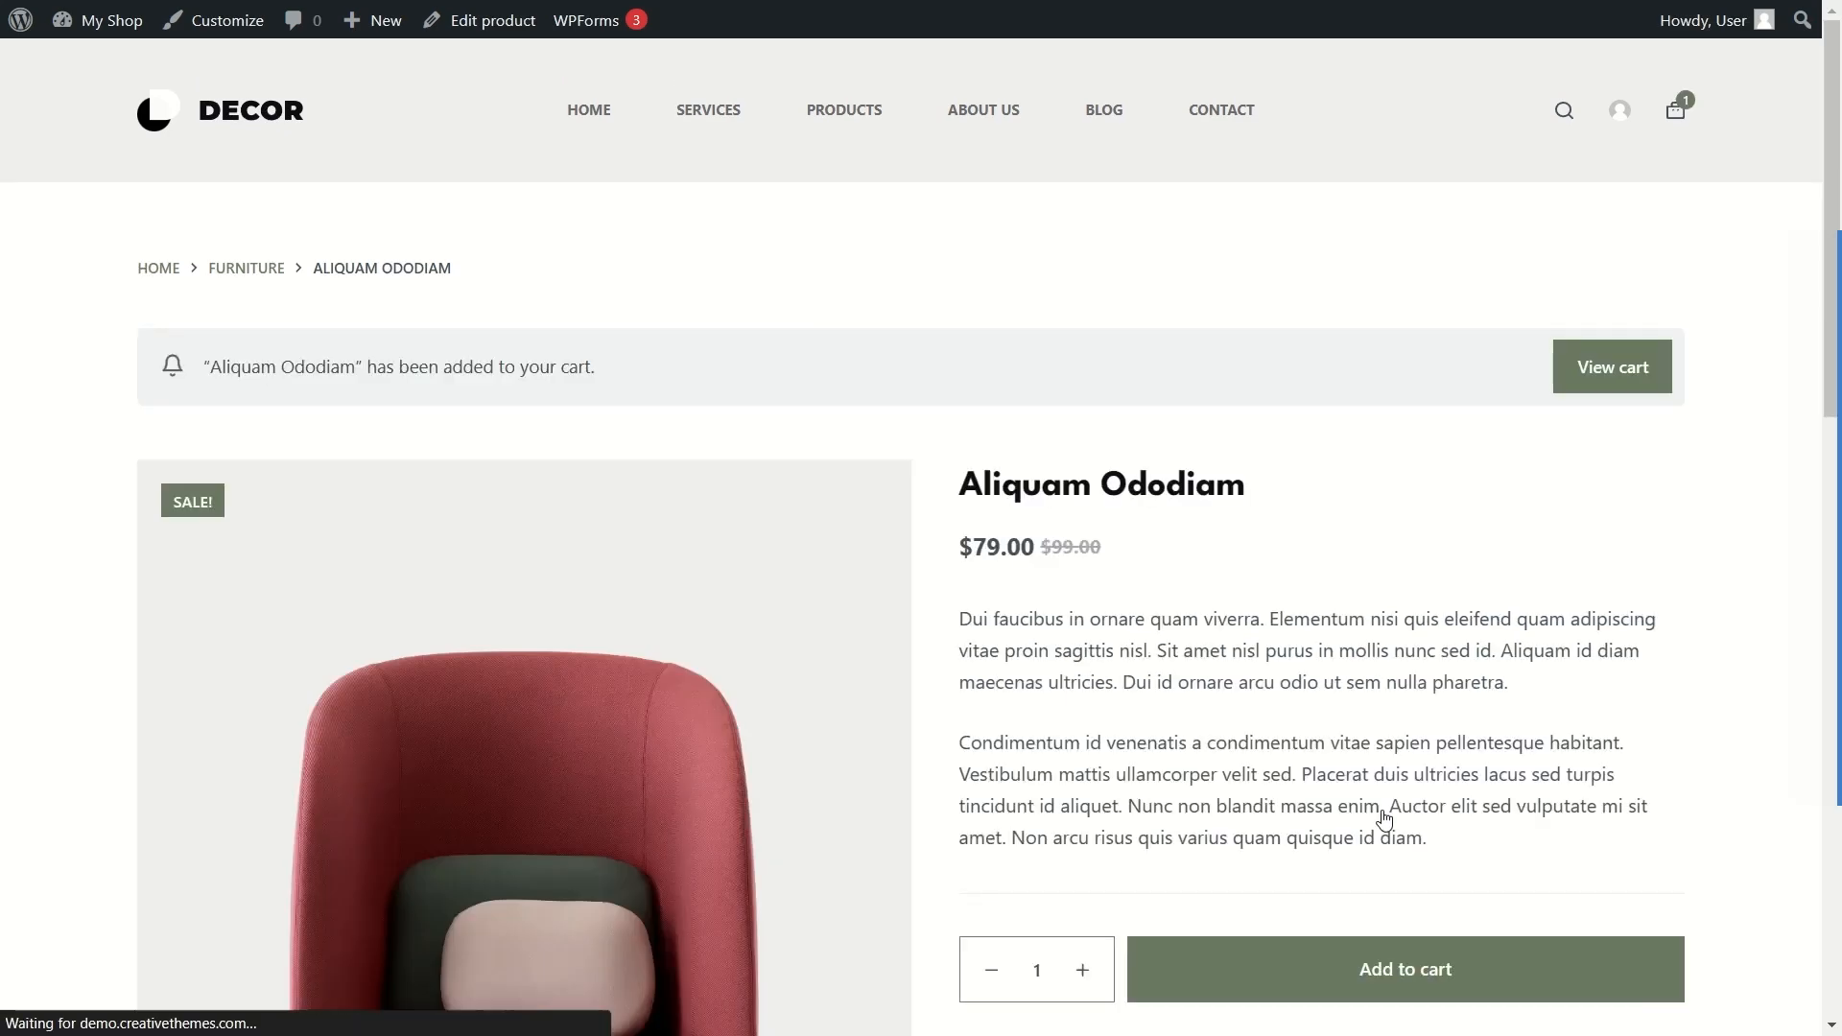
mouse_move(1679, 113)
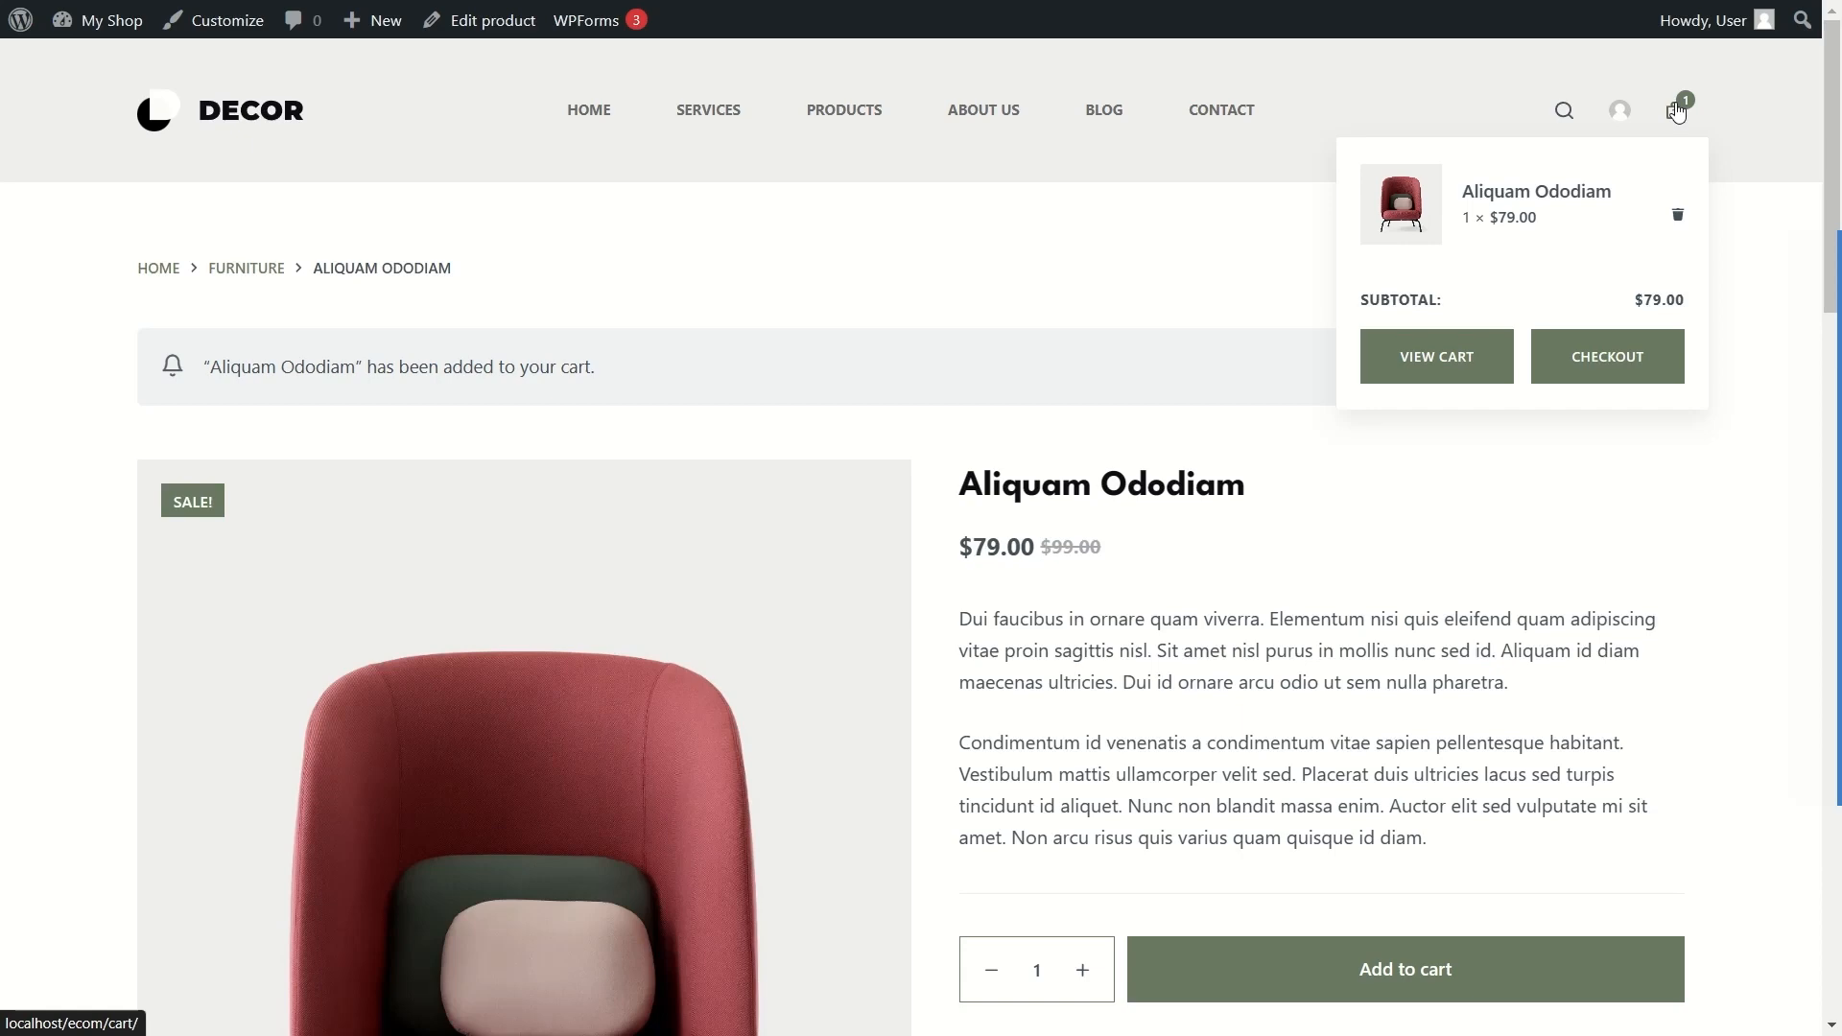
left_click(1444, 367)
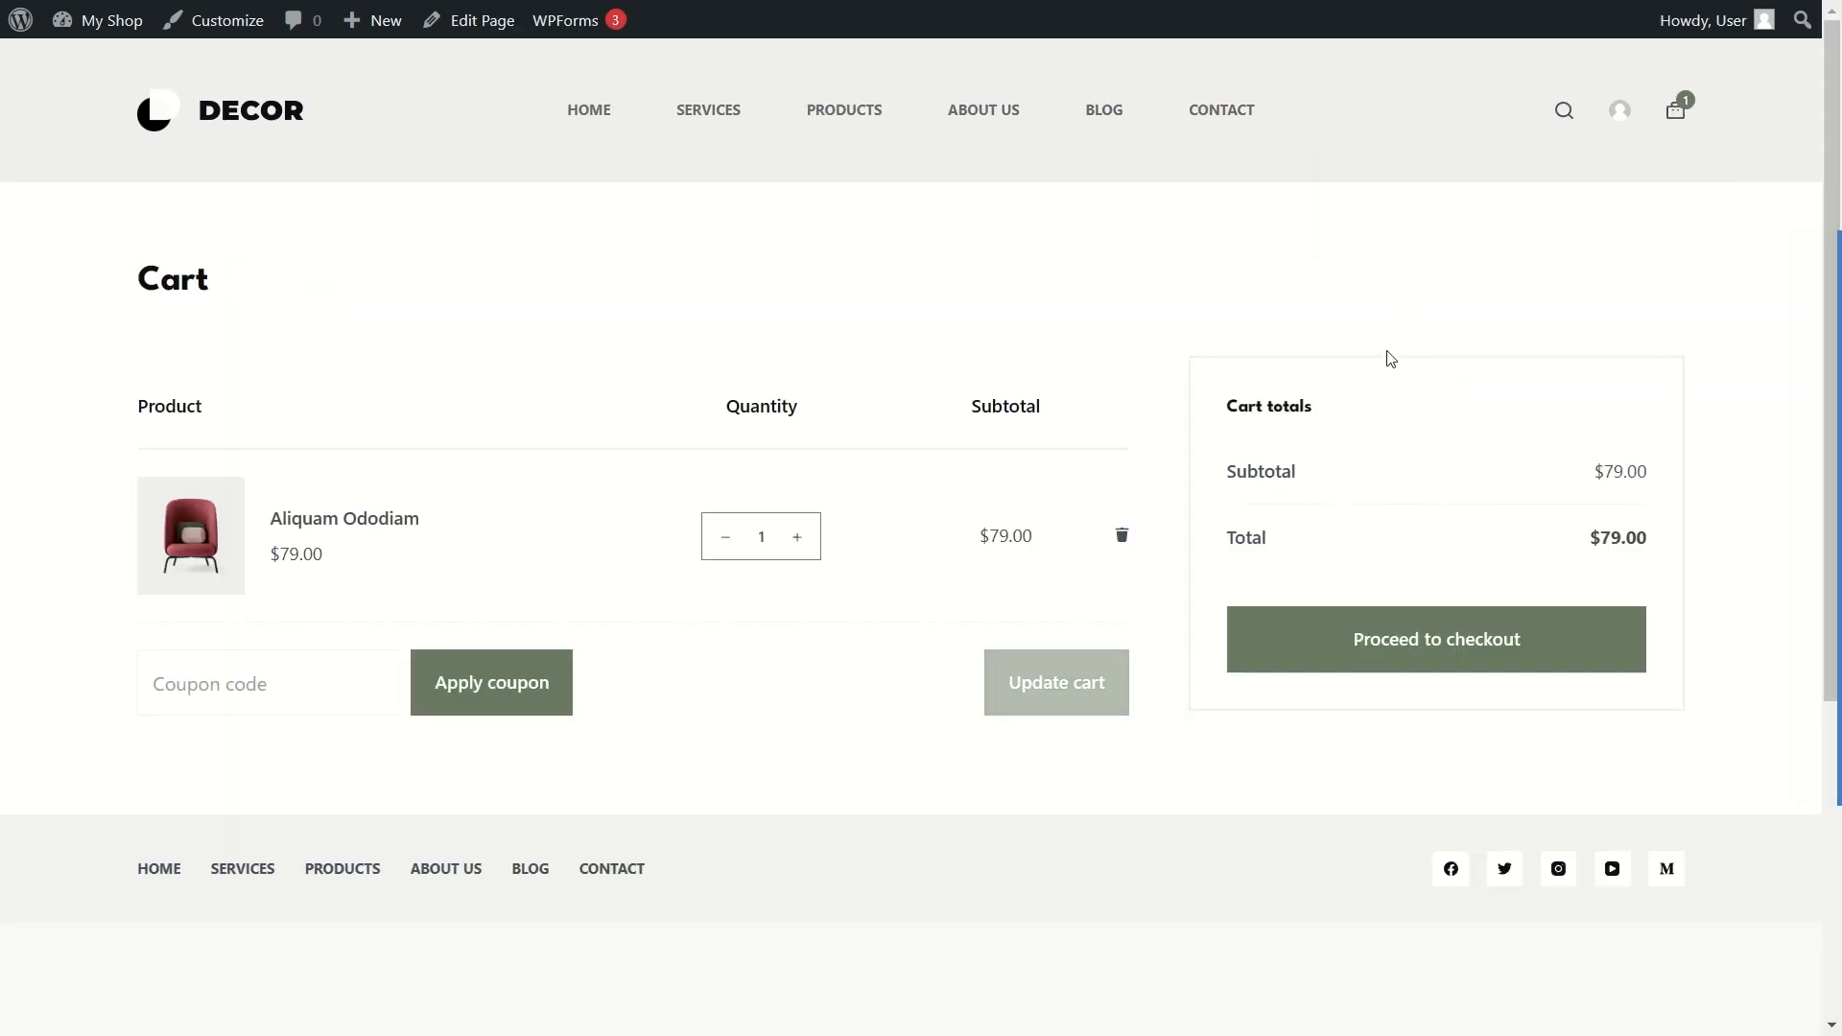
scroll(1390, 358, "down", 2)
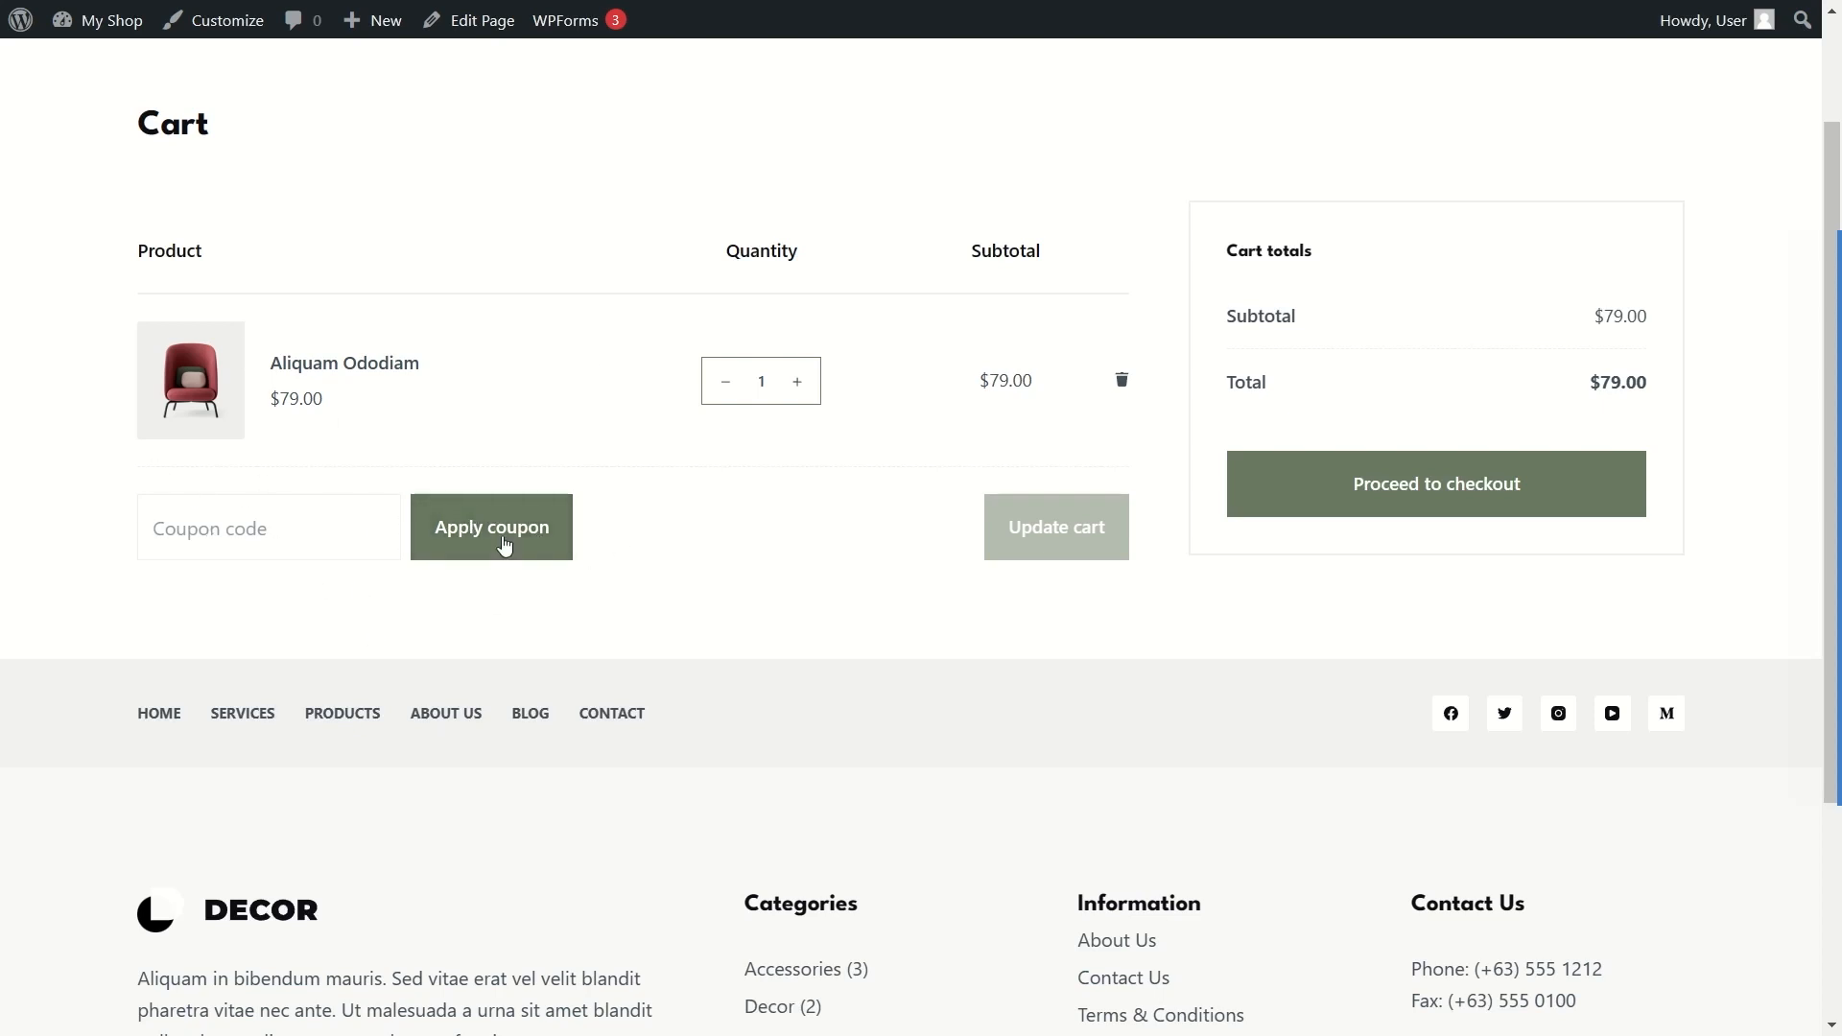
scroll(1079, 636, "up", 2)
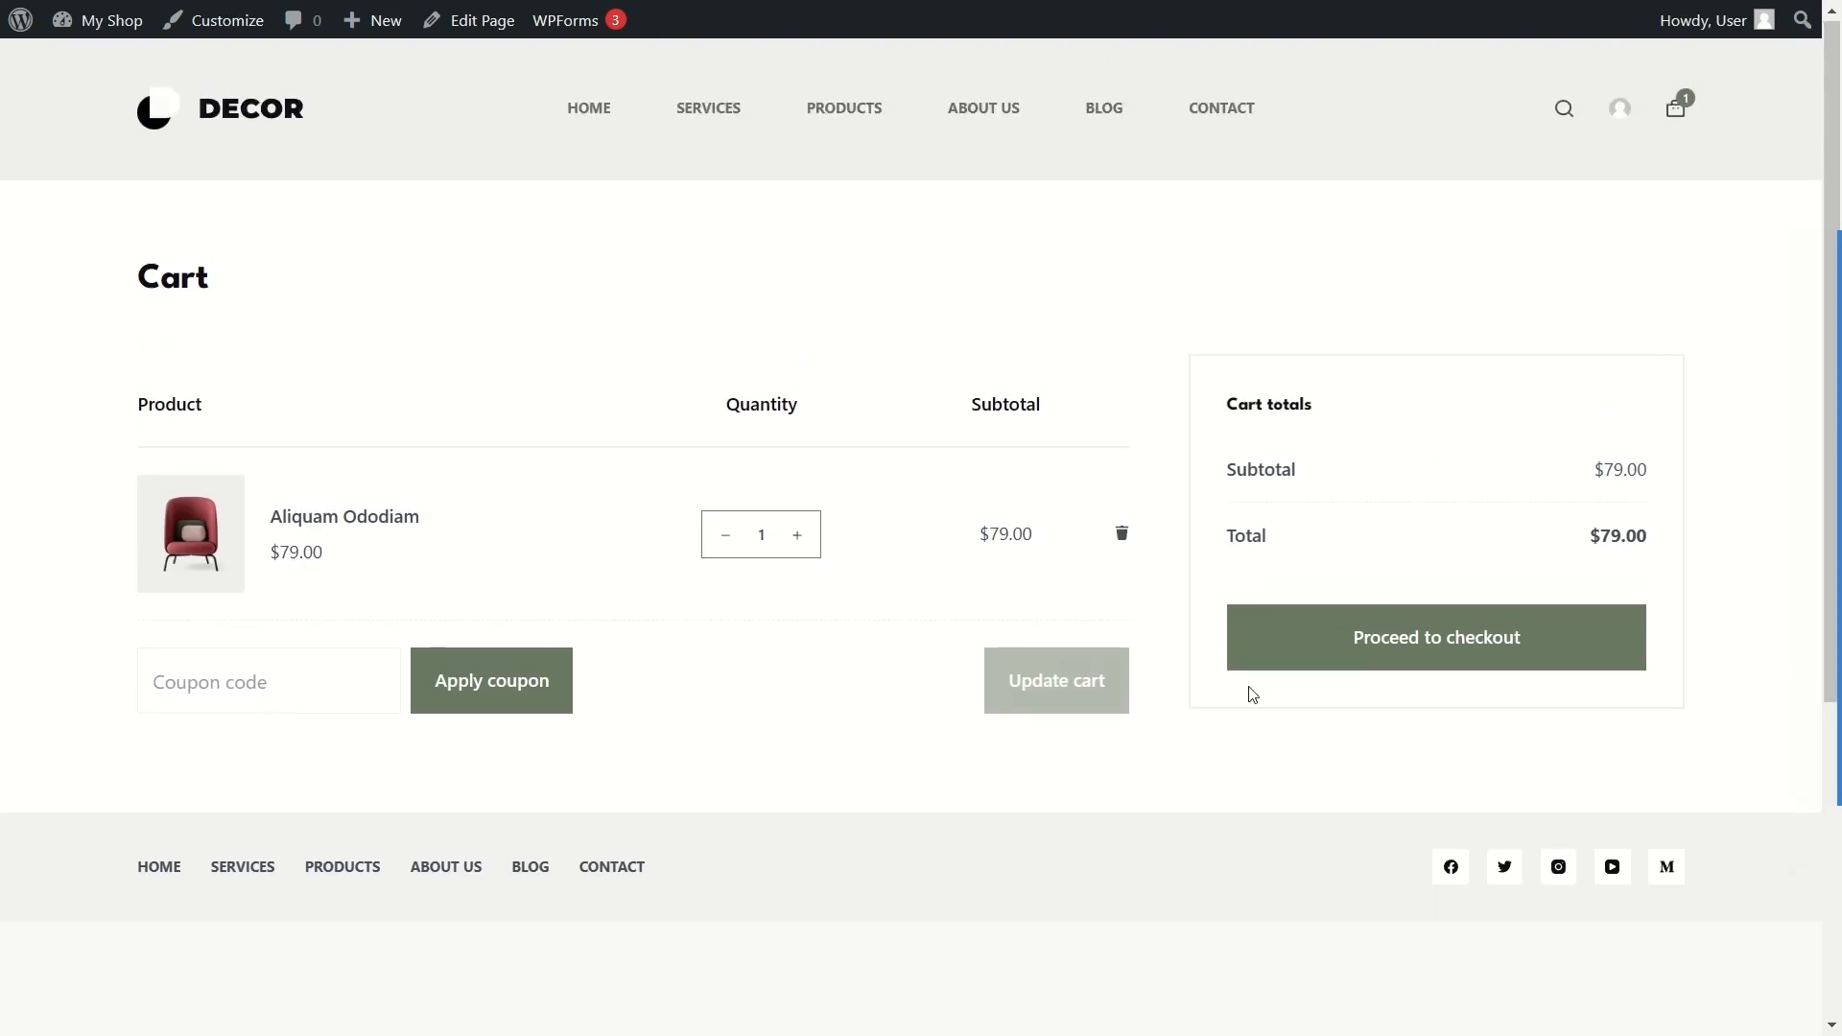
Step: Proceed to checkout and examine the billing details form and the order summary
left_click(1414, 636)
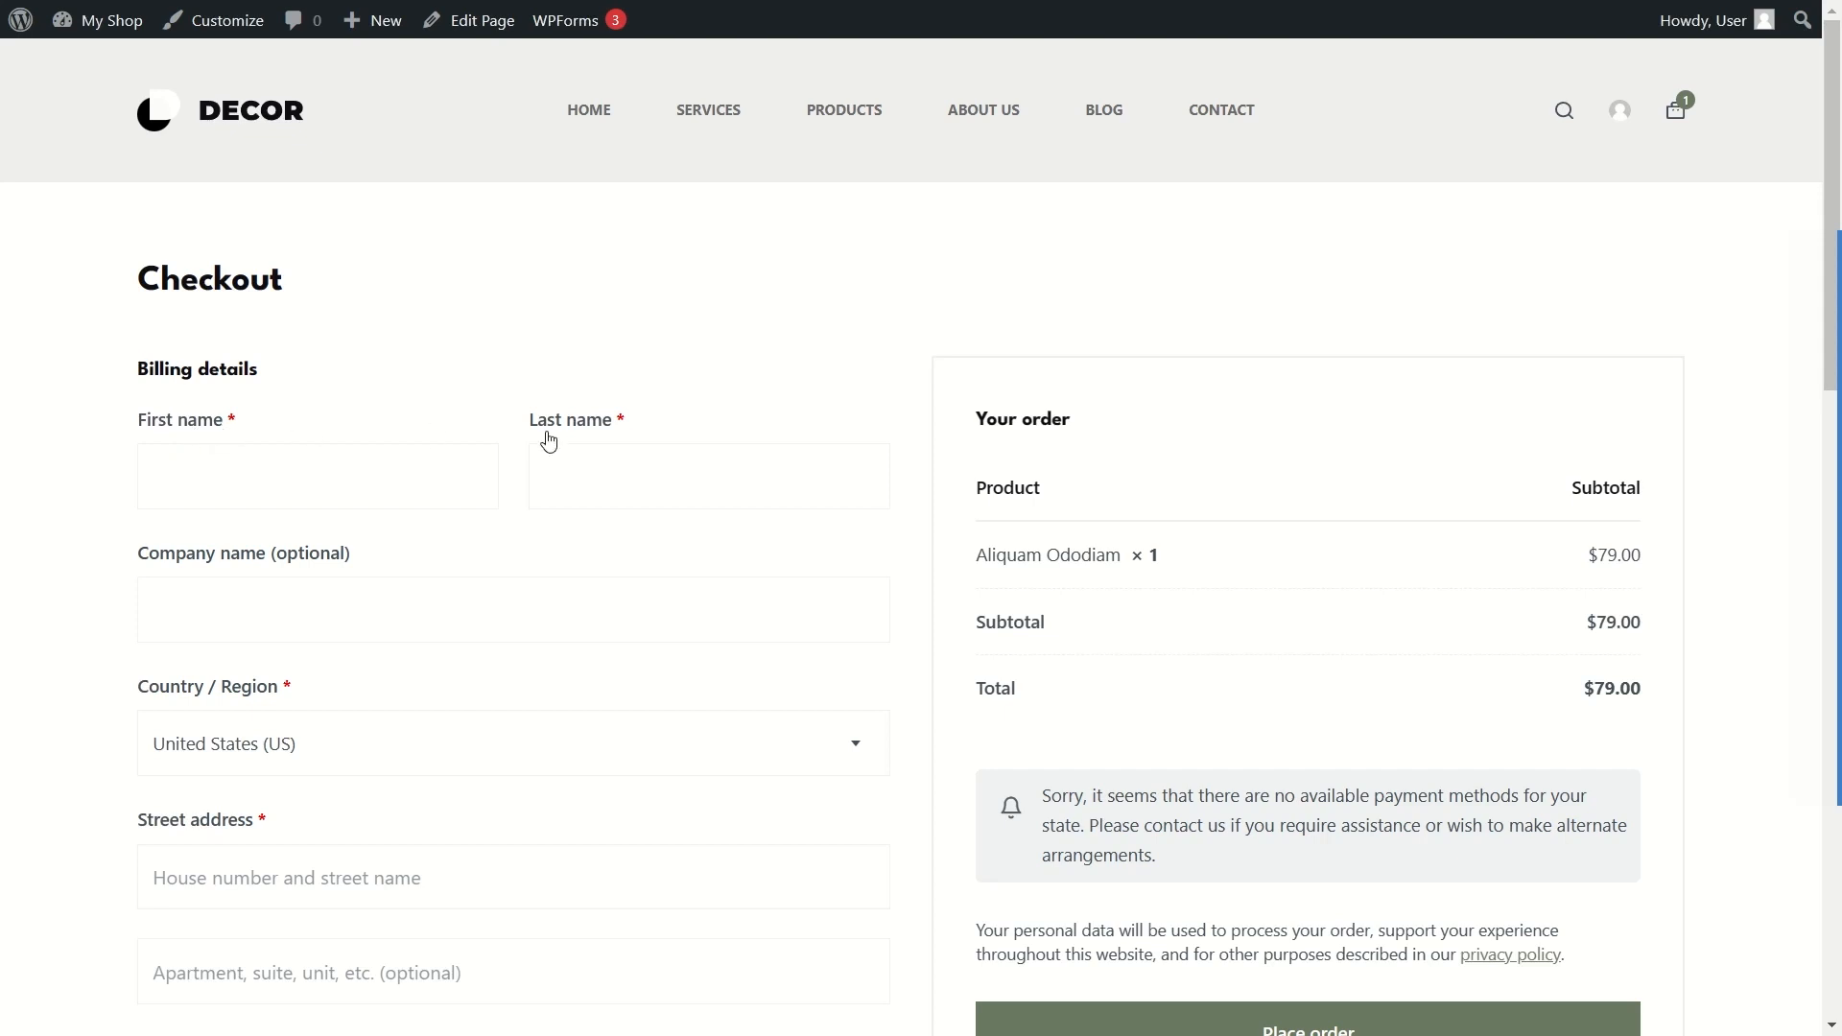
scroll(334, 595, "down", 5)
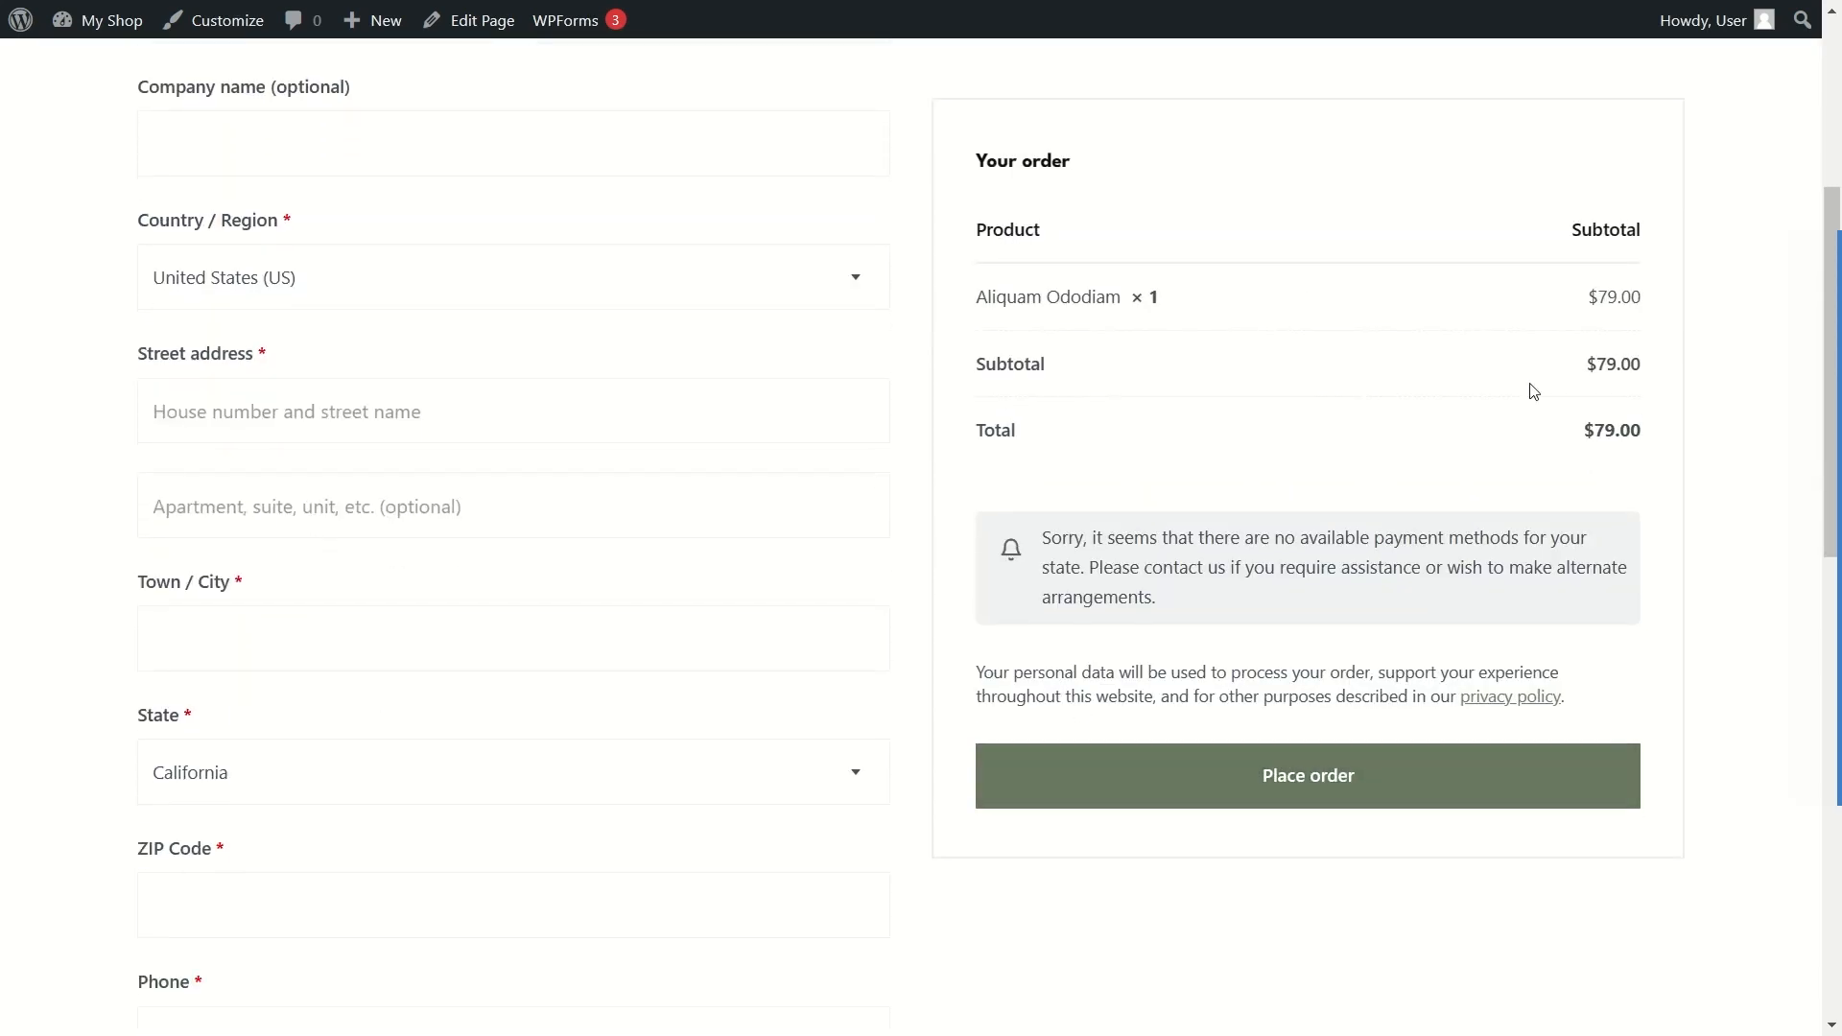
scroll(1136, 581, "up", 5)
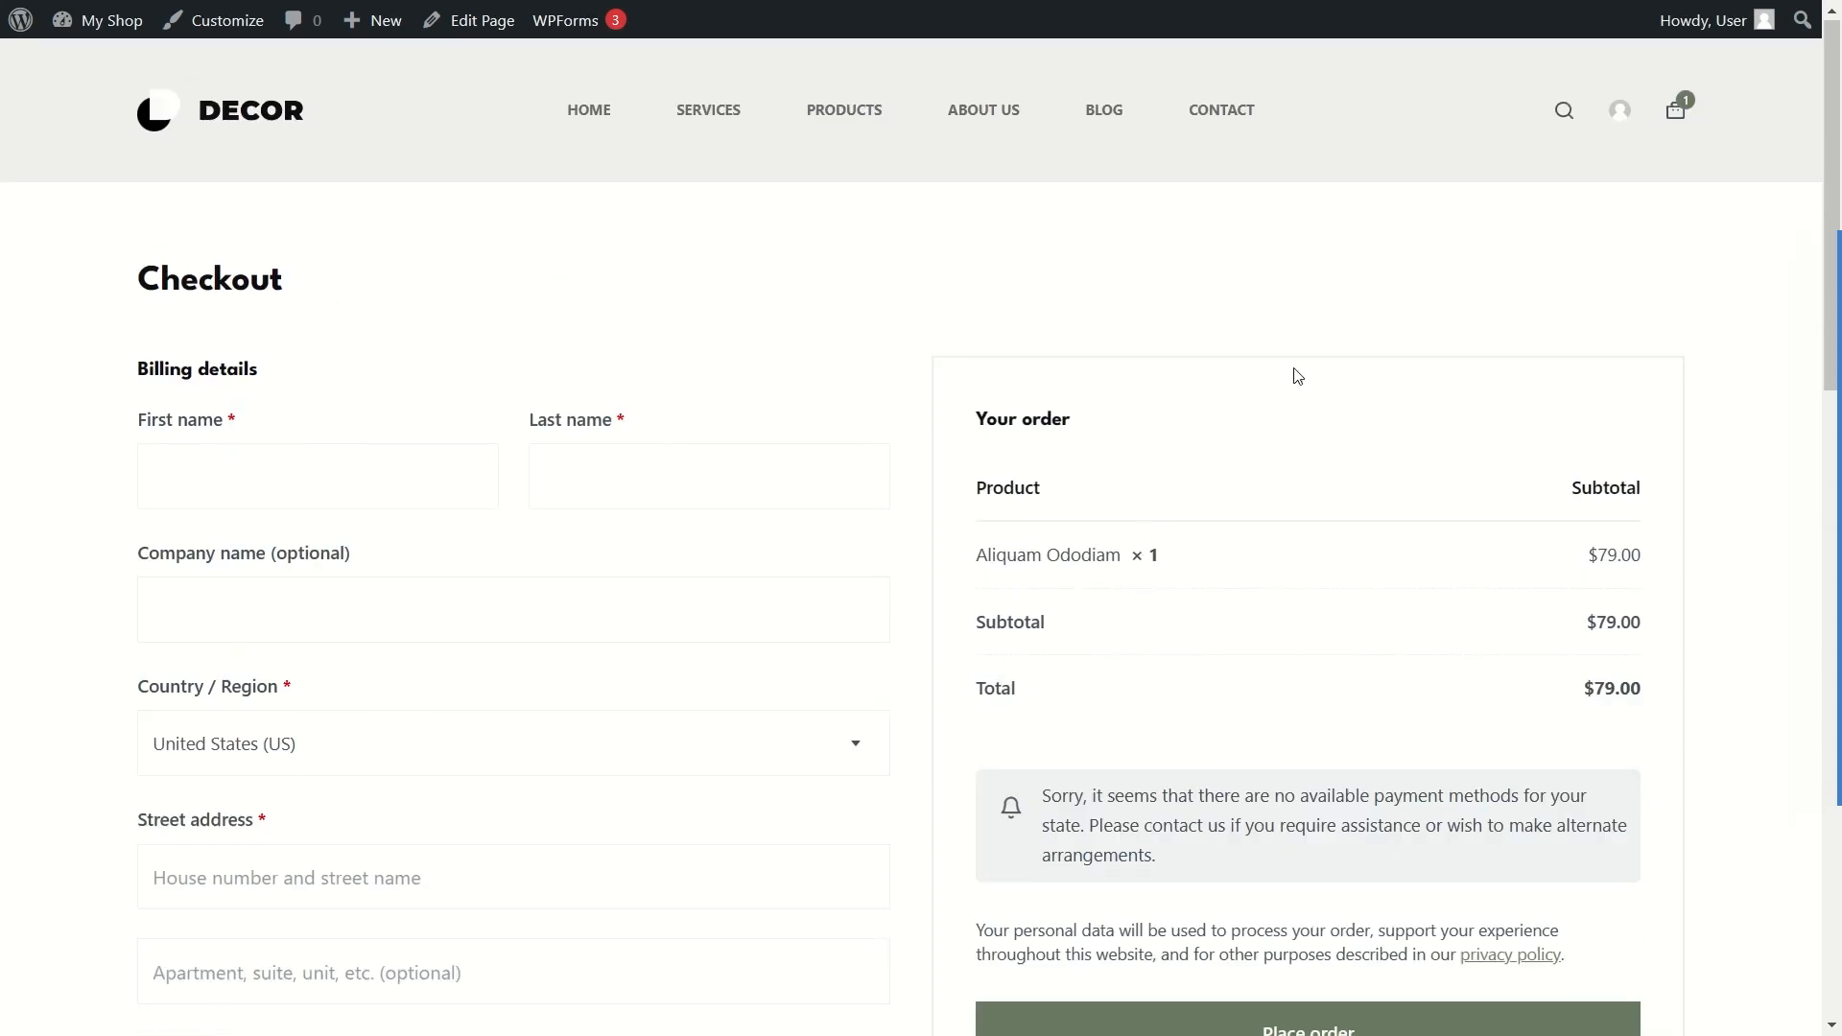
Step: Return to the cart and remove the Aliquam Ododiam from it
left_click(1676, 112)
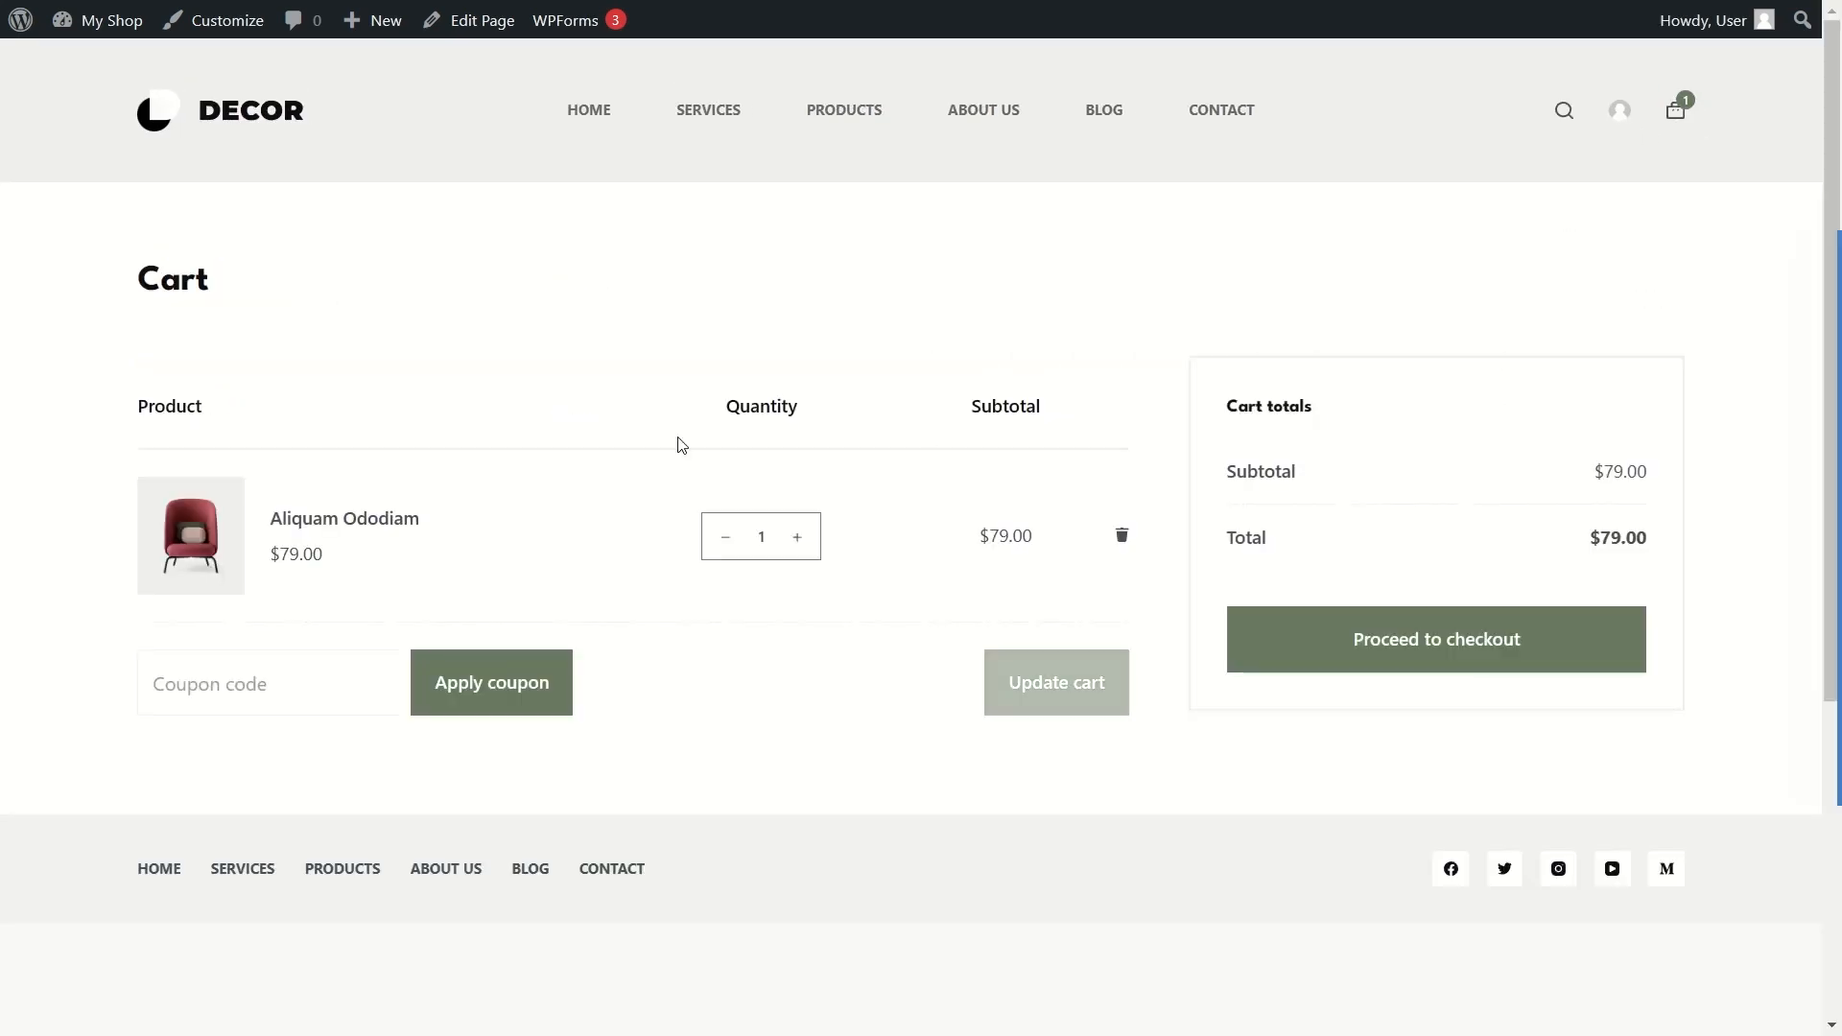
left_click(1121, 534)
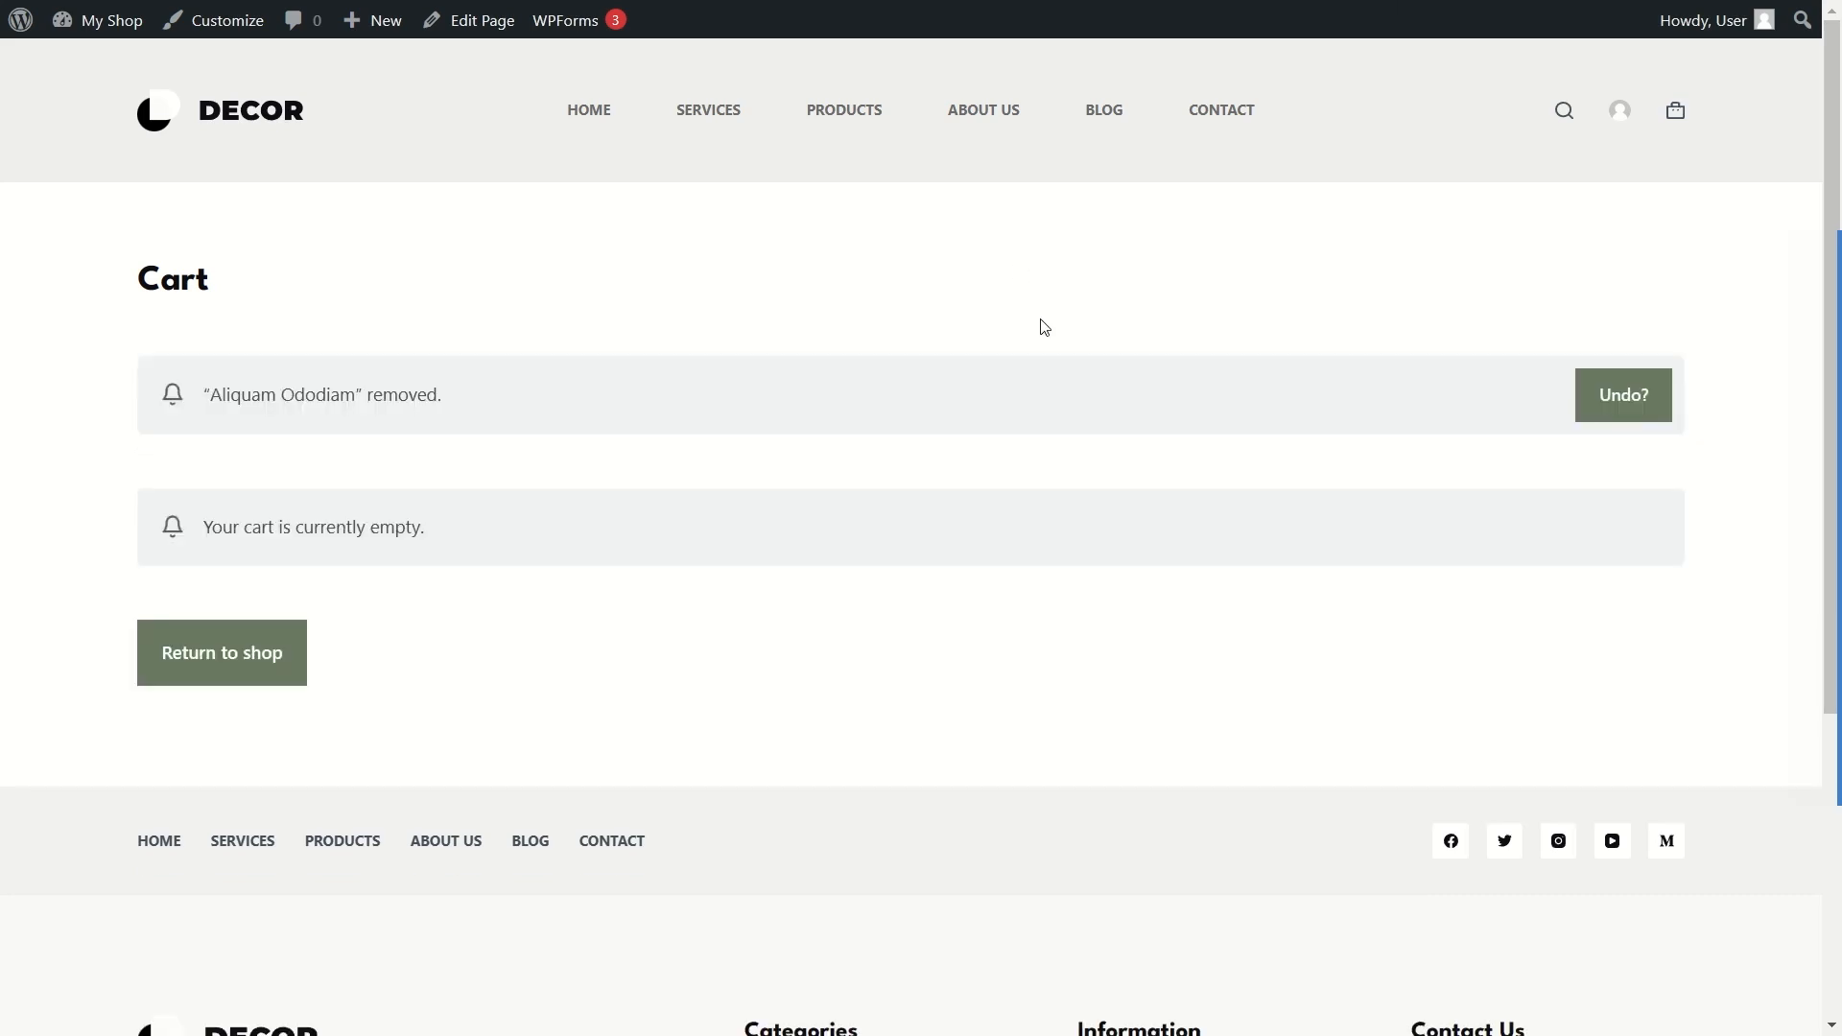
scroll(840, 447, "up", 3)
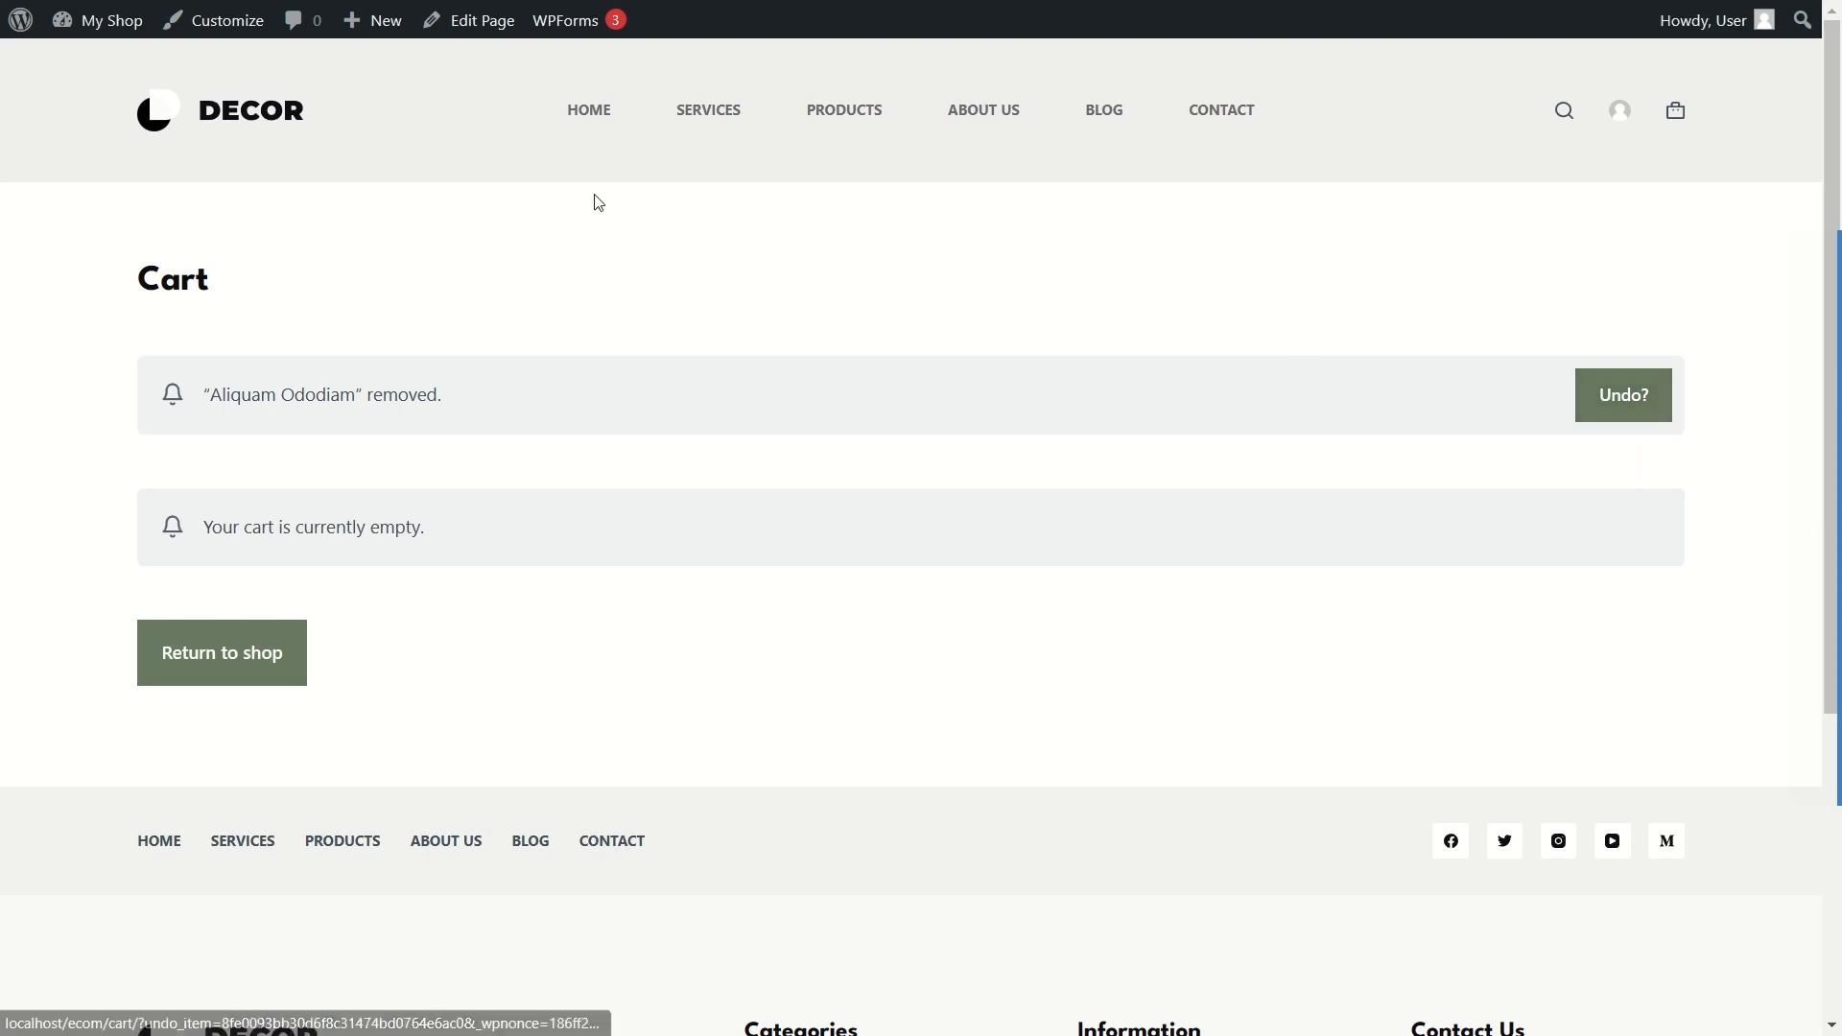
Step: Go back to the homepage and examine the interior home decor promotion, Featured Products and customer testimonial sections
left_click(589, 110)
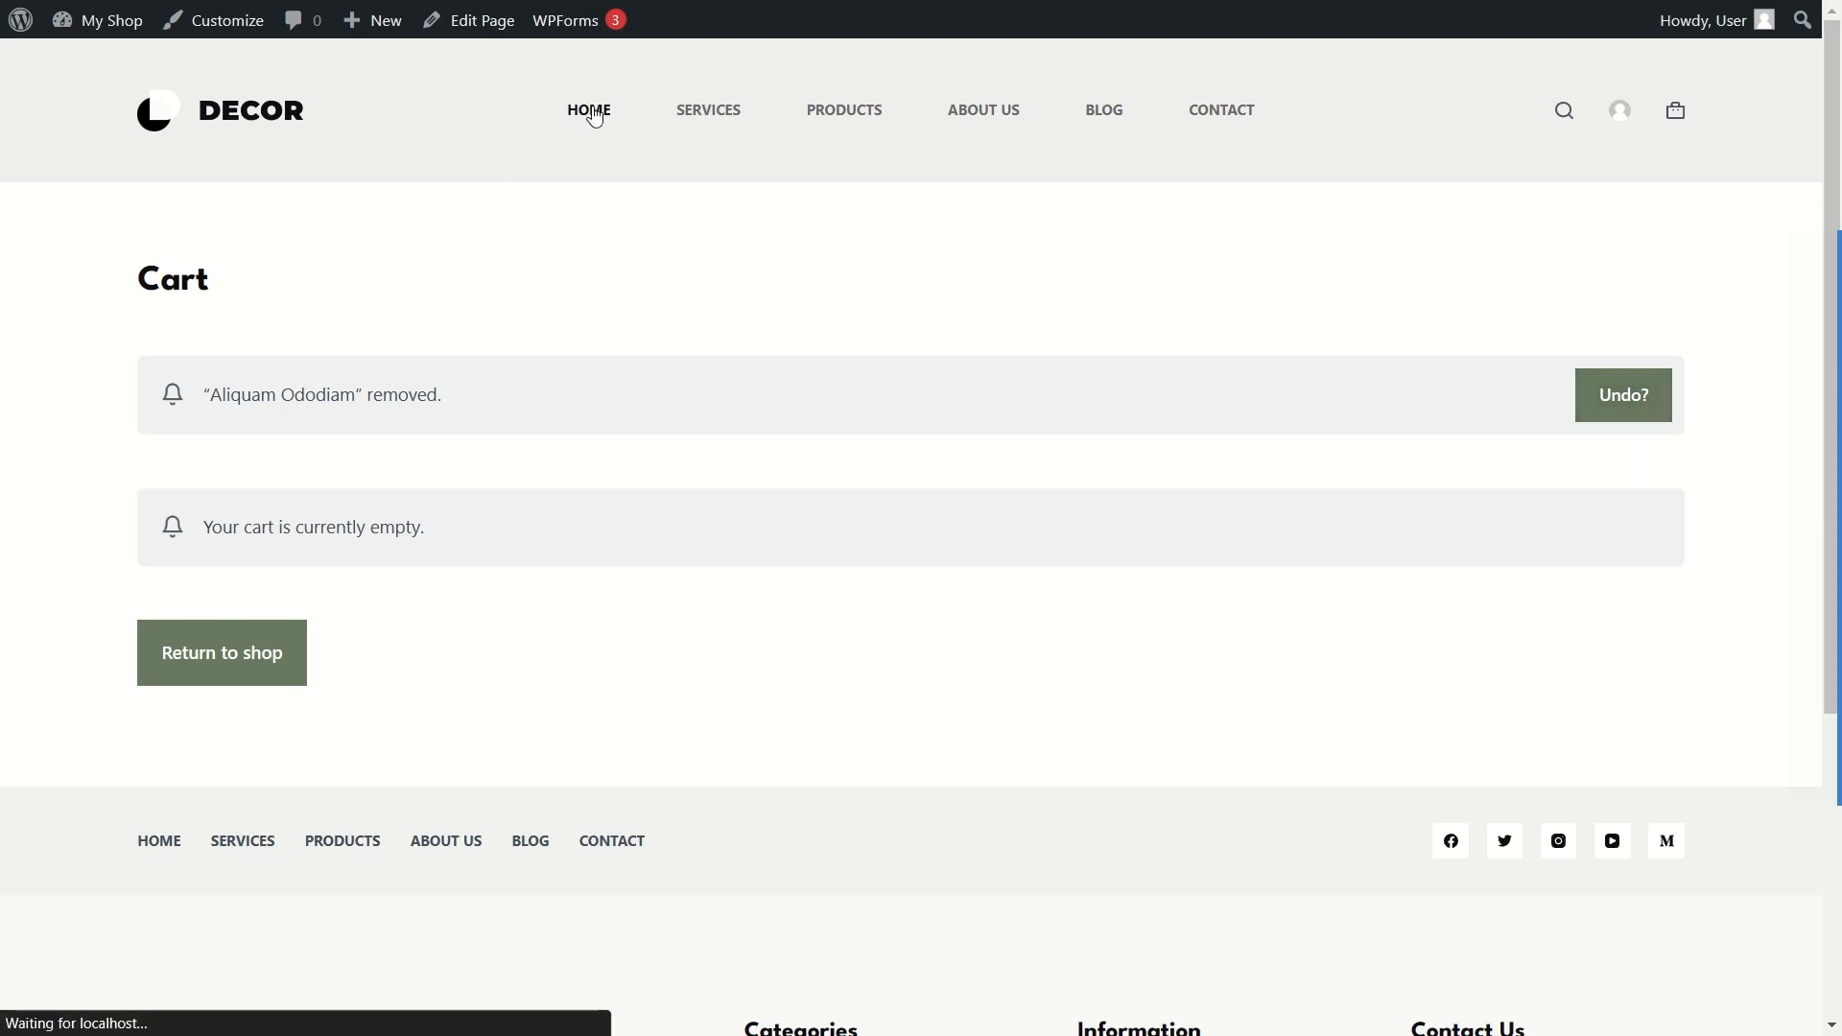
scroll(708, 334, "down", 20)
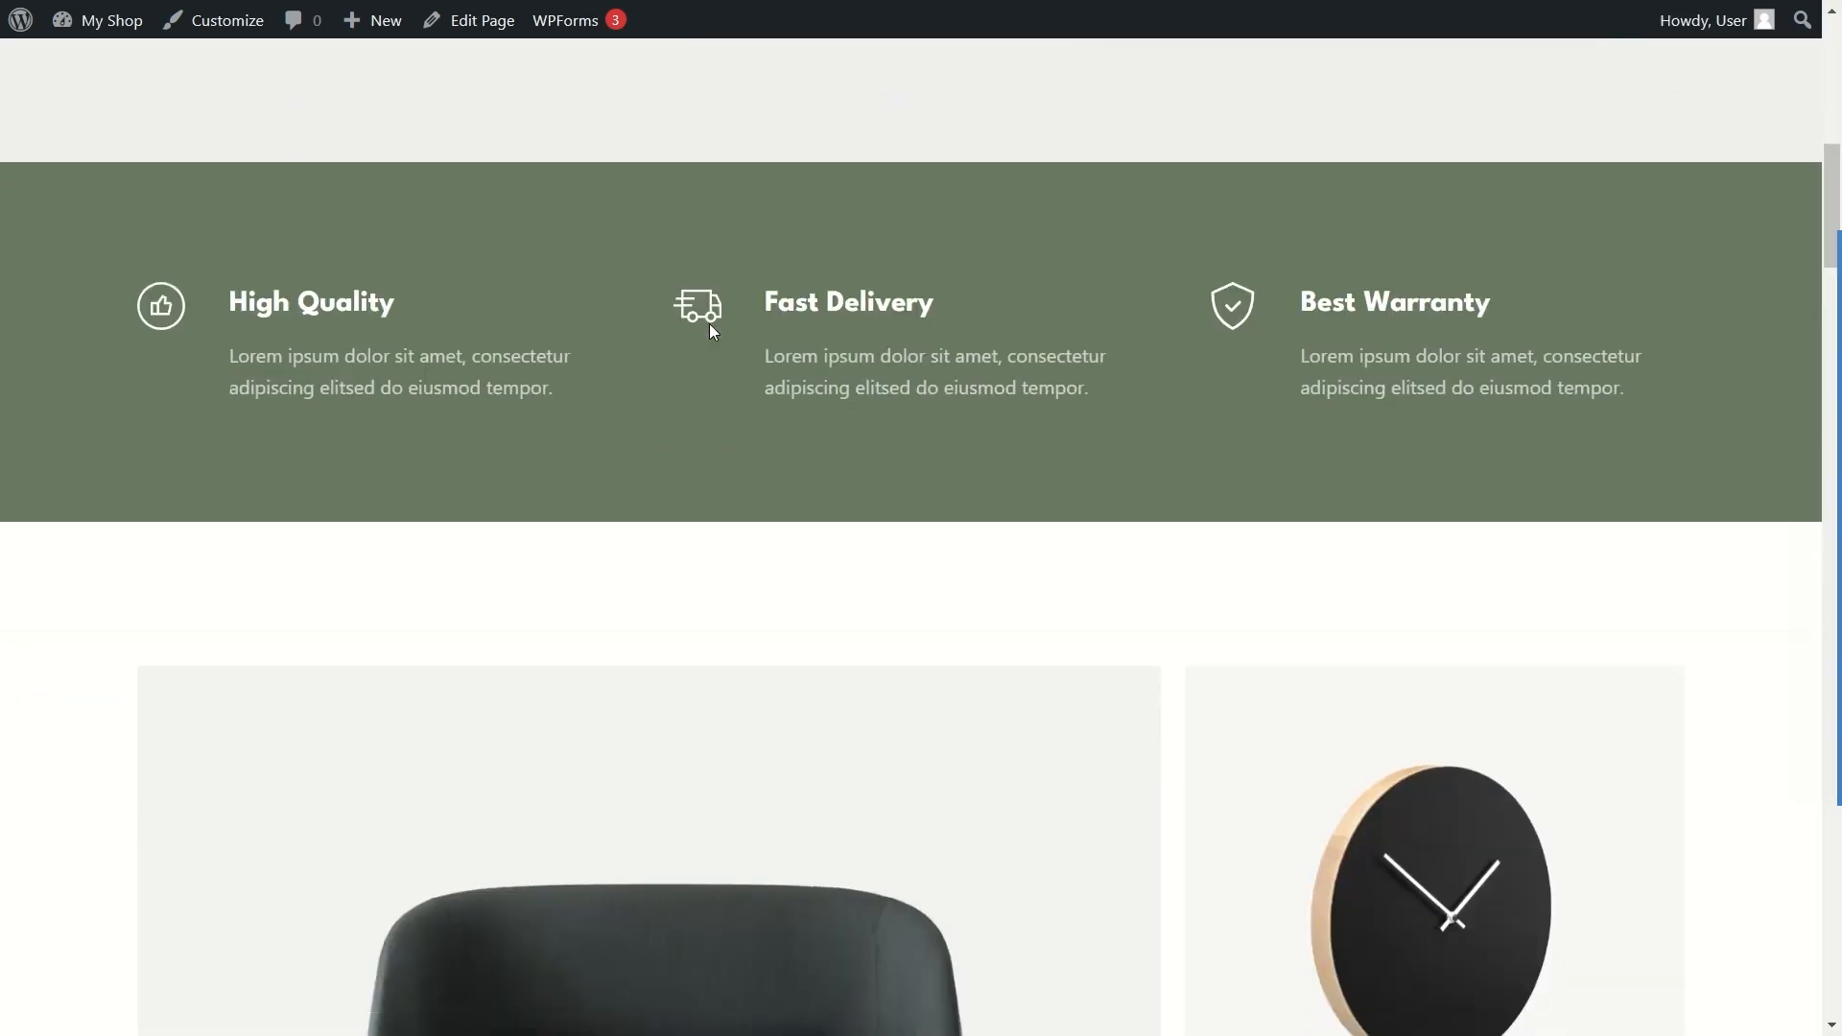
scroll(588, 297, "up", 6)
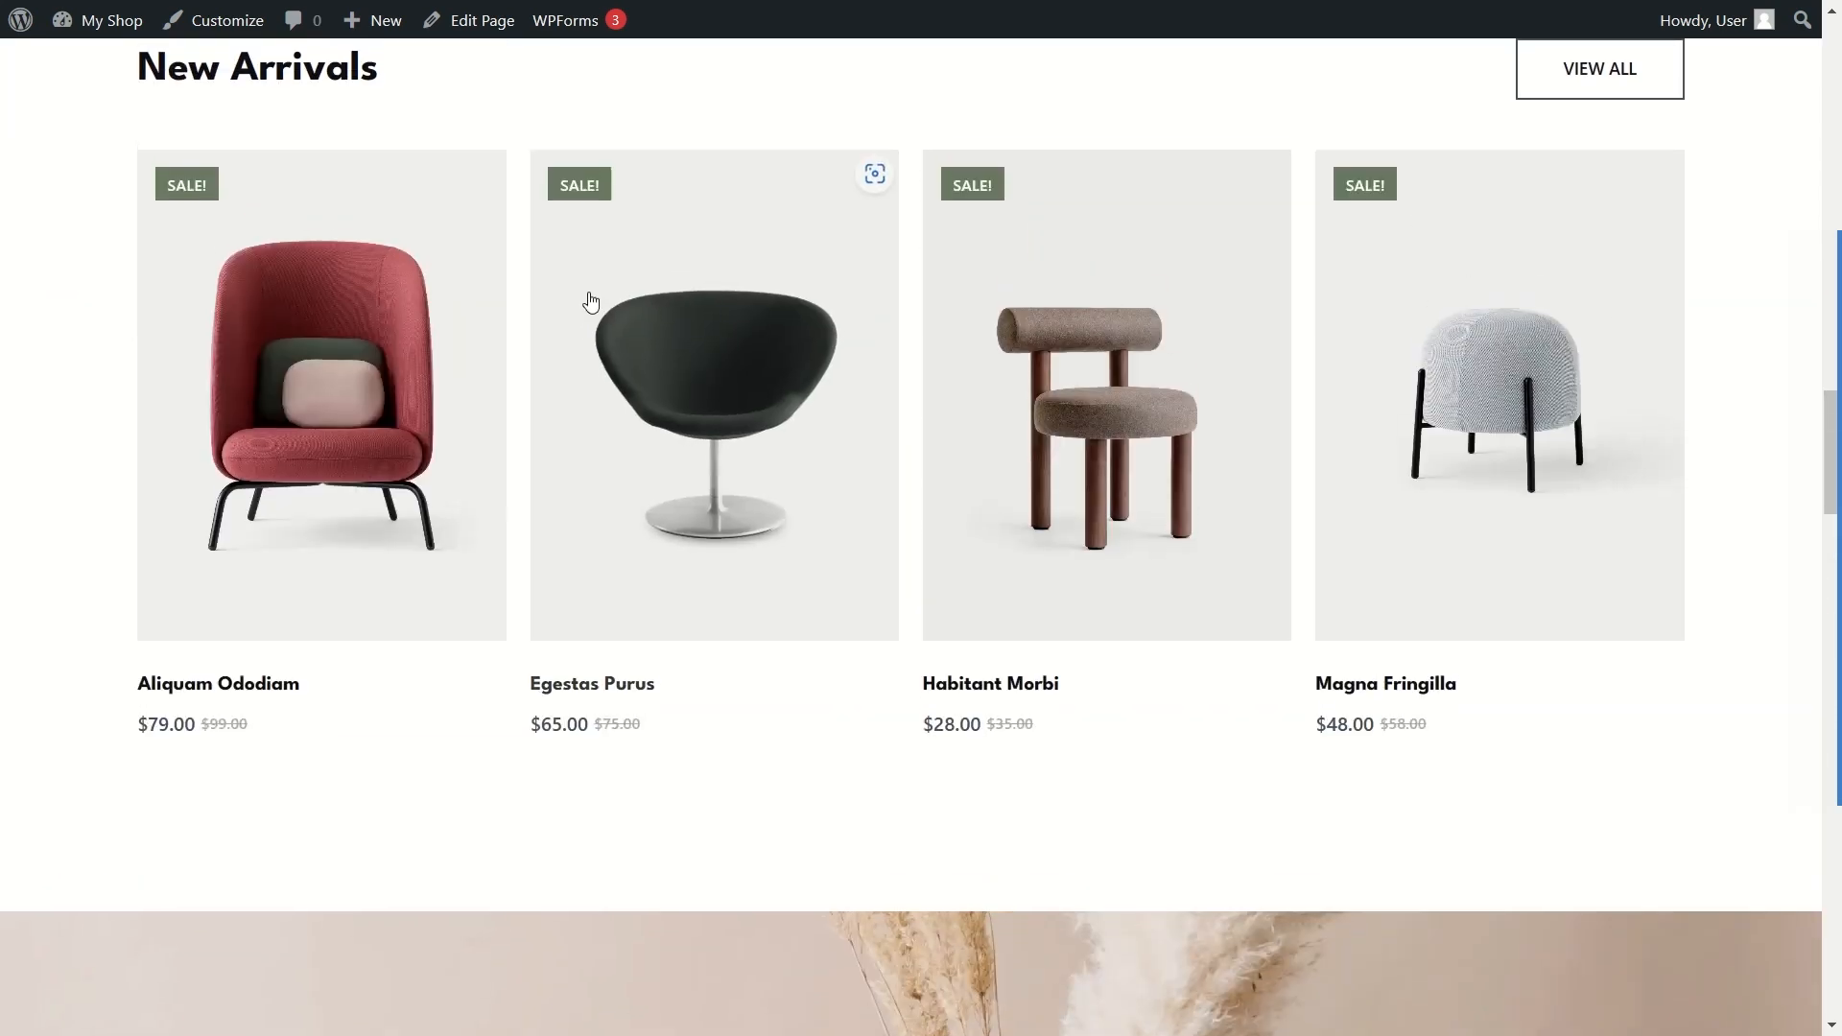
scroll(588, 299, "down", 8)
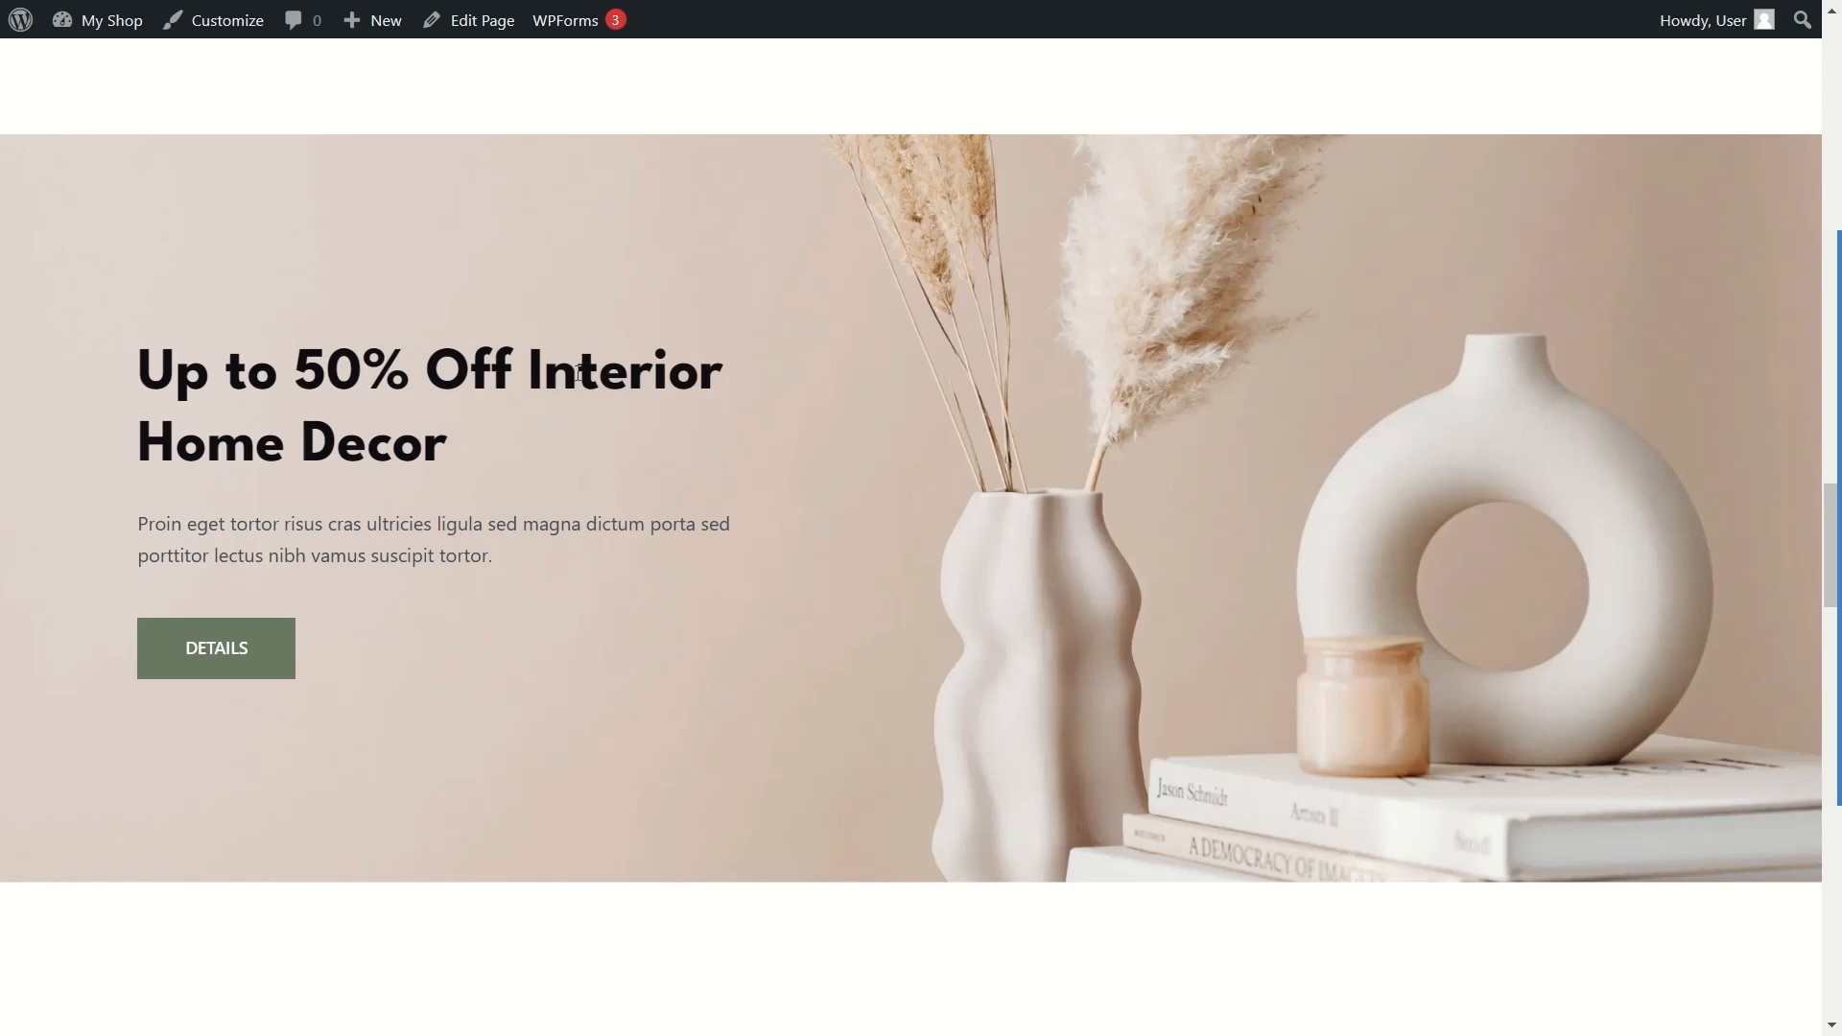
scroll(602, 629, "down", 8)
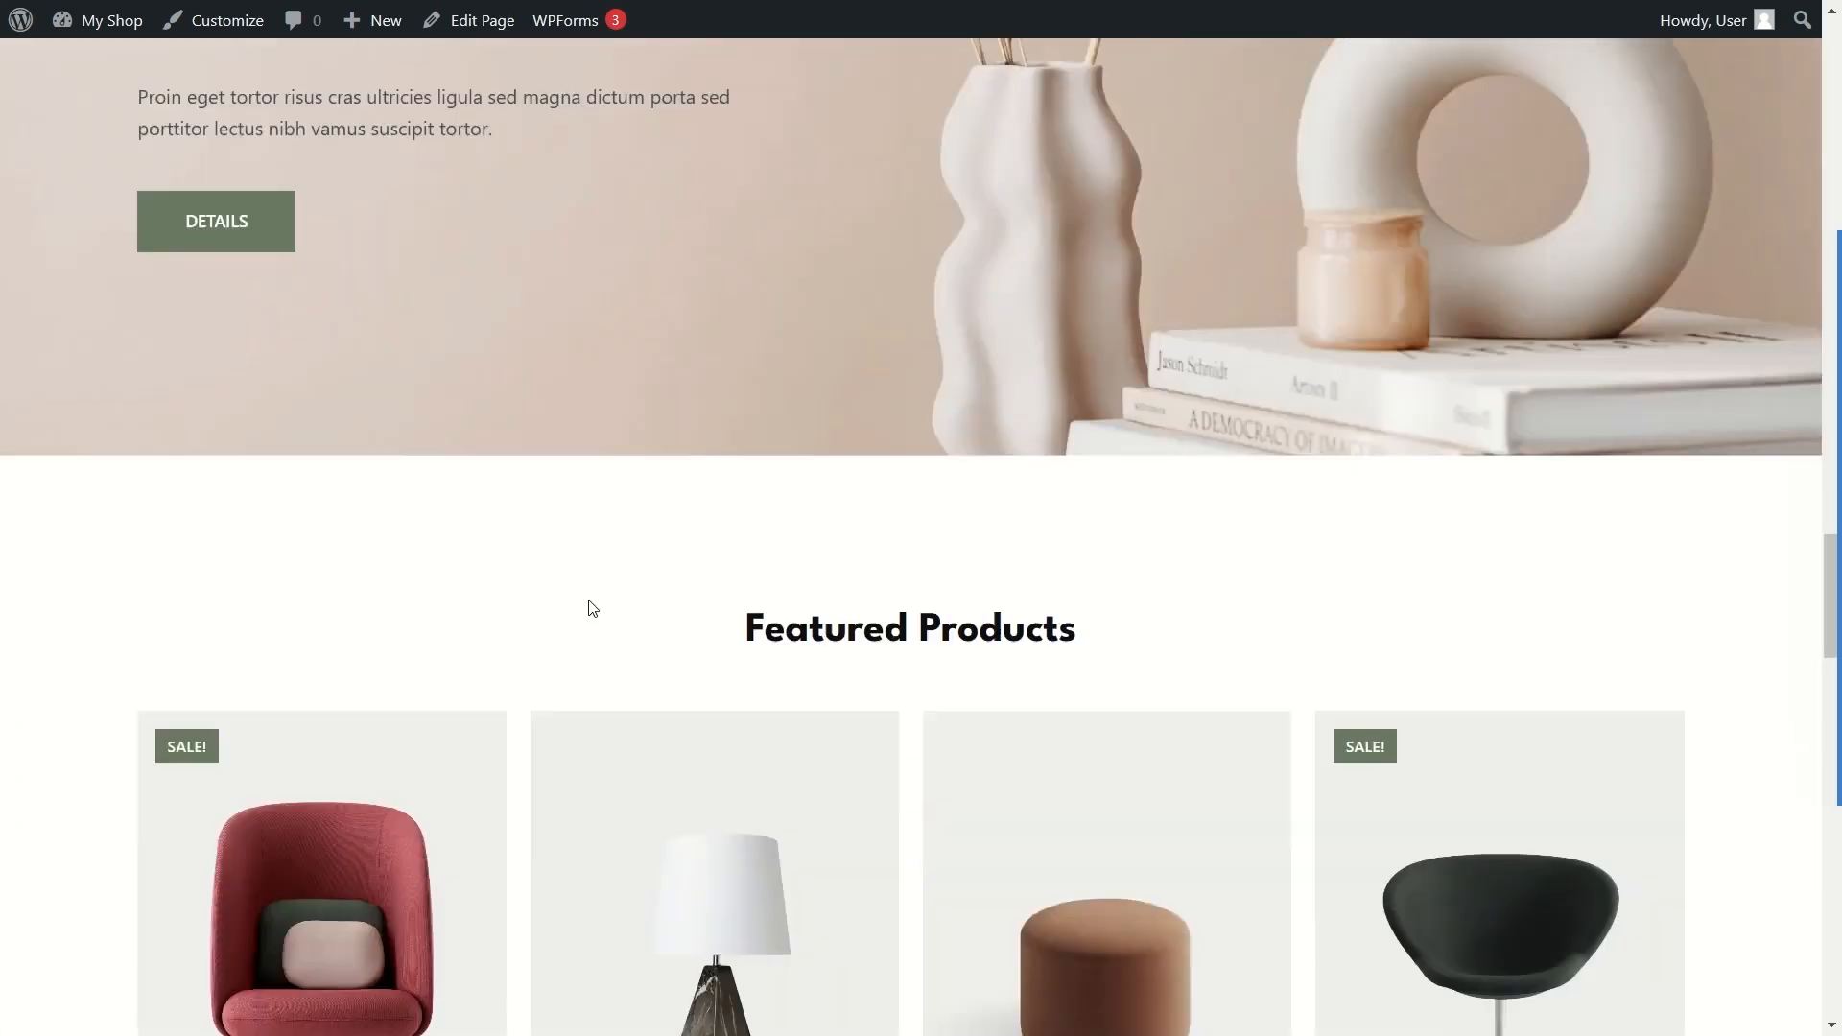
scroll(1267, 514, "down", 10)
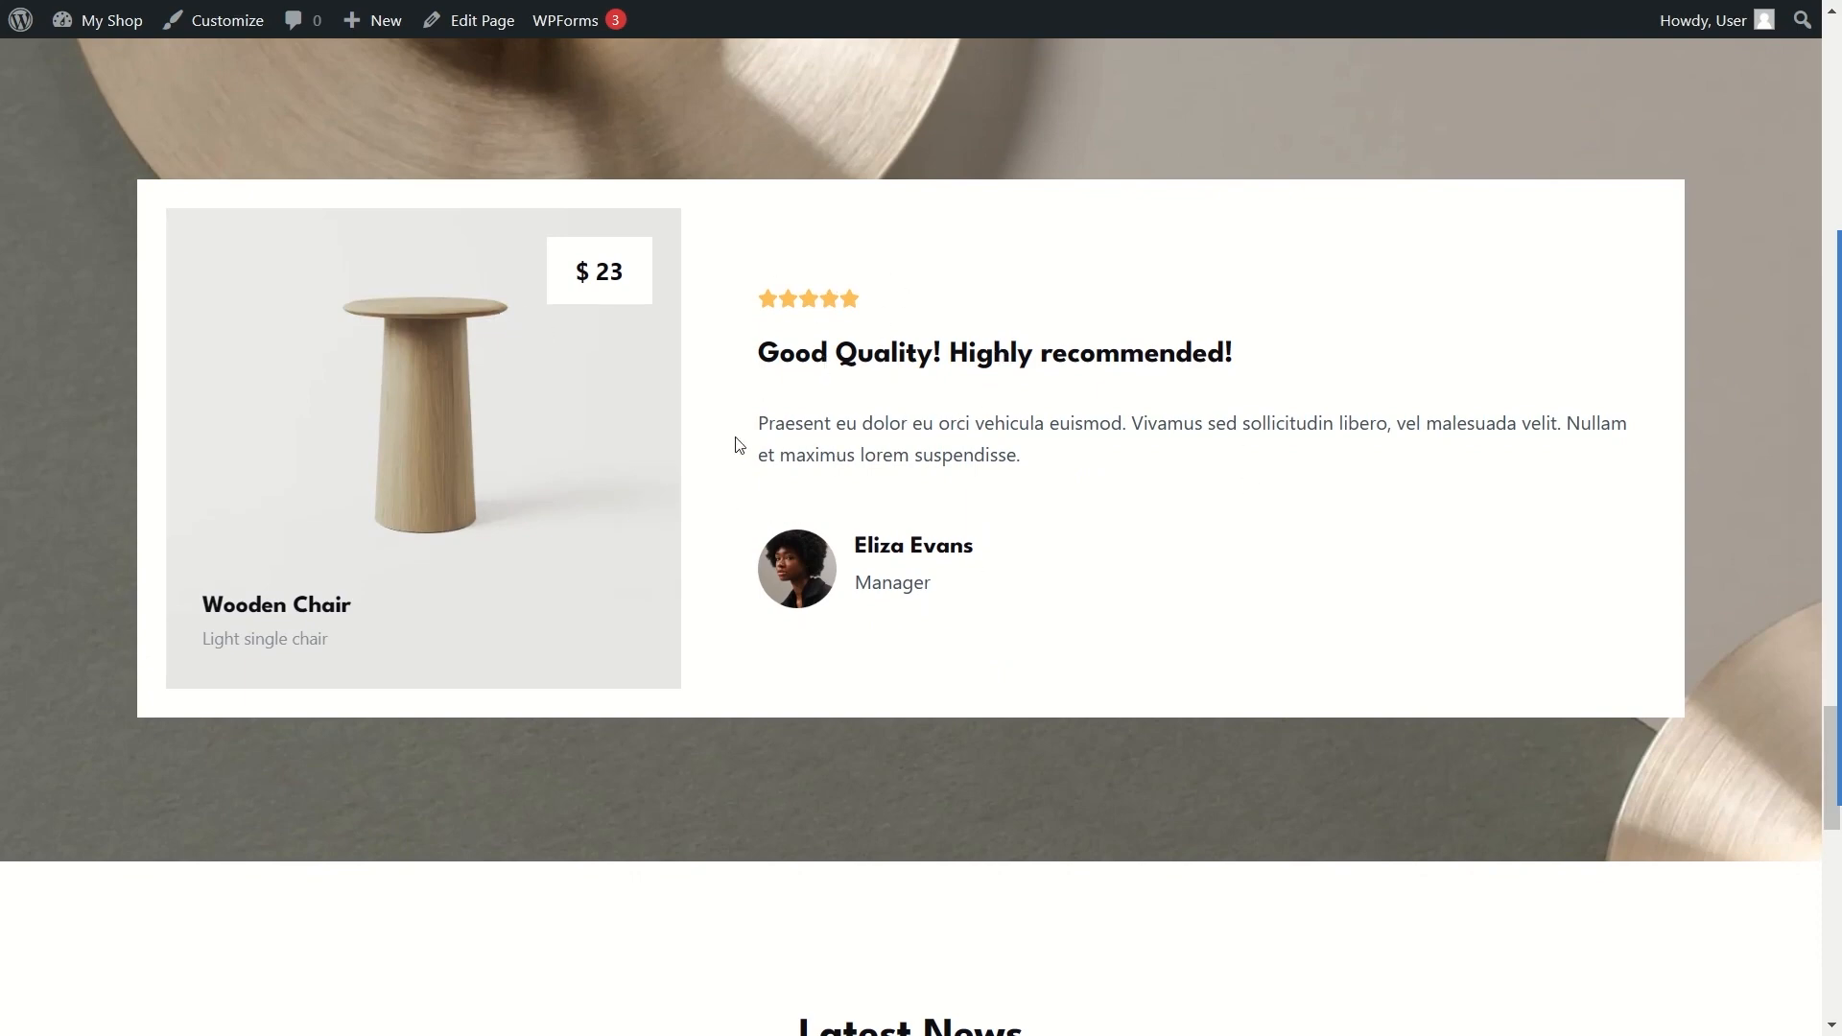
Step: Examine the homepage's Latest News posts and the footer with its categories, information links and contact details
scroll(736, 422, "down", 6)
scroll(724, 383, "down", 3)
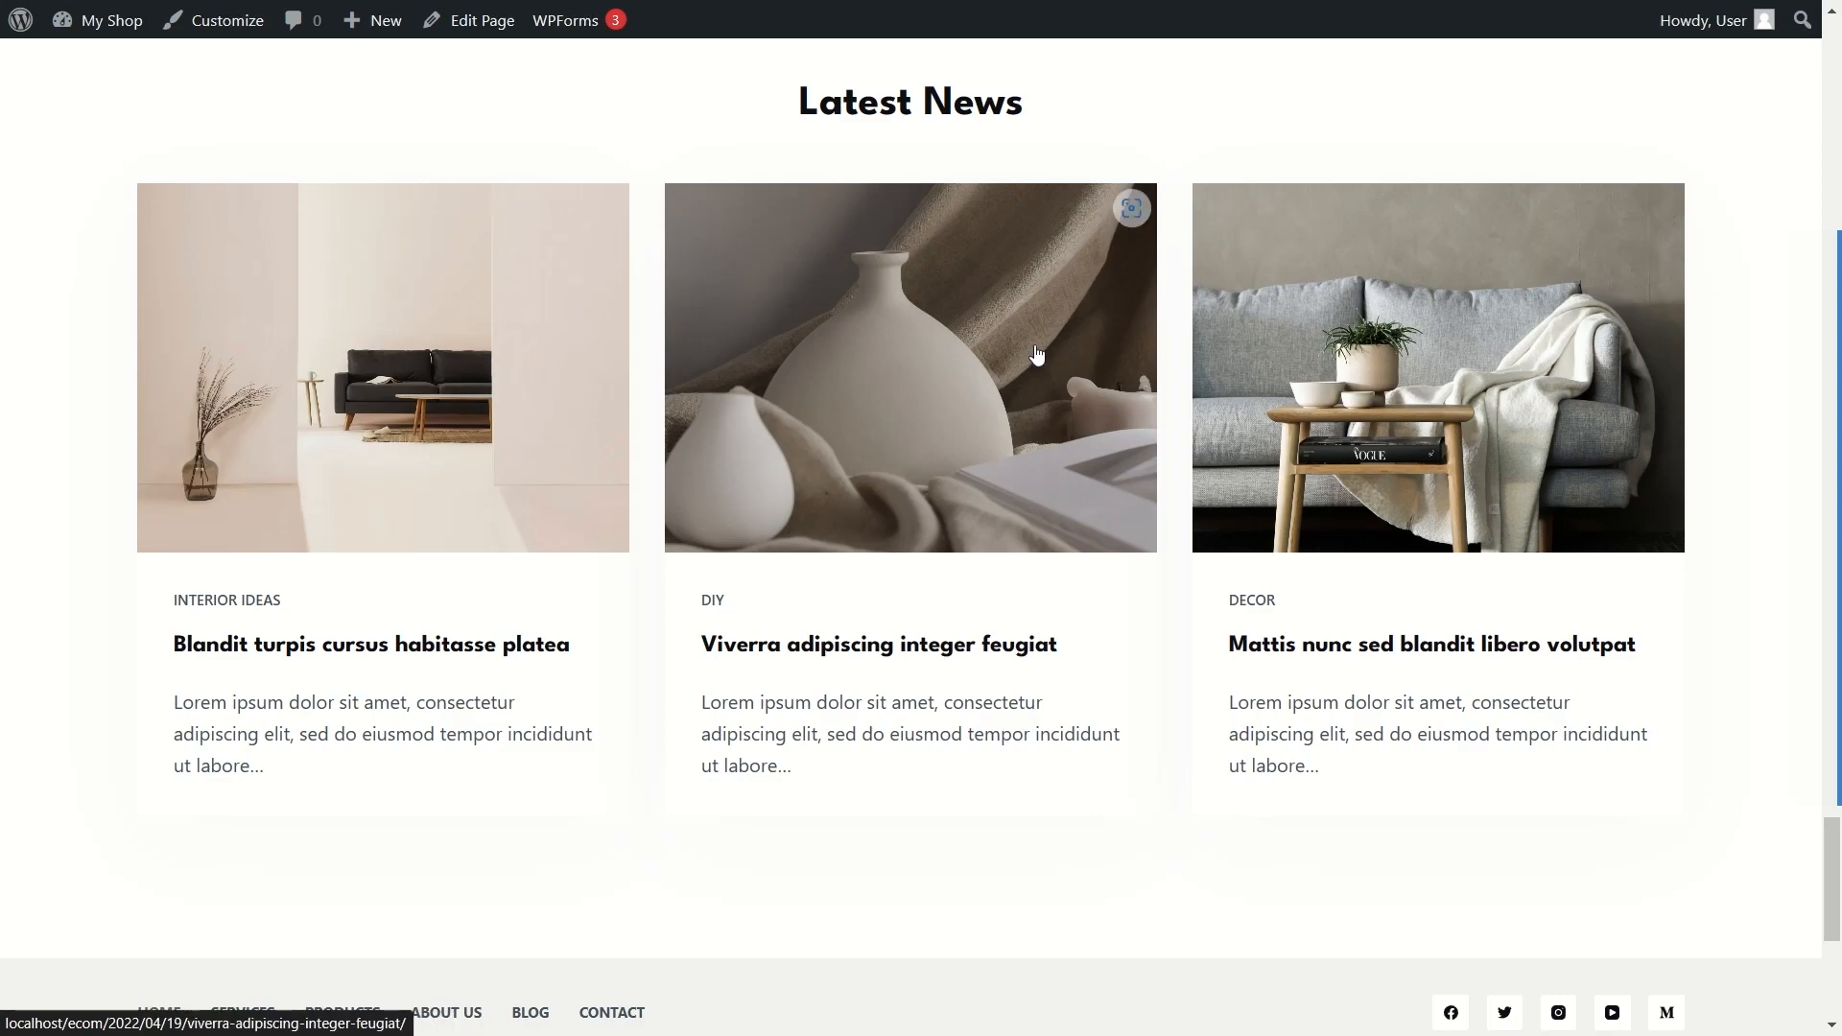
scroll(1241, 515, "down", 5)
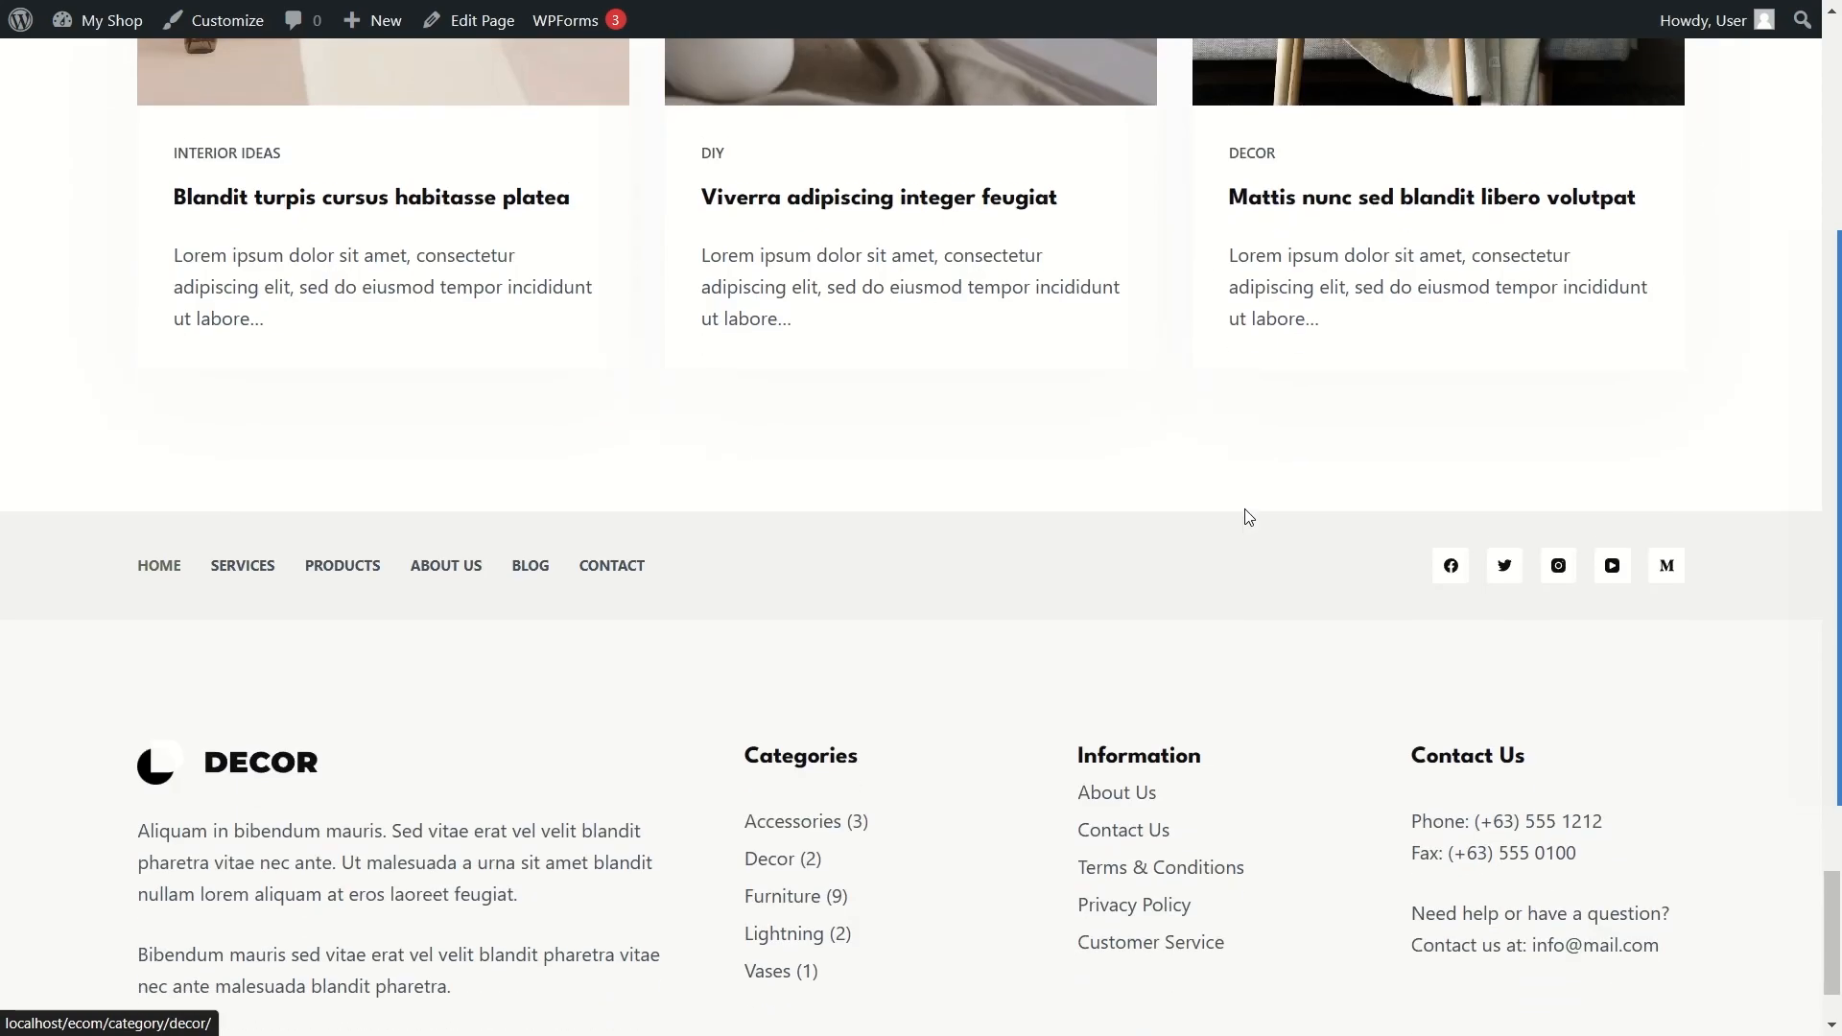
scroll(1224, 491, "down", 2)
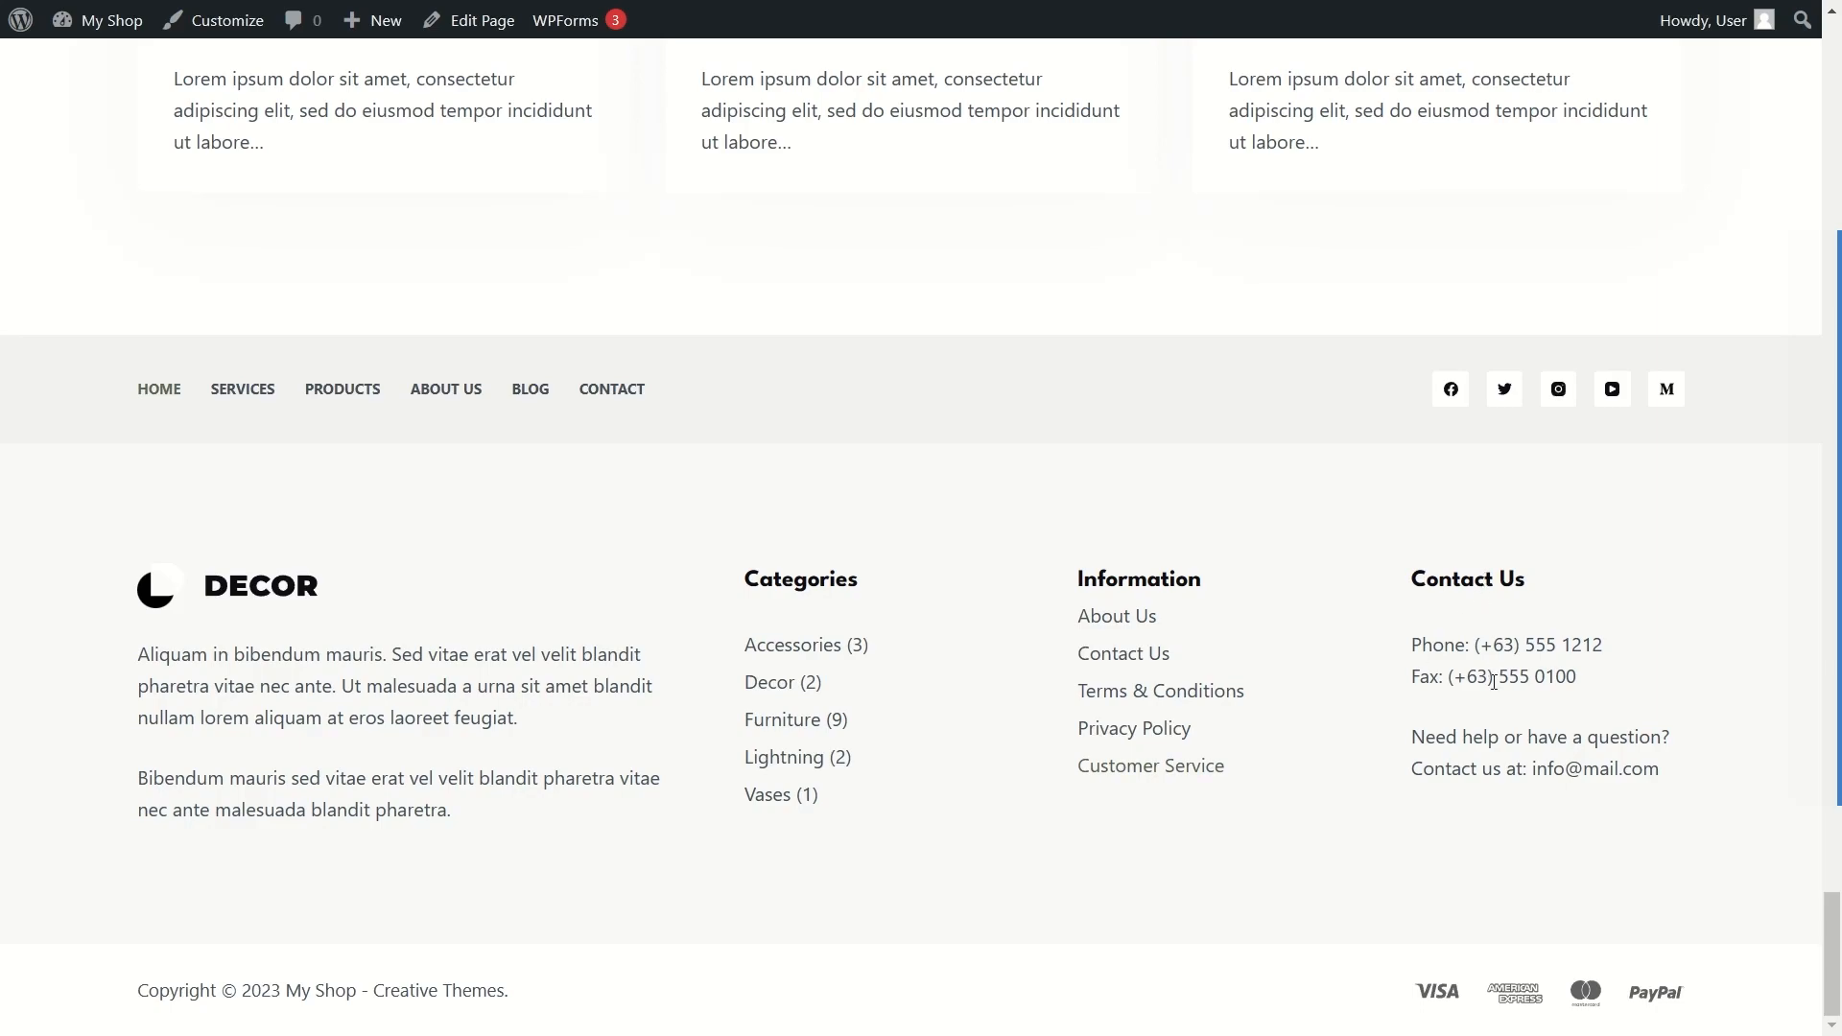
scroll(1209, 768, "up", 15)
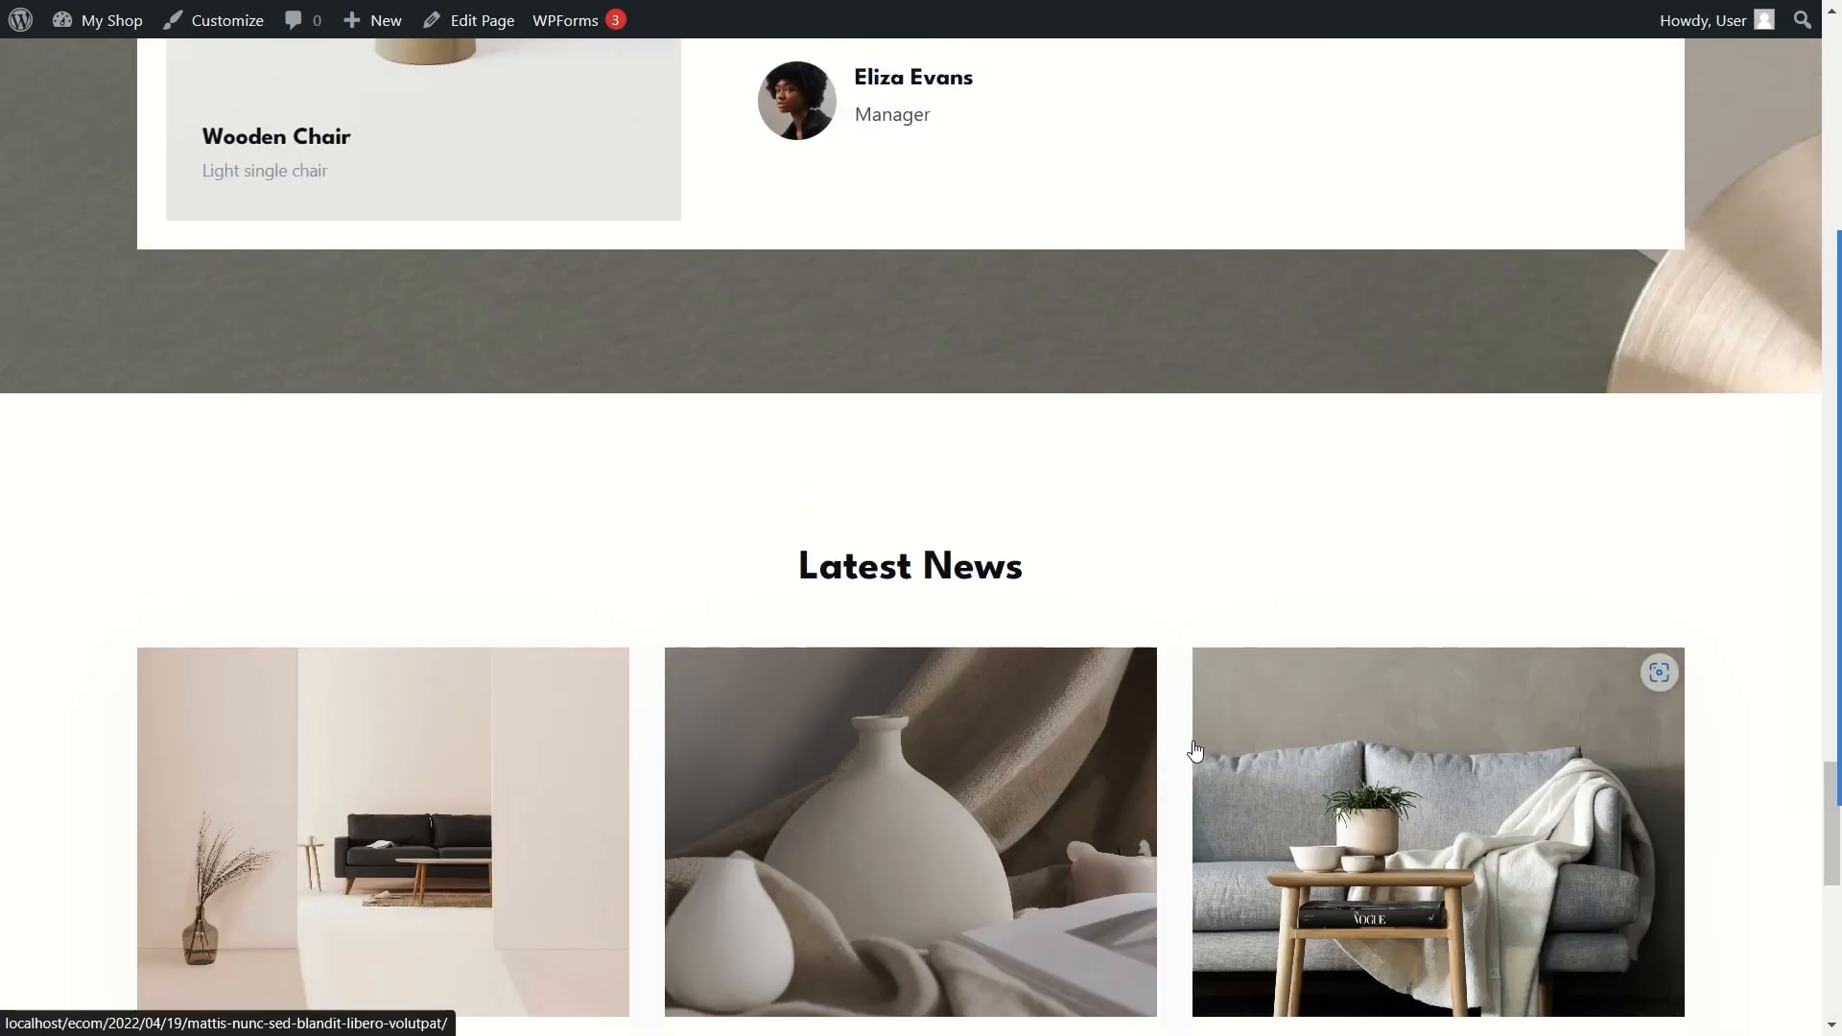
scroll(1198, 706, "up", 15)
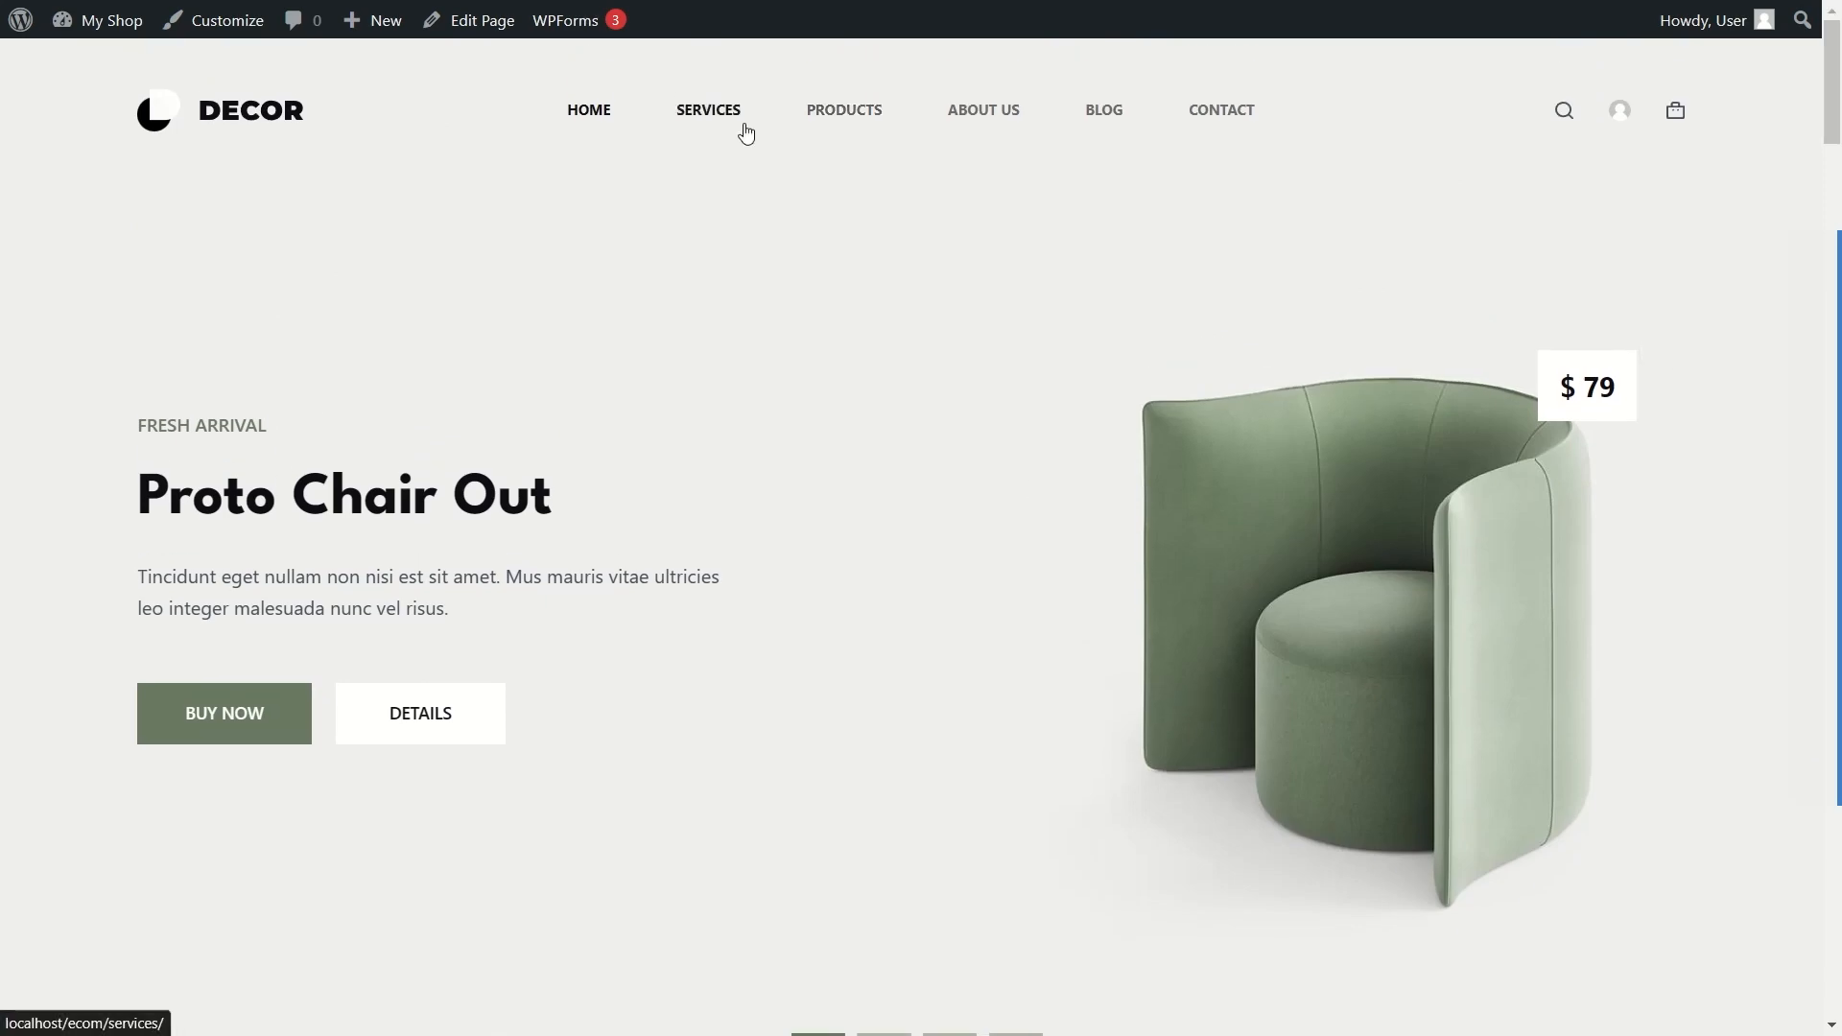
Step: Open the Services page and examine the Lighting, Home Decor, Interior Design and Furniture cards
left_click(721, 113)
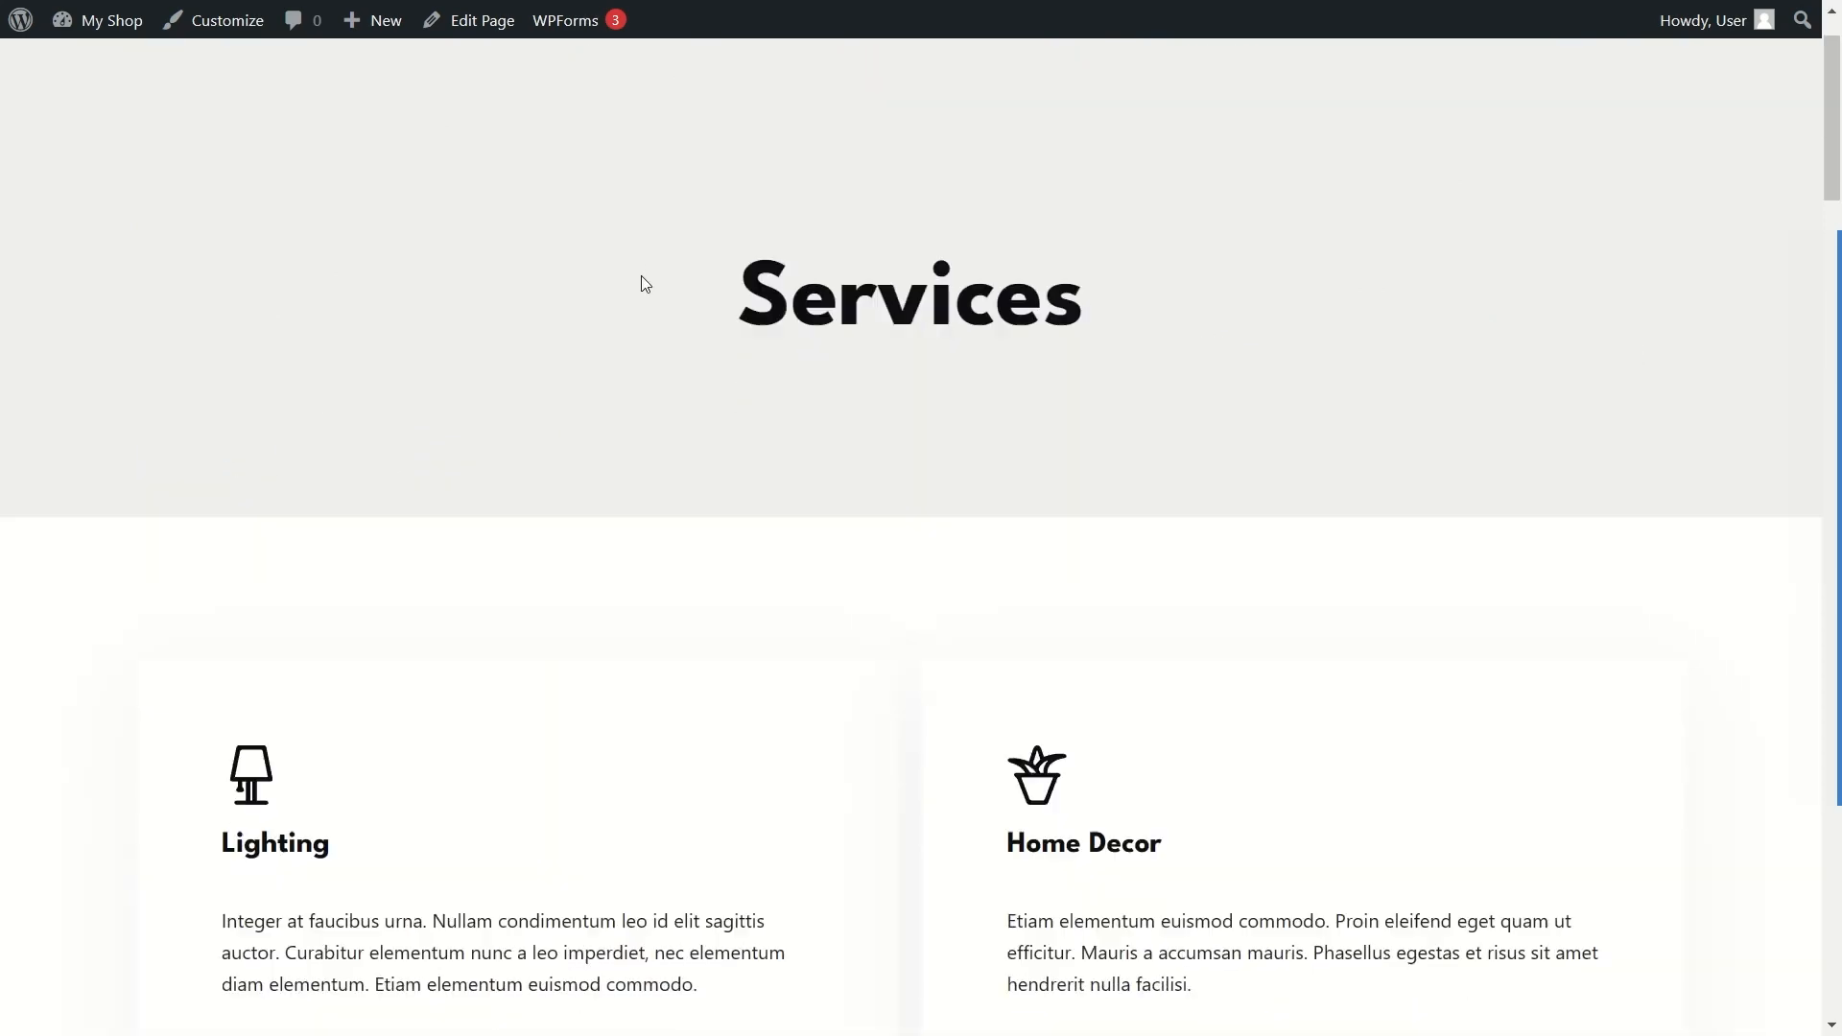
scroll(637, 284, "down", 6)
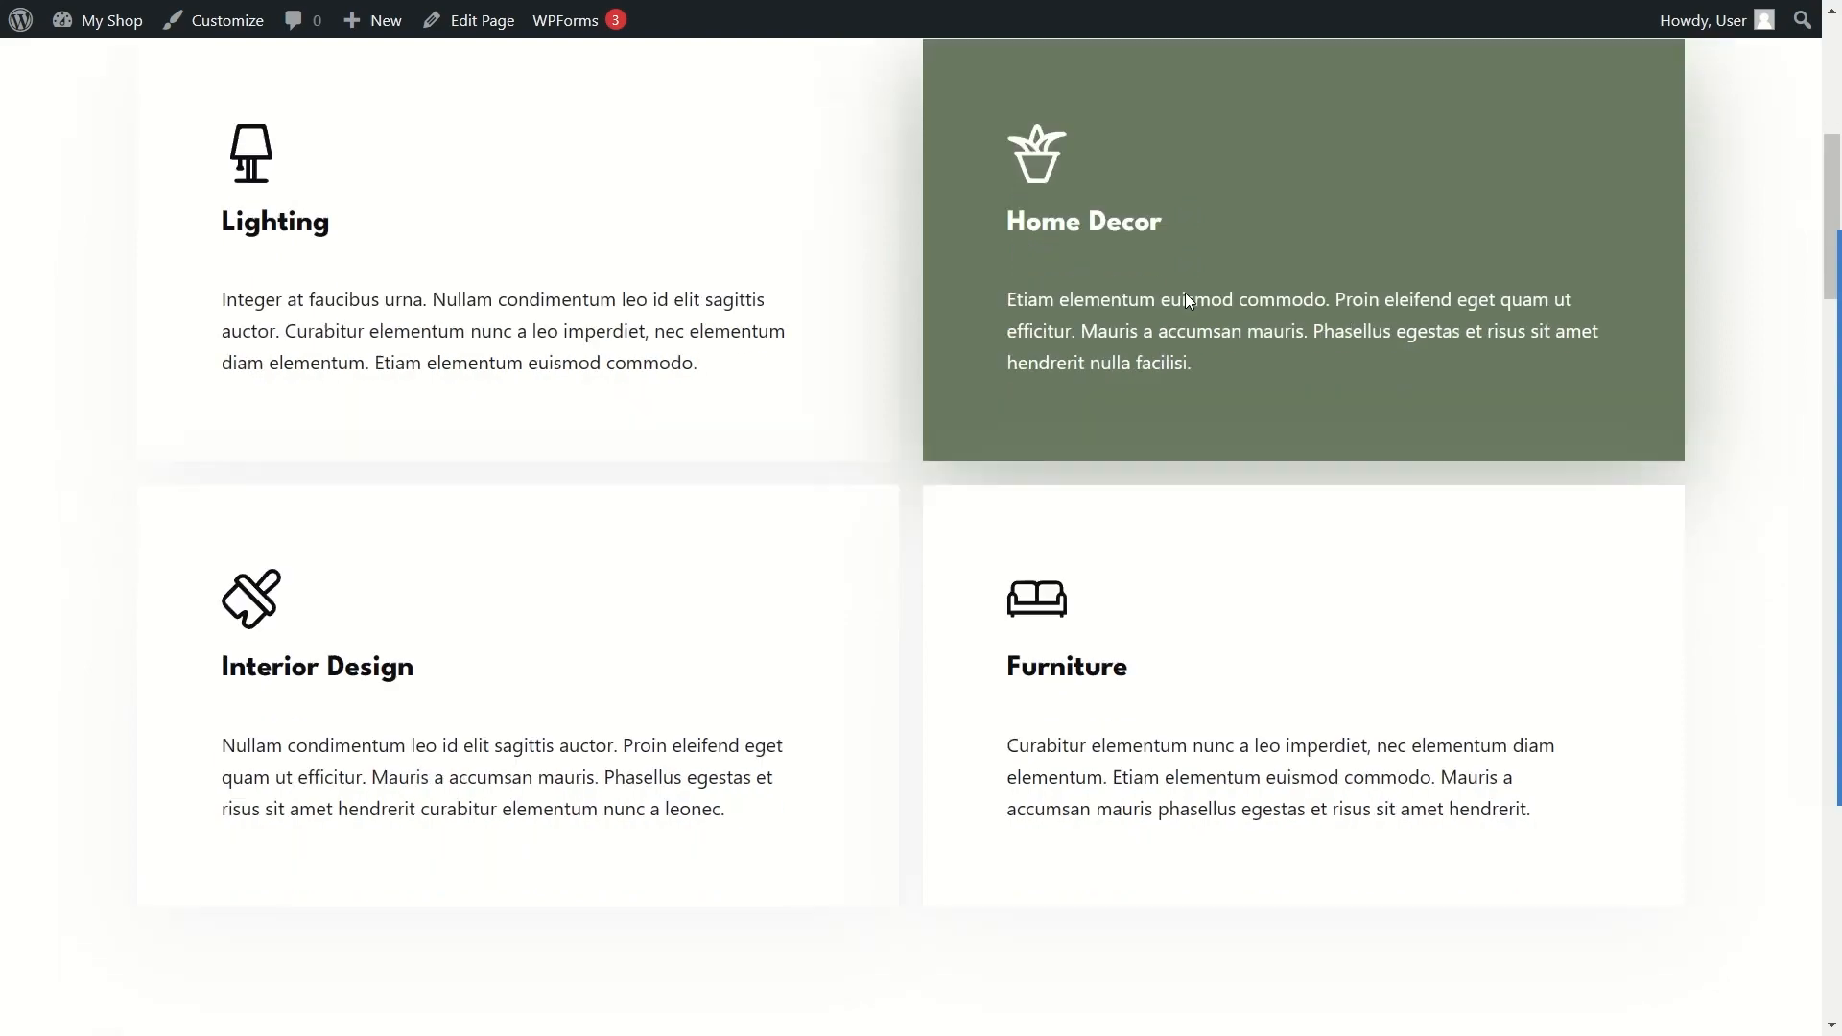
scroll(1184, 299, "down", 5)
scroll(399, 407, "up", 6)
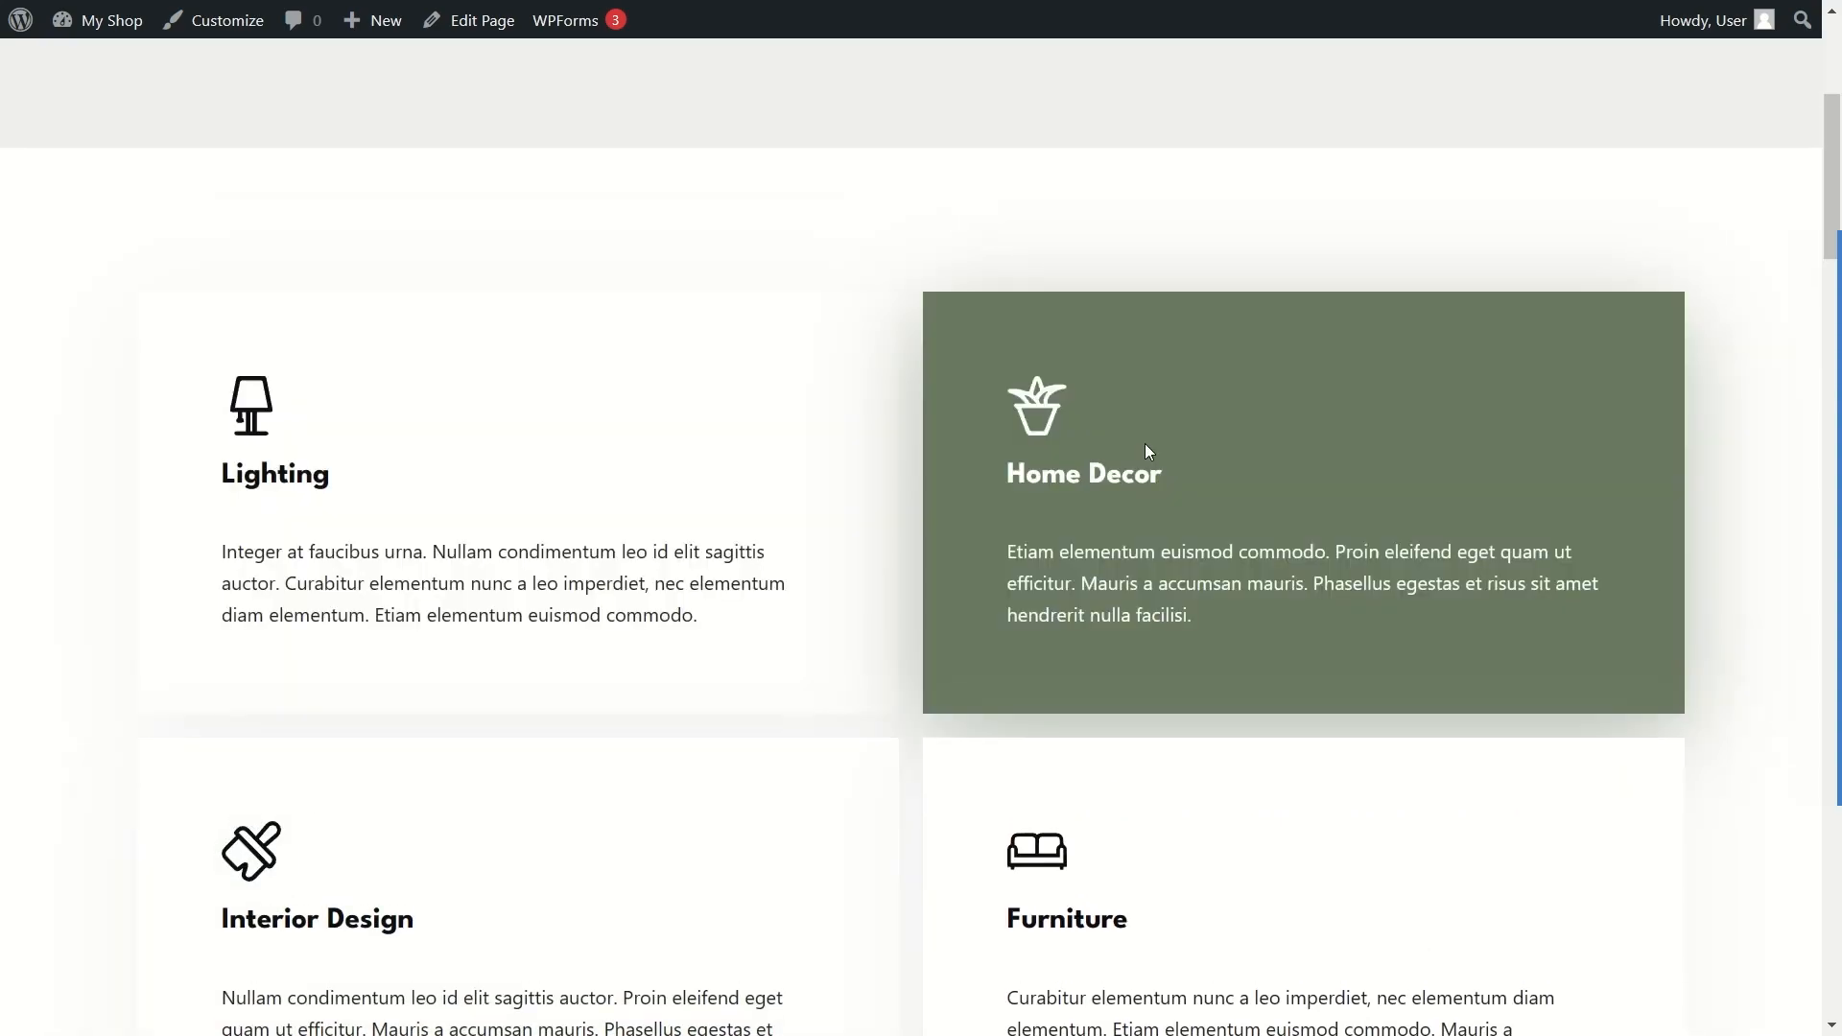
scroll(773, 362, "down", 6)
scroll(426, 358, "up", 6)
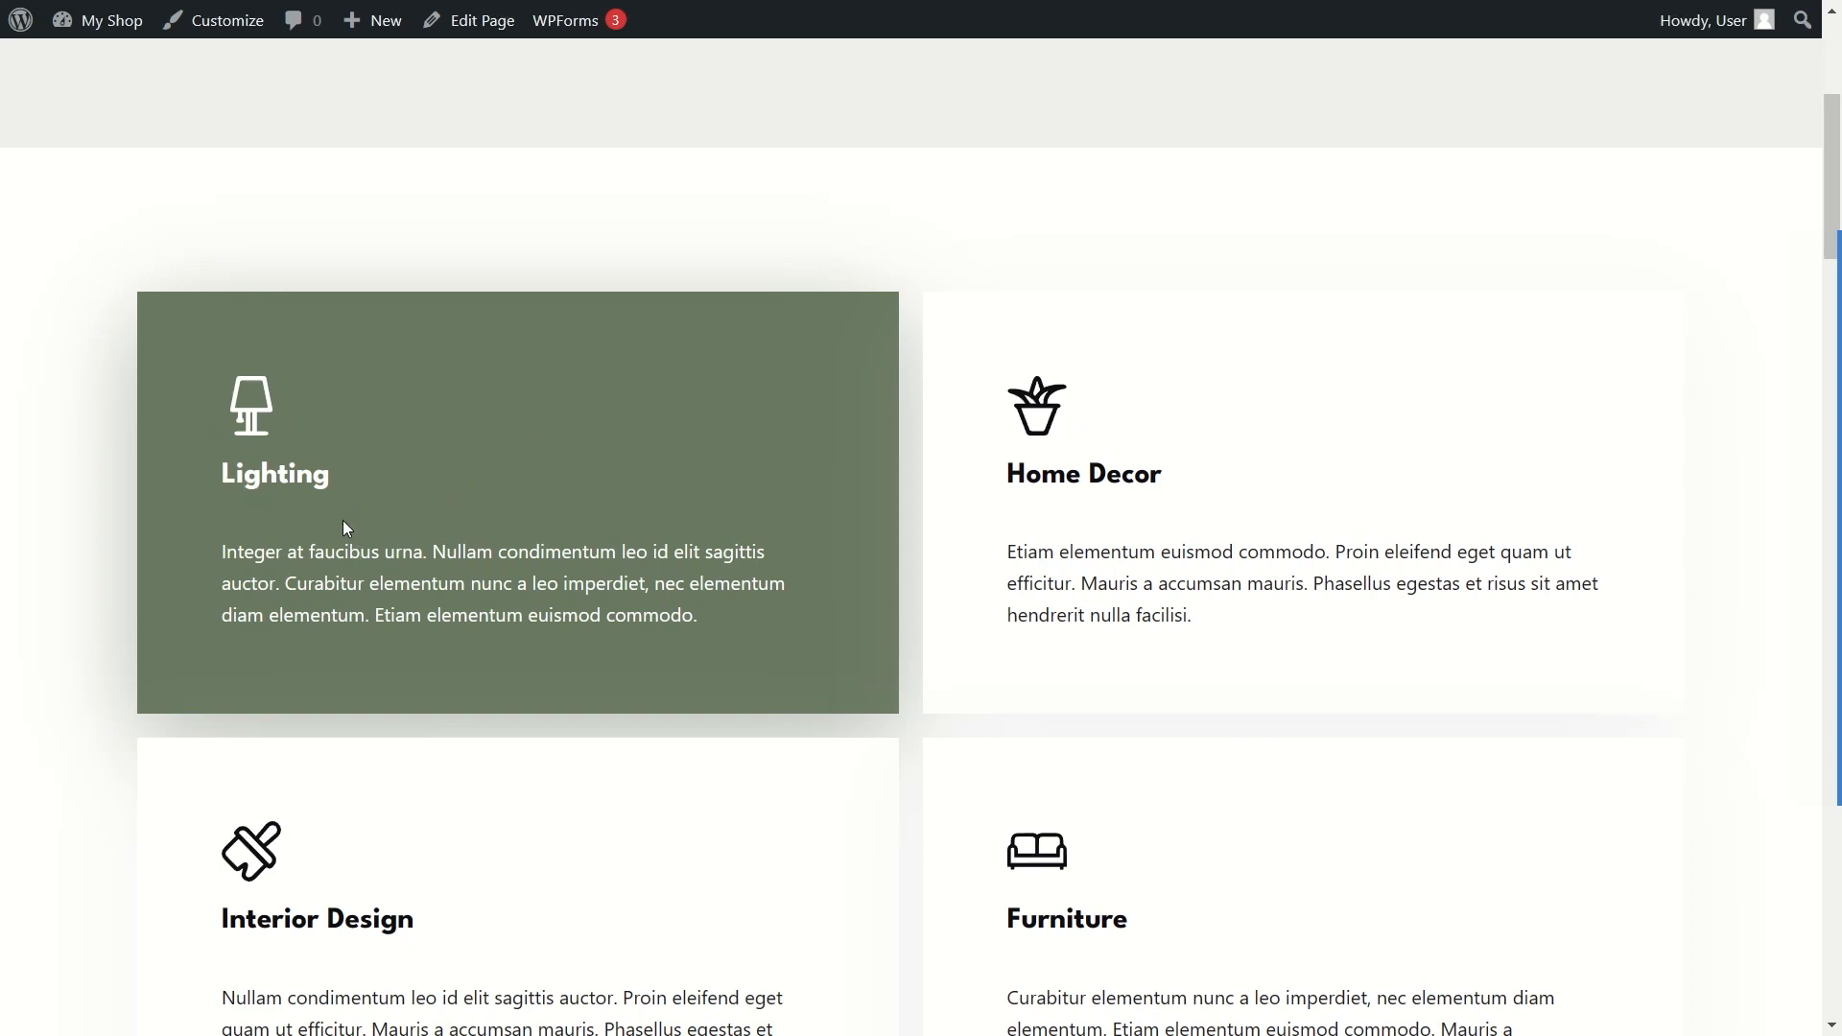
scroll(672, 484, "down", 2)
scroll(633, 486, "up", 4)
scroll(1344, 765, "down", 3)
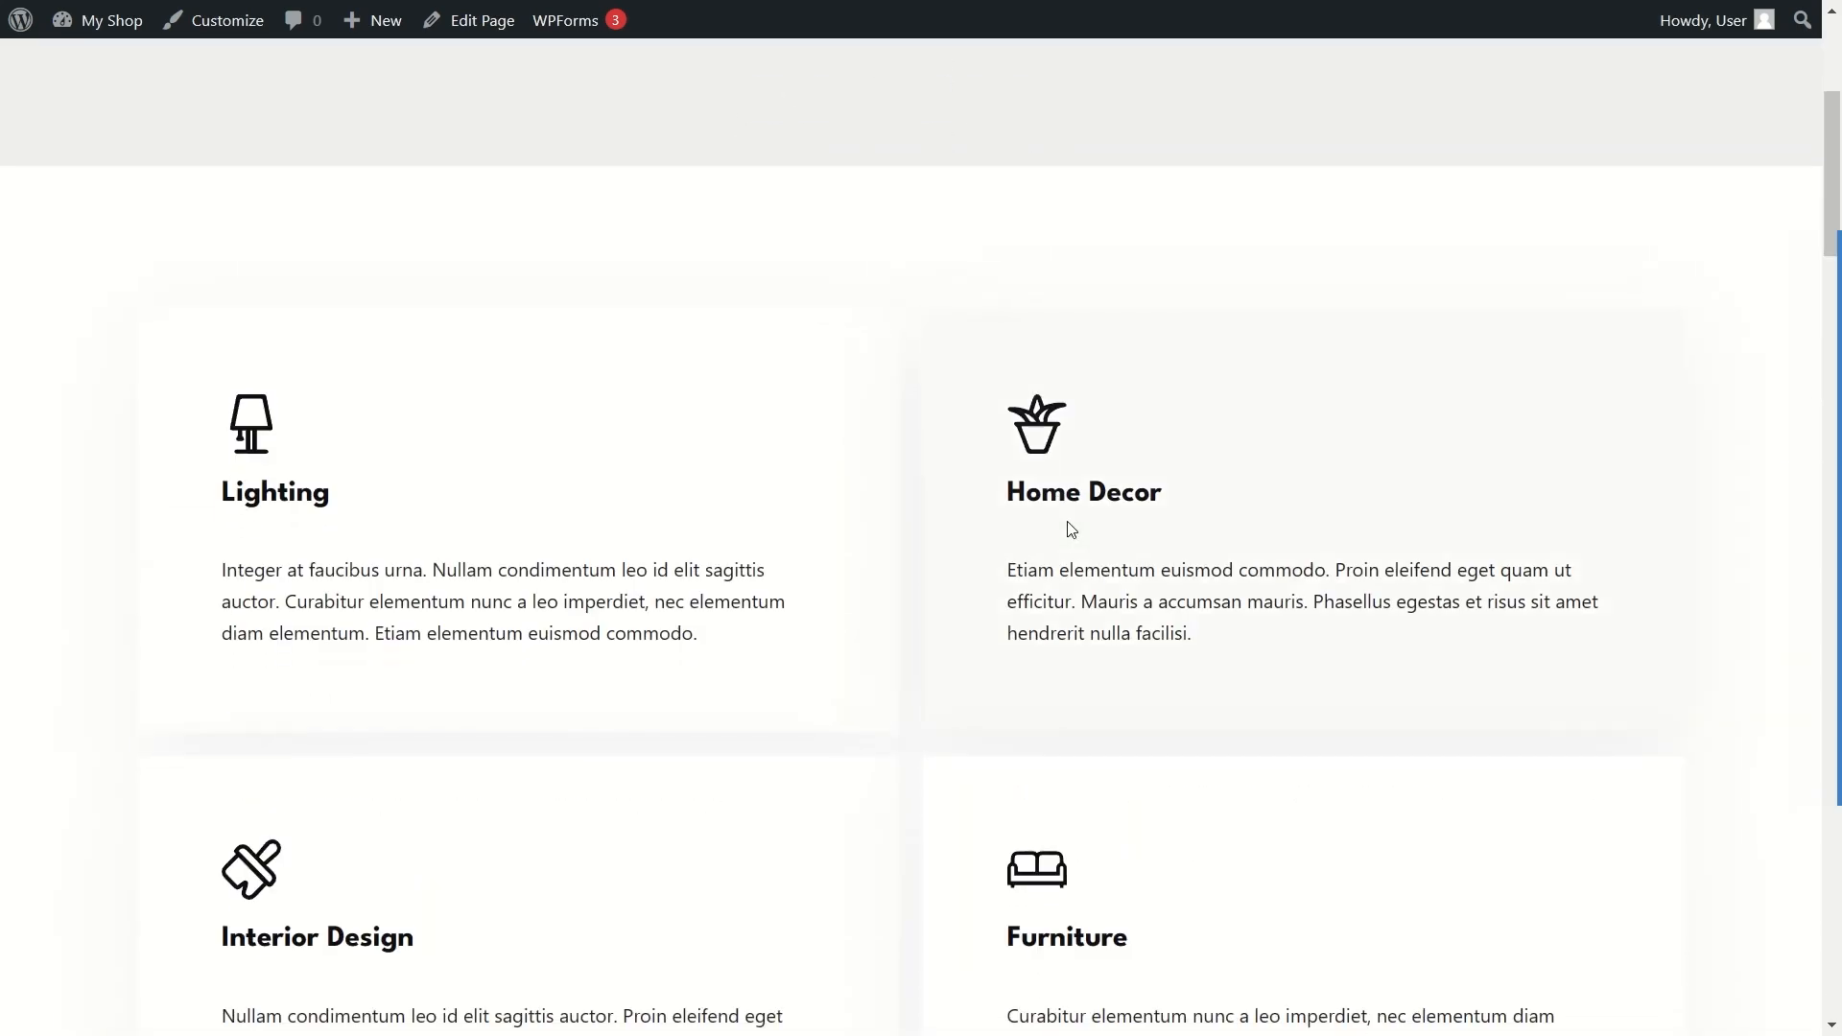
scroll(1072, 530, "up", 5)
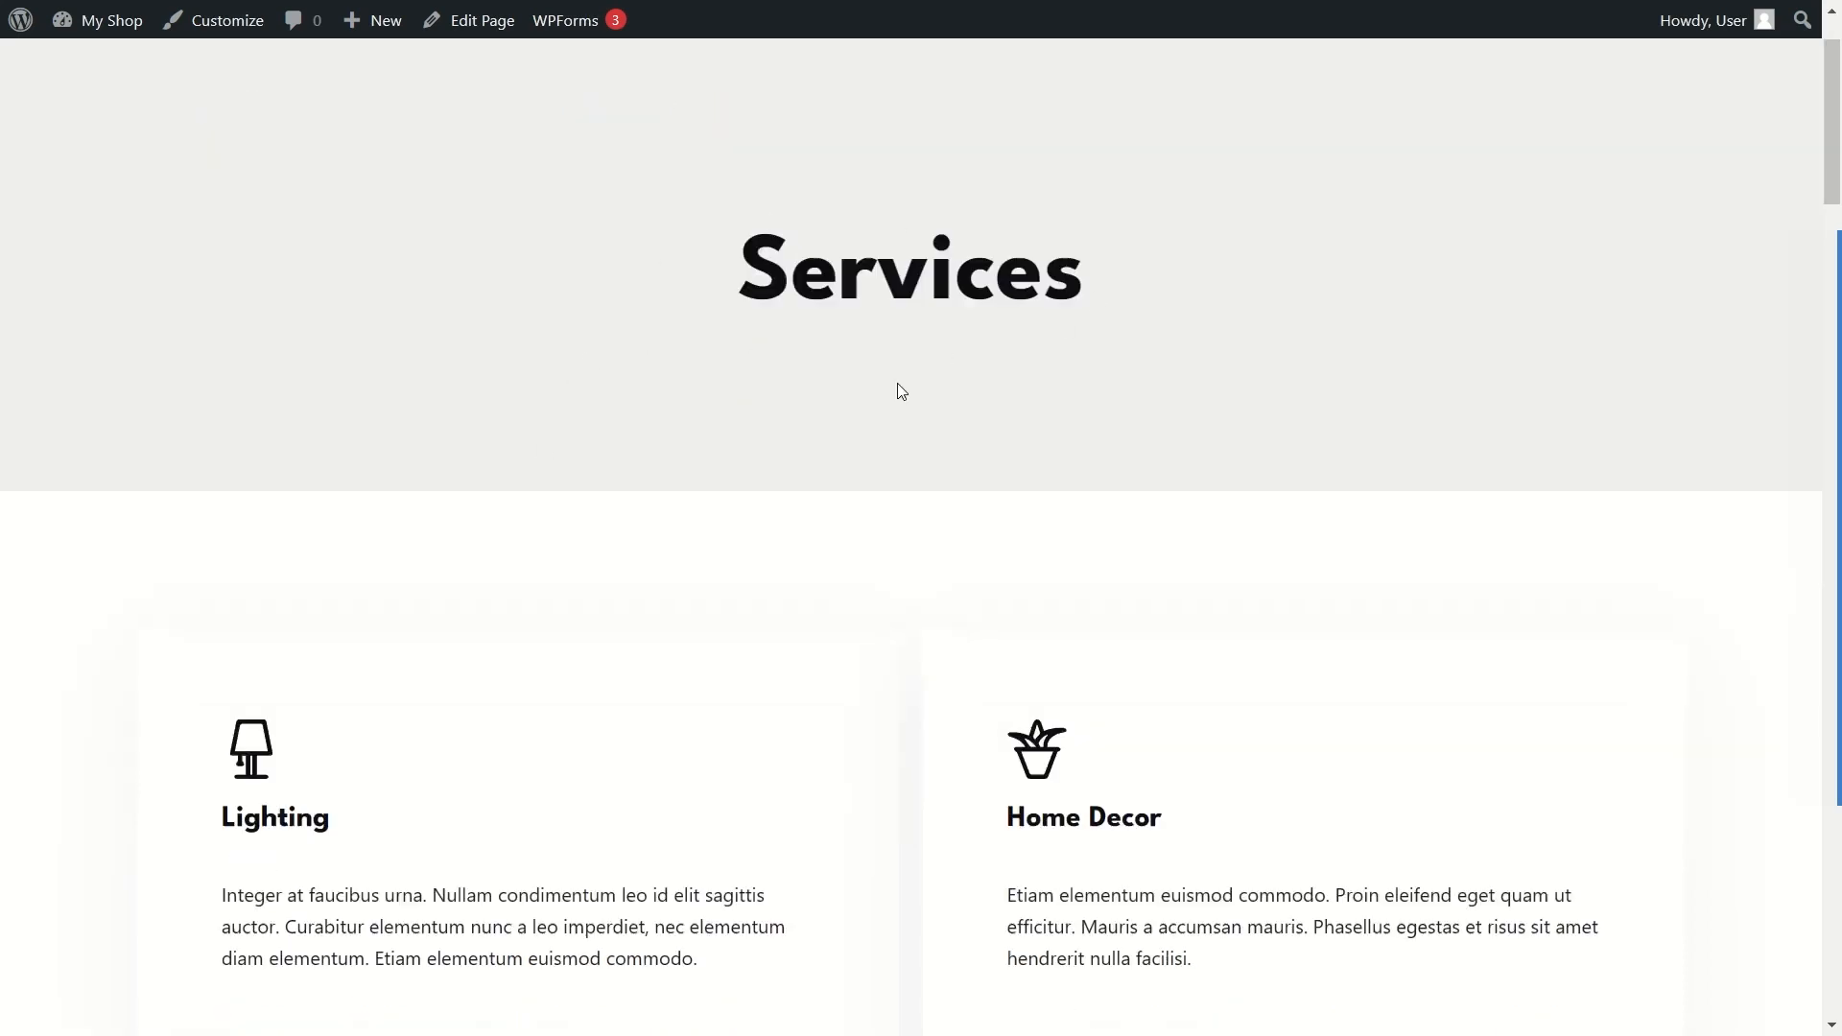
Step: Examine the remaining Services page sections below the service cards, including the Quality and Modern text with its catalog link
scroll(896, 389, "down", 20)
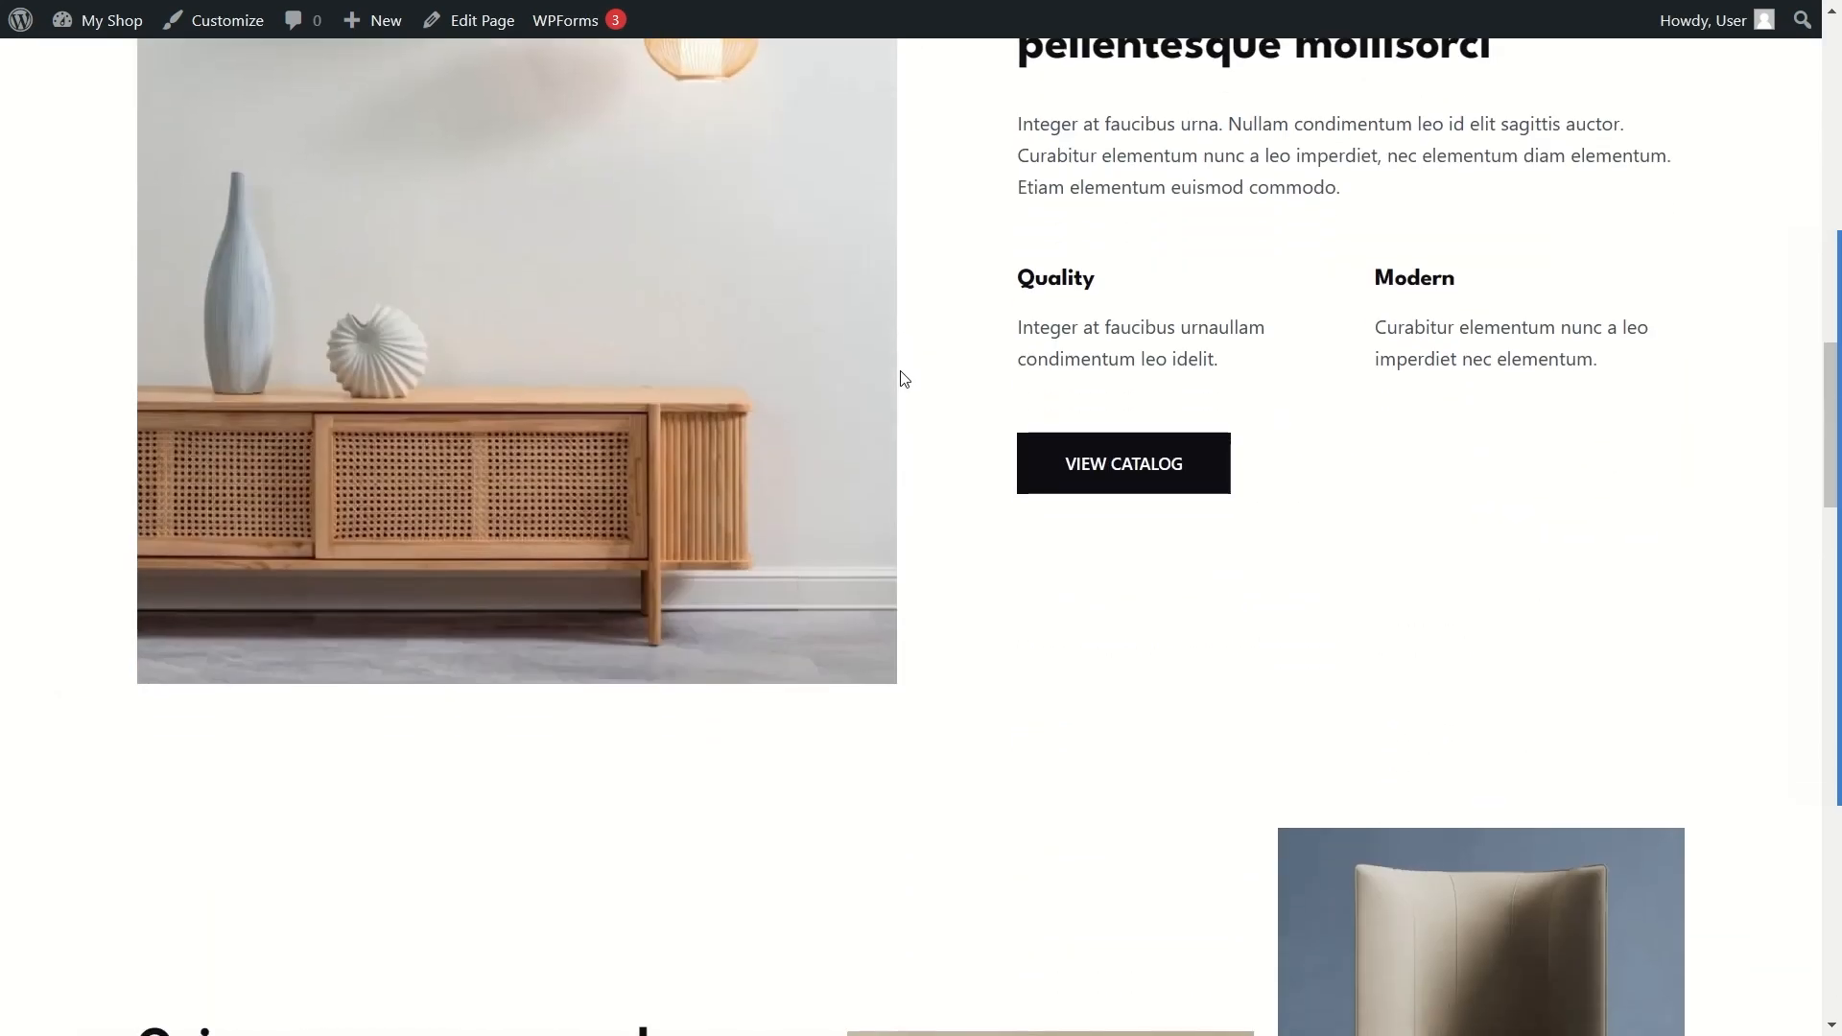
scroll(900, 378, "down", 10)
scroll(844, 384, "up", 5)
scroll(811, 393, "up", 20)
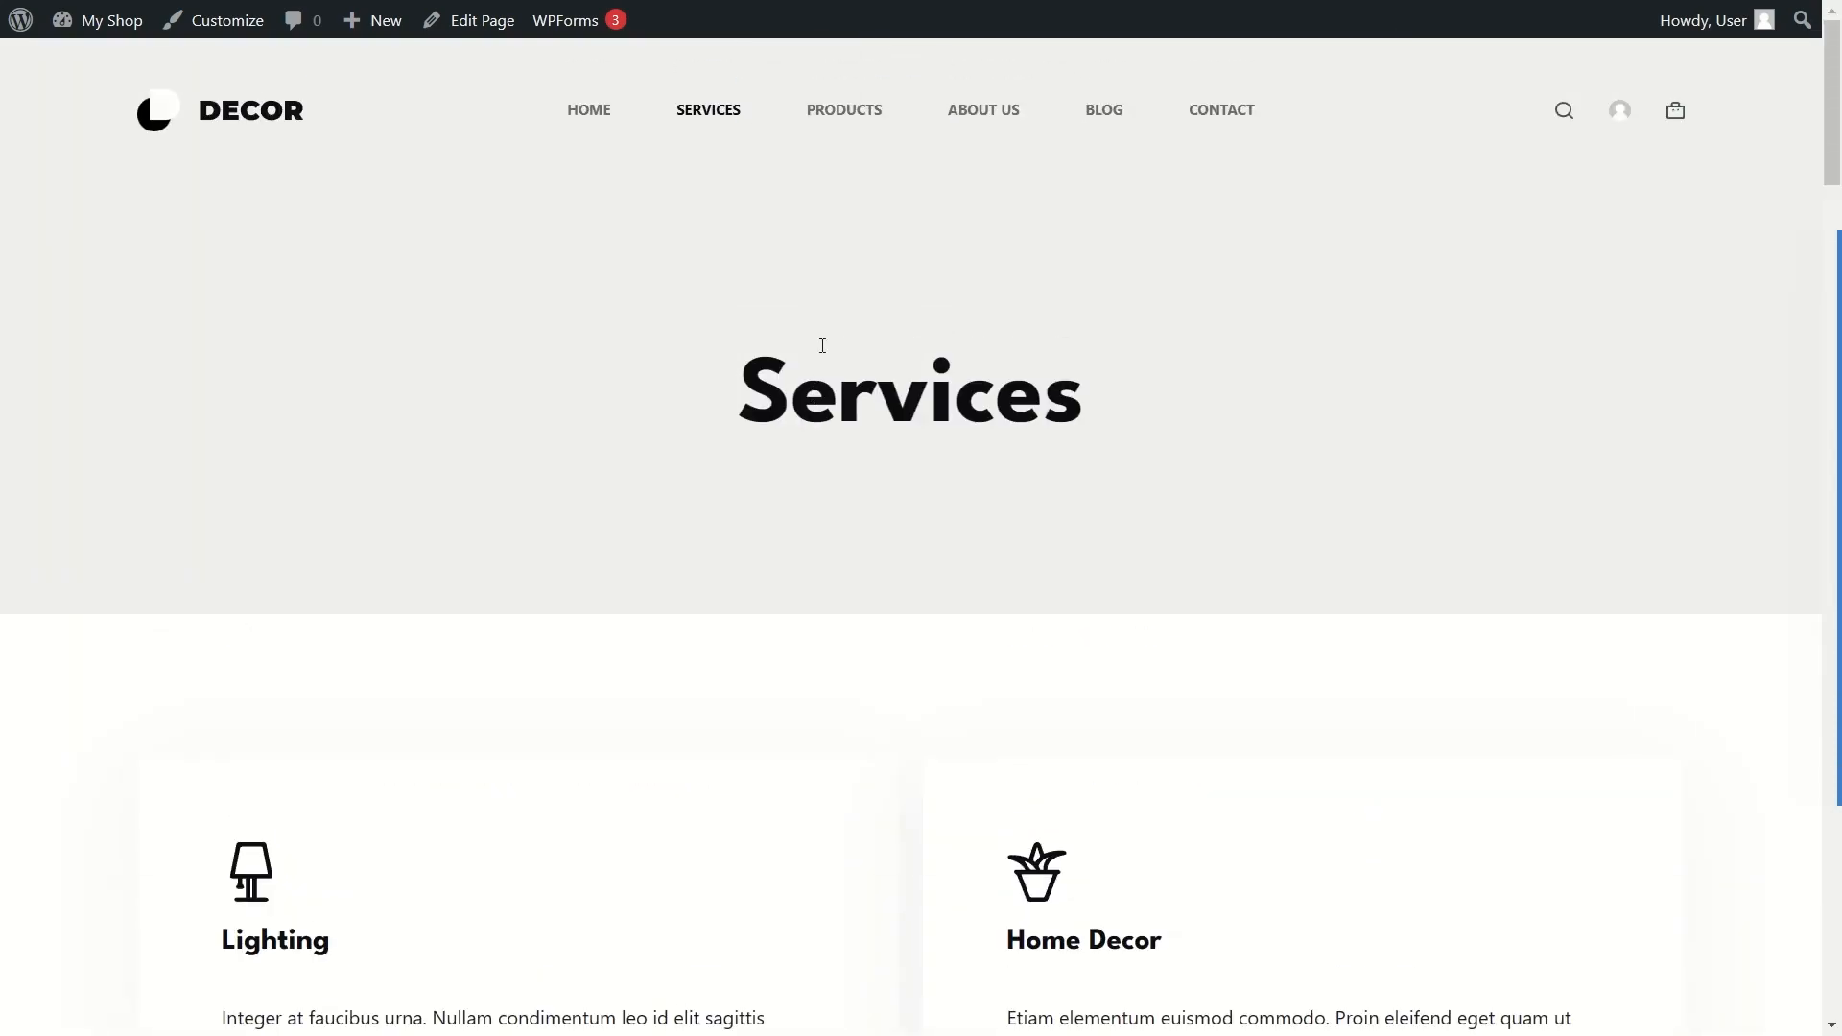
Step: Open the Products page and examine the product grid and the Popular Products list
left_click(860, 121)
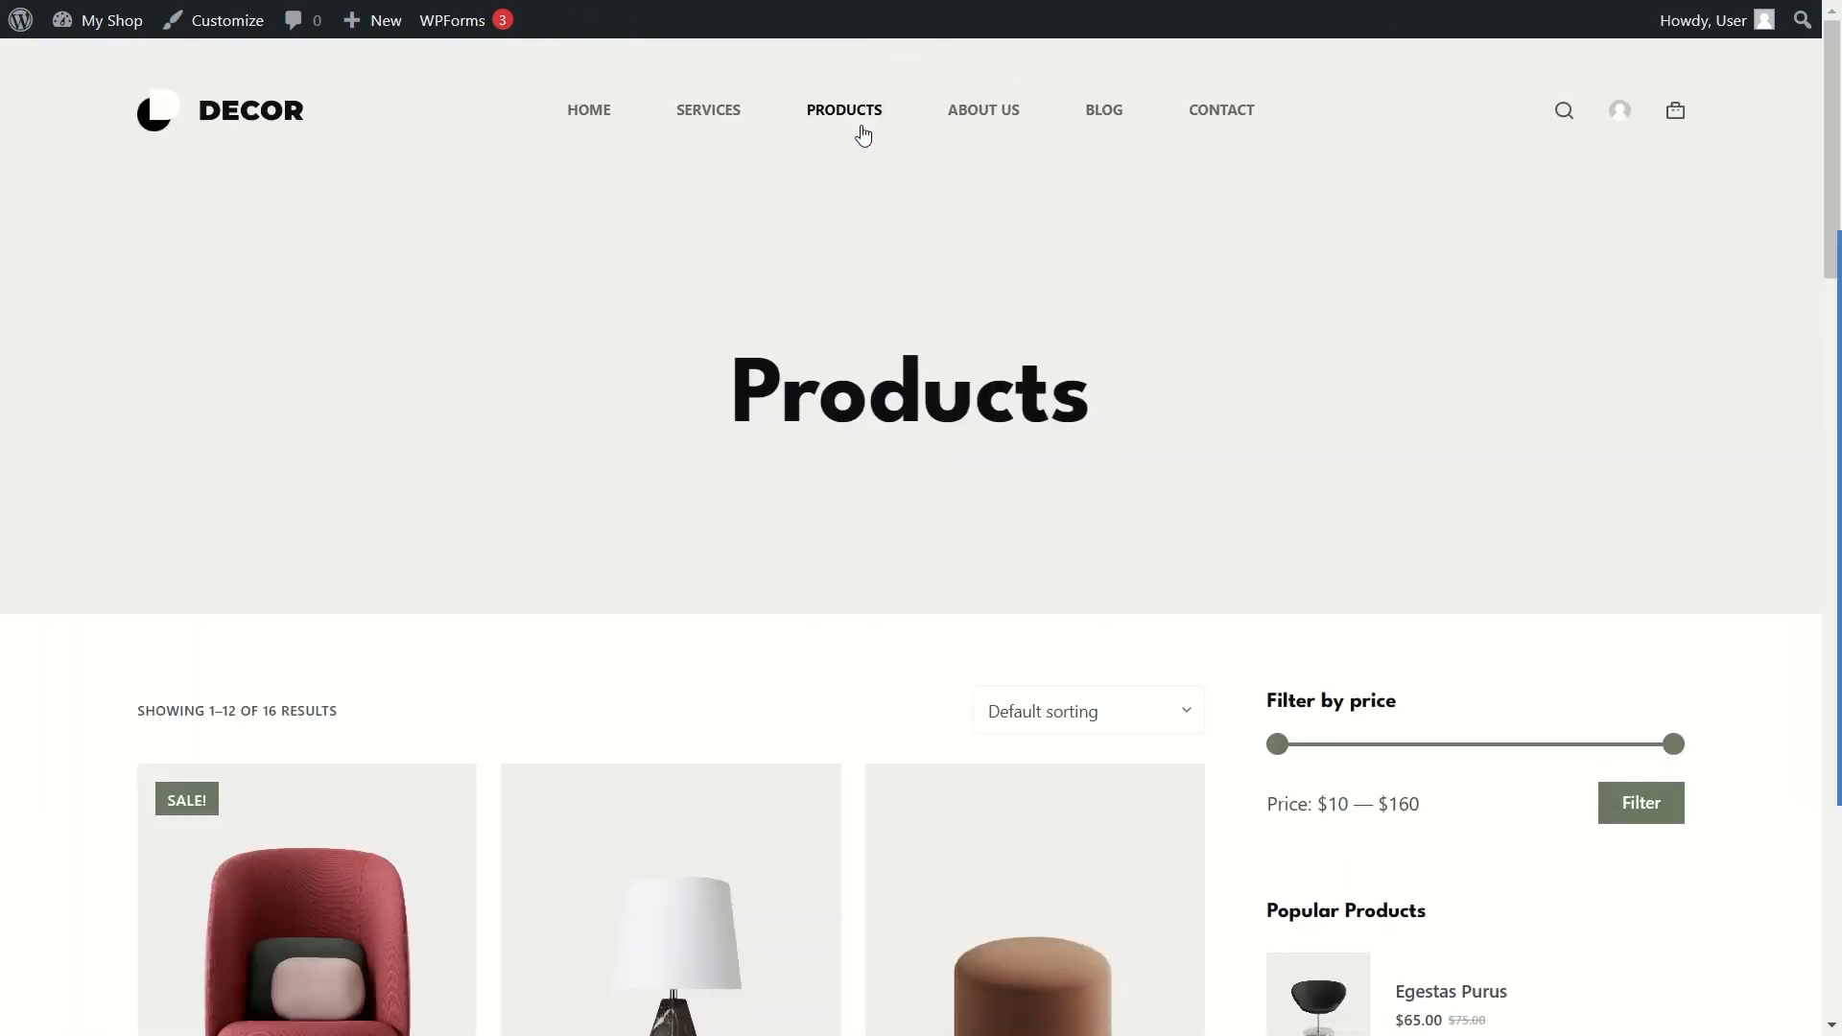
scroll(863, 134, "down", 5)
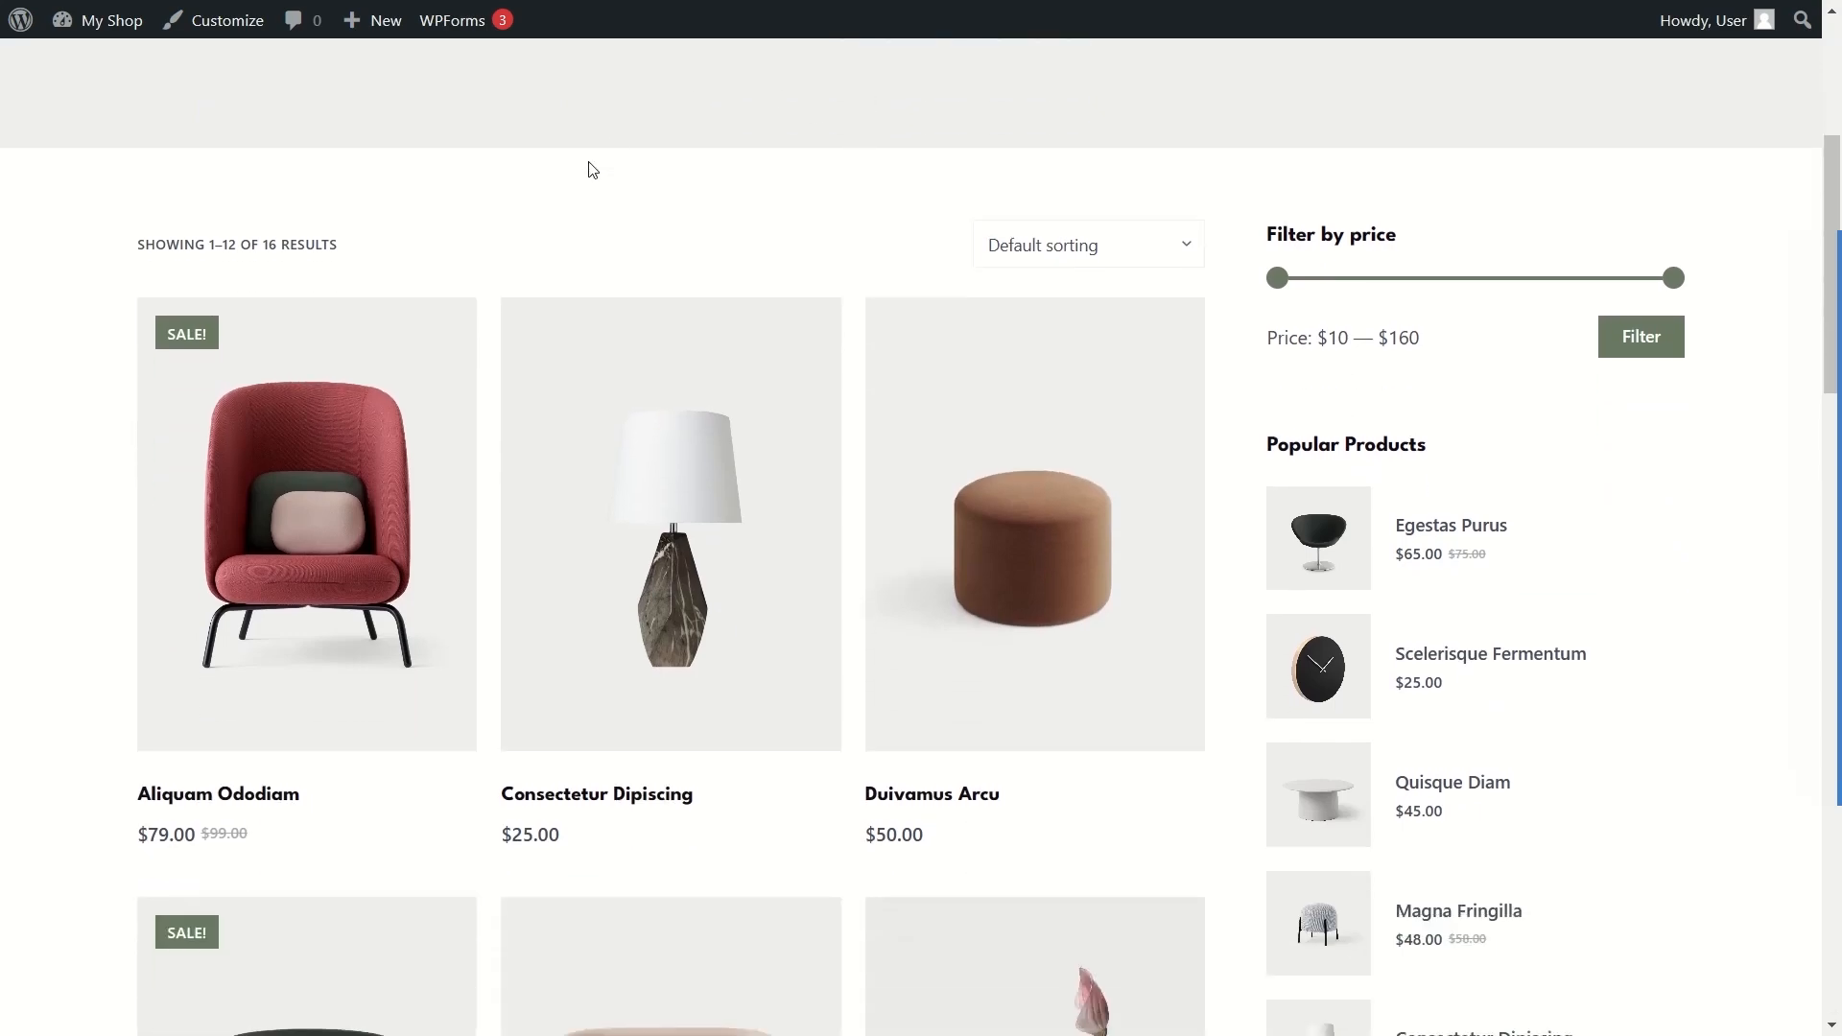
scroll(1030, 633, "down", 2)
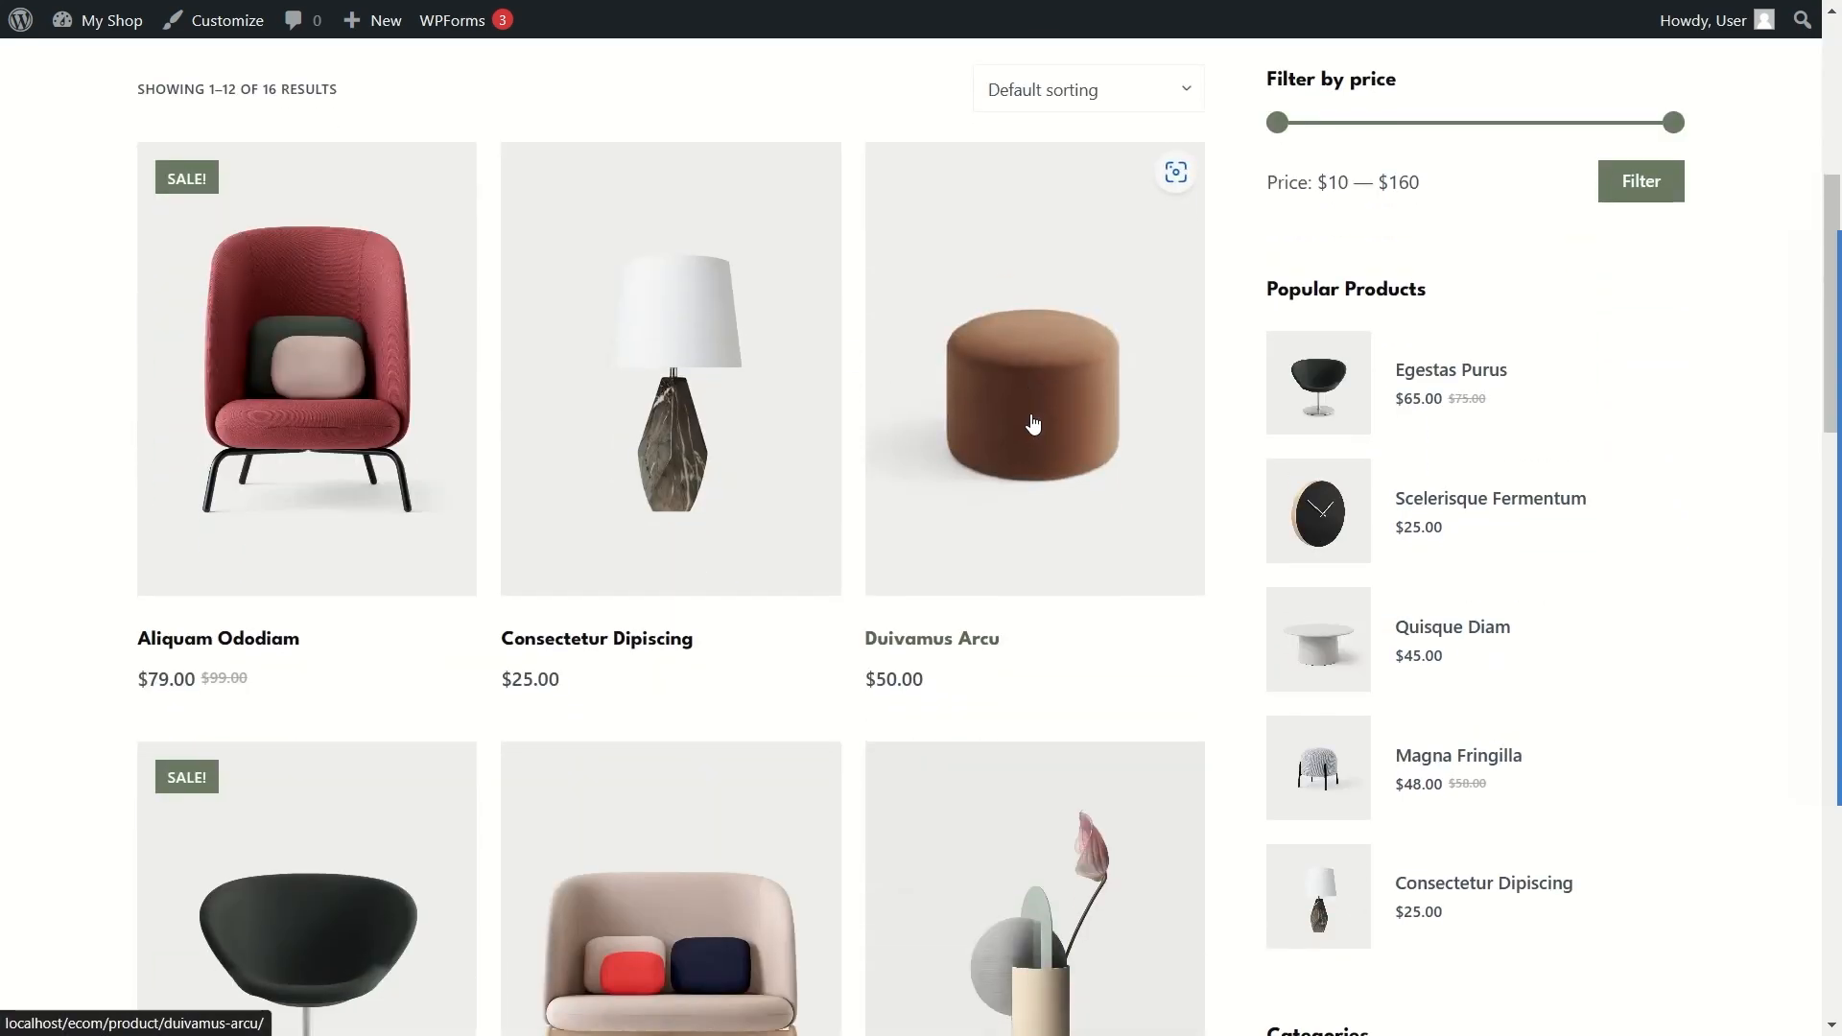
Step: Filter the products by price from $10 to $80 and look through the filtered product grid
scroll(1263, 377, "up", 3)
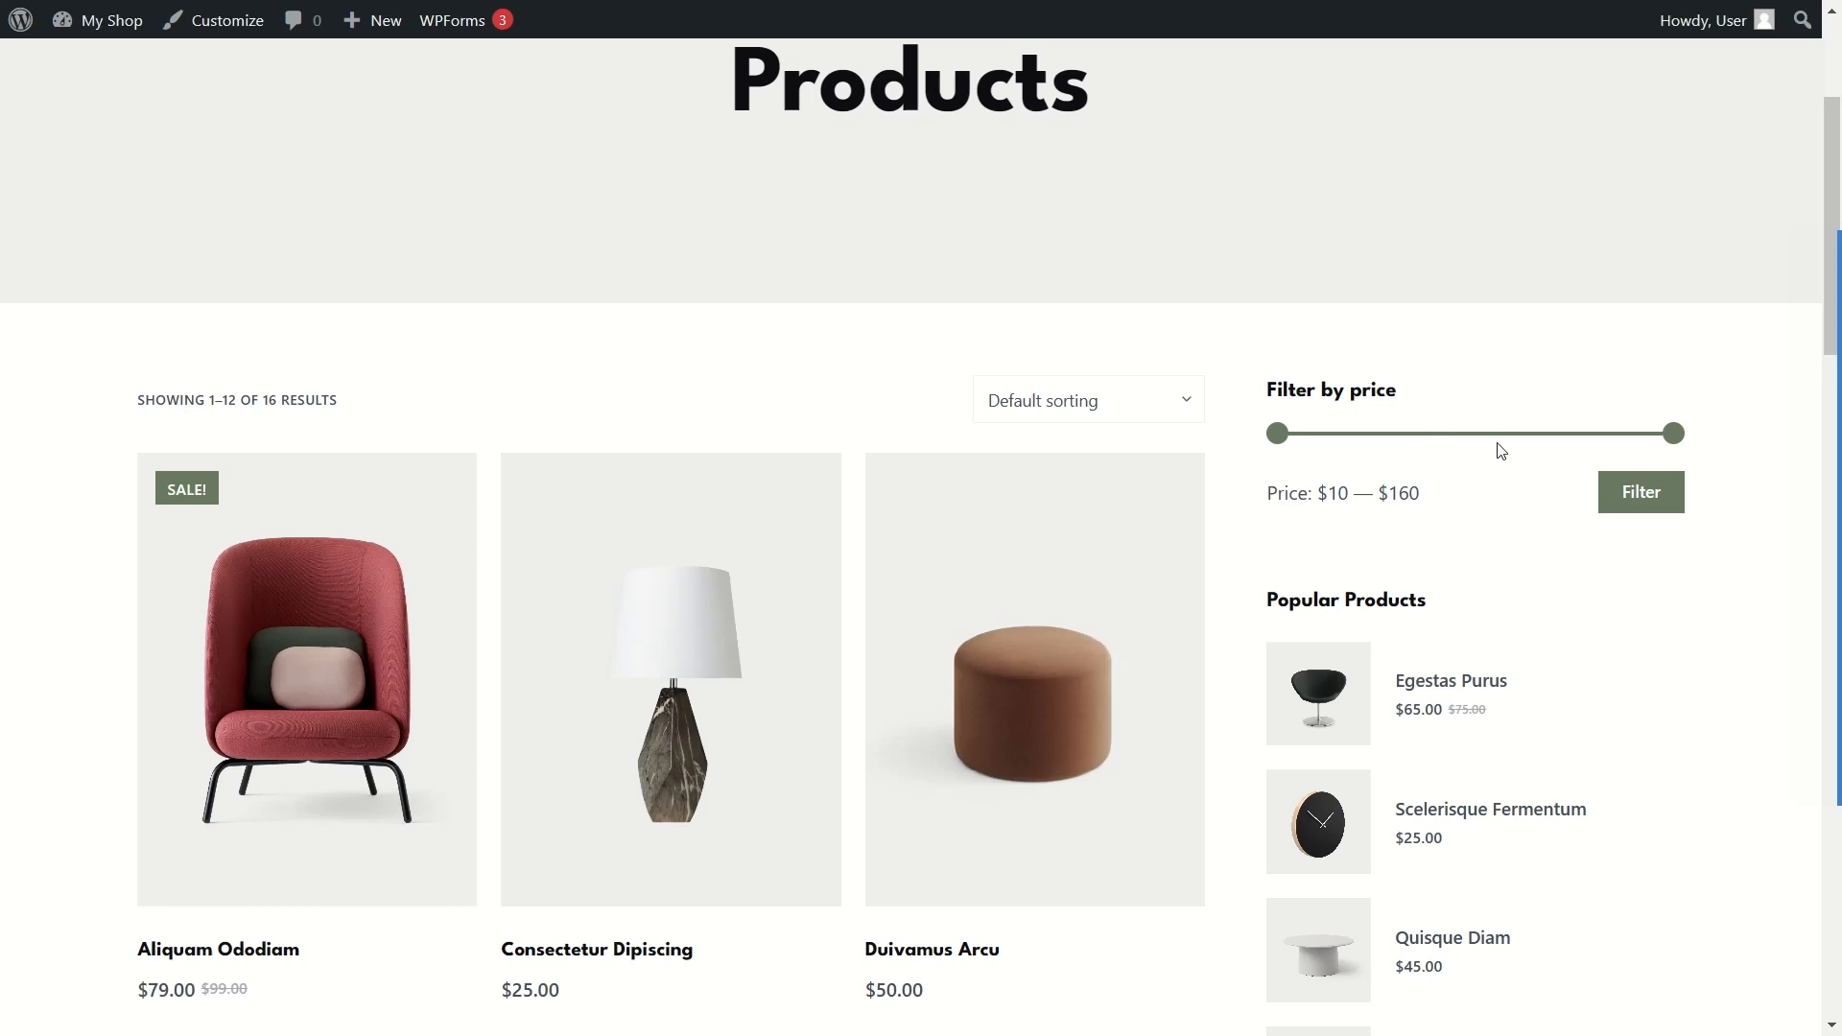
left_click_drag(1673, 433, 1452, 433)
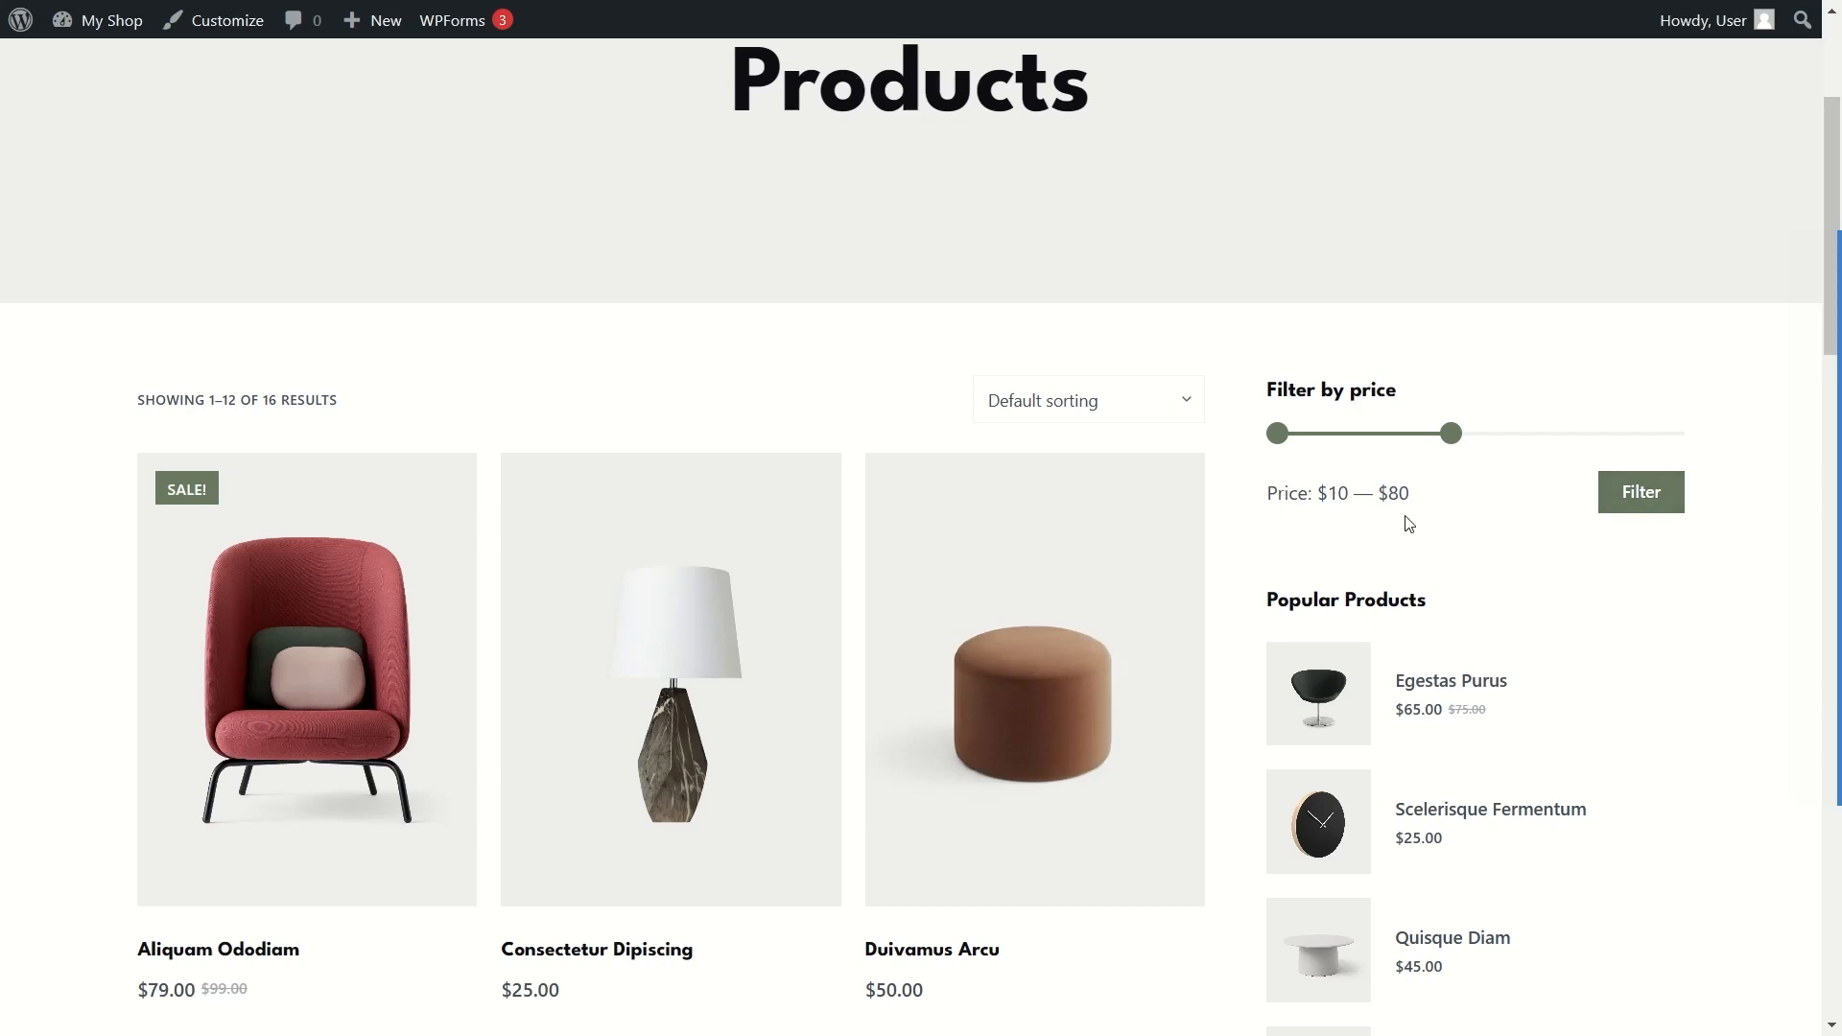
left_click(1635, 497)
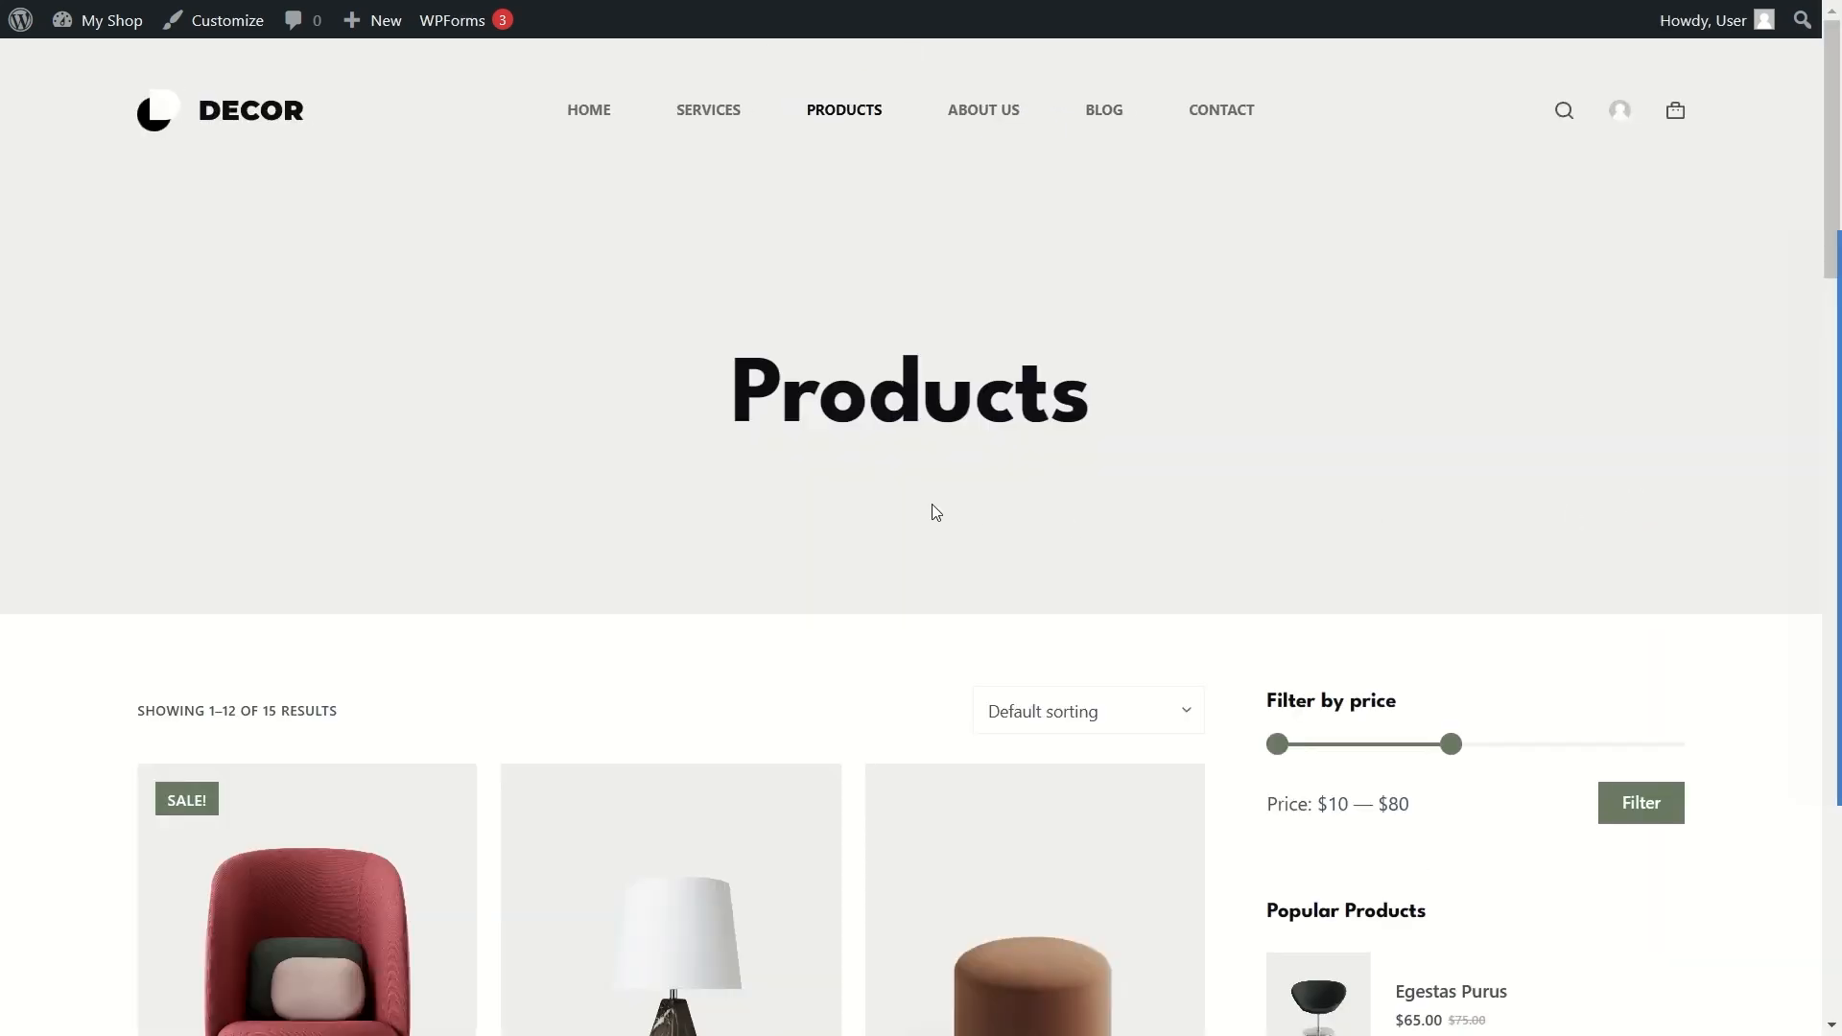
scroll(928, 508, "down", 5)
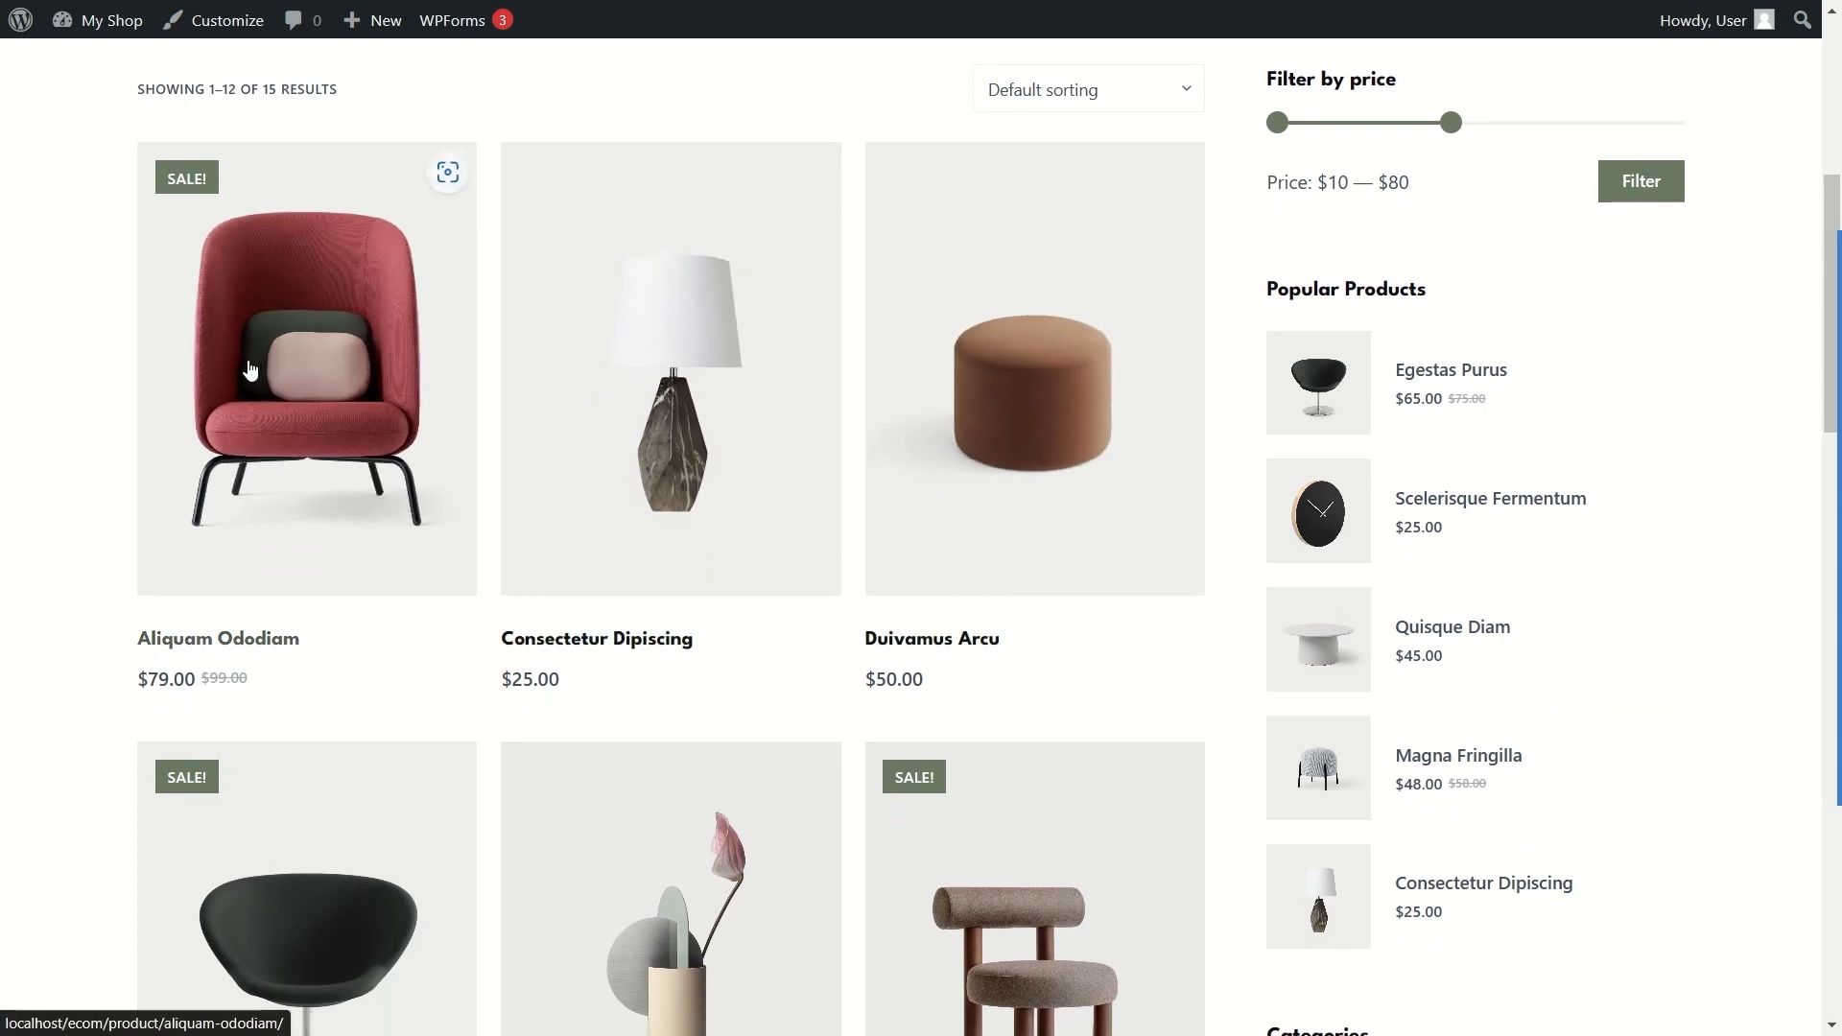
scroll(590, 429, "up", 10)
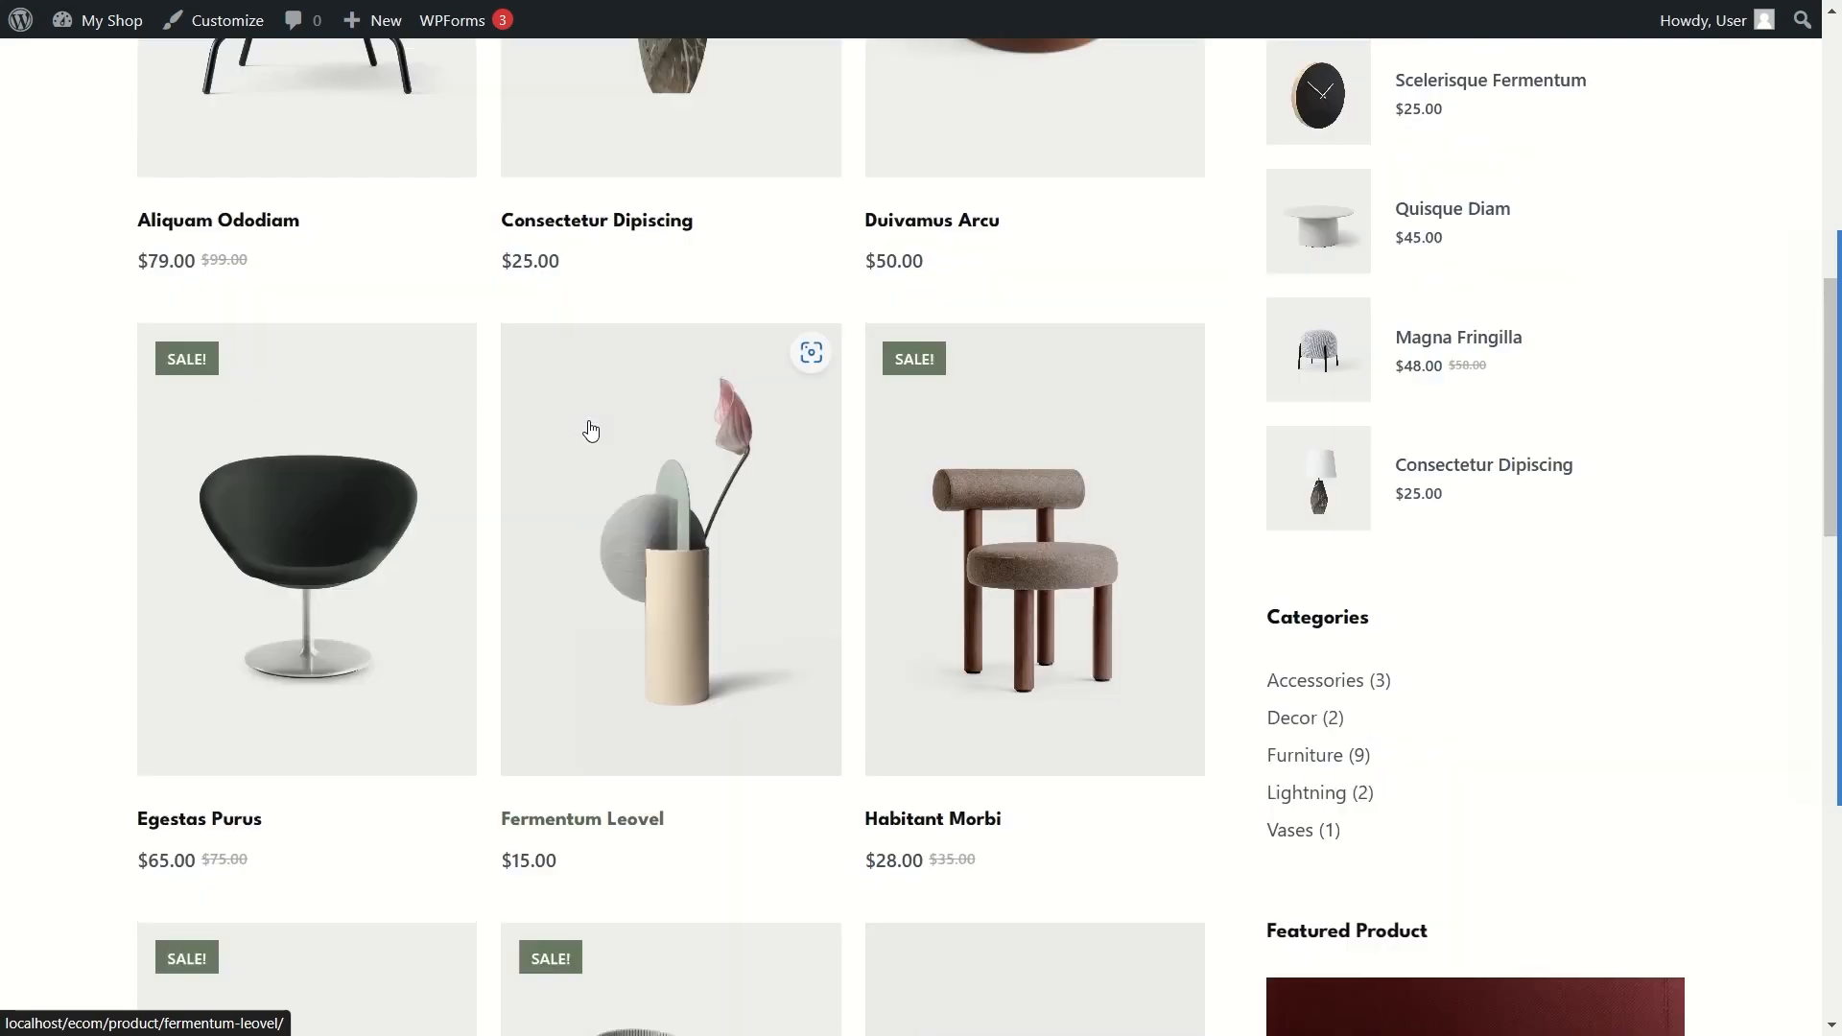
scroll(590, 429, "up", 3)
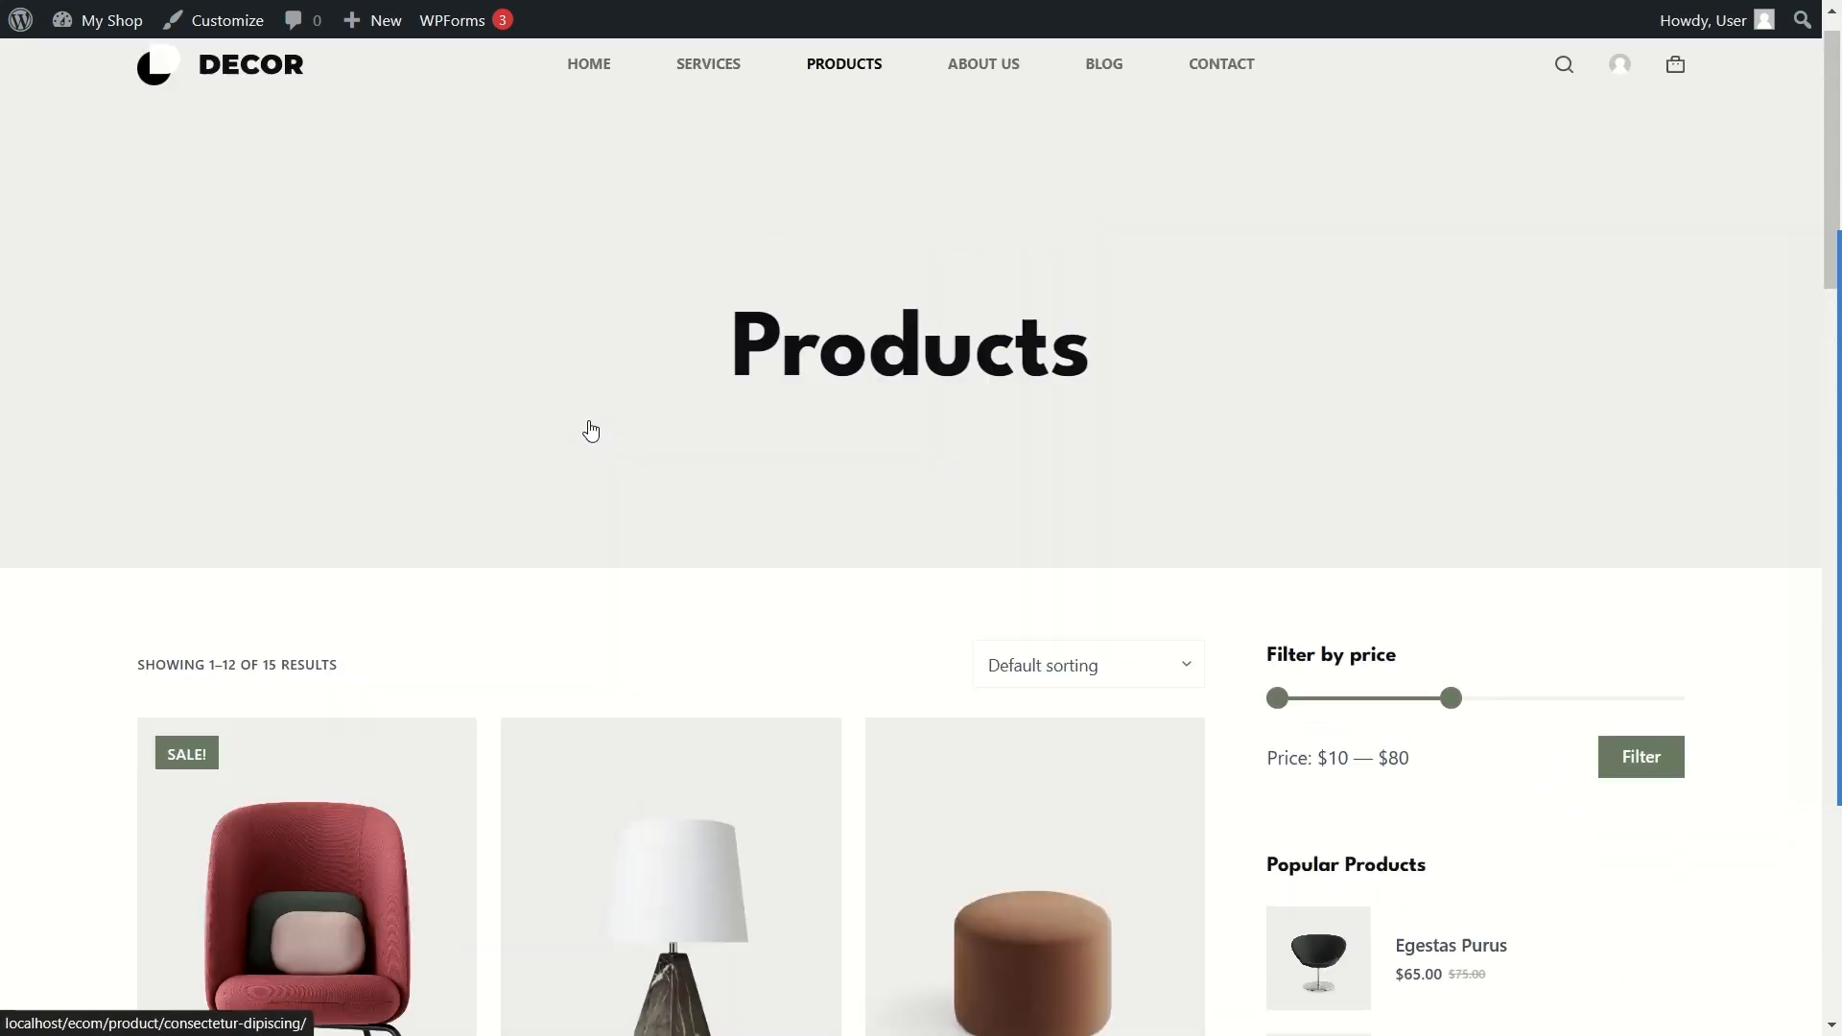
Step: Open the About Us page and examine the director introduction, the Meet Our Team section and the video banner
left_click(1017, 110)
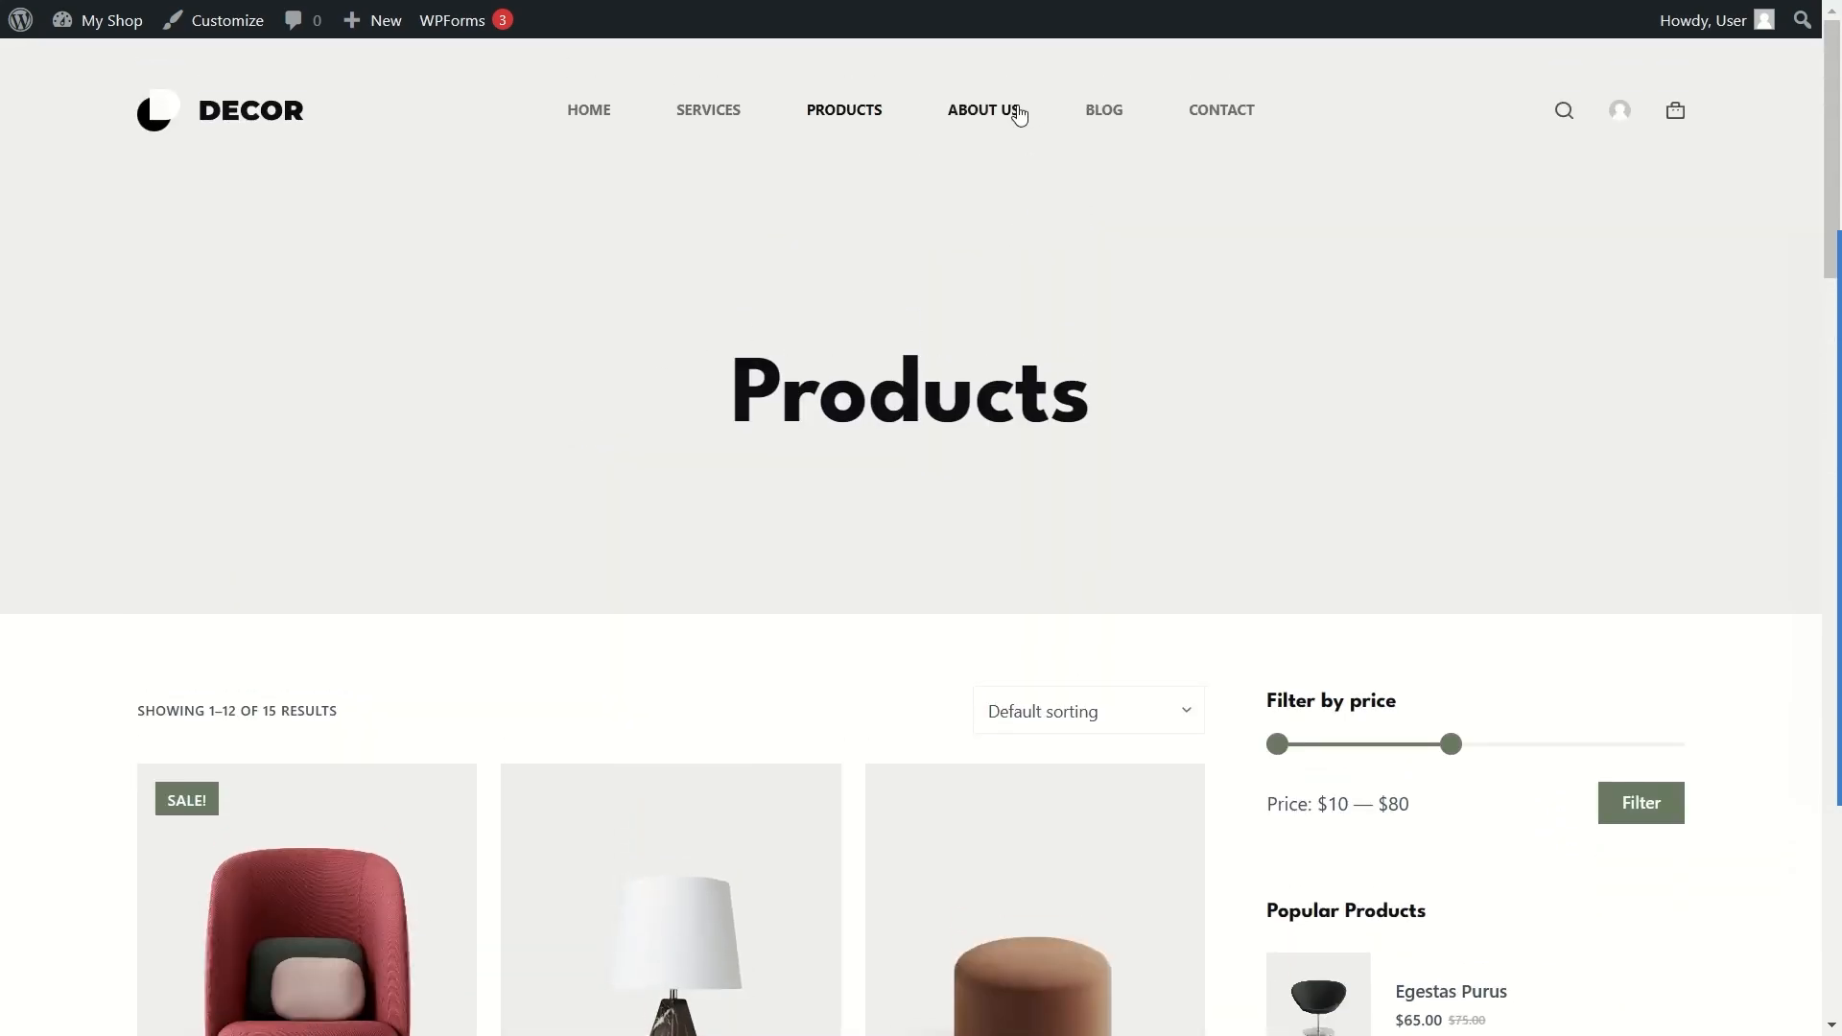
scroll(966, 168, "down", 5)
scroll(966, 169, "down", 3)
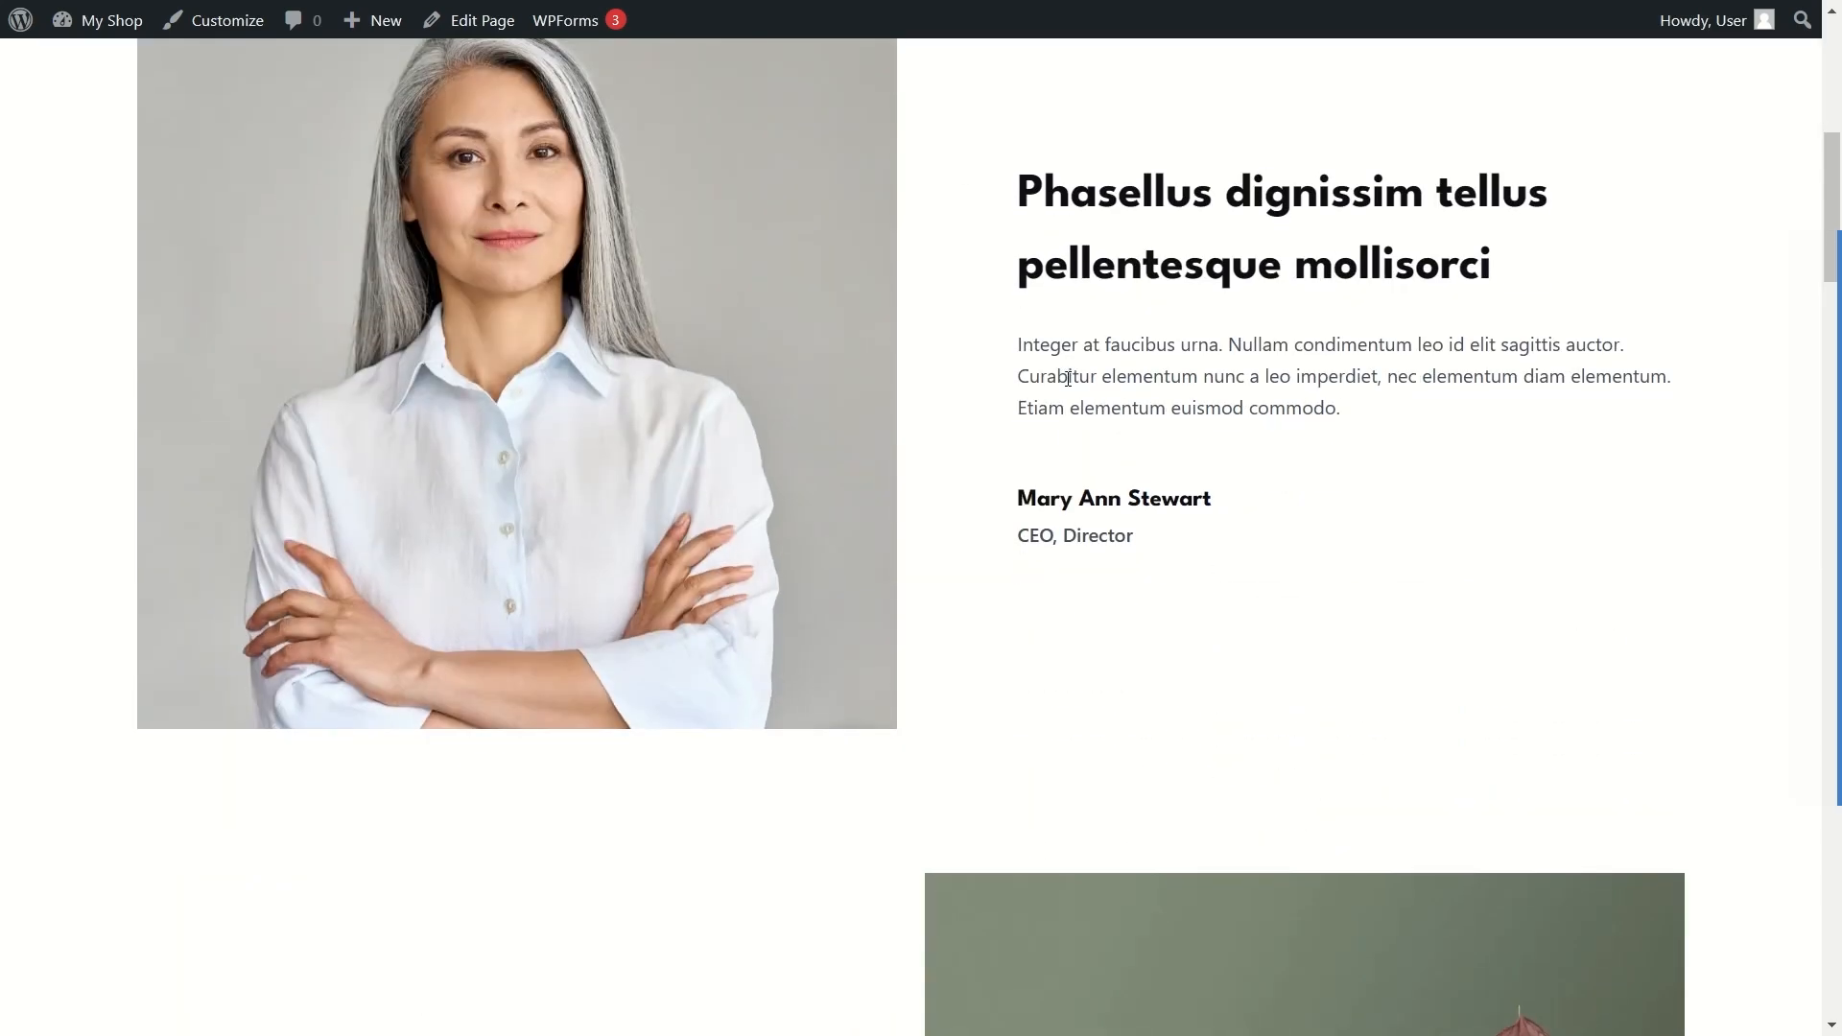
scroll(1068, 378, "up", 3)
scroll(732, 515, "down", 10)
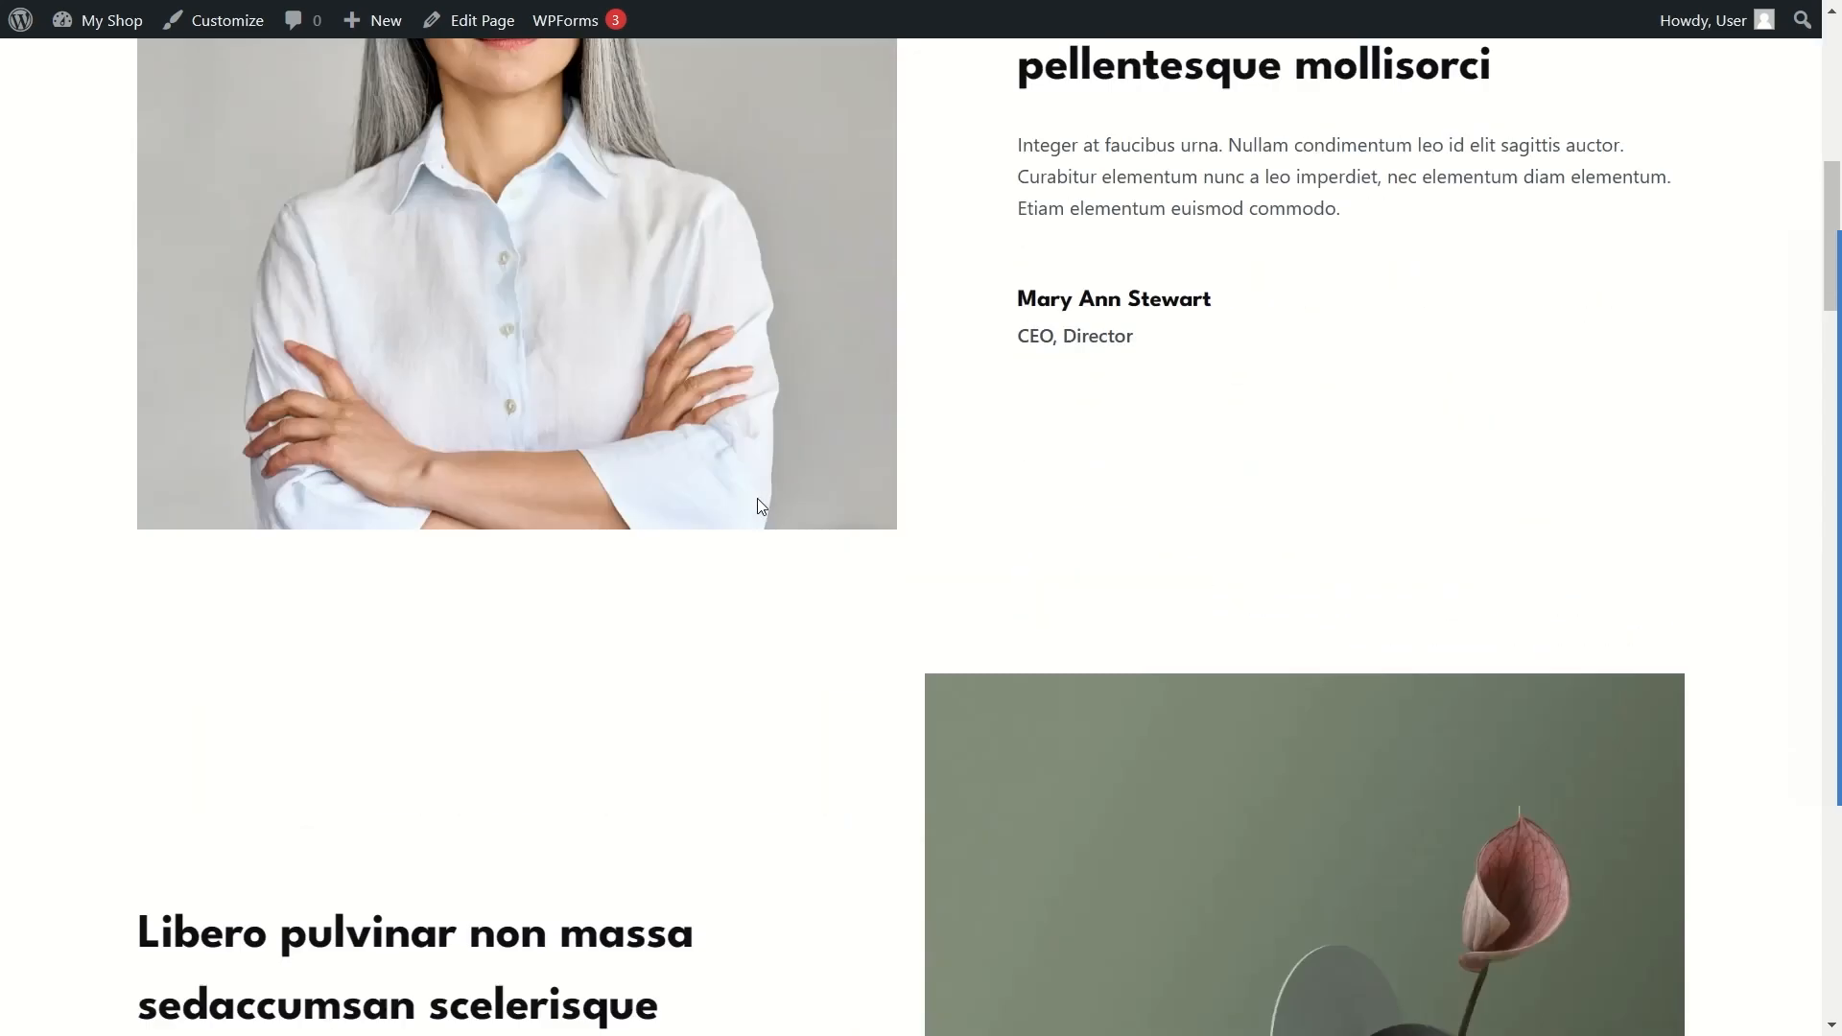
scroll(765, 473, "down", 6)
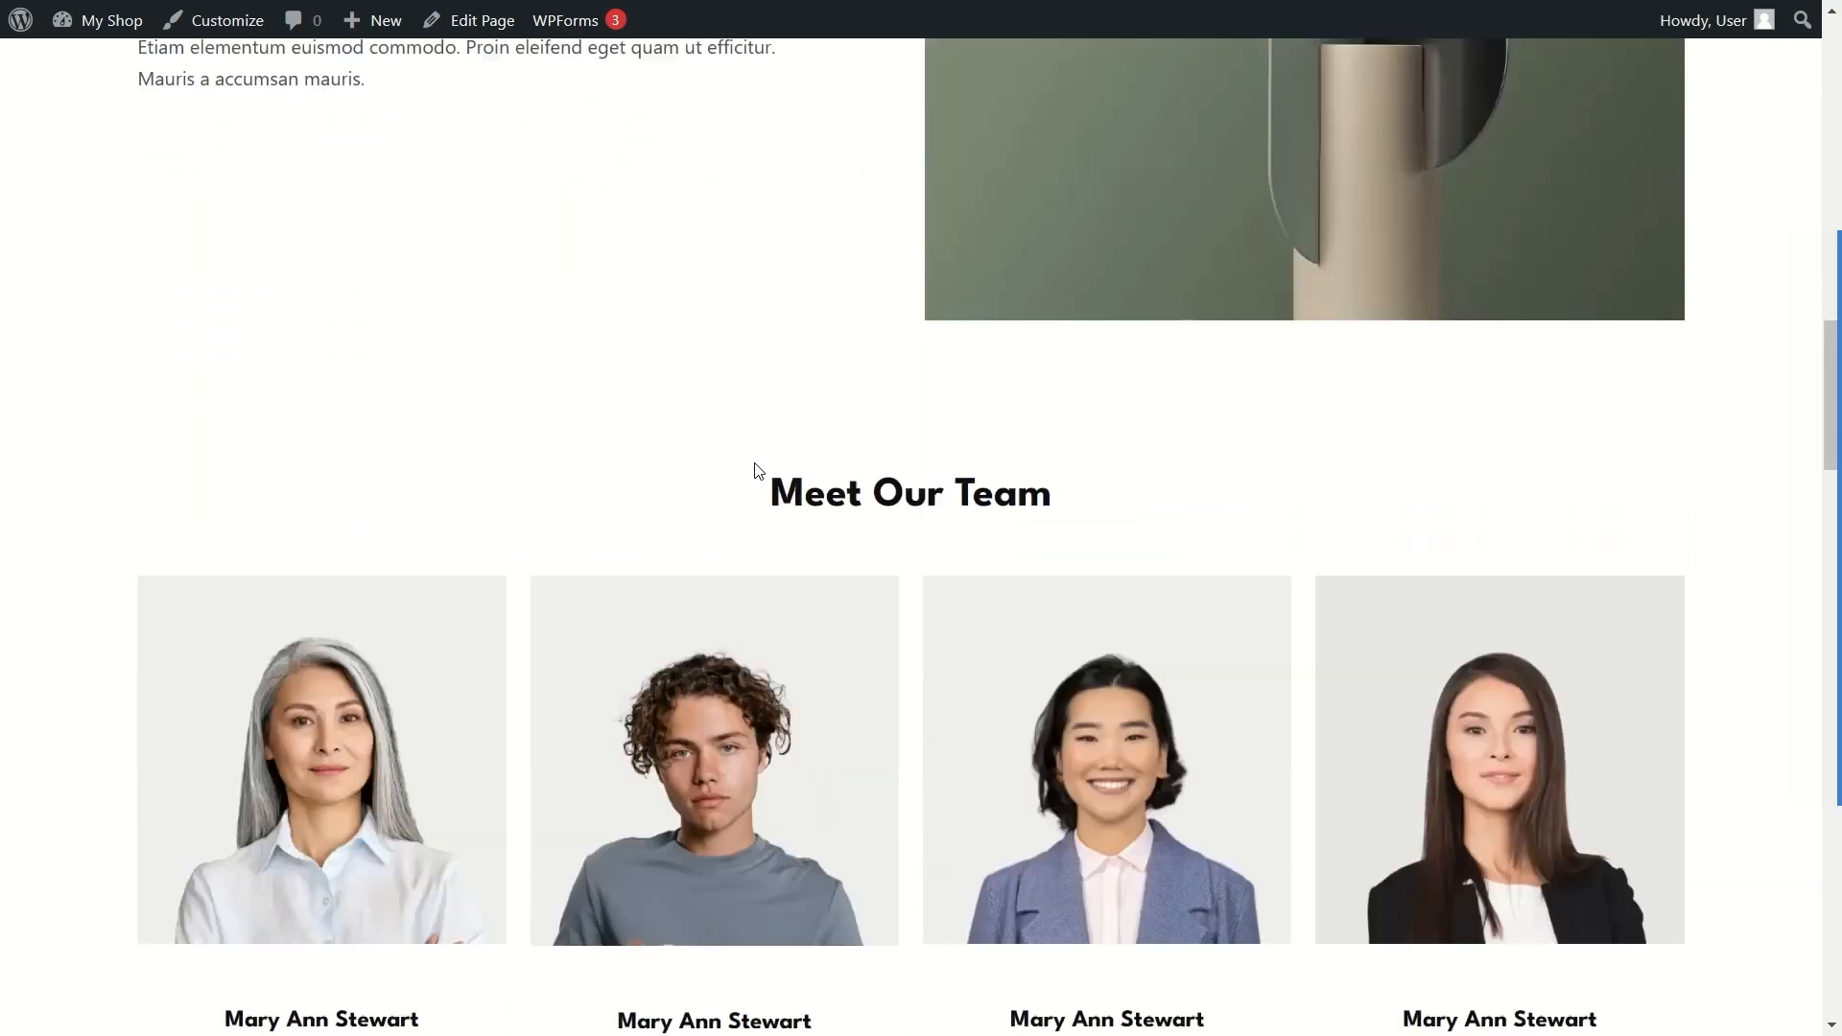
scroll(1042, 527, "down", 6)
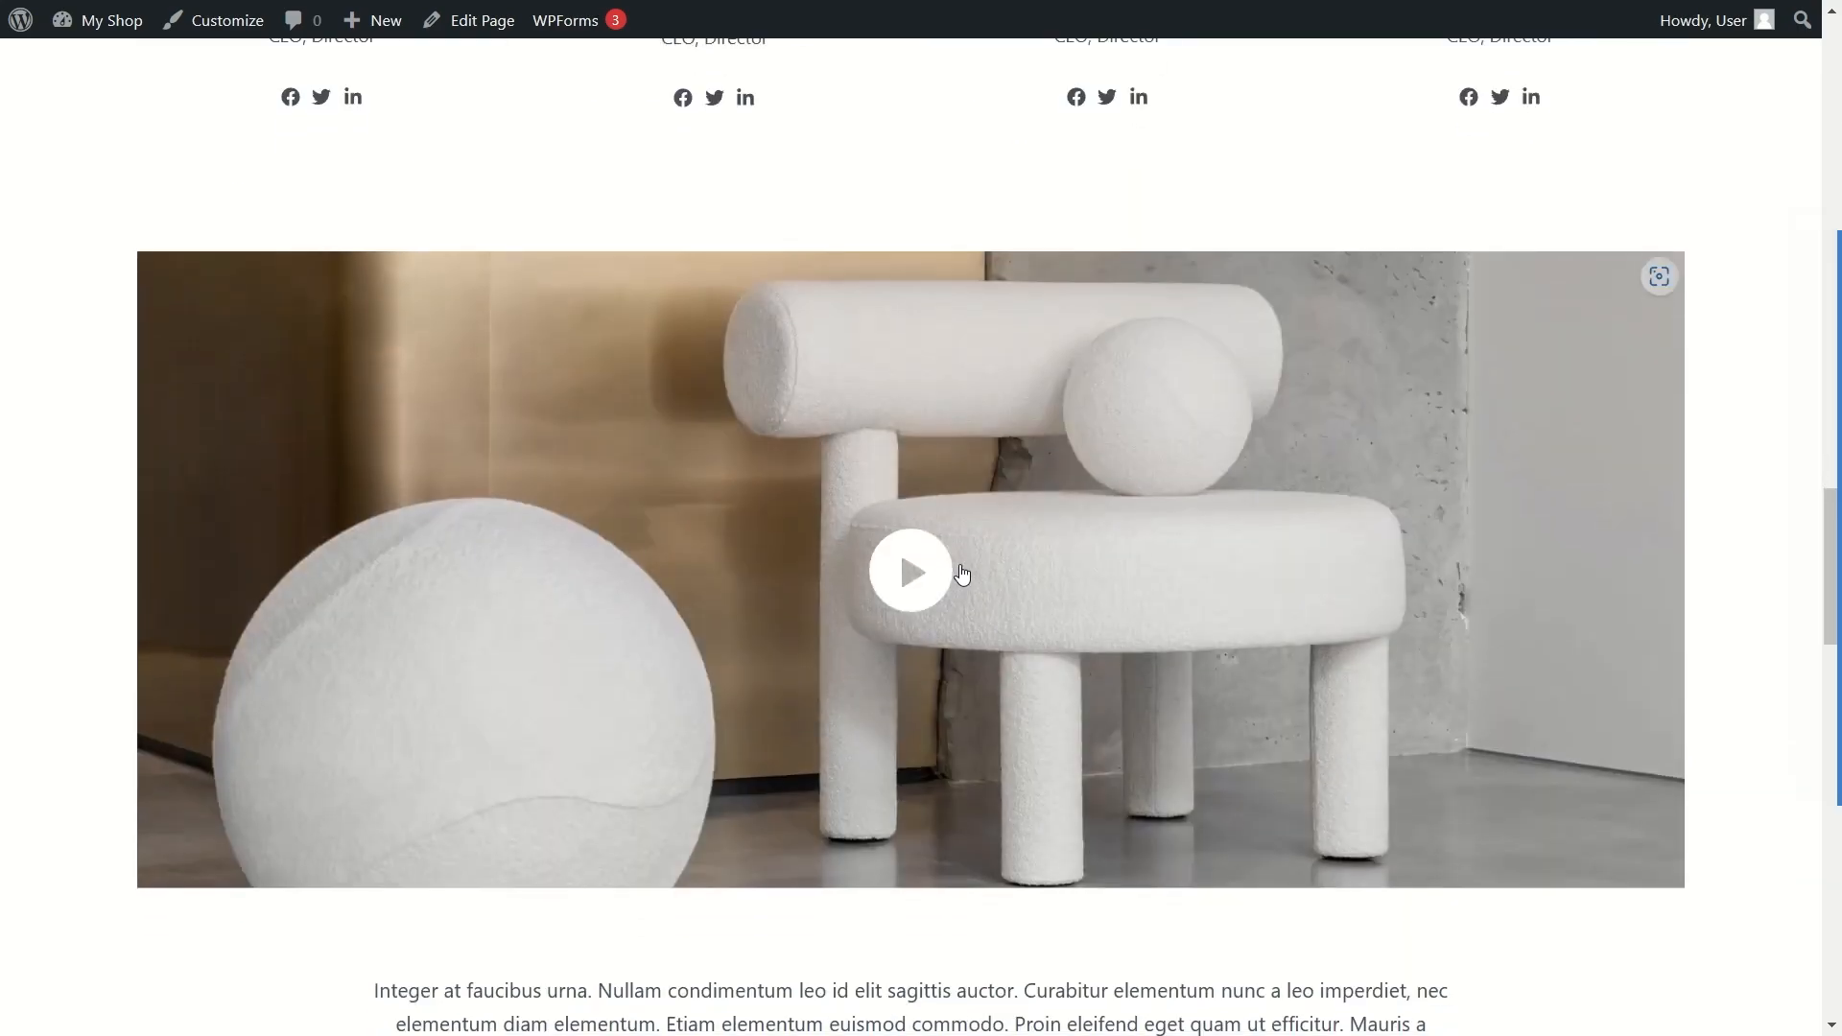
Step: Examine the About Us page's Best Brands Only logos and newsletter subscription form, and return to the page header
scroll(962, 567, "down", 6)
scroll(959, 568, "up", 6)
scroll(878, 608, "down", 10)
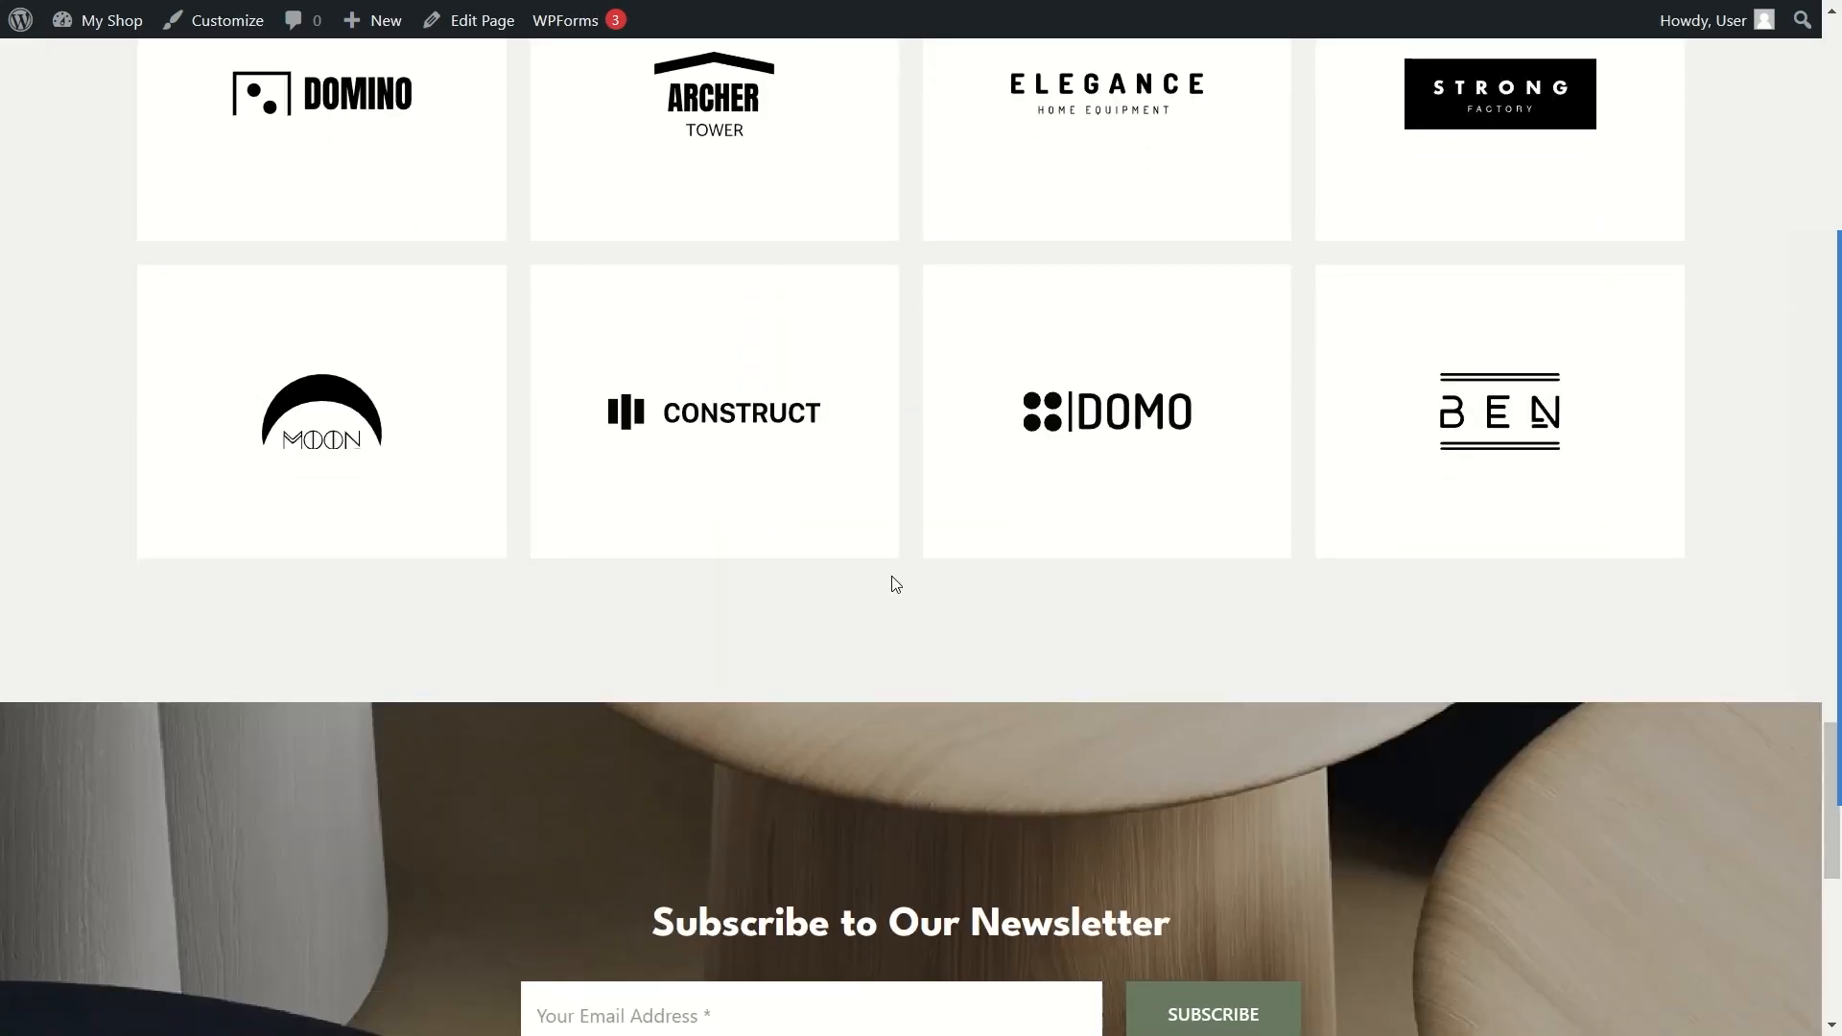
scroll(1017, 534, "down", 5)
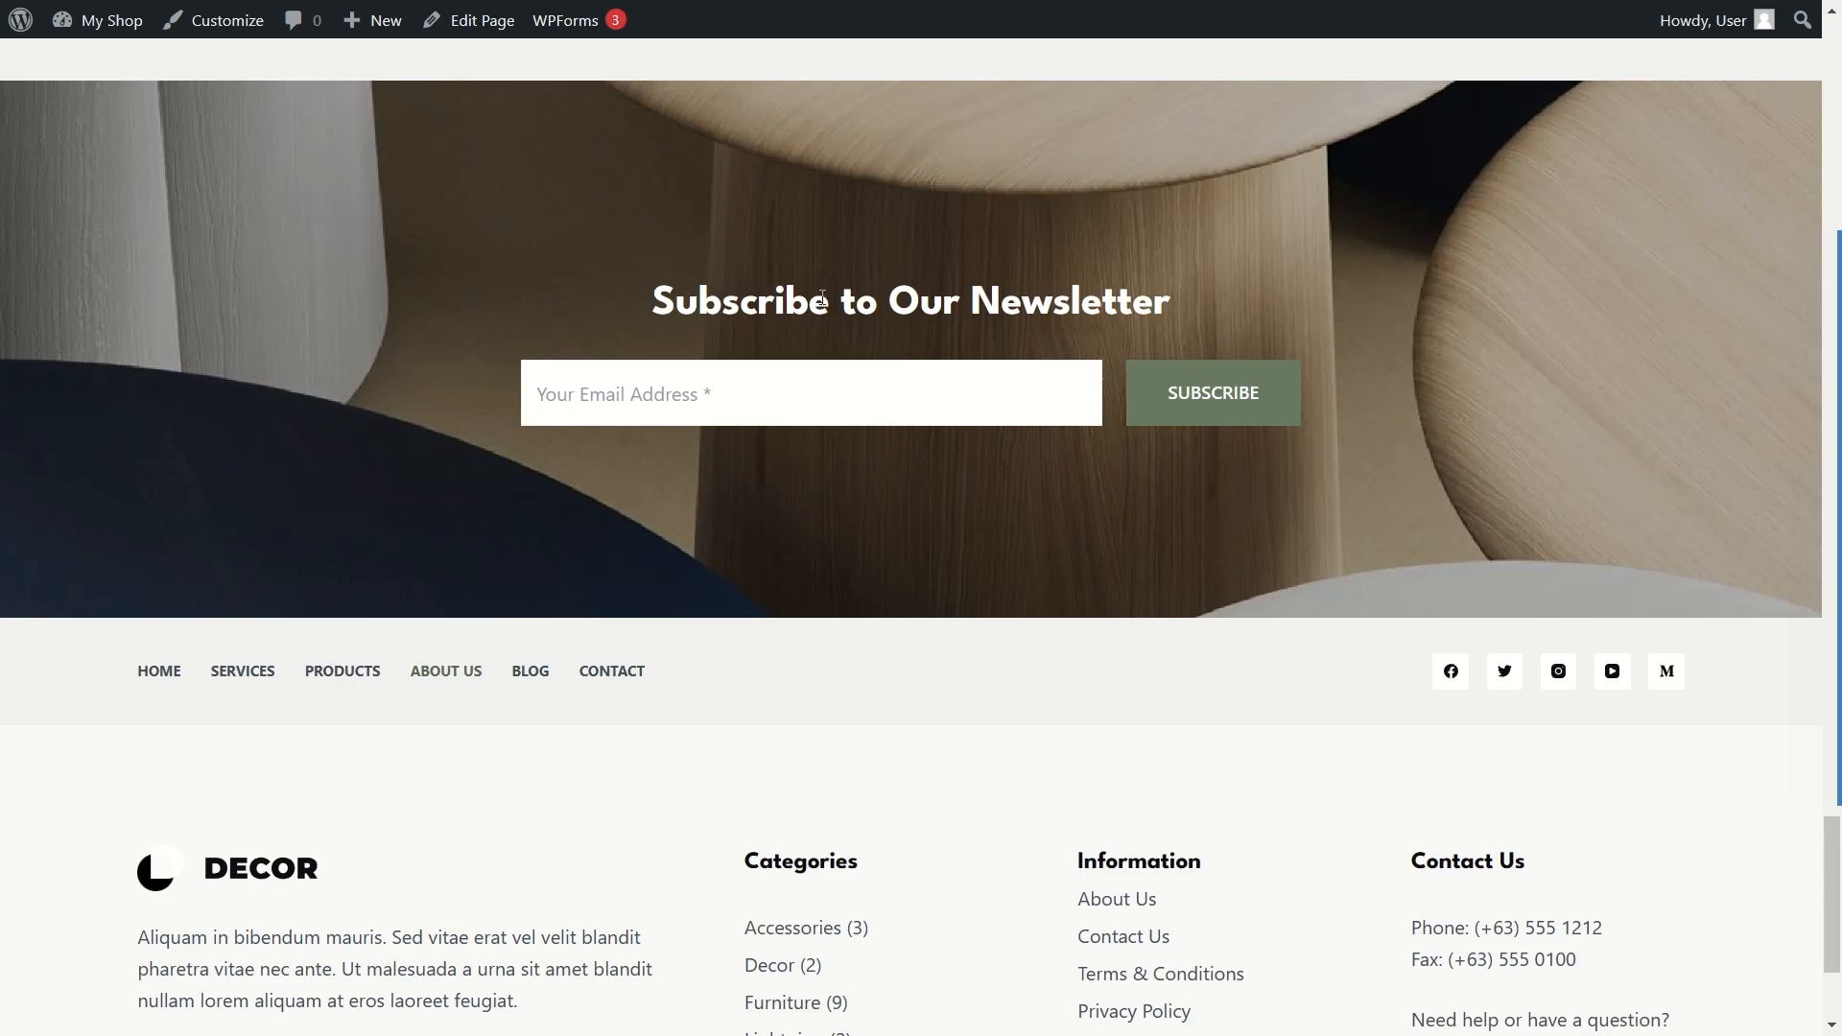
scroll(881, 290, "up", 5)
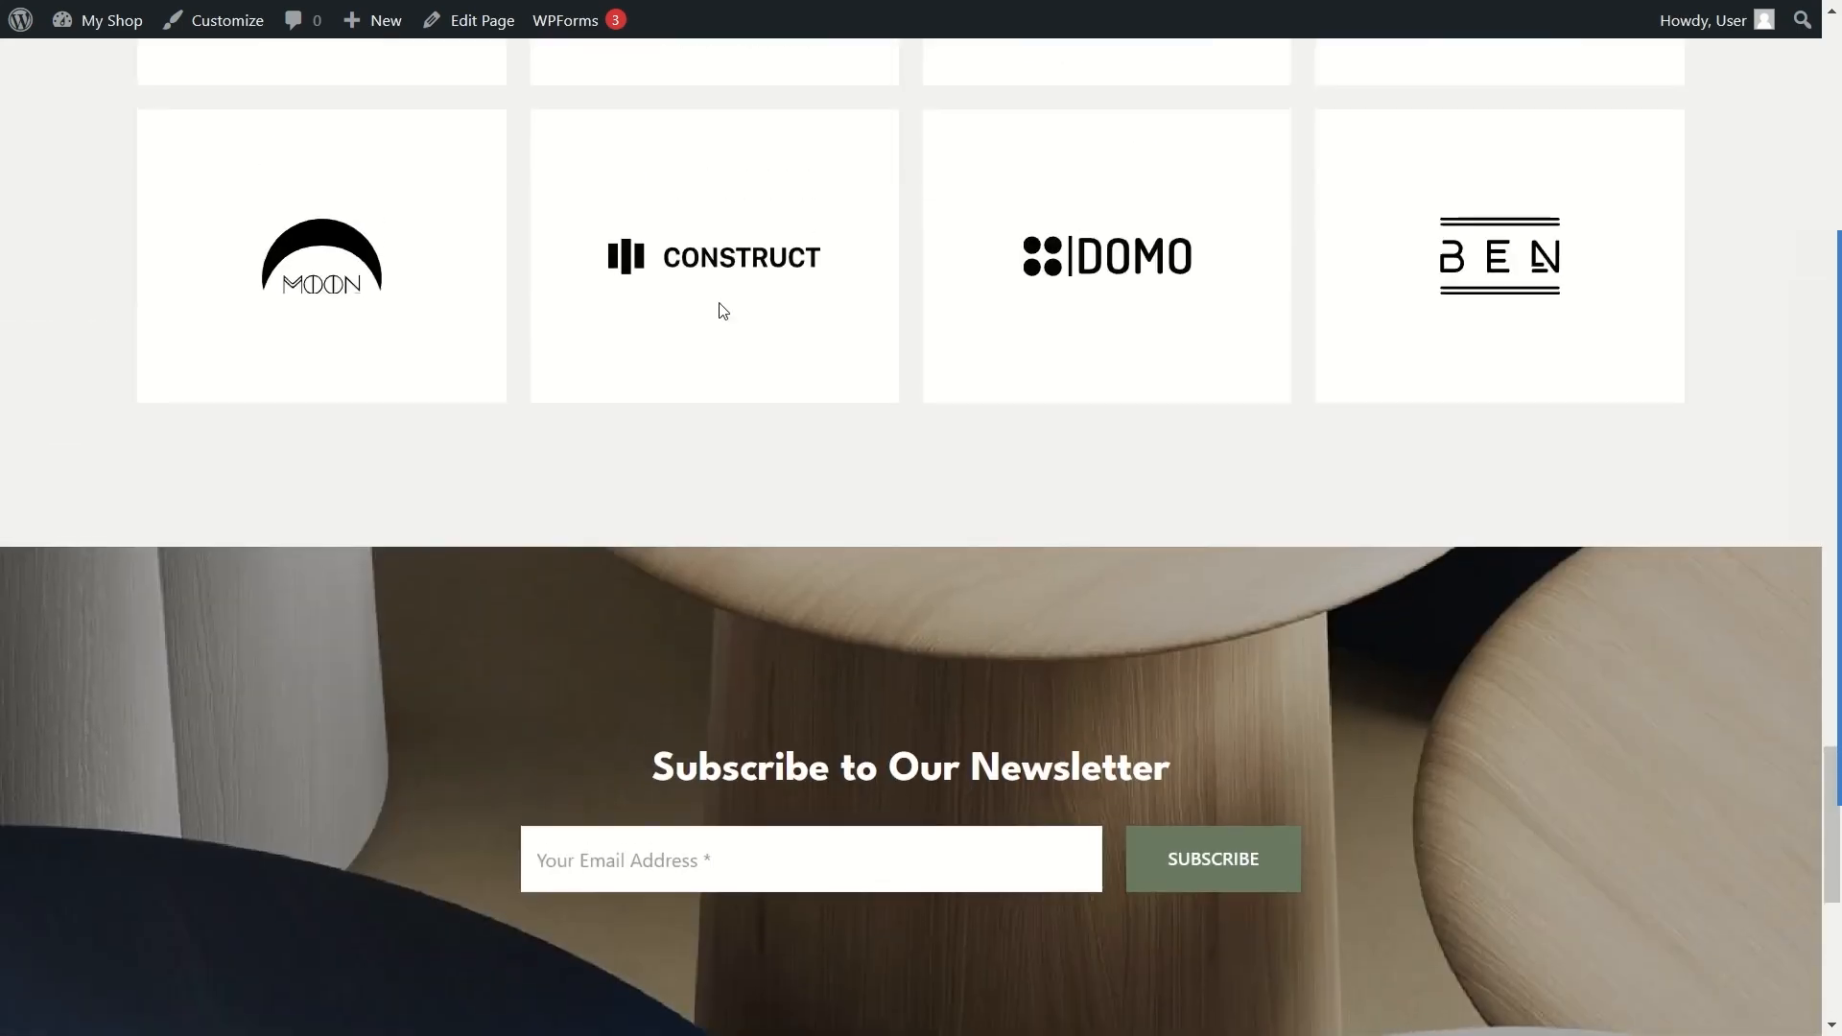
scroll(816, 448, "up", 20)
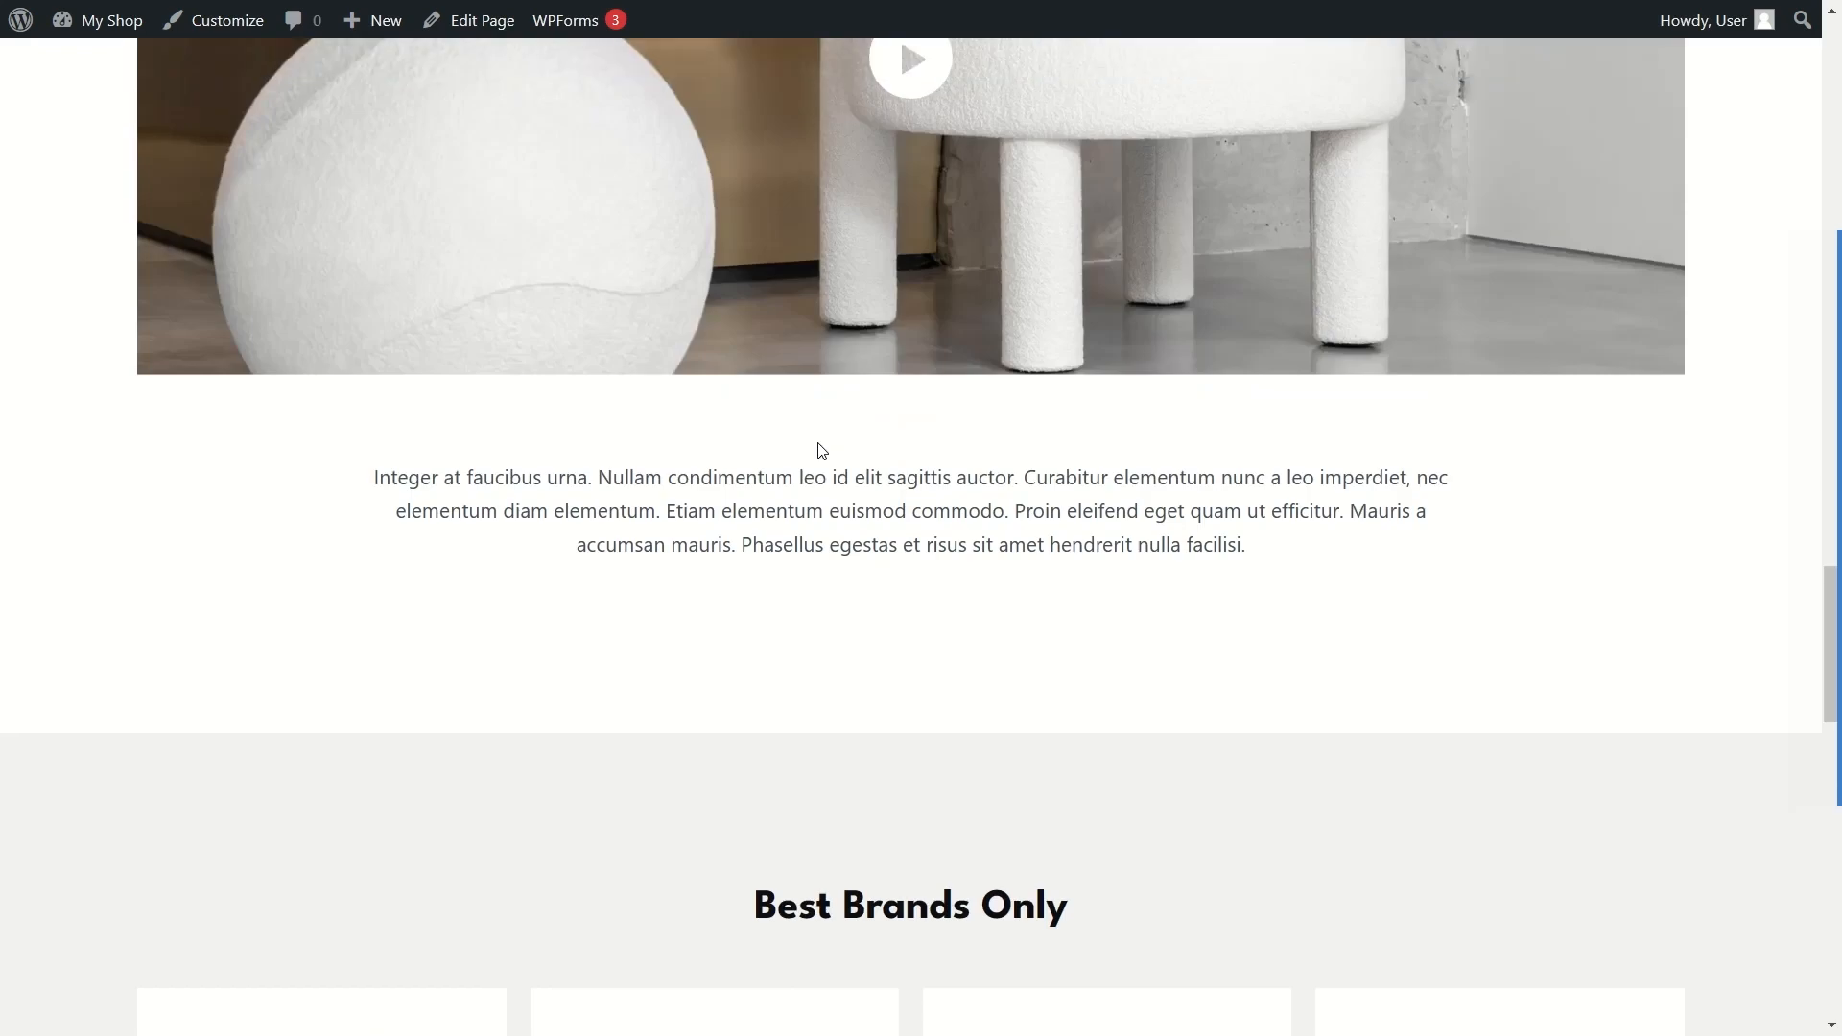
scroll(817, 441, "up", 10)
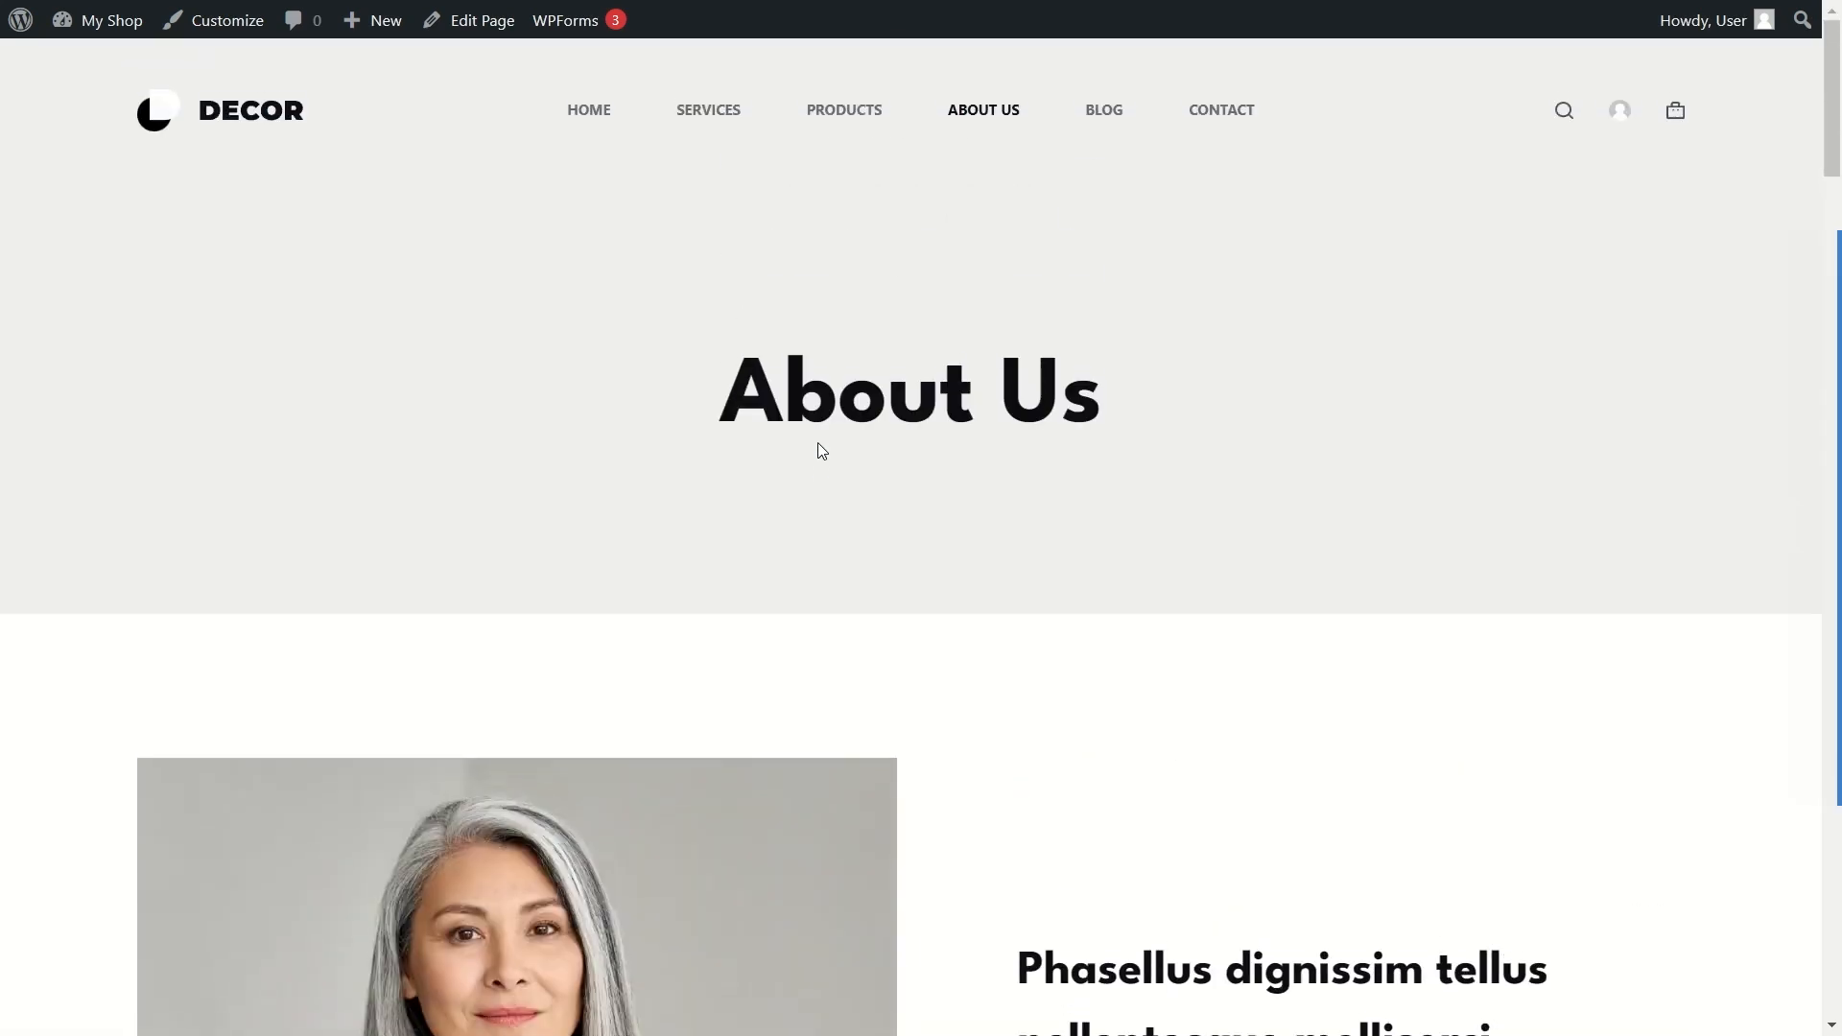
Step: Open the Blog page and look through its grid of post cards
left_click(1103, 110)
scroll(1081, 112, "down", 7)
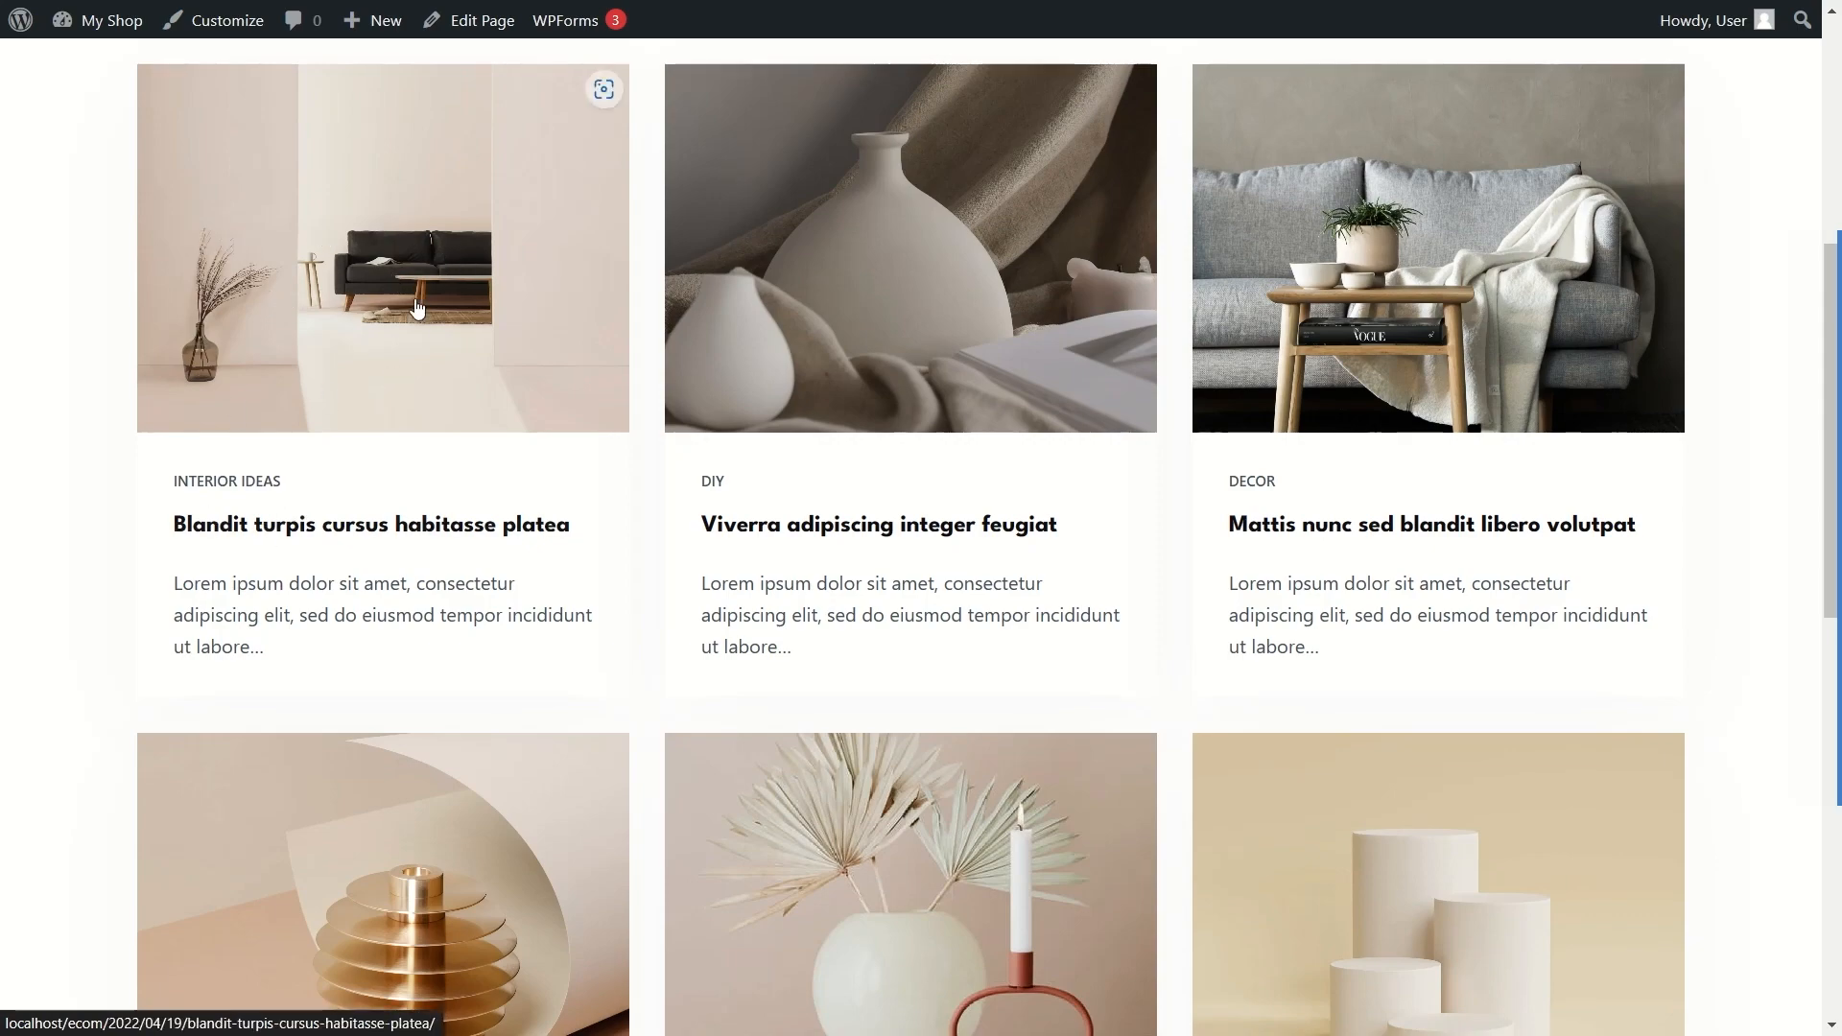
scroll(1215, 393, "down", 6)
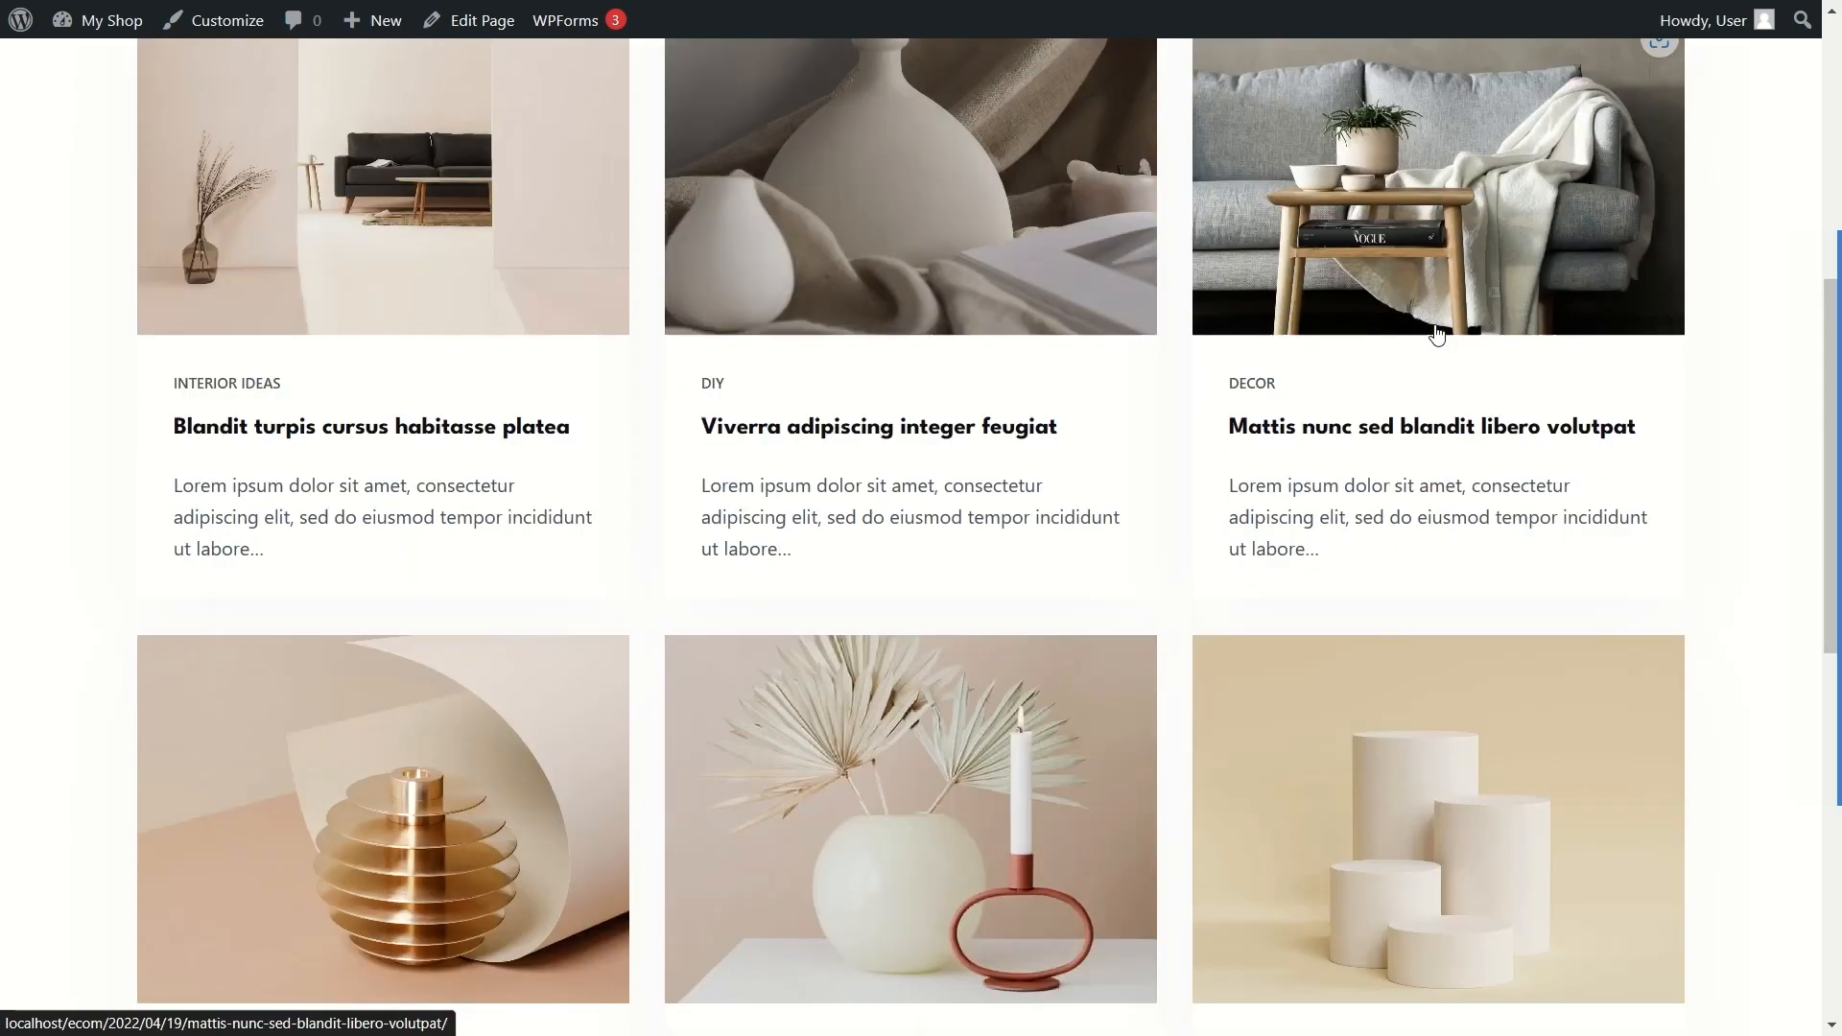
scroll(1435, 333, "up", 13)
scroll(1311, 320, "down", 9)
scroll(498, 246, "up", 4)
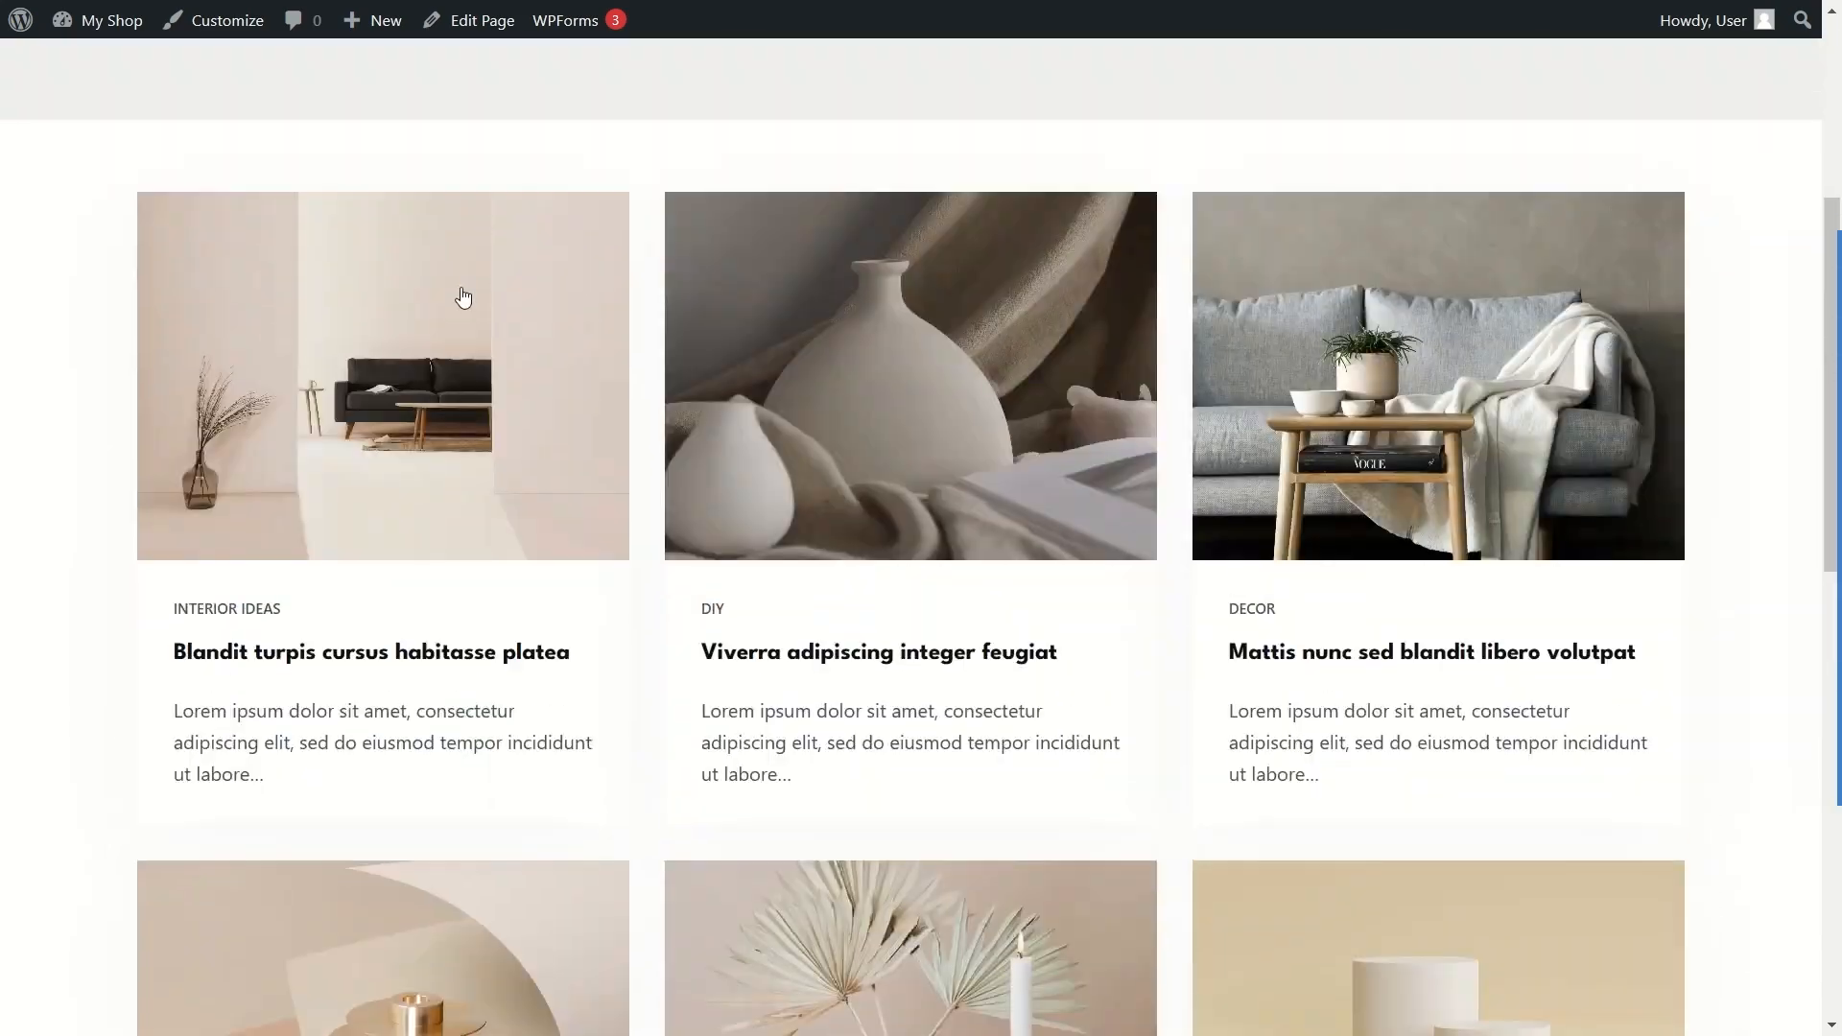
Step: Open the blog post "Blandit turpis cursus habitasse platea" and examine its article text, sidebar products and comment form
left_click(400, 358)
scroll(399, 358, "down", 20)
scroll(399, 358, "up", 20)
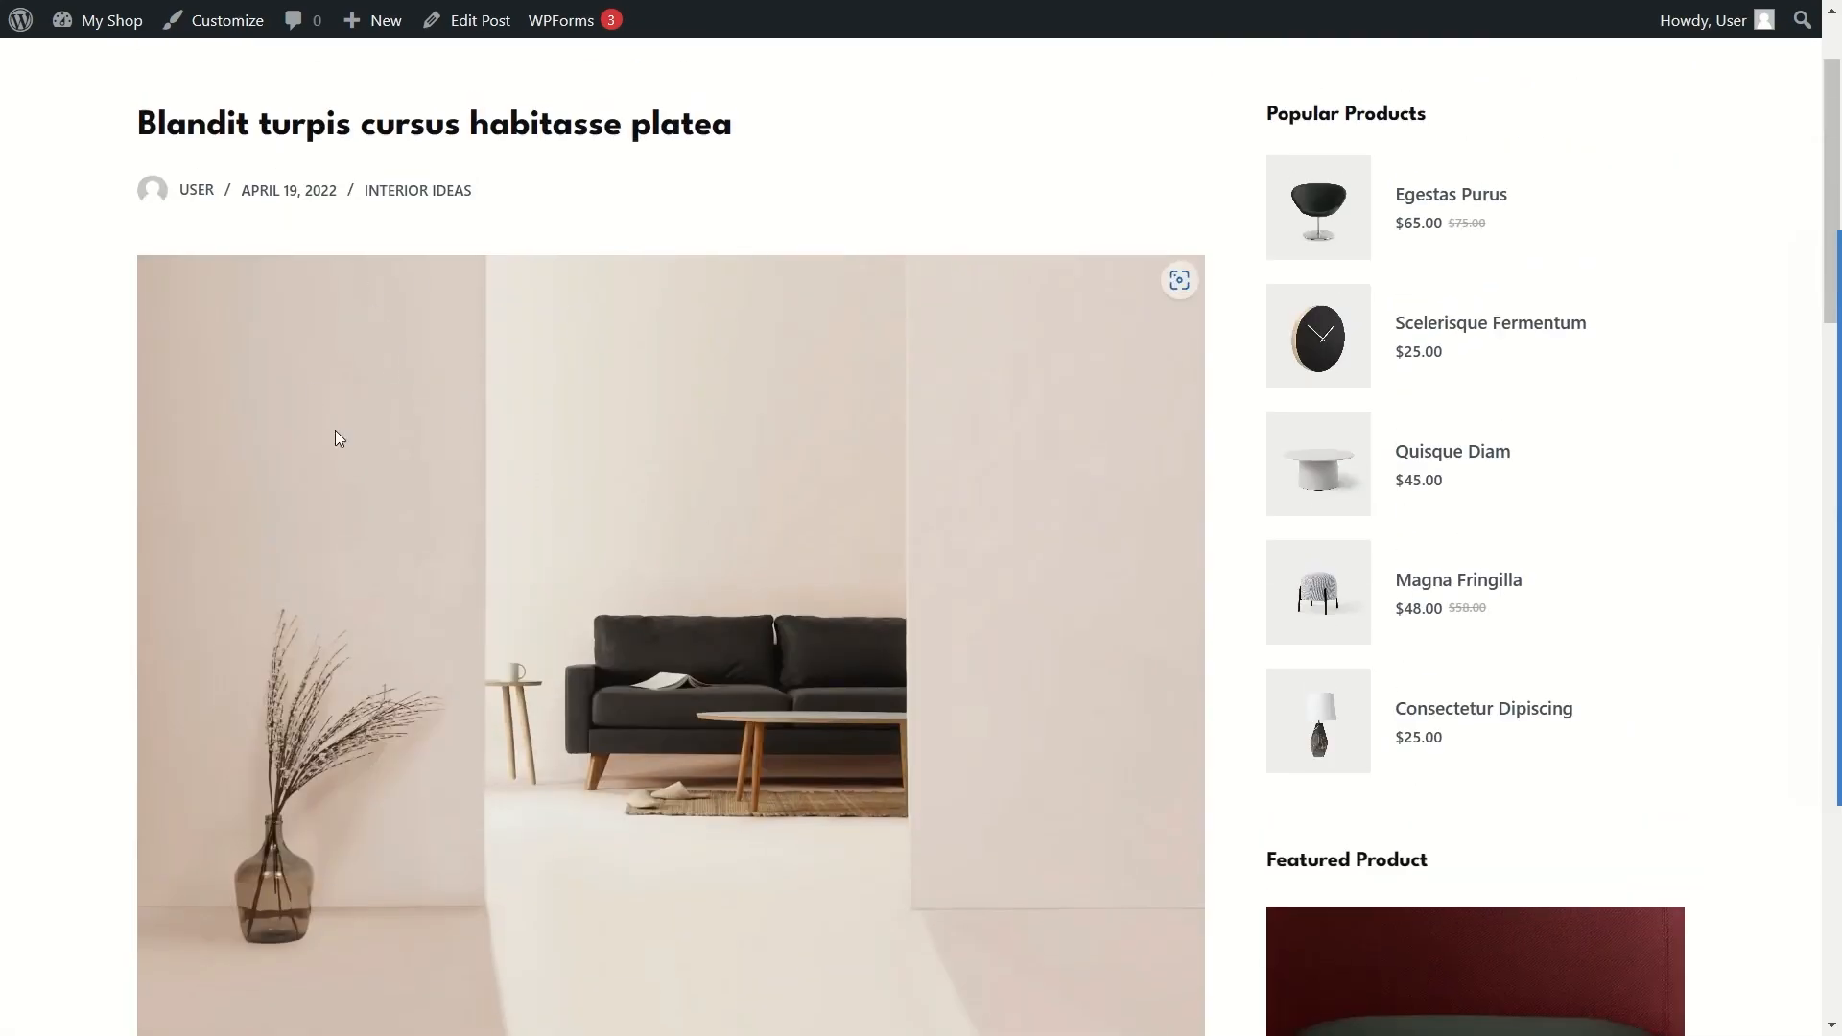
scroll(532, 438, "down", 15)
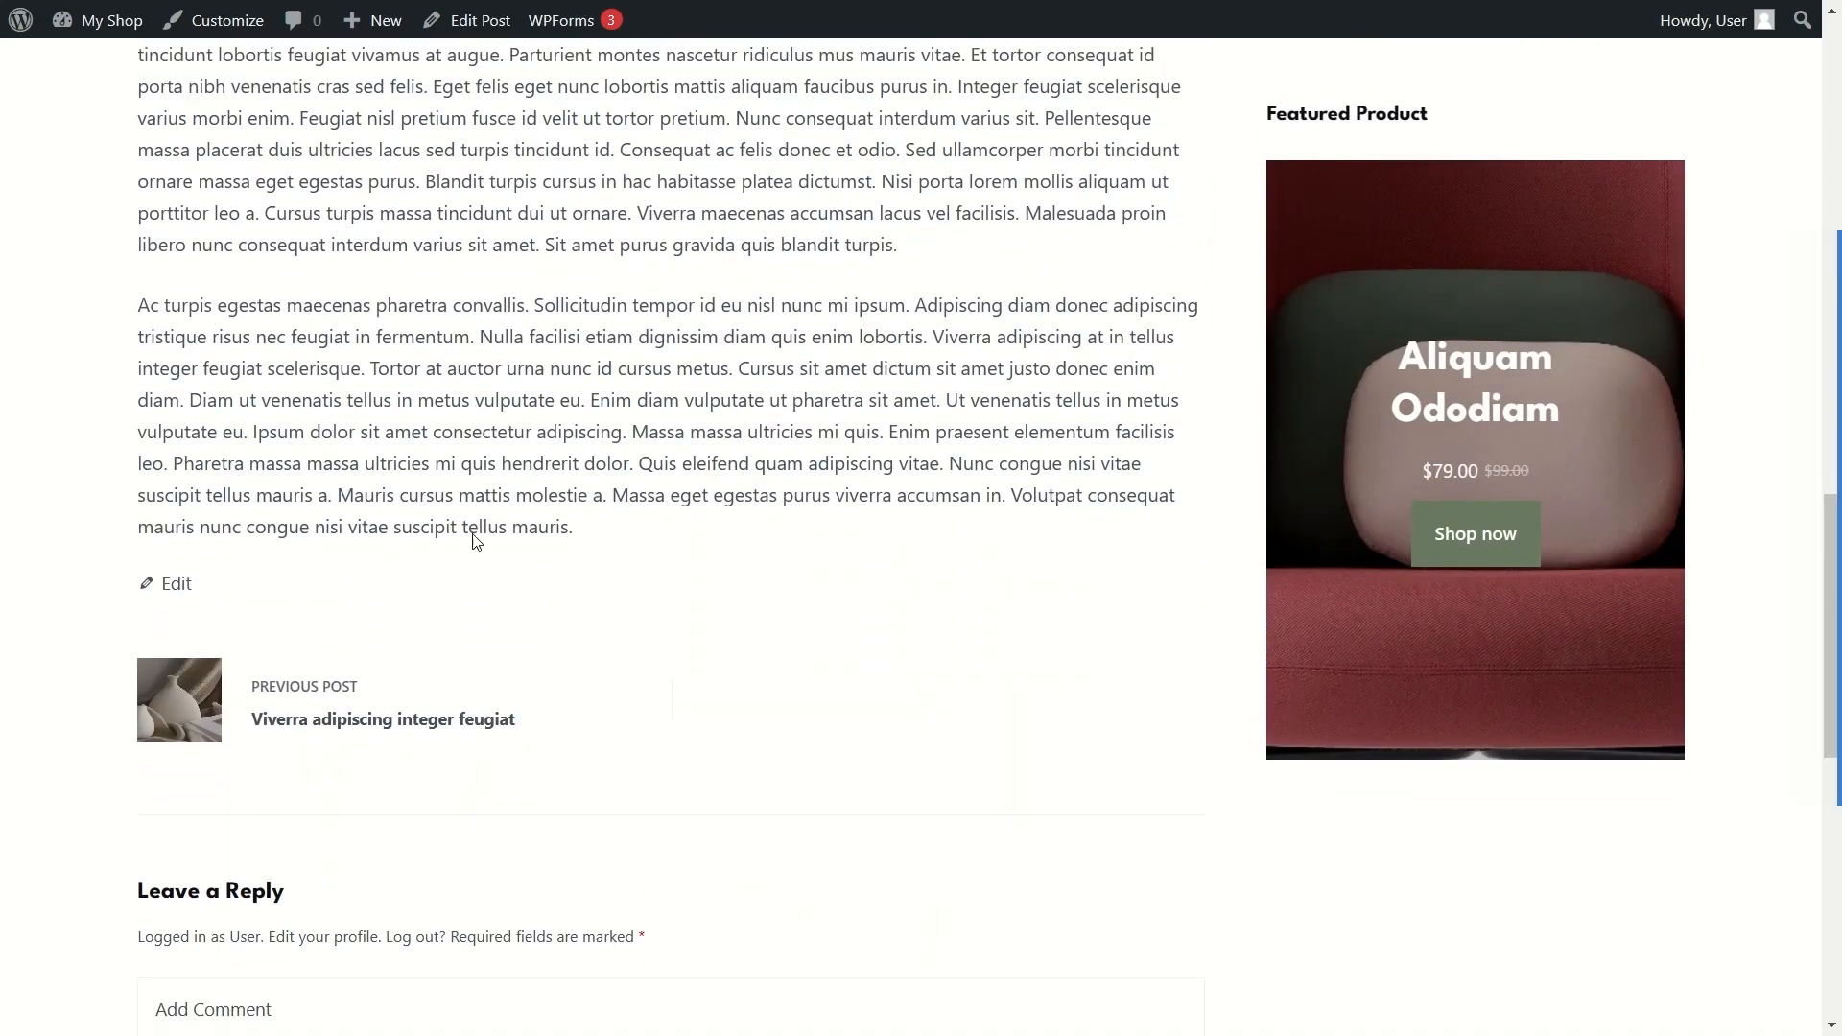
scroll(452, 711, "down", 5)
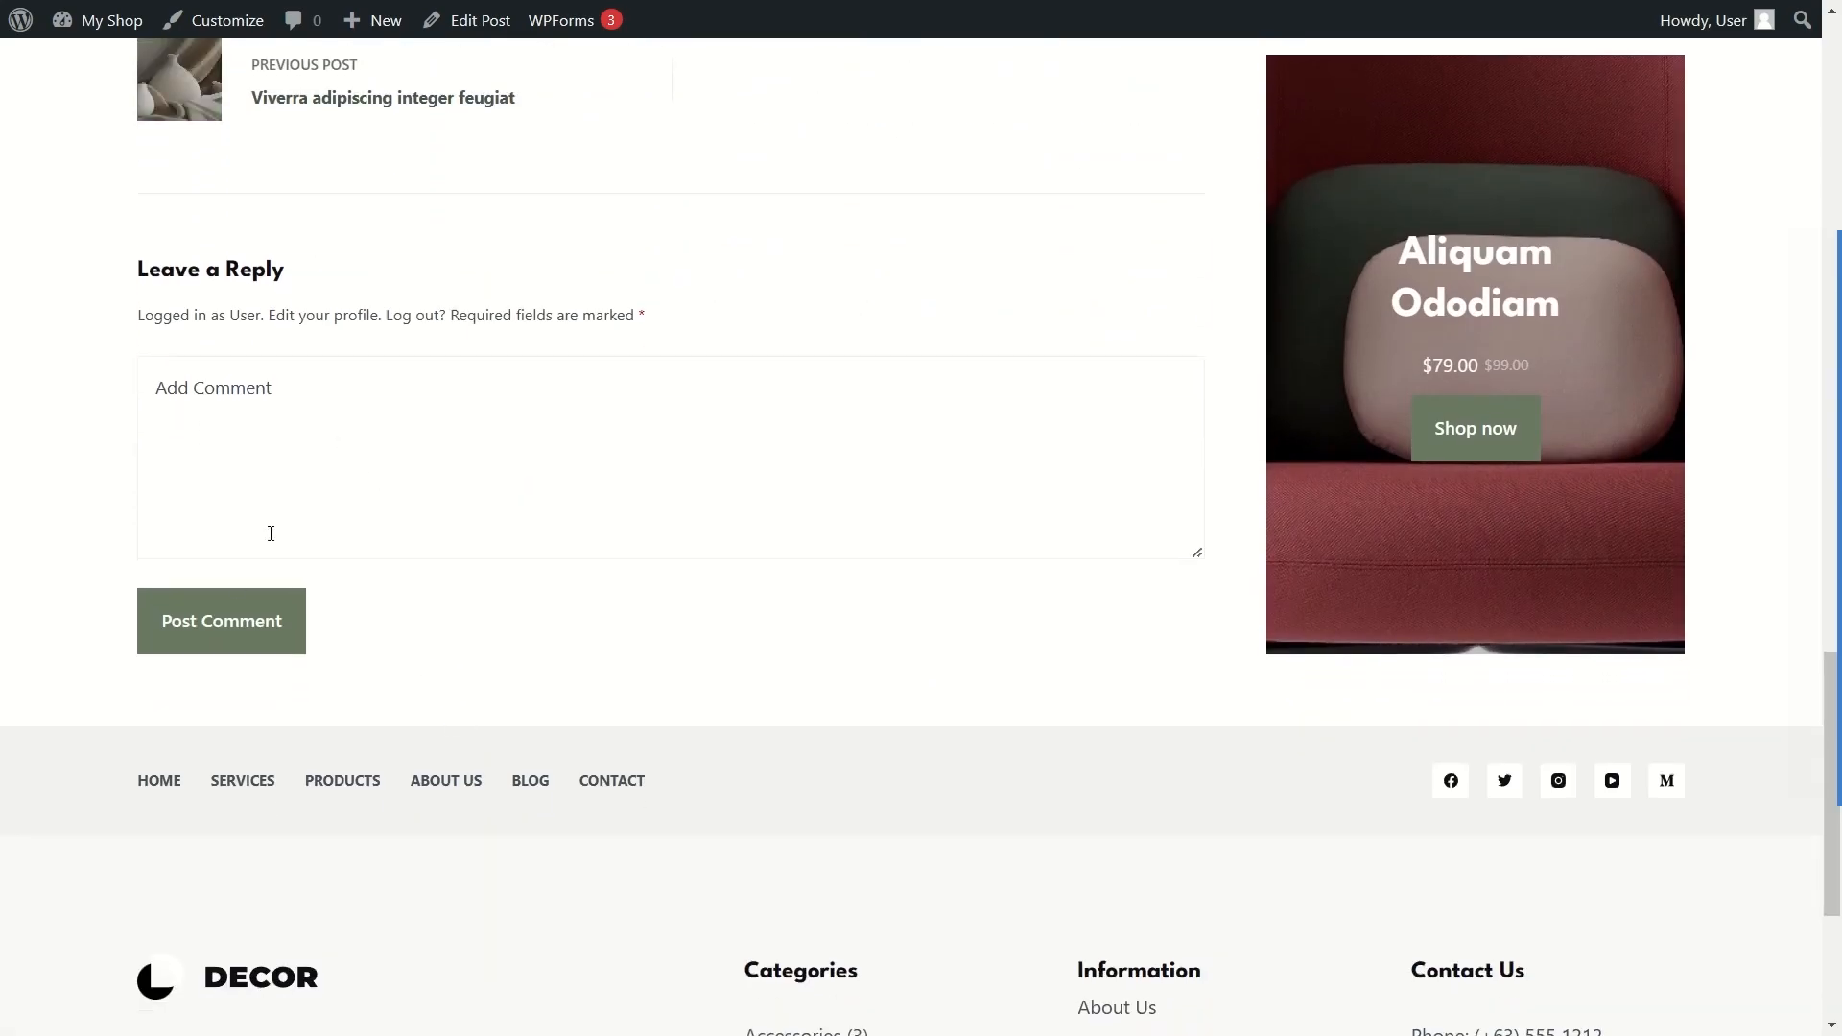
scroll(416, 415, "up", 20)
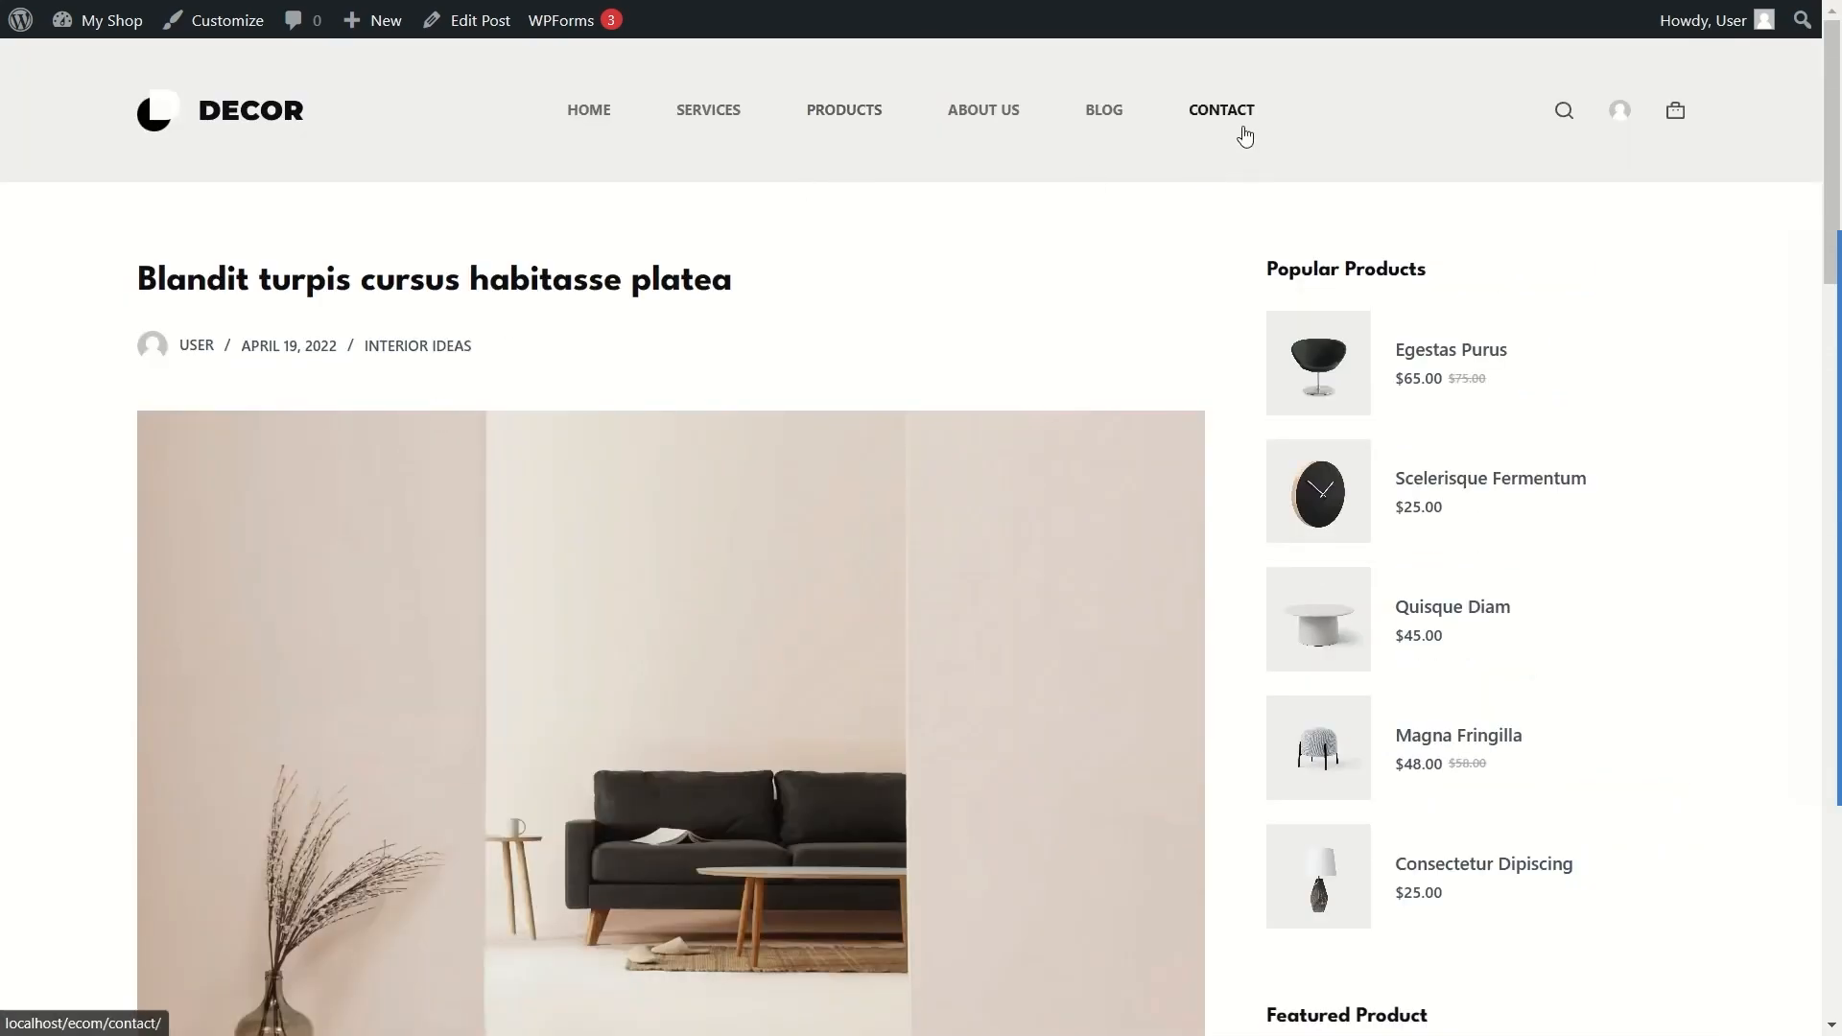
Step: Open the Contact page and examine its contact details and the Send us a message form
left_click(1245, 136)
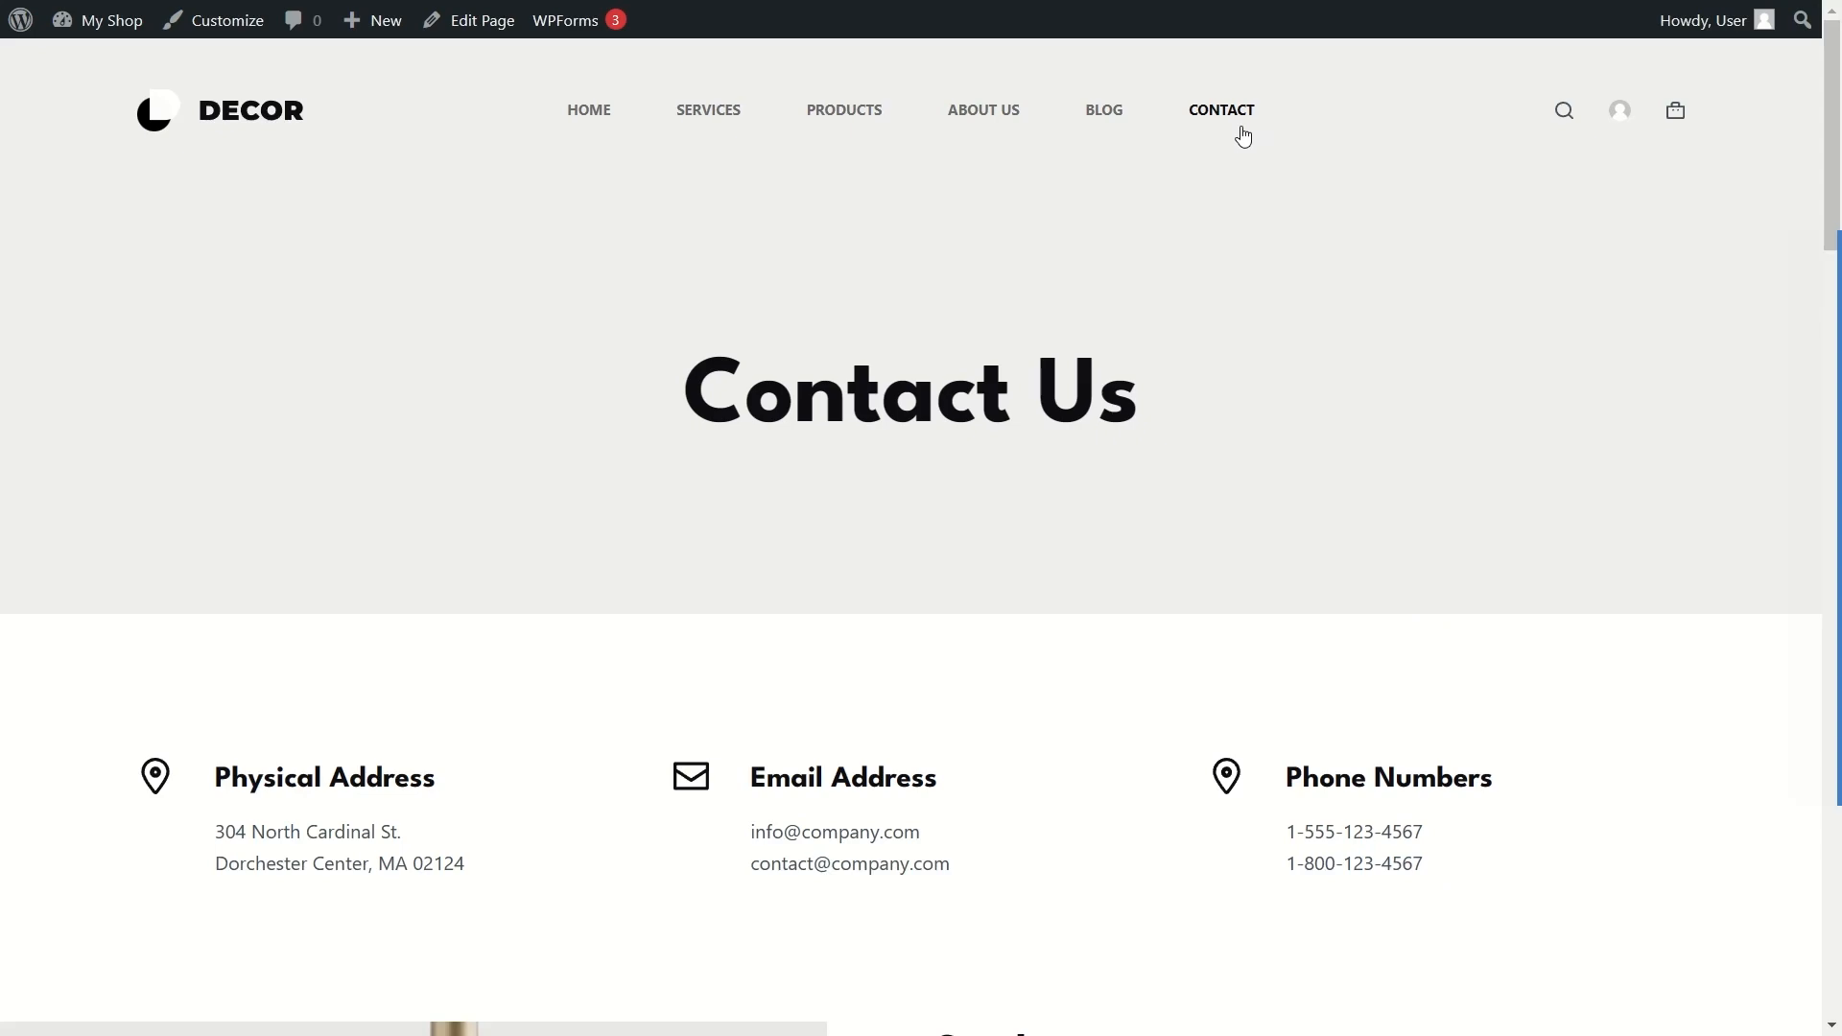
scroll(1017, 264, "down", 5)
scroll(975, 284, "up", 3)
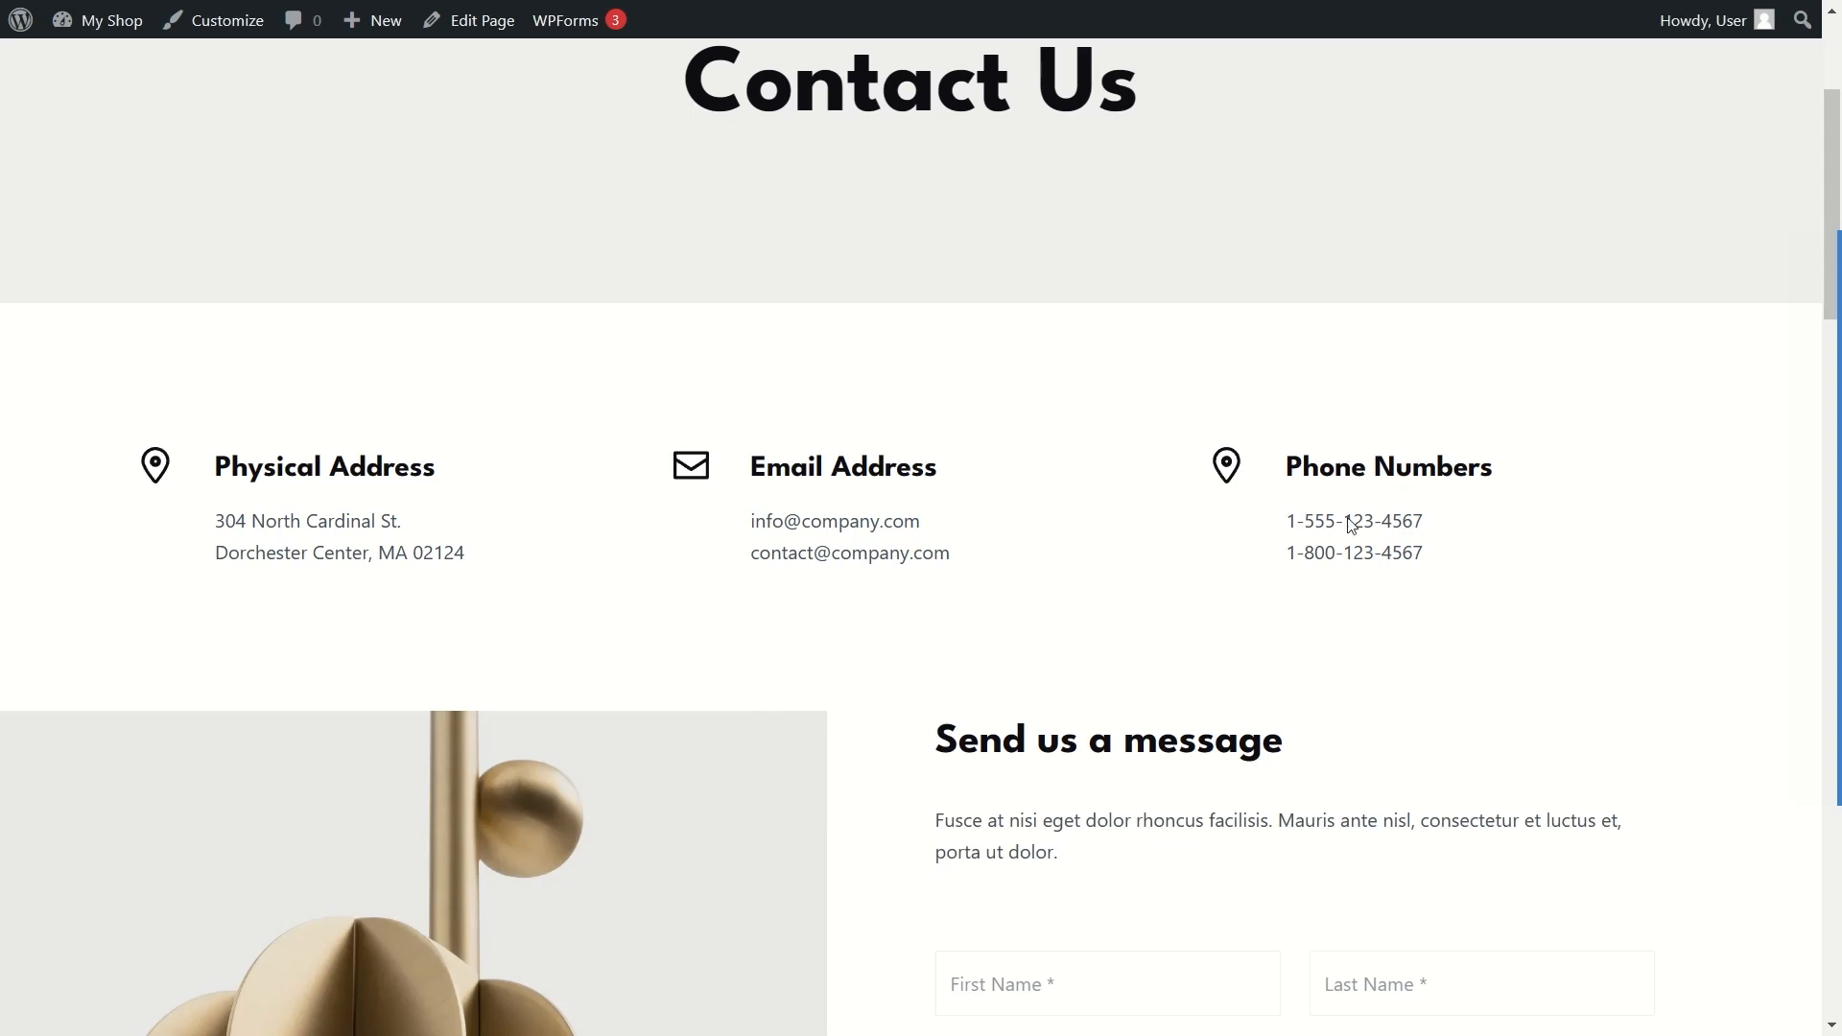
scroll(1317, 513, "down", 5)
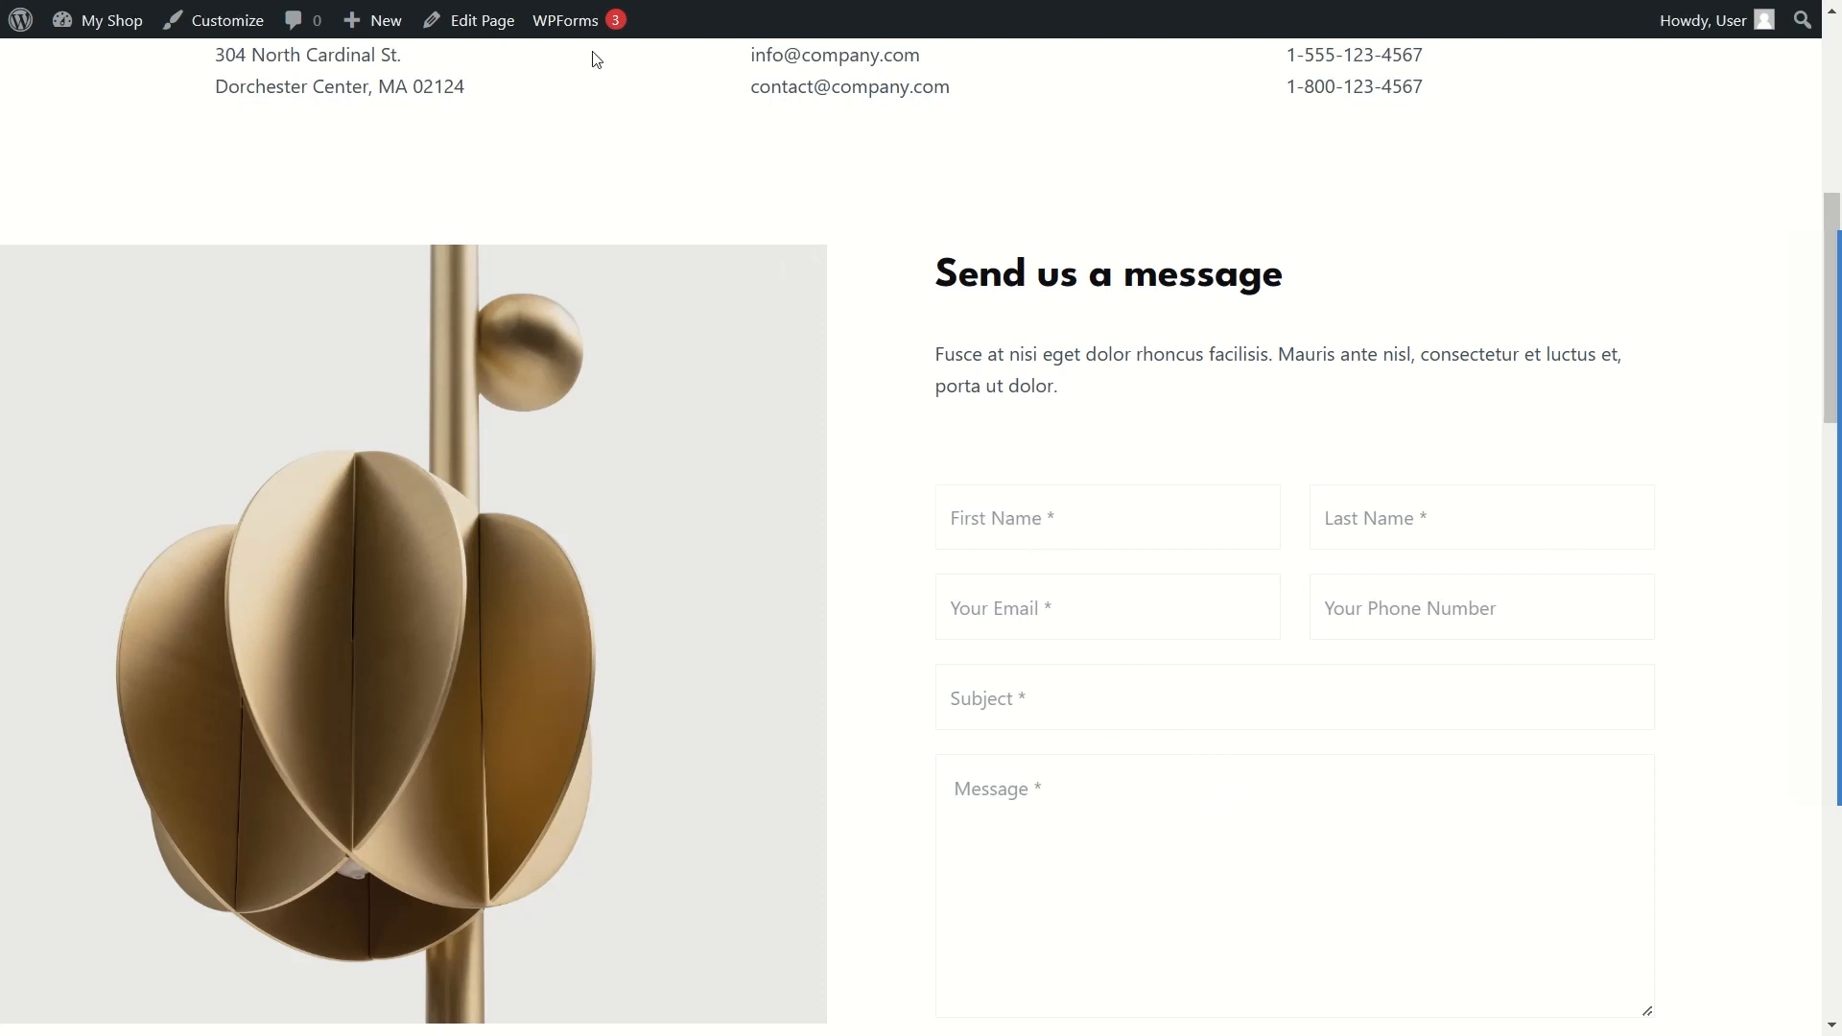
mouse_move(576, 29)
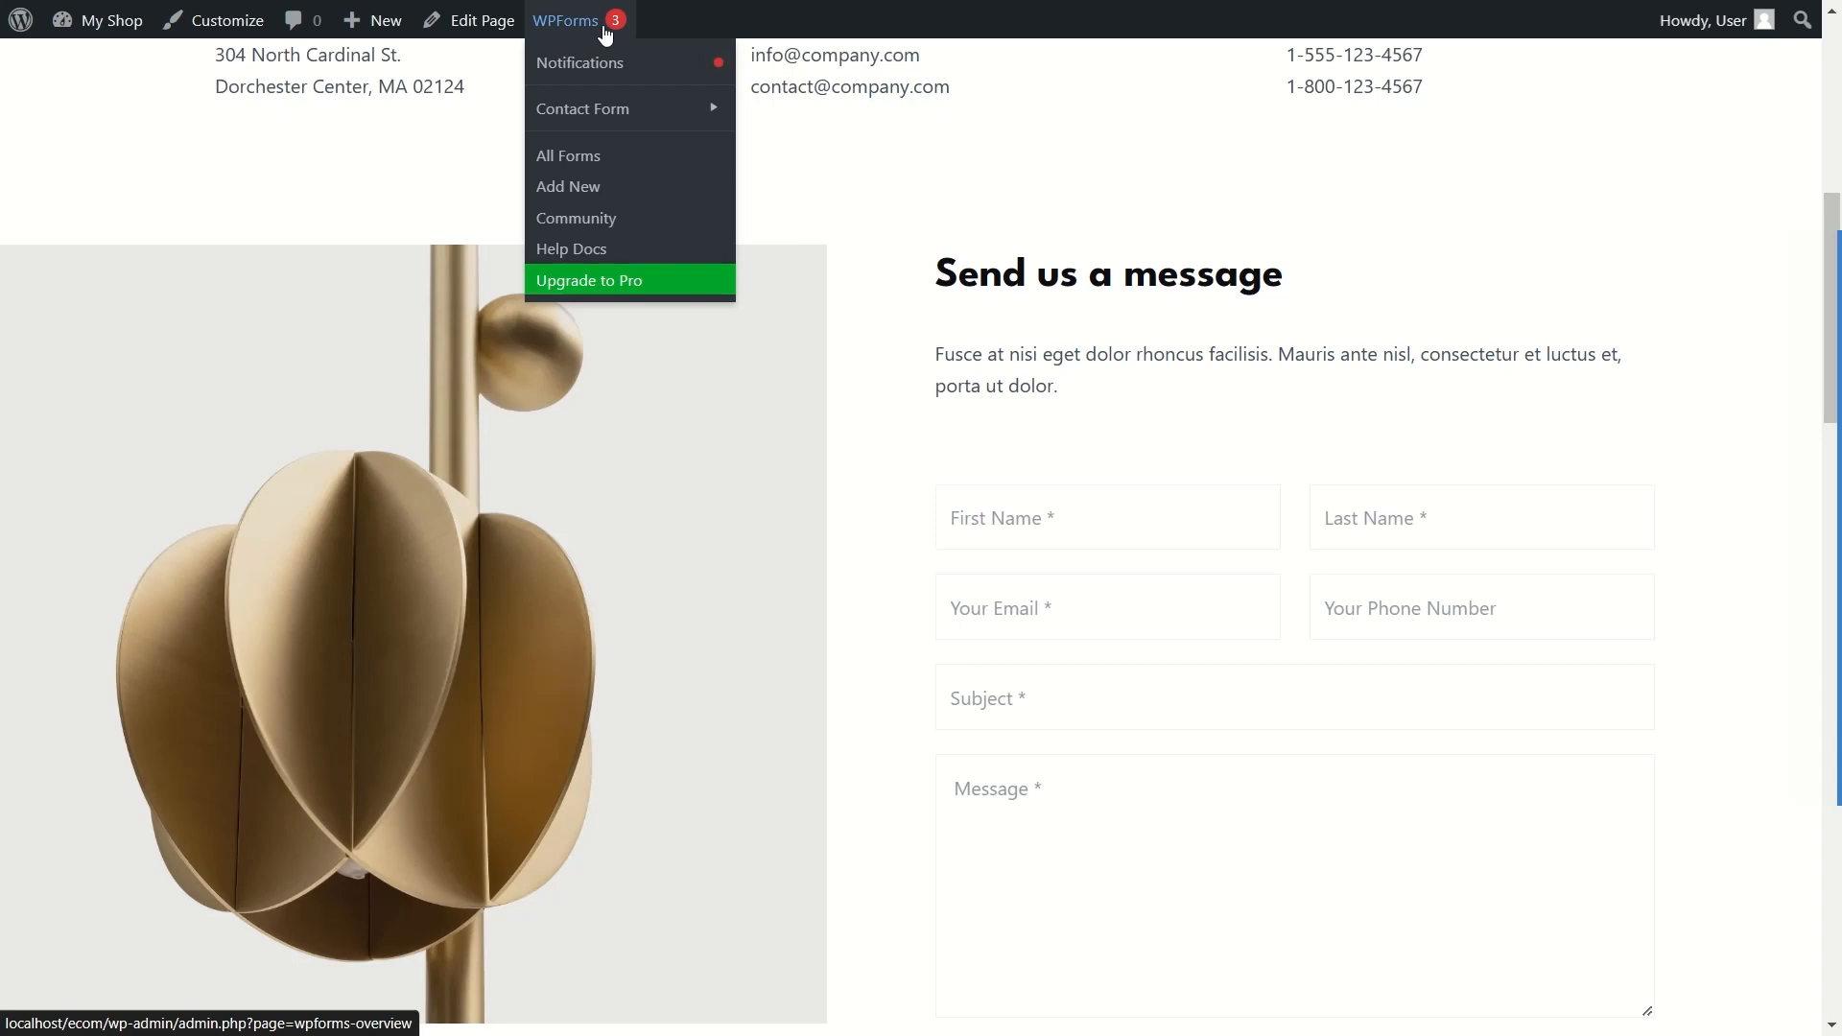
Step: Examine the Contact page's Latest News and New Arrivals sections and return to the page header
scroll(1223, 605, "down", 4)
scroll(1223, 605, "down", 14)
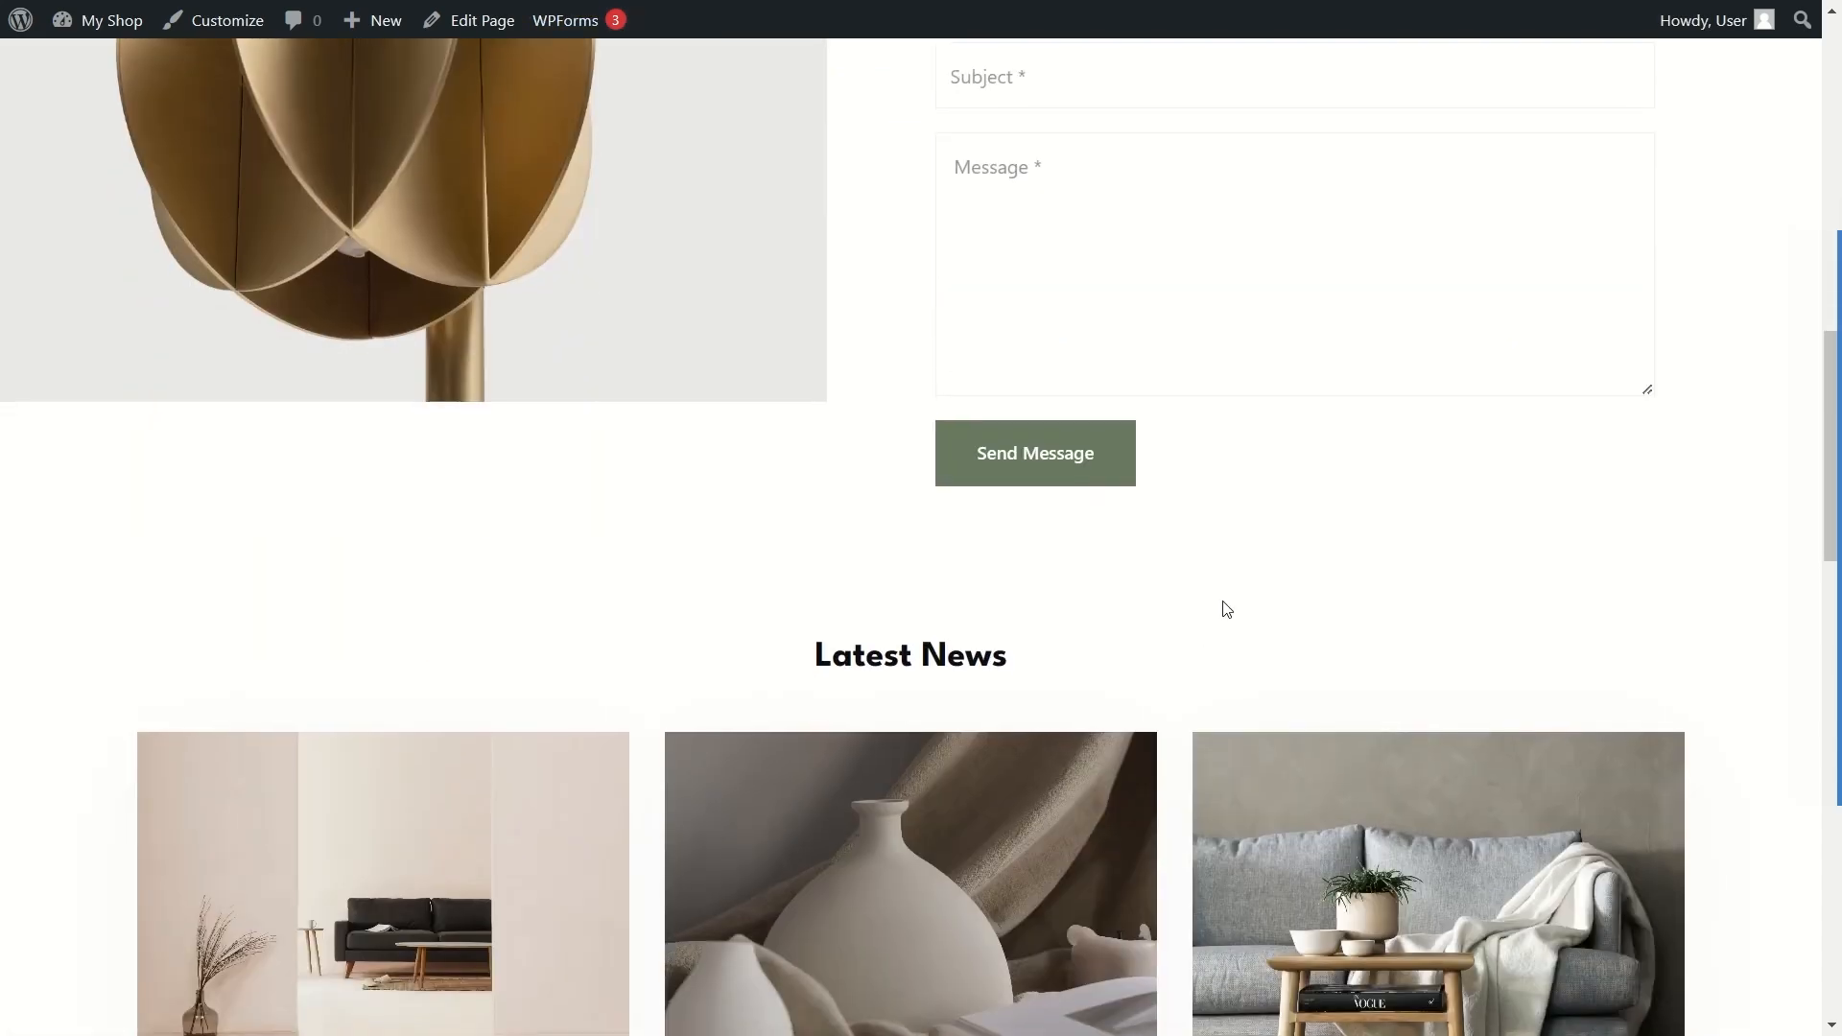
scroll(1224, 602, "down", 2)
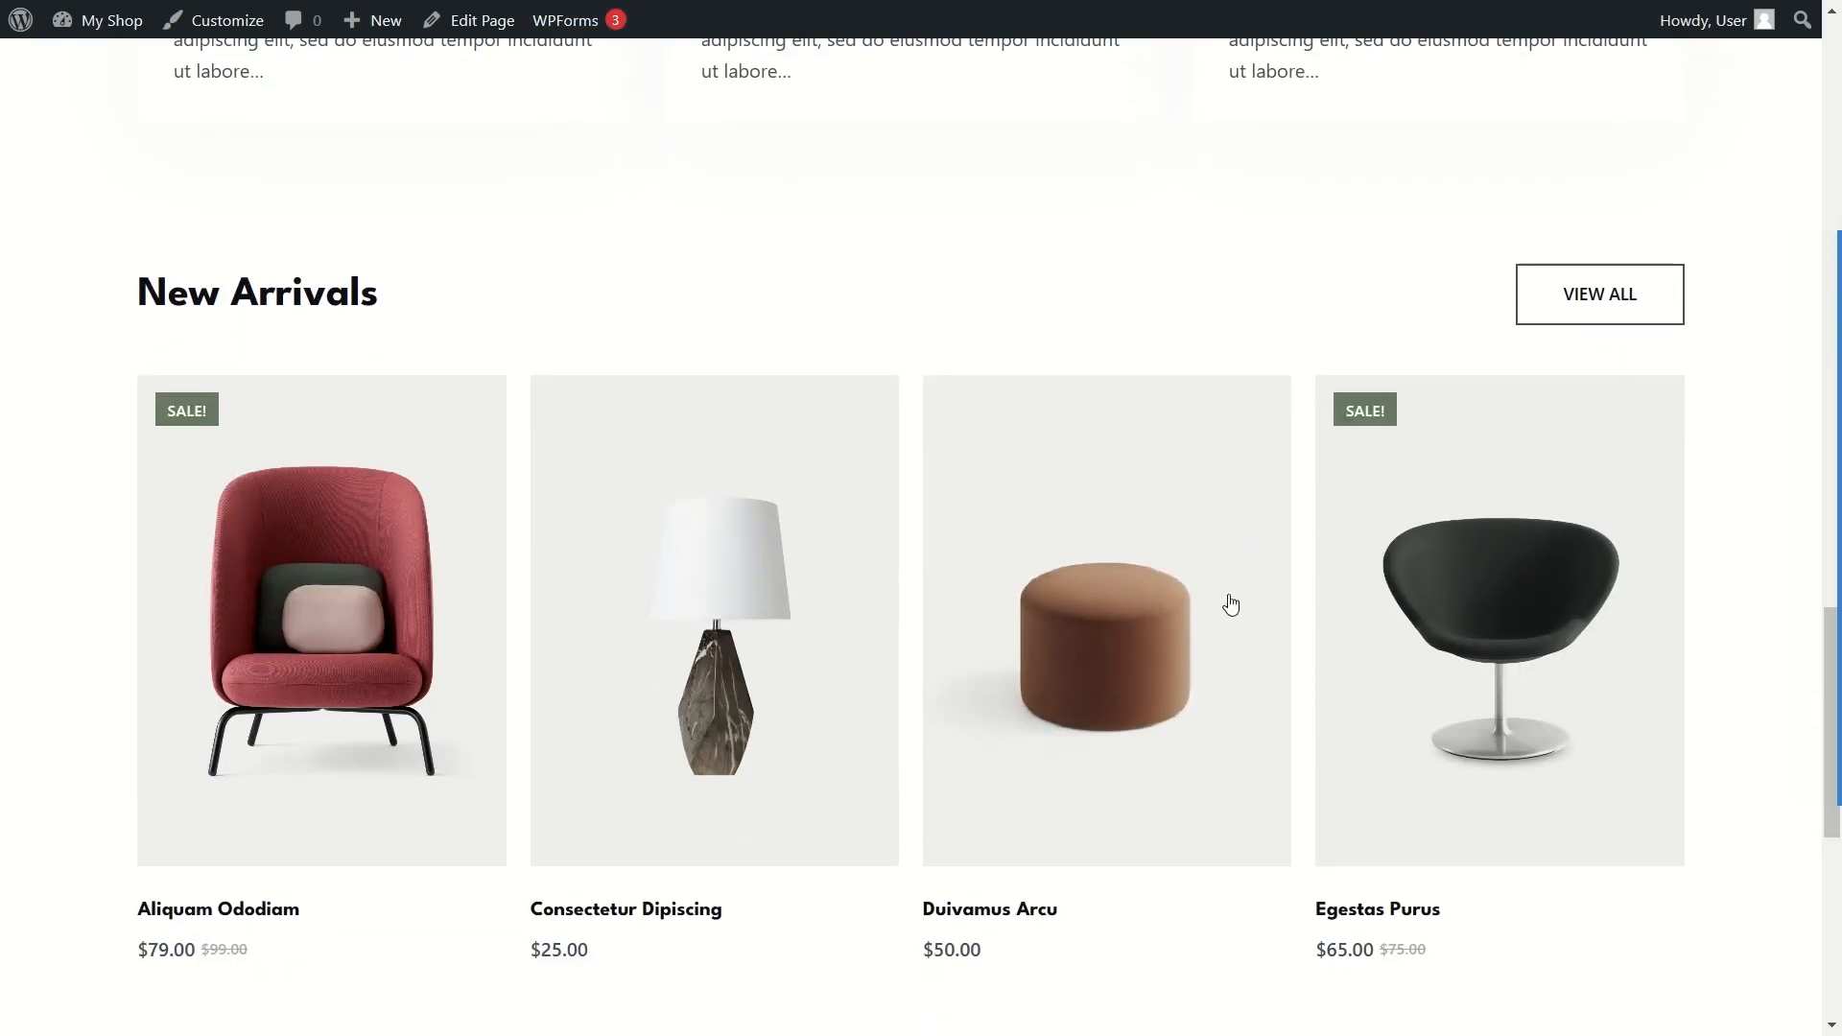
scroll(547, 509, "down", 8)
scroll(550, 510, "up", 16)
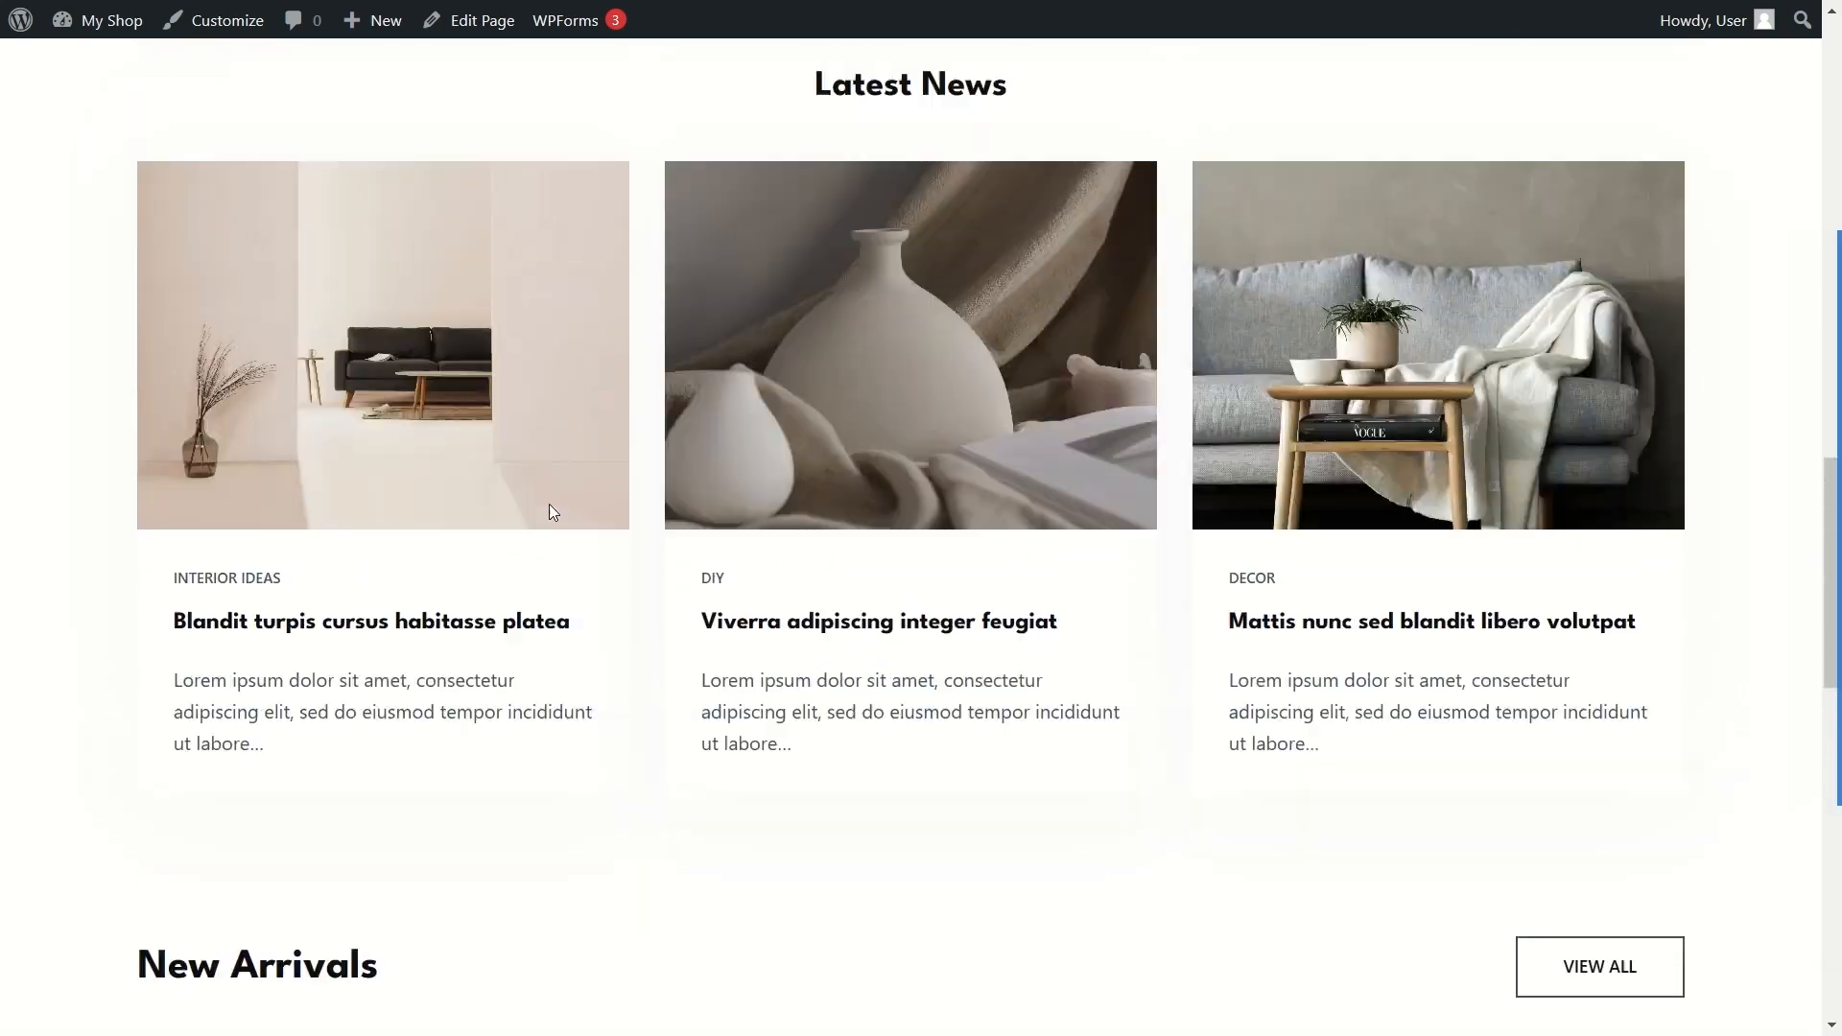
scroll(546, 509, "down", 15)
scroll(406, 479, "up", 4)
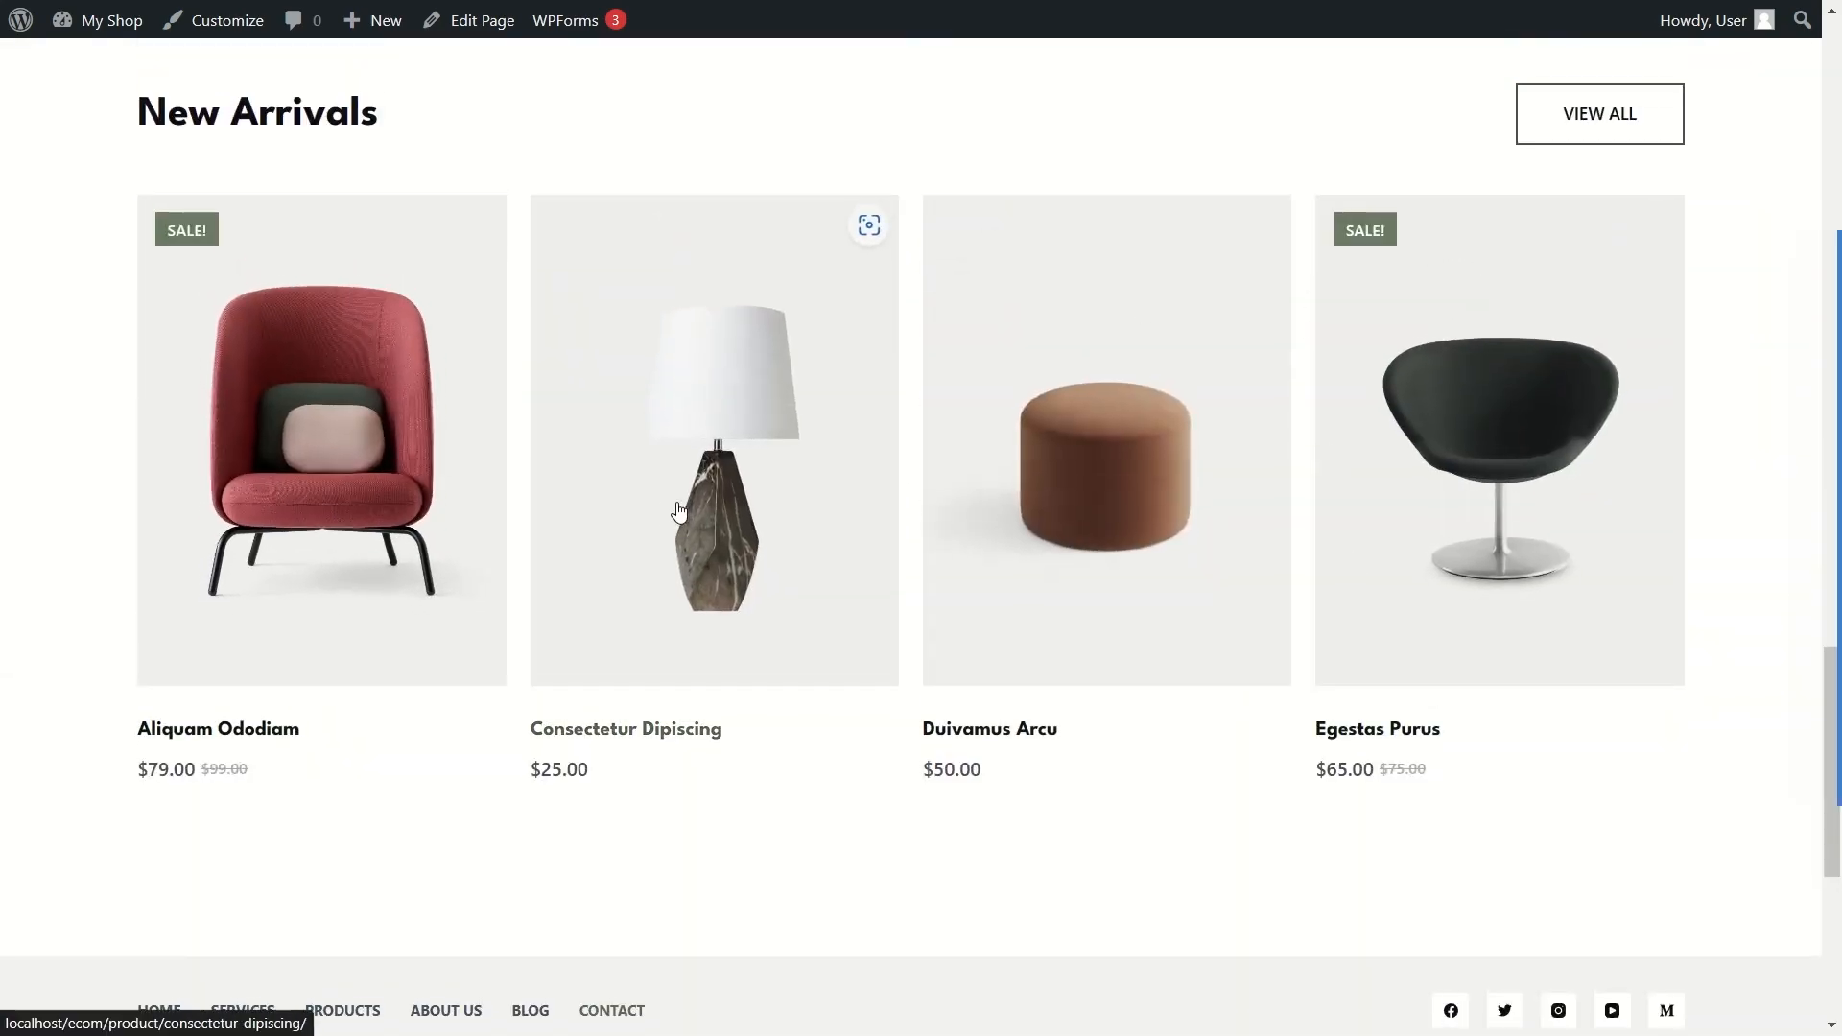
scroll(365, 549, "up", 20)
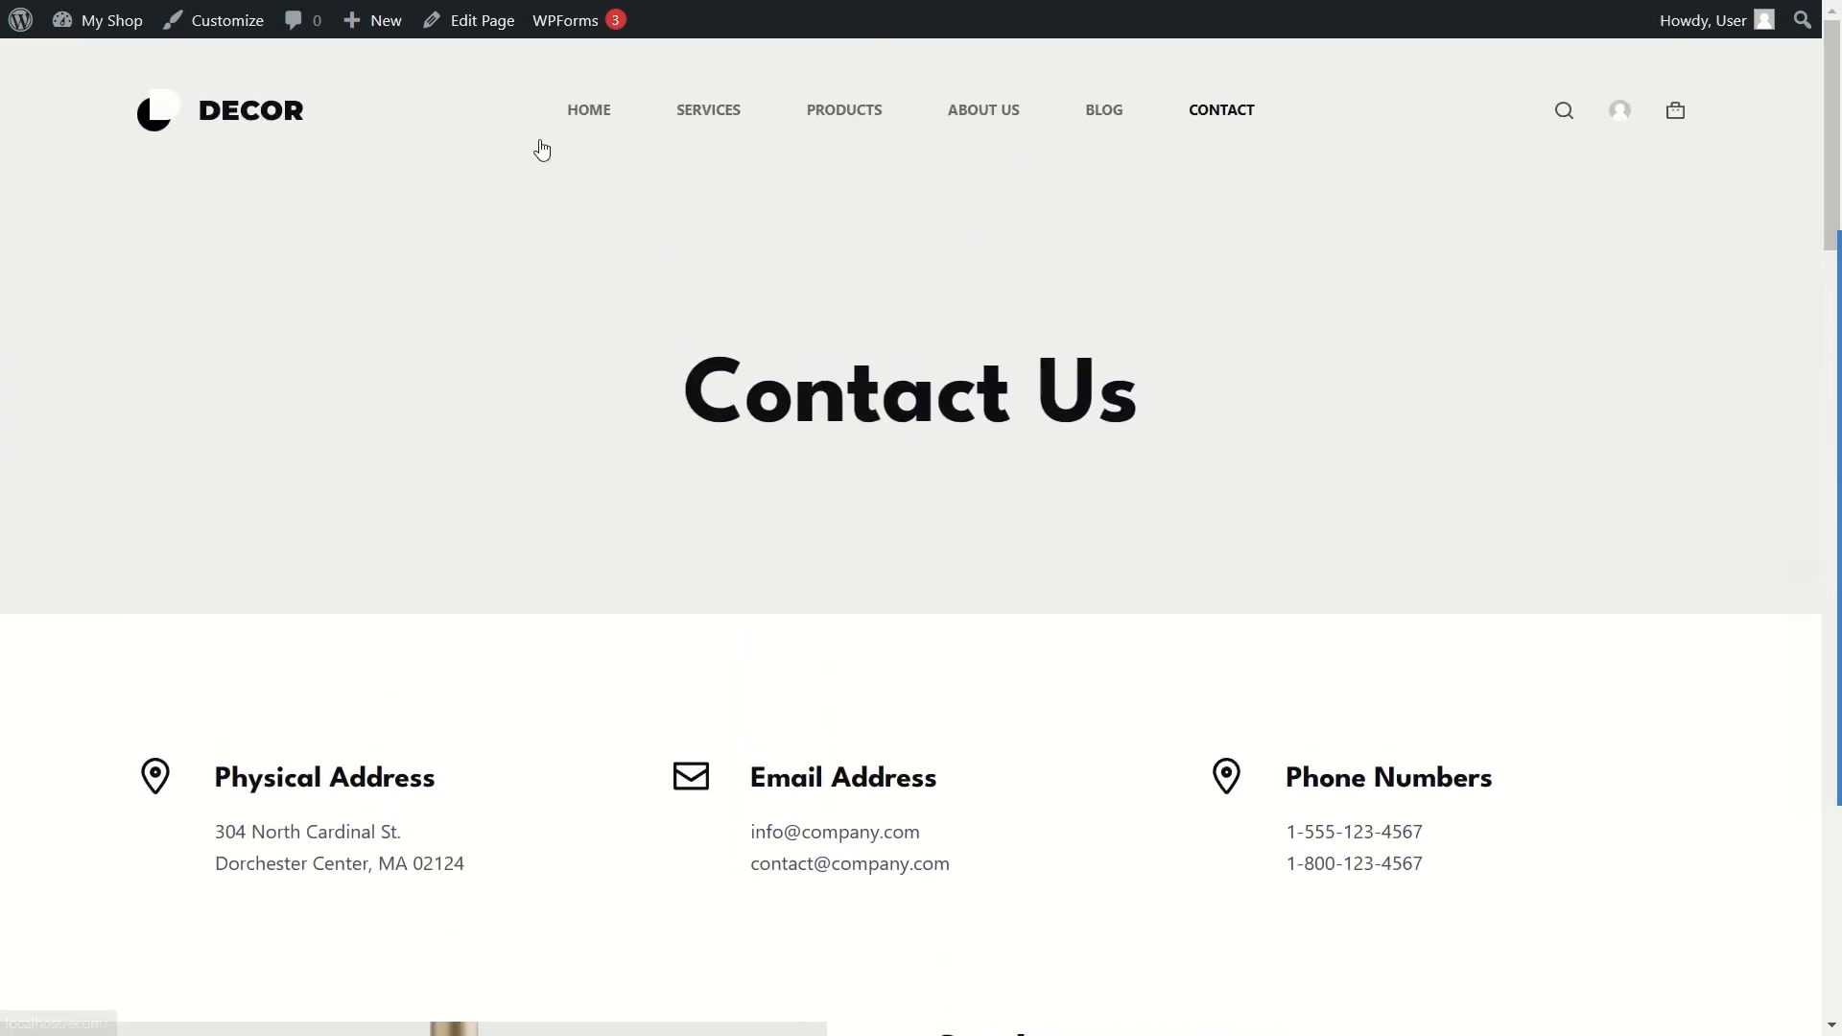
Step: Return to the homepage and look over its sections once more
left_click(597, 120)
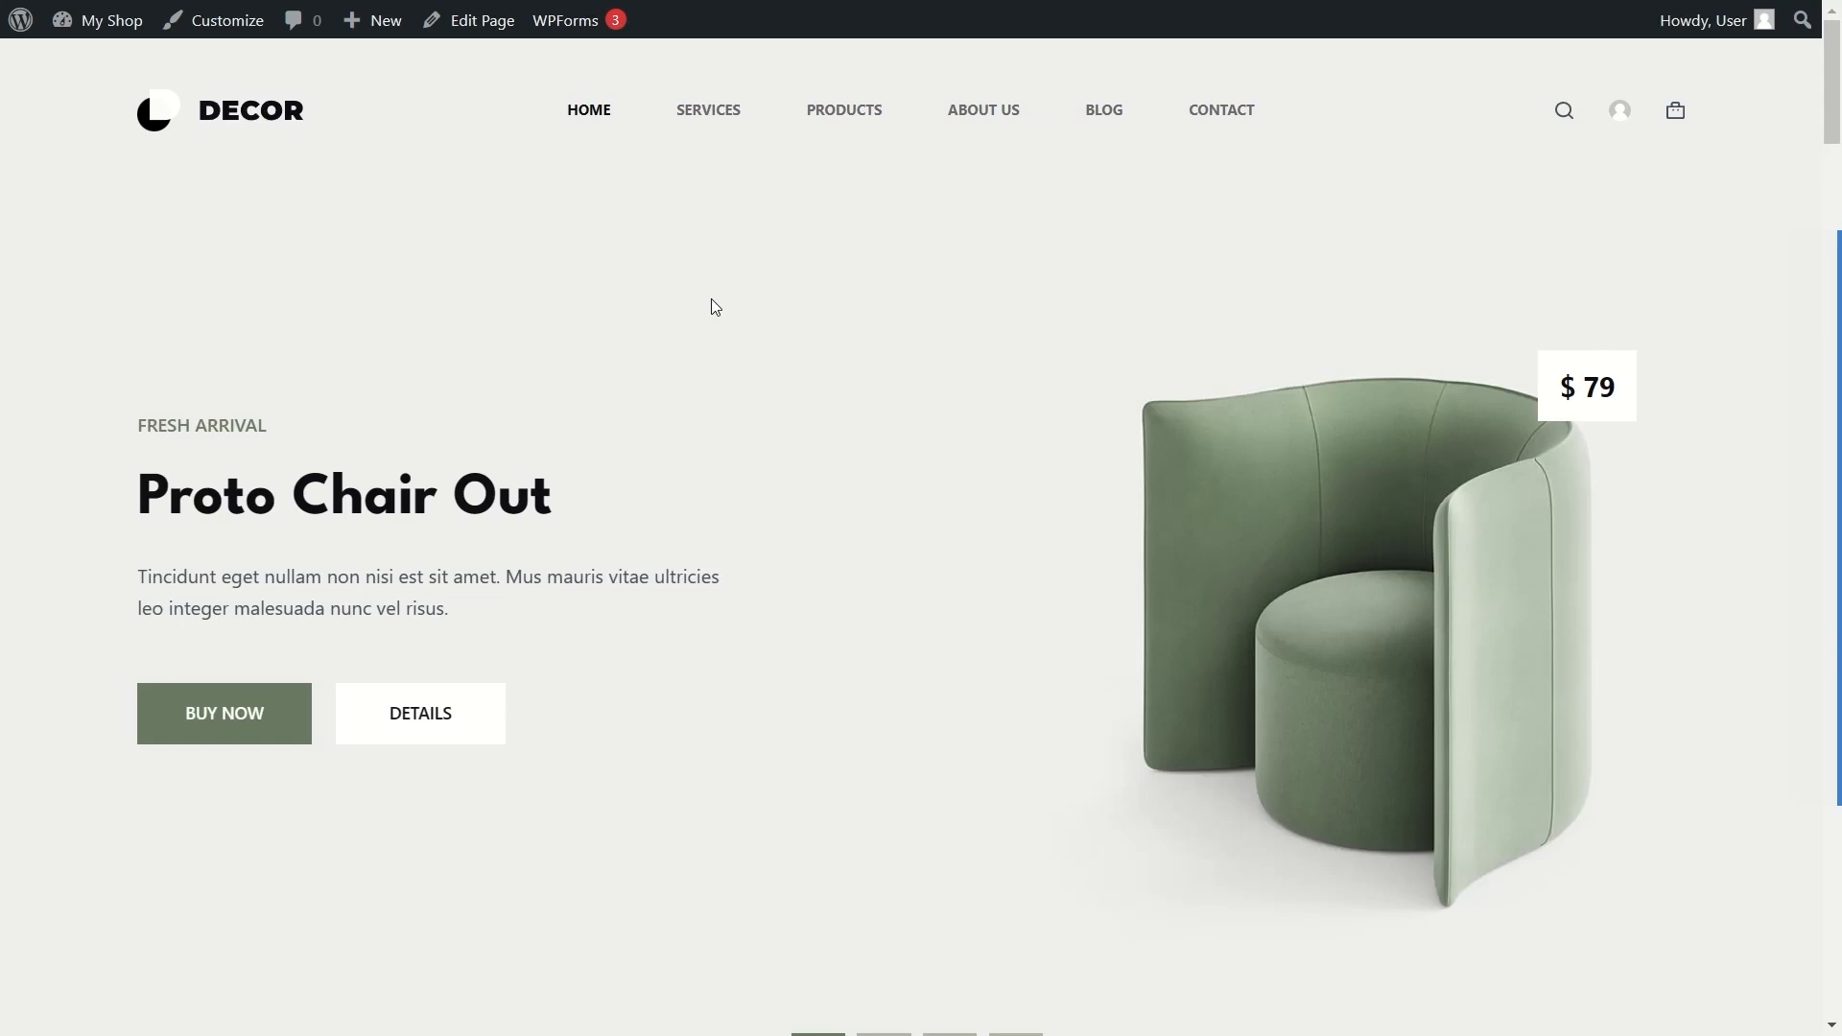
scroll(711, 304, "down", 10)
scroll(710, 301, "up", 10)
scroll(973, 309, "down", 10)
scroll(964, 317, "up", 10)
Step: Open the admin dashboard and examine the activation notices for the Stackable and Block Slider plugins
mouse_move(113, 42)
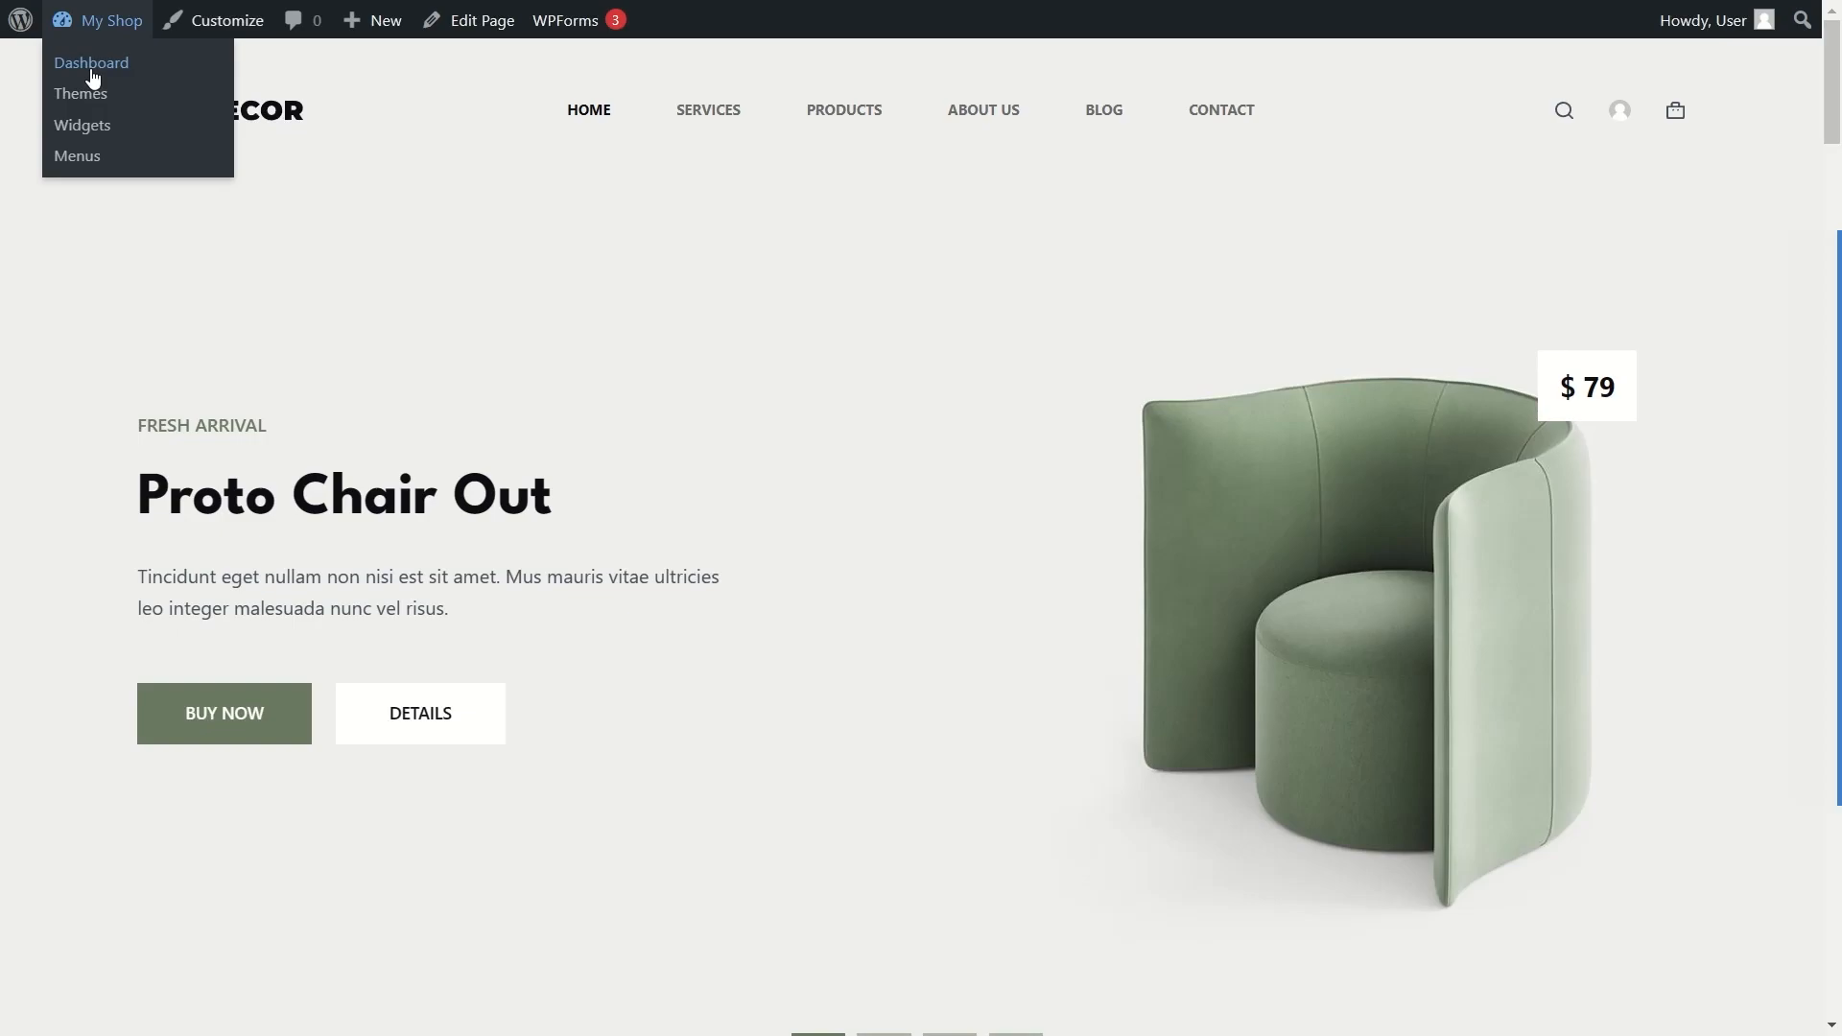
left_click(91, 69)
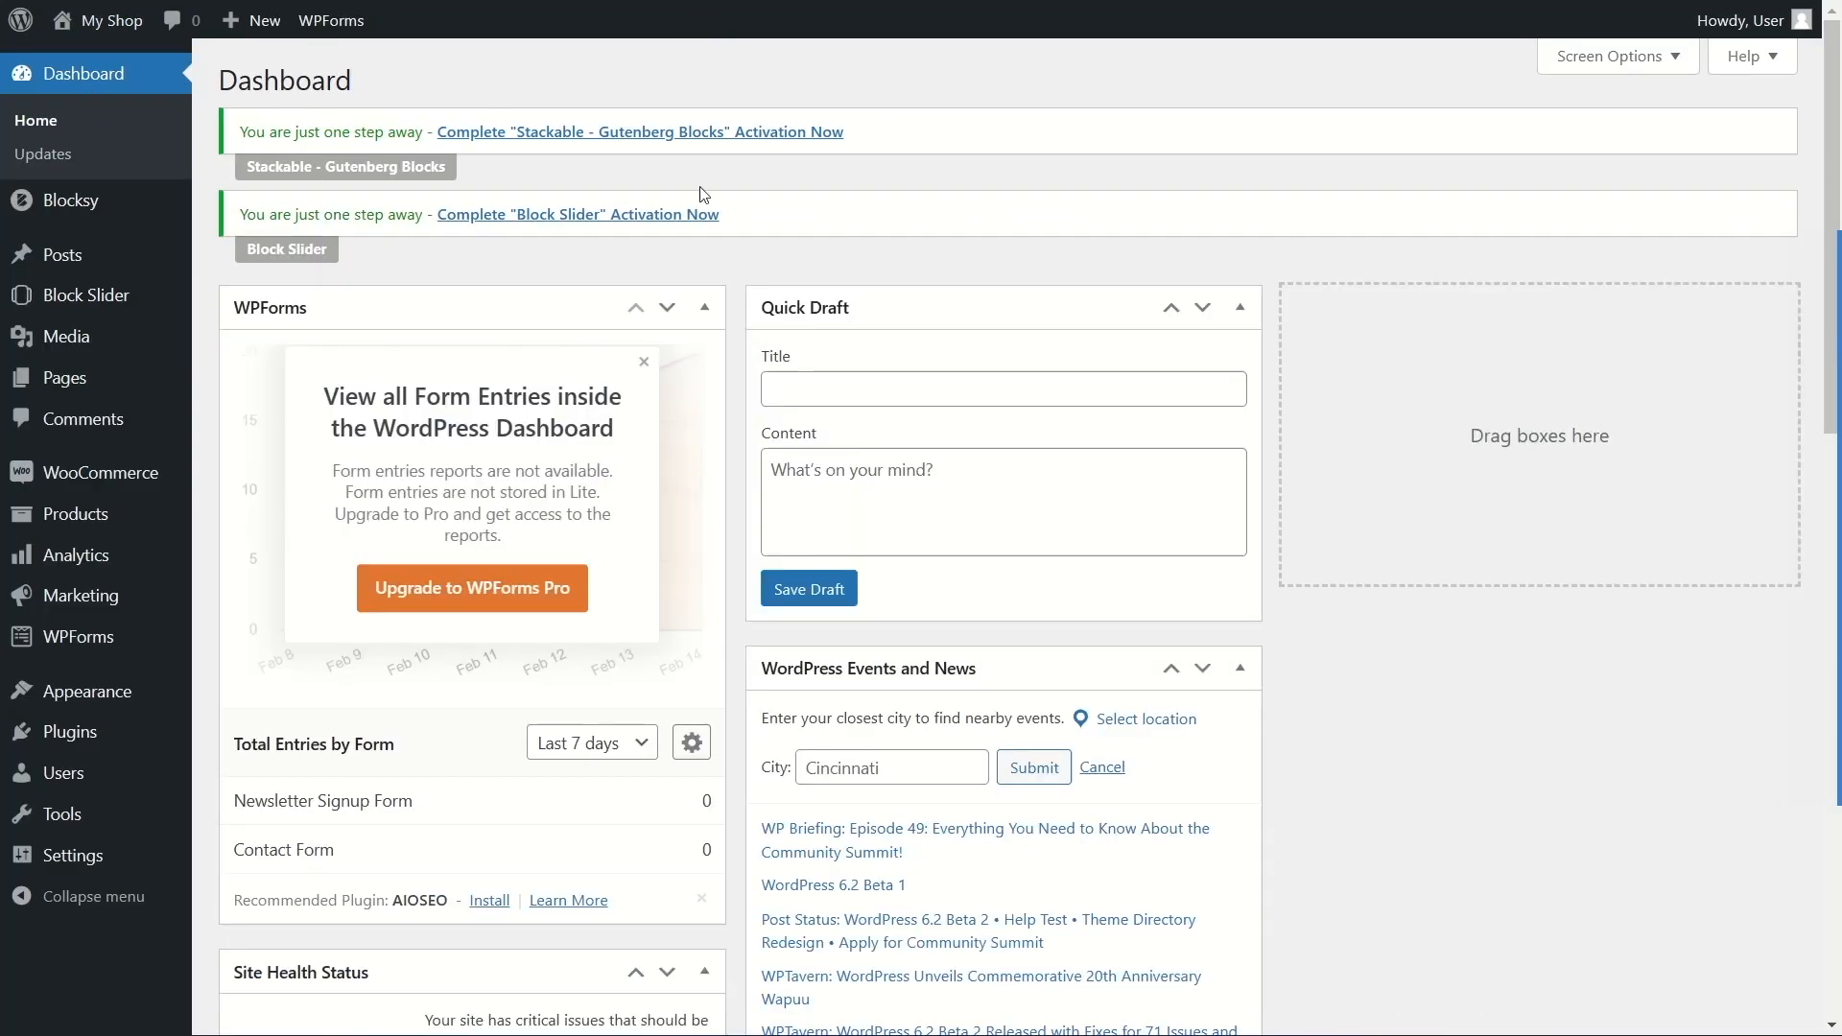
scroll(739, 257, "down", 1)
scroll(737, 245, "down", 2)
scroll(753, 240, "up", 3)
left_click_drag(398, 169, 325, 168)
left_click(502, 179)
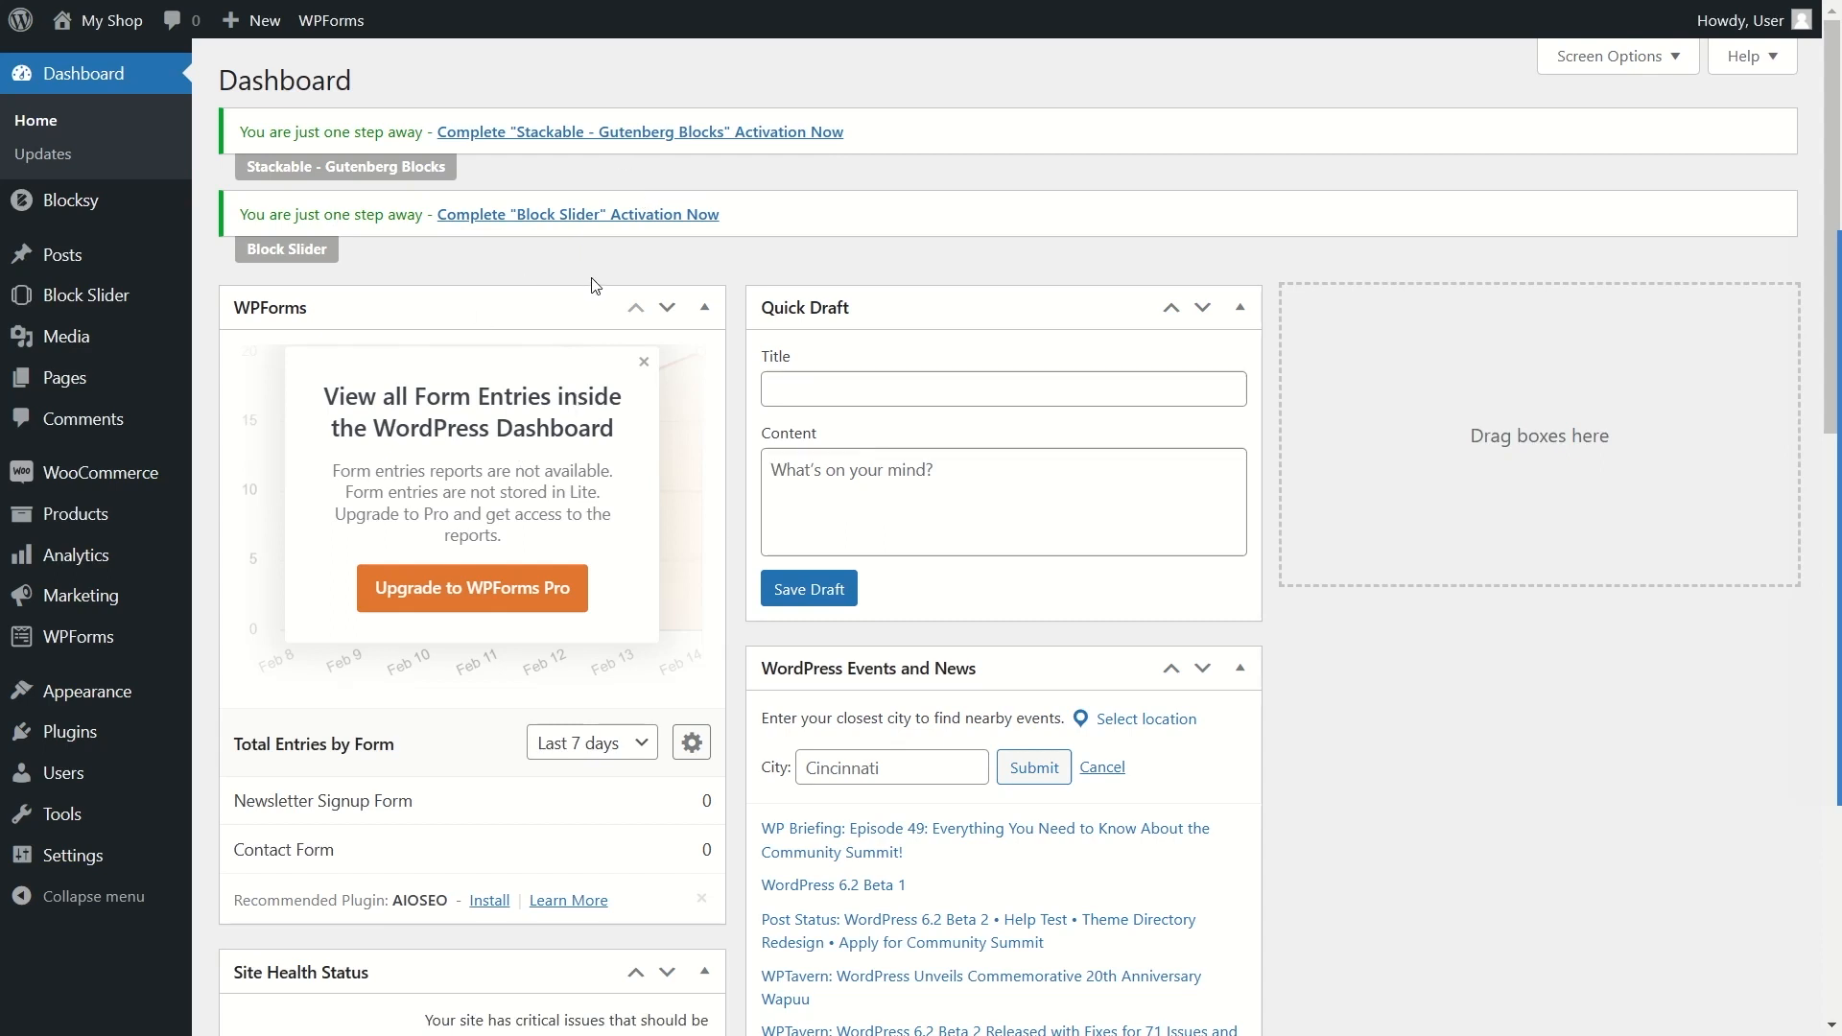
left_click_drag(249, 166, 311, 169)
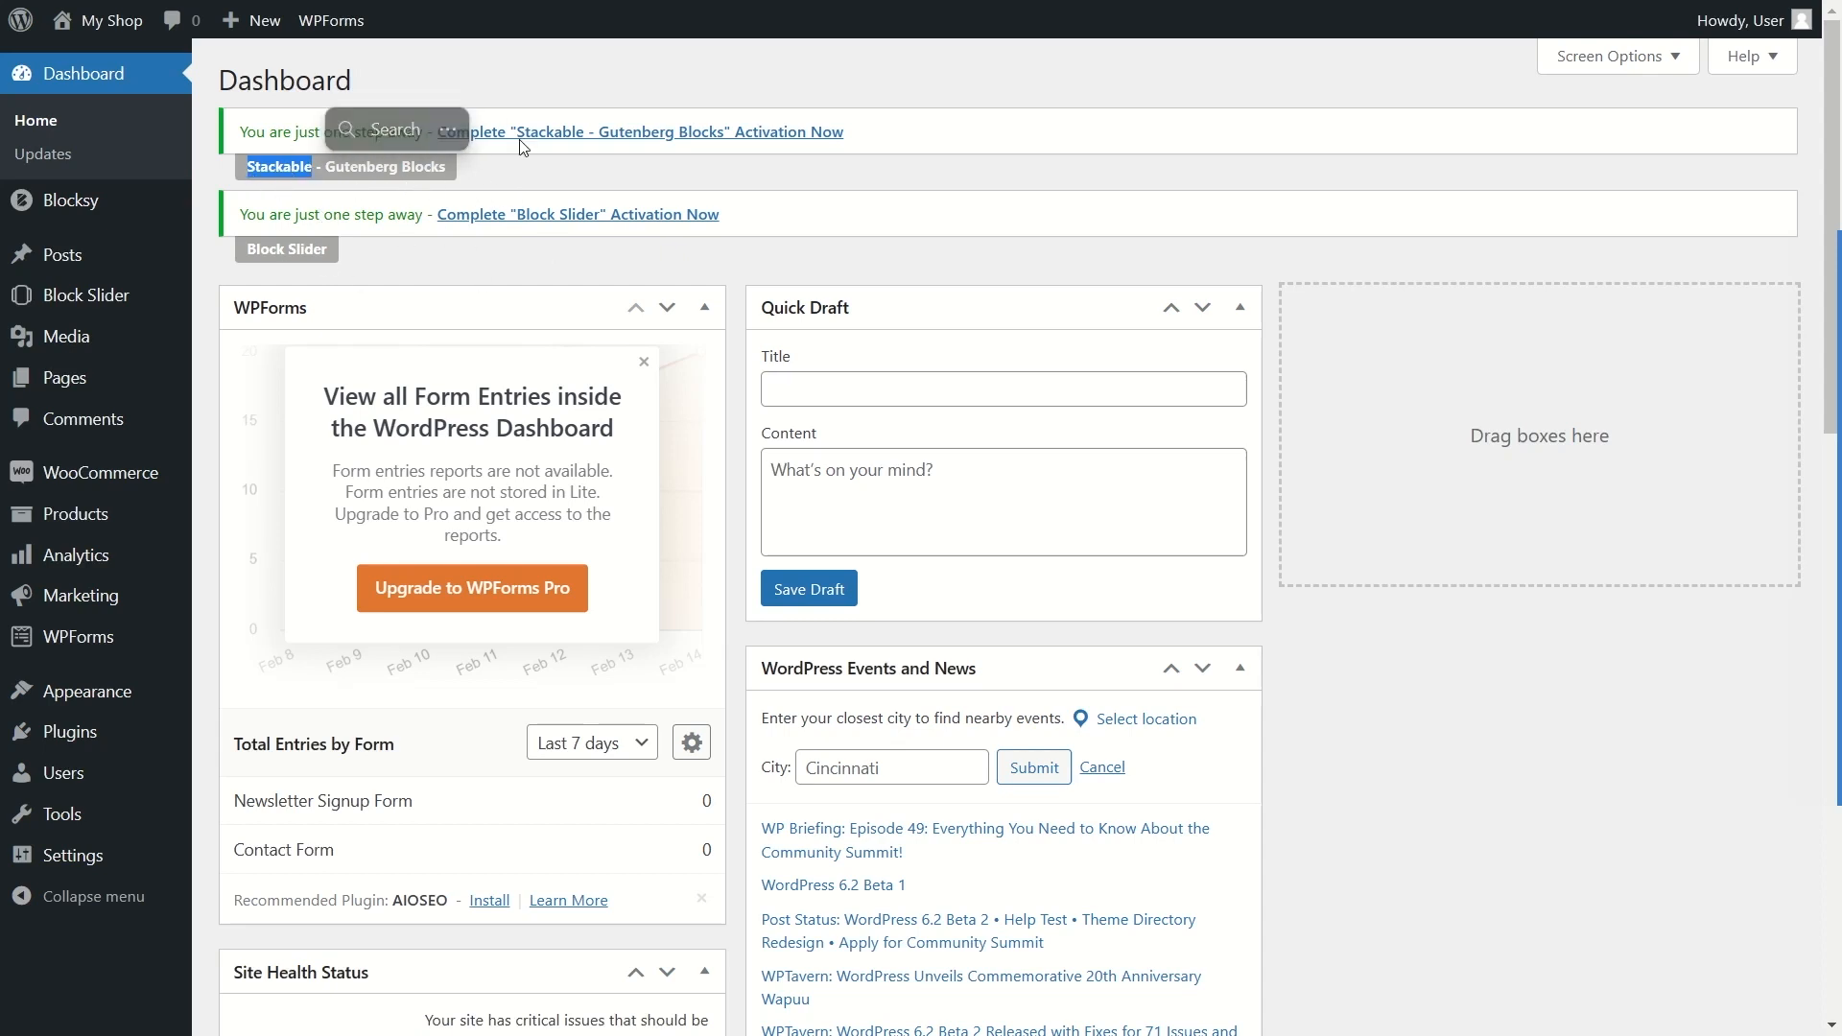
left_click_drag(536, 175, 539, 181)
left_click(509, 286)
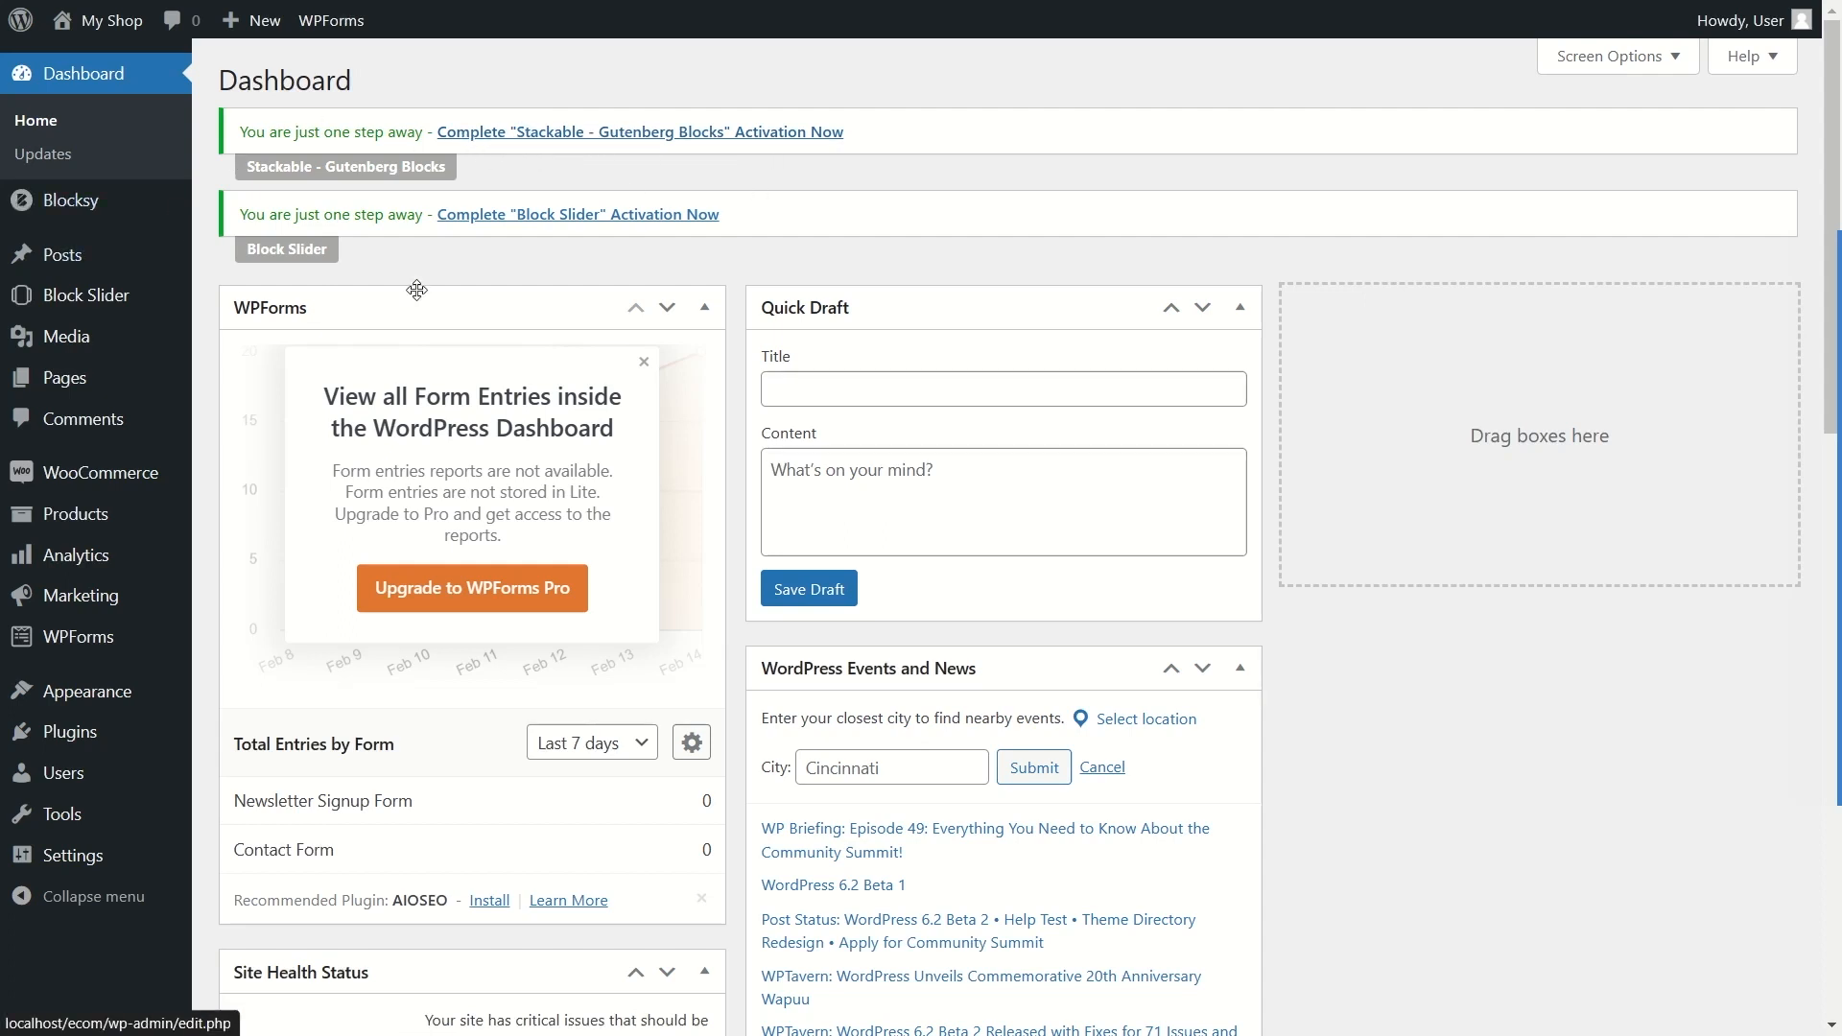
Step: Complete the Stackable - Gutenberg Blocks activation by allowing the update opt-in, and start its onboarding wizard
left_click(586, 139)
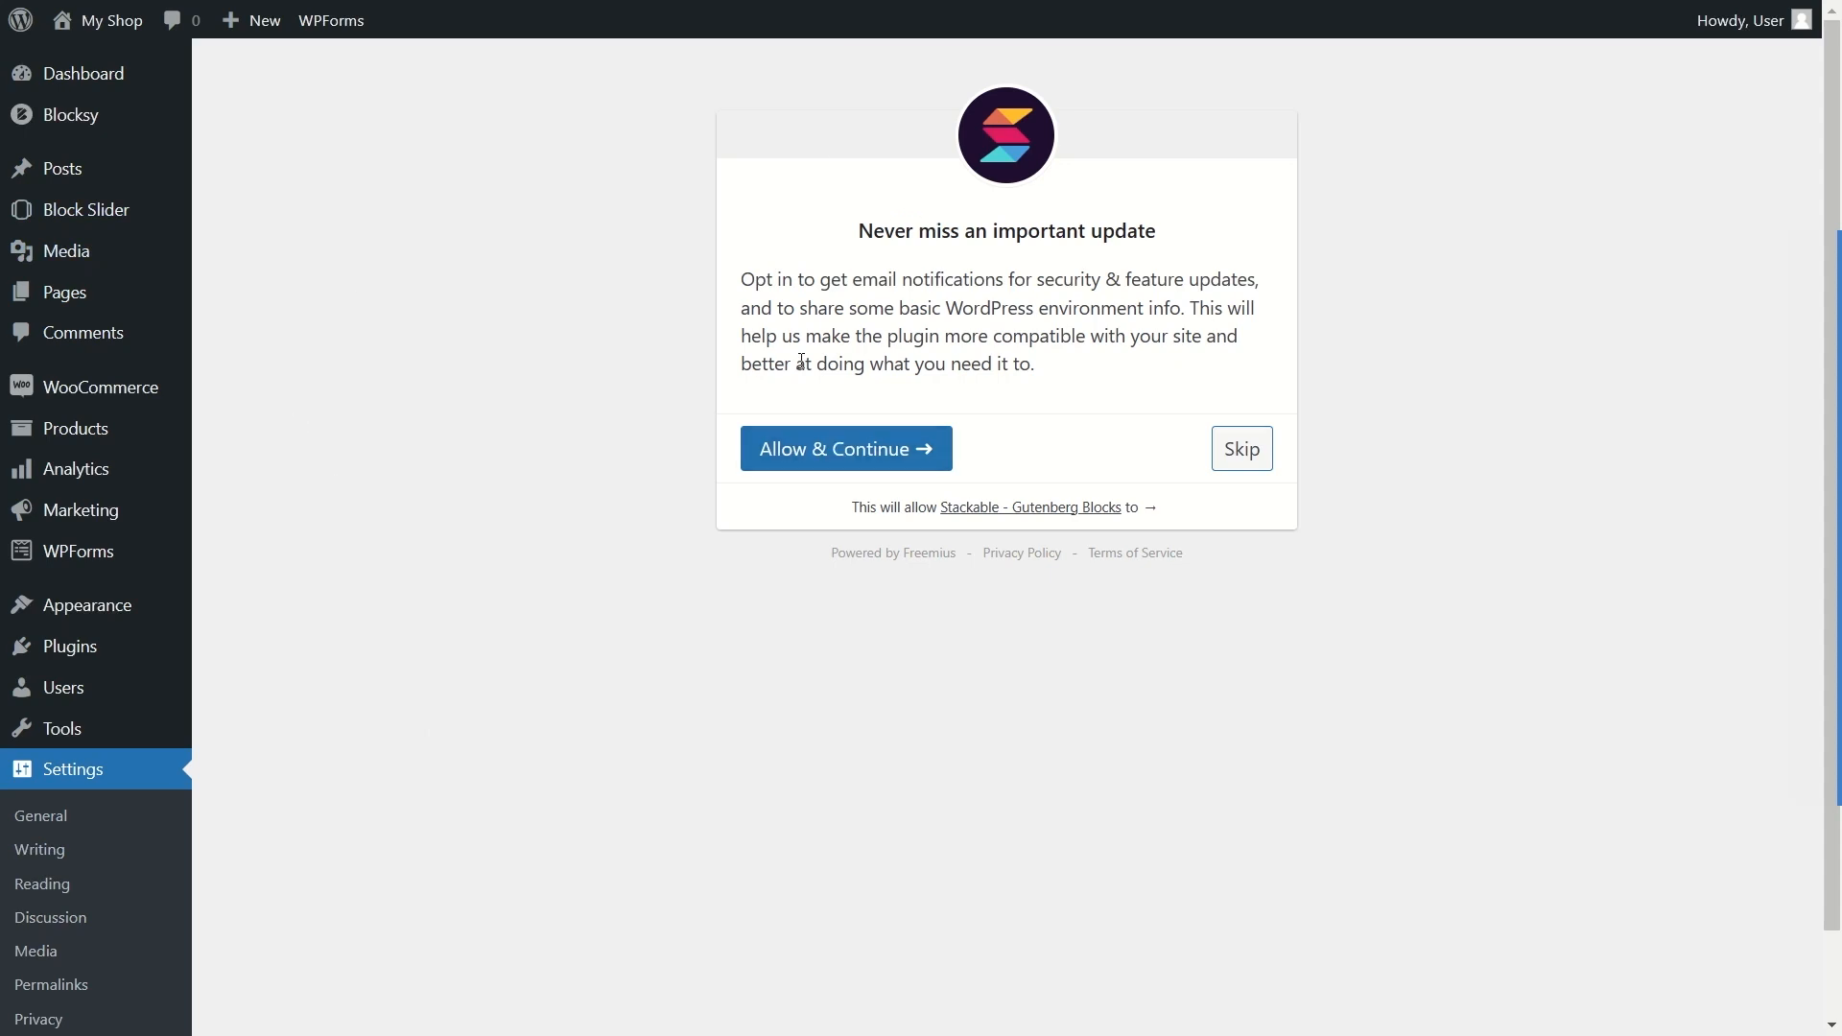
scroll(42, 804, "down", 1)
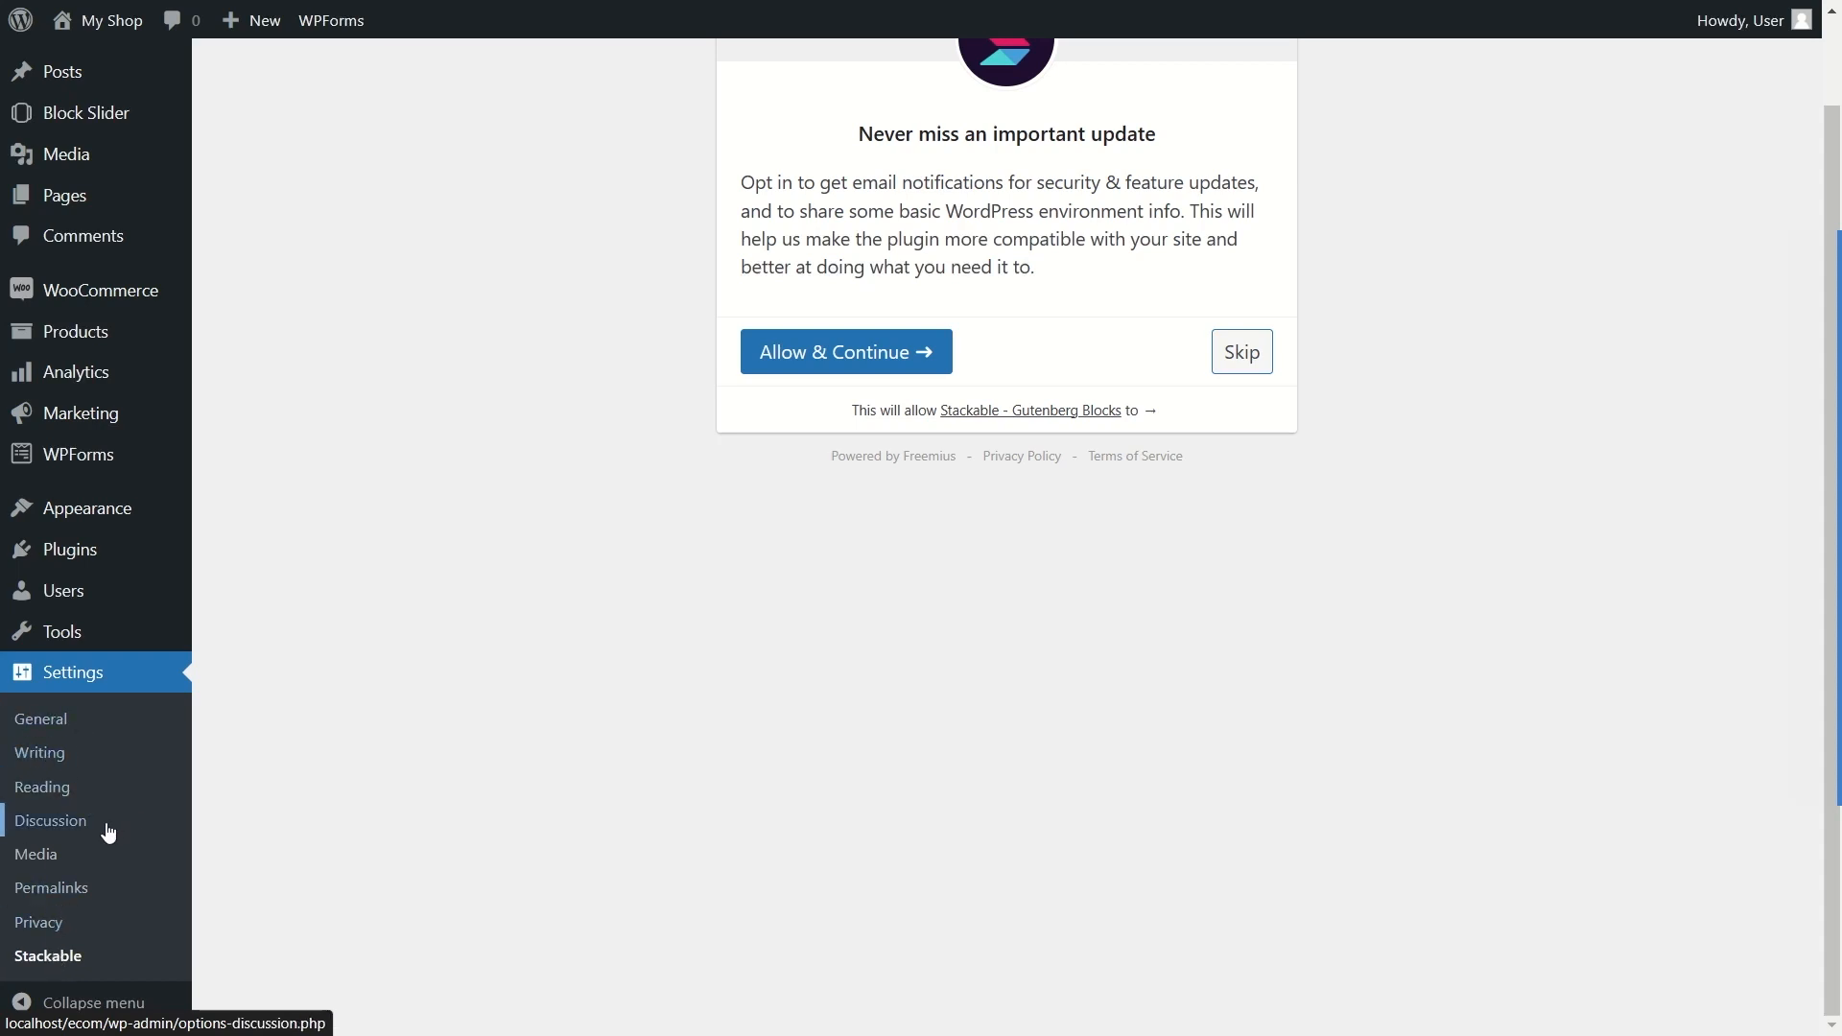
left_click(82, 952)
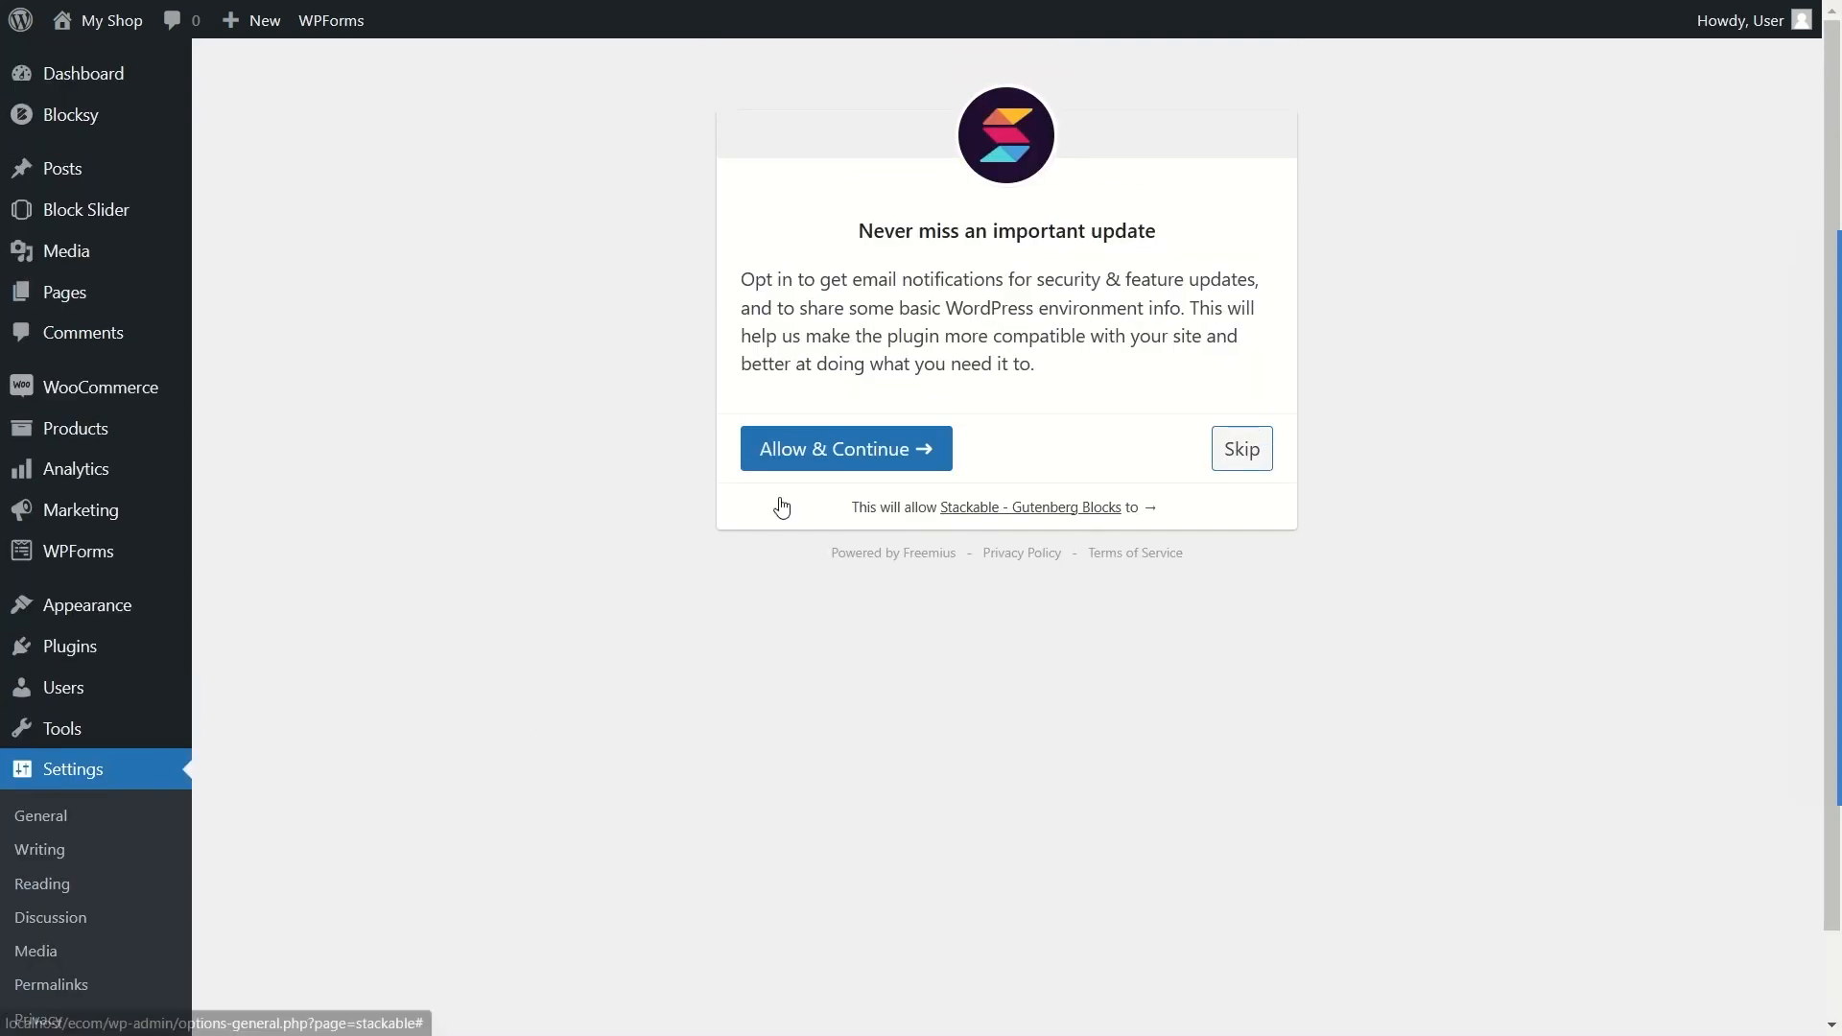
left_click(853, 459)
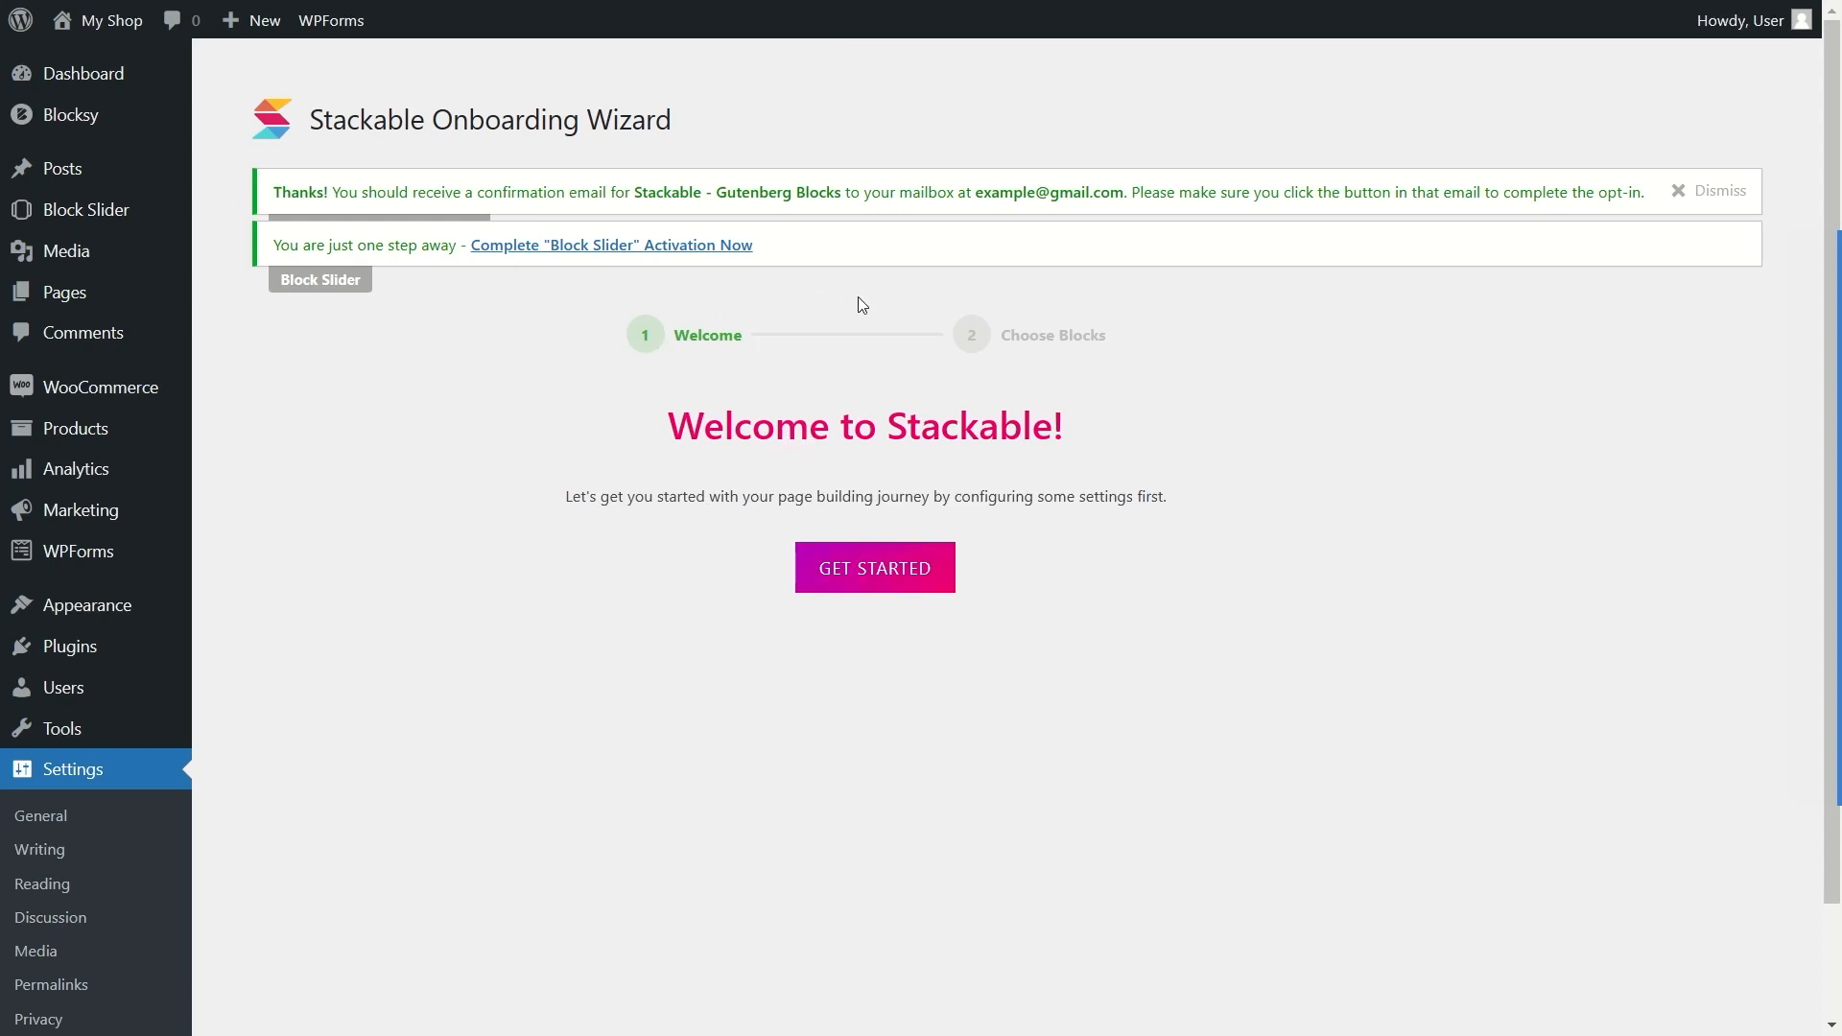
left_click(863, 567)
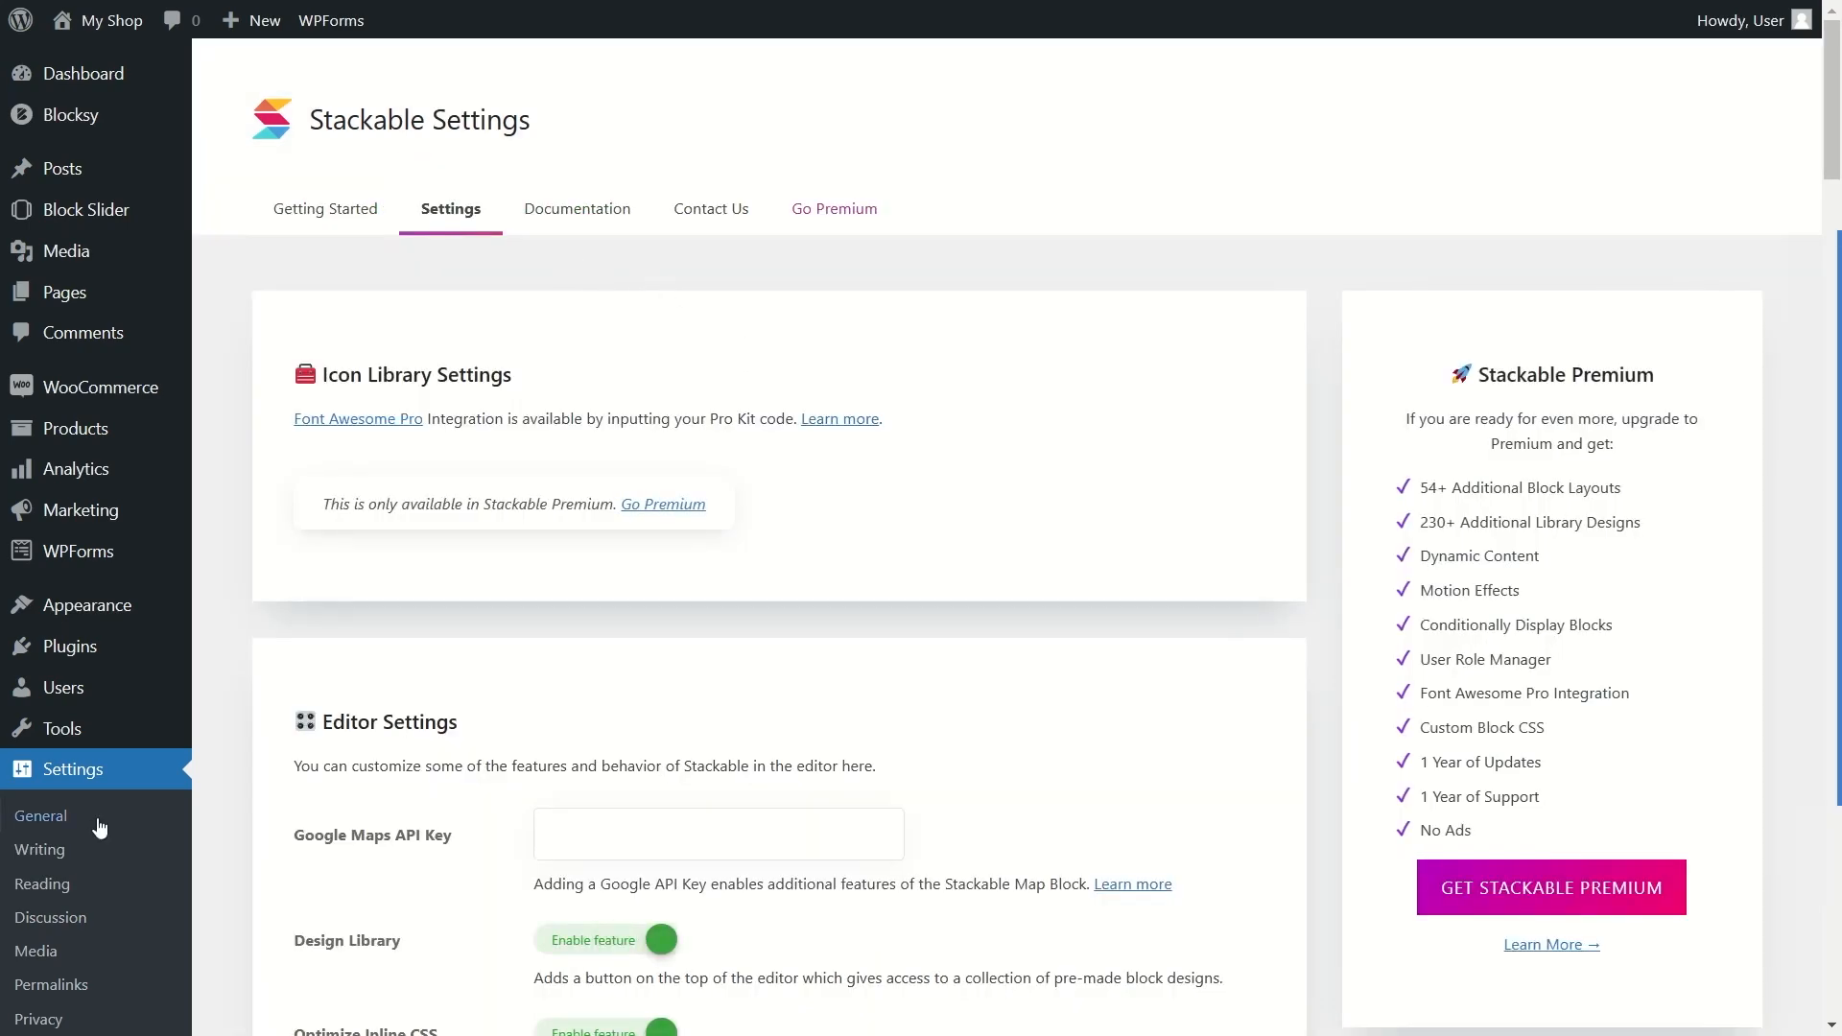
Step: Look through the Stackable settings page, including Role Manager and Custom Fields, and return to the dashboard
scroll(77, 950, "down", 3)
left_click(73, 970)
scroll(537, 439, "down", 10)
scroll(537, 439, "down", 9)
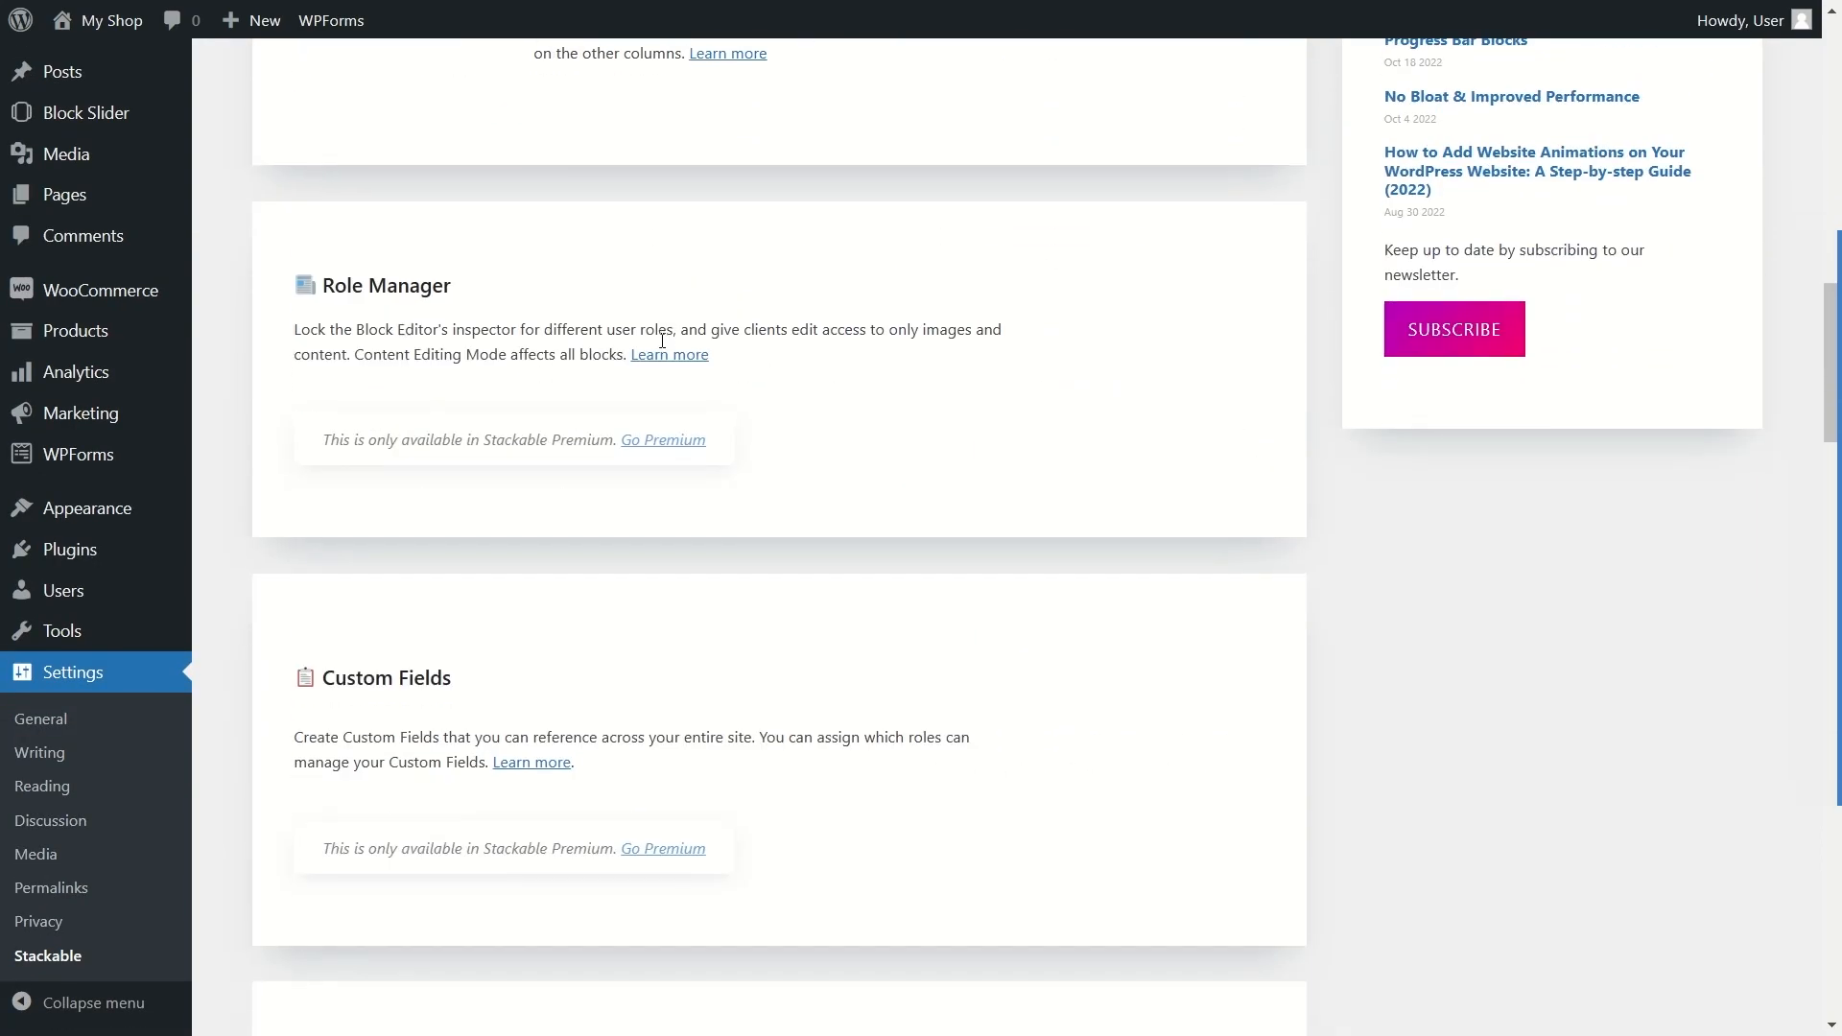
scroll(662, 348, "up", 13)
scroll(662, 347, "up", 7)
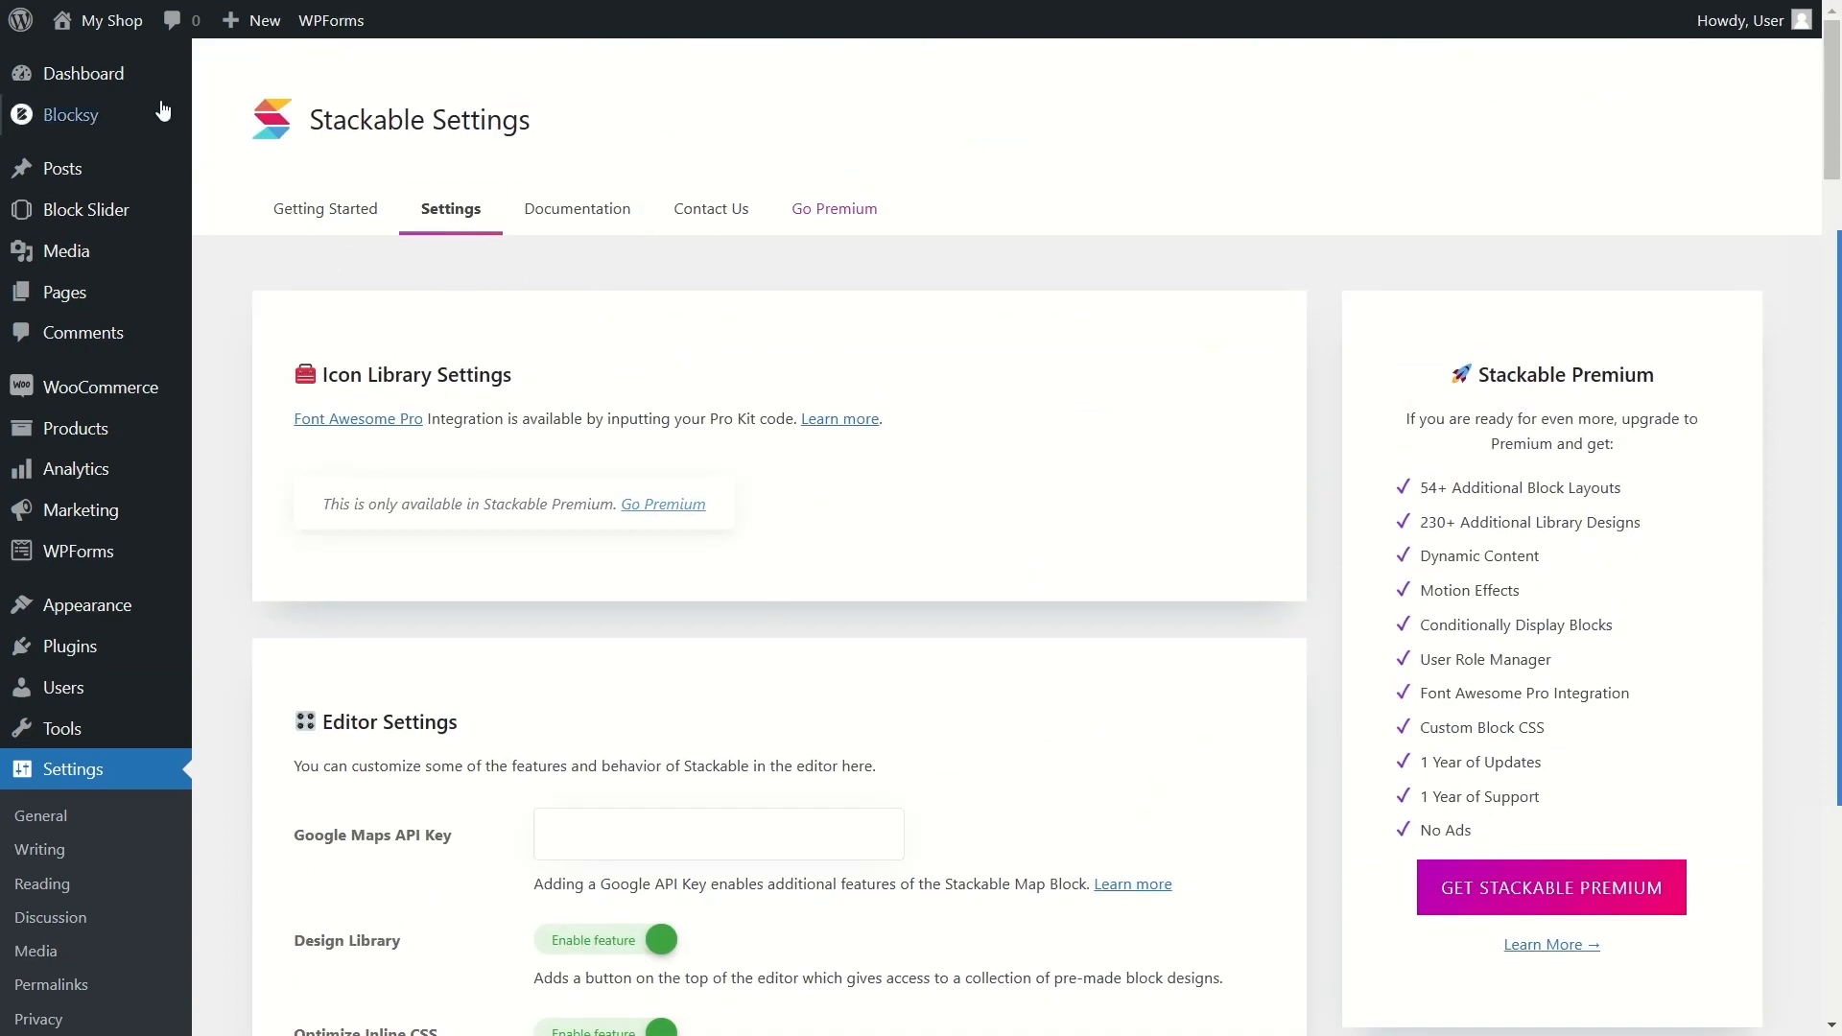
left_click(135, 74)
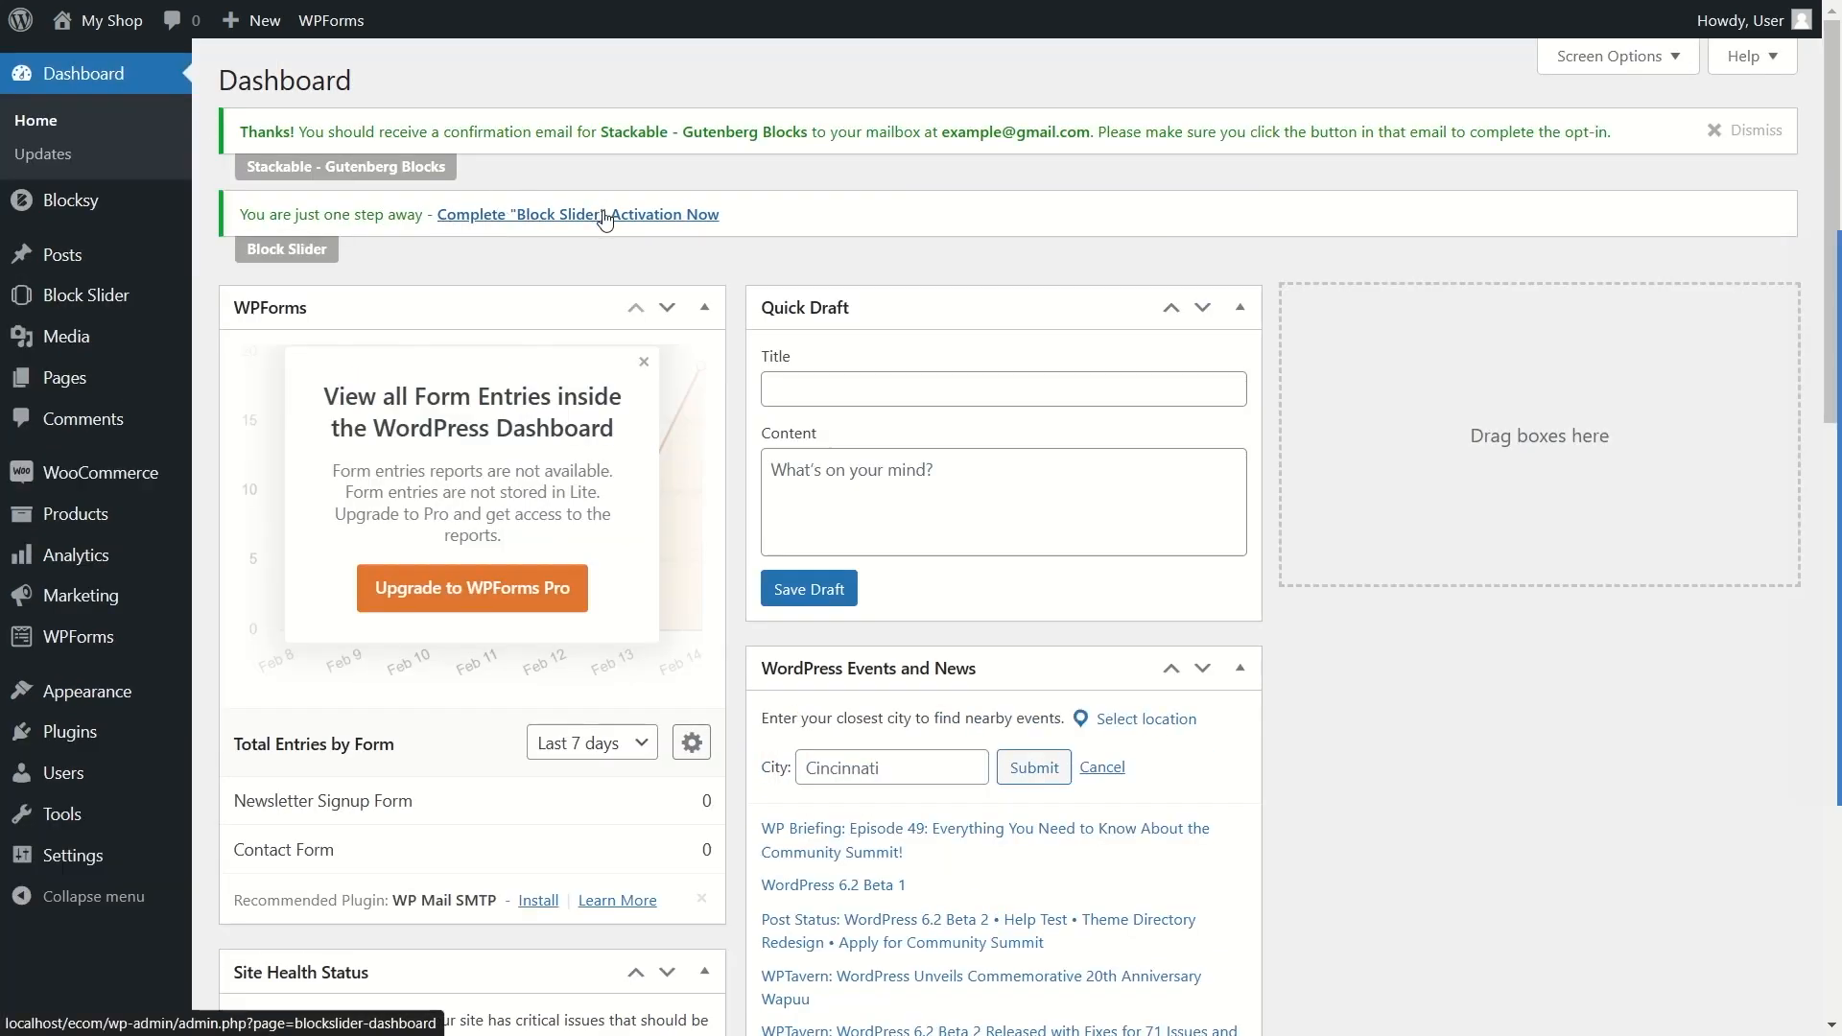
left_click(604, 215)
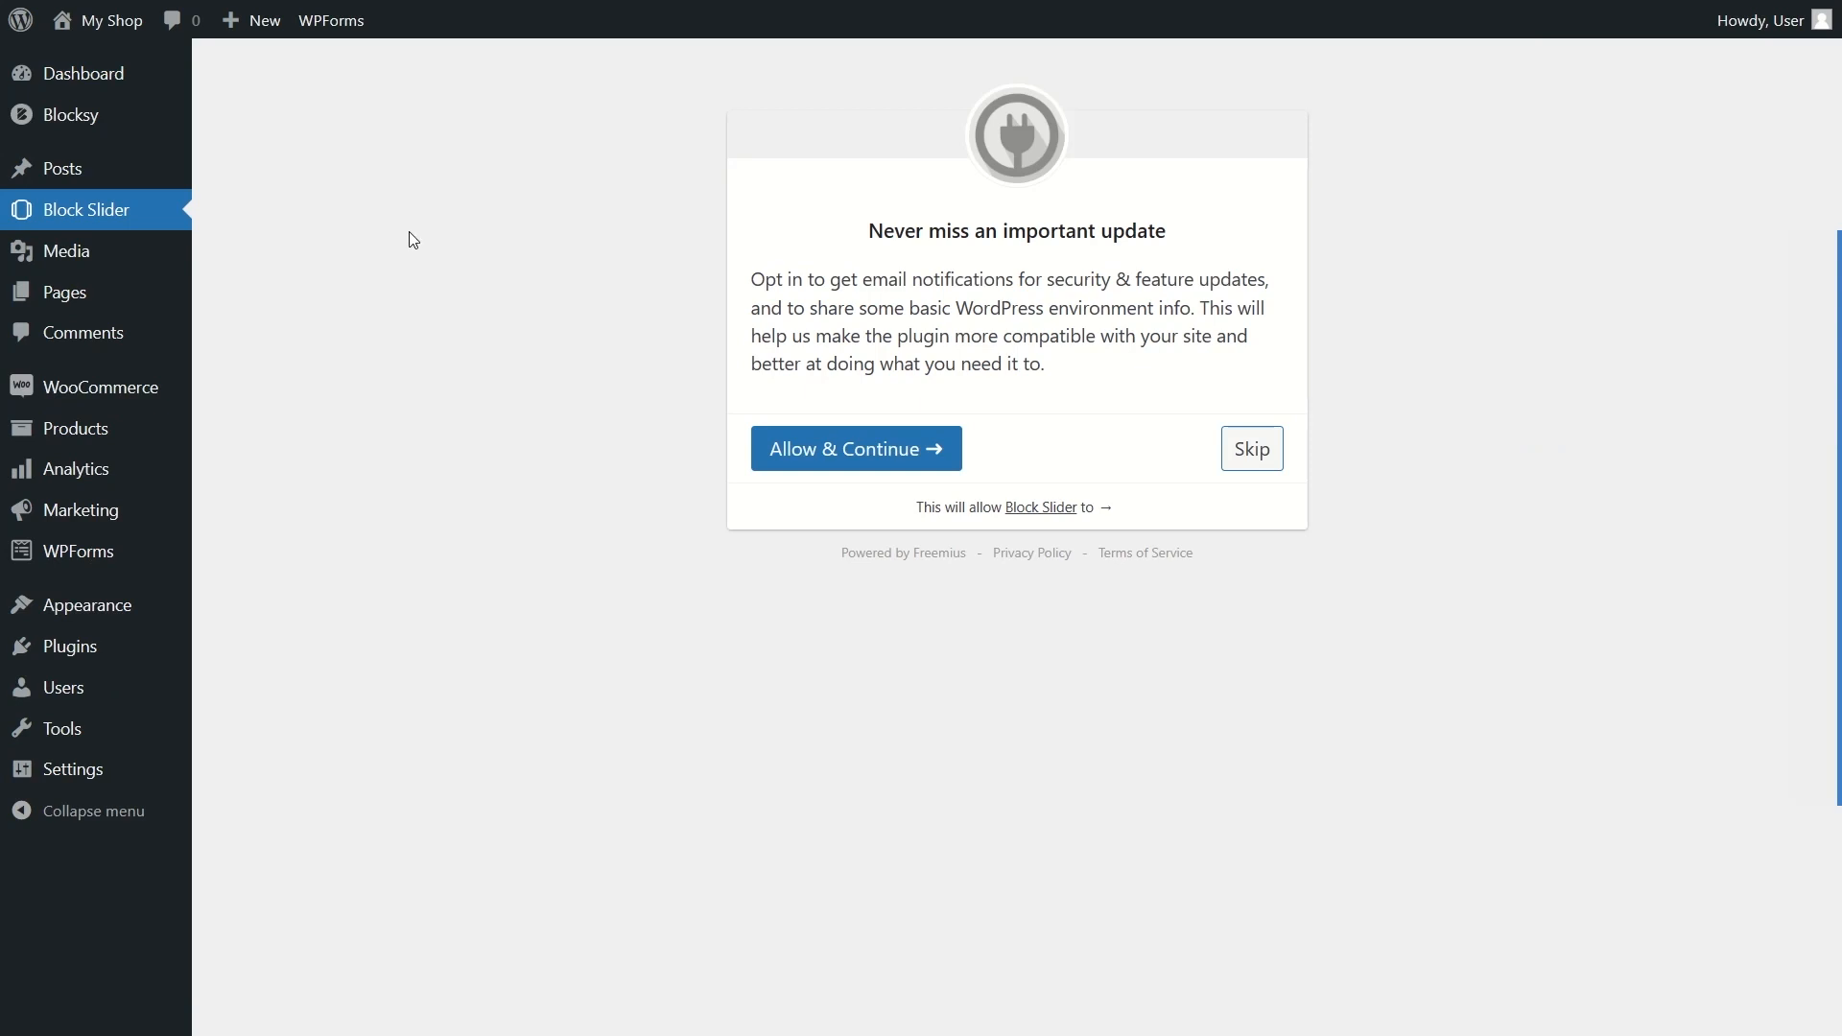
left_click(121, 56)
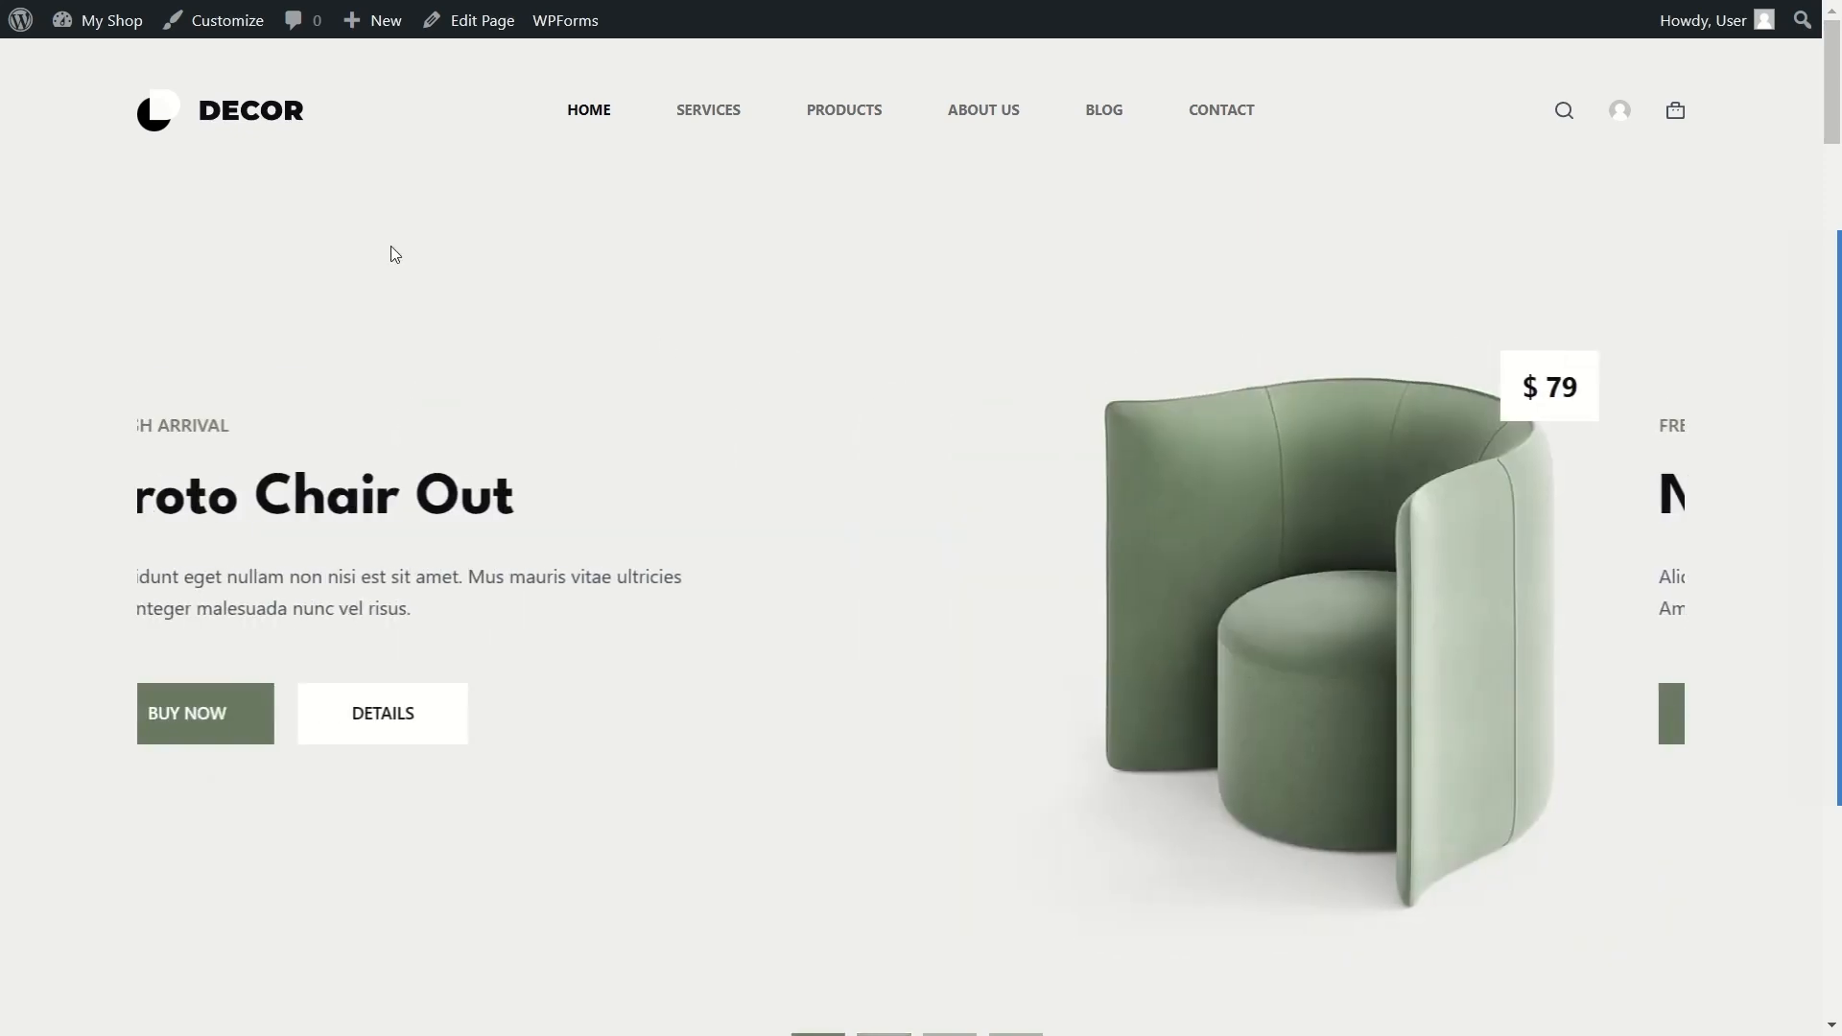
mouse_move(113, 29)
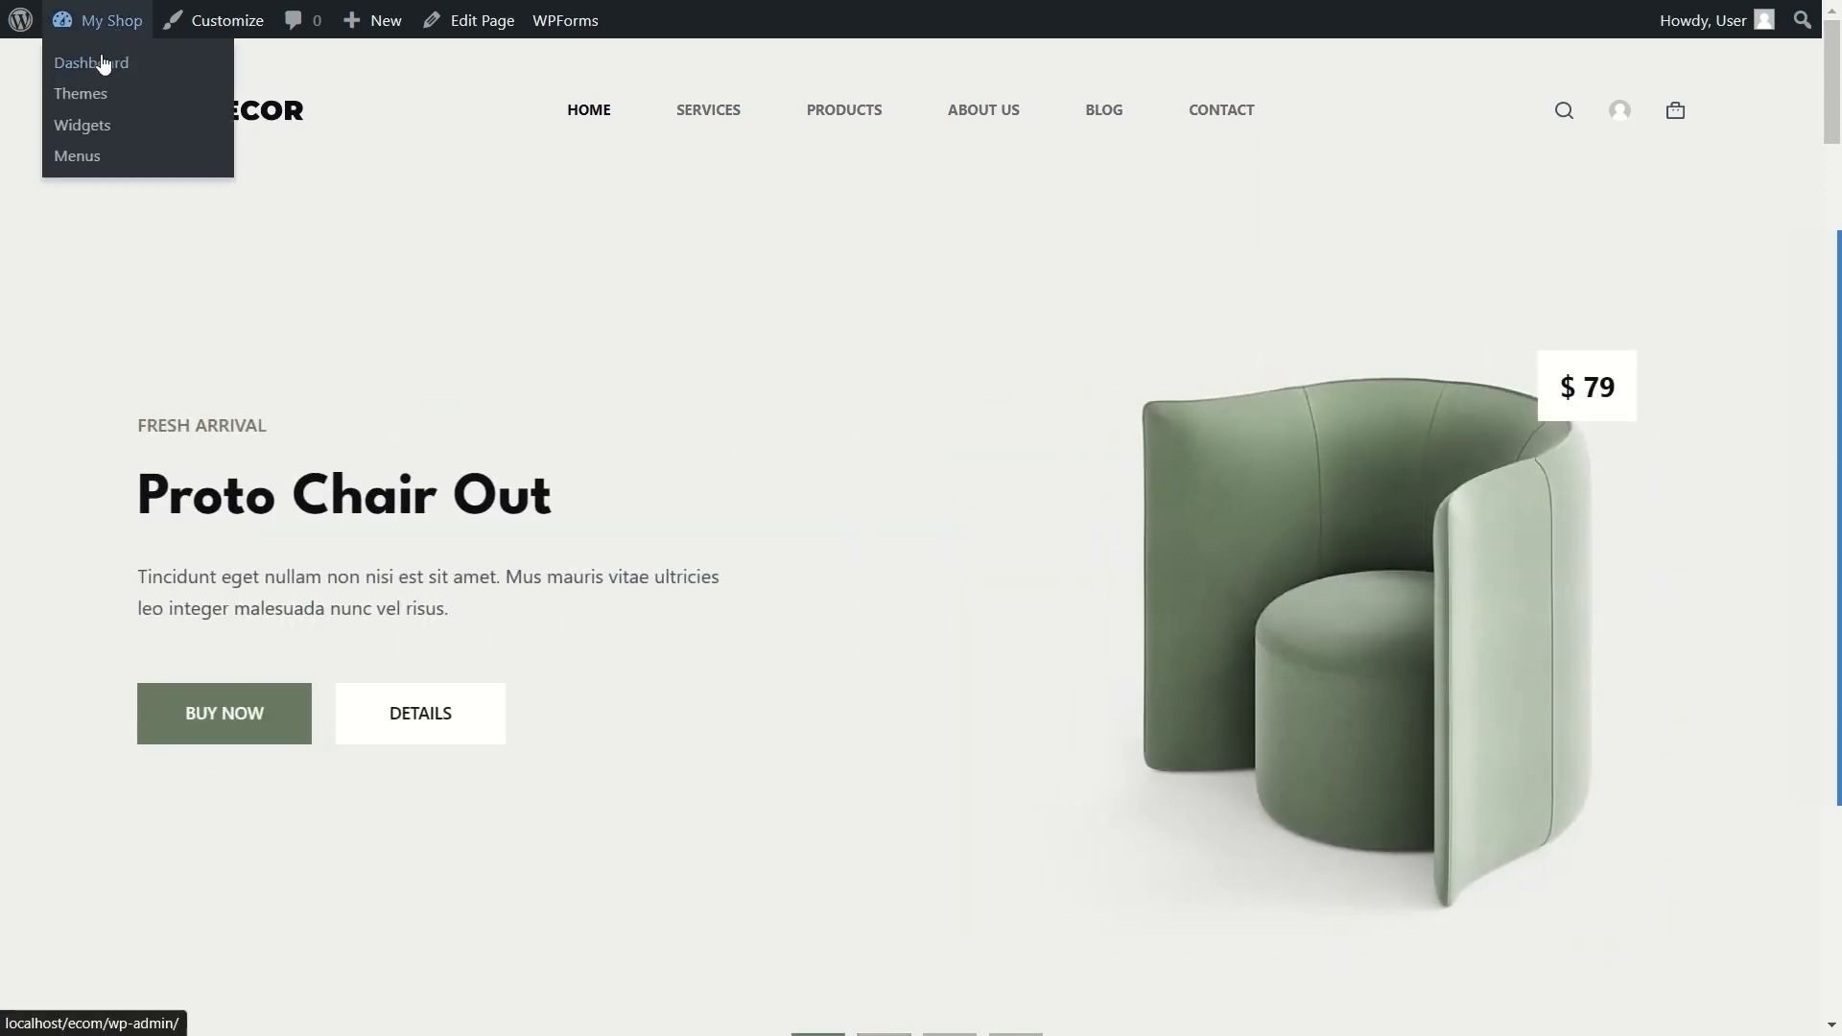
left_click(91, 63)
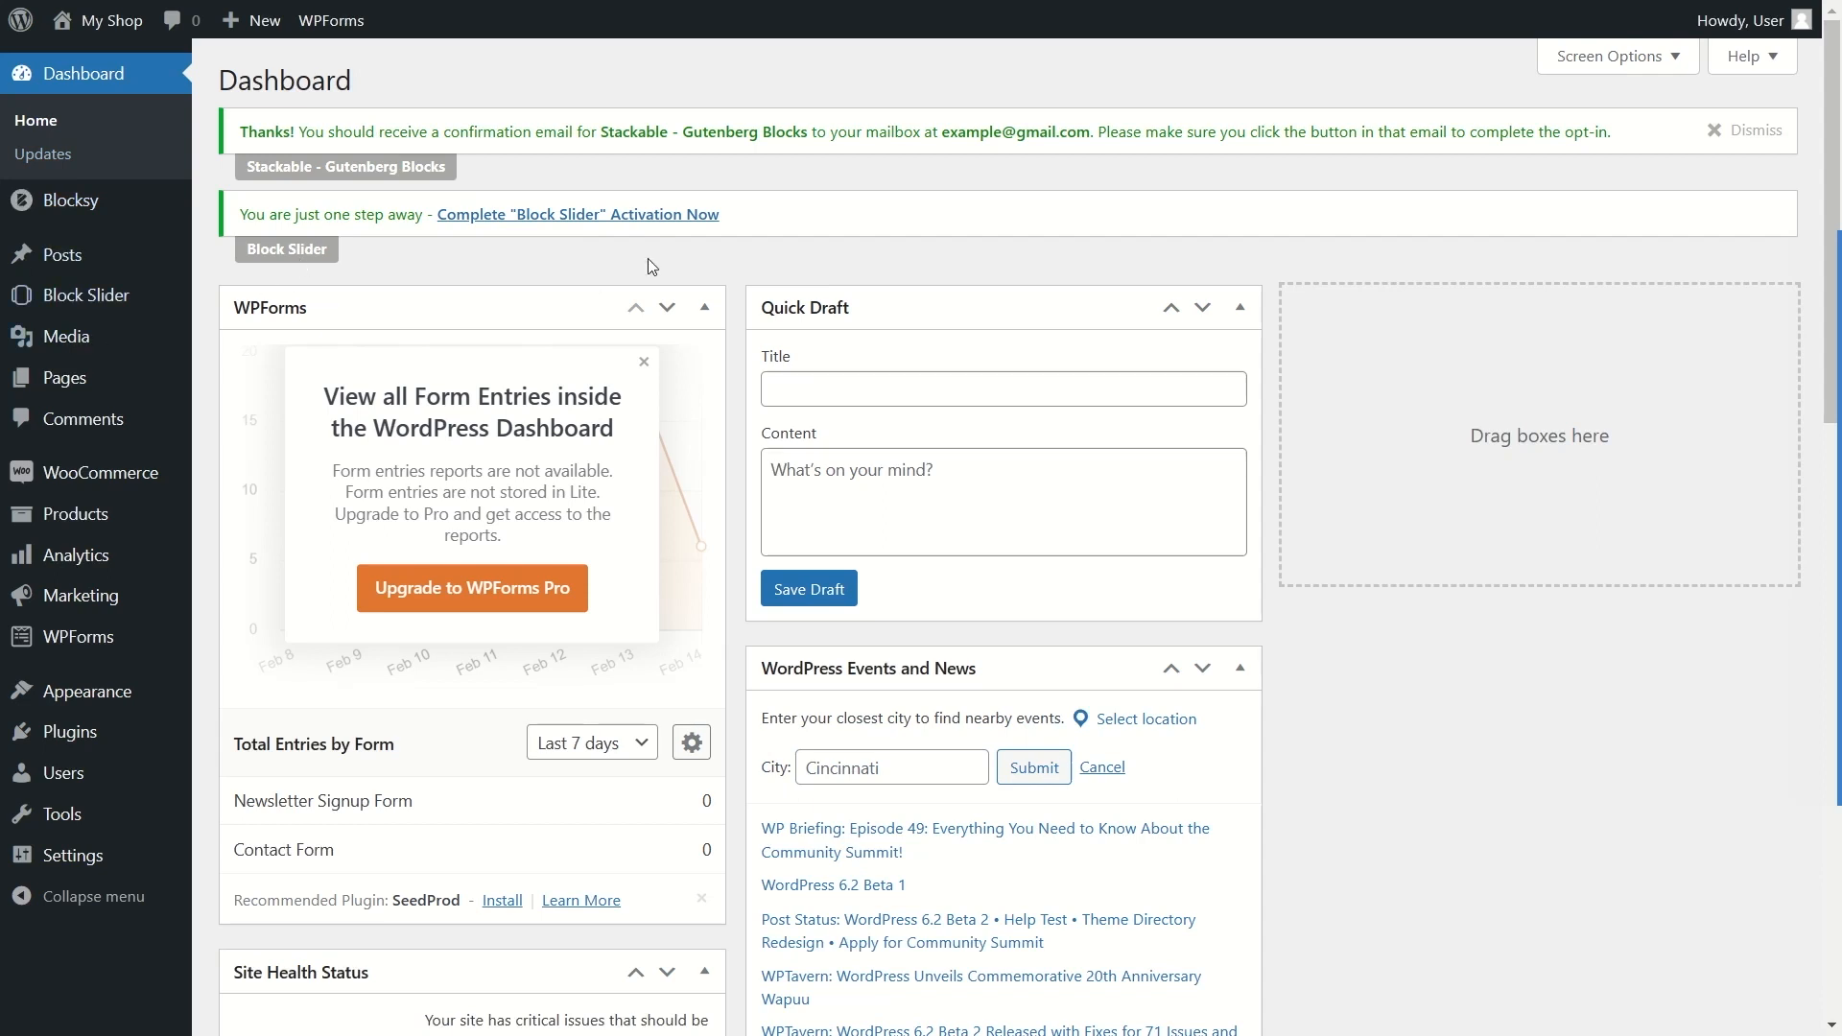
Step: Complete the Block Slider activation by allowing the update opt-in, dismiss the plugin confirmation notices, and return to the dashboard
left_click(638, 216)
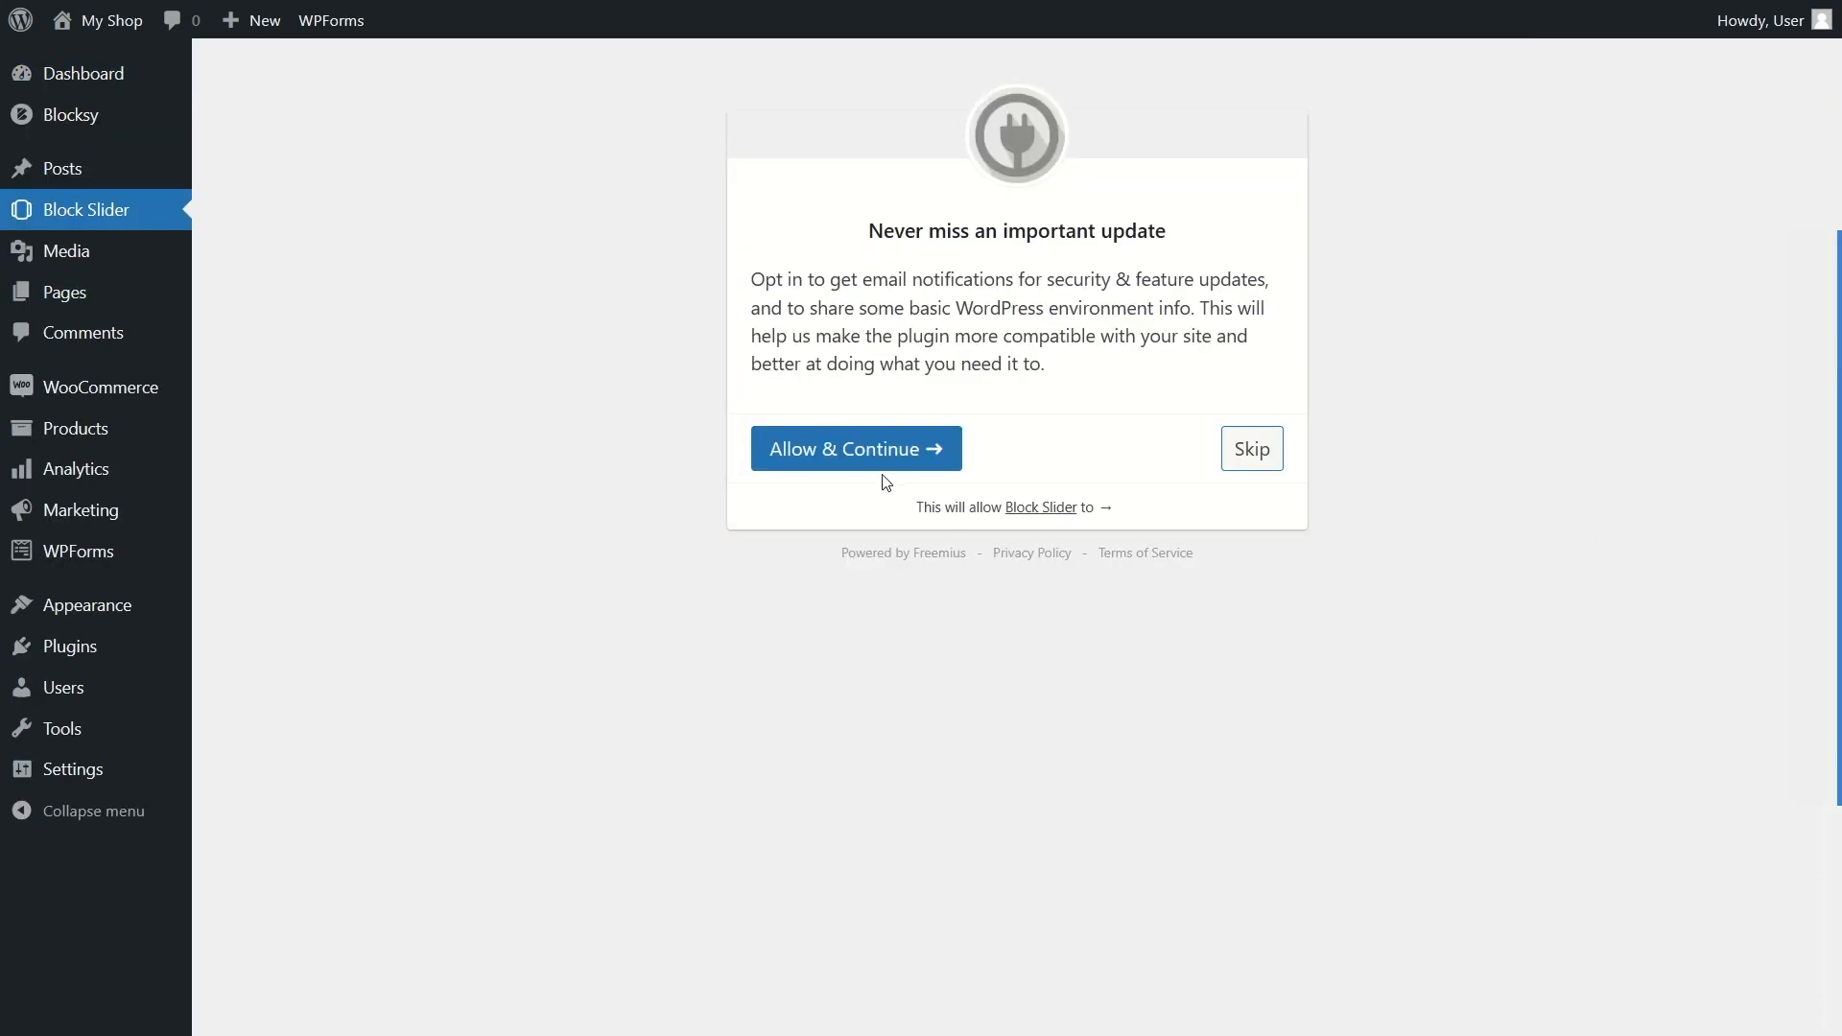
left_click(884, 464)
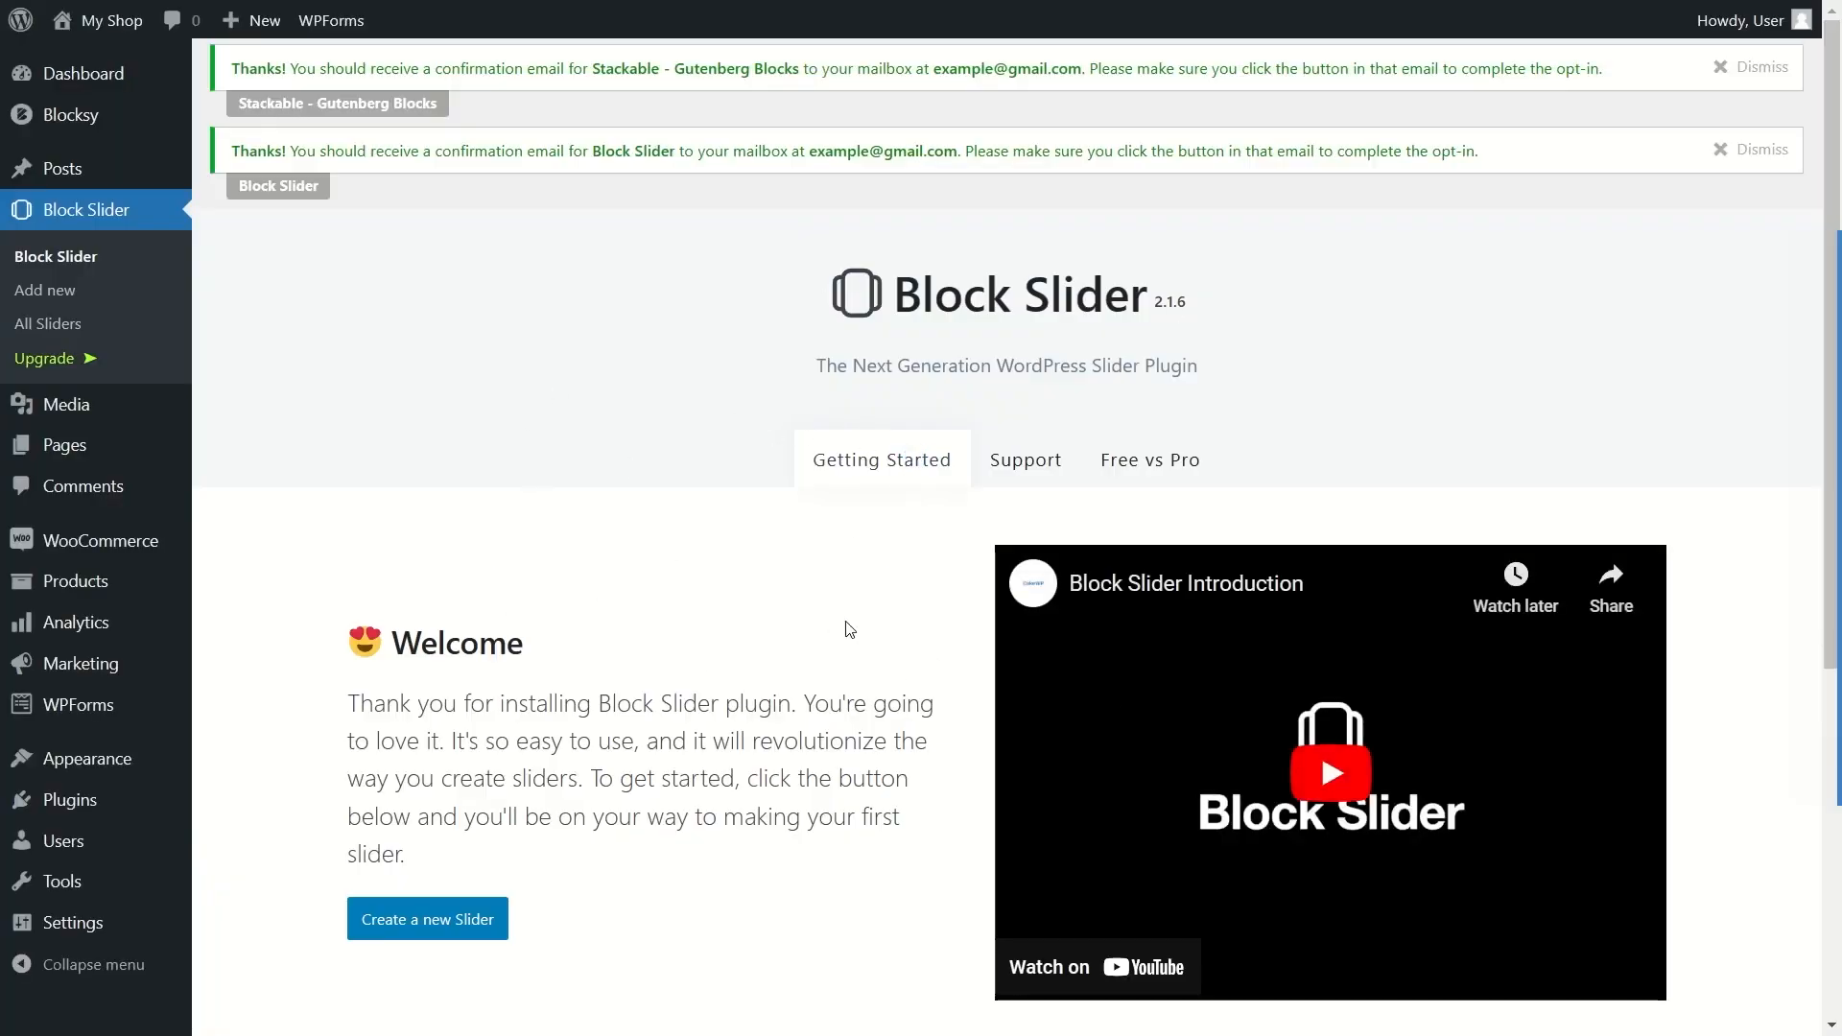
left_click(1753, 151)
left_click(1750, 69)
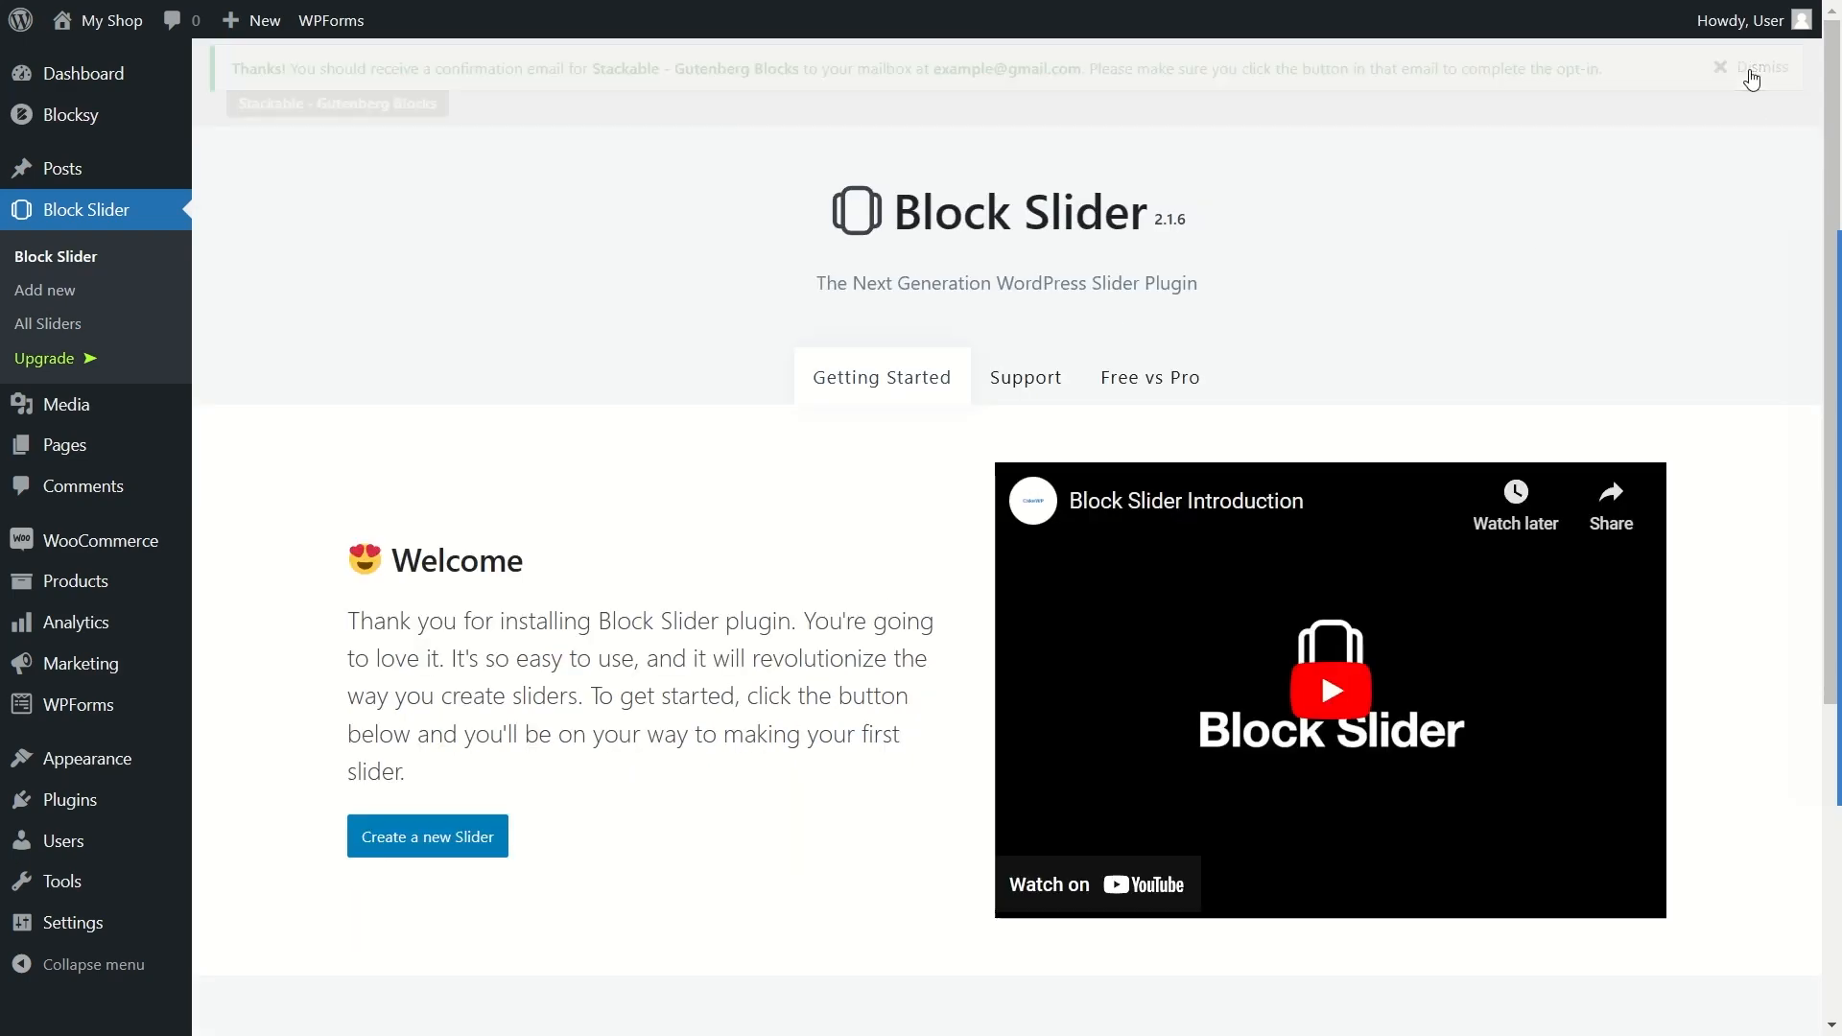
left_click(59, 74)
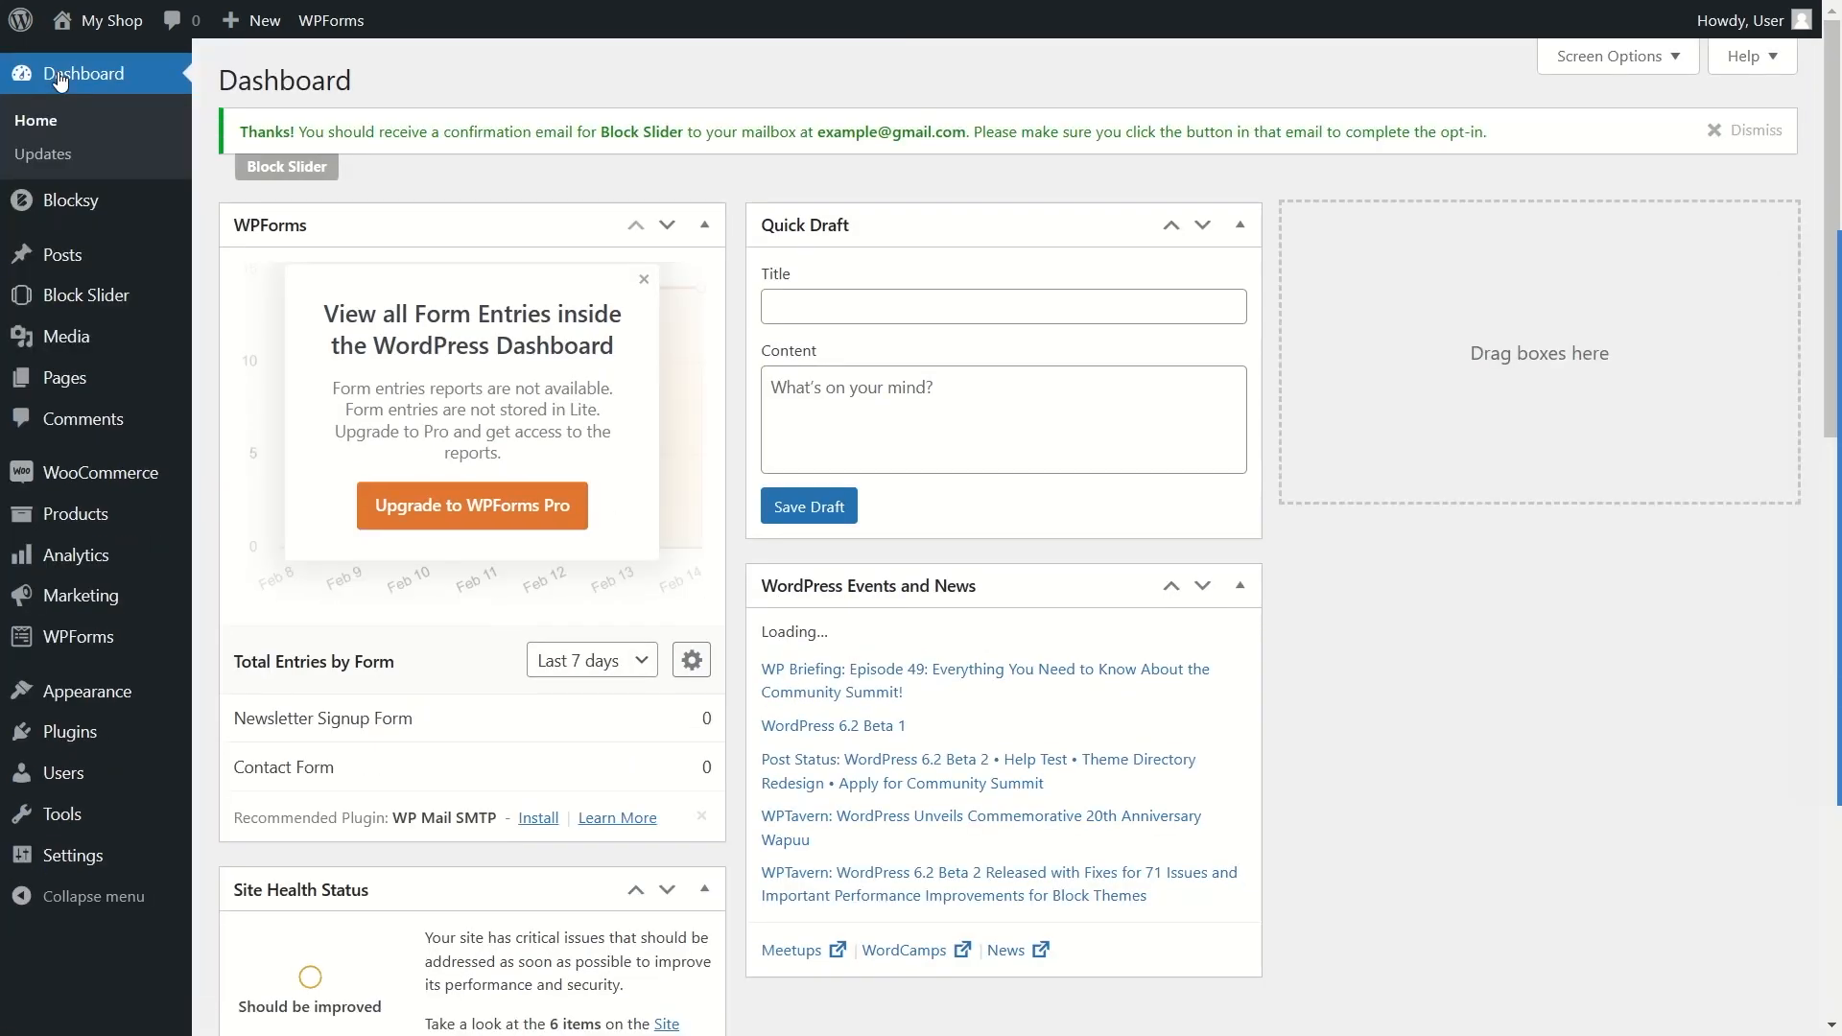
Step: Dismiss the Block Slider confirmation notice and look over the dashboard's screen options and widgets down to WooCommerce Status
left_click(1729, 133)
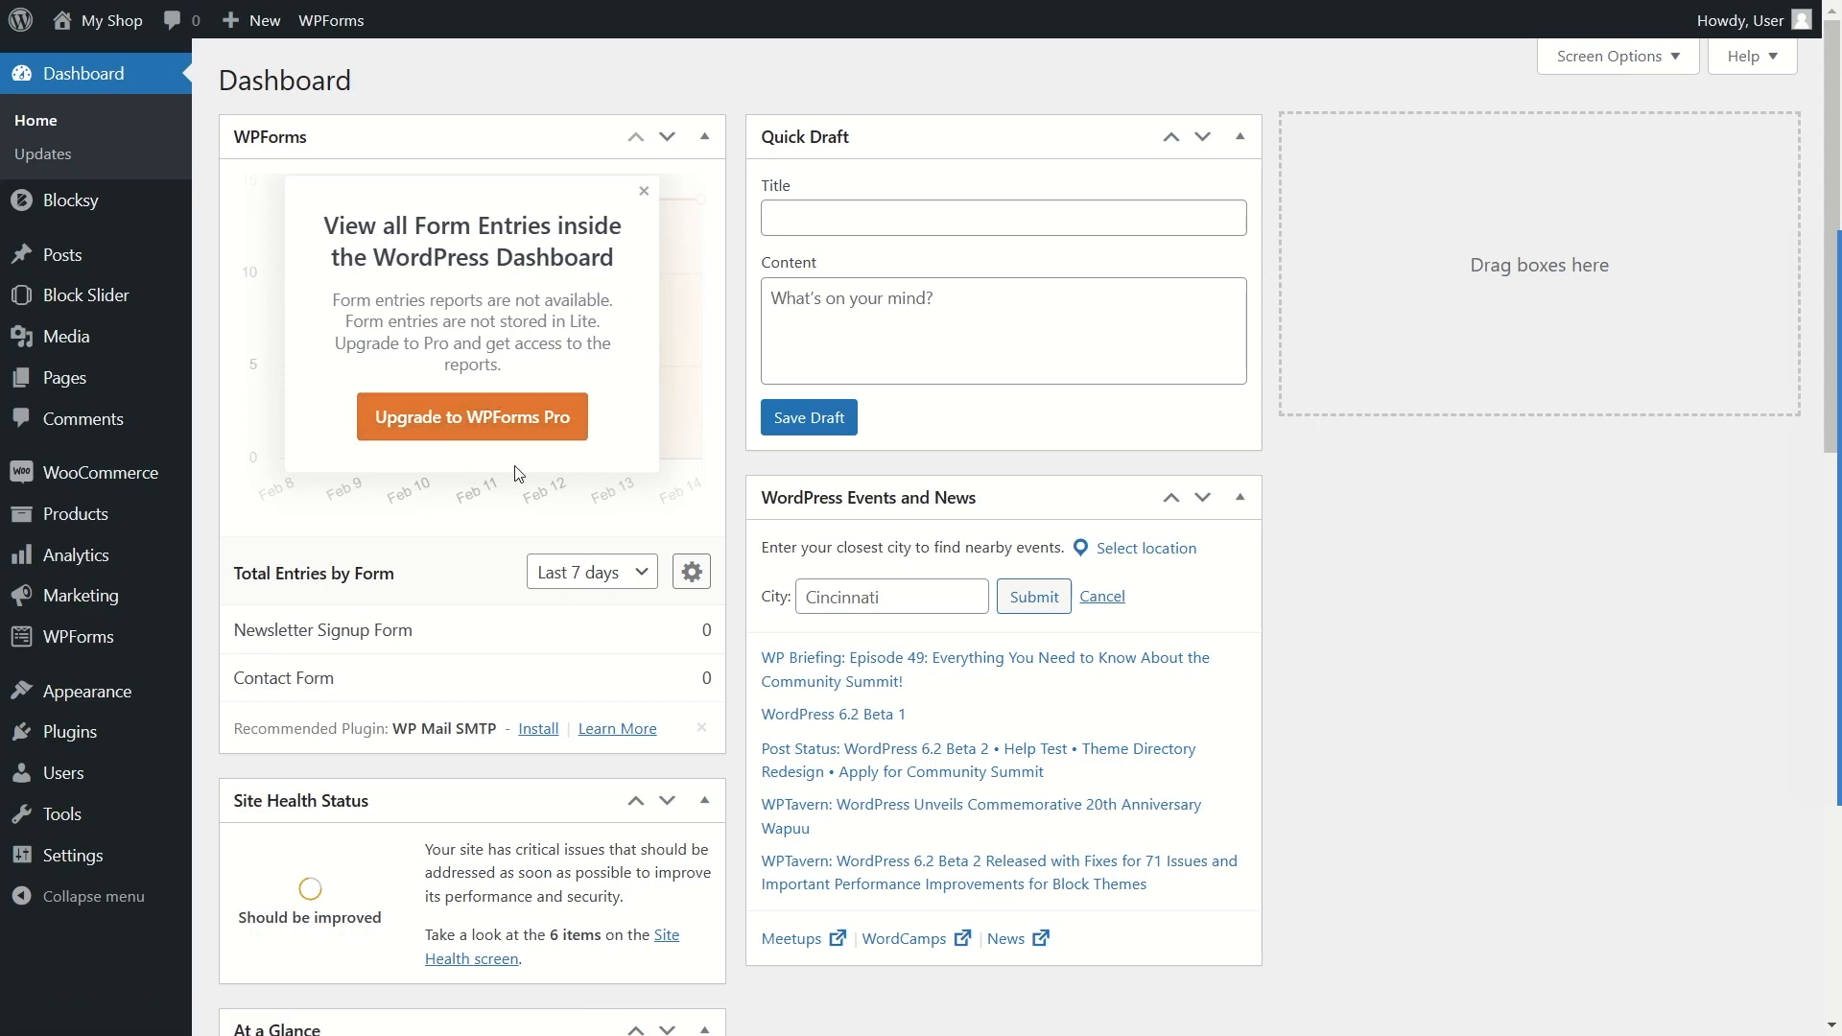
left_click(1568, 60)
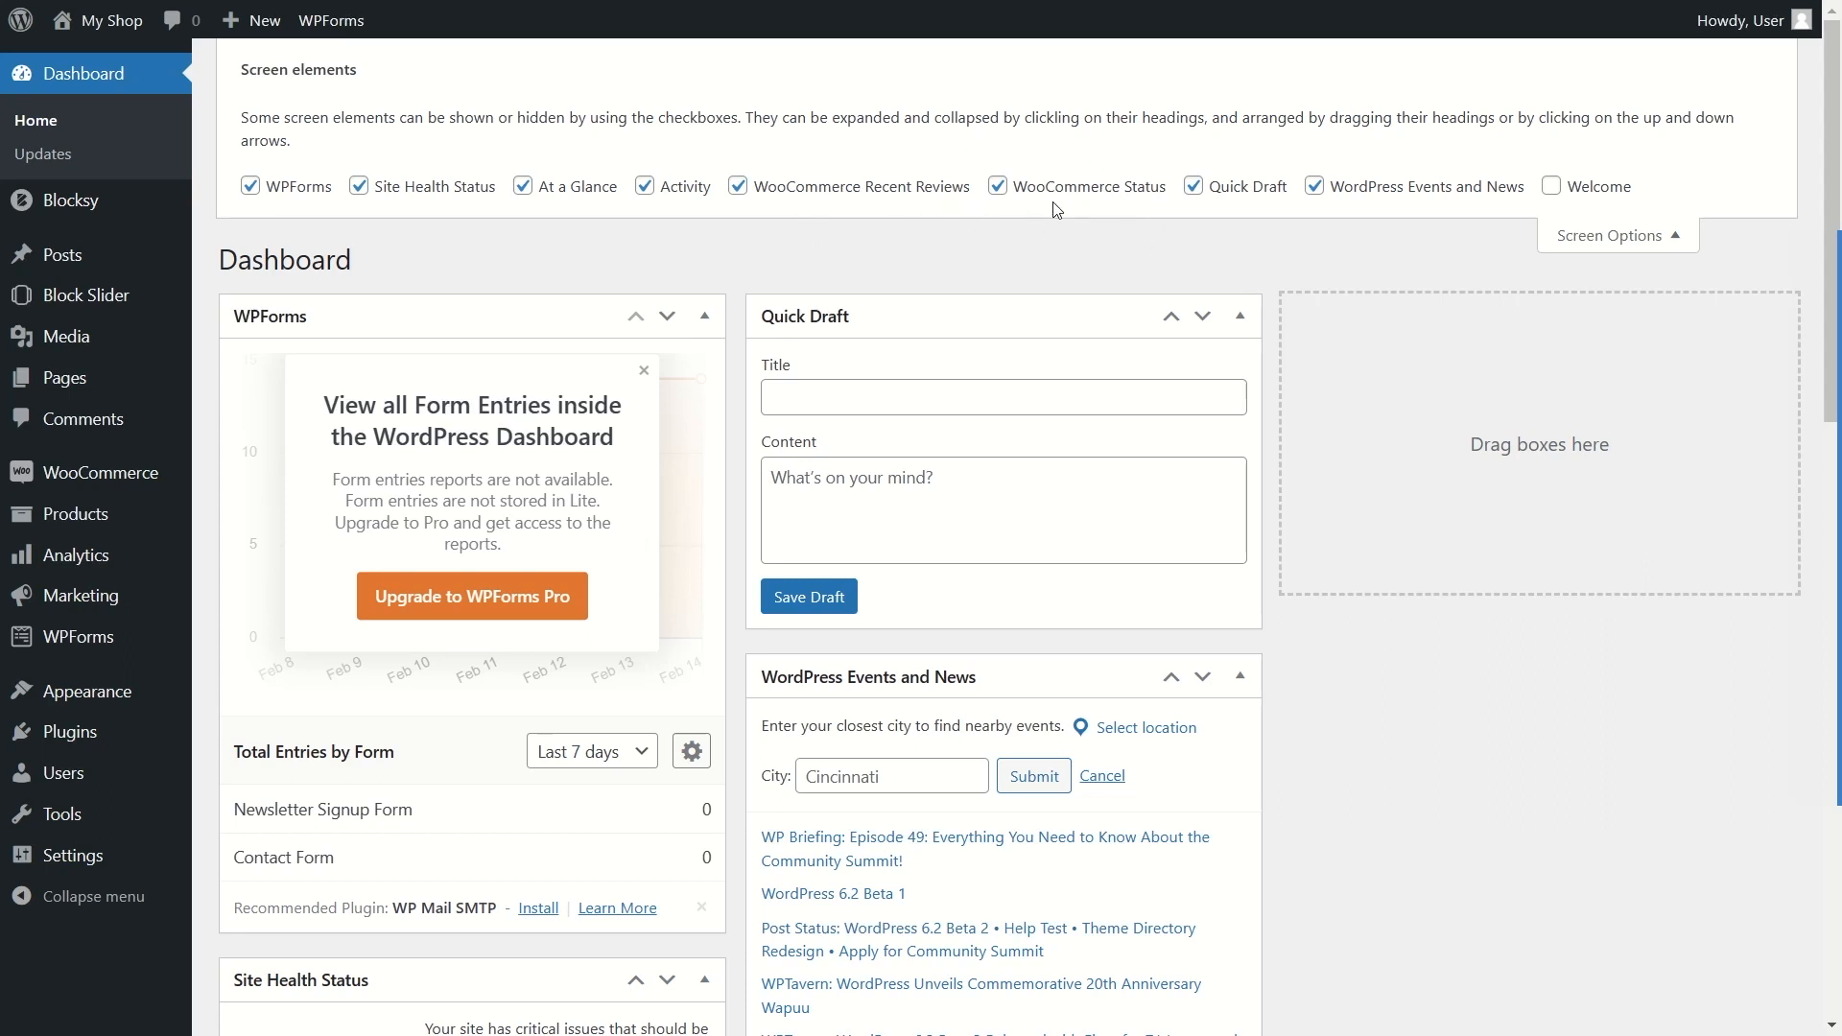
left_click(1630, 240)
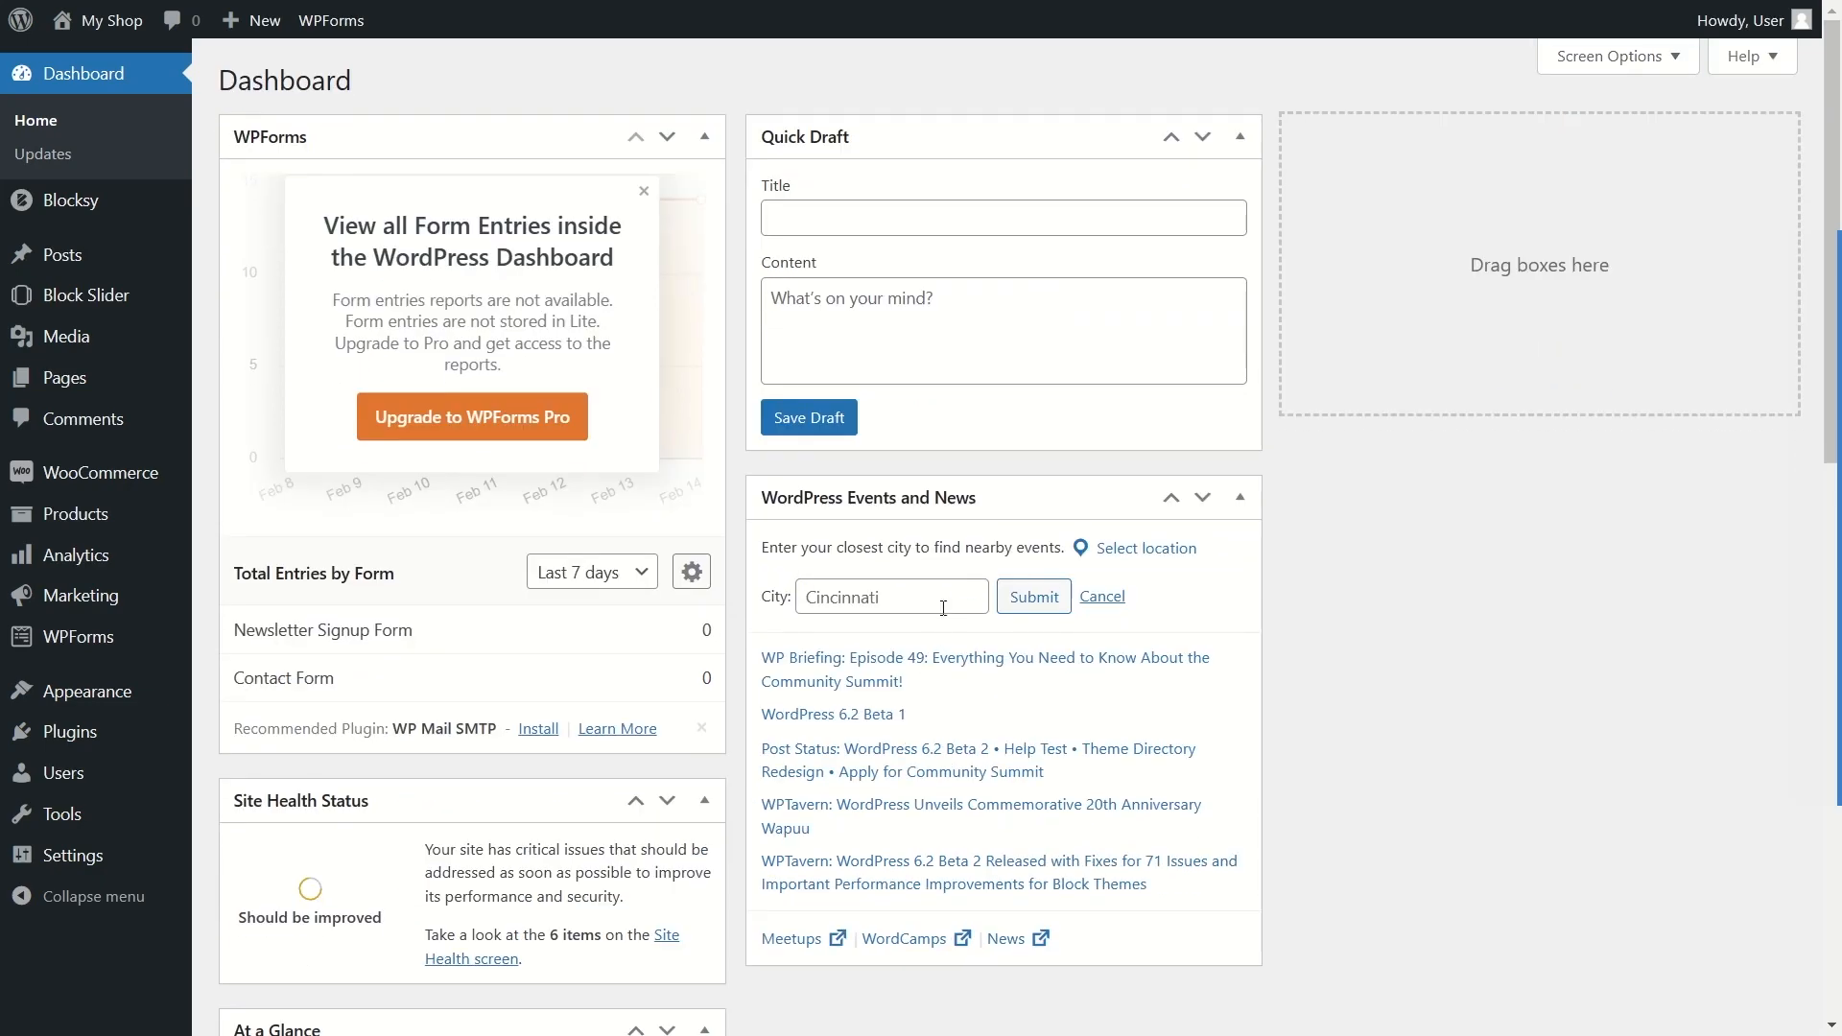
scroll(965, 579, "down", 15)
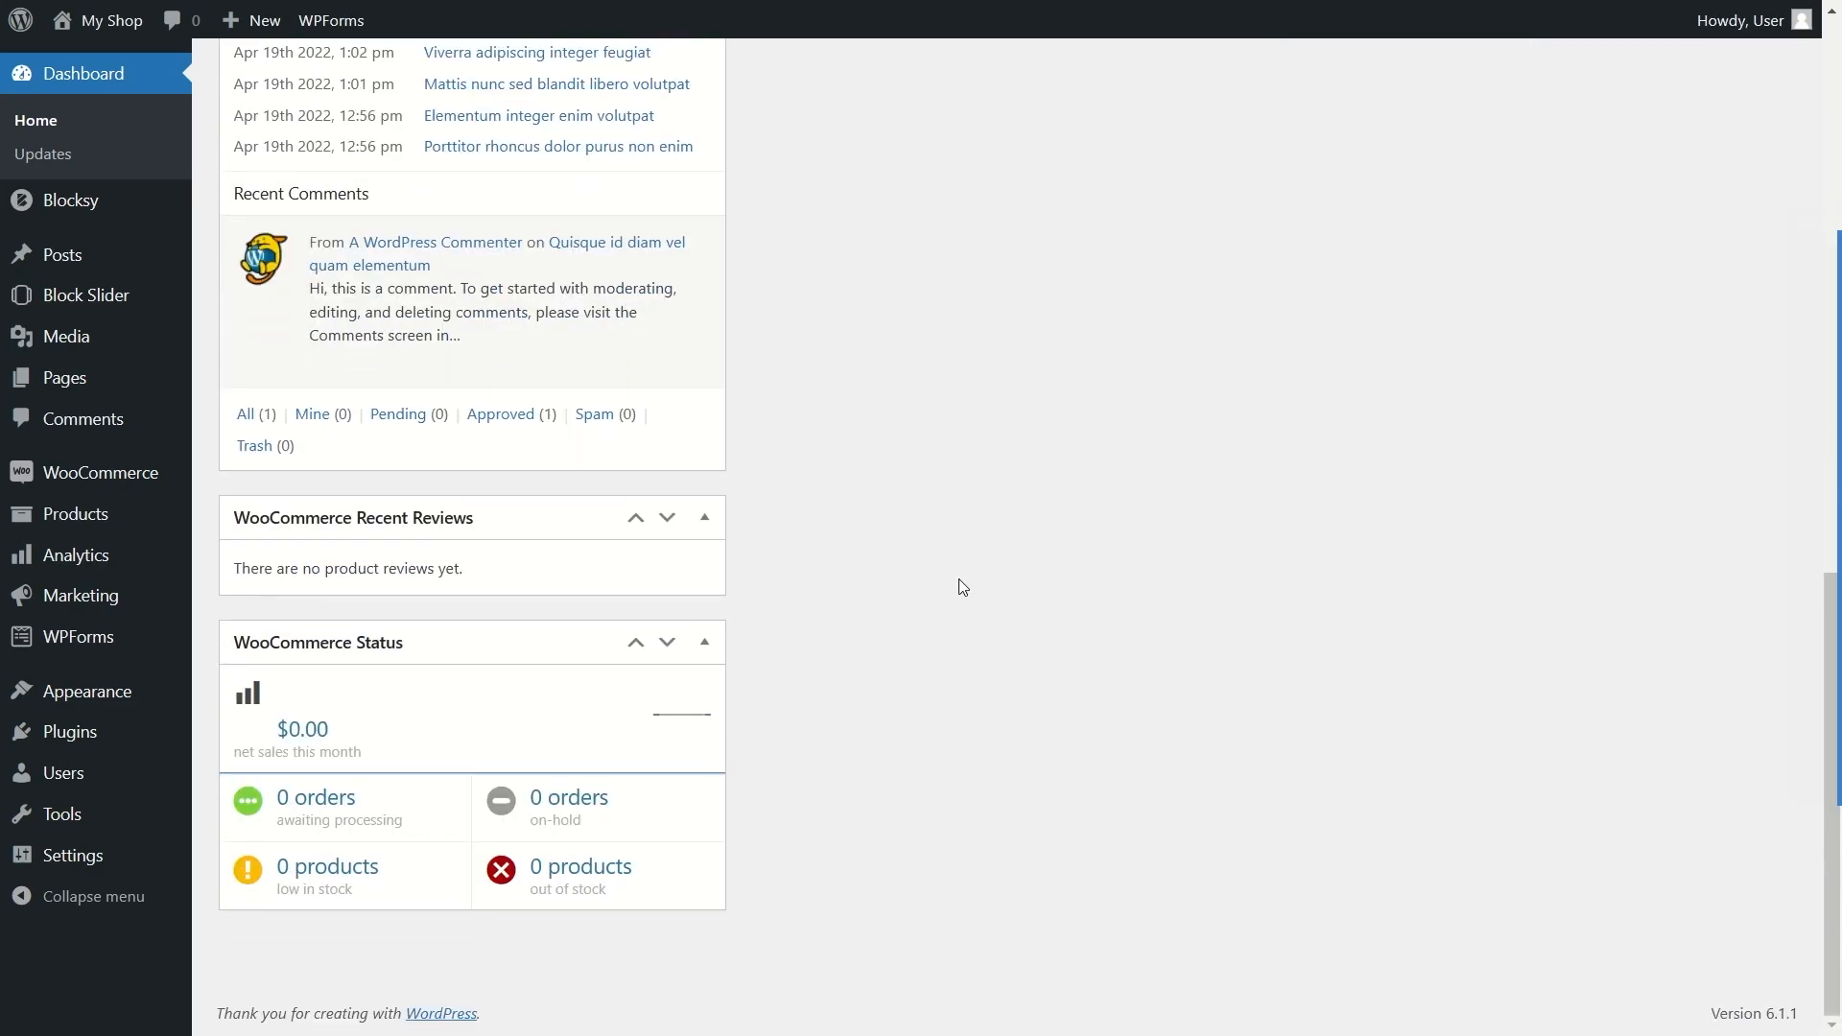
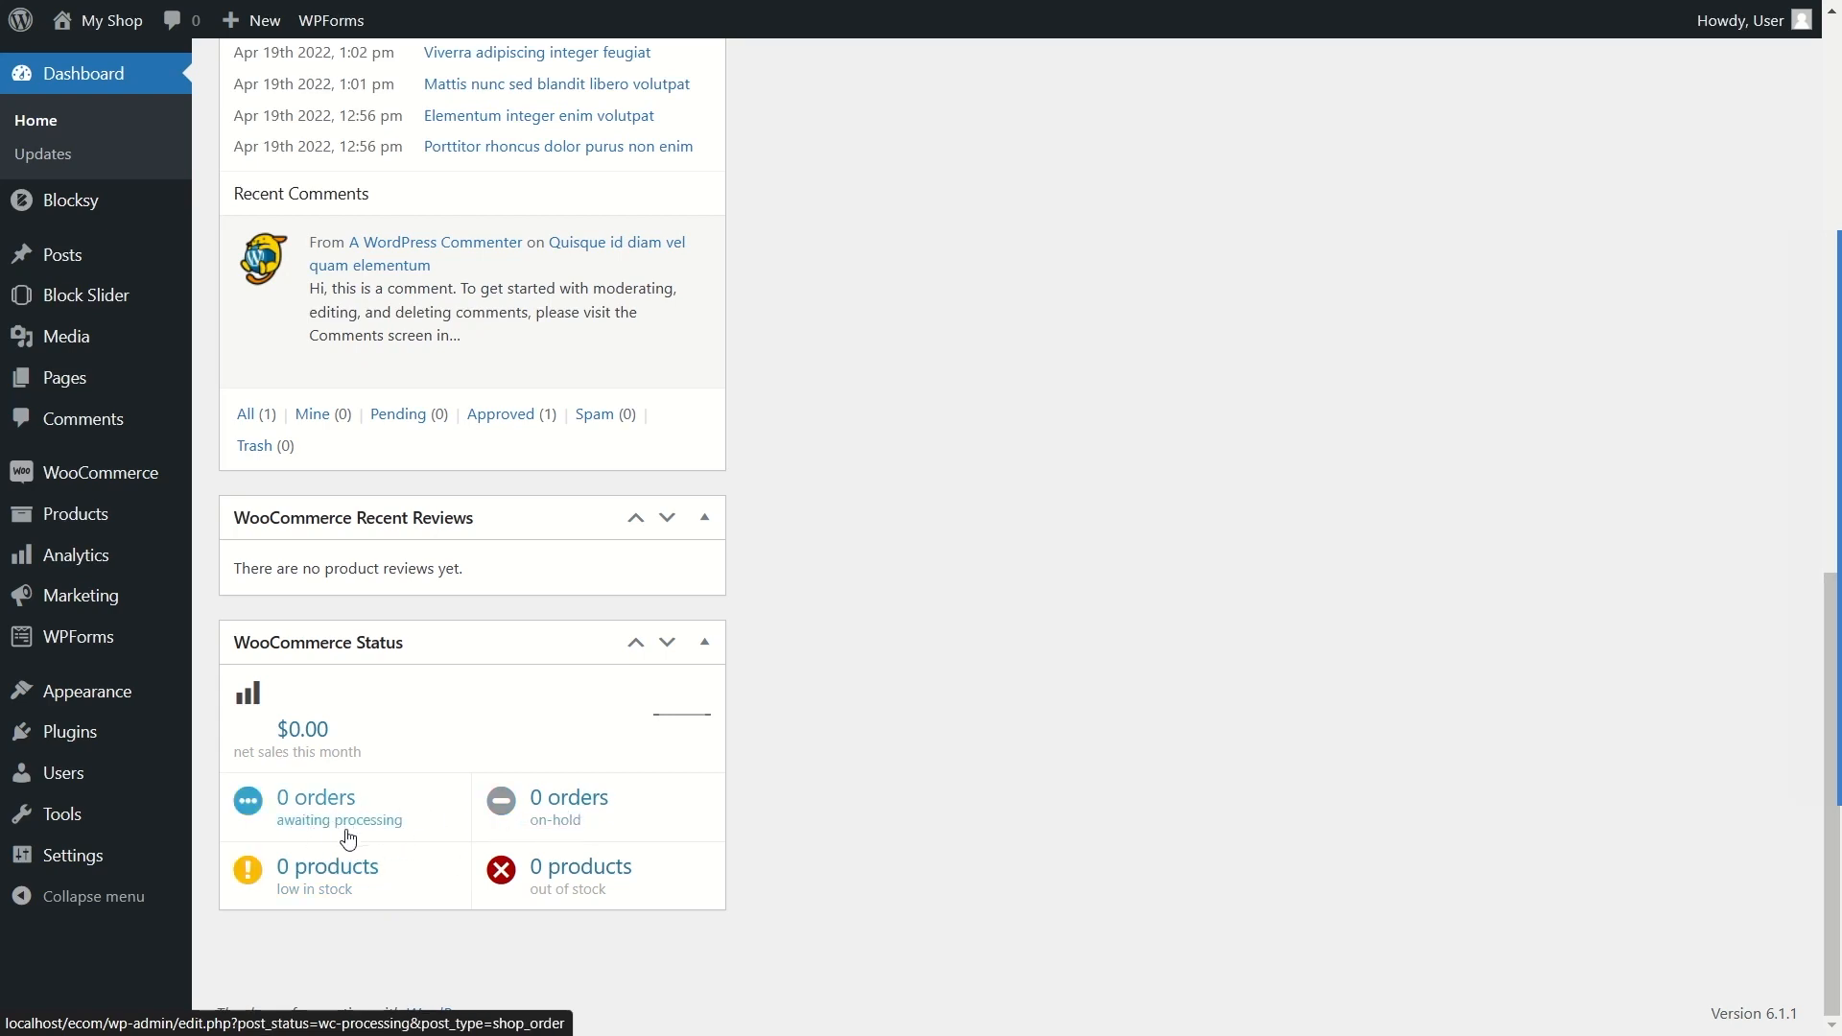
Step: Move the WooCommerce Status widget up to the first place in its dashboard column
left_click(639, 650)
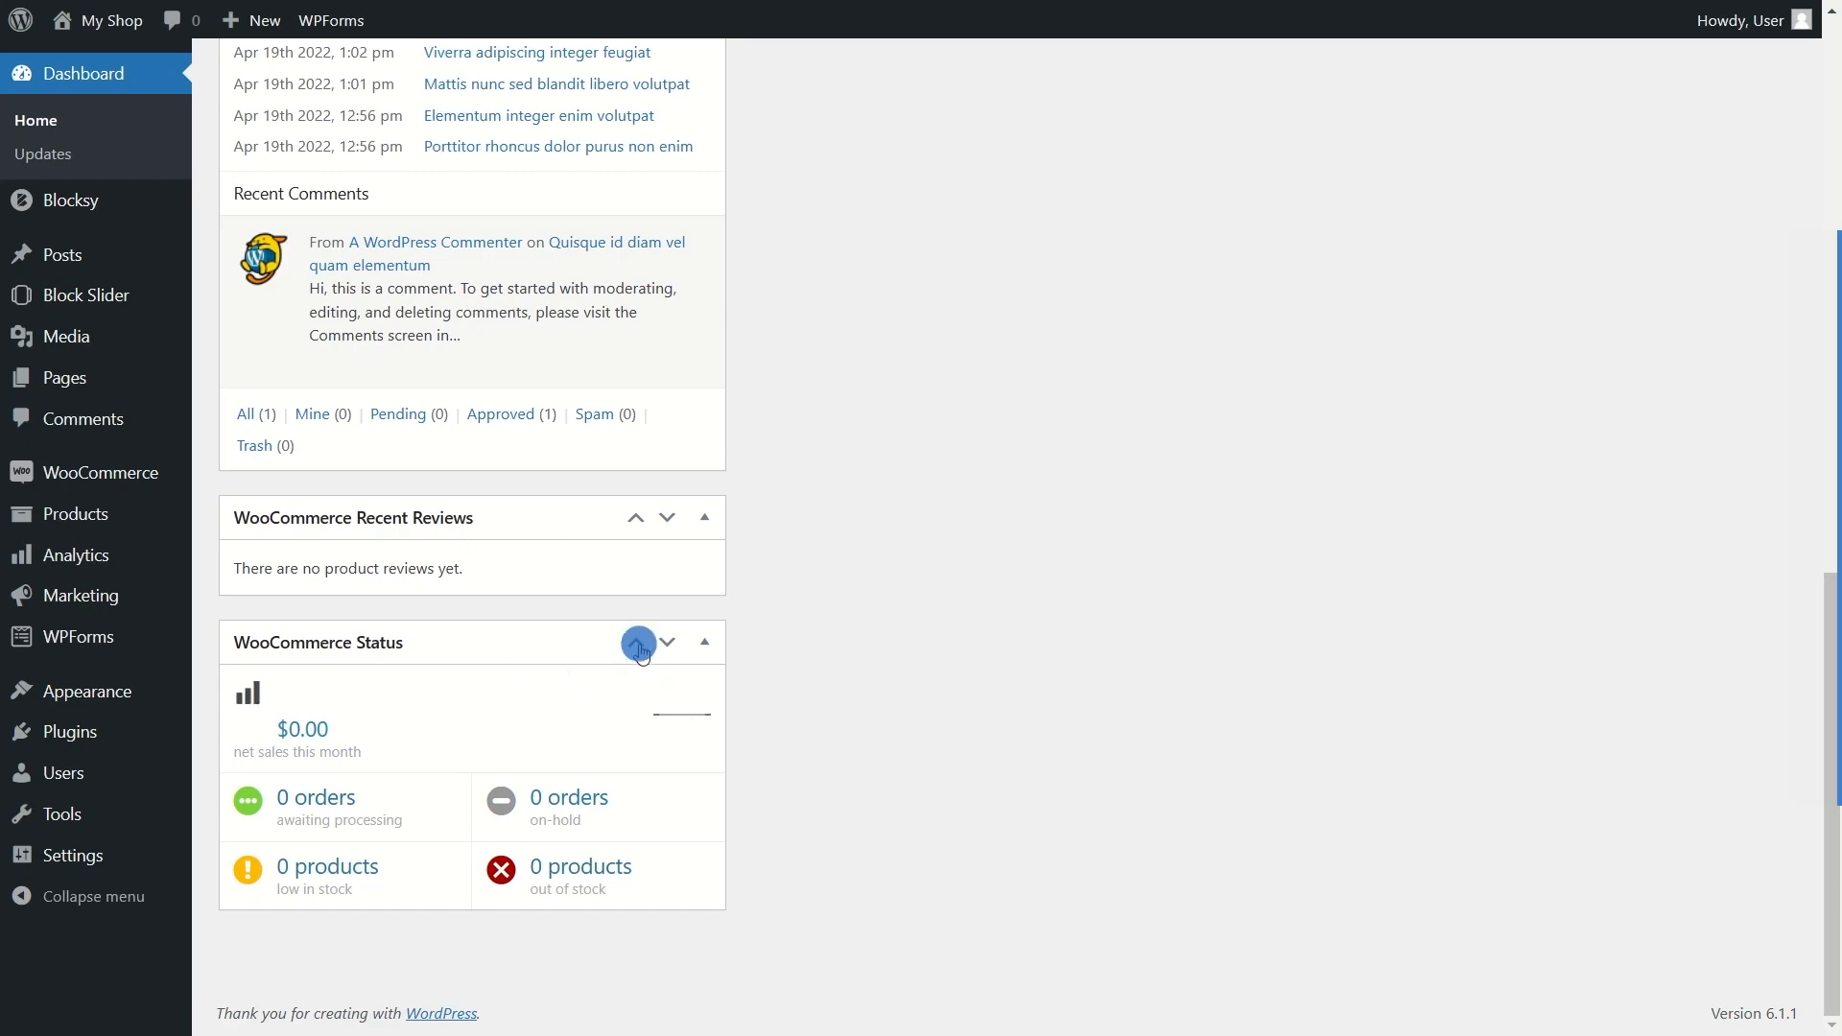
left_click(634, 517)
left_click(636, 541)
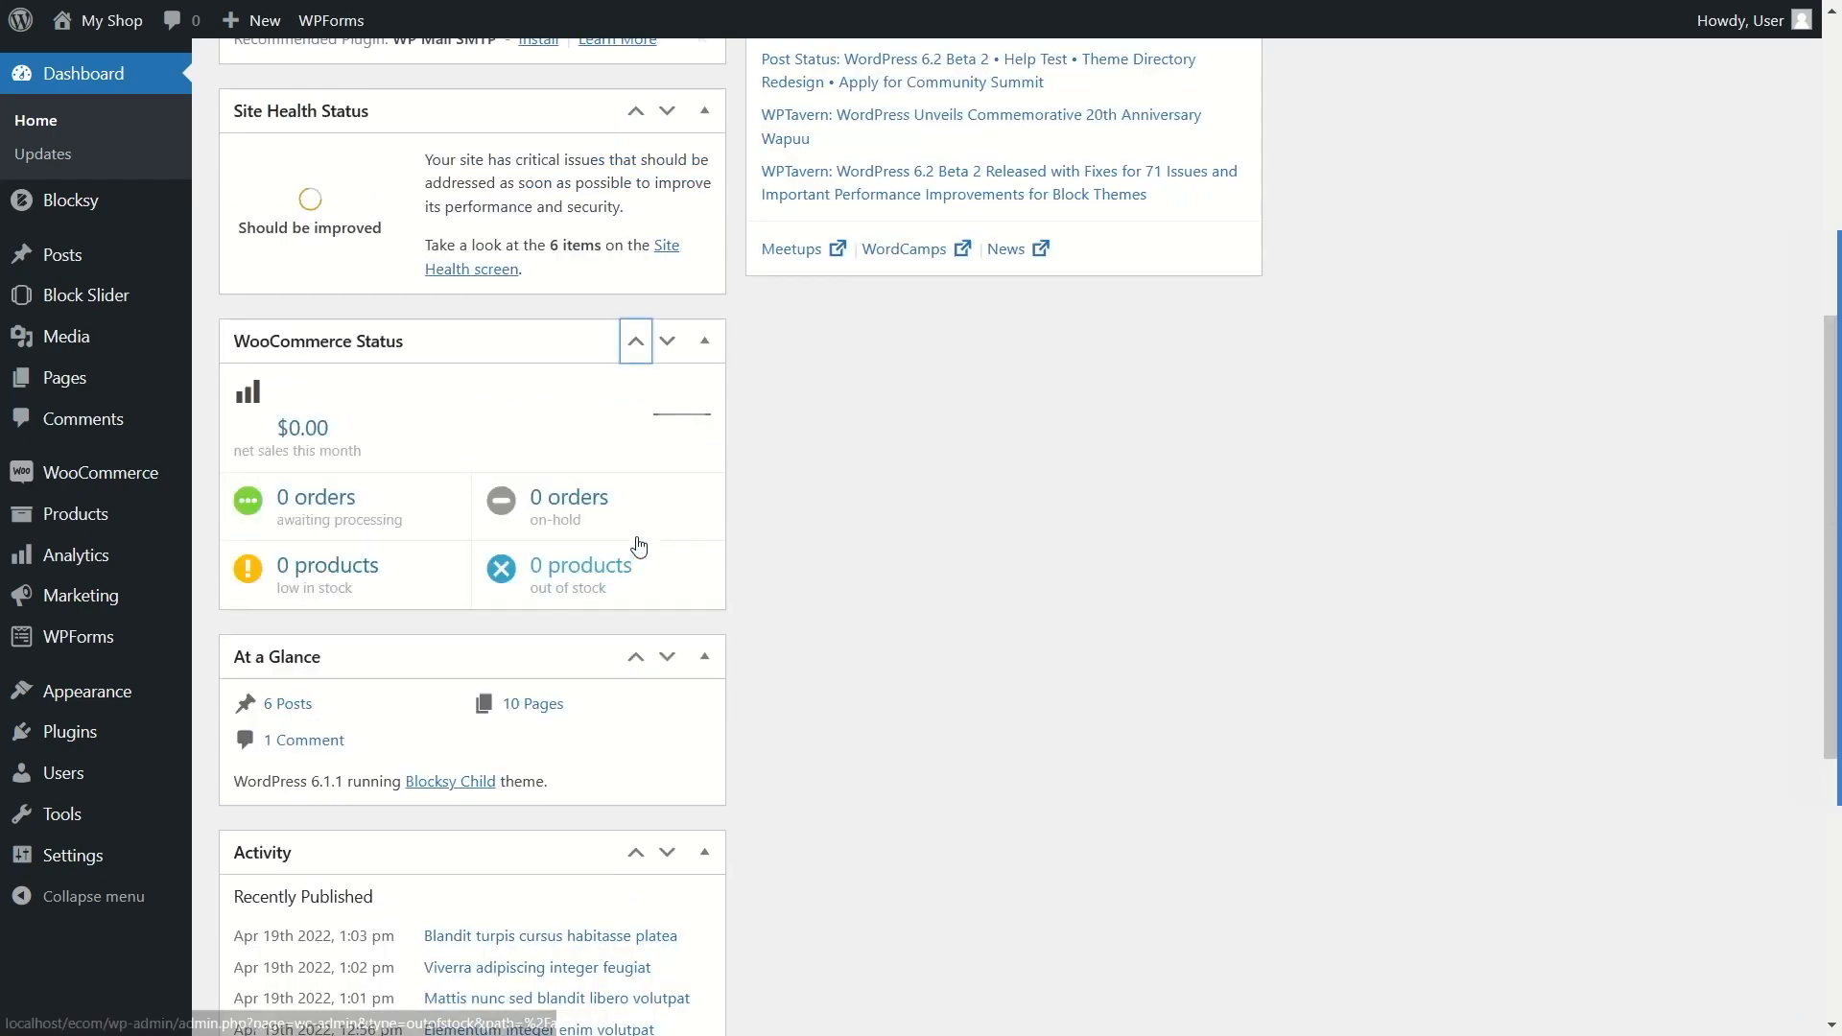
left_click(636, 340)
scroll(637, 362, "up", 6)
left_click_drag(482, 789, 503, 117)
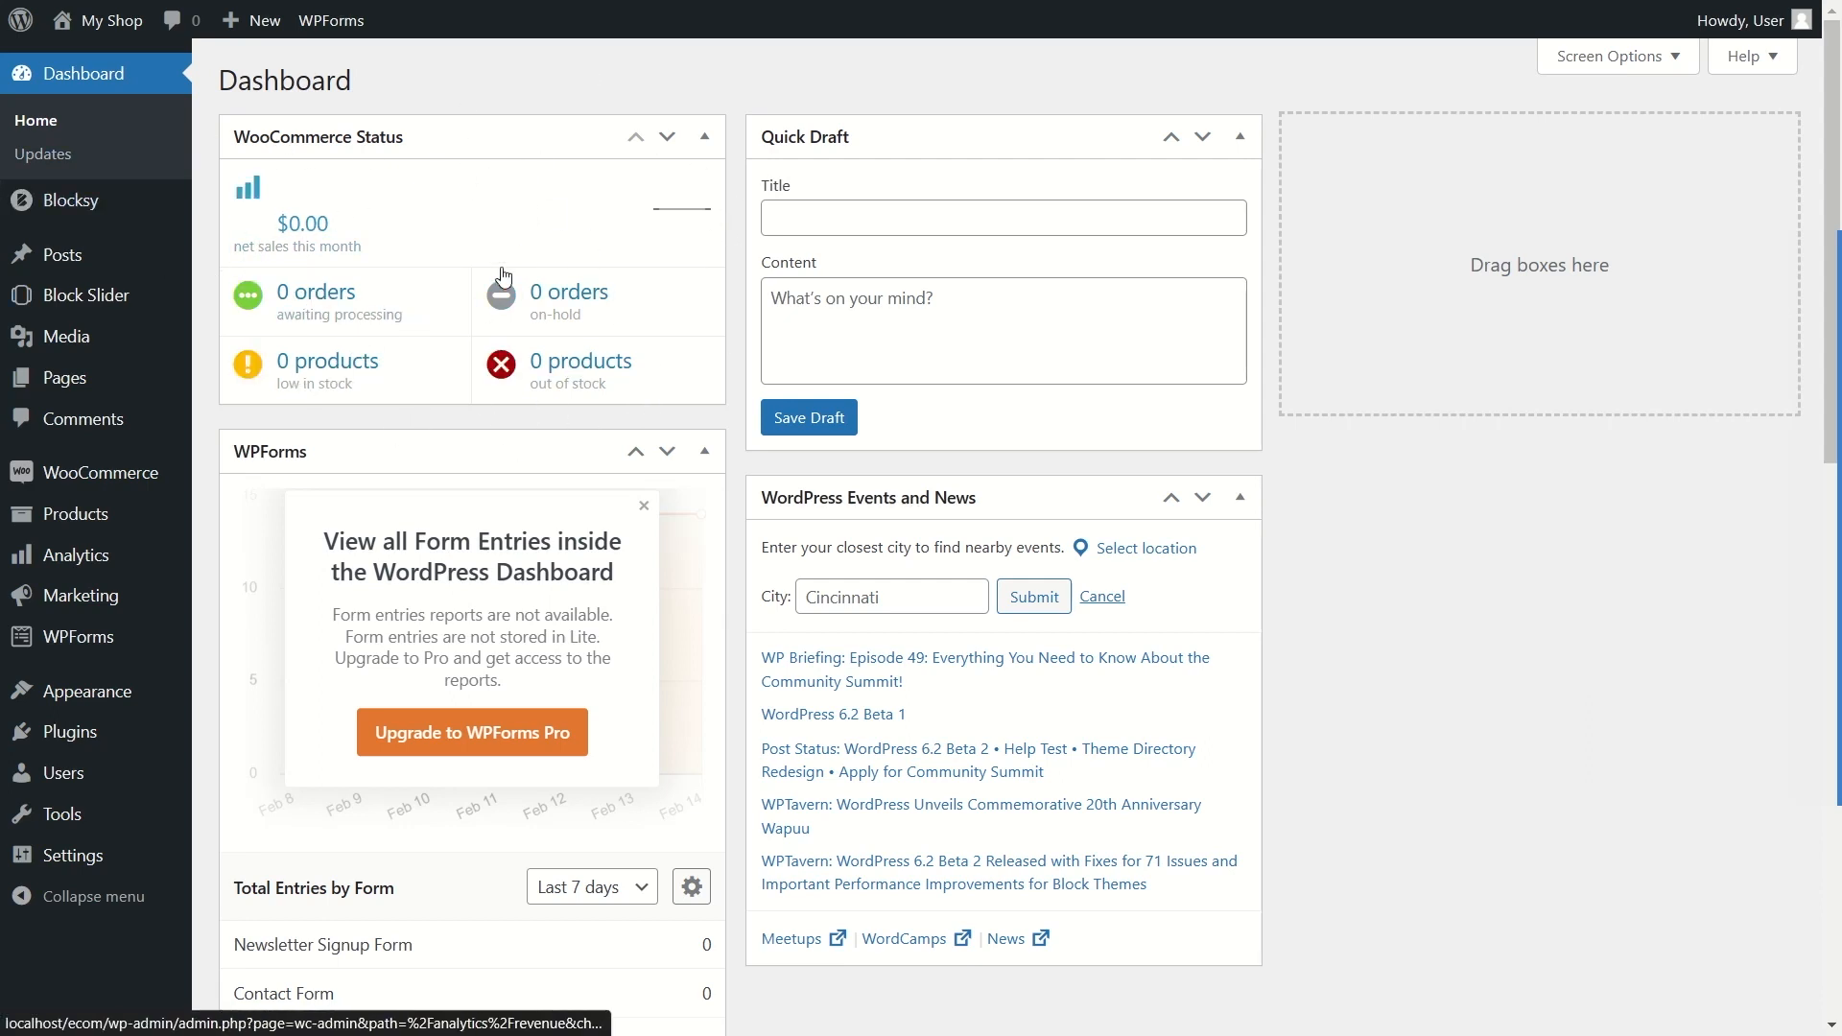
Step: Move the WooCommerce Status widget back down to the end of its dashboard column
left_click(667, 137)
scroll(678, 479, "down", 3)
left_click(666, 485)
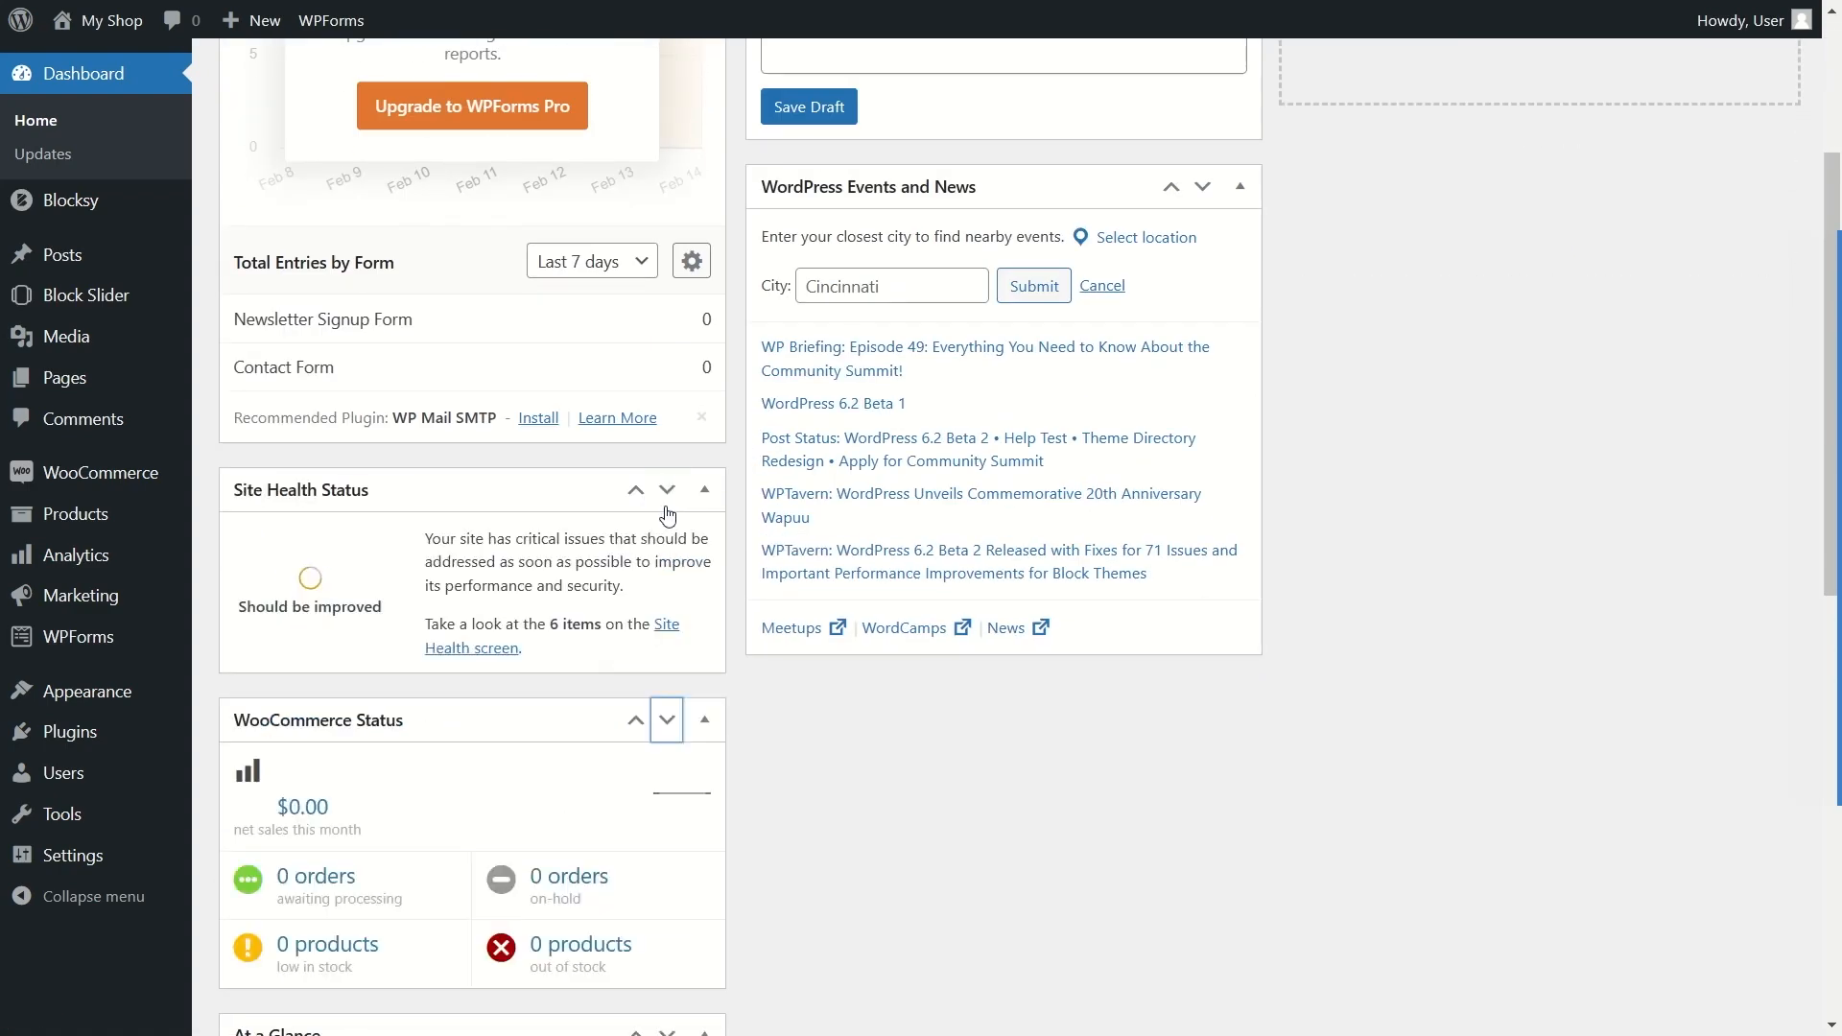
scroll(678, 384, "down", 6)
left_click(675, 76)
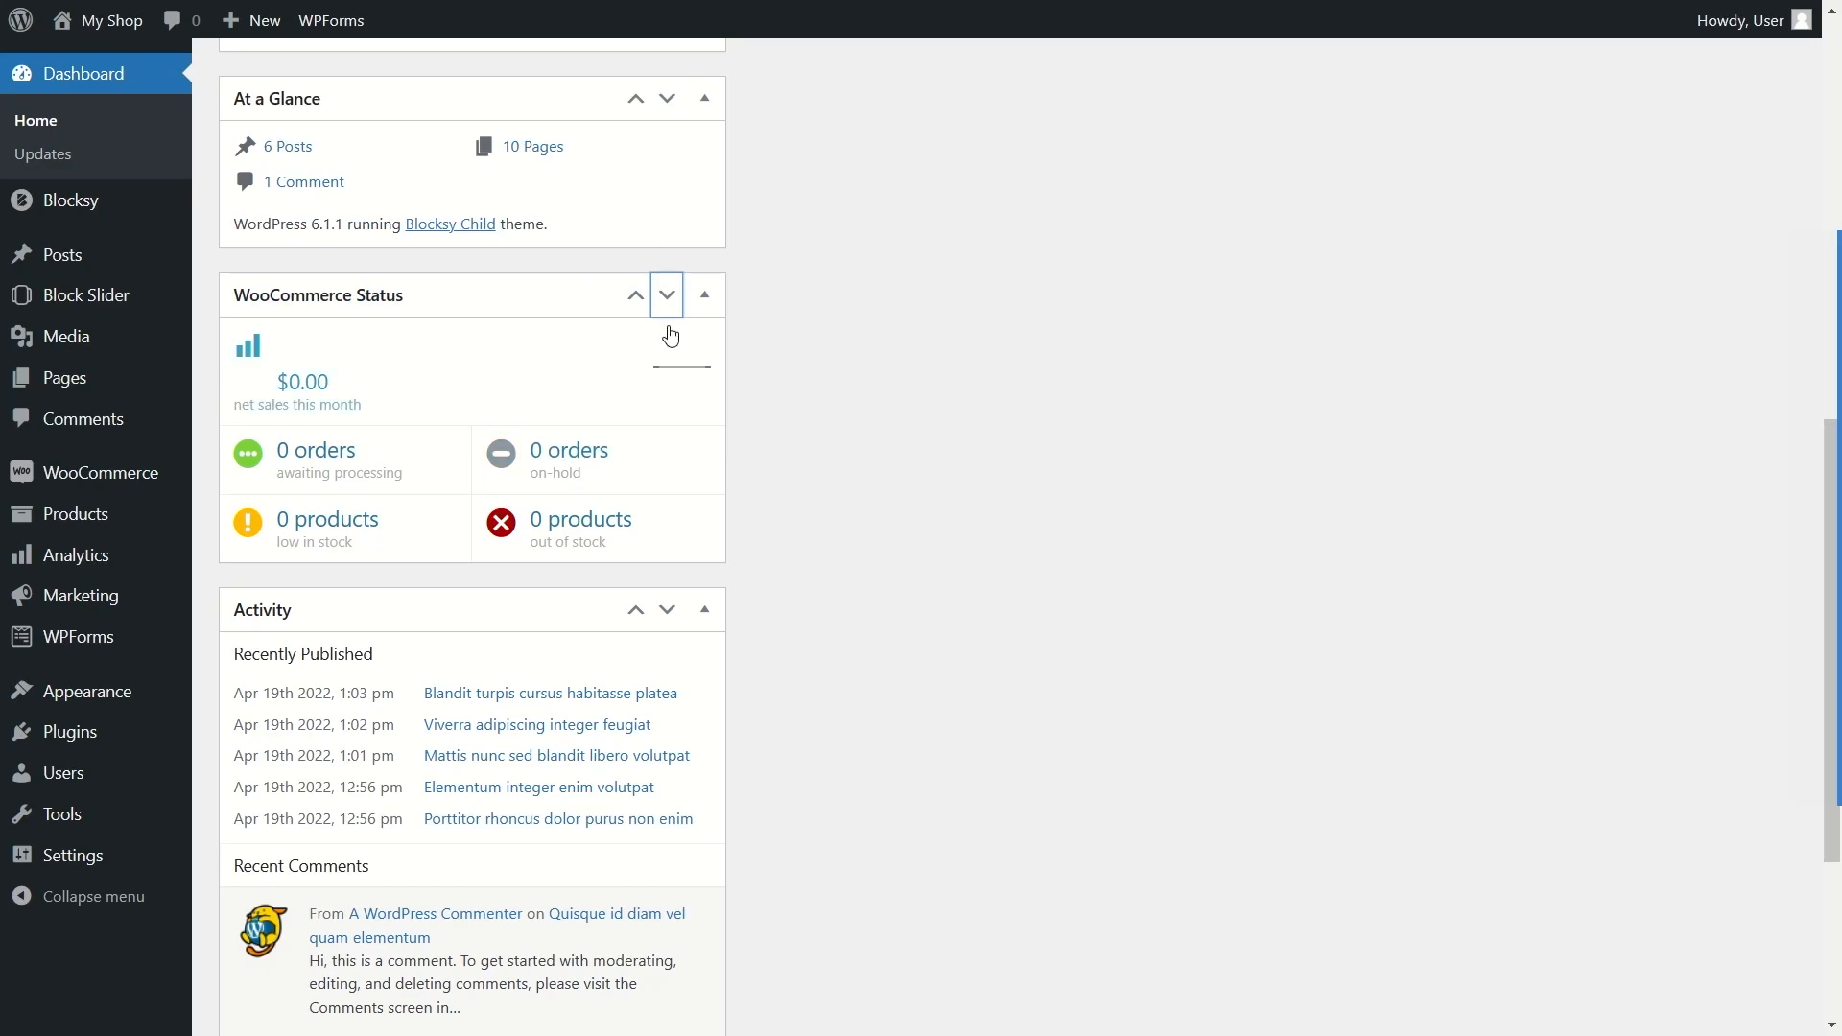
left_click(668, 305)
scroll(738, 841, "down", 4)
left_click(669, 515)
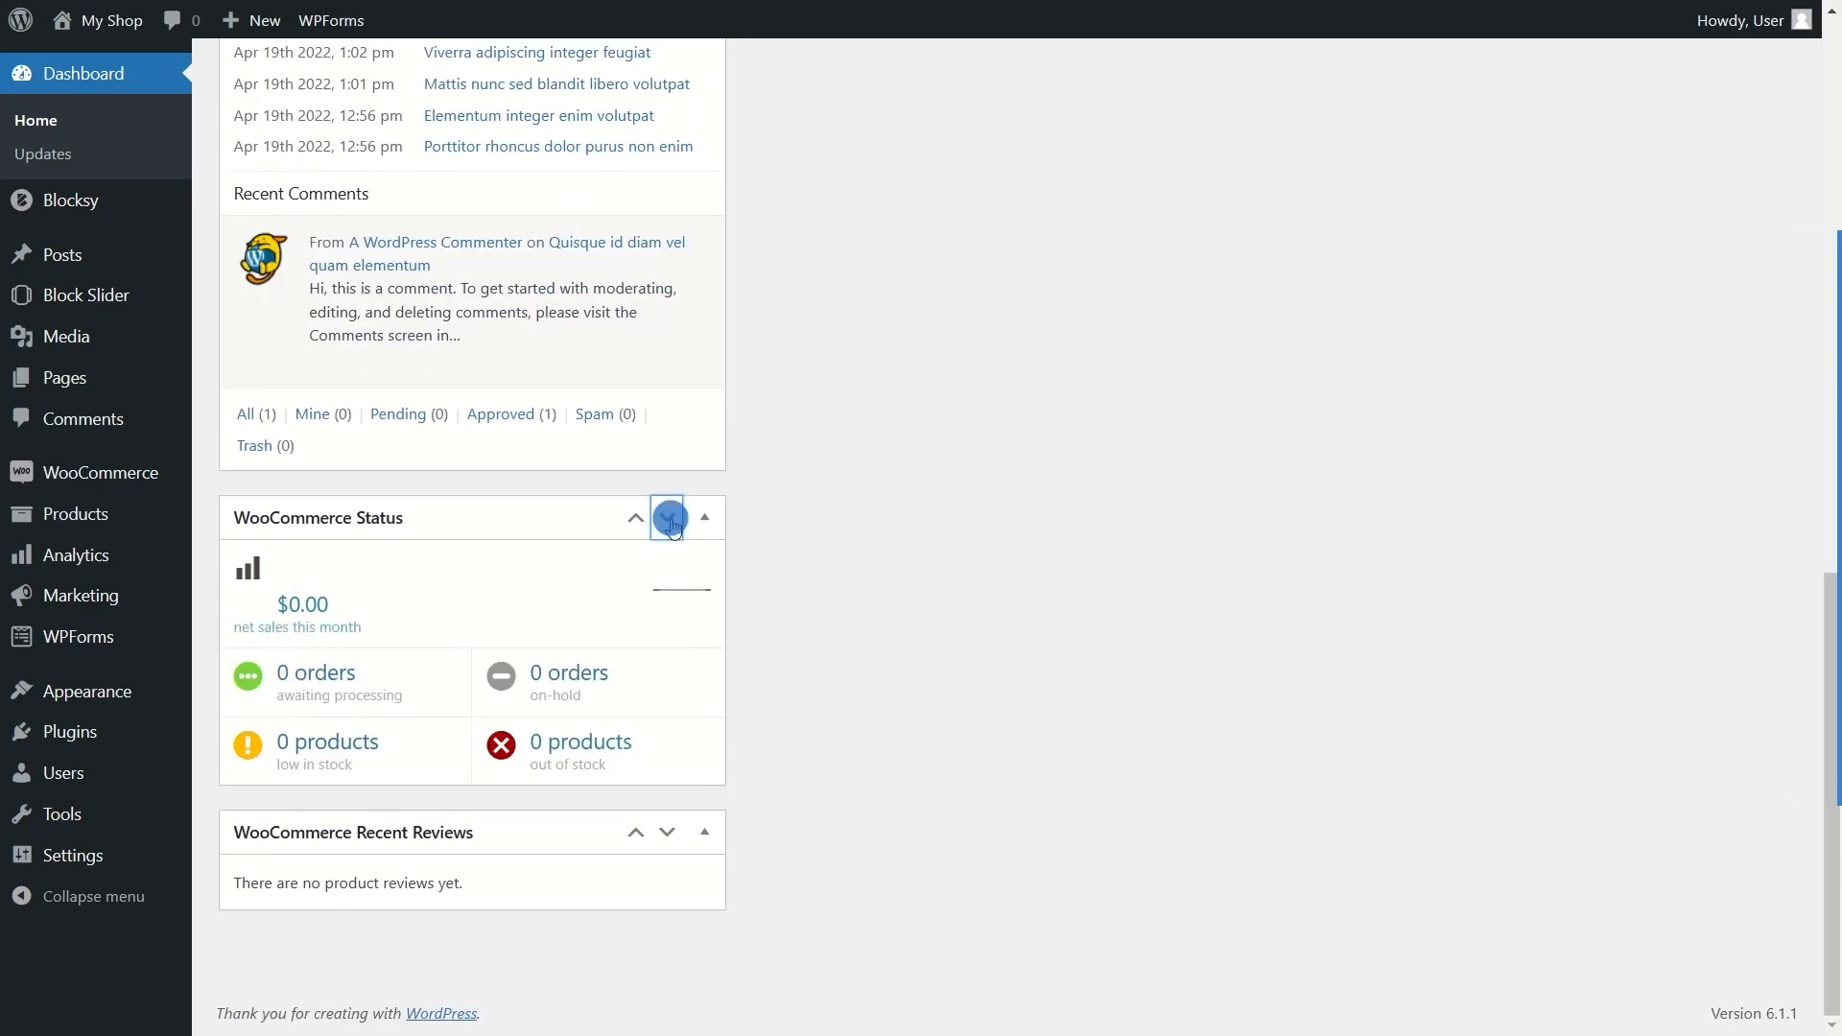
Step: Visit the shop's front page and open it in the Customizer
scroll(779, 664, "up", 12)
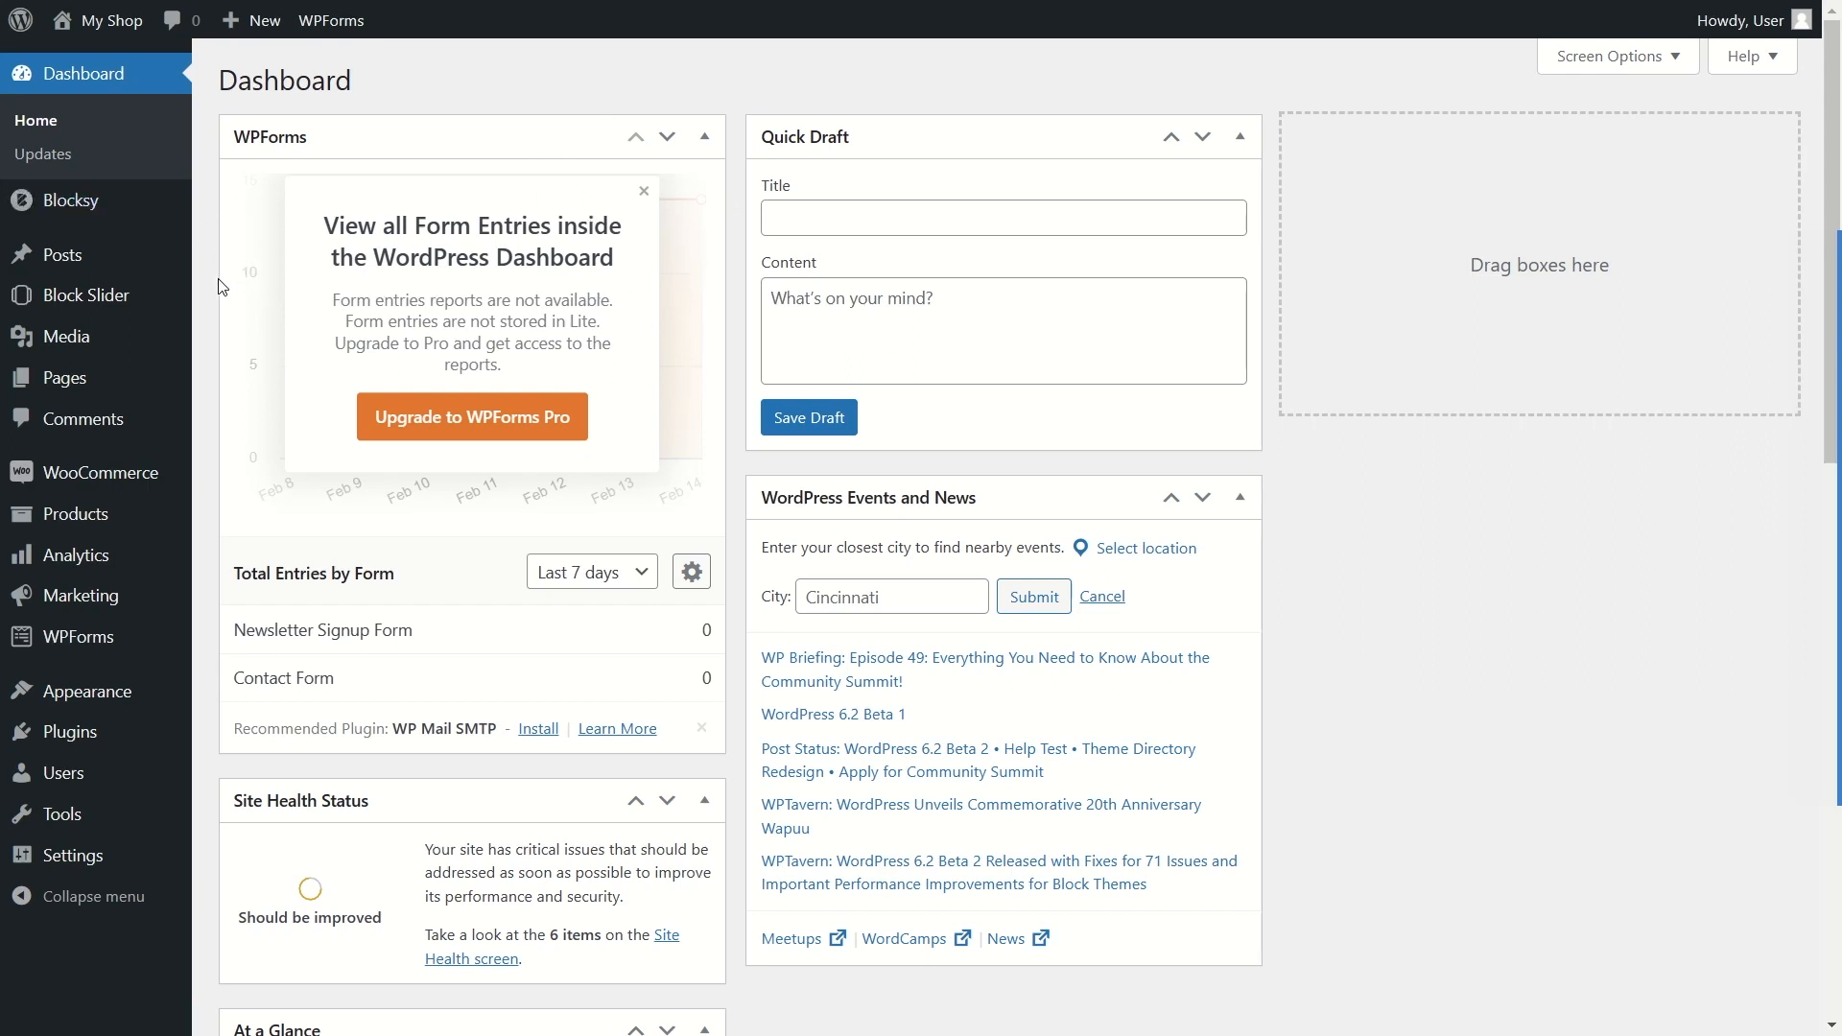
mouse_move(108, 23)
left_click(93, 63)
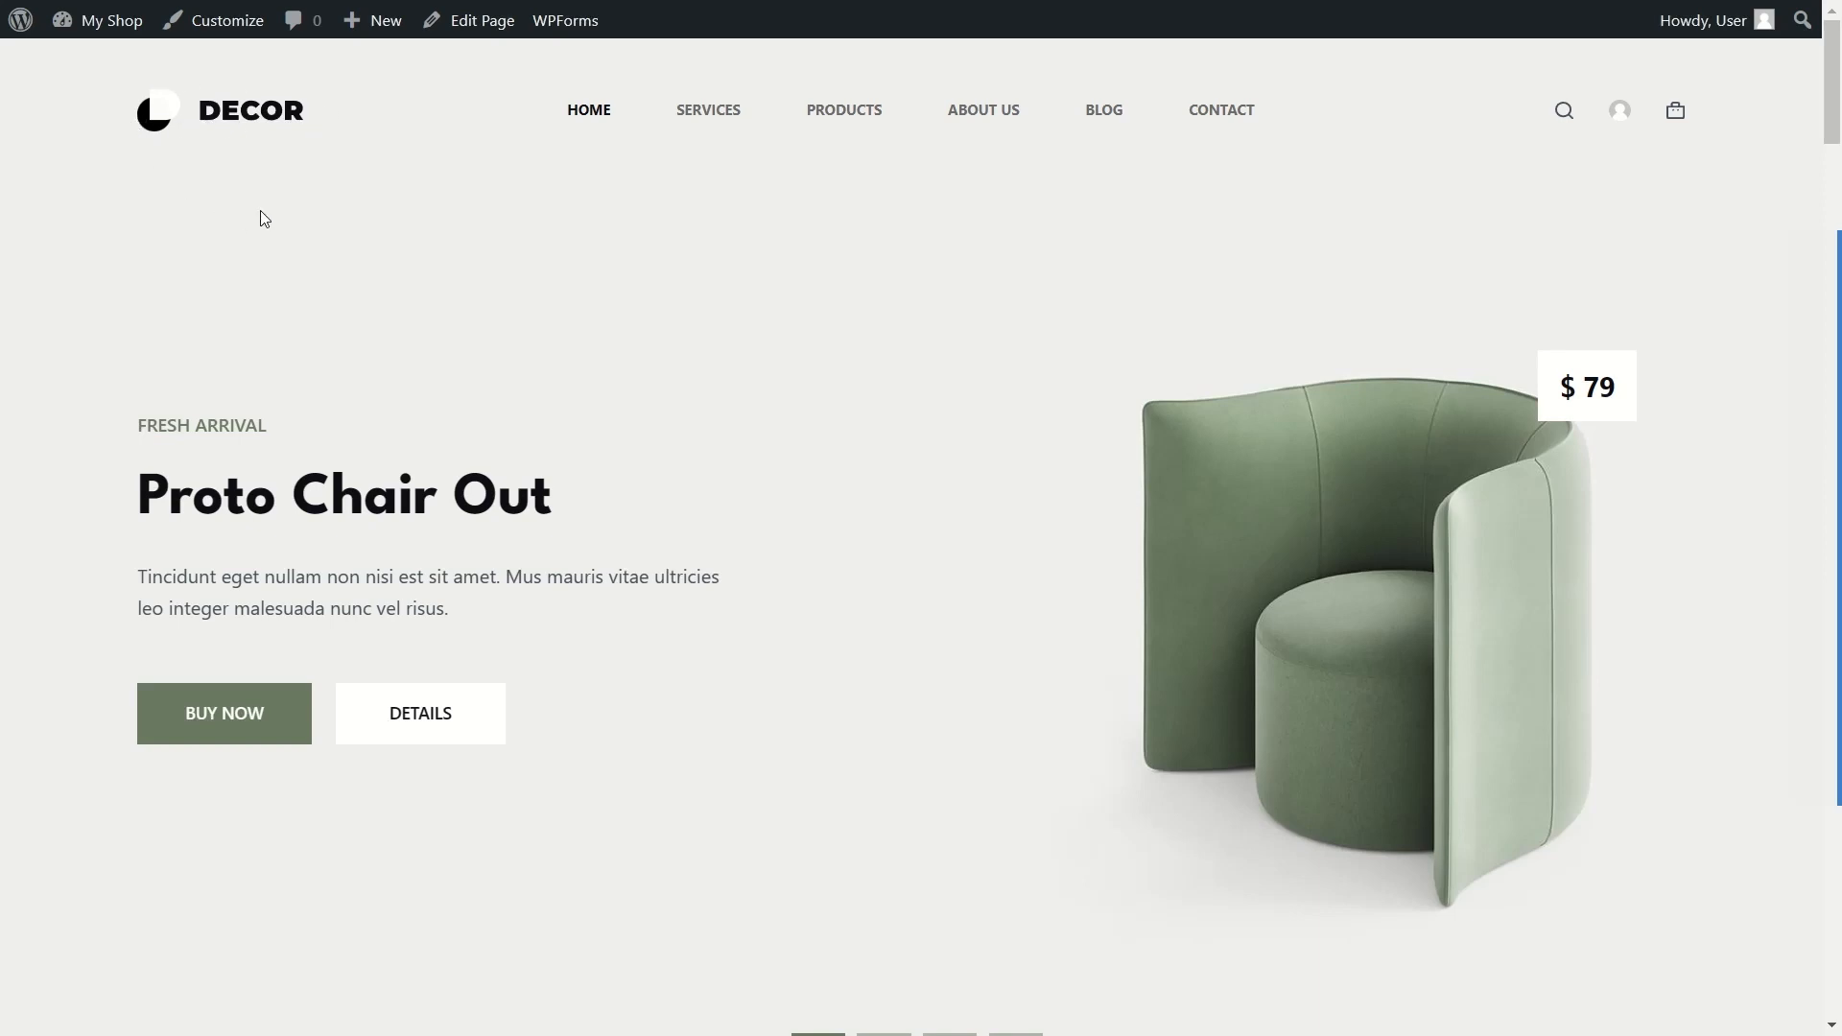
left_click(239, 29)
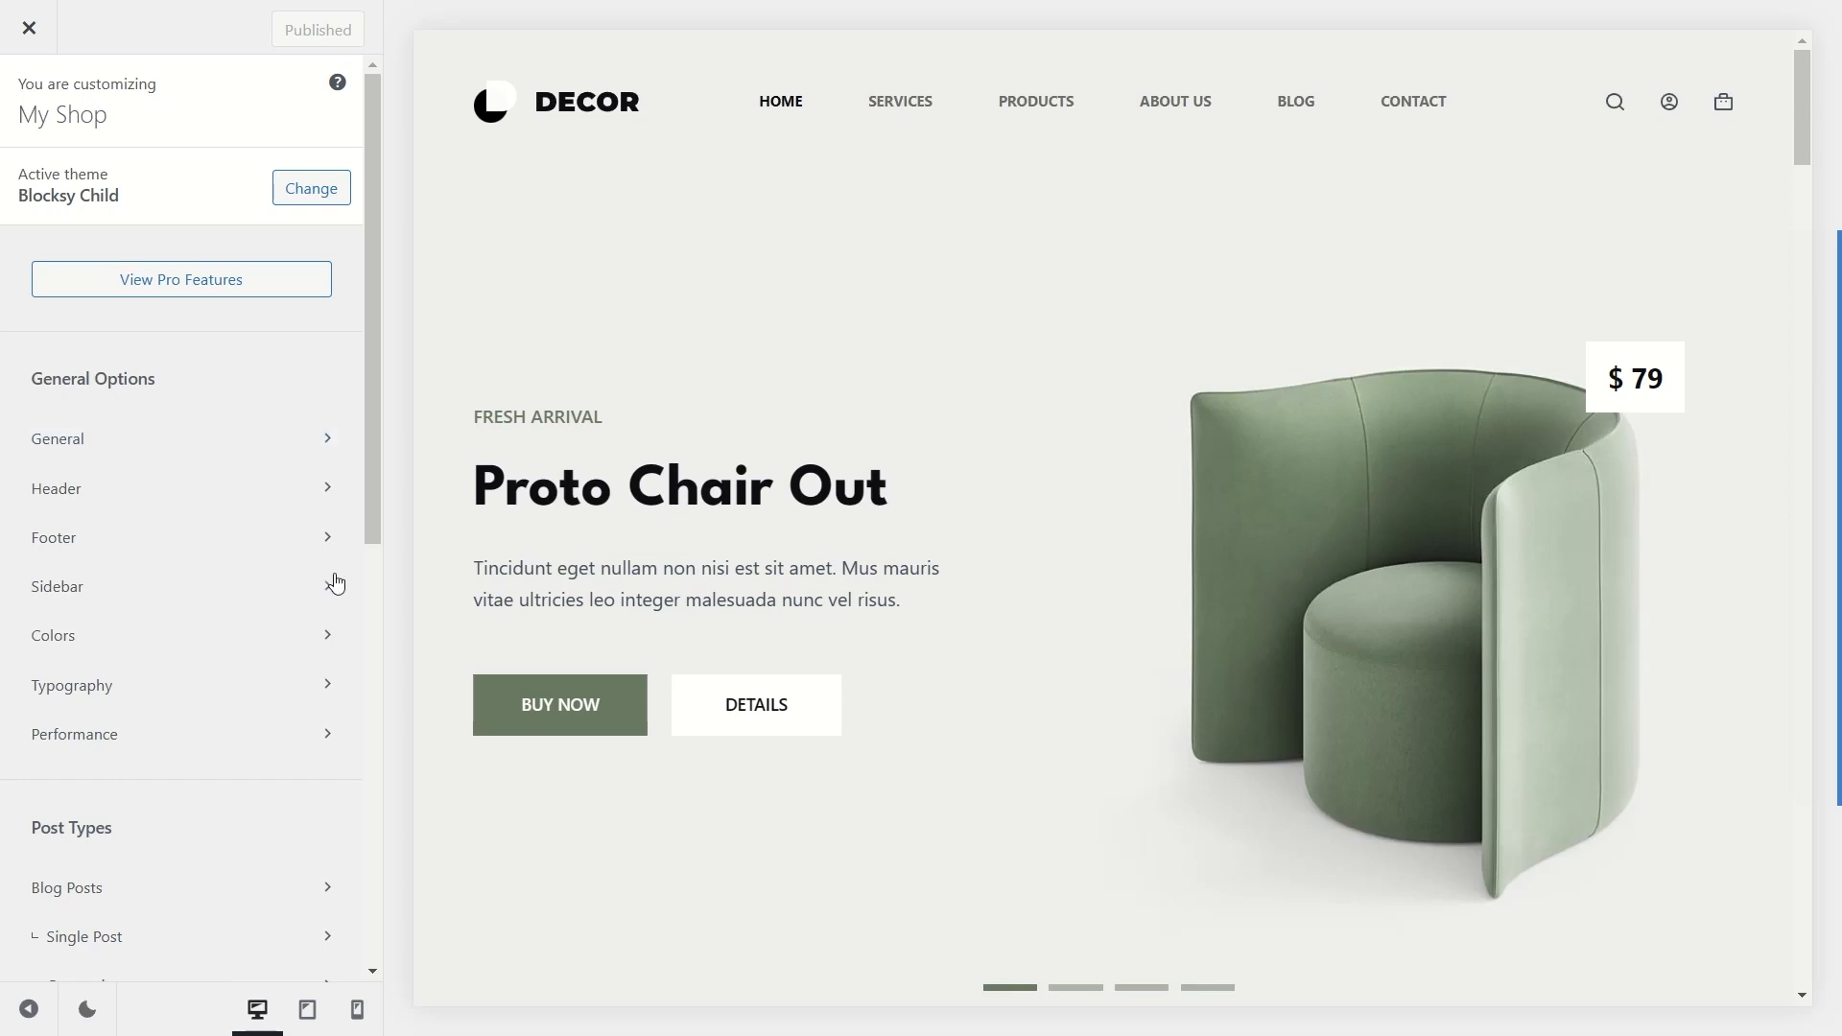
Step: Look through the Customizer's General, Post Types, WooCommerce and Core sections, and open the Header settings
scroll(278, 442, "down", 8)
scroll(267, 426, "up", 8)
scroll(227, 415, "down", 7)
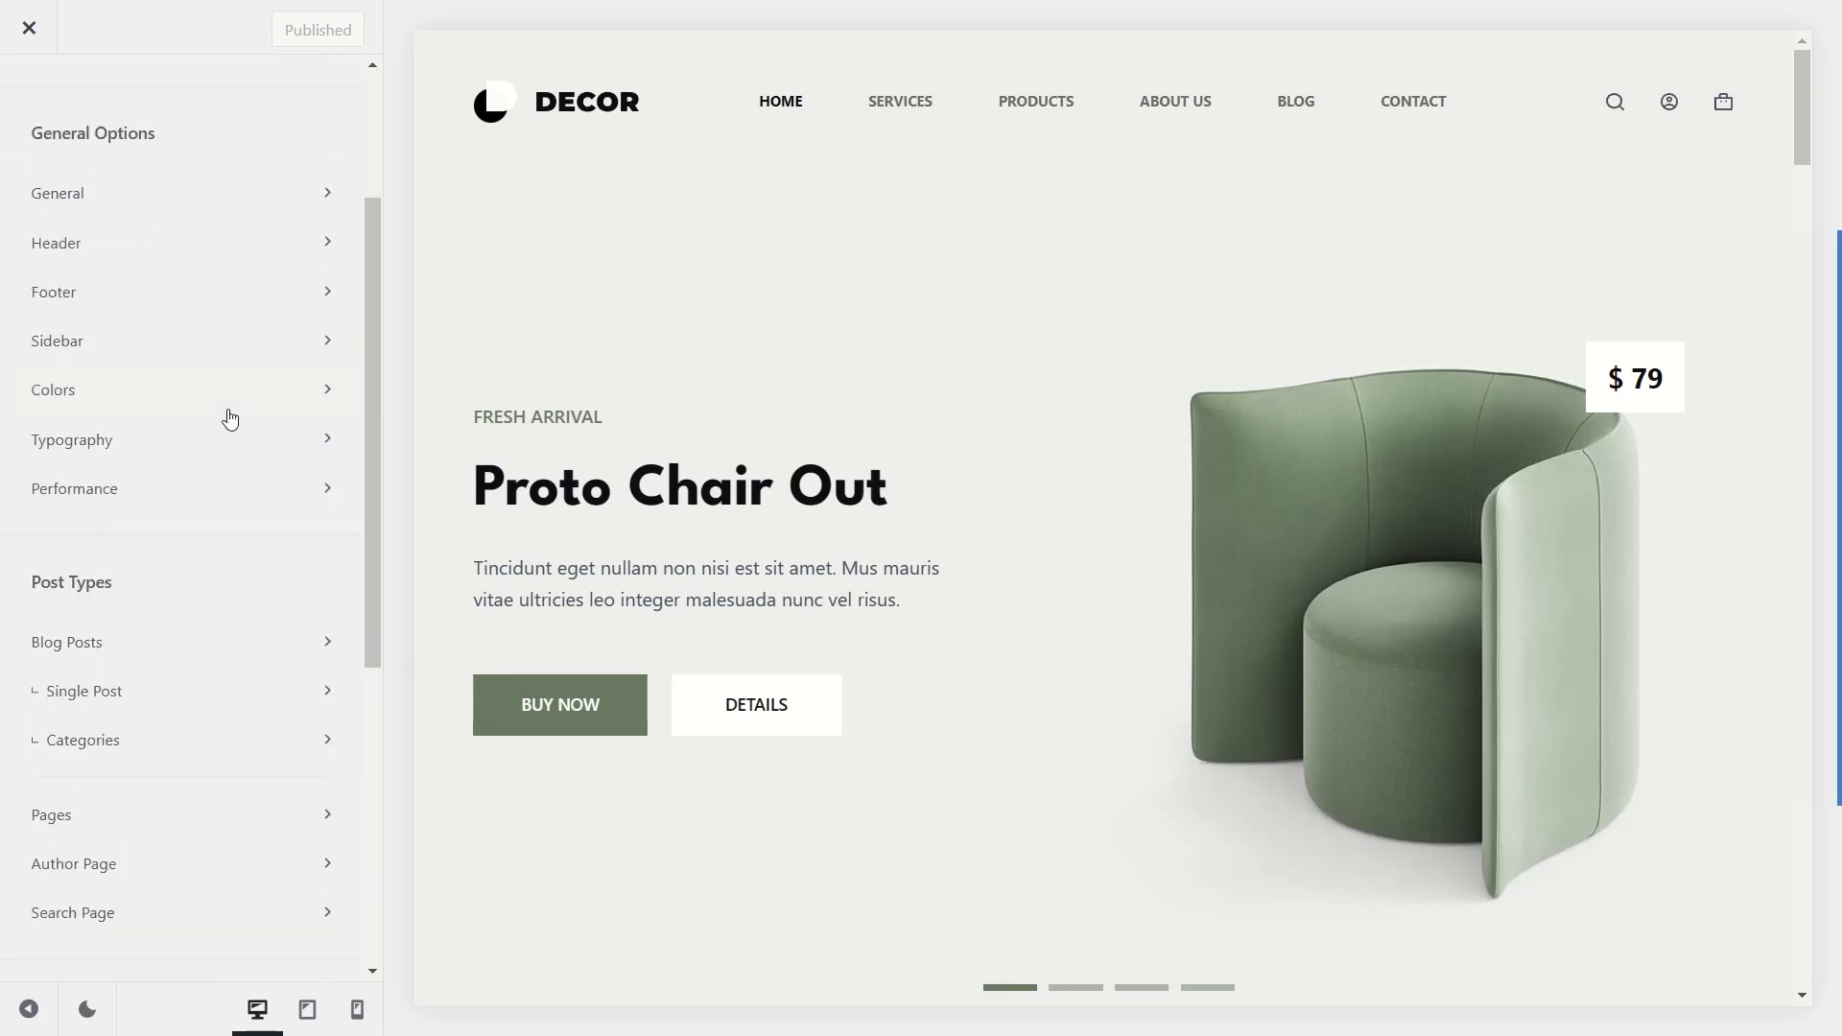
scroll(89, 548, "down", 2)
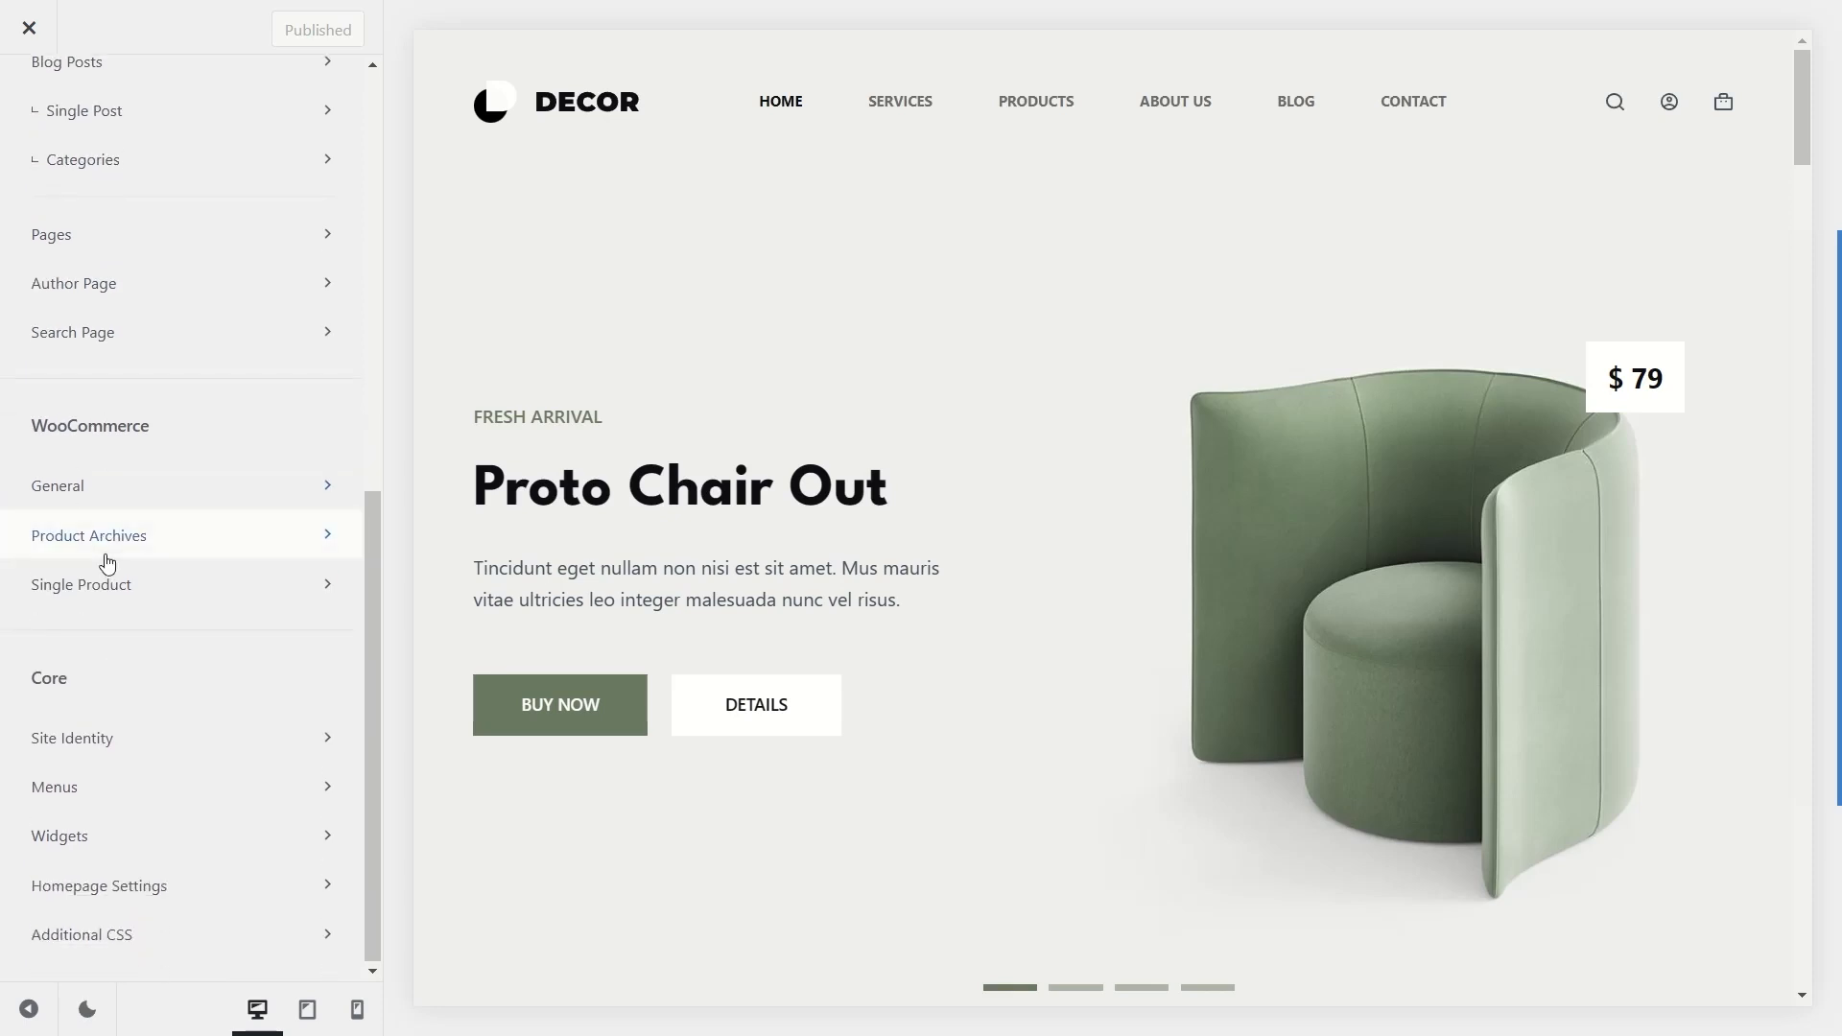
scroll(205, 819, "up", 9)
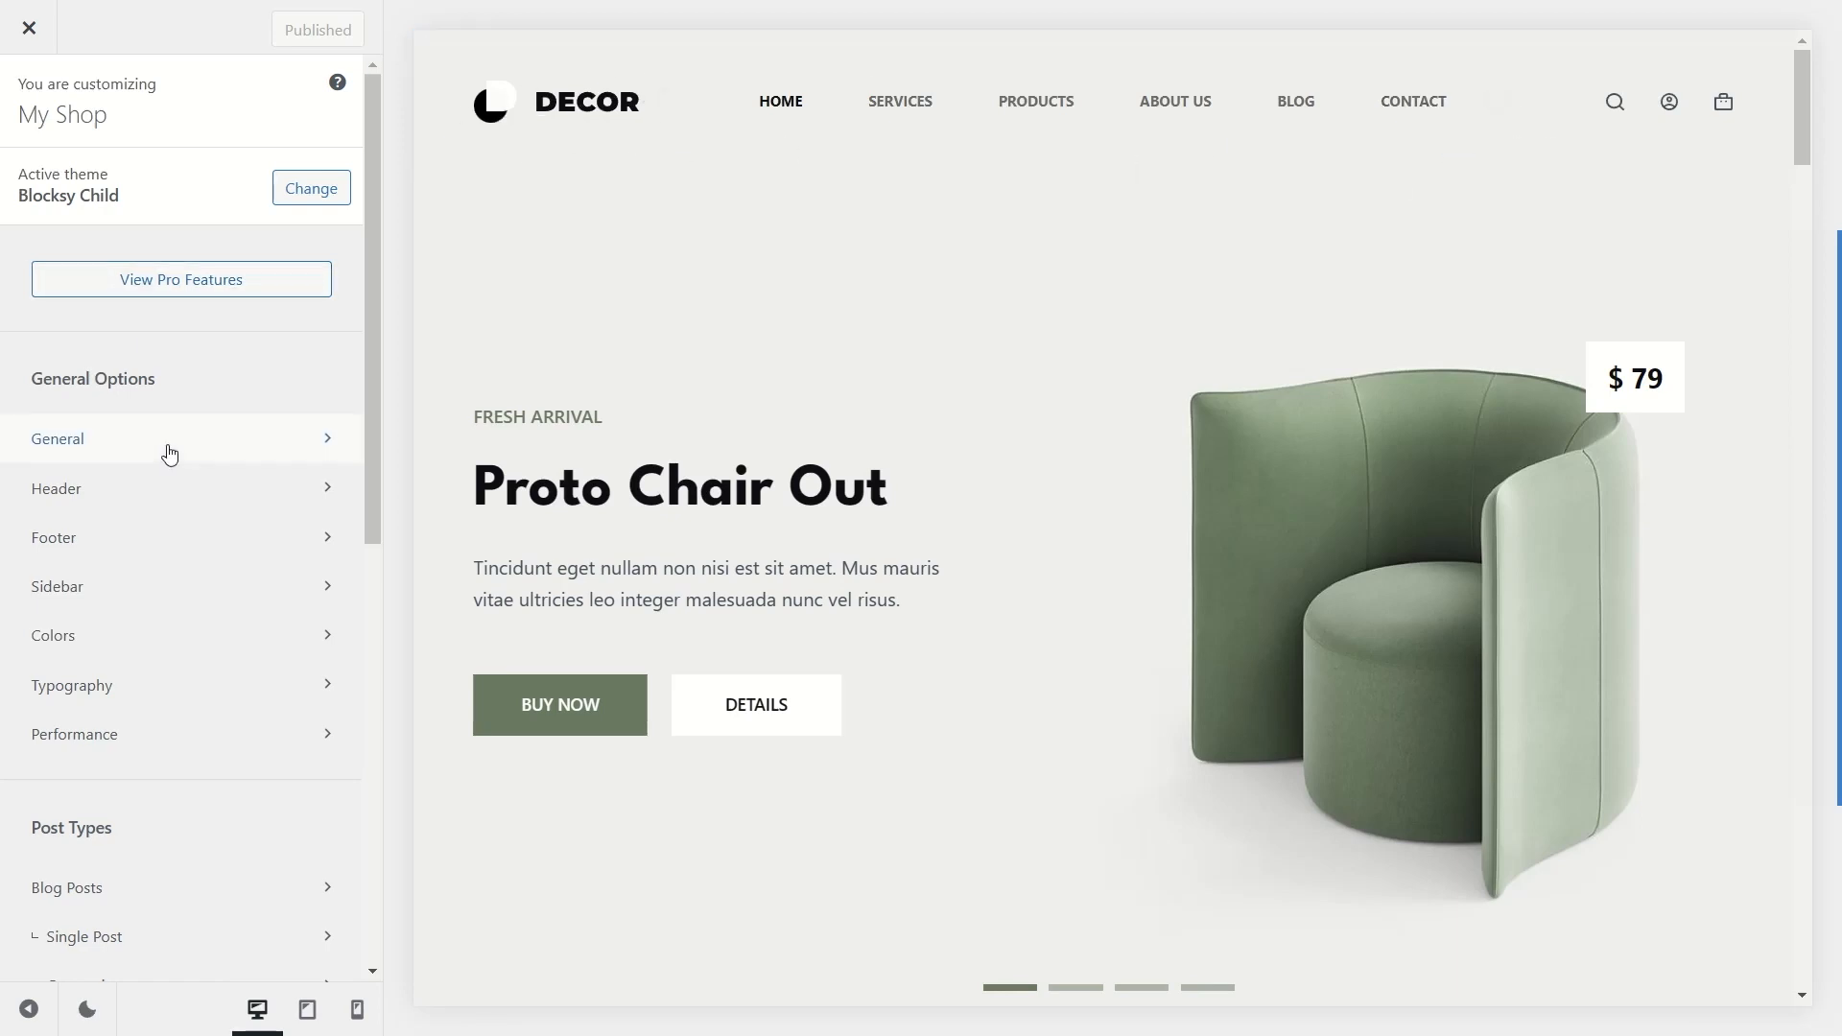
left_click(63, 490)
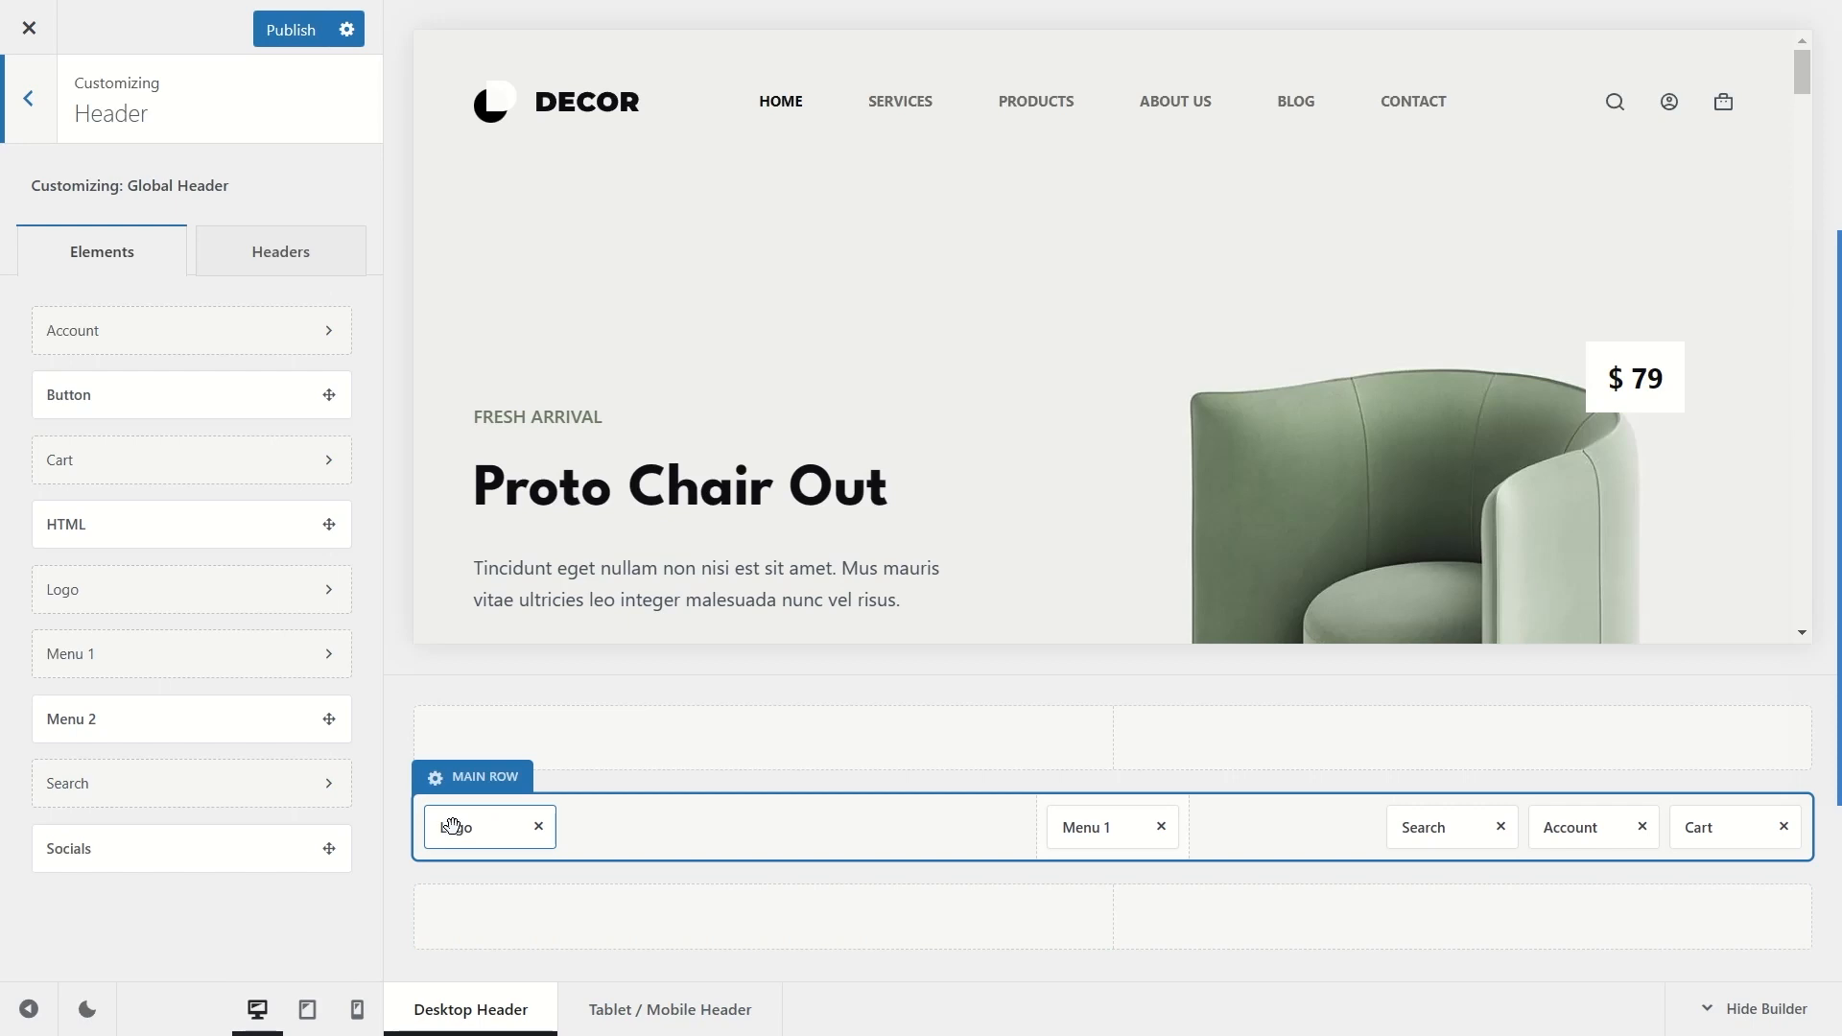
Step: Swap the Logo and Menu 1 elements in the desktop header's main row, putting the logo in the middle column
mouse_move(453, 826)
left_mouse_down()
mouse_move(538, 823)
mouse_move(455, 826)
left_mouse_up()
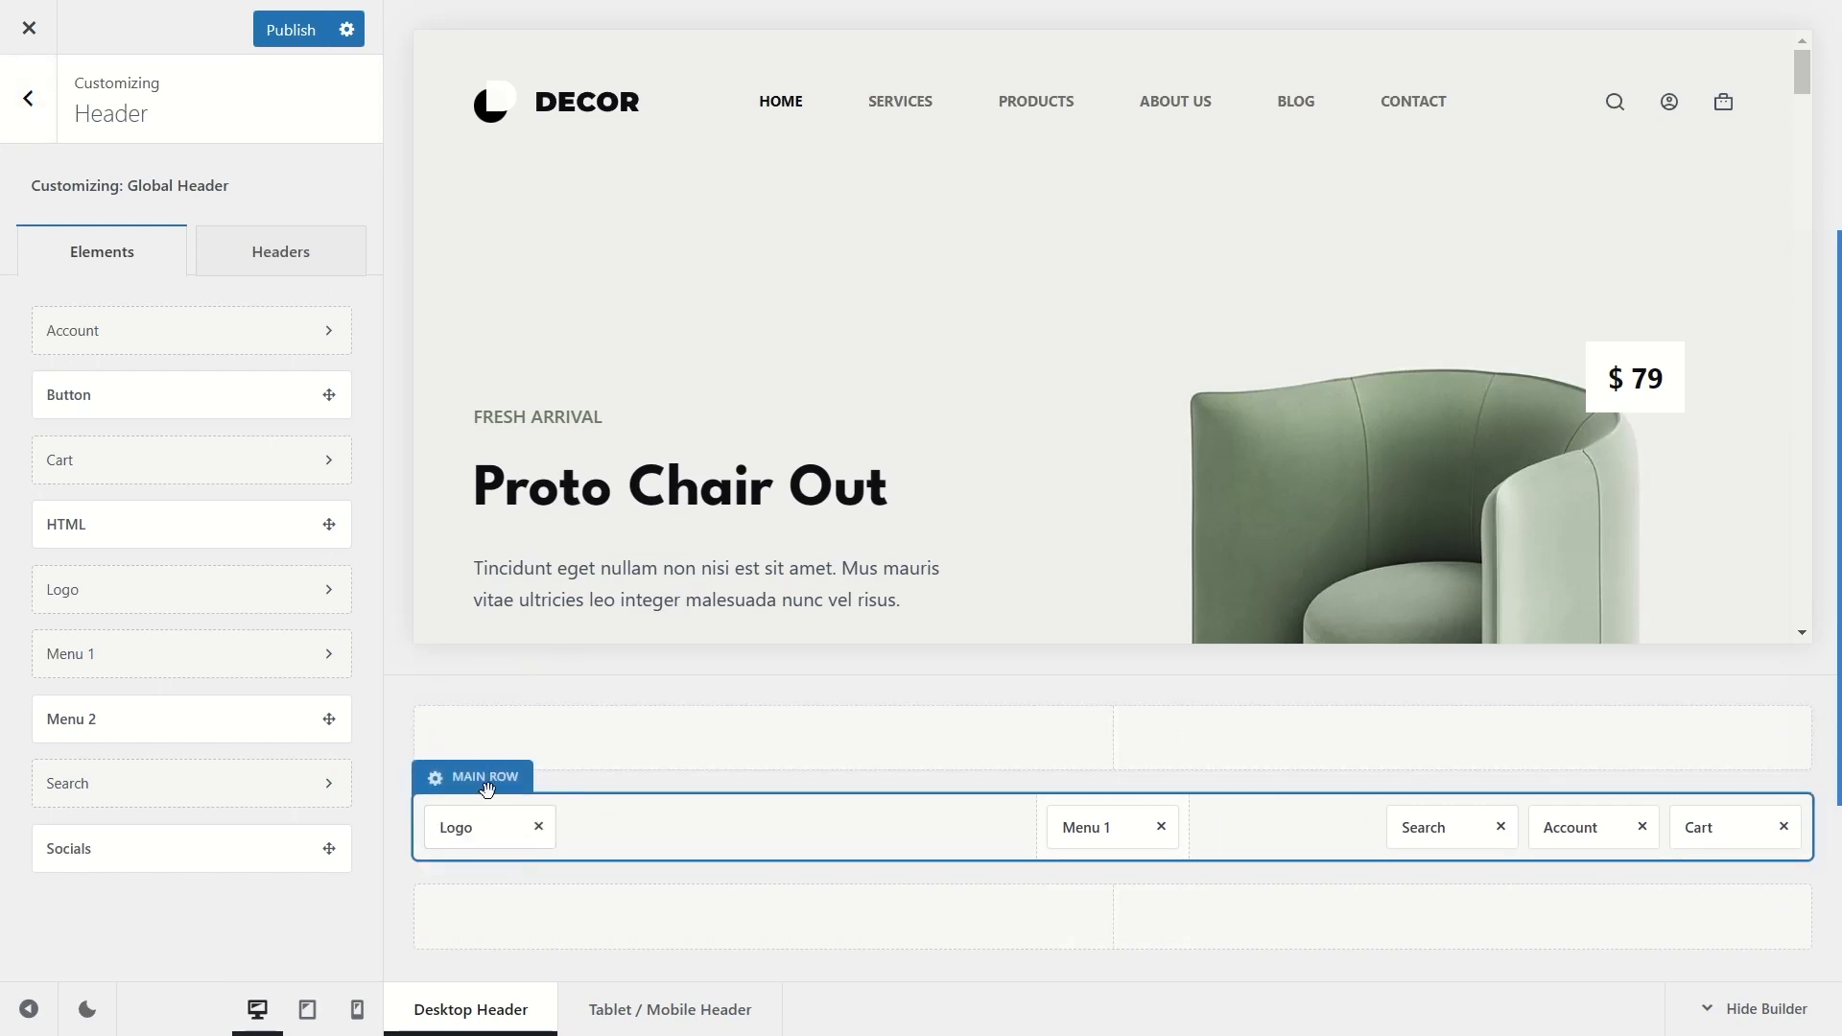
left_click_drag(467, 823, 1028, 822)
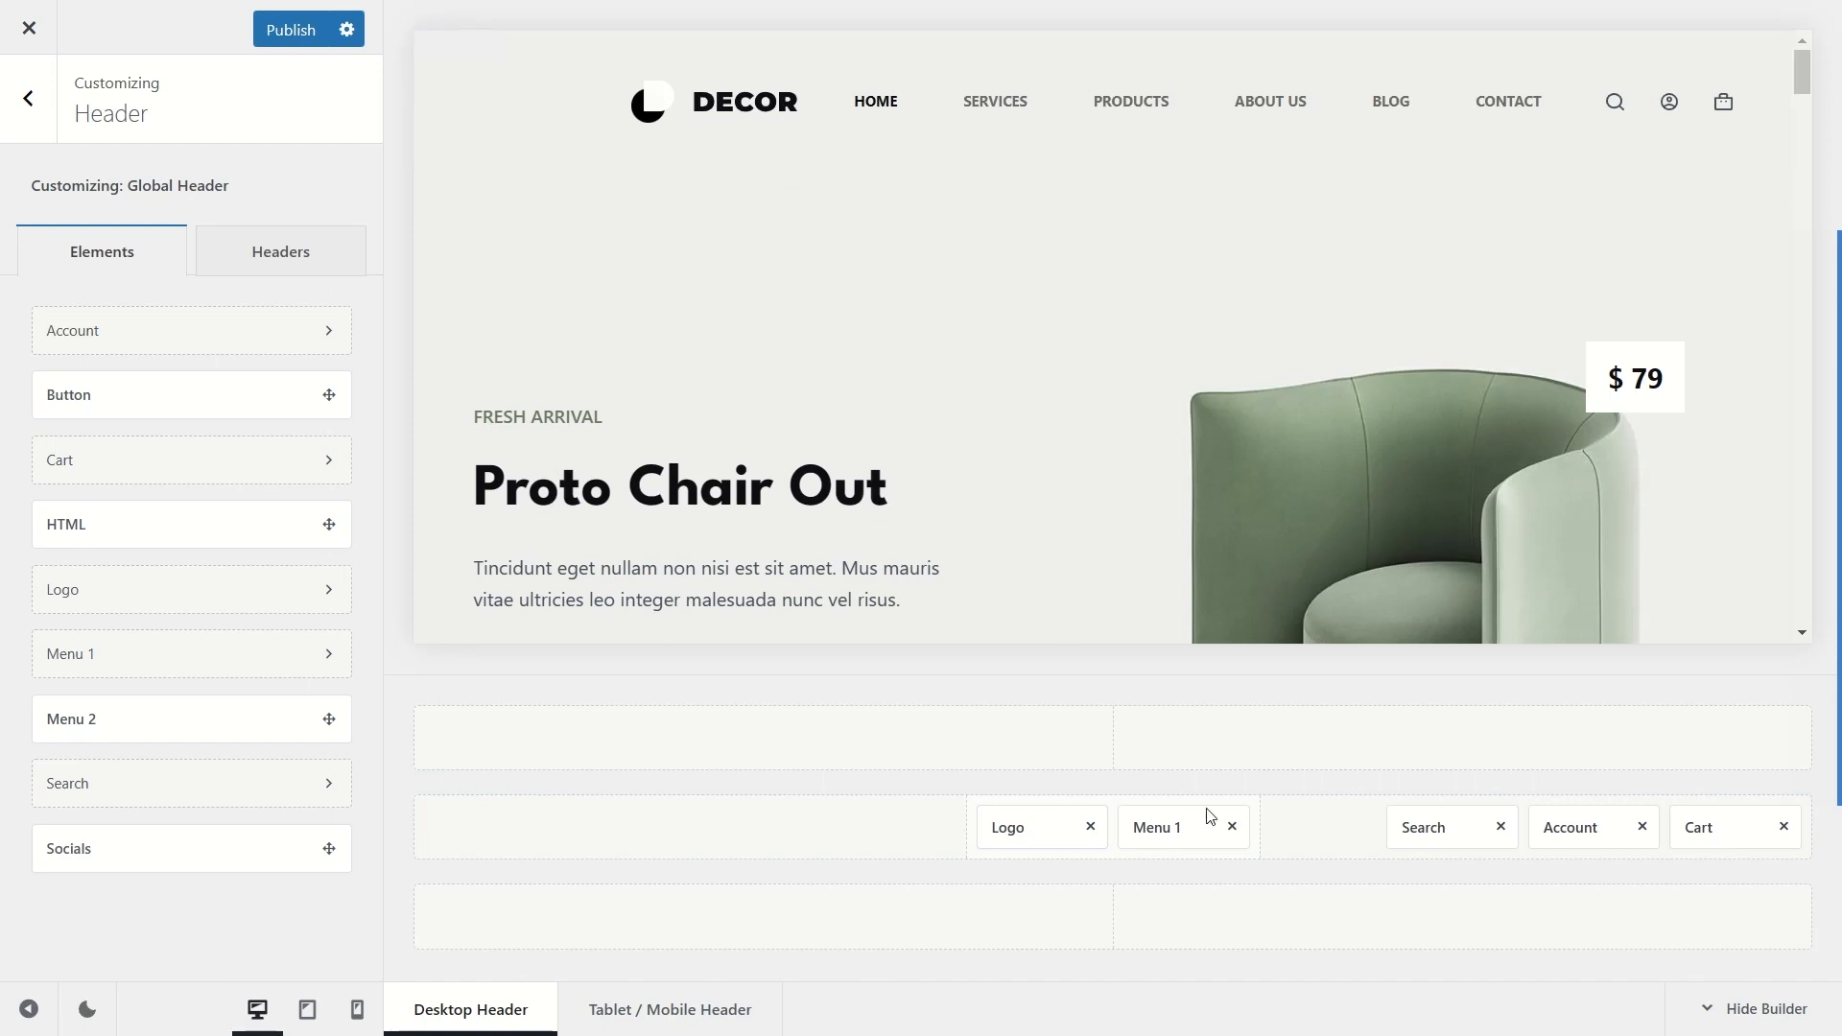
left_click_drag(1162, 825, 460, 817)
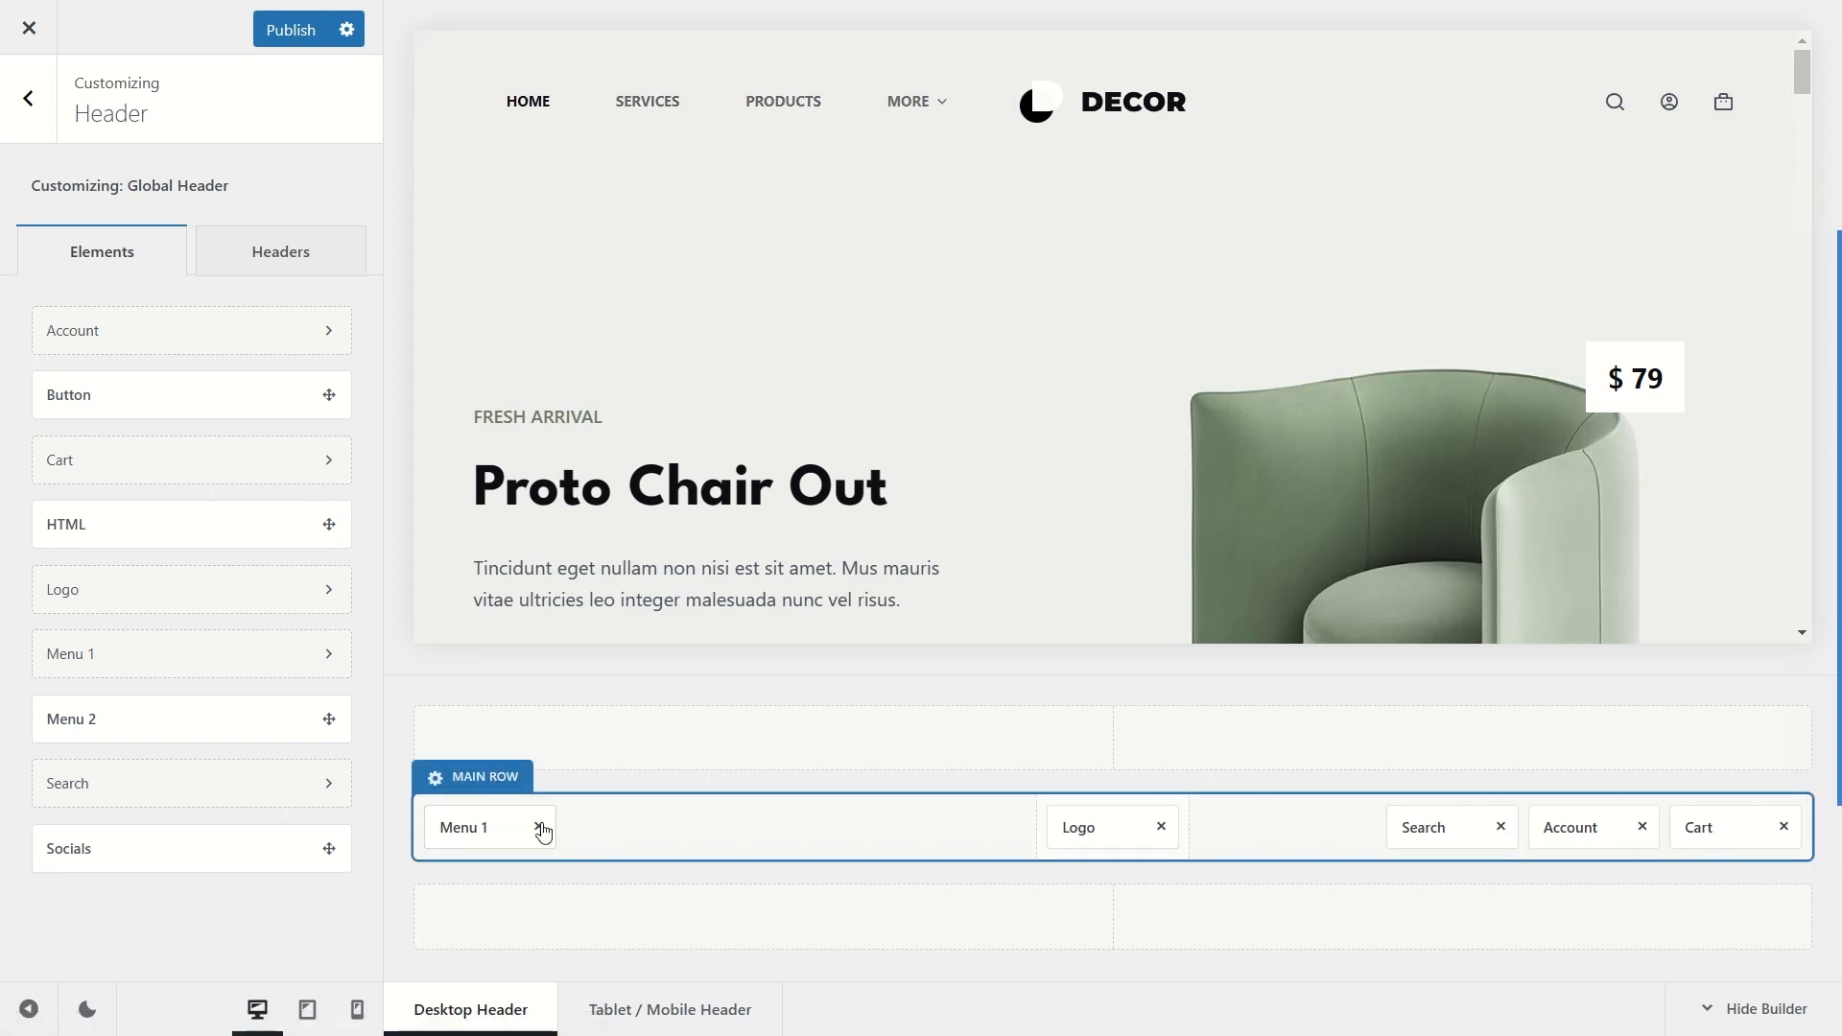
Step: Remove Menu 1 from the header's main row and check the page preview
left_click(538, 825)
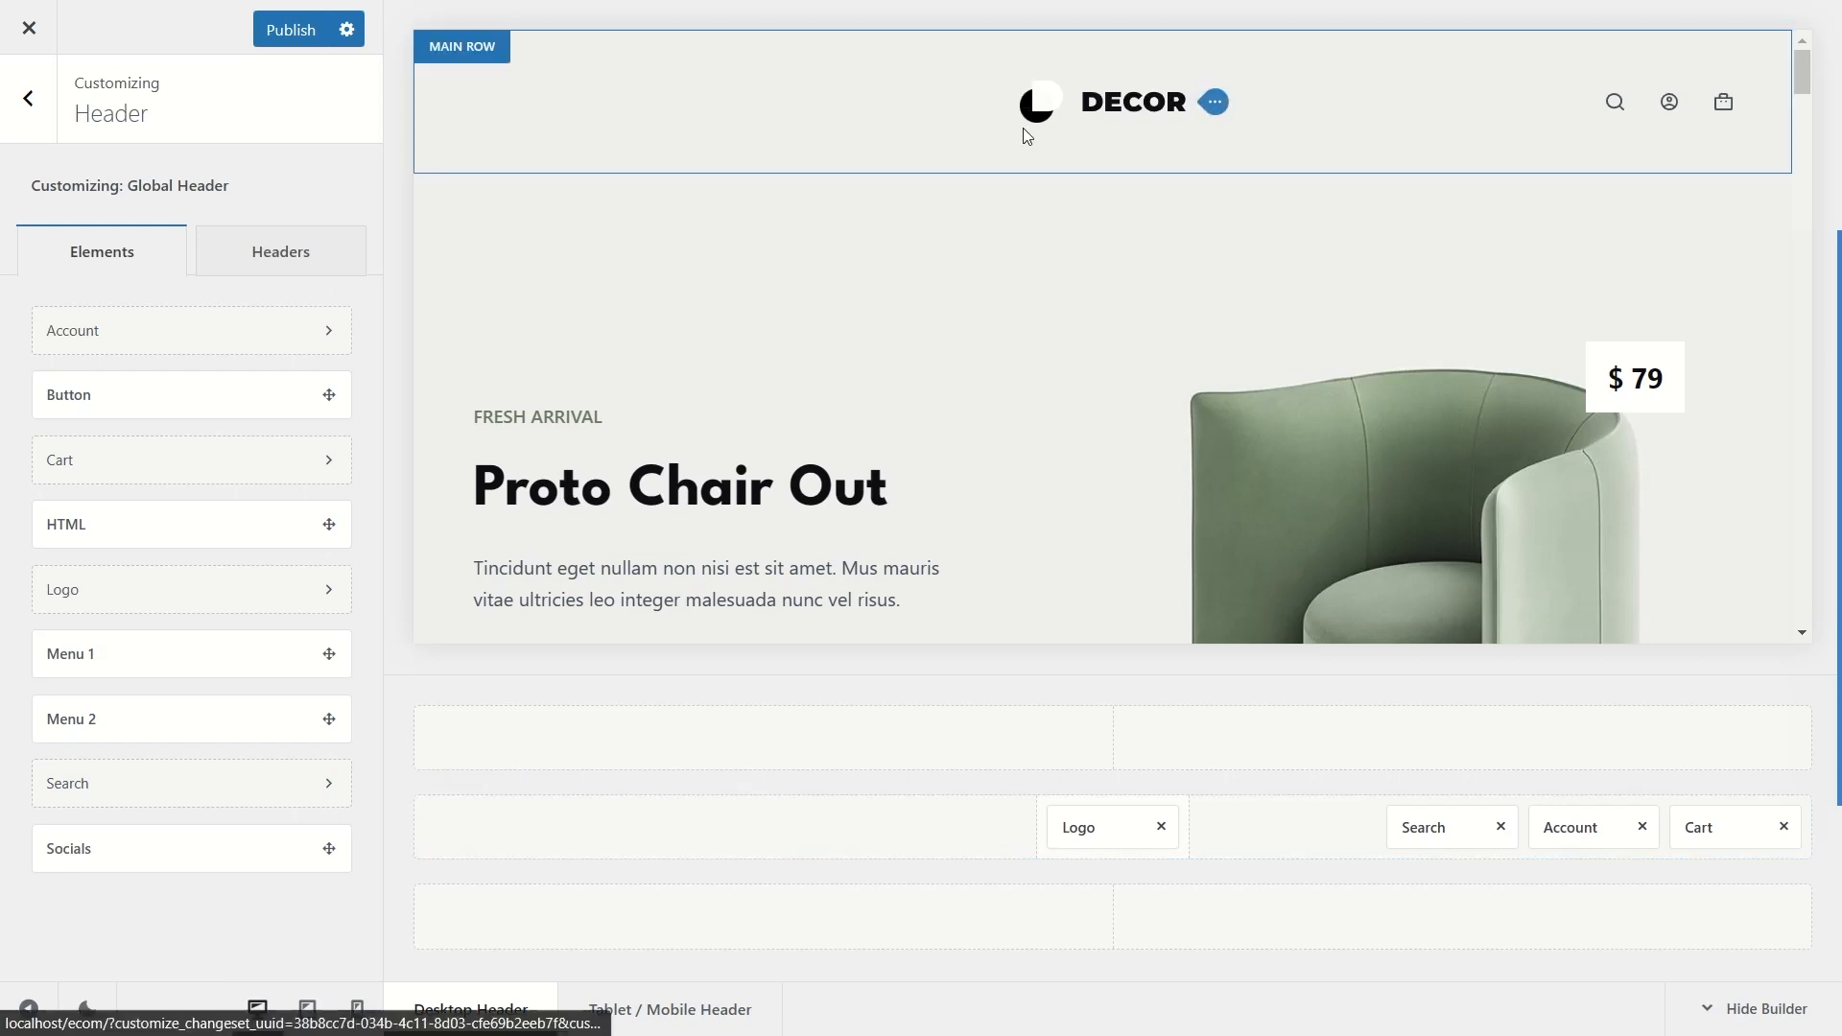
scroll(1075, 386, "down", 4)
scroll(1075, 386, "up", 4)
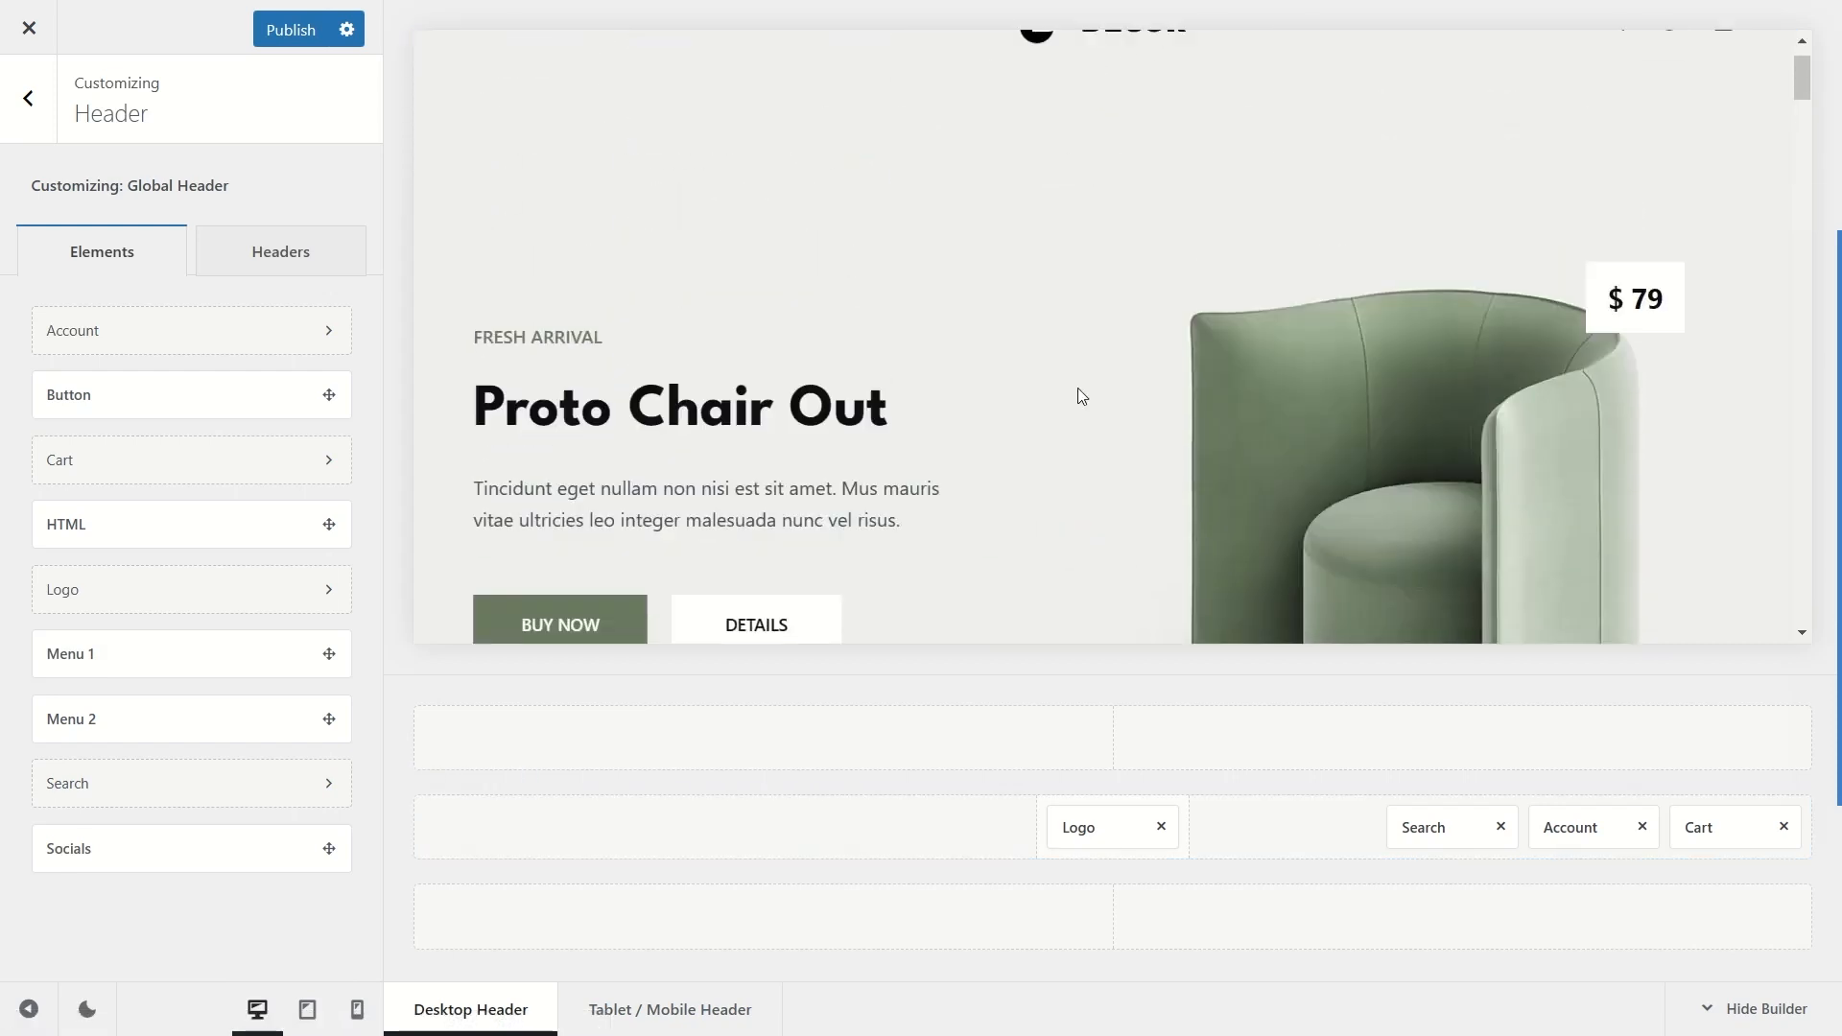
Step: Return the Logo to the main row's first column and place Menu 1 back in its middle column
left_click_drag(1101, 827, 468, 826)
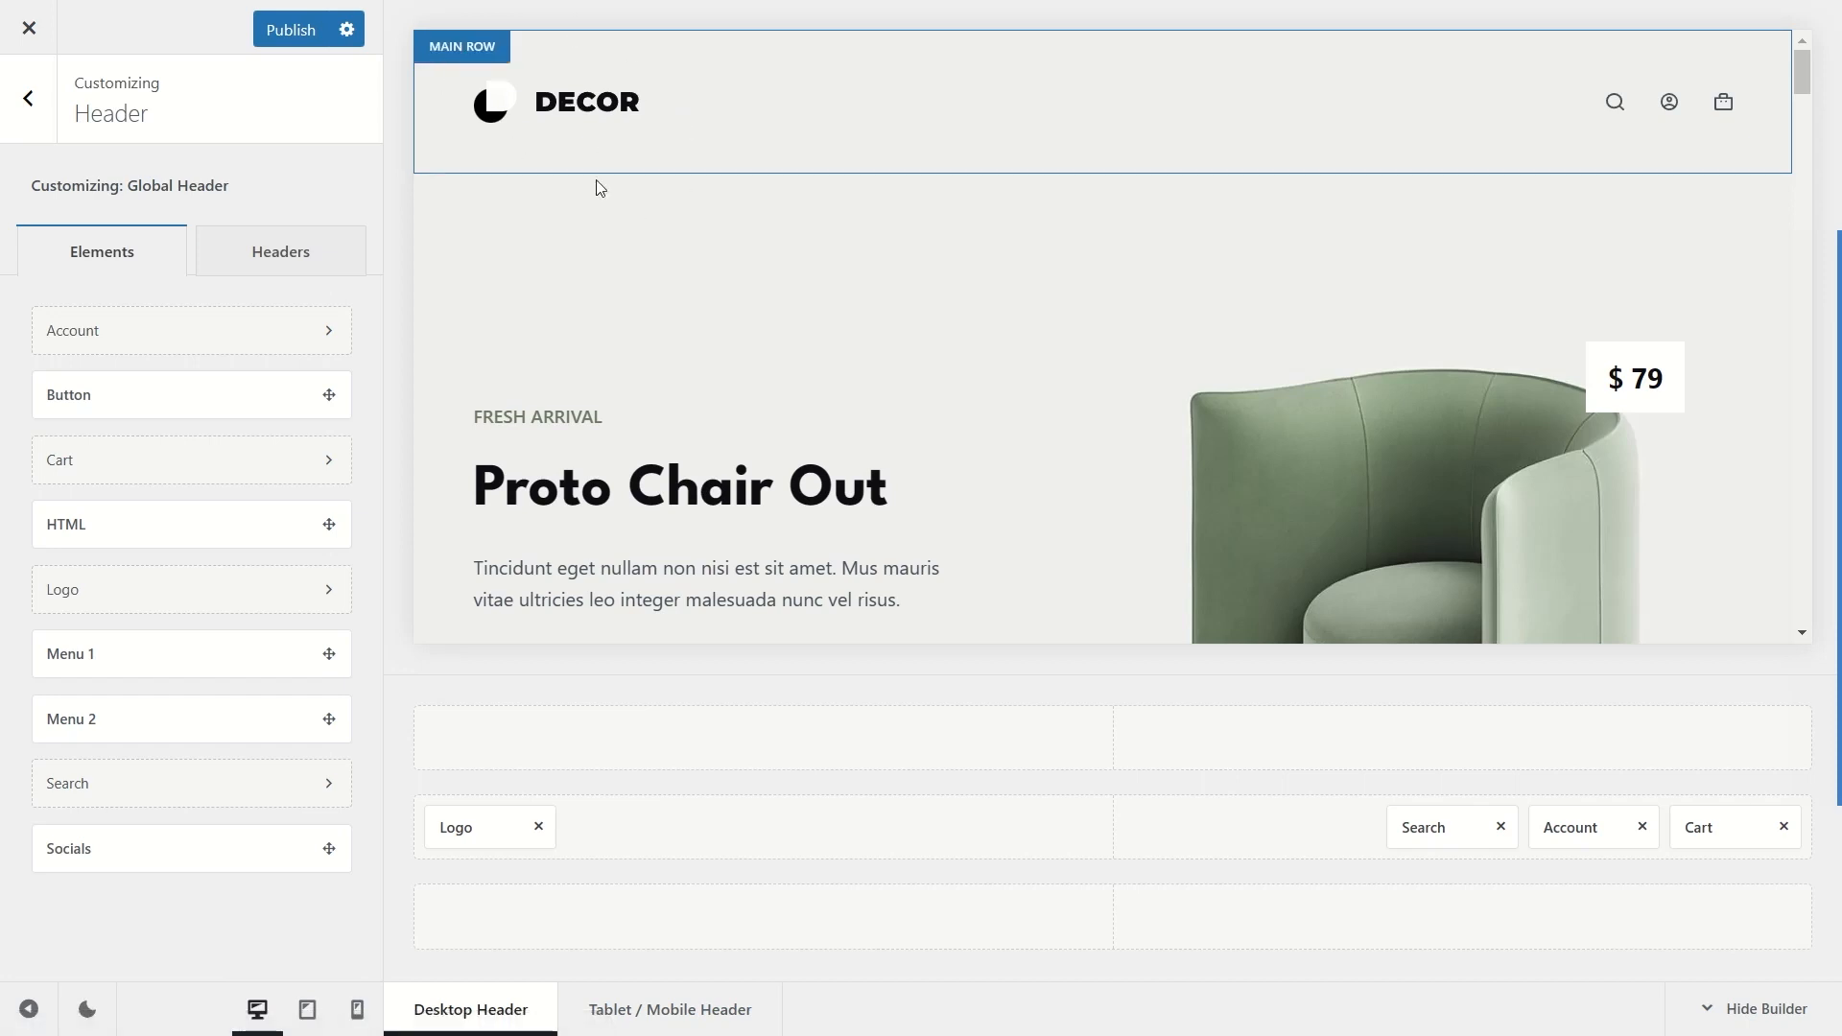
left_click_drag(103, 658, 1108, 829)
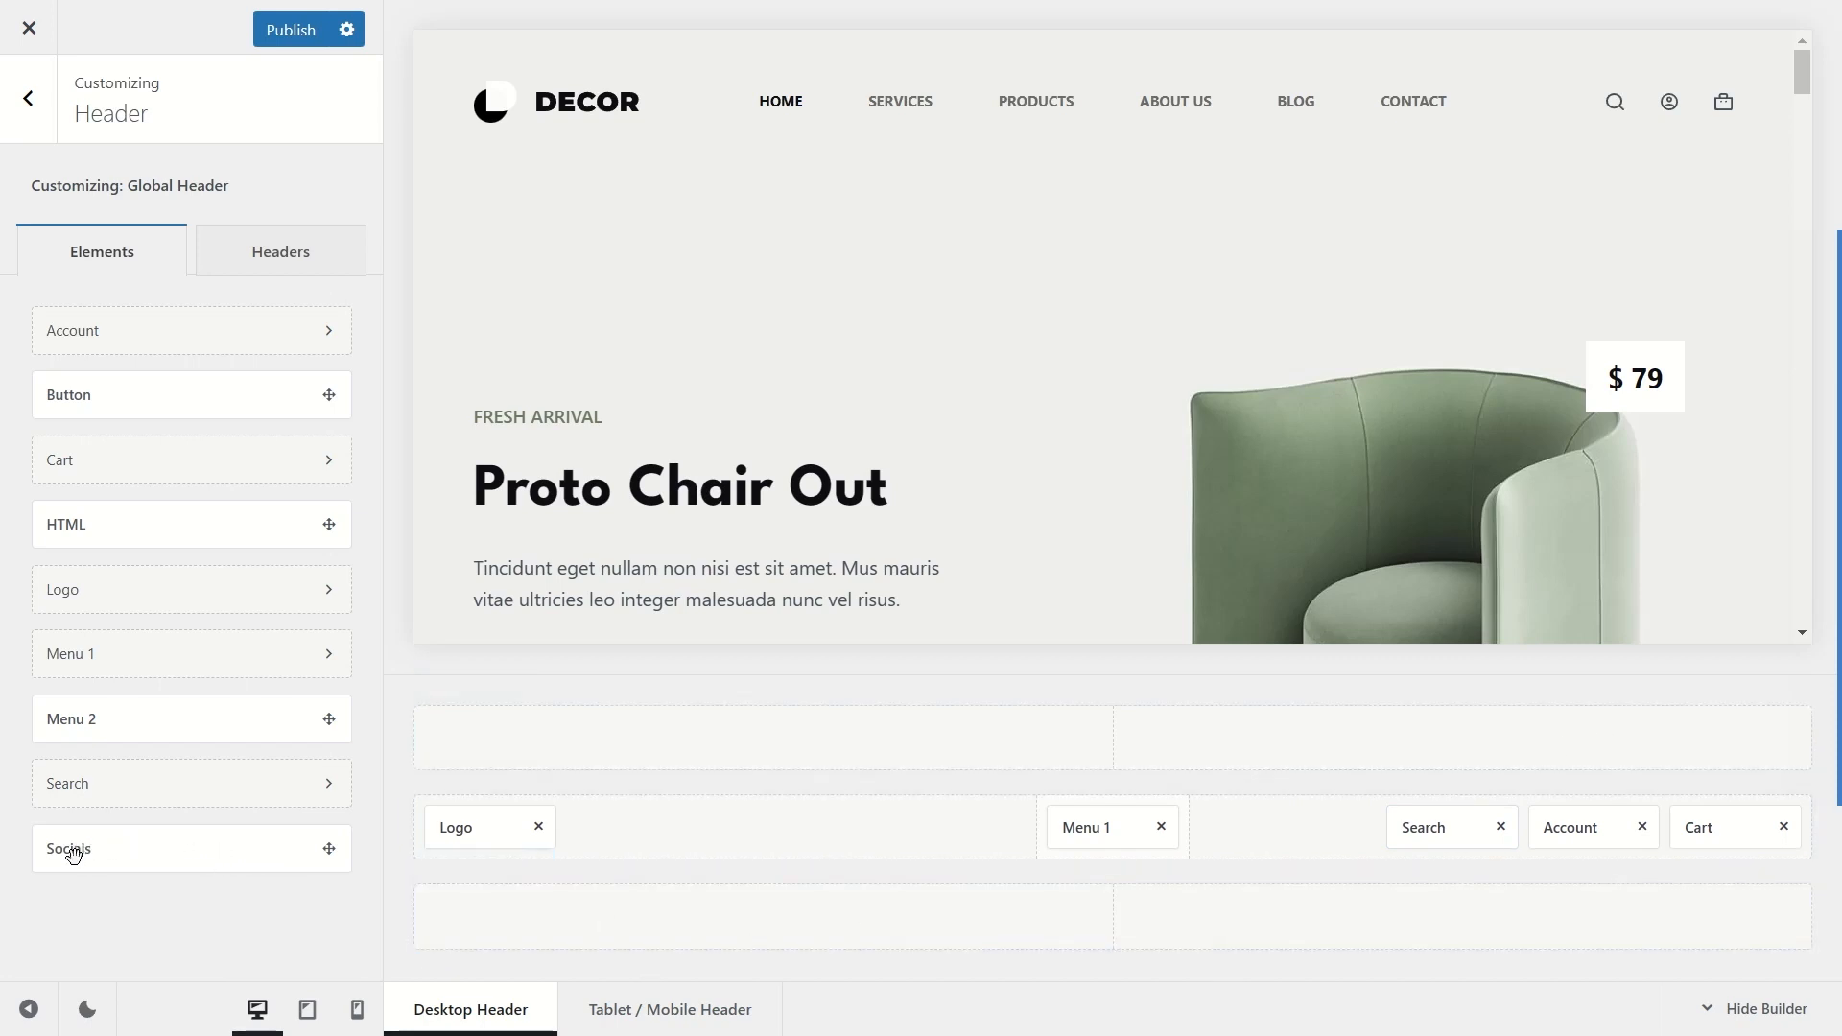
left_click_drag(78, 847, 1706, 739)
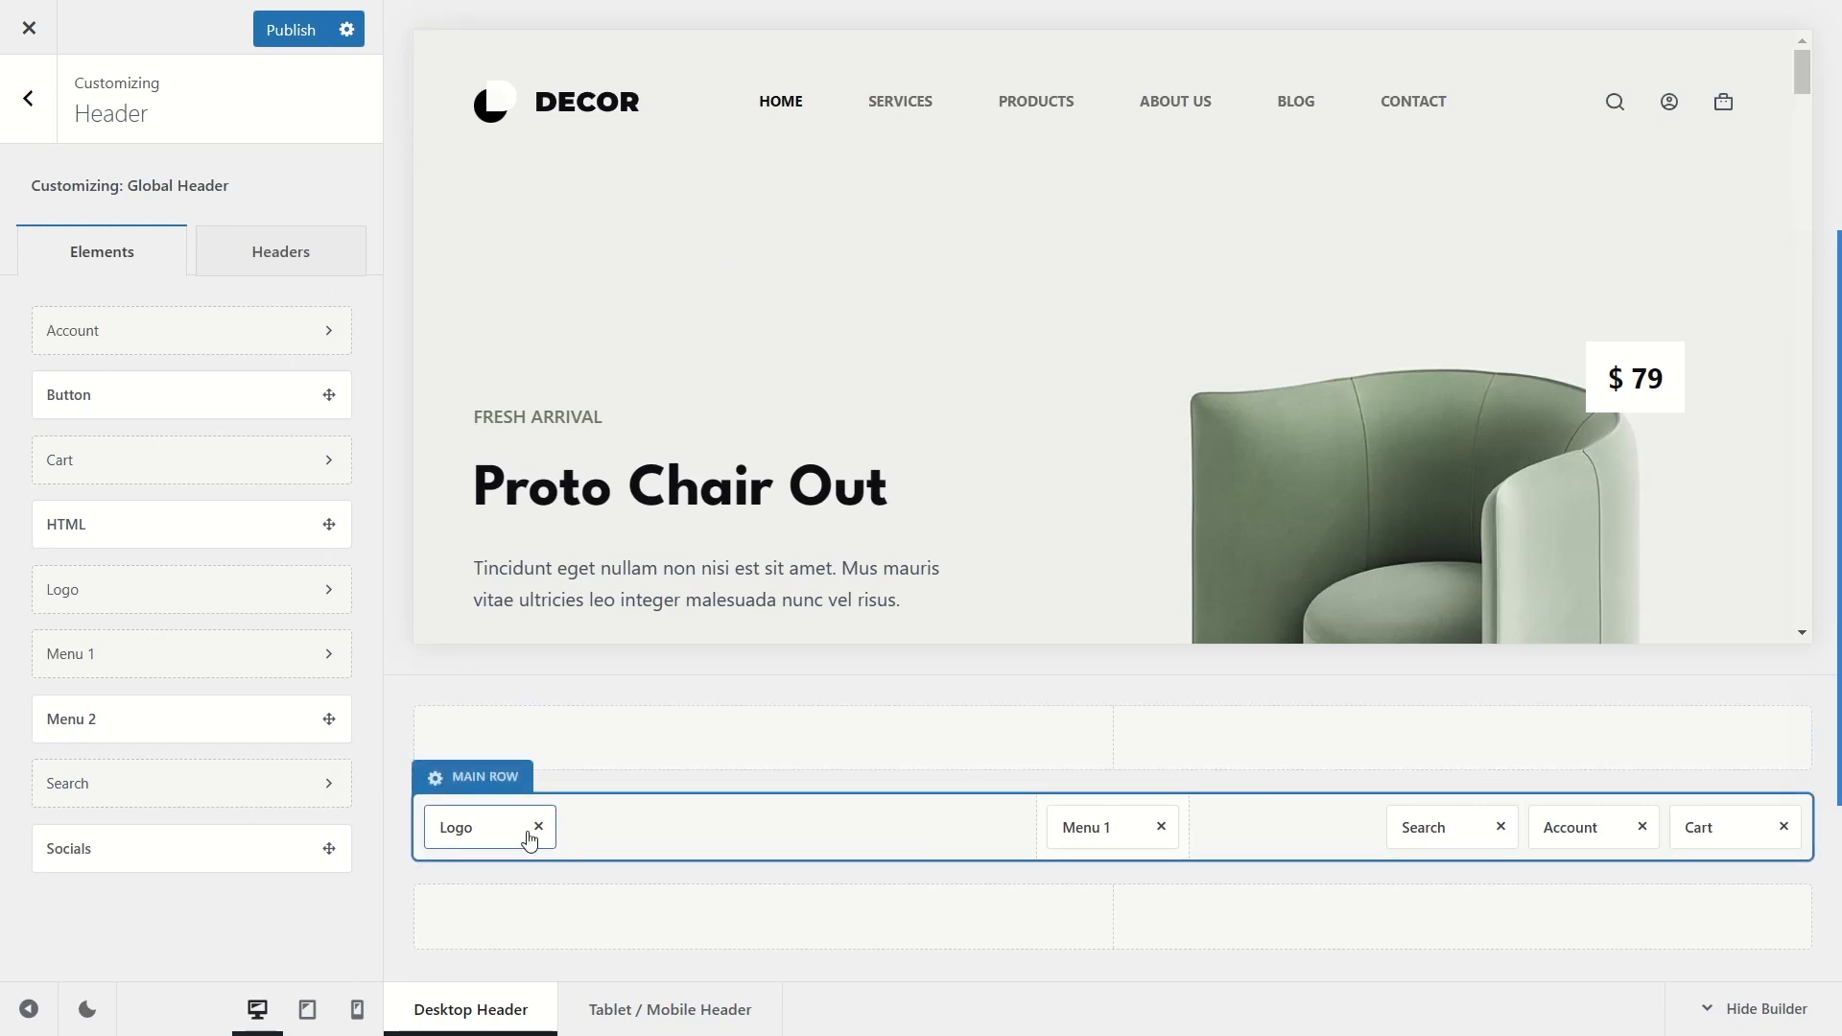
Step: Open the header Logo element's settings and start replacing its image
left_click(480, 827)
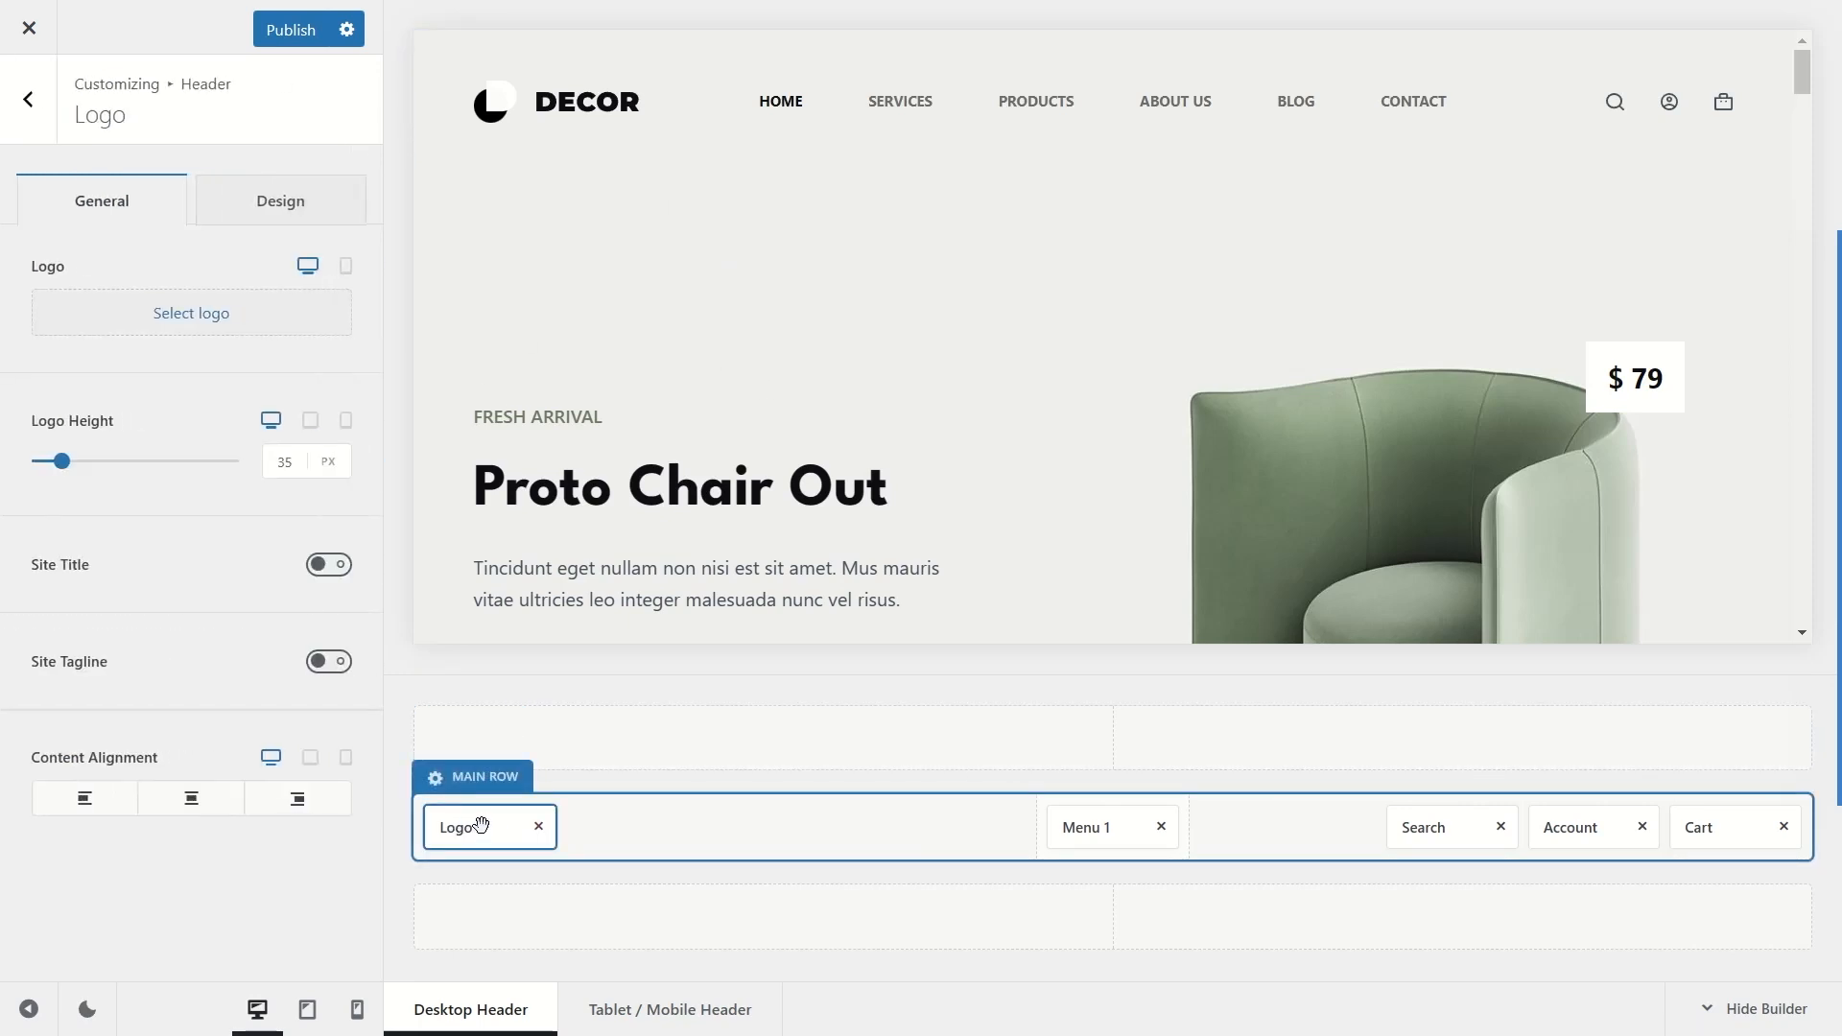
mouse_move(97, 325)
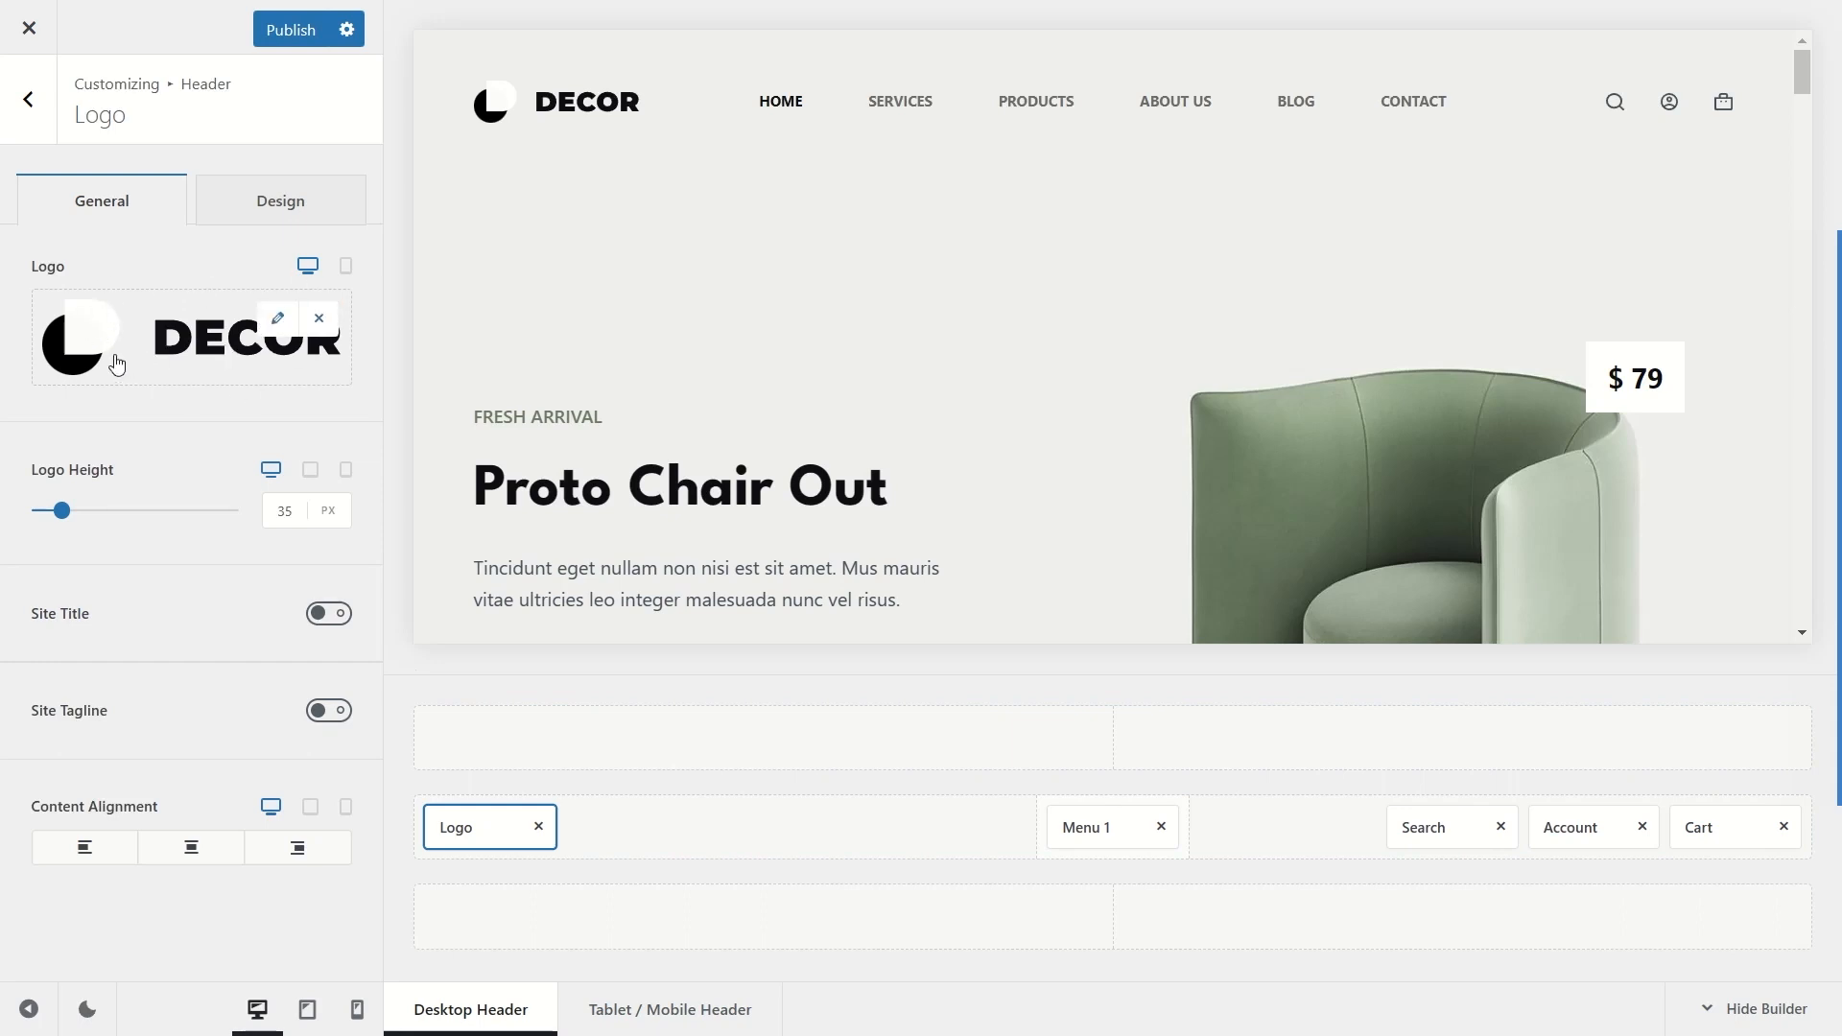
left_click(279, 326)
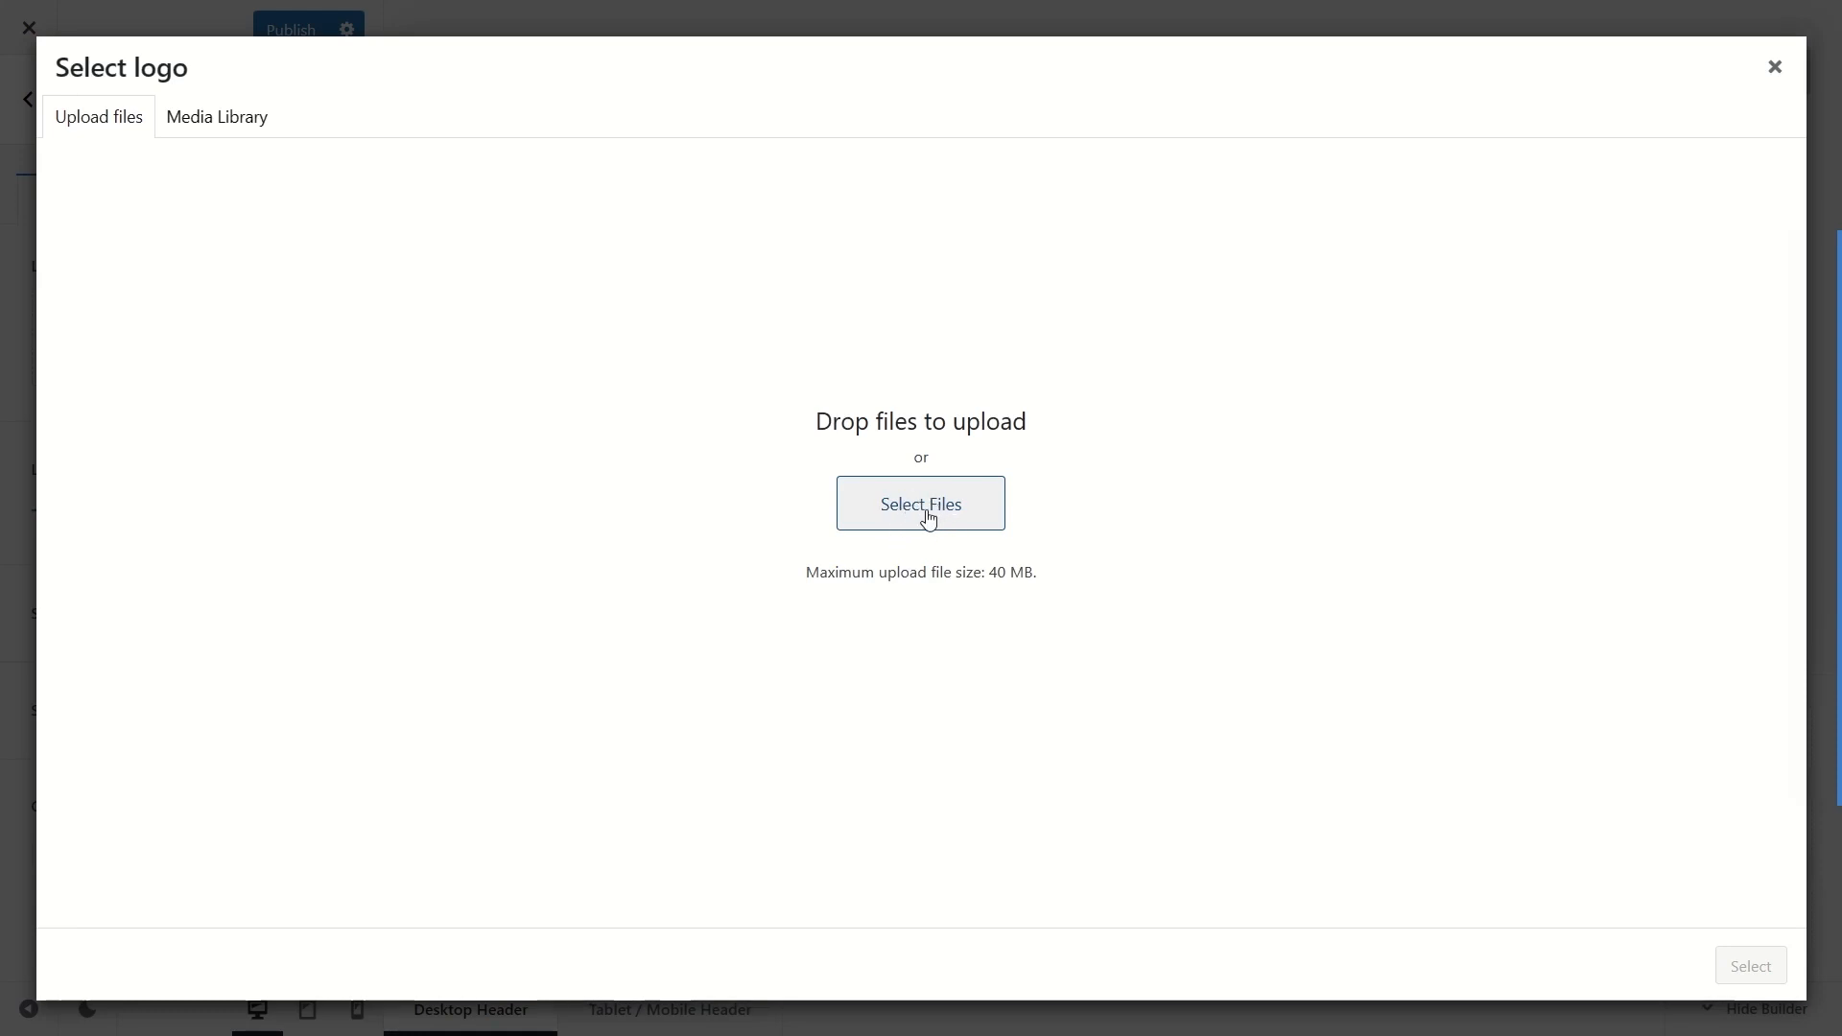
Step: Browse the existing Media Library images for the logo and return to the file upload option
left_click(217, 122)
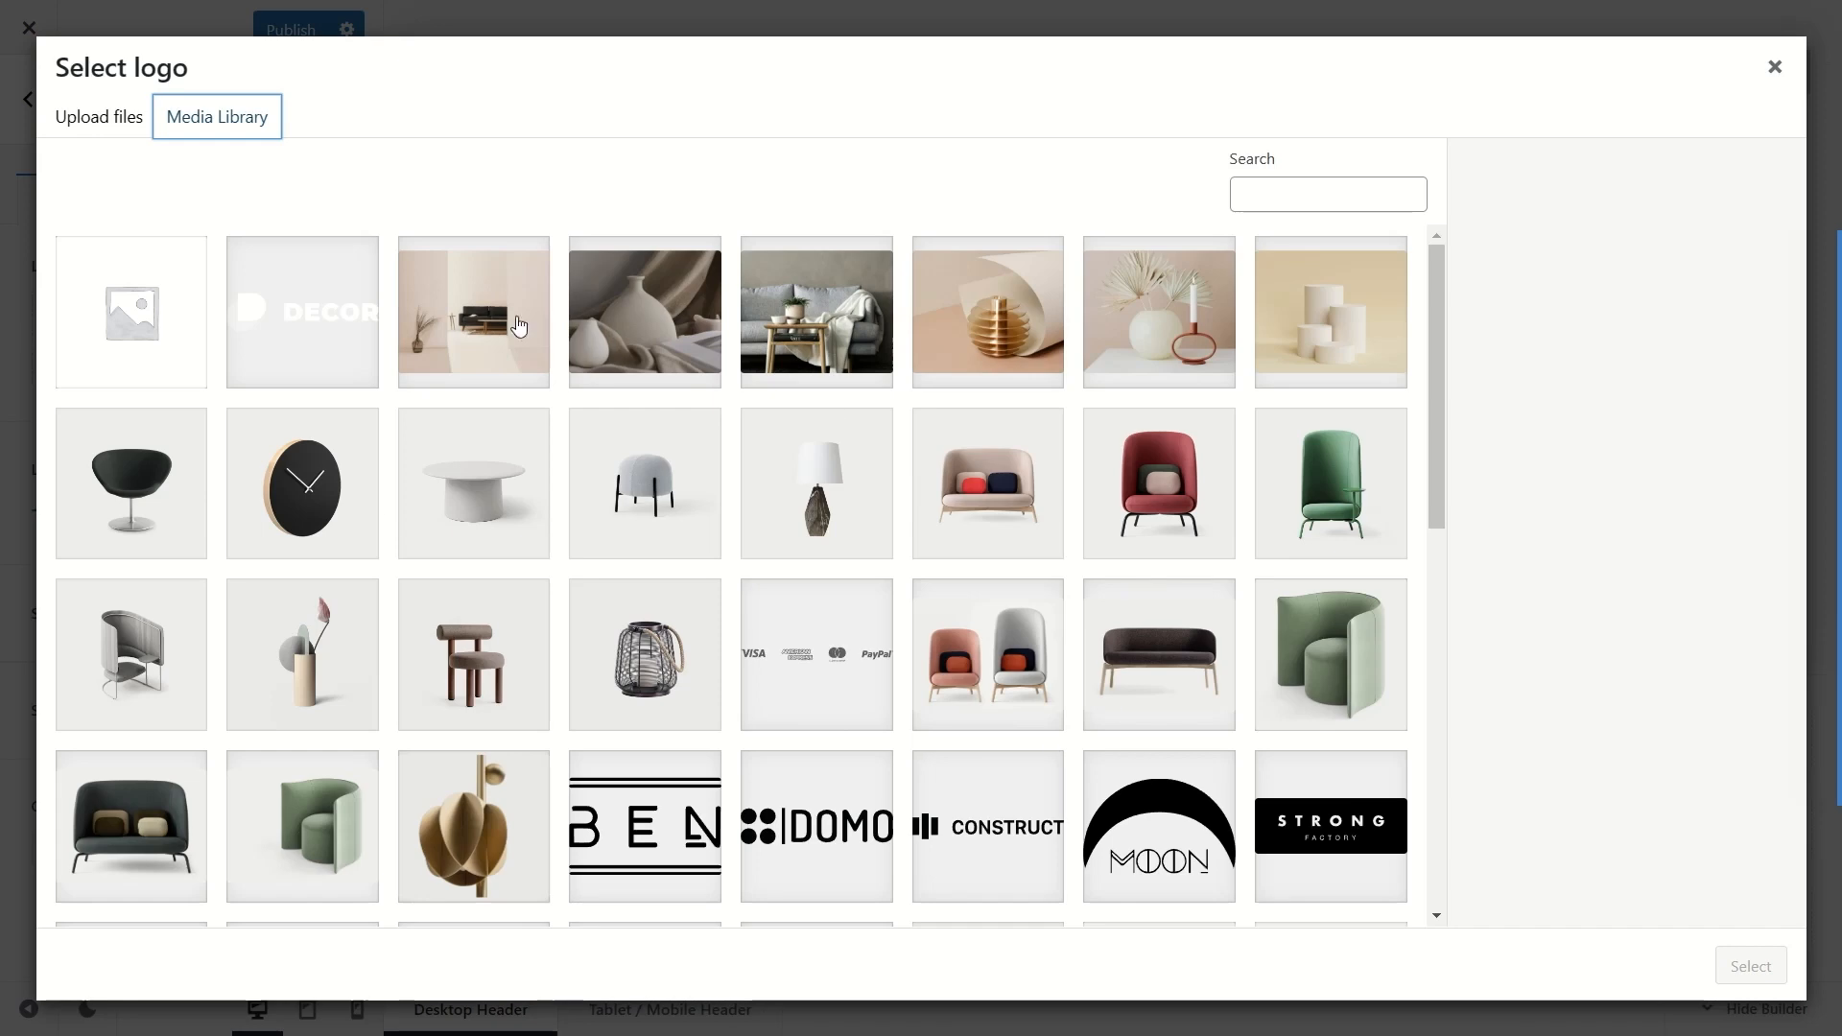
scroll(773, 508, "down", 5)
scroll(768, 508, "up", 5)
scroll(1113, 374, "down", 3)
scroll(1118, 388, "down", 3)
scroll(1103, 499, "up", 6)
left_click(118, 123)
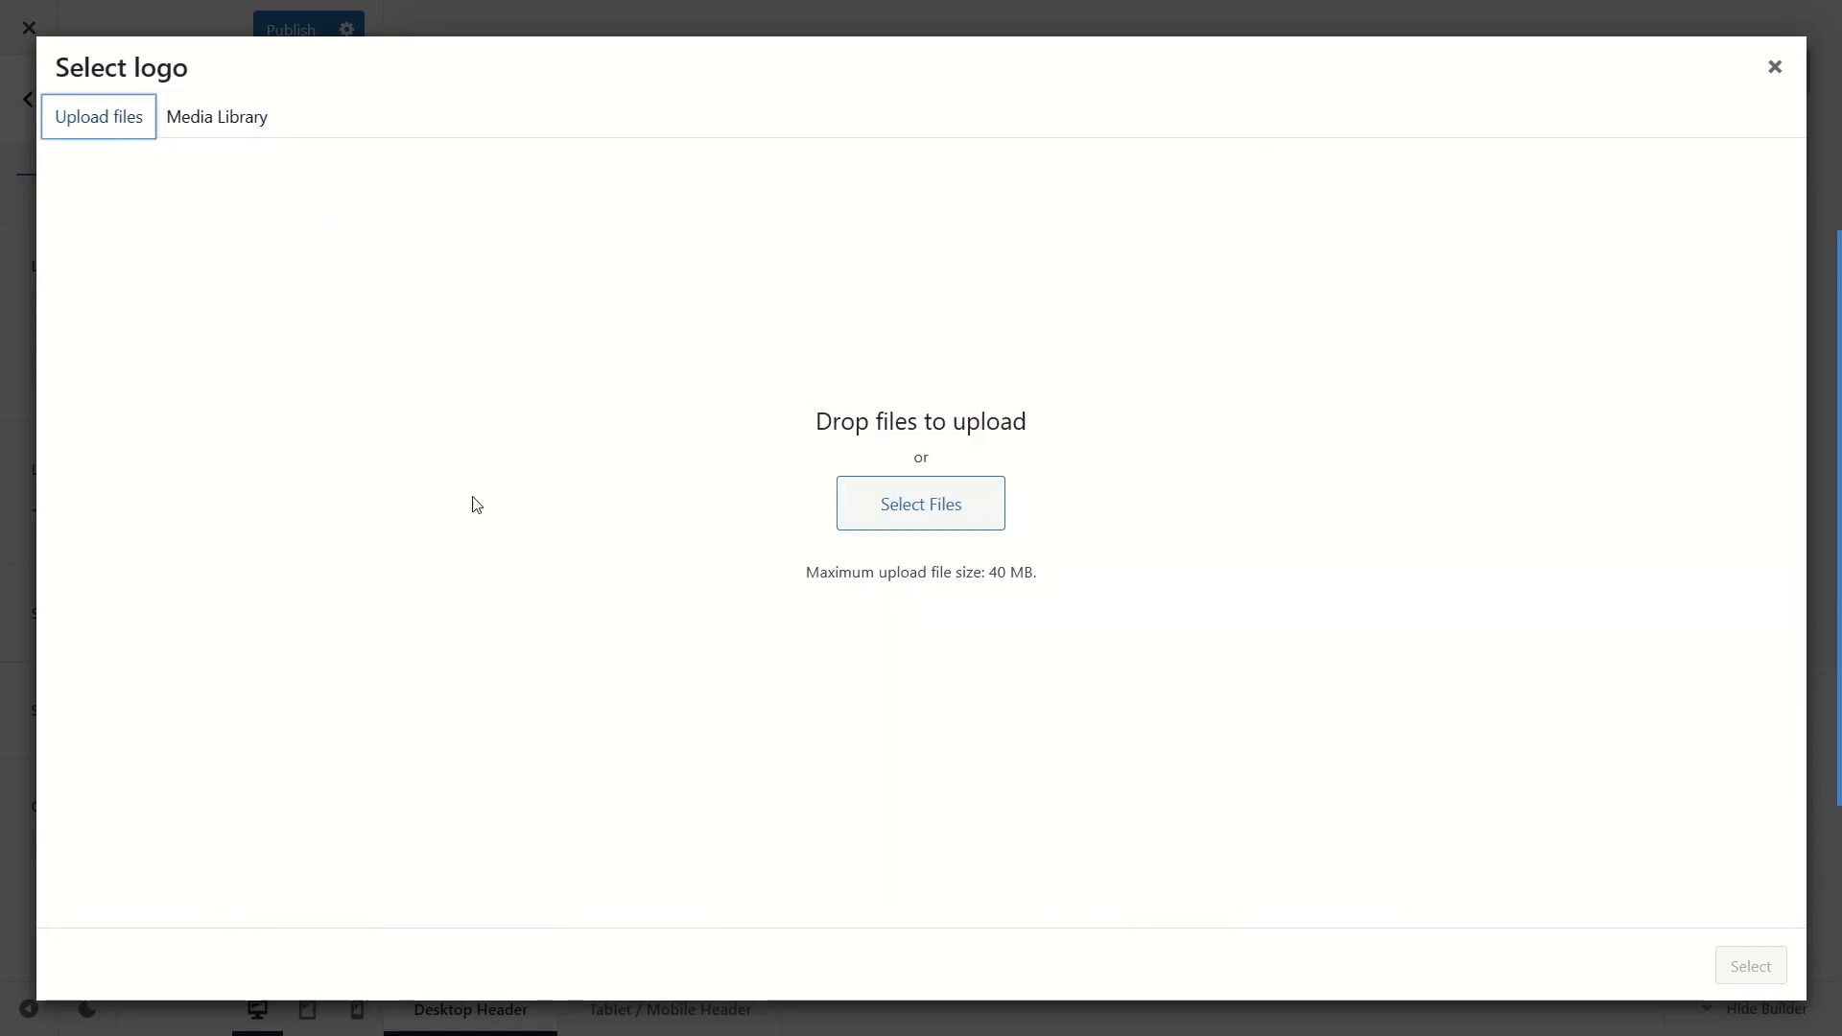
Step: Upload Logo.png with alt text "my shop logo" and description "Logo", and apply it as the header logo
left_click(929, 522)
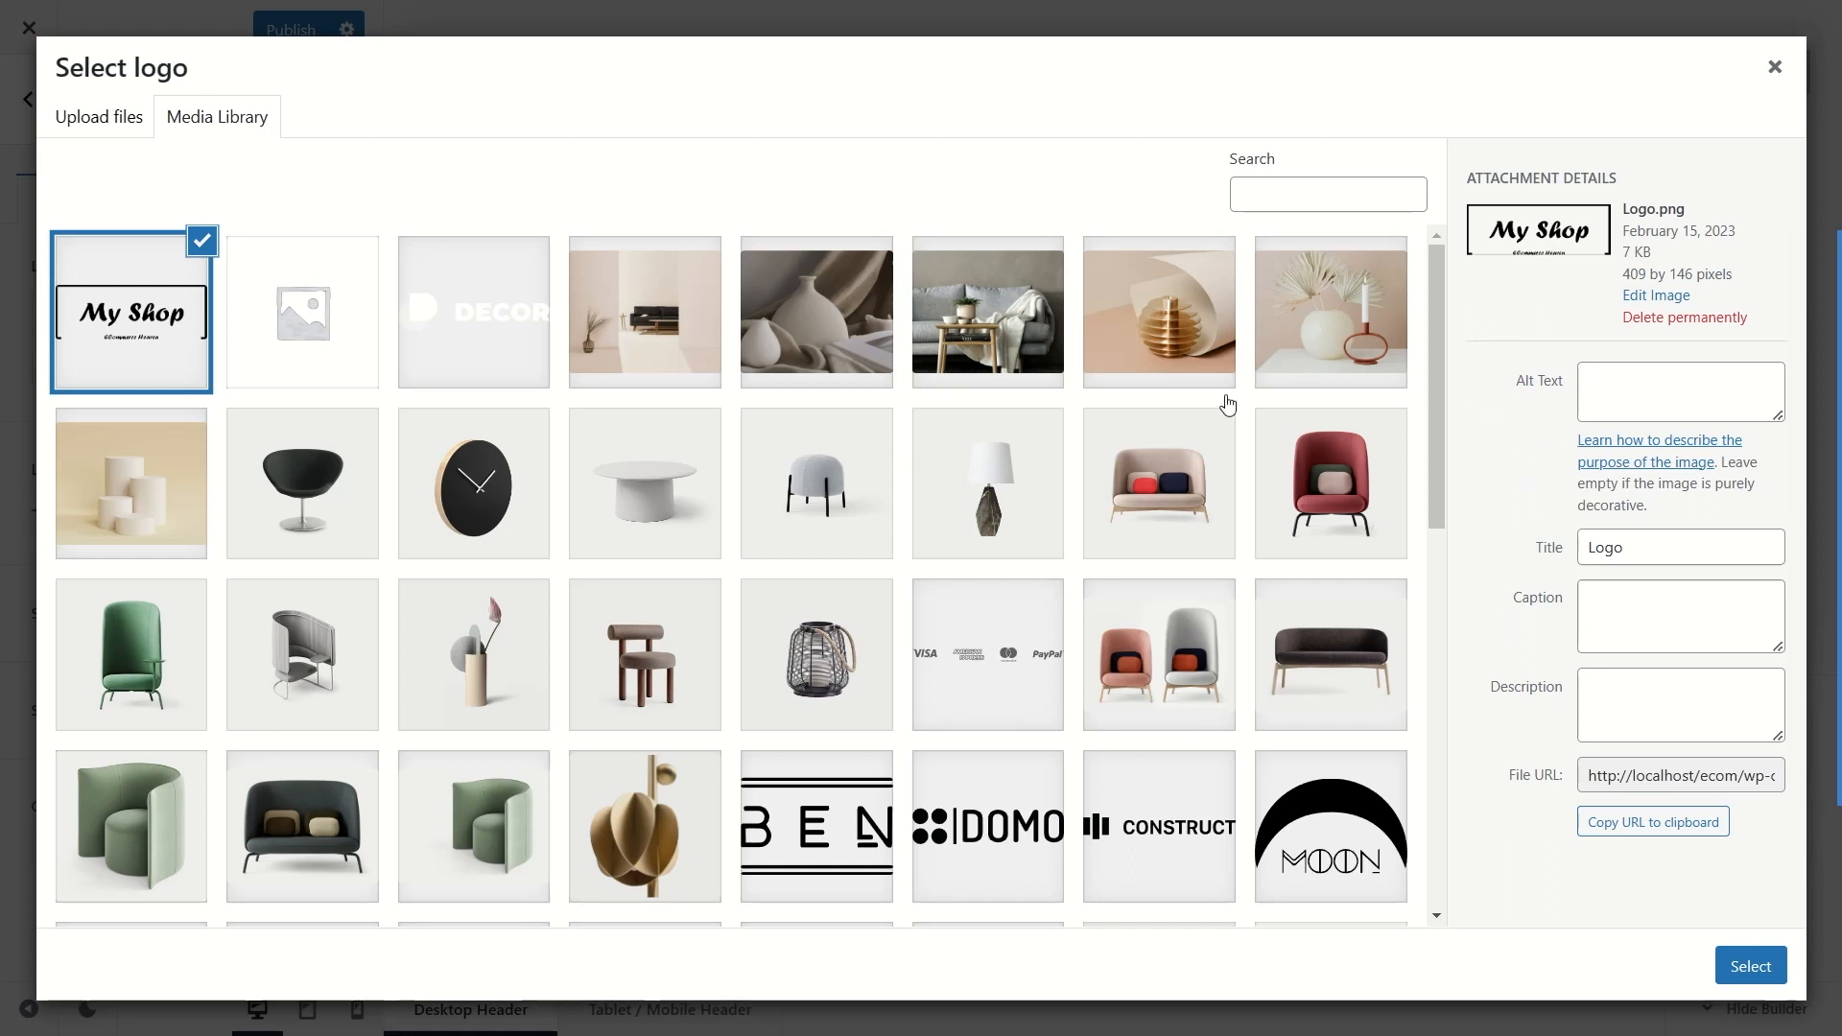
left_click(1615, 377)
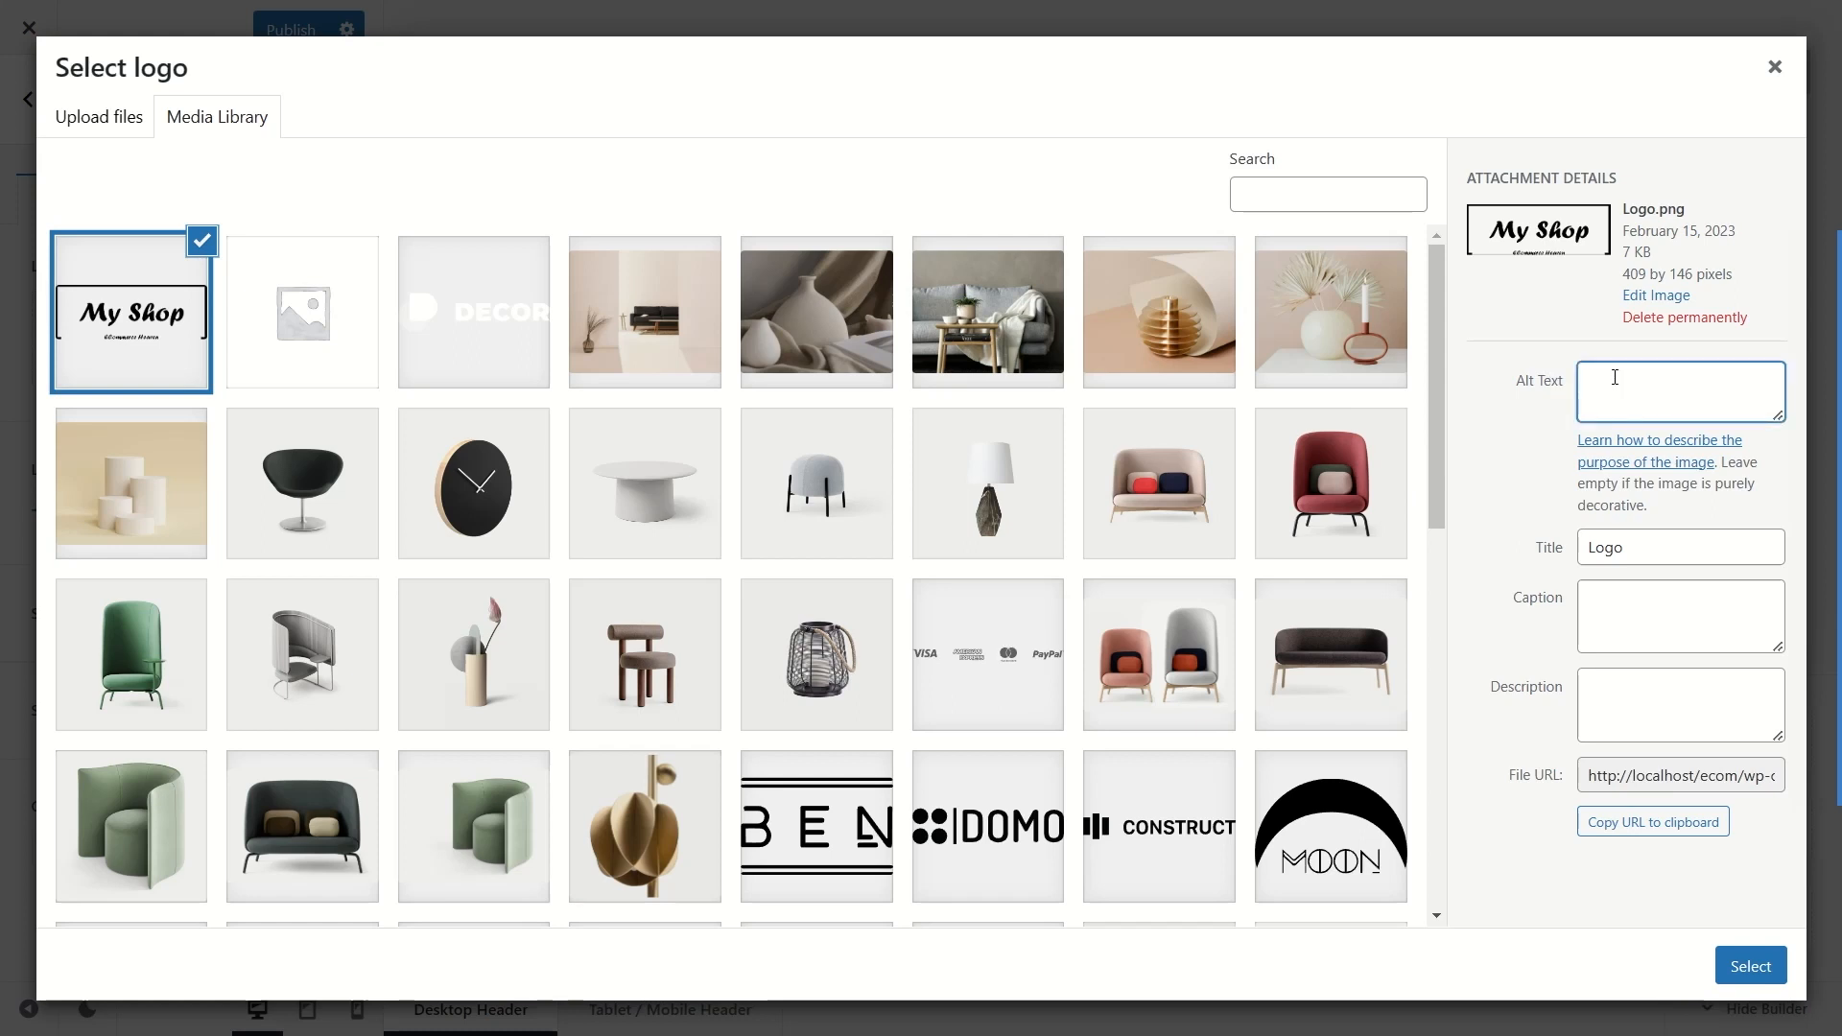
type("my shop logo")
left_click(1597, 714)
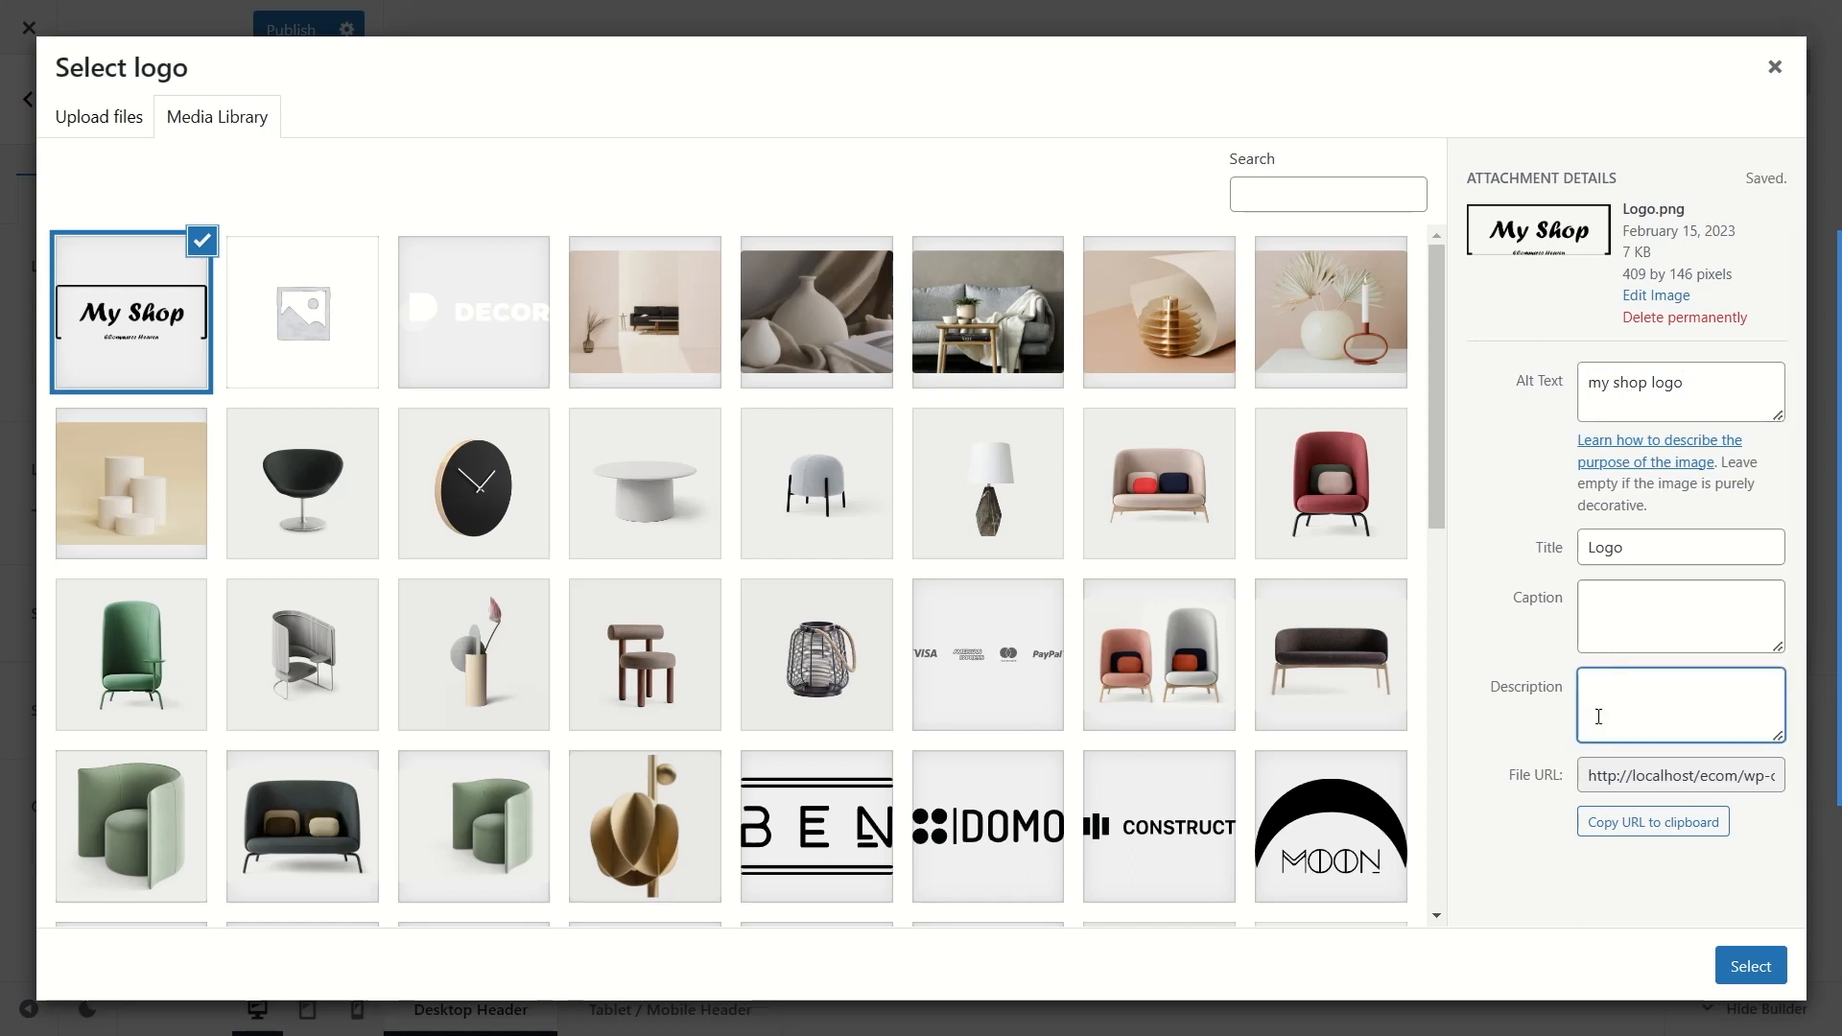
type("Logo")
left_click(1748, 967)
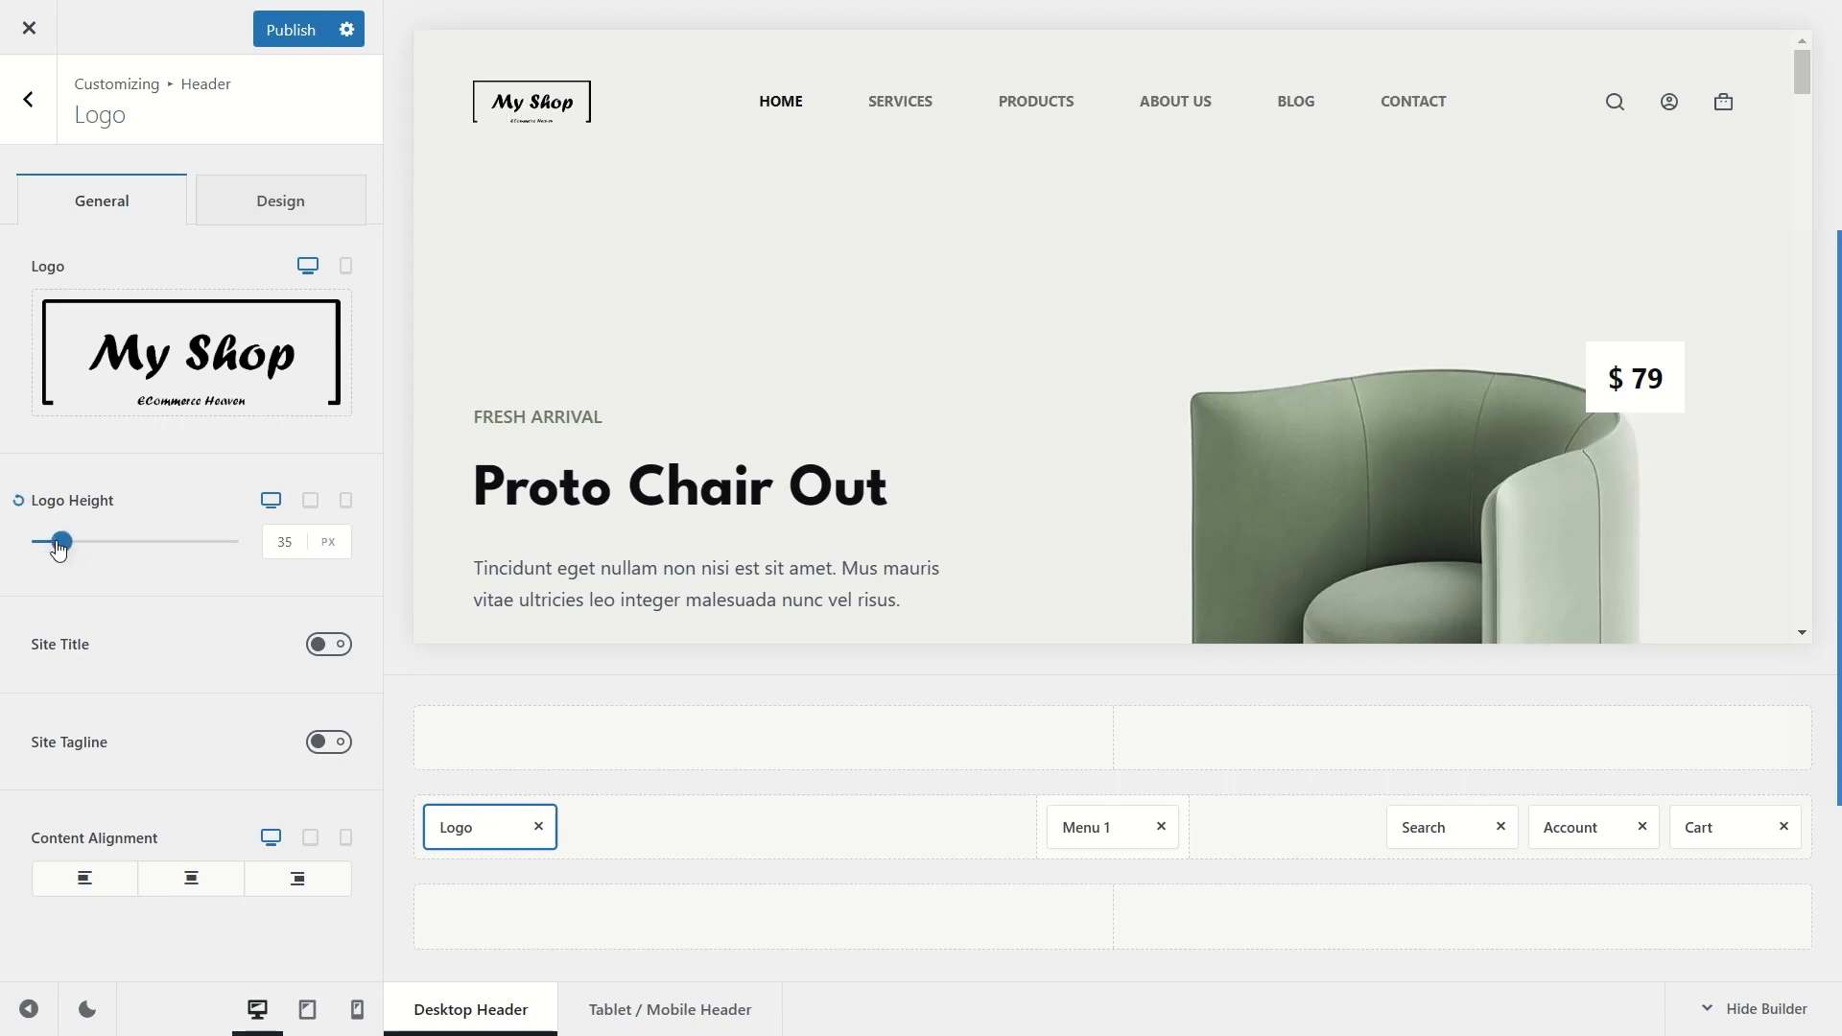
Step: Set the header logo's desktop height to 55 px and publish the change
left_click_drag(59, 547, 69, 551)
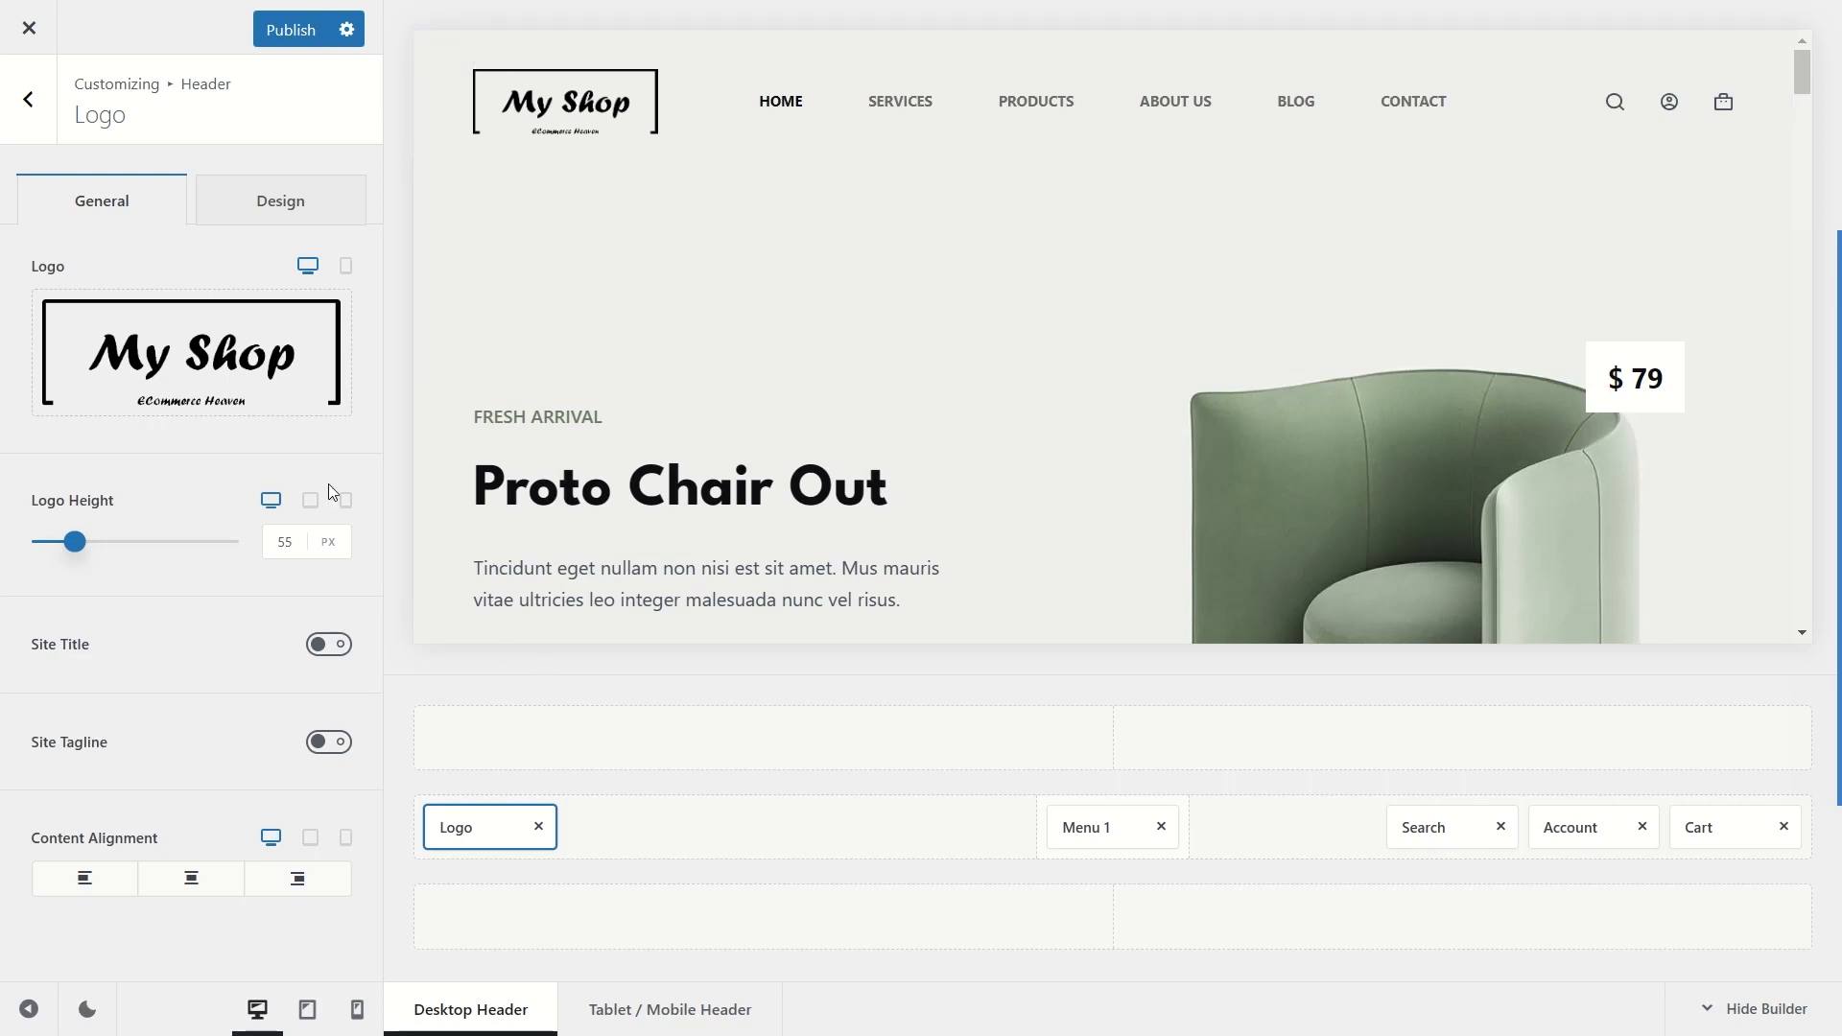
left_click(291, 31)
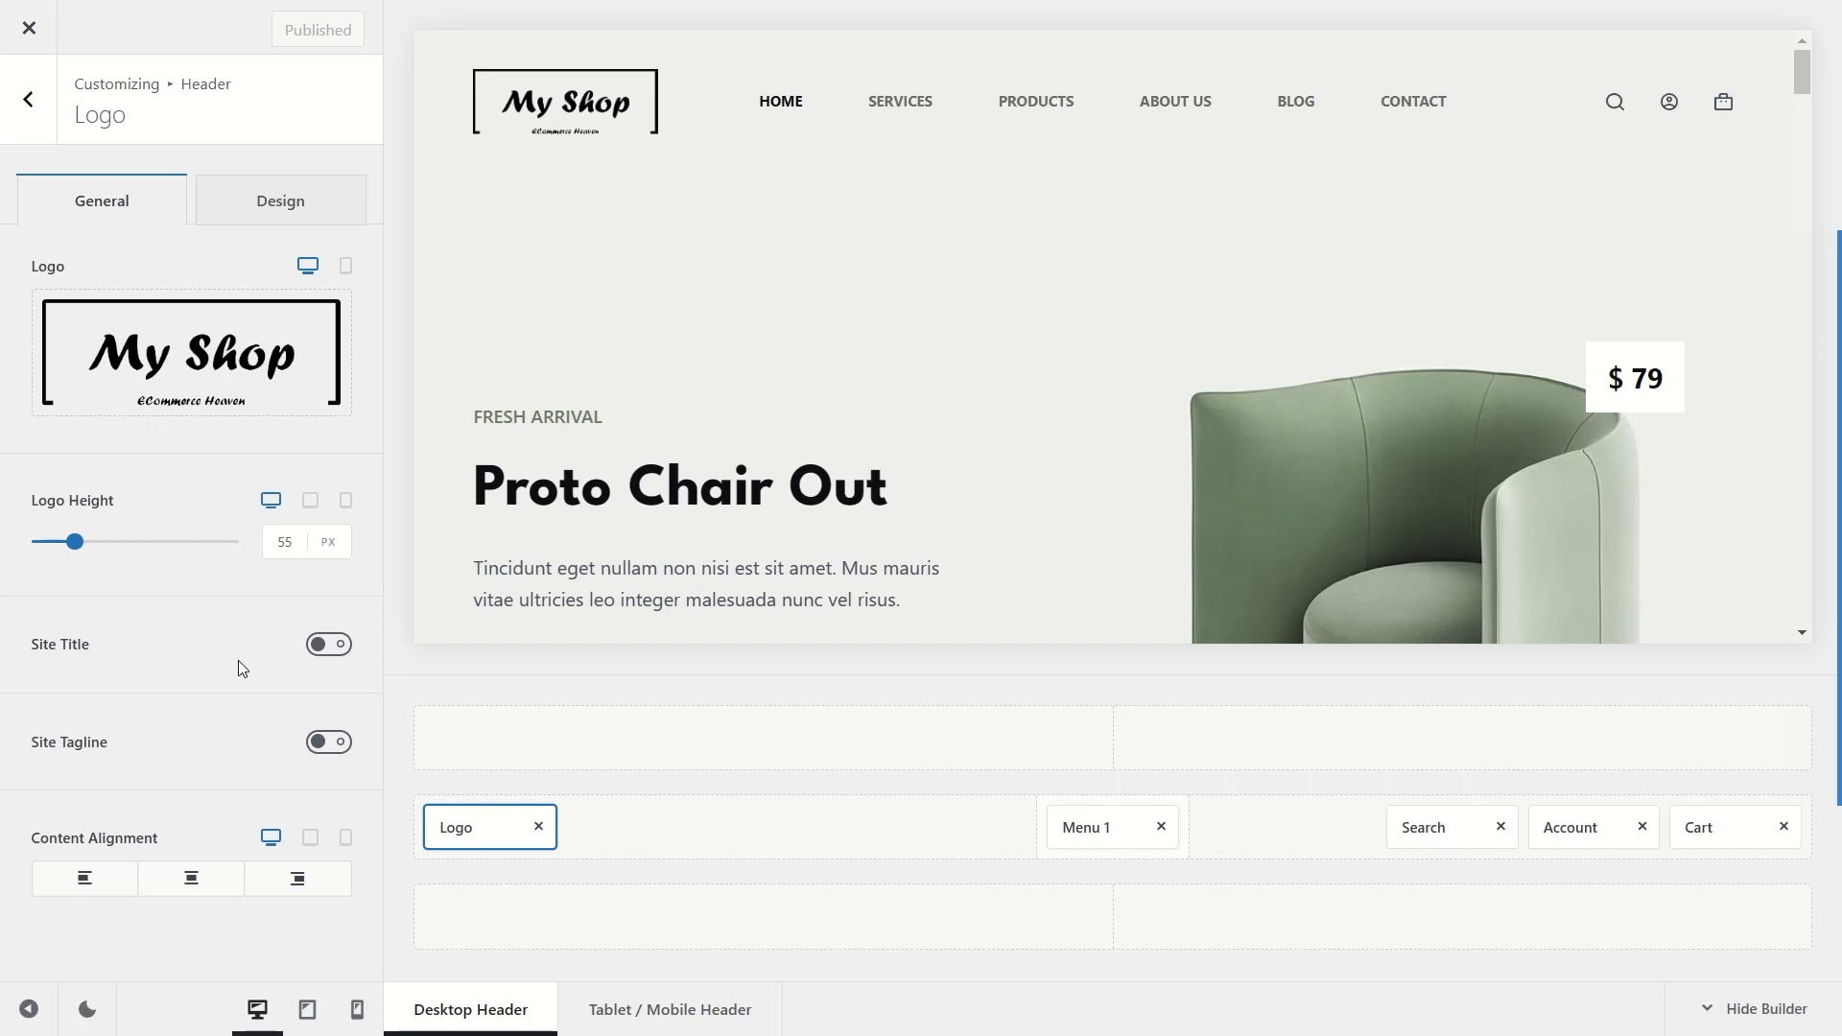
Step: Try showing the site title with the text "A Nice Shop" beneath the header logo, and switch it off again
left_click(329, 646)
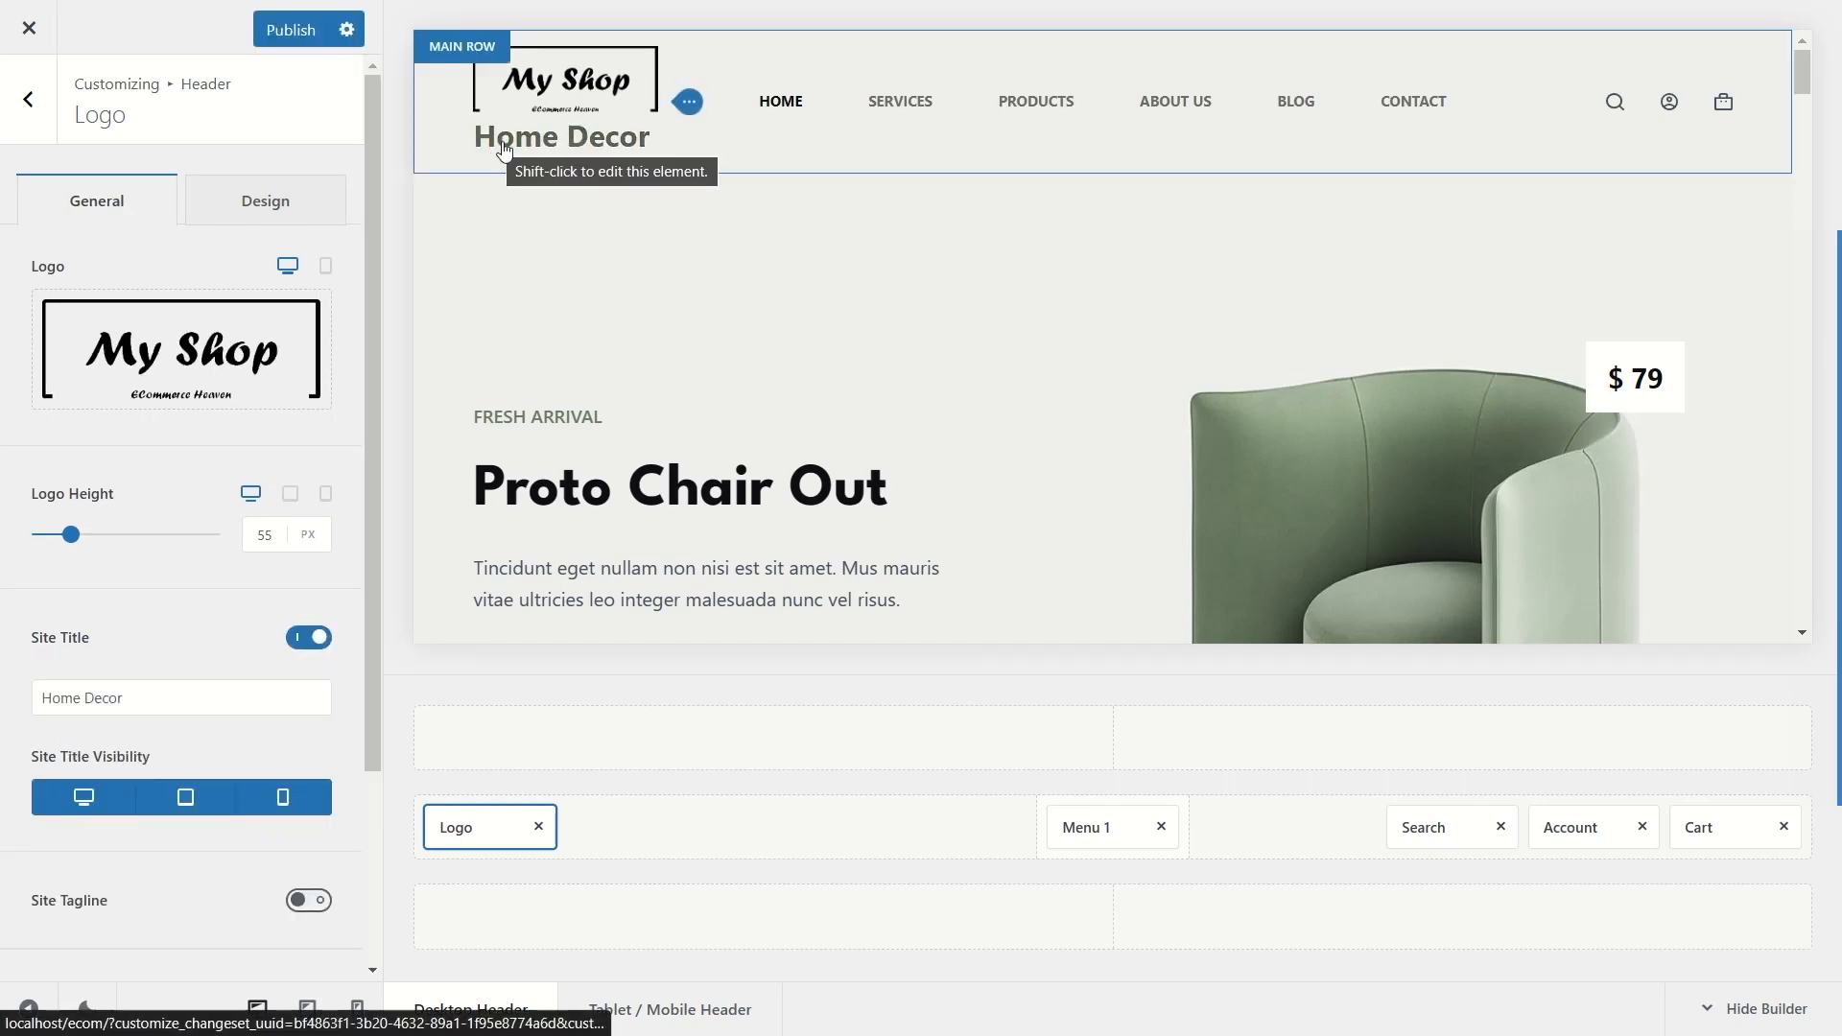
left_click_drag(153, 697, 33, 692)
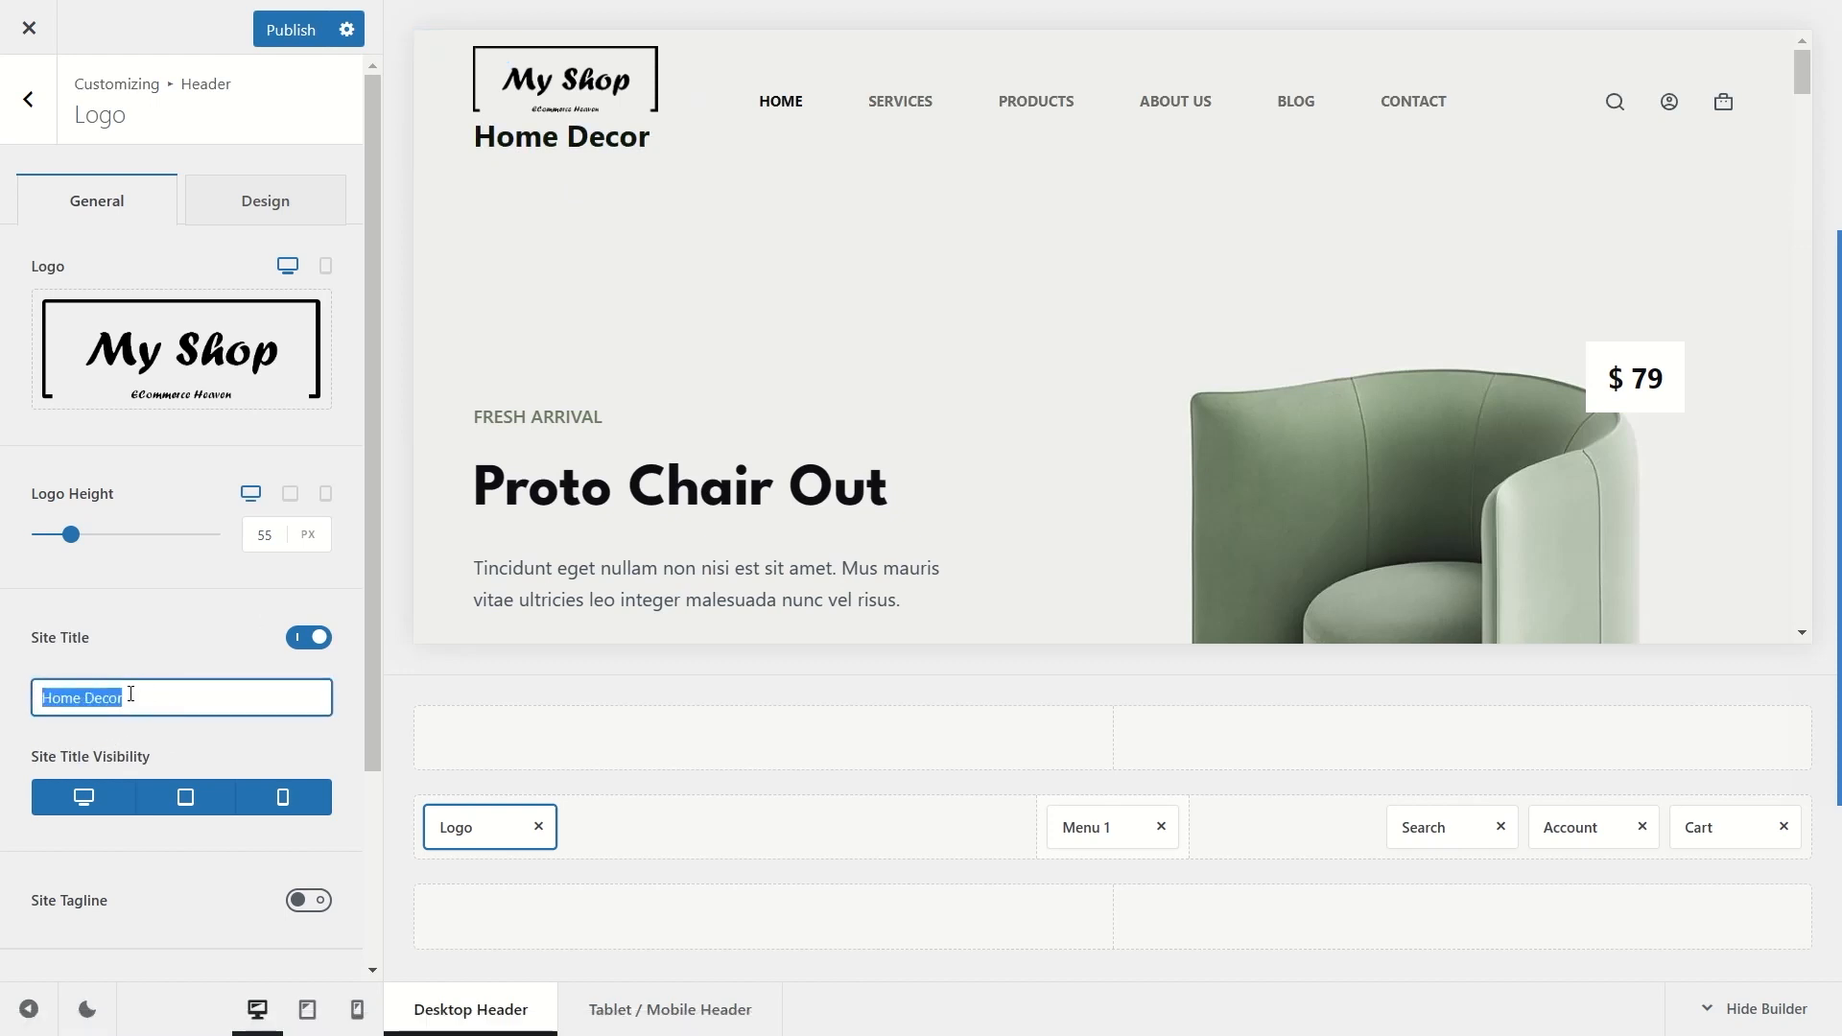
type("A Nice Shop")
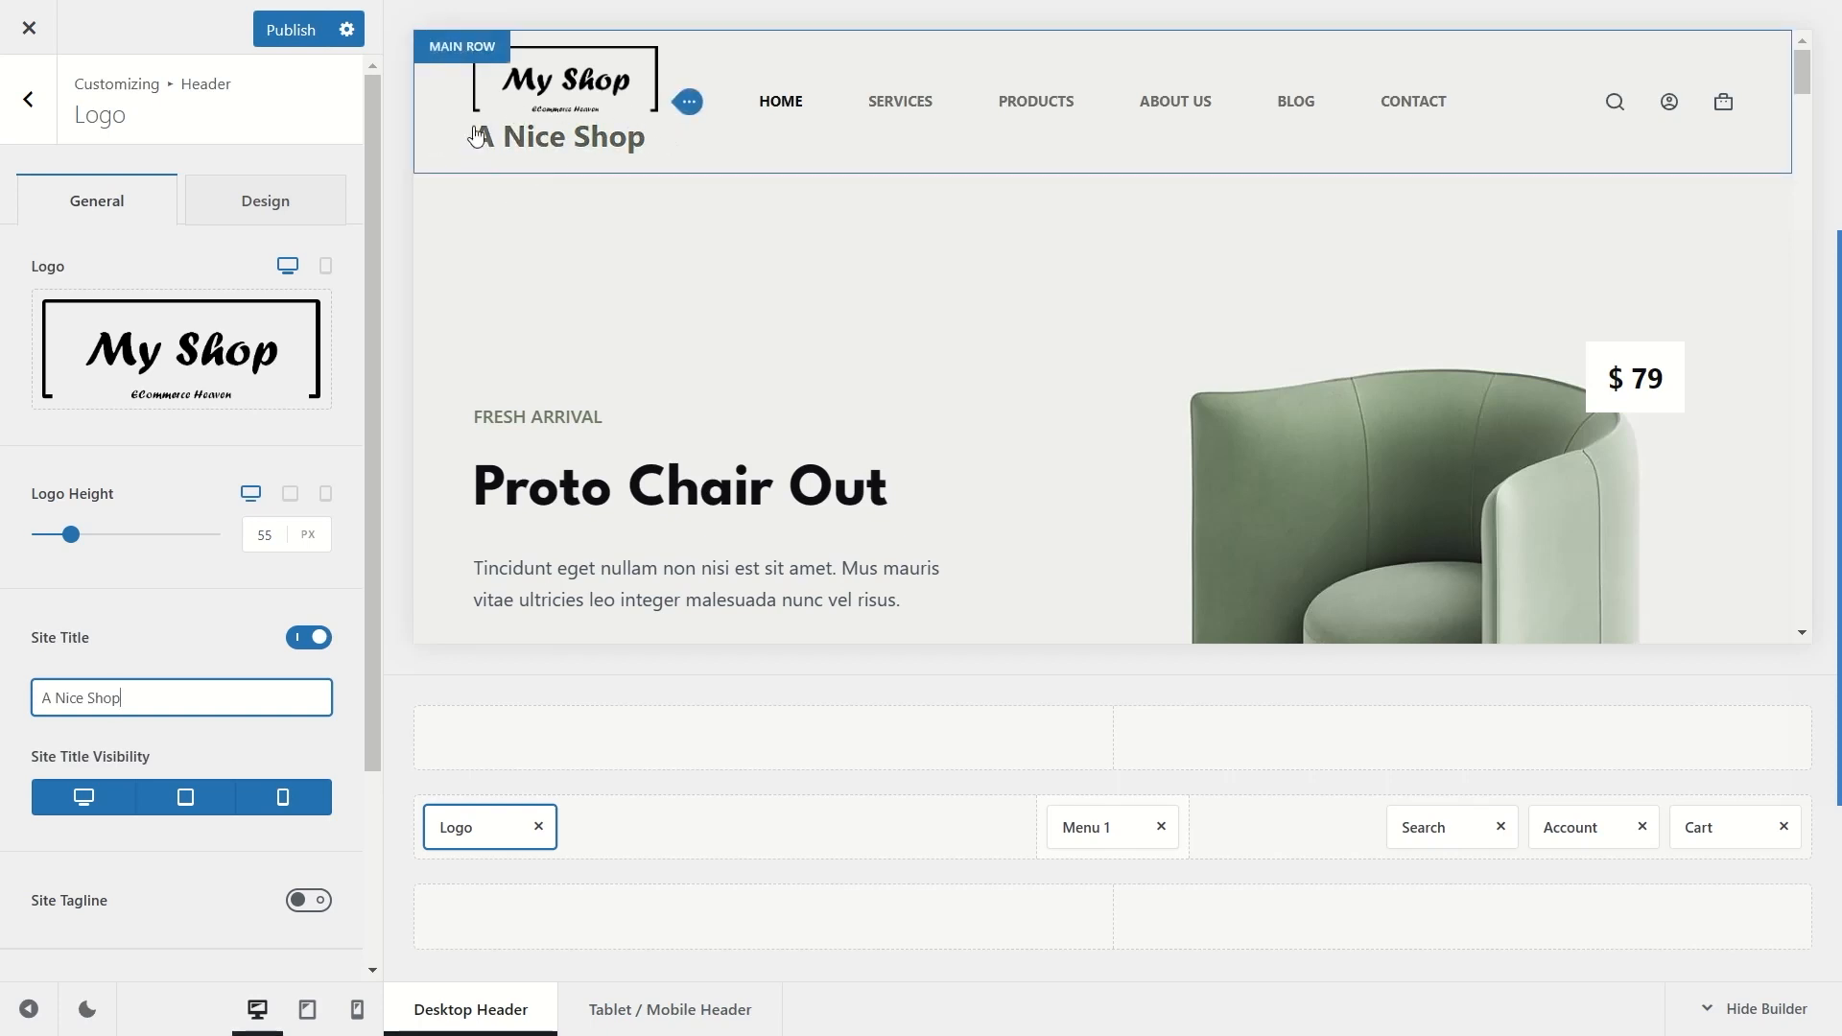
left_click(295, 642)
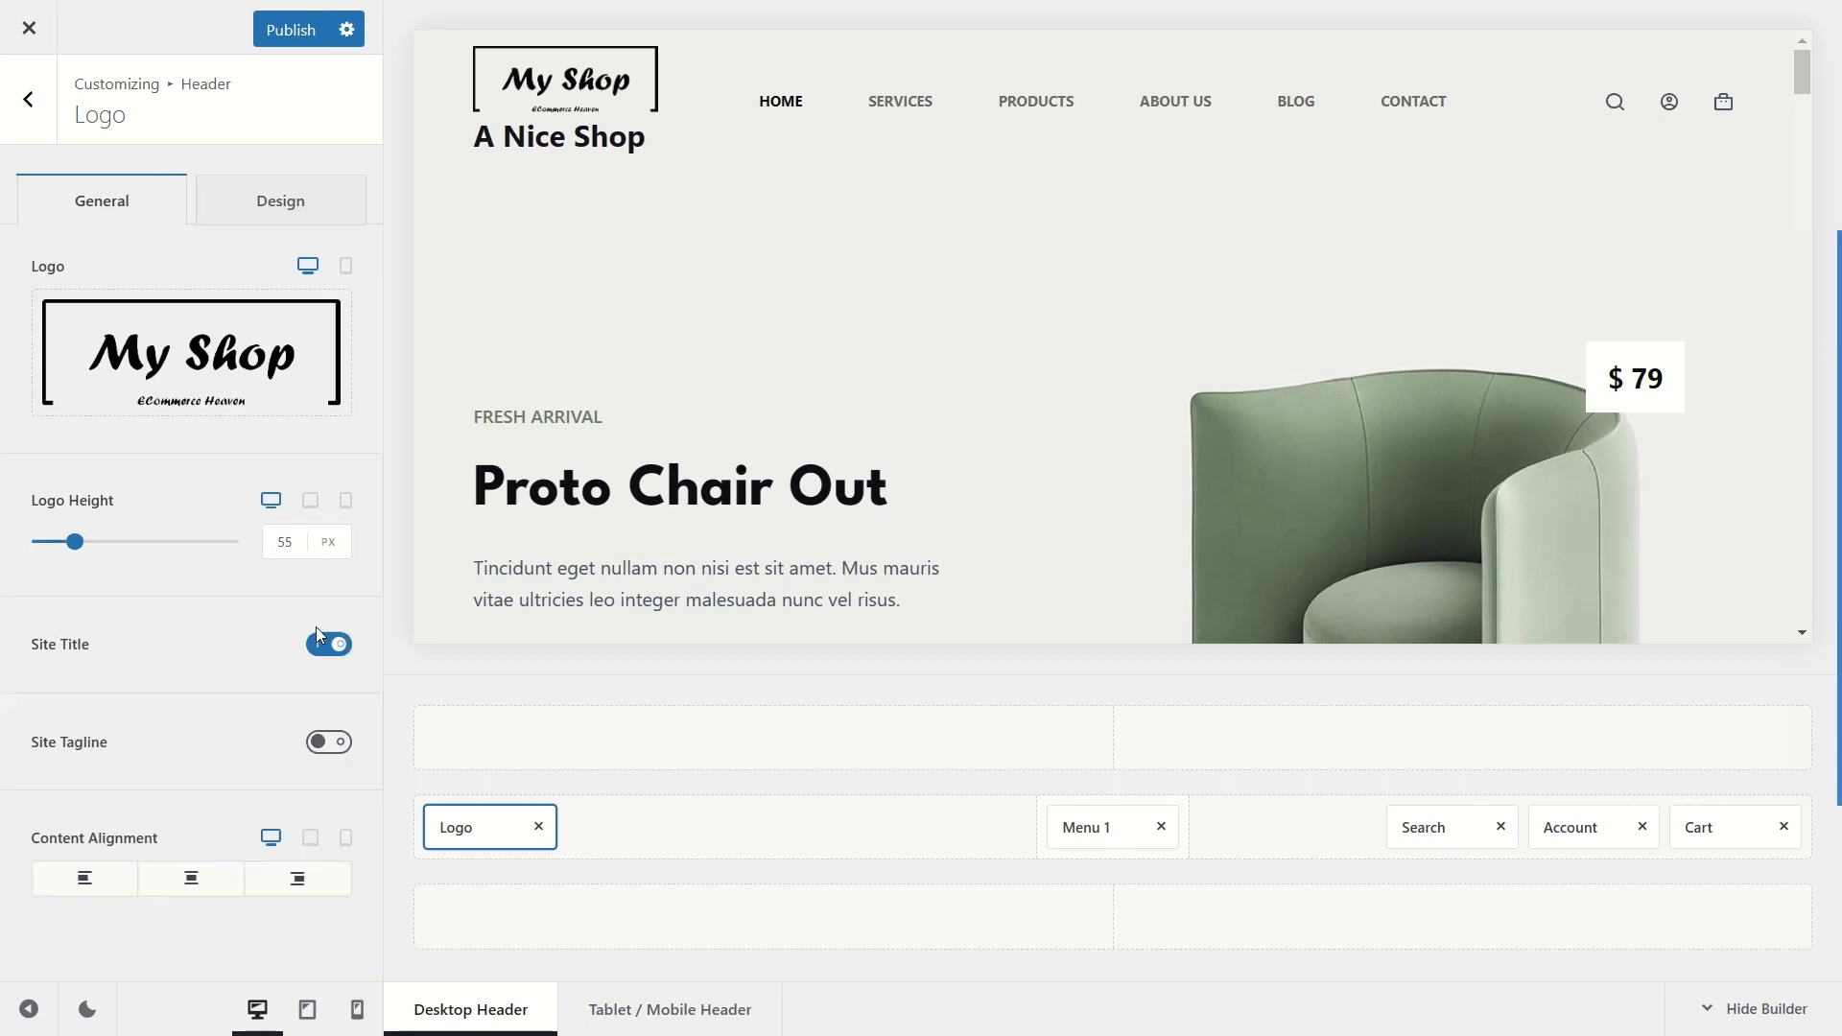
Step: Try showing the site tagline beneath the header logo, and switch it off again
left_click(329, 743)
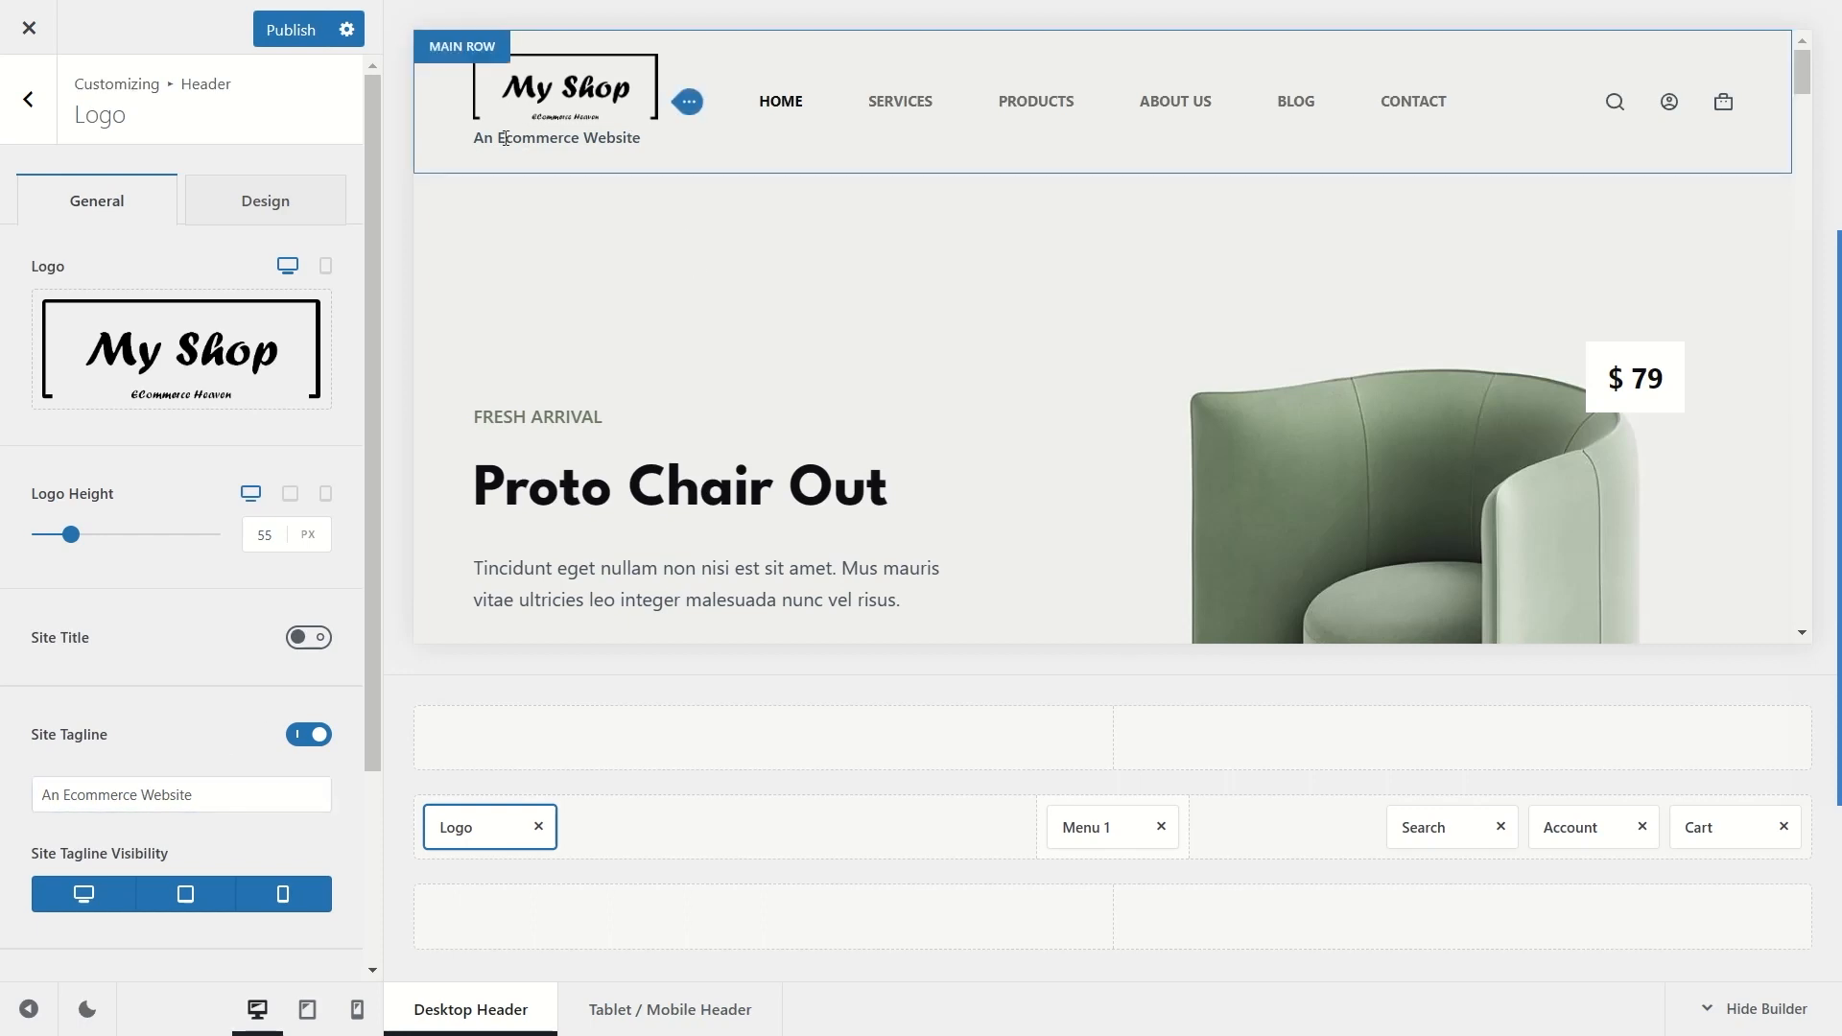
left_click(220, 793)
left_click_drag(206, 799, 68, 789)
left_click(309, 736)
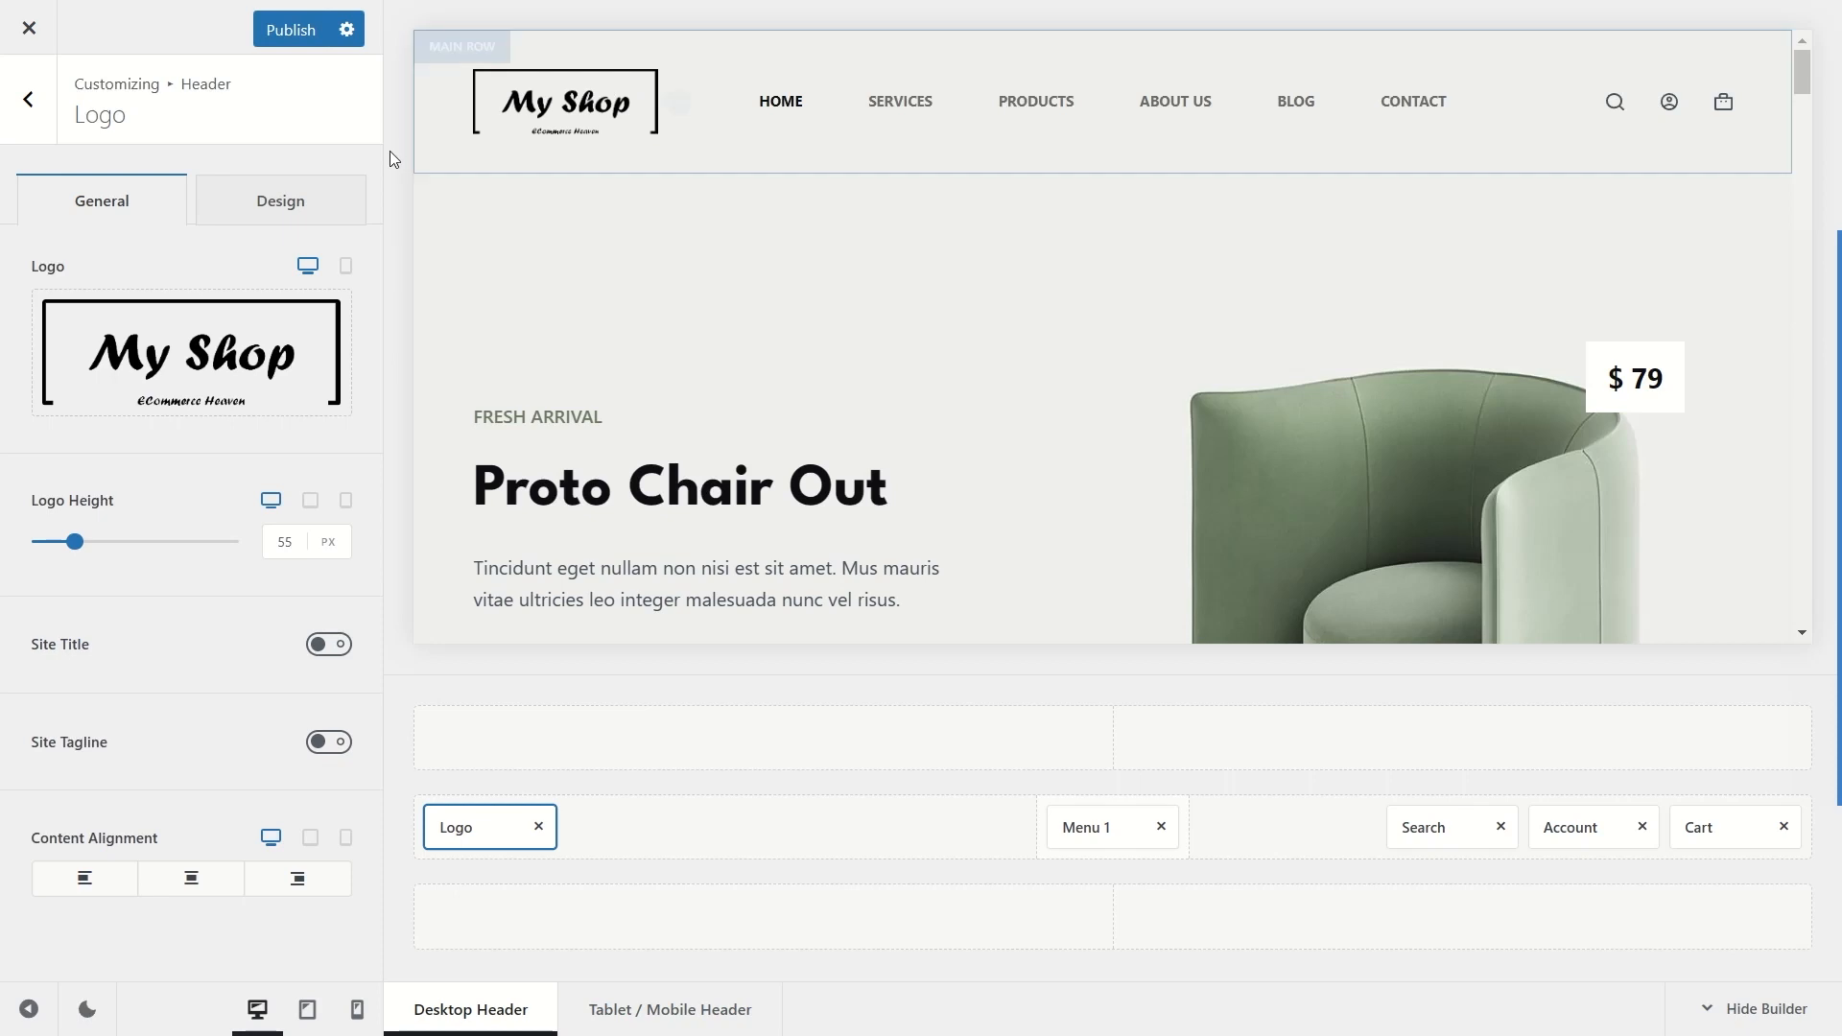
Step: Publish the header logo settings and open the core Site Identity settings
left_click(293, 30)
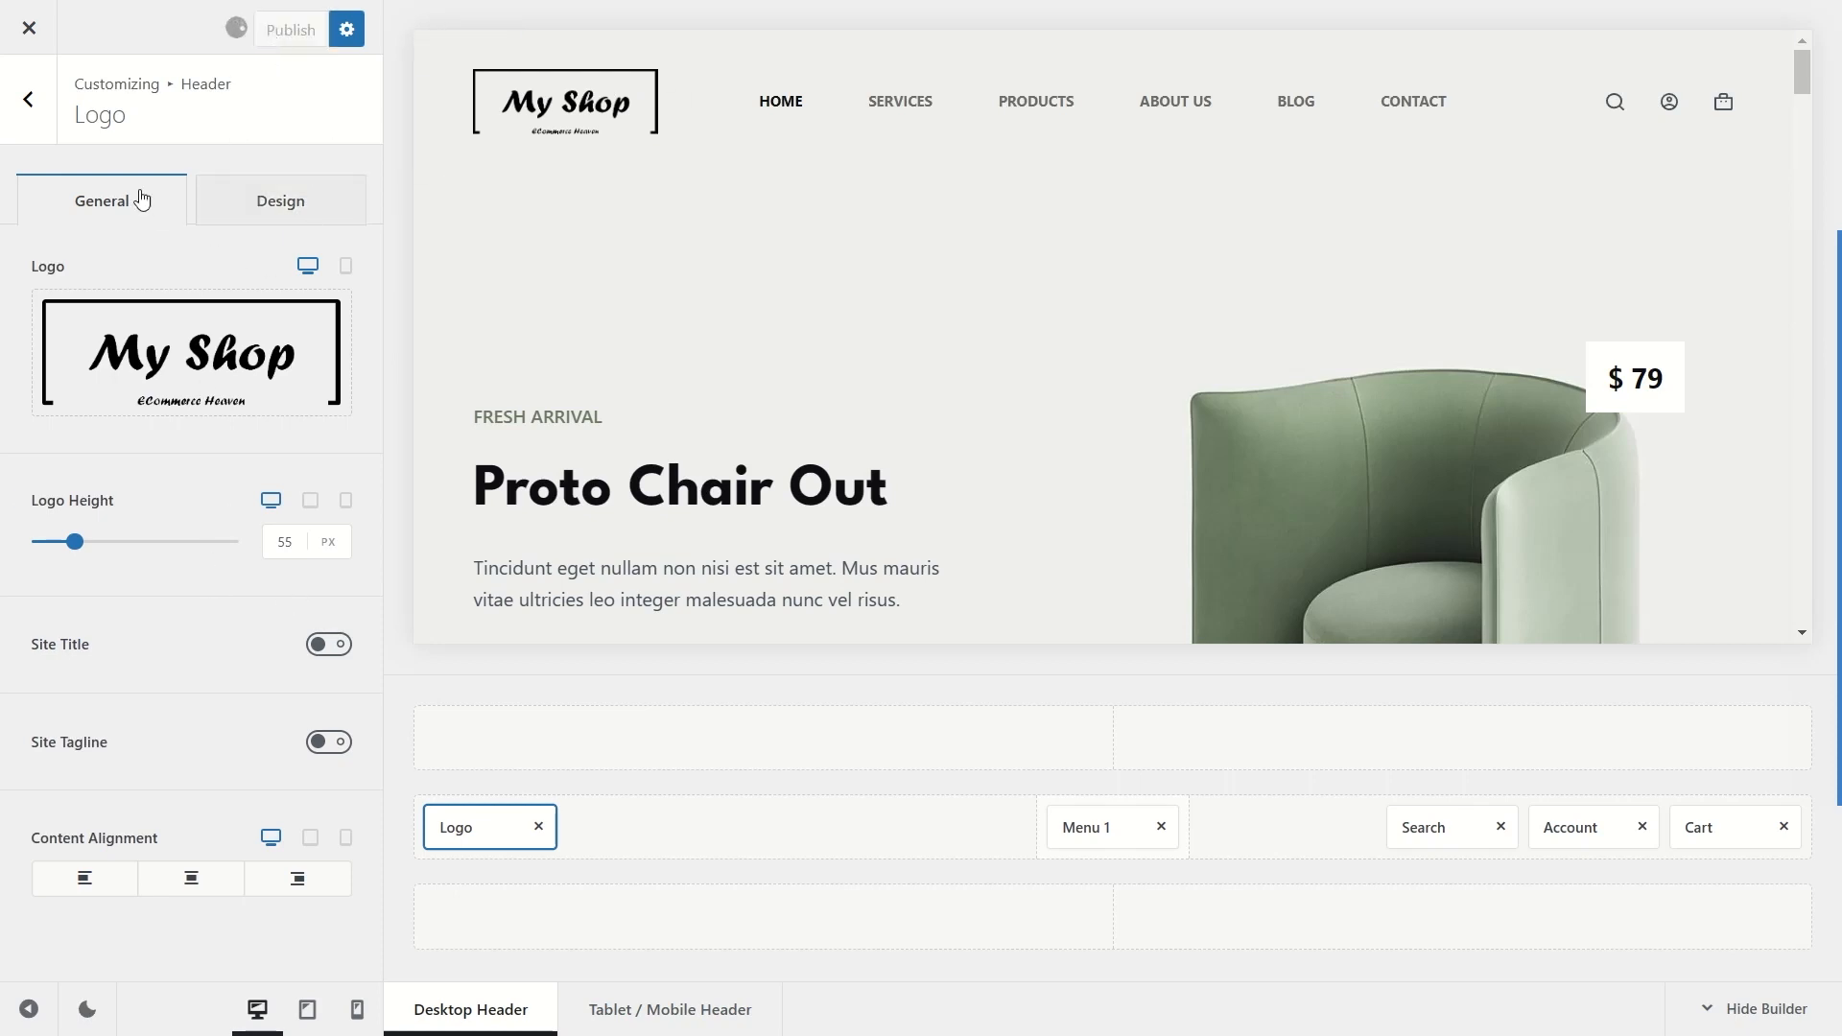
left_click(28, 104)
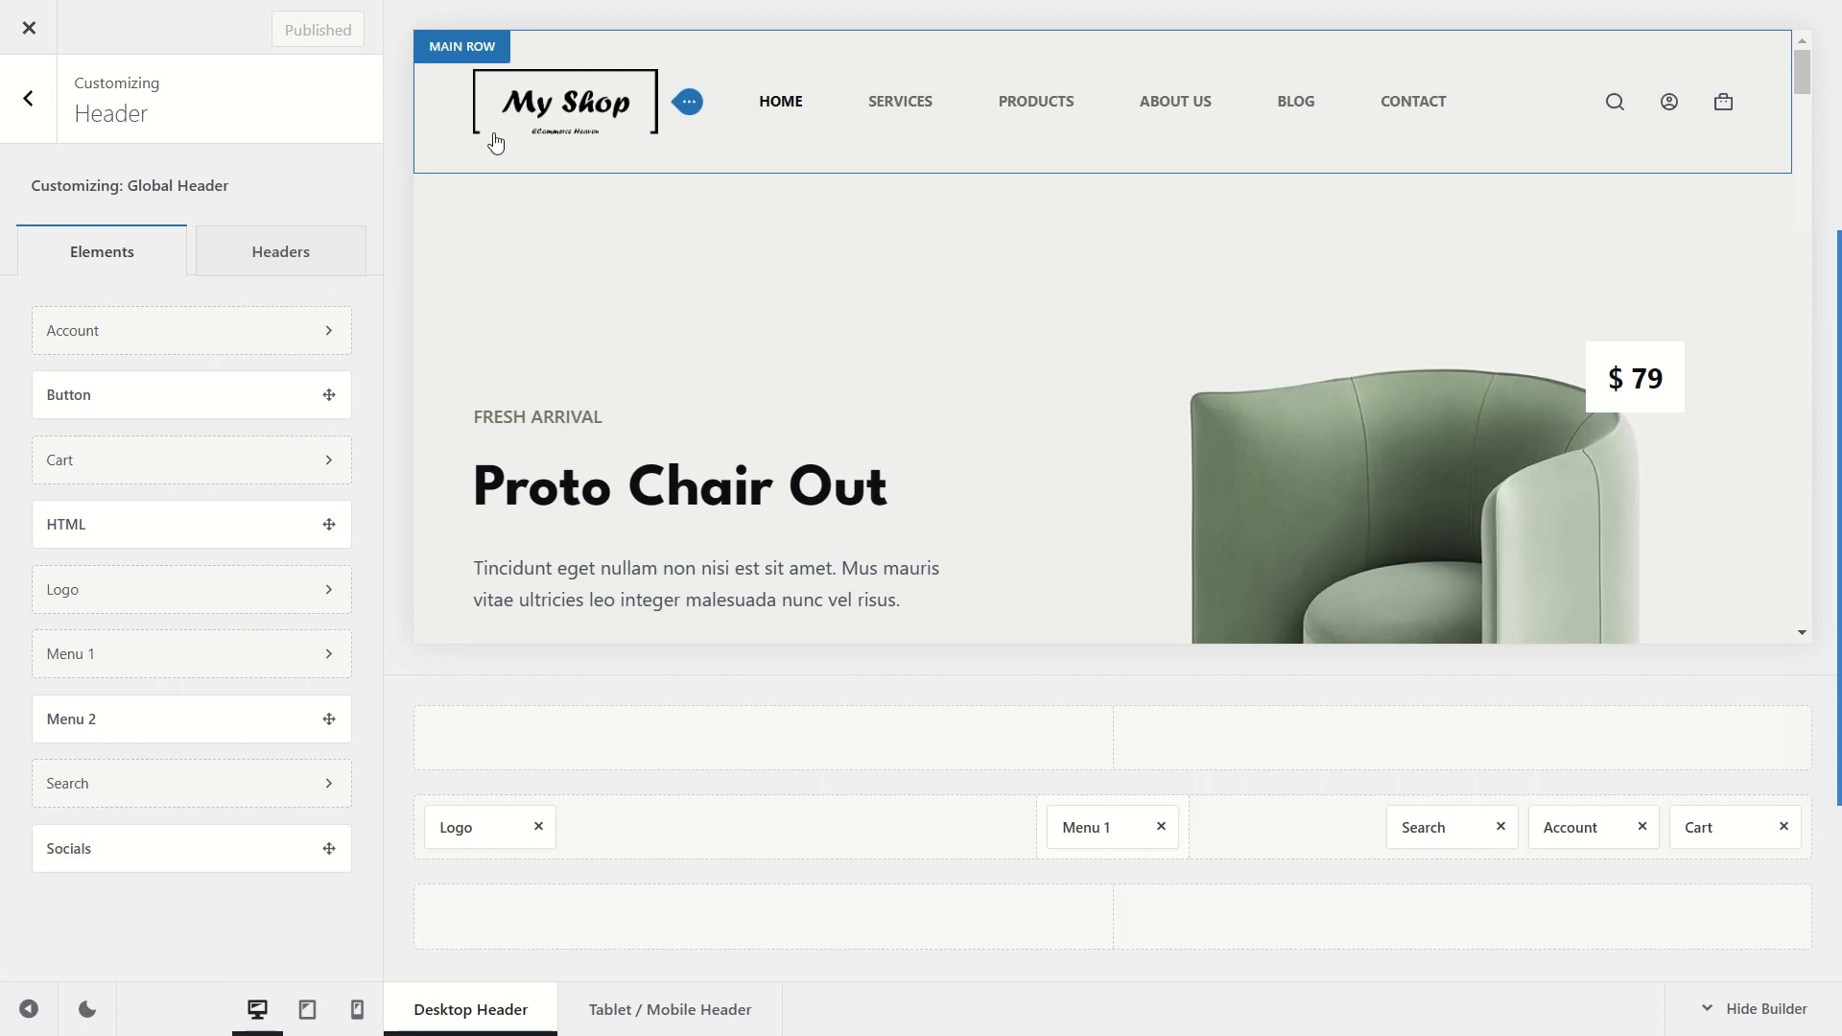
left_click(27, 98)
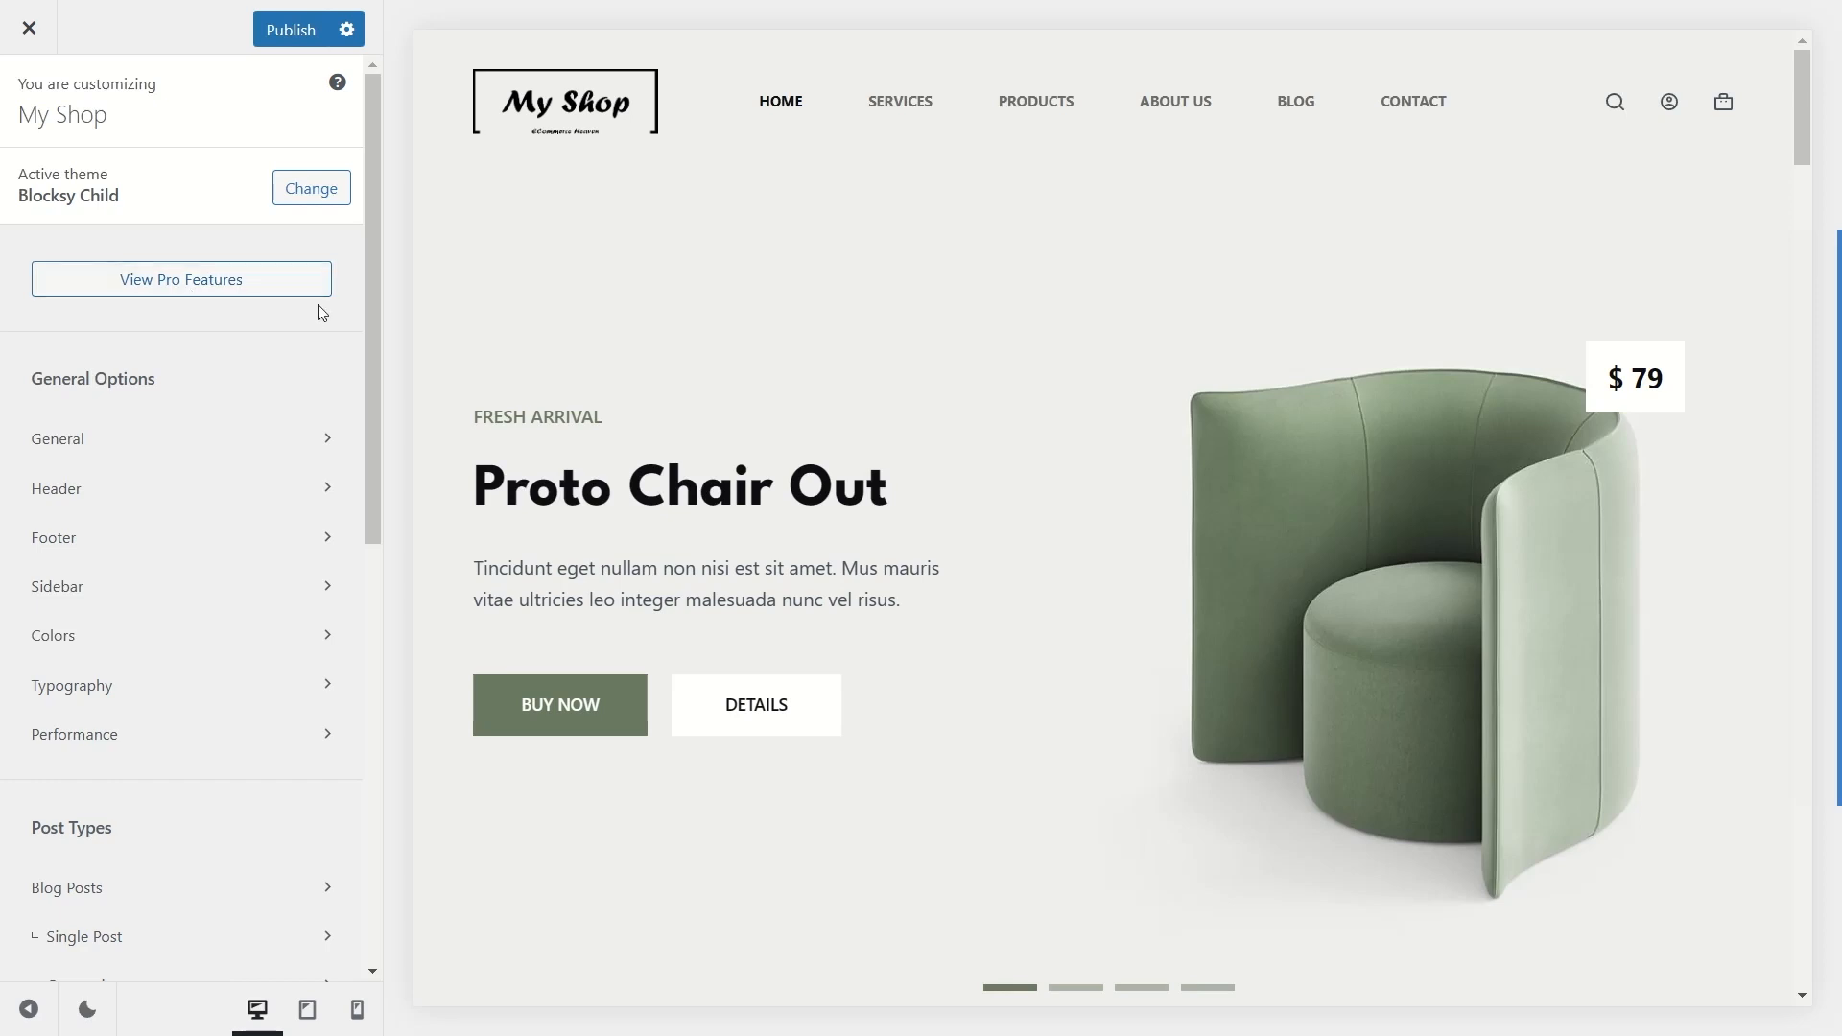
scroll(326, 312, "down", 5)
scroll(326, 346, "down", 3)
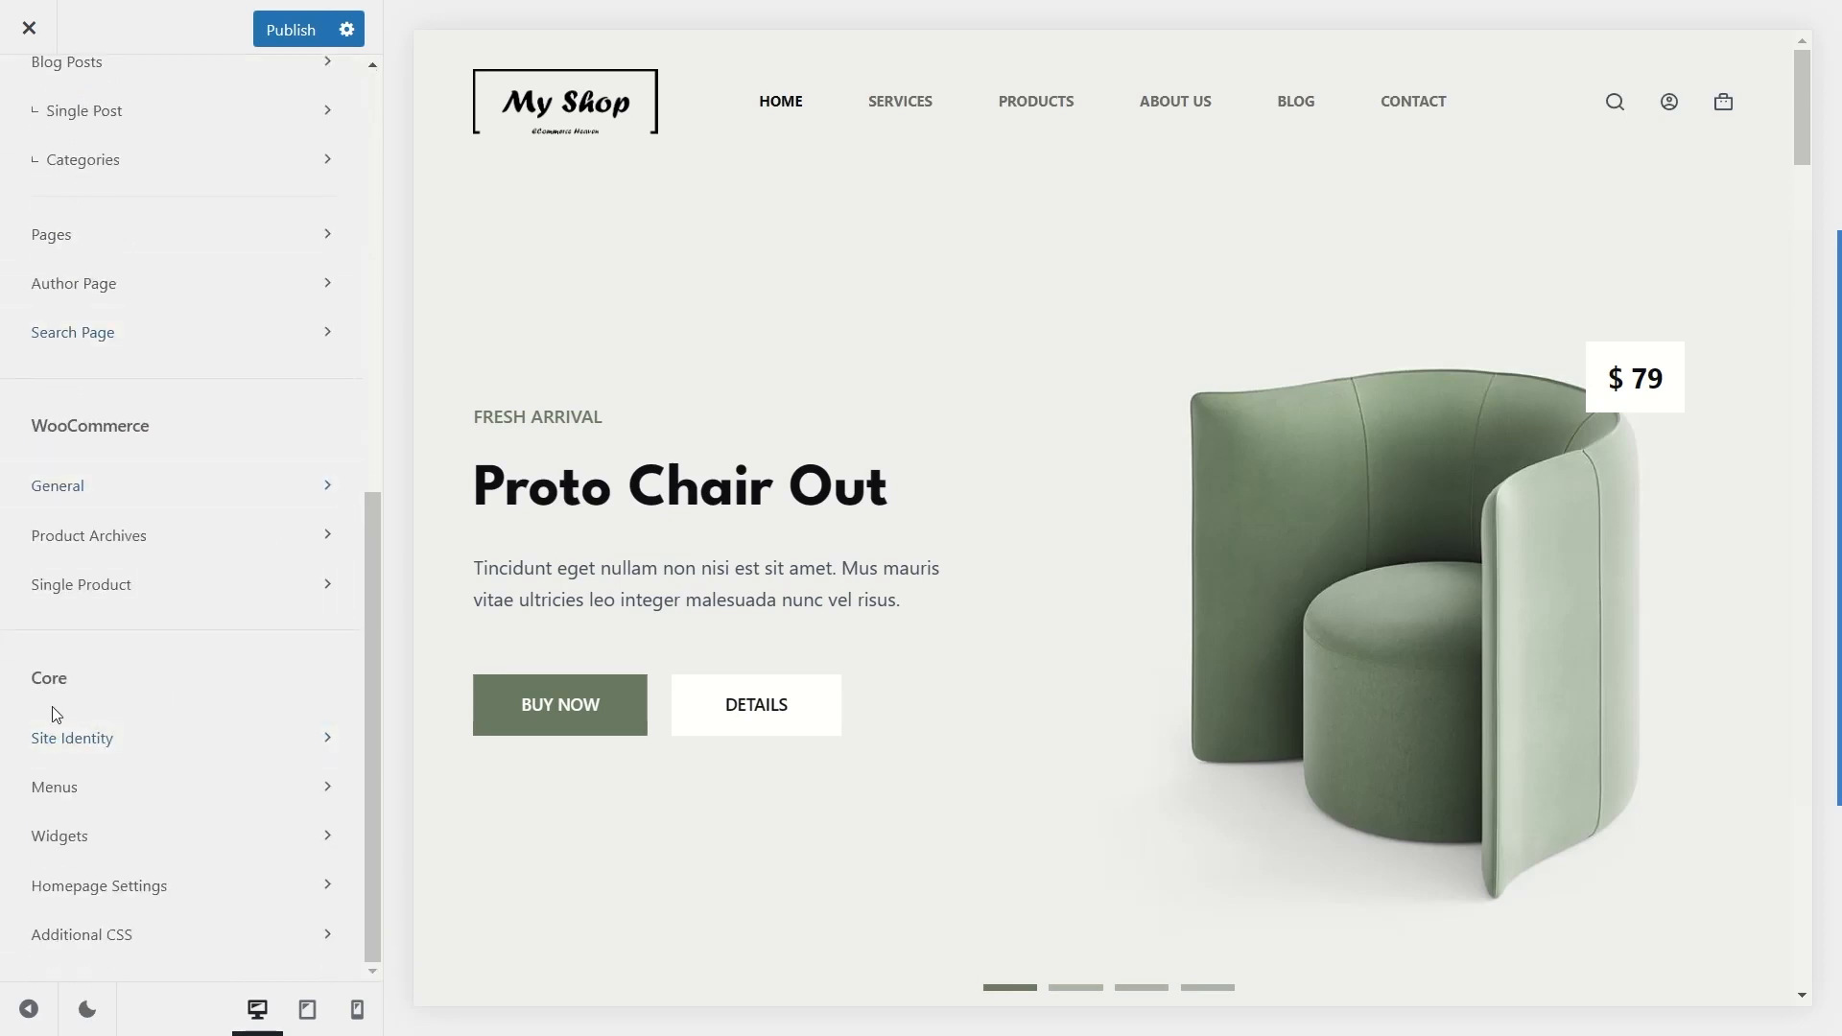
left_click(114, 737)
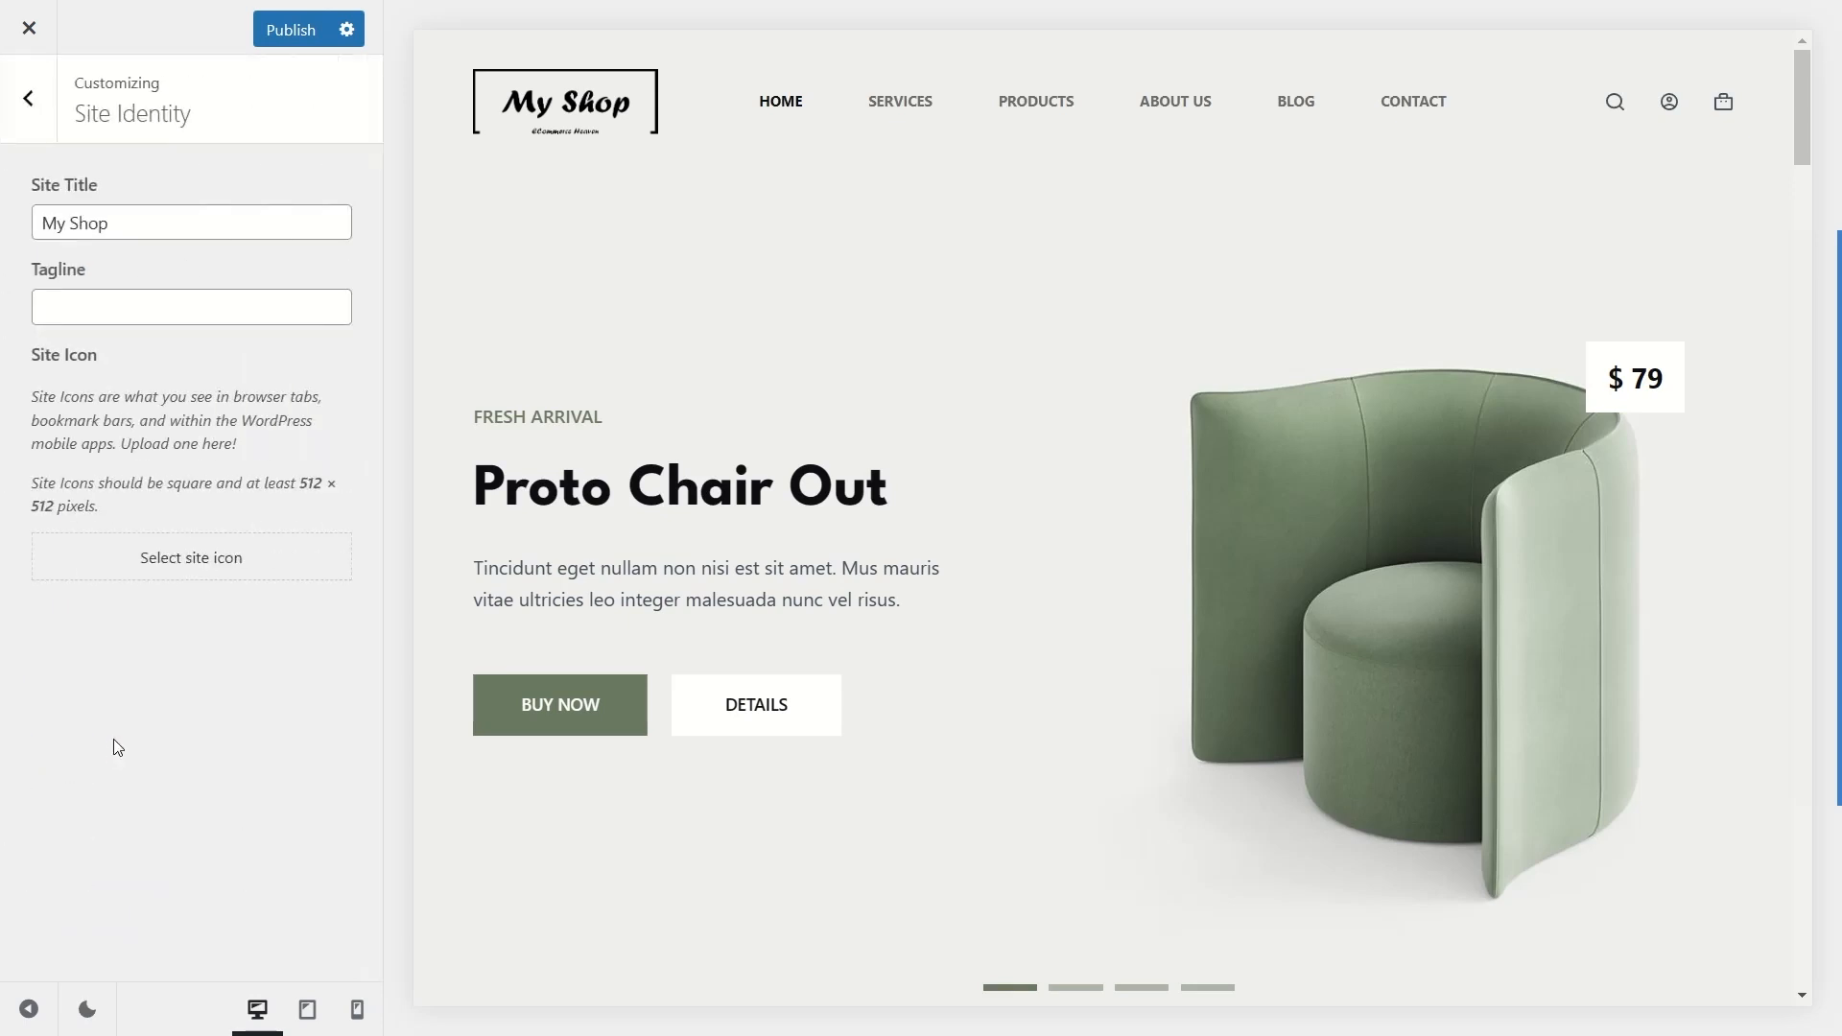
Step: Review the Site Title and Tagline fields and the size requirements for the Site Icon
left_click_drag(48, 226, 114, 227)
left_click(129, 291)
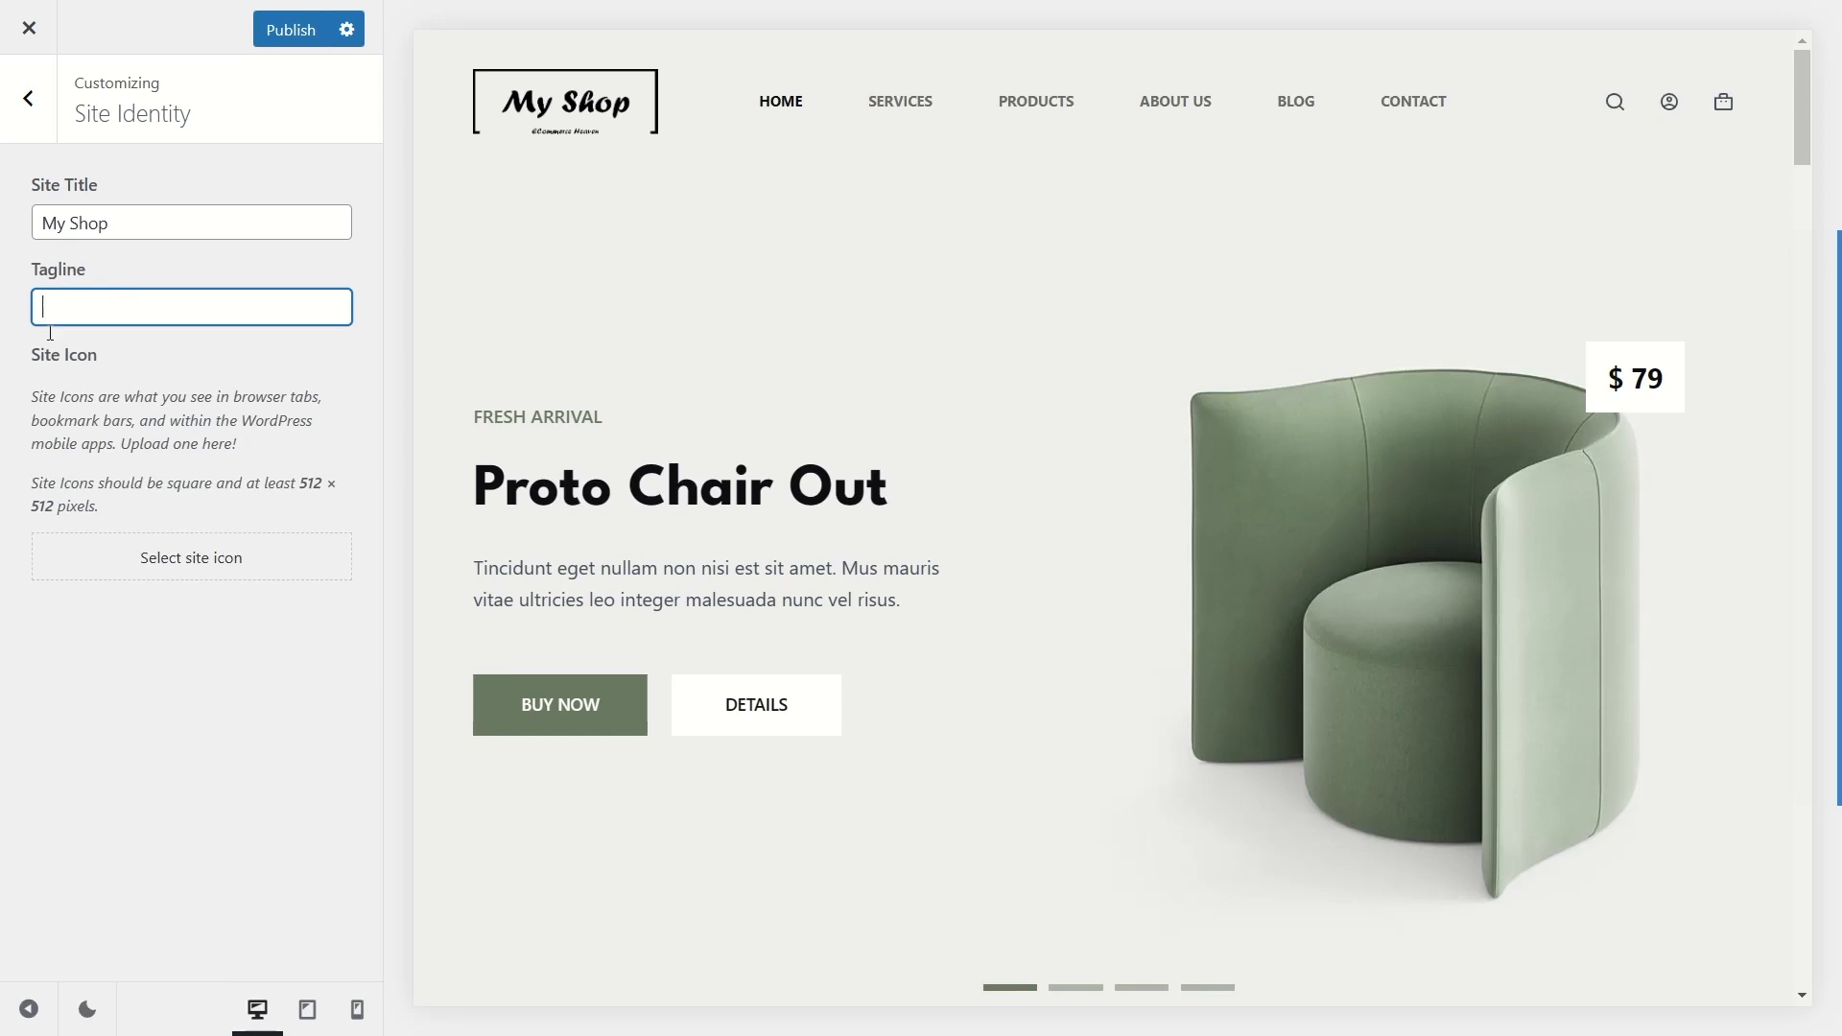
left_click(25, 268)
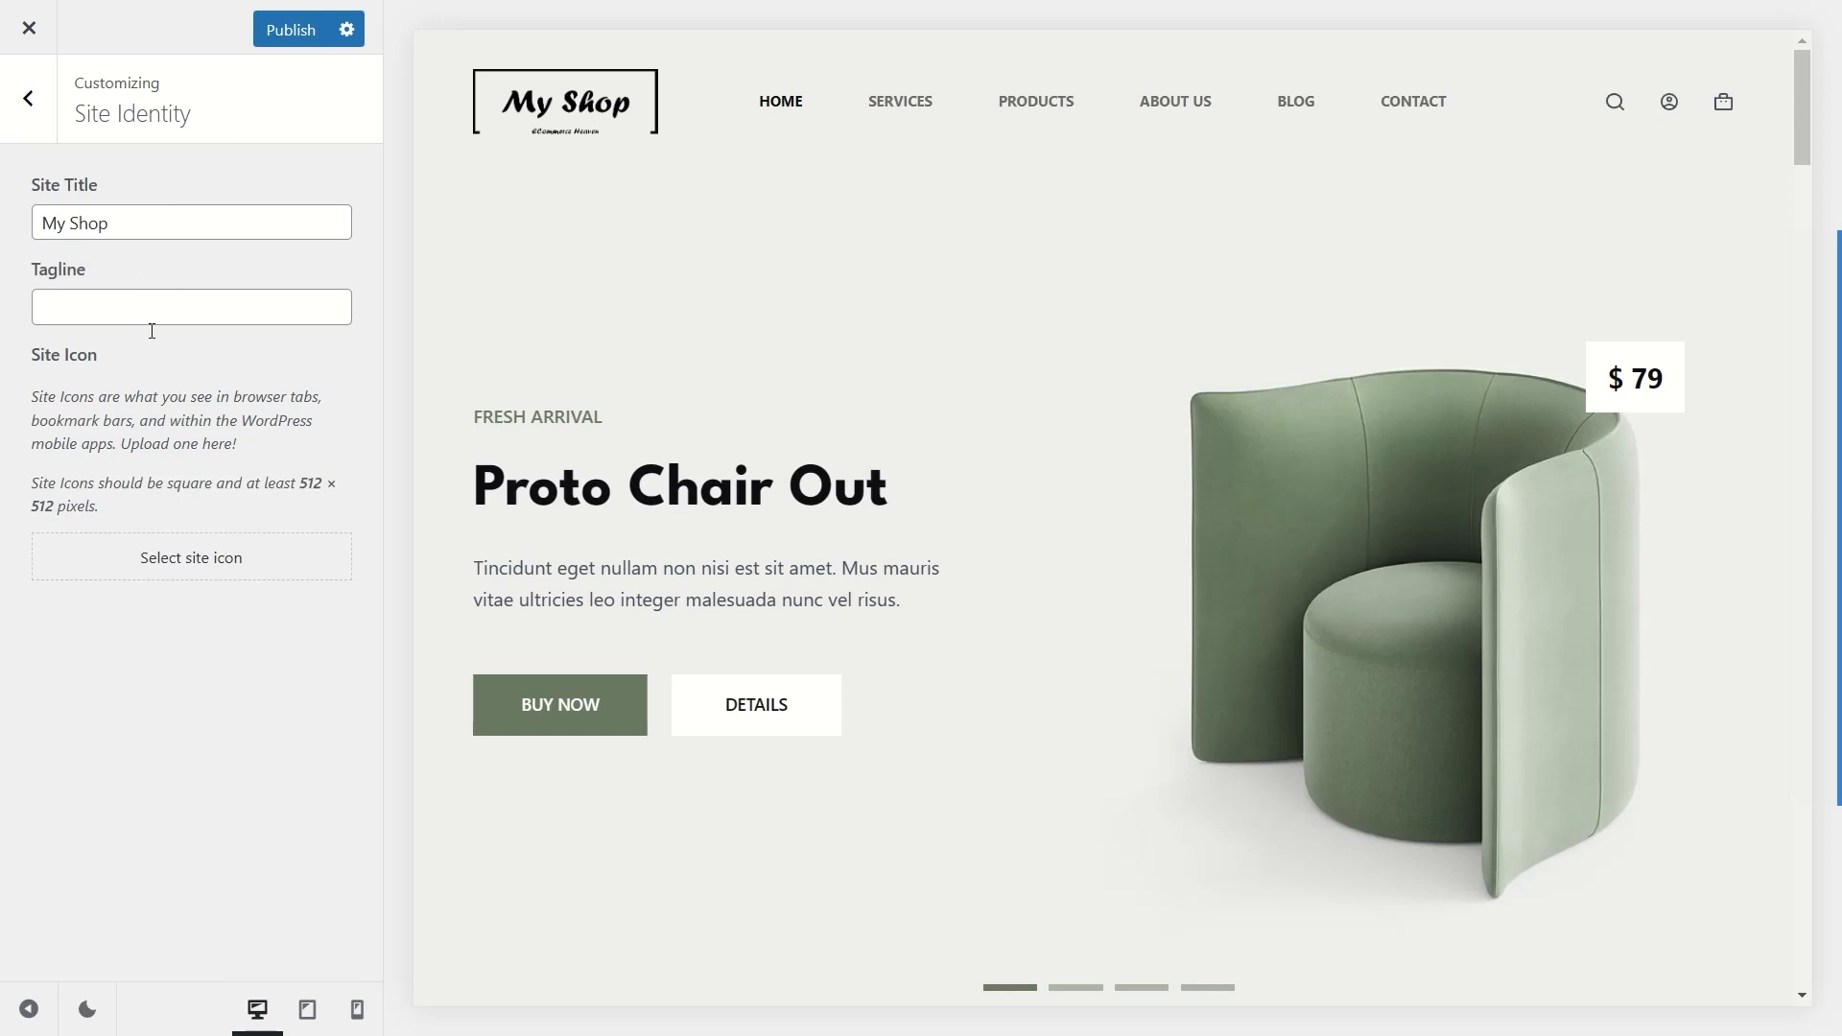
triple_click(45, 358)
left_click(105, 435)
left_click_drag(301, 483, 246, 508)
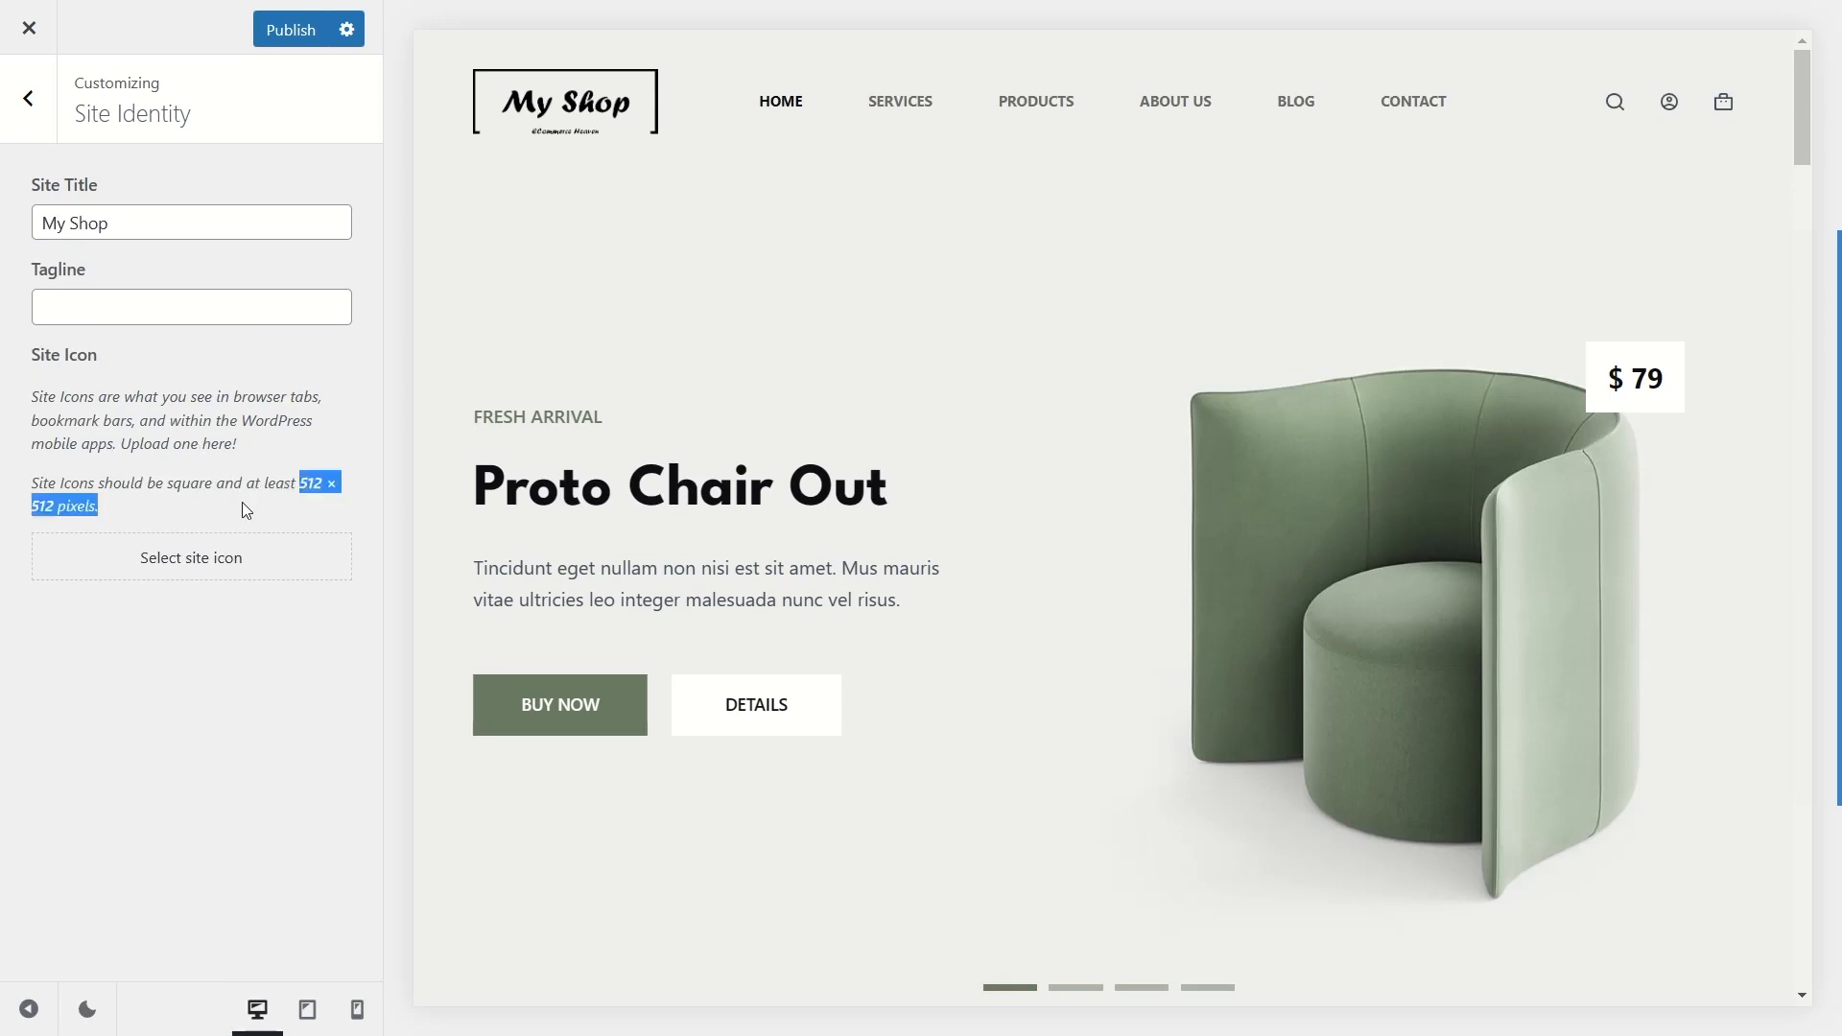
left_click(105, 518)
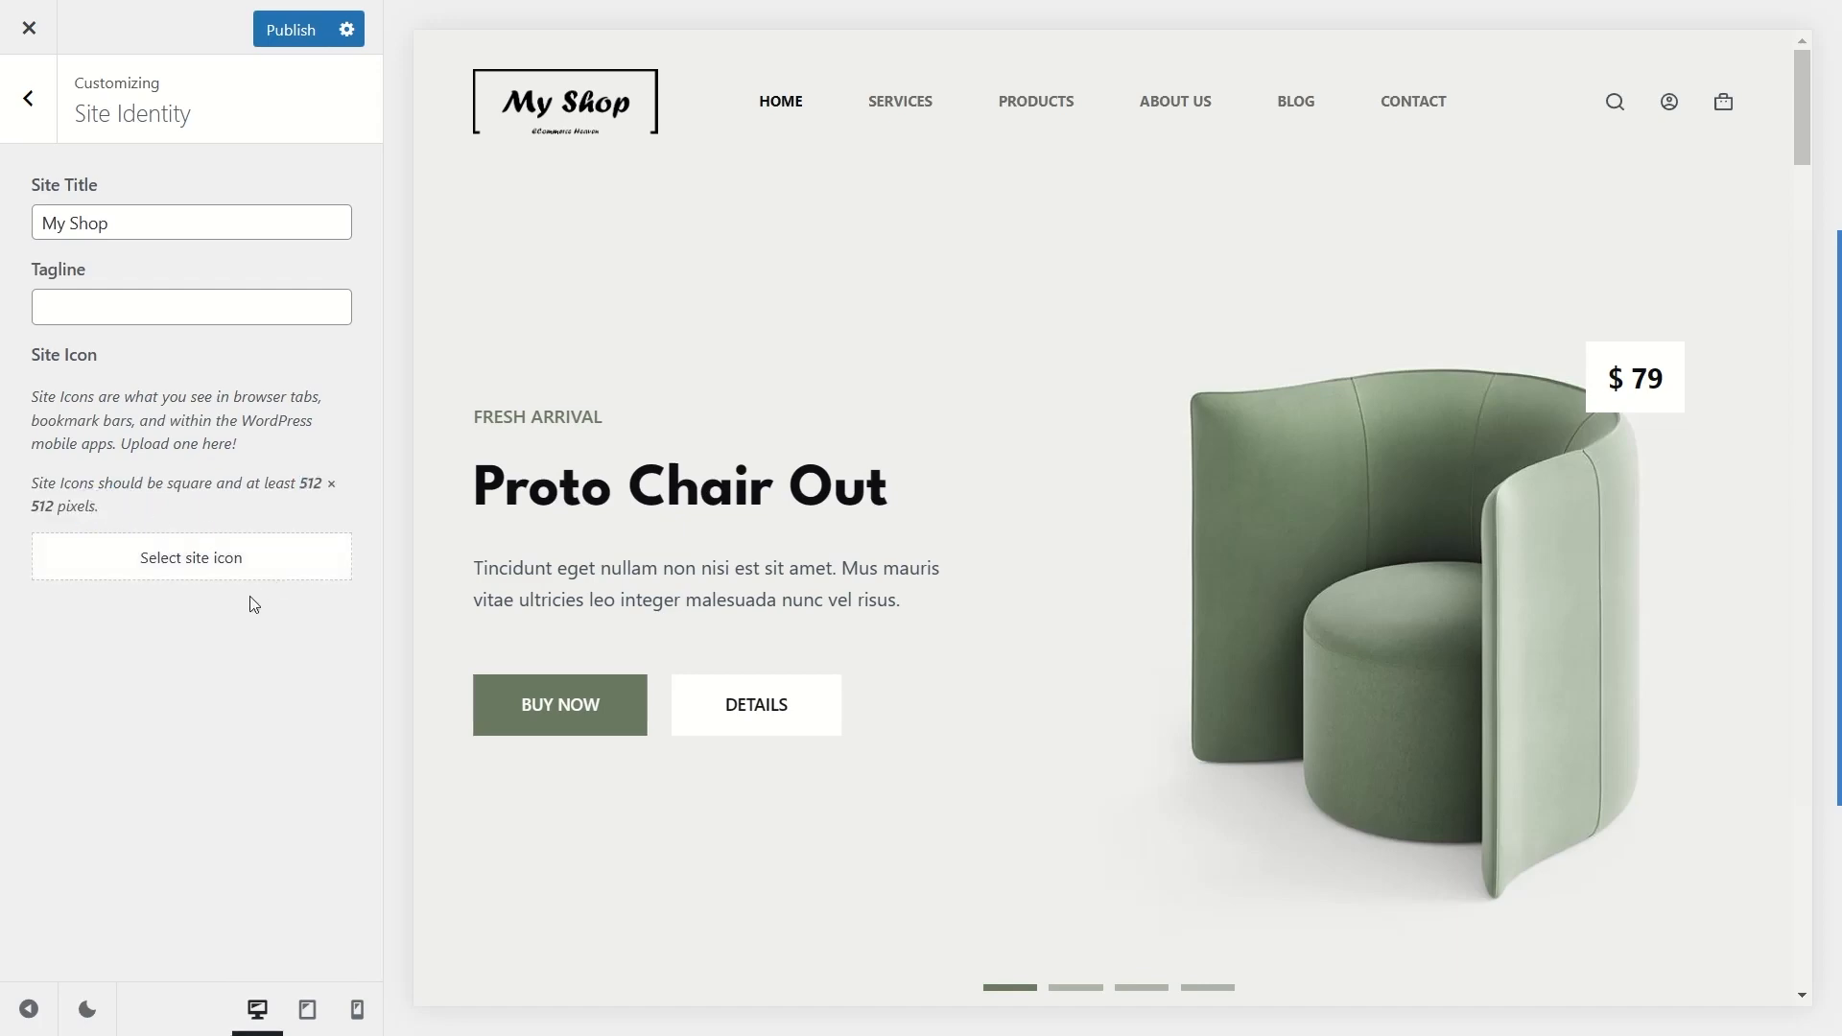
Step: Upload shopping-car.png with alt text "shopping cart" and description "cart site icon", and try to apply it as the site icon
left_click(185, 565)
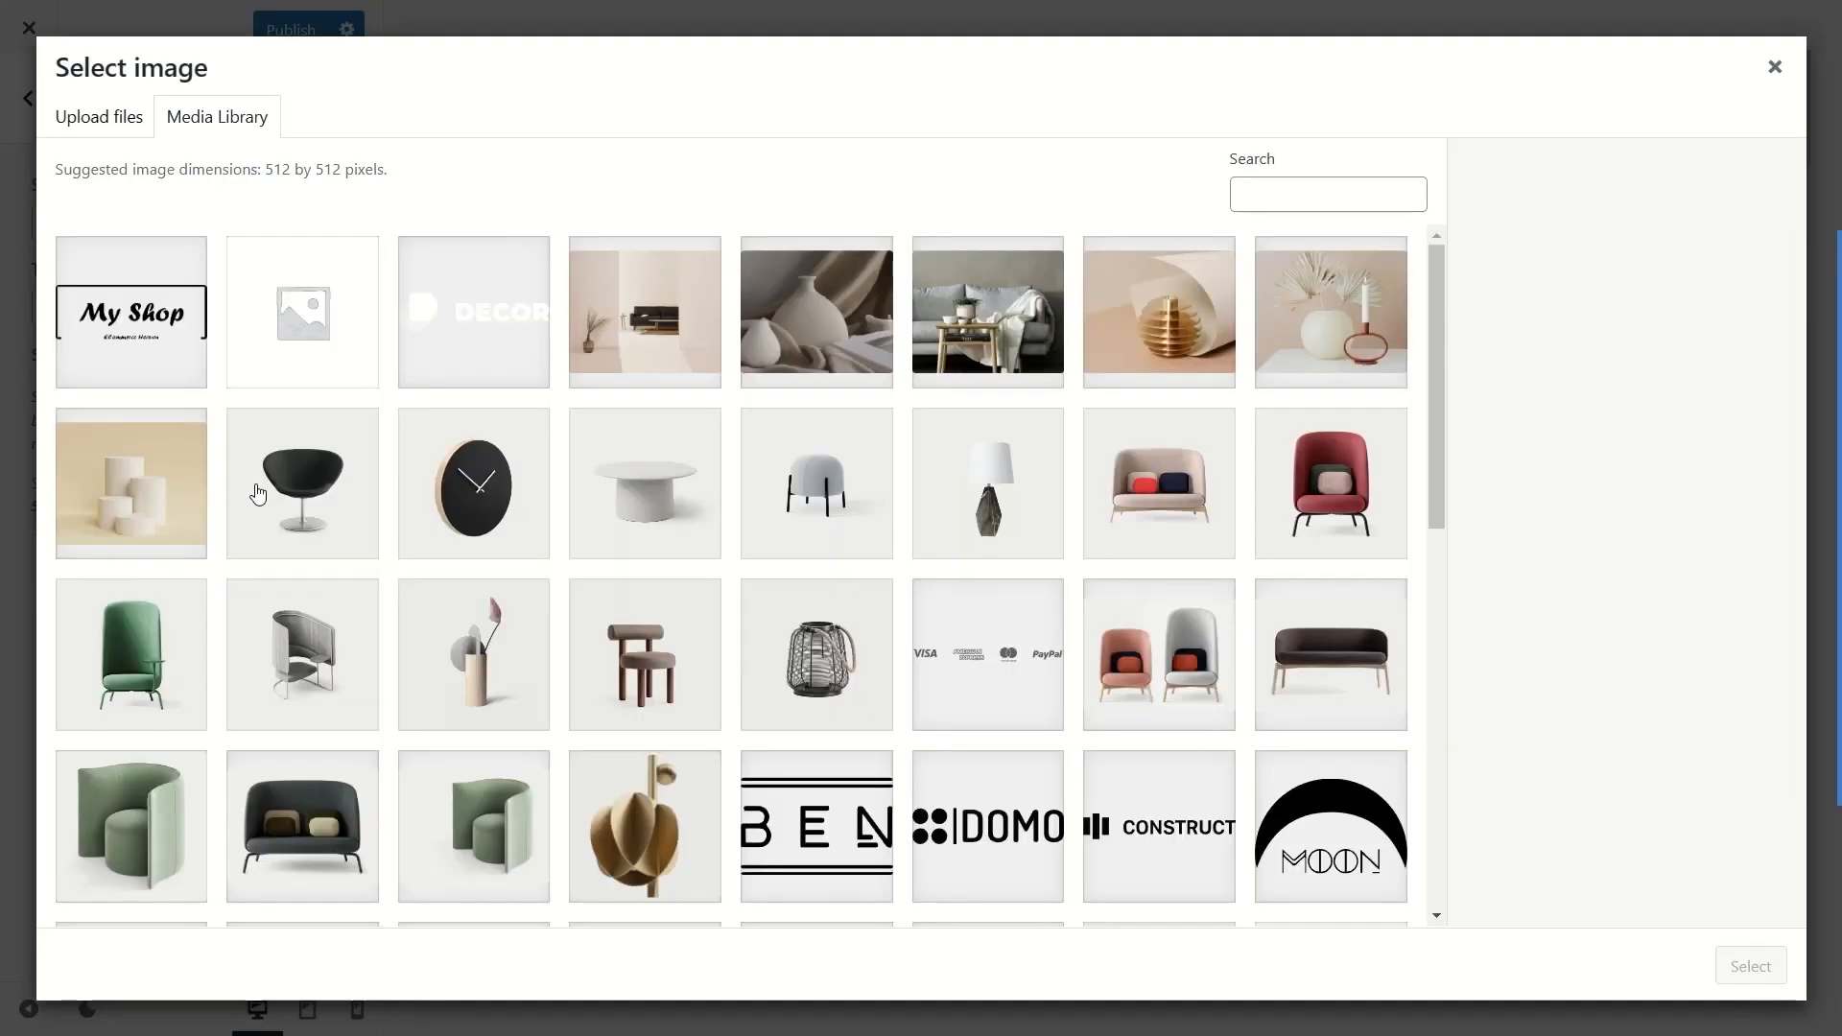
left_click(62, 116)
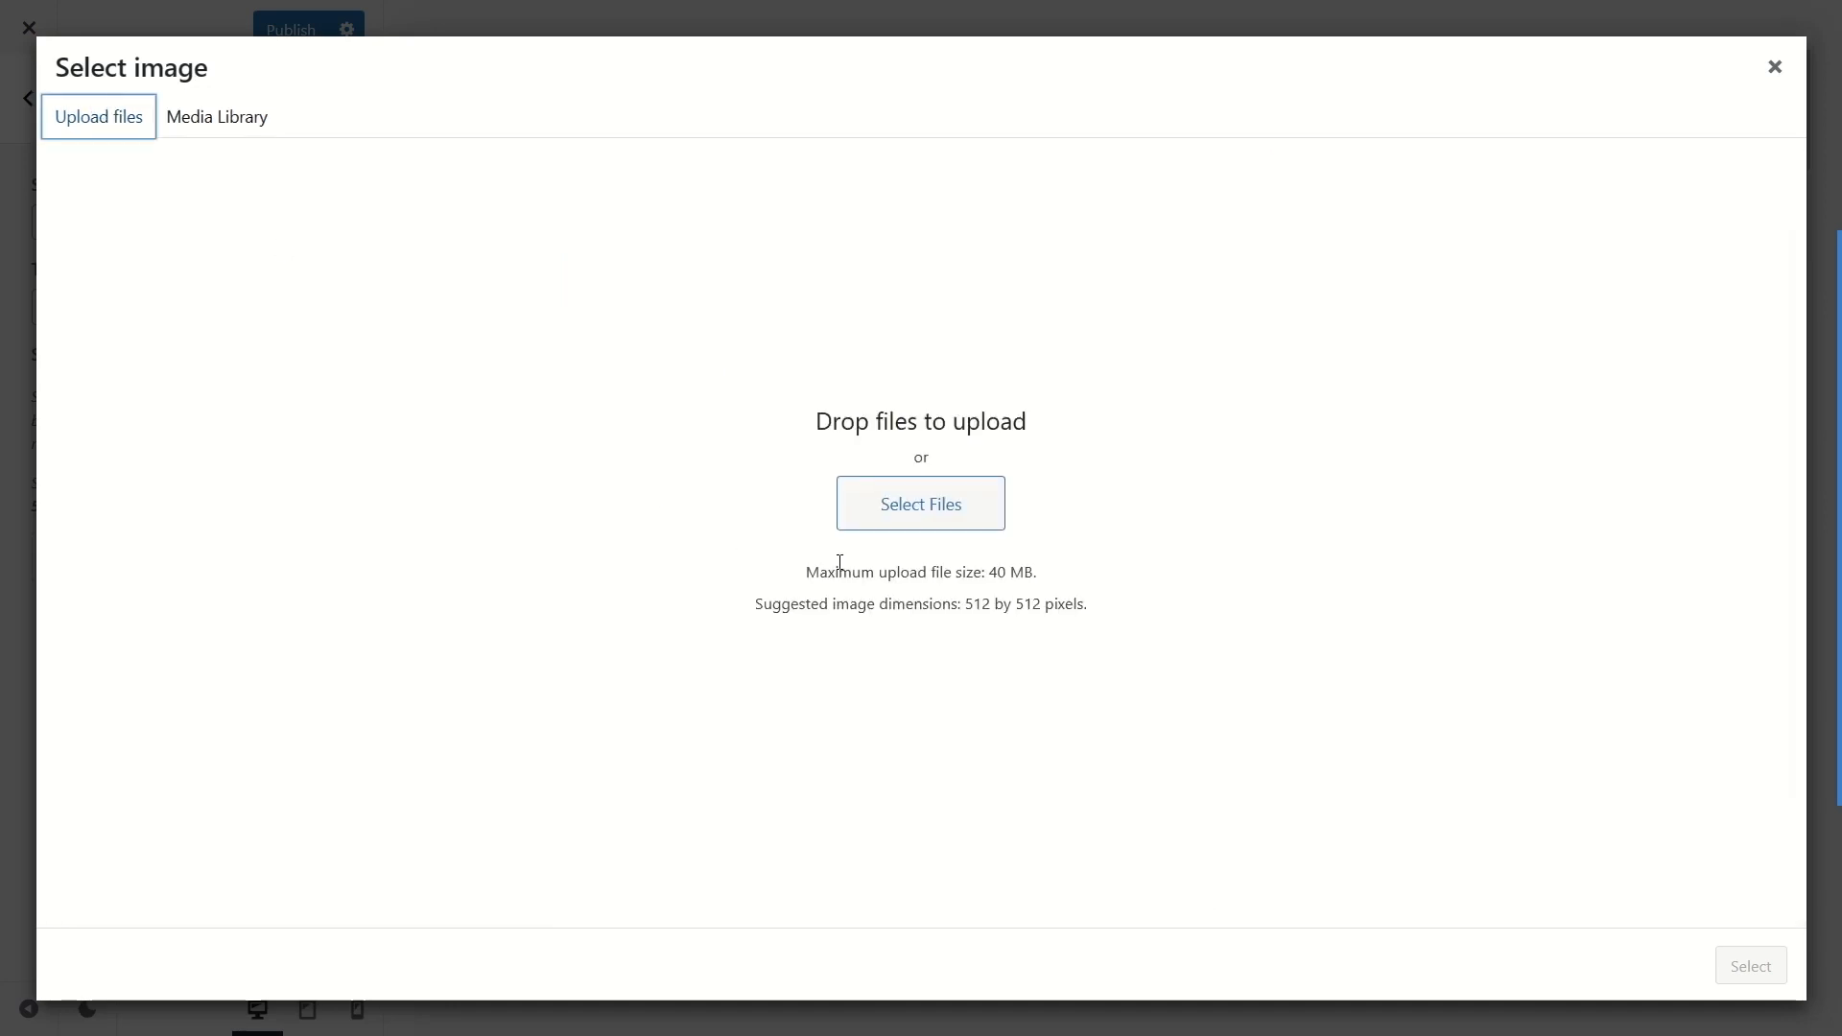
left_click(943, 518)
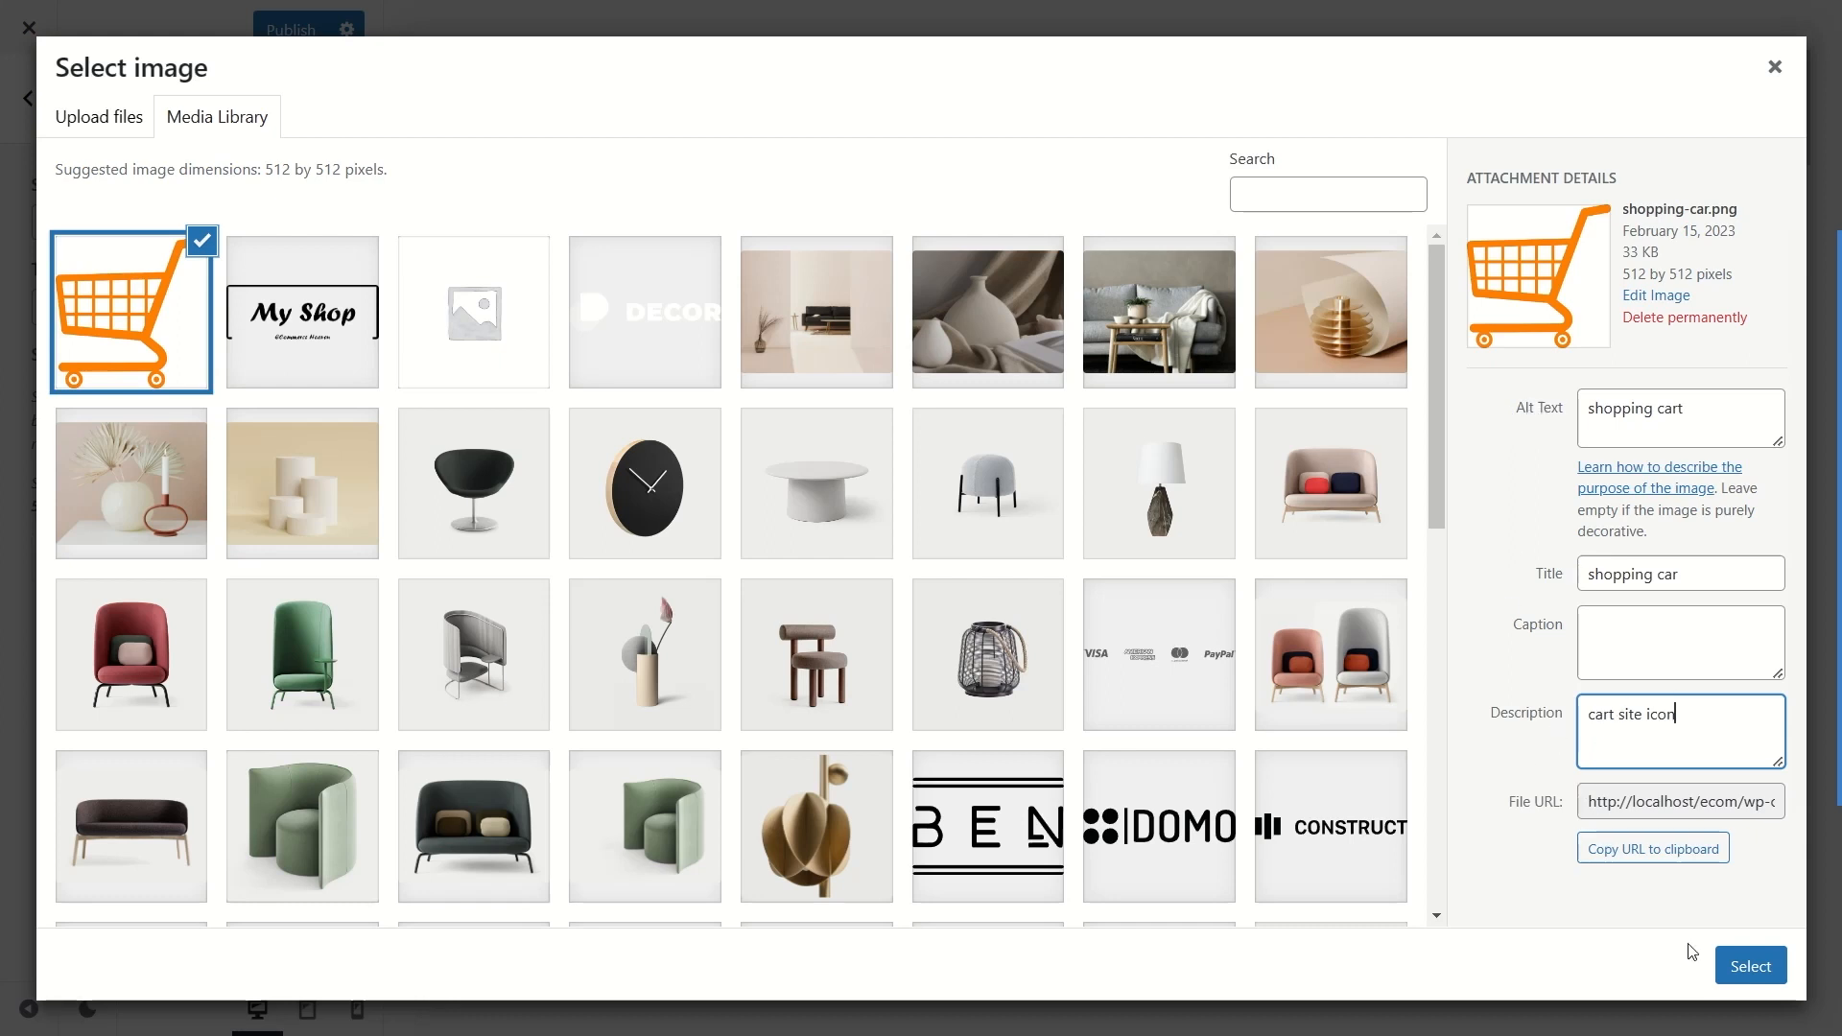
left_click(1742, 968)
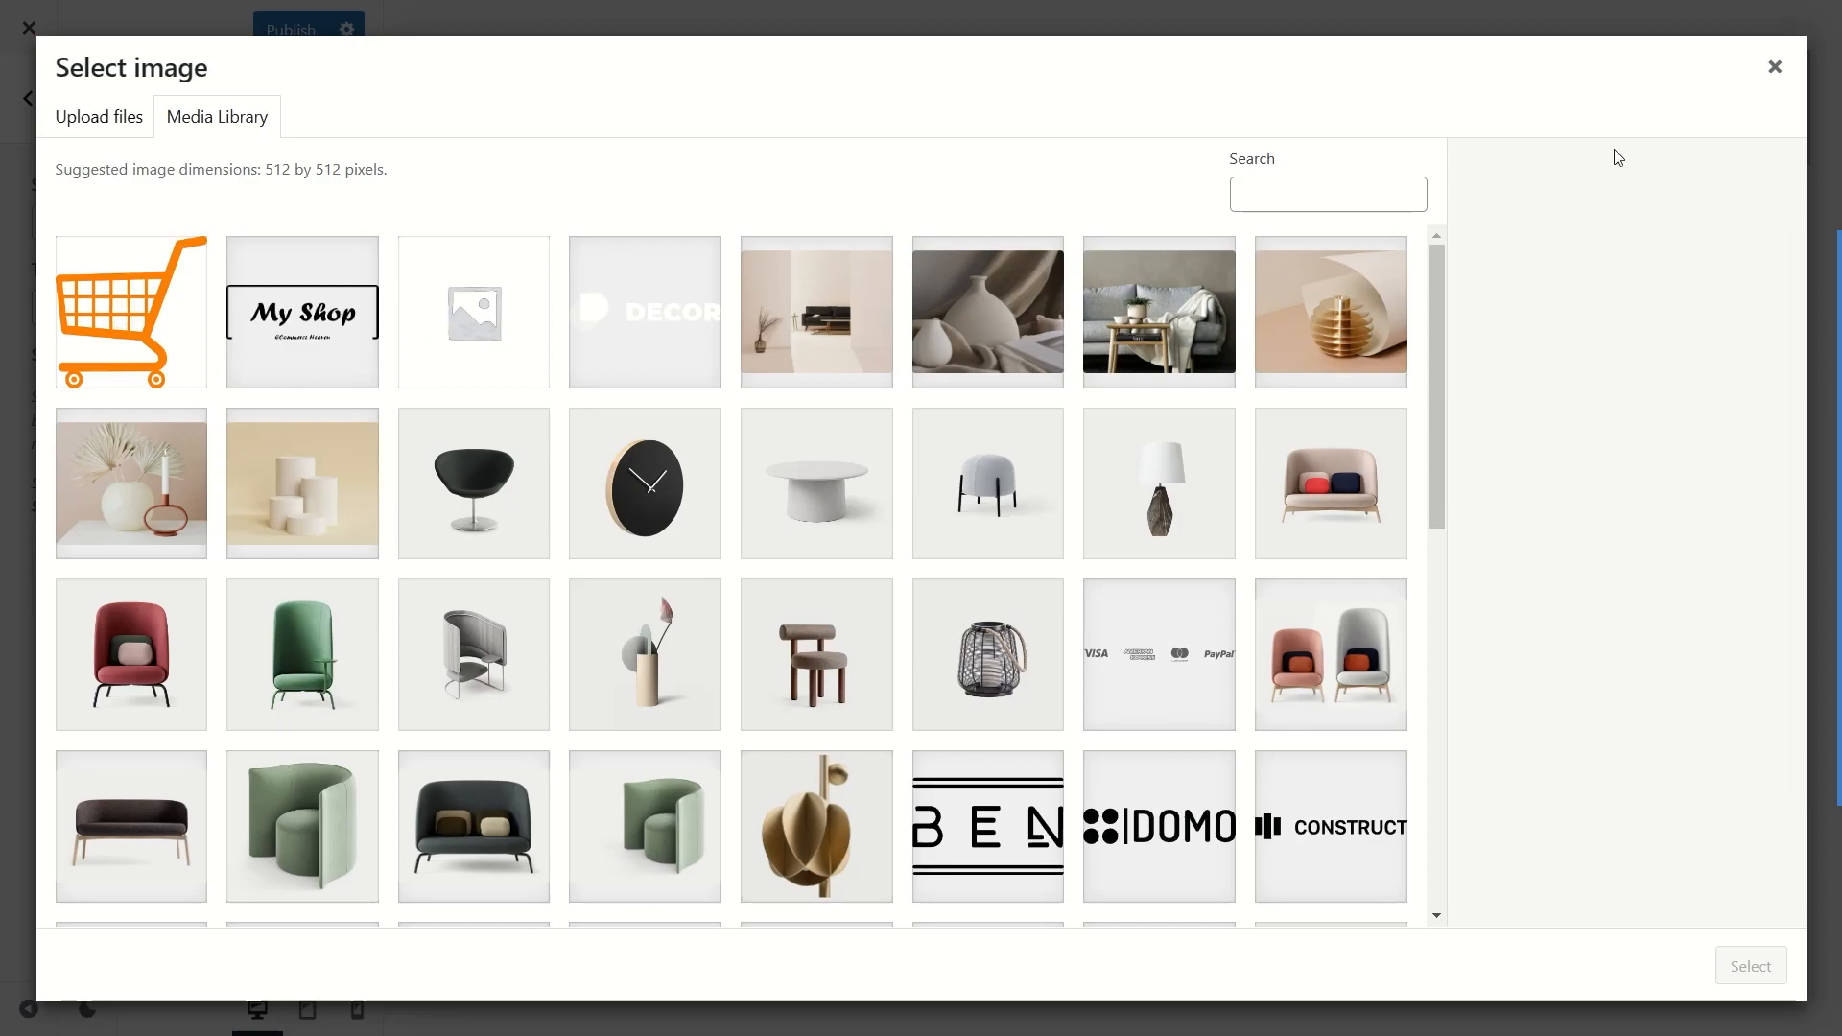
left_click(1775, 66)
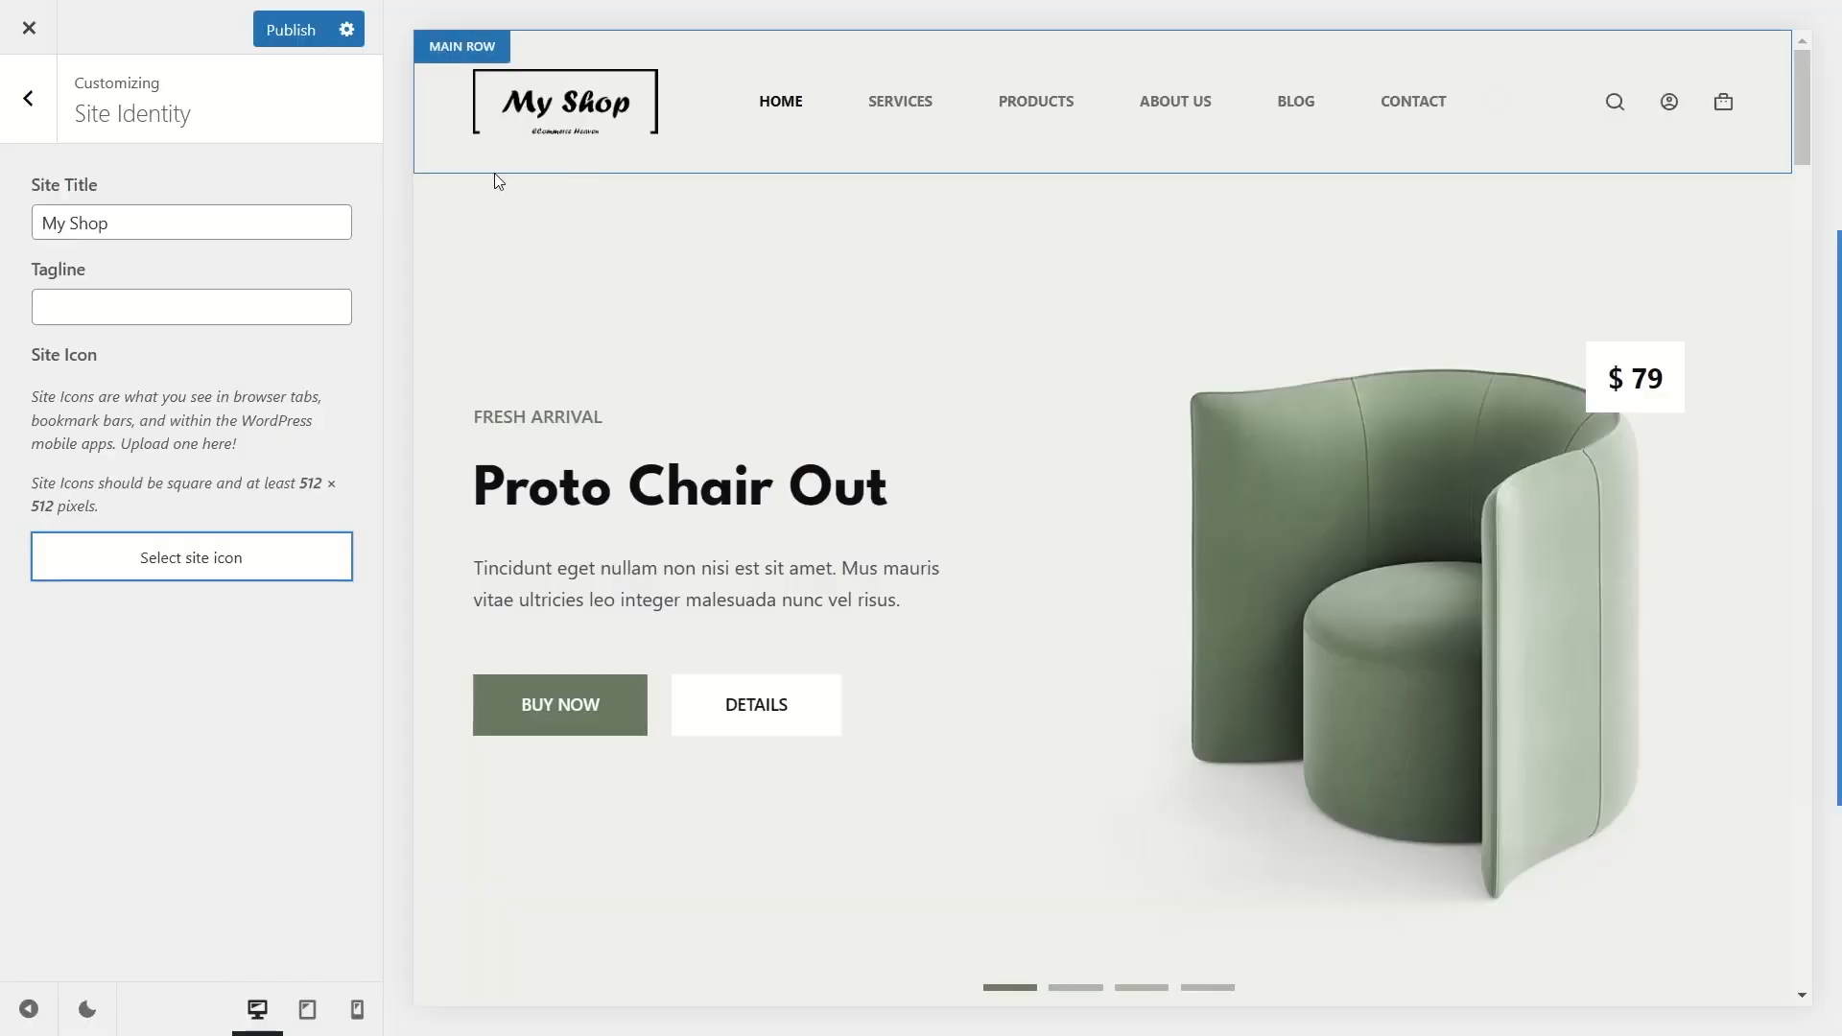
Step: Publish the site identity settings, leave the customizer and open the WordPress Dashboard
left_click(291, 29)
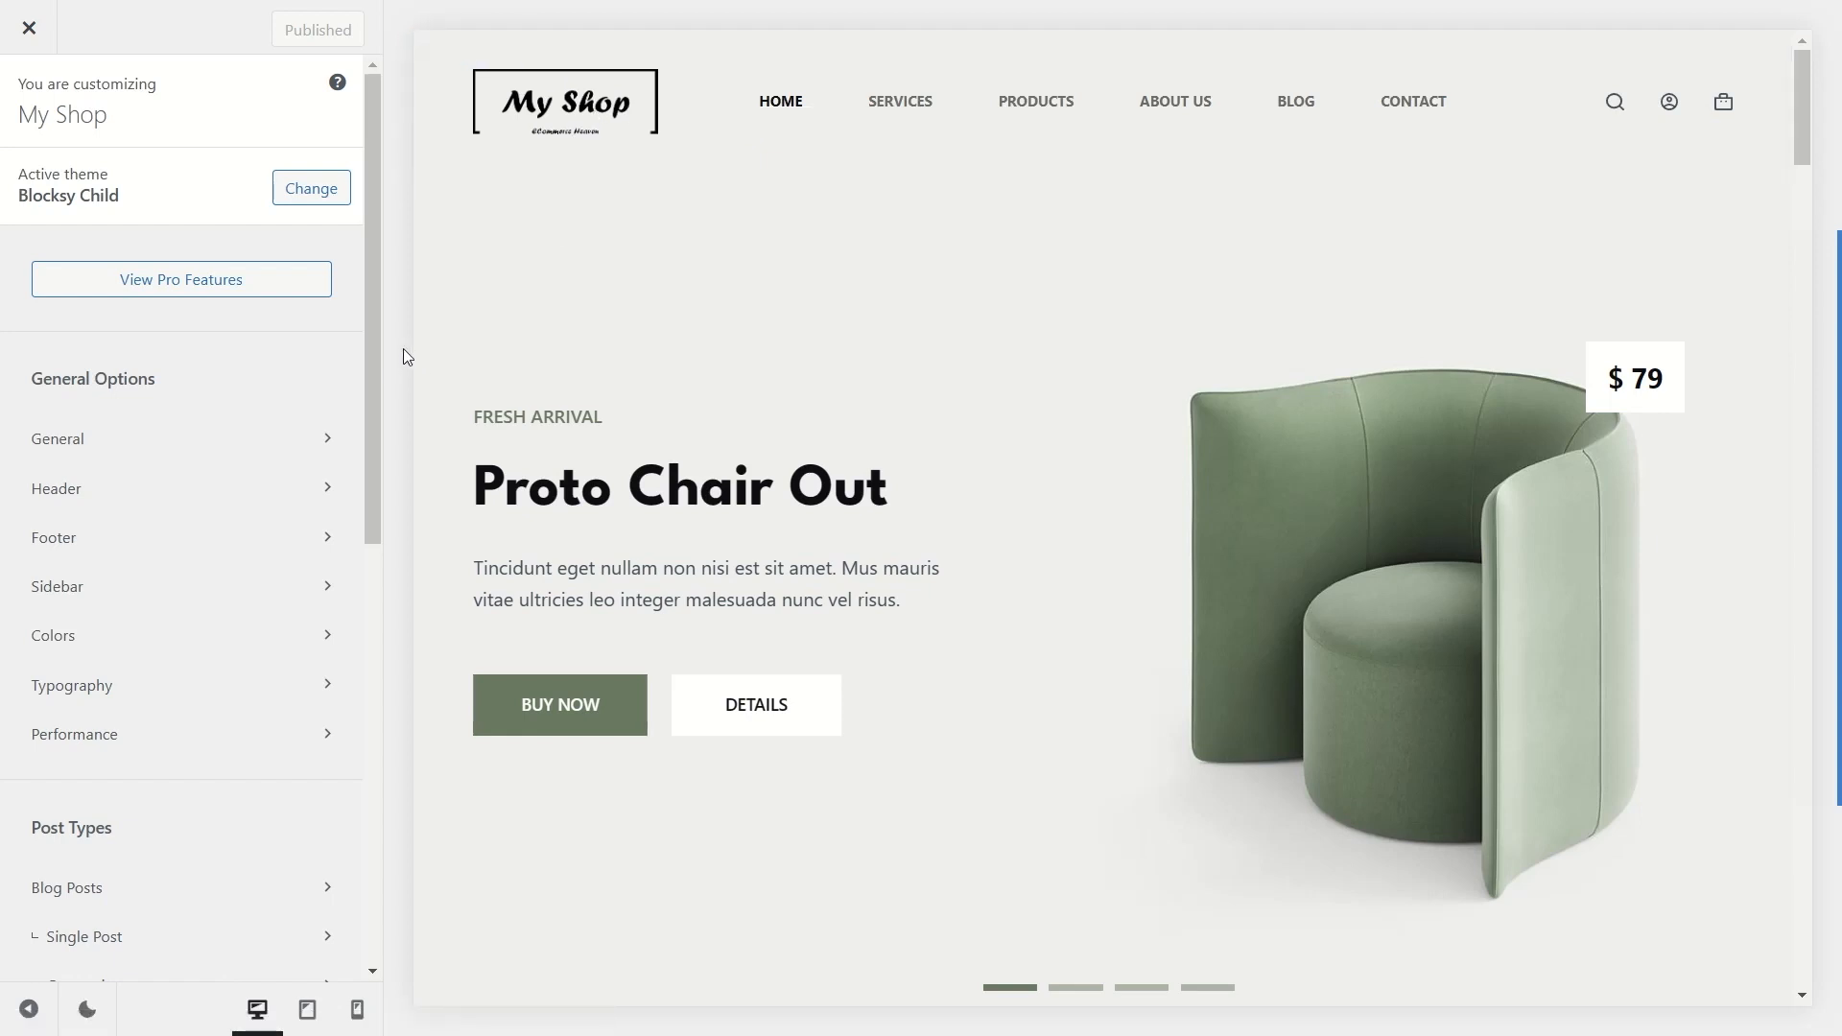
left_click(39, 44)
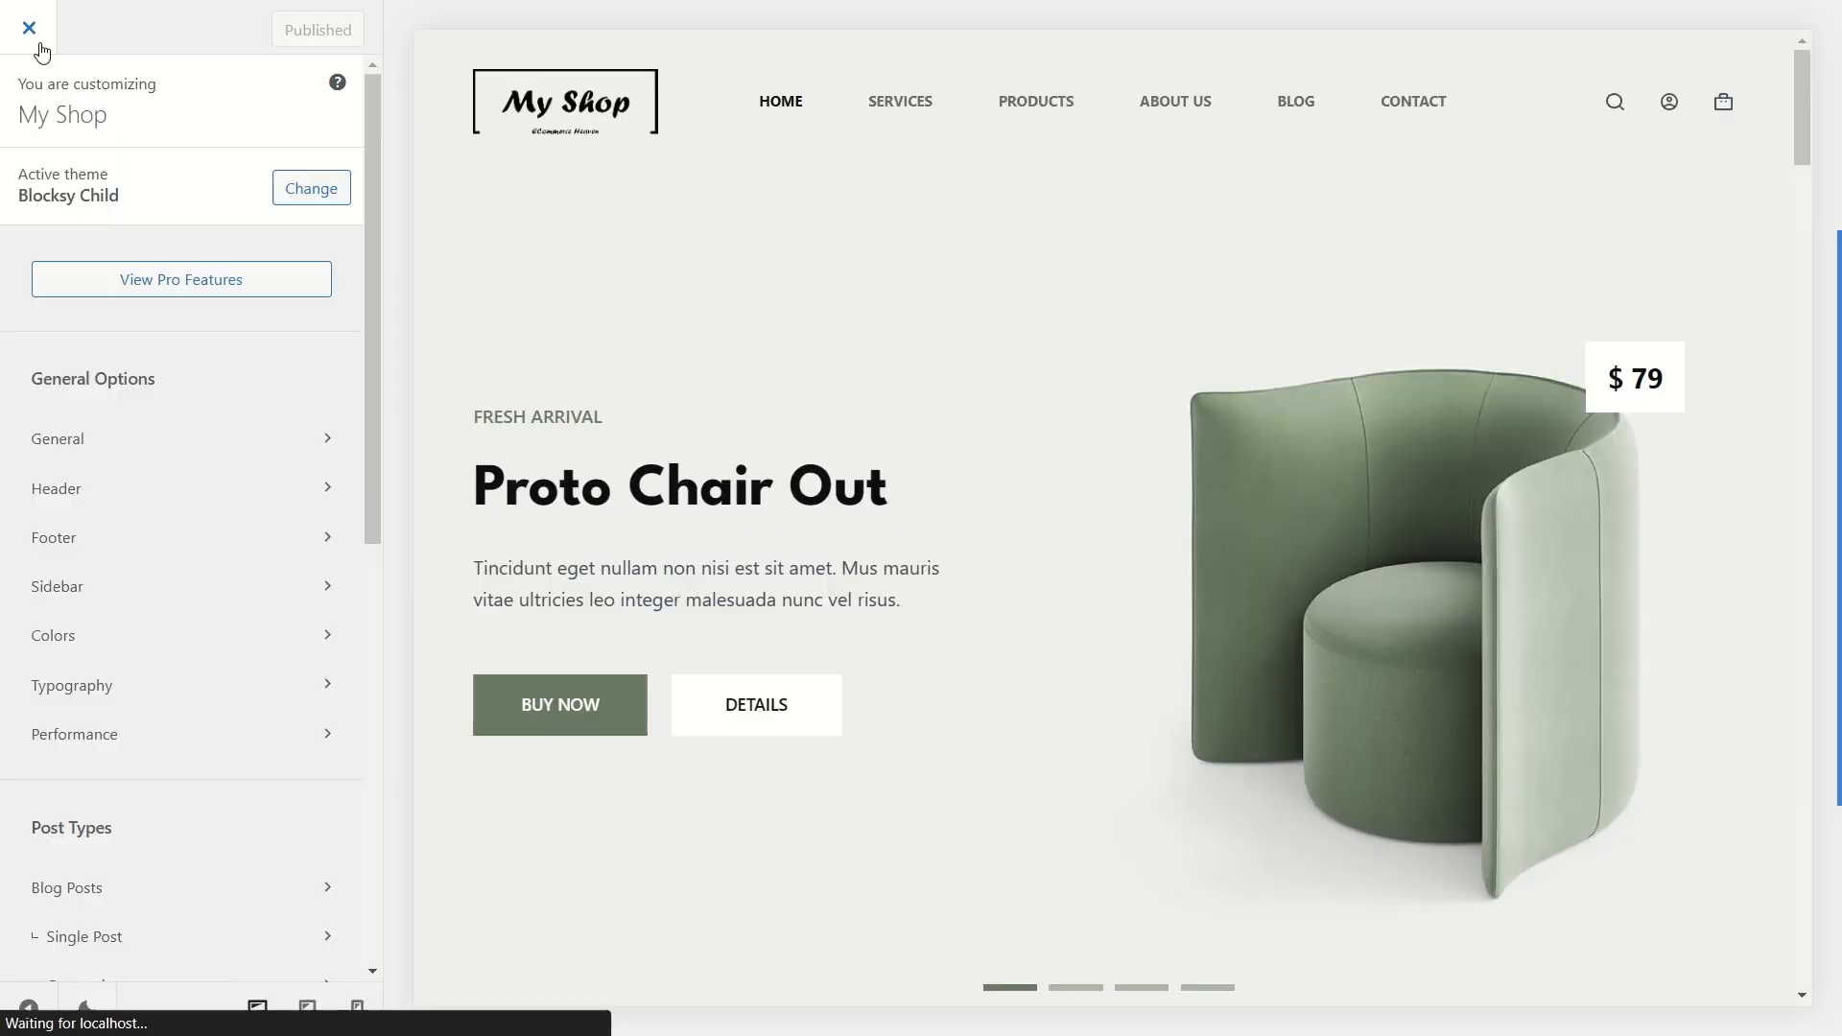
mouse_move(92, 23)
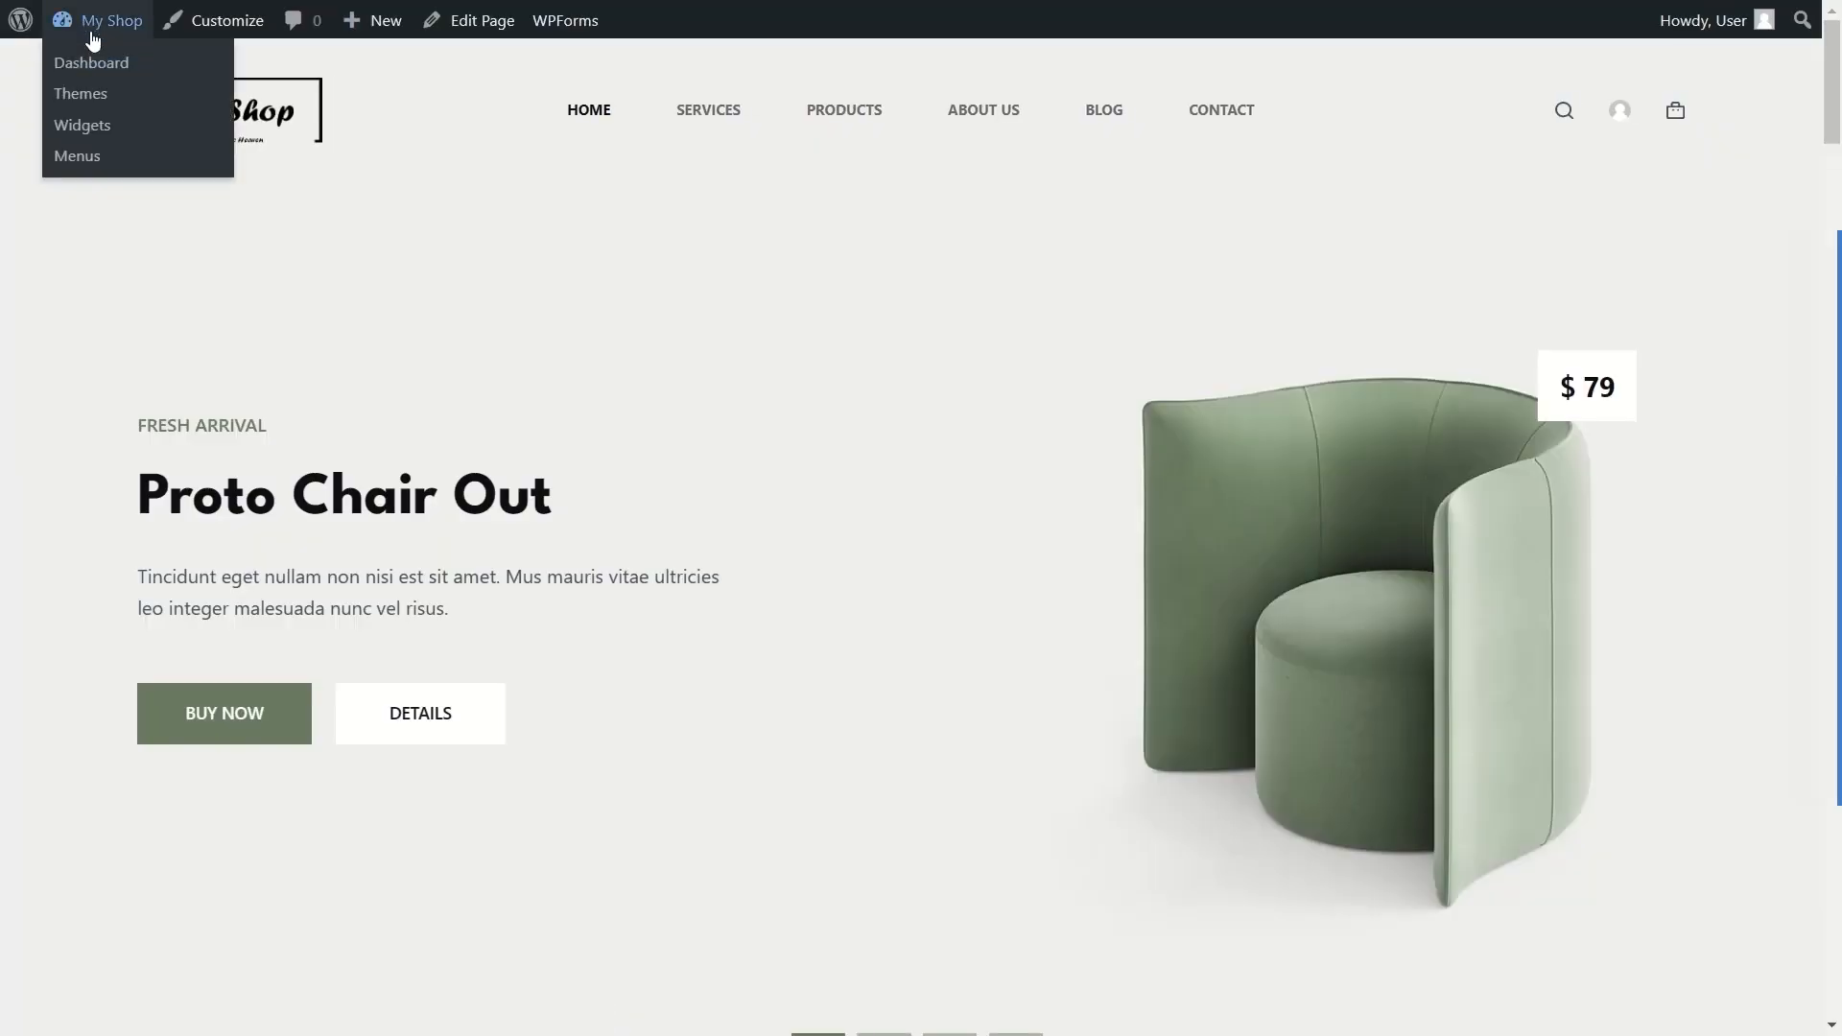
left_click(100, 68)
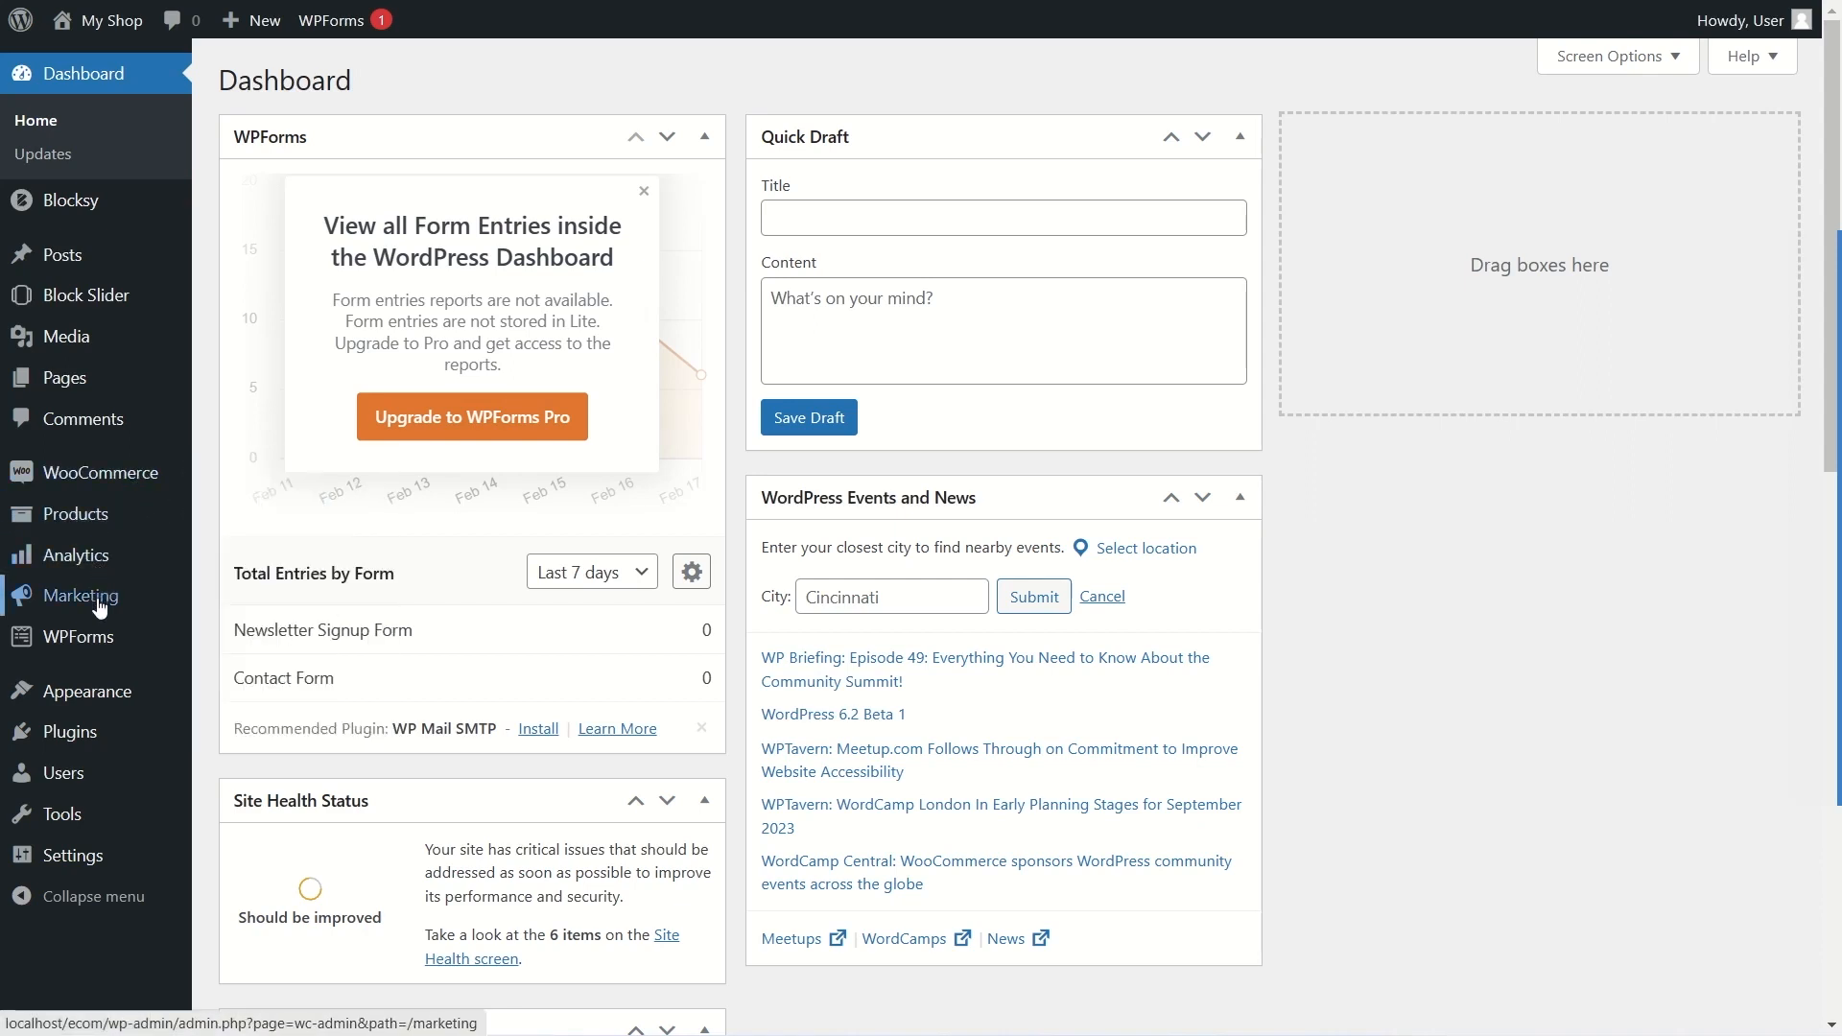
Step: Look over the store-related admin sections (WooCommerce, Products, Analytics and Marketing) and open the WooCommerce home page
mouse_move(123, 480)
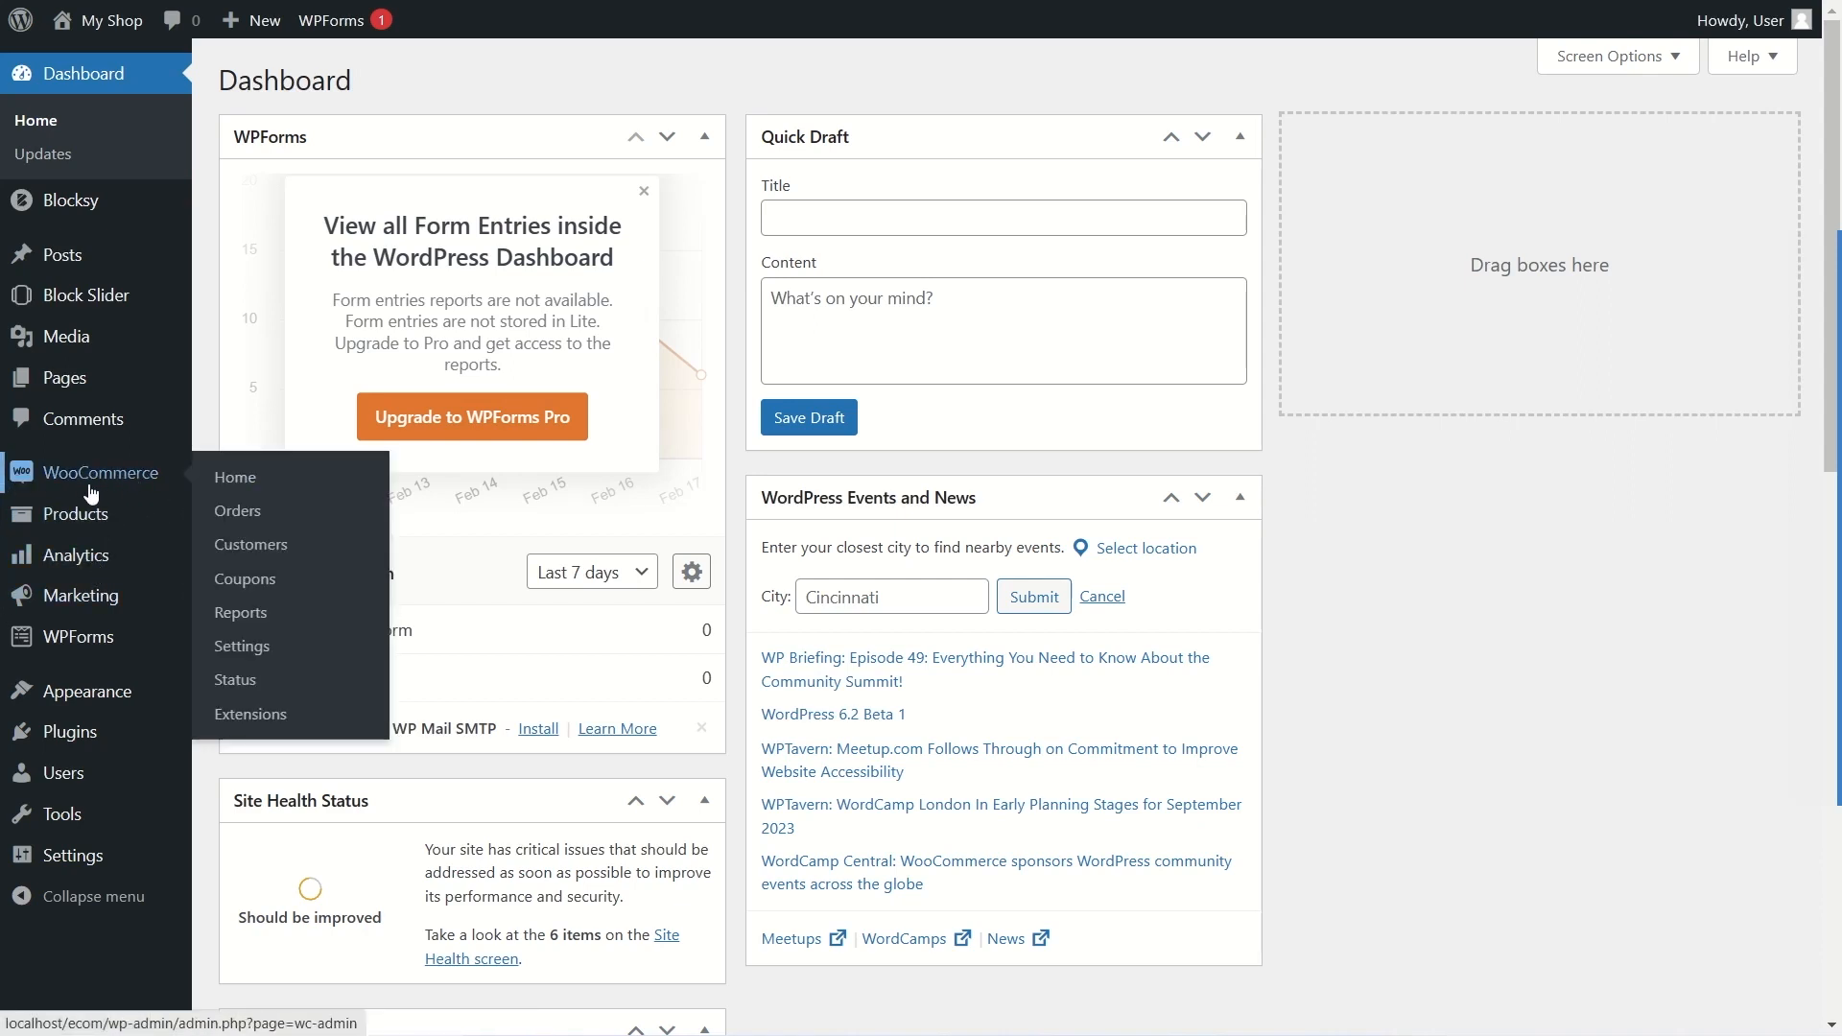
mouse_move(135, 524)
mouse_move(39, 562)
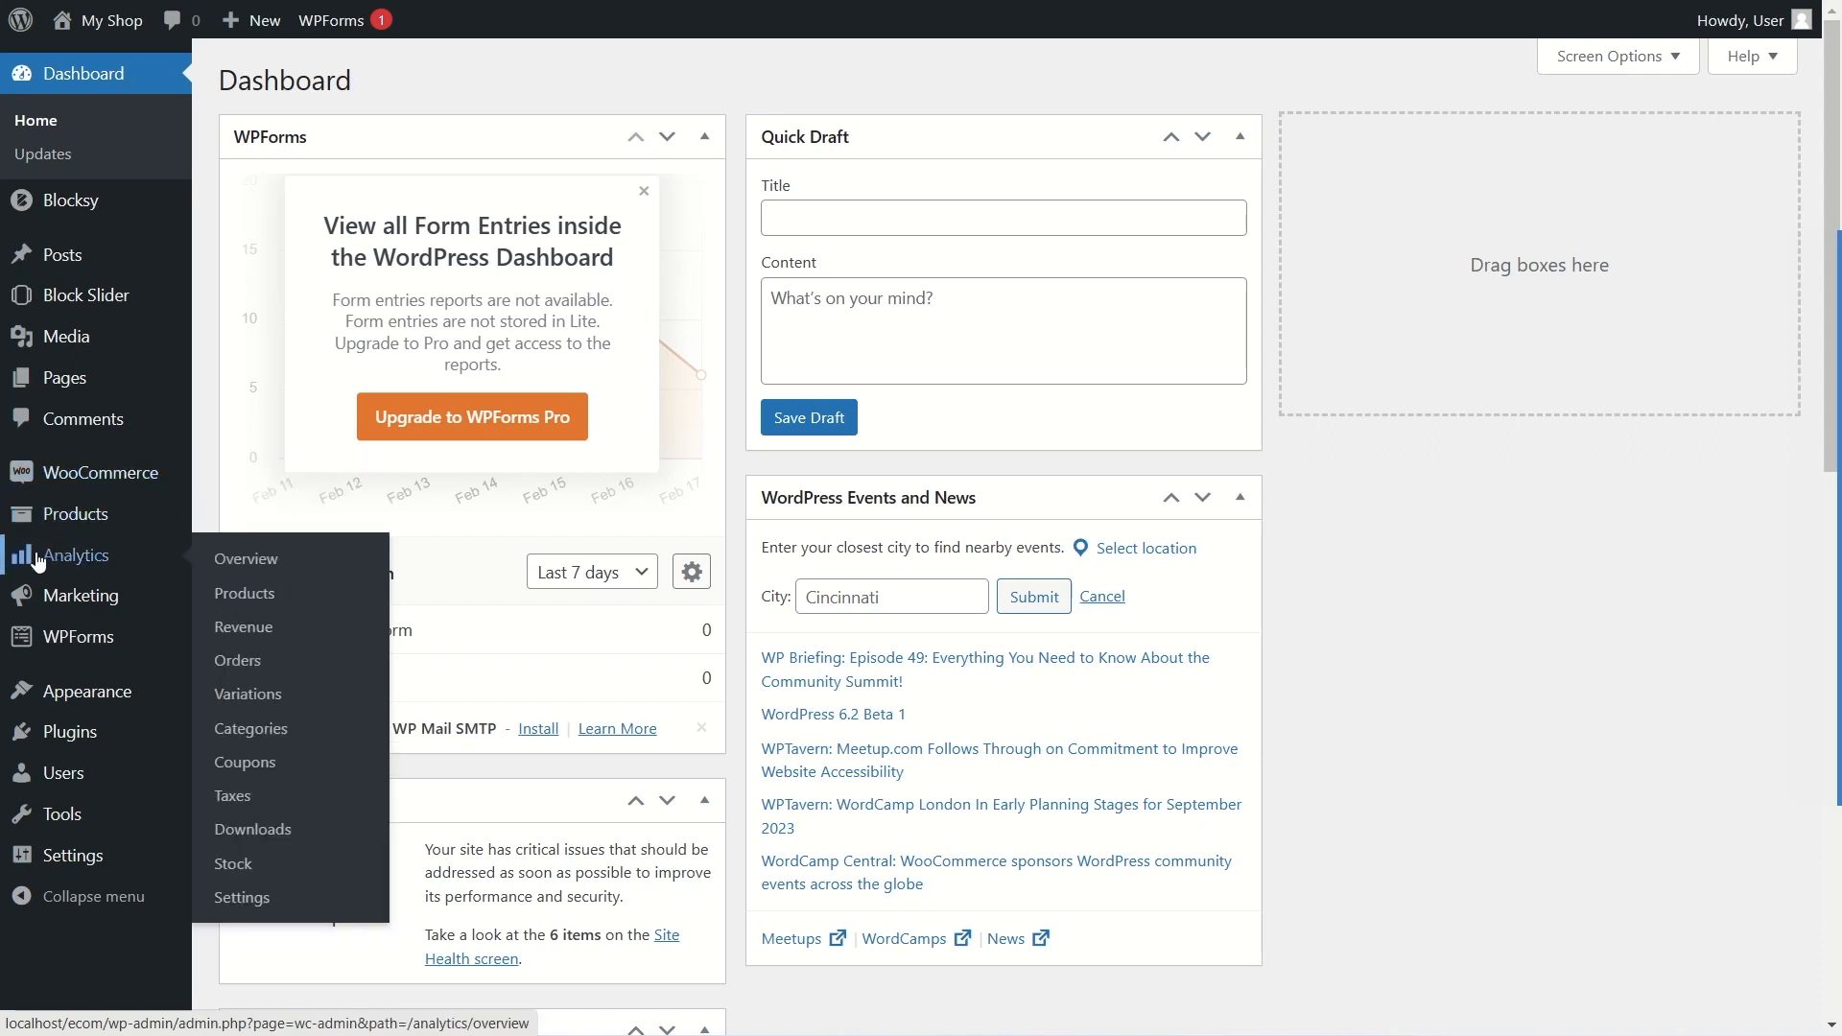
mouse_move(55, 602)
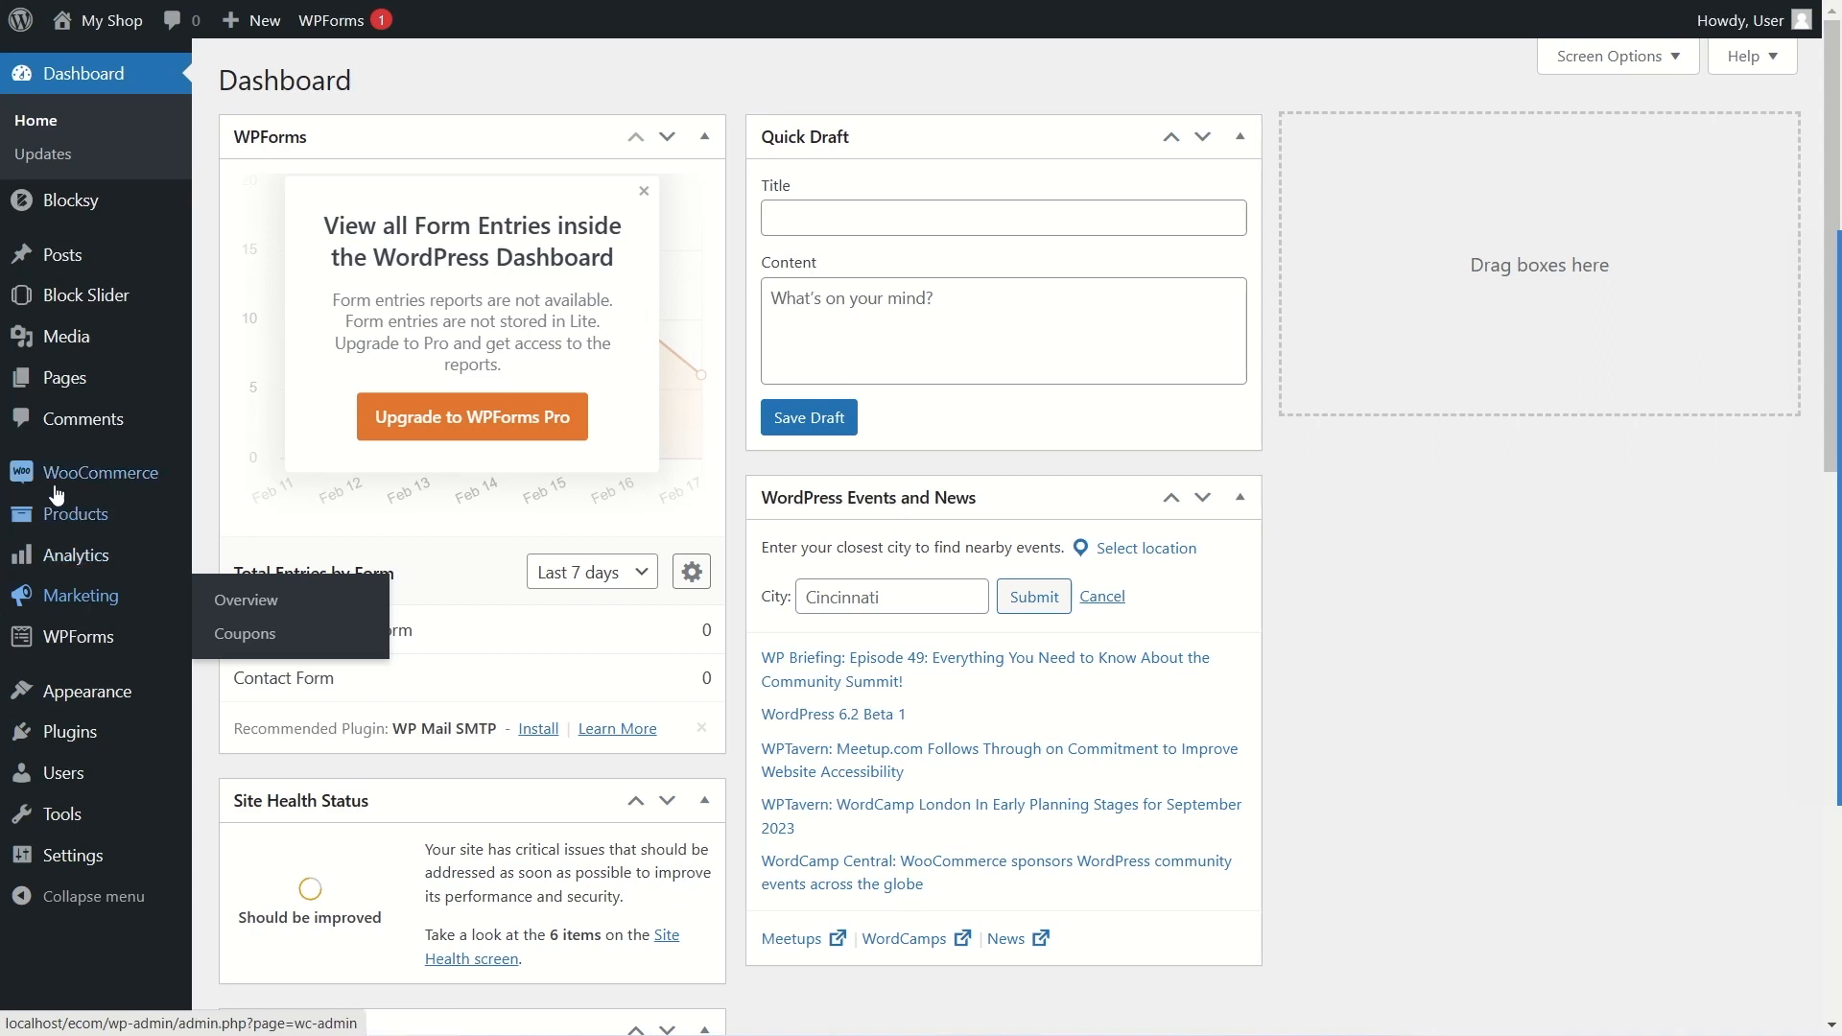
mouse_move(67, 480)
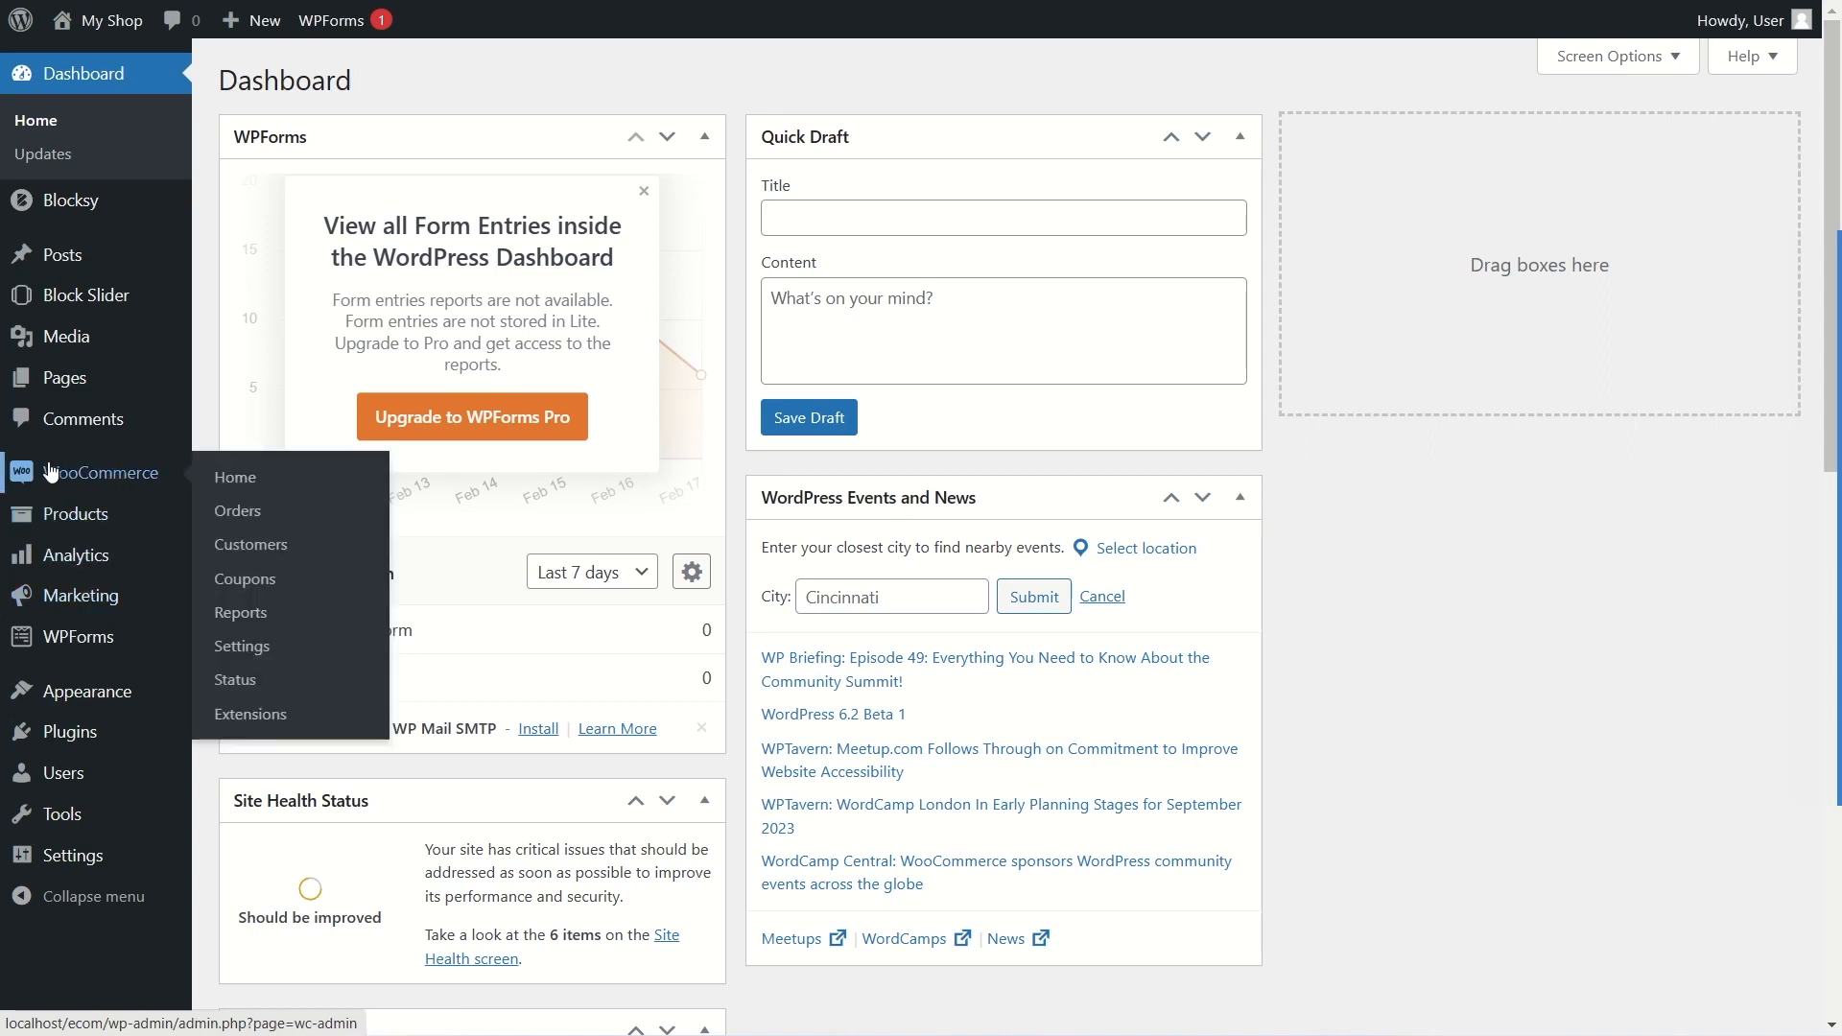
left_click(103, 484)
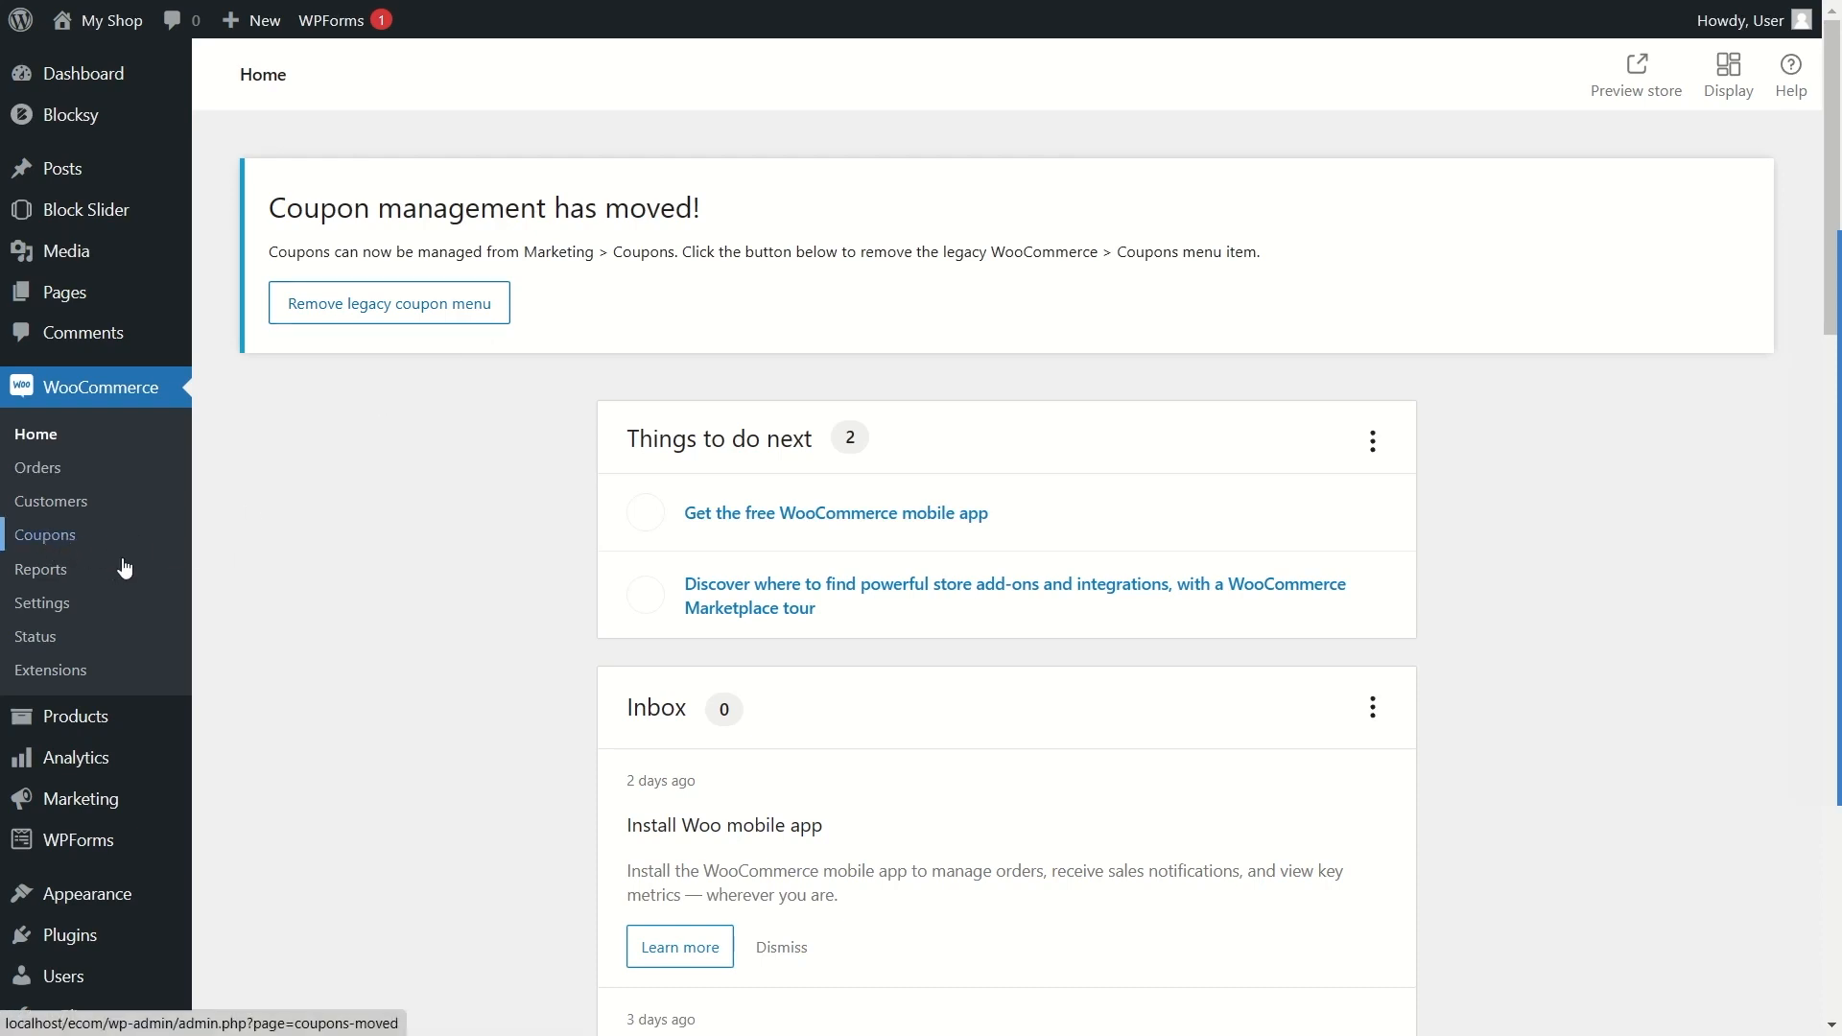
Step: Open the Coupons page and look through its coupon options and recommended extensions
mouse_move(96, 803)
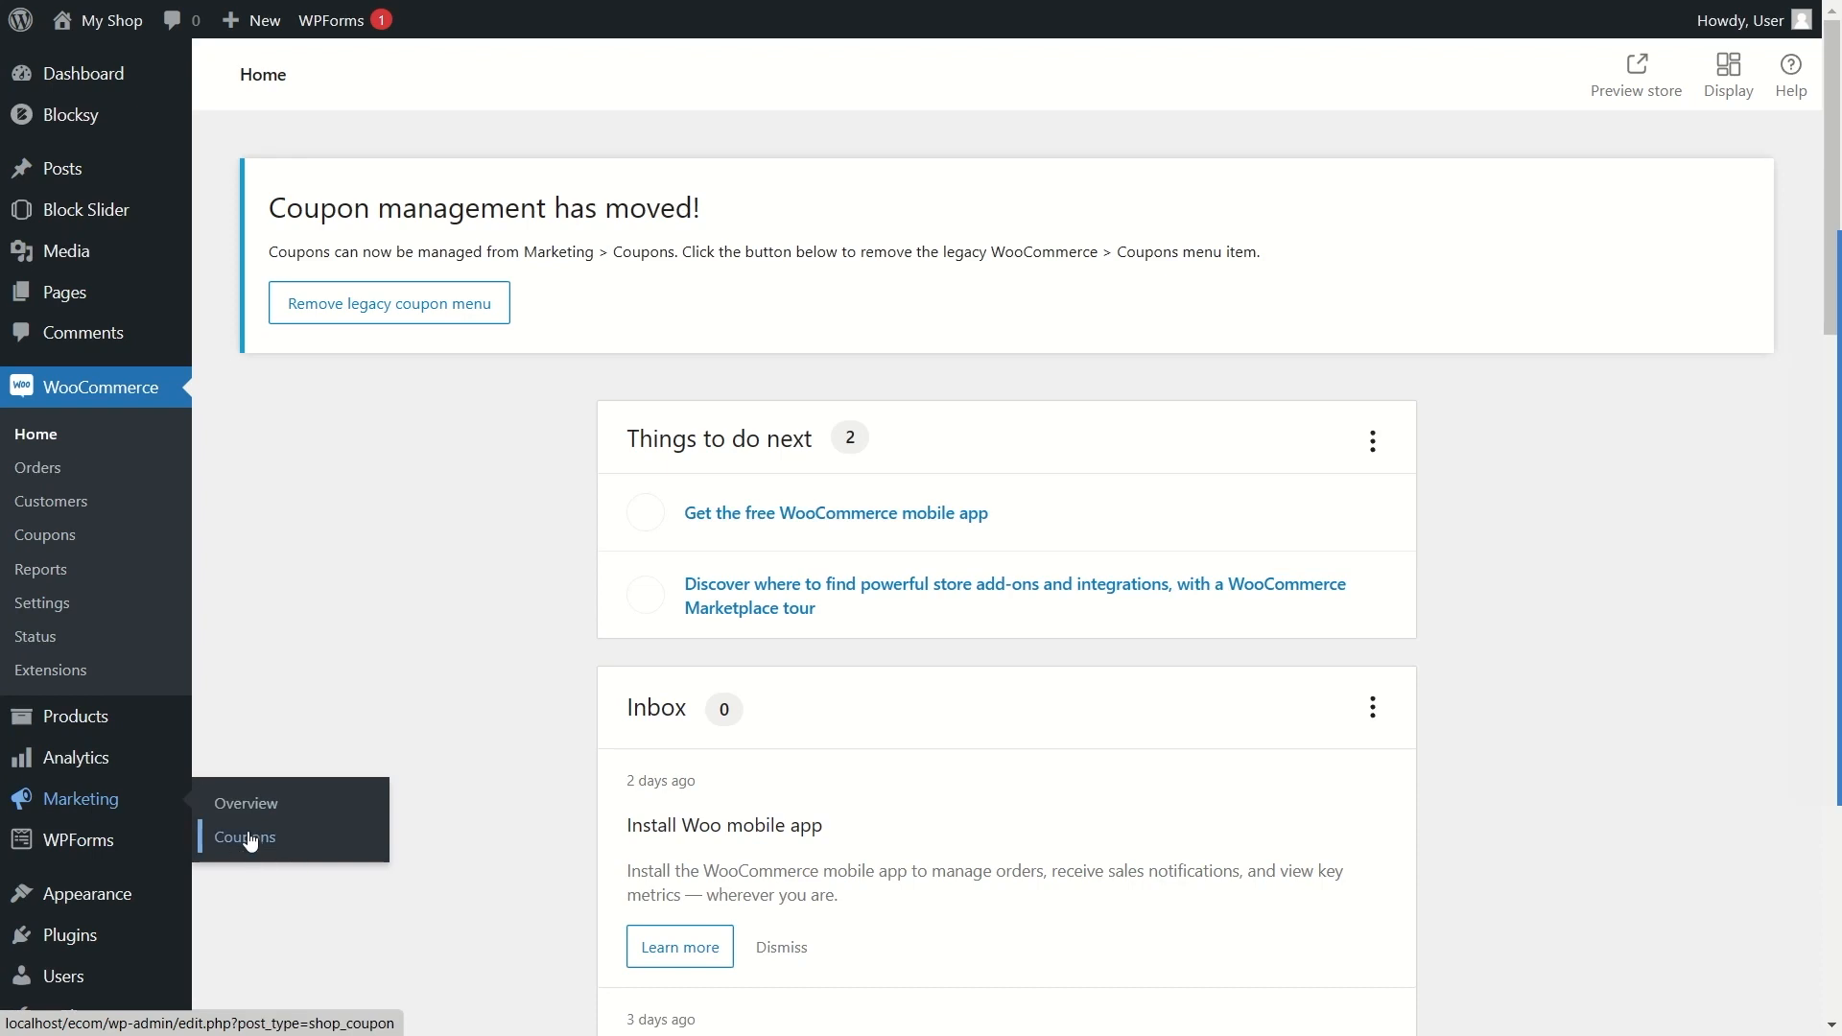
left_click(77, 547)
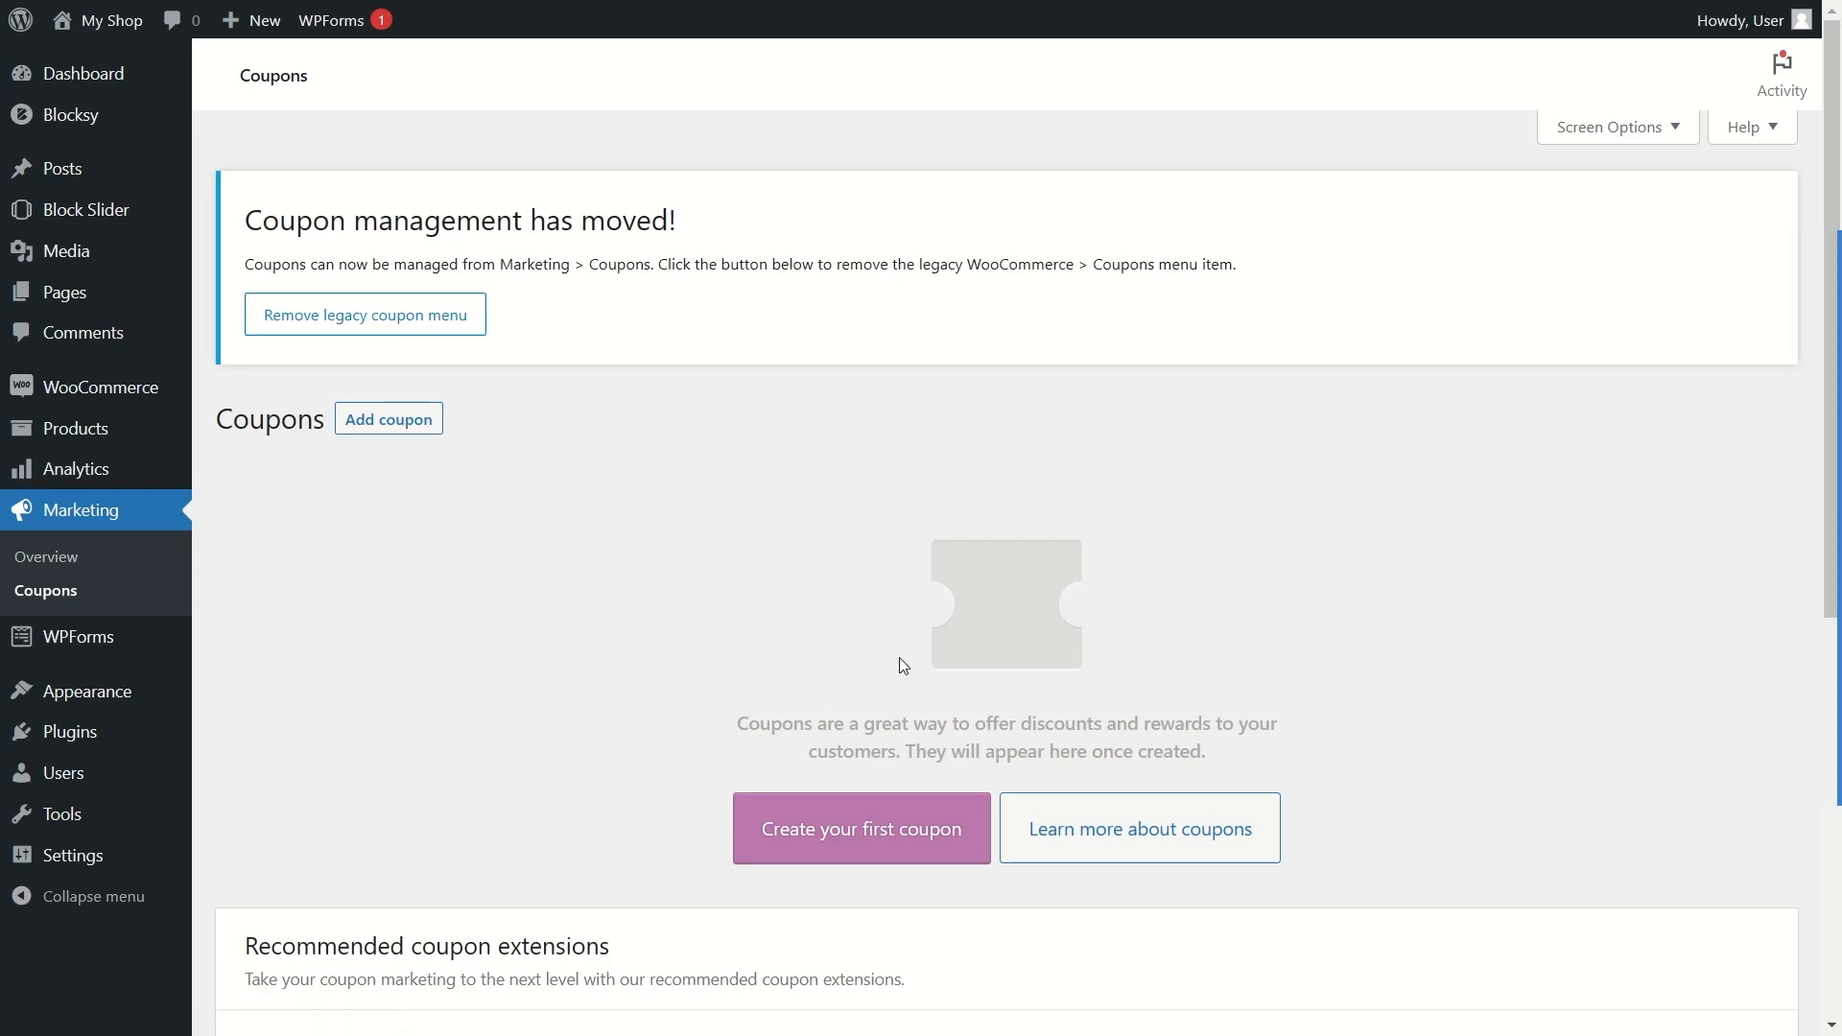
scroll(733, 632, "down", 5)
scroll(1061, 760, "up", 5)
Step: Return to the WooCommerce home page and look through its to-do list and Inbox
left_click(125, 395)
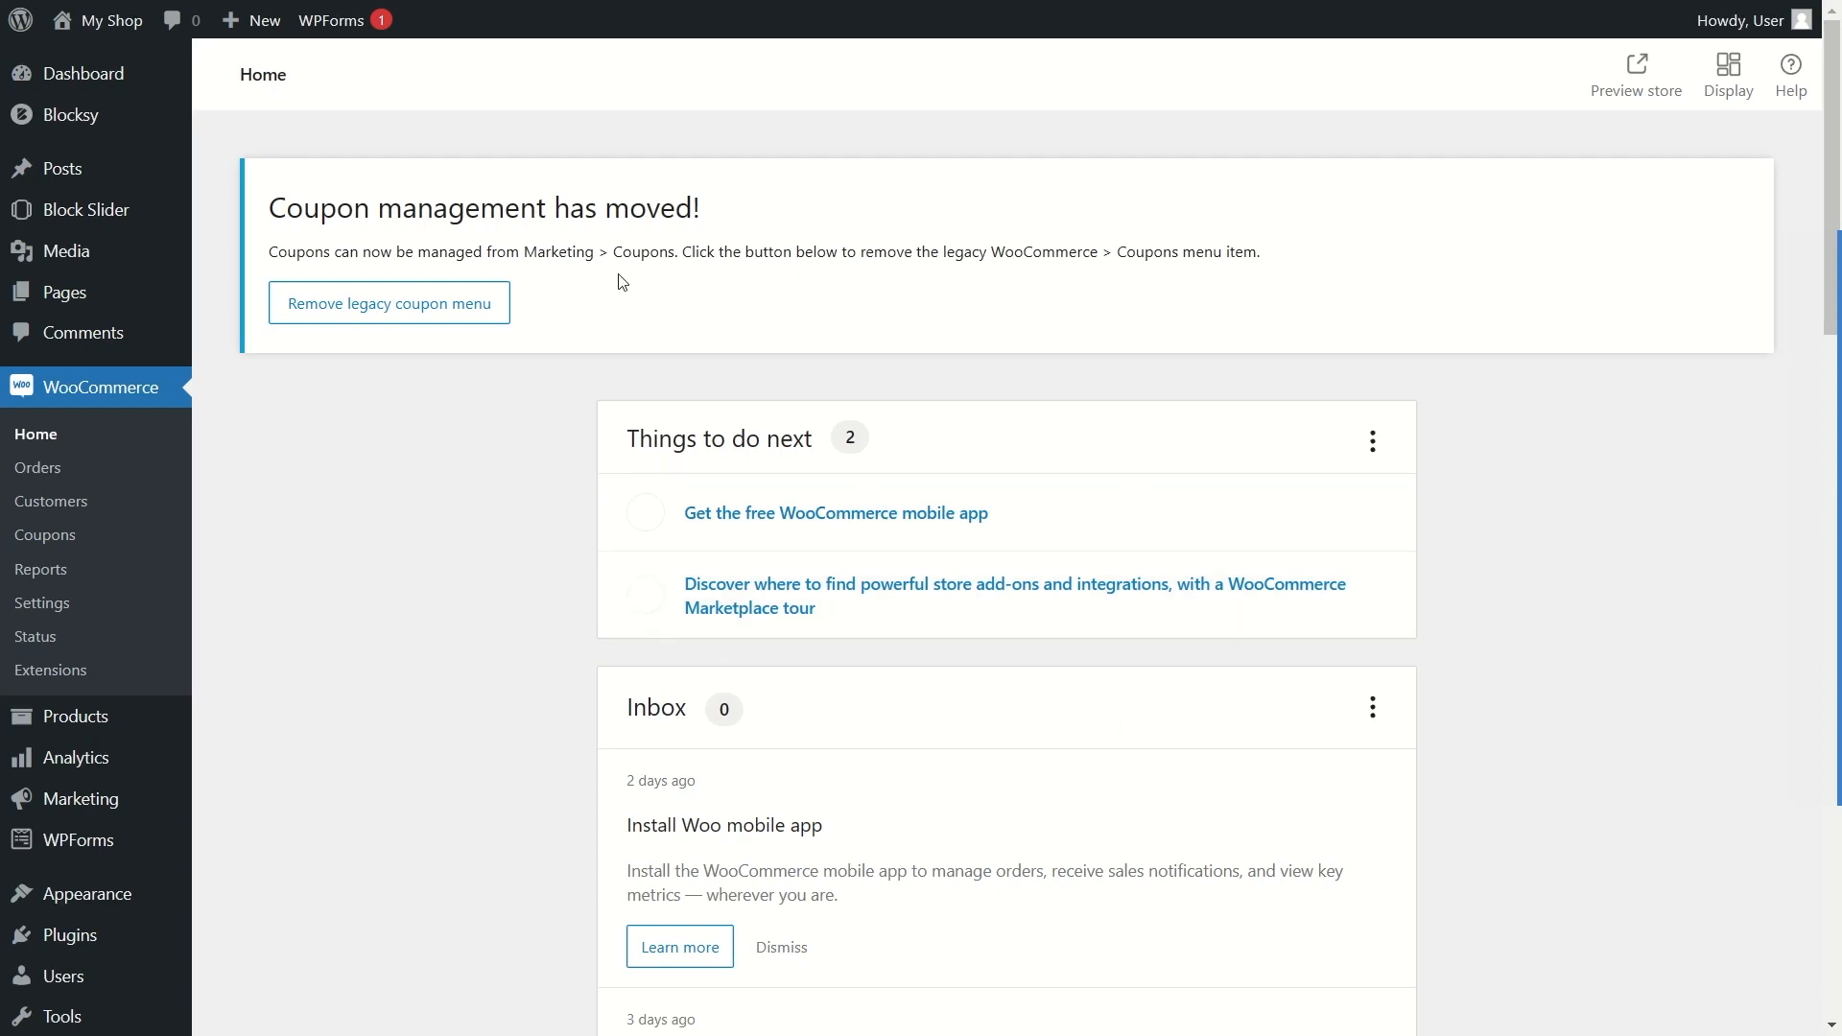
scroll(811, 413, "down", 3)
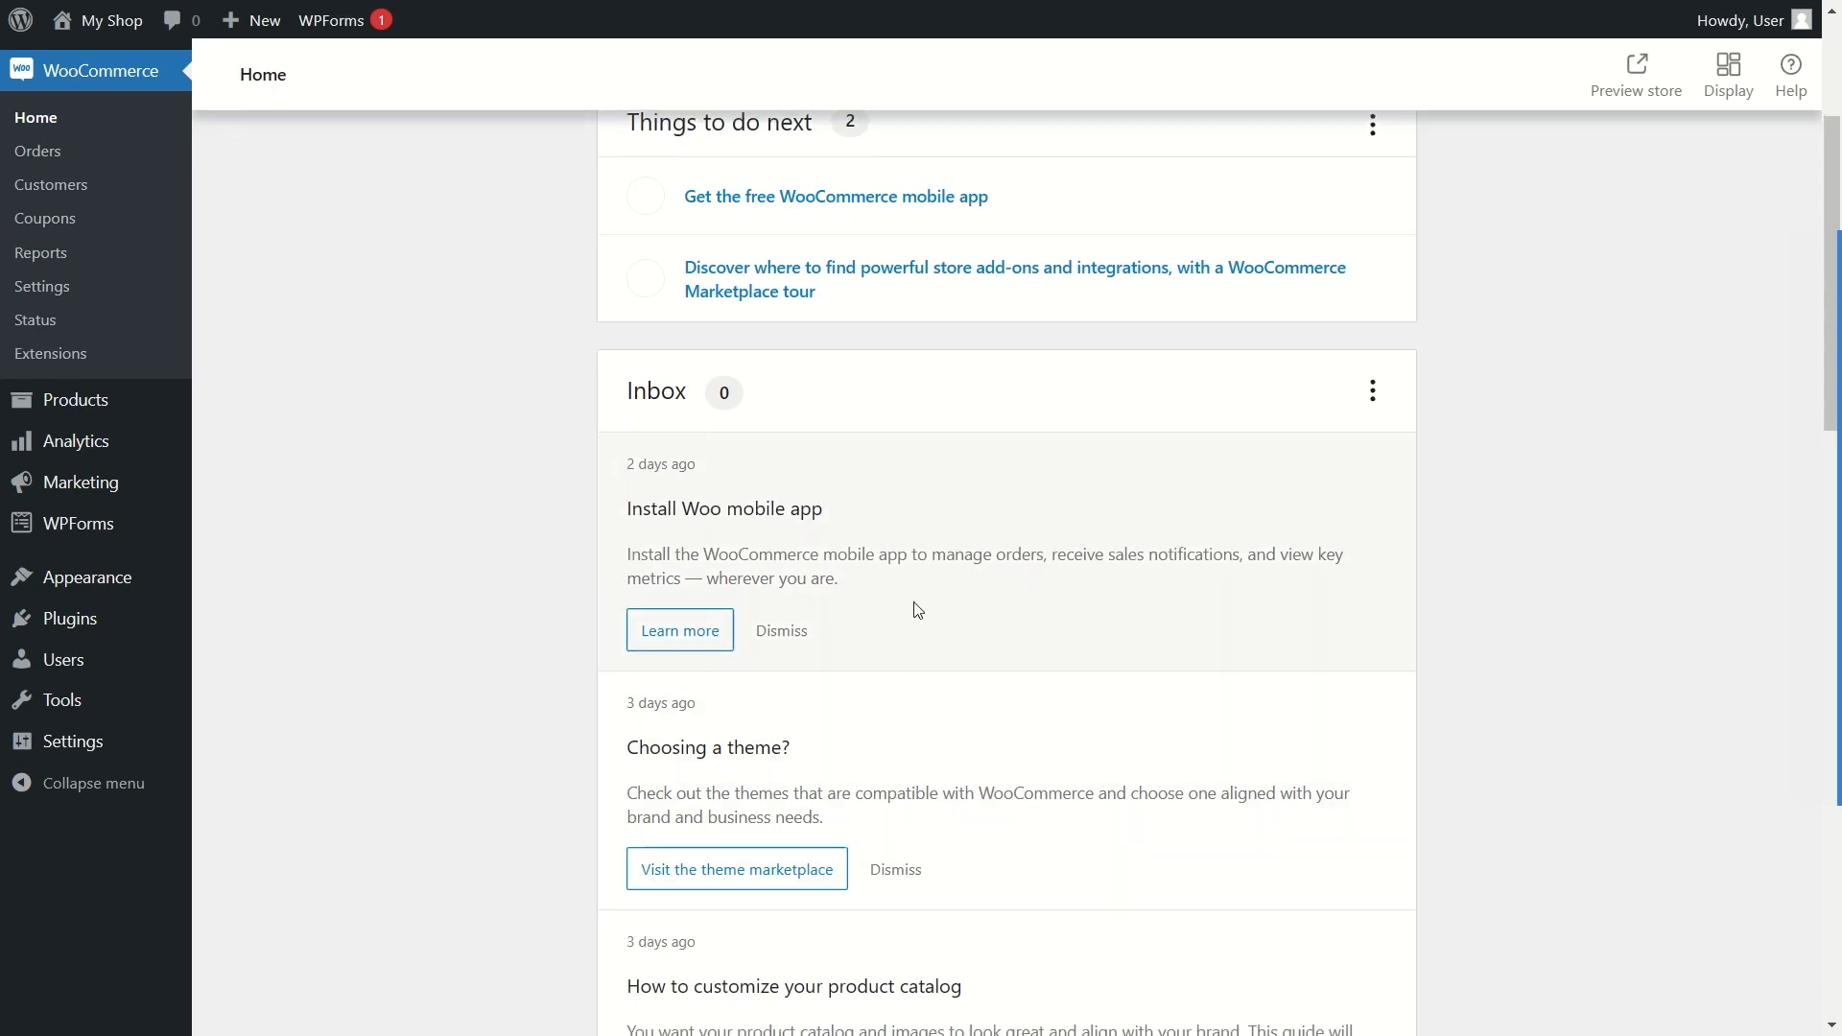
Step: Look past the Inbox to the Stats overview and switch between its Today and Week to date statistics
scroll(906, 575, "down", 10)
scroll(864, 480, "up", 2)
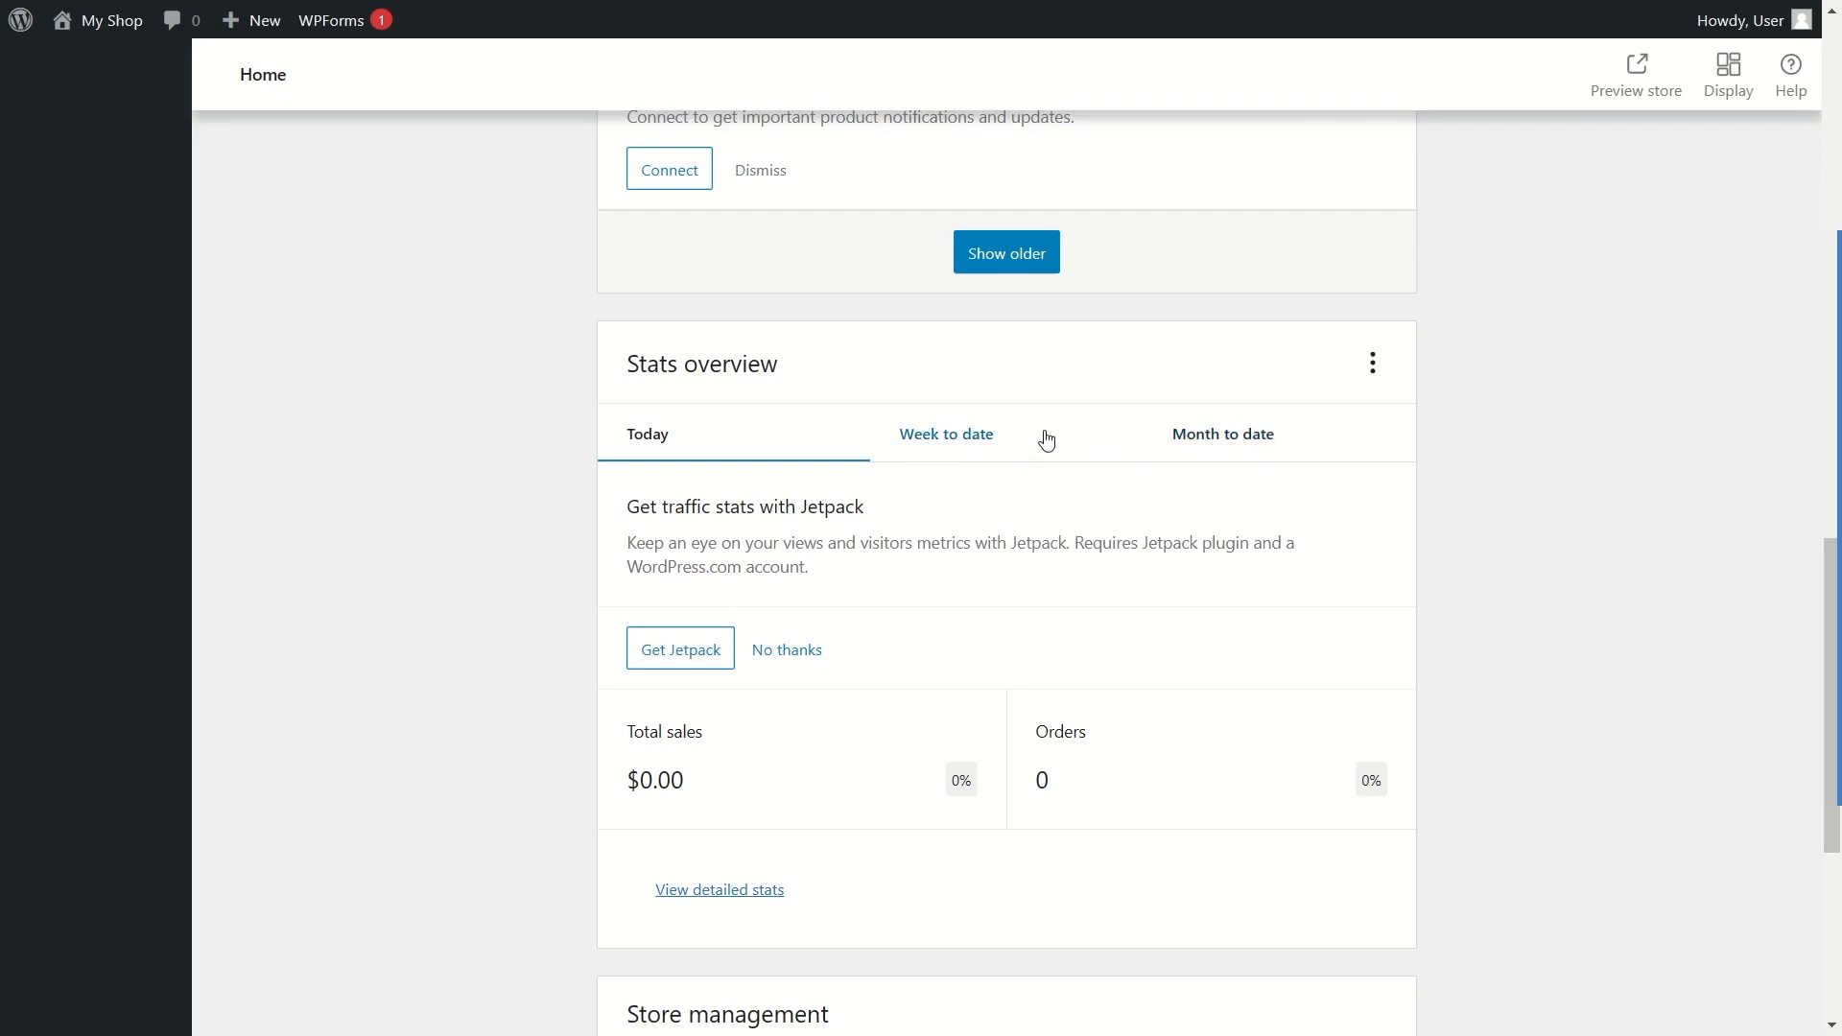
left_click(1104, 434)
left_click(703, 431)
left_click(921, 434)
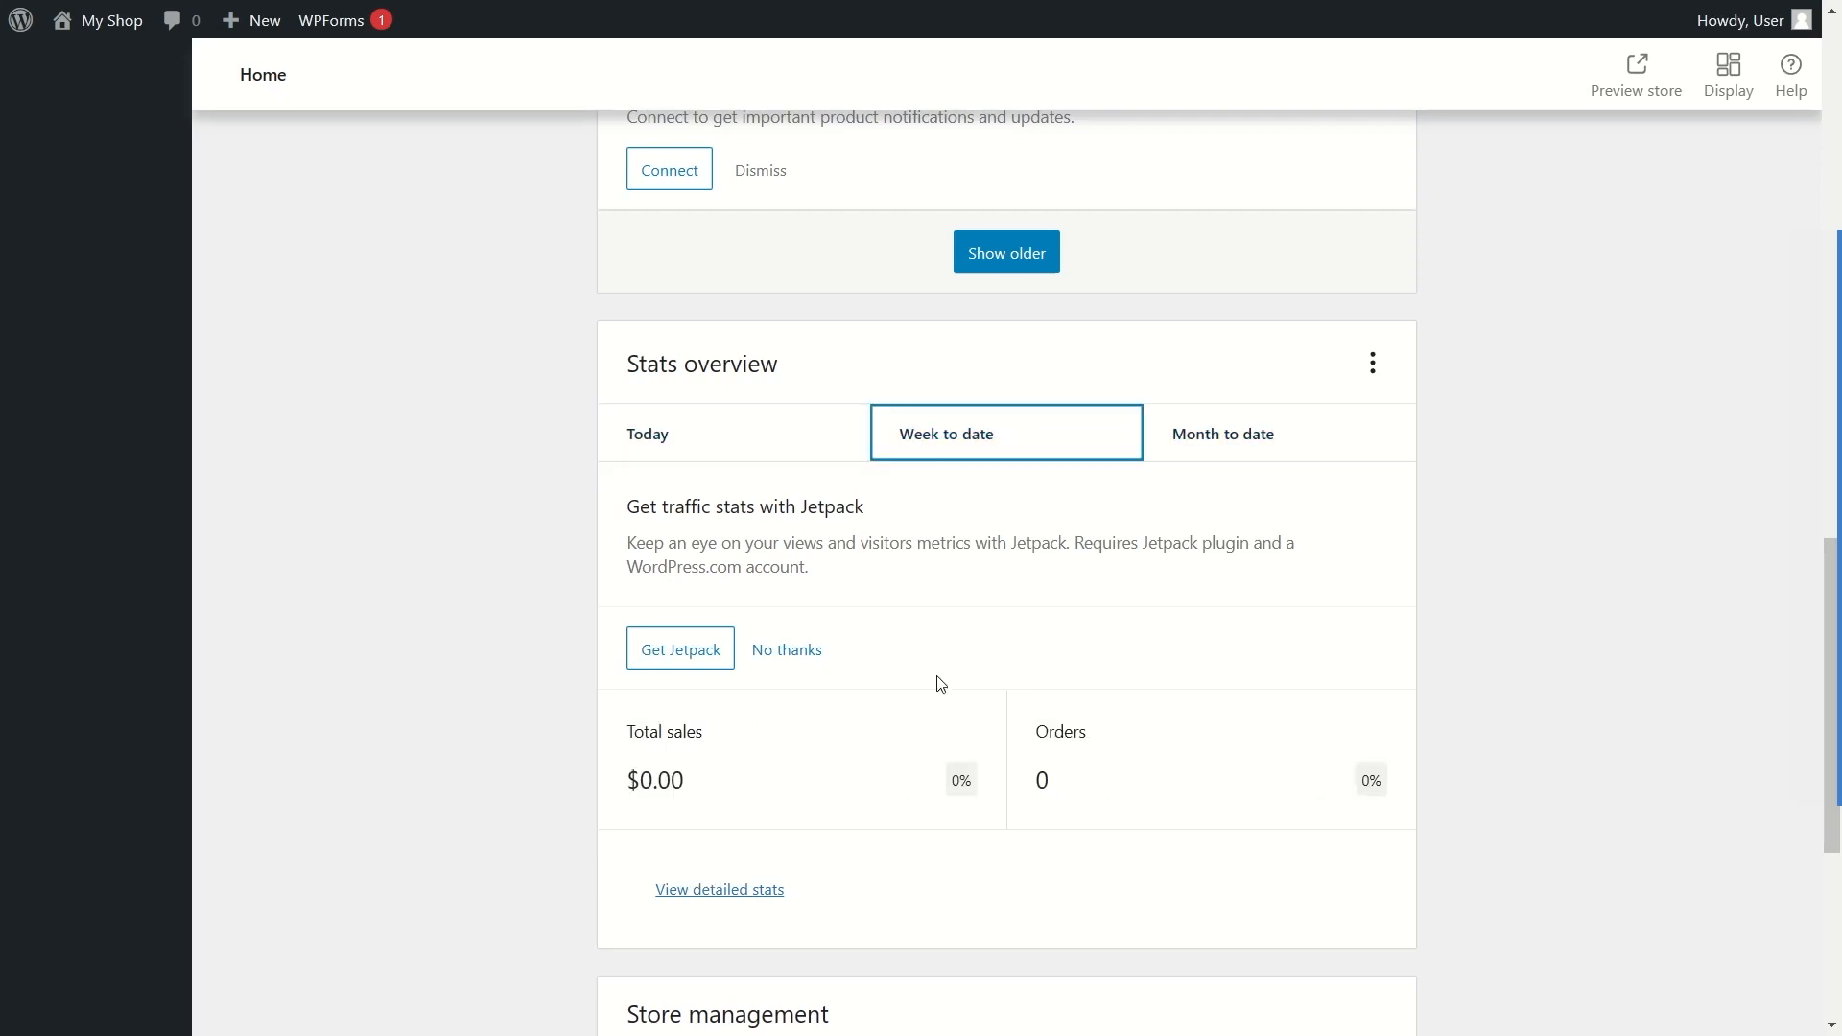
left_click(679, 414)
Step: Examine the Store management shortcuts on the WooCommerce home page and compare them with the Products section's admin options
scroll(777, 444, "down", 5)
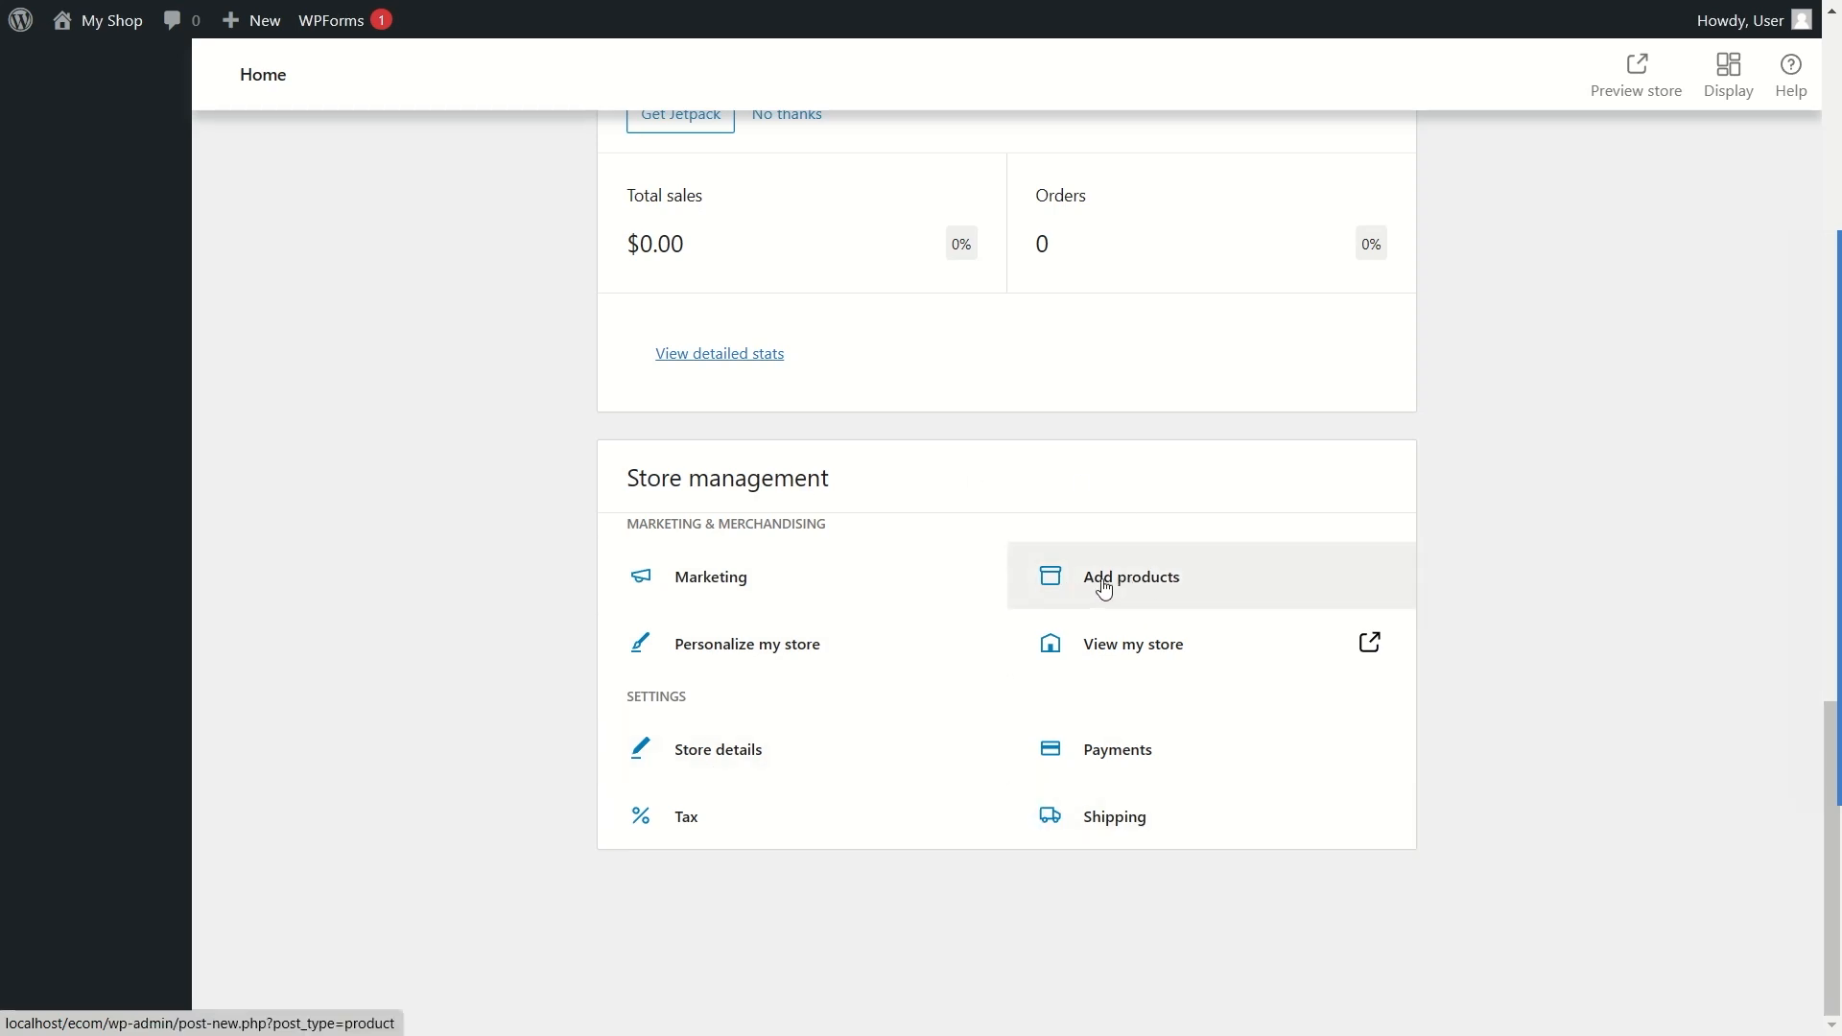
scroll(1156, 595, "up", 20)
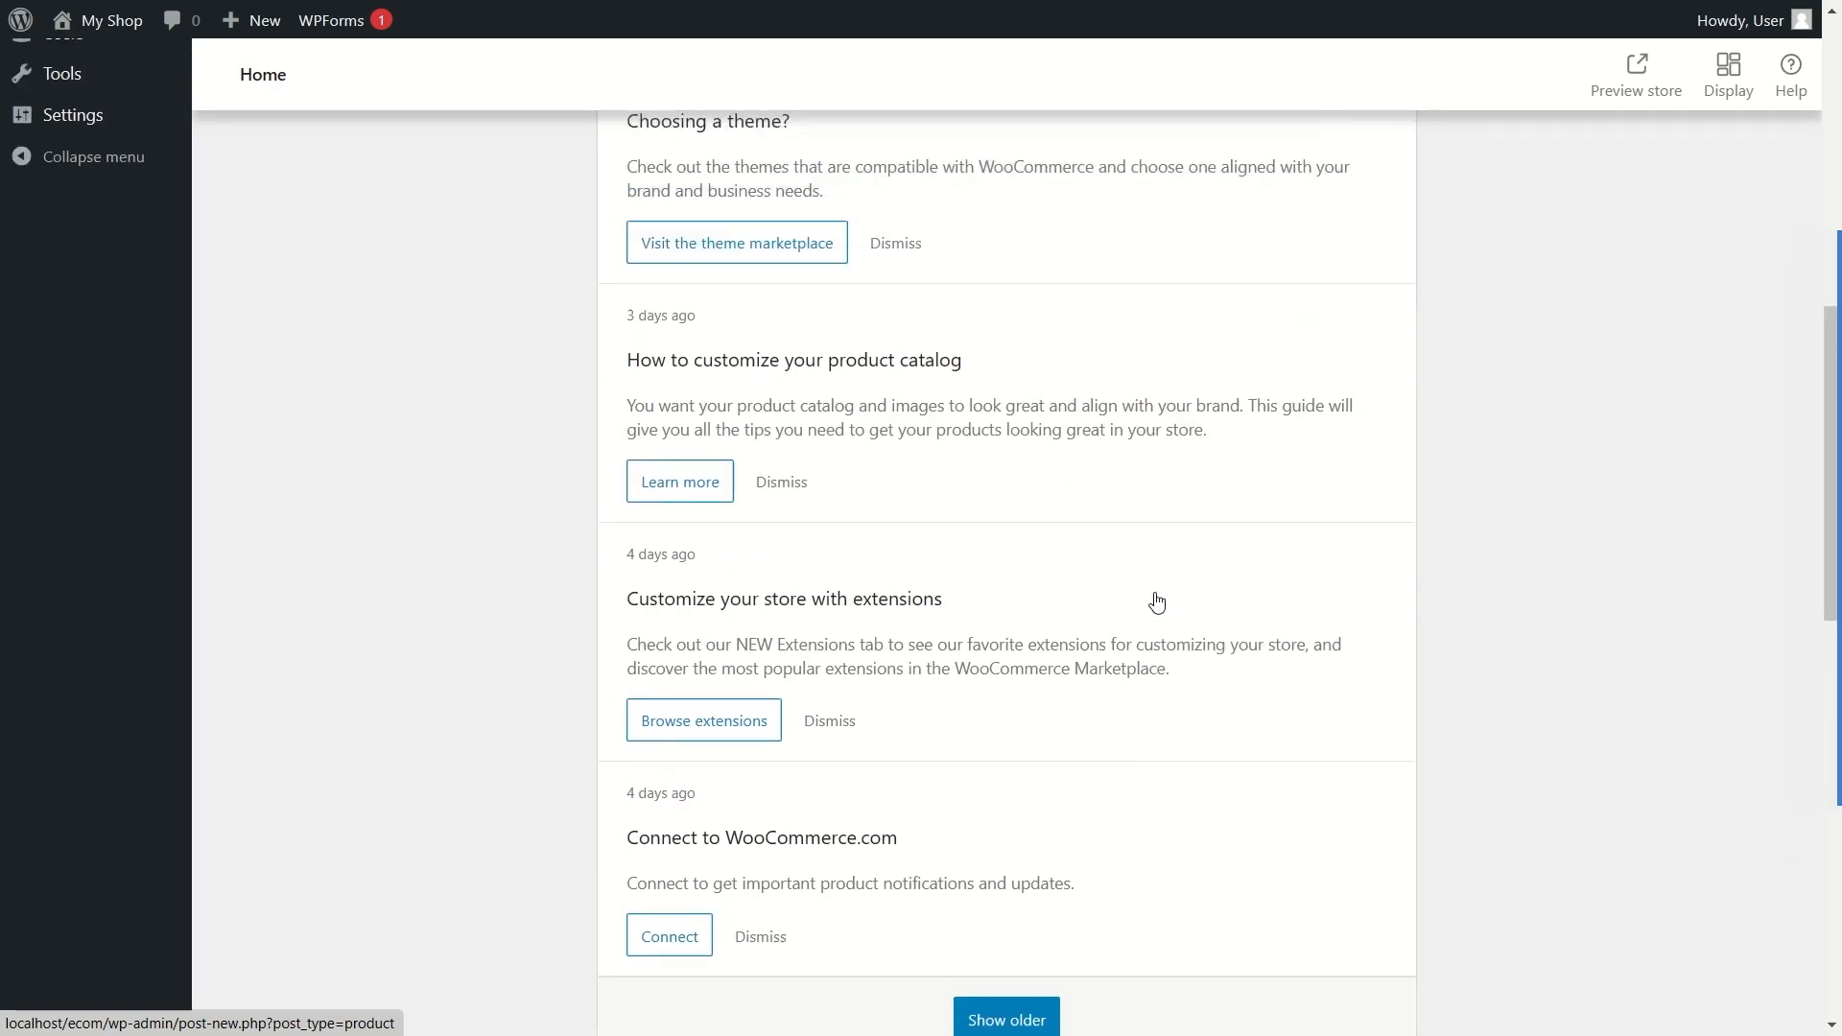
mouse_move(171, 725)
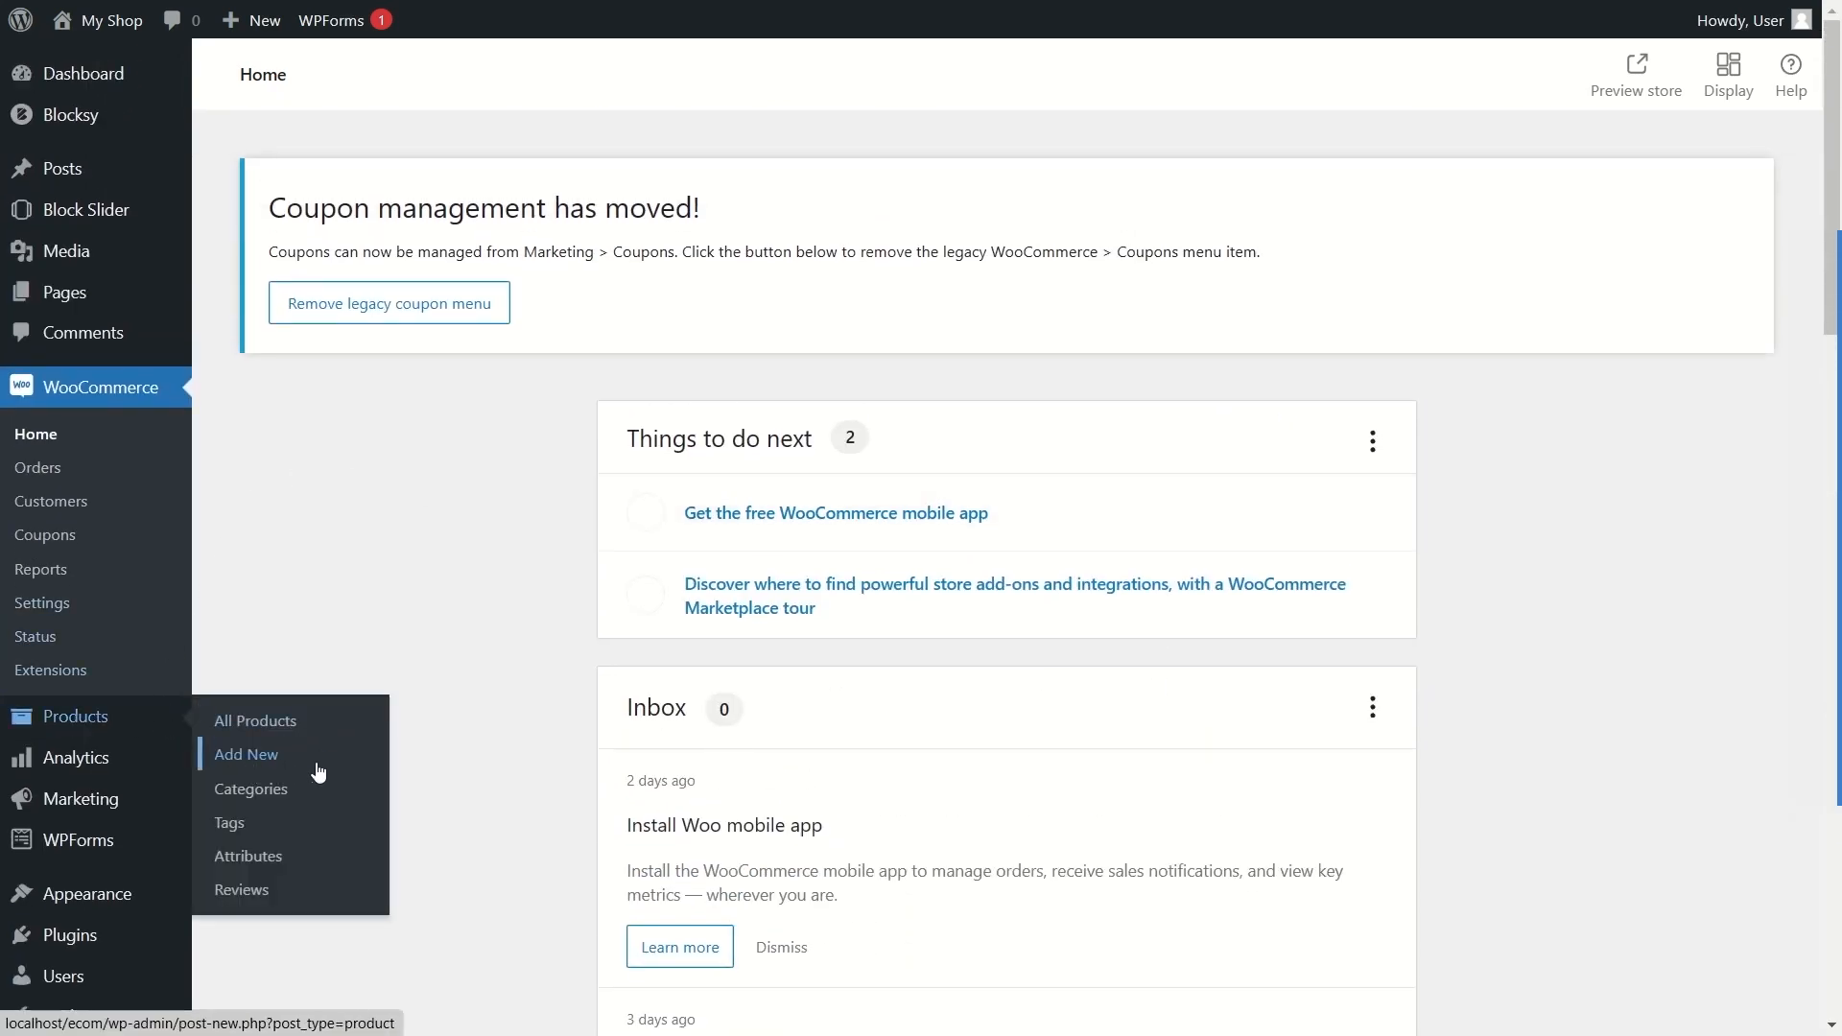
scroll(1189, 825, "down", 10)
scroll(1190, 825, "down", 10)
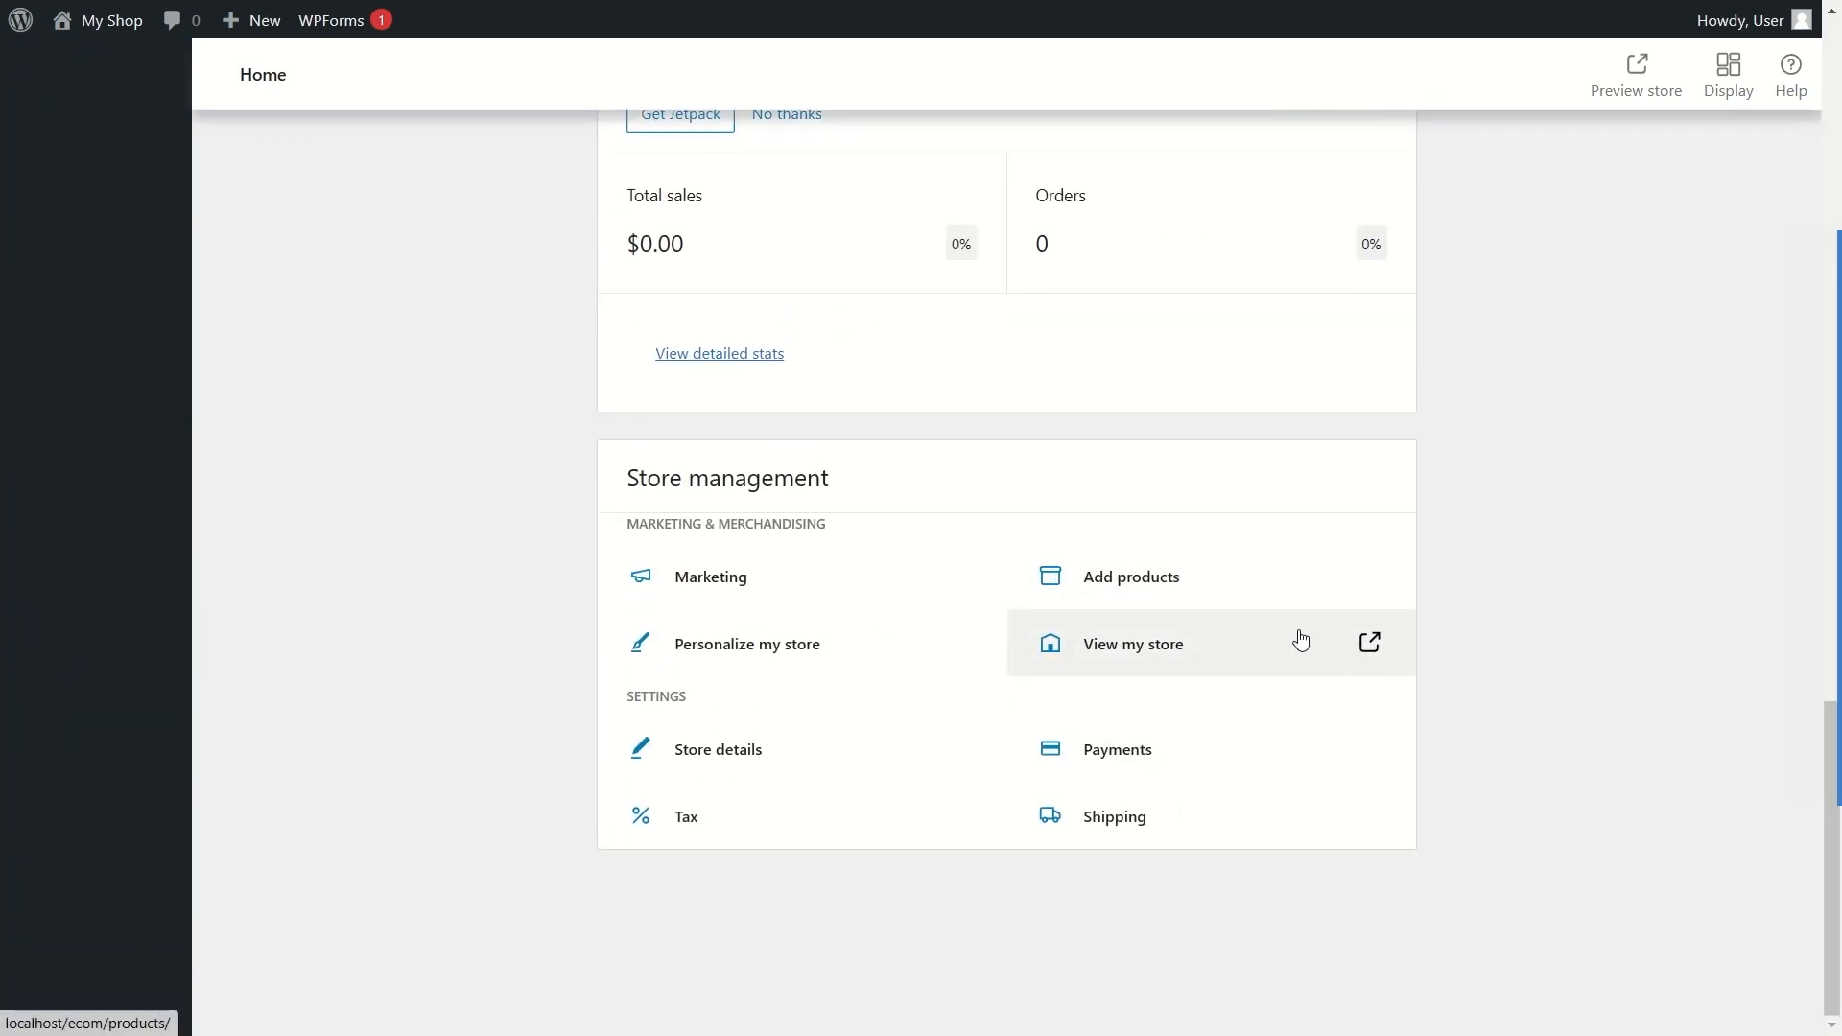
scroll(1200, 638, "up", 15)
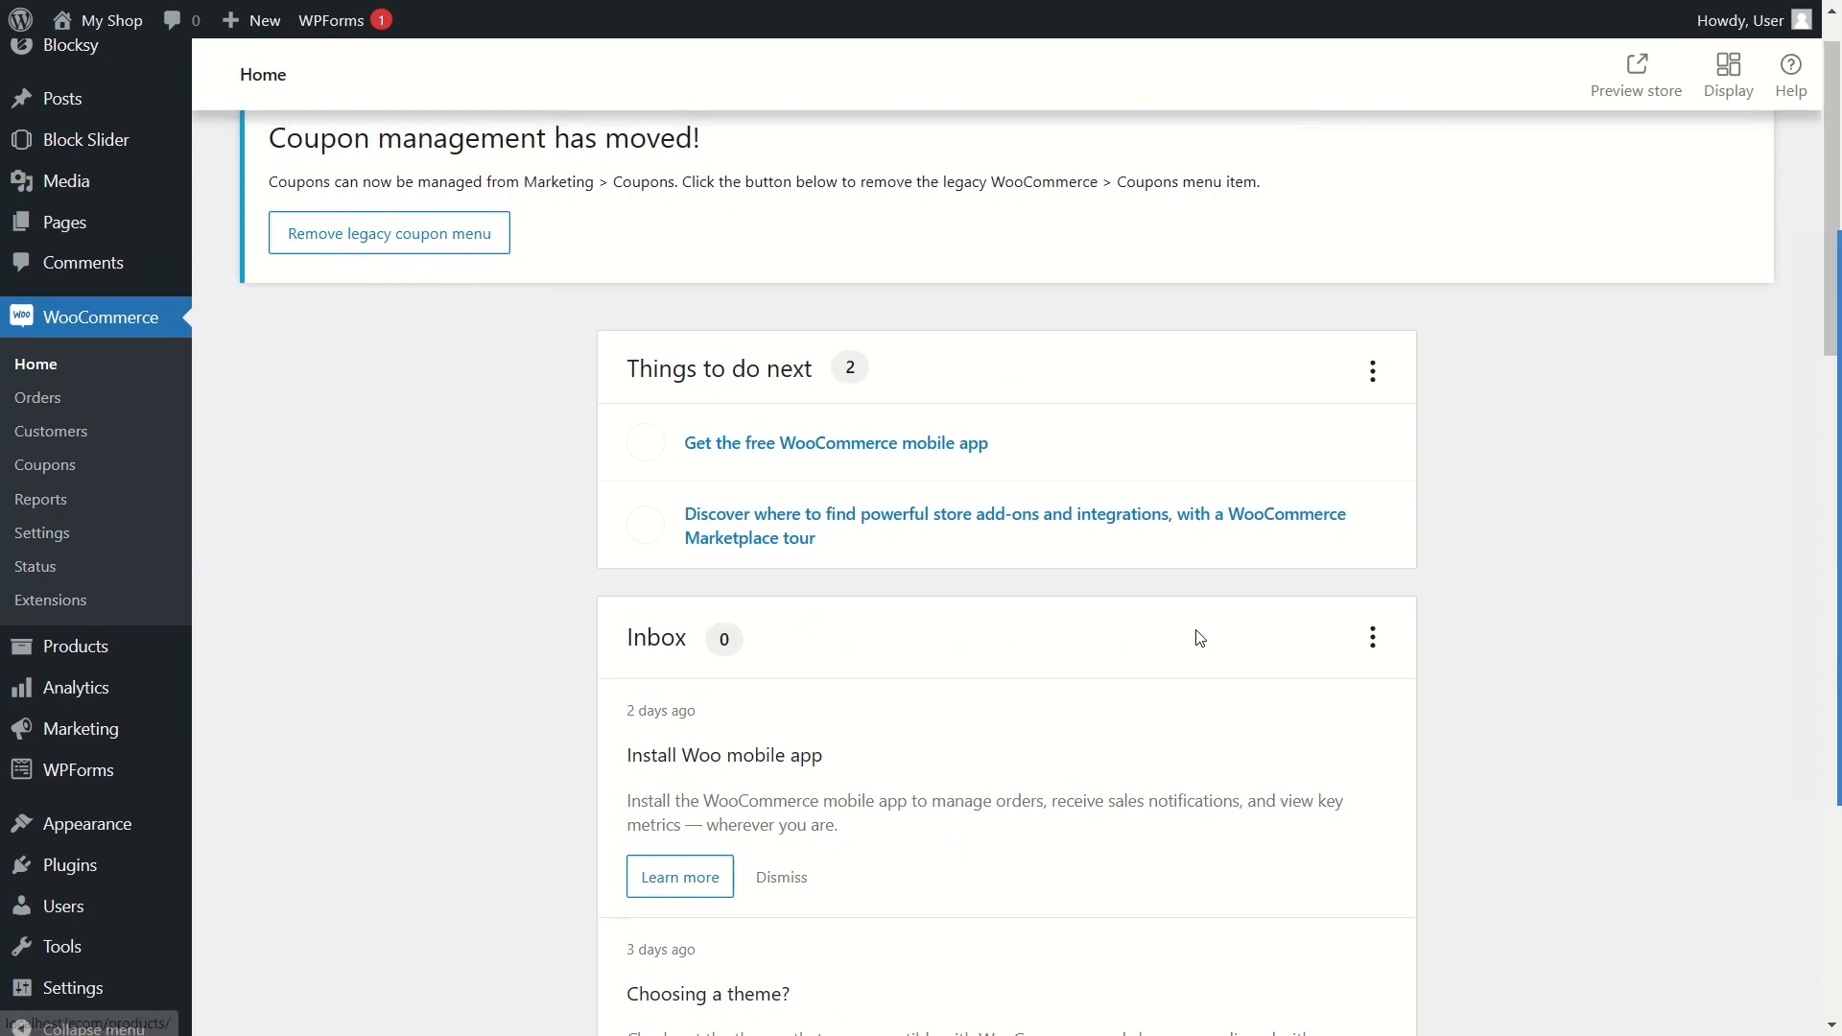
Step: Look through the WooCommerce Orders page with its suggested store tools, and view the Customers list
left_click(69, 407)
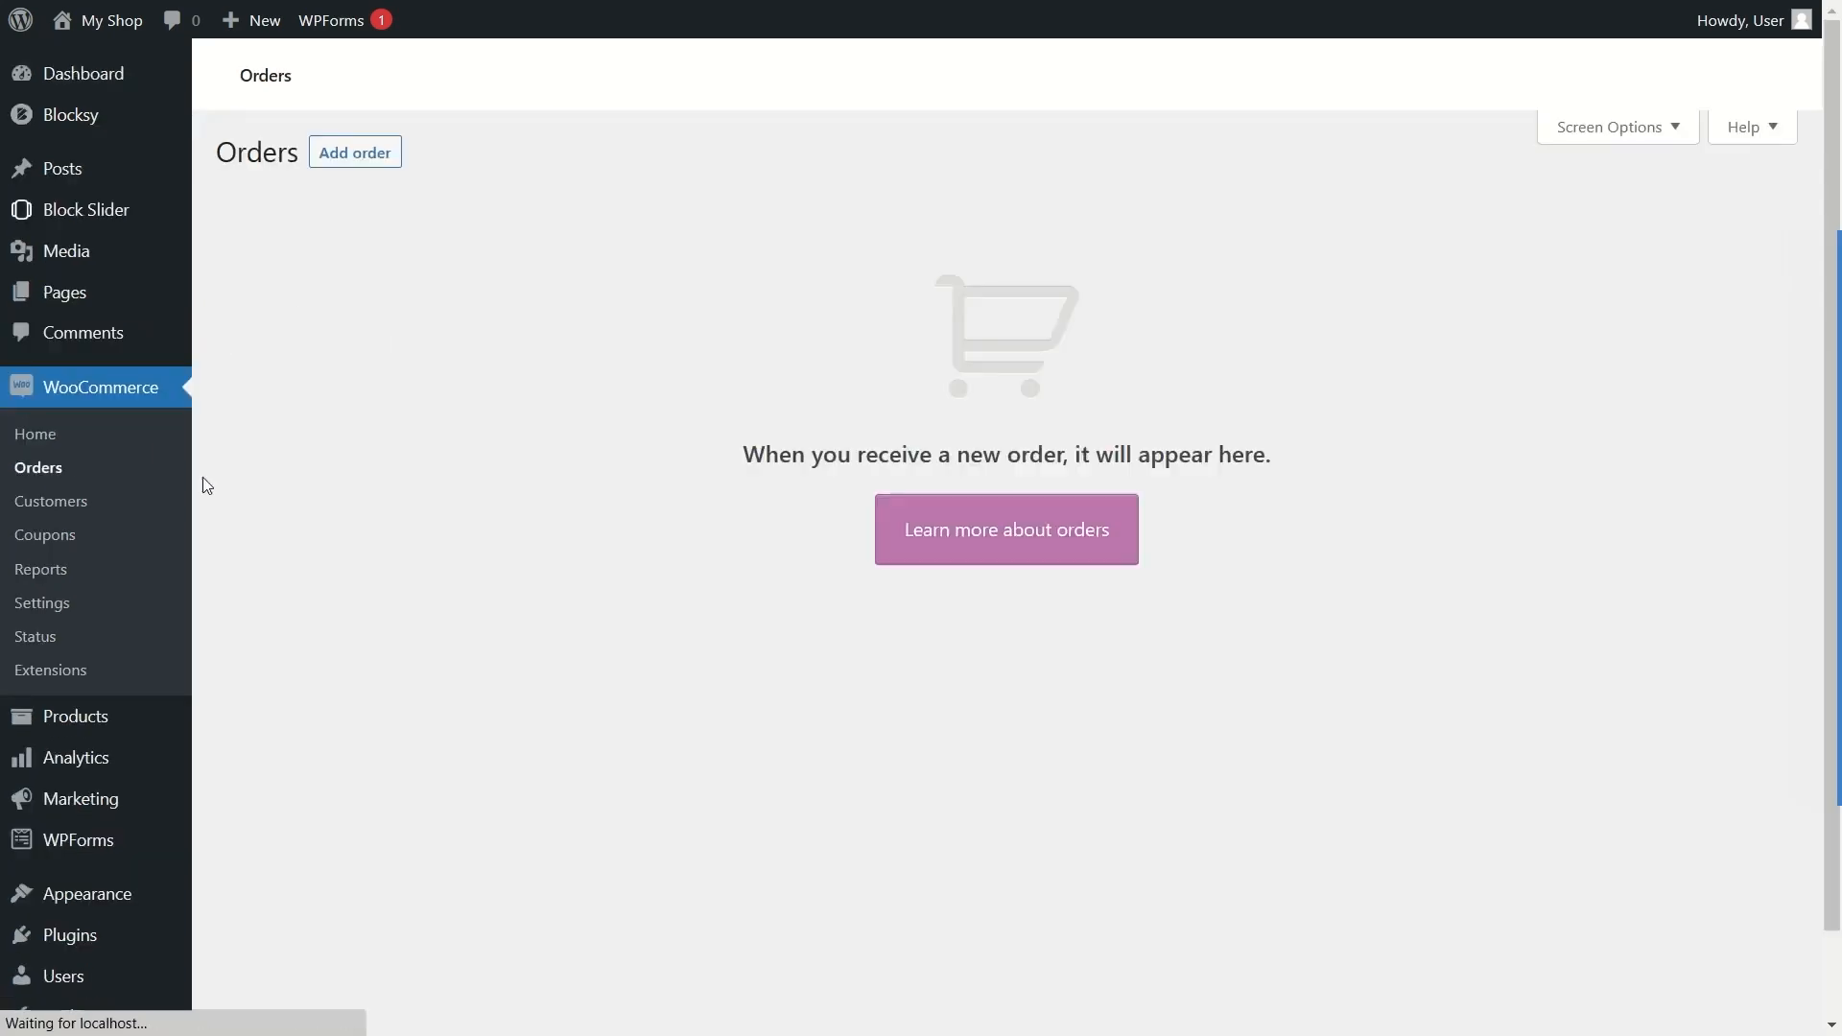
scroll(610, 478, "down", 3)
scroll(608, 469, "up", 3)
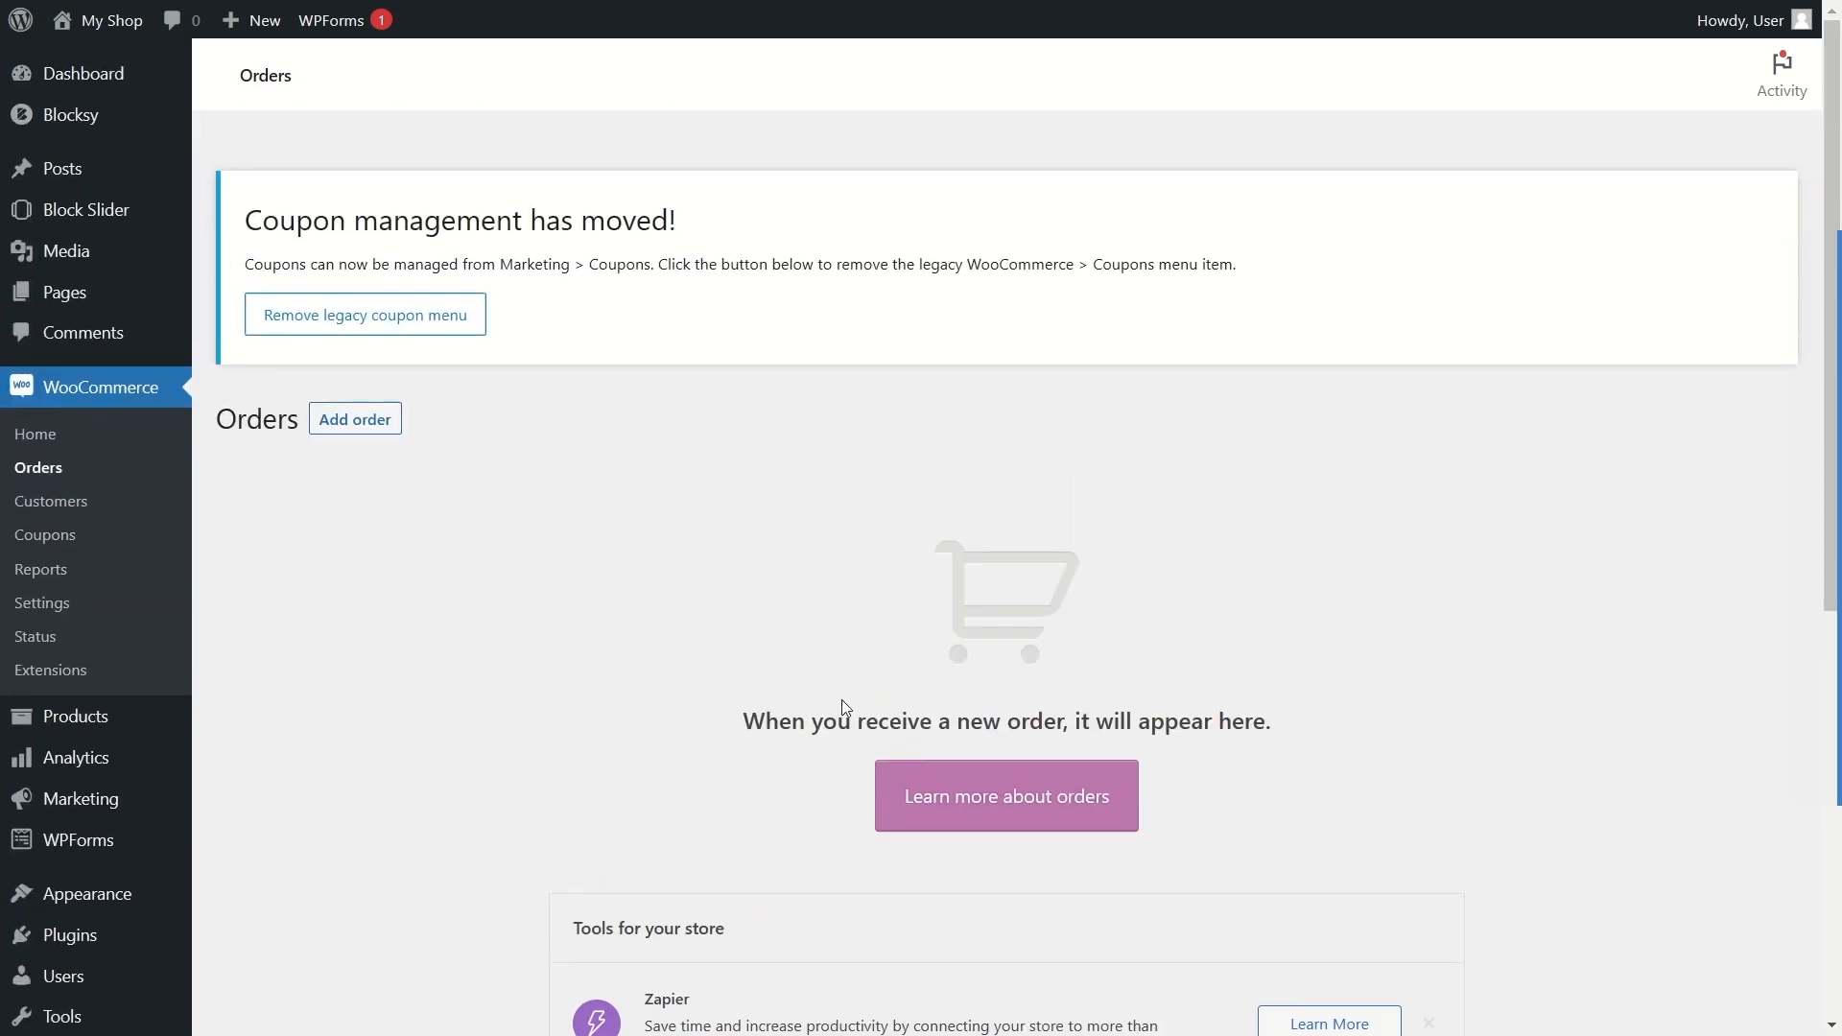
left_click_drag(738, 738, 1144, 731)
left_click(1147, 582)
scroll(1008, 576, "down", 3)
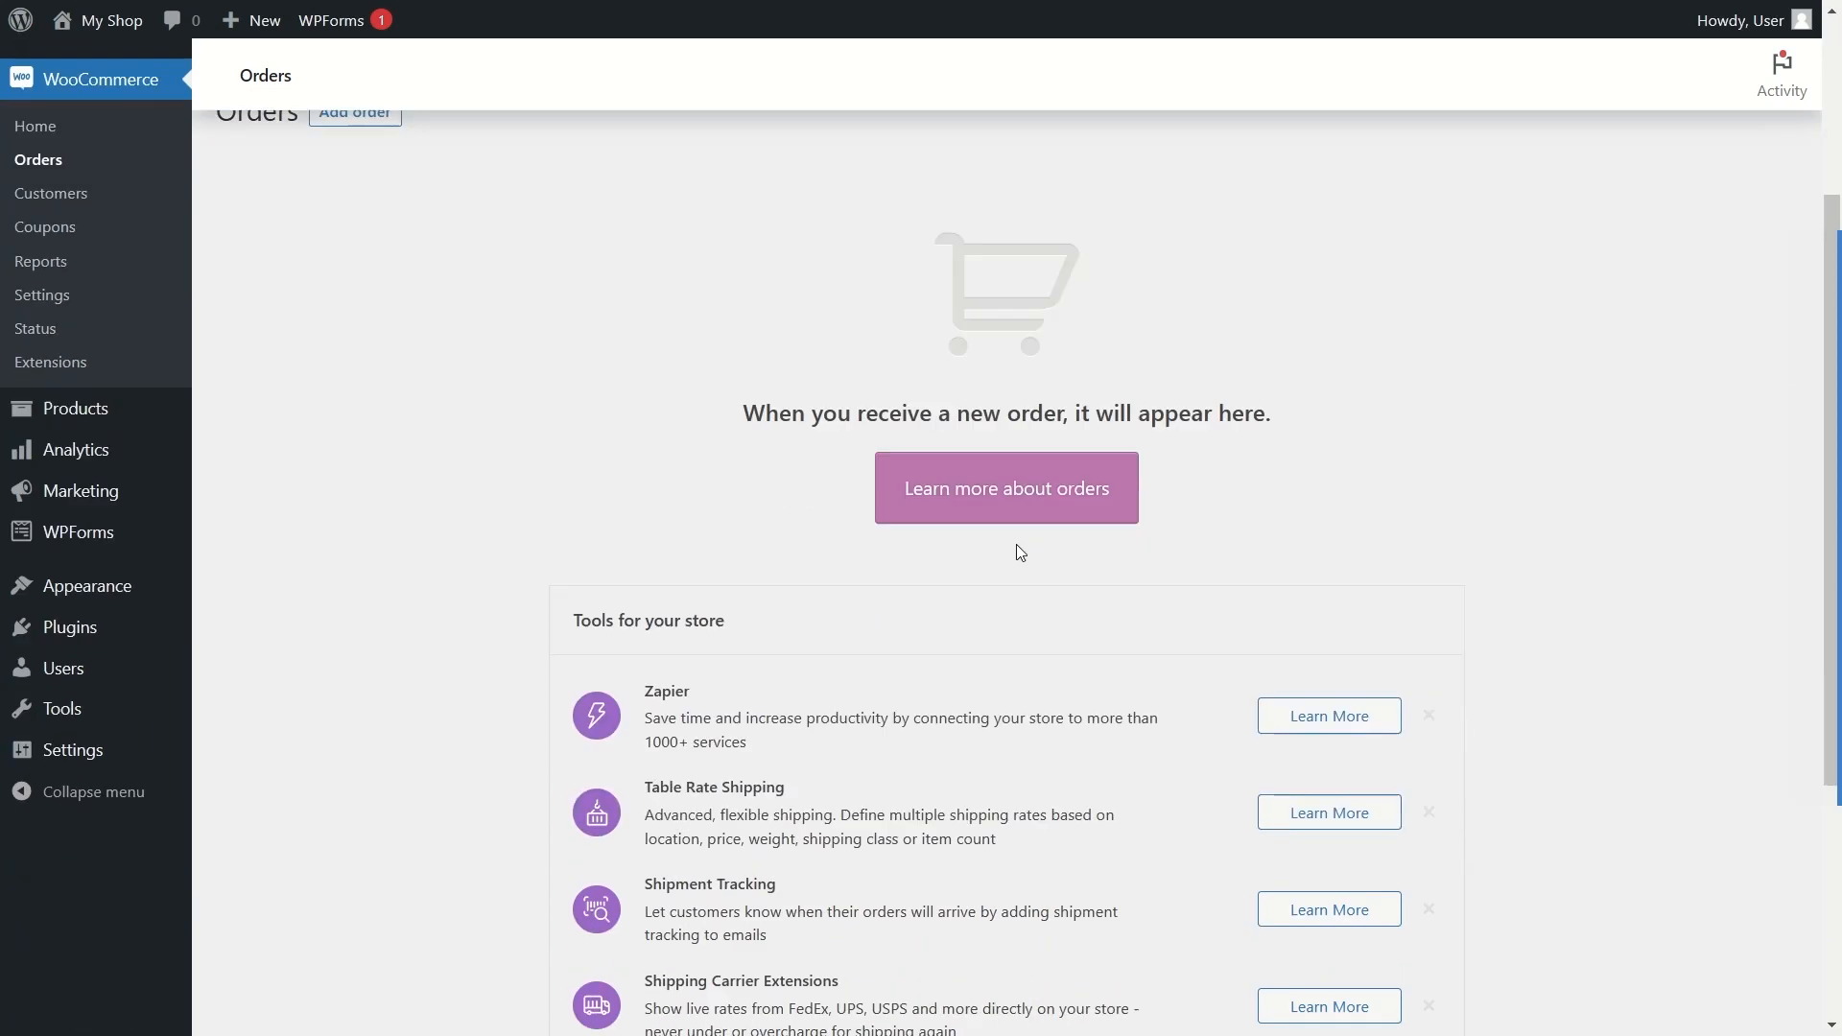
scroll(672, 518, "up", 3)
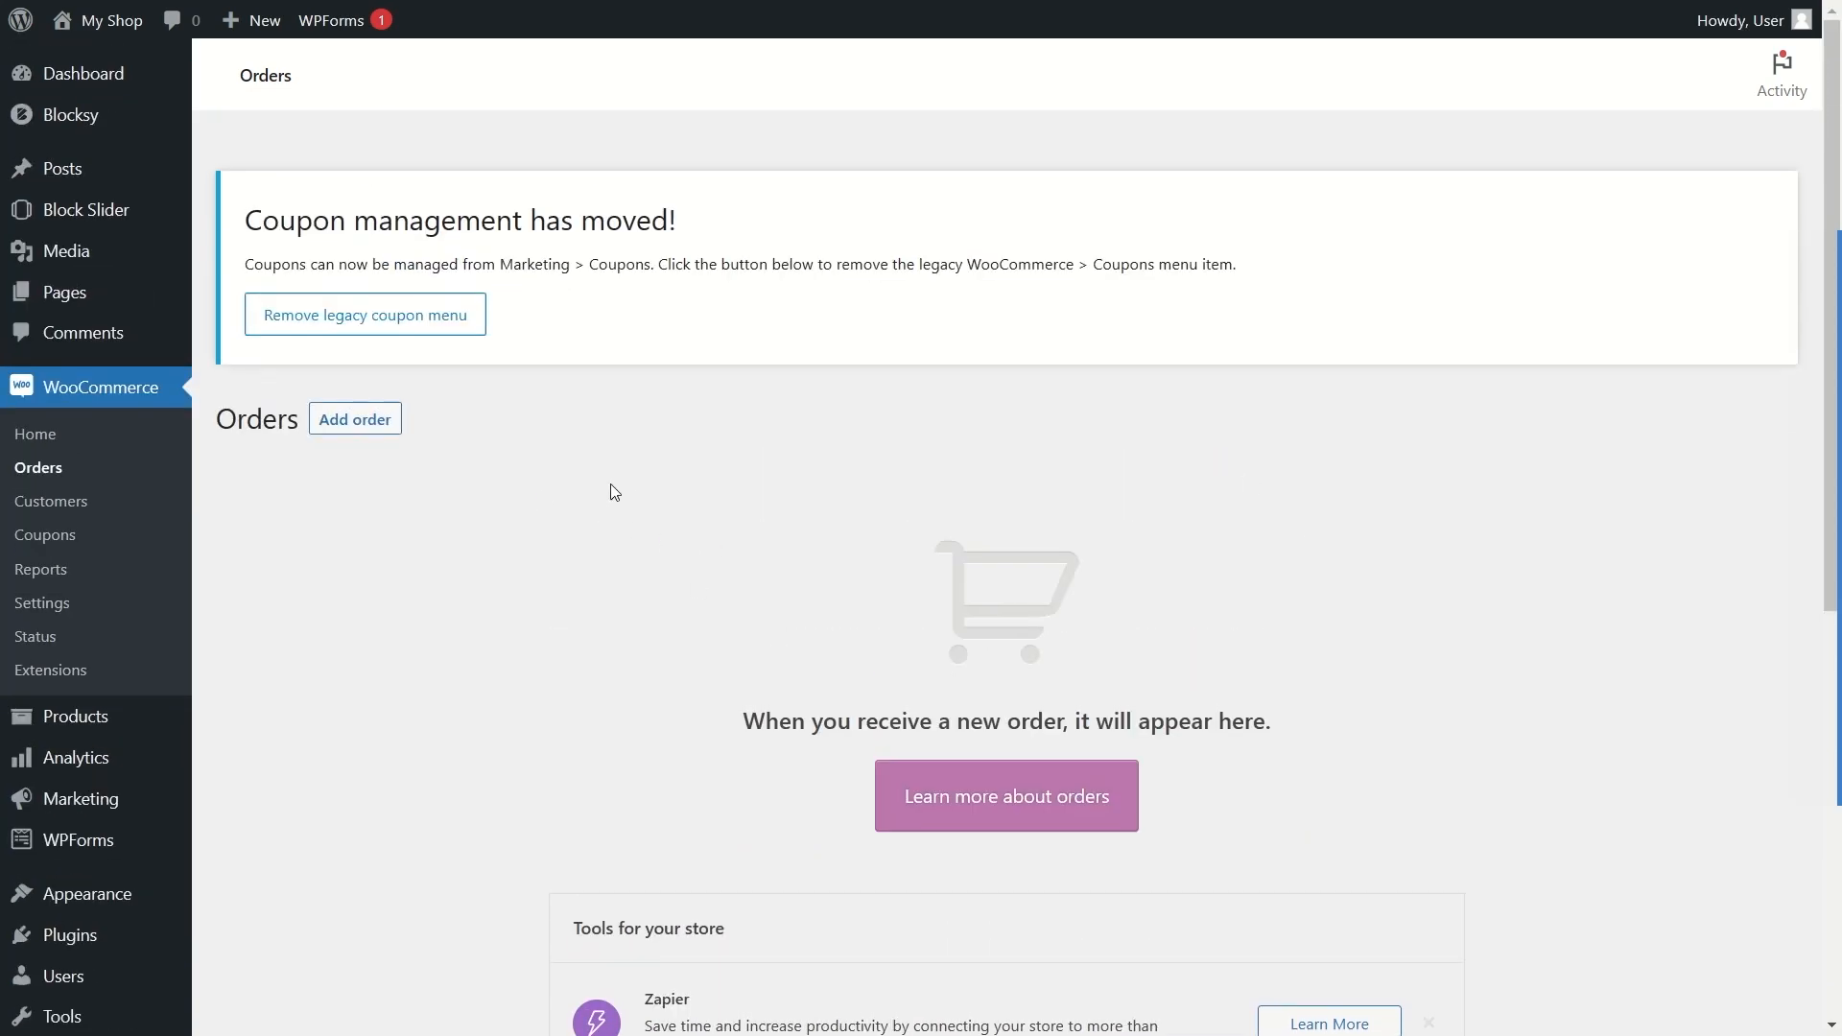
left_click(71, 503)
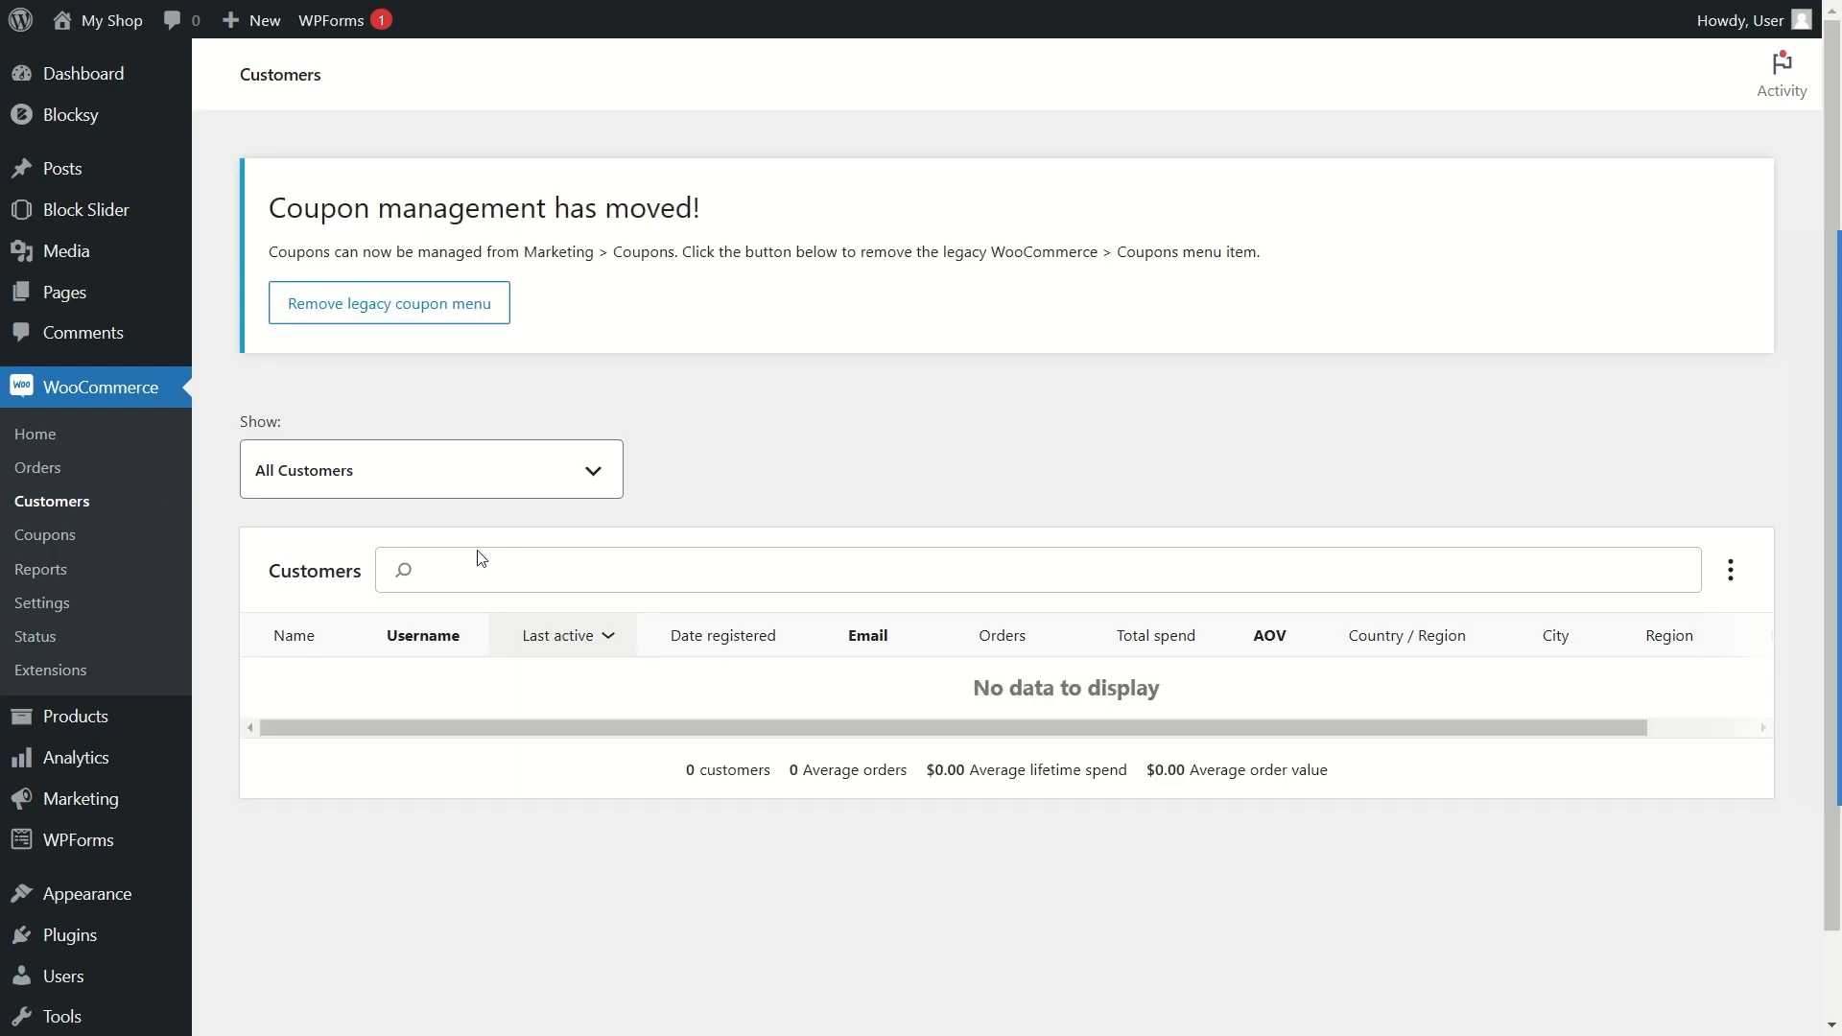
scroll(481, 556, "down", 1)
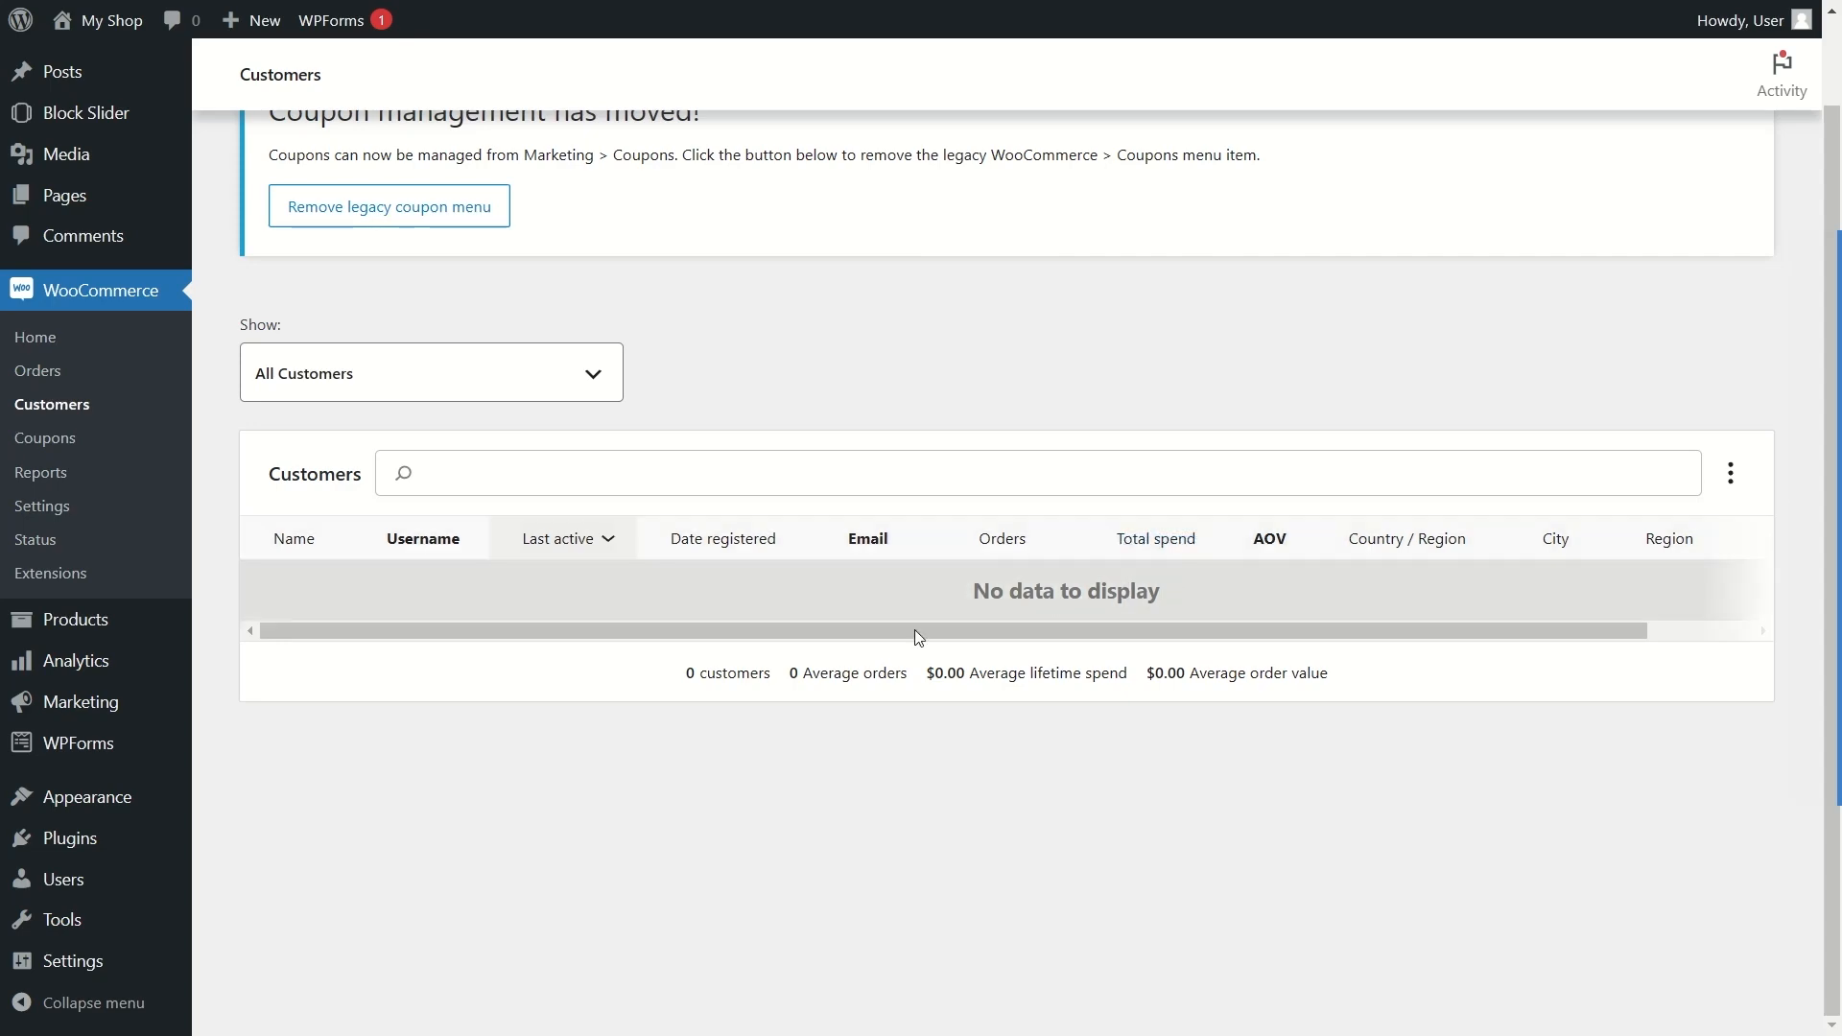
Step: Return to the Coupons page, look it over and open the form for creating the first coupon
left_click(104, 441)
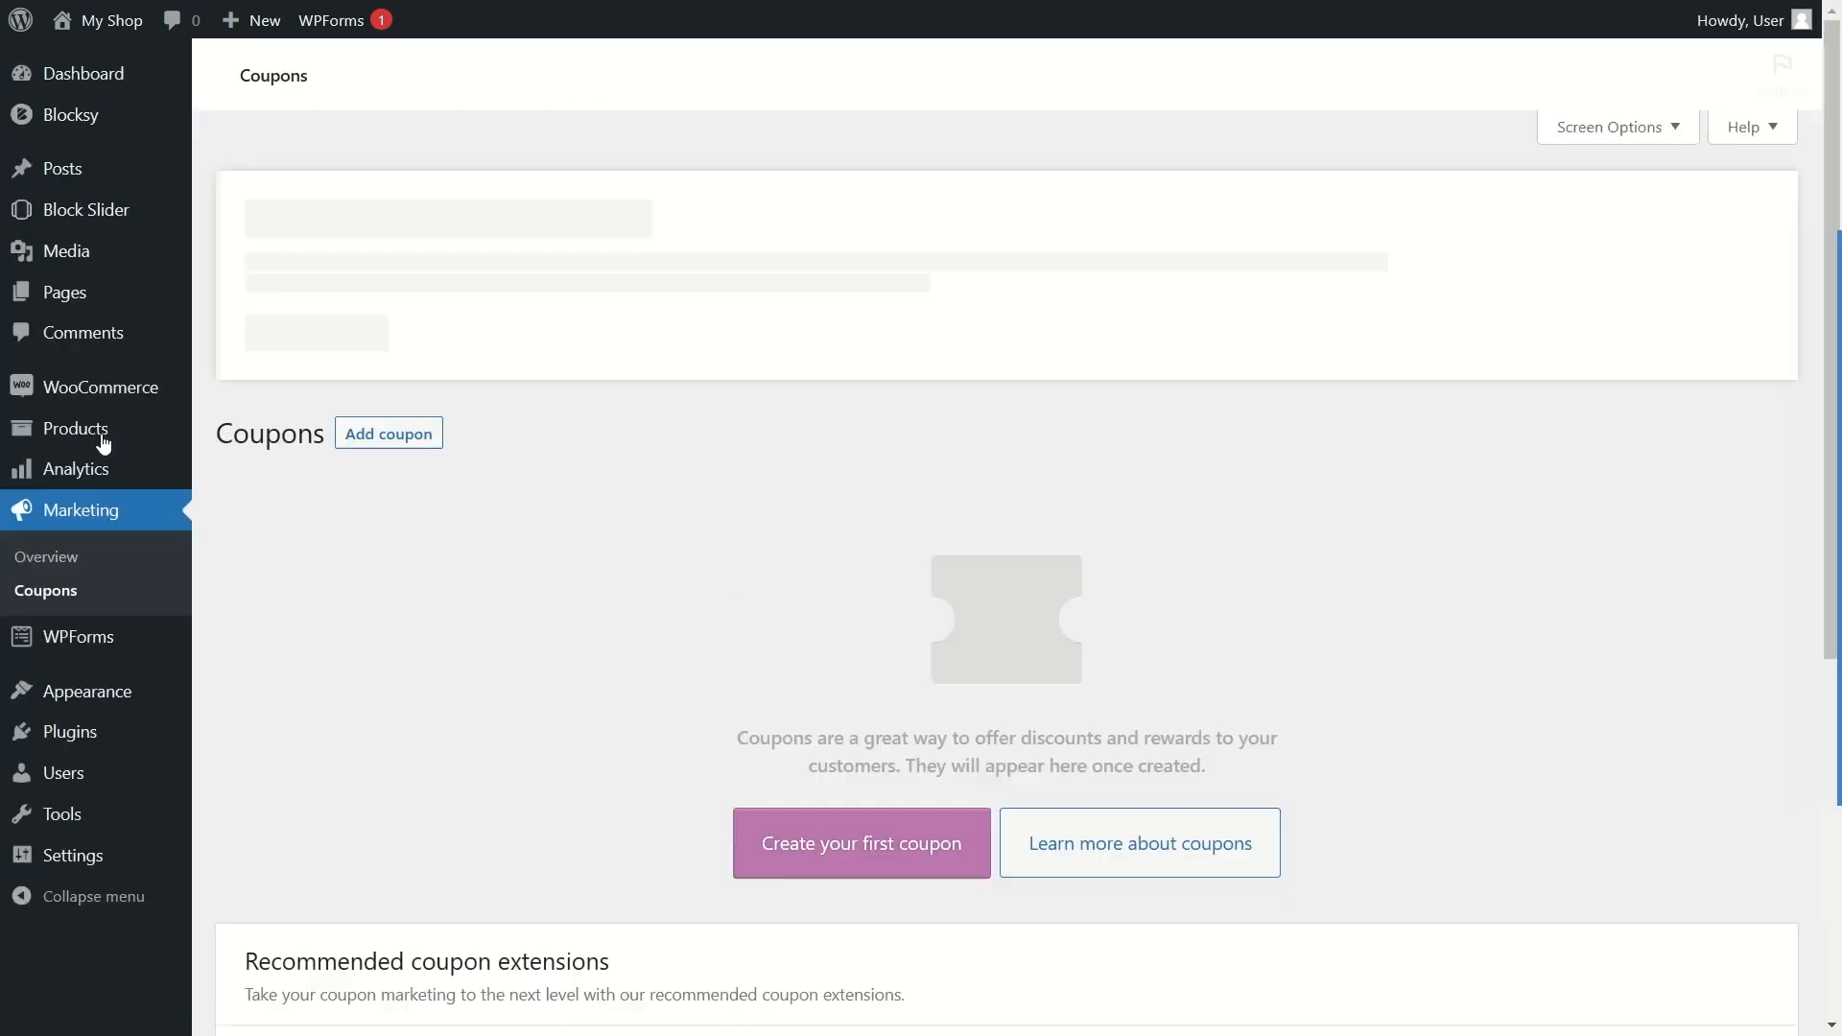
scroll(671, 614, "down", 3)
scroll(773, 544, "up", 3)
left_click(830, 840)
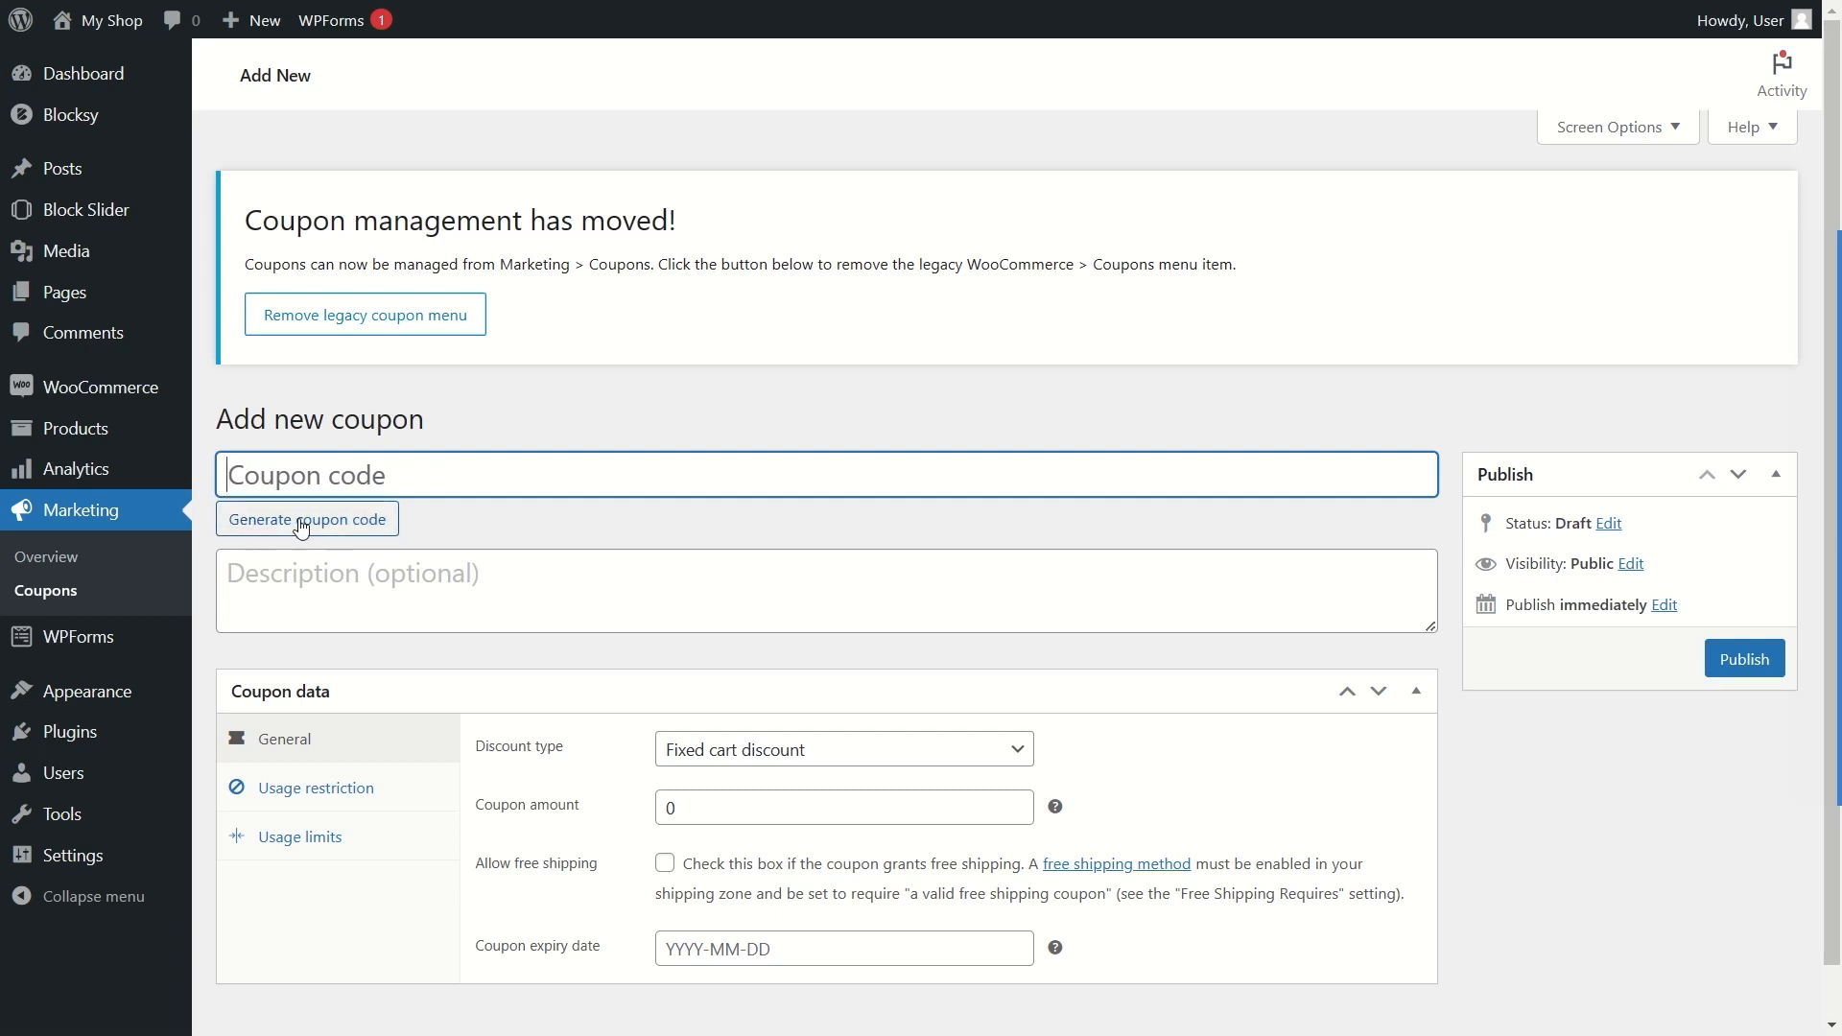
Step: Examine the new coupon's general data, including the available discount types and the coupon amount field
scroll(359, 504, "down", 1)
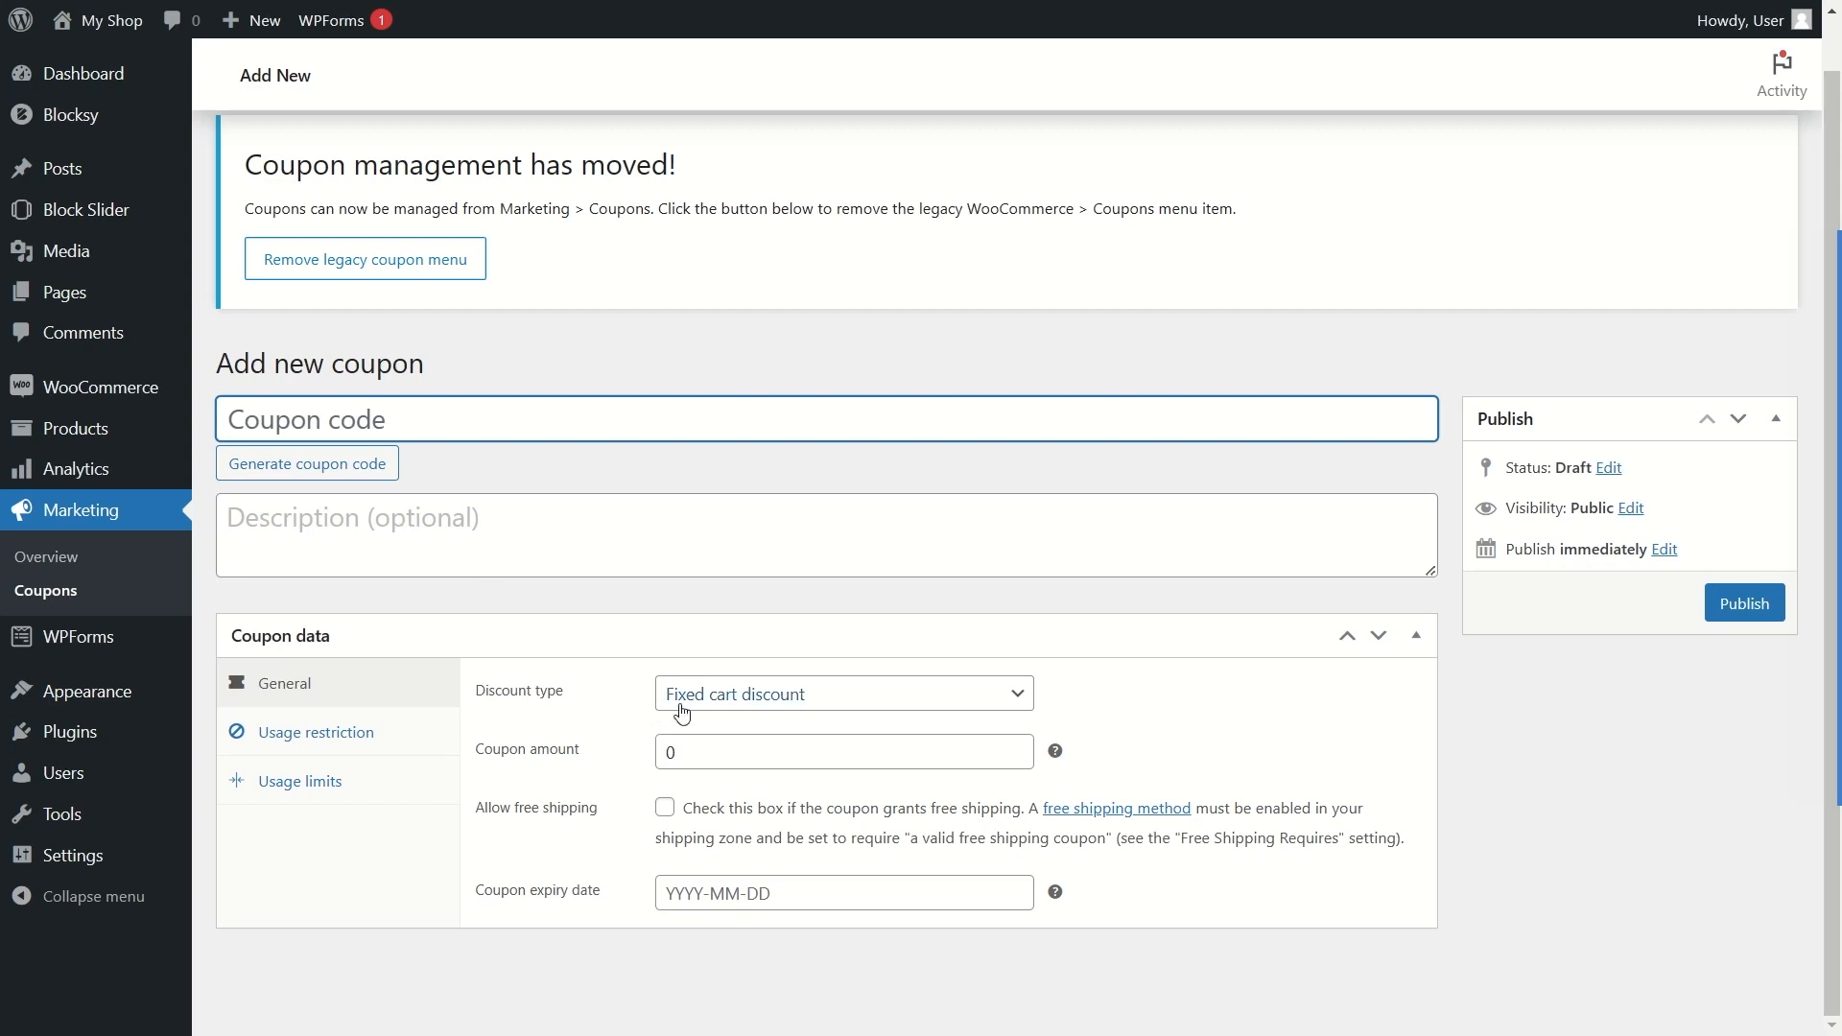
left_click(779, 710)
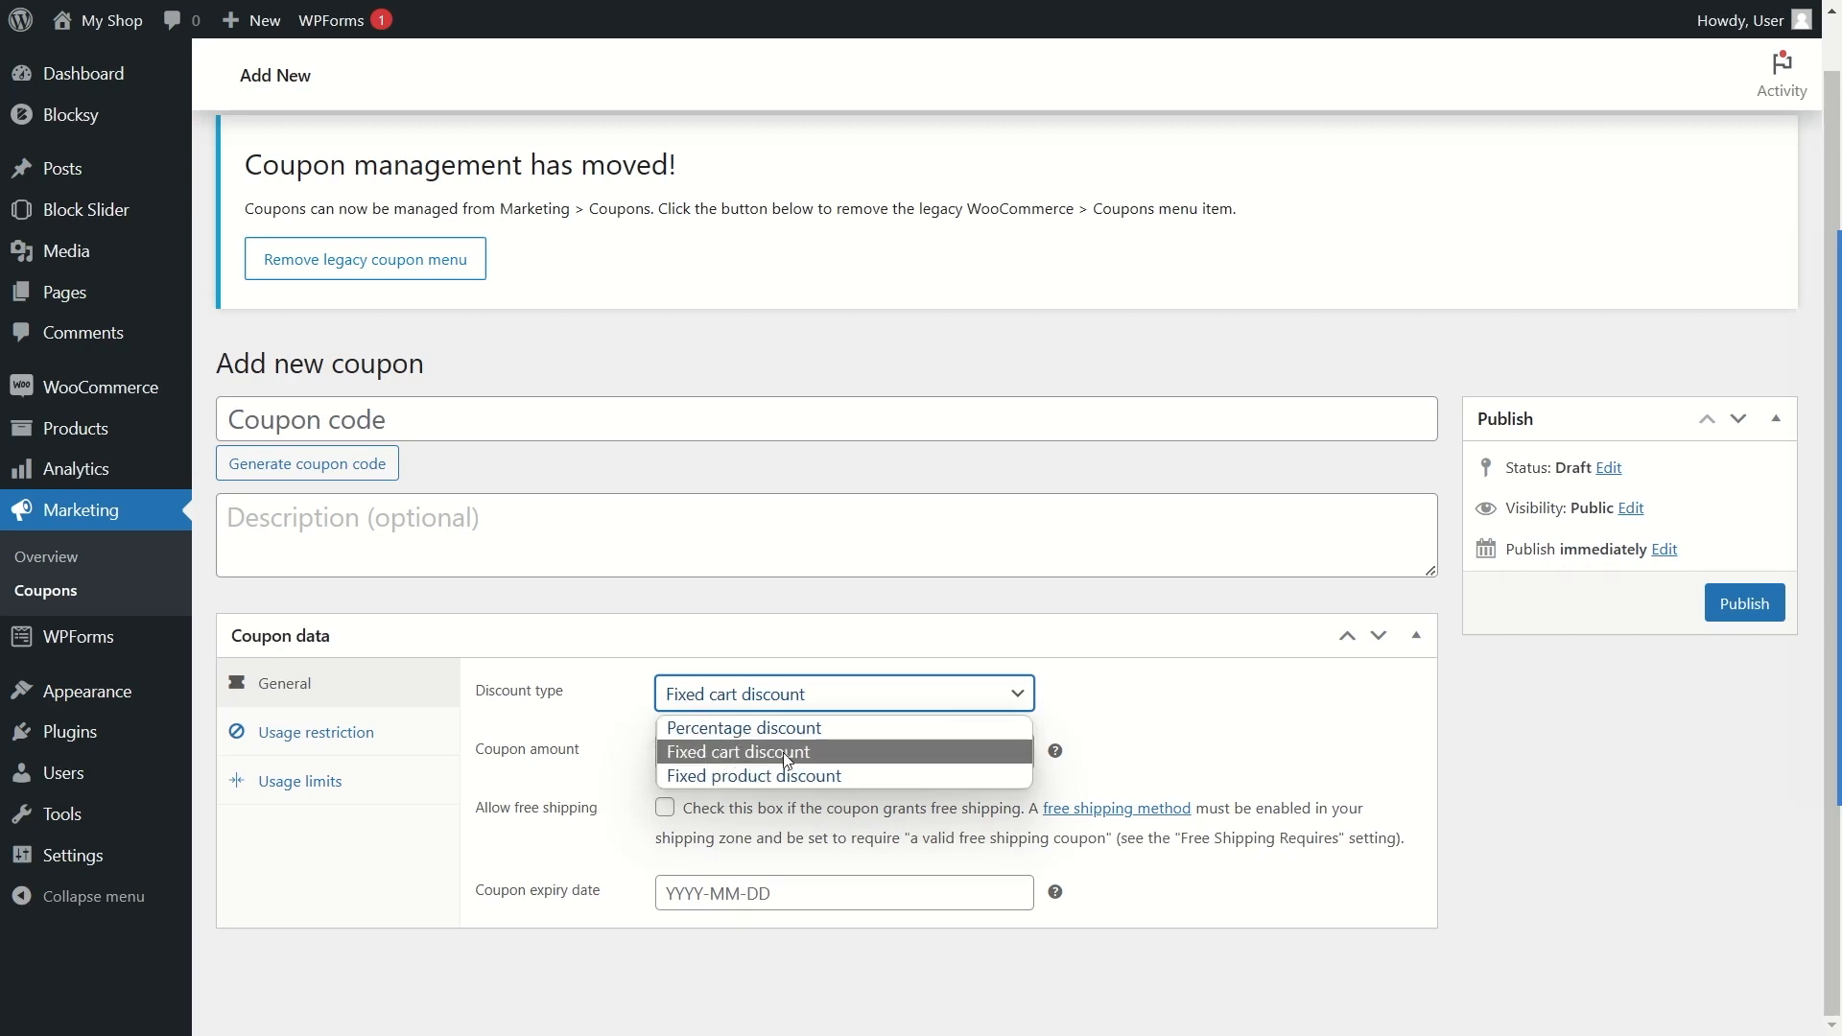
left_click(1310, 751)
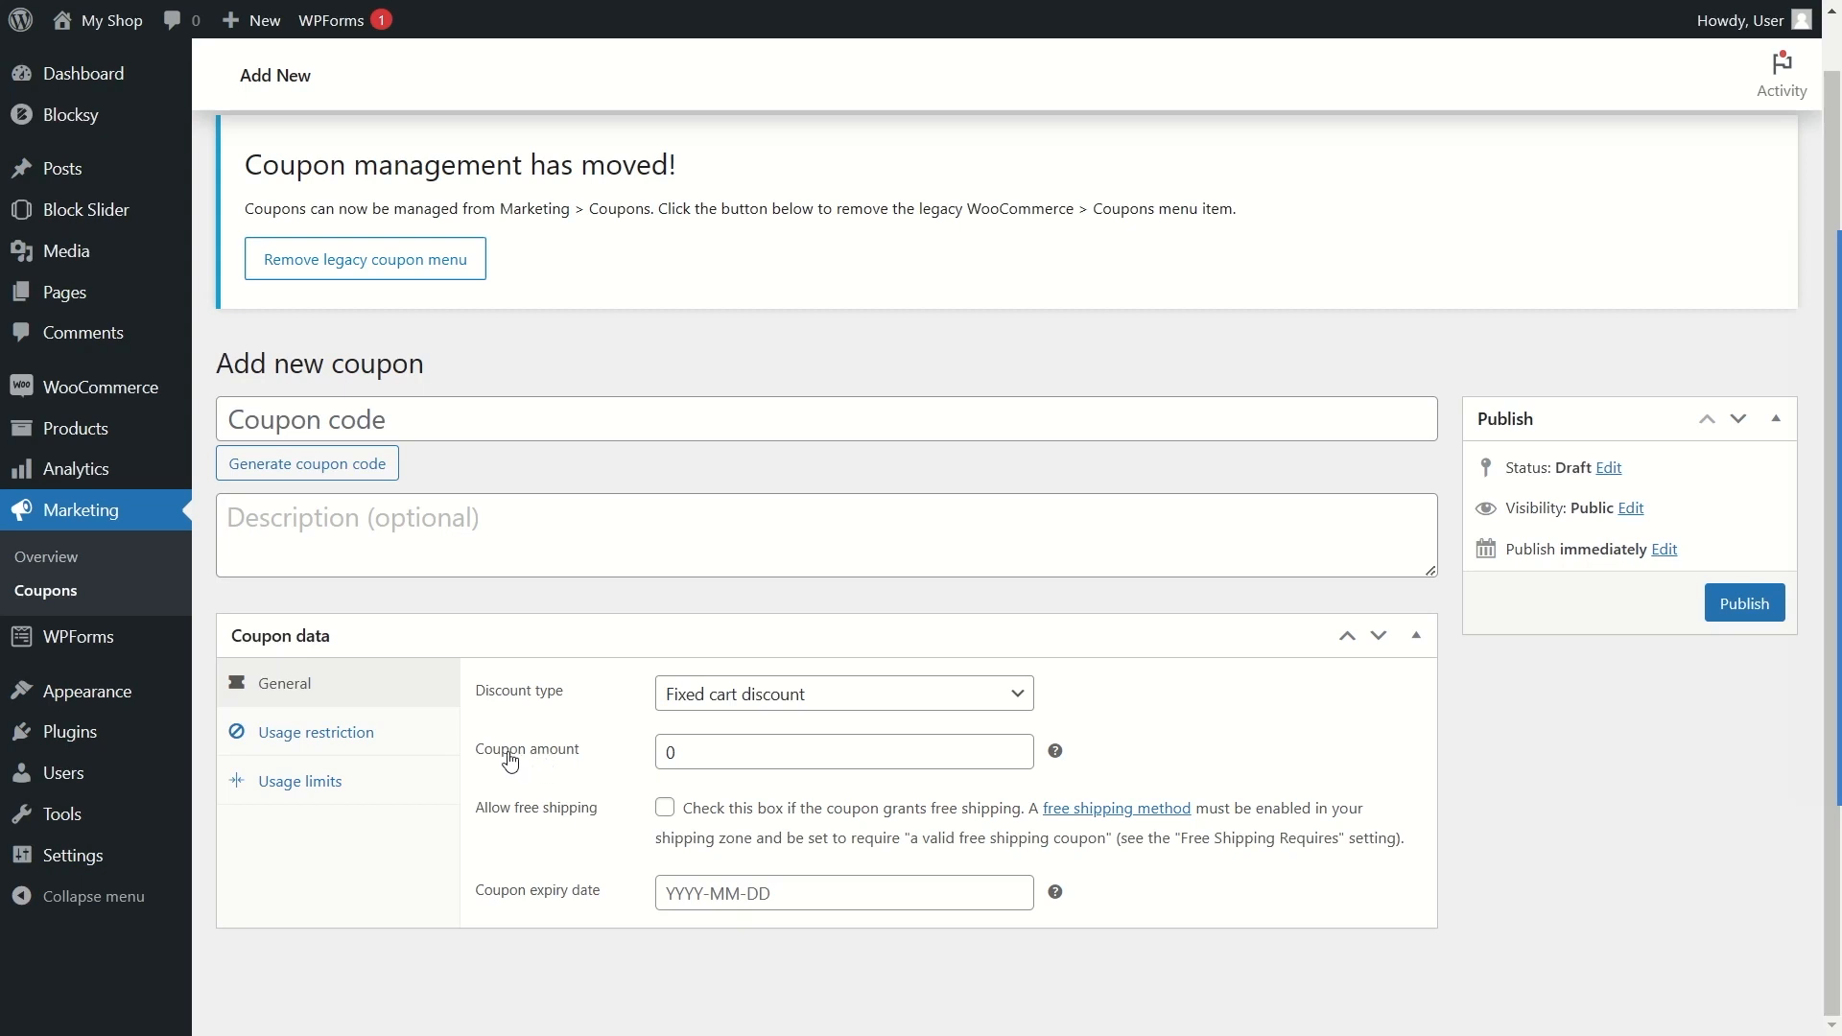
left_click(719, 752)
left_click(1312, 720)
Step: Review the new coupon's usage restrictions, from minimum and maximum spend to product, category and email limits
left_click(308, 732)
scroll(648, 714, "down", 3)
scroll(699, 777, "up", 3)
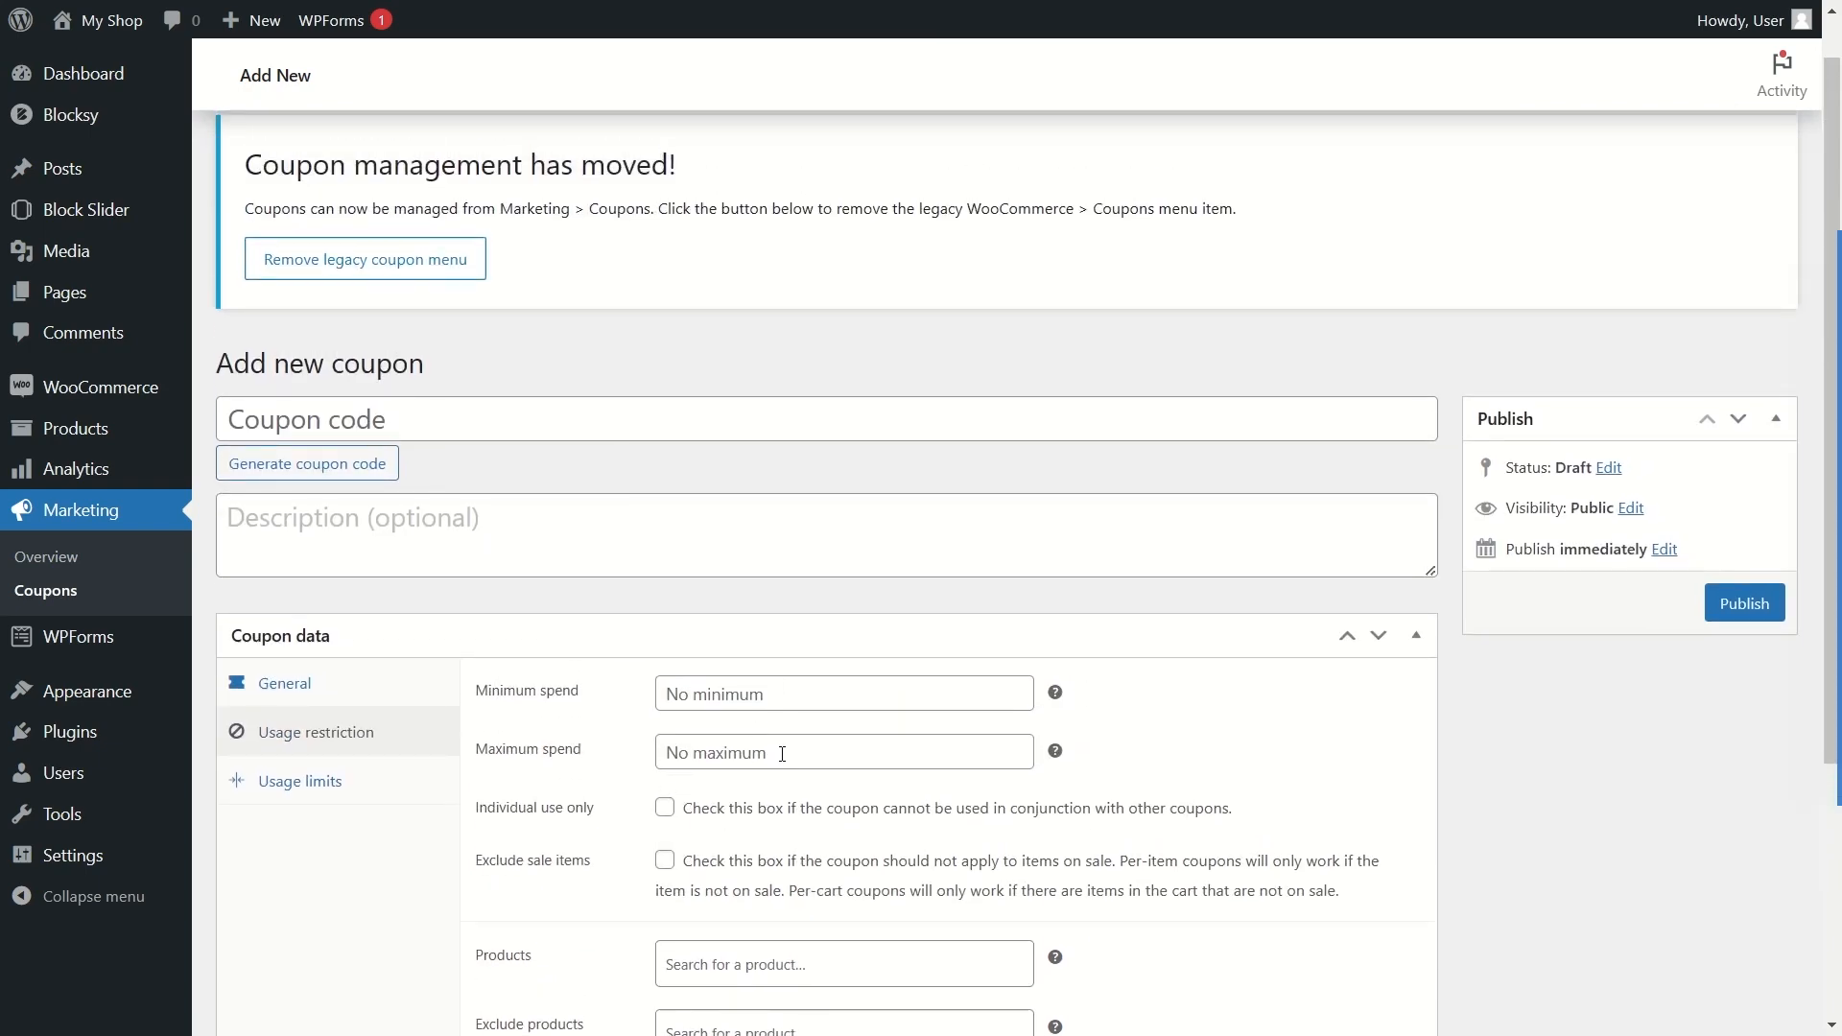
left_click(756, 756)
left_click(716, 697)
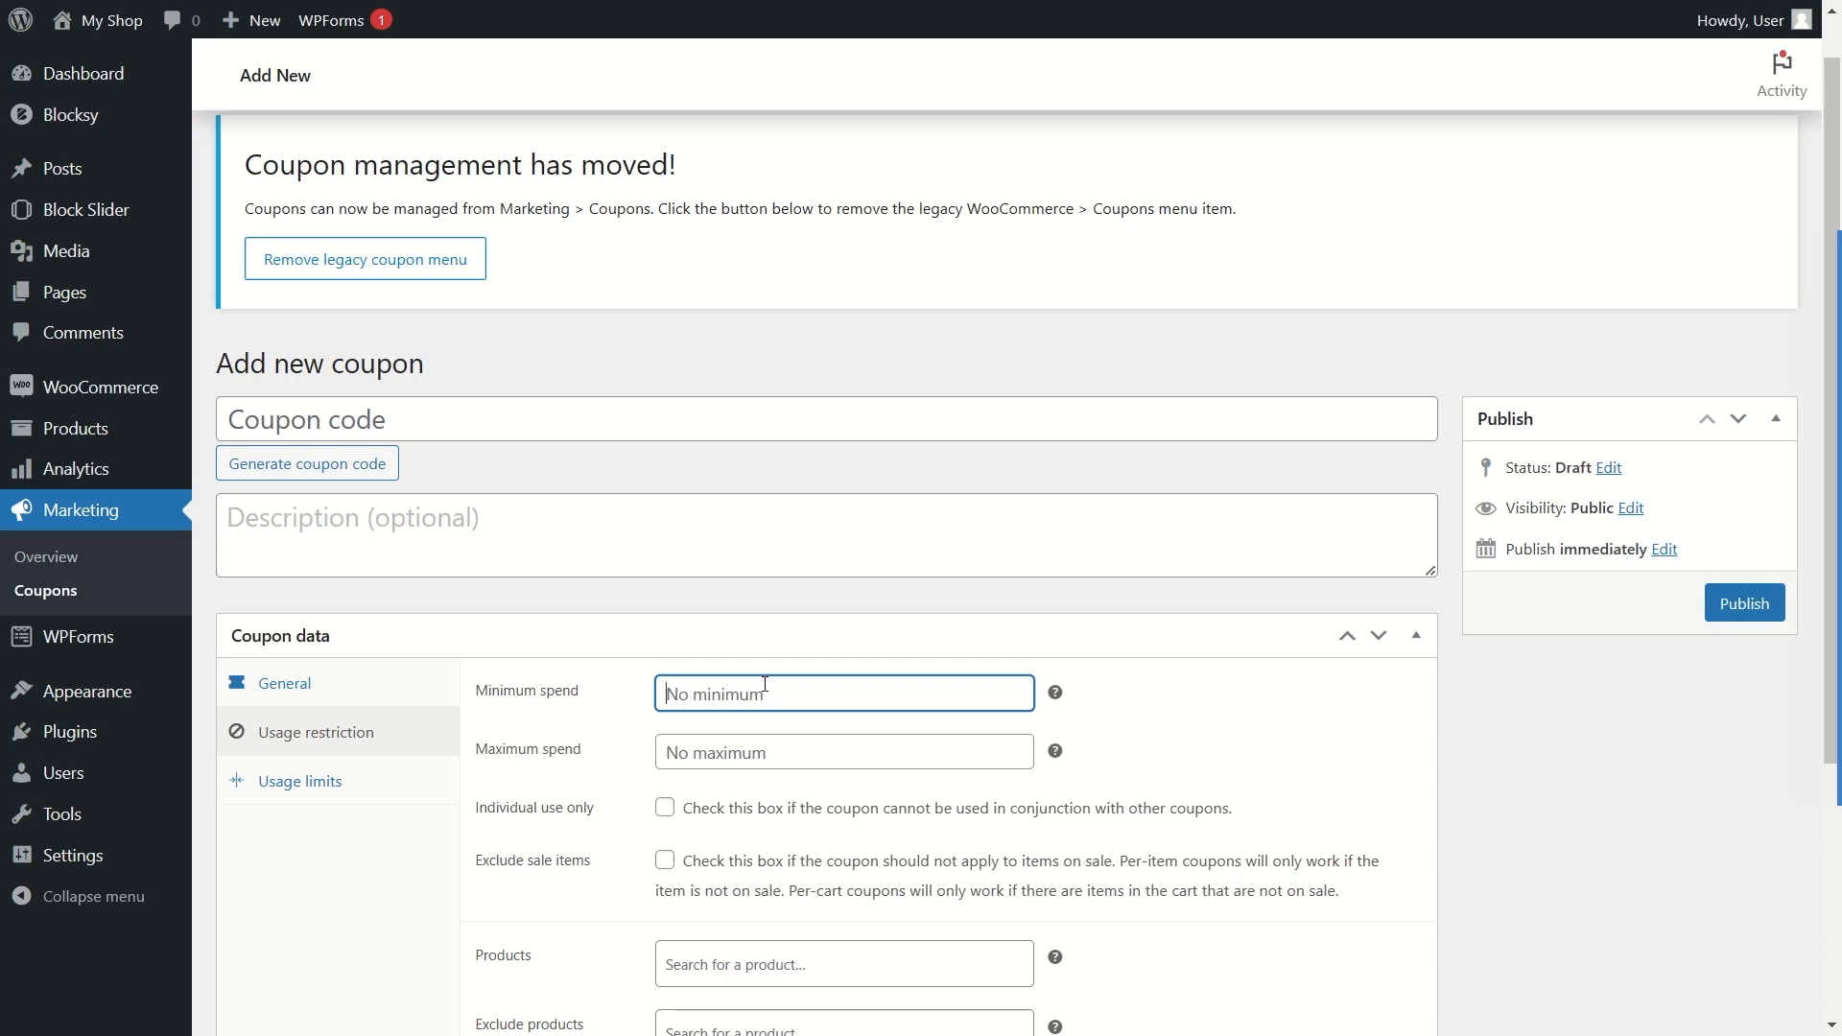
scroll(611, 642, "down", 3)
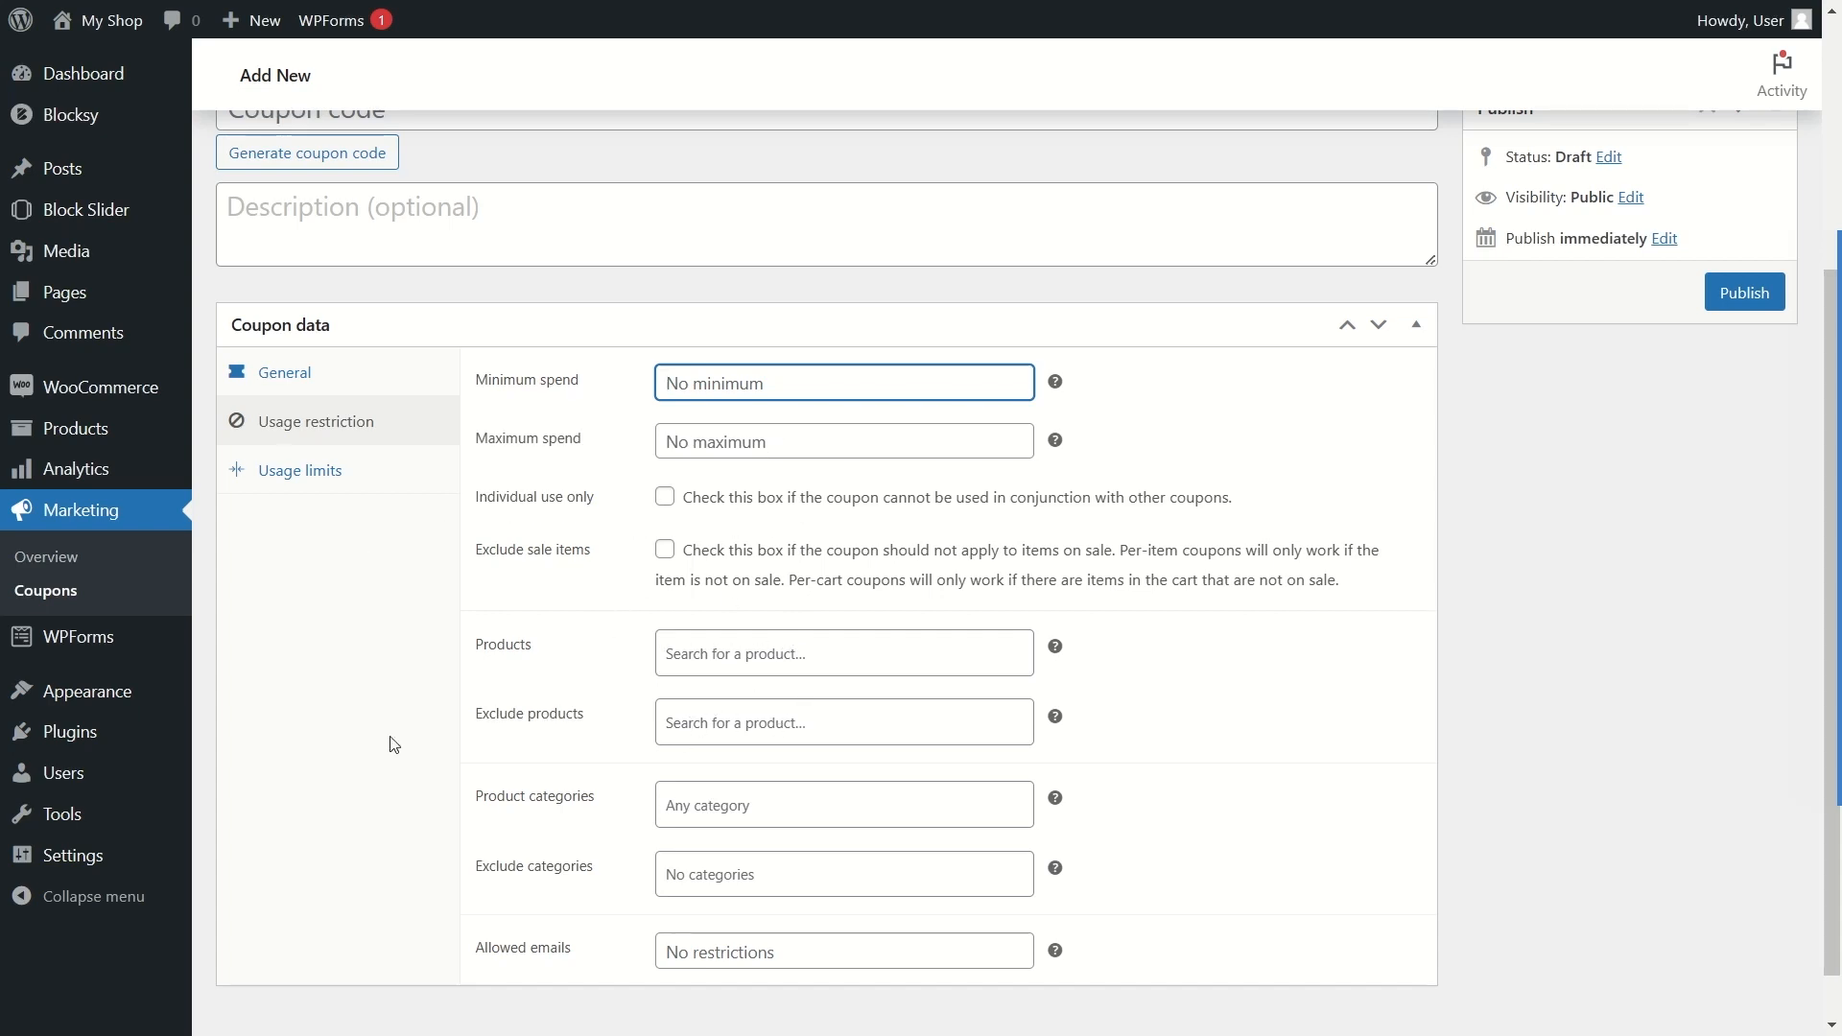
Step: Open the WooCommerce Reports page and look over the orders report of sales by date
mouse_move(143, 387)
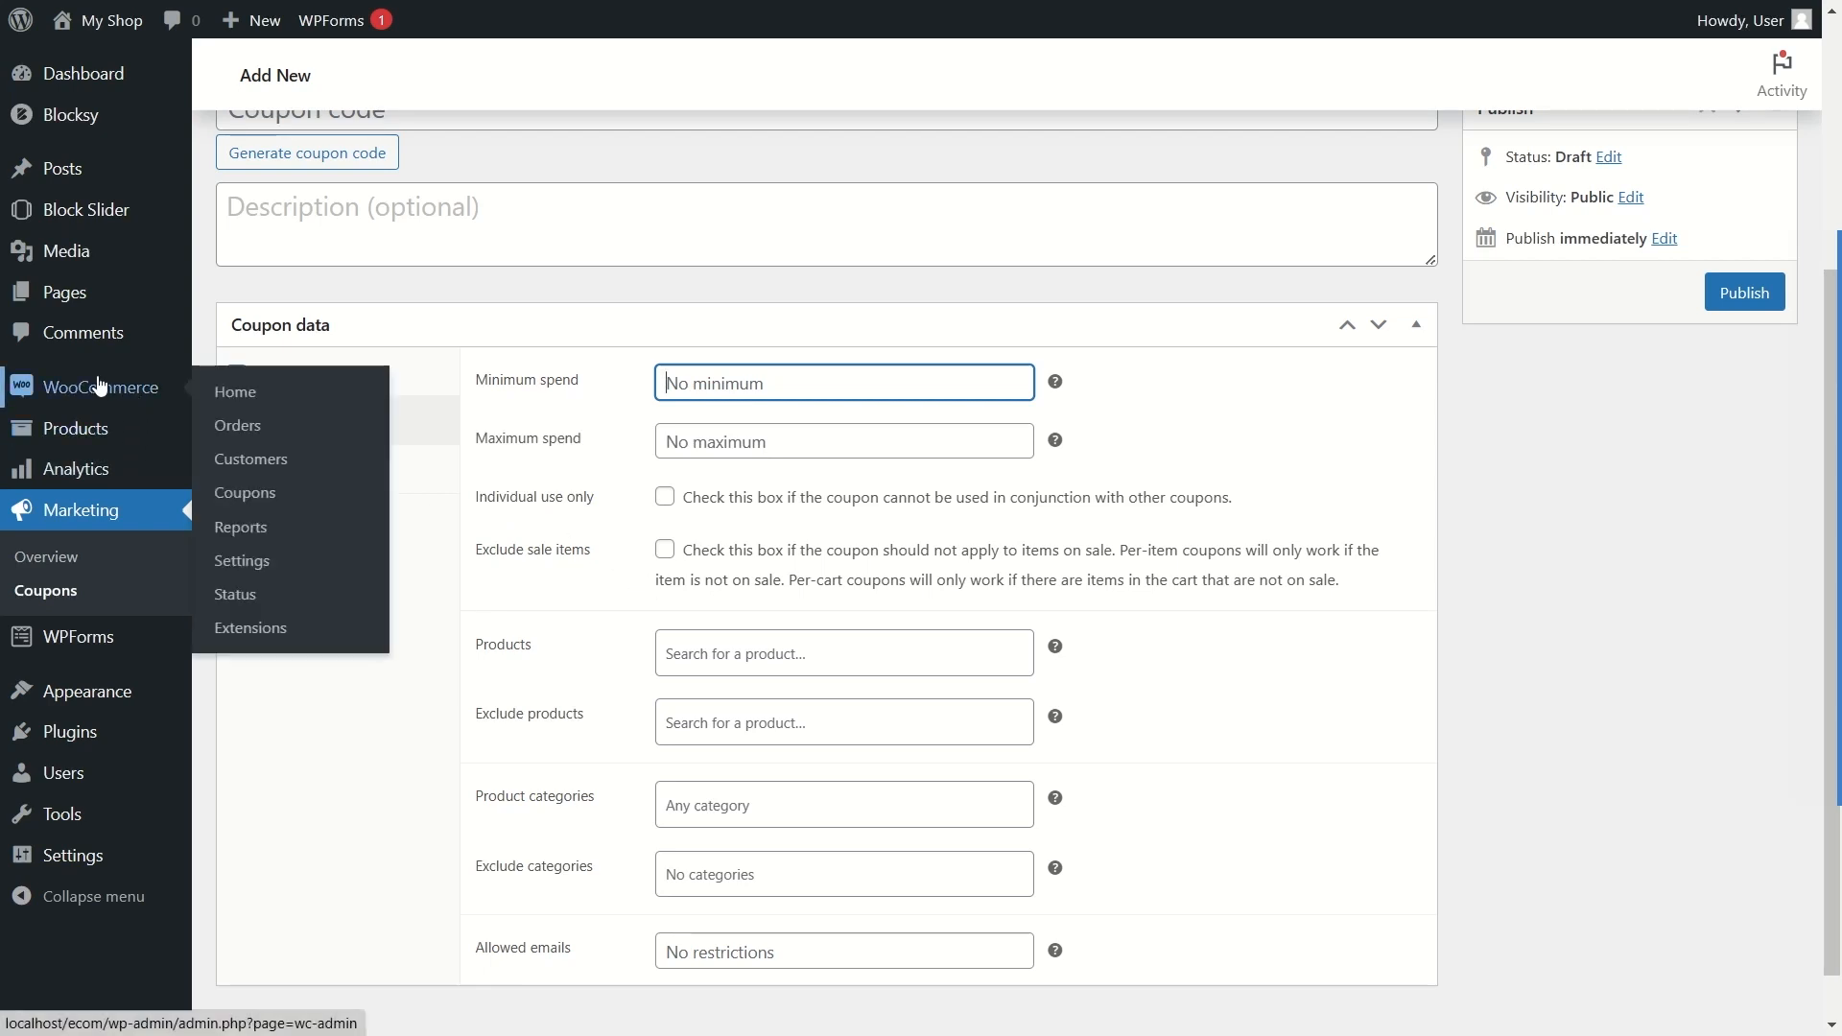
left_click(255, 532)
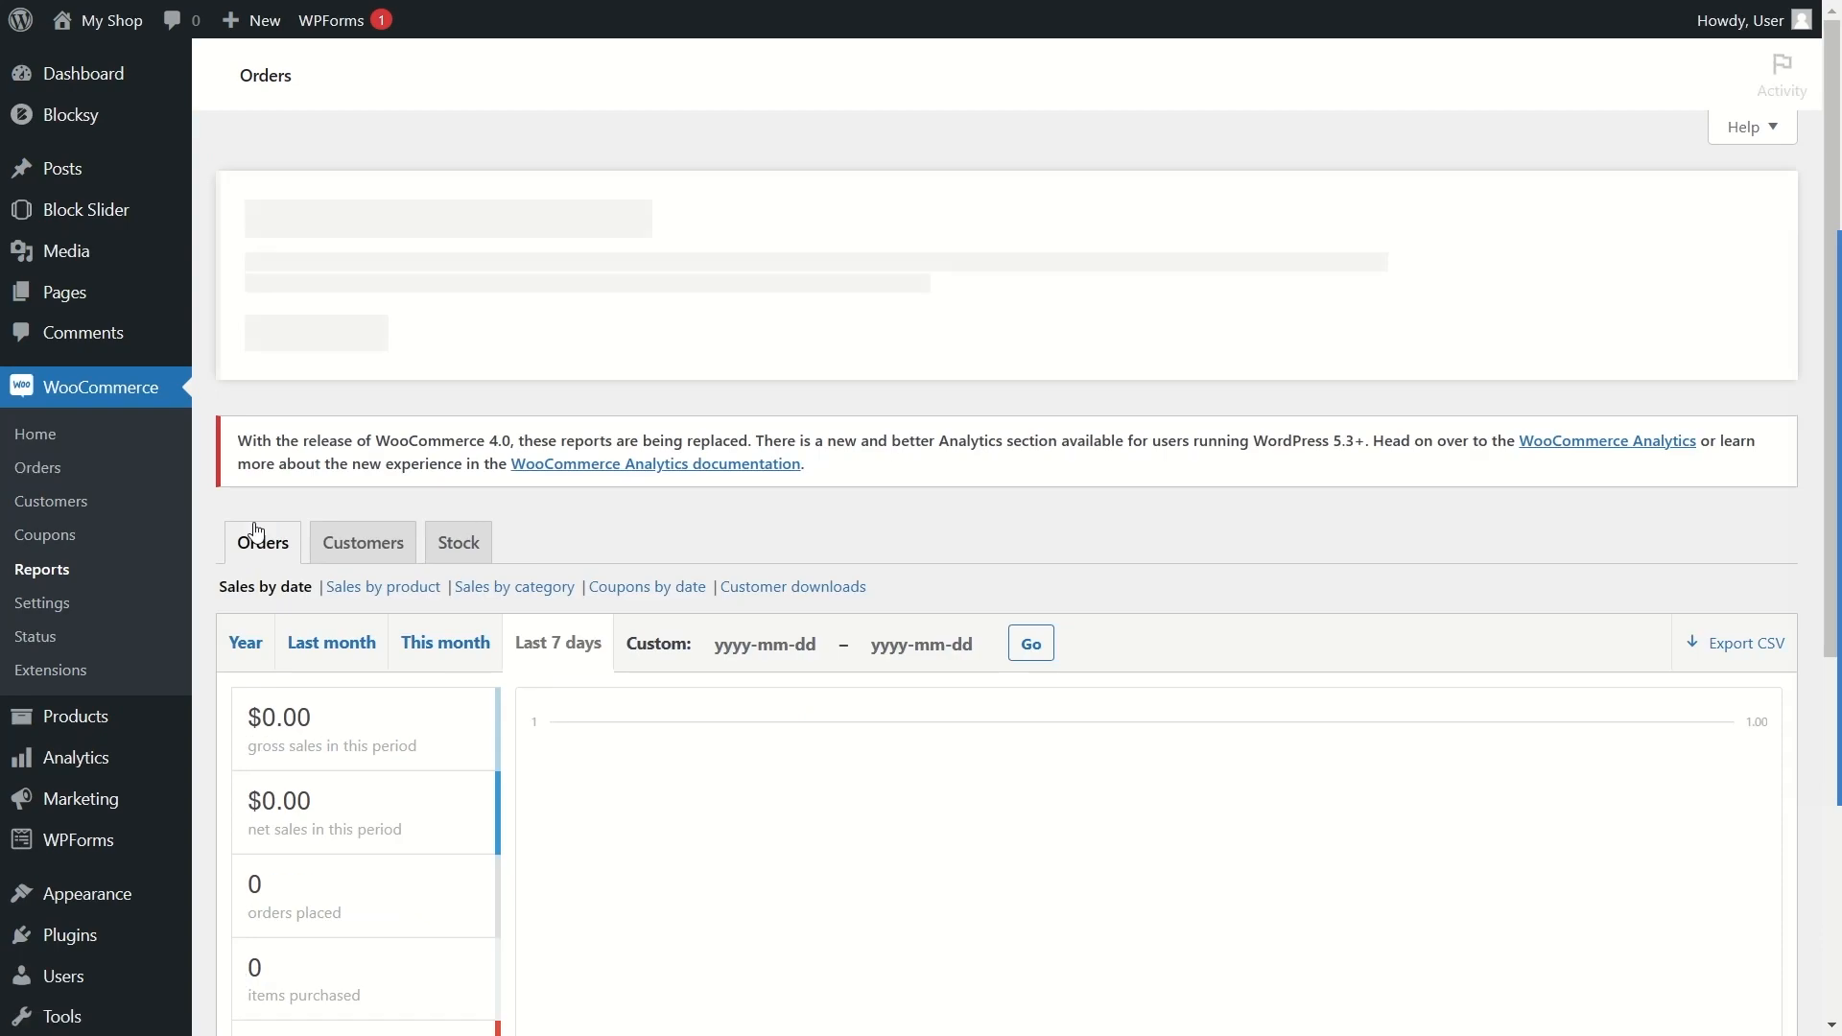
scroll(701, 475, "down", 1)
scroll(709, 464, "down", 2)
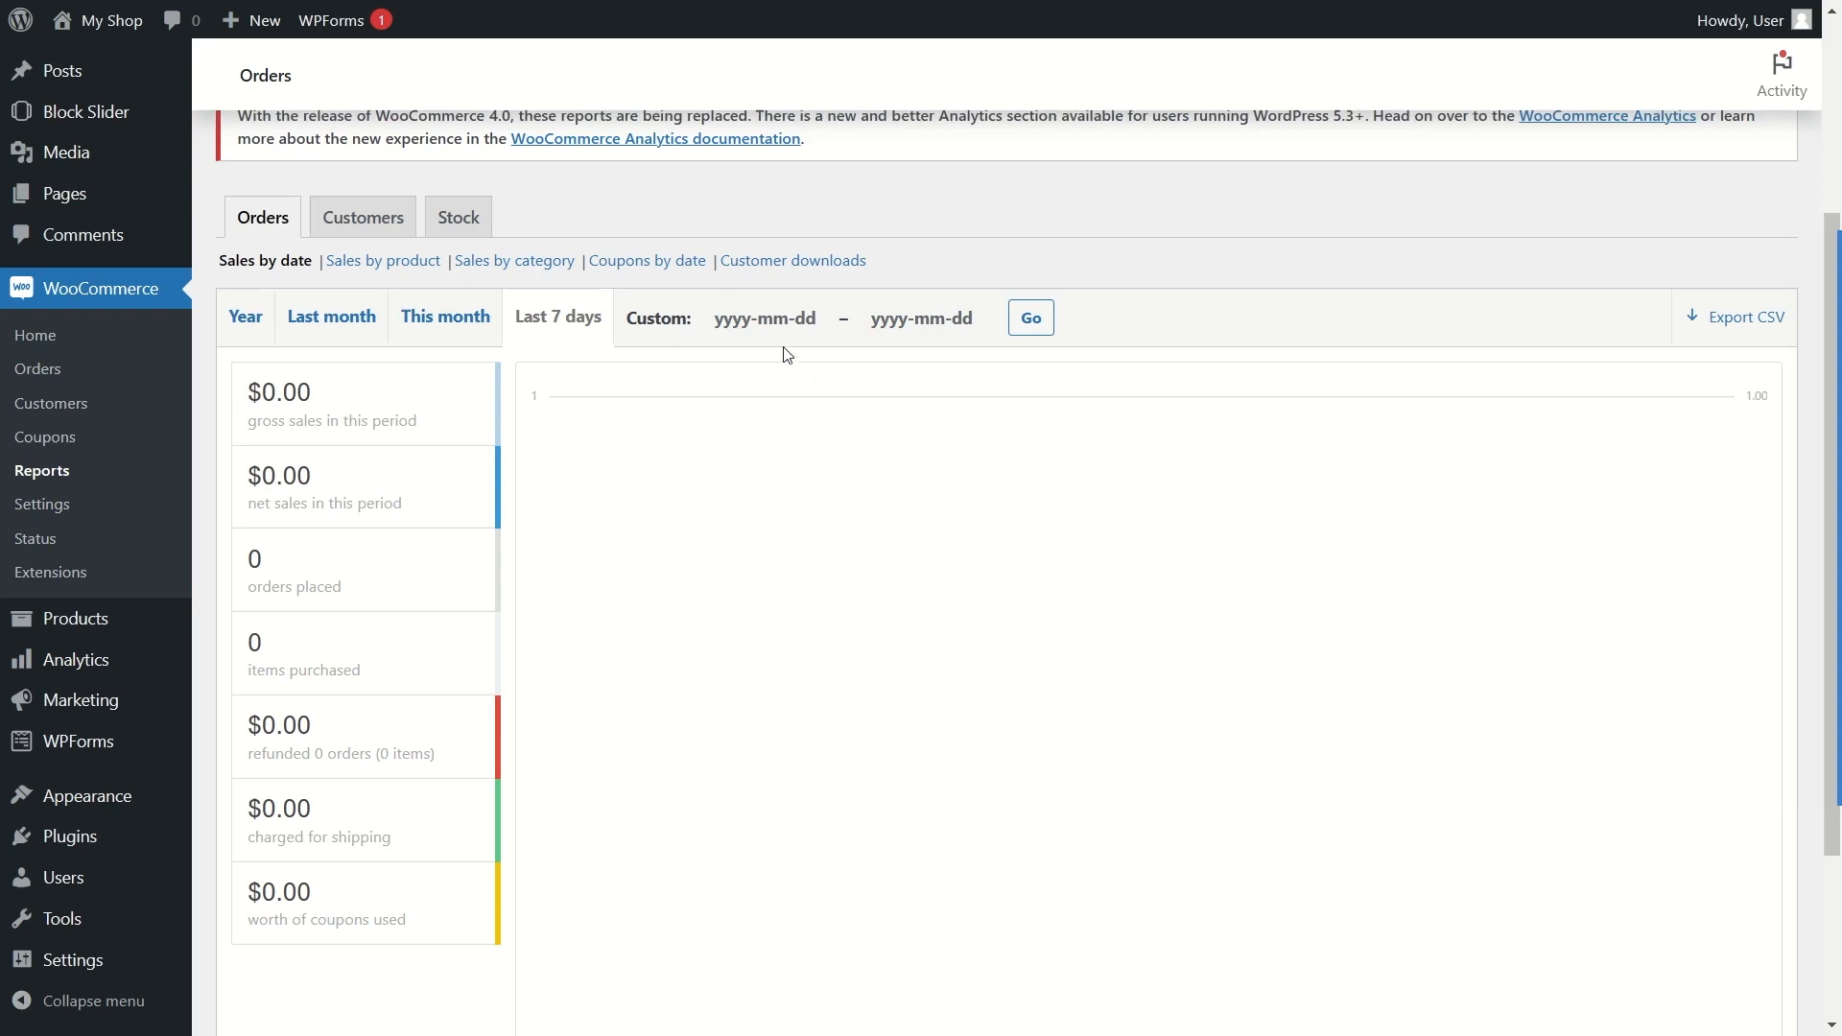
Step: Open the customers report and examine its signup figures and its customer versus guest sales chart
left_click(348, 227)
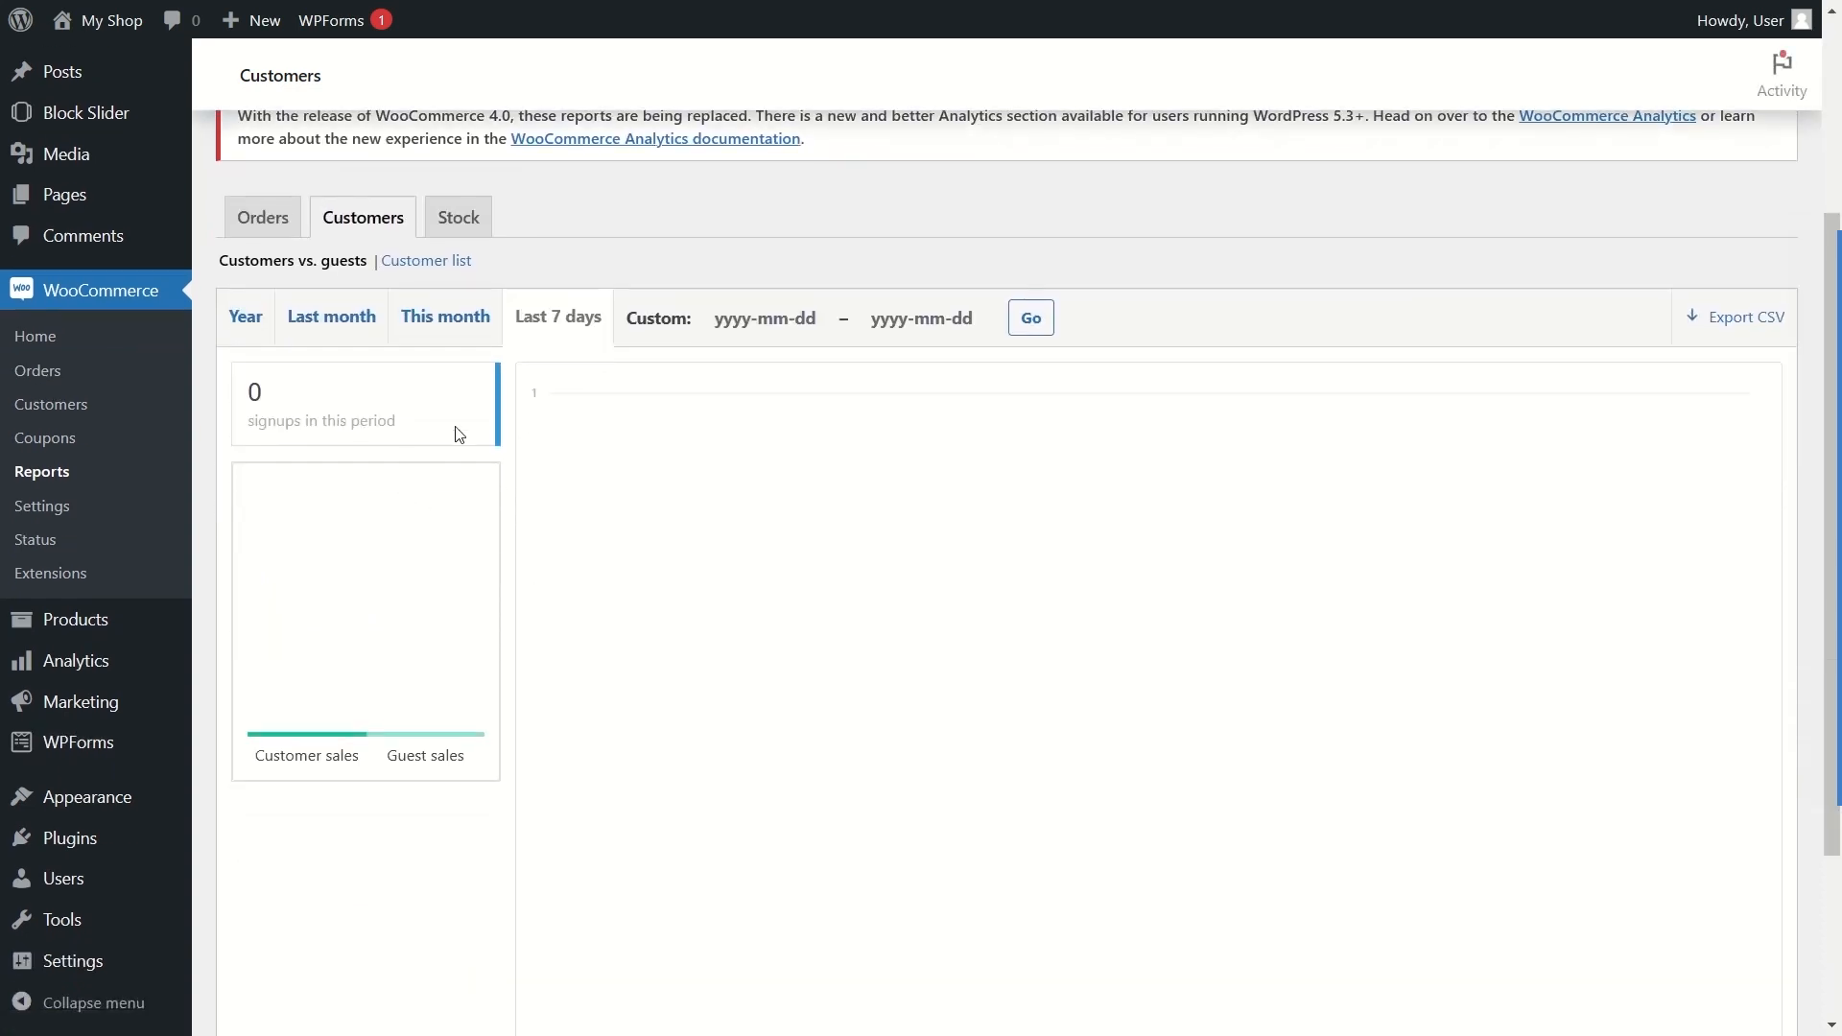
scroll(460, 588, "down", 3)
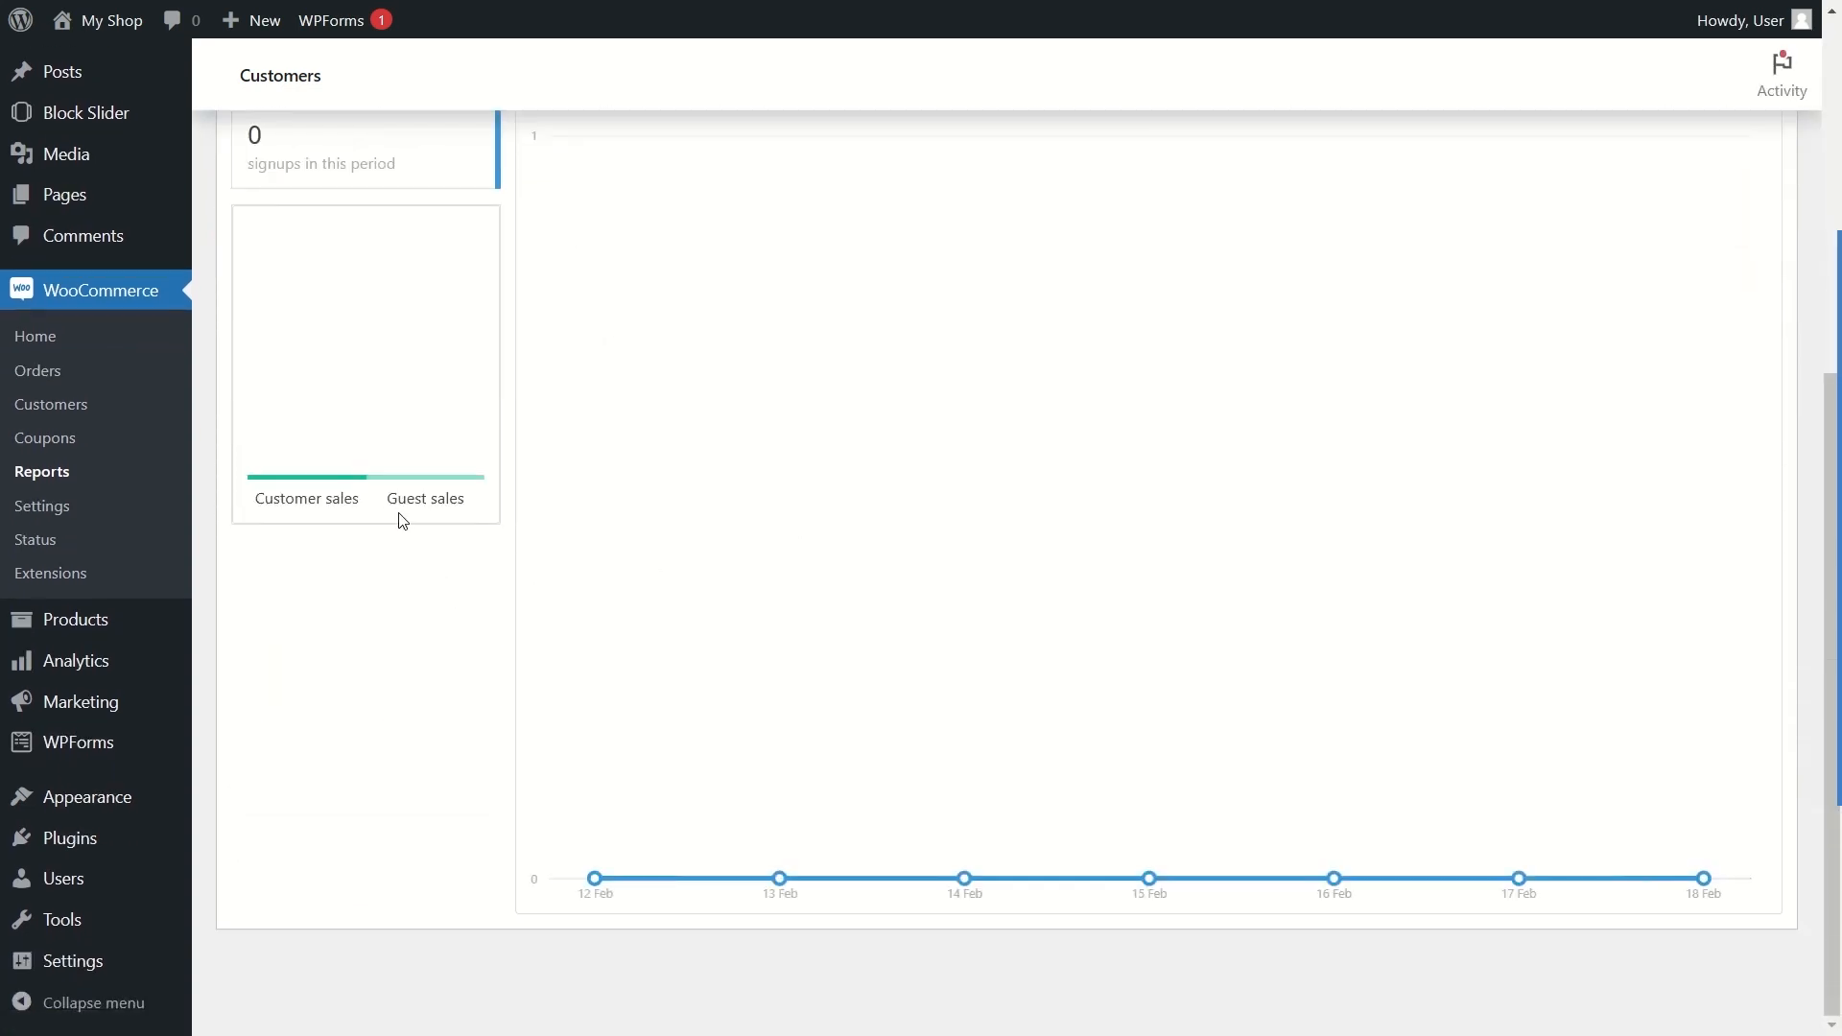
scroll(787, 762, "up", 3)
scroll(873, 566, "down", 3)
scroll(863, 566, "up", 2)
scroll(839, 529, "up", 1)
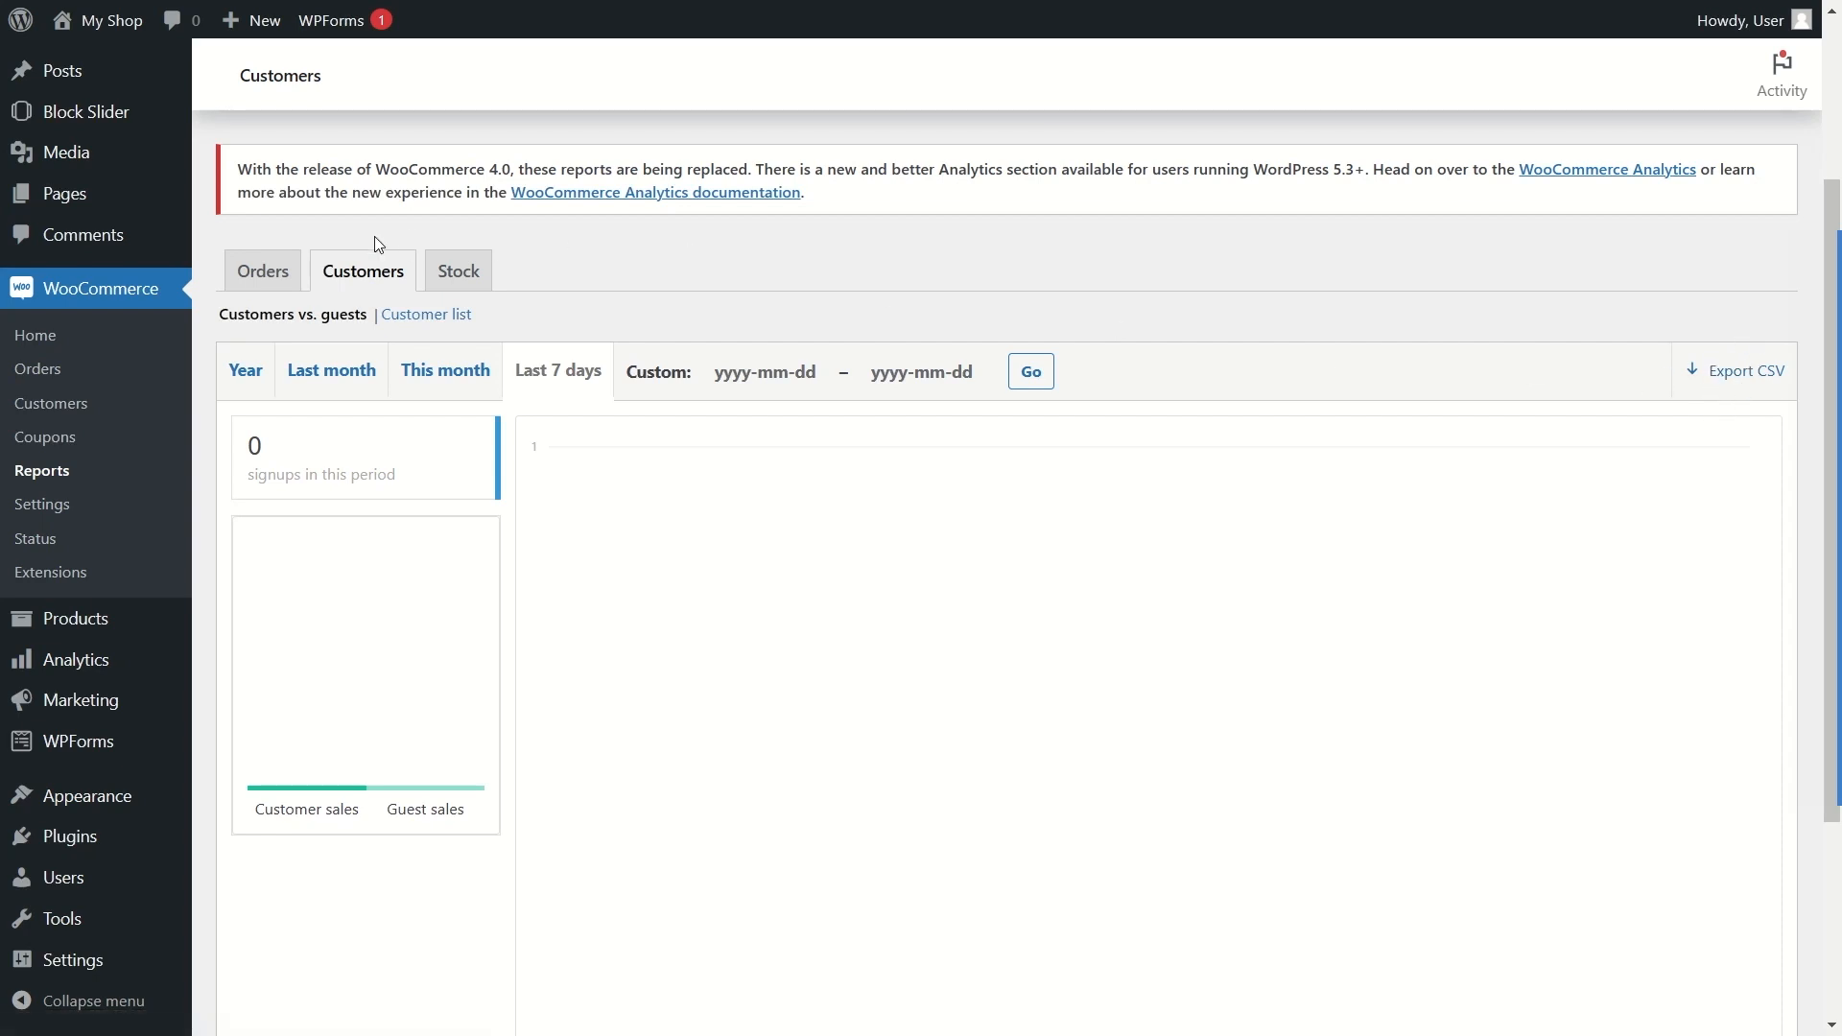
Step: View the stock reports for products that are low in stock, most stocked and out of stock
left_click(459, 272)
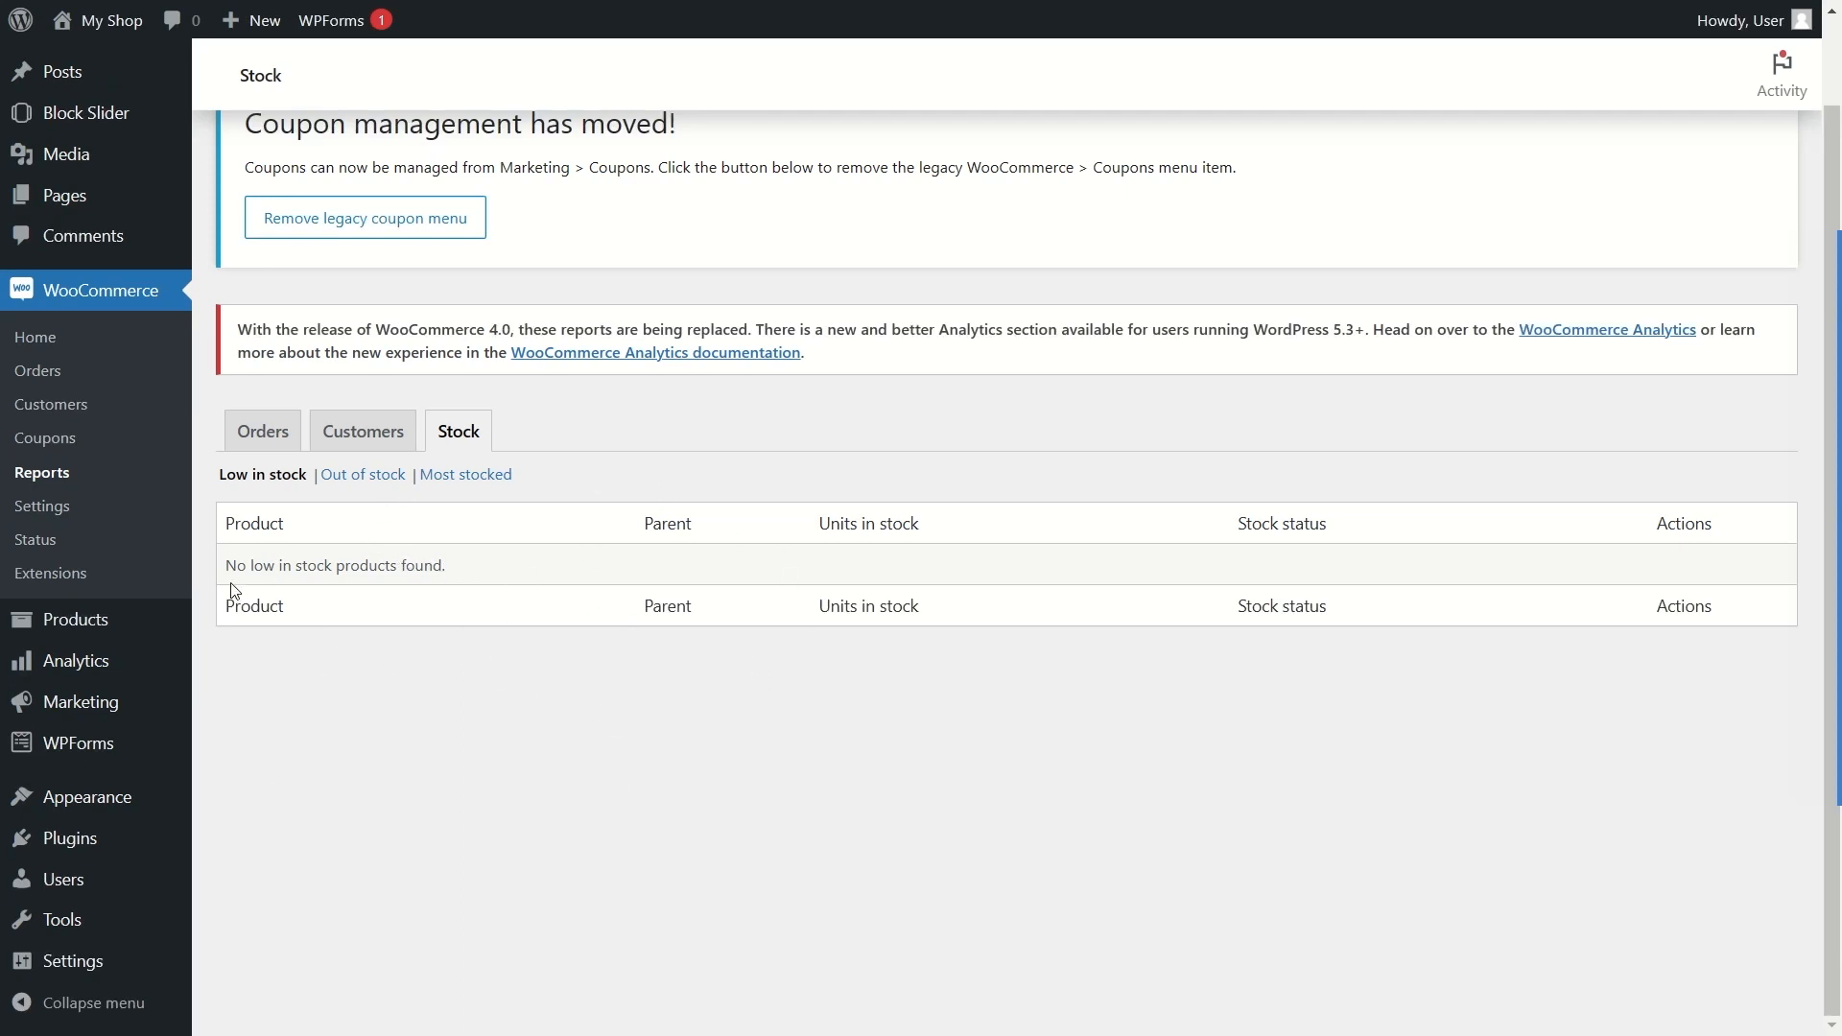
left_click_drag(227, 572, 464, 575)
left_click(607, 807)
left_click(459, 473)
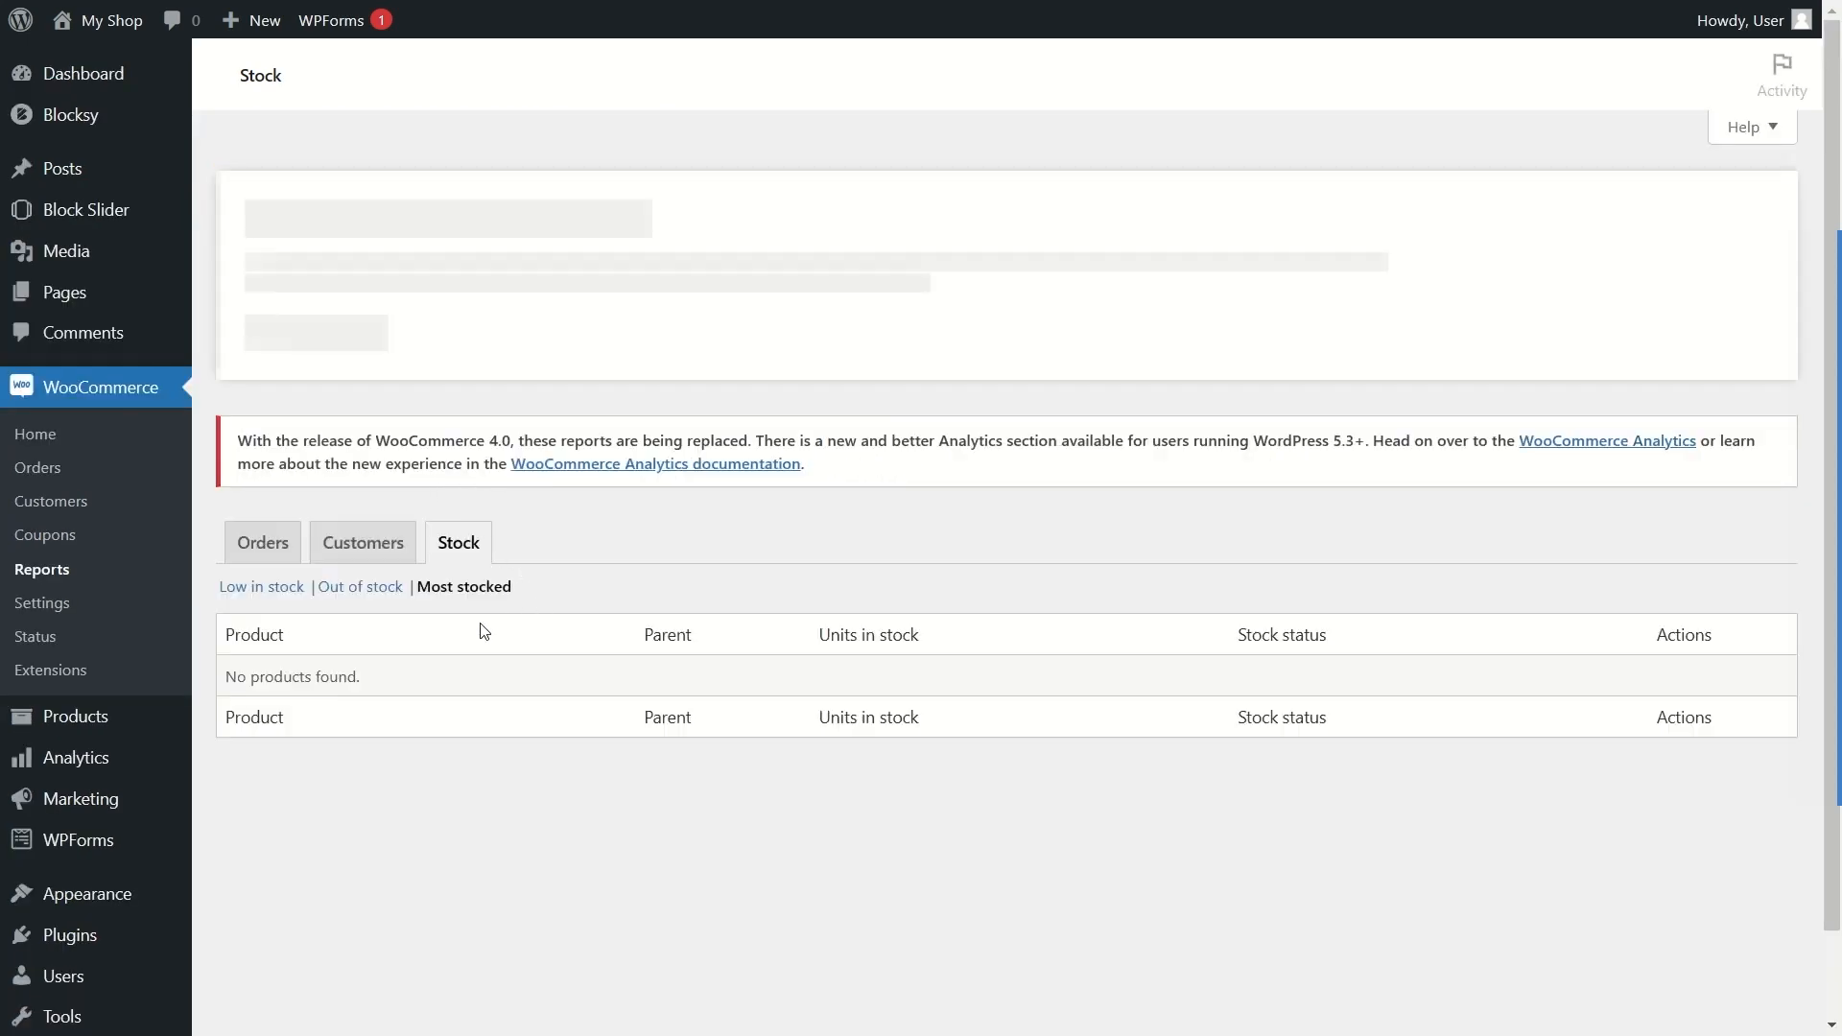
left_click(342, 573)
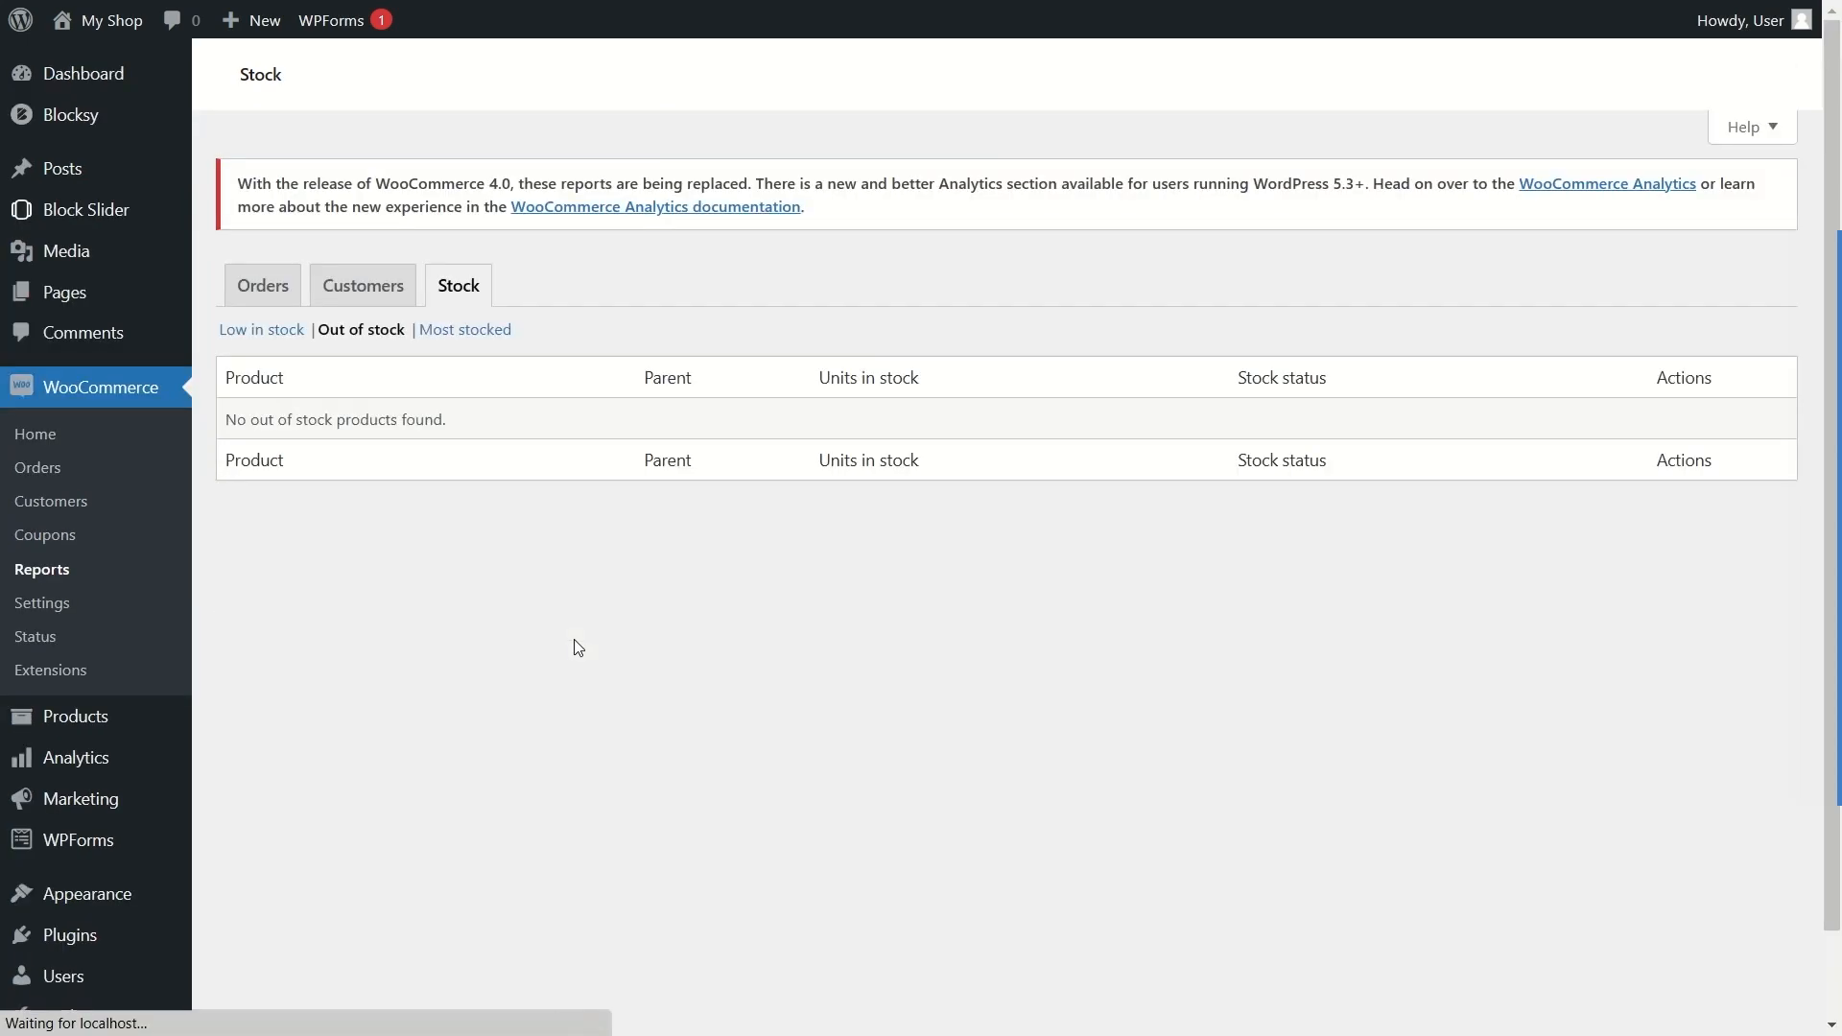
scroll(595, 701, "down", 1)
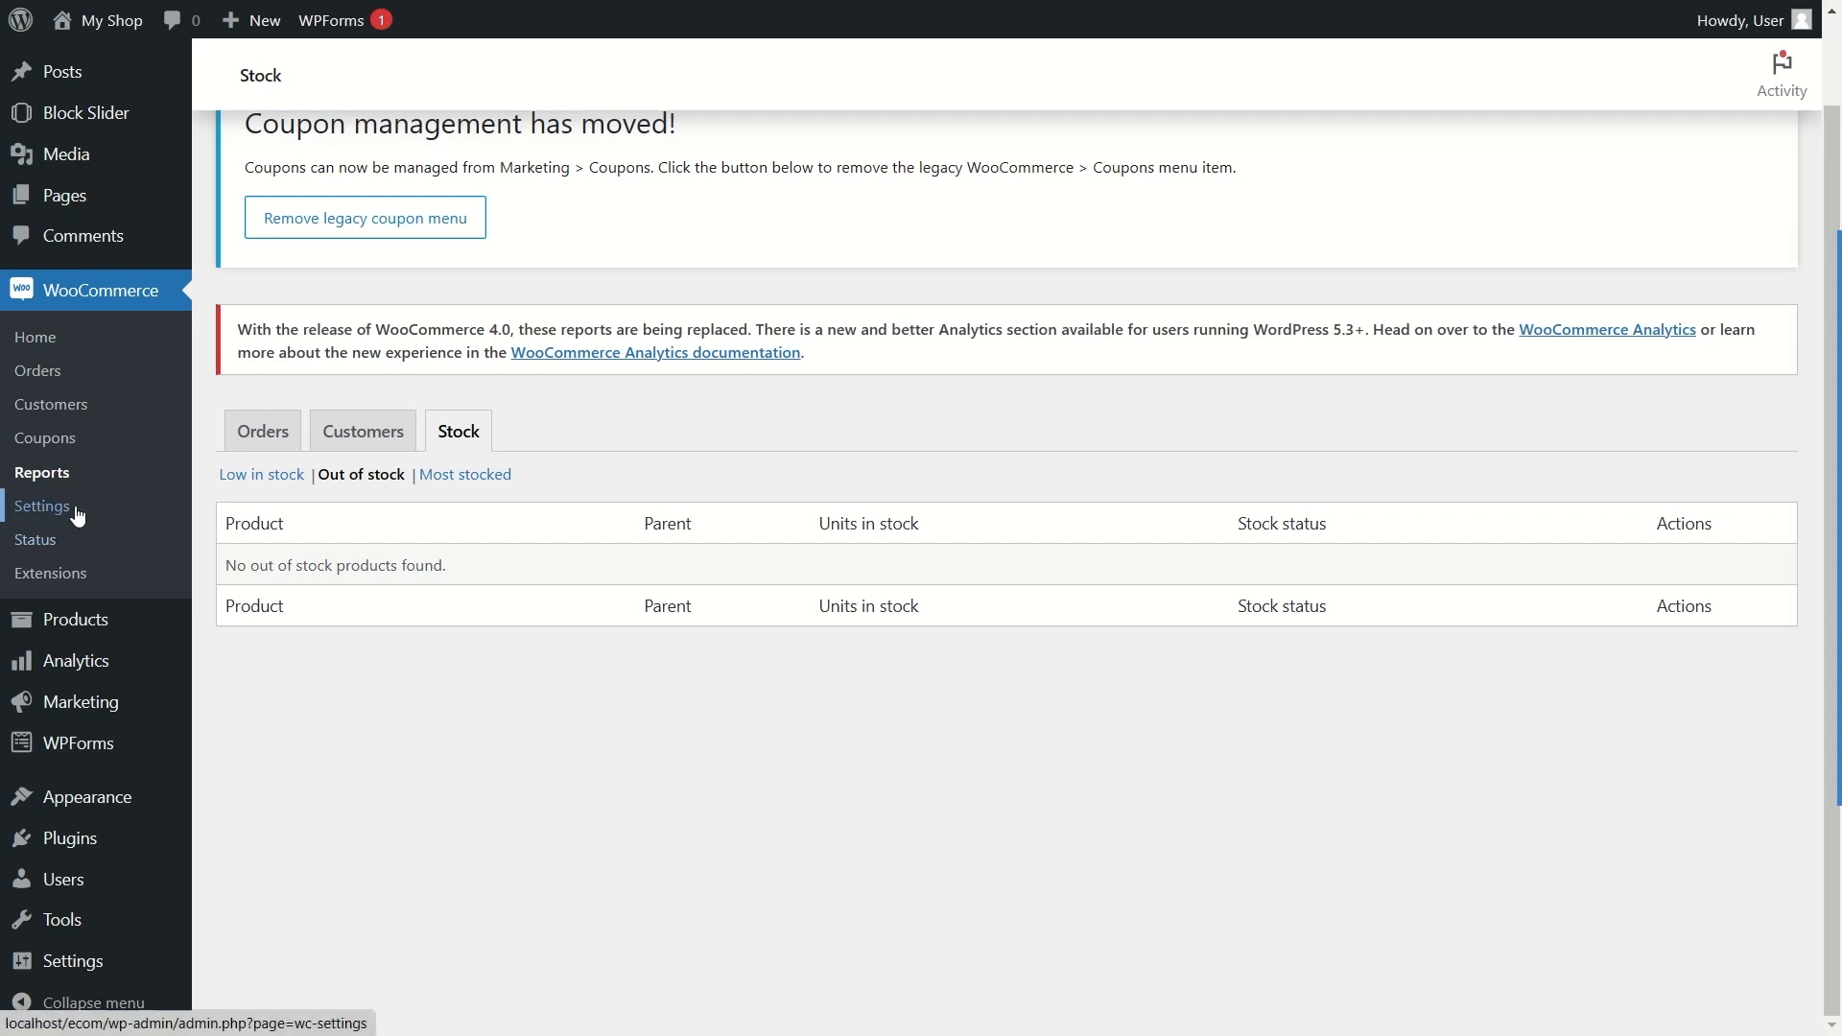
Step: Open the WooCommerce Status page and look through the maintenance tools it offers
left_click(48, 552)
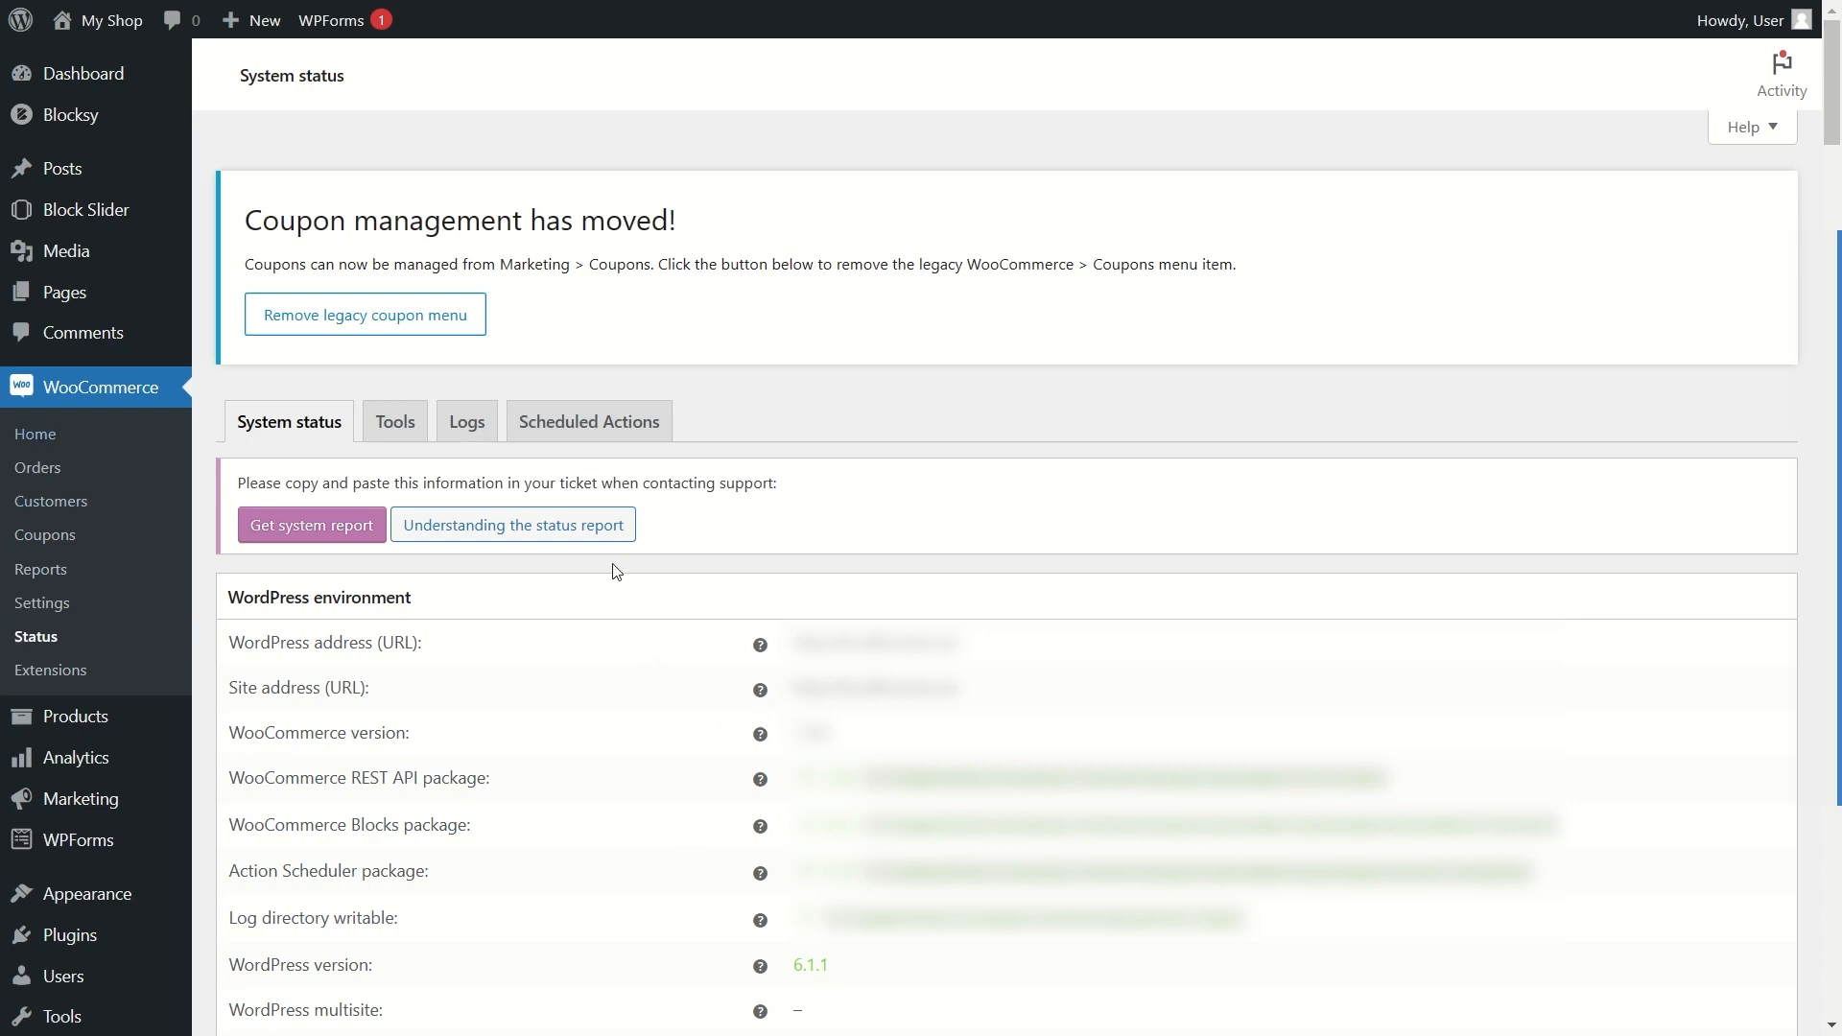
left_click(386, 419)
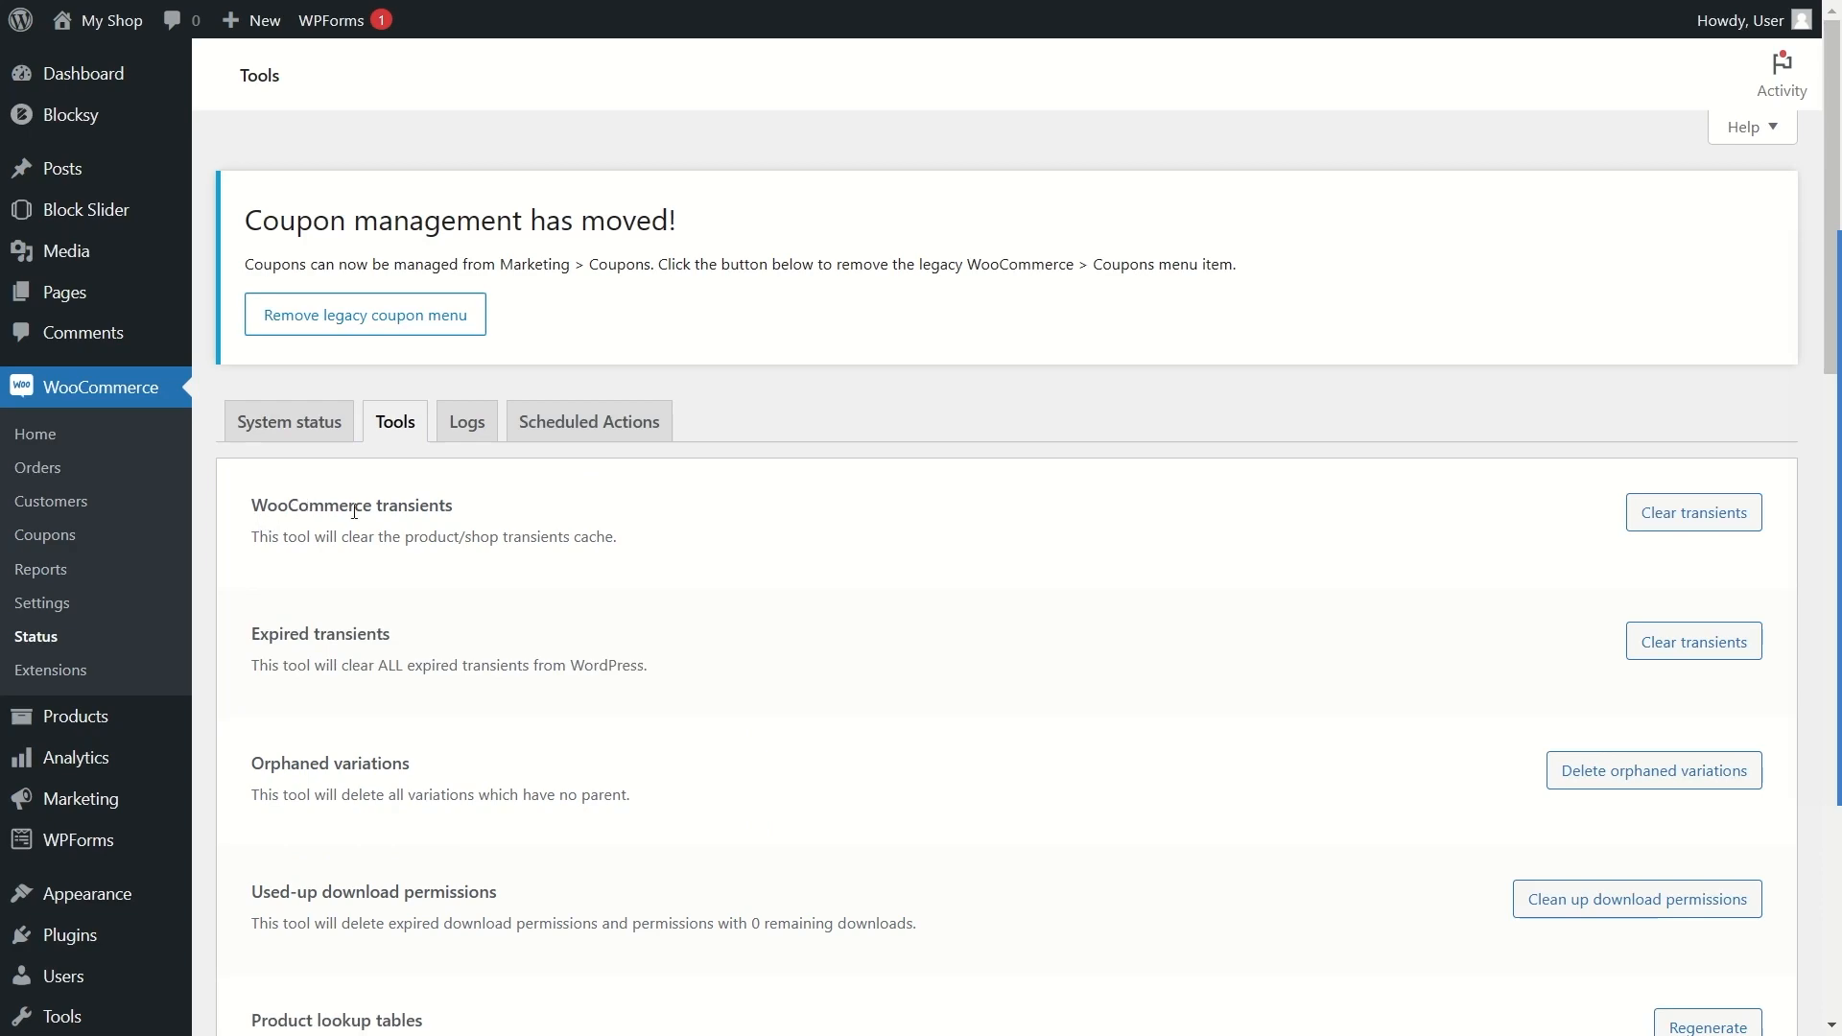
scroll(576, 539, "down", 20)
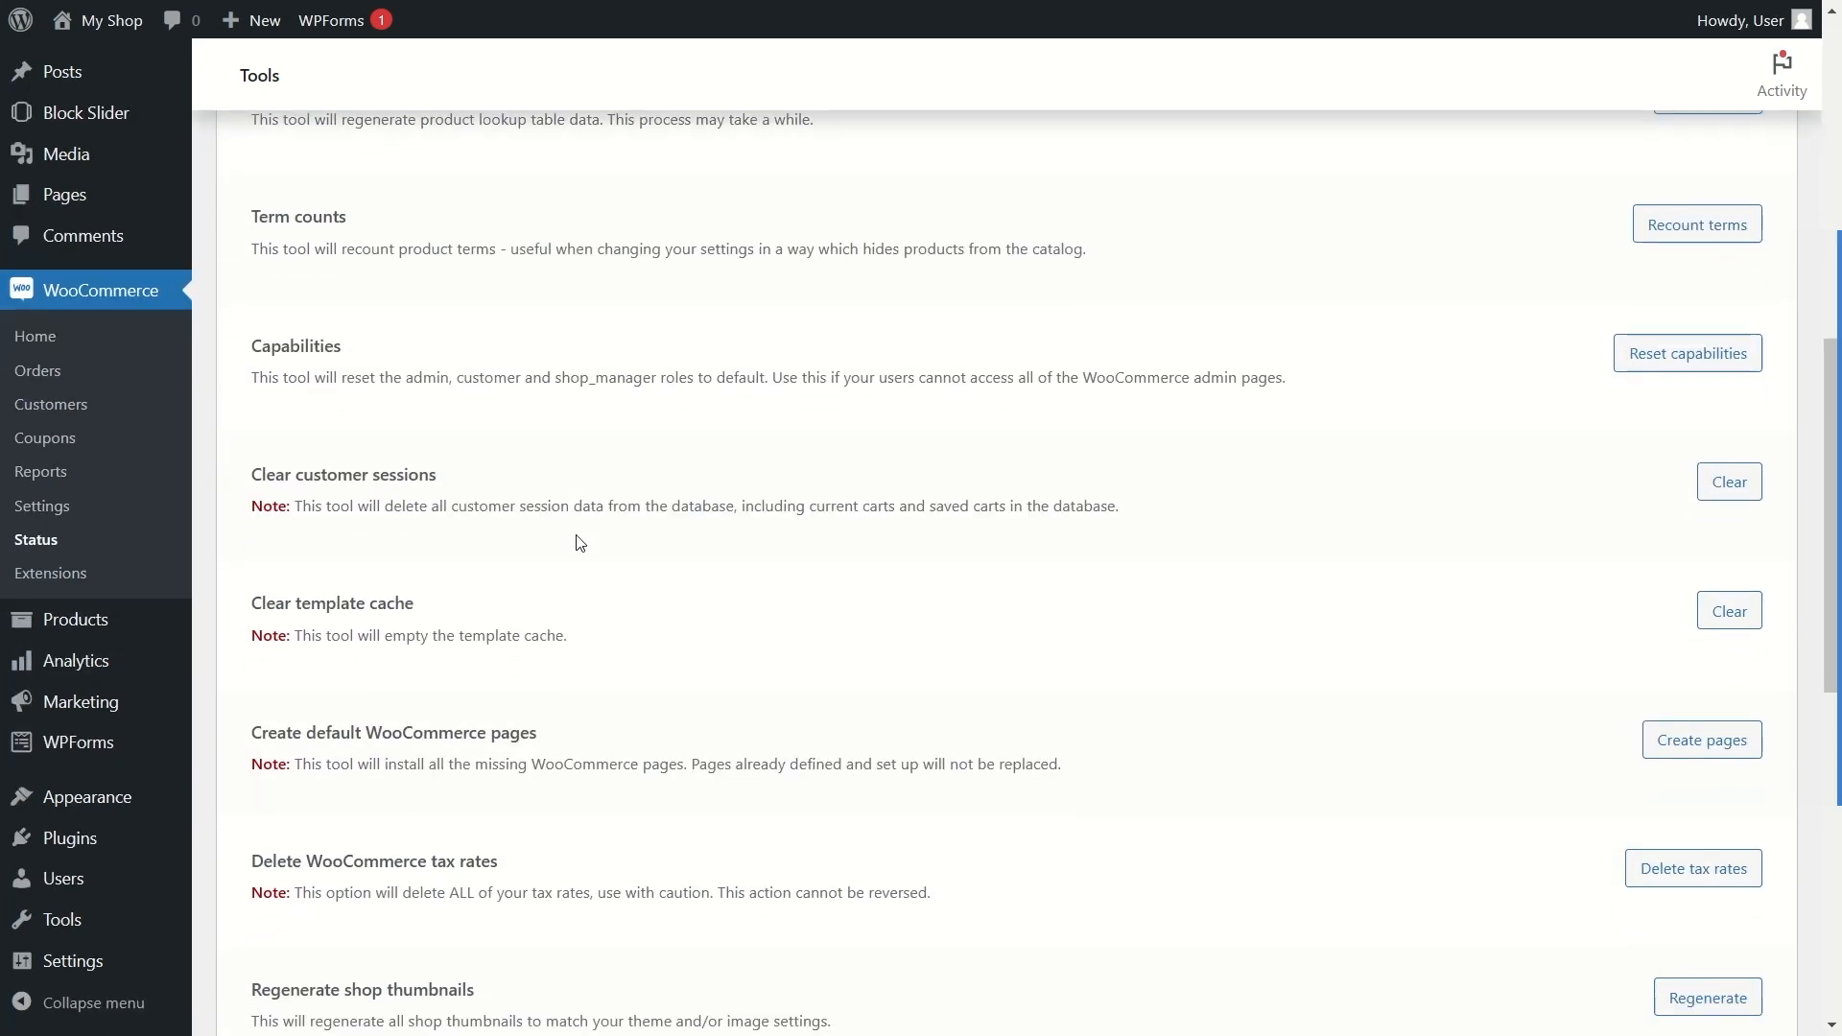
scroll(578, 542, "up", 15)
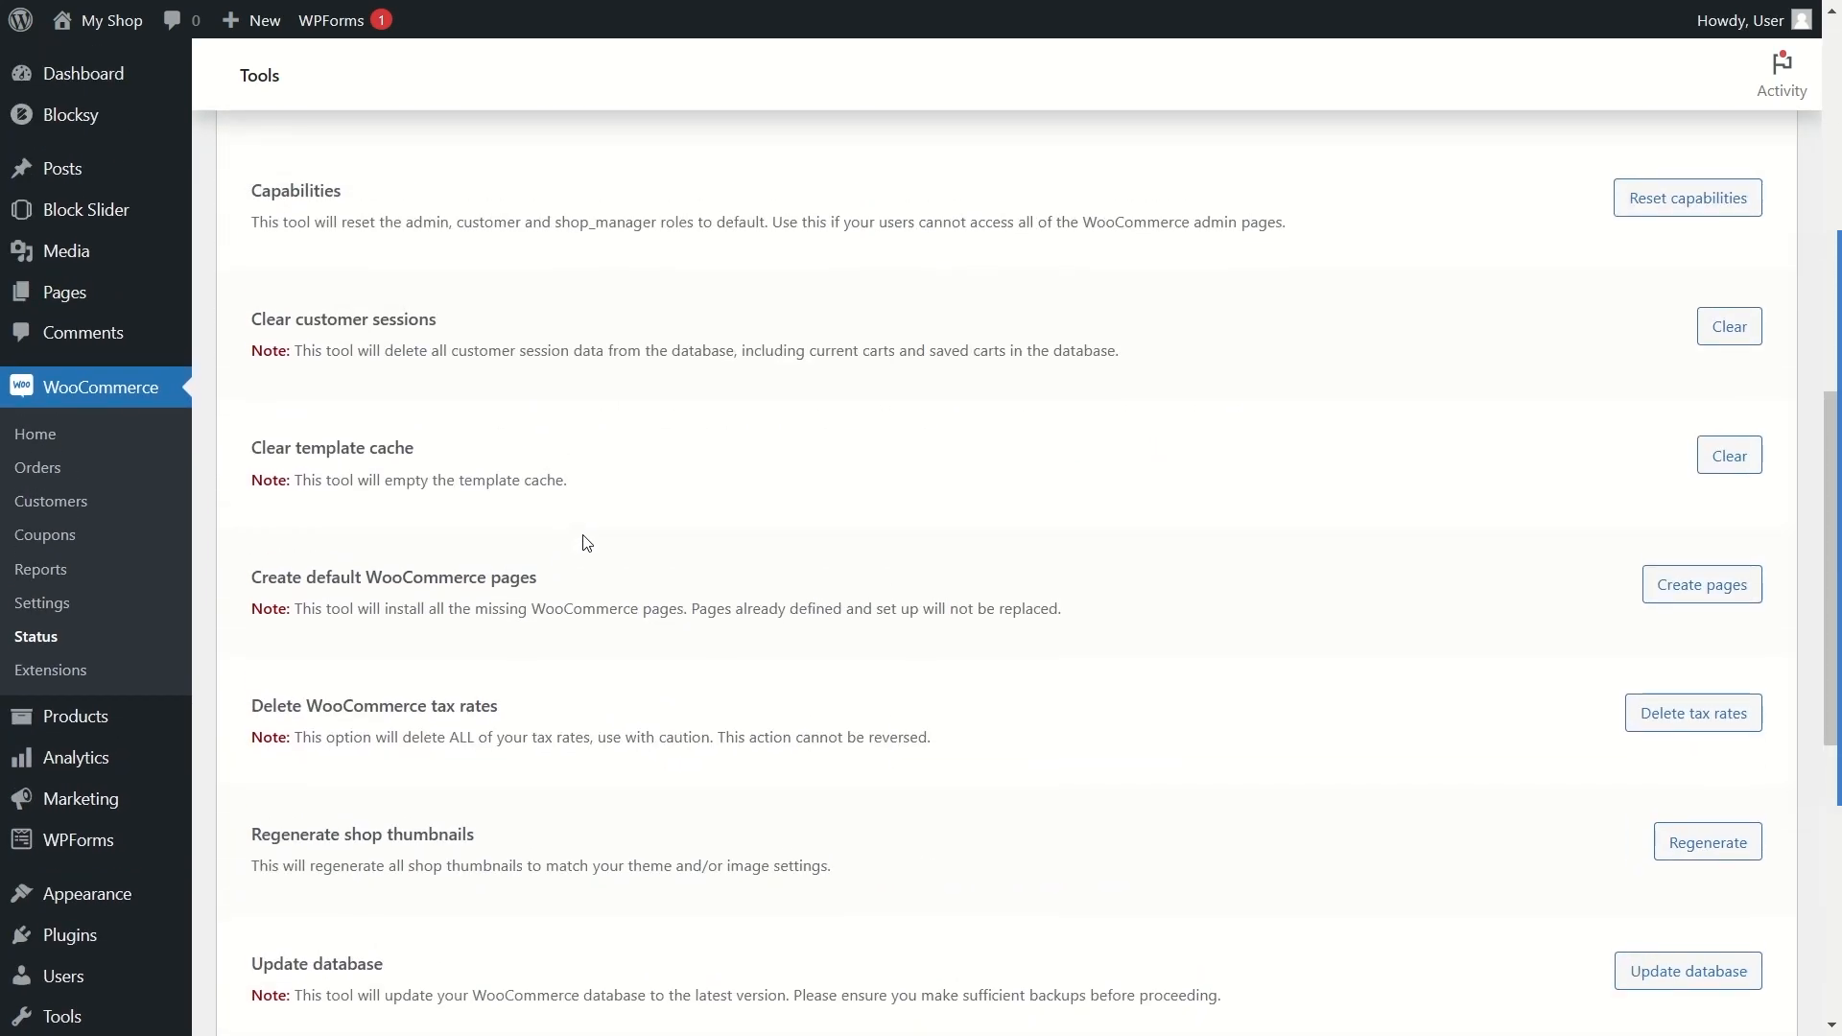
Step: Look through the remaining WooCommerce maintenance tools and view the scheduled actions list
scroll(577, 539, "down", 8)
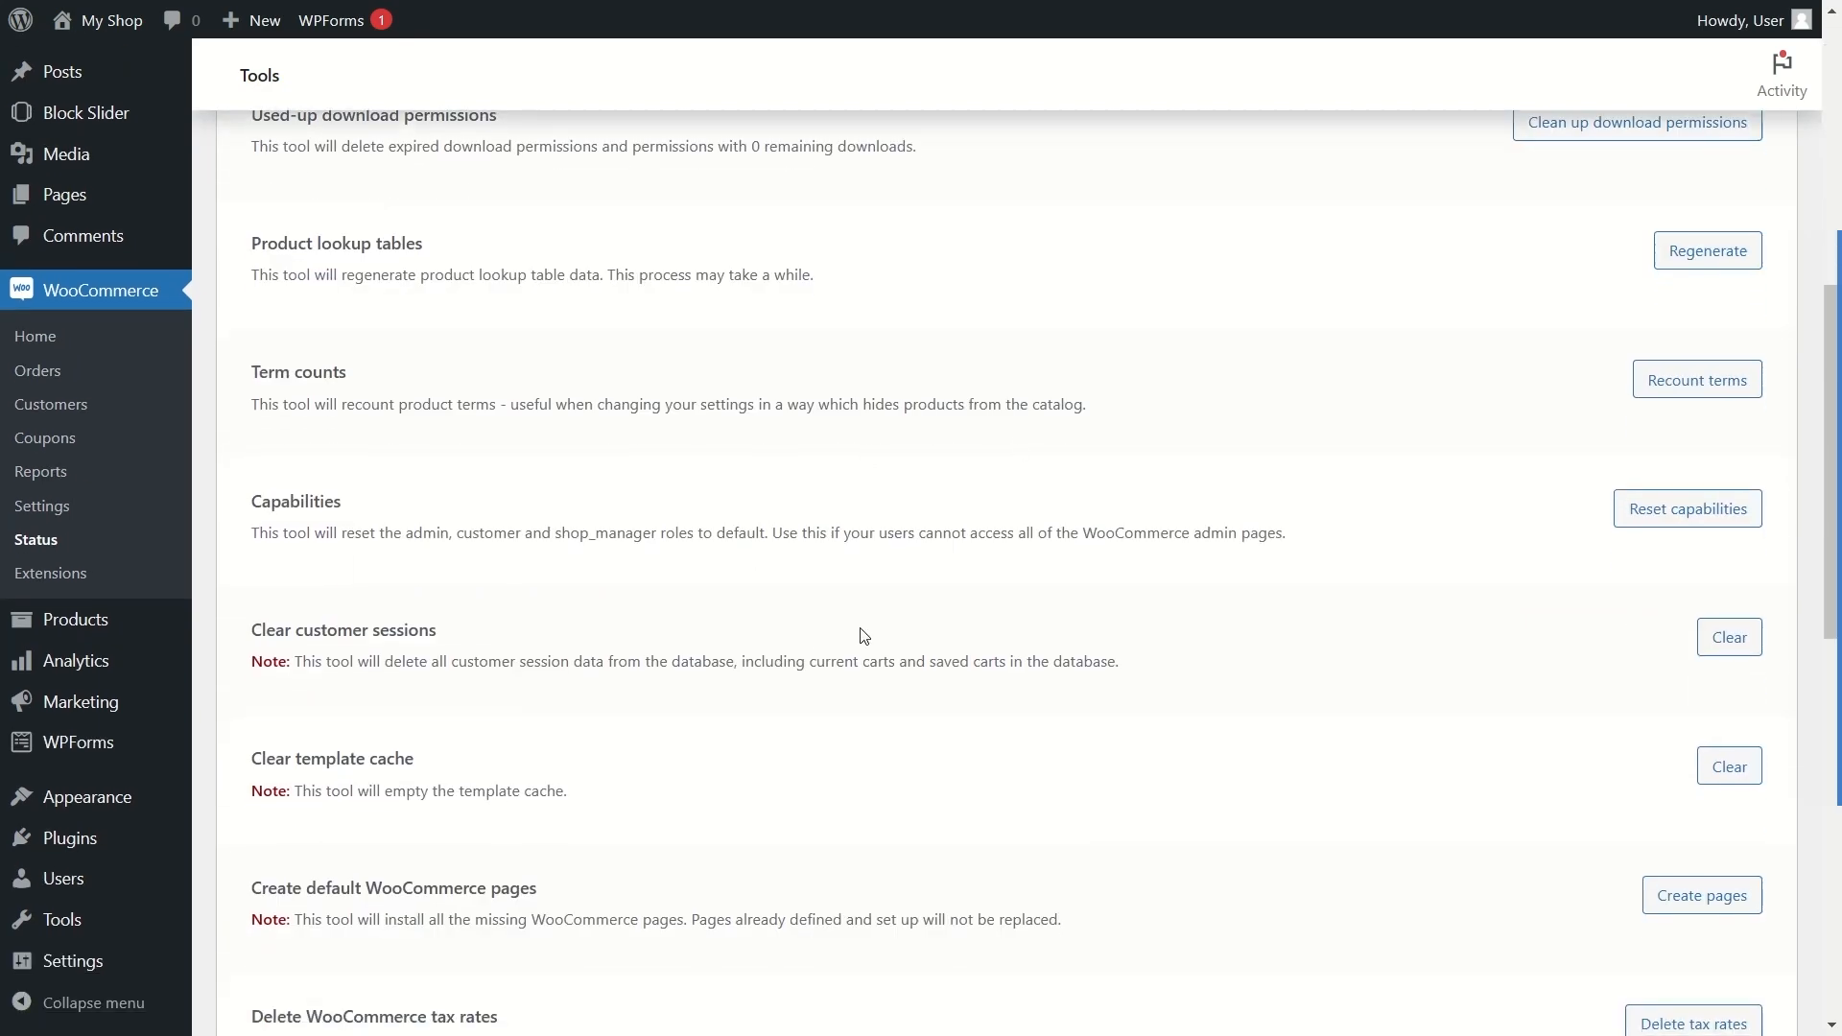
scroll(856, 639, "up", 8)
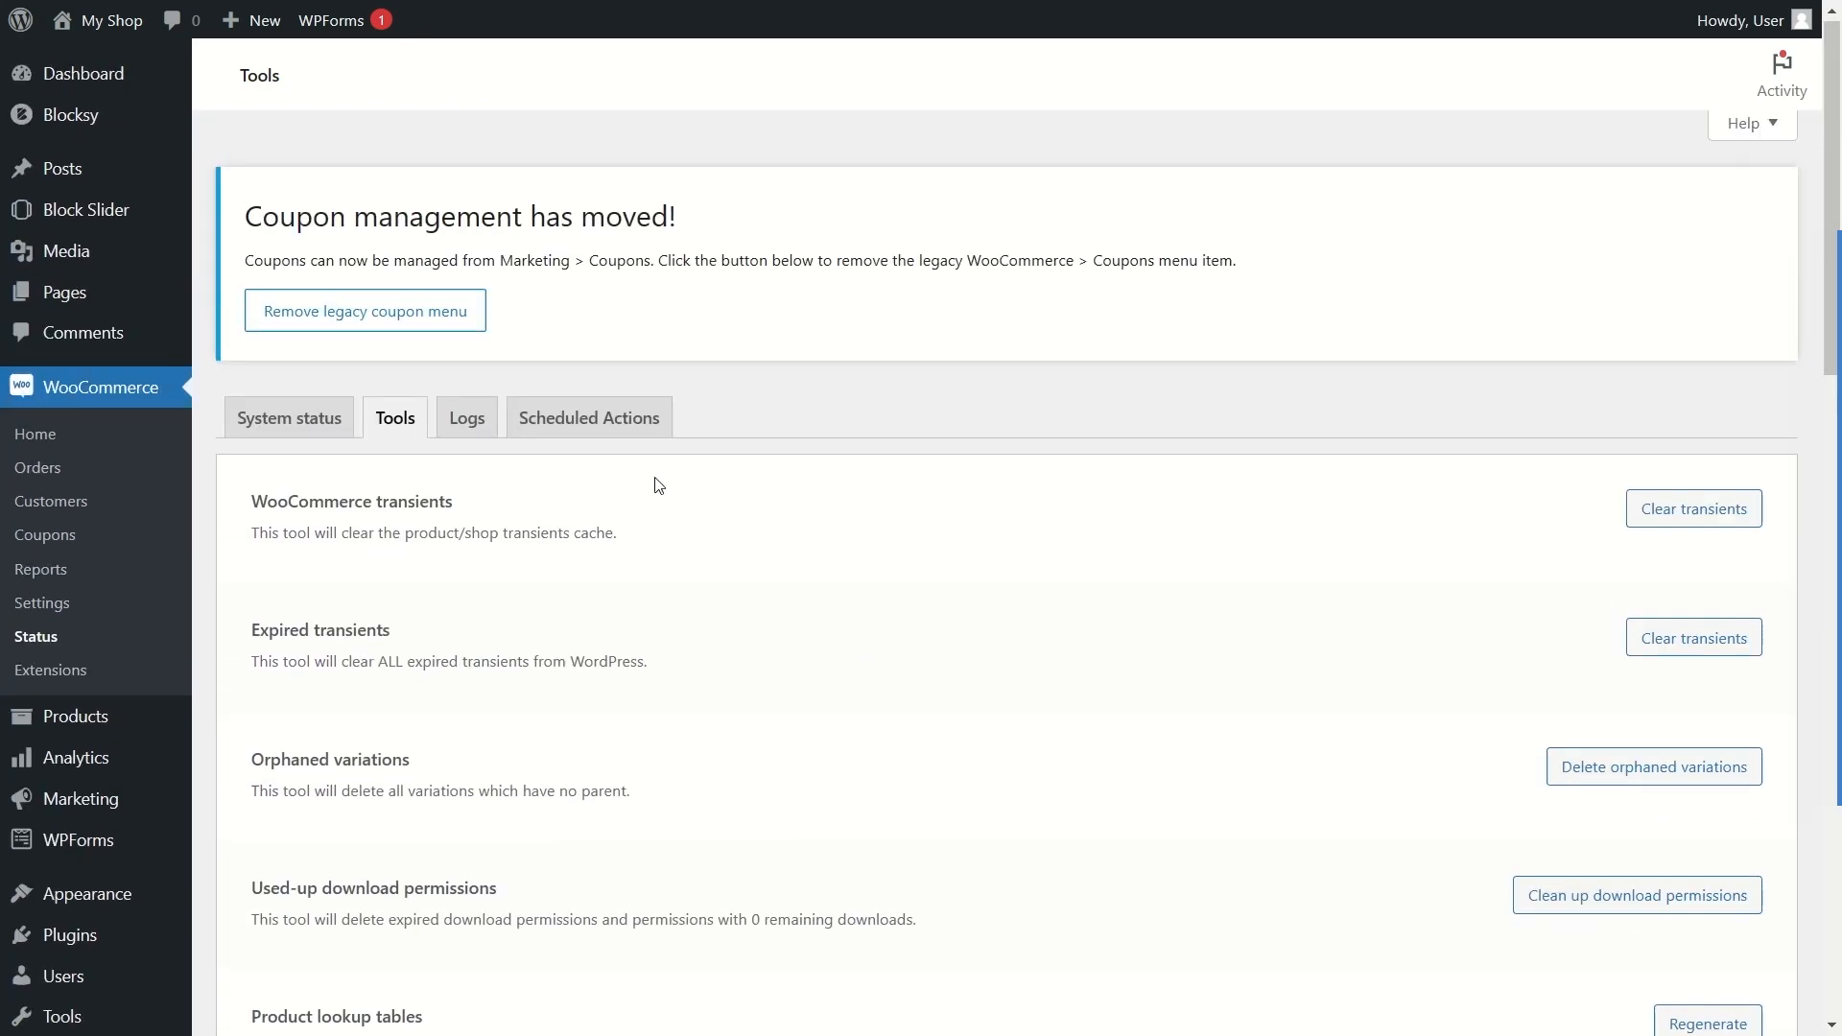
left_click(473, 433)
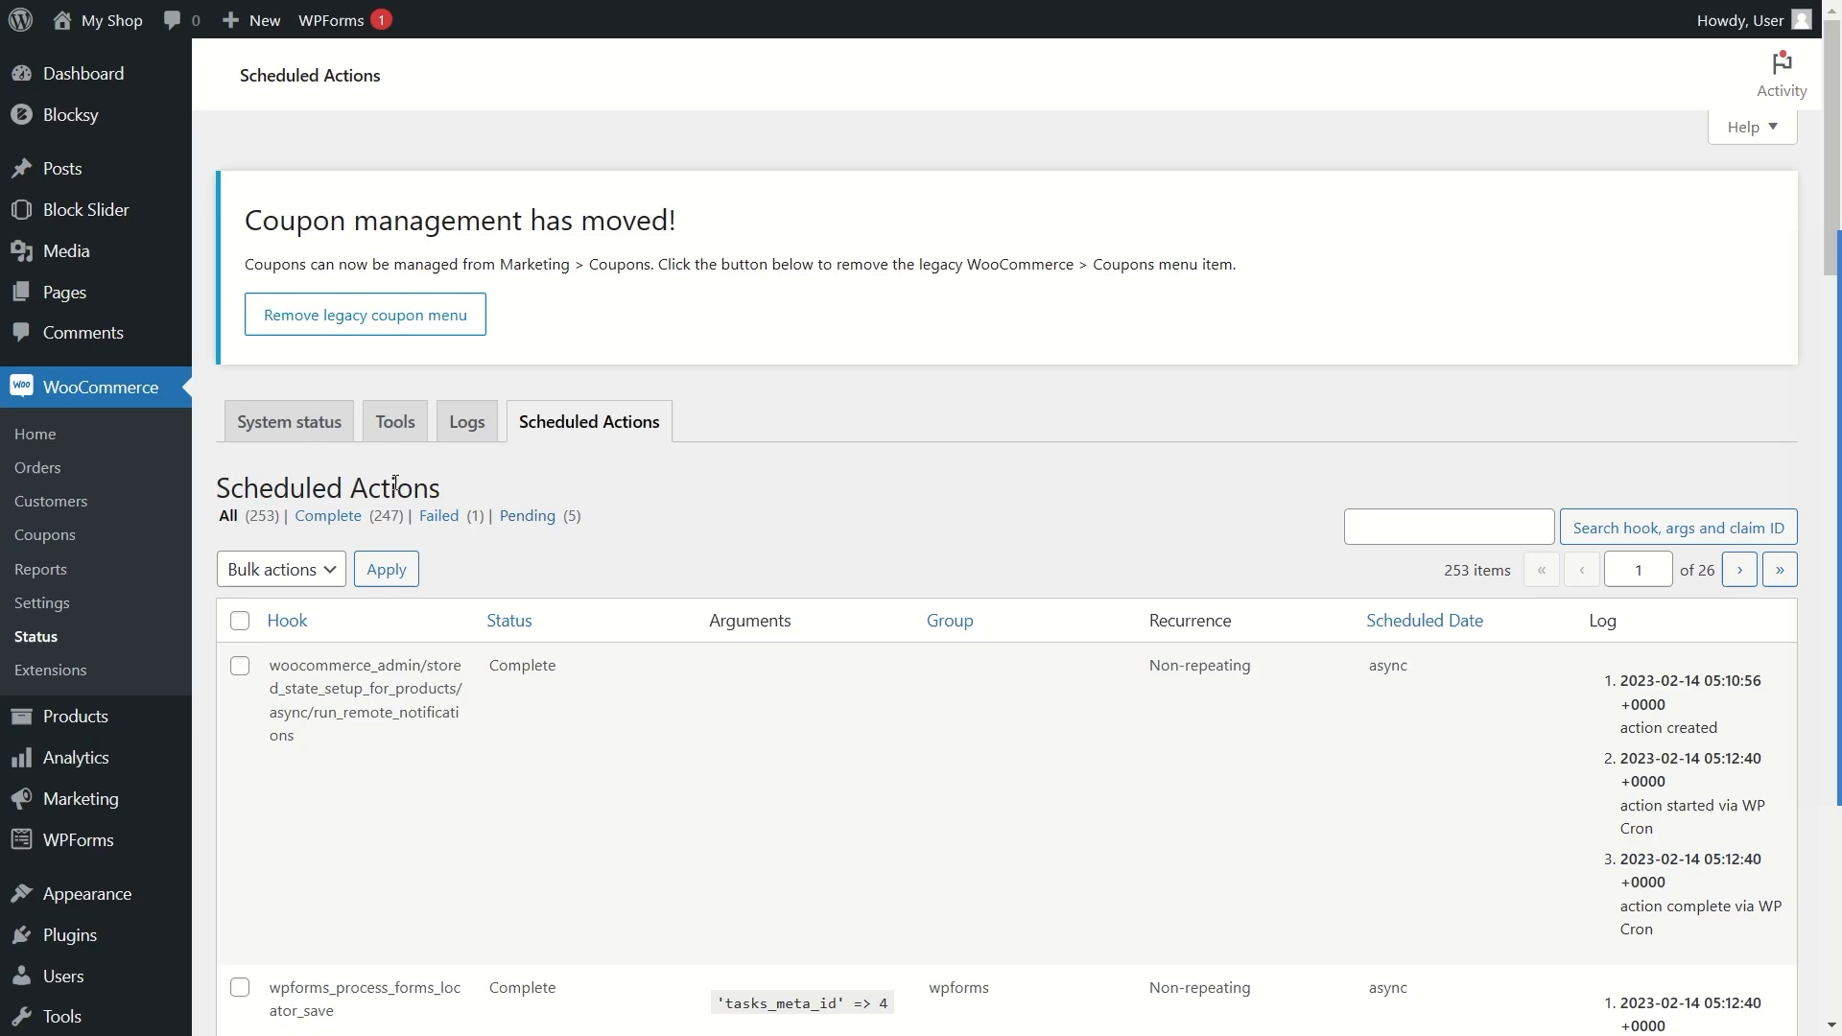
Step: Open the WooCommerce Extensions marketplace and look over its categories and featured extensions
left_click(73, 679)
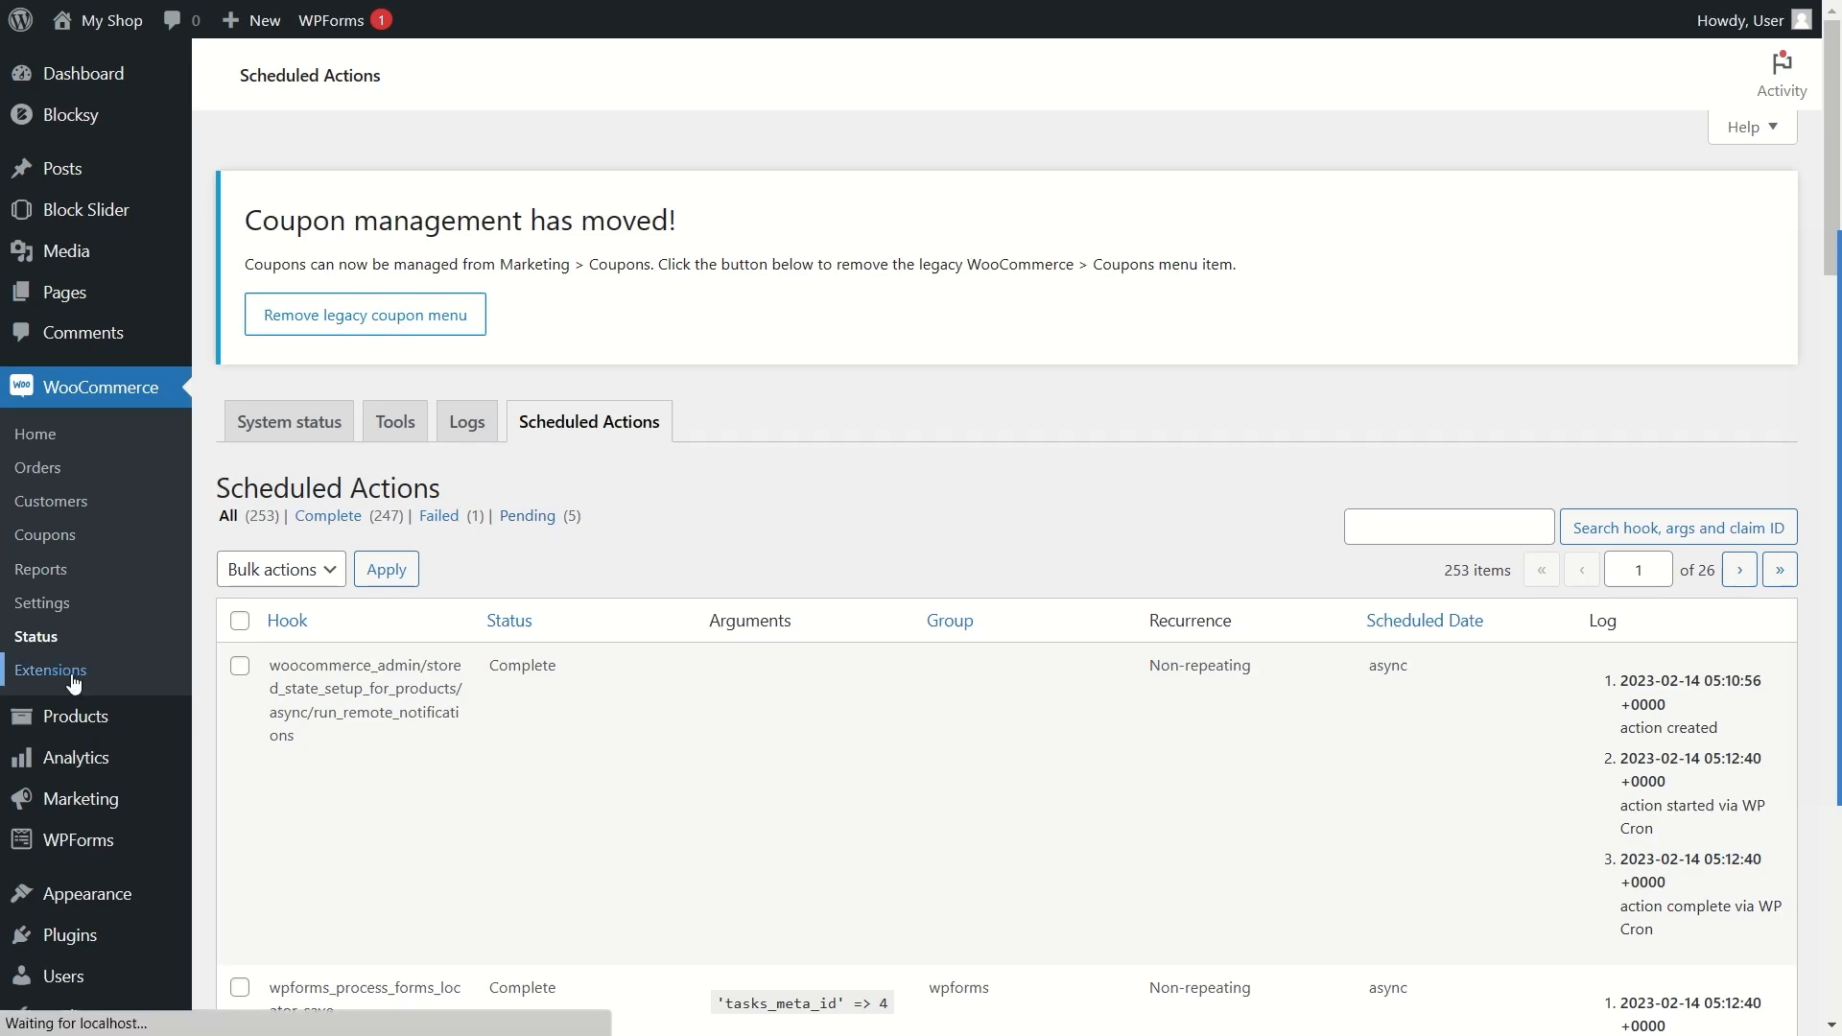
scroll(623, 589, "down", 7)
scroll(1115, 461, "up", 5)
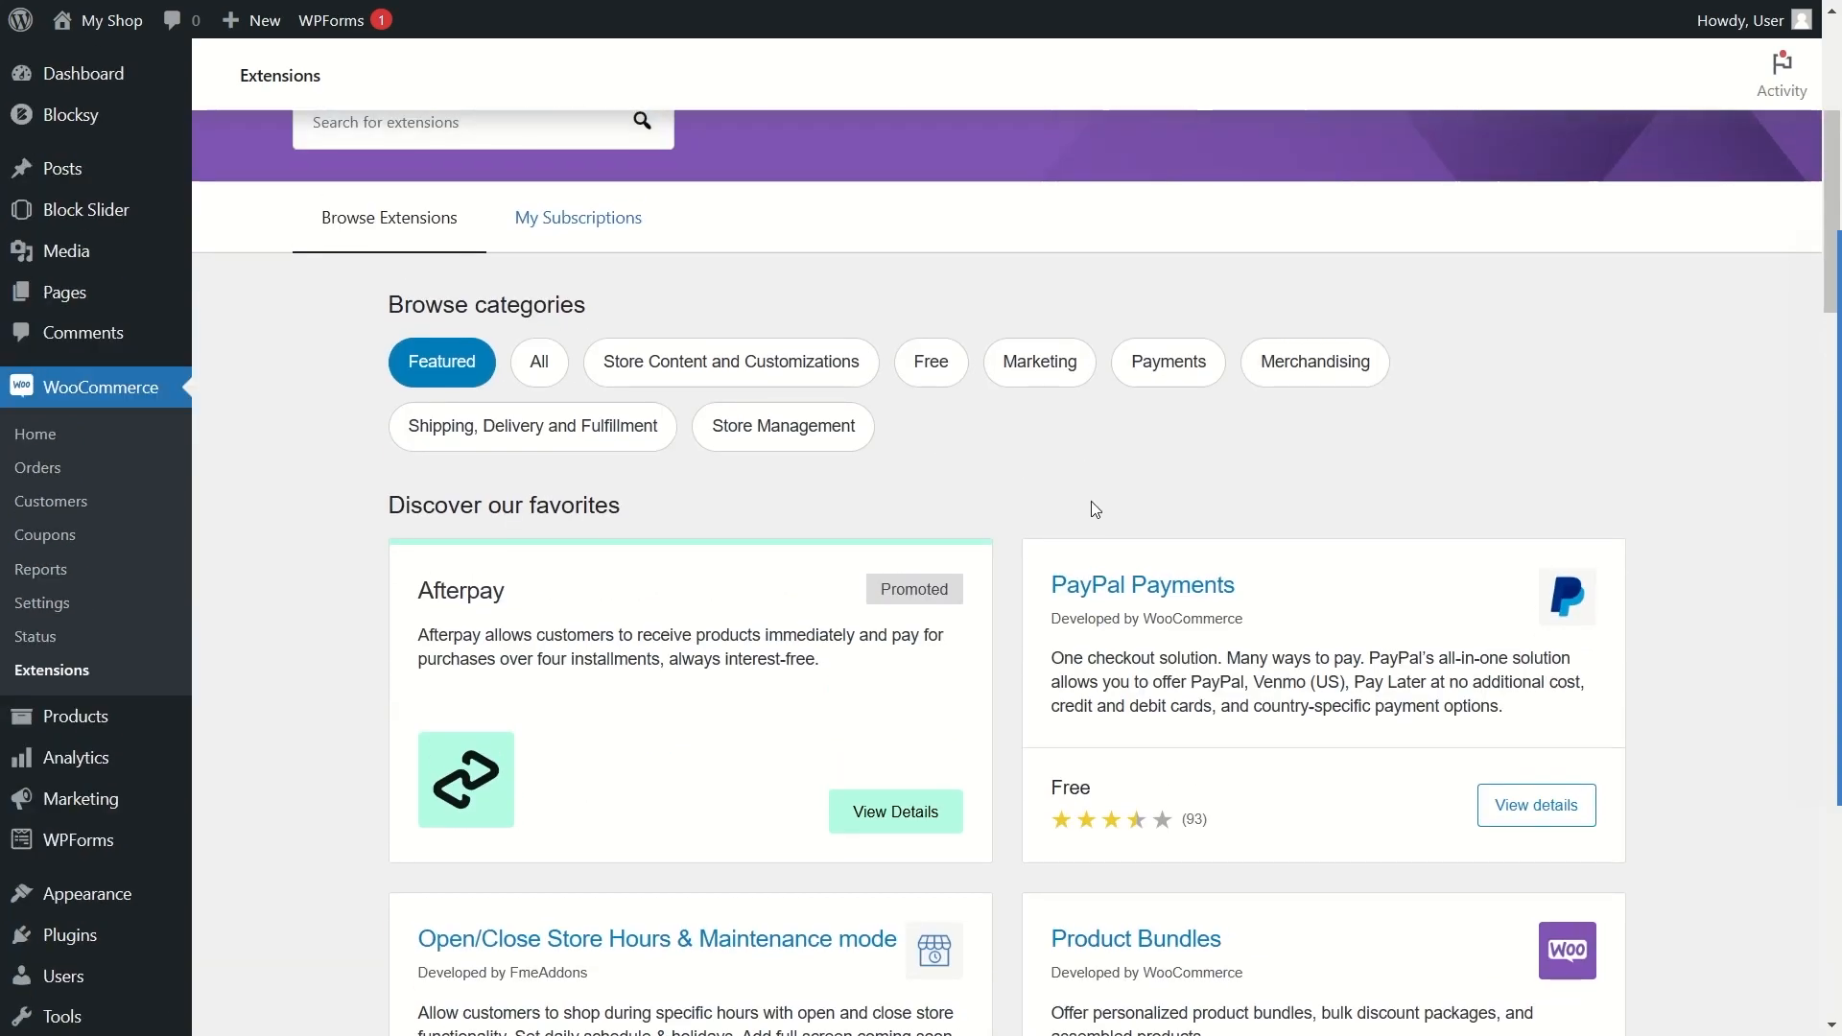
scroll(1303, 502, "up", 2)
scroll(1302, 502, "down", 4)
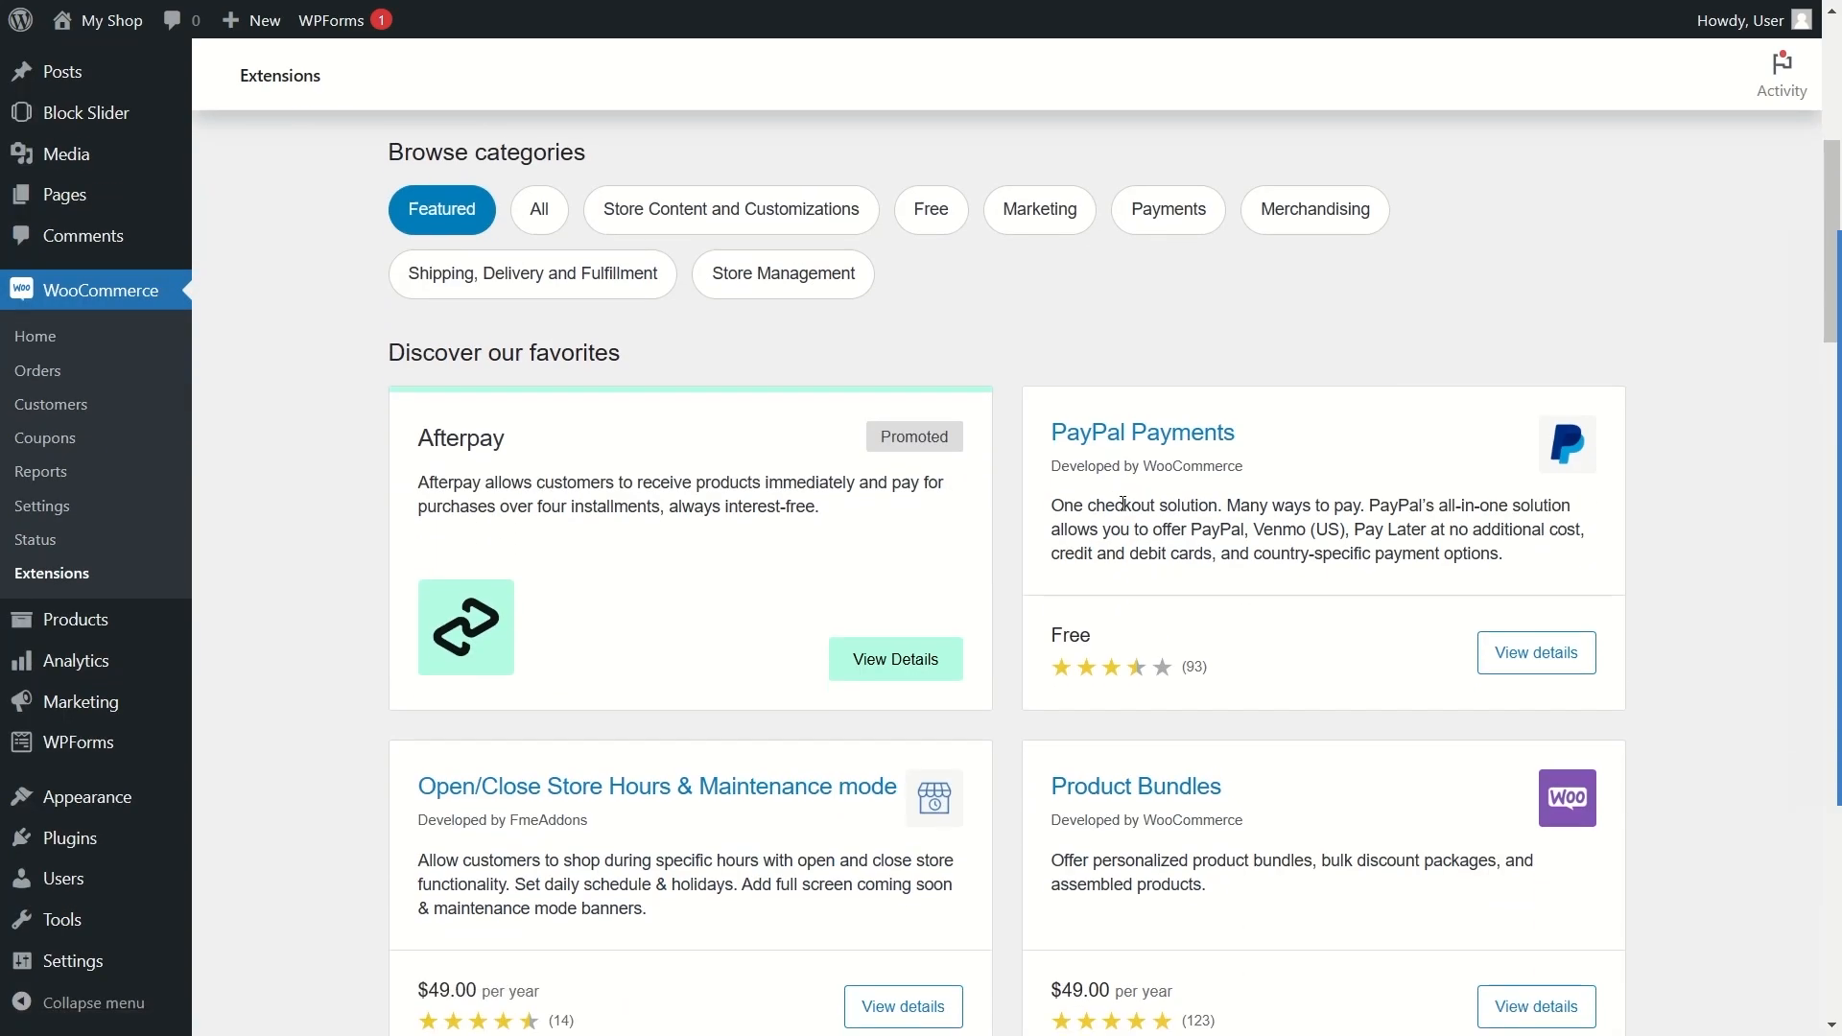
scroll(1285, 495, "down", 2)
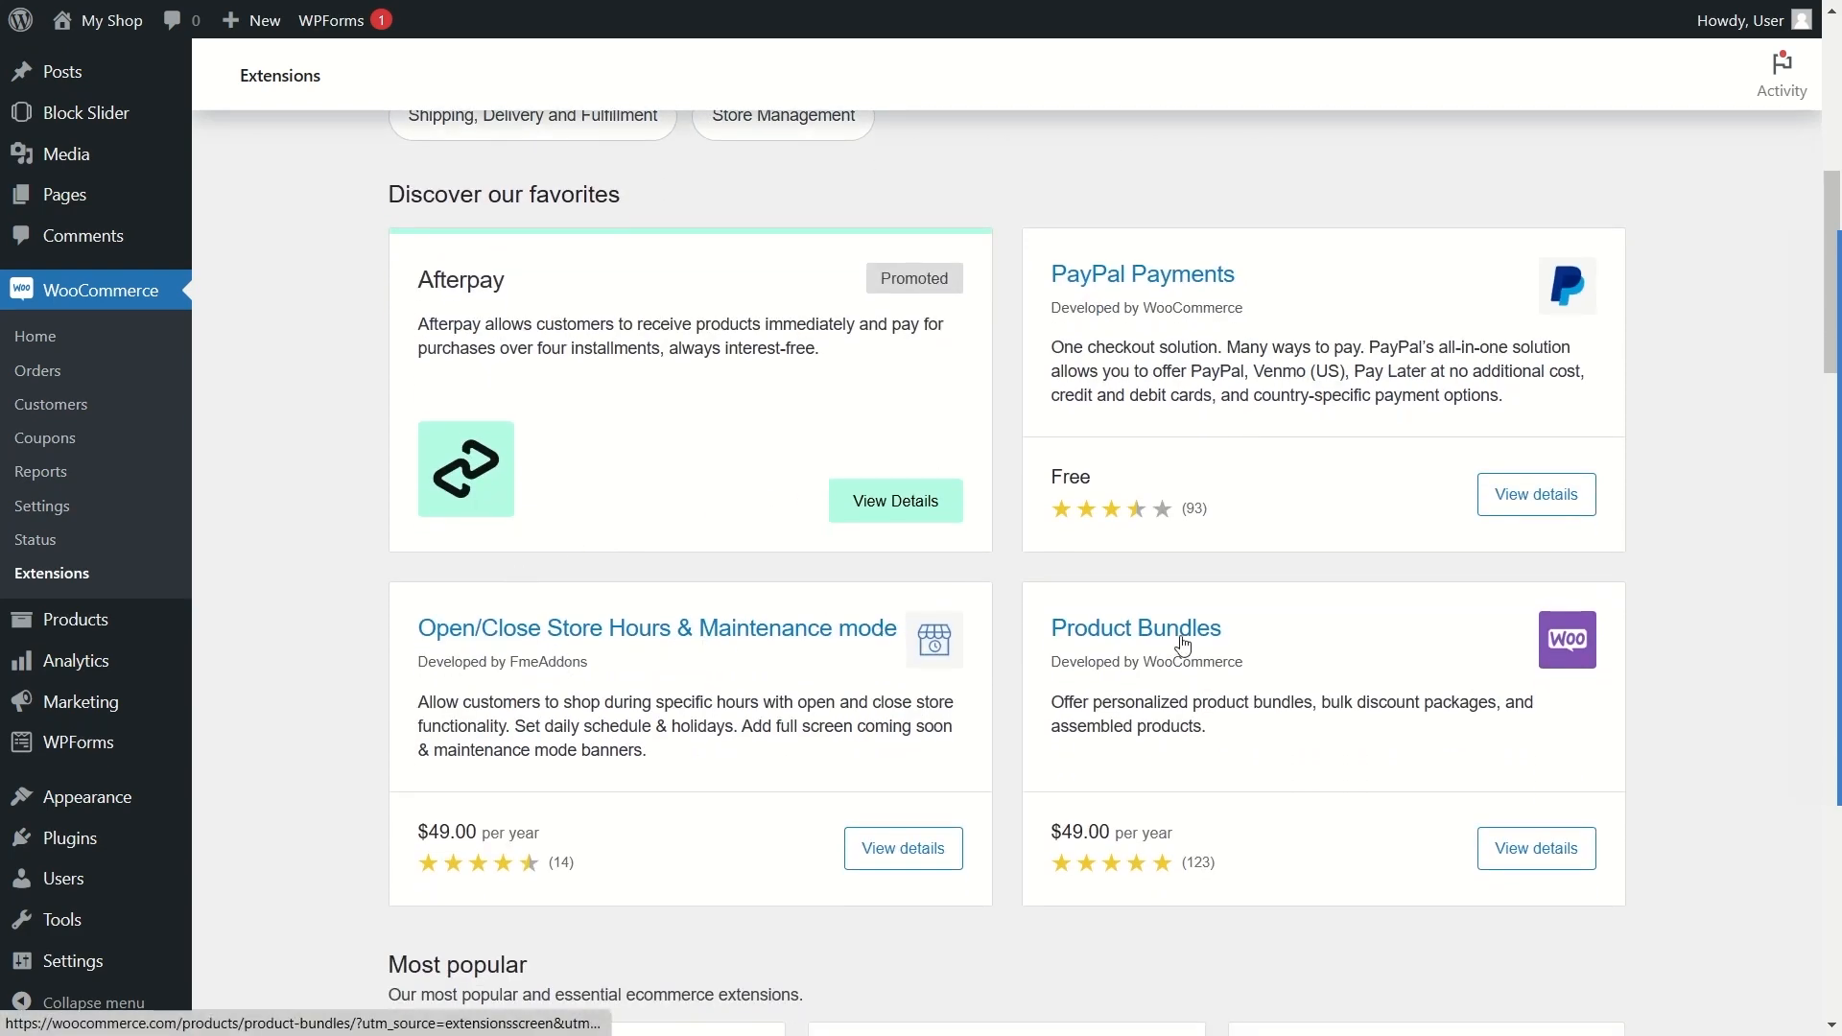
scroll(1181, 645, "up", 5)
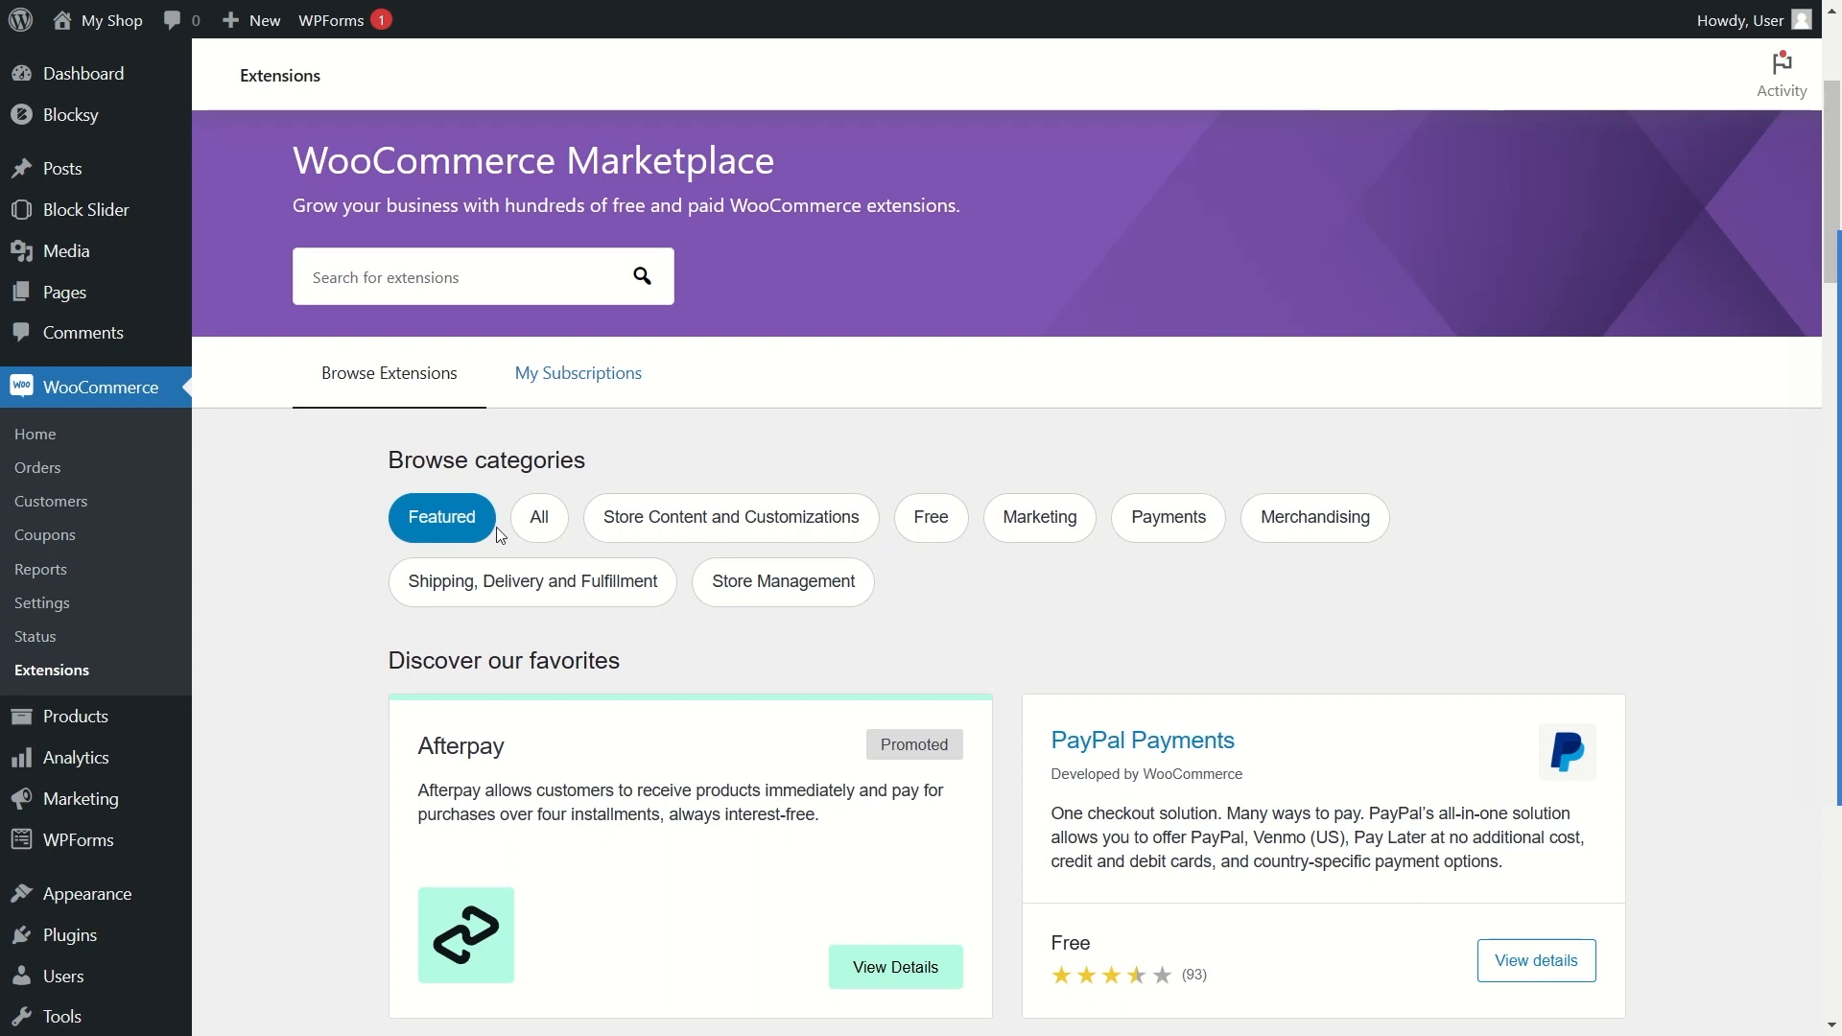
Step: Browse the marketplace extensions in the All category and those in the Free category
left_click(537, 526)
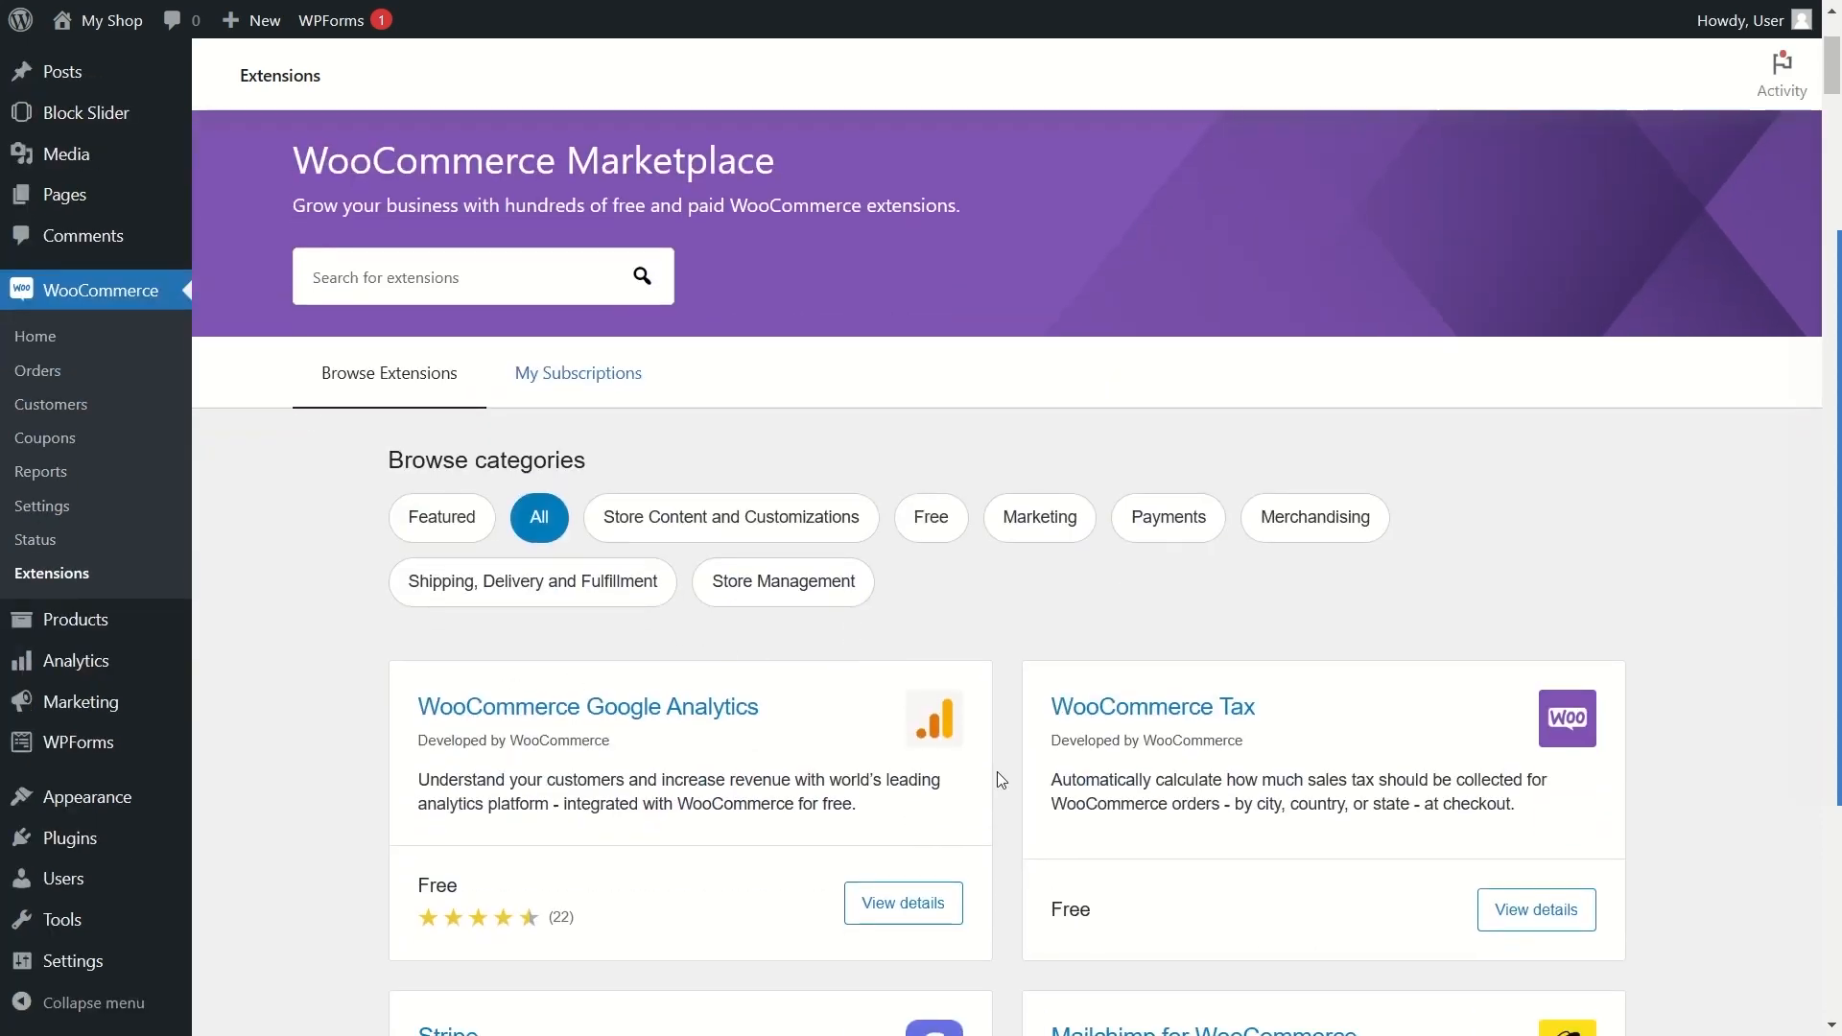
left_click(956, 521)
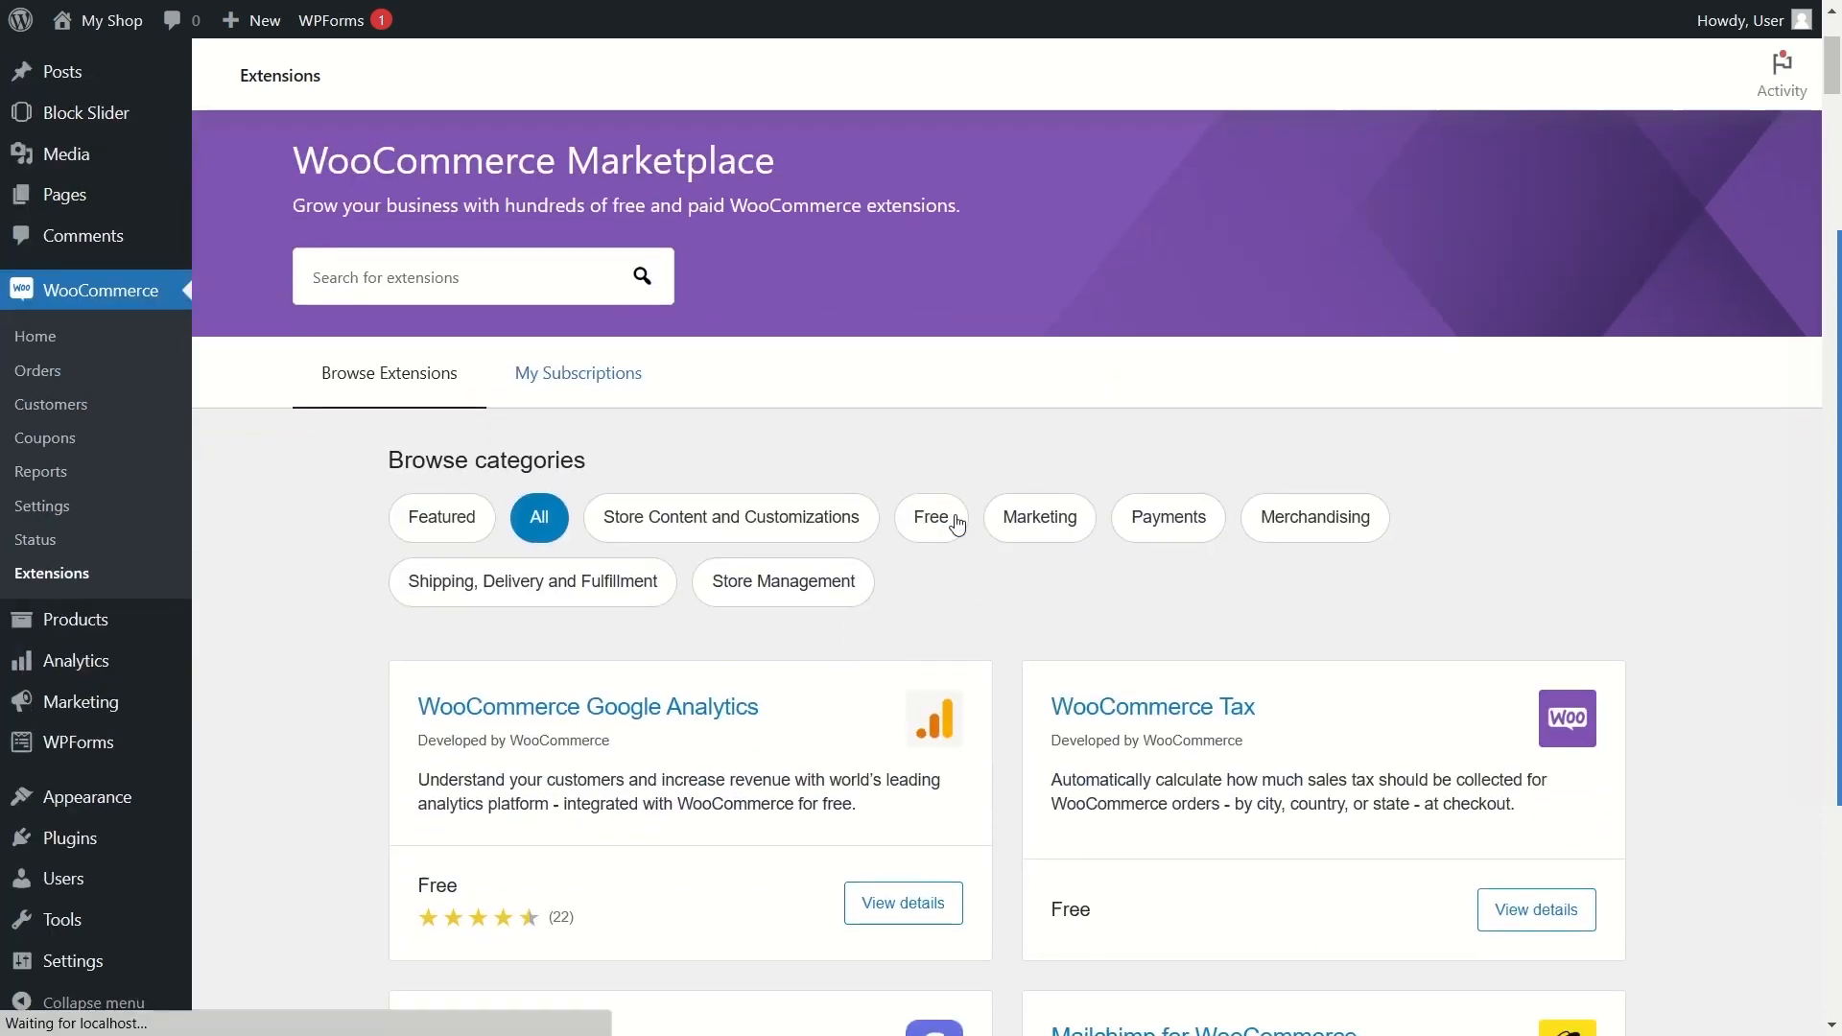
scroll(810, 465, "down", 5)
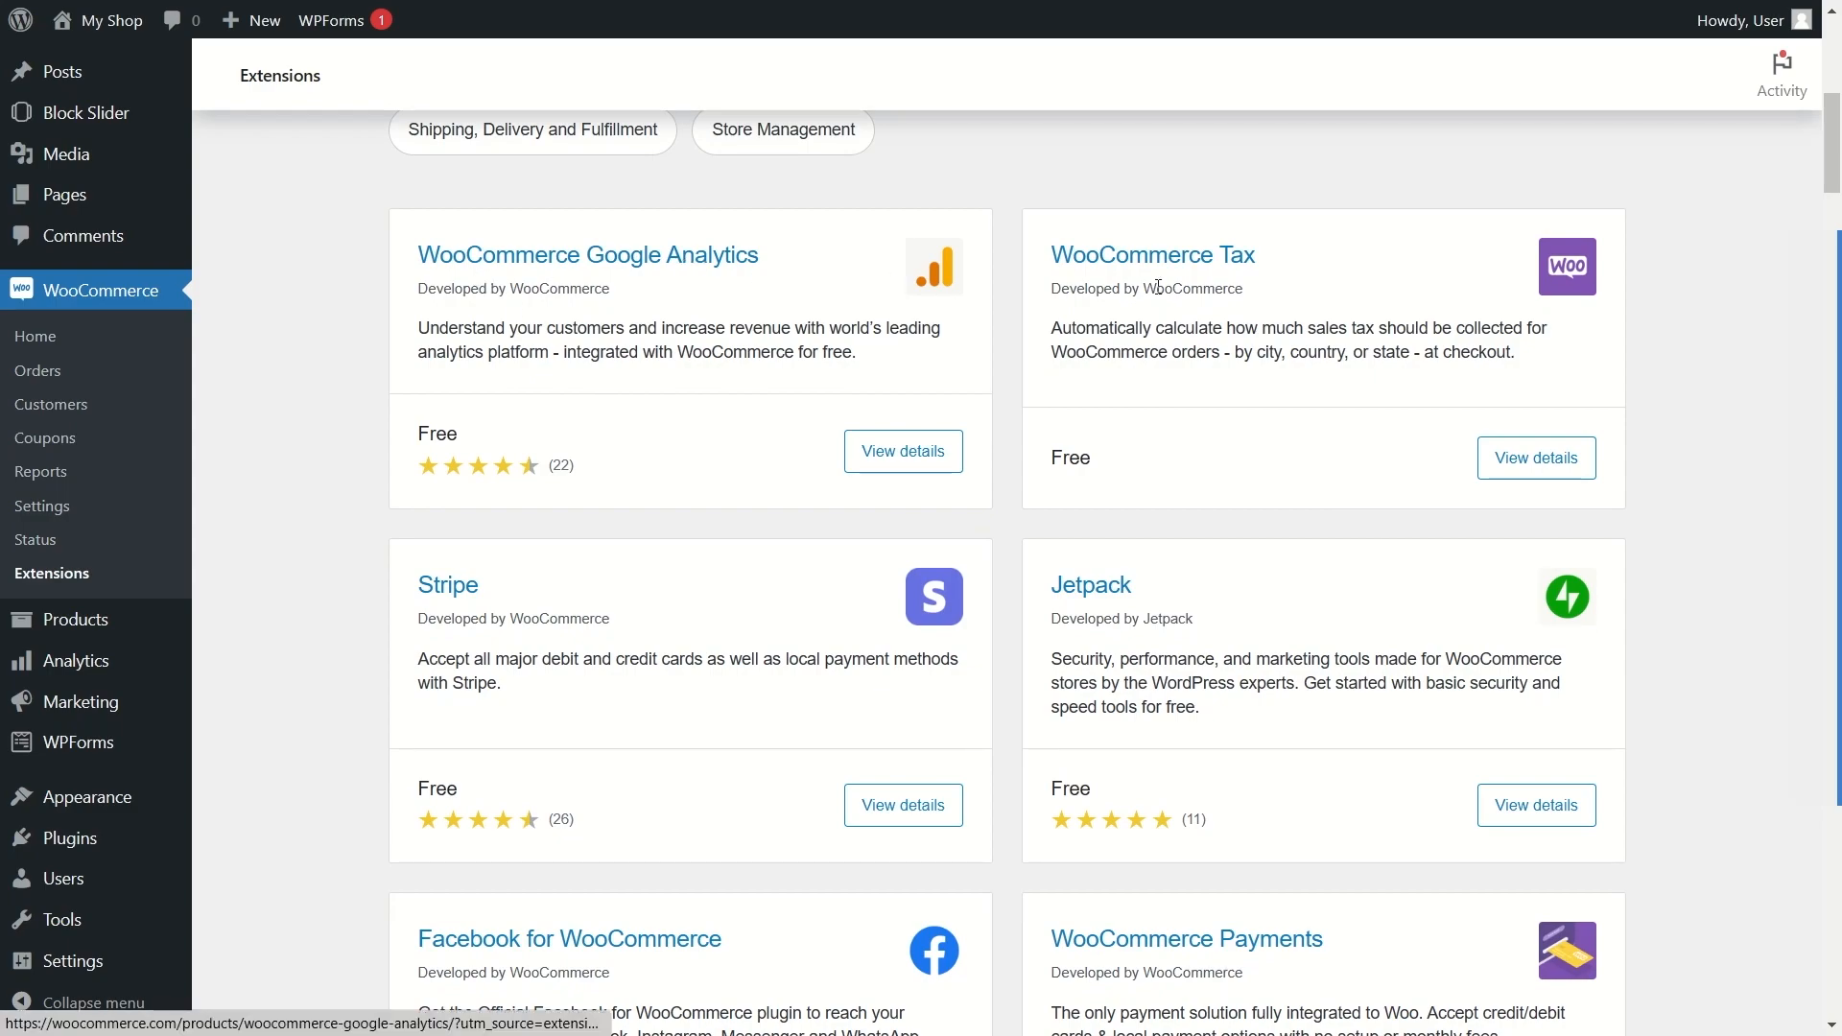
scroll(868, 453, "down", 10)
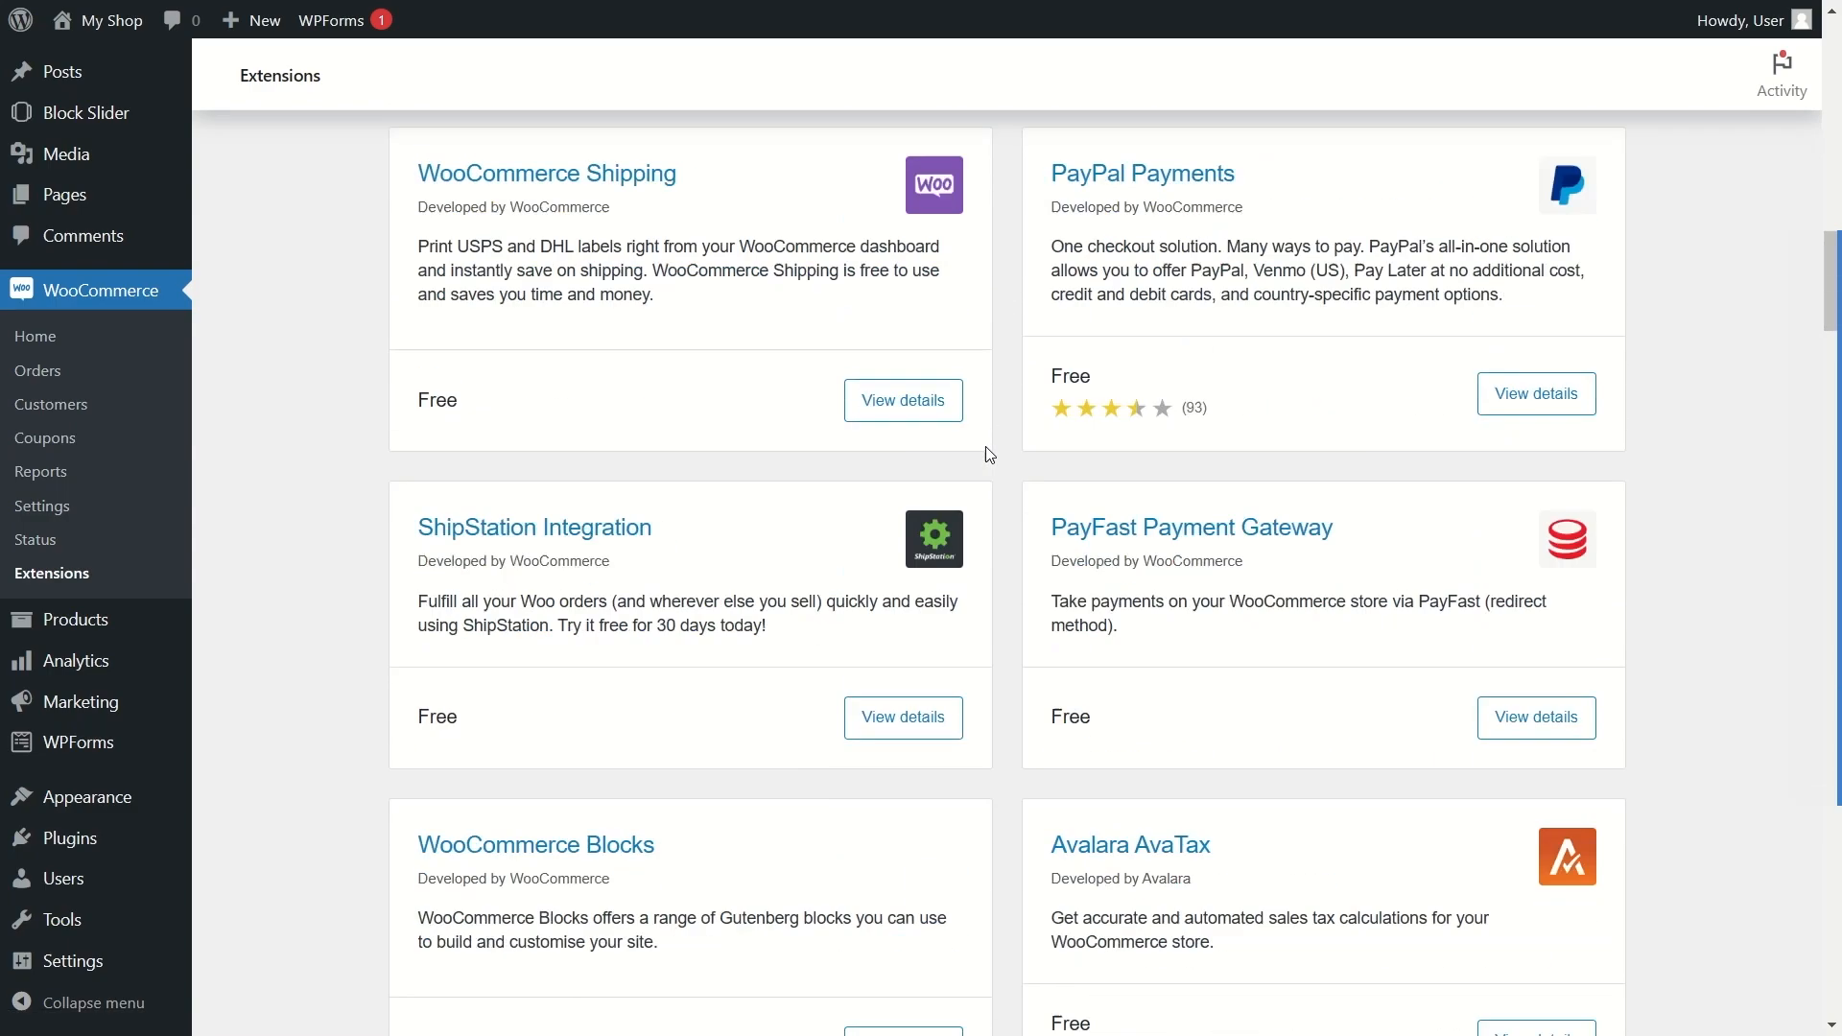
scroll(986, 453, "up", 5)
scroll(988, 452, "up", 10)
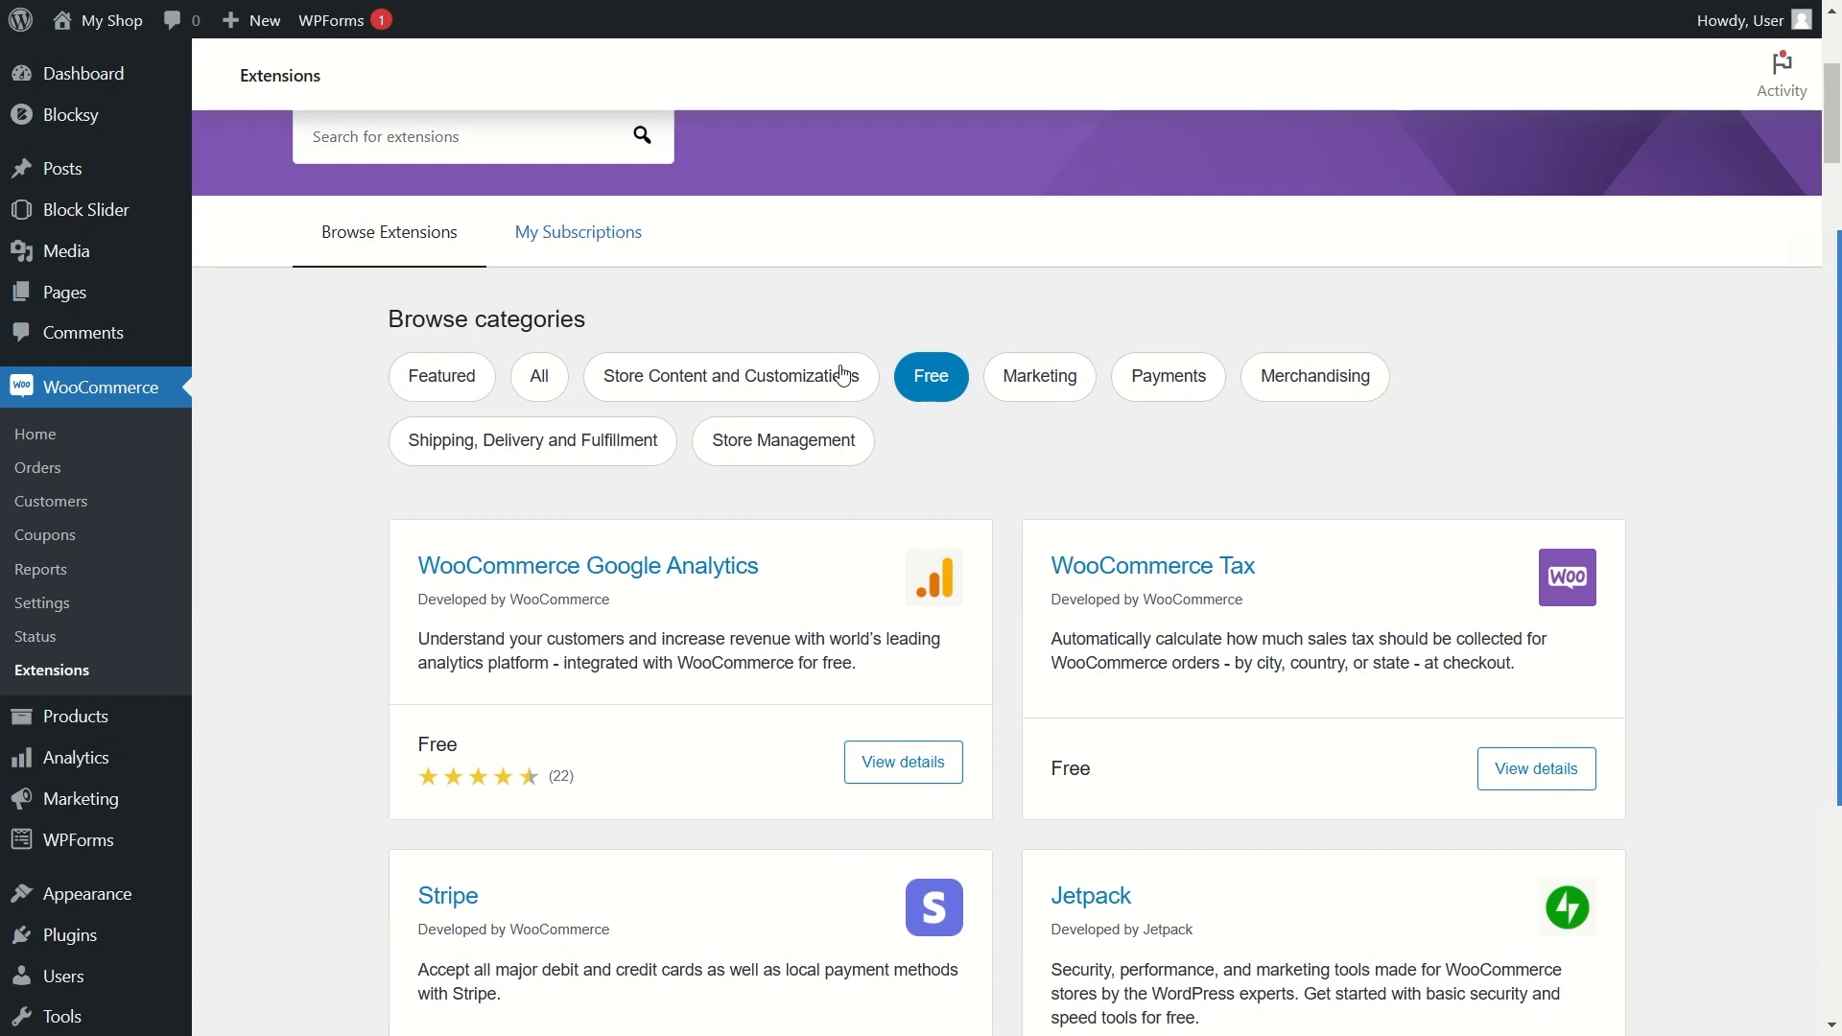
Step: Open the WooCommerce general settings and look over the store address, general options and currency options
left_click(64, 610)
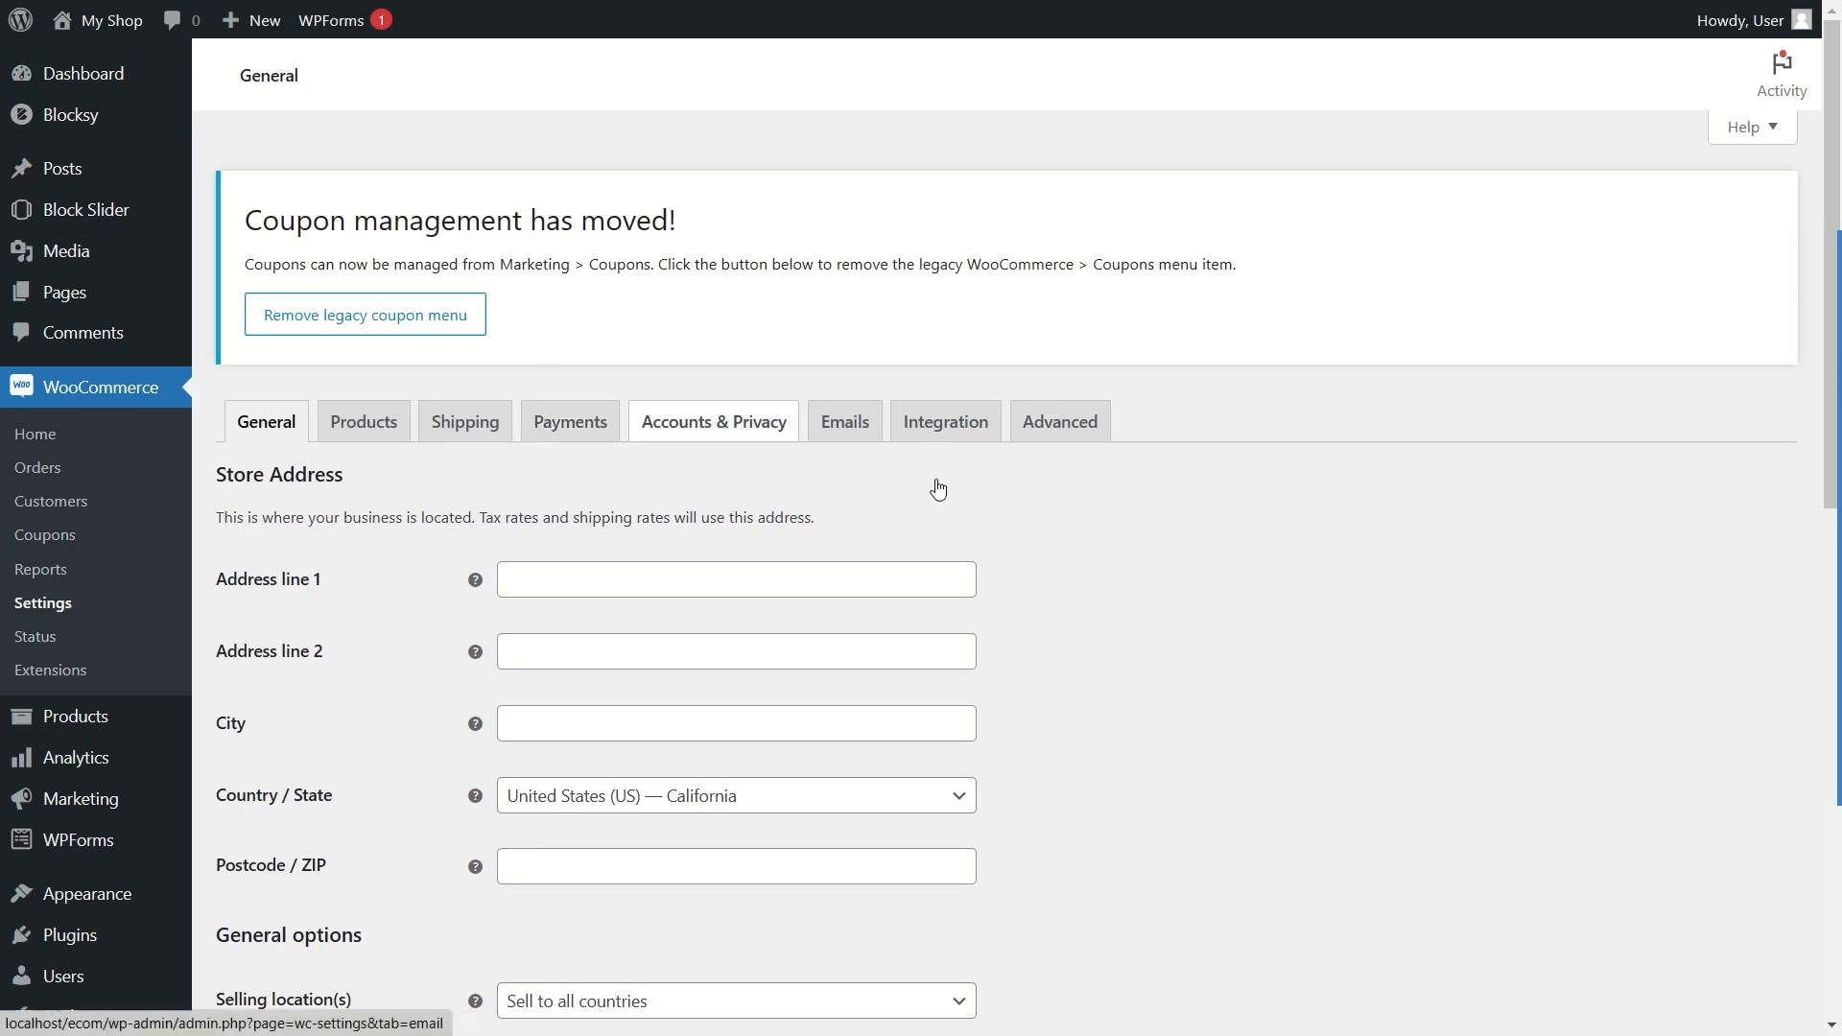
scroll(974, 463, "down", 8)
scroll(975, 464, "up", 8)
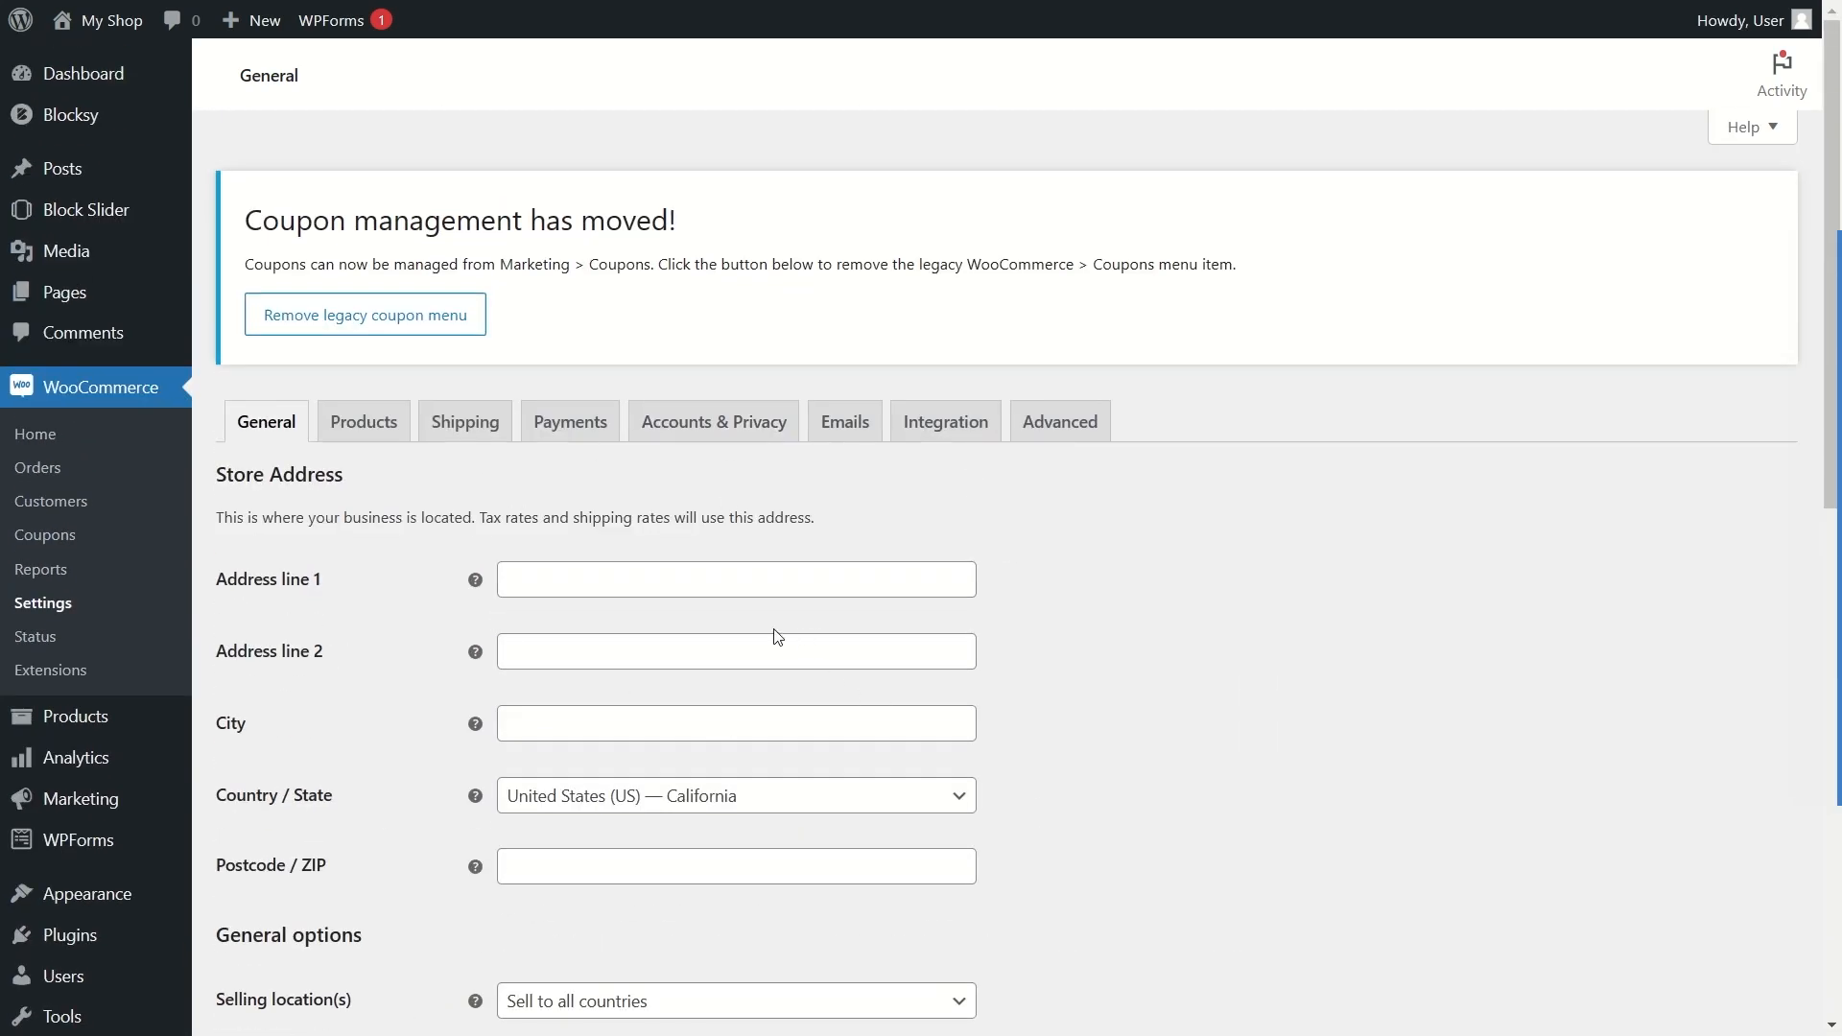
scroll(427, 514, "down", 2)
scroll(427, 514, "up", 2)
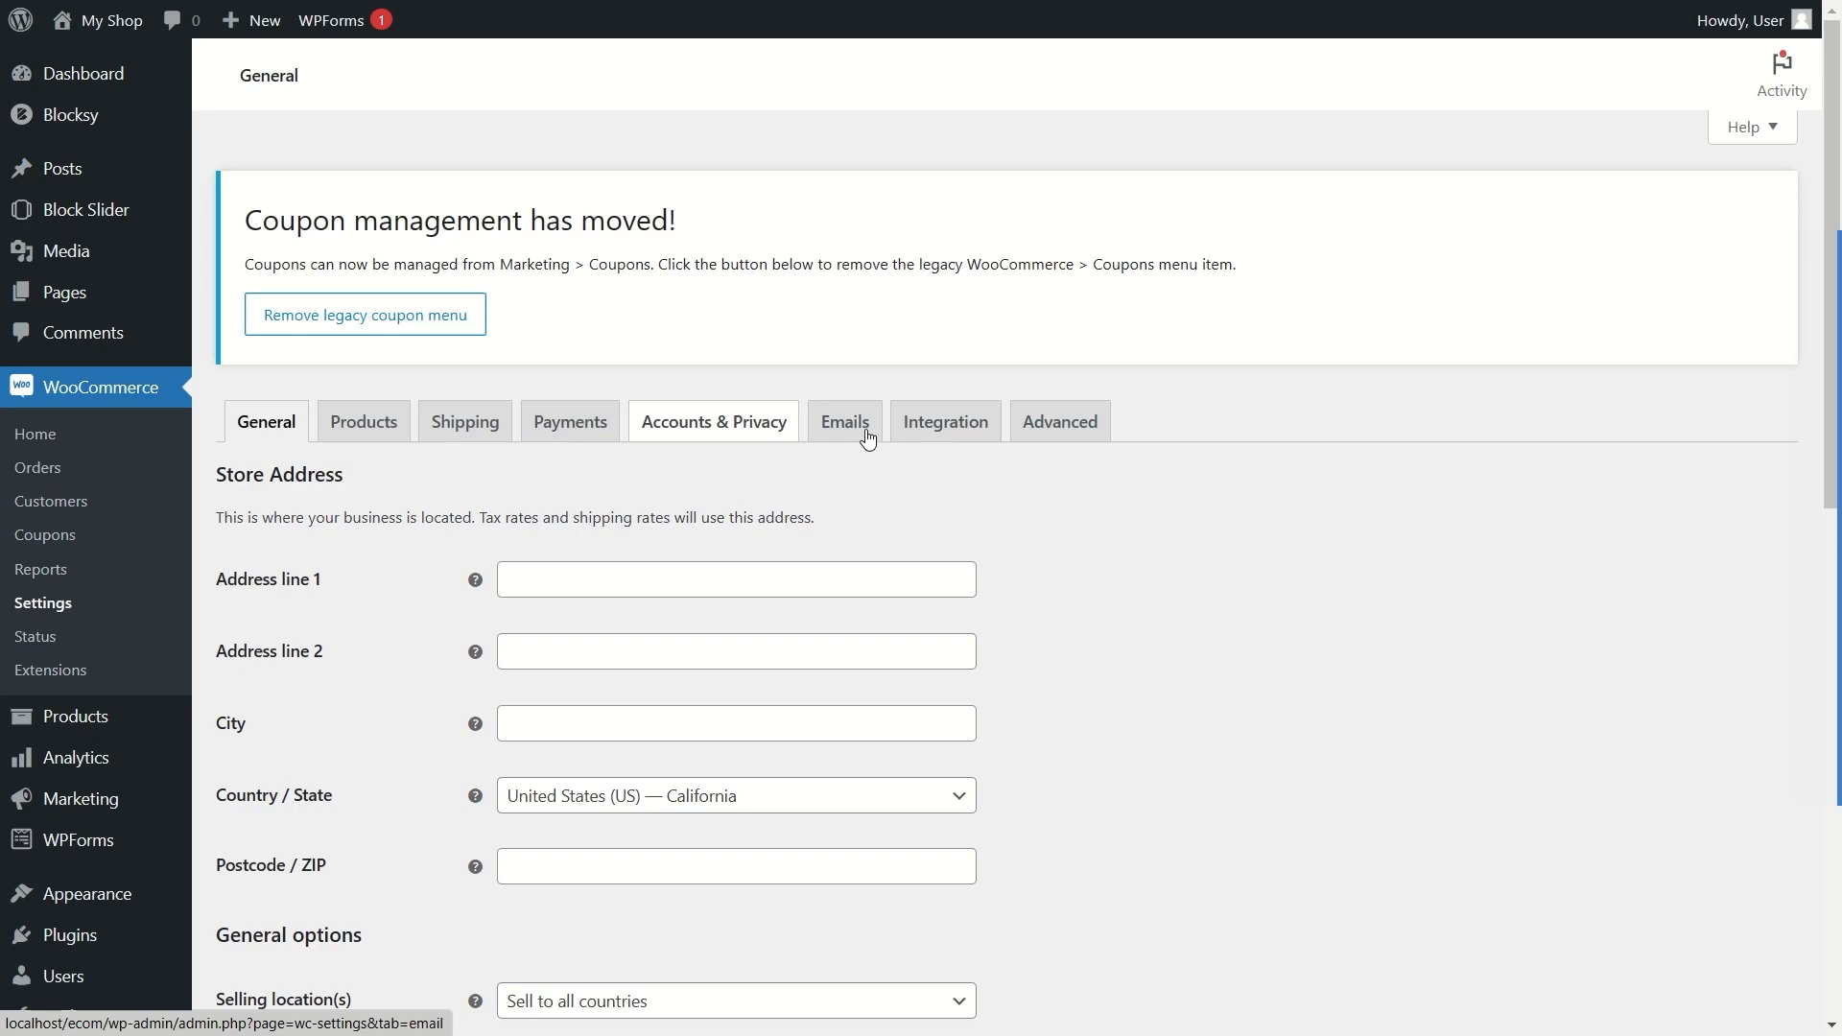
scroll(714, 492, "down", 1)
scroll(715, 492, "down", 10)
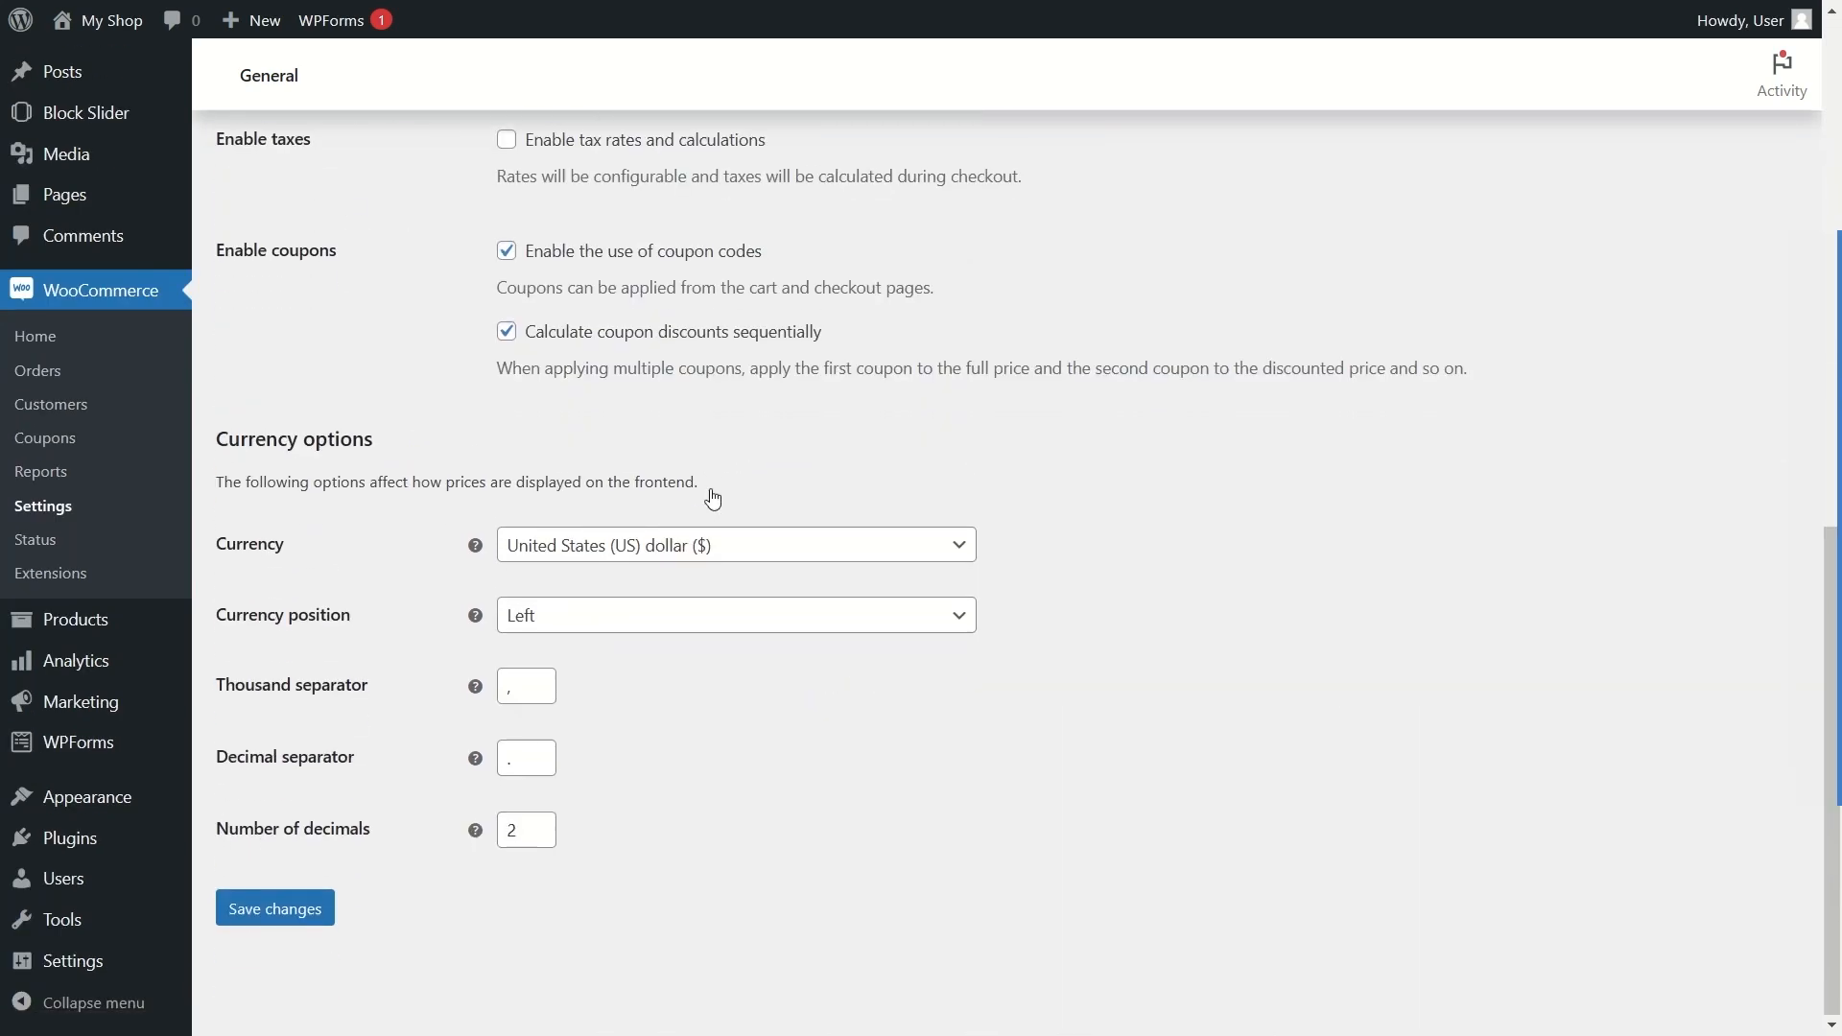
scroll(710, 497, "up", 8)
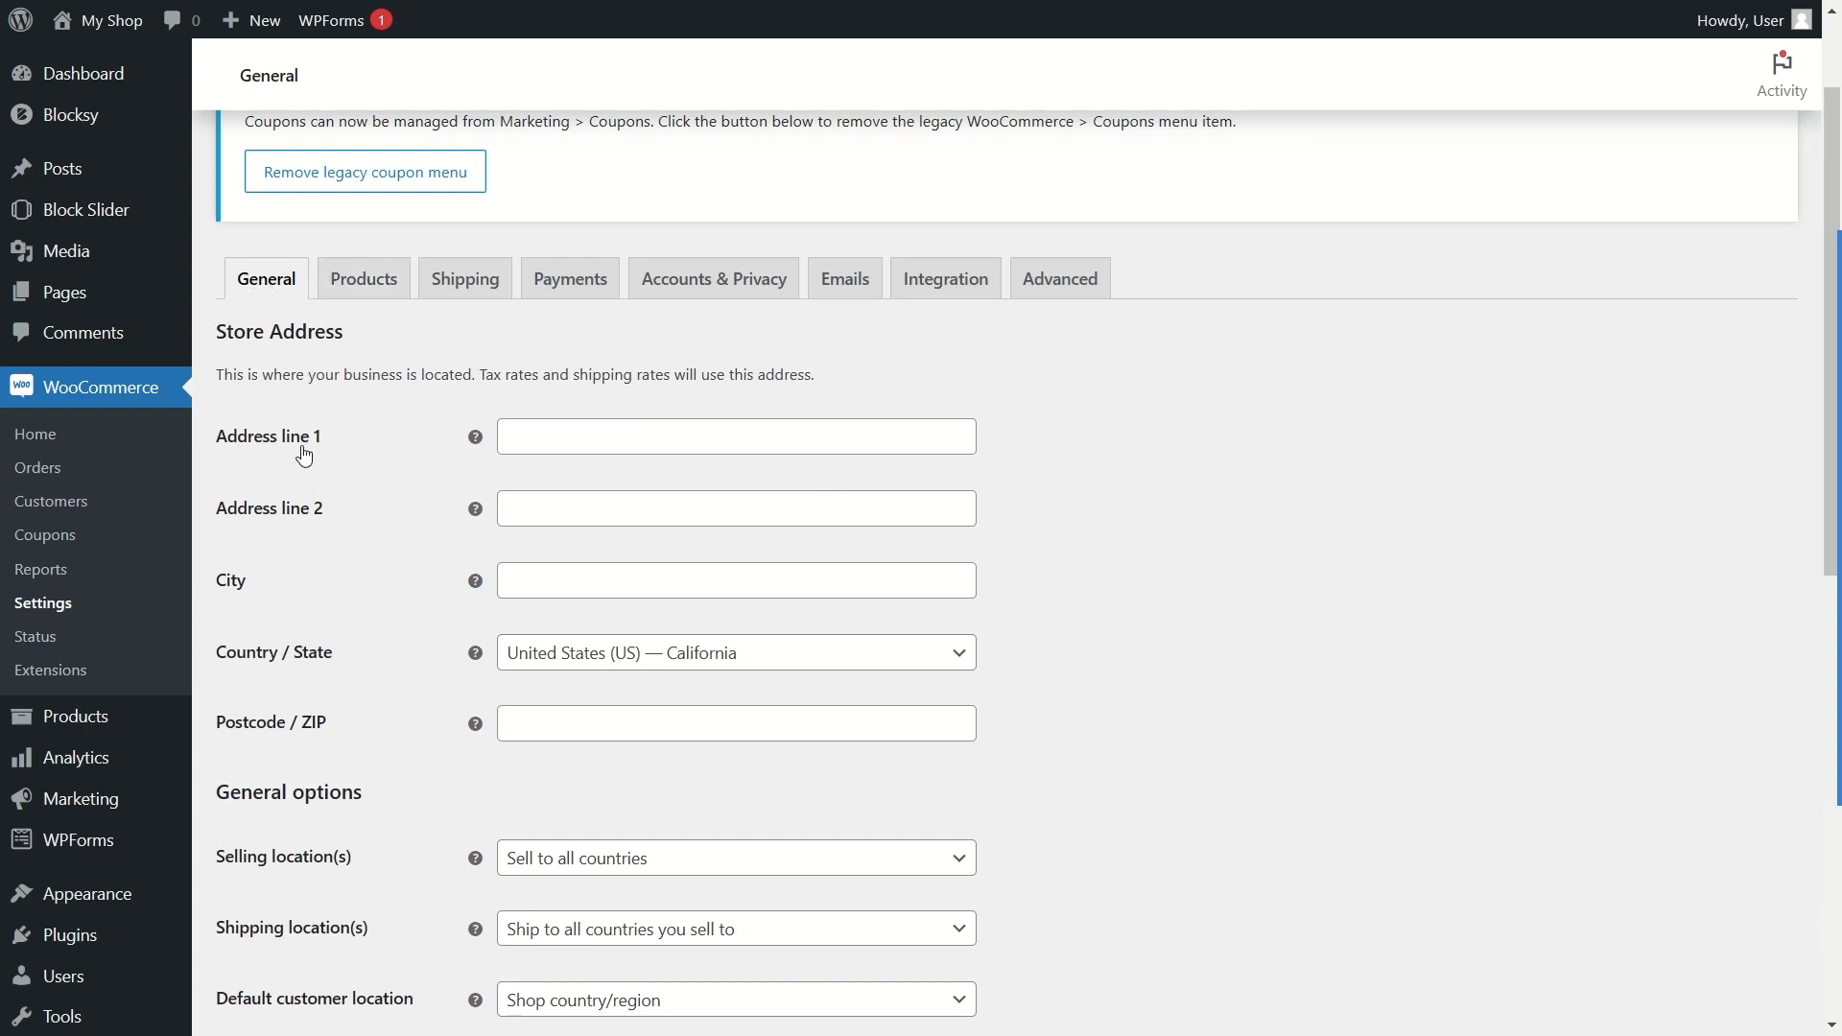
Step: Go through the store address fields Address line 1, Address line 2 and City without entering anything
left_click(533, 446)
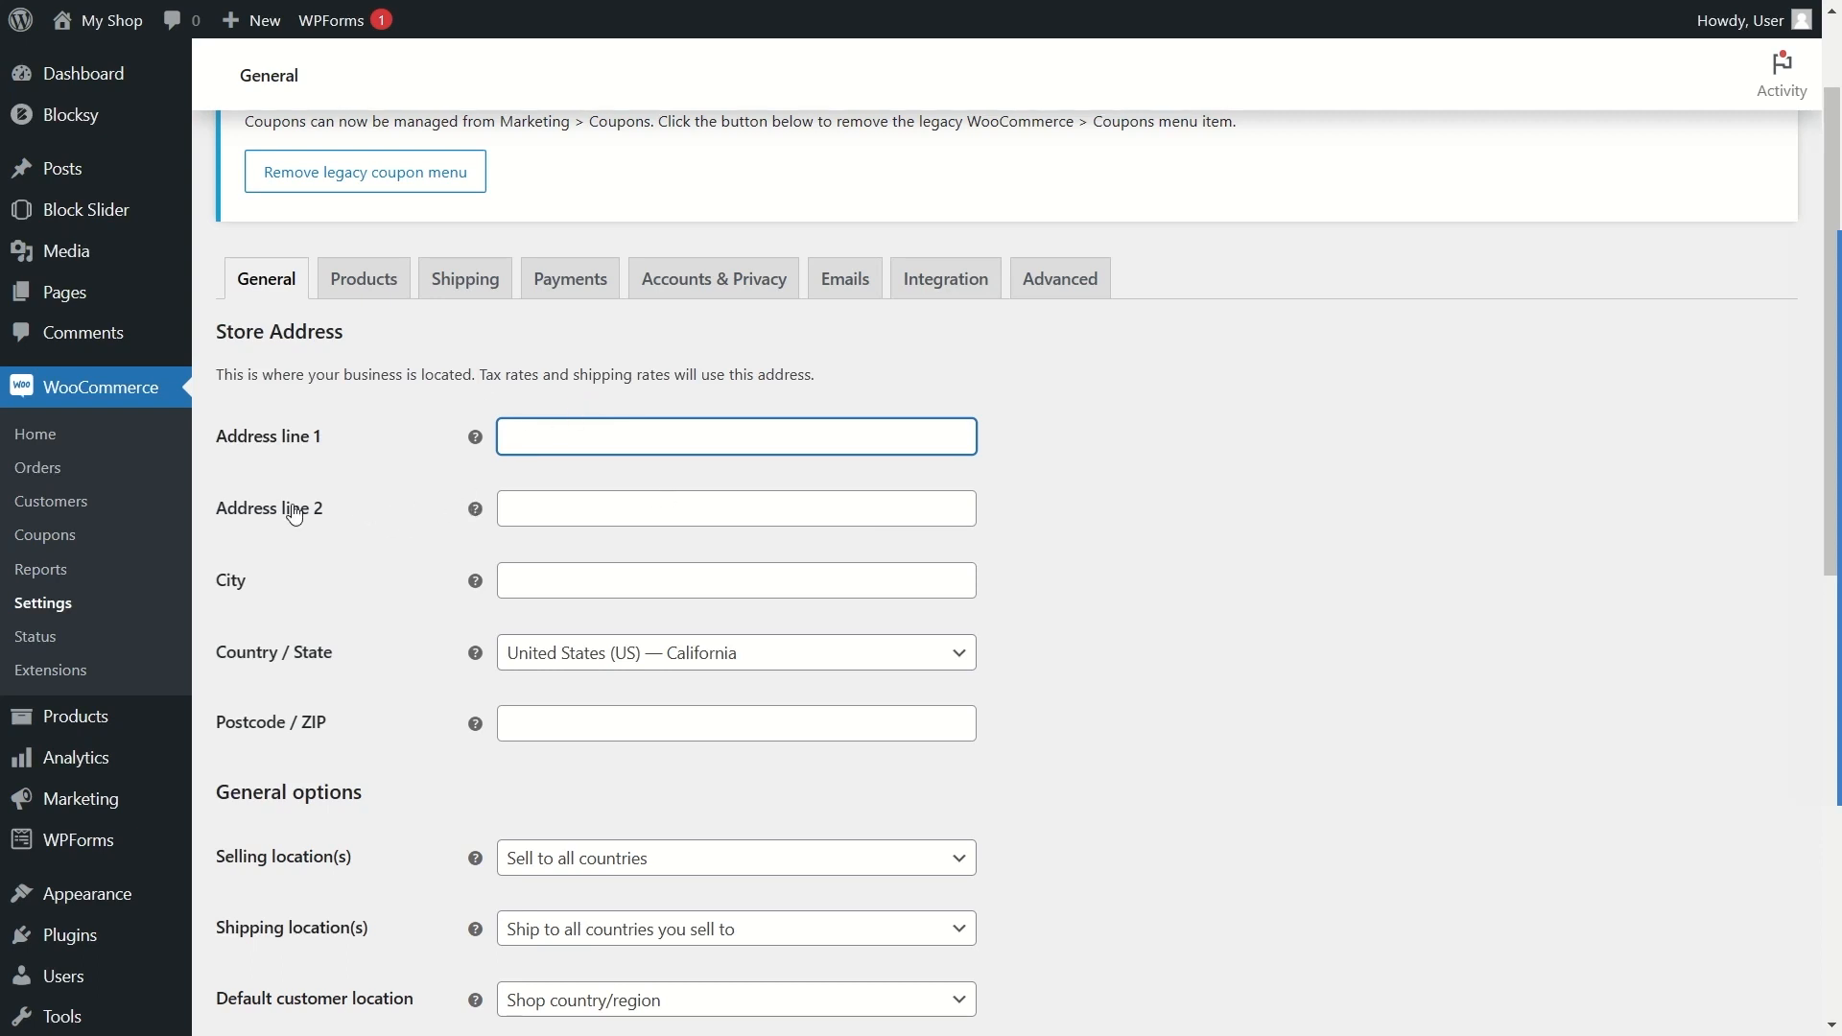
left_click(642, 513)
left_click(614, 575)
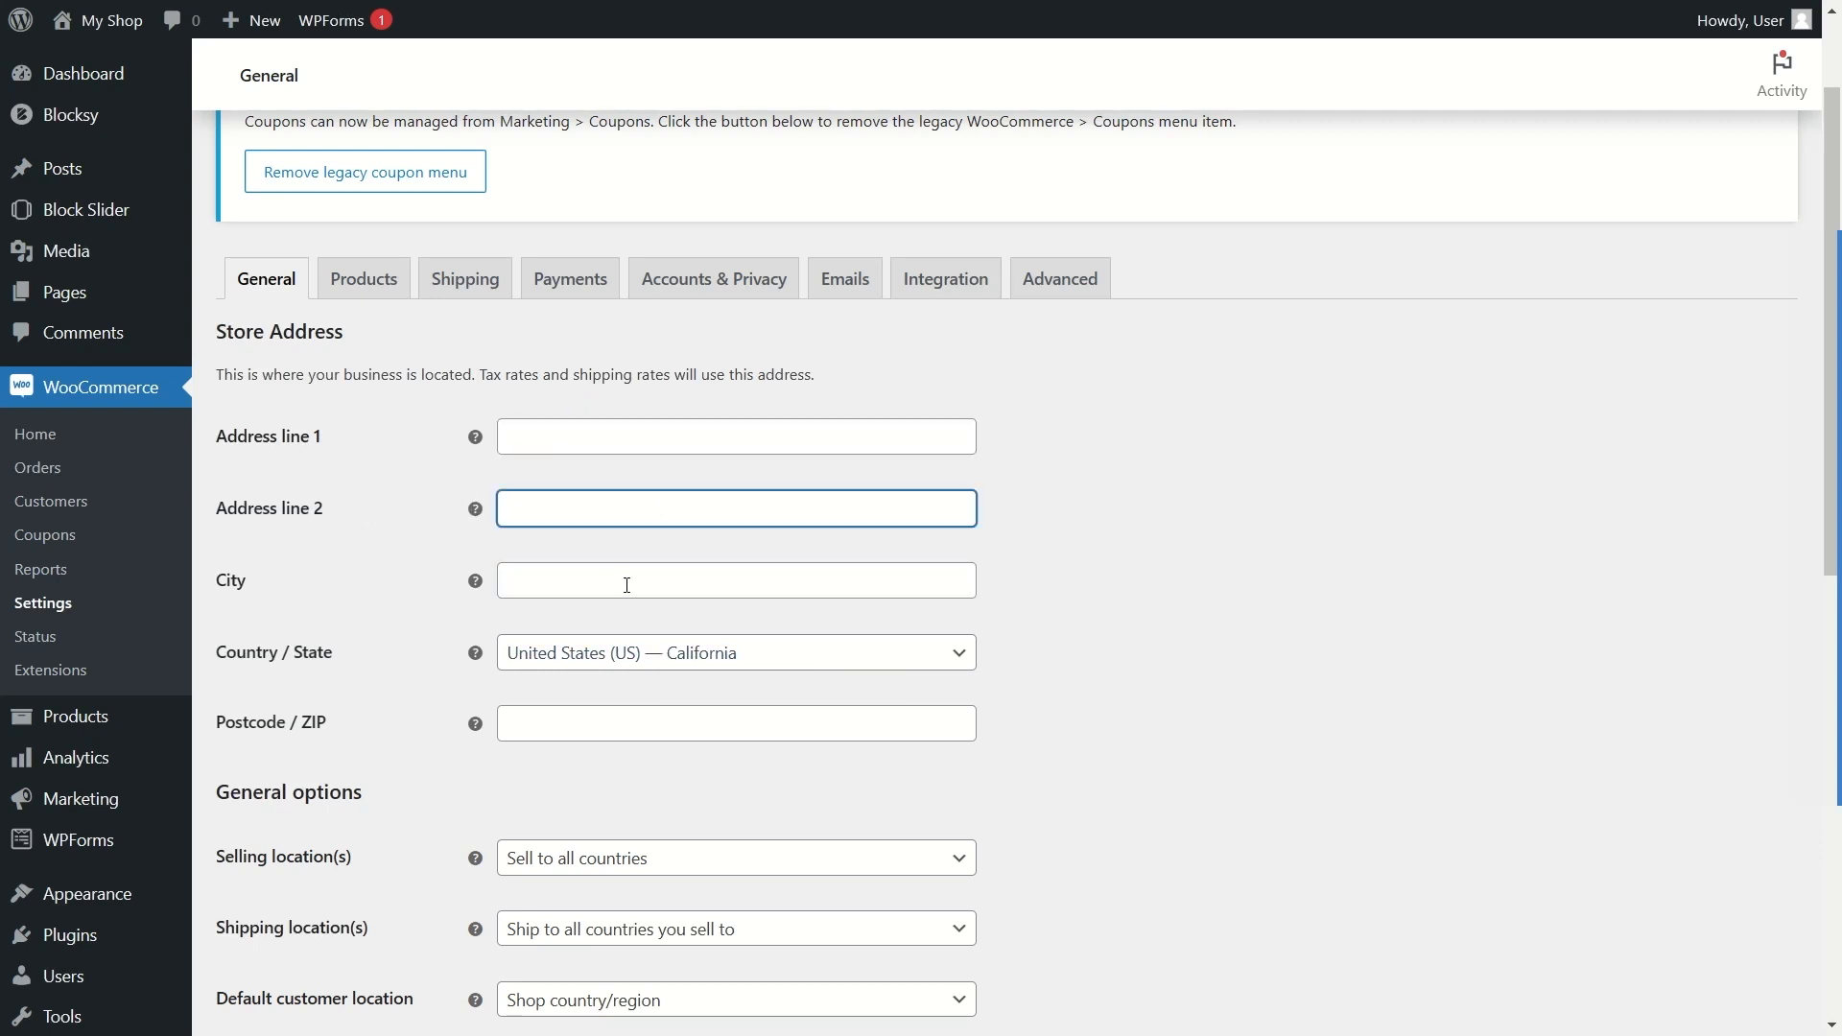
left_click(619, 580)
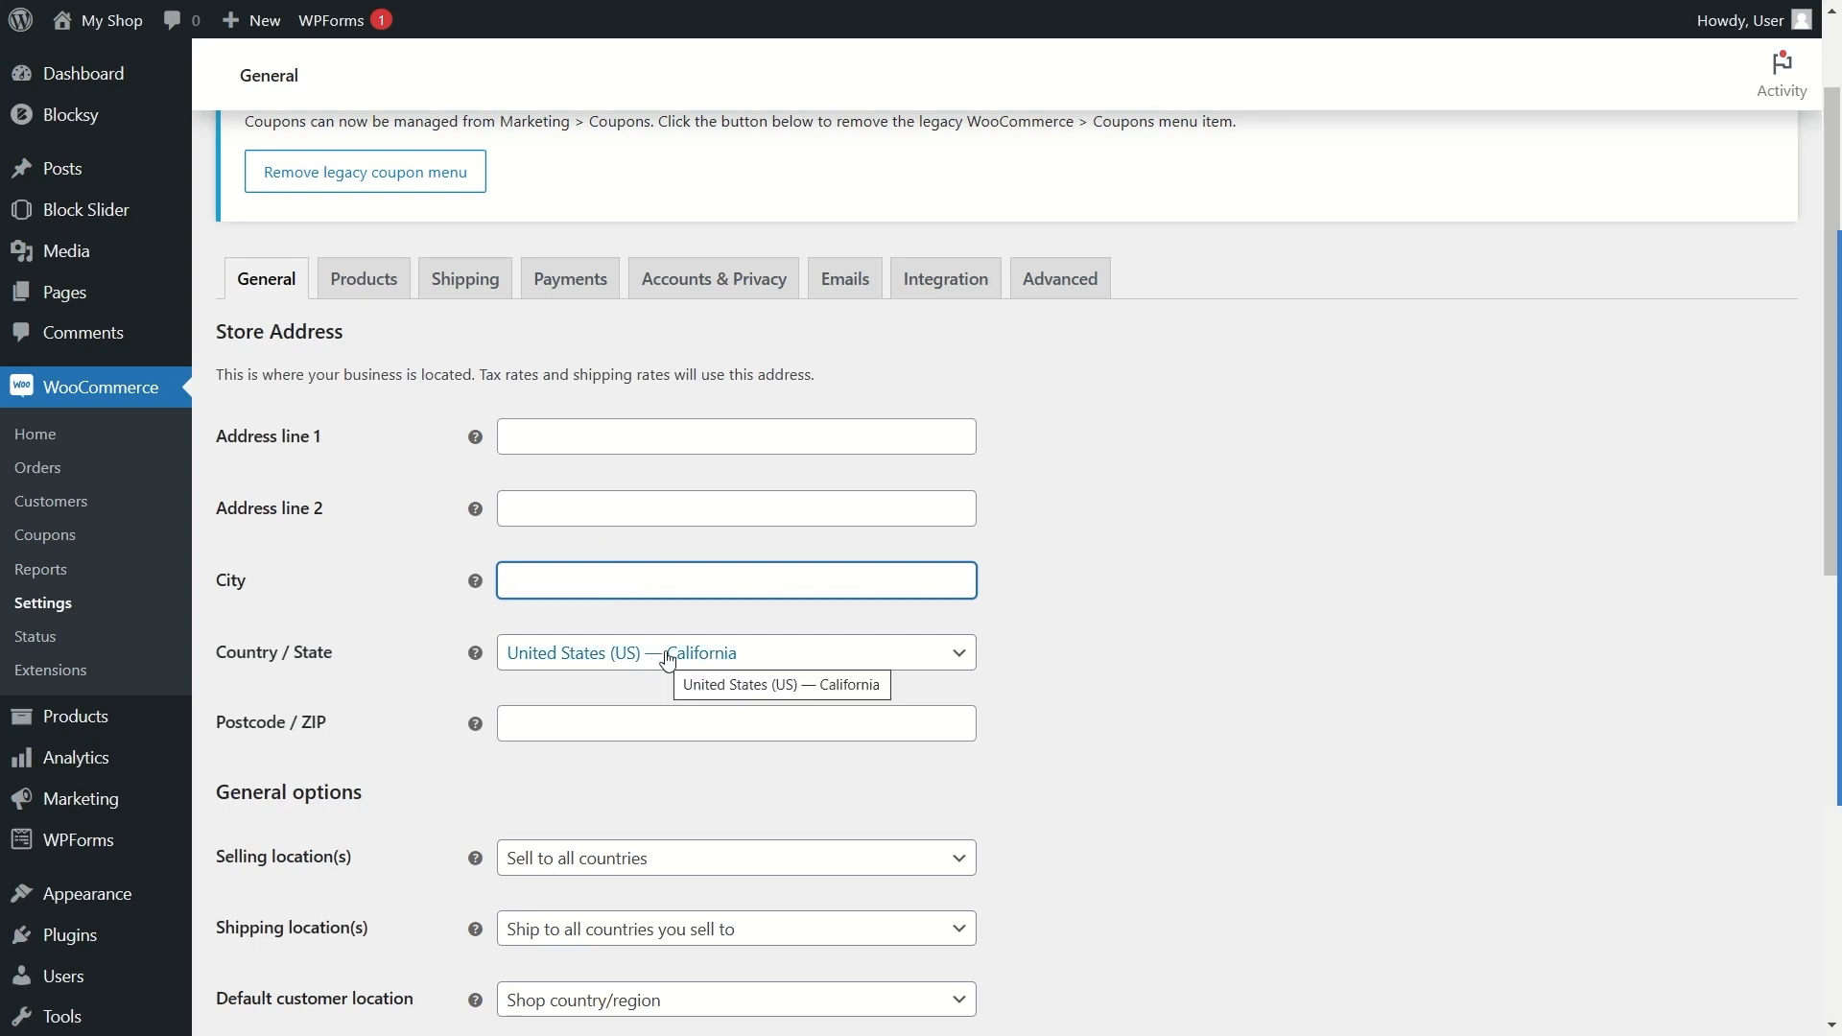
Step: Review the selling, tax and coupon options and browse the list of available store currencies
scroll(889, 687, "down", 5)
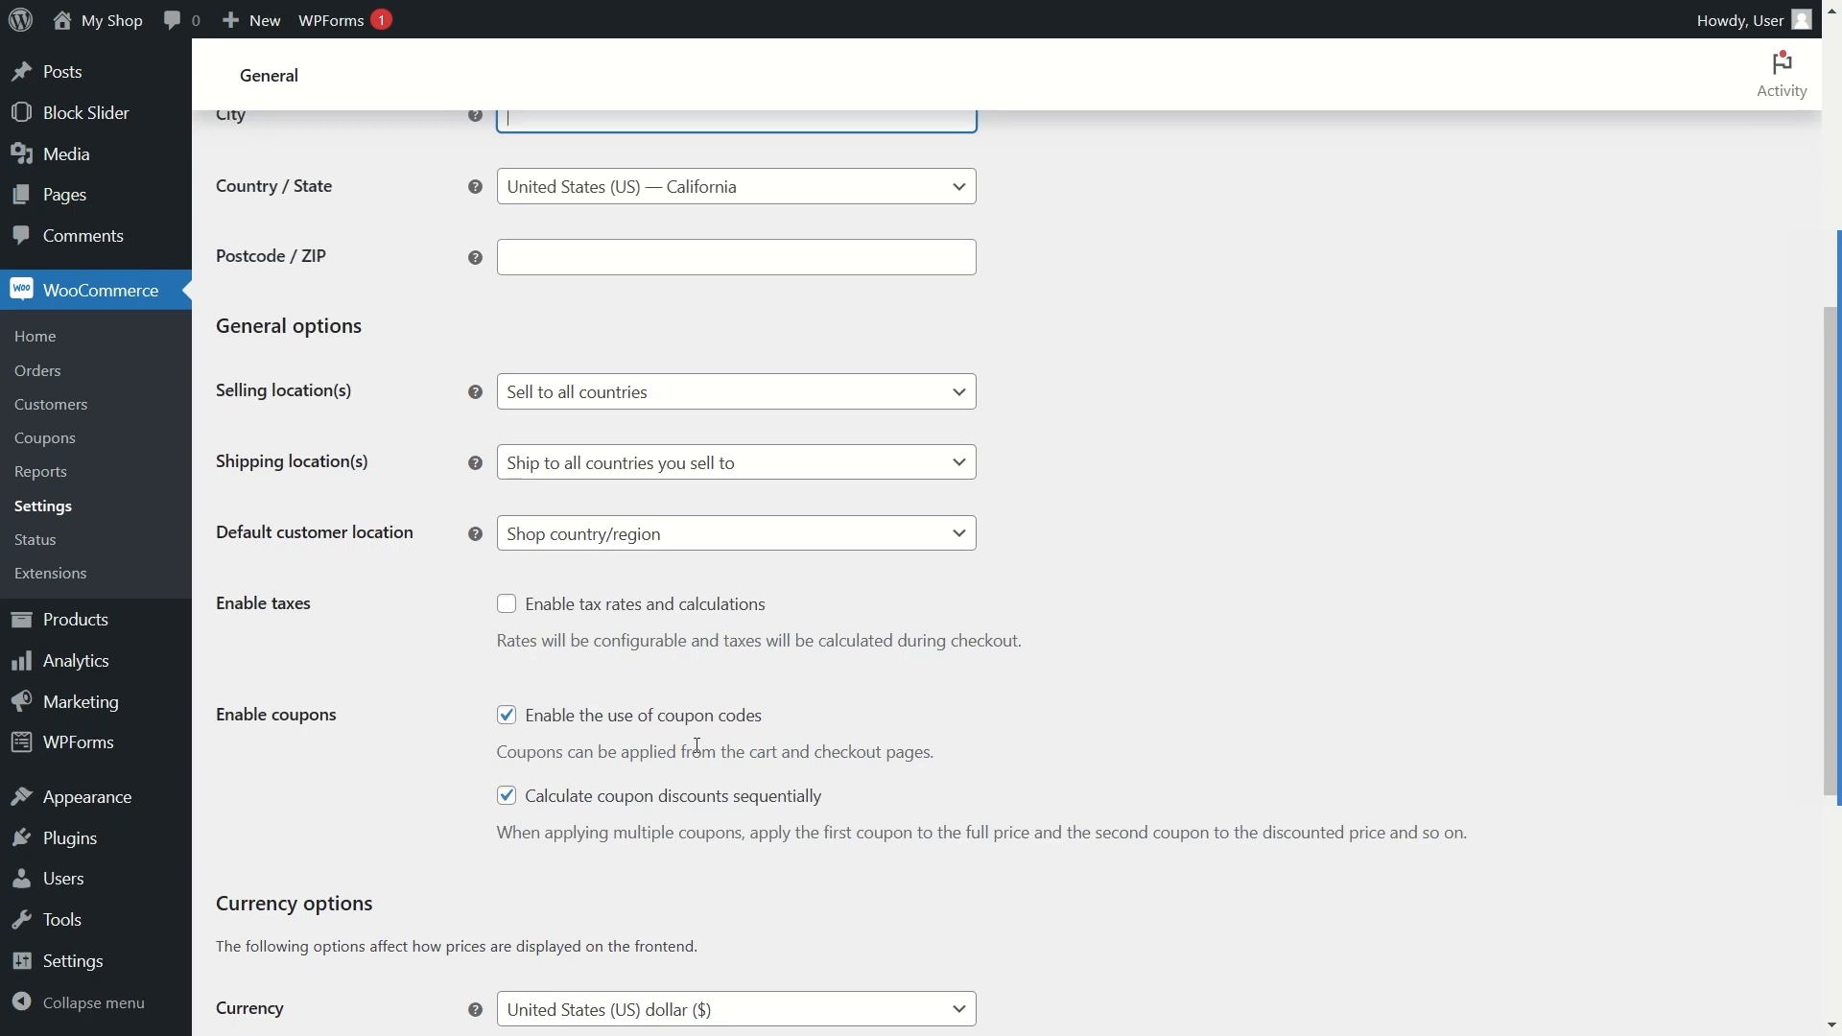
scroll(608, 728, "down", 5)
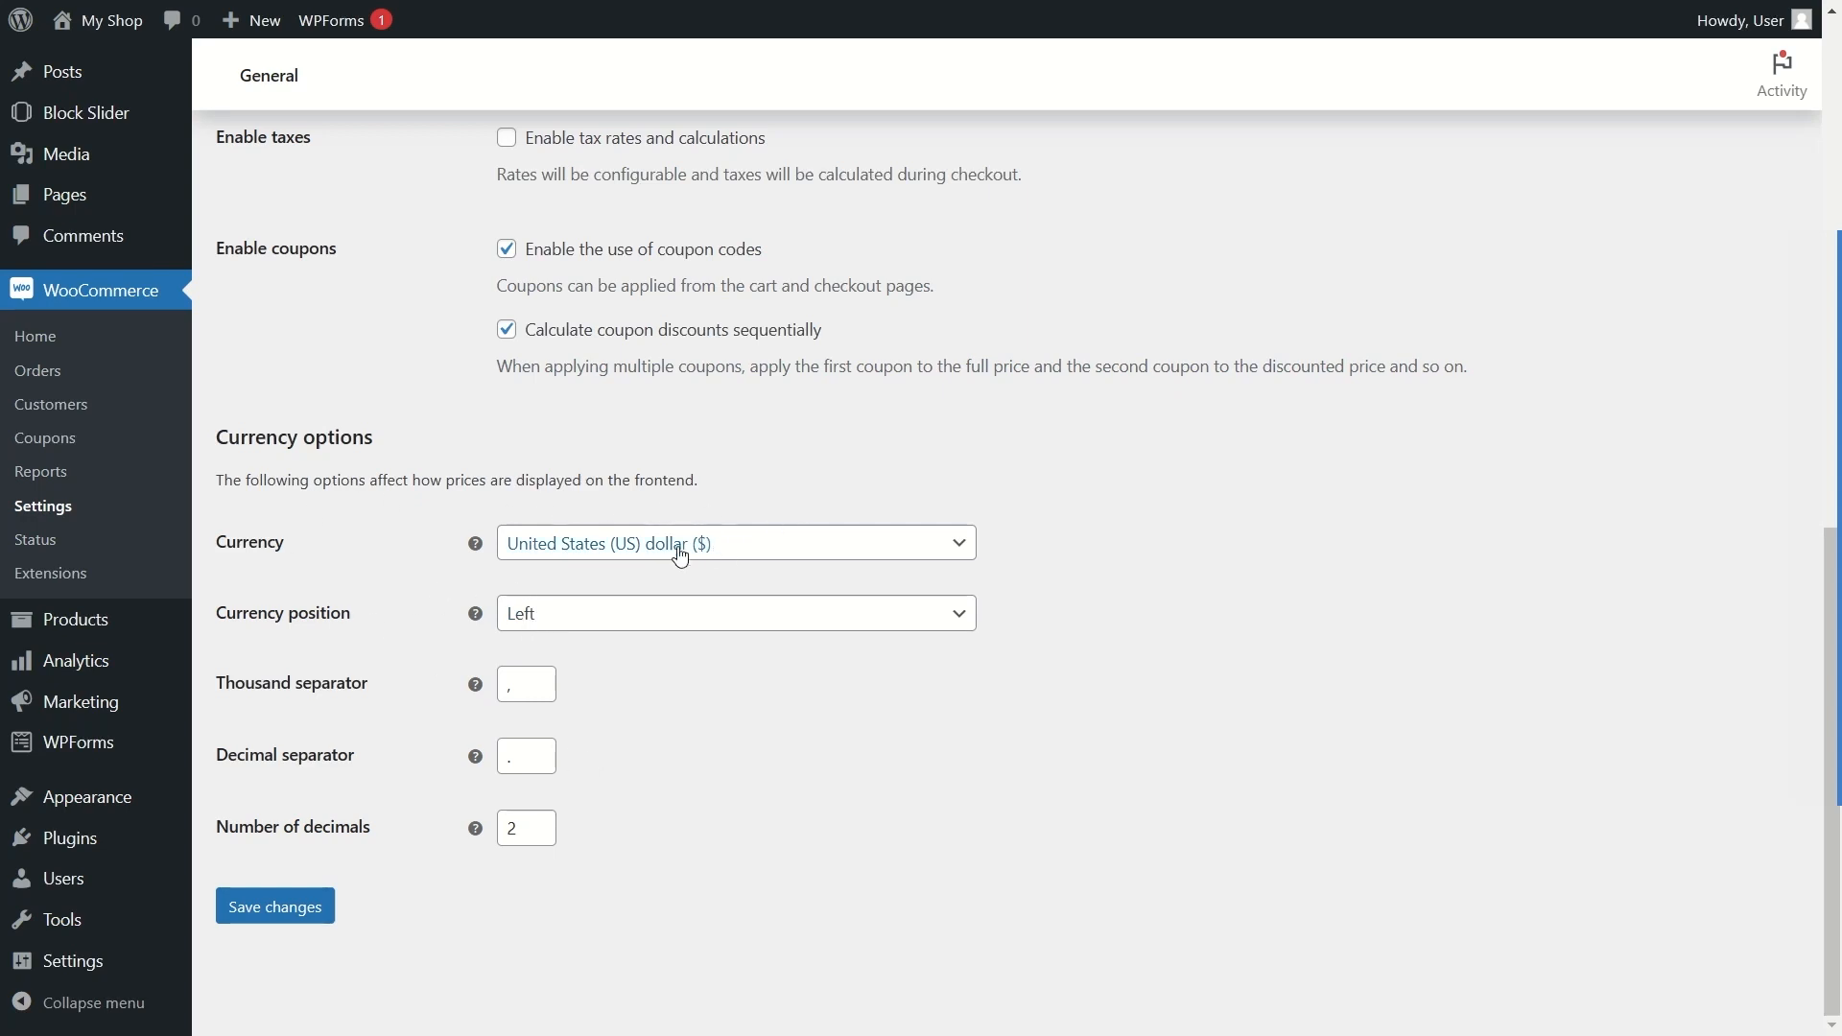
left_click(641, 555)
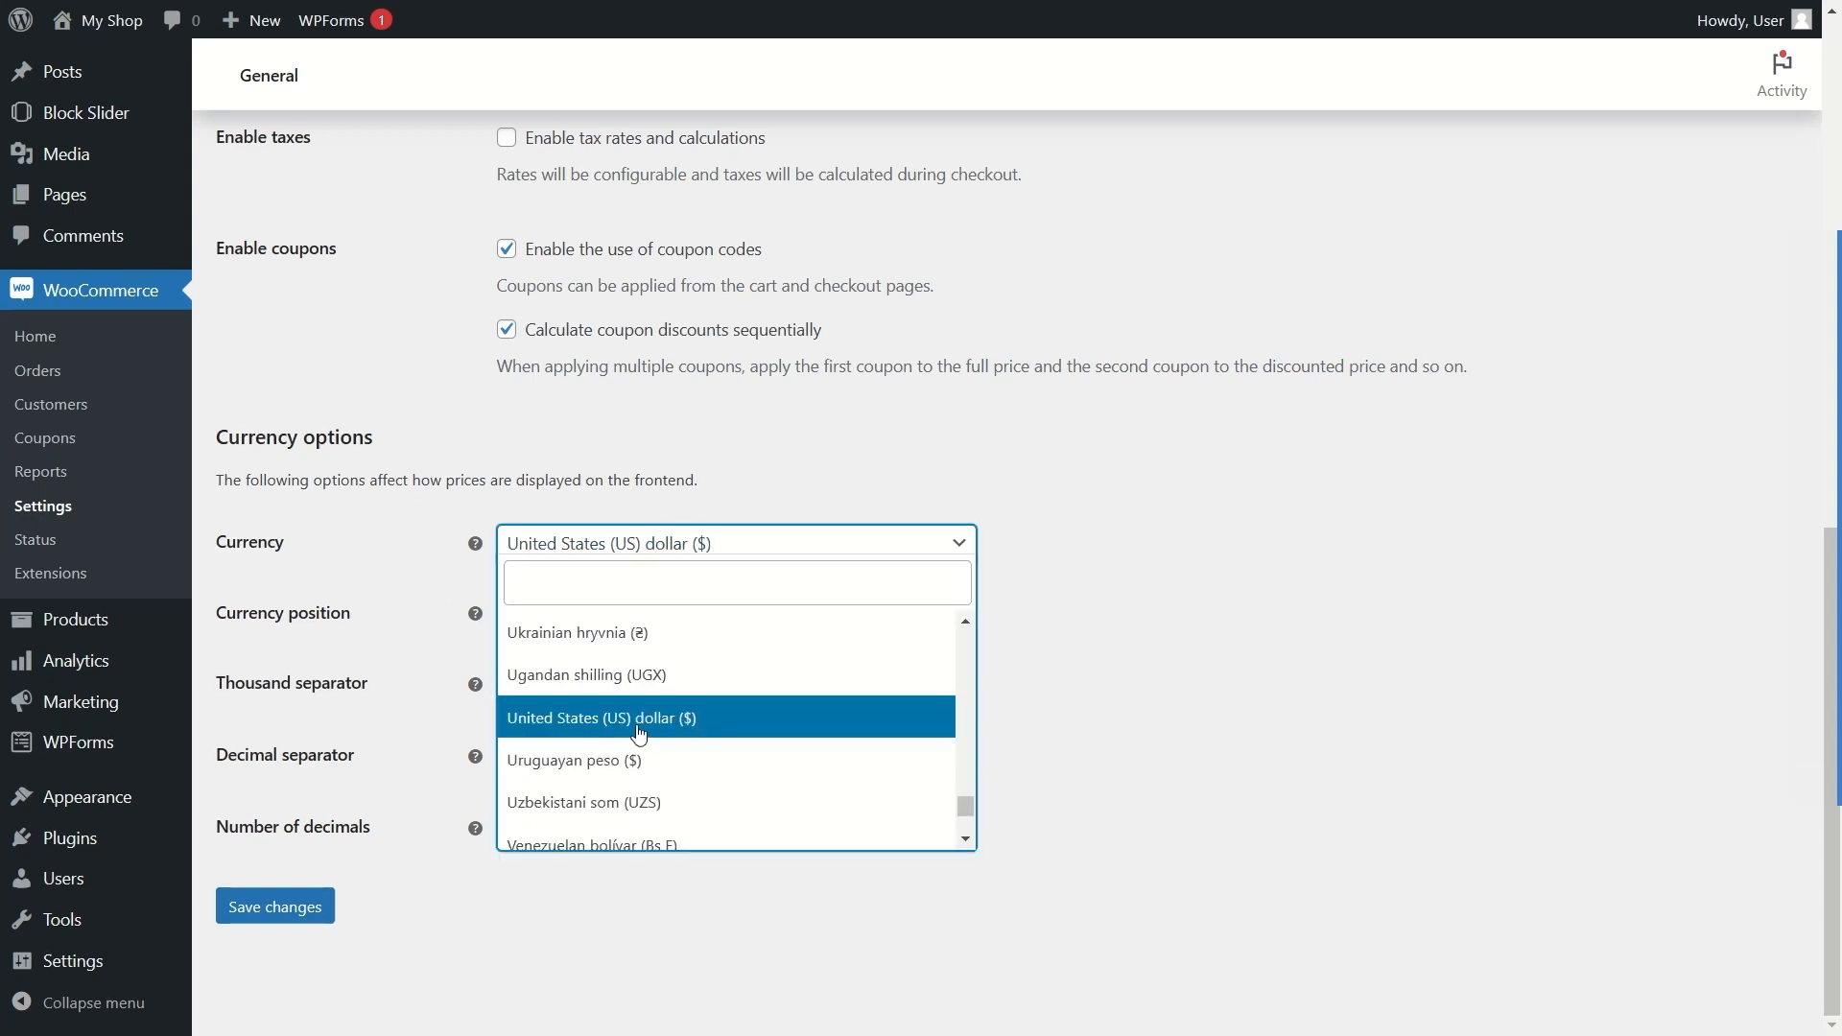
scroll(969, 808, "up", 1)
left_click_drag(969, 808, 958, 696)
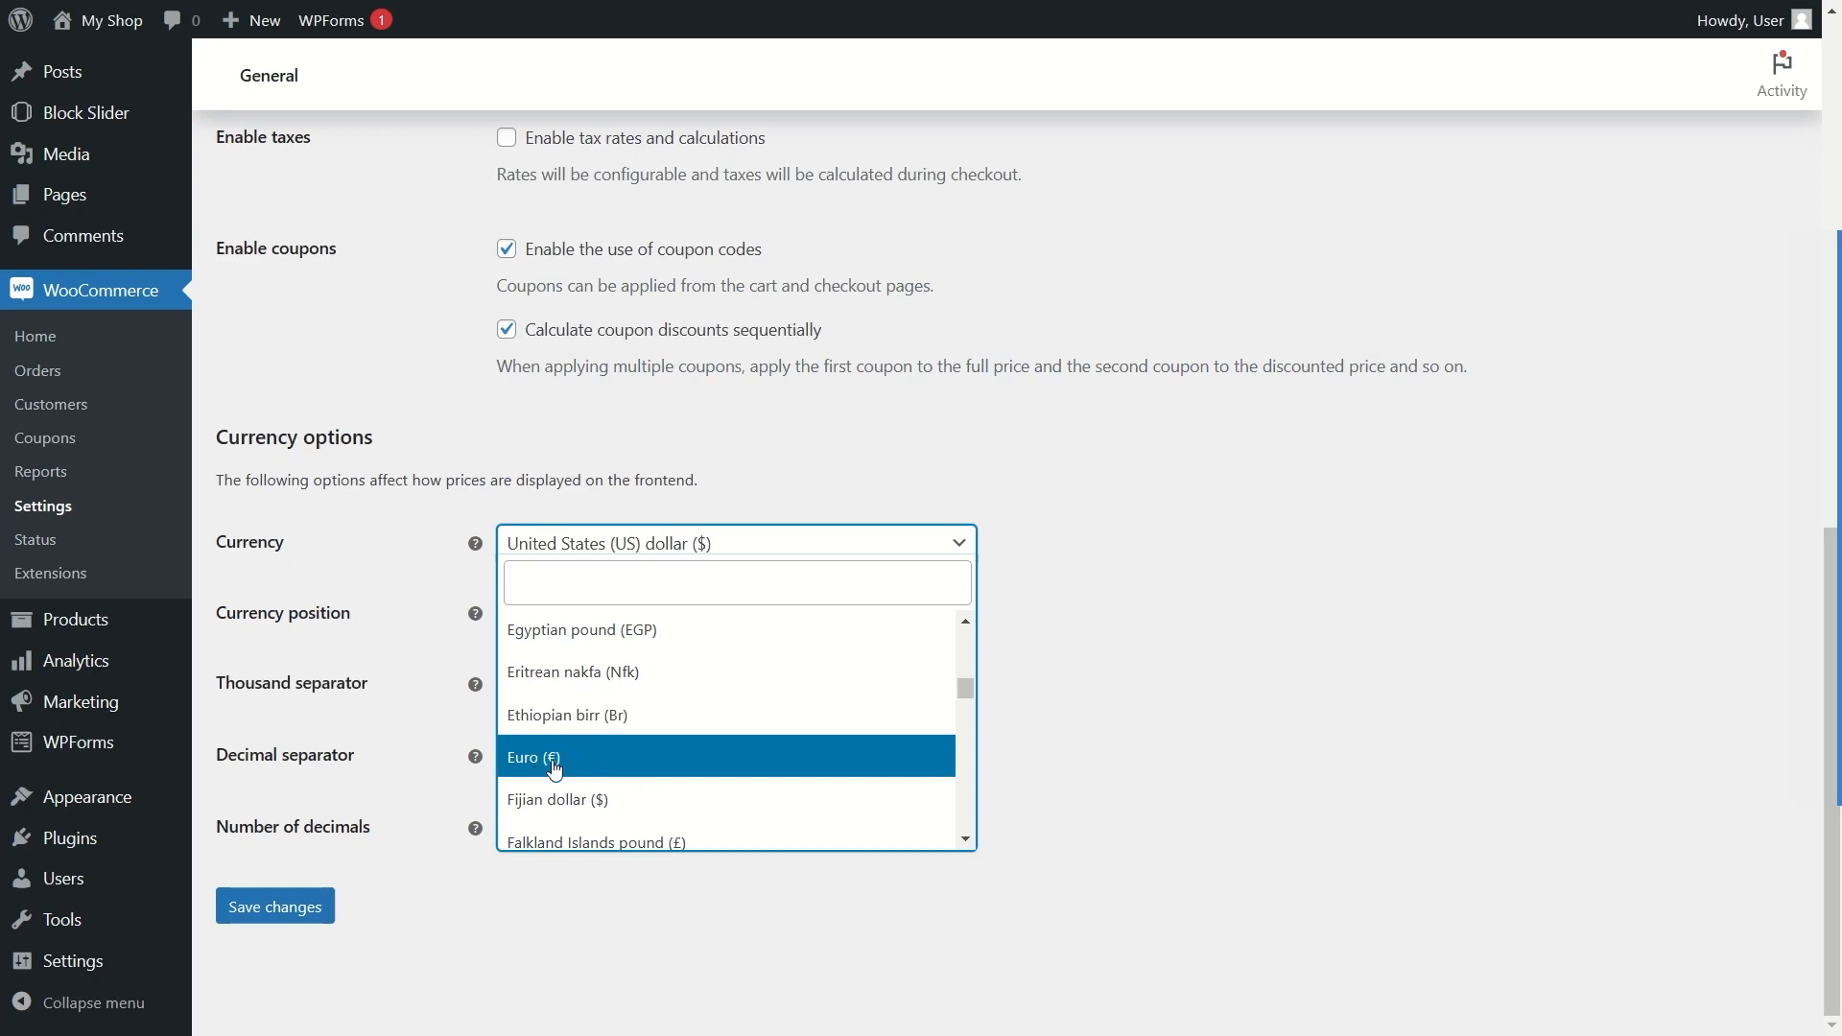
scroll(690, 691, "up", 1)
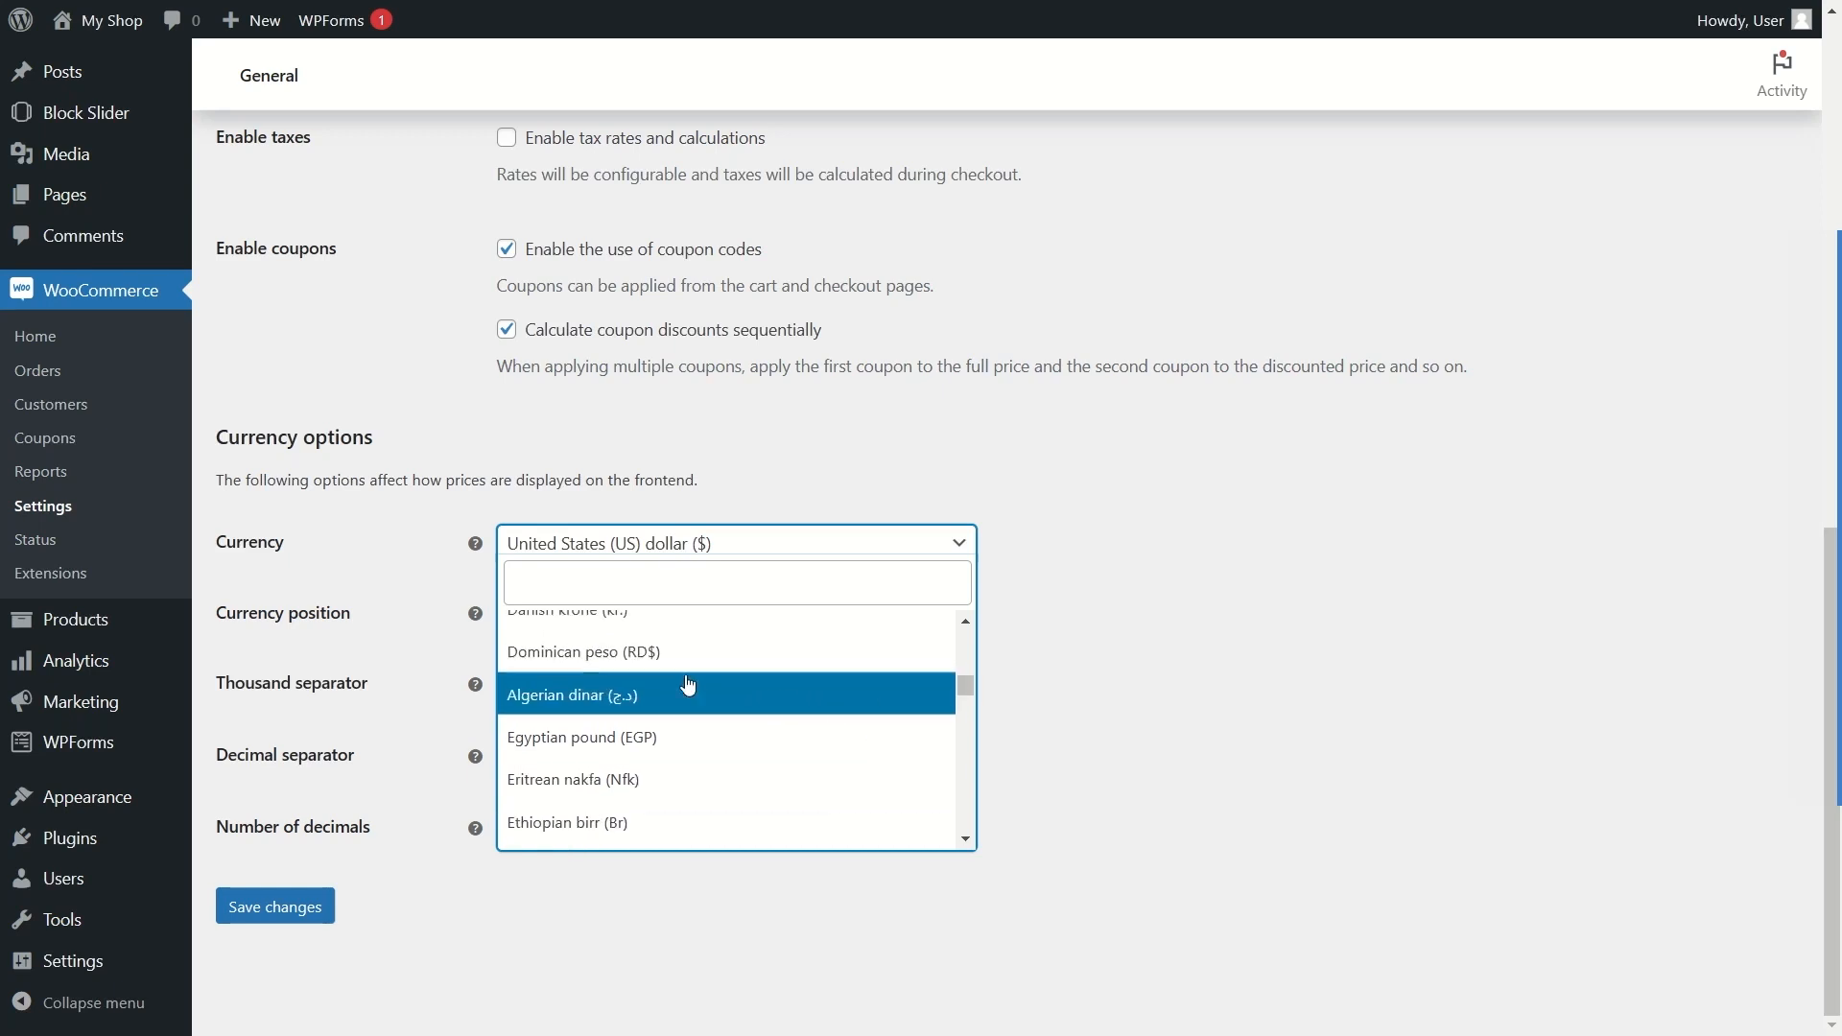
left_click(1257, 664)
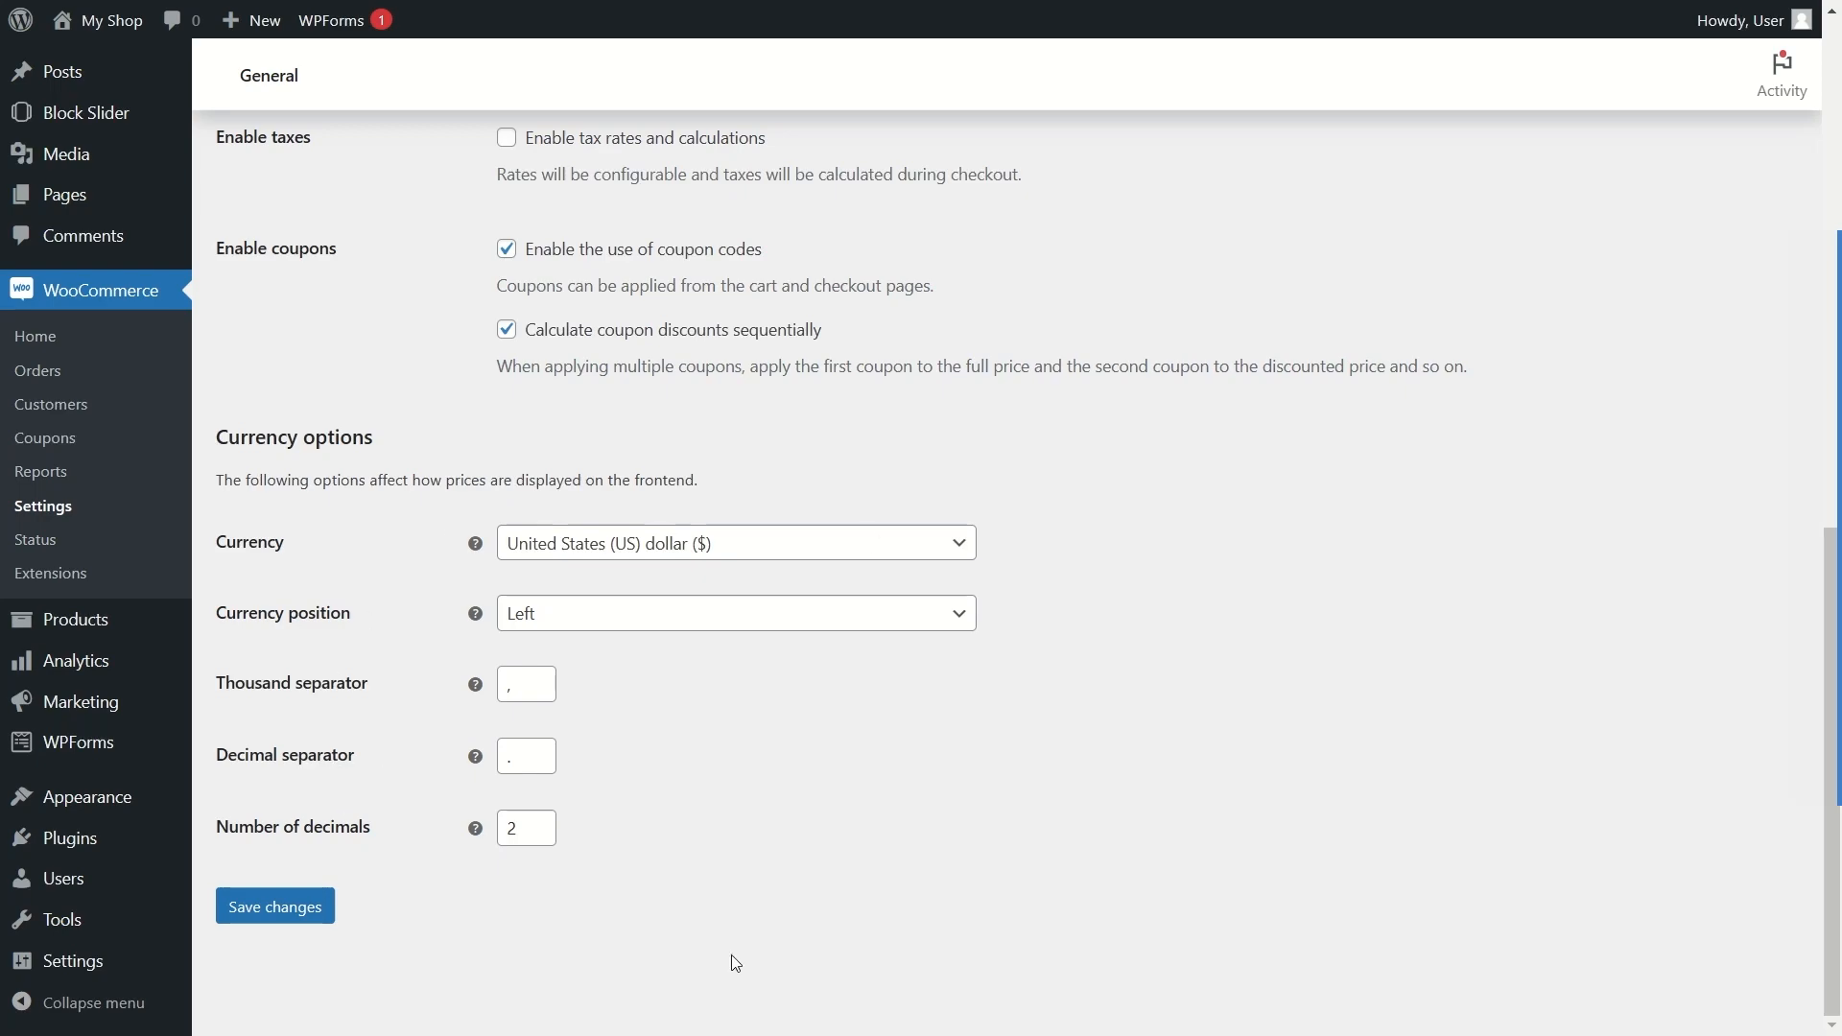
Step: Open the WooCommerce product settings and select Products as the shop page
scroll(321, 707, "up", 10)
left_click(364, 439)
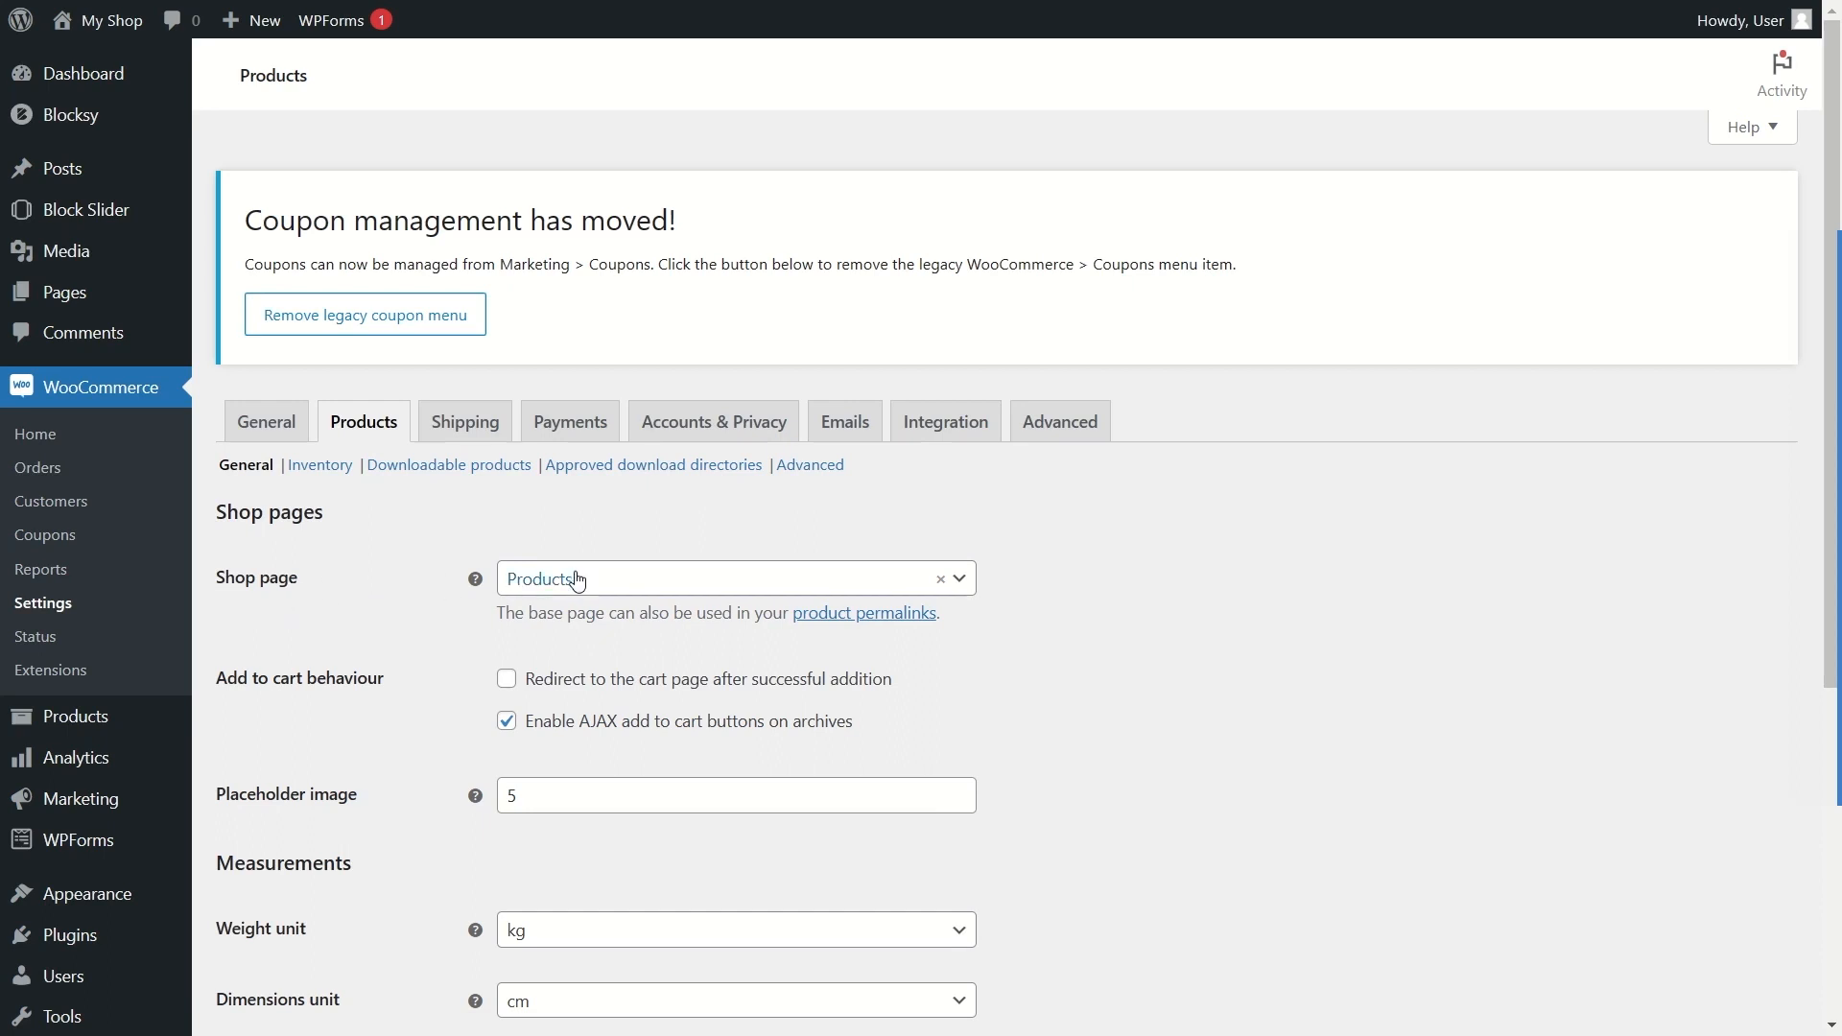
left_click(528, 580)
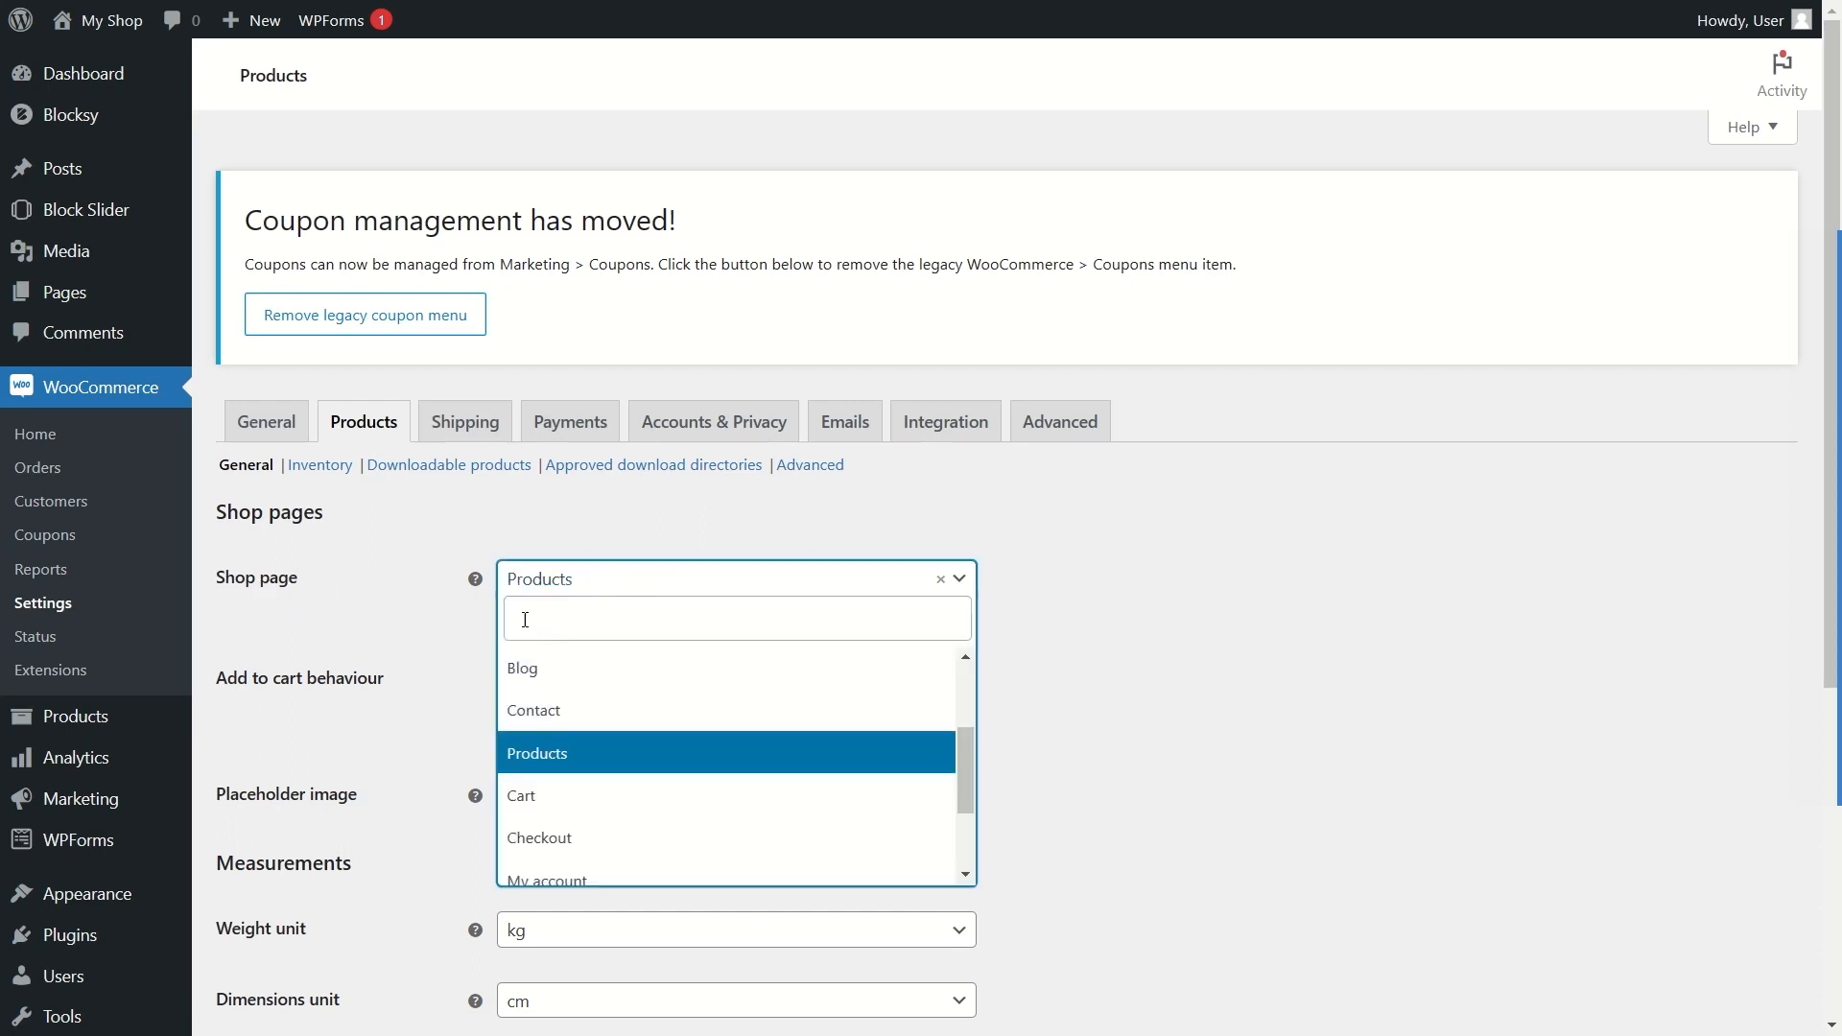
left_click(576, 755)
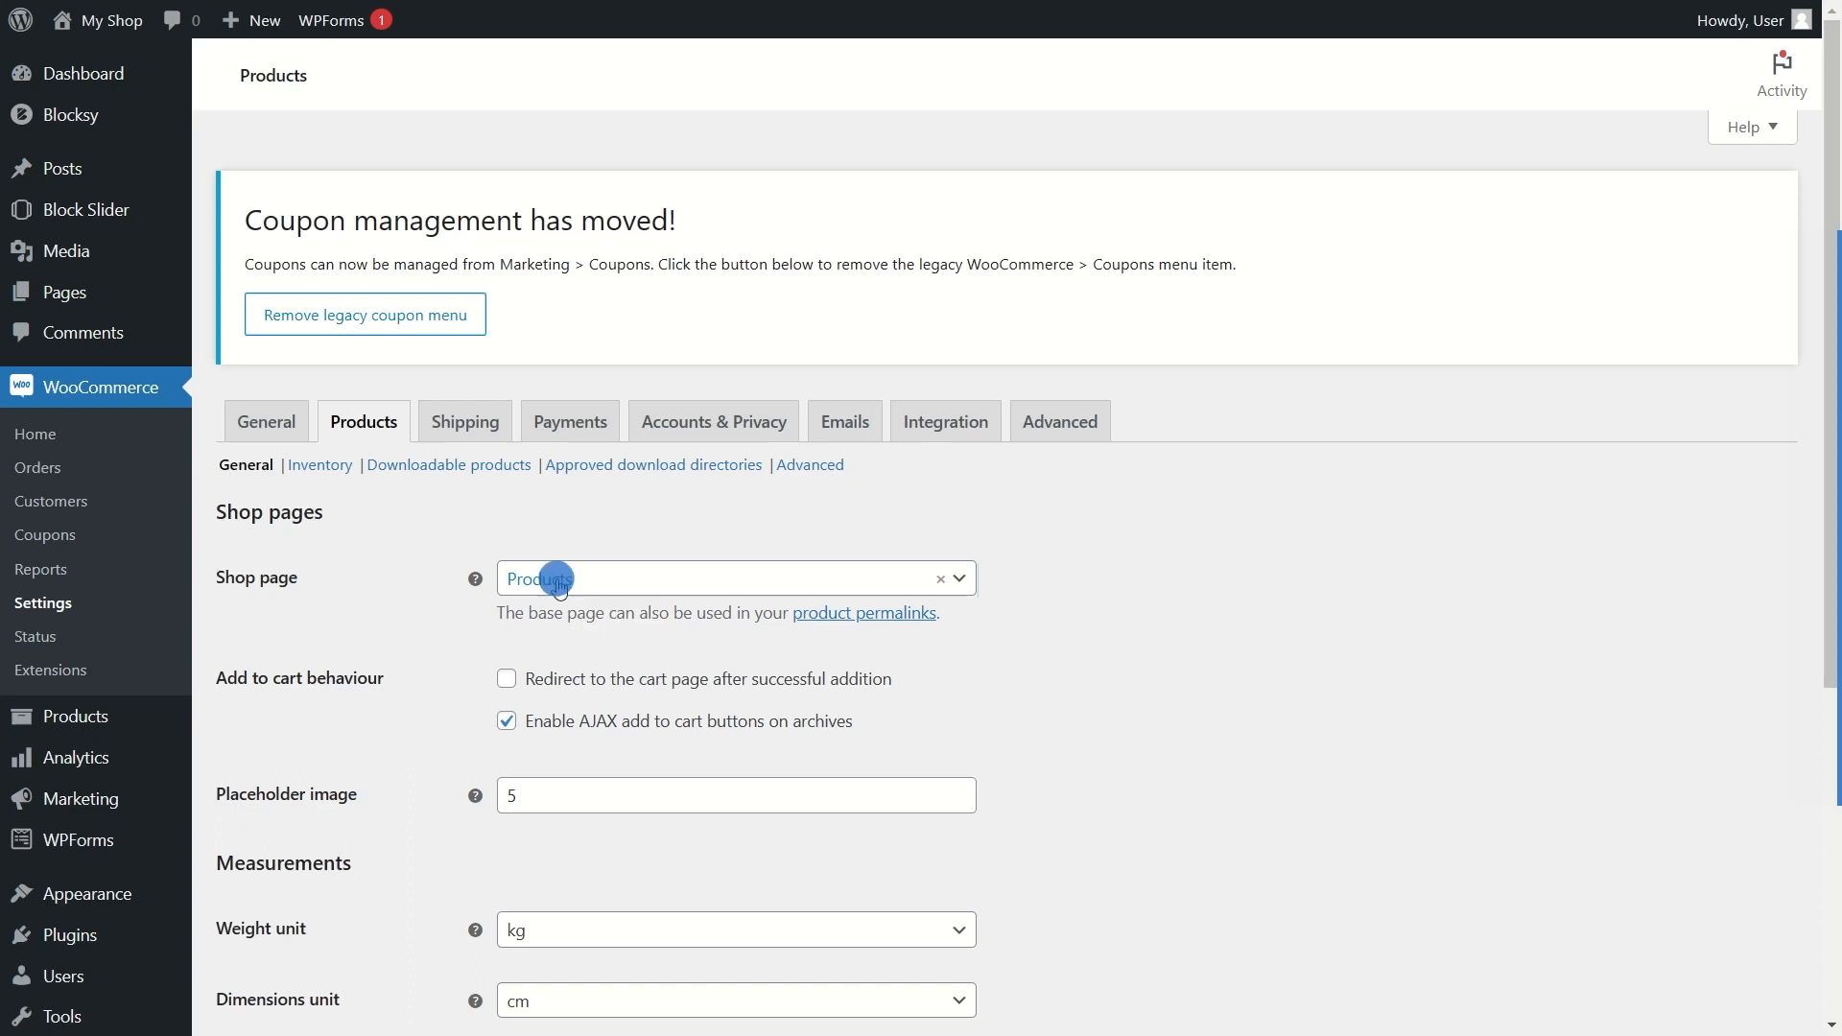
left_click(569, 582)
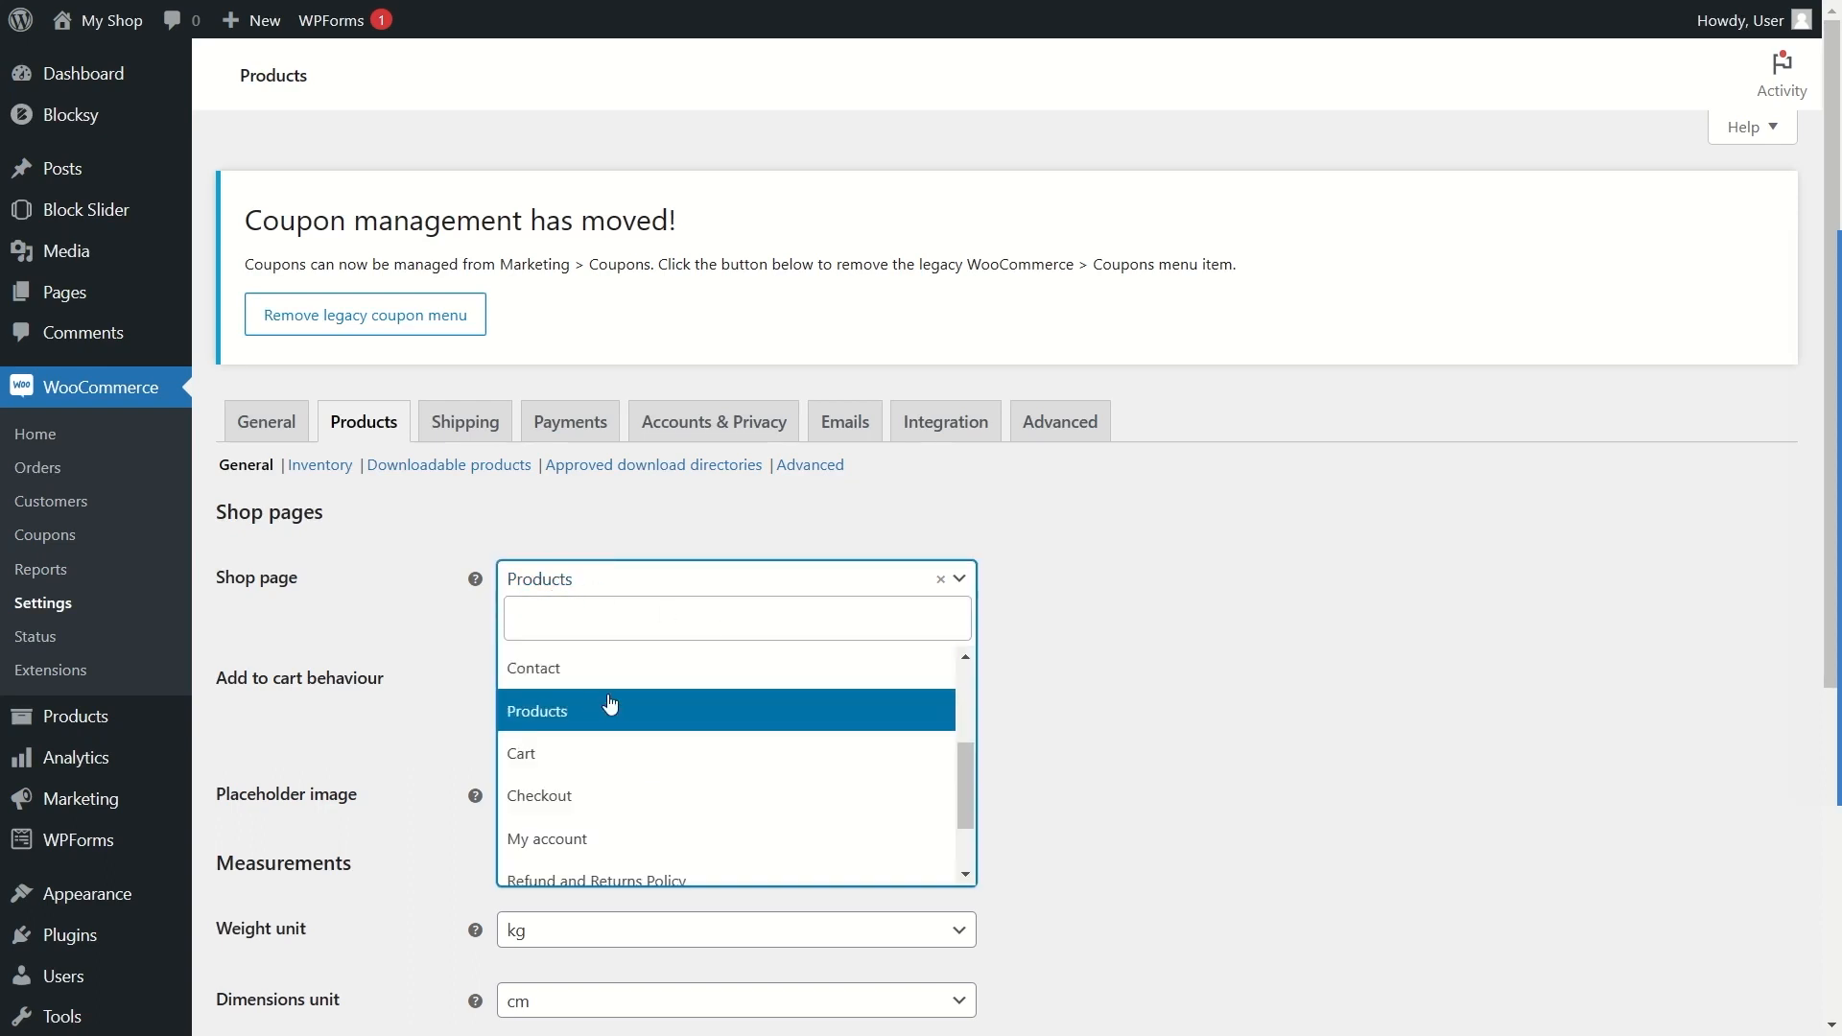
scroll(574, 735, "down", 1)
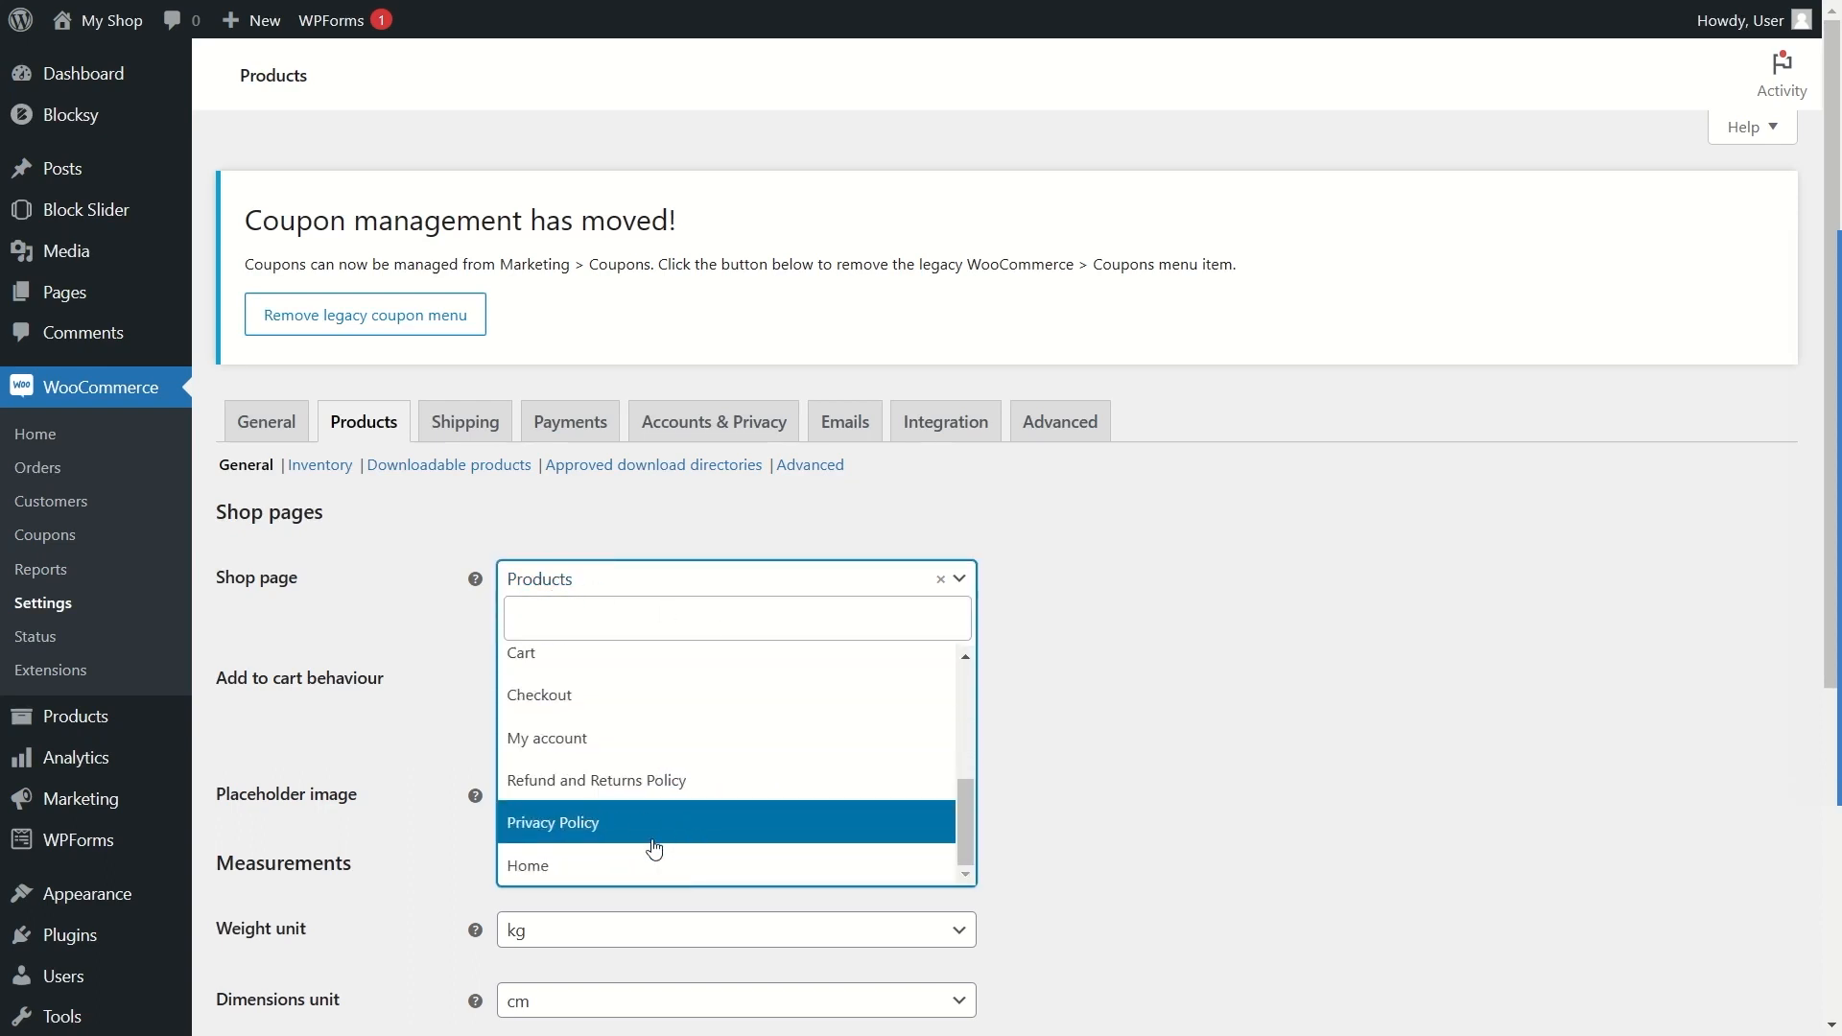
scroll(566, 710, "up", 1)
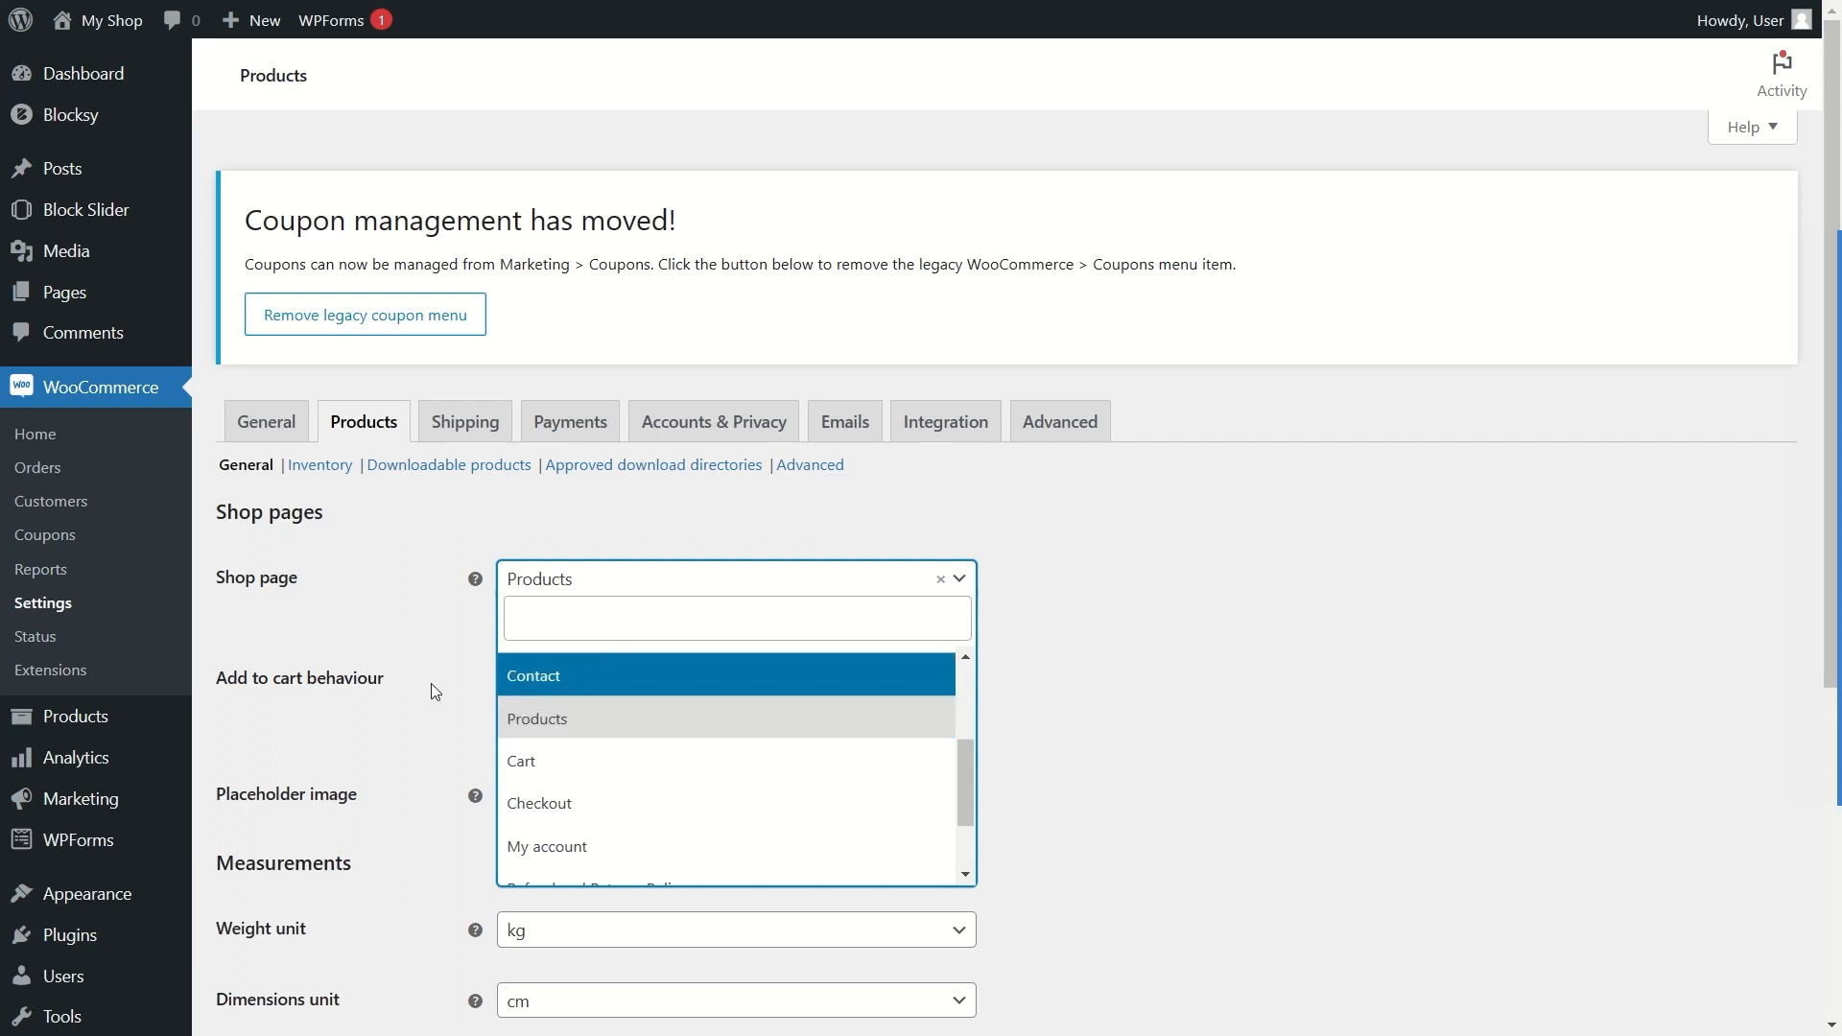
left_click(561, 725)
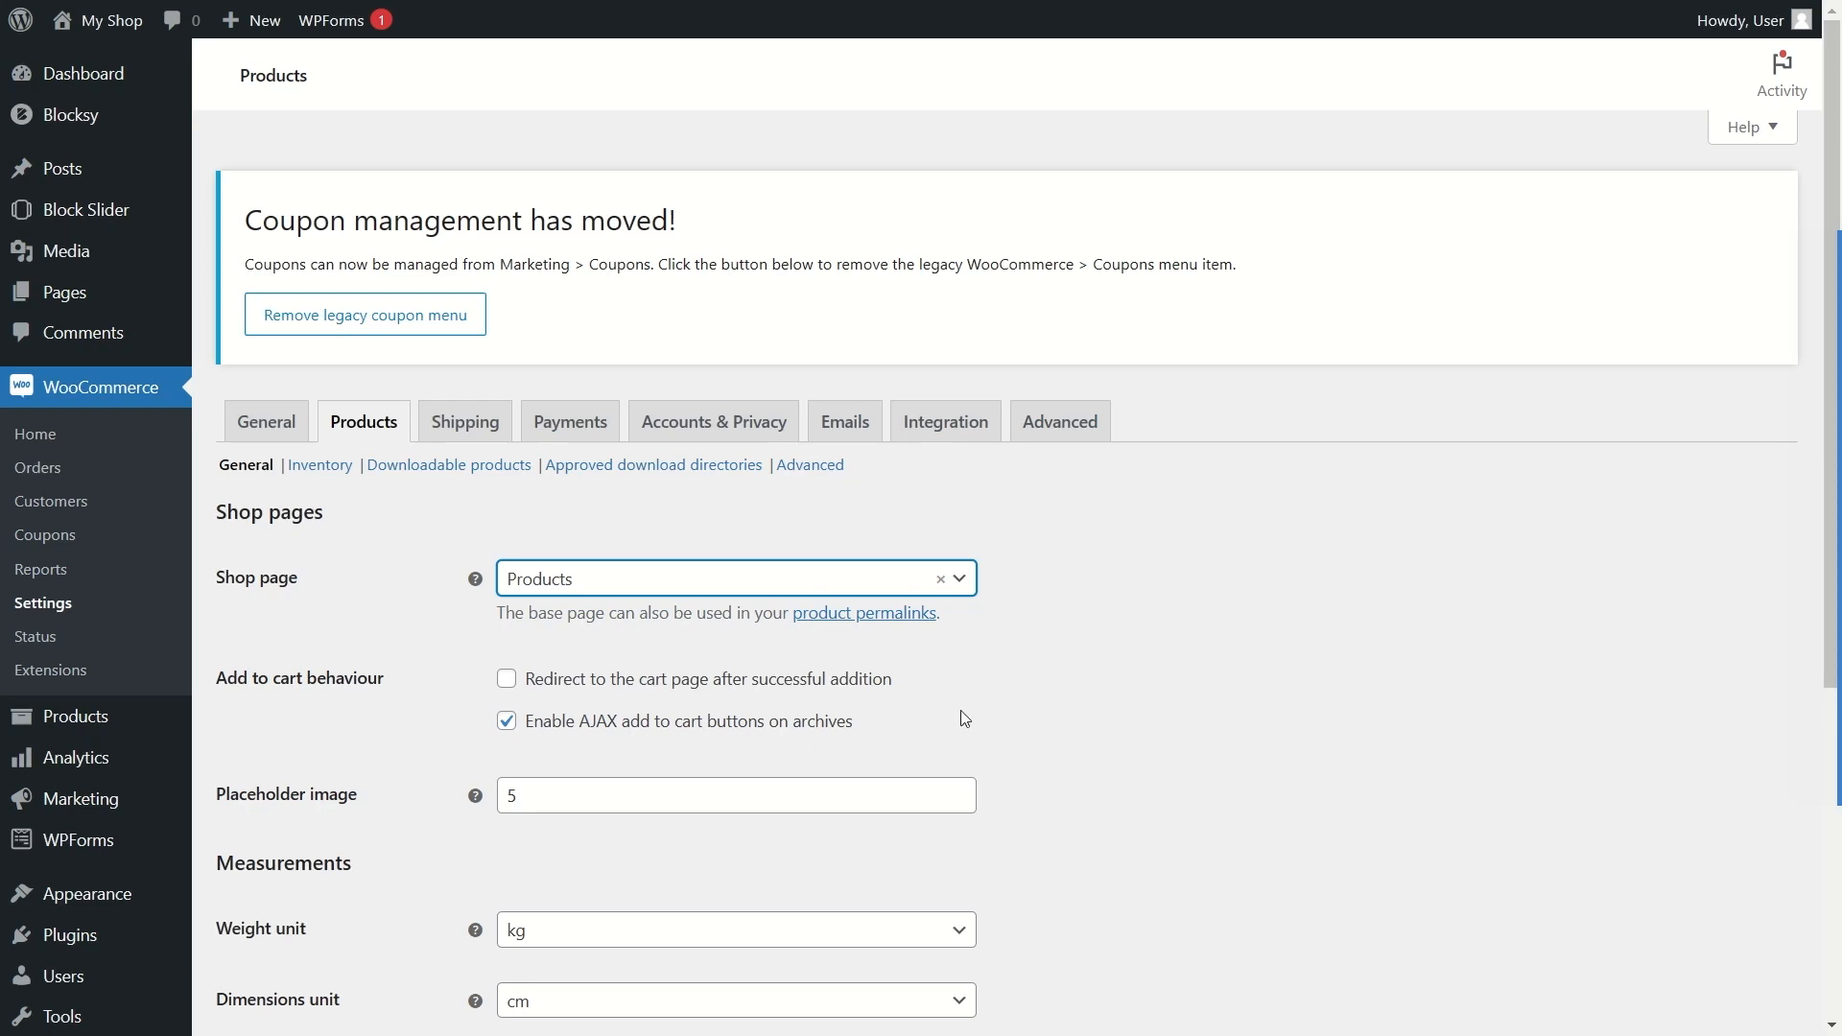
scroll(519, 762, "down", 3)
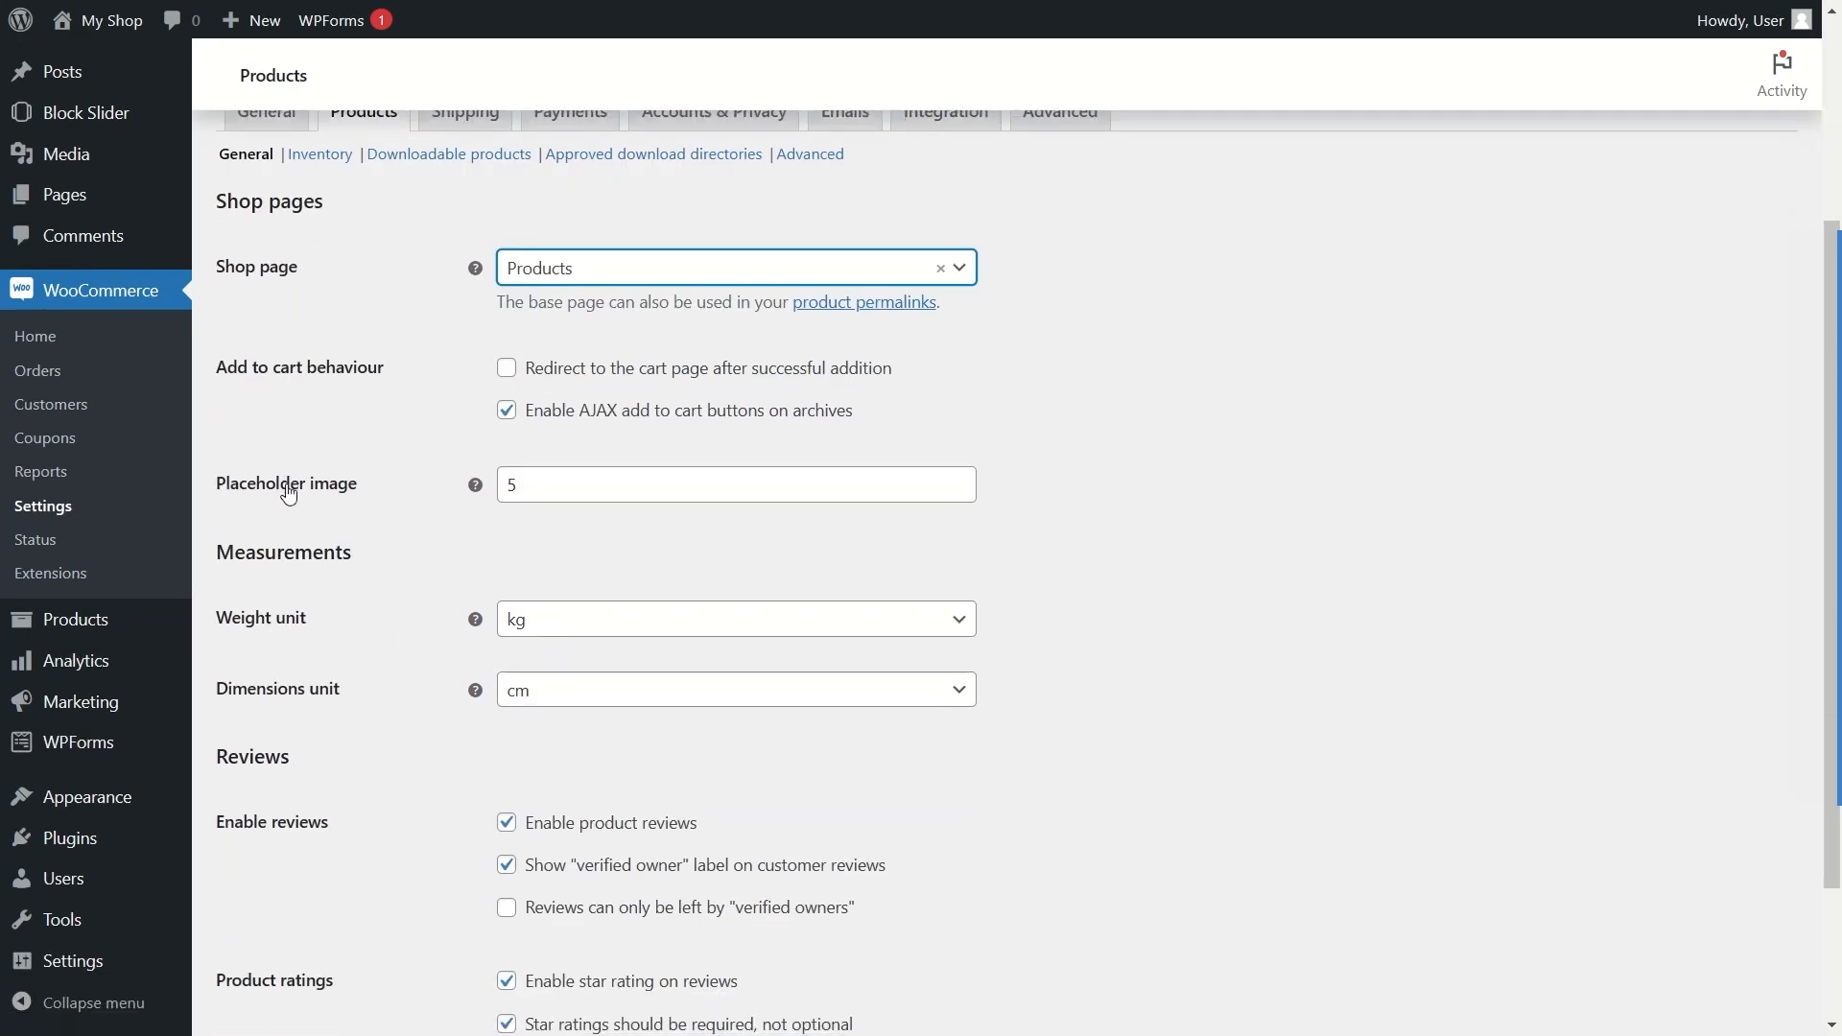
Step: Review the placeholder image, the available weight units, and the review and rating options in the general product settings
double_click(511, 486)
left_click(772, 555)
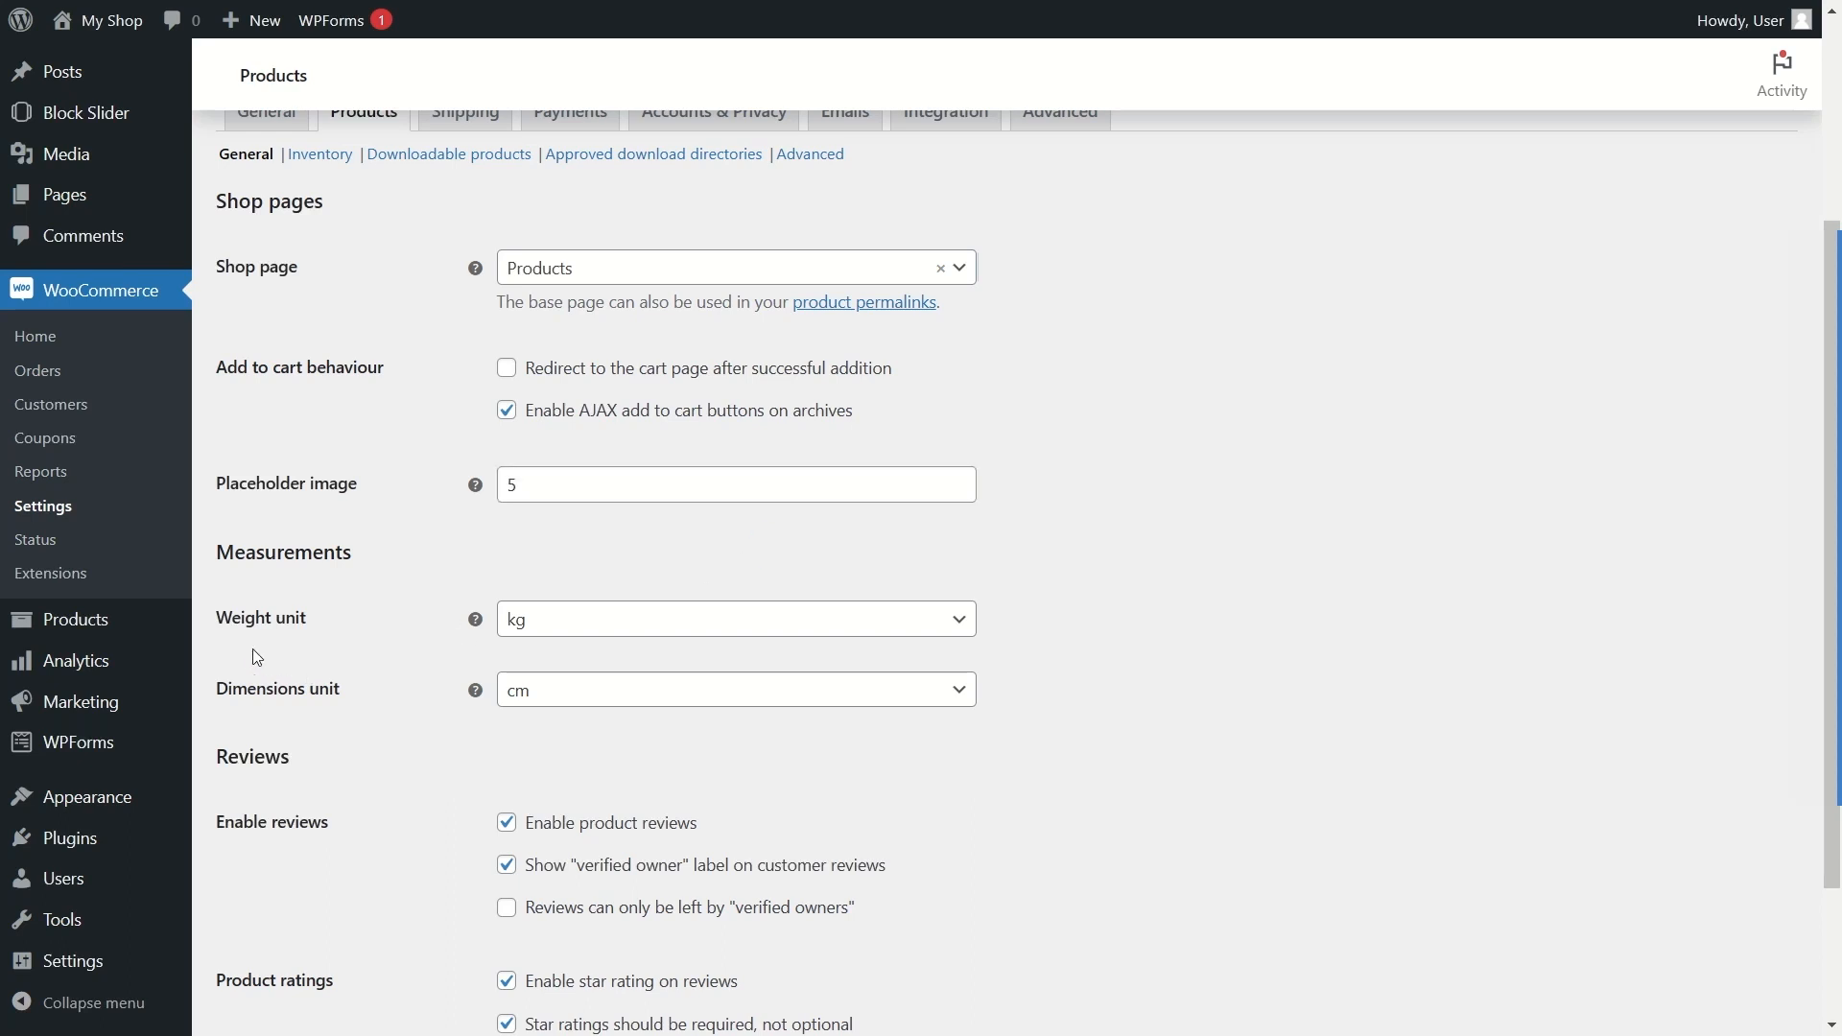
left_click(595, 622)
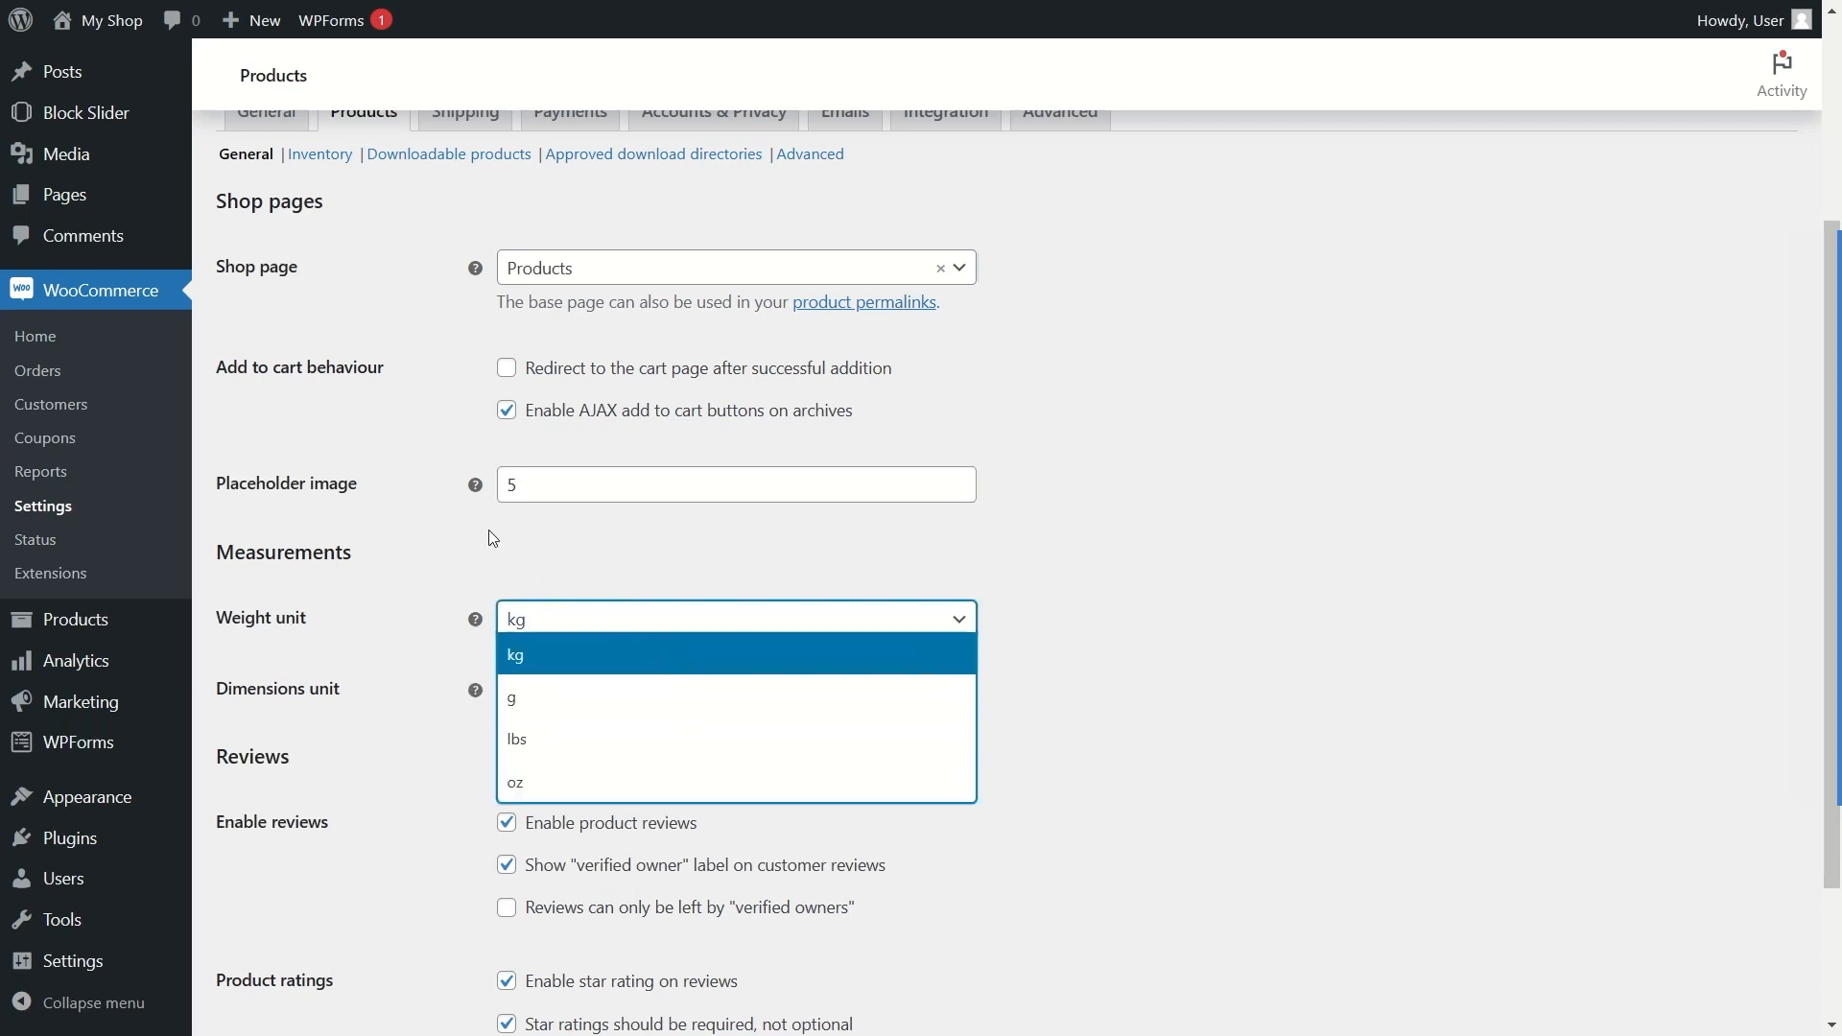
left_click(514, 539)
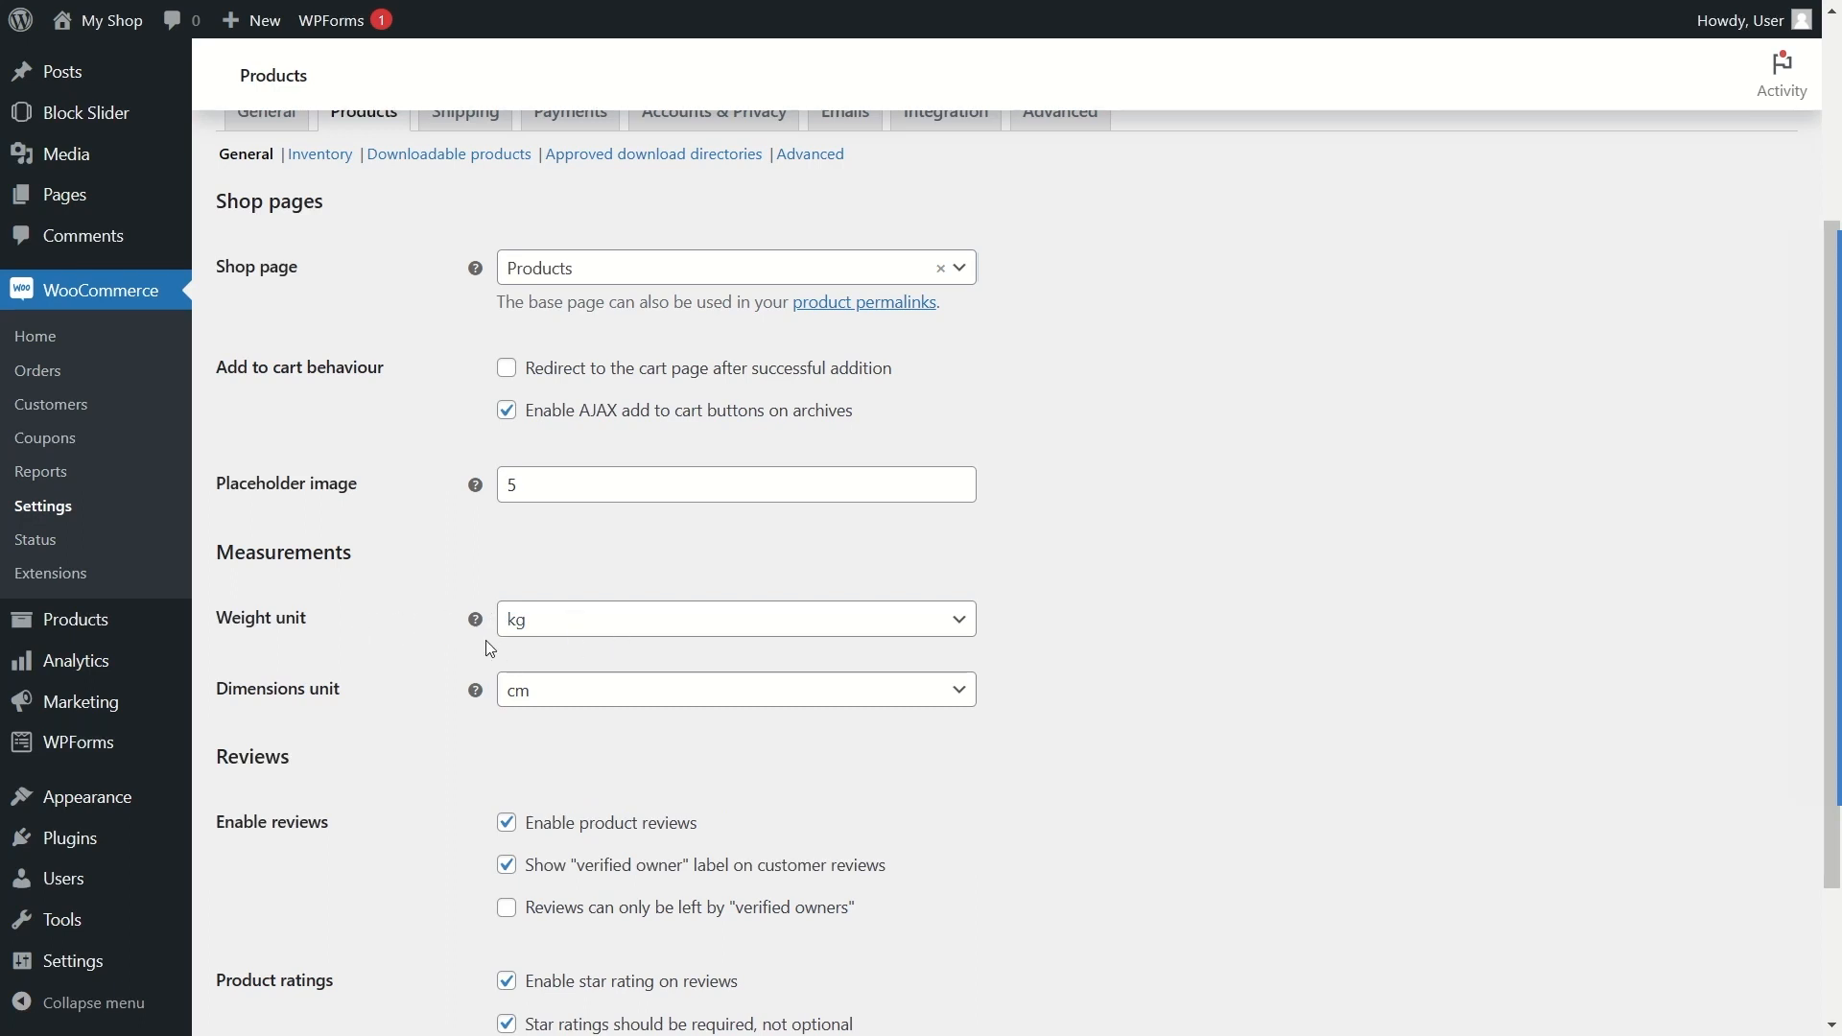
scroll(592, 705, "down", 2)
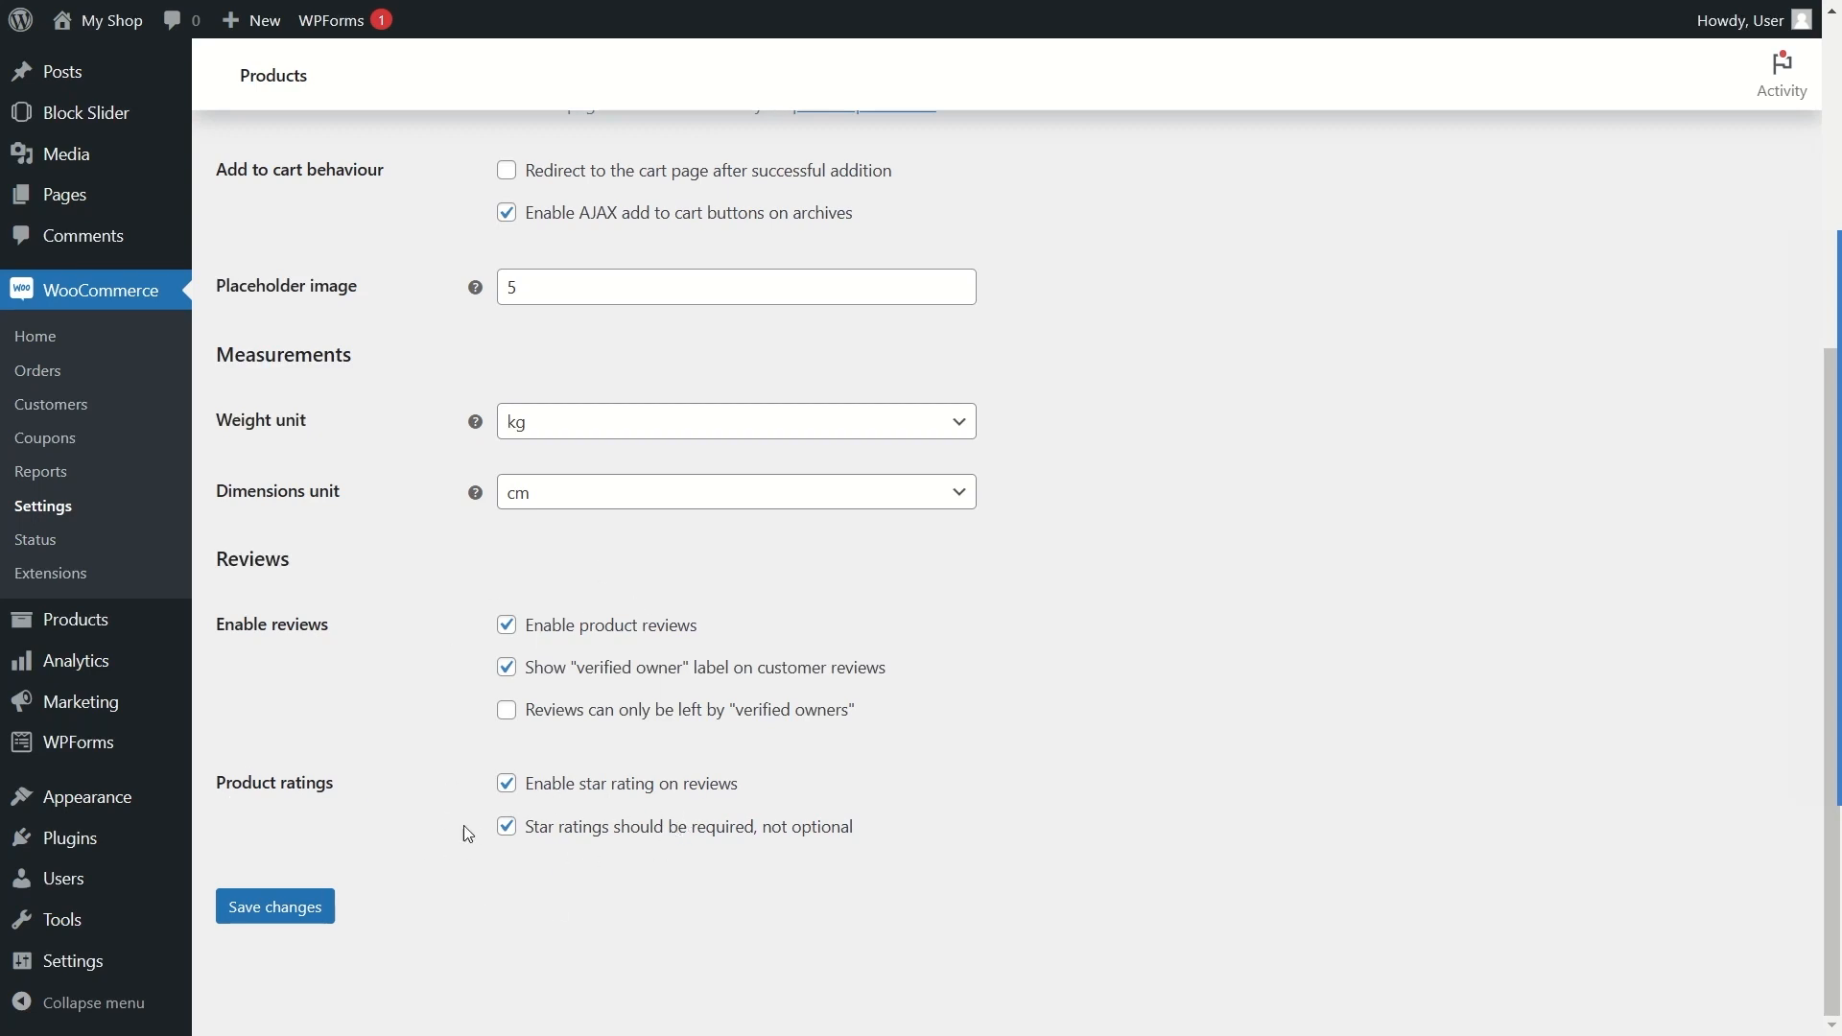
scroll(381, 670, "up", 1)
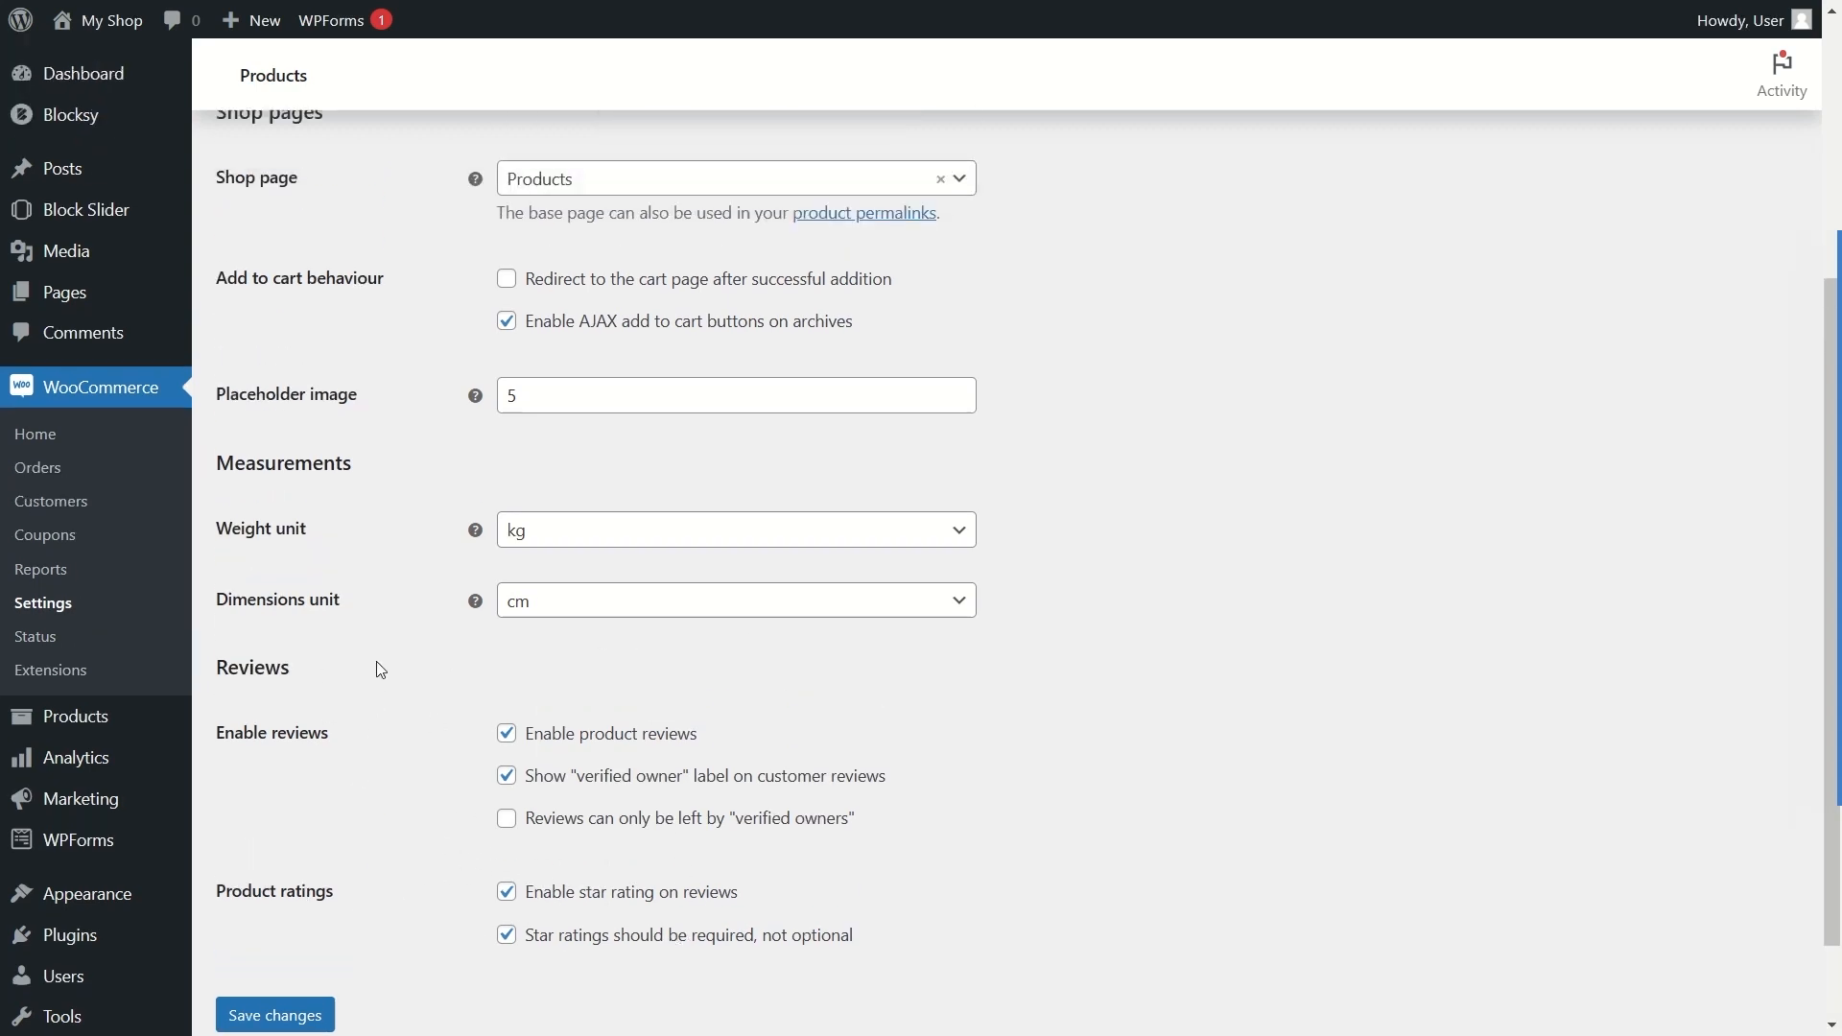
scroll(381, 669, "up", 5)
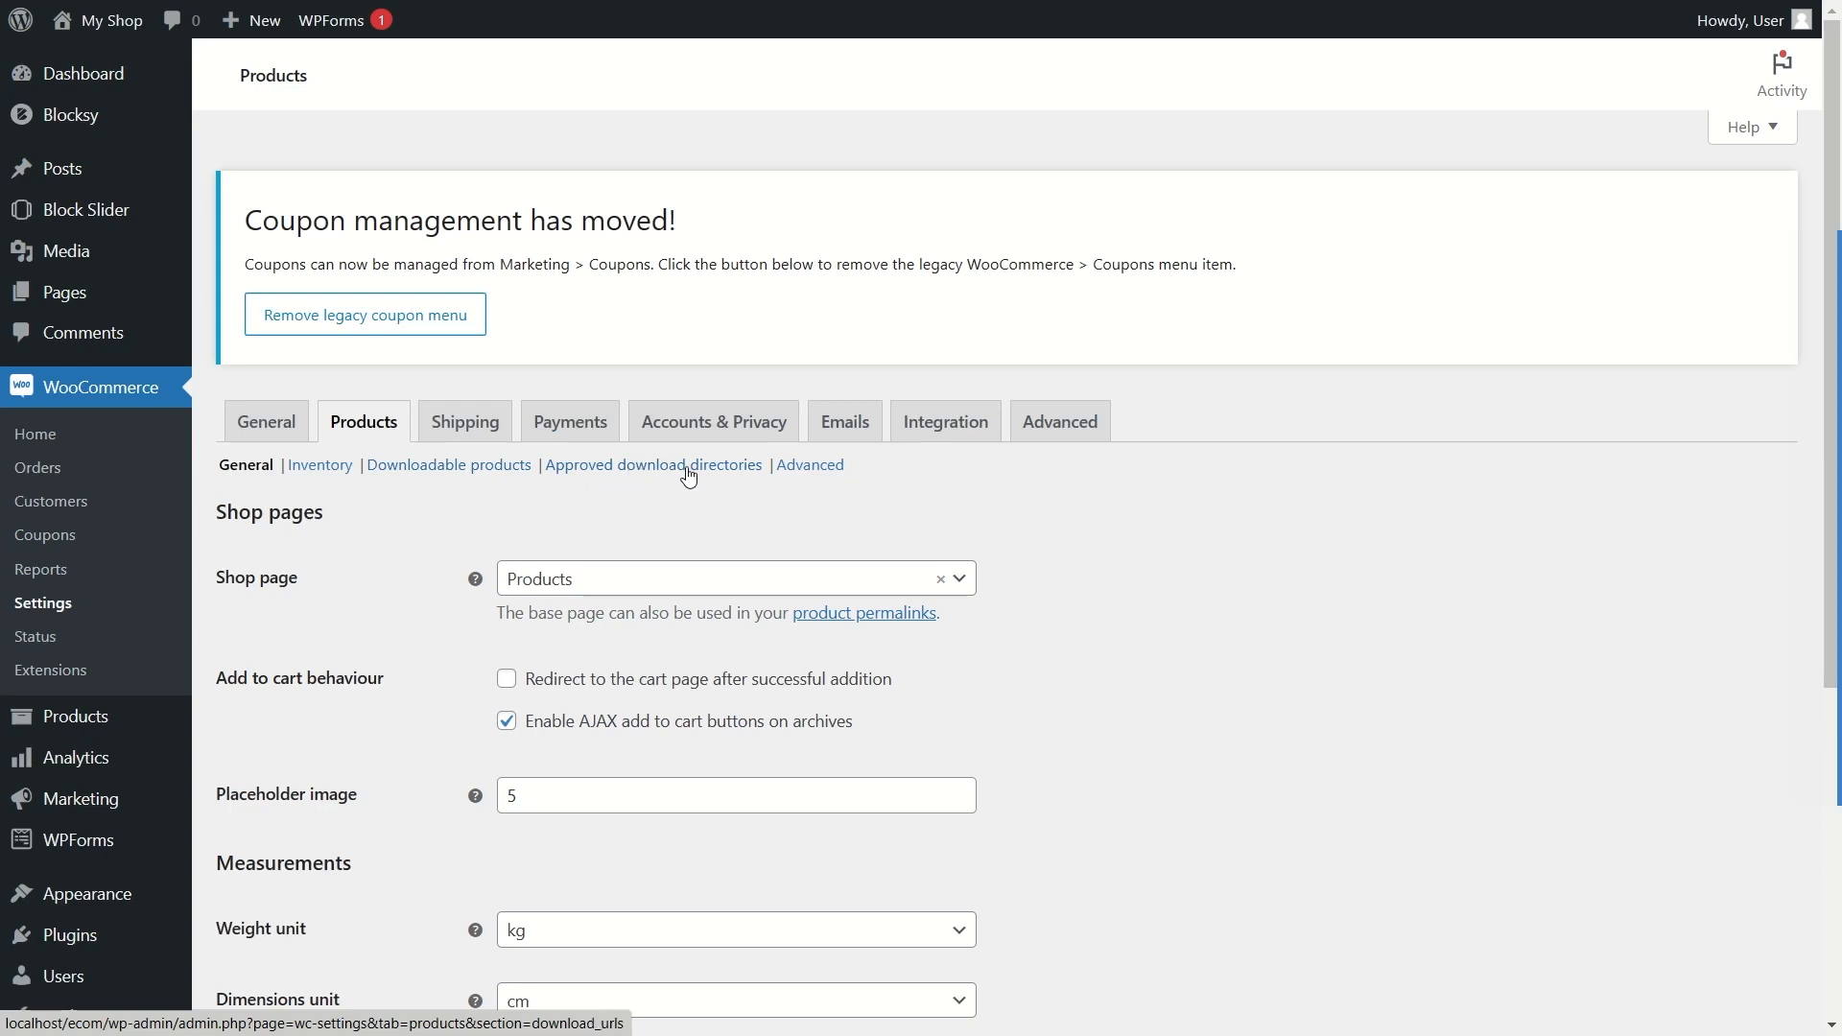
Step: Open the product inventory settings and review the stock management, notification recipient, threshold and stock display format options
left_click(298, 469)
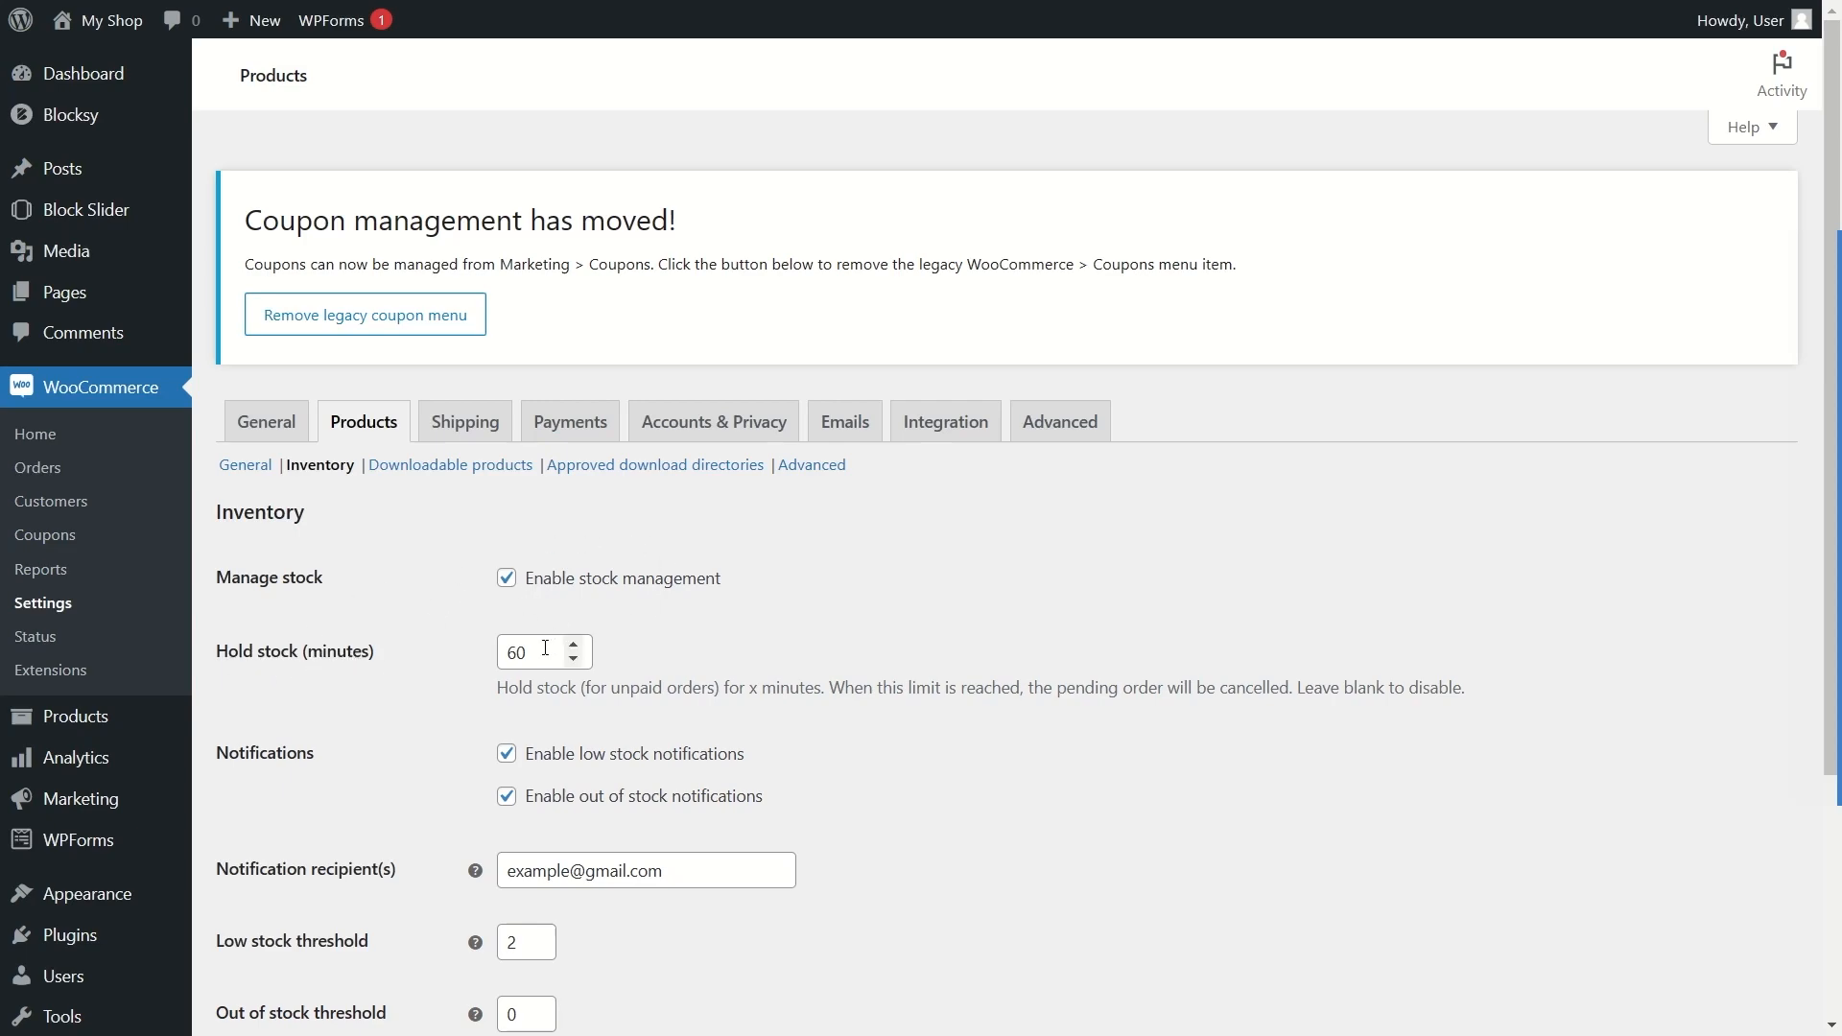
scroll(481, 660, "down", 3)
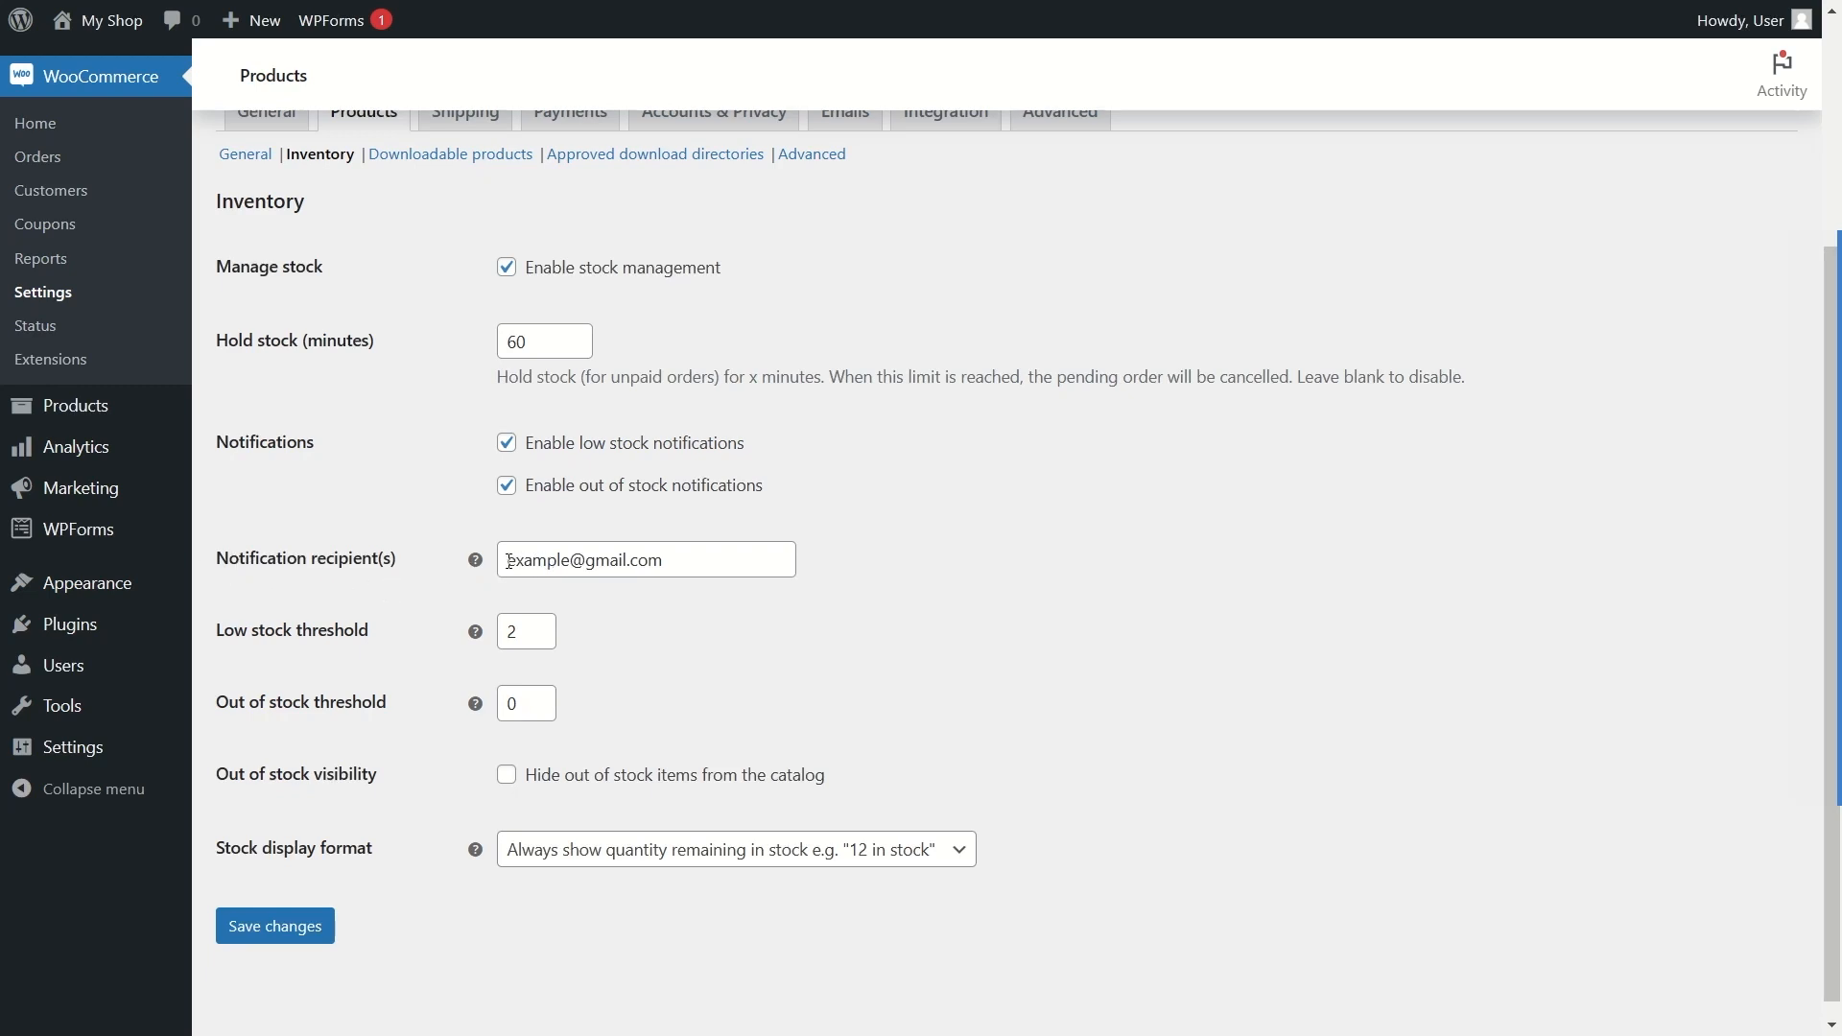
left_click_drag(509, 561, 686, 558)
left_click(675, 664)
scroll(538, 609, "down", 1)
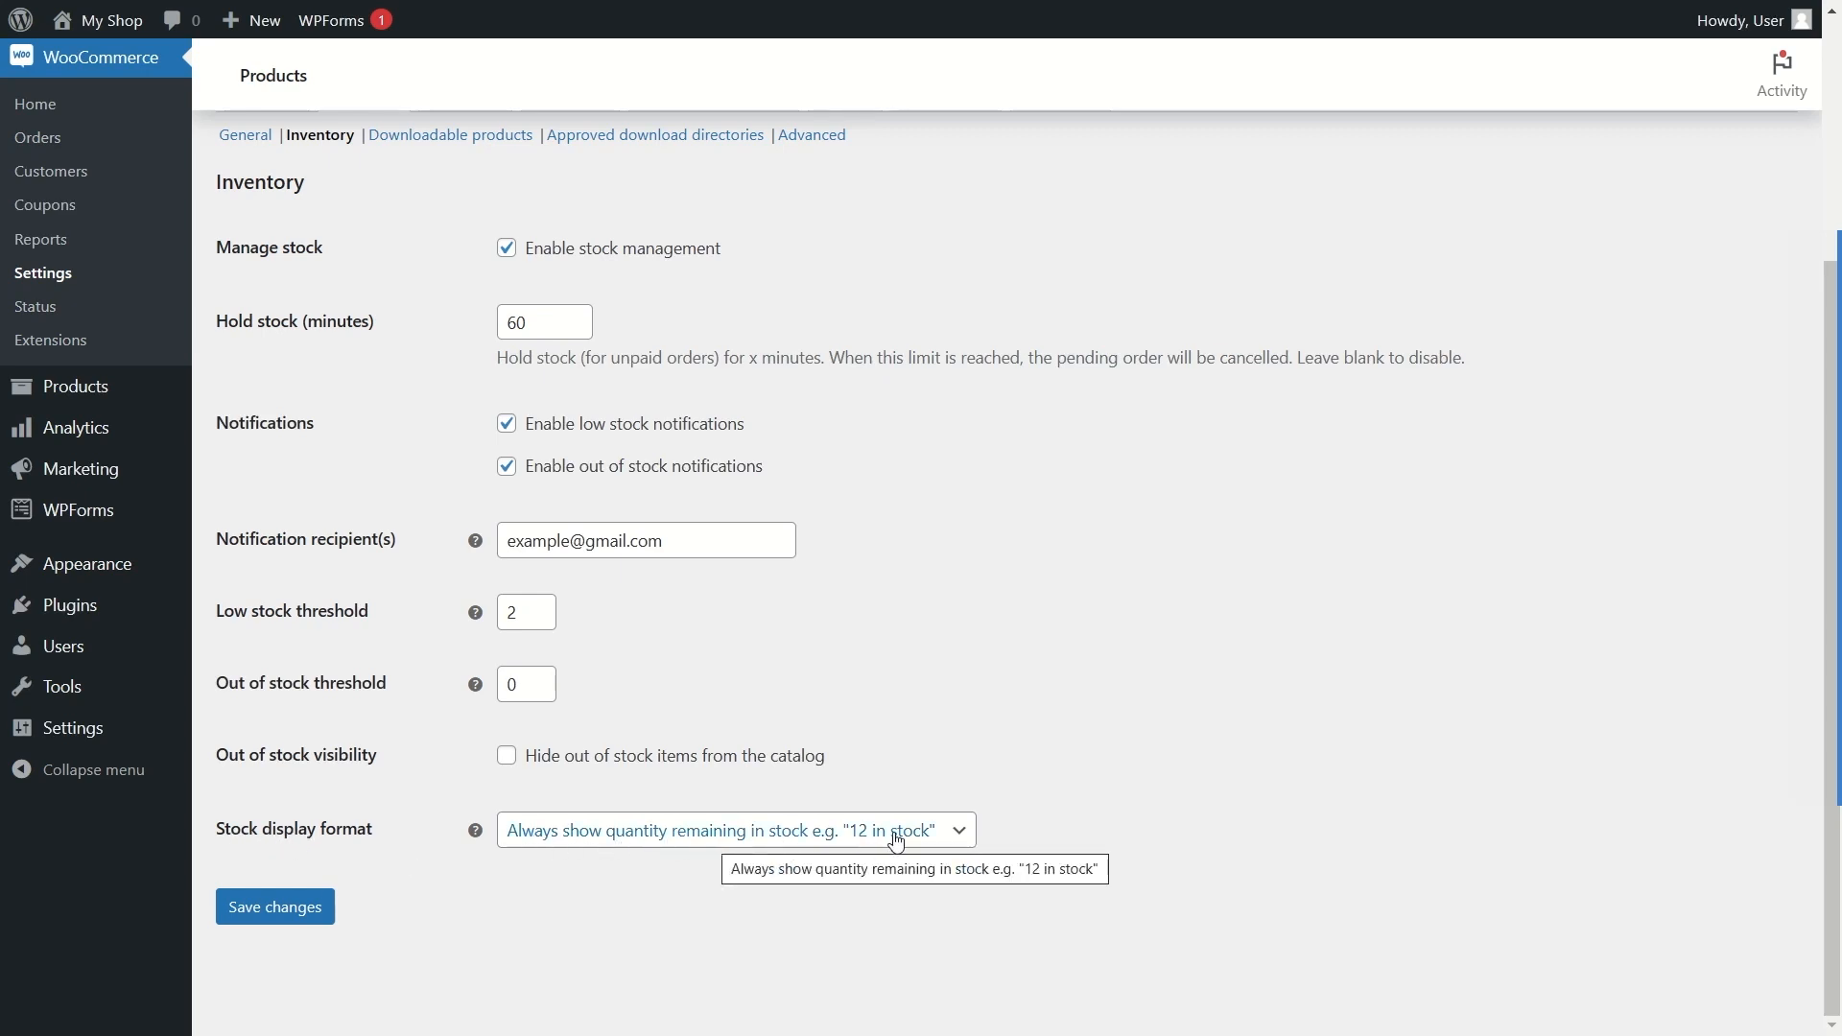
left_click(964, 836)
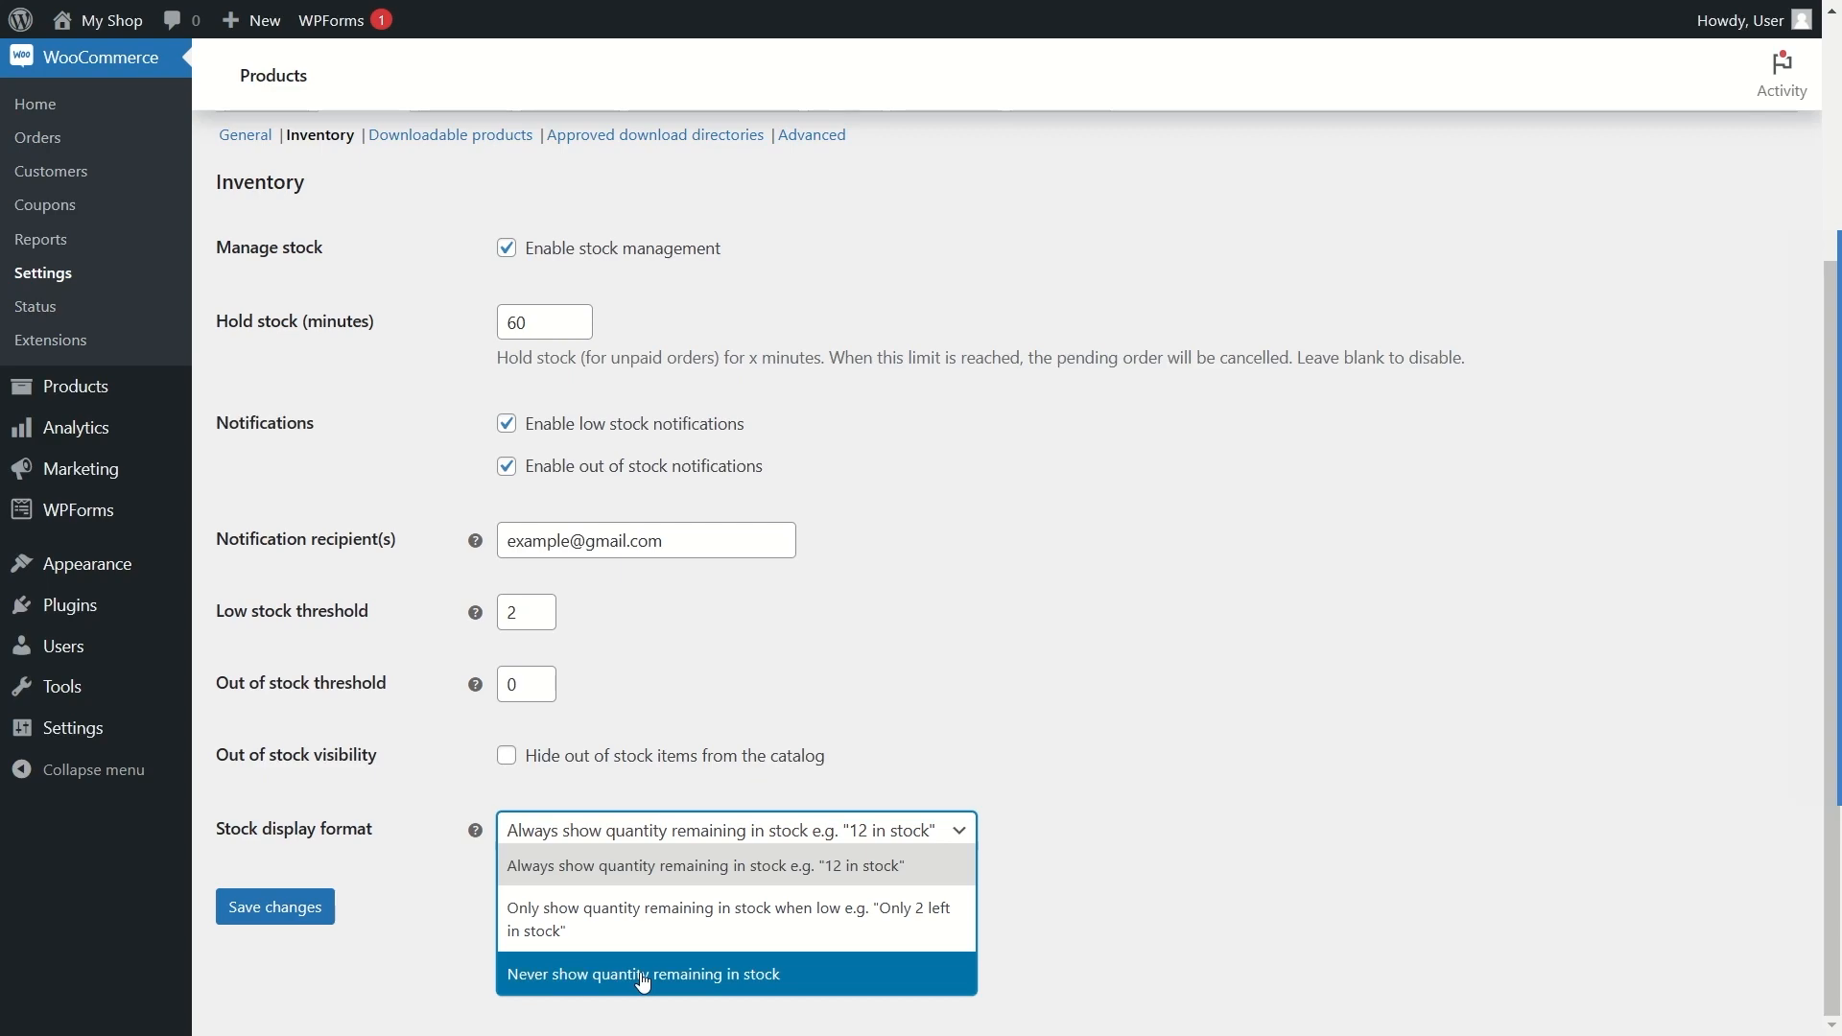
left_click(1172, 820)
scroll(1032, 816, "up", 4)
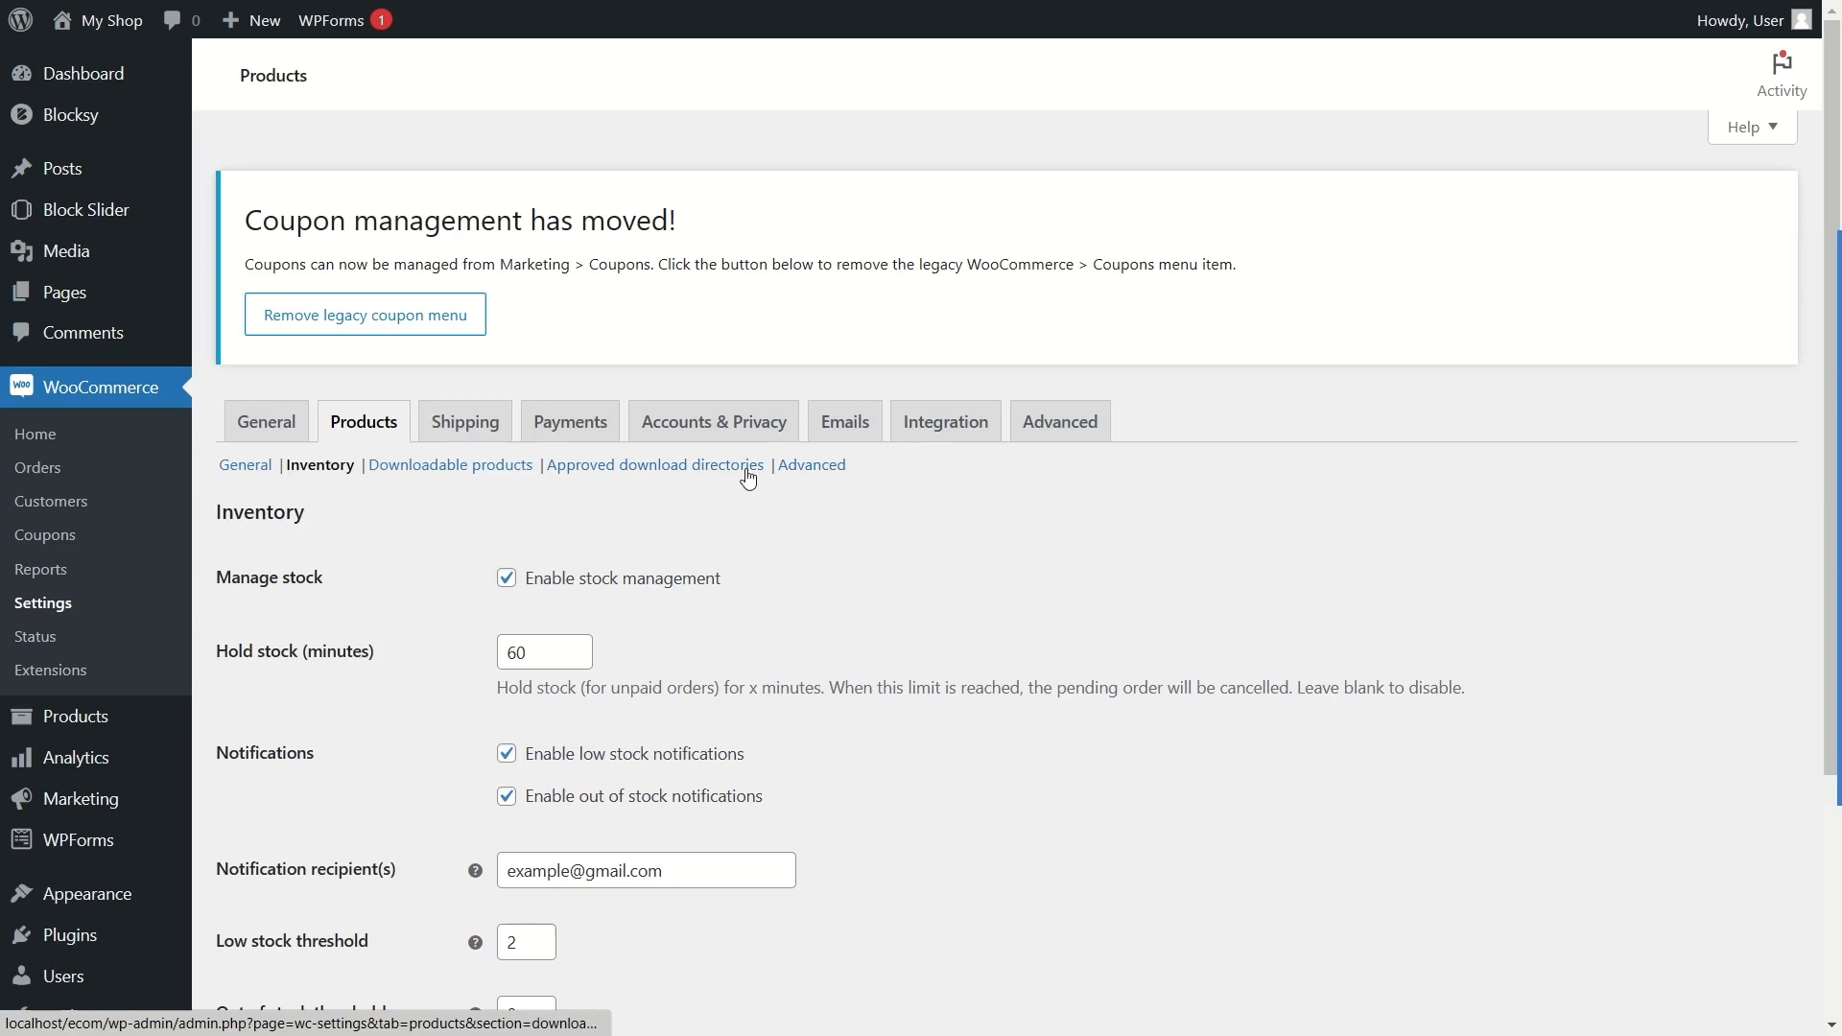
Step: Open the form for adding a shipping zone and look at its zone name and region fields without filling them in
left_click(458, 428)
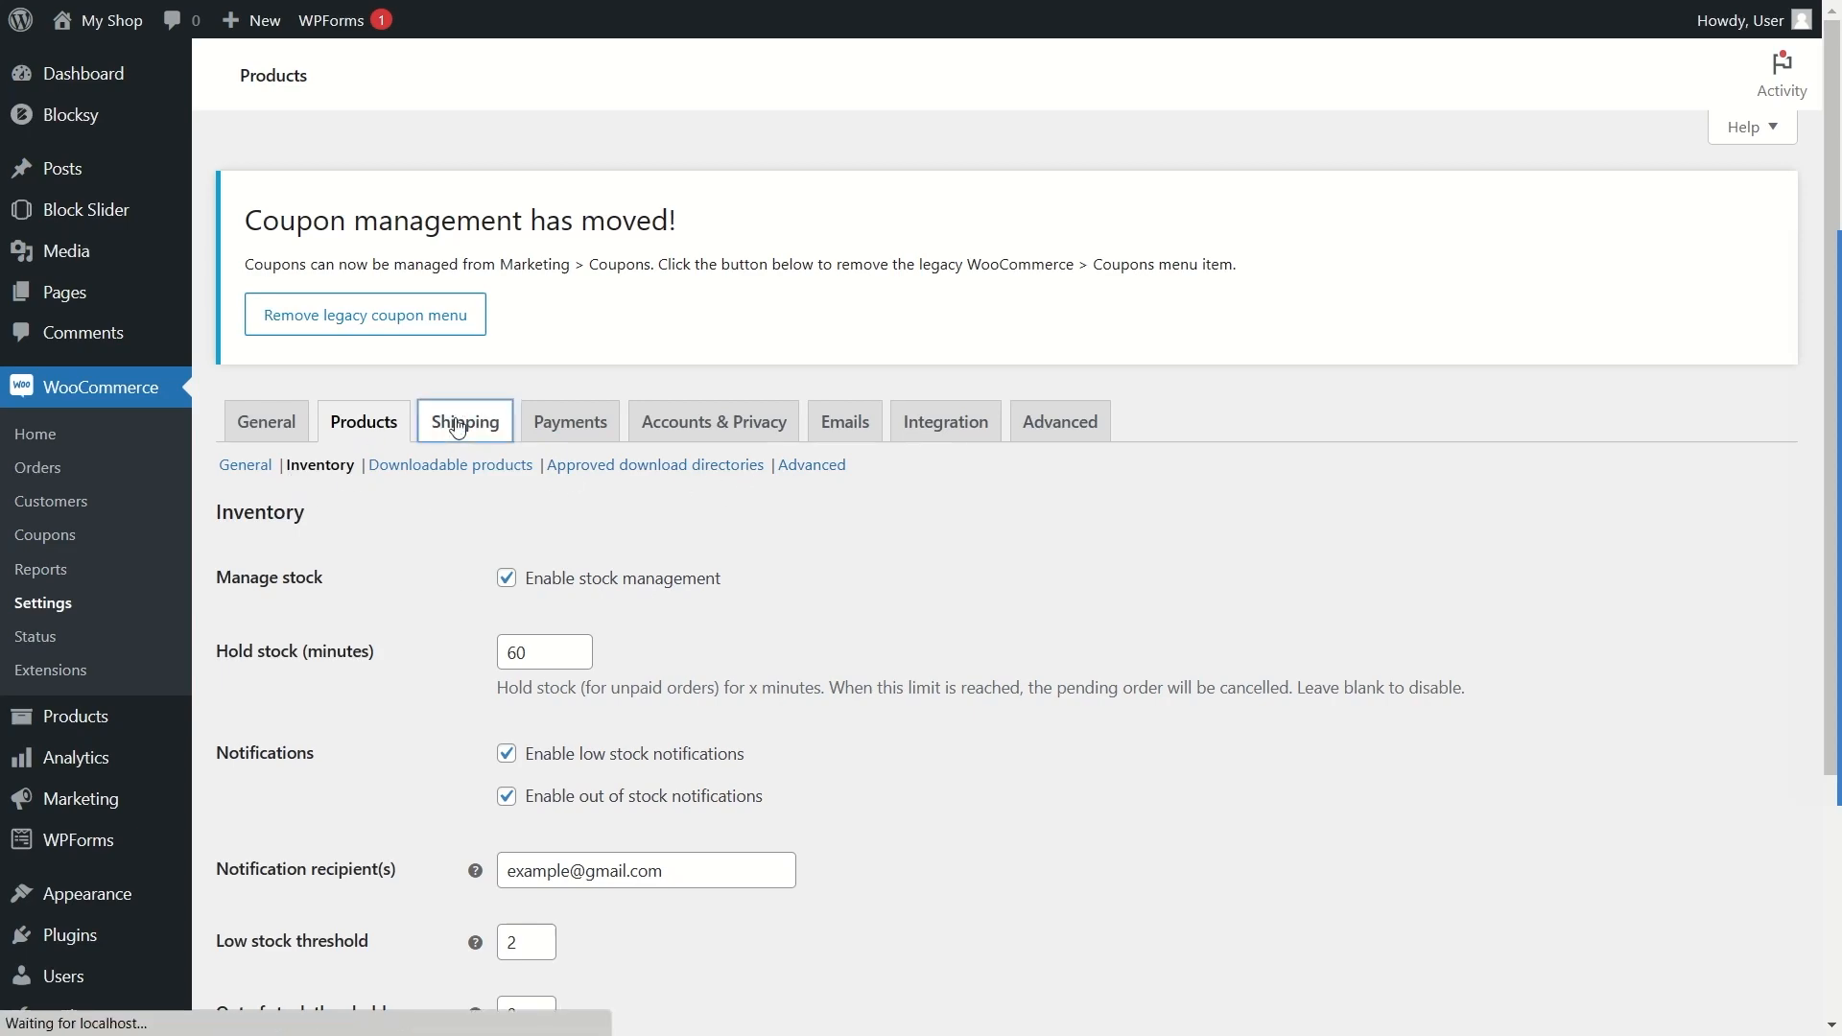
scroll(459, 428, "down", 6)
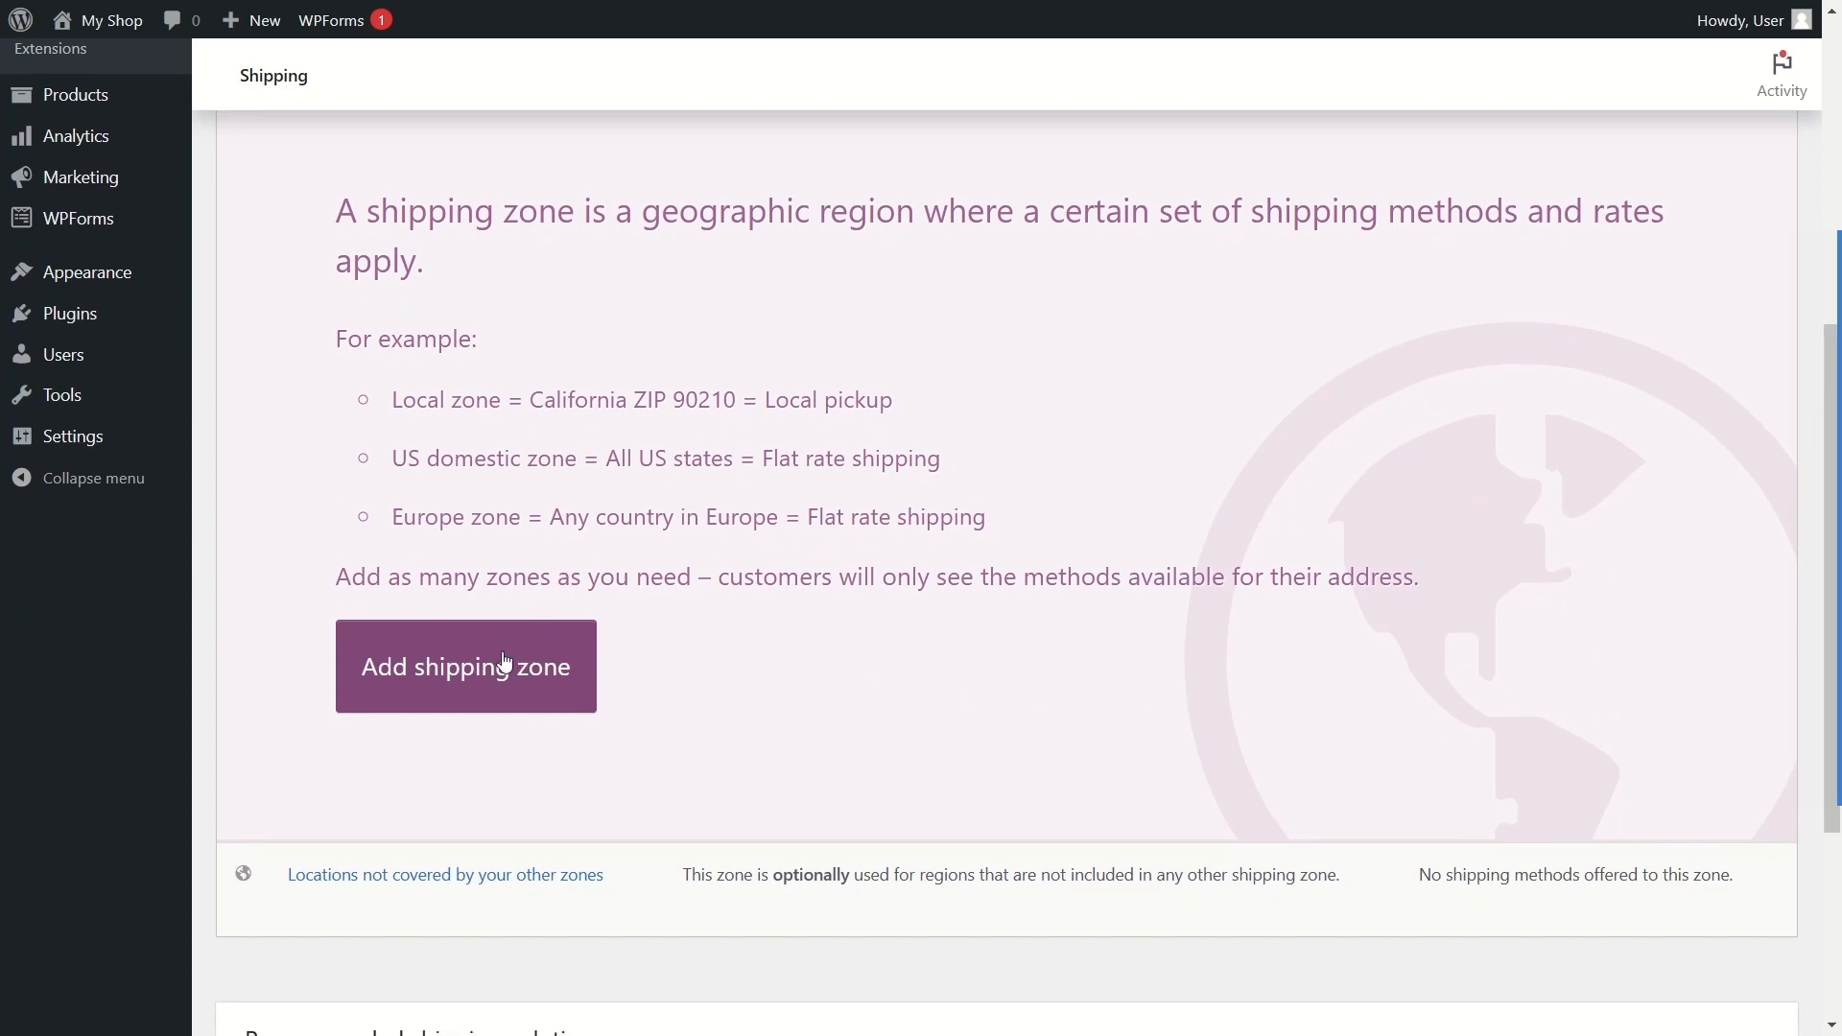
left_click(462, 687)
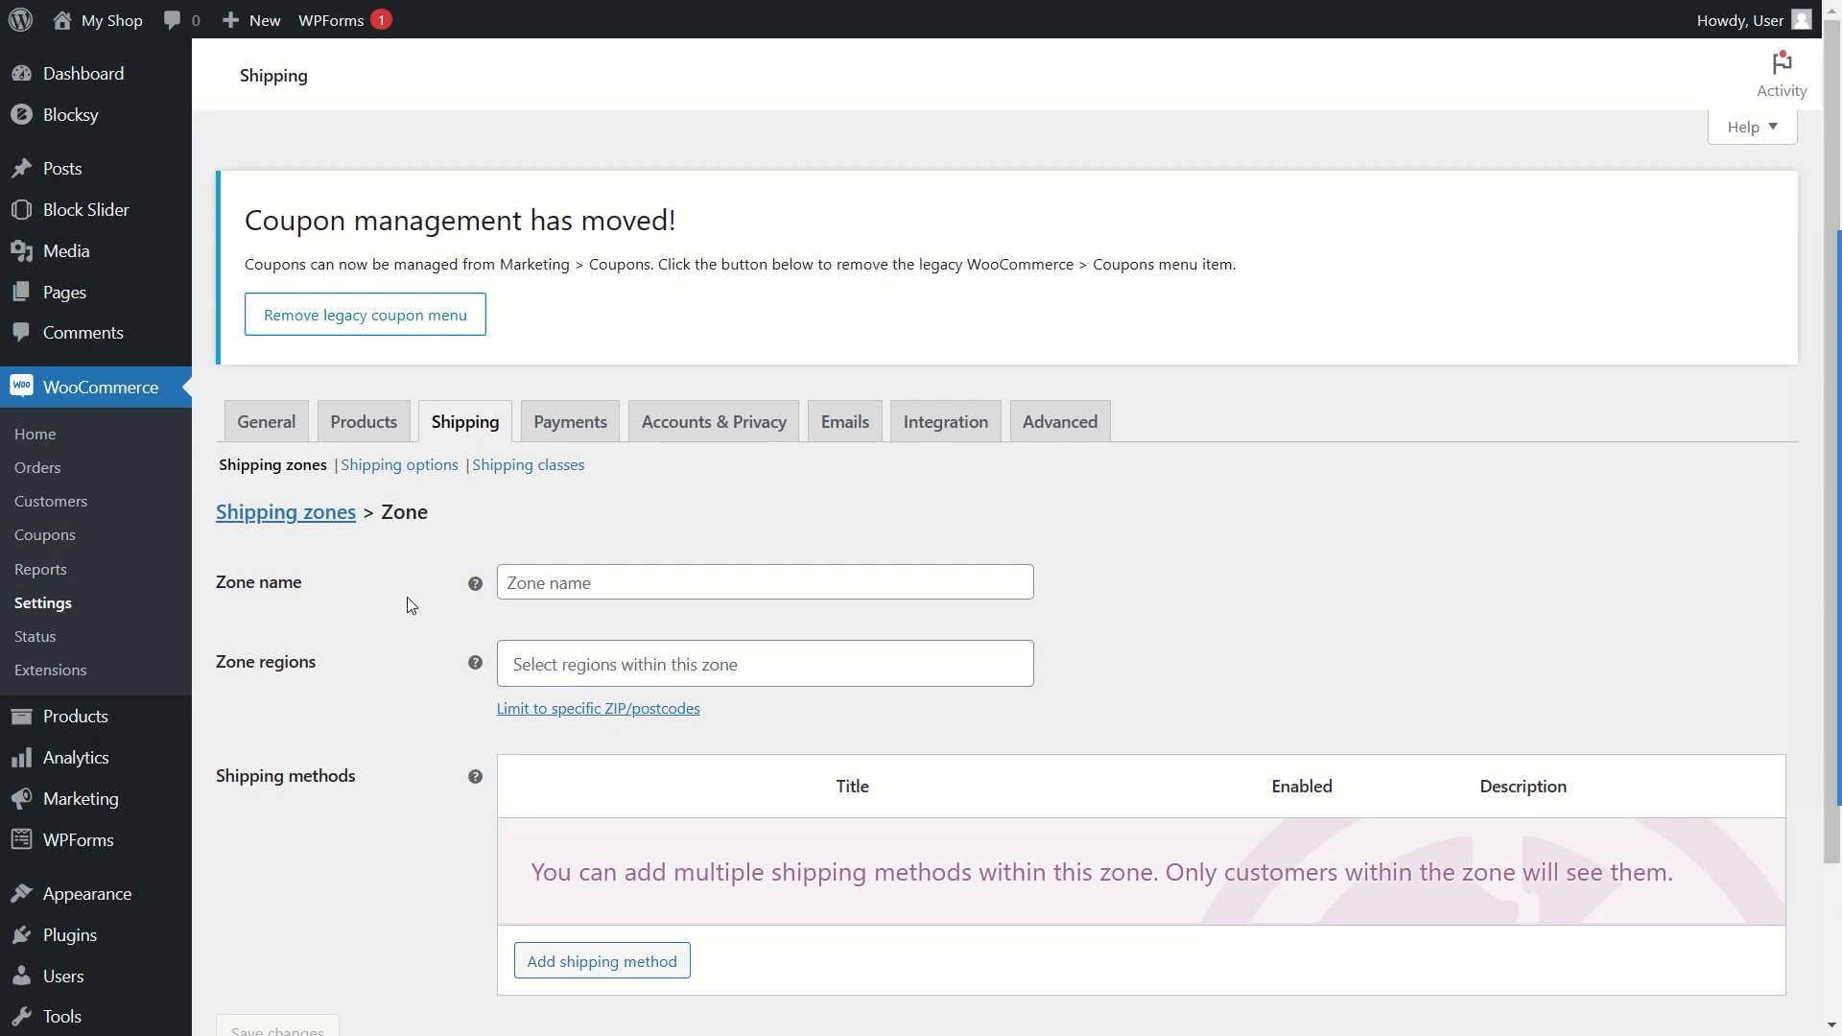
scroll(451, 480, "down", 2)
left_click(592, 382)
left_click(560, 466)
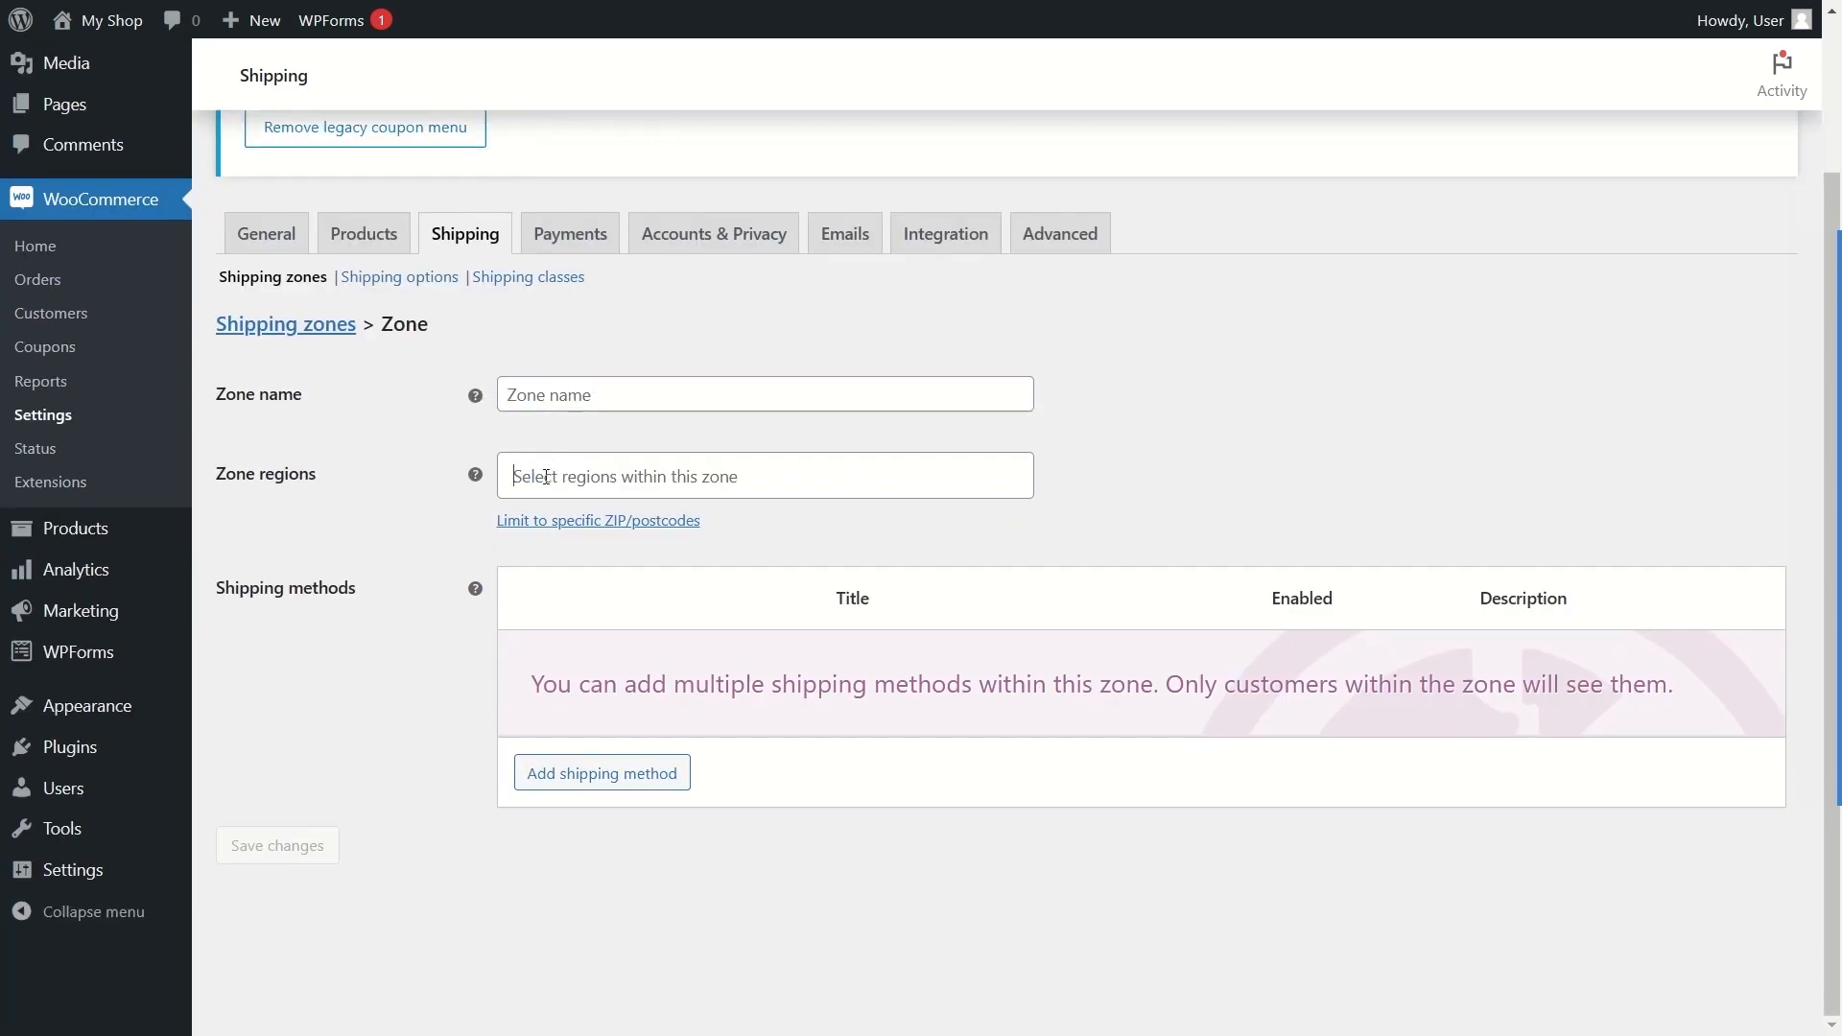
left_click(497, 823)
key("Down")
left_click(394, 708)
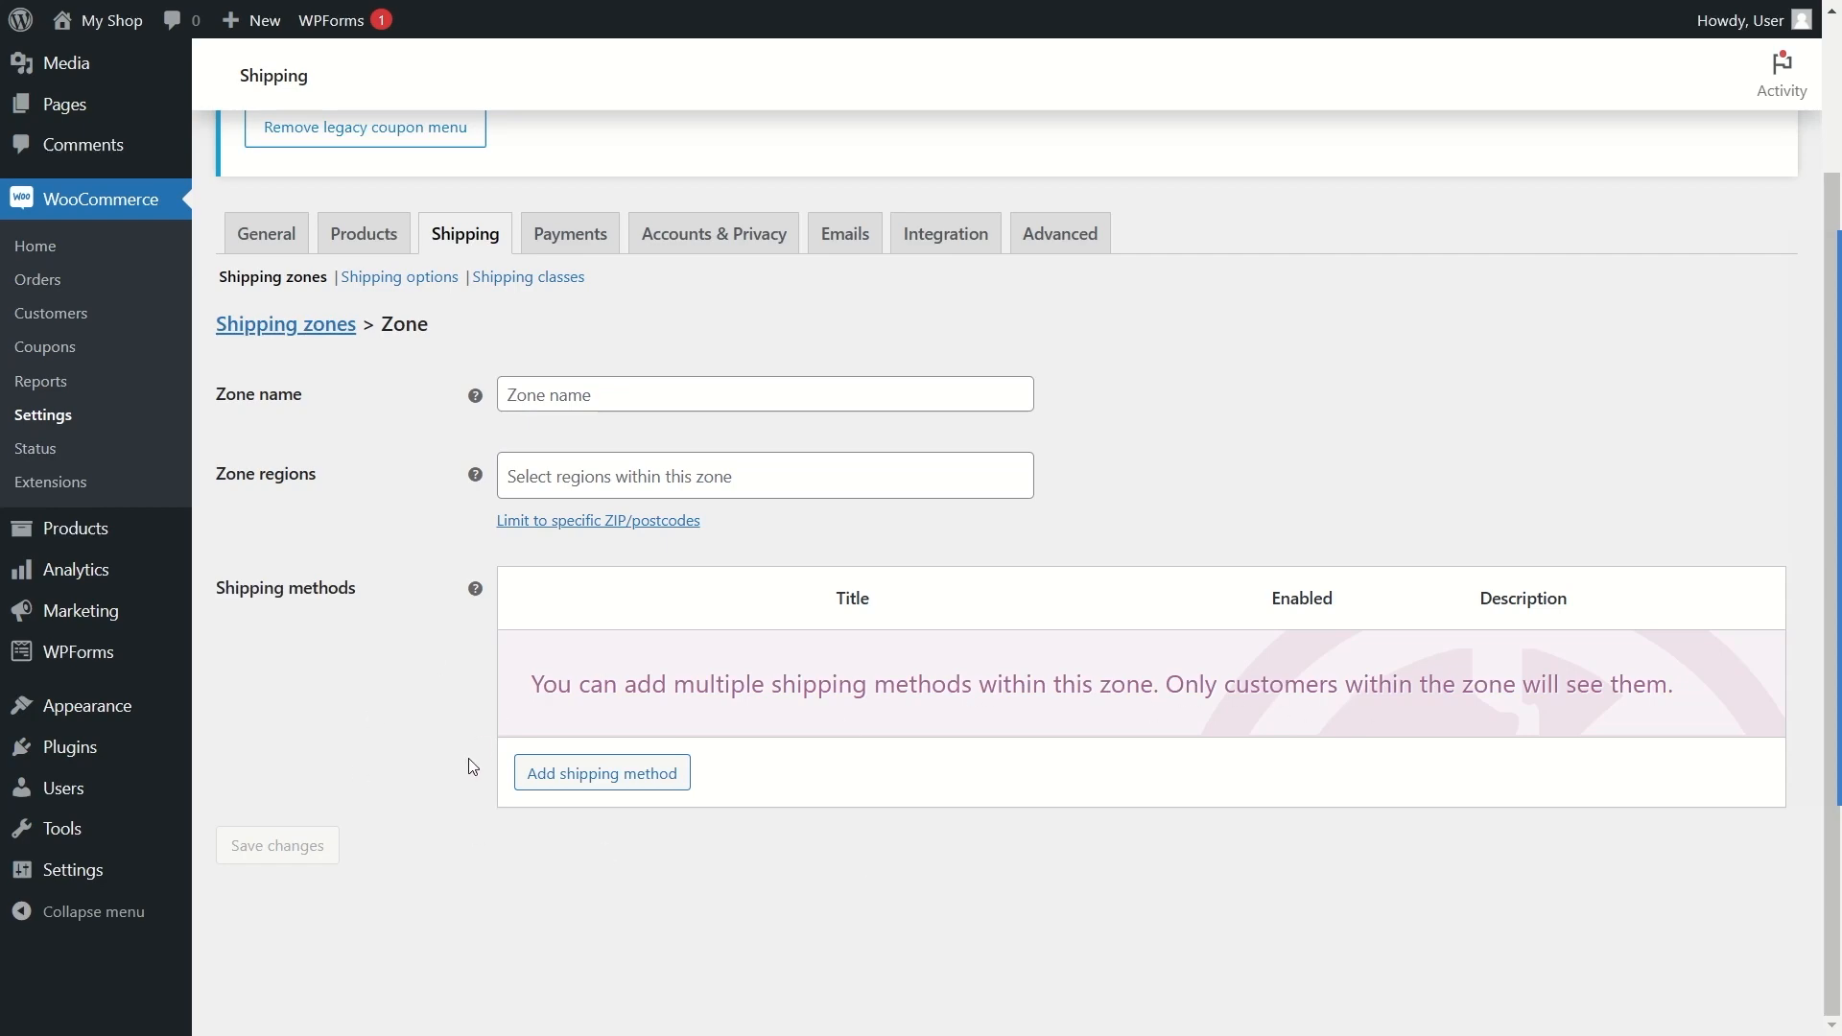
Step: Check which shipping methods can be added to the zone, without adding one
left_click(616, 773)
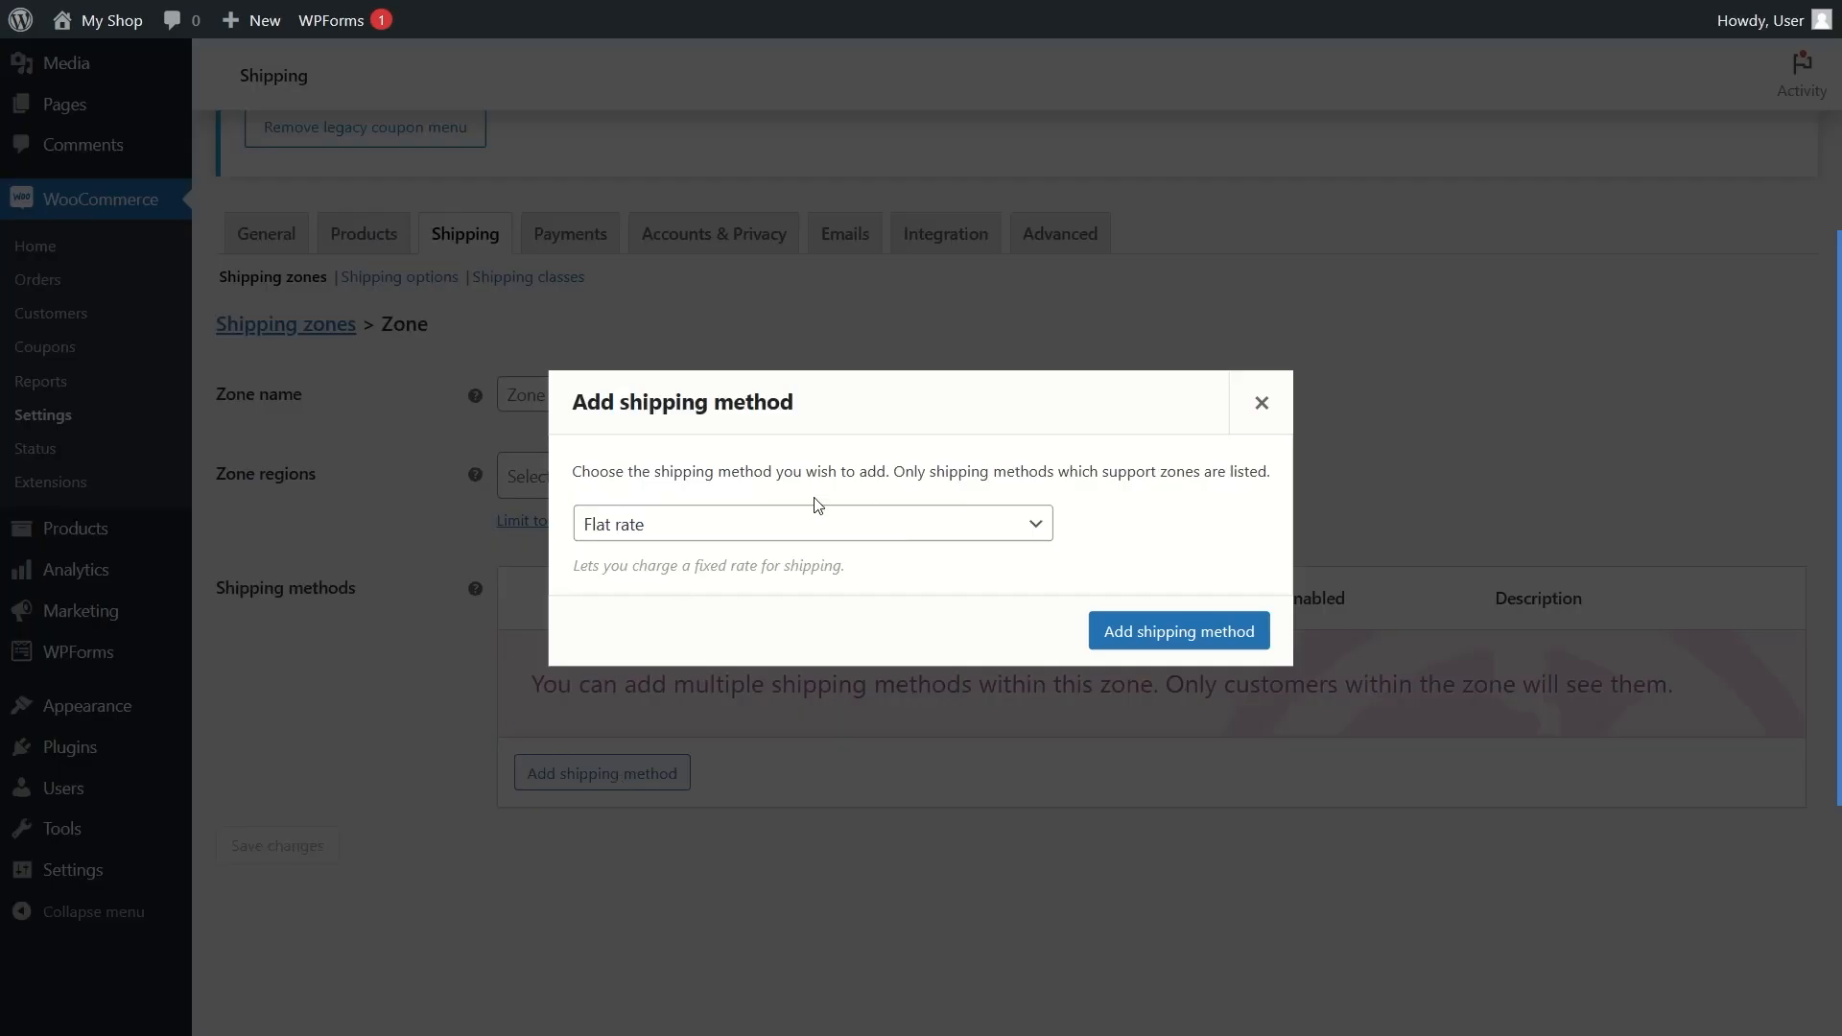
left_click(844, 510)
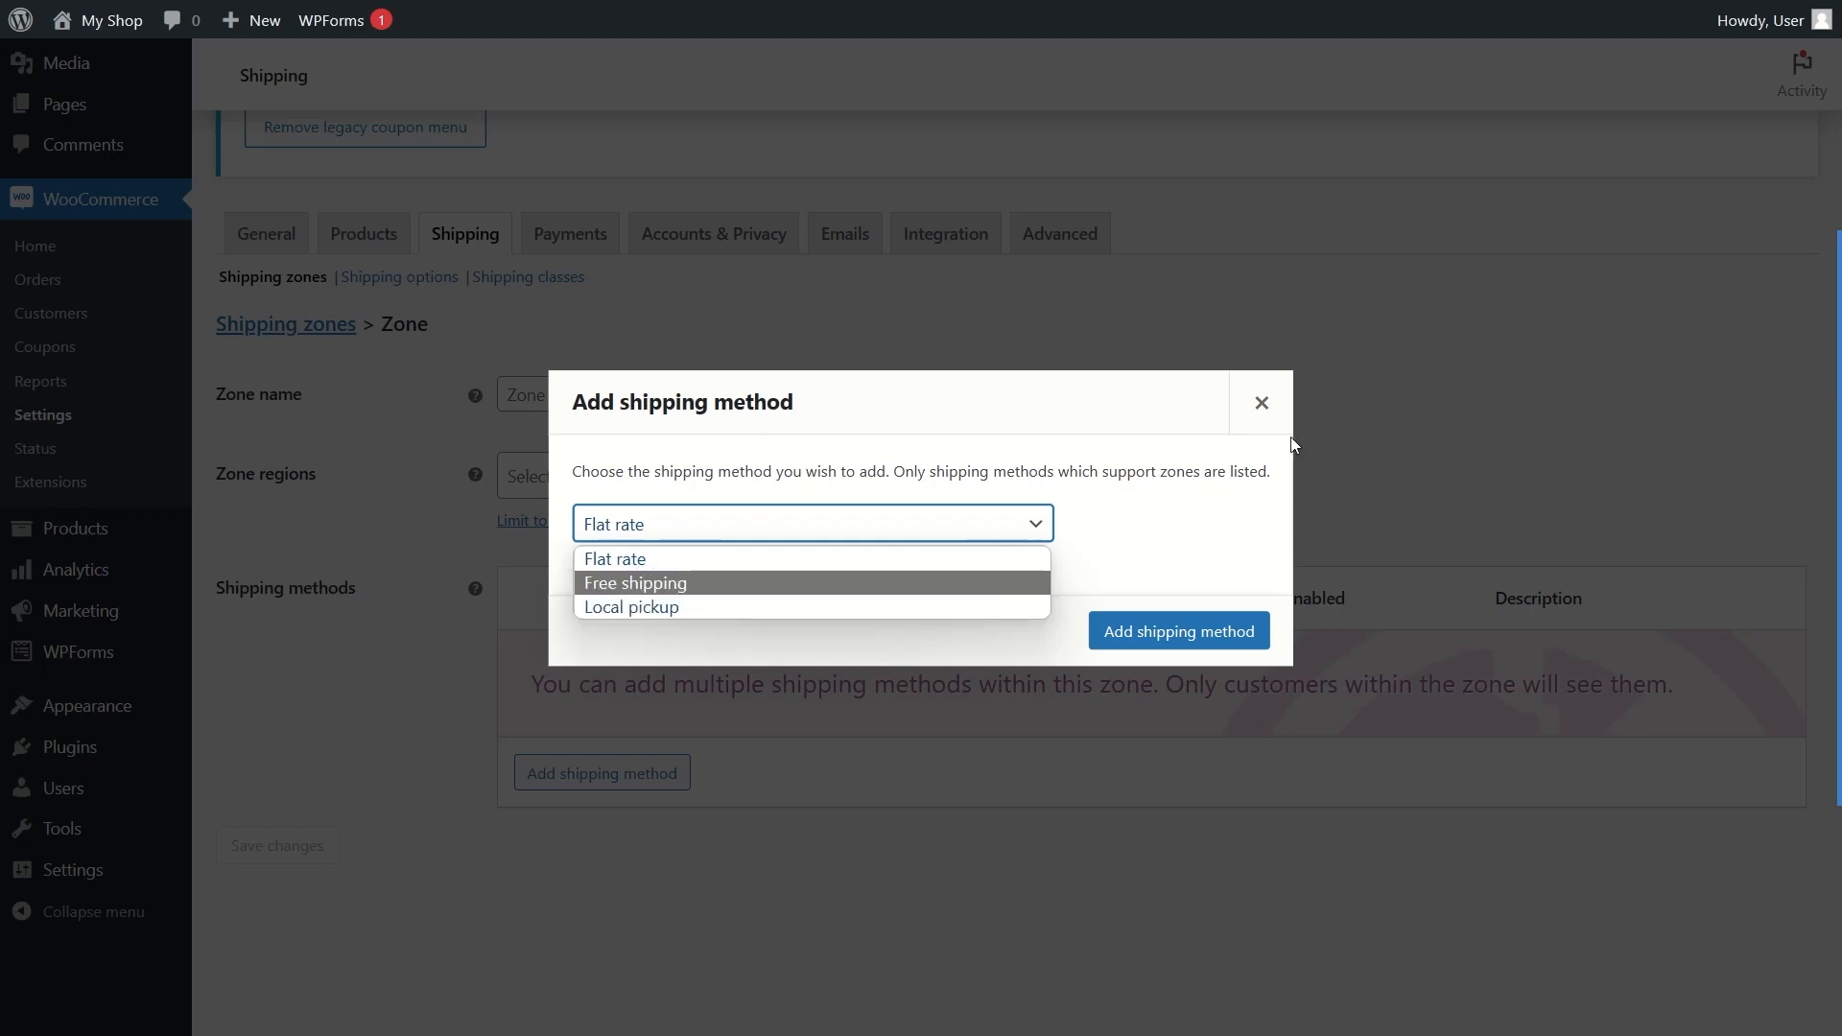
left_click(1261, 402)
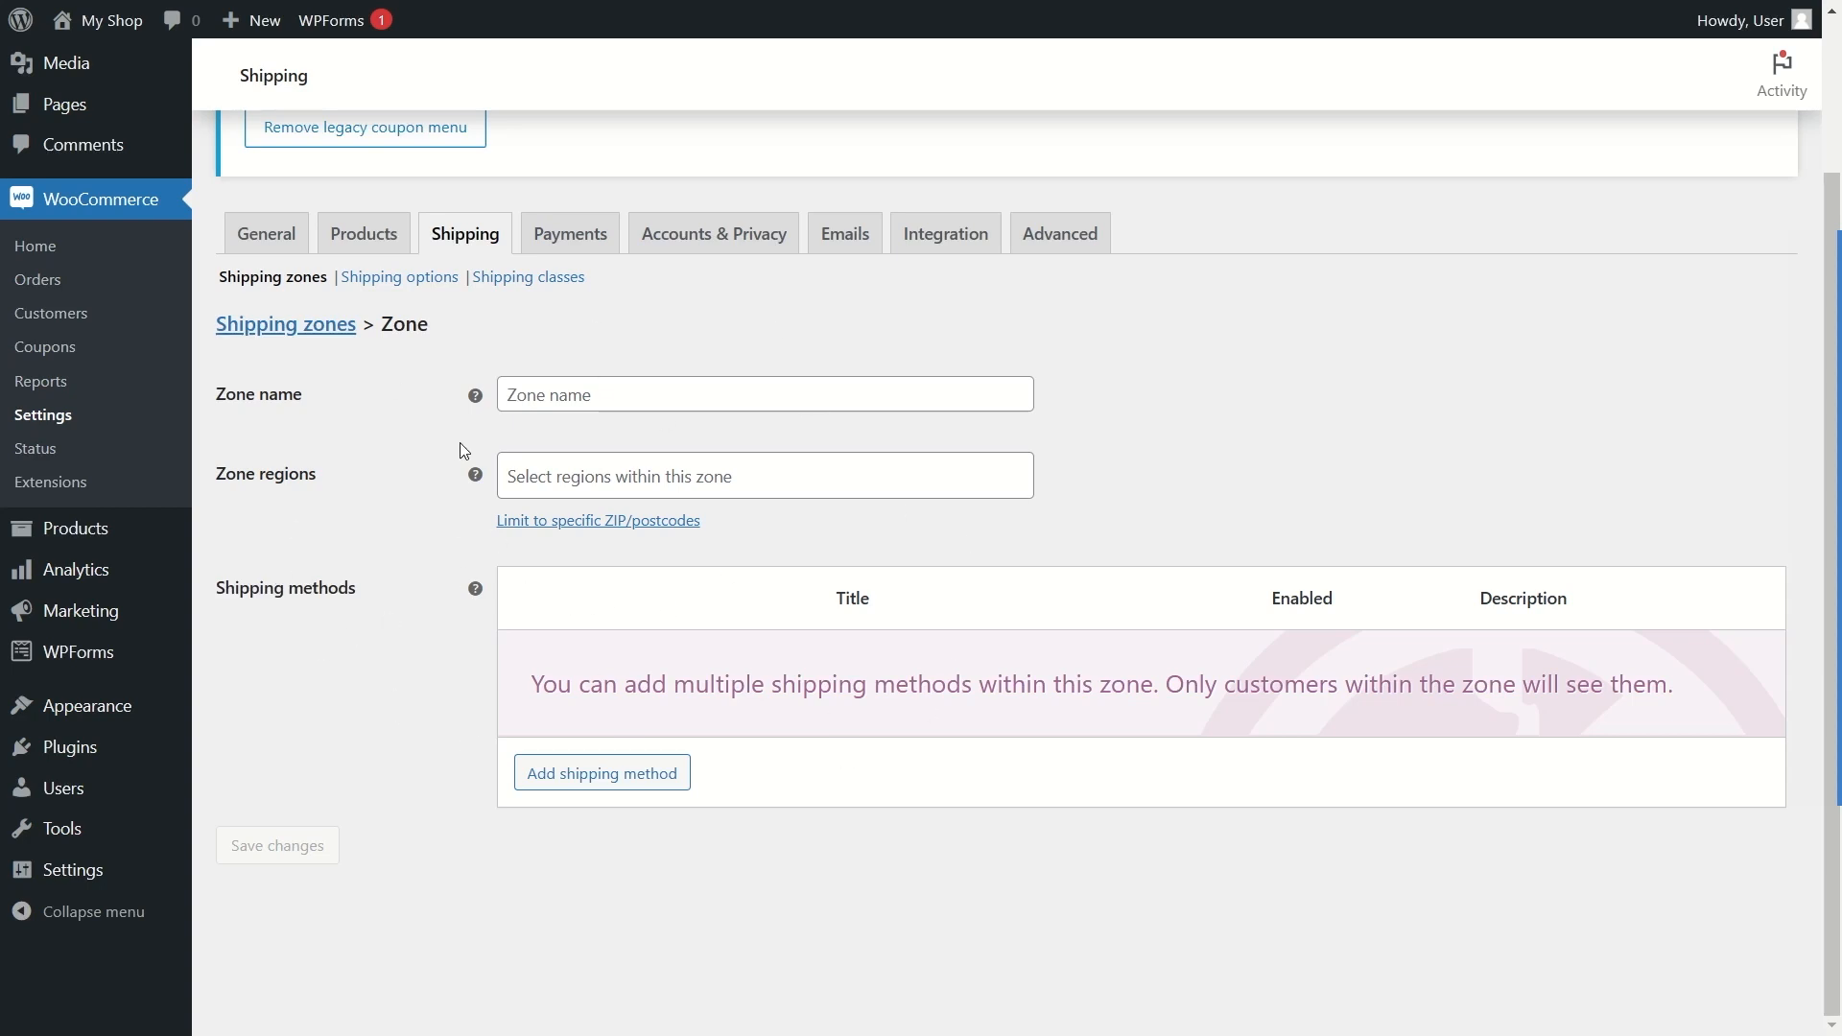
Step: Open the WooCommerce payment settings and switch the Direct bank transfer method on and off again
left_click(592, 243)
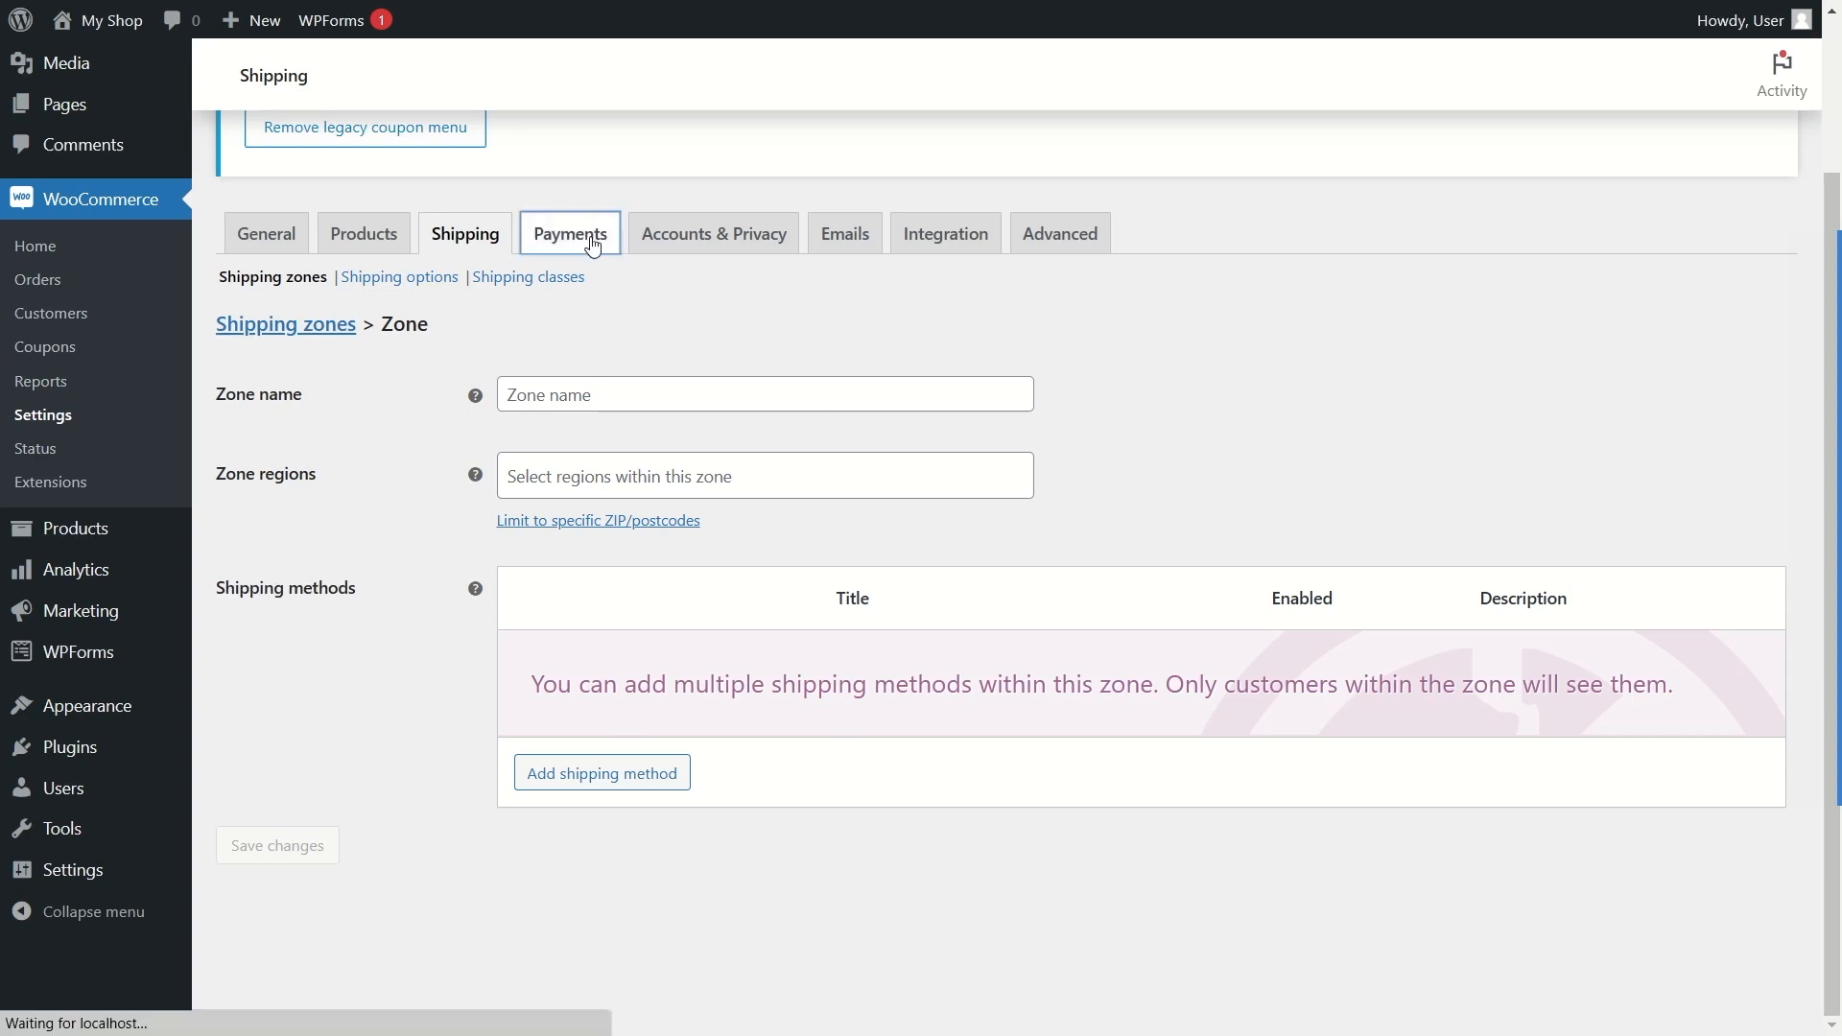
scroll(551, 388, "down", 3)
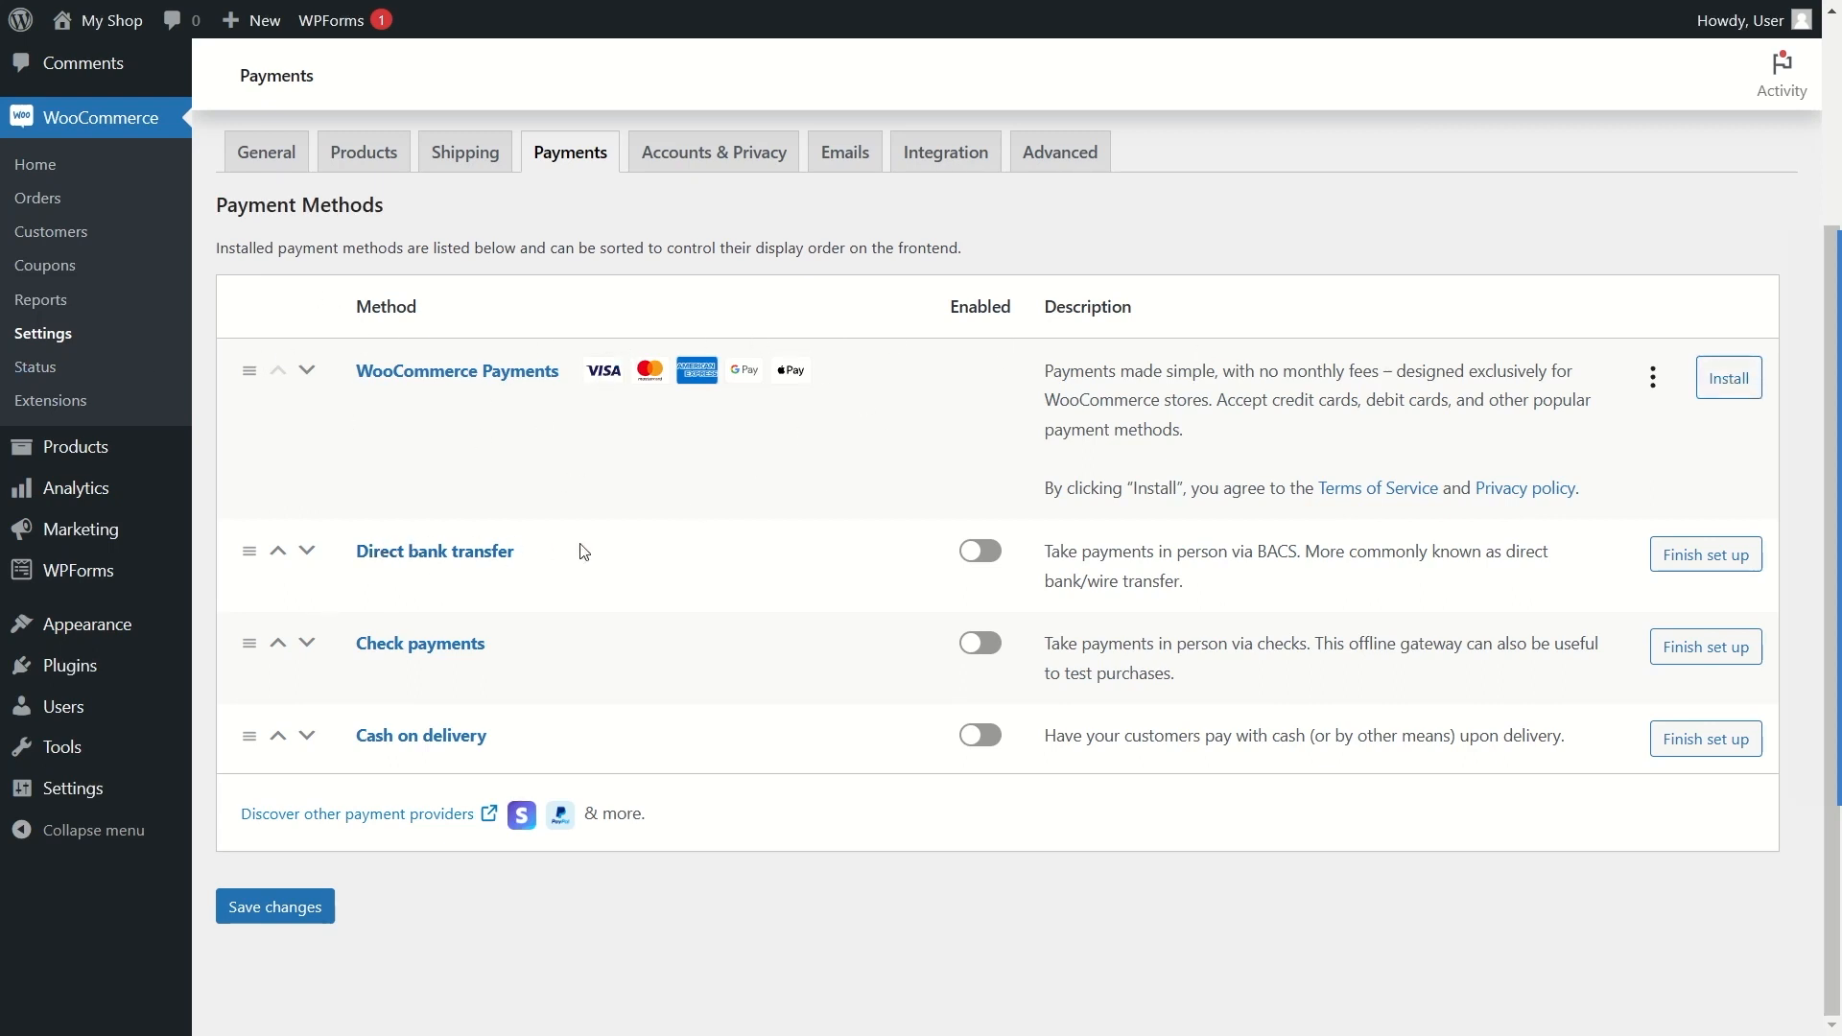
left_click(983, 552)
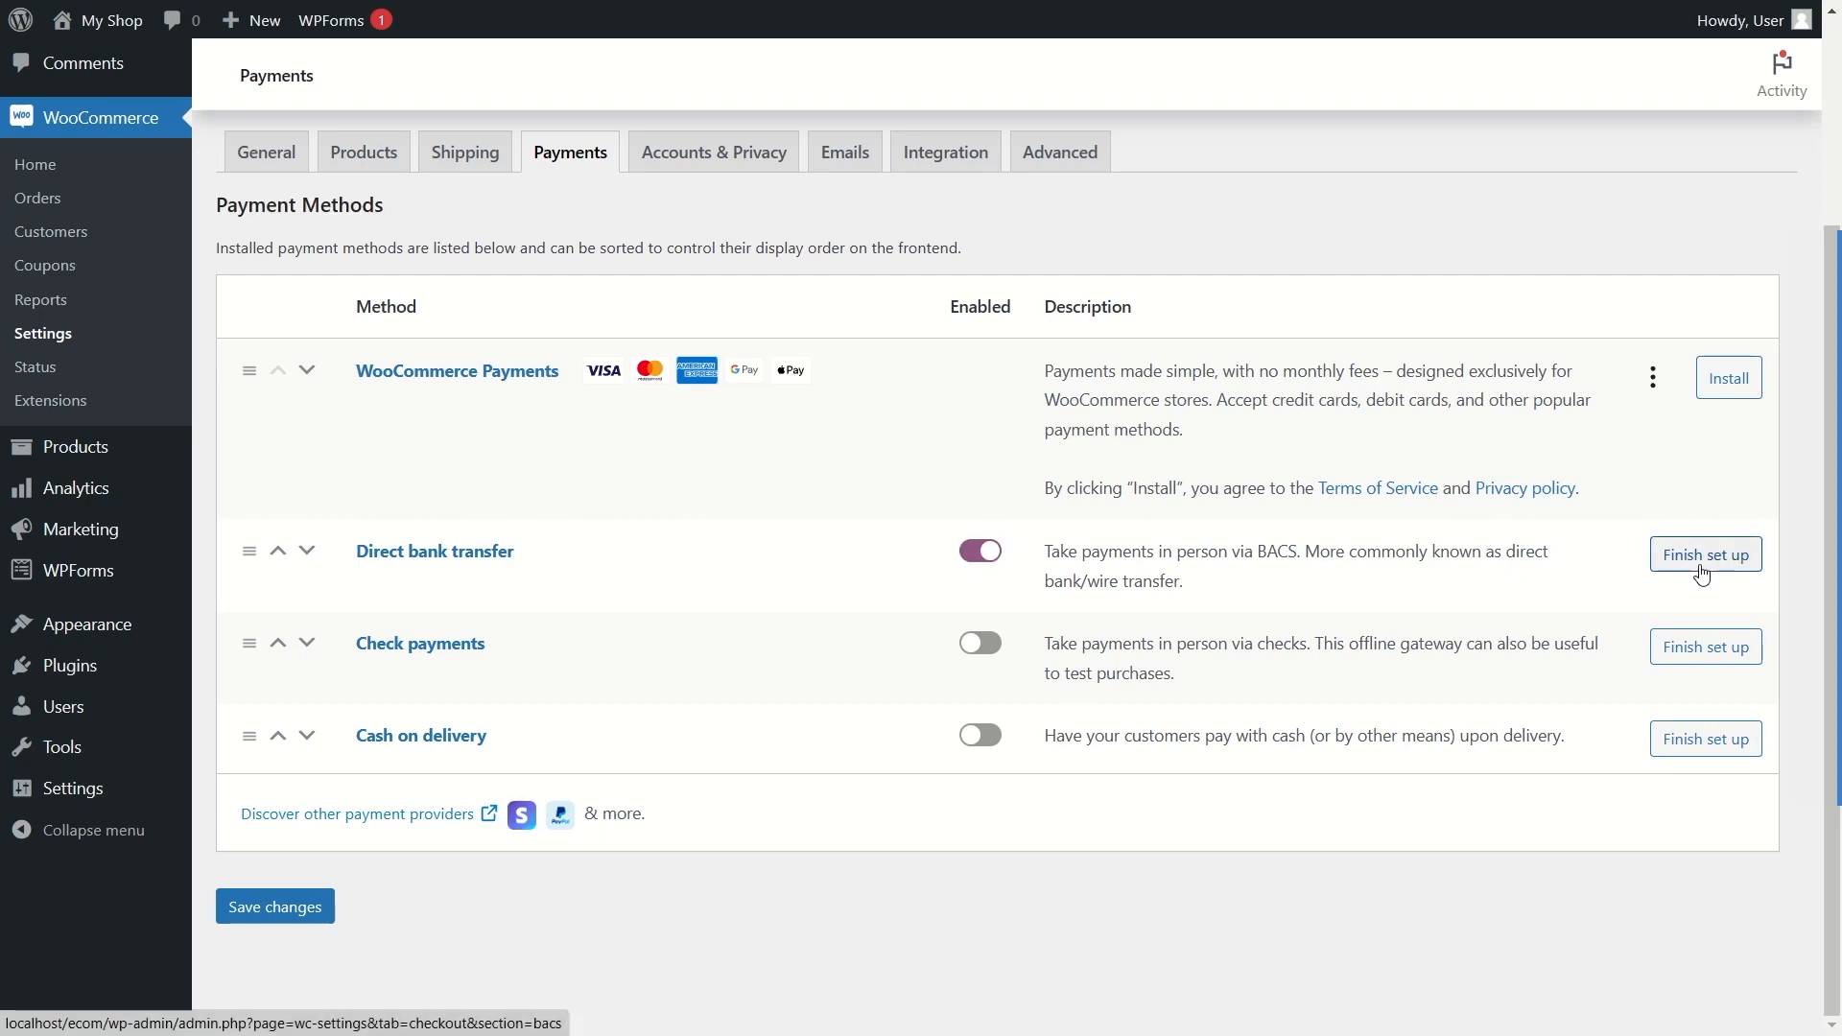
left_click(972, 555)
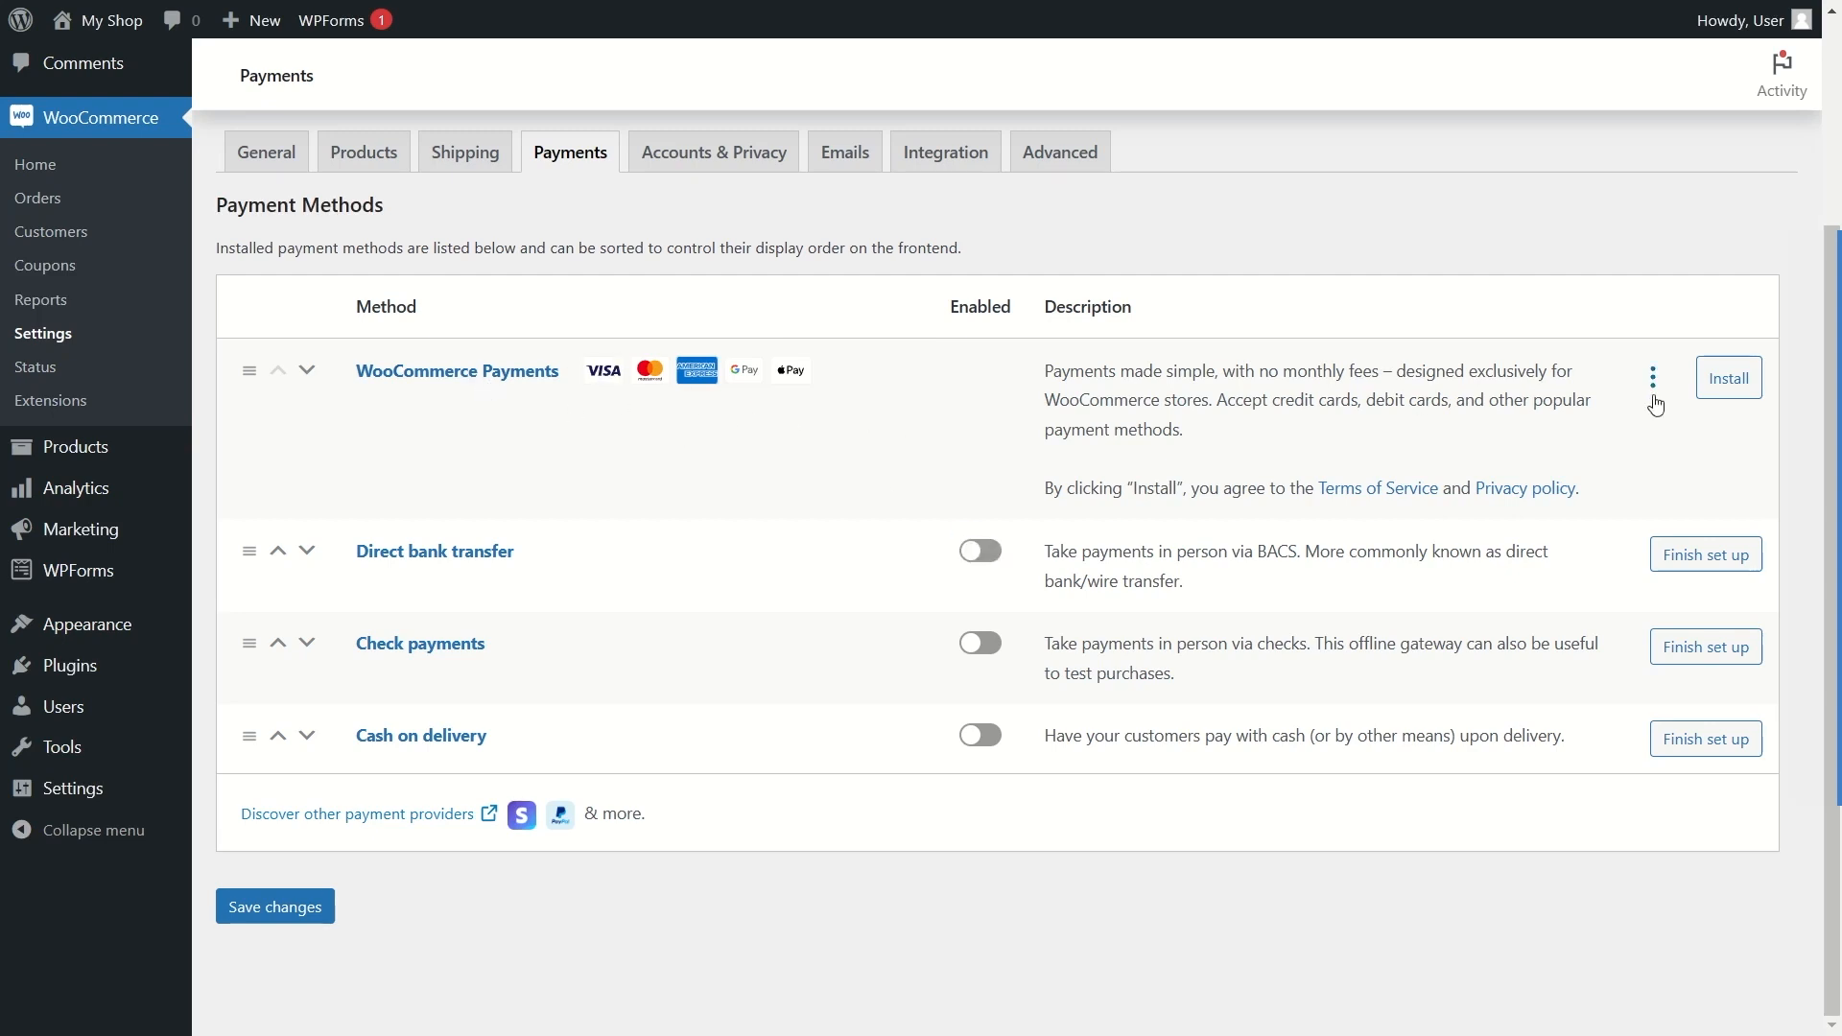
Step: Install WooCommerce Payments and read through its setup page with the accepted payment methods and account steps
left_click(1712, 395)
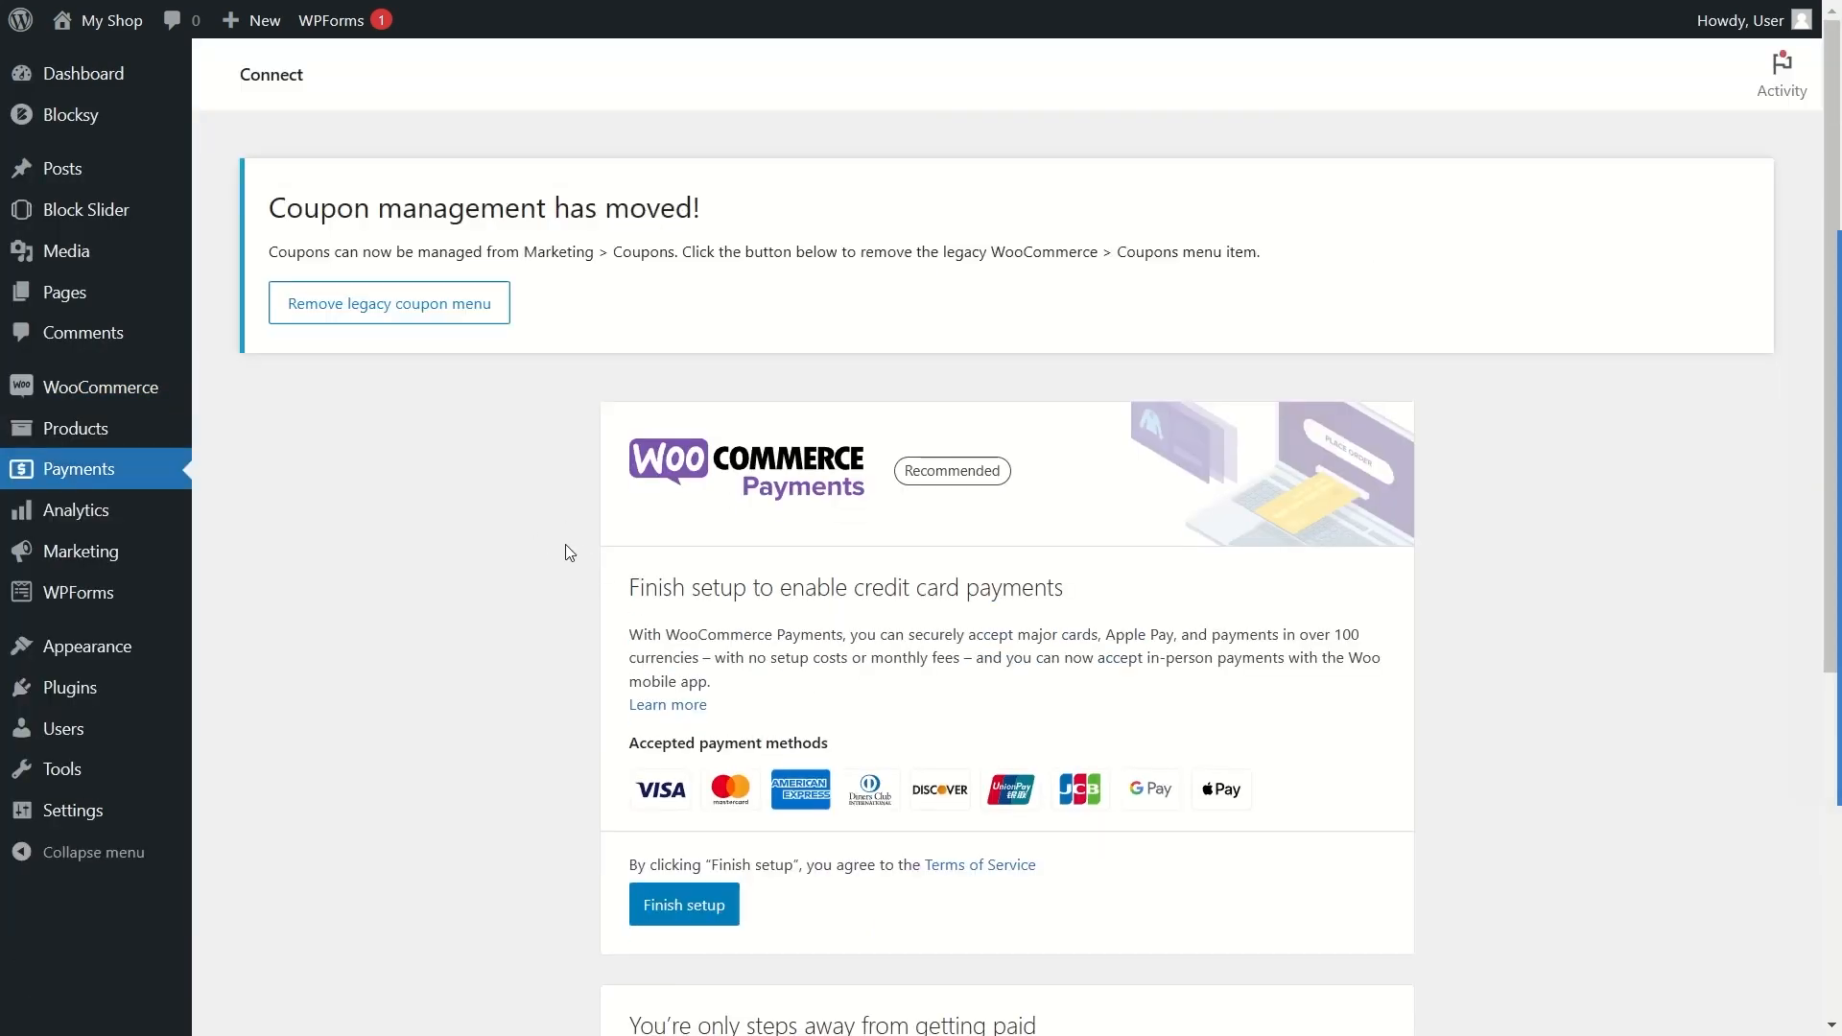
scroll(729, 491, "down", 2)
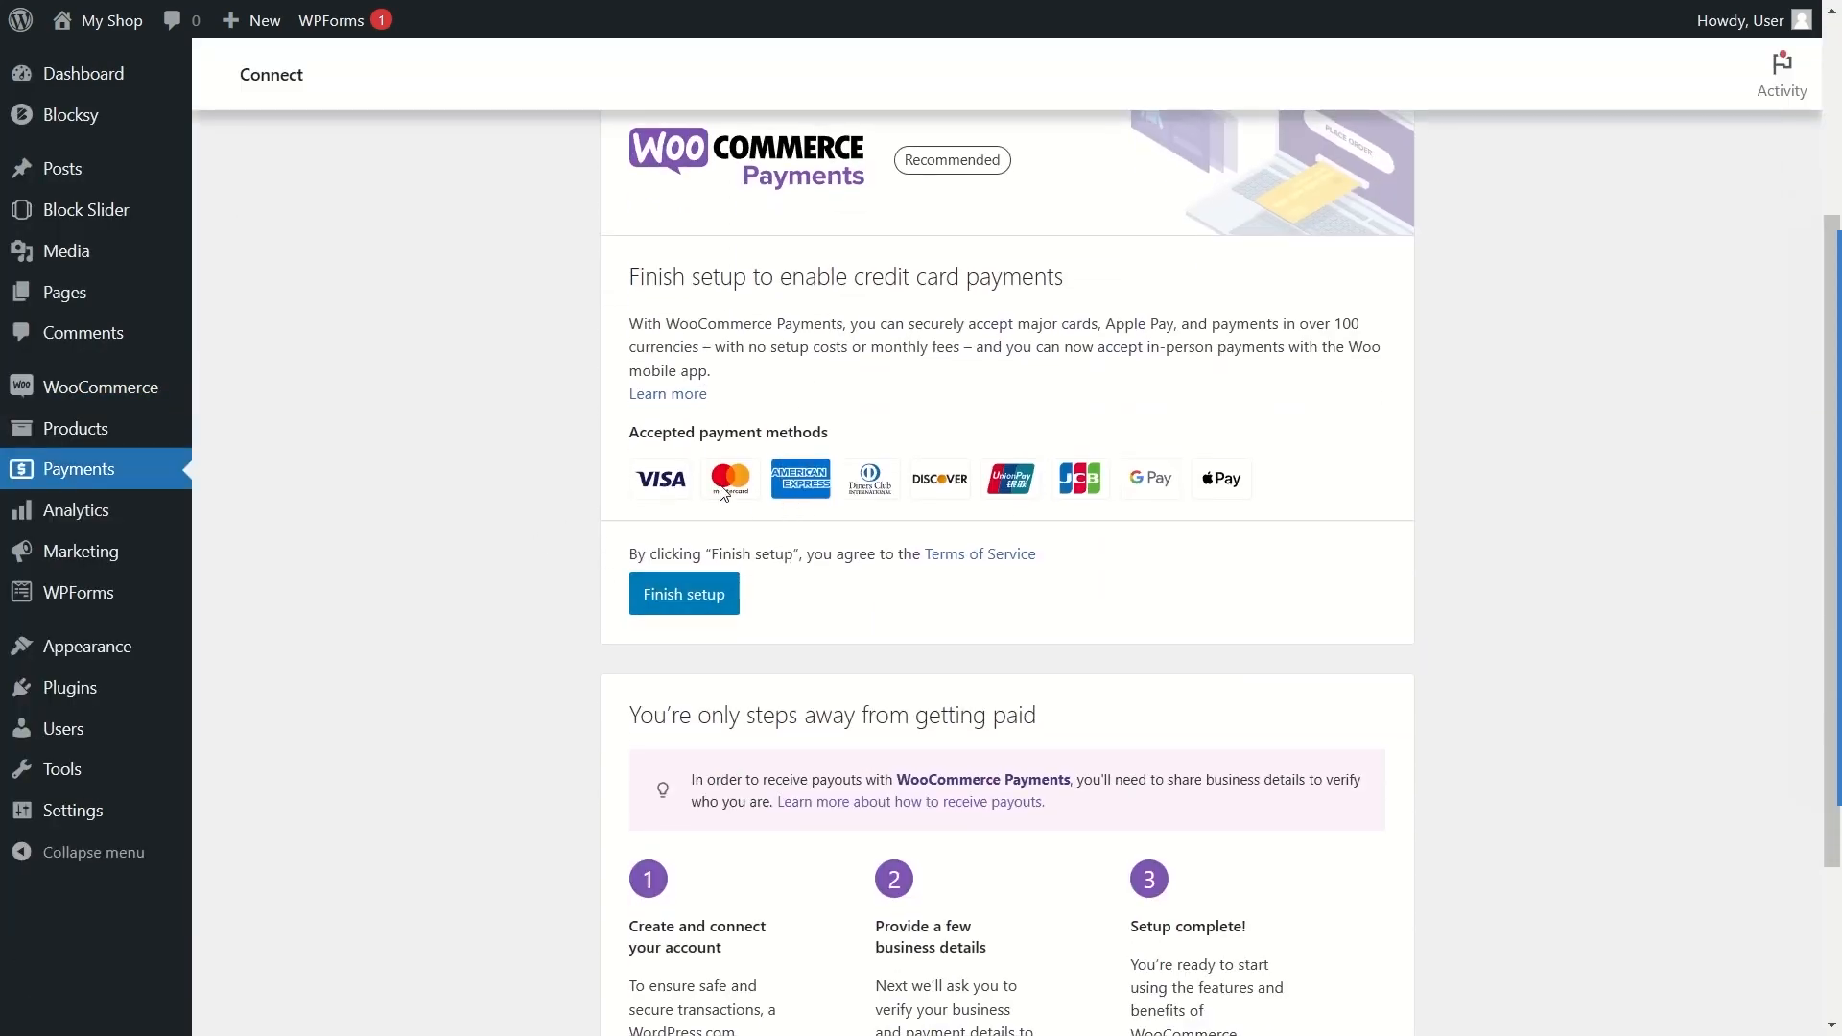
scroll(779, 533, "down", 2)
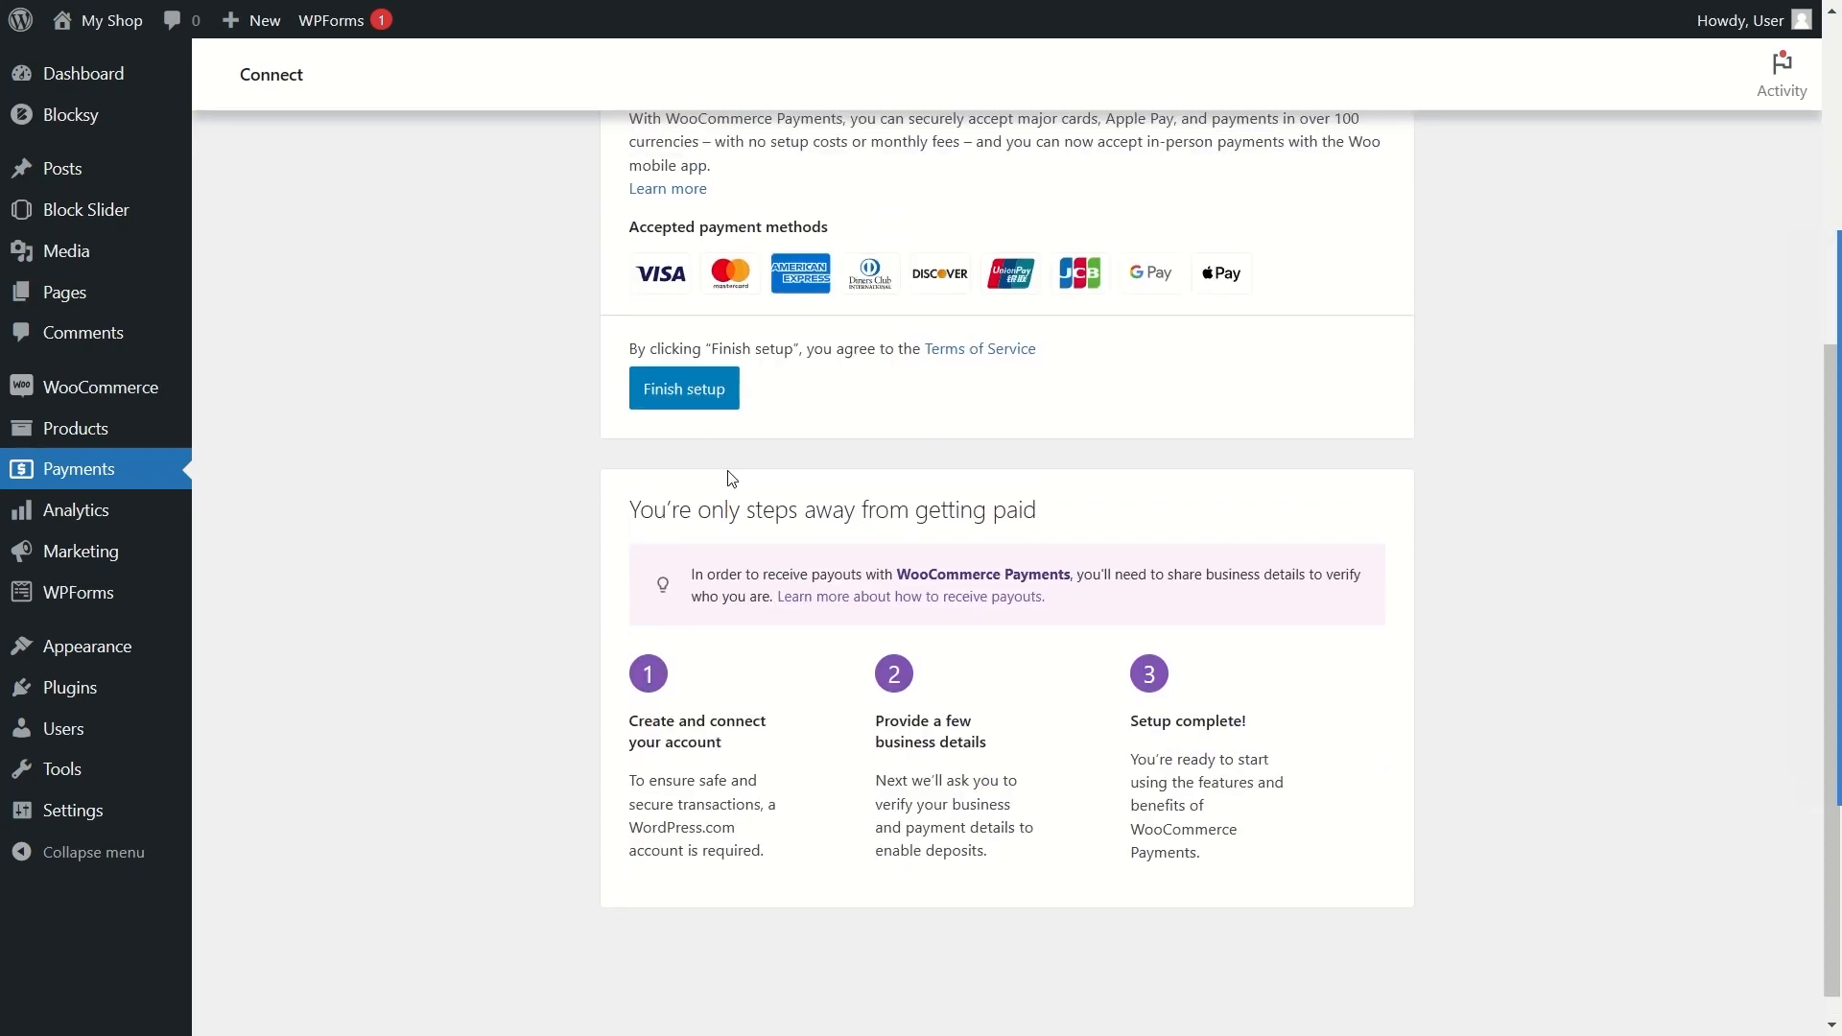
scroll(720, 494, "up", 5)
scroll(614, 647, "down", 5)
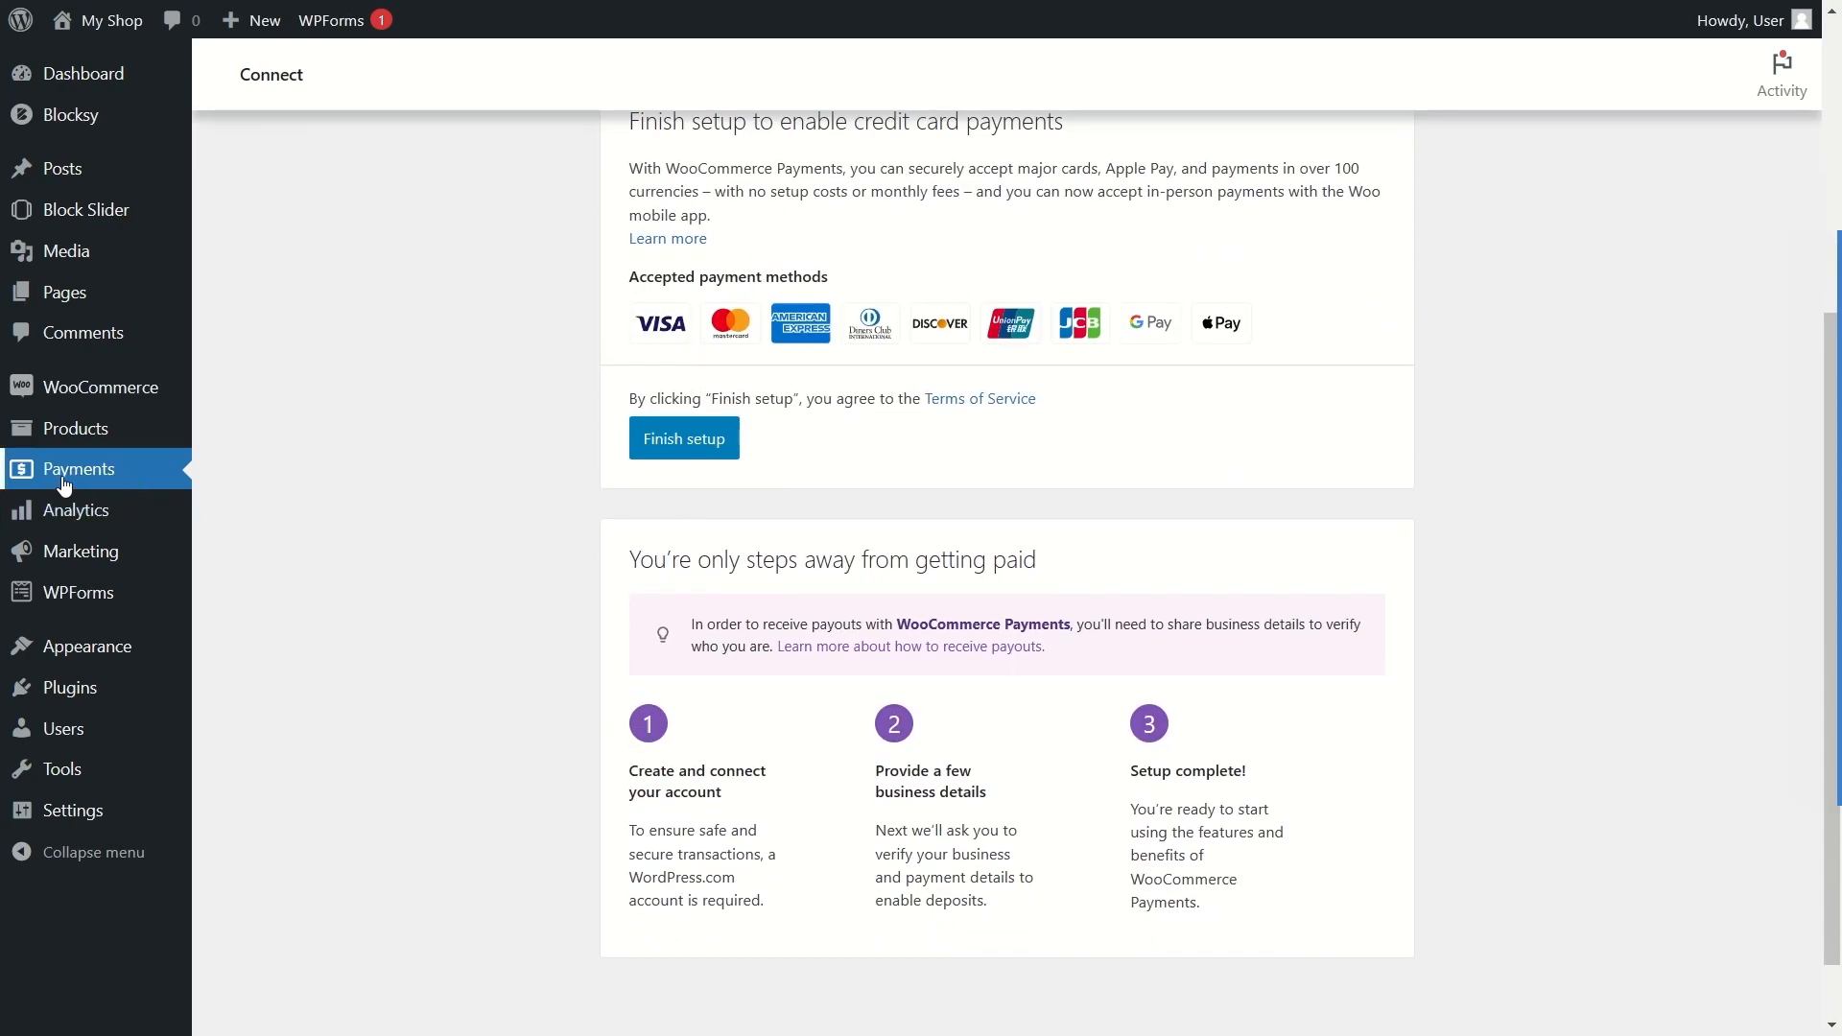
scroll(703, 548, "down", 1)
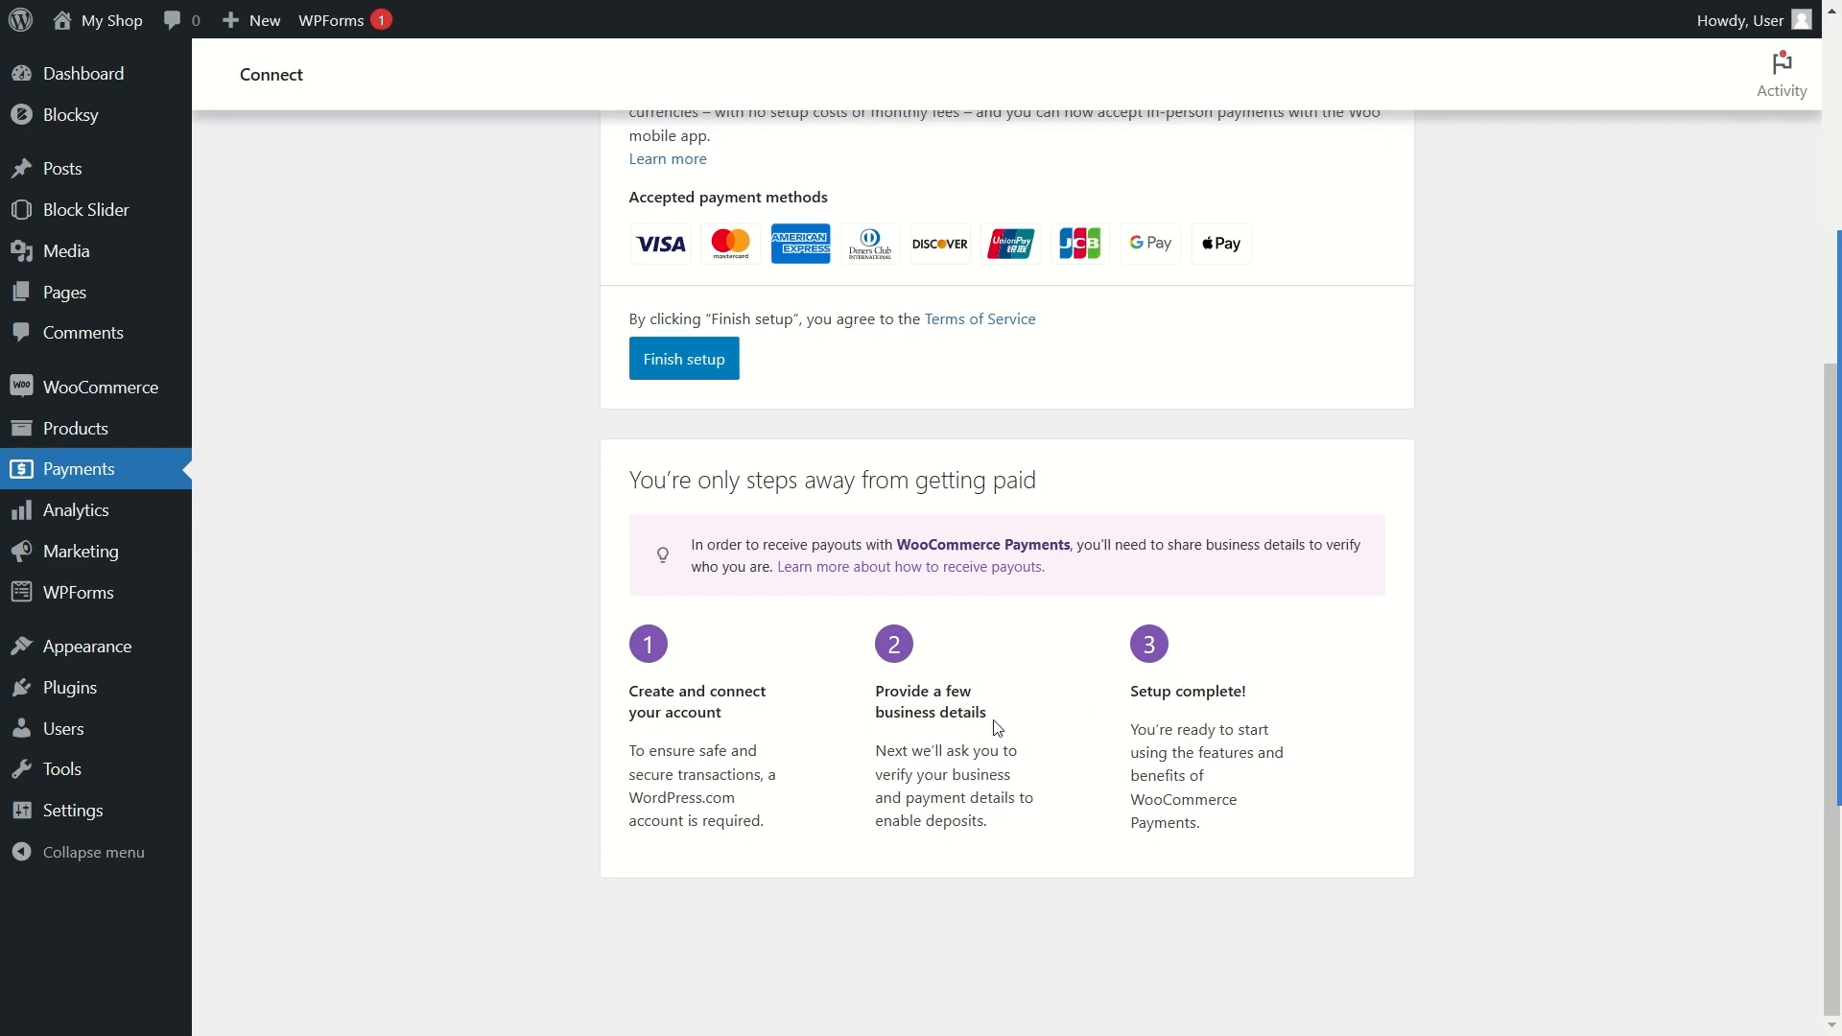
scroll(1006, 735, "up", 2)
scroll(1045, 732, "down", 2)
scroll(1048, 732, "up", 2)
scroll(1295, 612, "up", 2)
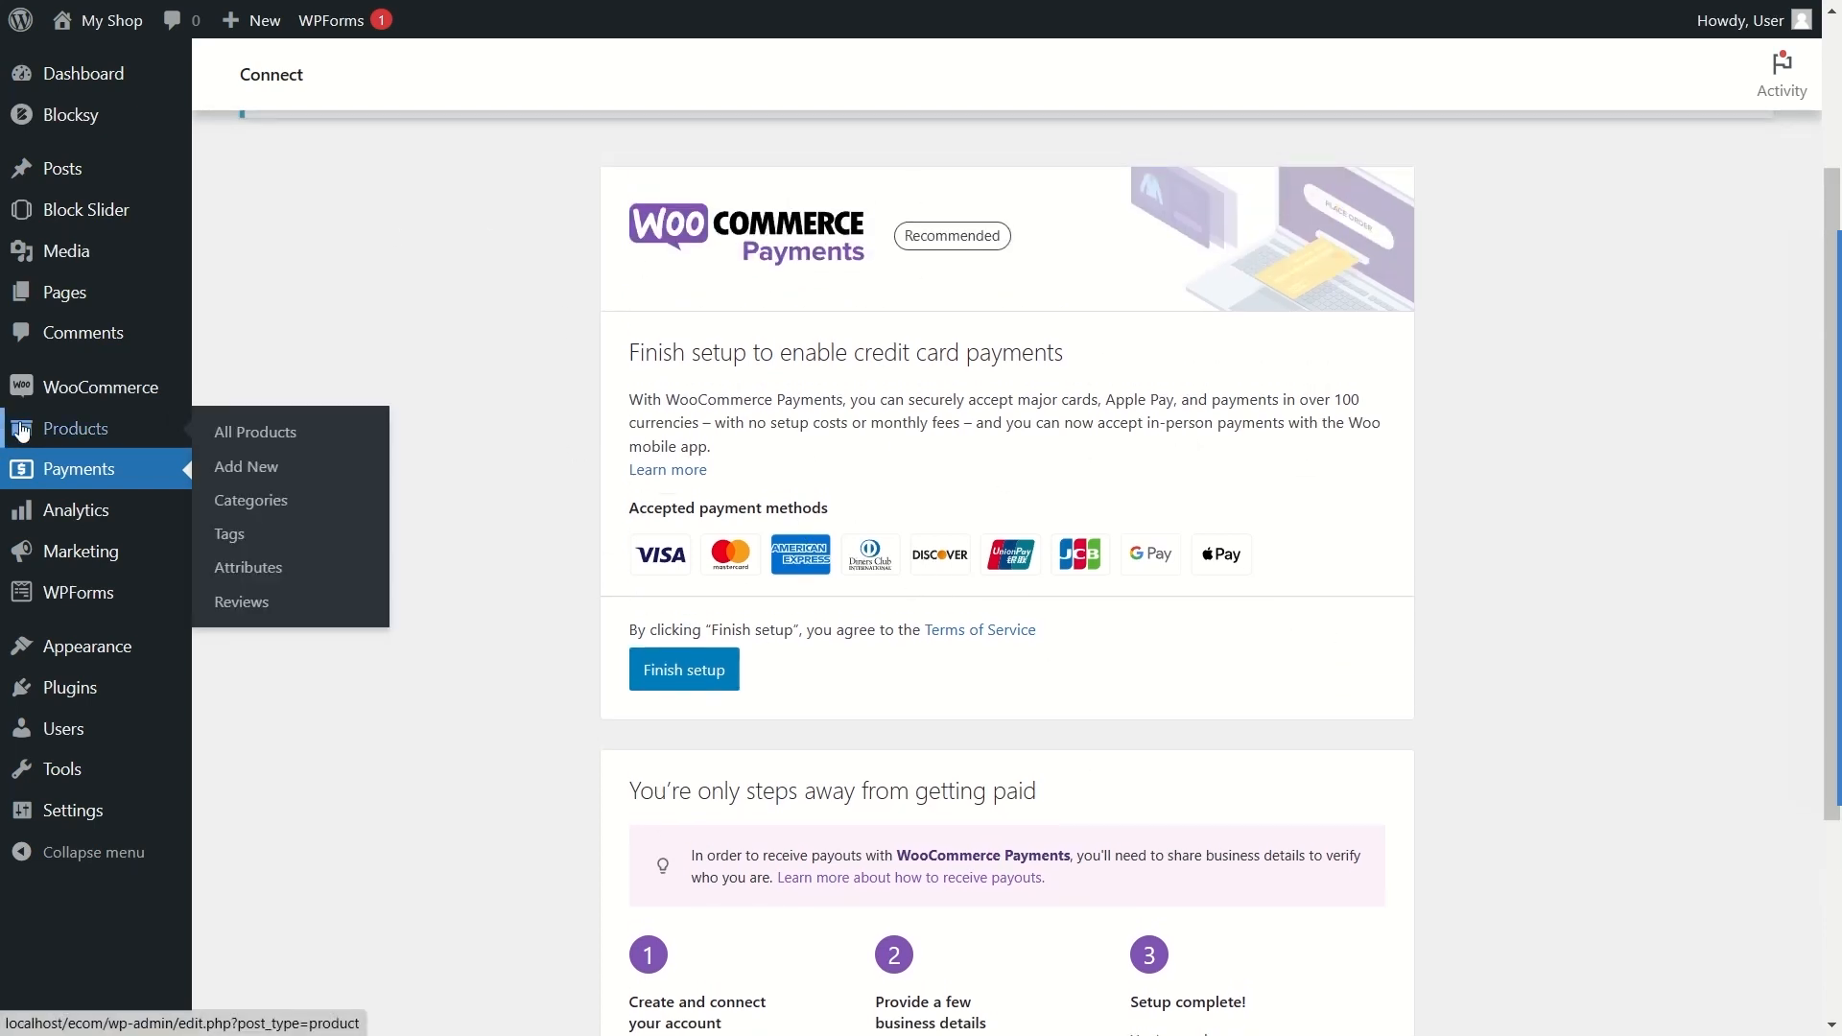
Step: Return to the payment methods in the WooCommerce settings and review the listed methods and recurring payments section
mouse_move(99, 394)
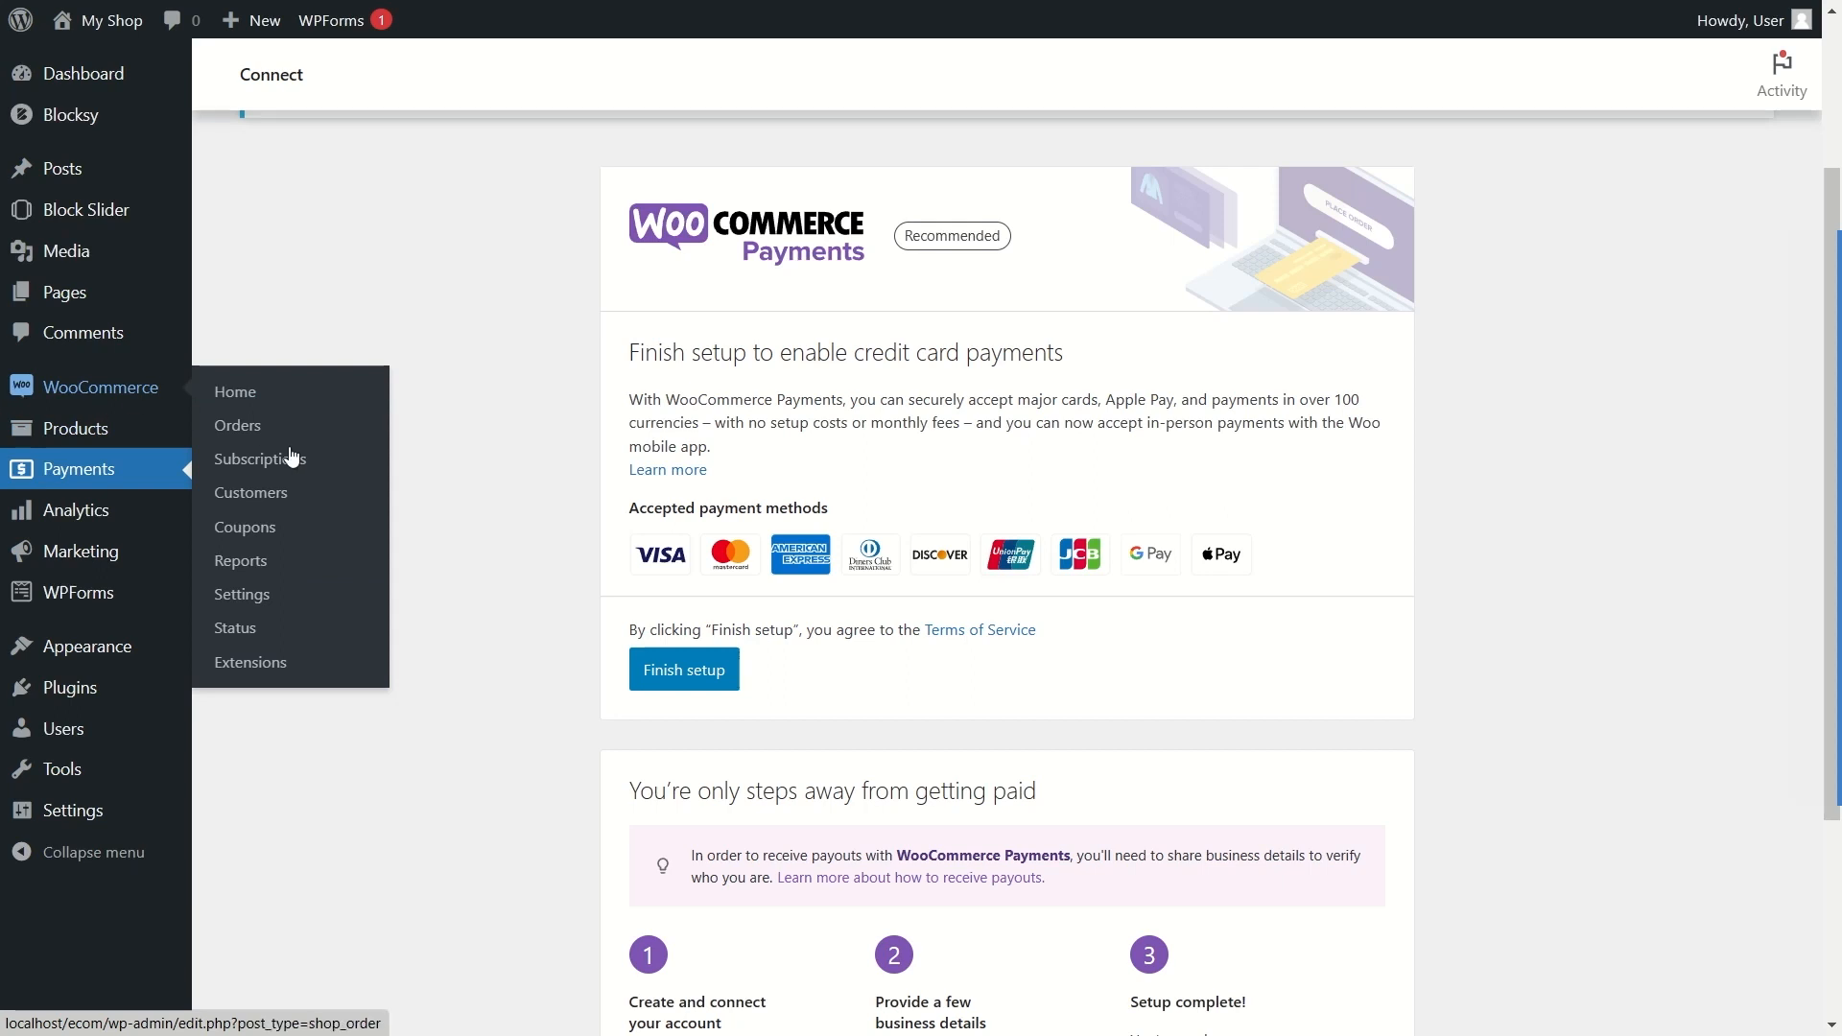
left_click(255, 600)
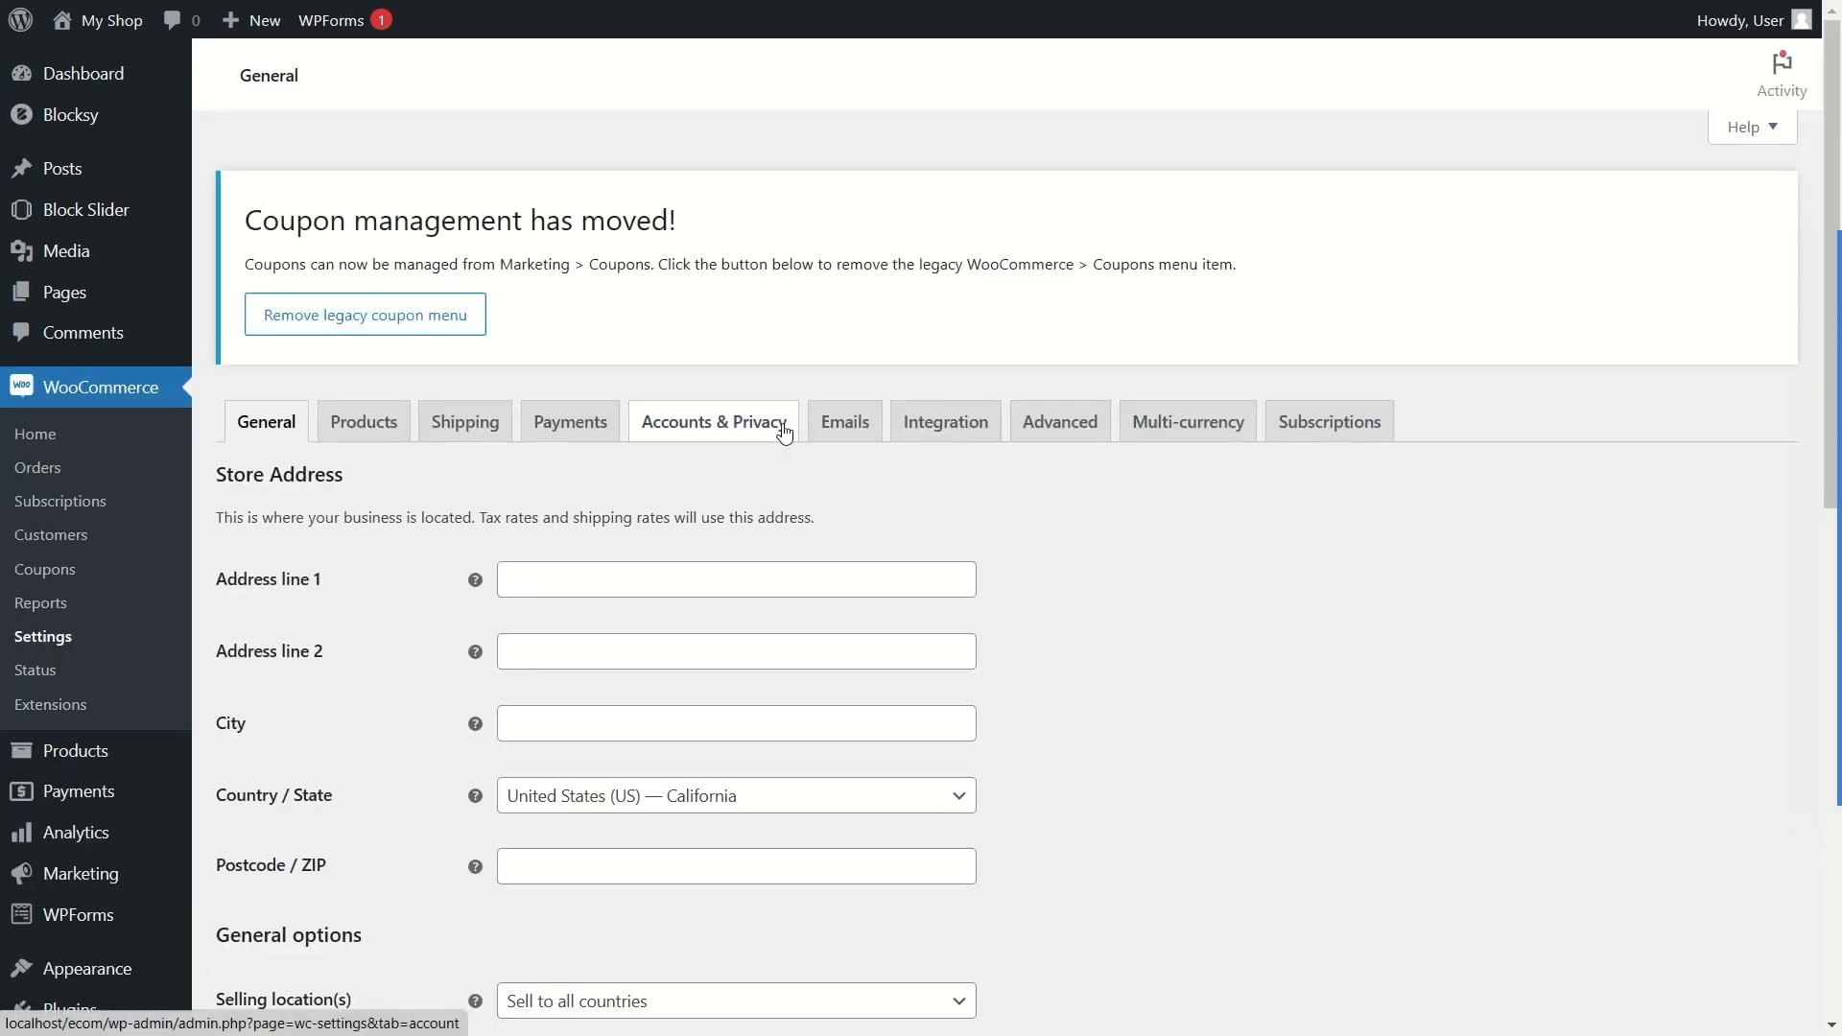
left_click(586, 418)
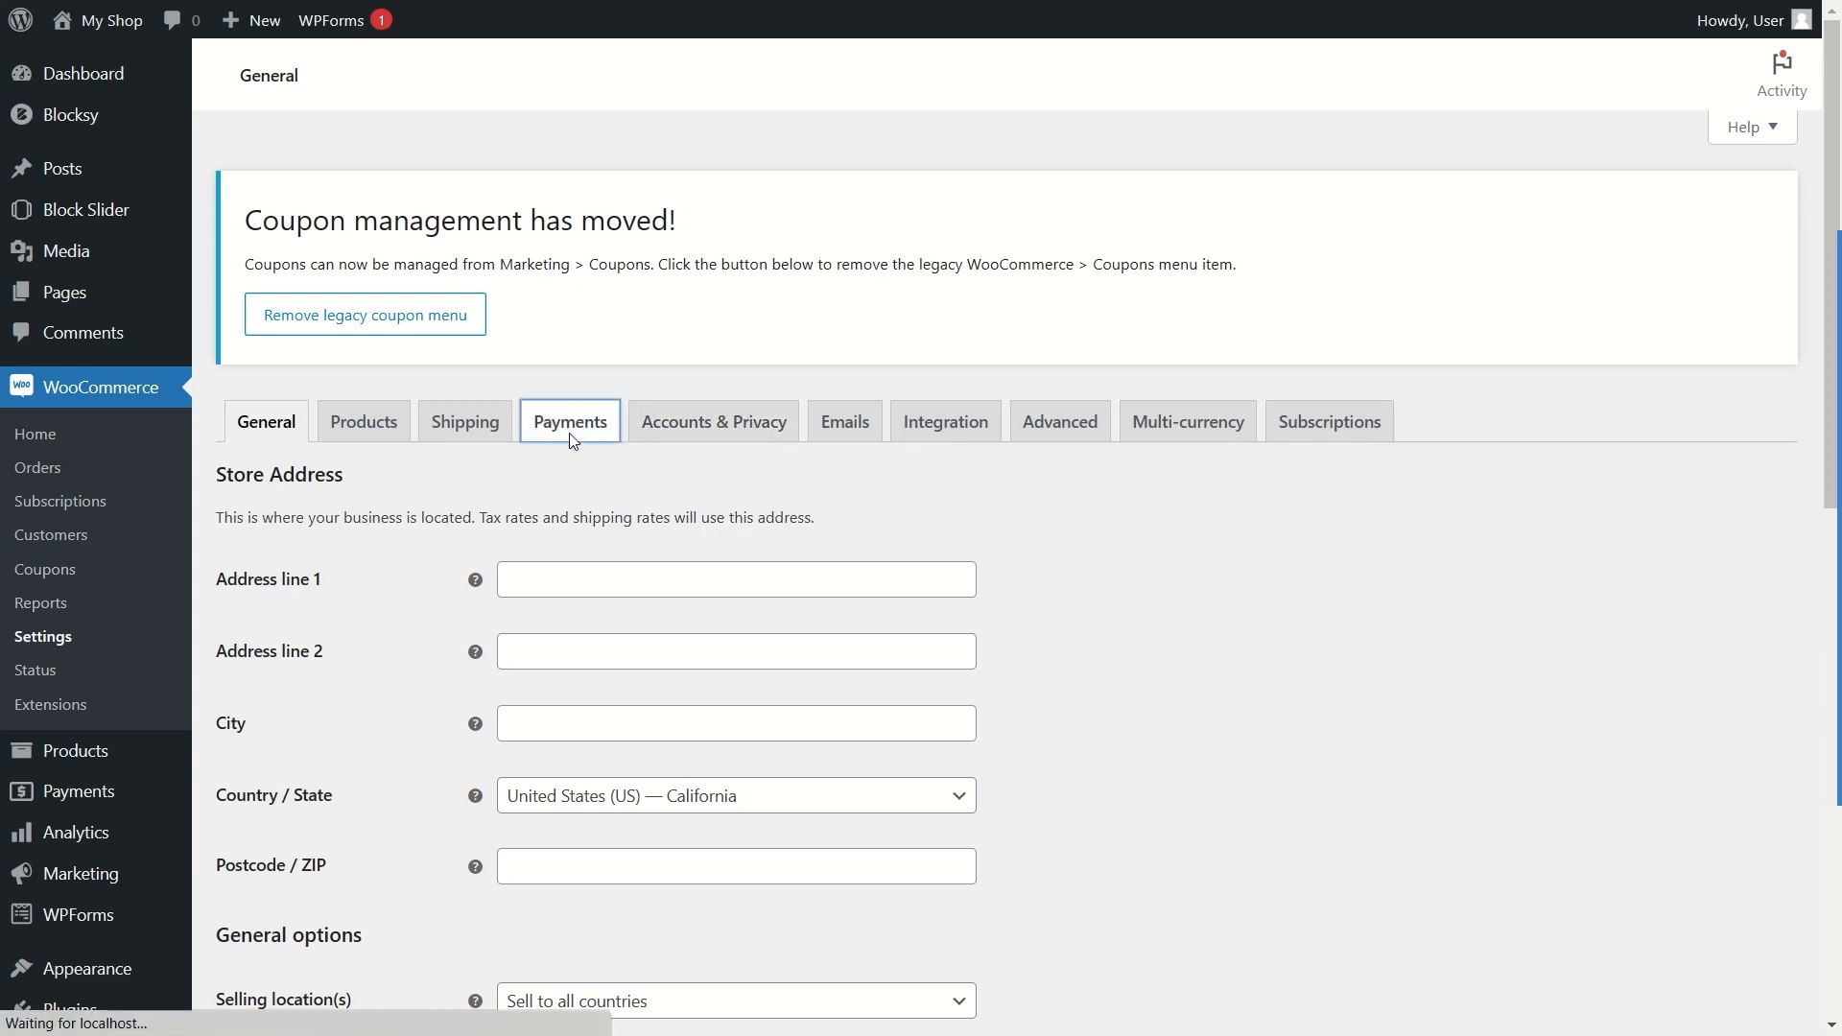
scroll(638, 470, "down", 5)
scroll(642, 477, "down", 5)
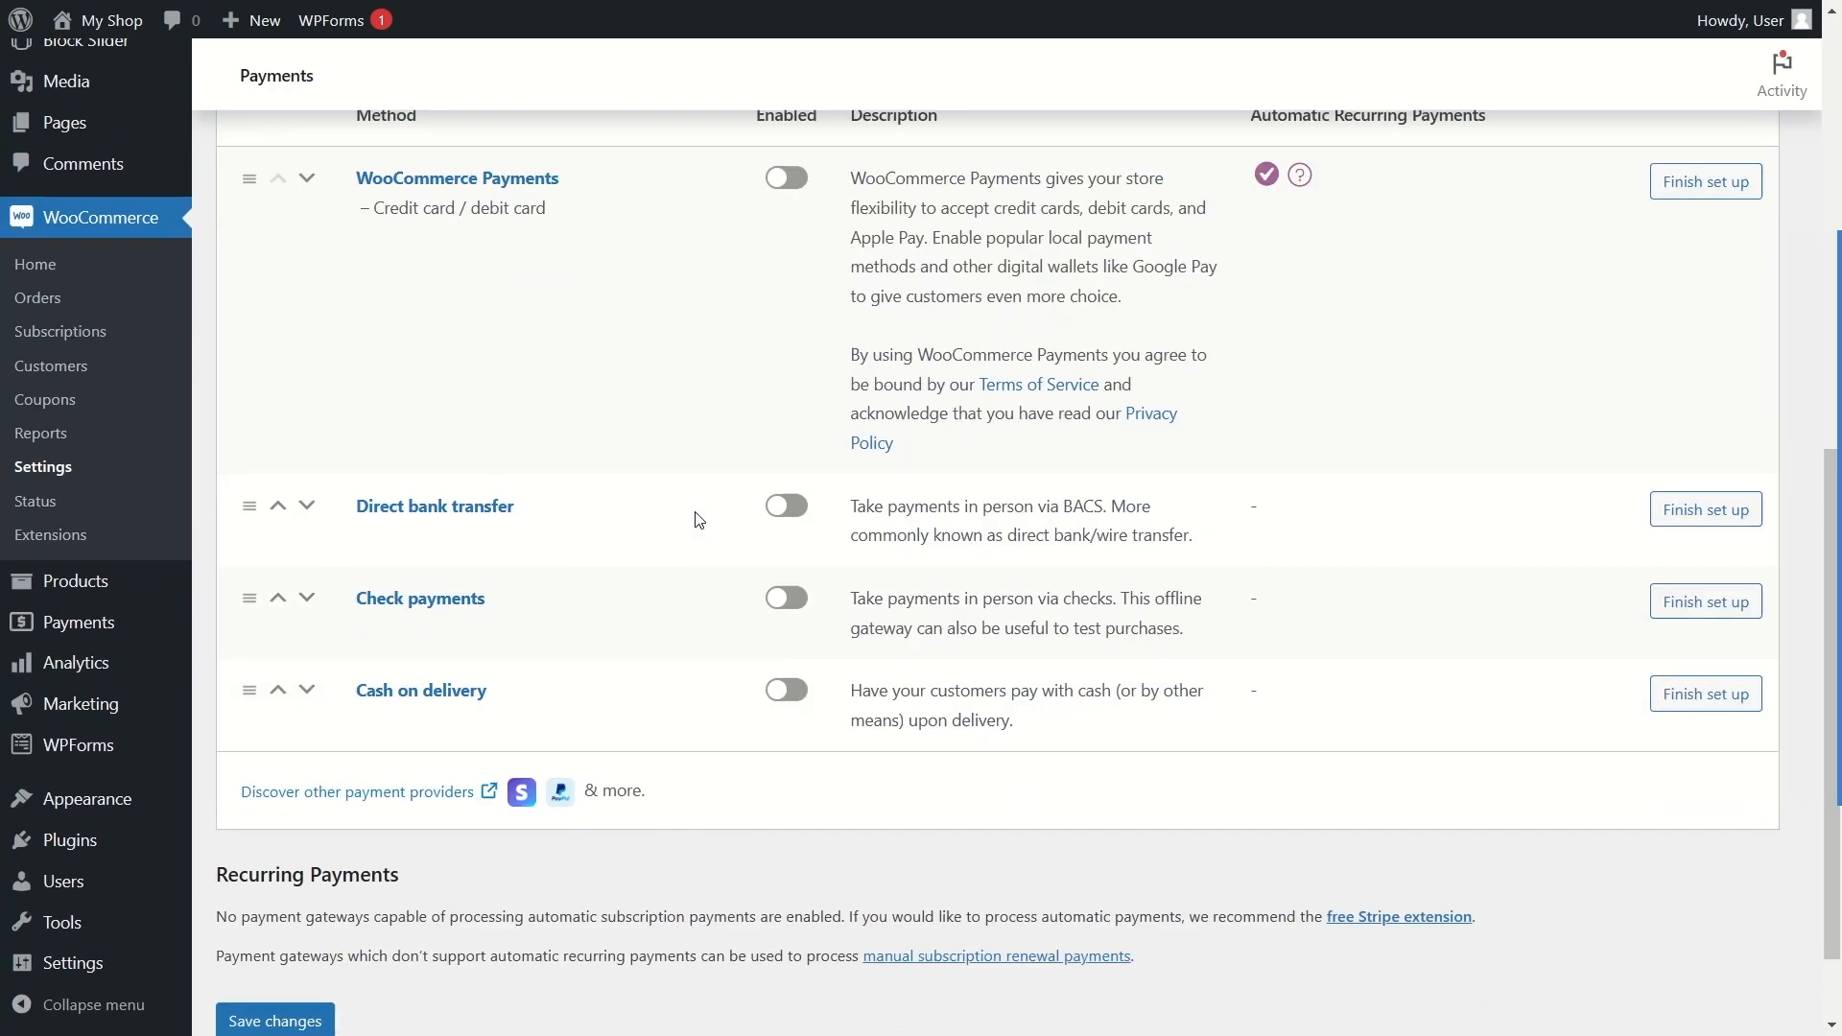
scroll(413, 307, "up", 2)
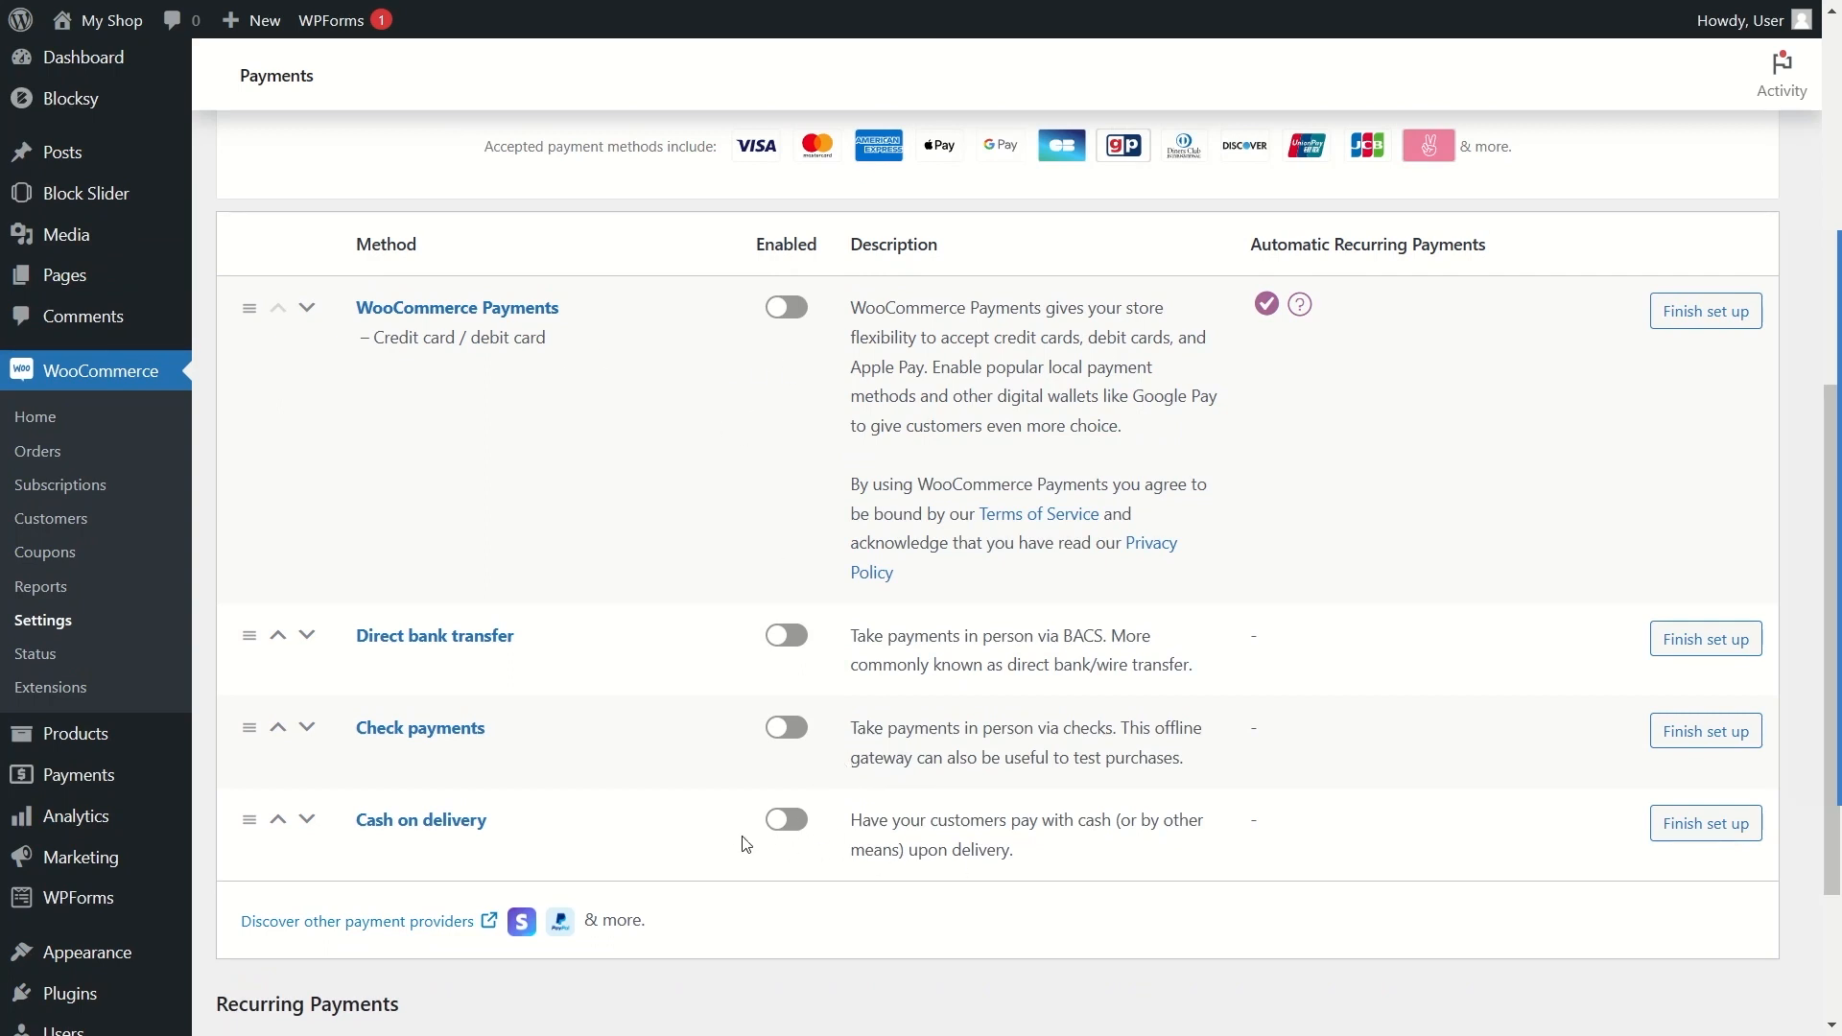
scroll(879, 447, "down", 2)
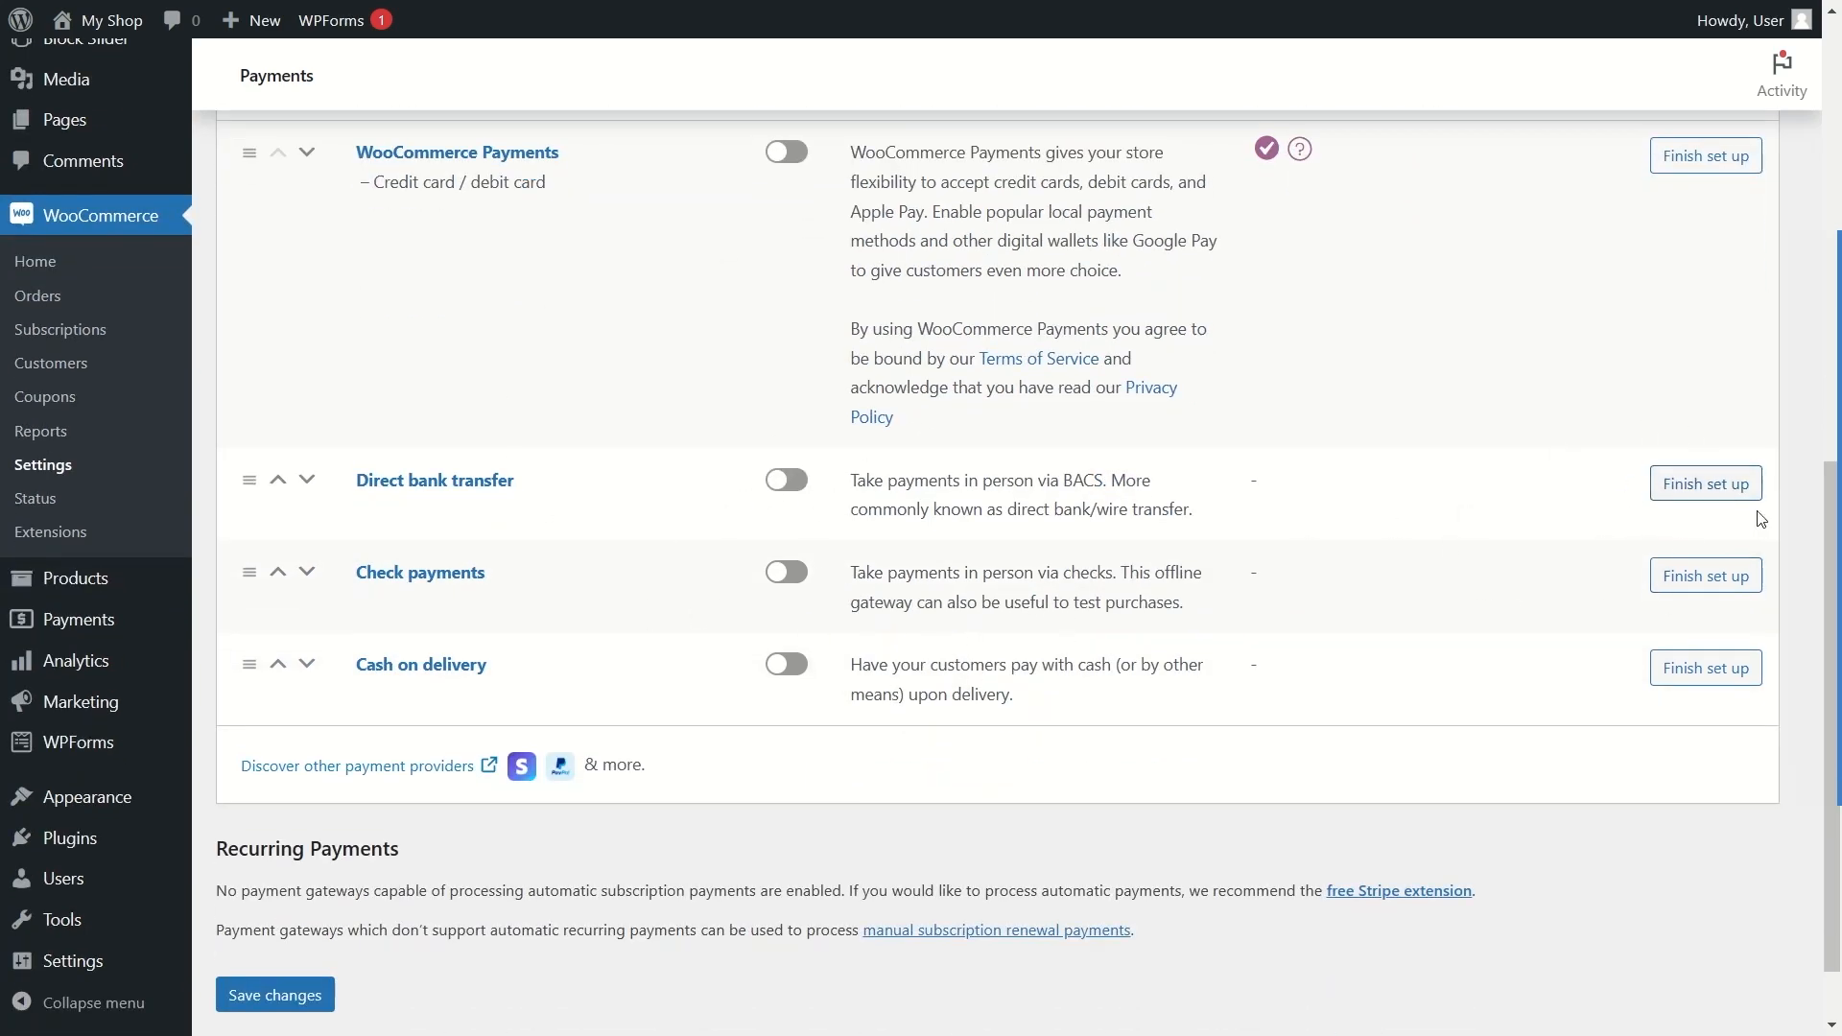
Step: Finish reviewing the payment methods and open the WooCommerce email settings to look through the listed notifications
scroll(626, 602, "down", 1)
scroll(626, 602, "down", 1)
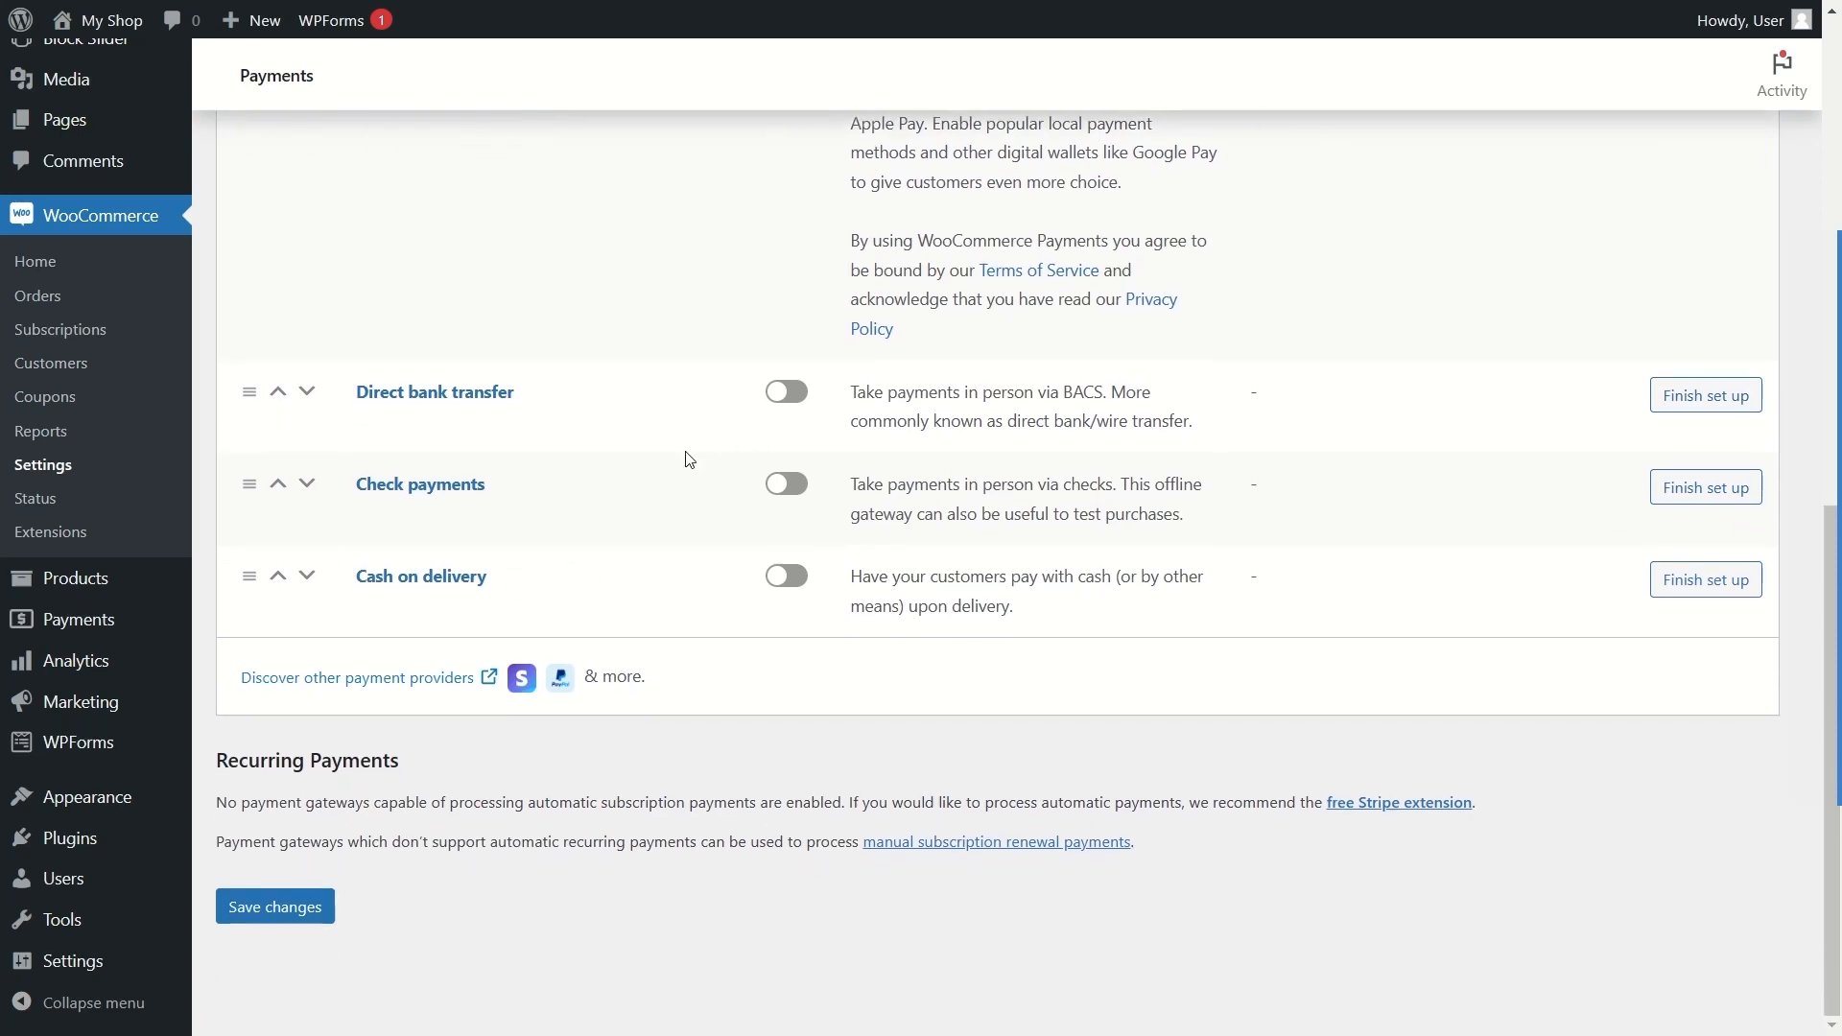
scroll(703, 449, "up", 10)
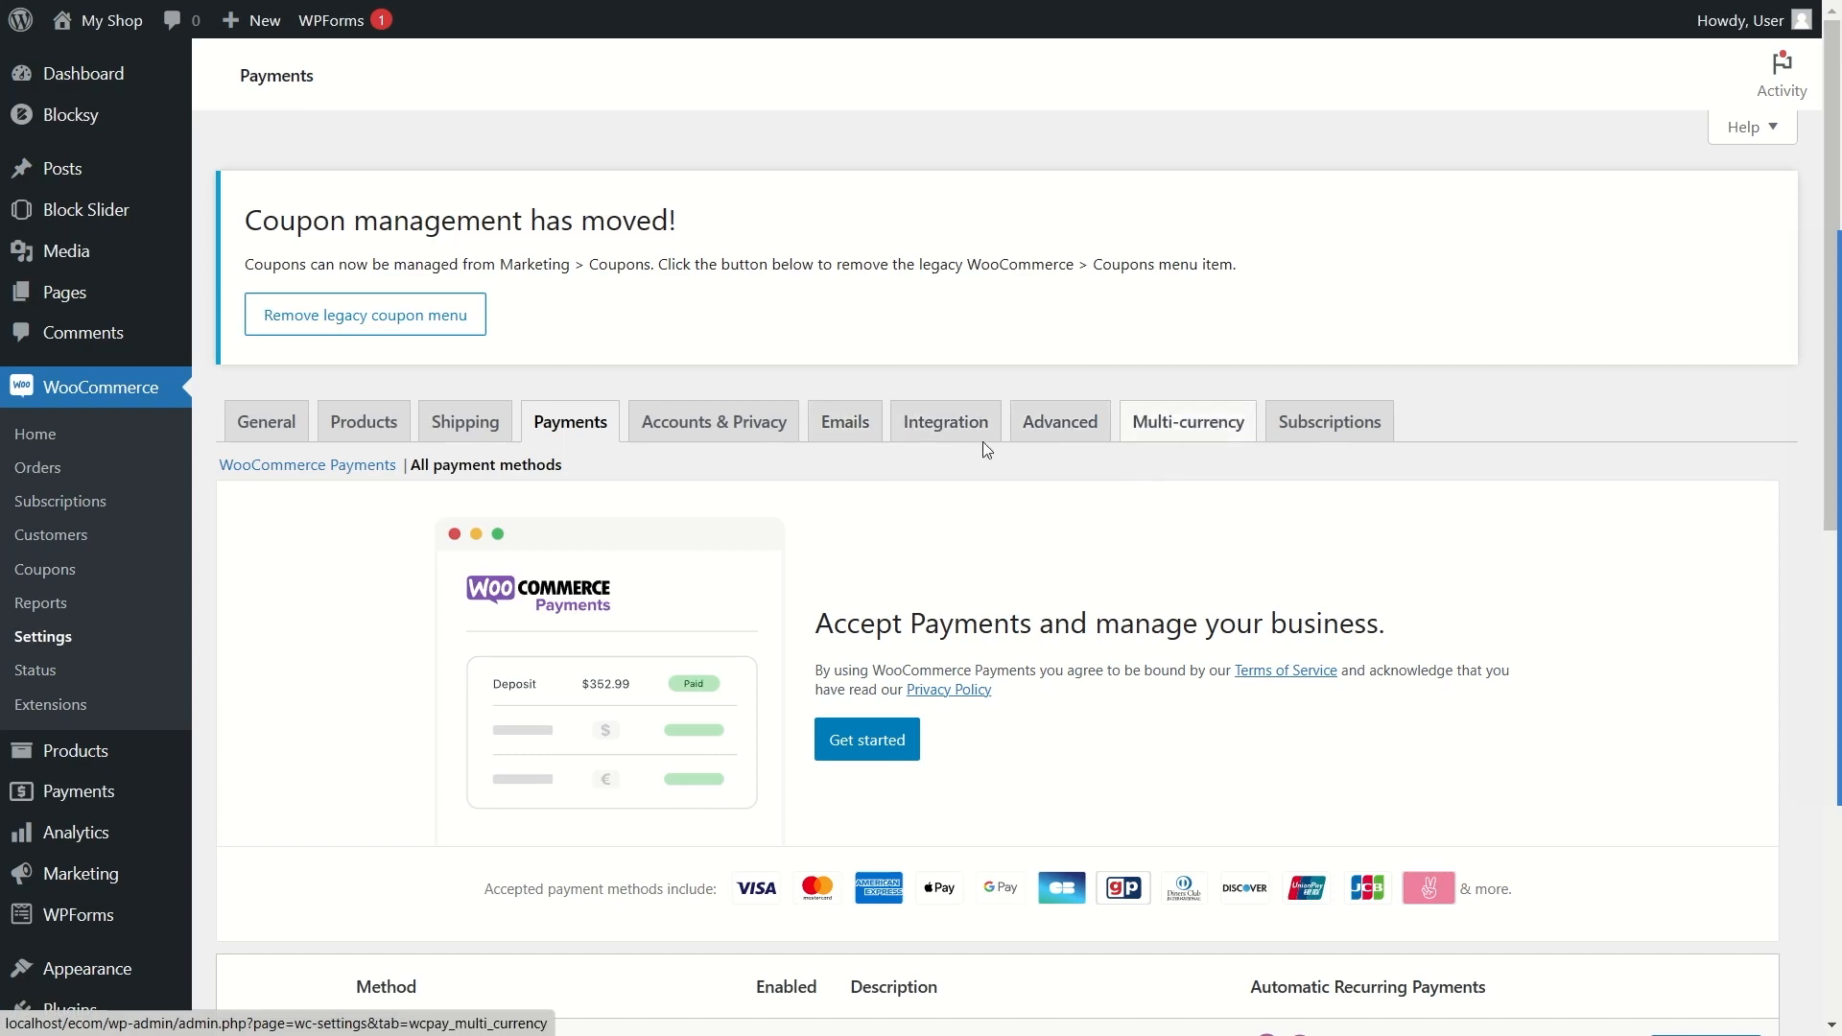
left_click(857, 423)
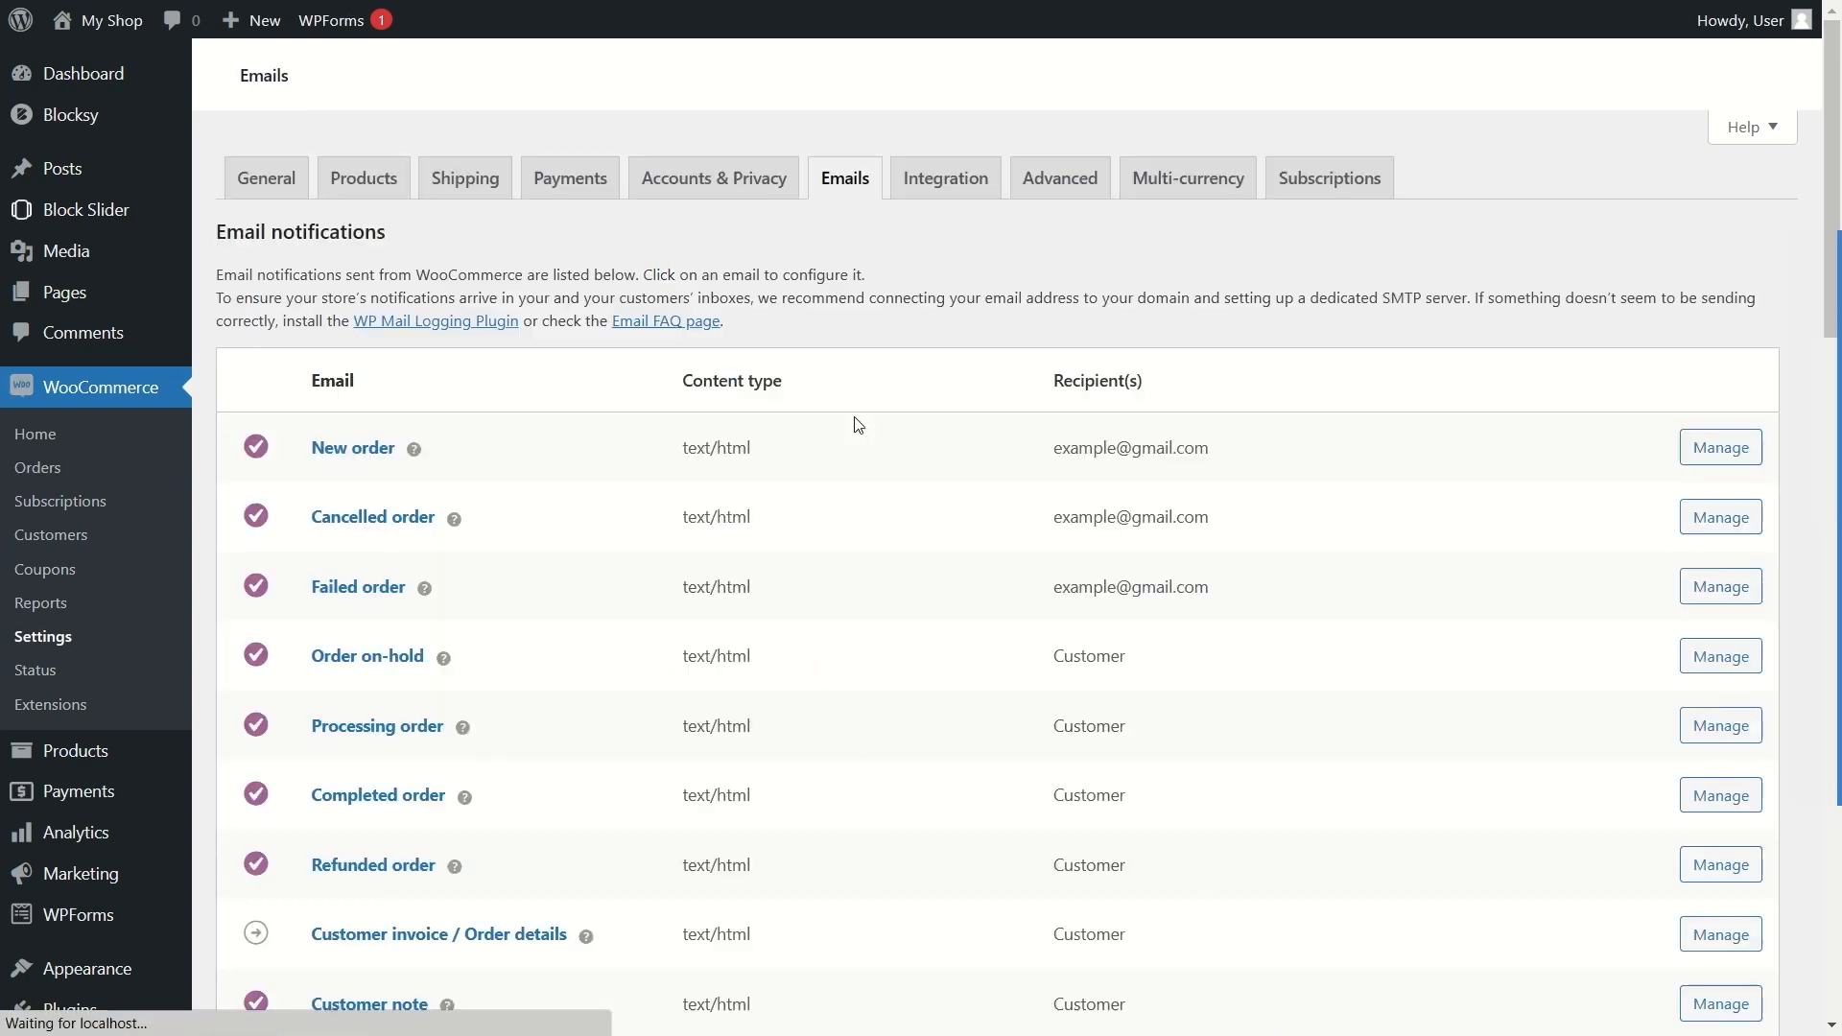
scroll(595, 494, "down", 3)
scroll(532, 477, "up", 1)
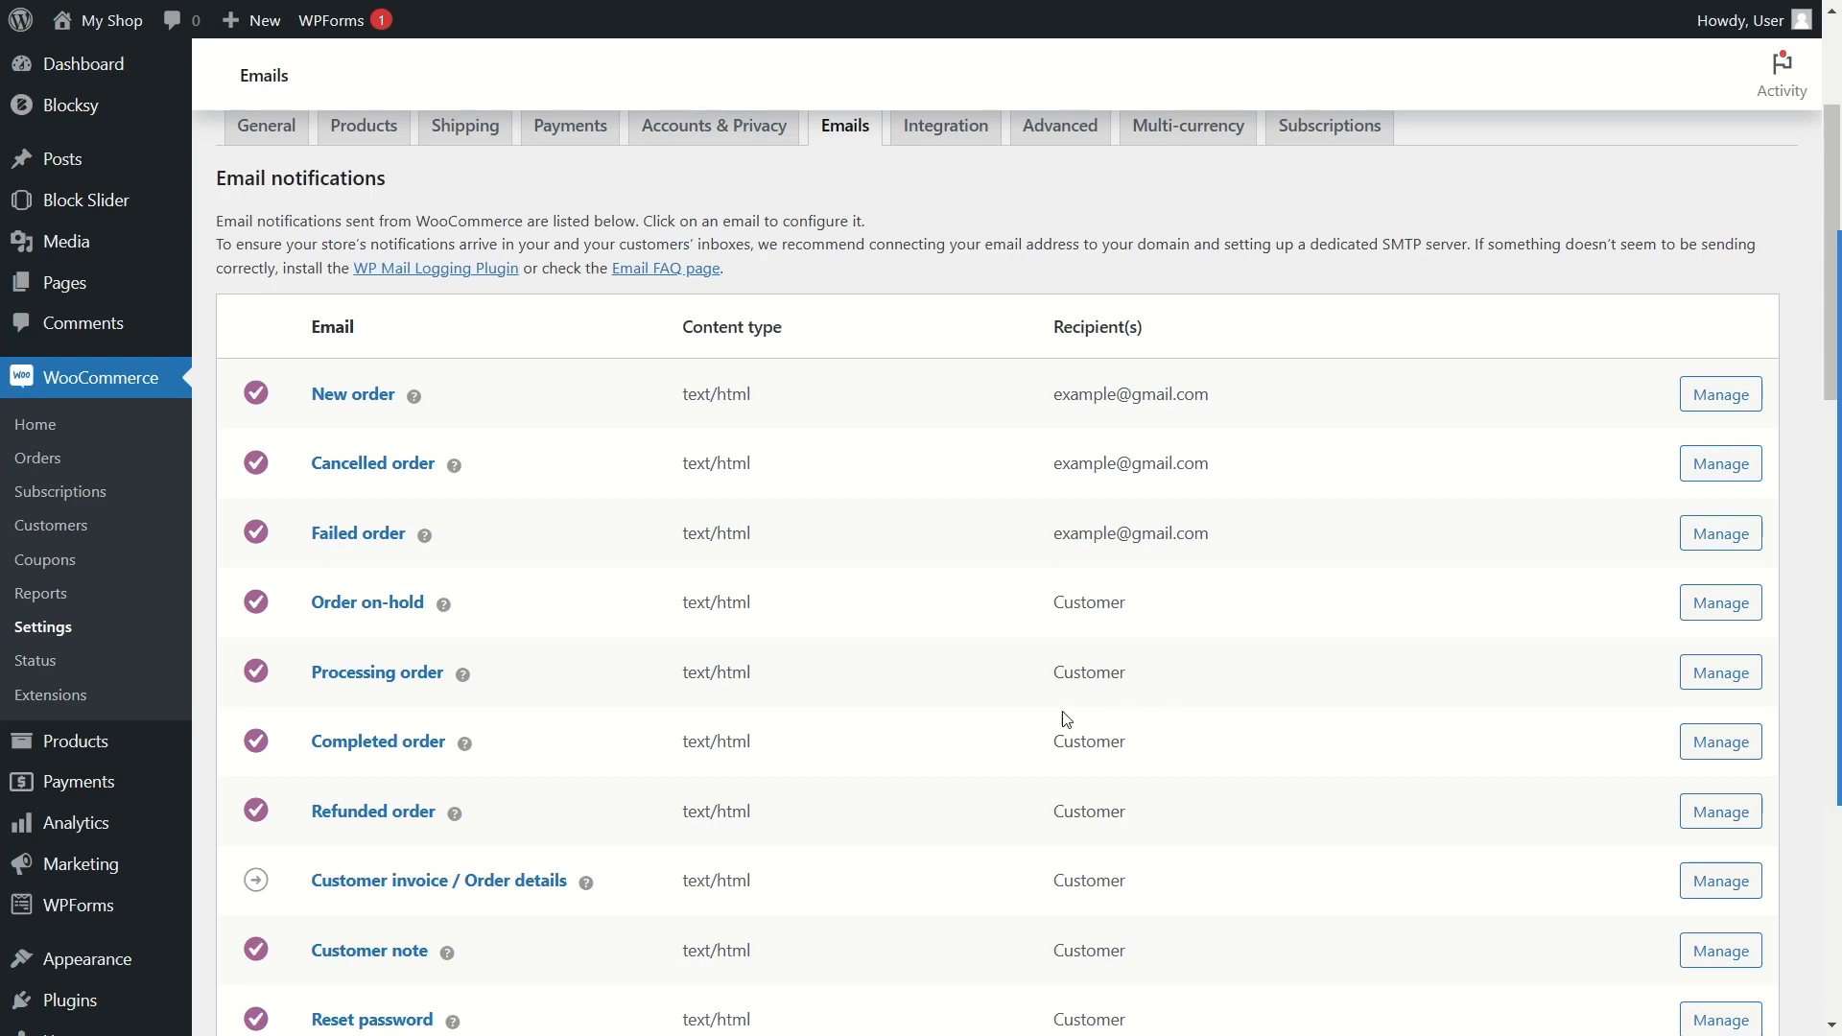
Step: Open the Order on-hold email notification, set its subject to "Your order is on hold!" and save the changes
left_click(1738, 606)
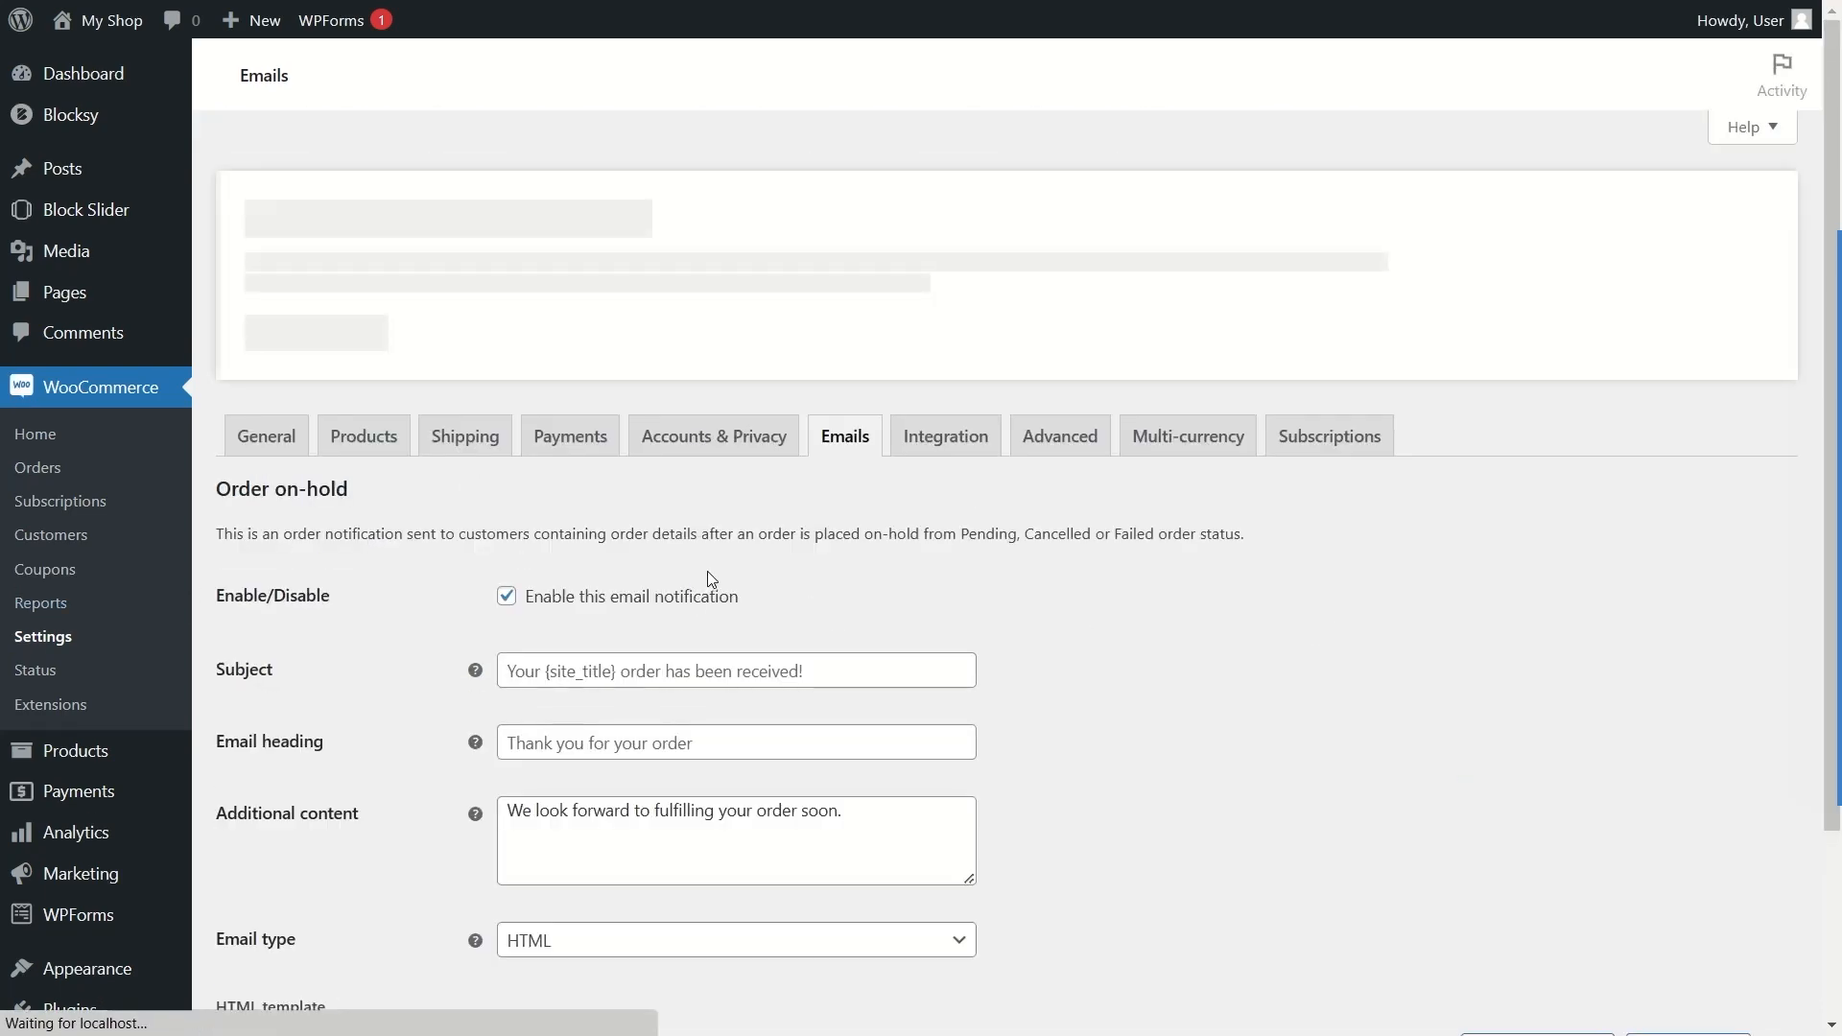
scroll(673, 555, "down", 2)
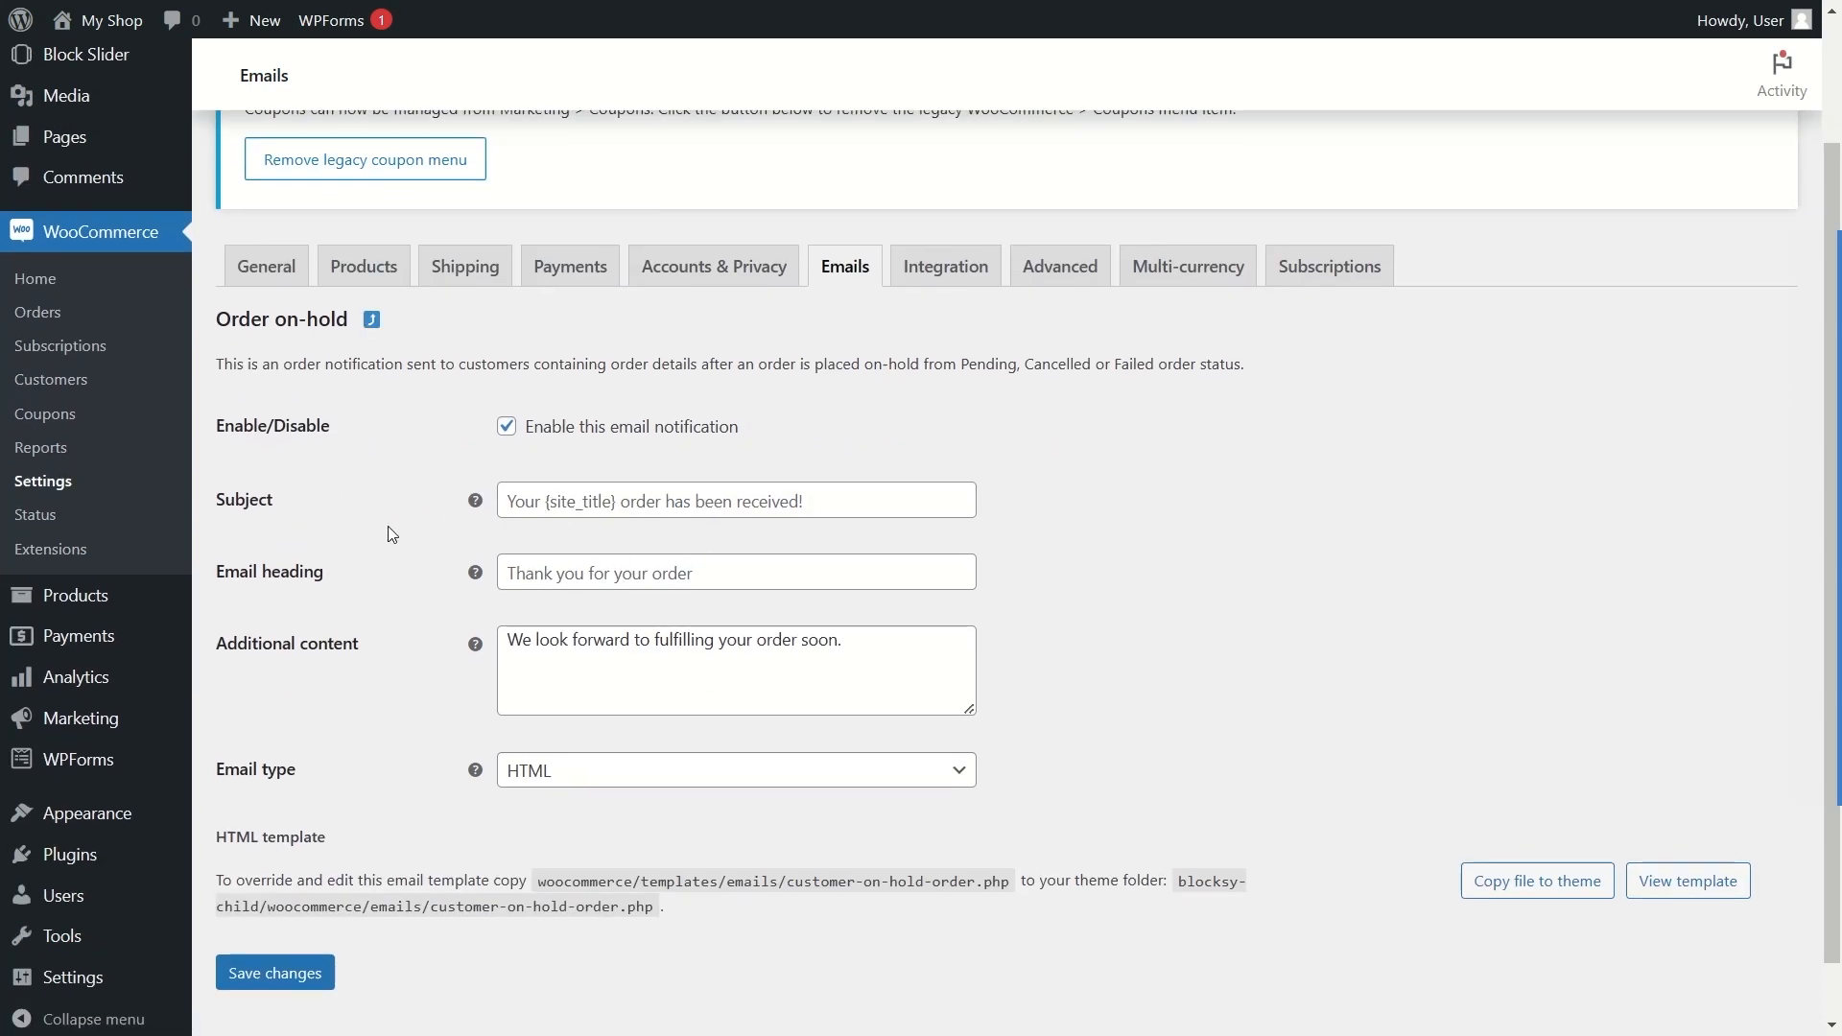
left_click(587, 497)
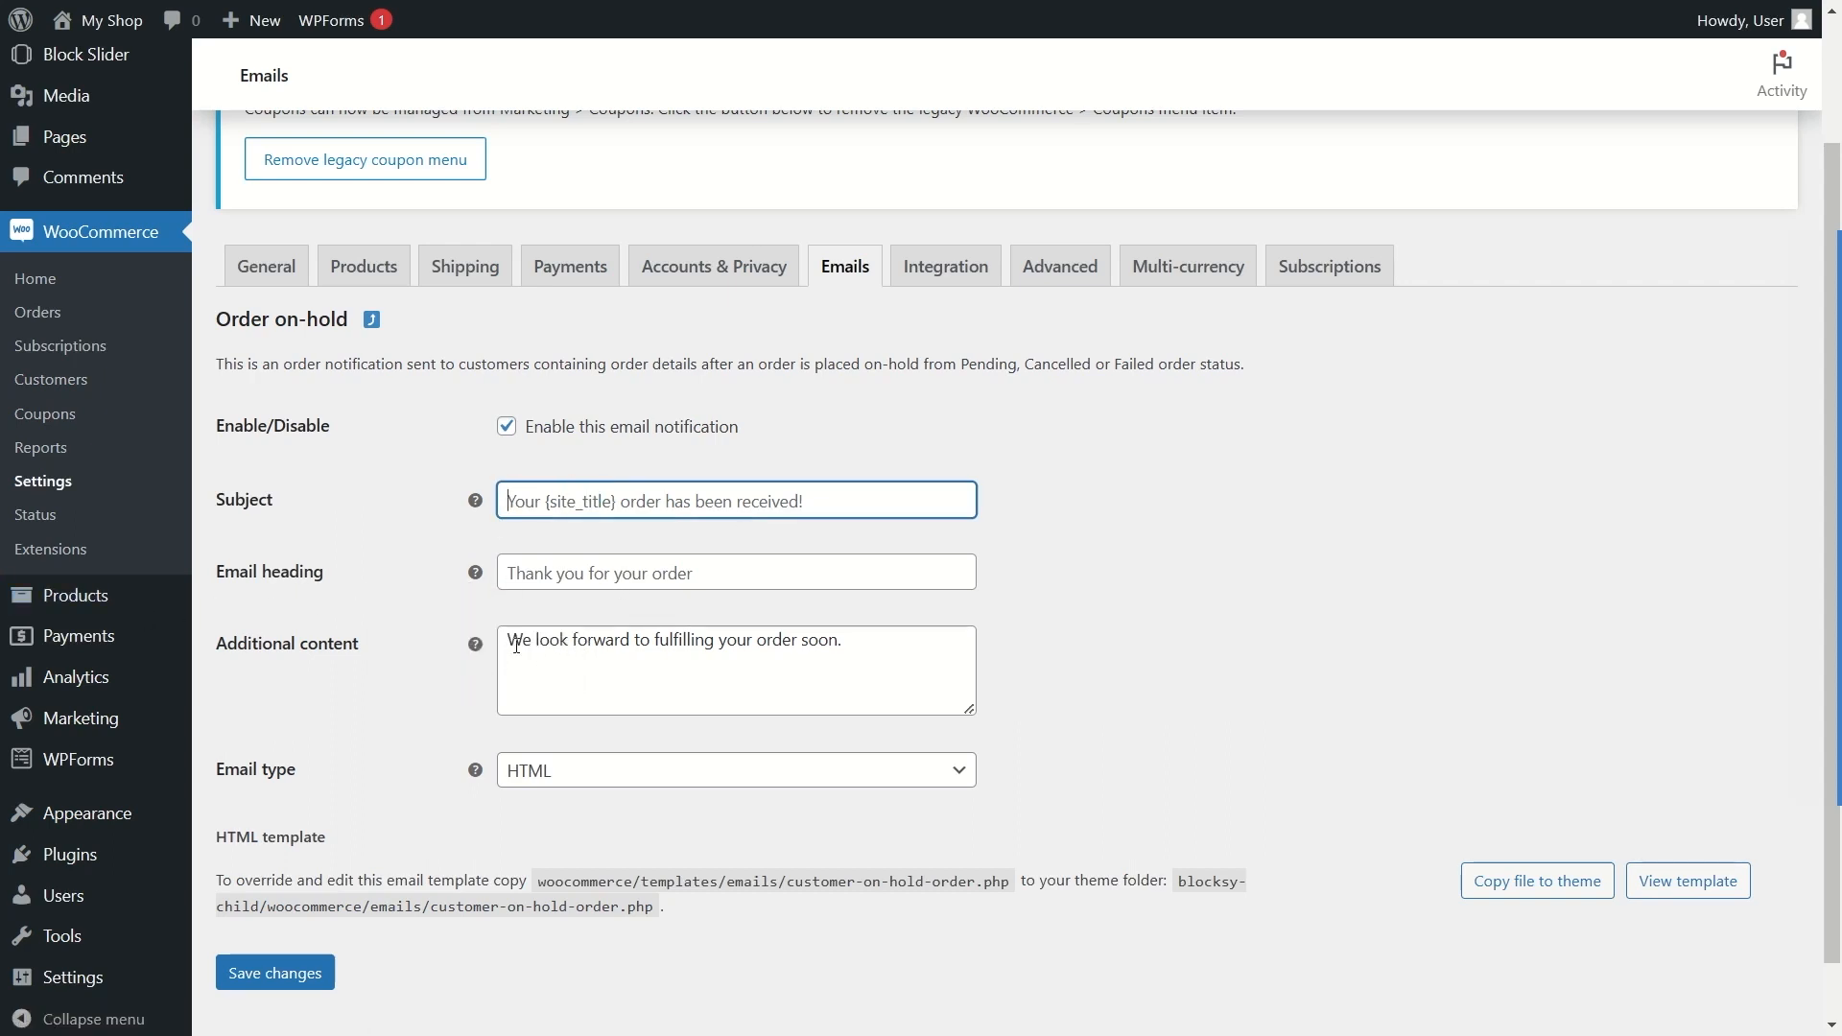
left_click_drag(502, 639, 878, 643)
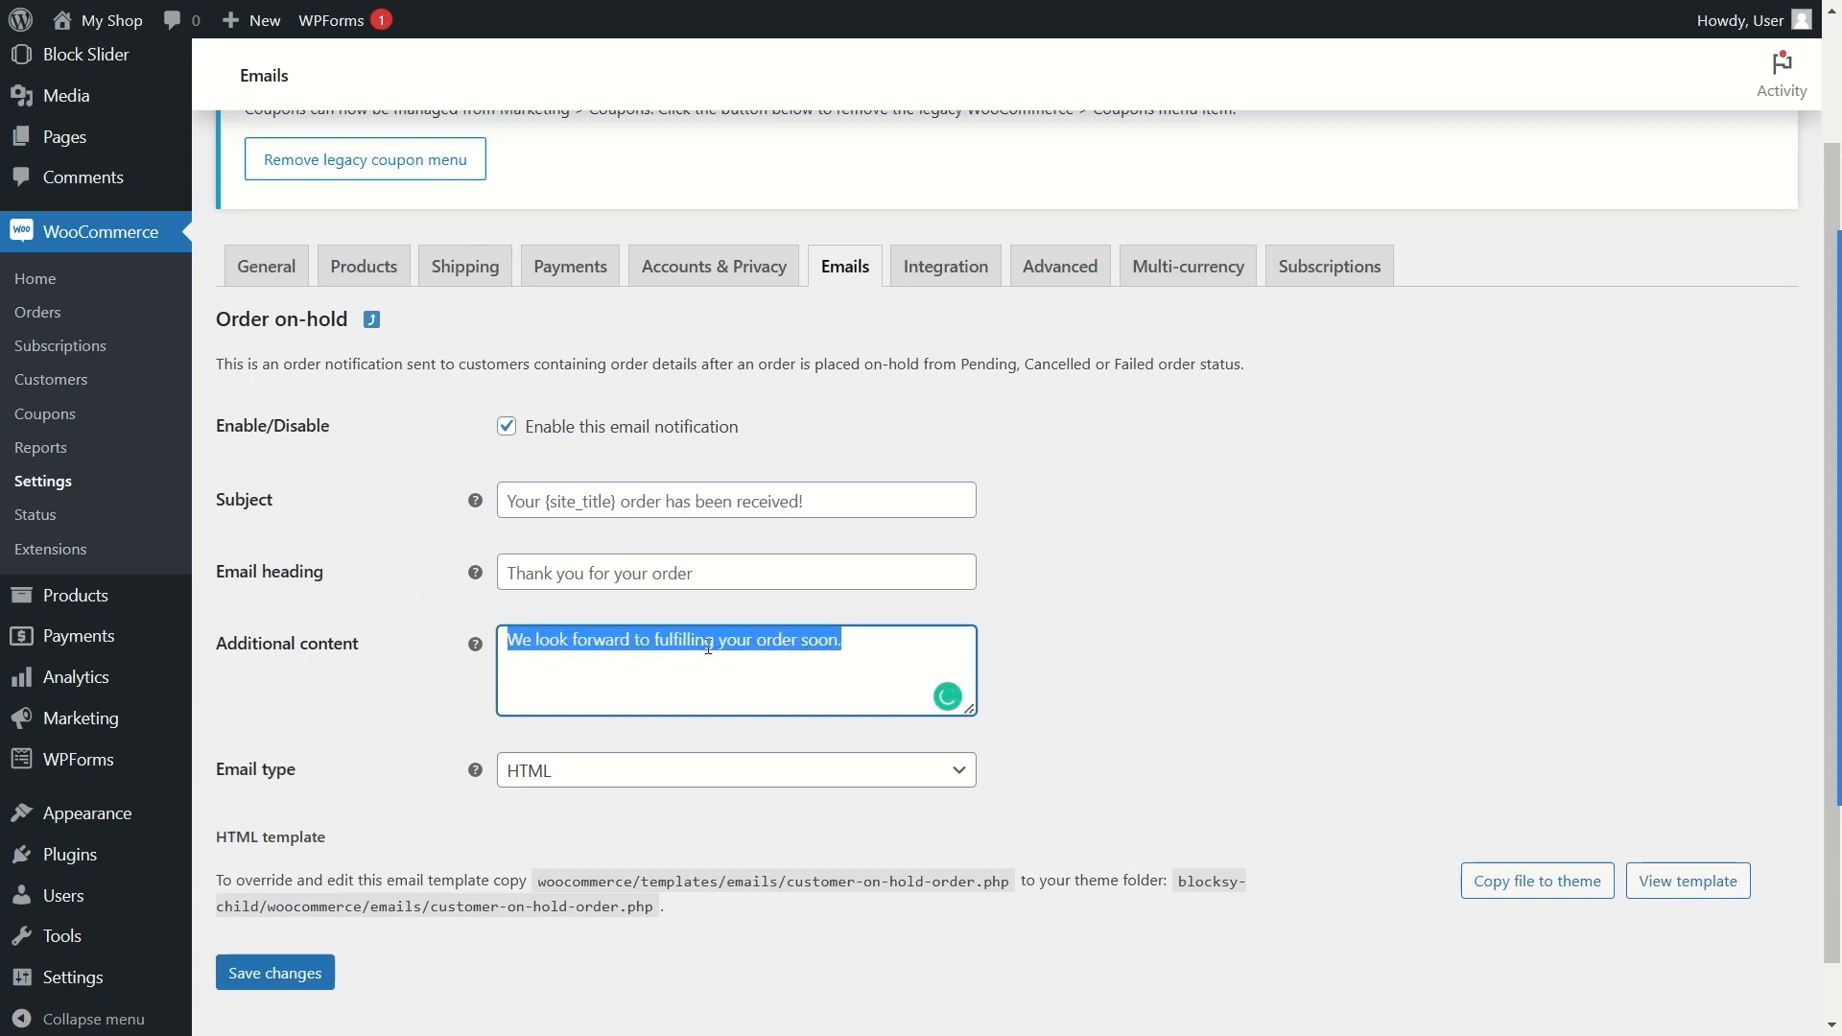
left_click(822, 491)
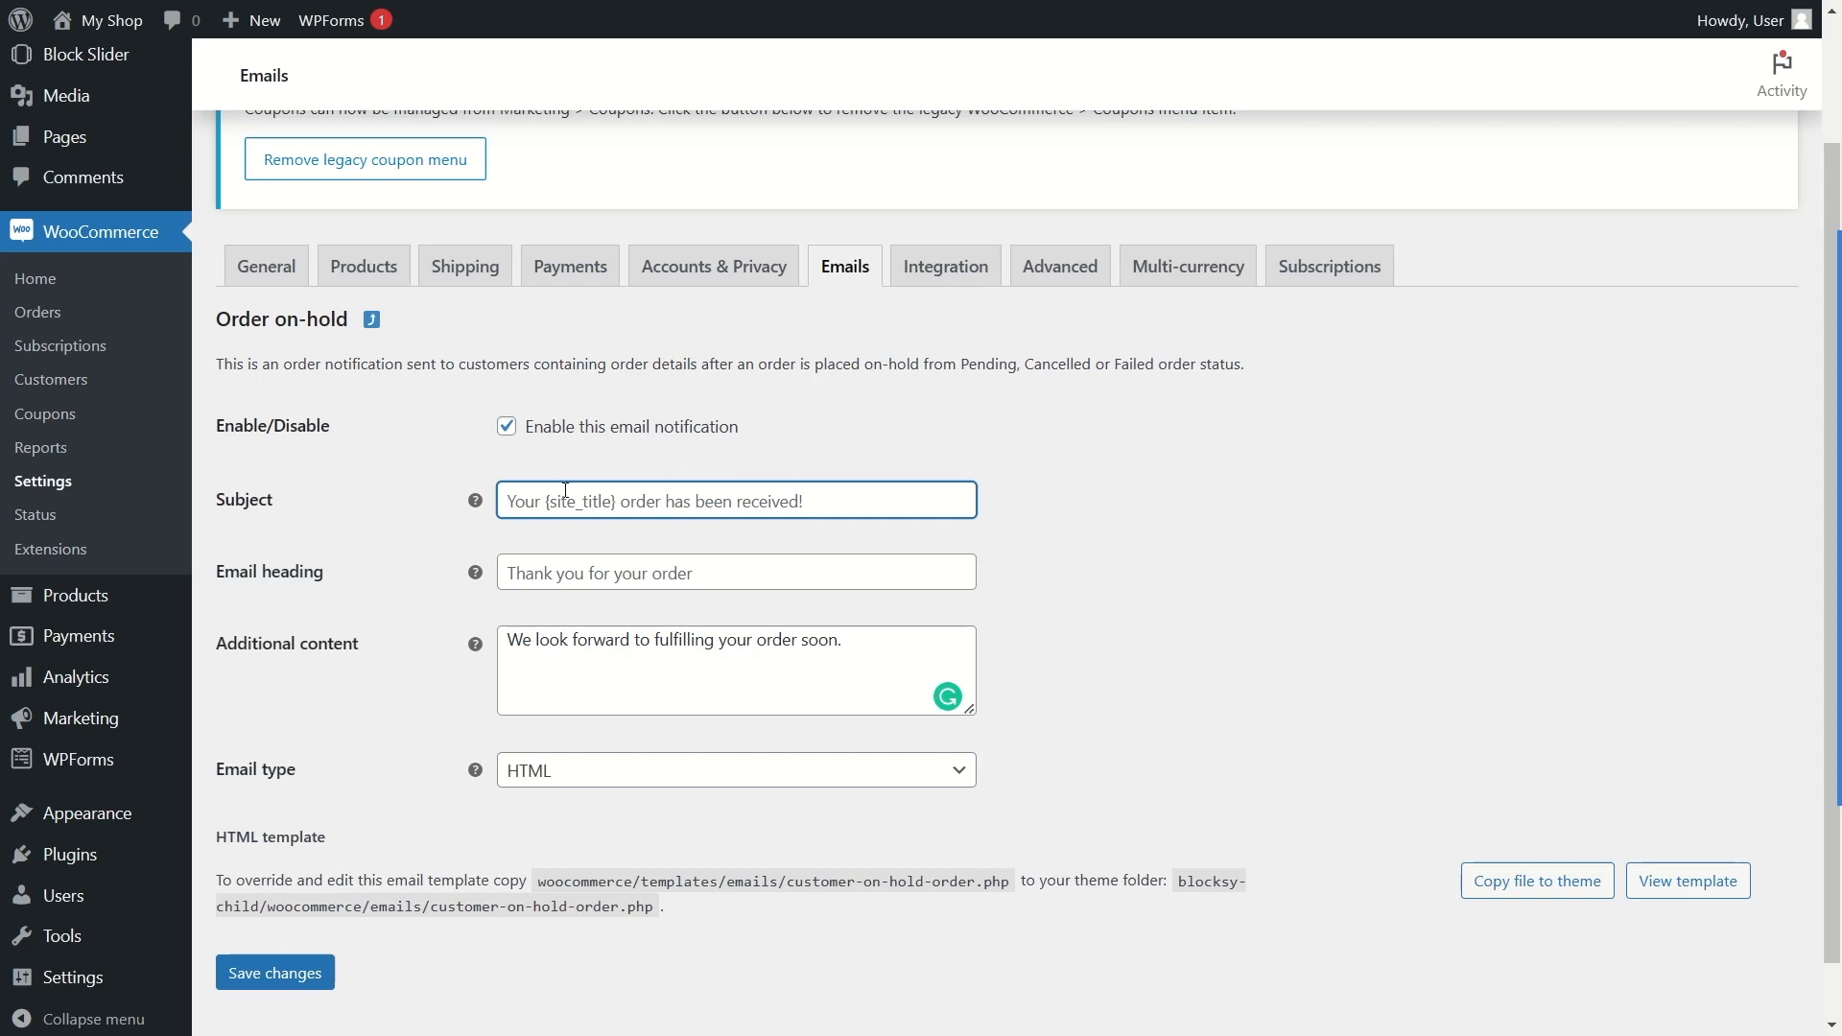
type("Your order is on hold!")
key("Tab")
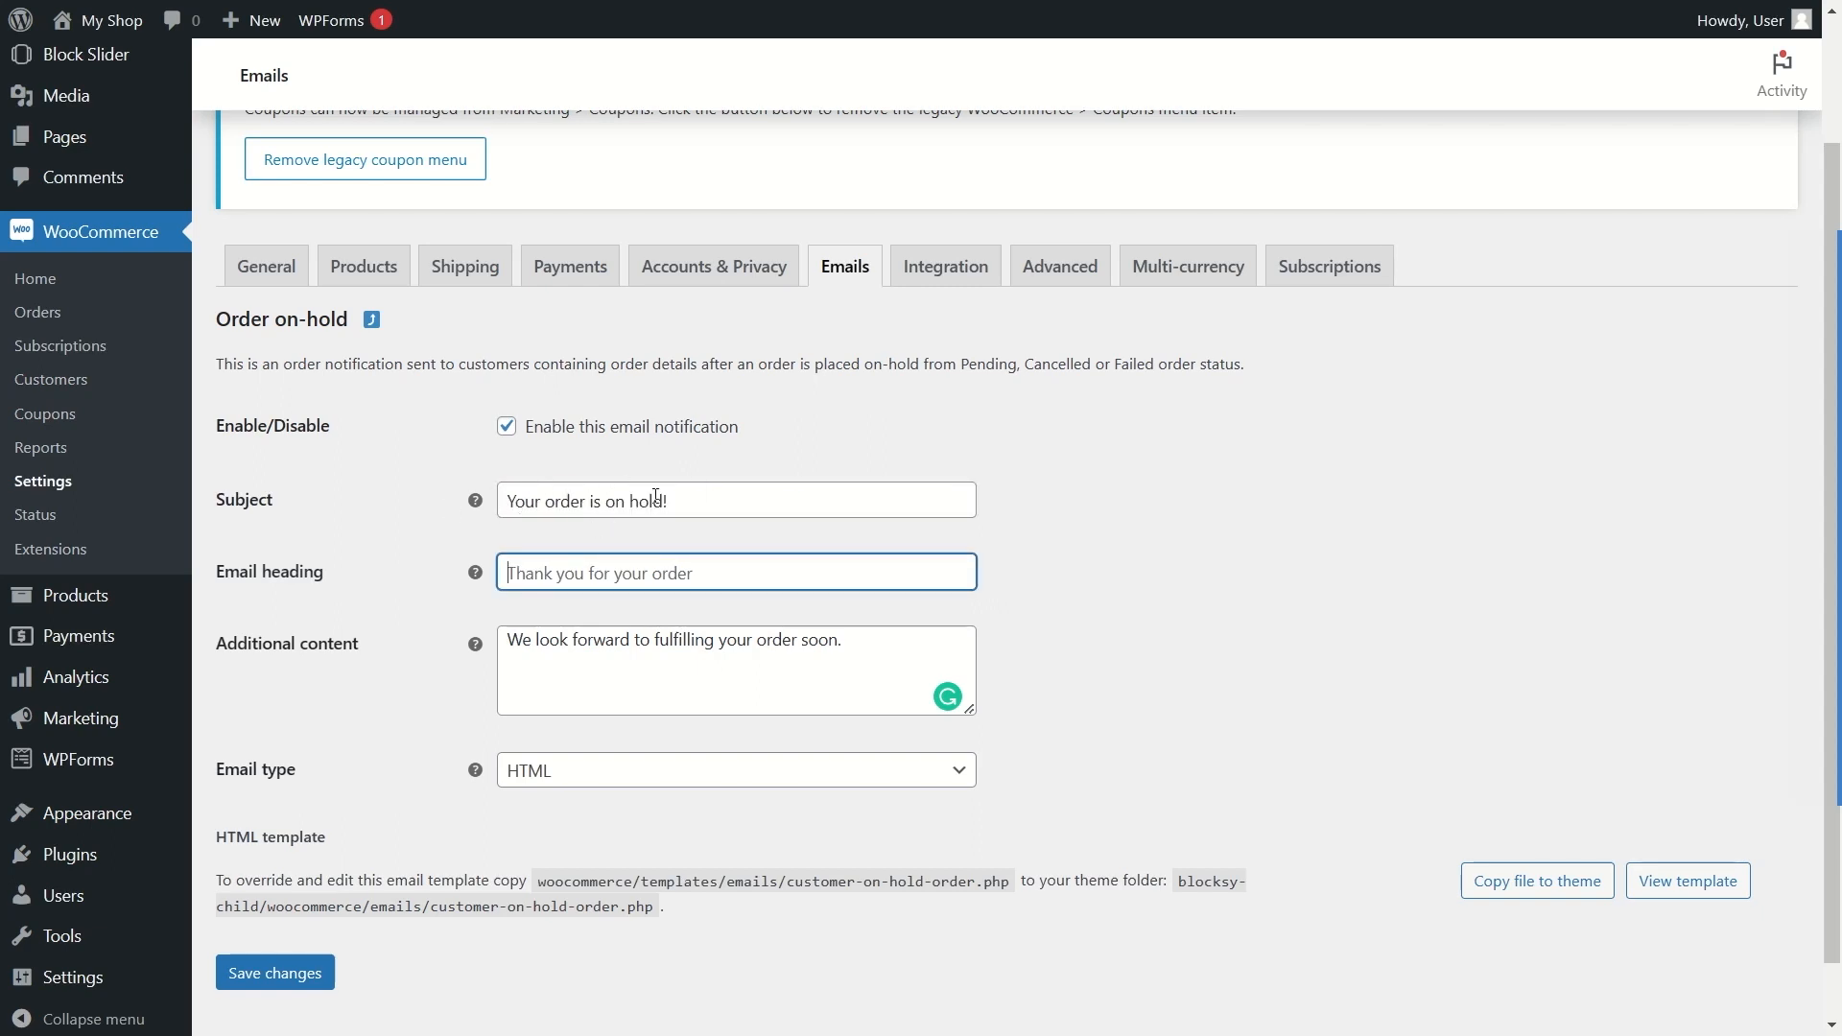
left_click(306, 975)
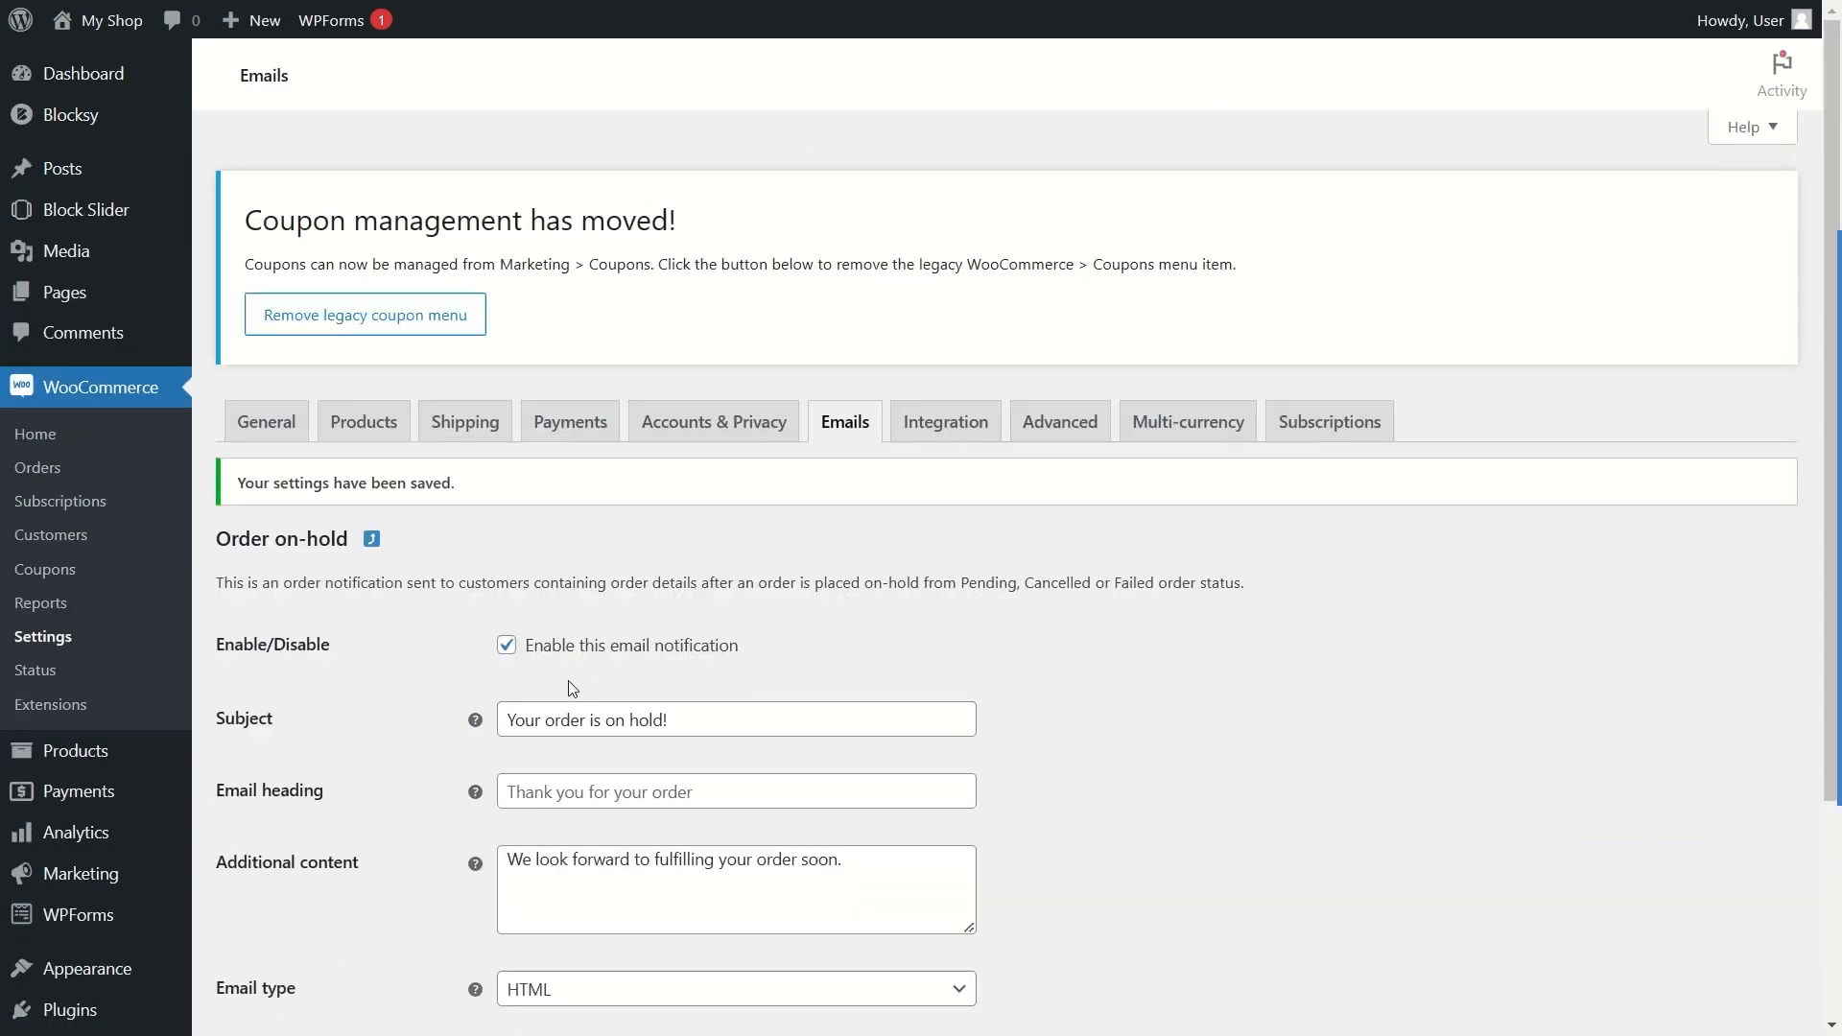
Step: Check the on-hold email's additional content and other fields, and save its settings again without editing them
scroll(441, 412, "down", 3)
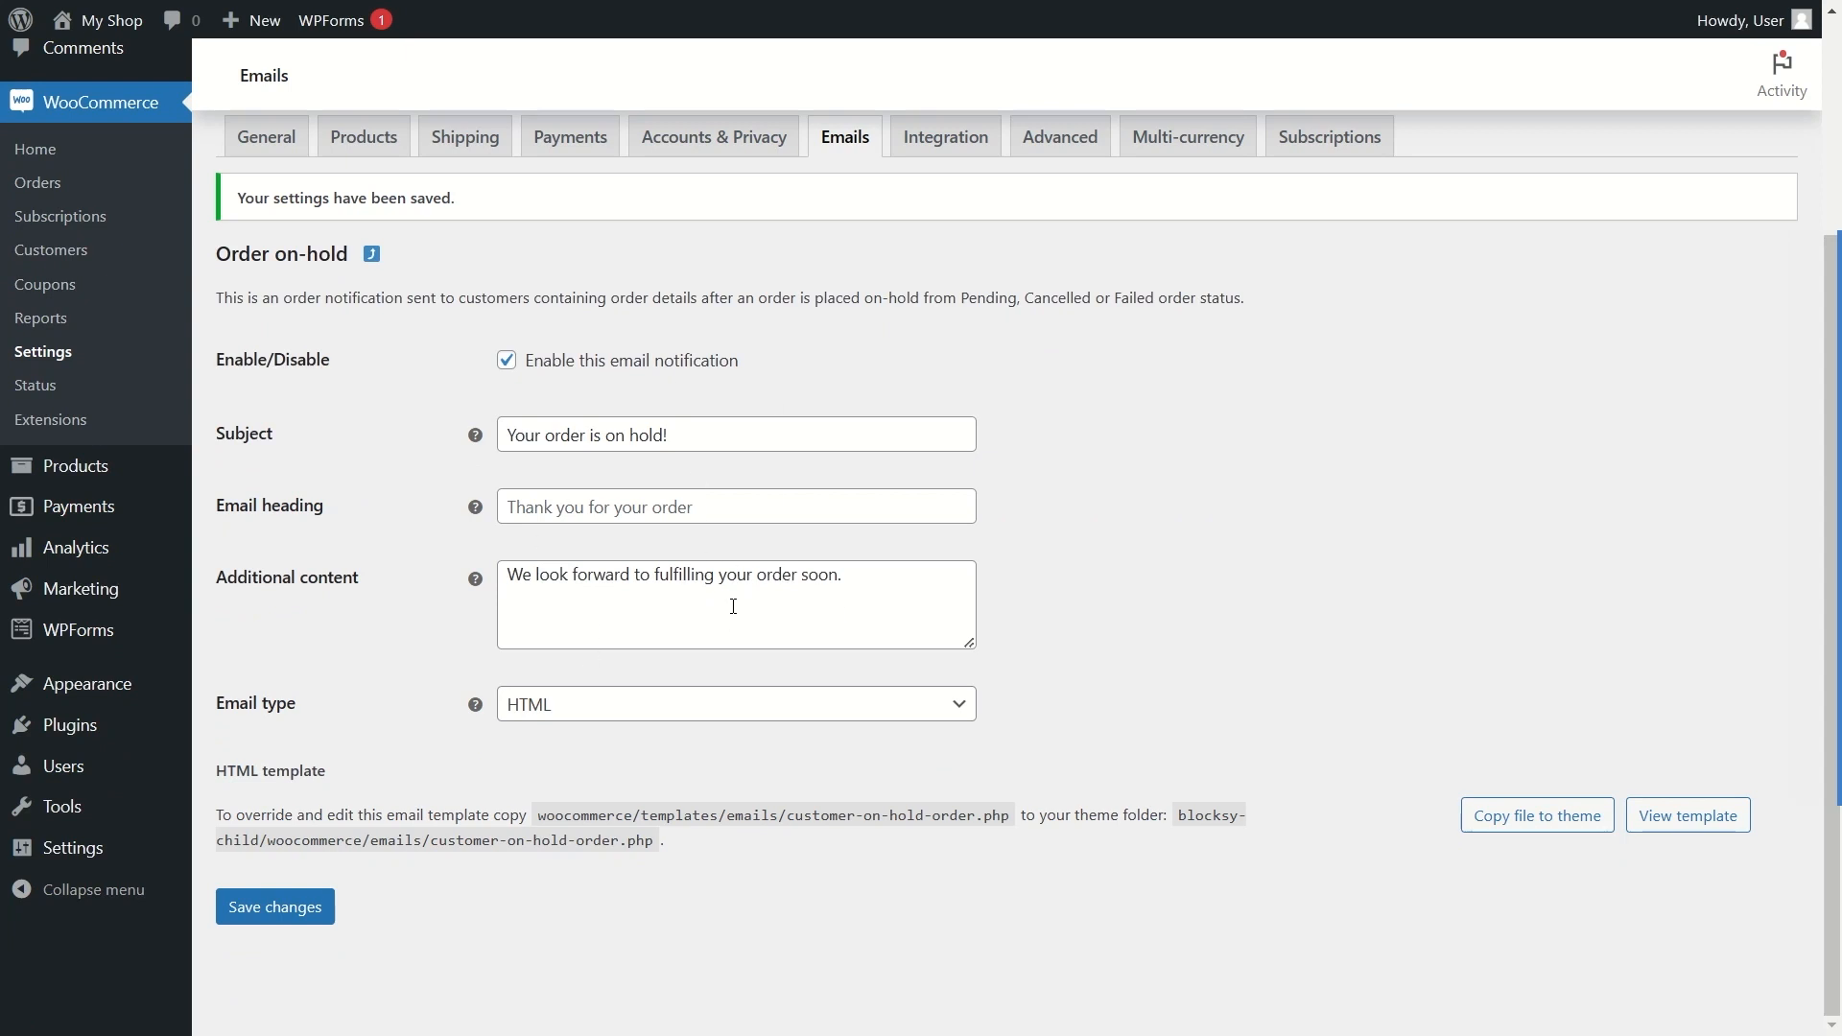
left_click(855, 576)
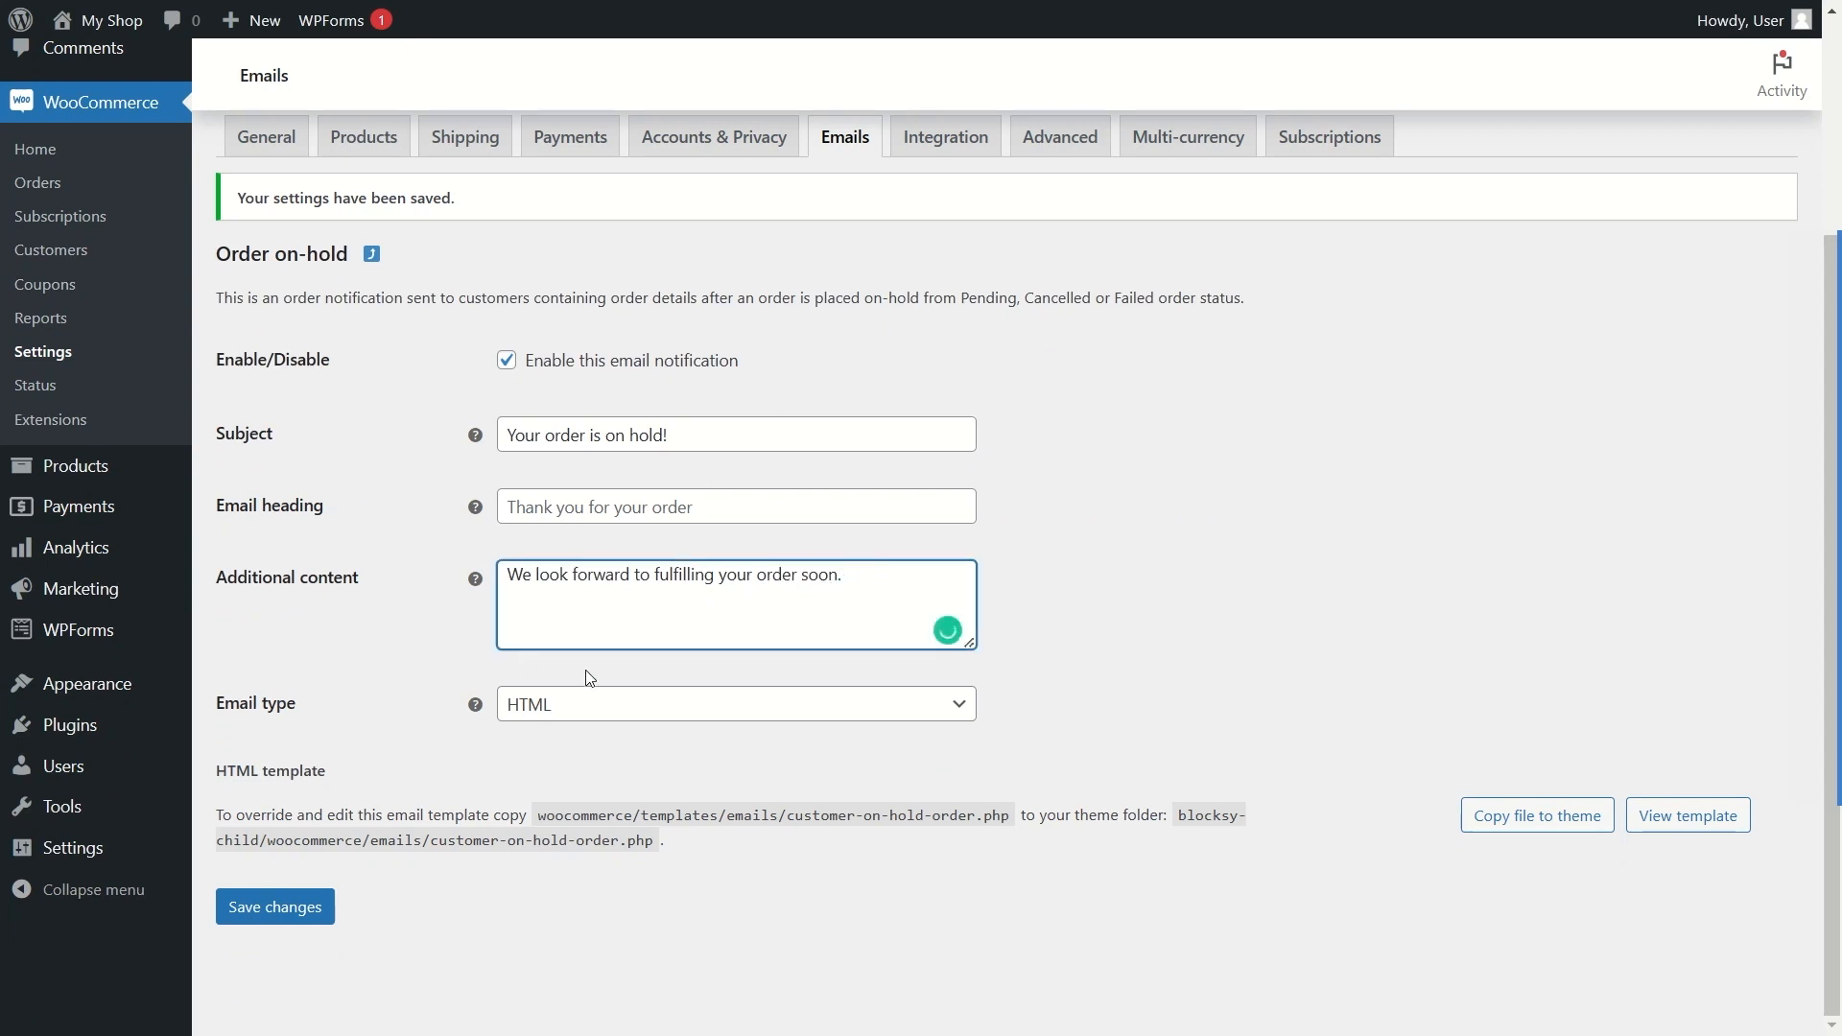
left_click(270, 907)
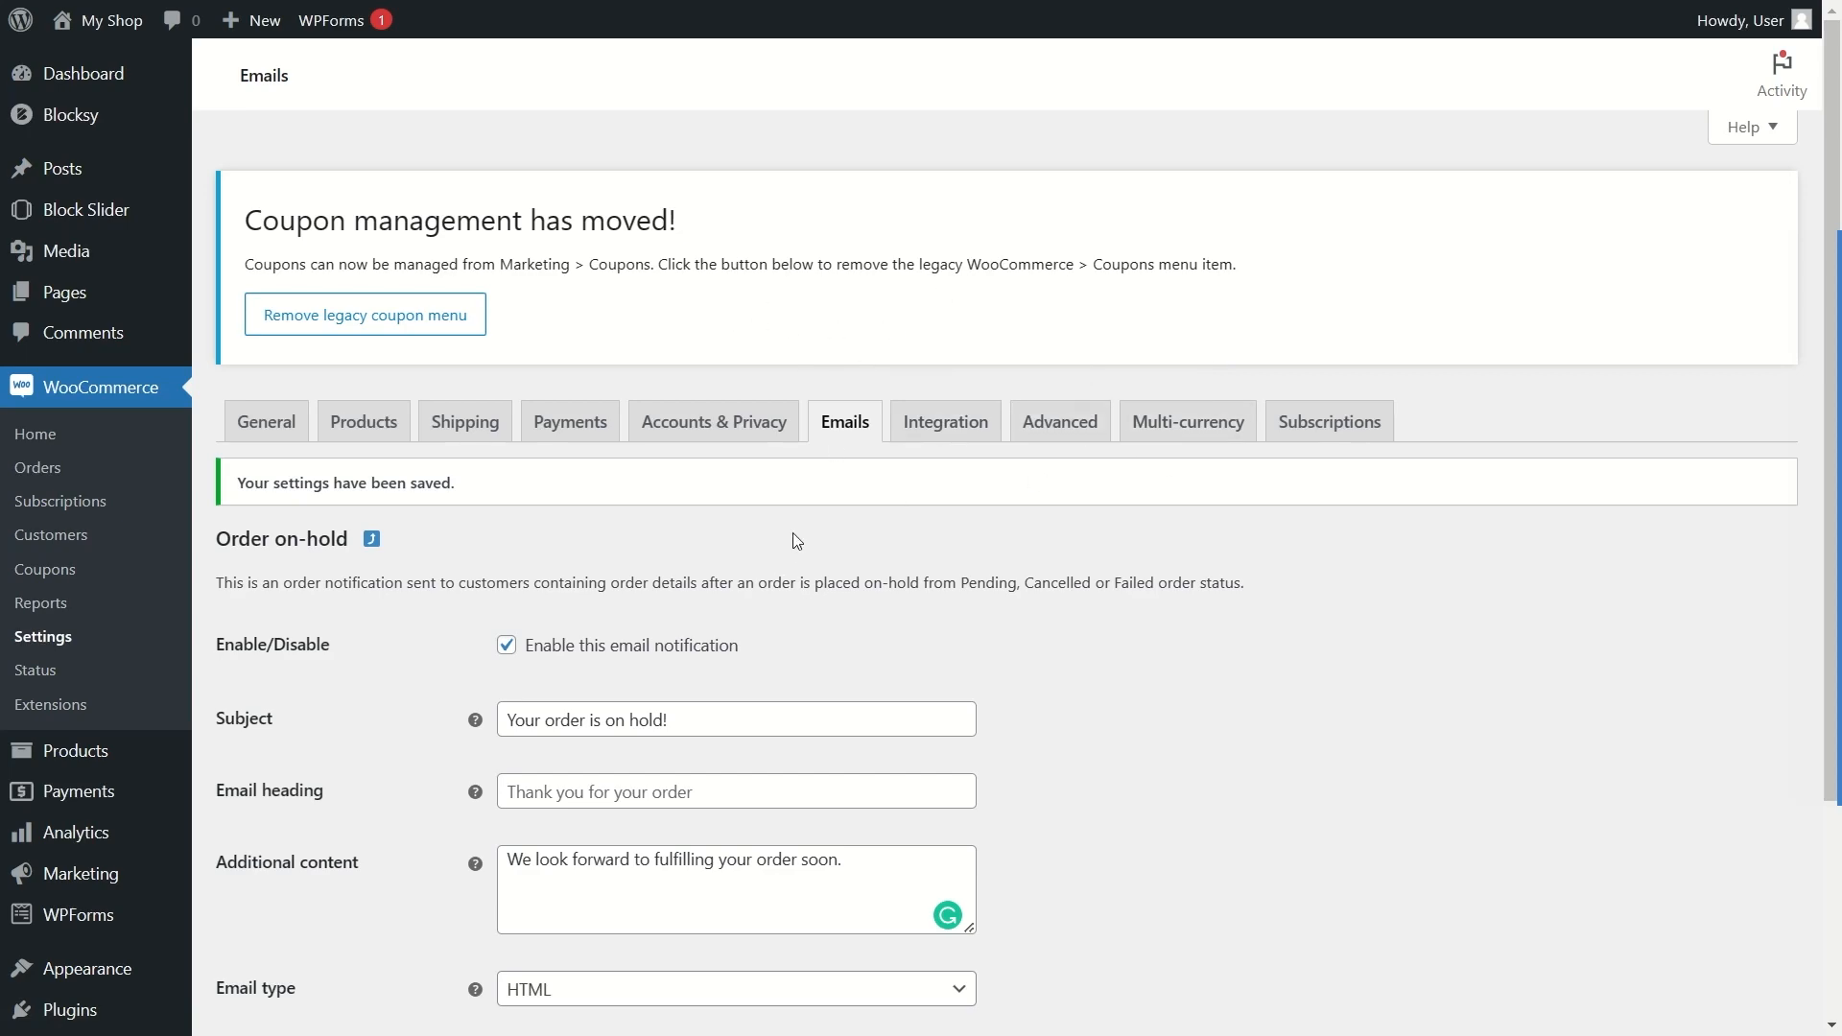
scroll(801, 516, "down", 2)
scroll(748, 518, "up", 2)
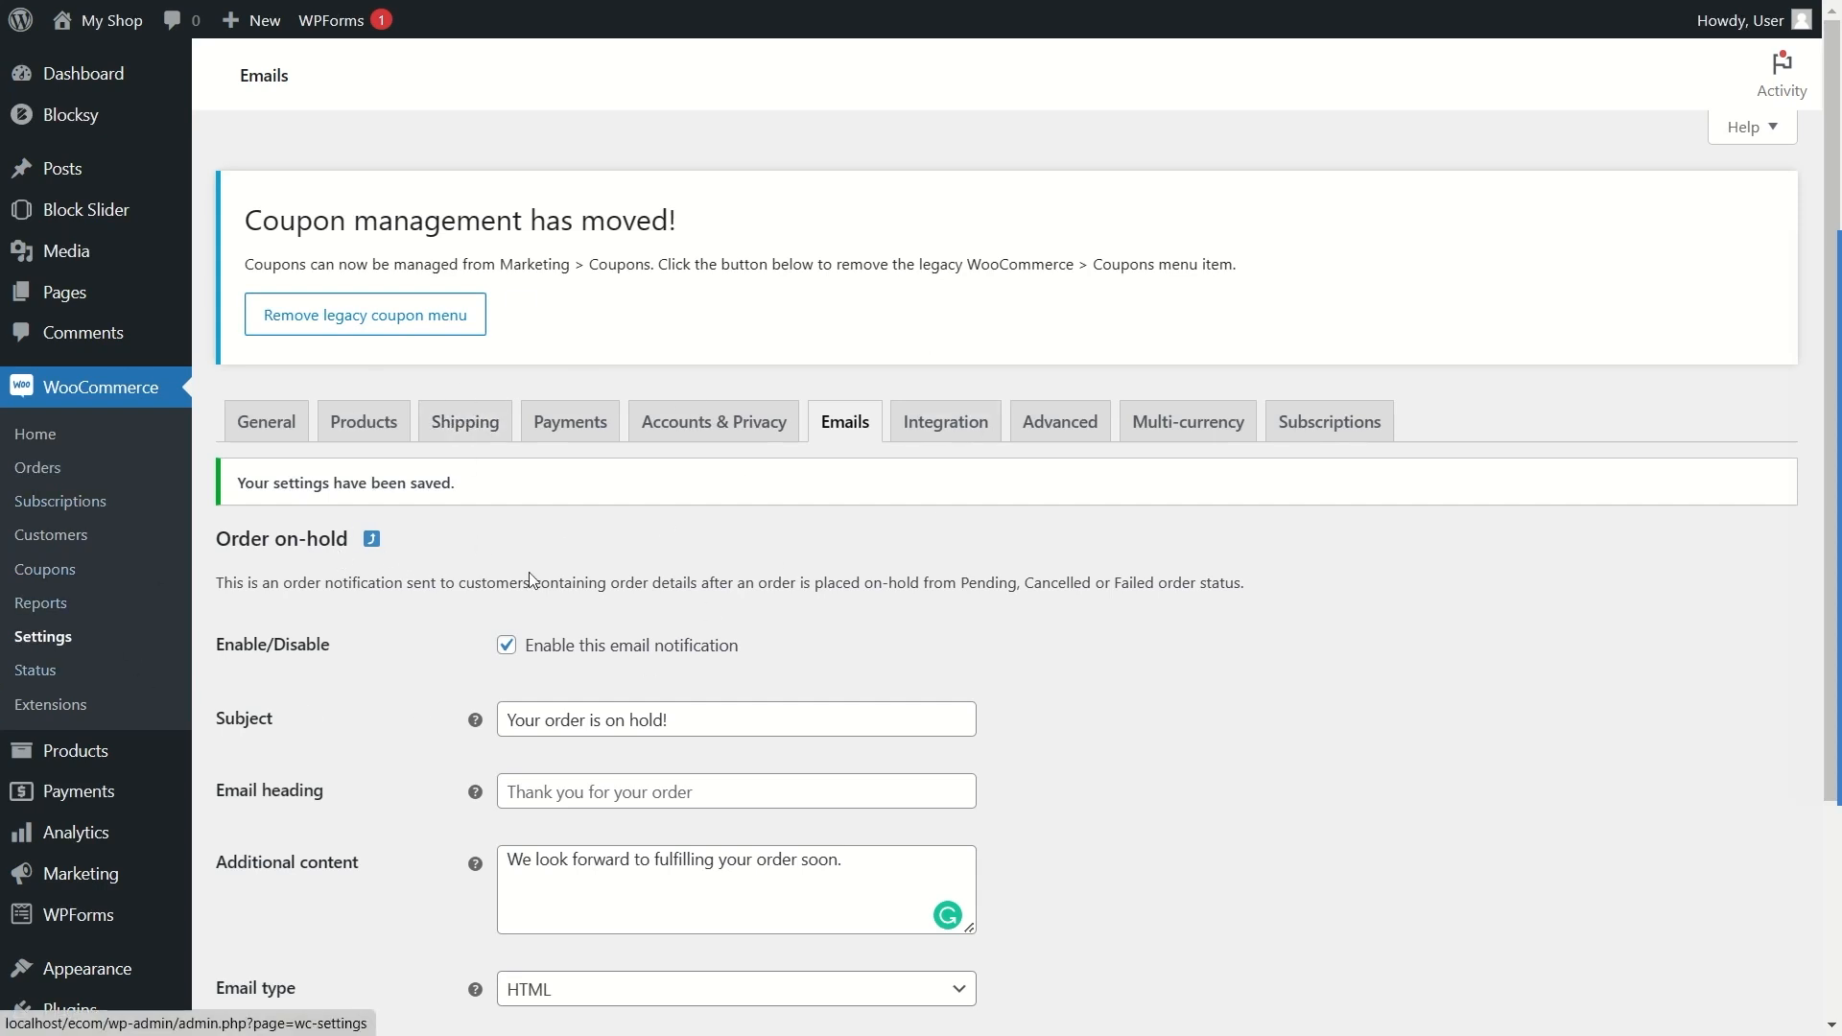
Step: Open the list of all shop products and look through the demo products with their prices and categories
mouse_move(97, 757)
left_click(97, 757)
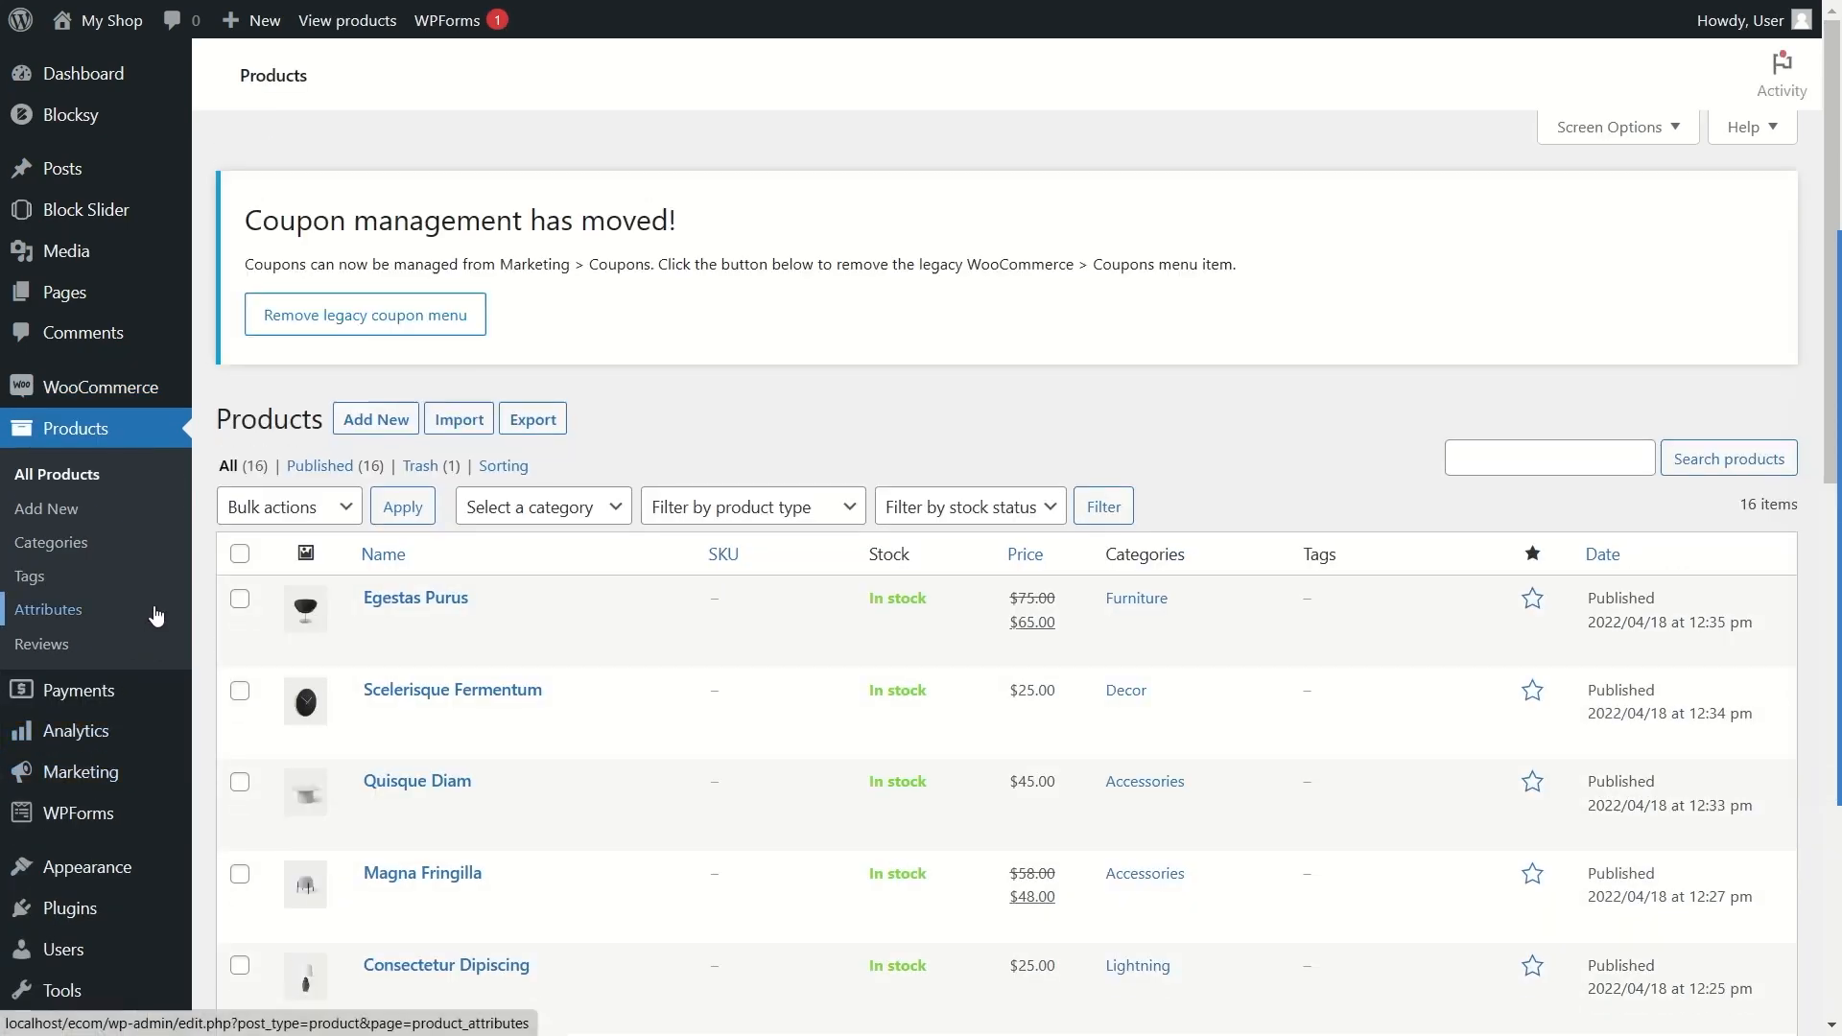
scroll(514, 387, "down", 10)
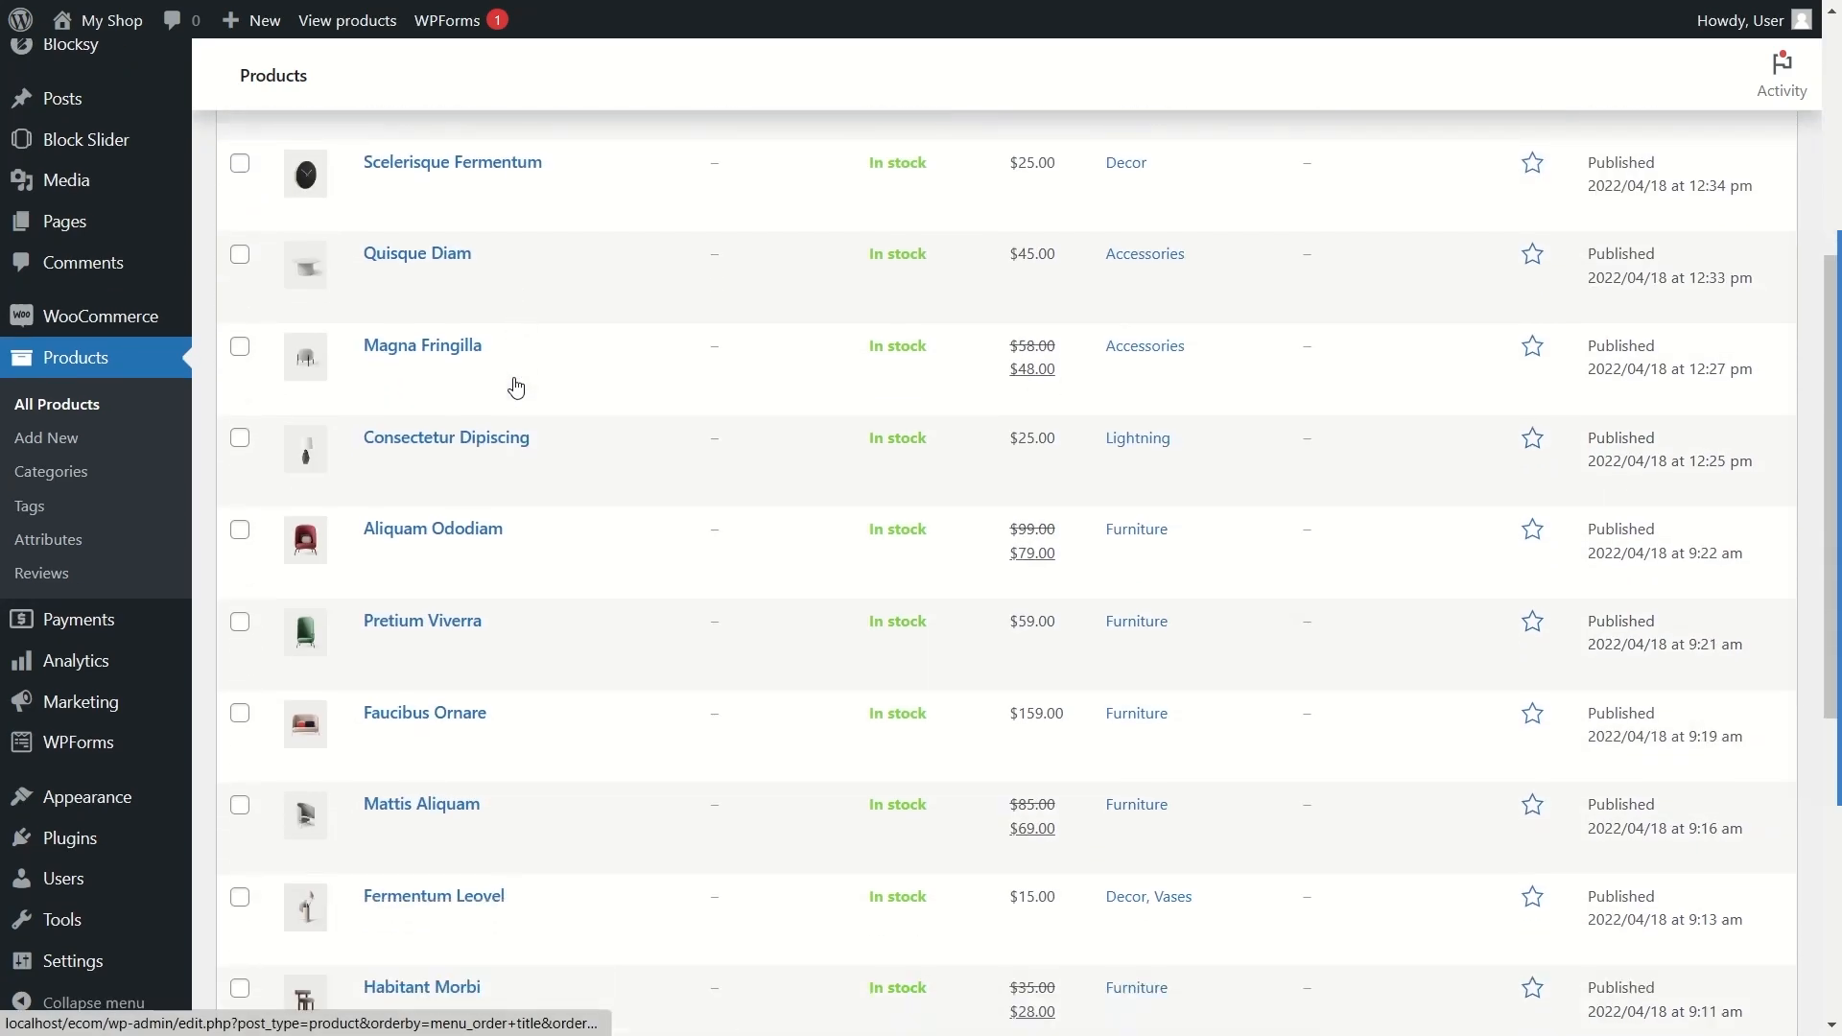
scroll(515, 387, "down", 3)
scroll(515, 387, "up", 8)
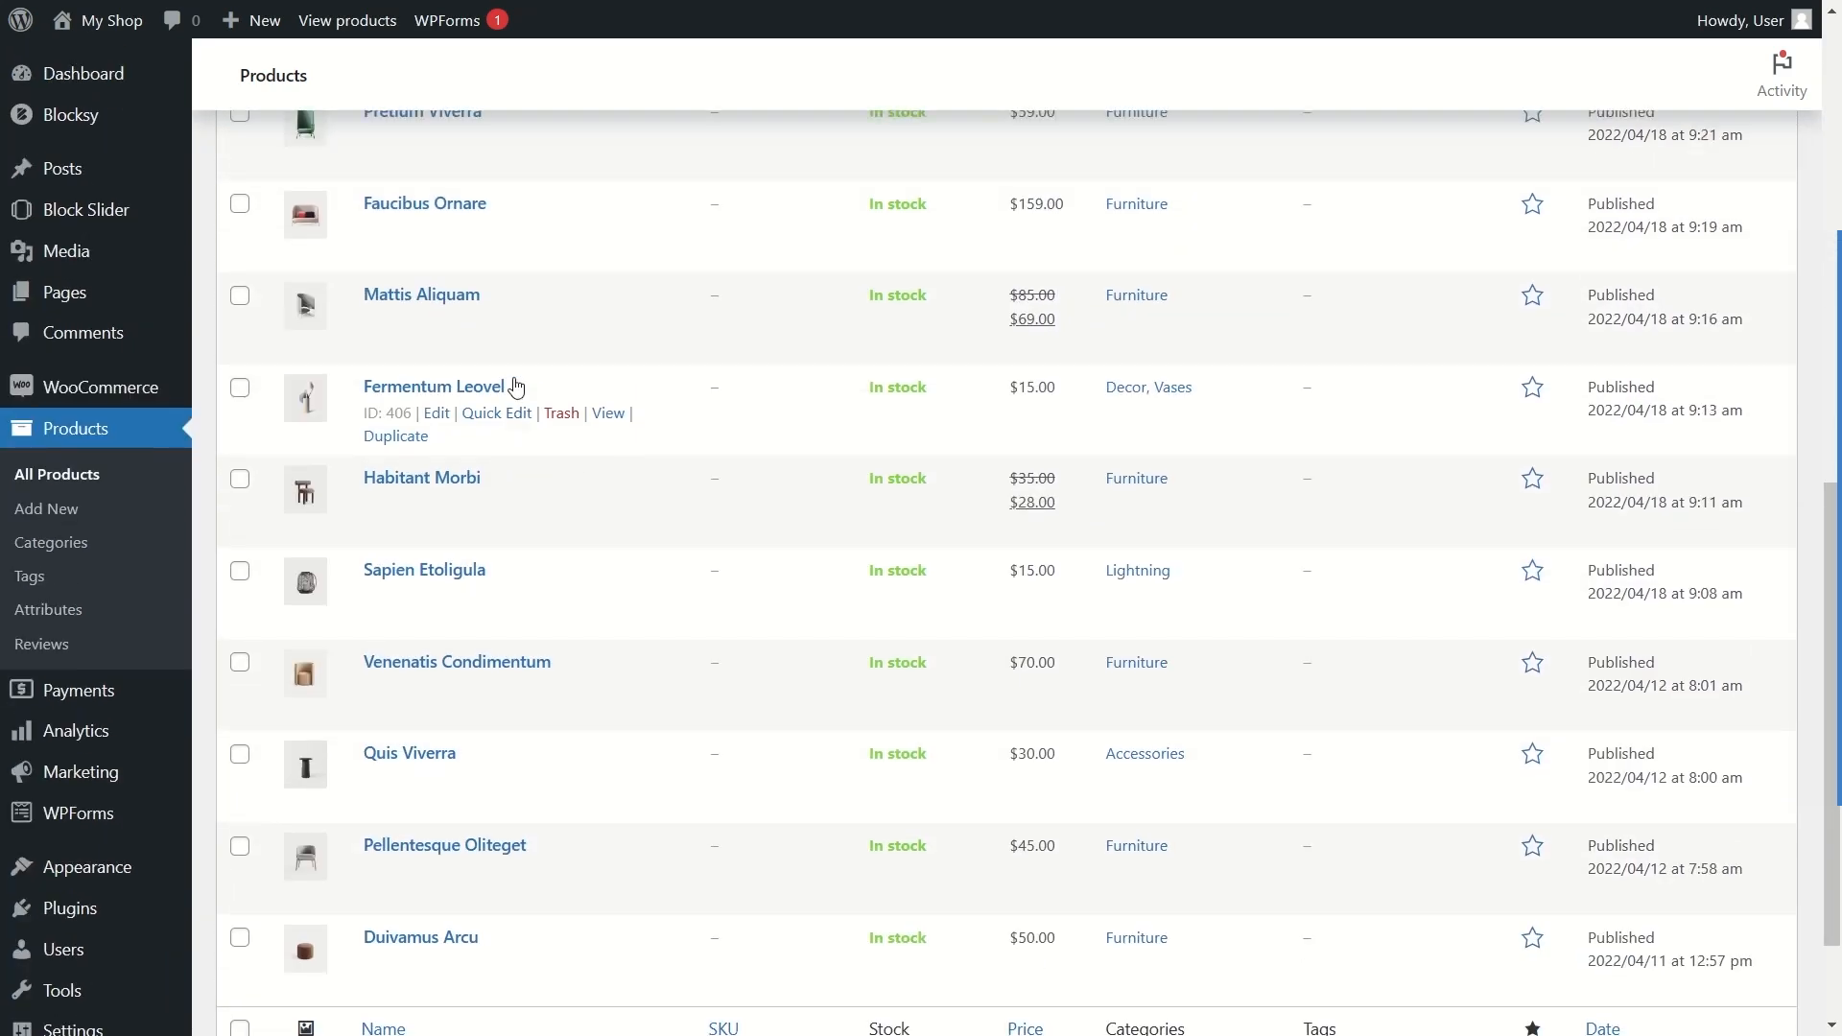
scroll(515, 386, "up", 3)
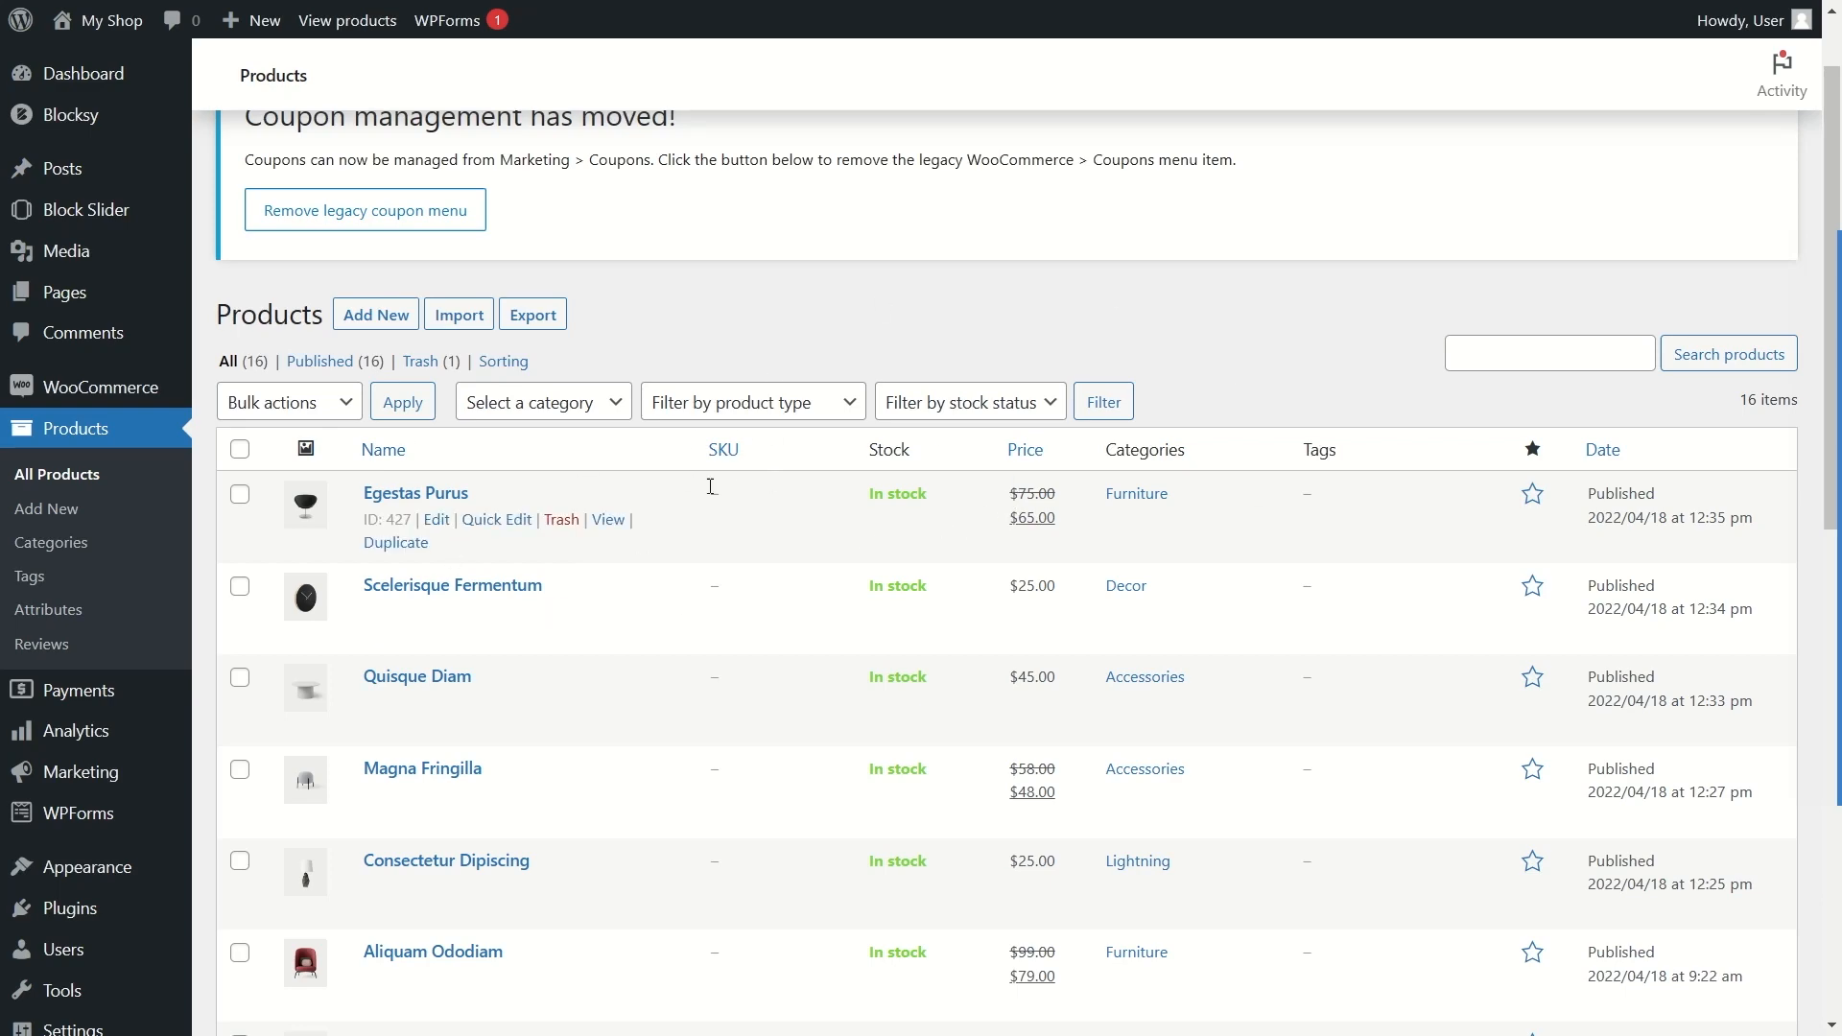
scroll(542, 767, "down", 10)
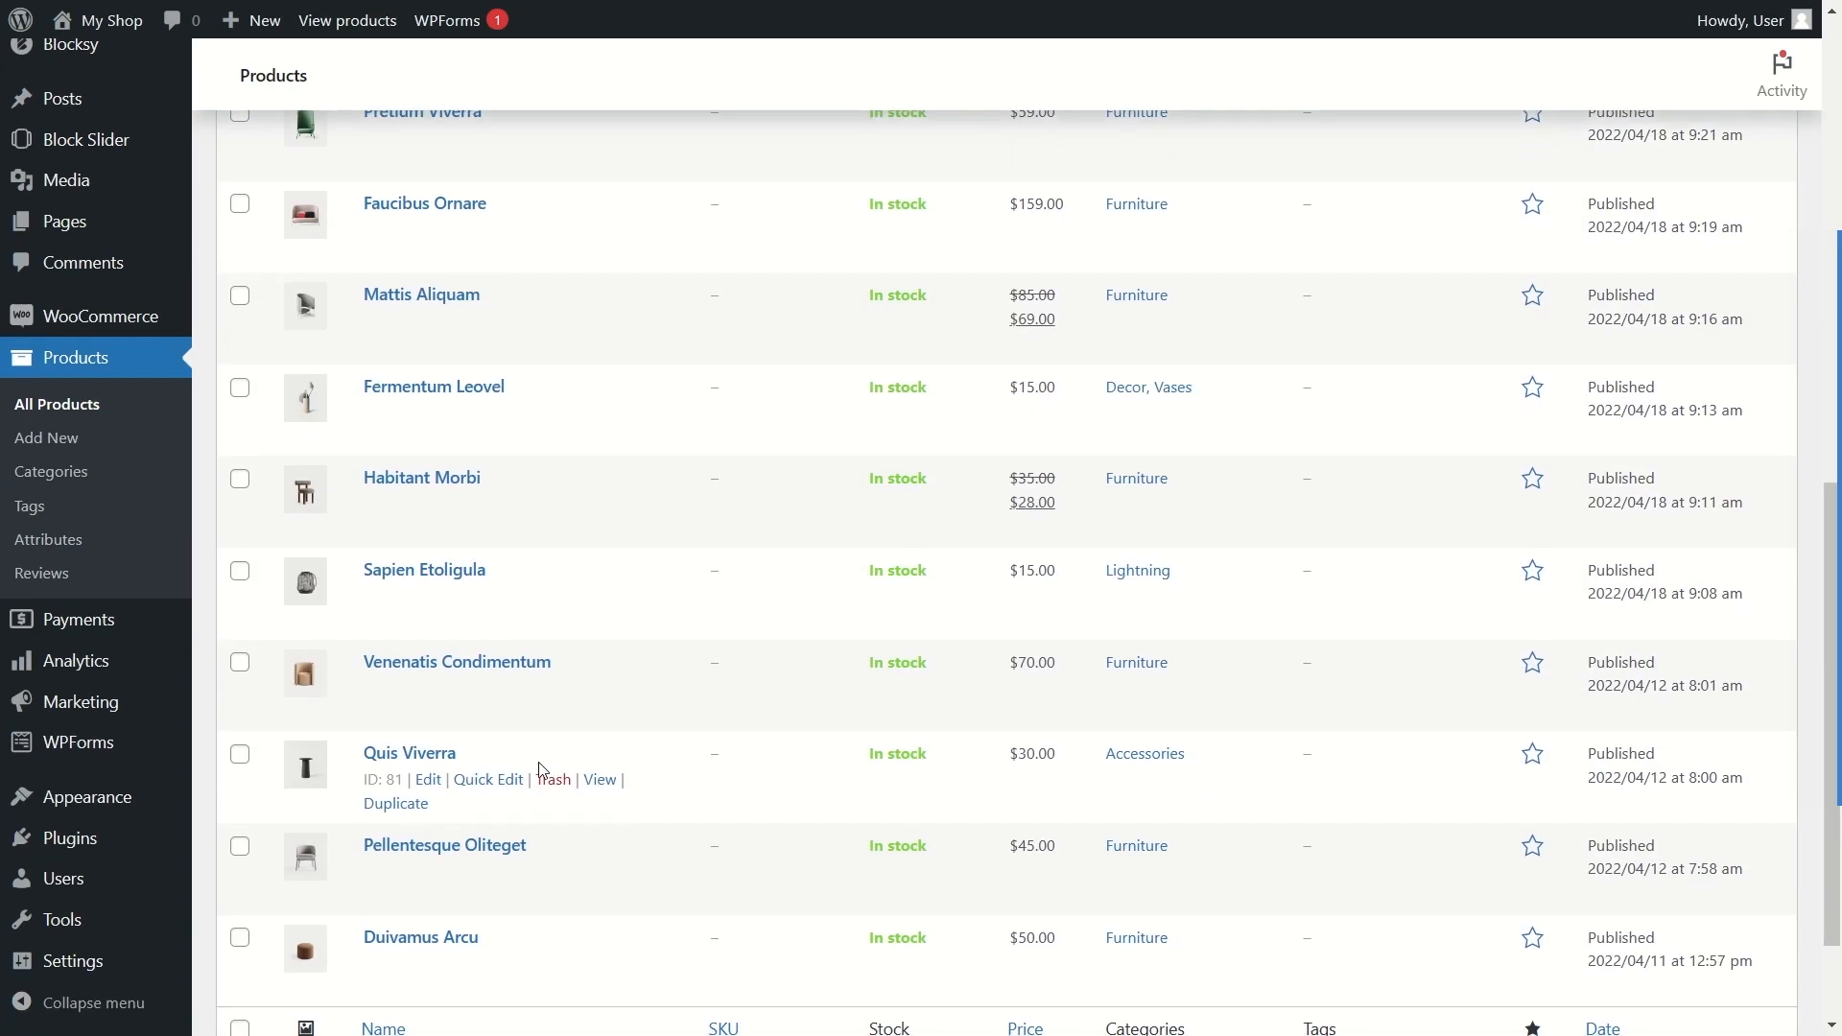
scroll(542, 767, "up", 12)
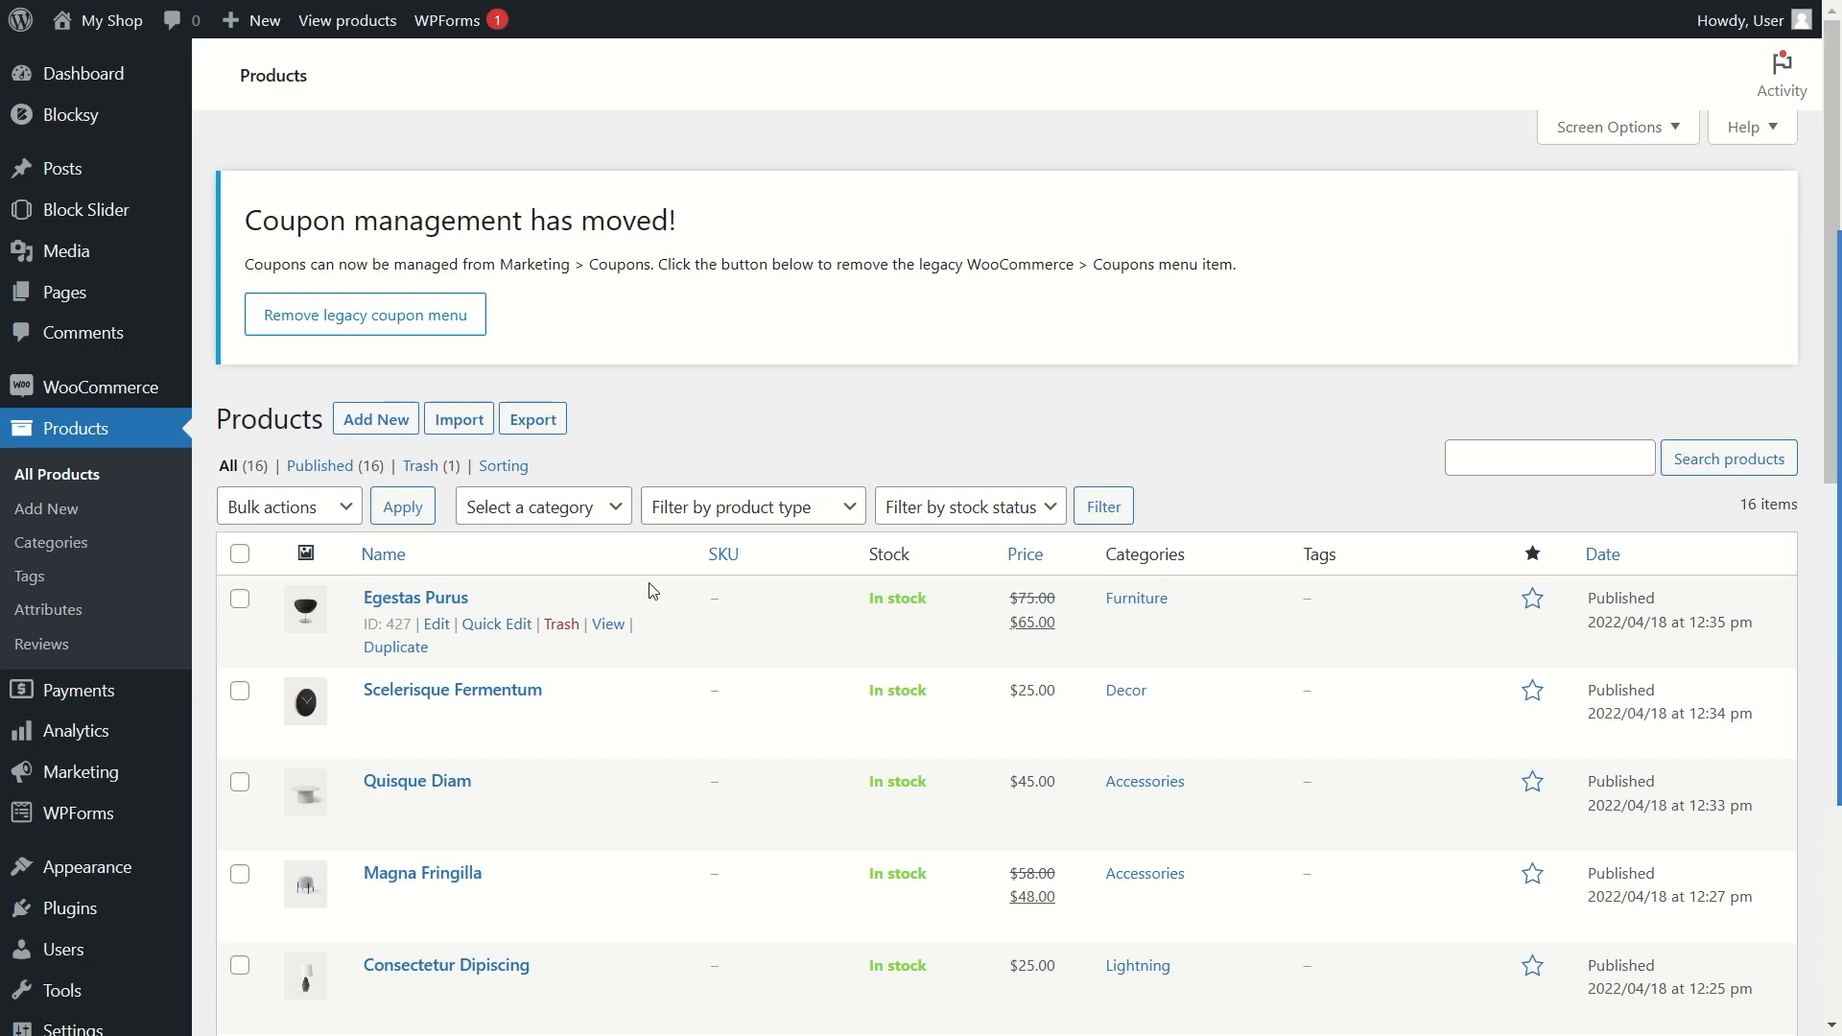
Step: Start a new product and name it "A Nice Chair"
left_click(364, 428)
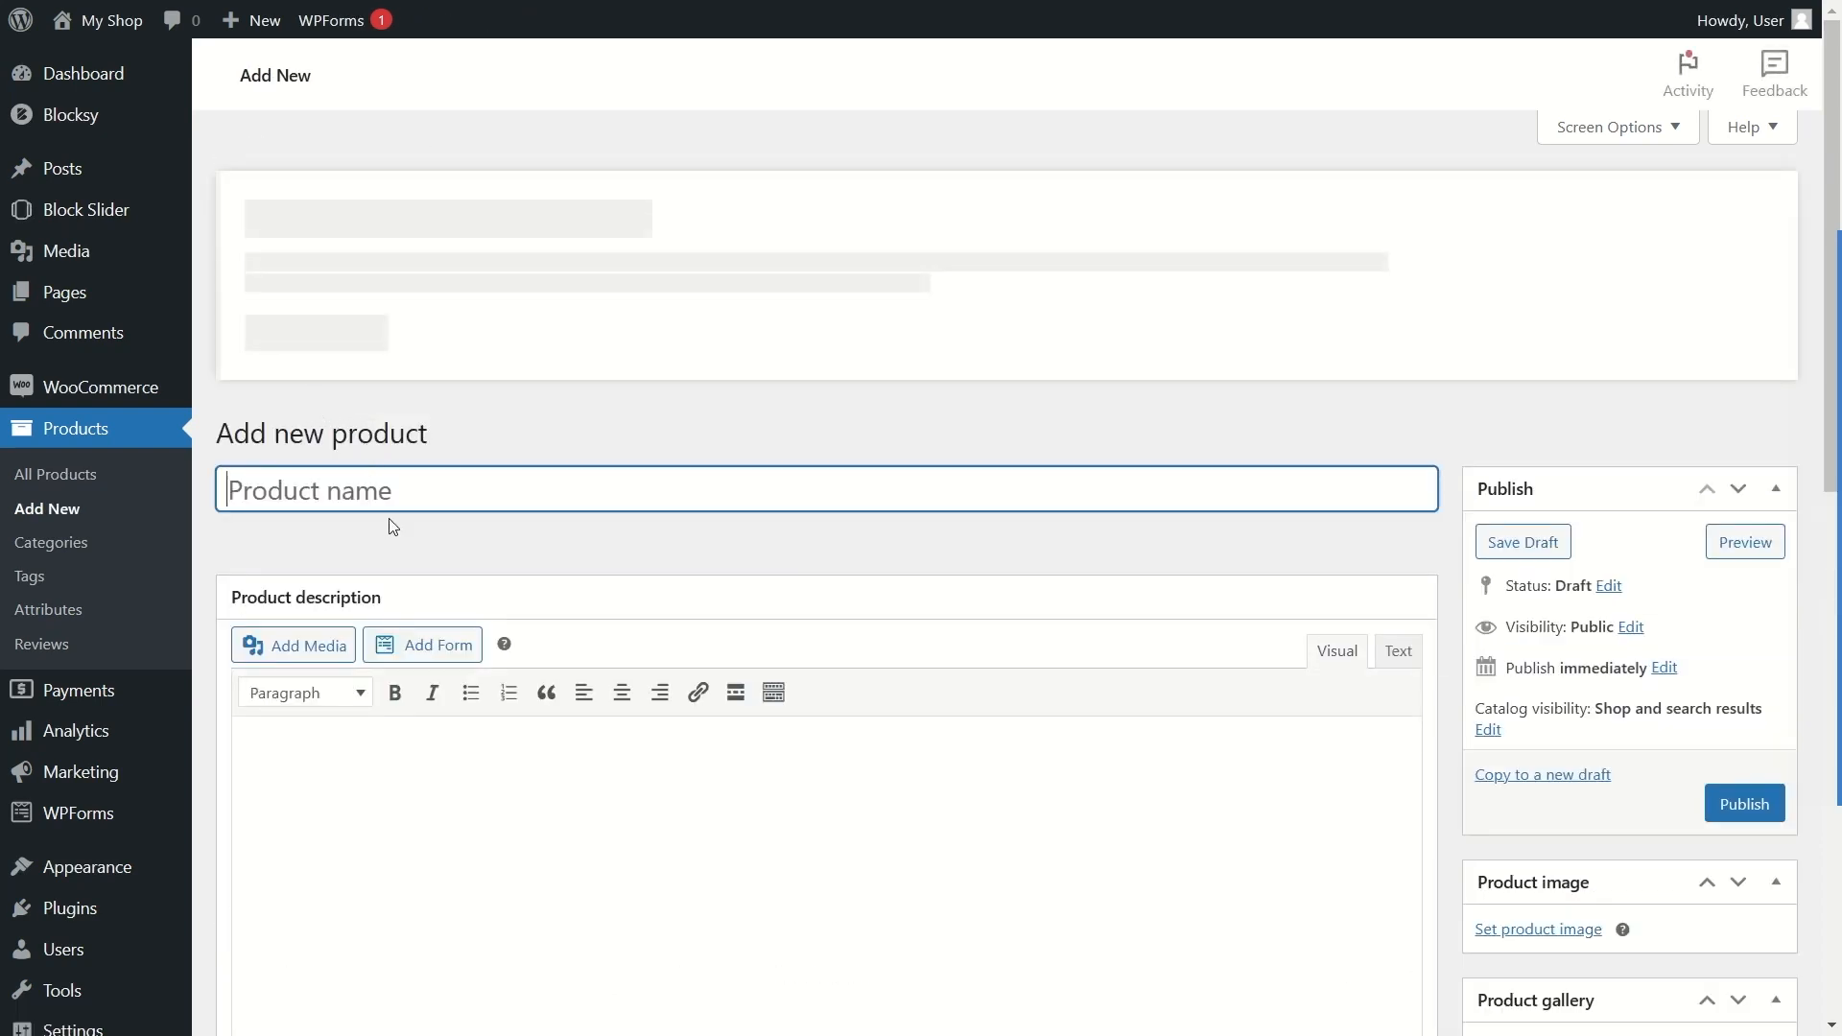
left_click(368, 469)
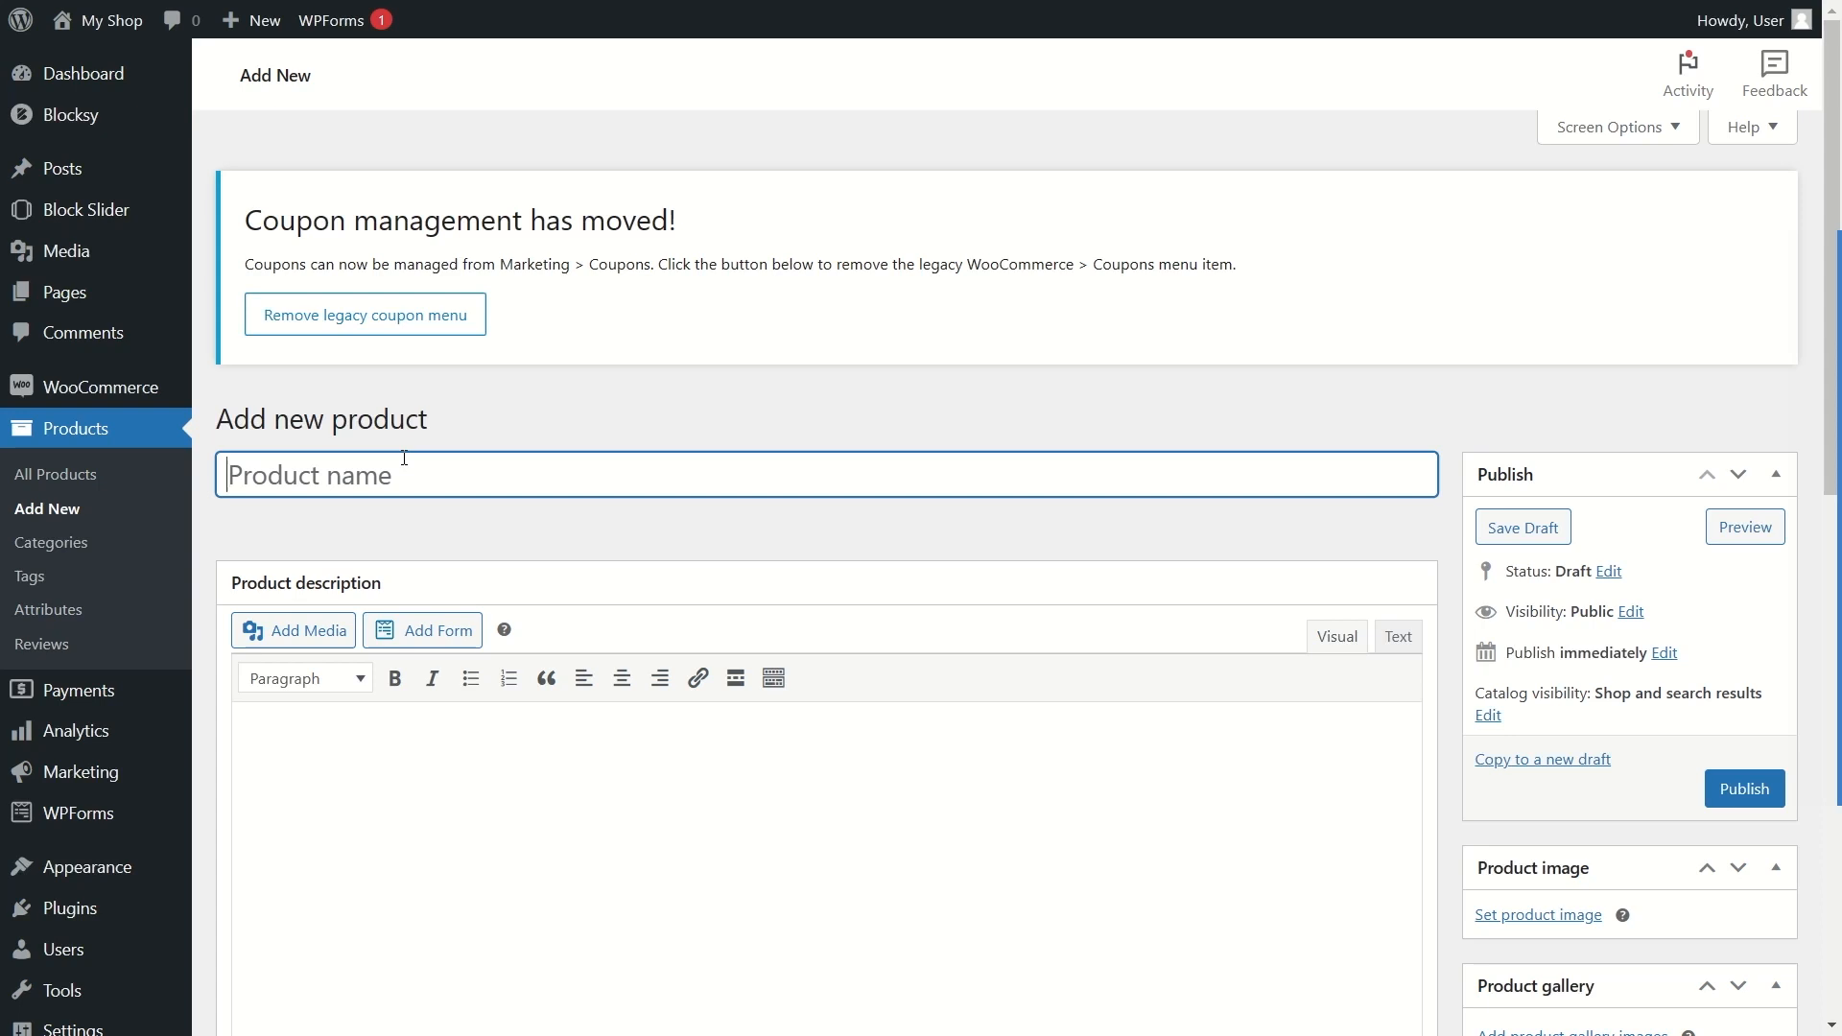
type("A Nice Chair")
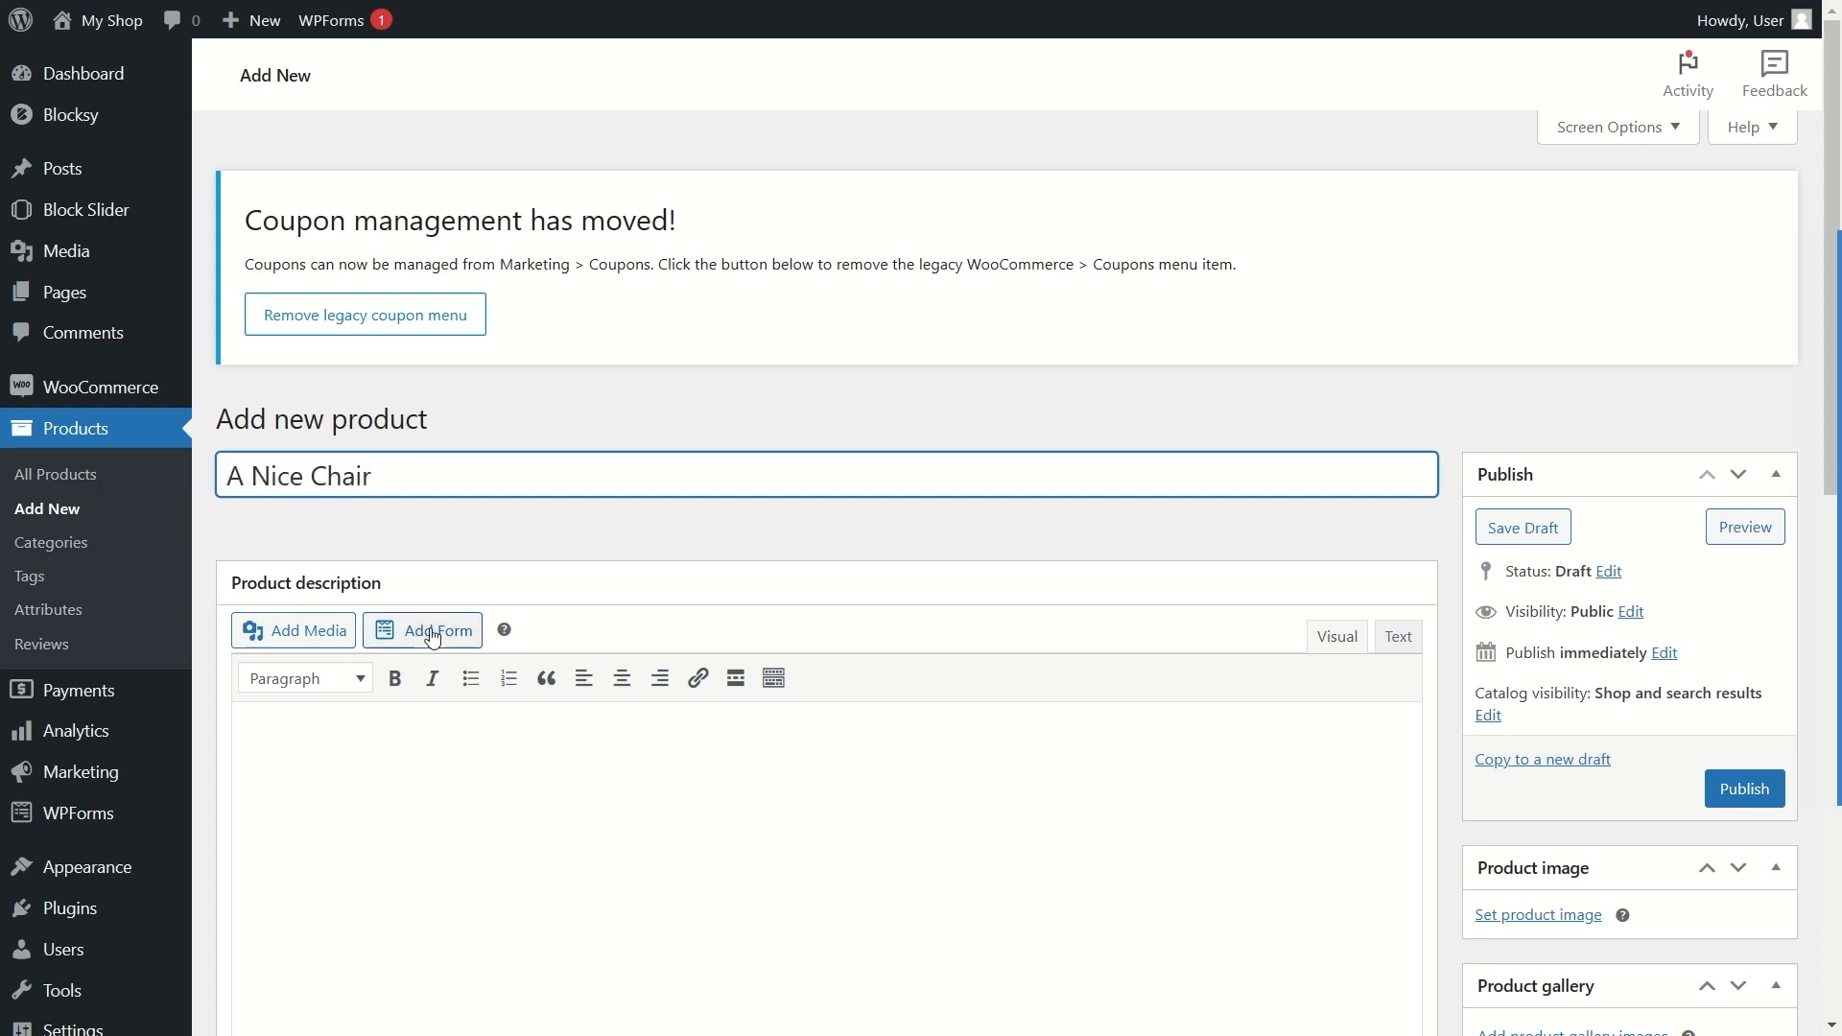
Step: Enter the product description "This is a very fashionable chair. It's comfortable and stylish and it will brighten your entire room."
scroll(403, 471, "down", 1)
scroll(403, 471, "down", 4)
left_click(382, 383)
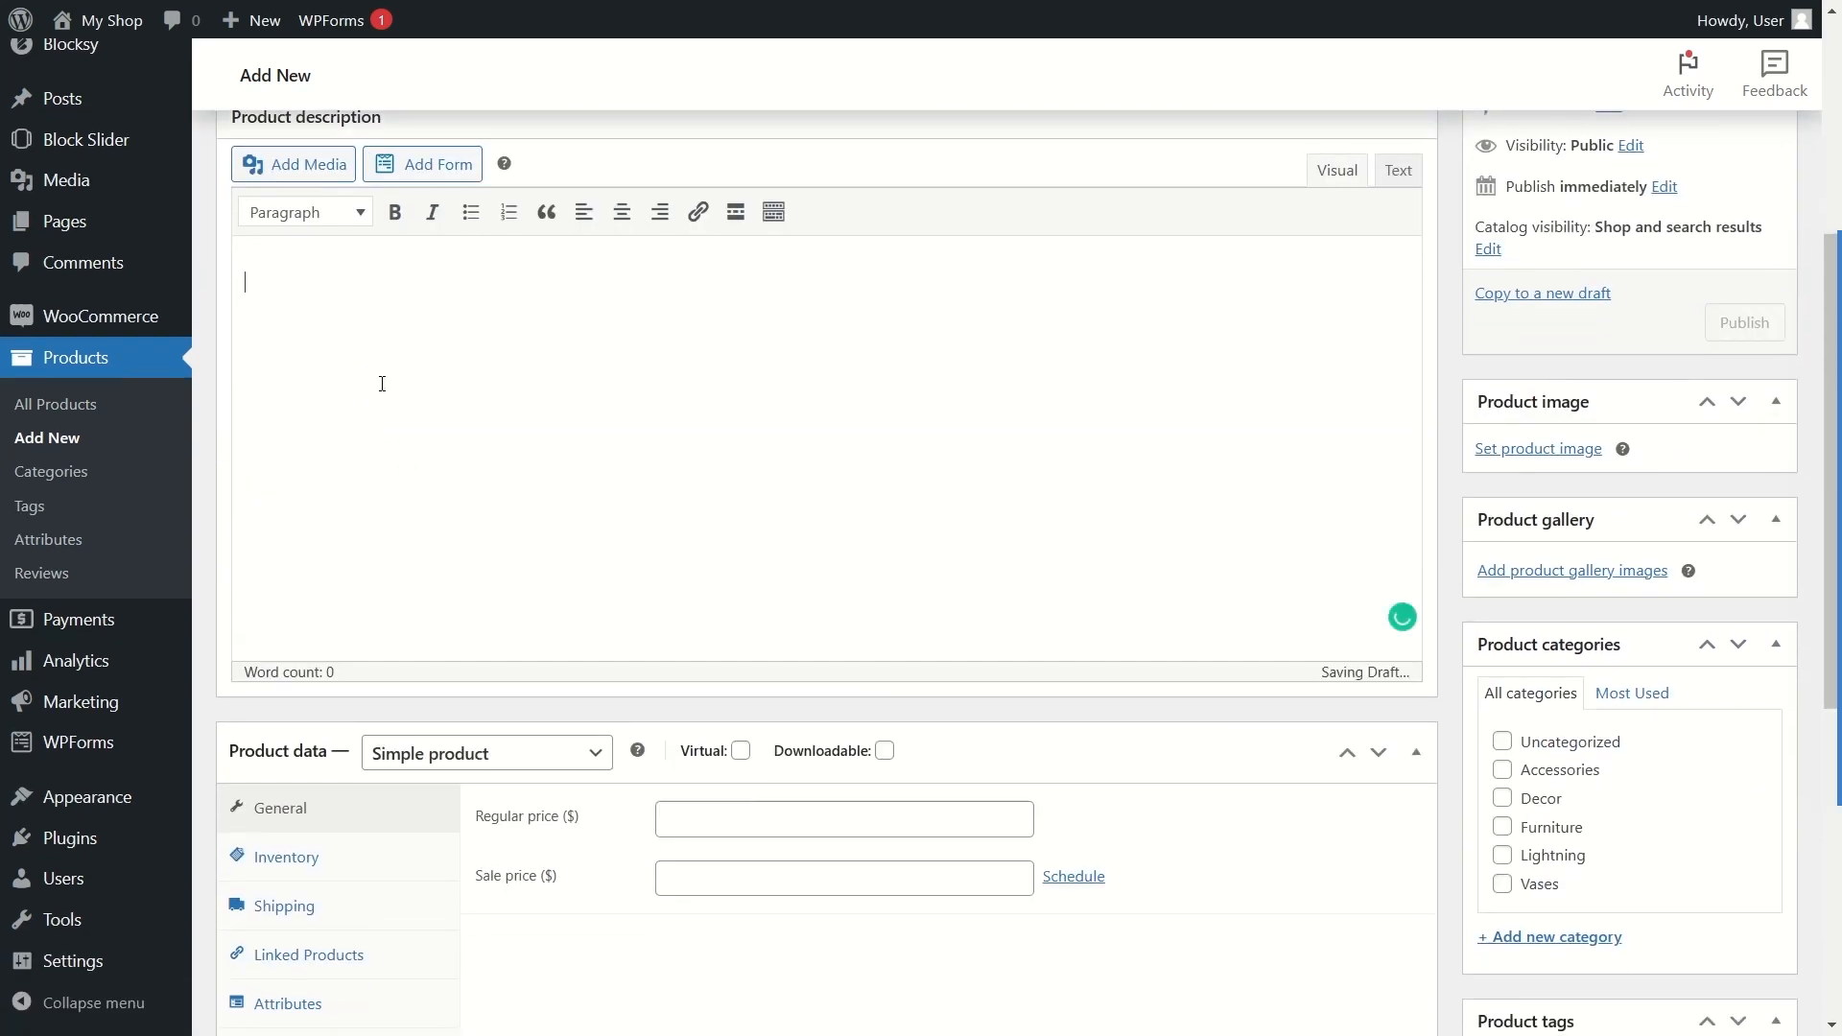
scroll(374, 412, "up", 2)
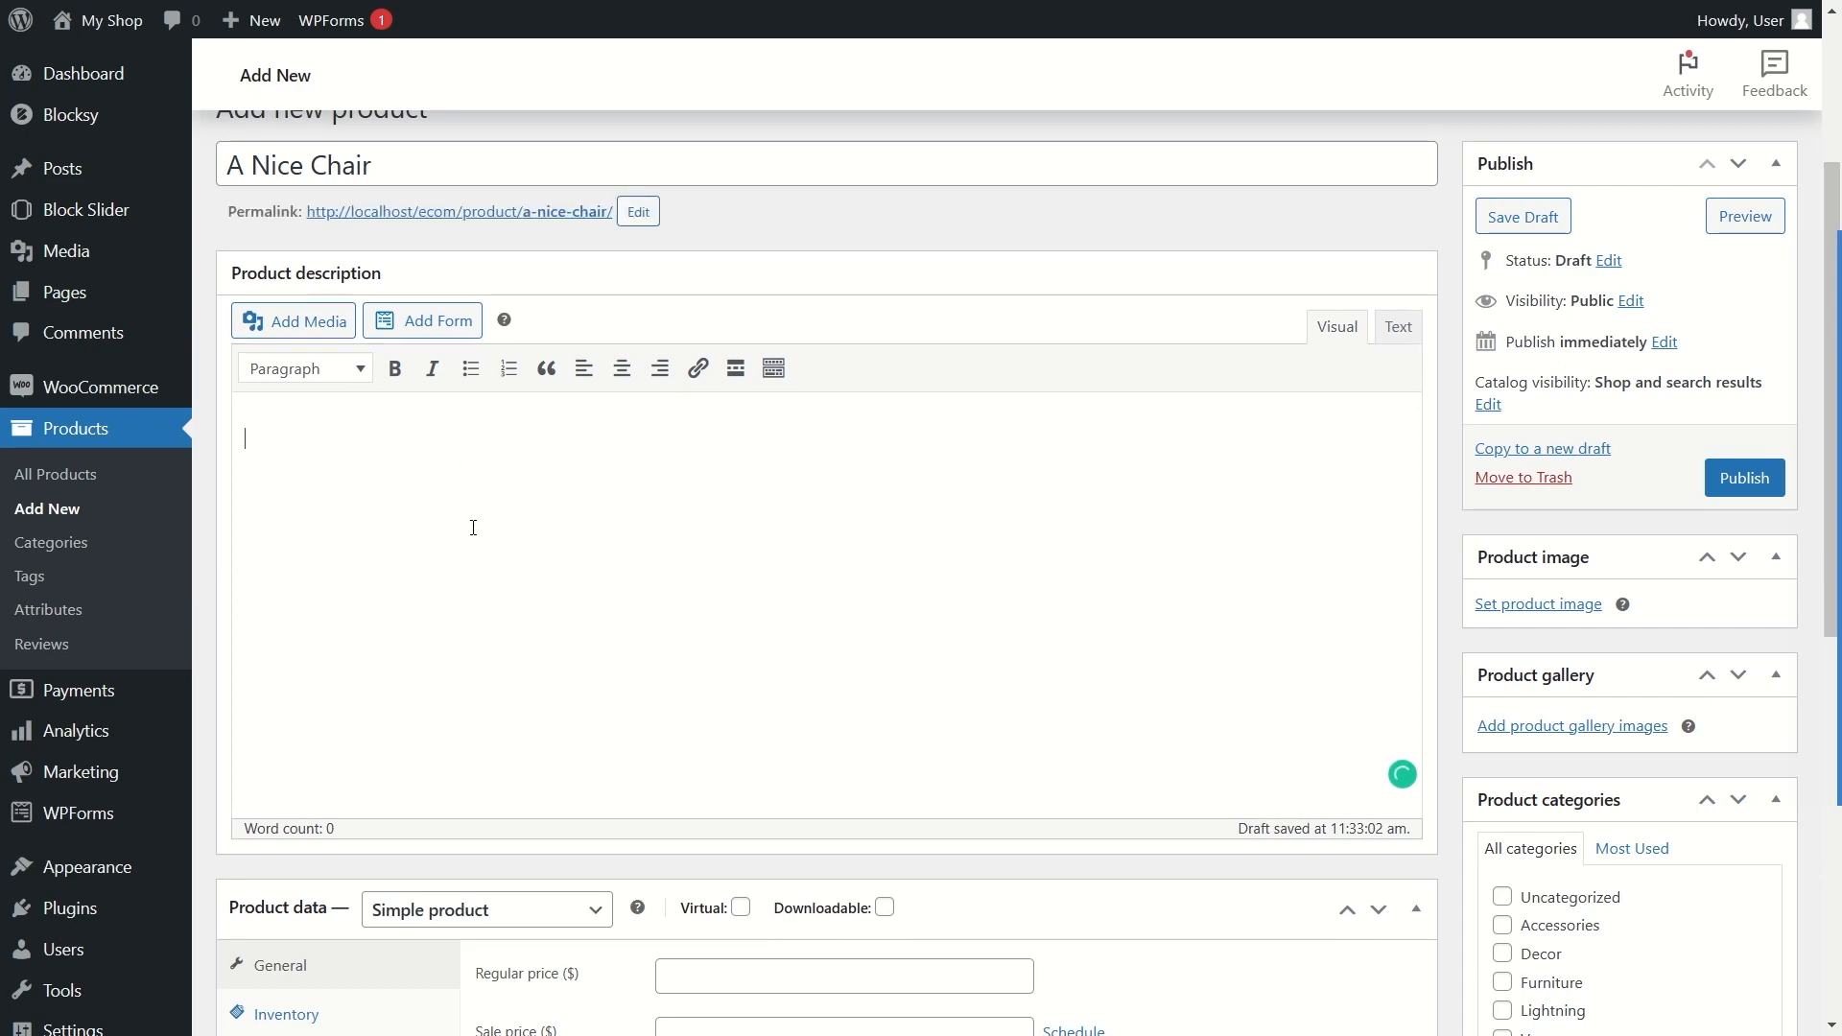
type("This is a very fashionable chair. It's comfortable and stylish and it will brighten your entire room.")
scroll(361, 534, "up", 2)
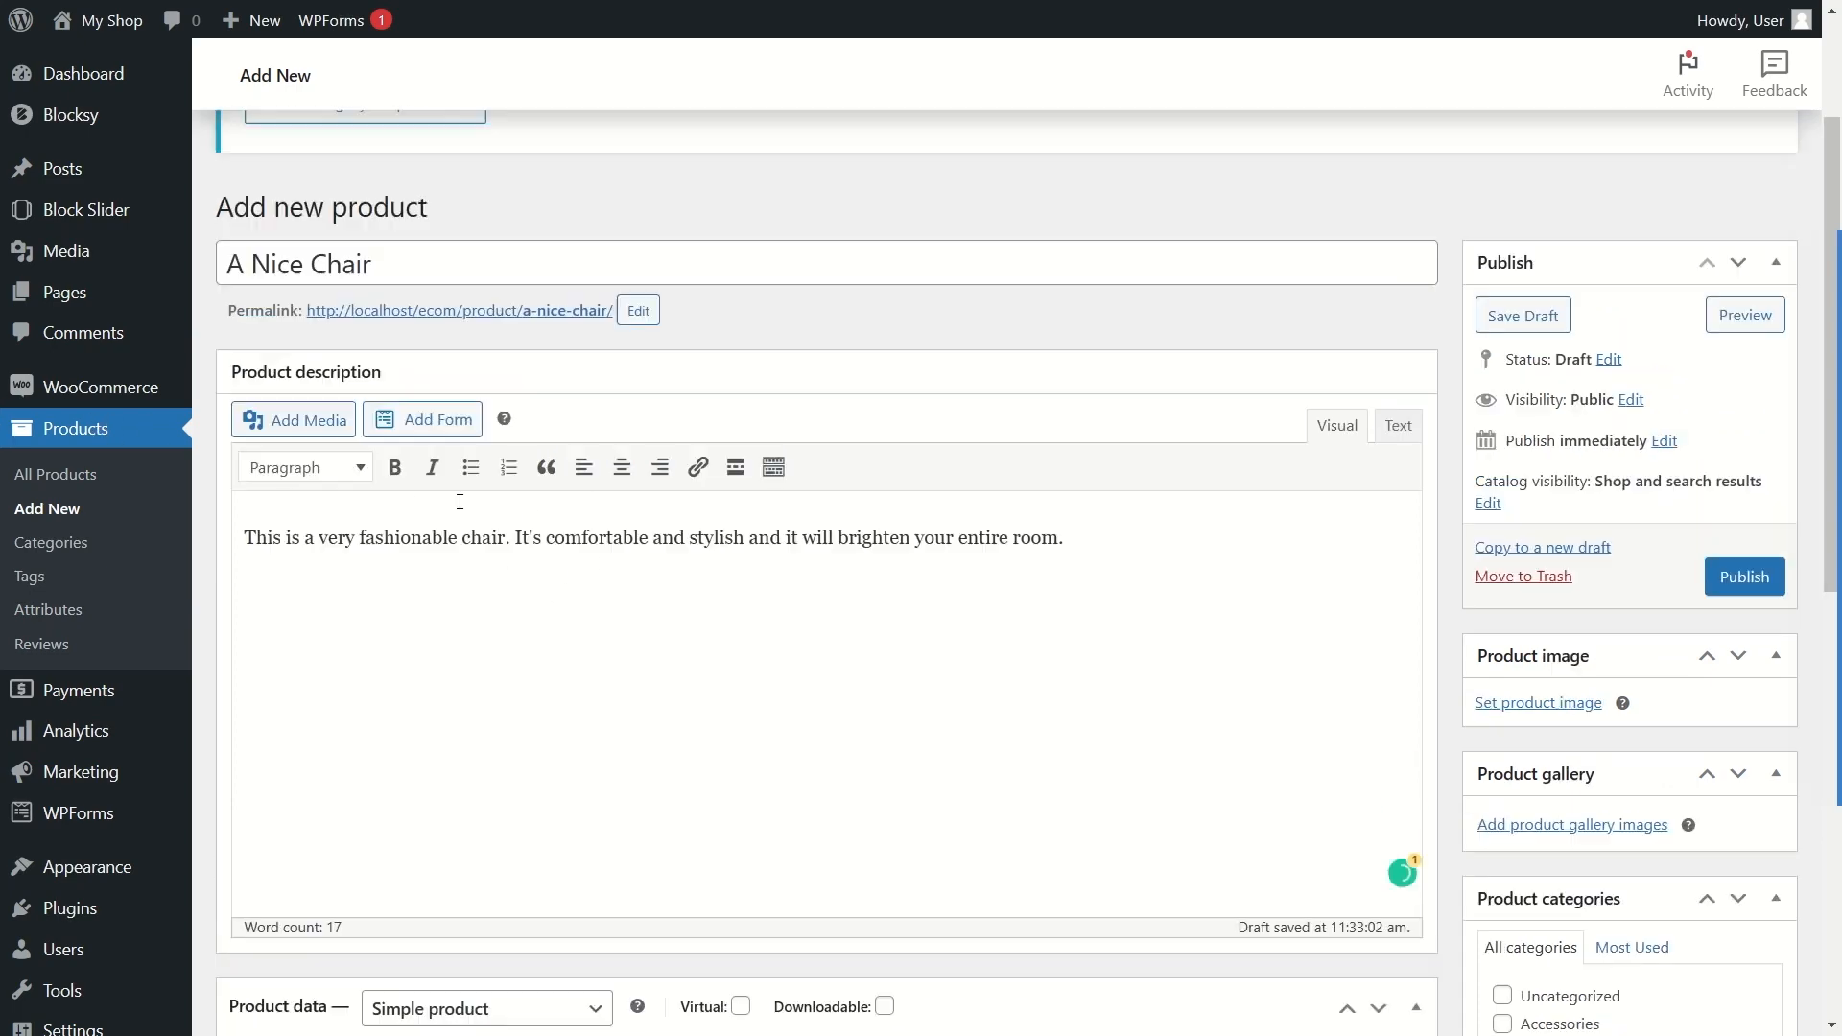
Step: Look over the new product's form, from its description to the product data section with the price fields
scroll(617, 527, "down", 5)
scroll(694, 383, "up", 3)
scroll(913, 475, "down", 6)
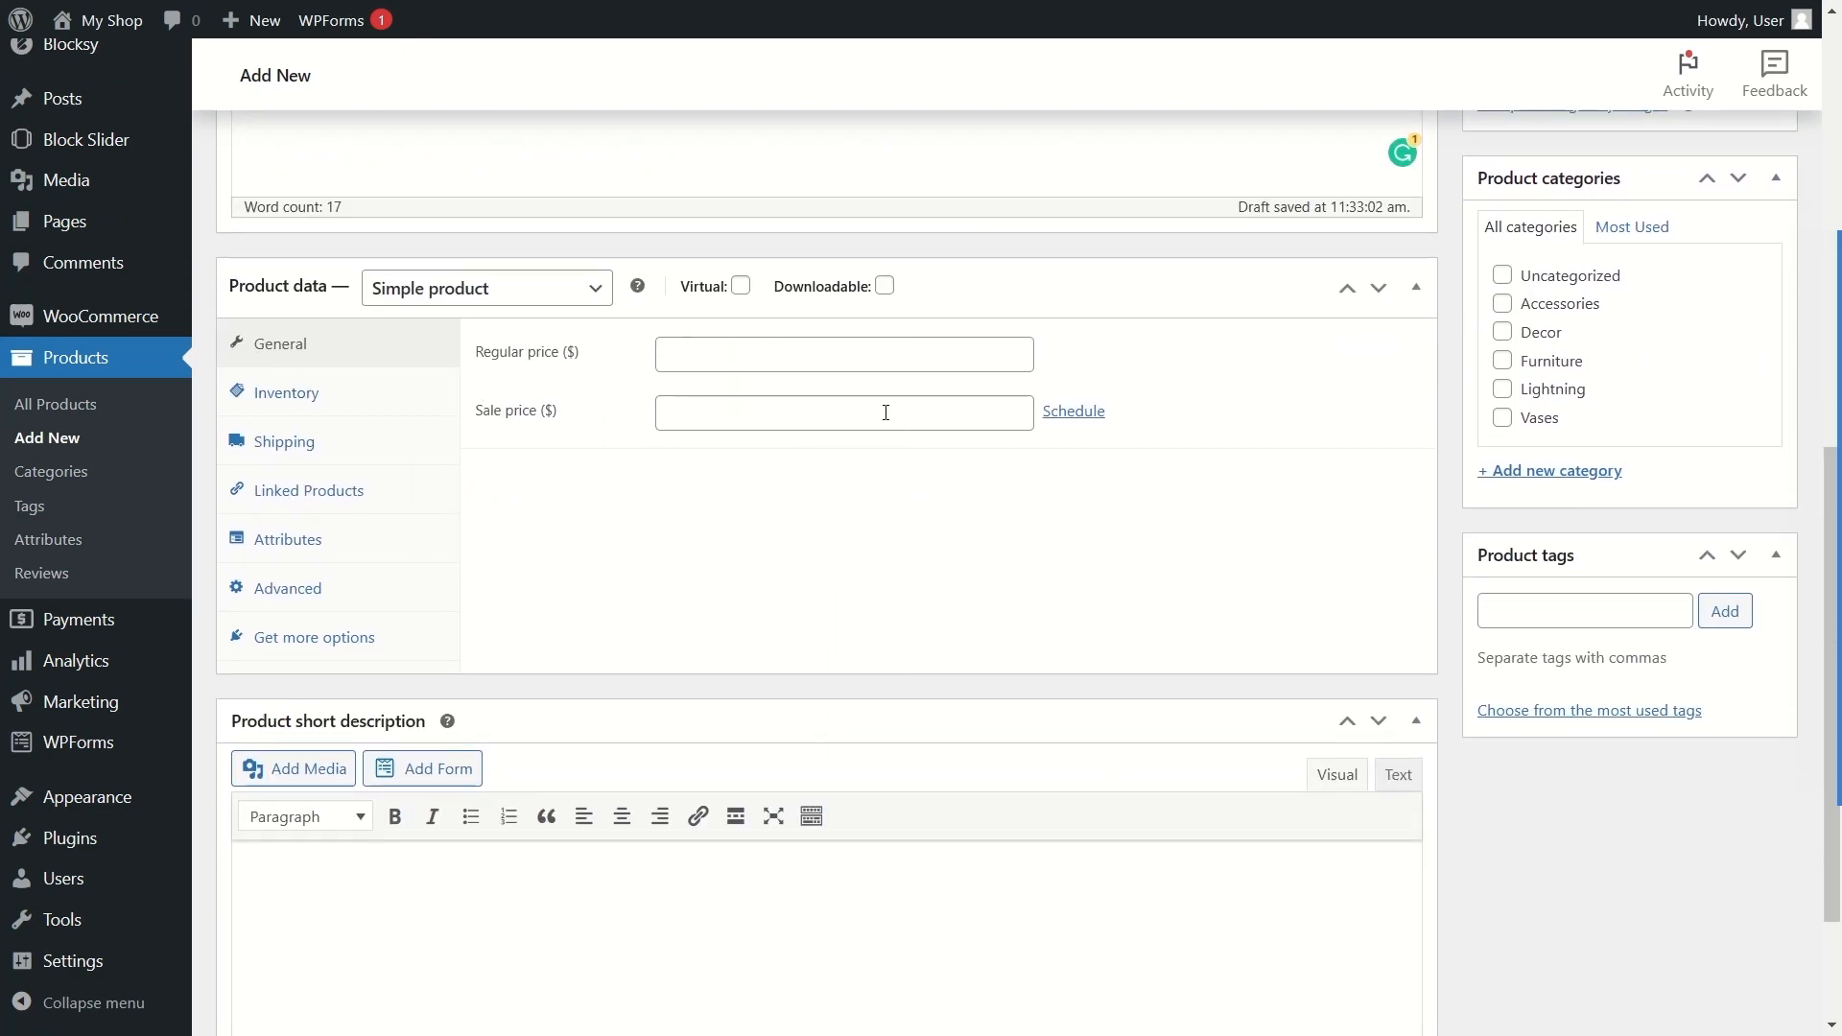
scroll(867, 567, "up", 7)
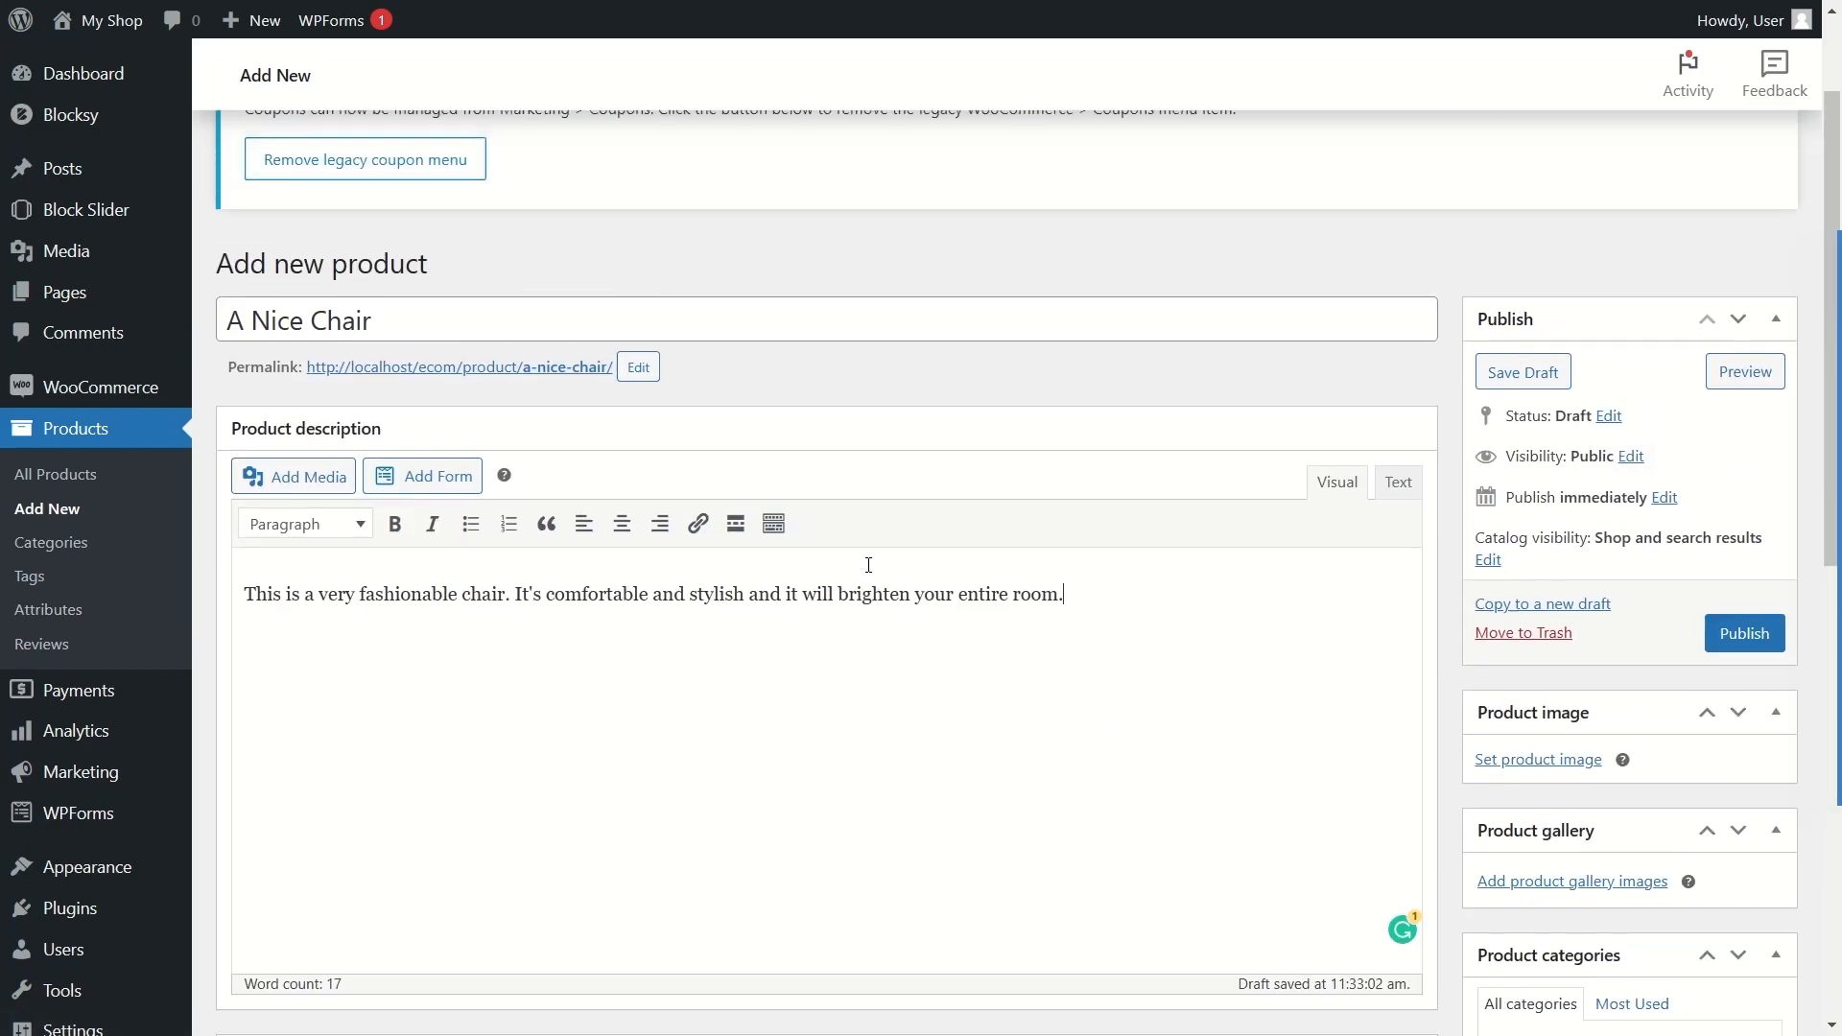
scroll(698, 565, "down", 6)
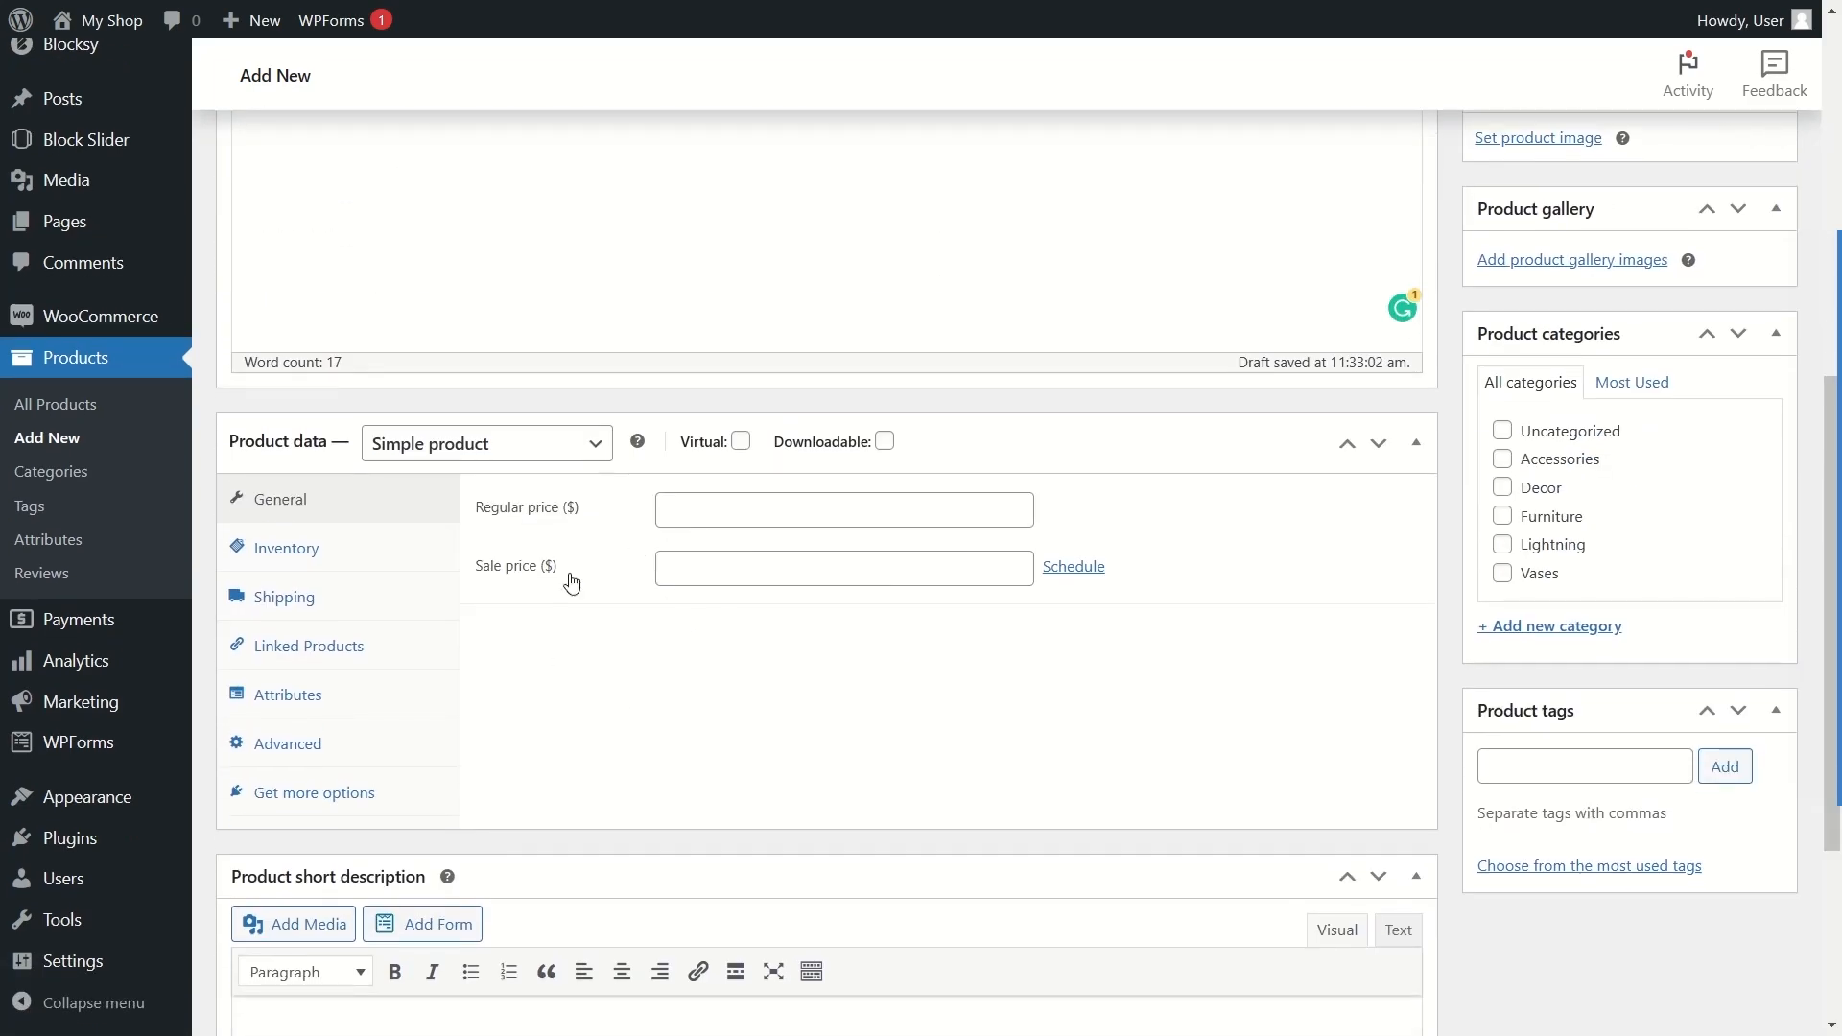
Step: Publish the new product "A Nice Chair"
scroll(572, 579, "up", 6)
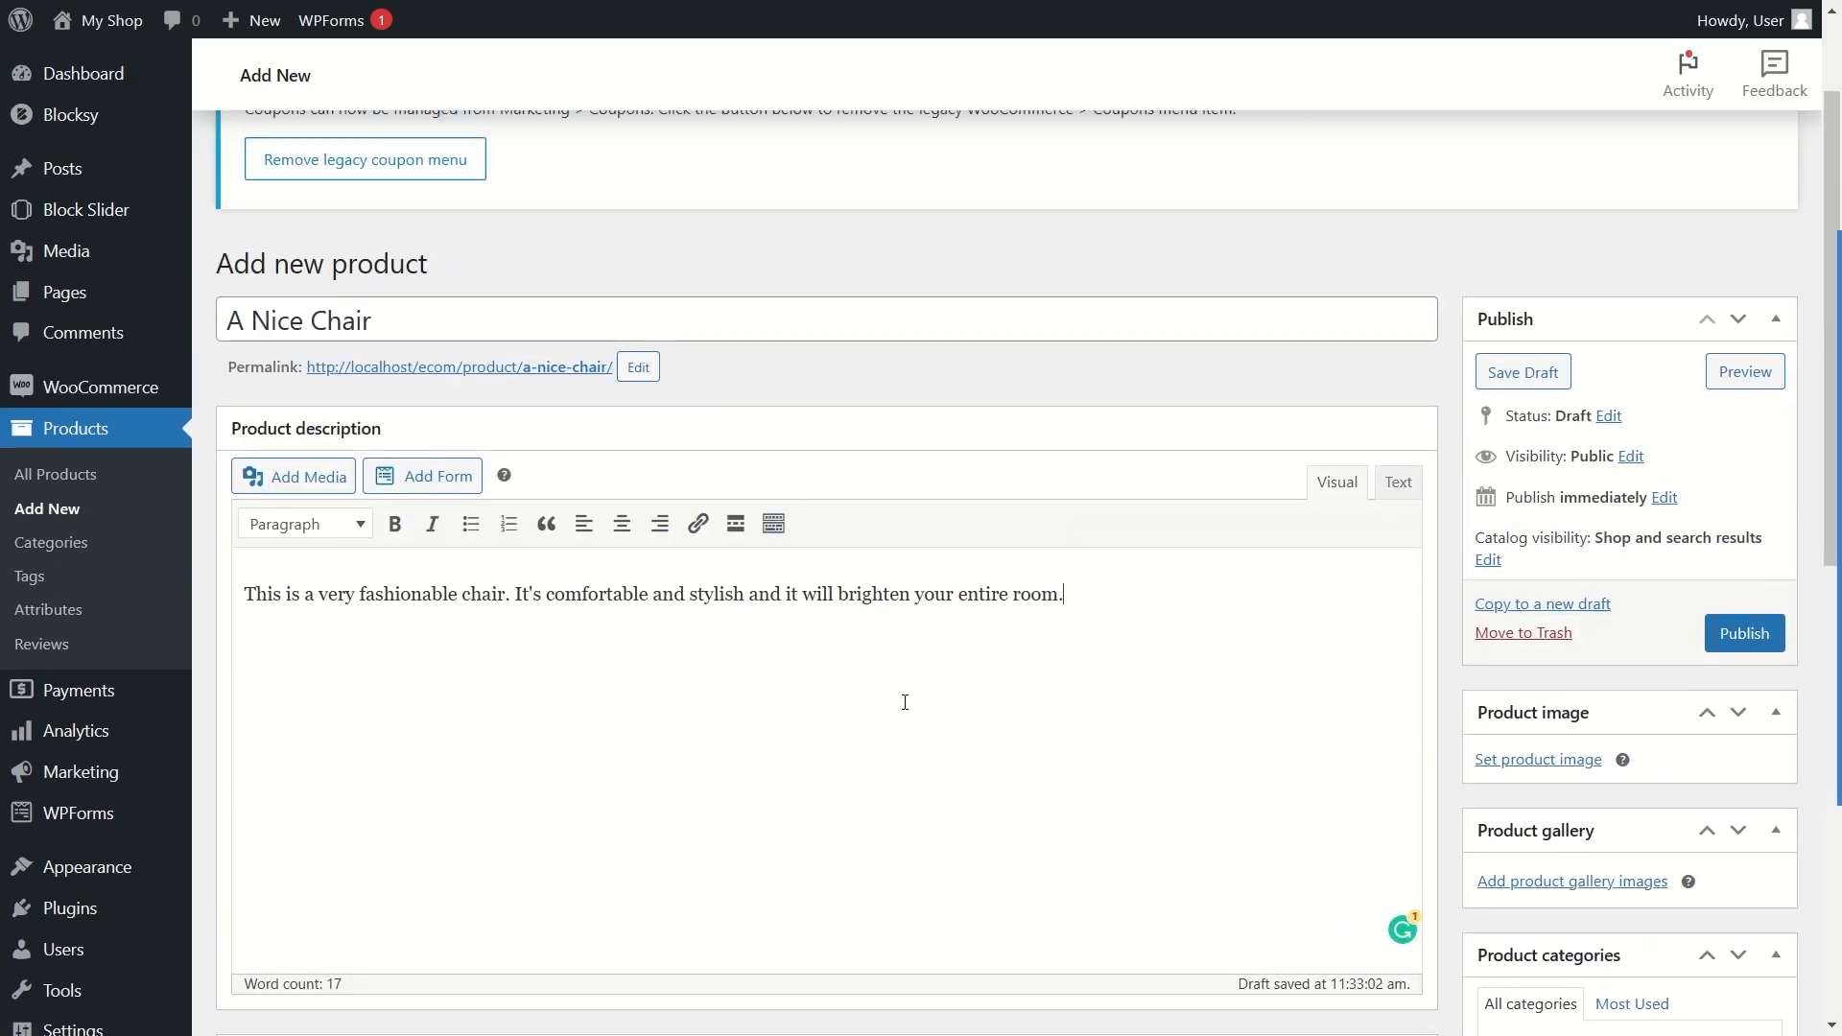
left_click(1738, 635)
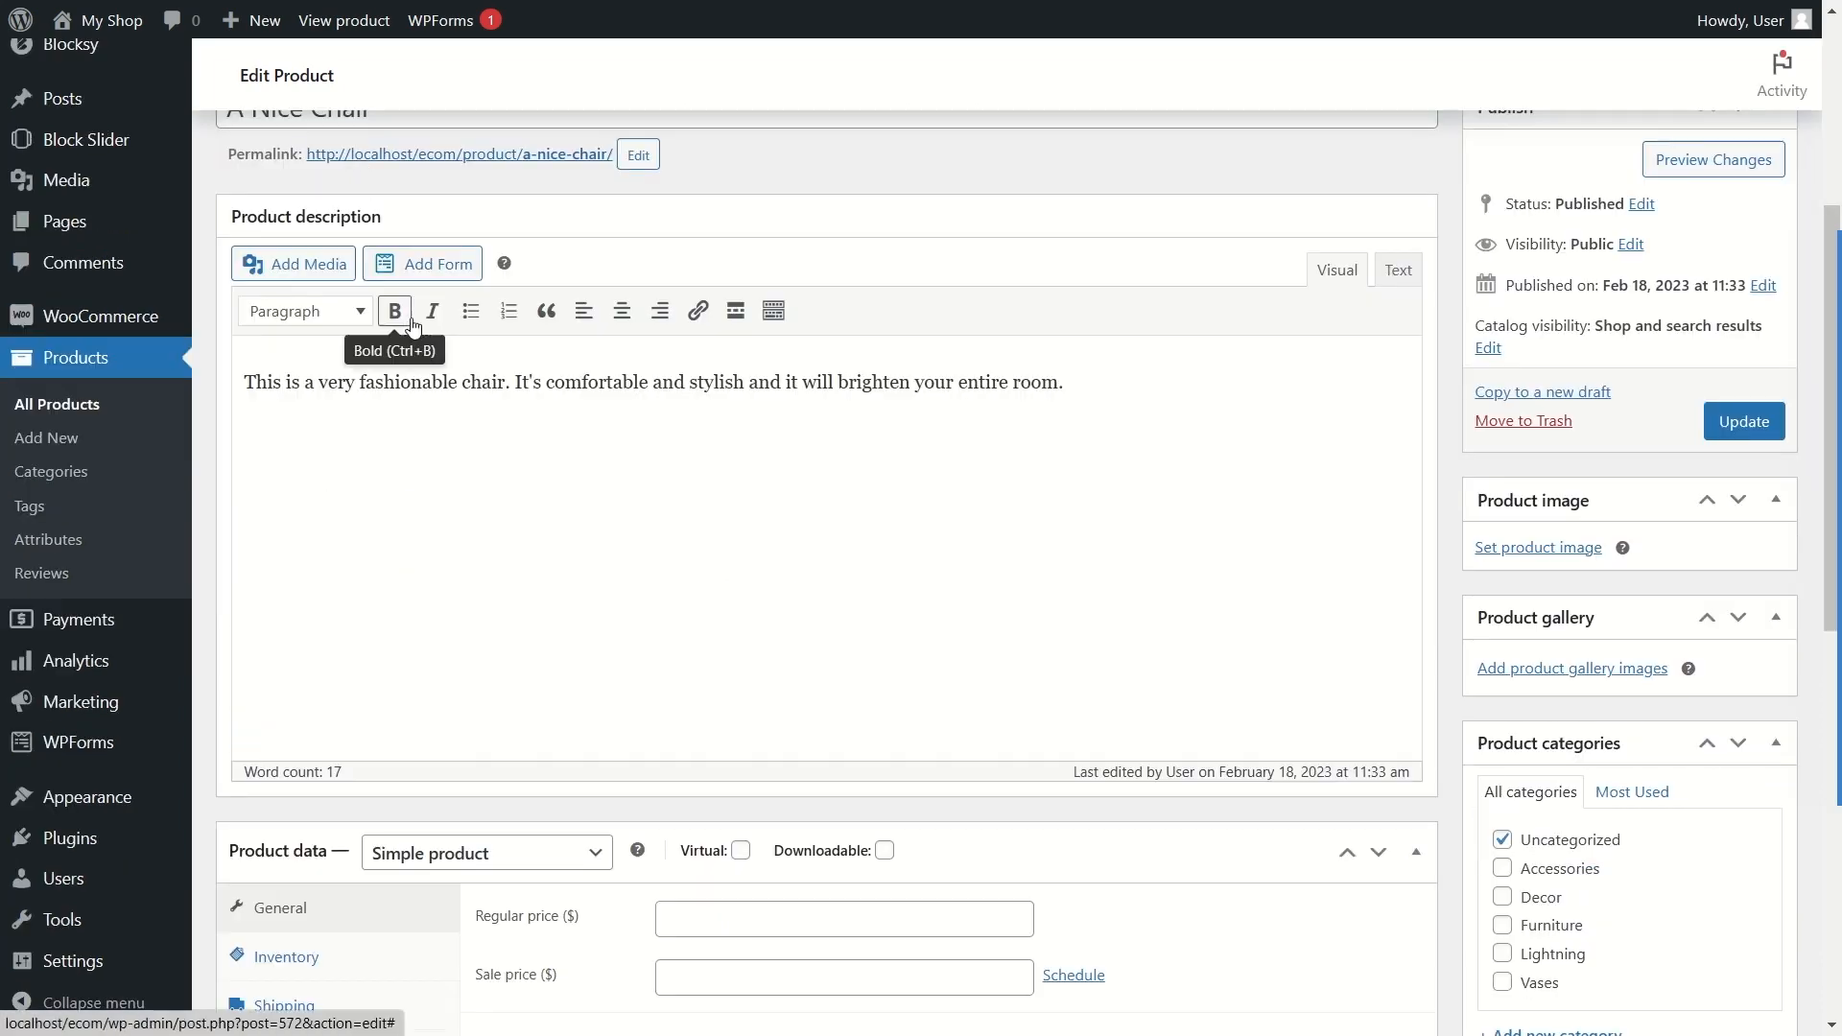
scroll(414, 324, "up", 2)
left_click_drag(415, 270, 187, 278)
left_click(938, 625)
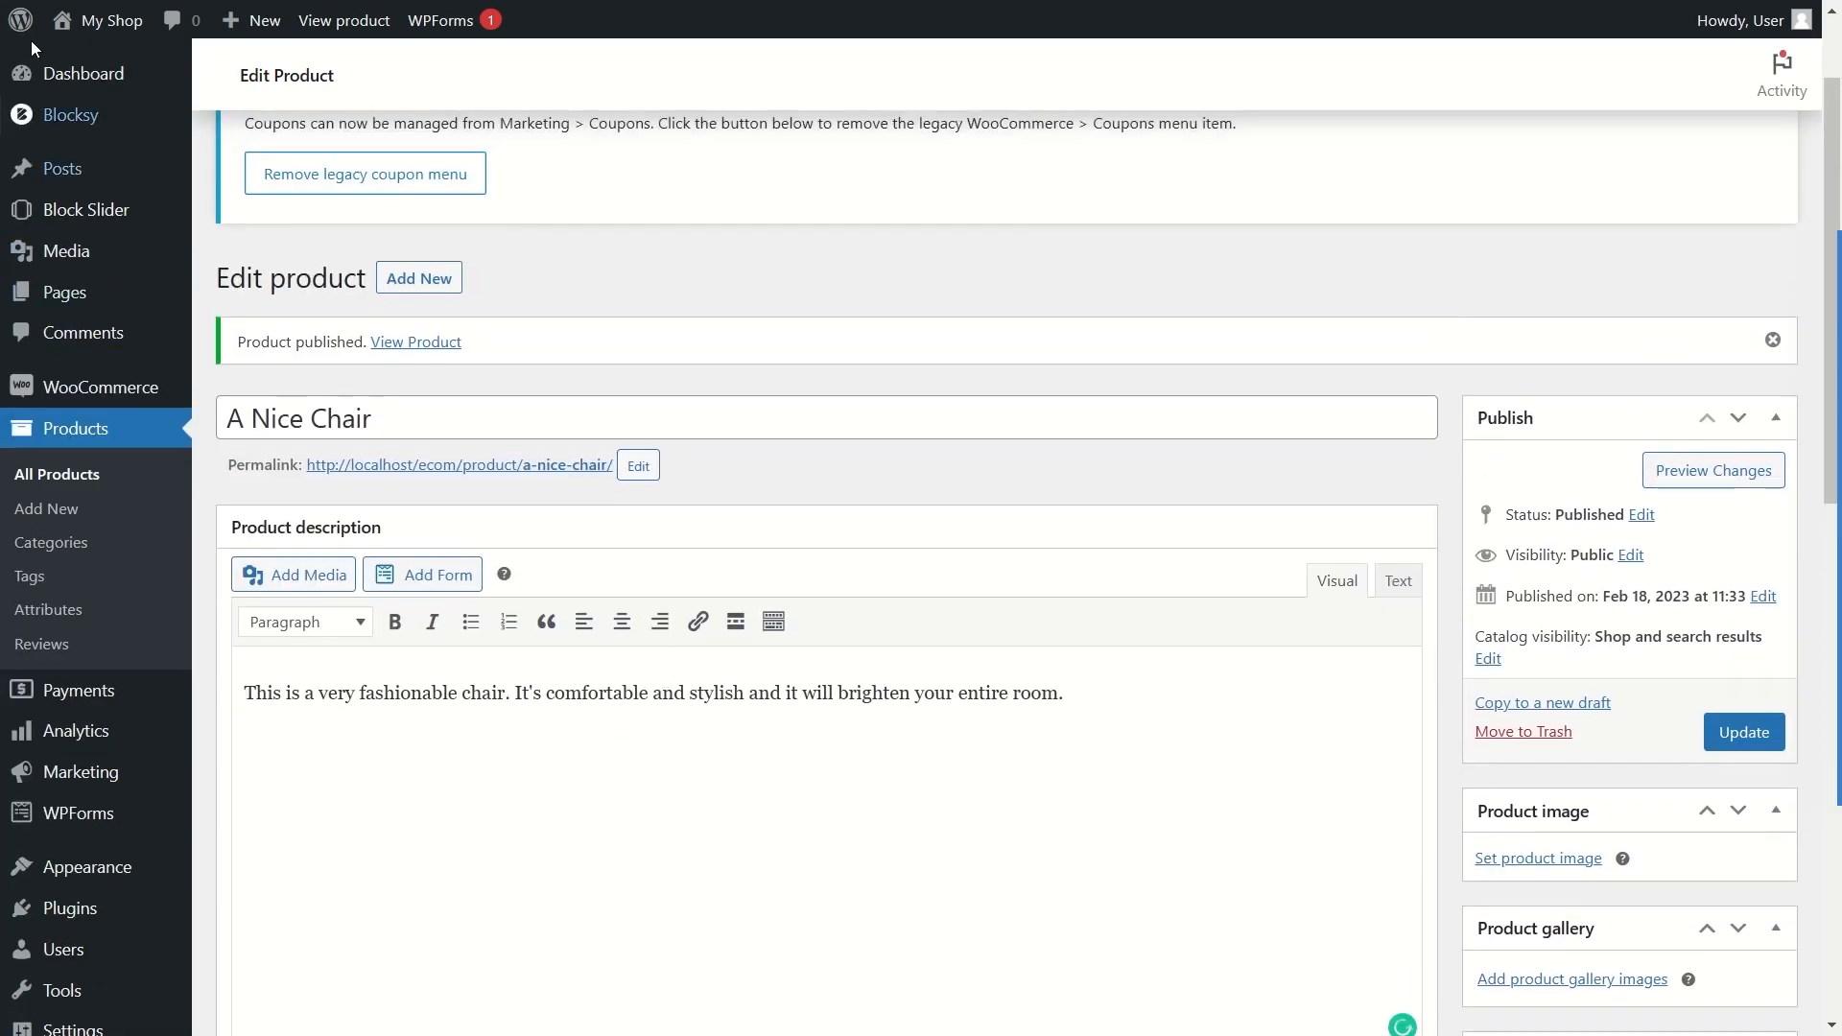
Step: Open the shop's public home page separately and look through its product sections for the newly published A Nice Chair
mouse_move(101, 19)
right_click(90, 60)
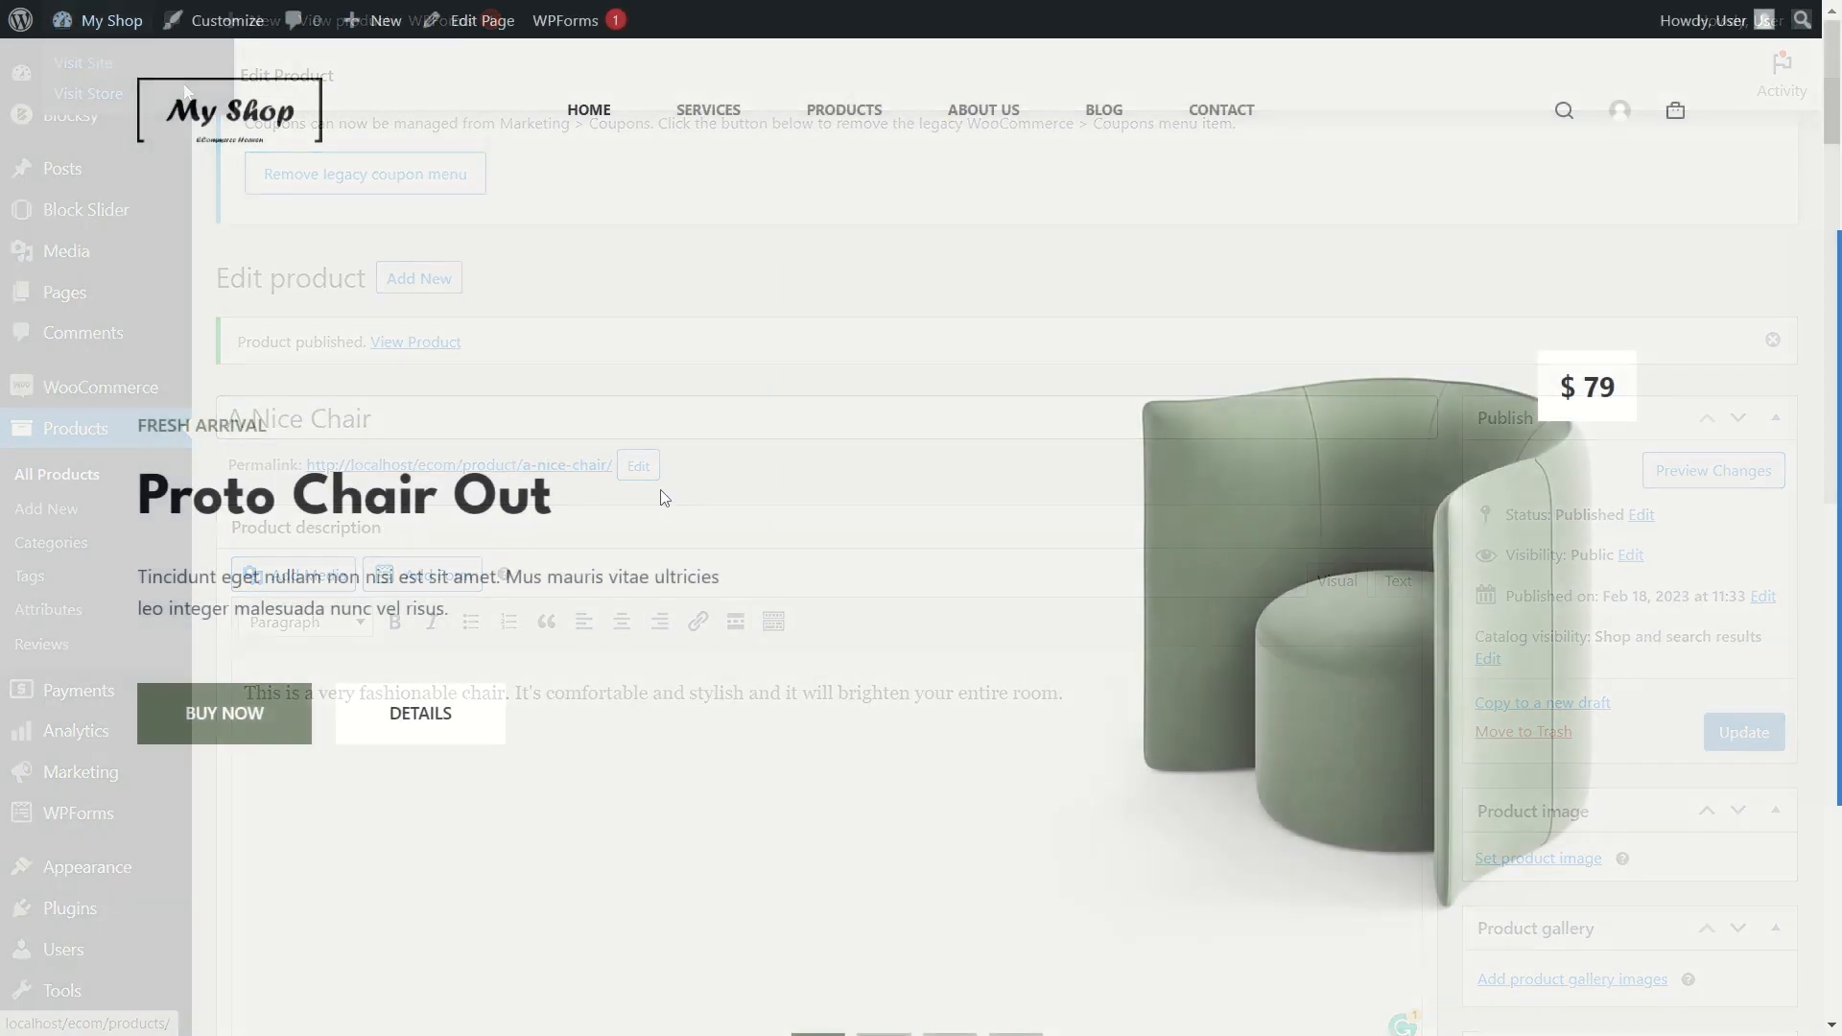
scroll(660, 489, "down", 15)
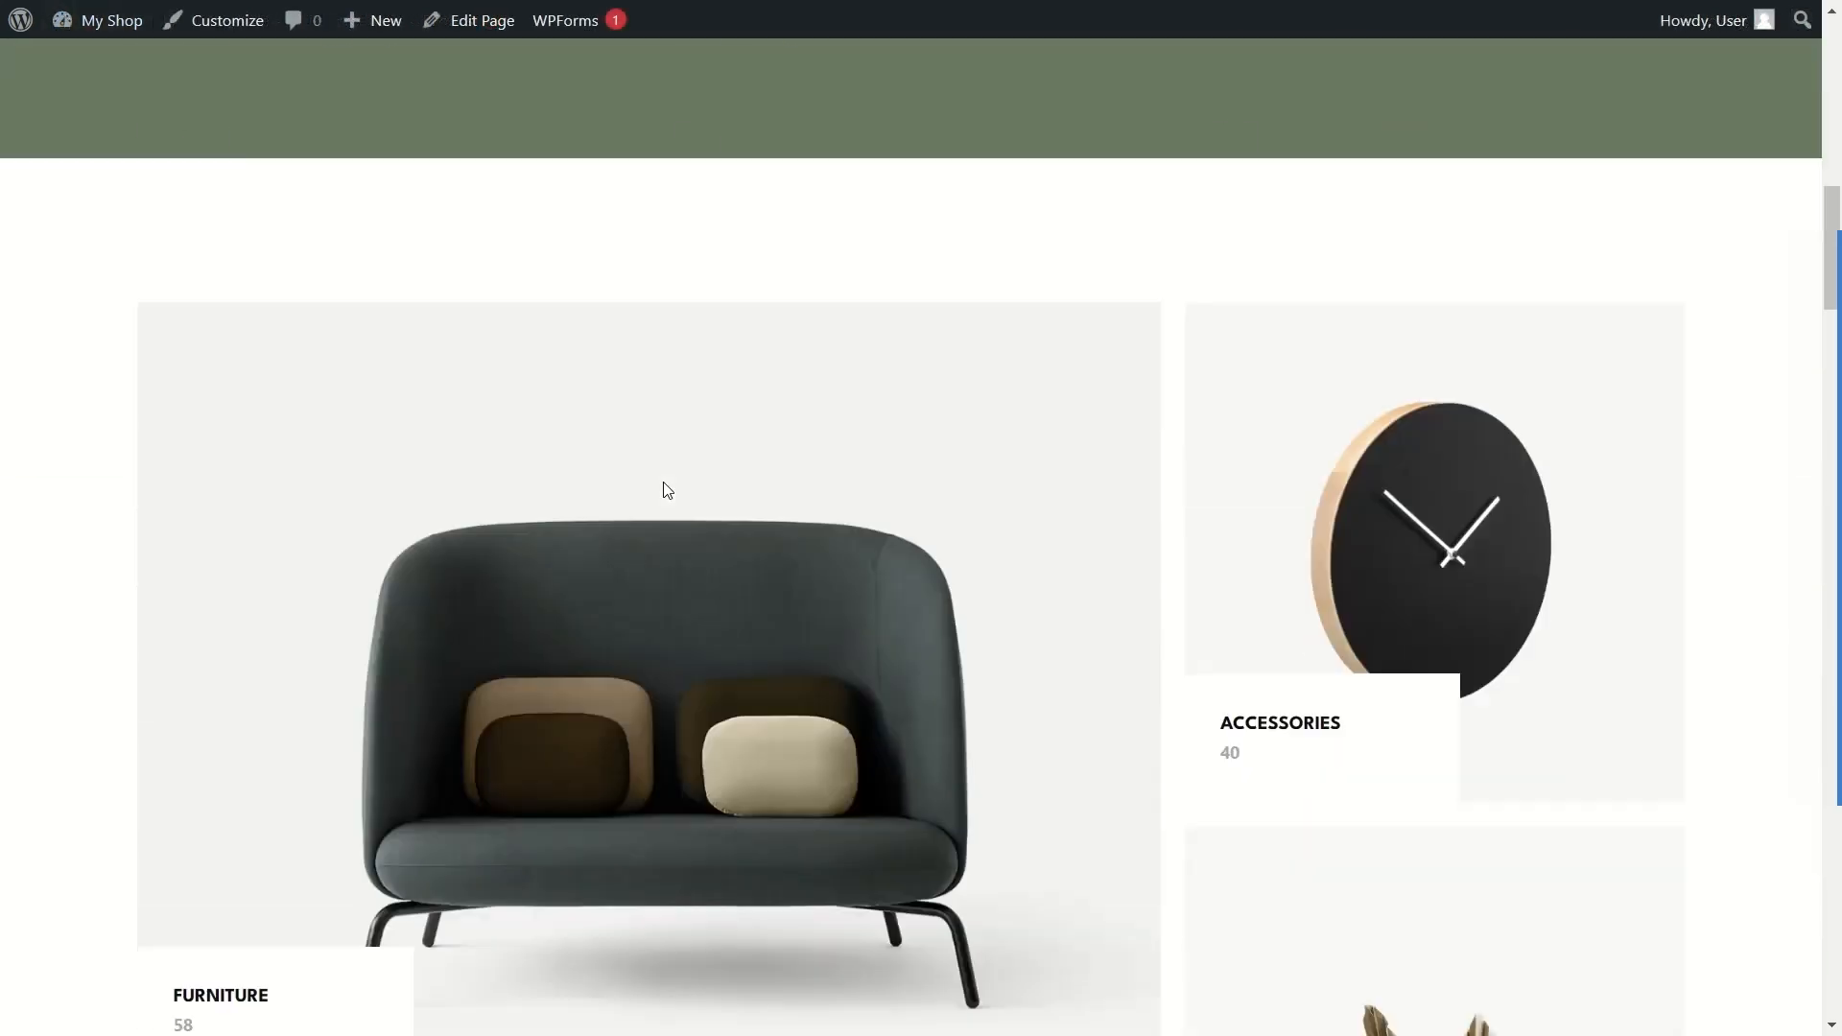
scroll(668, 490, "down", 14)
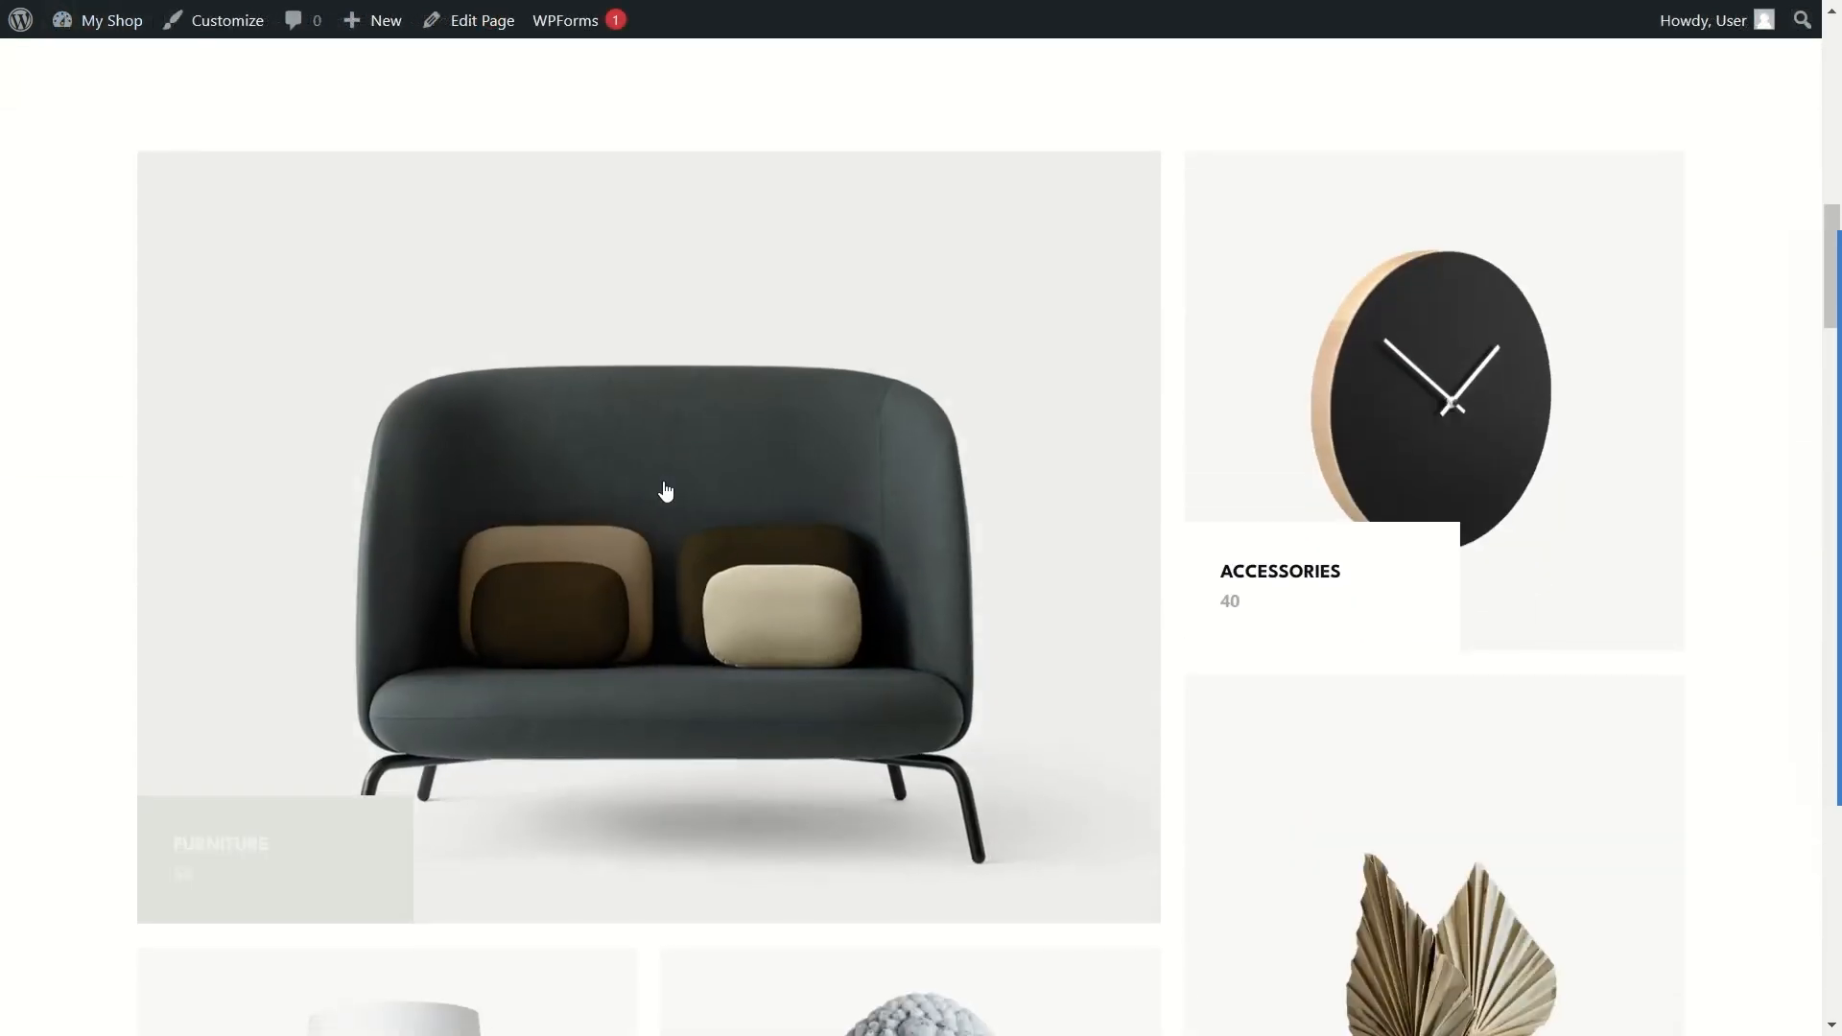
scroll(668, 465, "down", 13)
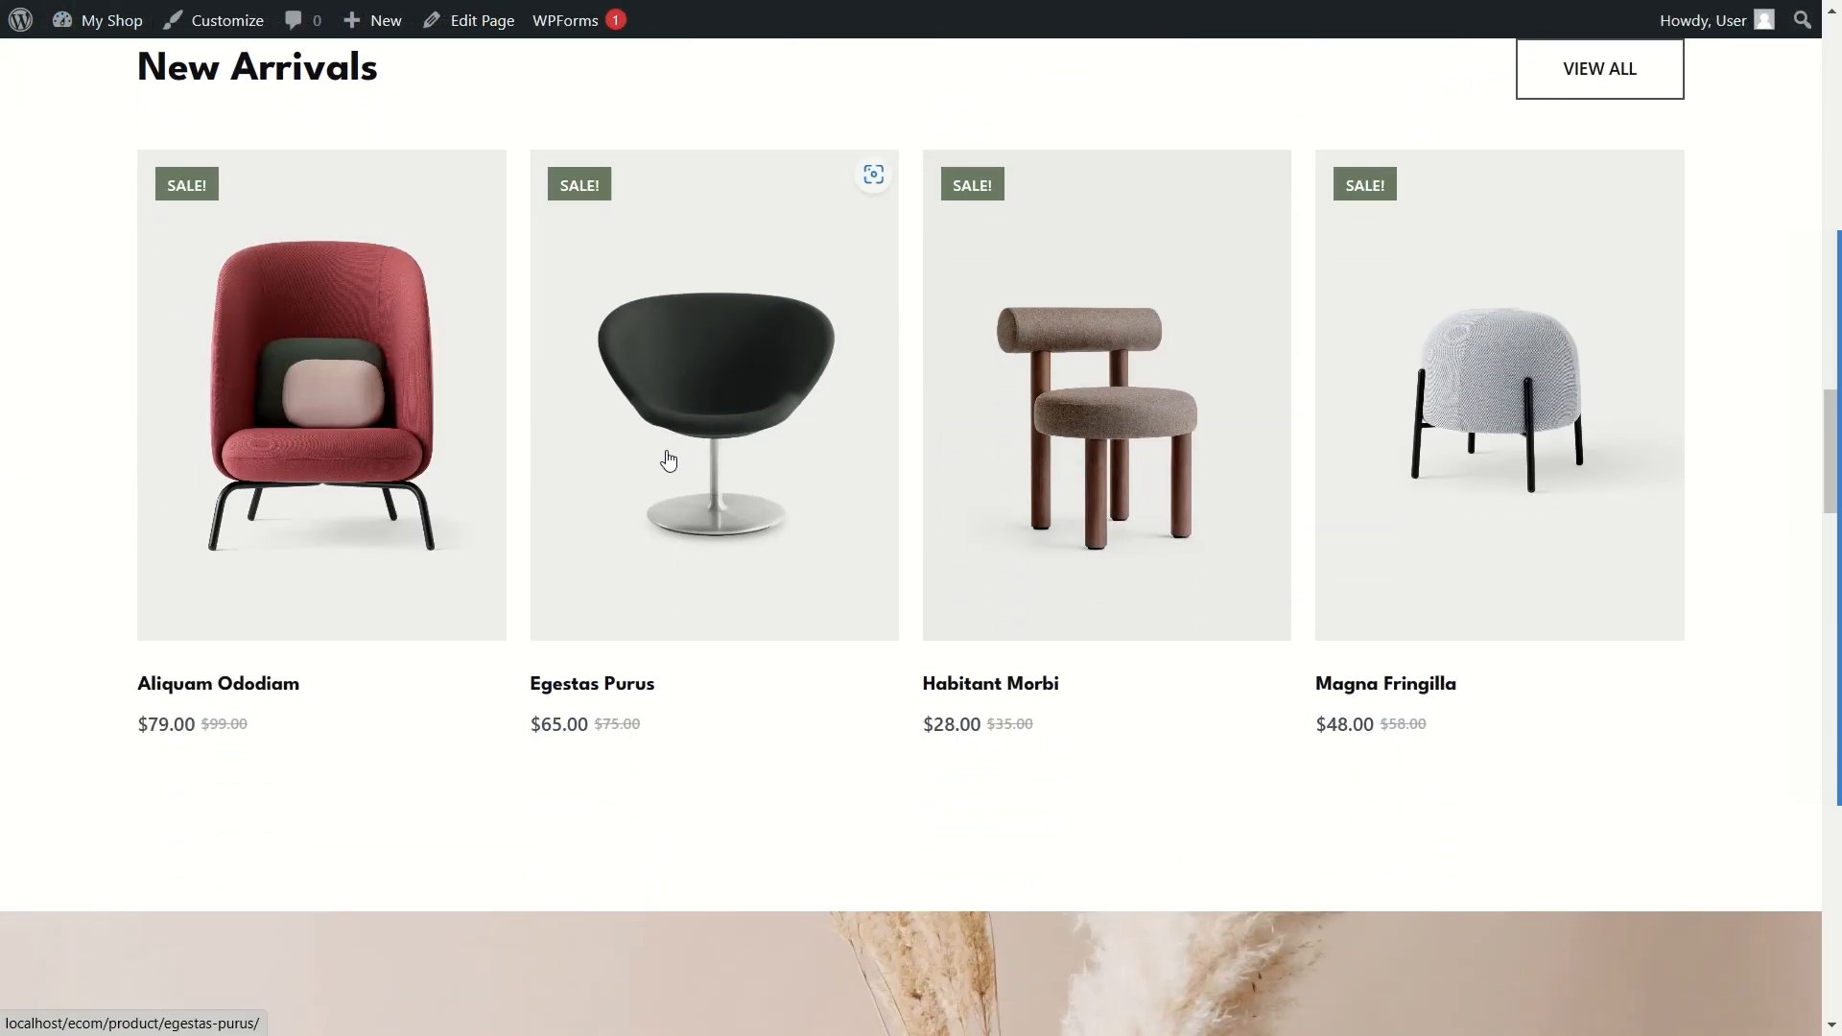
scroll(648, 437, "down", 7)
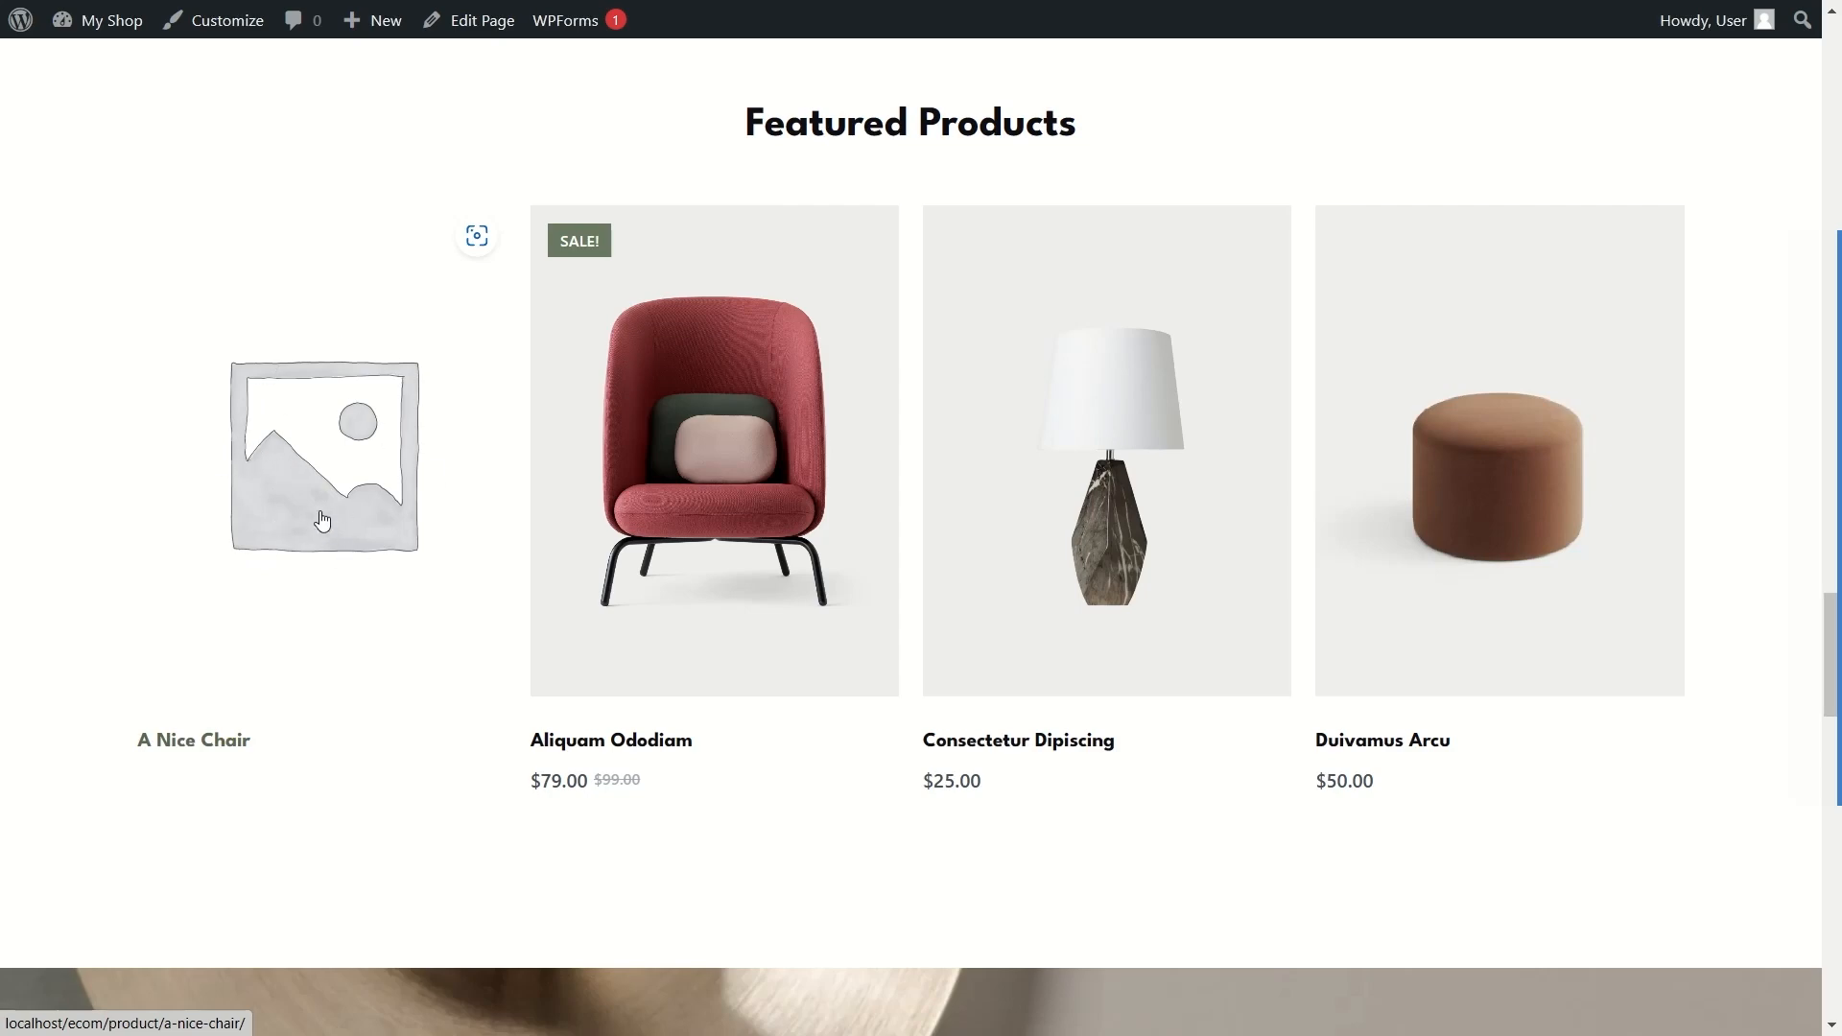
scroll(324, 516, "up", 12)
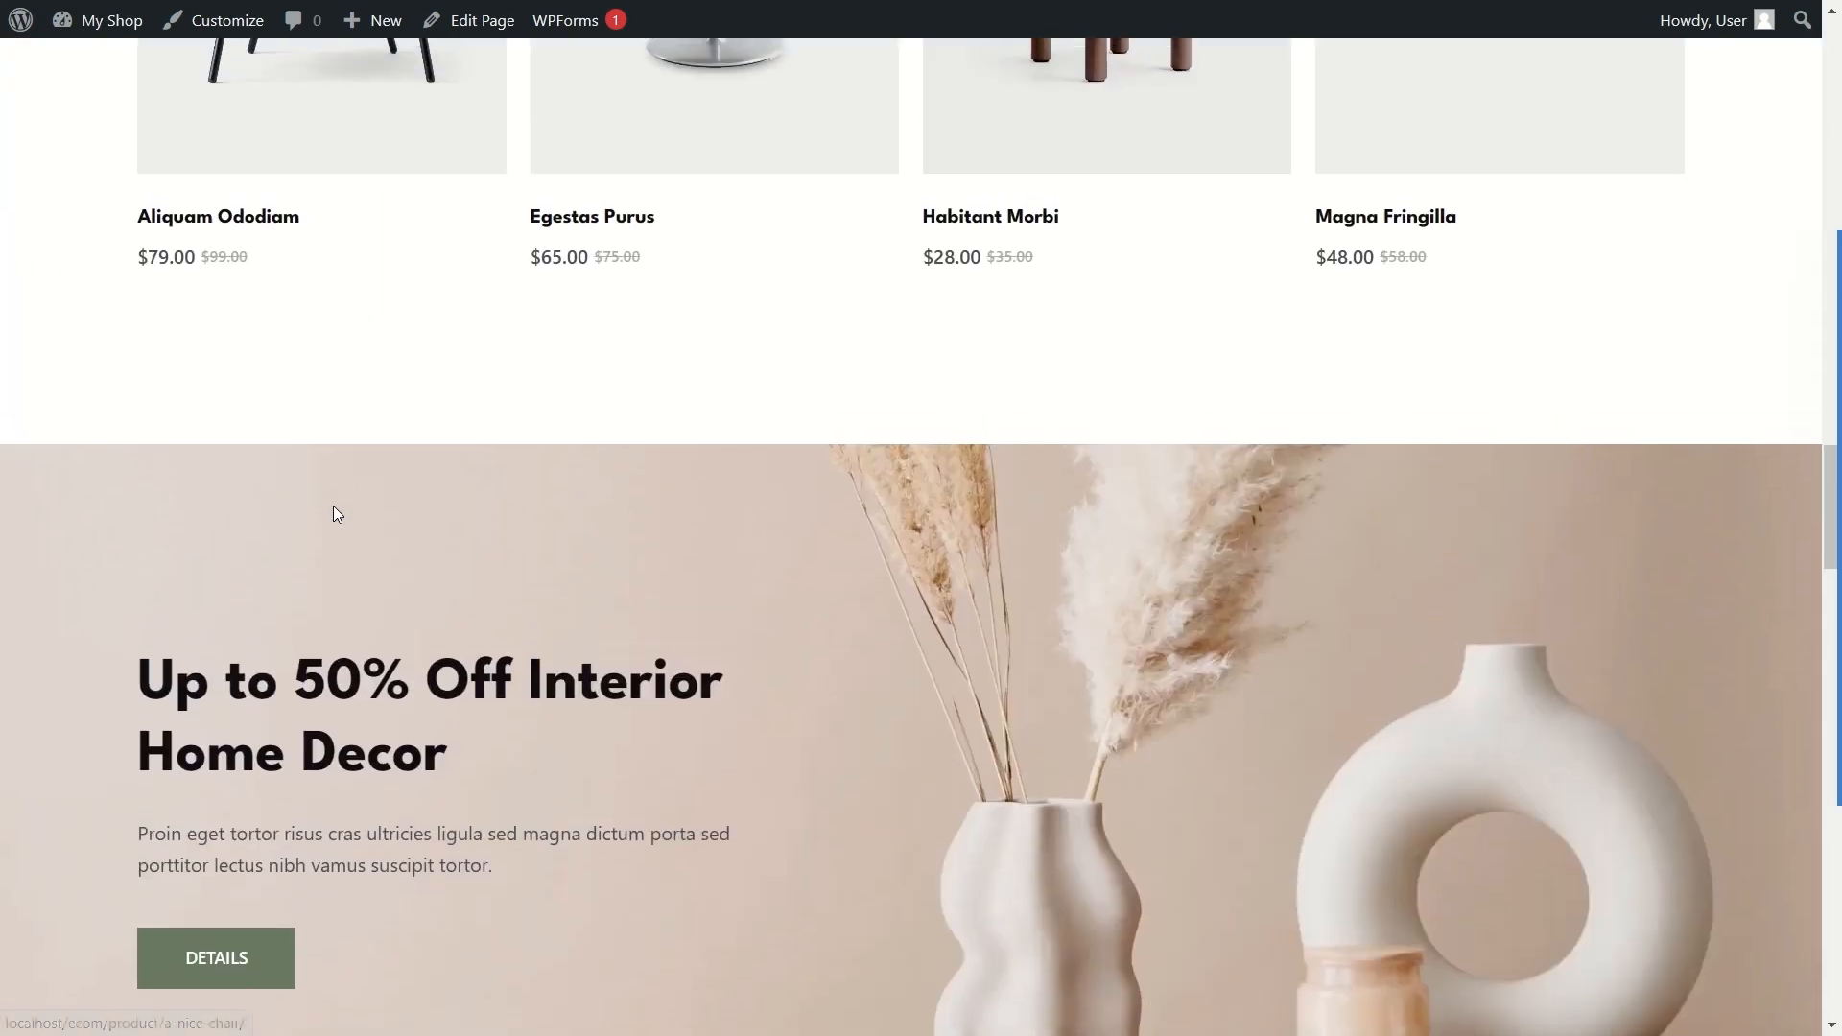
scroll(332, 509, "down", 11)
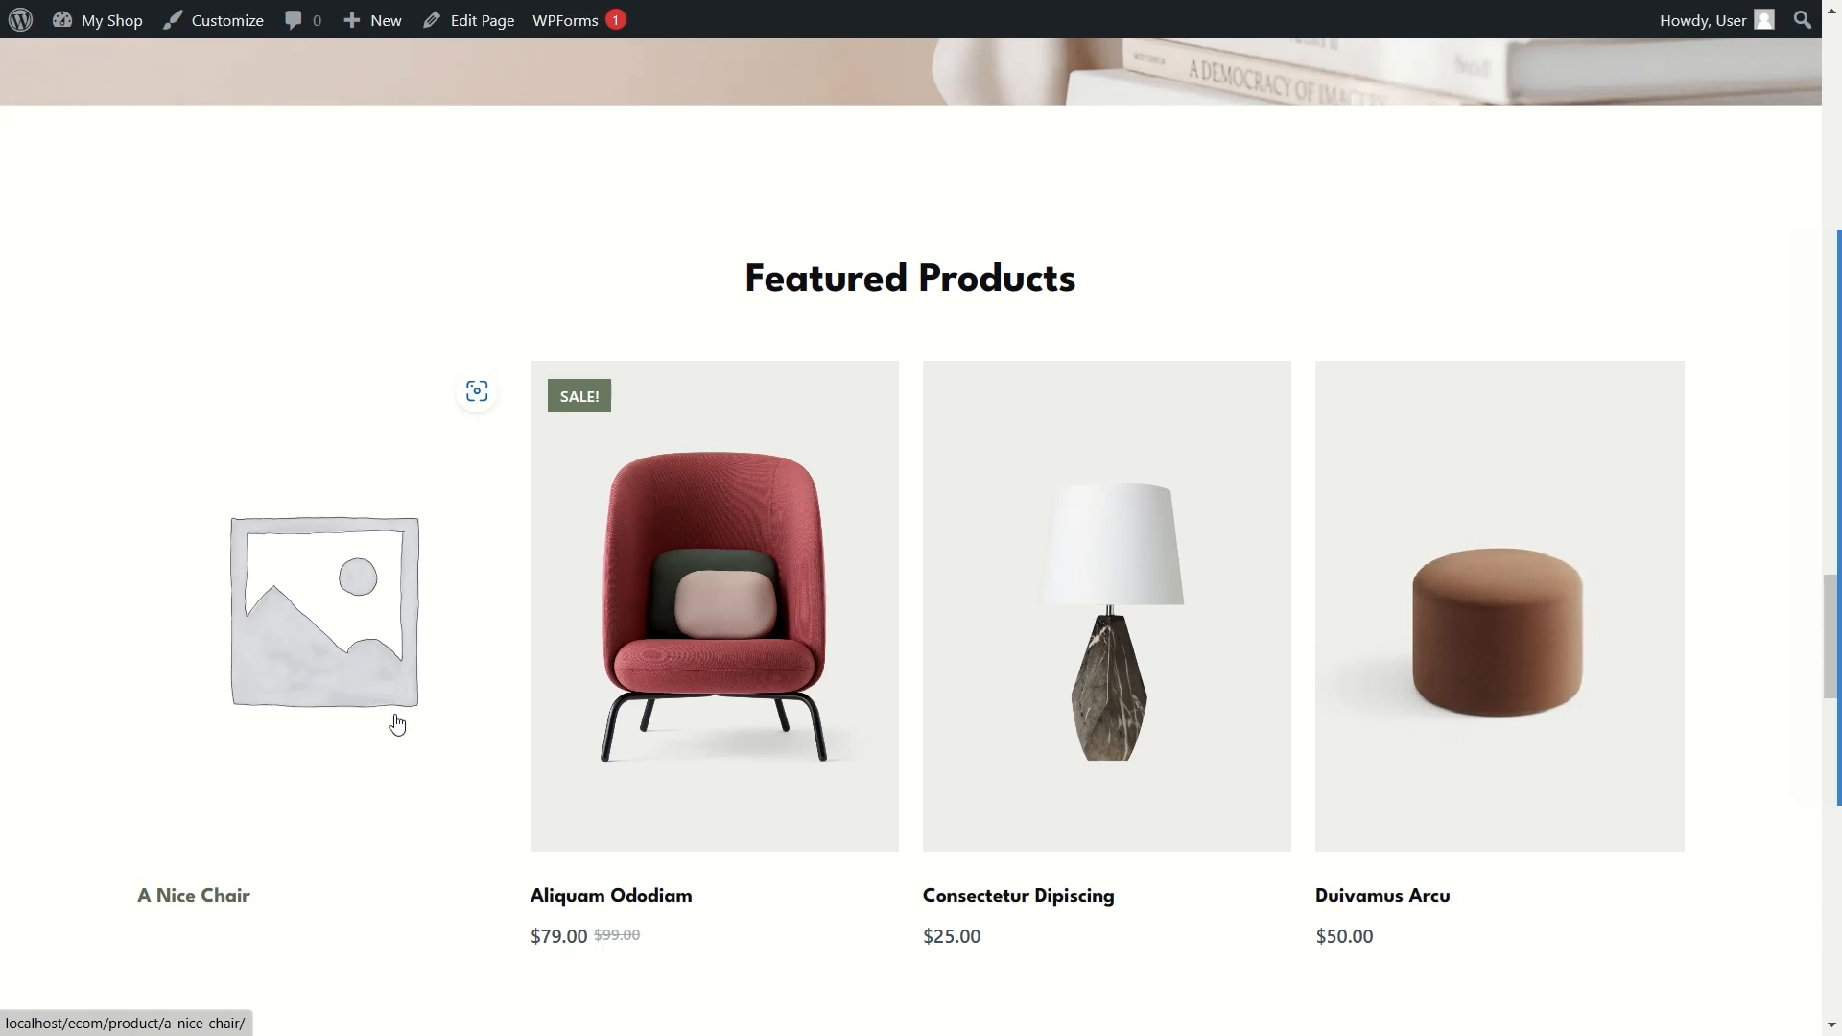
Step: Open the A Nice Chair product page in the shop and review its image area, category and description
left_click(382, 659)
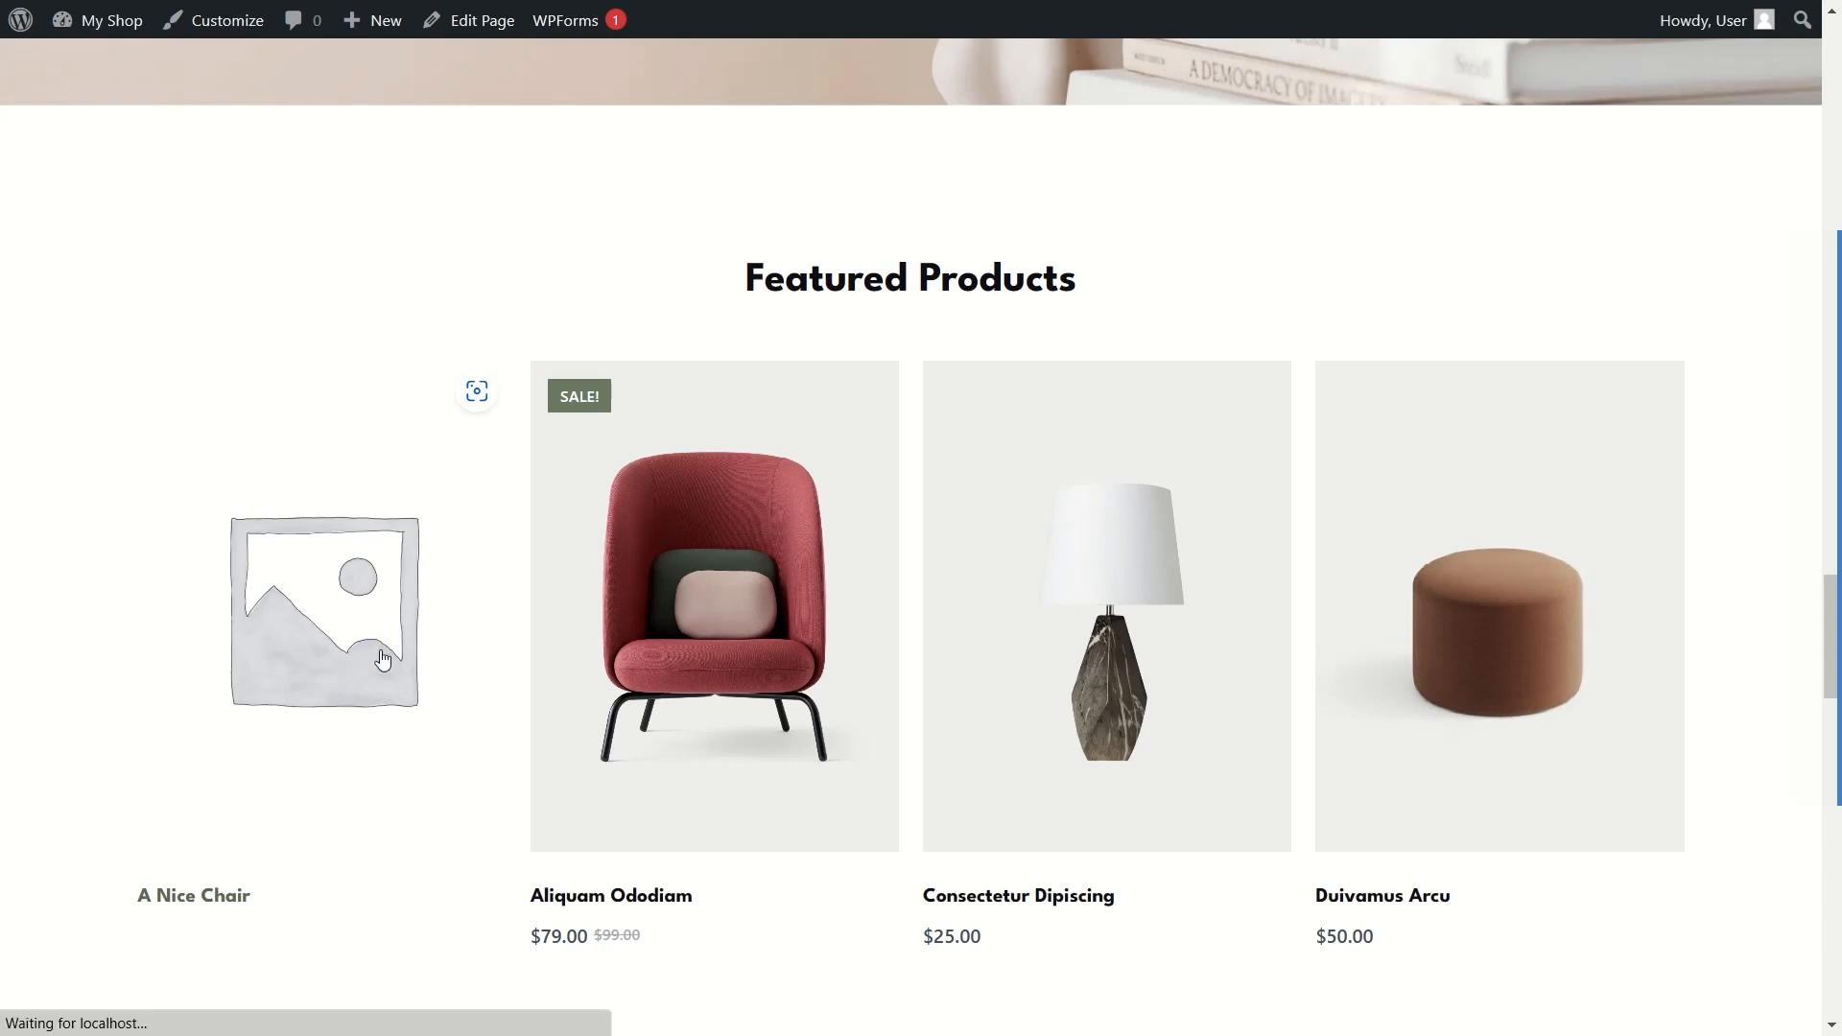
scroll(394, 649, "down", 10)
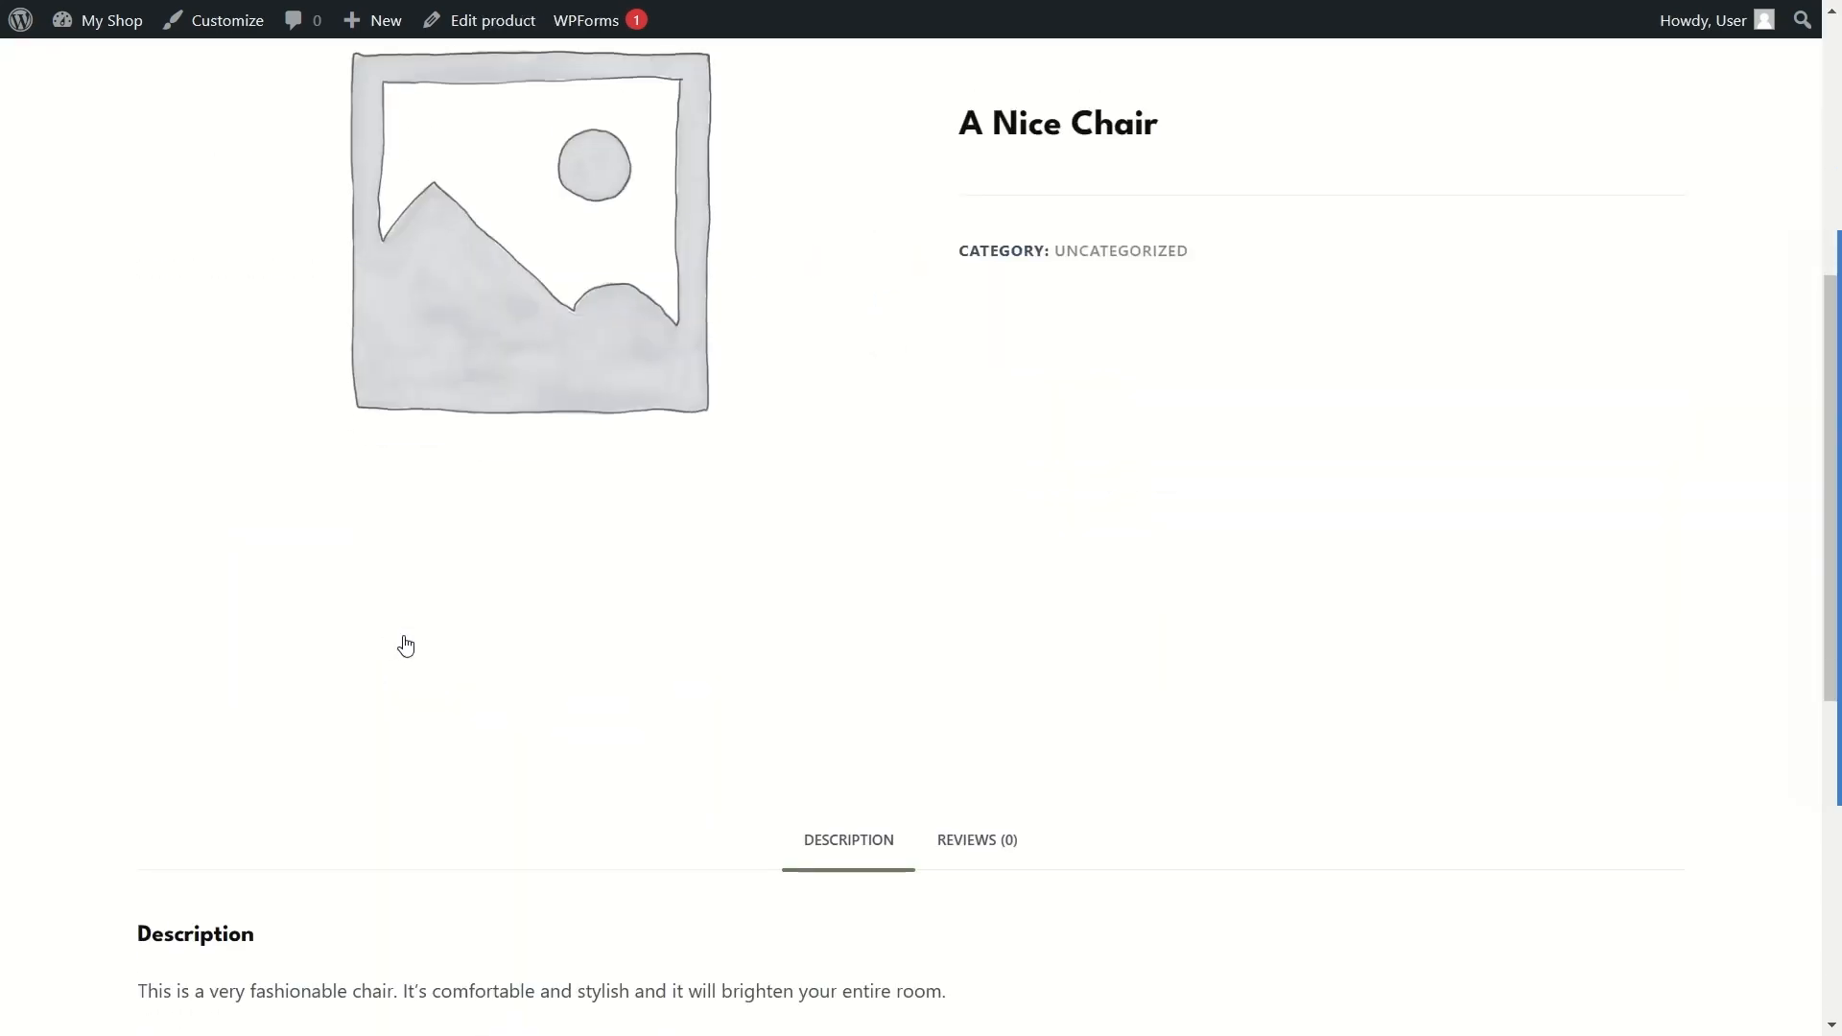
scroll(378, 579, "up", 3)
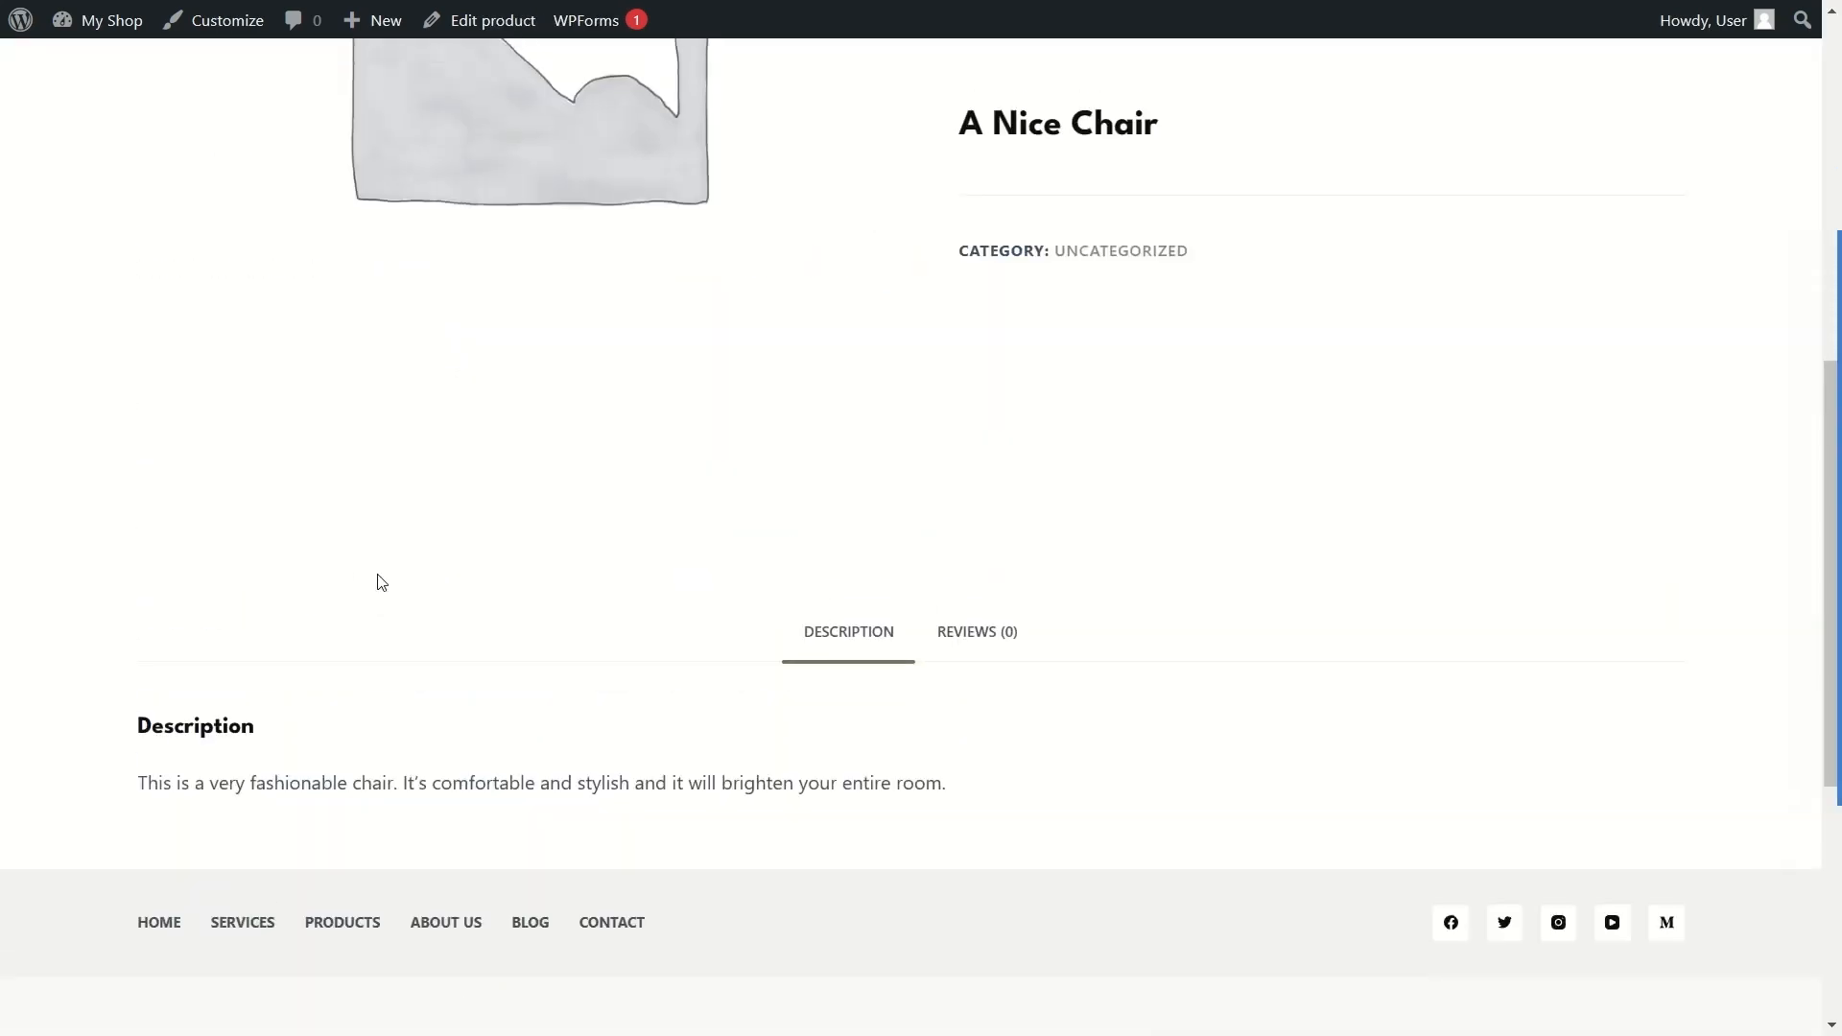
scroll(1135, 644, "down", 4)
scroll(1134, 644, "up", 10)
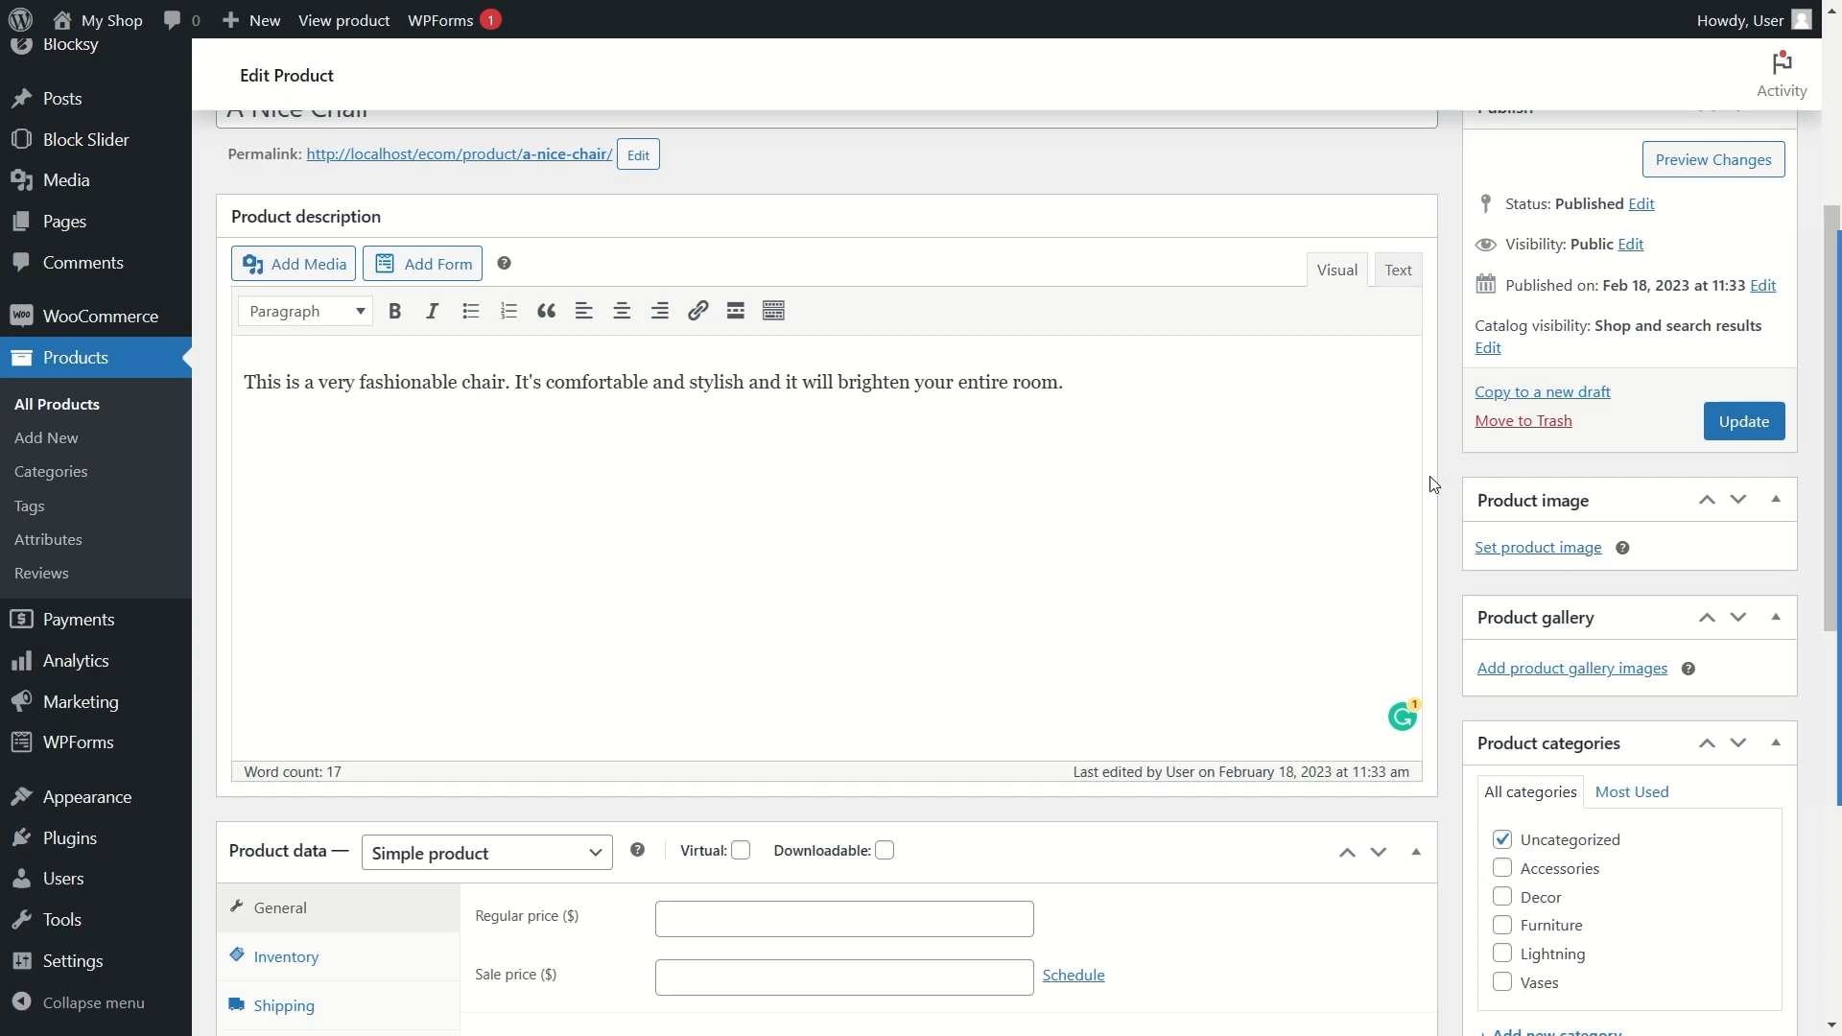
Step: Back in the product editor, set A-nice-chair.jpg from the media library as the product image and update the product
left_click(1538, 554)
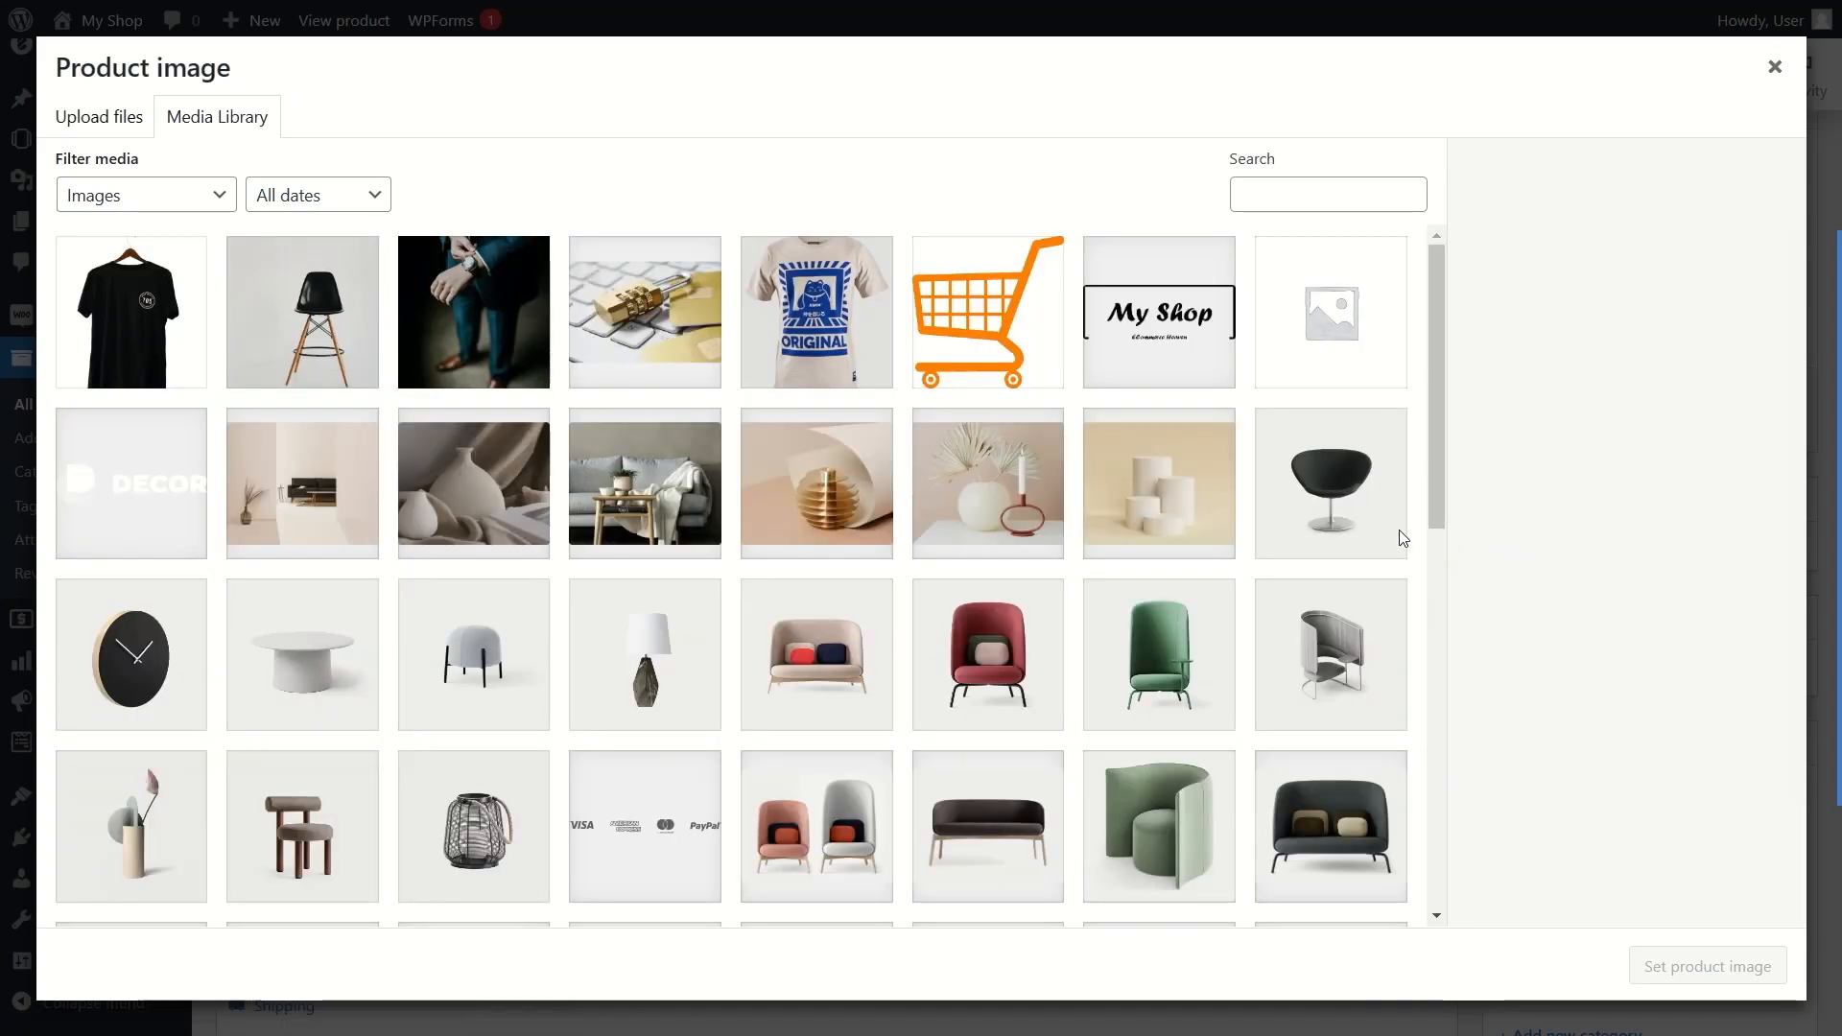
left_click(356, 327)
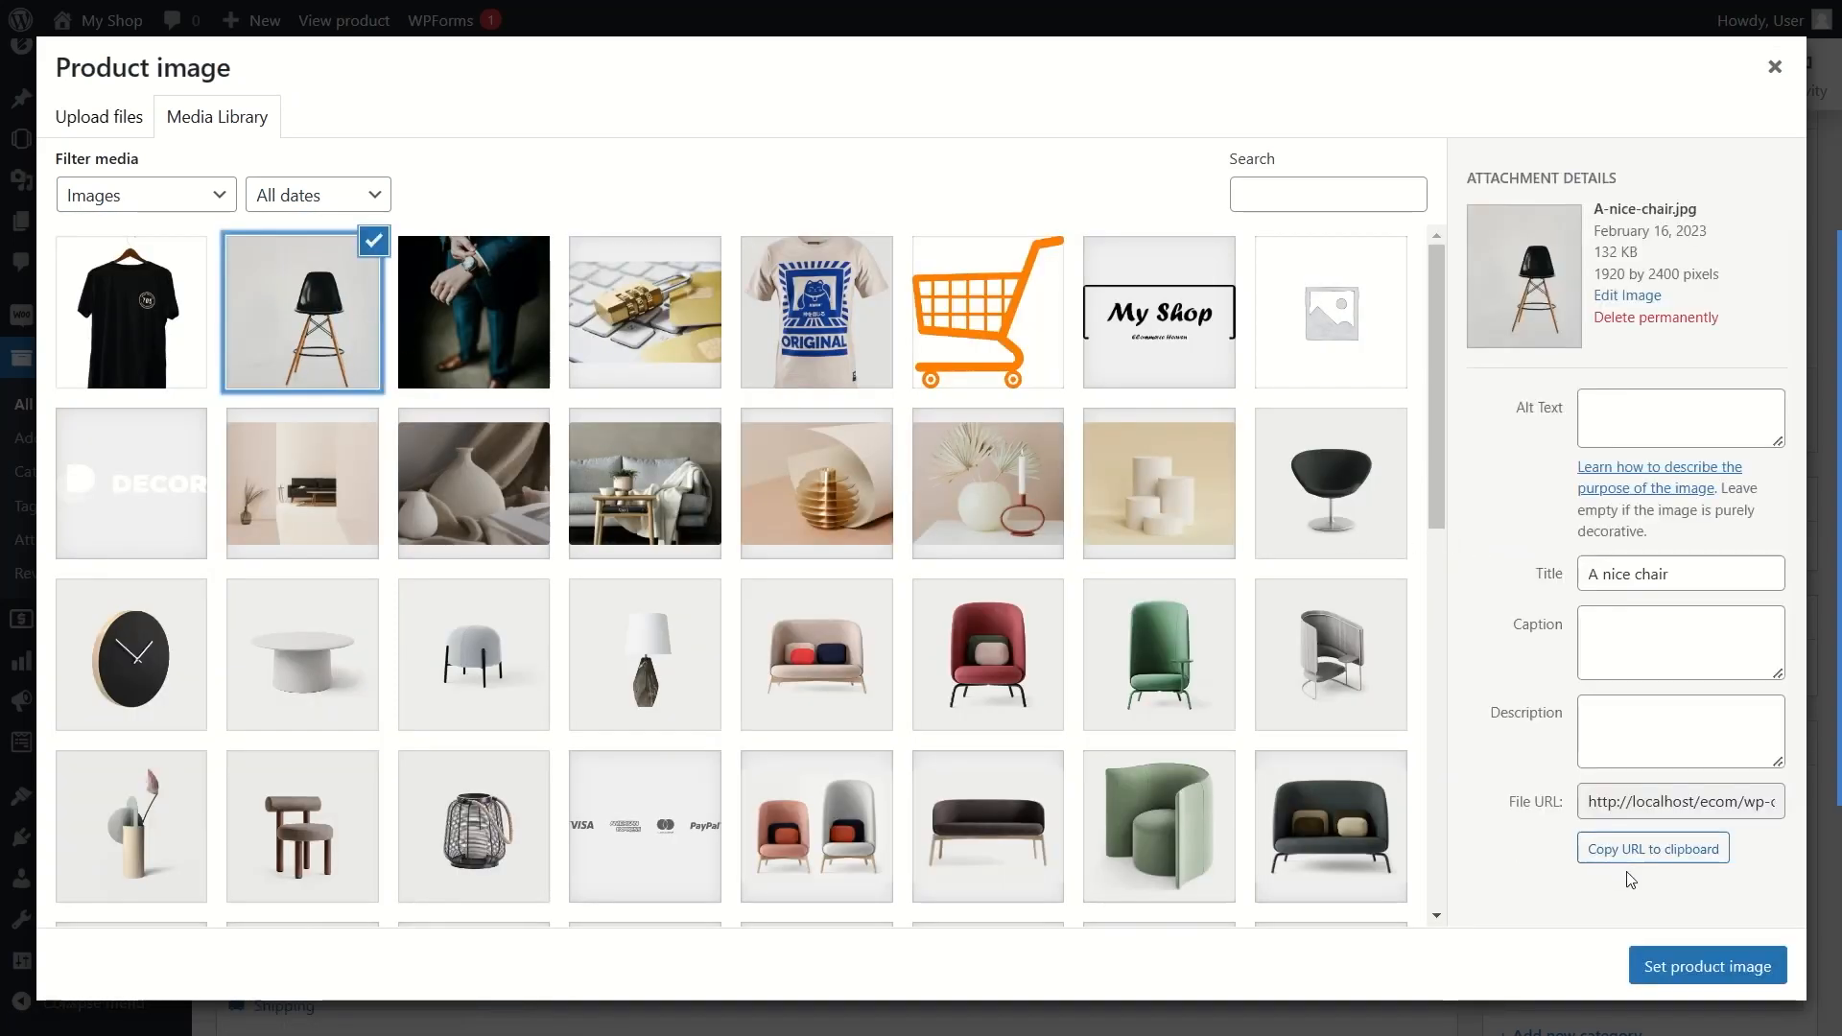
left_click(1730, 981)
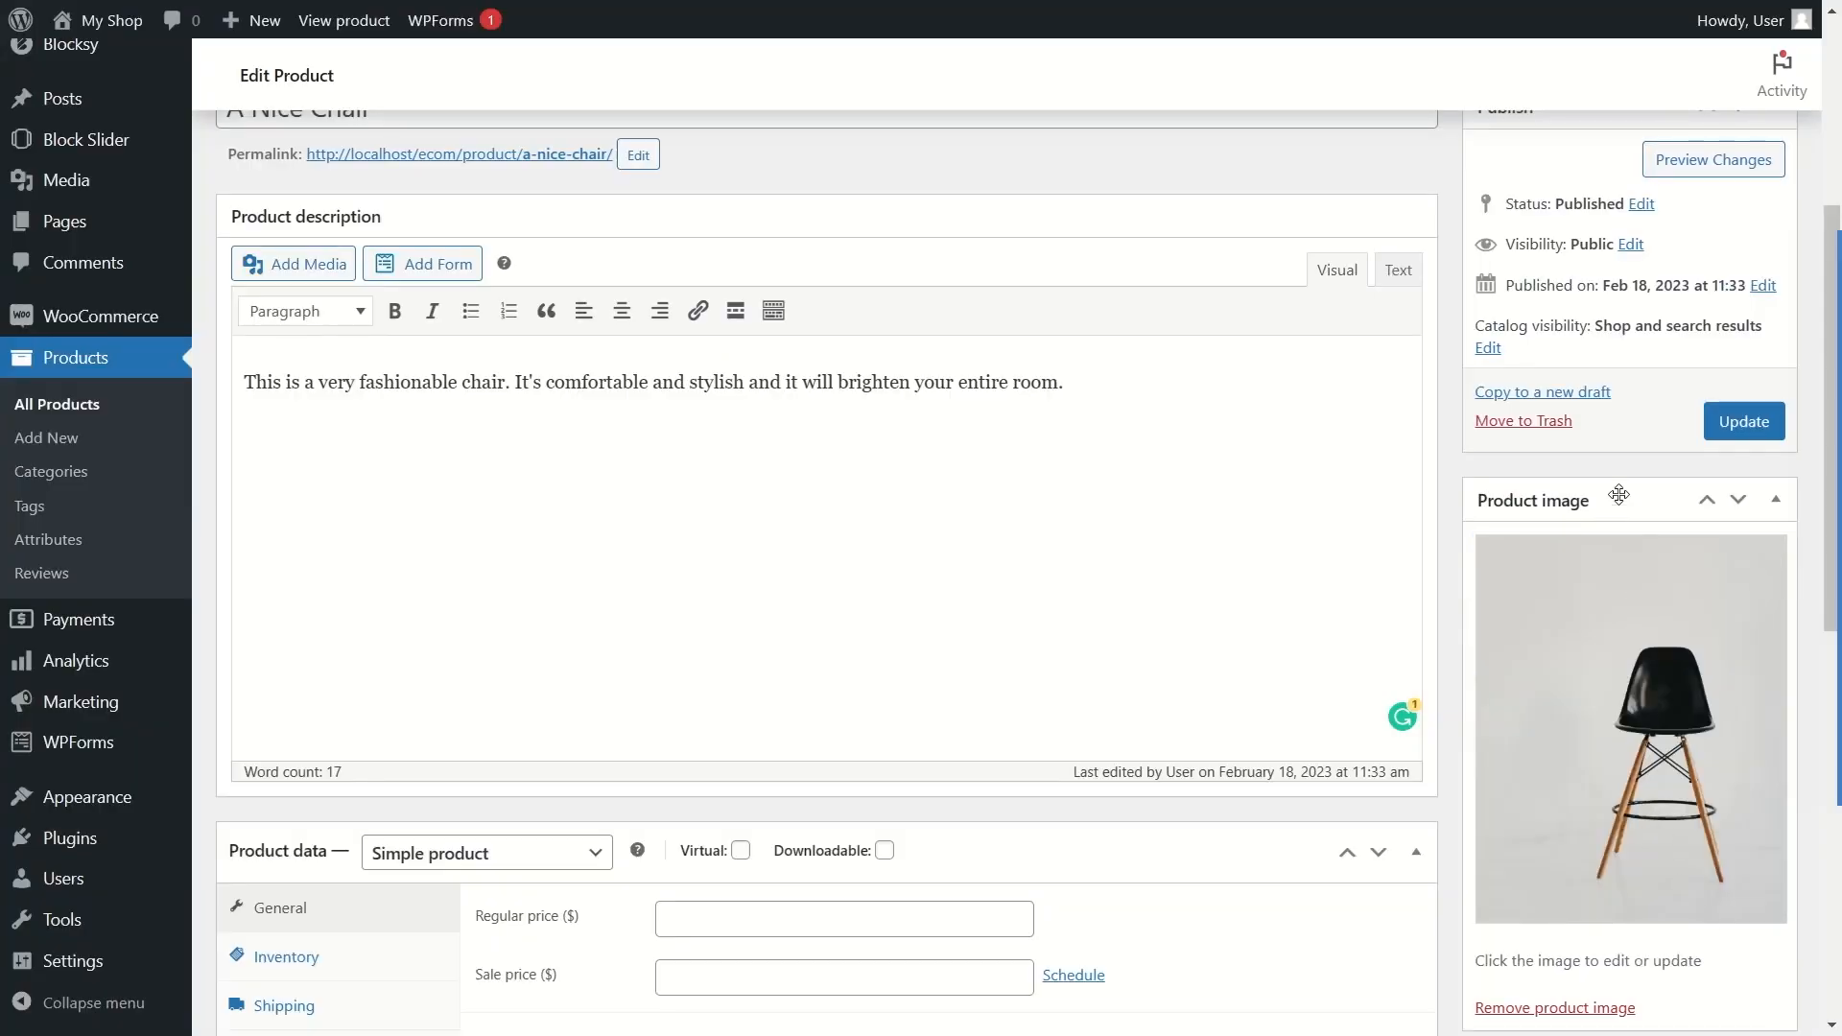
left_click(1763, 424)
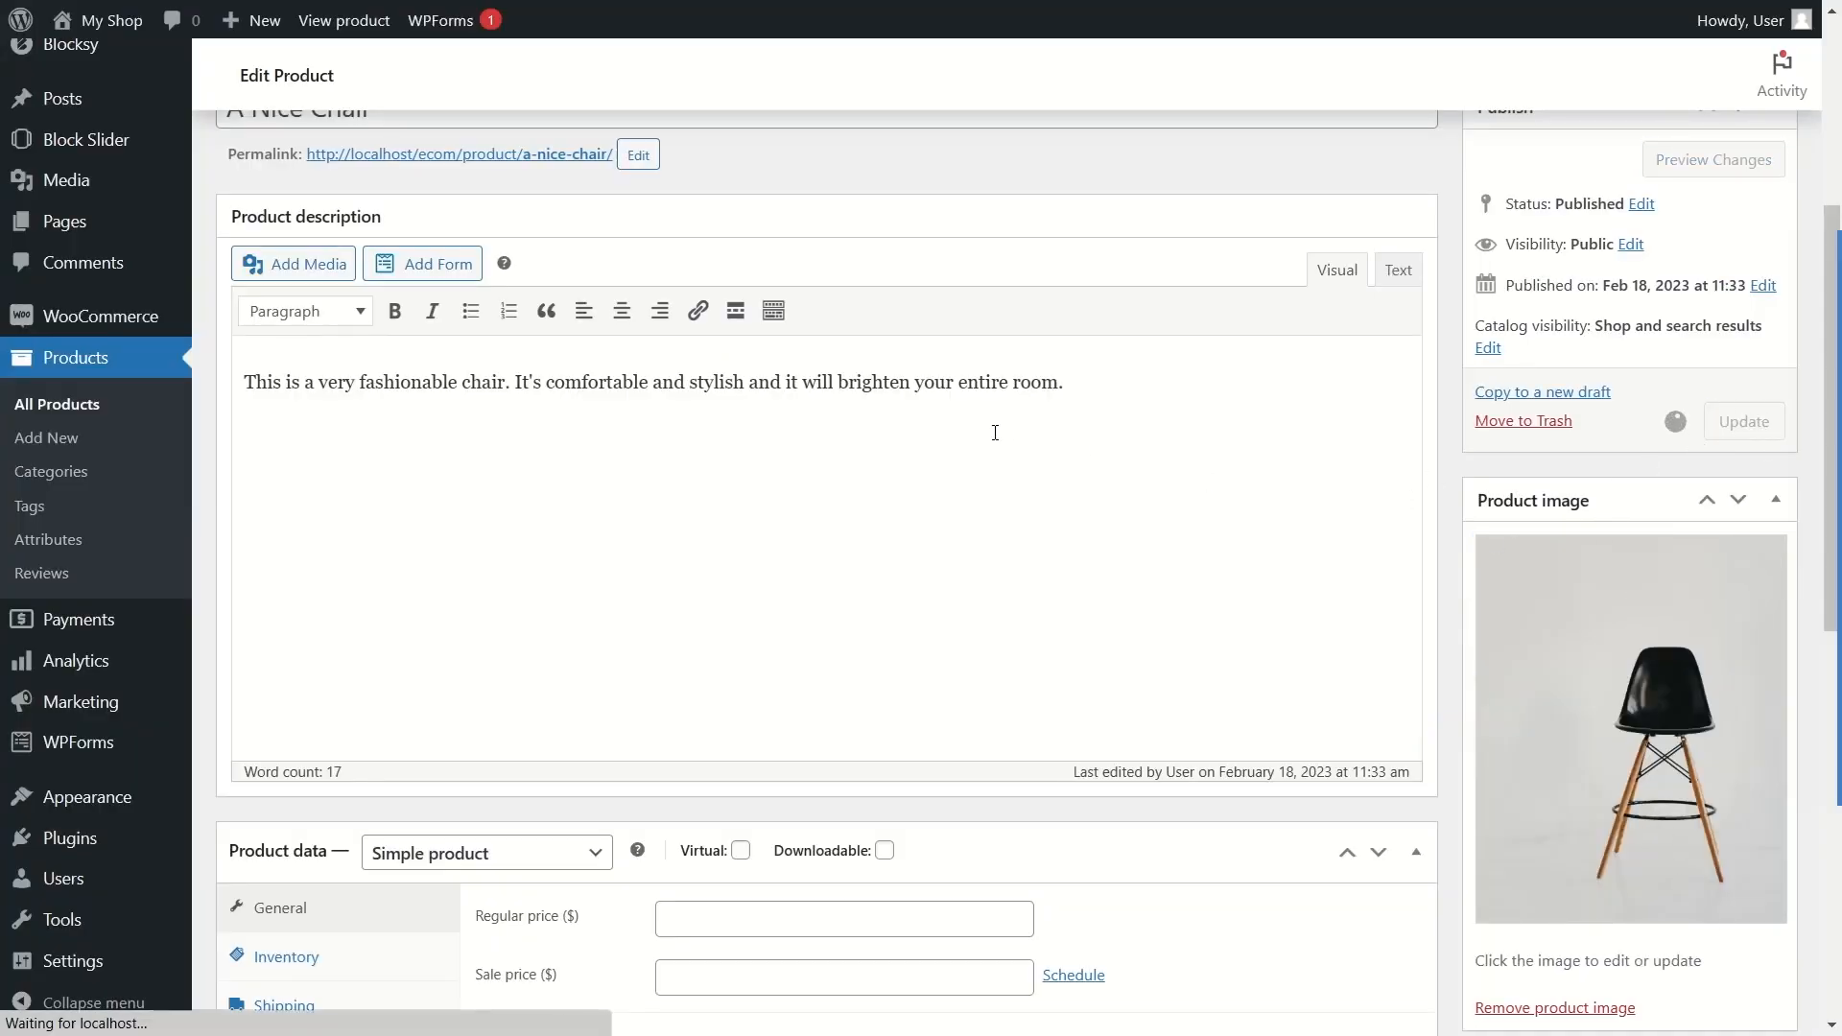
Step: Set the regular price to 50.00, review the available product types while keeping Simple product, and update the product
scroll(995, 437, "down", 5)
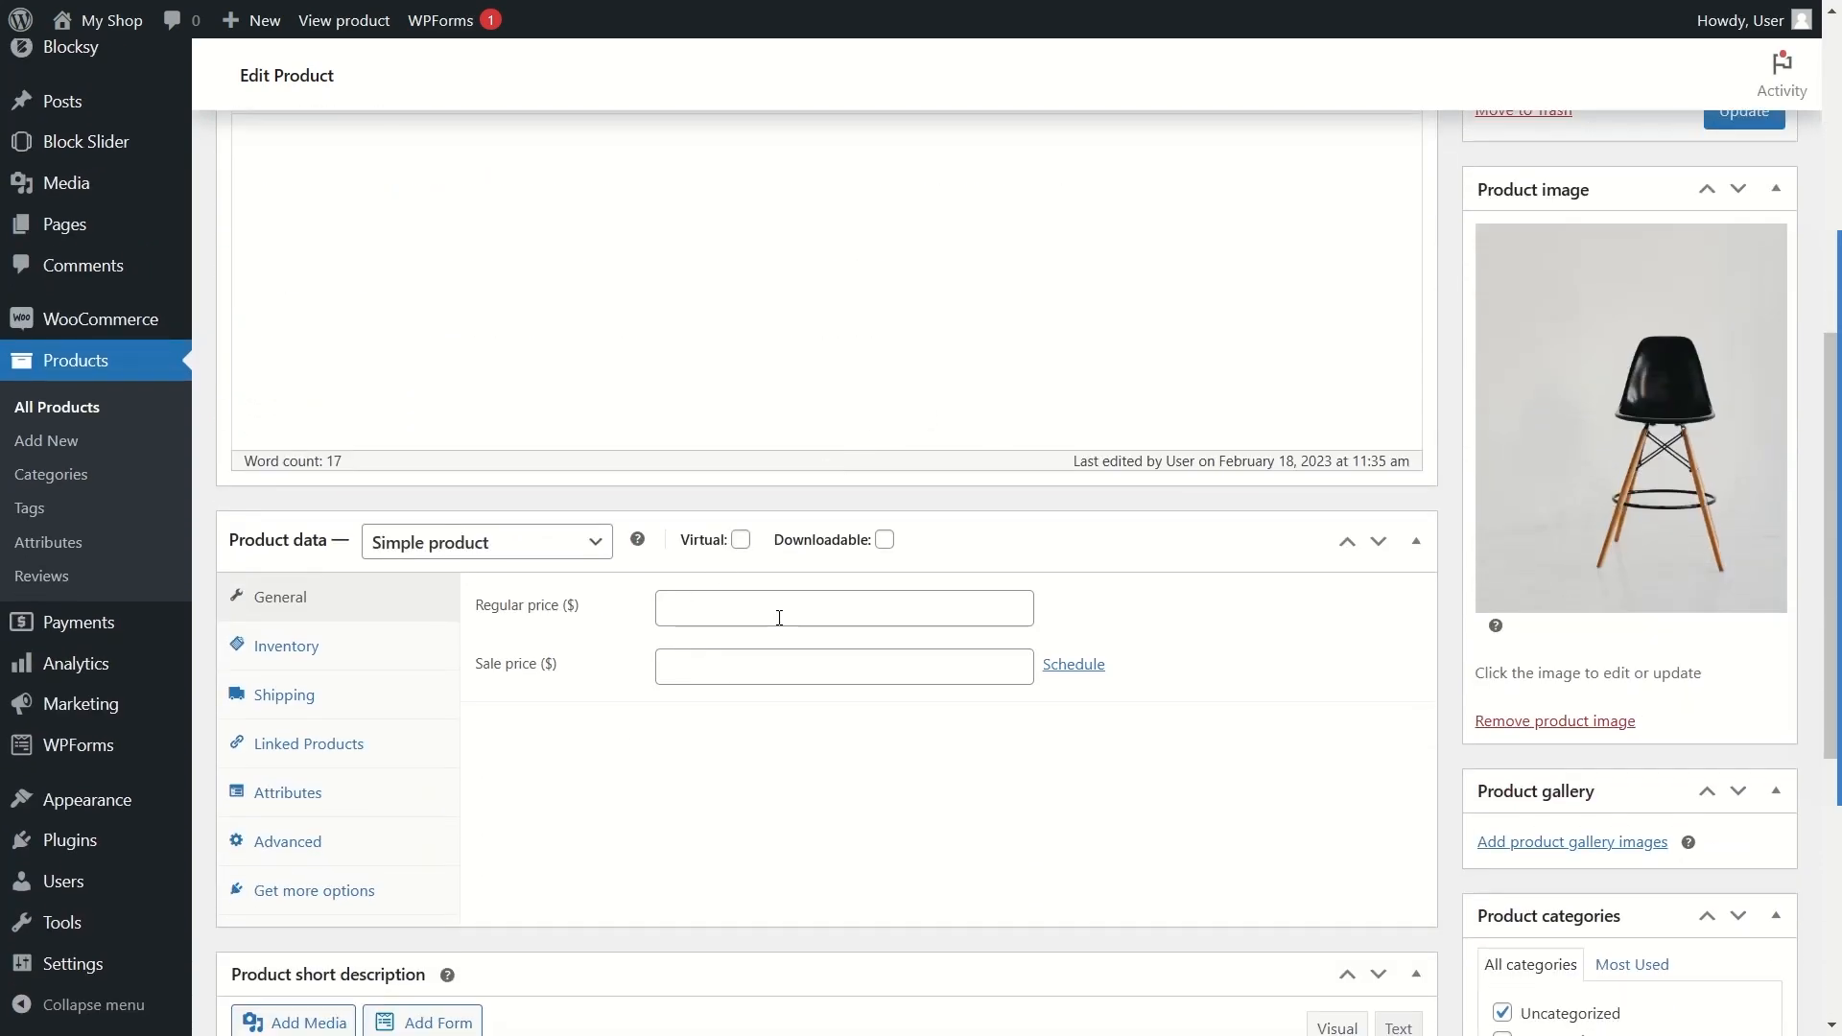
left_click(744, 609)
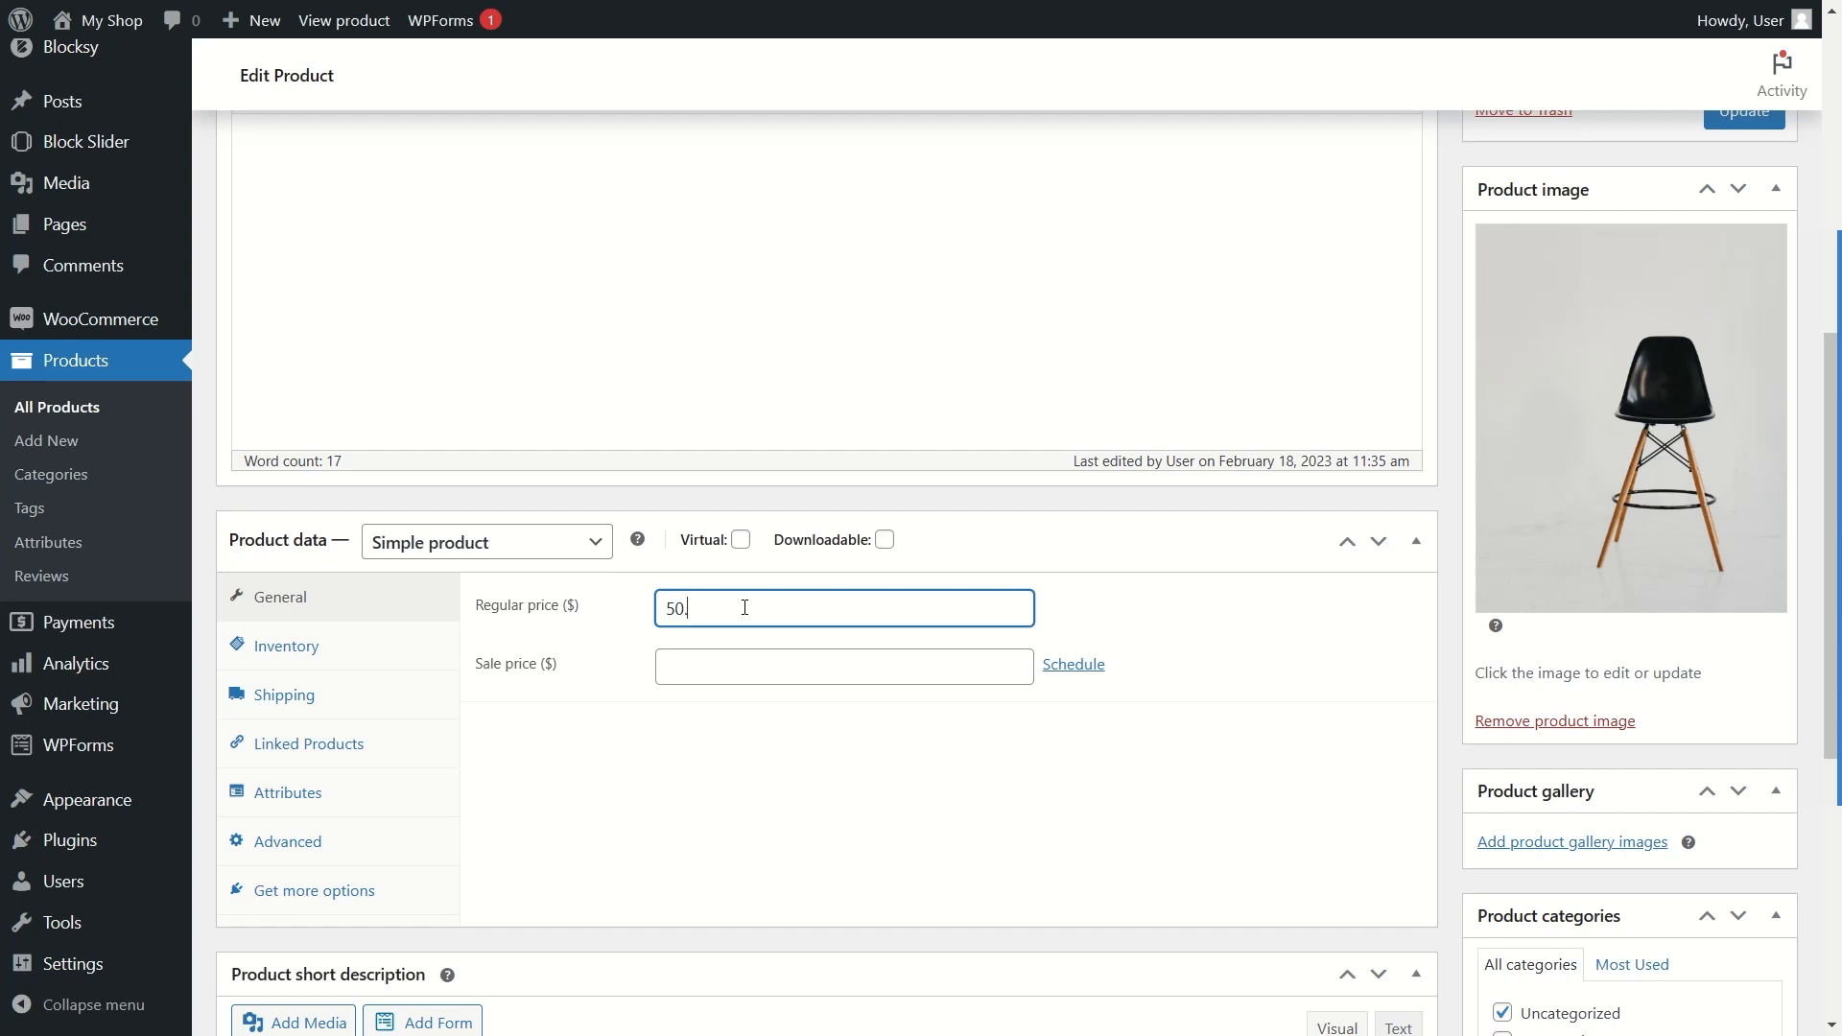
left_click(700, 742)
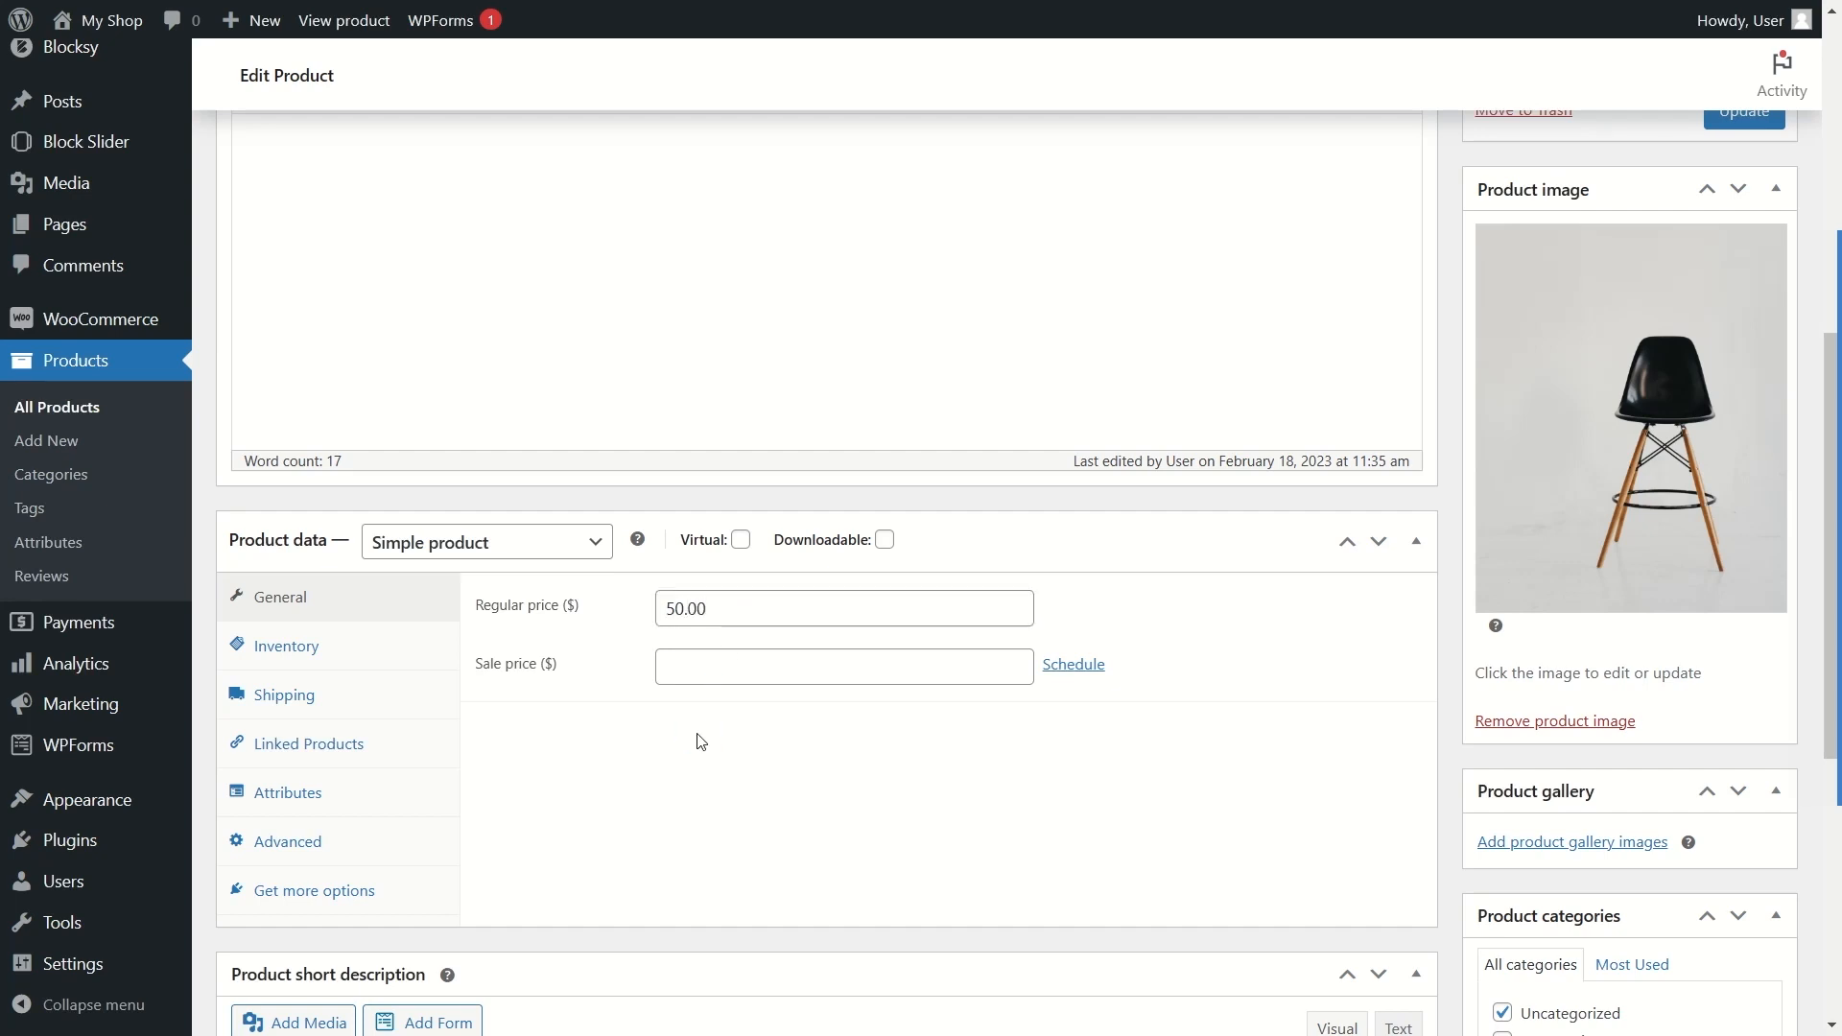
left_click(565, 544)
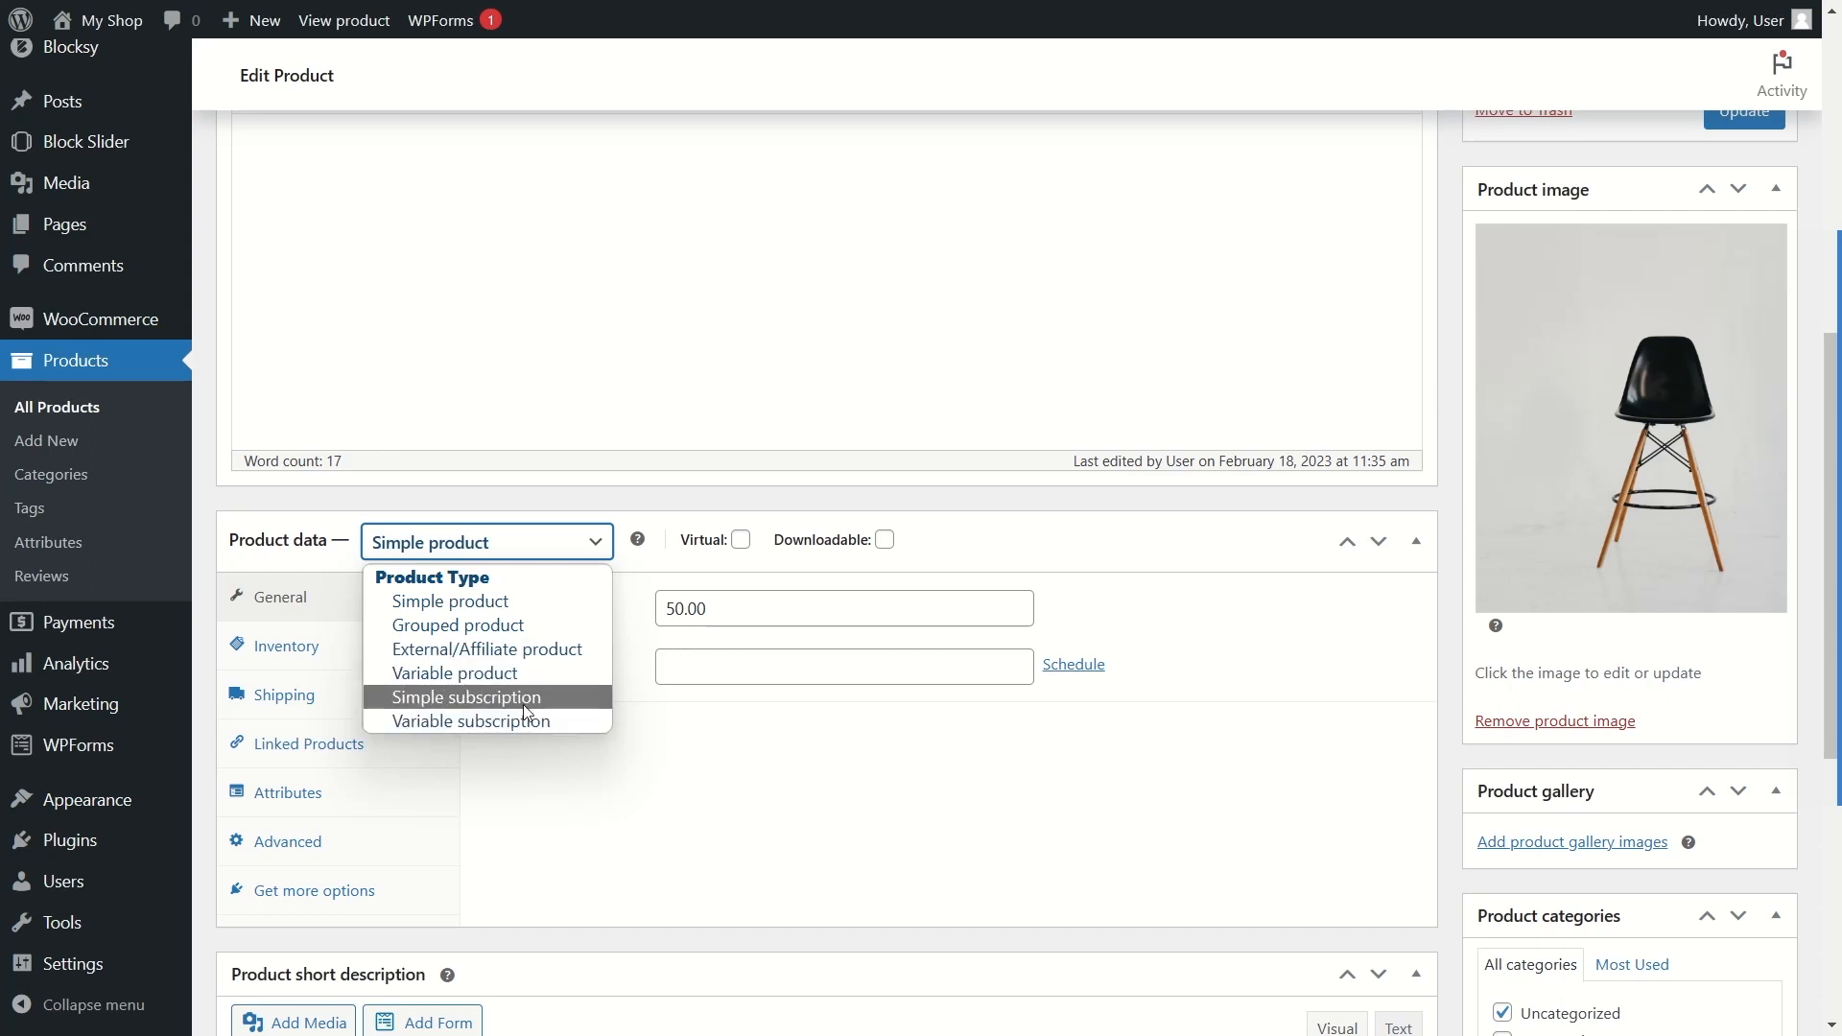
left_click(666, 804)
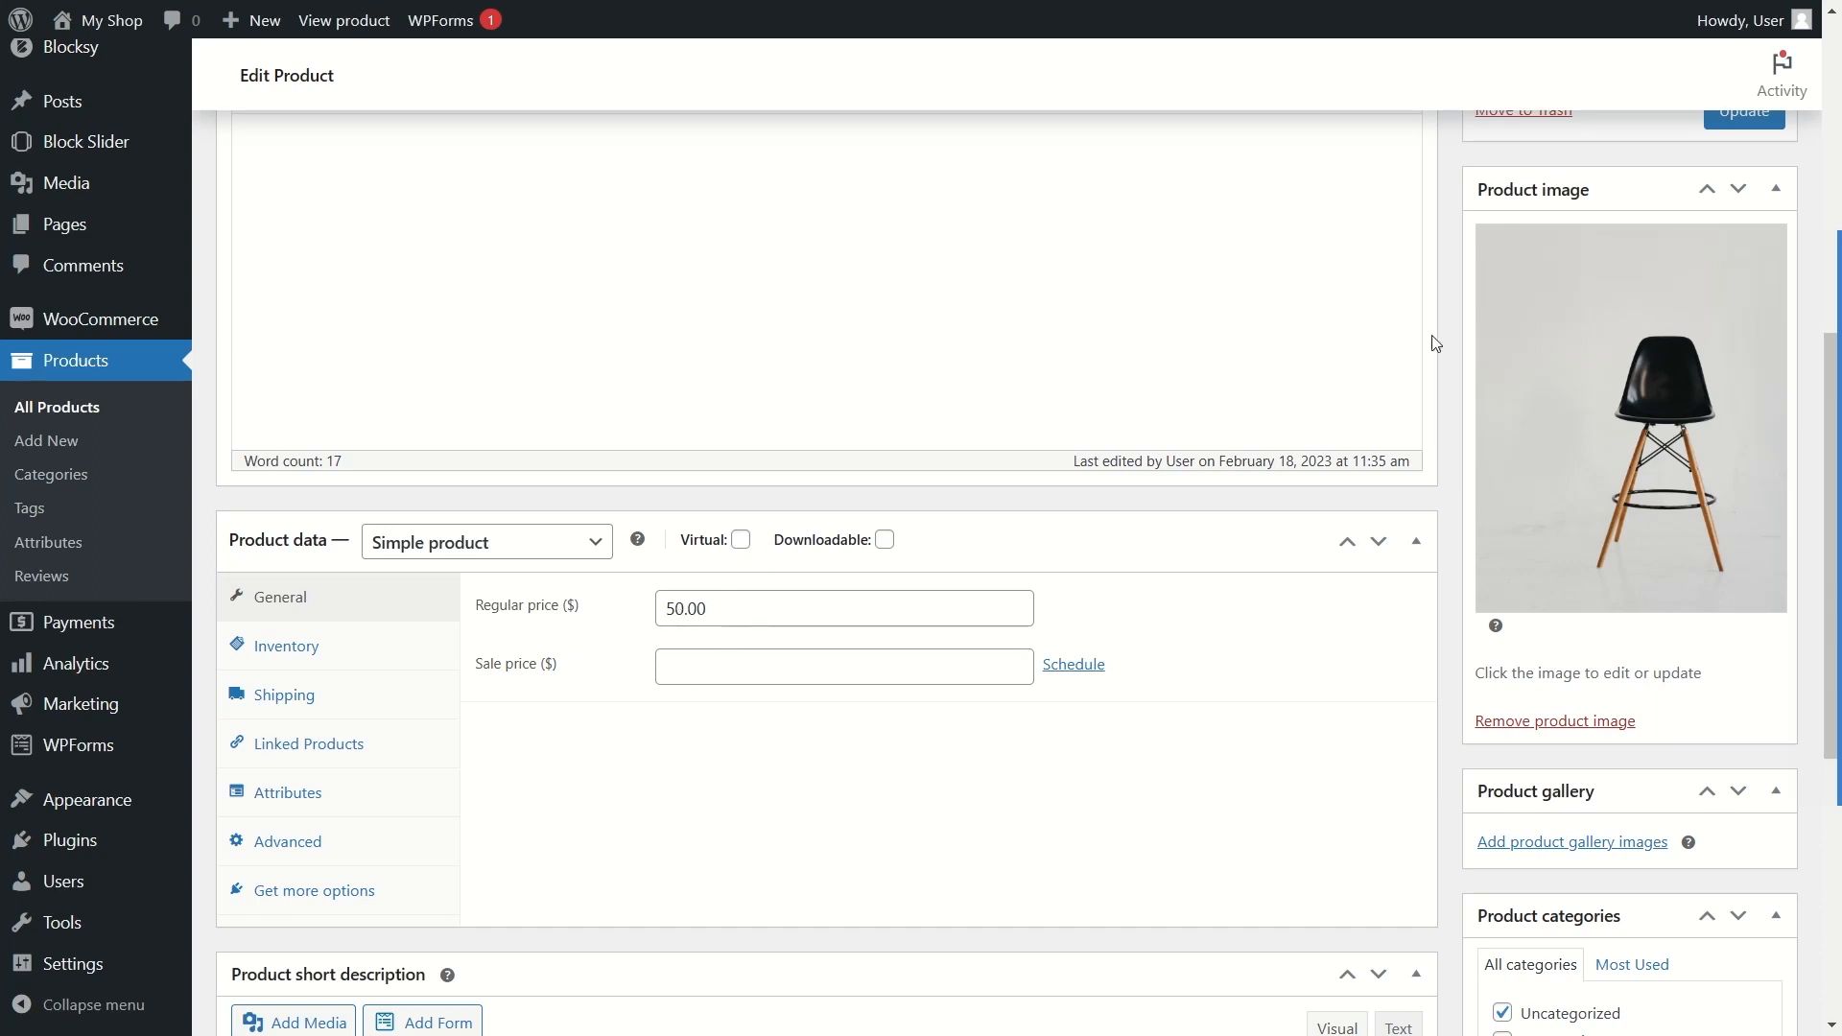
scroll(1435, 342, "up", 2)
left_click(1744, 269)
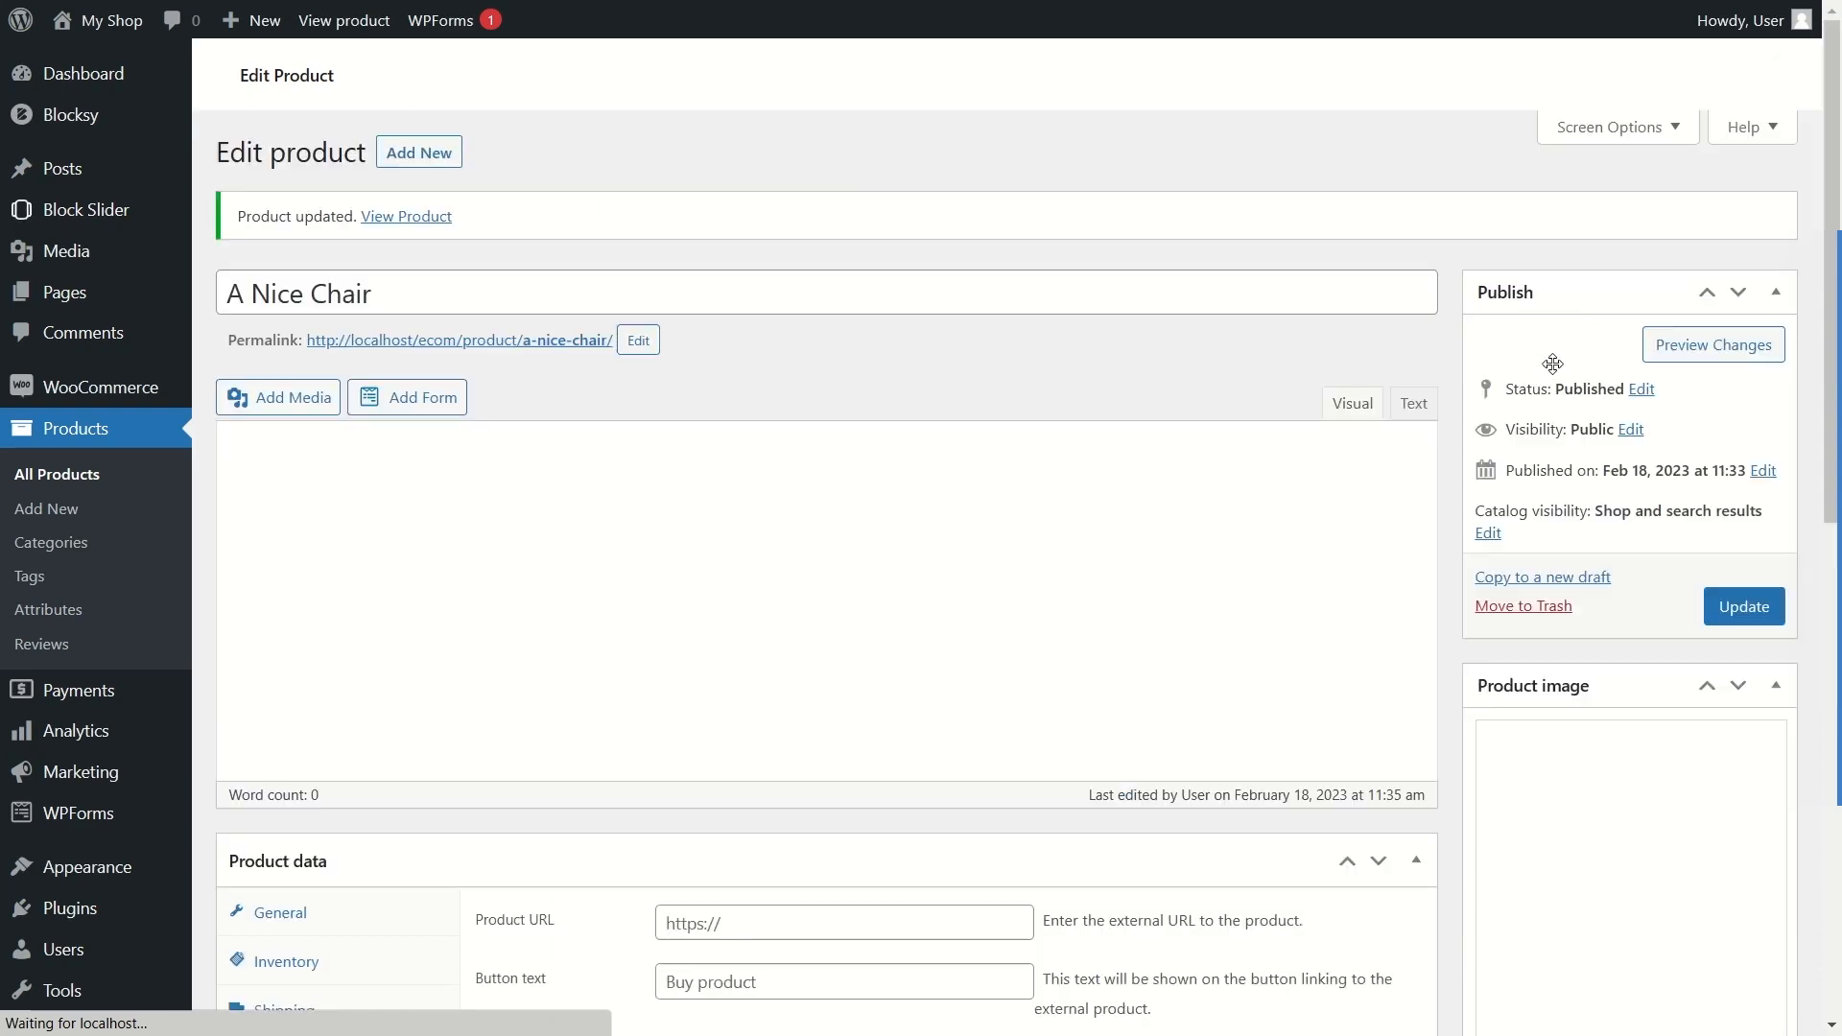
scroll(1394, 452, "down", 10)
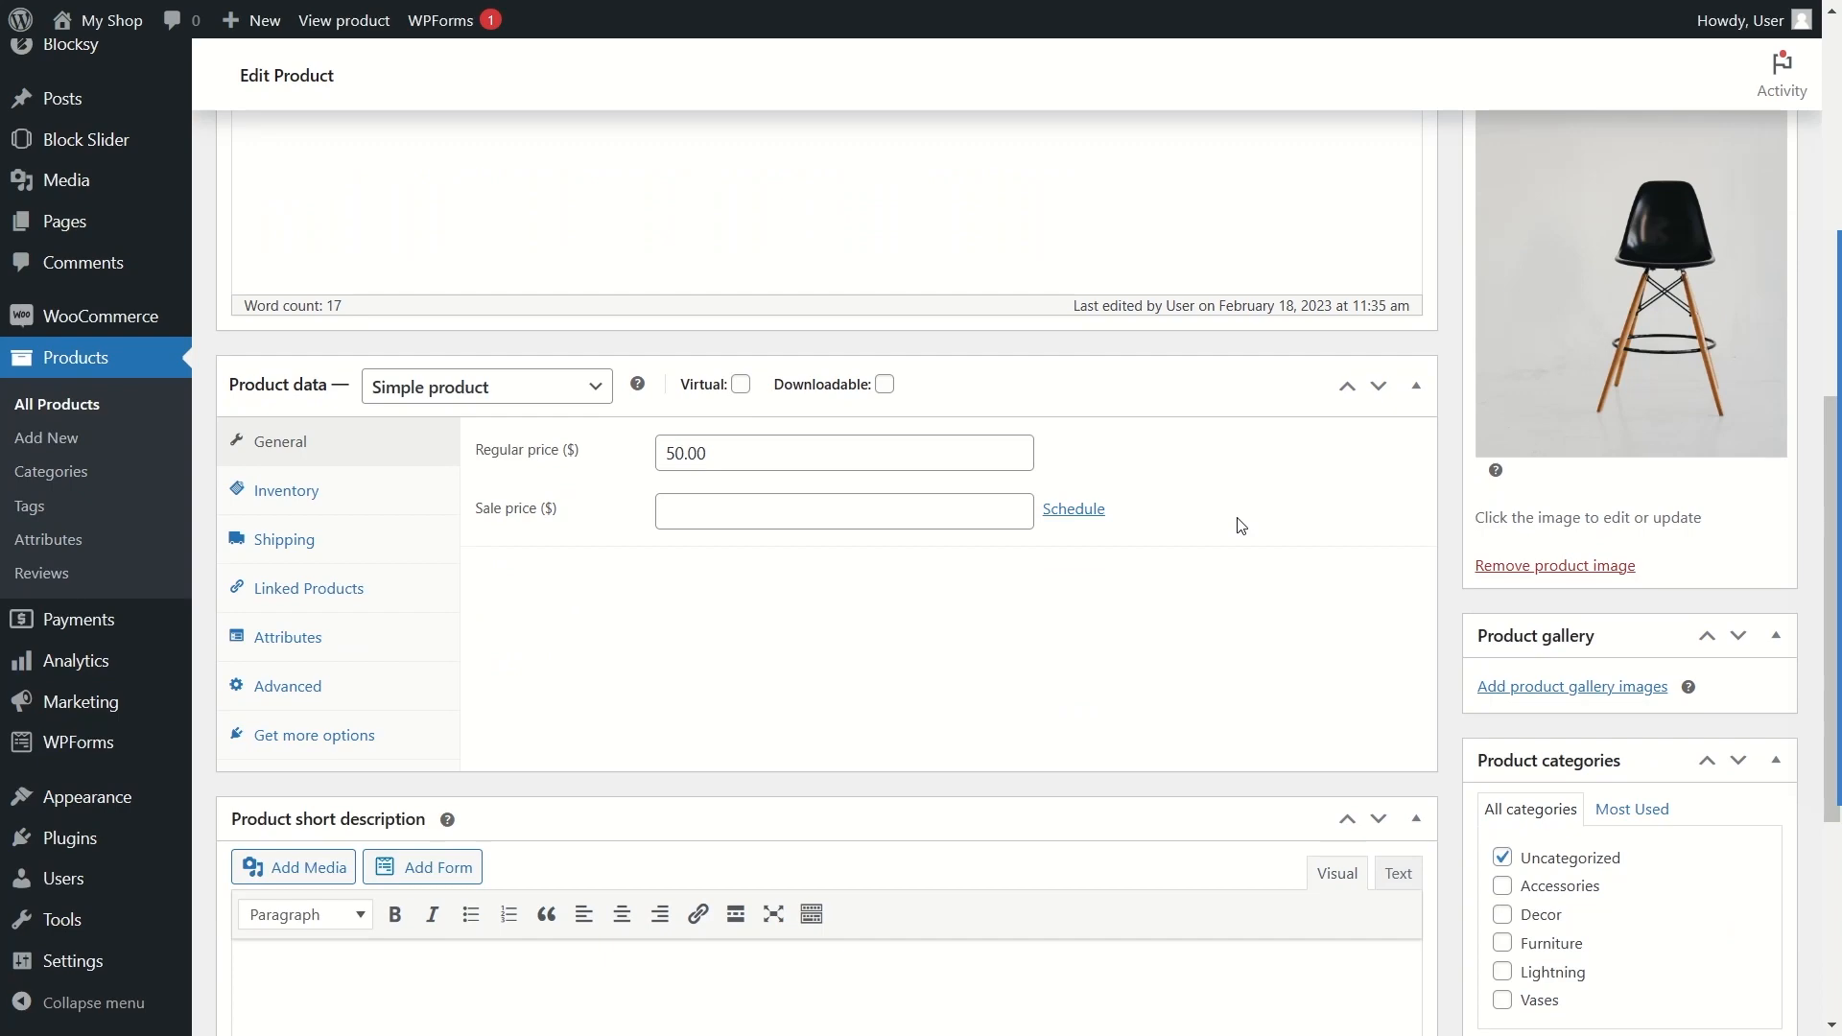
Step: Check A Nice Chair's image and price among the shop's Featured Products and on its own product page
key("ctrl+Tab")
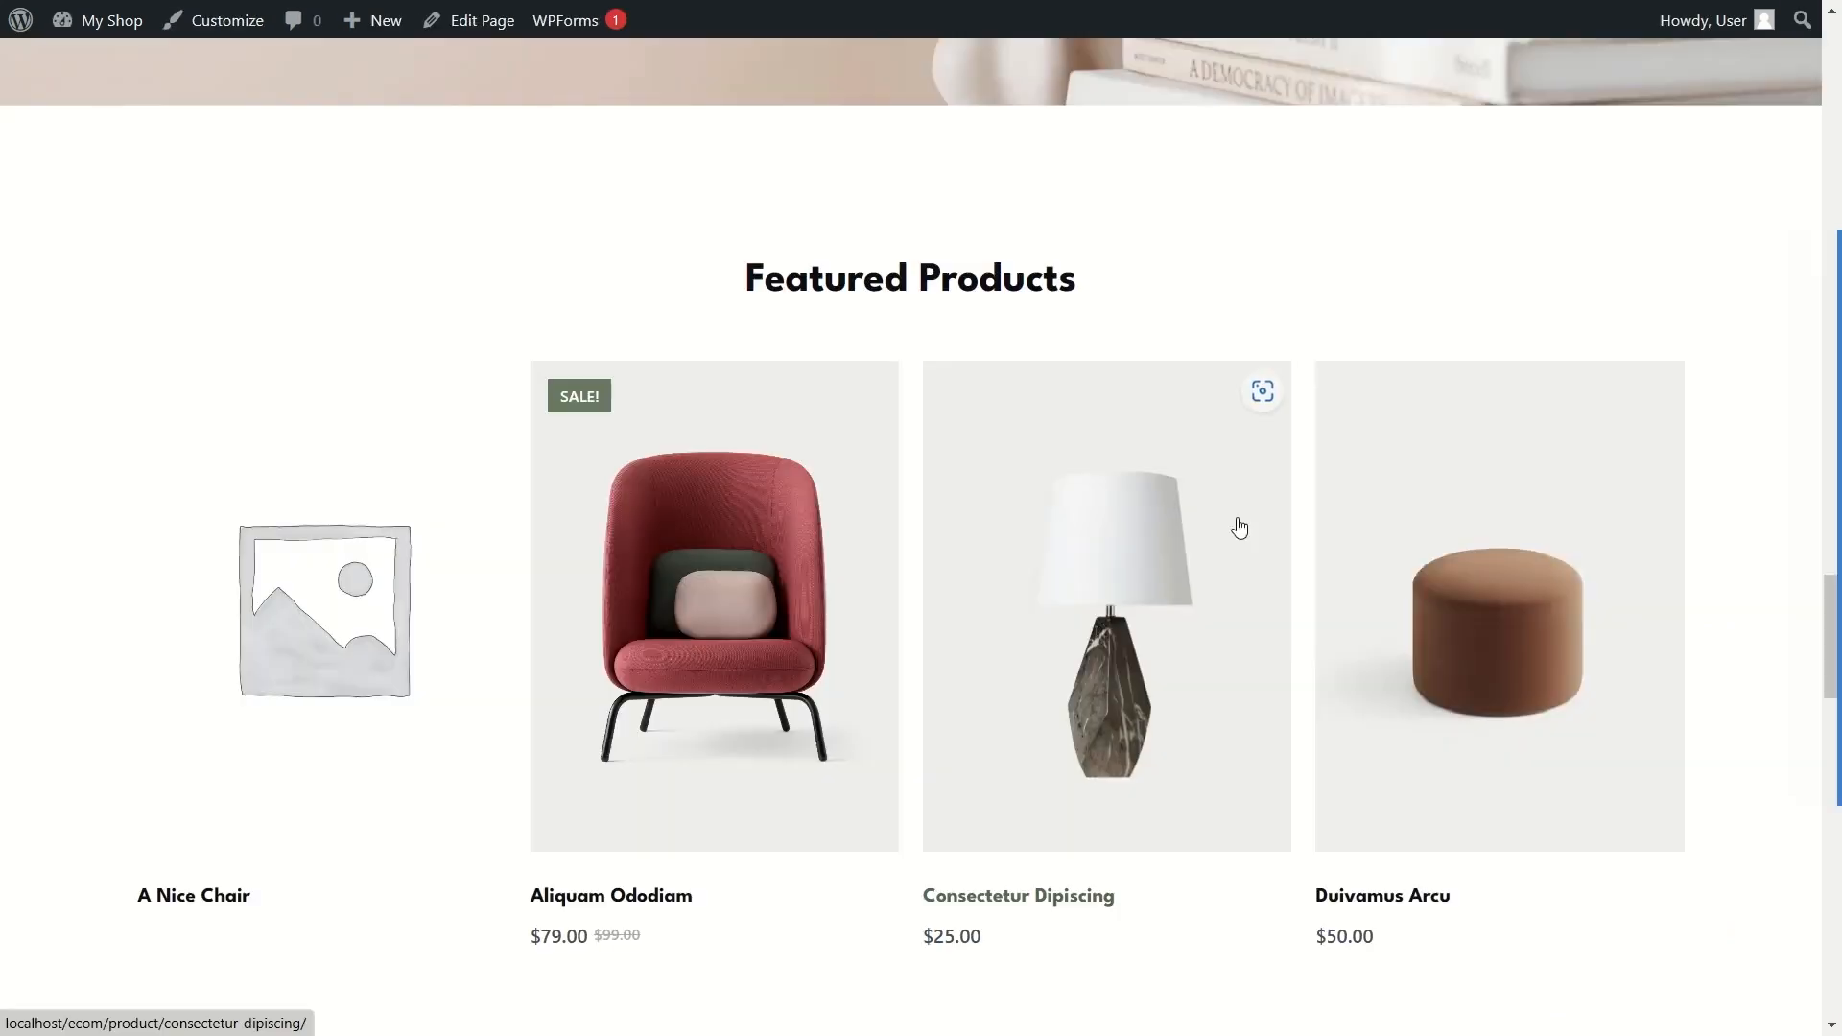
left_click(339, 663)
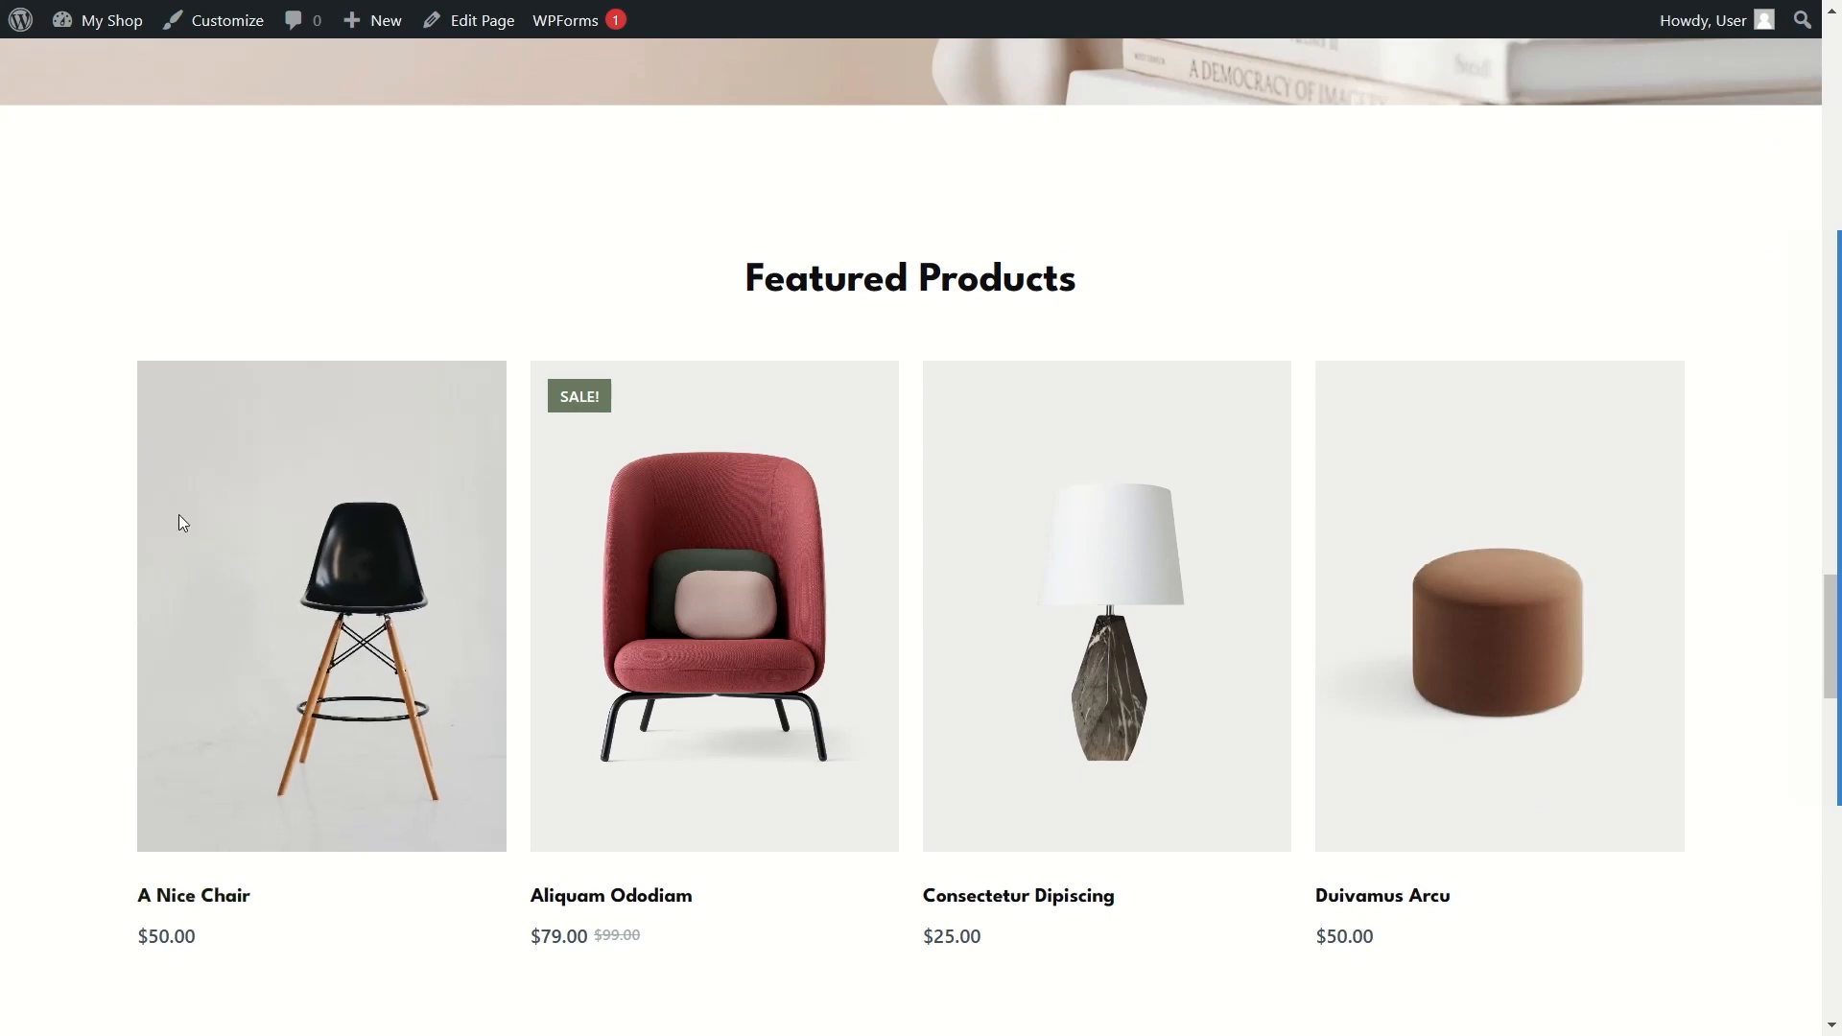
left_click(337, 583)
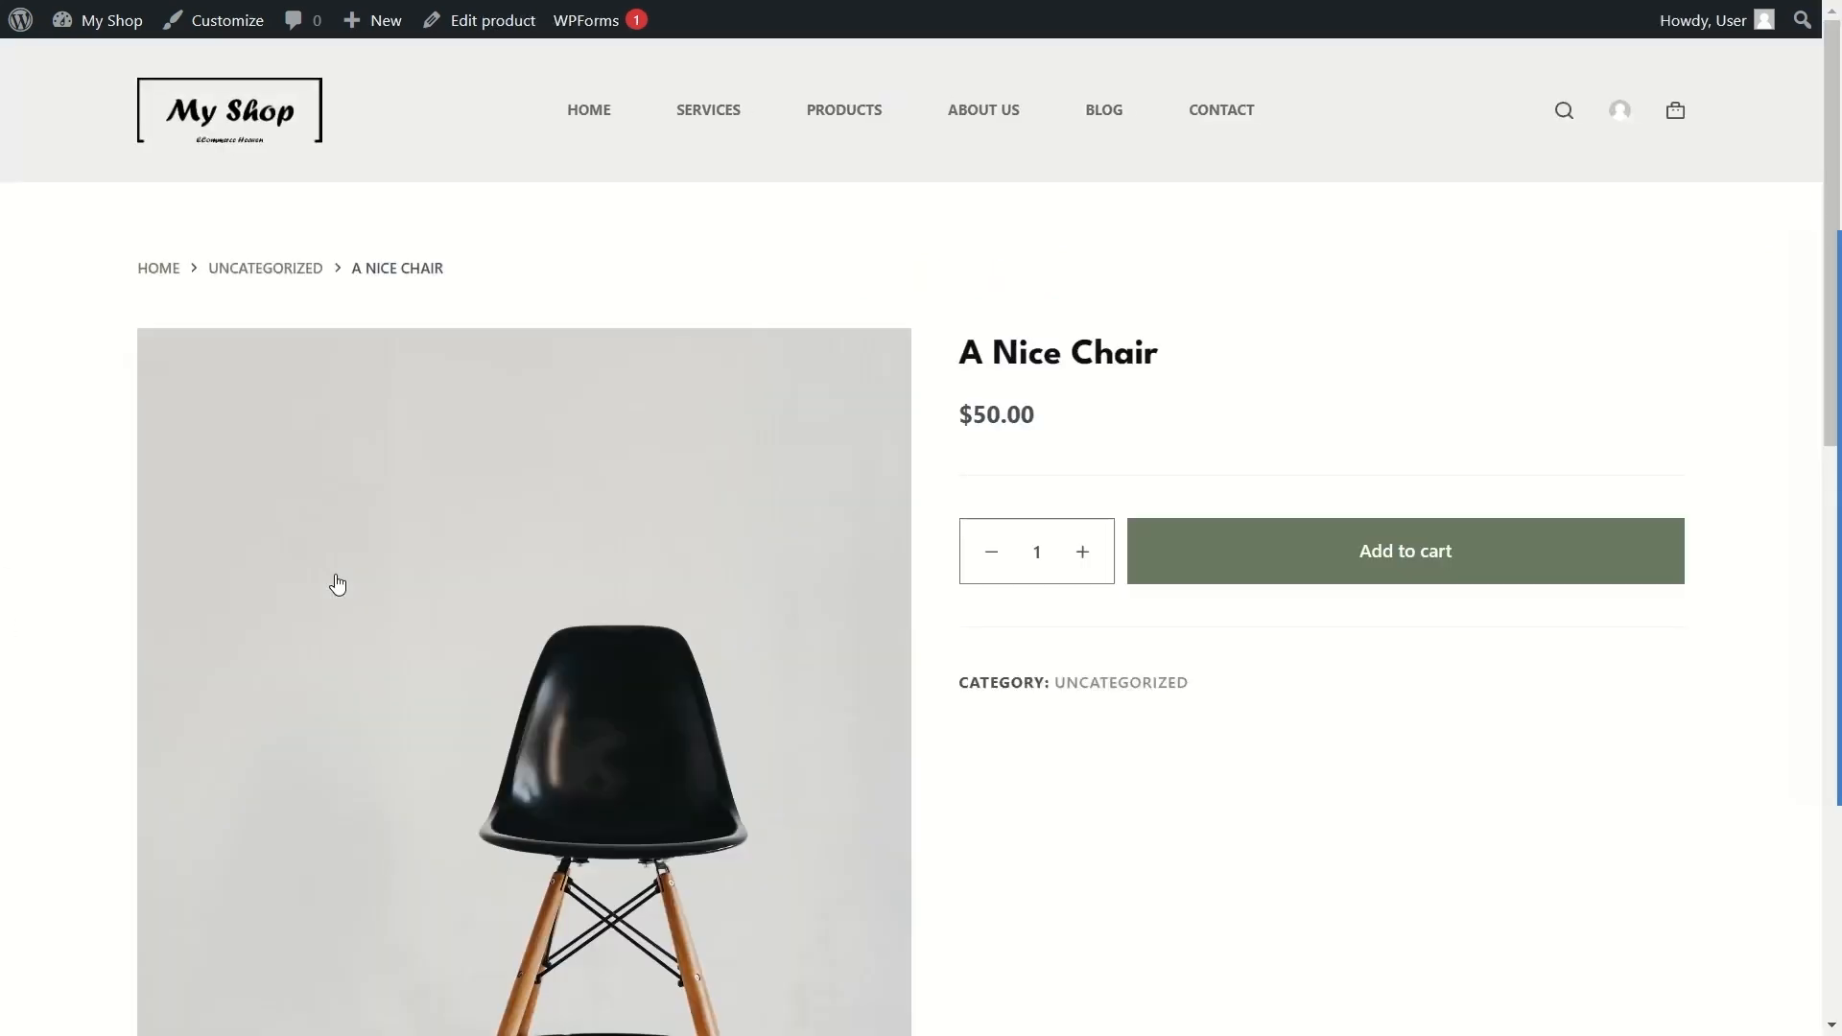
scroll(338, 584, "down", 2)
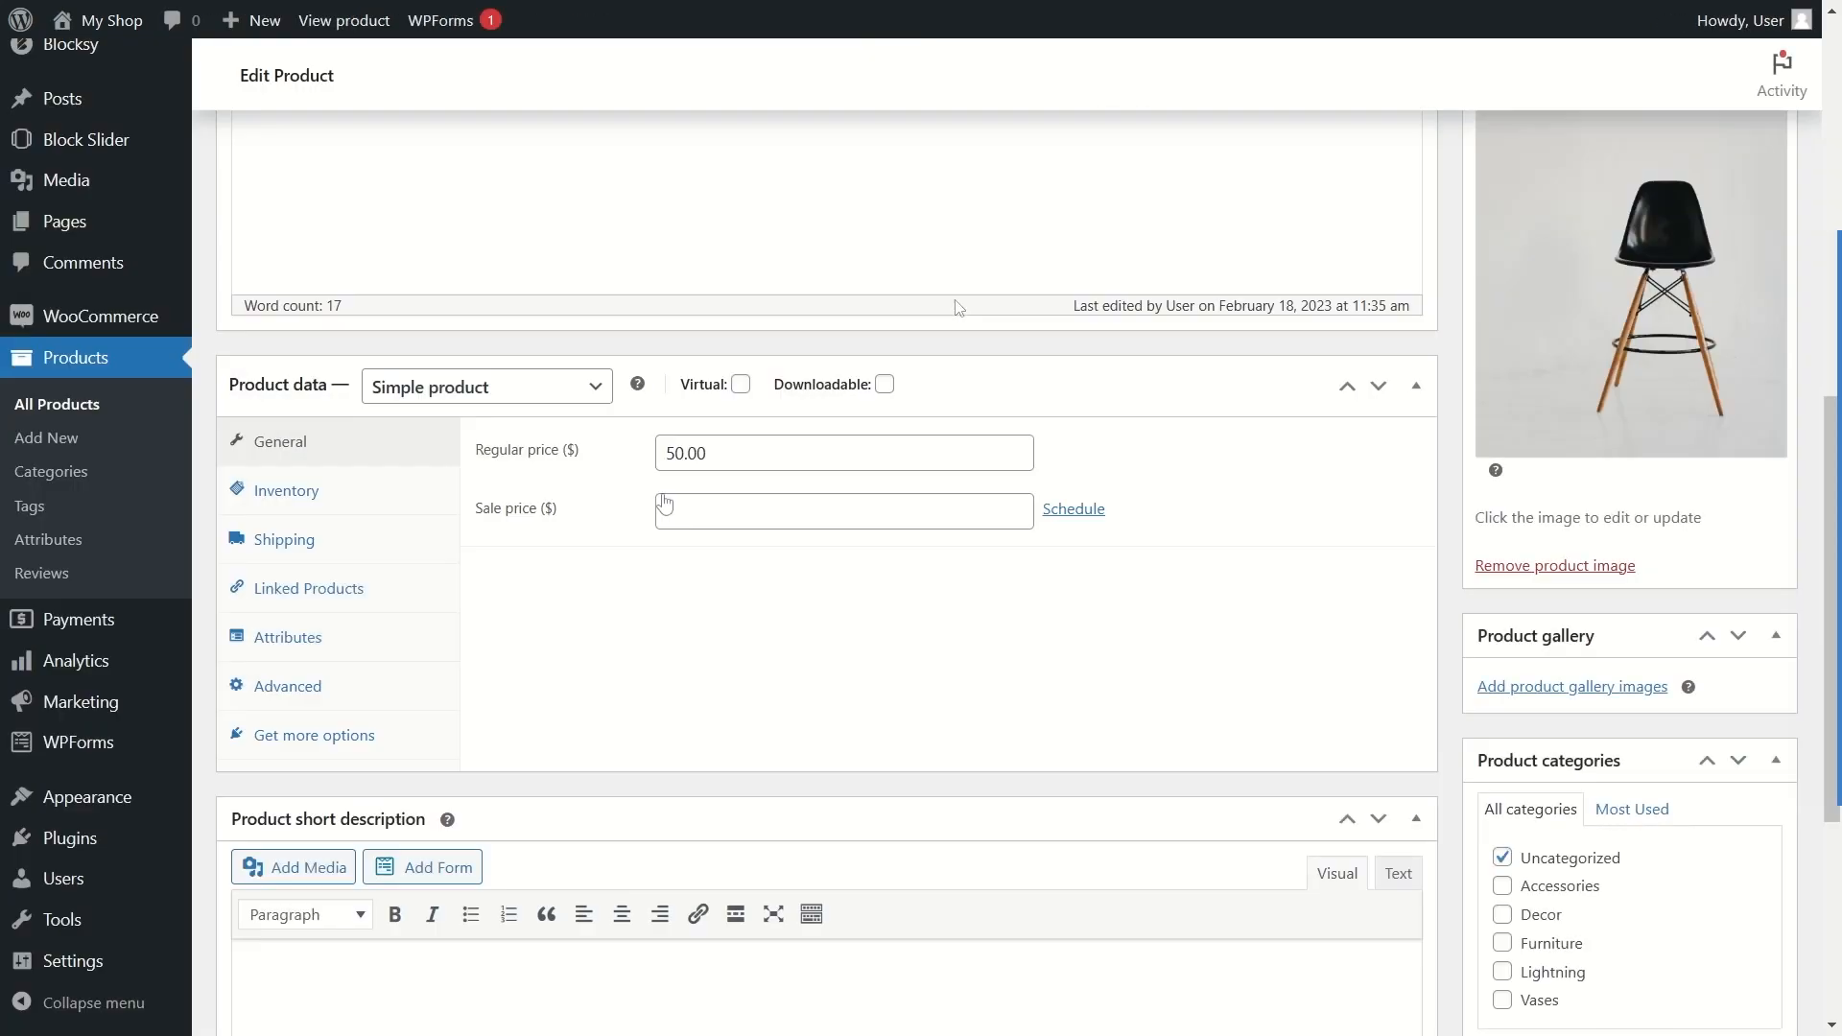
Step: In the product editor, set the chair's sale price to 45.00 and switch its category from Uncategorized to Furniture
left_click(738, 508)
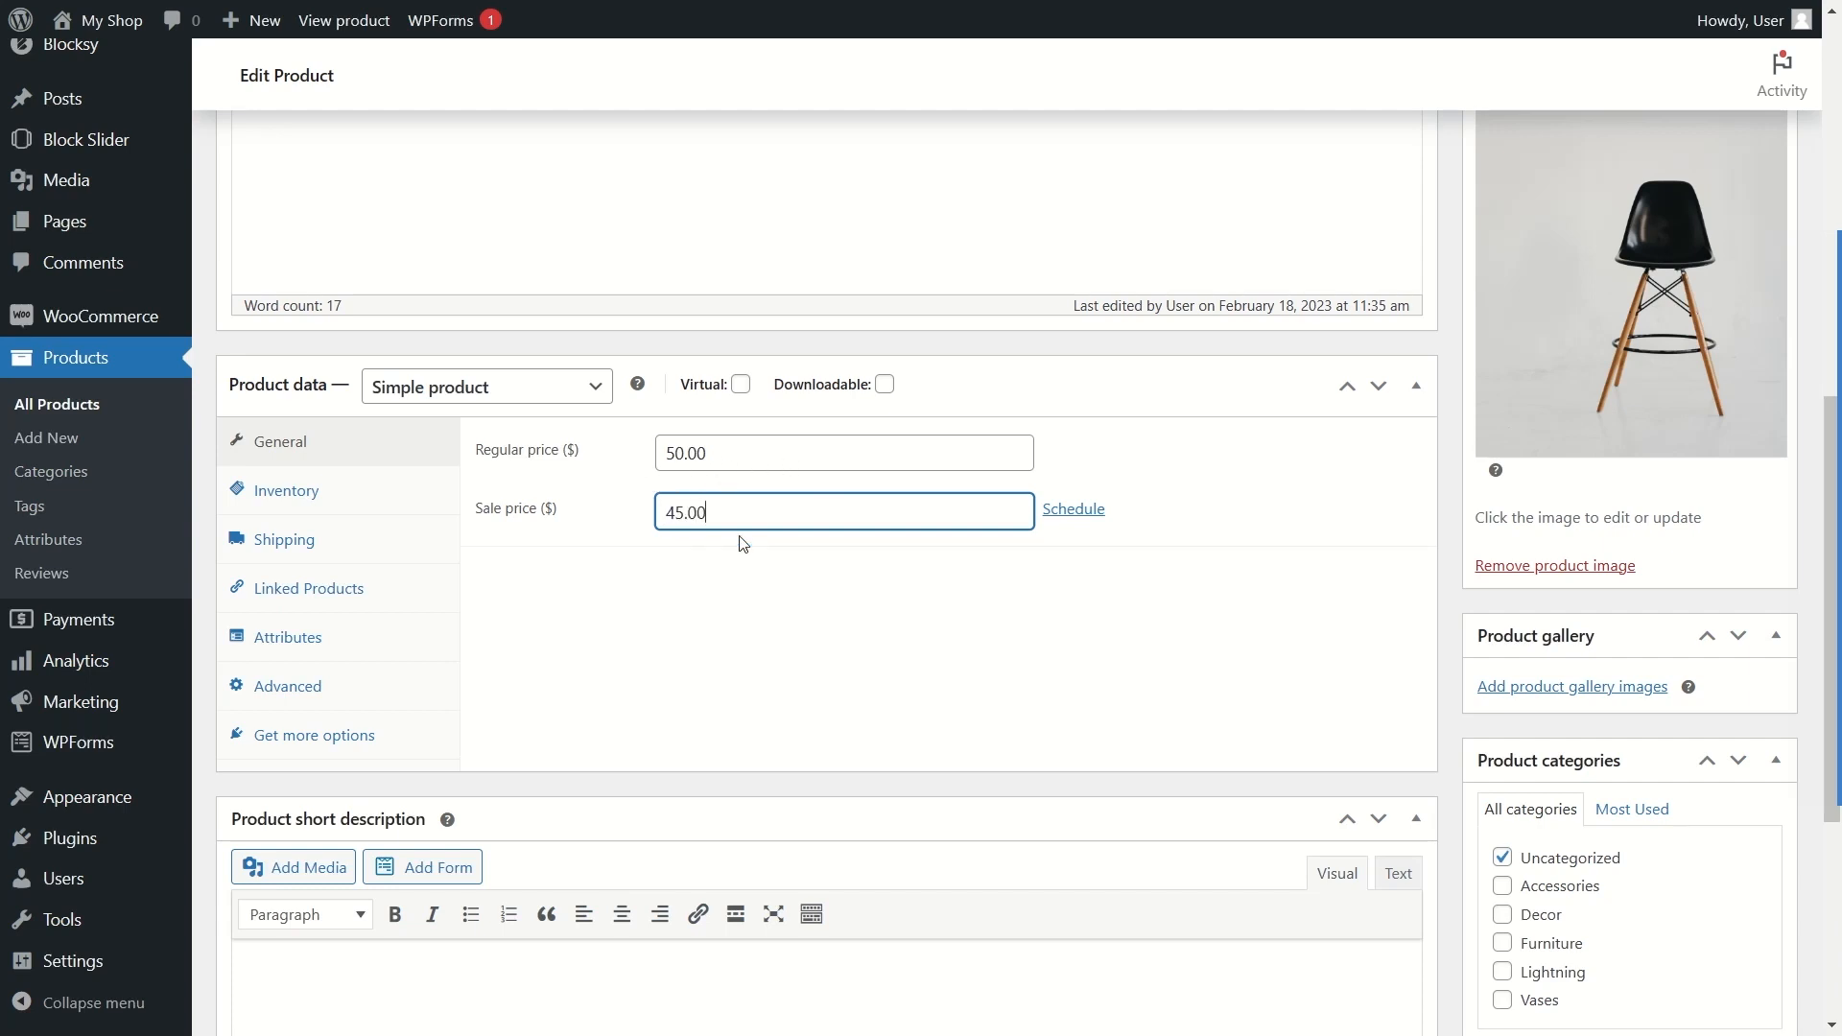
left_click(604, 487)
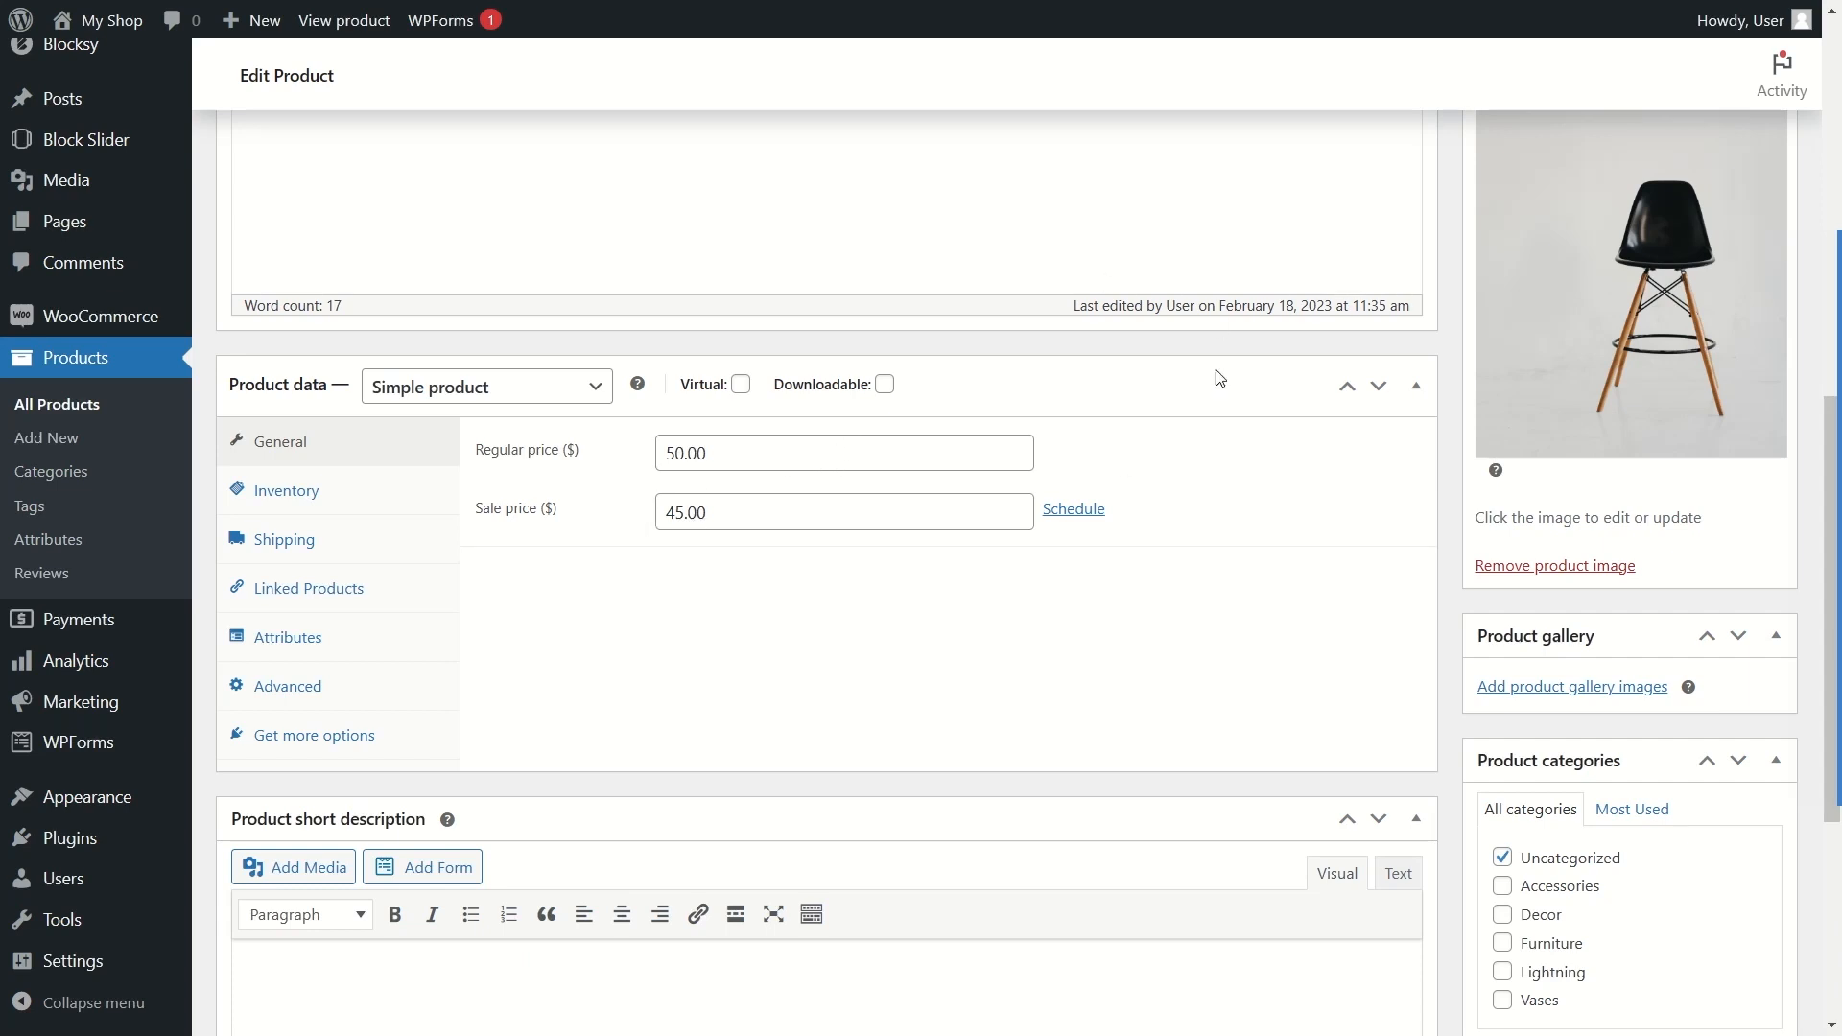
scroll(1619, 383, "down", 5)
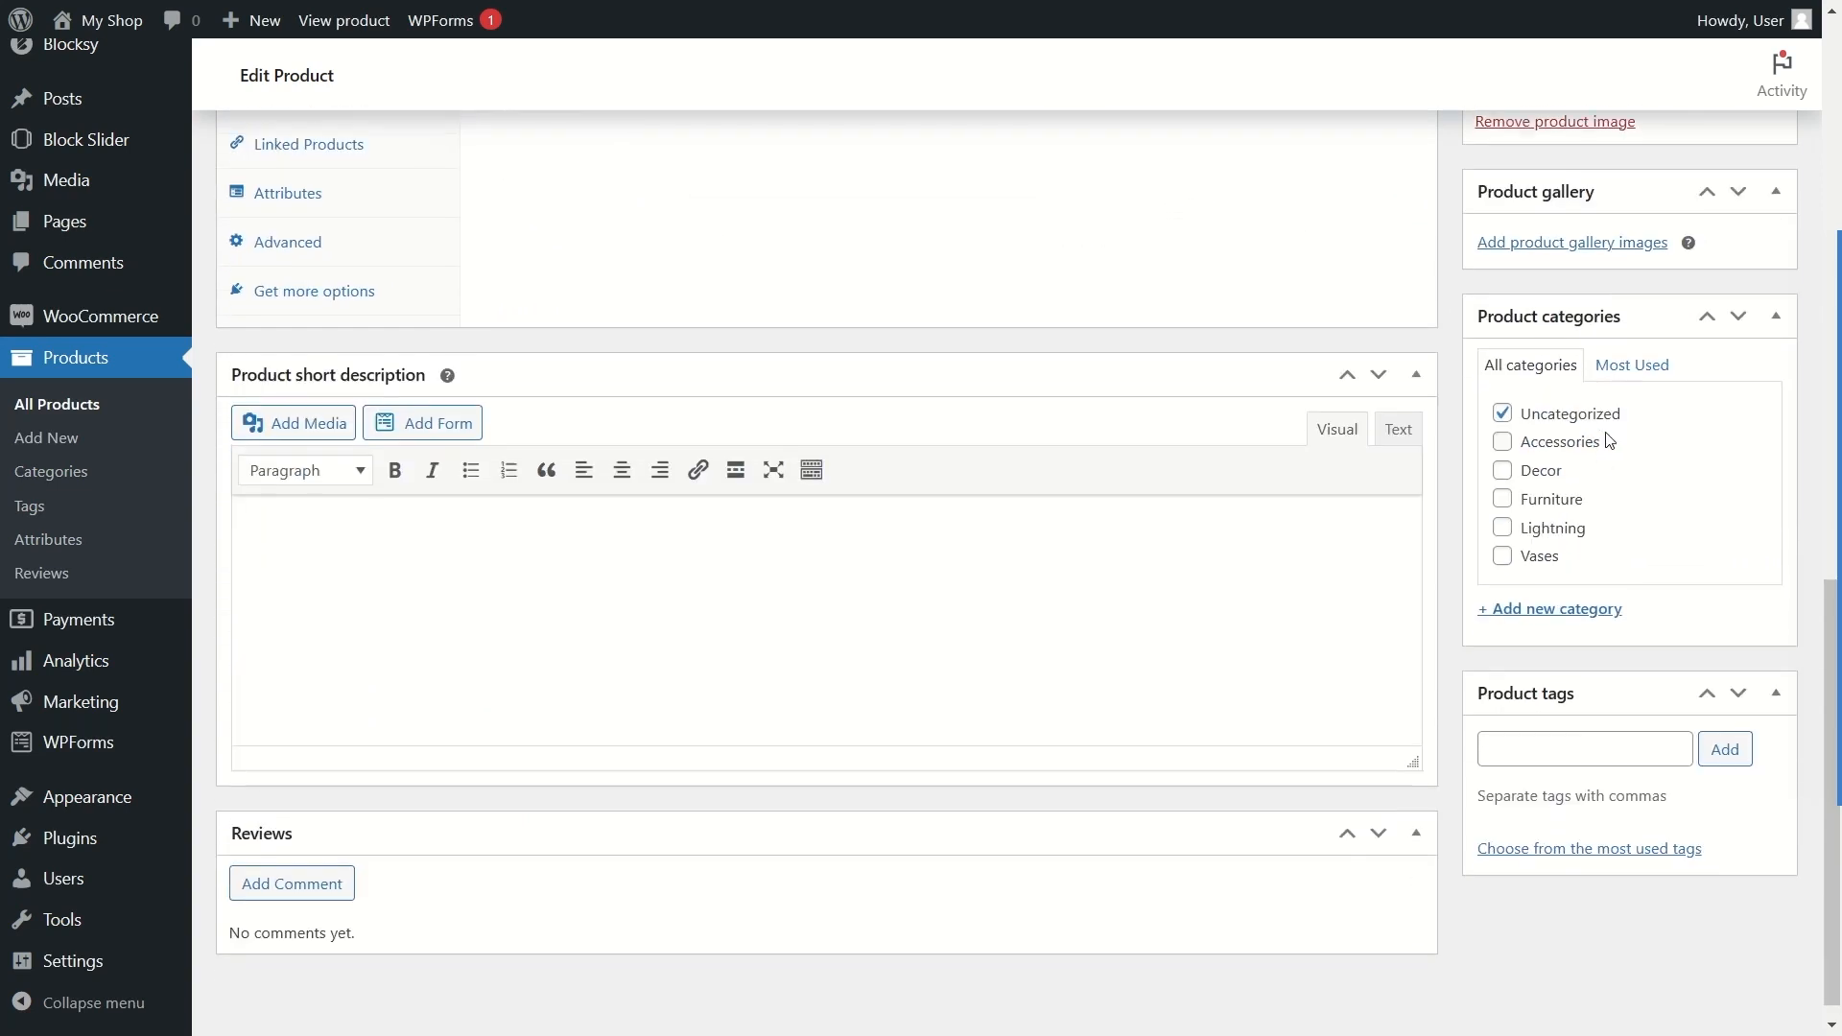
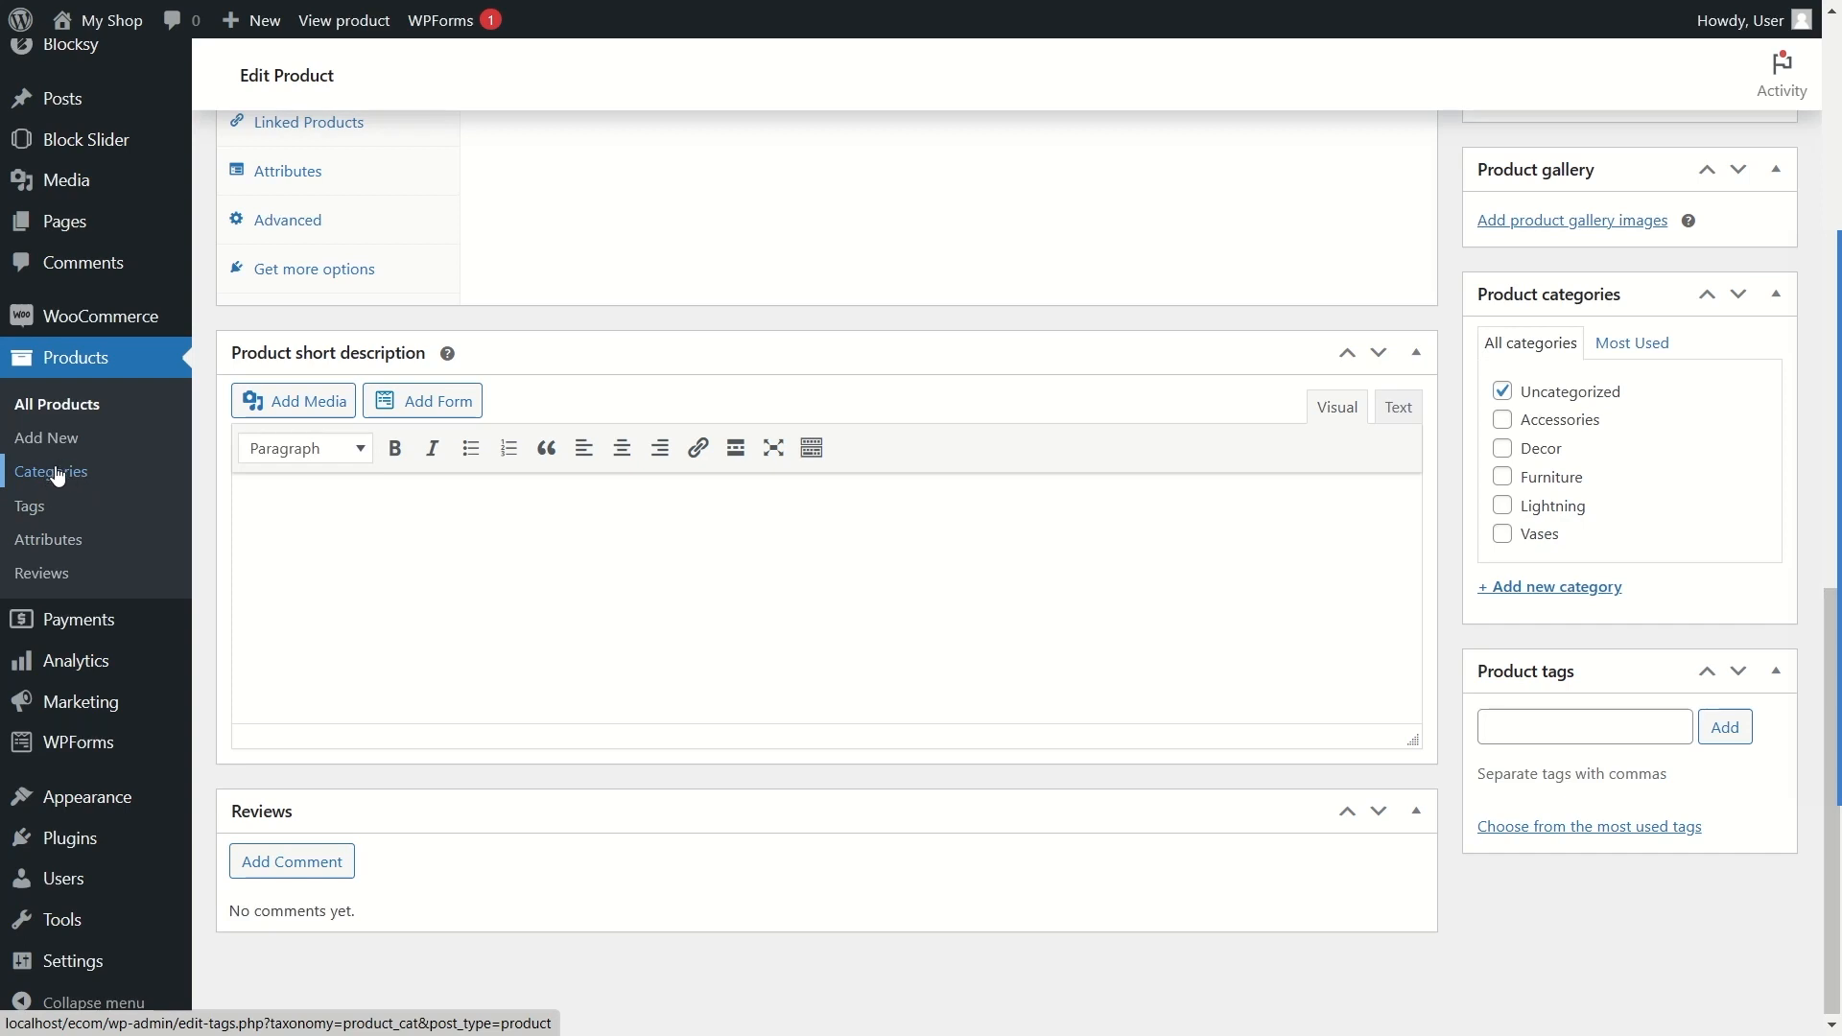
left_click(1502, 391)
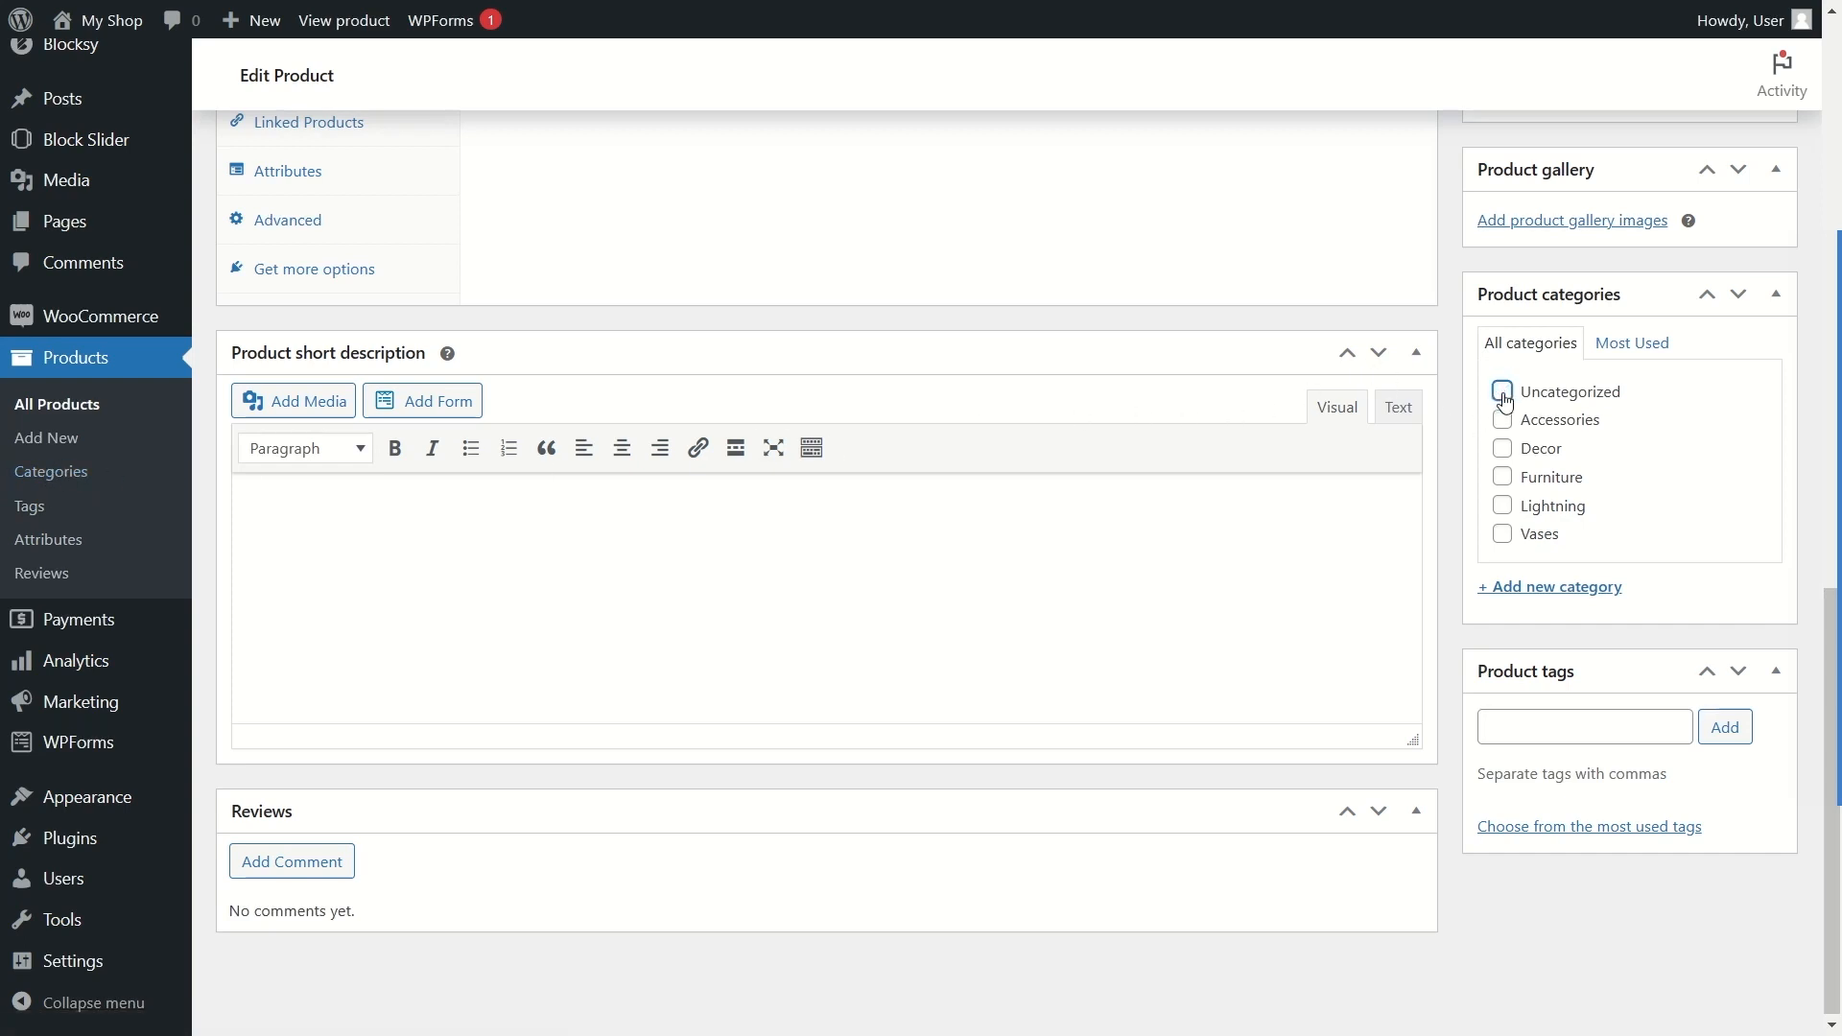
left_click(1503, 478)
Step: Fill the product short description with two paragraphs of "Lorem ipsum dolor sit amet" placeholder text
left_click(462, 596)
type("Lorem ipsum dolor sit amet, consectetur adipiscing elit, sed do eiusmod tempor incididunt ut labore et dolore magna aliqua. Ut enim ad minim veniam, quis nostrud exercitation ullamco laboris nisi ut aliquip ex ea commodo consequat. Duis aute irure dolor in reprehenderit in voluptate velit esse cillum dolore eu fugiat nulla pariatur. Excepteur sint occaecat cupidatat non proident, sunt in culpa qui officia deserunt mollit anim id est laborum. Duis aute irure dolor in reprehenderit in voluptate velit esse cillum dolore eu fugiat nulla pariatur.")
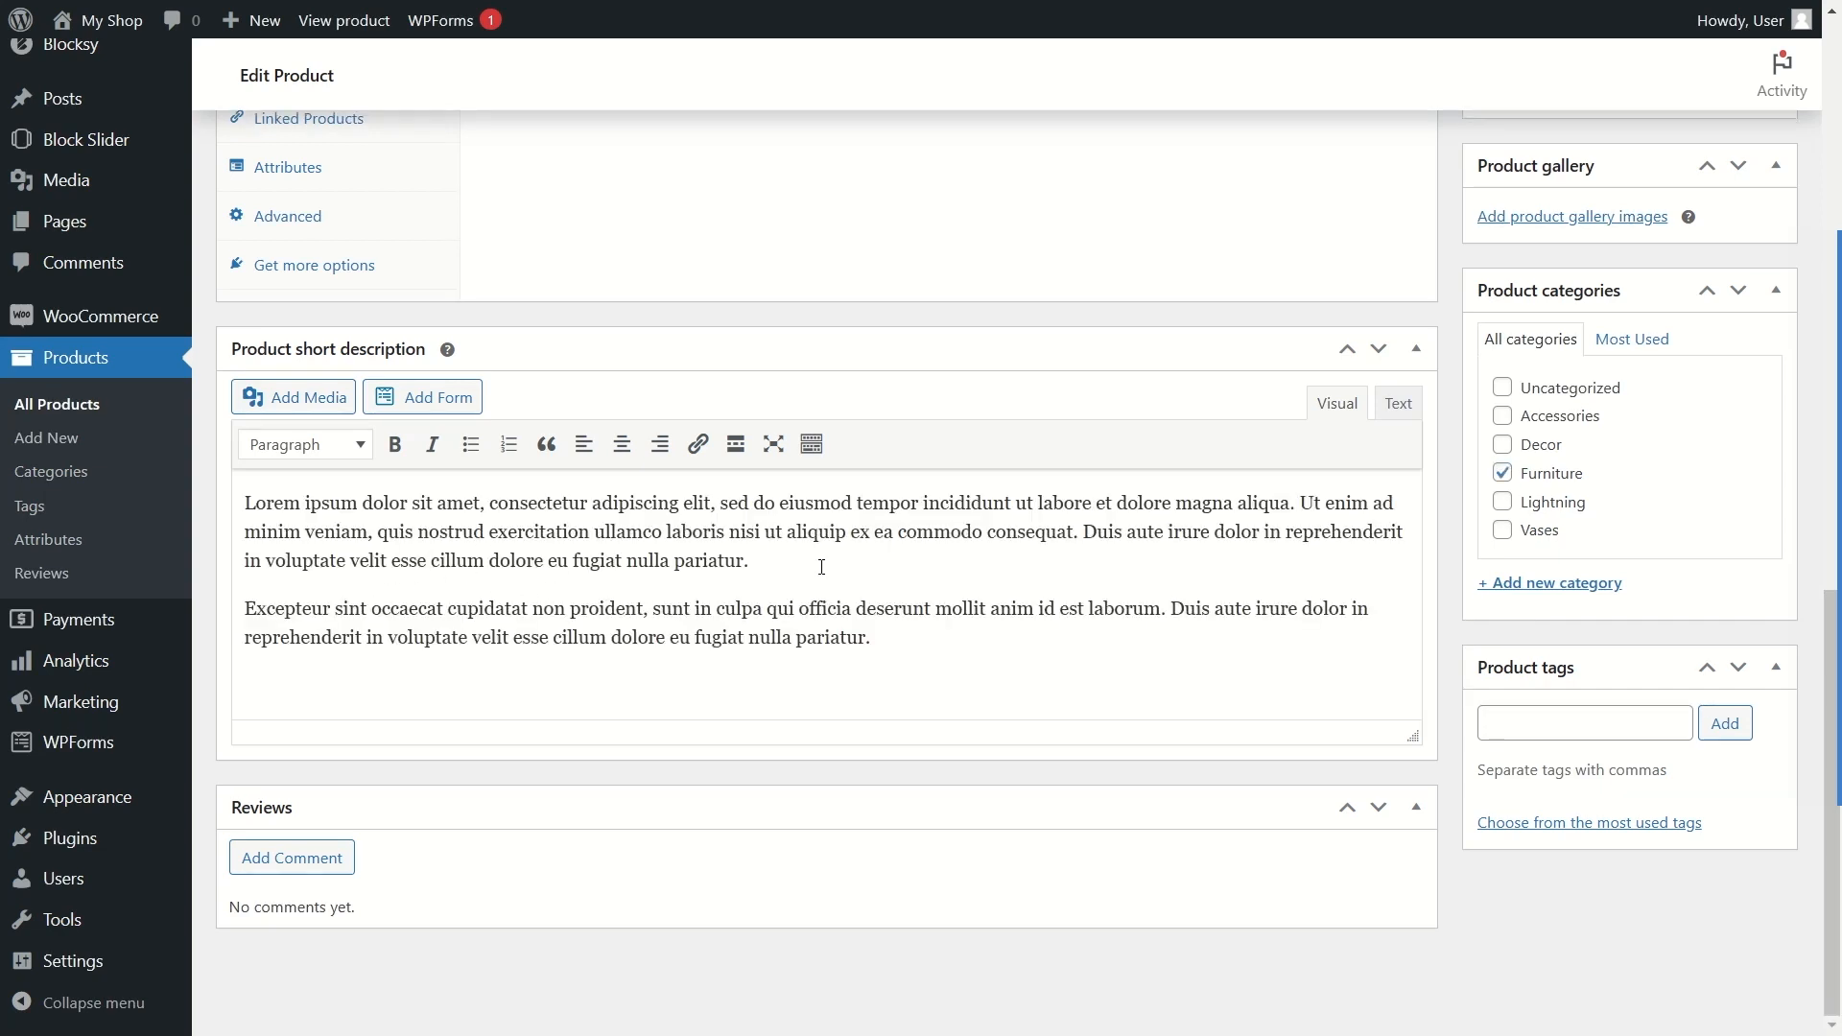
Step: Save the chair's edited product details by updating the product
left_click_drag(881, 641, 341, 503)
left_click(802, 601)
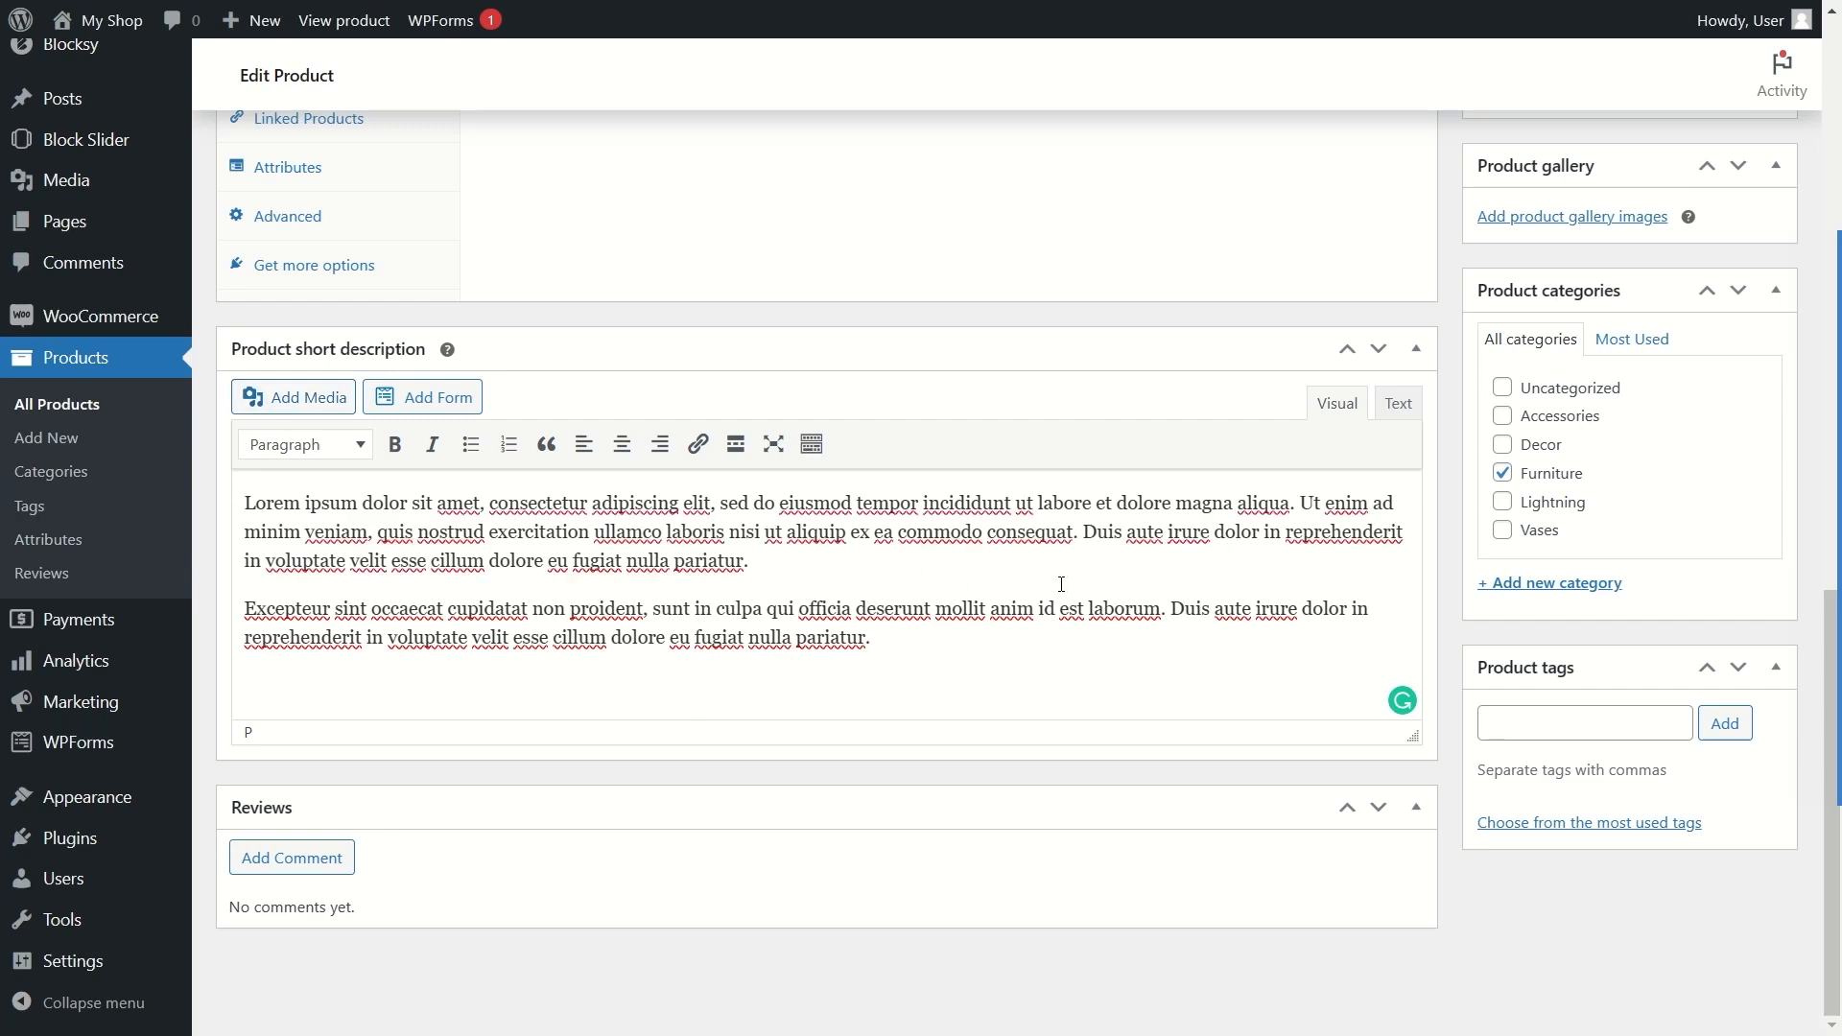
scroll(1044, 584, "up", 10)
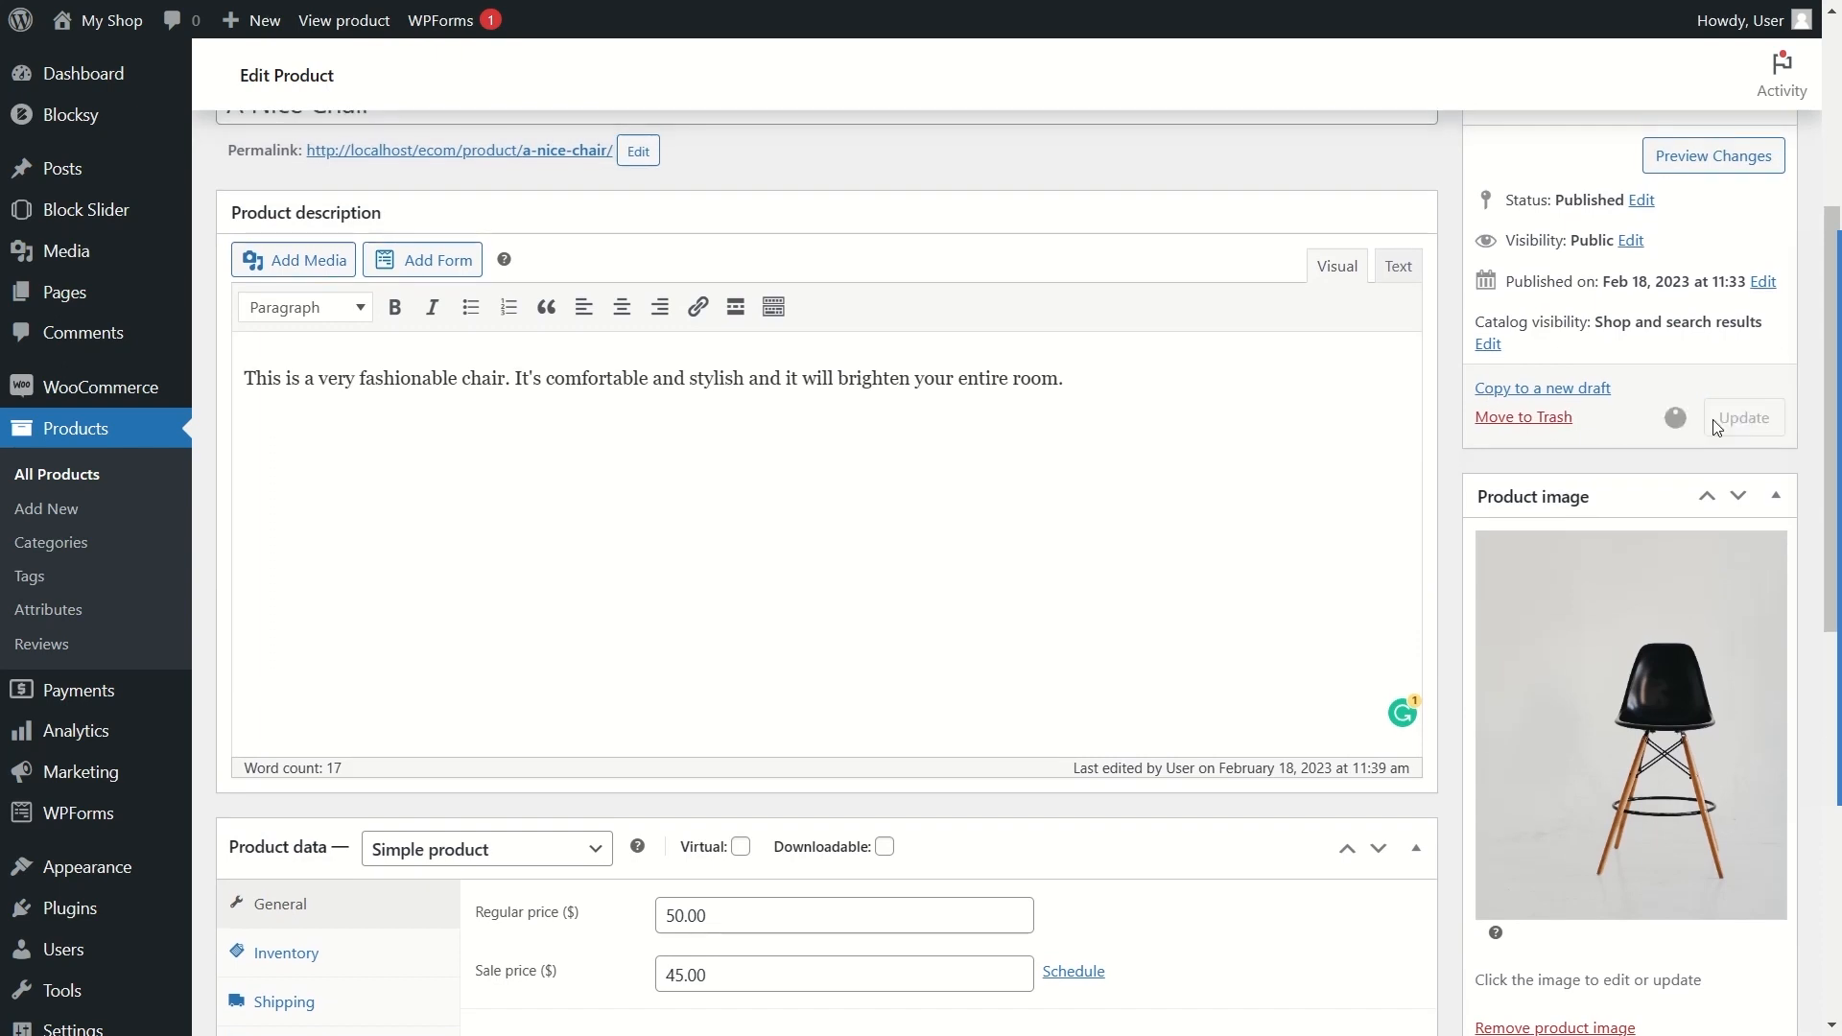
left_click(1716, 427)
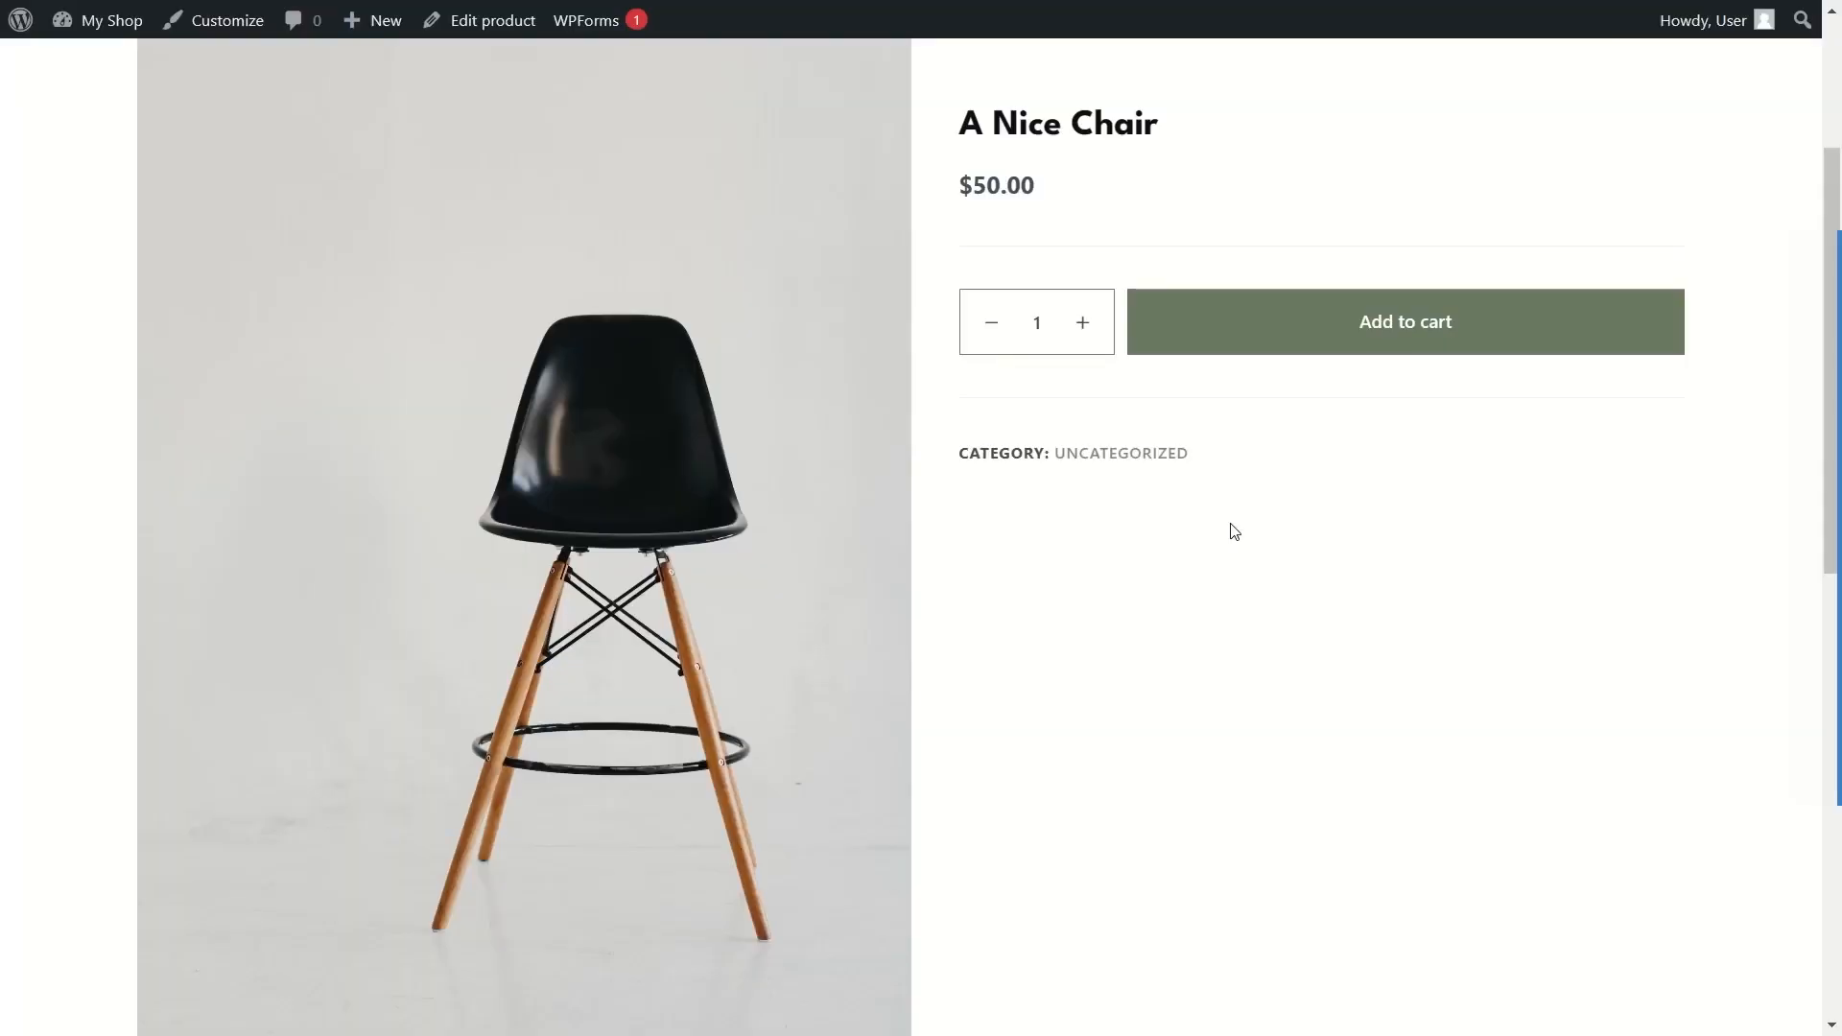
Step: Refresh the chair's shop page, check its sale price, short description and category, and try raising and lowering the order quantity
key("F5")
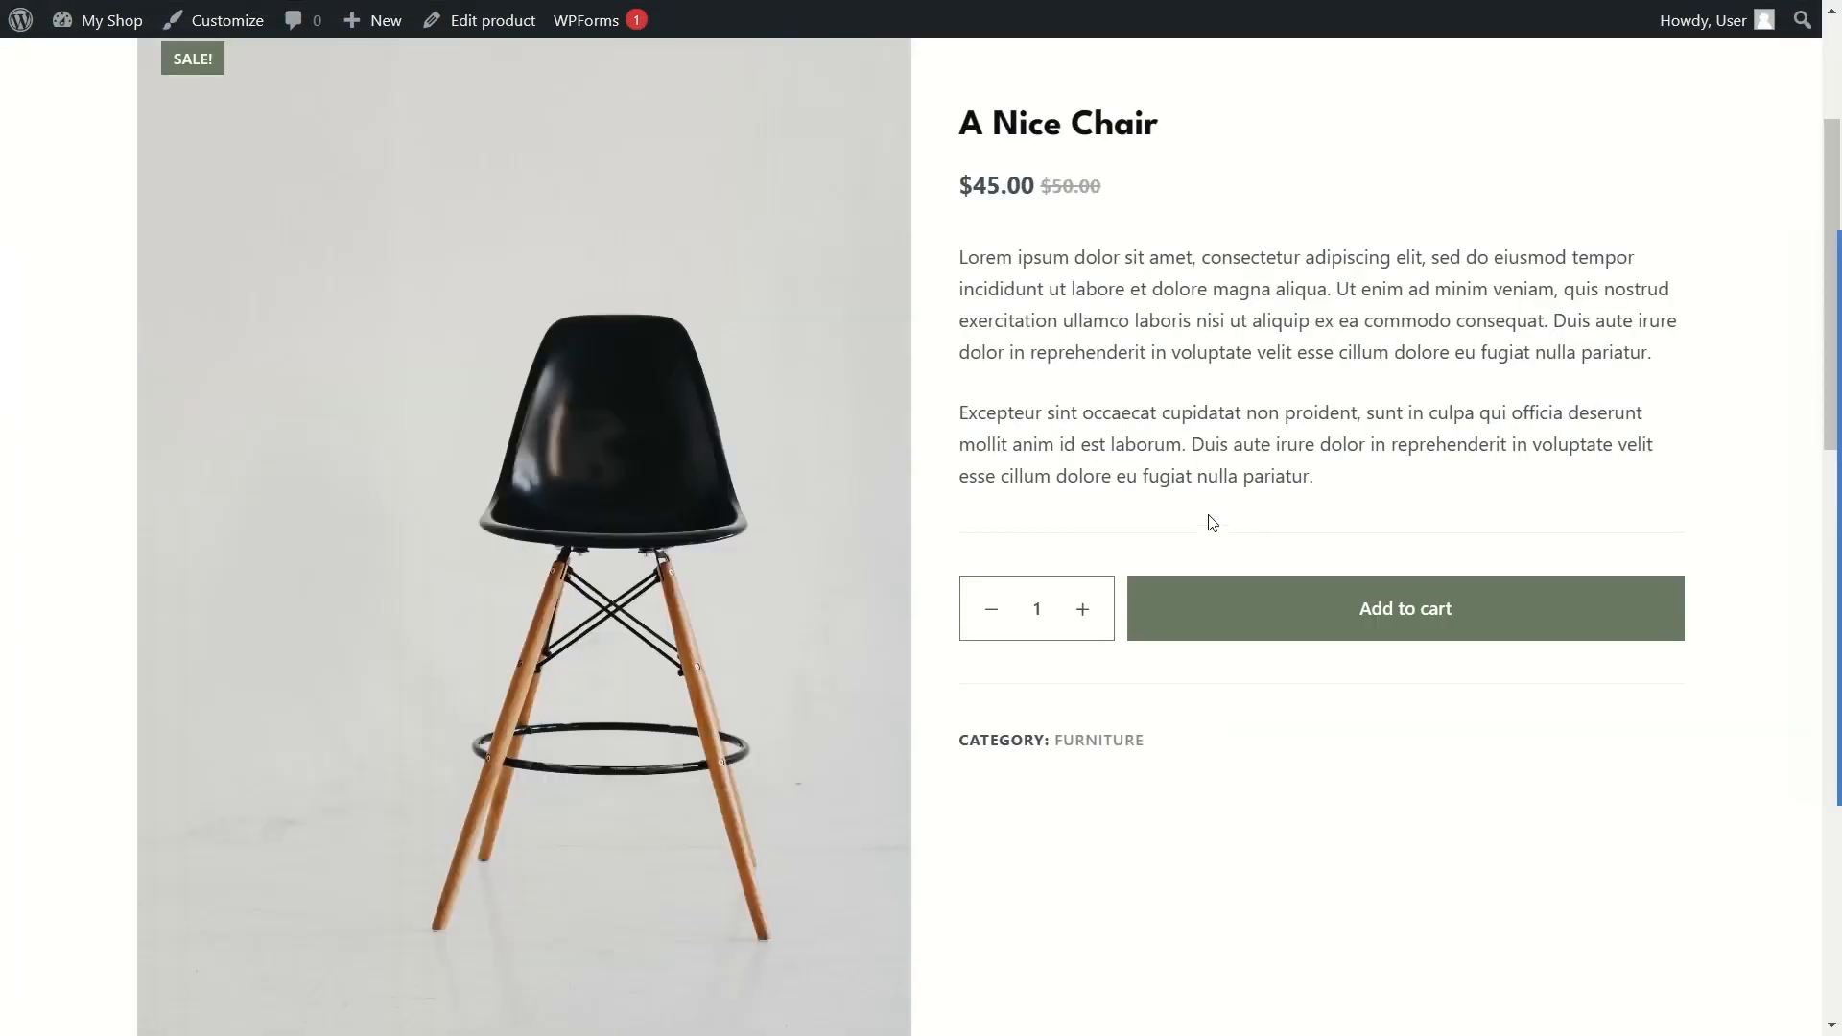
scroll(601, 387, "down", 8)
scroll(601, 388, "up", 8)
scroll(601, 394, "down", 5)
scroll(197, 451, "up", 5)
left_click(1082, 612)
left_click(1083, 614)
left_click(994, 612)
left_click(994, 612)
Step: In the product editor, add the product tag "barstool" and update the product
key("ctrl+Tab")
scroll(1009, 384, "down", 10)
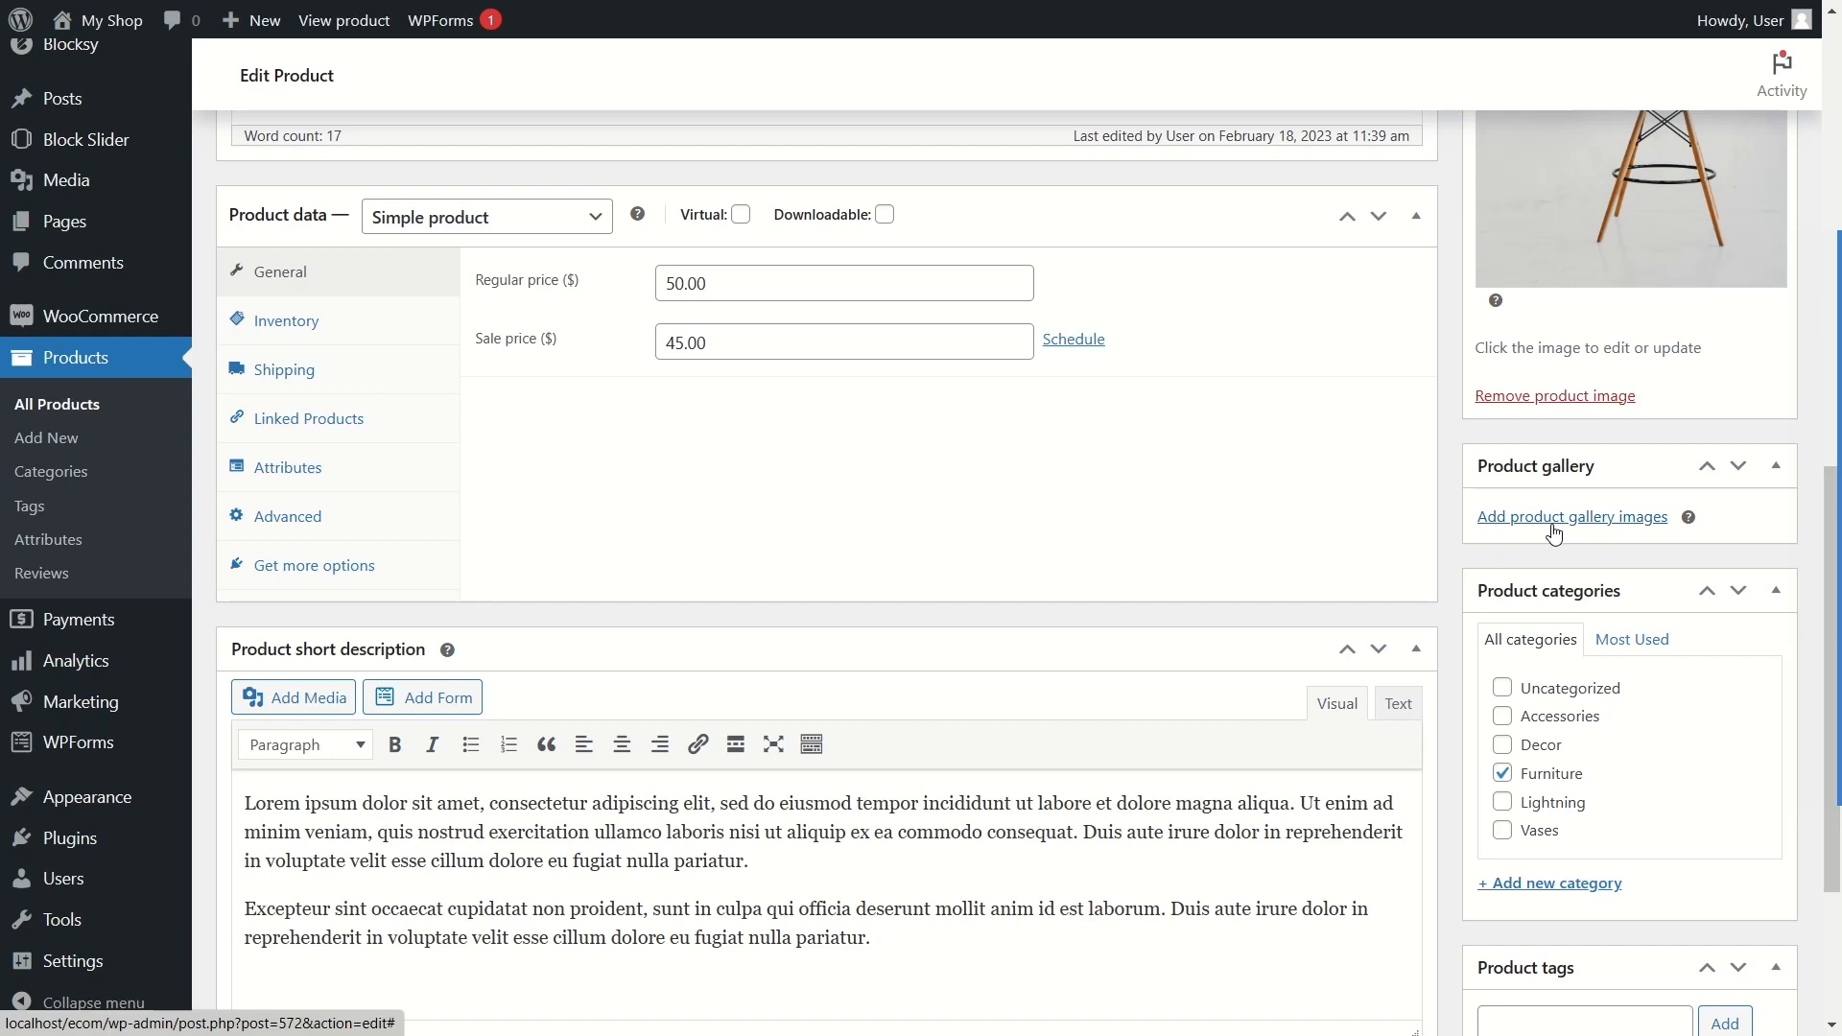
scroll(1511, 432, "up", 2)
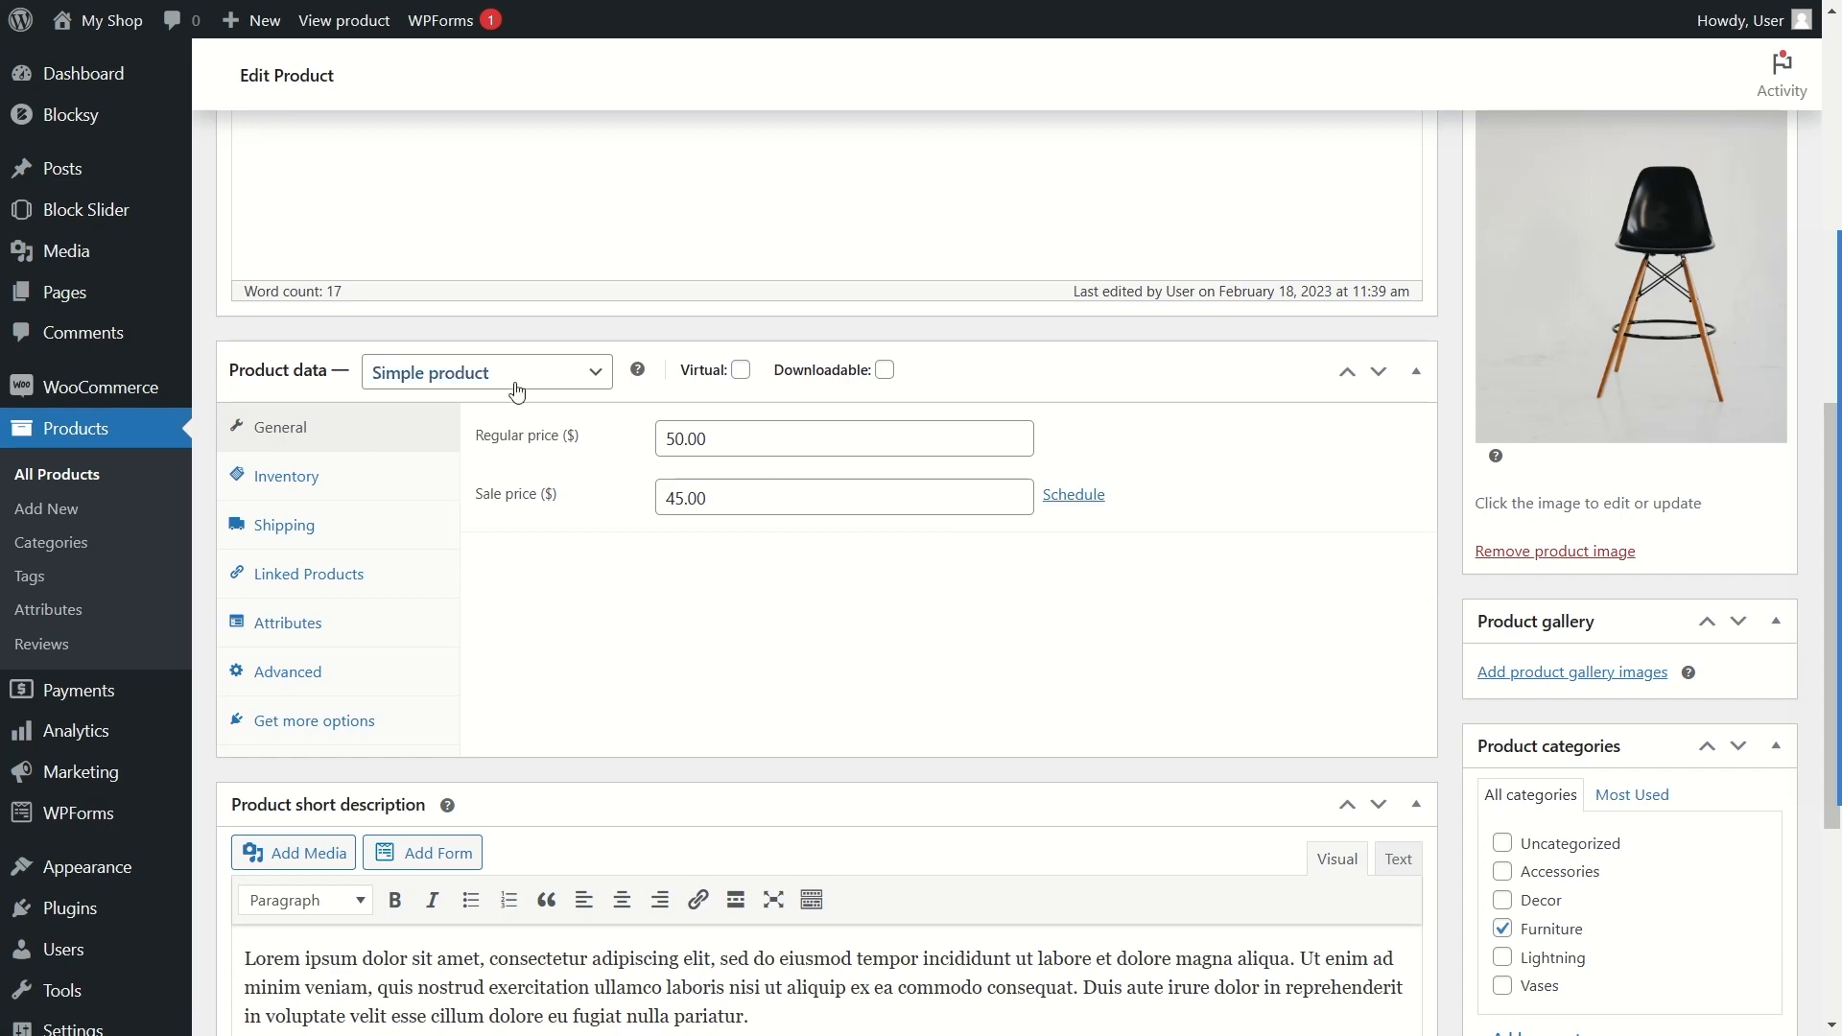
scroll(959, 537, "down", 5)
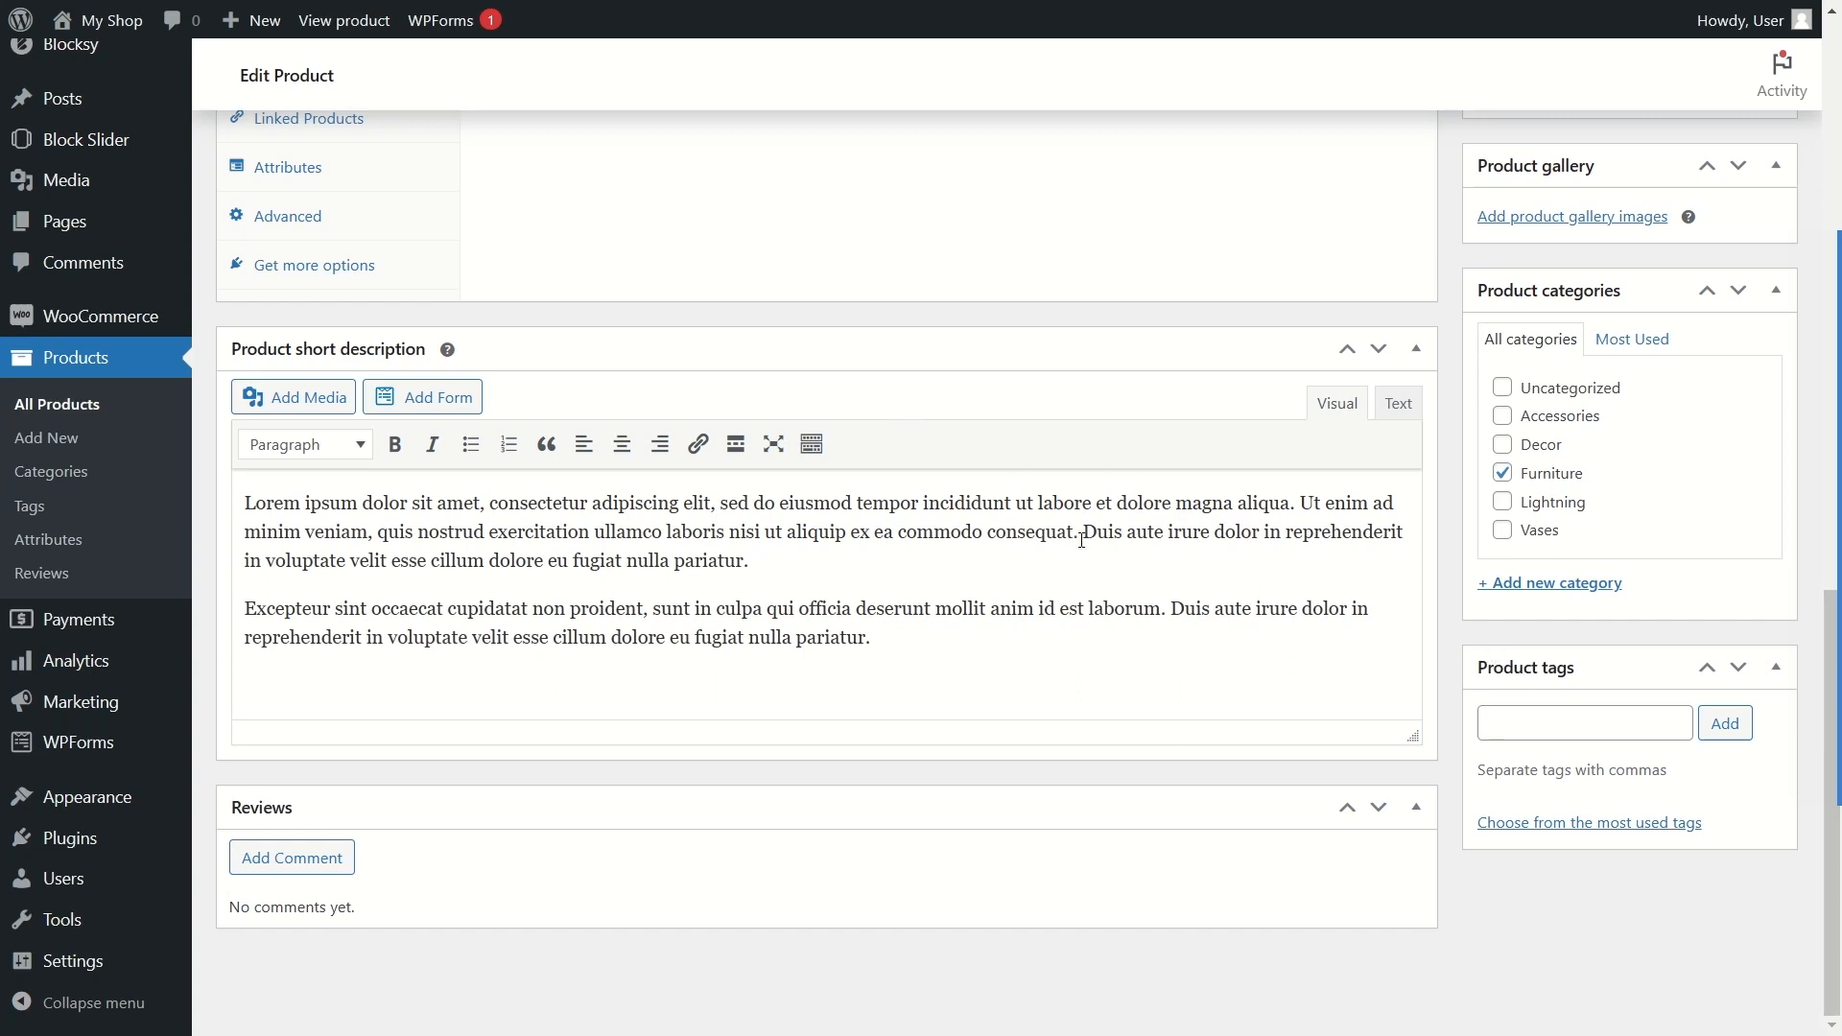
left_click(1547, 729)
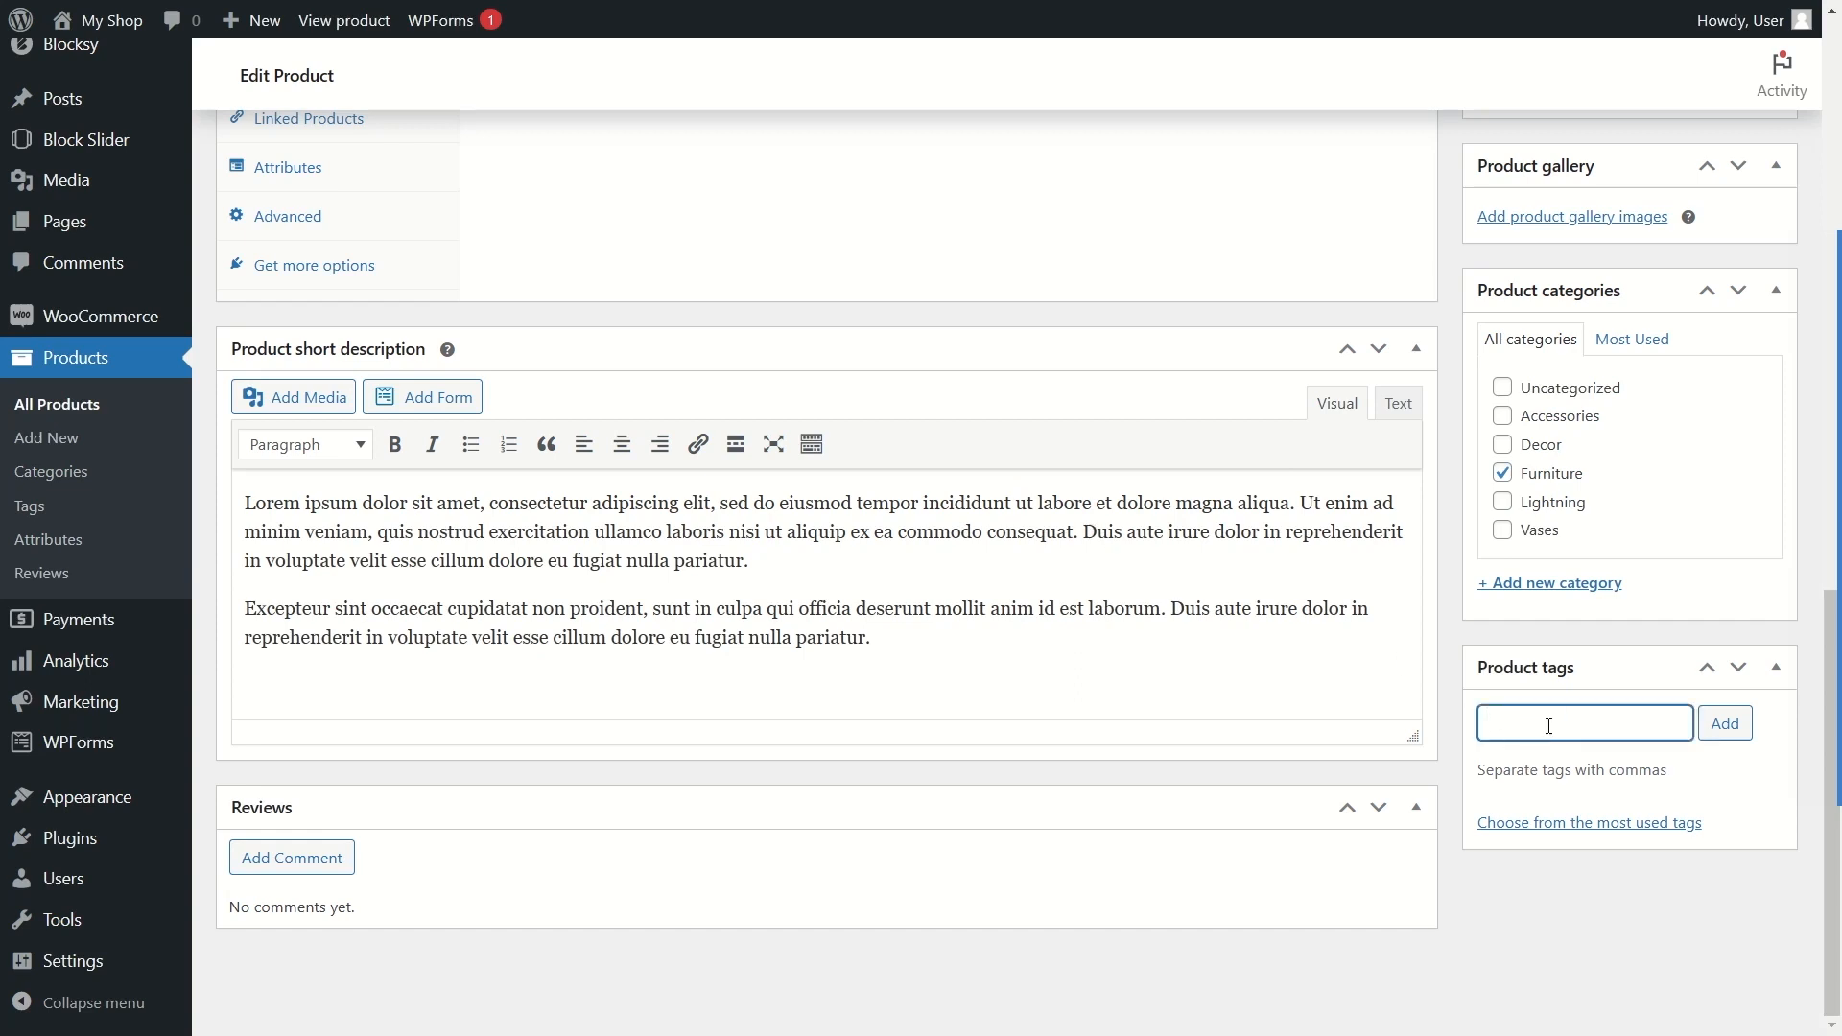
type("barstool")
left_click(1724, 724)
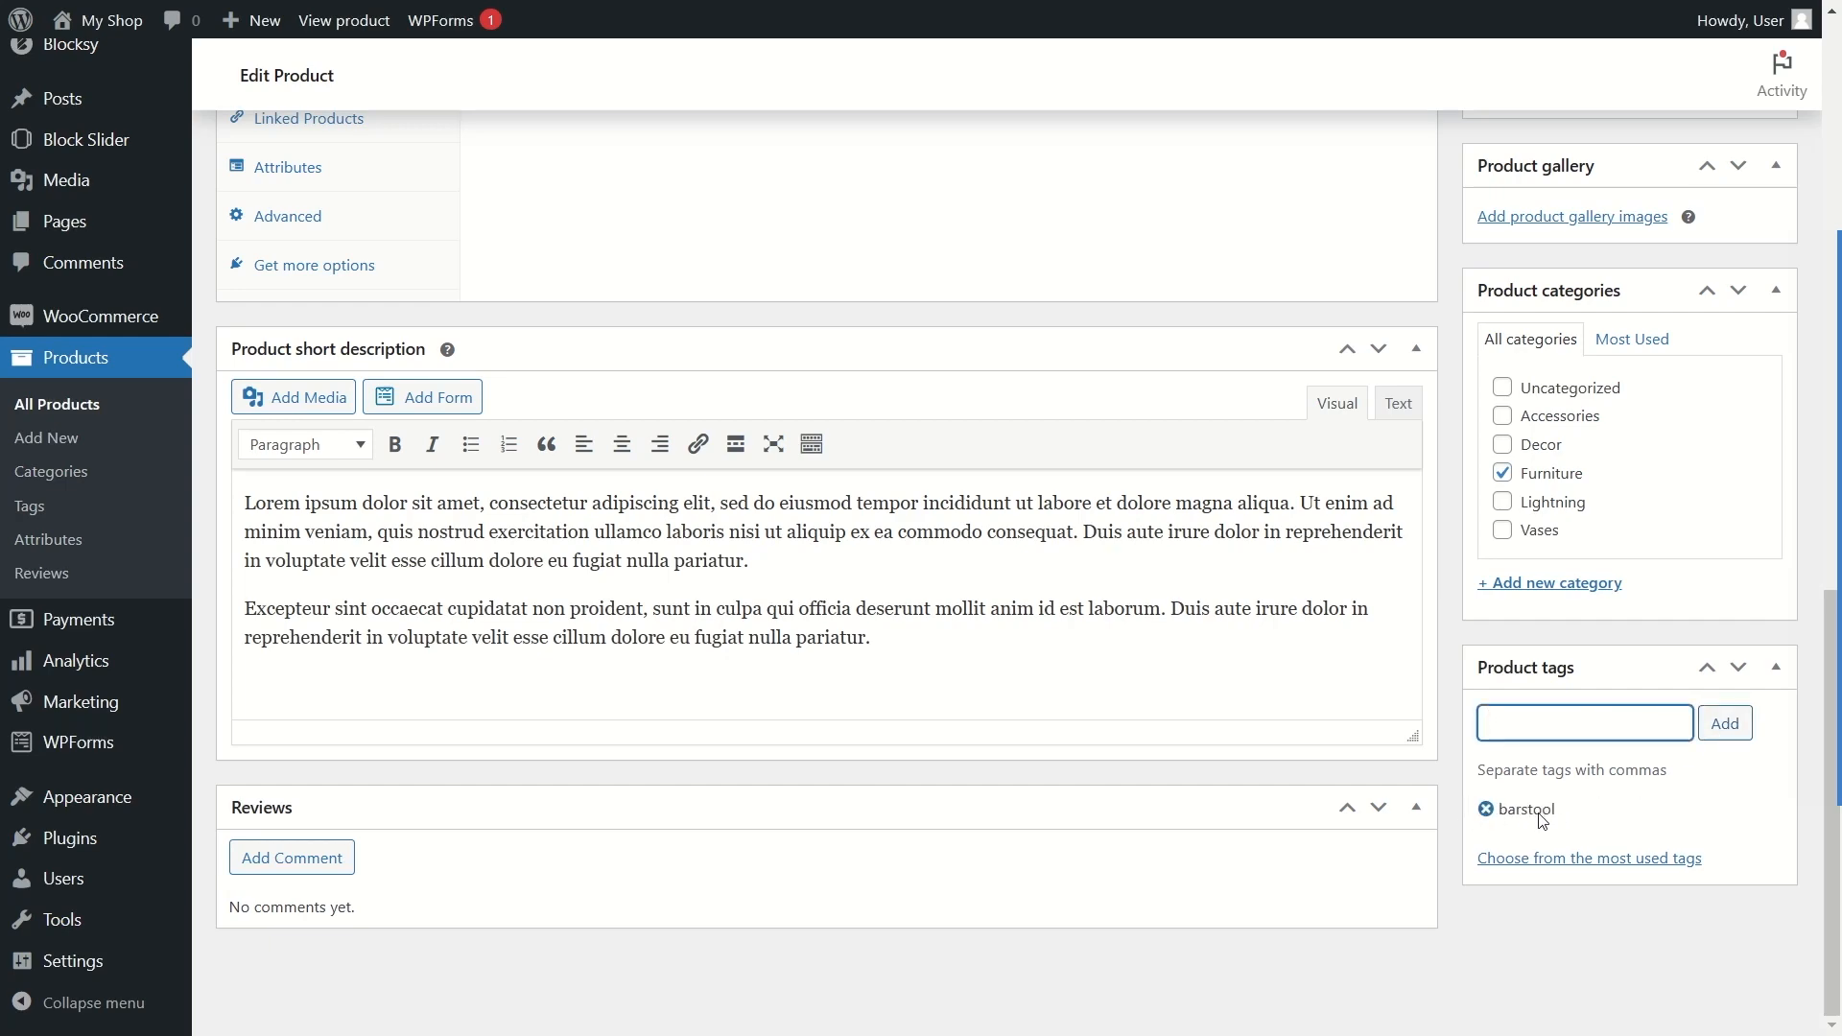
scroll(1535, 671, "up", 15)
left_click(1716, 574)
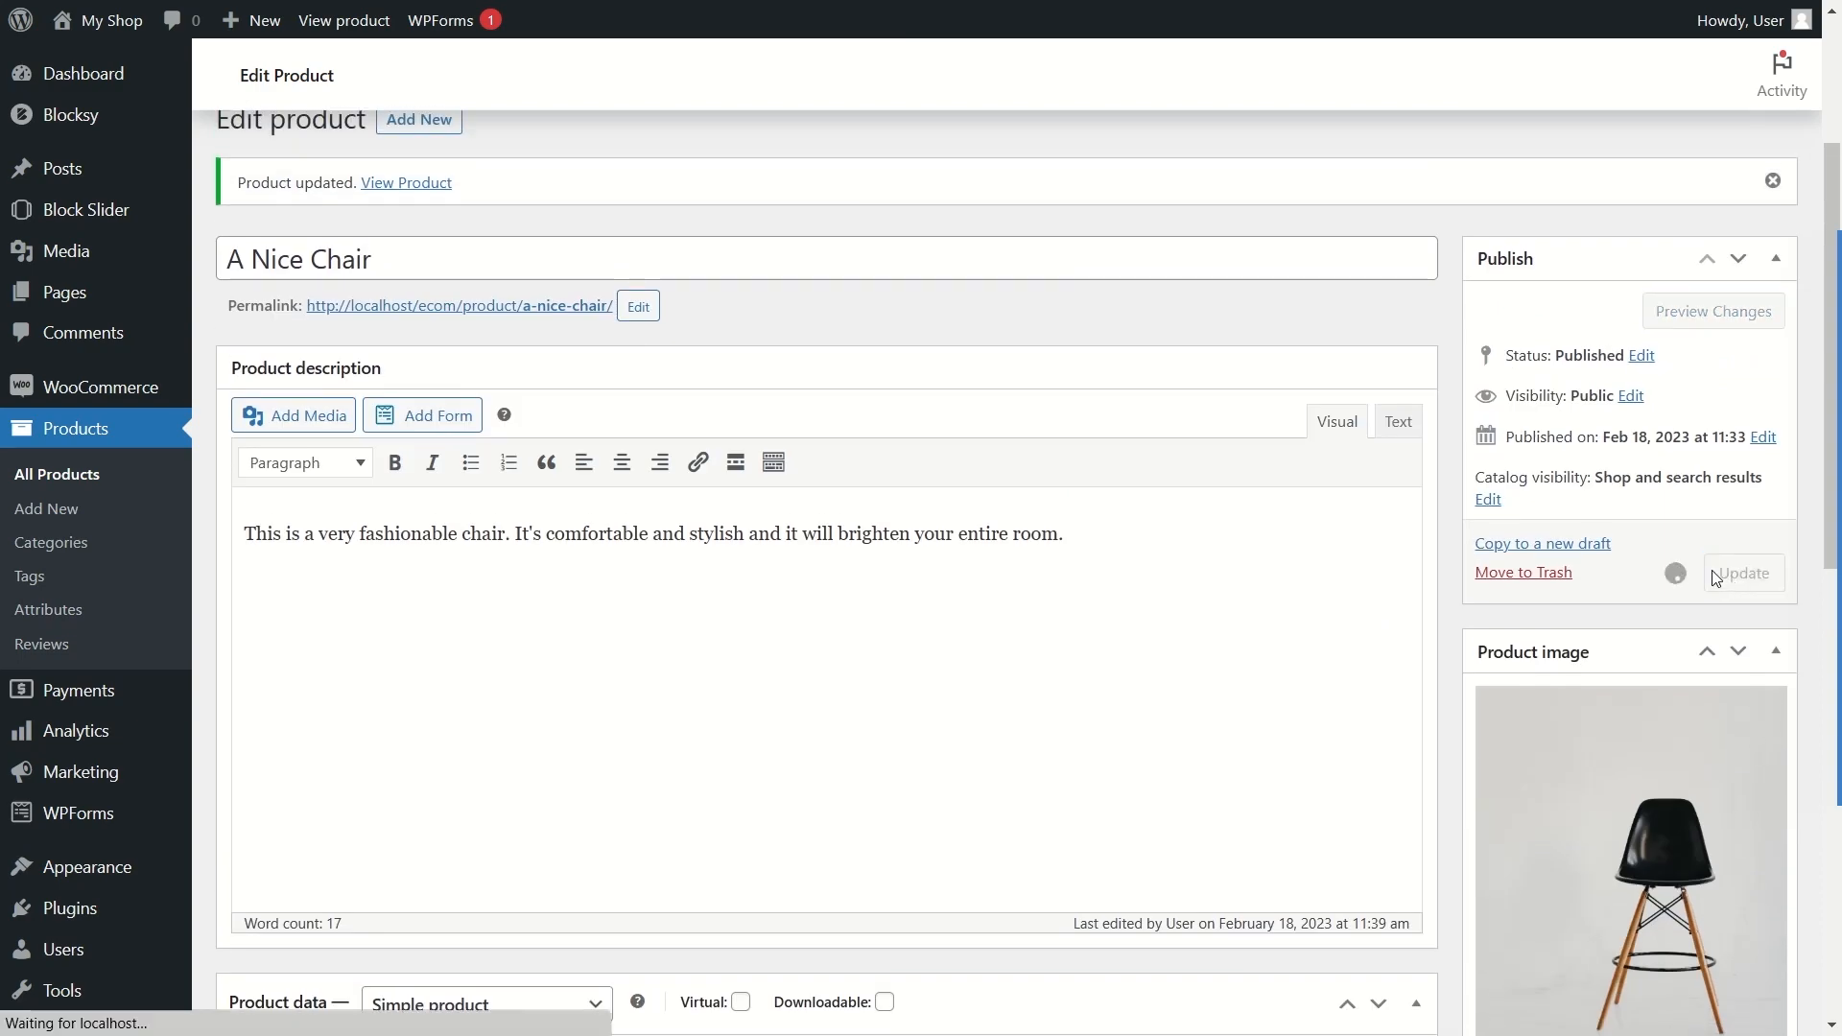
Step: Refresh A Nice Chair's shop page to check its tag
scroll(962, 533, "down", 10)
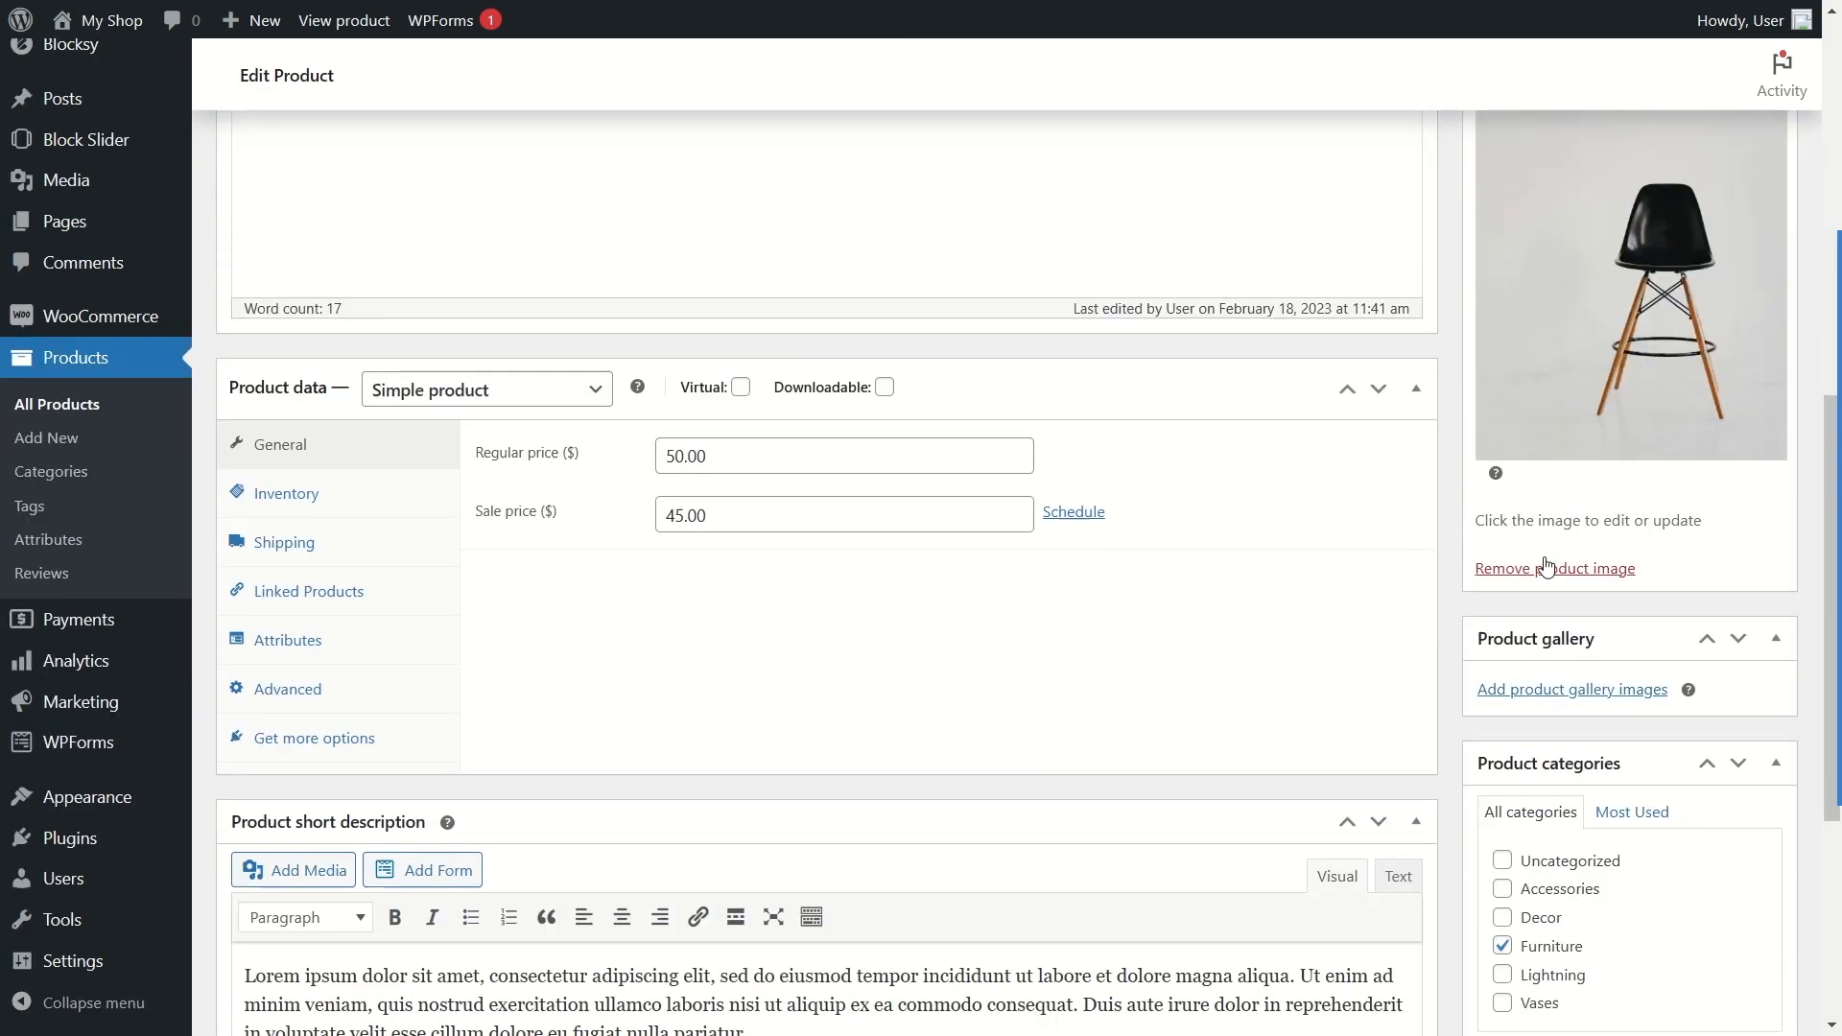
key("ctrl+Tab")
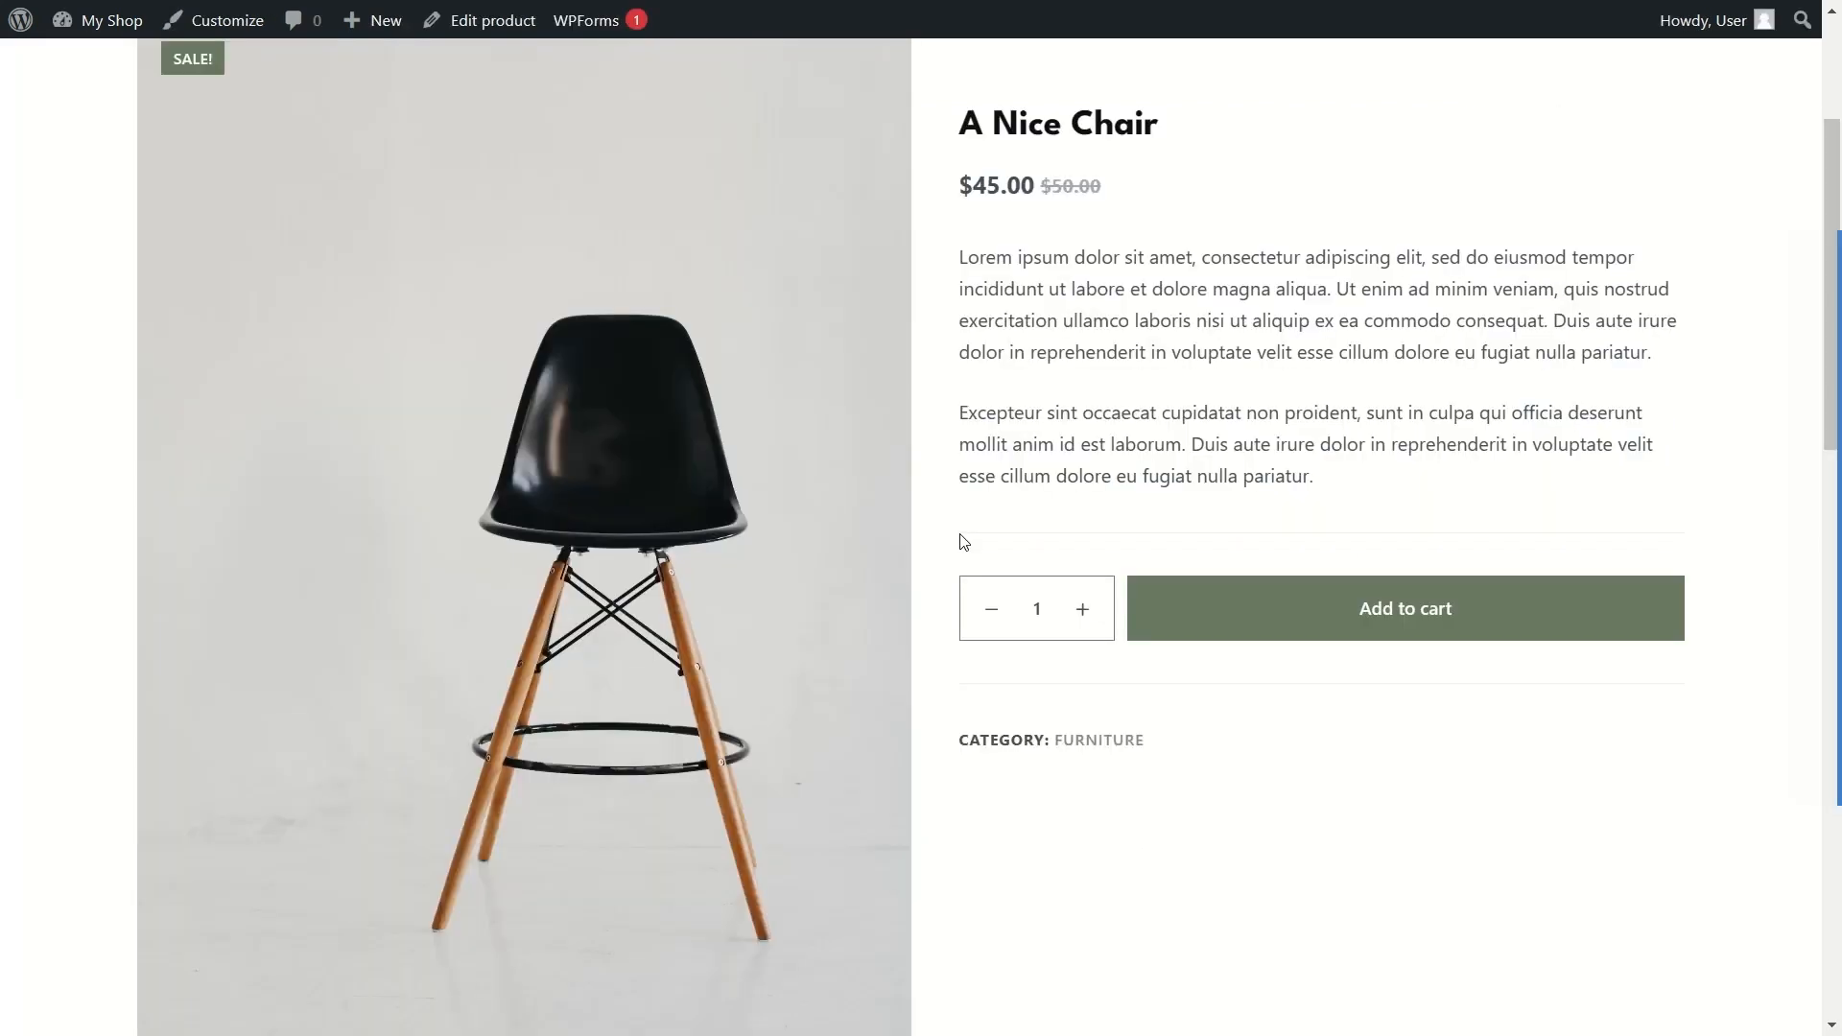
key("F5")
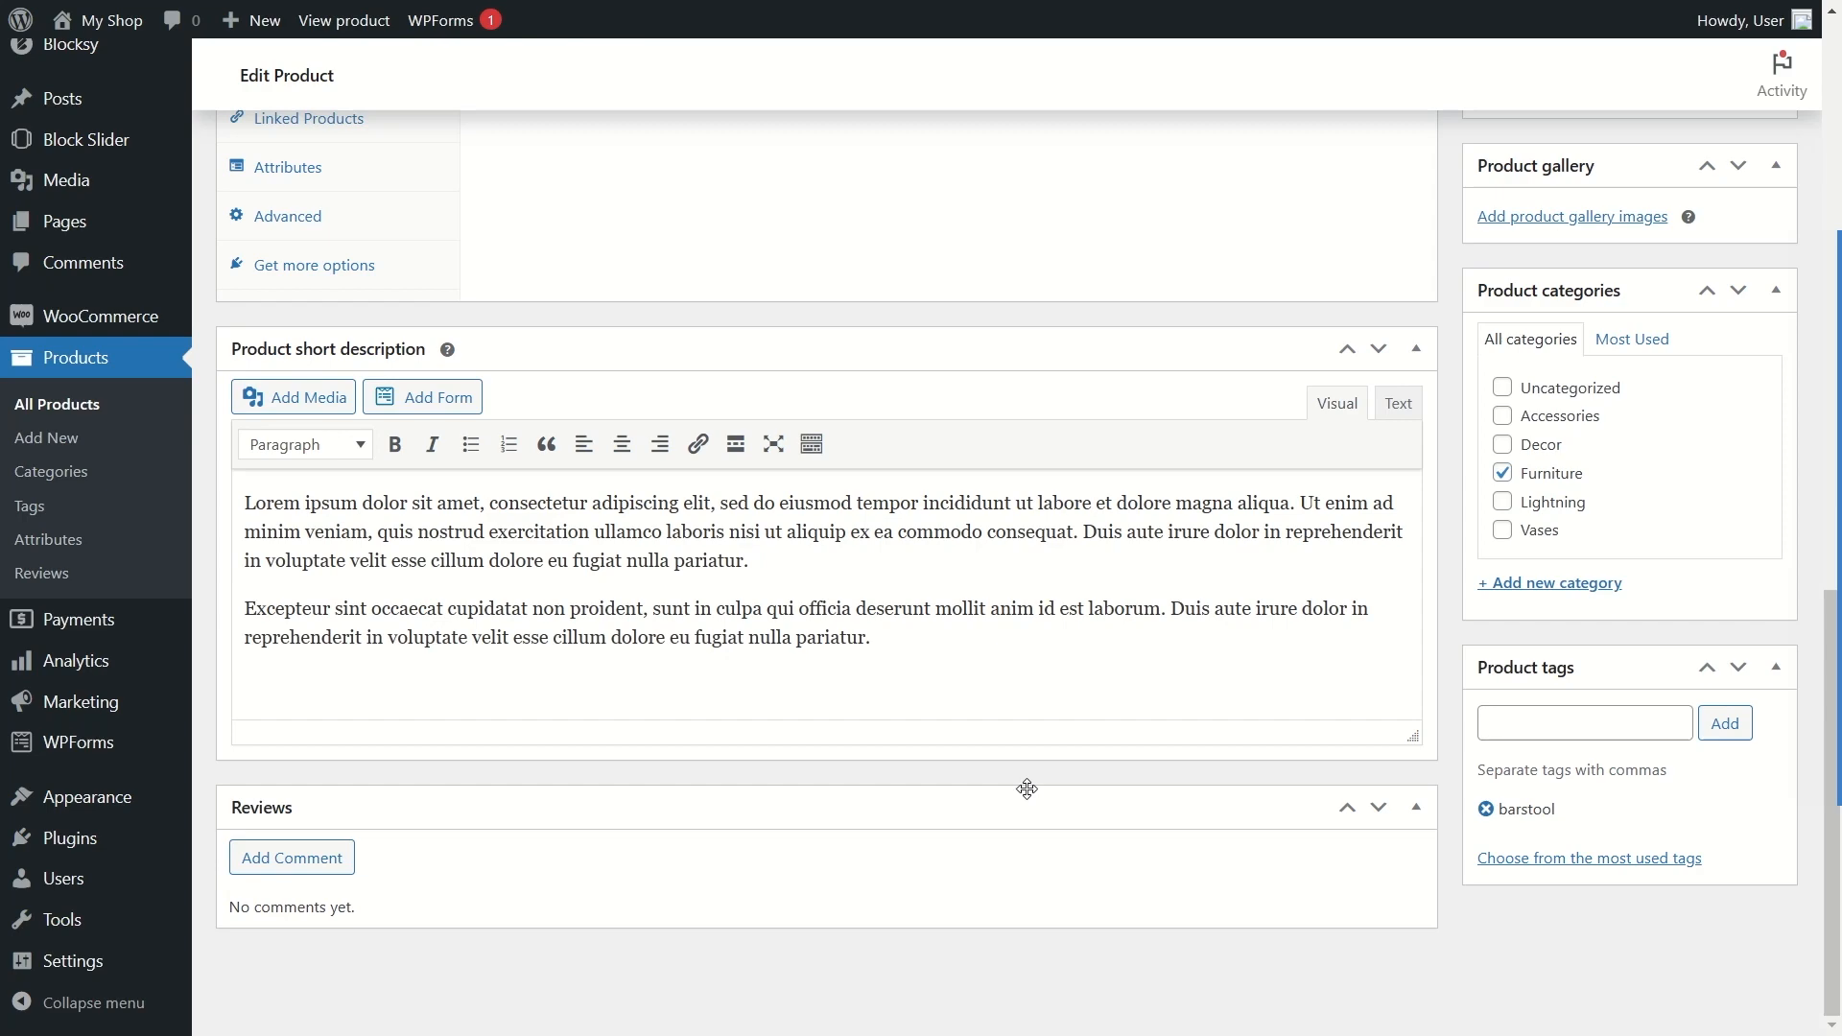
Step: Examine the sale price date fields in the product editor's general data and cancel the schedule
scroll(1027, 788, "up", 5)
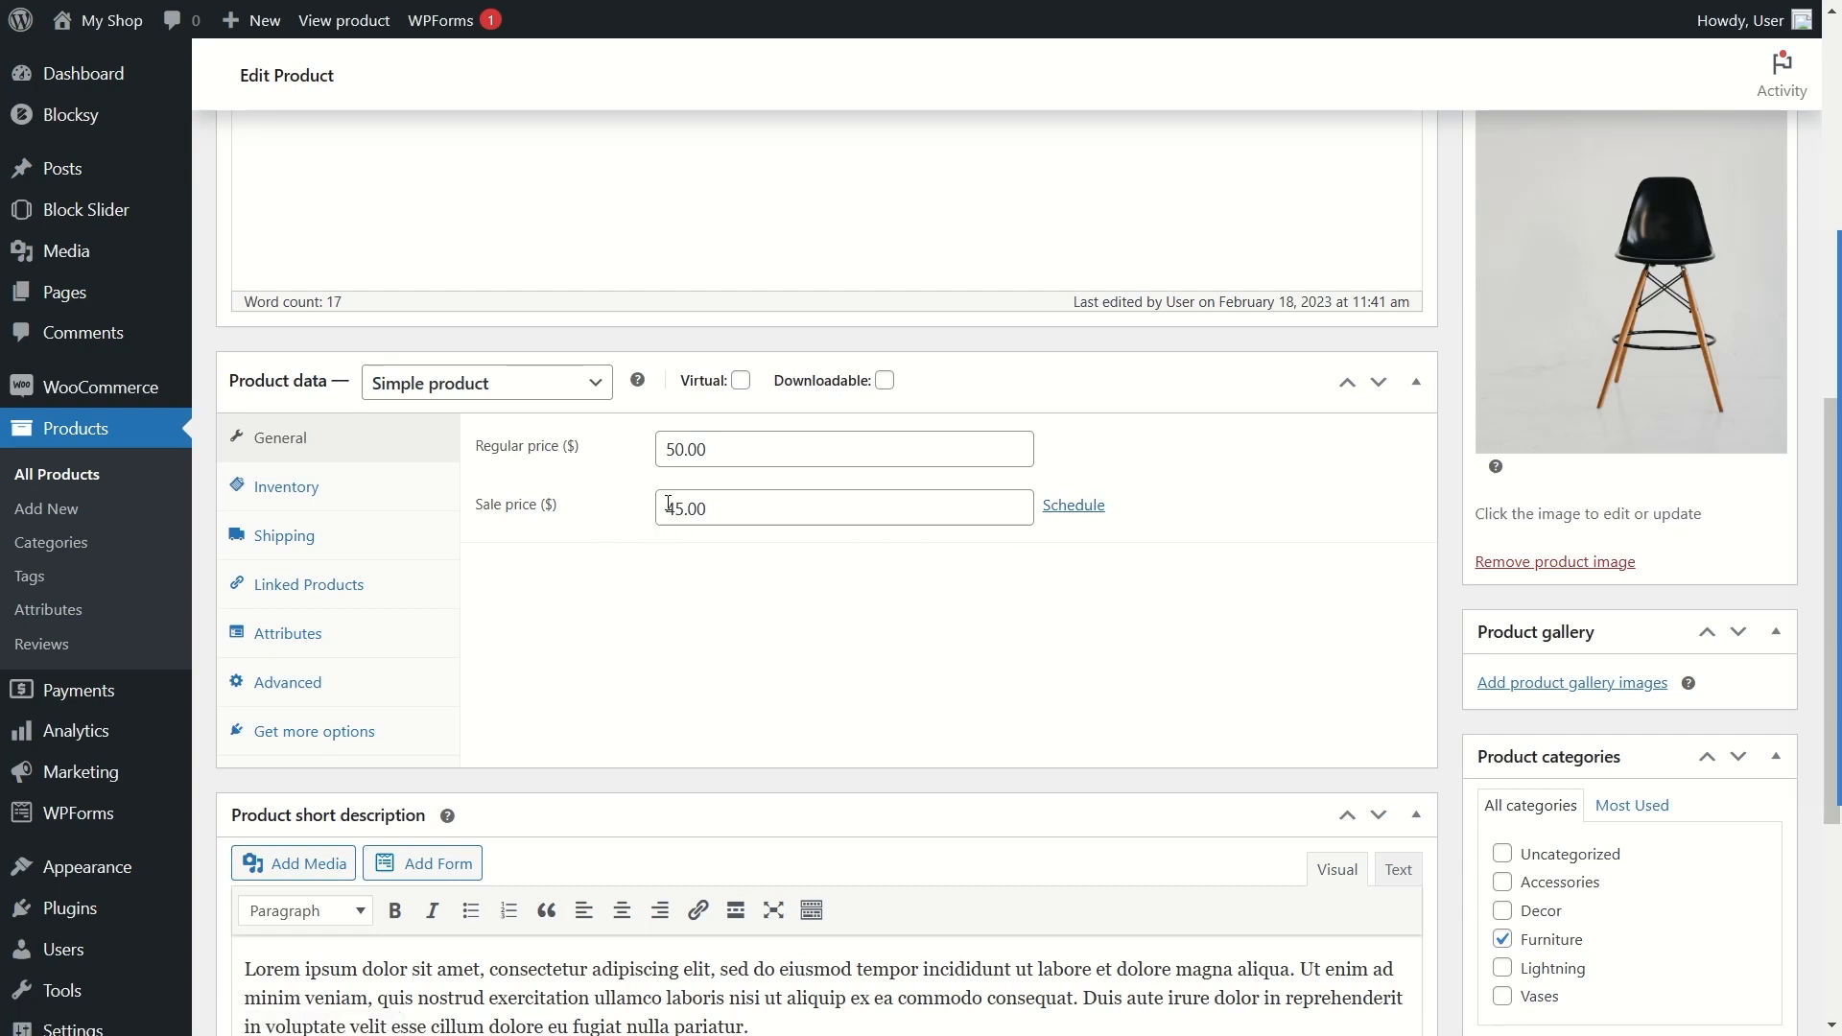
left_click(1045, 506)
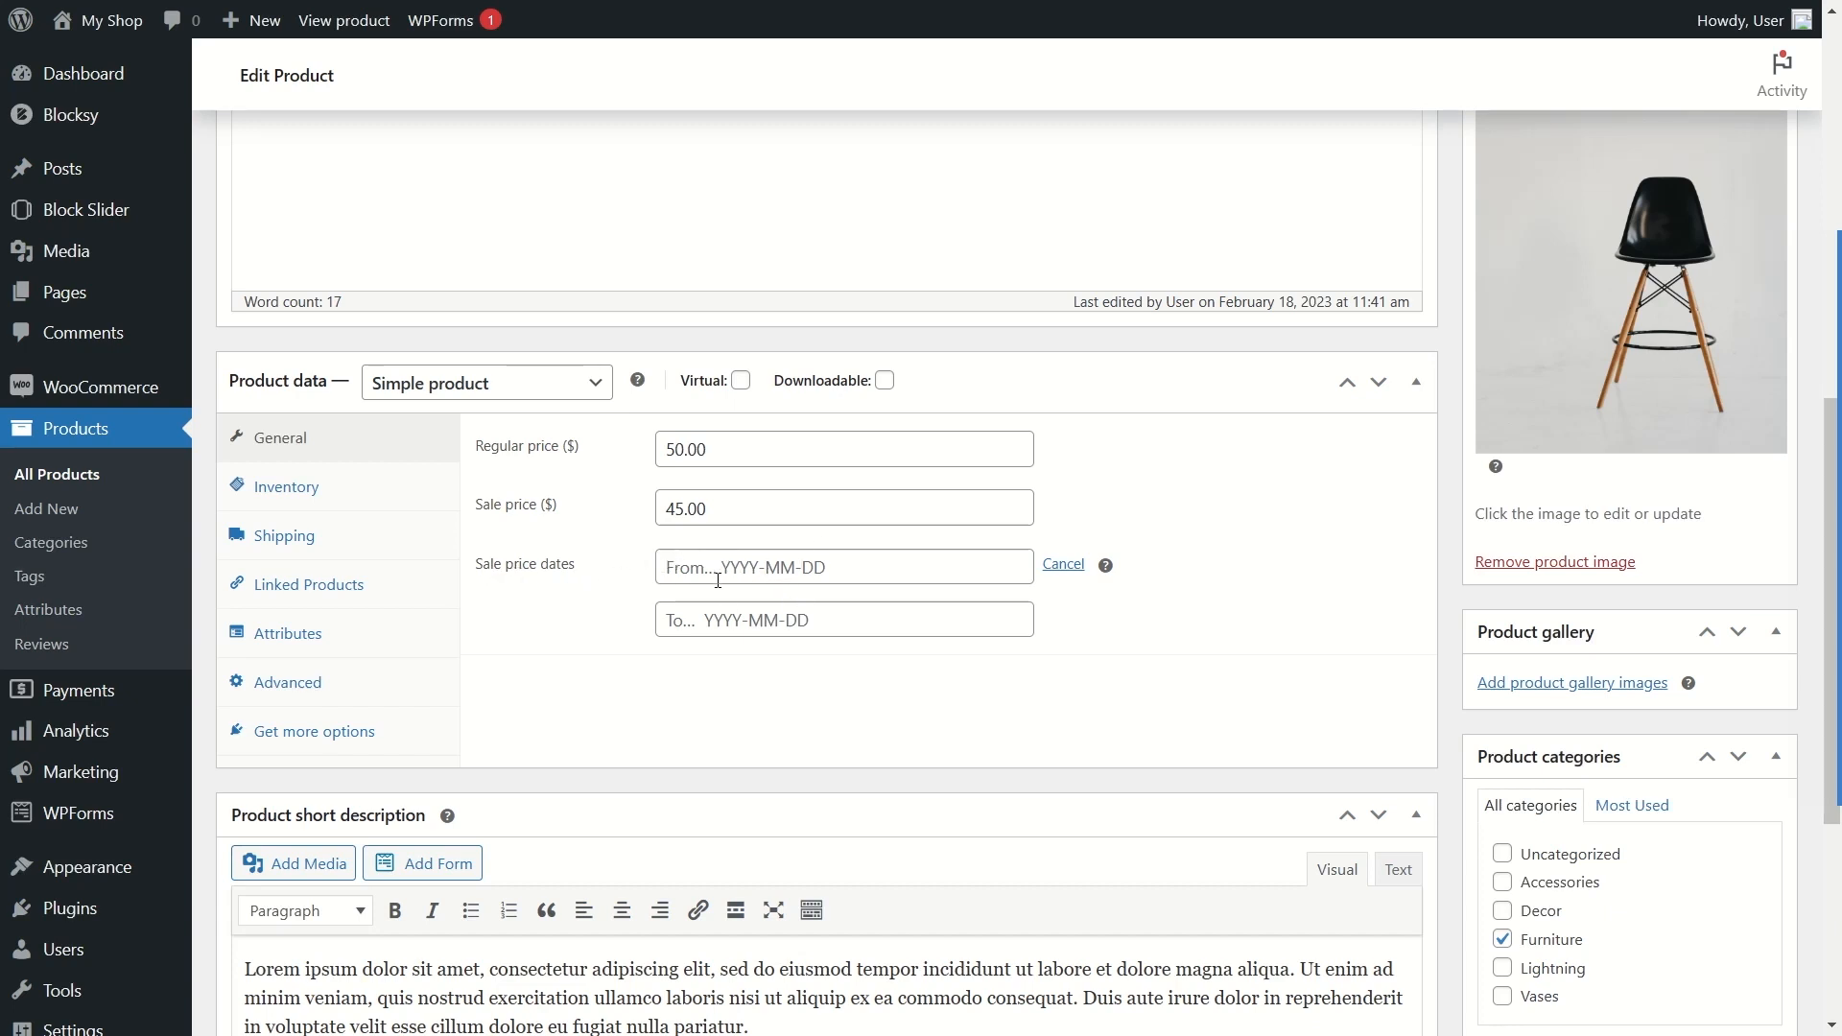
left_click_drag(748, 510, 665, 509)
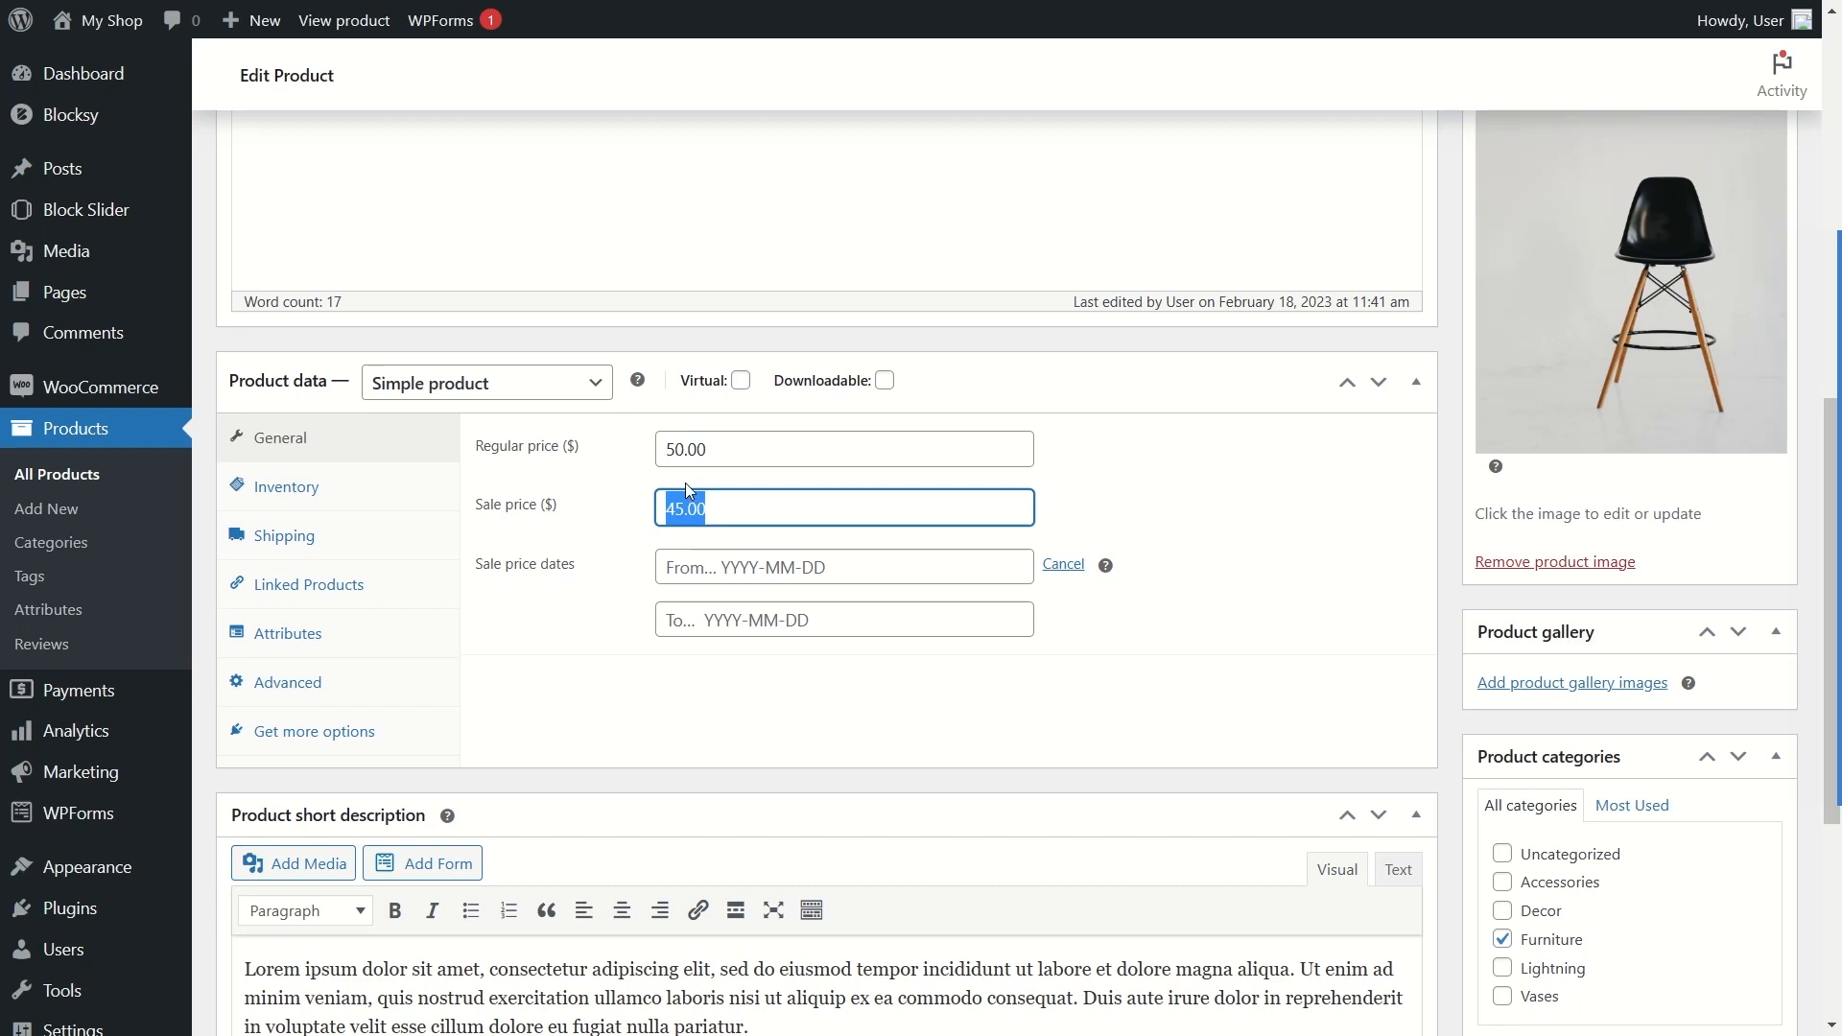
left_click(673, 510)
left_click(1062, 565)
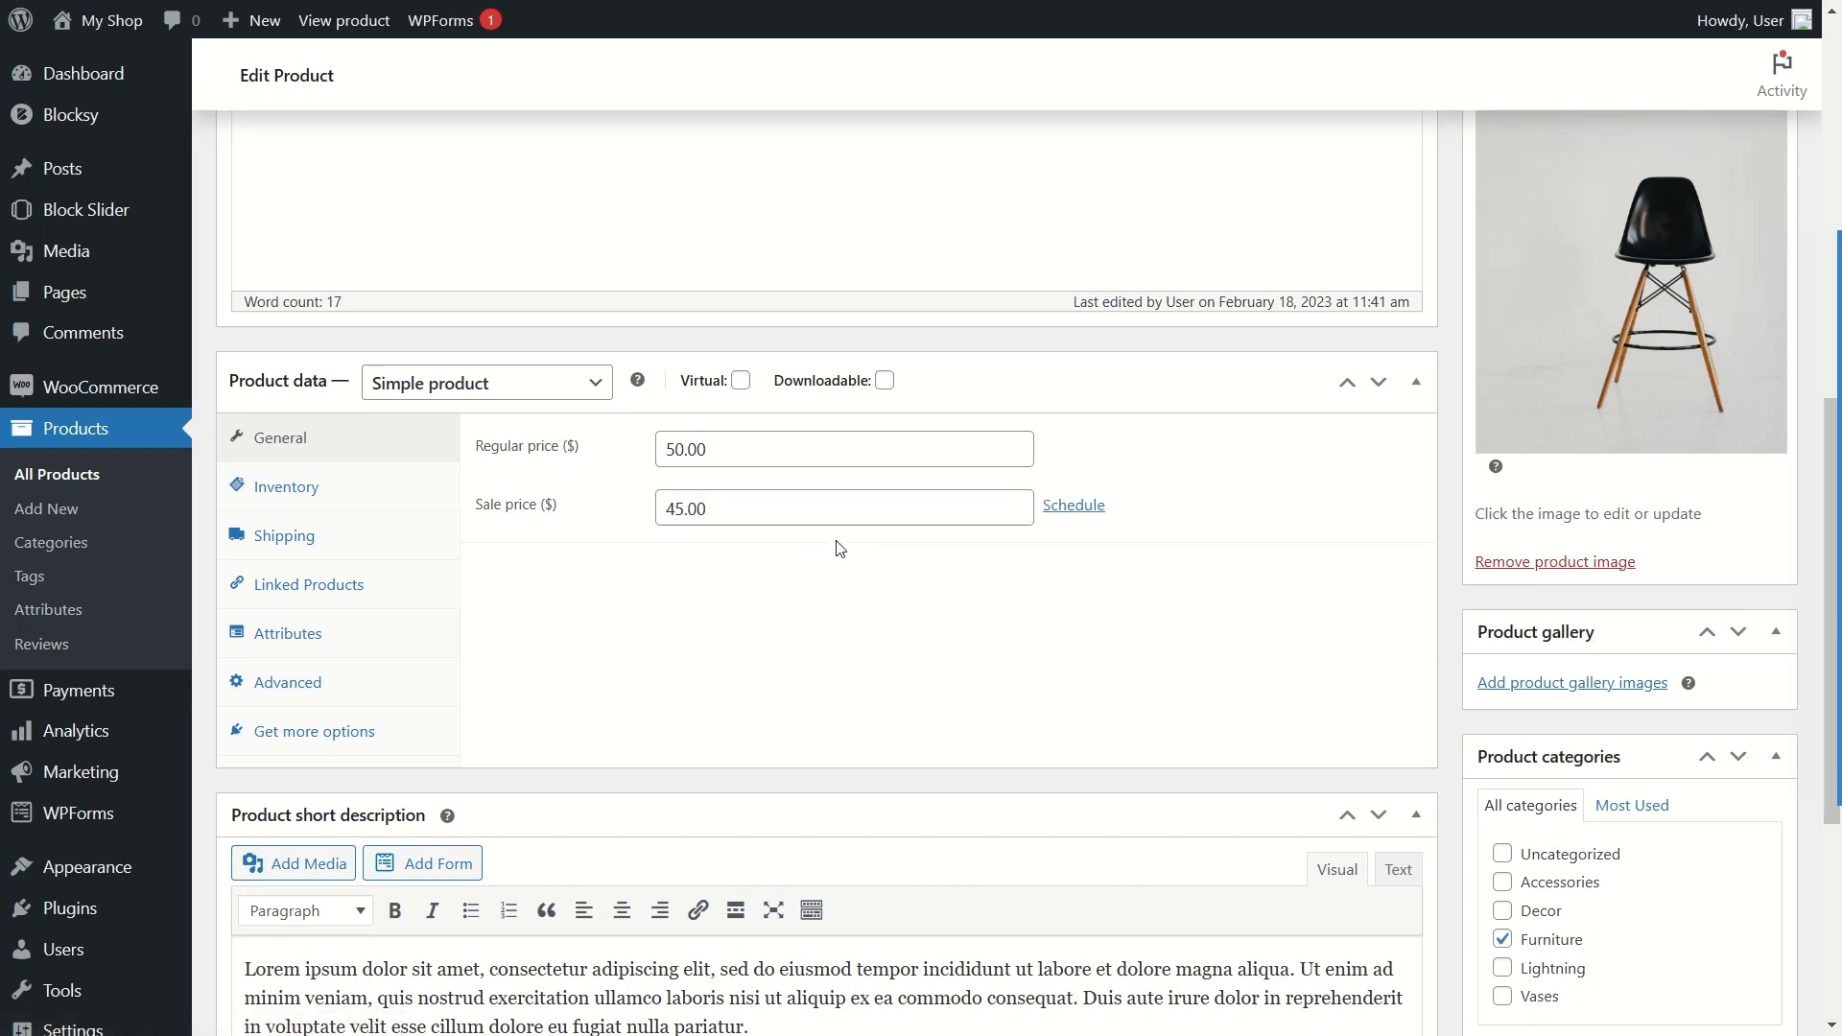
Step: In the inventory data, set the SKU to BST00001 and enable stock management with a stock quantity of 15
left_click(362, 482)
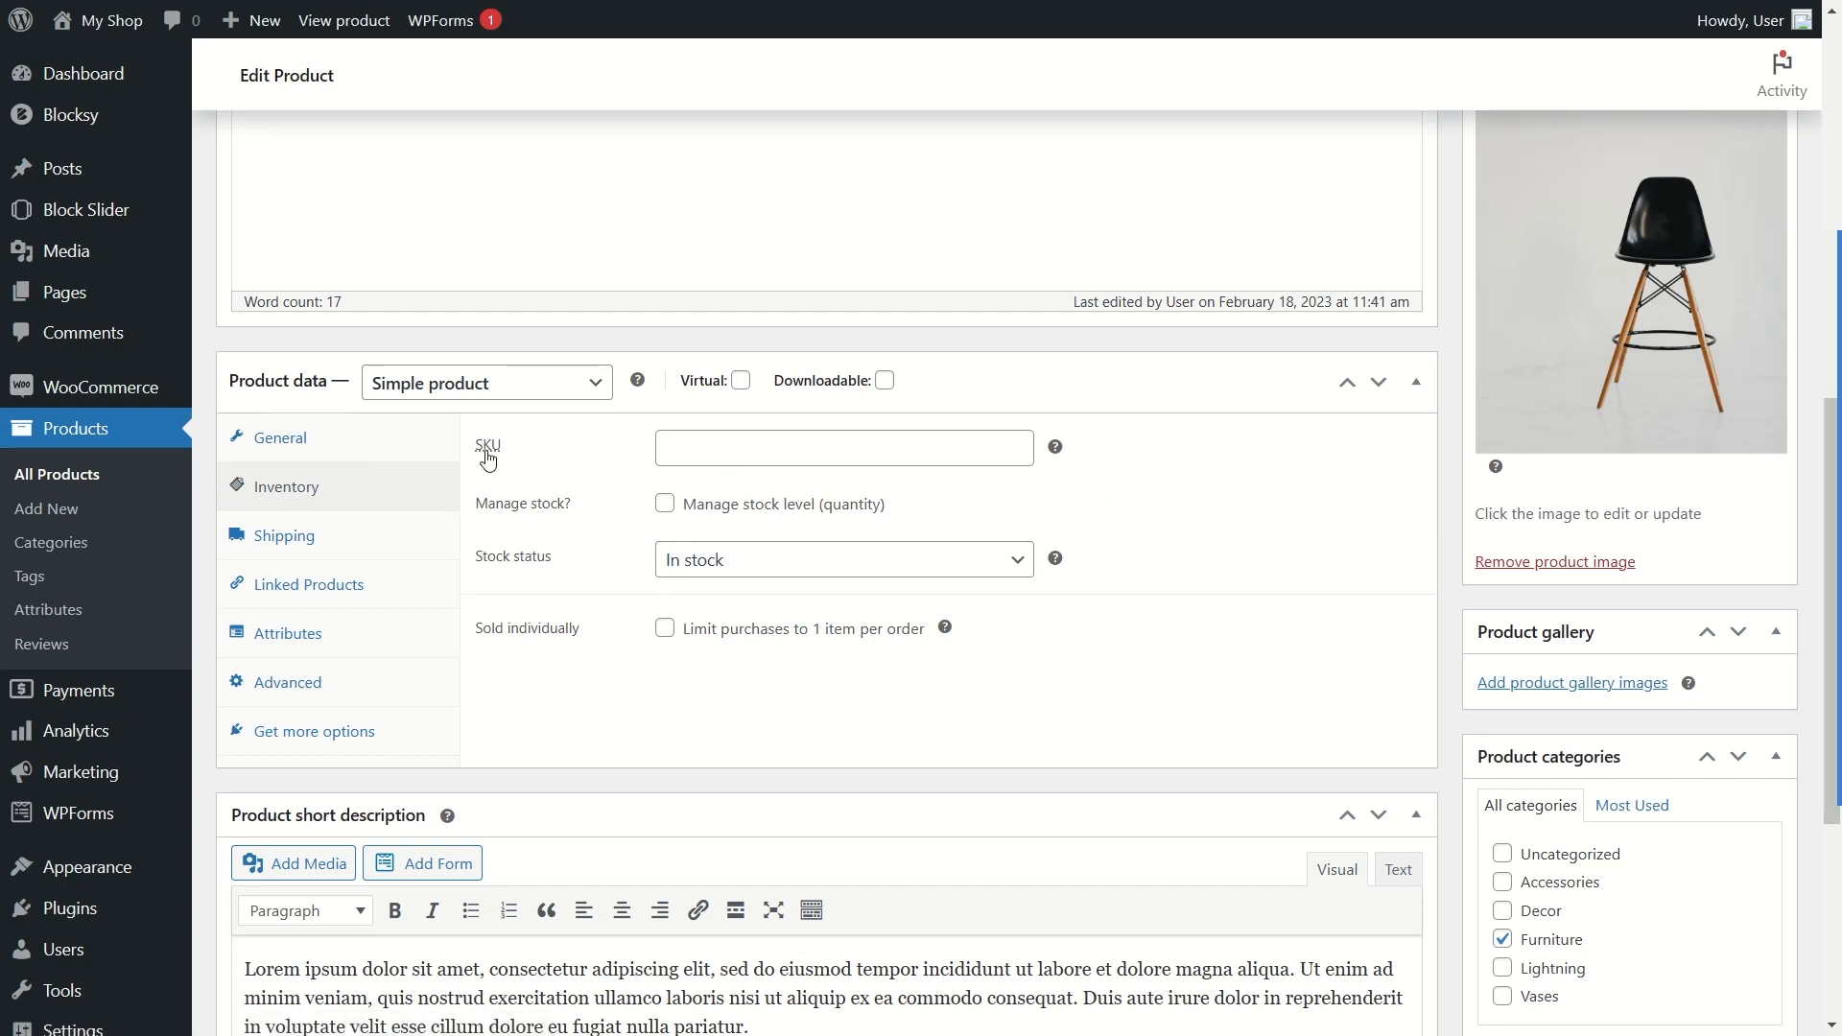
mouse_move(480, 457)
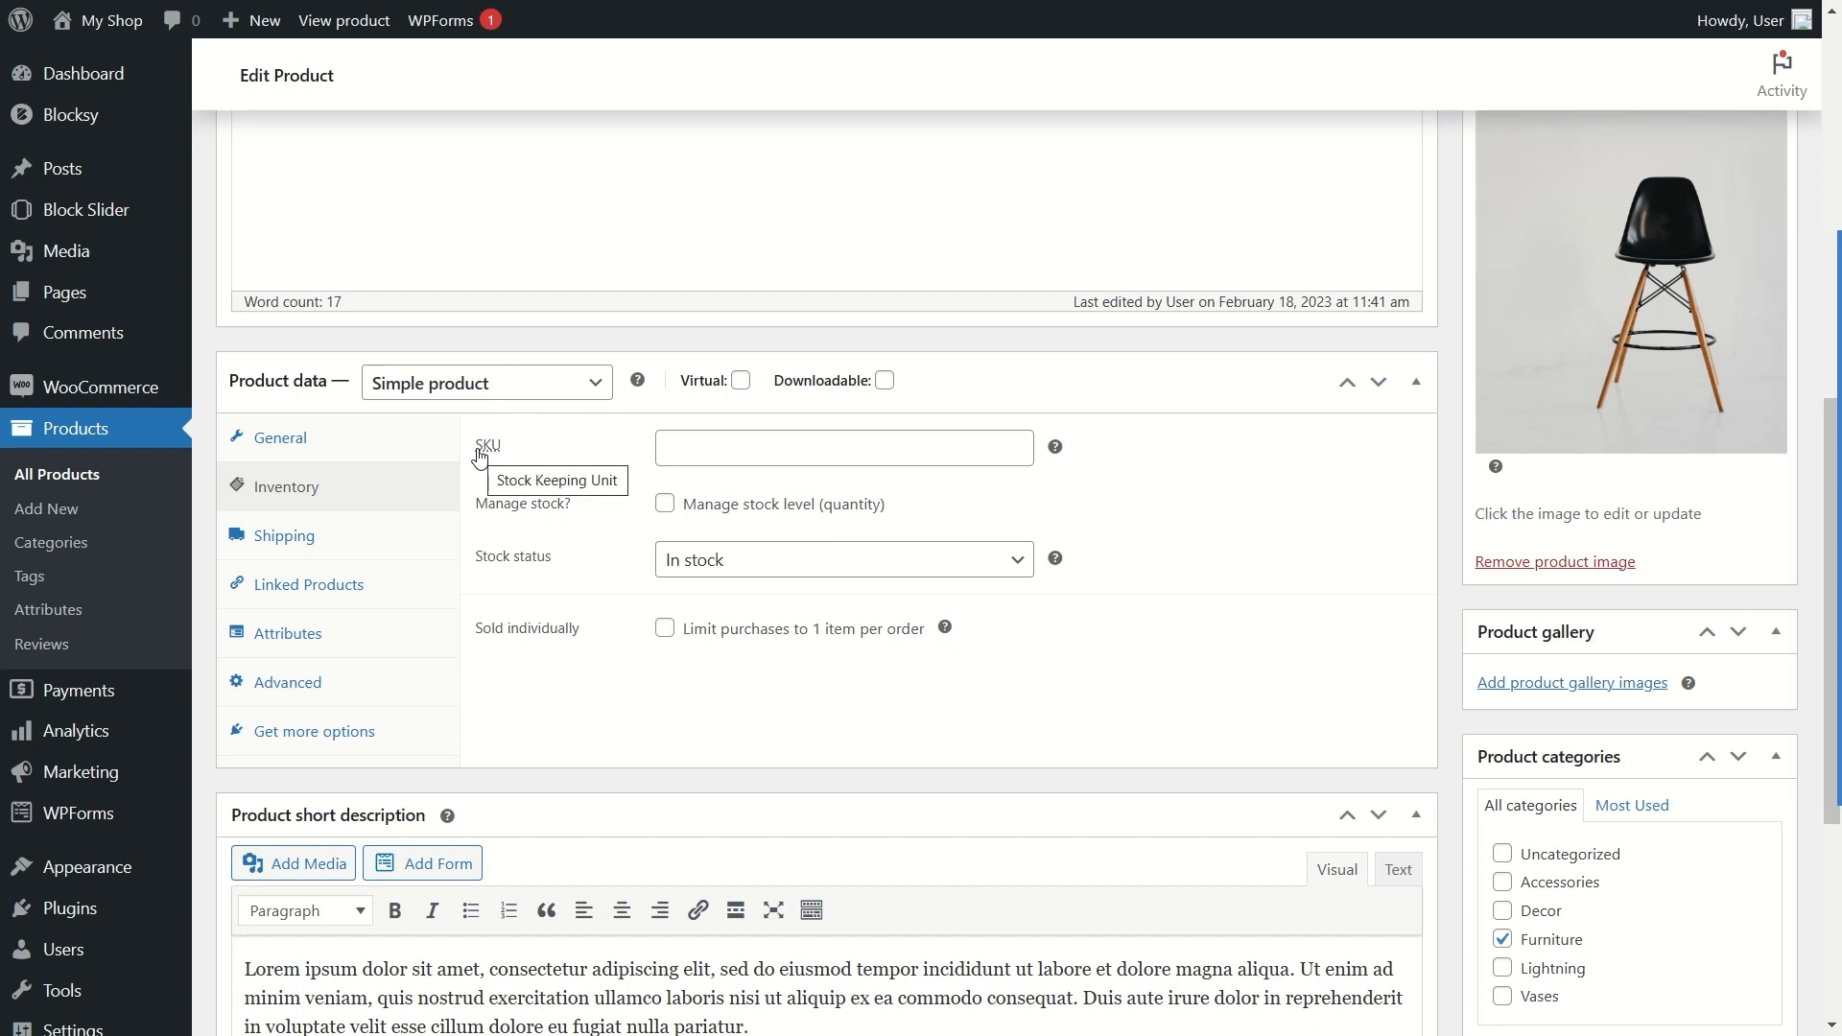
left_click(701, 444)
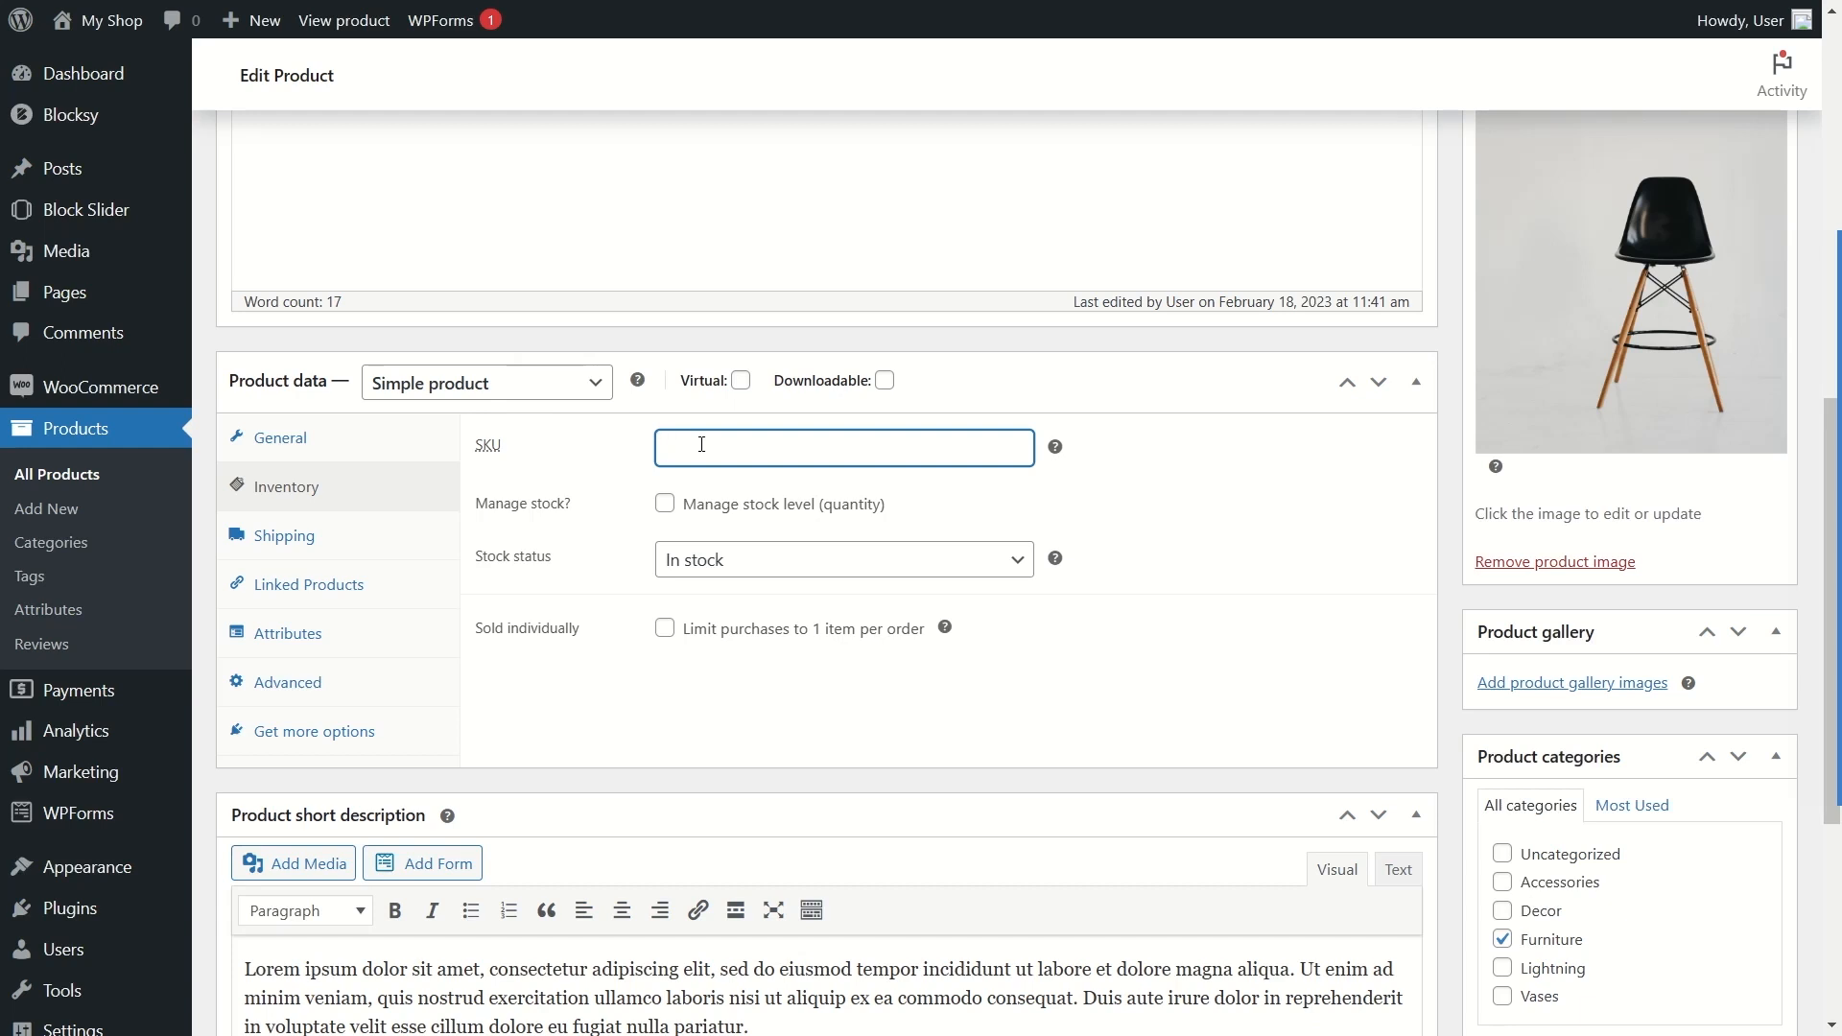
type("BST00001")
left_click(666, 506)
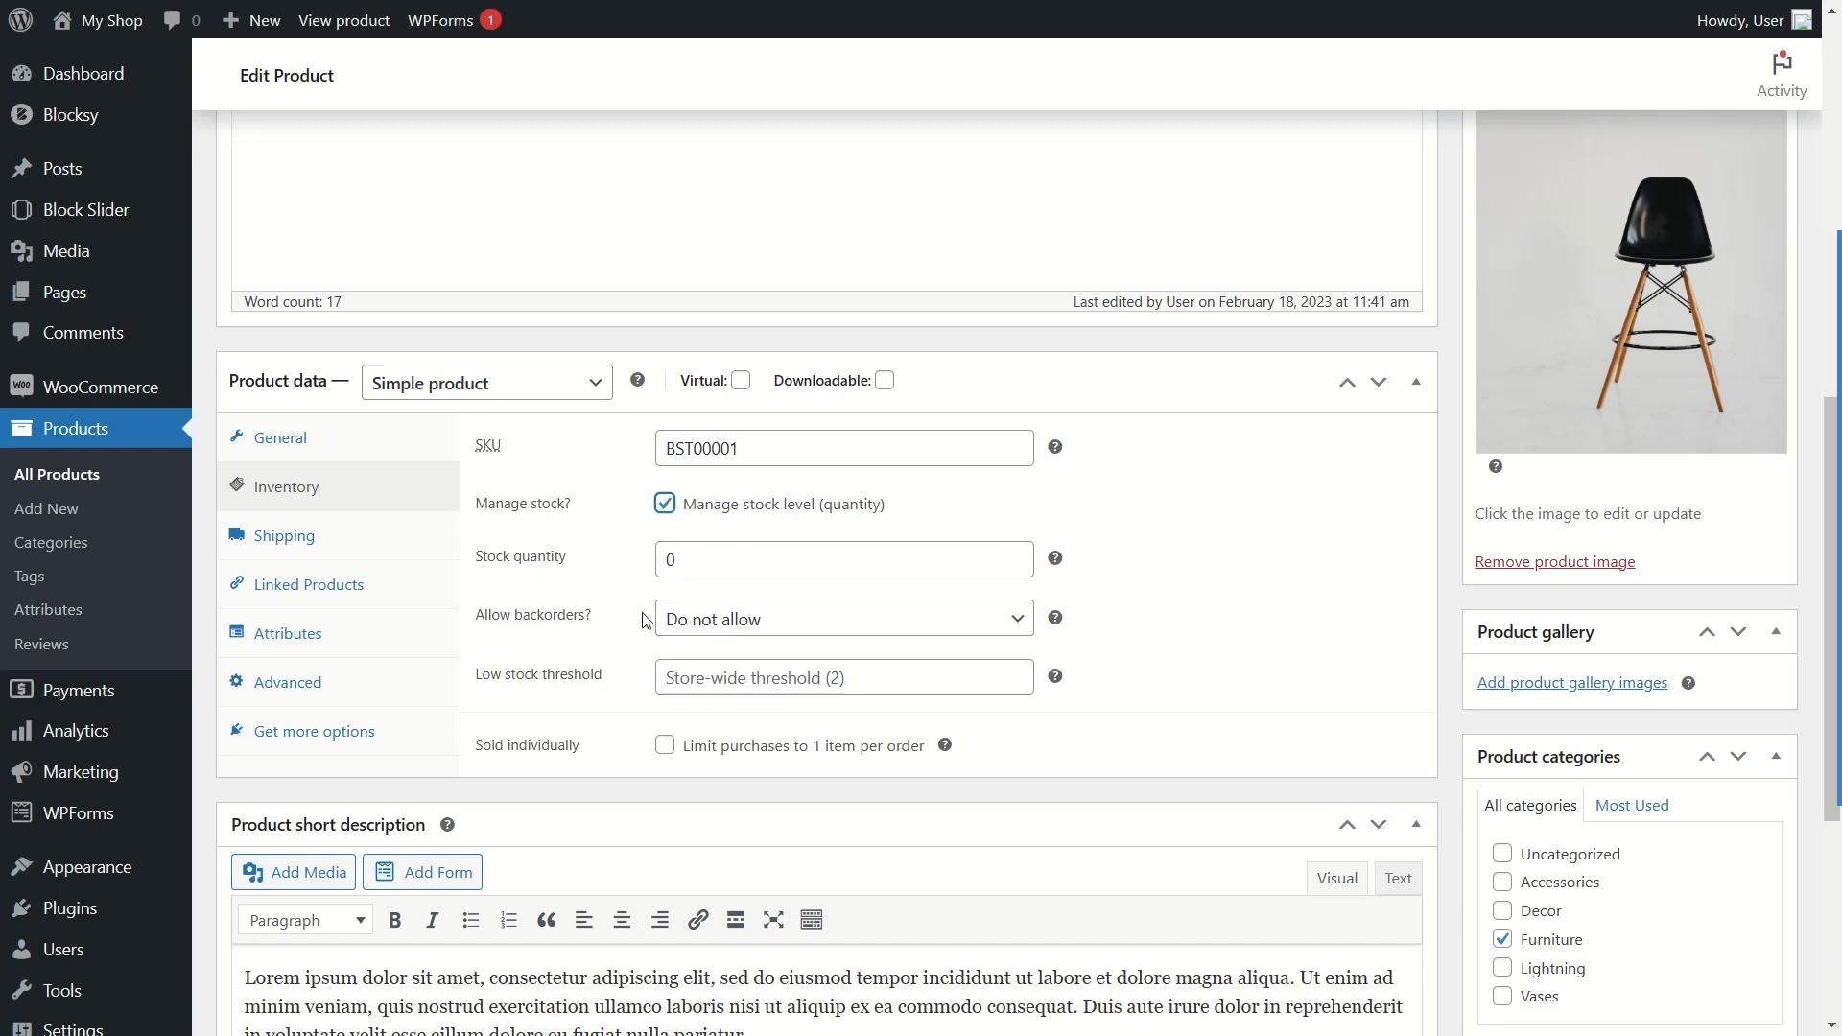
key("Tab")
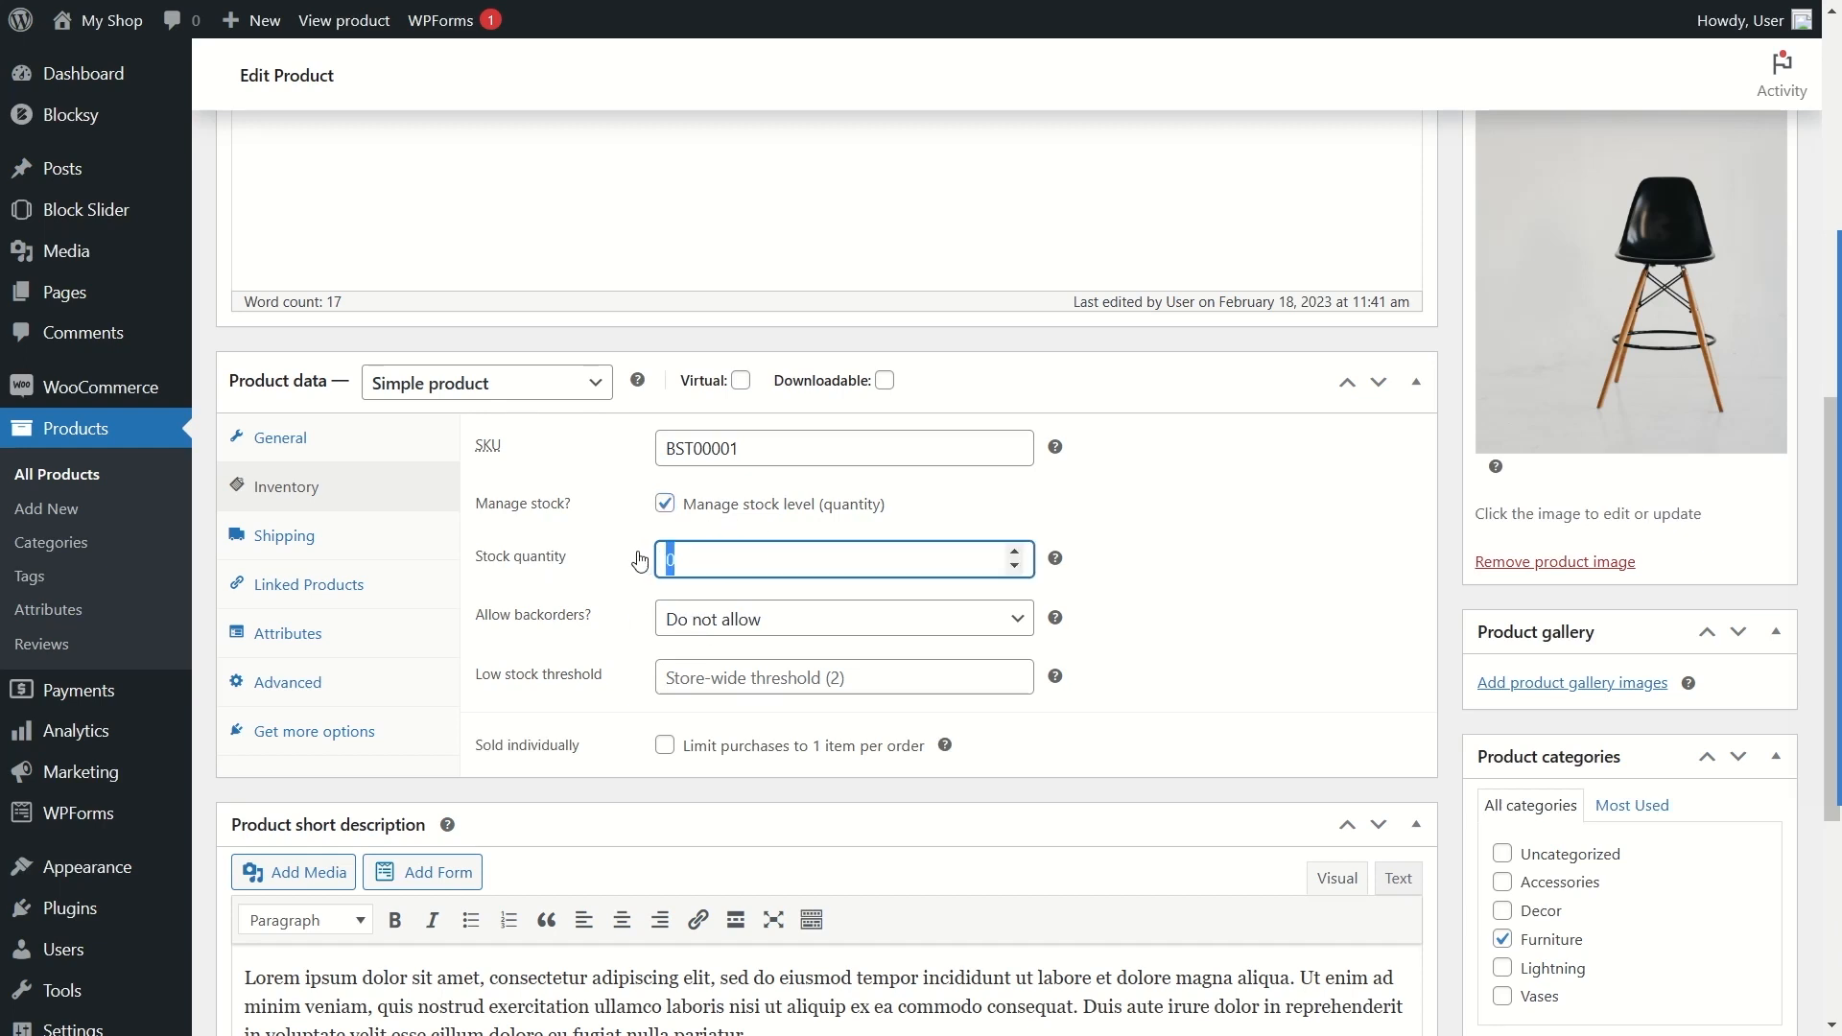
type("15")
left_click(1214, 567)
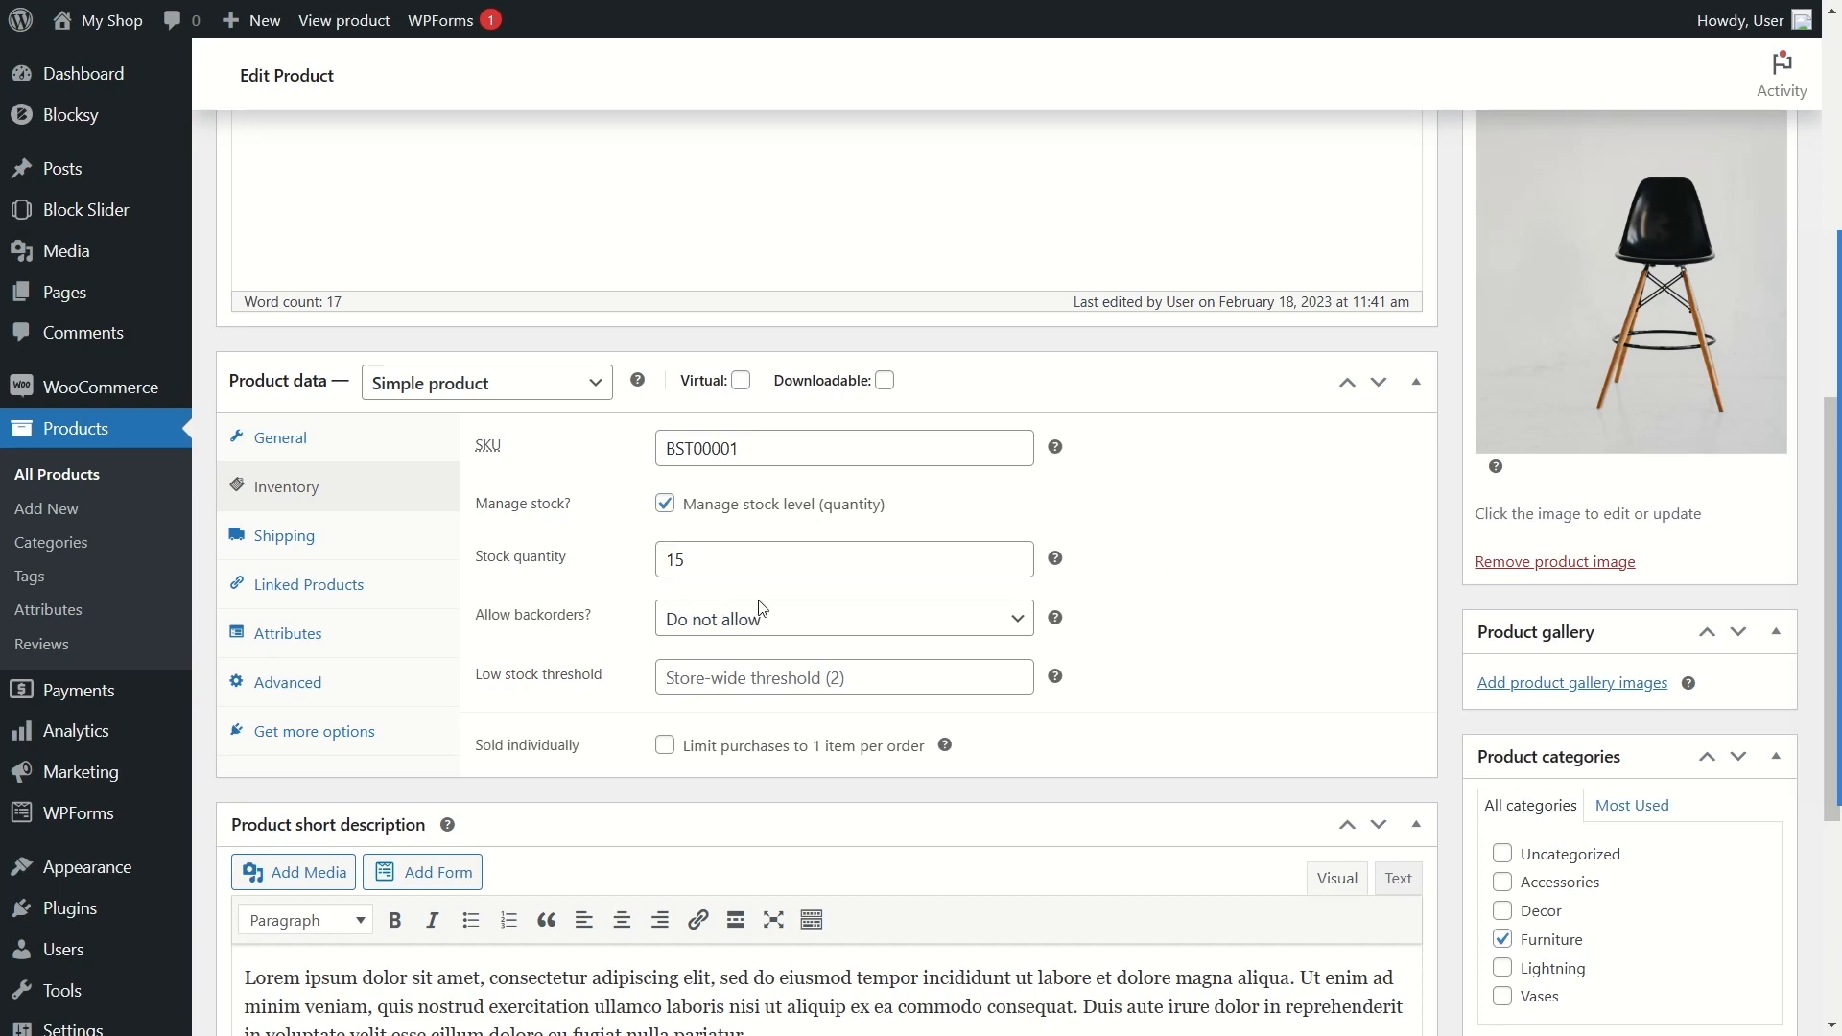
Step: Review the backorder options while keeping Do not allow, and set the low stock threshold to 2
left_click(782, 626)
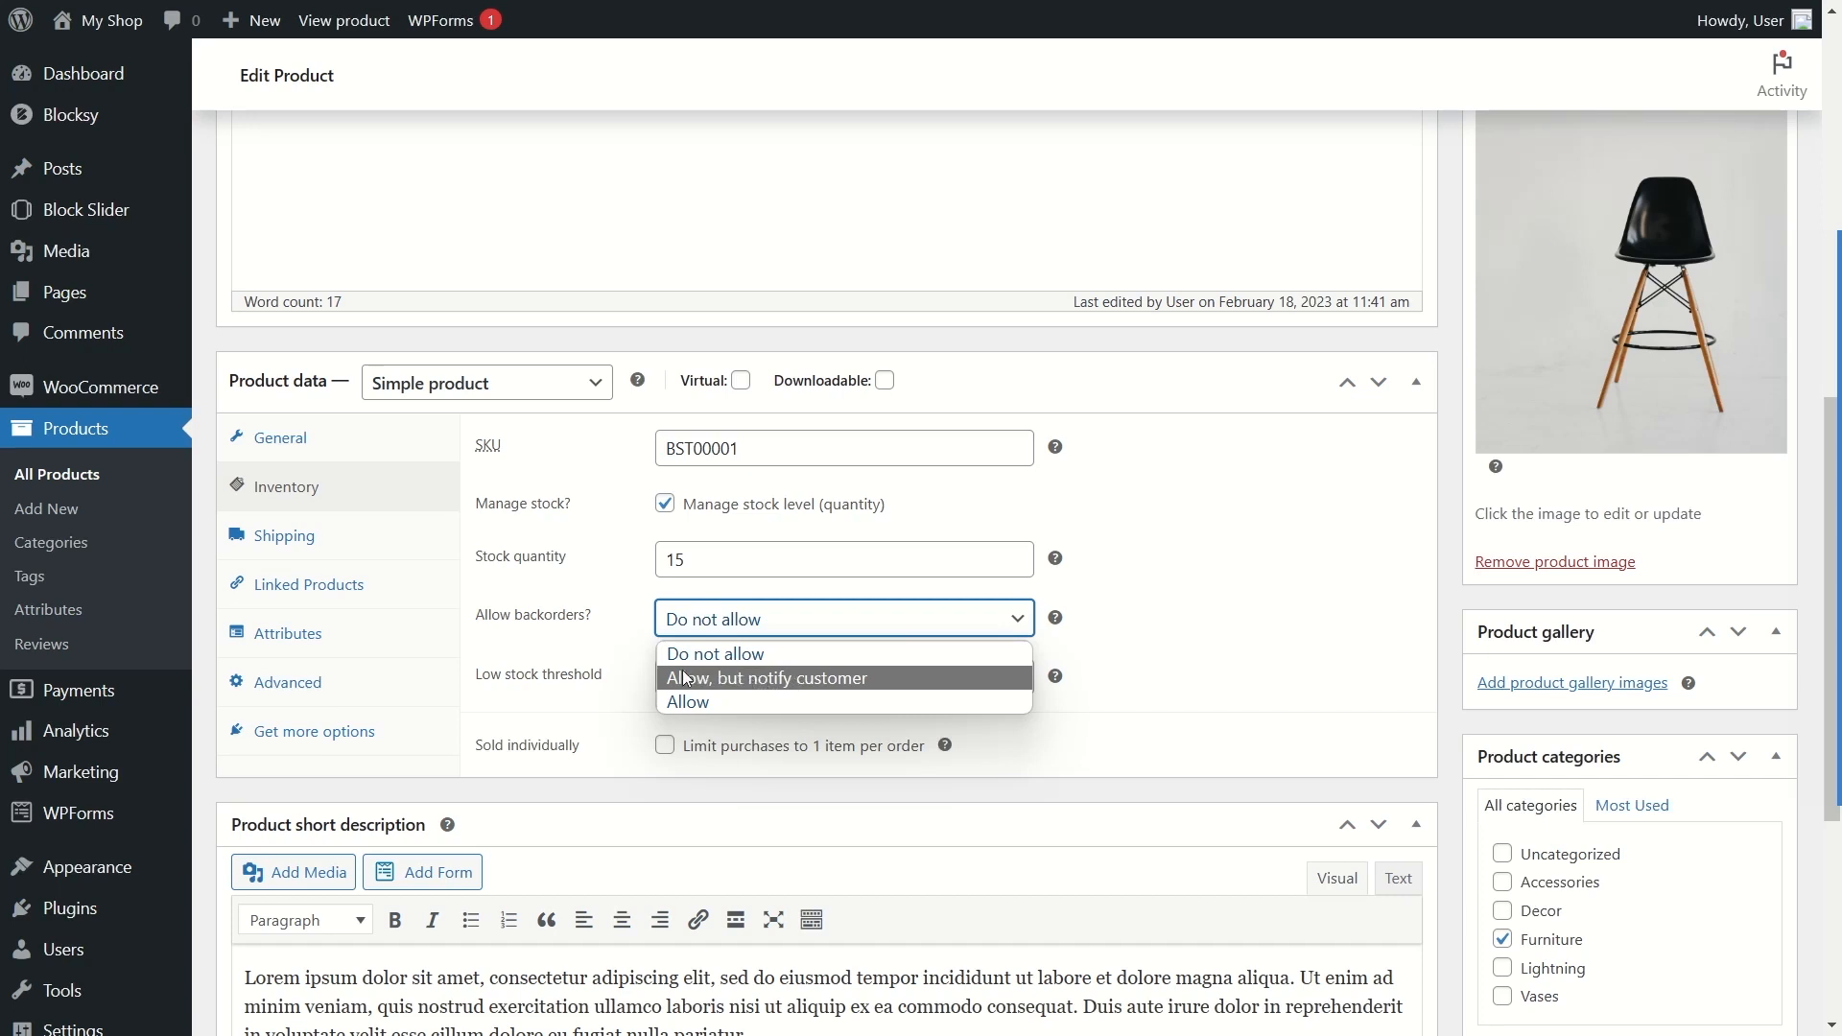
left_click(590, 599)
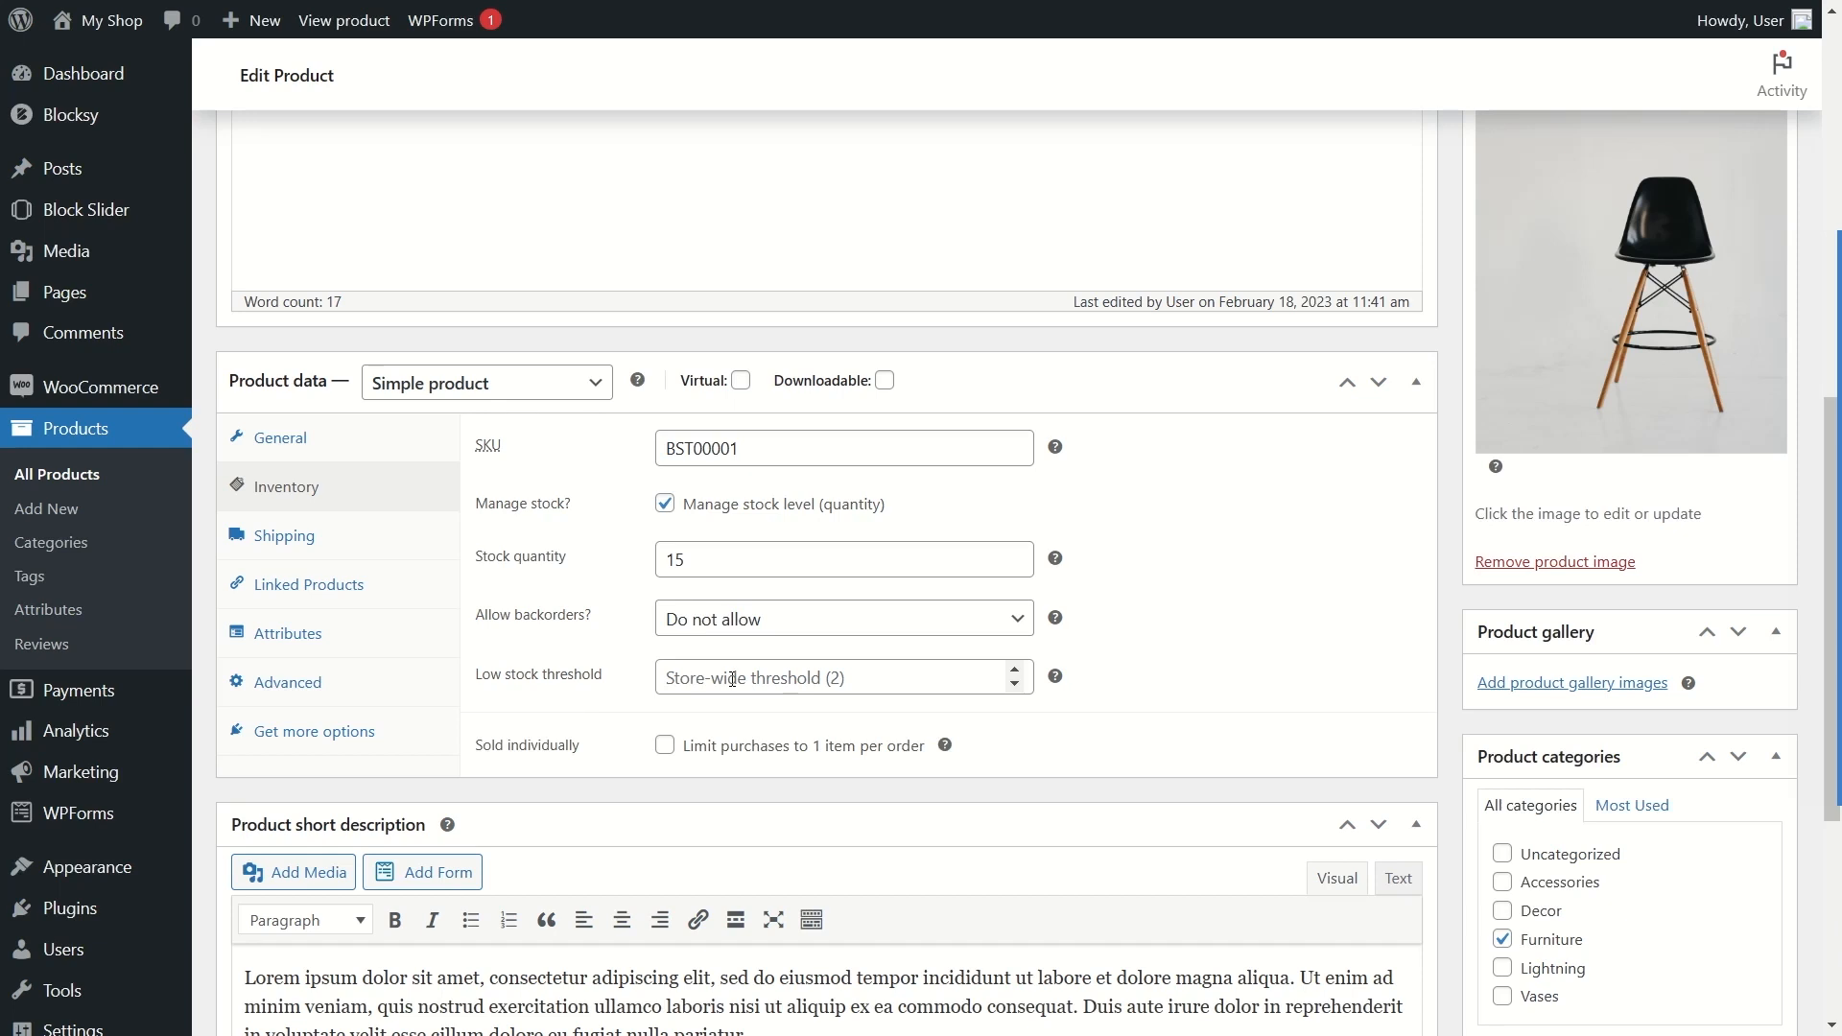
left_click(703, 685)
double_click(1014, 671)
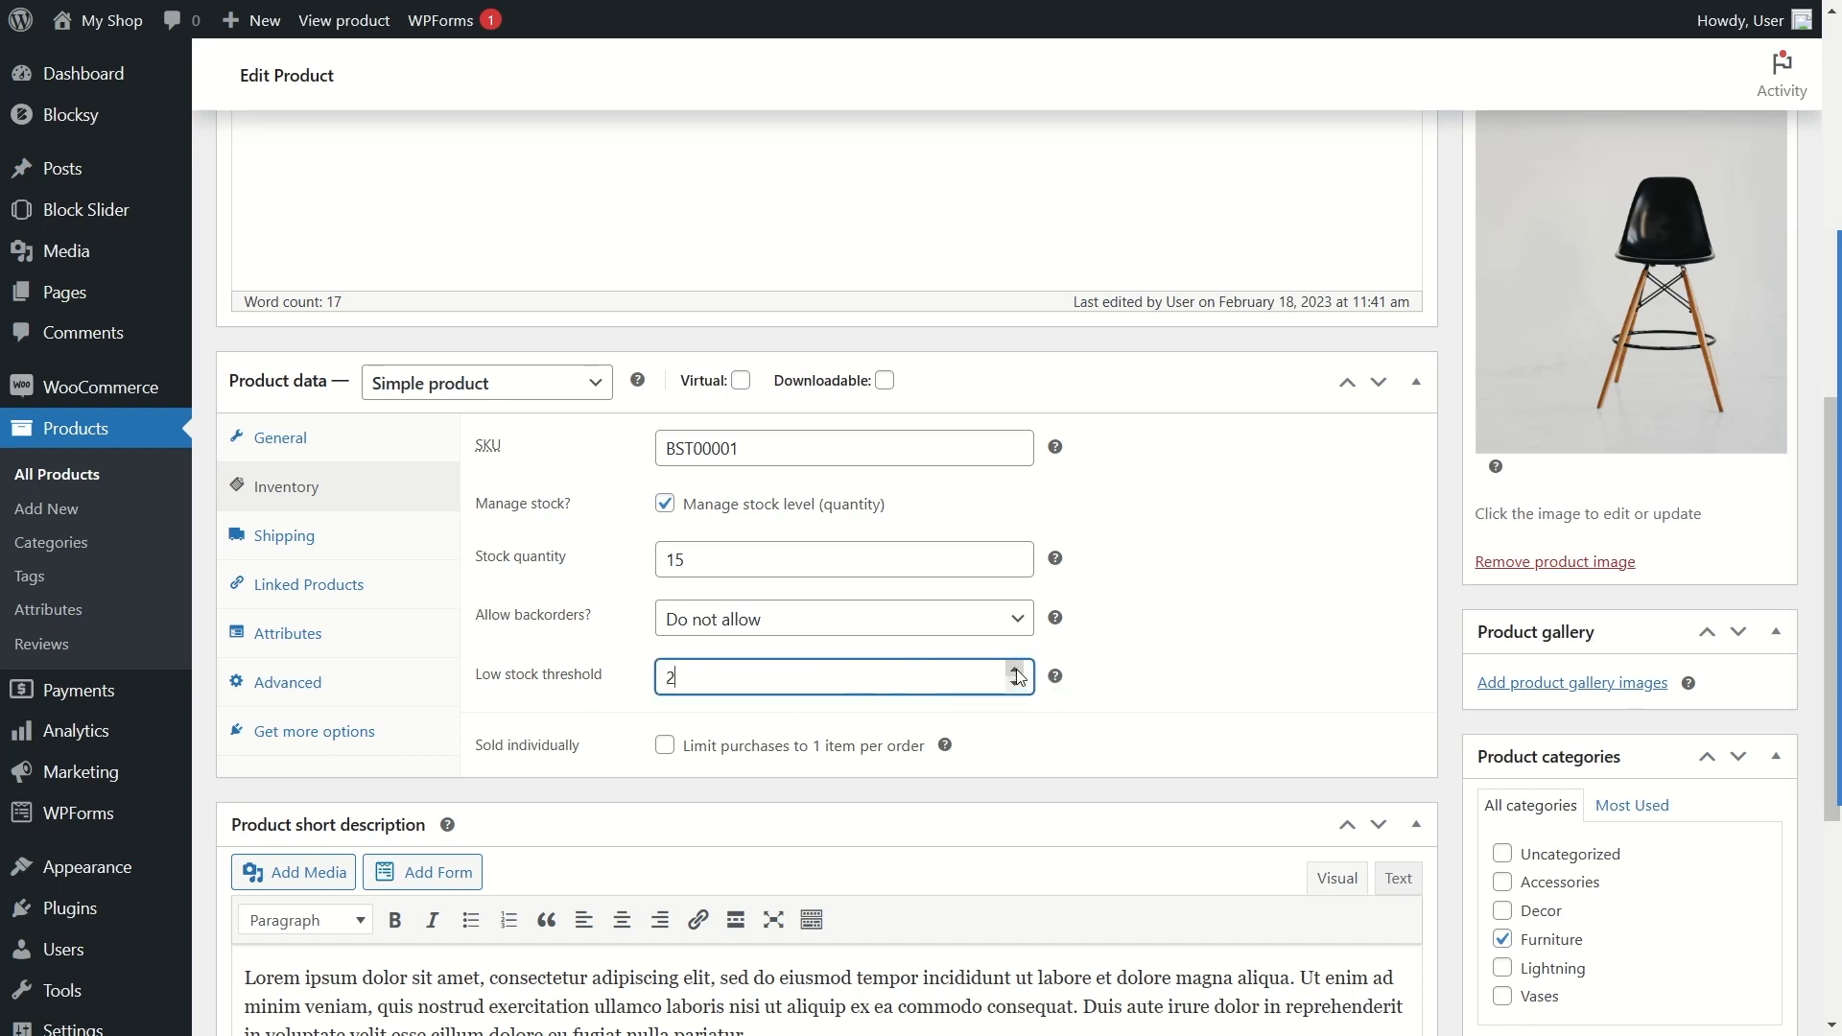
left_click(1015, 671)
left_click(1015, 684)
Step: Set the shipping weight to 2 kg and check the shipping class choices, keeping No shipping class
left_click(343, 537)
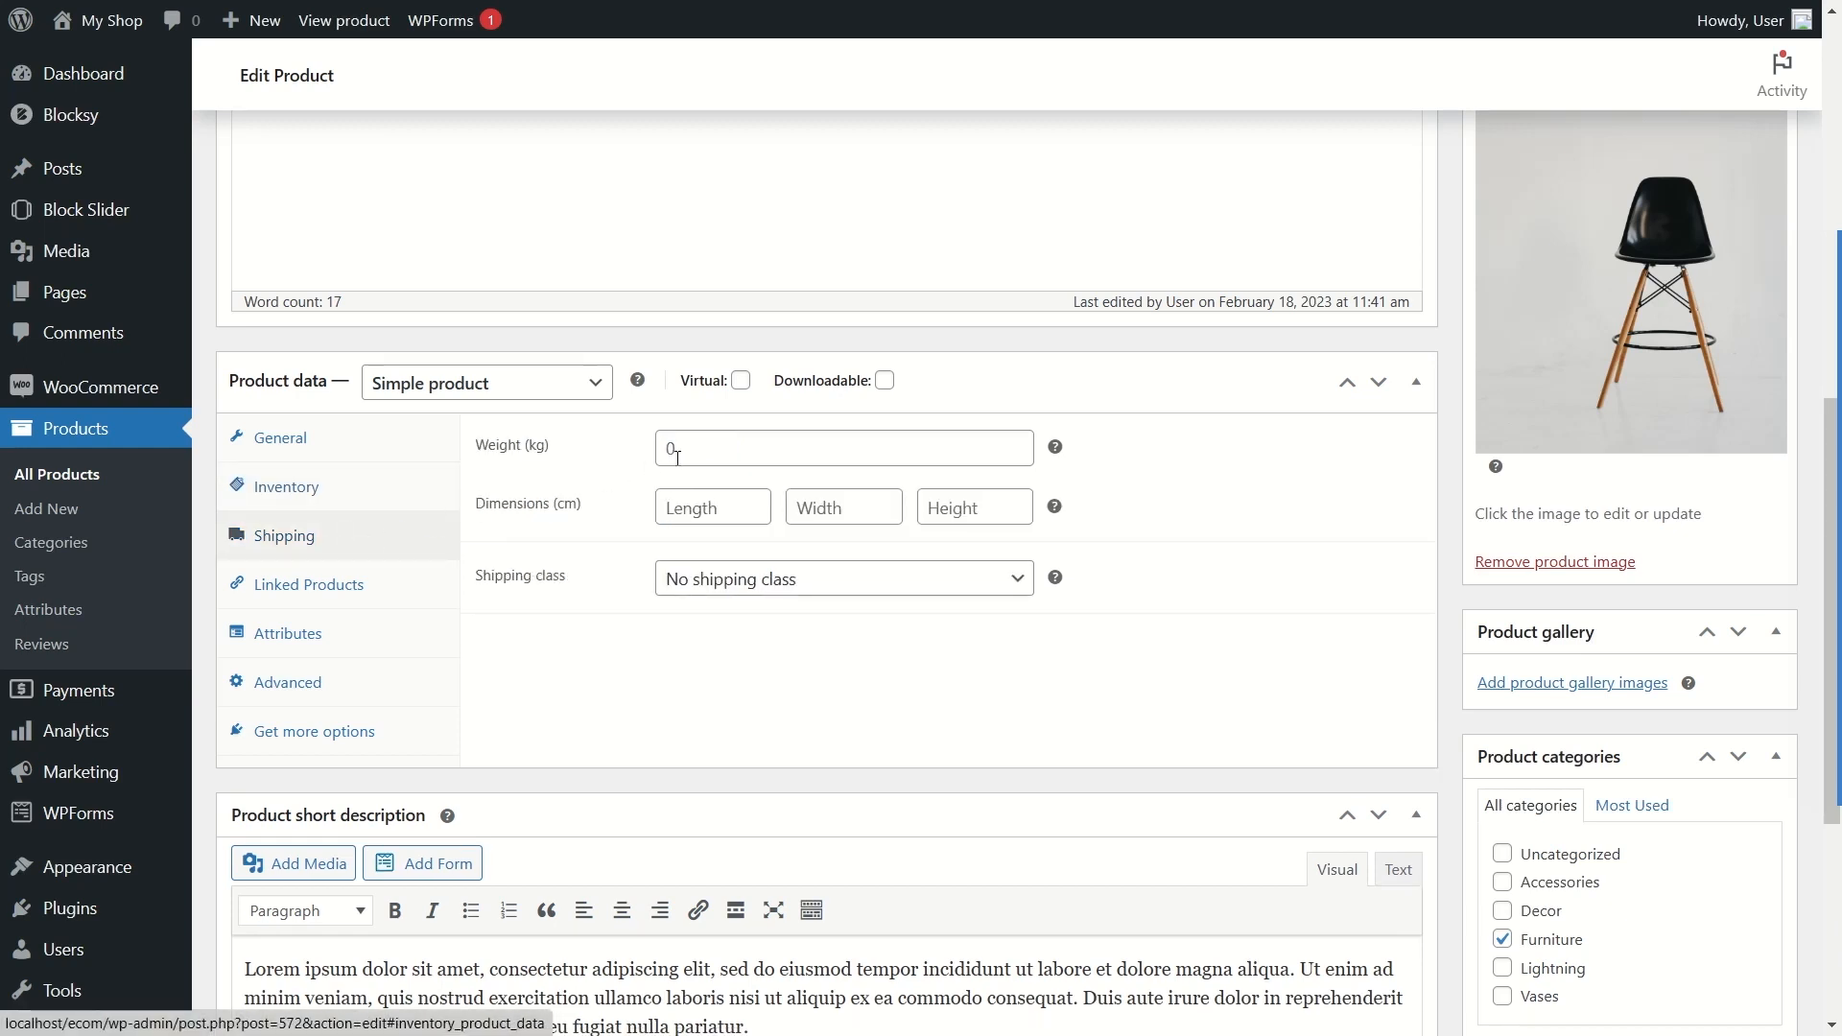
left_click(731, 445)
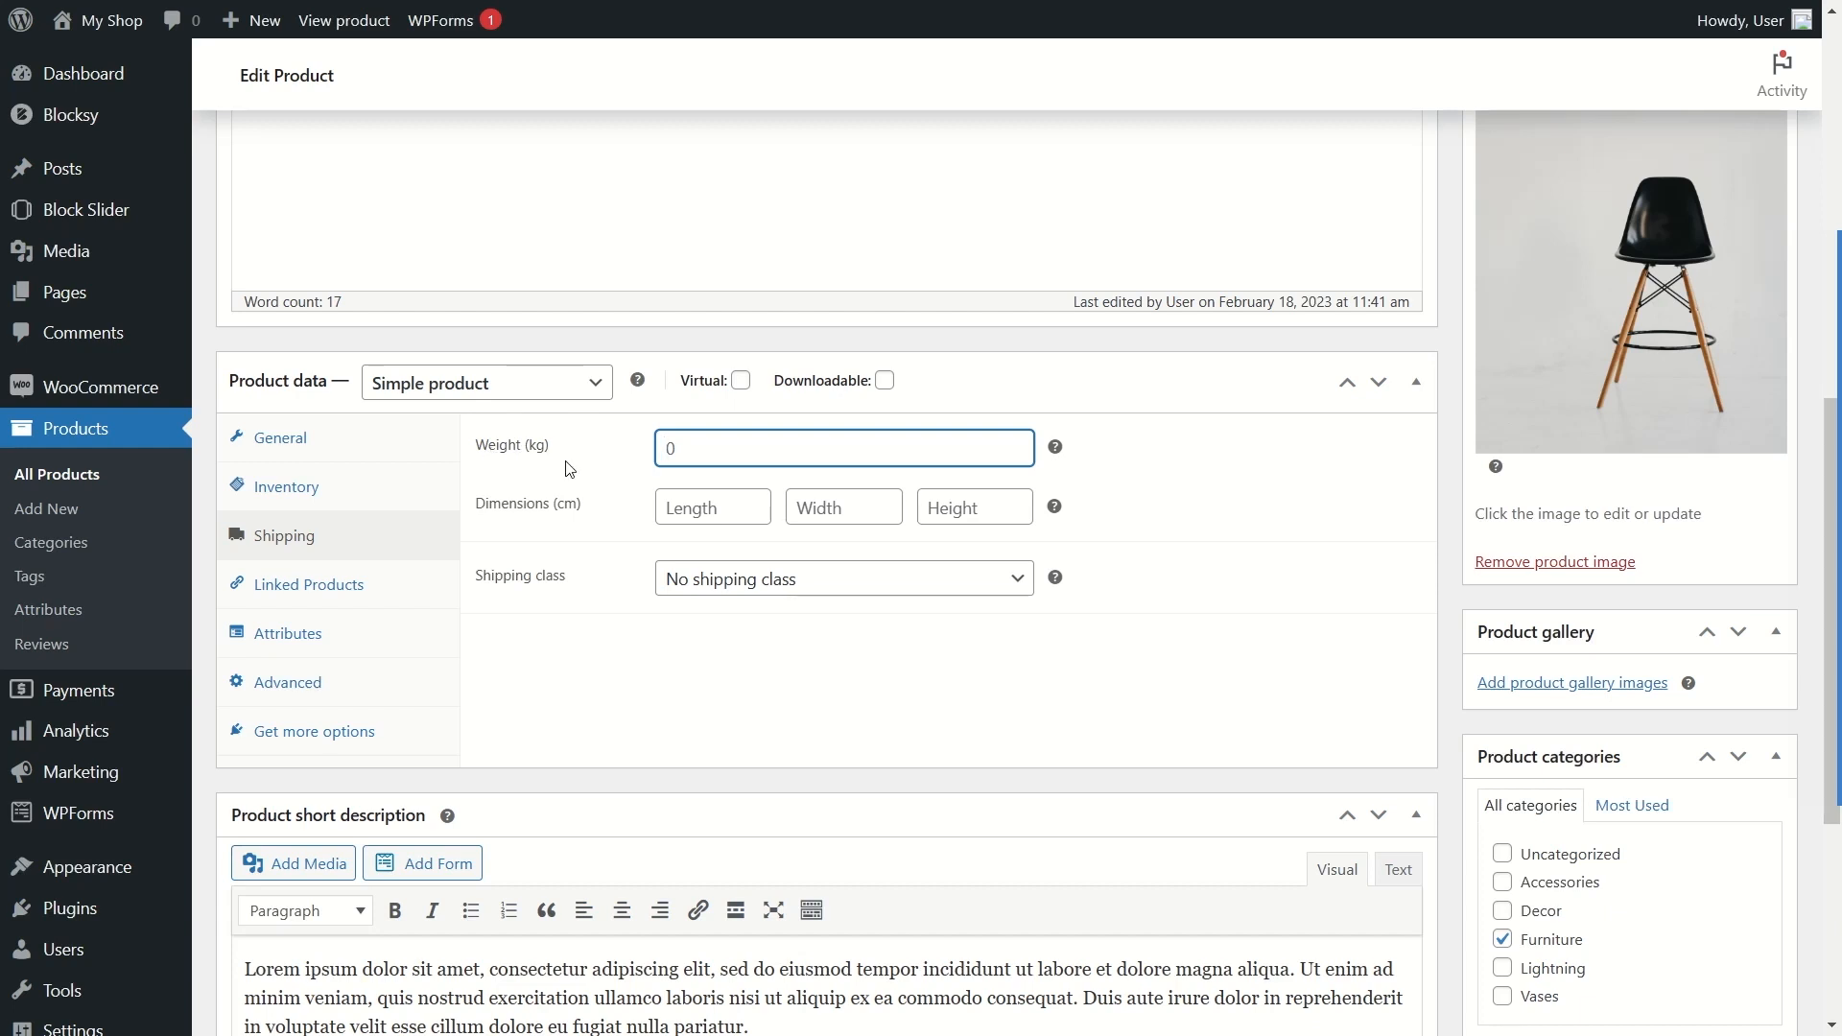
type("2")
left_click(719, 504)
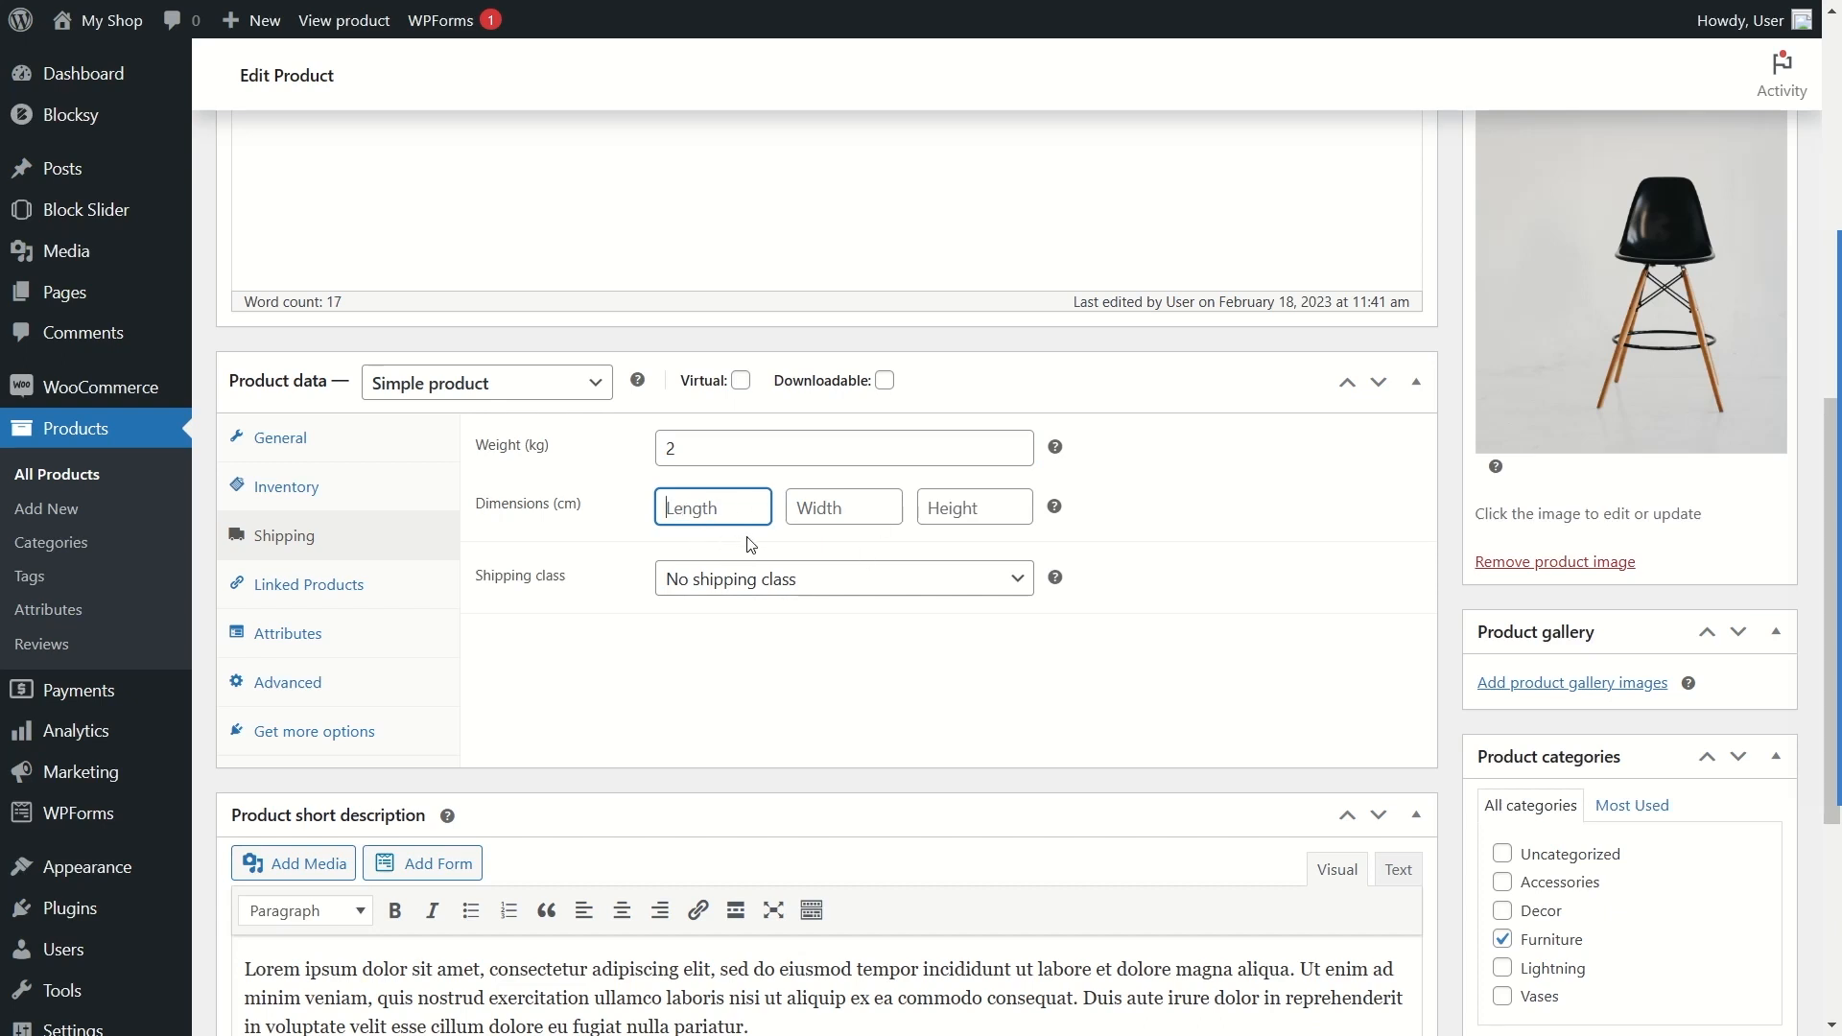
left_click(710, 589)
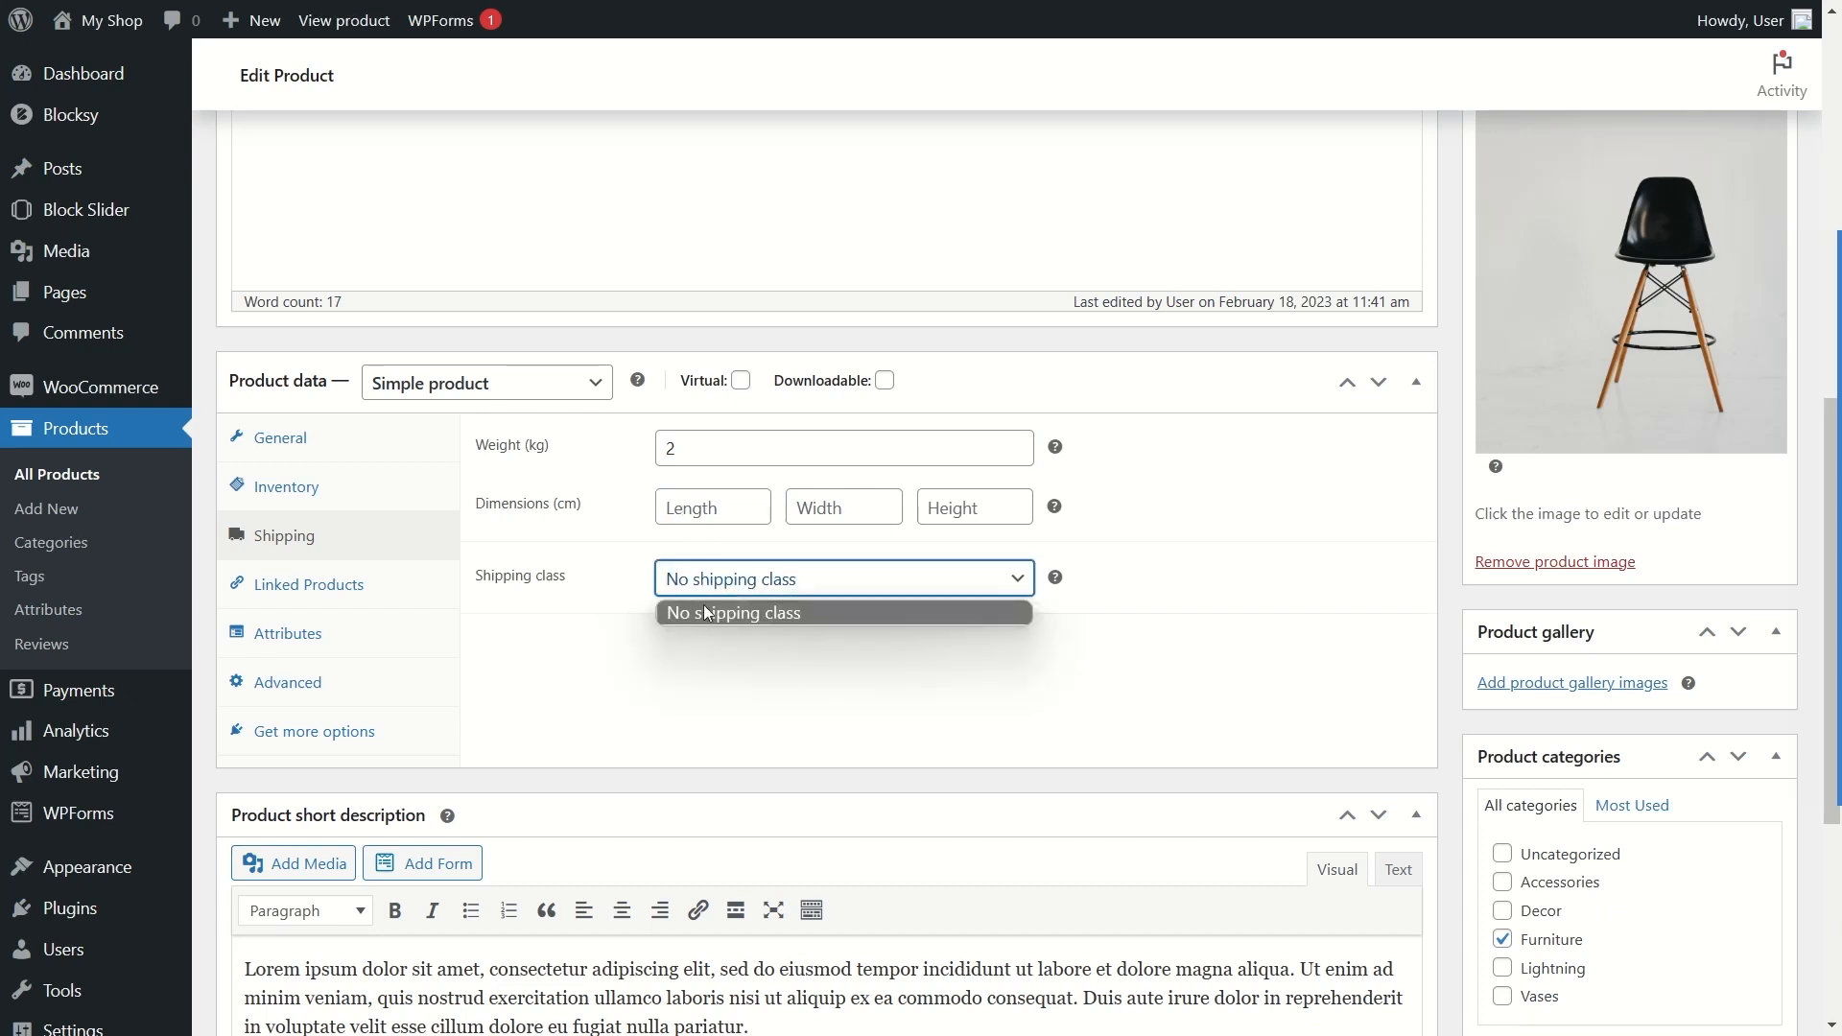
left_click(616, 672)
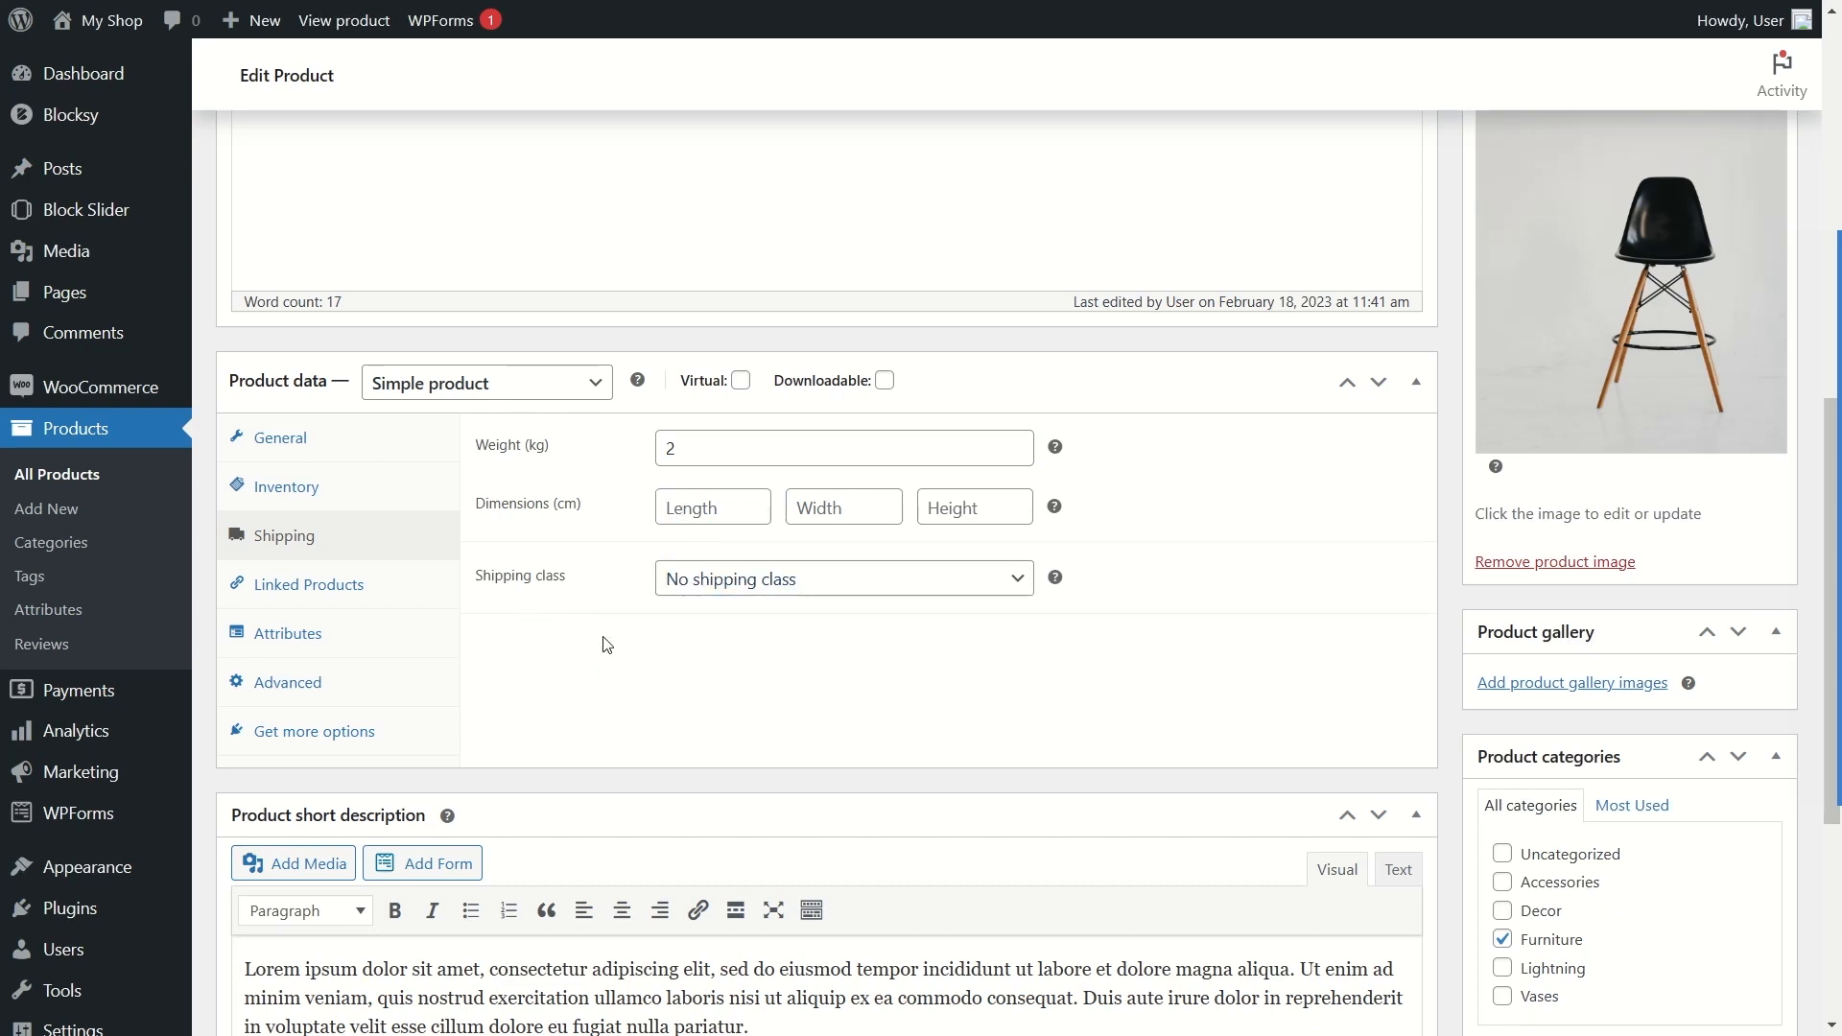
Step: Review the linked products' Upsells and Cross-sells fields, leaving both empty, and update the product
left_click(390, 591)
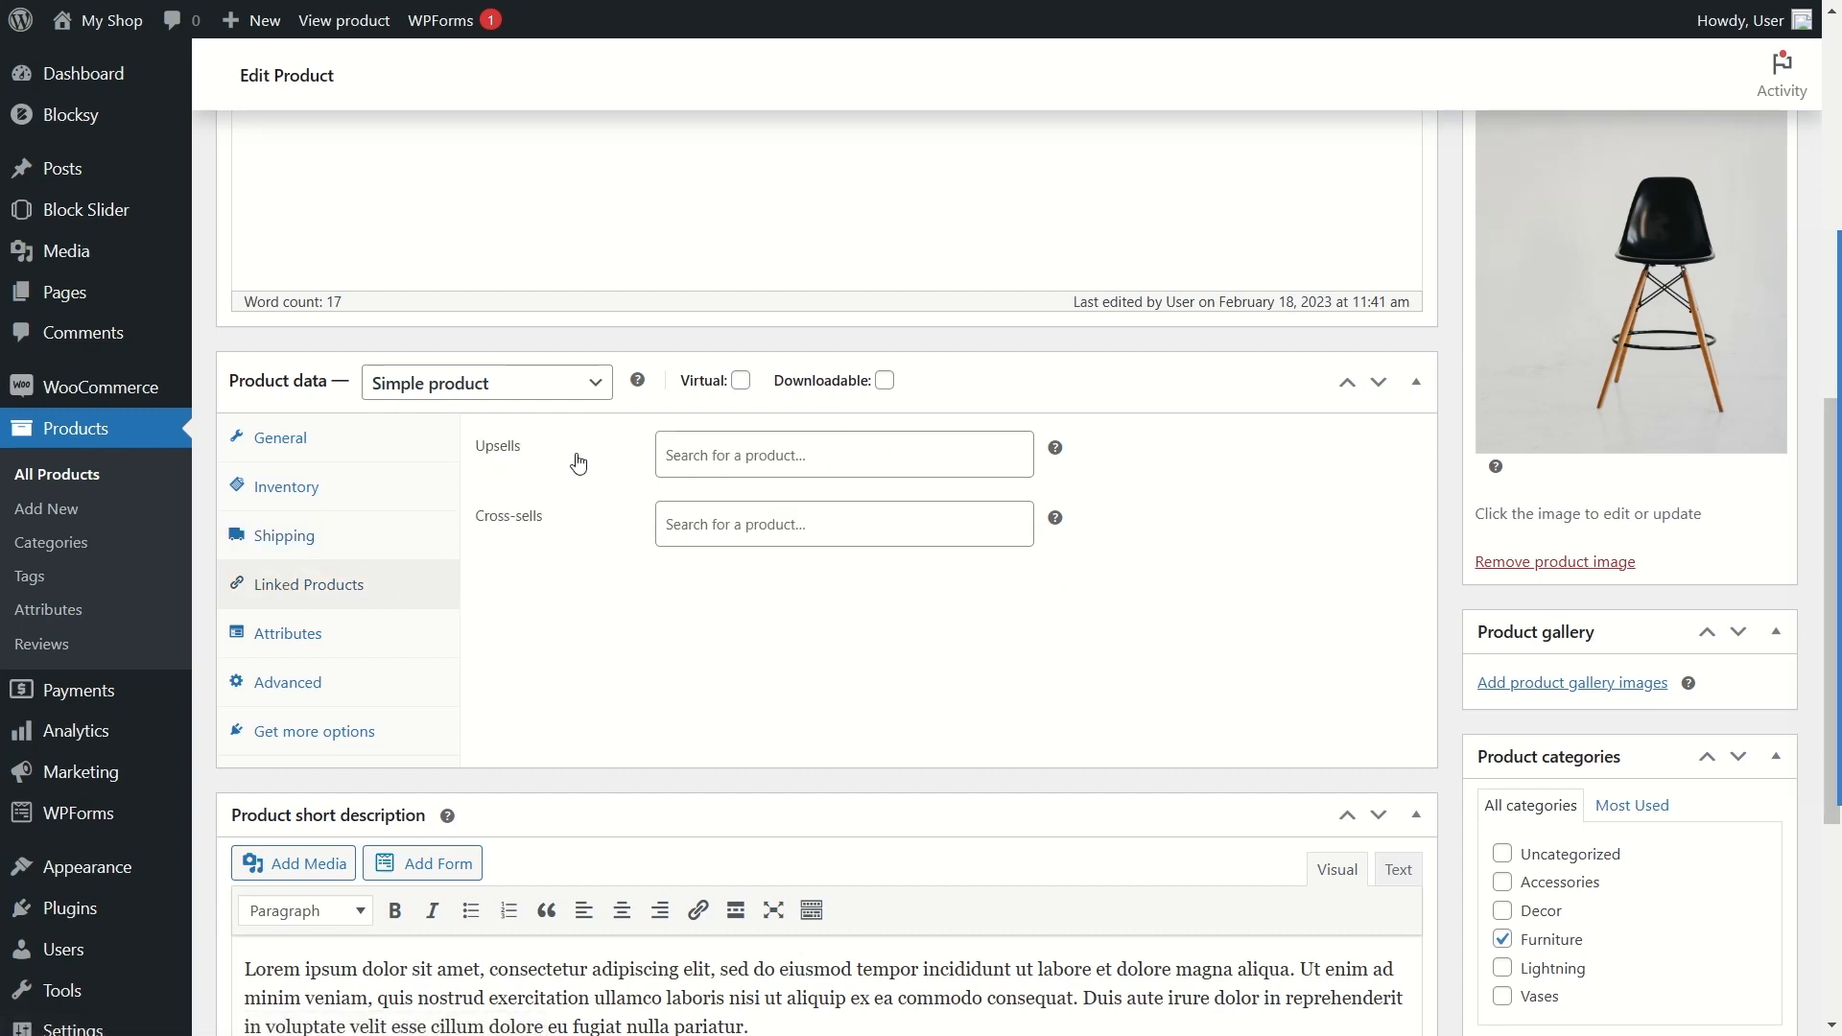
left_click(661, 523)
left_click(492, 465)
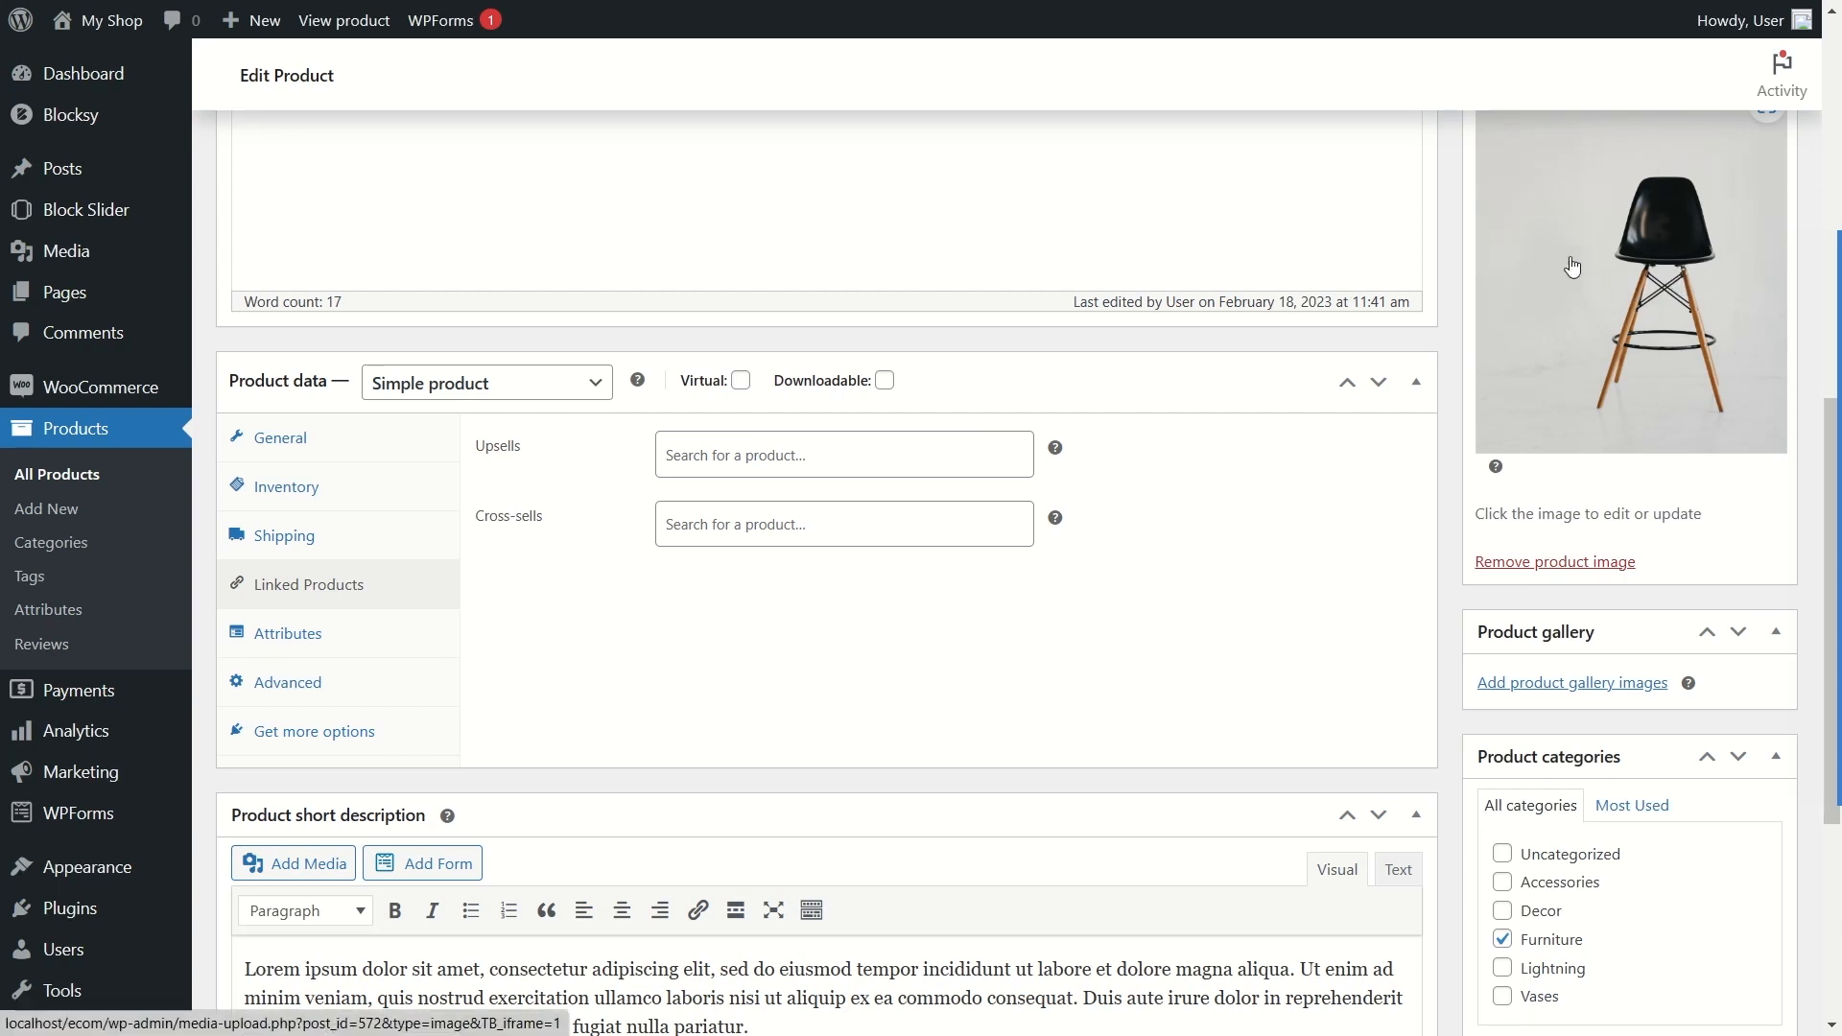
left_click(707, 456)
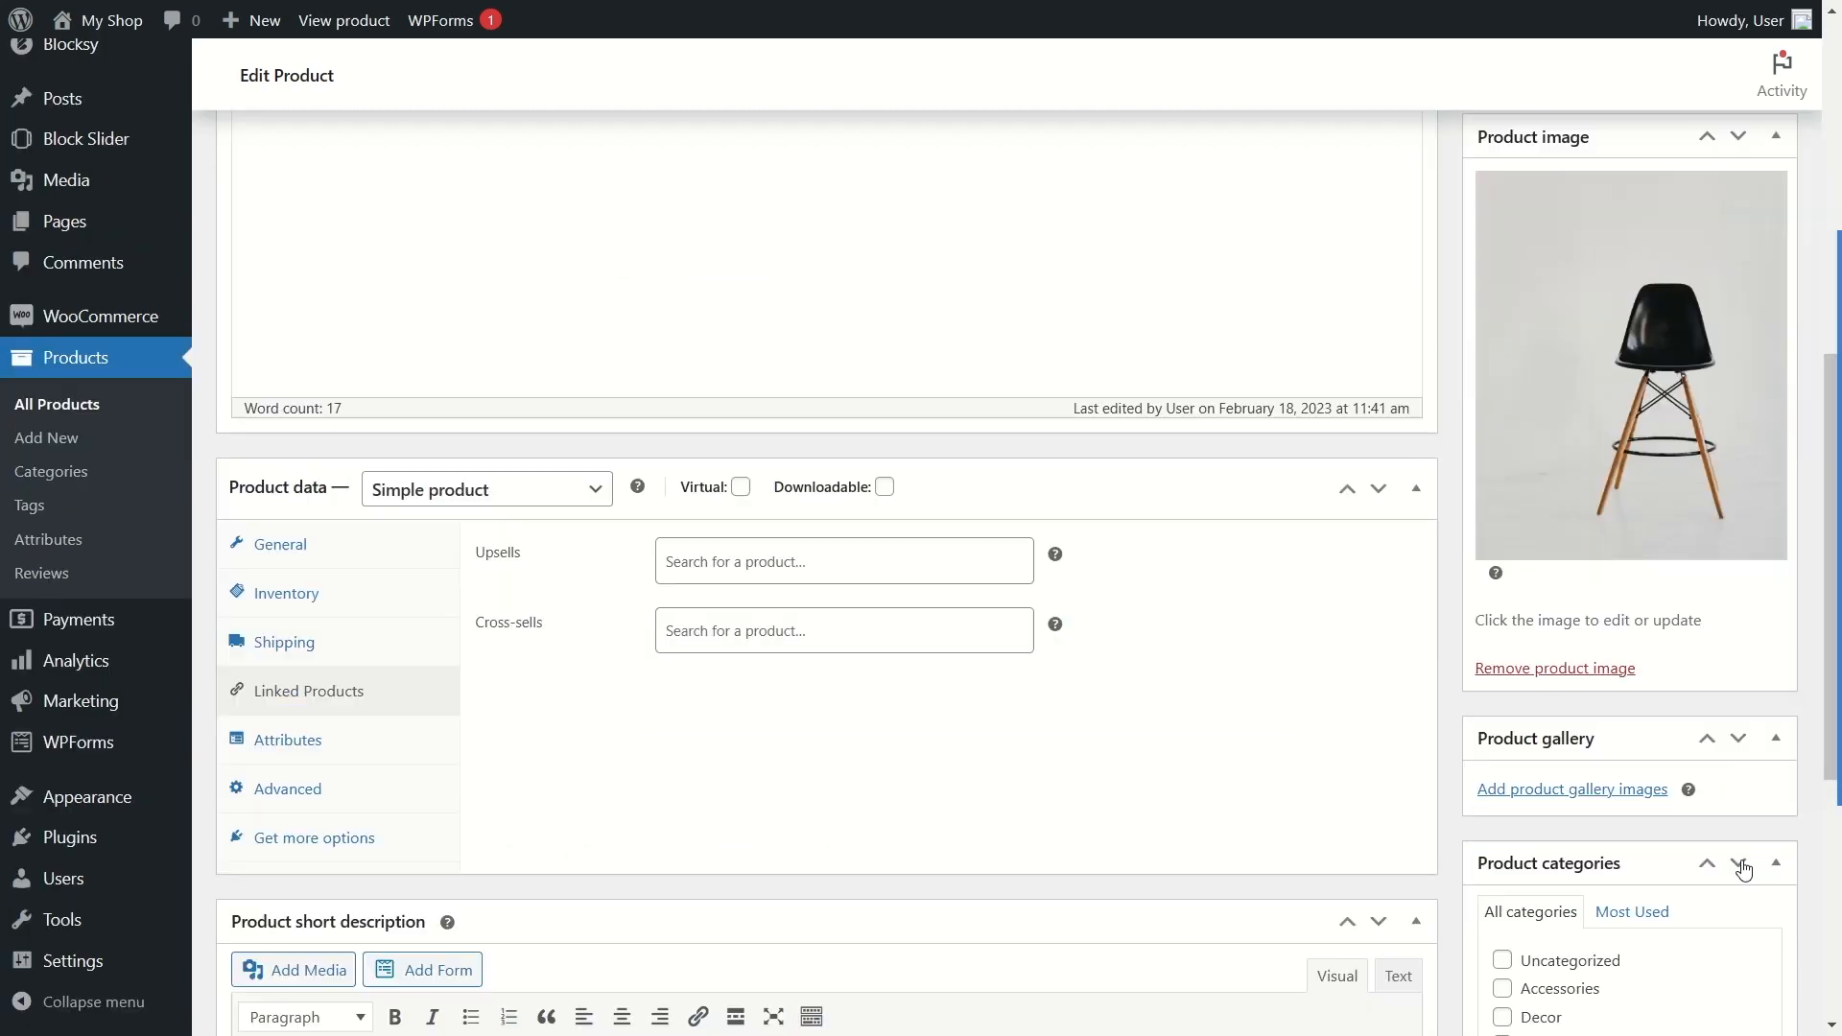
scroll(1439, 638, "up", 5)
left_click(1725, 533)
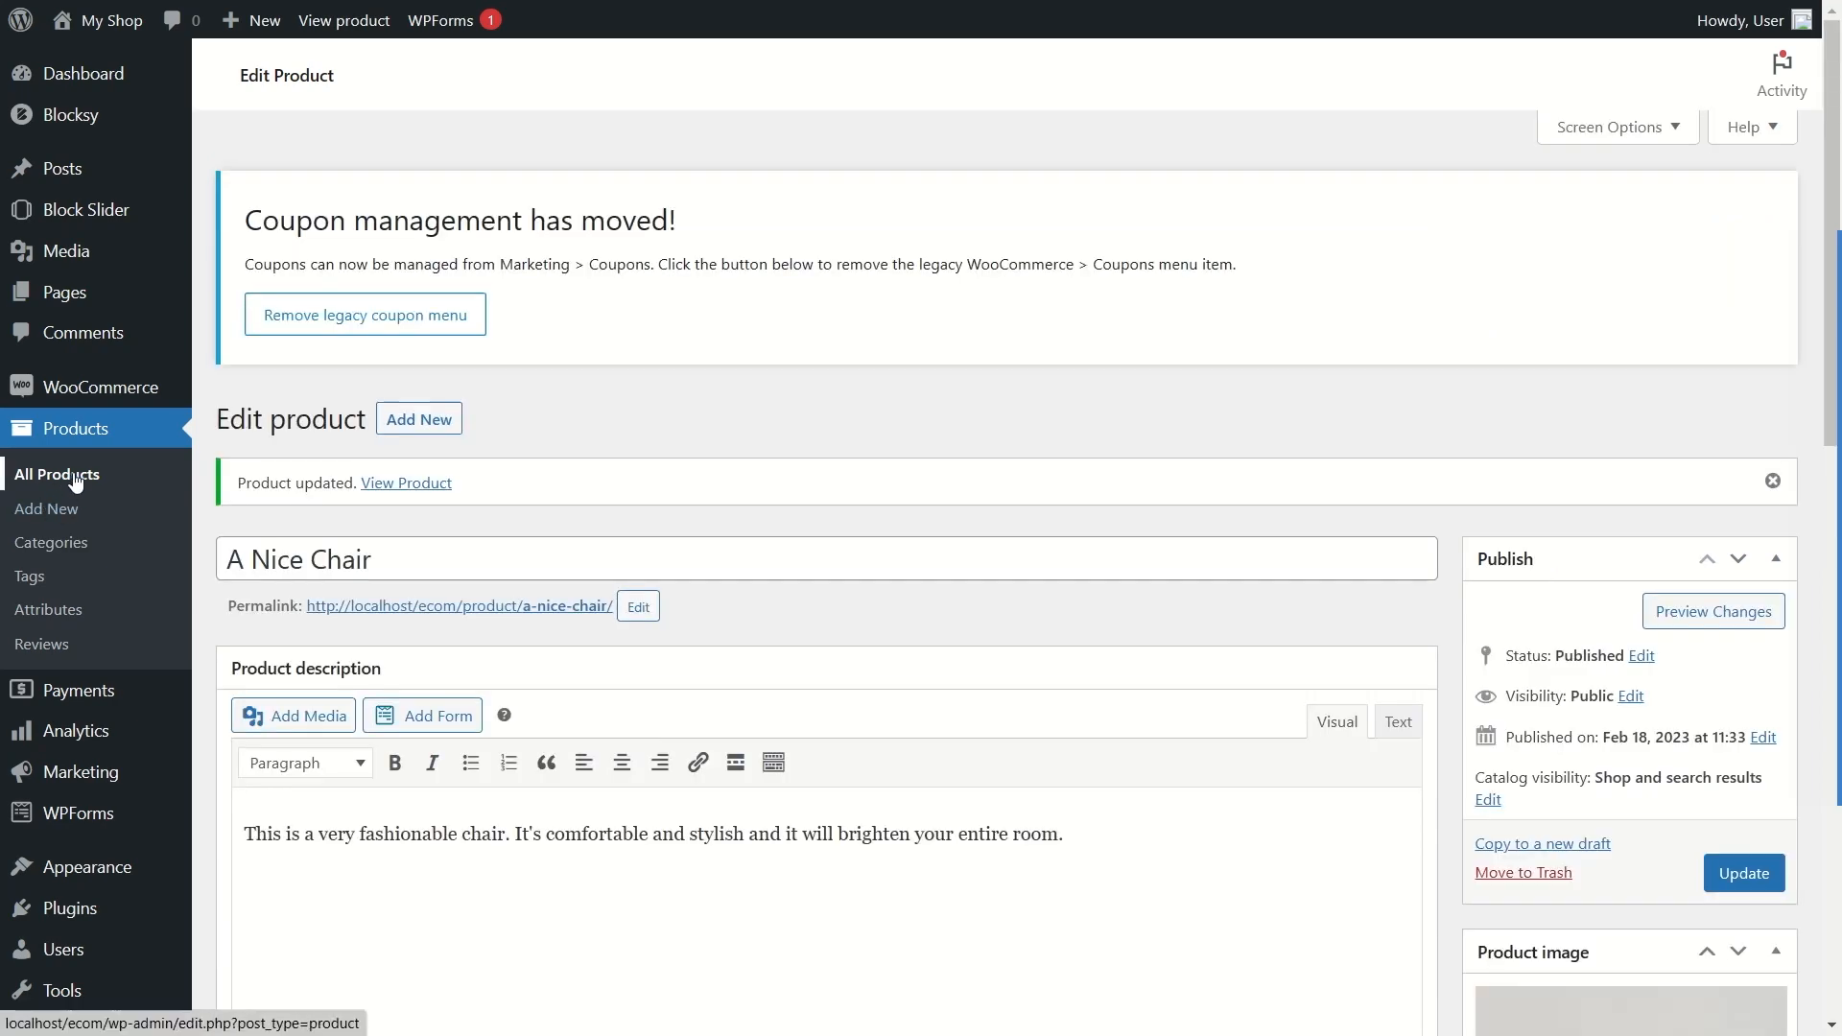
Step: Open A Nice Chair for editing from the list of all products and go to its product data
left_click(75, 476)
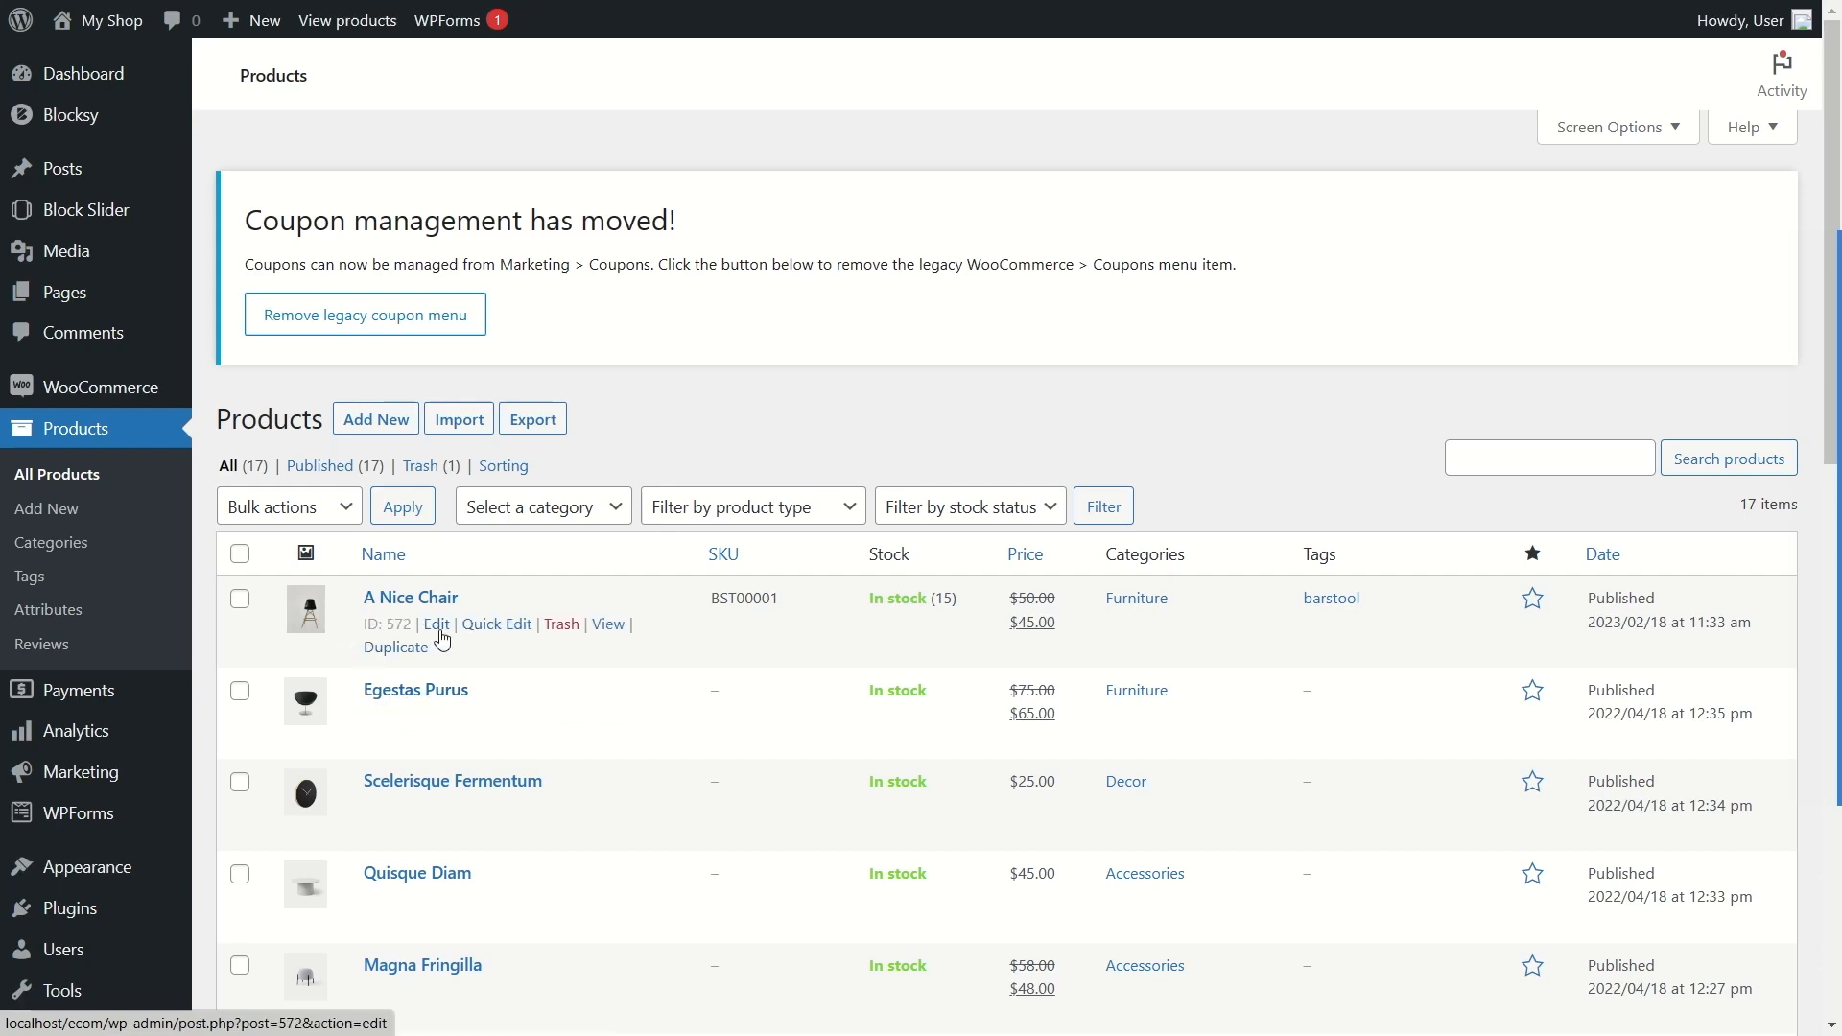
left_click(437, 624)
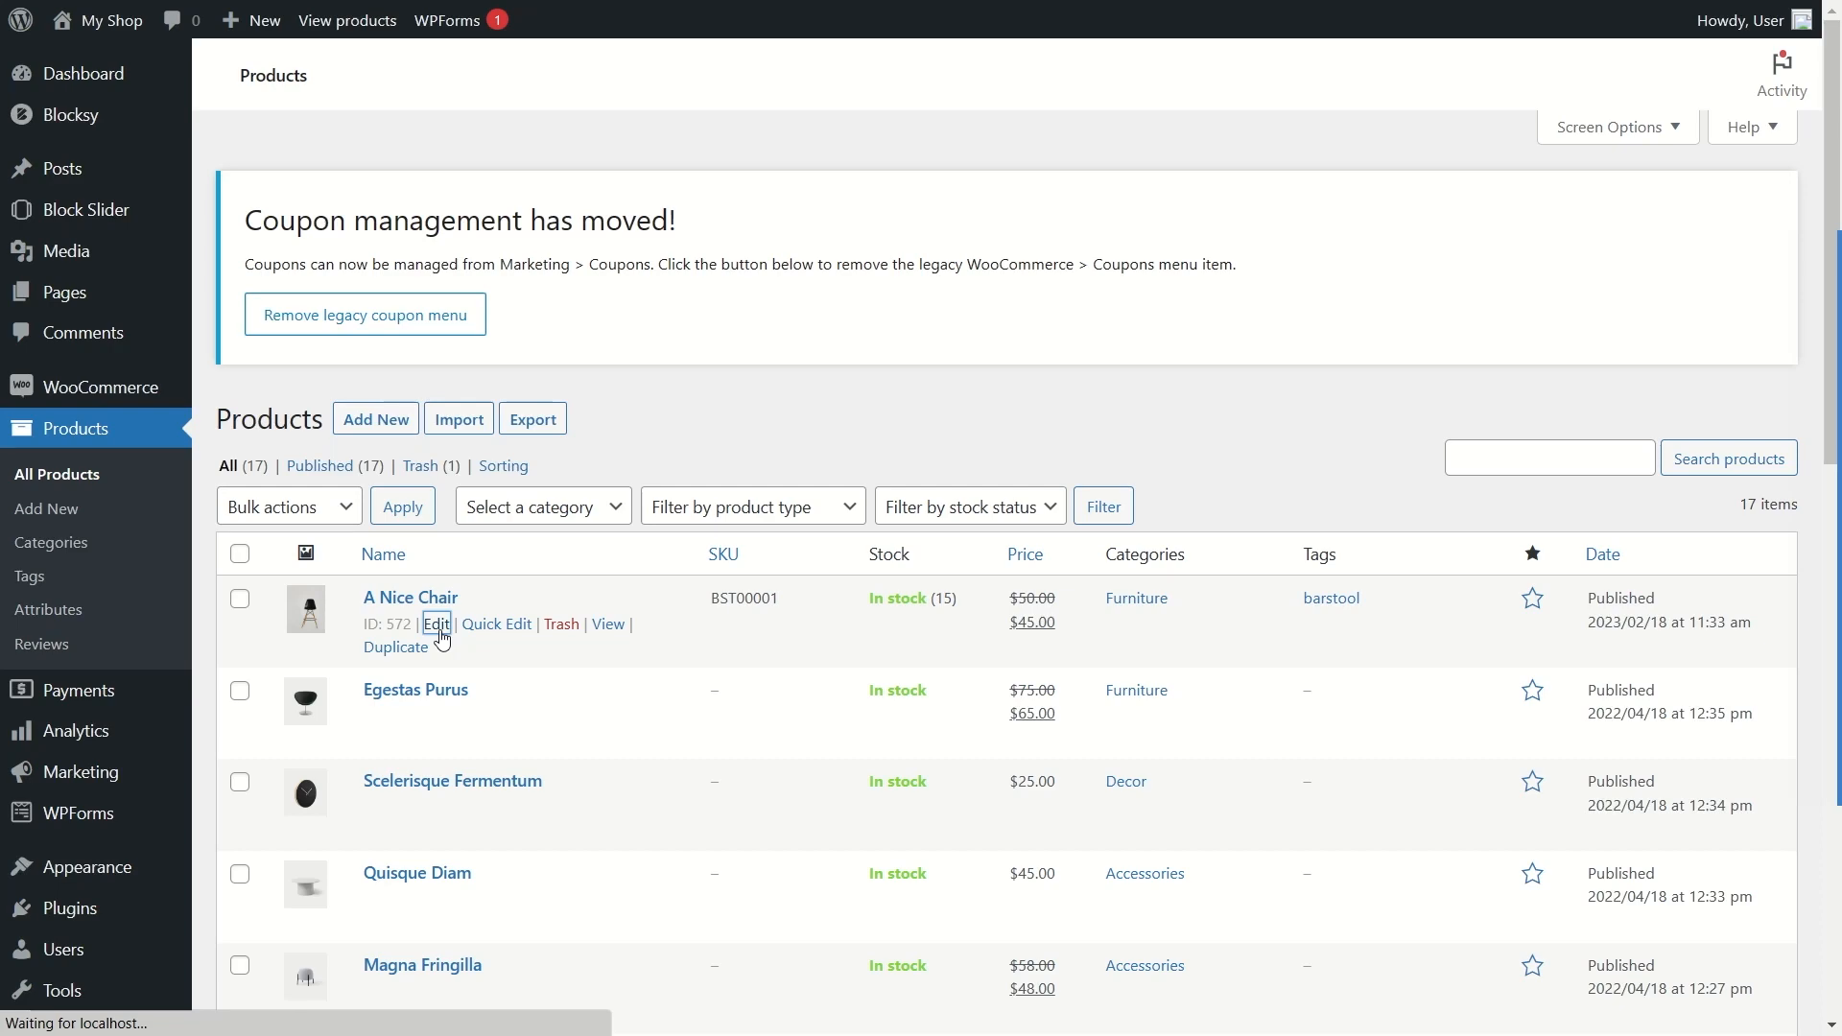
scroll(457, 588, "down", 10)
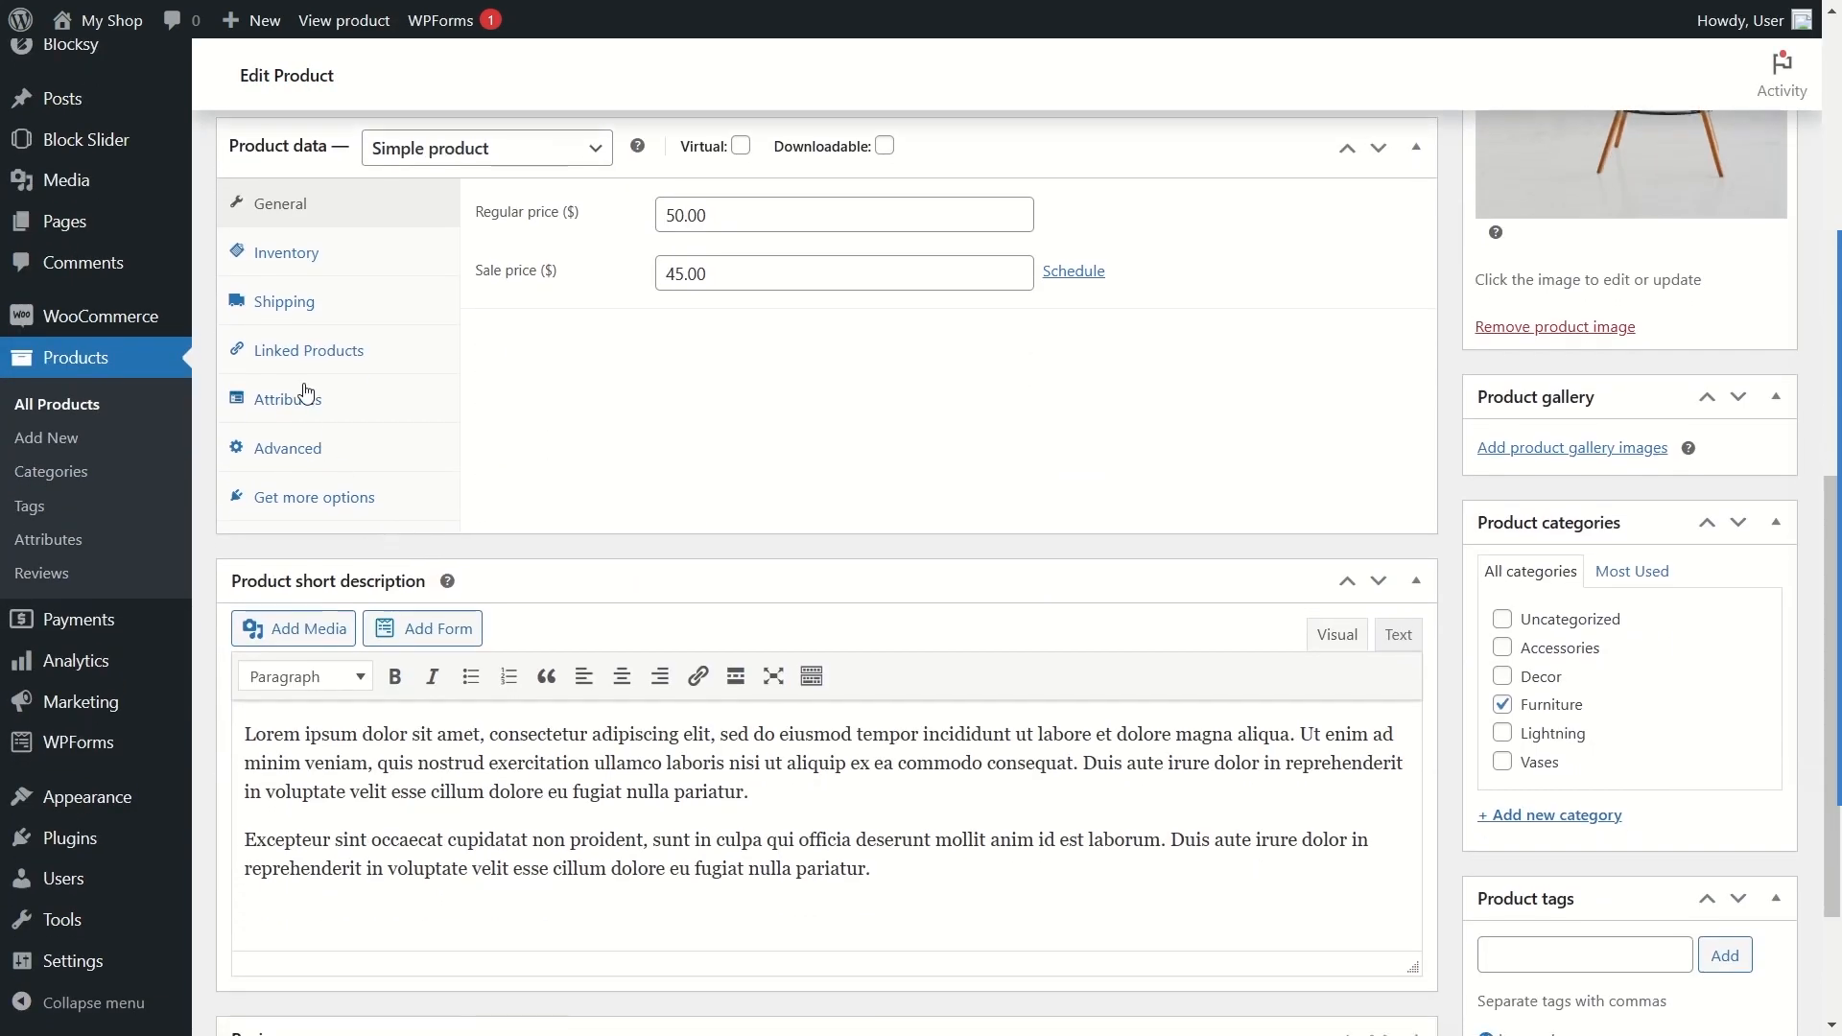
Step: In the linked products, add Egestas Purus as an upsell and Fermentum Leovel, Pellentesque Oliteget and Venenatis Condimentum as cross-sells
left_click(308, 351)
left_click(790, 219)
type("Ege")
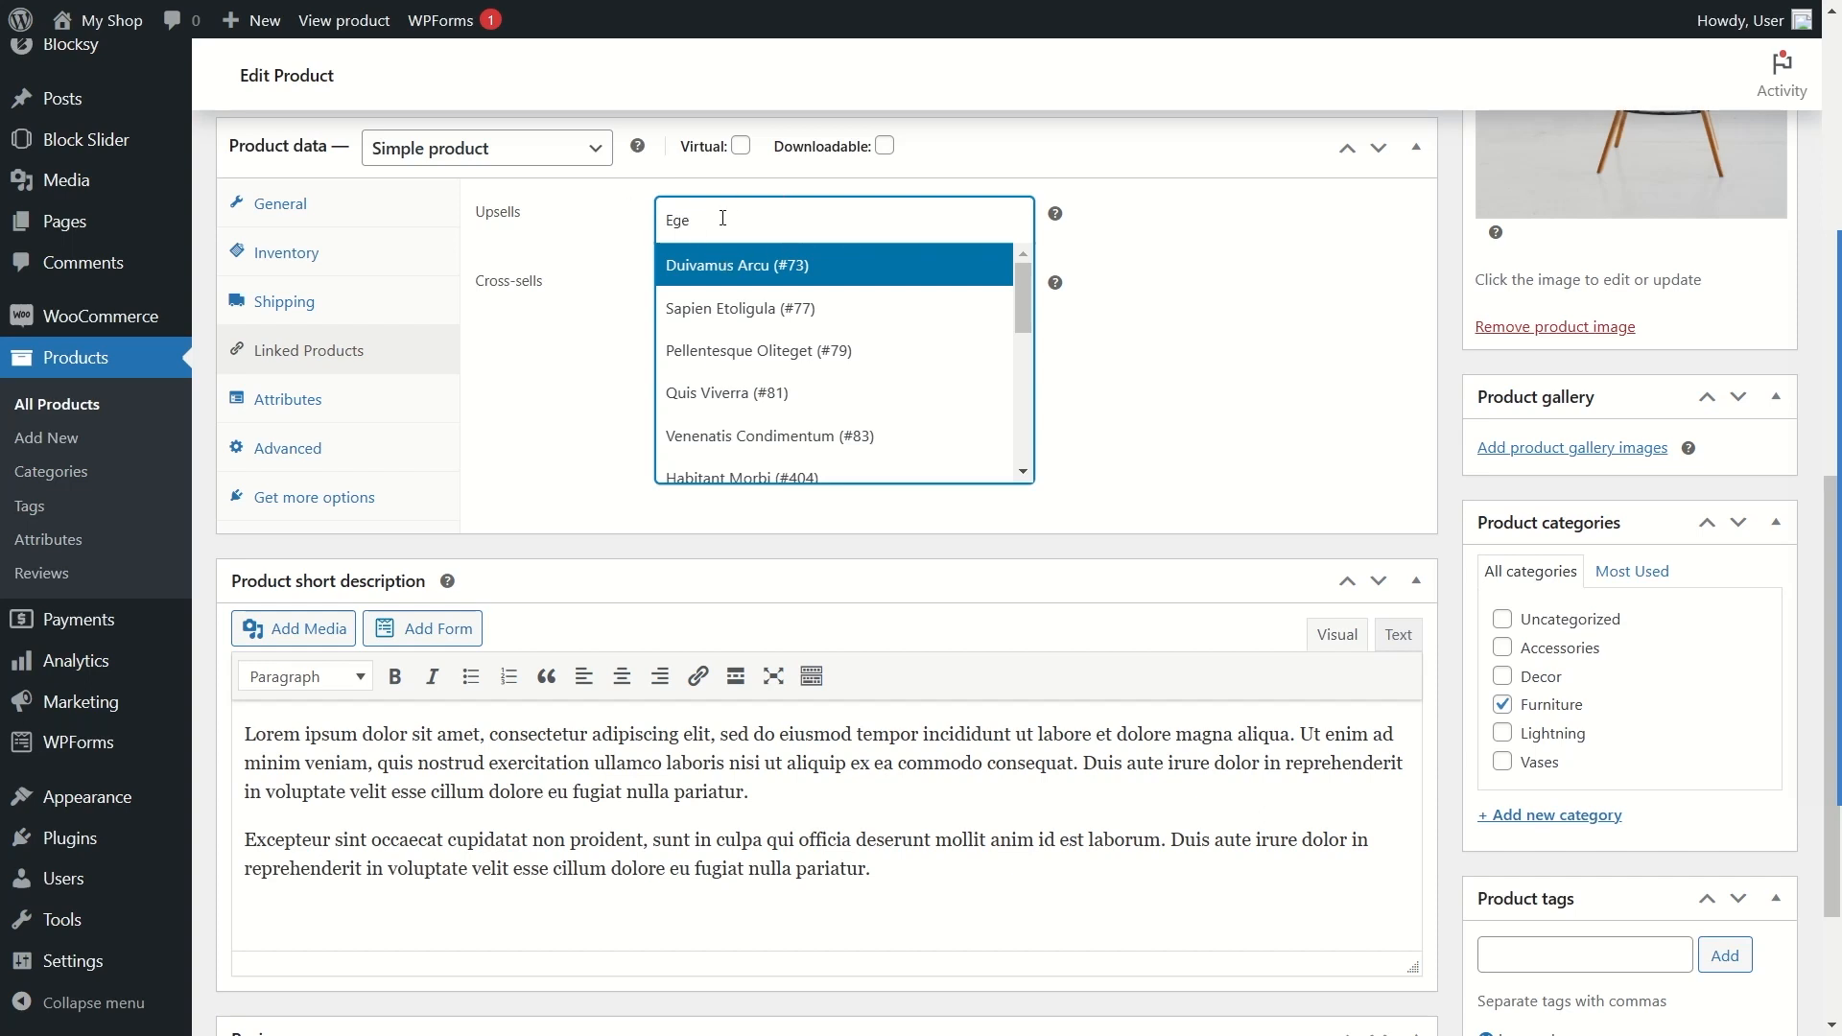
scroll(753, 348, "down", 1)
scroll(753, 347, "down", 8)
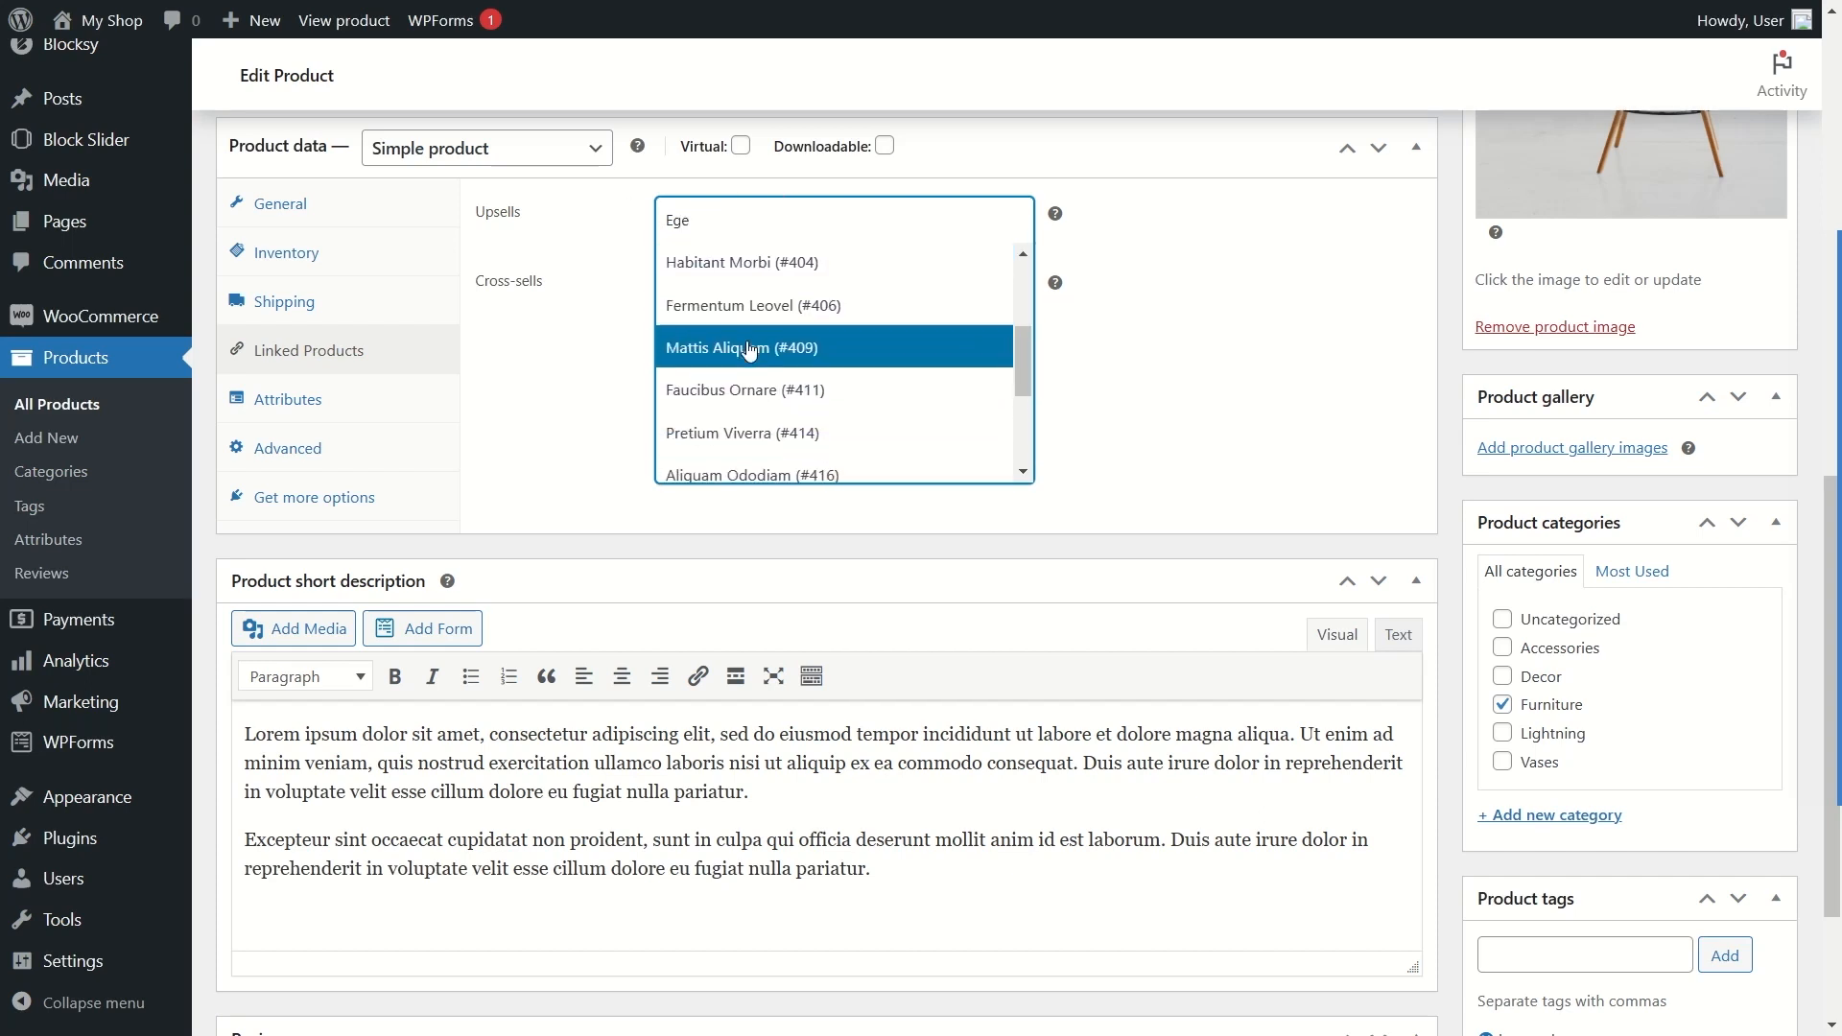
scroll(749, 418, "down", 1)
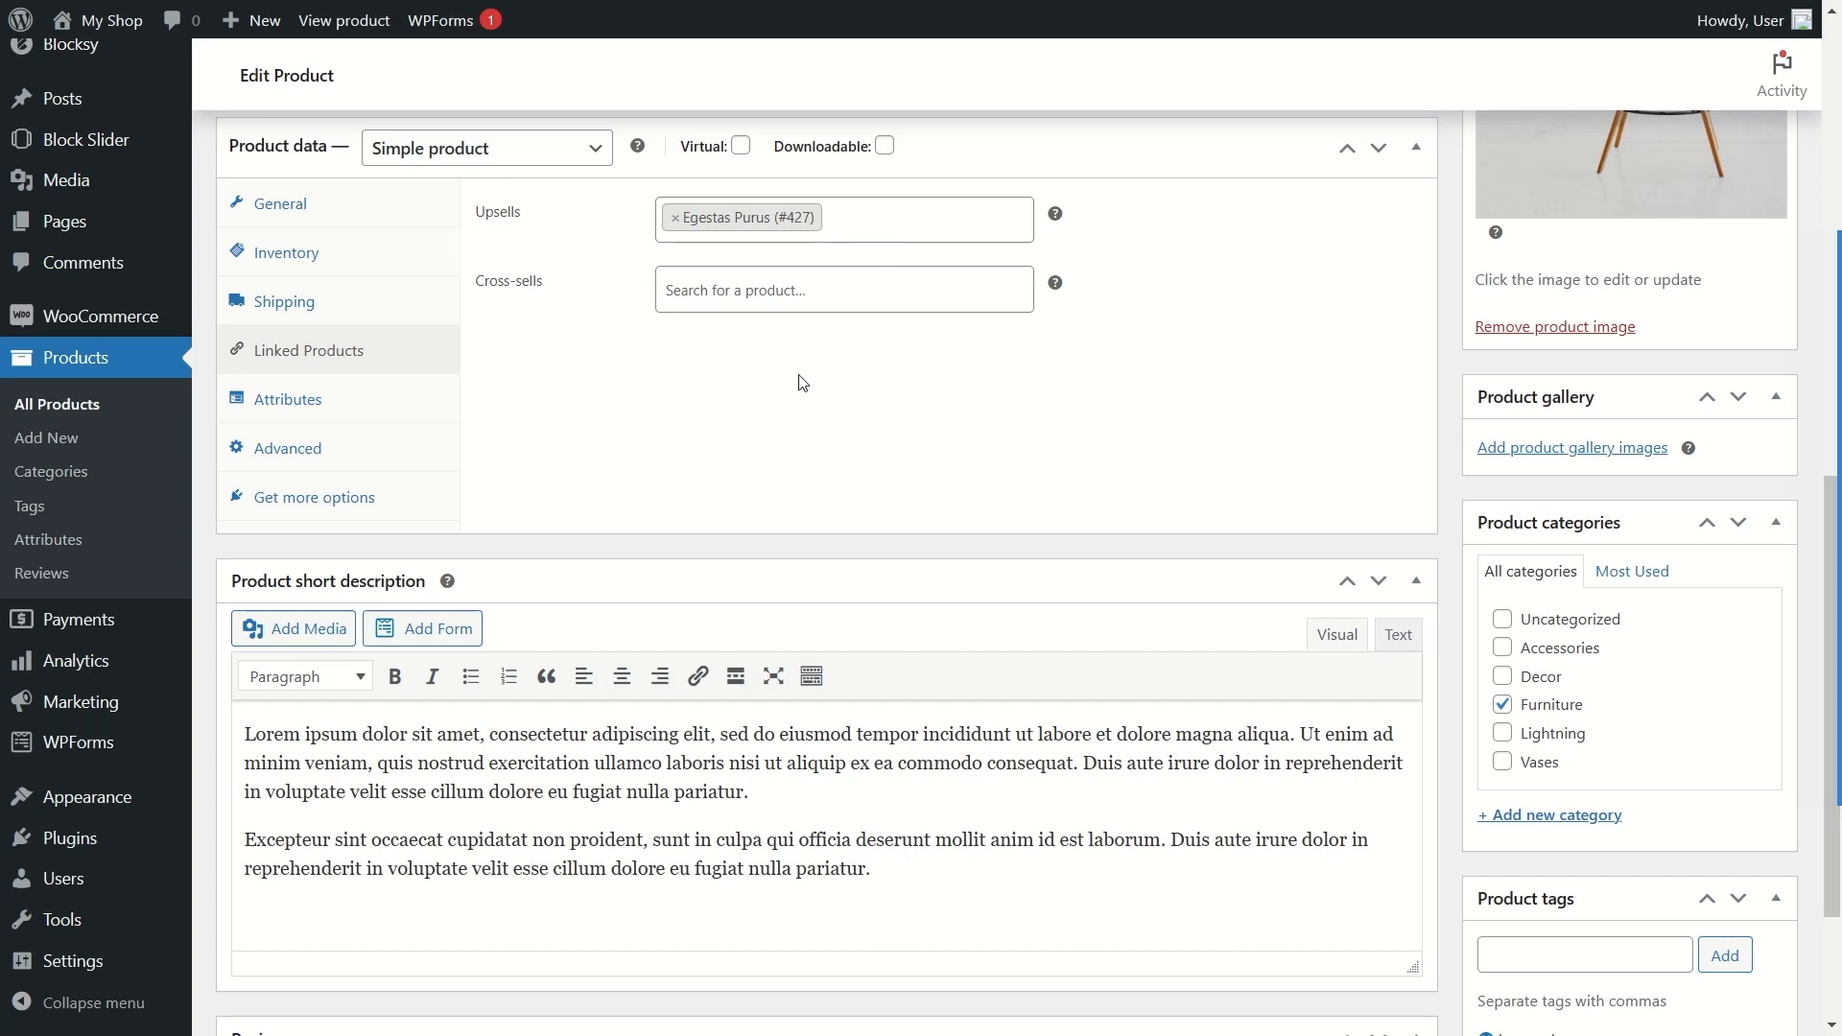
scroll(802, 382, "up", 3)
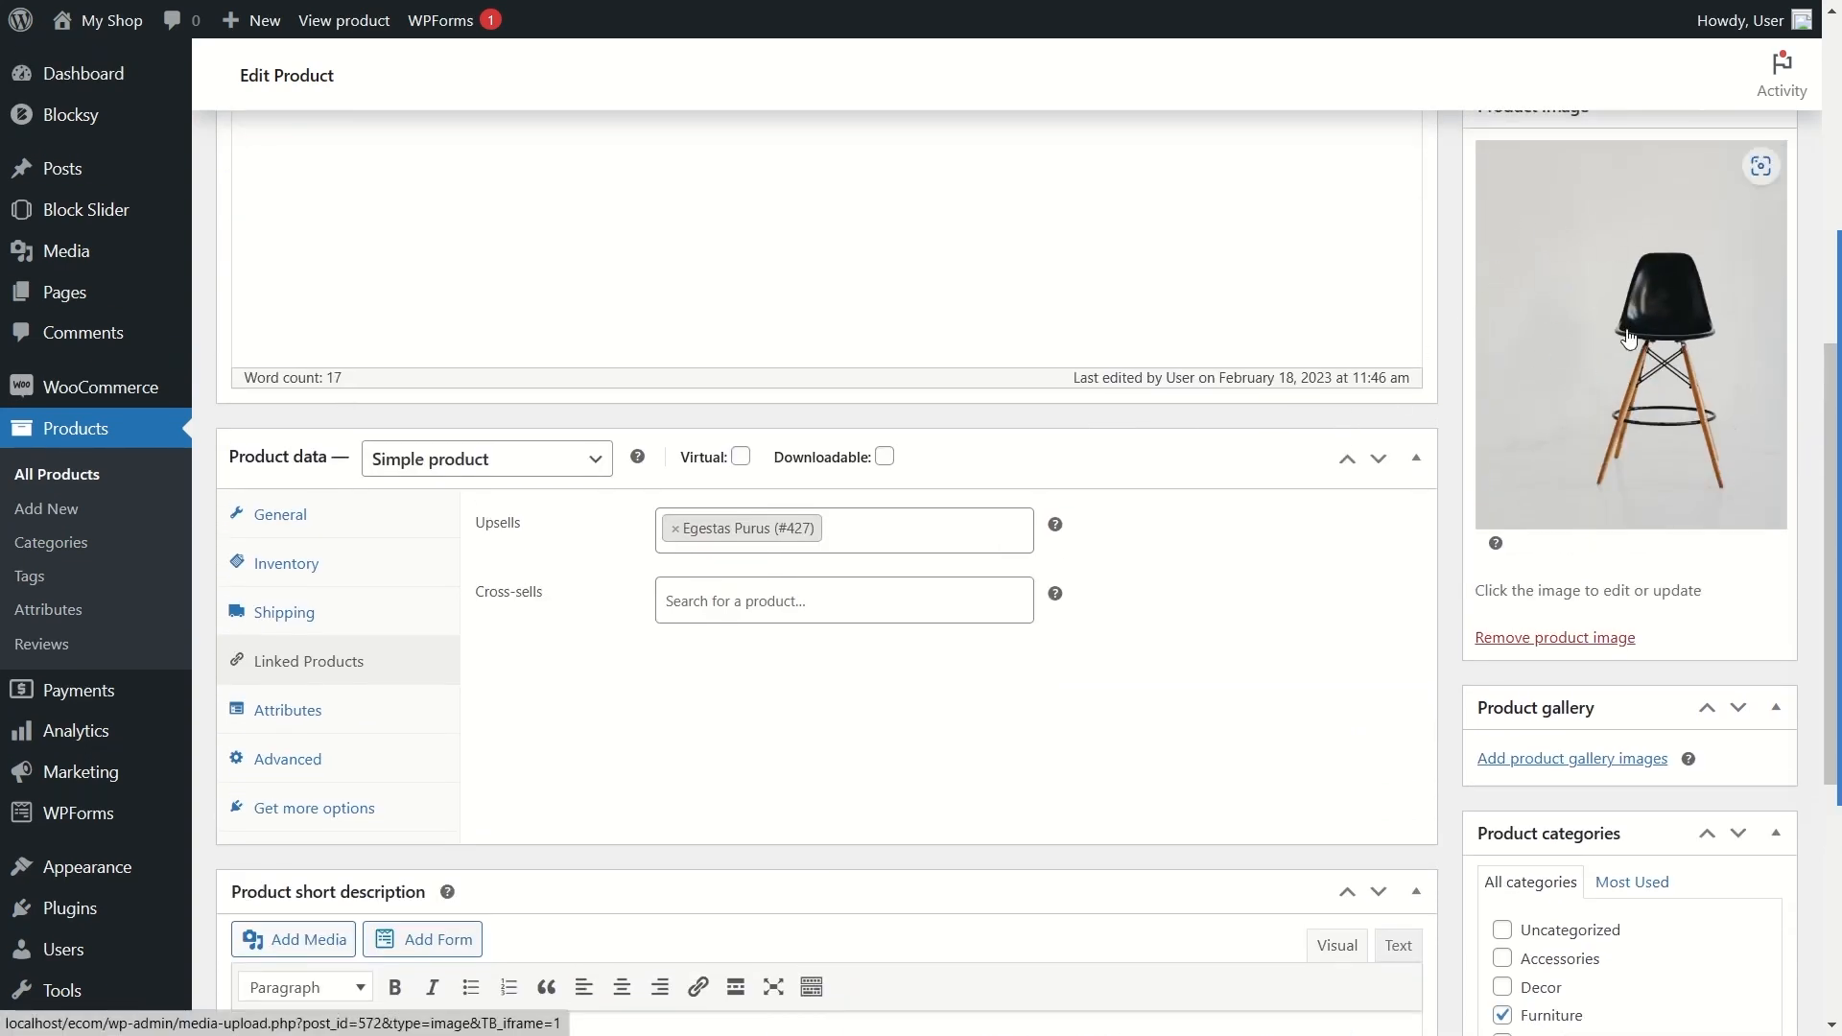
left_click(794, 600)
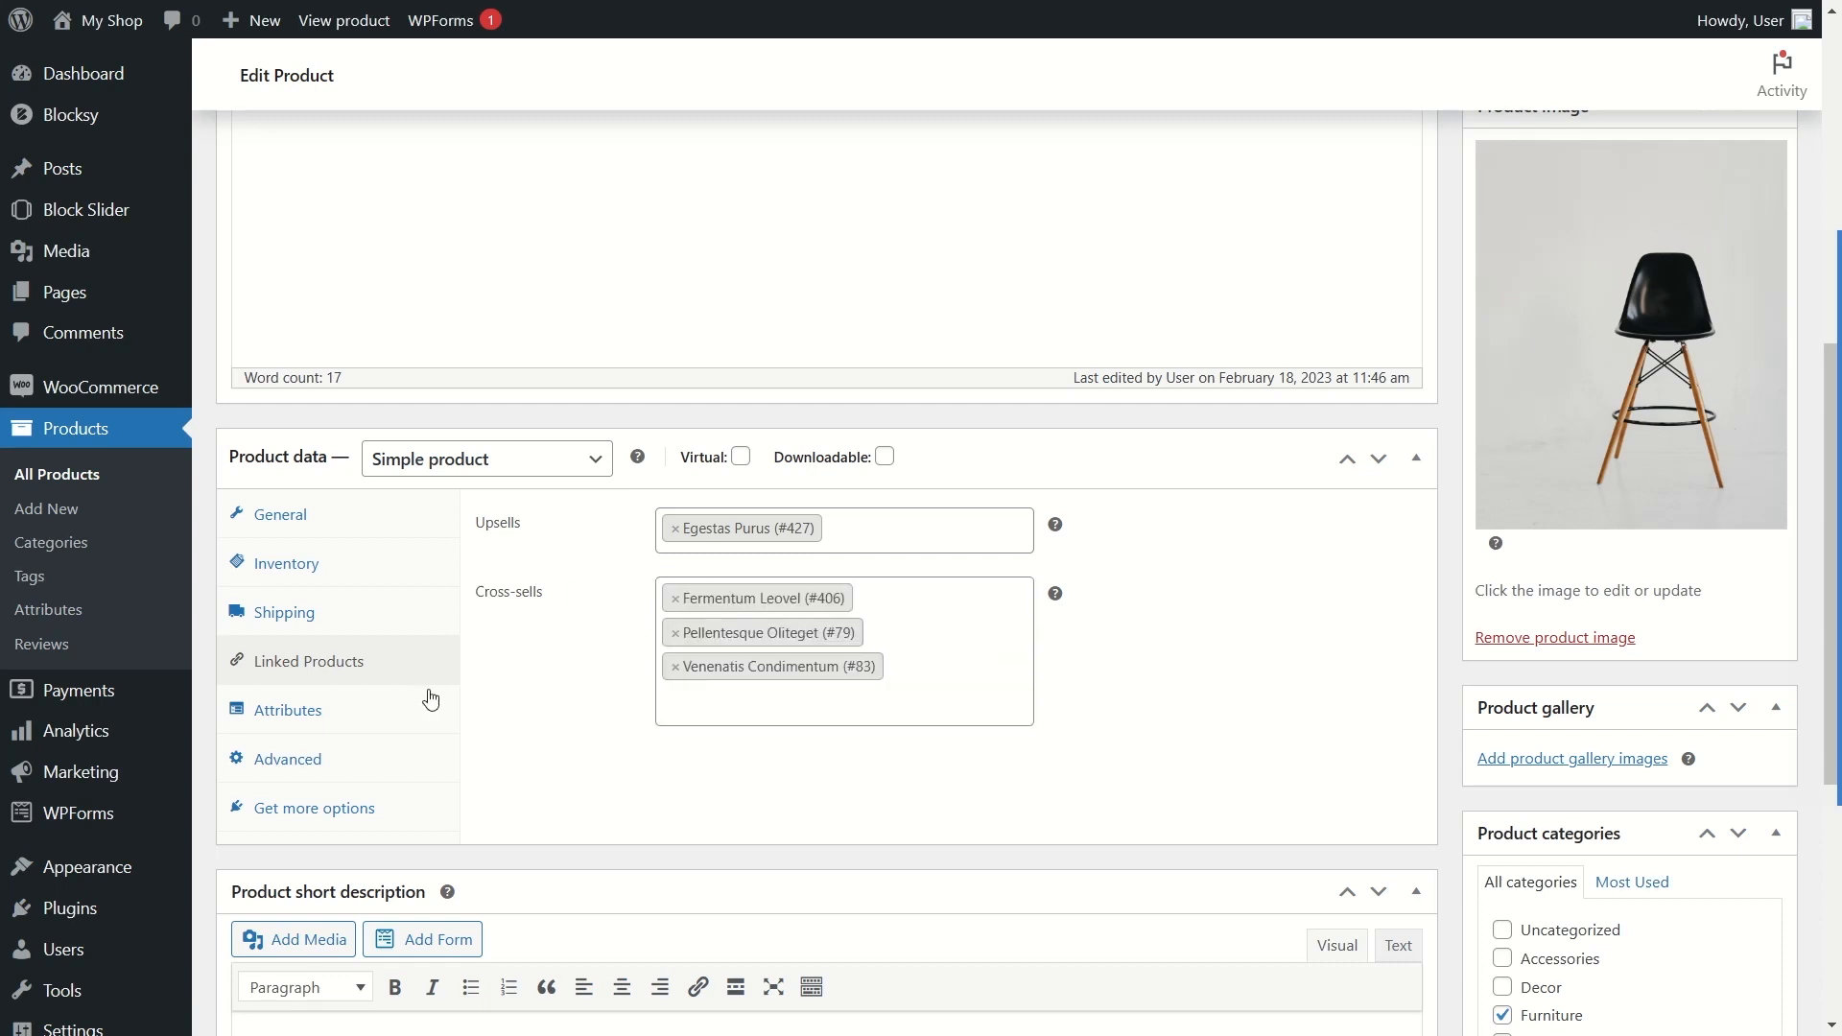
Step: Review the custom product attribute choice and the Advanced settings, leaving both as they are, and update the product
left_click(361, 725)
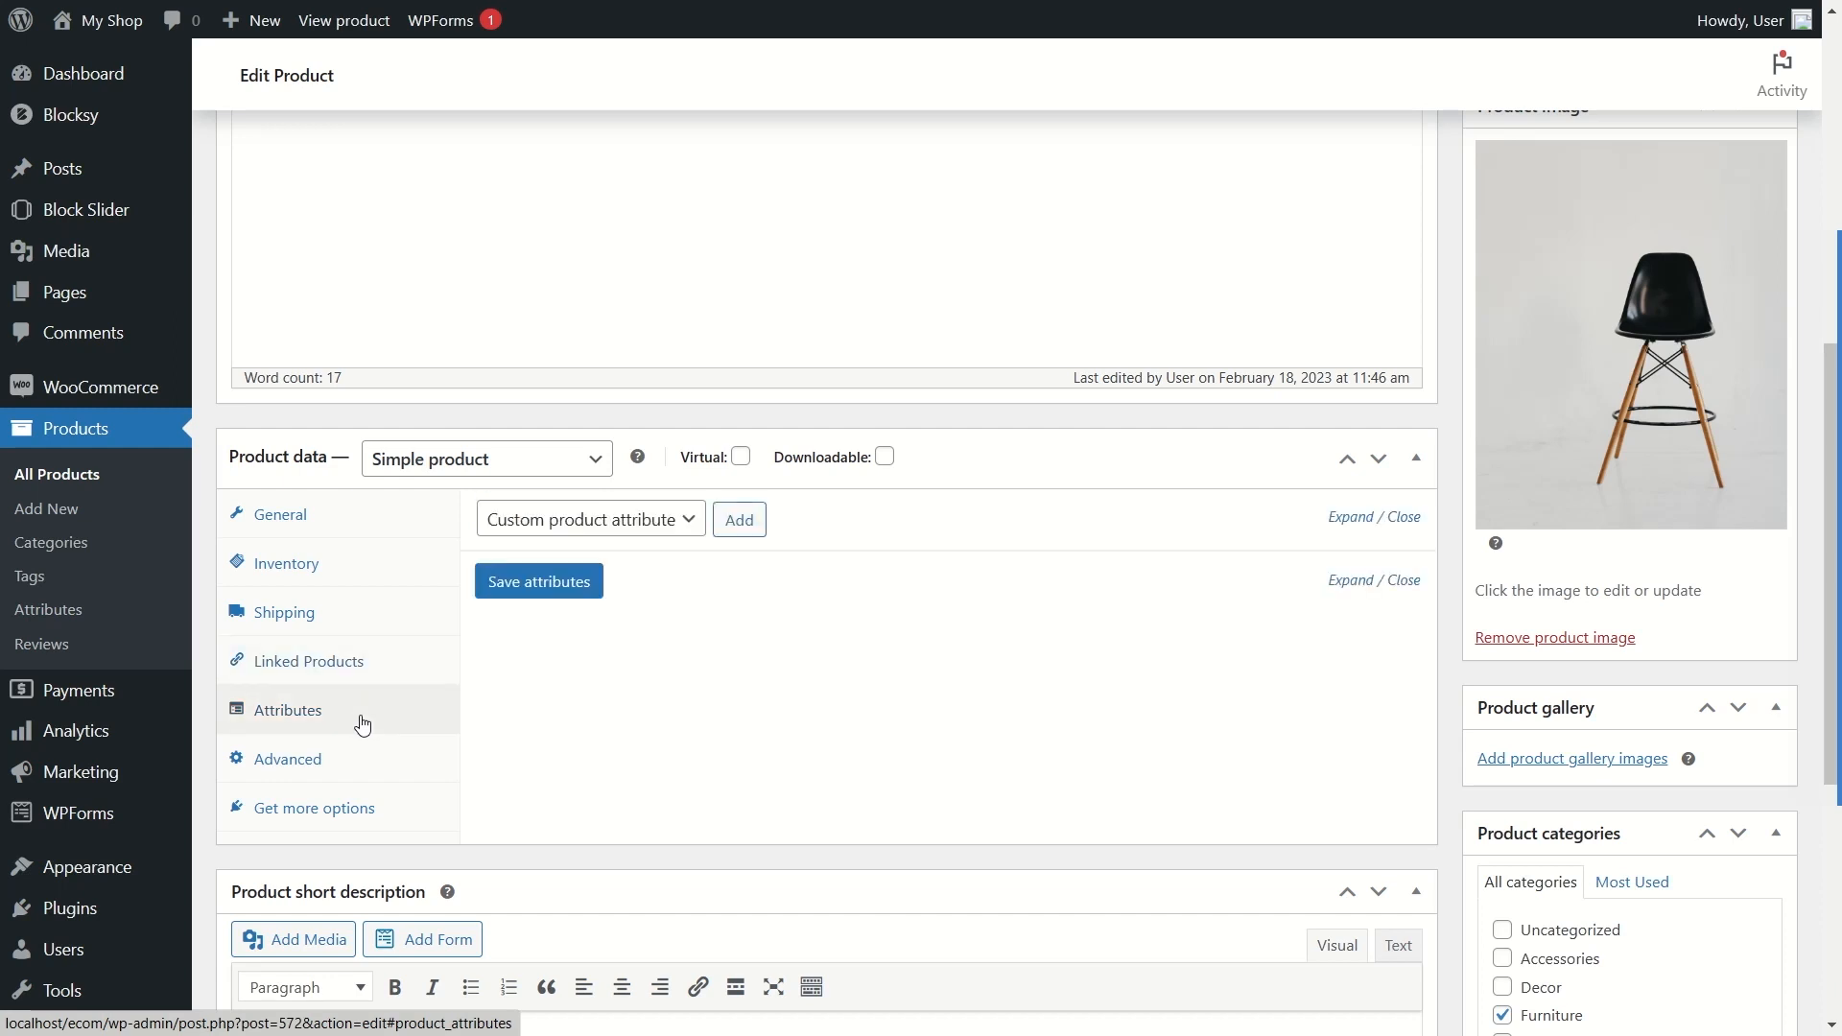
left_click(669, 534)
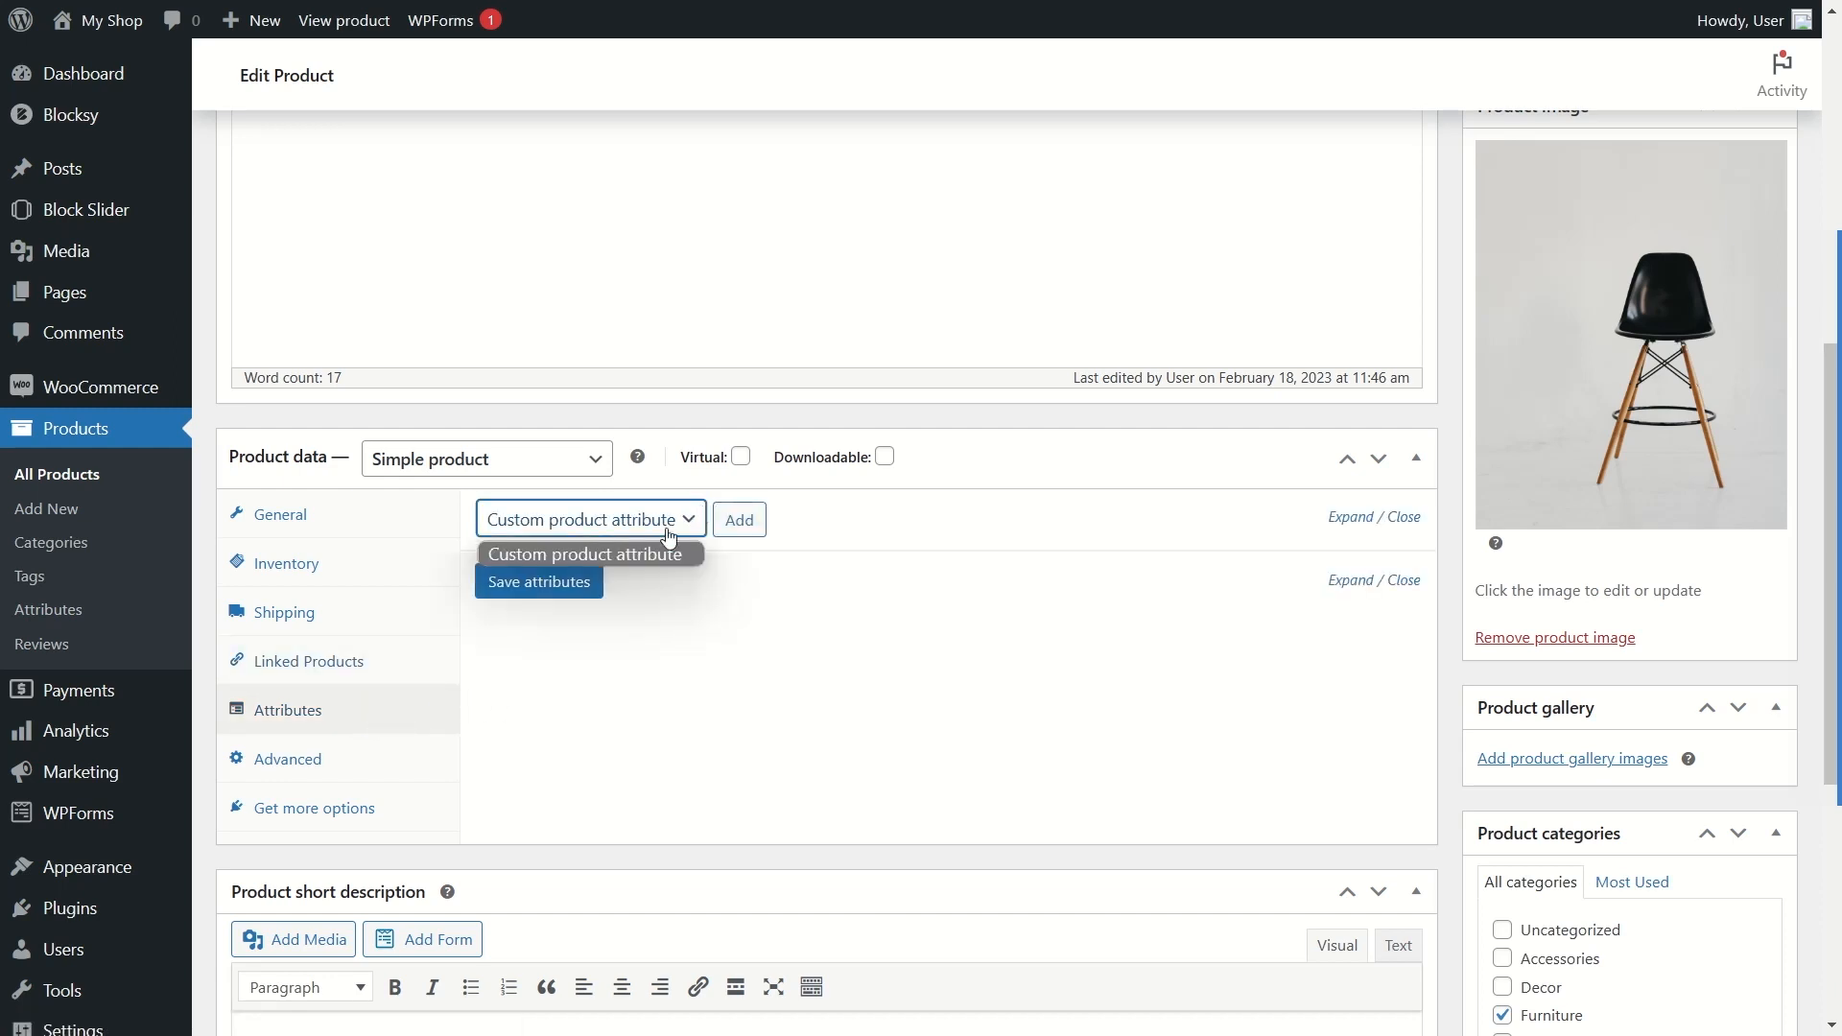
left_click(736, 672)
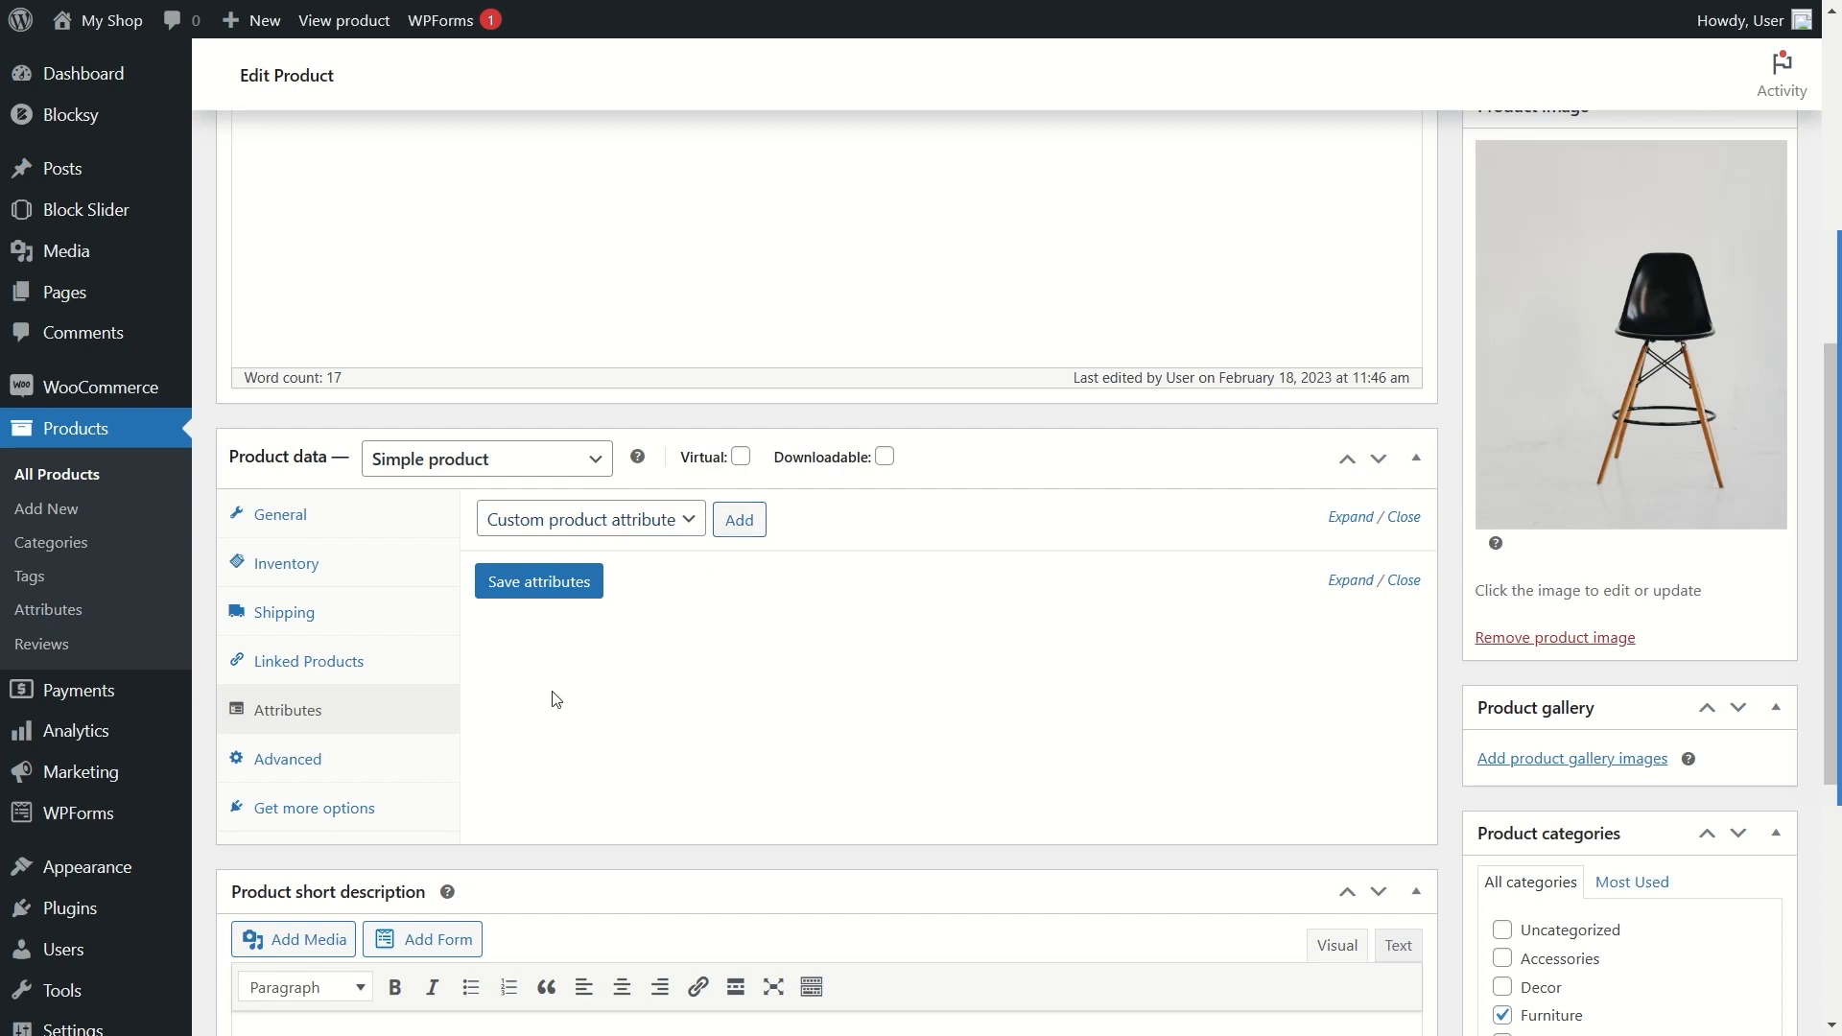
left_click(348, 770)
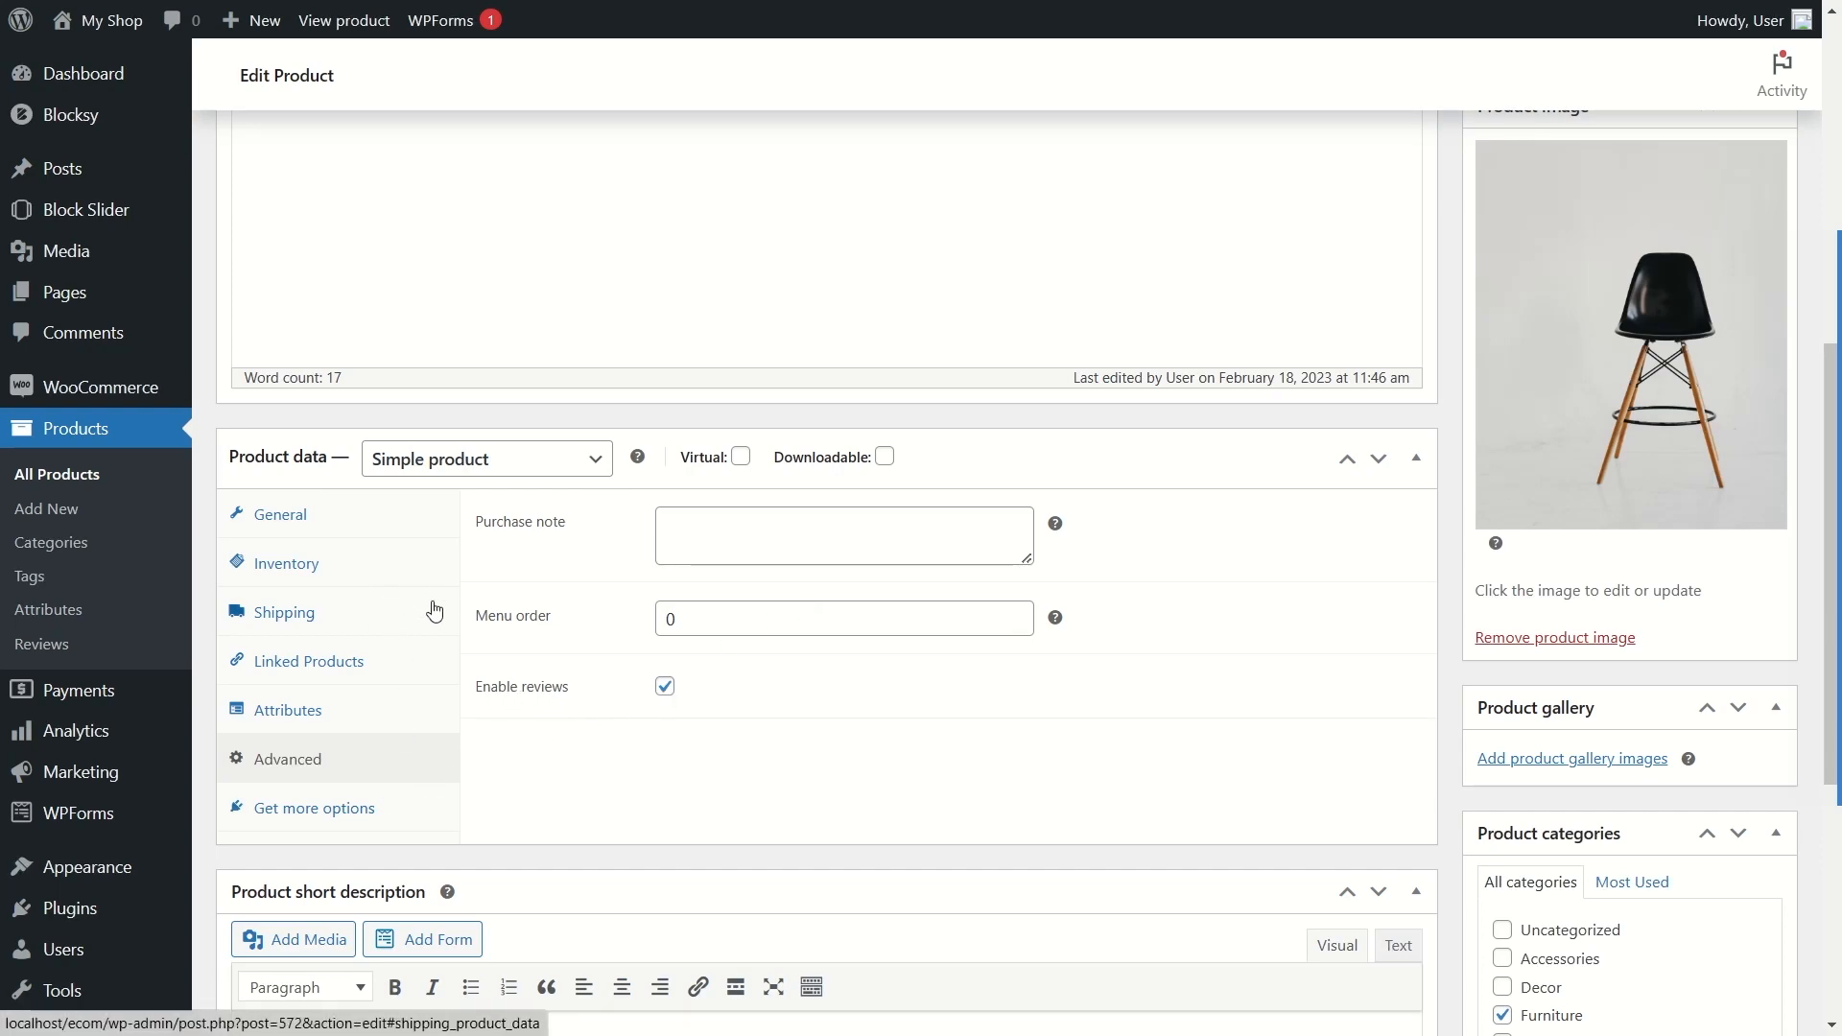
scroll(1154, 661, "up", 10)
left_click(1742, 788)
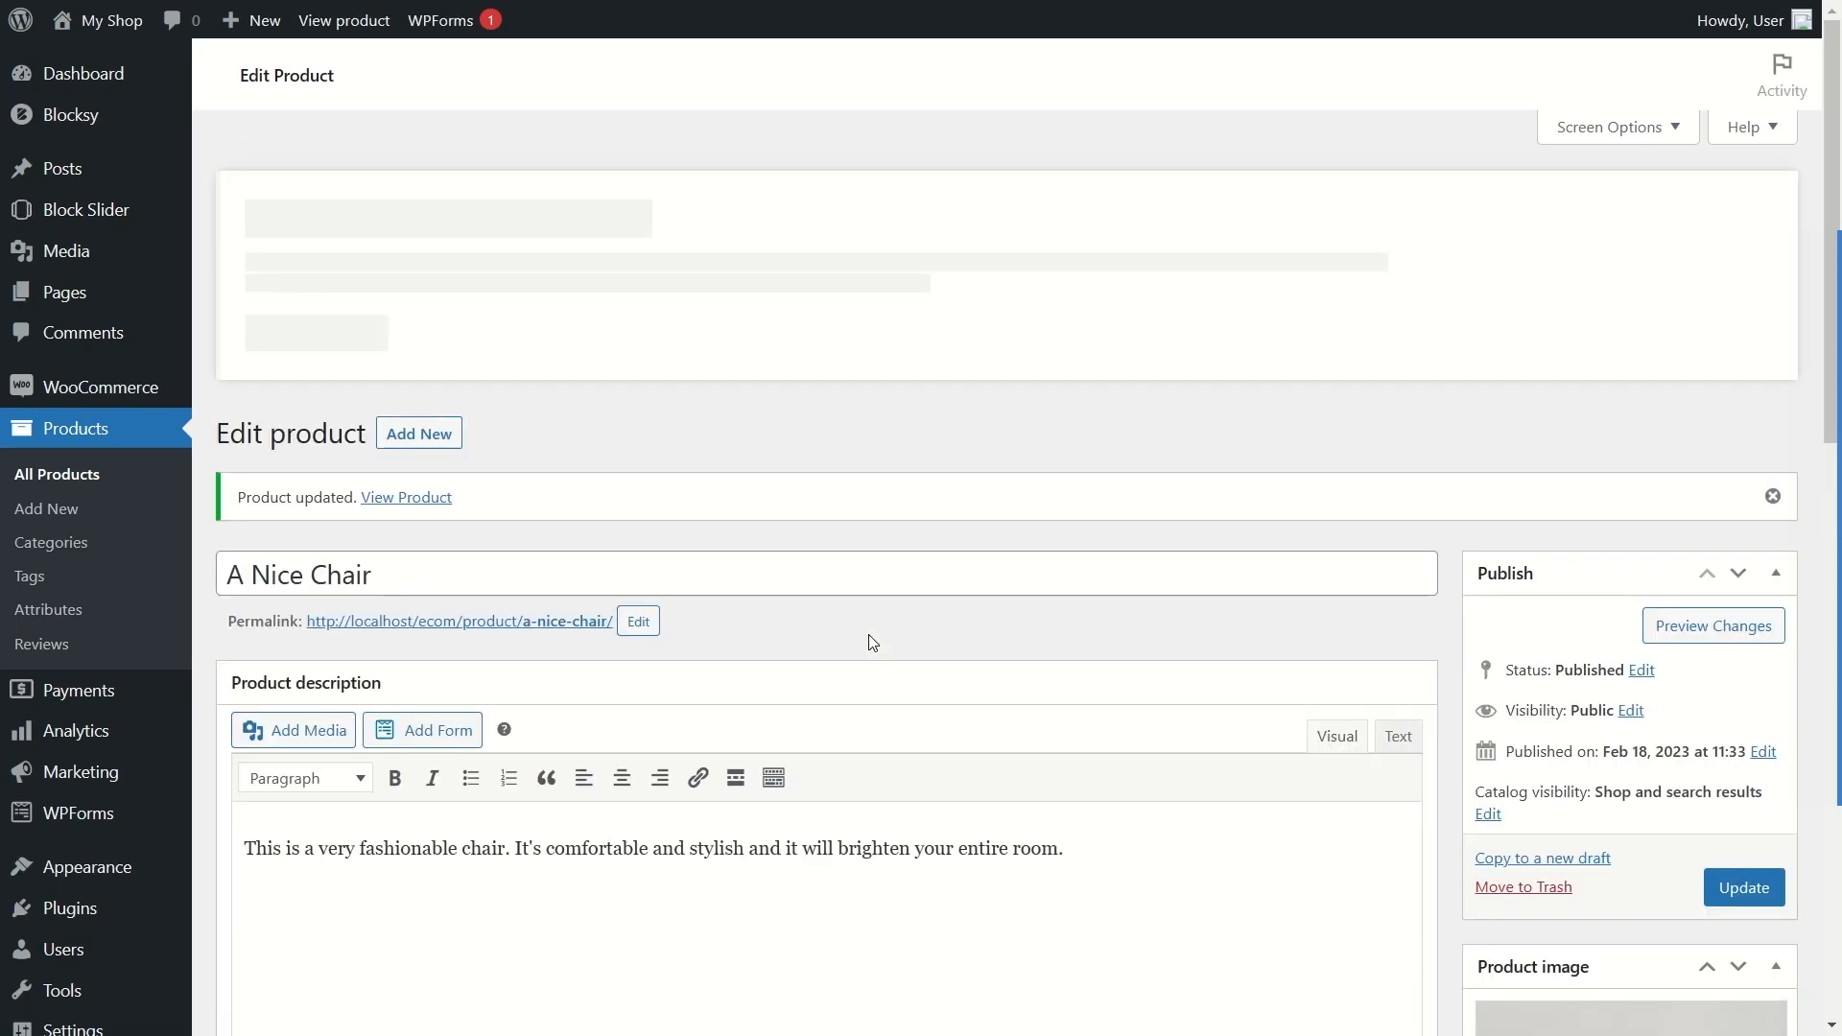
Step: Reload the product's shop page and check the stock quantity and SKU shown with the product details
key("ctrl+Tab")
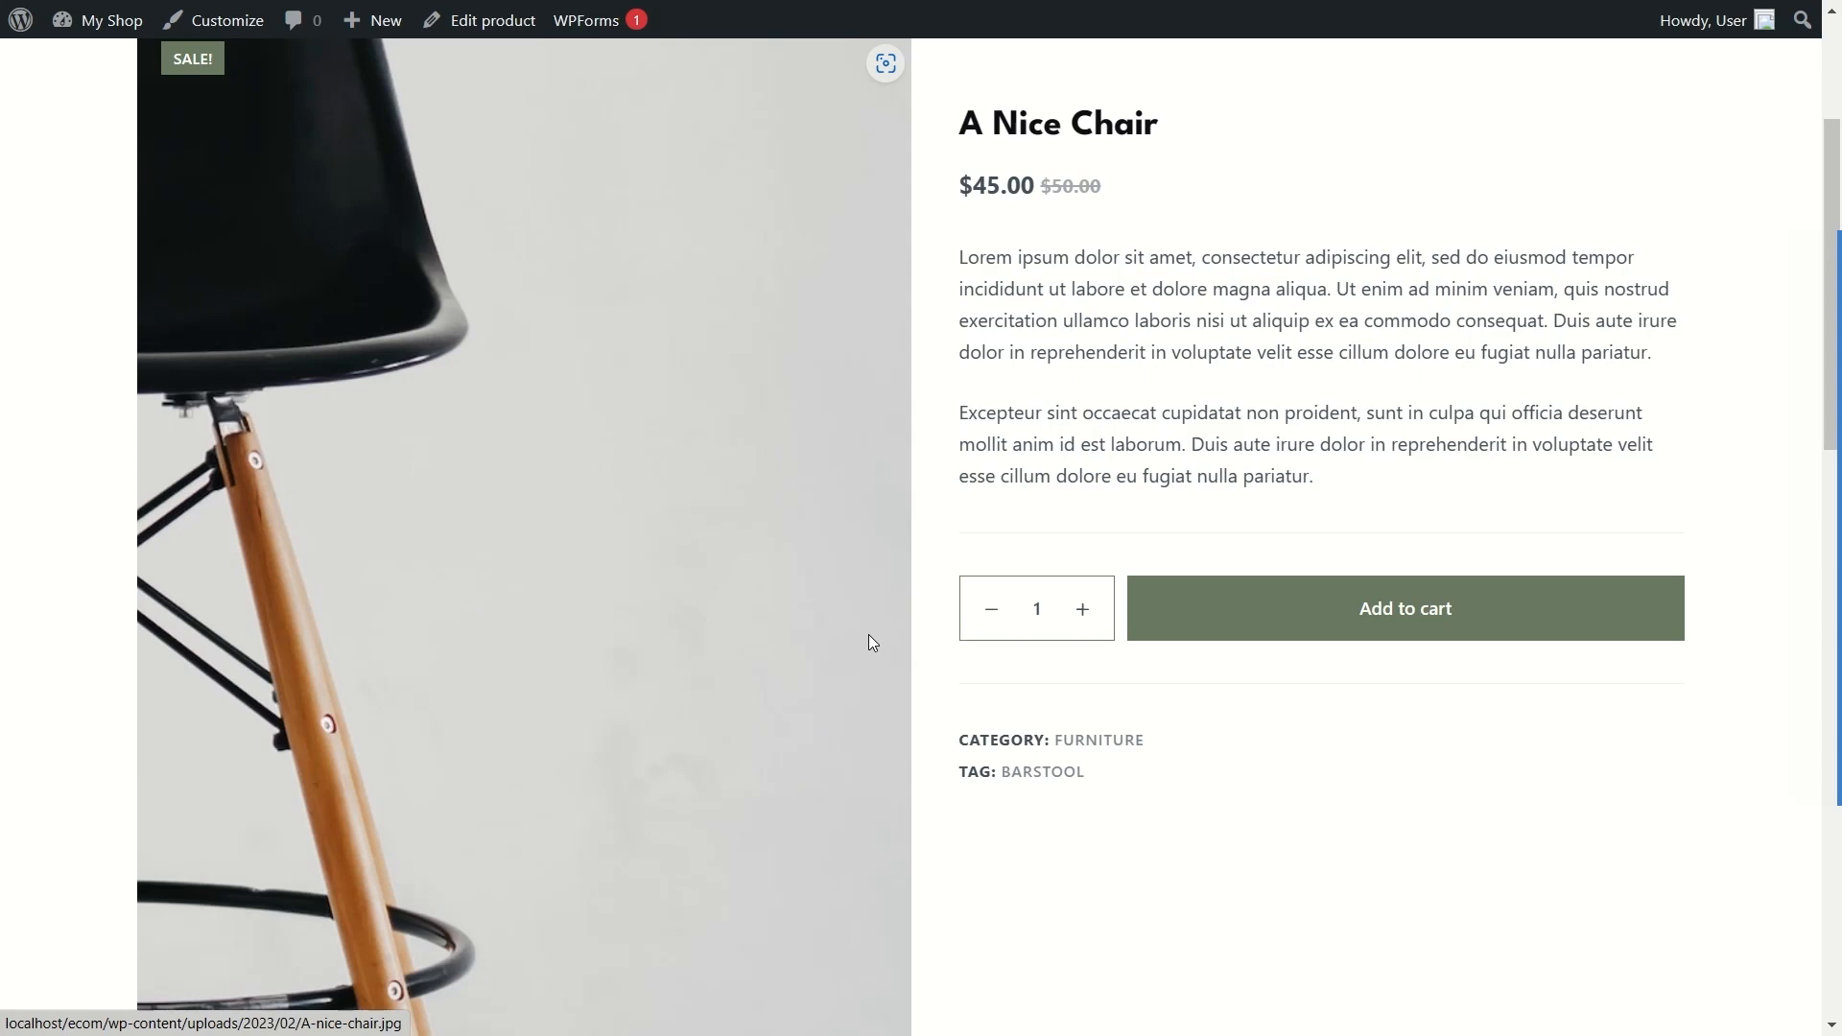
key("F5")
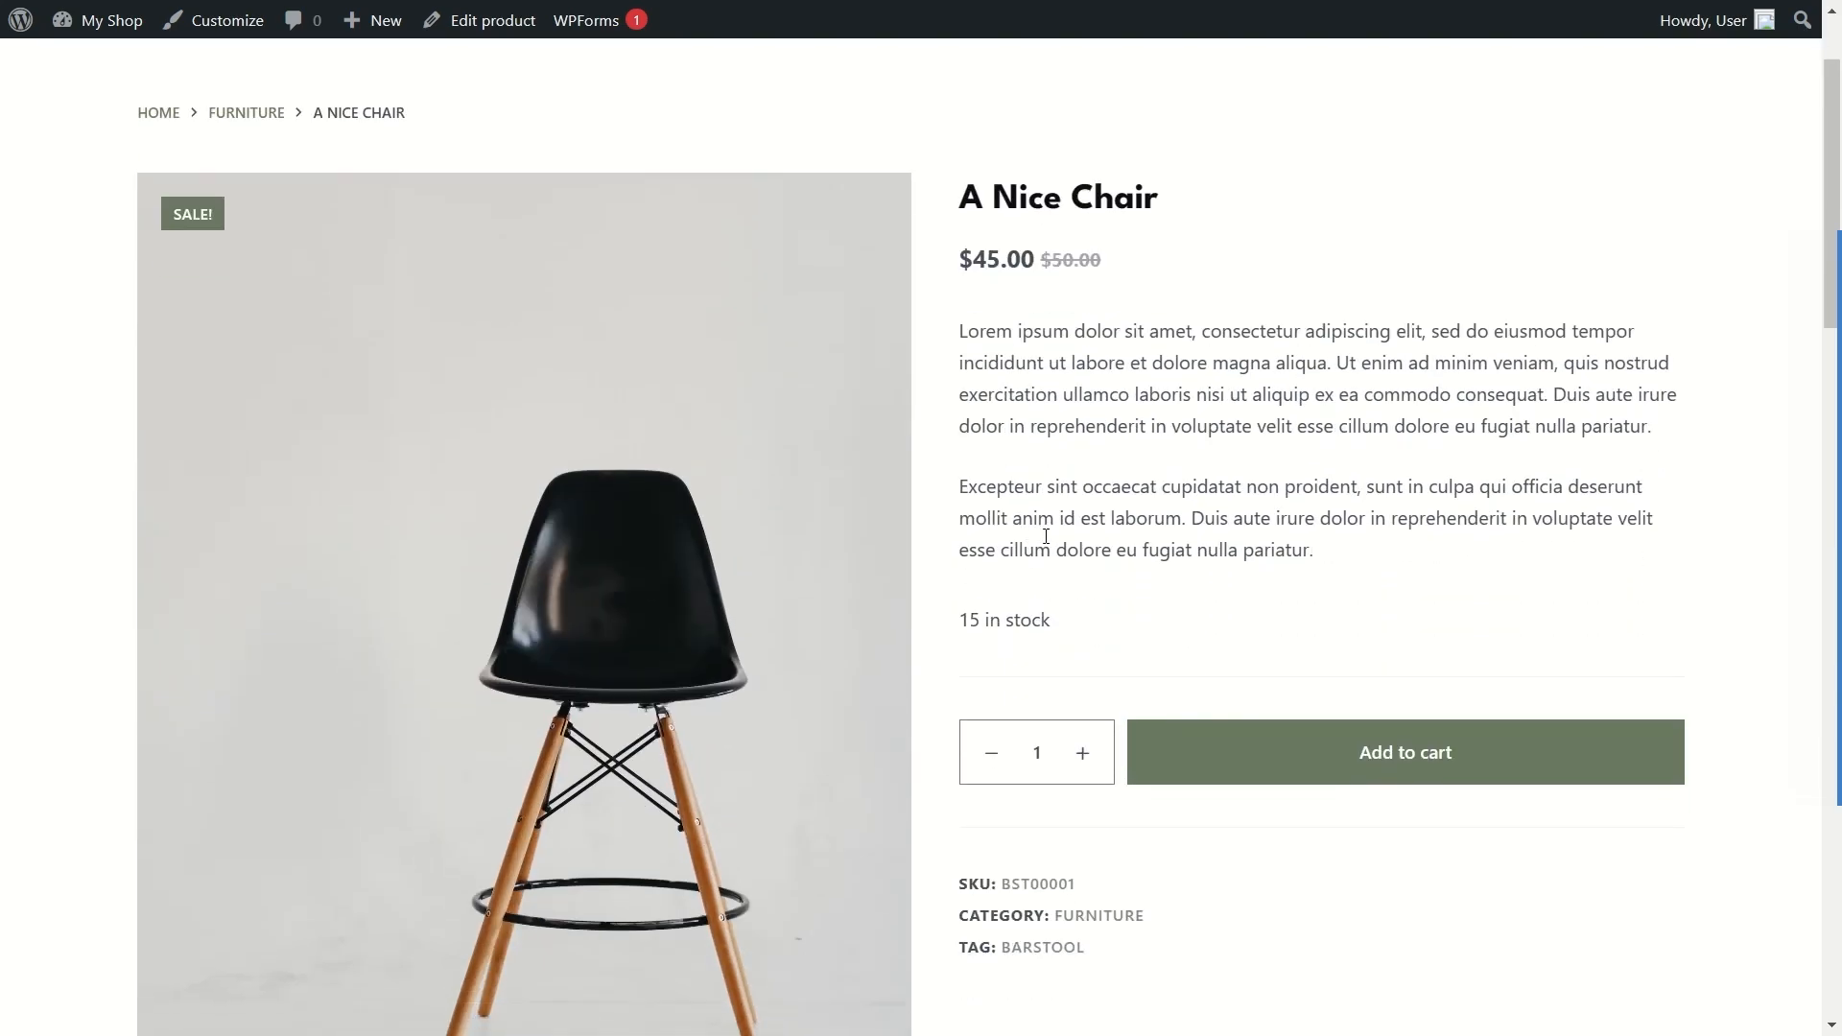
left_click_drag(956, 625, 1061, 625)
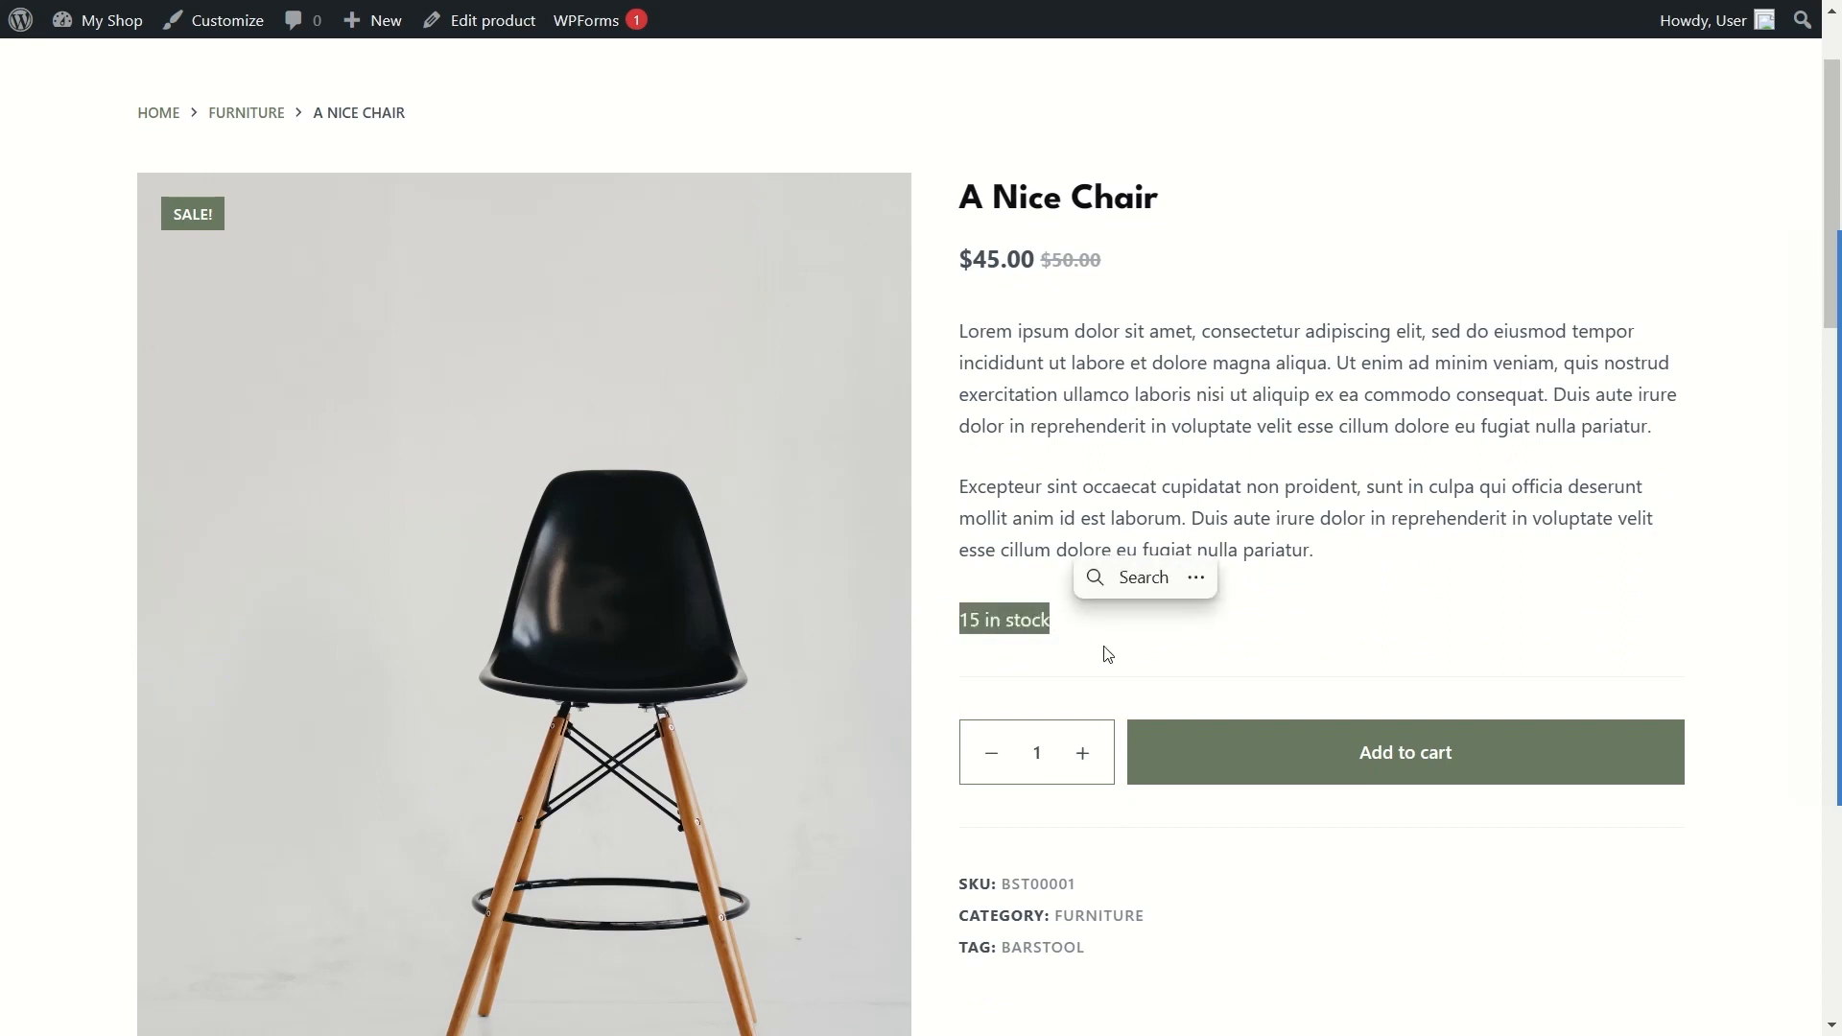
left_click(940, 619)
scroll(1148, 585, "down", 1)
left_click_drag(1096, 806, 998, 808)
left_click(1272, 868)
scroll(1098, 818, "down", 4)
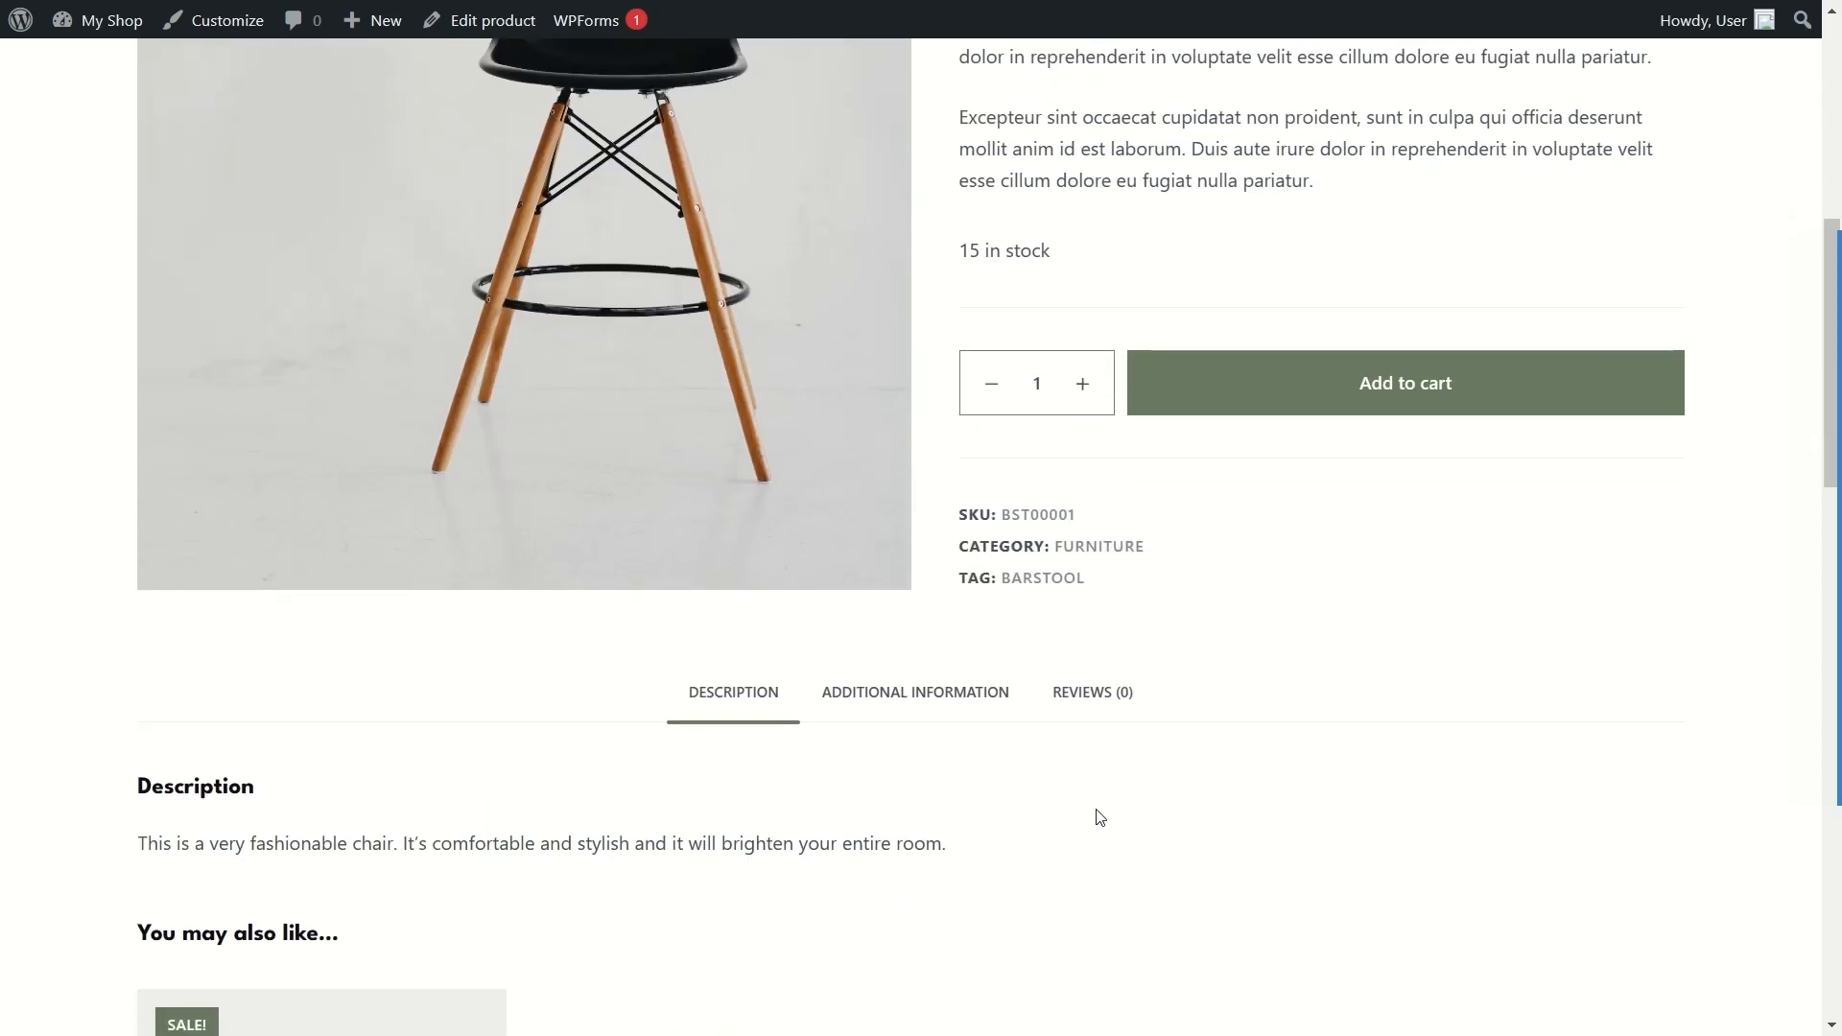
Step: Examine the product's description, the upsell under You may also like and the Related products on the shop page
scroll(1151, 605, "down", 2)
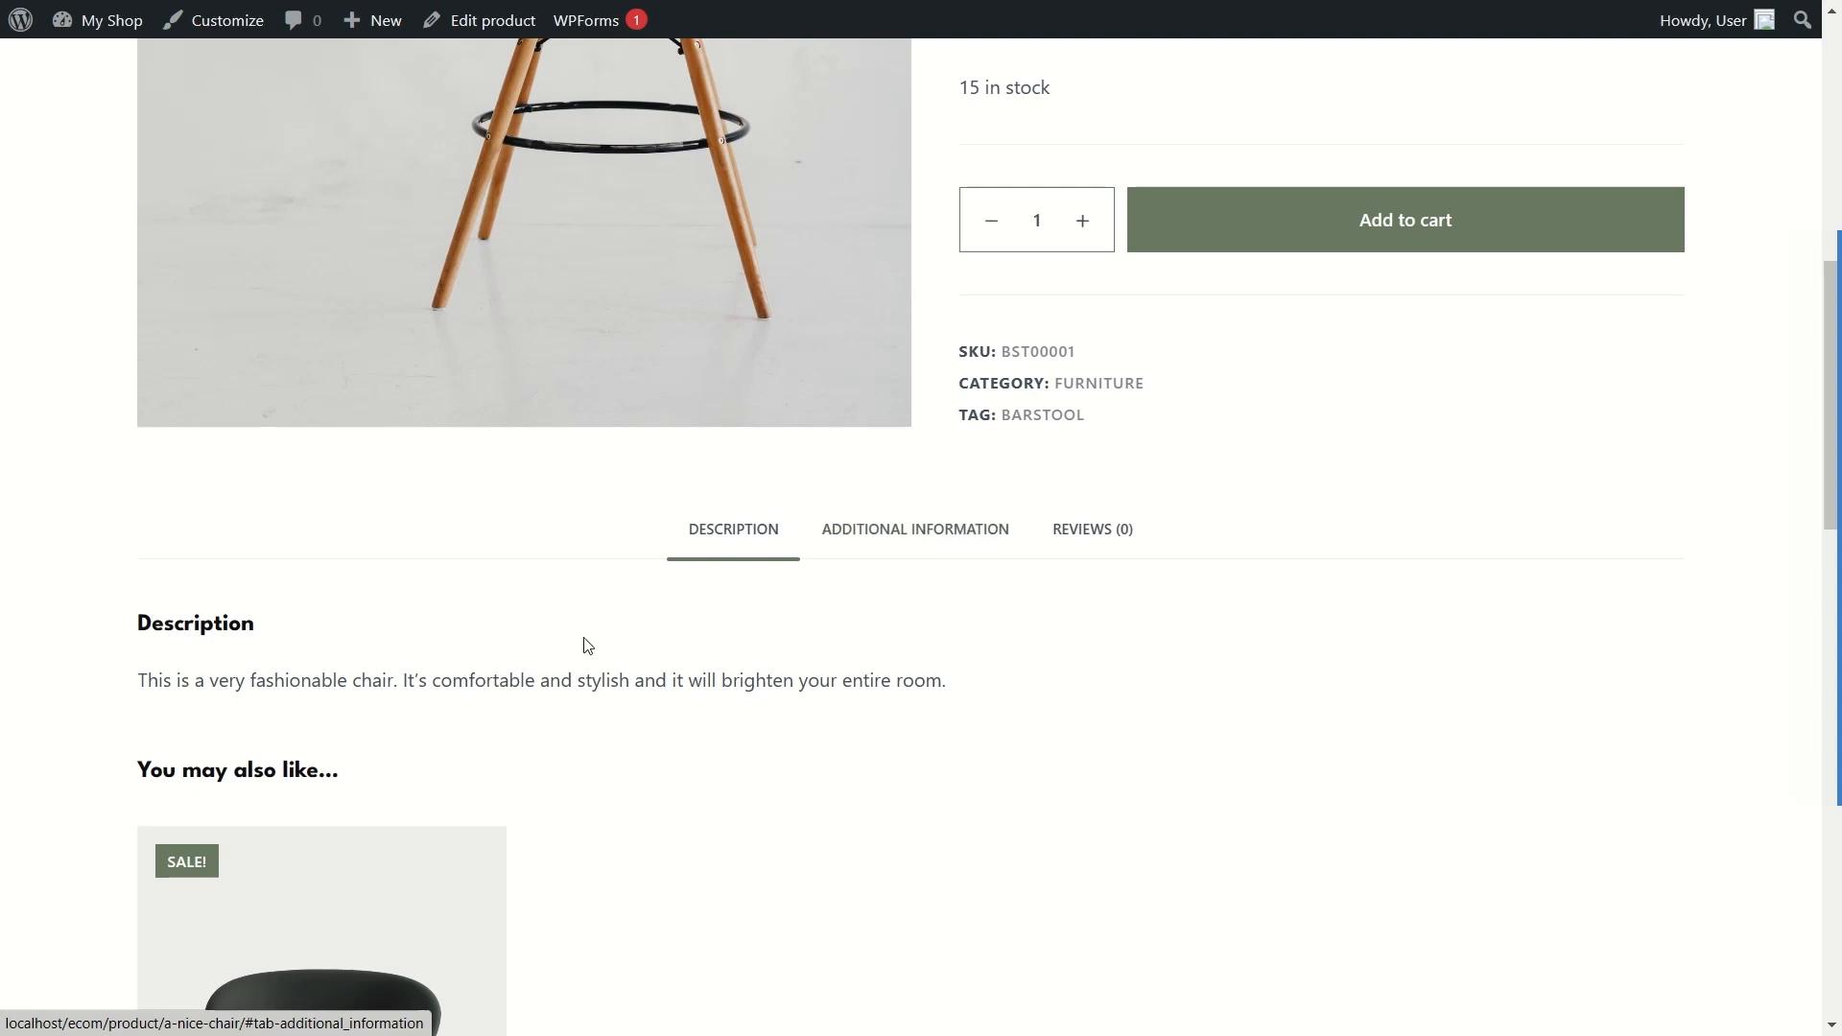
scroll(588, 645, "down", 6)
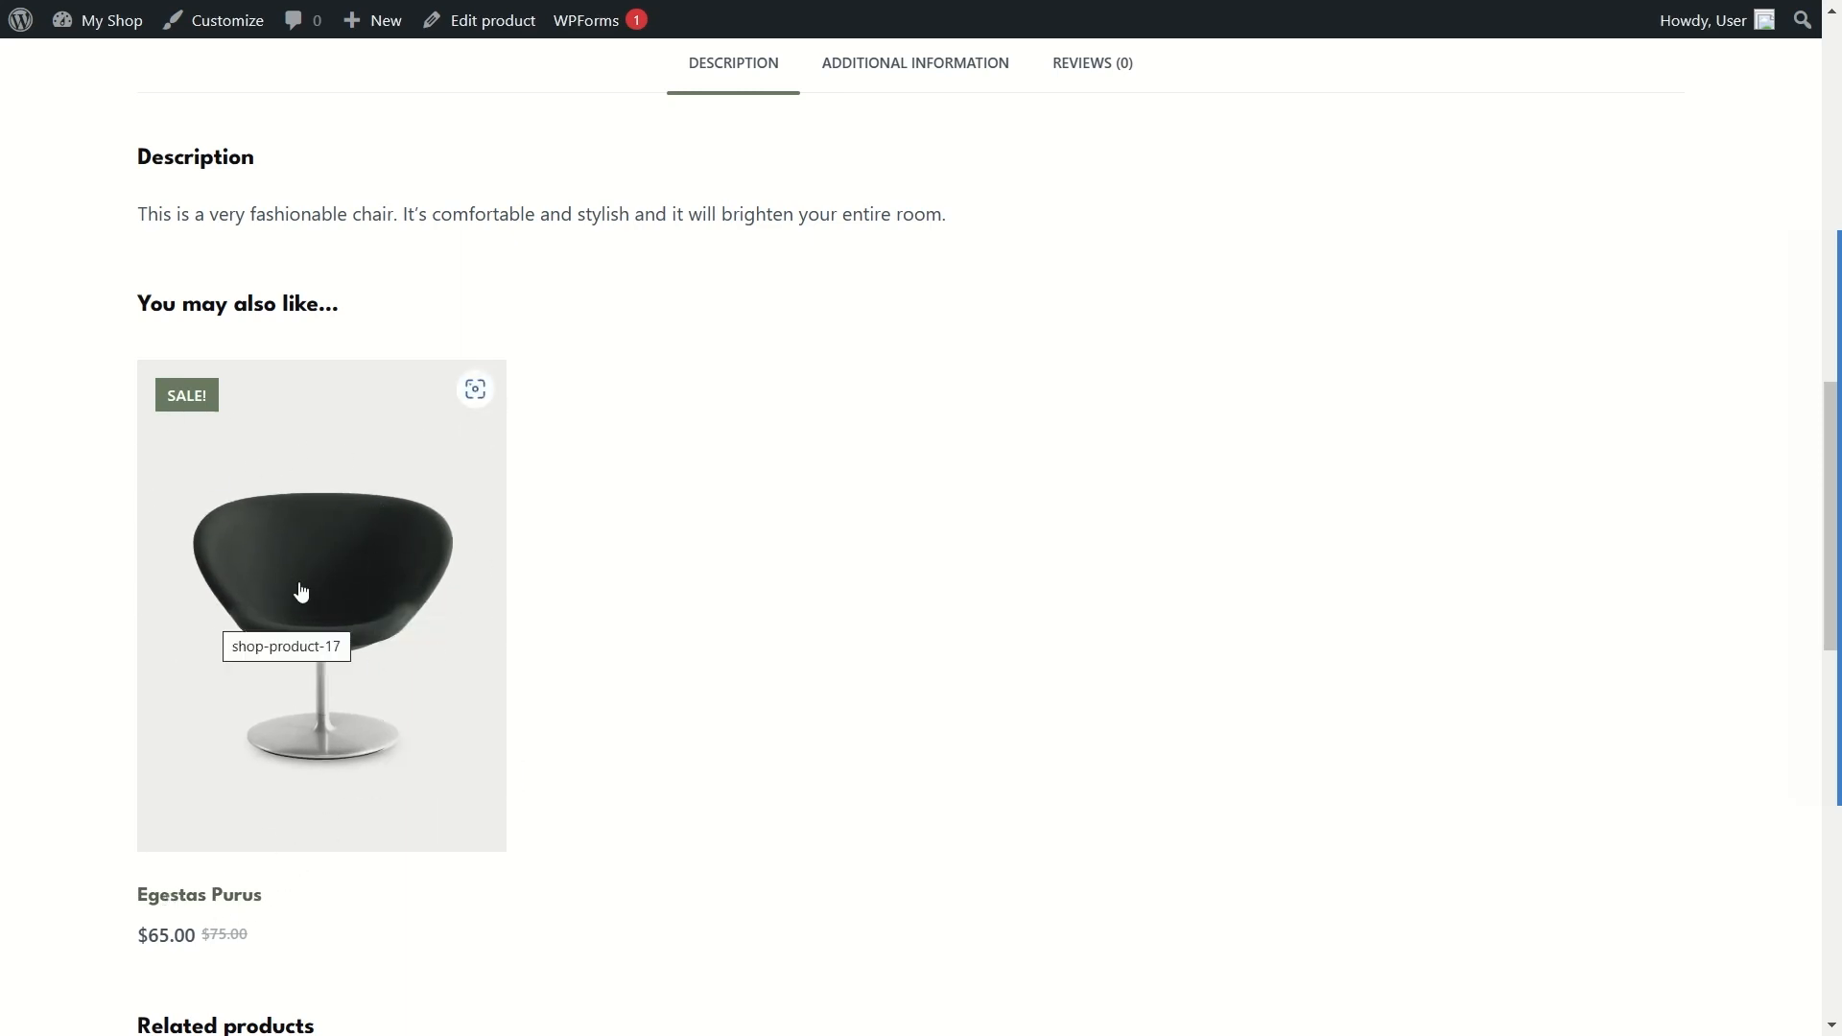
scroll(342, 586, "down", 6)
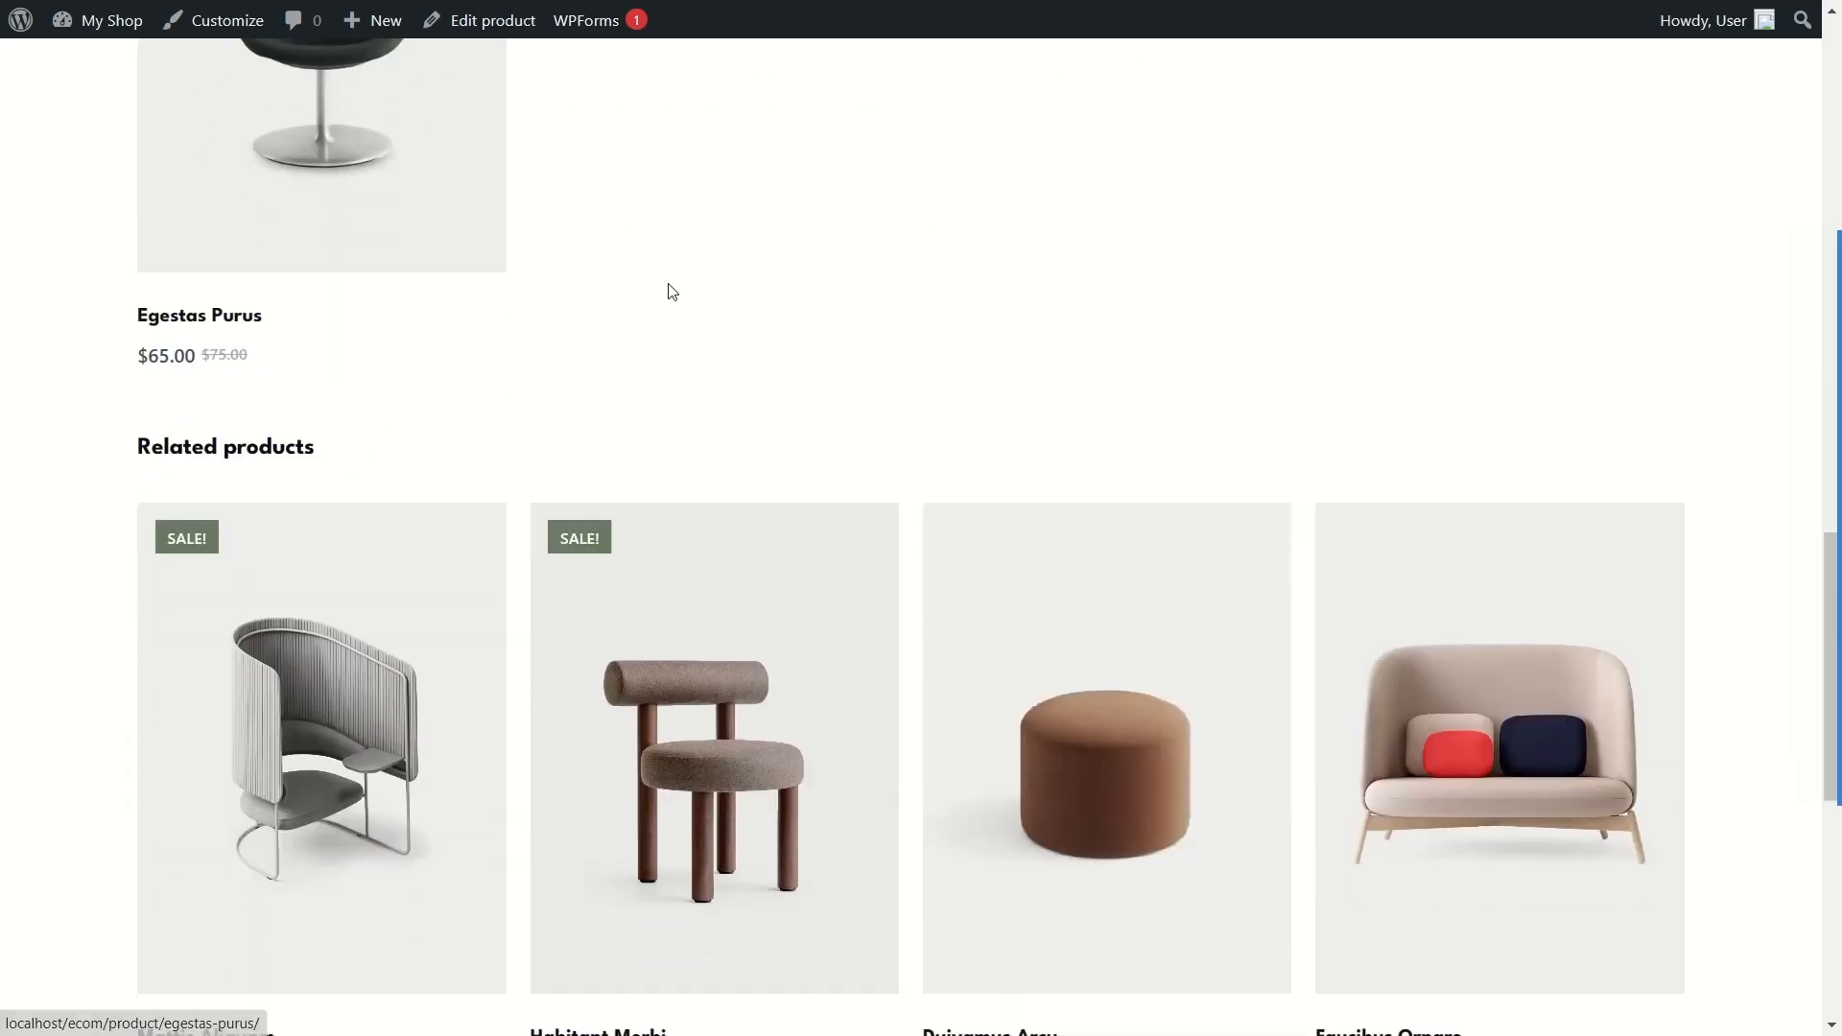
scroll(197, 453, "down", 2)
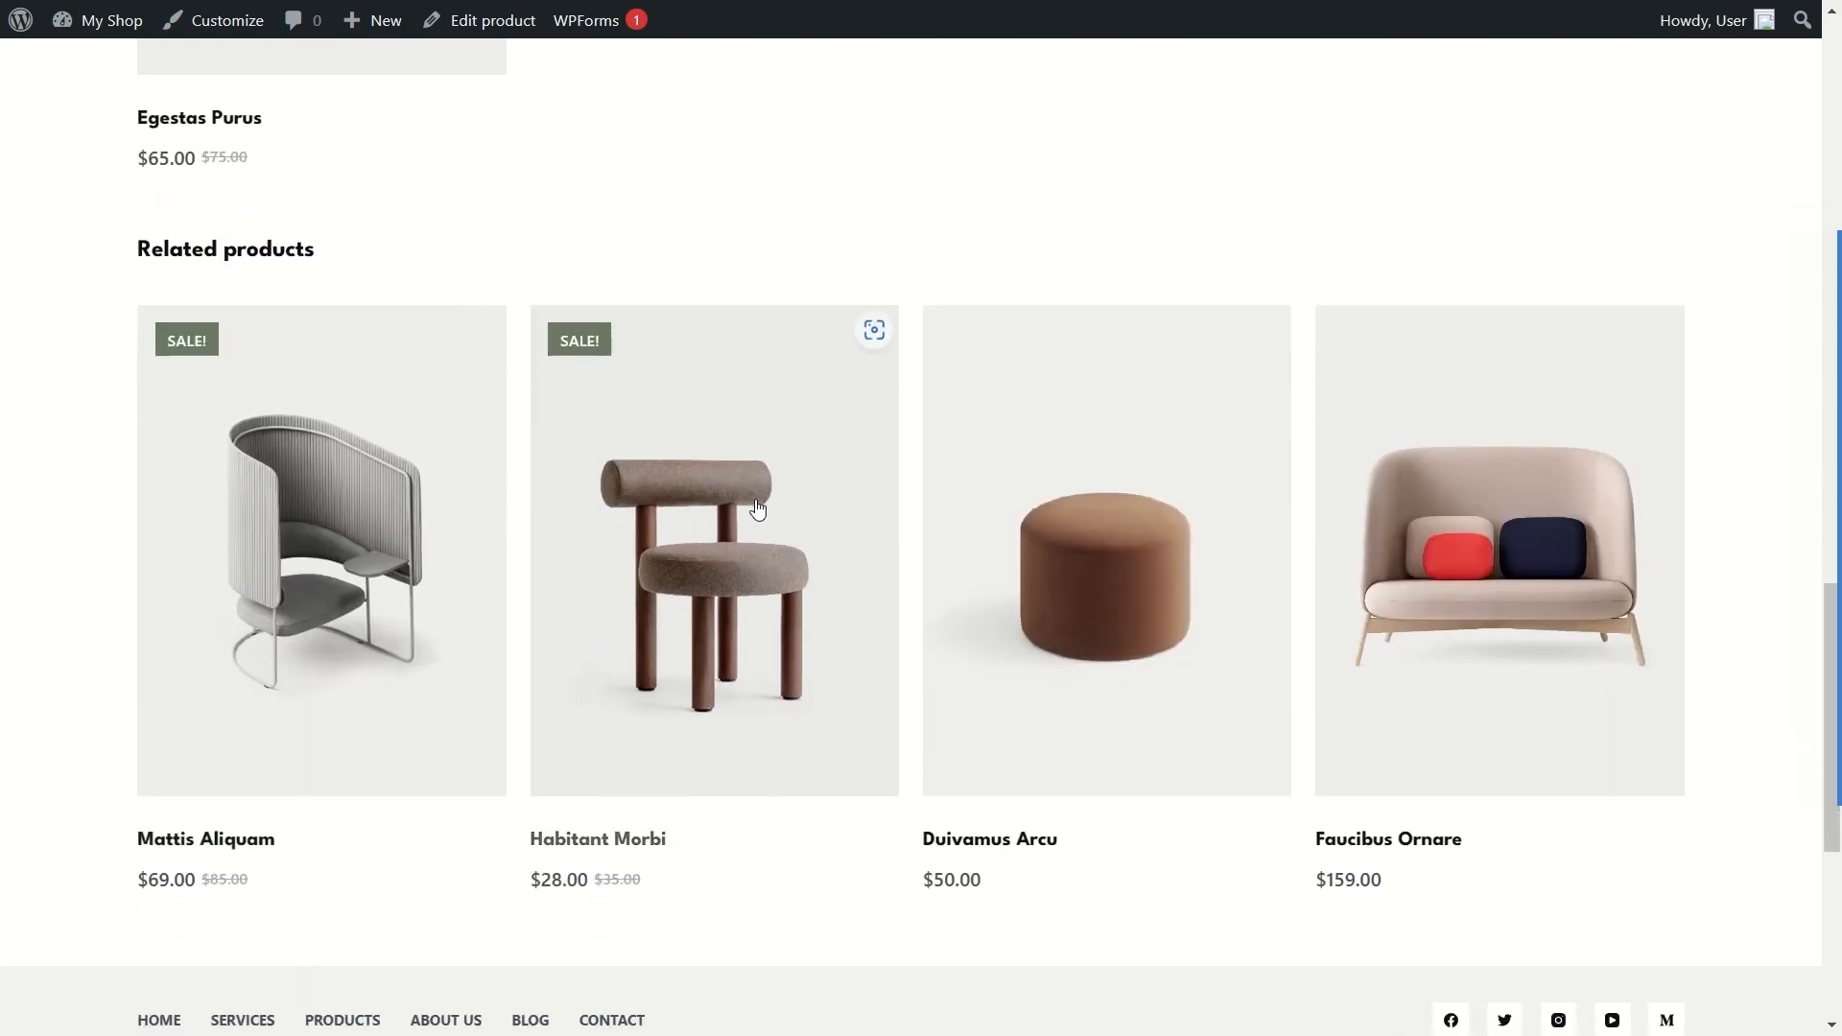
scroll(1314, 495, "down", 2)
scroll(440, 444, "up", 13)
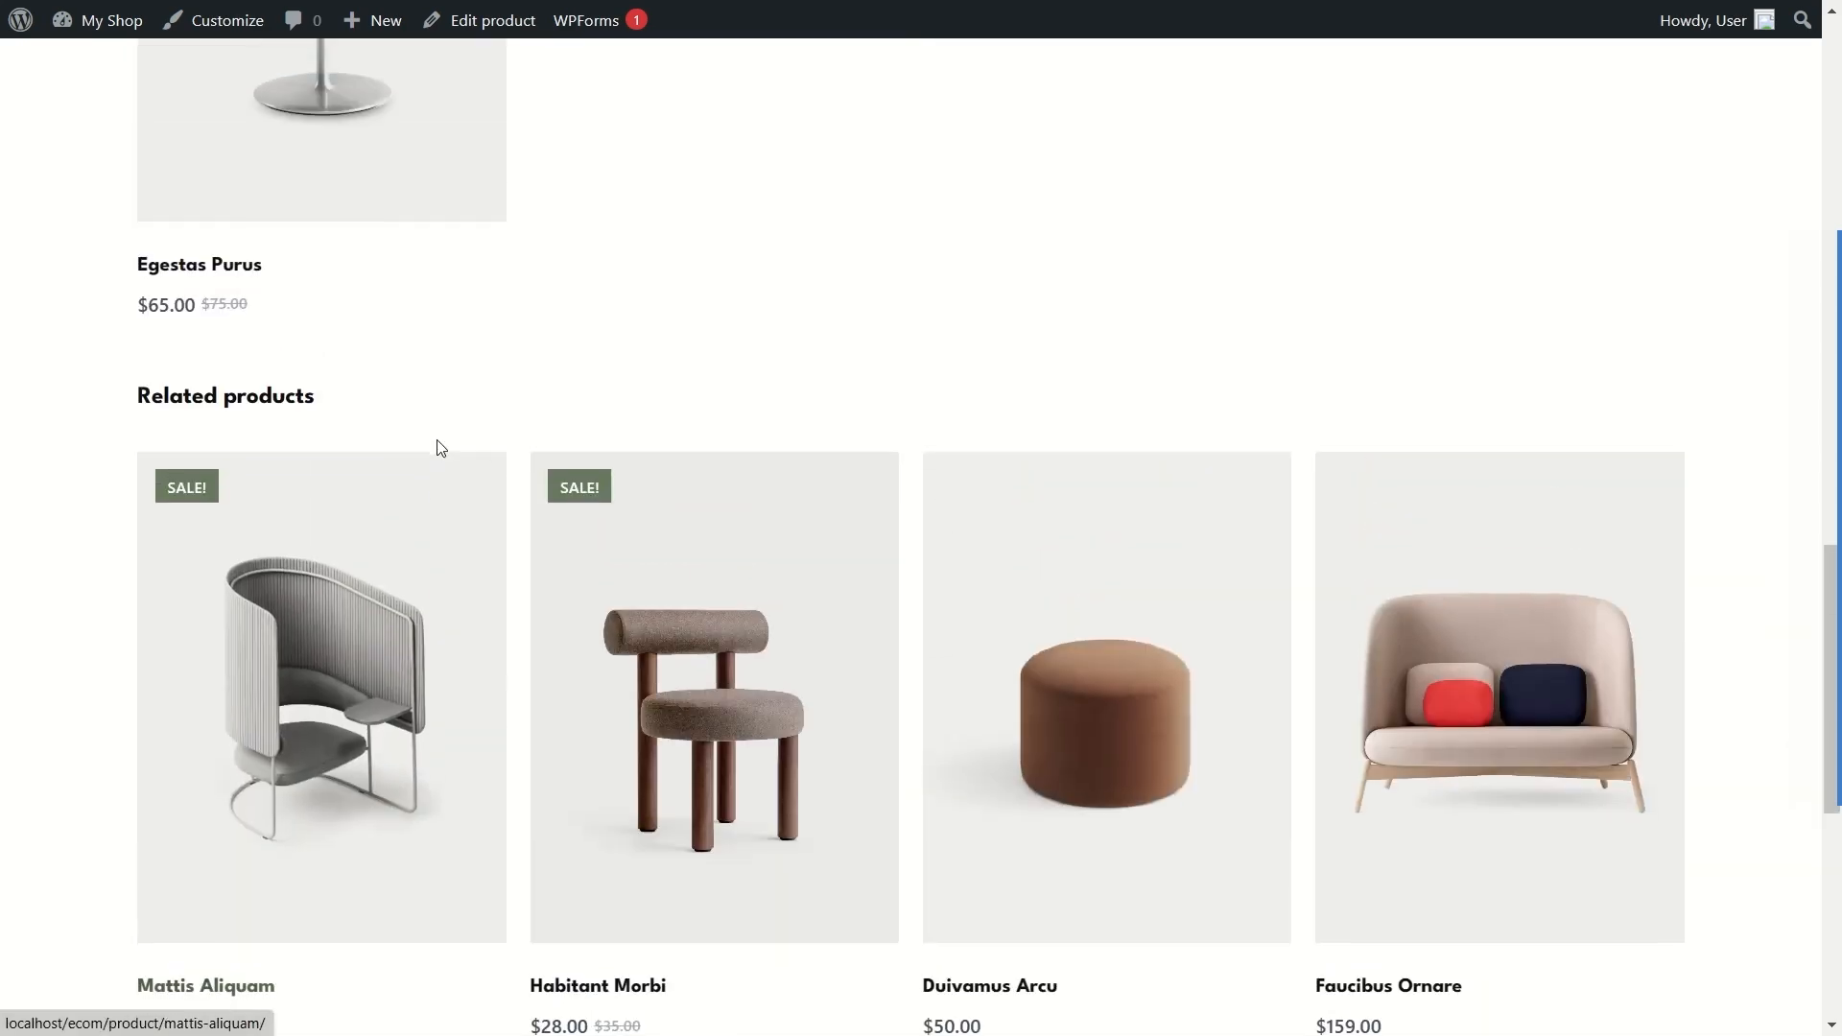
scroll(477, 467, "up", 6)
scroll(1188, 744, "down", 4)
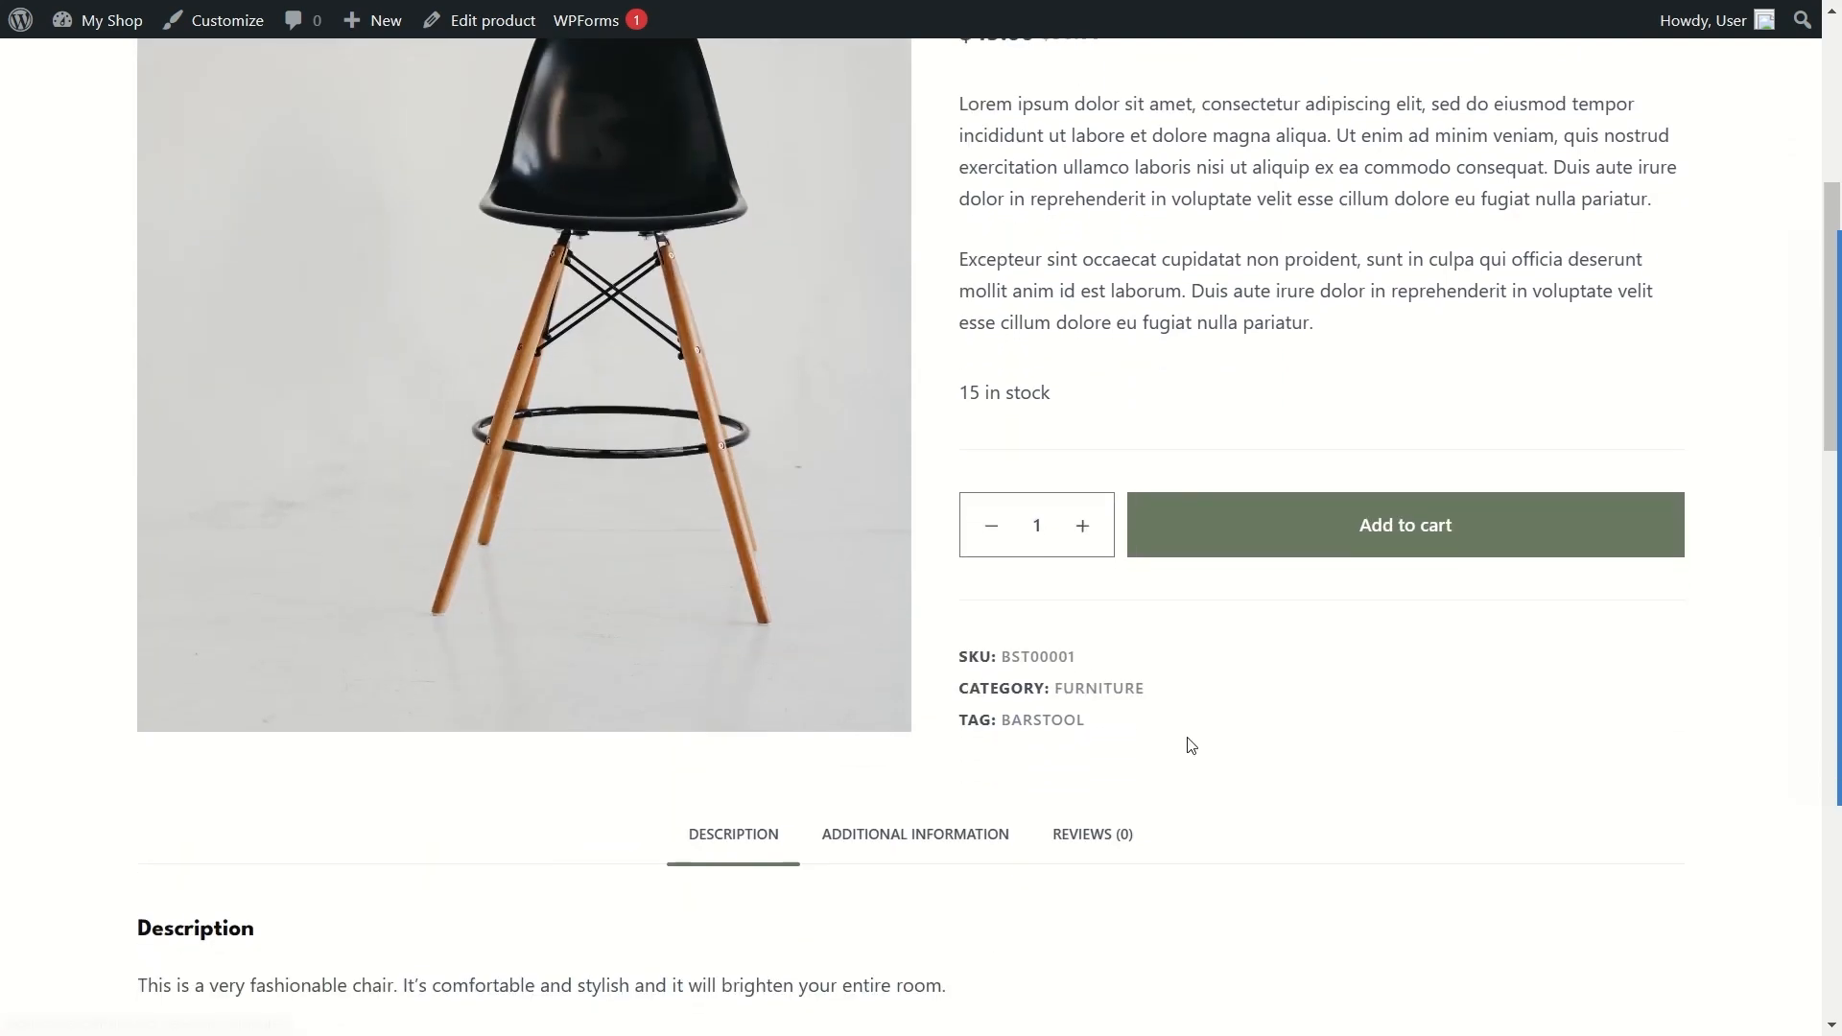
Step: Show the product's additional information and check its weight and the suggested products below it
left_click(919, 707)
scroll(921, 712, "down", 3)
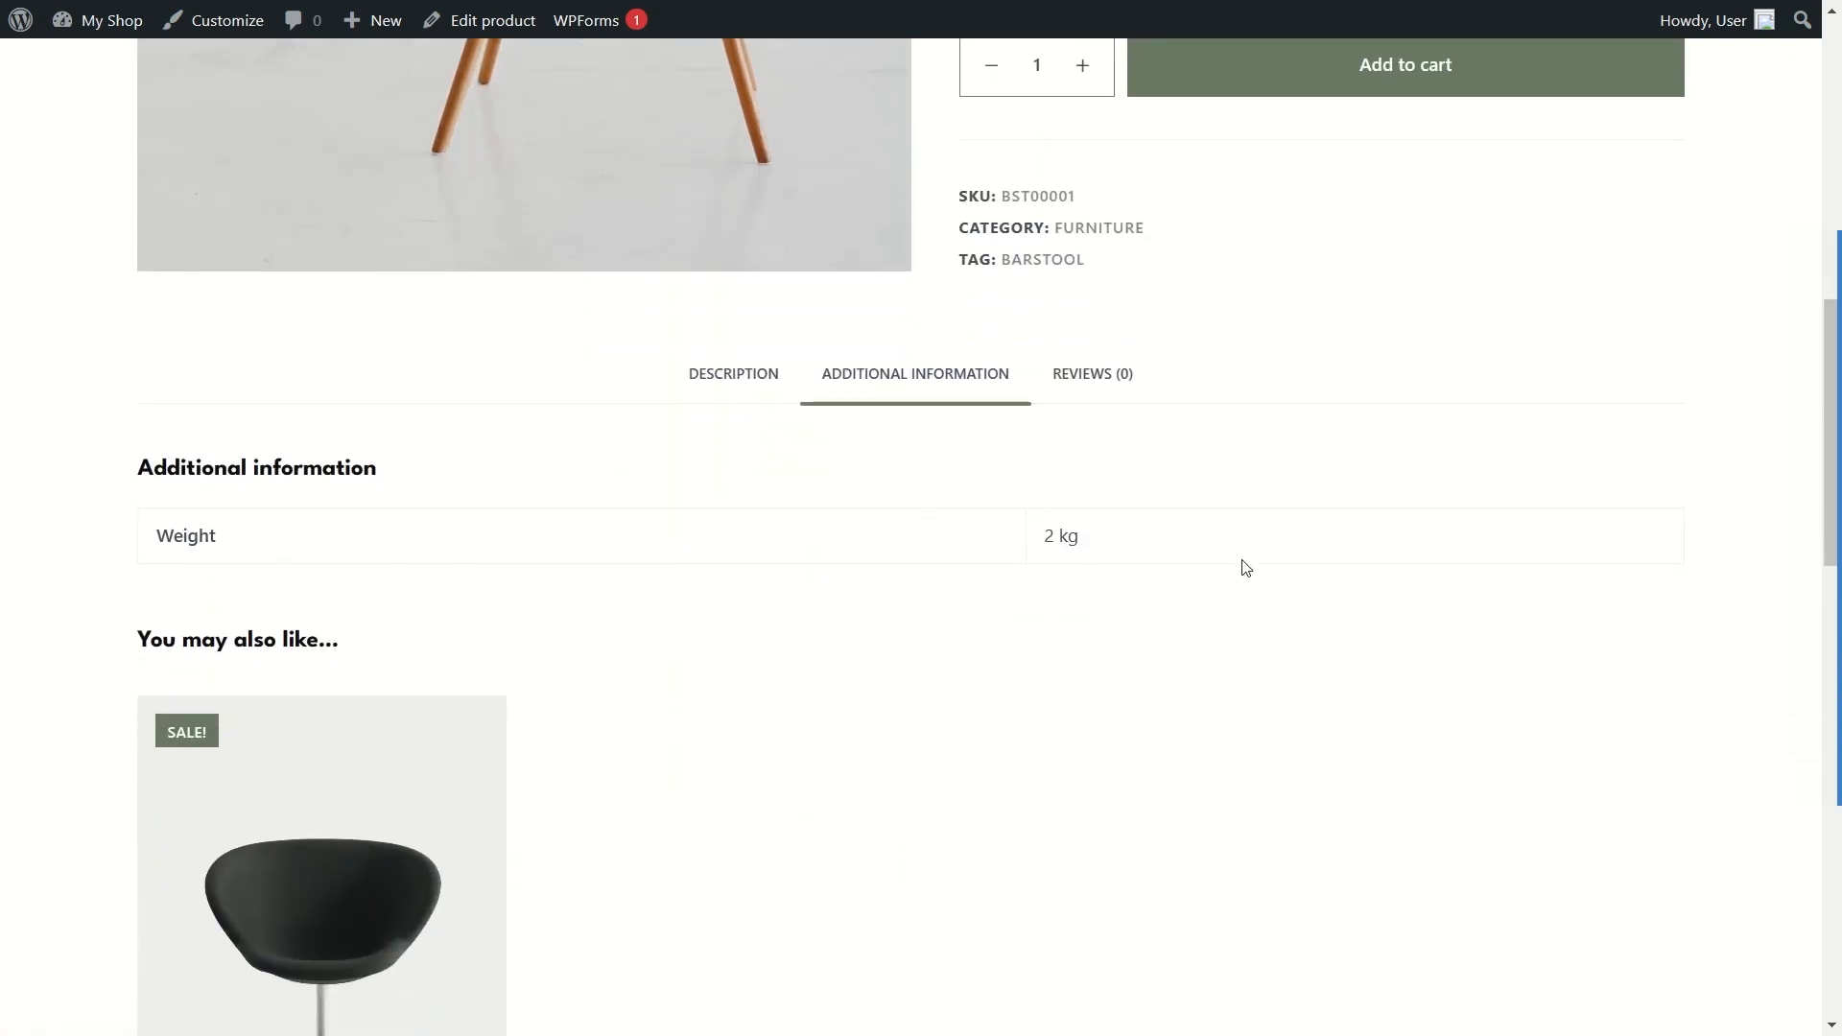
scroll(1199, 562, "down", 9)
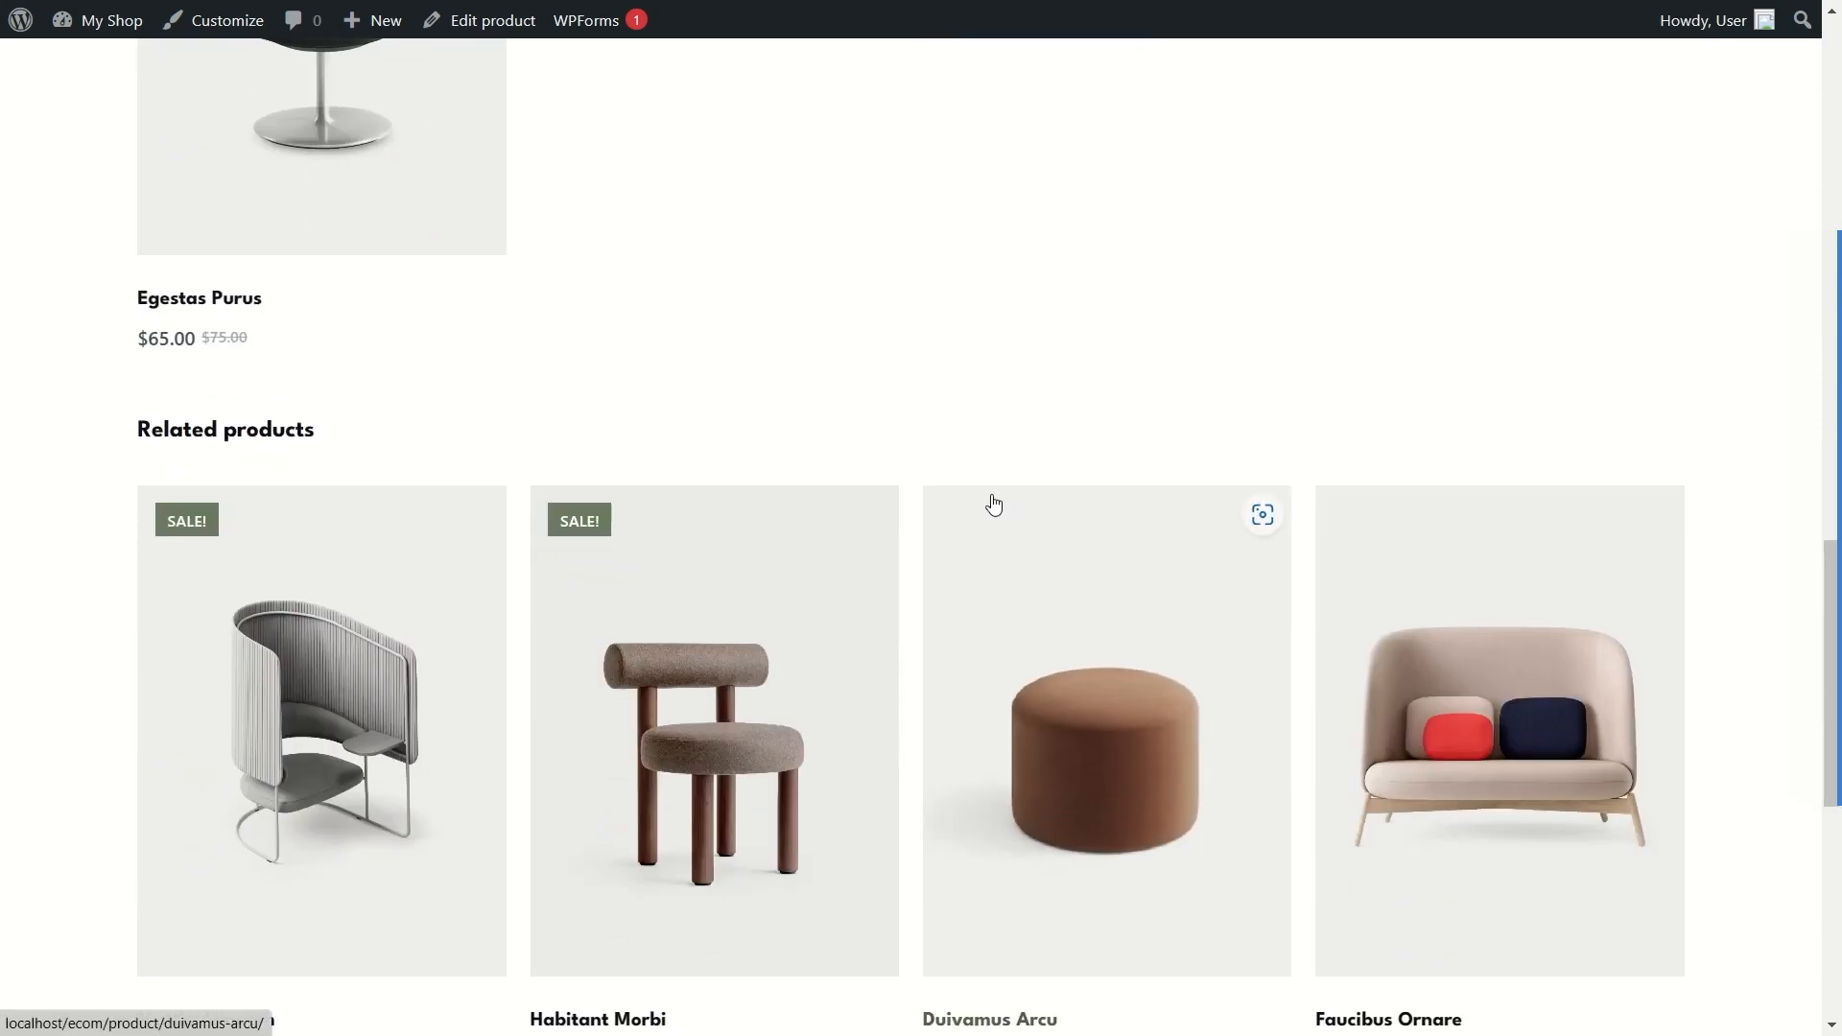
scroll(991, 503, "down", 5)
scroll(997, 513, "up", 20)
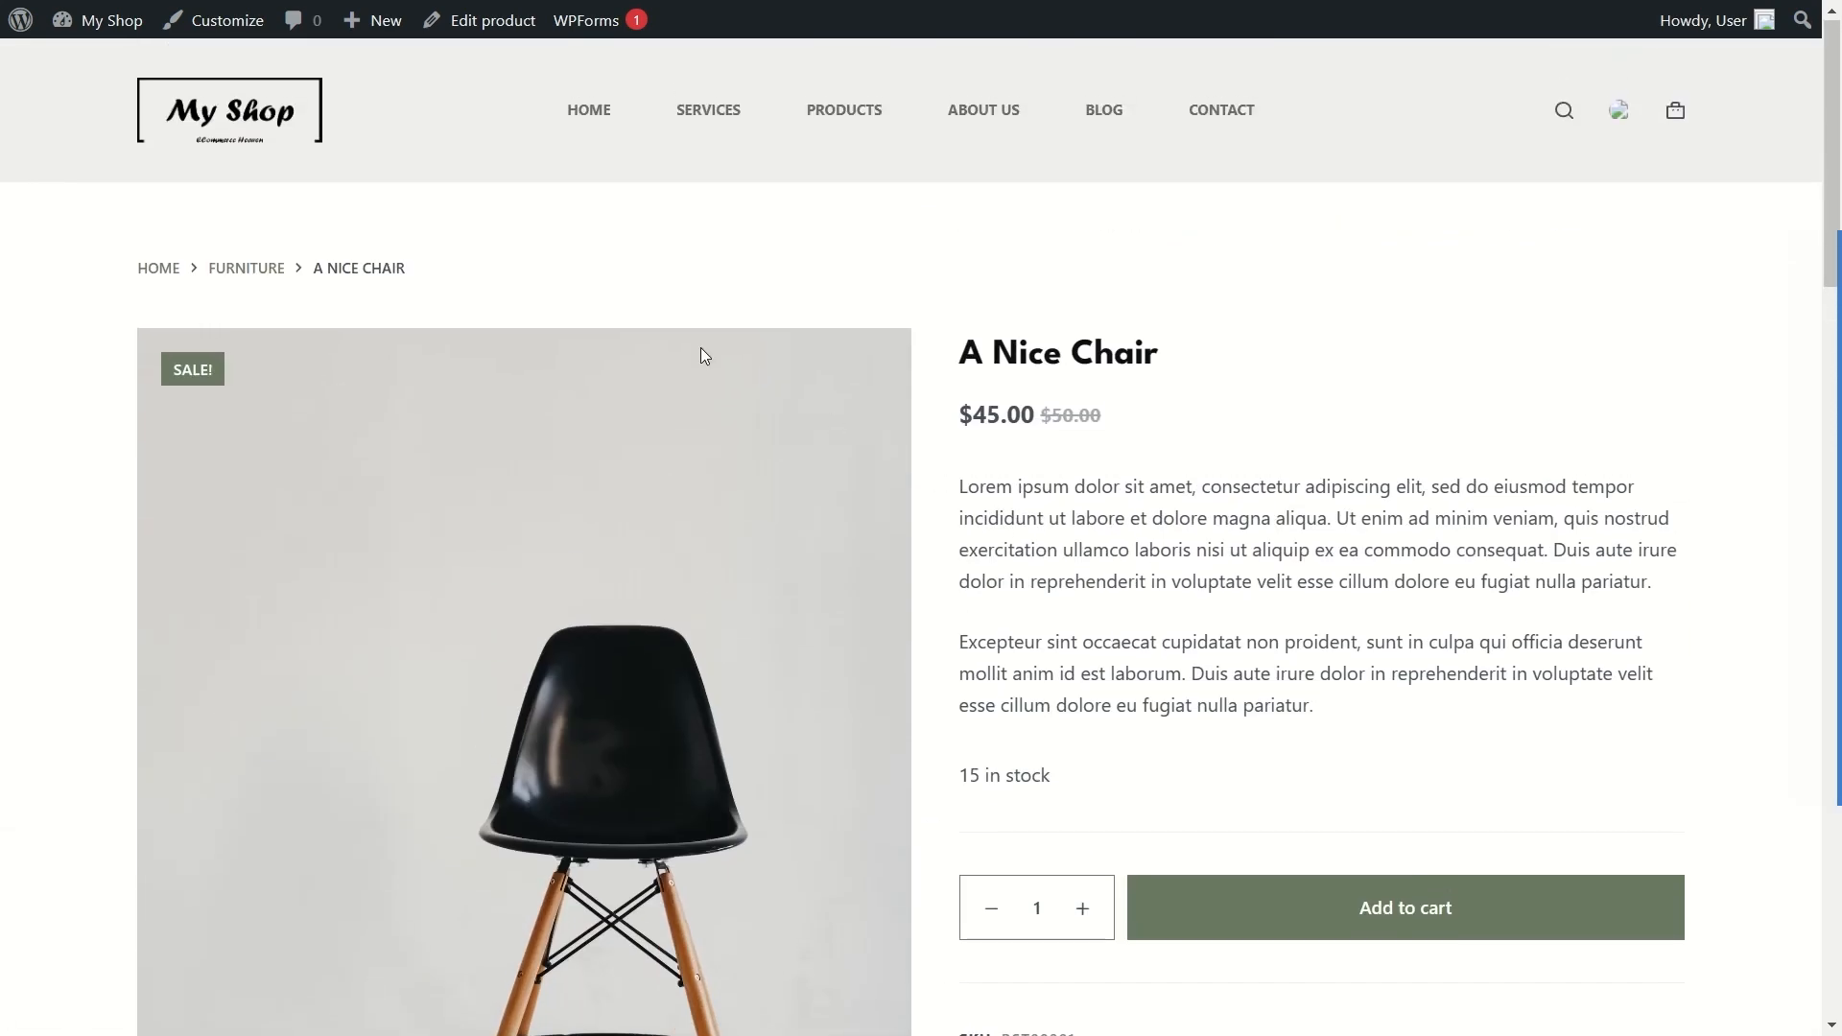
Step: Open the shop's home page and check how A Nice Chair is listed under New Arrivals and Featured Products
left_click(609, 123)
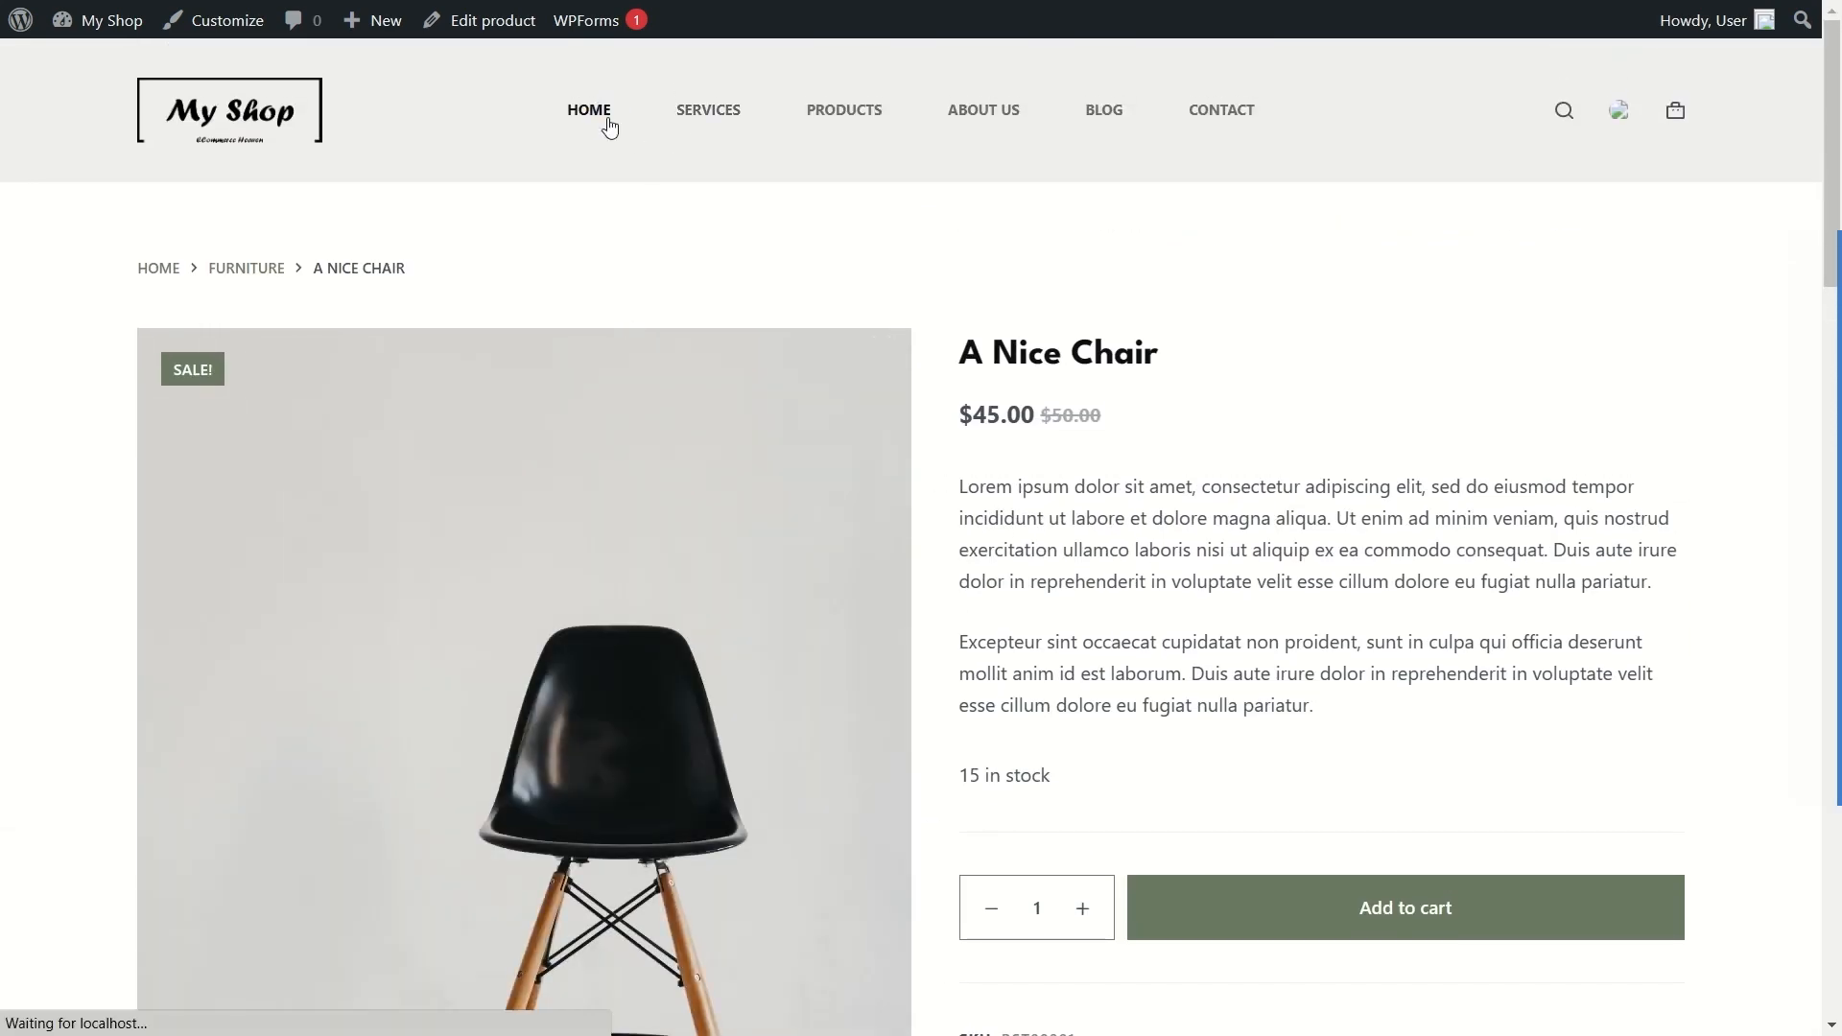
scroll(658, 412, "down", 10)
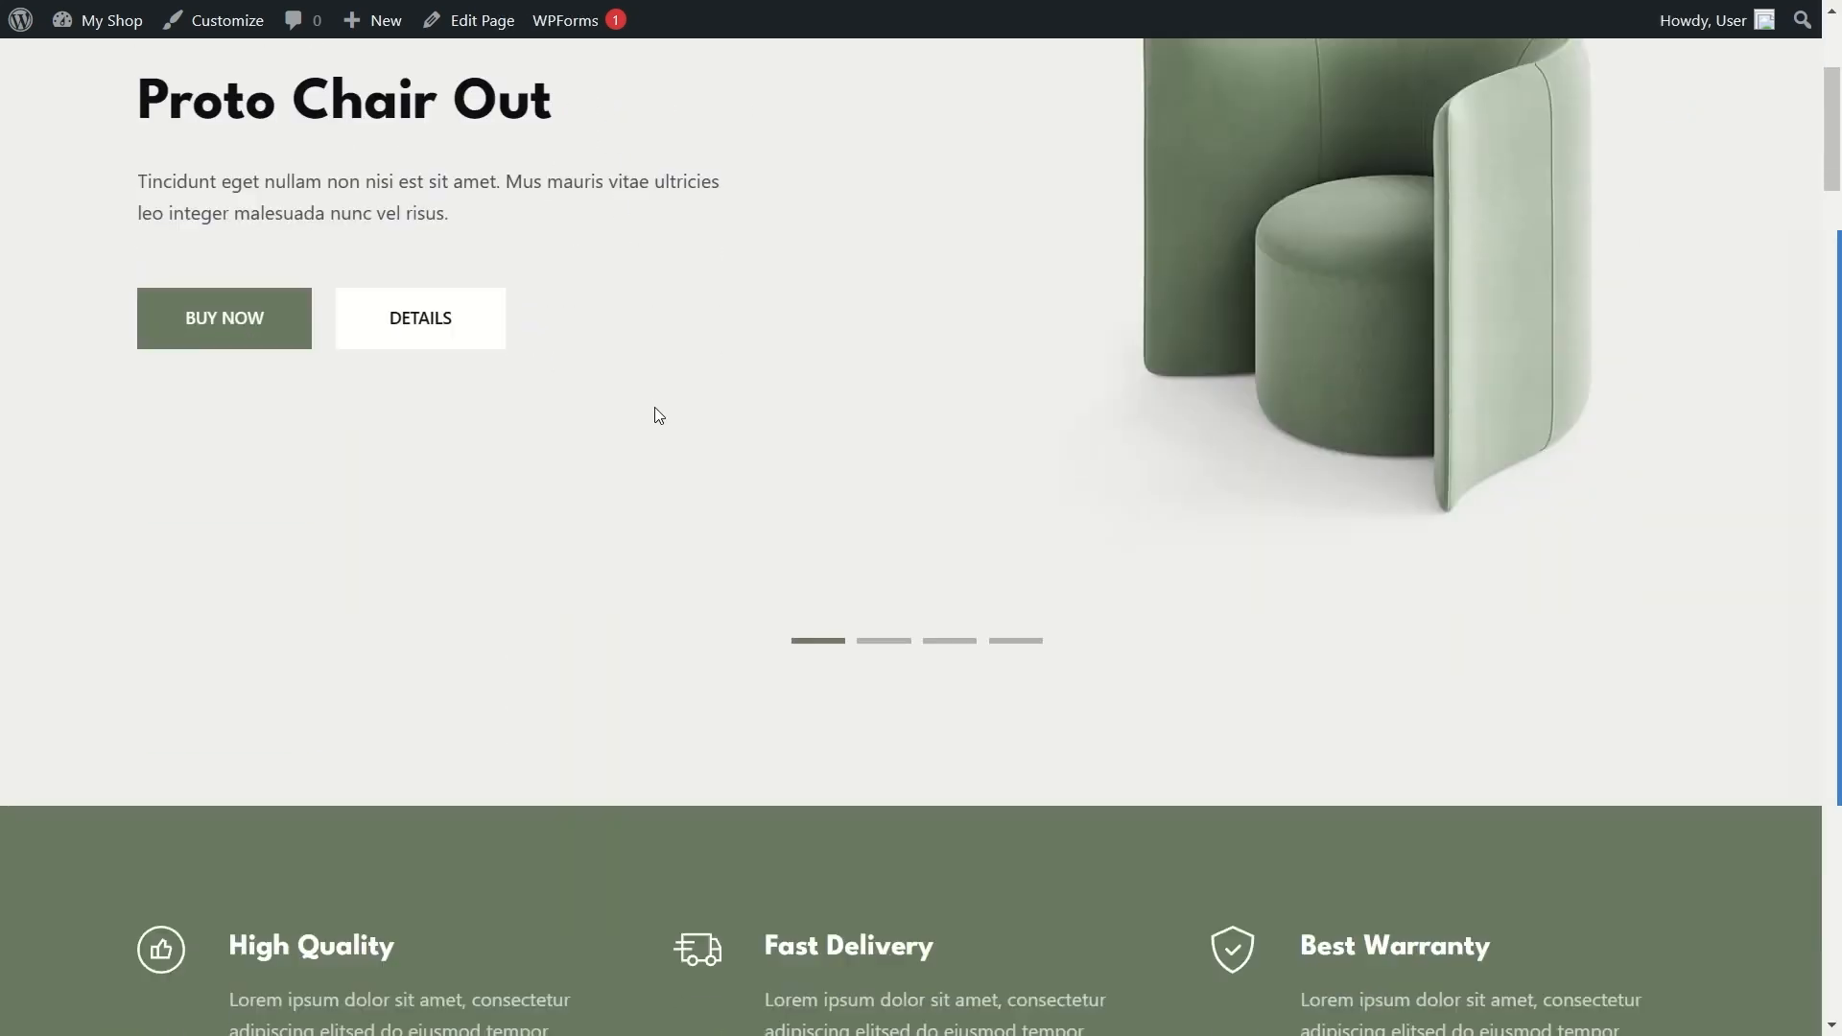
scroll(659, 418, "down", 15)
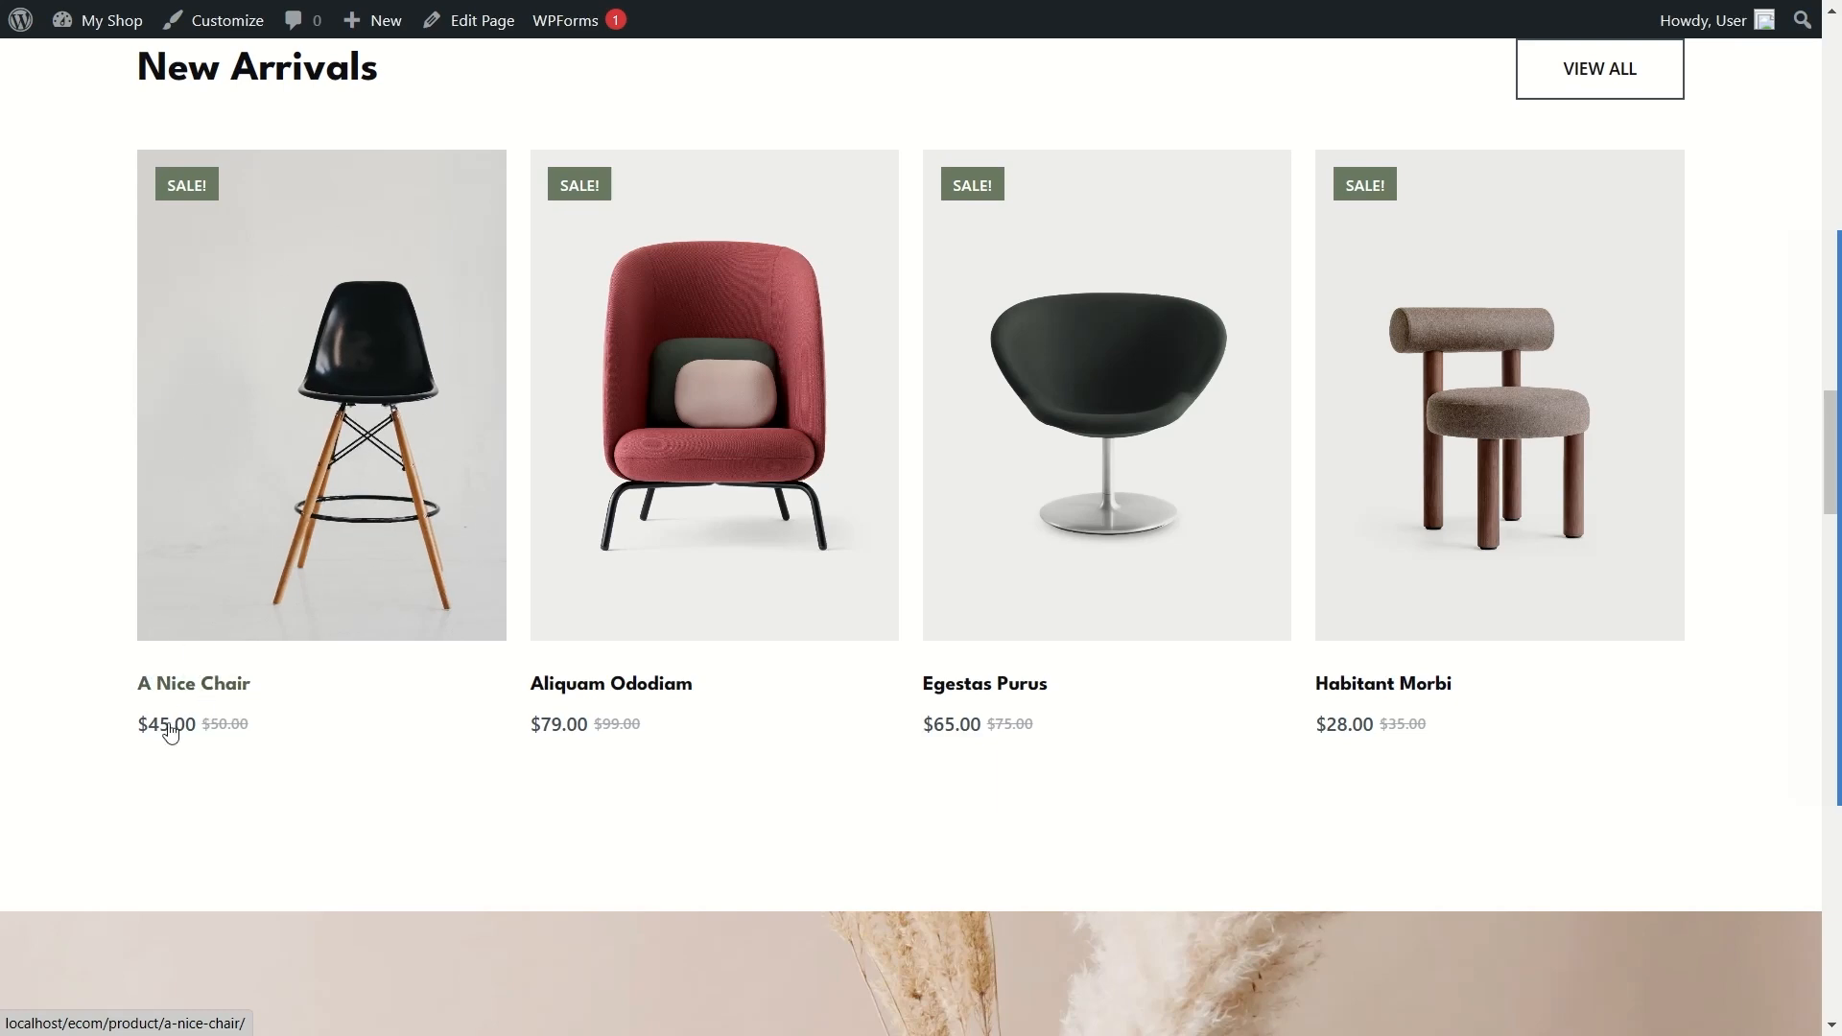
scroll(171, 732, "down", 15)
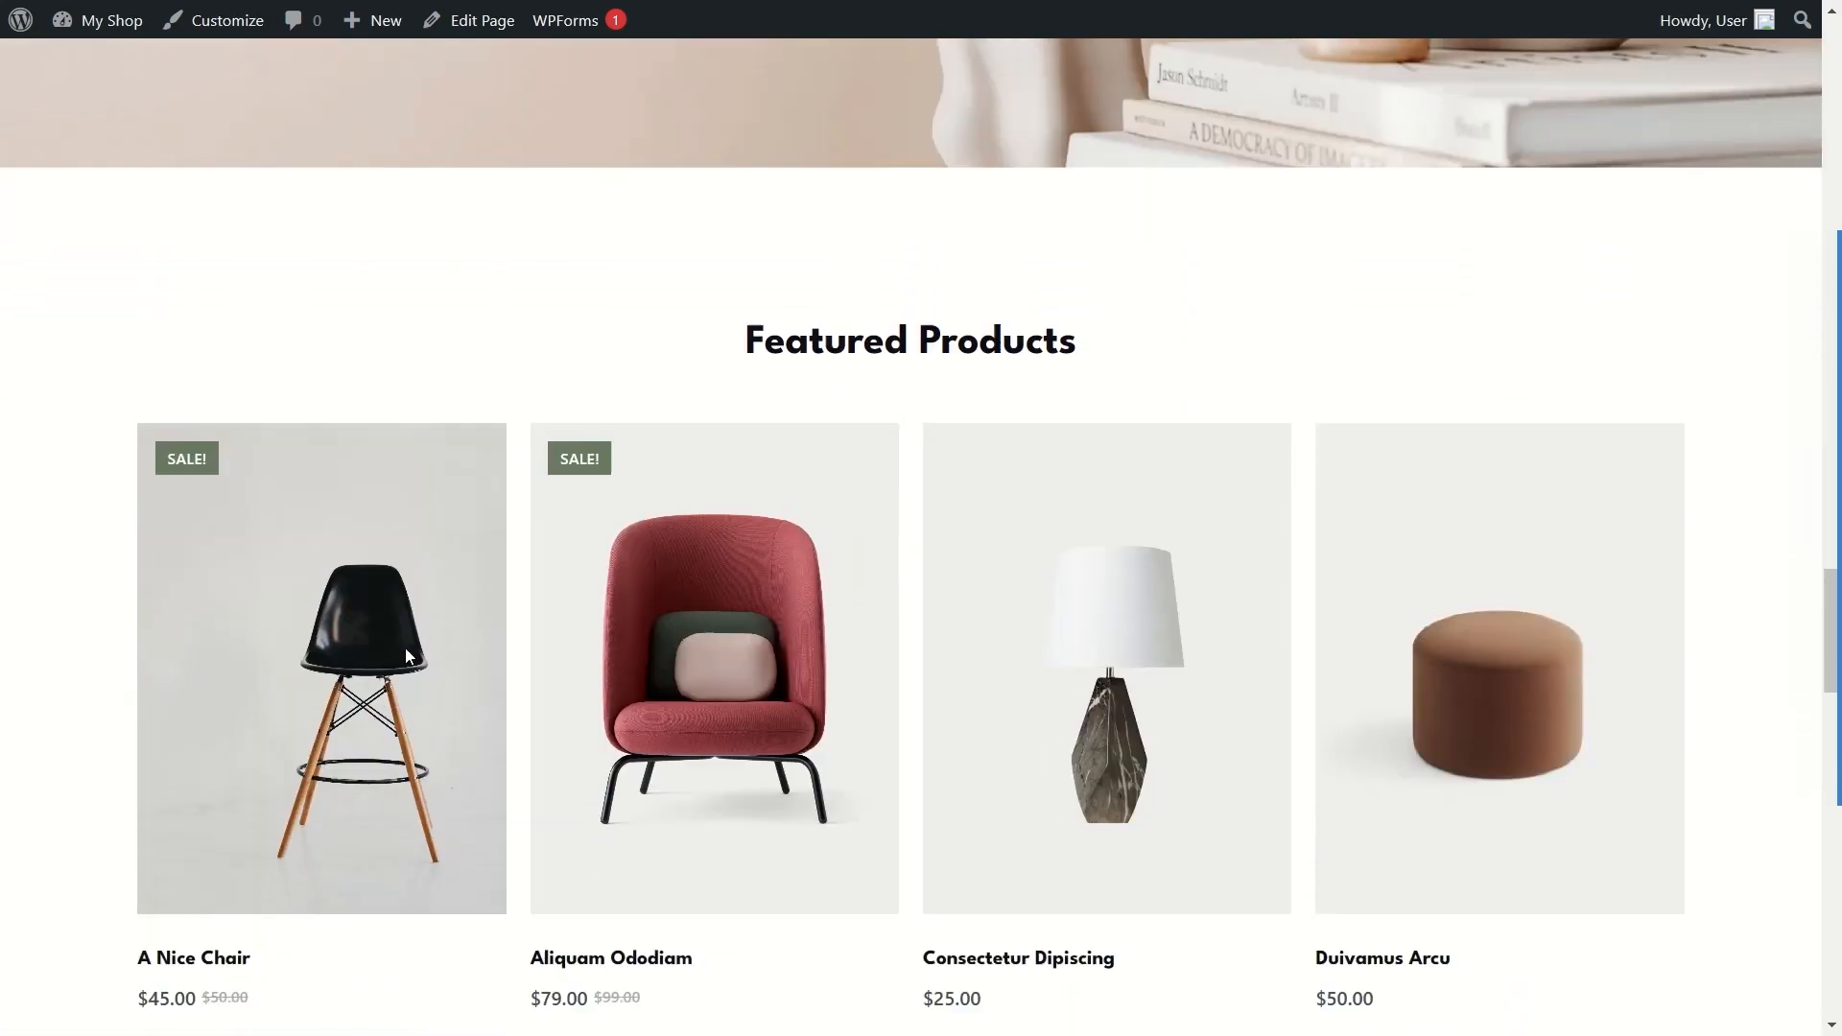
scroll(394, 439, "down", 8)
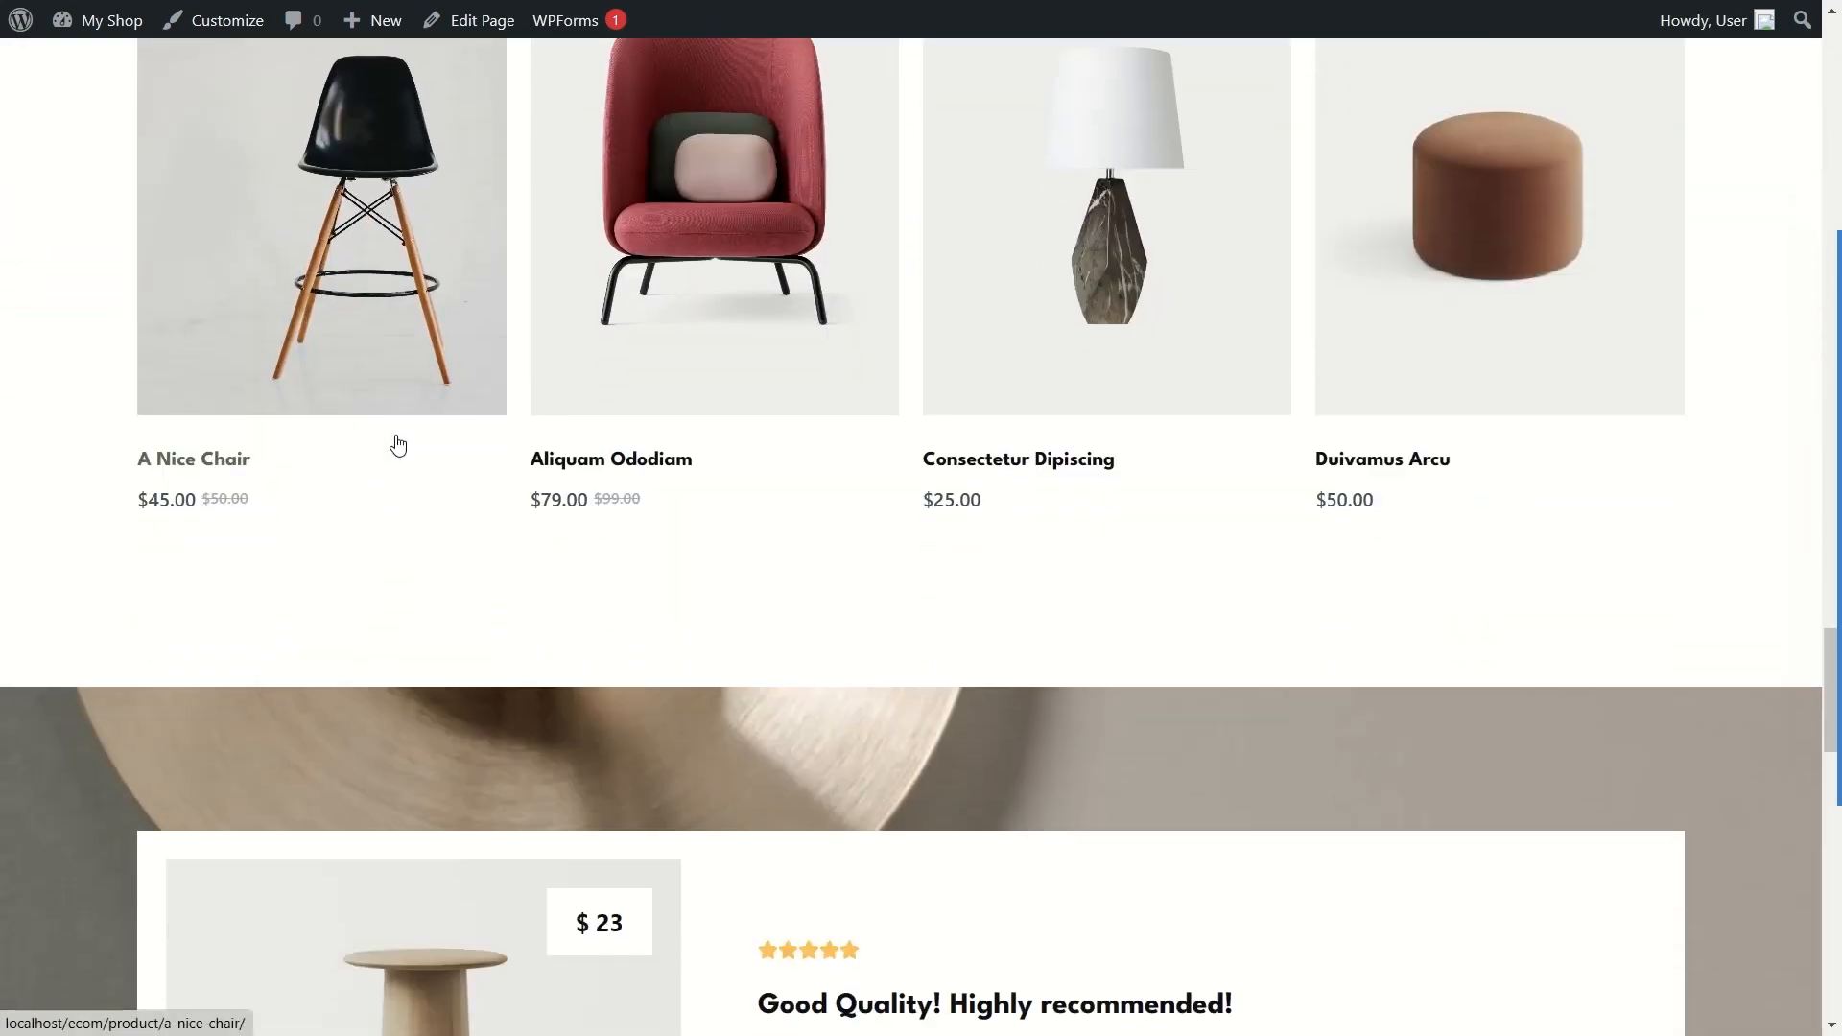
scroll(397, 445, "up", 10)
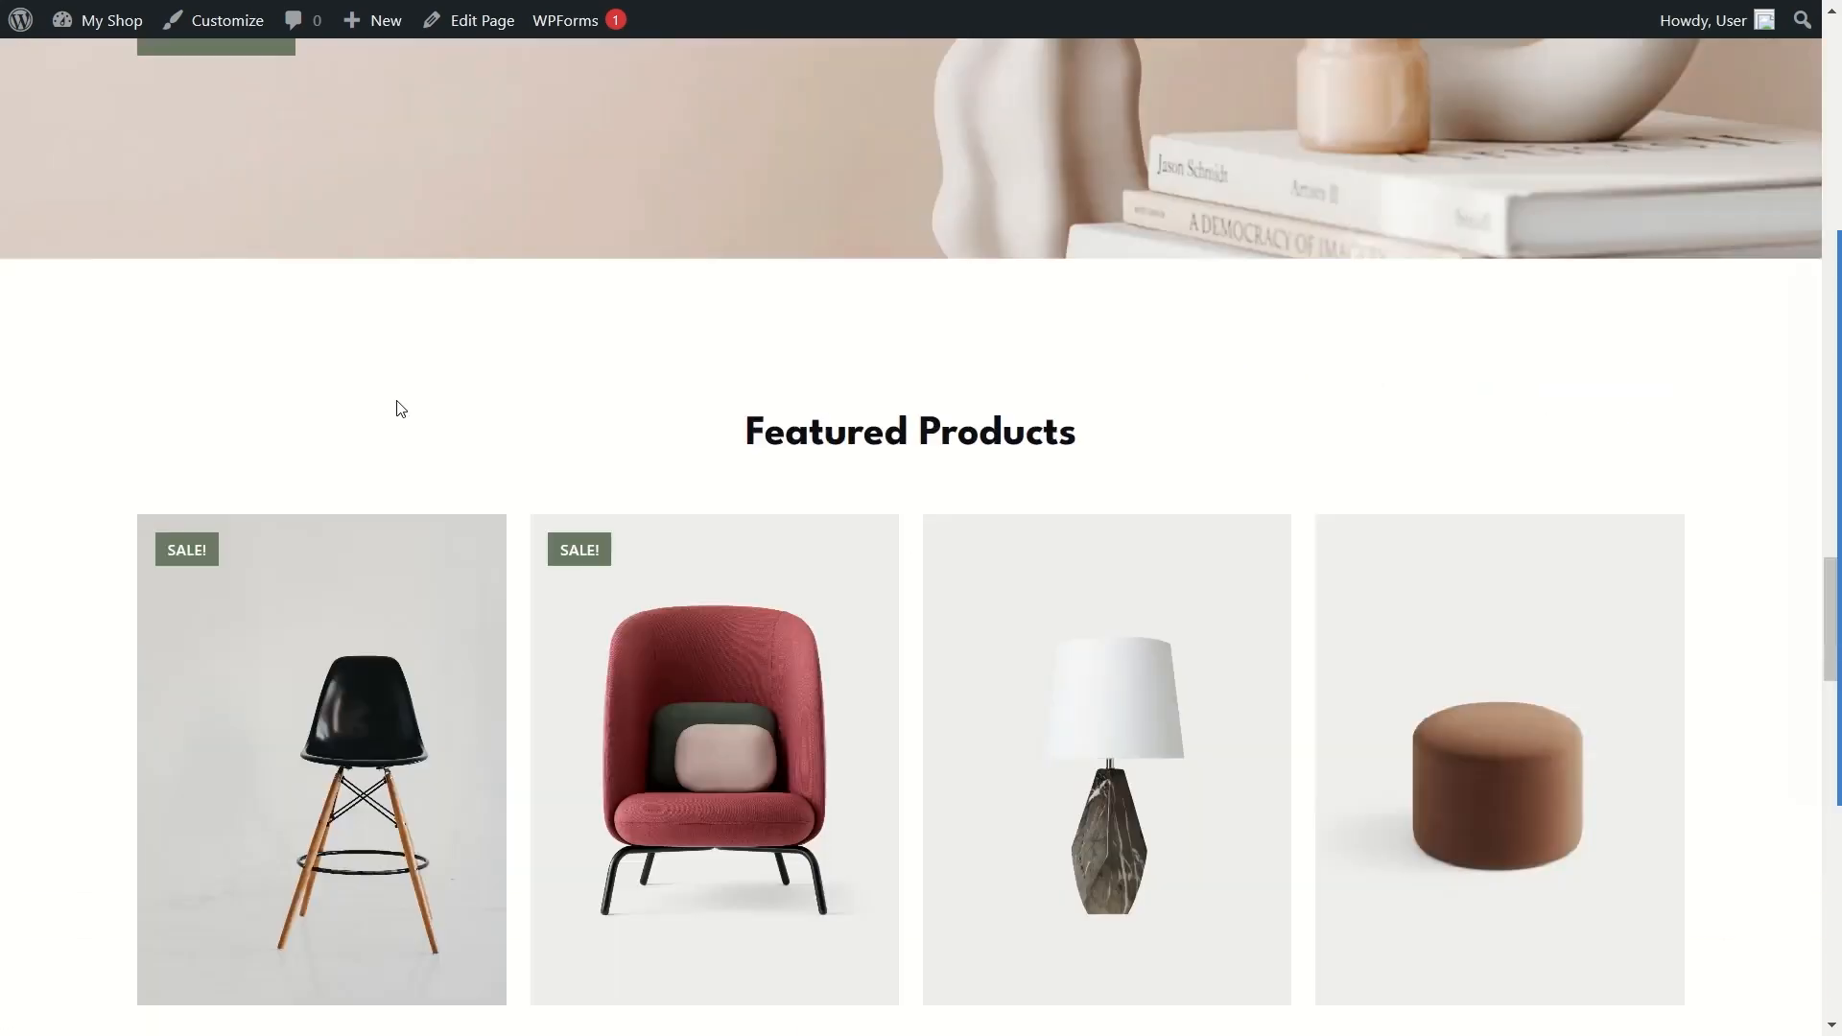
scroll(367, 452, "down", 2)
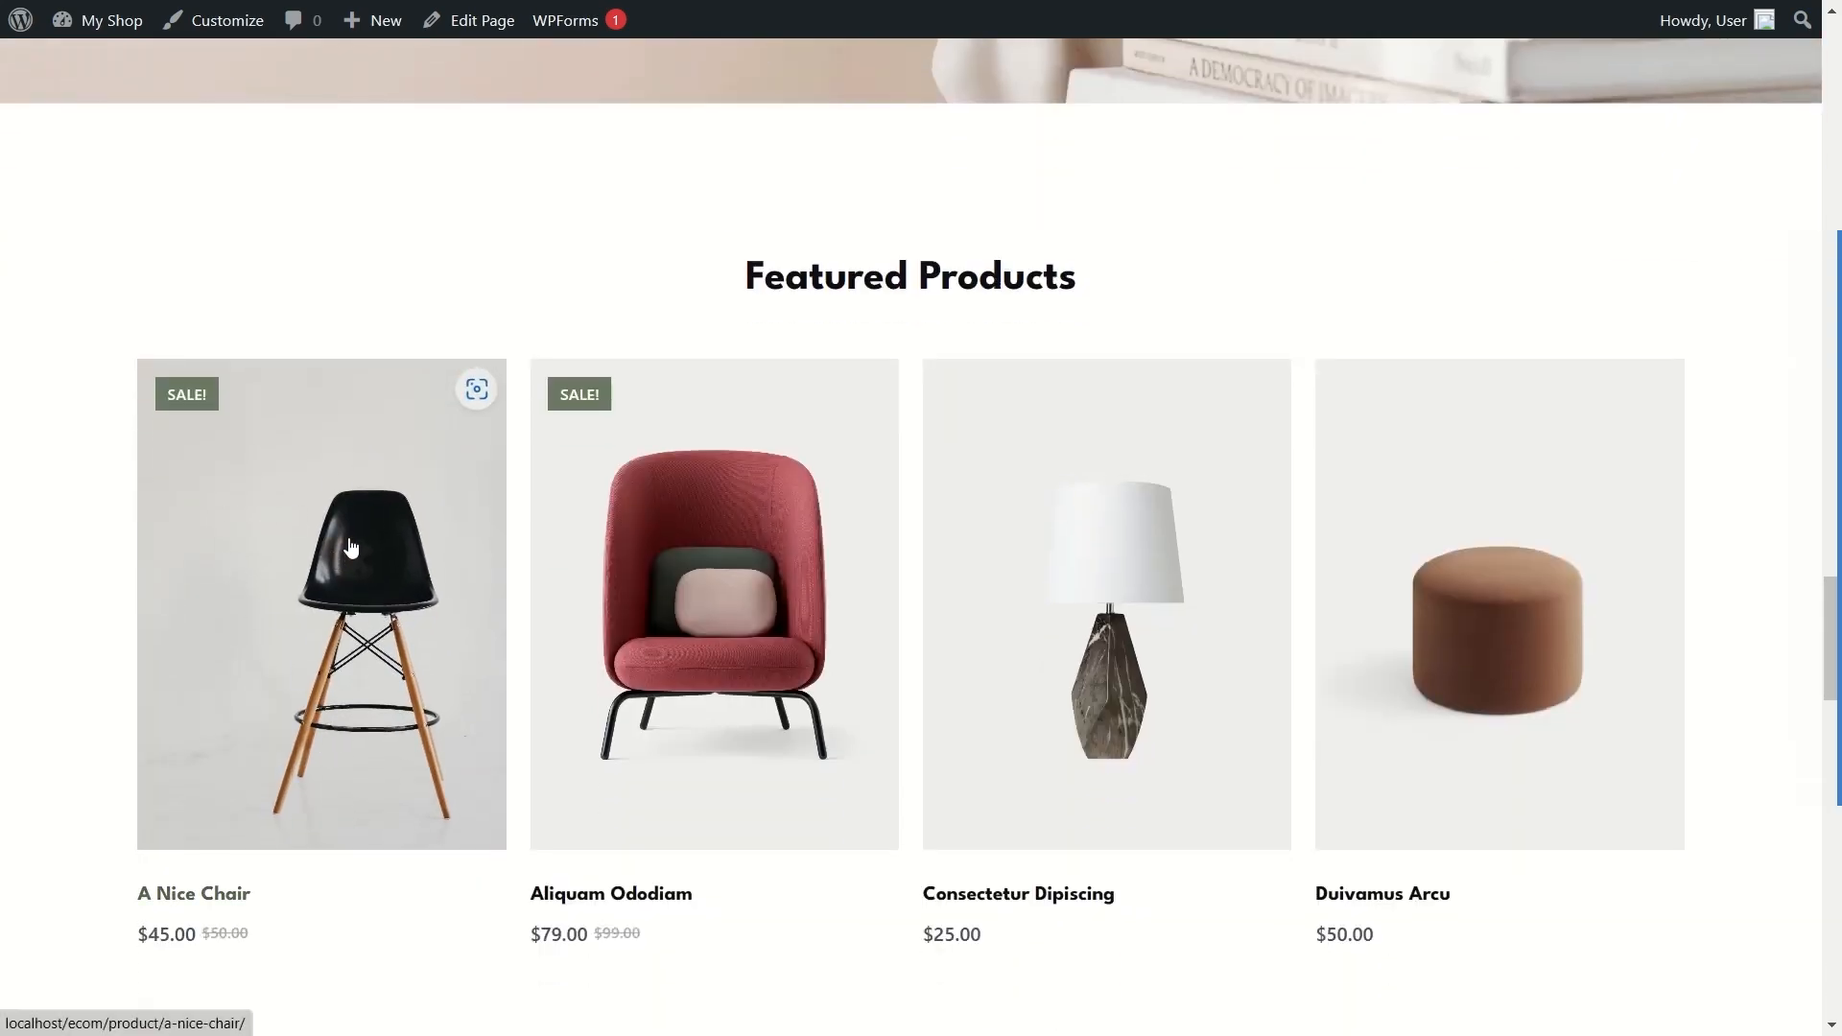
scroll(341, 355, "down", 5)
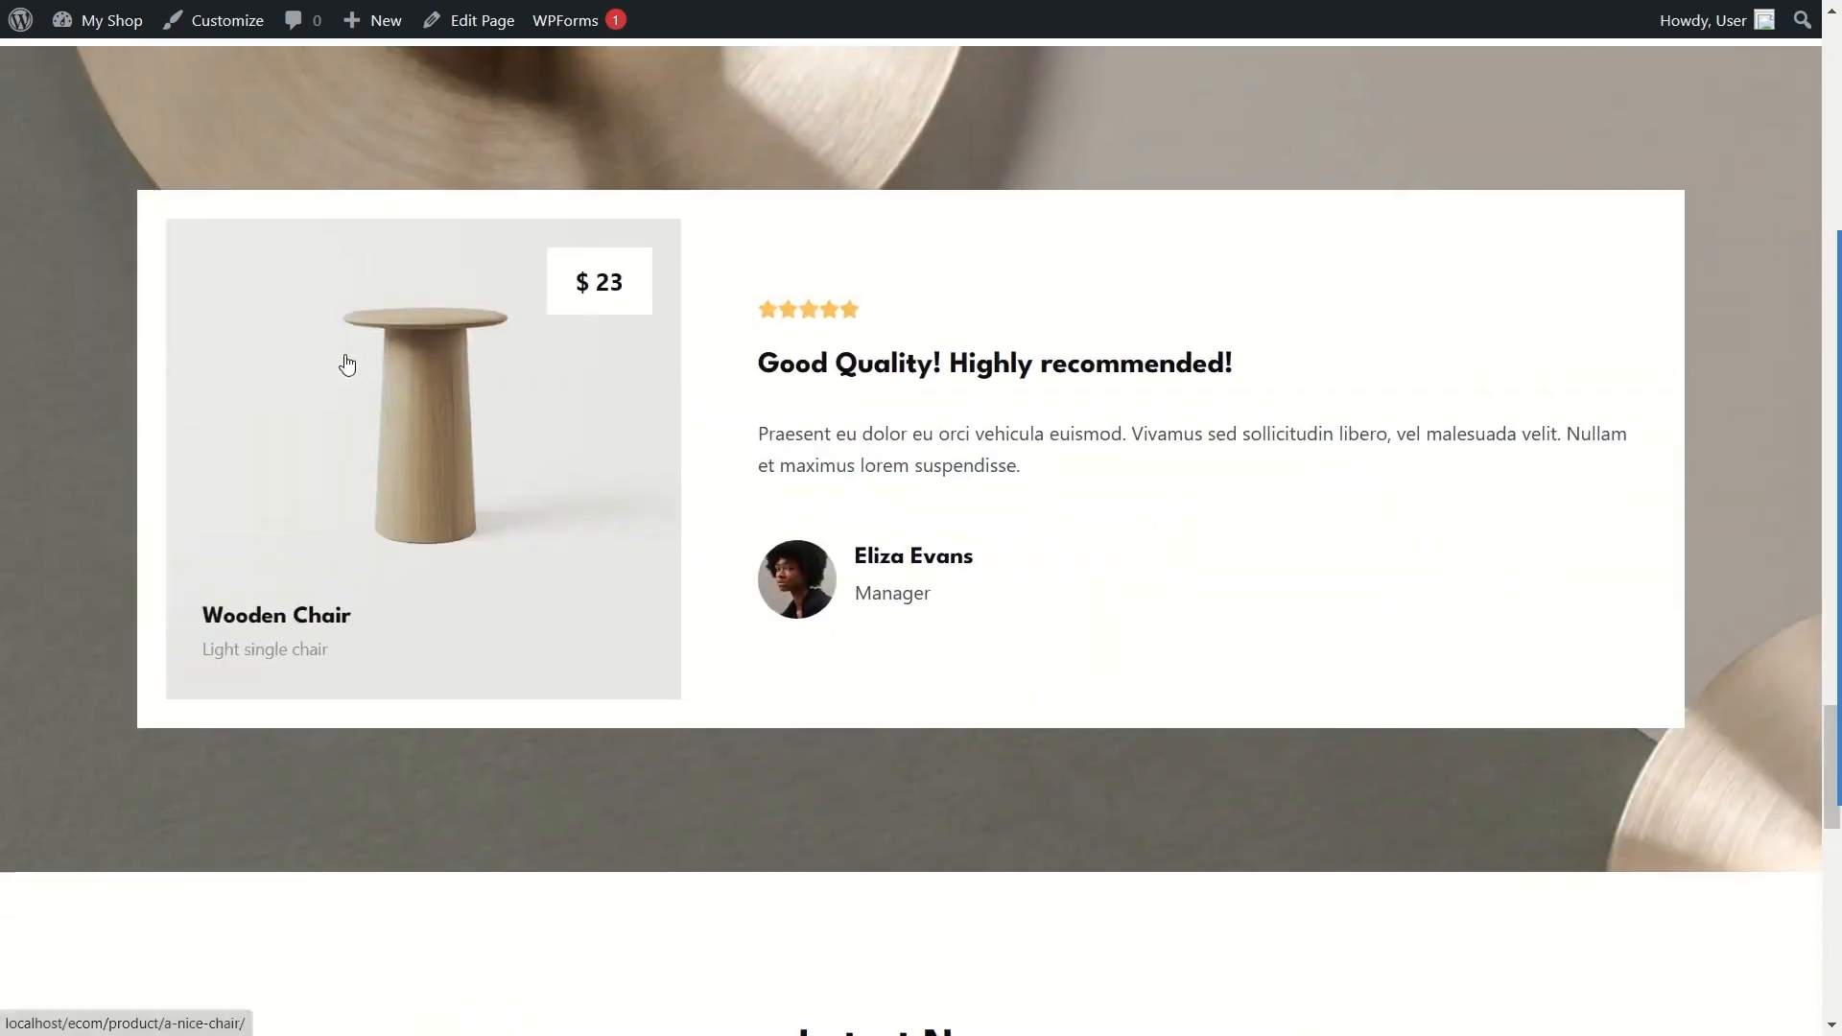
scroll(351, 362, "up", 7)
scroll(365, 376, "up", 3)
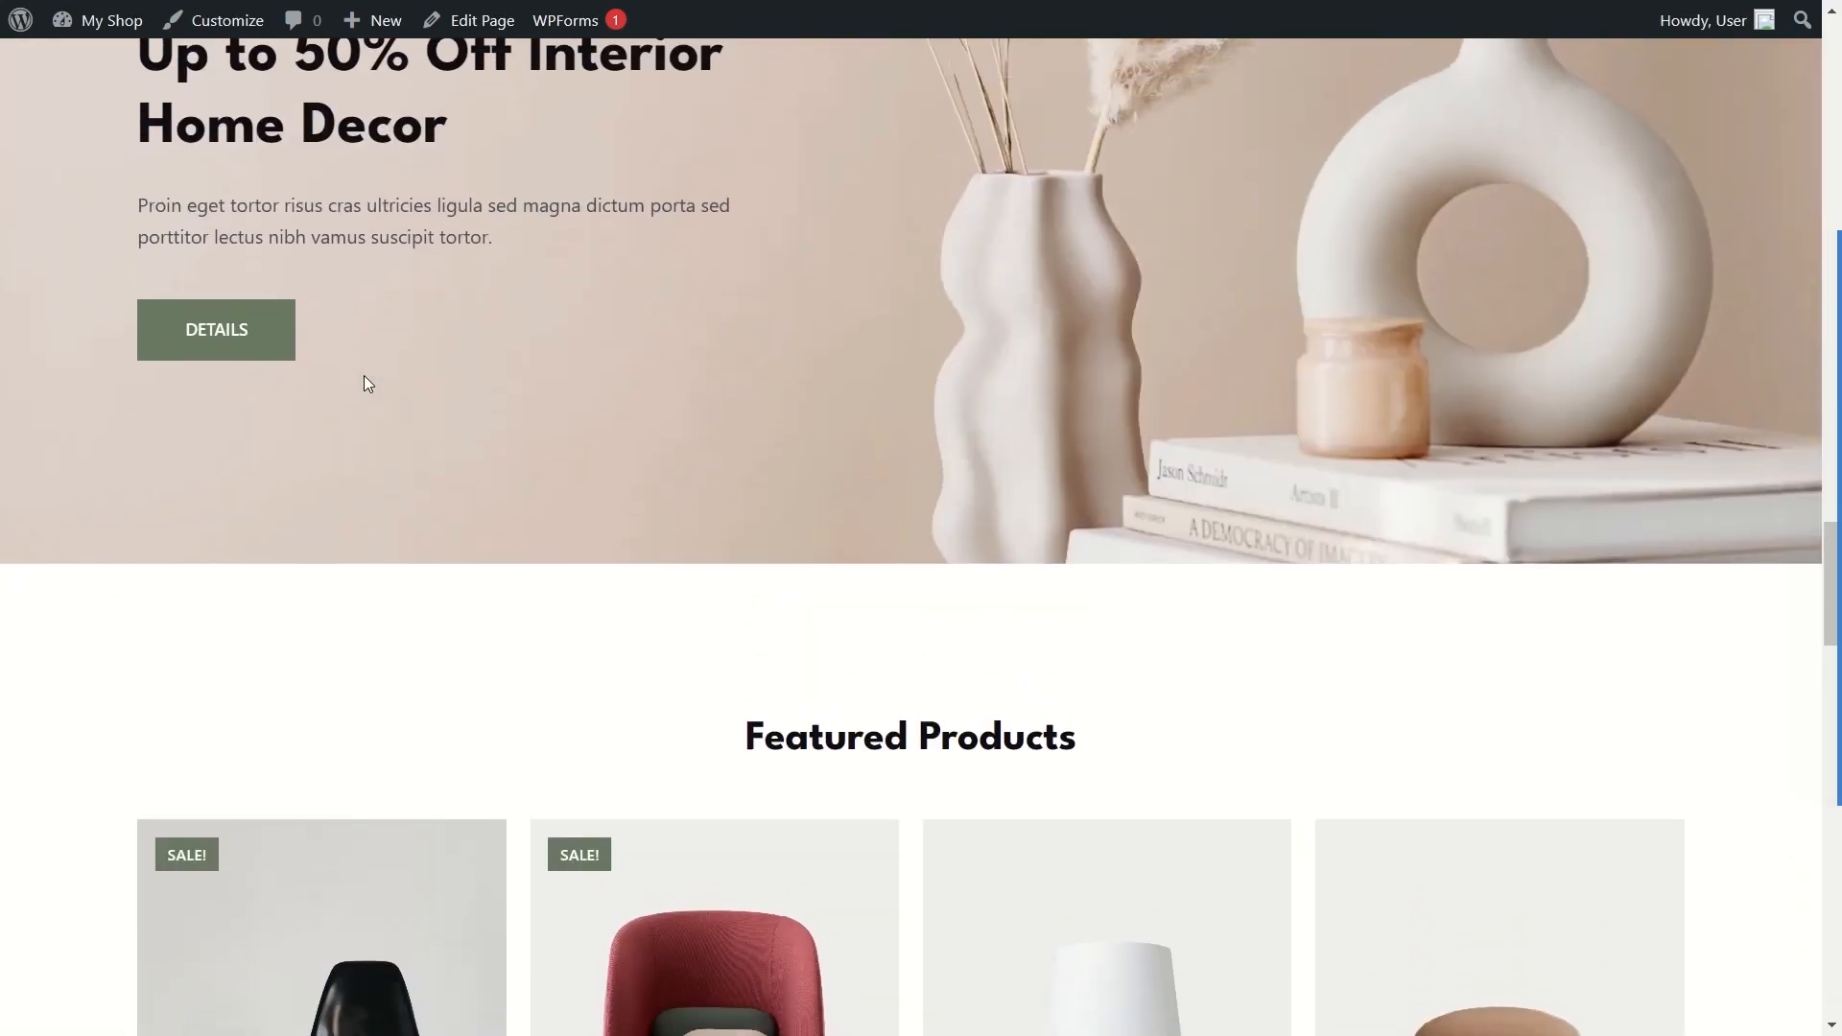
Step: Go through the rest of the home page and open the Furniture category listed in the footer
scroll(361, 420, "down", 5)
scroll(336, 531, "down", 10)
scroll(336, 531, "down", 10)
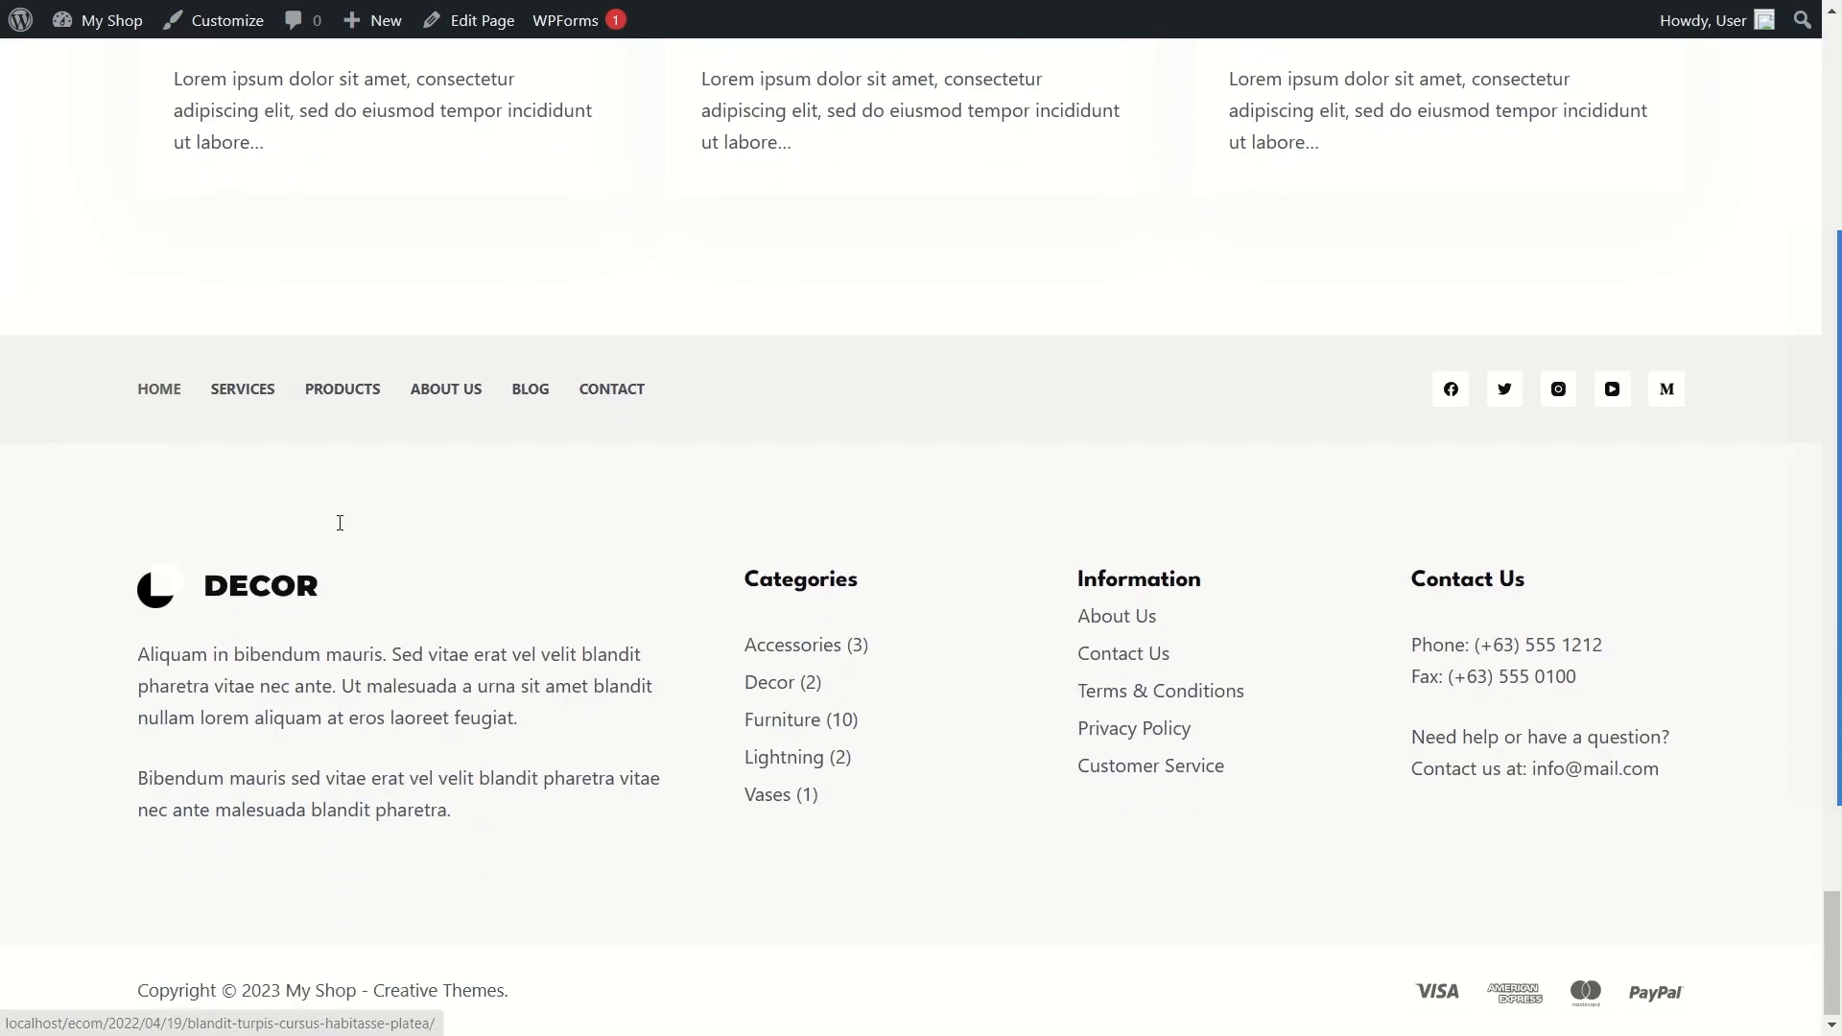
scroll(513, 686, "up", 2)
scroll(514, 691, "down", 2)
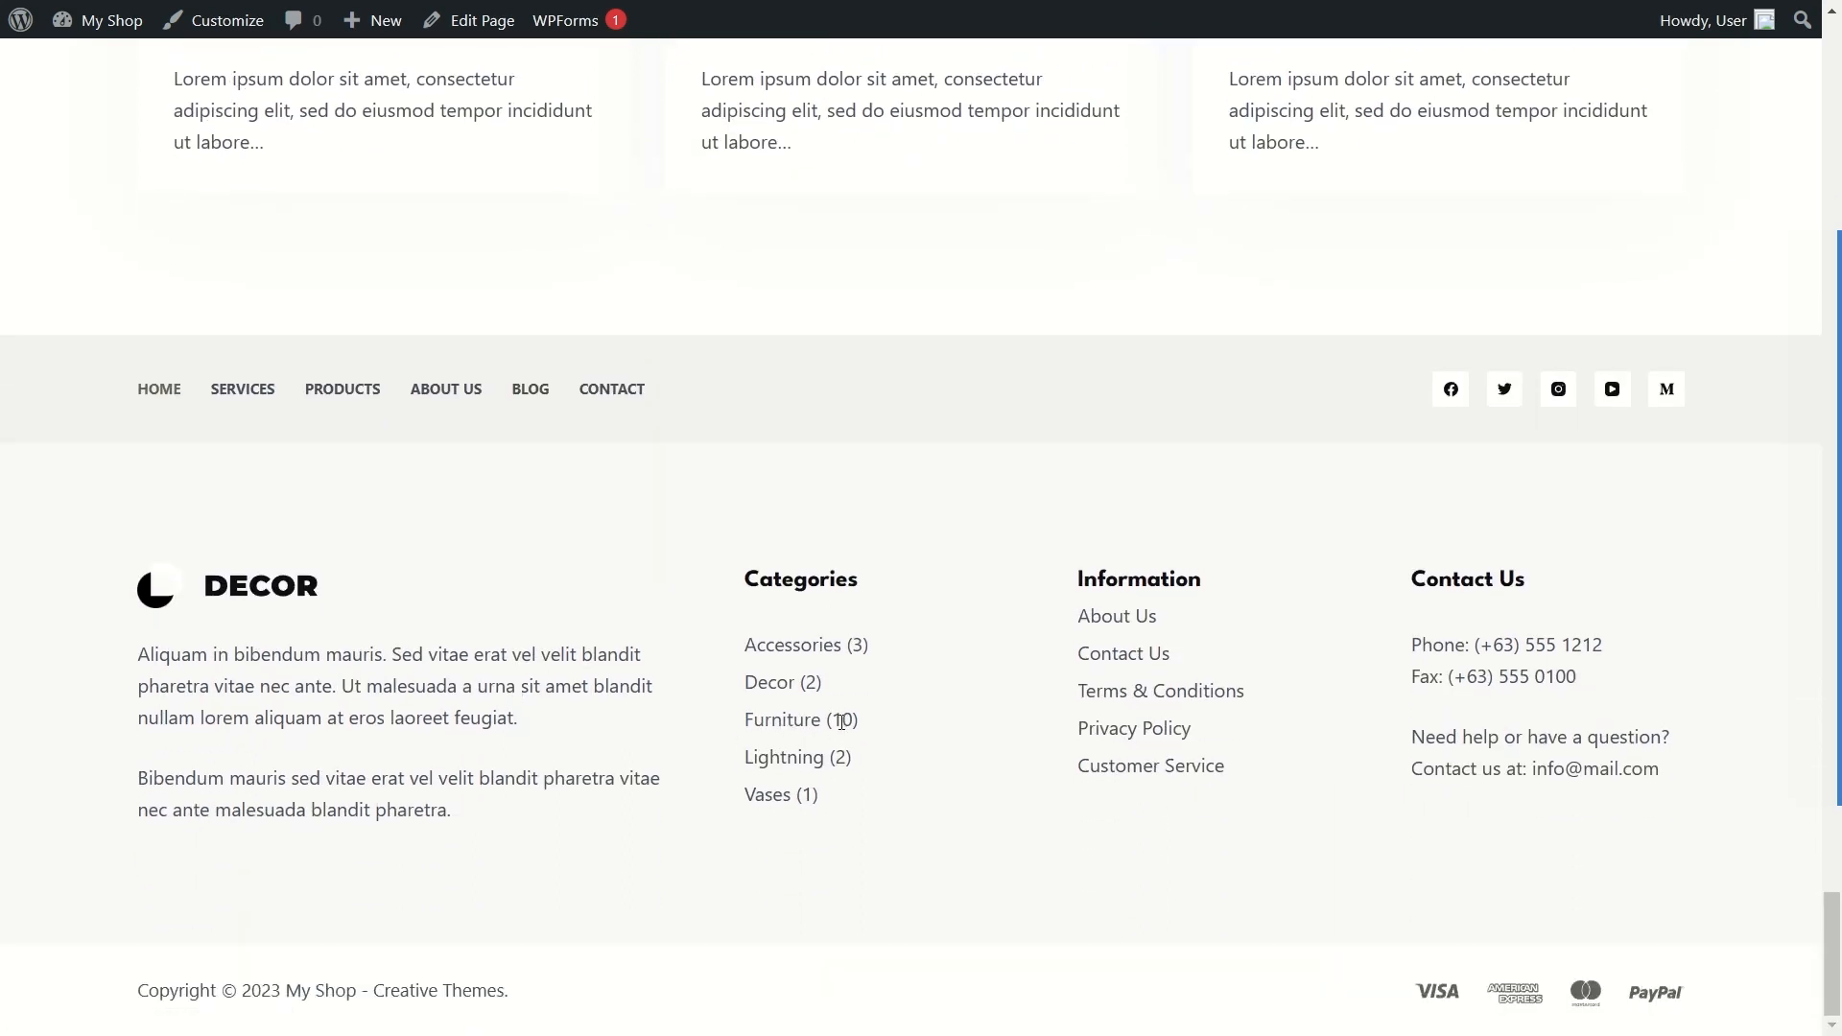
left_click(792, 729)
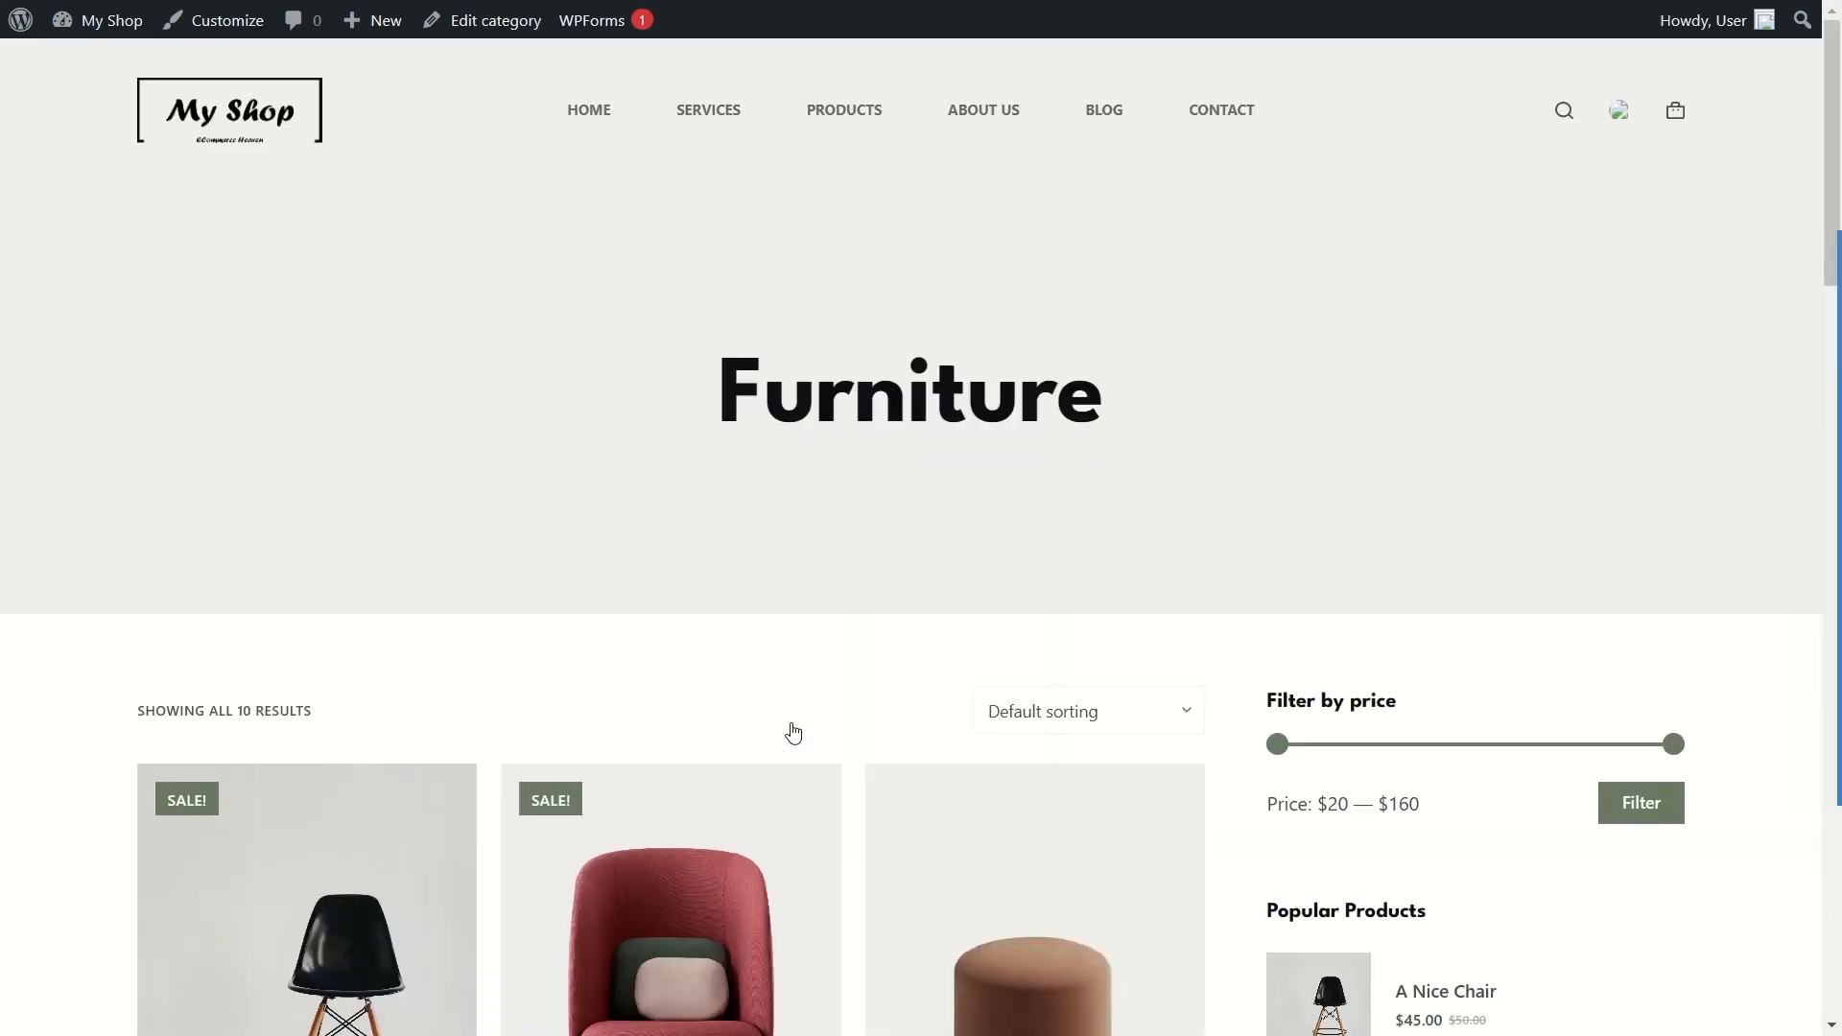
Step: Examine the products listed on the shop's Furniture category page, including A Nice Chair
scroll(793, 719, "down", 3)
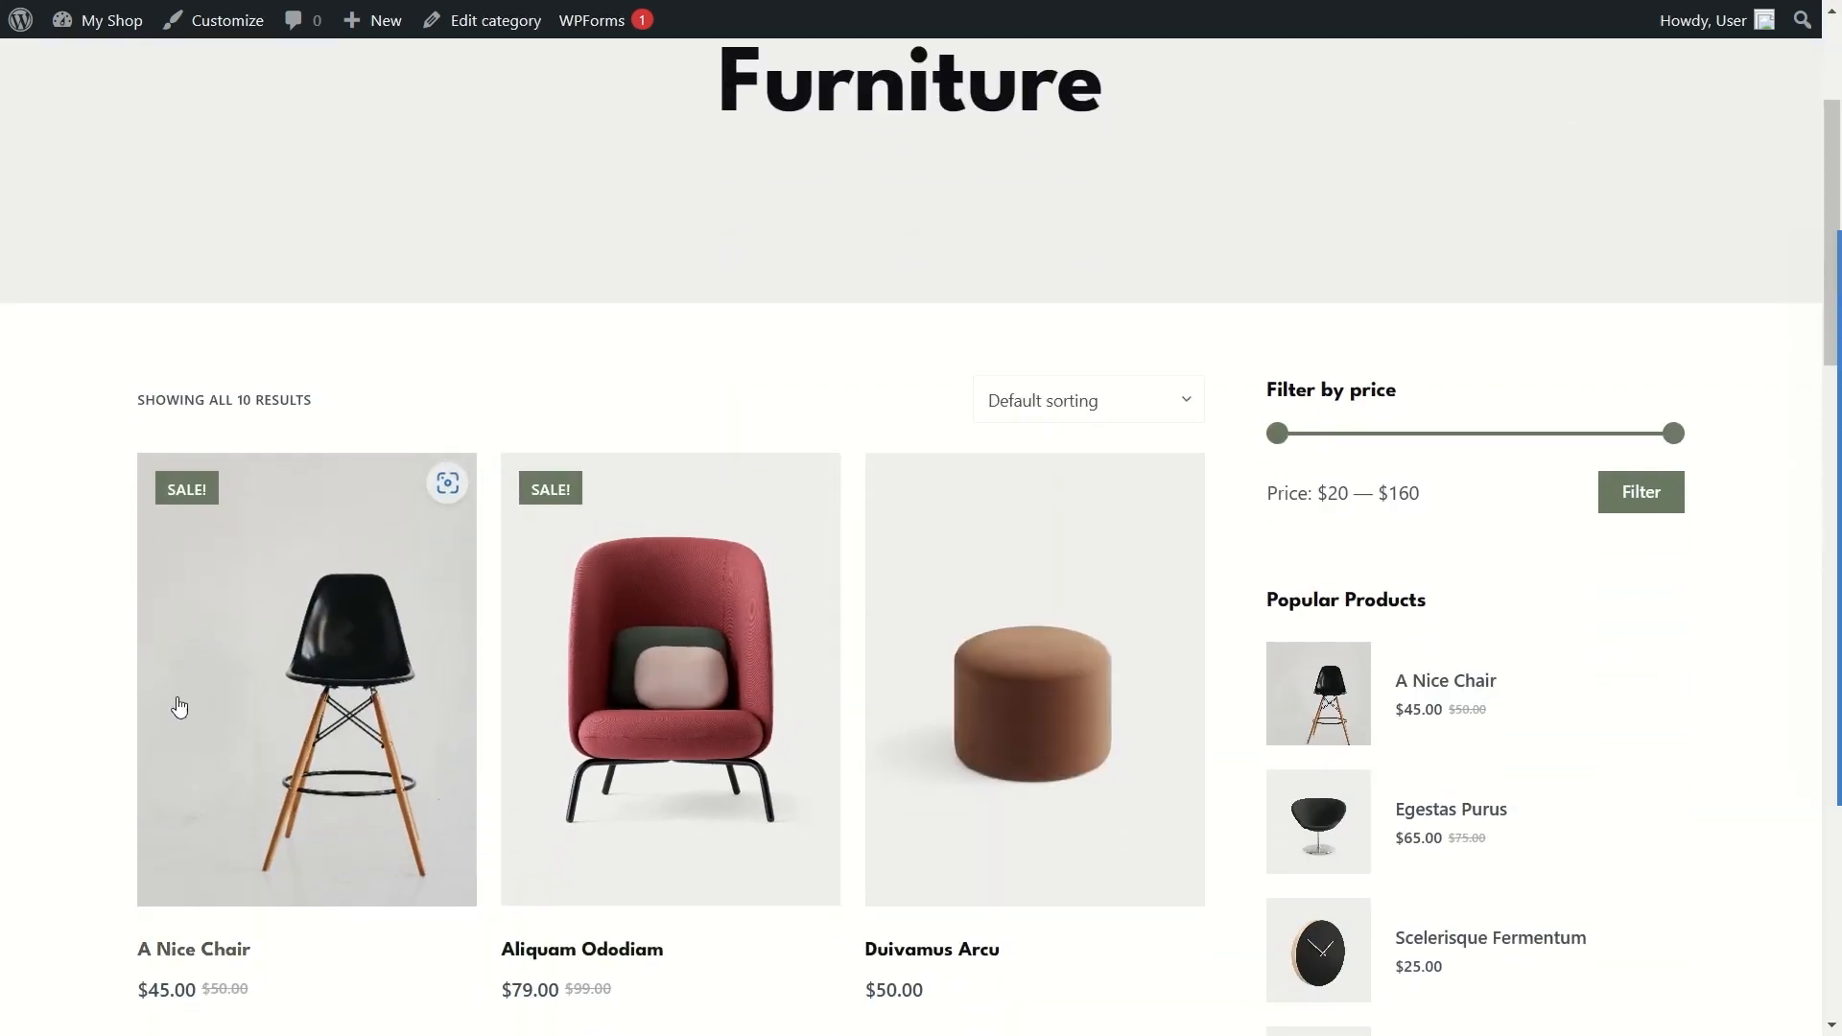
scroll(208, 615, "down", 6)
scroll(252, 573, "up", 5)
scroll(251, 574, "down", 8)
scroll(673, 556, "down", 8)
scroll(674, 557, "up", 9)
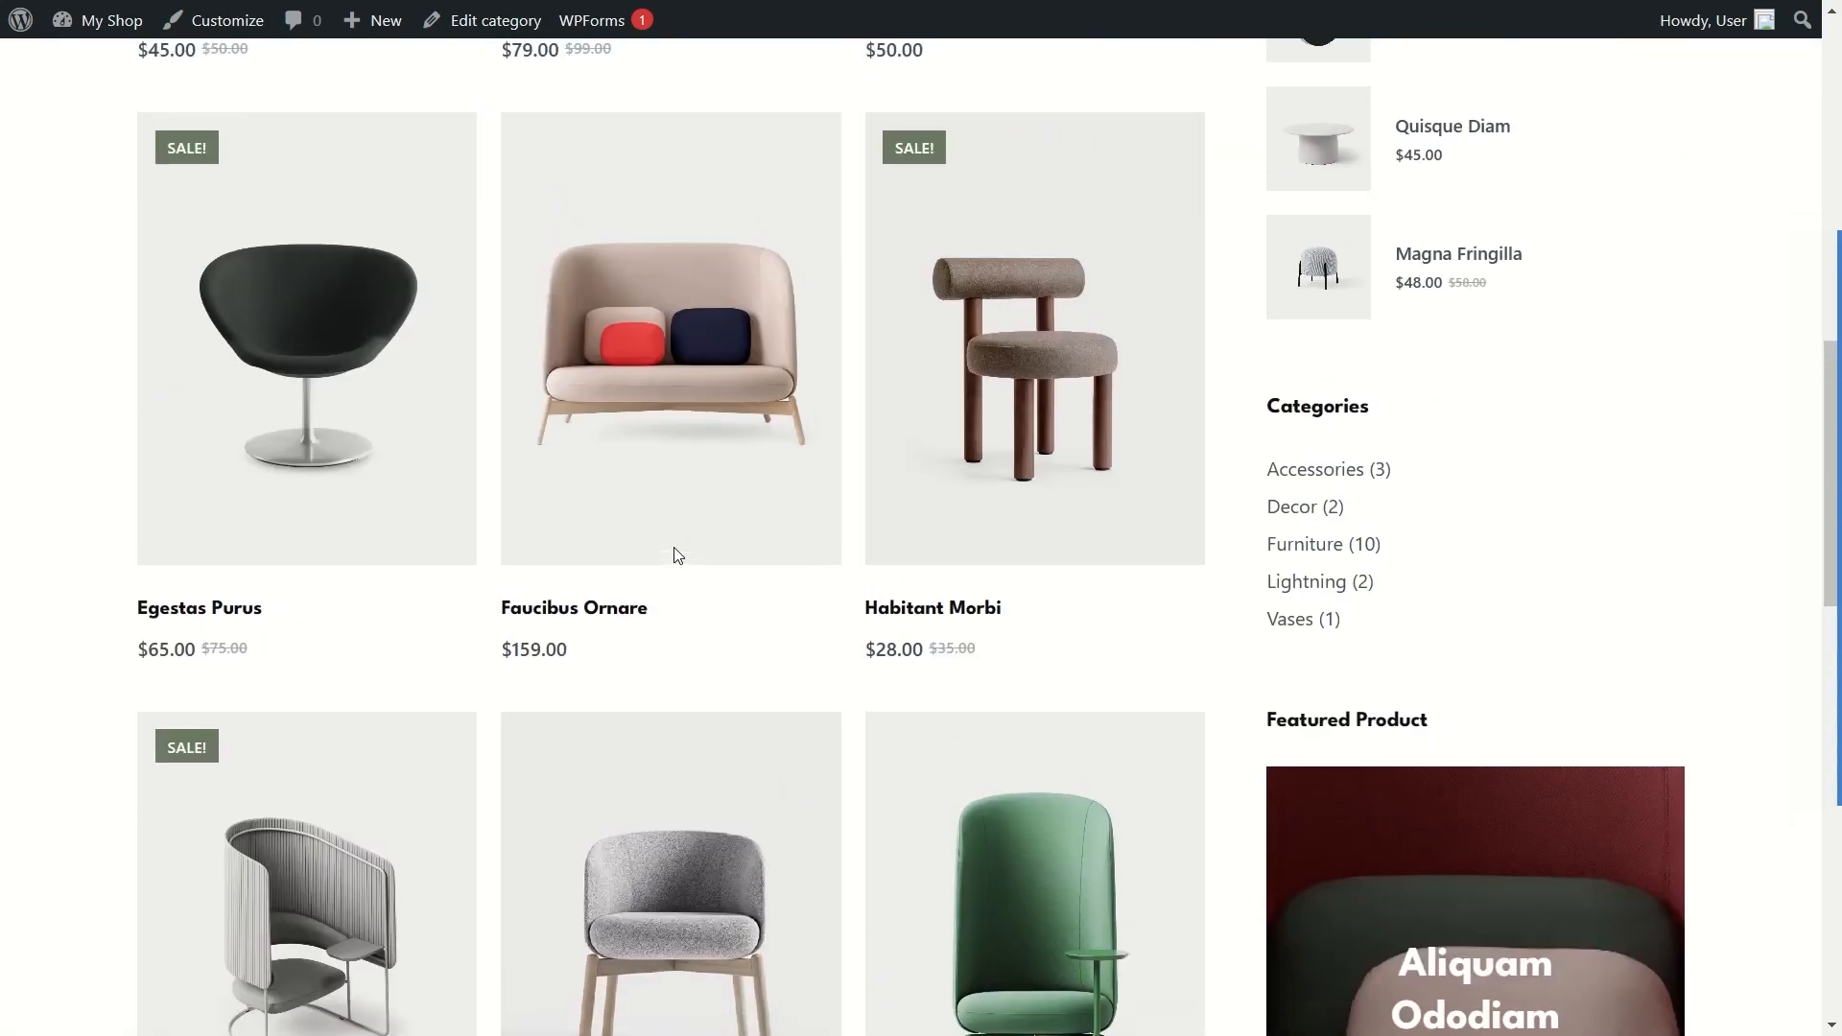
scroll(674, 556, "down", 10)
scroll(671, 555, "down", 5)
scroll(676, 549, "up", 10)
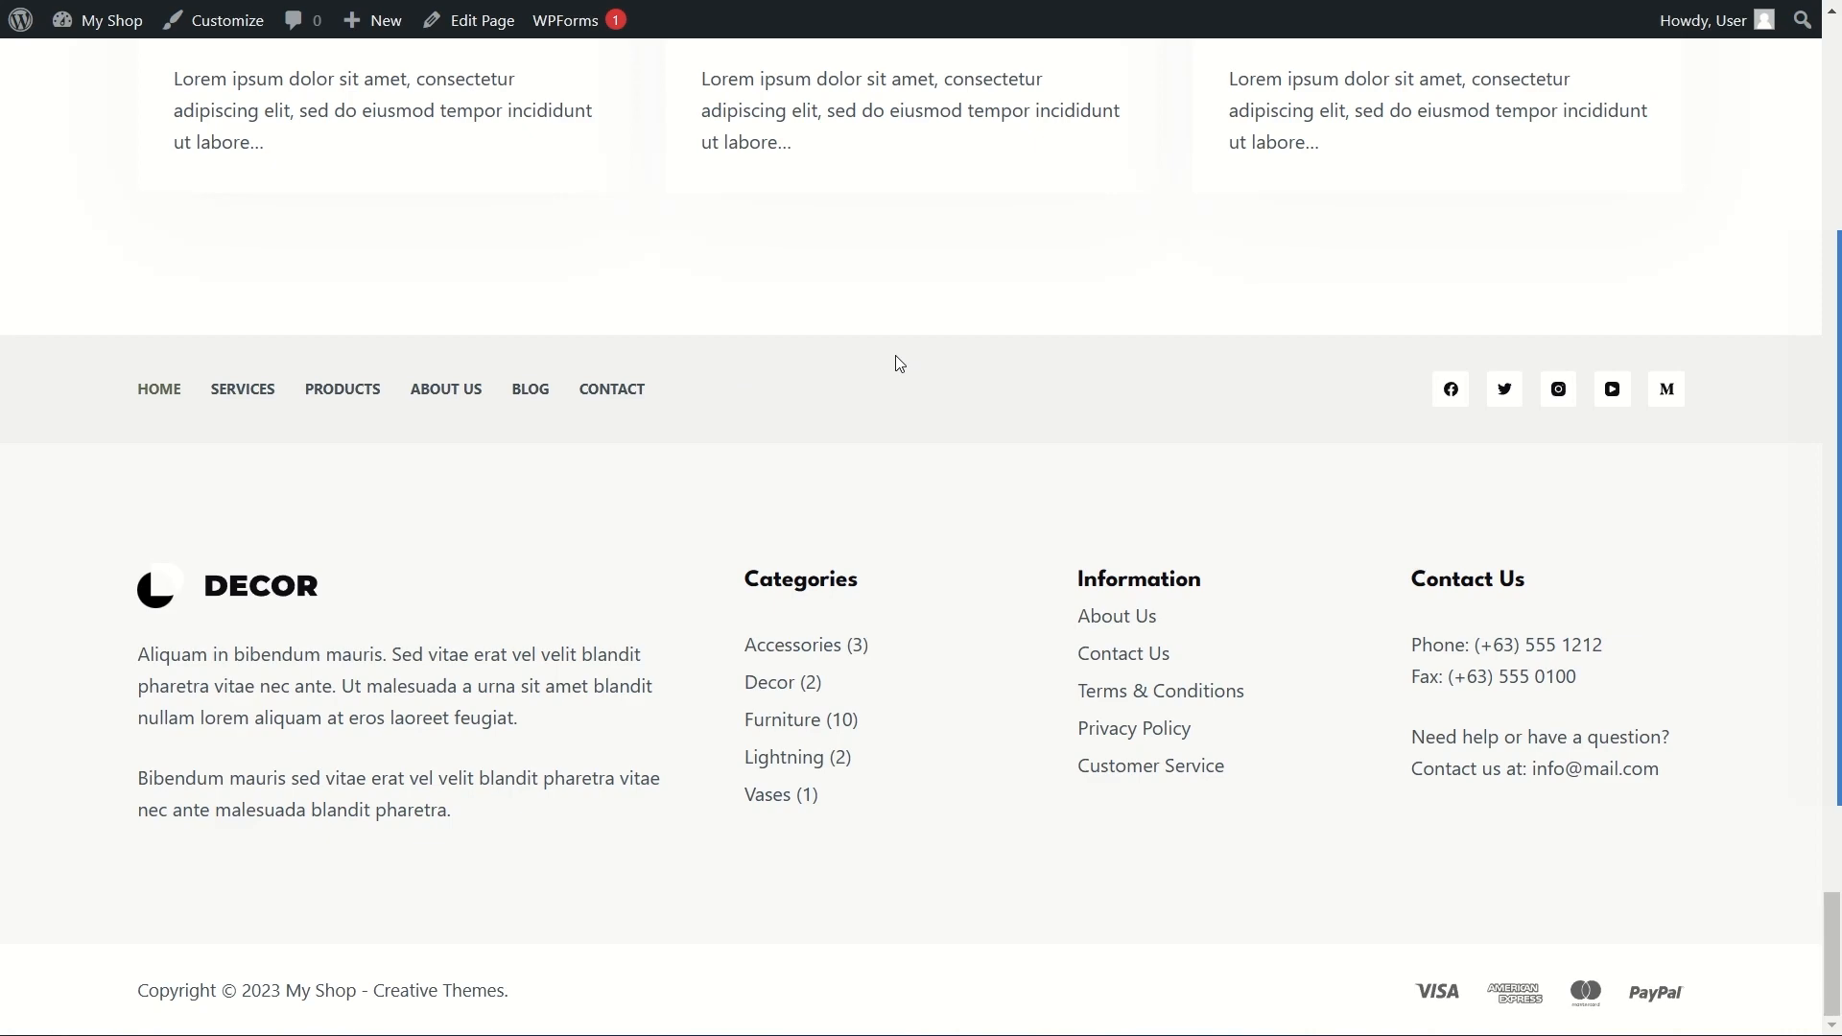
Step: Return to the shop's home page and check where the Furniture category tile links to
scroll(739, 401, "up", 3)
scroll(756, 684, "down", 3)
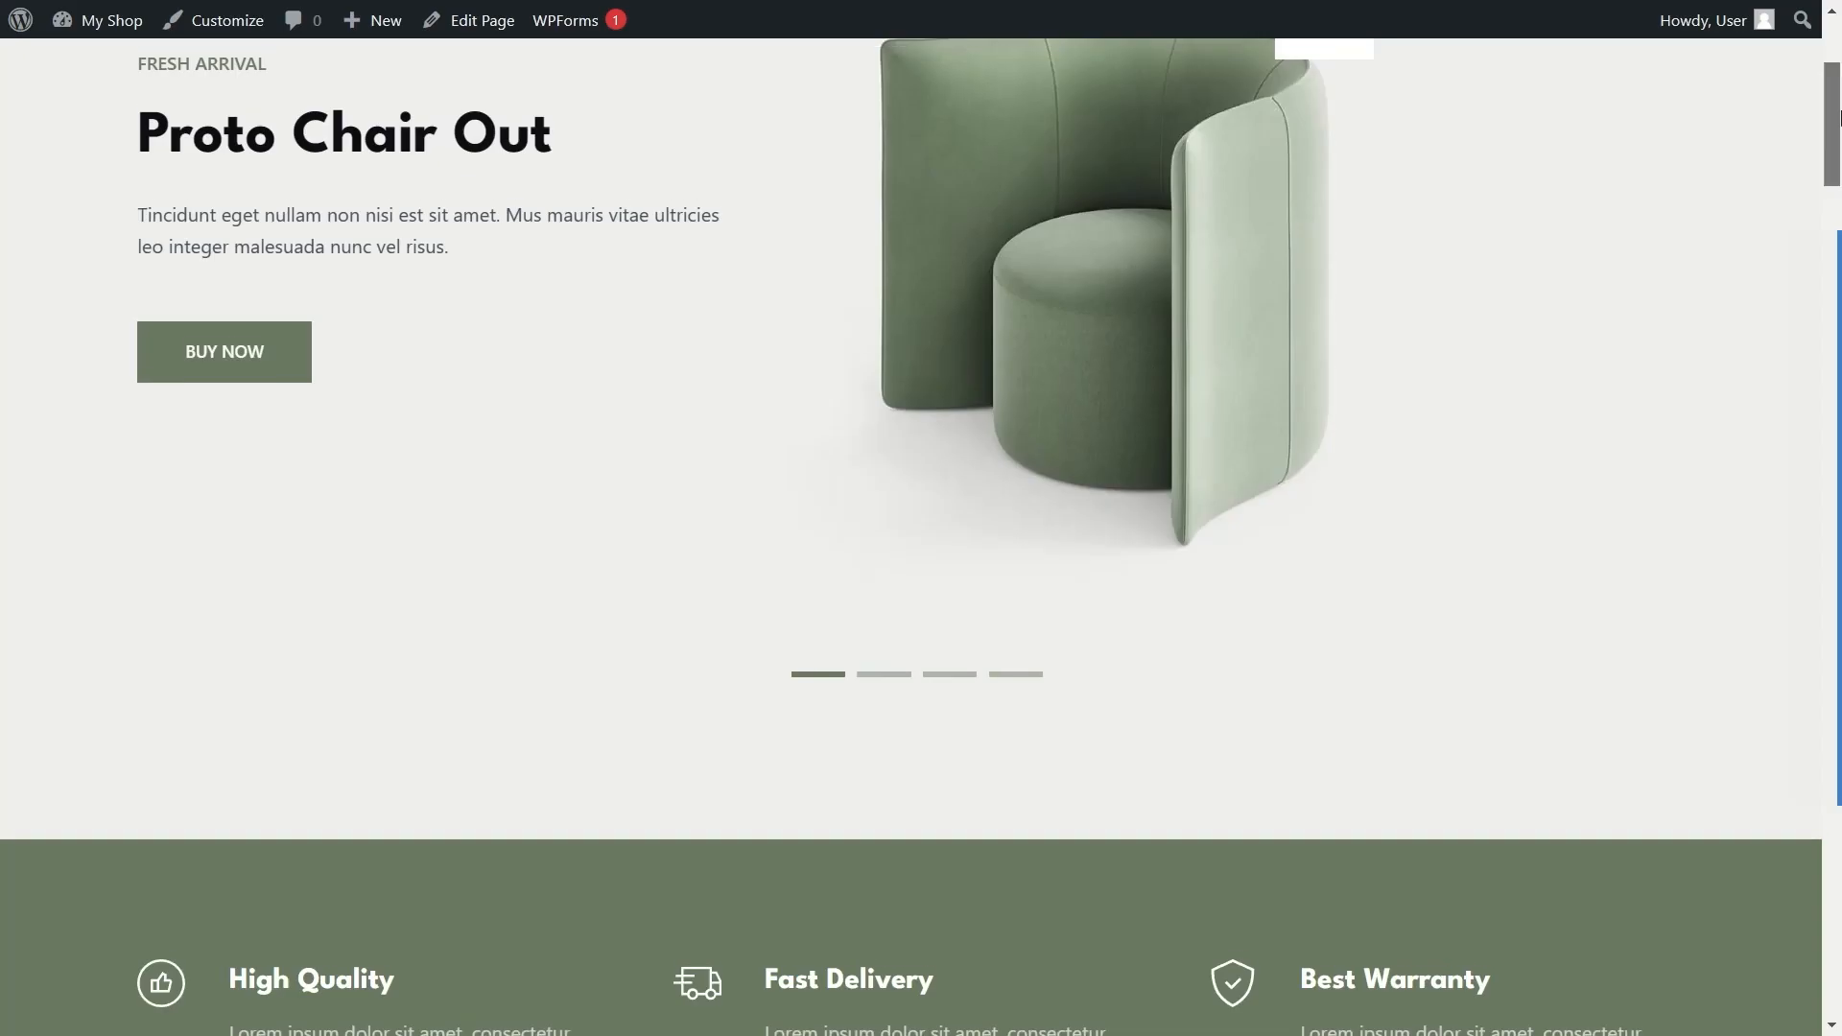
scroll(1126, 401, "up", 2)
scroll(1113, 422, "down", 8)
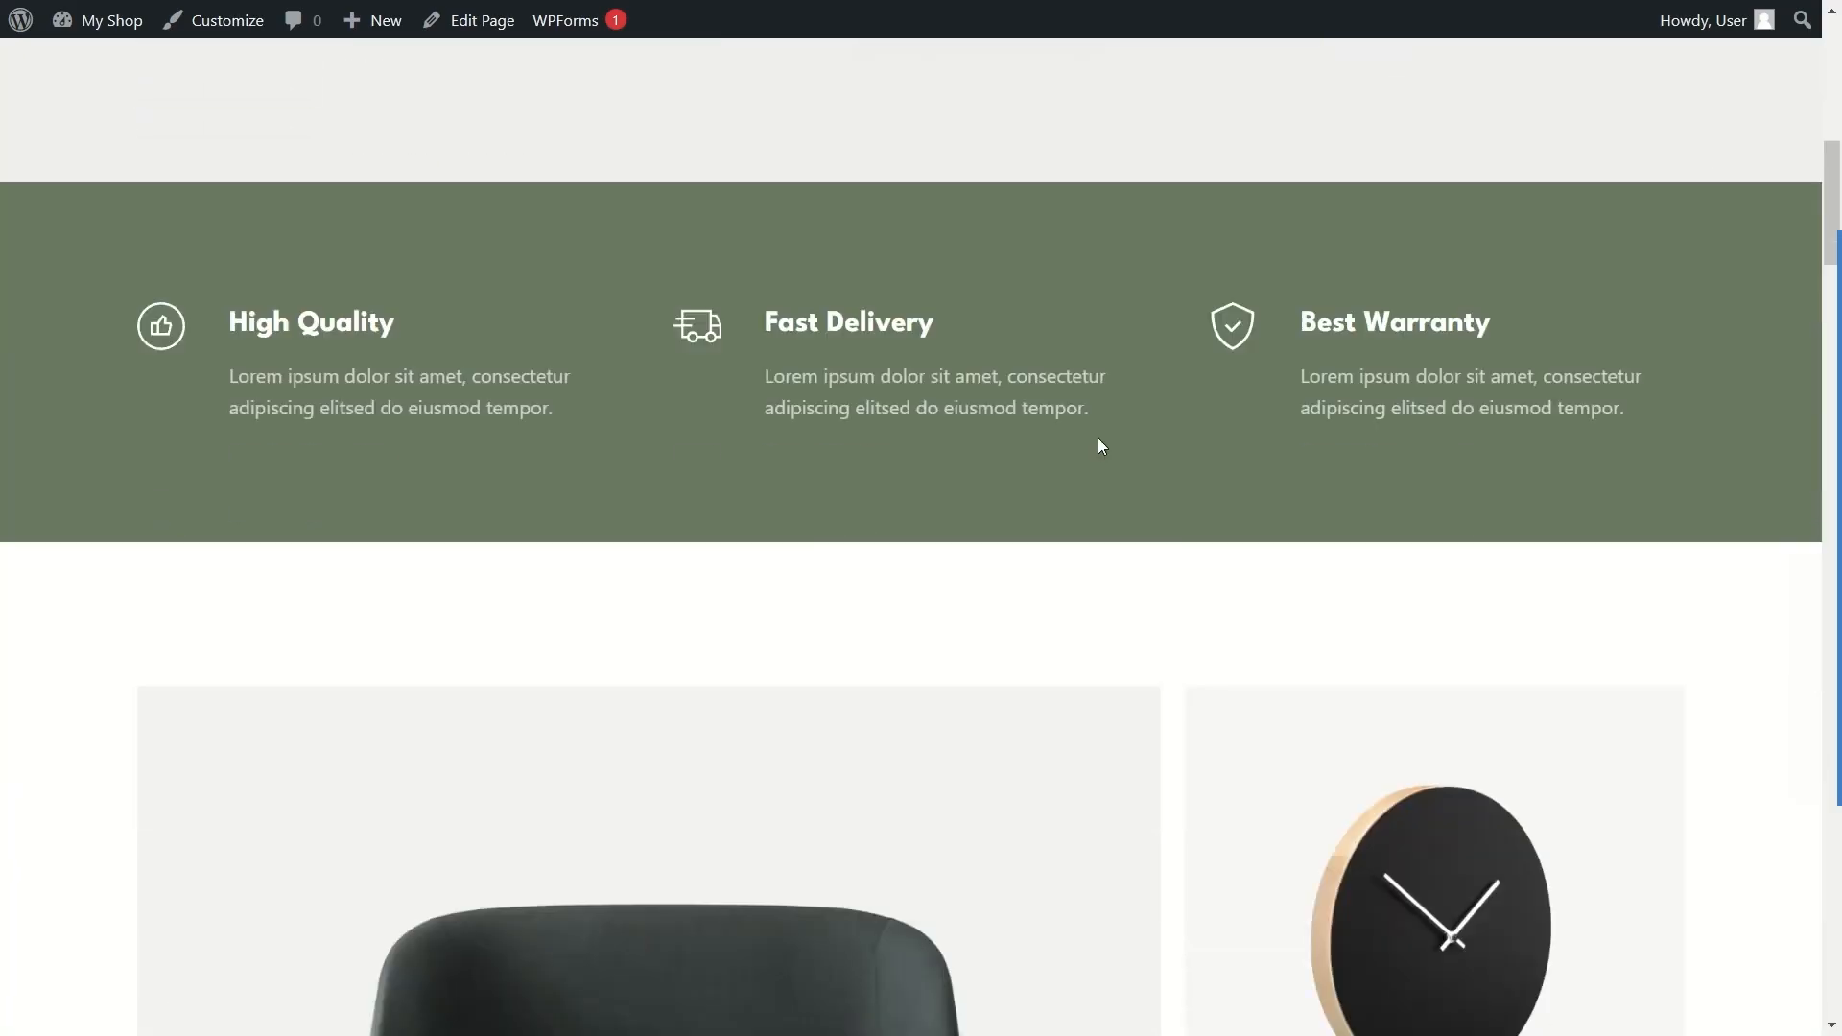
scroll(1100, 446, "down", 5)
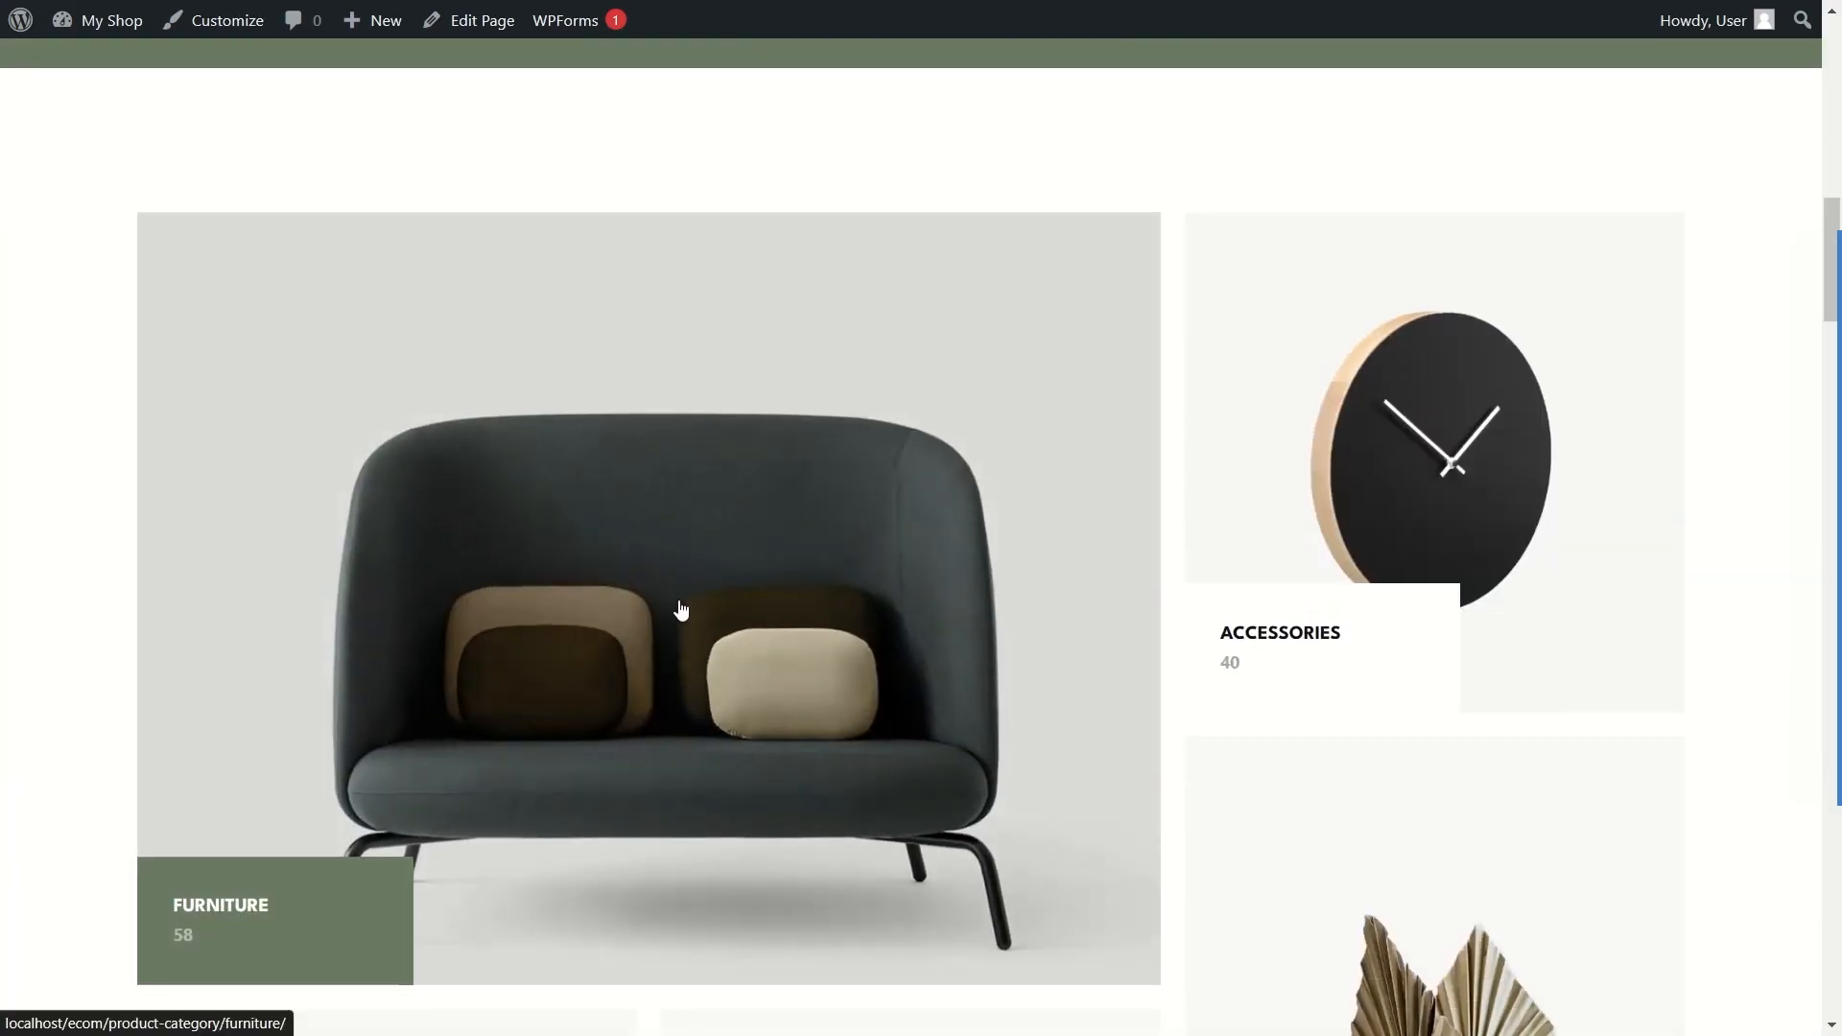
scroll(617, 476, "down", 1)
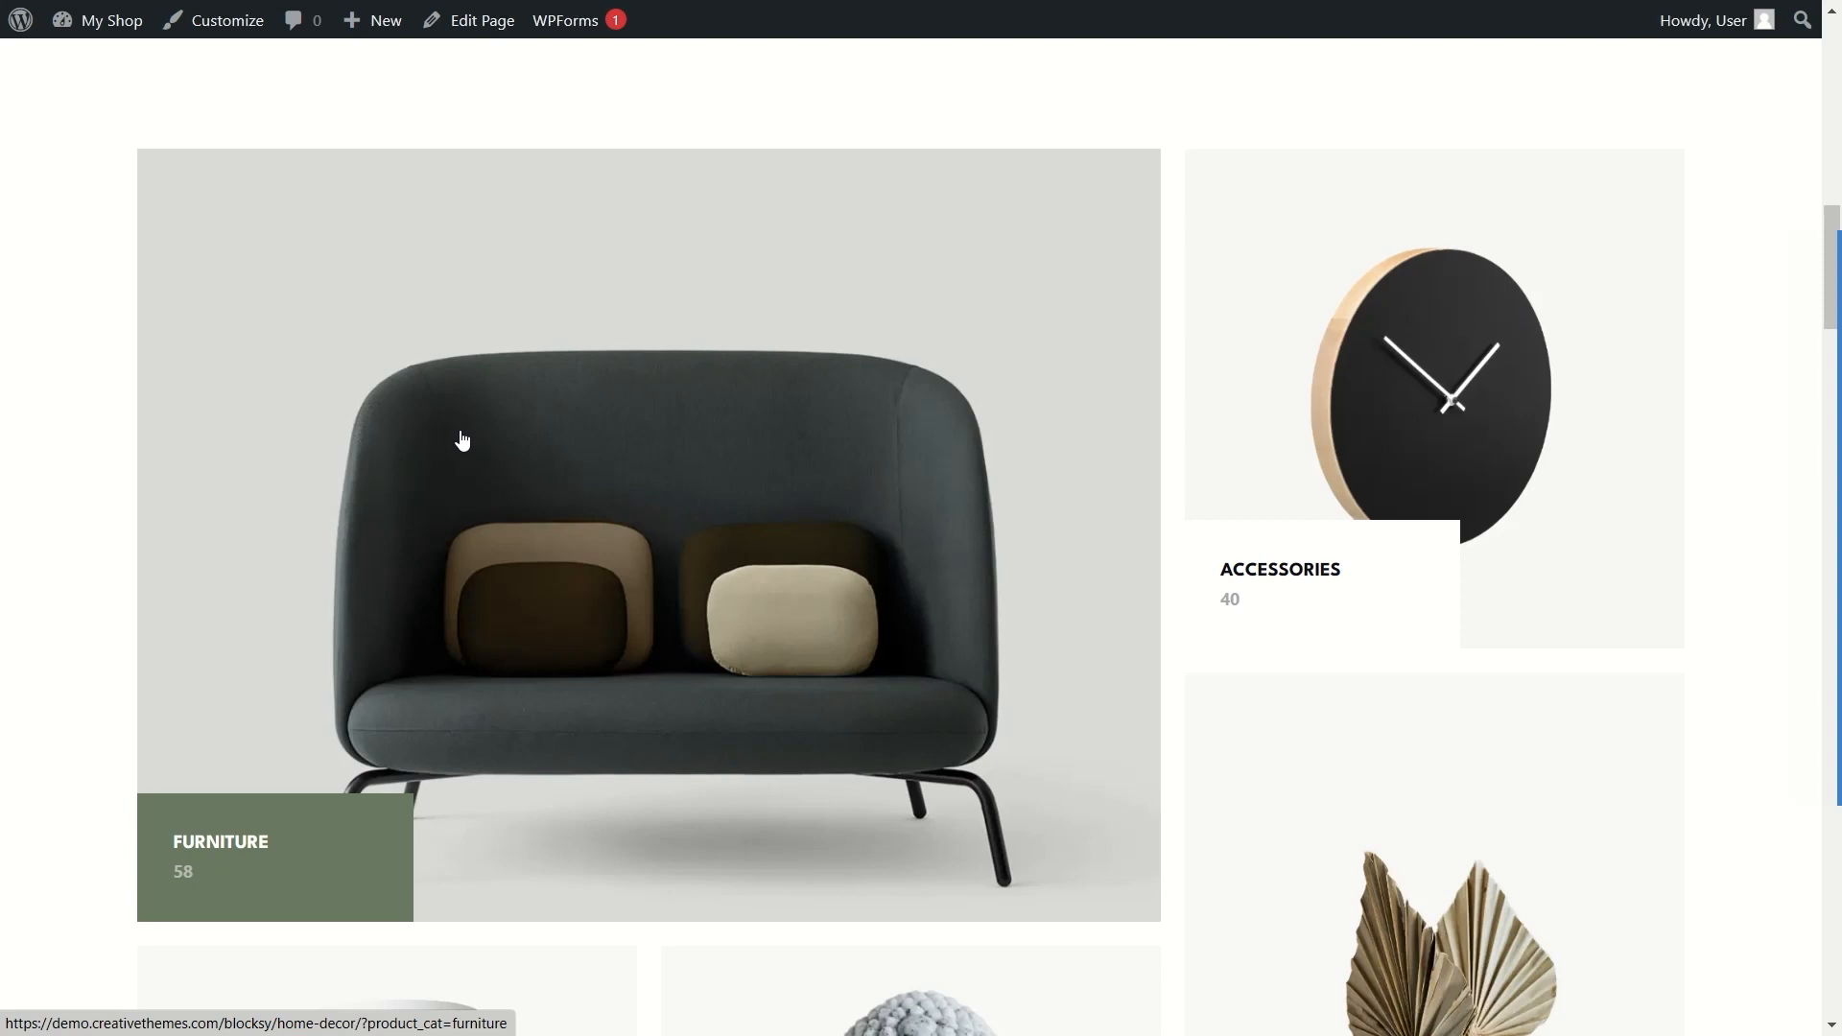
scroll(575, 416, "down", 3)
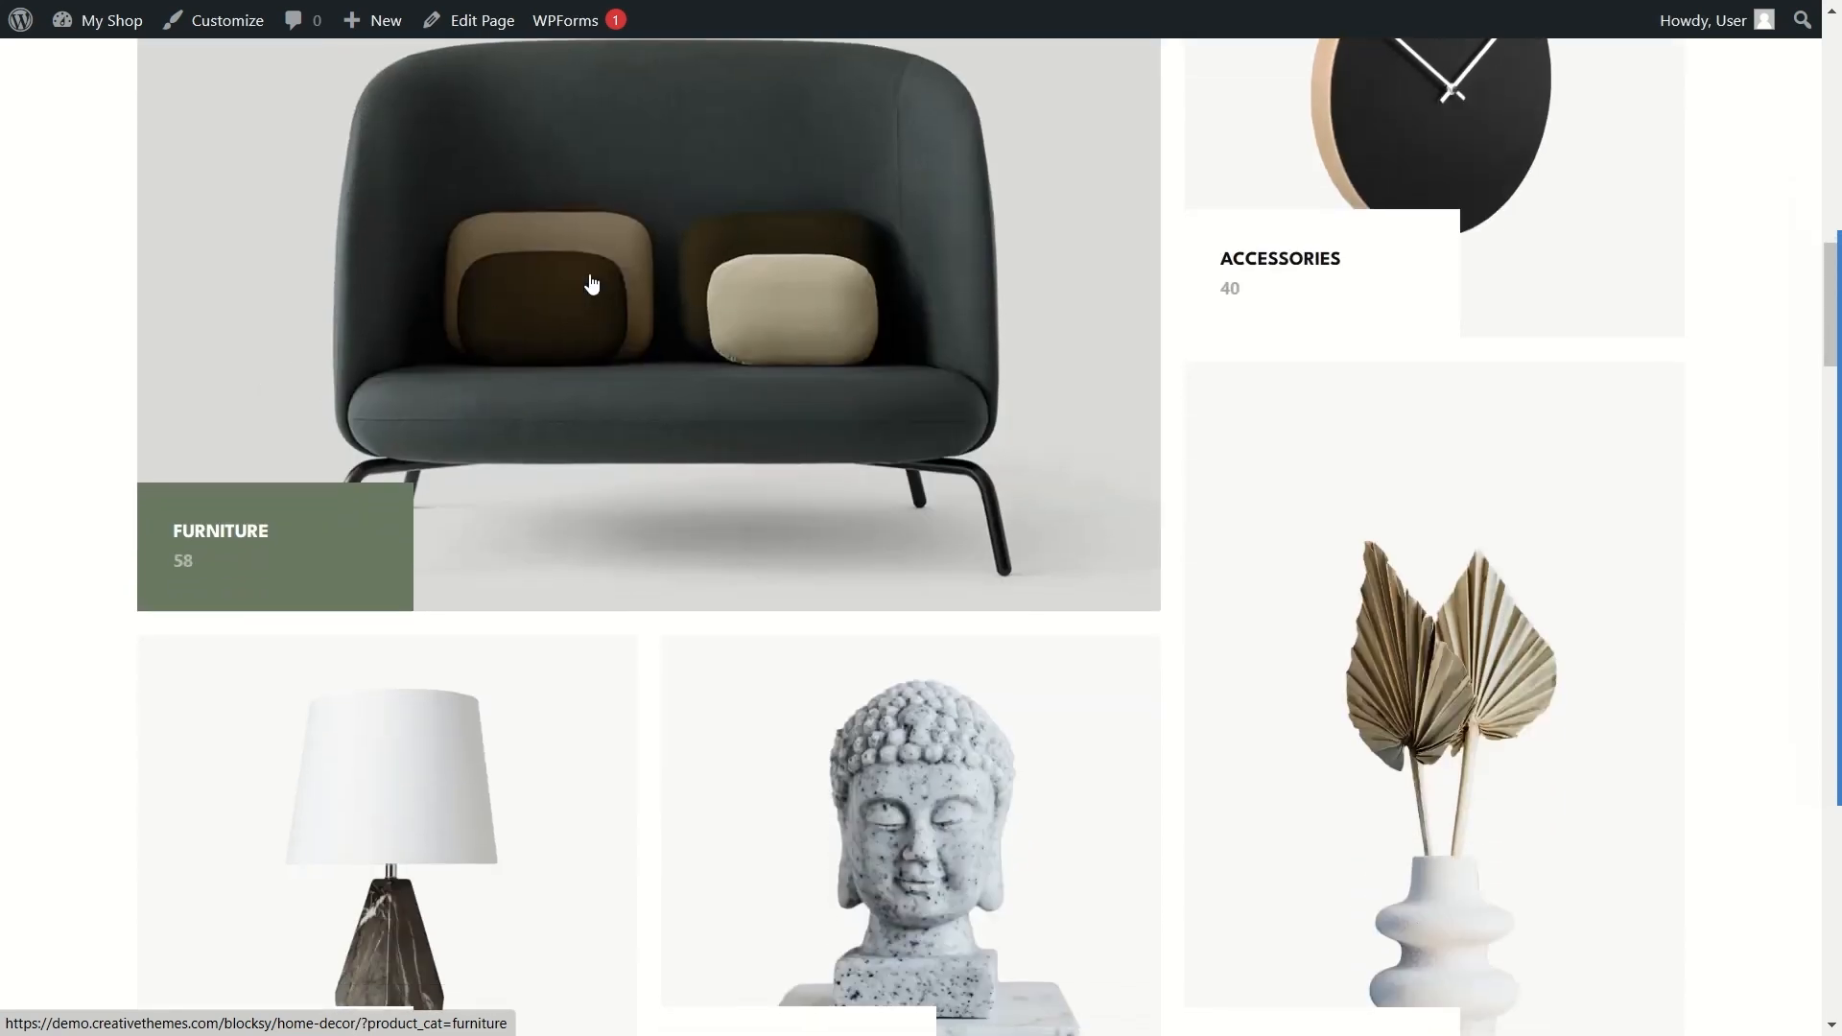
Step: Open the home page's Furniture tile and examine the linked page's product listing and web address
left_click(617, 324)
scroll(383, 335, "down", 3)
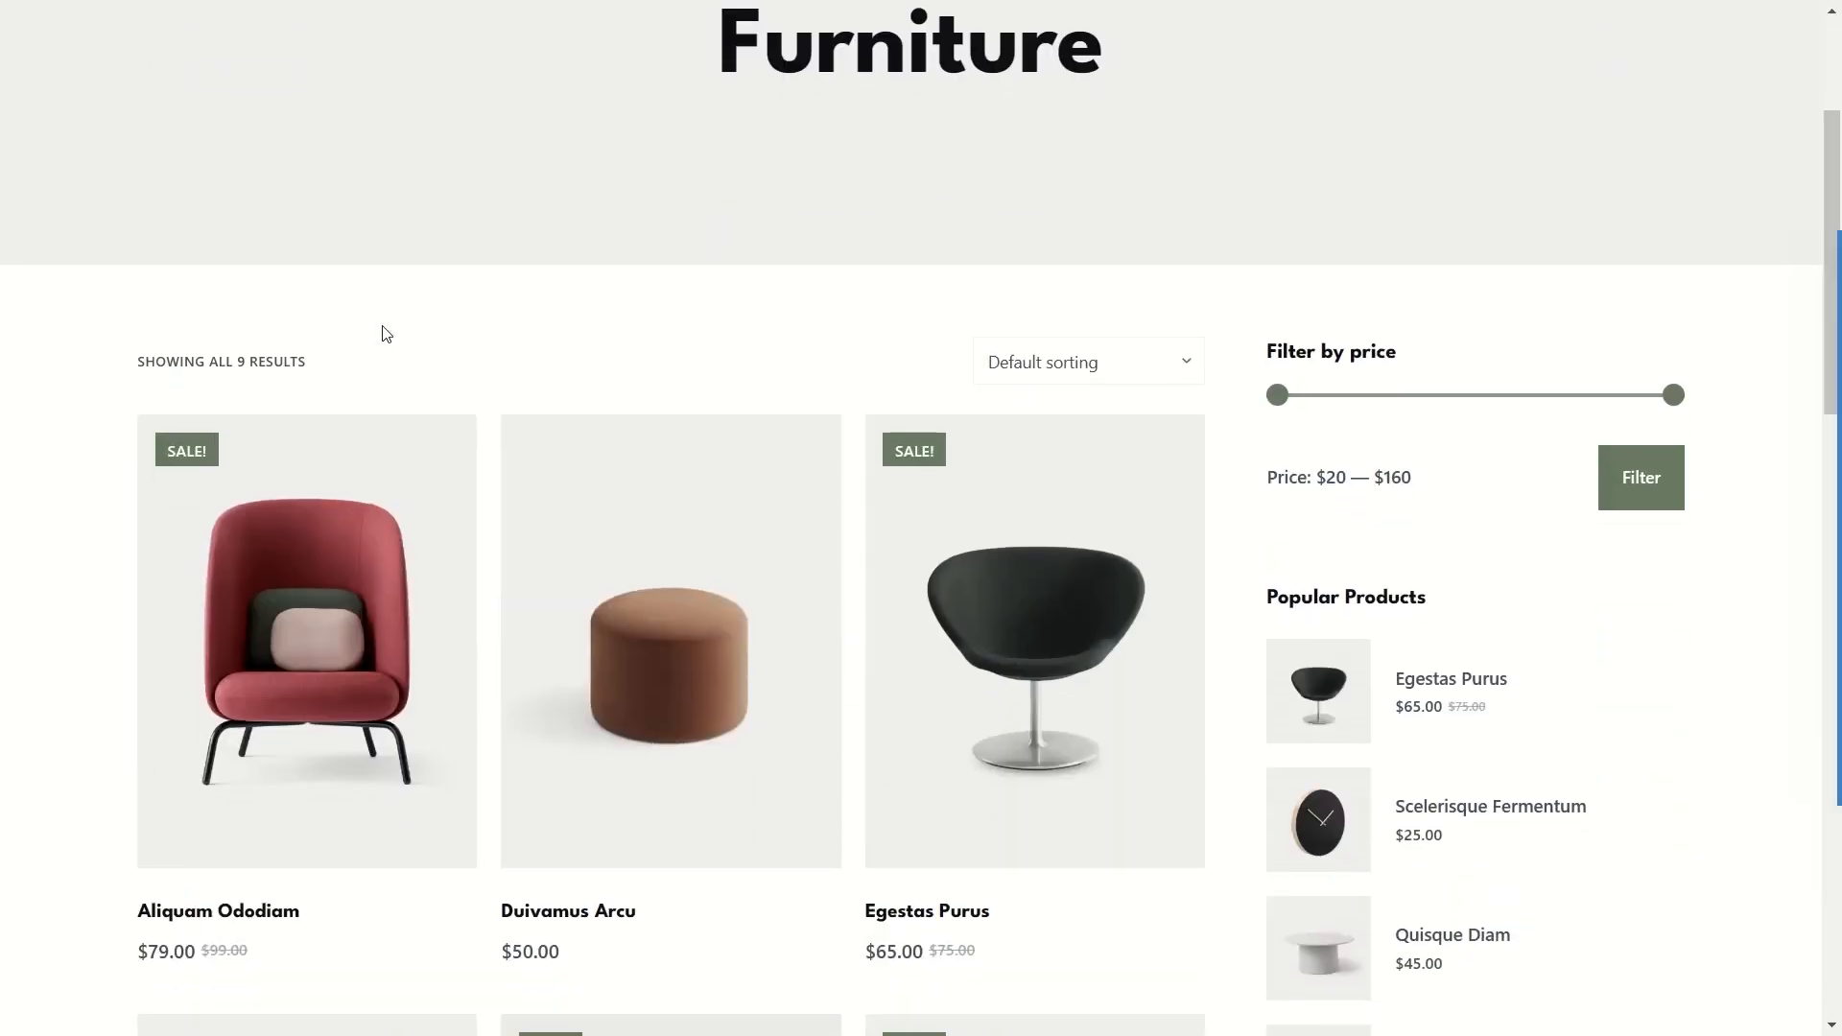
scroll(527, 386, "down", 6)
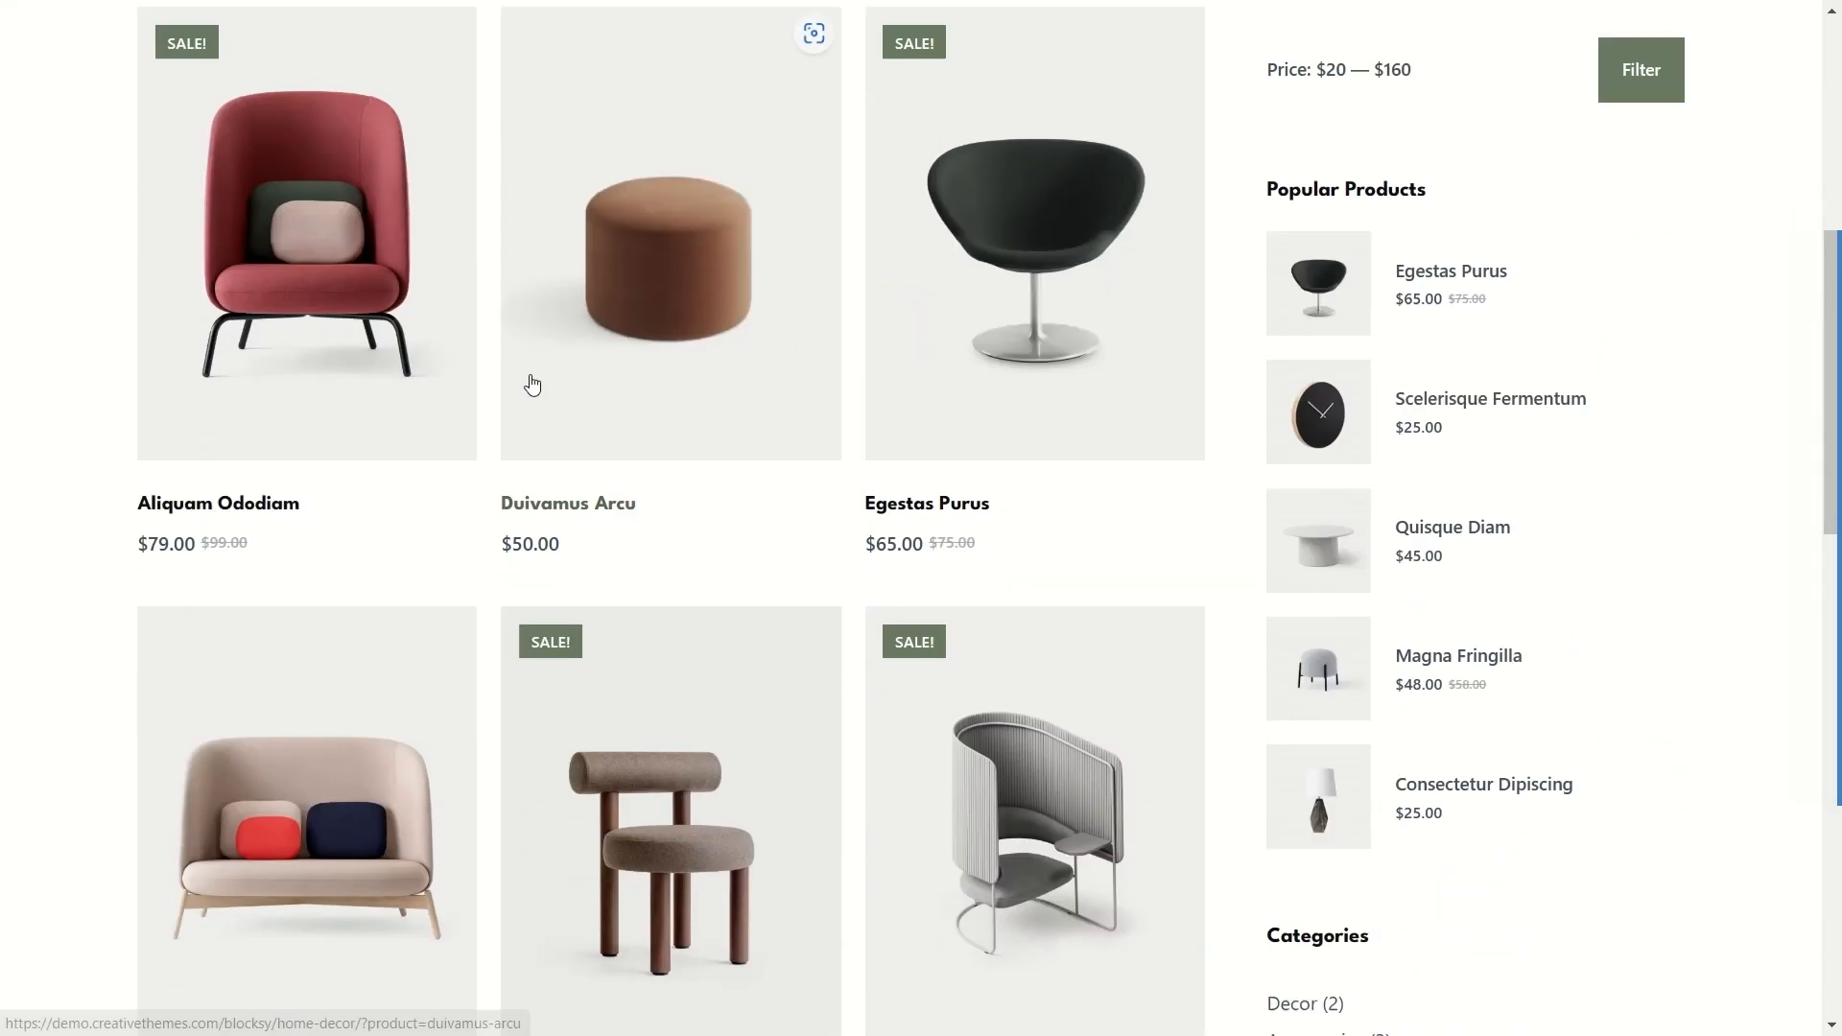
scroll(354, 275, "up", 9)
scroll(722, 384, "down", 3)
scroll(723, 385, "down", 2)
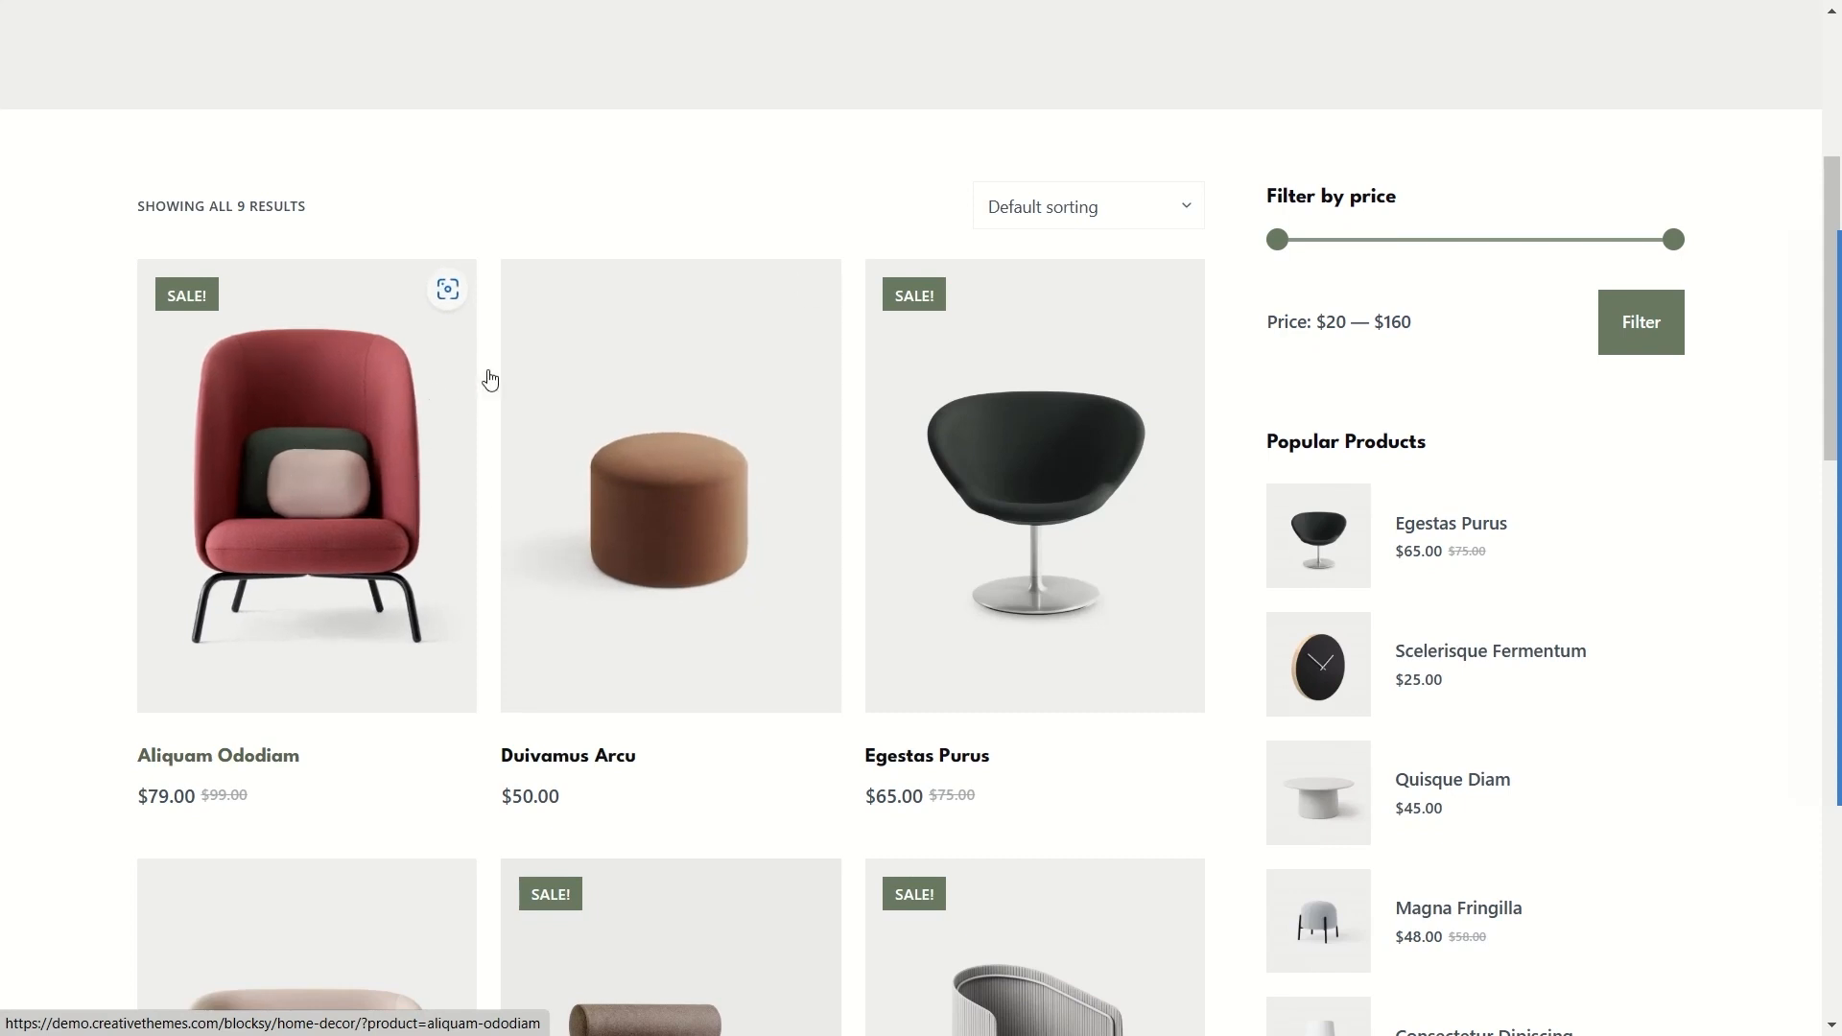
scroll(711, 291, "up", 5)
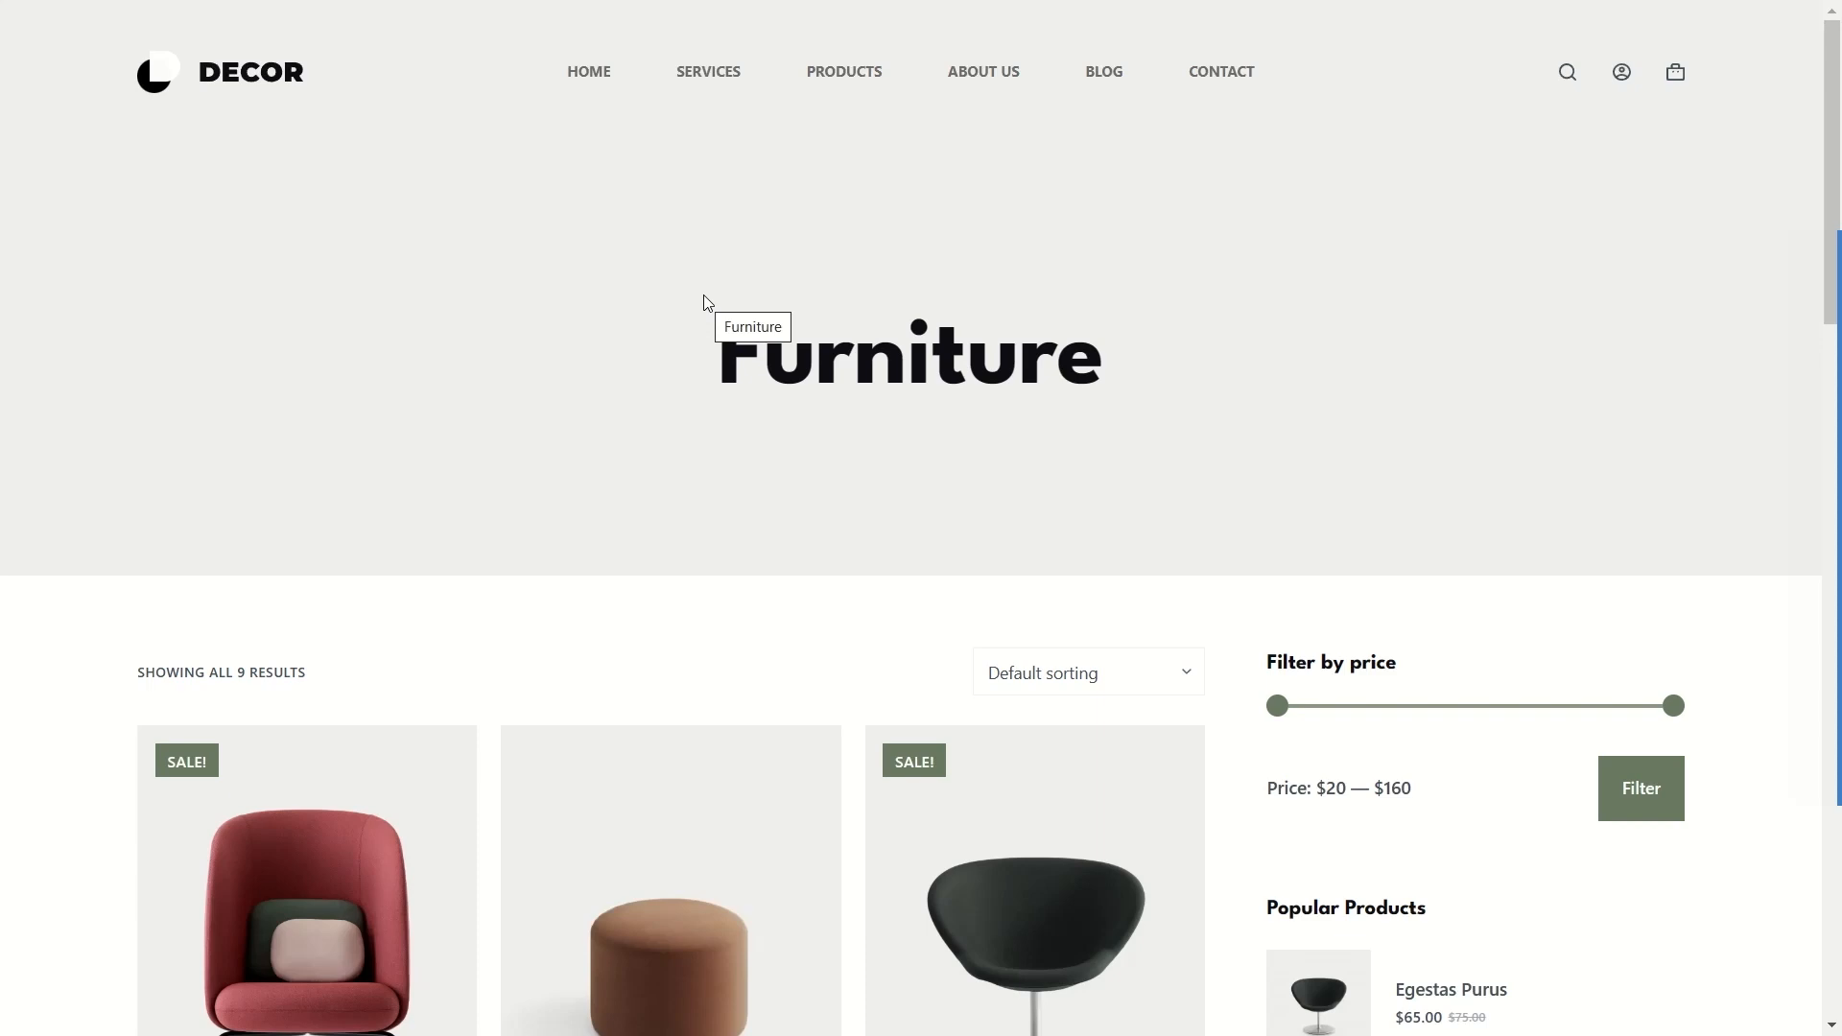
left_click_drag(755, 27, 185, 8)
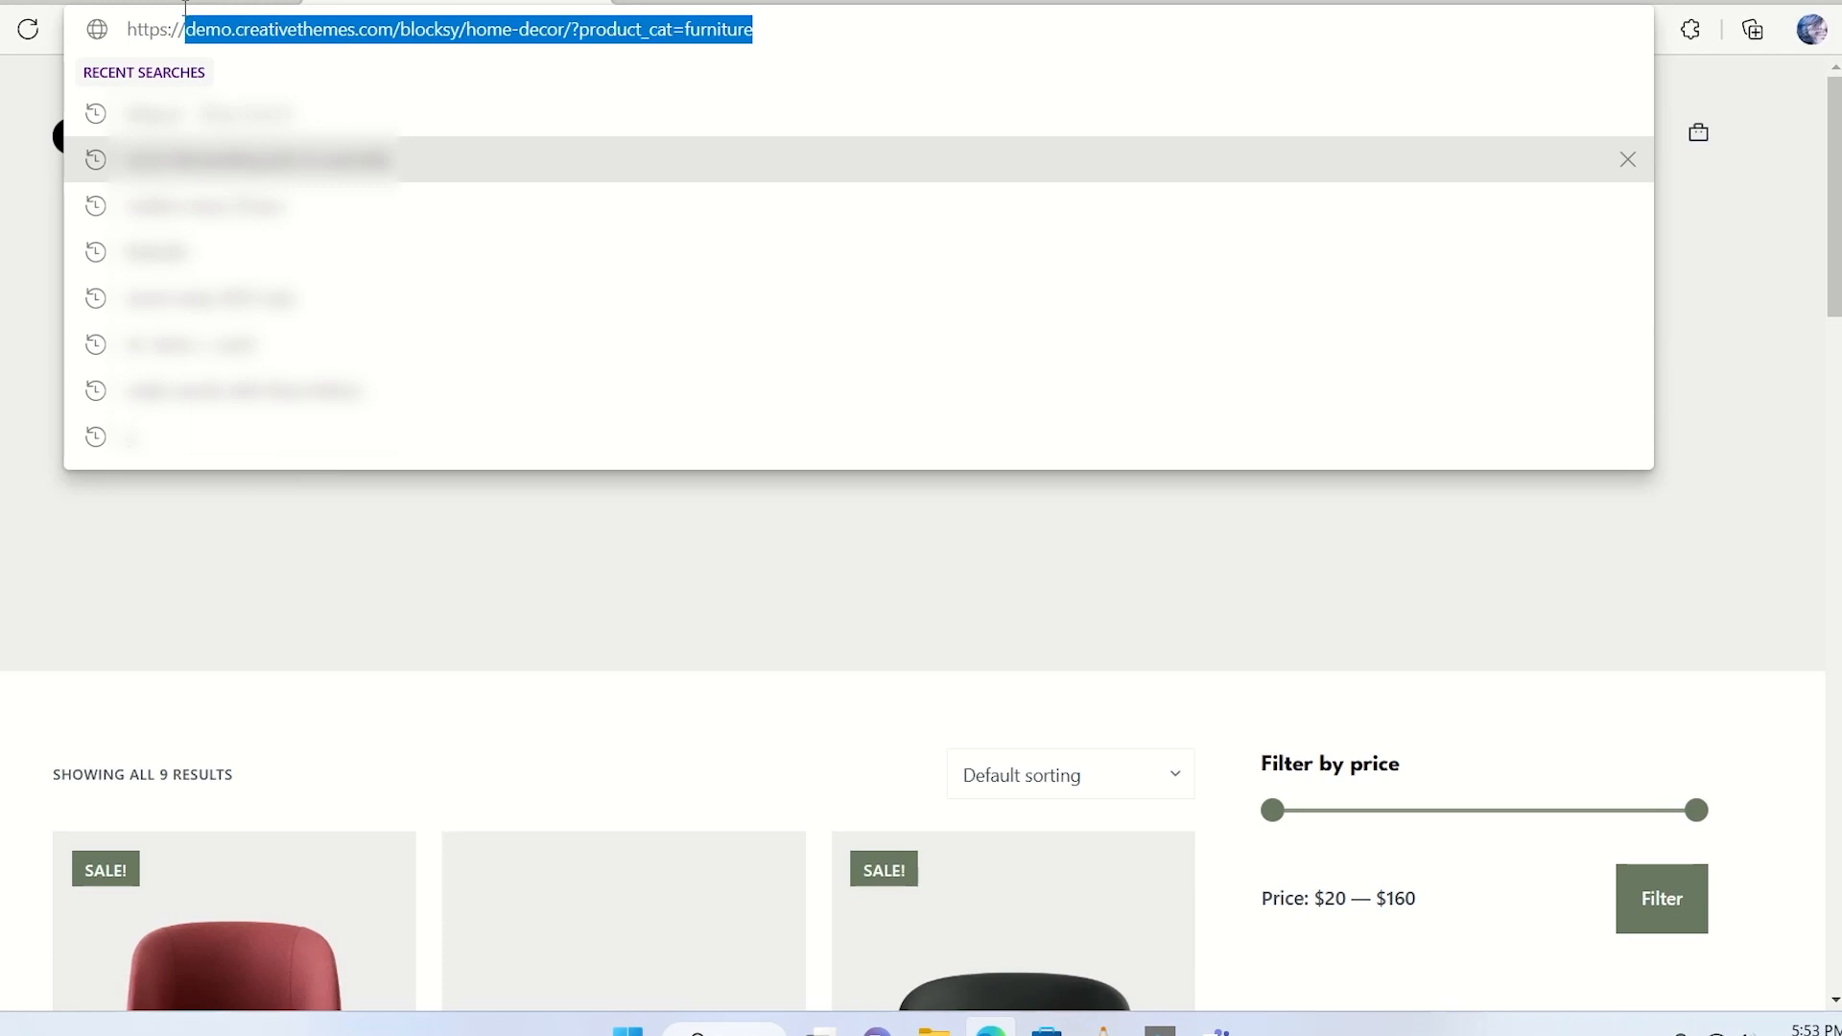
left_click(489, 524)
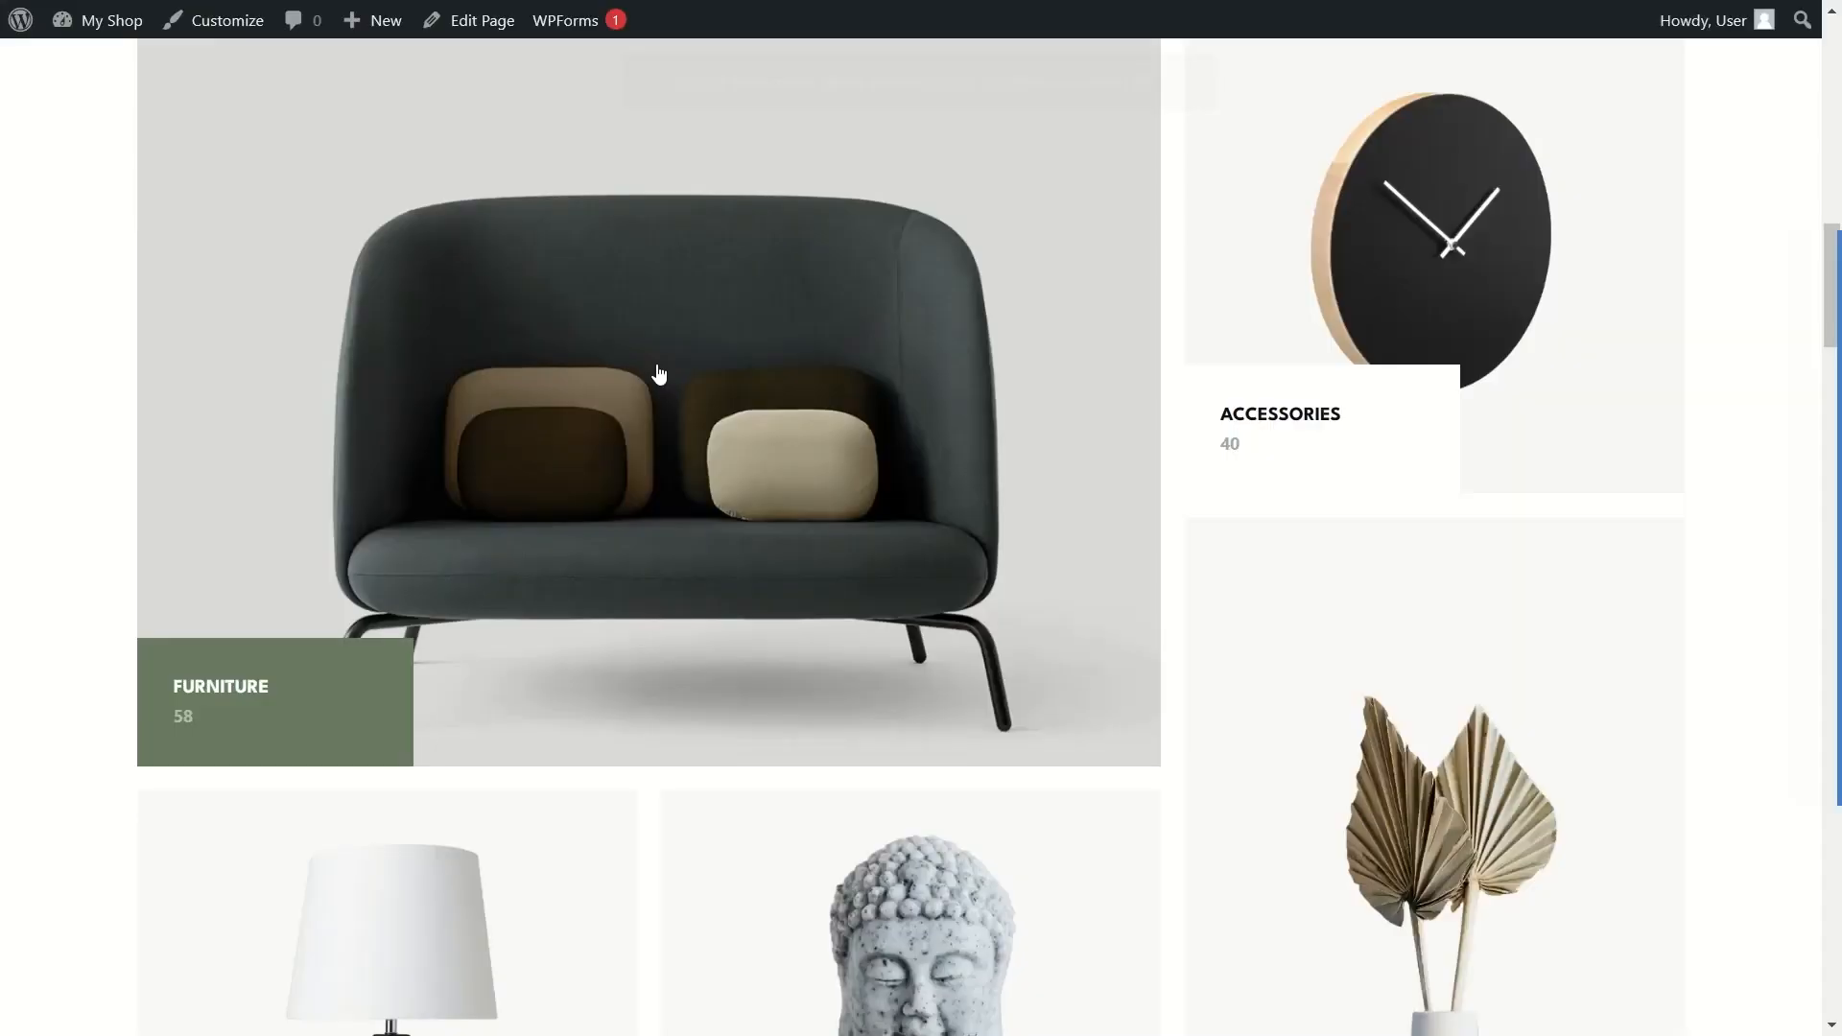
Step: Open the Furniture category from the home page's footer and check the category path in its web address
scroll(666, 374, "up", 2)
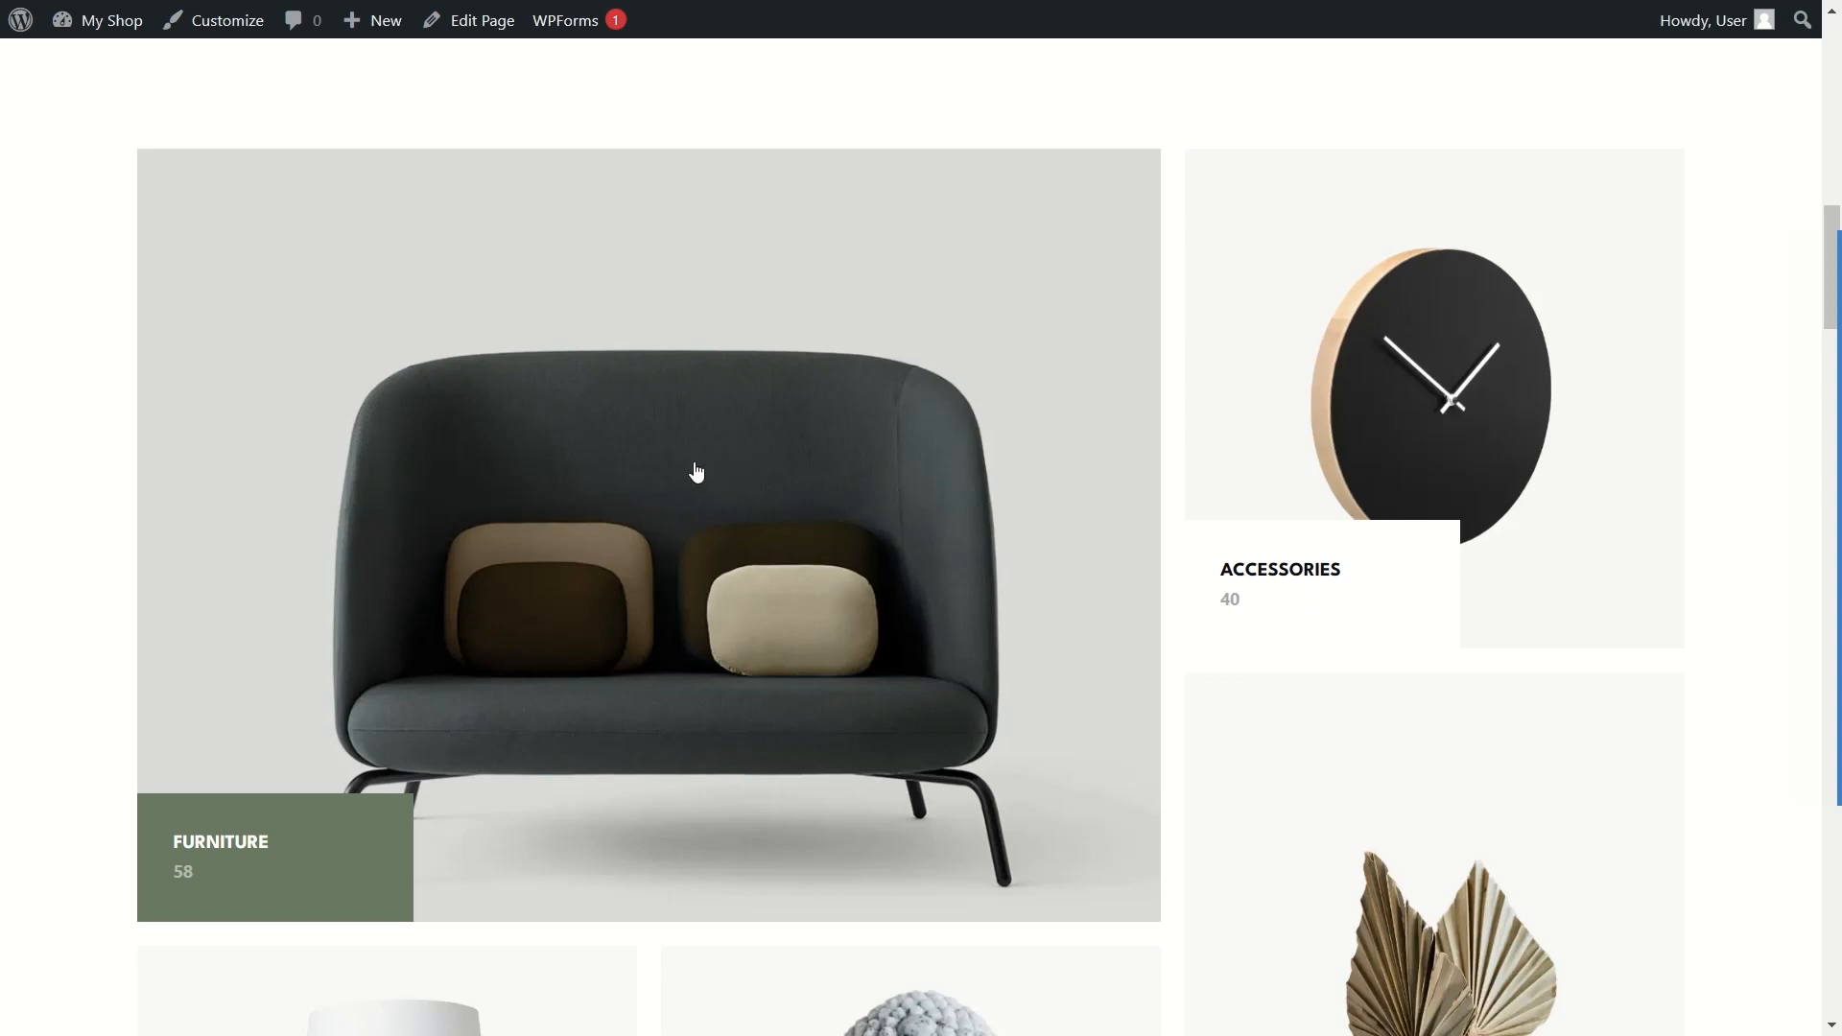
scroll(693, 470, "down", 20)
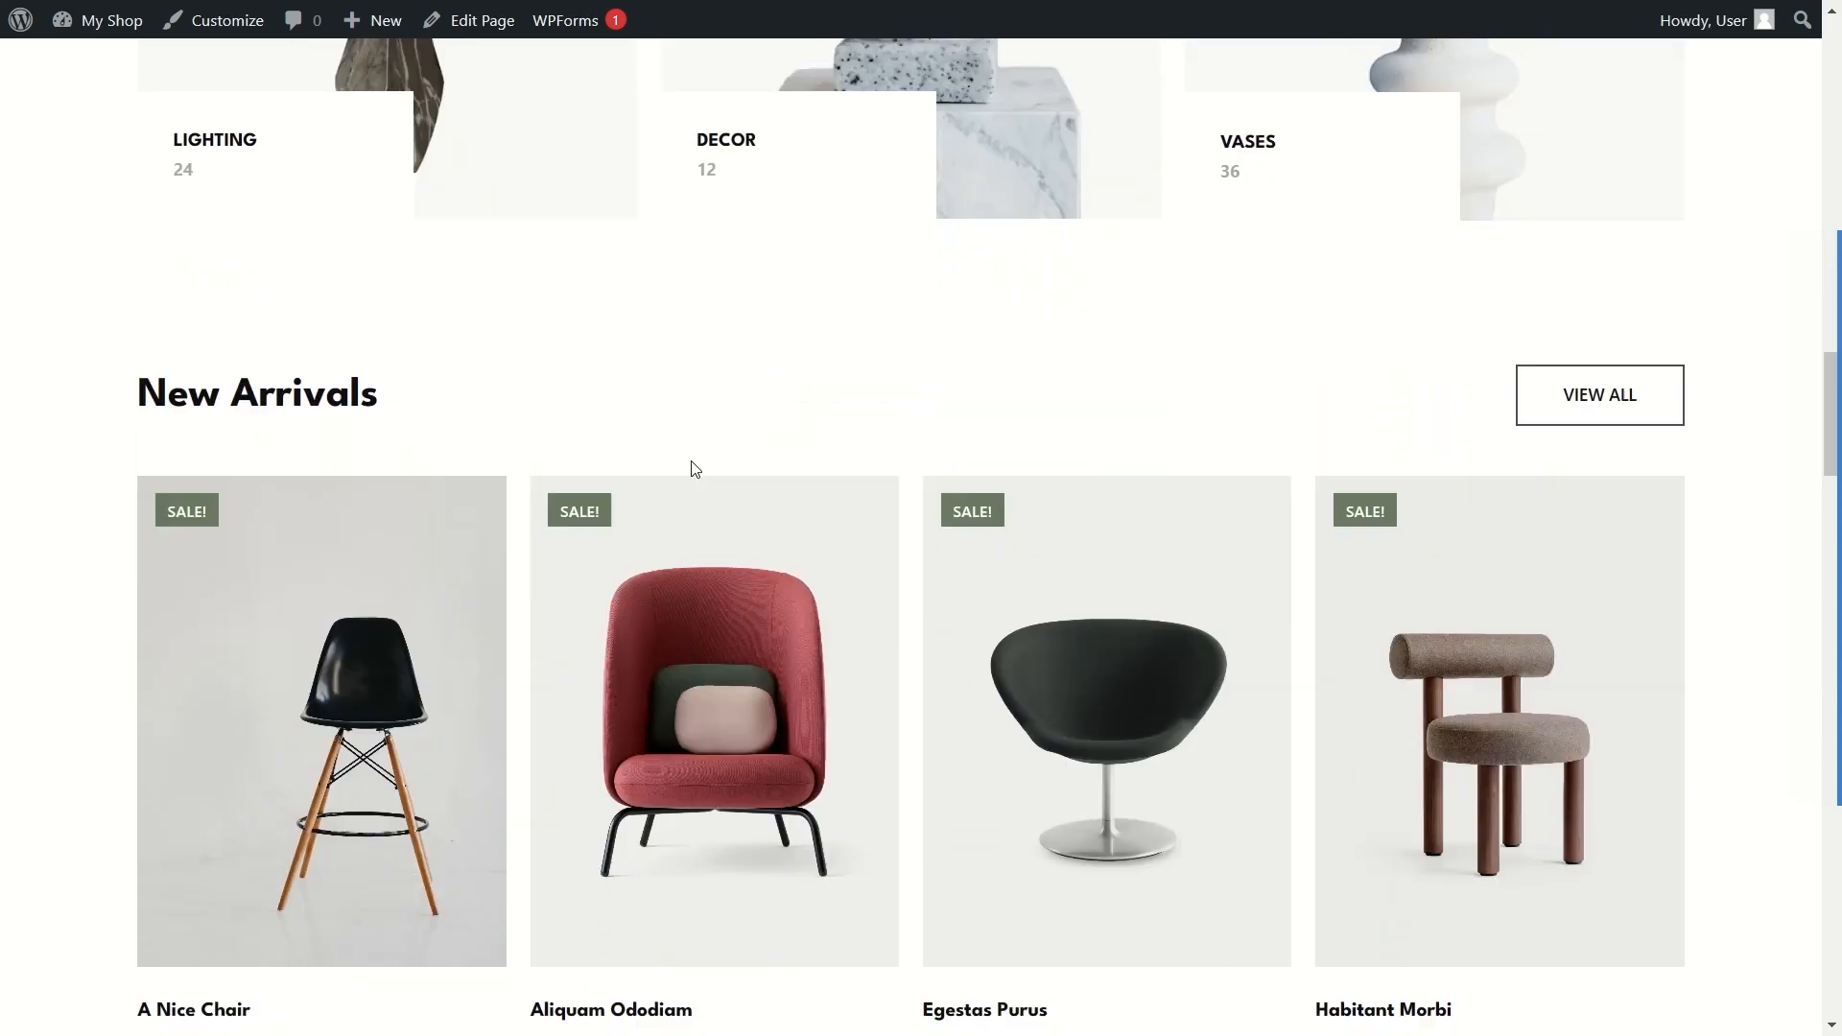
scroll(693, 470, "down", 10)
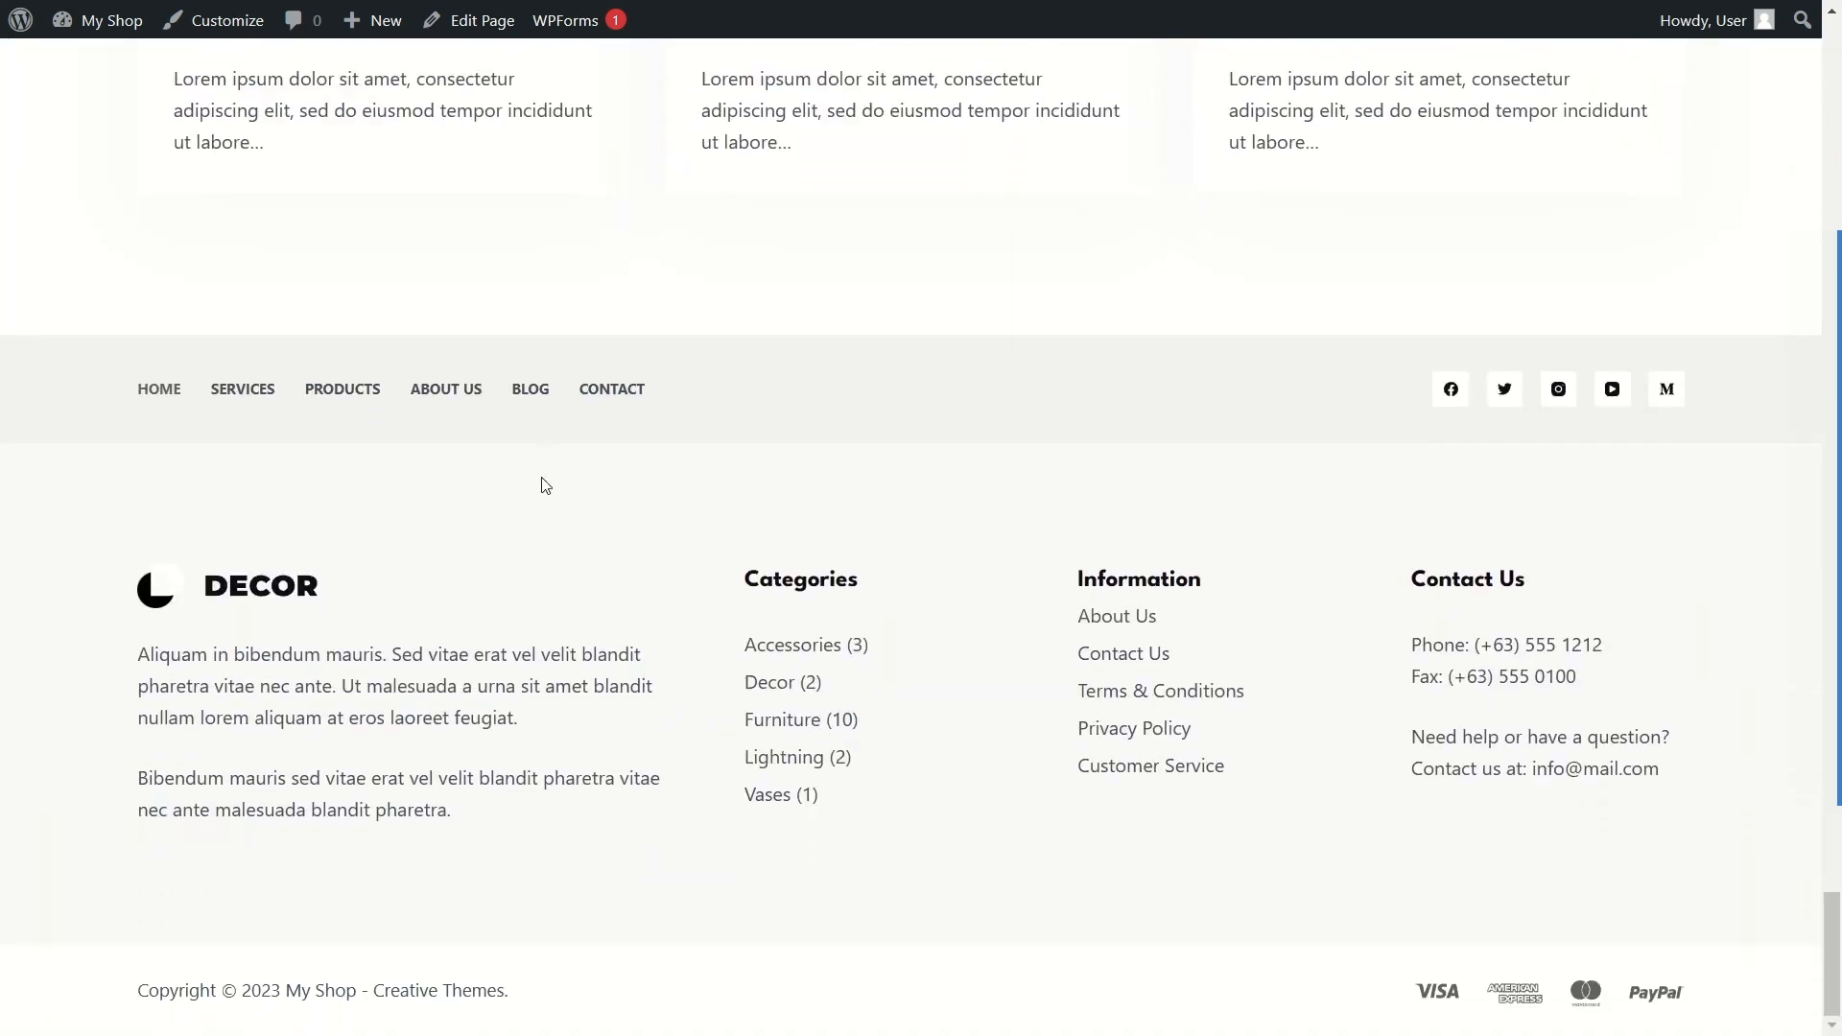
left_click(780, 732)
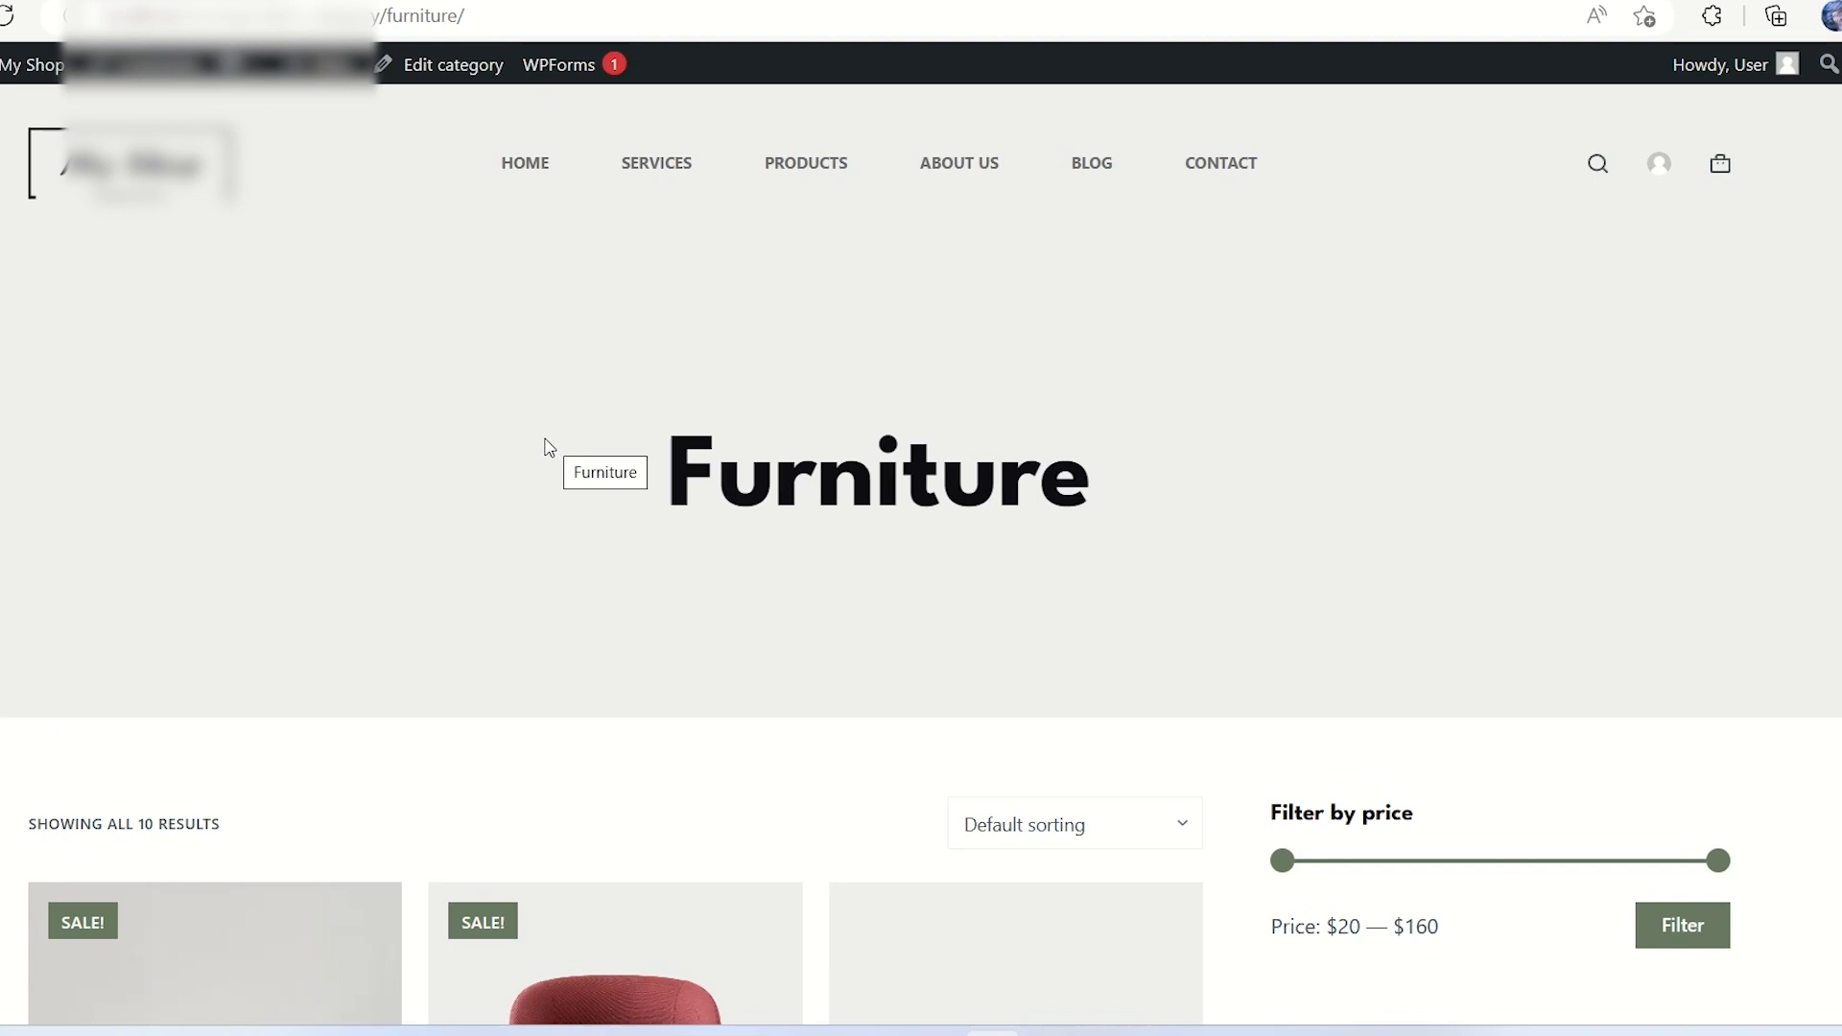
left_click_drag(465, 17, 238, 17)
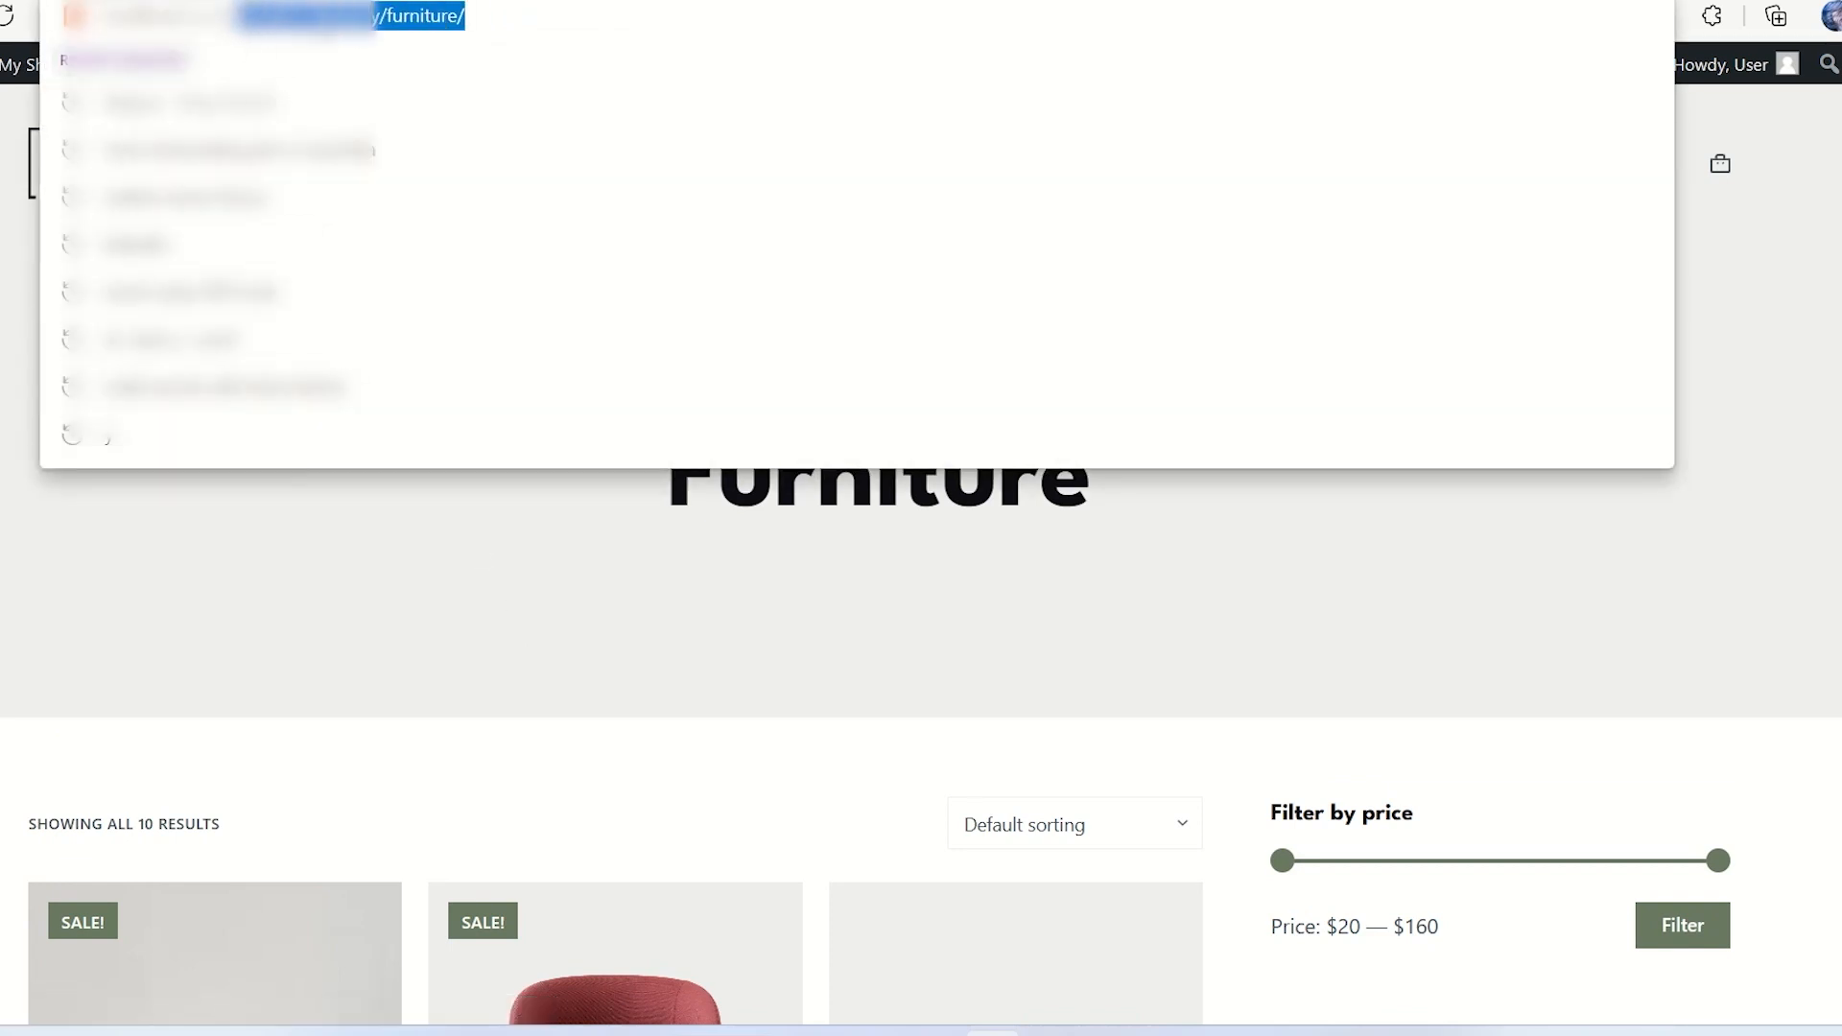
left_click(572, 624)
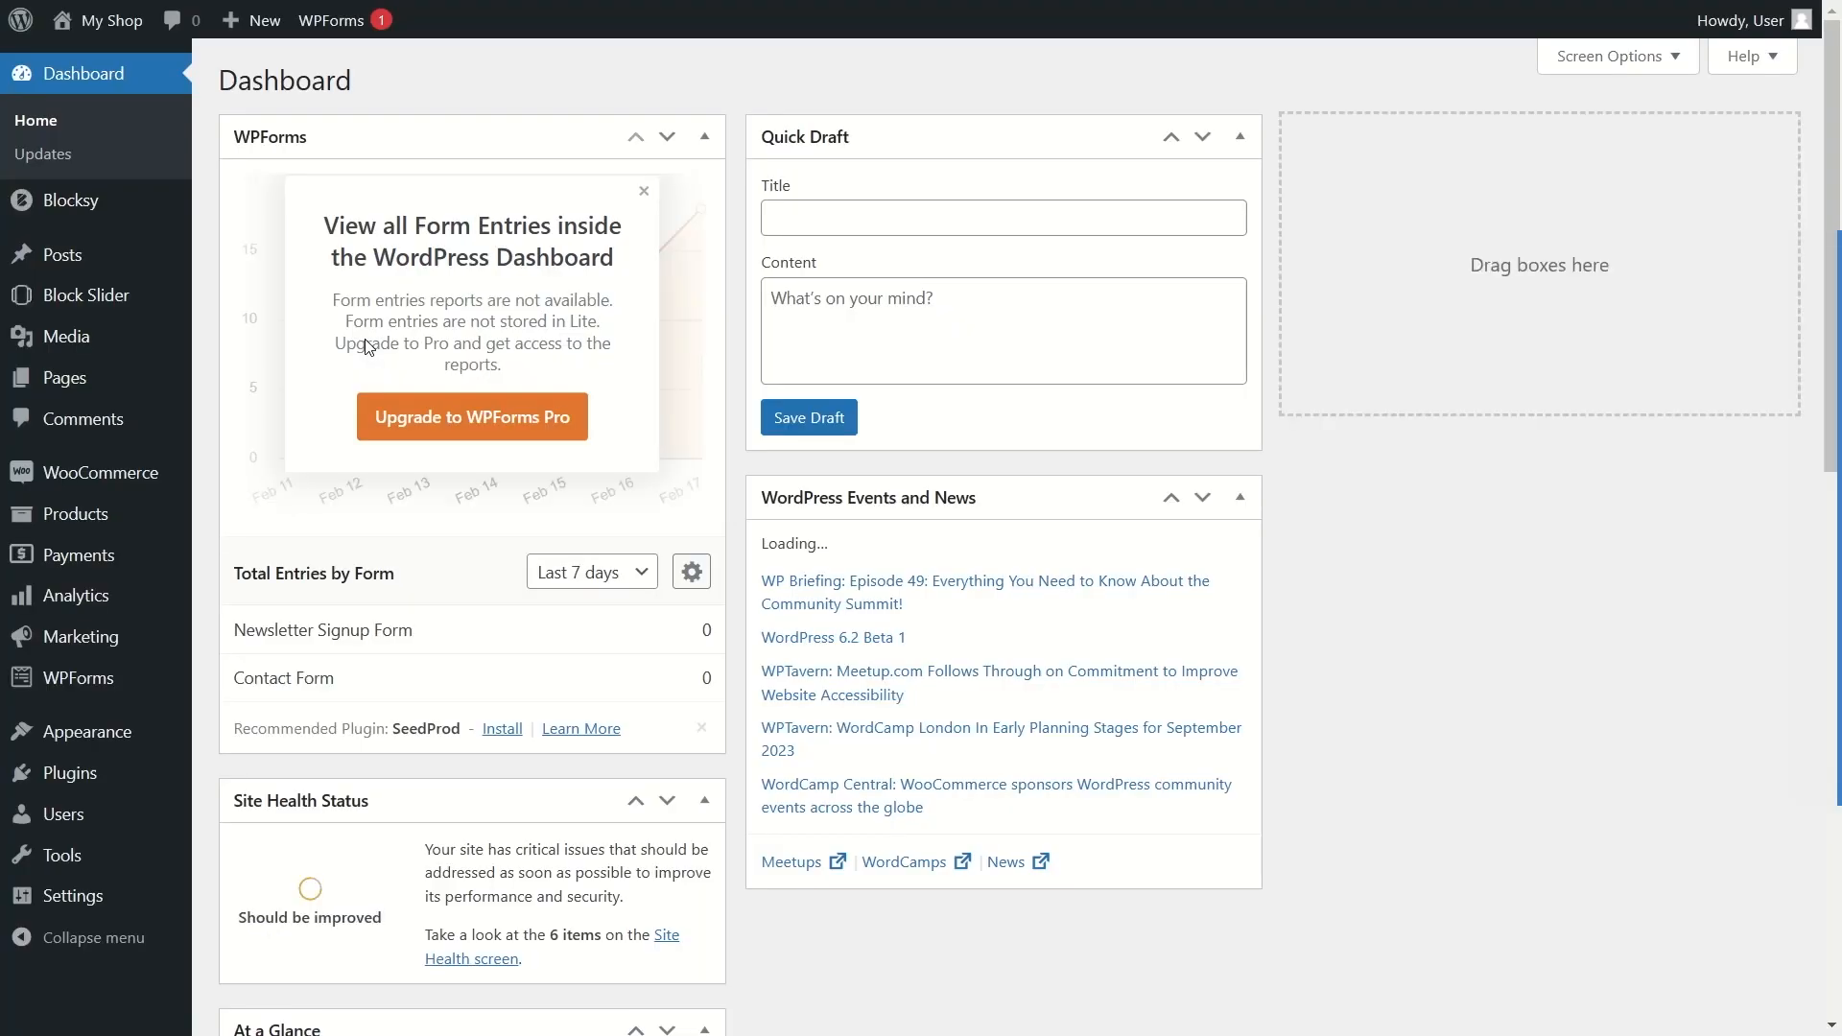
Step: Open the product categories in the dashboard, view the Furniture category in the shop and select its web address
mouse_move(144, 515)
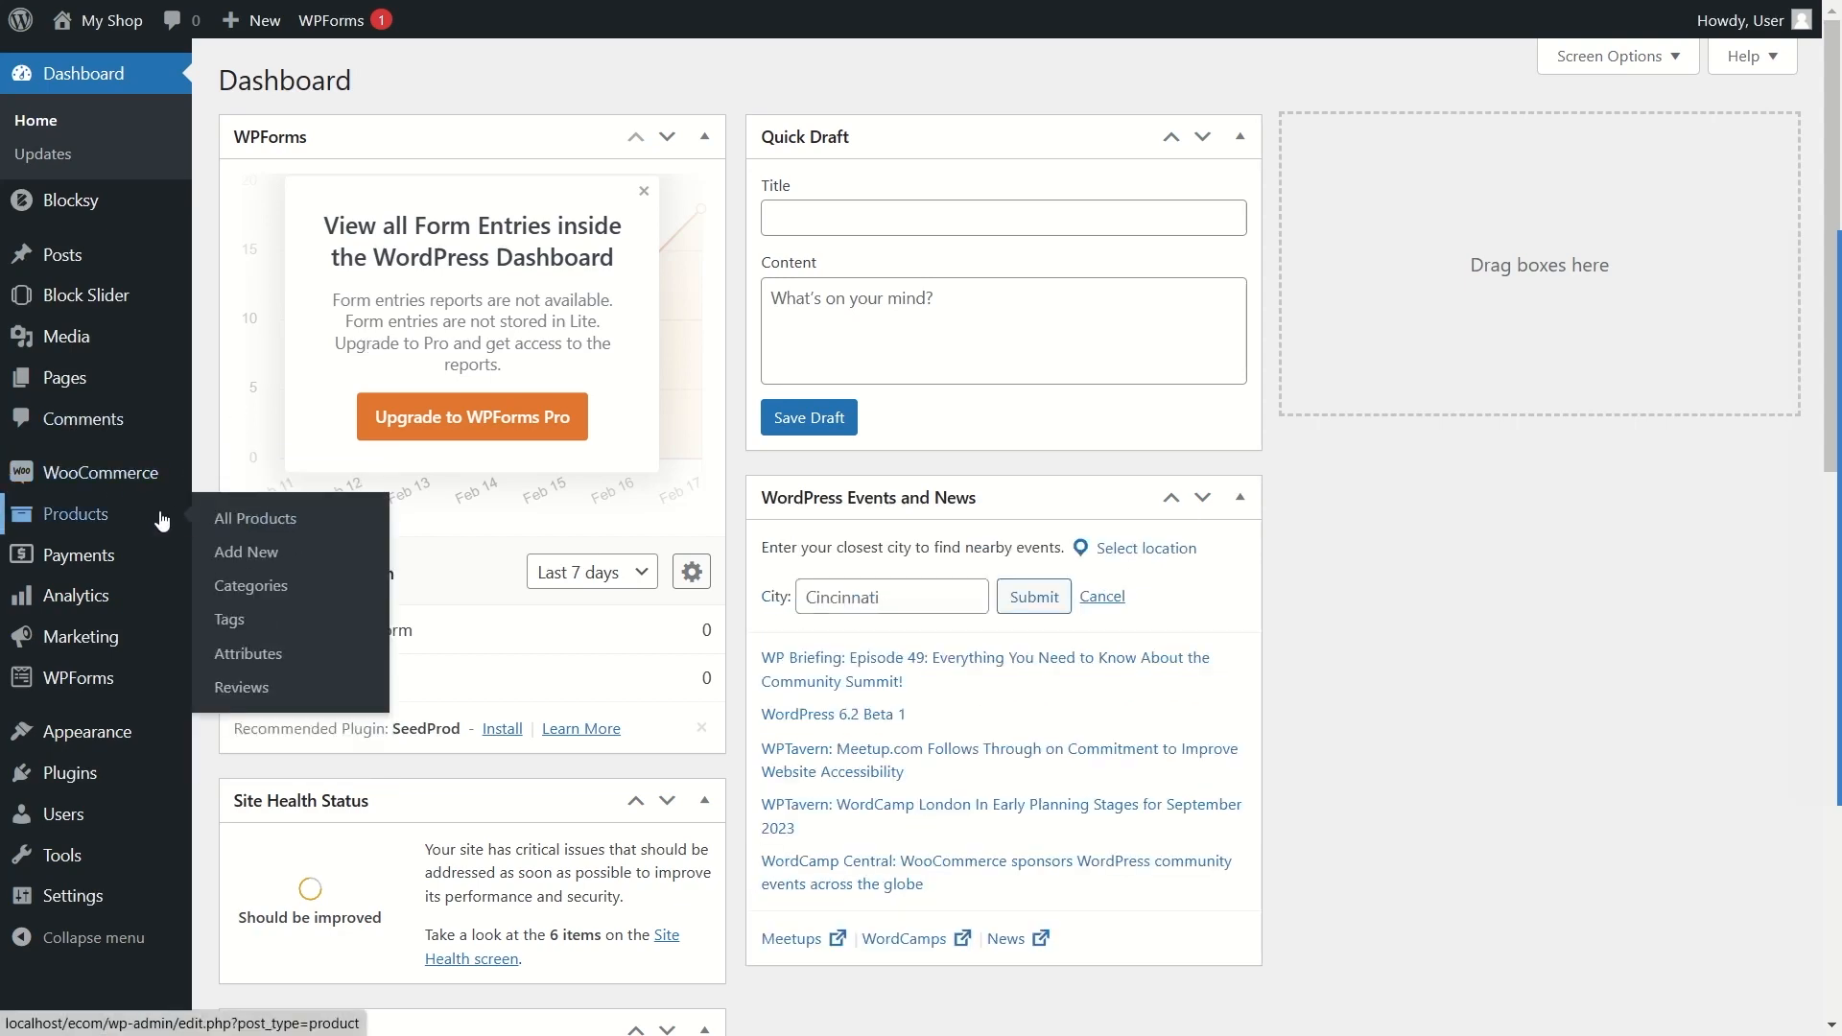
left_click(253, 594)
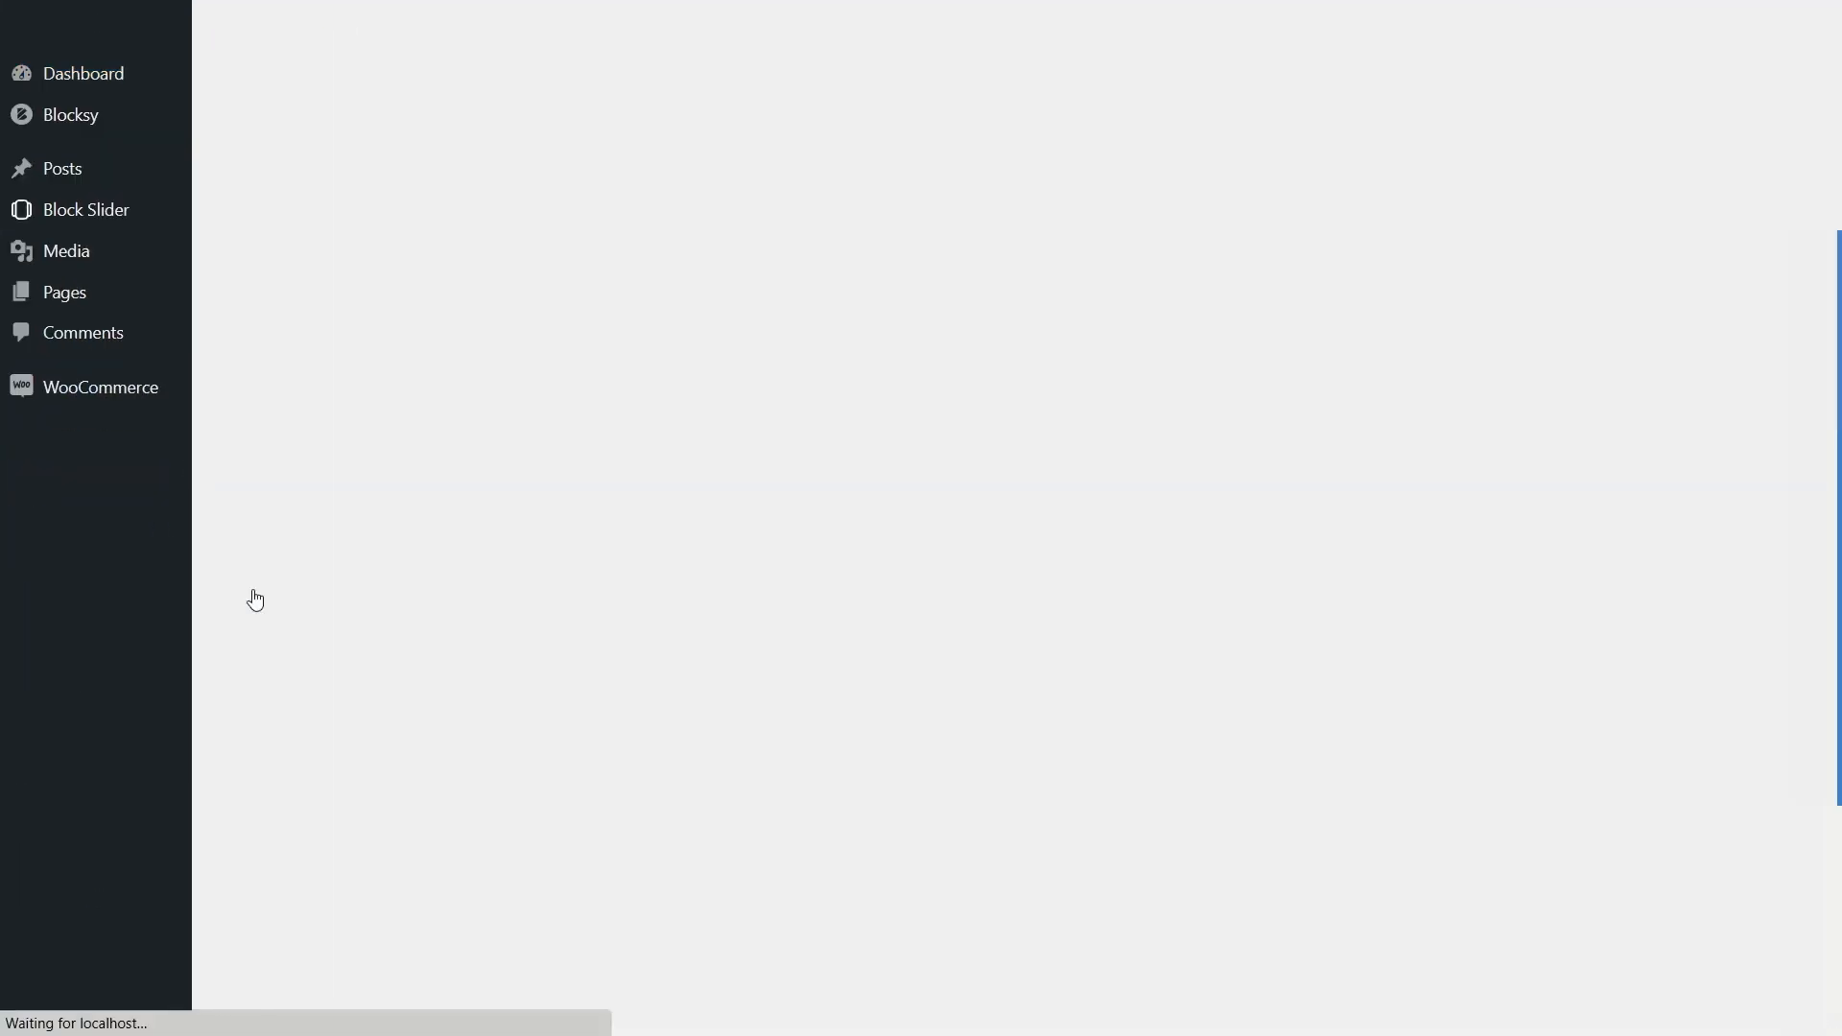
scroll(1114, 554, "down", 3)
scroll(1115, 555, "down", 2)
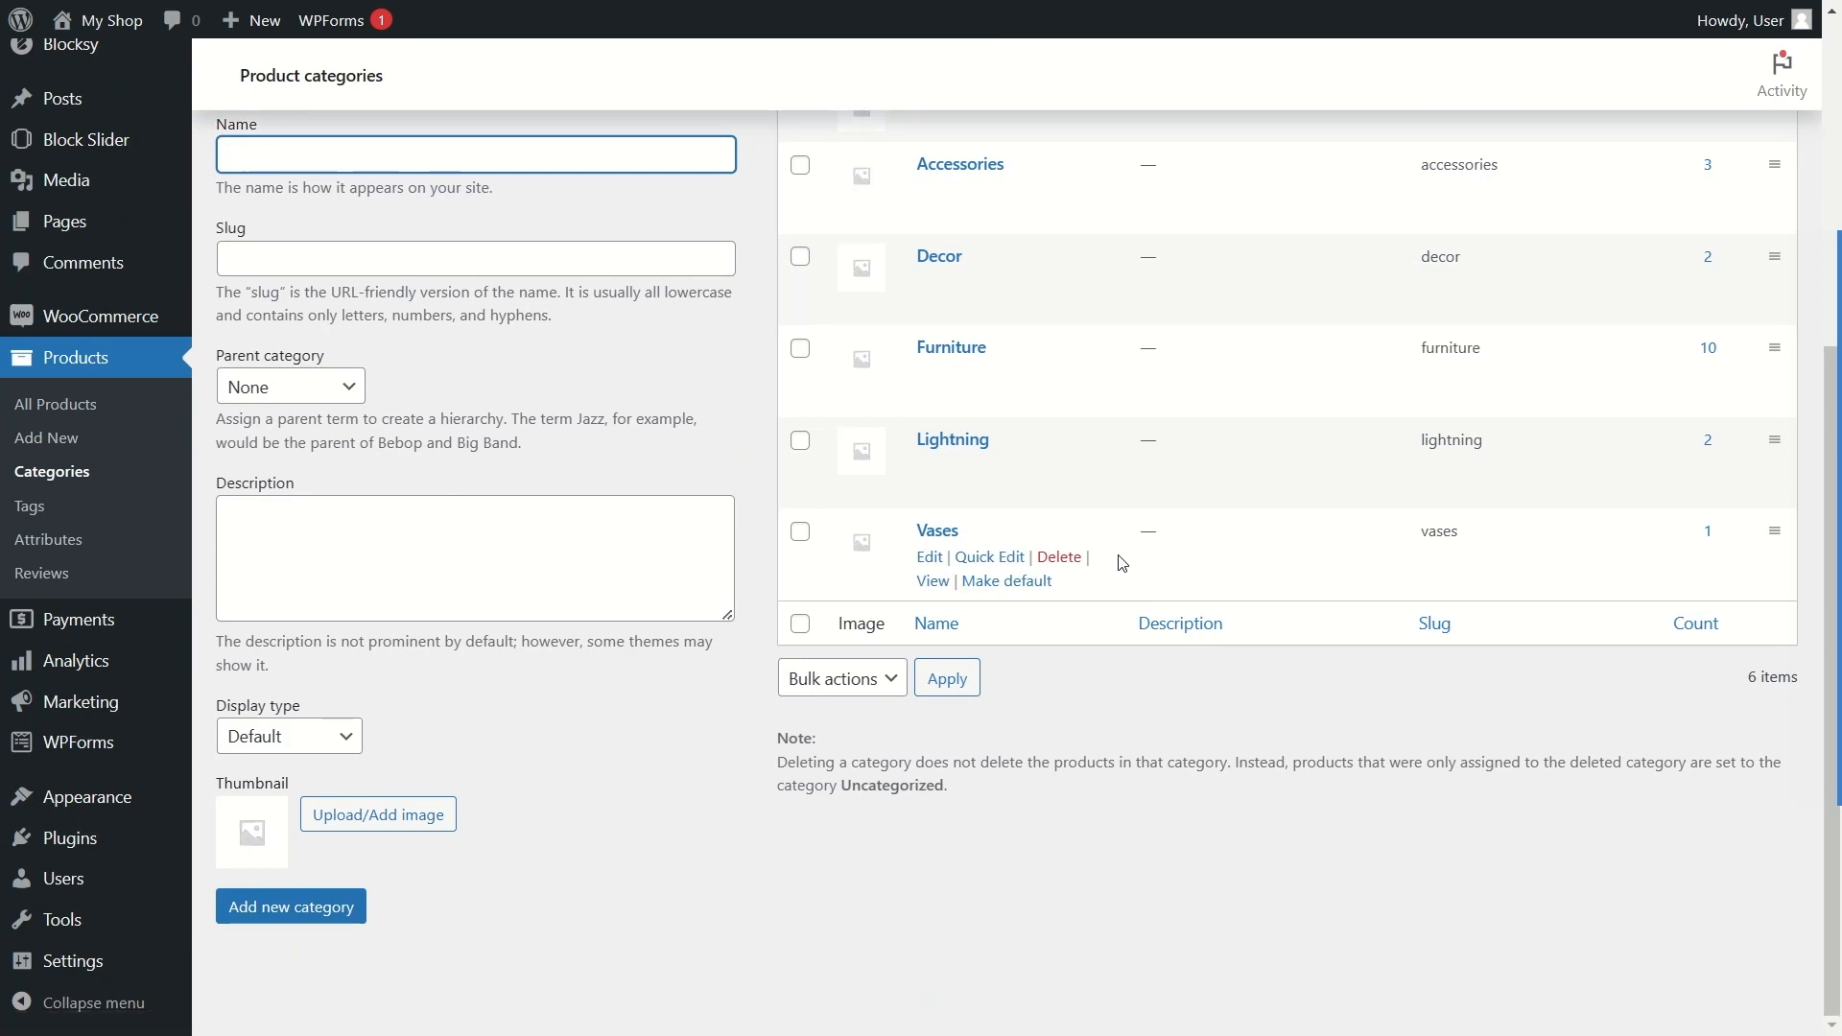
scroll(1111, 542, "up", 3)
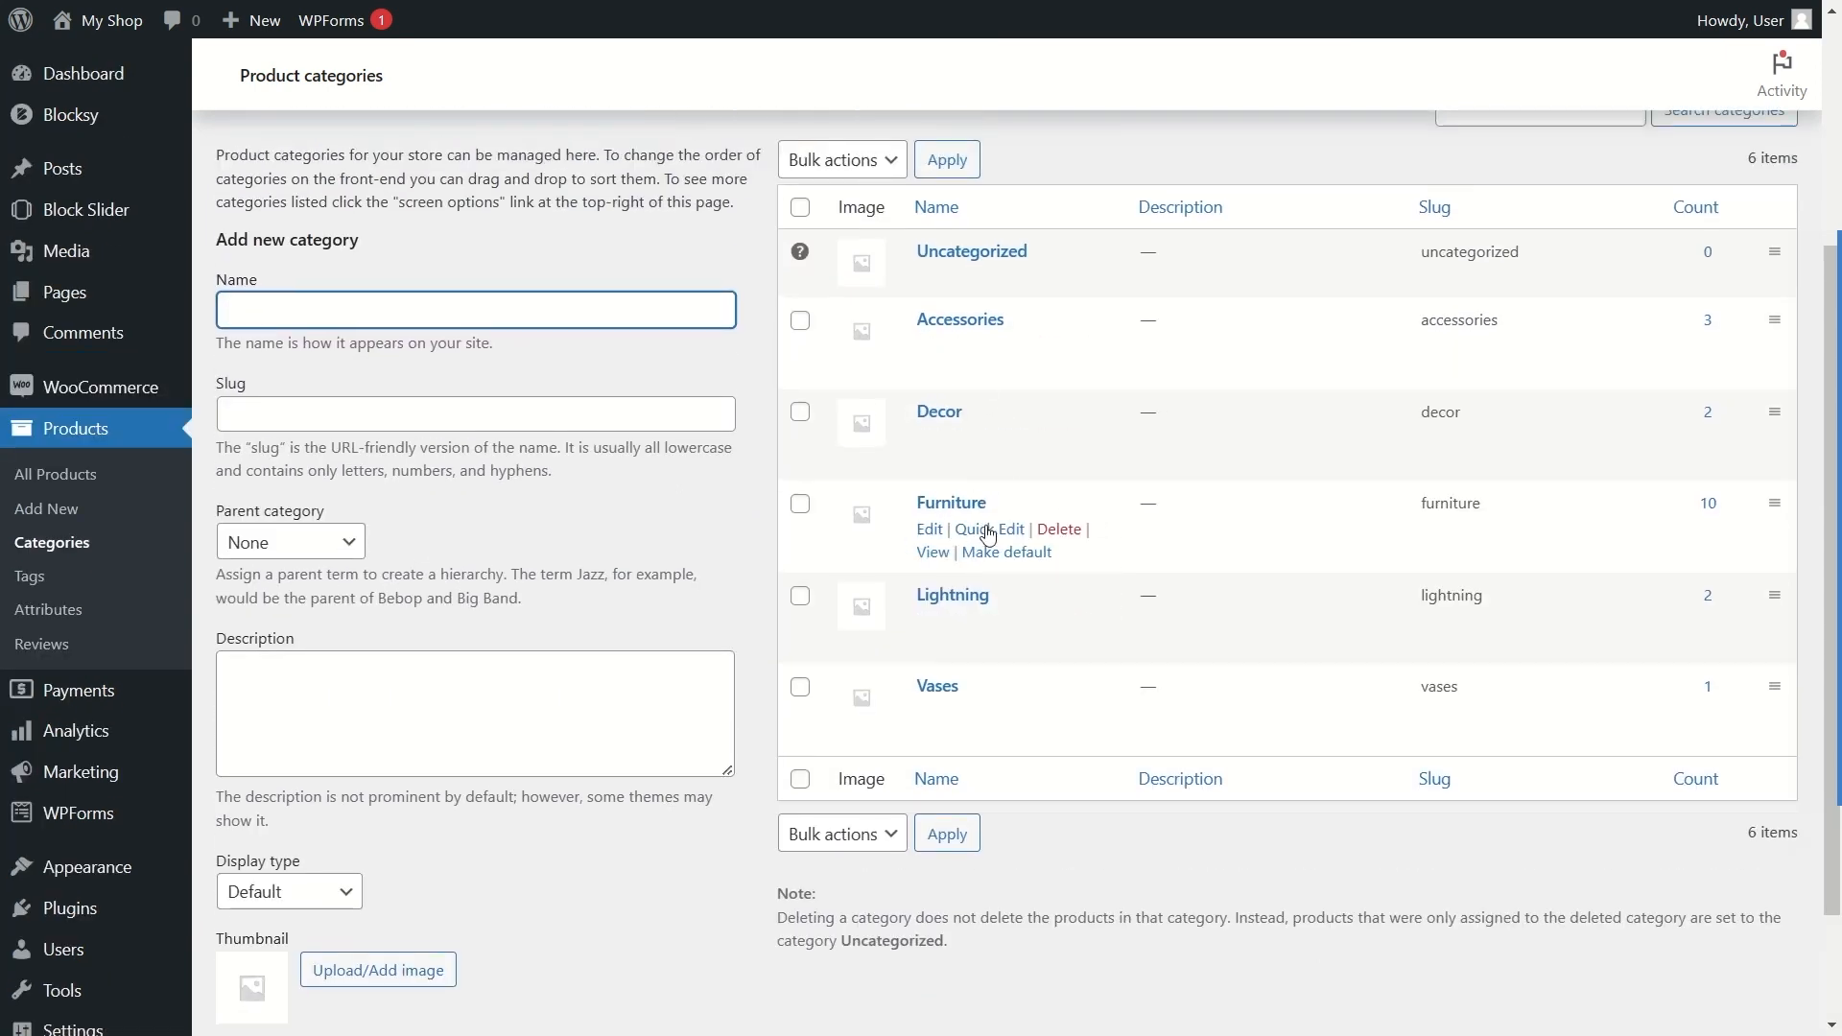
left_click(929, 554)
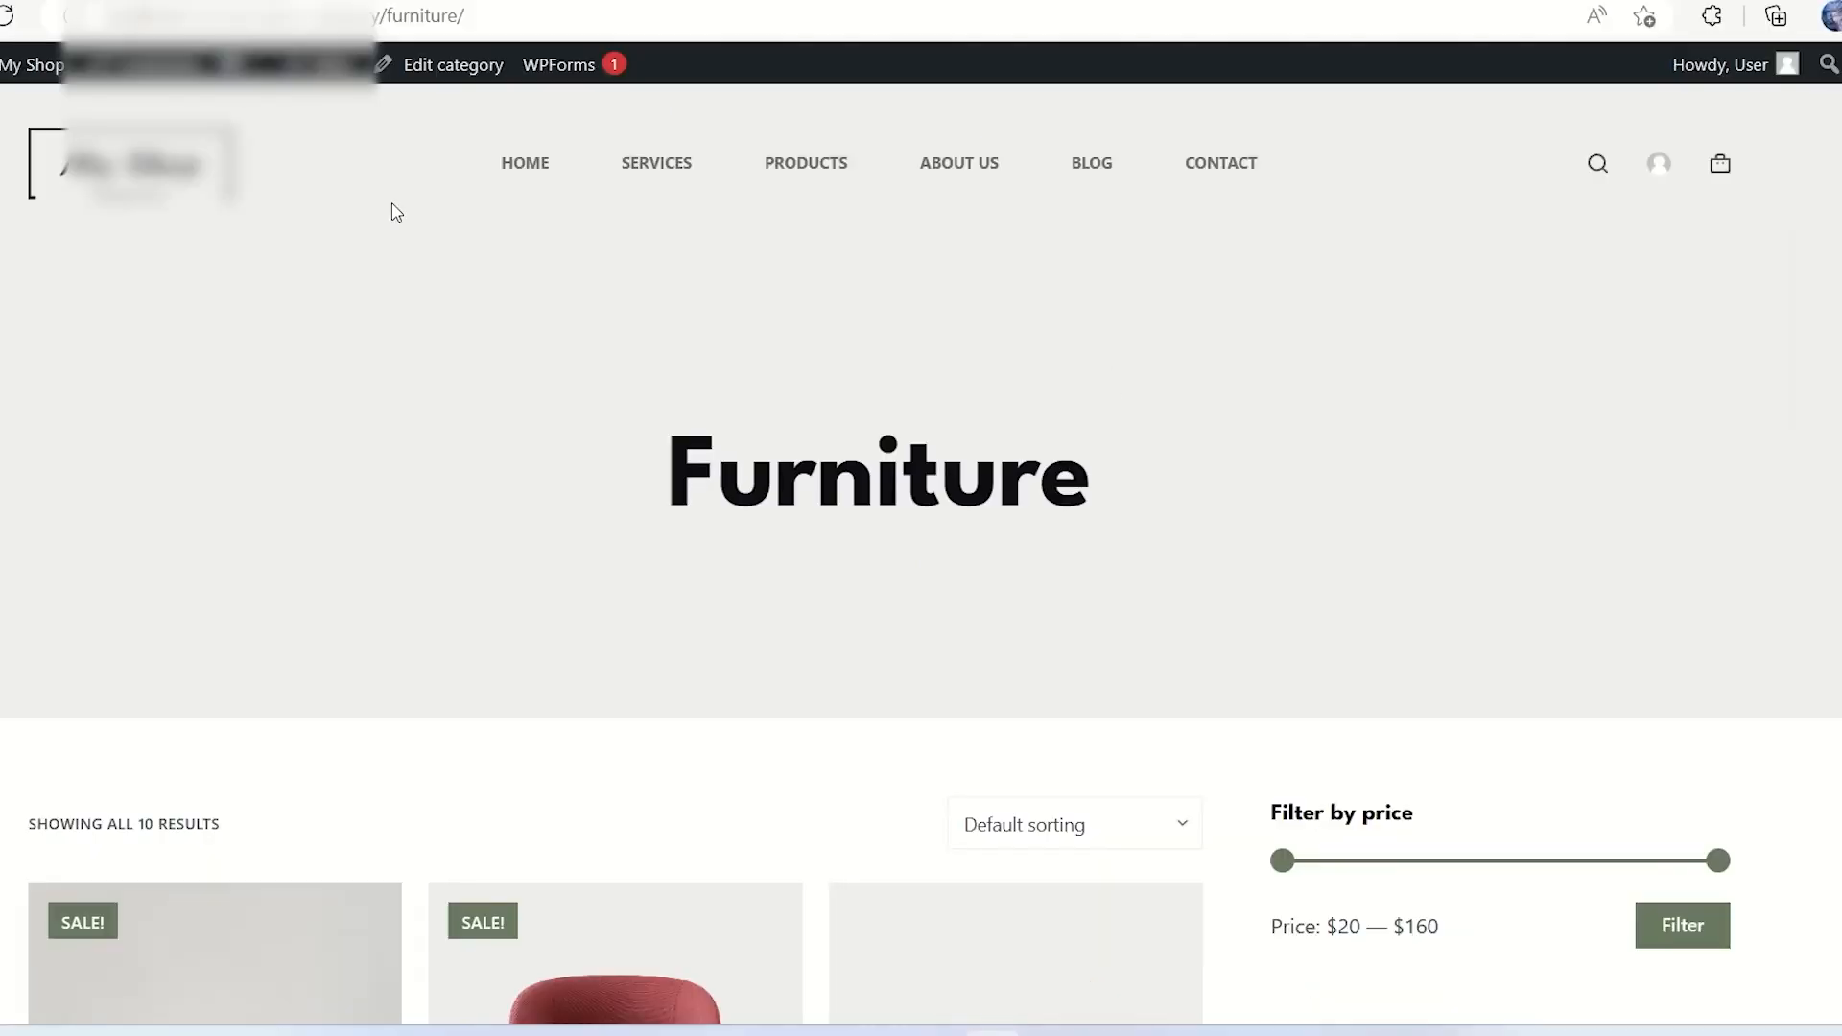
left_click(523, 11)
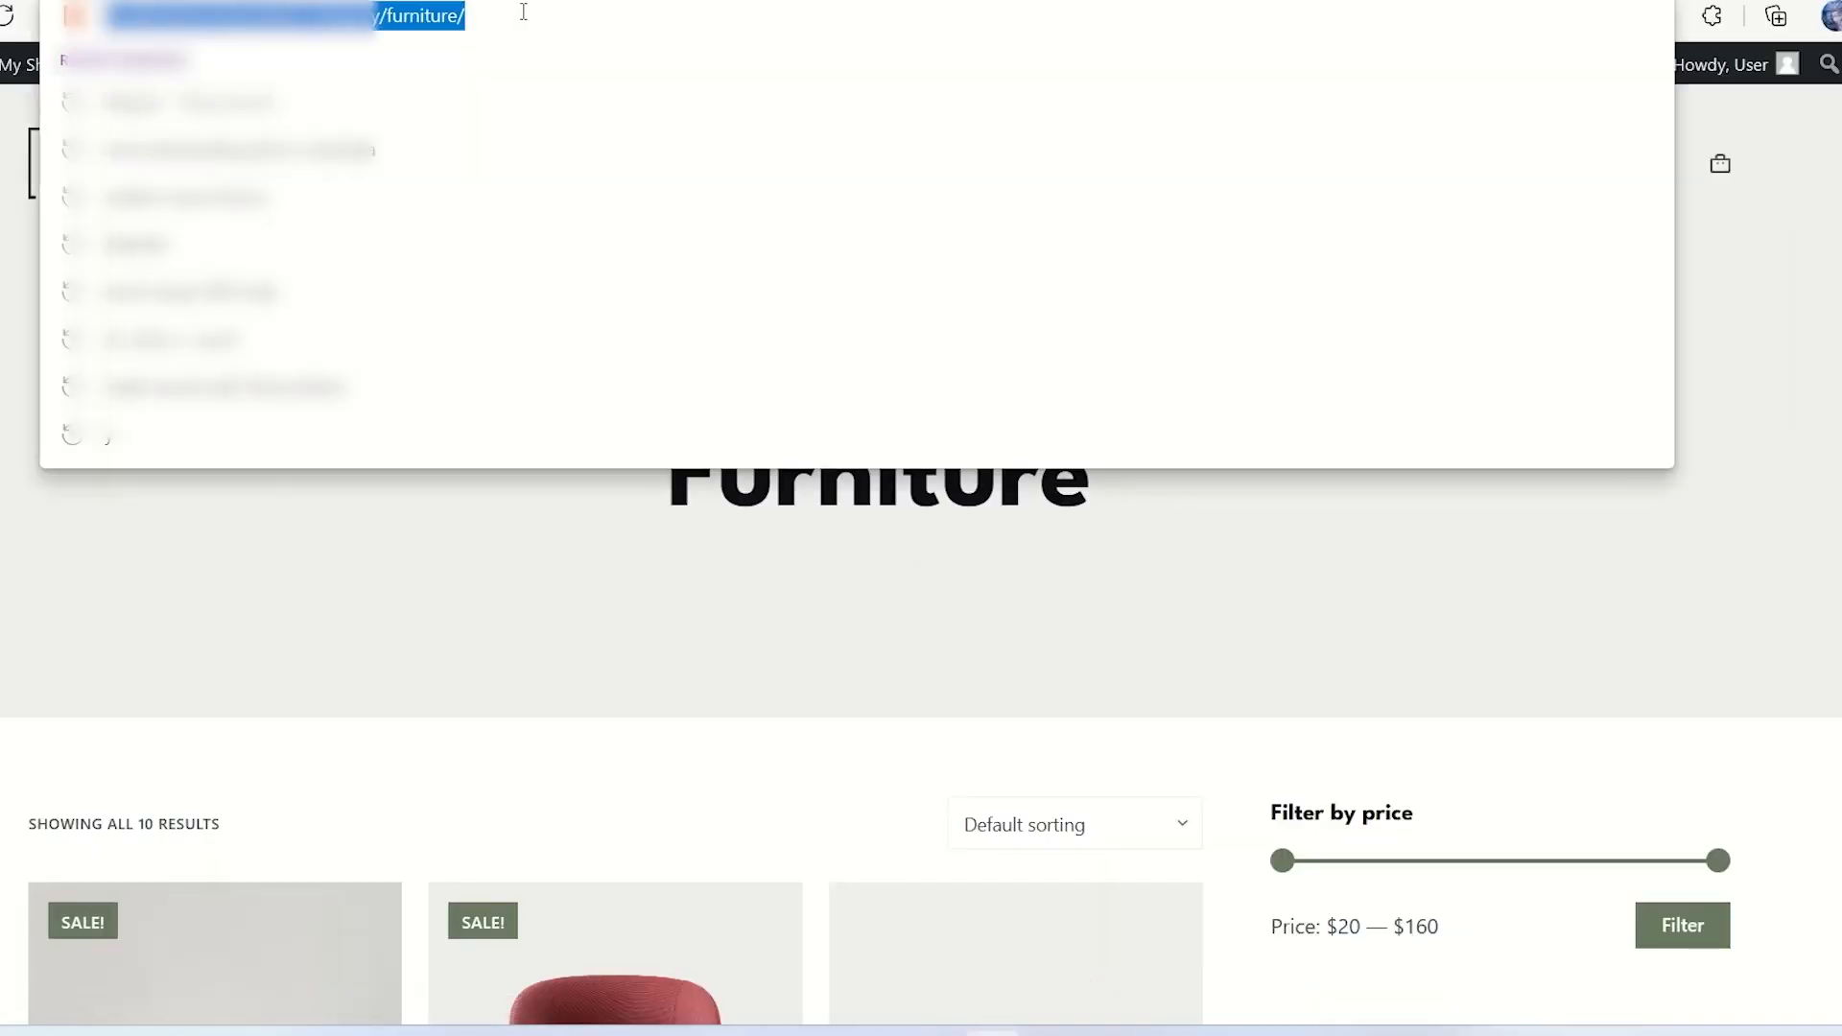
left_click(616, 550)
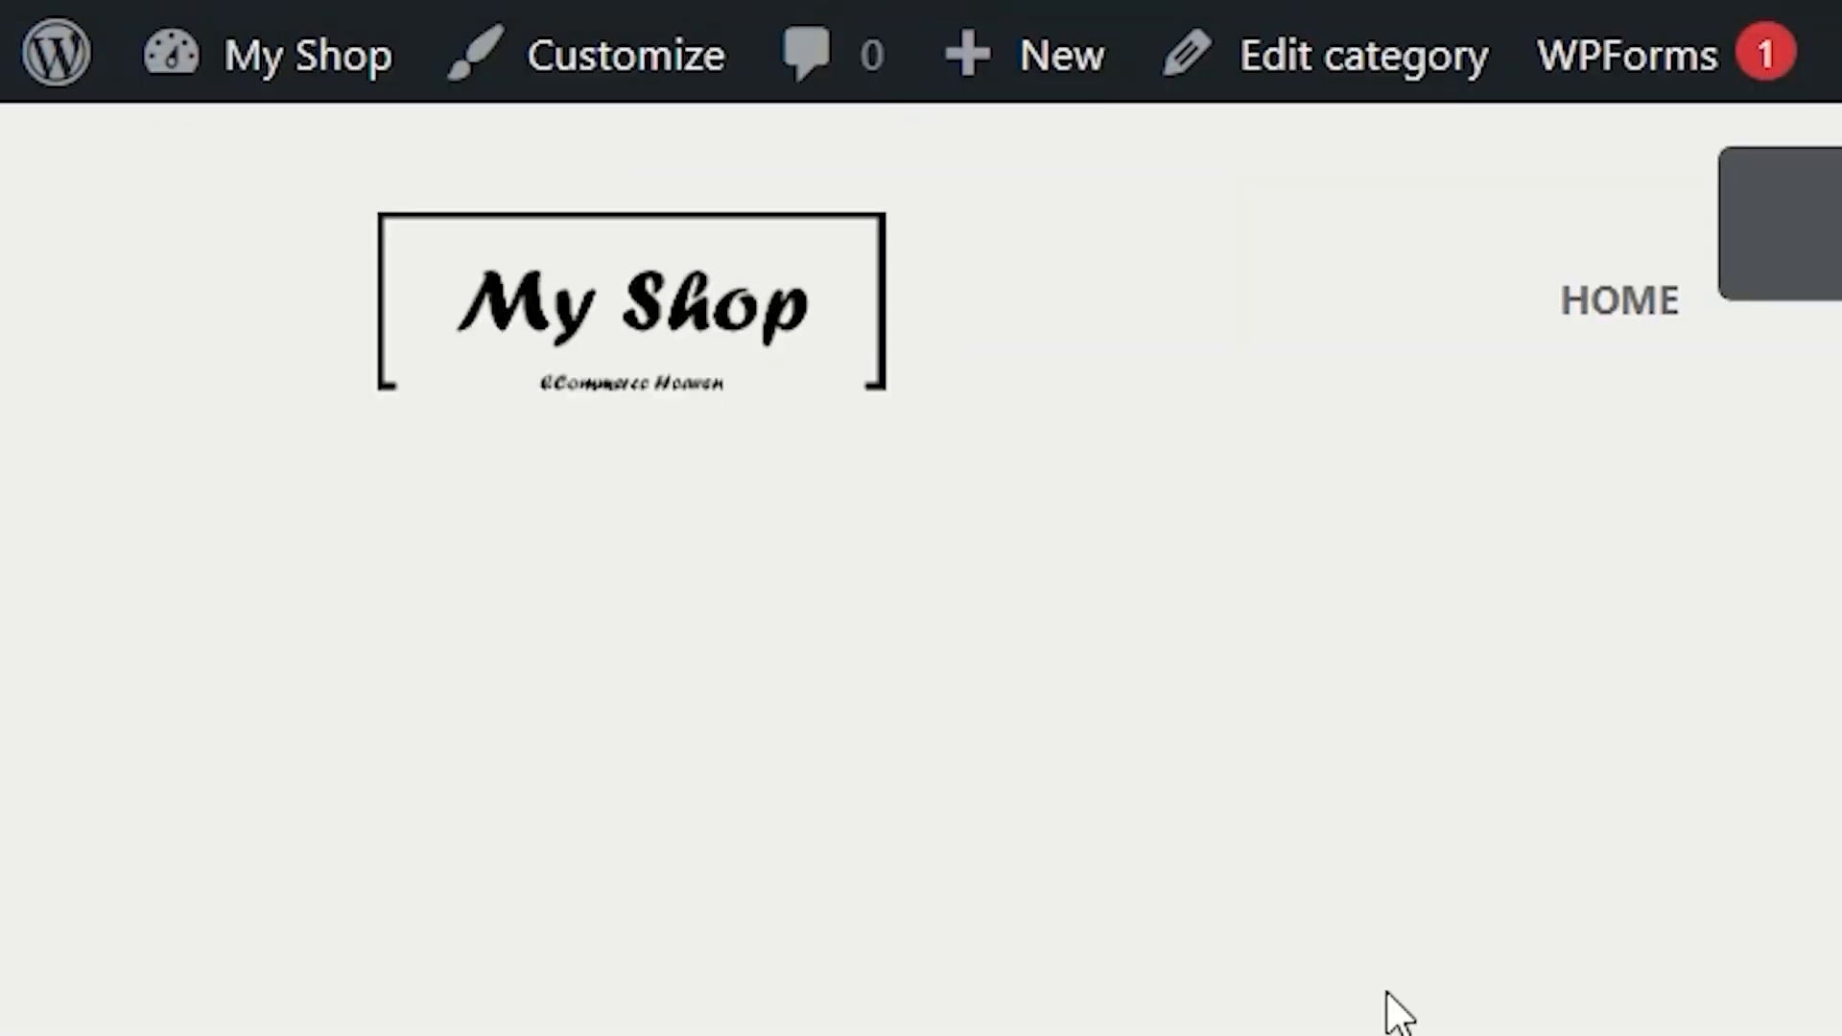
Step: Check the Furniture listing, then return to the home page through the dashboard and find the Furniture category tile
scroll(1324, 671, "down", 5)
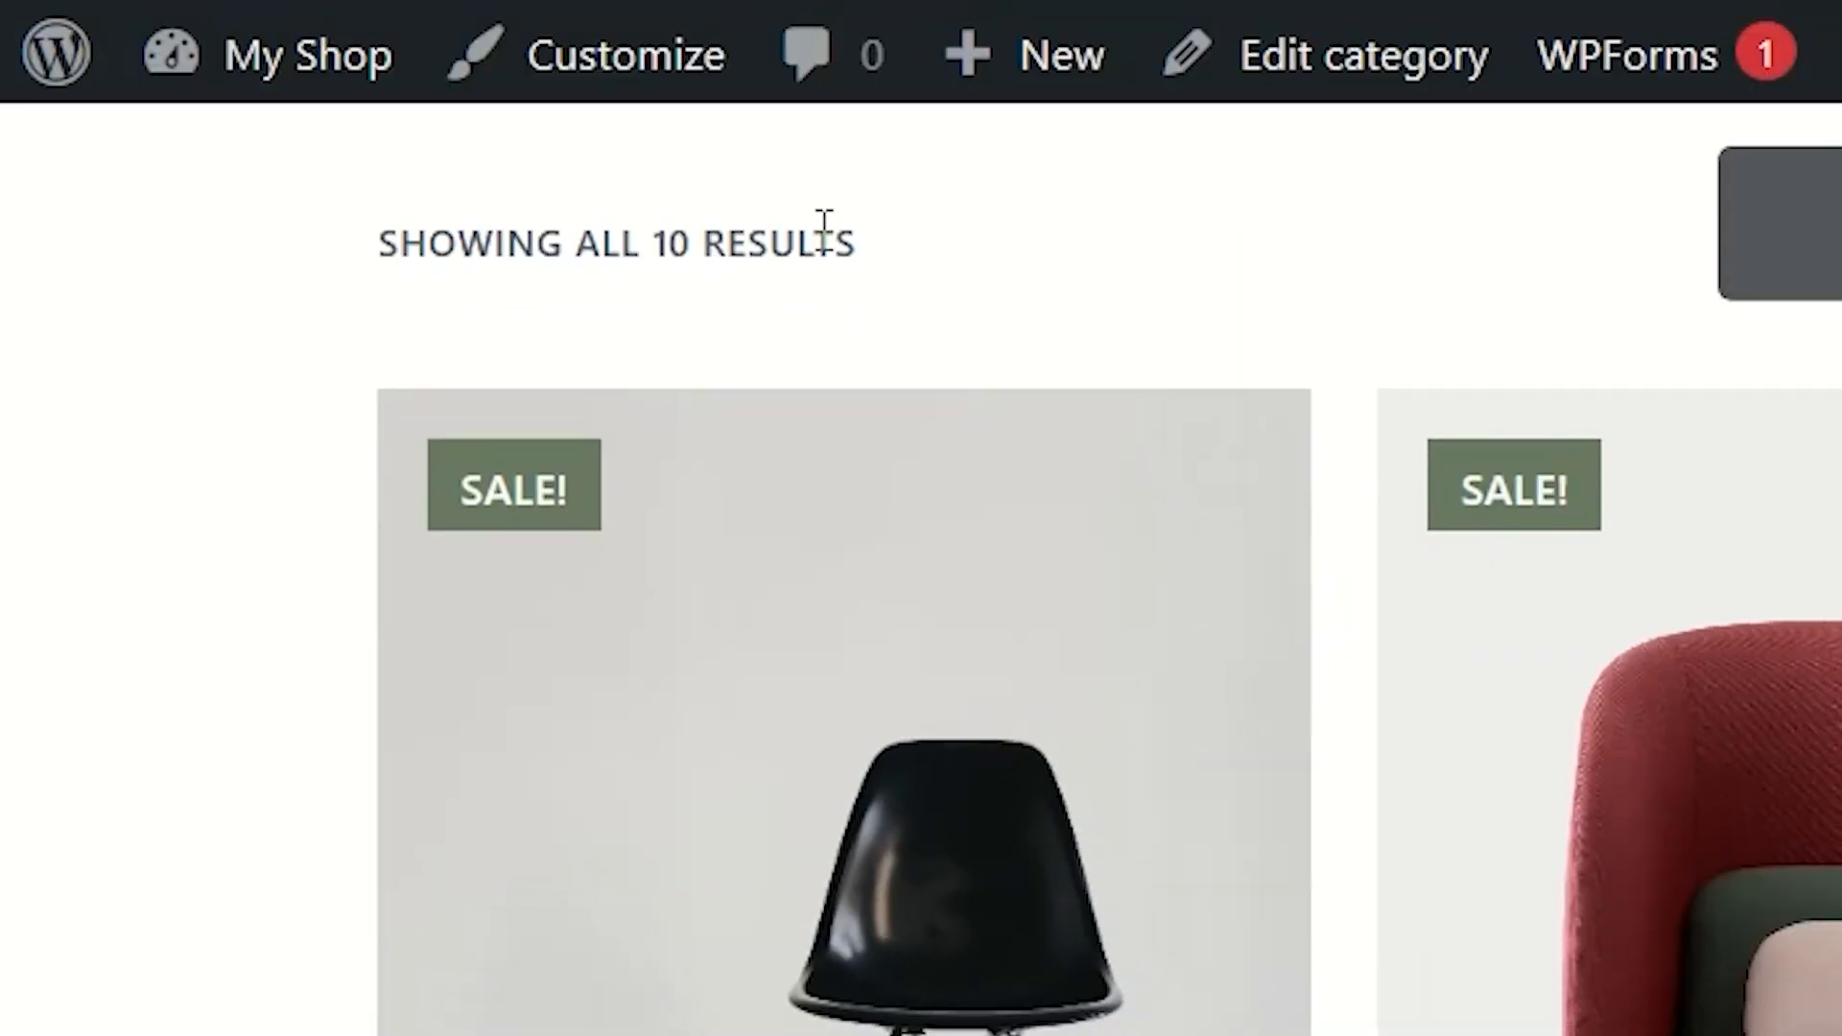
mouse_move(307, 58)
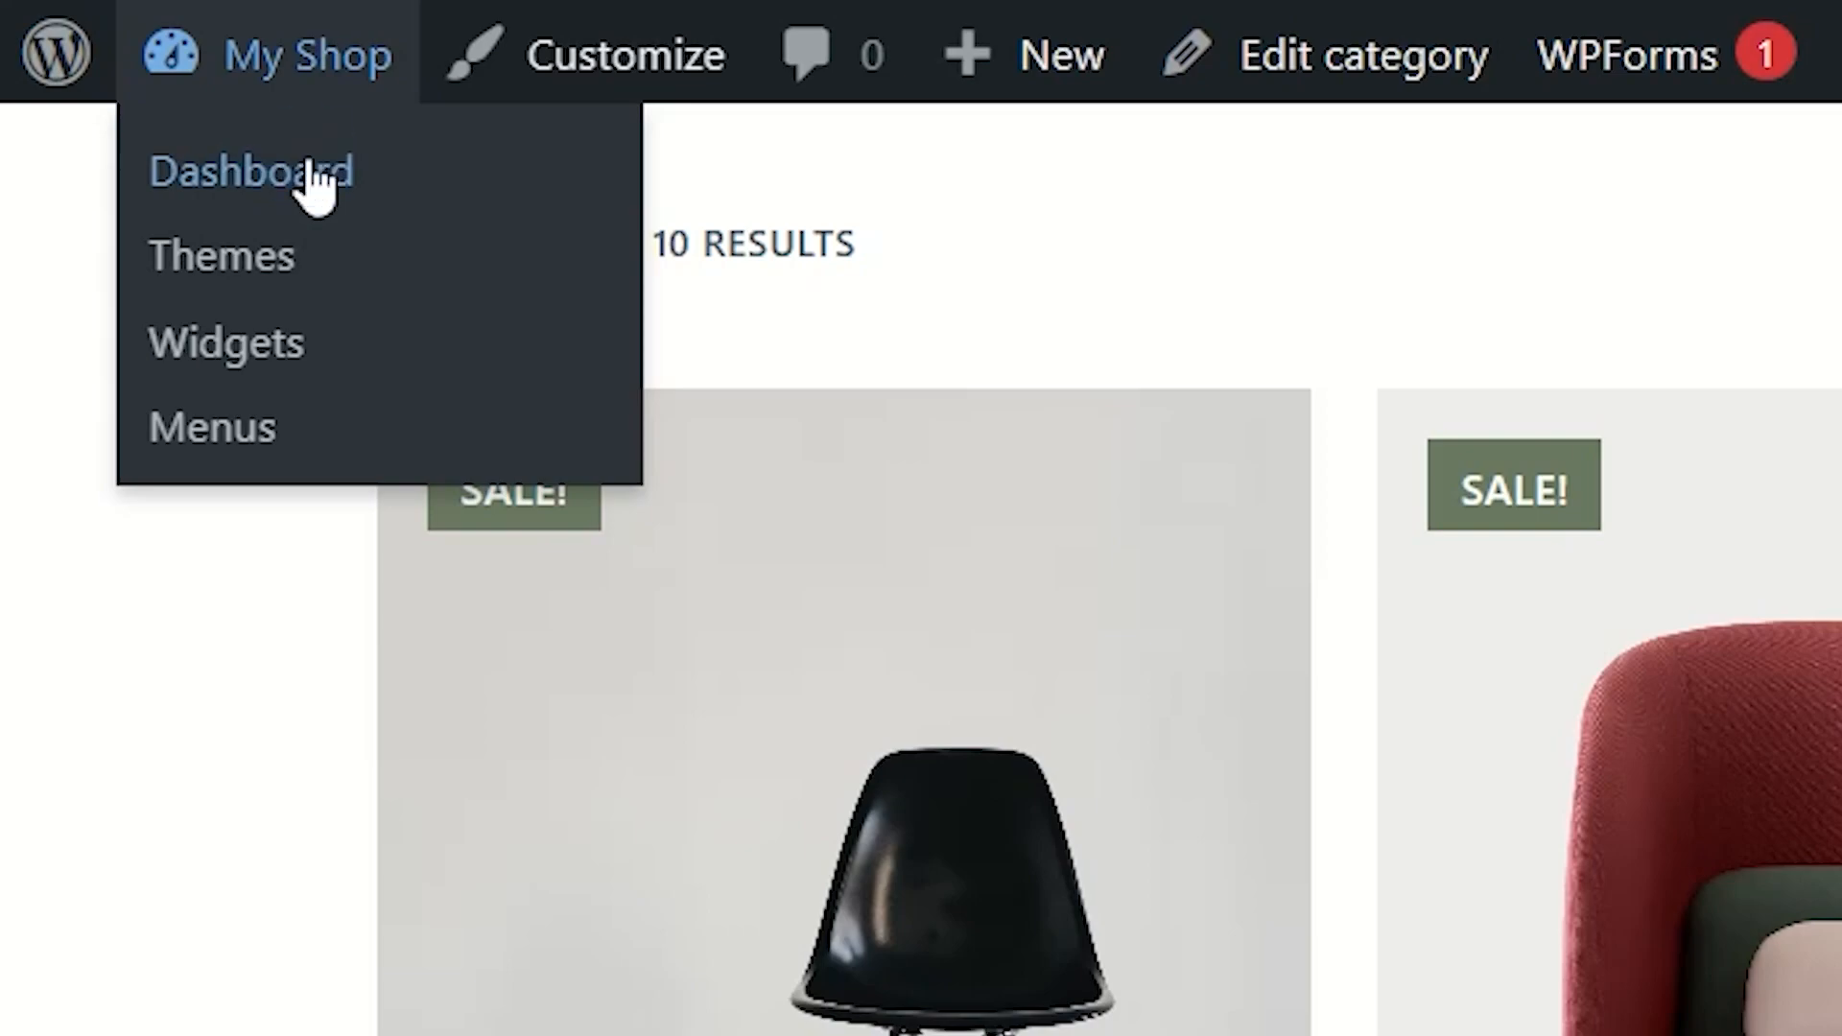
left_click(317, 178)
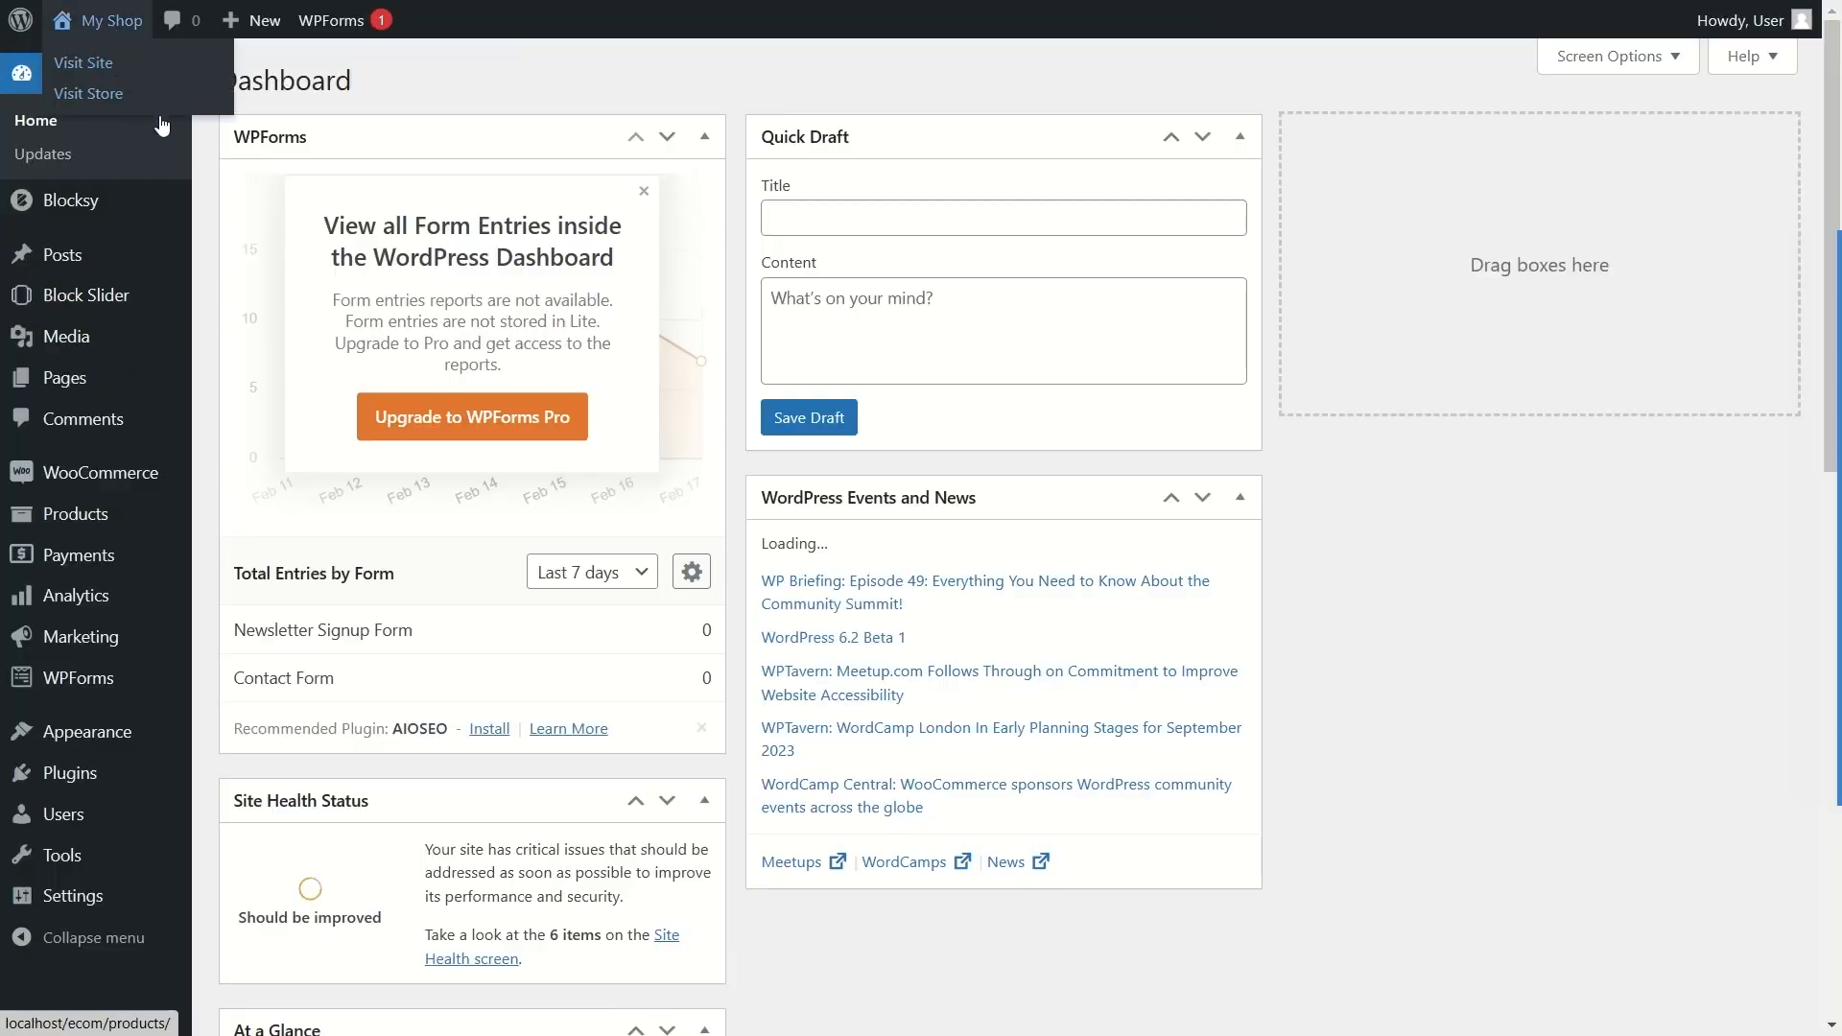
left_click(160, 115)
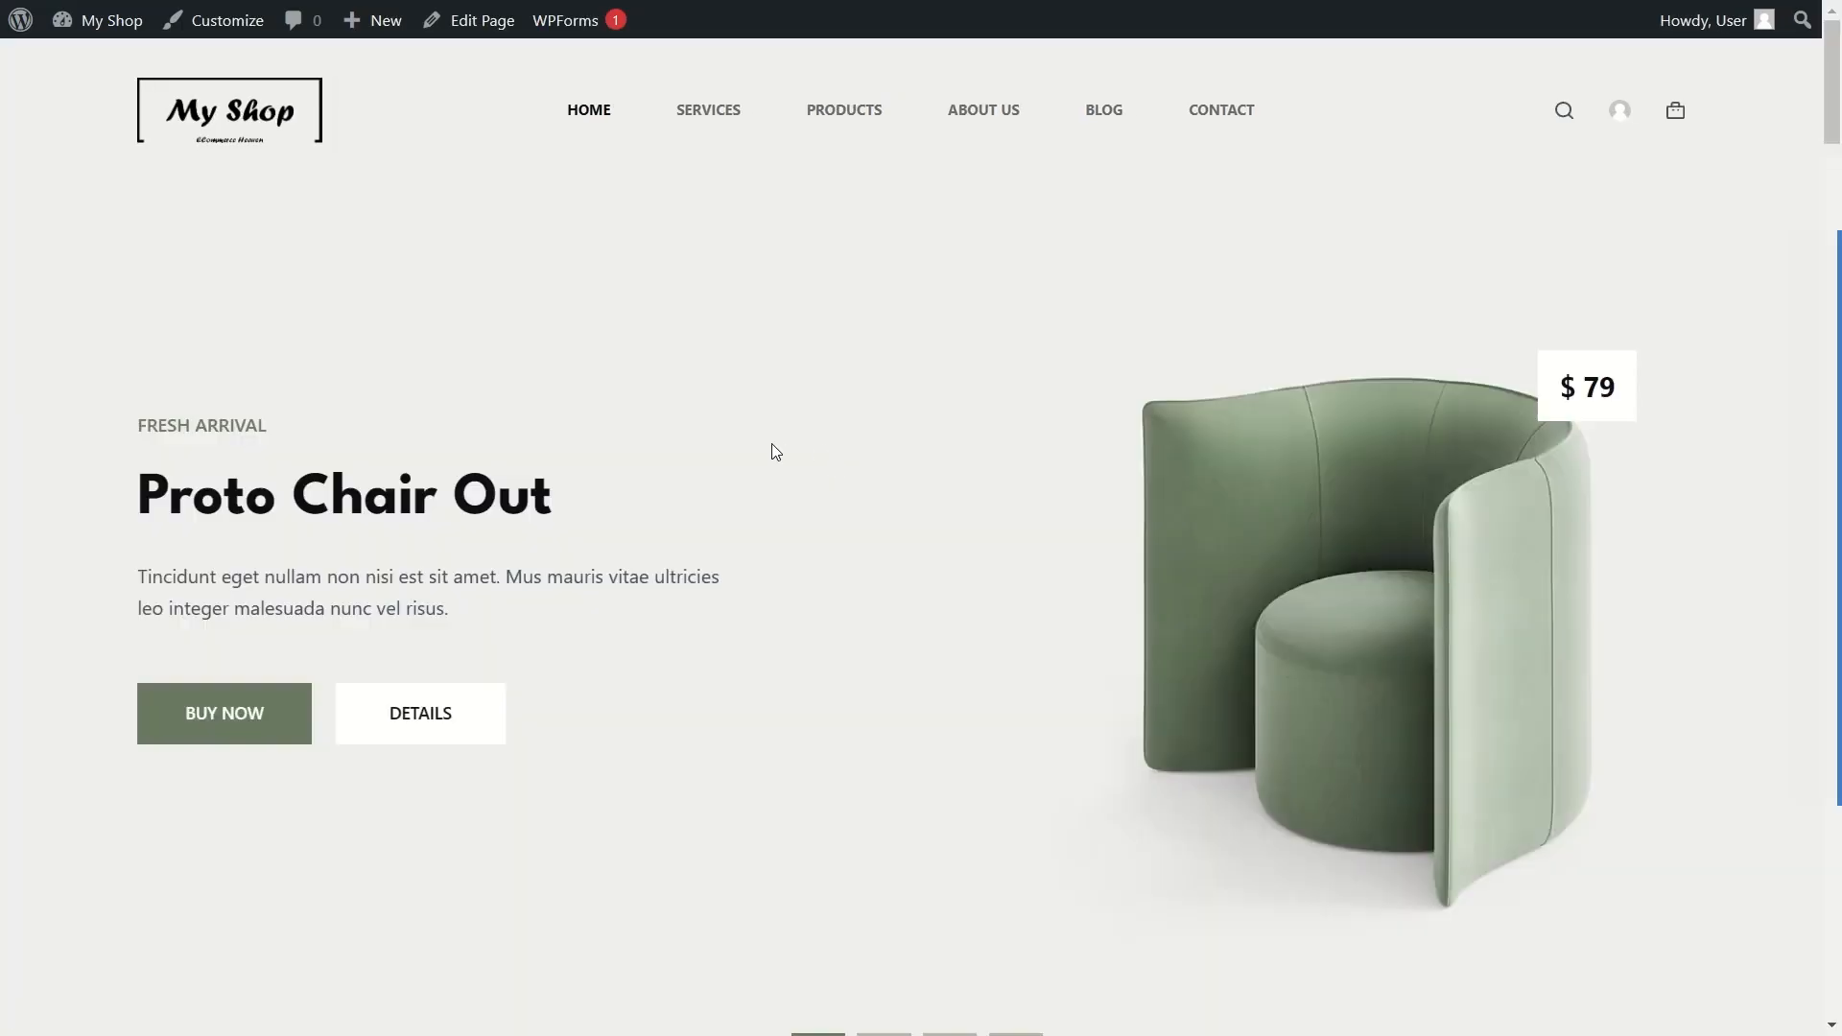
scroll(779, 443, "down", 8)
scroll(779, 443, "down", 10)
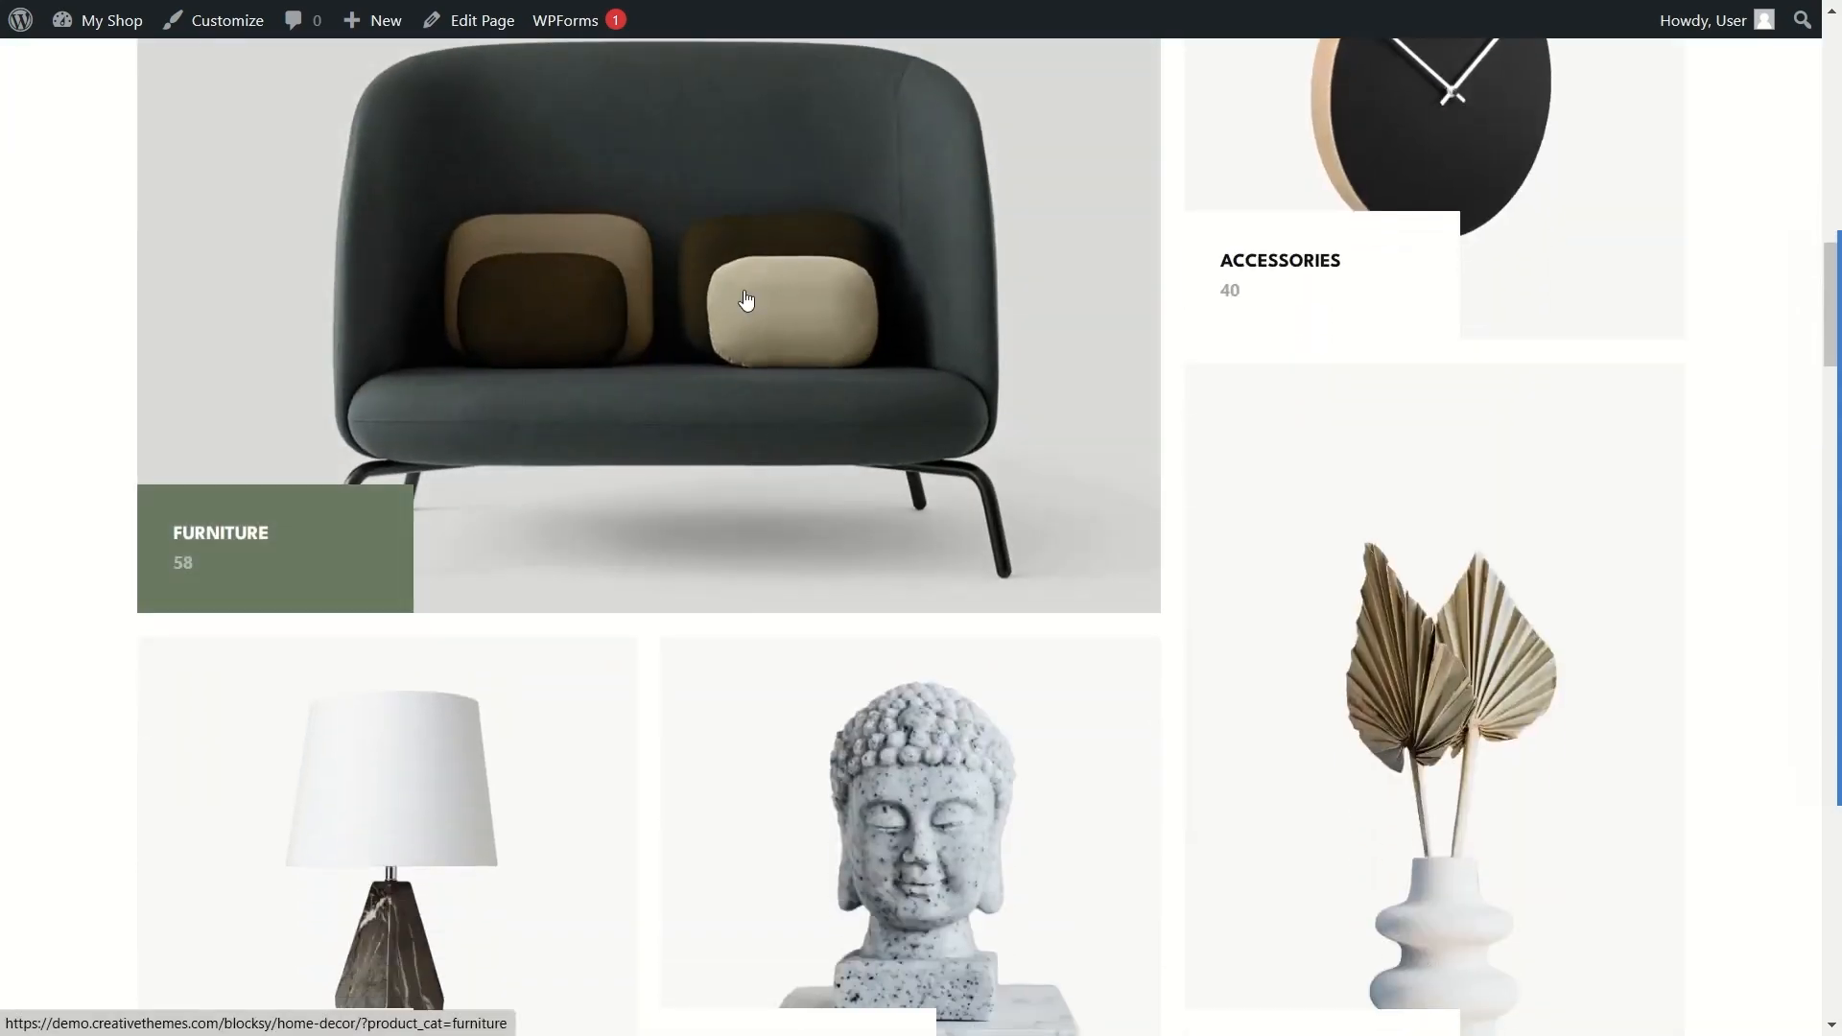
Step: Open the home page for editing and select the Image Box block that holds the Furniture tile
left_click(480, 29)
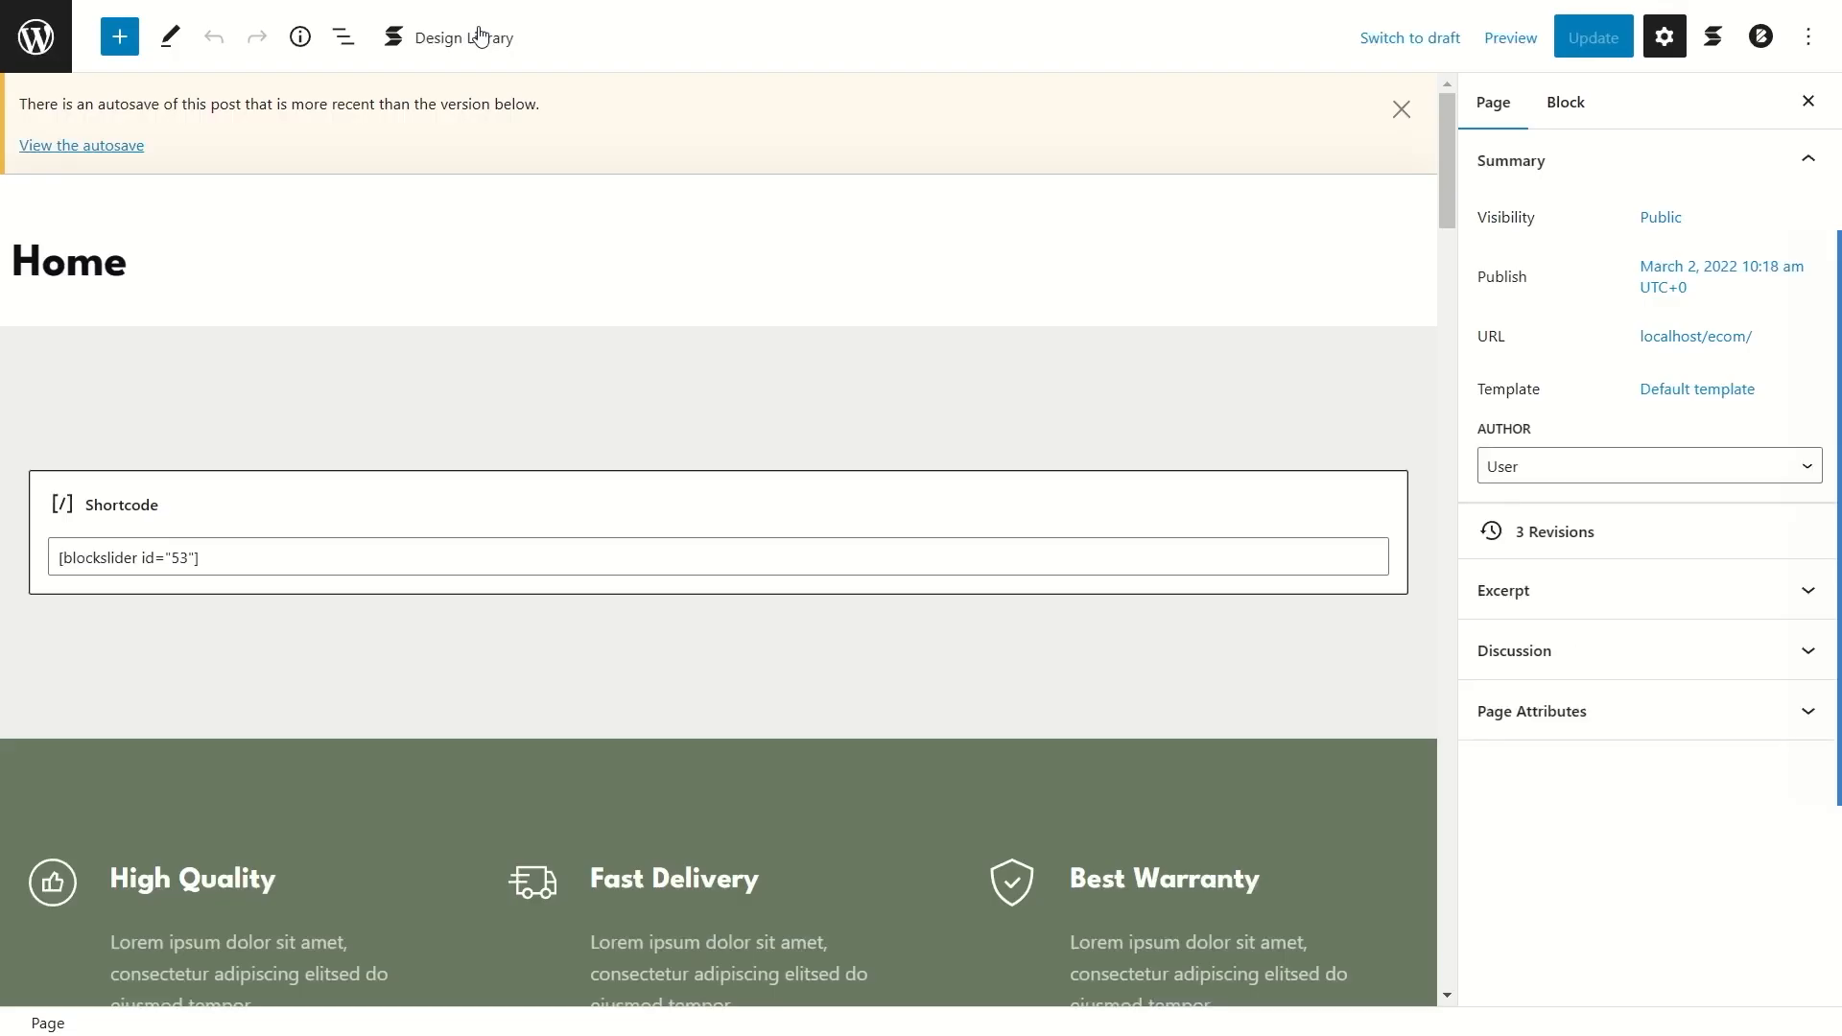
left_click(1401, 110)
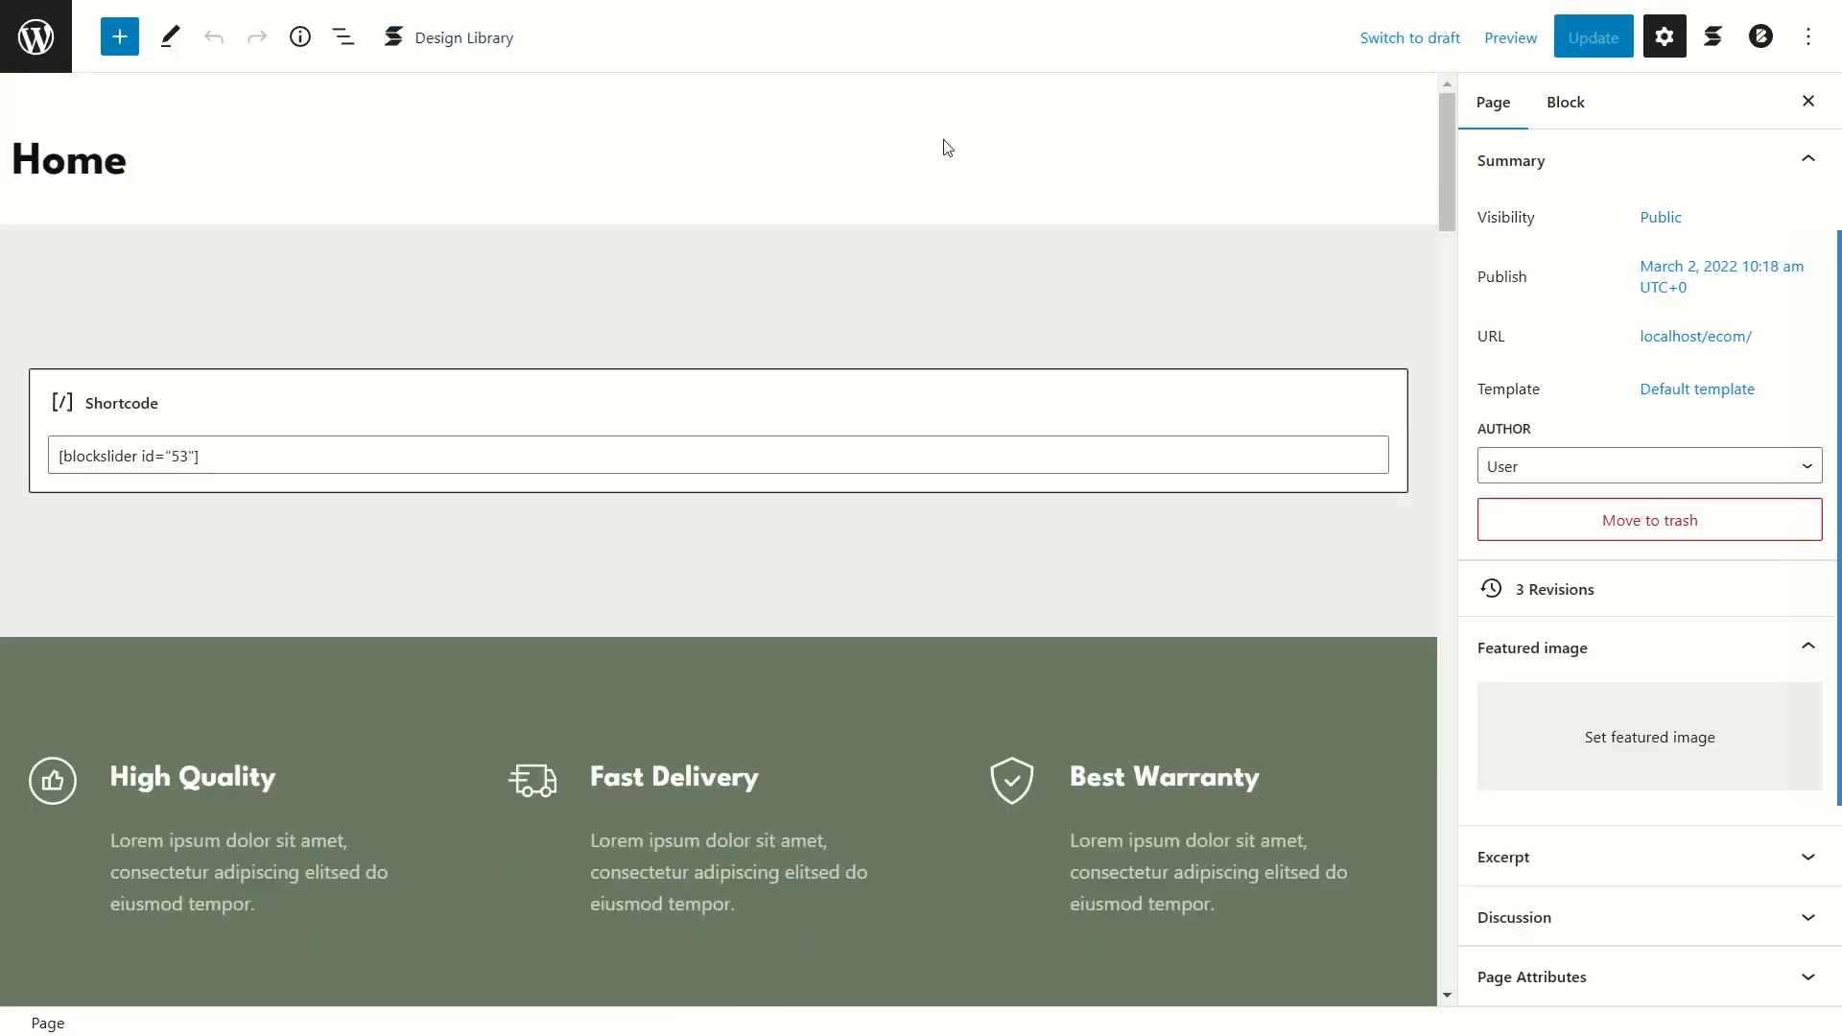
scroll(480, 393, "down", 7)
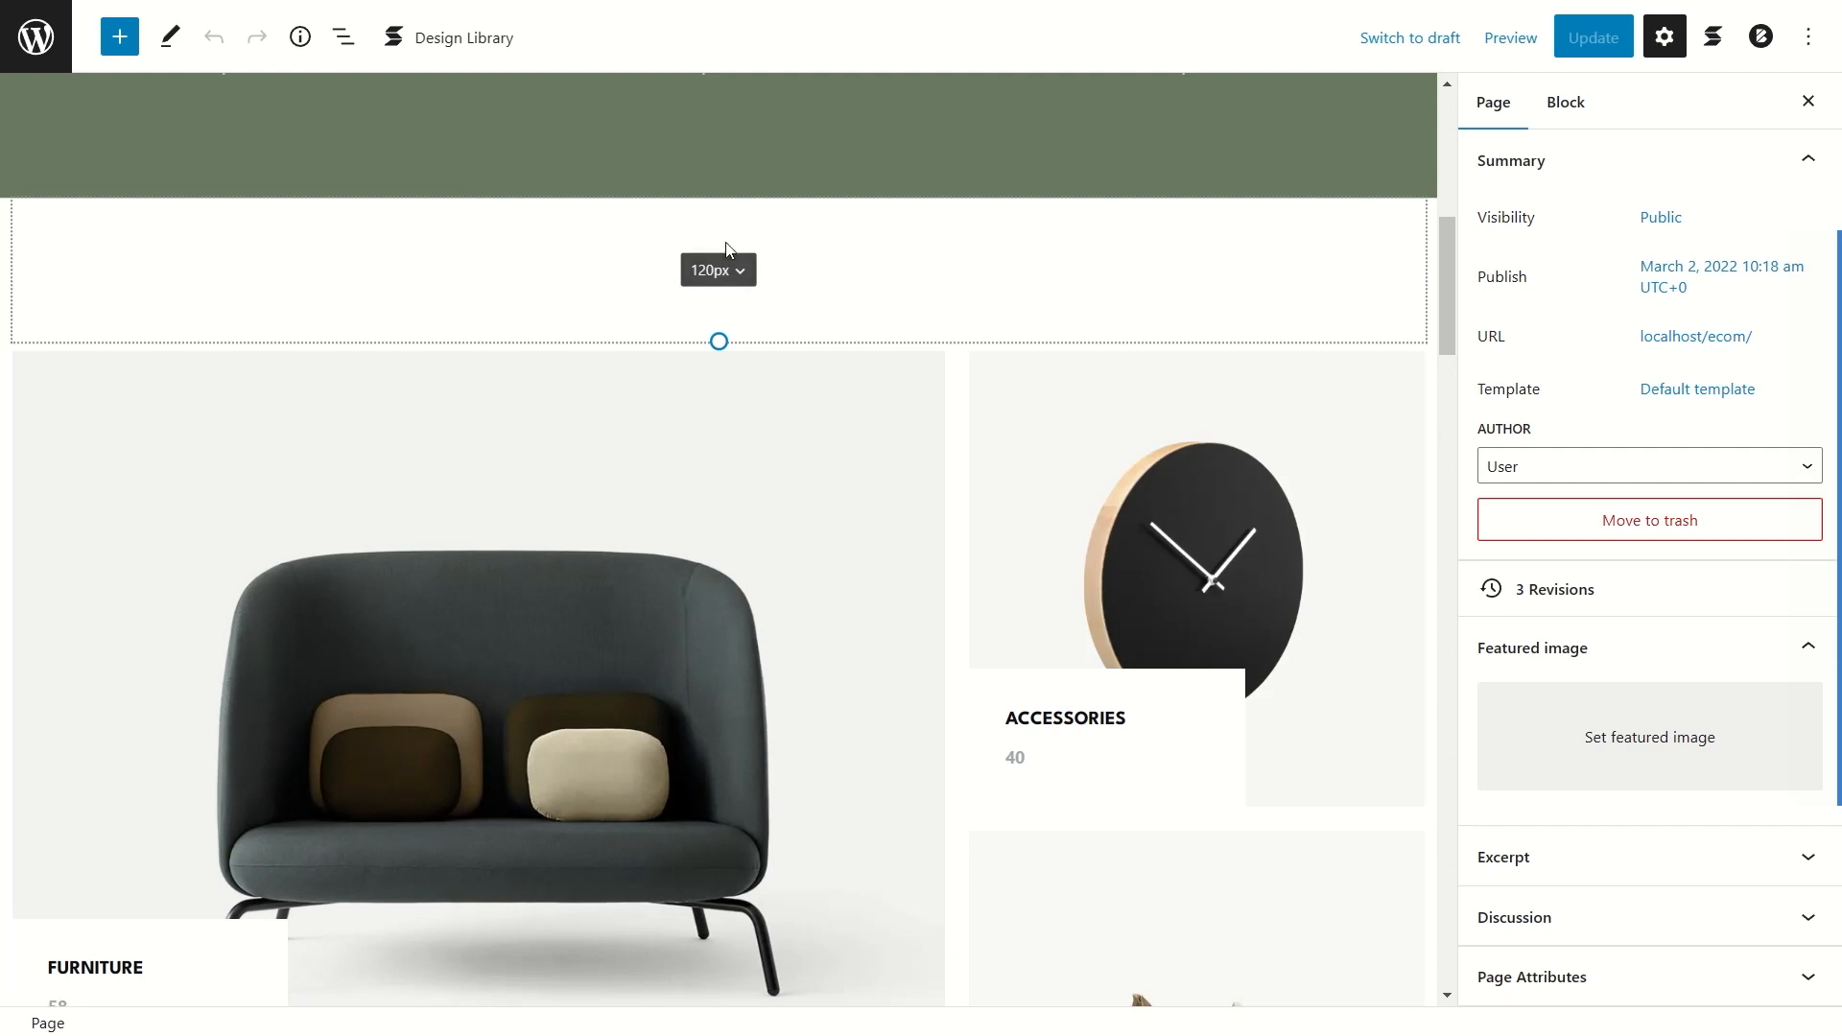
left_click(617, 410)
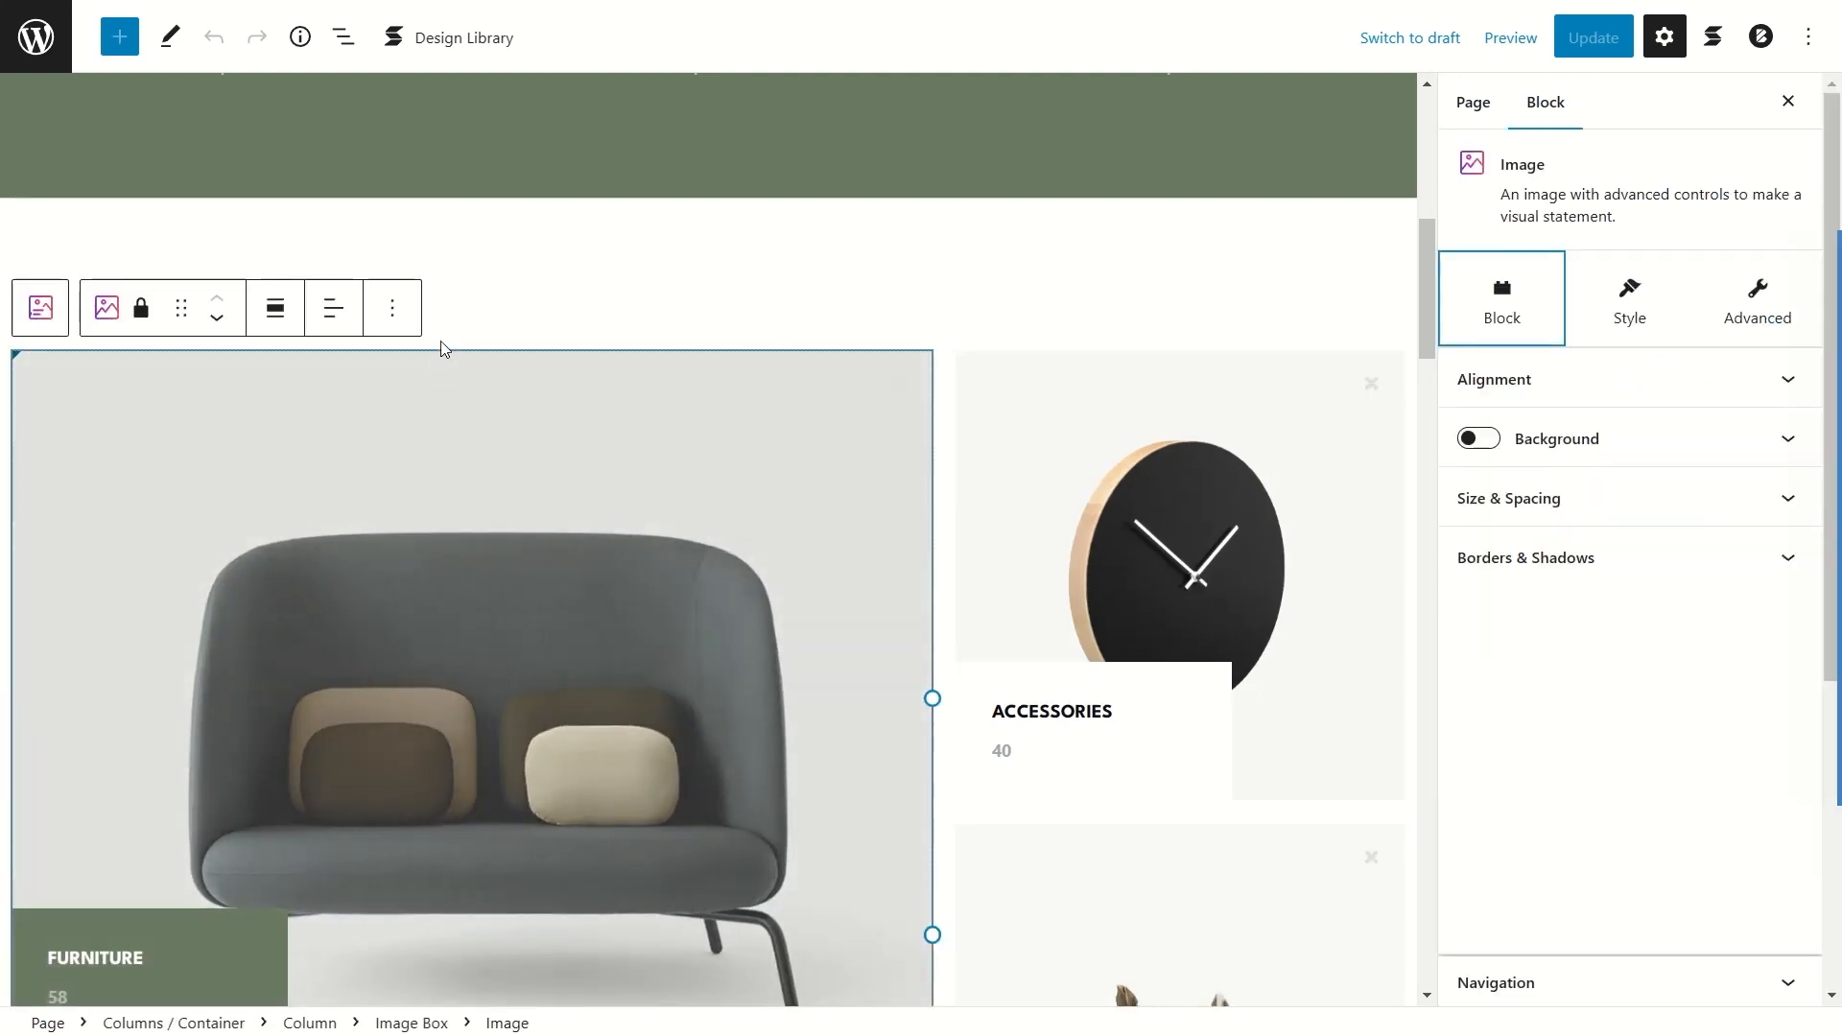
left_click(646, 265)
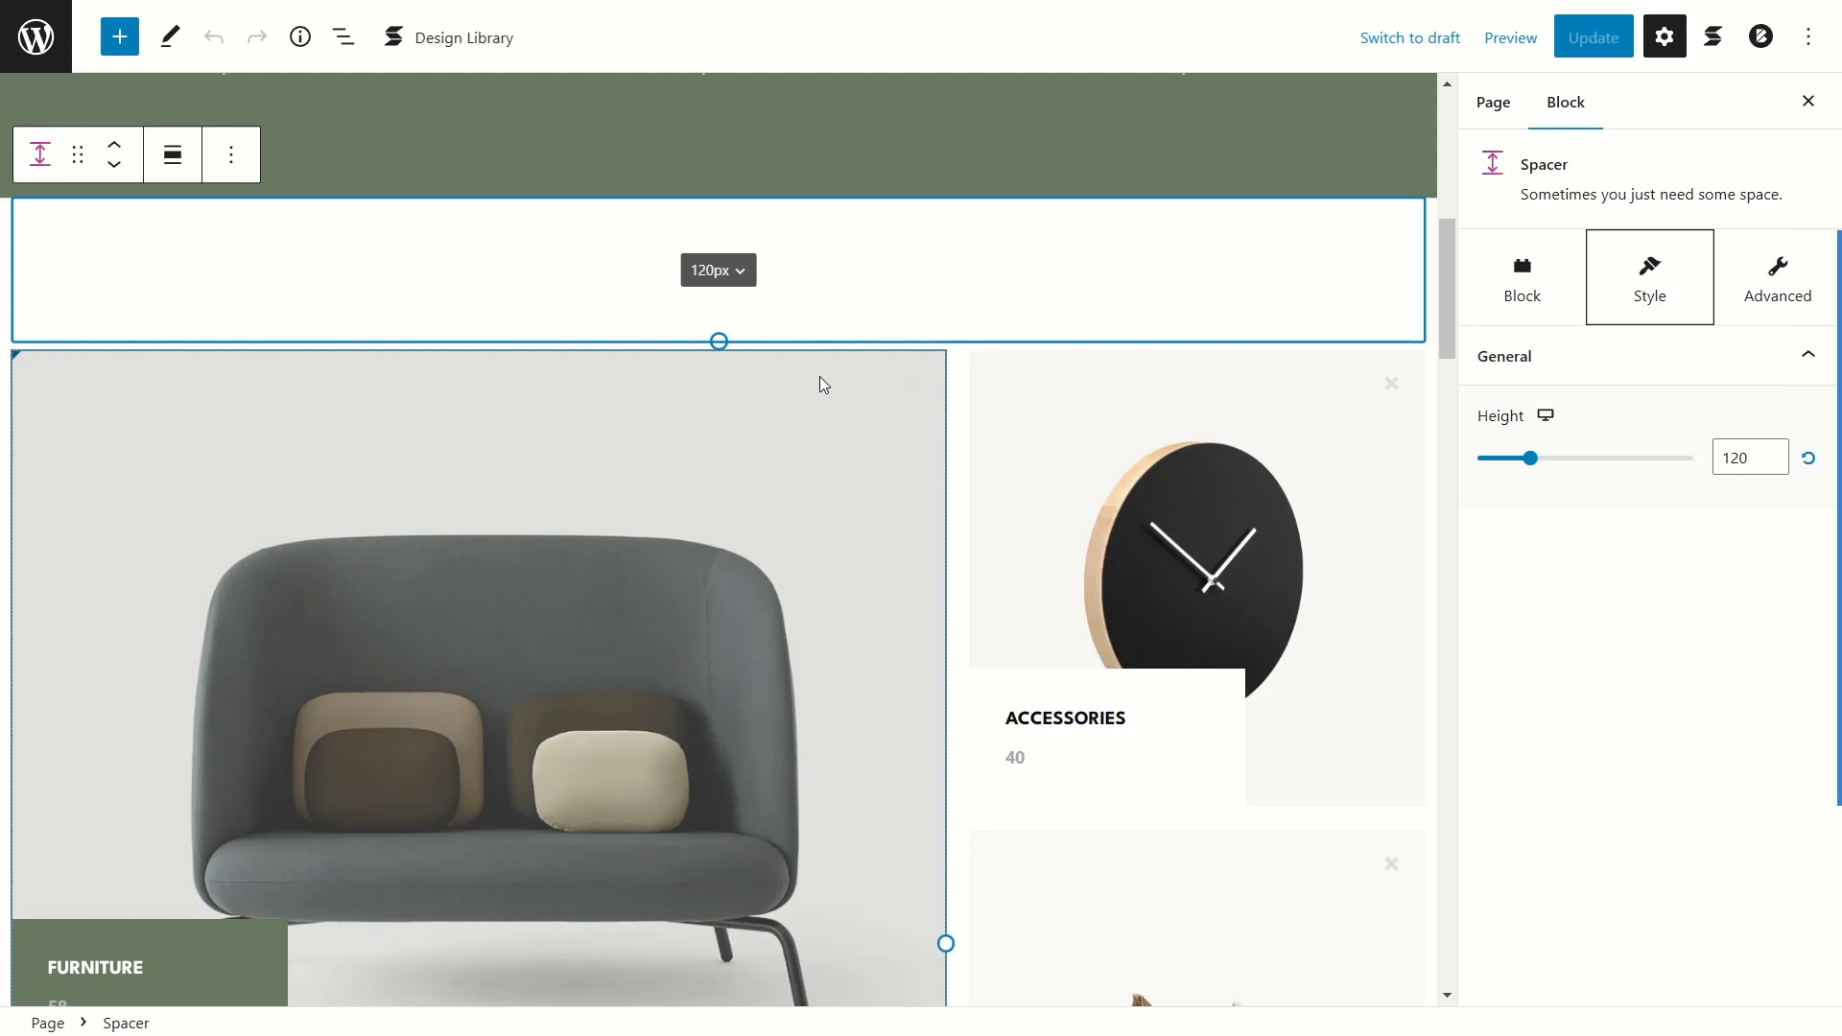
left_click(899, 402)
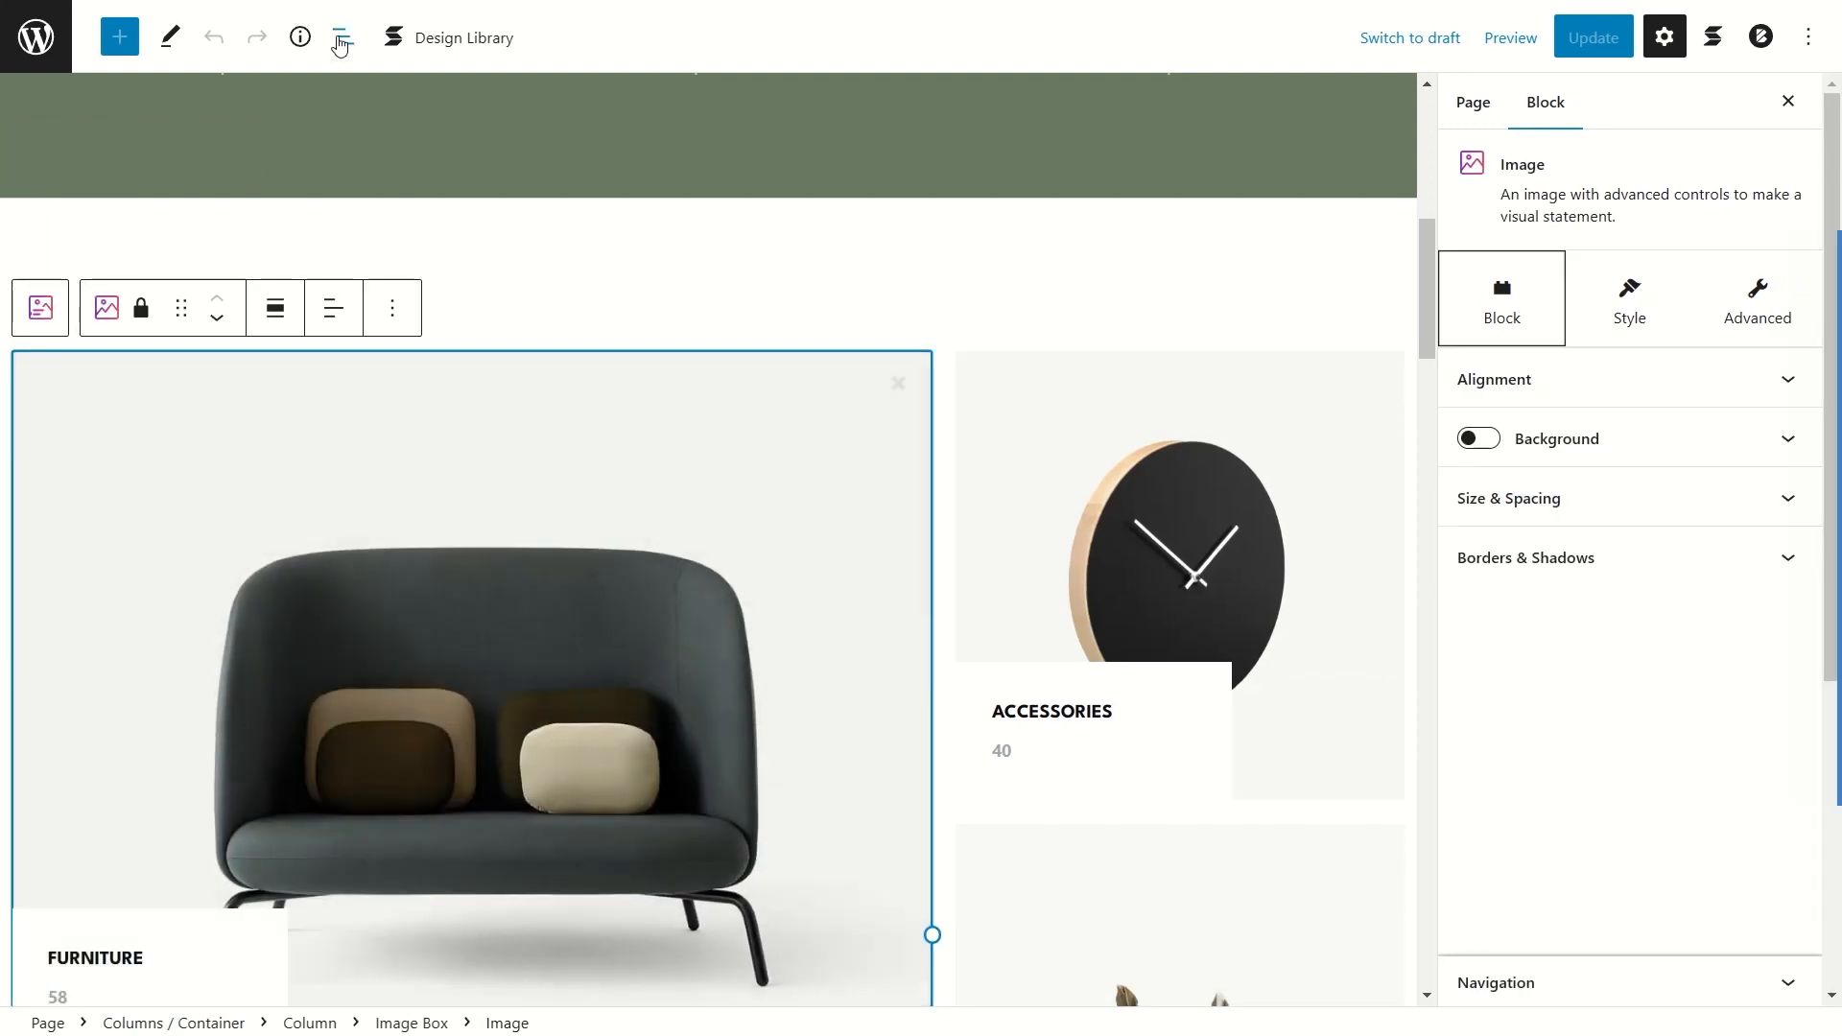
left_click(343, 46)
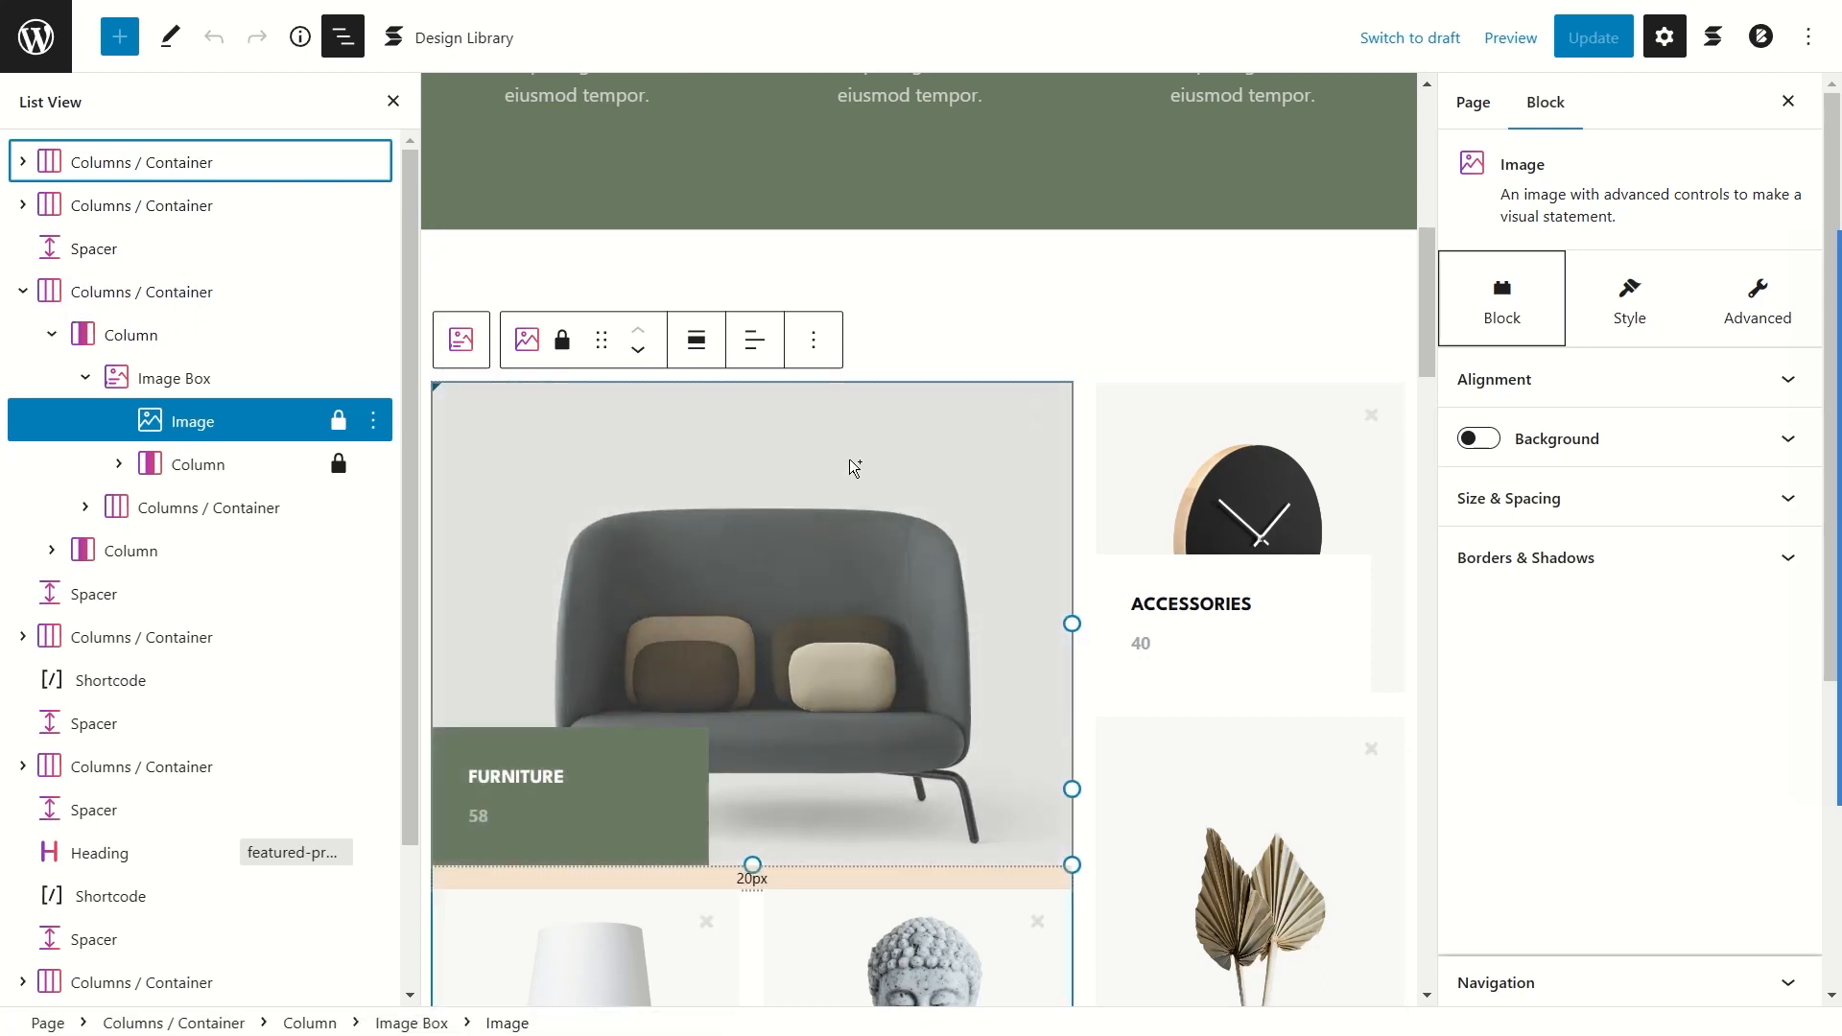
left_click(199, 386)
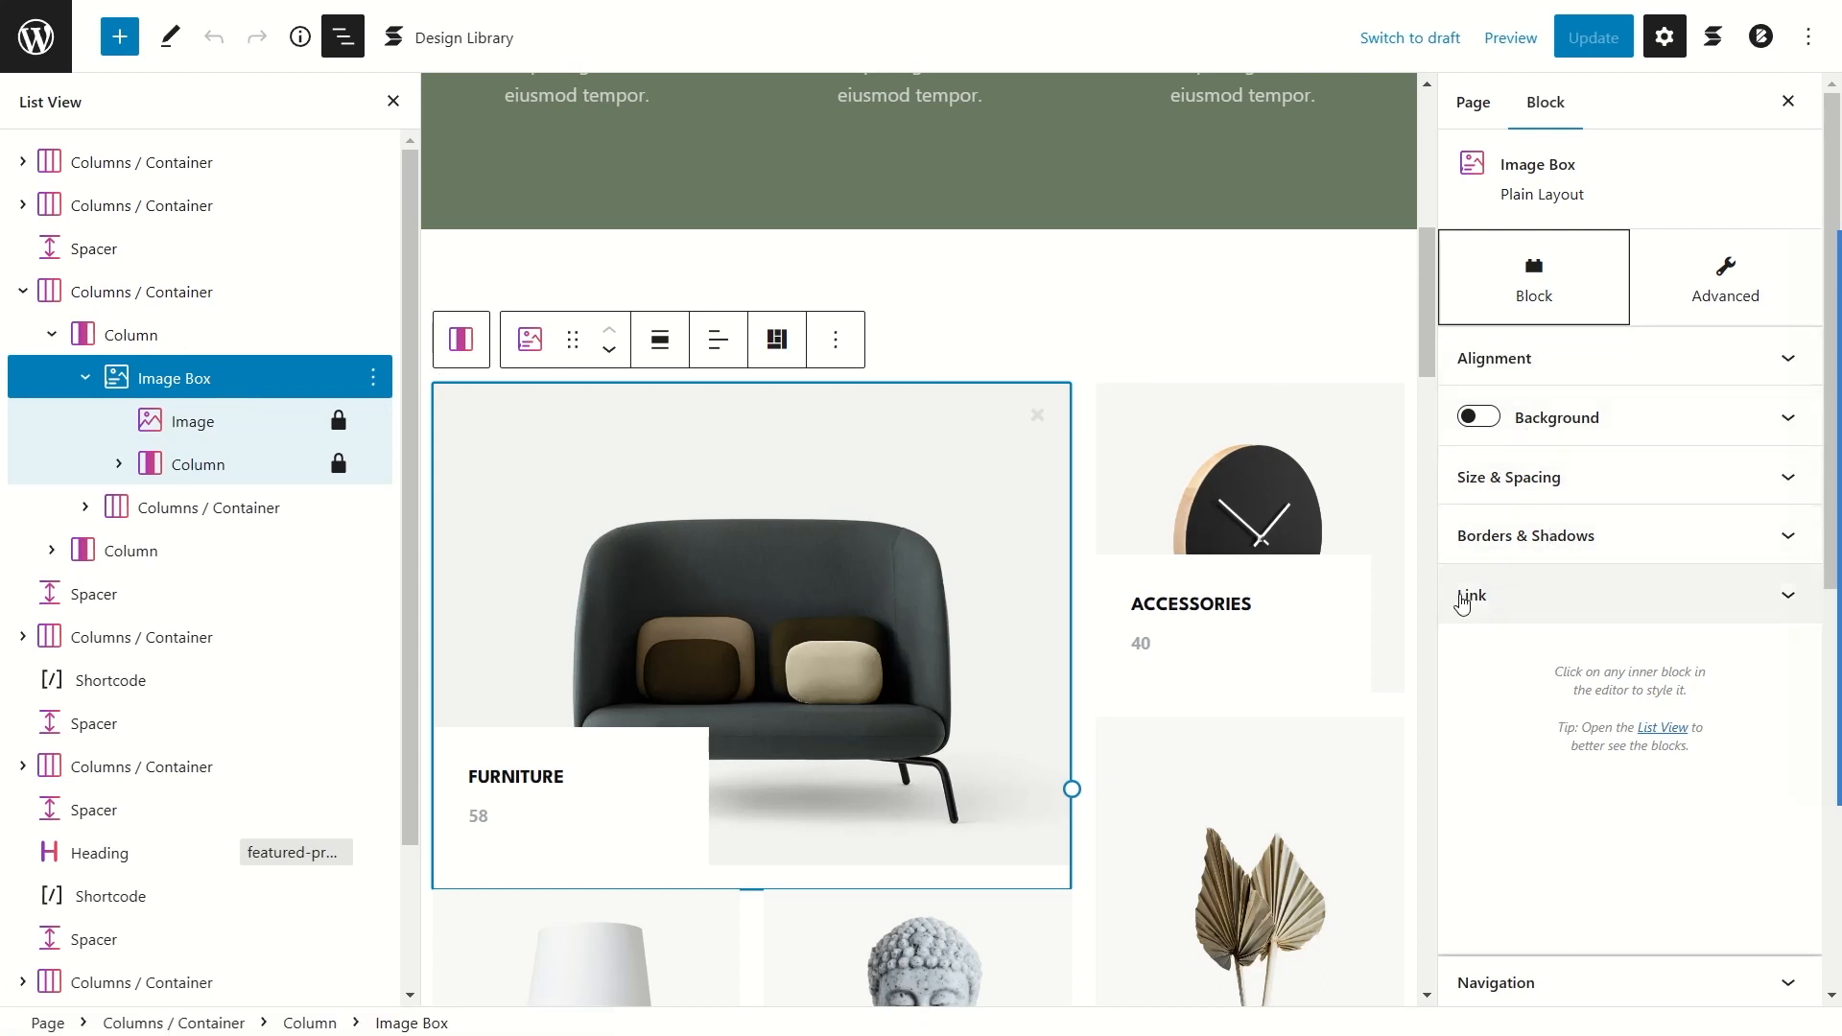
Step: Replace the Furniture tile's link with the copied localhost/ecom/product-category/furniture/ address and update the page
left_click(1540, 597)
scroll(1540, 600, "down", 1)
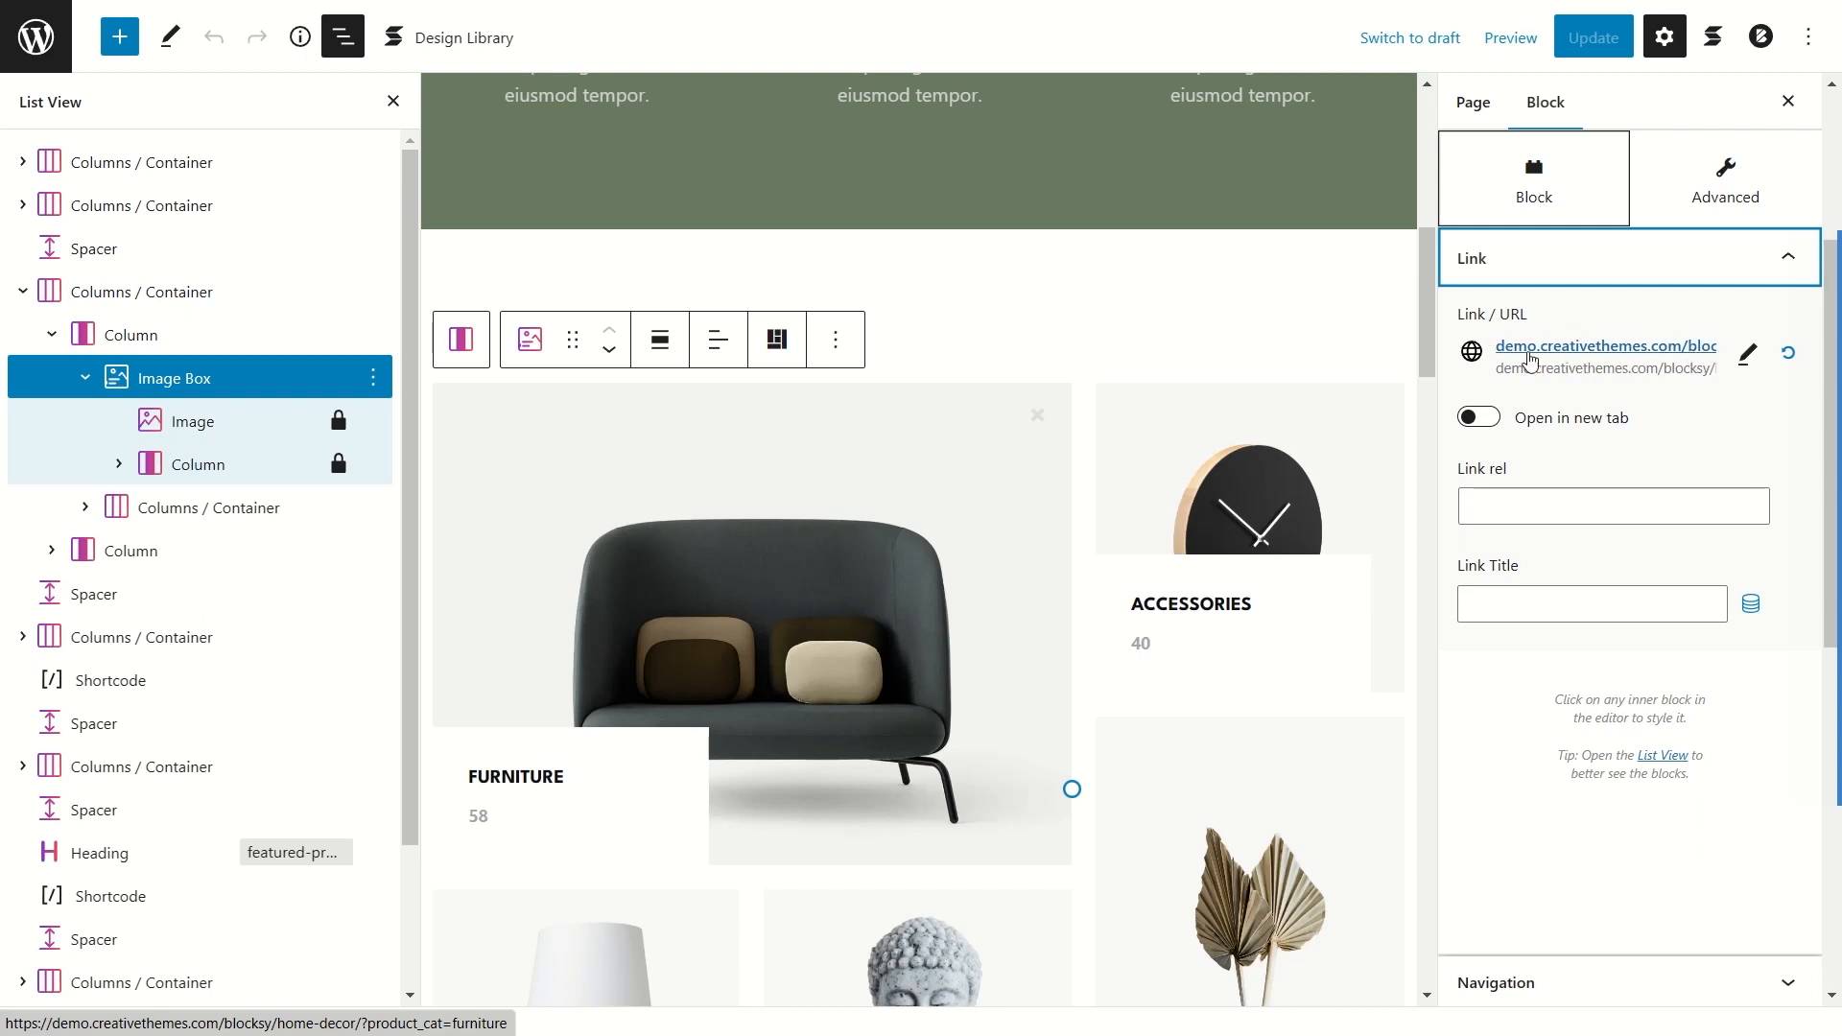
left_click(1747, 354)
key("ctrl+a")
key("ctrl+v")
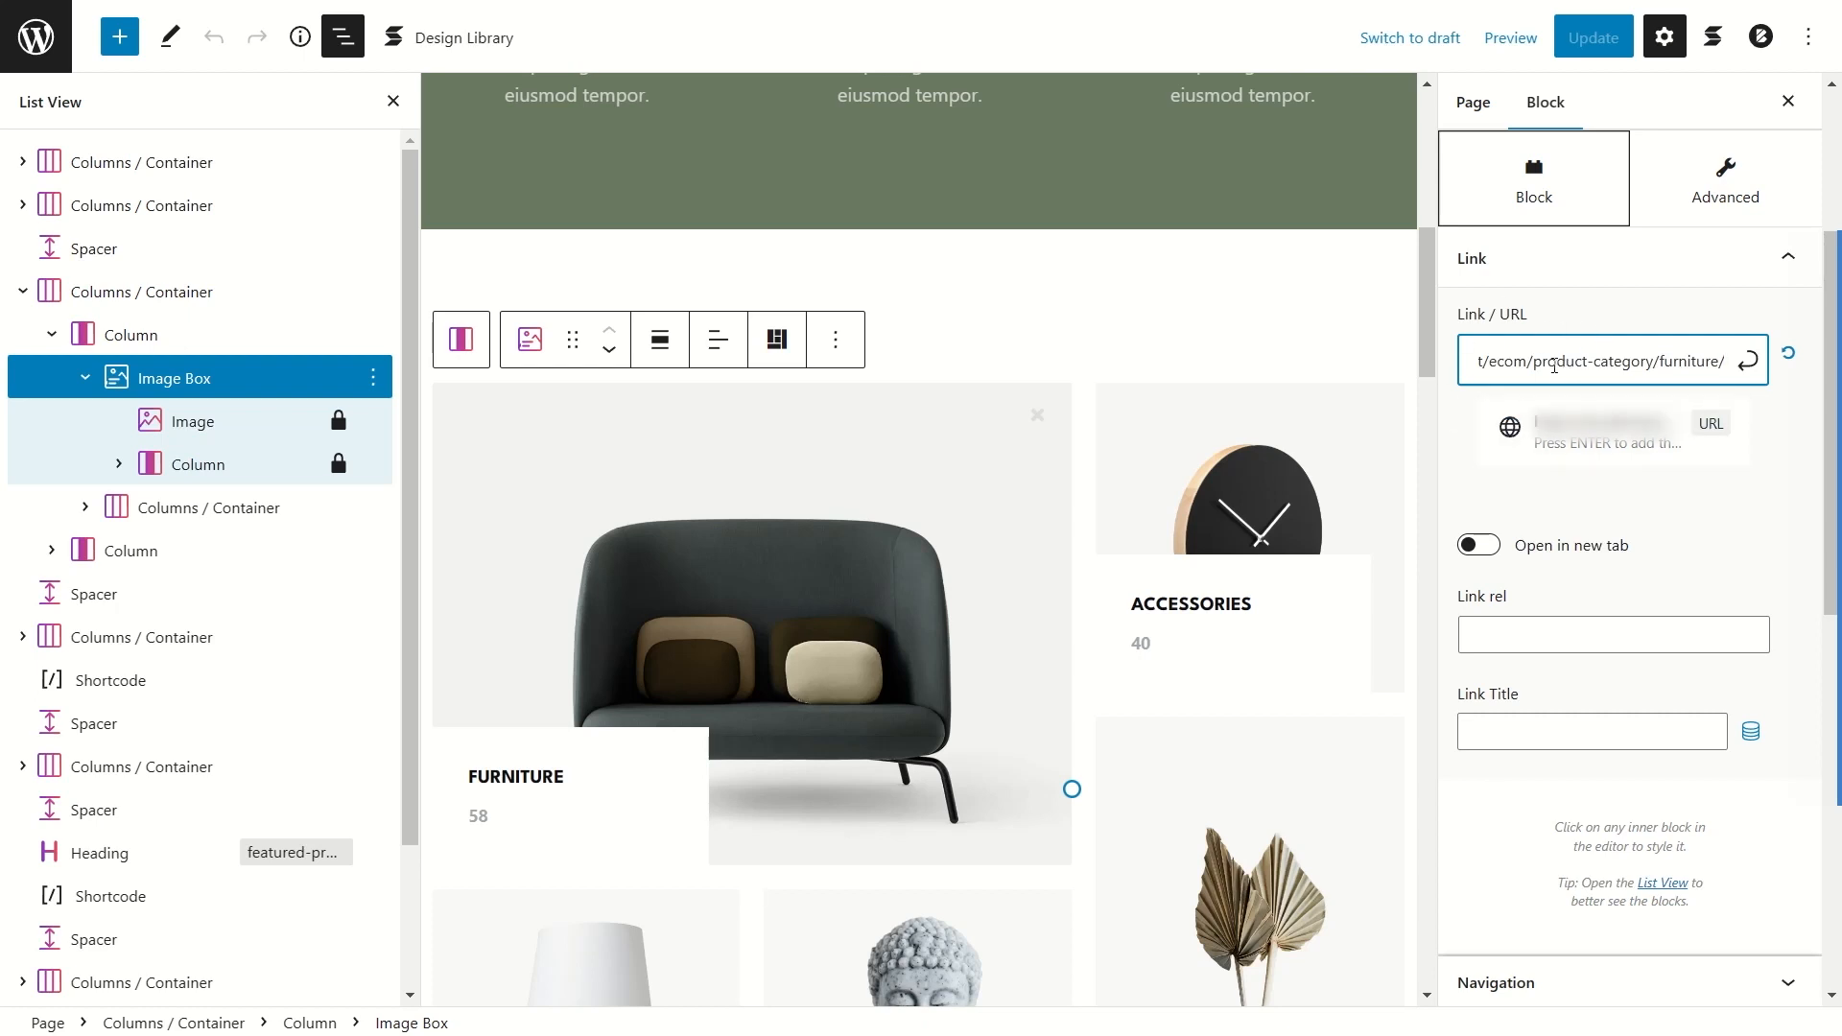
key("Return")
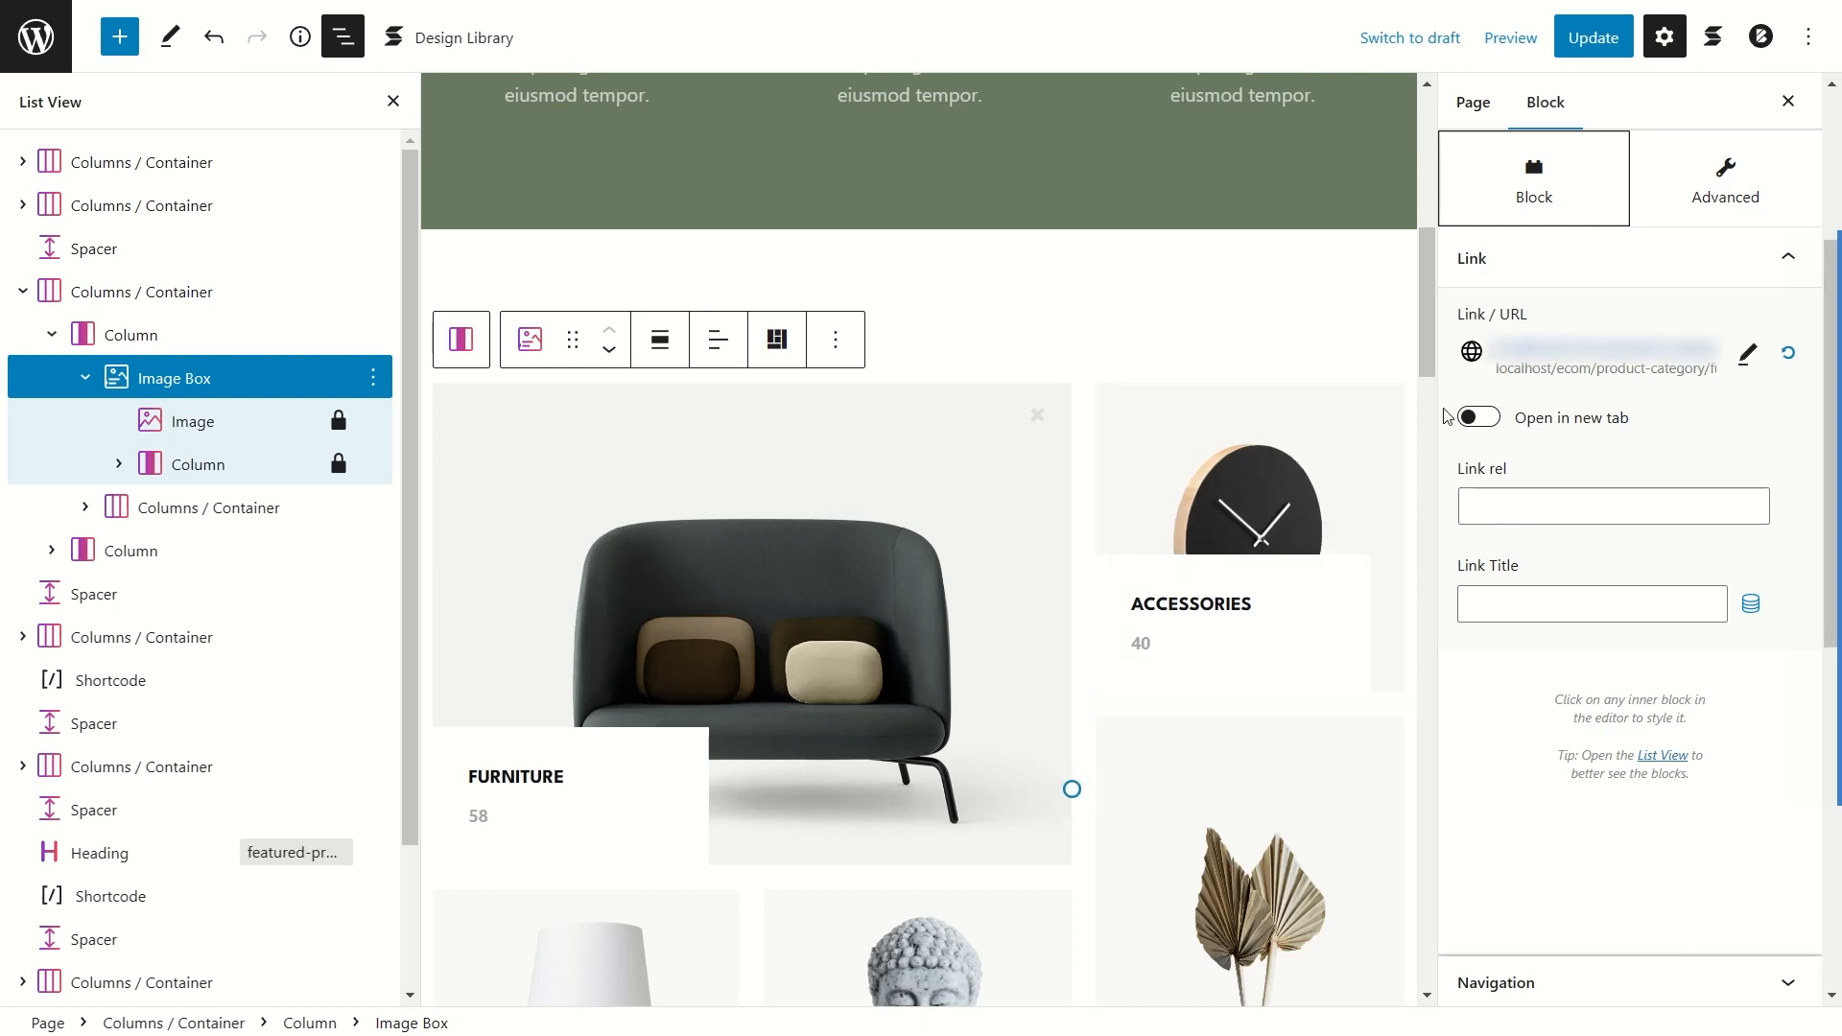
left_click(1593, 38)
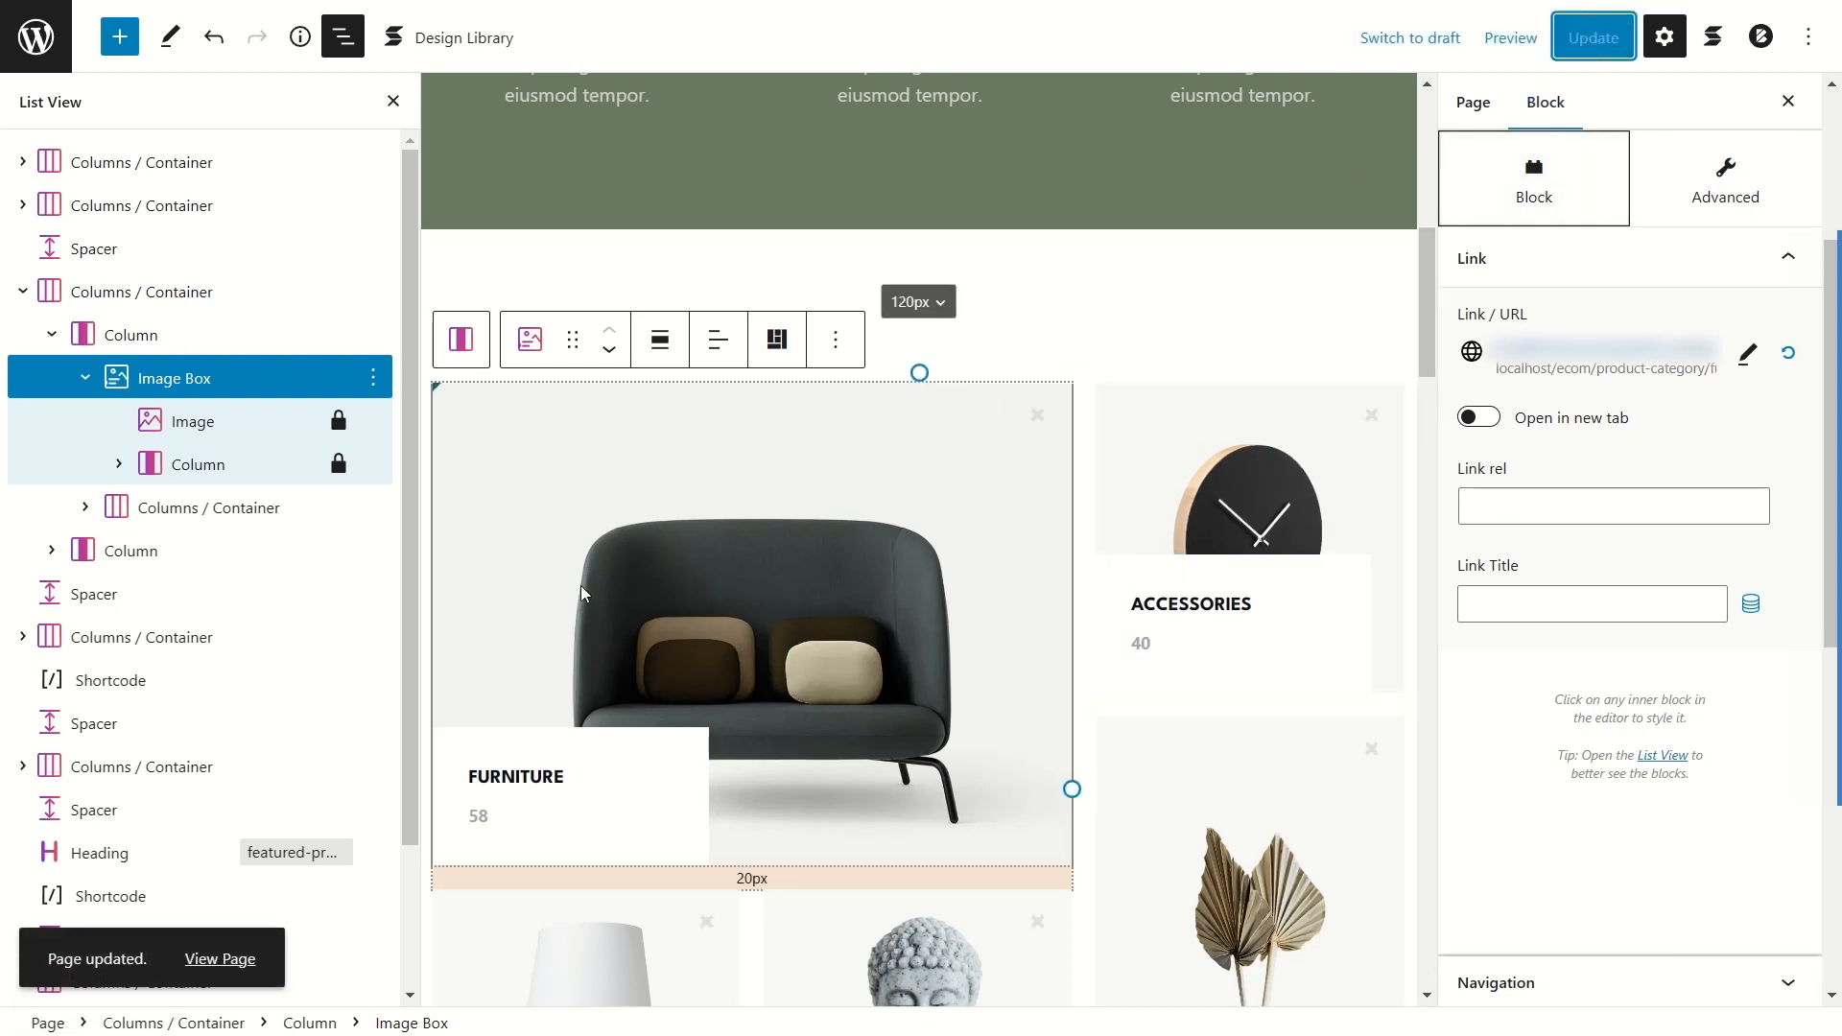
Step: View the updated home page and follow the Furniture tile to test its link
left_click(230, 958)
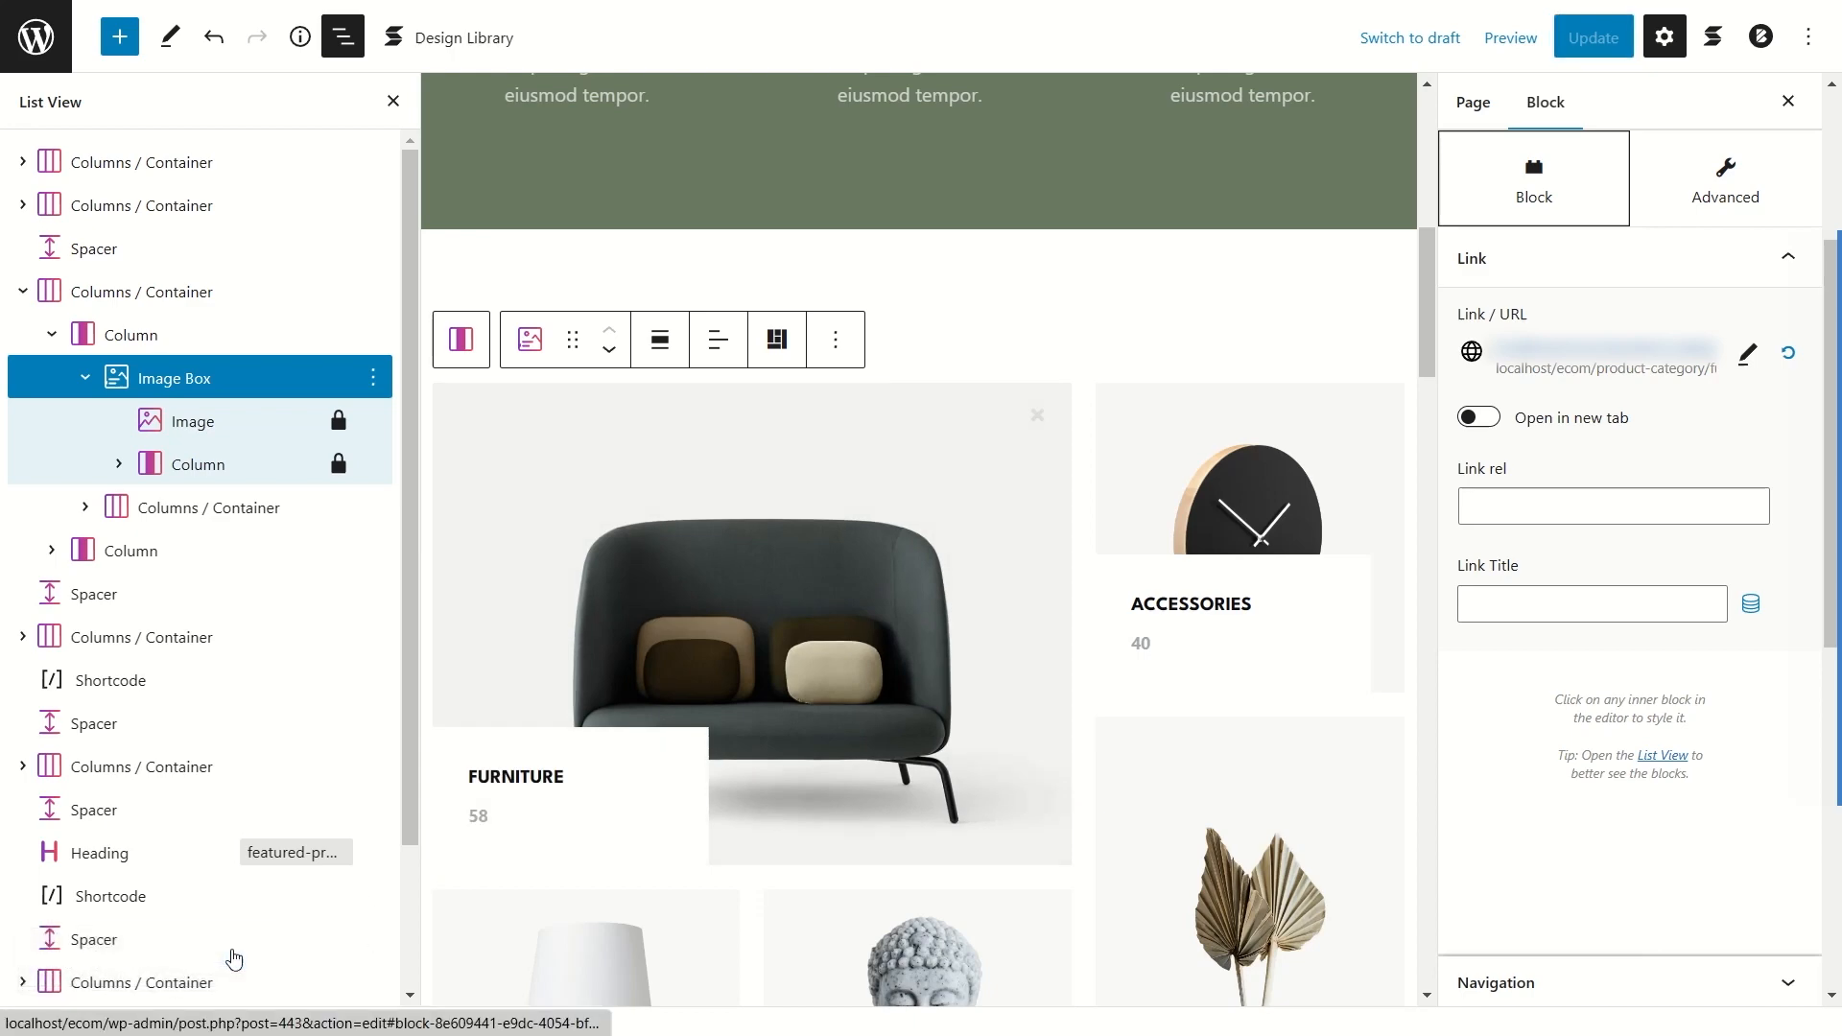
scroll(666, 671, "down", 15)
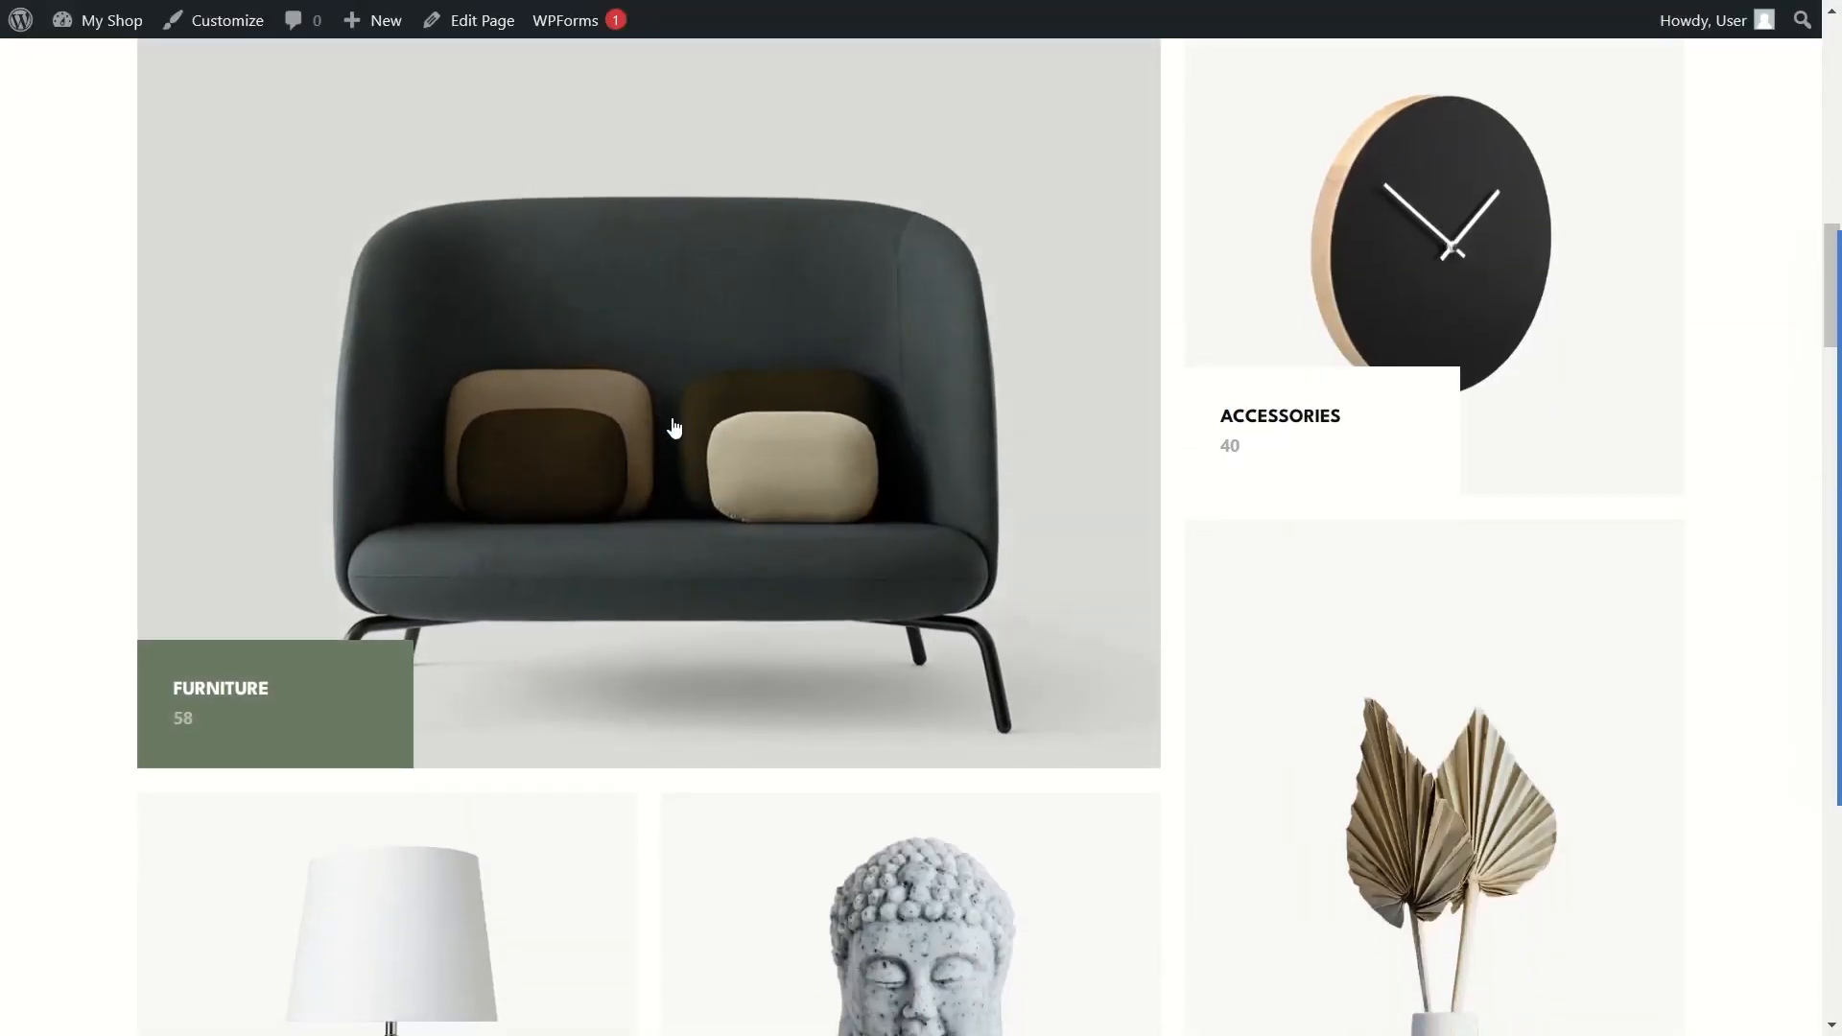
left_click(675, 428)
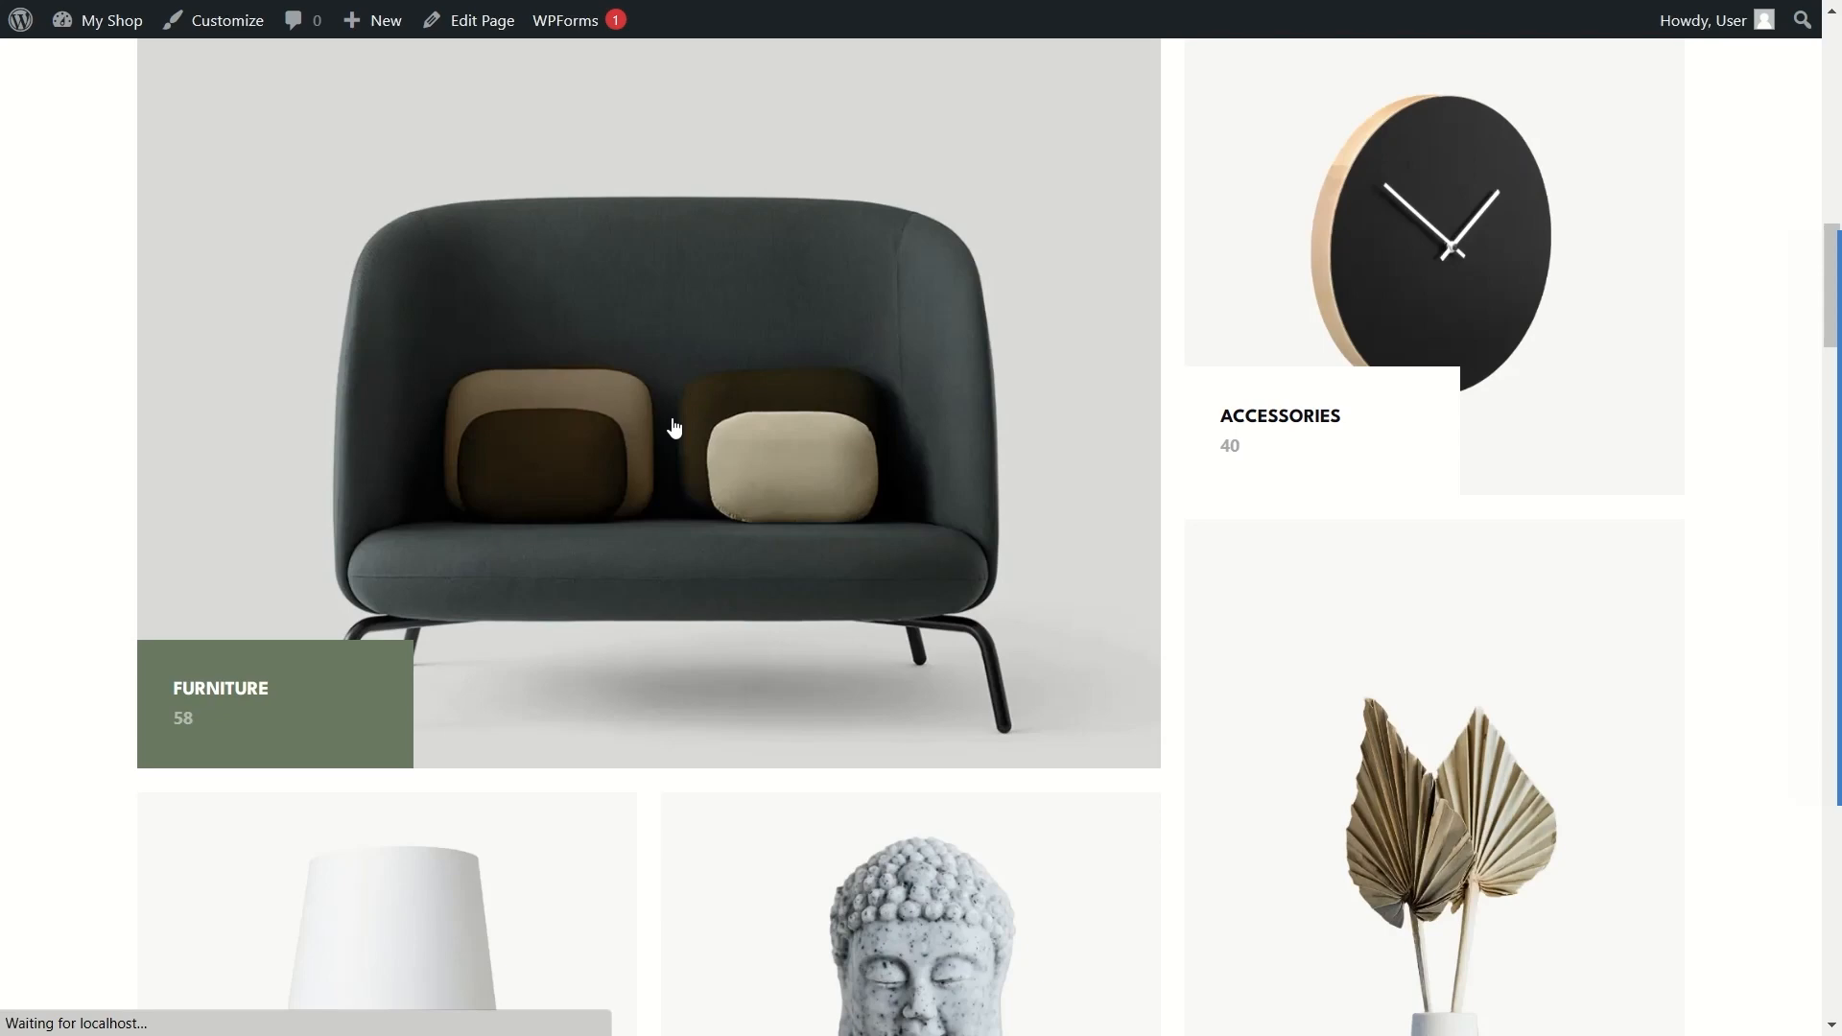
Step: Examine the home page's New Arrivals and category tiles, checking the product counts and where each tile links
scroll(281, 442, "down", 5)
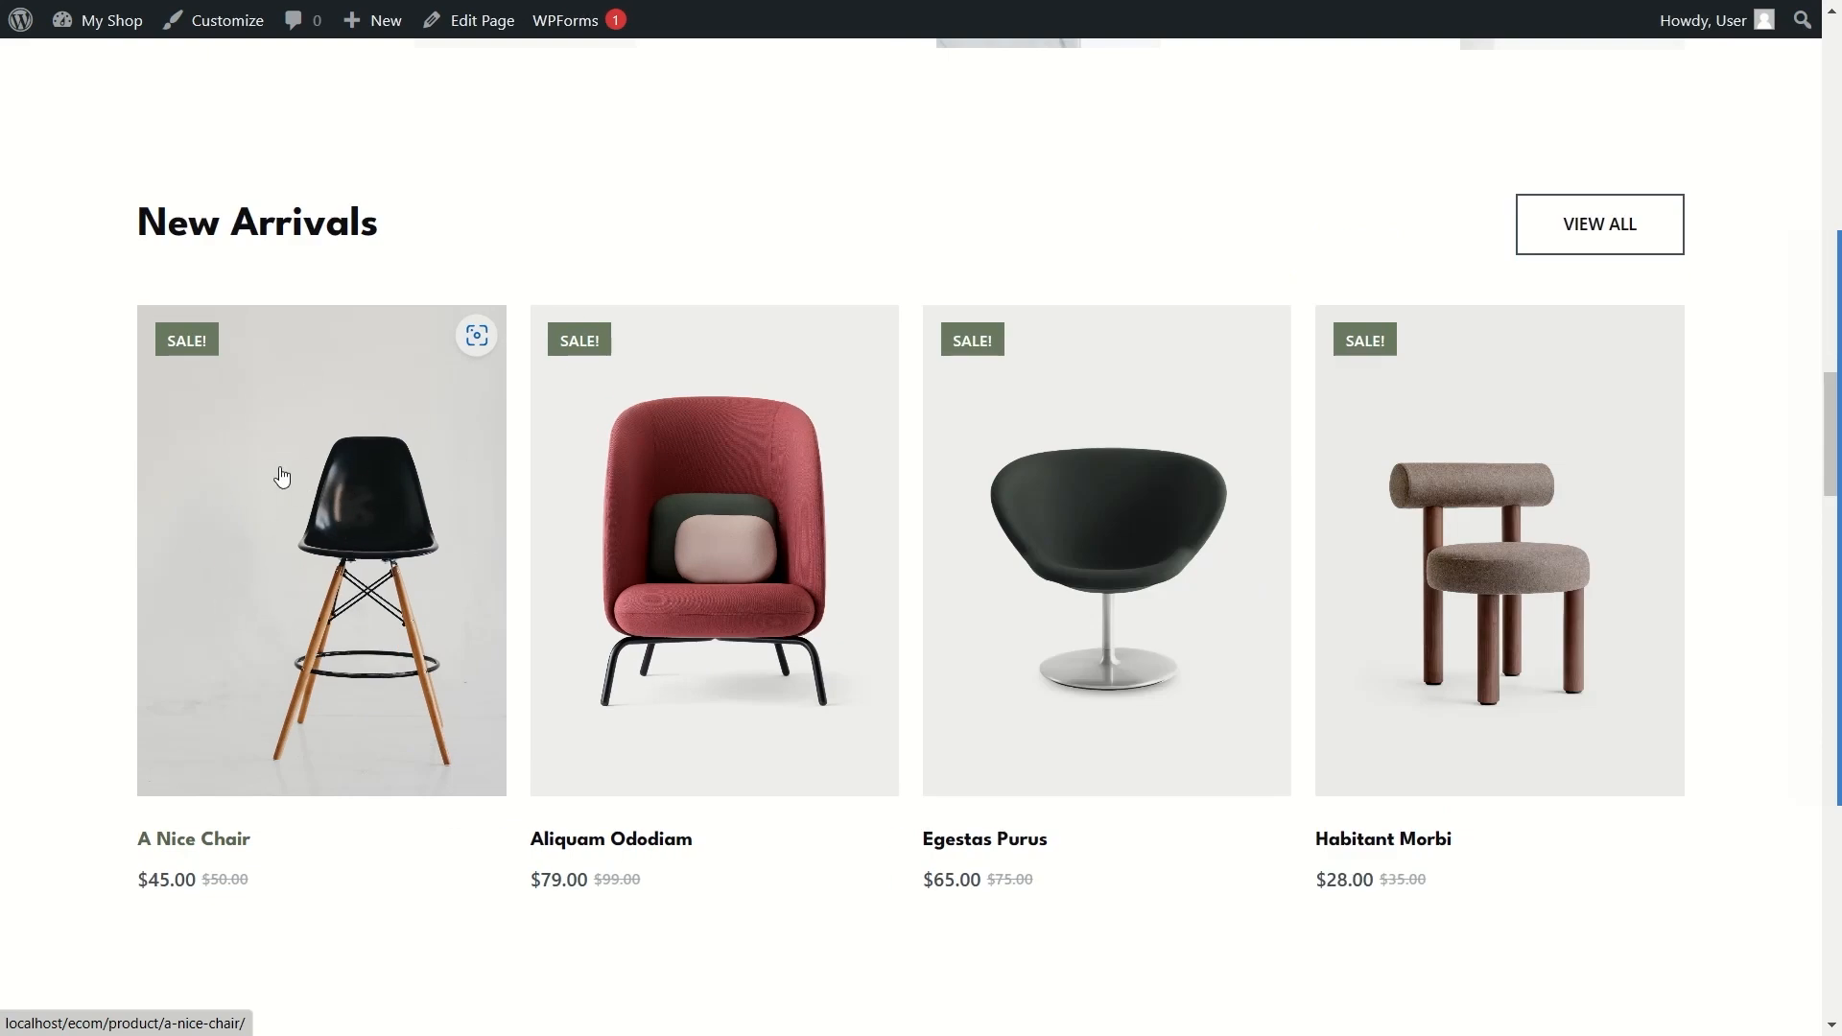
scroll(335, 598, "up", 10)
scroll(335, 599, "up", 3)
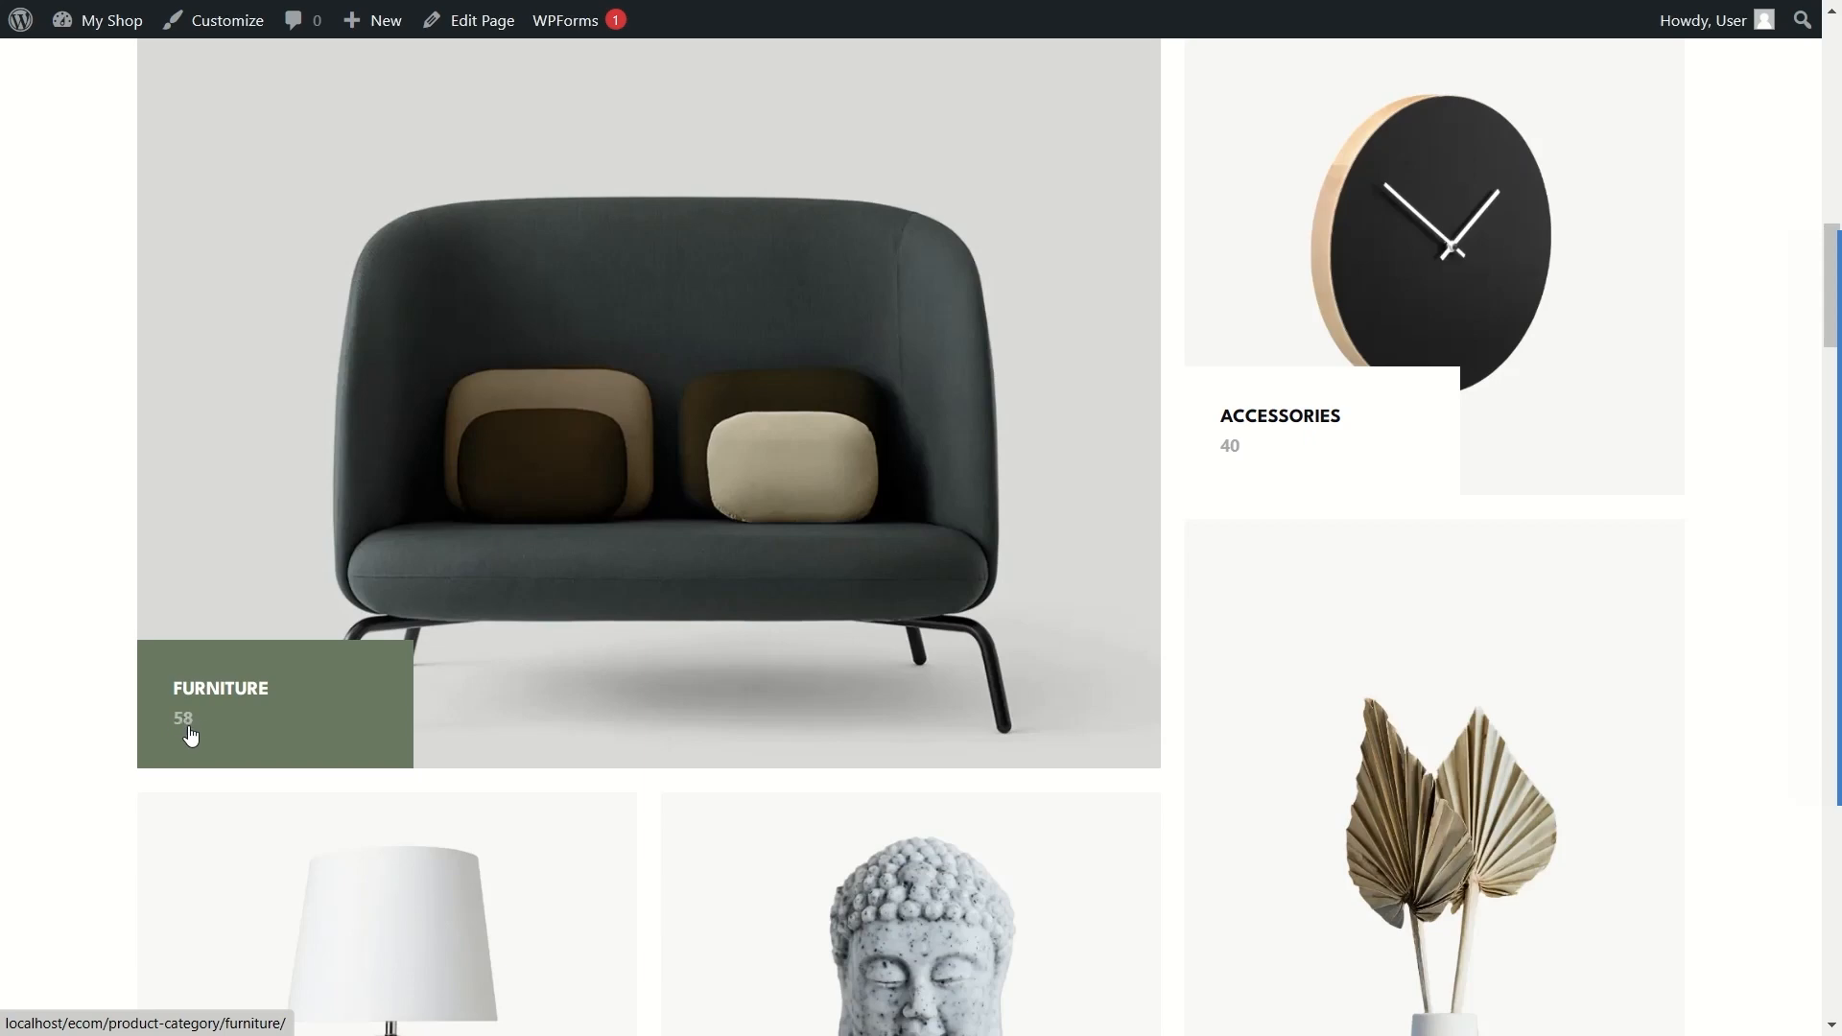
scroll(720, 349, "up", 5)
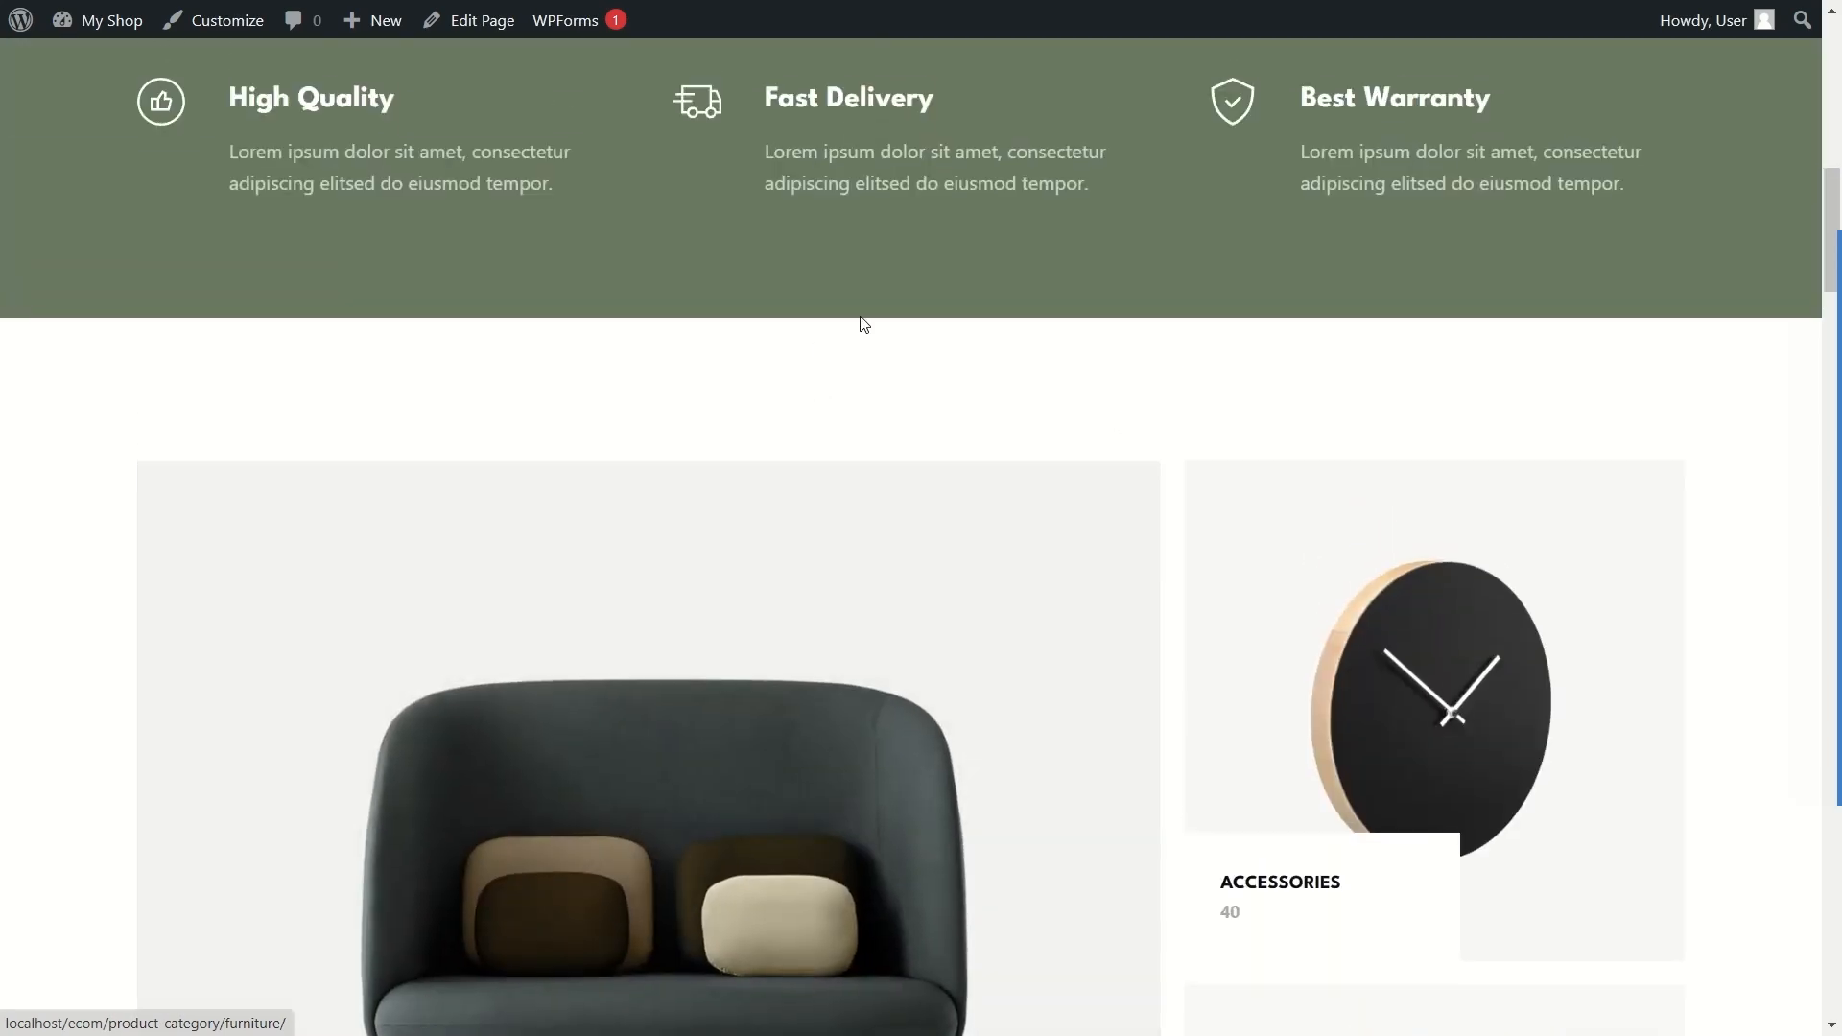
scroll(720, 348, "down", 5)
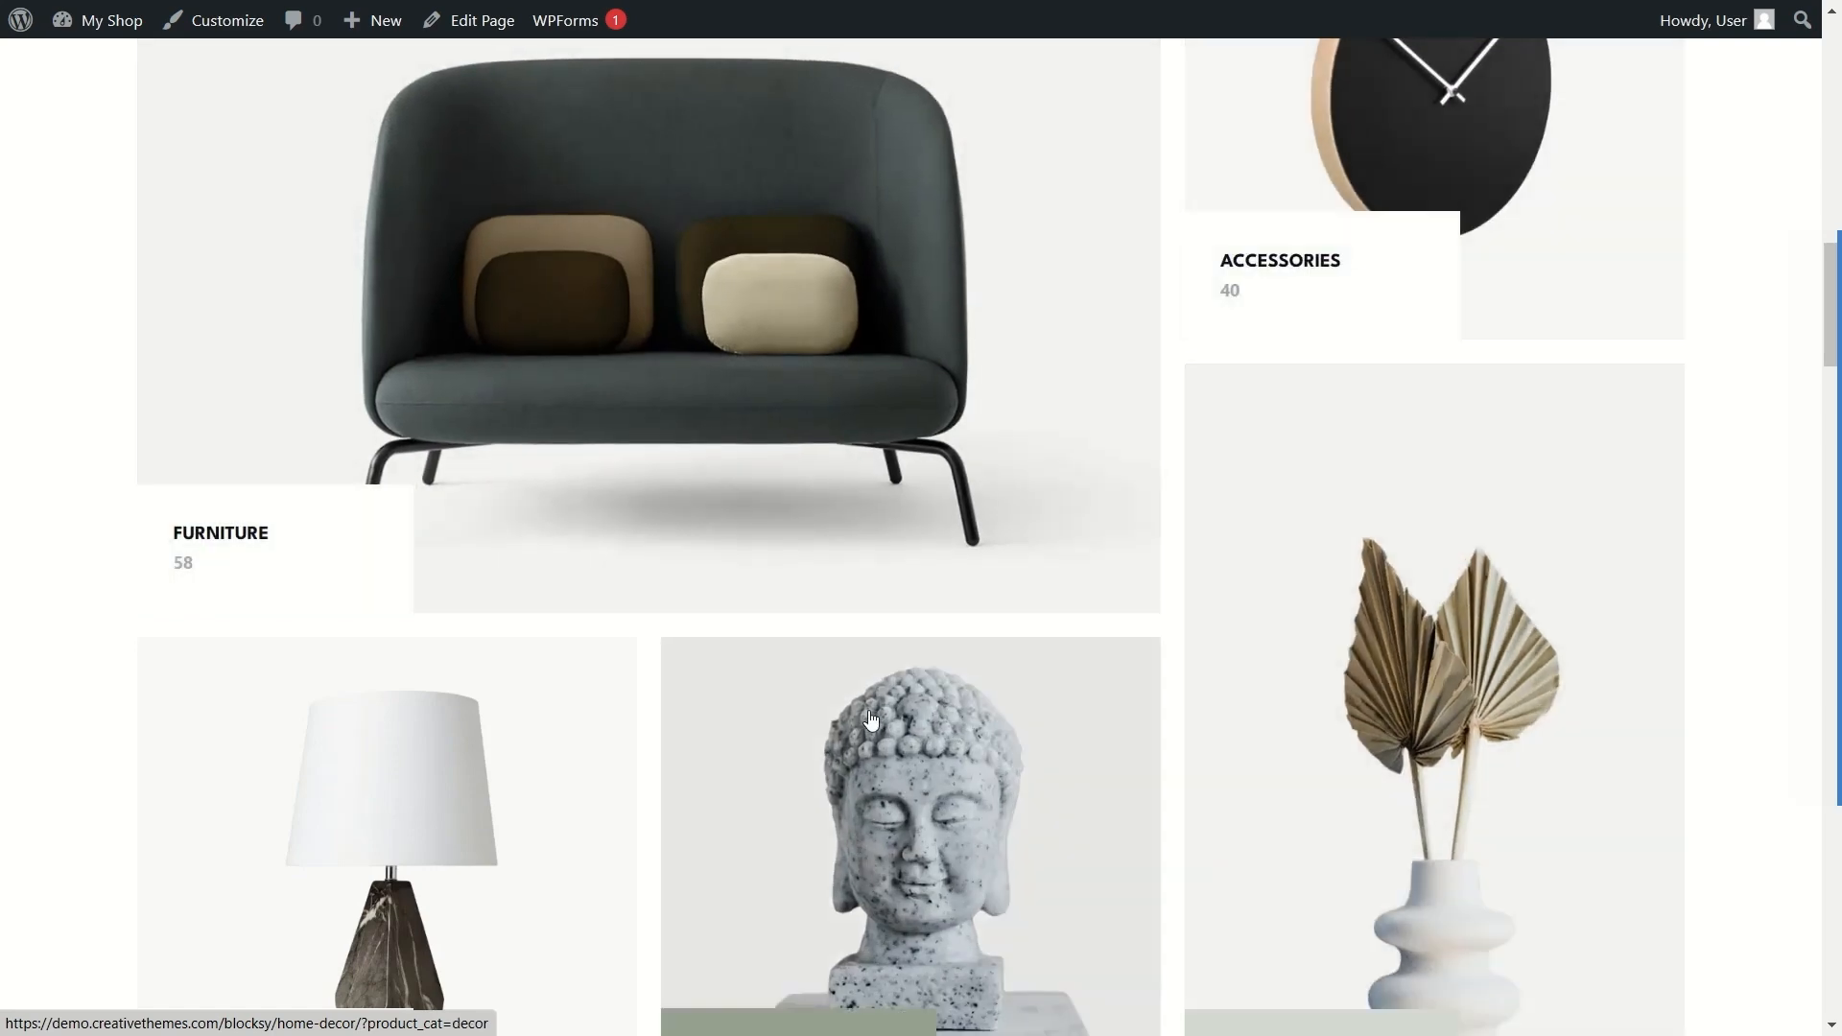
scroll(870, 718, "down", 3)
scroll(1041, 645, "up", 3)
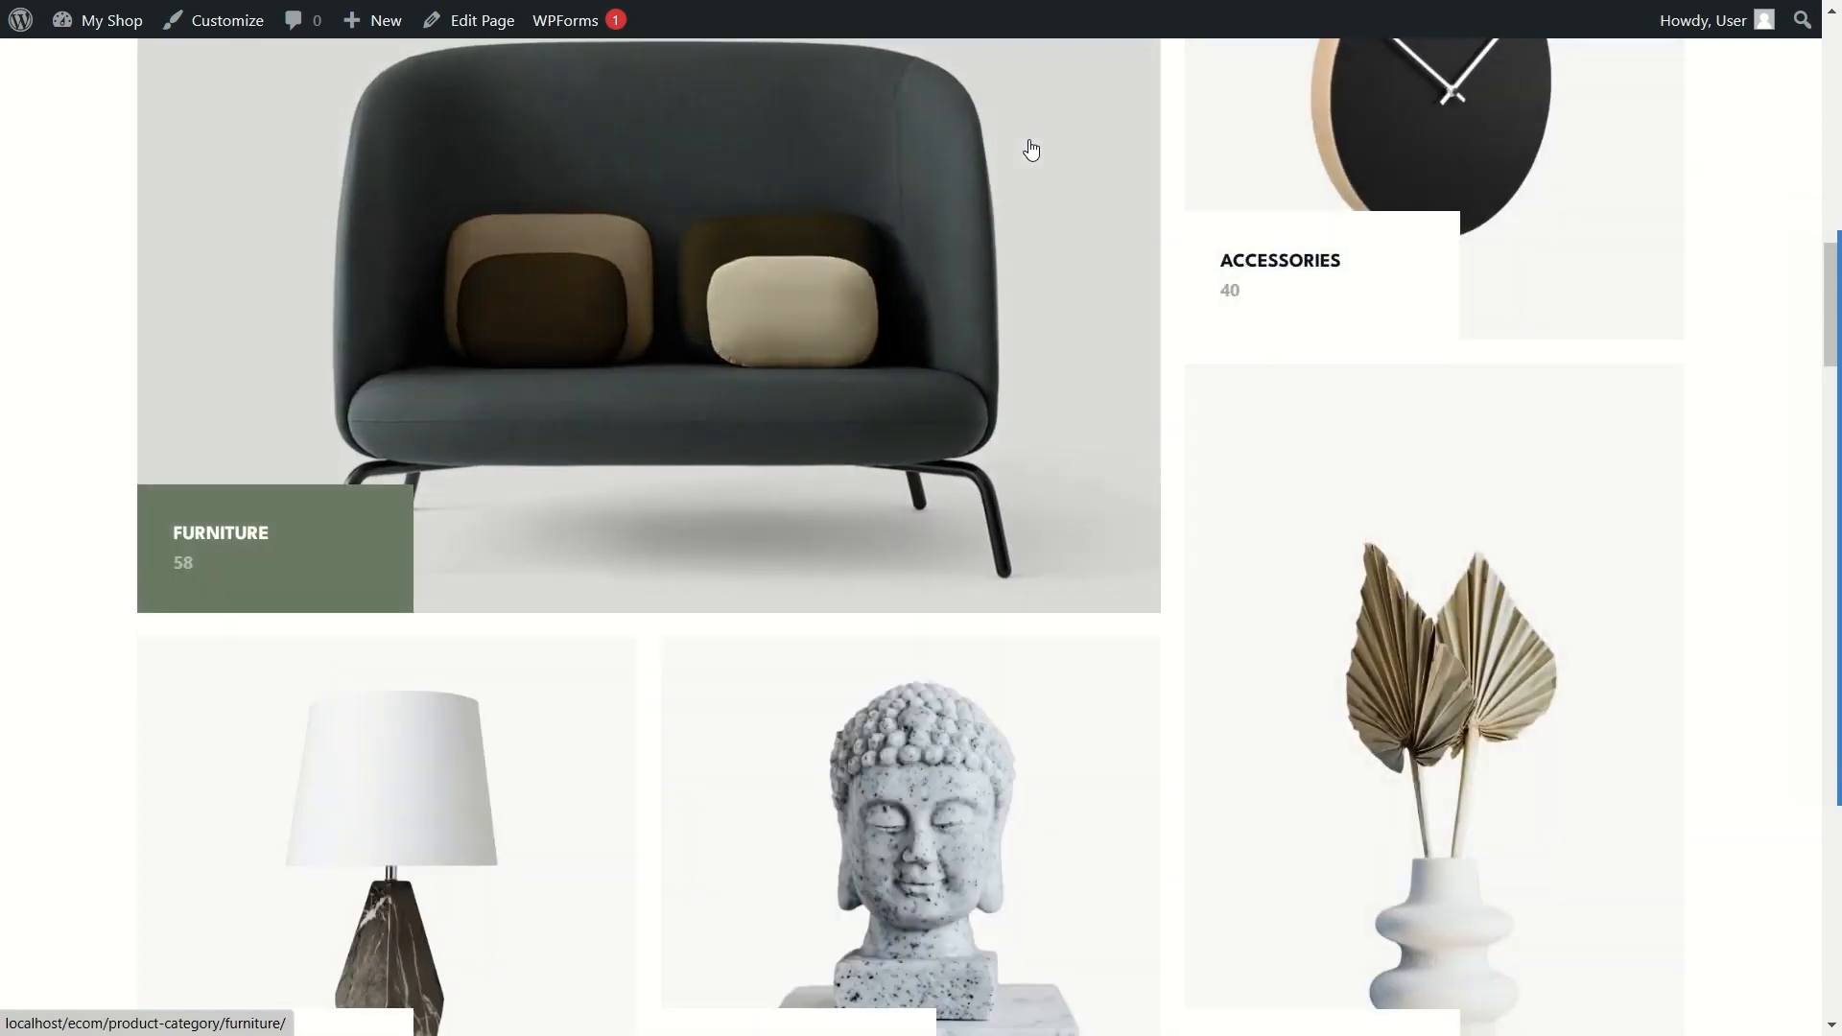
scroll(548, 353, "up", 3)
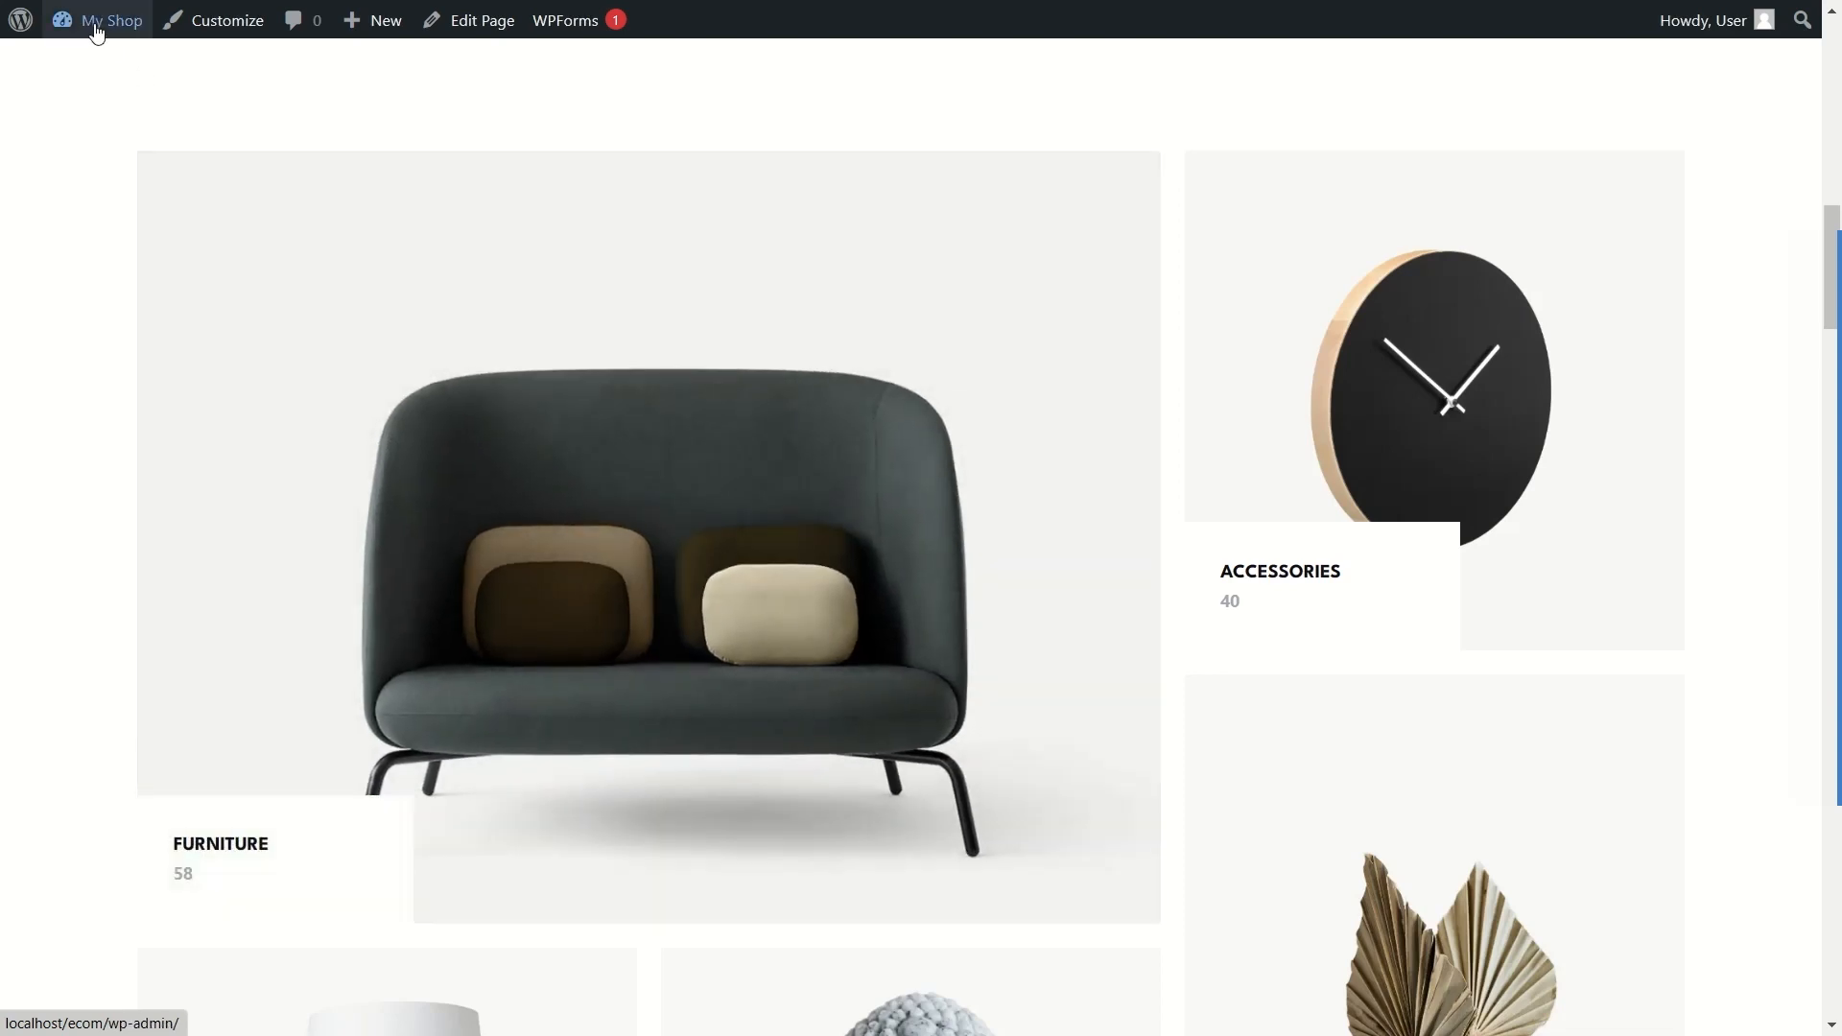
Step: Return to the dashboard's product list and start a new product named Black Shirt
mouse_move(94, 20)
left_click(119, 67)
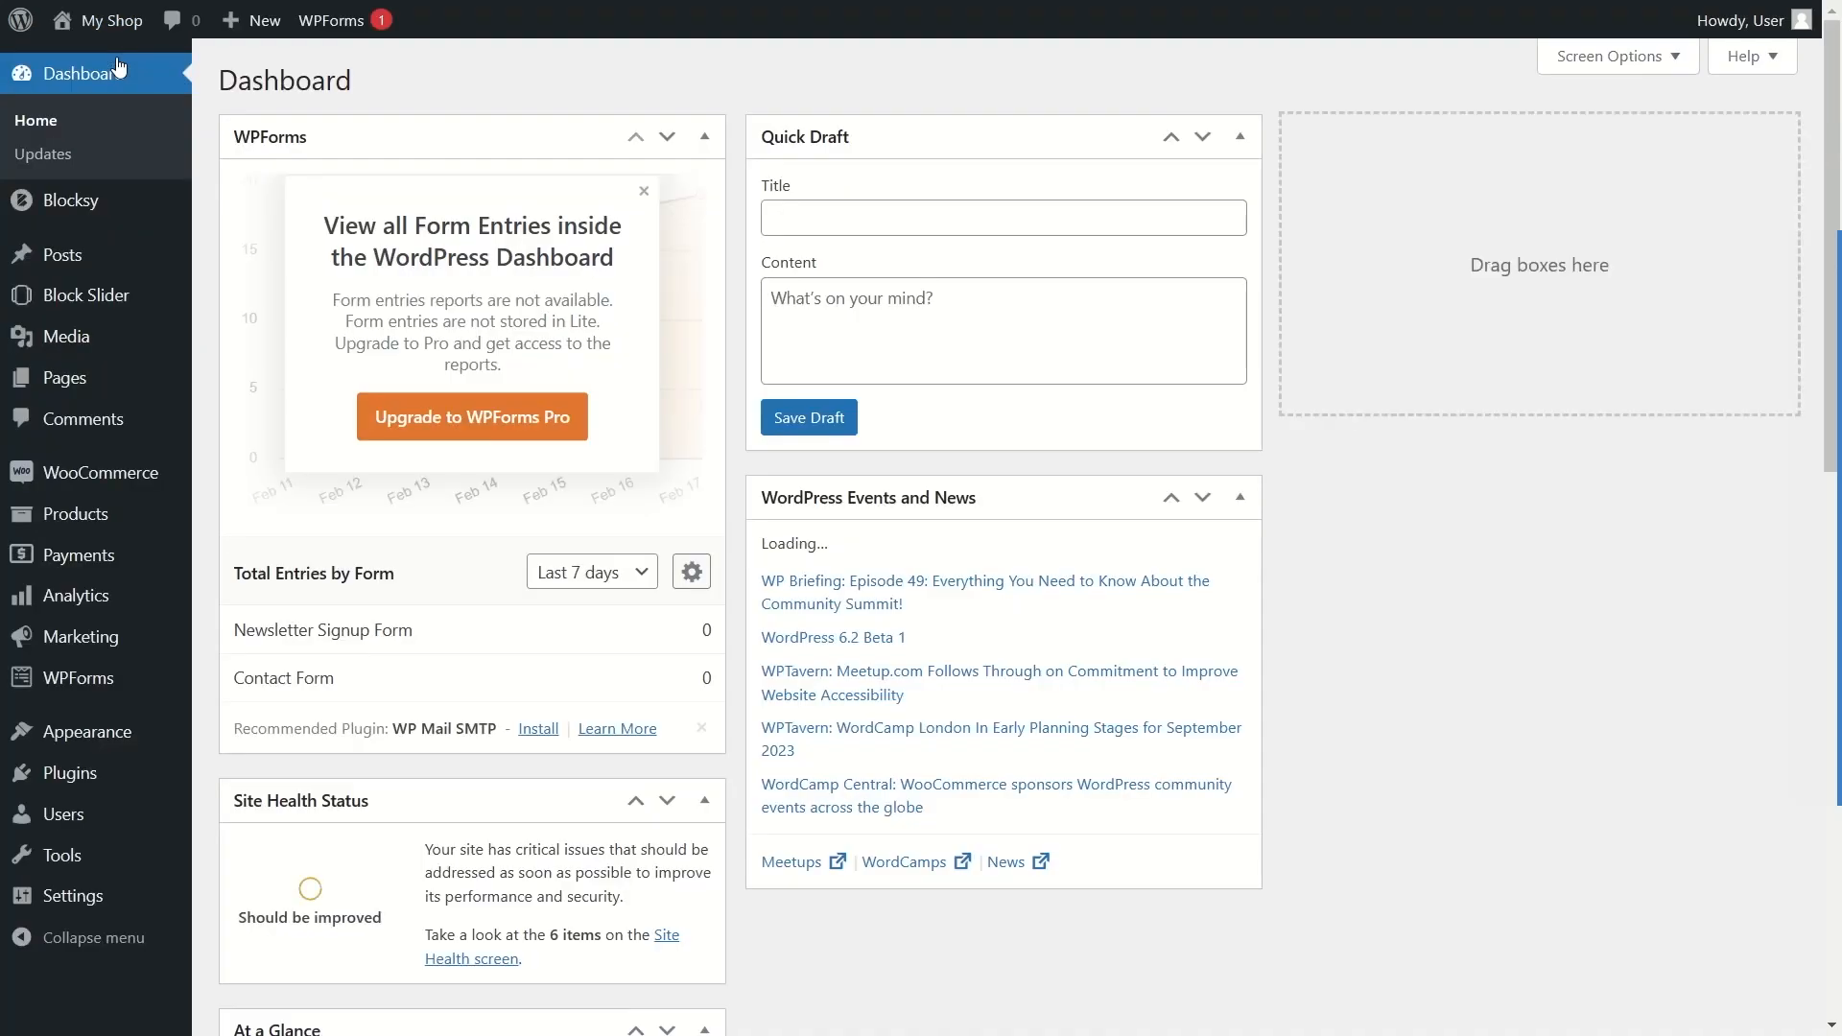
mouse_move(81, 519)
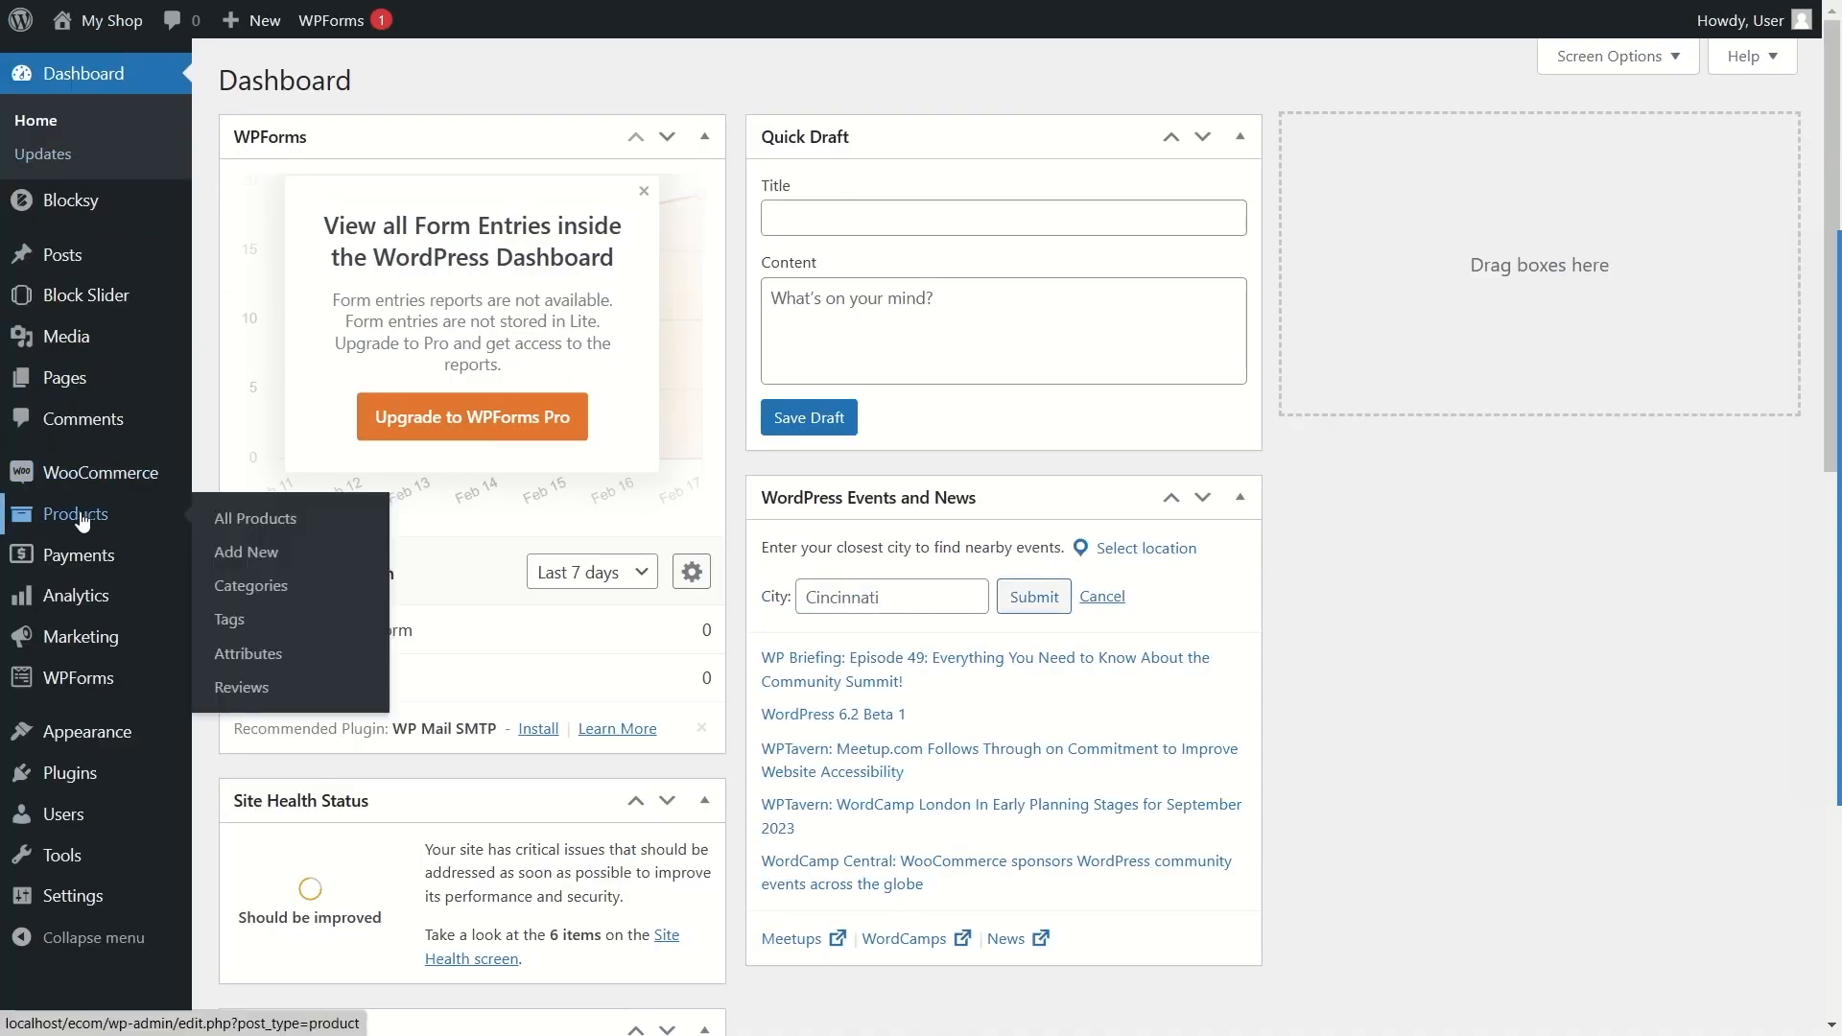
left_click(266, 527)
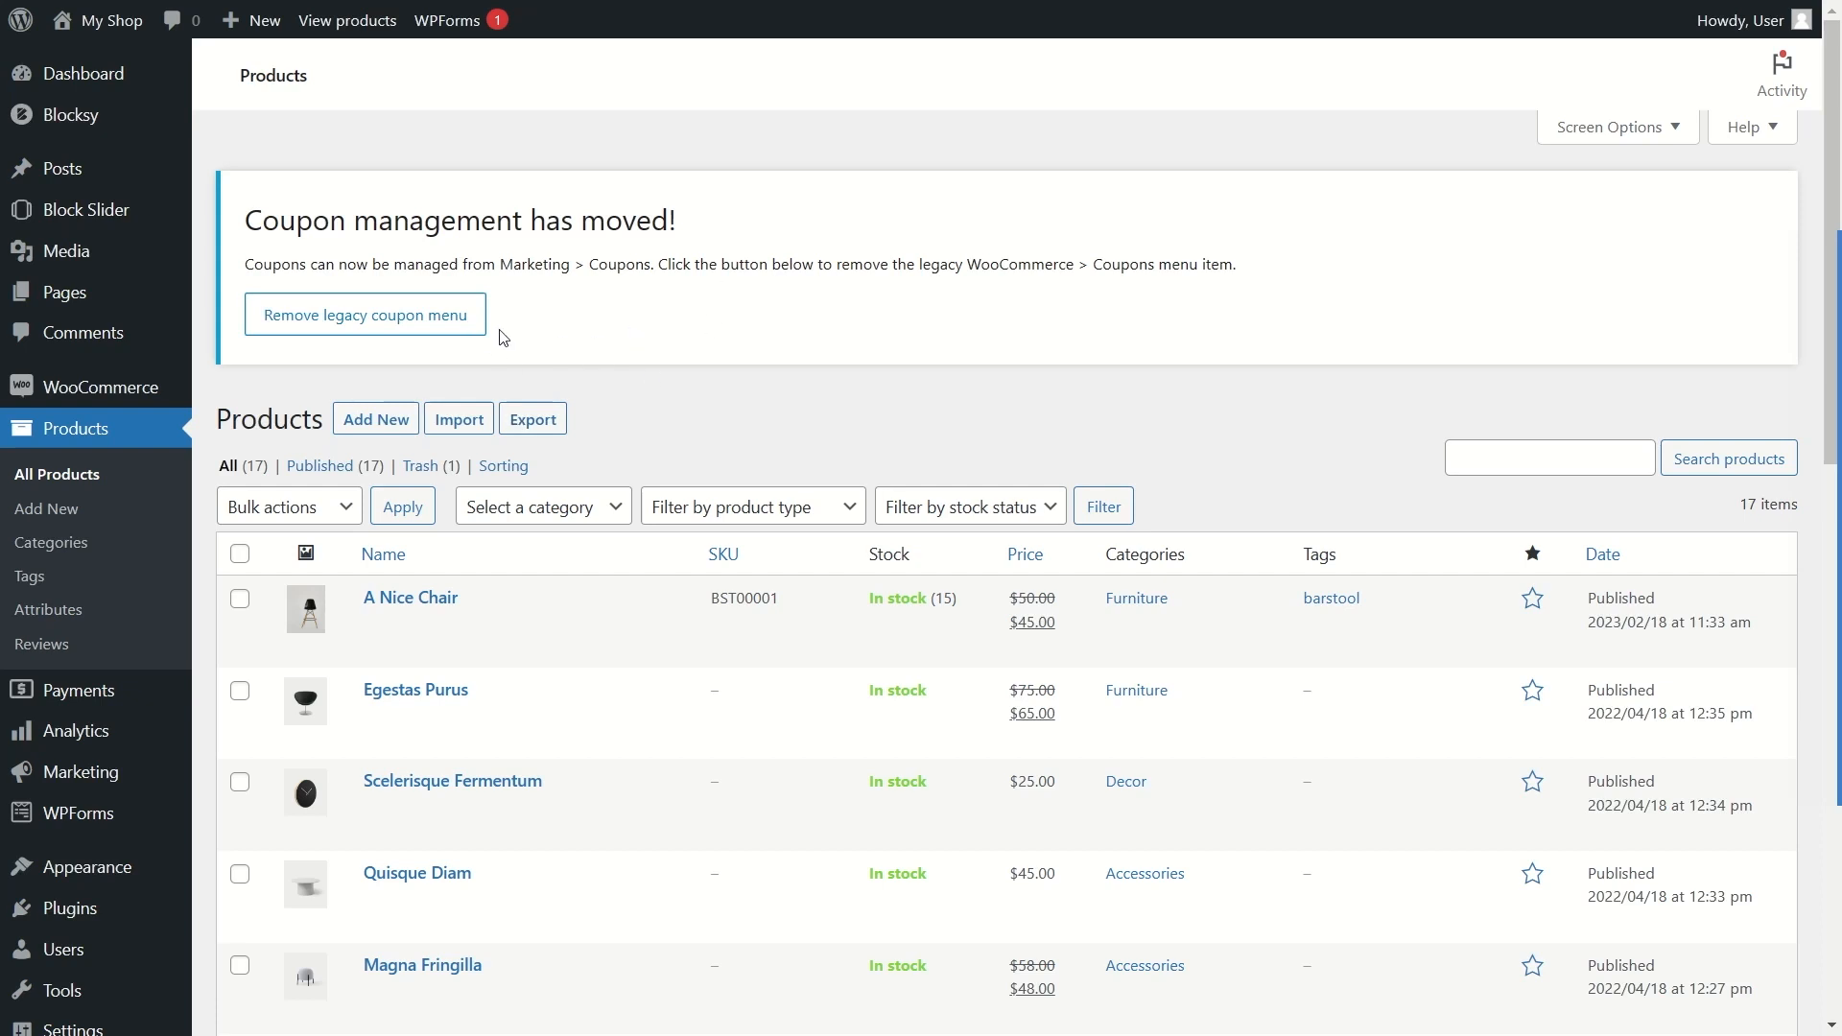
left_click(376, 421)
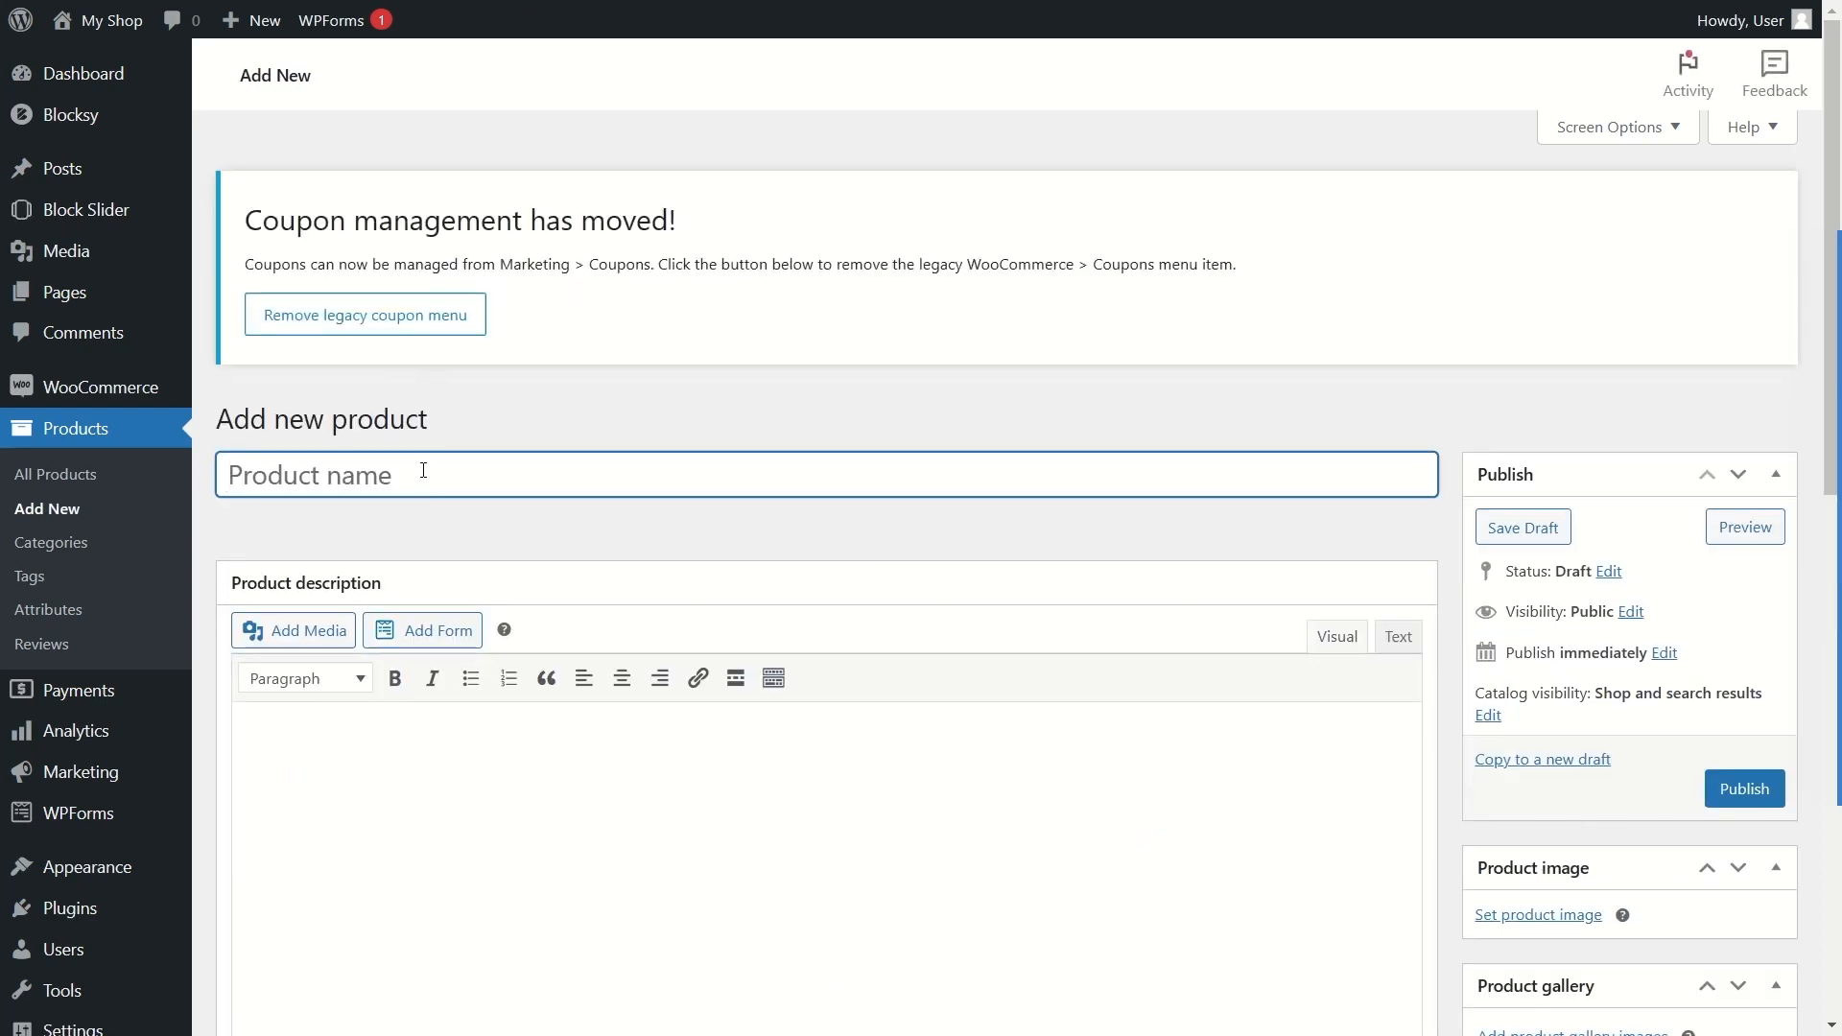
type("Black Shi")
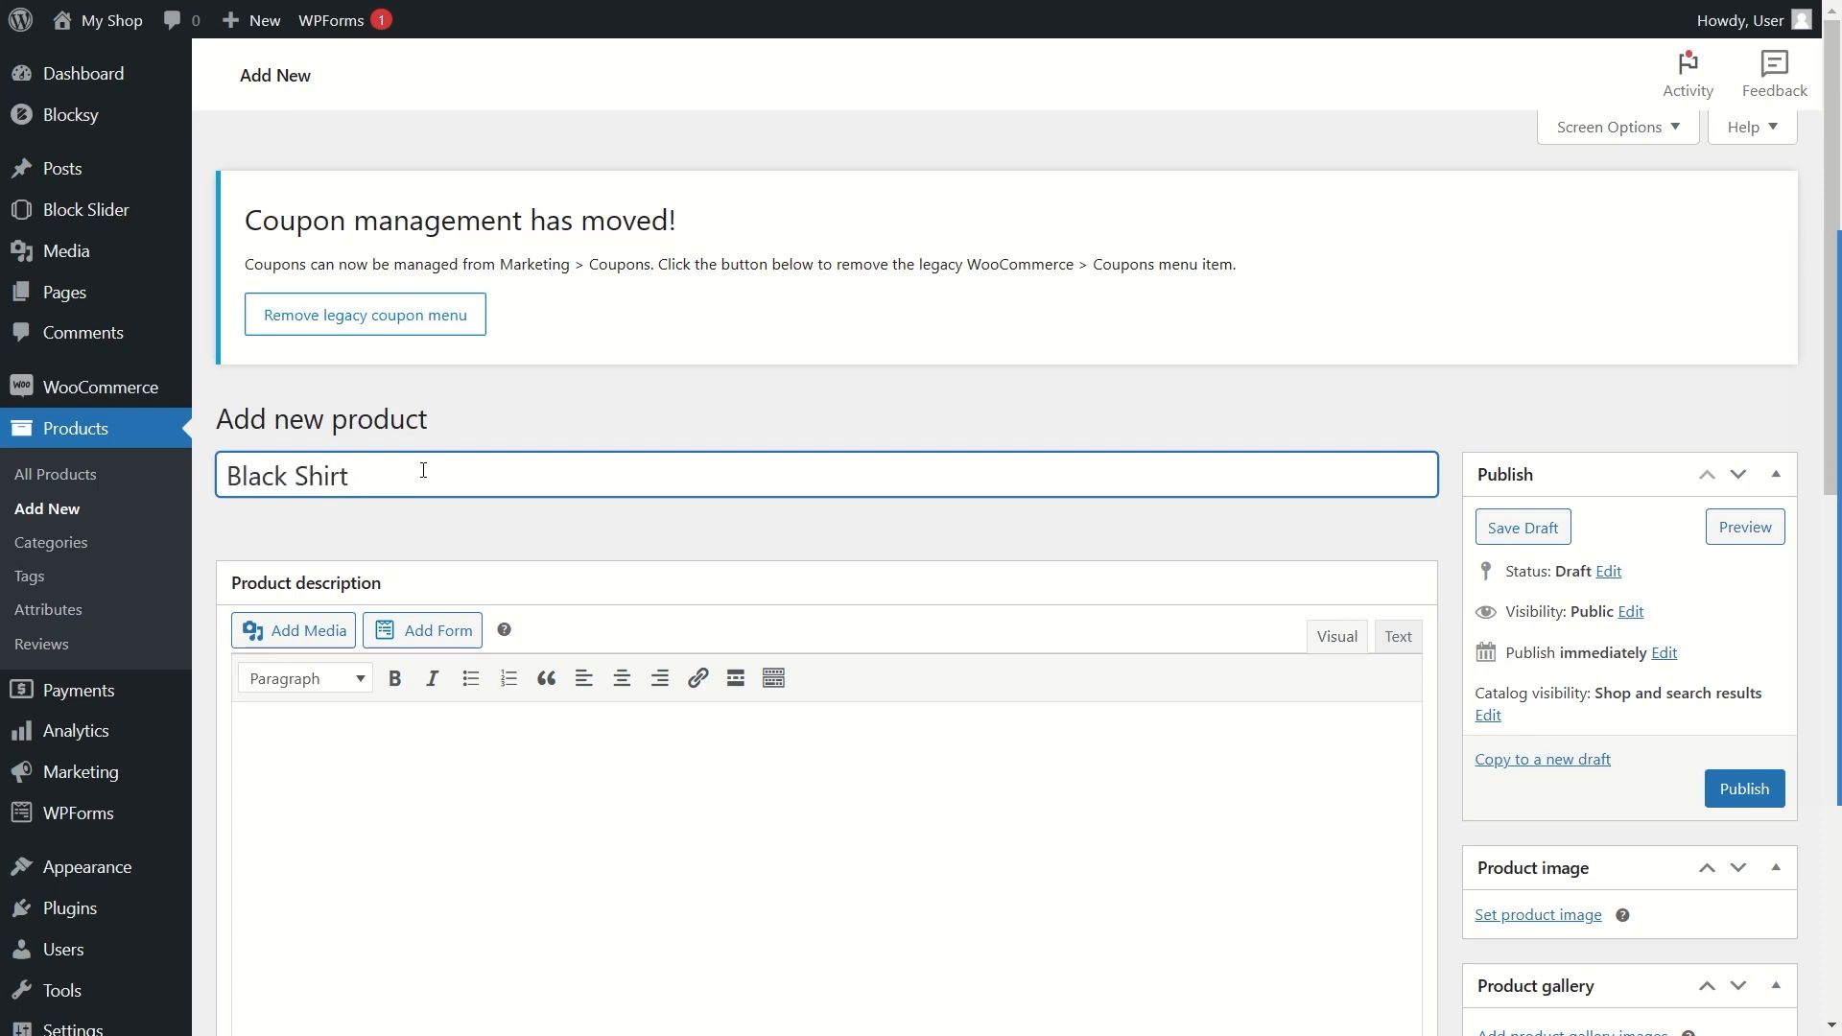
type("rt")
Step: Fill the Black Shirt's short description with two paragraphs of Lorem ipsum placeholder text
scroll(440, 475, "down", 6)
scroll(465, 453, "up", 3)
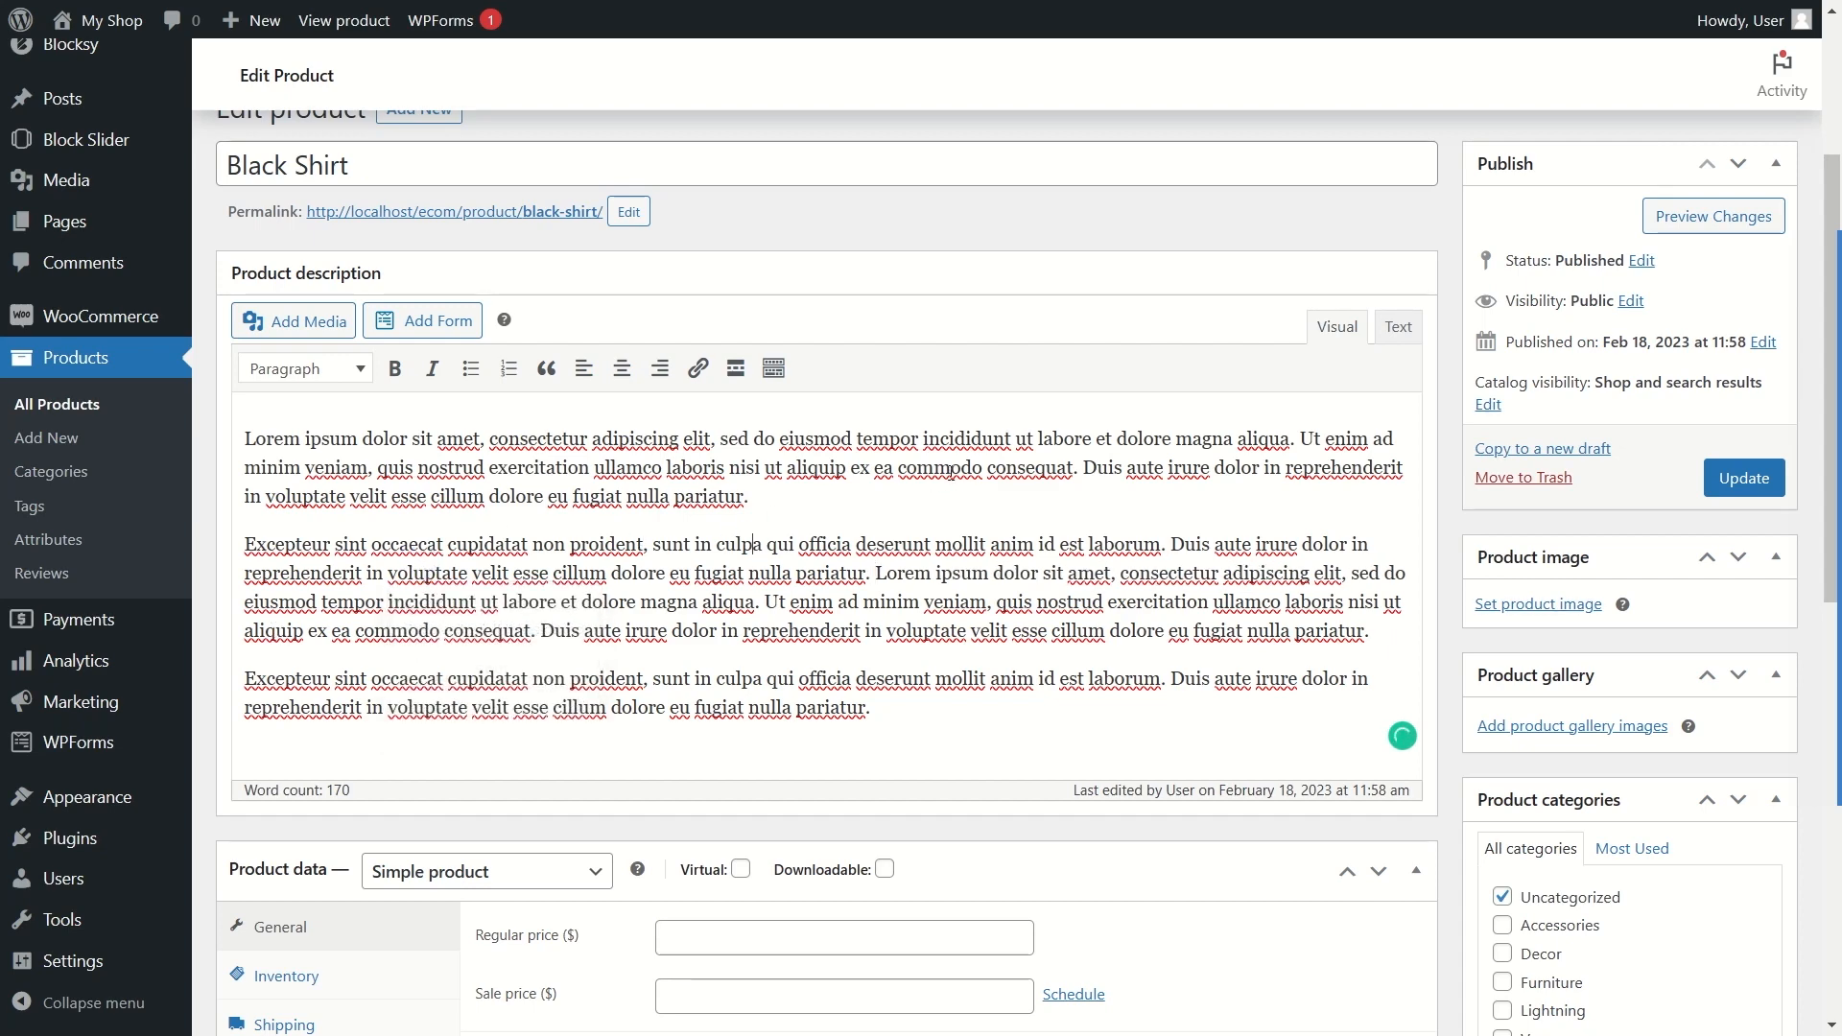
scroll(950, 475, "down", 8)
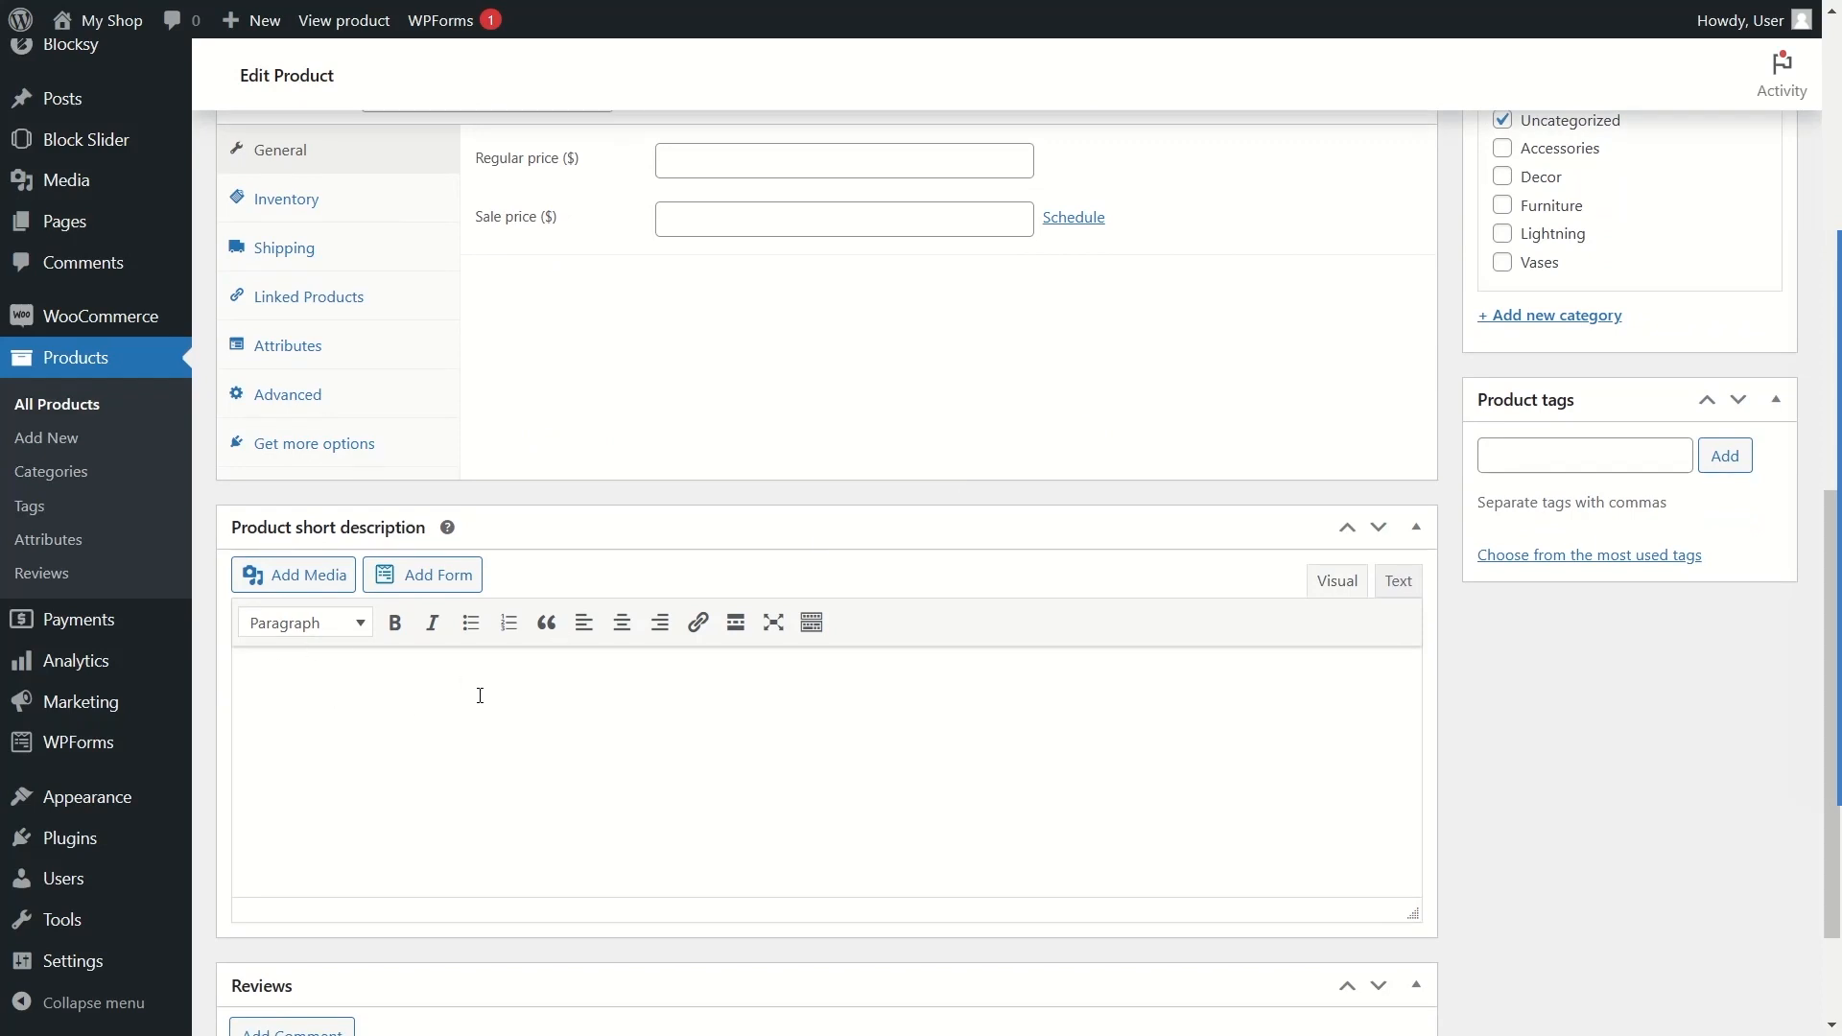
left_click(409, 712)
type("Lorem ipsum dolor sit amet, consectetur adipiscing elit, sed do eiusmod tempor incididunt ut labore et dolore magna aliqua. Ut enim ad minim veniam, quis nostrud exercitation ullamco laboris nisi ut aliquip ex ea commodo consequat. Duis aute irure dolor in reprehenderit in voluptate velit esse cillum dolore eu fugiat nulla pariatur. Excepteur sint occaecat cupidatat non proident, sunt in culpa qui officia deserunt mollit anim id est laborum. Duis aute irure dolor in reprehenderit in voluptate velit esse cillum dolore eu fugiat nulla pariatur.")
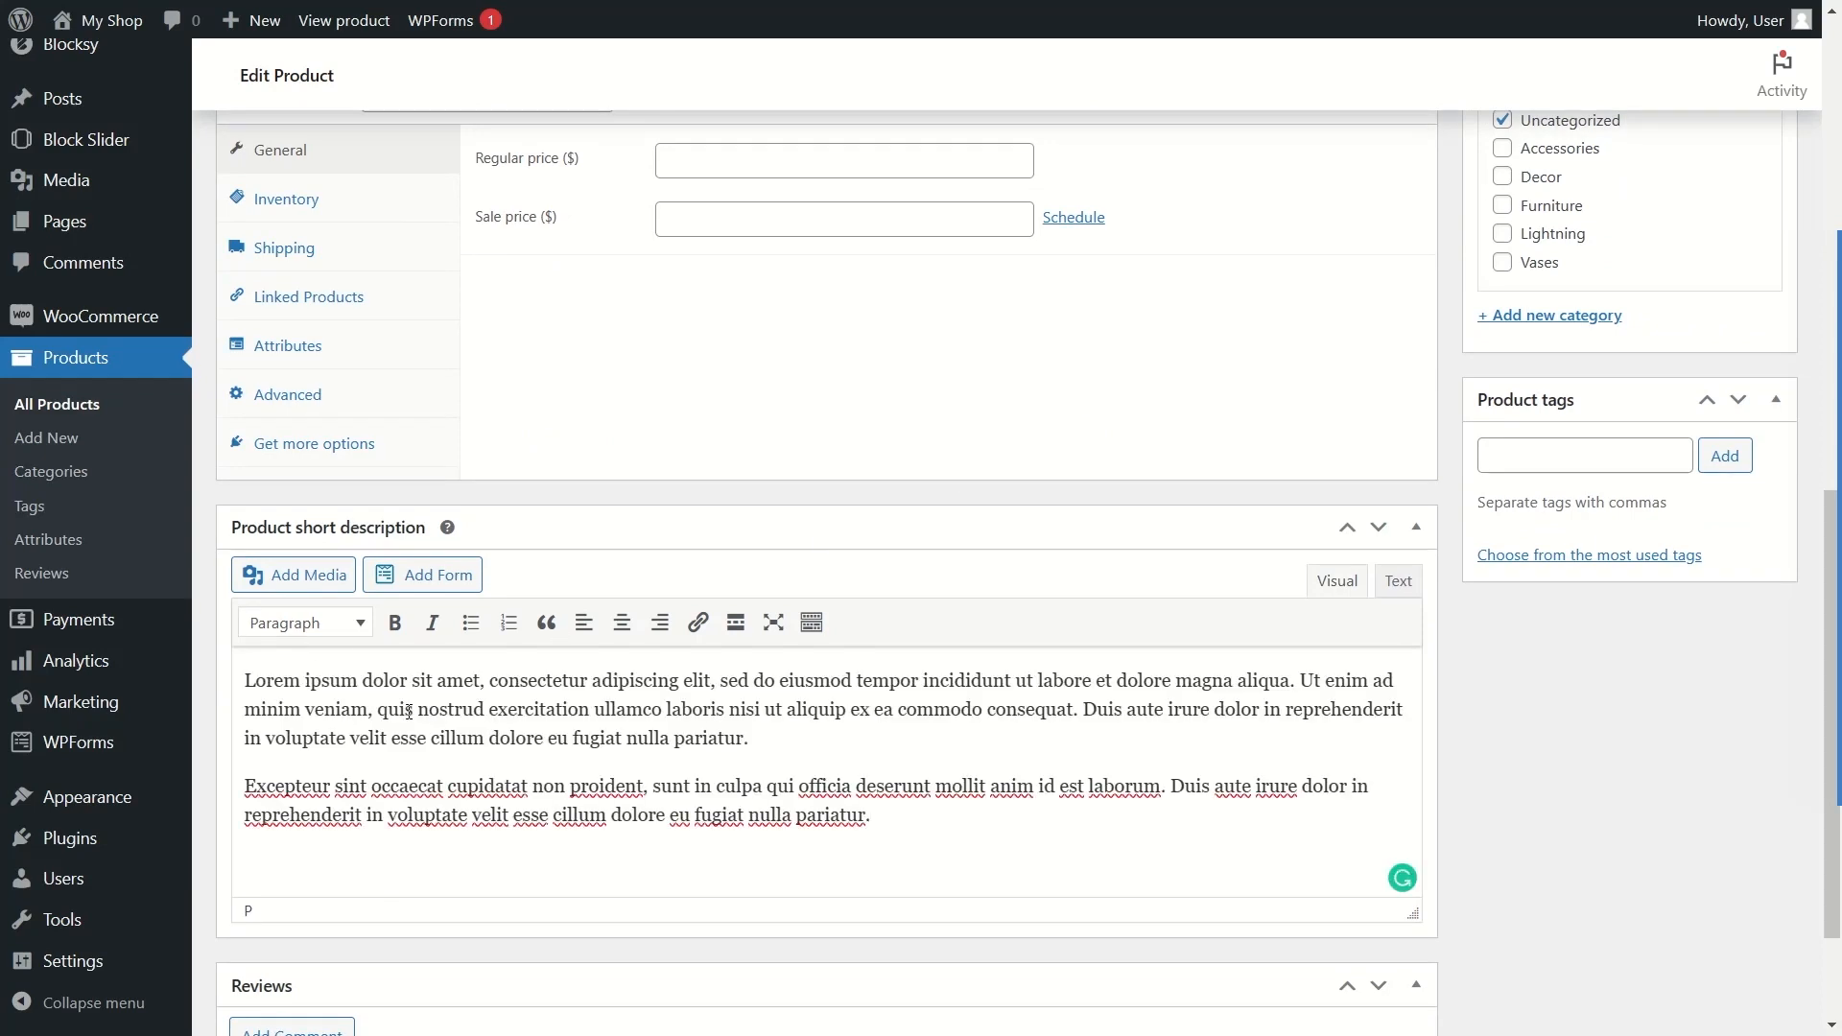
scroll(409, 712, "up", 8)
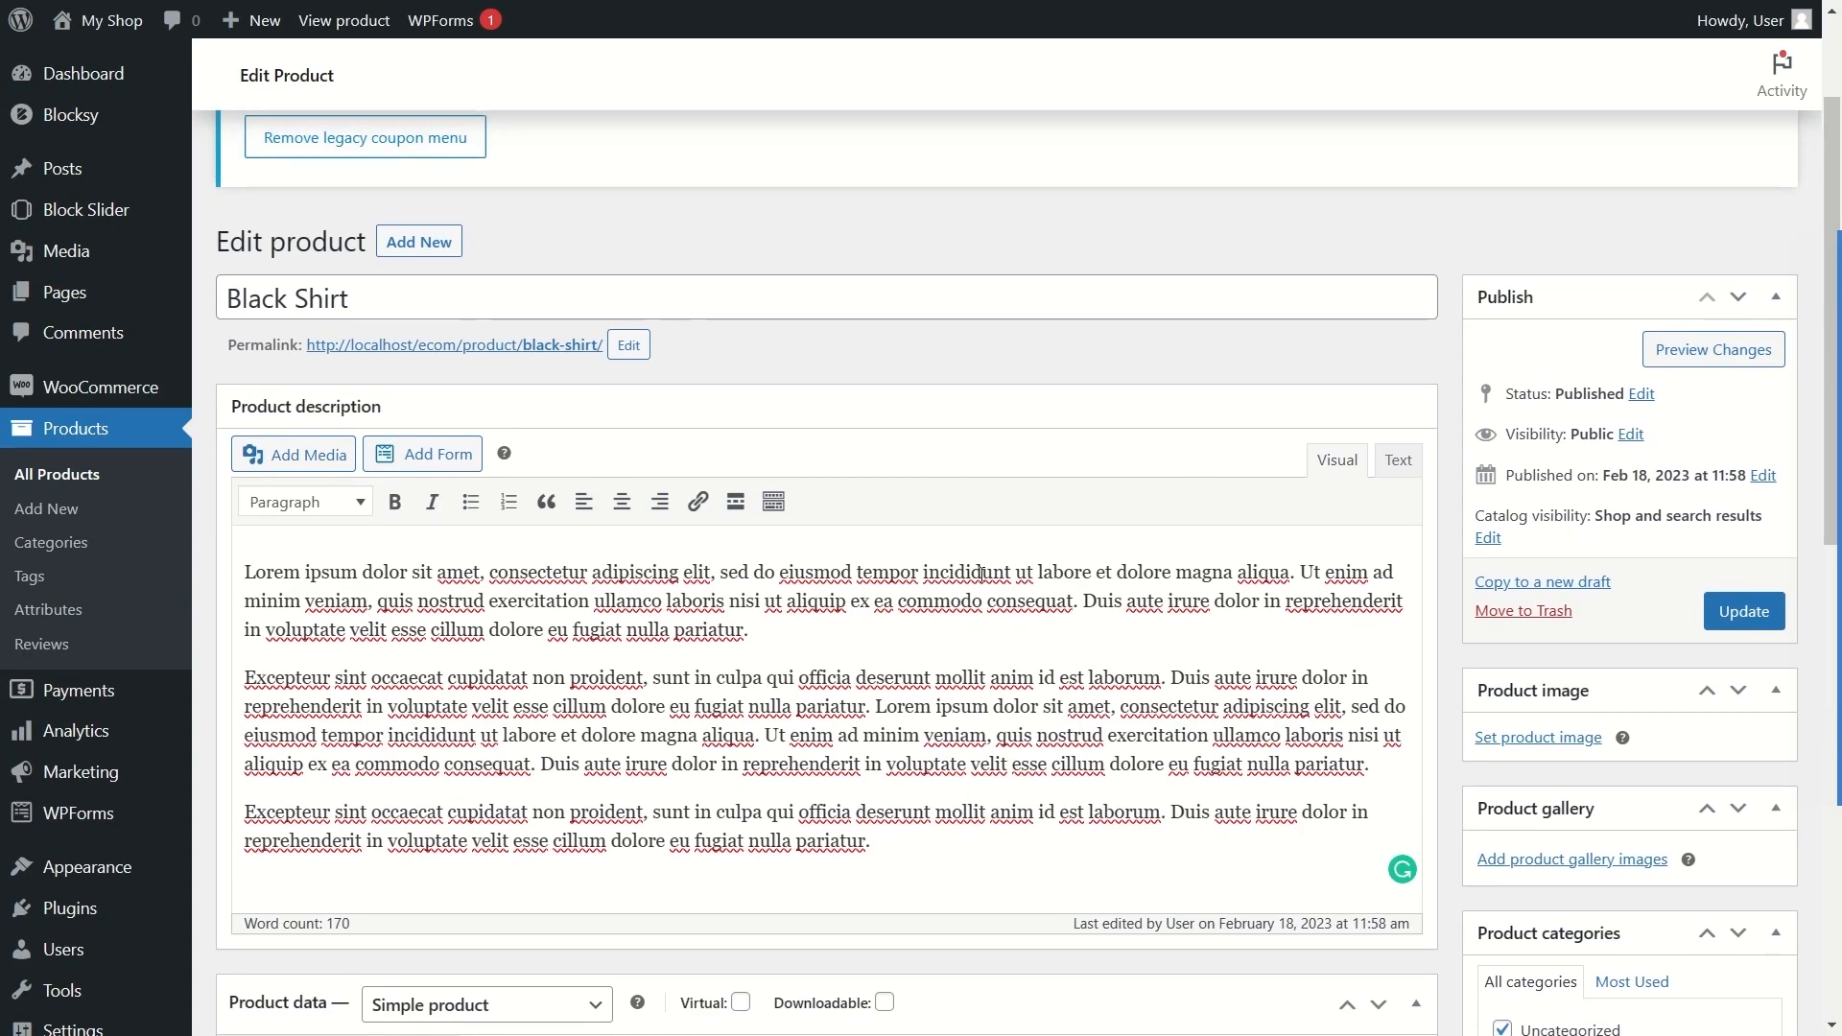
Step: Set Black-T-Shirt.jpg from the media library as the product image
left_click(1535, 739)
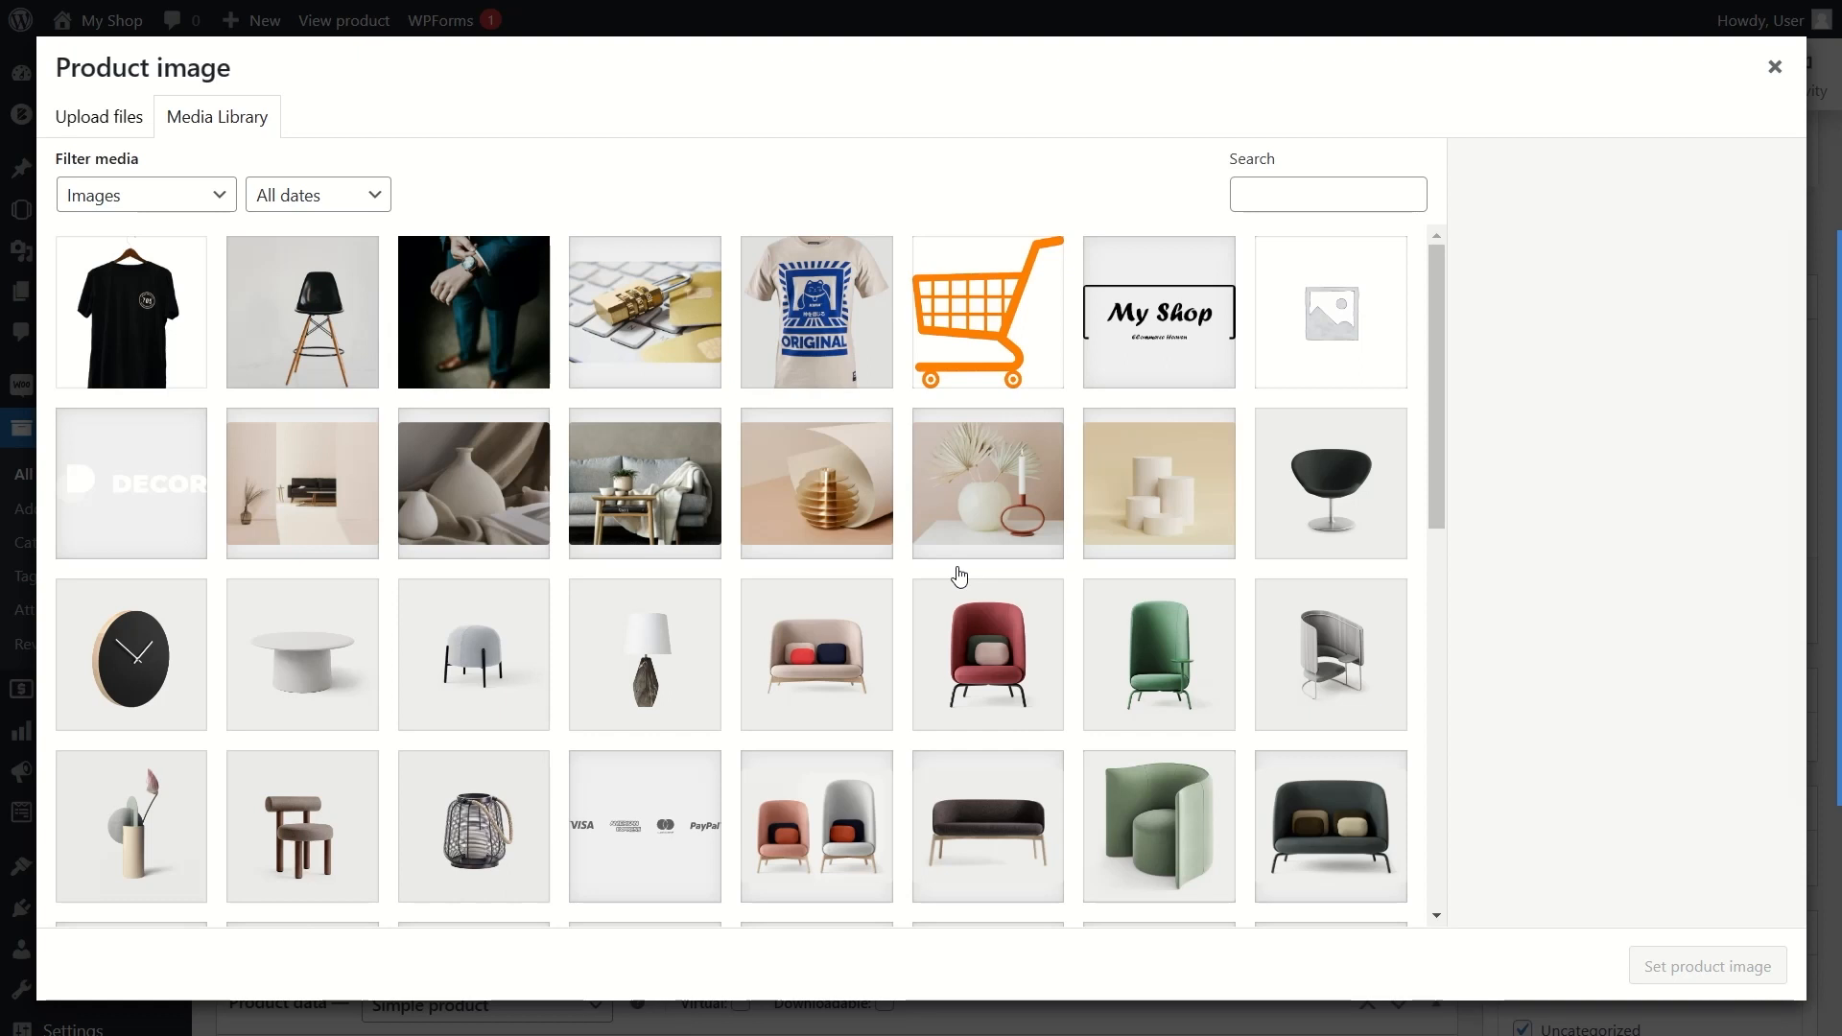
left_click(135, 316)
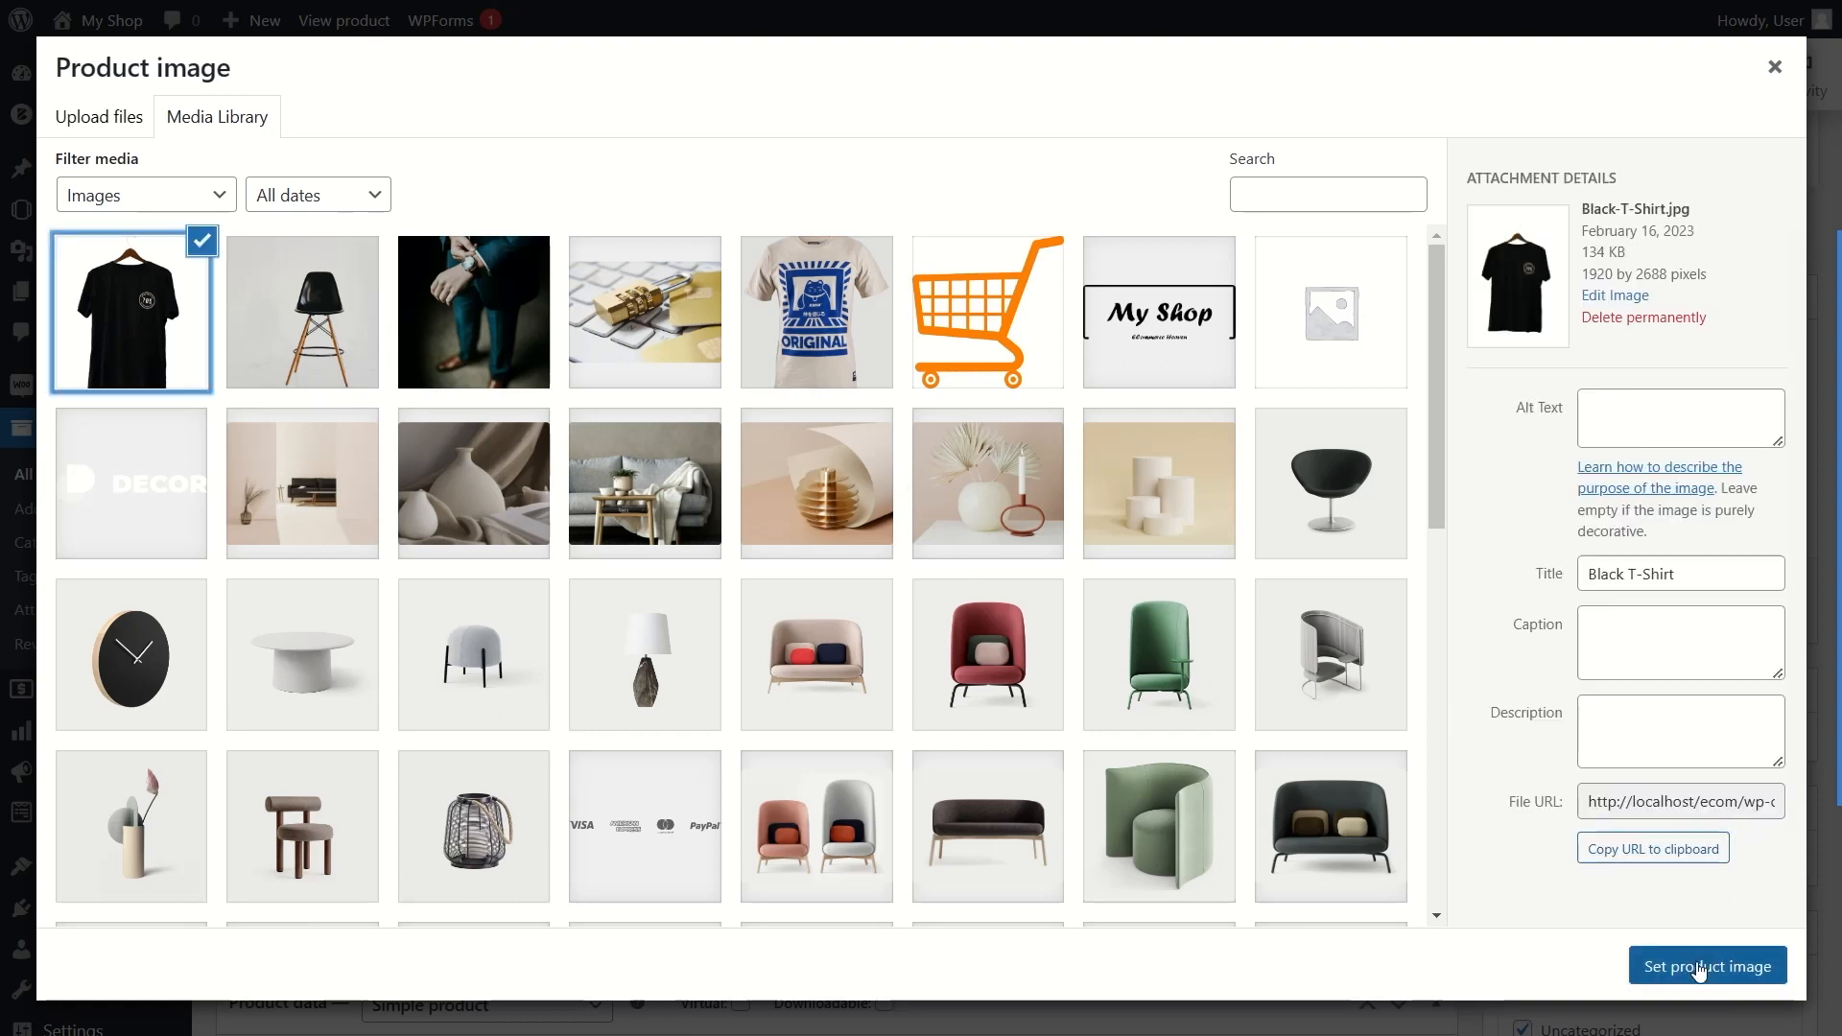
left_click(1698, 966)
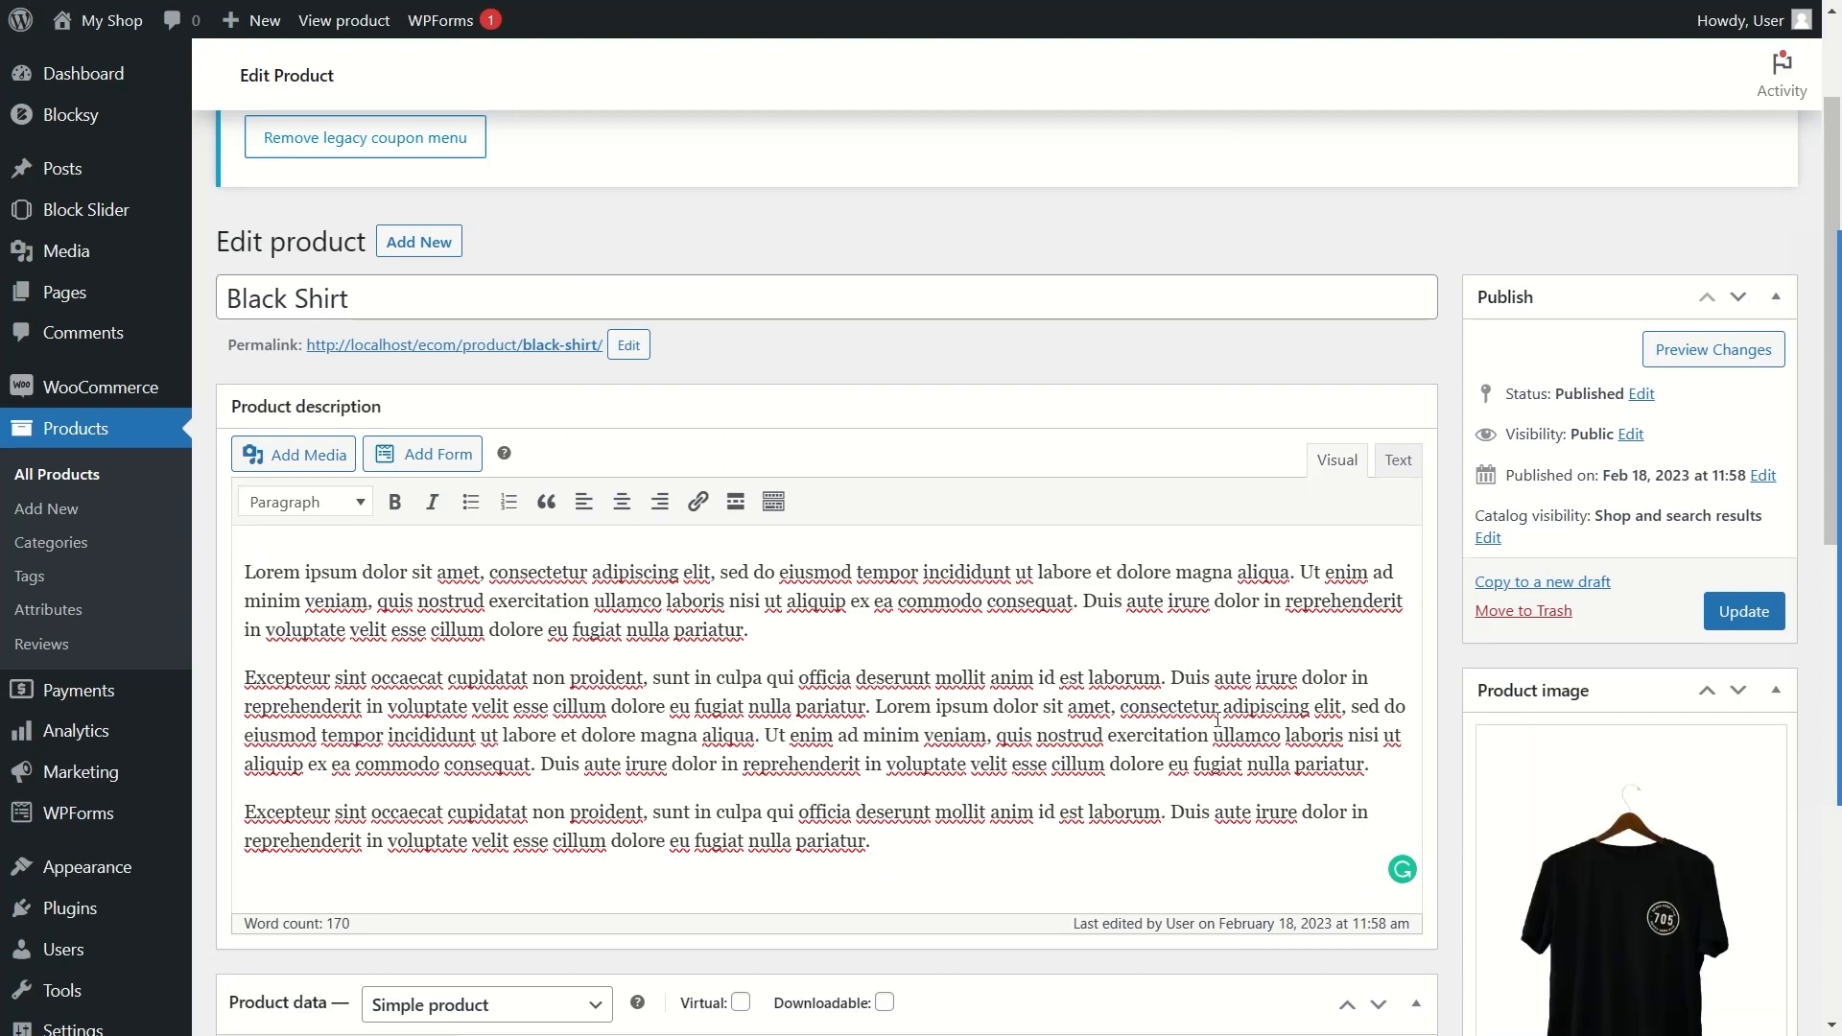
scroll(1186, 687, "down", 3)
scroll(1433, 726, "down", 3)
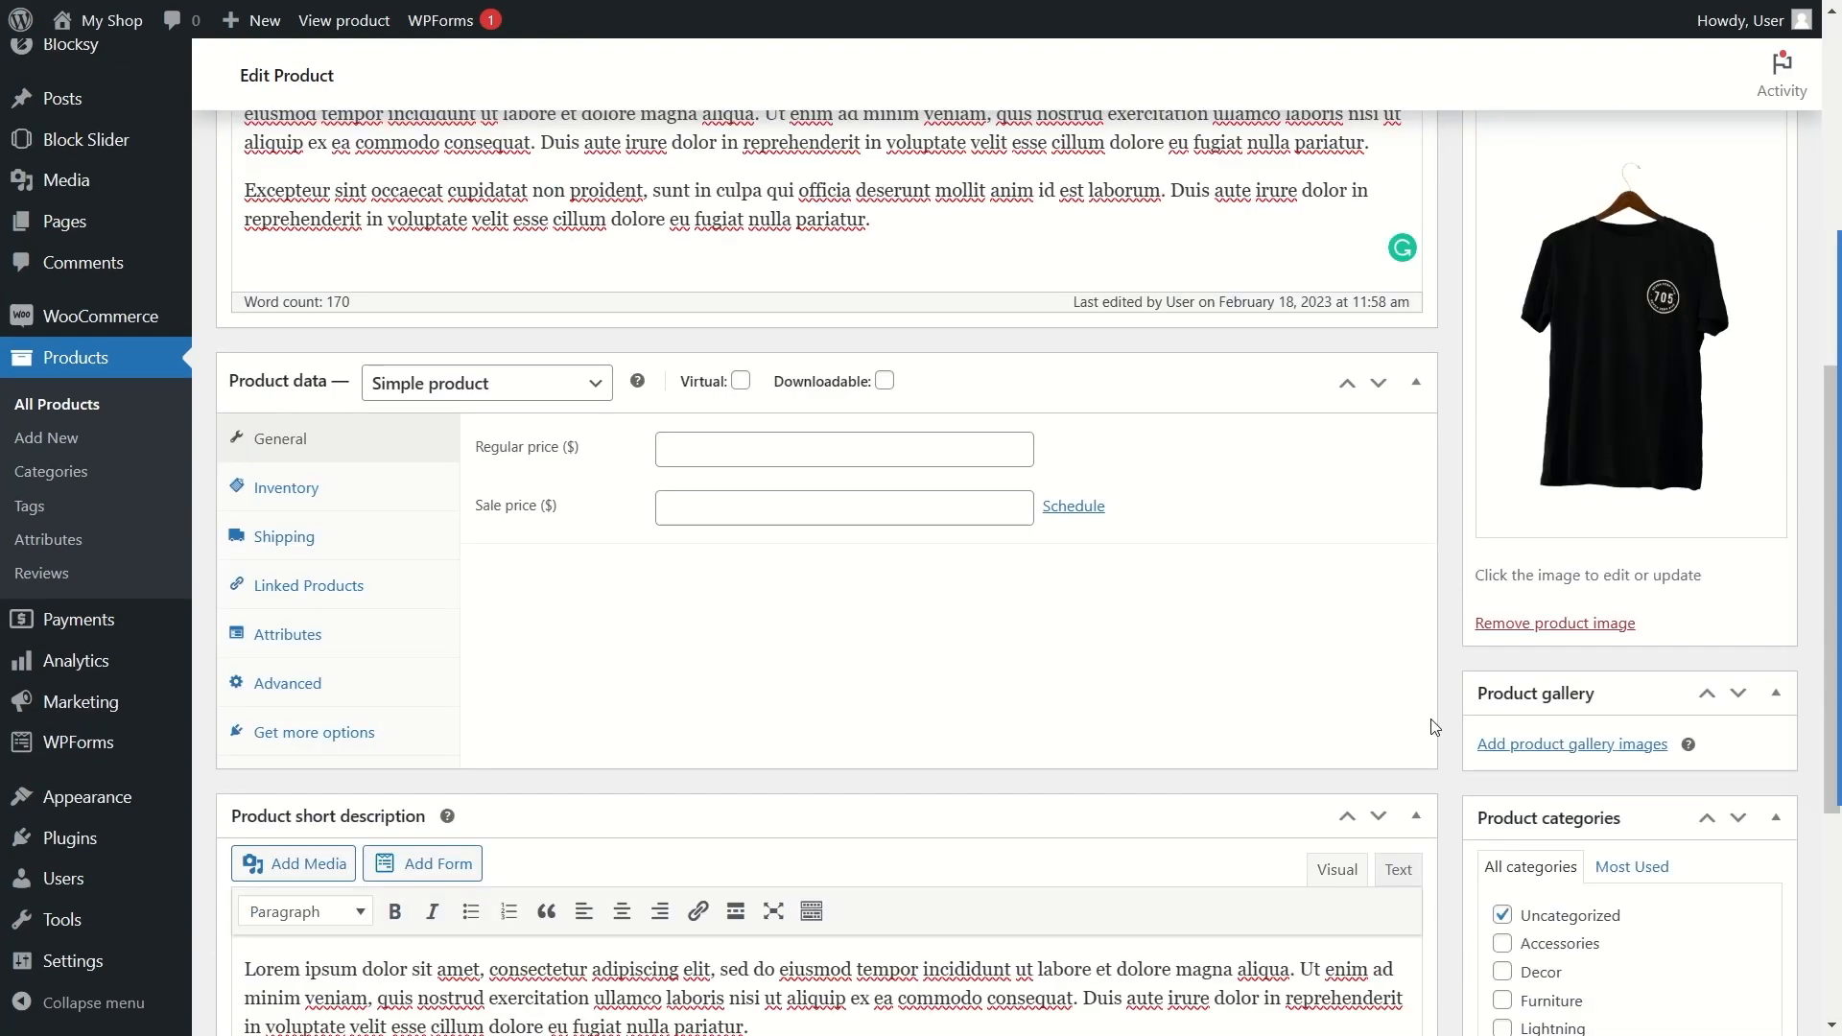
scroll(1362, 638, "down", 2)
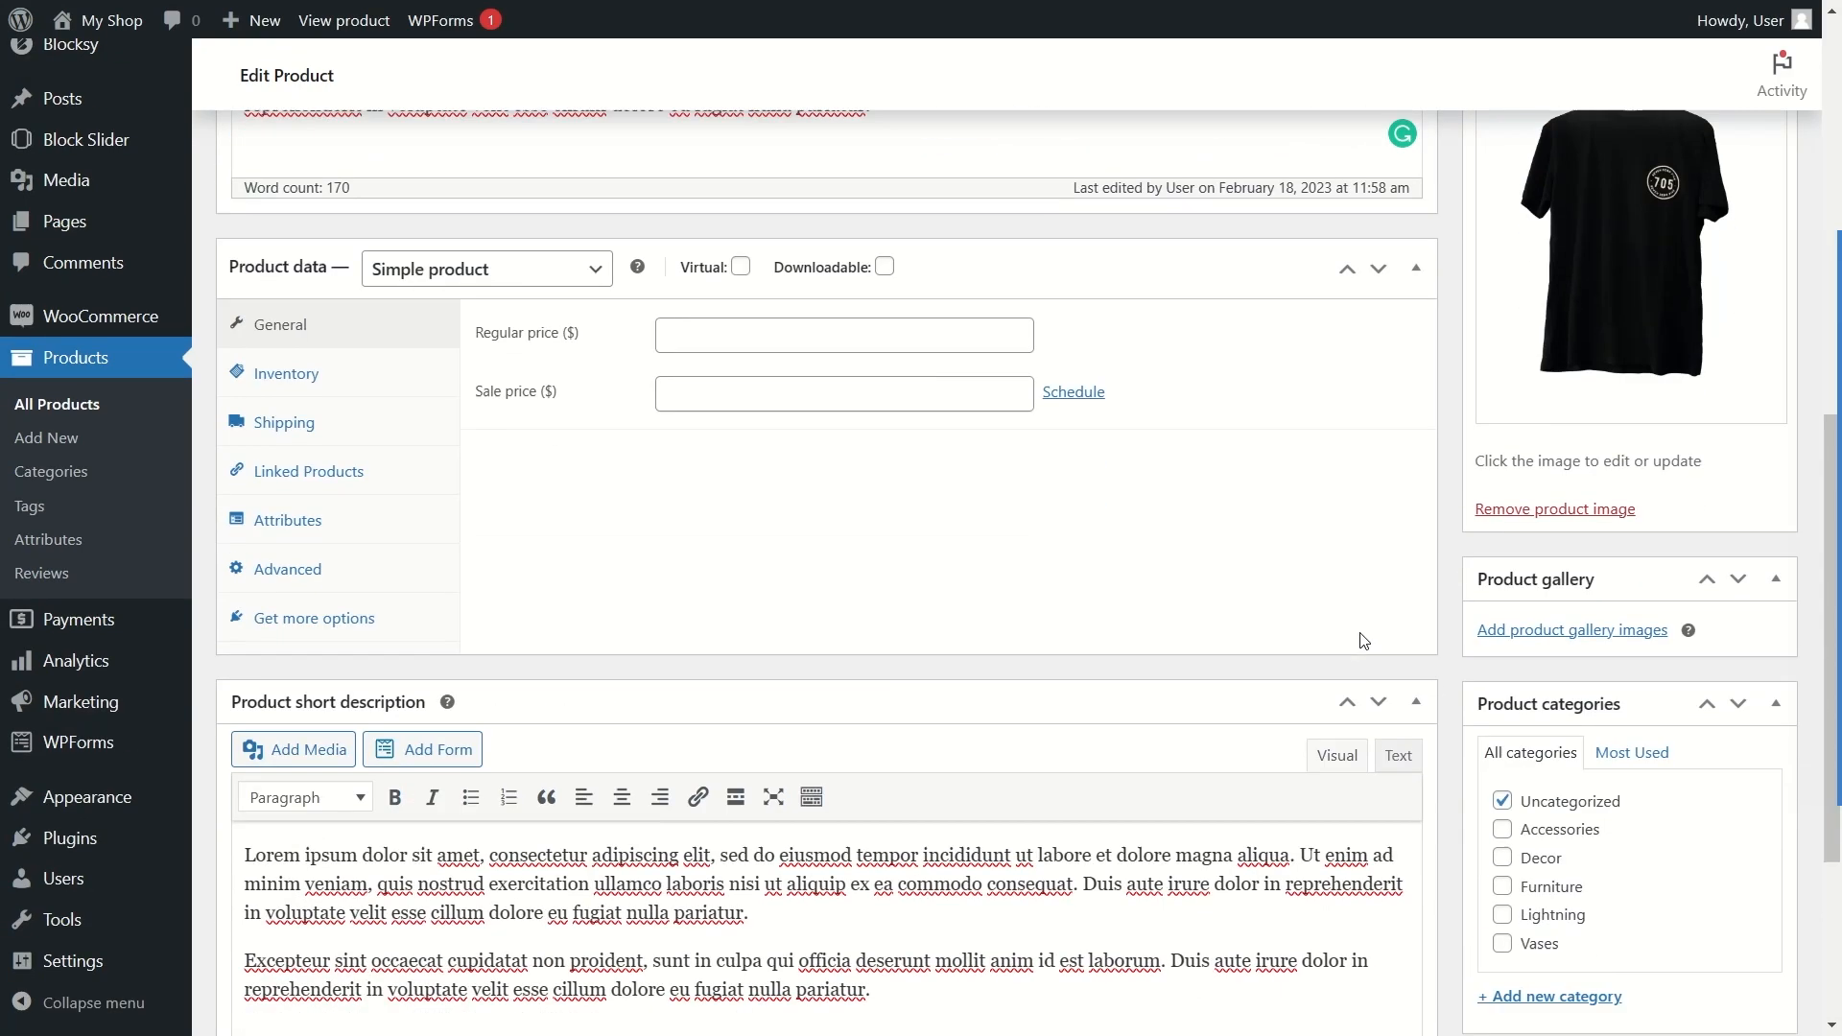
Step: Create a product category named Men's Collection for the Black Shirt and remove the product from Uncategorized
scroll(1516, 609, "down", 2)
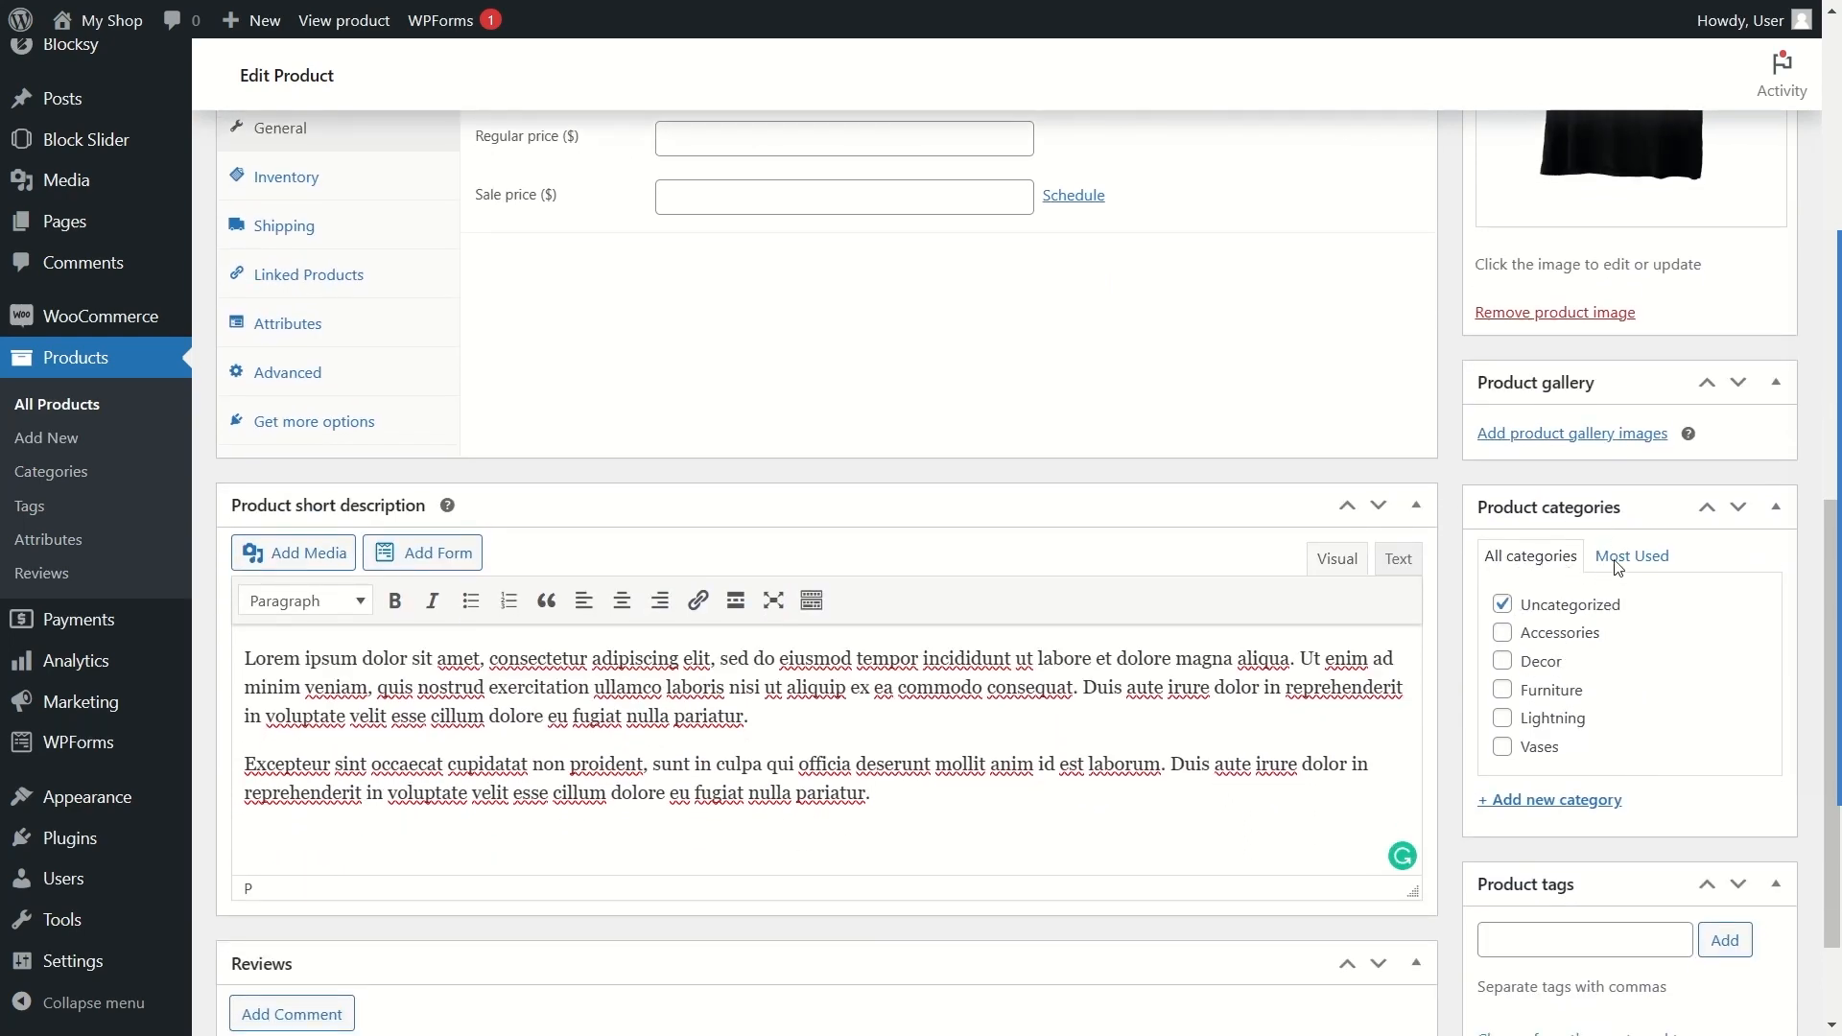
left_click(1509, 805)
scroll(1509, 812, "down", 3)
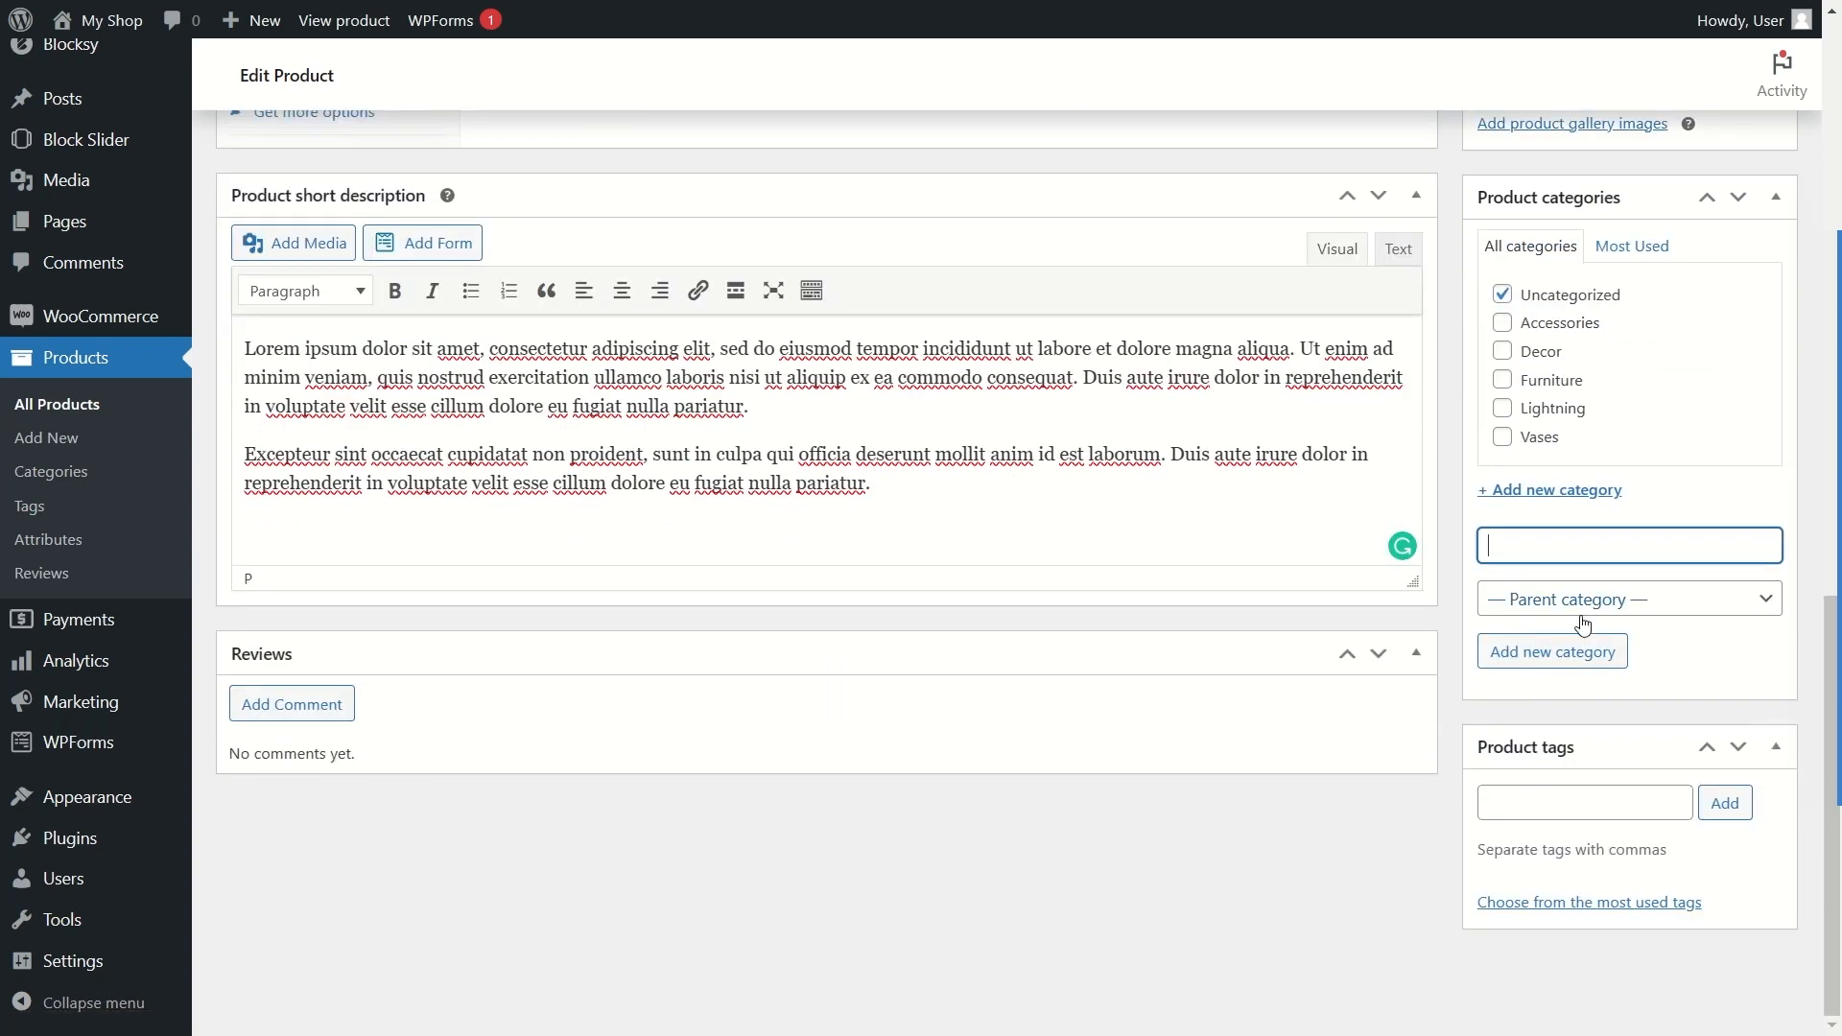
type("Men's Collection")
left_click(1527, 648)
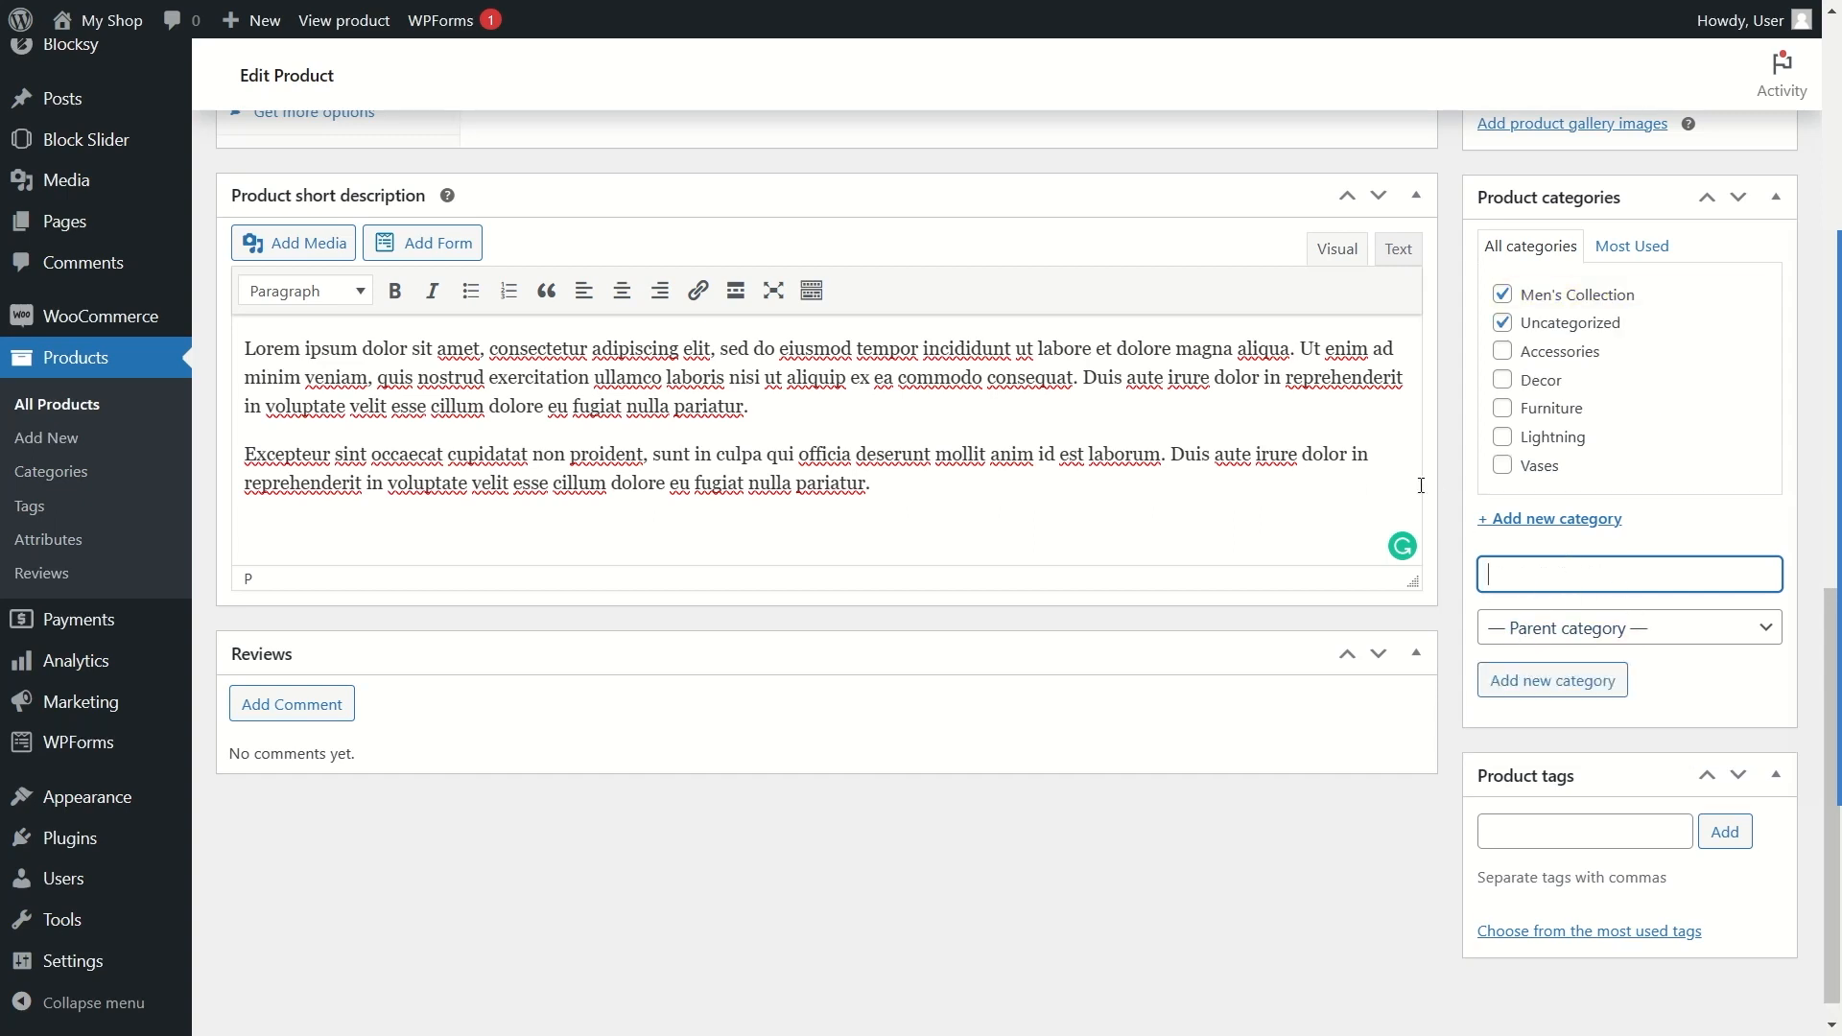
left_click(1503, 322)
scroll(920, 411, "up", 3)
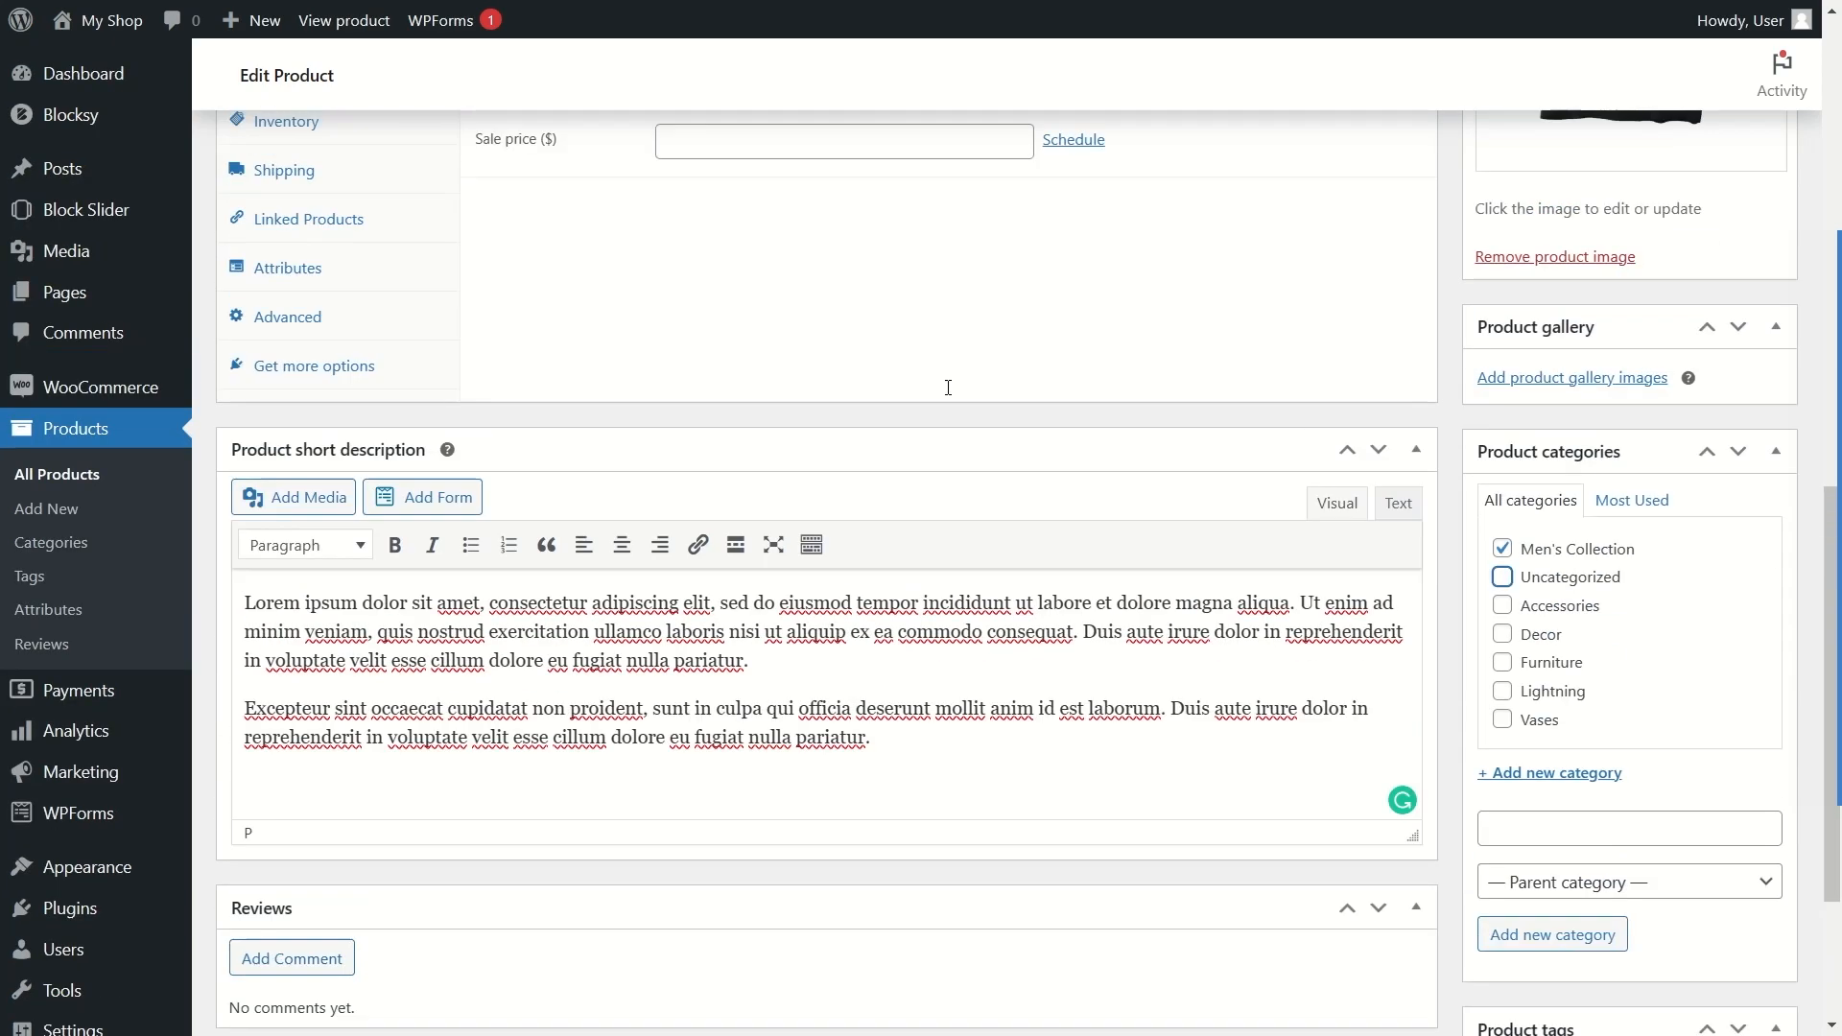
scroll(948, 387, "up", 5)
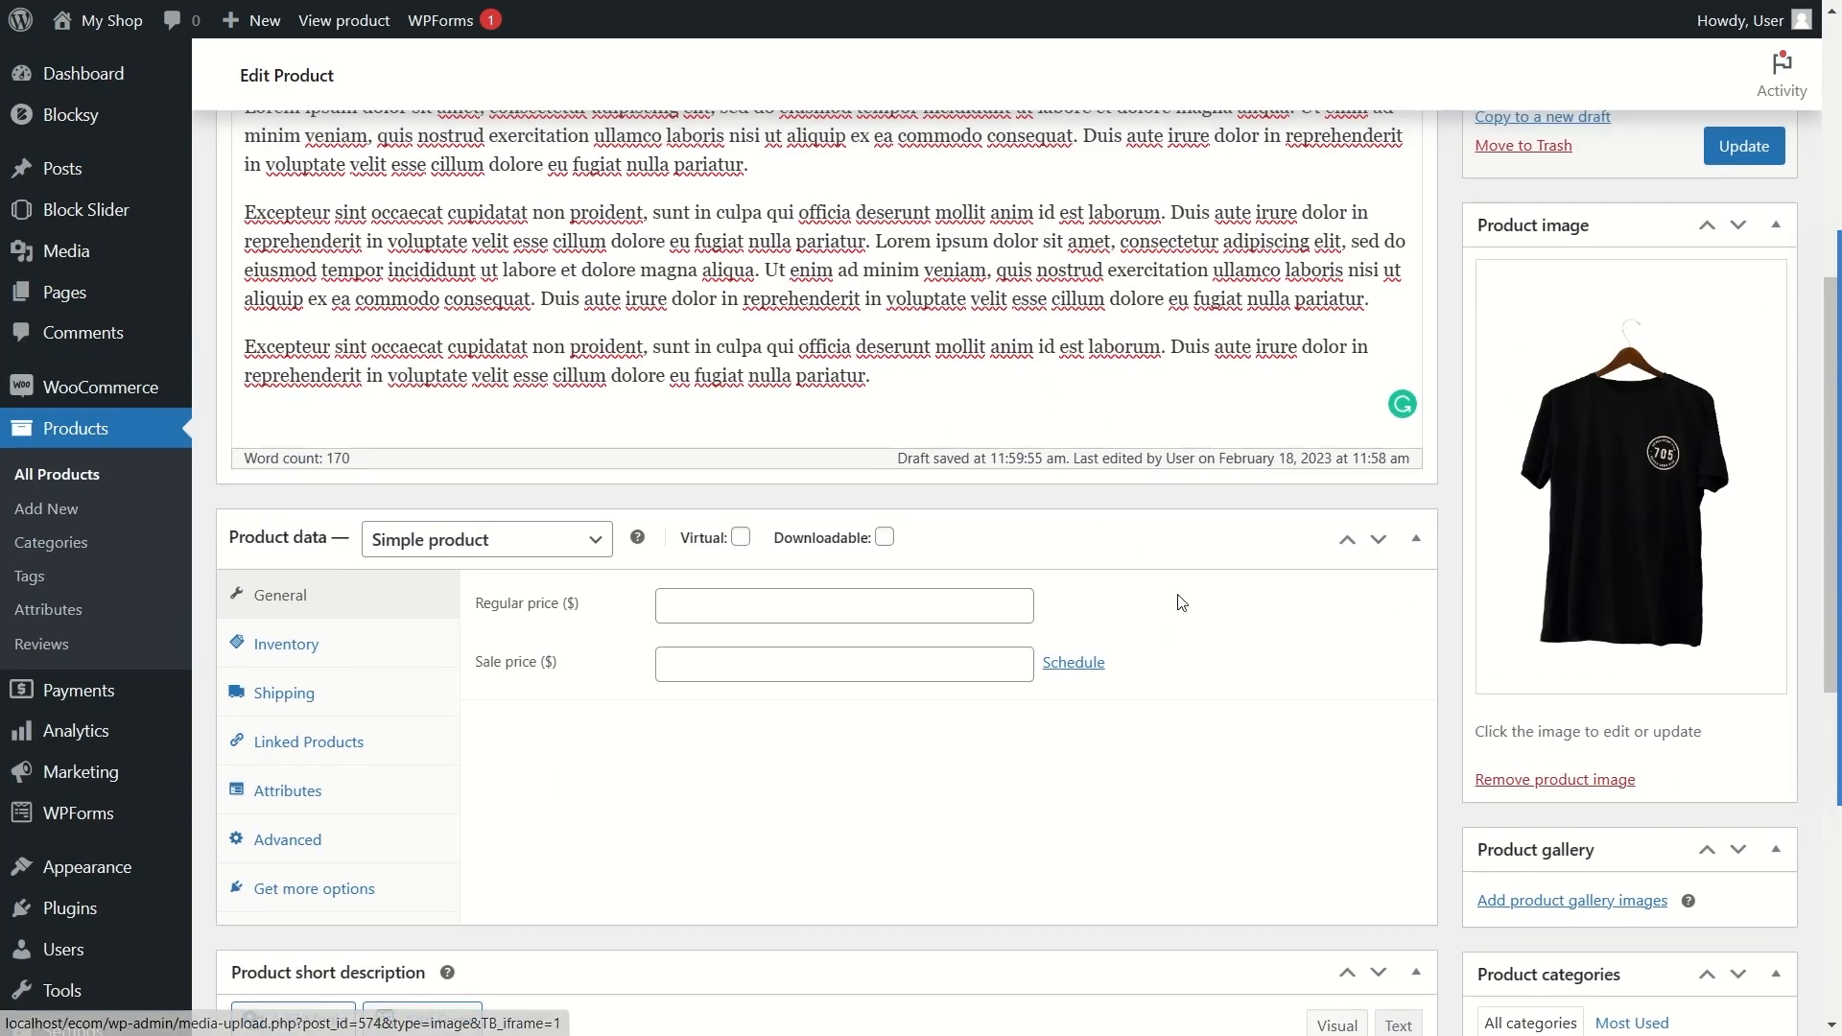
Step: Add a Shirts category with Men's Collection as its parent
scroll(1181, 603, "down", 3)
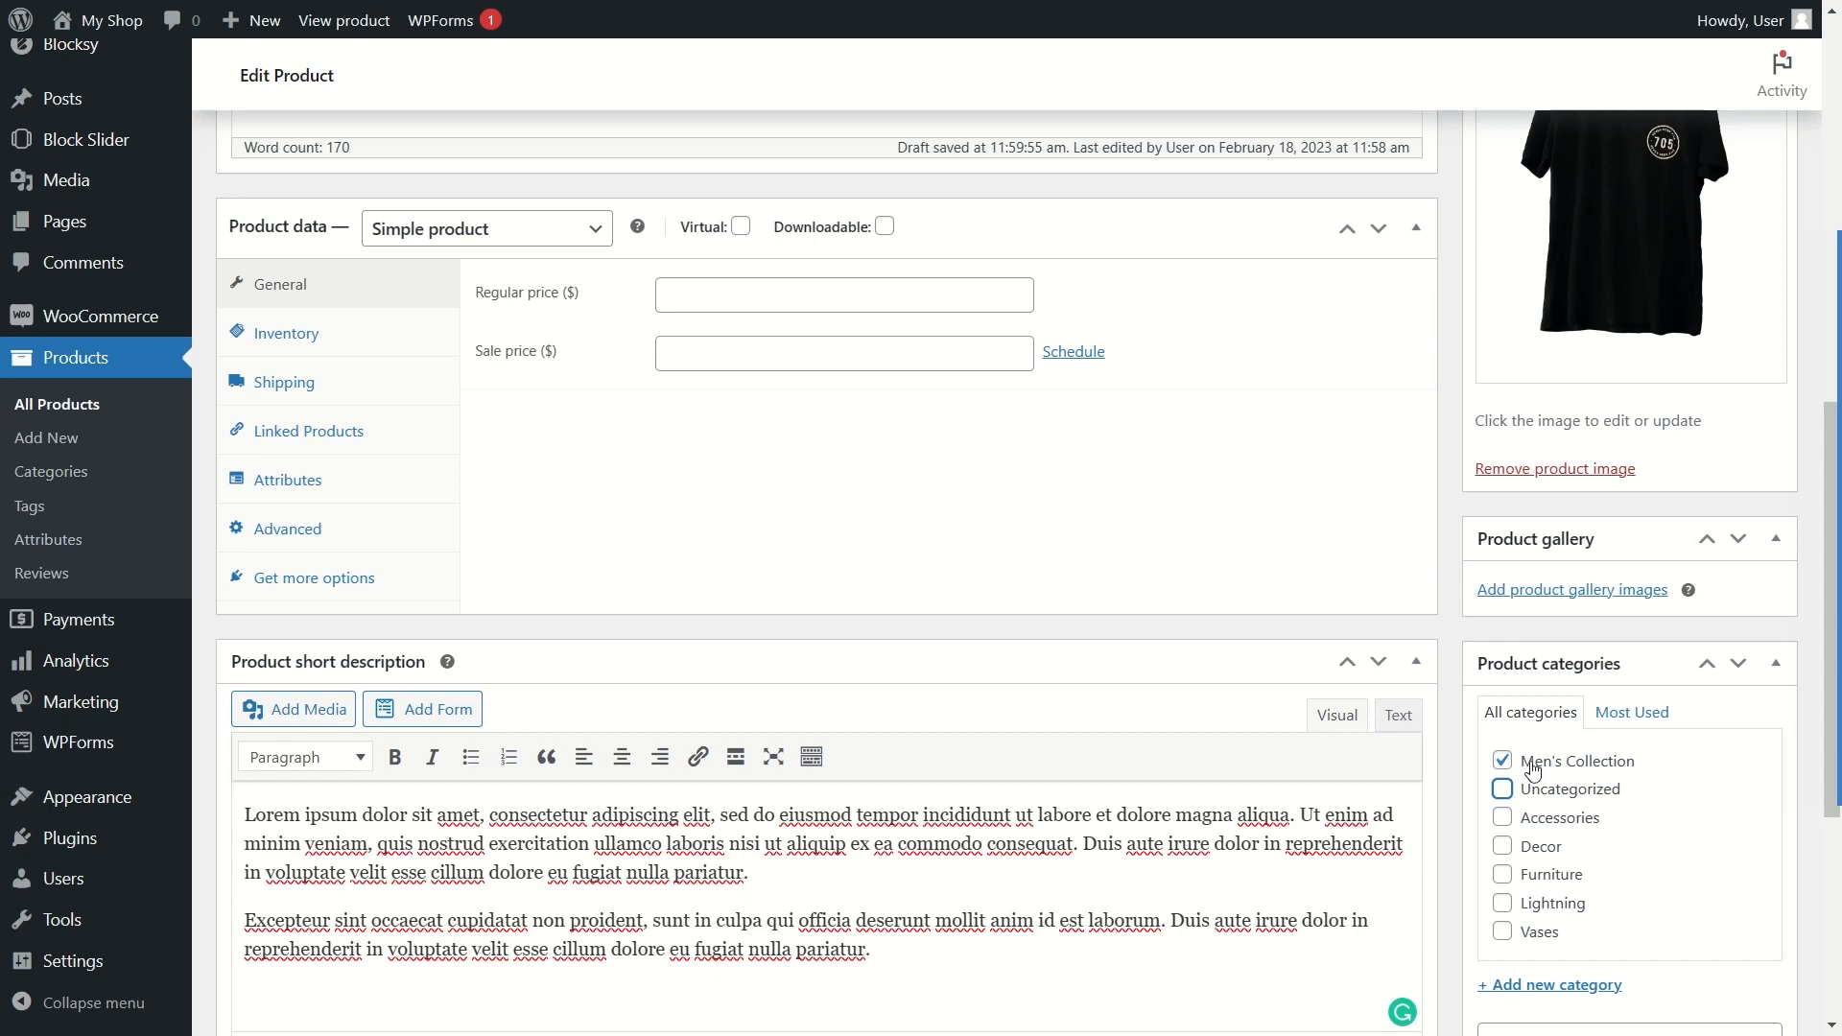
scroll(1343, 710, "down", 5)
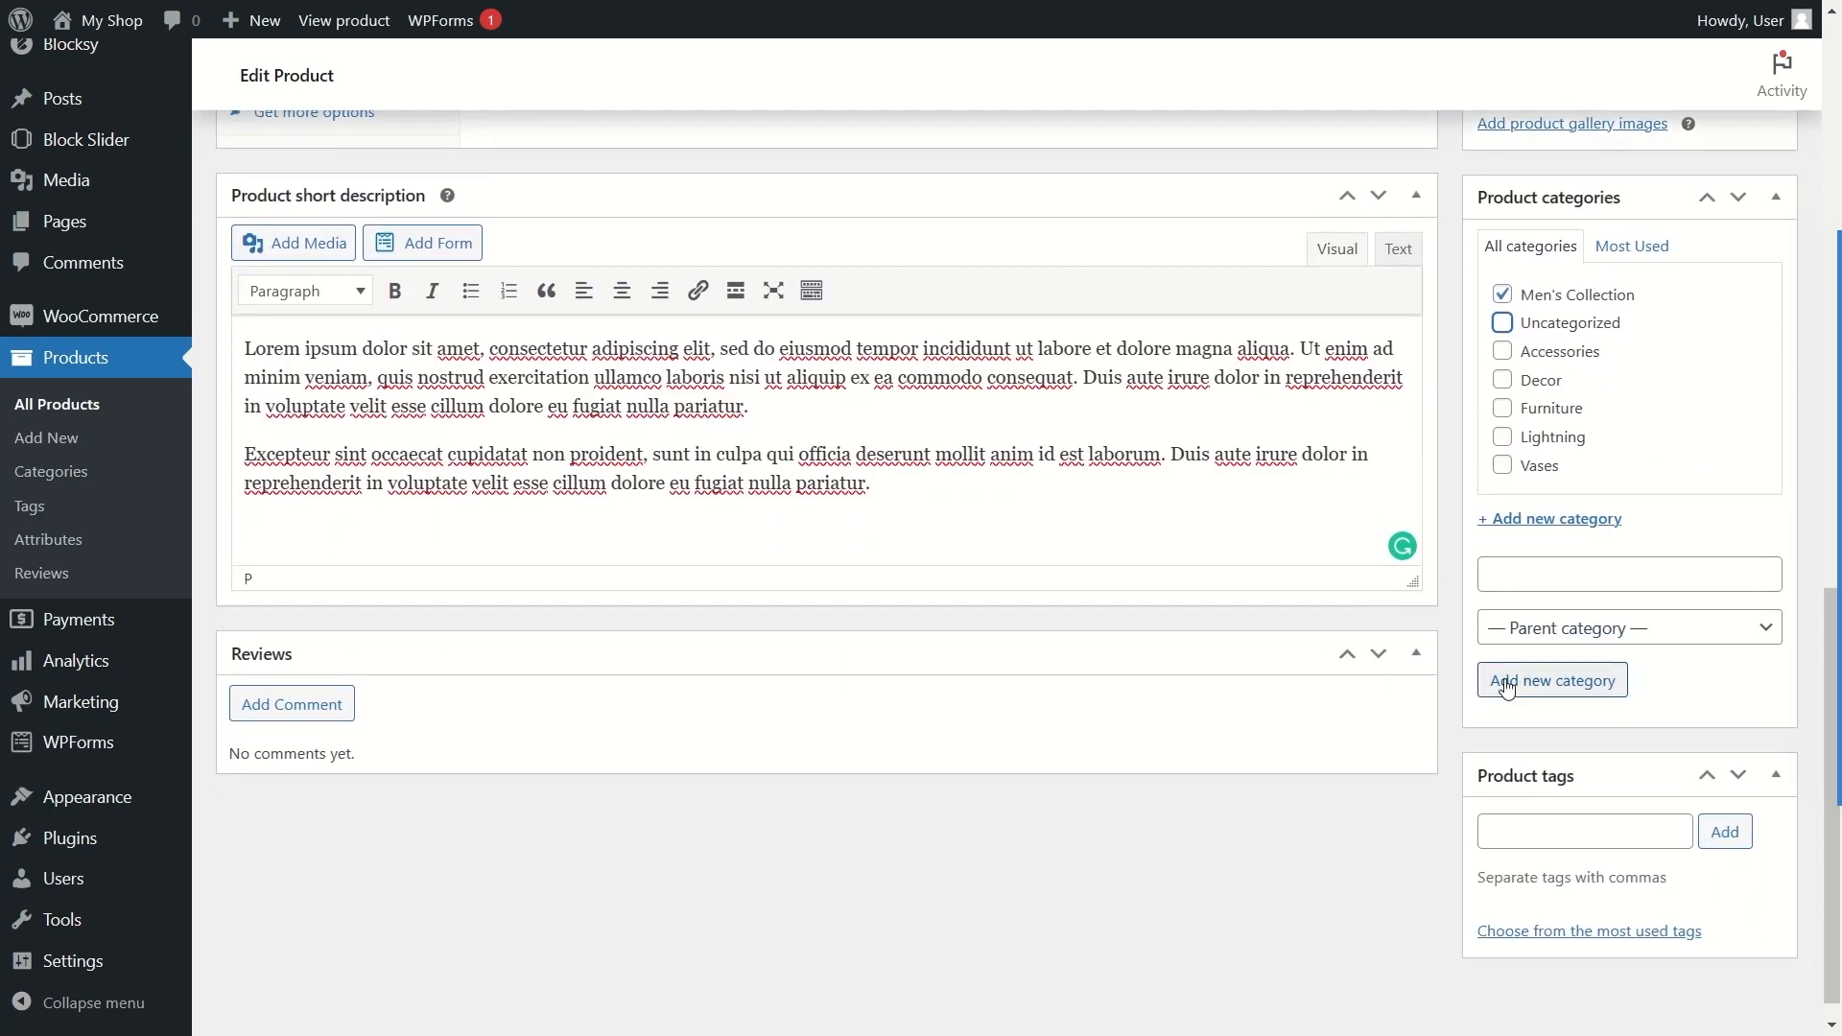
left_click(1538, 573)
type("Shirts")
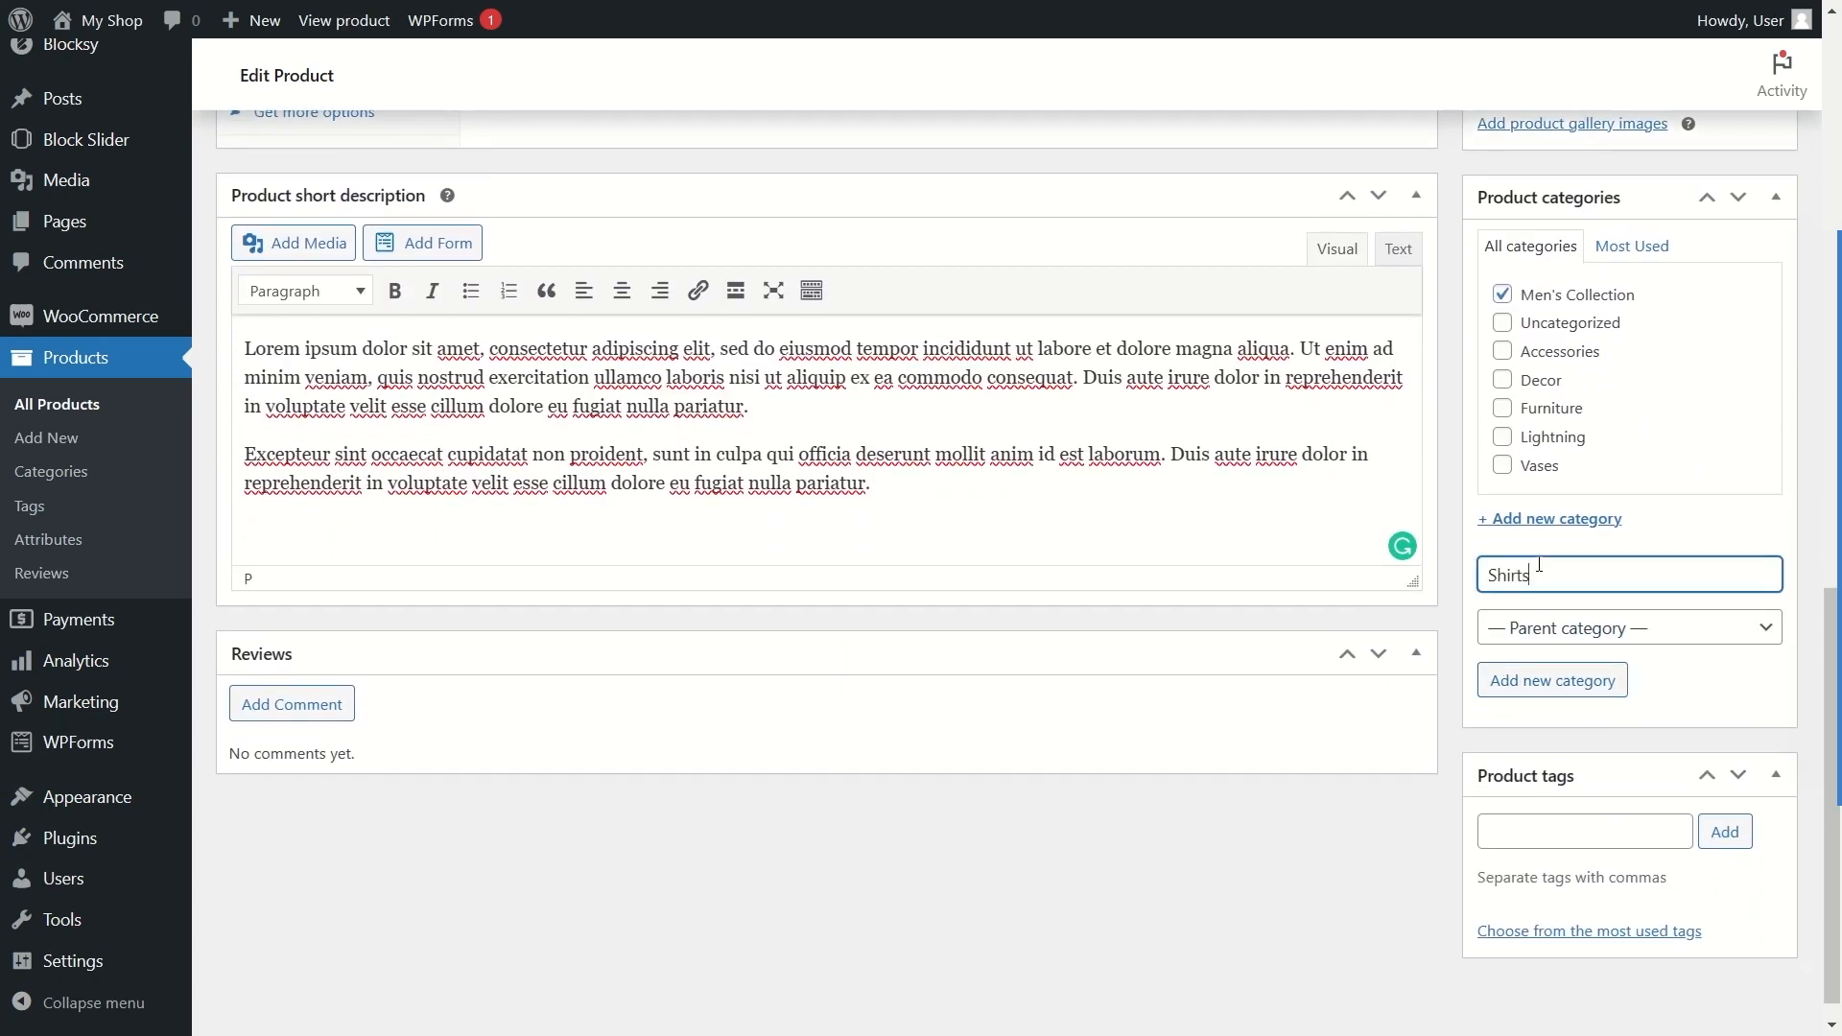
left_click(1562, 628)
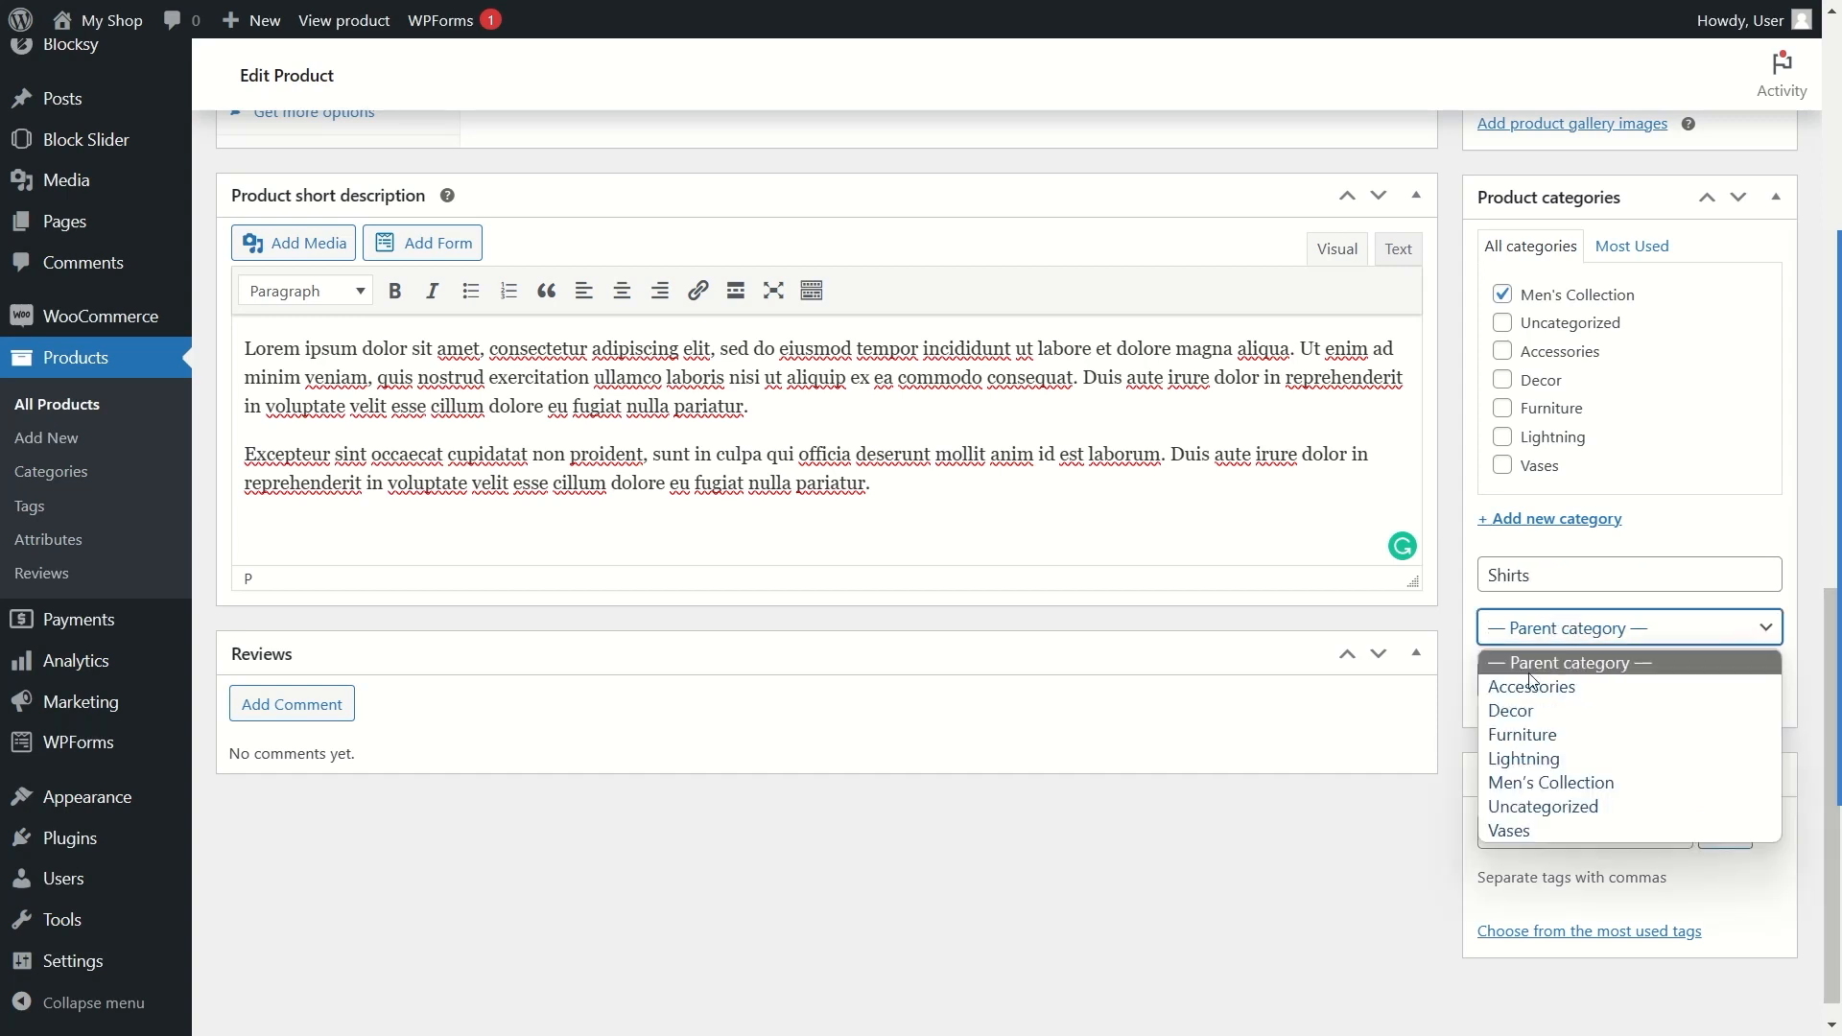
left_click(1540, 783)
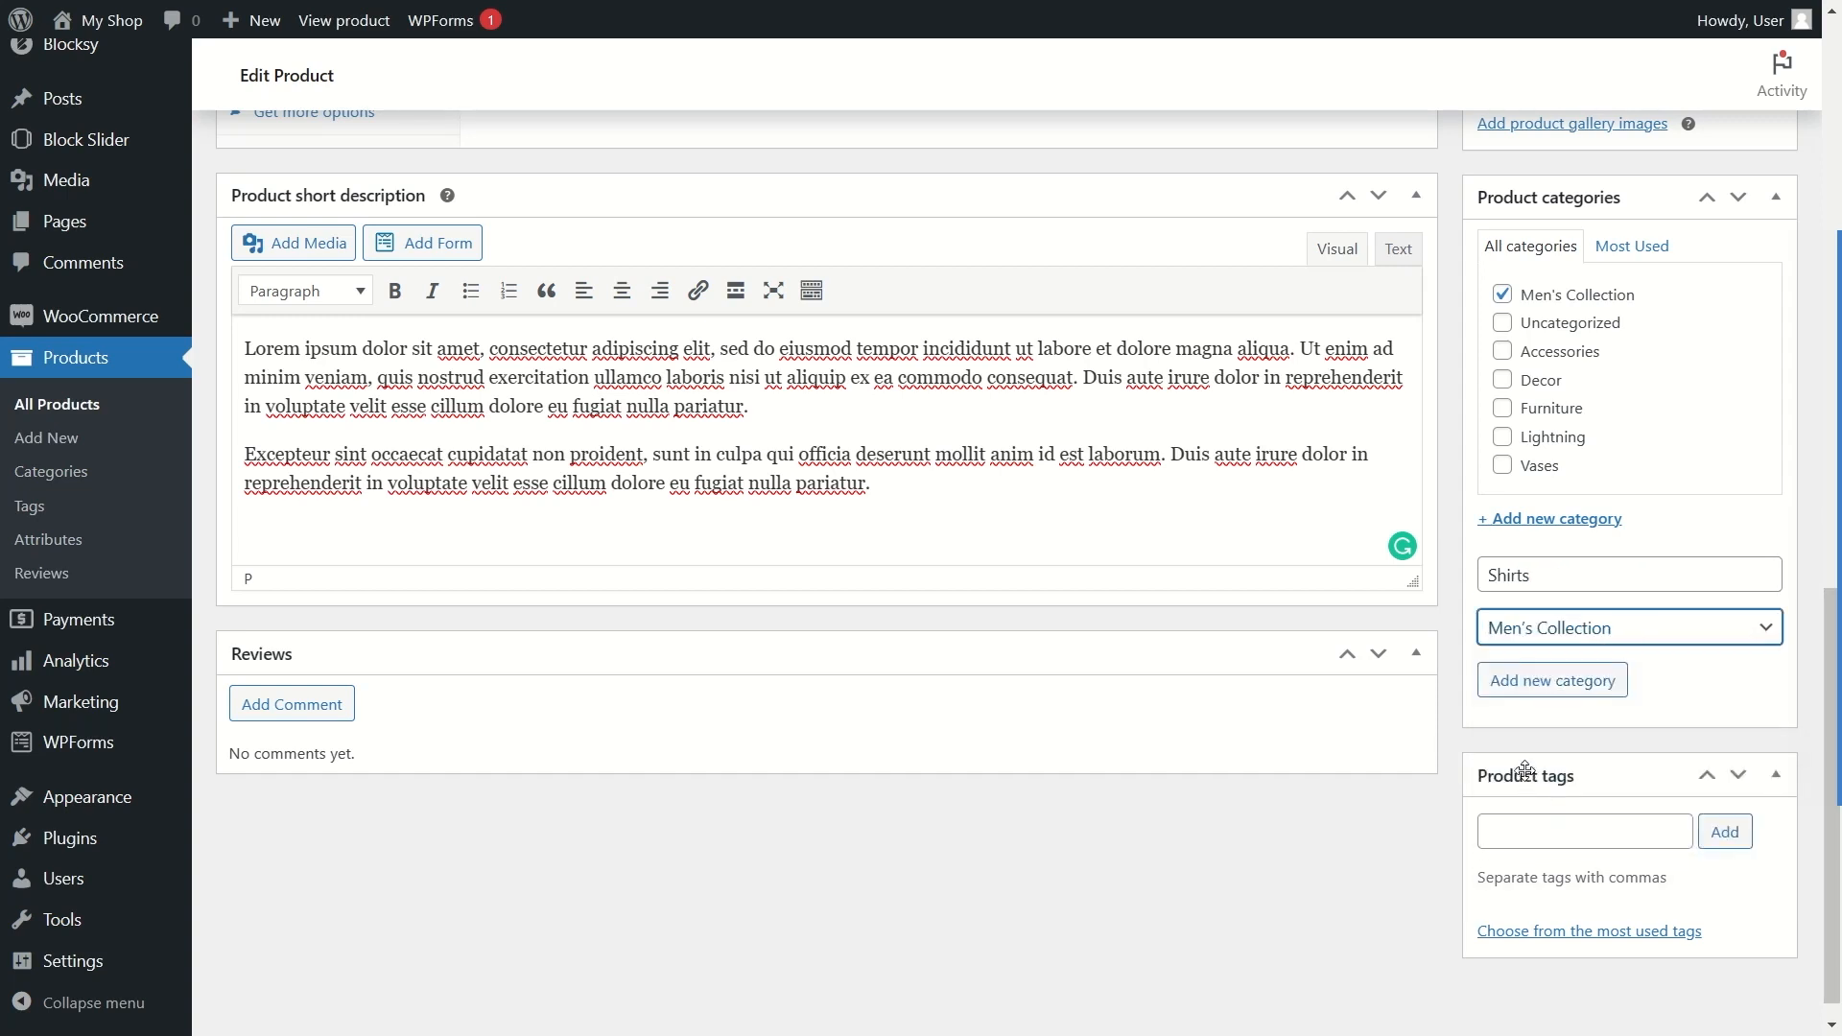
left_click(1552, 681)
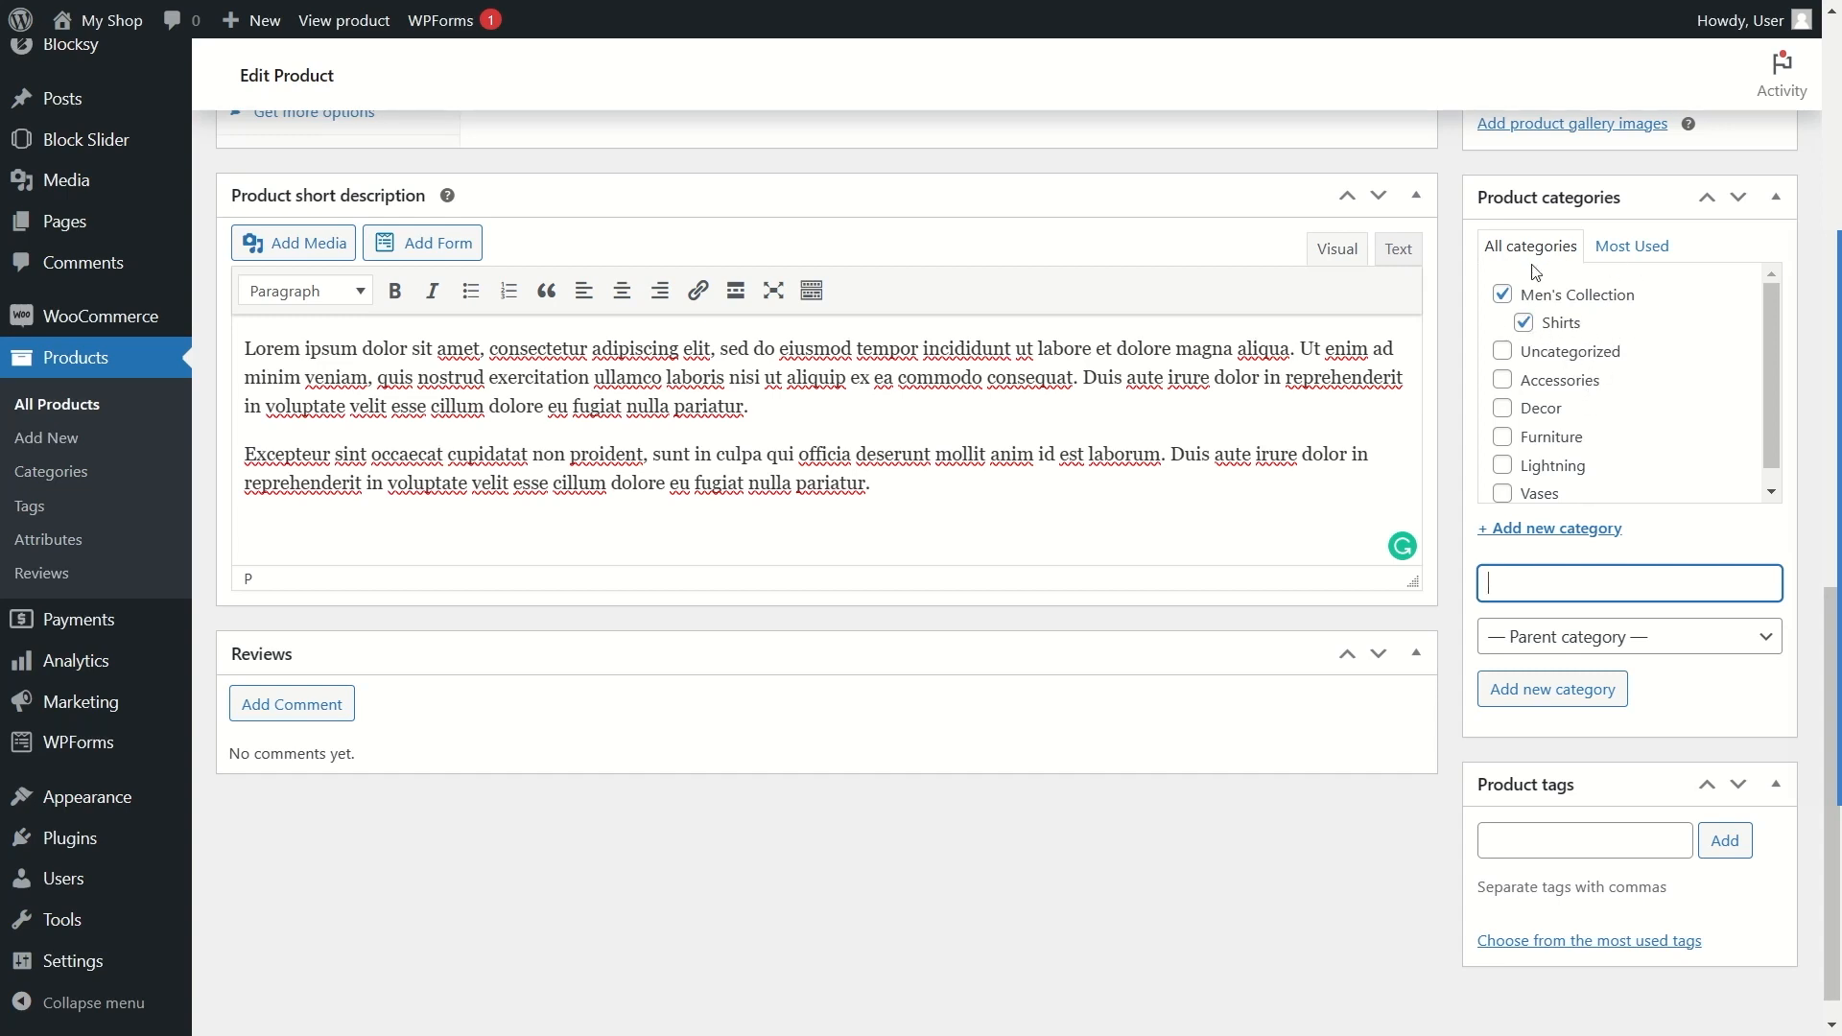
Step: Add the product tags T-shirts and Men's Shirt and update the product
left_click(1512, 836)
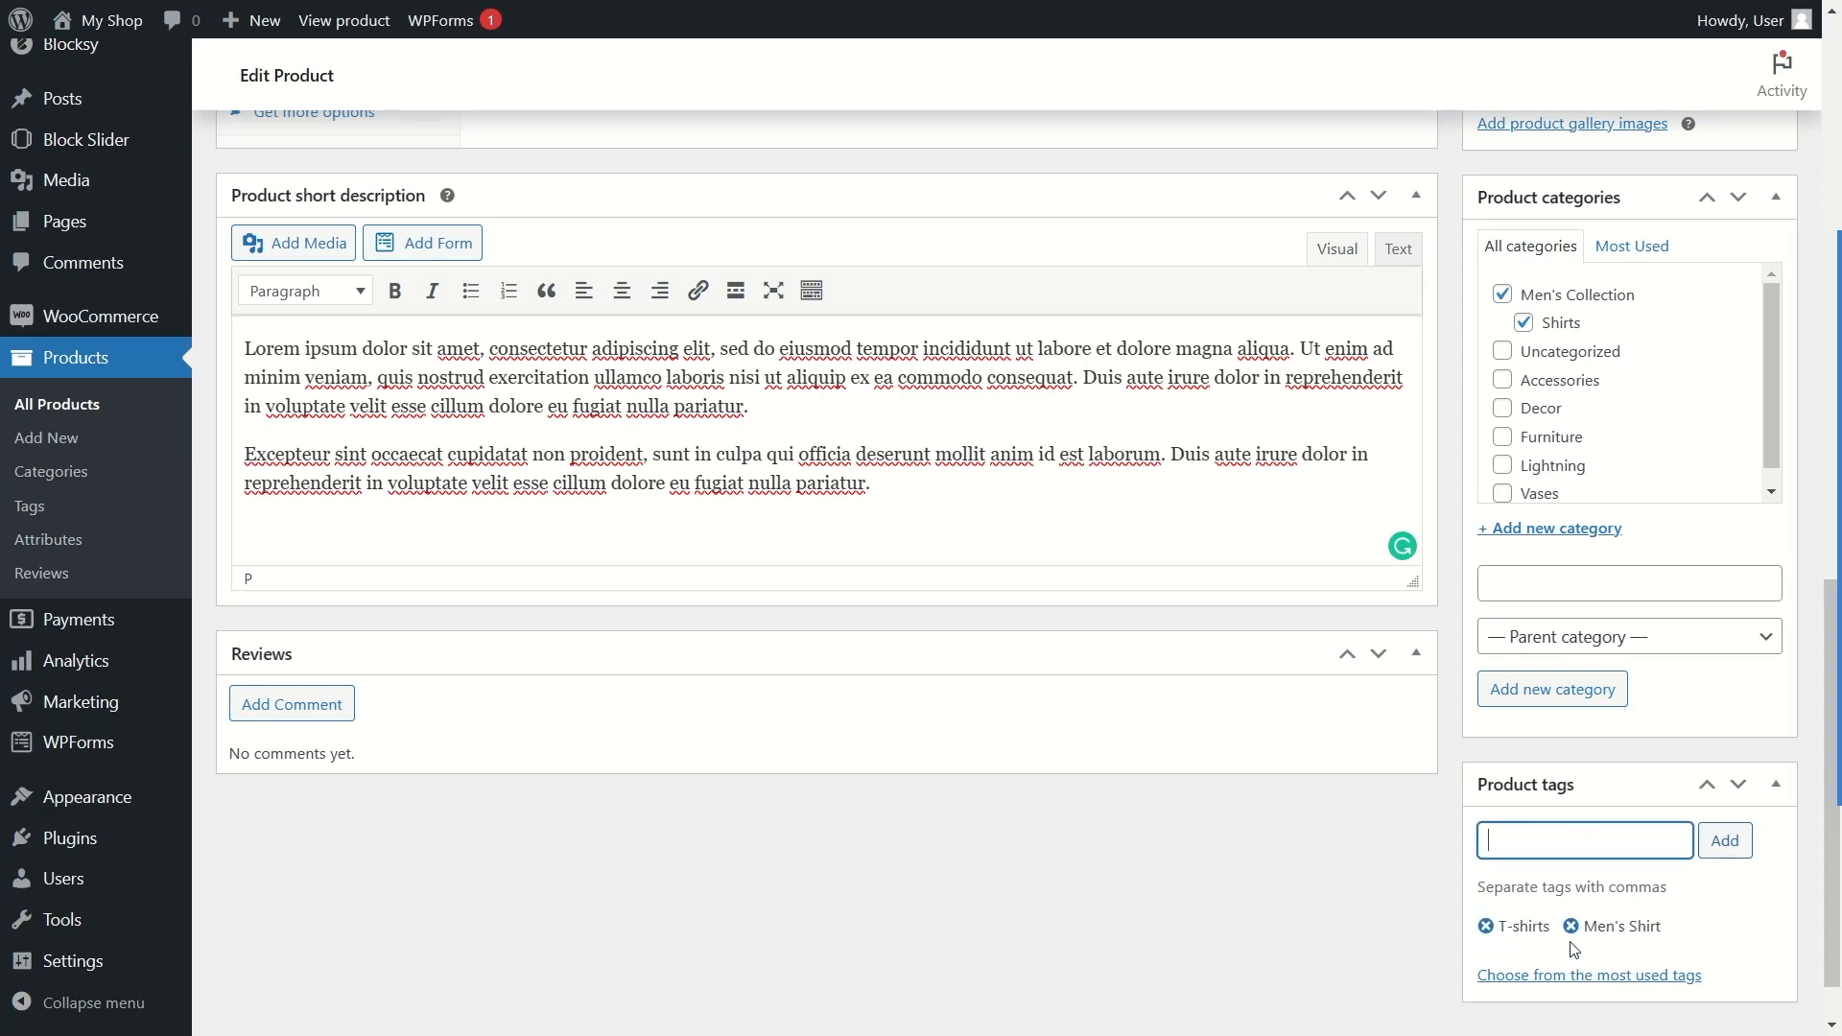
scroll(1574, 950, "up", 5)
scroll(1502, 885, "down", 6)
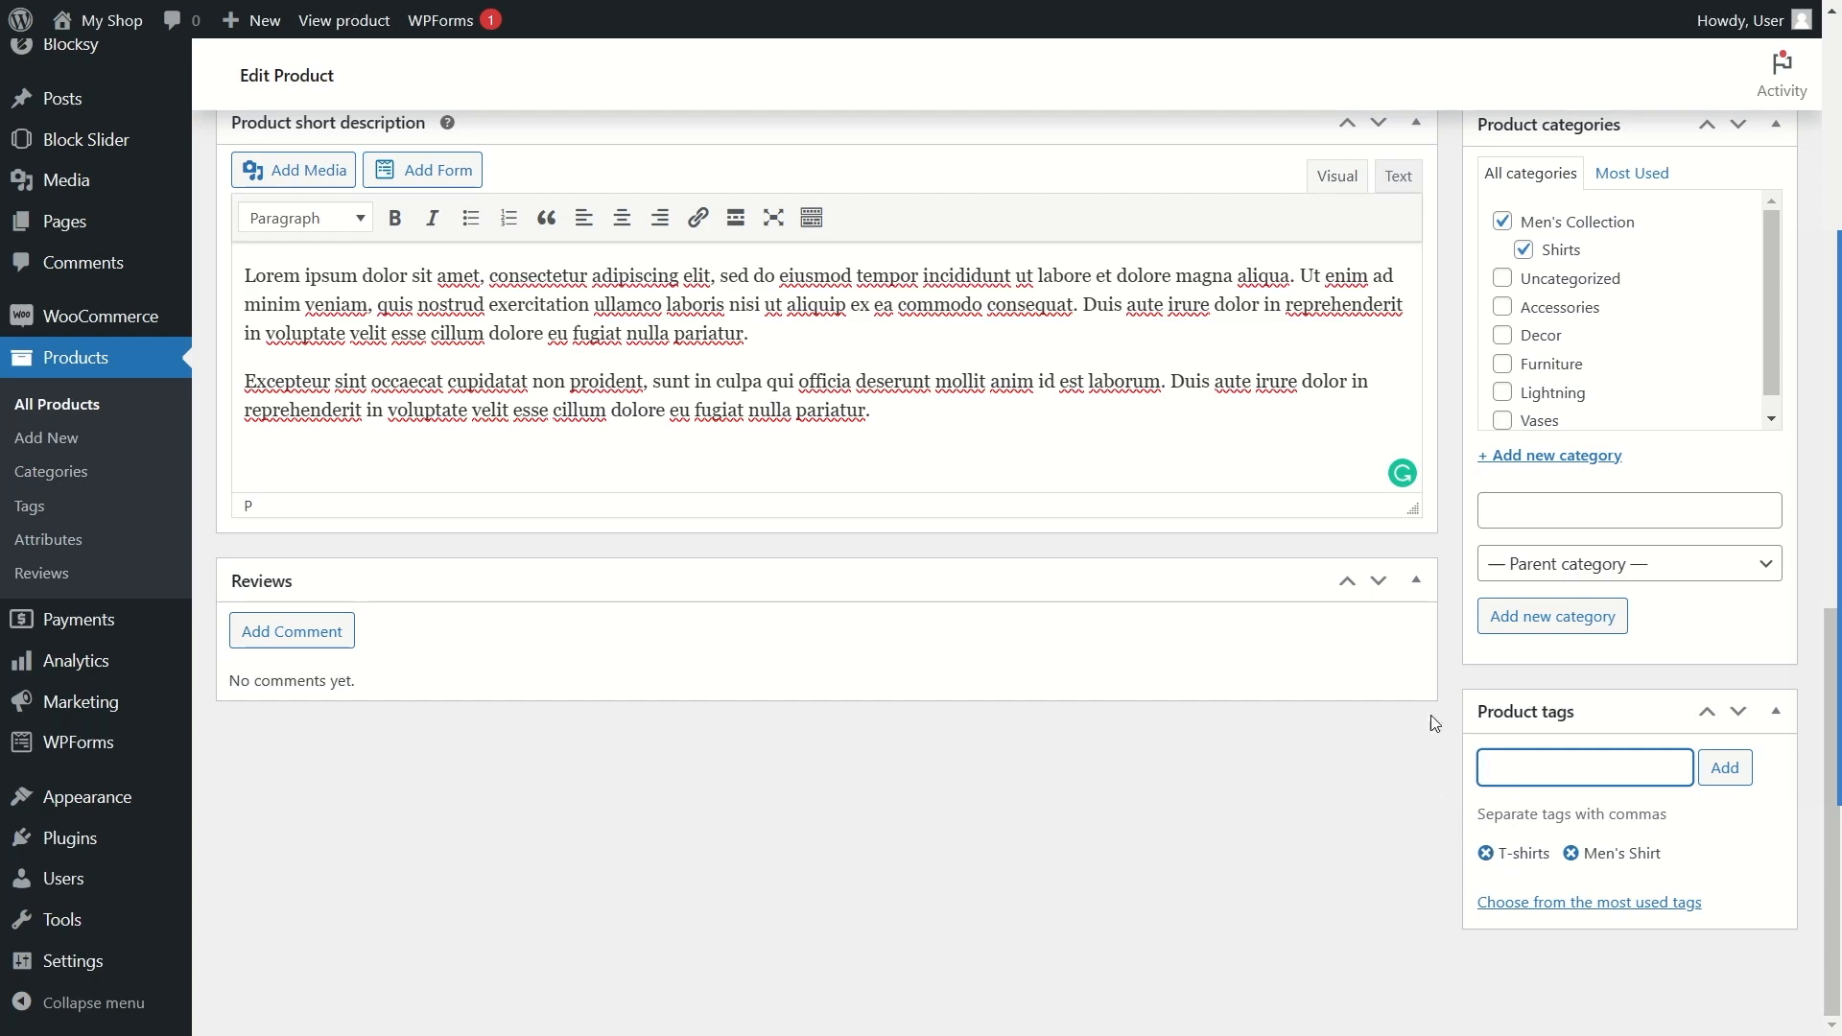
scroll(1501, 759, "up", 10)
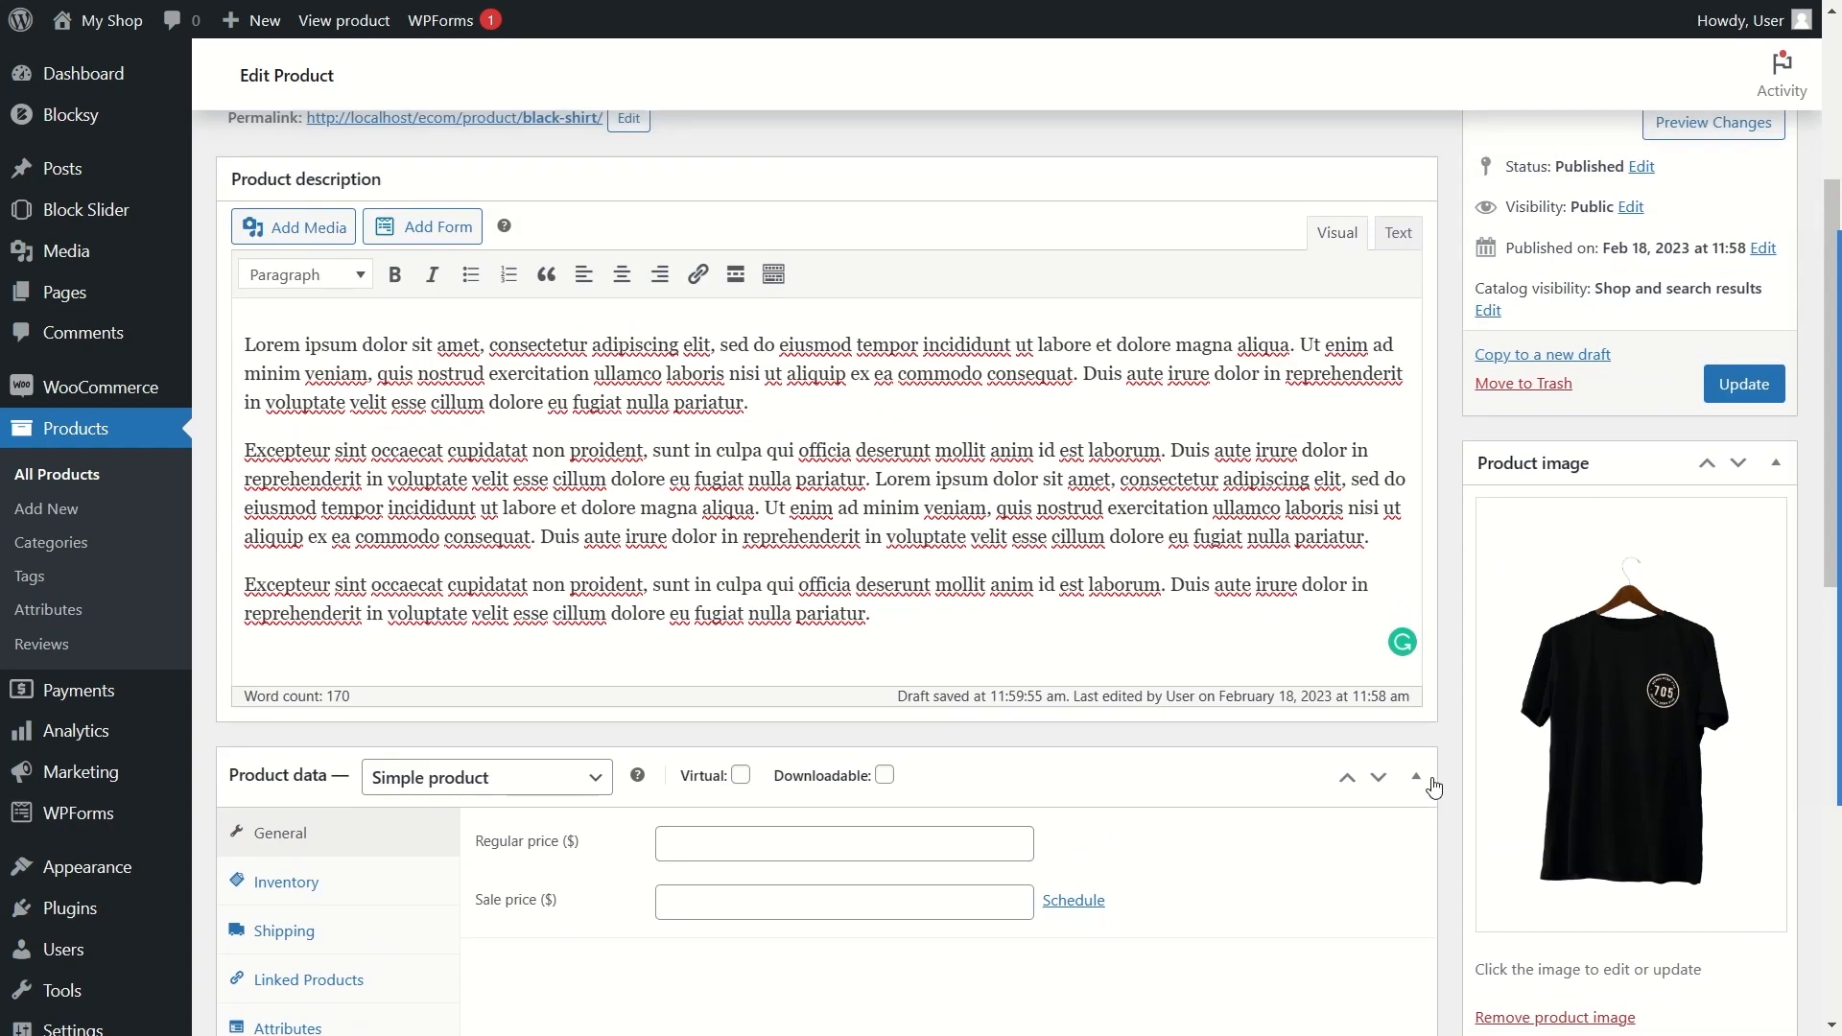
scroll(1433, 786, "down", 2)
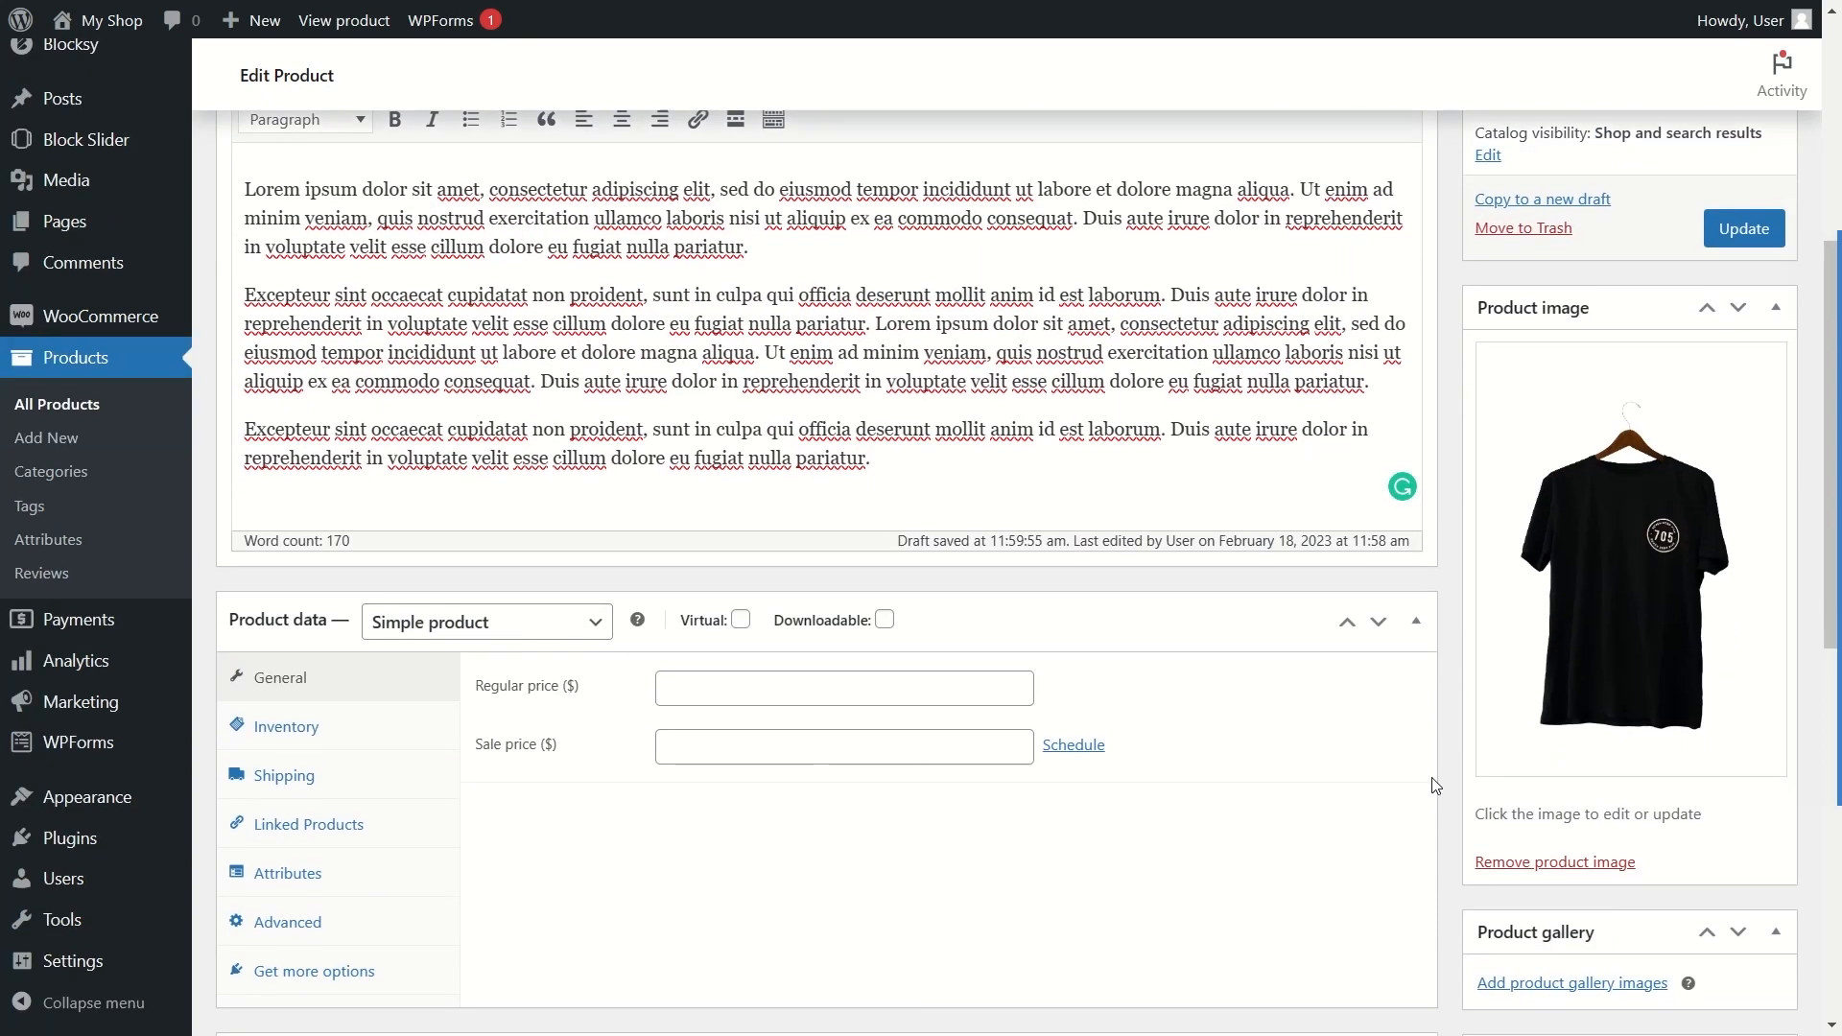
left_click(1718, 238)
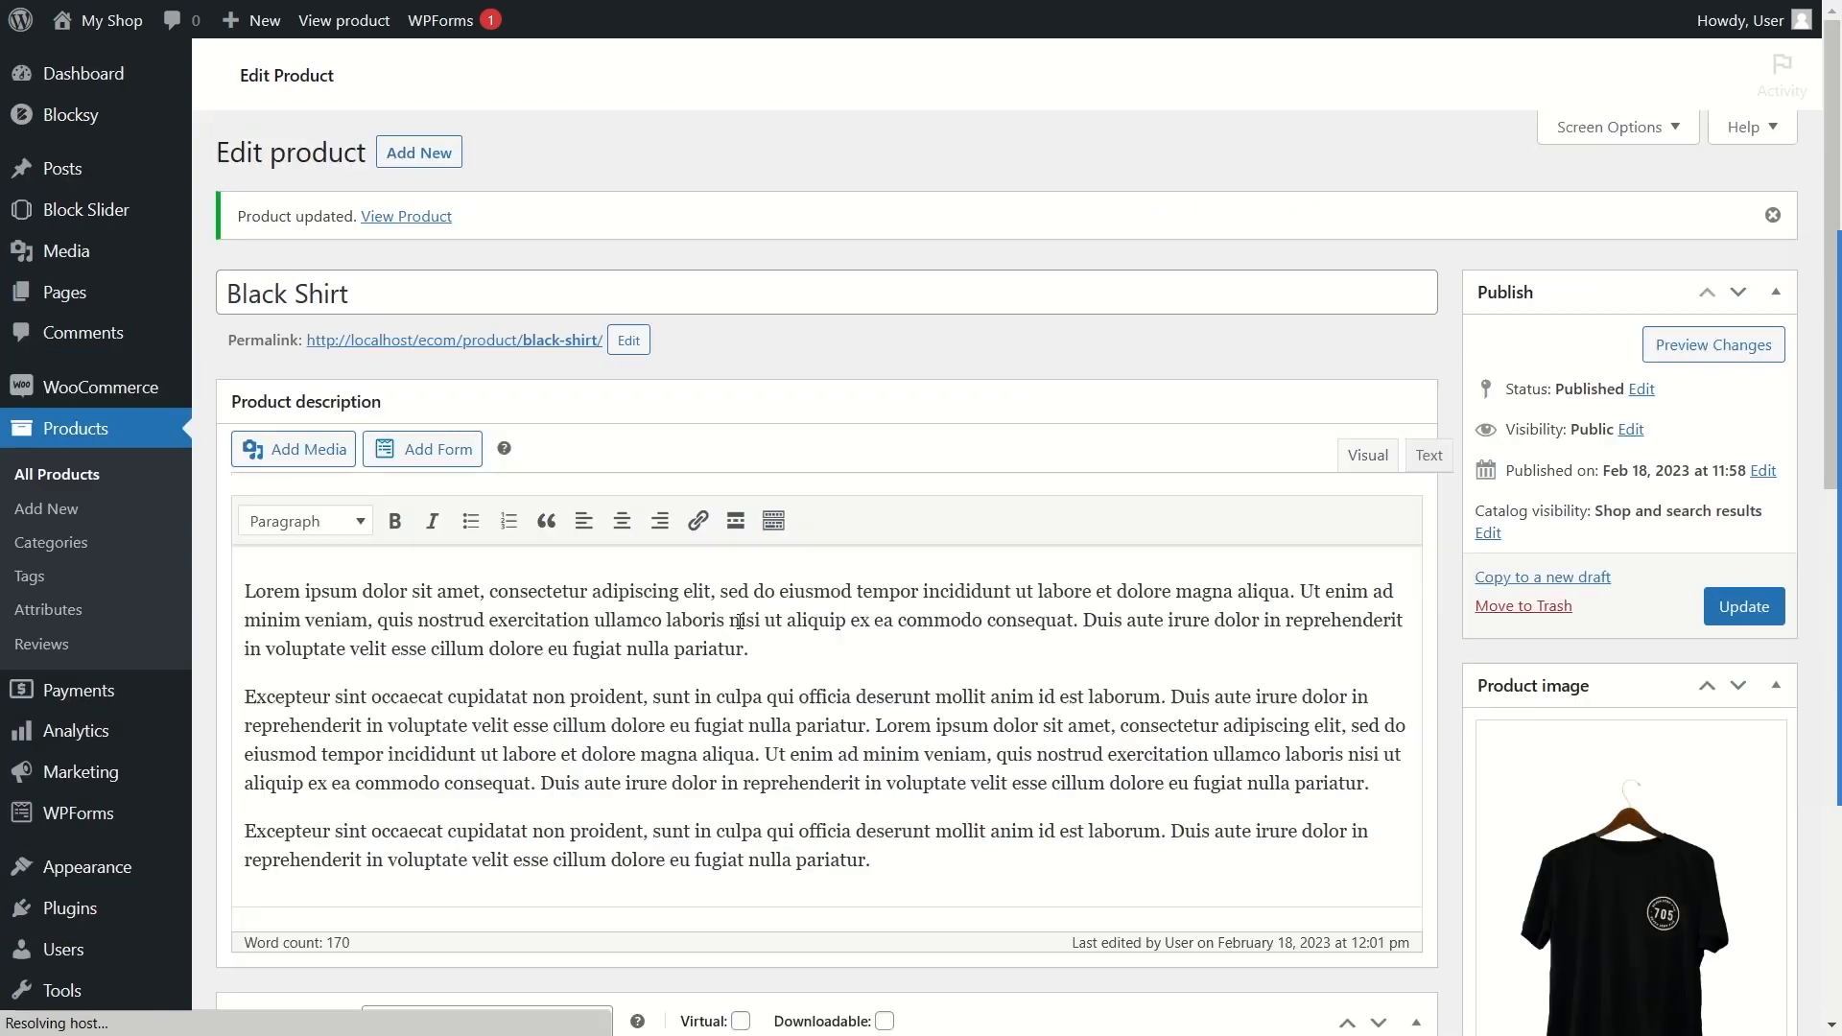
Step: Set the Black Shirt's regular price to $55.95 and its sale price to $39.99
scroll(765, 599, "down", 7)
scroll(765, 600, "up", 1)
left_click(735, 406)
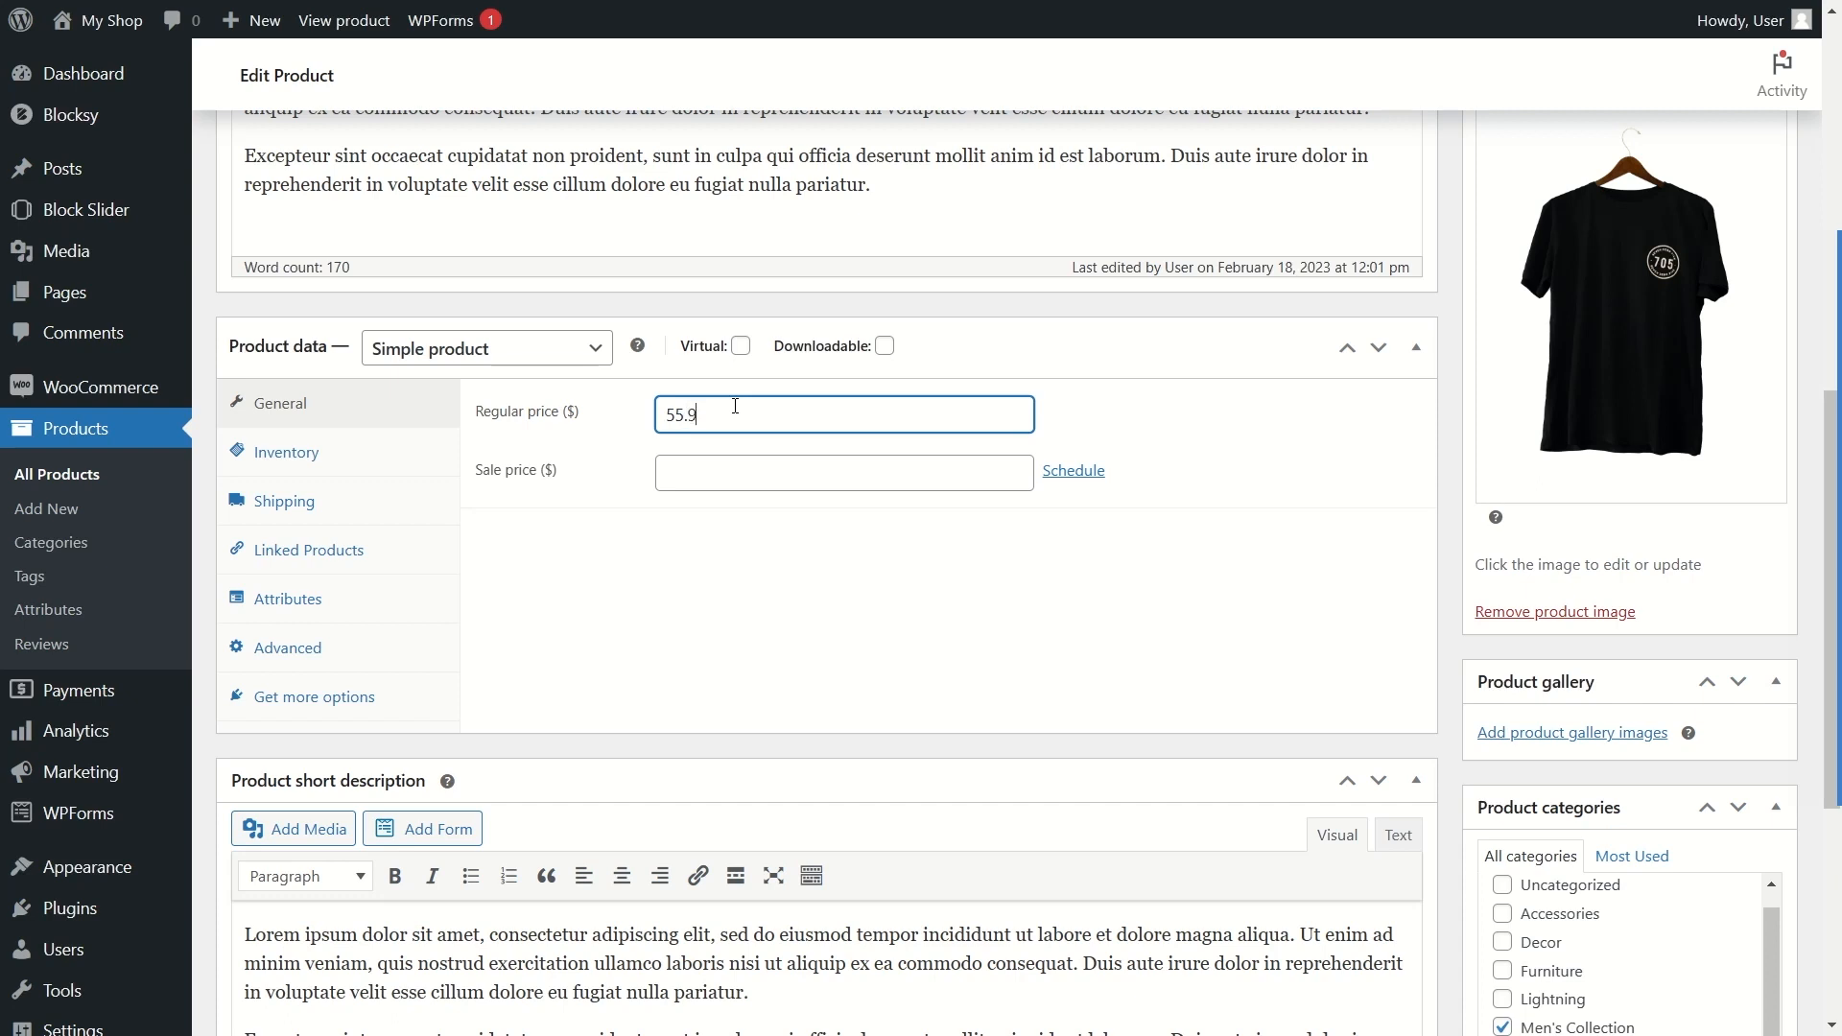
left_click(721, 468)
type("40.9")
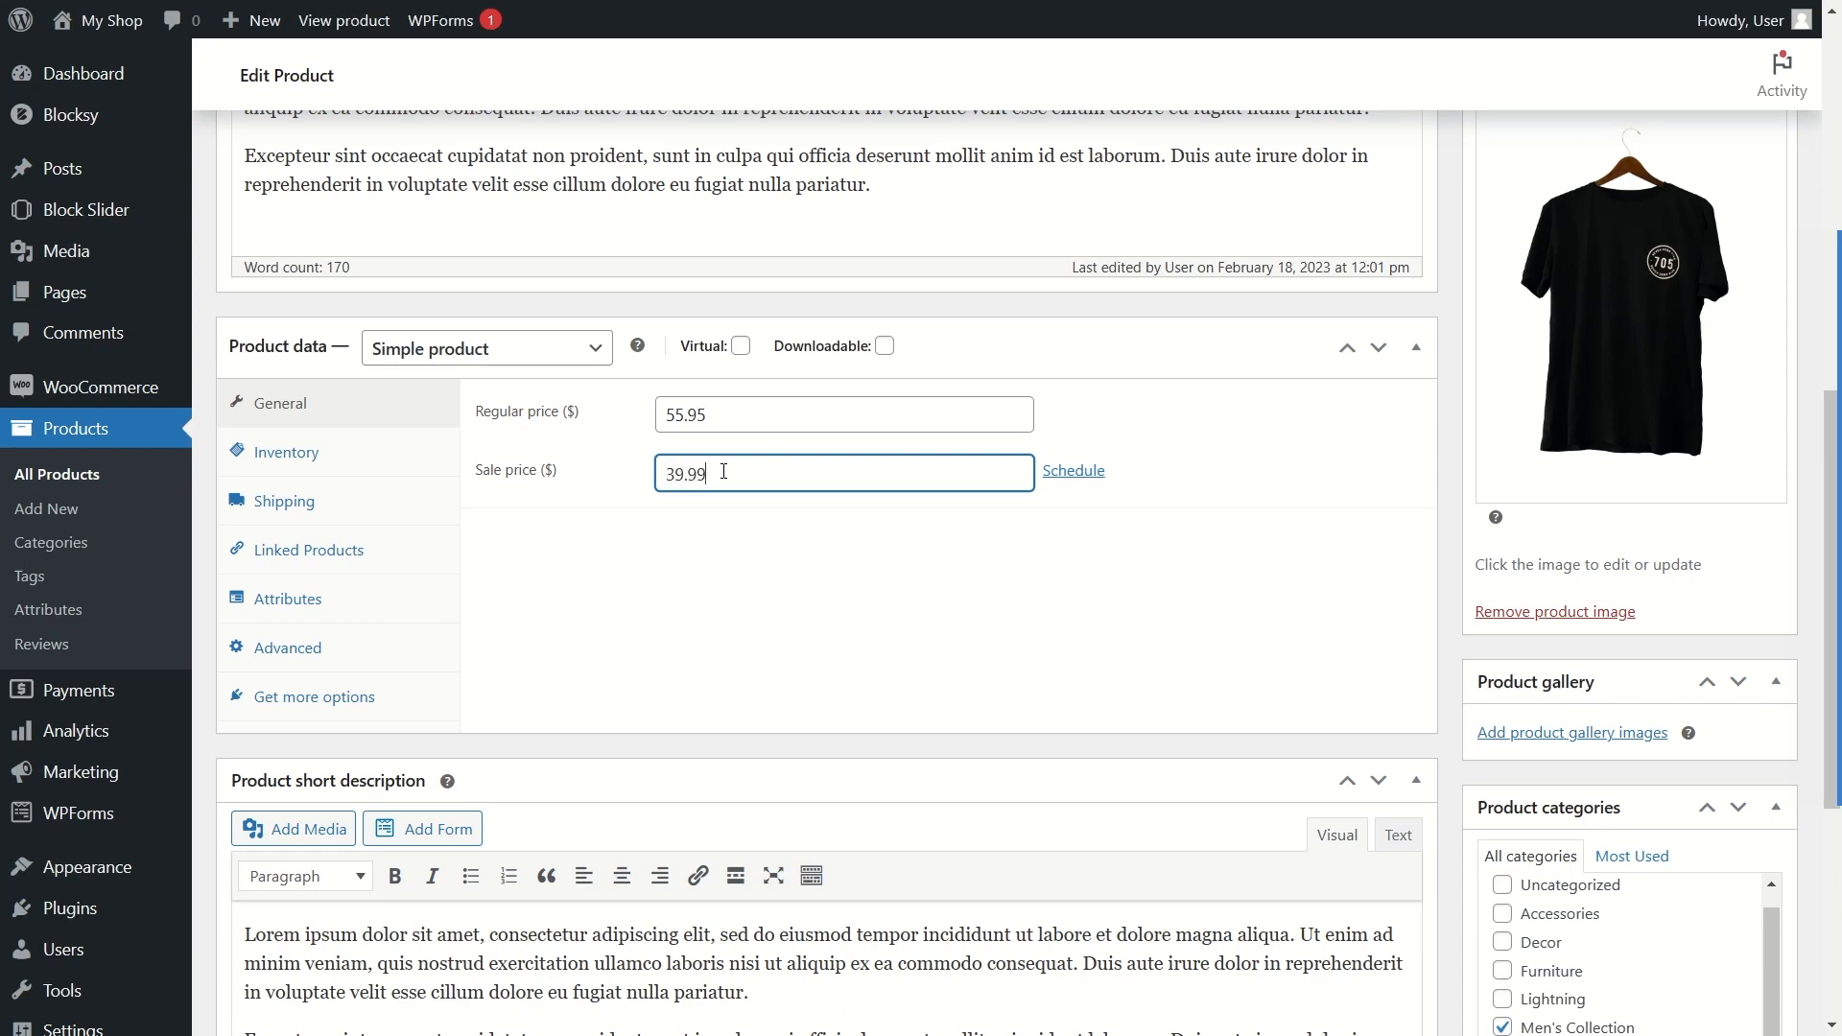
left_click(628, 571)
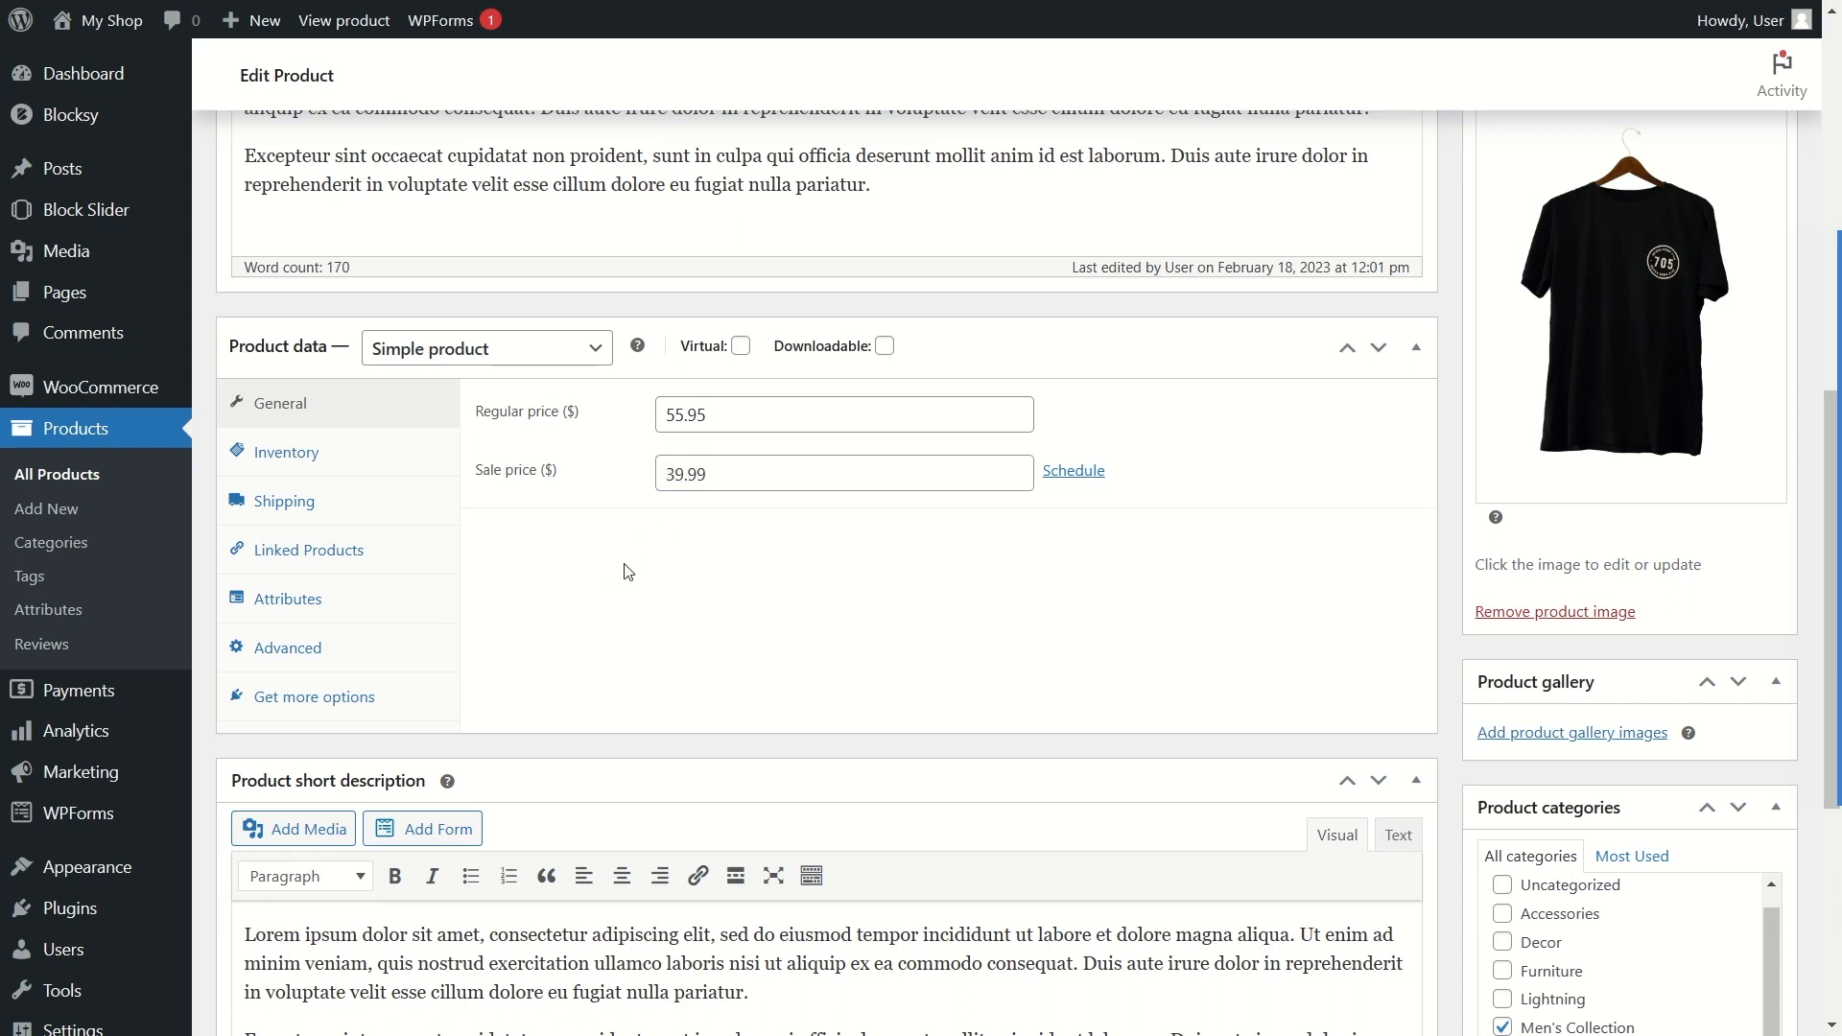
Step: Change the product type to Variable product and set the SKU to SMS00001
left_click(527, 357)
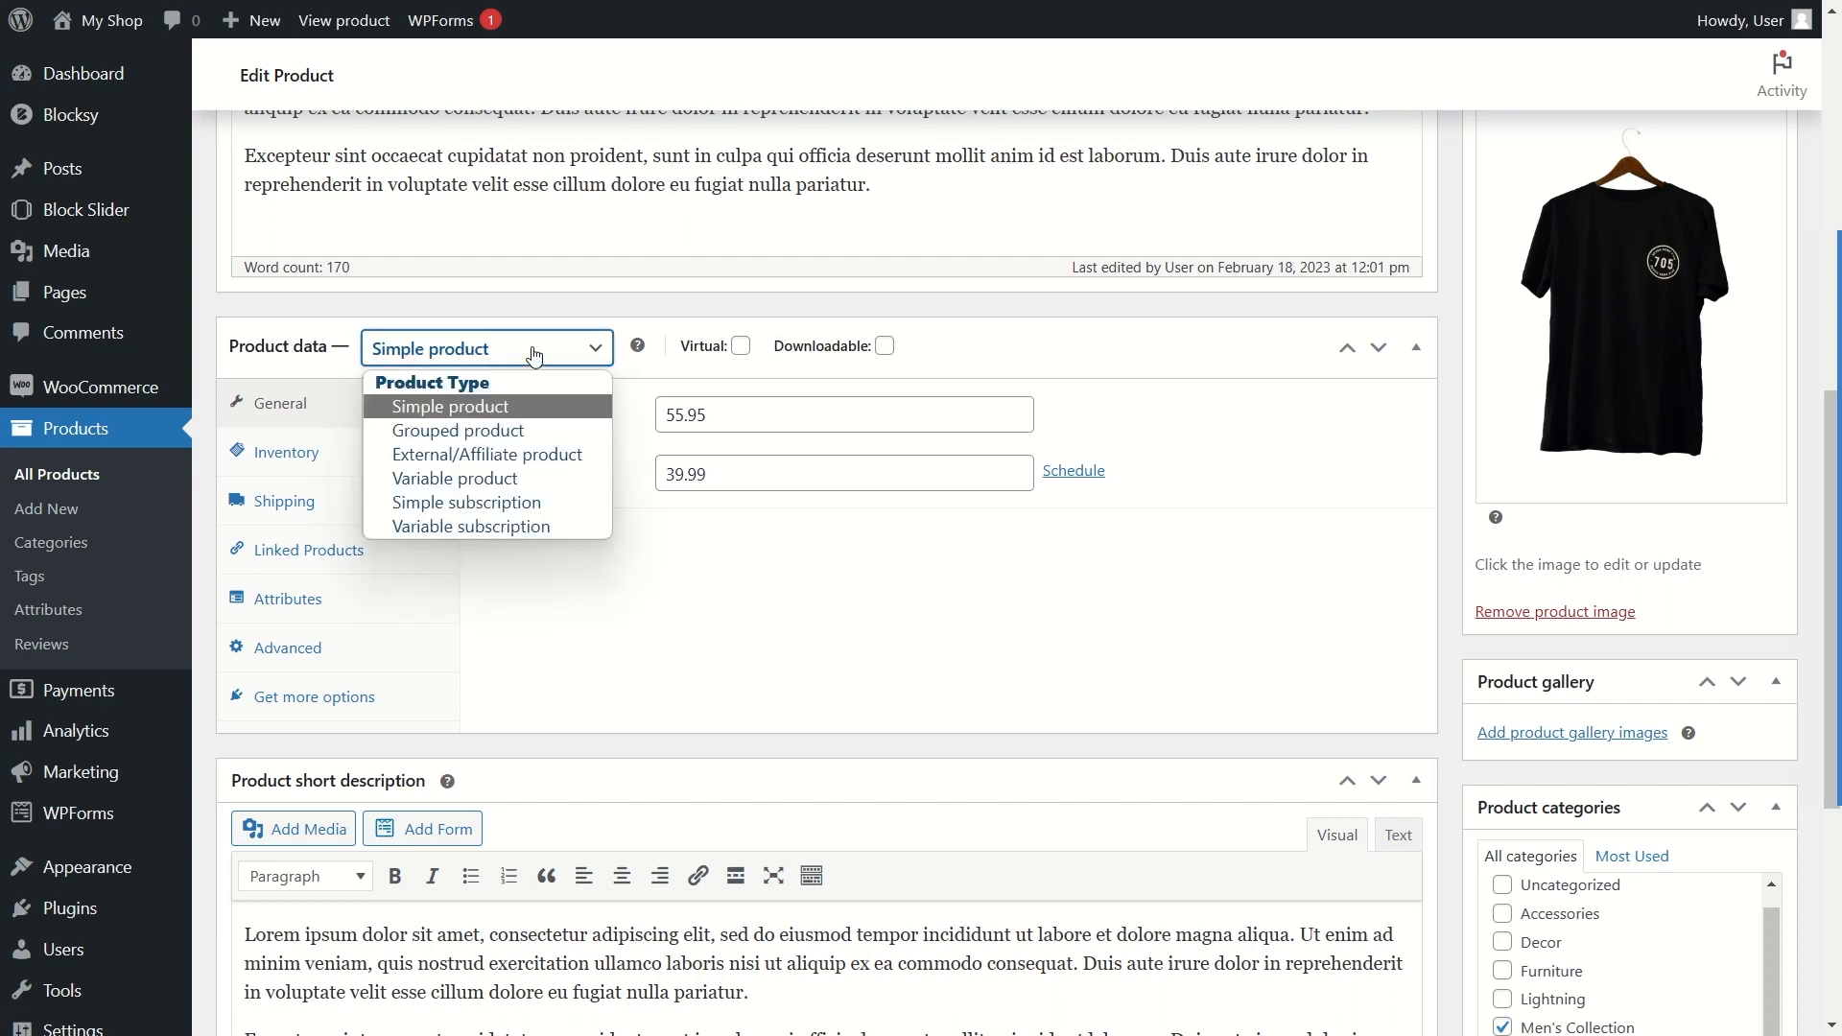
left_click(464, 480)
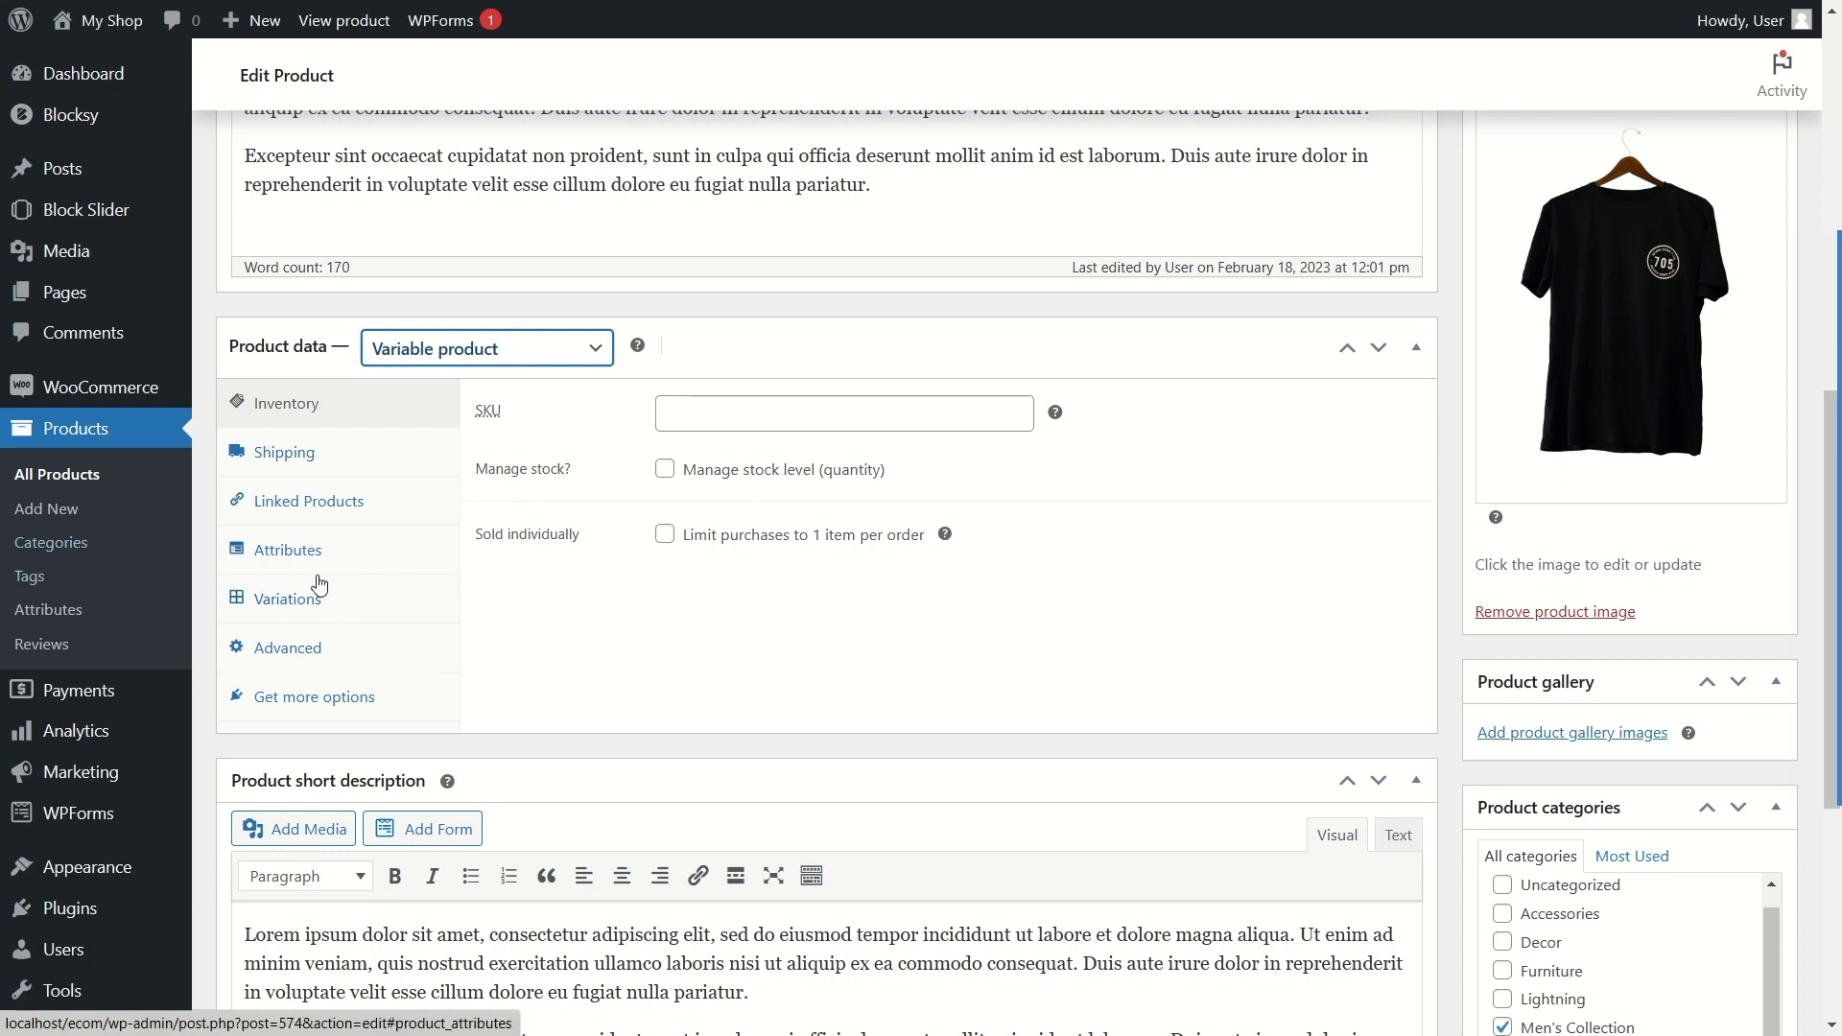
left_click(726, 408)
type("SMS")
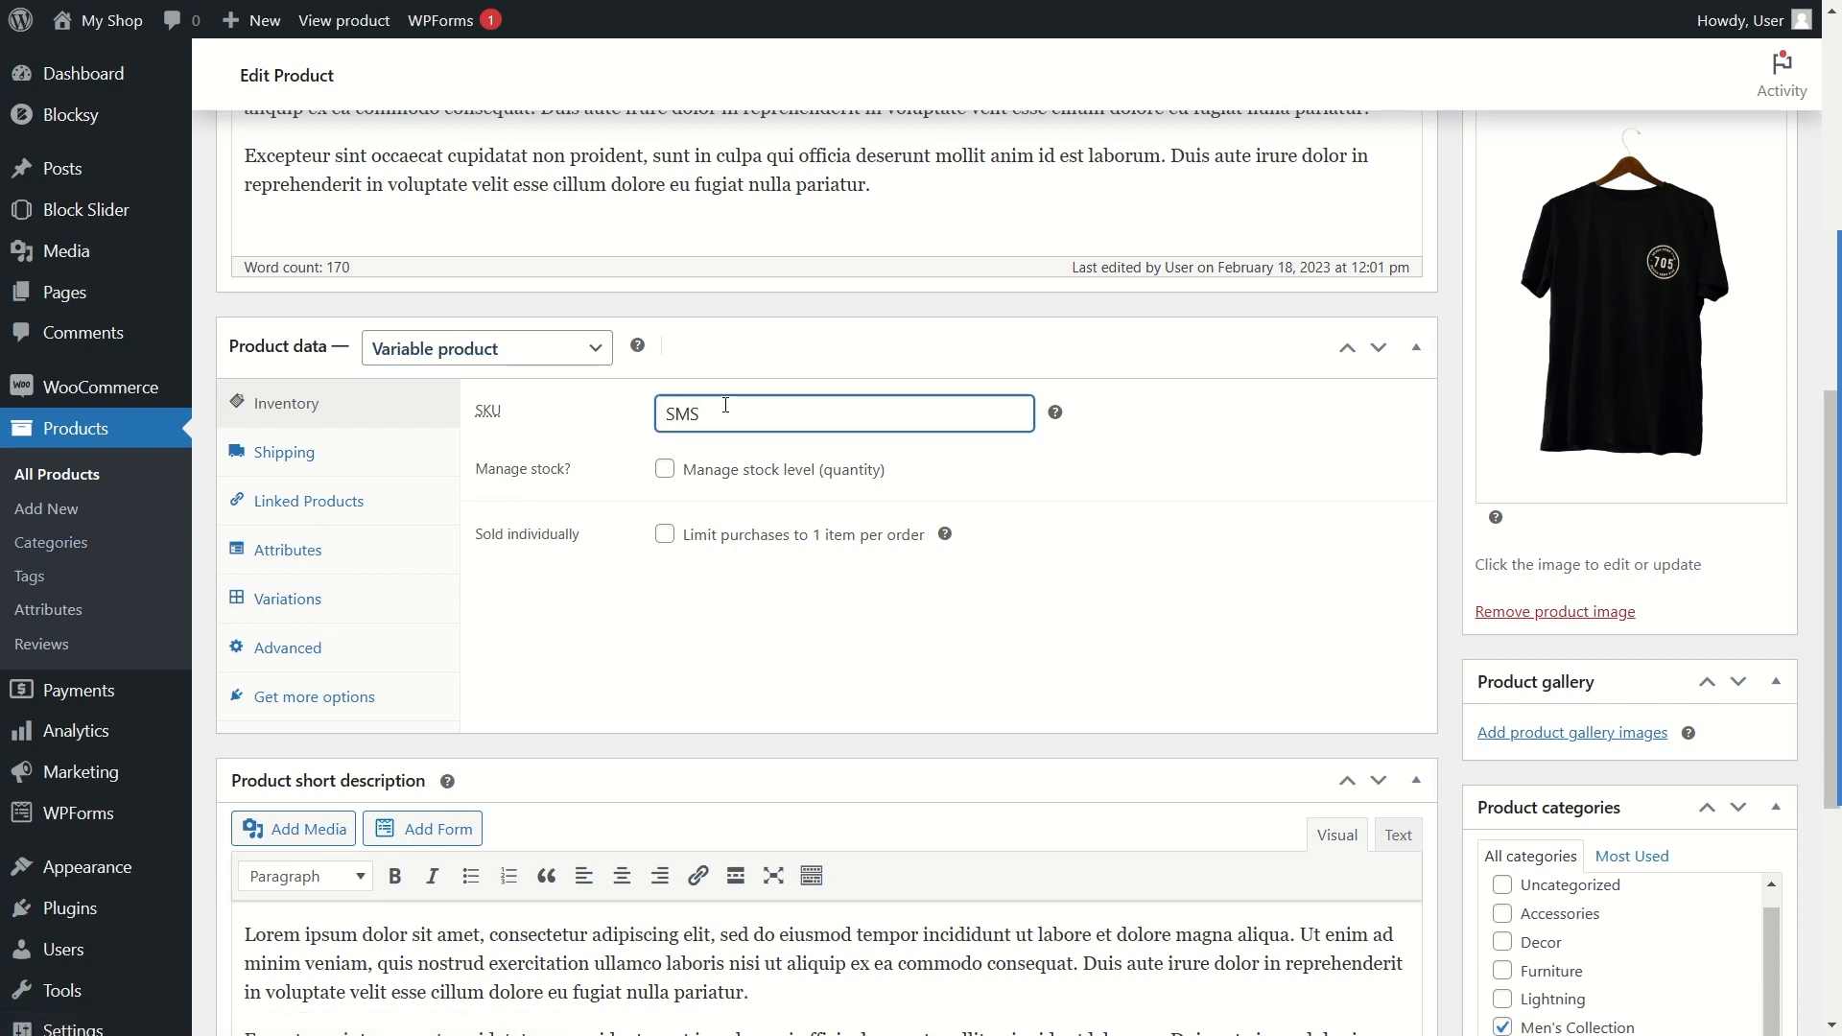
type("00001")
Step: Enable stock level management with a stock quantity of 50 and a low stock threshold of 5
left_click(663, 468)
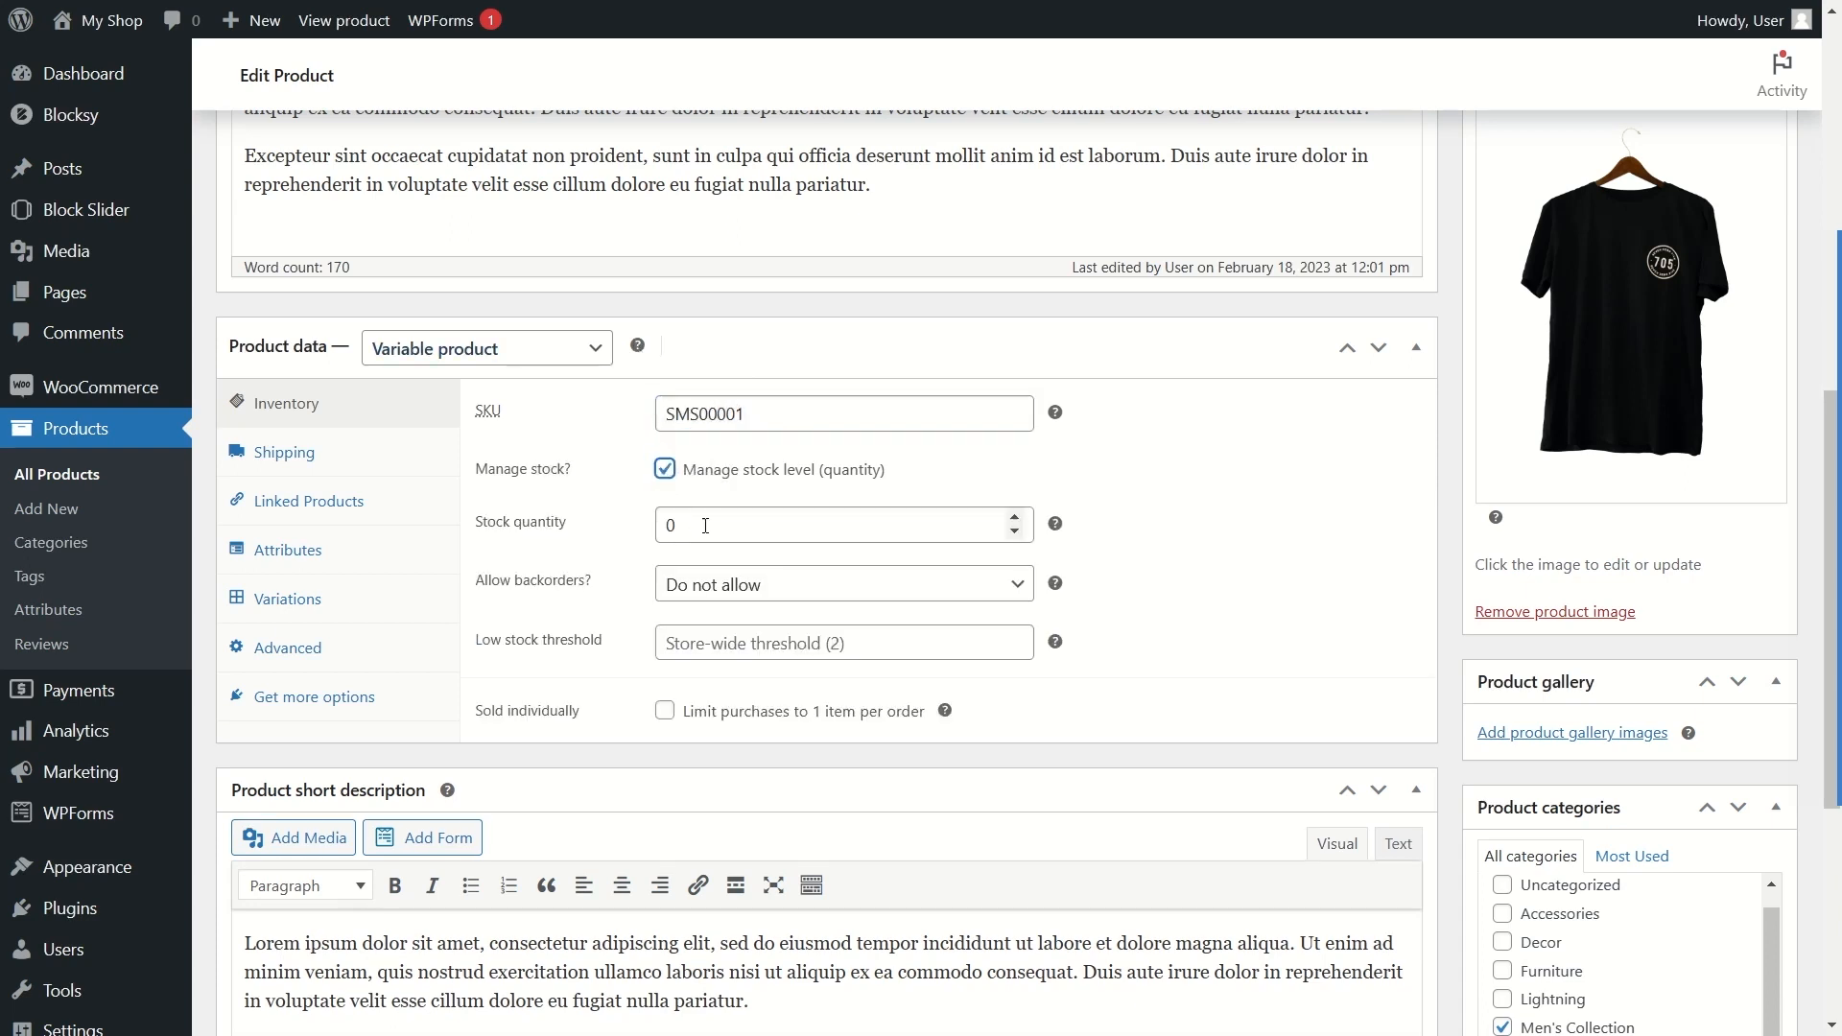
key("Tab")
type("5")
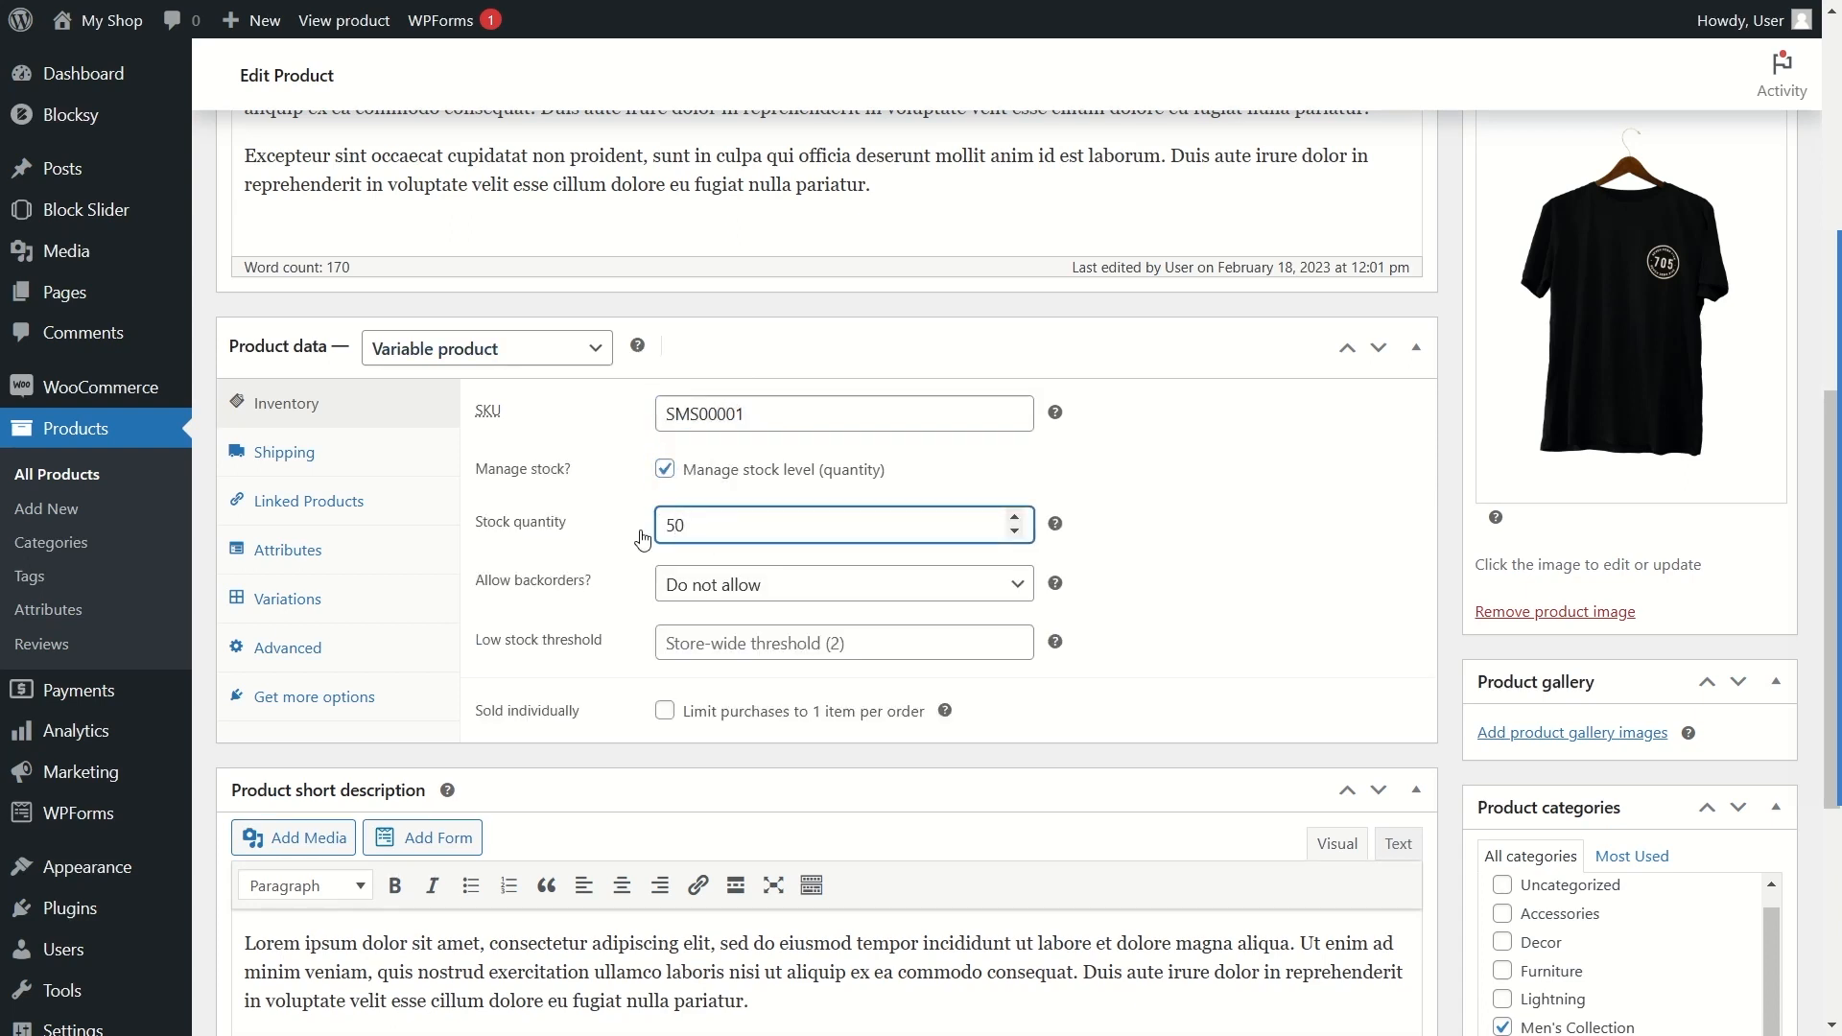
left_click(1271, 531)
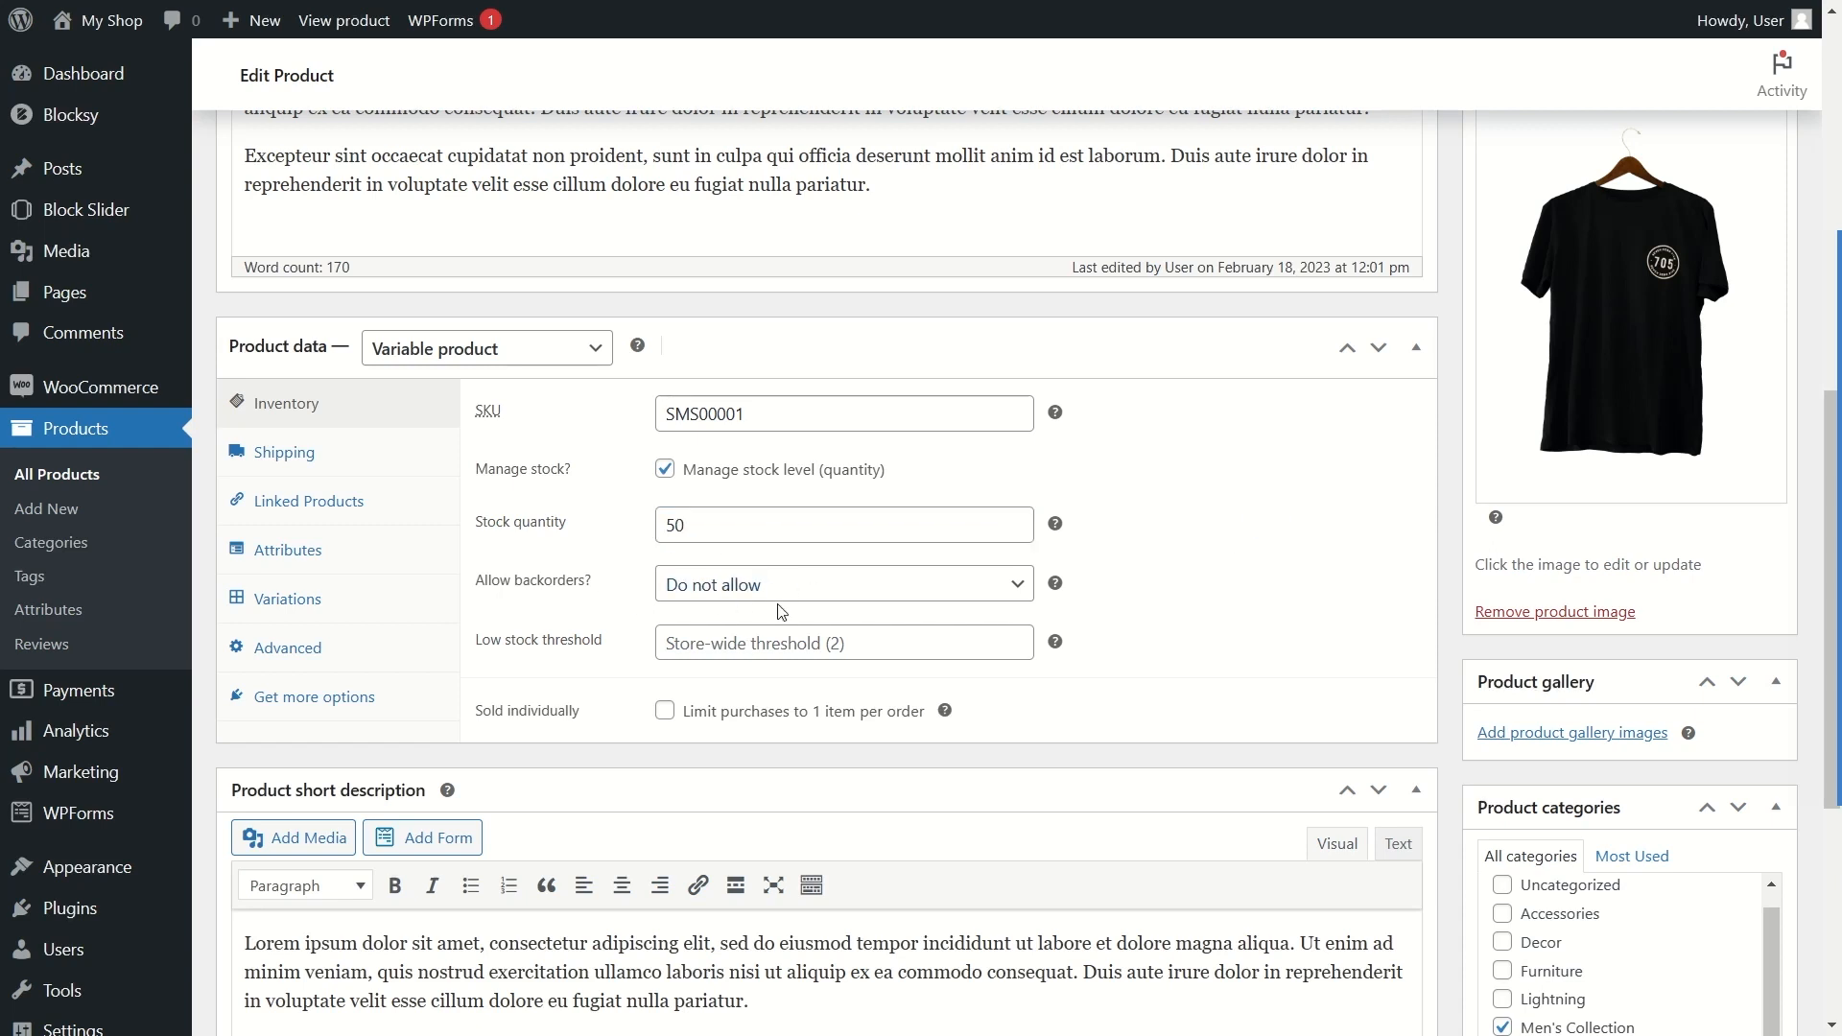
left_click(724, 635)
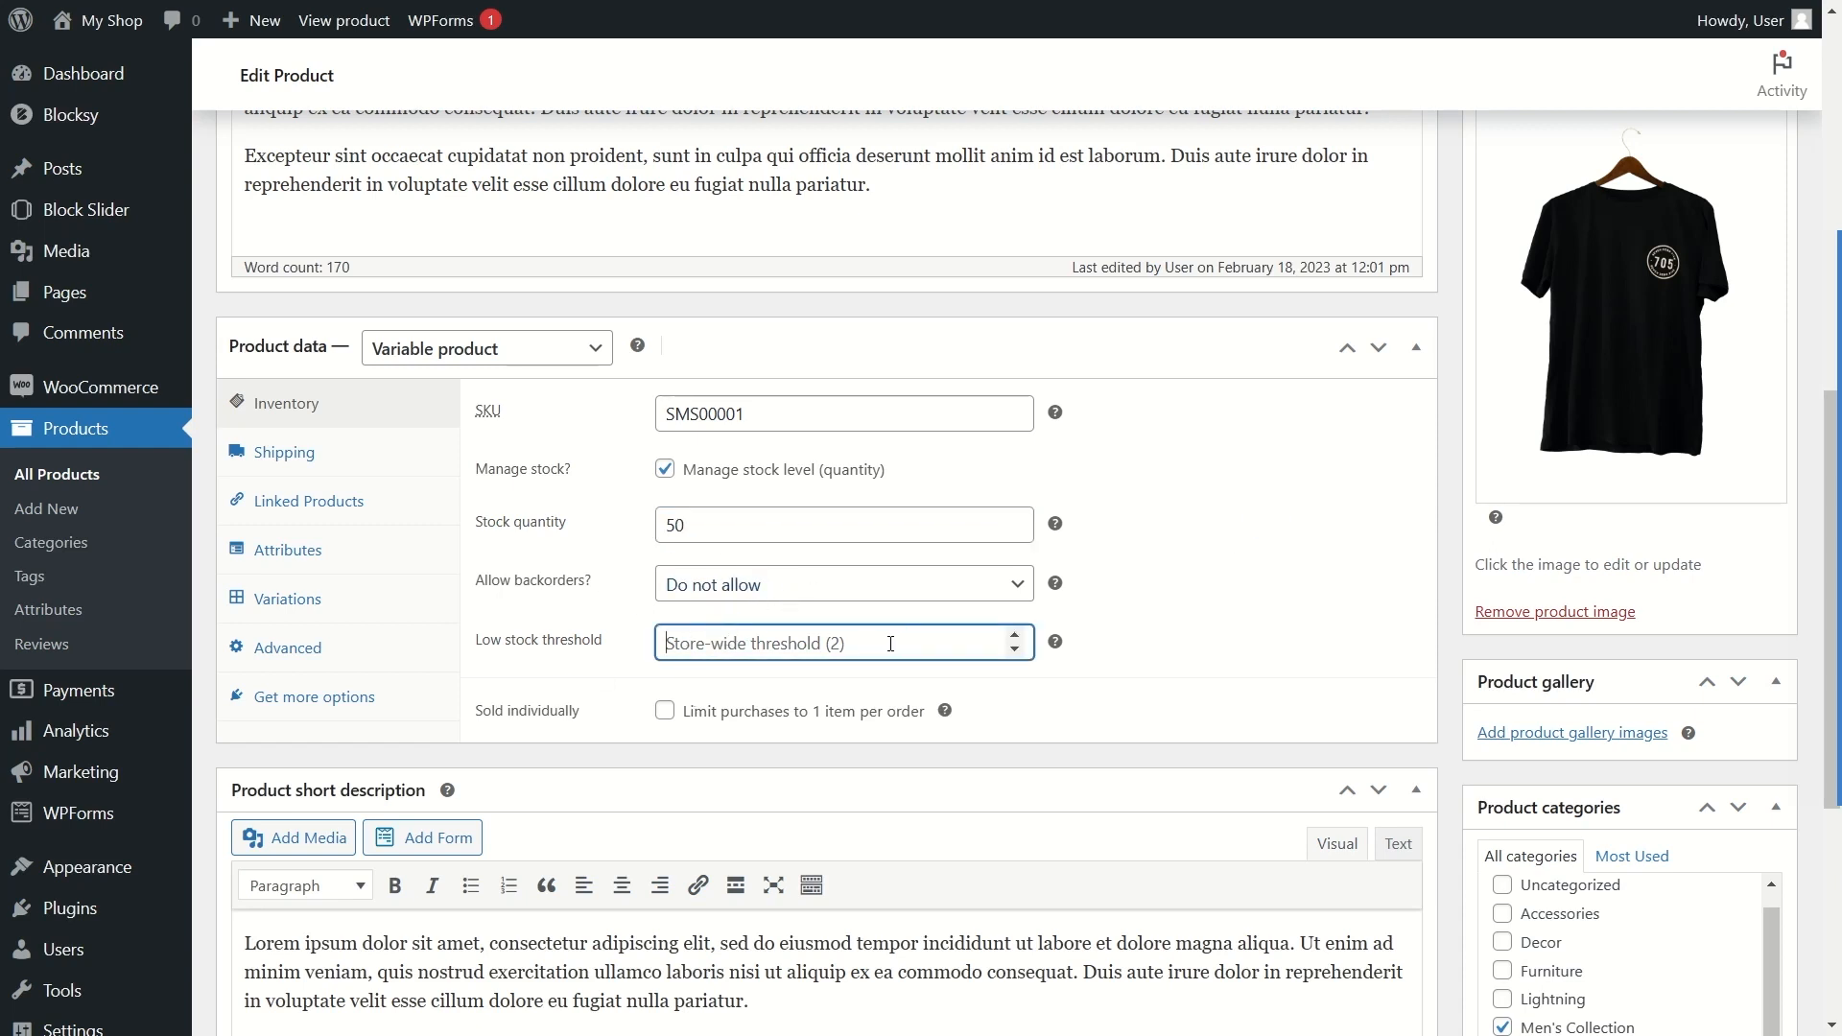
type("5")
left_click(1117, 708)
Step: Set the product's shipping weight to .200 kg
left_click(351, 455)
left_click(776, 408)
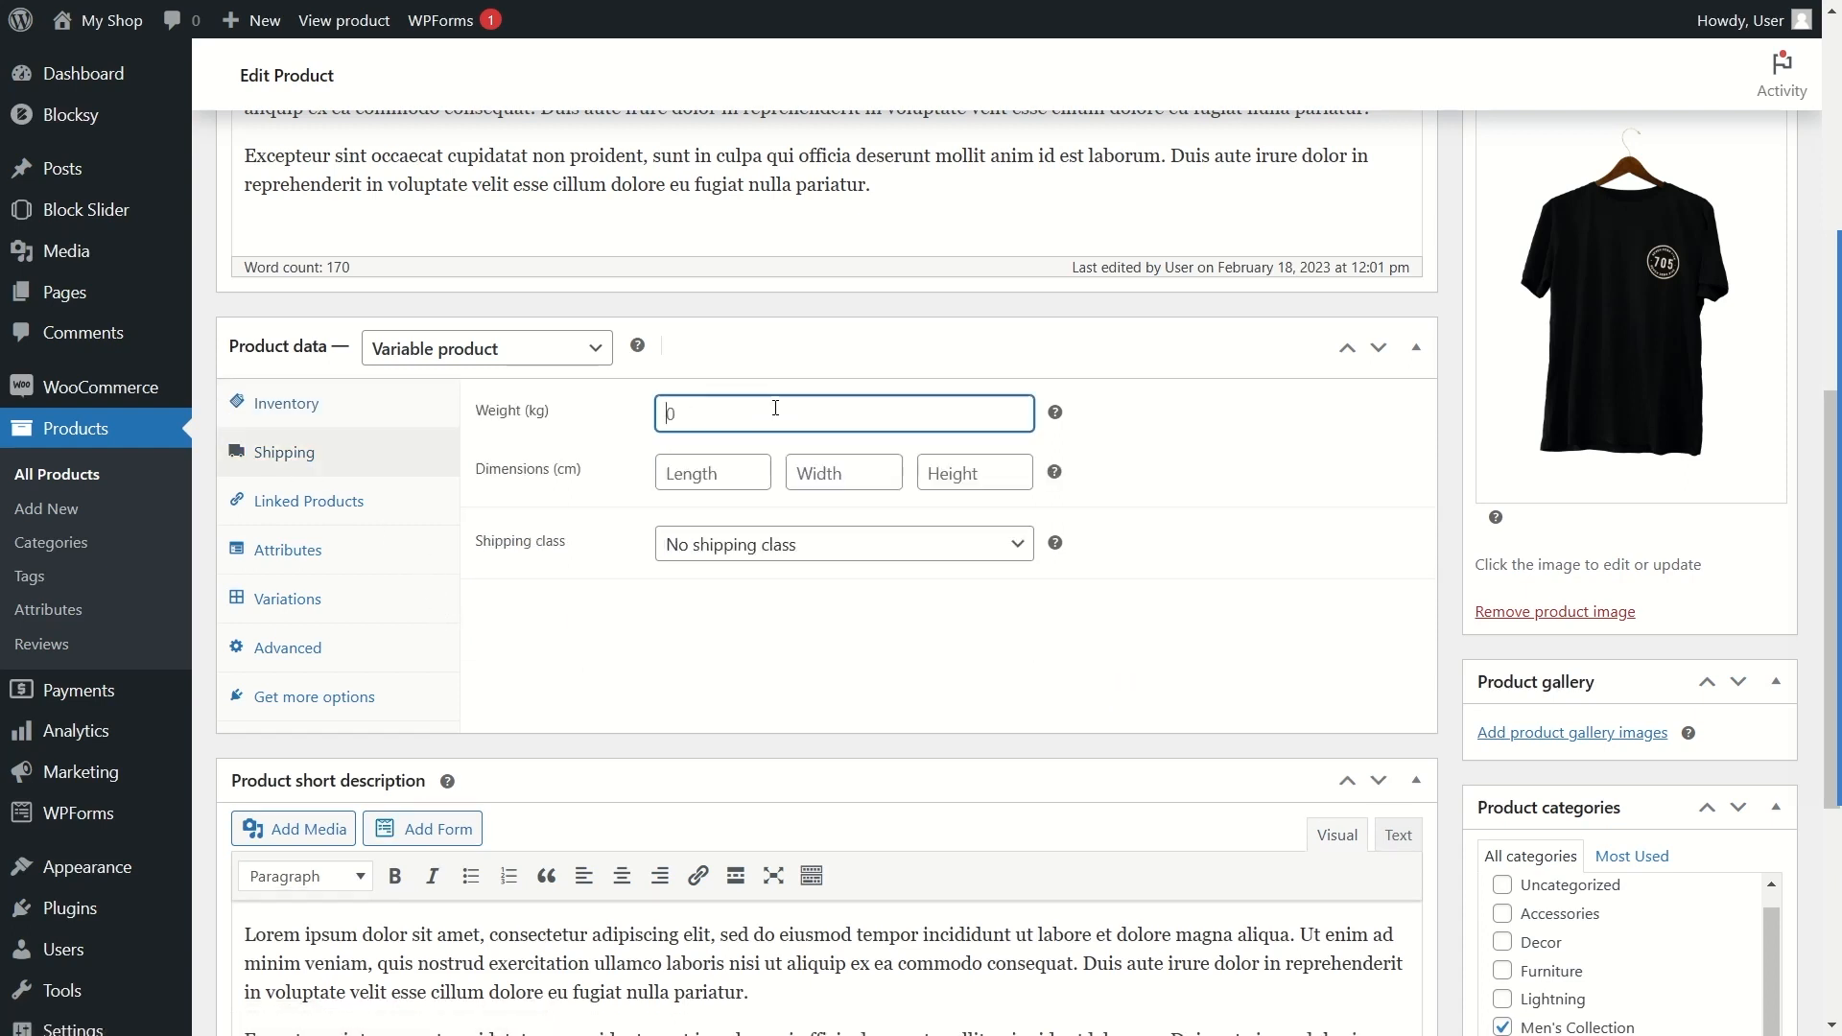
left_click(770, 587)
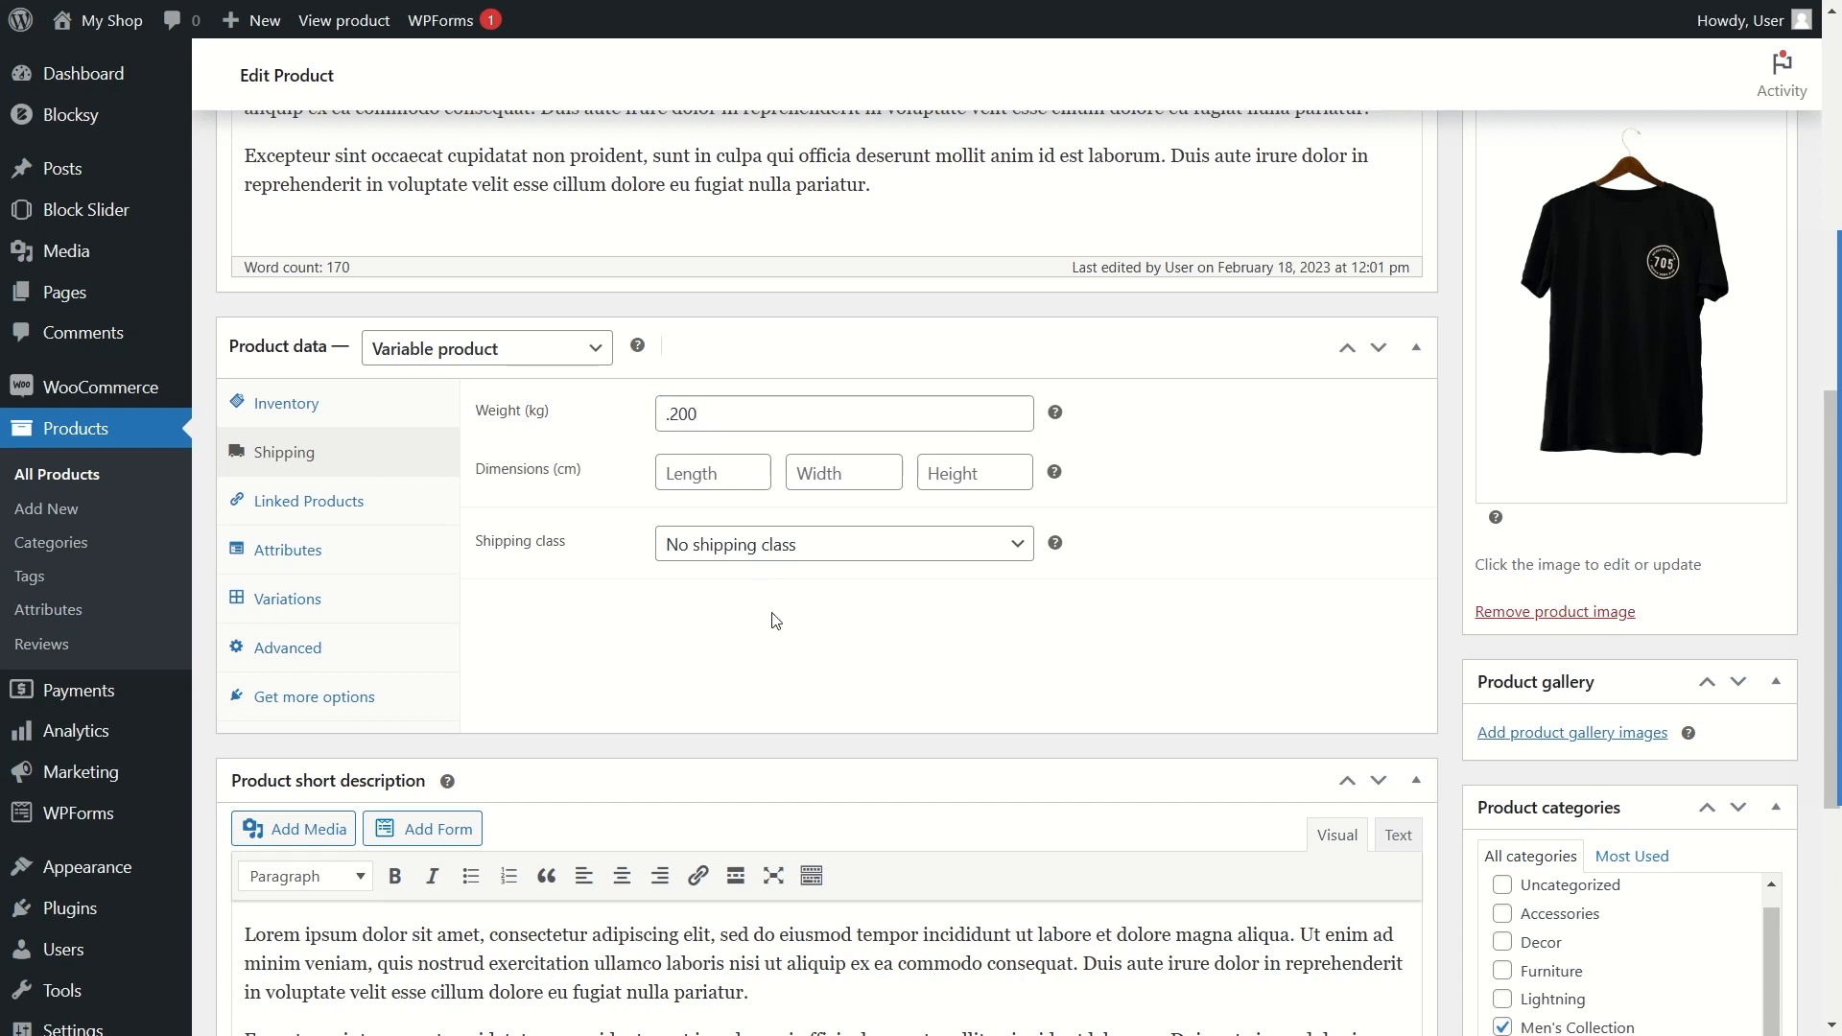
left_click(312, 516)
Step: Add and save a custom attribute named Fabric with the values Cotton | Wool | Synthetic
left_click(296, 556)
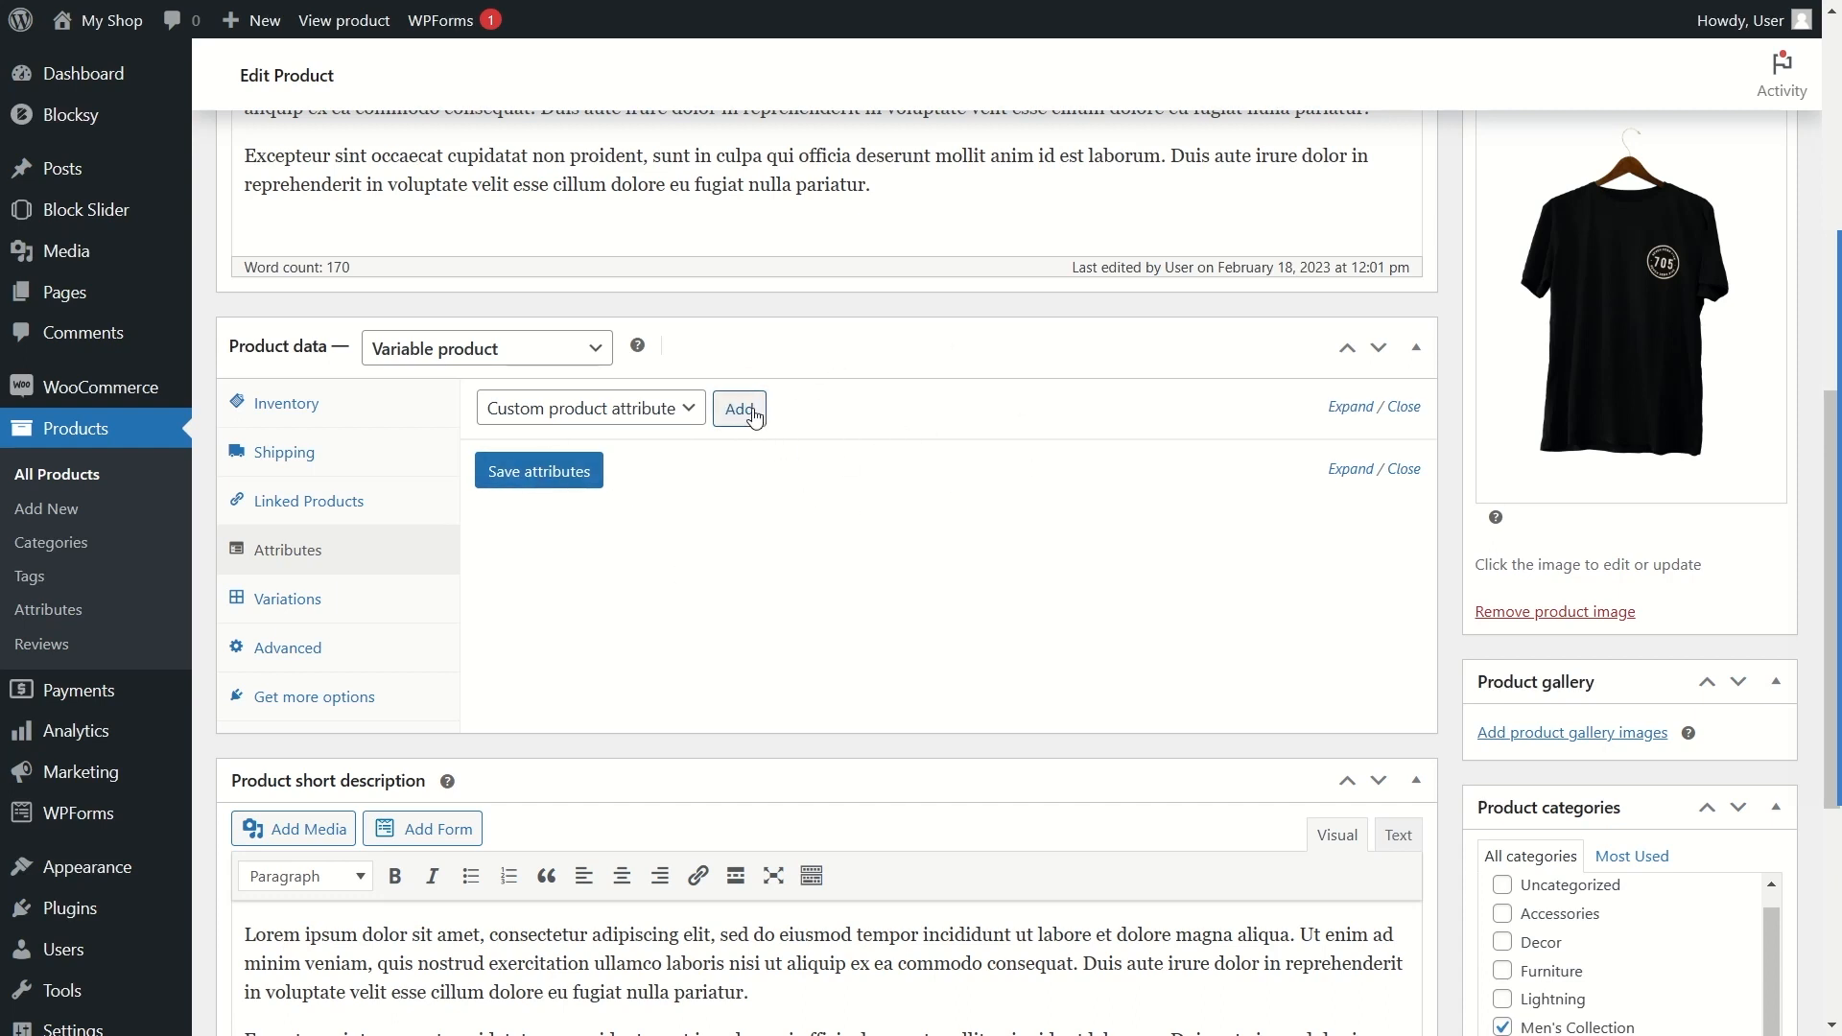
left_click(686, 408)
left_click(576, 425)
left_click(726, 411)
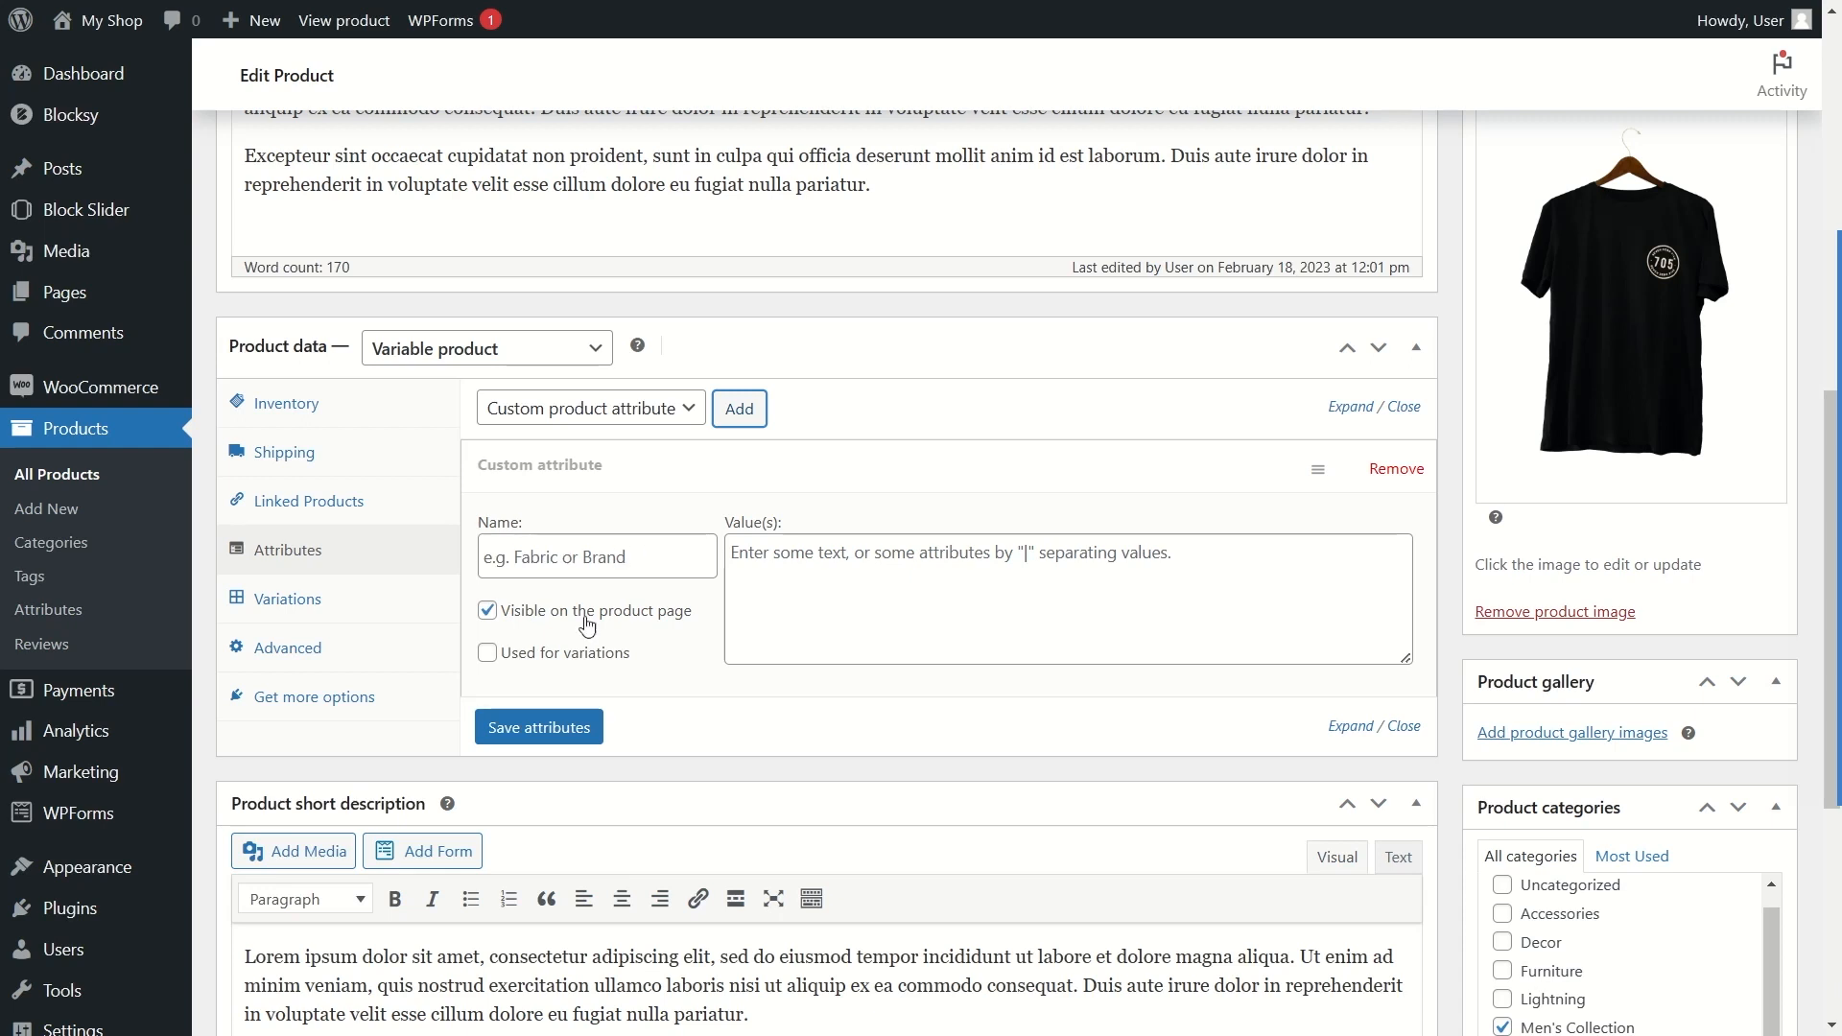
left_click(626, 557)
type("Fabric")
key("Tab")
type("Cotton | Wool | Synth")
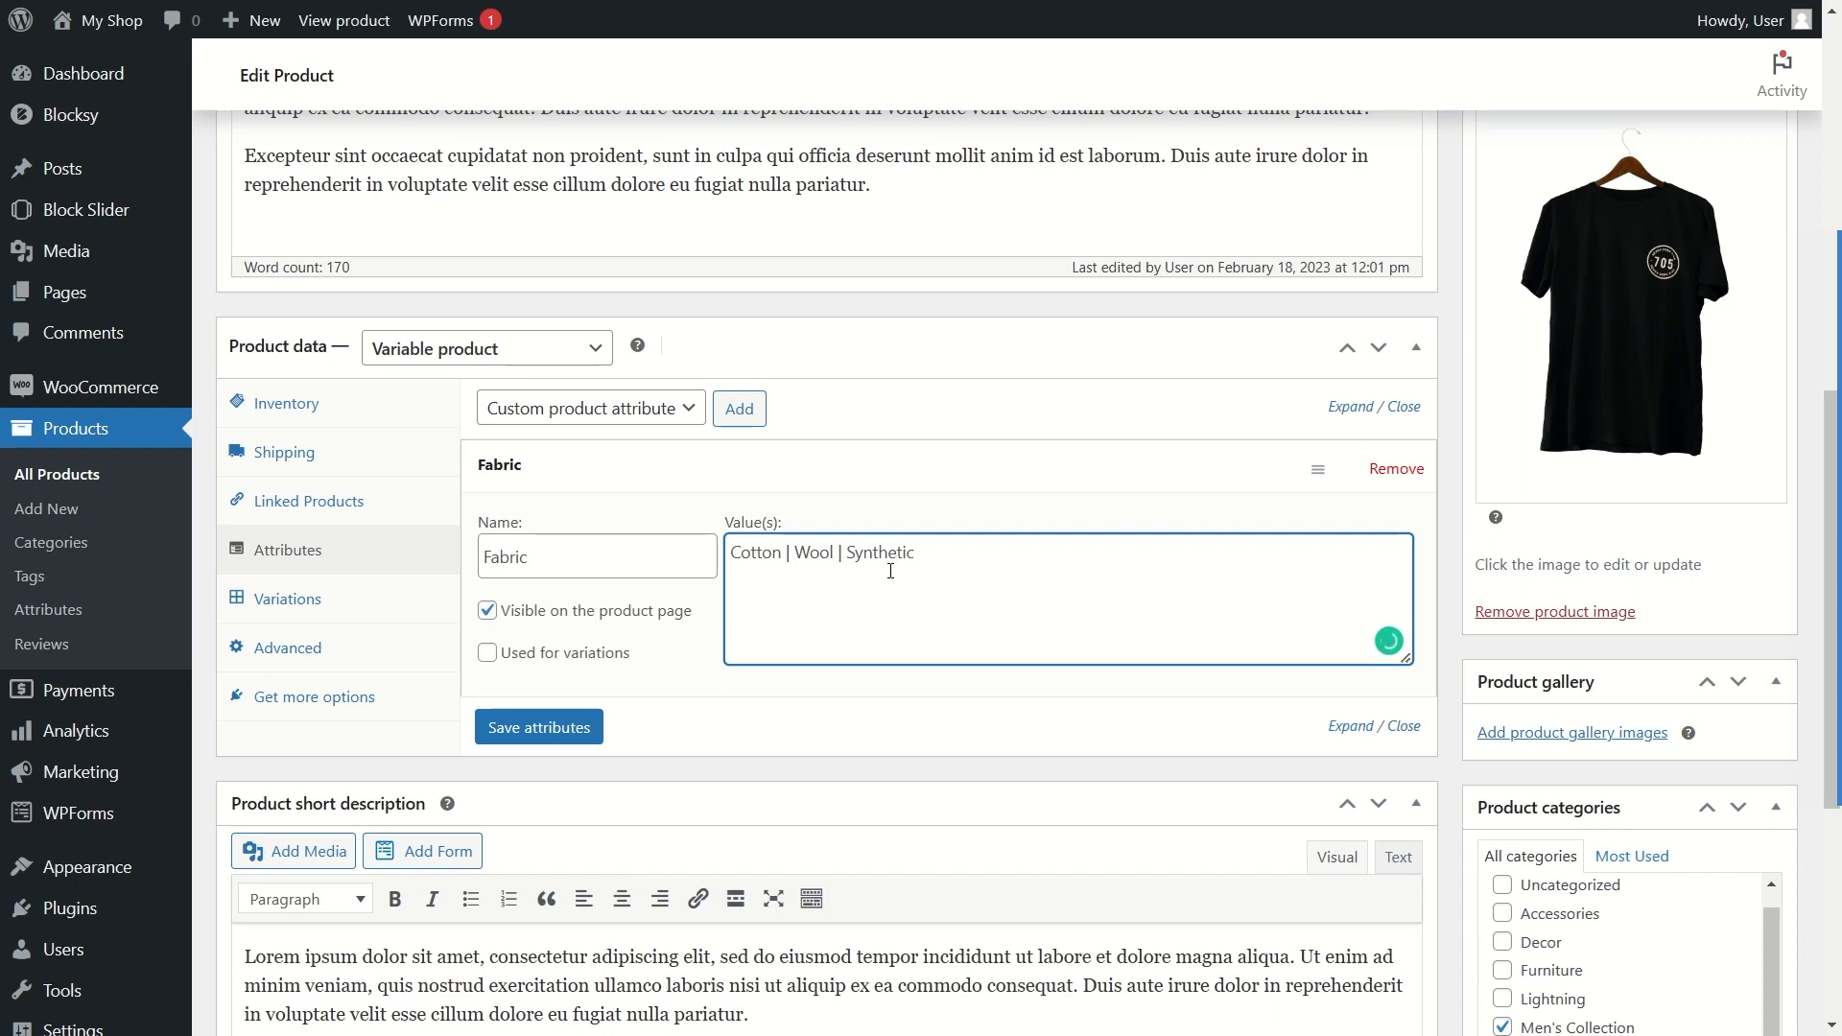
left_click(539, 731)
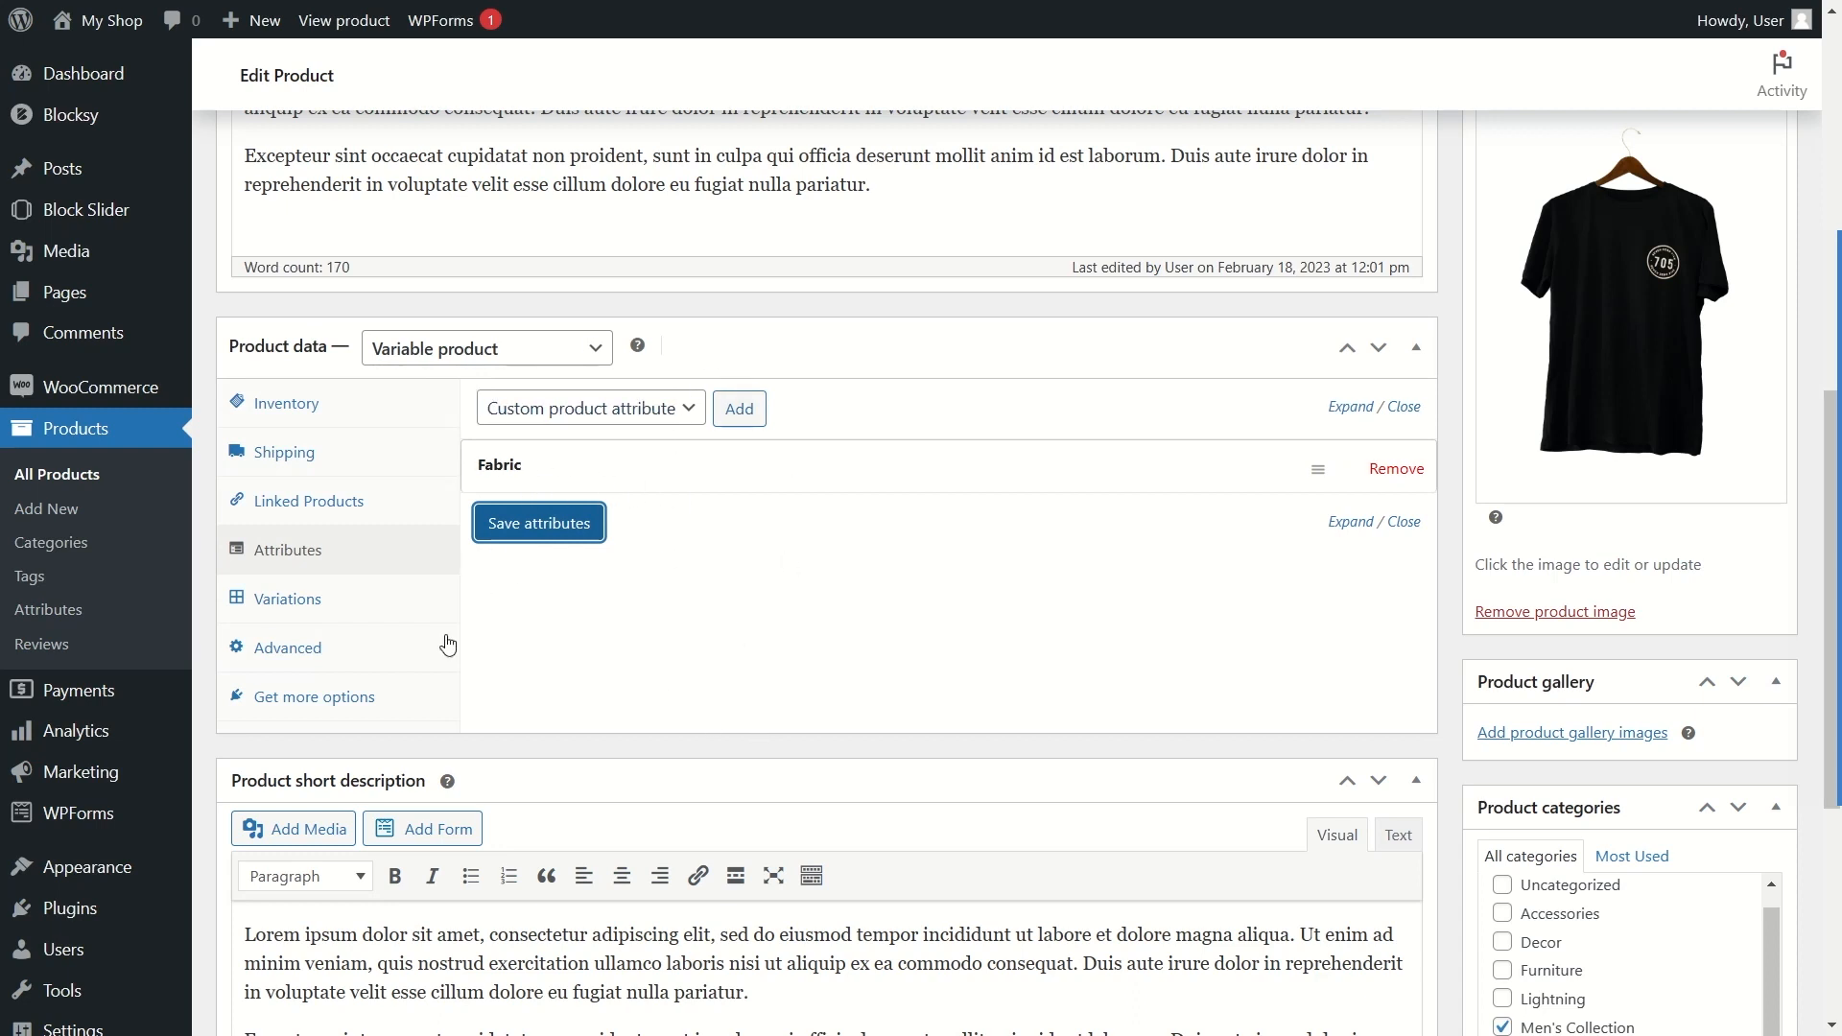
Step: Add and save a custom attribute named Sizes with values S | M | X | XL, used for variations
left_click(373, 604)
left_click(411, 554)
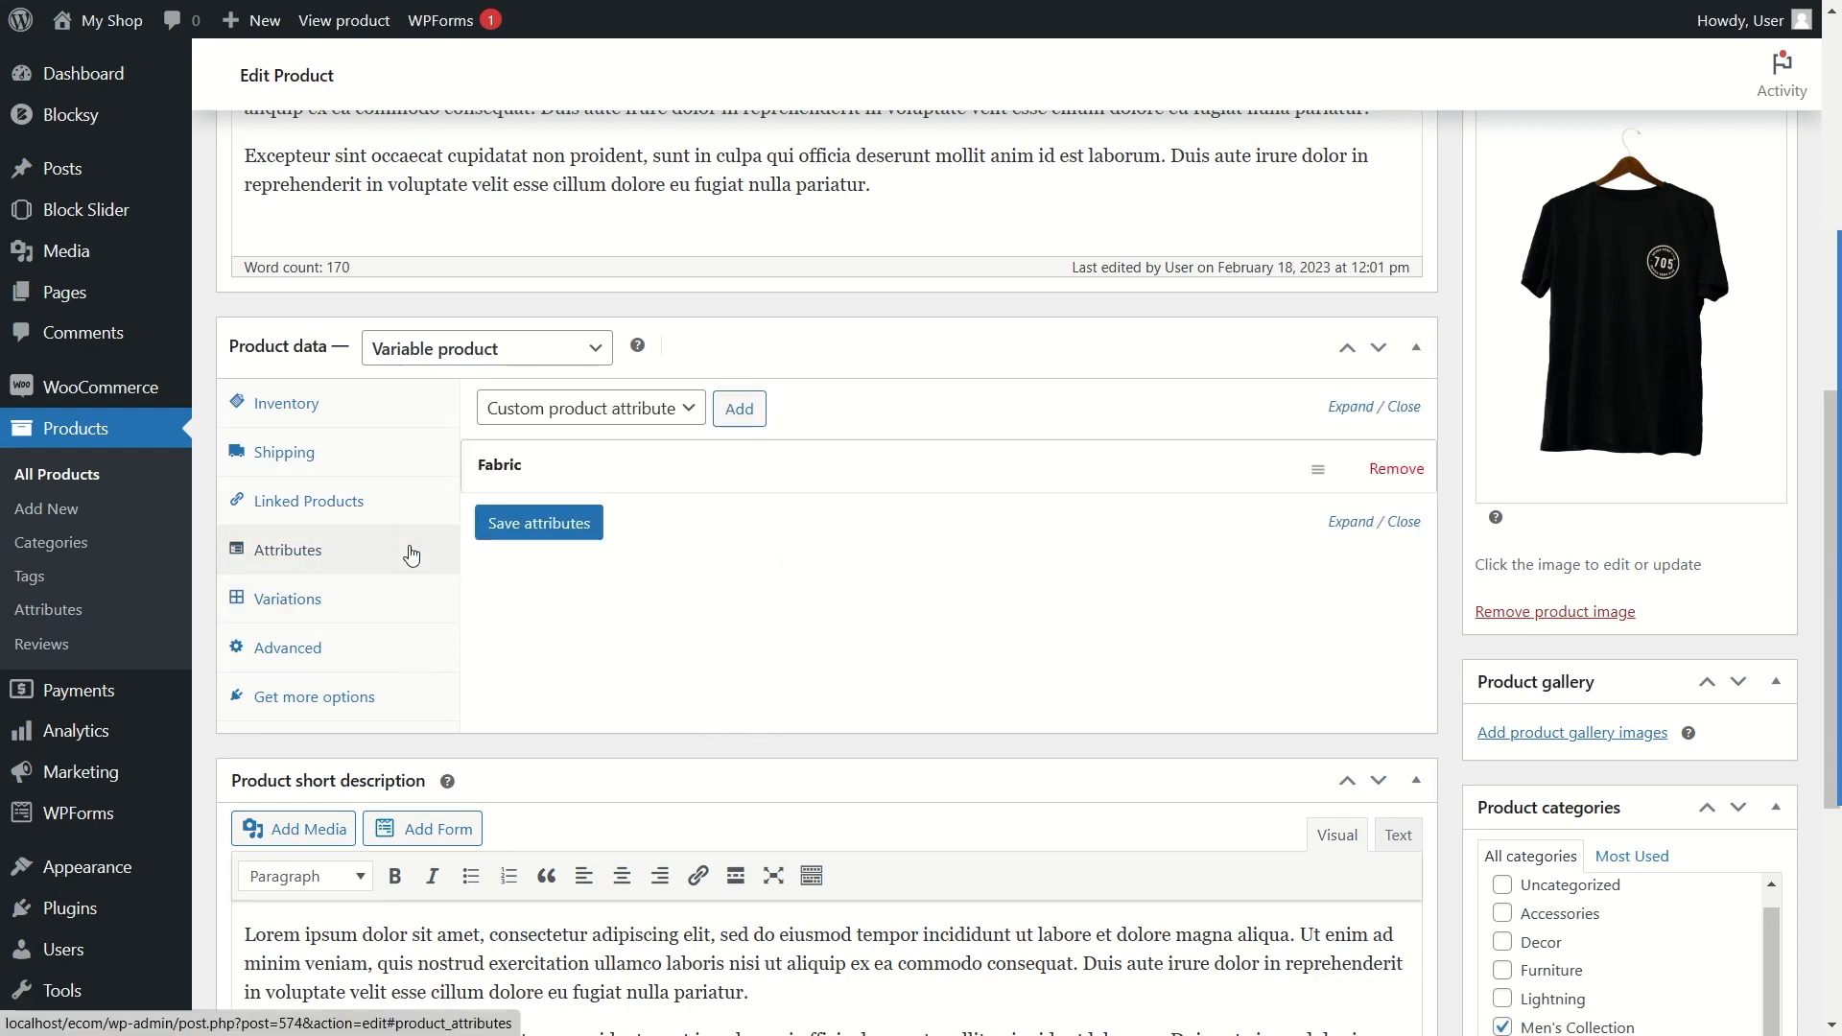
left_click(748, 410)
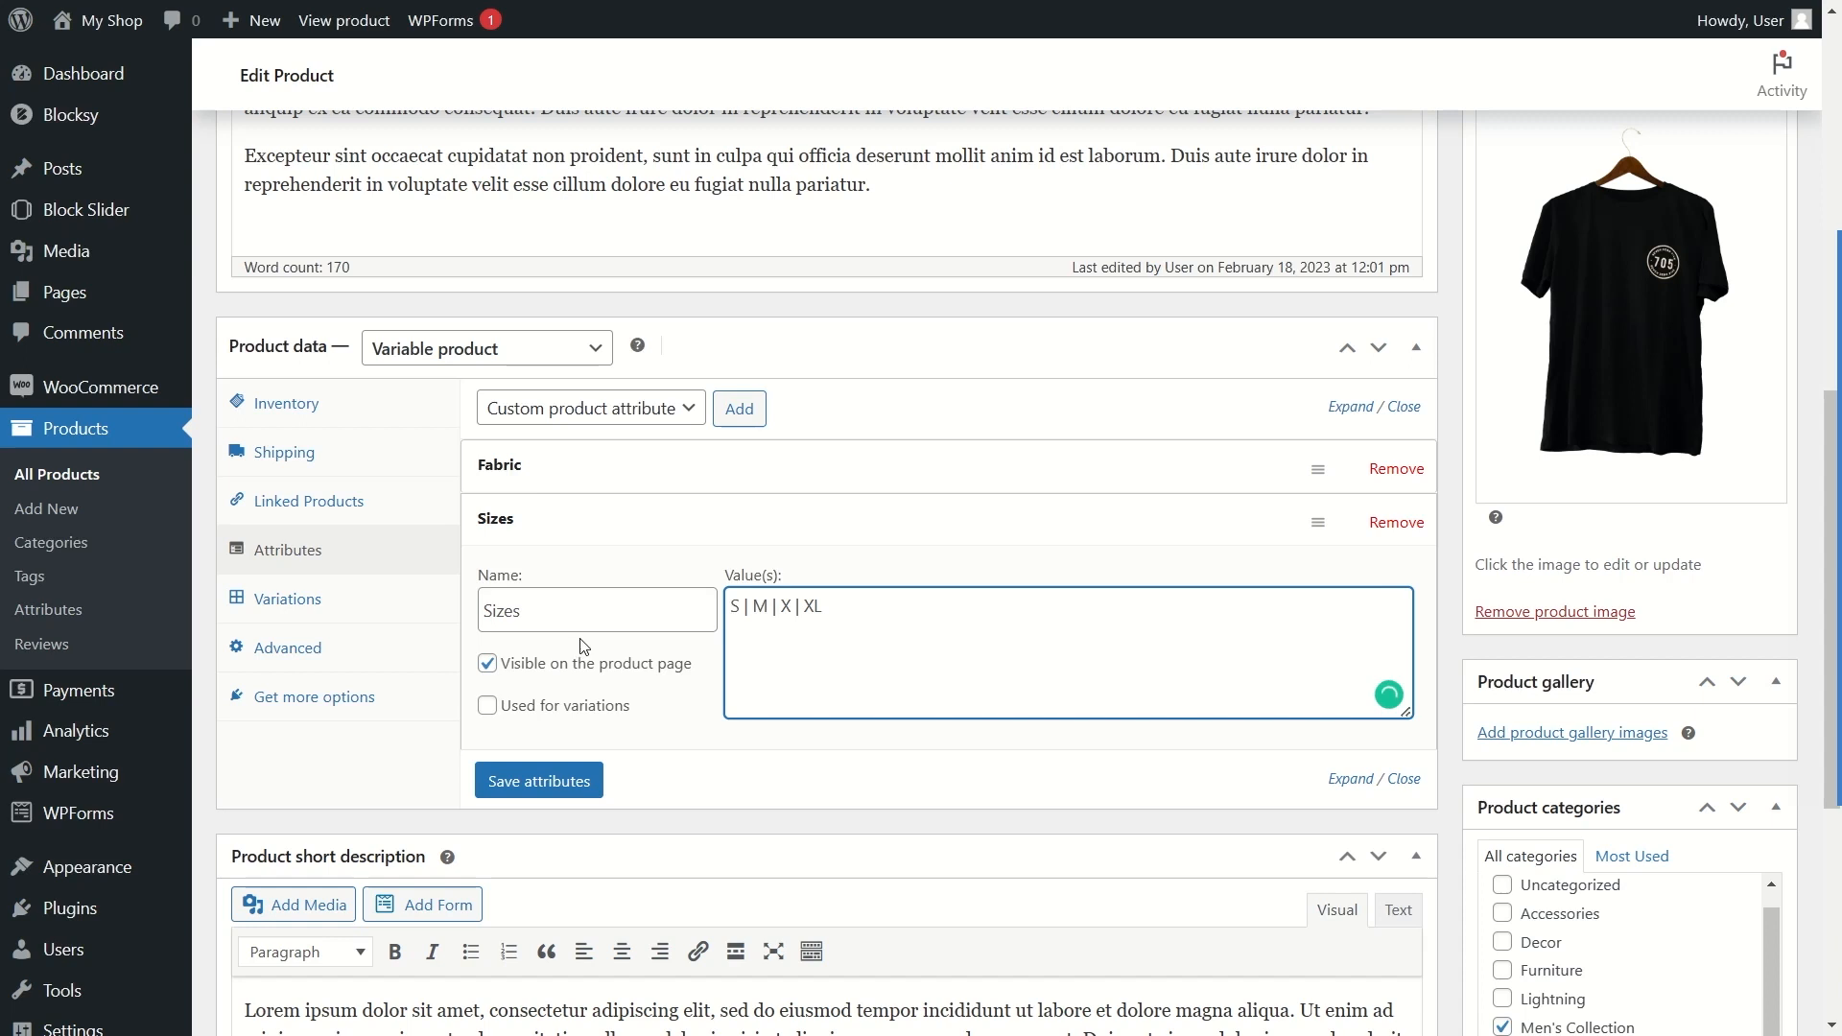
left_click(519, 712)
left_click(566, 792)
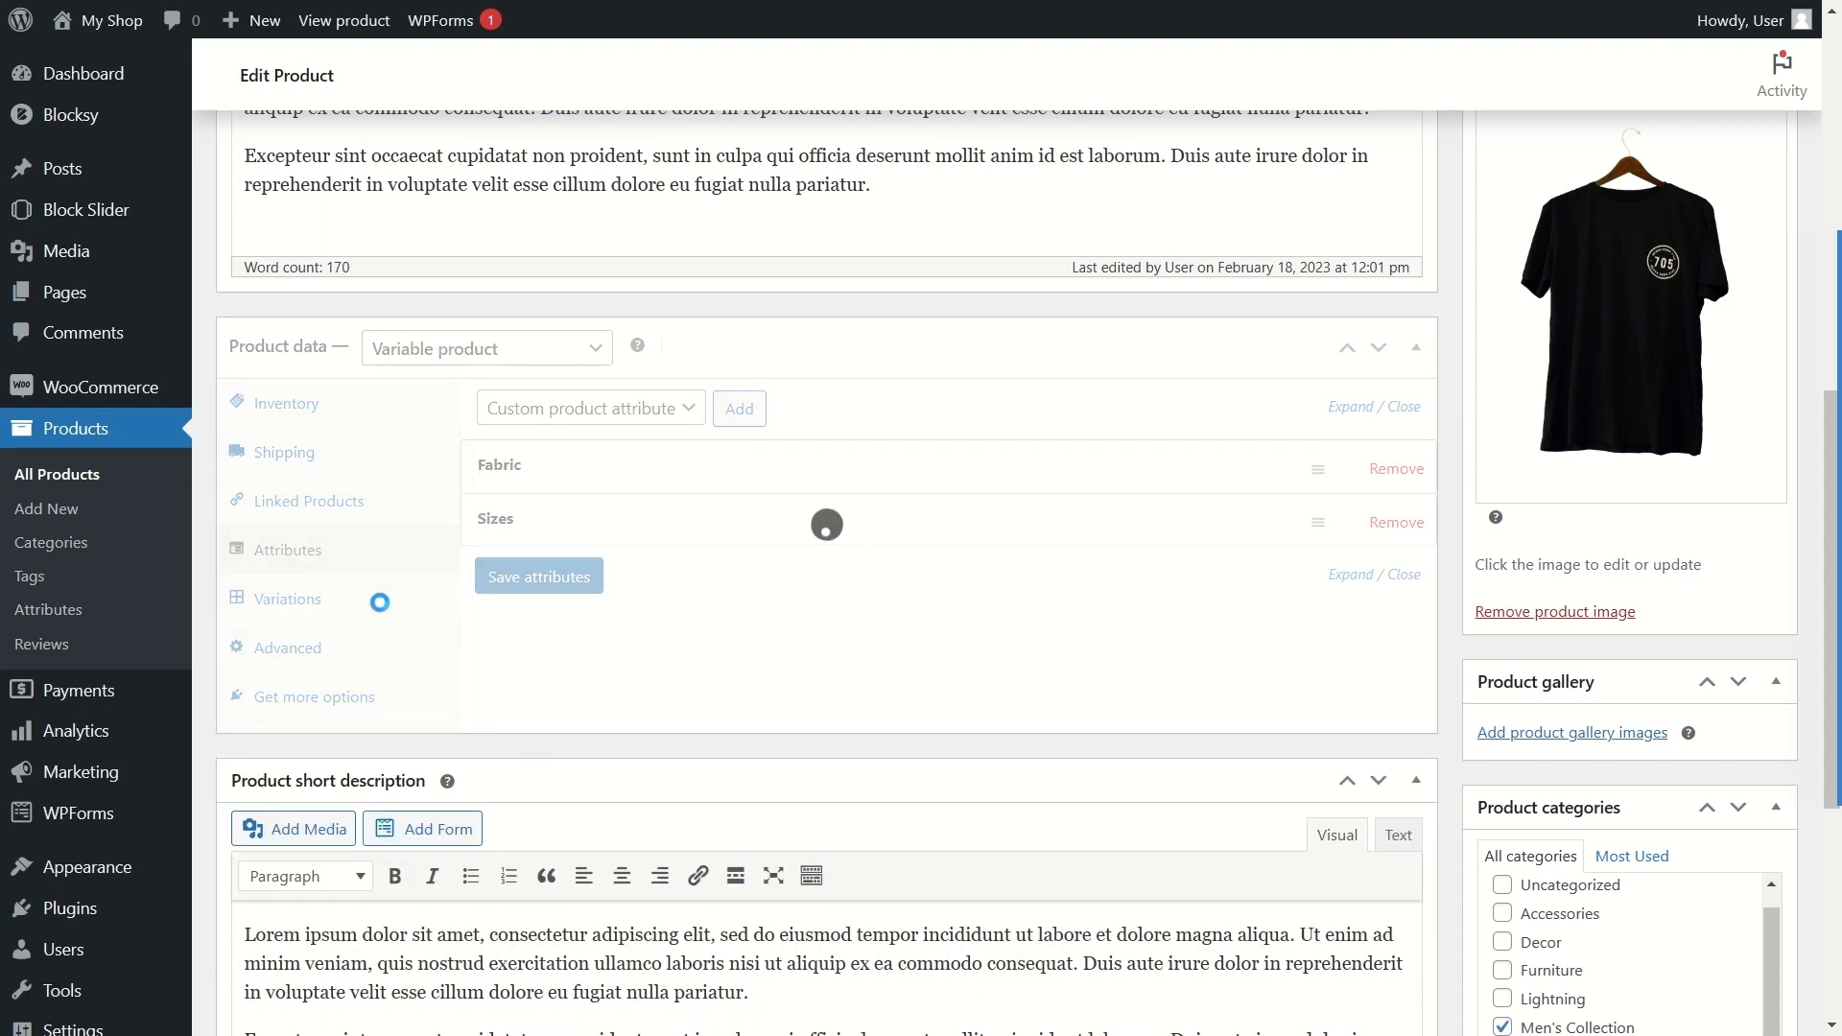
Step: Add a single new variation to the product from its variation settings
left_click(326, 597)
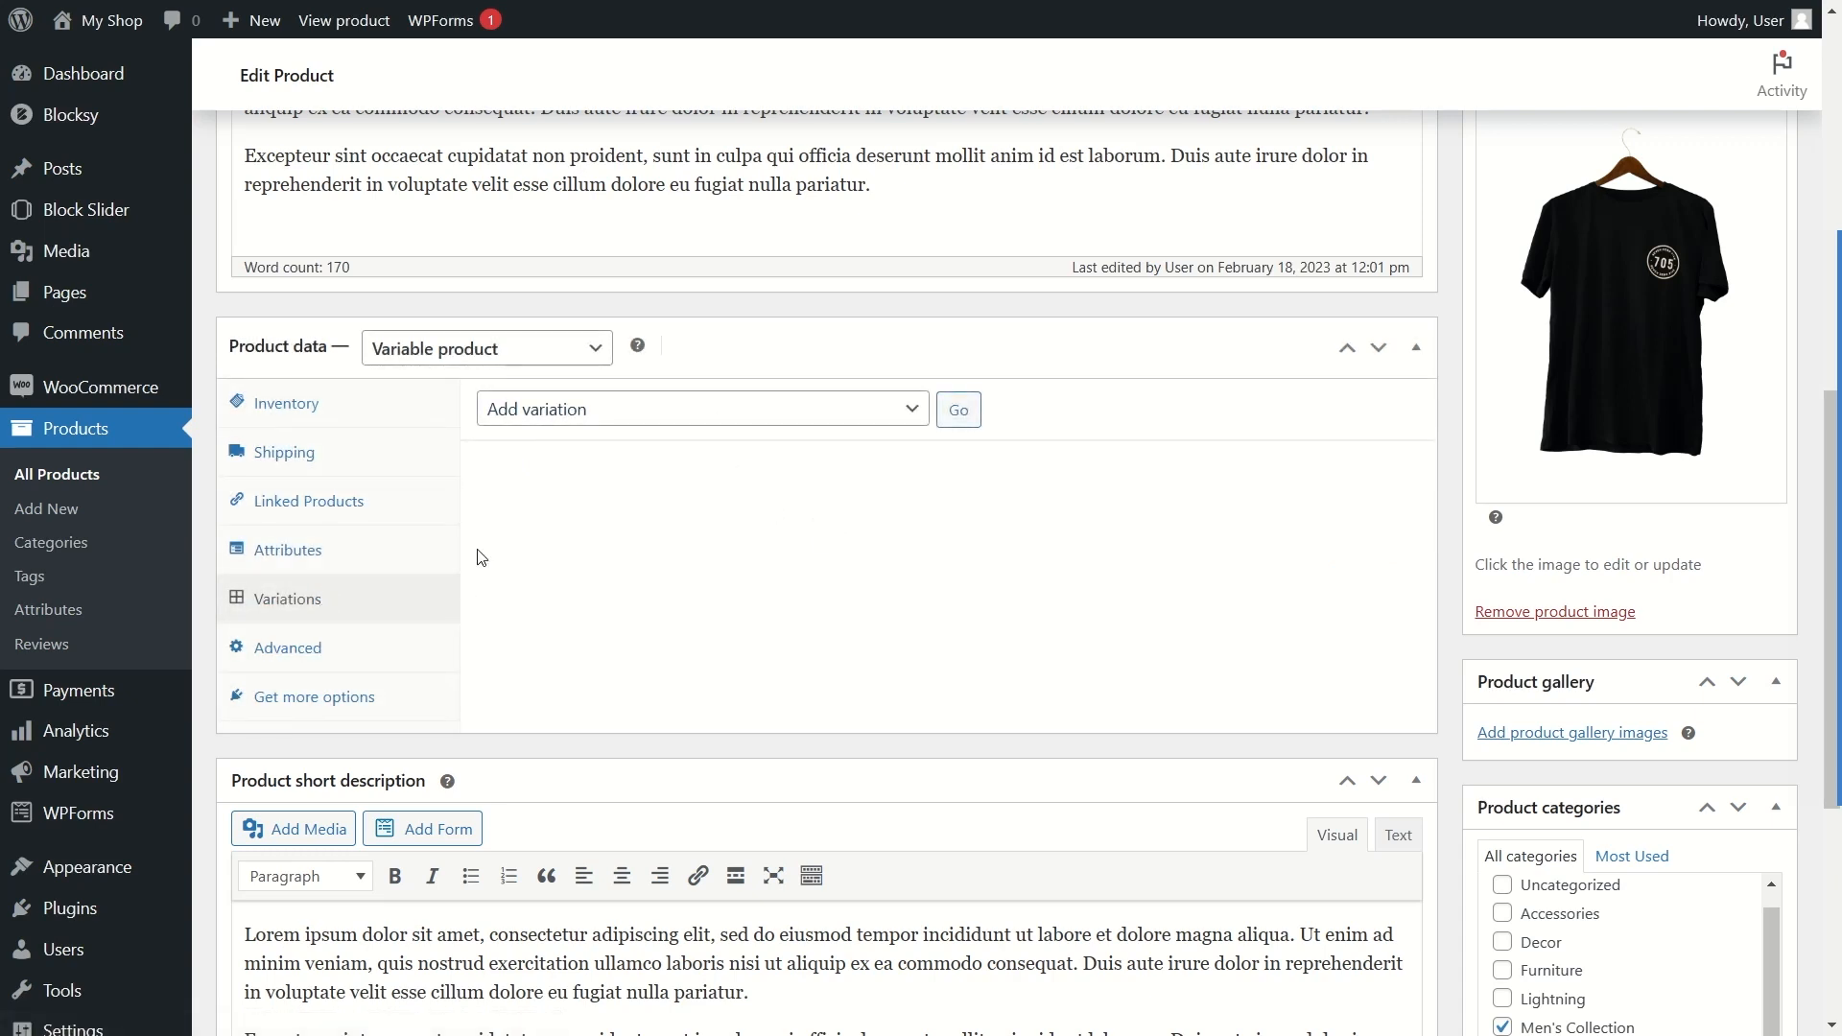
left_click(798, 409)
left_click(796, 440)
left_click(958, 410)
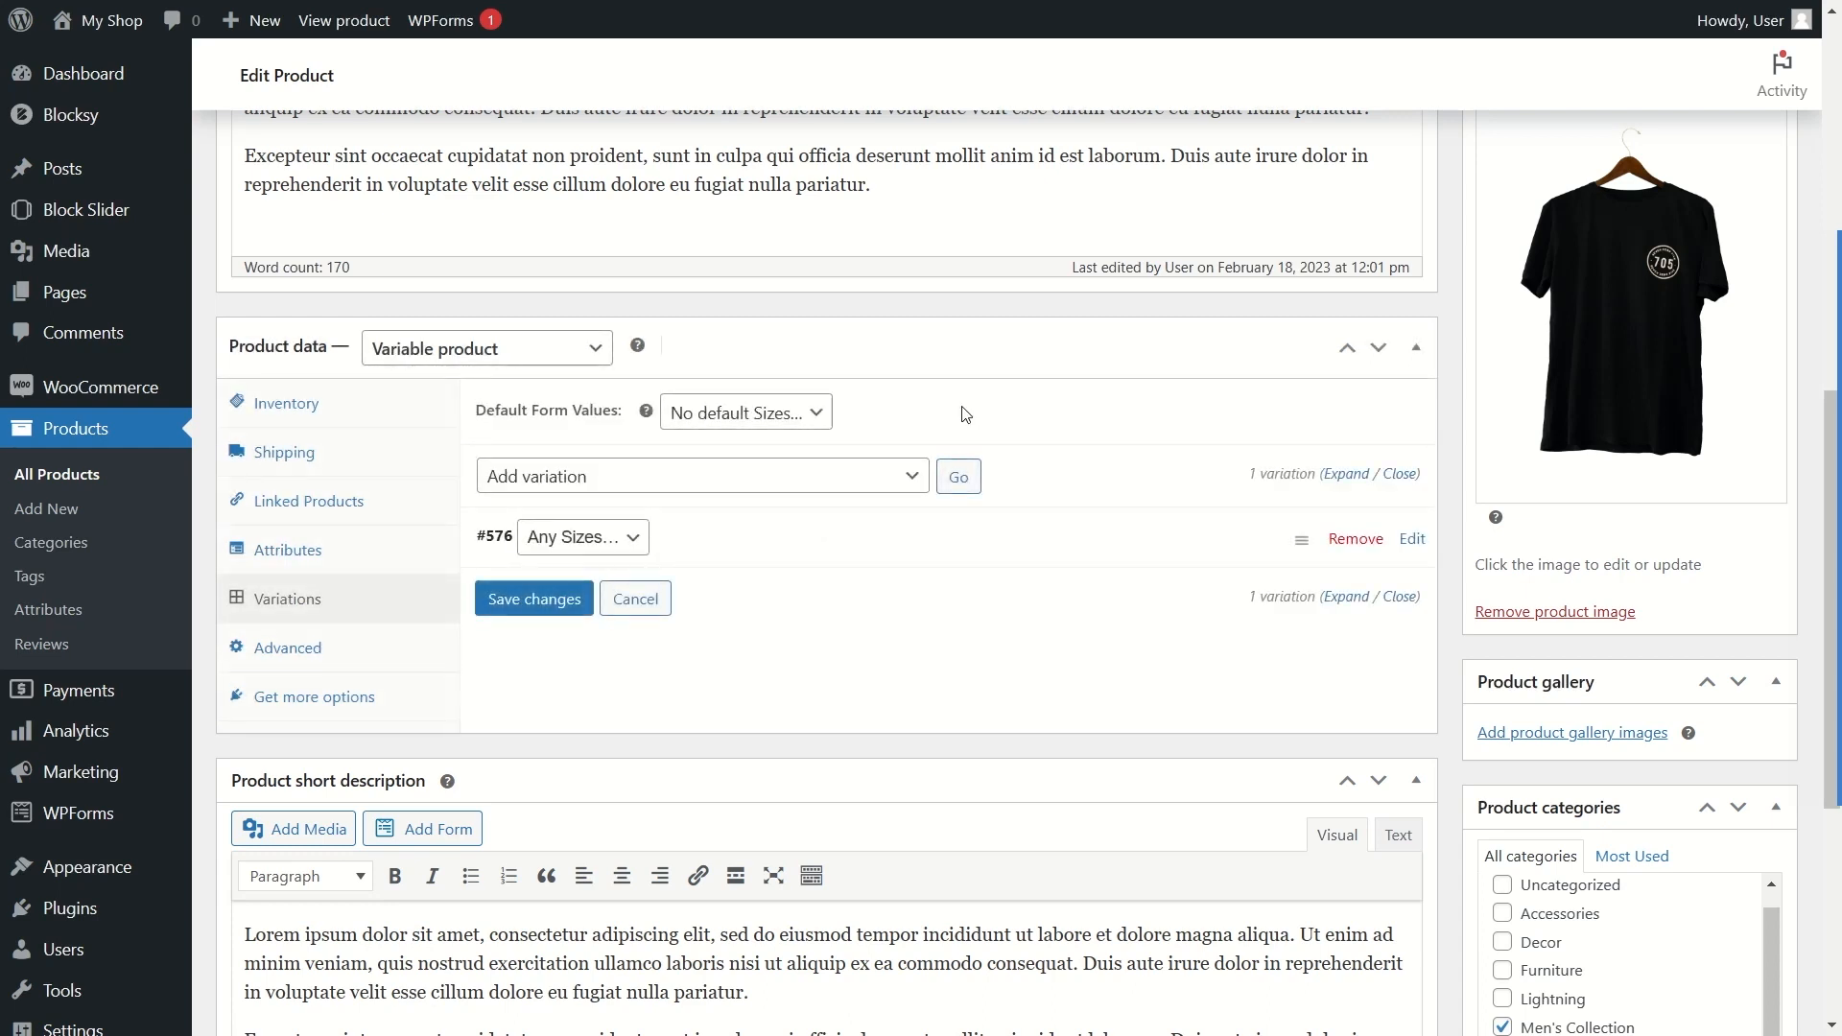
Step: Look through the available bulk actions for variations and the detail fields of the new variation
left_click(904, 480)
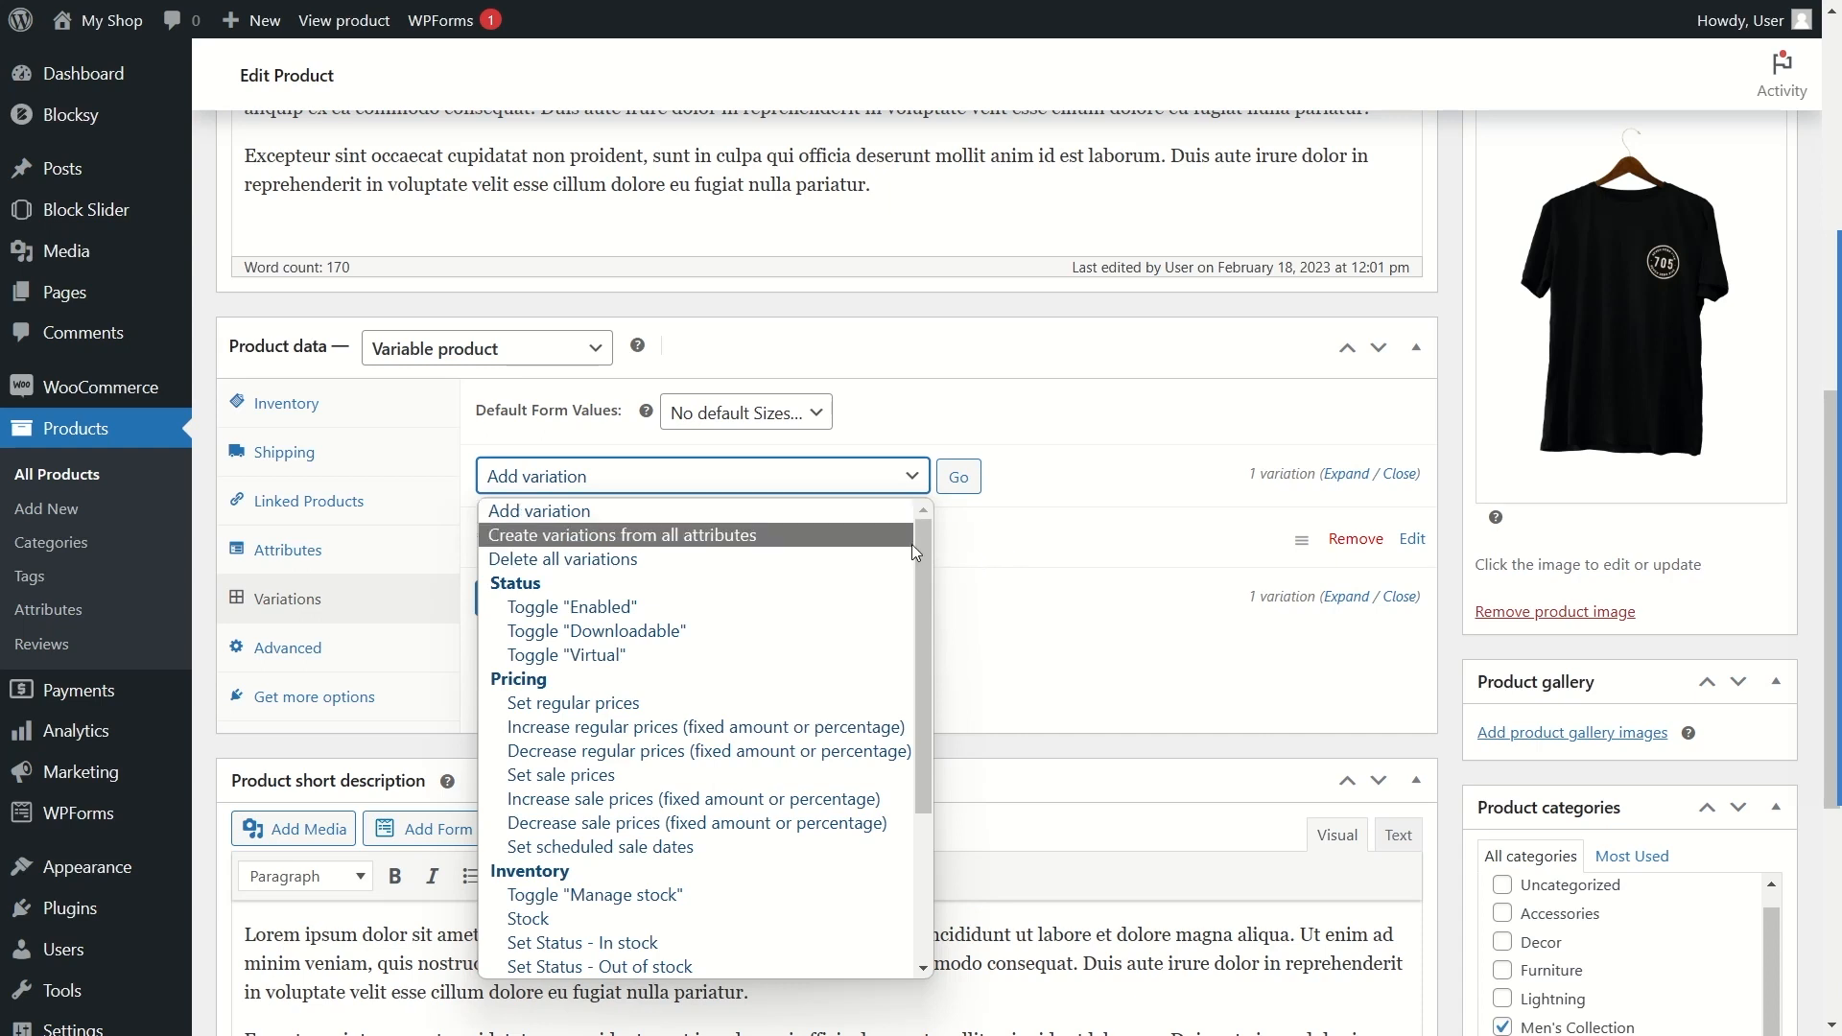
scroll(914, 553, "down", 3)
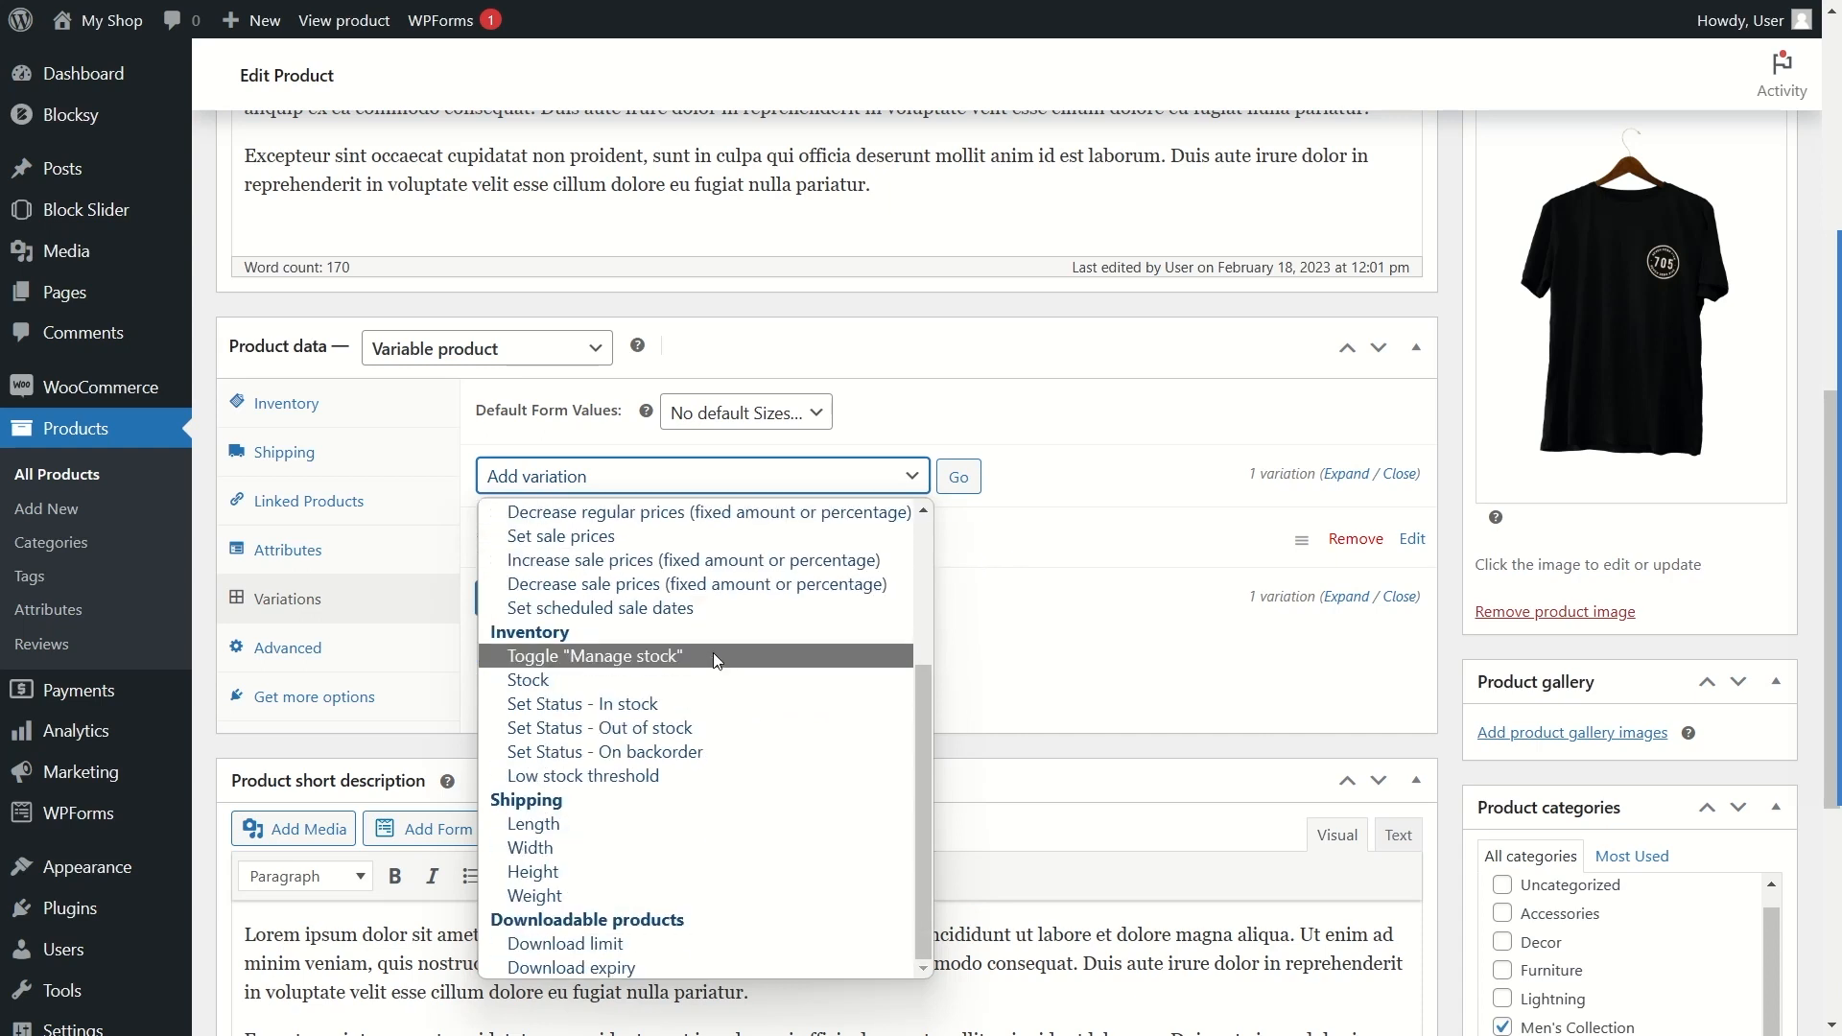
left_click(1049, 606)
left_click(891, 539)
left_click(889, 534)
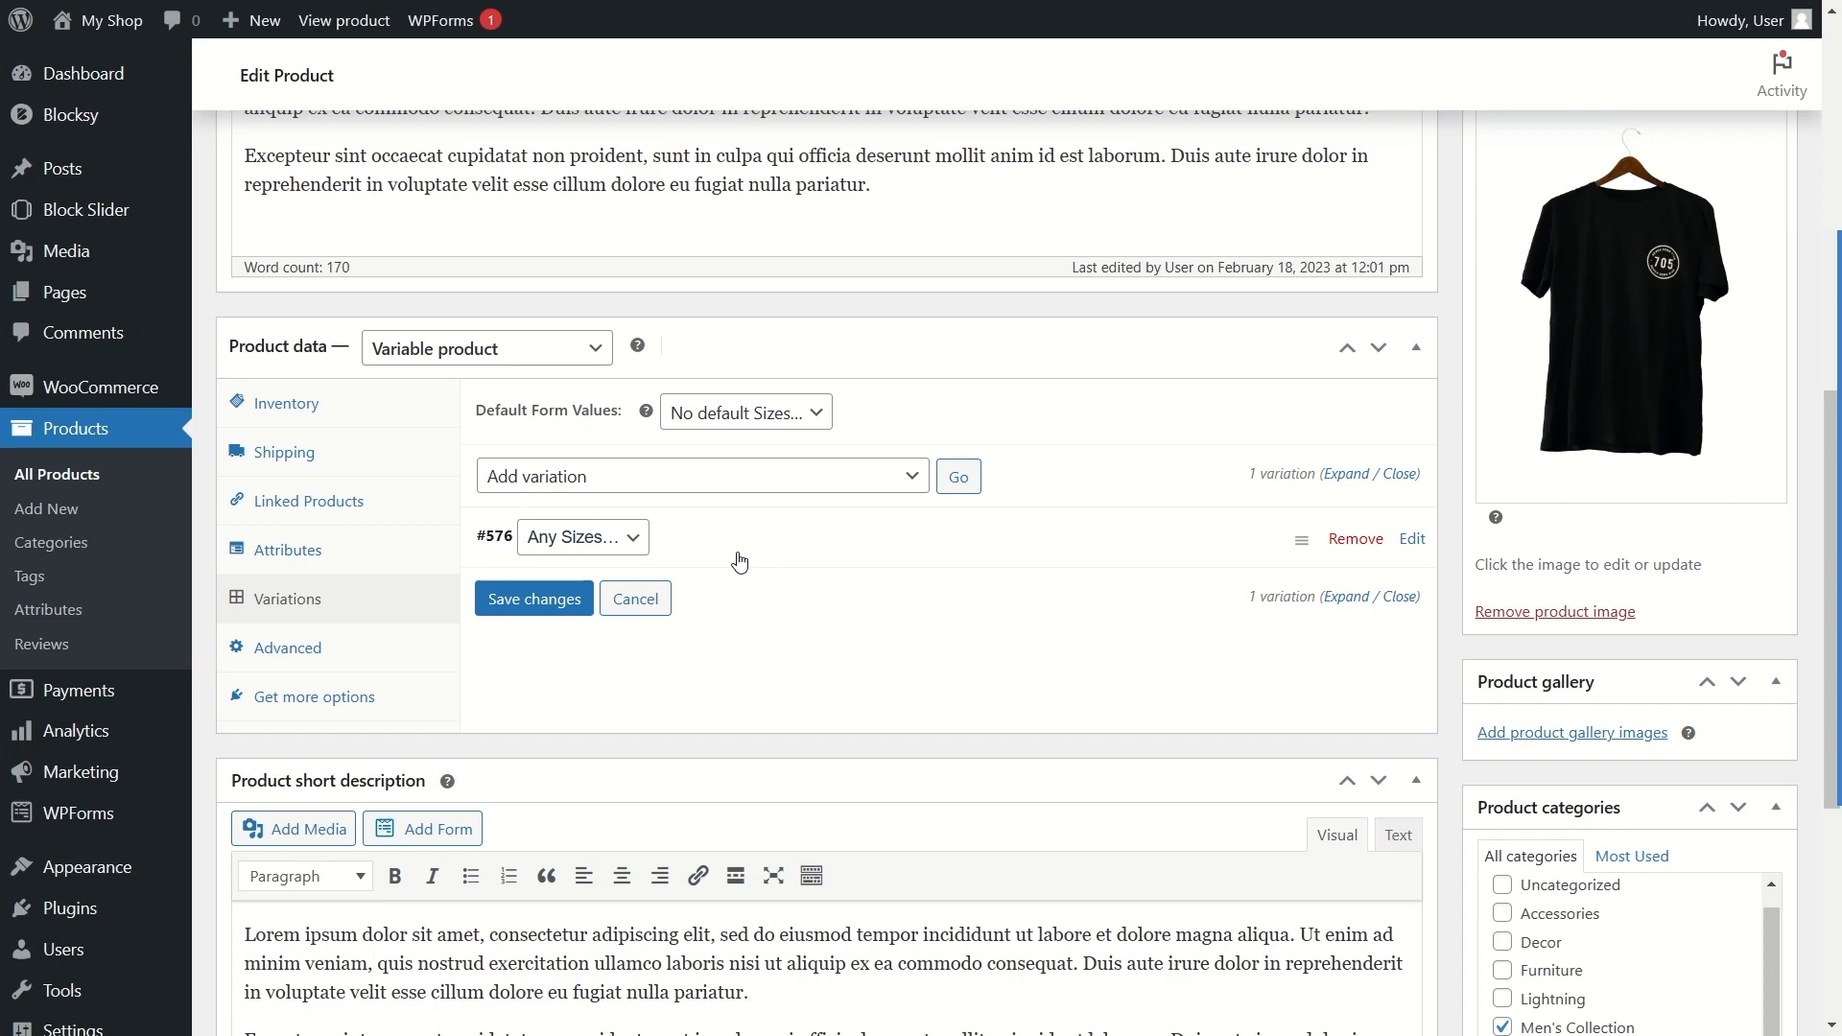
left_click(640, 544)
left_click(732, 535)
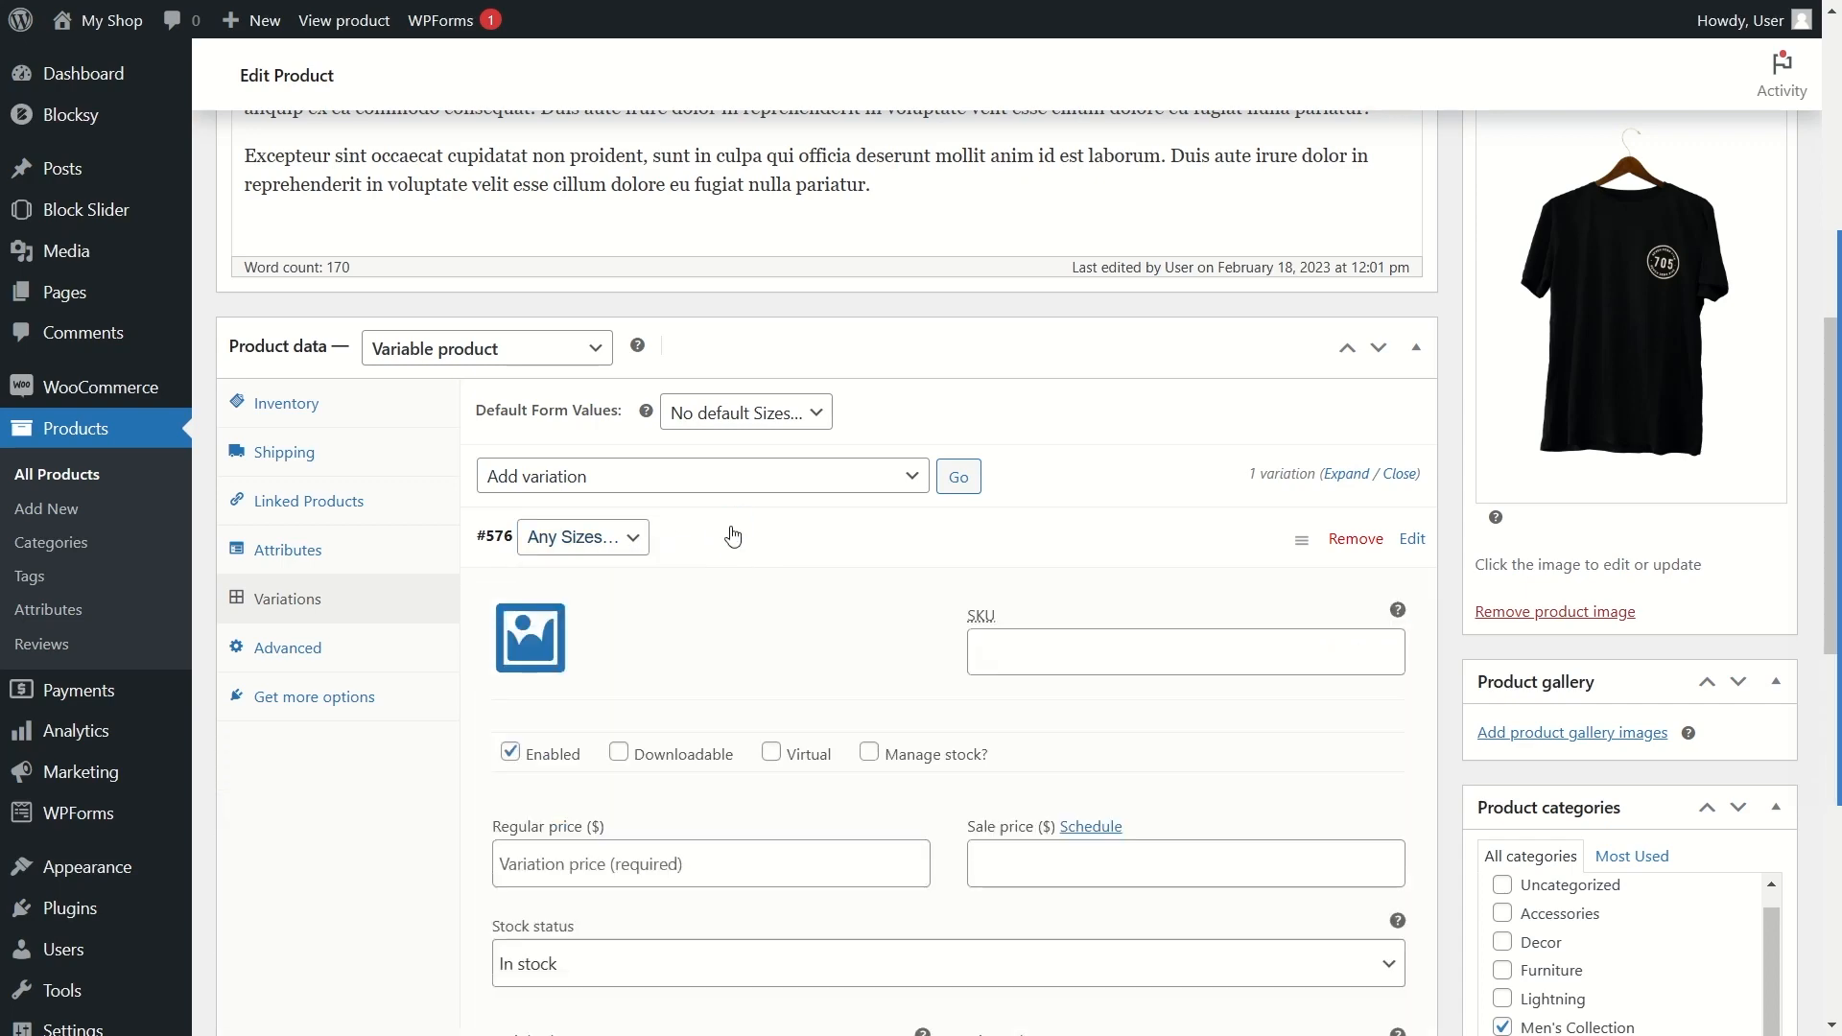
scroll(645, 595, "down", 5)
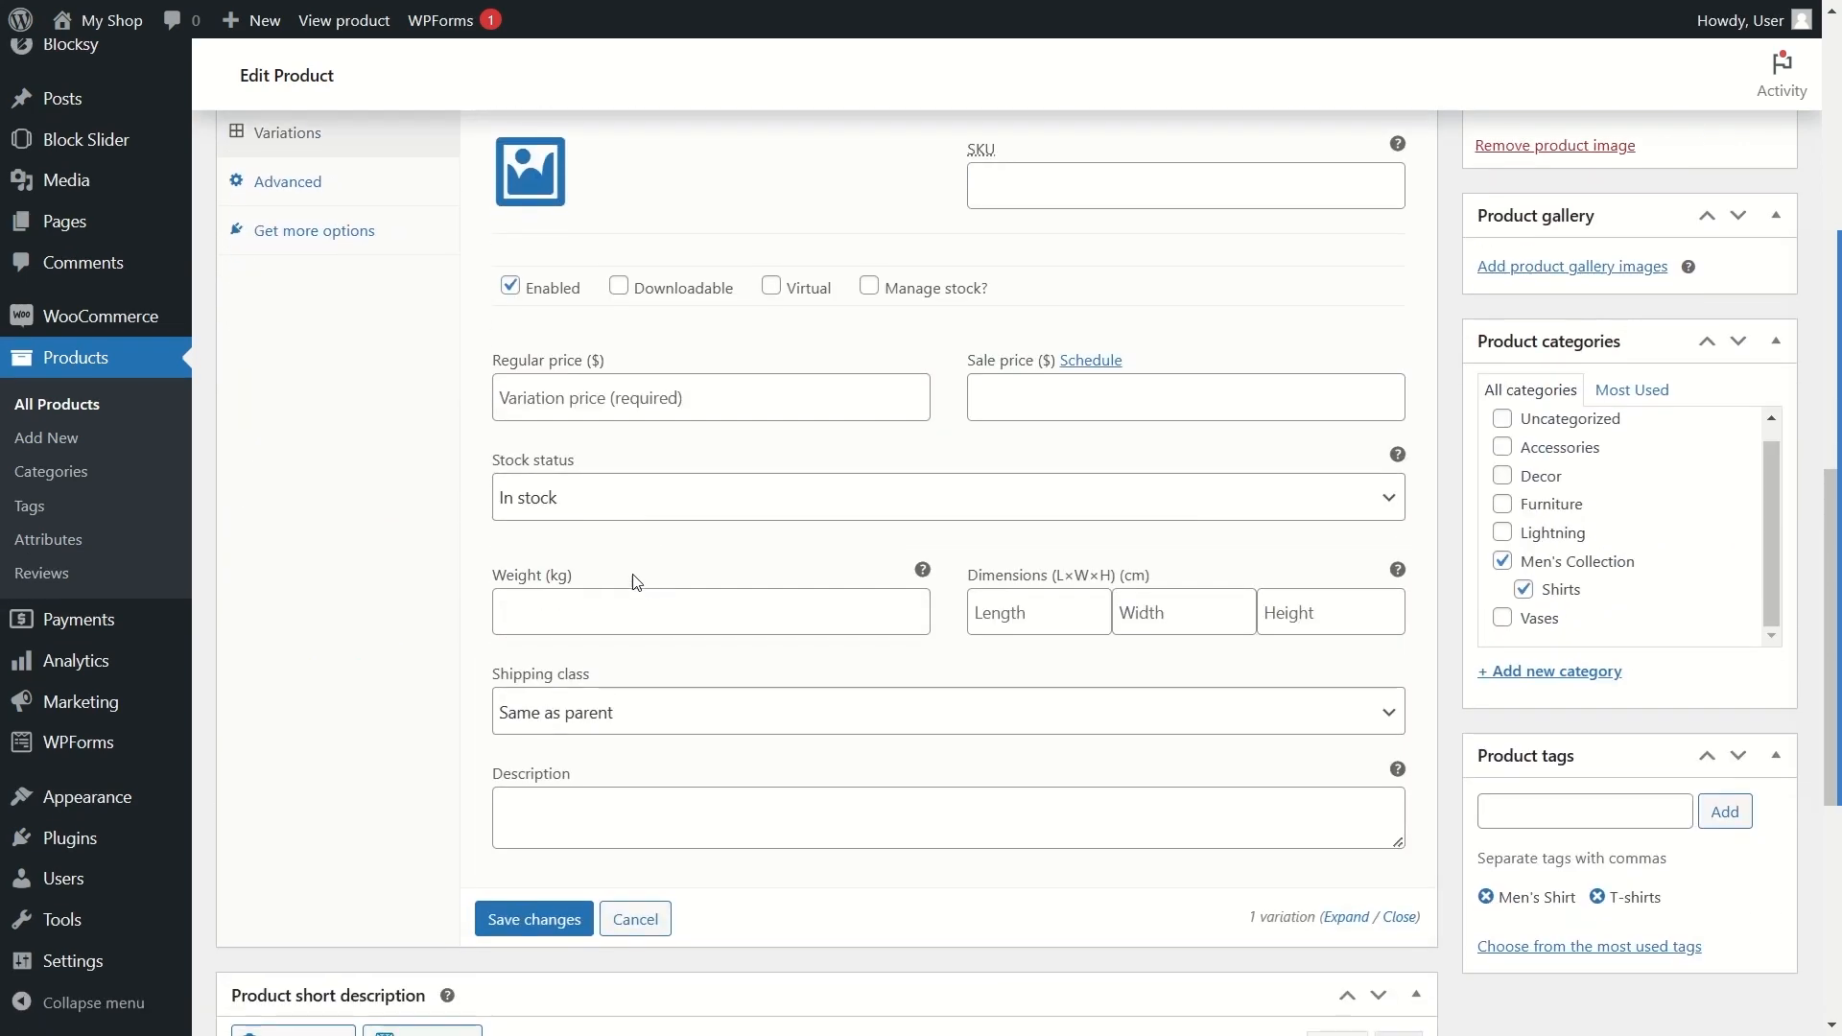
scroll(710, 401, "down", 6)
scroll(687, 446, "up", 10)
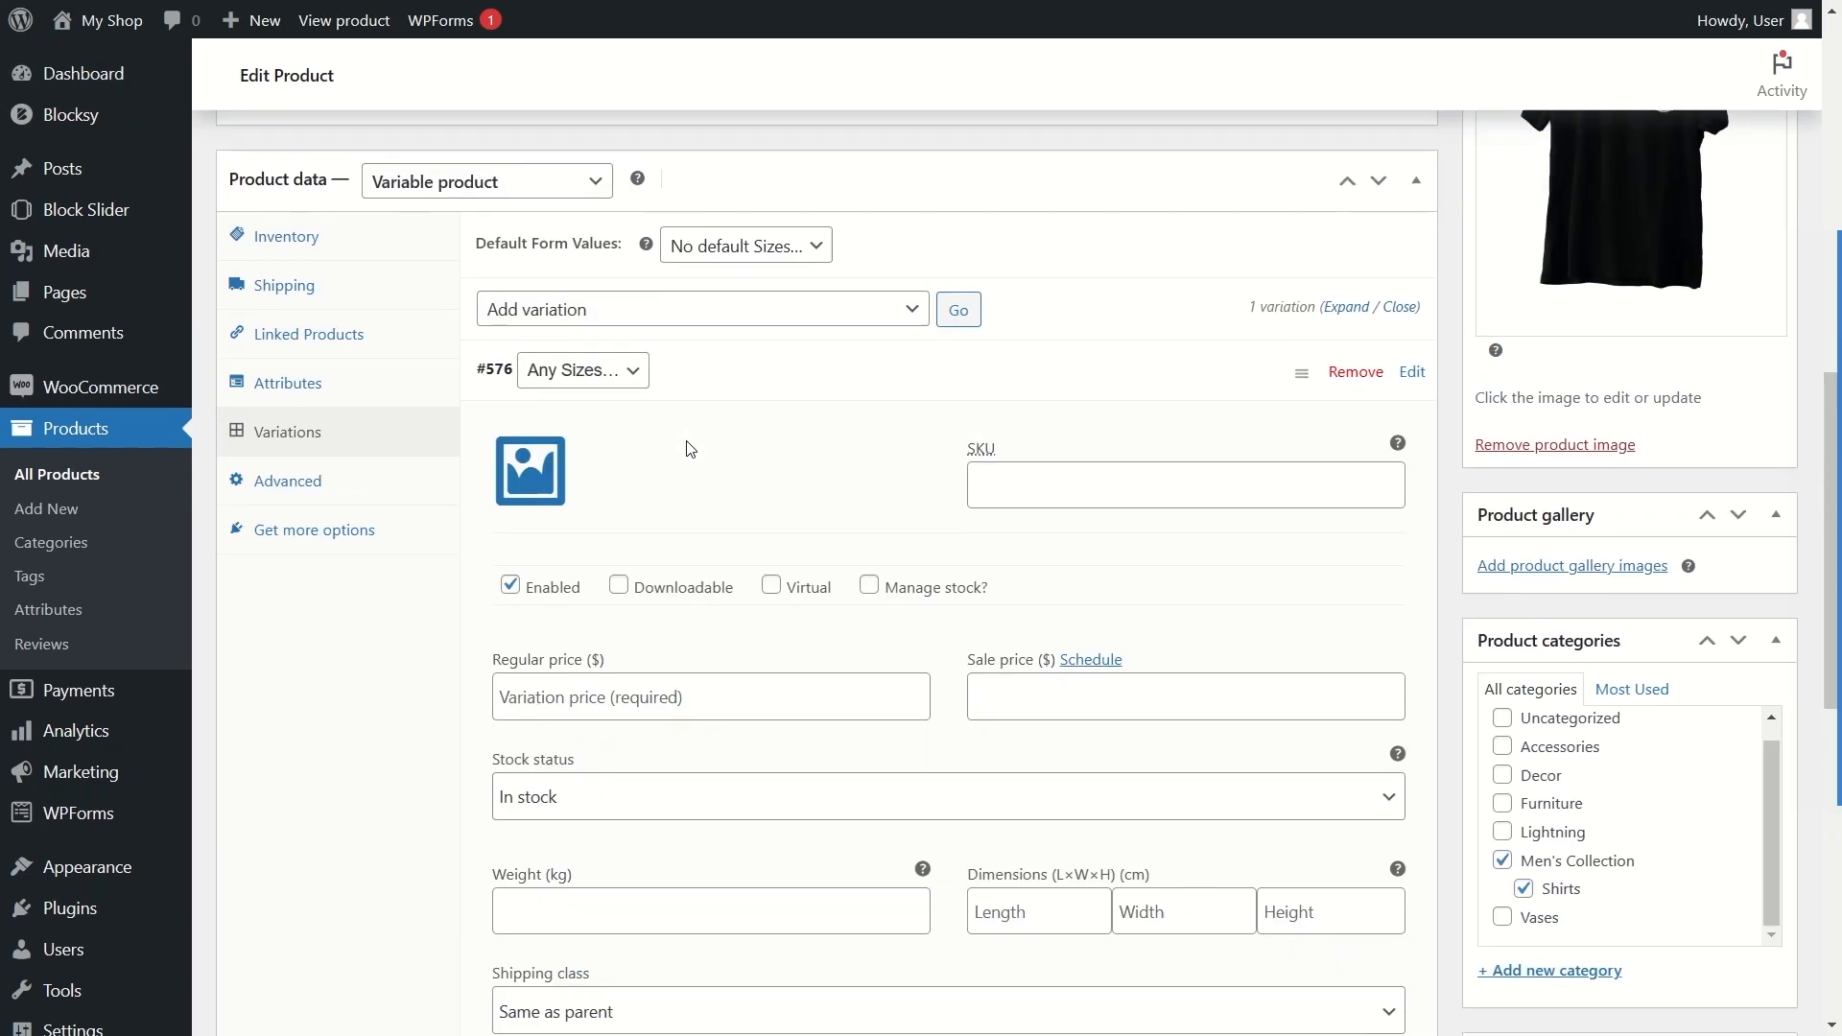
Step: Set the new variation's size to S
left_click(626, 394)
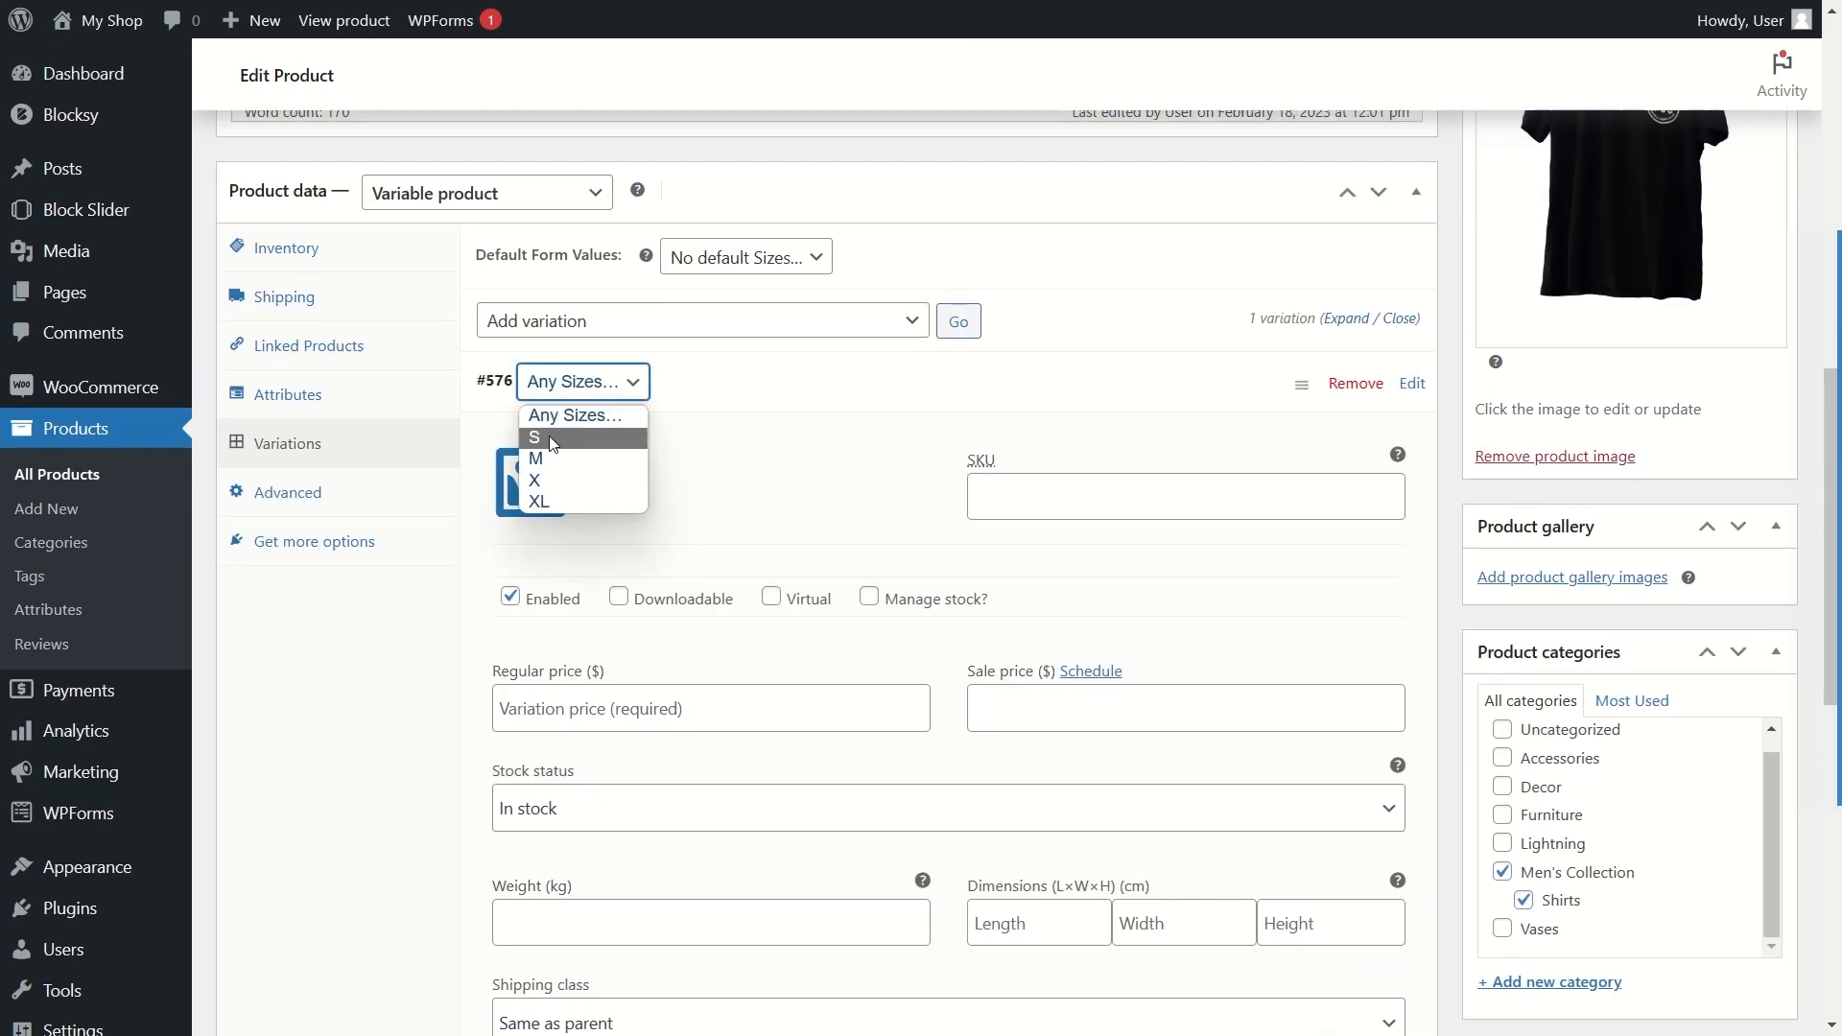
left_click(543, 438)
left_click(570, 389)
left_click(559, 455)
left_click(579, 360)
left_click(585, 387)
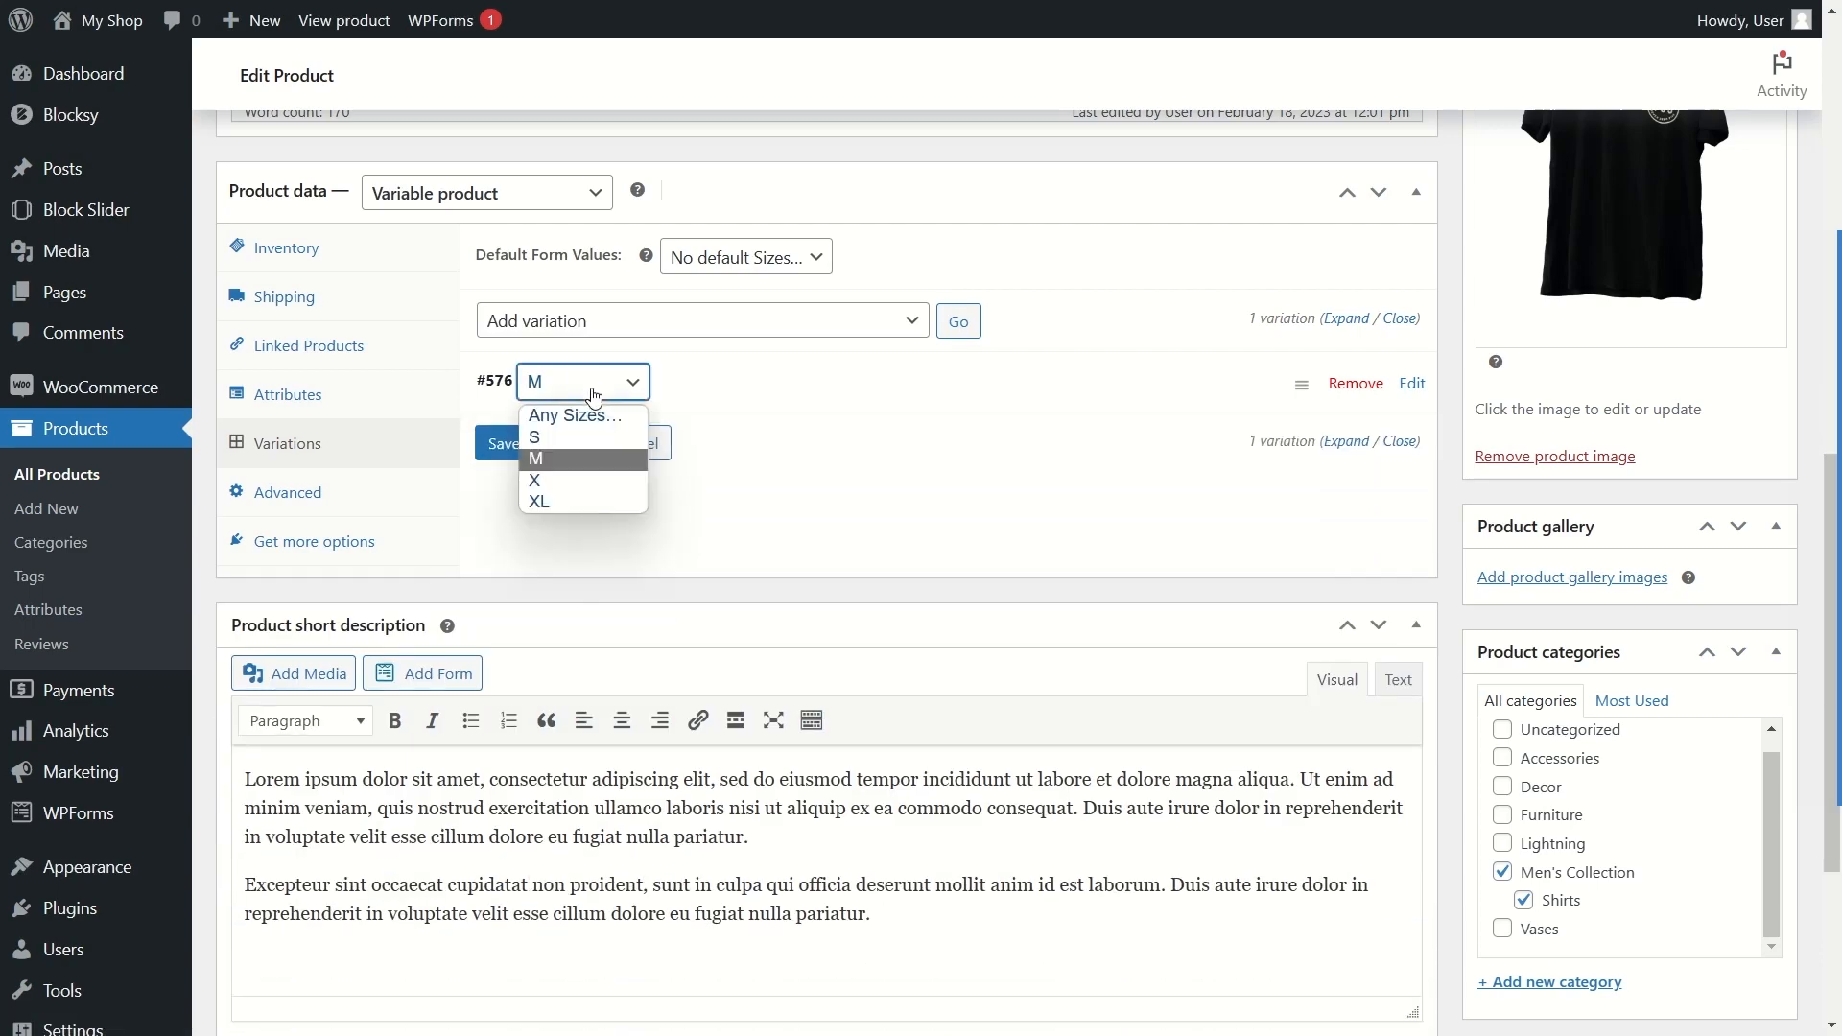
left_click(559, 465)
left_click(559, 388)
left_click(553, 437)
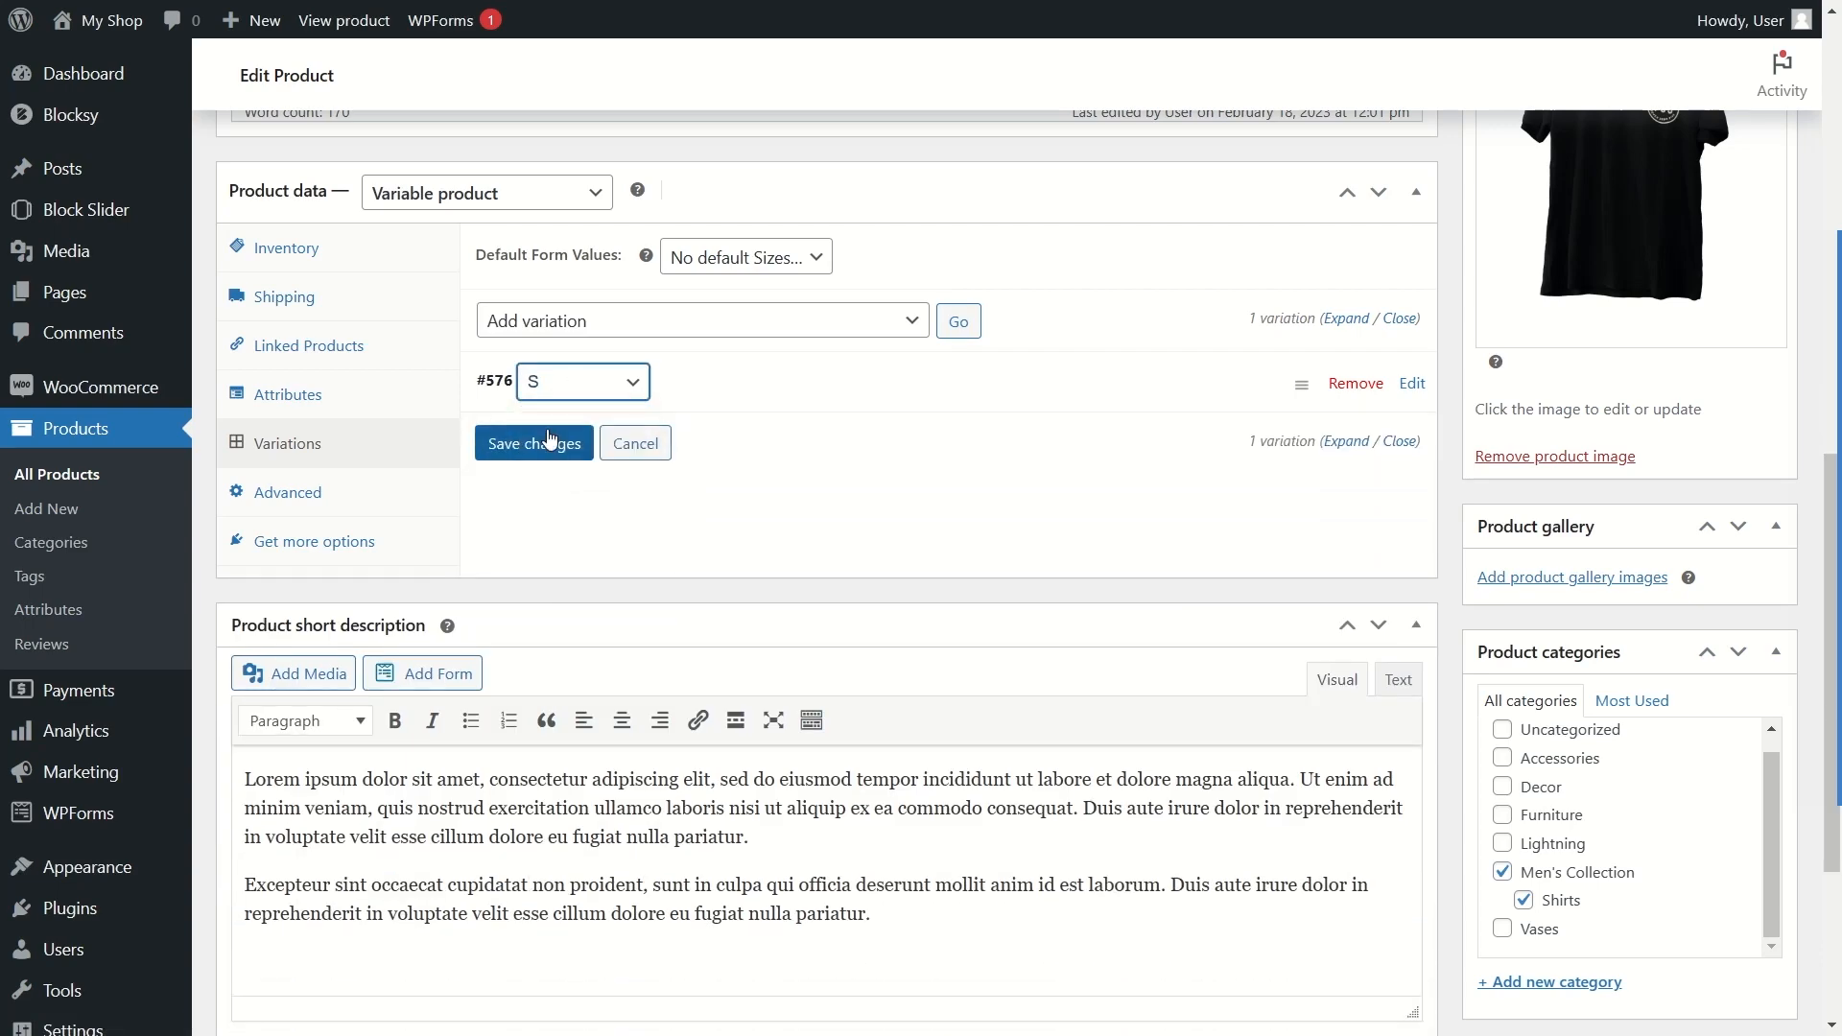
Step: Expand the S variation and examine its image, SKU, price, stock and shipping fields
left_click(715, 396)
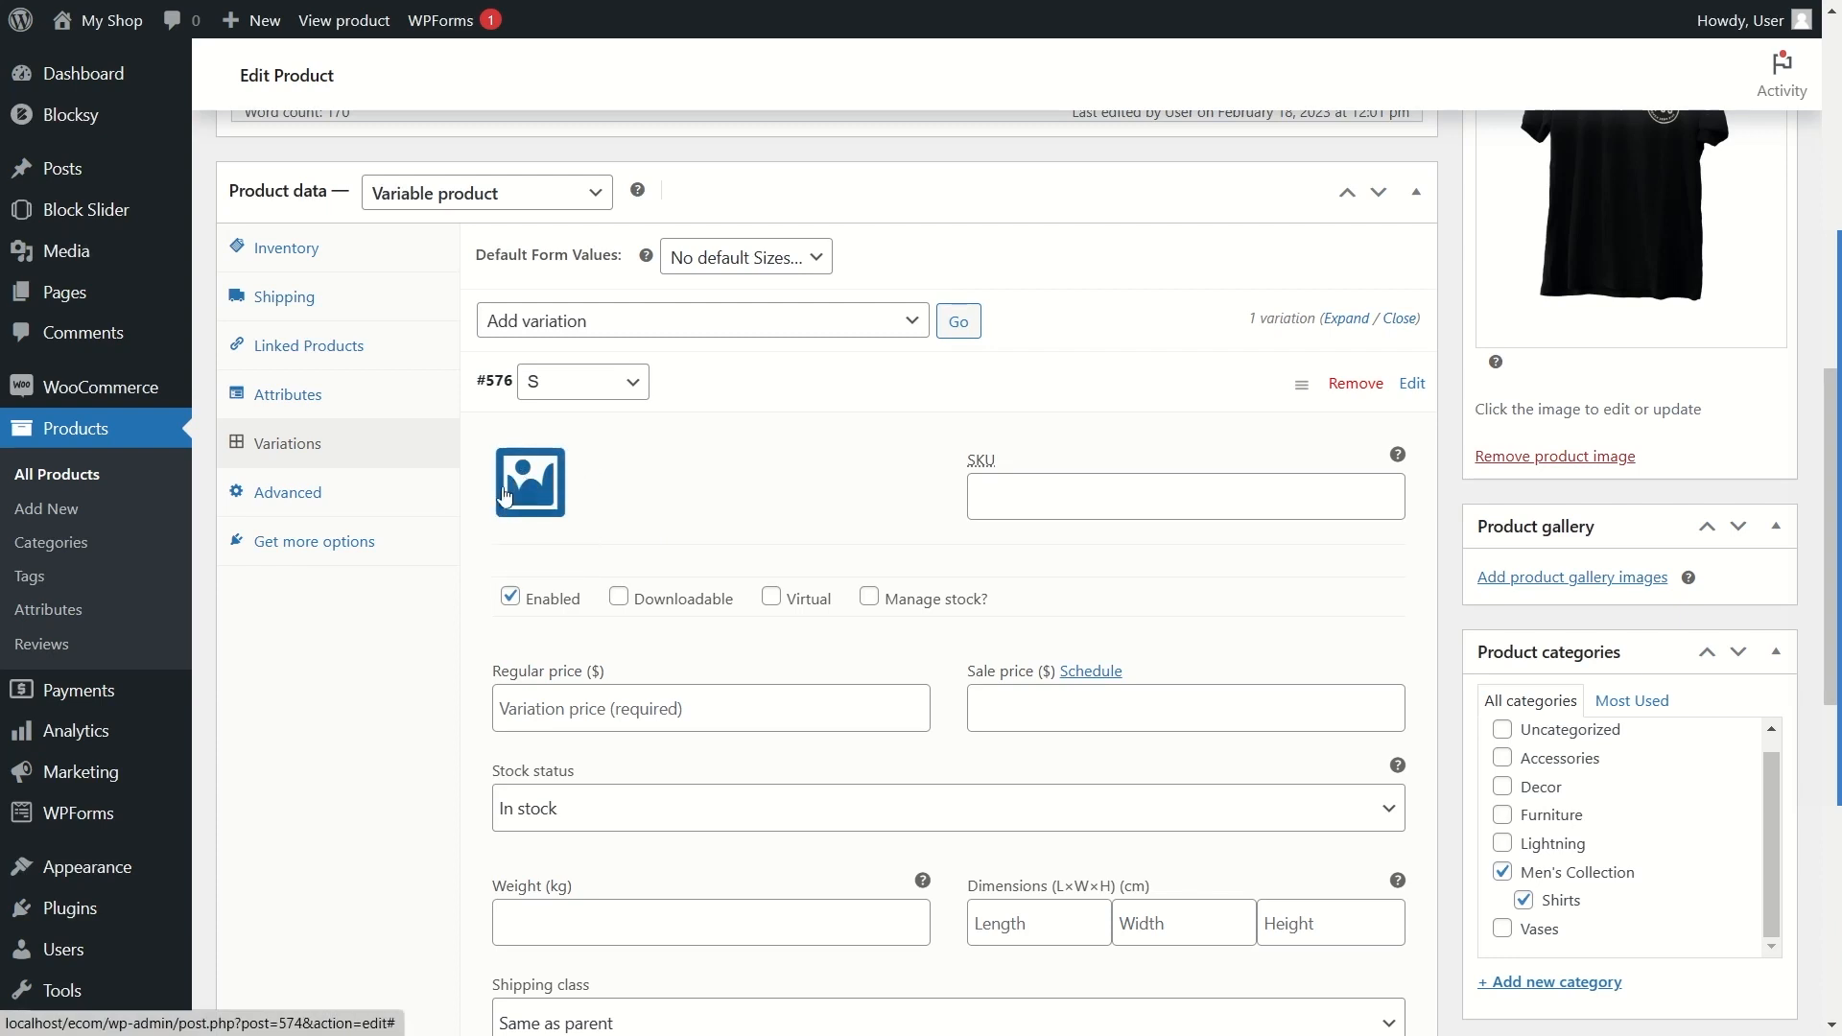
left_click(1006, 490)
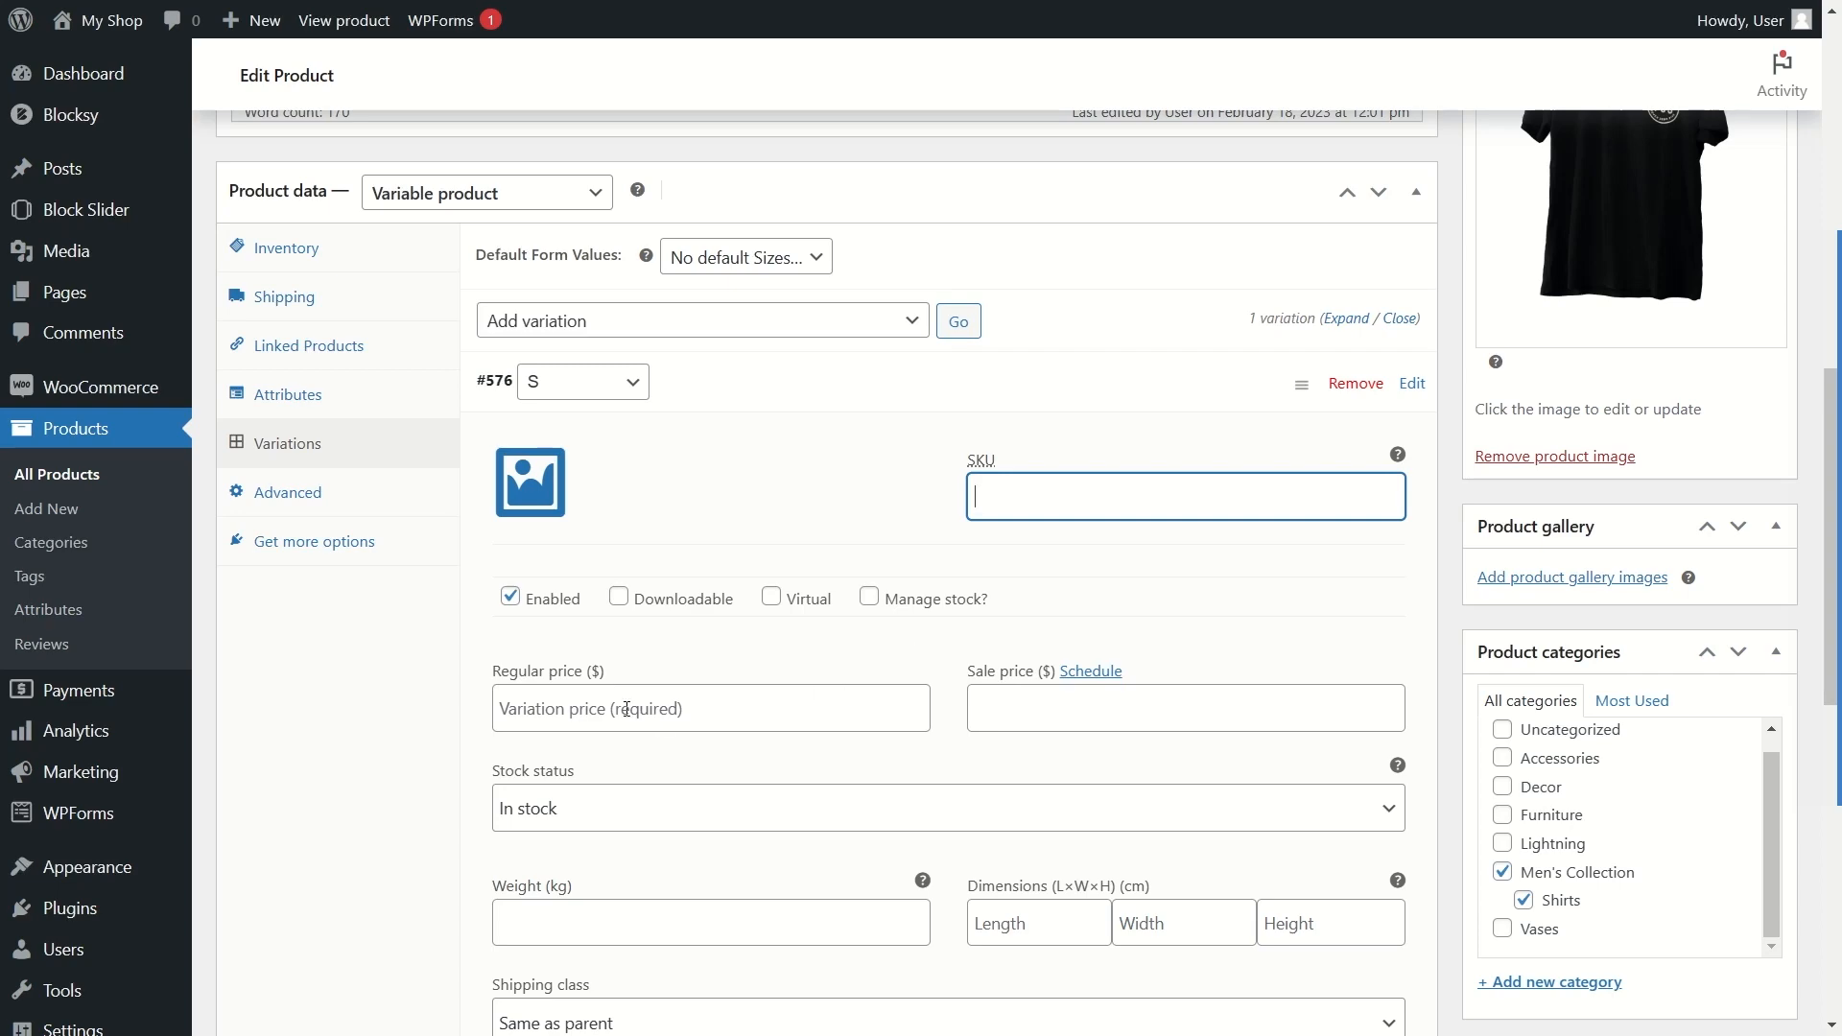
scroll(569, 711, "down", 9)
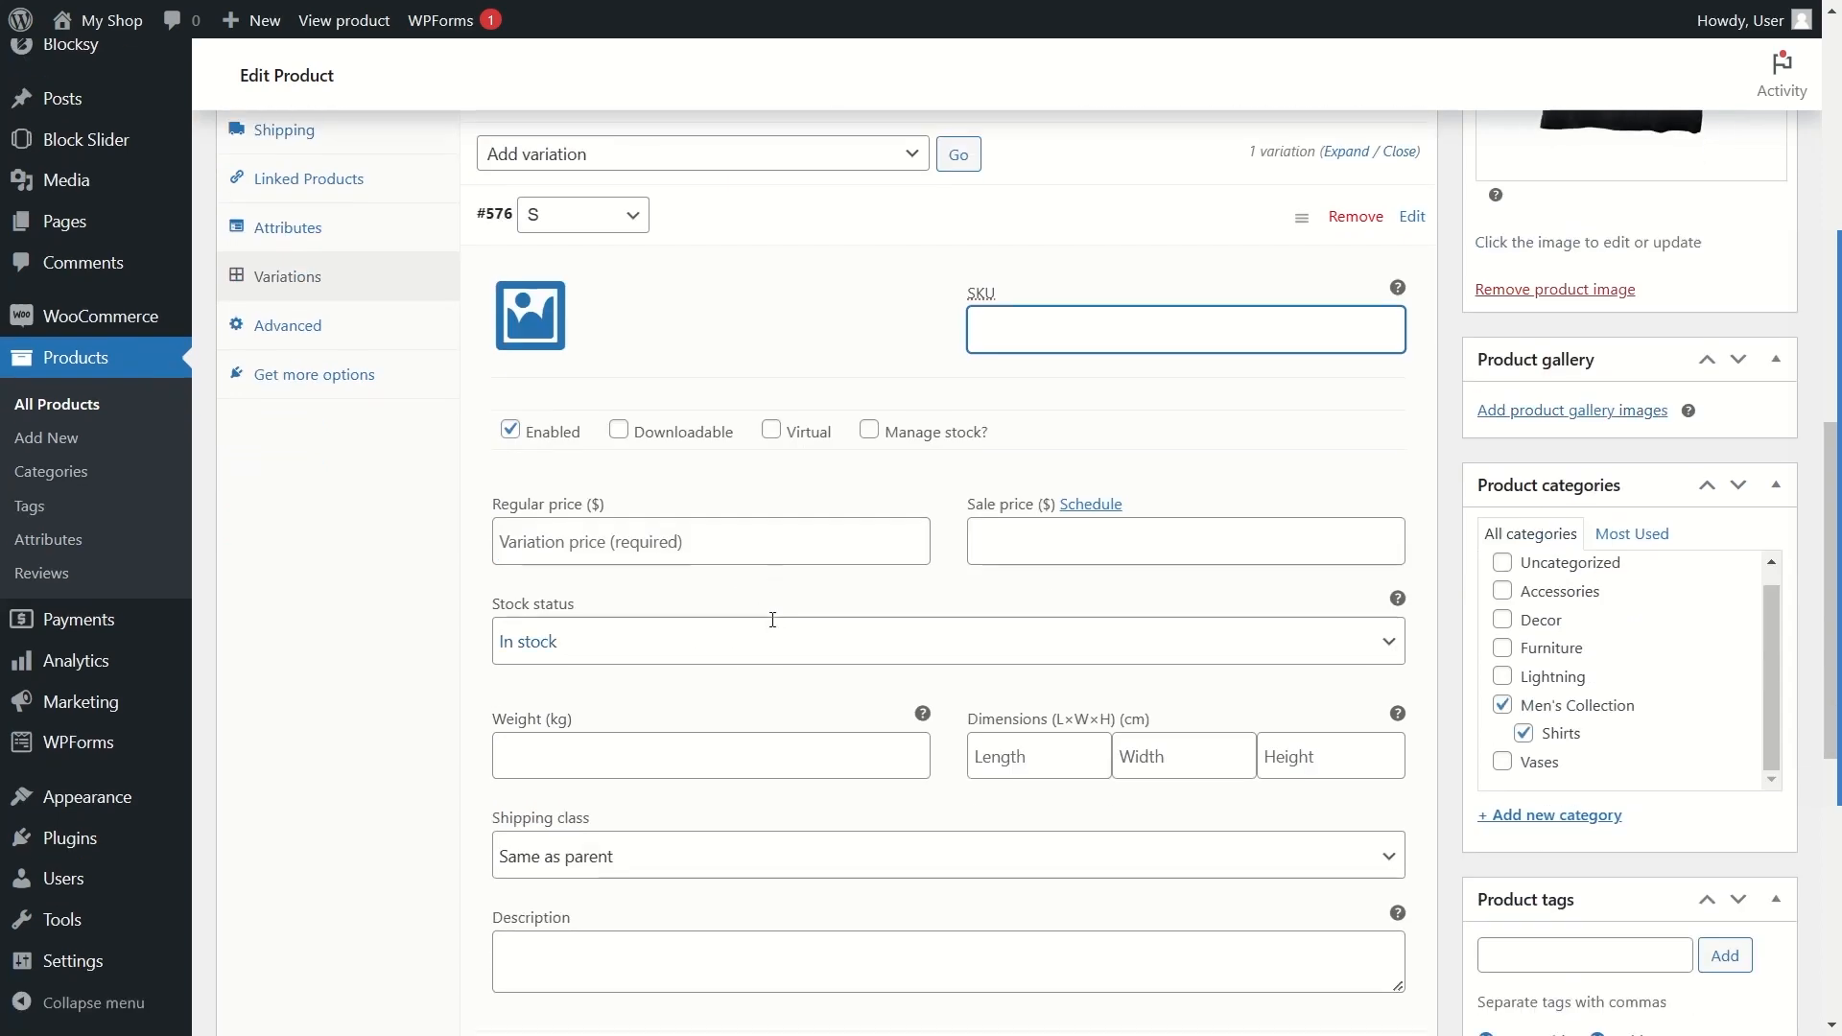
scroll(752, 670, "up", 9)
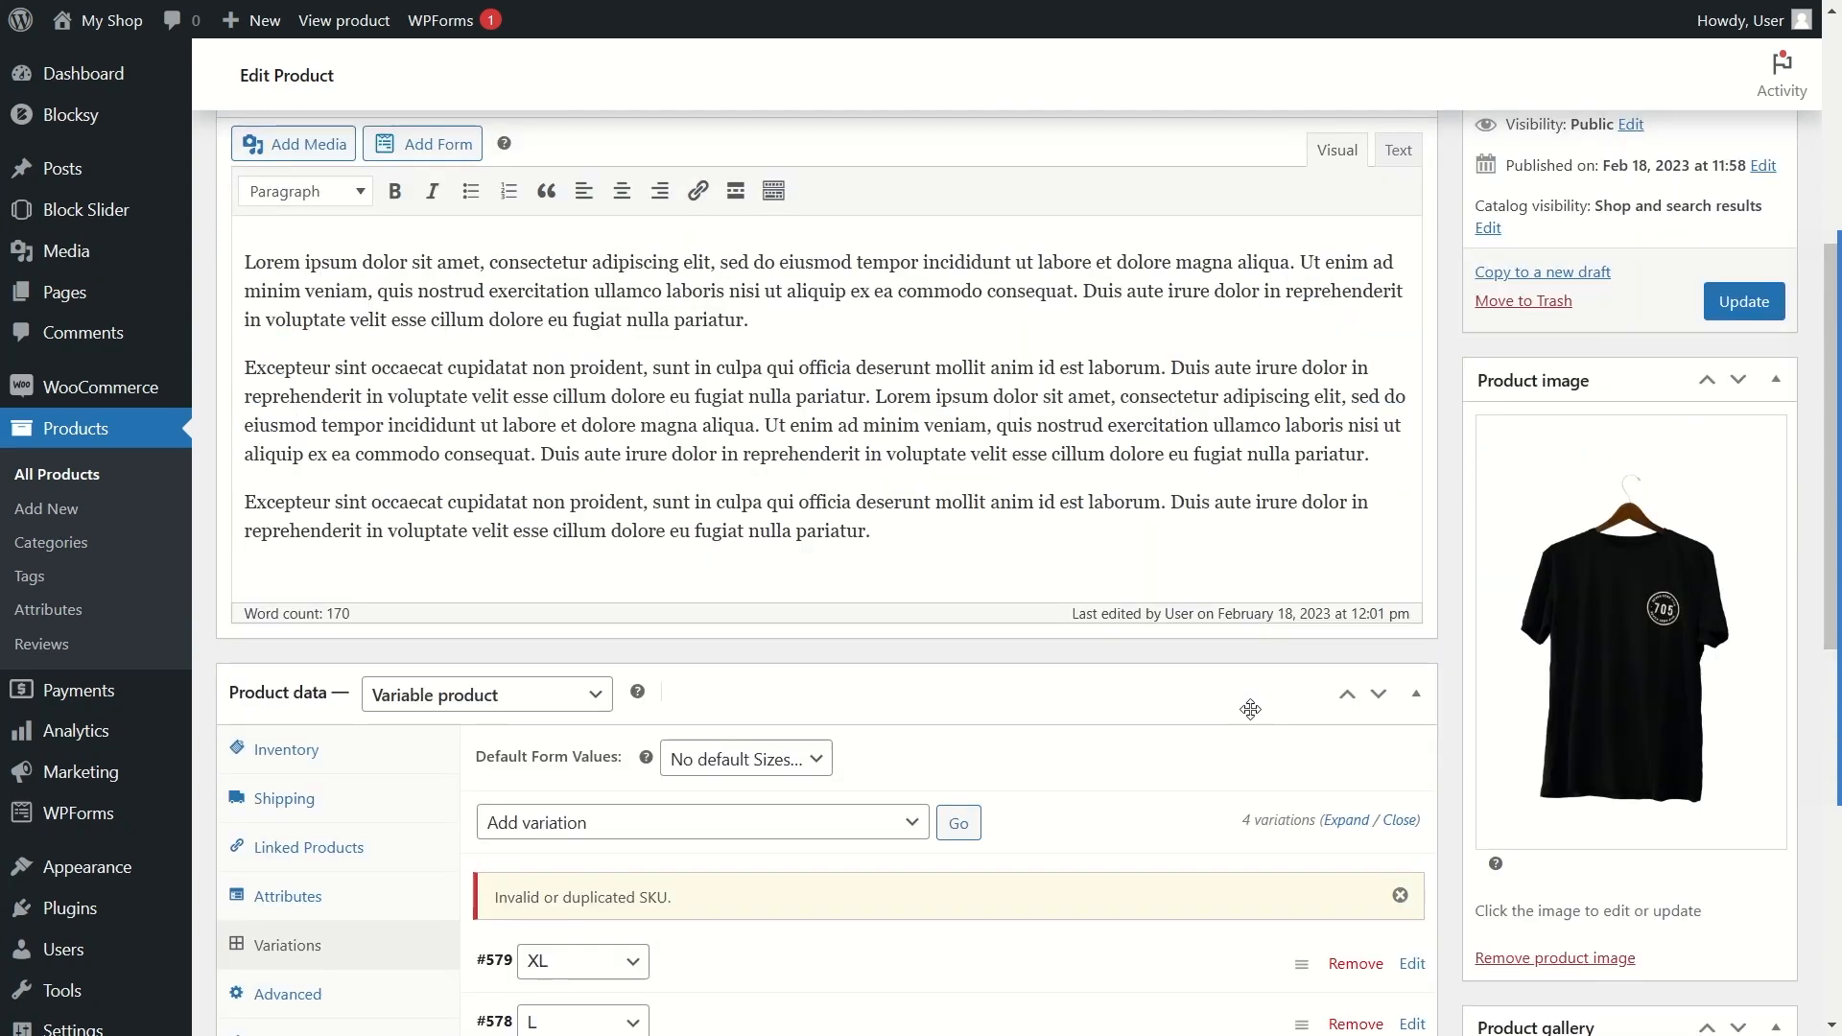
Step: Dismiss the SKU notice, check the values of the Sizes attribute, and return to the variations
scroll(1250, 709, "down", 3)
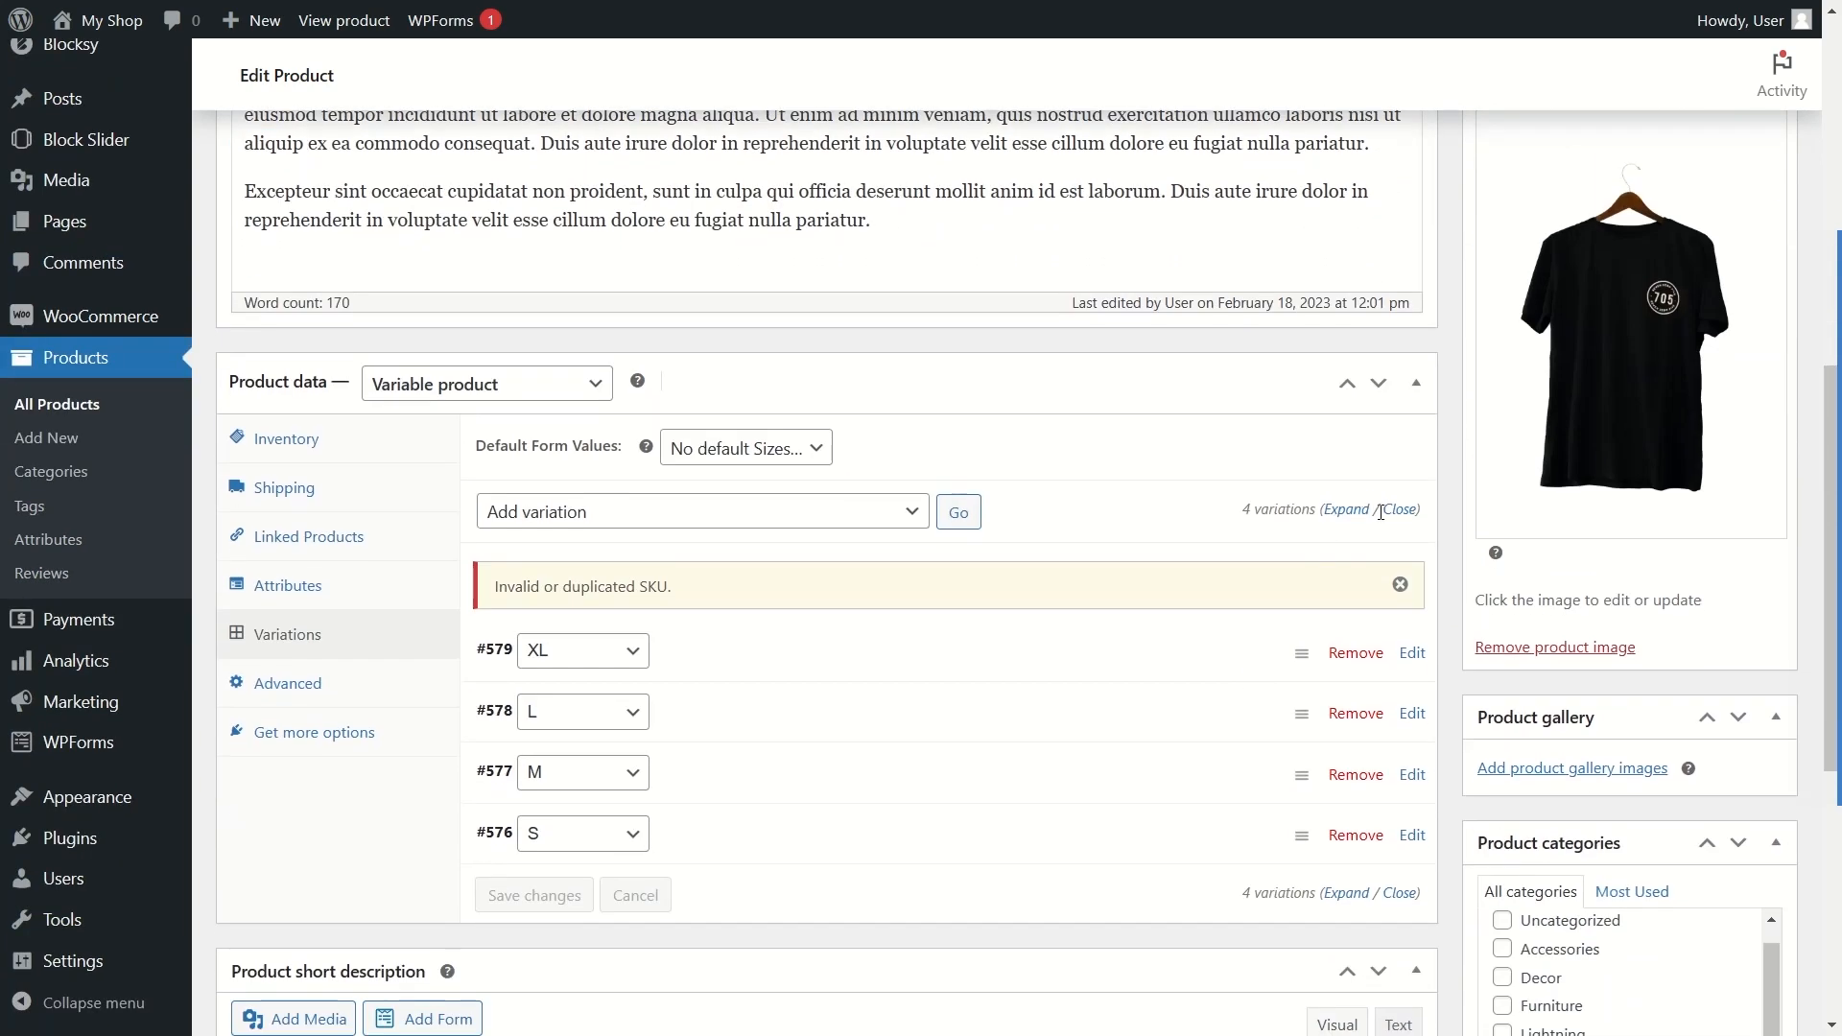
left_click(1400, 586)
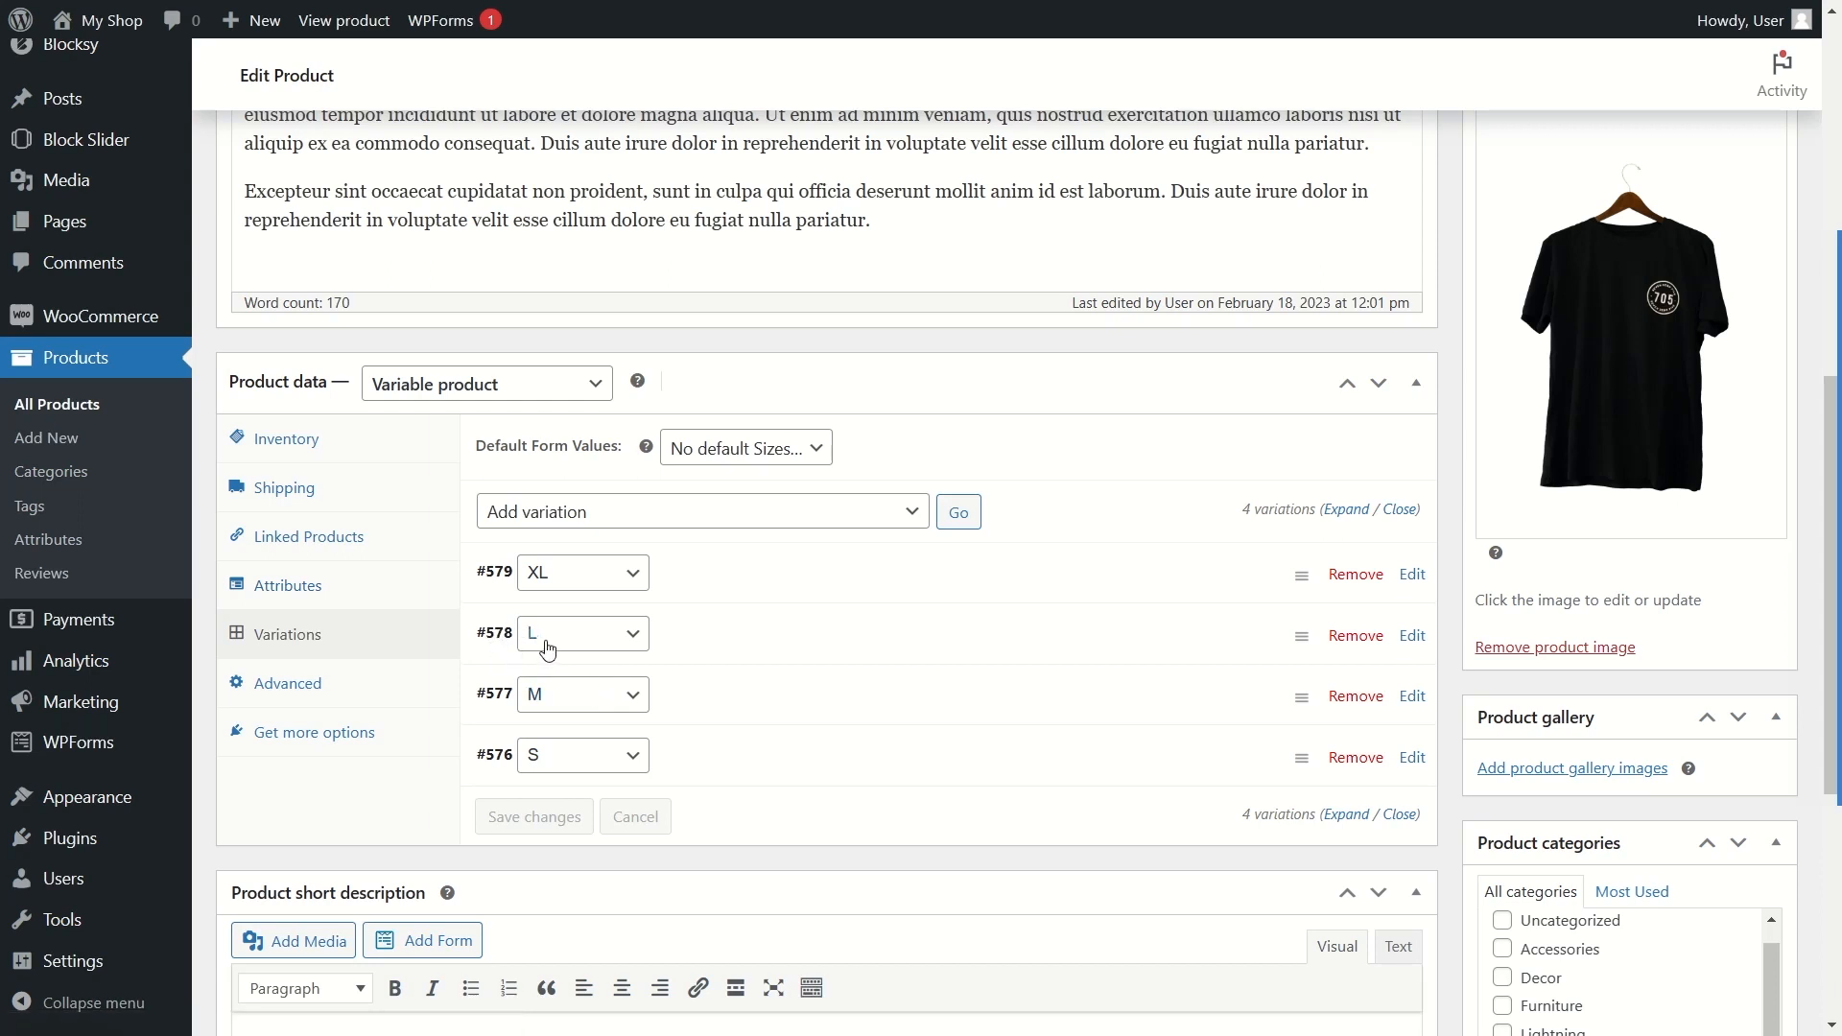
left_click(331, 597)
left_click(588, 563)
left_click(608, 554)
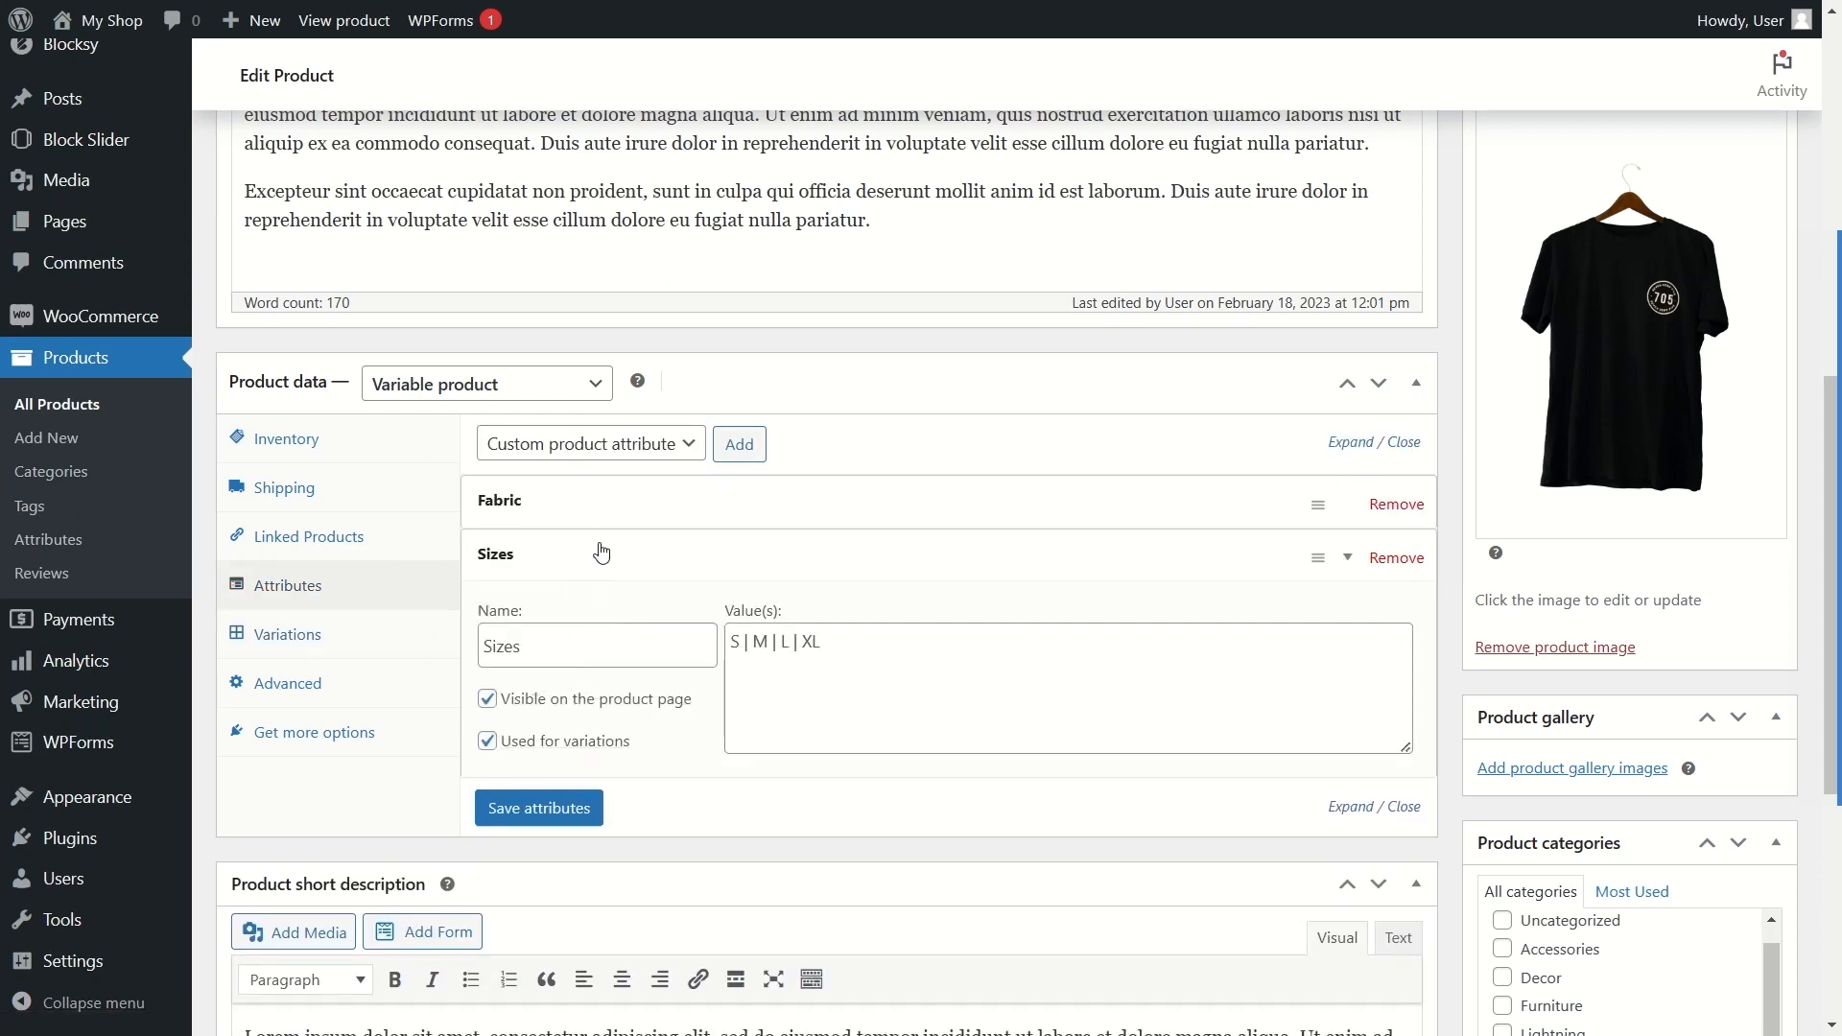
left_click(368, 636)
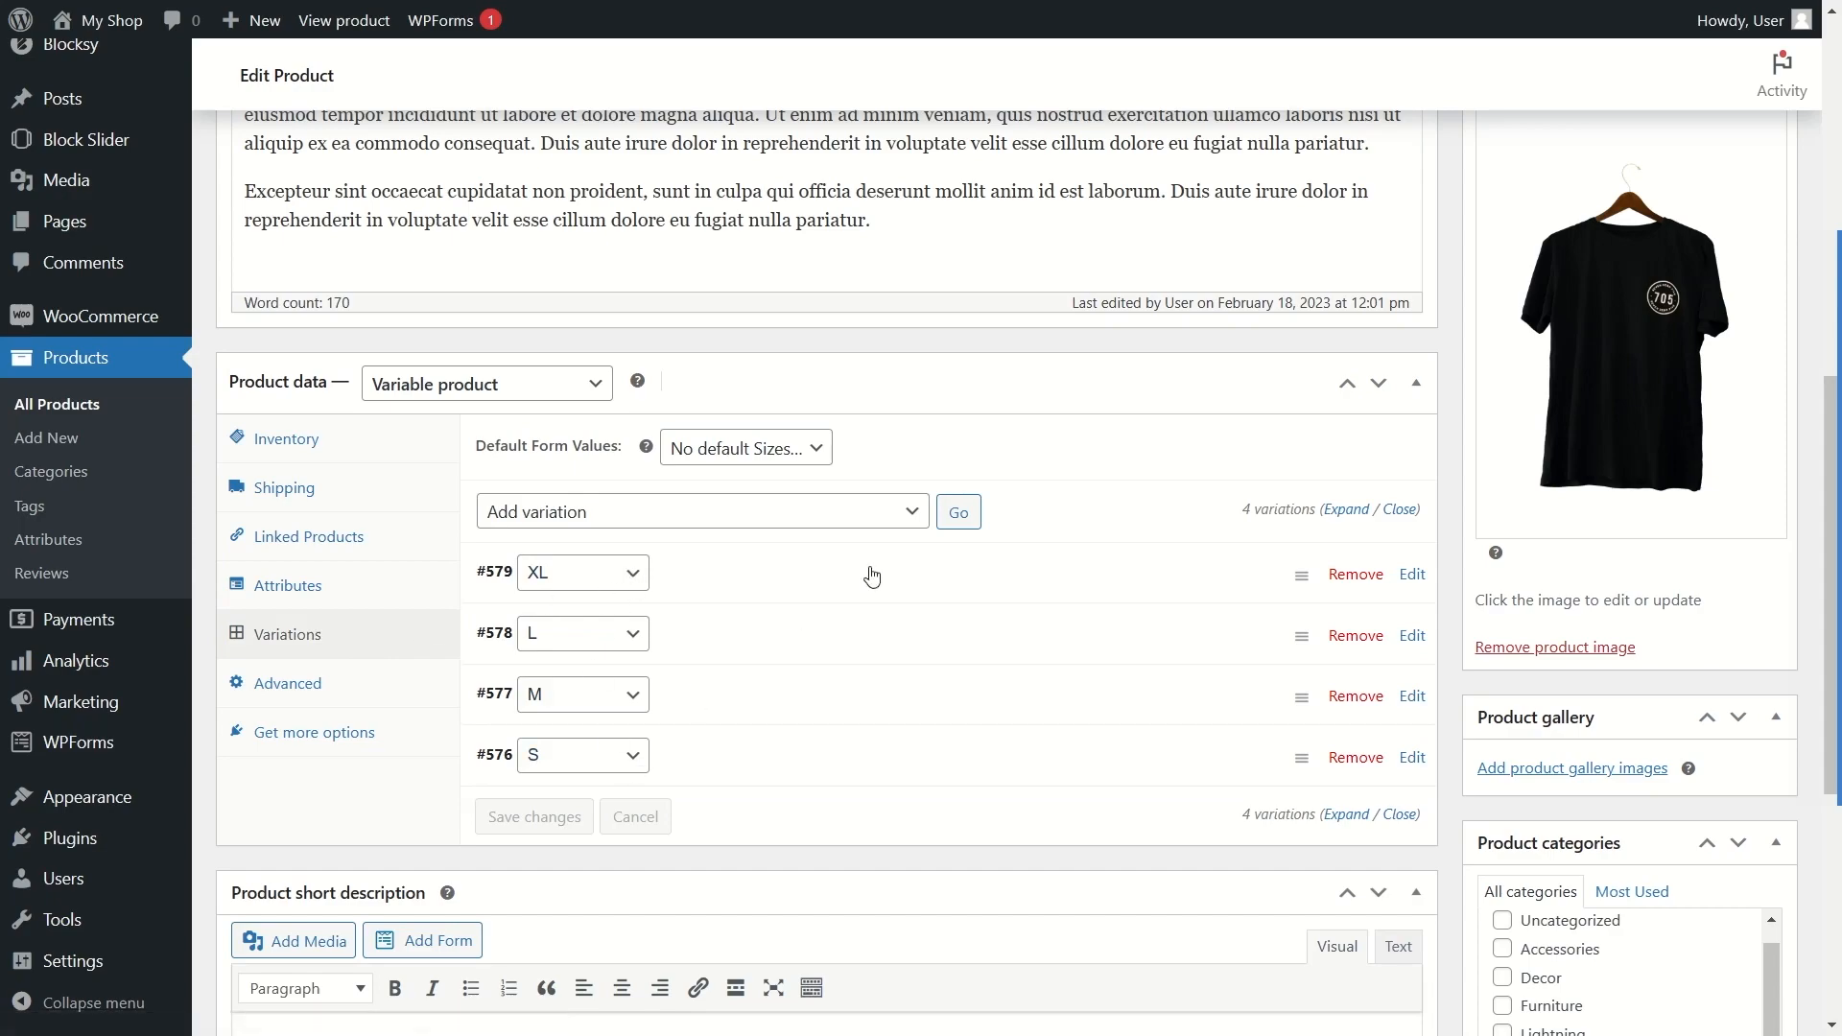
Step: Review the S variation's prices, weight and description, then collapse it again
left_click(687, 748)
scroll(781, 710, "down", 5)
scroll(868, 534, "down", 3)
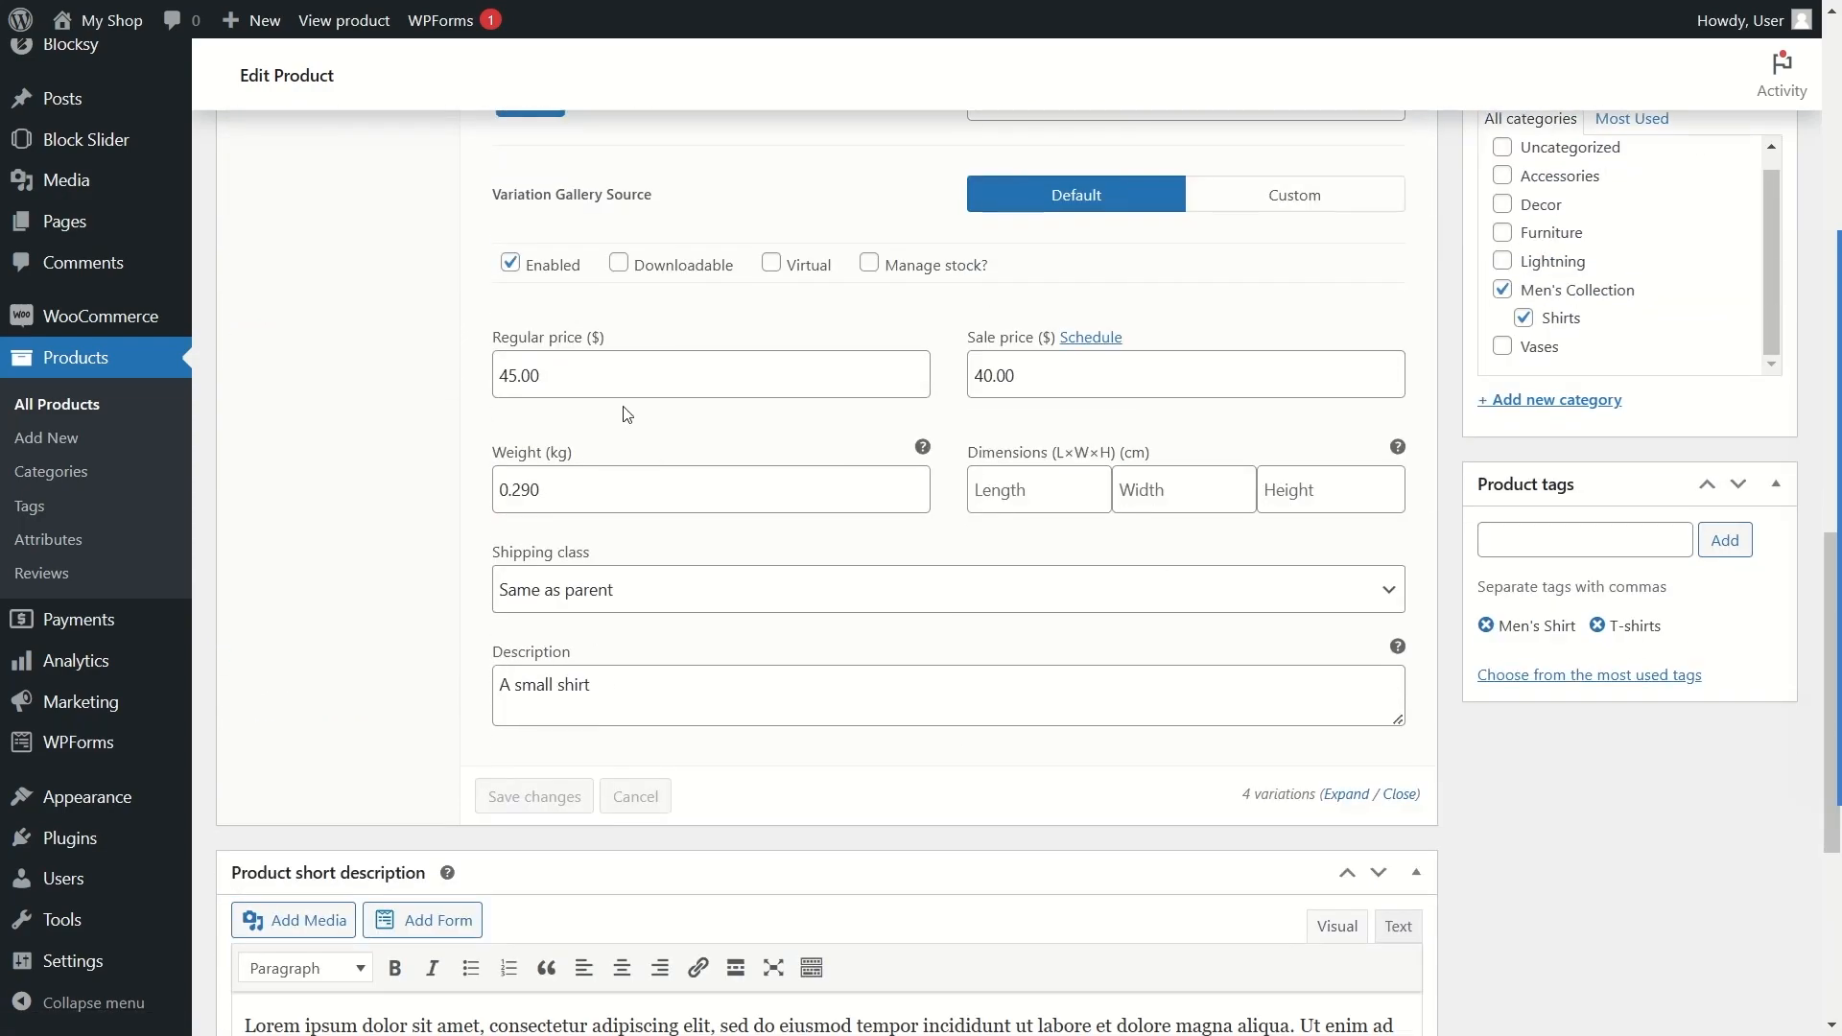
scroll(878, 556, "up", 8)
left_click(704, 737)
scroll(676, 633, "down", 6)
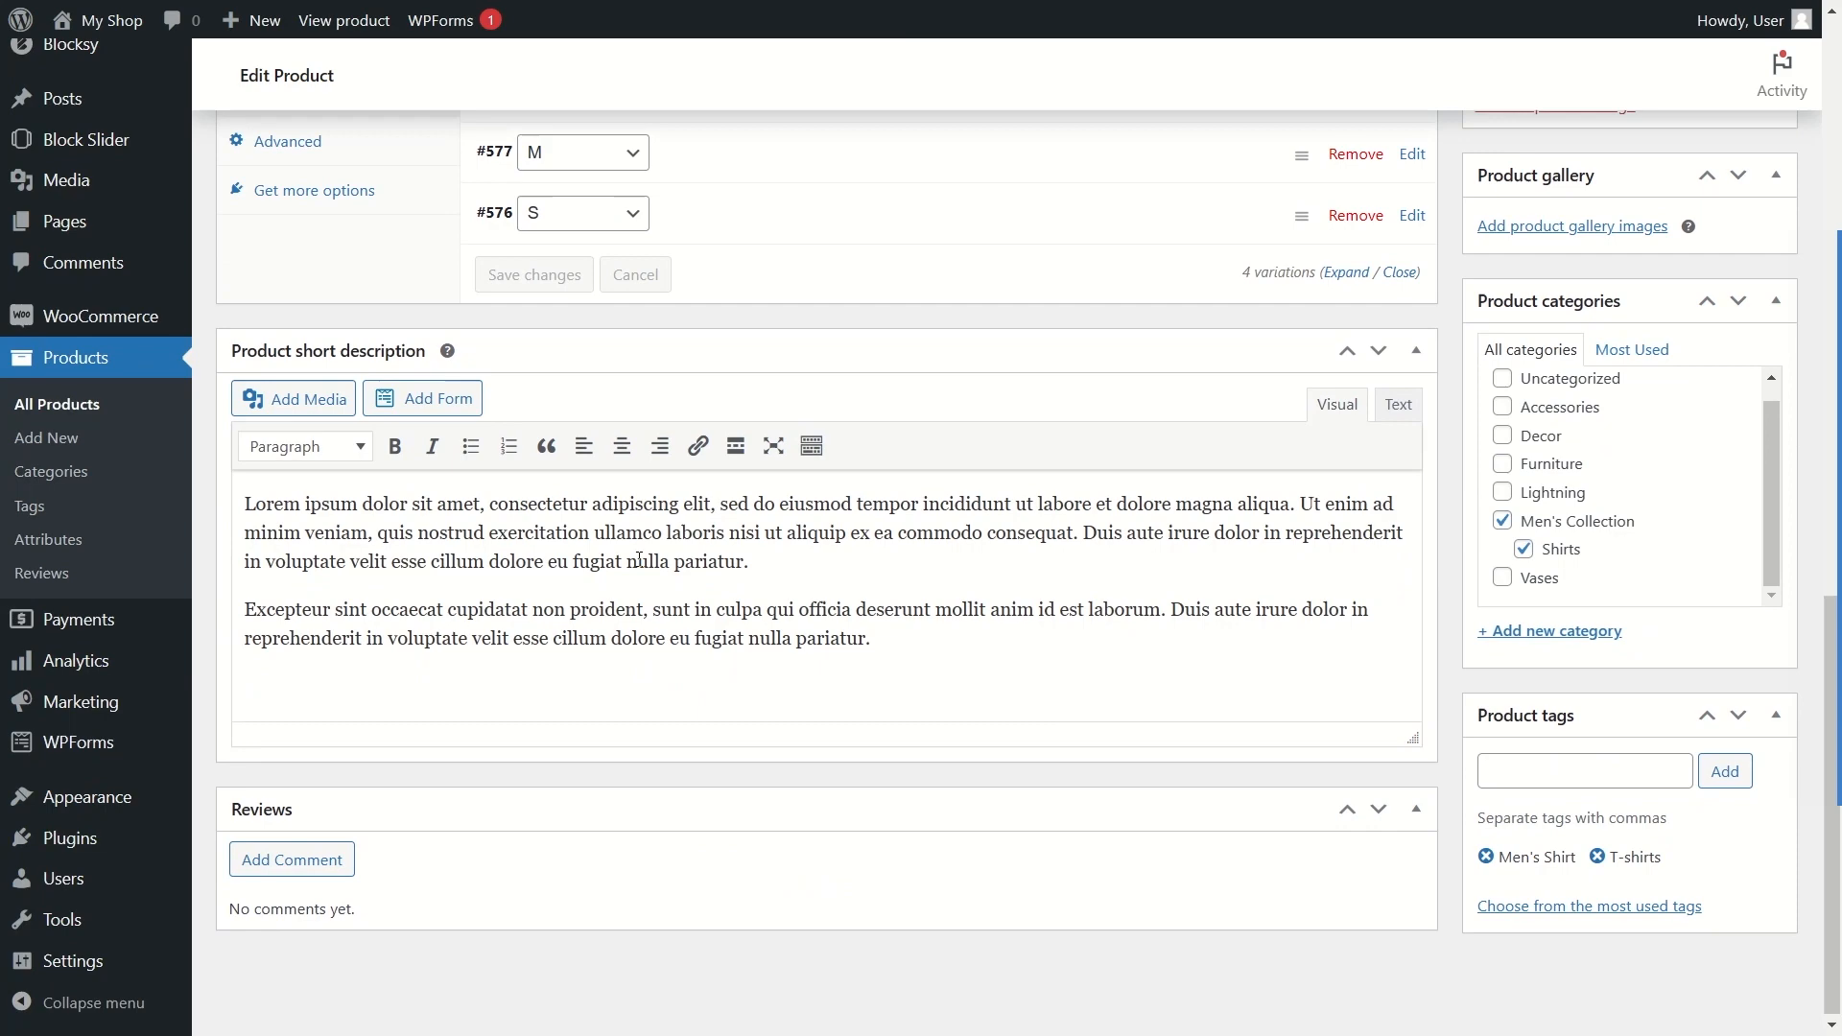
scroll(595, 552, "up", 3)
scroll(642, 554, "up", 3)
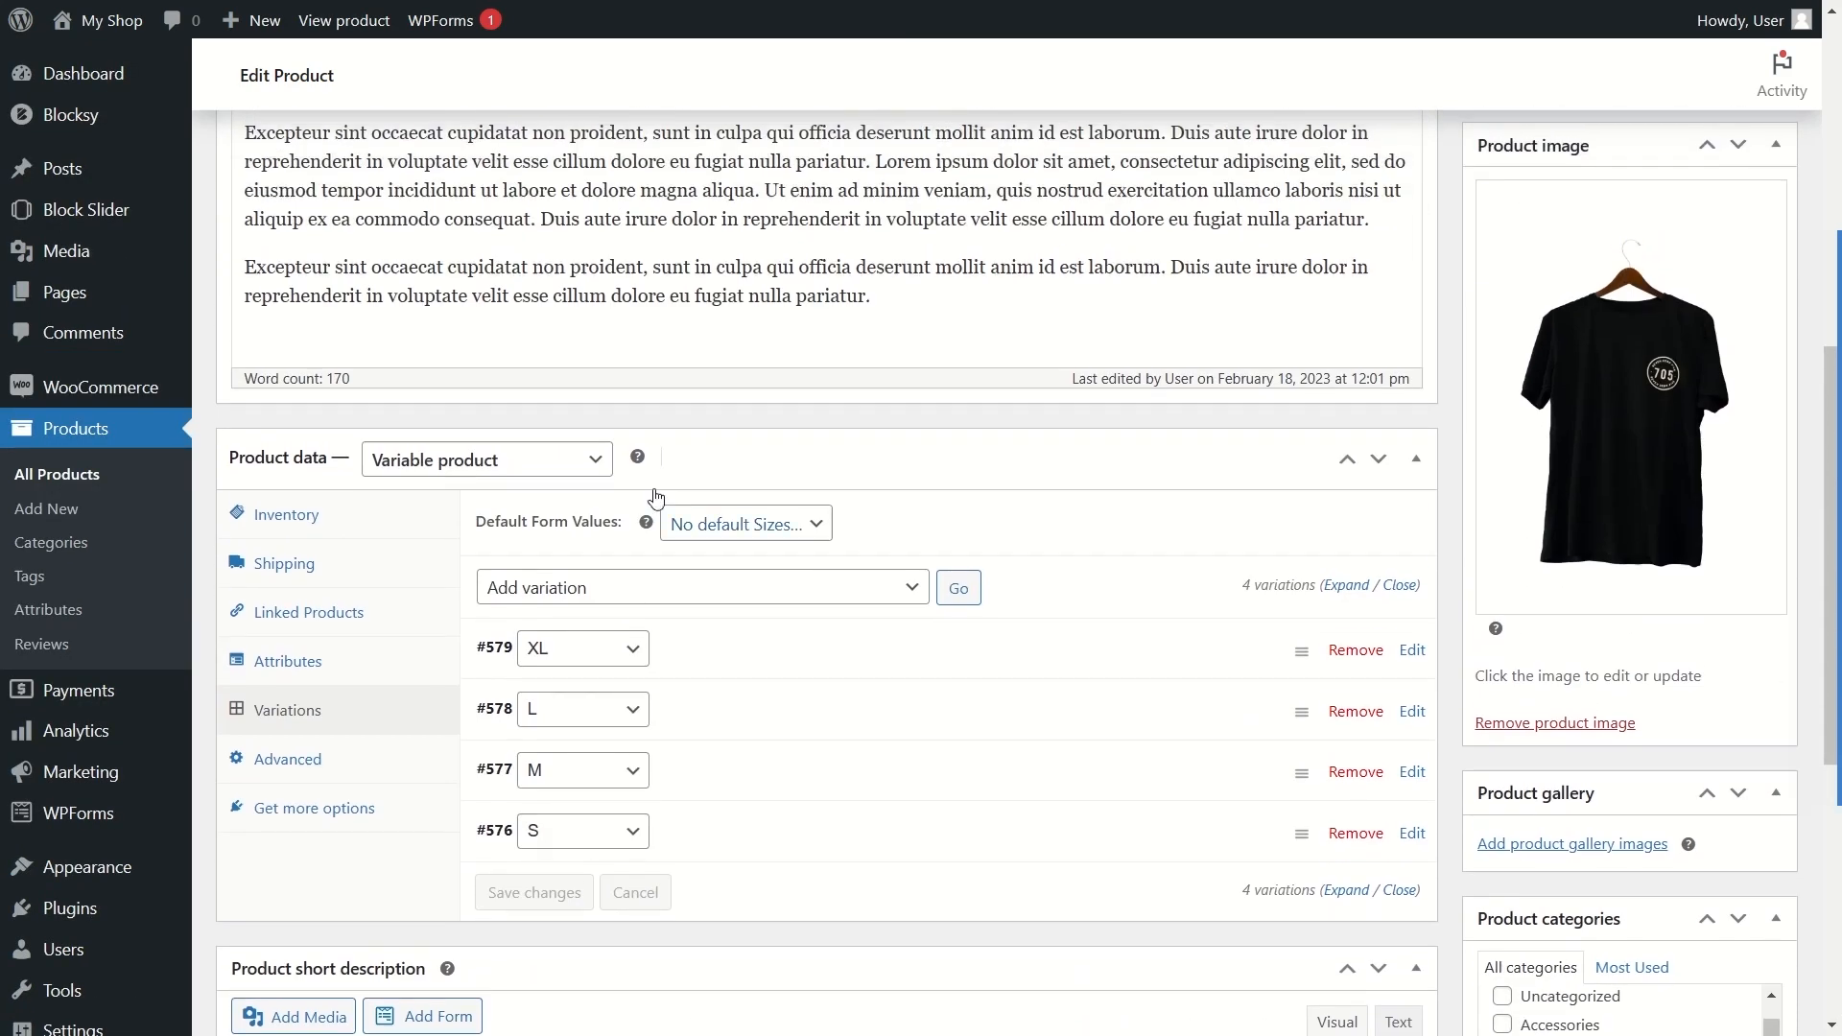
Step: Check the Advanced and Inventory settings of the product and update the product
left_click(388, 760)
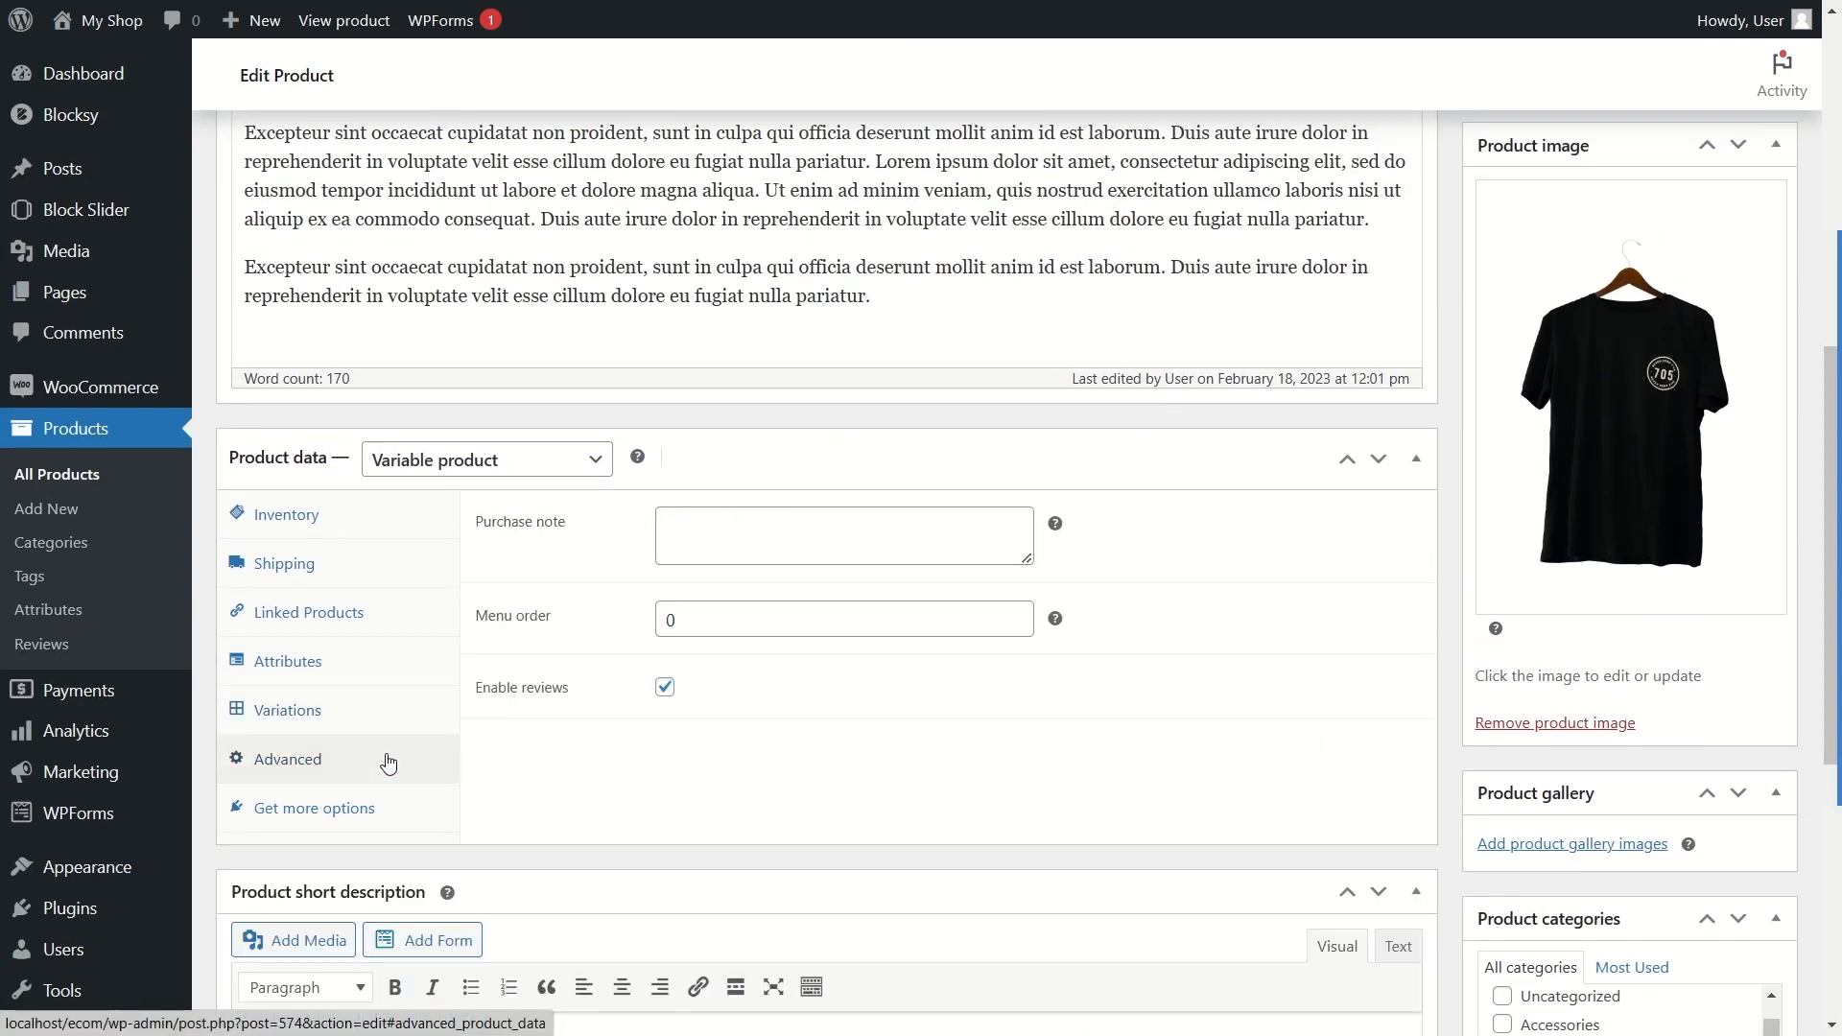
left_click(364, 808)
left_click(286, 514)
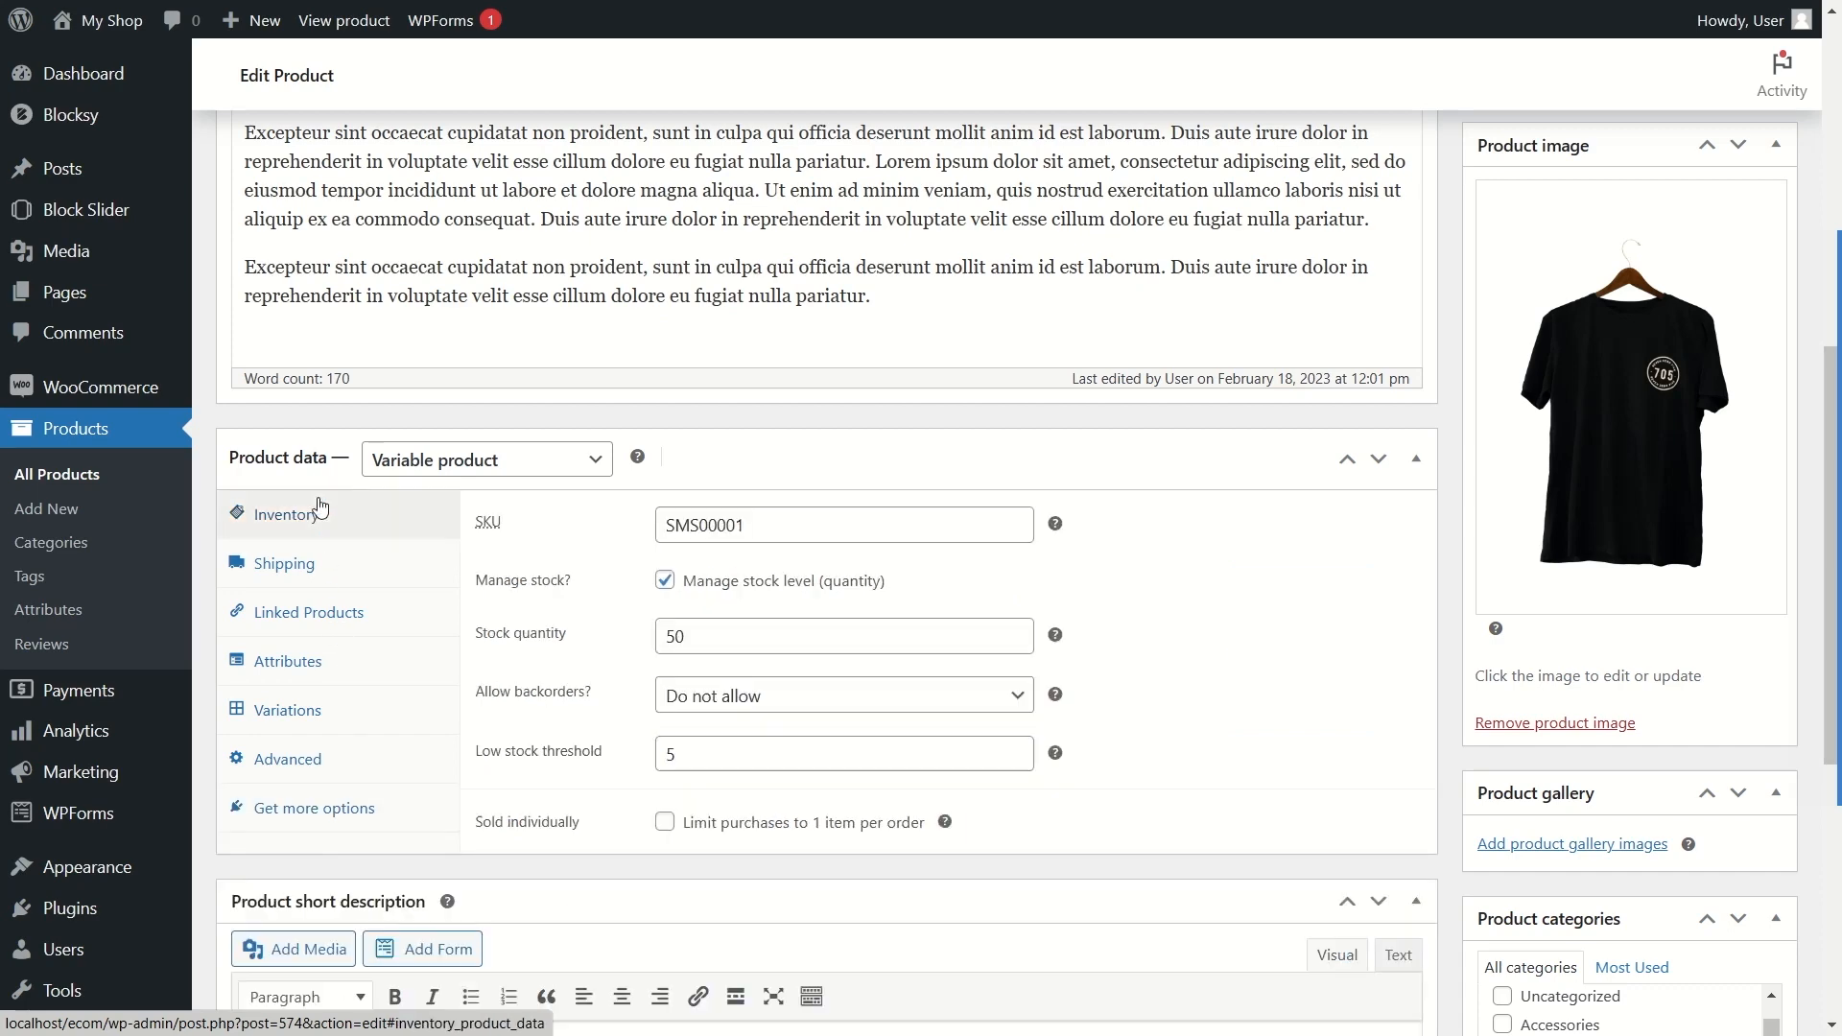
scroll(825, 575, "up", 6)
left_click(1743, 687)
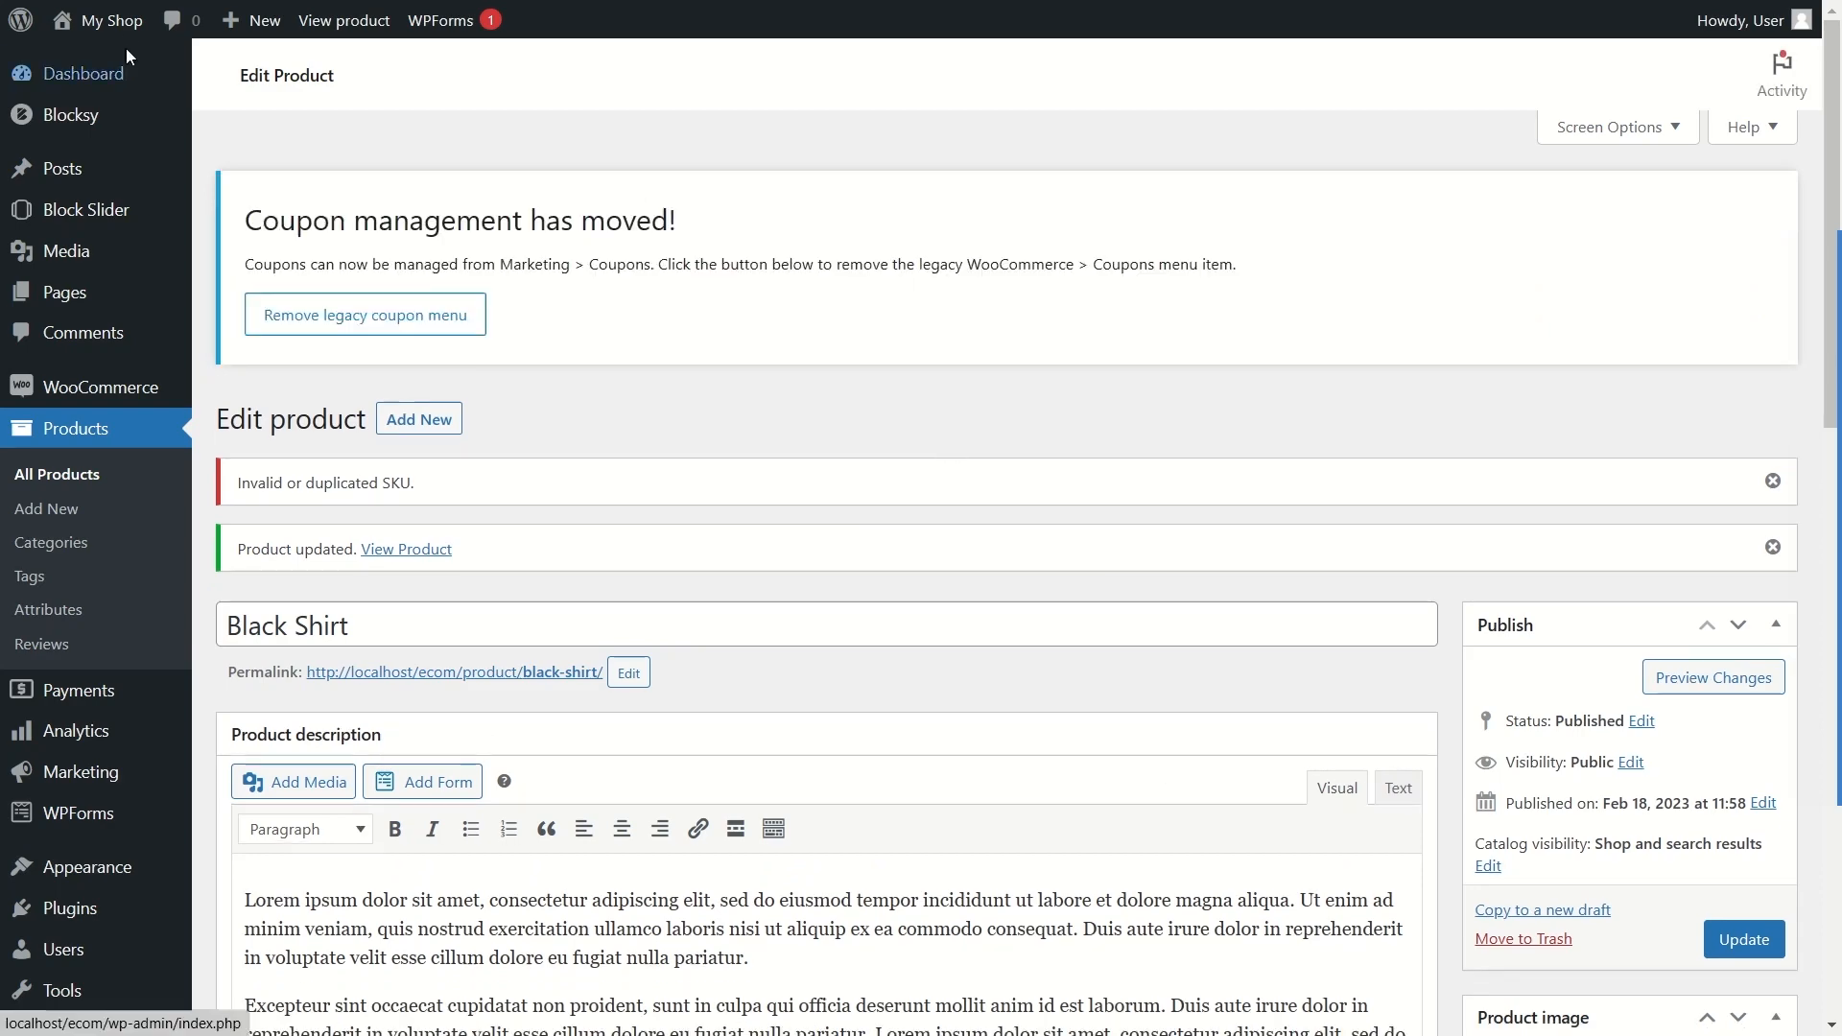
Step: Visit the store's front end and open the Black Shirt product from New Arrivals
mouse_move(121, 32)
left_click(125, 70)
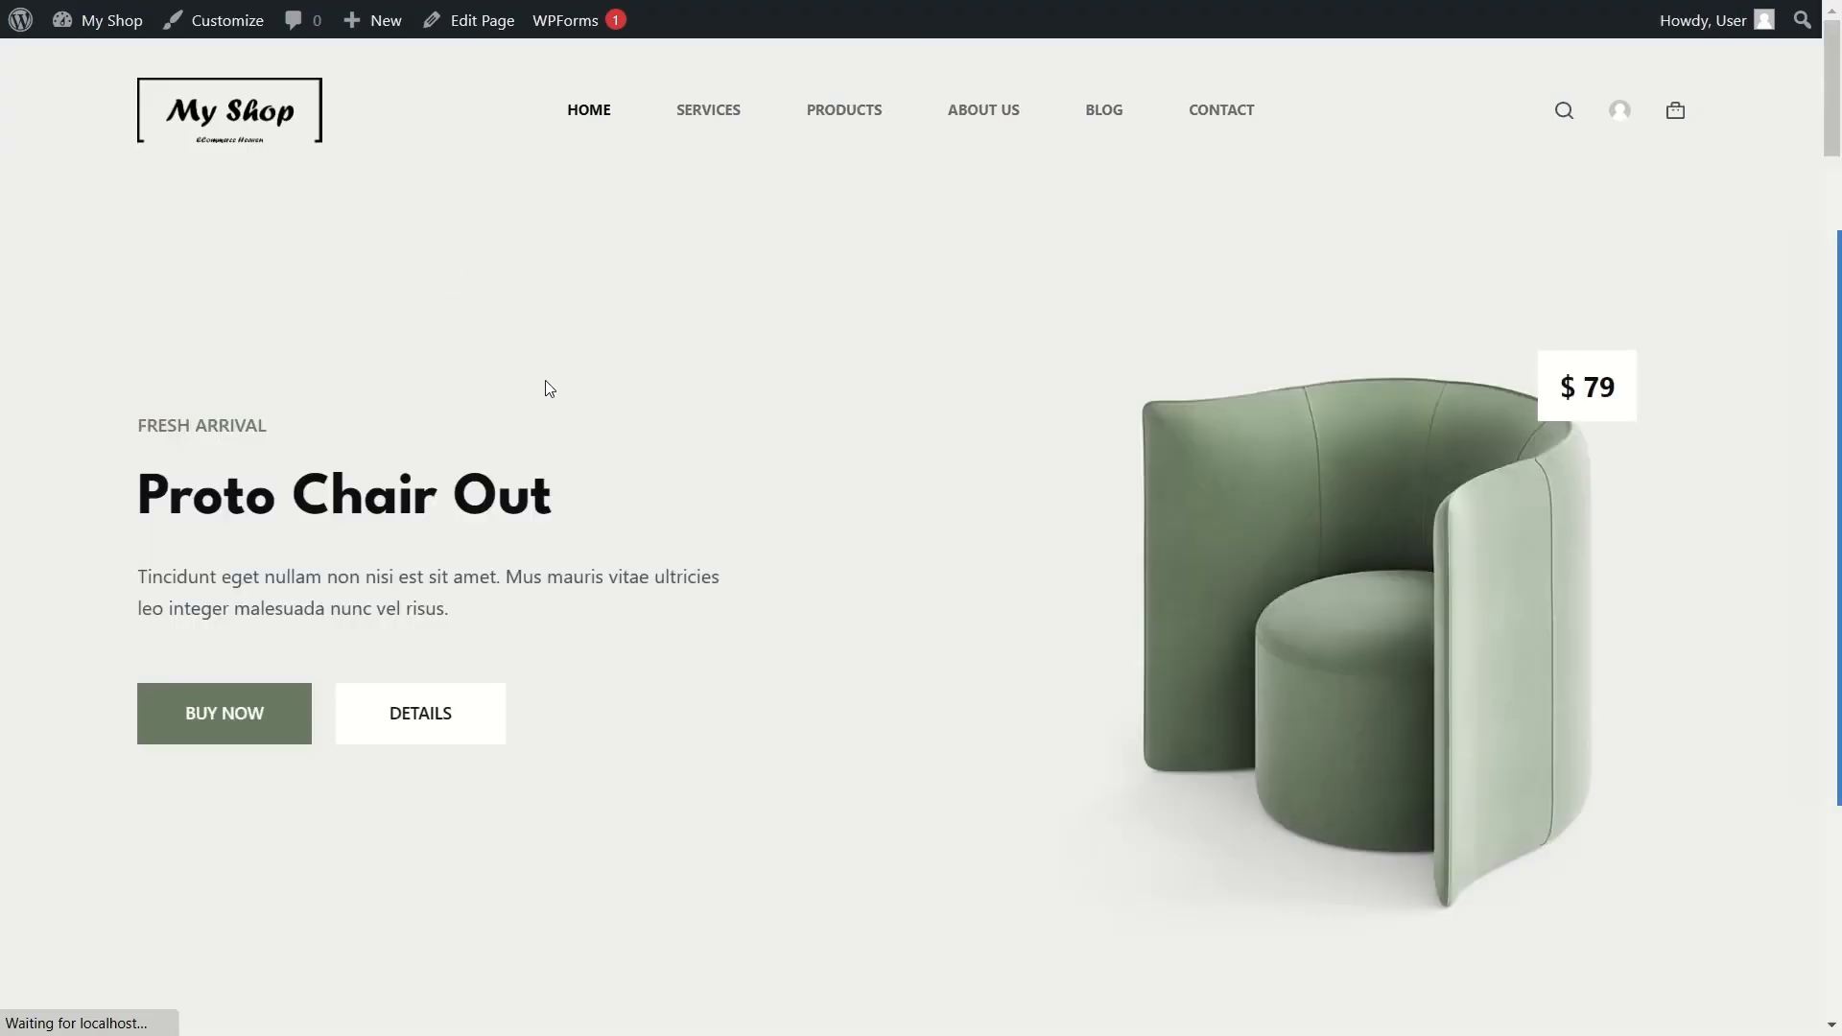
scroll(679, 444, "down", 9)
scroll(676, 444, "down", 15)
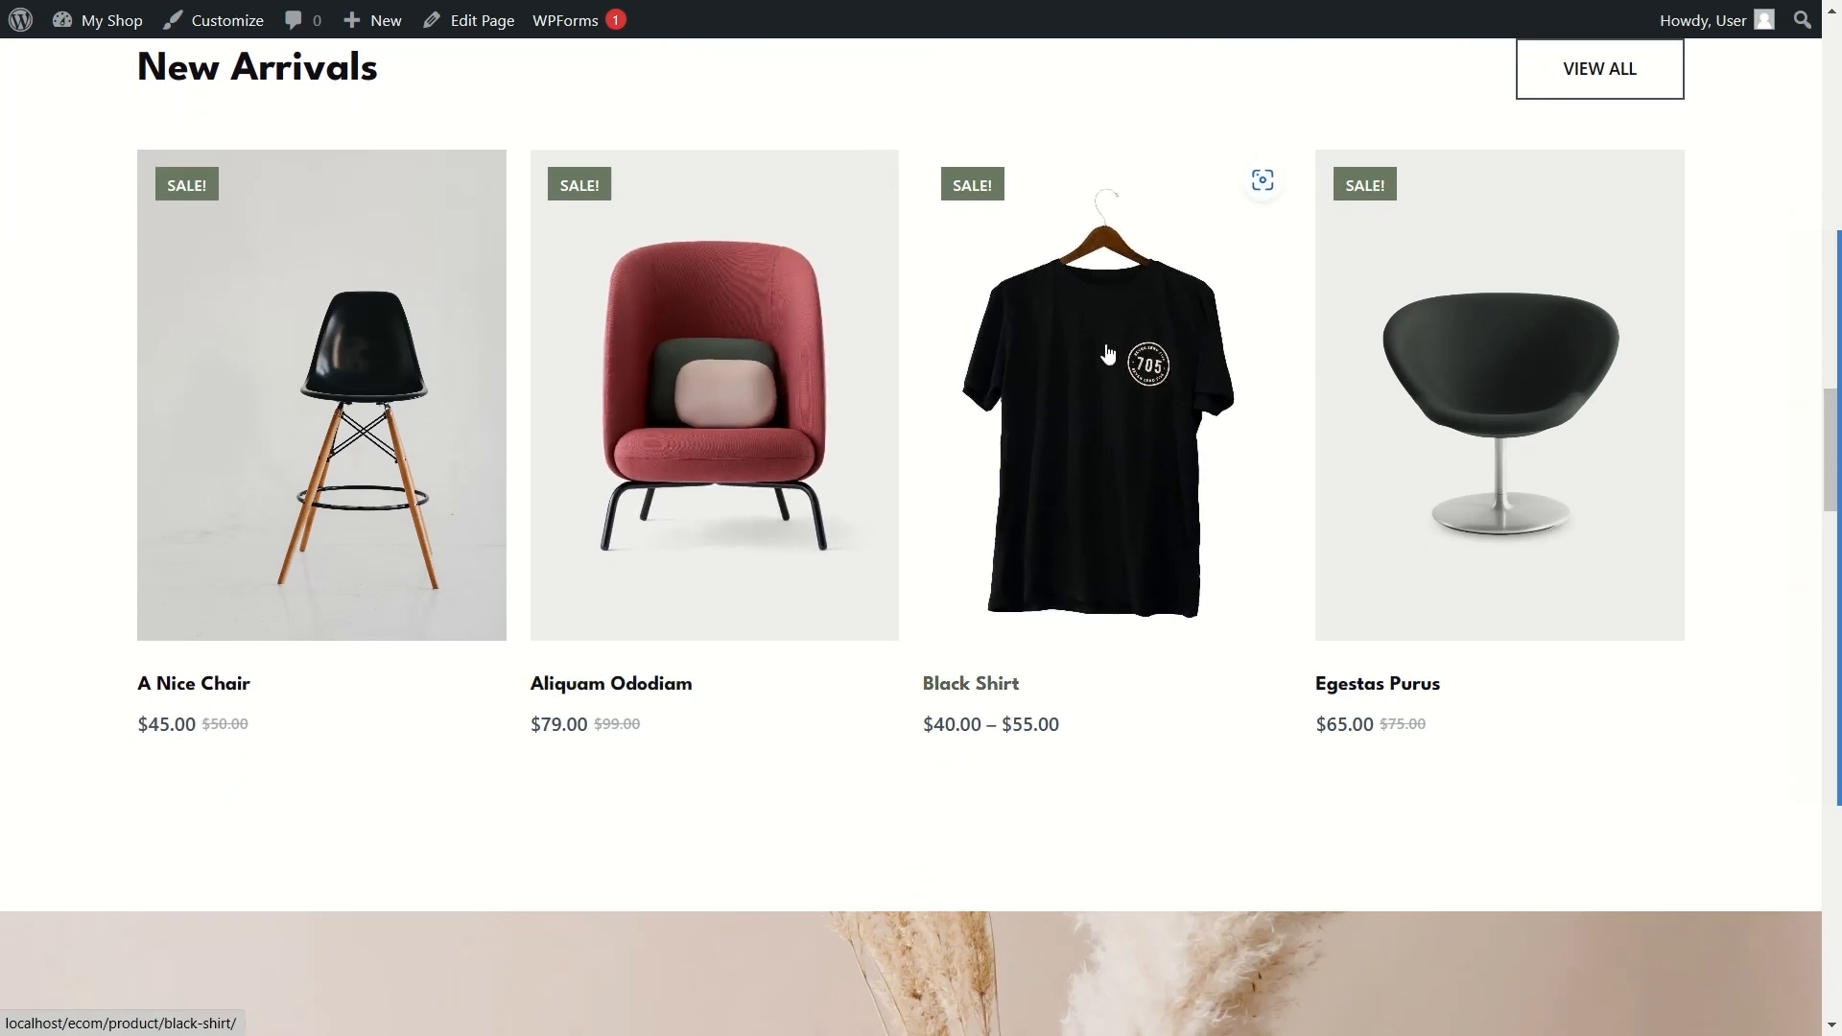
scroll(1102, 414, "down", 8)
scroll(1102, 414, "up", 8)
left_click(1072, 548)
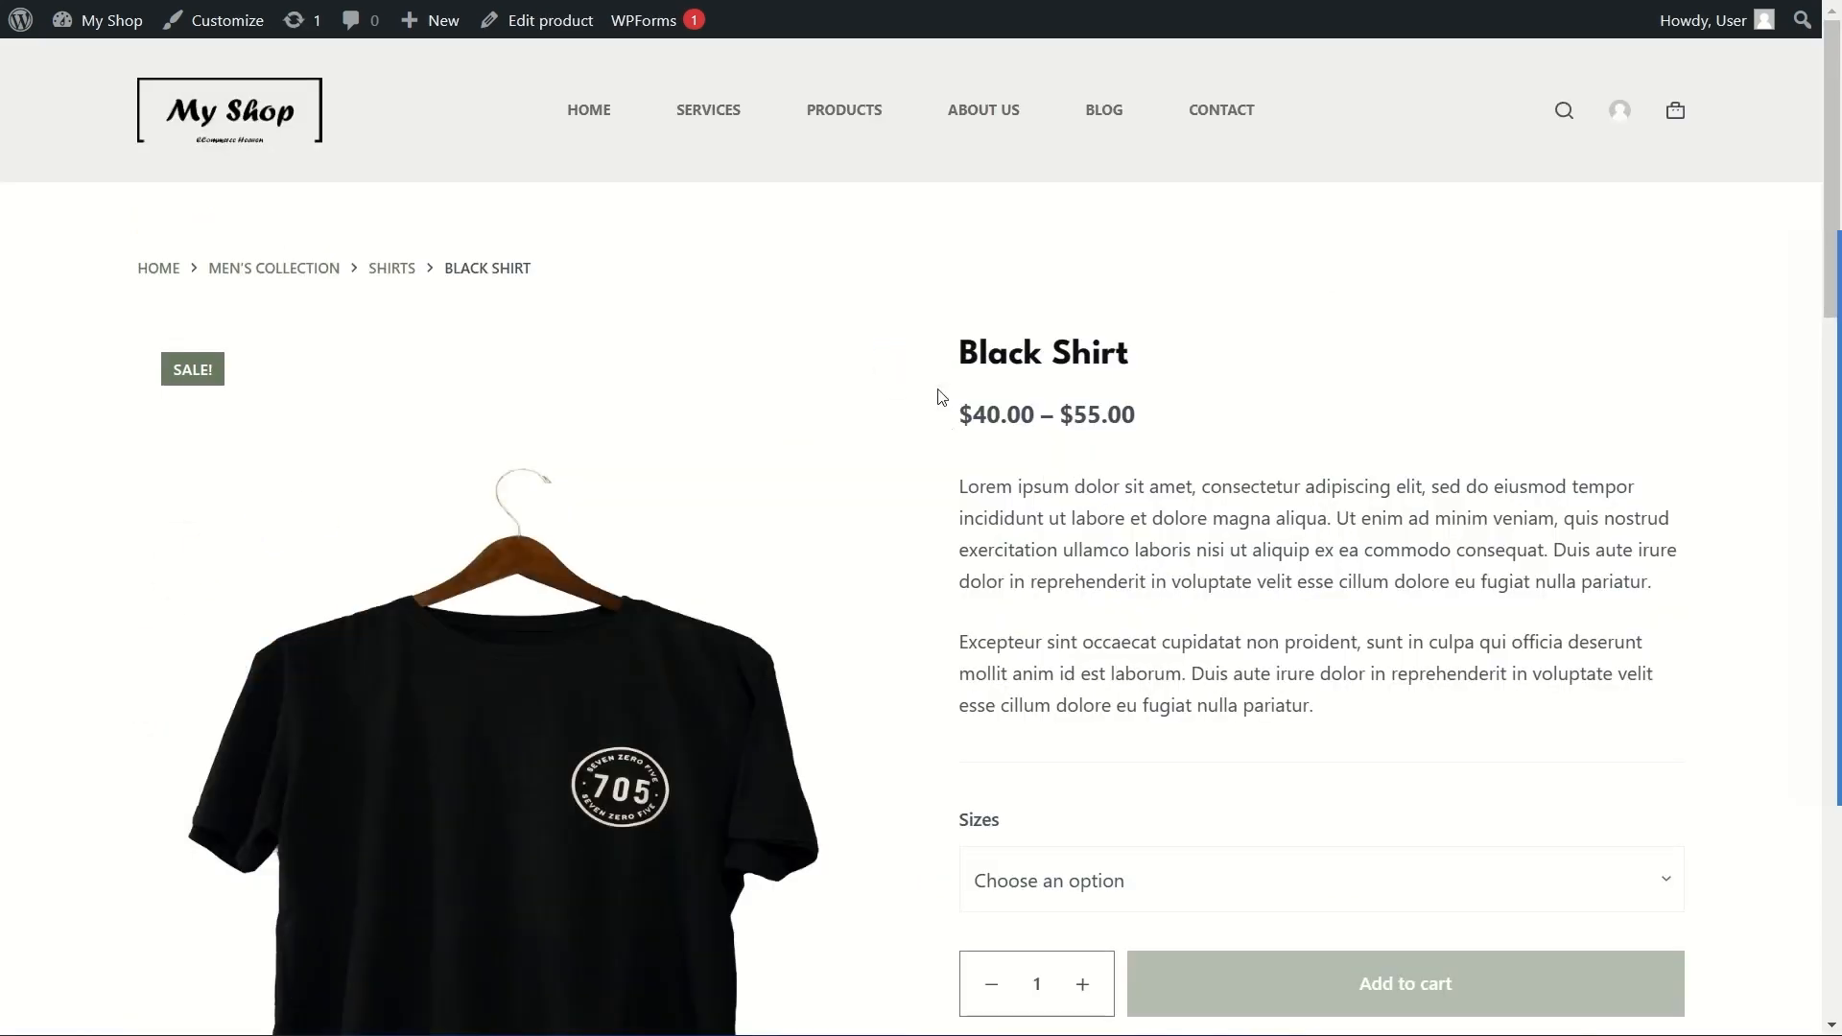
Step: Examine the product page's title, price range, description and Sizes selector
scroll(945, 387, "down", 3)
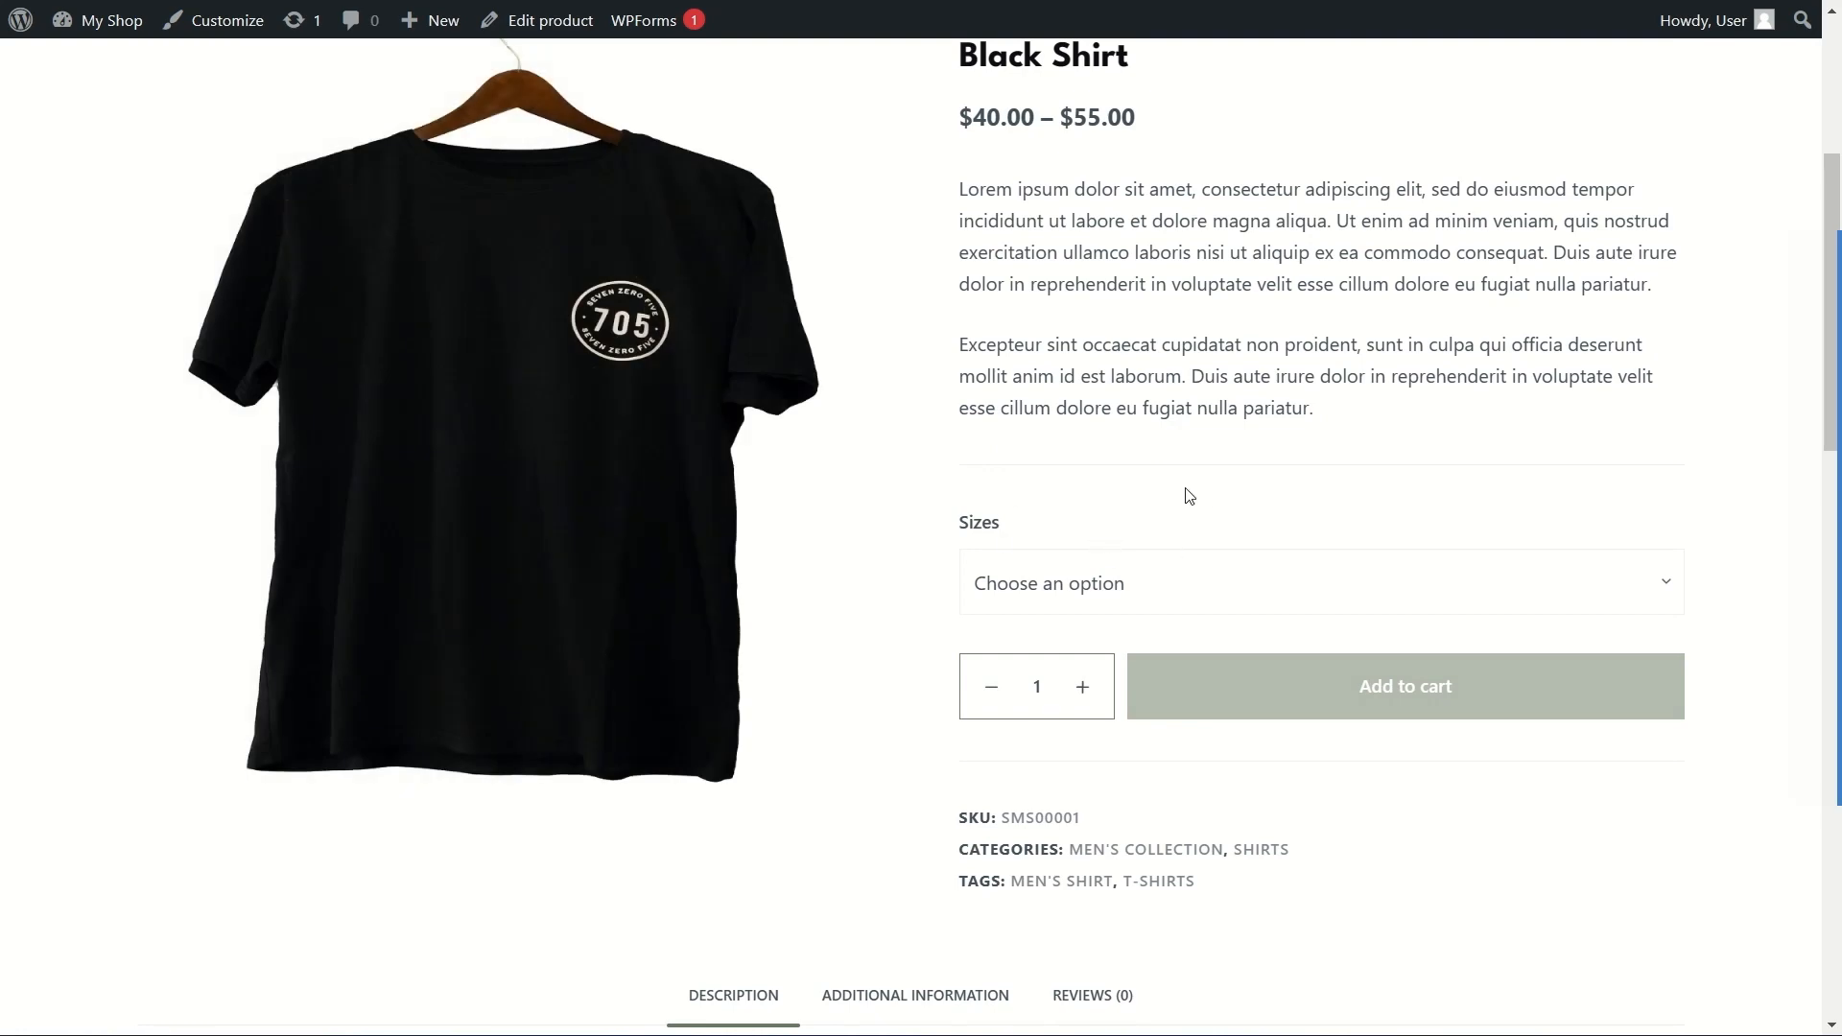
scroll(1072, 448, "up", 3)
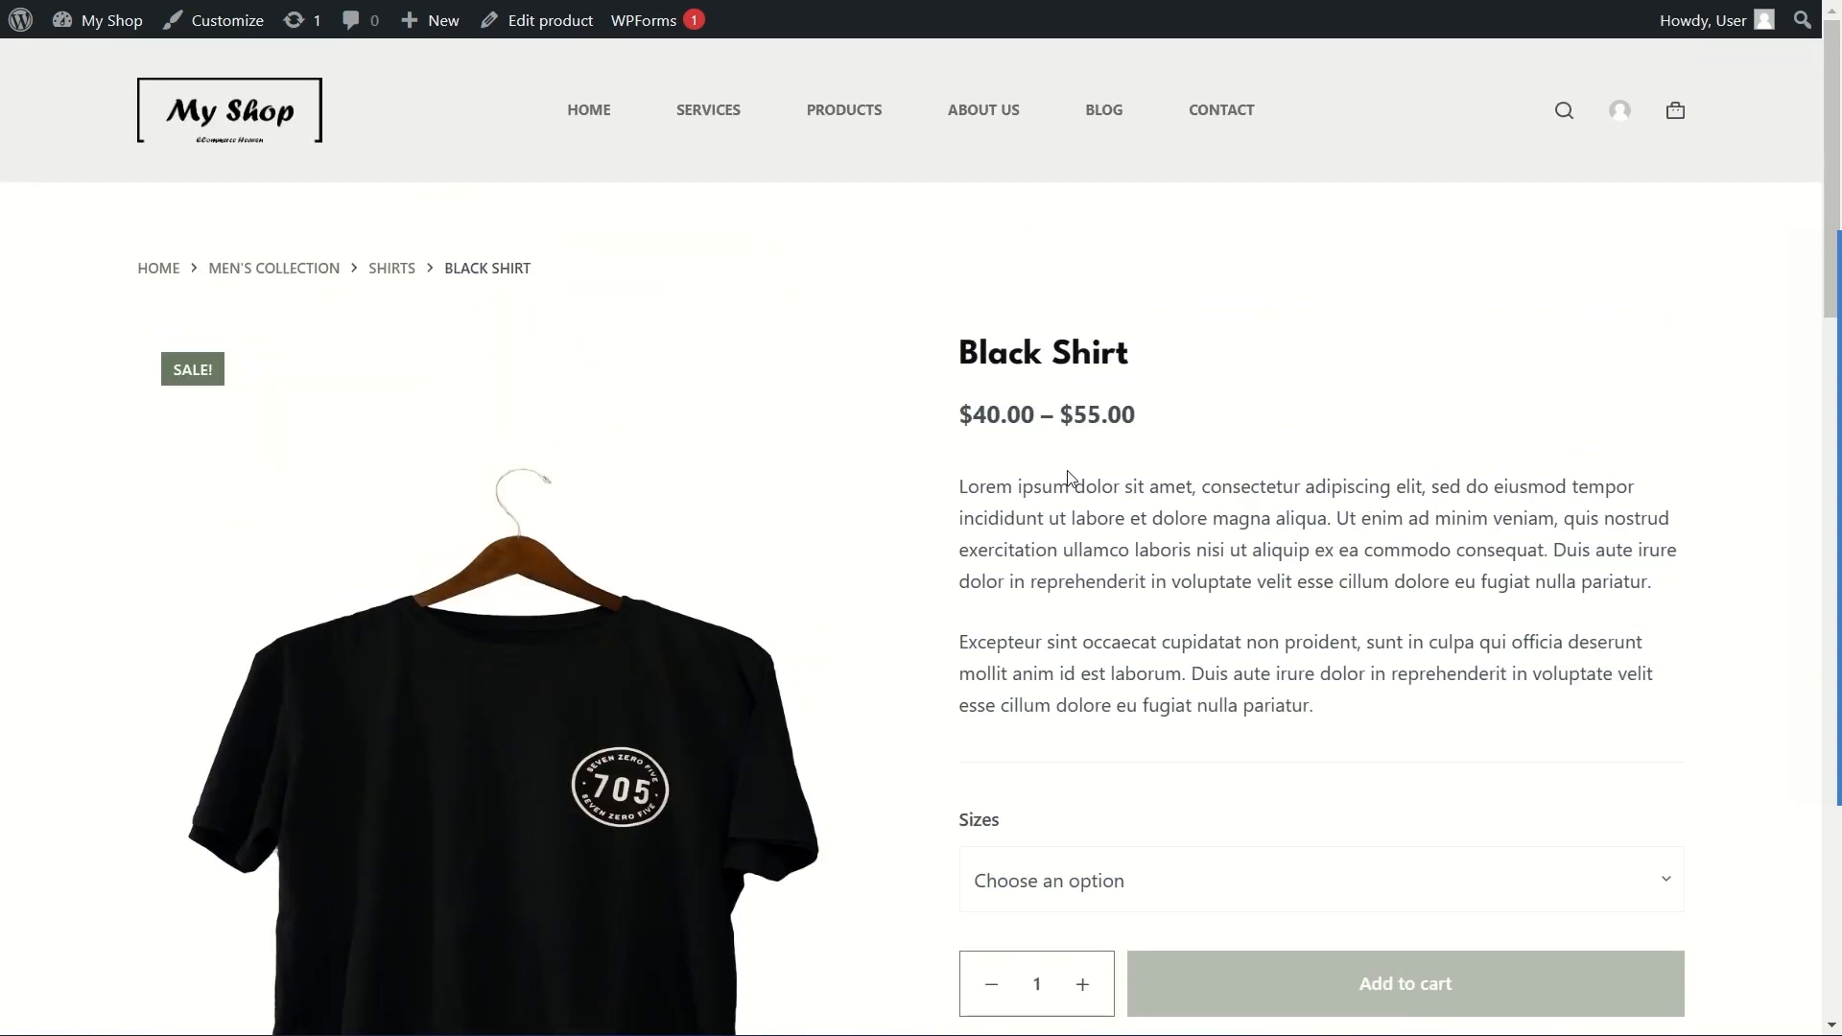
left_click_drag(967, 354, 1124, 362)
left_click(1110, 455)
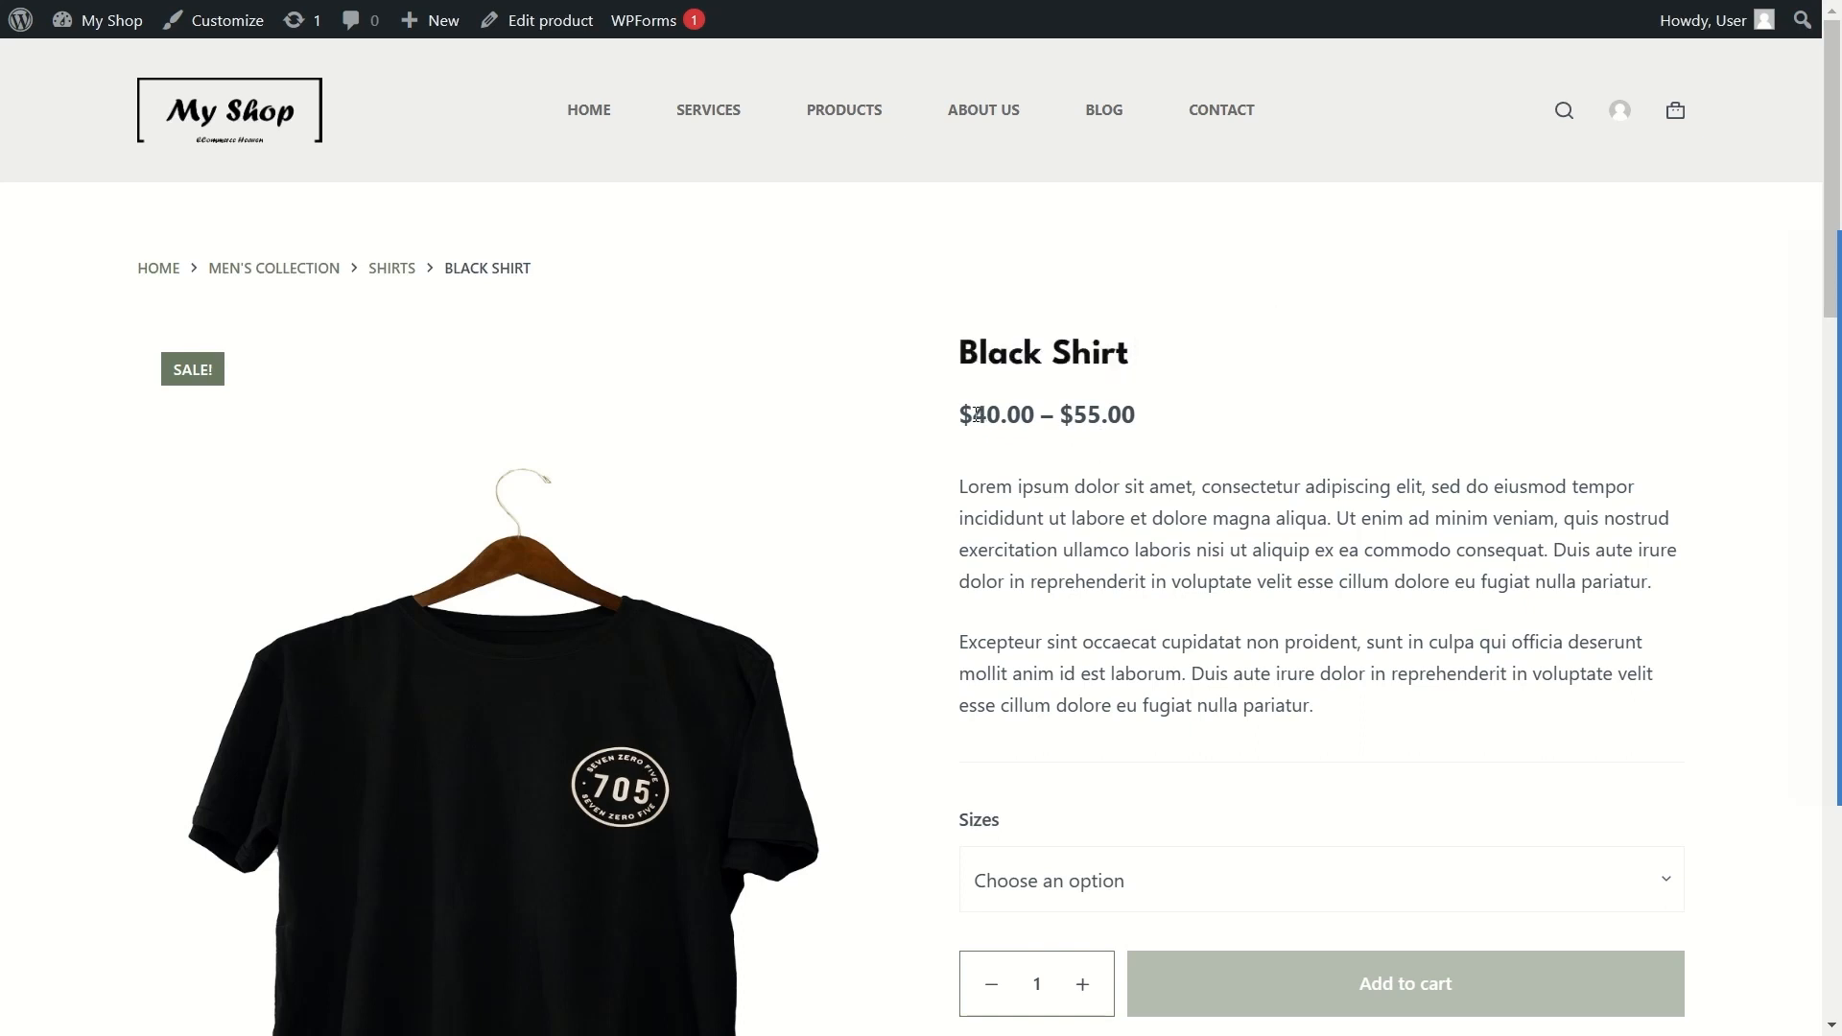
left_click_drag(960, 412, 1144, 422)
left_click(1073, 486)
left_click_drag(956, 418, 1144, 415)
left_click(1105, 449)
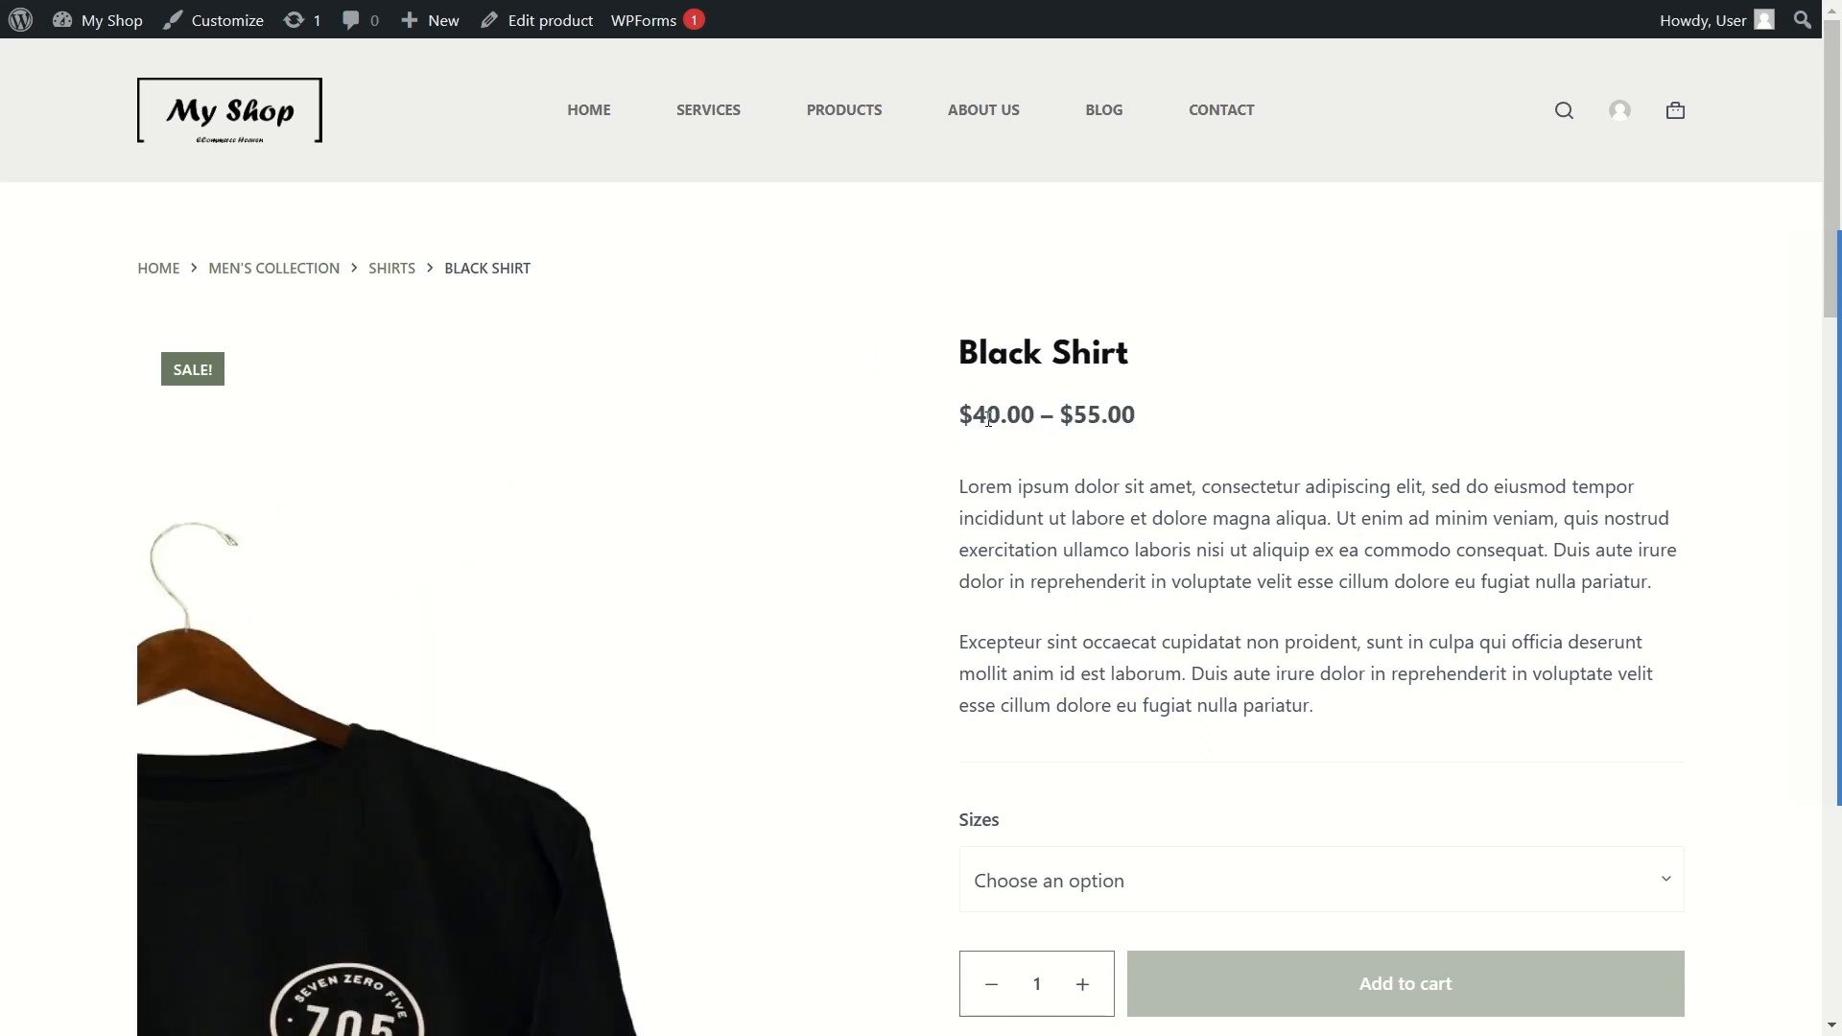
Step: Examine the weight, Fabric and Sizes entries in the Black Shirt's additional information
scroll(988, 419, "down", 10)
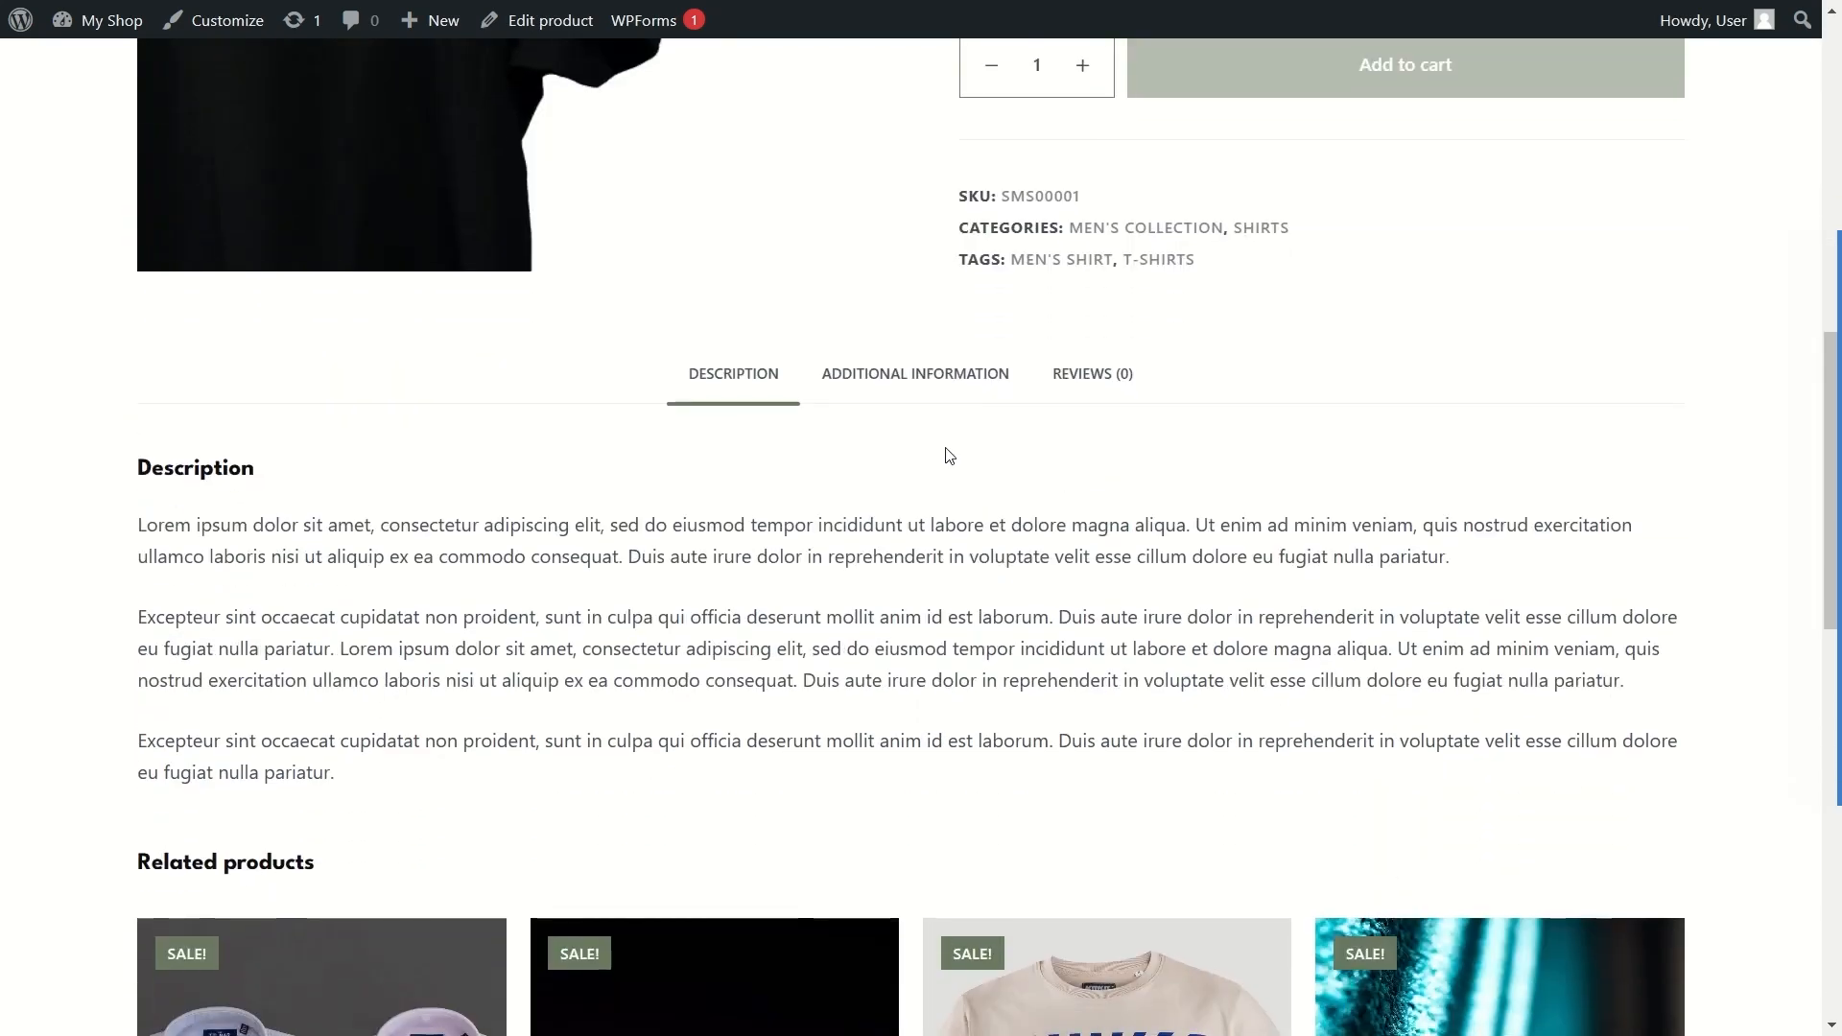
left_click(928, 394)
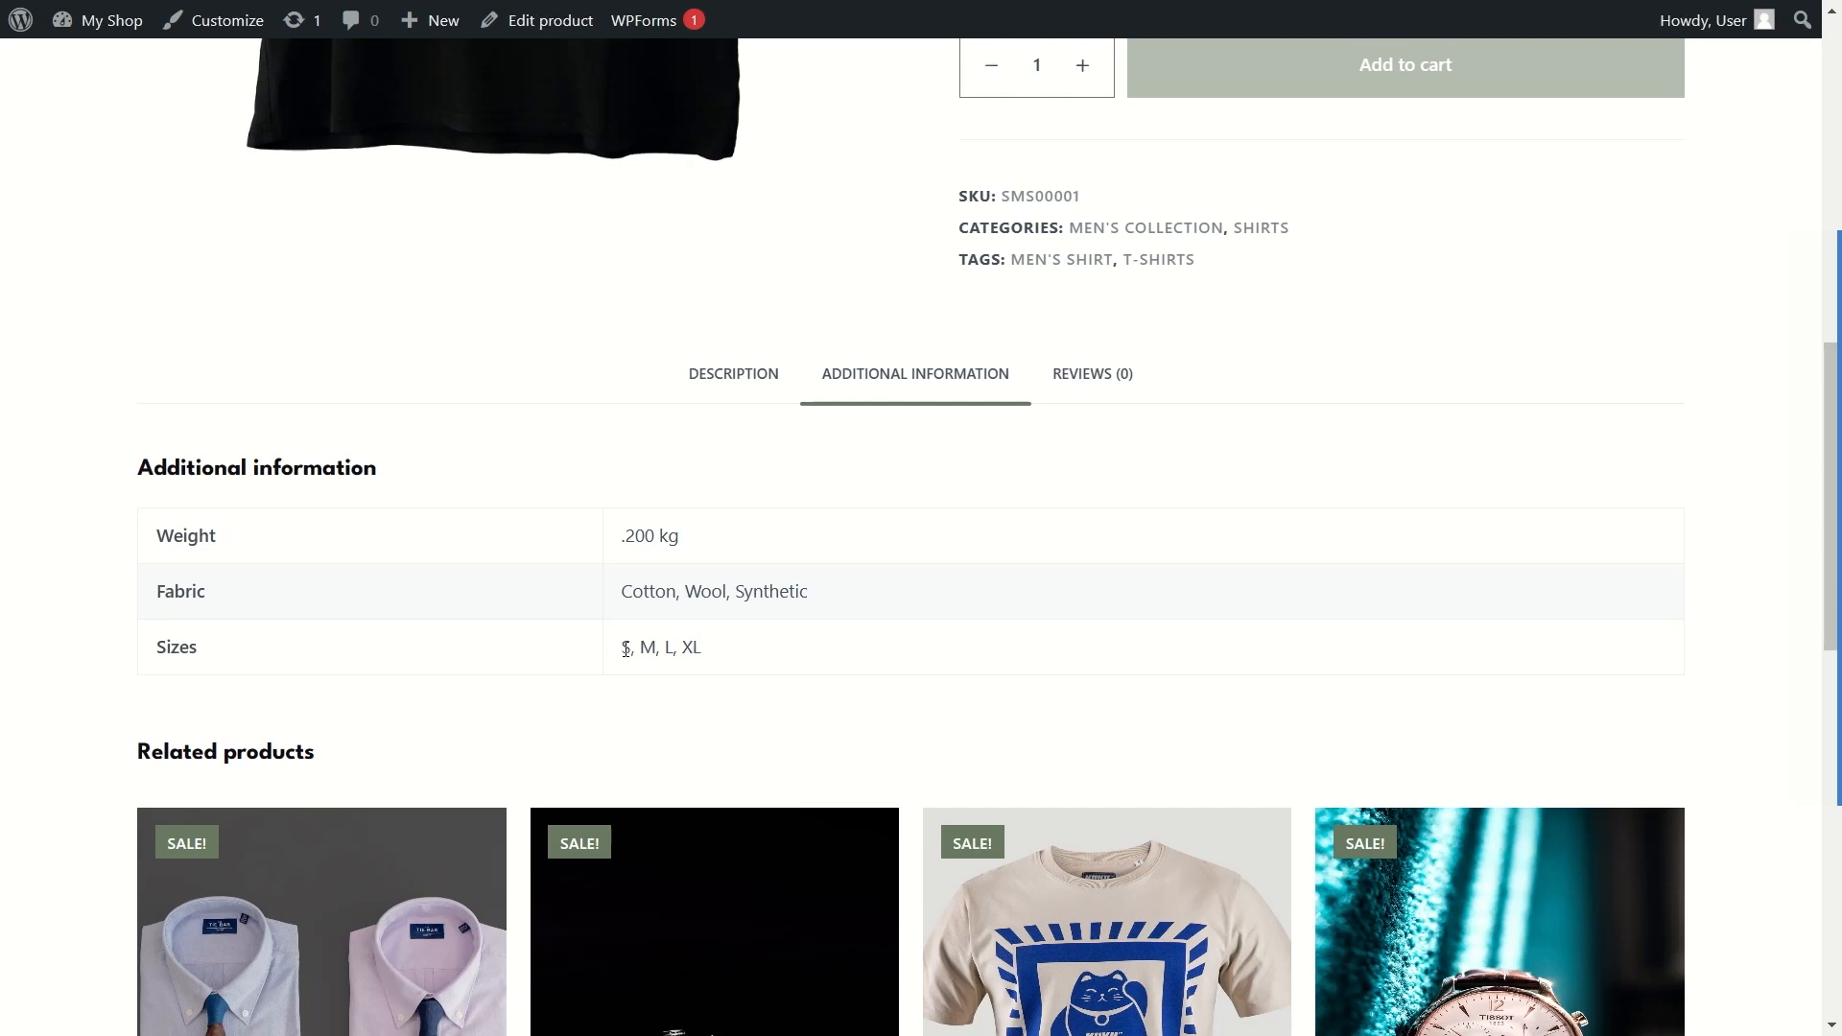
left_click_drag(622, 649, 631, 652)
scroll(962, 359, "up", 10)
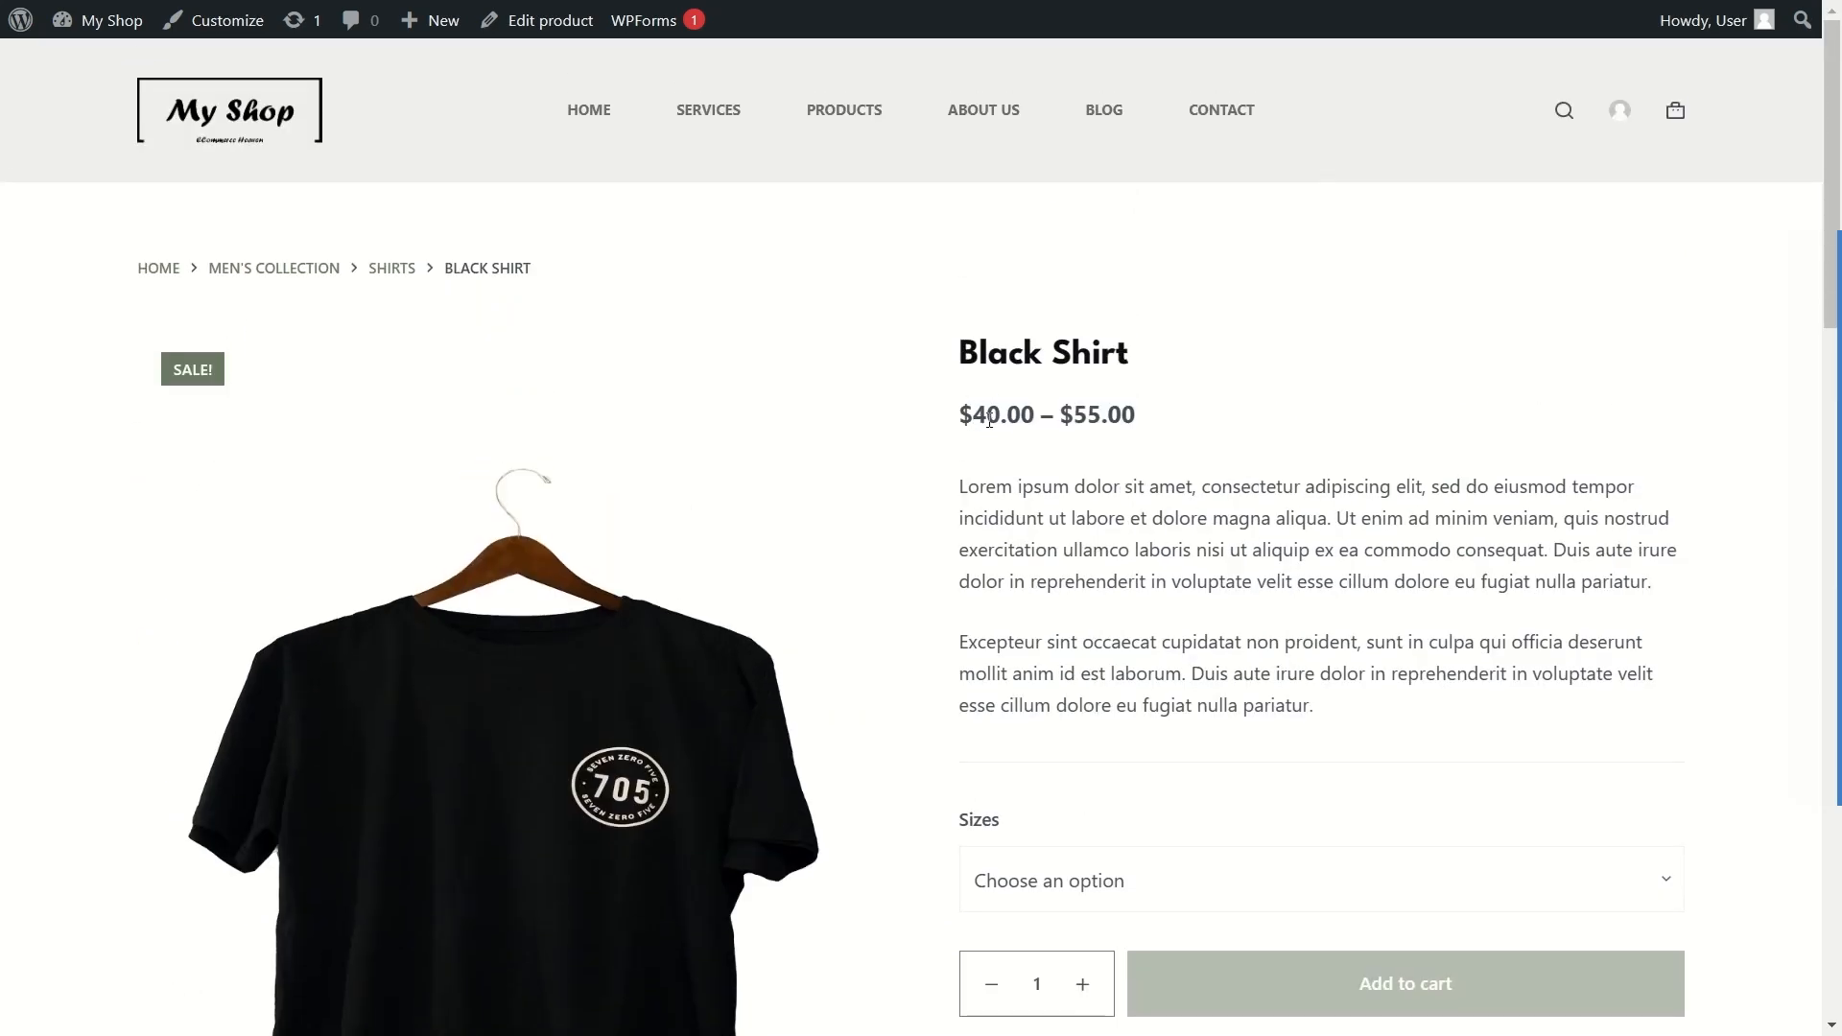
Step: Compare the Sizes entry in the Black Shirt's additional information with the price range under the product title
scroll(981, 452, "down", 10)
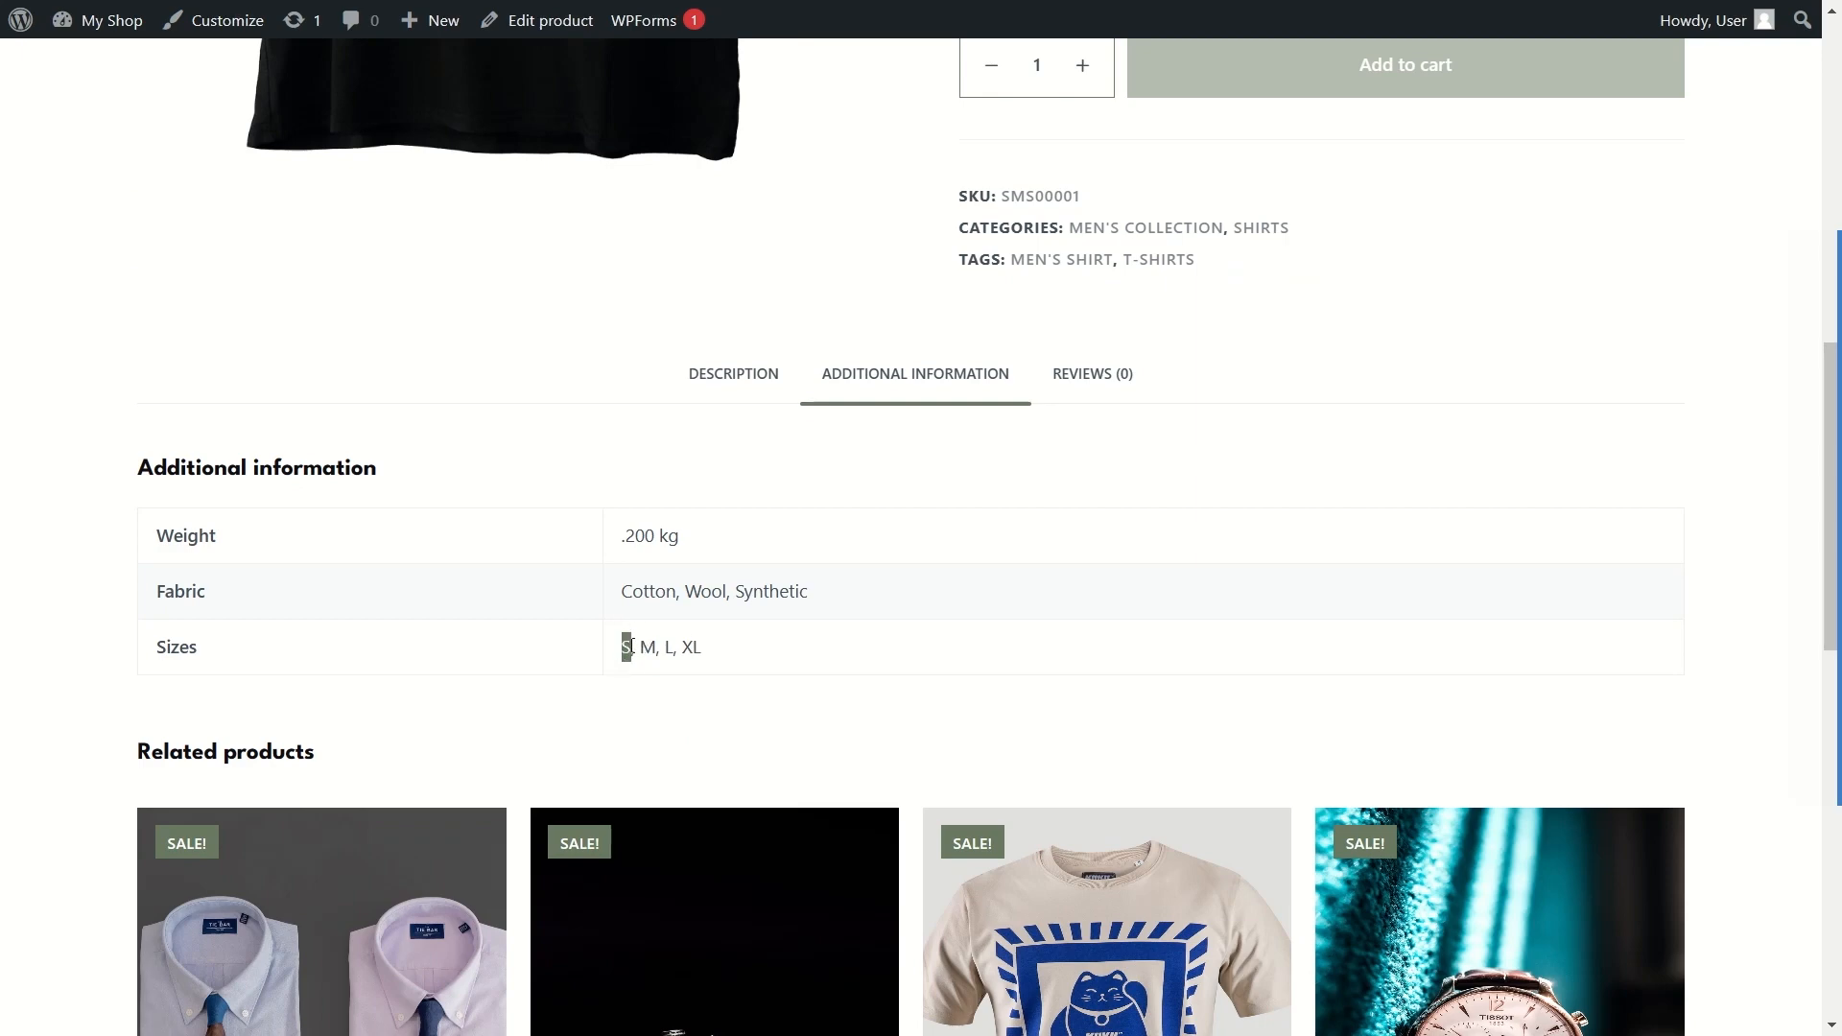
left_click_drag(683, 646, 705, 654)
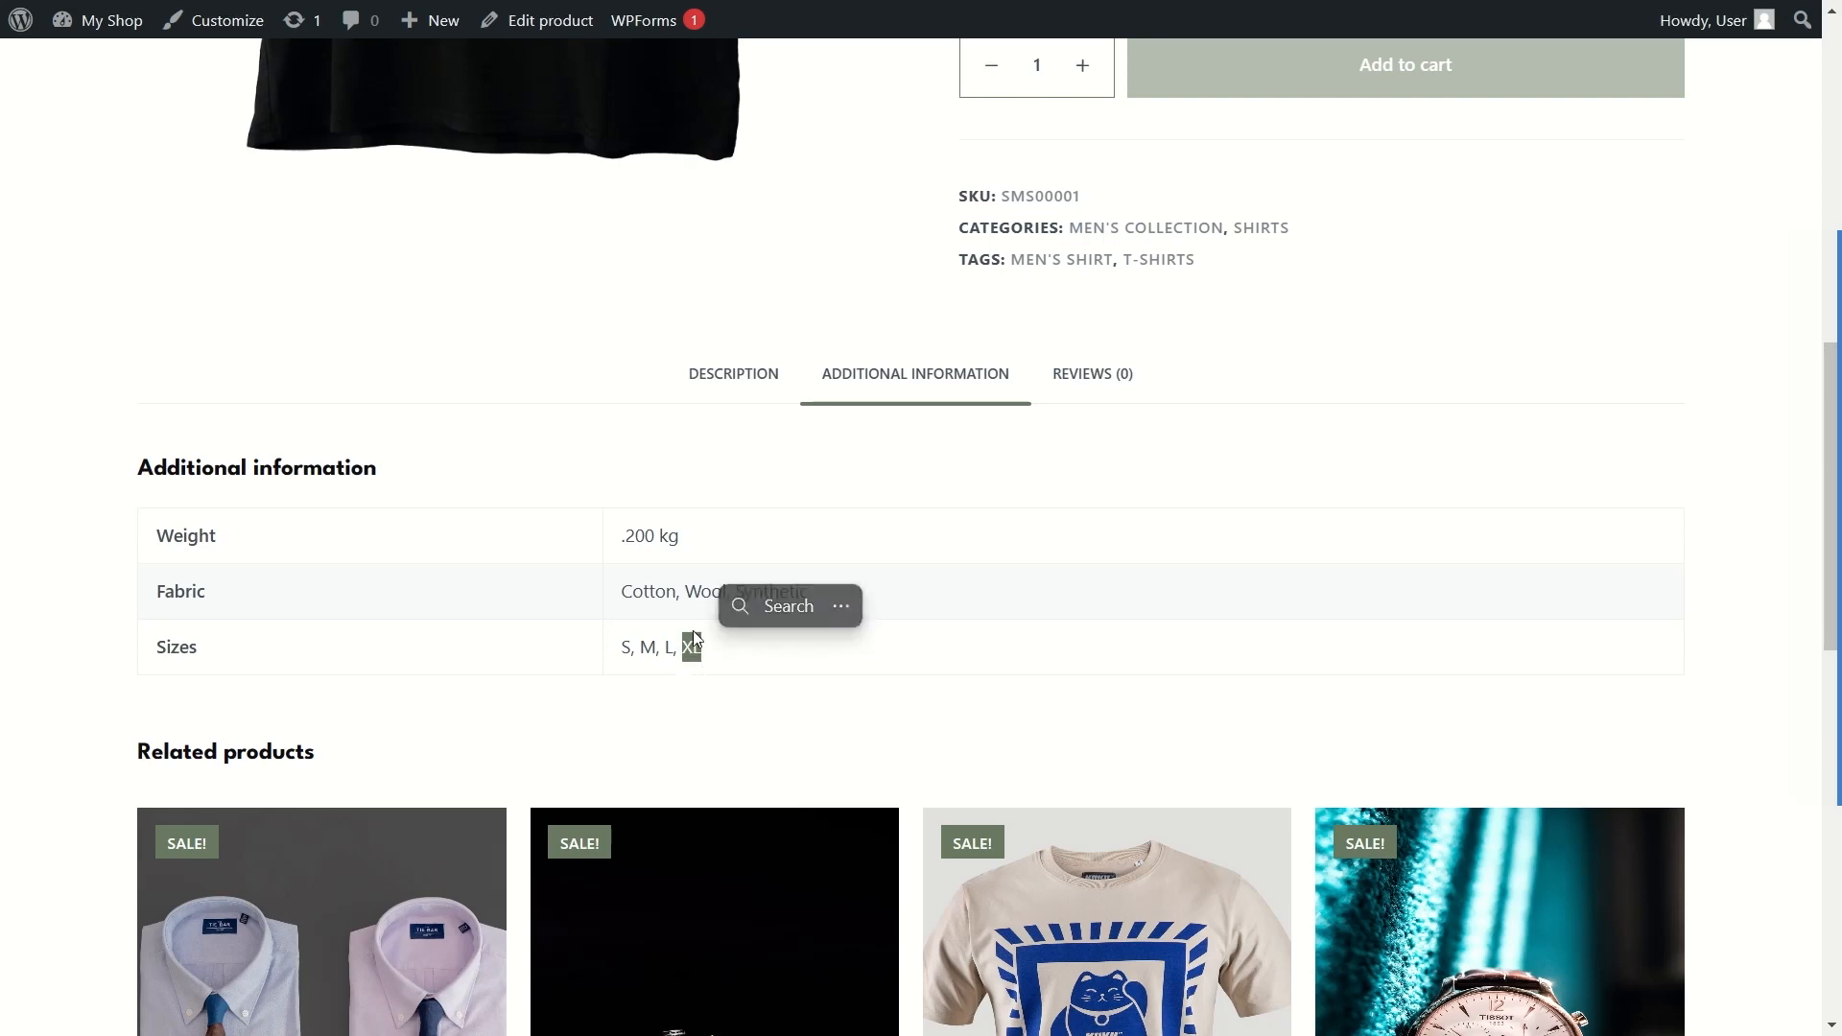
scroll(639, 610, "up", 1)
scroll(639, 610, "up", 7)
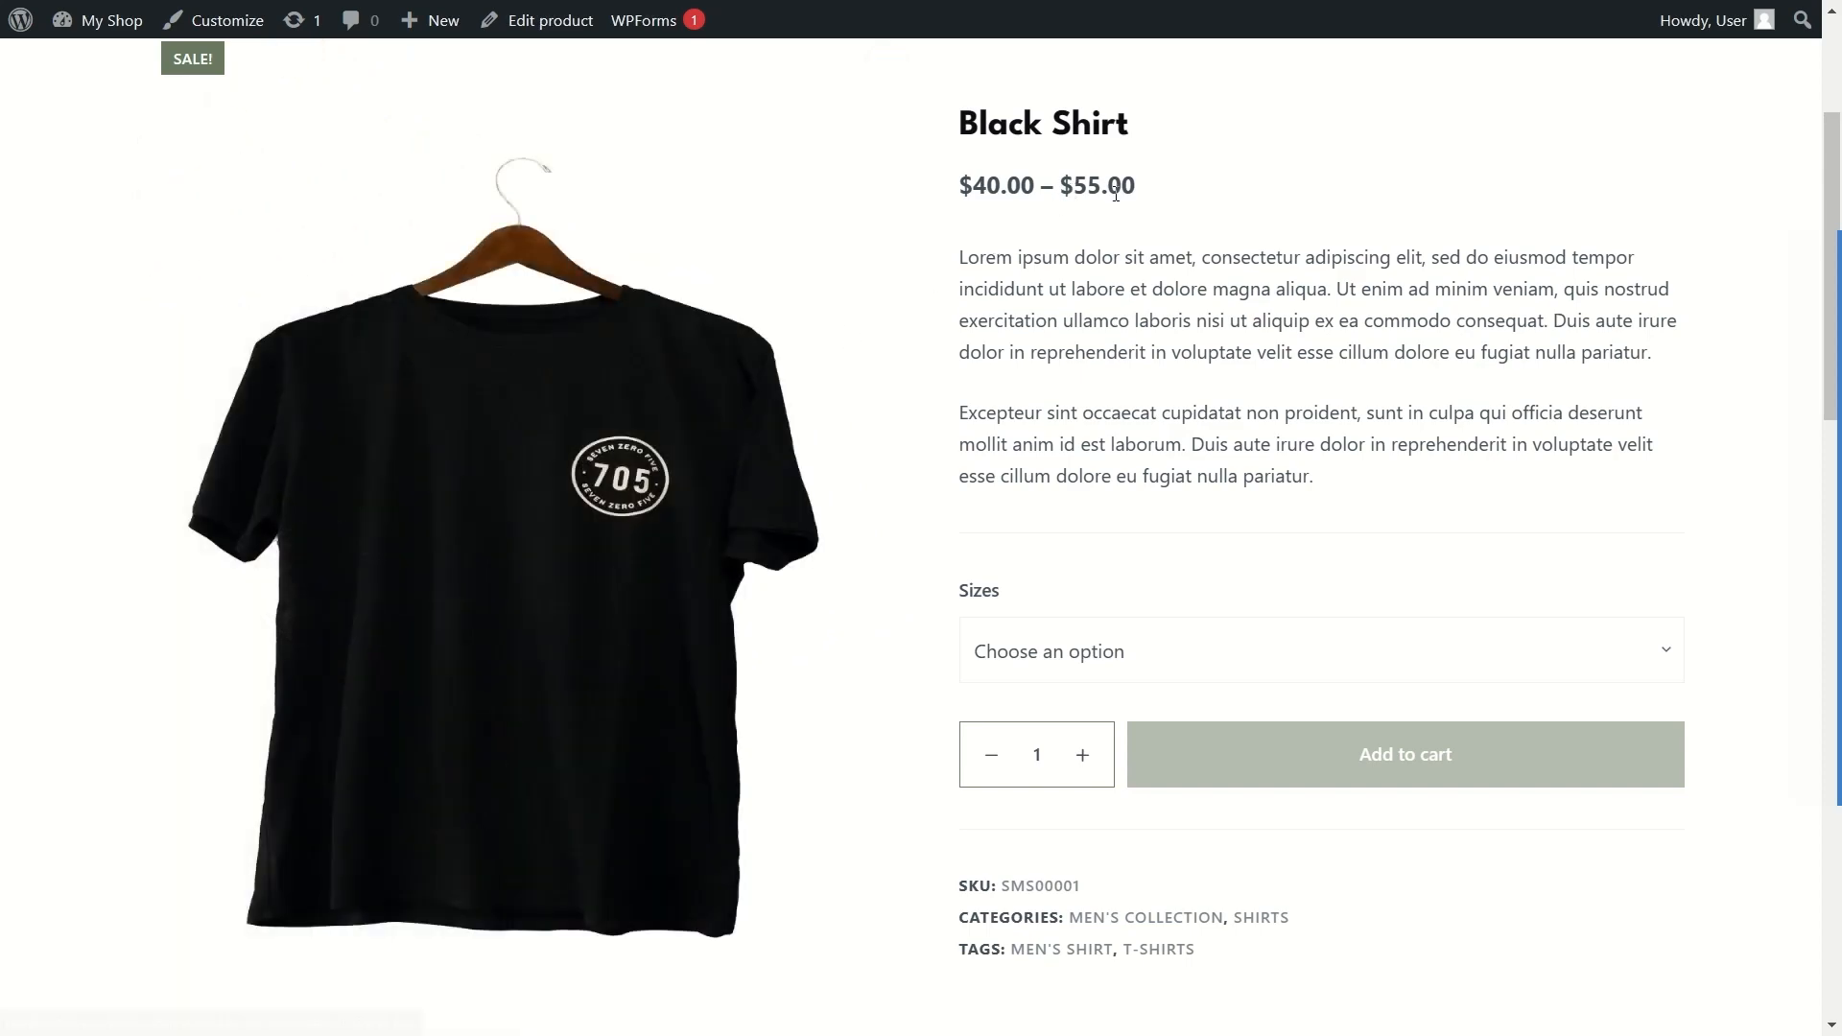
scroll(970, 411, "down", 8)
left_click(760, 513)
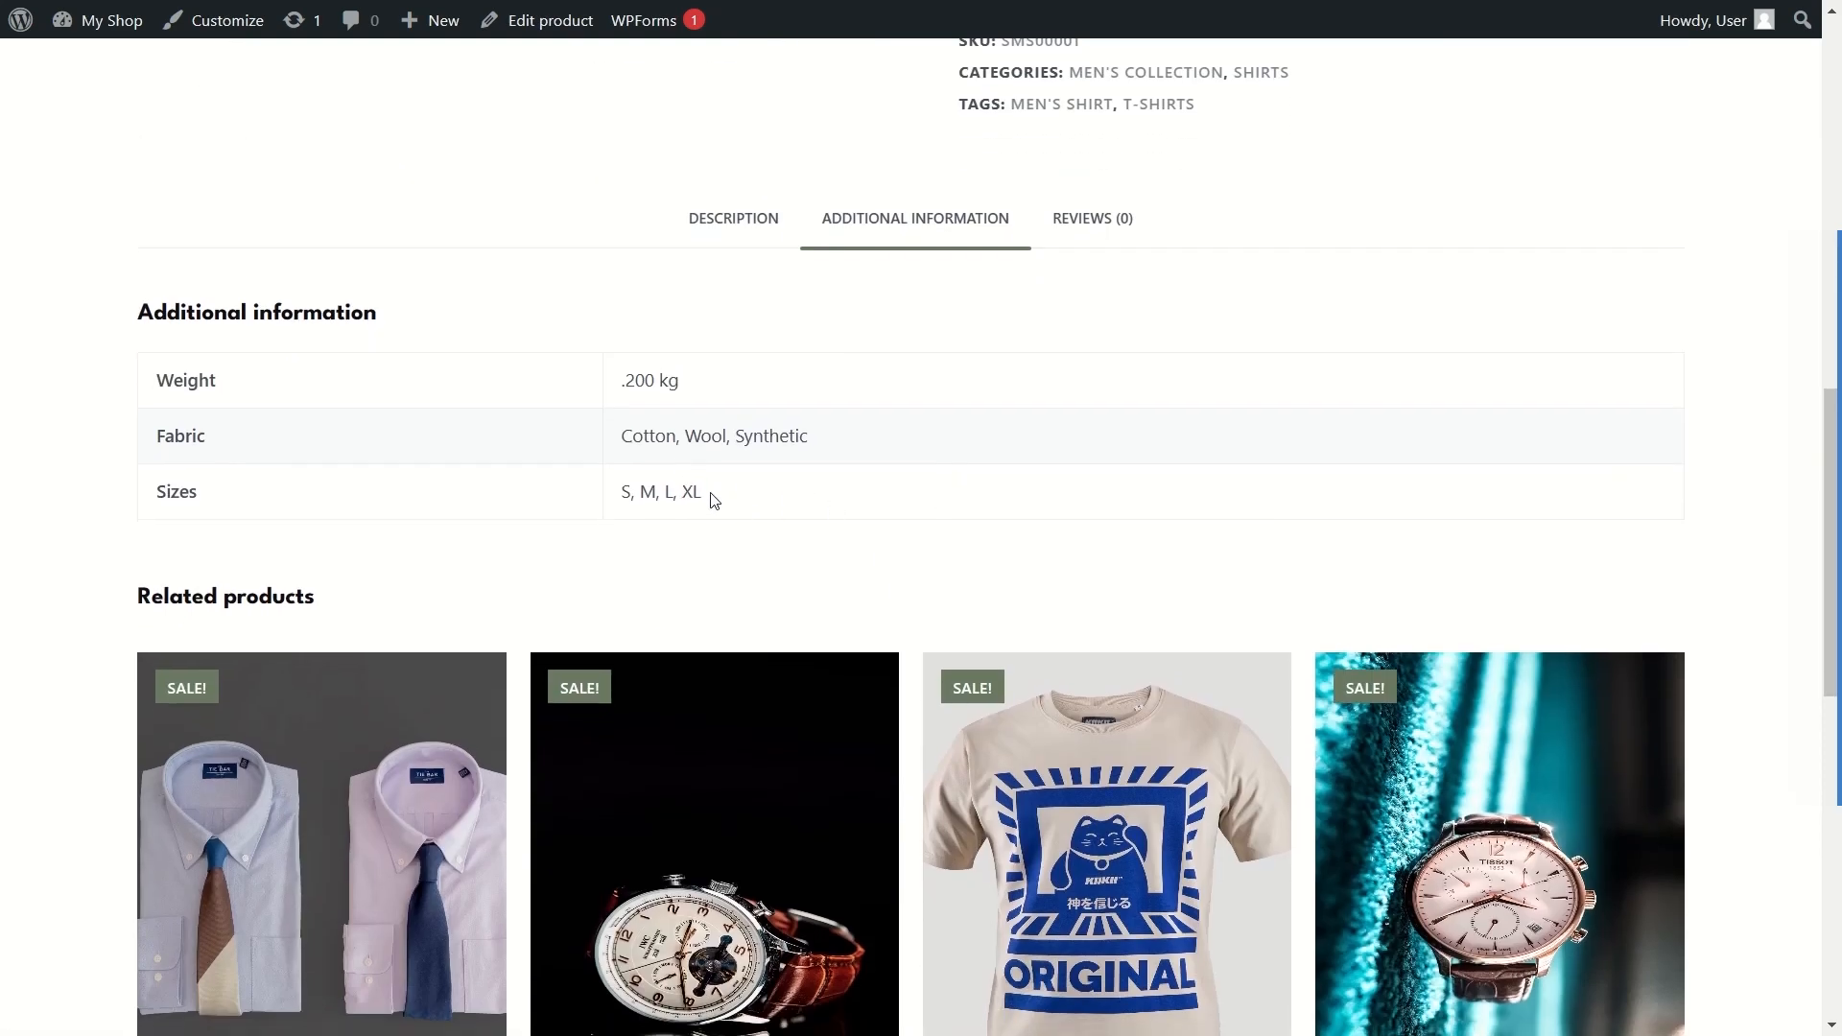
scroll(714, 499, "up", 5)
scroll(711, 357, "down", 5)
double_click(625, 491)
left_click(809, 521)
scroll(844, 515, "up", 10)
scroll(849, 516, "up", 1)
left_click_drag(986, 415, 1119, 416)
left_click(1072, 519)
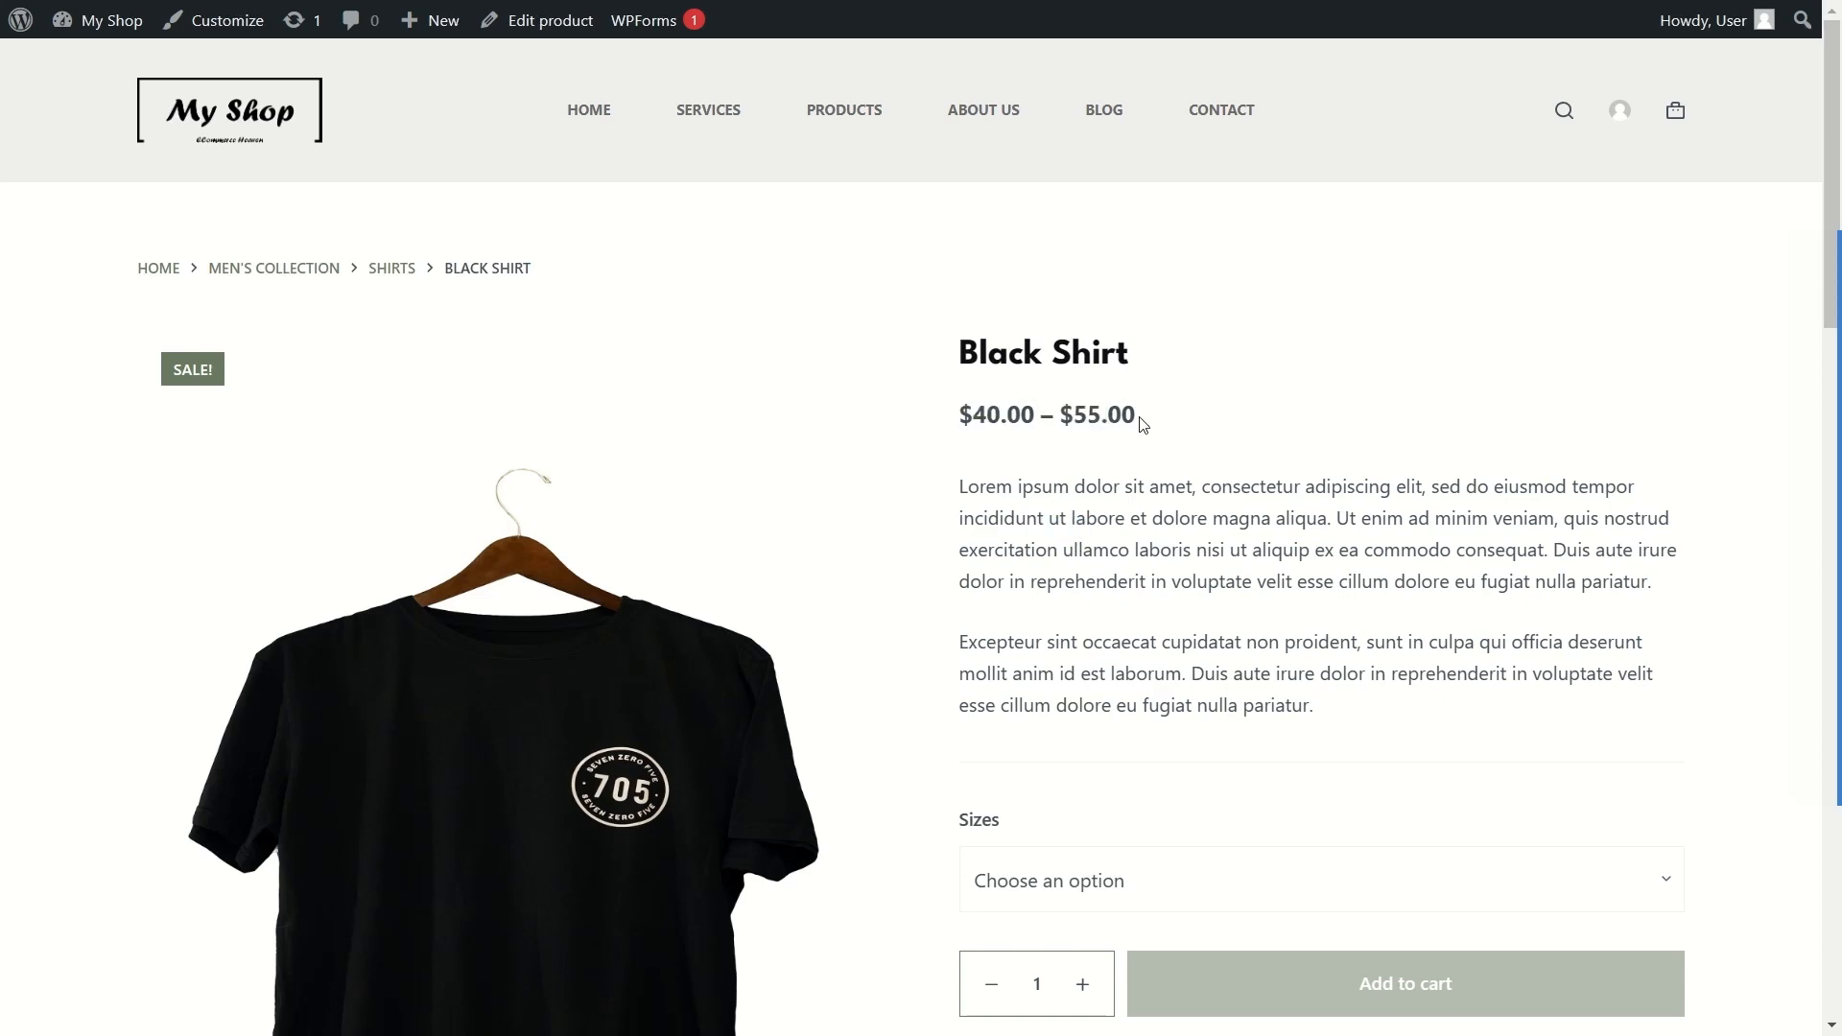
Step: Examine the product's attribute table and the short description below the price range
scroll(895, 528, "down", 8)
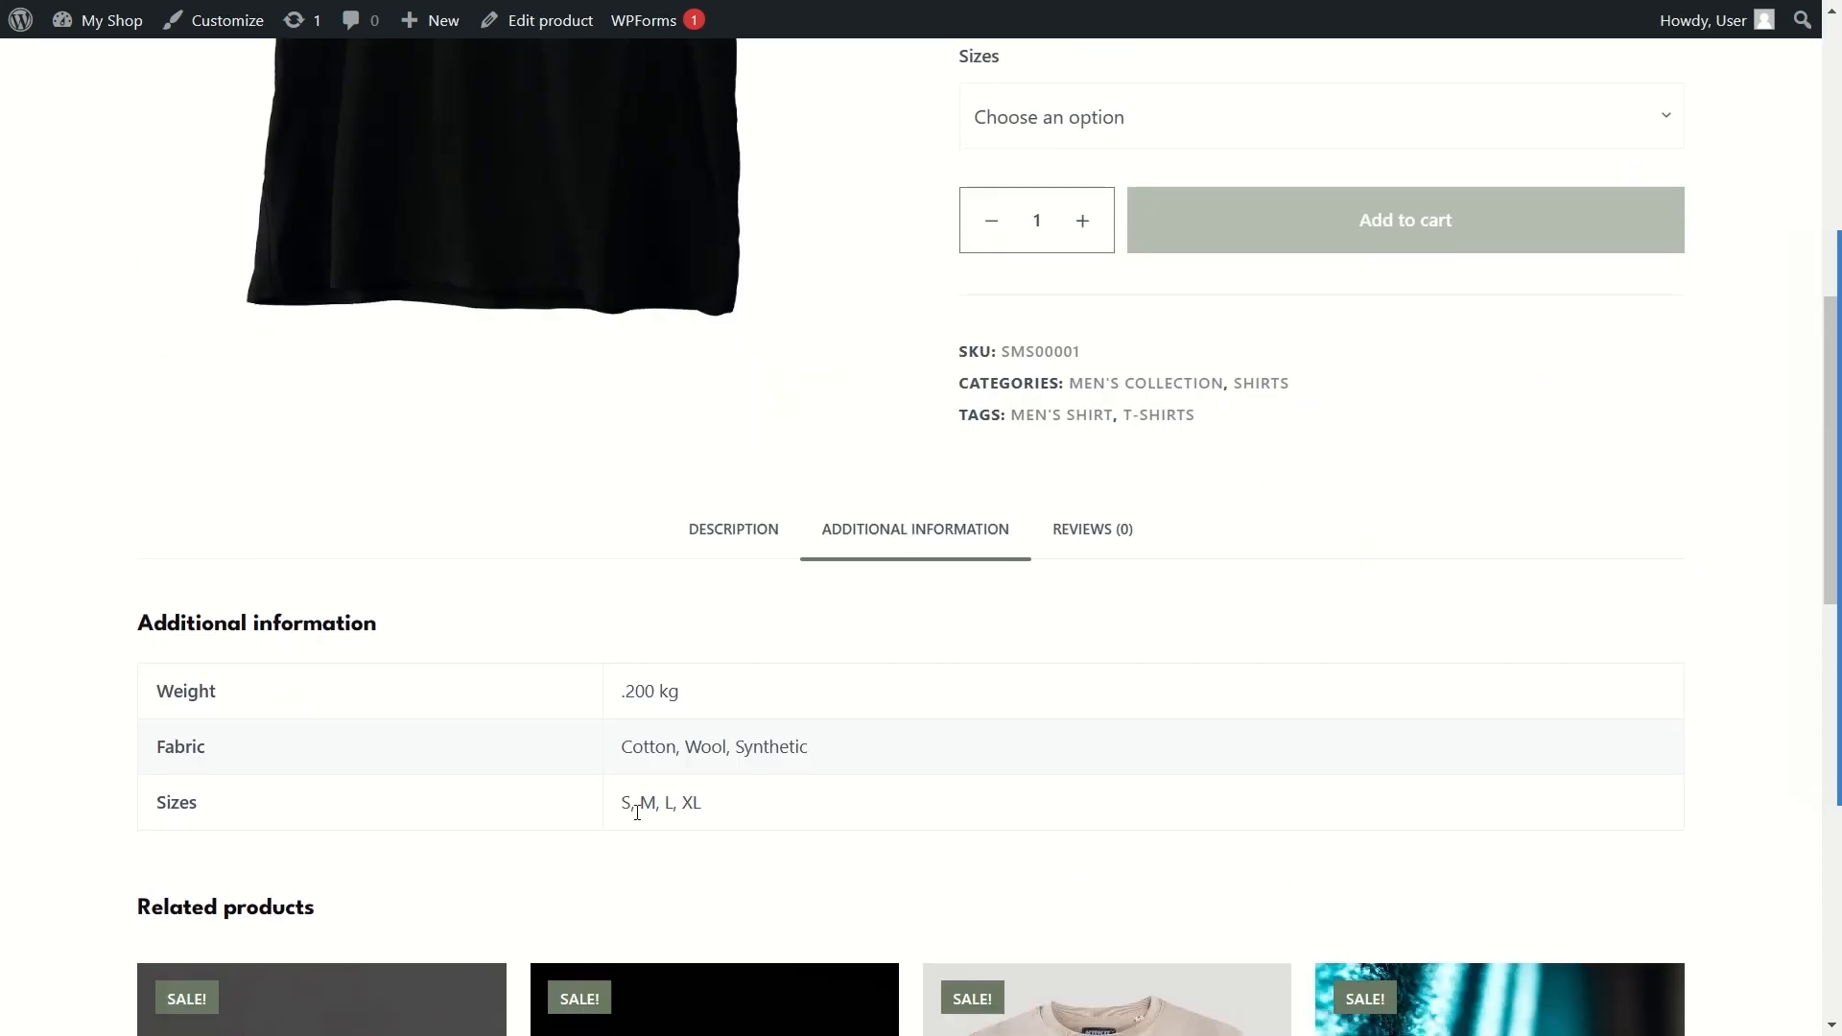
scroll(736, 751, "up", 9)
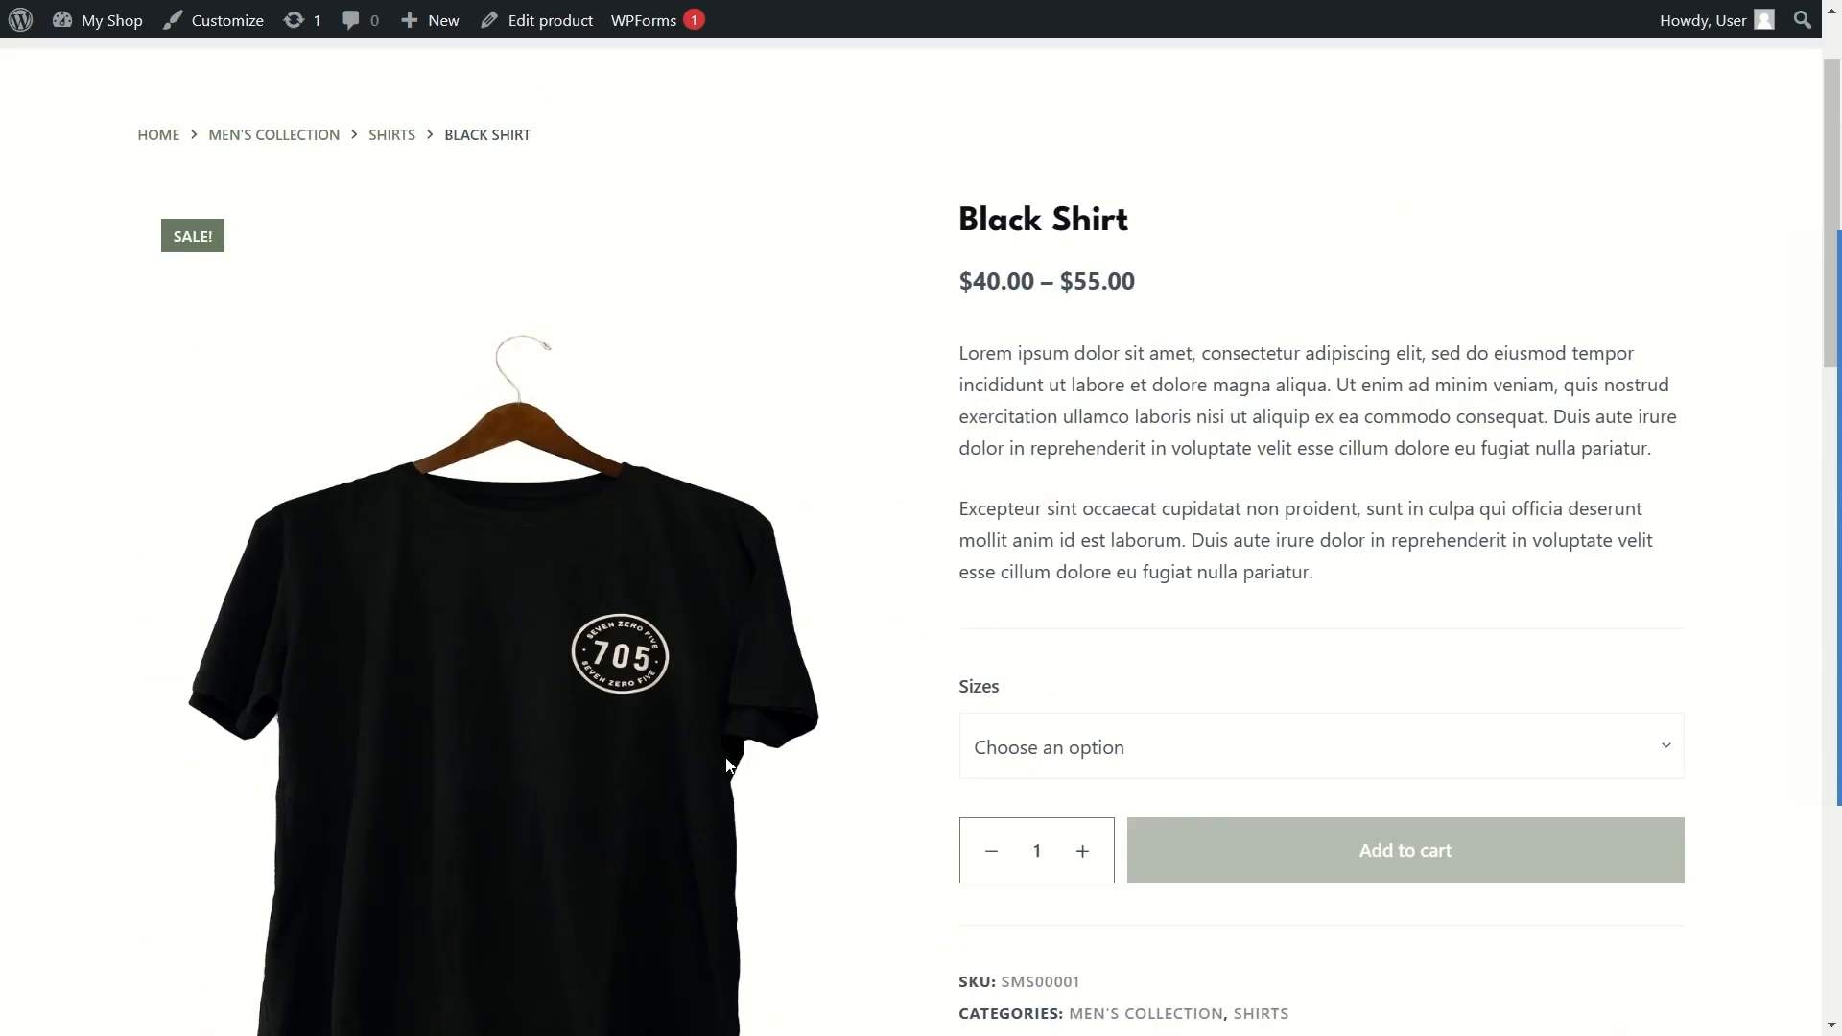
left_click_drag(965, 492, 1158, 642)
left_click_drag(1246, 706, 1236, 692)
left_click_drag(1147, 614, 1132, 600)
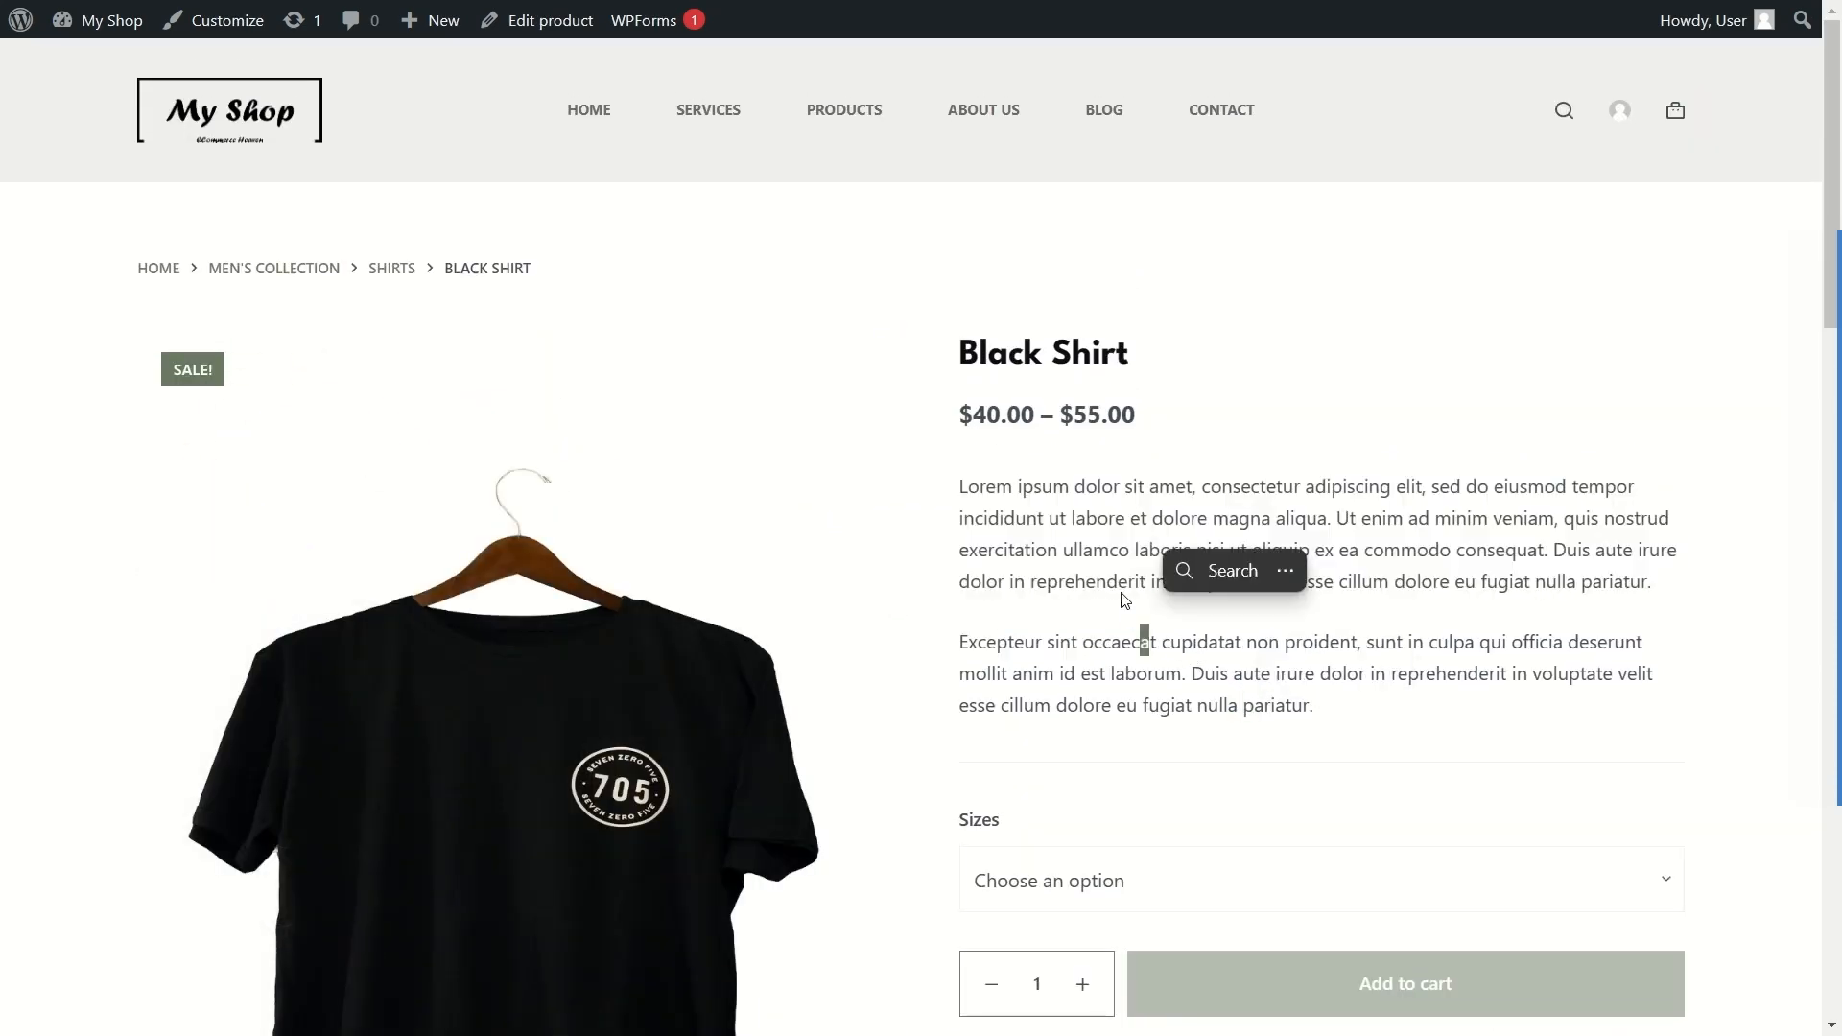
Step: Try to add the Black Shirt to the cart without choosing a size and dismiss the alert
scroll(1117, 587, "down", 3)
left_click(1048, 441)
scroll(1023, 480, "down", 2)
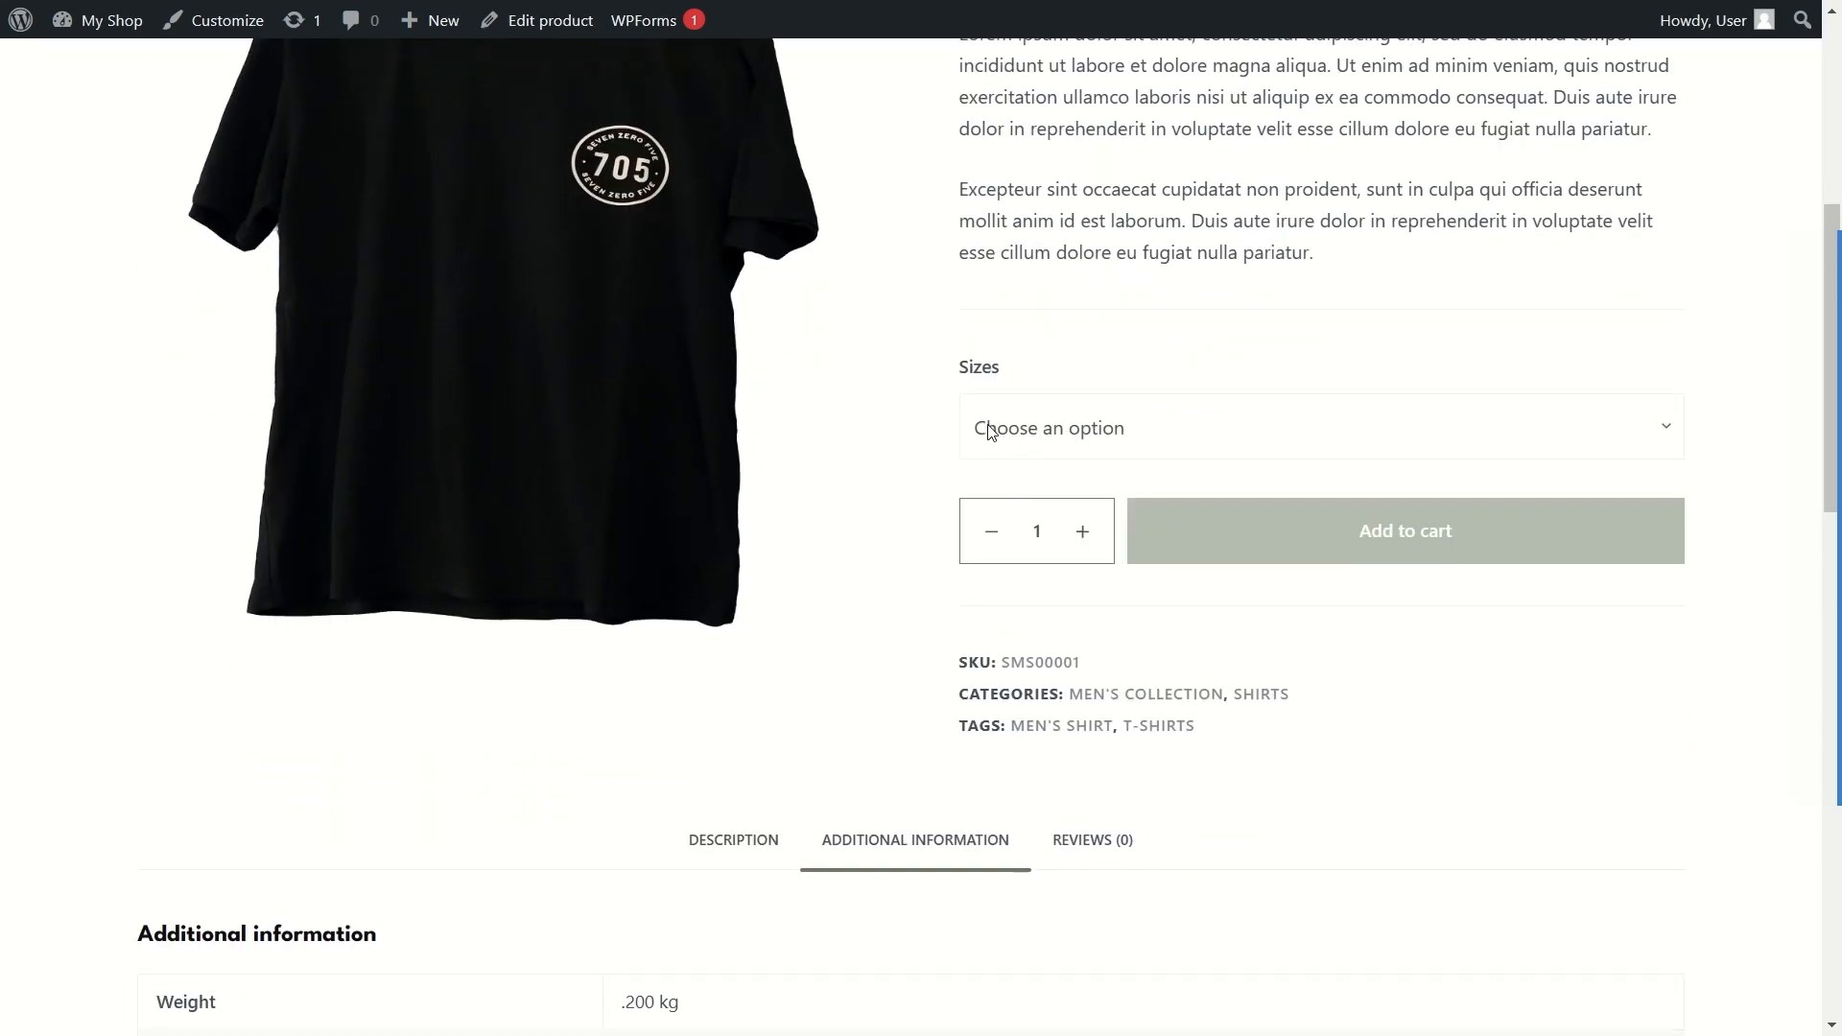
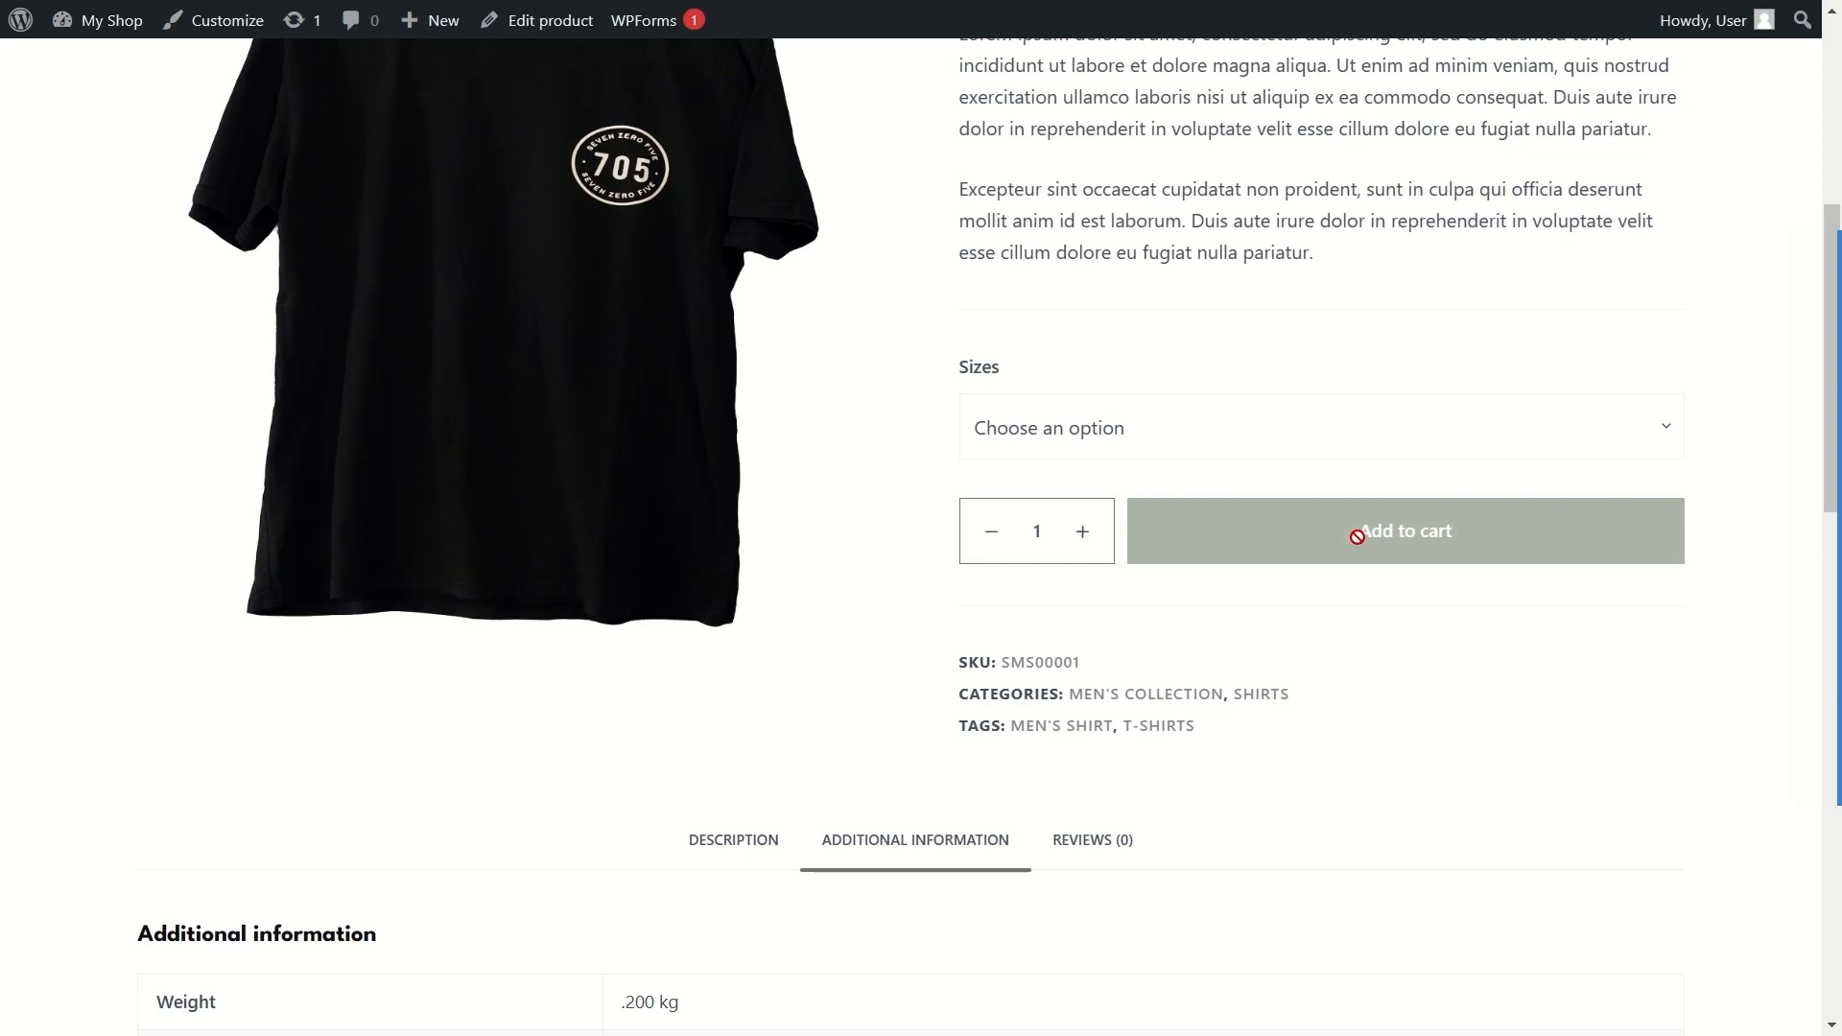
left_click(1372, 531)
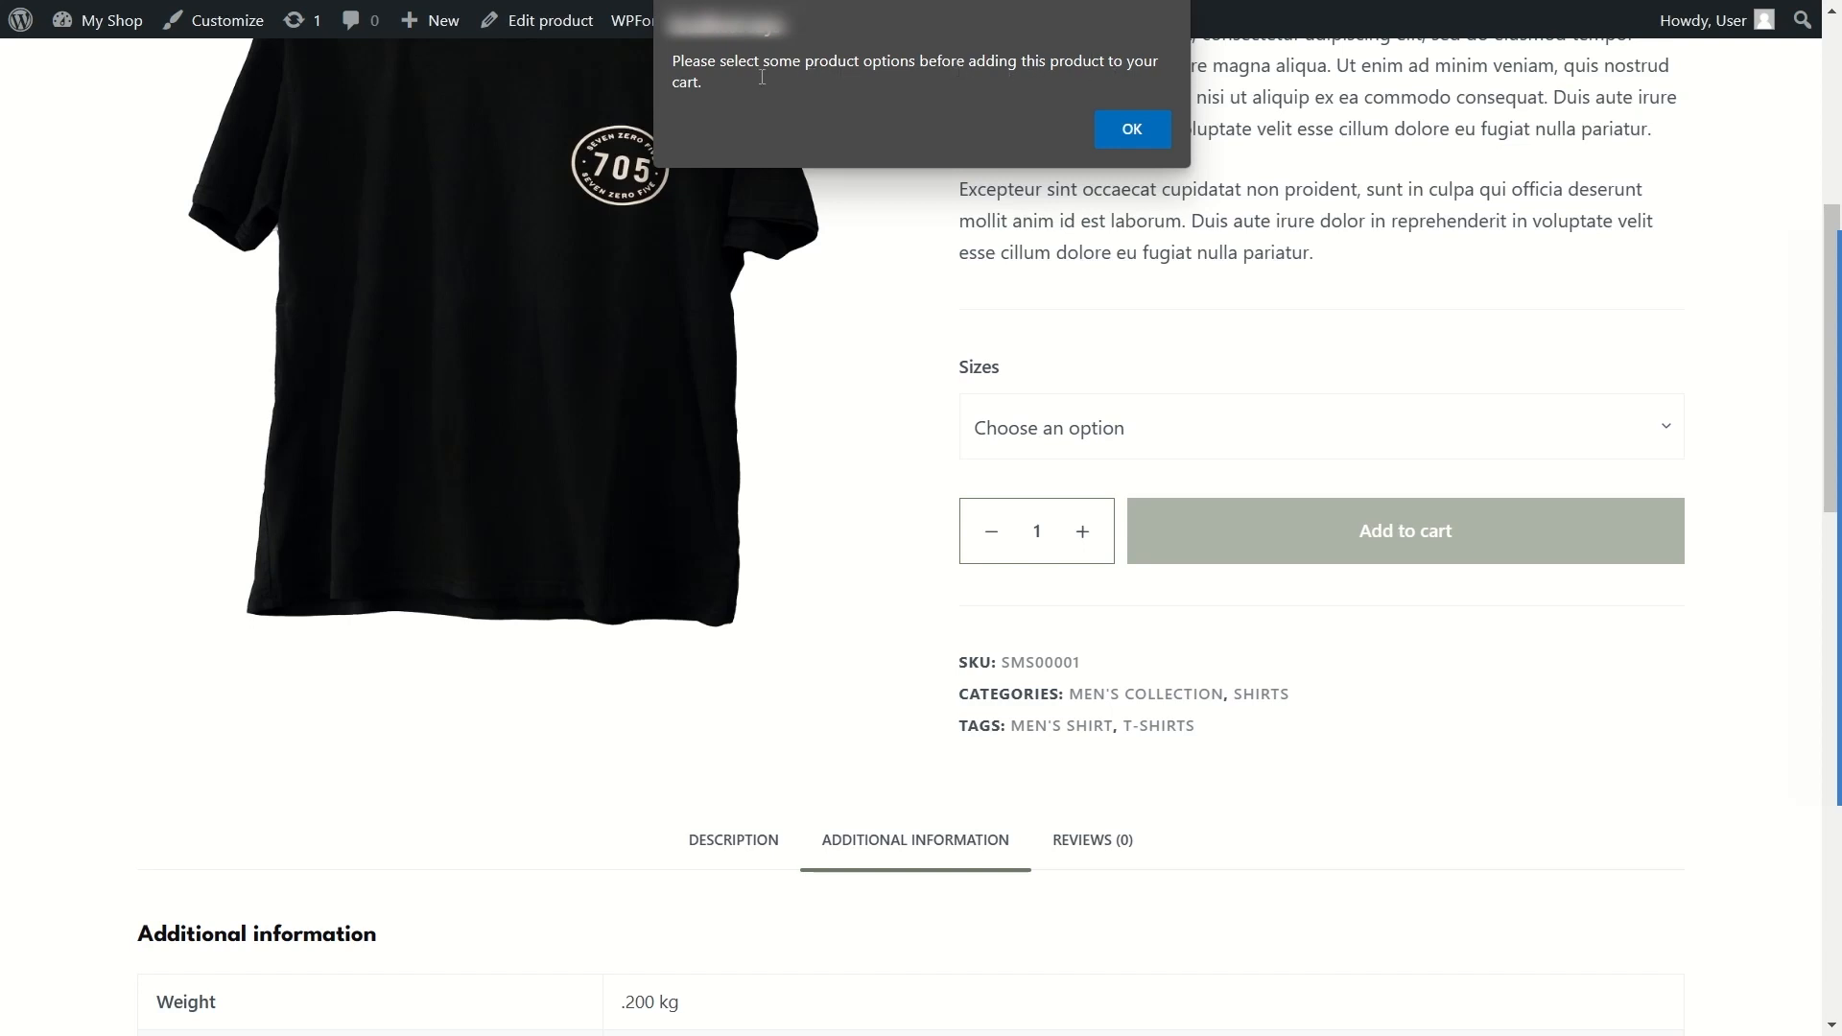
left_click(1137, 134)
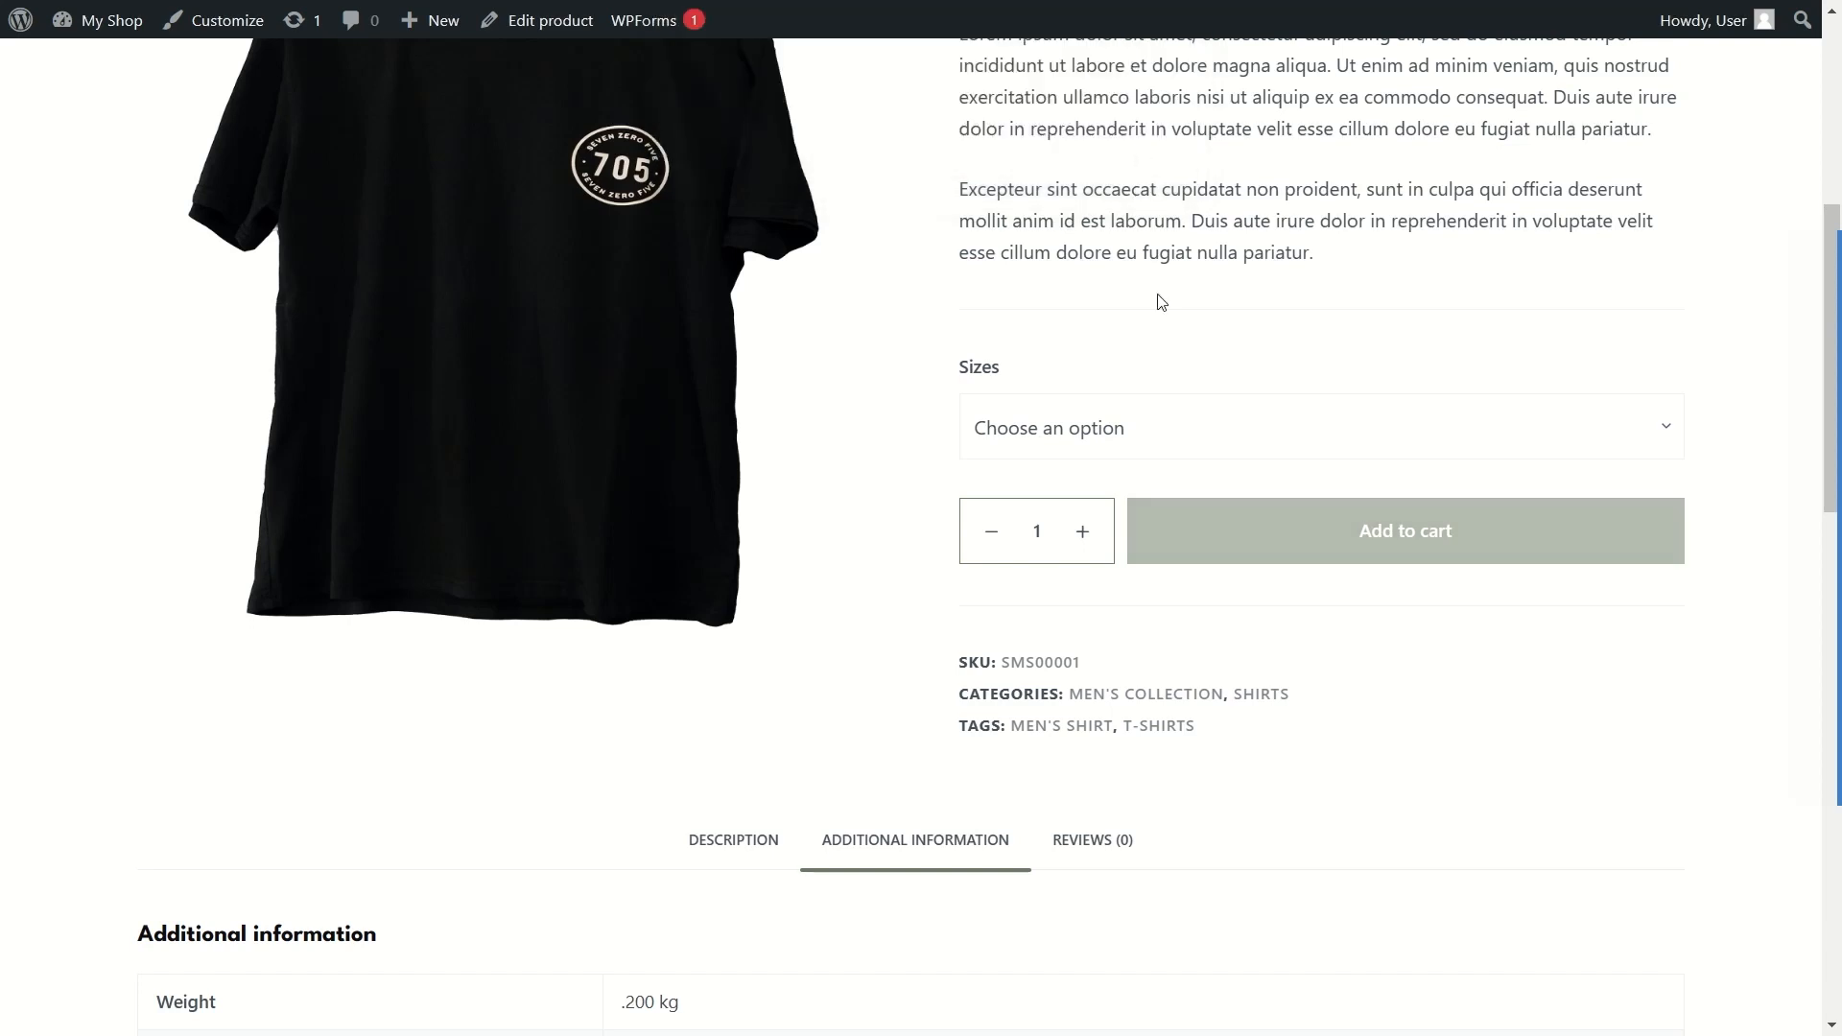
Step: Choose size L for the Black Shirt and examine that variation's description, price and stock
left_click(1515, 427)
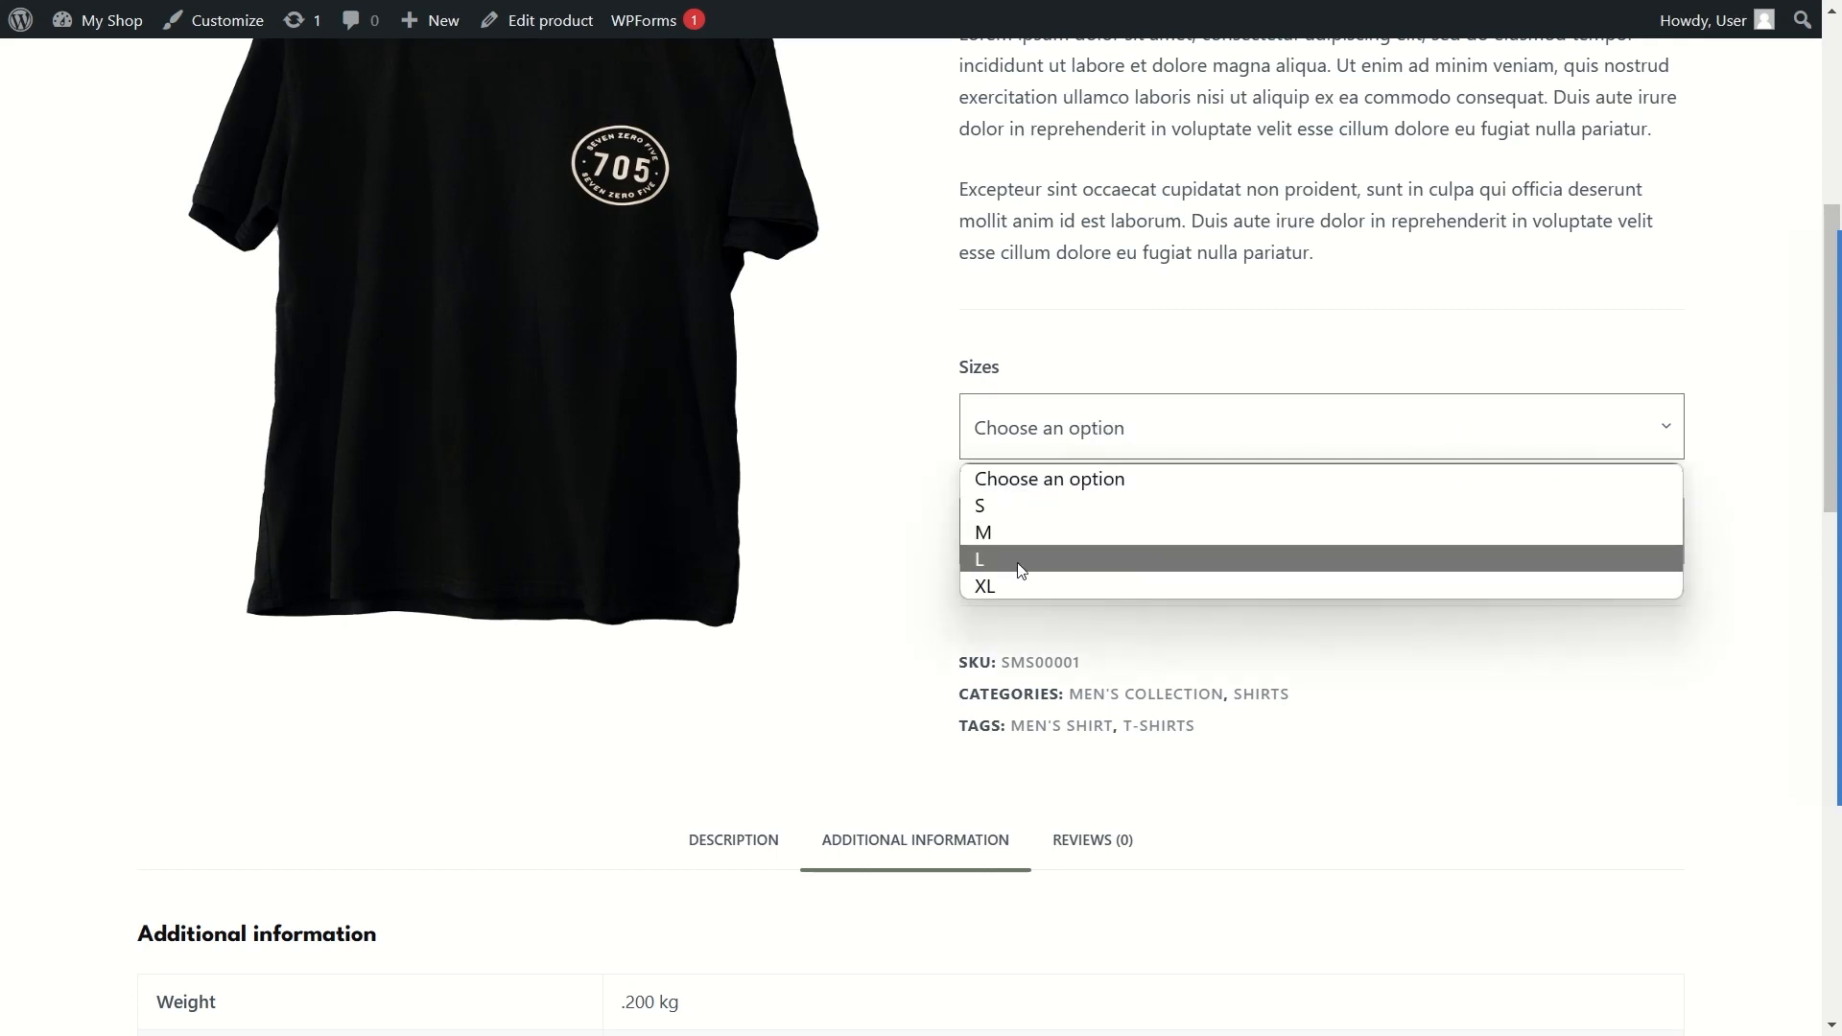
left_click(992, 560)
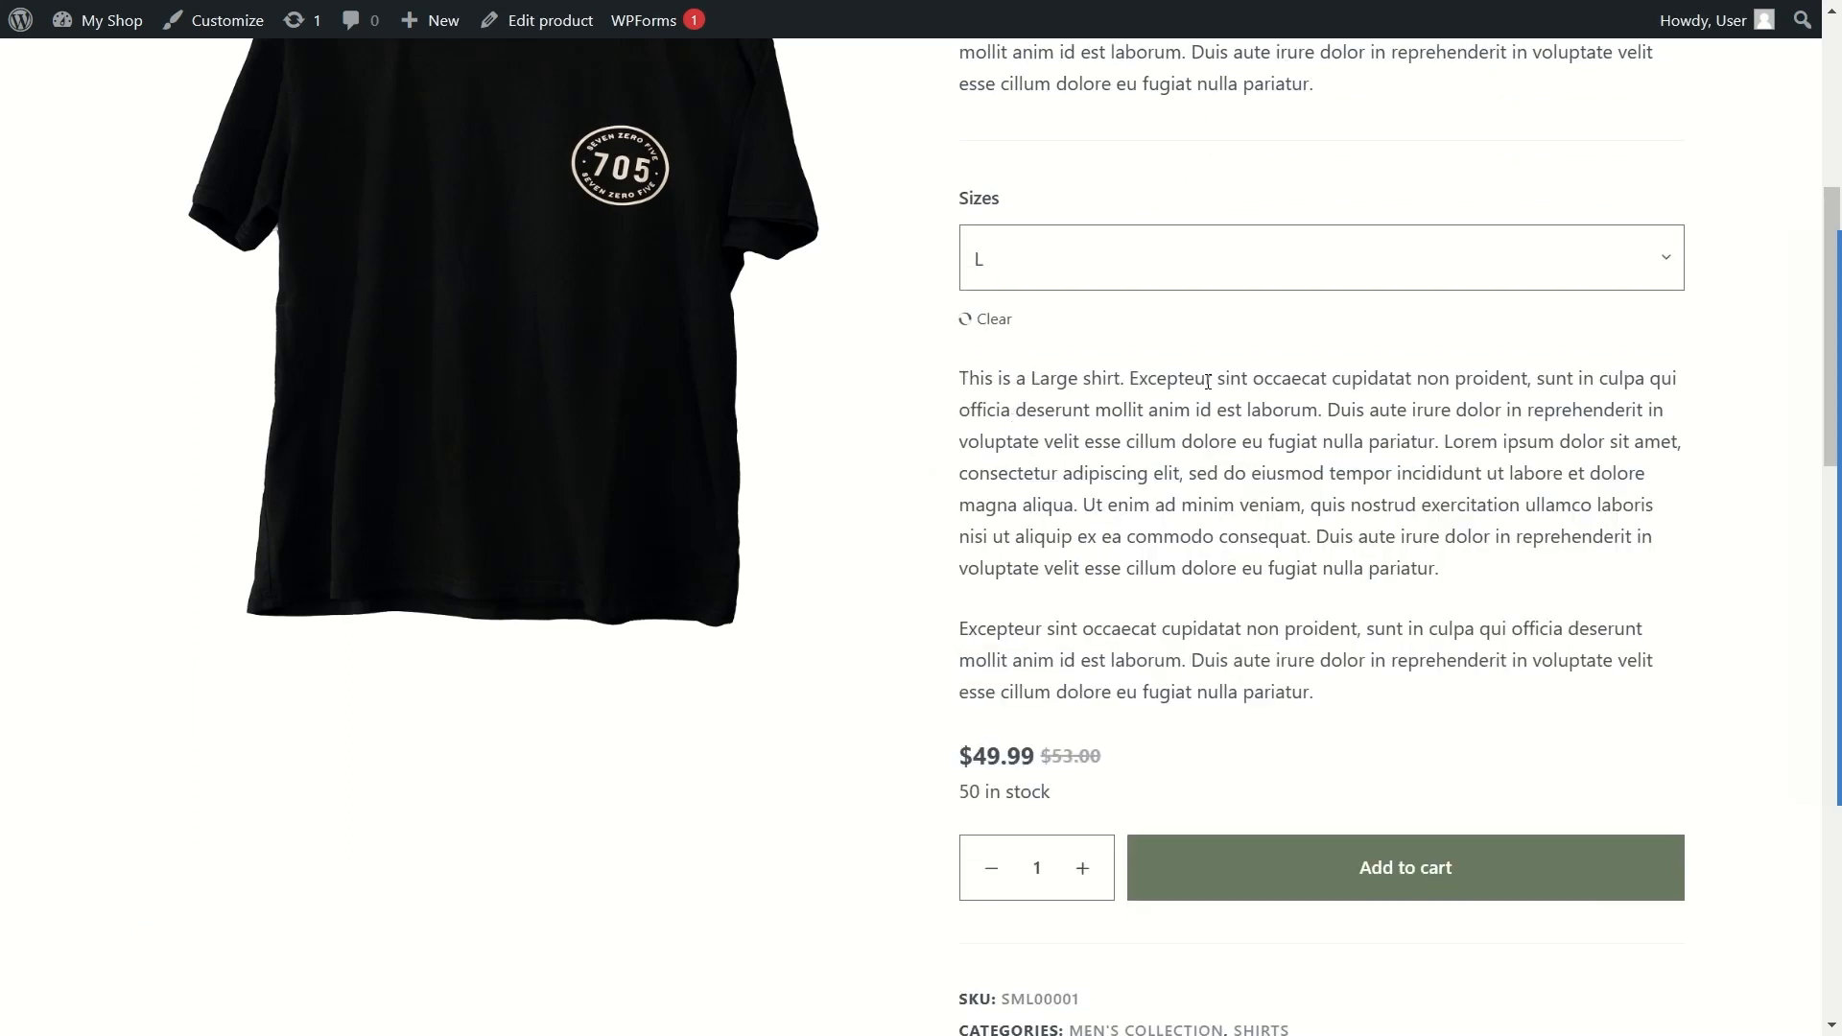
scroll(1319, 650, "down", 2)
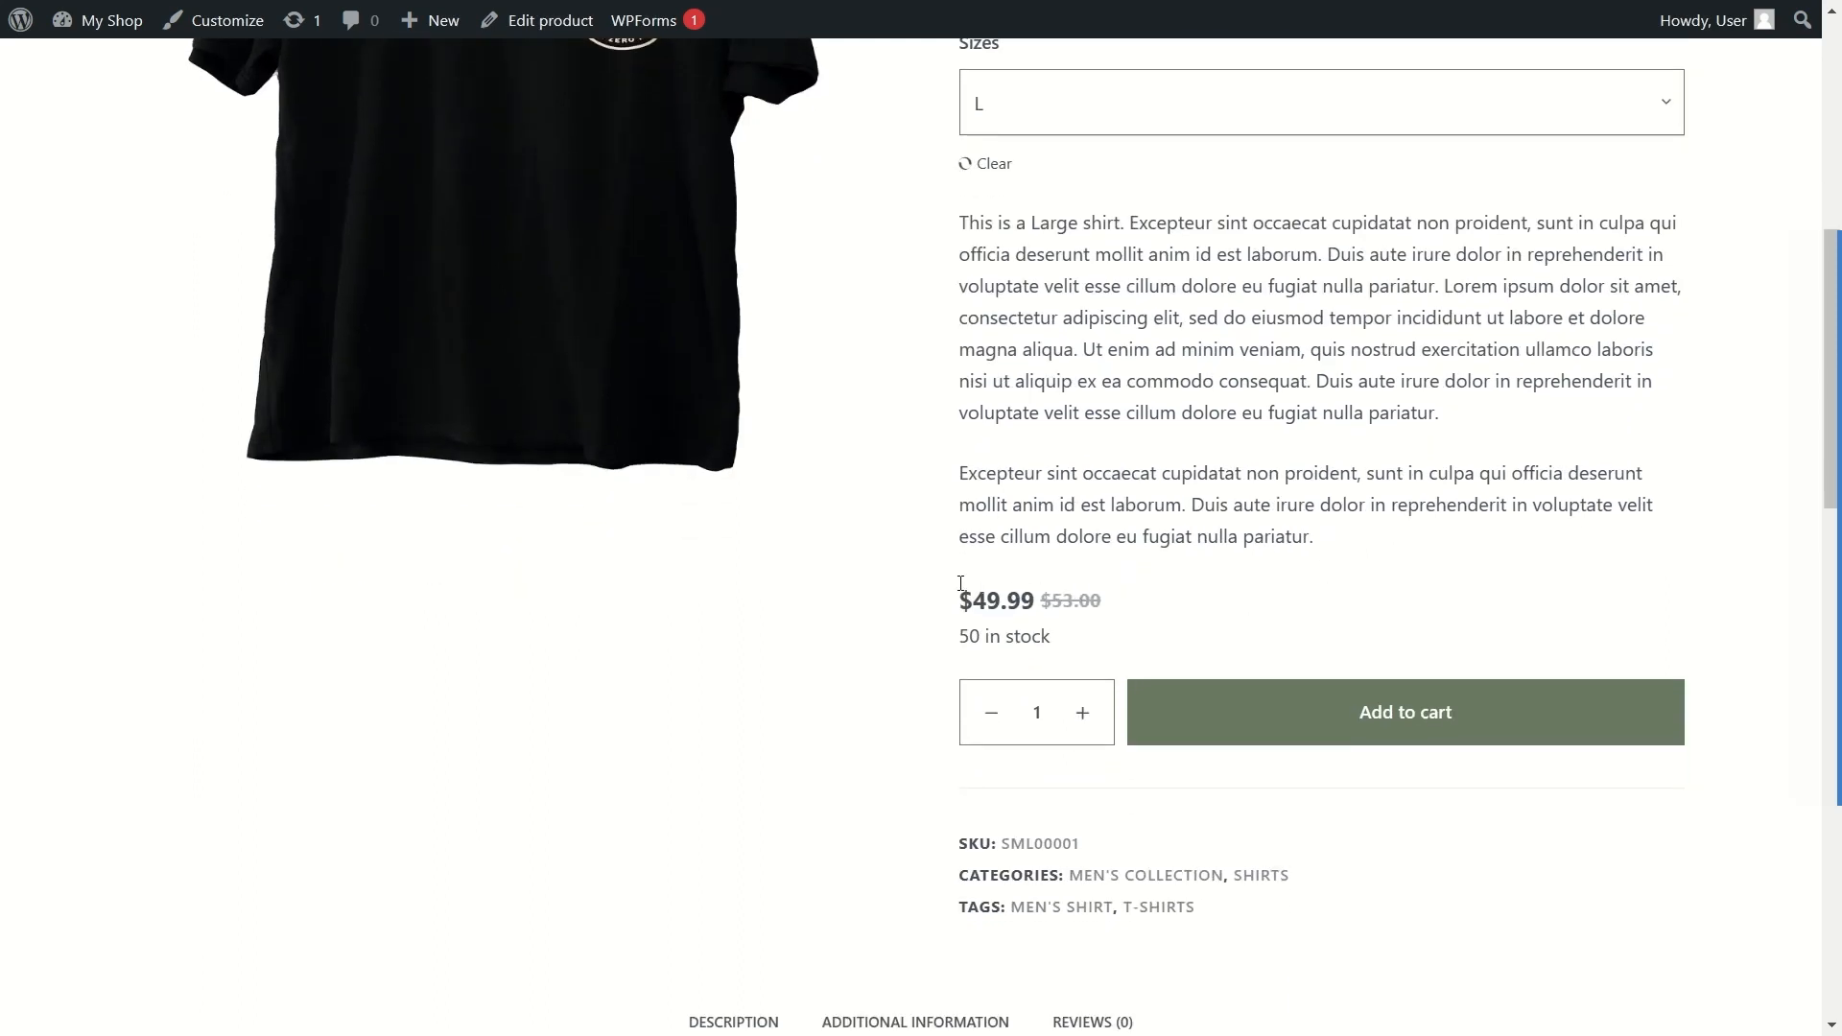
mouse_move(964, 602)
left_mouse_down()
mouse_move(1007, 597)
mouse_move(962, 638)
left_mouse_up()
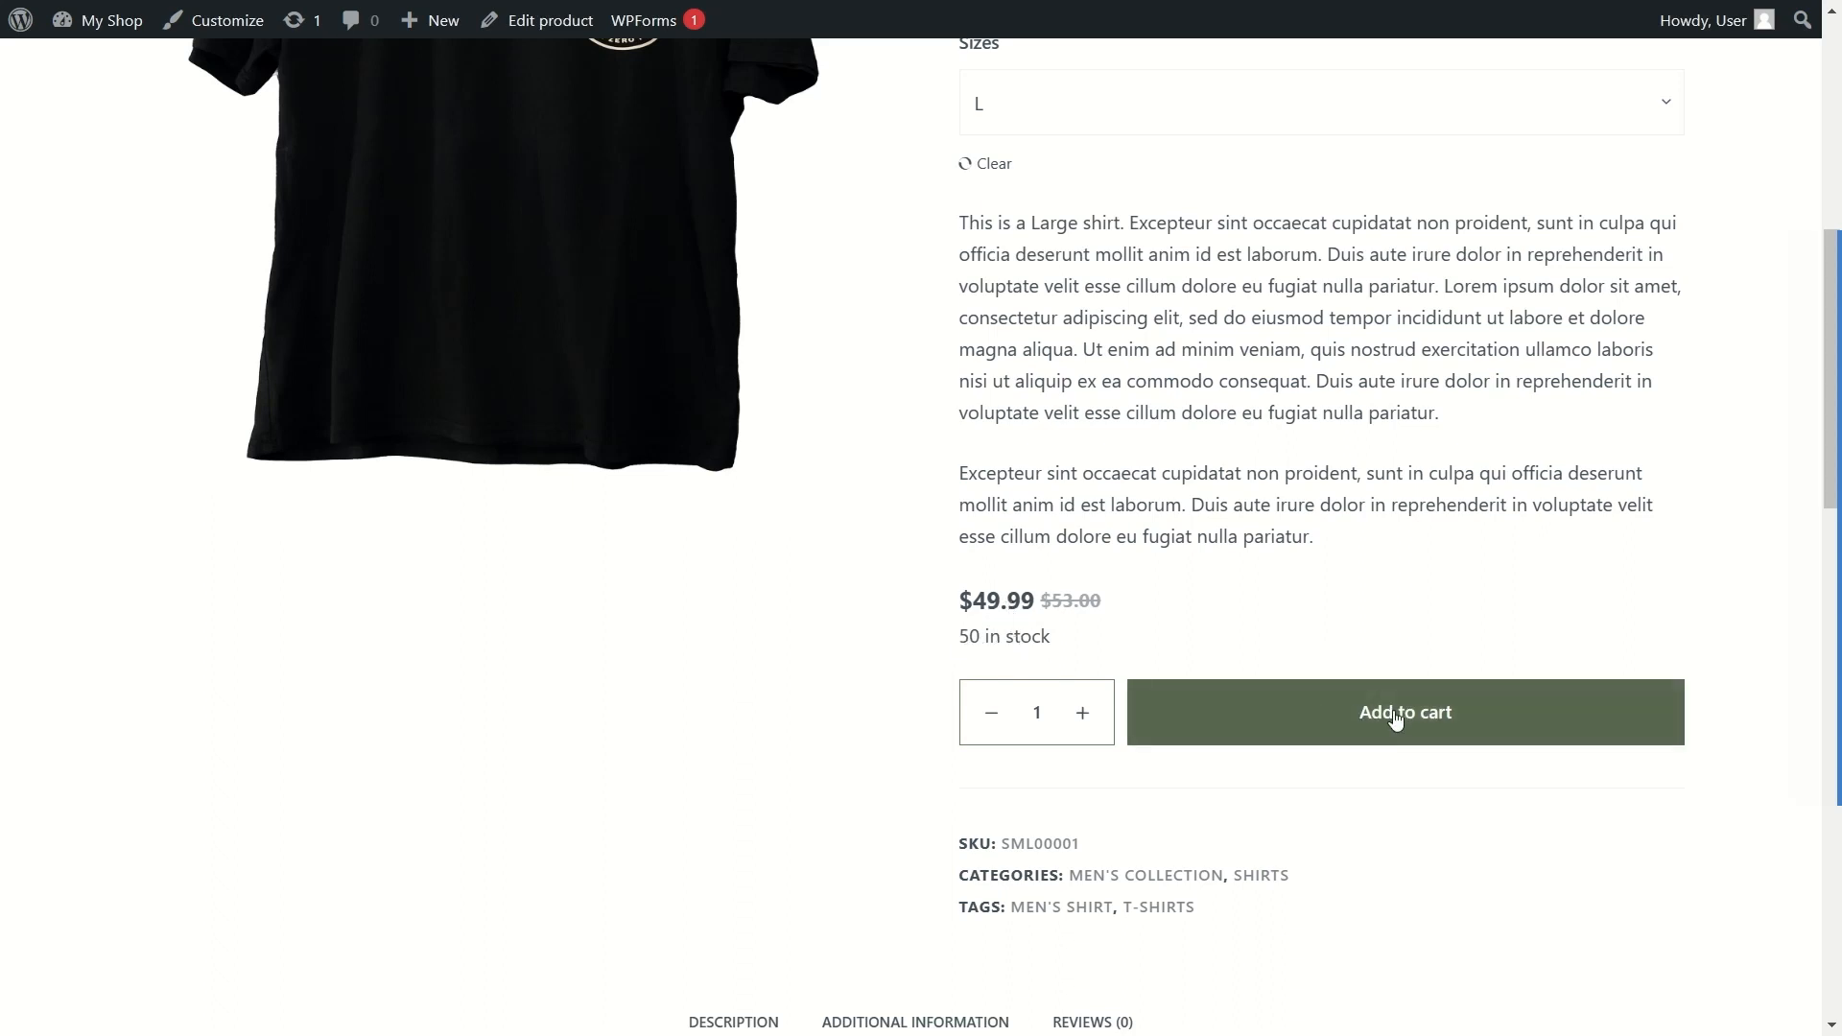
Step: Try raising the order quantity to 3 and bring it back to 1
left_click(1084, 723)
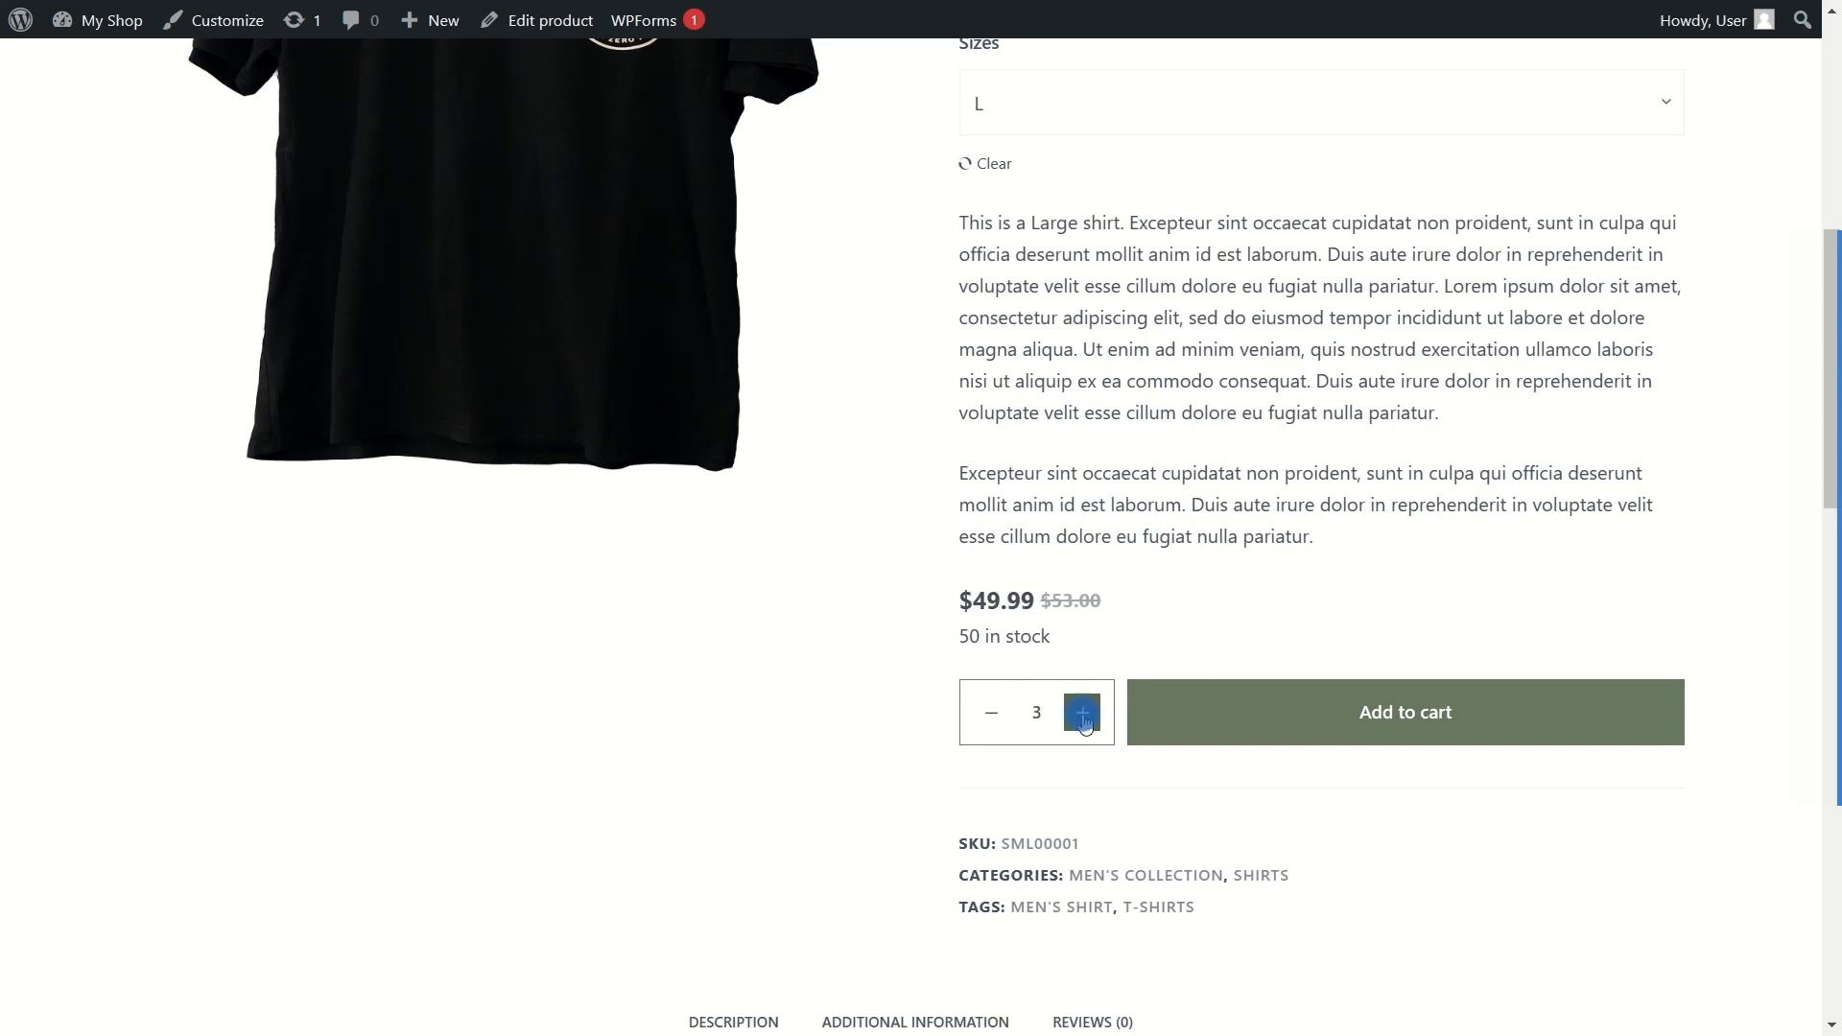
left_click(991, 711)
left_click(991, 712)
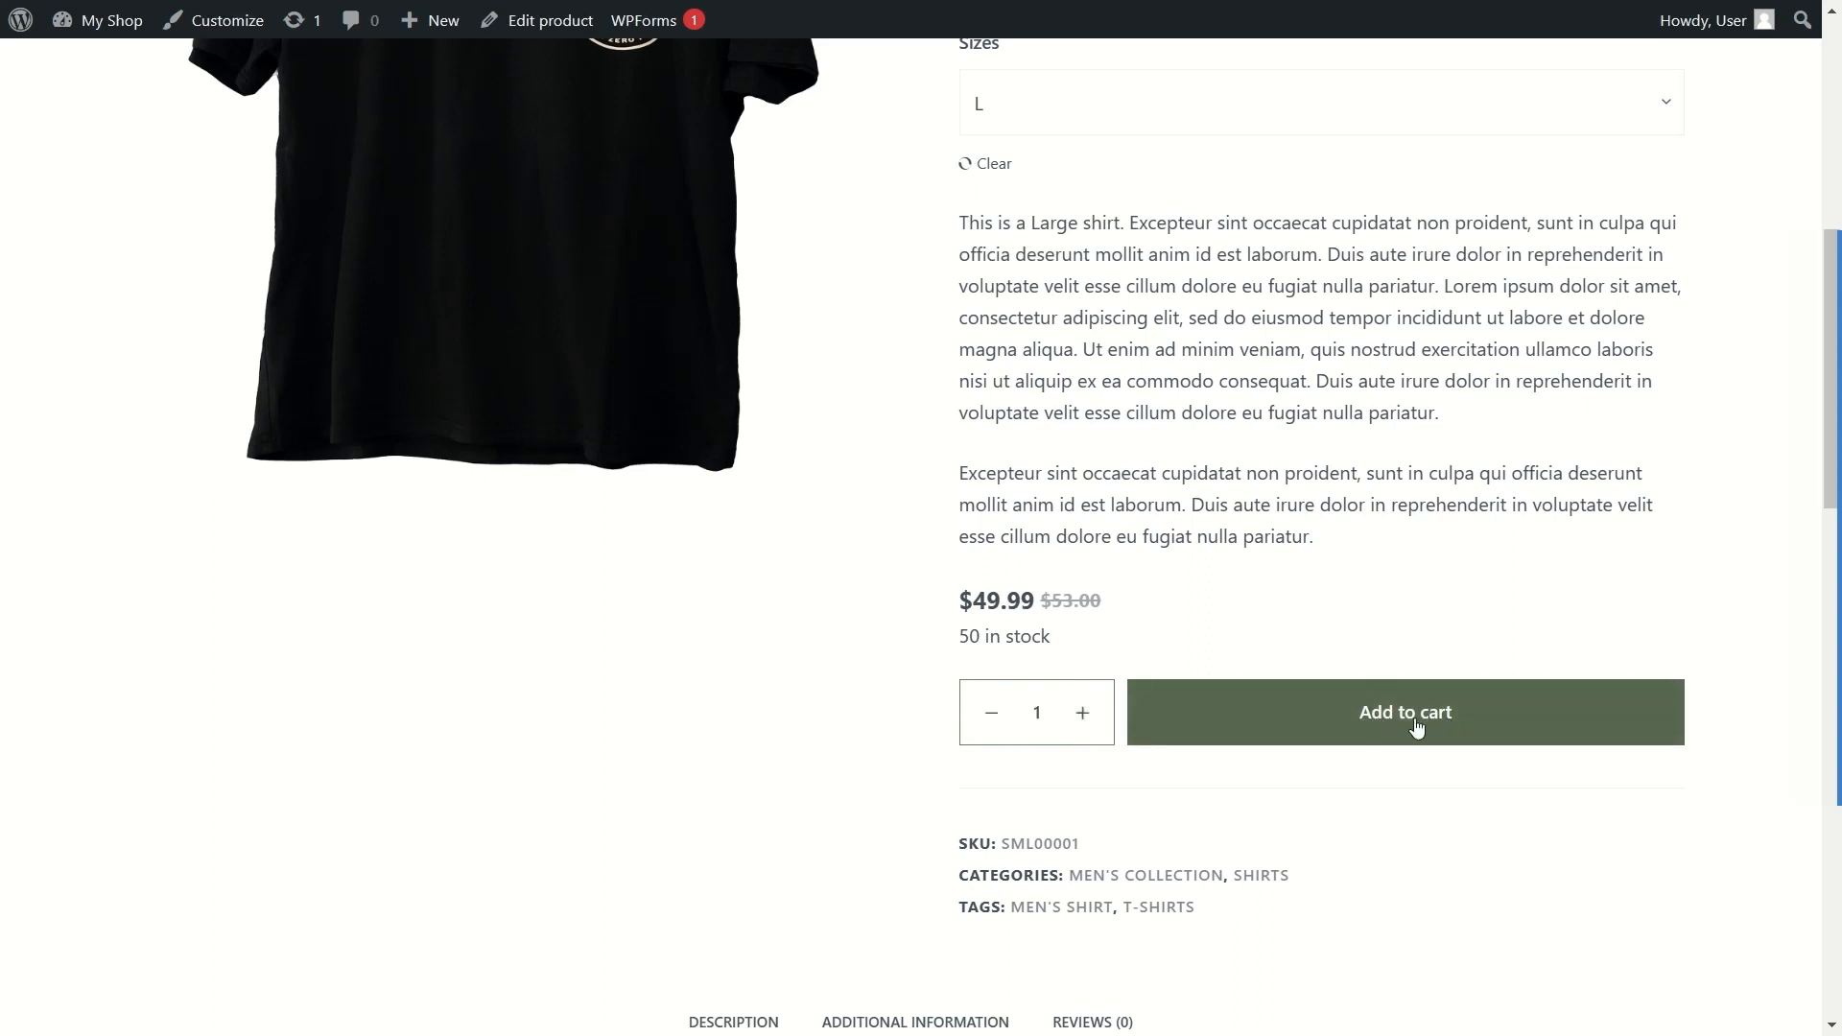
Step: Choose size S and compare its sale price with the lower end of the product's price range
scroll(1418, 729, "up", 8)
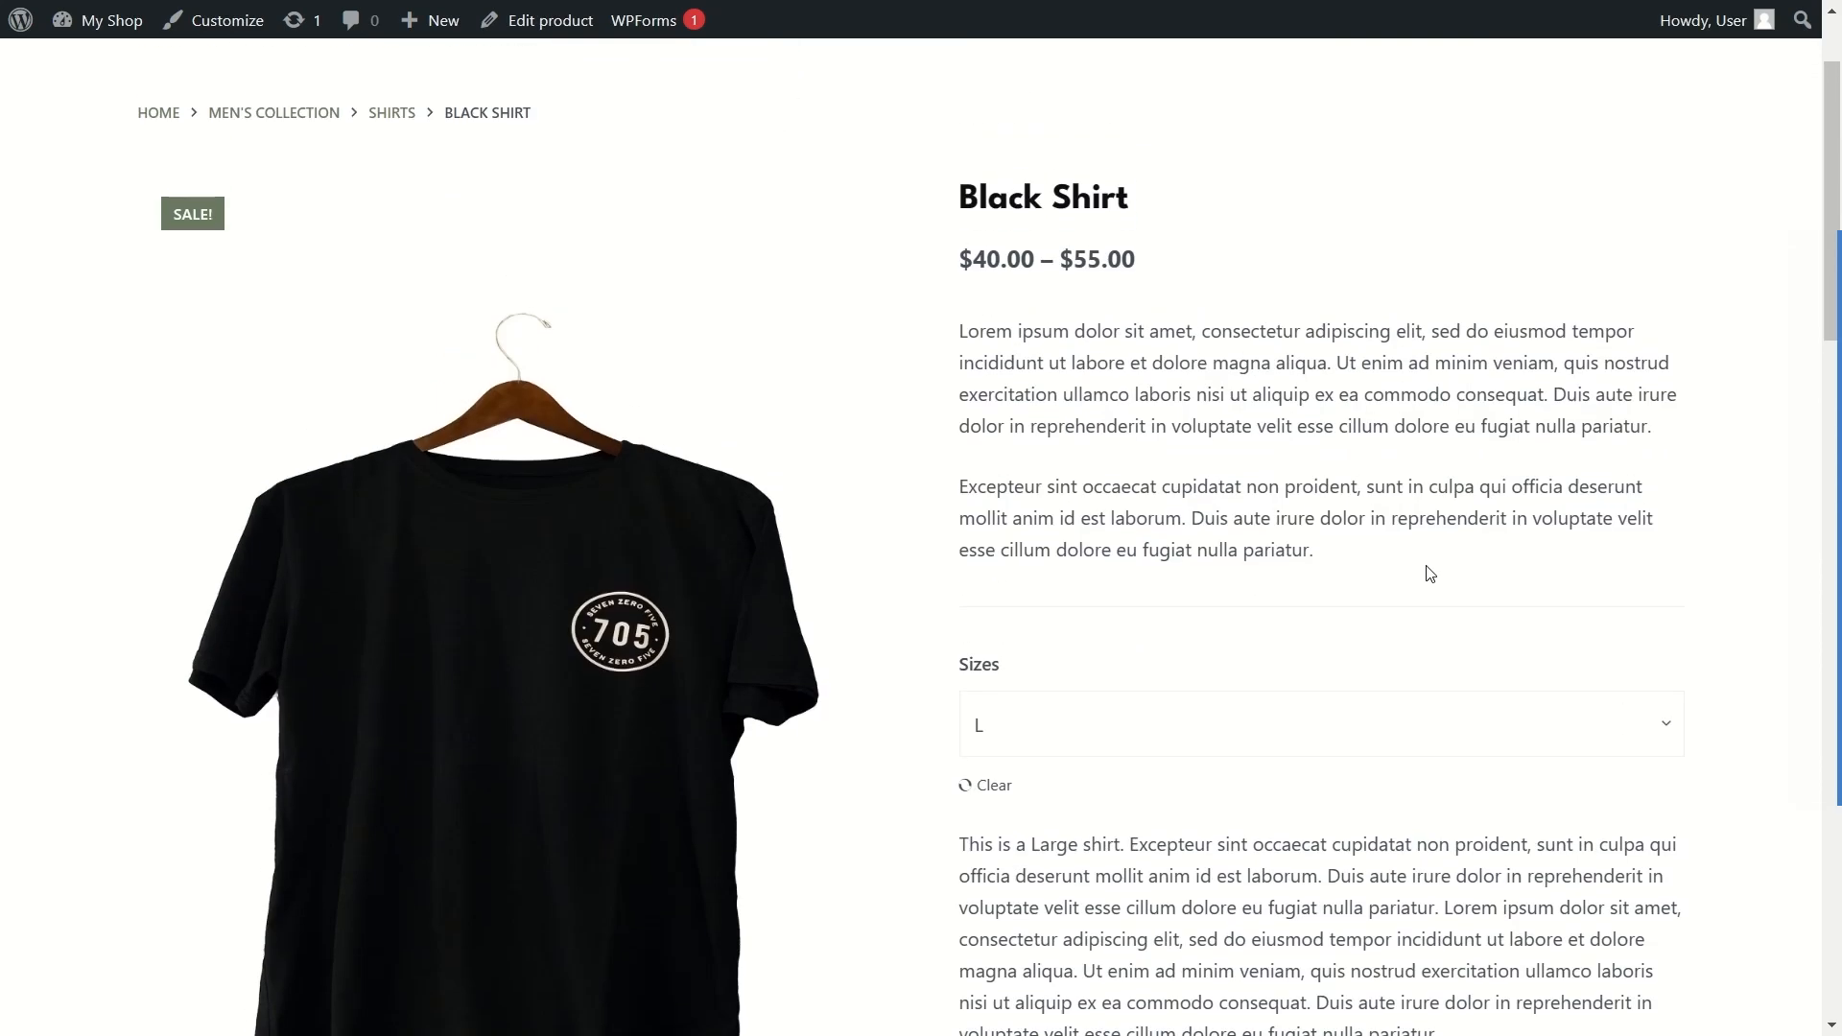
scroll(1490, 413, "down", 5)
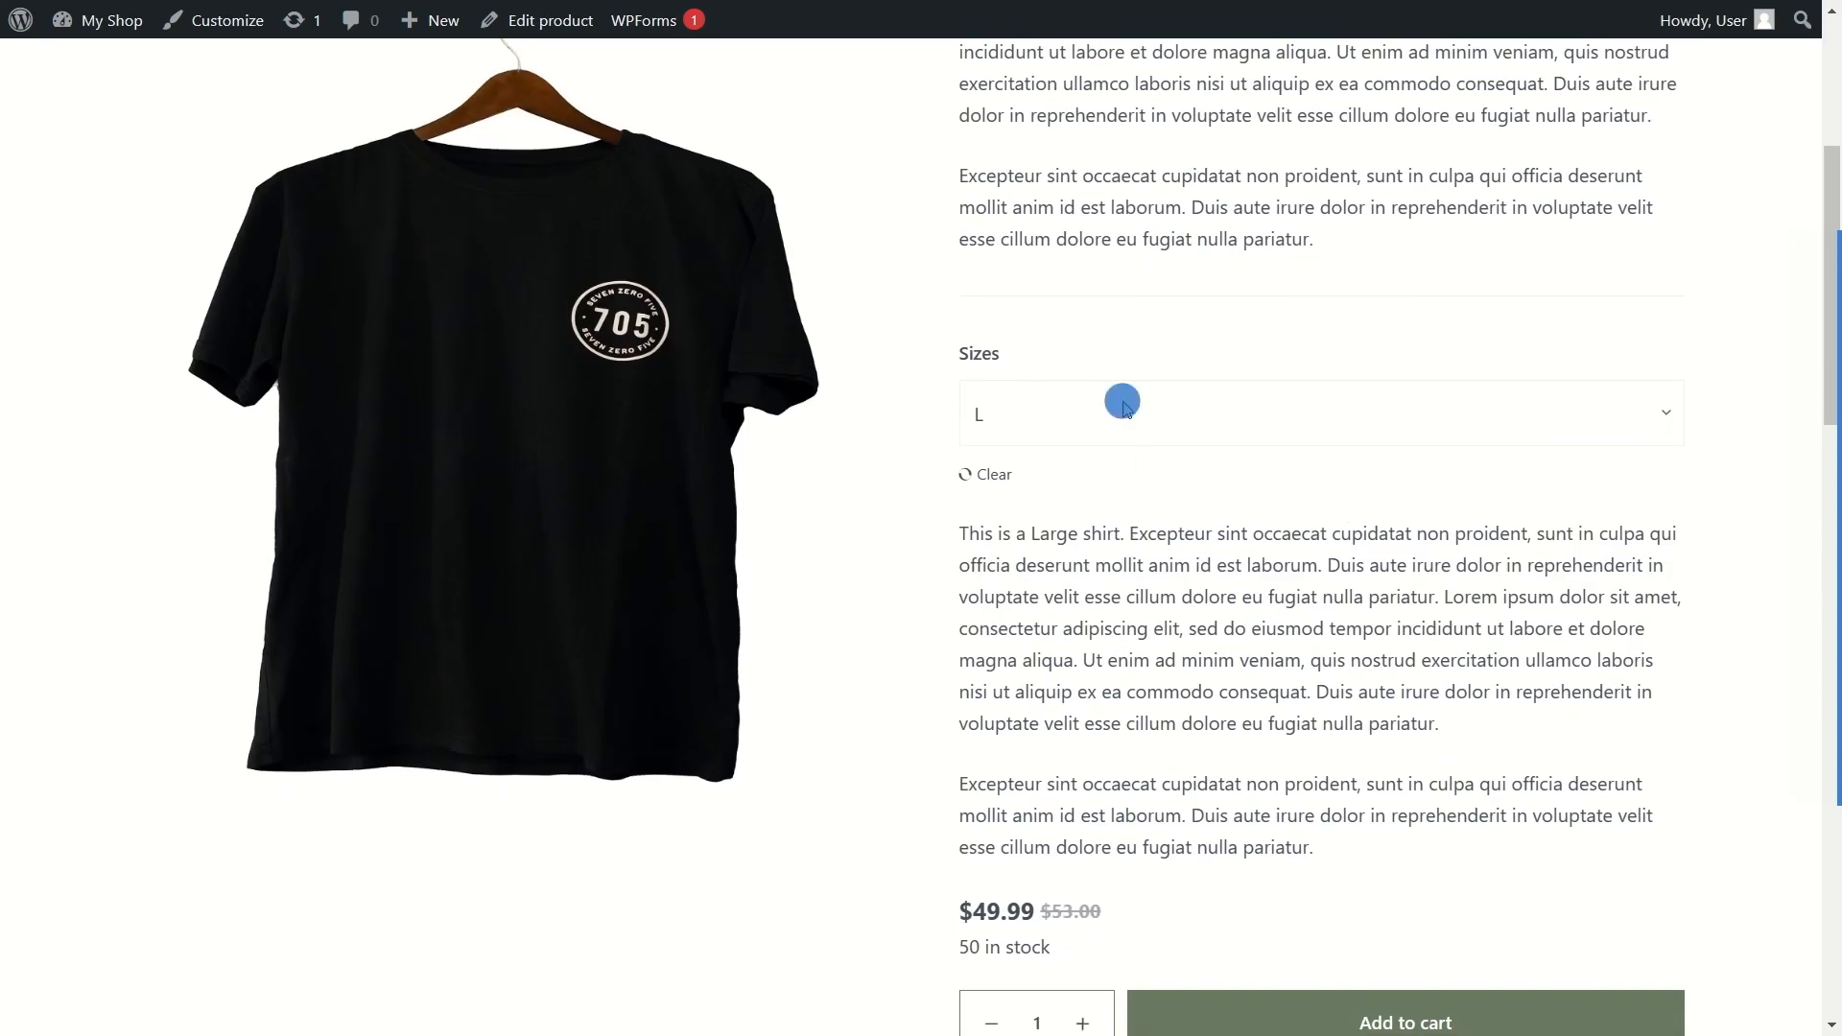
left_click(1126, 410)
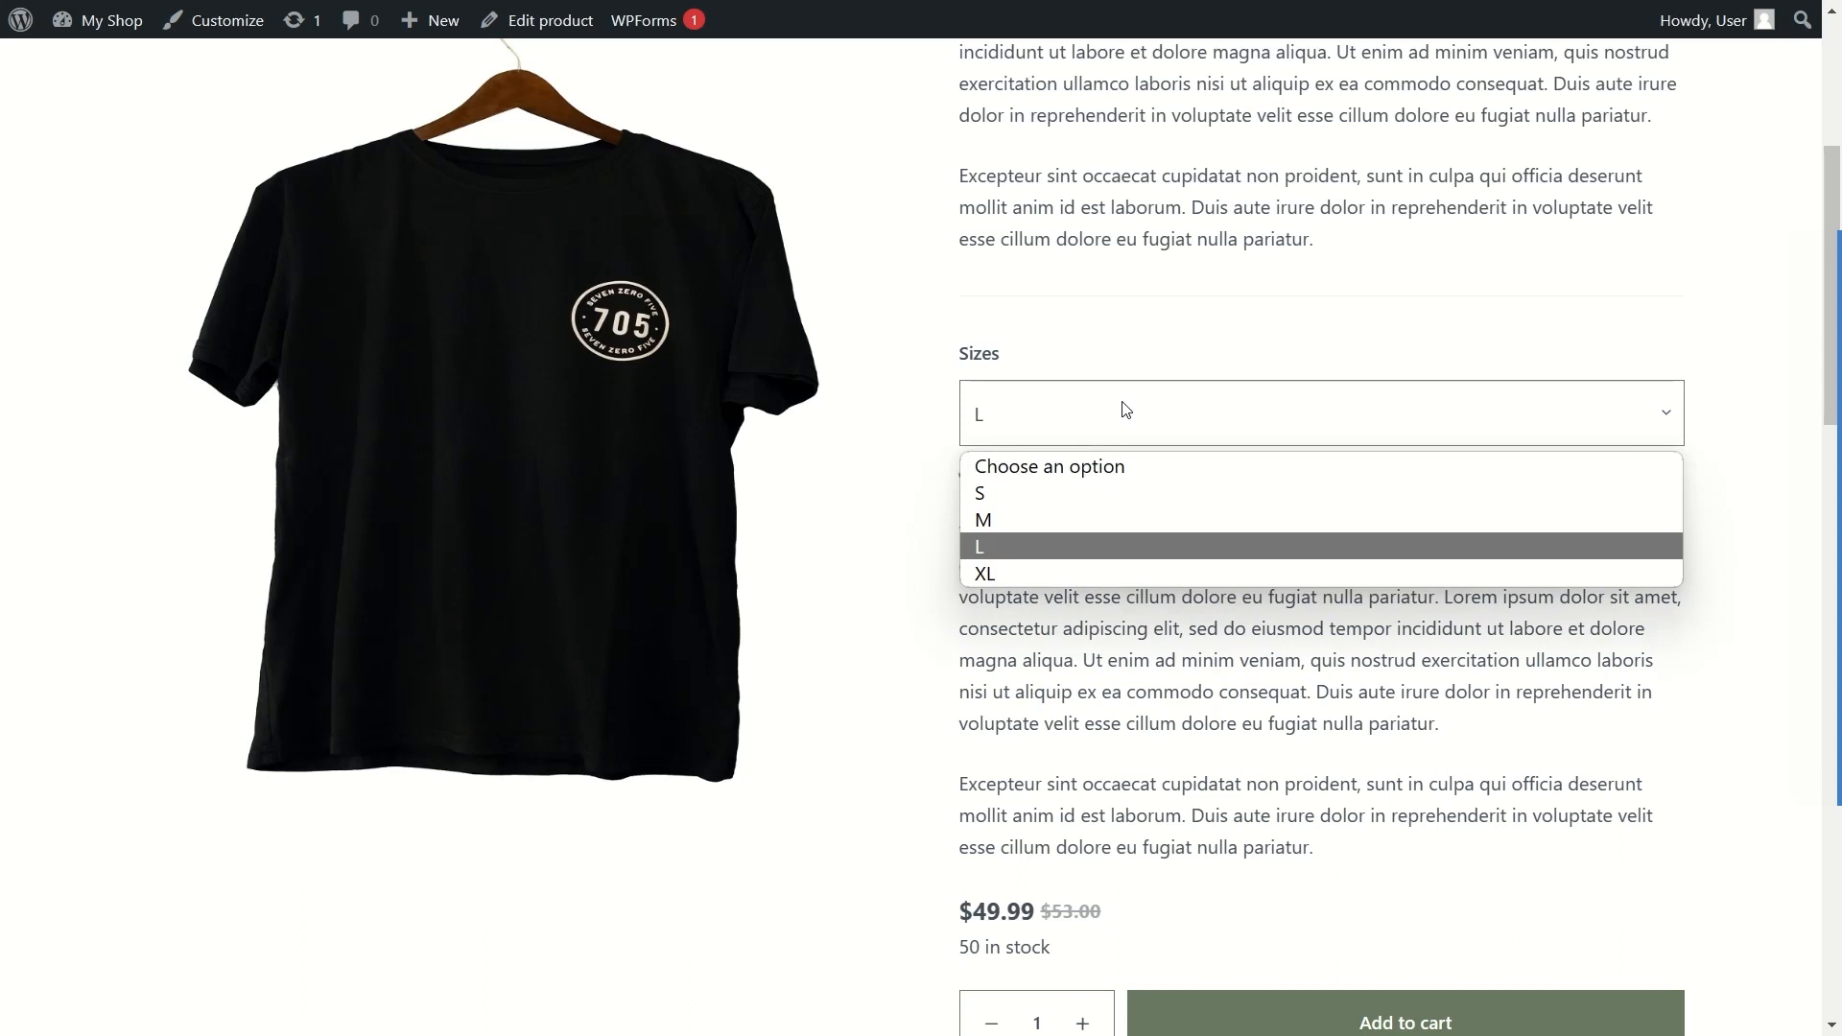
left_click(991, 493)
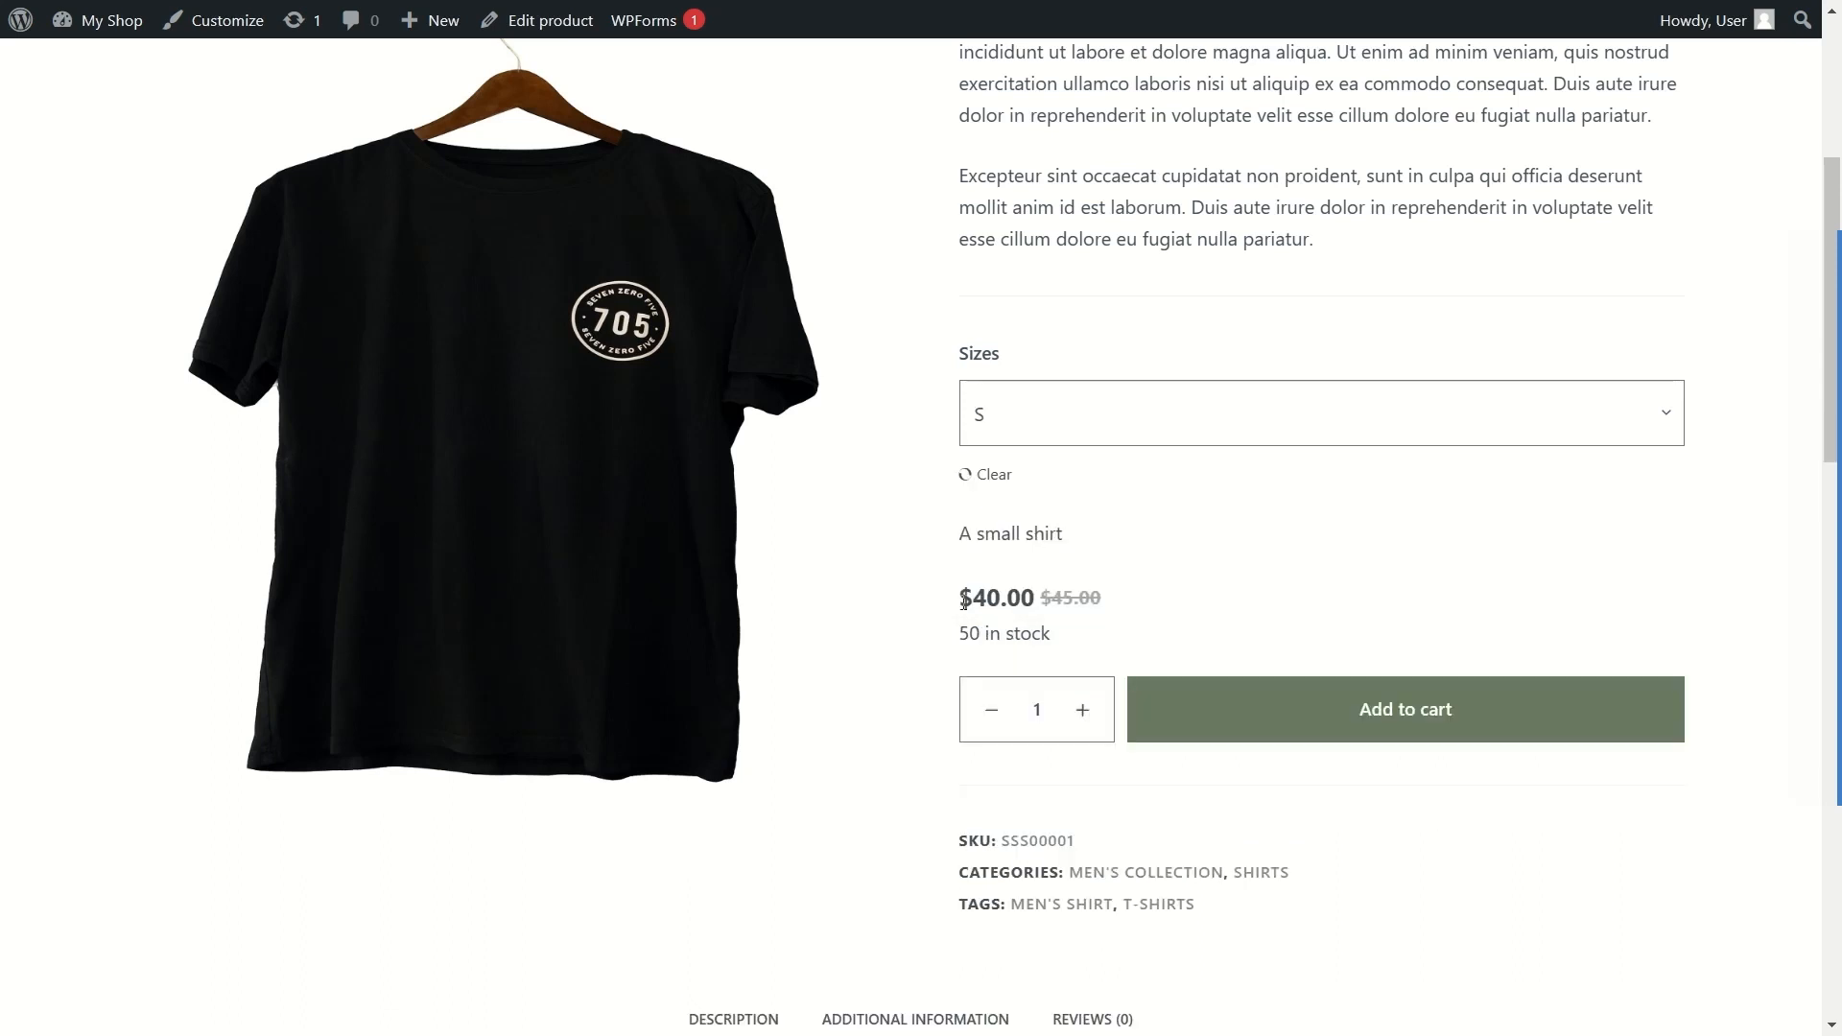
left_click_drag(973, 600, 1034, 597)
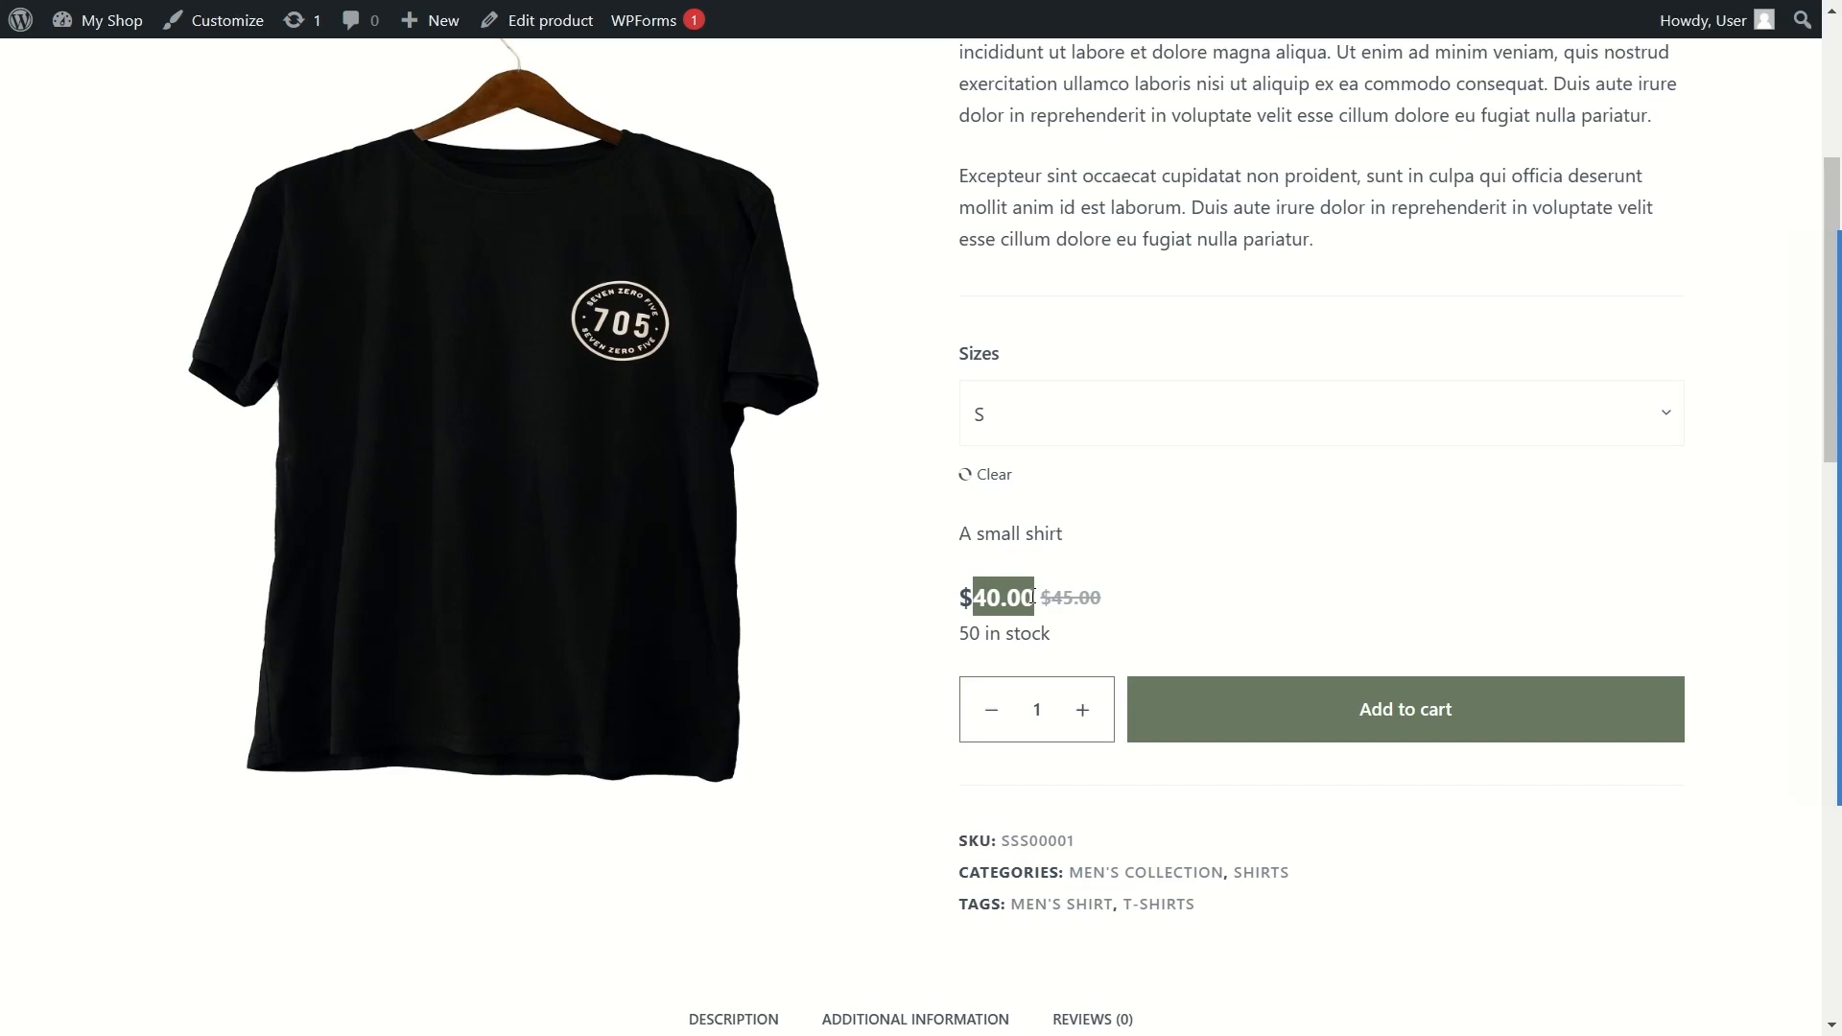
scroll(979, 420, "up", 5)
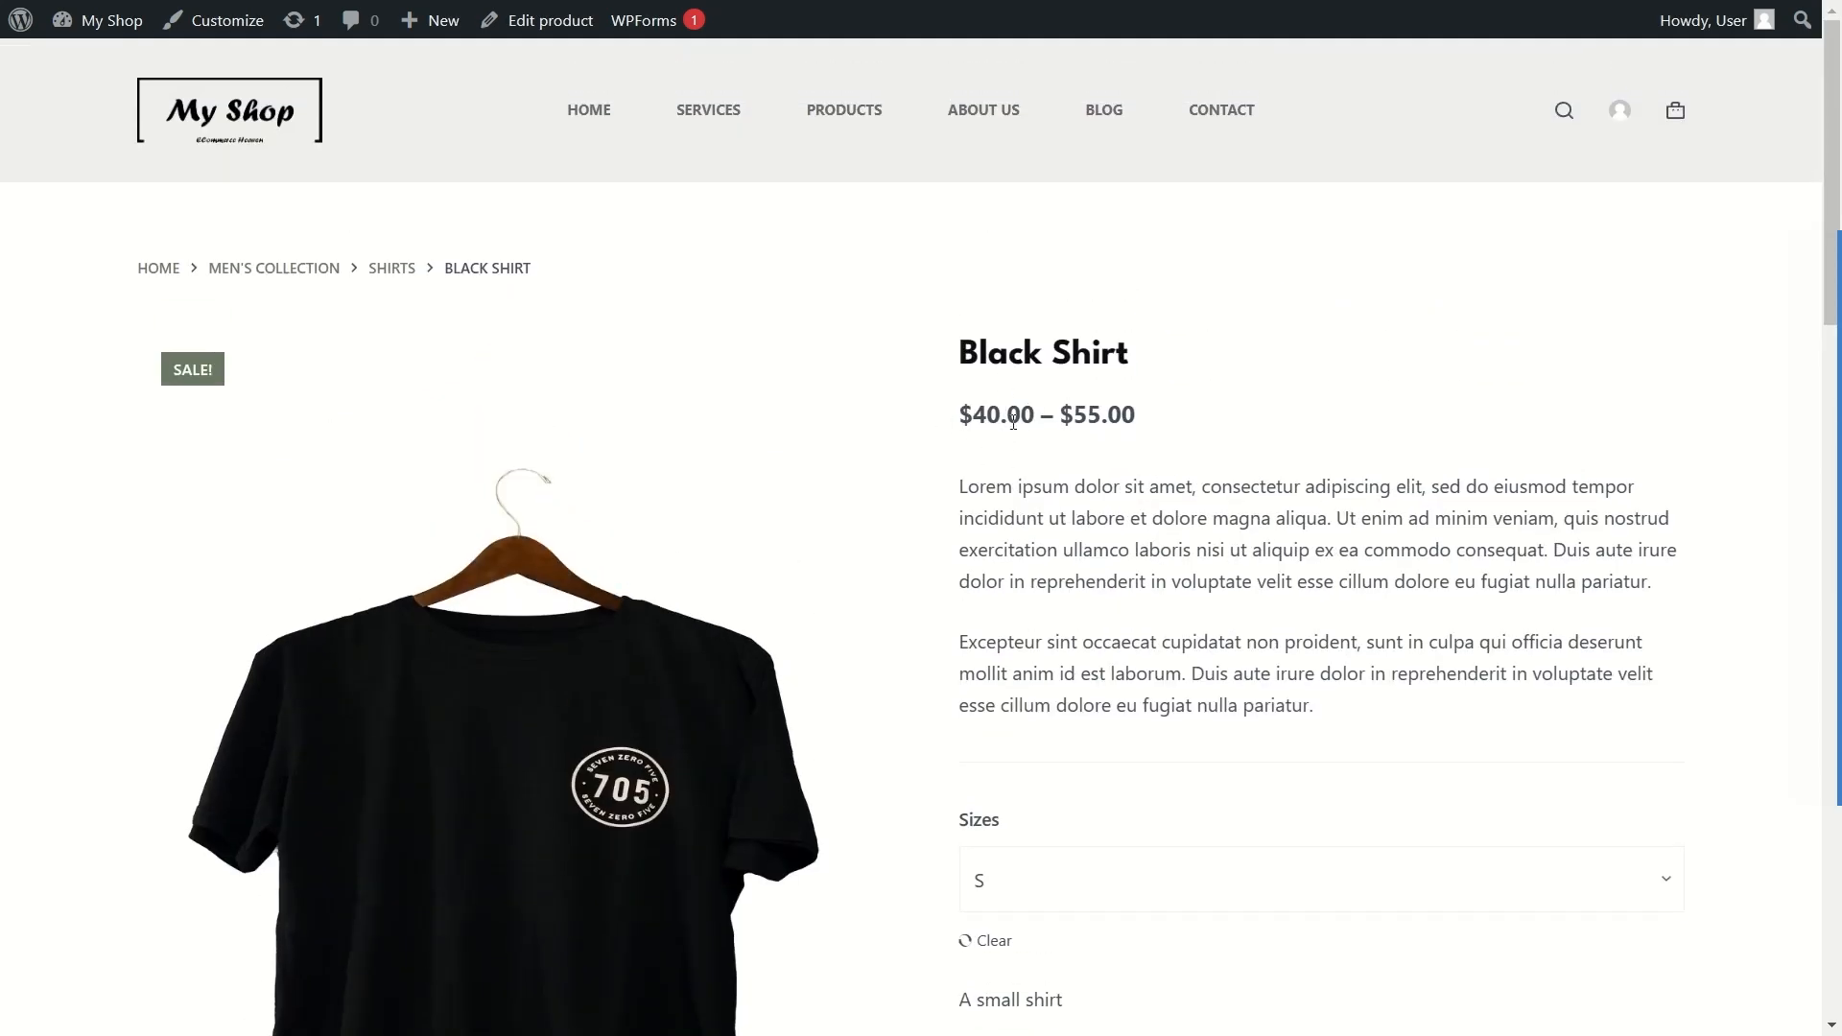
scroll(983, 415, "down", 5)
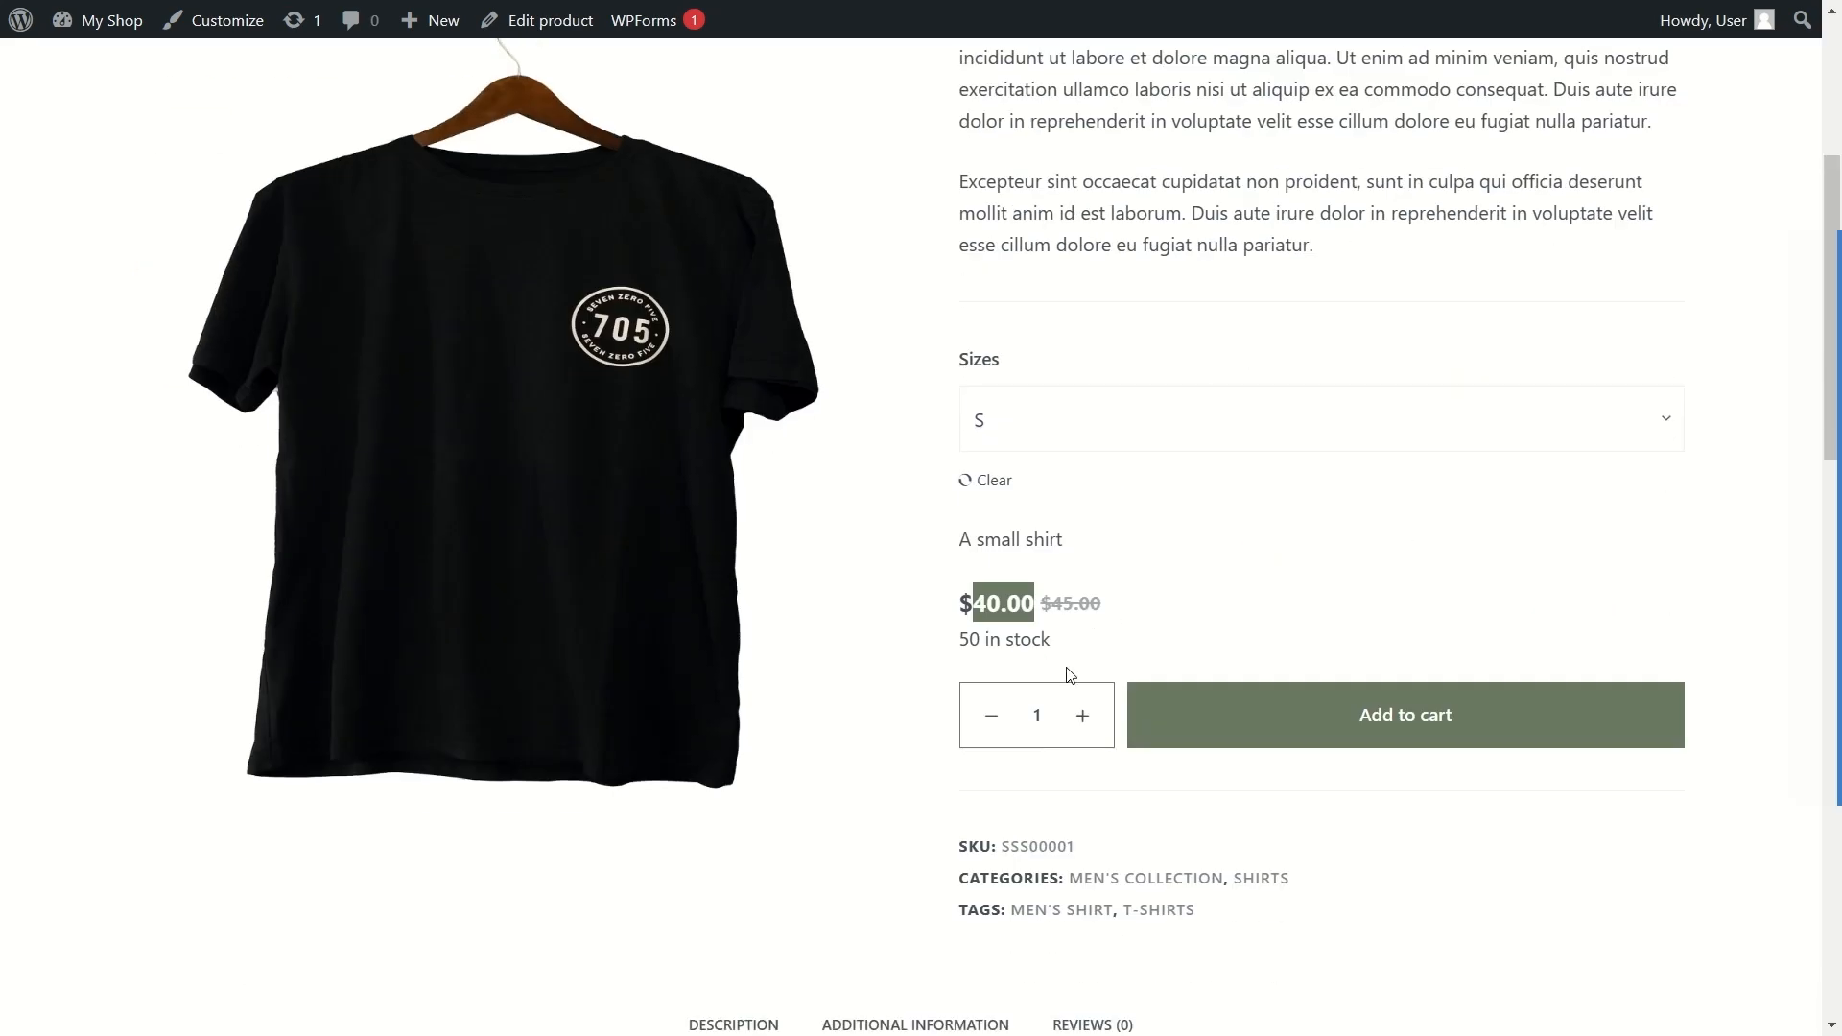
left_click(1004, 625)
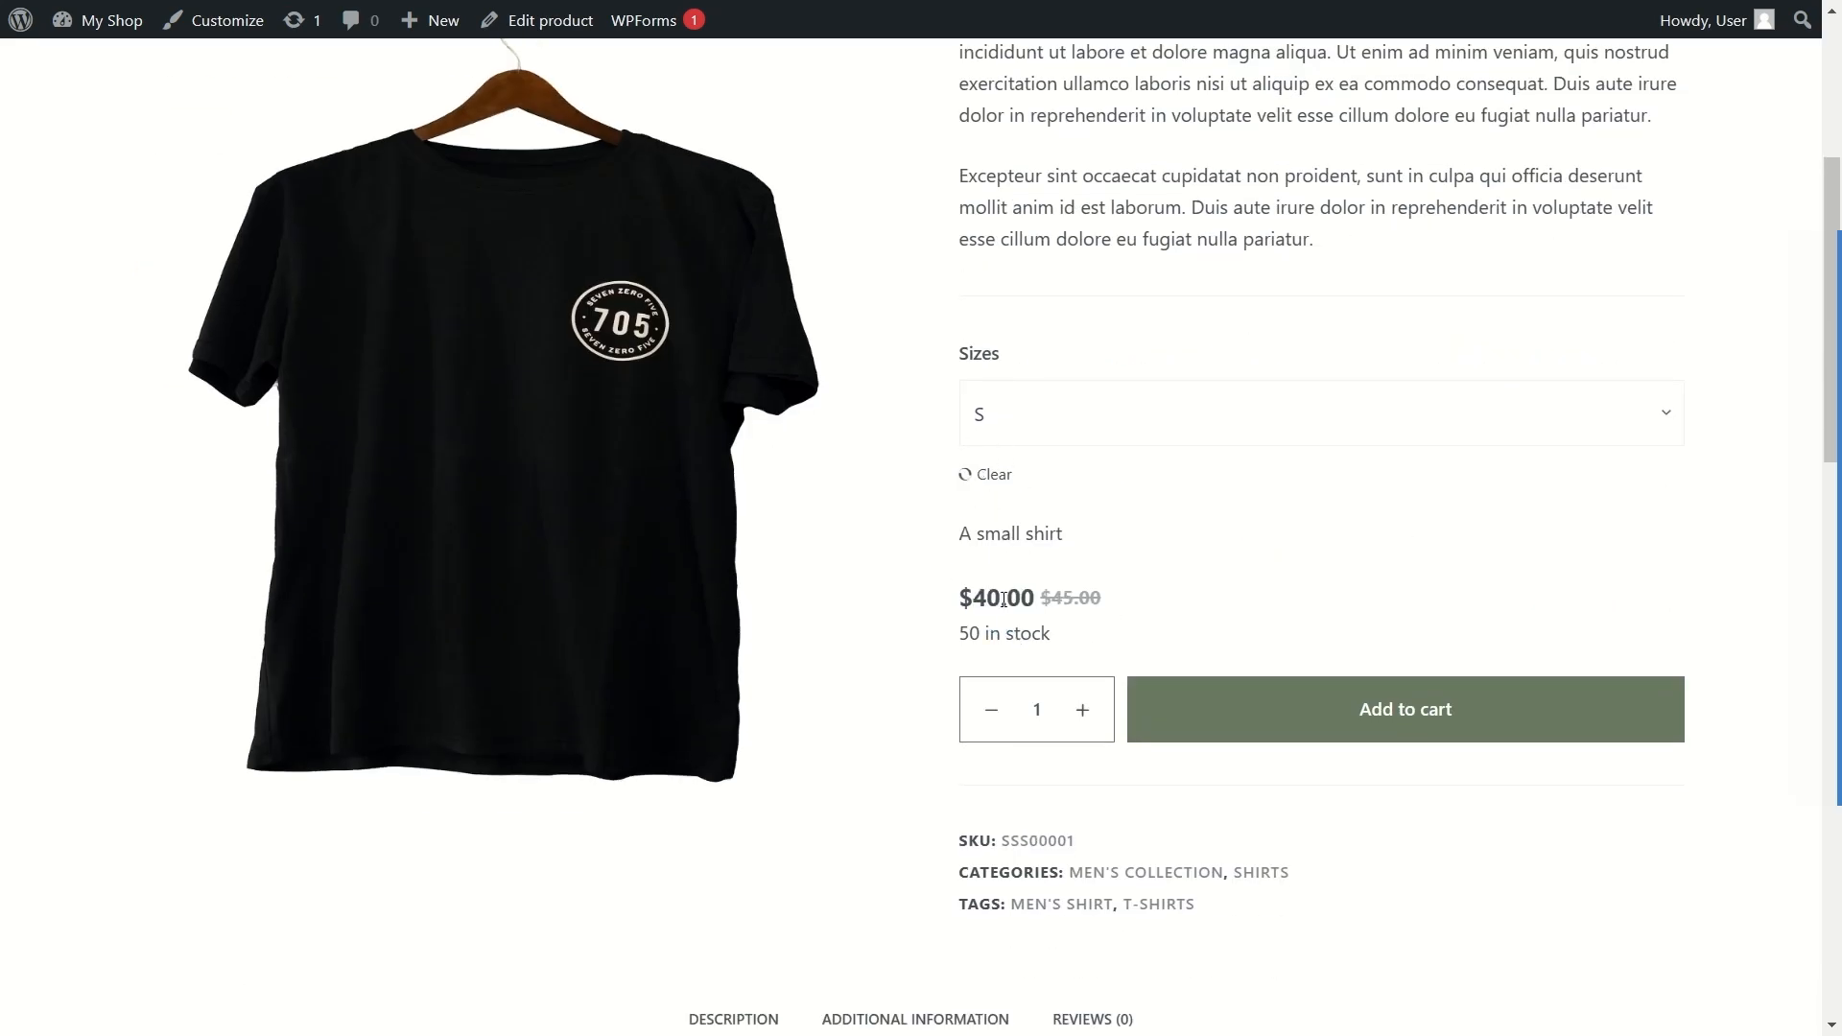
Step: Choose size XL and compare its sale price with the upper end of the product's price range
left_click(1036, 414)
left_click(990, 572)
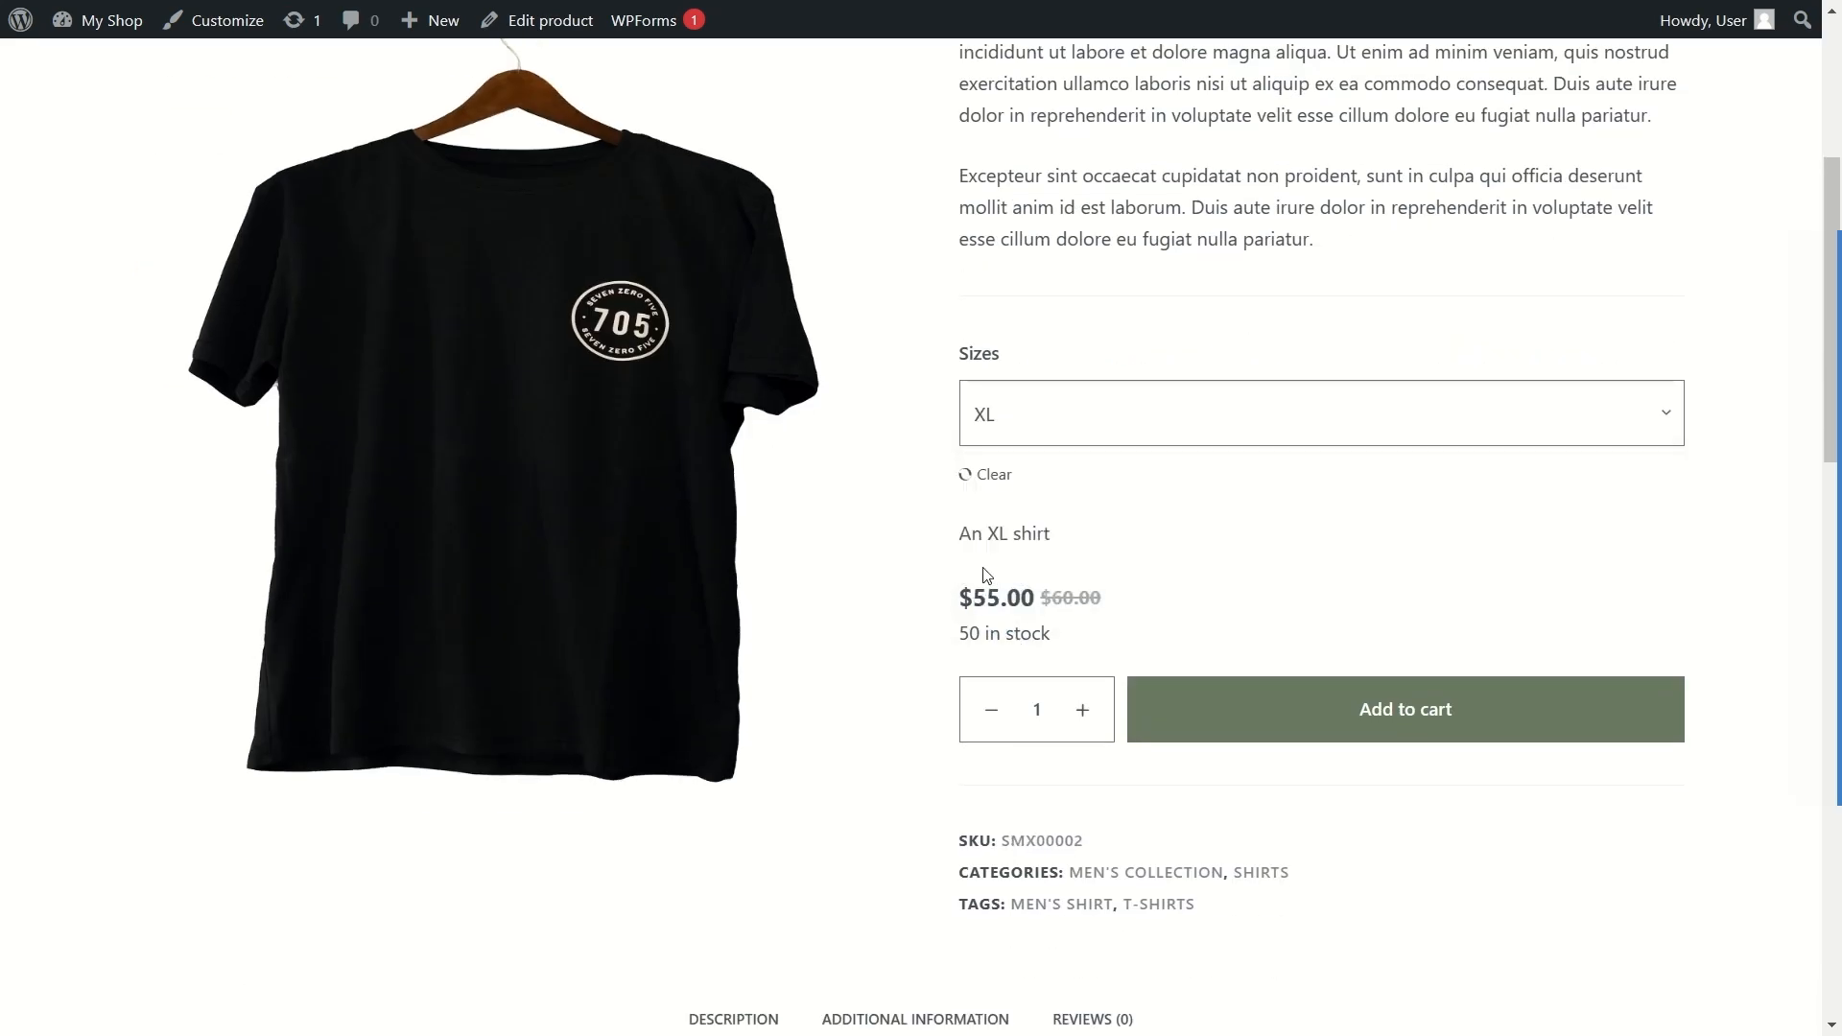
left_click_drag(982, 607, 1021, 604)
left_click(1022, 604)
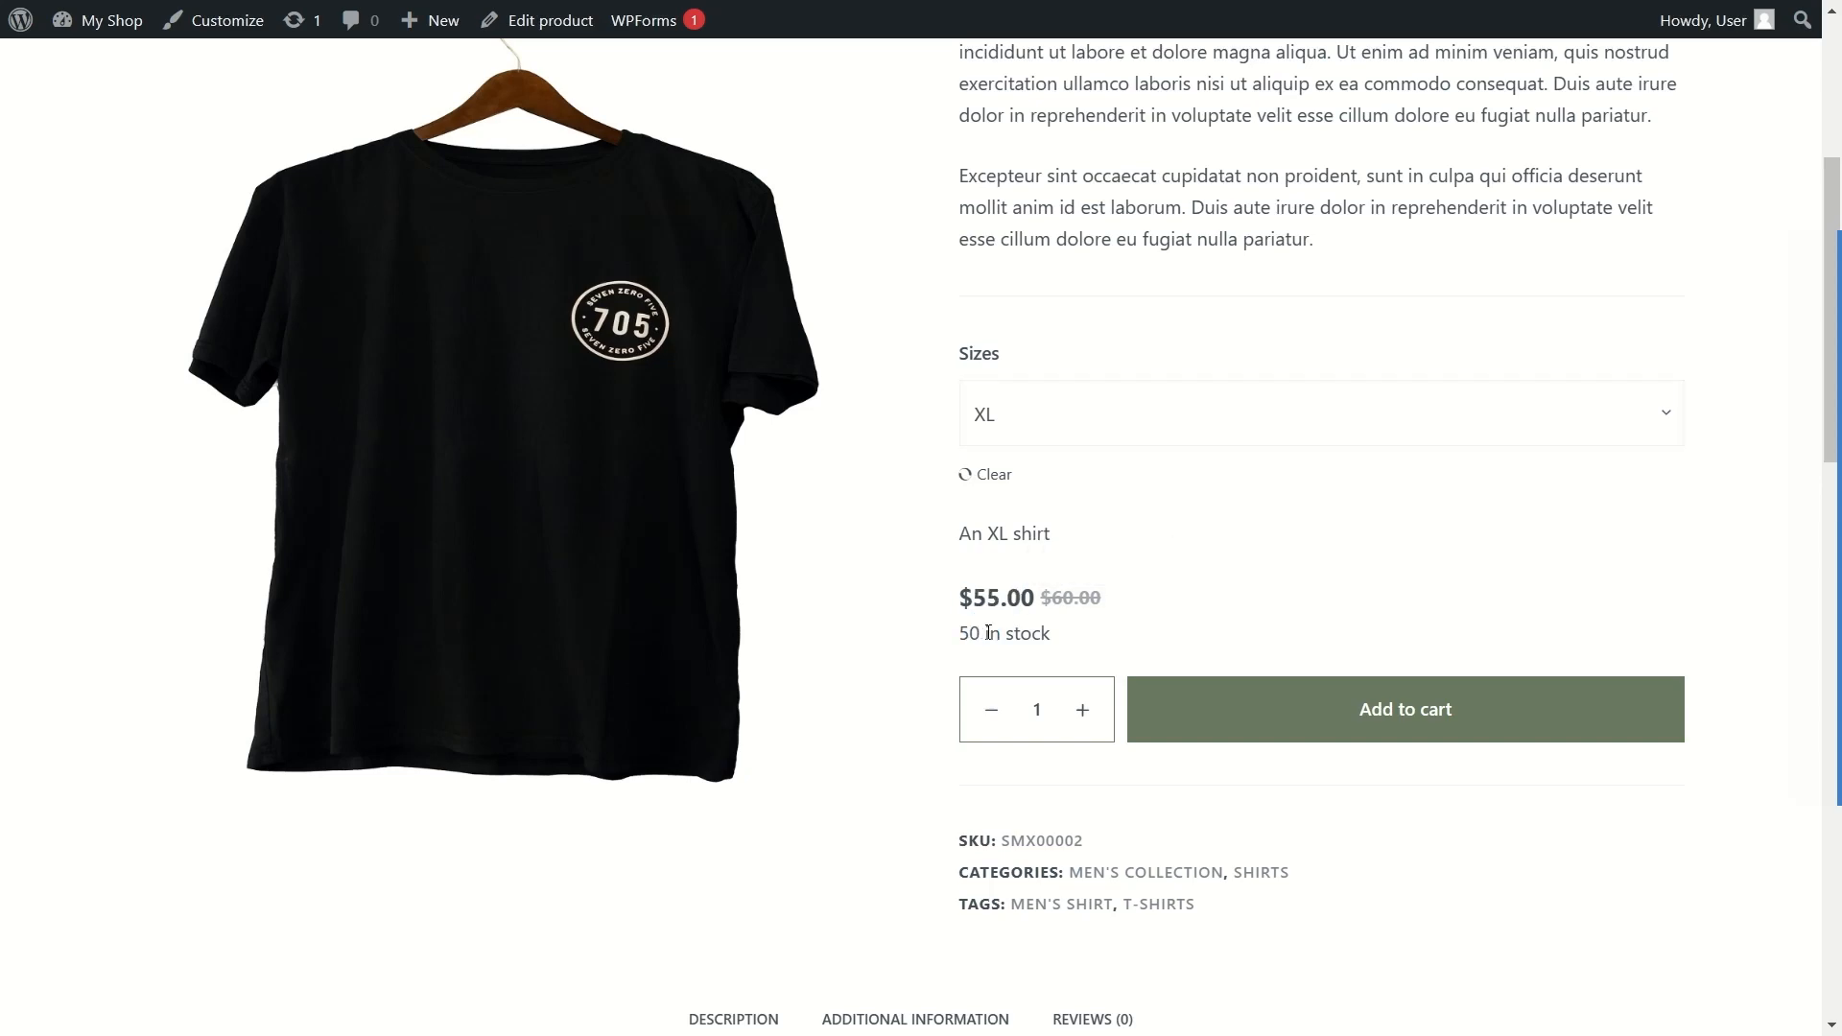
scroll(1019, 457, "up", 5)
left_click_drag(1060, 414, 1104, 414)
left_click(1067, 611)
scroll(1039, 588, "down", 3)
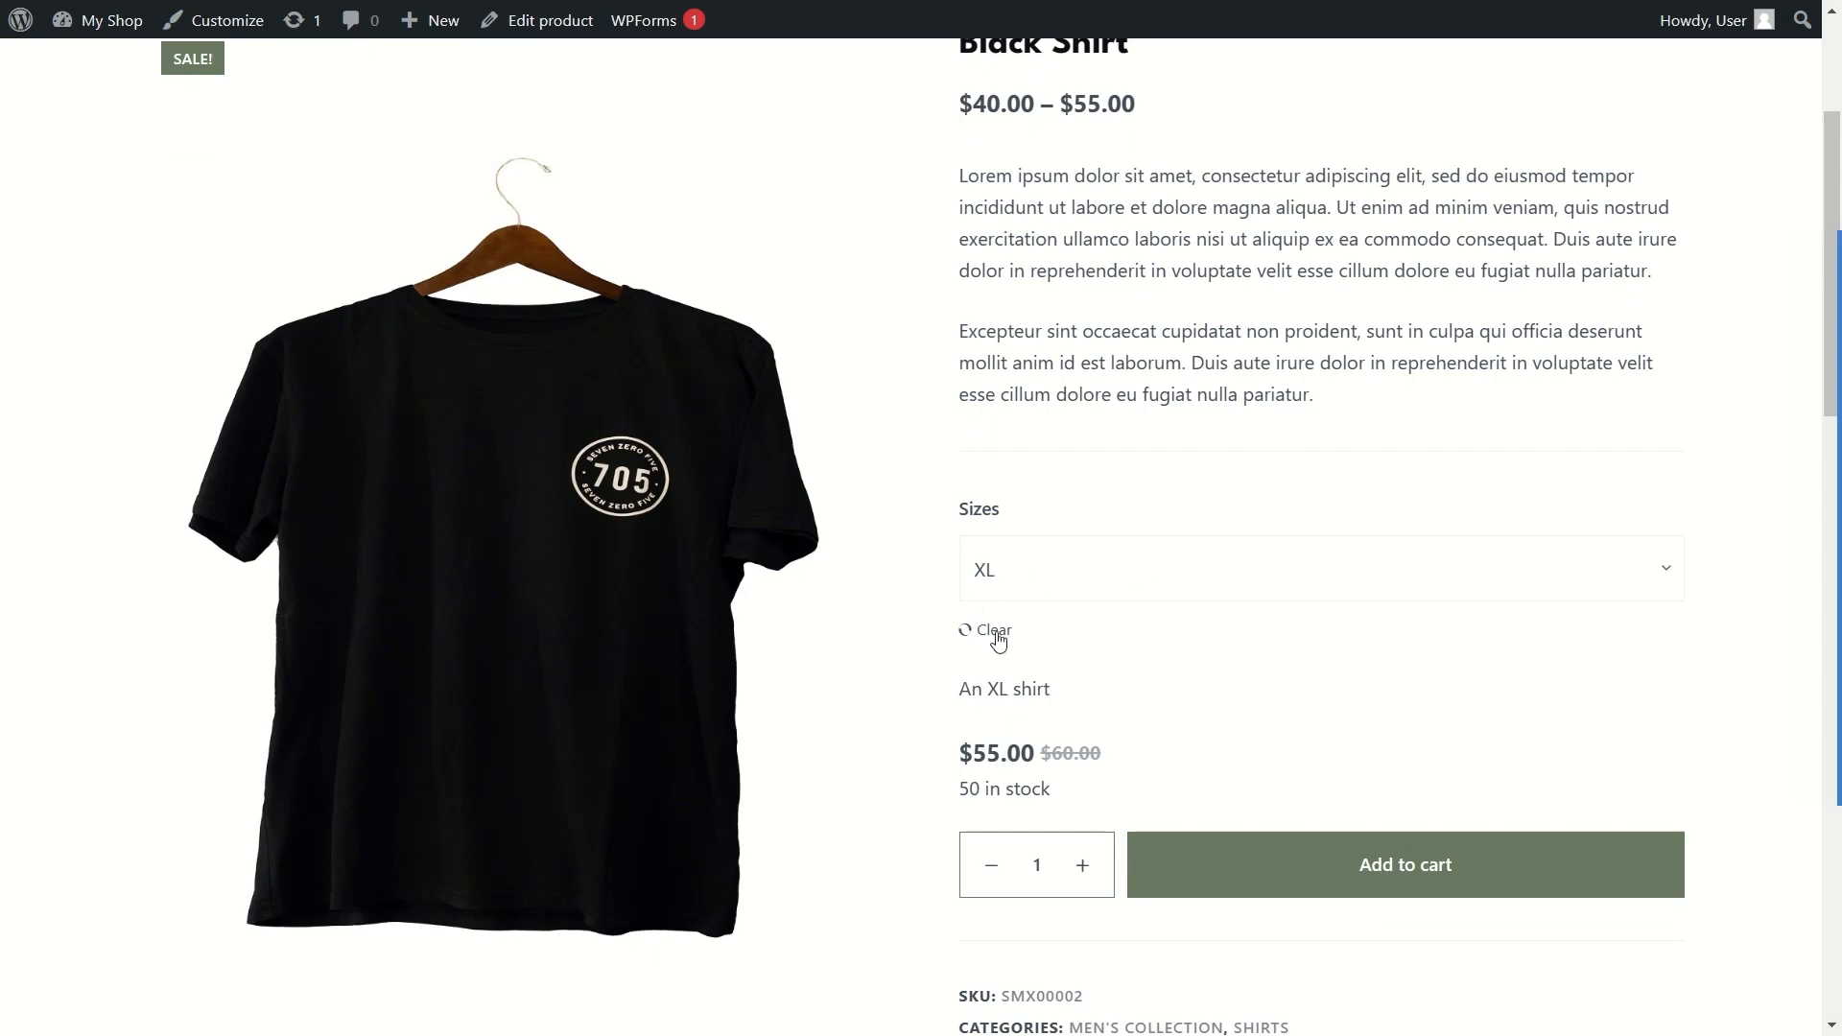
Step: Select size L for the Black Shirt and add one to the cart
left_click(1041, 574)
left_click(994, 696)
scroll(1055, 660, "down", 1)
scroll(1055, 660, "down", 7)
left_click(1357, 398)
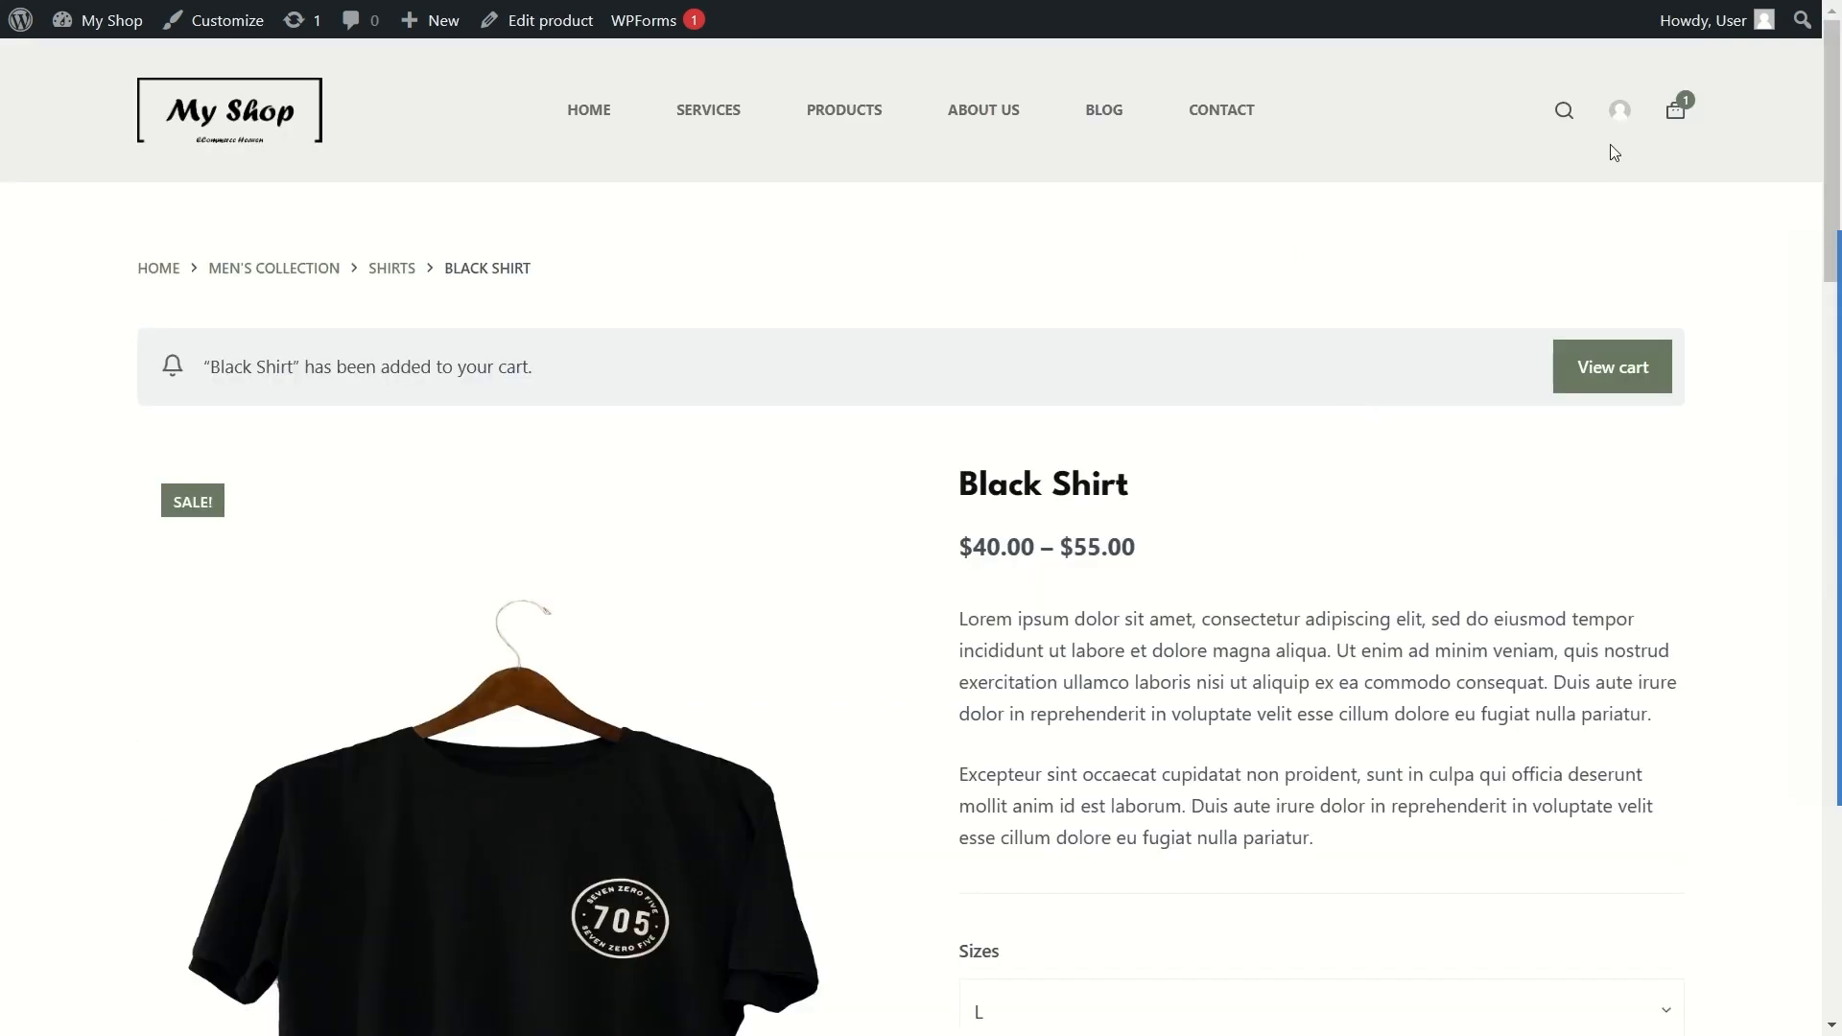
Step: Proceed to checkout from the cart preview and review the billing form and order summary
mouse_move(1681, 117)
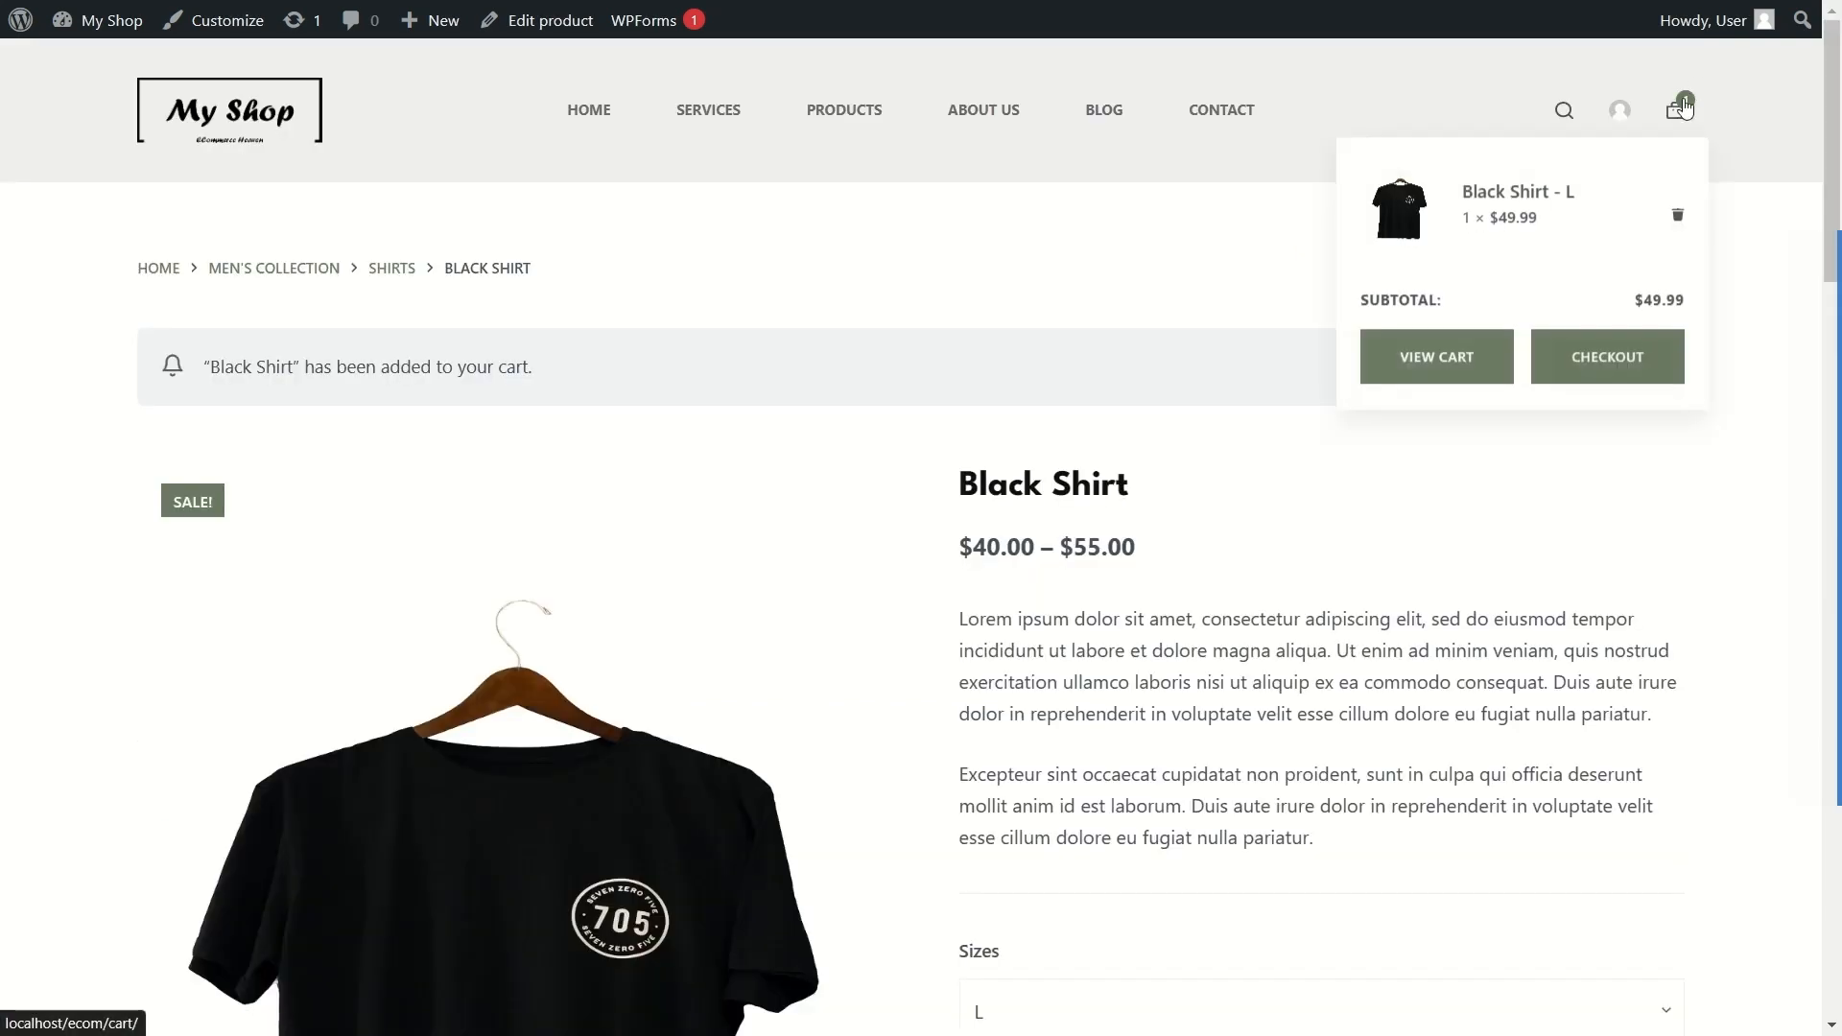
left_click(1598, 369)
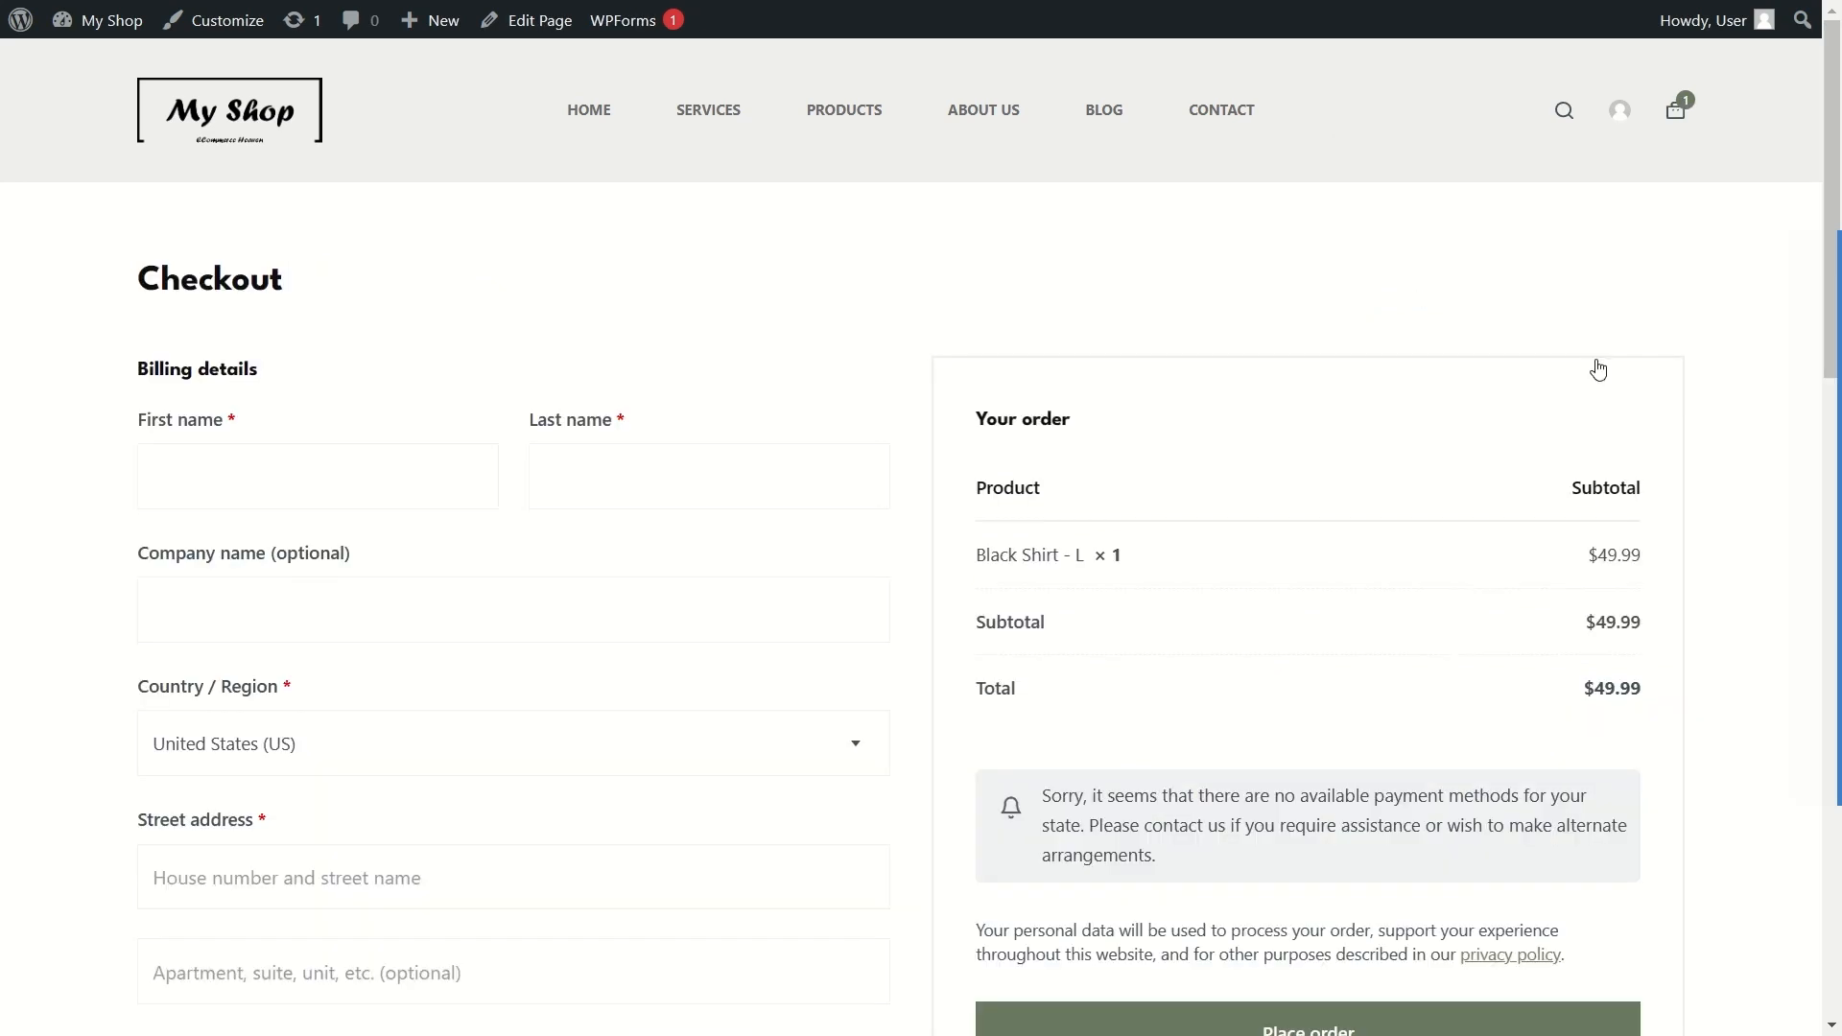
scroll(1369, 448, "down", 3)
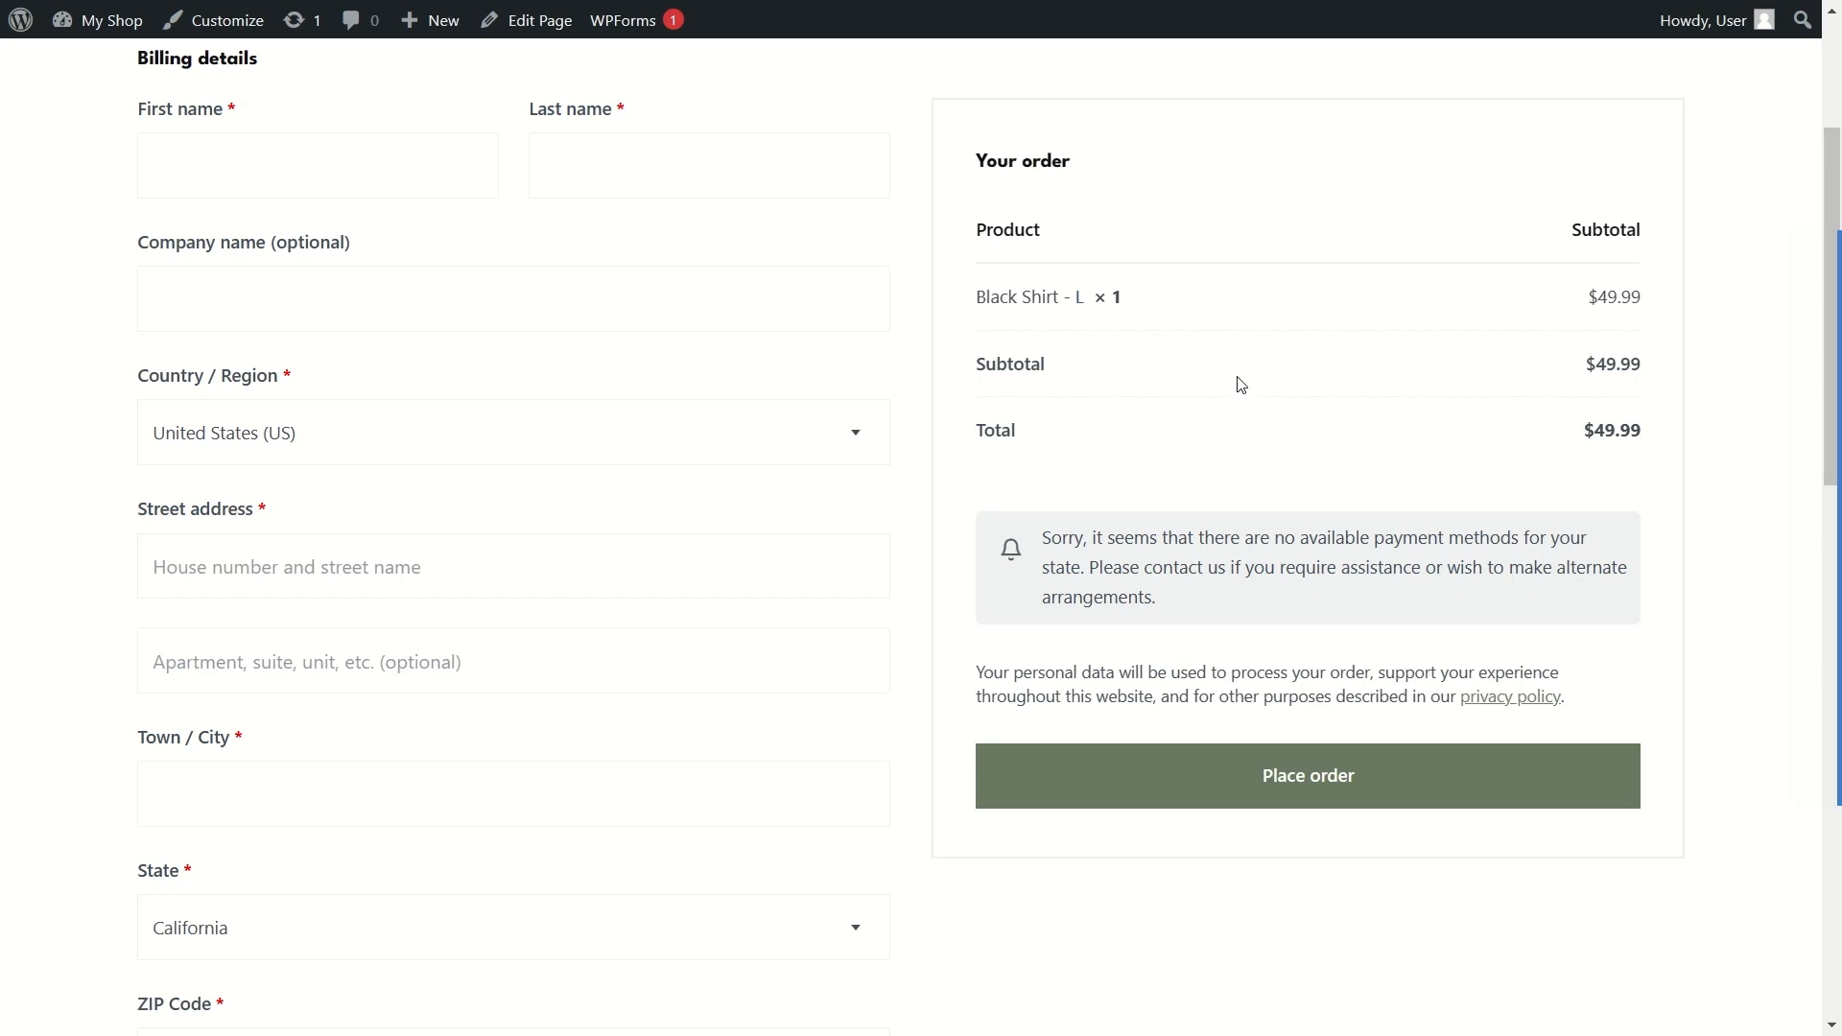
scroll(1247, 385, "up", 2)
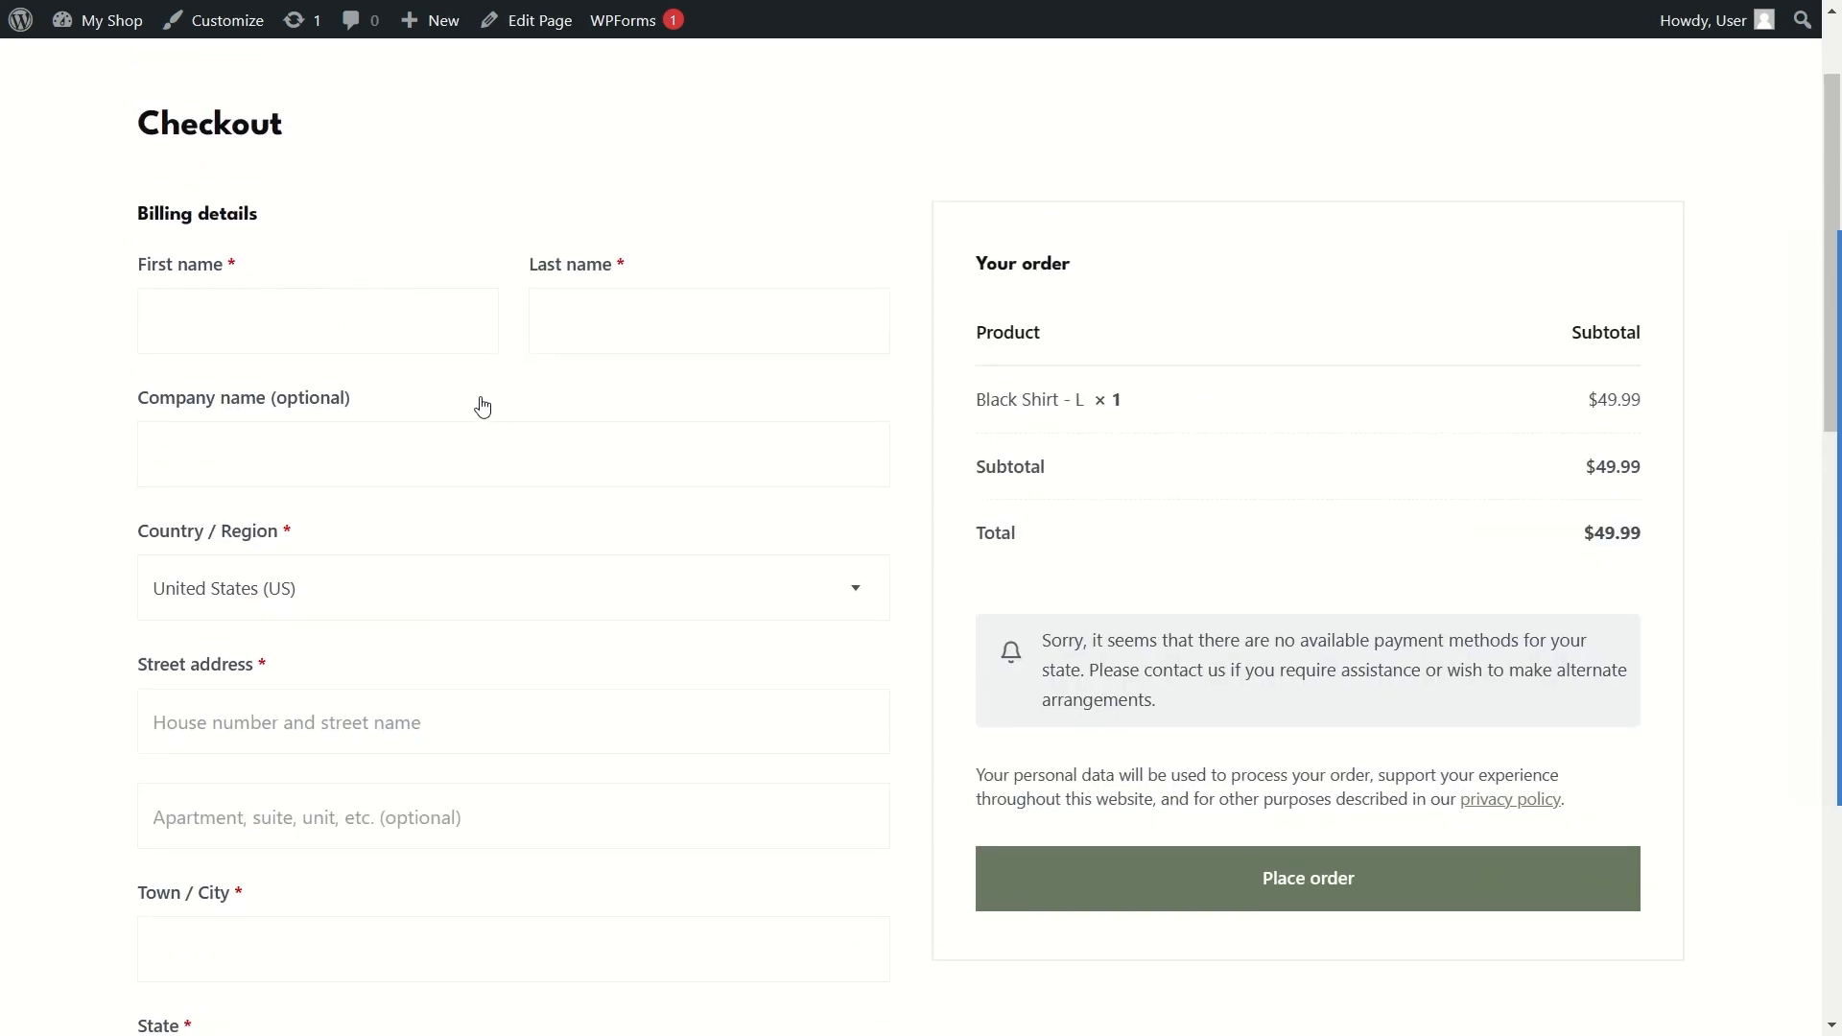
scroll(956, 549, "down", 2)
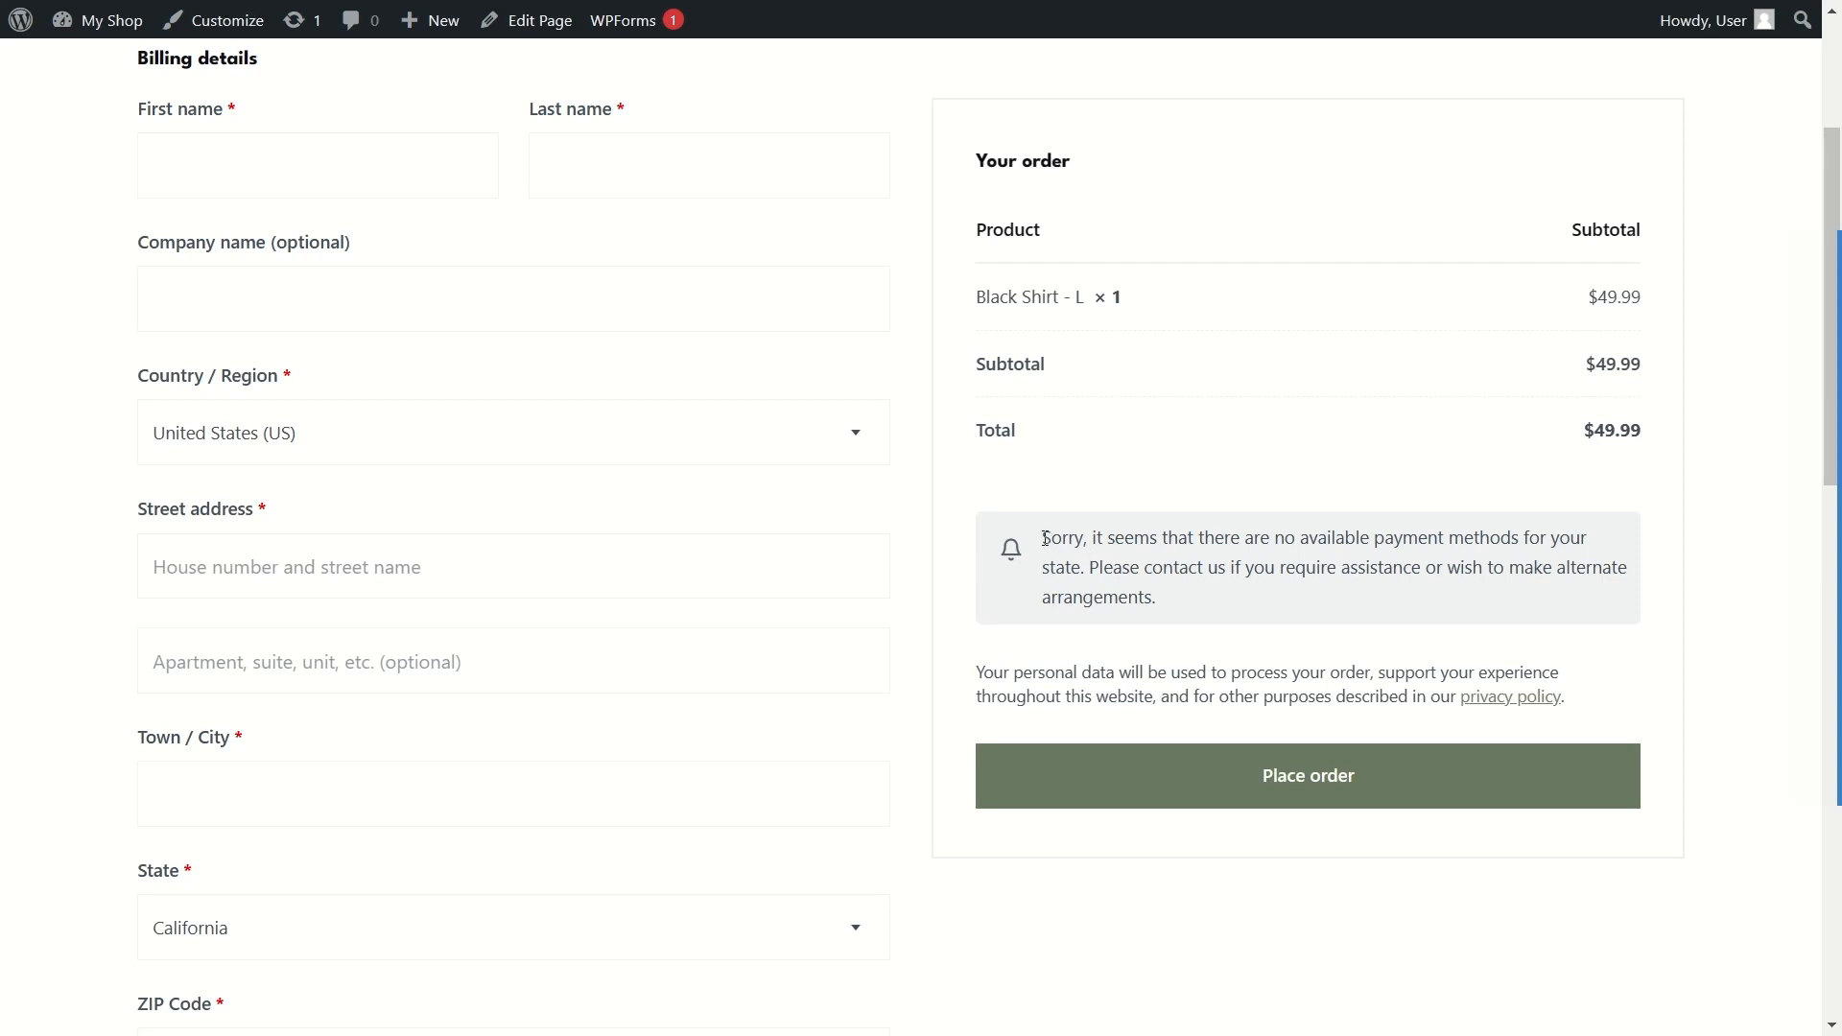
Step: Read the notice about payment methods below the order total on the checkout page
left_click_drag(1062, 538, 1169, 621)
left_click(1167, 600)
left_click_drag(1038, 557, 1155, 591)
left_click(931, 495)
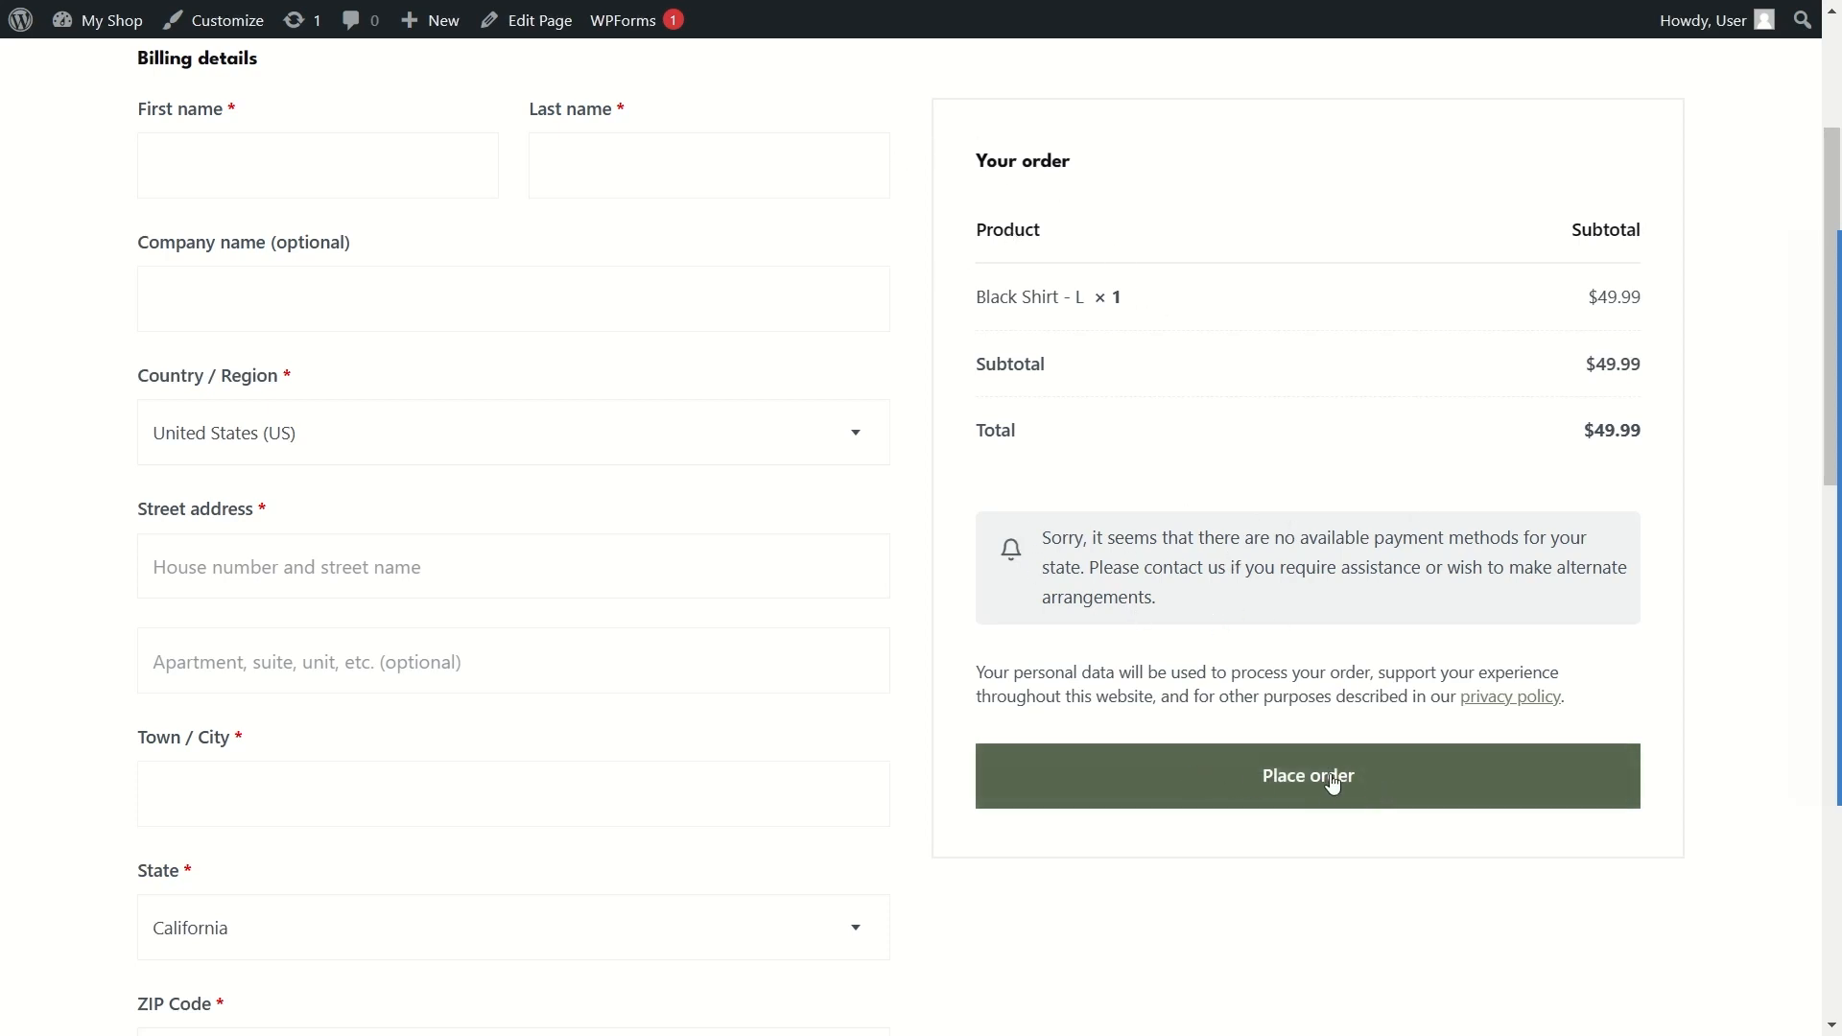
Step: Open the cart, remove the size L Black Shirt from it and return to the shop
scroll(1057, 662, "up", 3)
scroll(1054, 661, "up", 1)
mouse_move(1673, 115)
left_click(1673, 115)
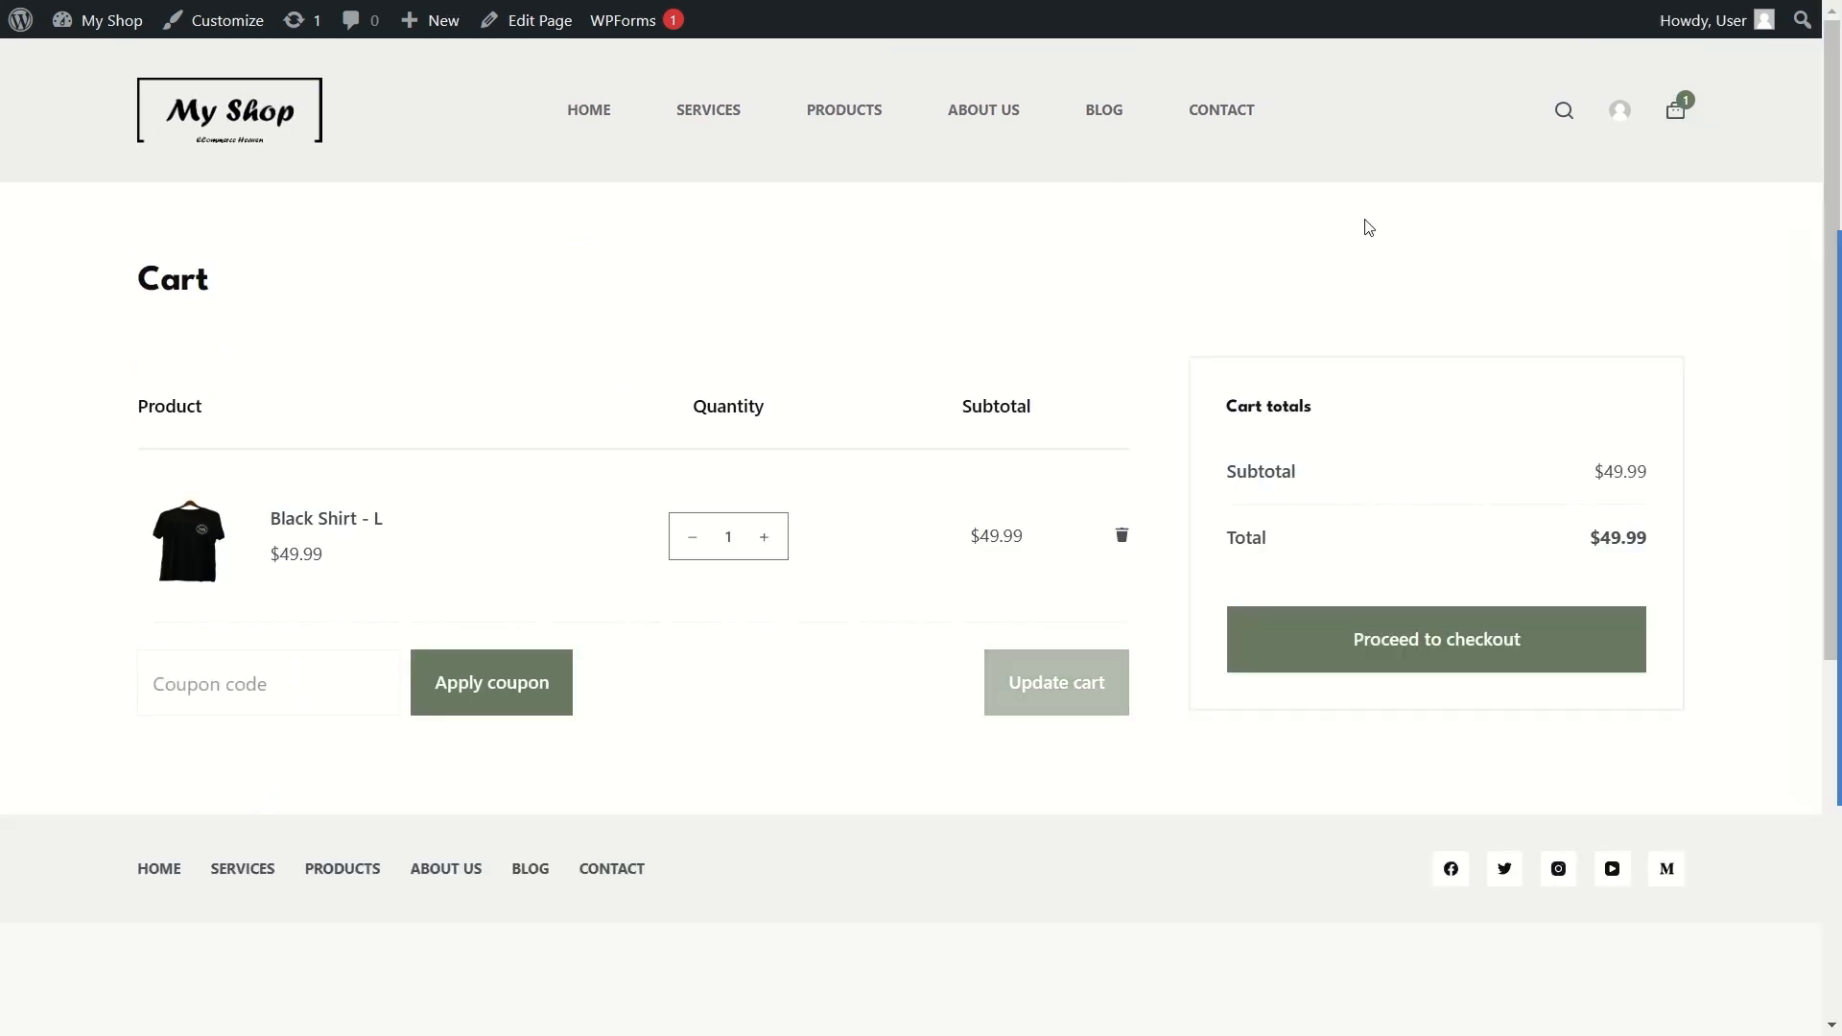
left_click(1121, 537)
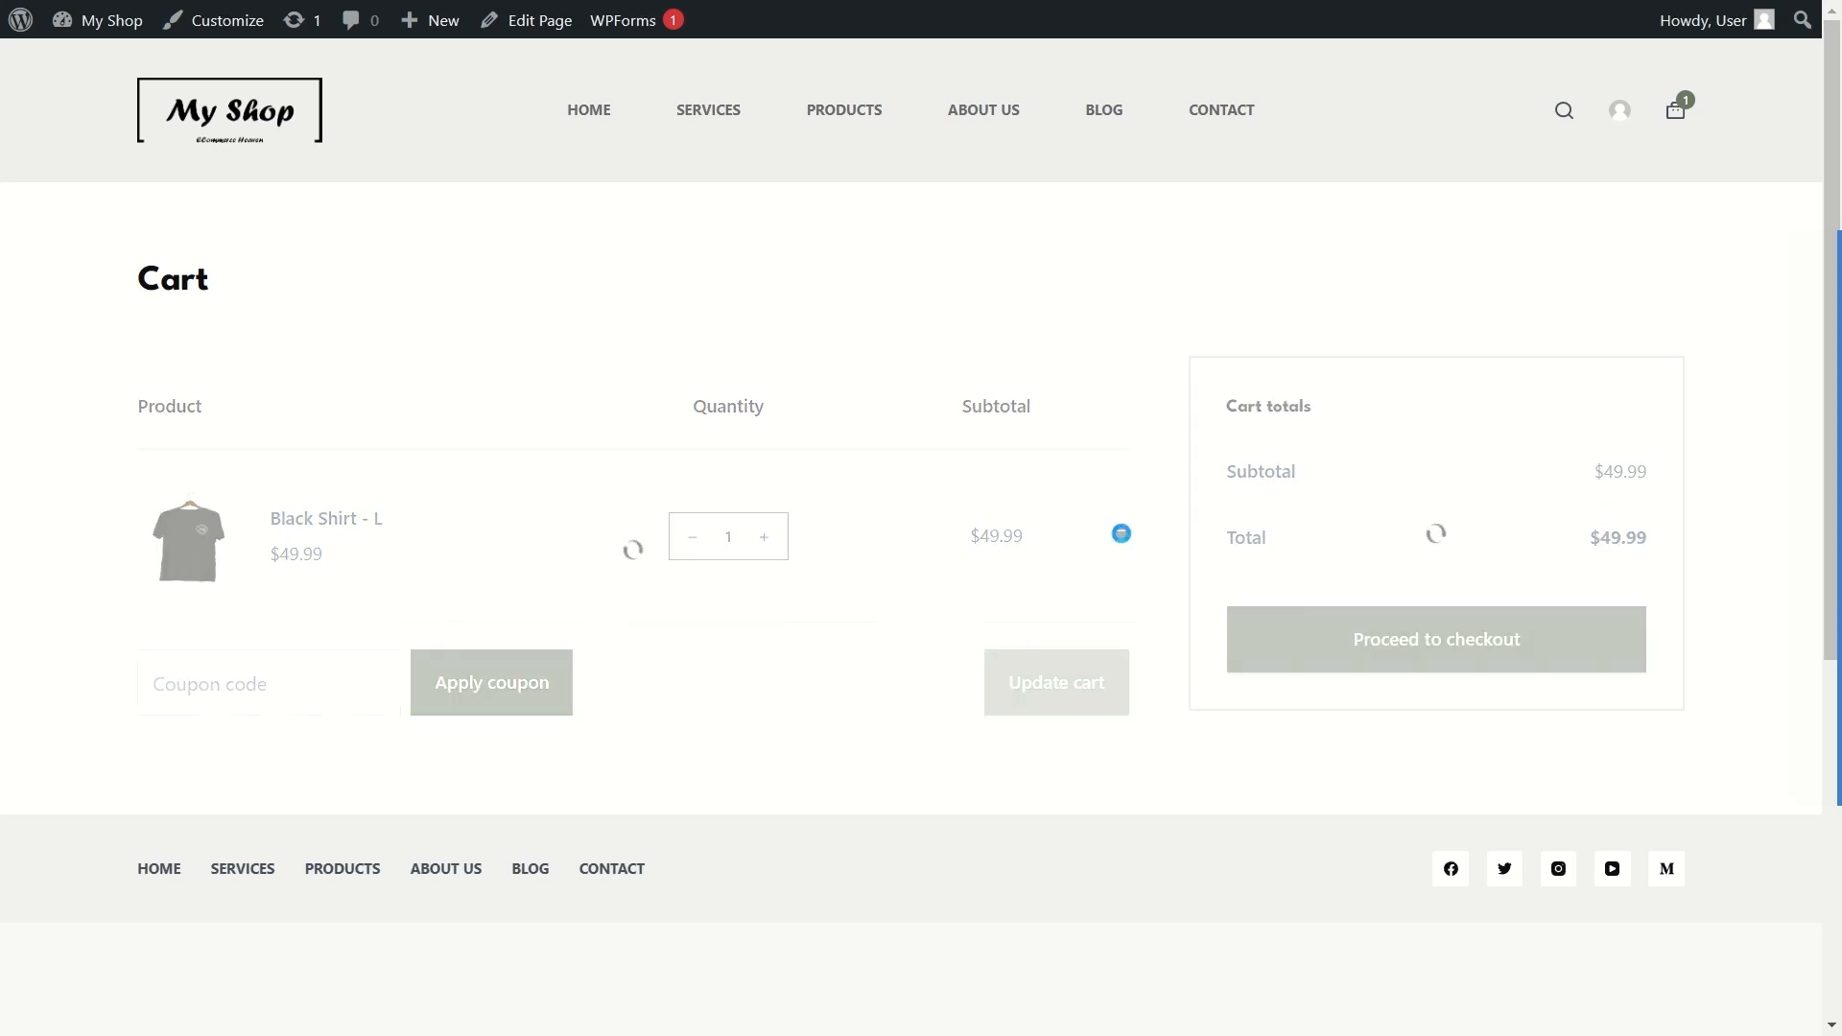
scroll(801, 281, "down", 2)
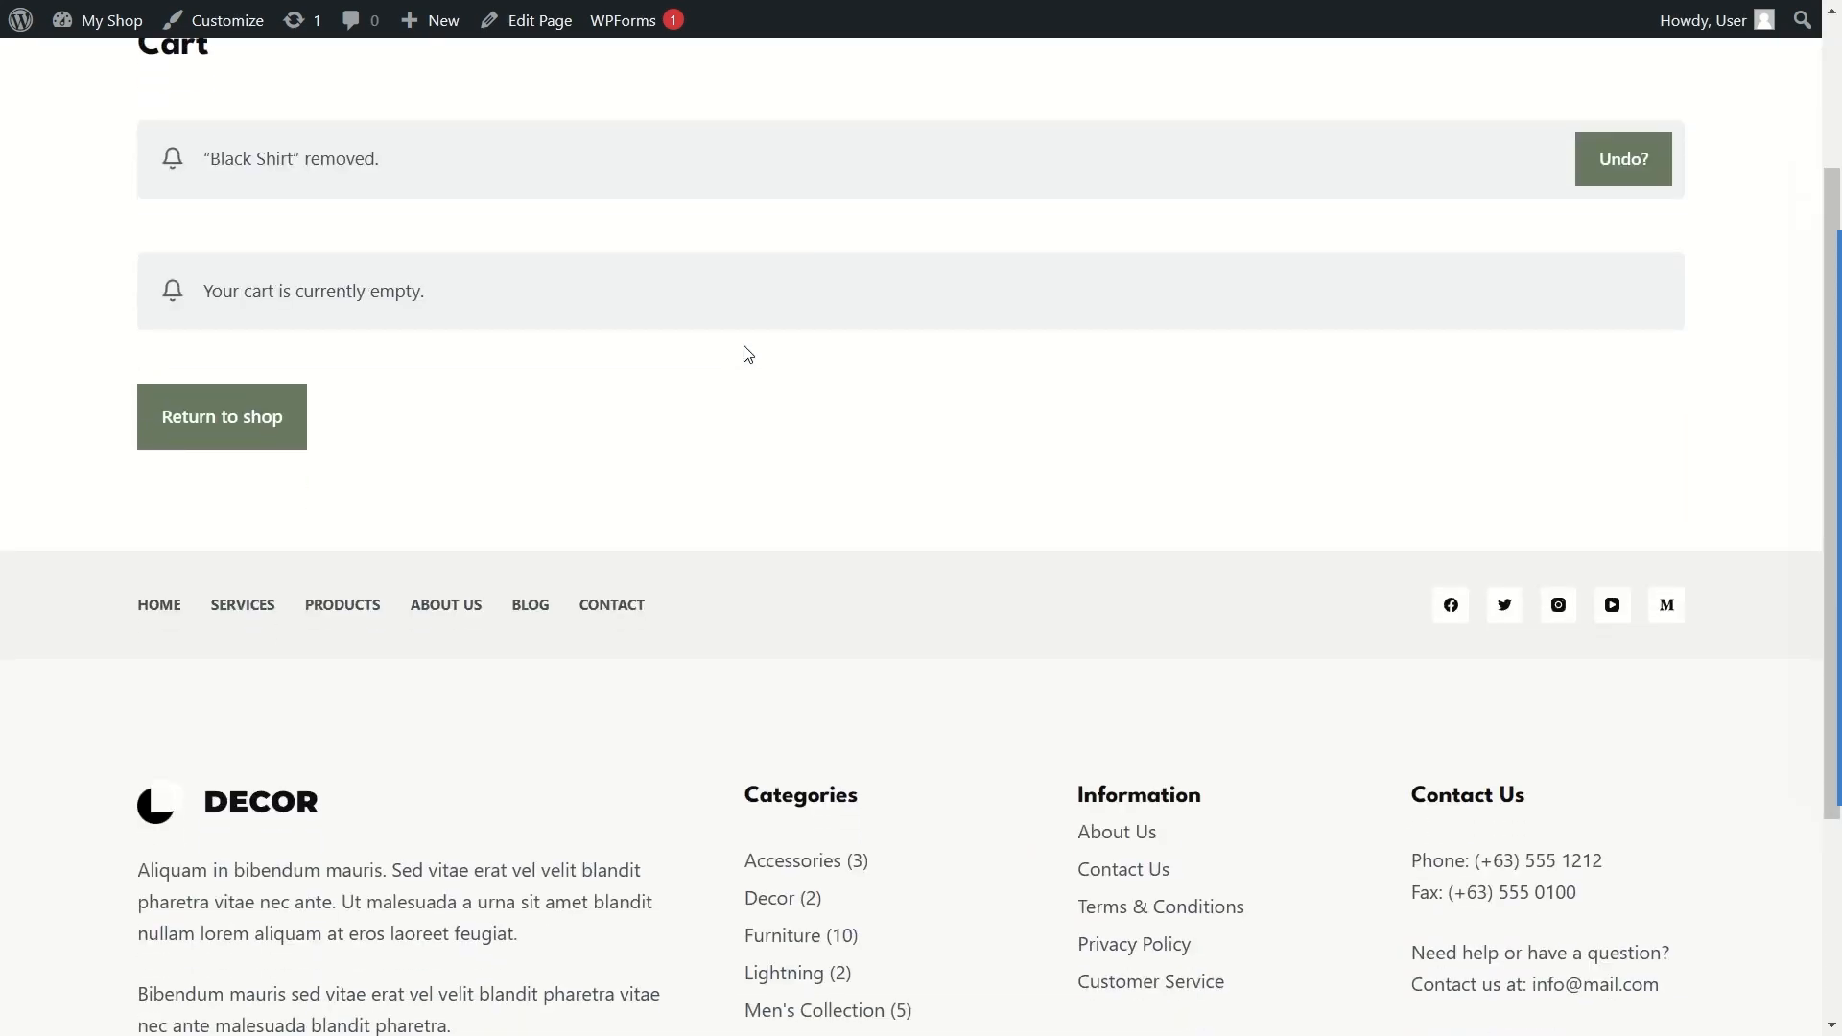
scroll(757, 348, "up", 3)
left_click(229, 679)
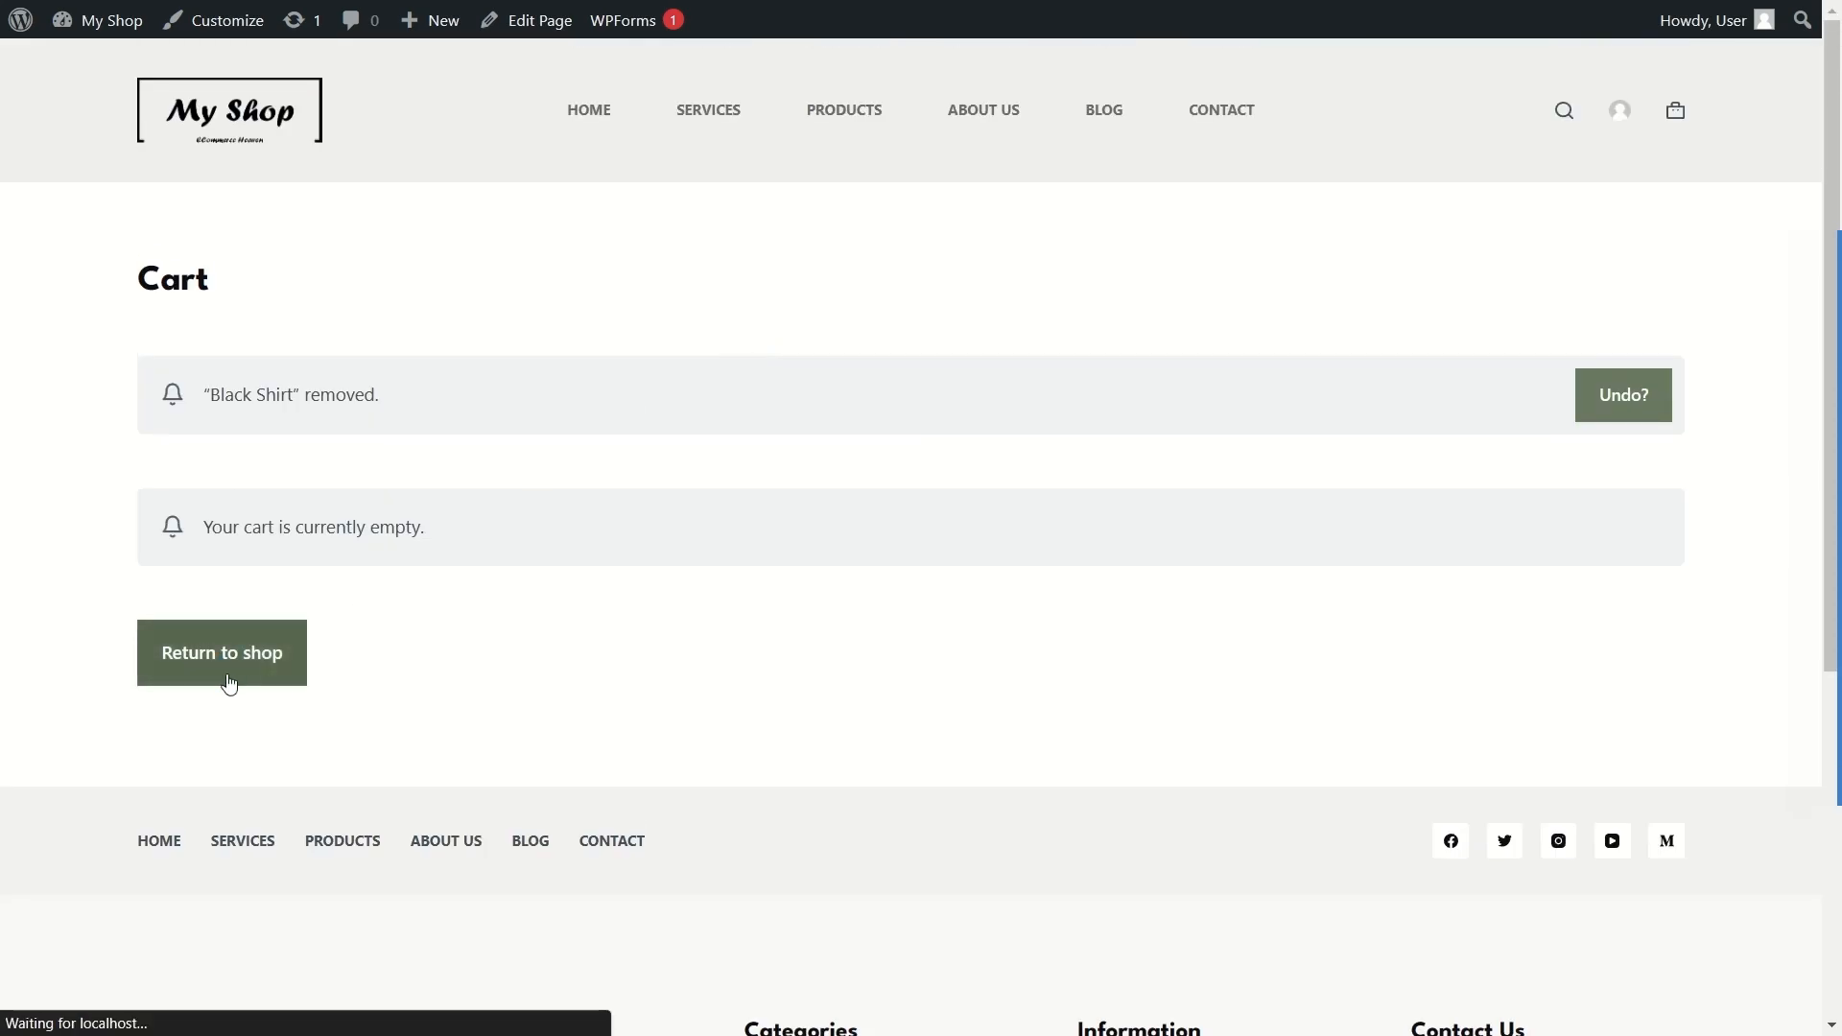
Step: Review the weight, fabric and sizes in the Black Shirt's additional information on its product page
scroll(1208, 305, "down", 10)
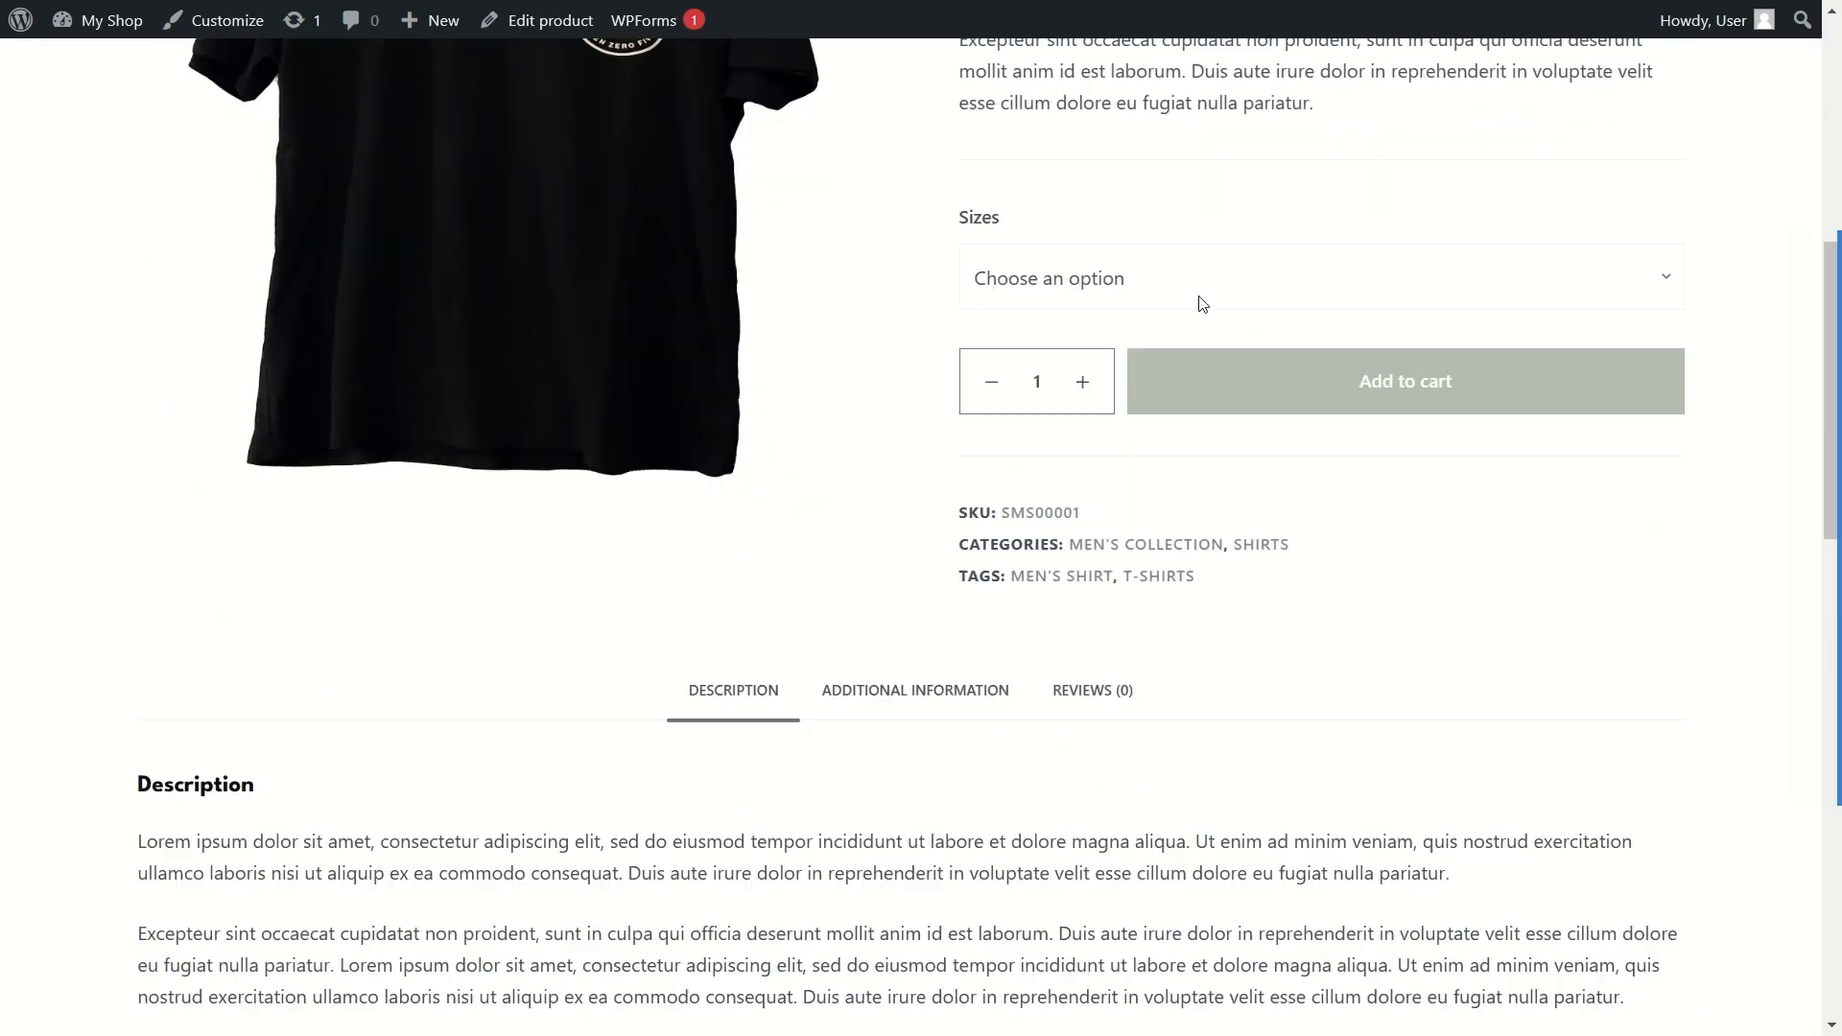
left_click(887, 371)
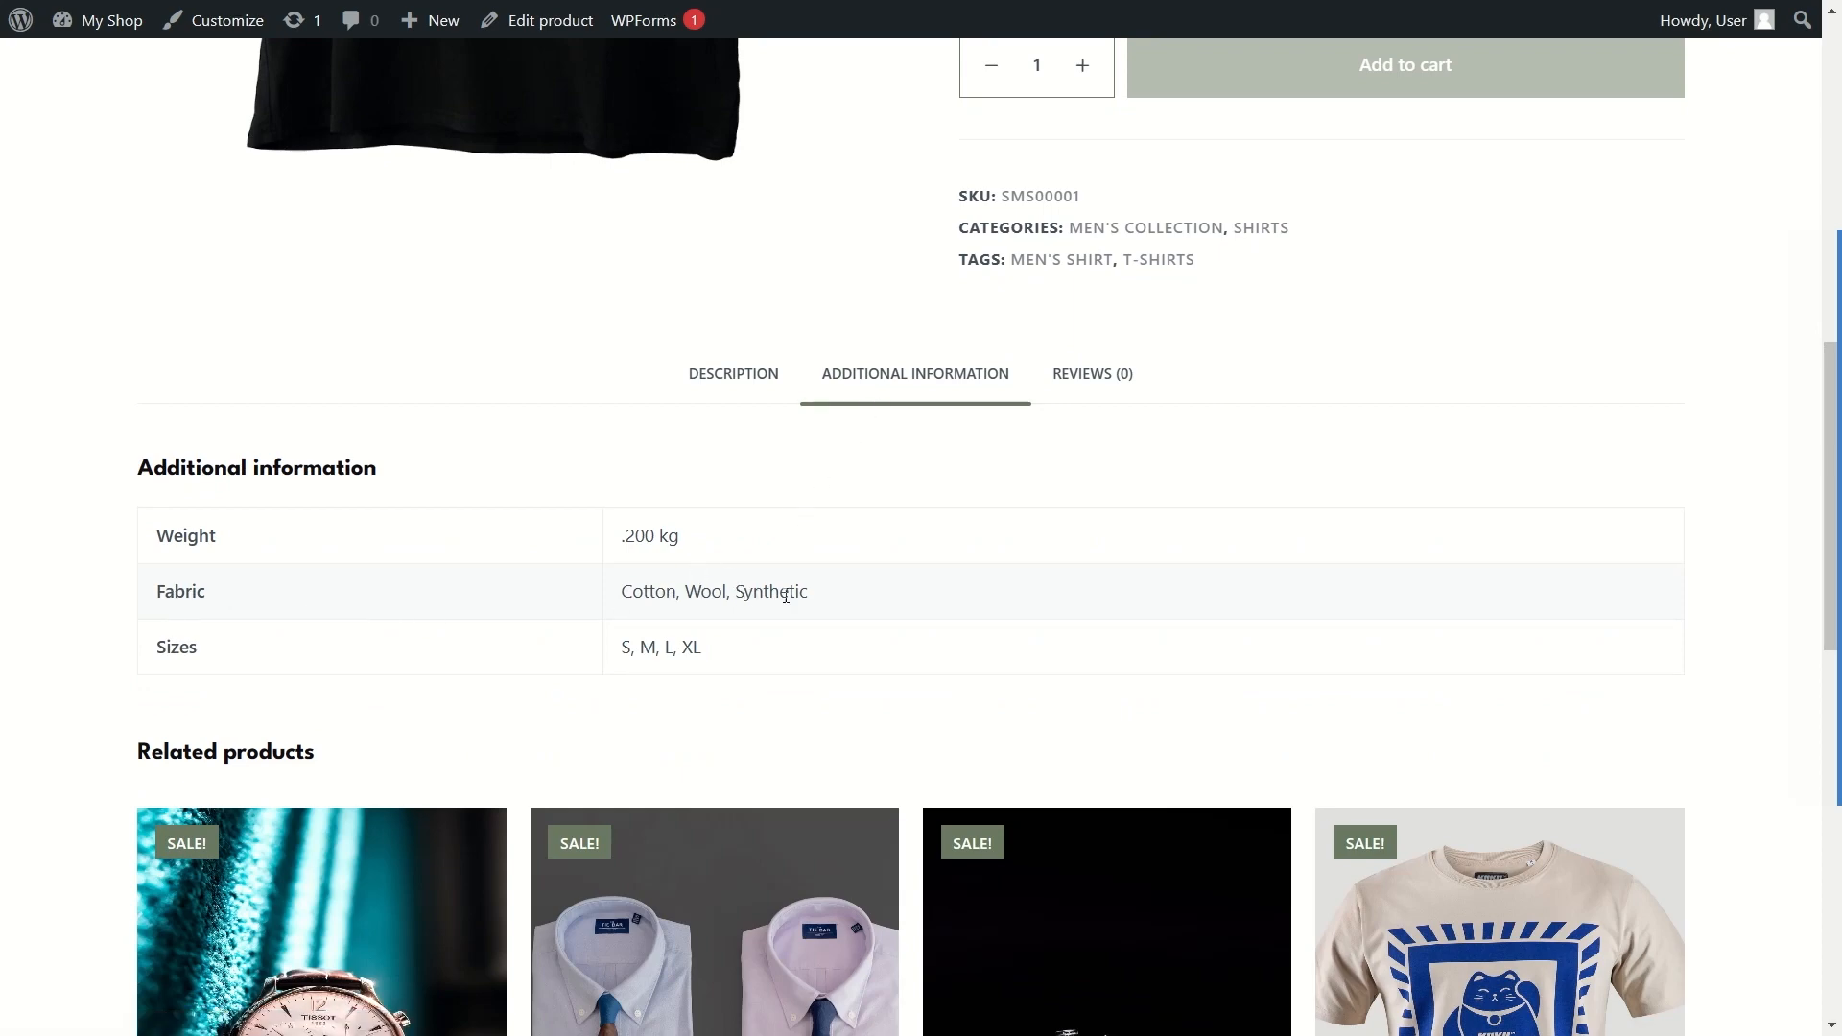
scroll(913, 596, "up", 10)
scroll(1114, 576, "down", 10)
Step: Open the Black Shirt's attributes in the product editor and enable the Fabric attribute for variations
key("ctrl+Tab")
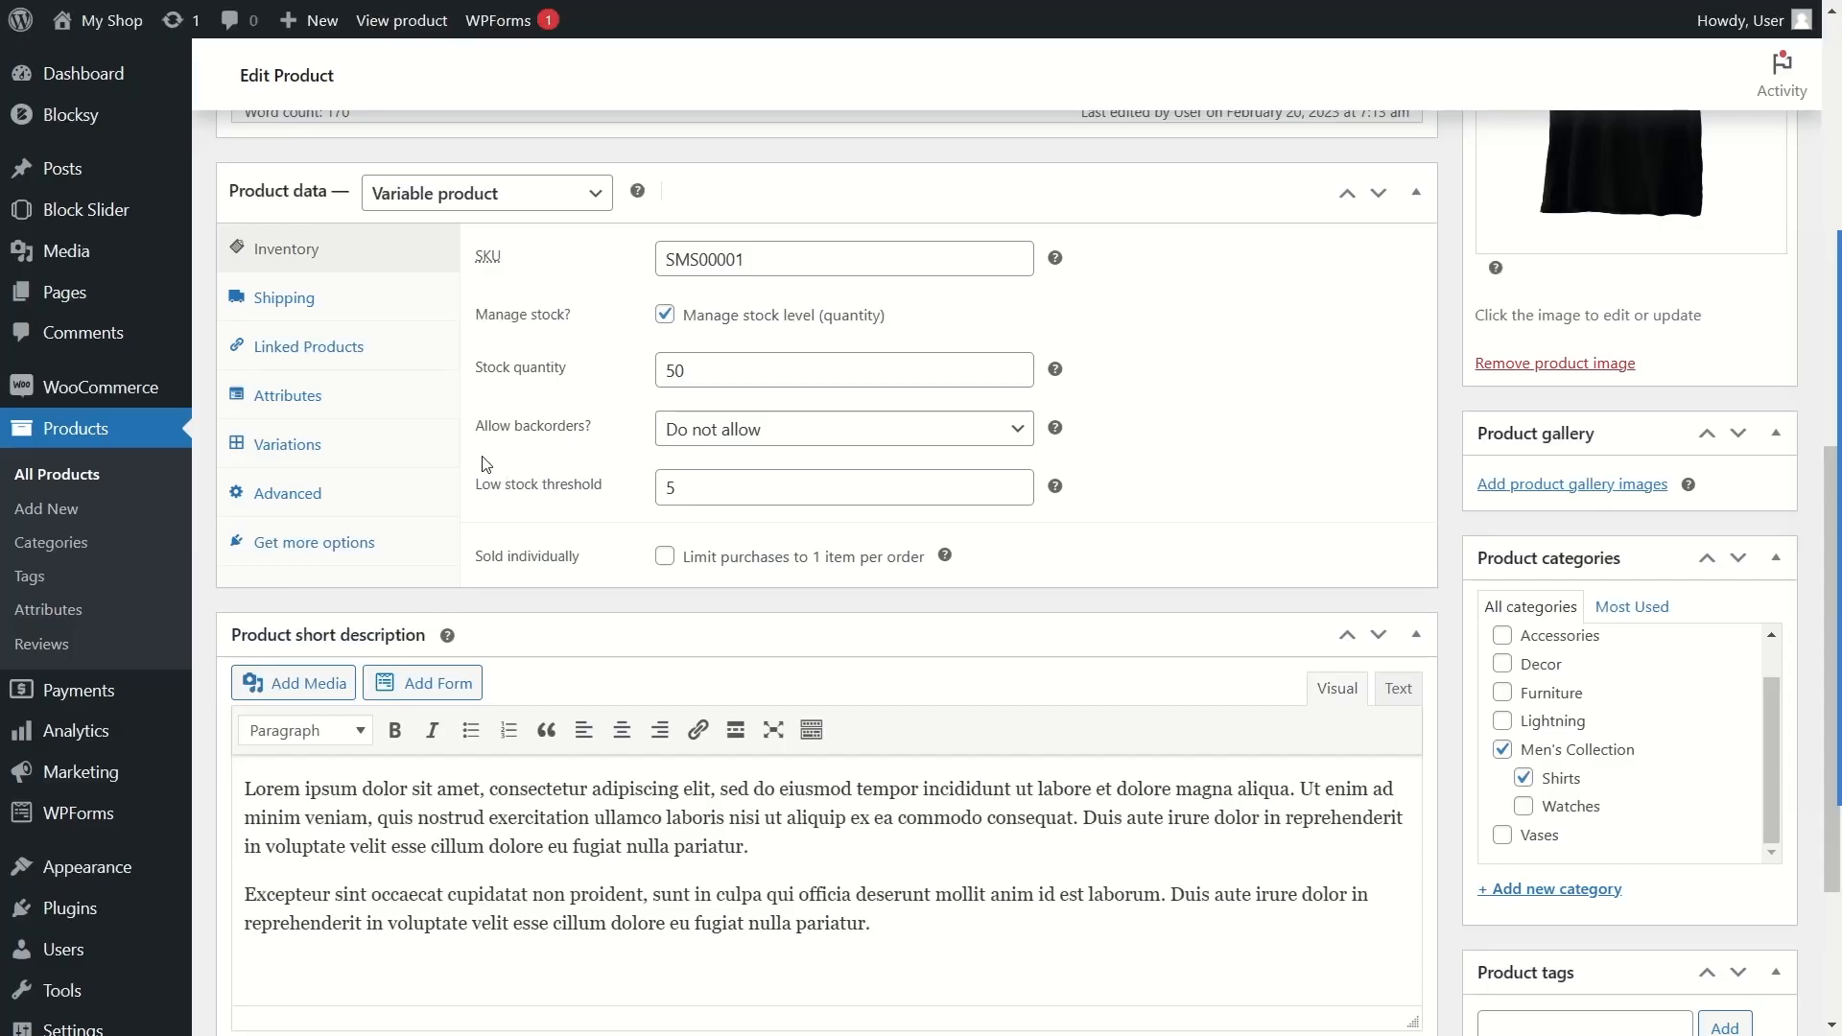
left_click(307, 397)
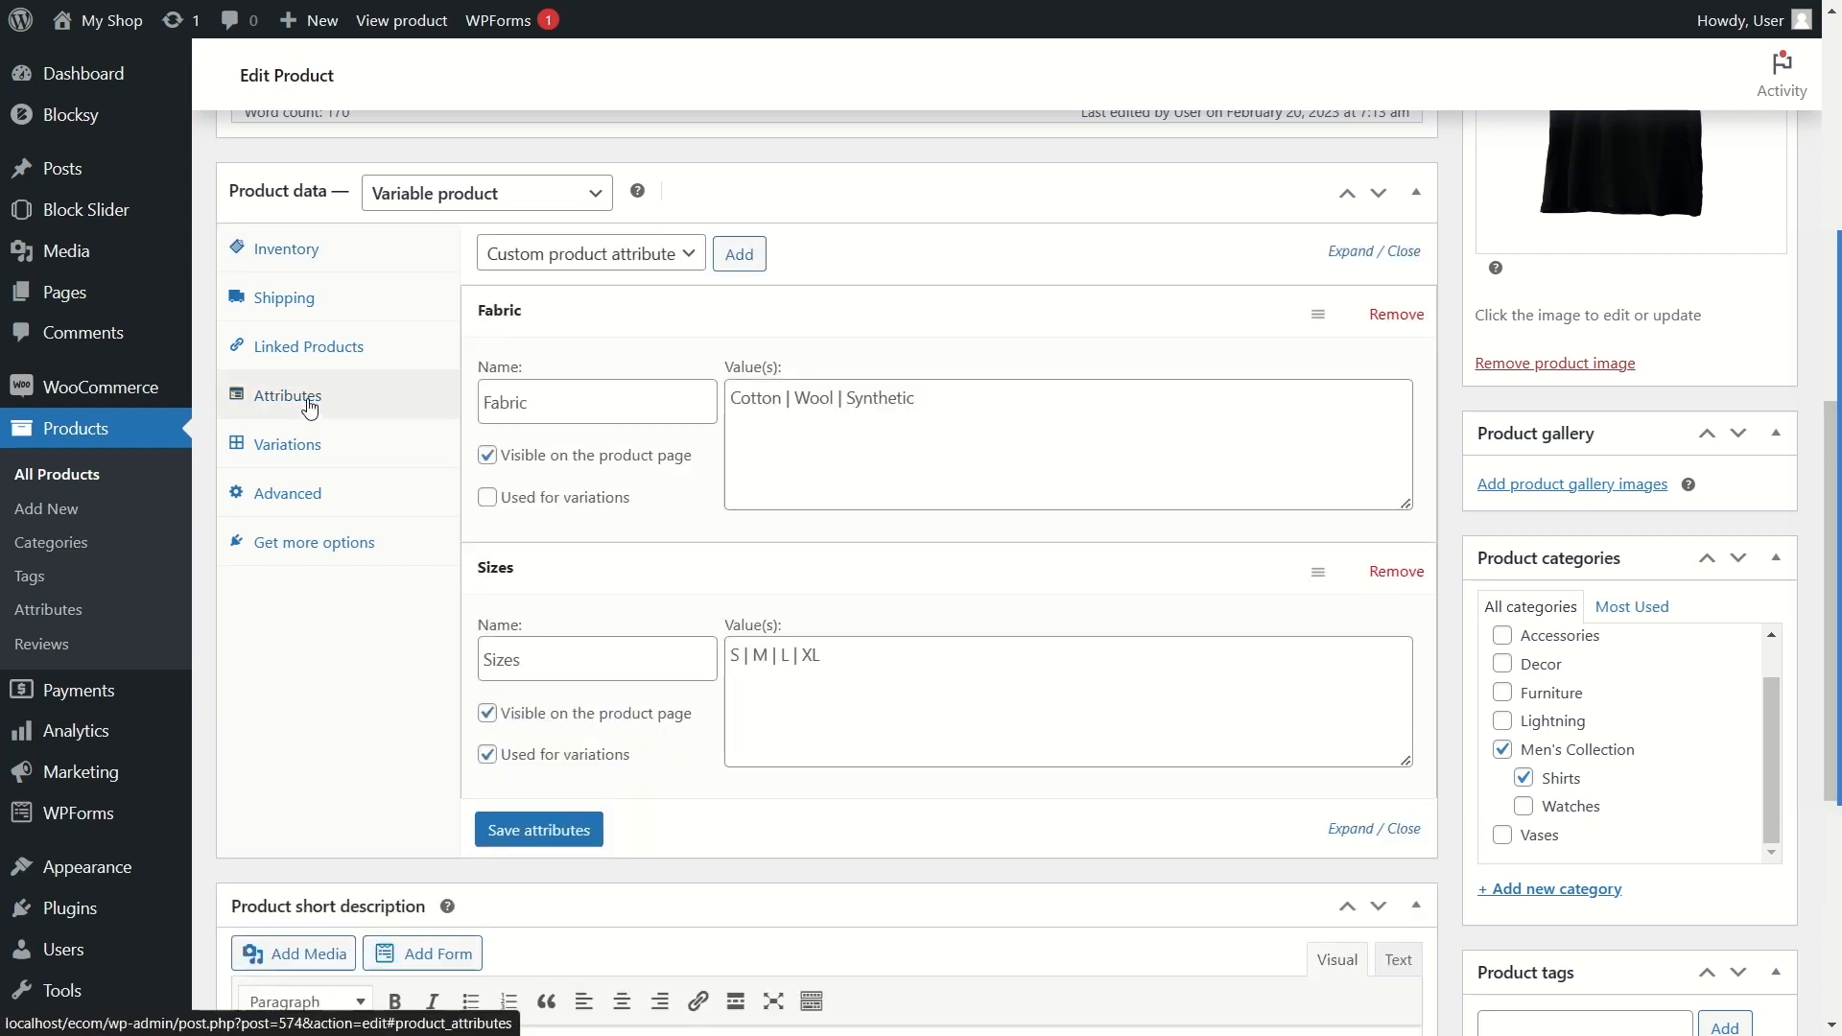
left_click_drag(485, 403, 526, 403)
left_click(538, 653)
left_click_drag(539, 653, 452, 662)
left_click(974, 243)
left_click(487, 498)
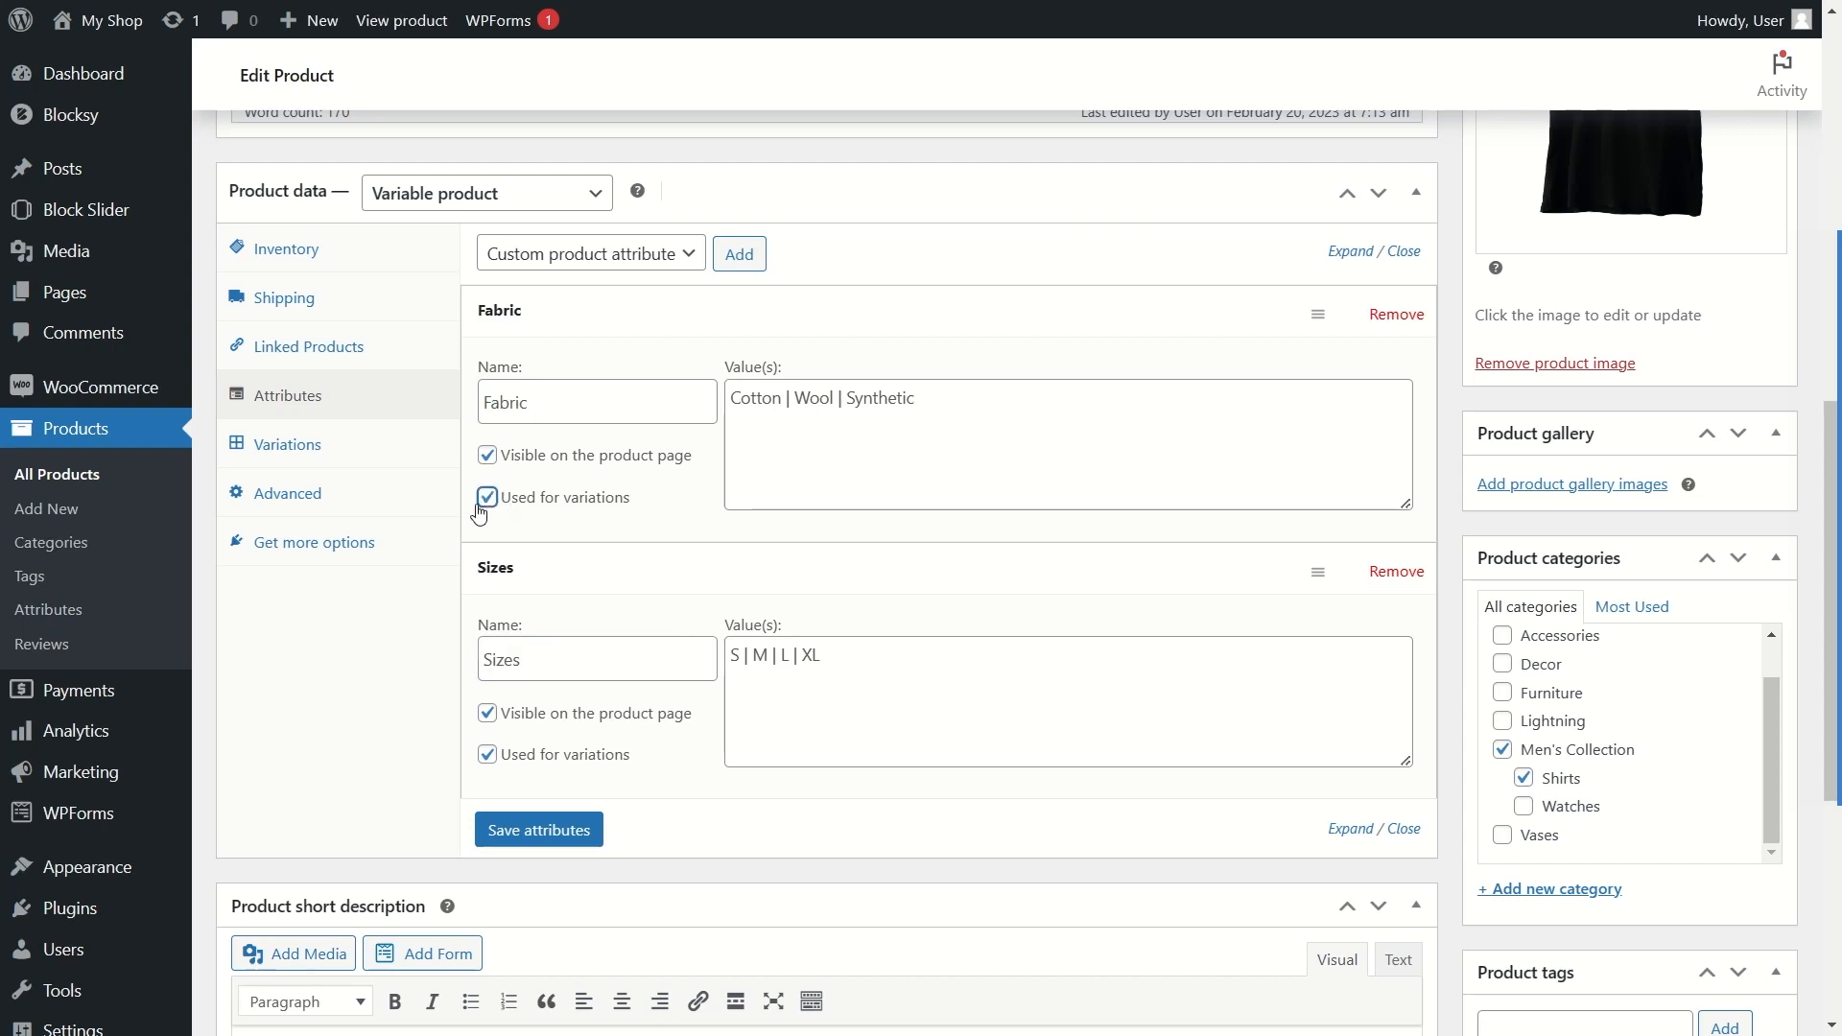
Step: Choose the option to create variations from all attributes for the Black Shirt
left_click(356, 449)
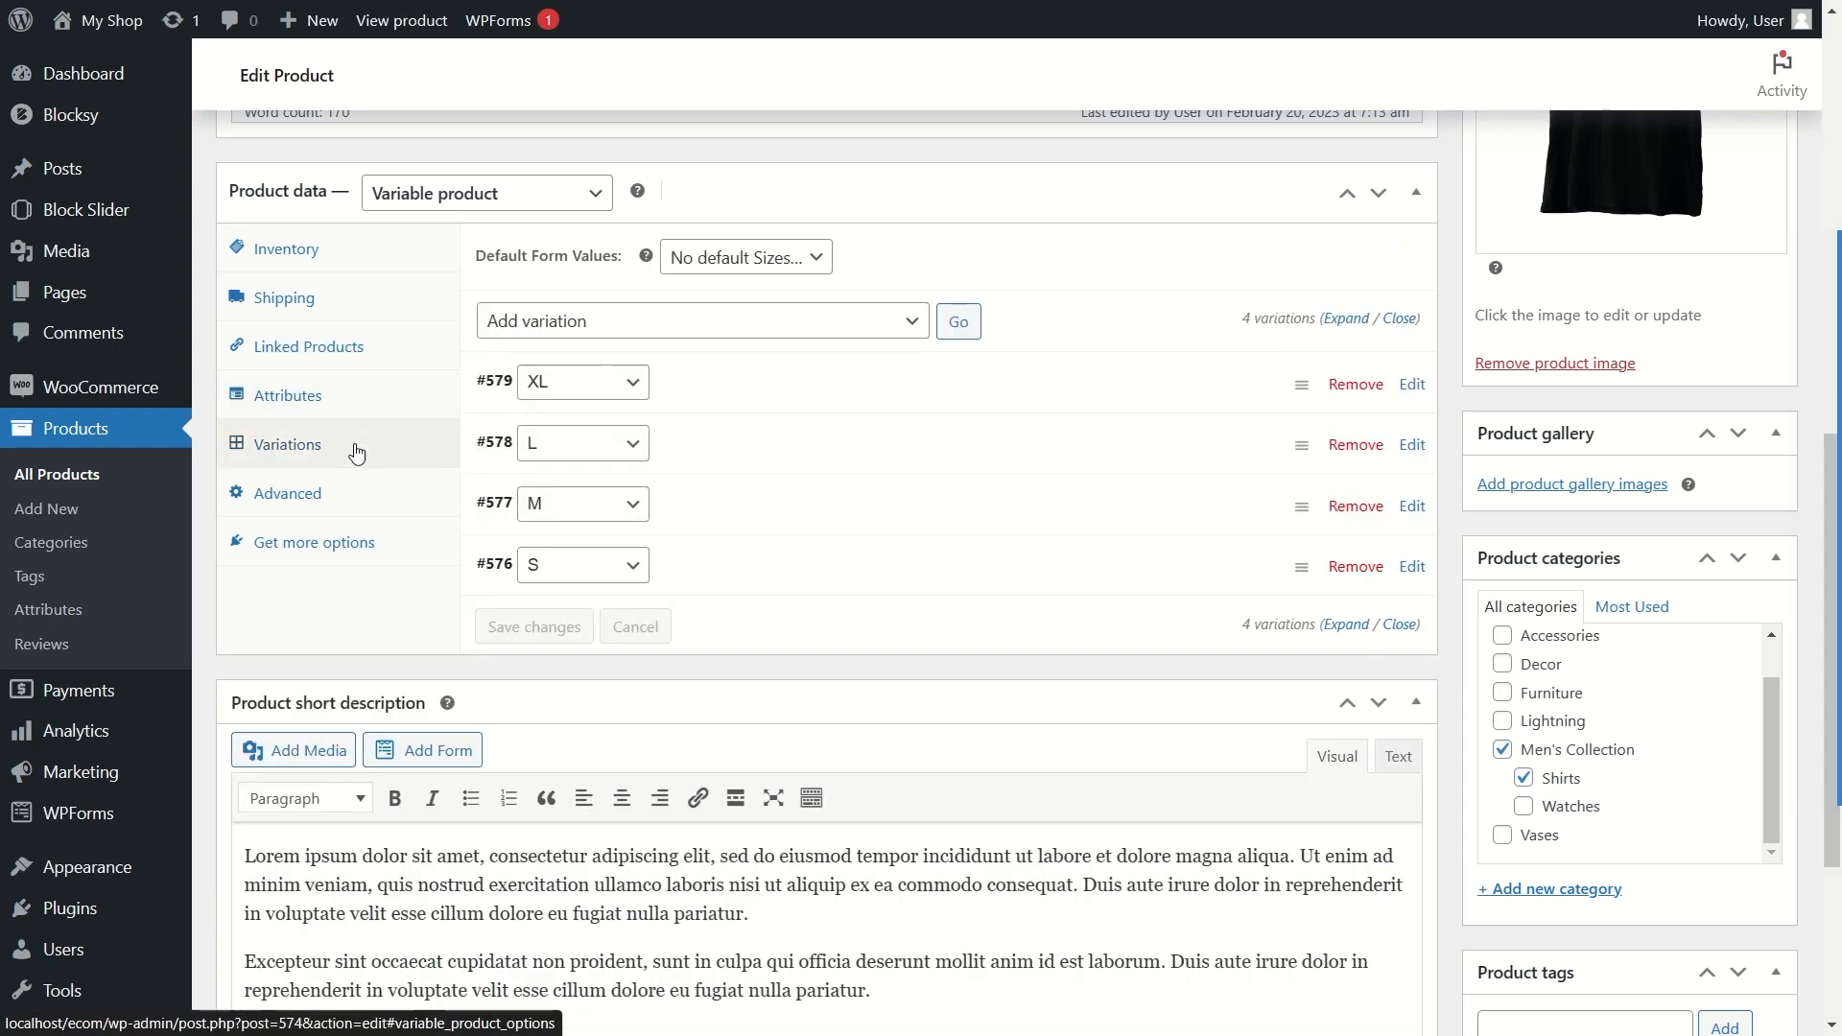
left_click(655, 326)
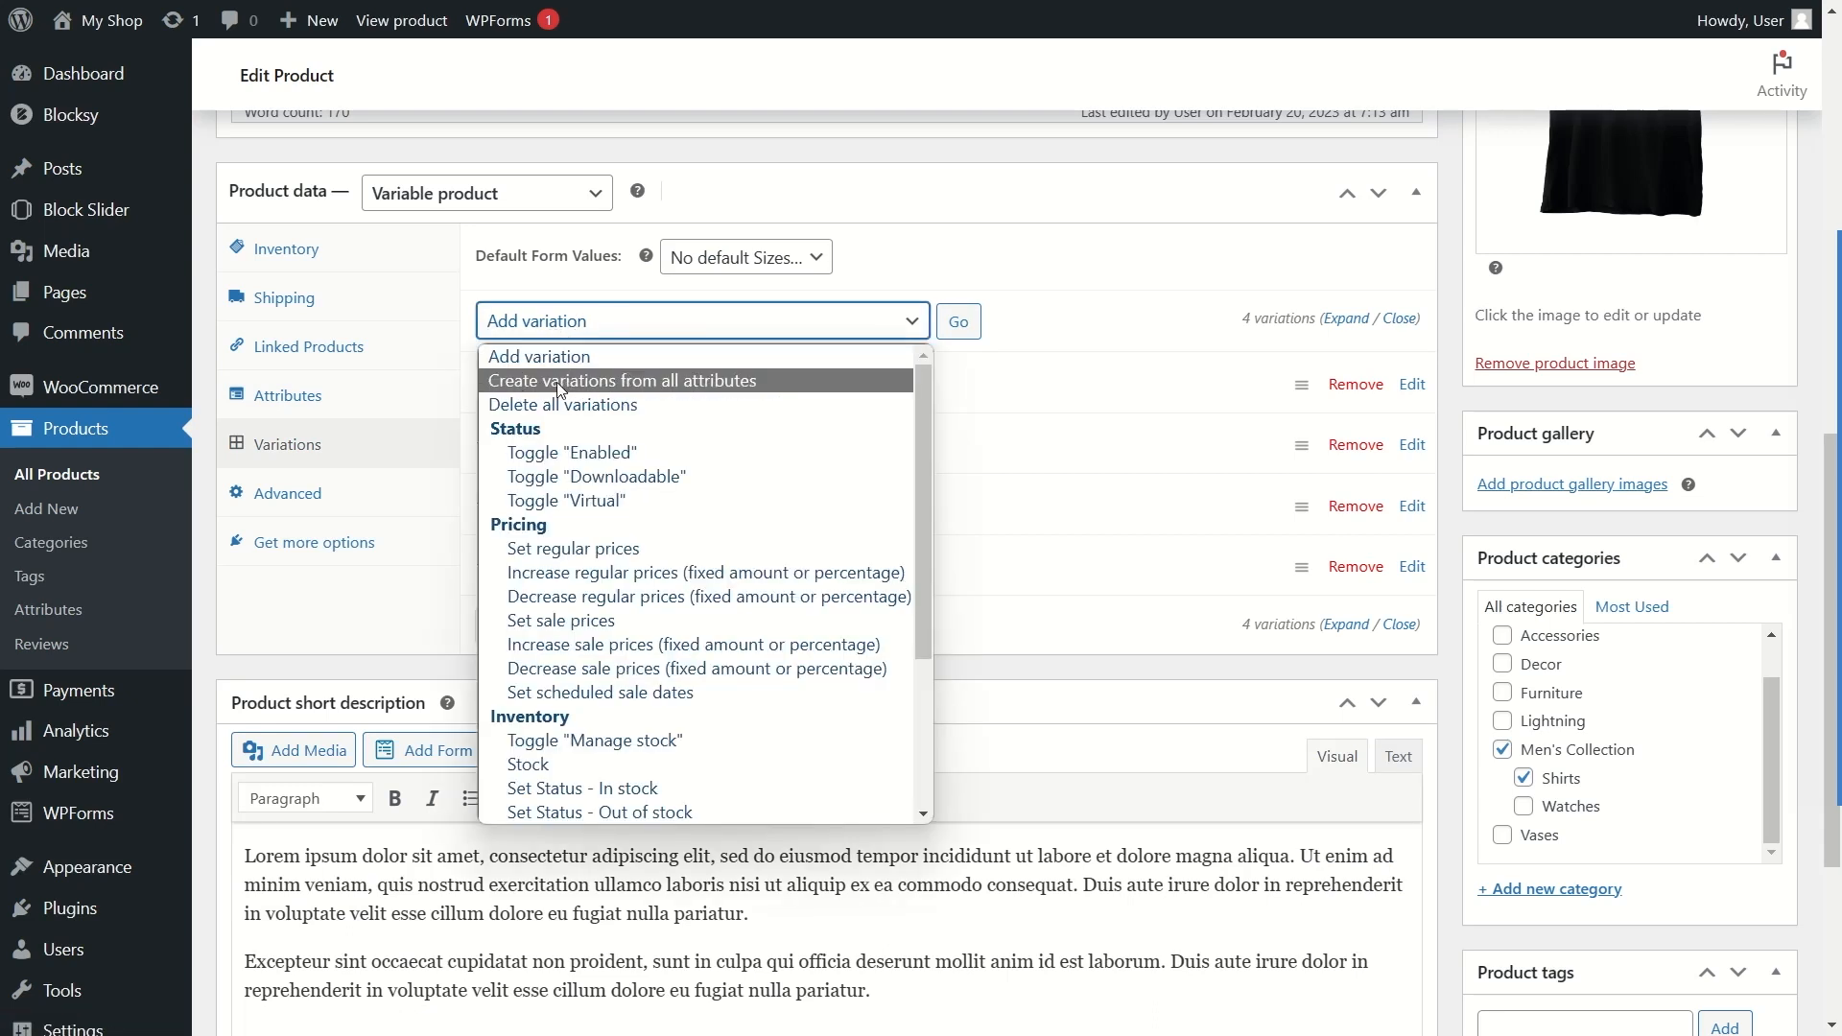
left_click(685, 382)
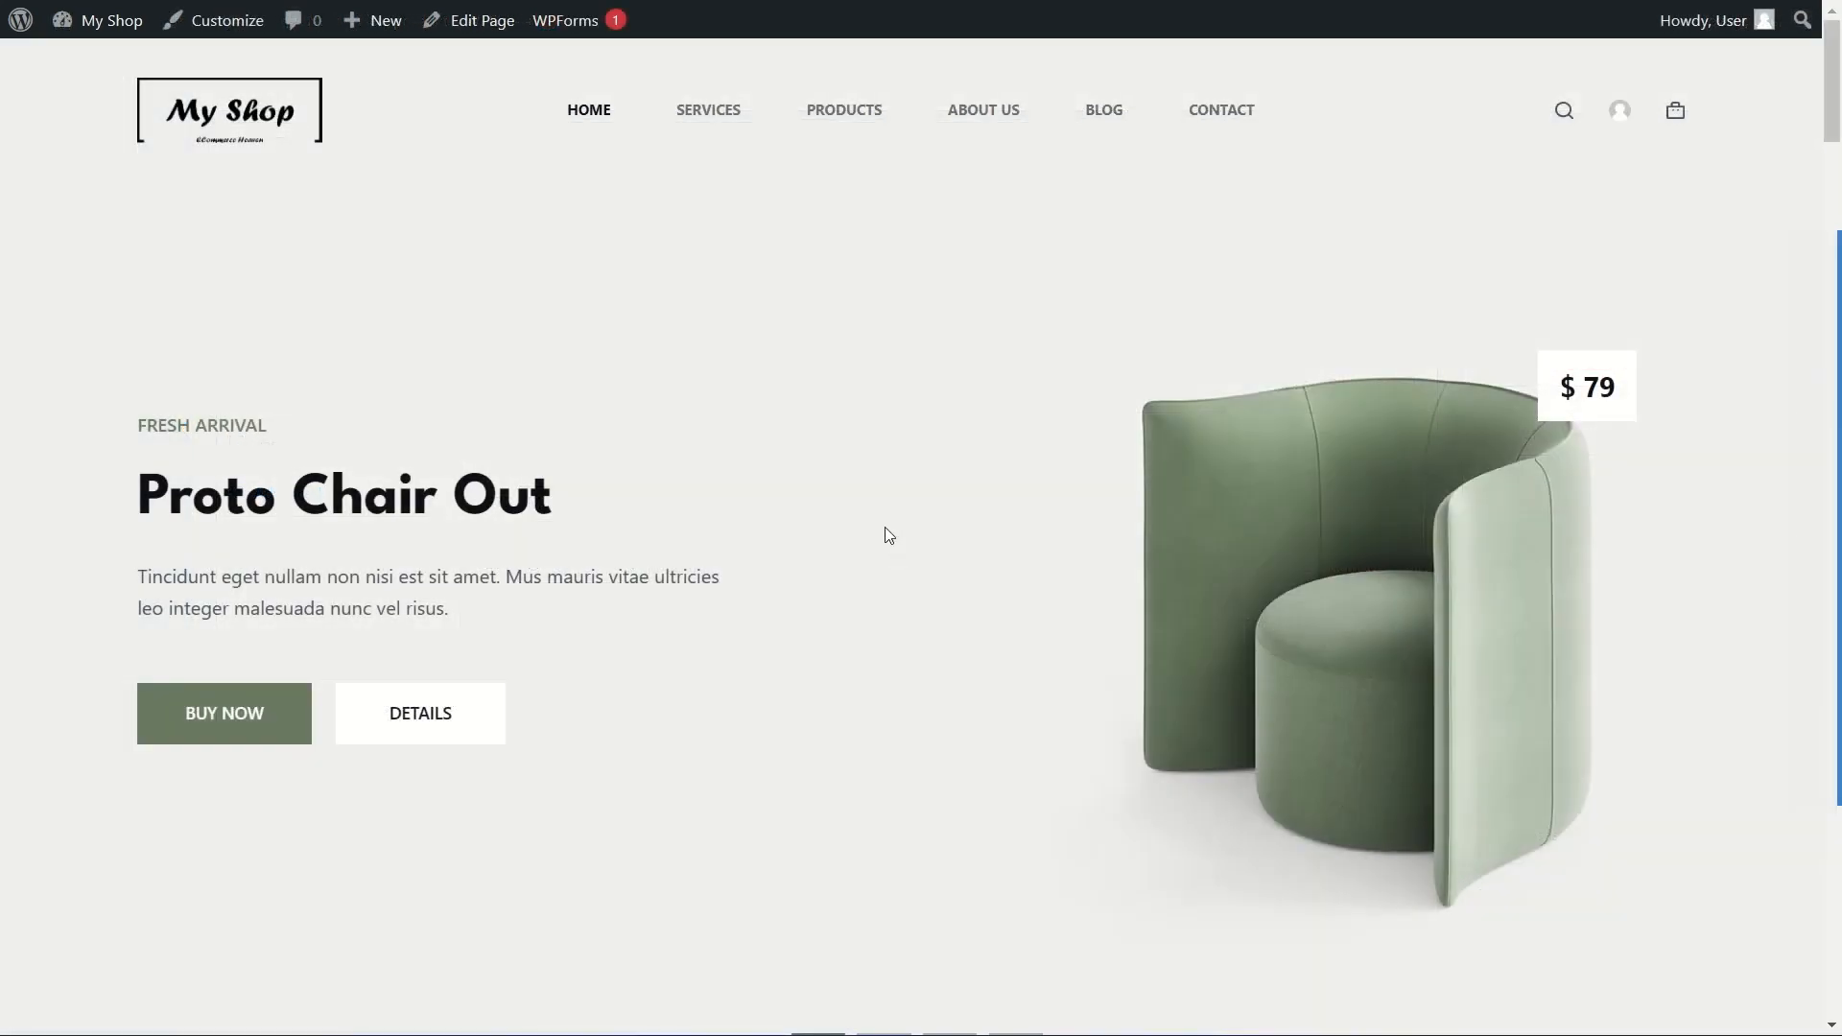
Step: Open the Men's Collection category from the footer of the store's home page
scroll(884, 534, "down", 5)
scroll(710, 495, "up", 5)
scroll(773, 525, "down", 15)
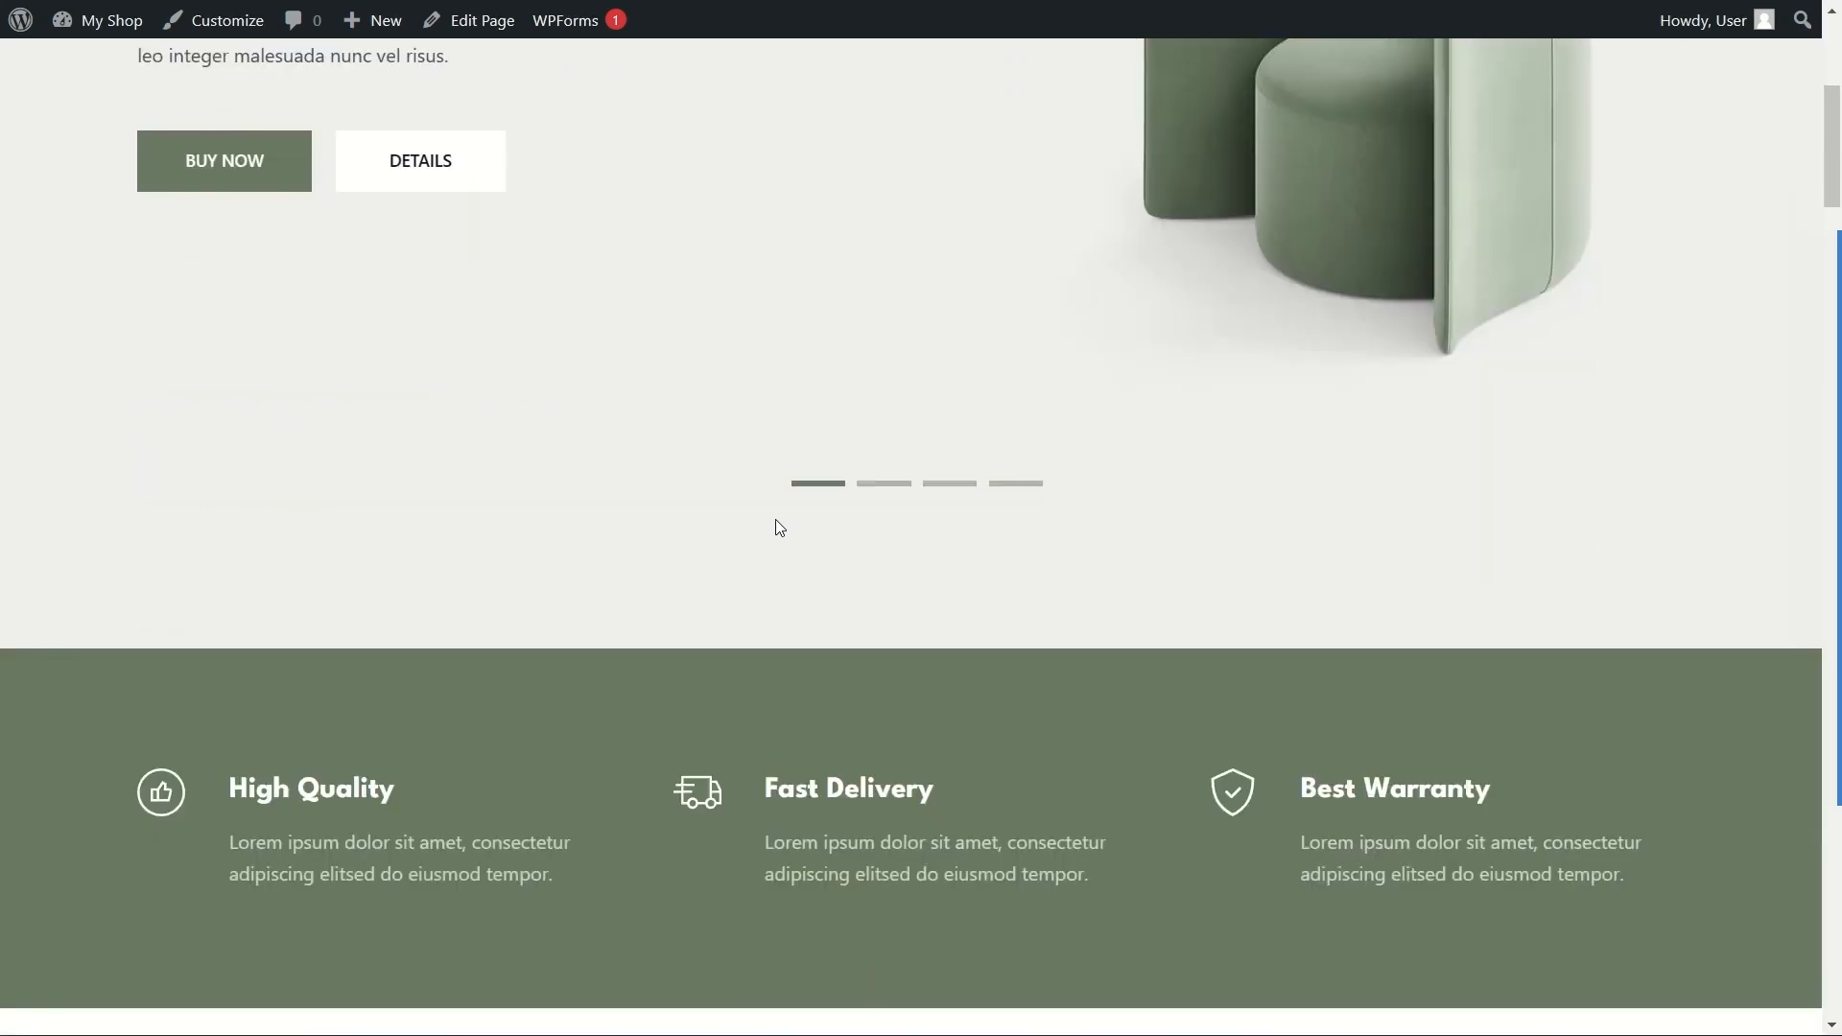
scroll(777, 527, "down", 20)
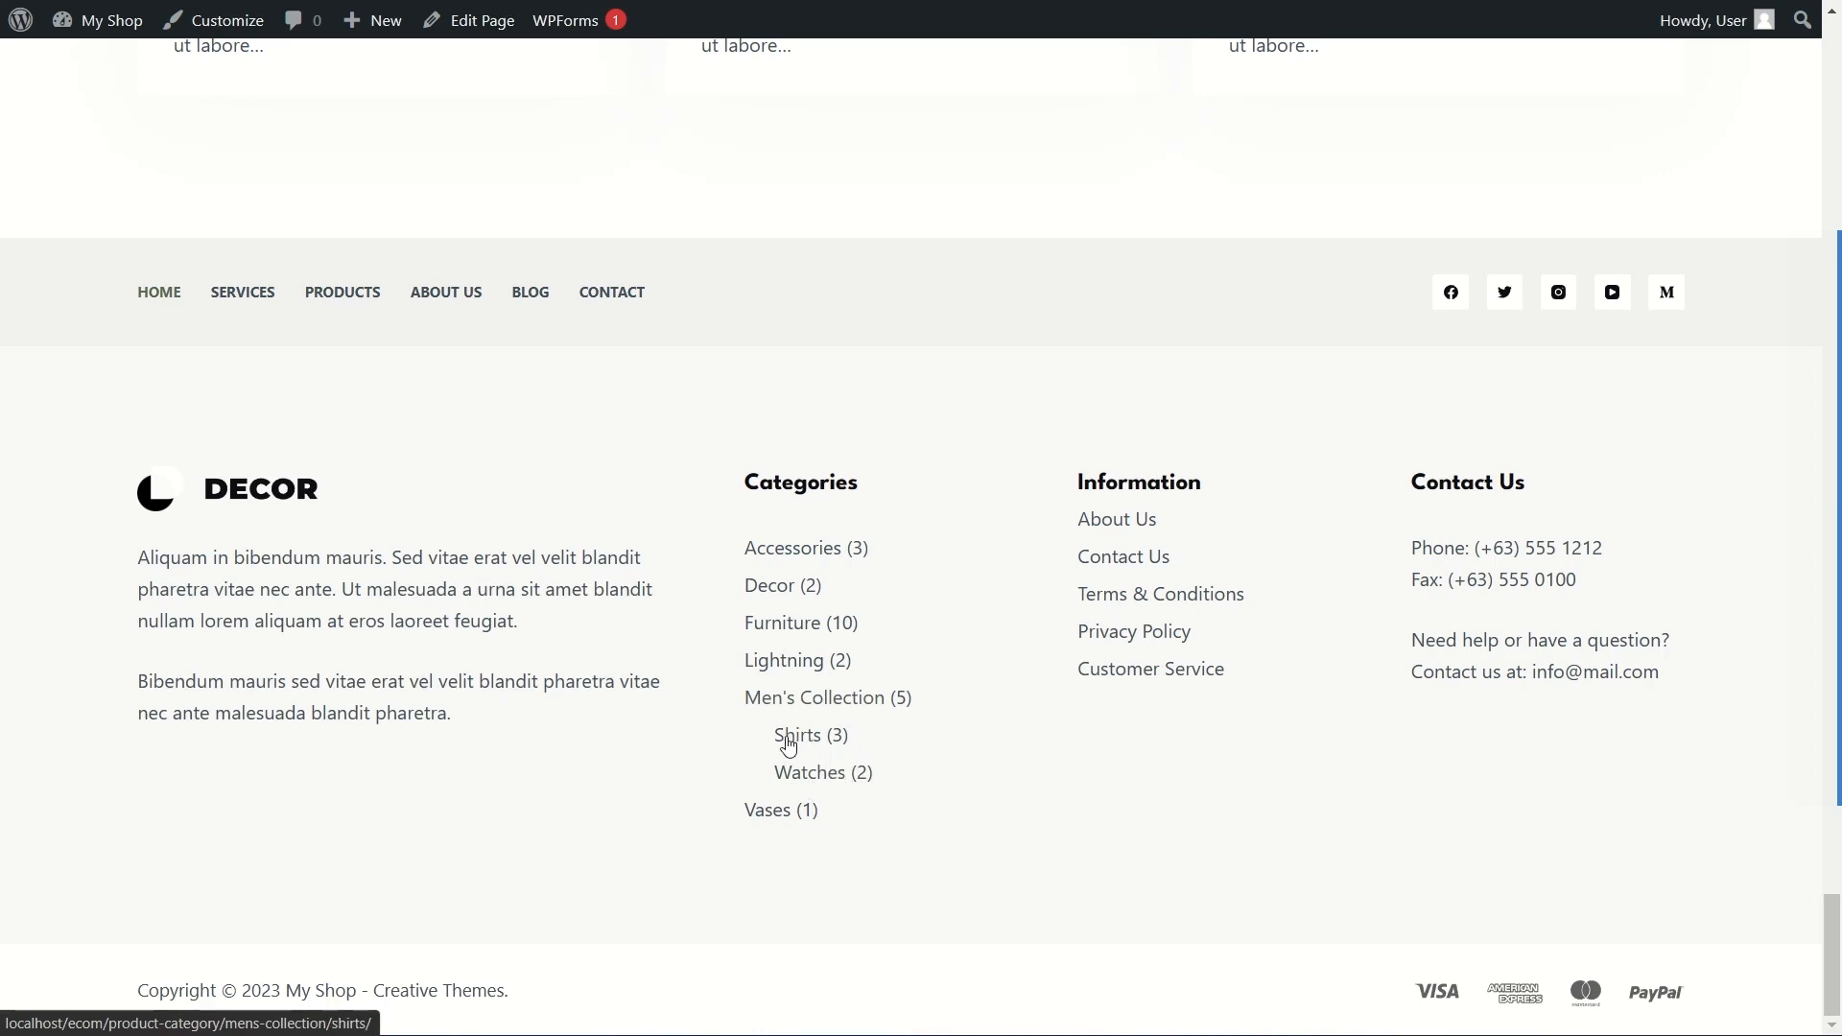
left_click(842, 708)
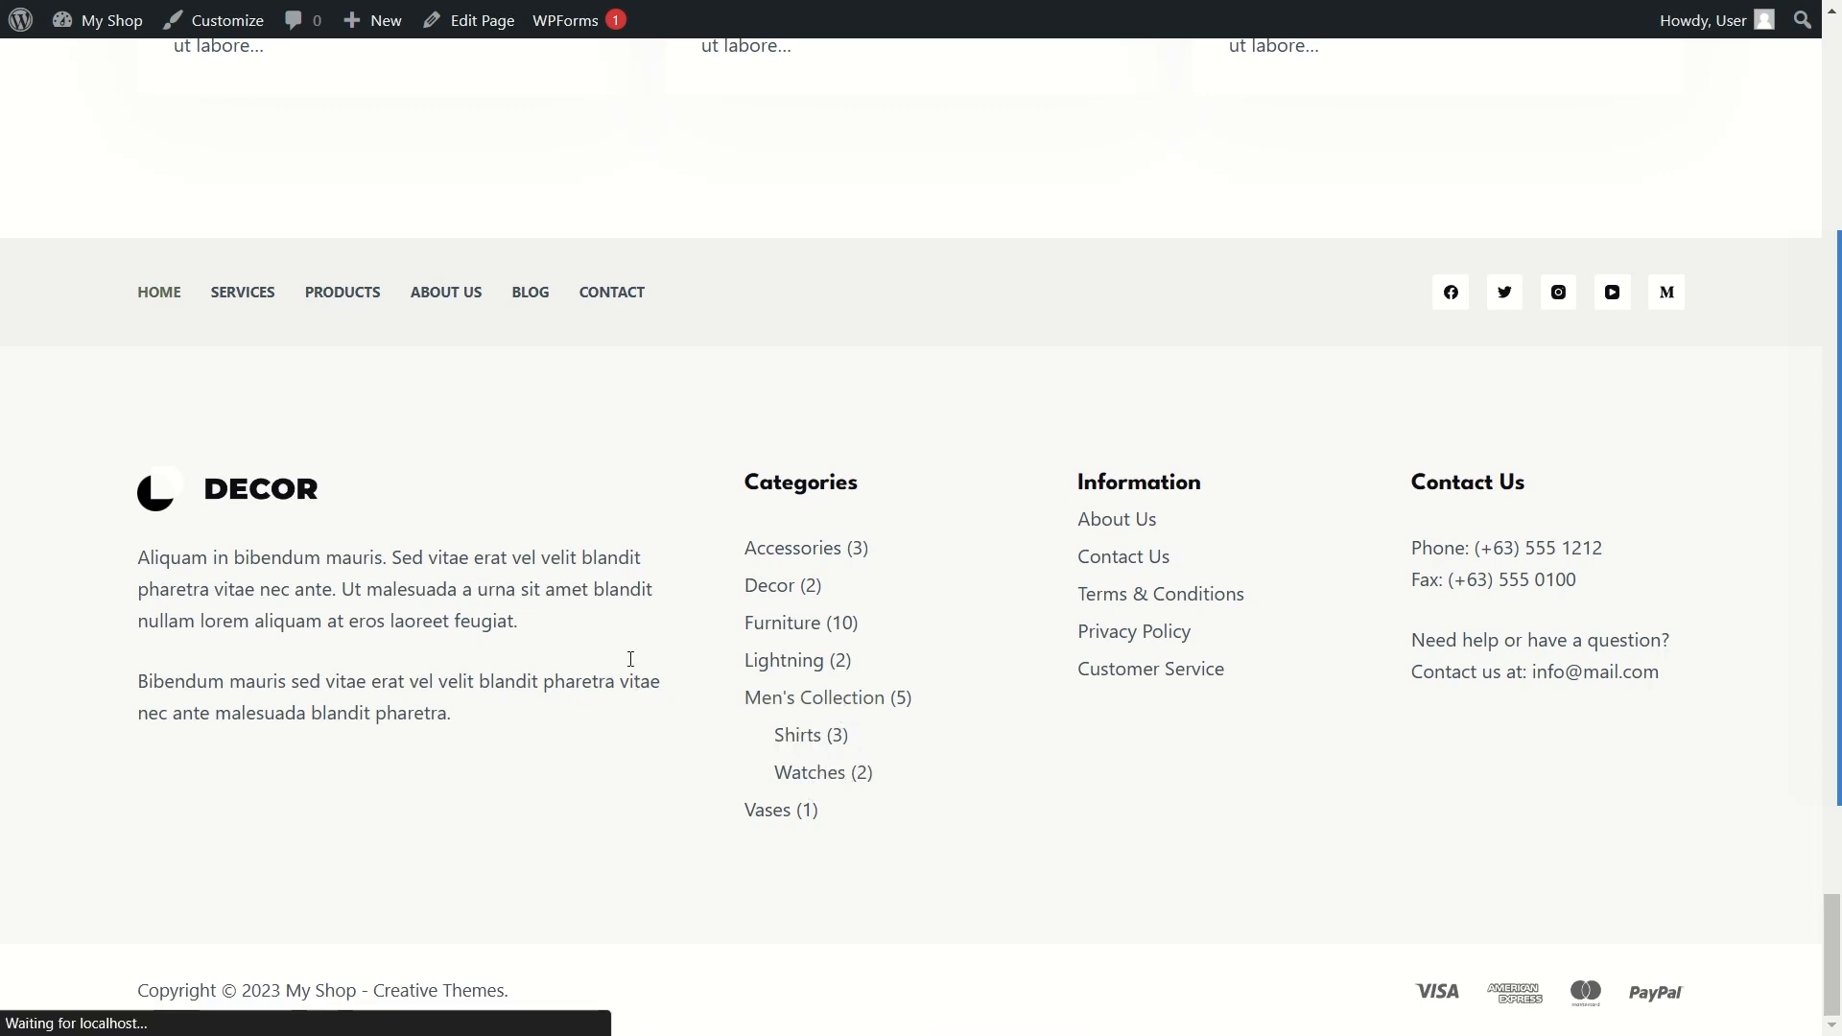
Step: Examine the shirts, watches and sidebar widgets on the Men's Collection category page
scroll(754, 718, "down", 10)
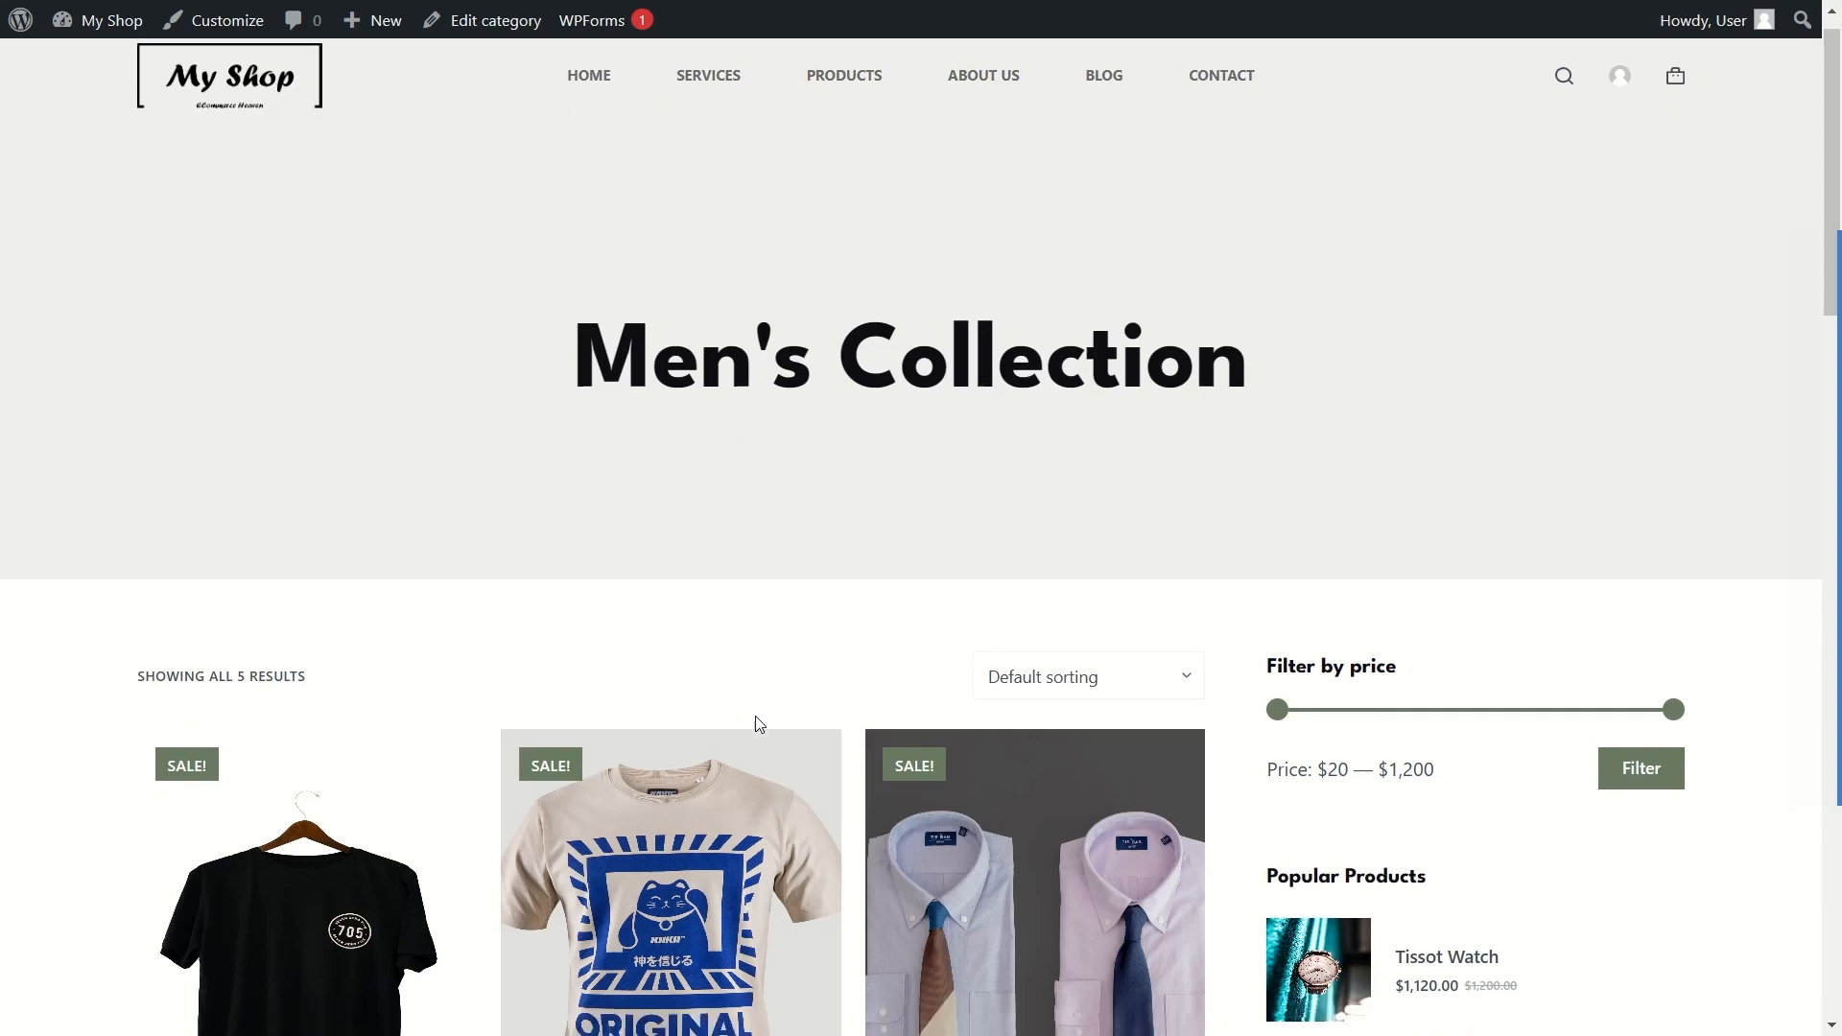
scroll(750, 716, "up", 2)
scroll(575, 705, "up", 5)
scroll(422, 662, "down", 6)
left_click(437, 626)
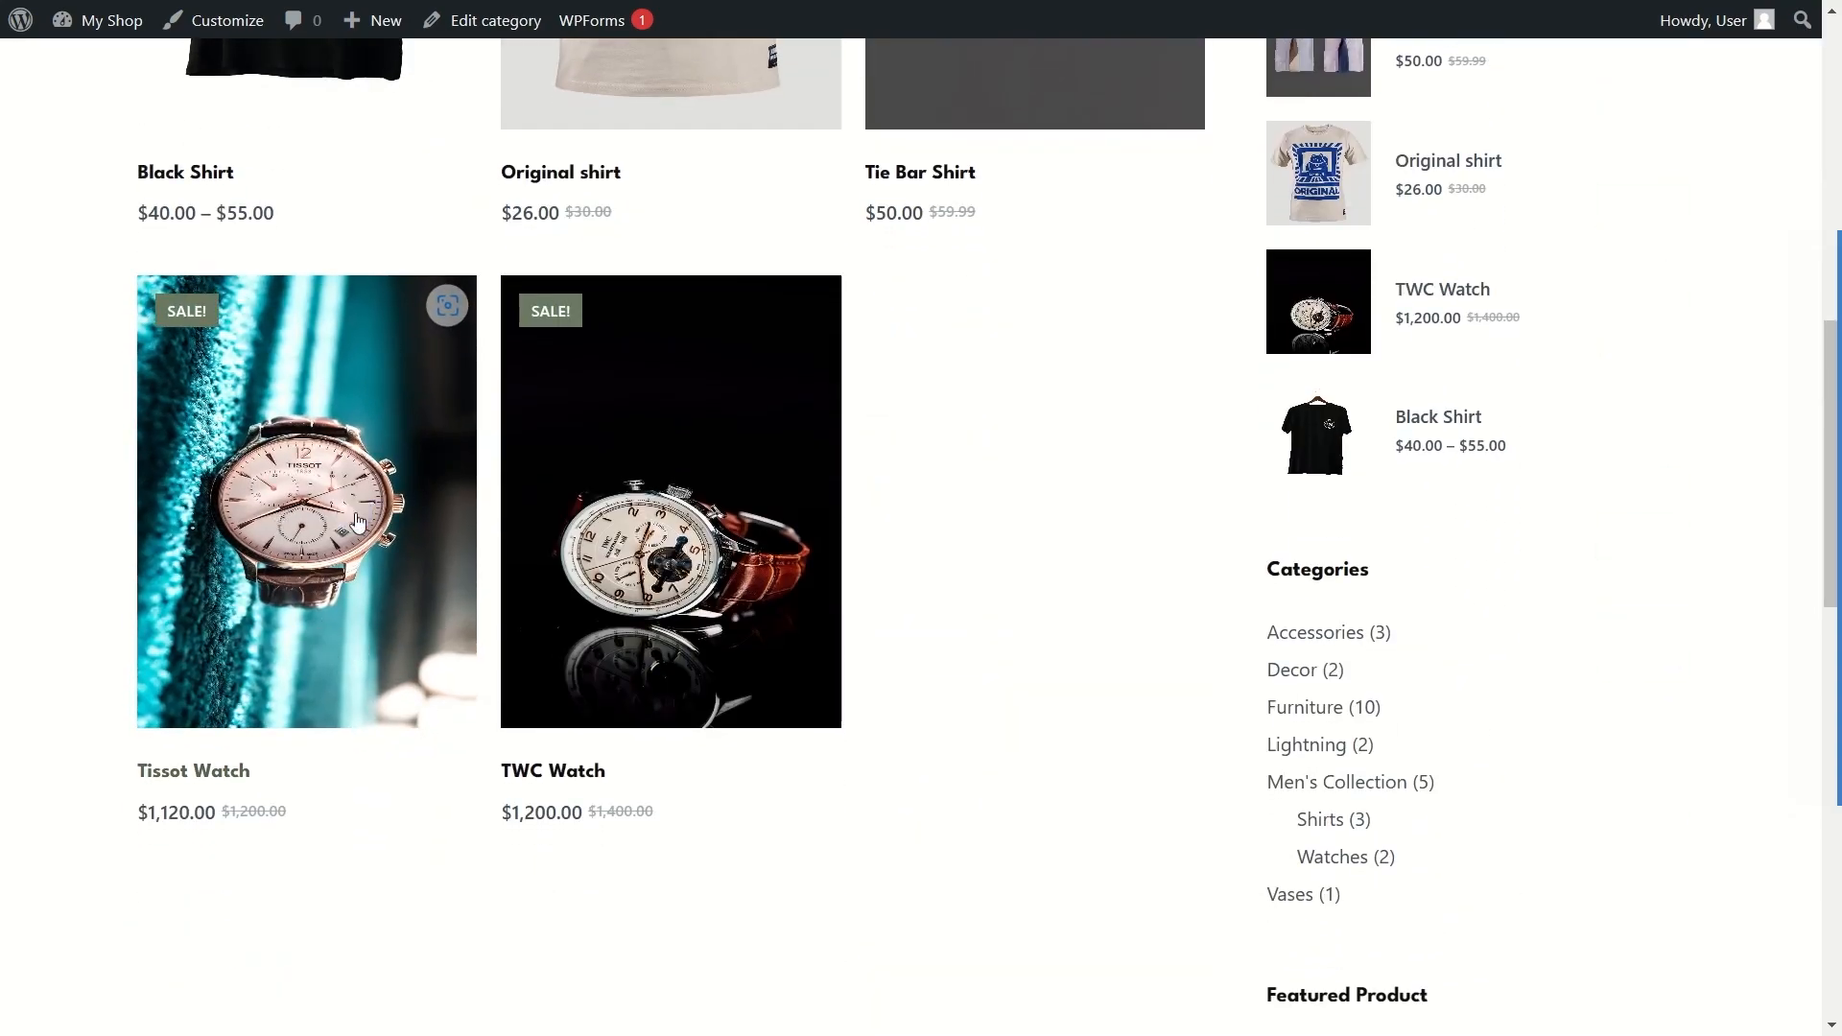
scroll(522, 621, "down", 5)
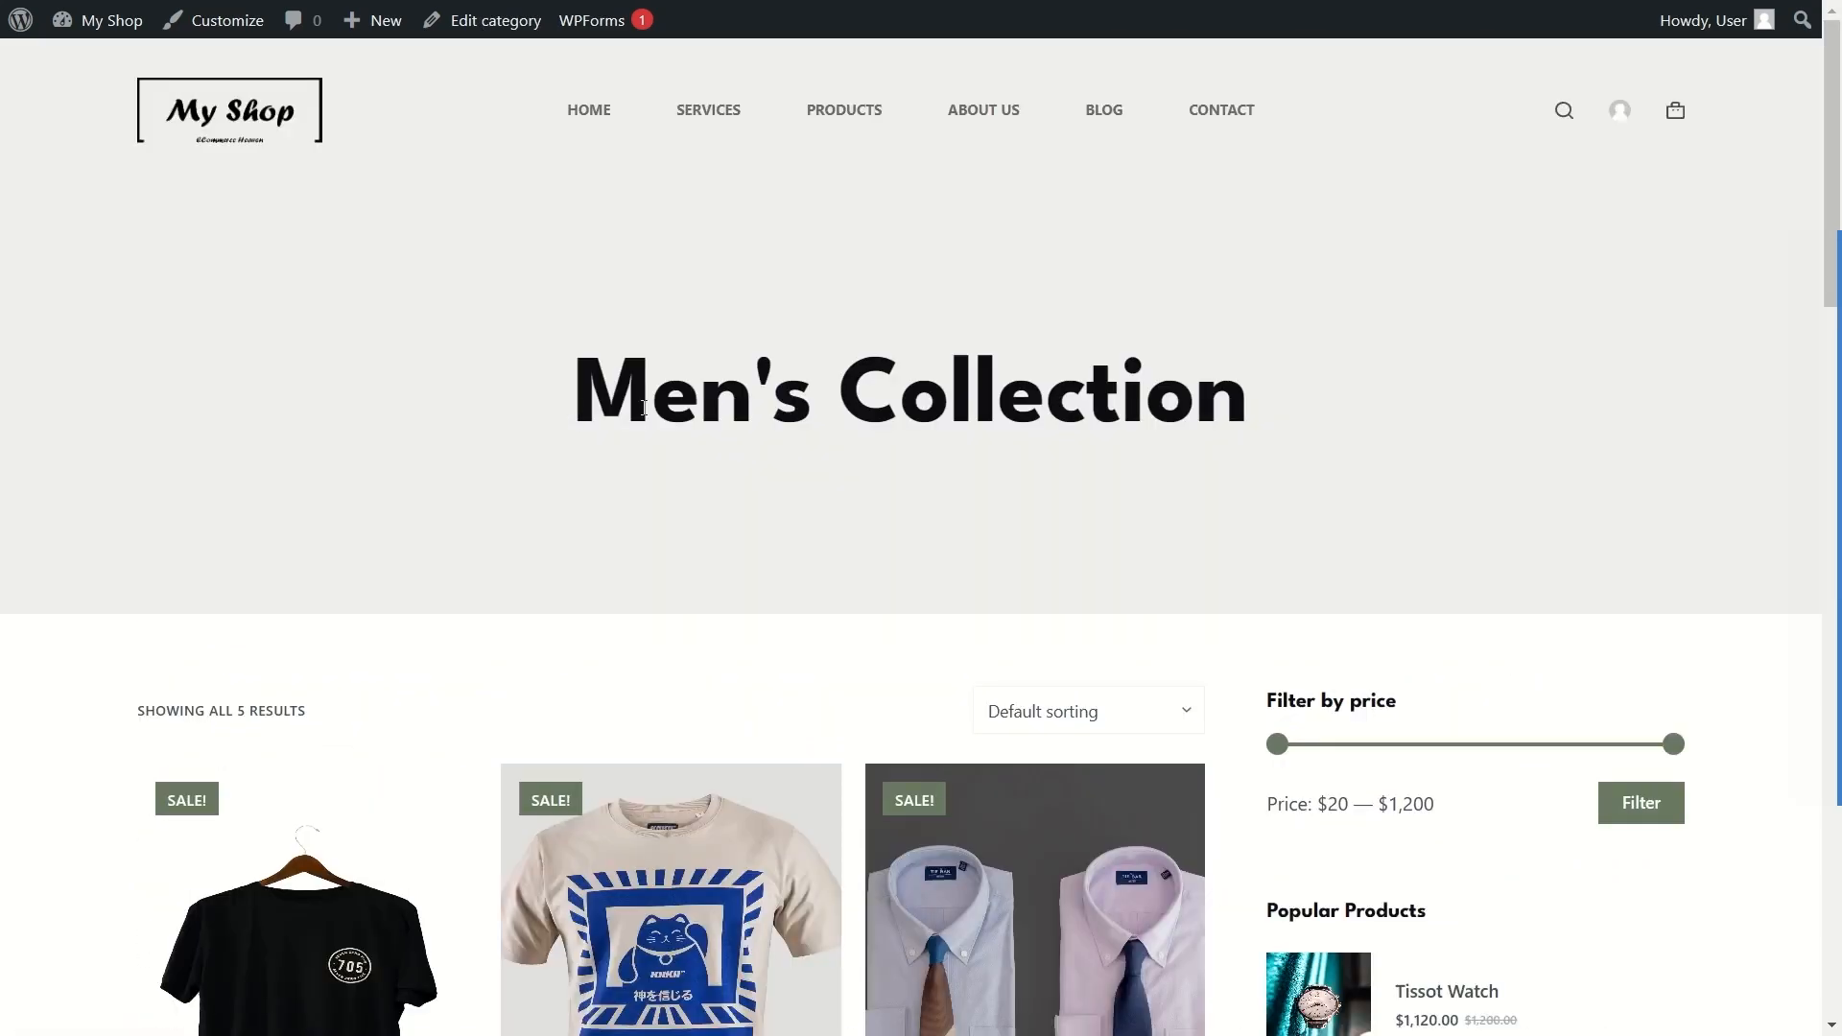
scroll(703, 562, "down", 6)
scroll(597, 417, "up", 6)
scroll(785, 549, "down", 7)
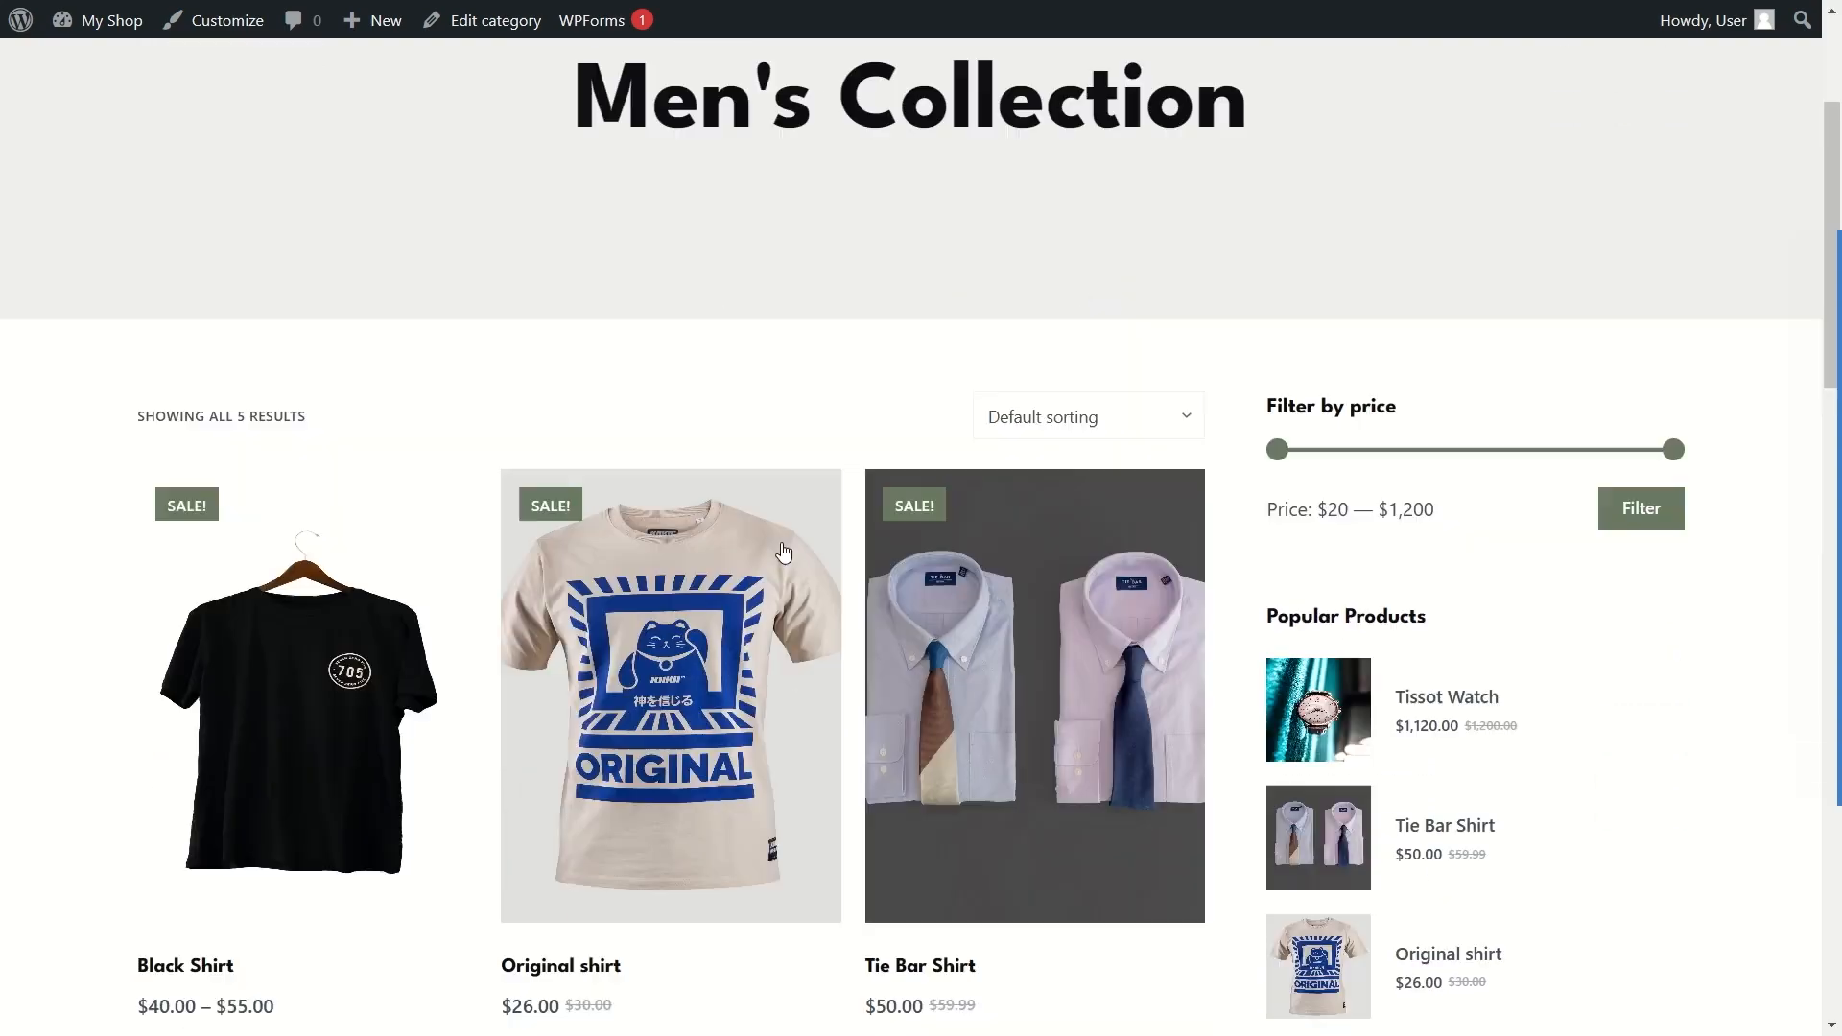
scroll(761, 547, "up", 4)
scroll(712, 564, "up", 1)
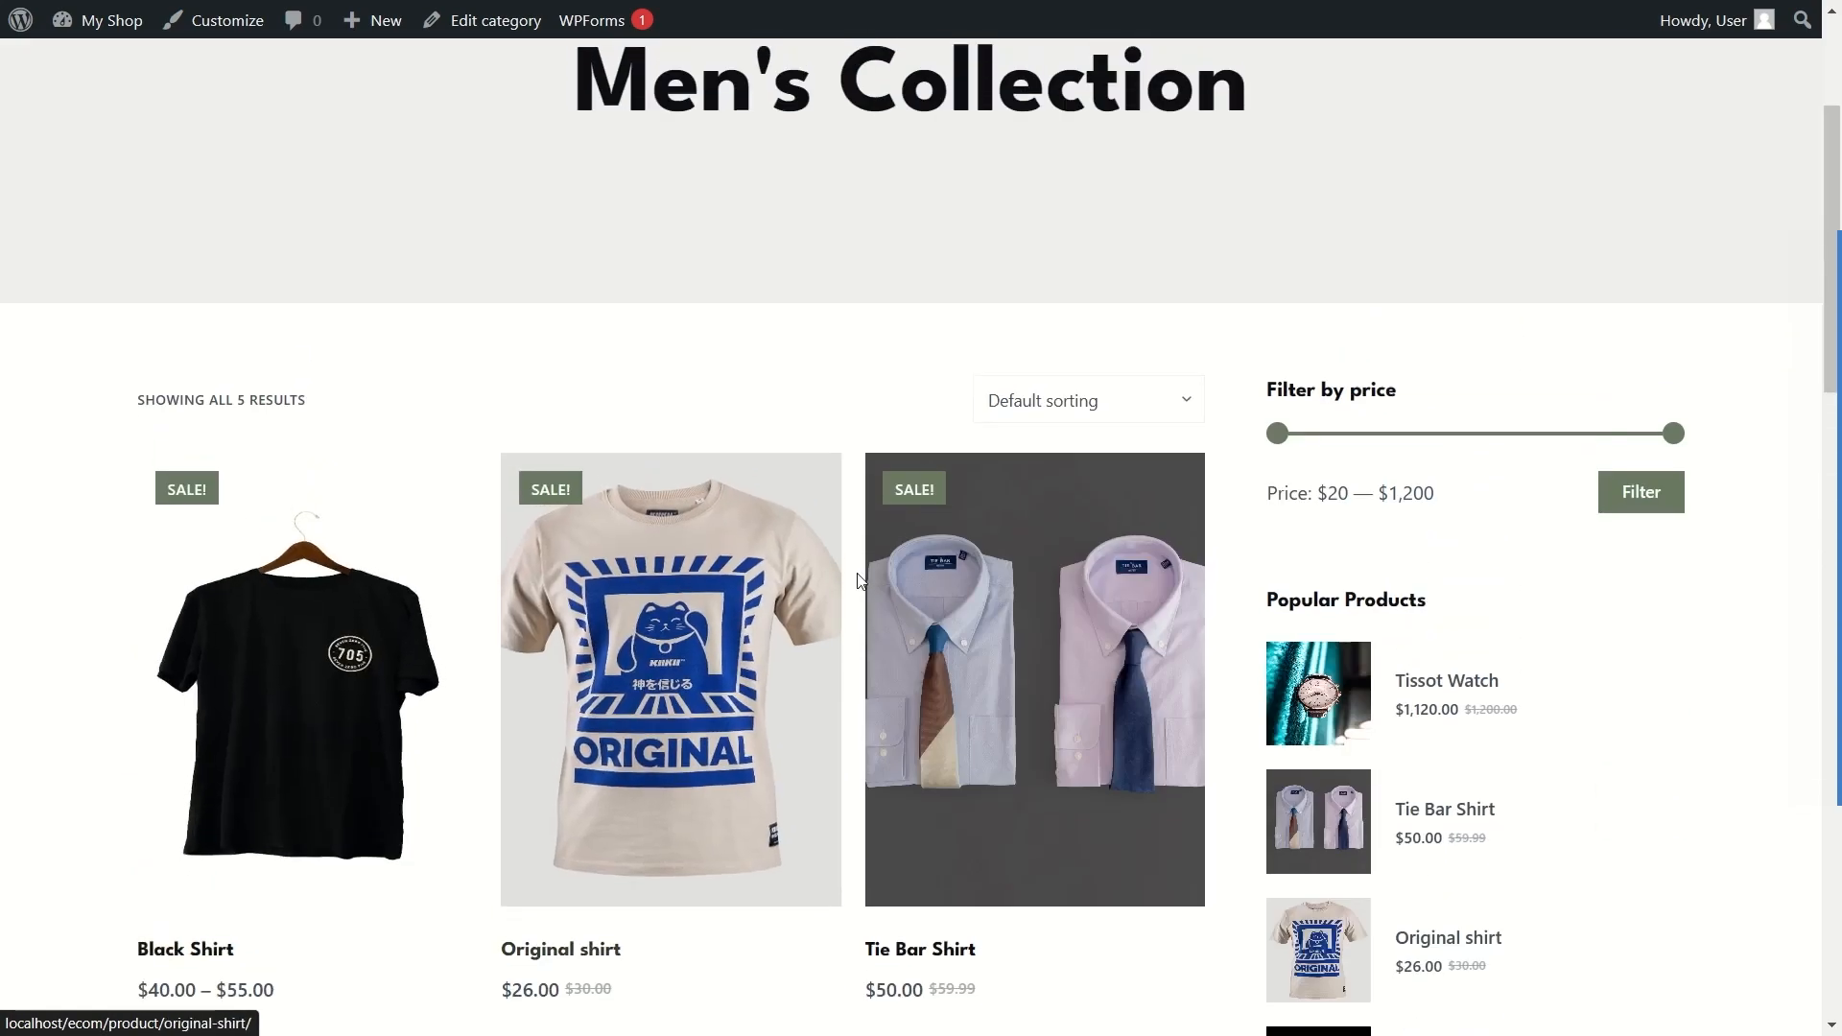
scroll(876, 608, "down", 8)
scroll(415, 521, "up", 6)
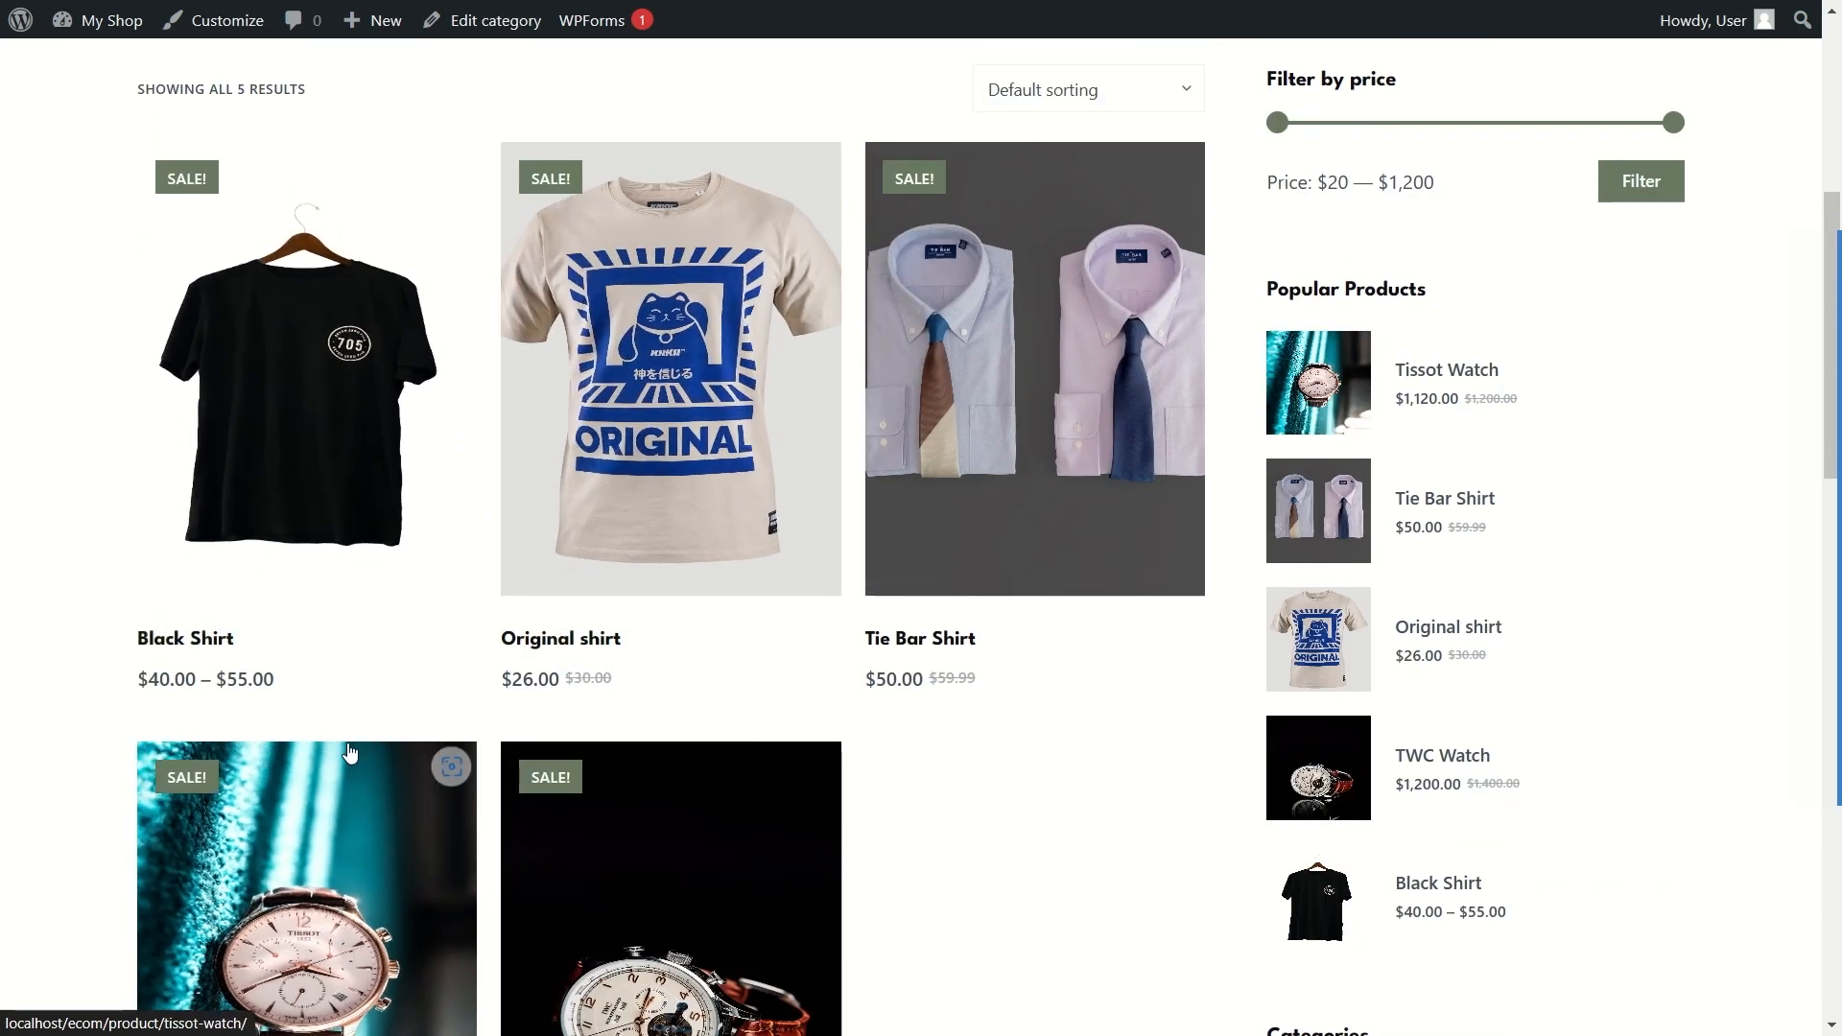
scroll(939, 770, "down", 2)
scroll(939, 770, "down", 5)
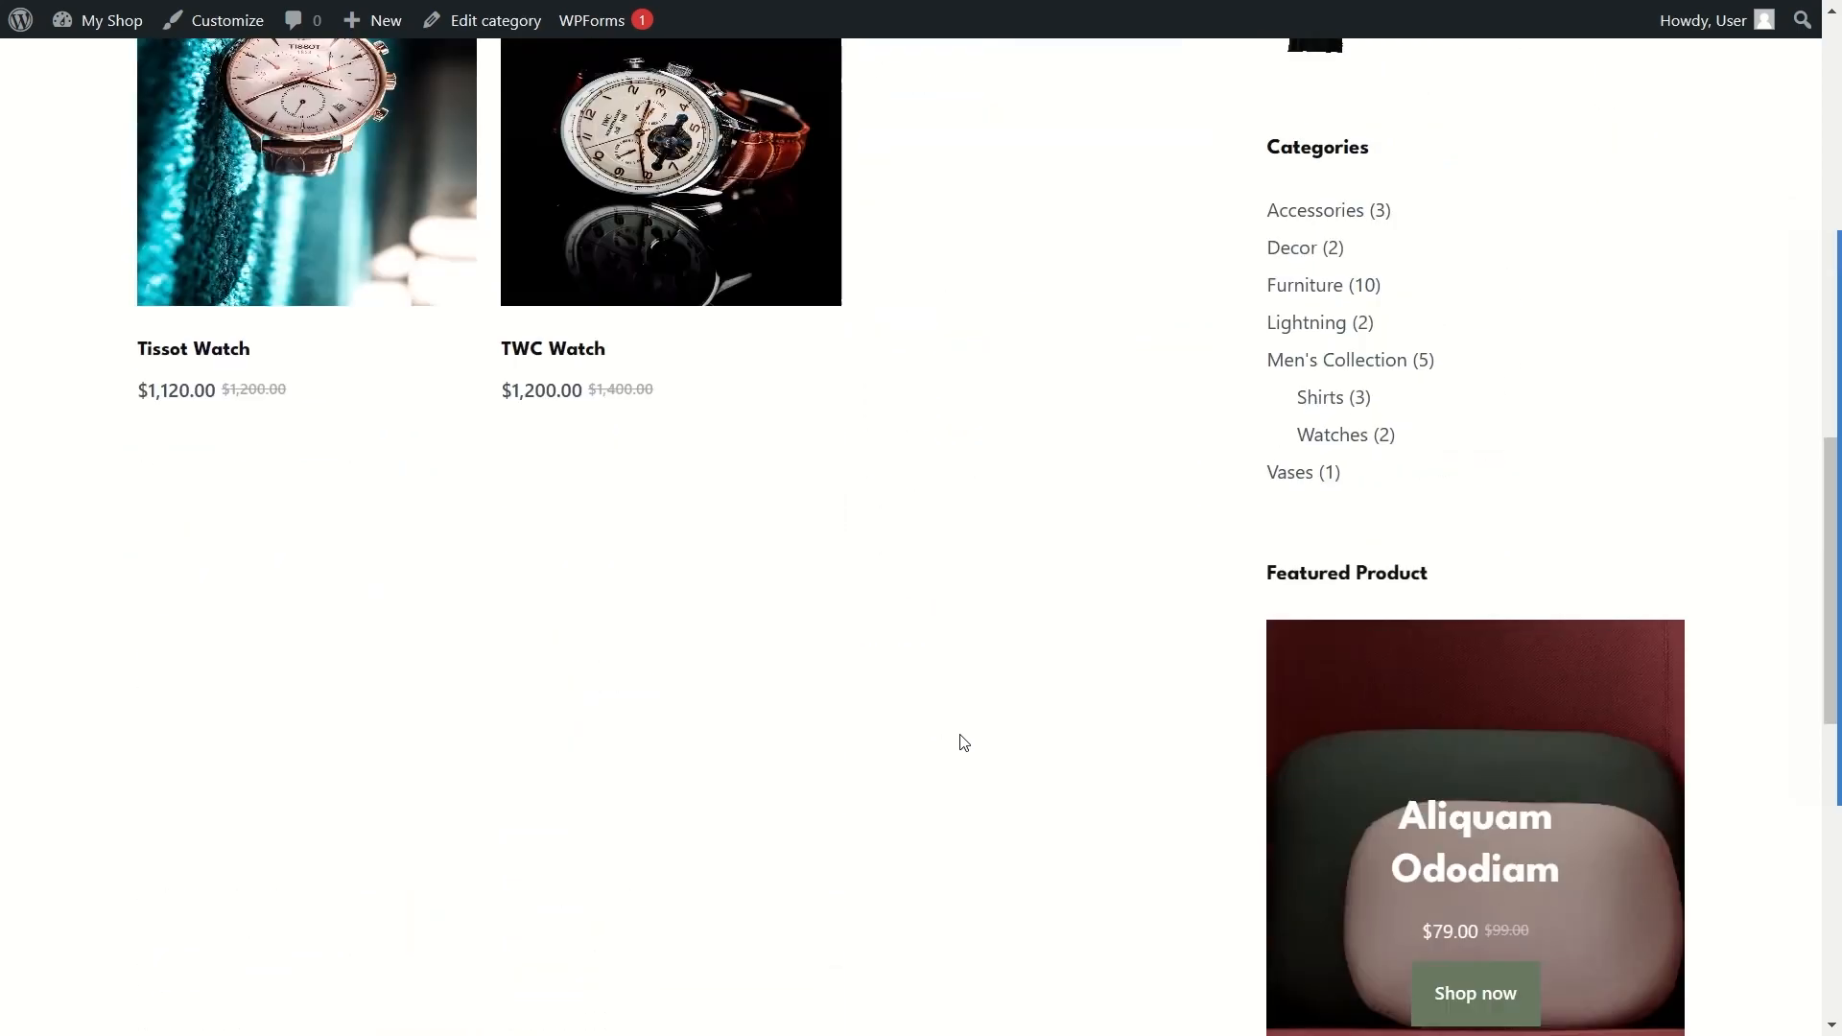
scroll(809, 658, "up", 8)
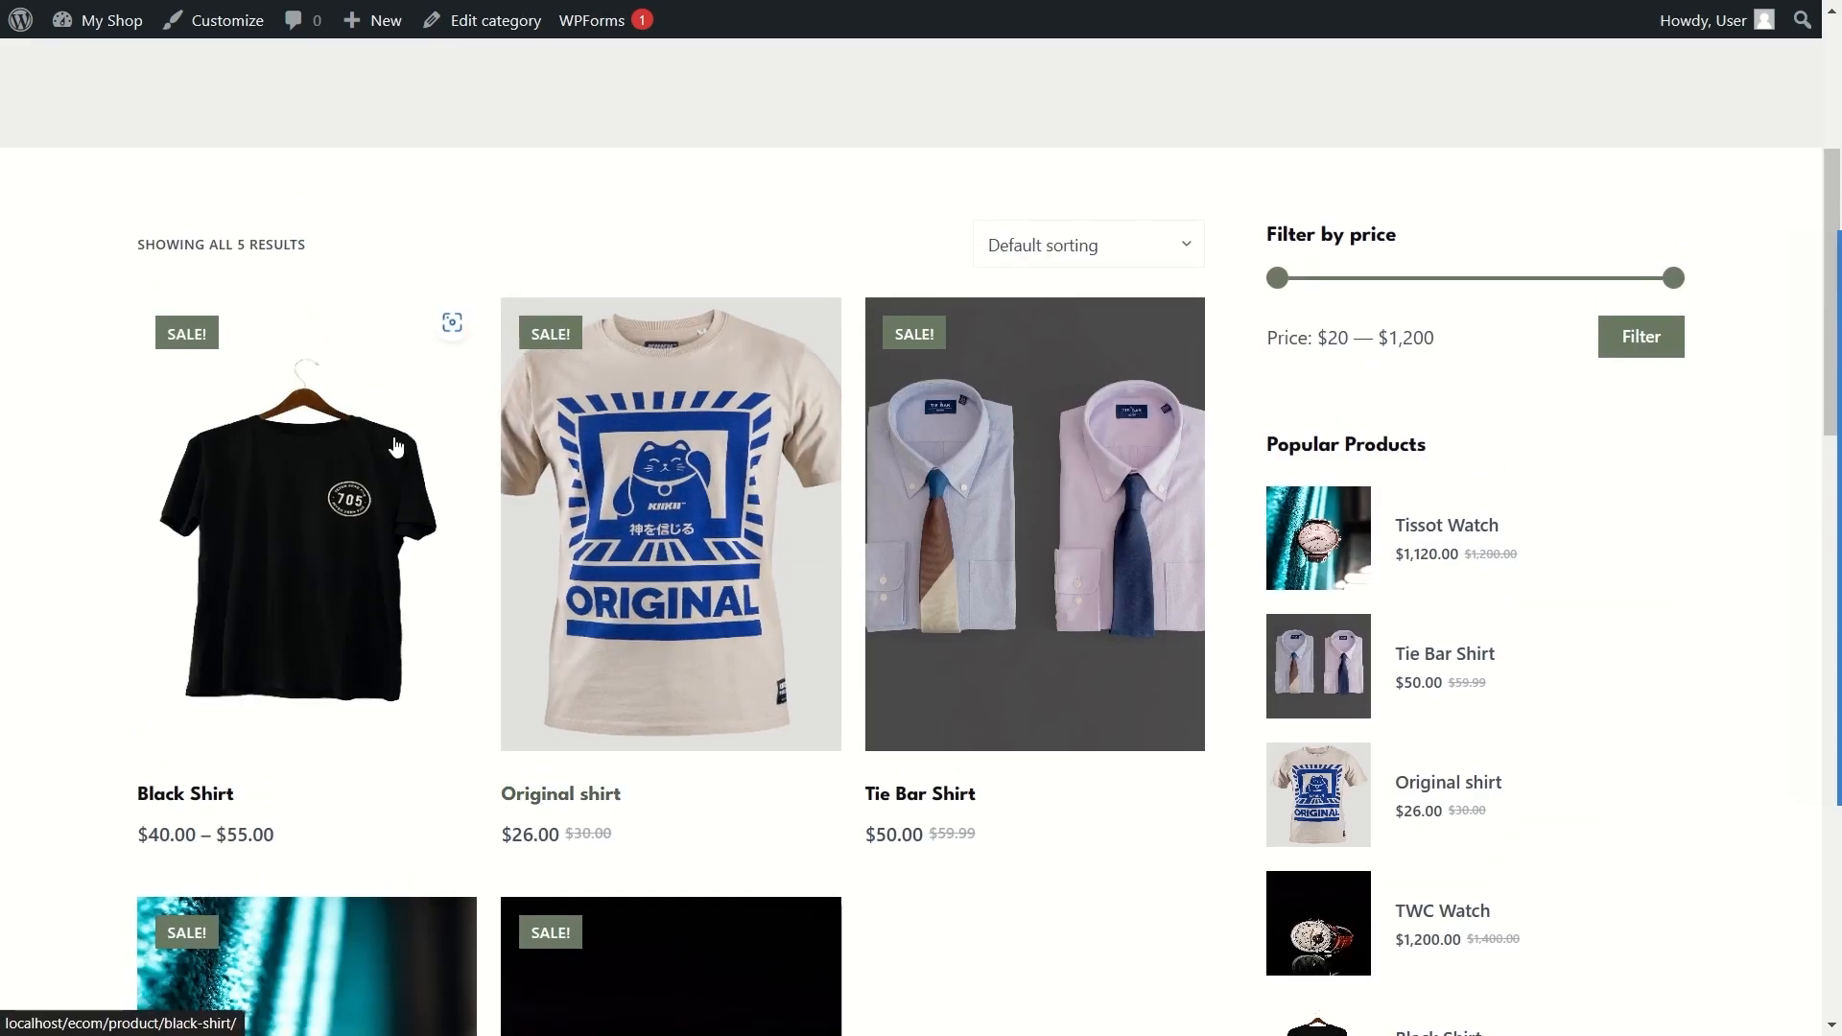
scroll(747, 473, "down", 6)
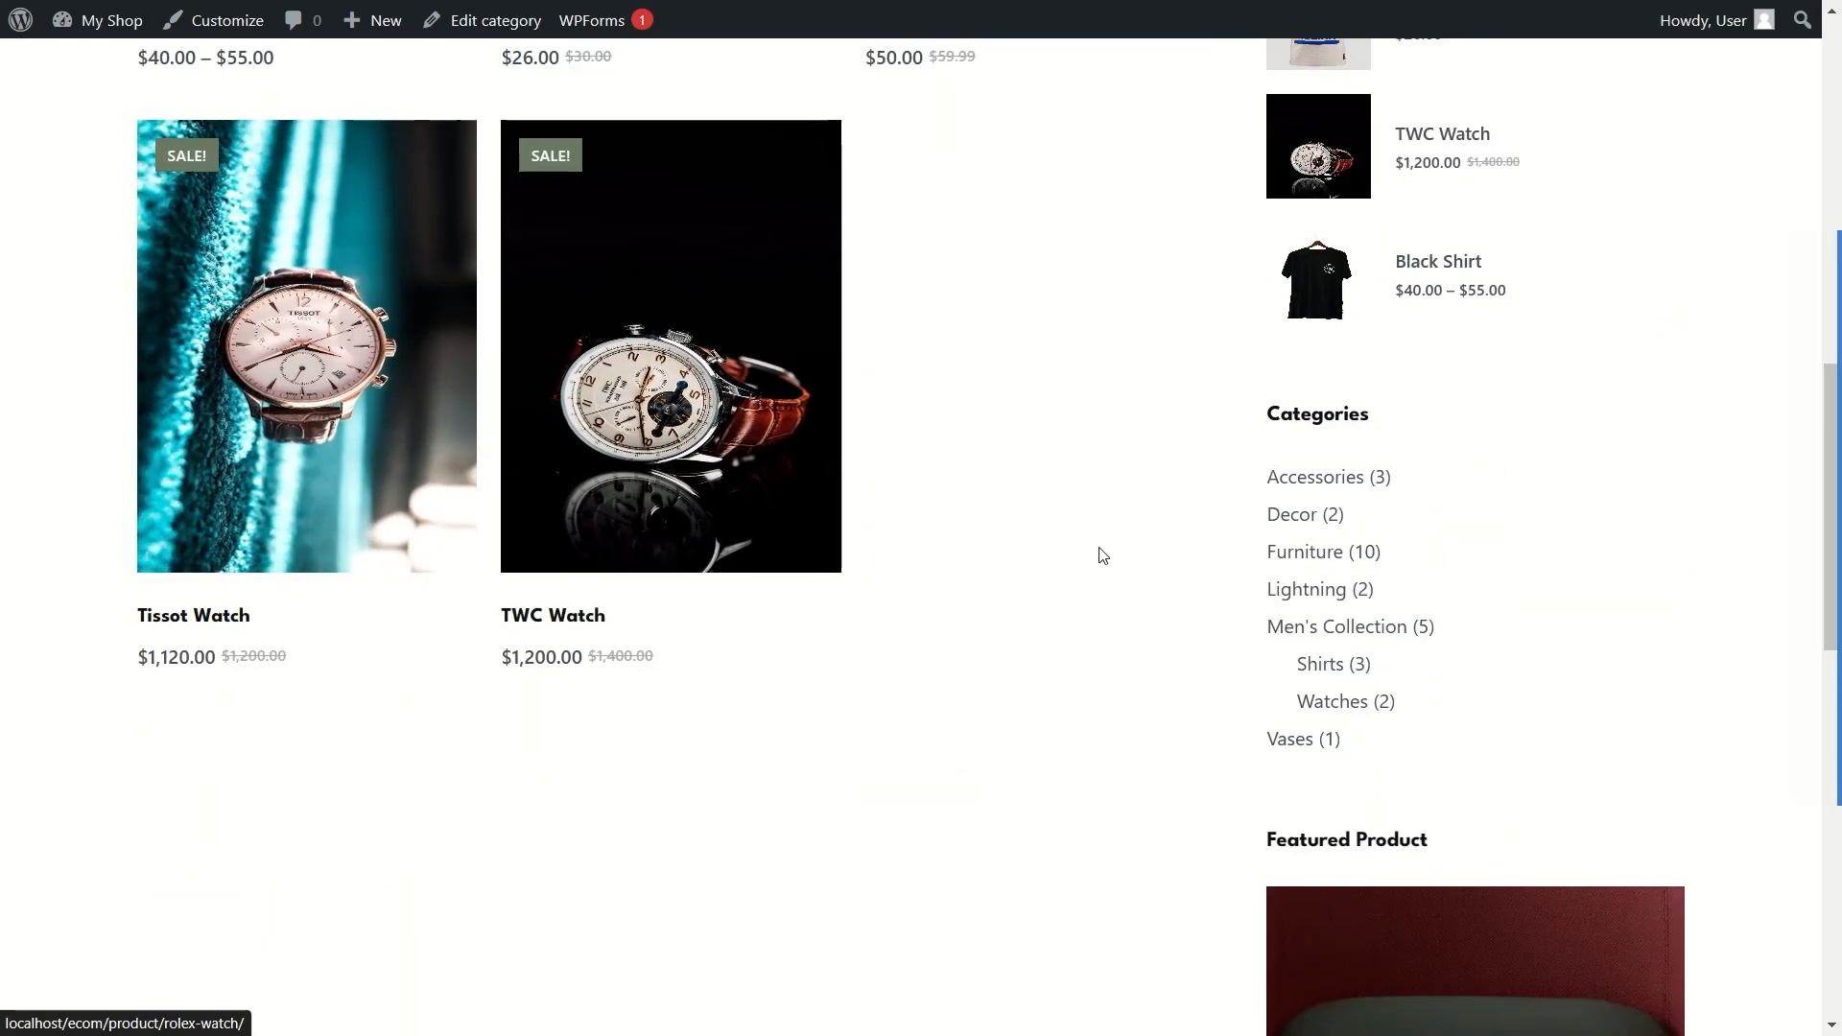
scroll(1114, 691, "down", 4)
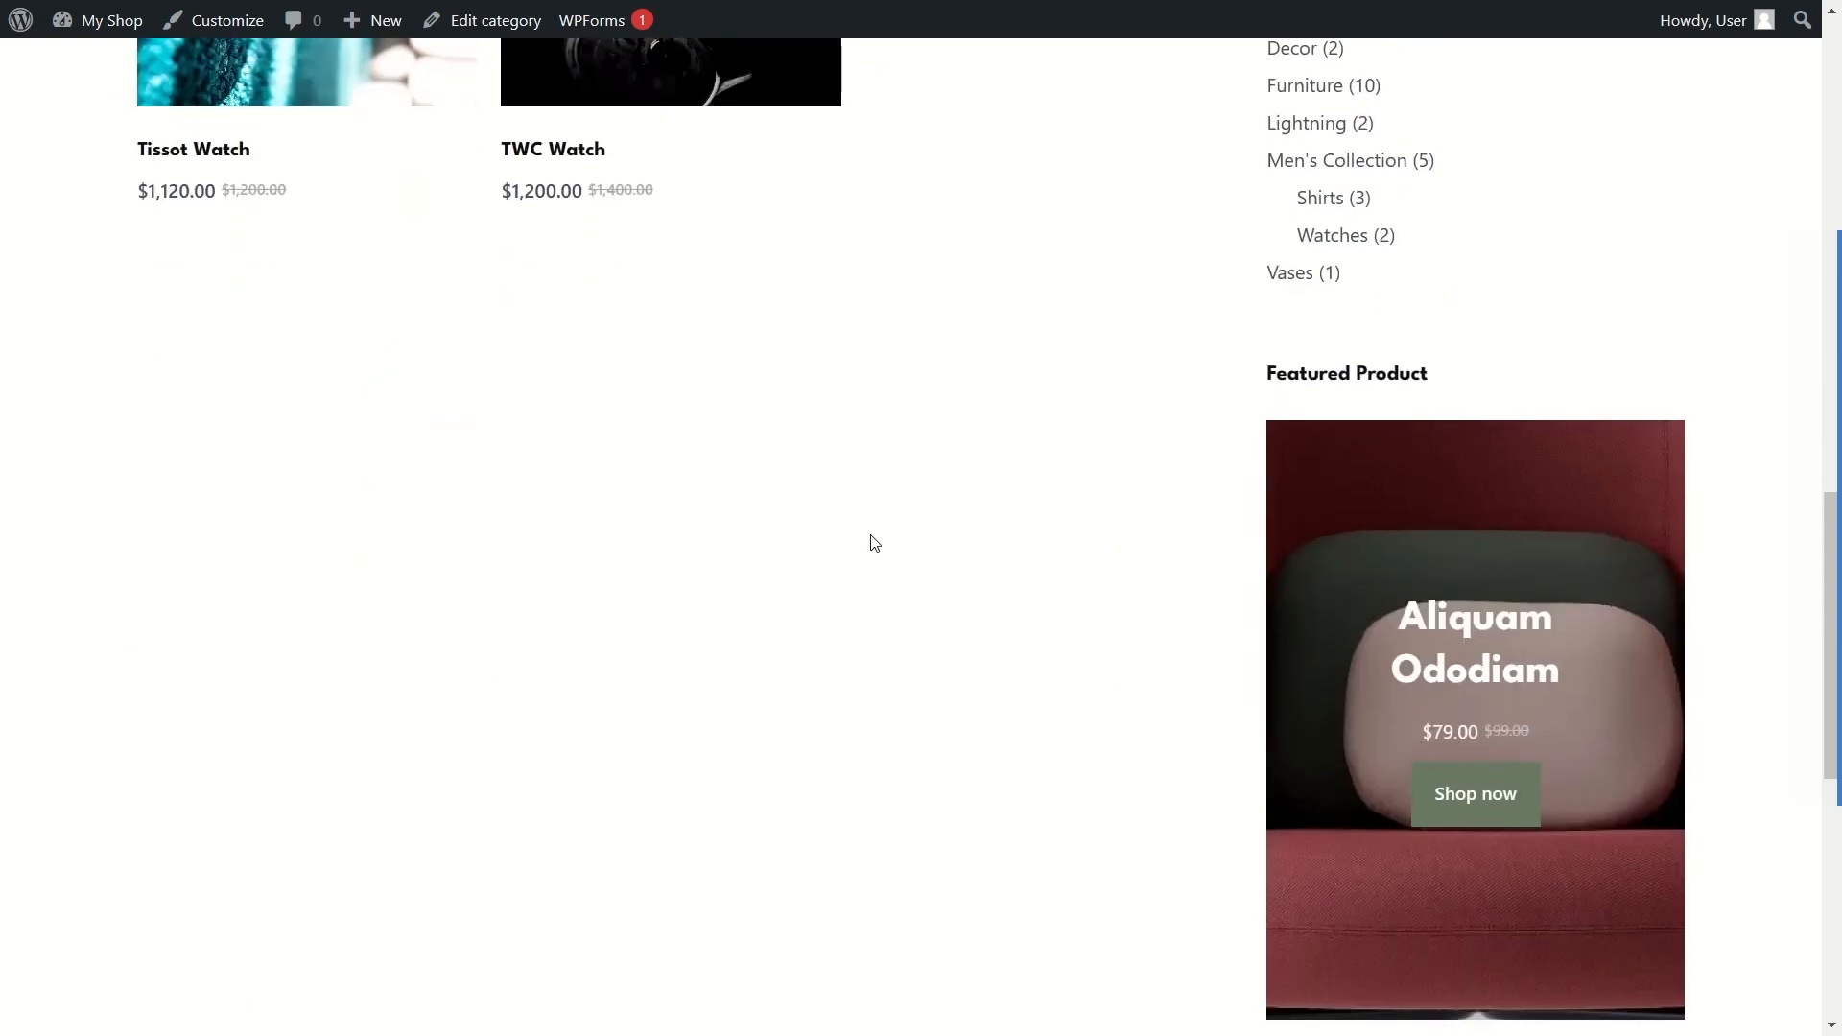
scroll(874, 543, "up", 7)
scroll(563, 432, "down", 7)
scroll(595, 470, "up", 1)
scroll(595, 470, "up", 10)
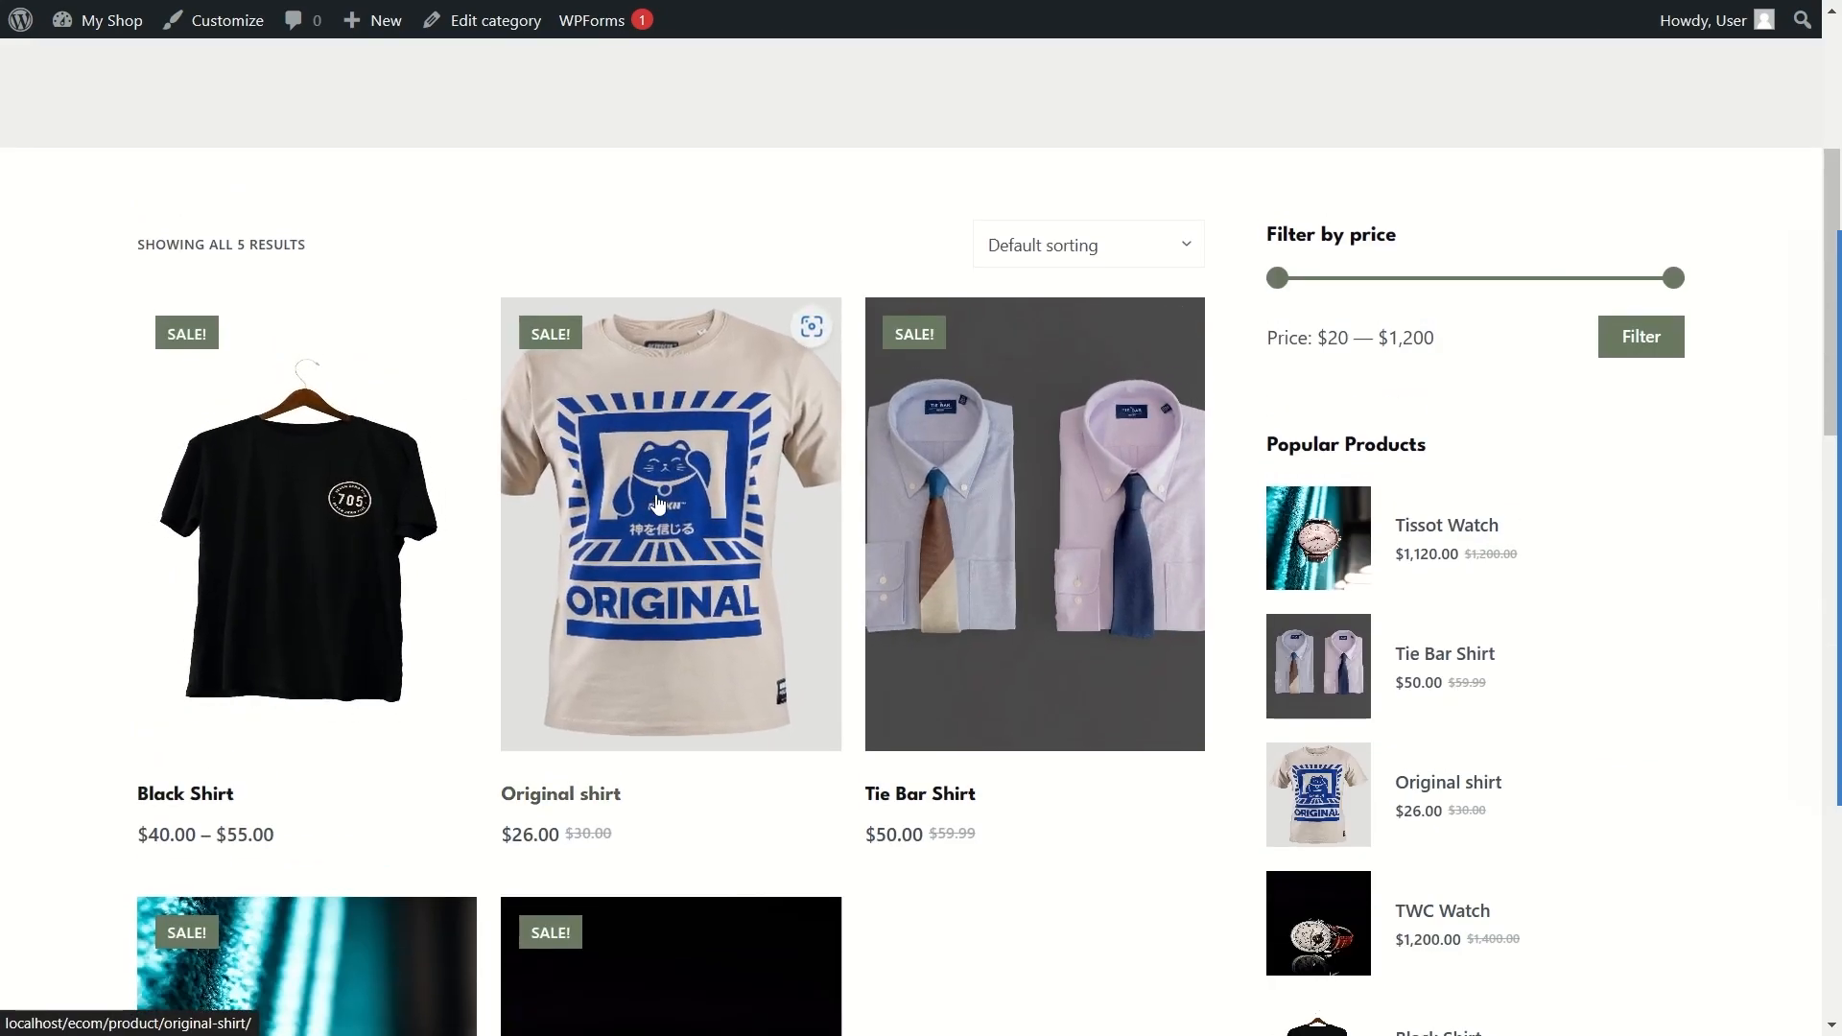
scroll(681, 494, "up", 5)
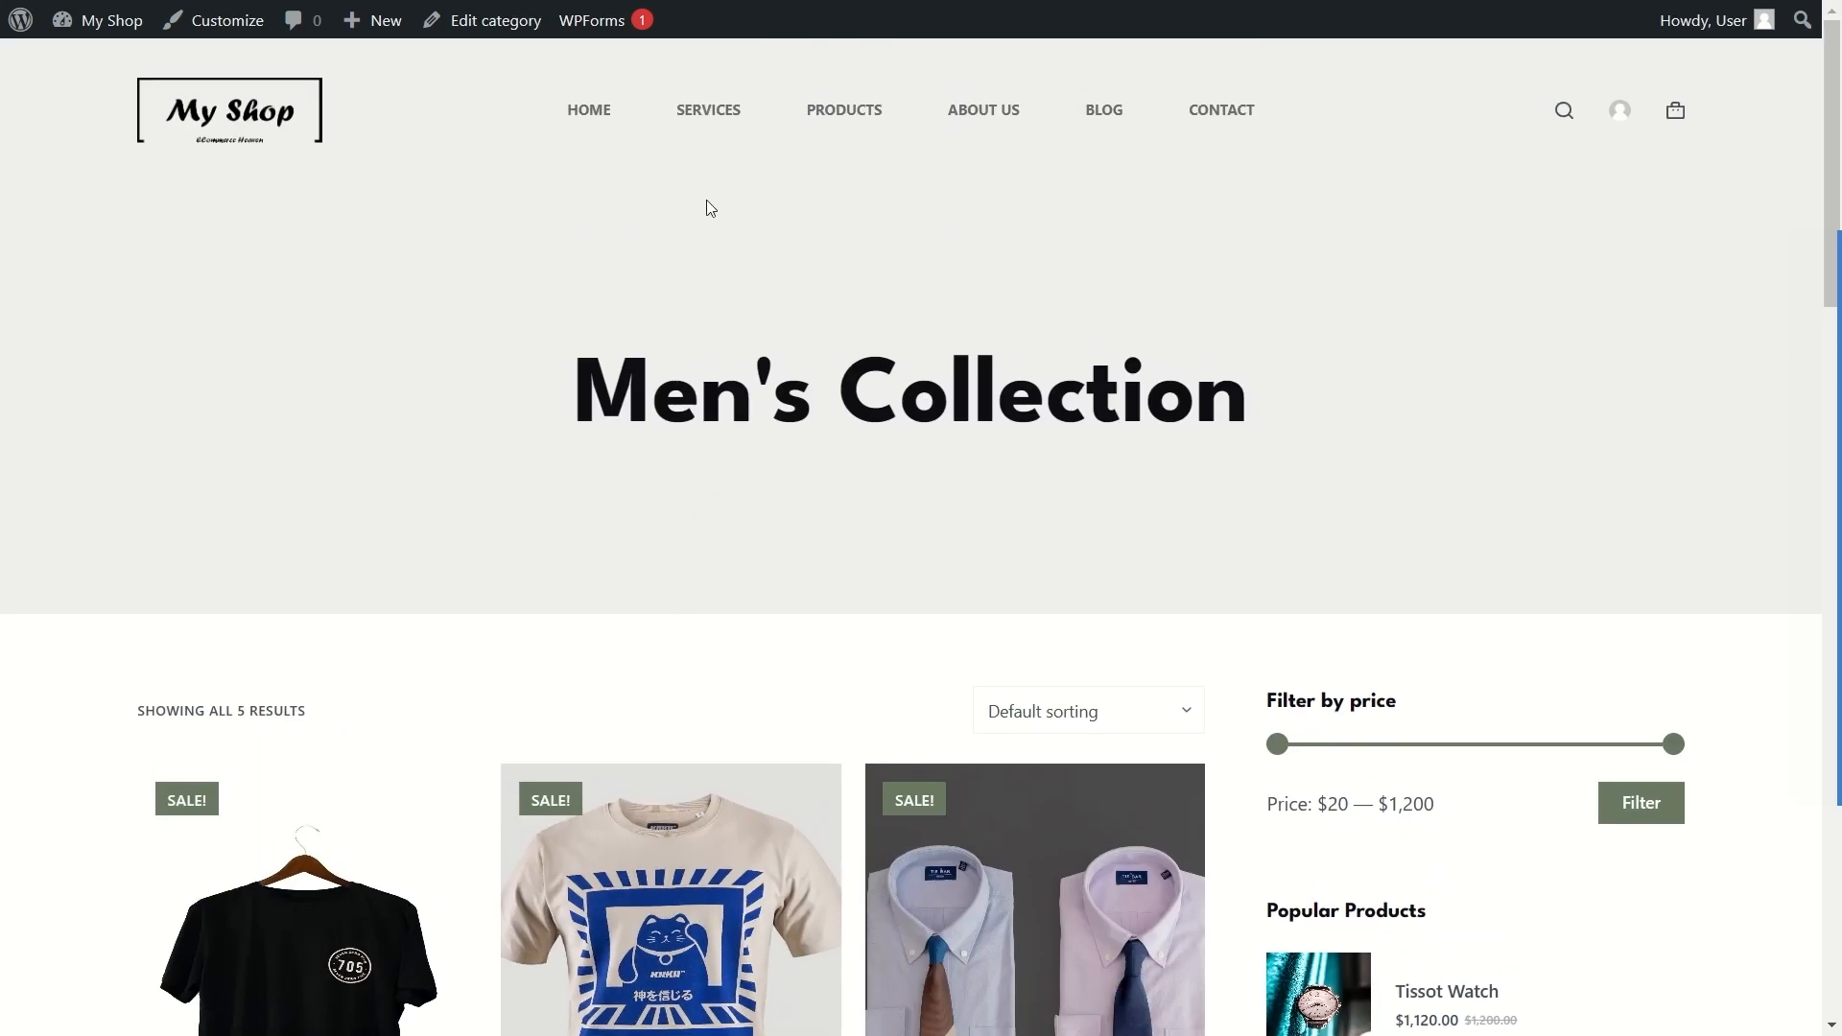
Step: Open the Products page by way of the home page and look through its first page of products
left_click(560, 110)
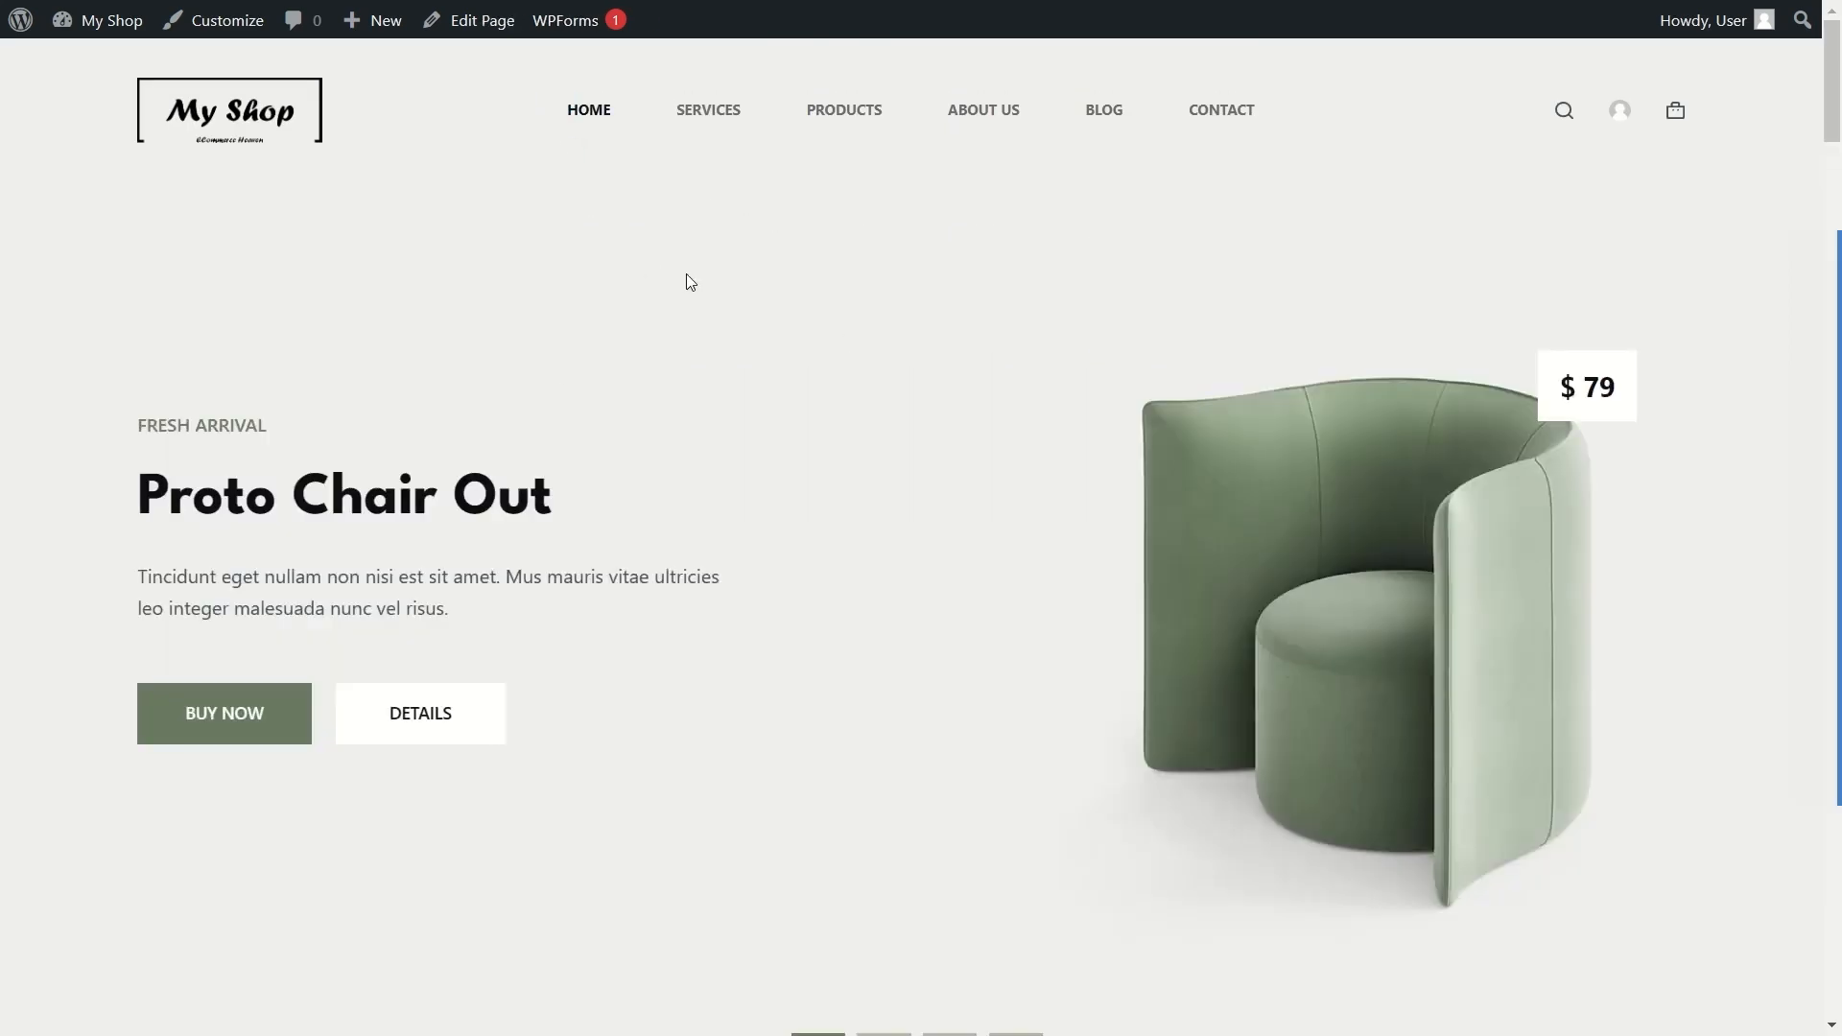
left_click(844, 113)
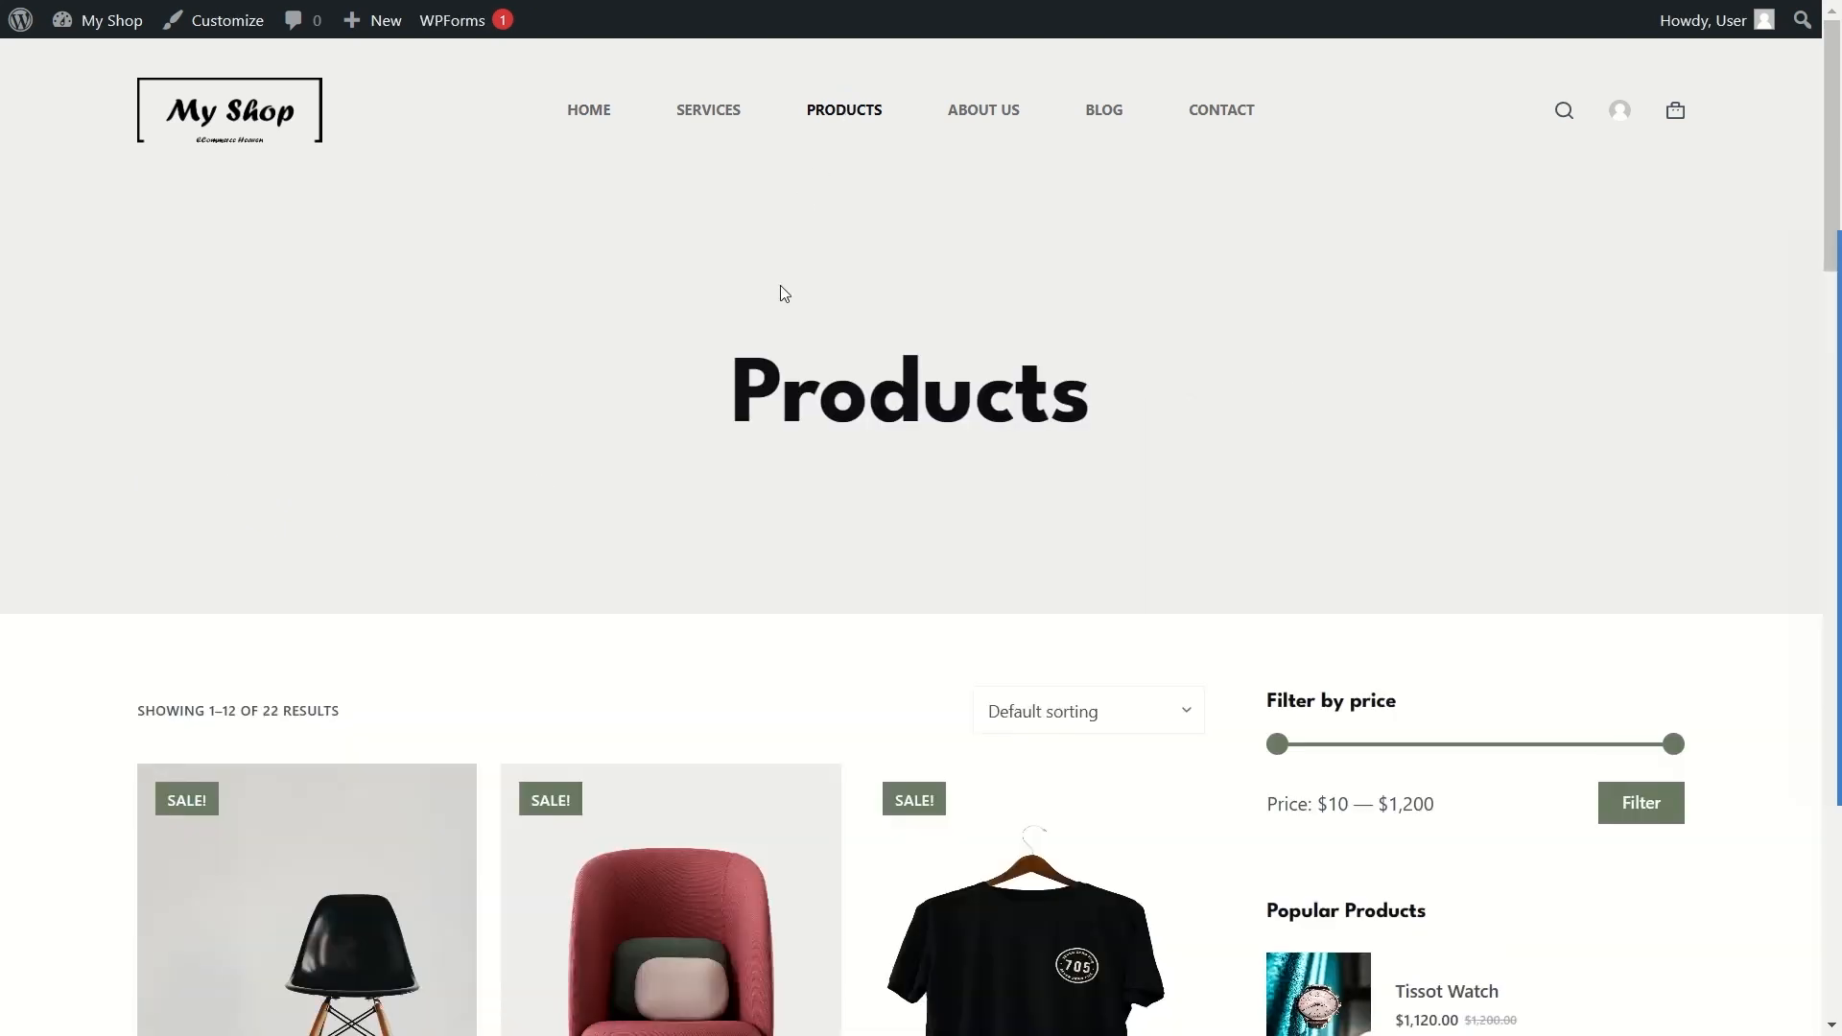
scroll(779, 296, "down", 10)
scroll(779, 305, "down", 15)
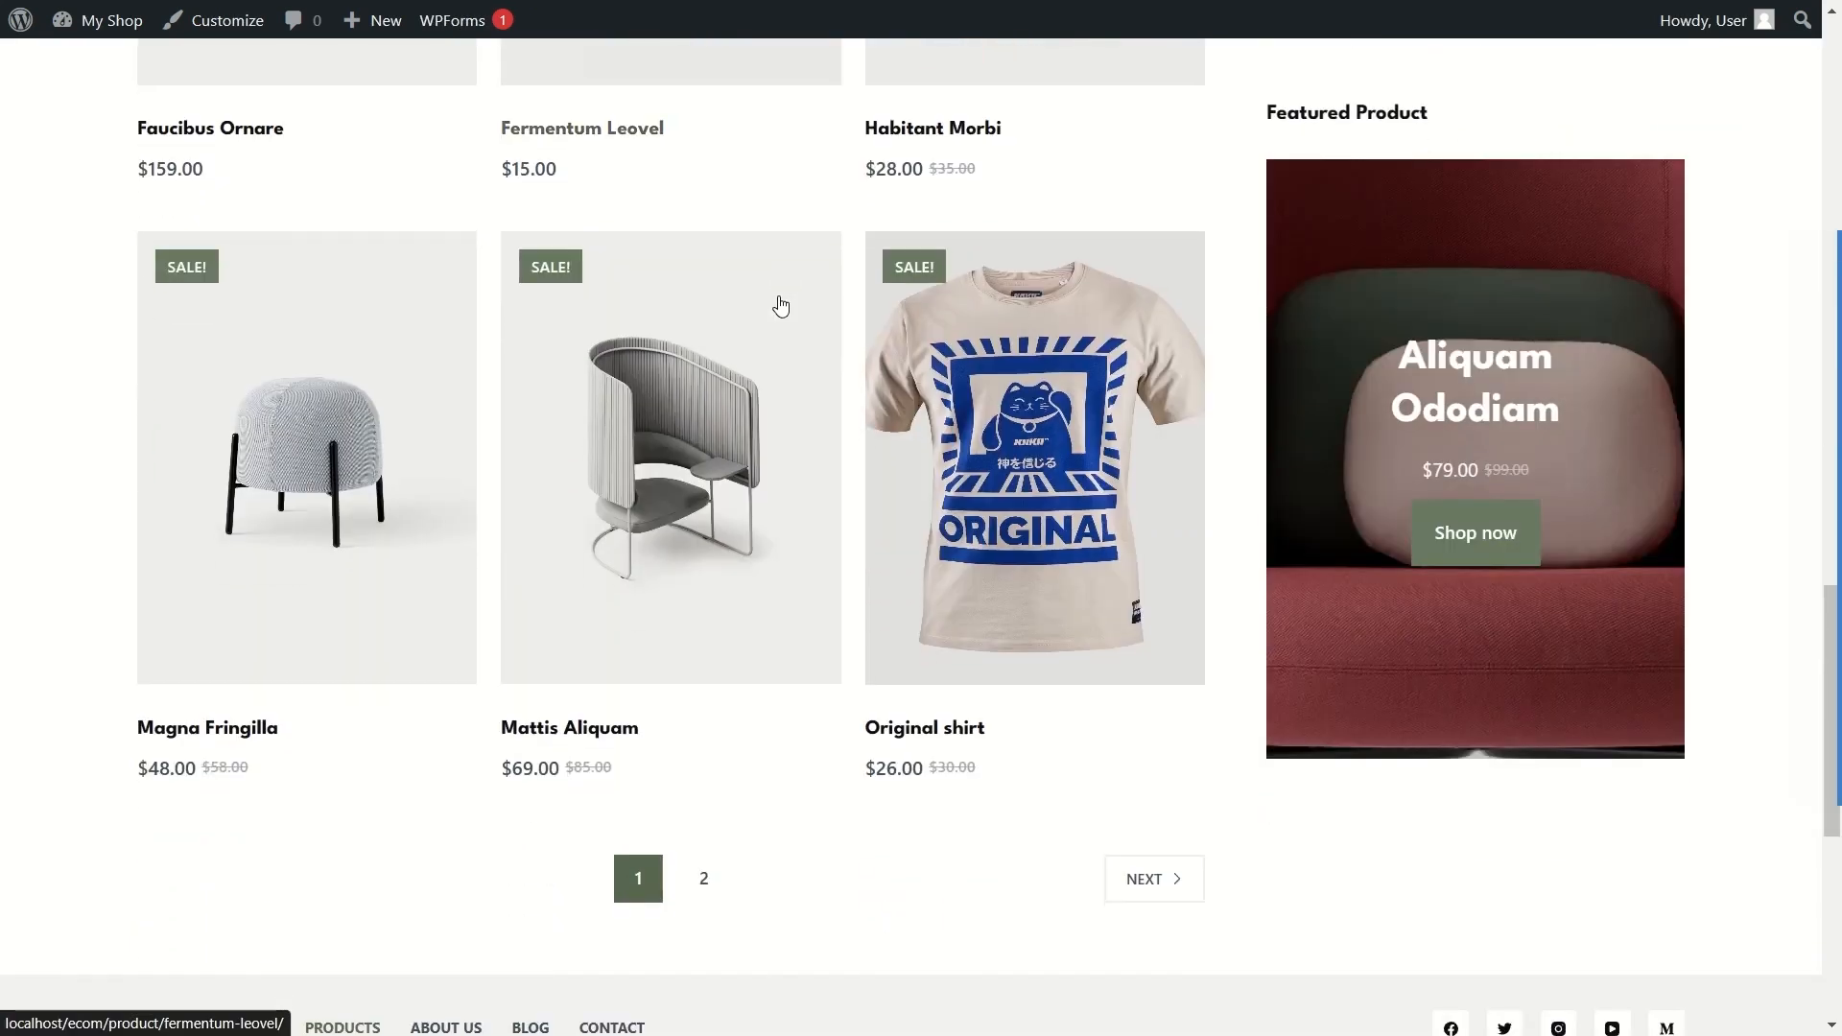
scroll(775, 326, "up", 20)
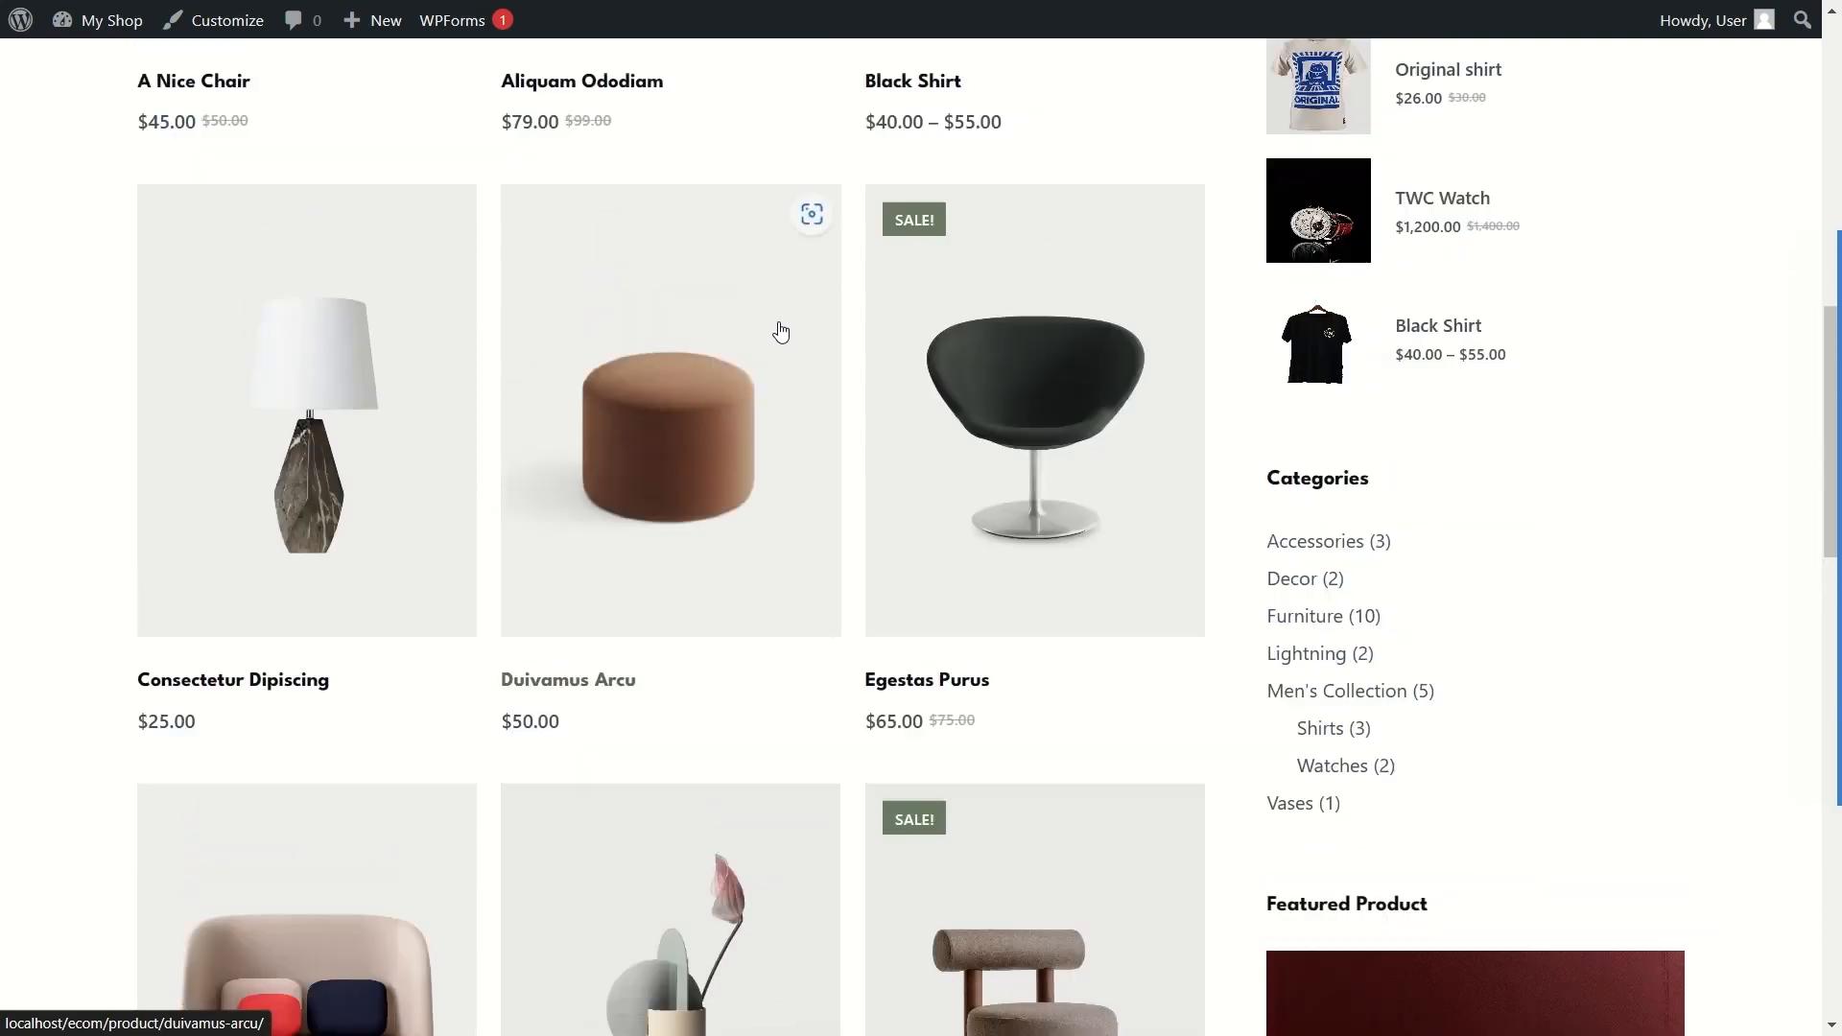
scroll(320, 418, "down", 10)
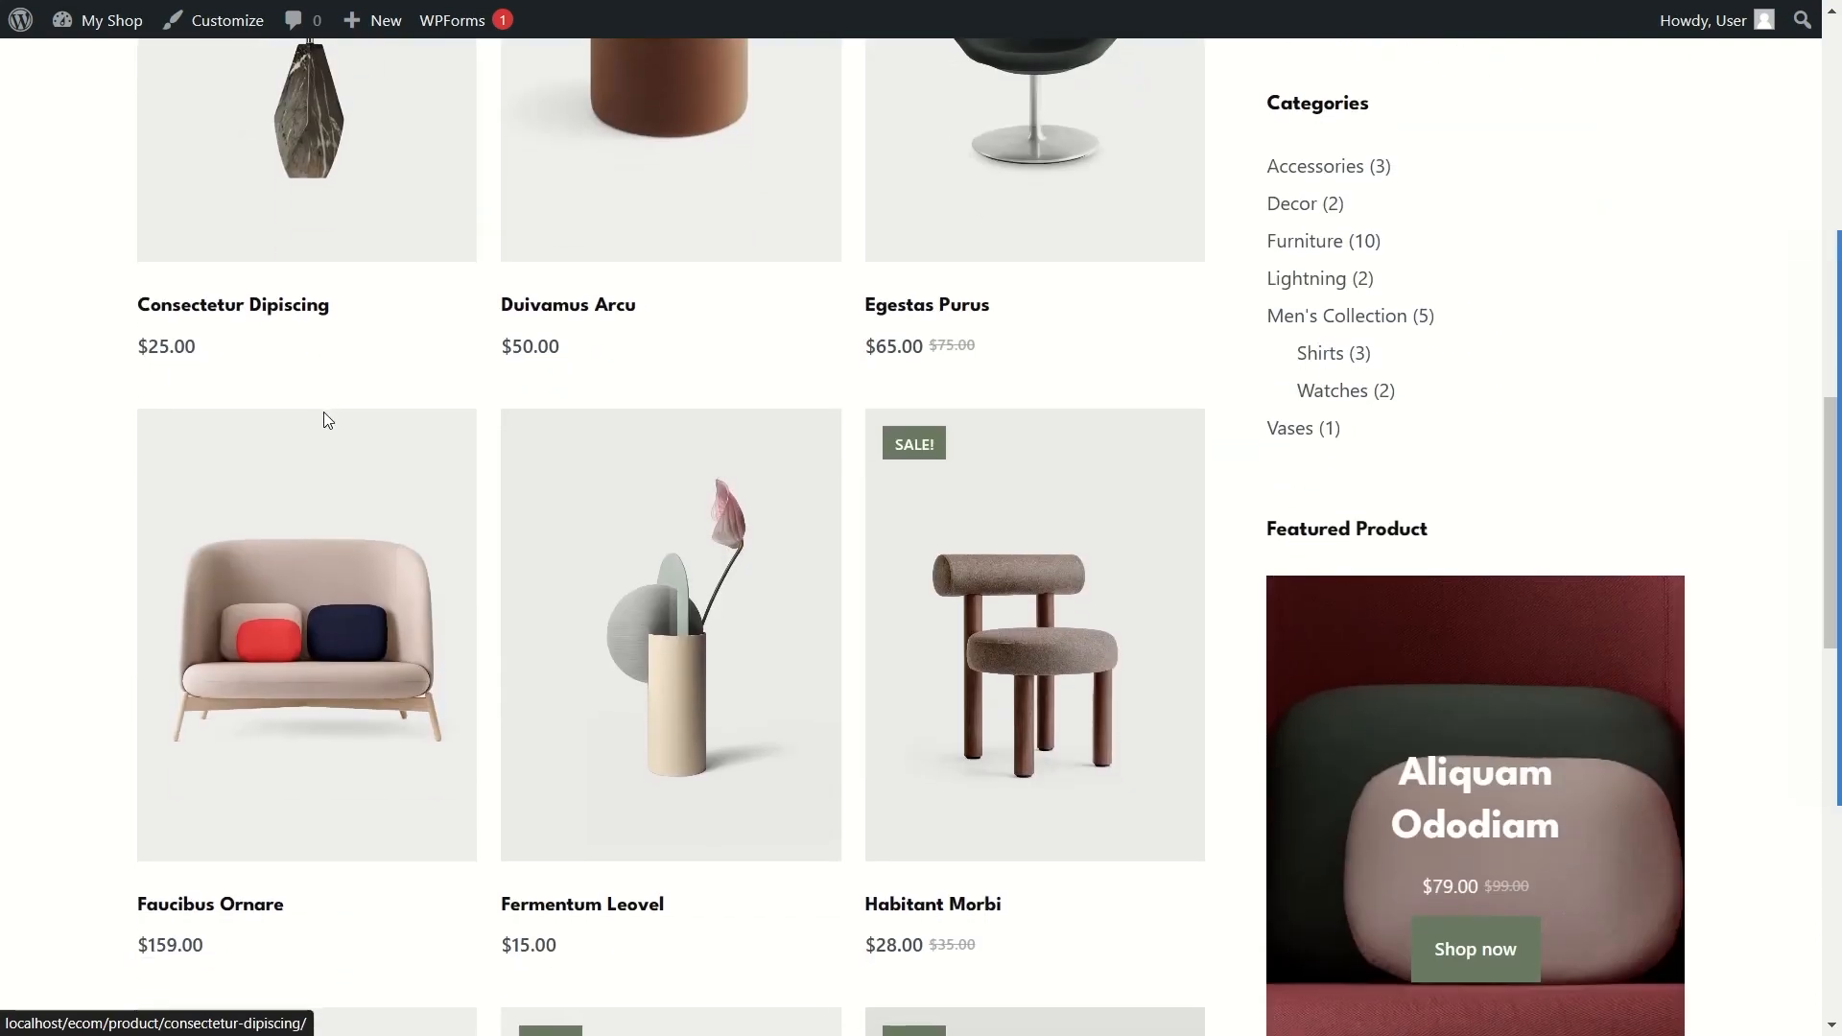
scroll(326, 422, "down", 10)
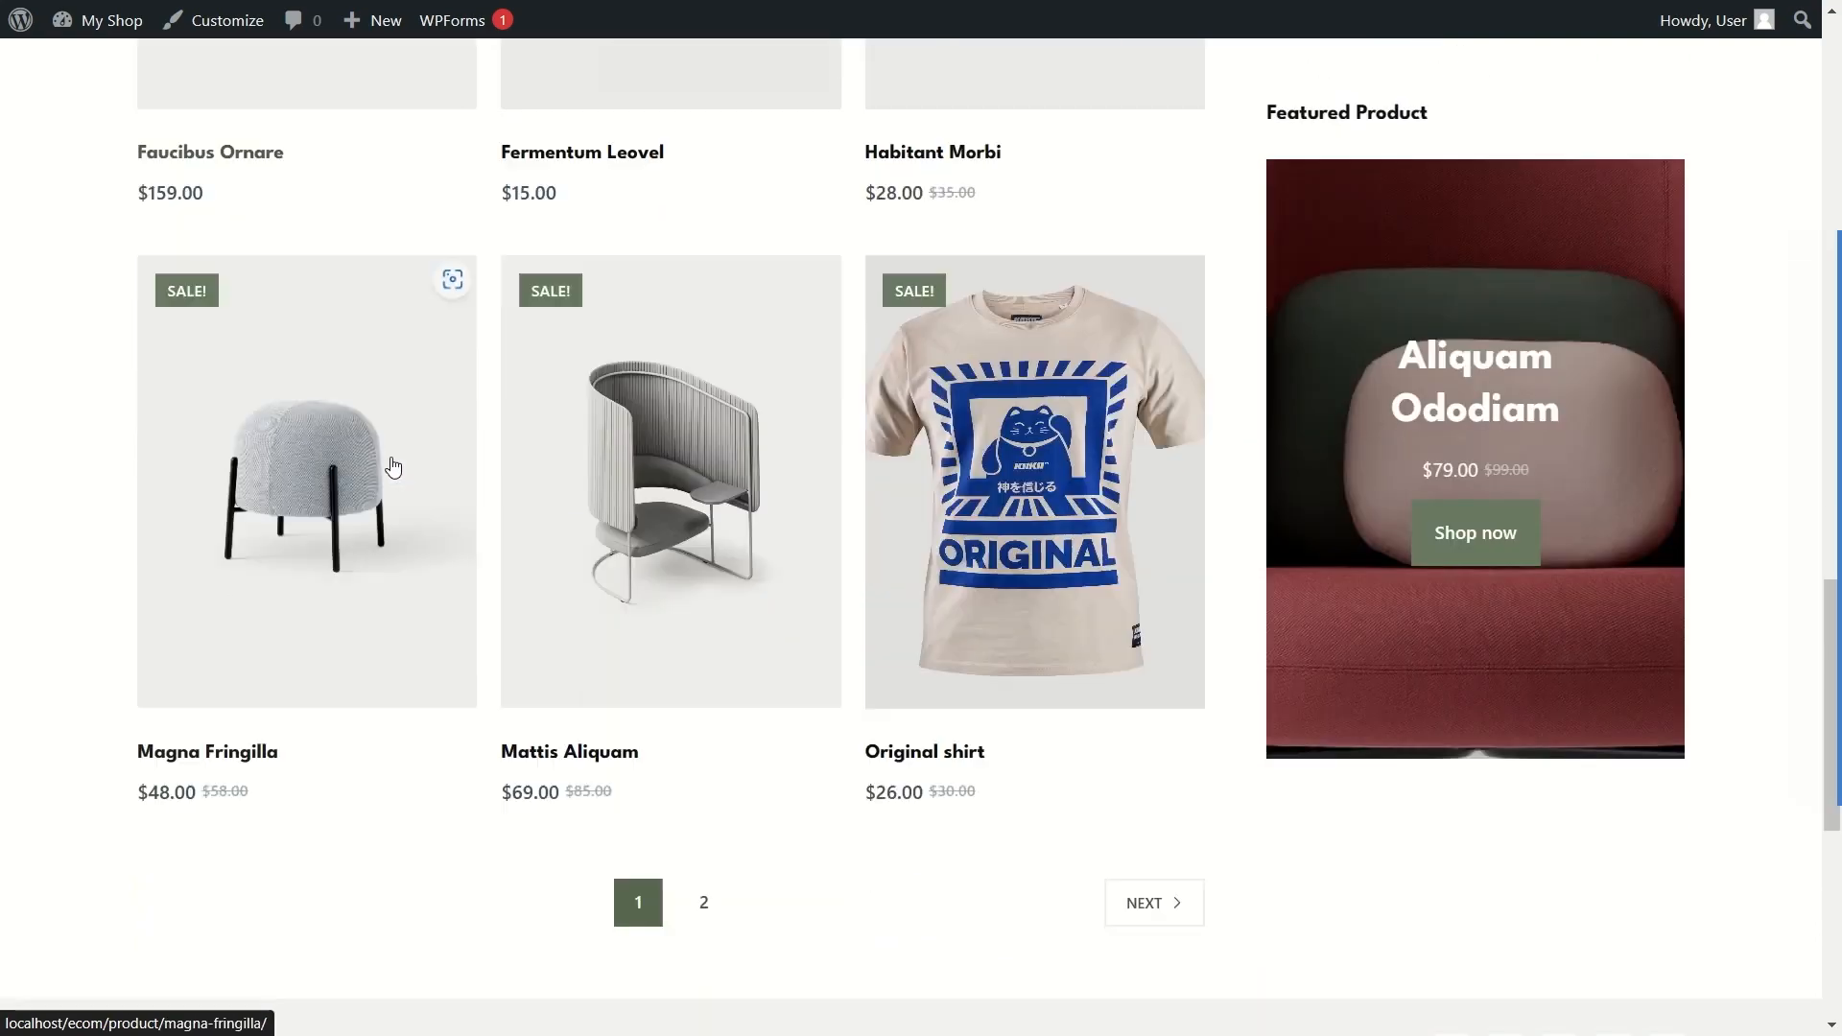
scroll(426, 490, "up", 15)
scroll(426, 490, "up", 10)
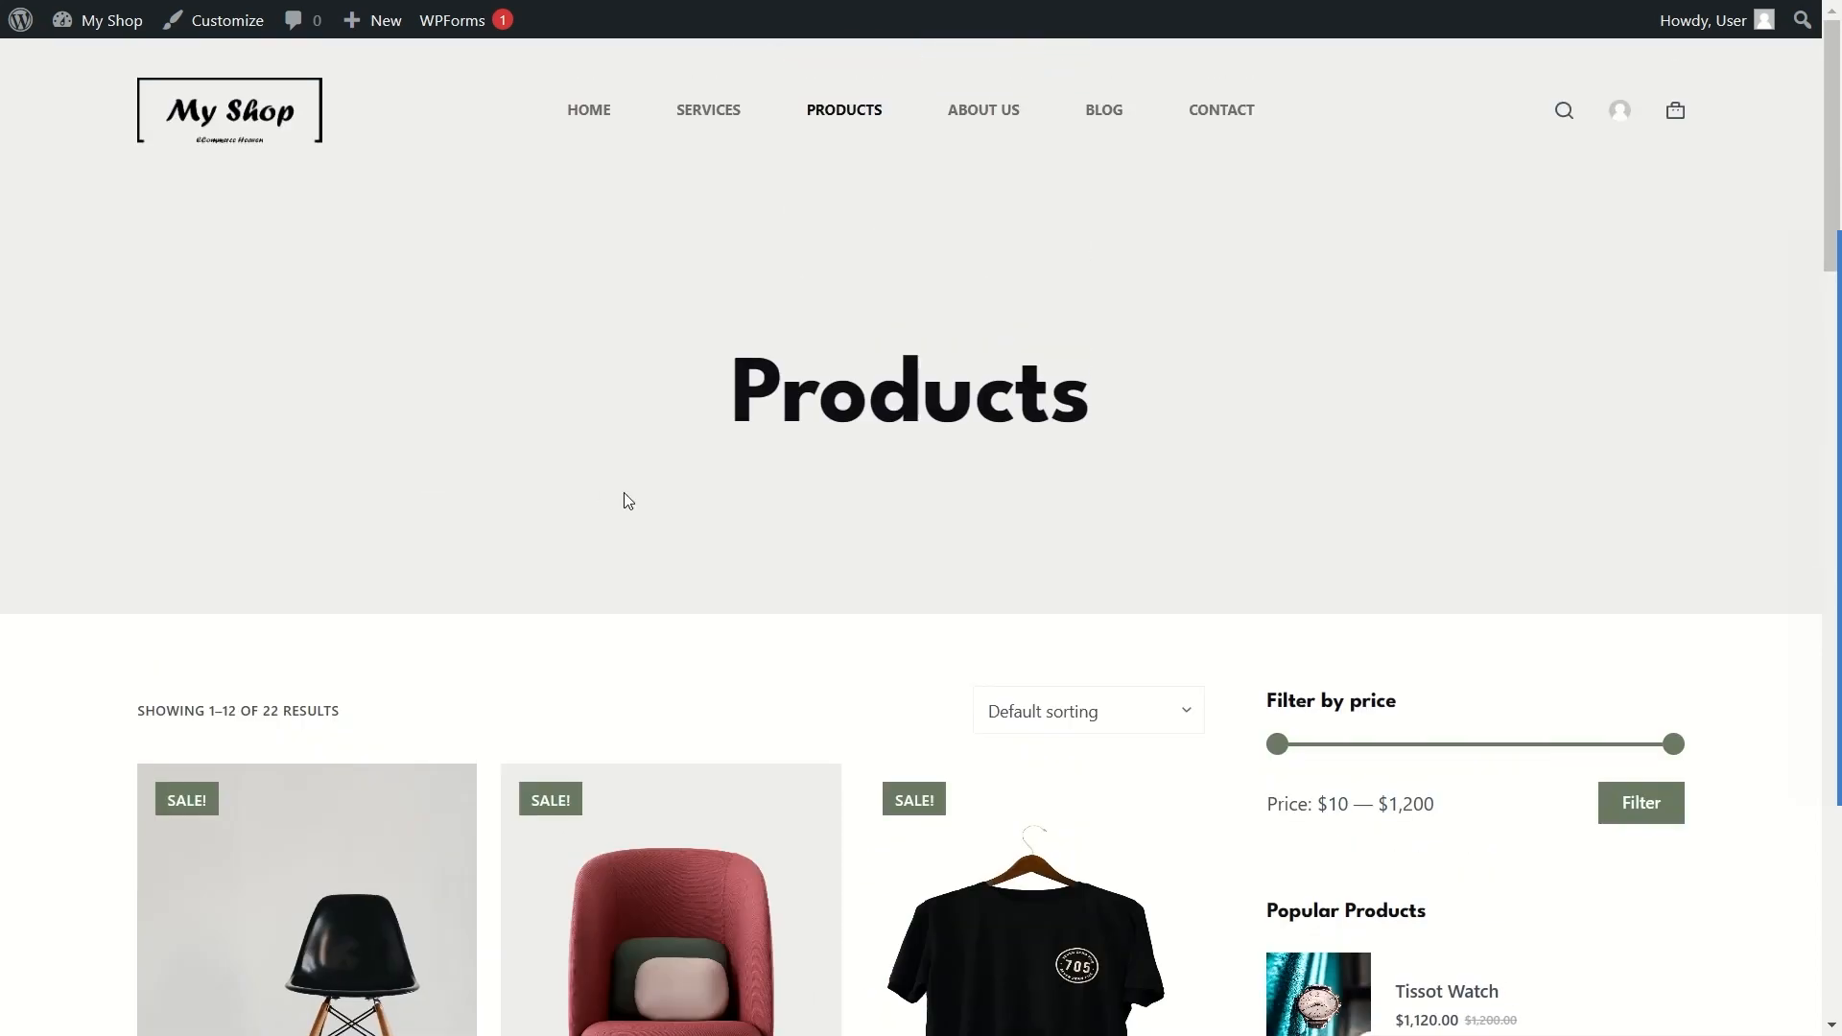
Step: Go from the Products page to the store's home page and look over its content
scroll(597, 547, "down", 5)
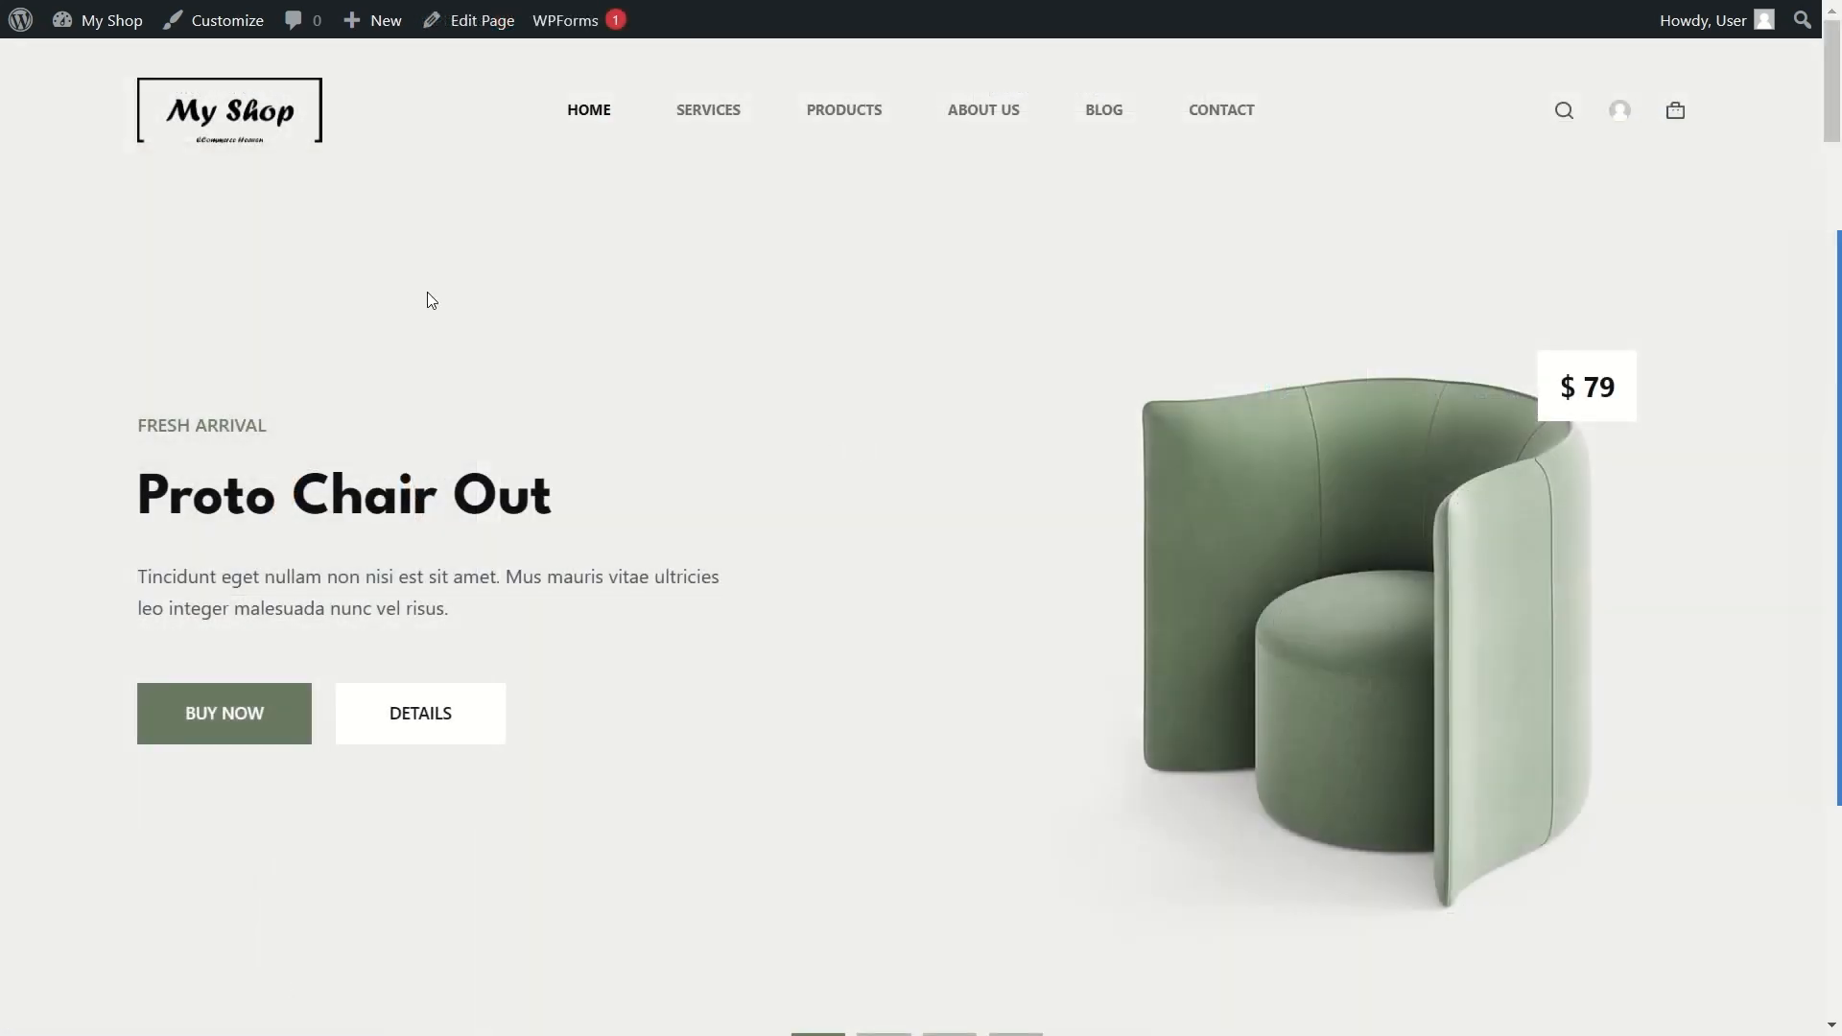
scroll(831, 470, "down", 20)
scroll(832, 466, "up", 20)
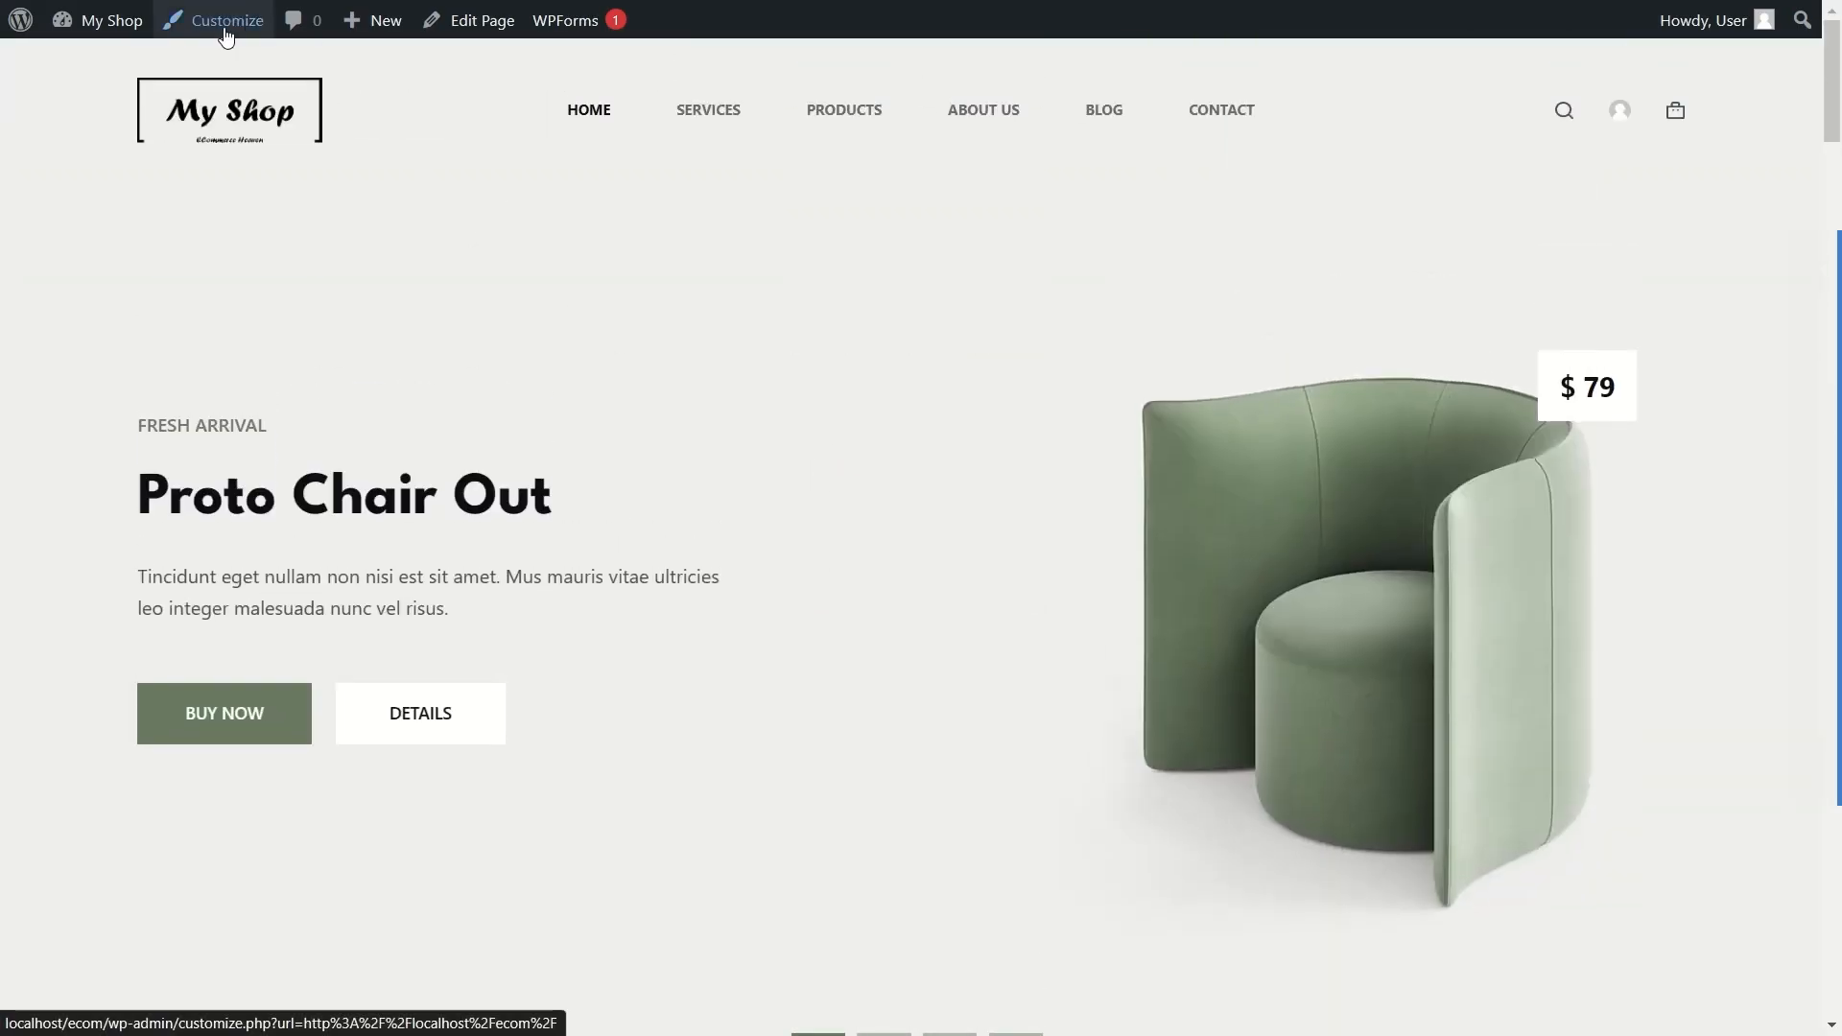
left_click(233, 32)
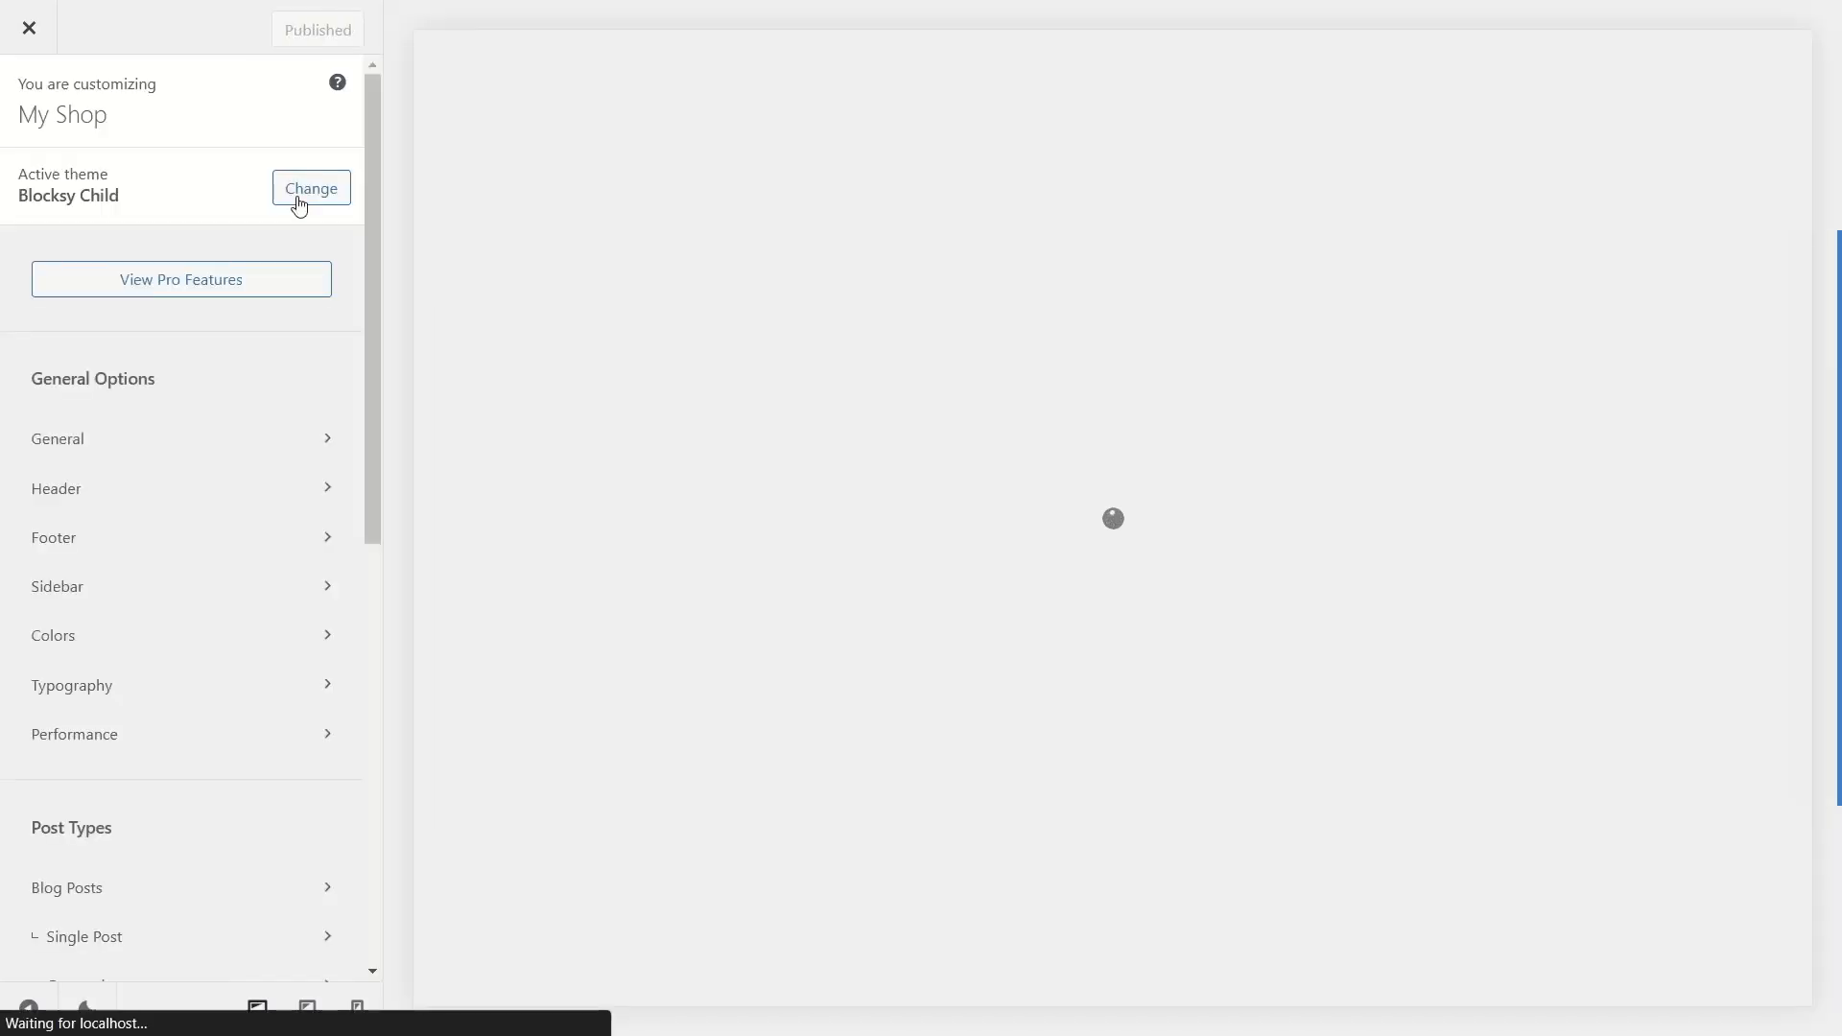
scroll(290, 434, "down", 8)
scroll(119, 148, "up", 8)
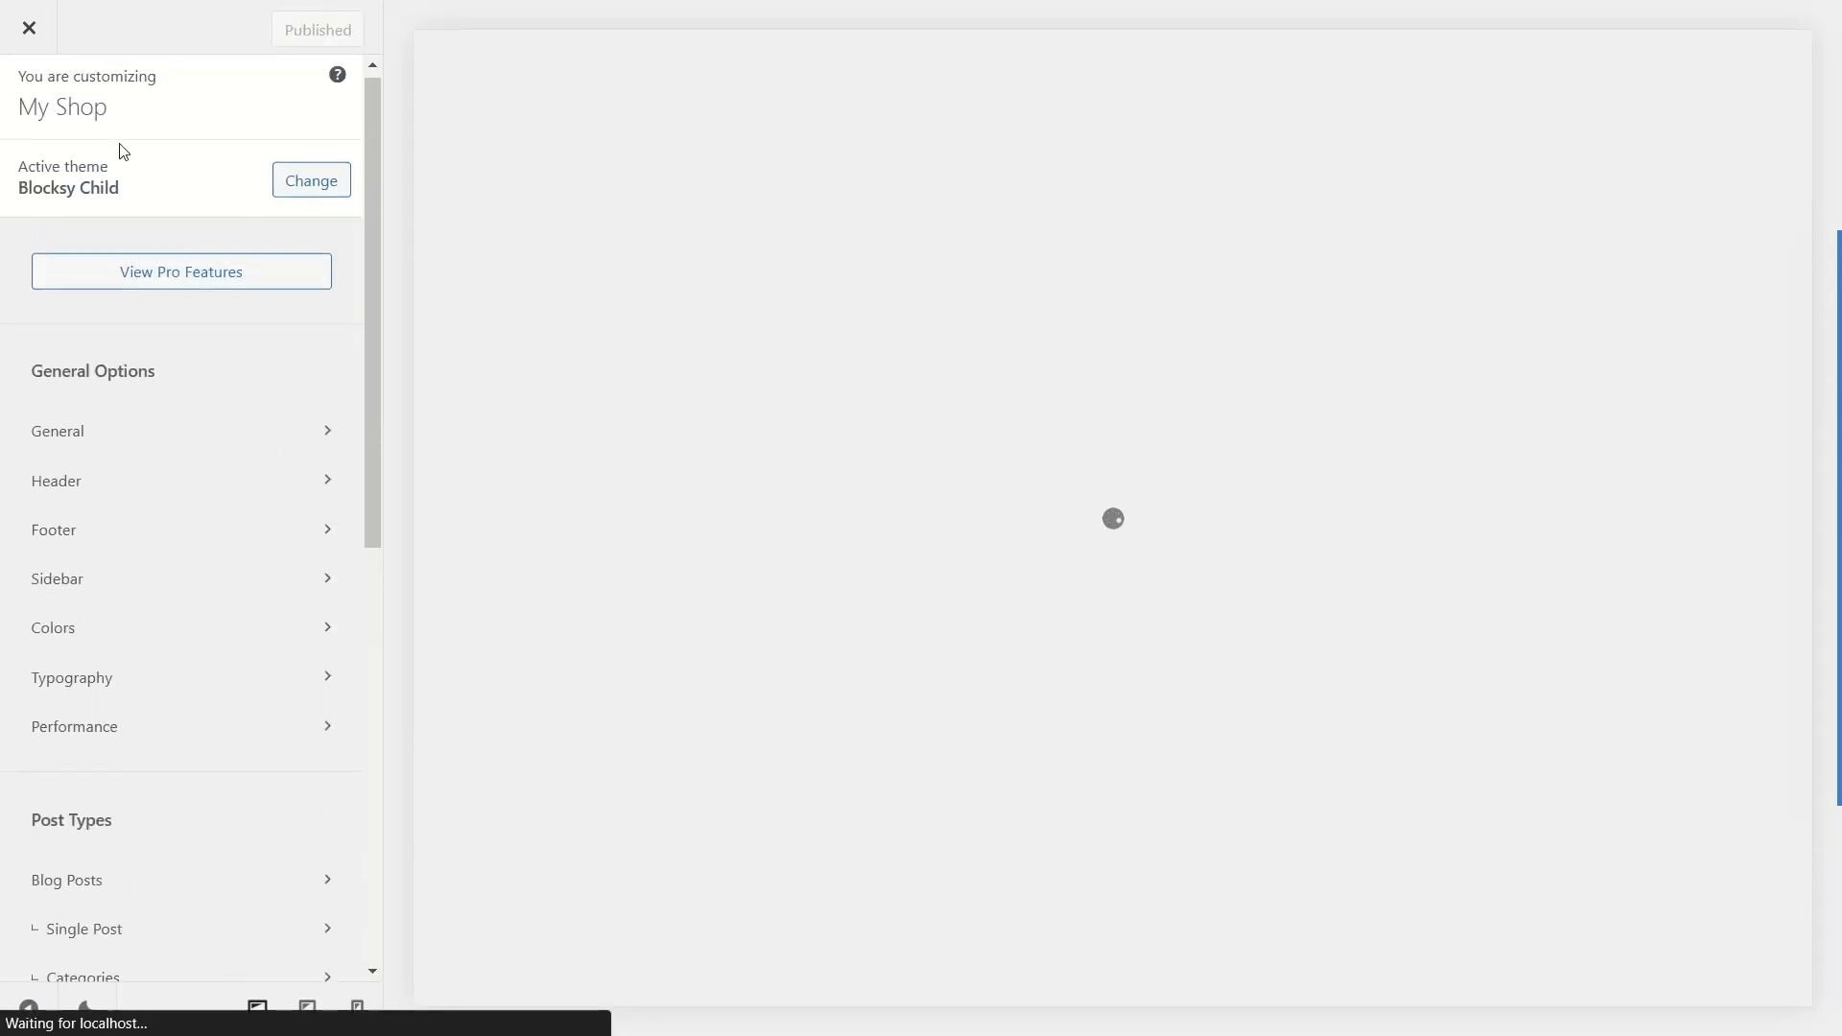
left_click(26, 43)
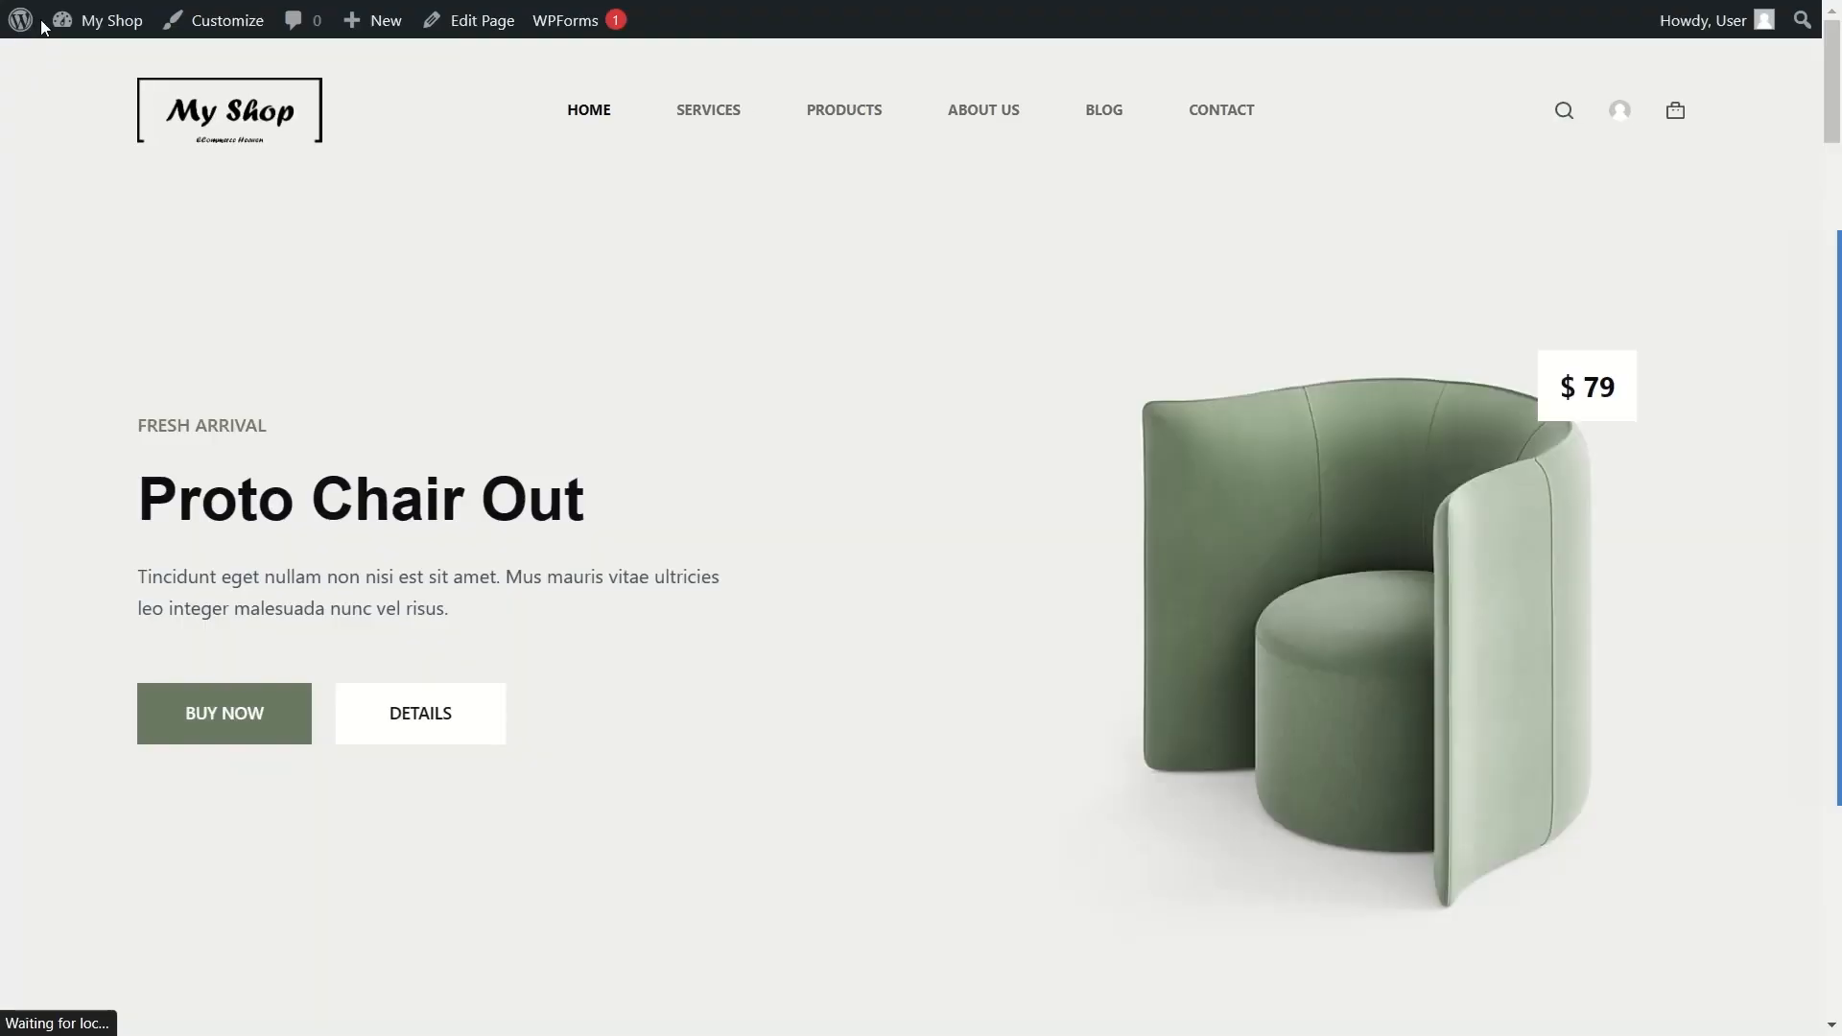
mouse_move(86, 24)
left_click(688, 354)
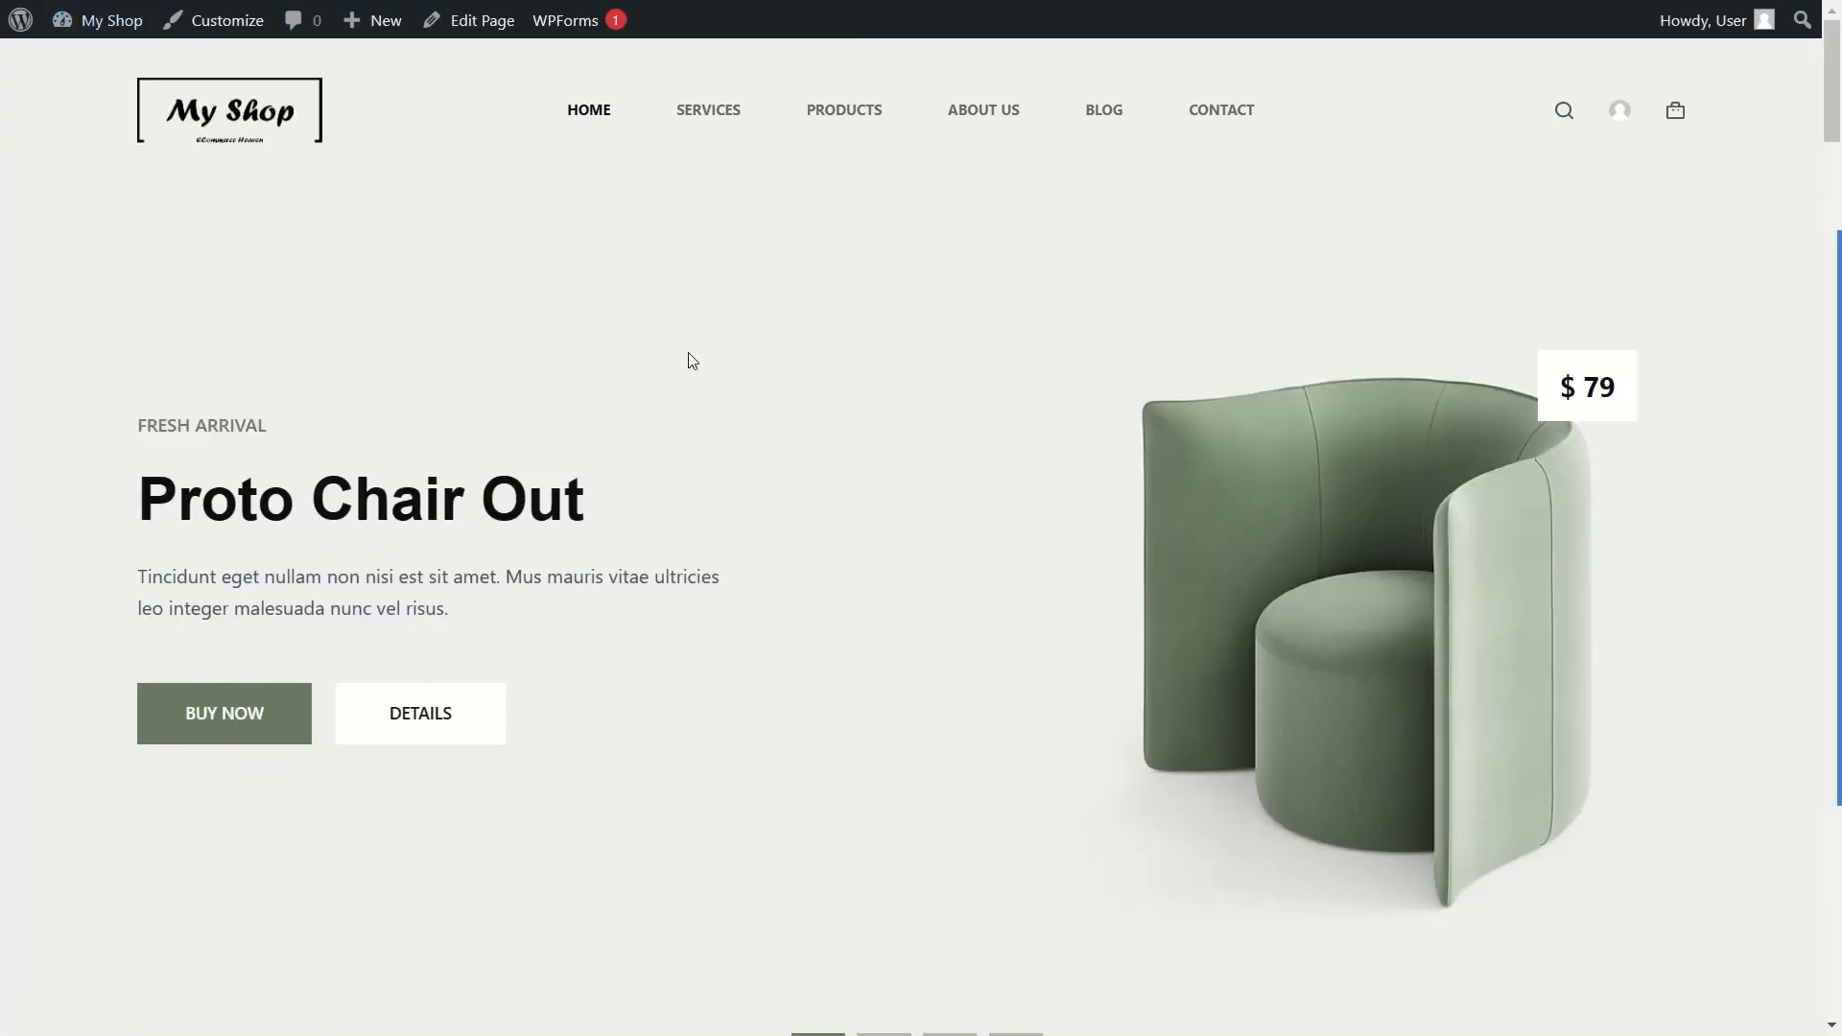
Step: Open the theme customizer for the store by way of the WordPress admin dashboard
left_click(69, 72)
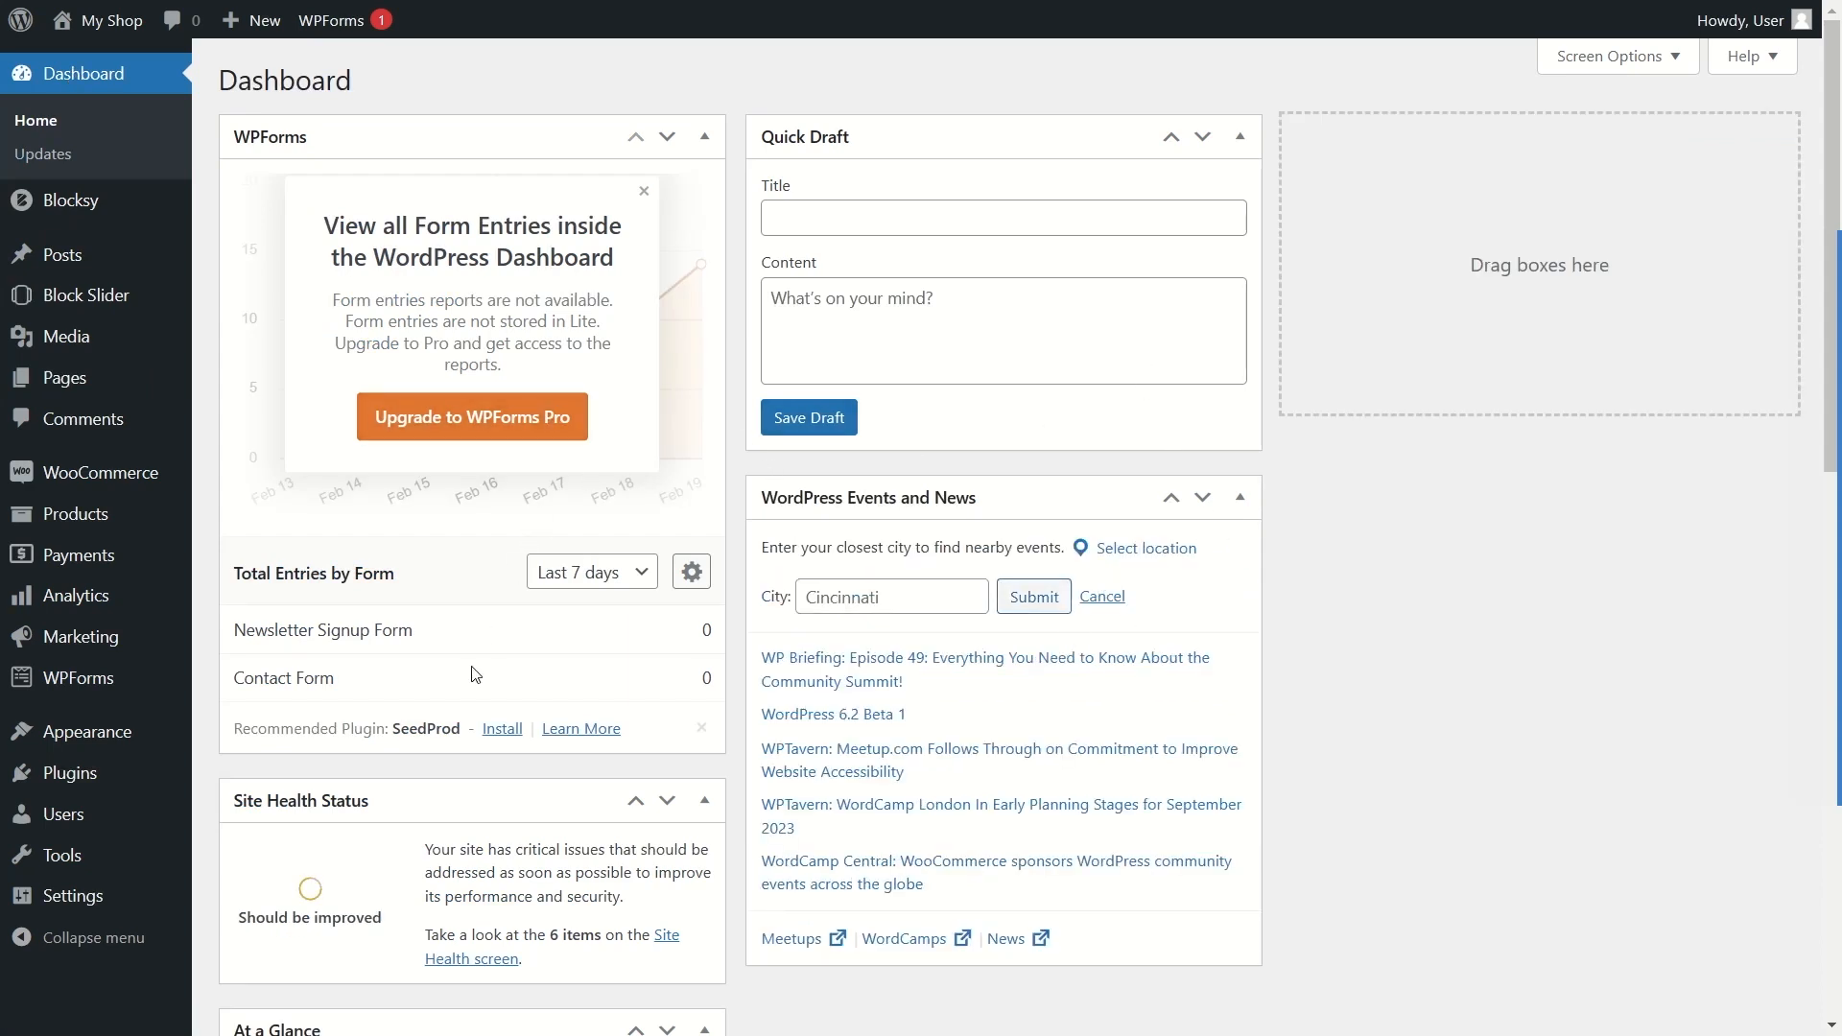
mouse_move(101, 735)
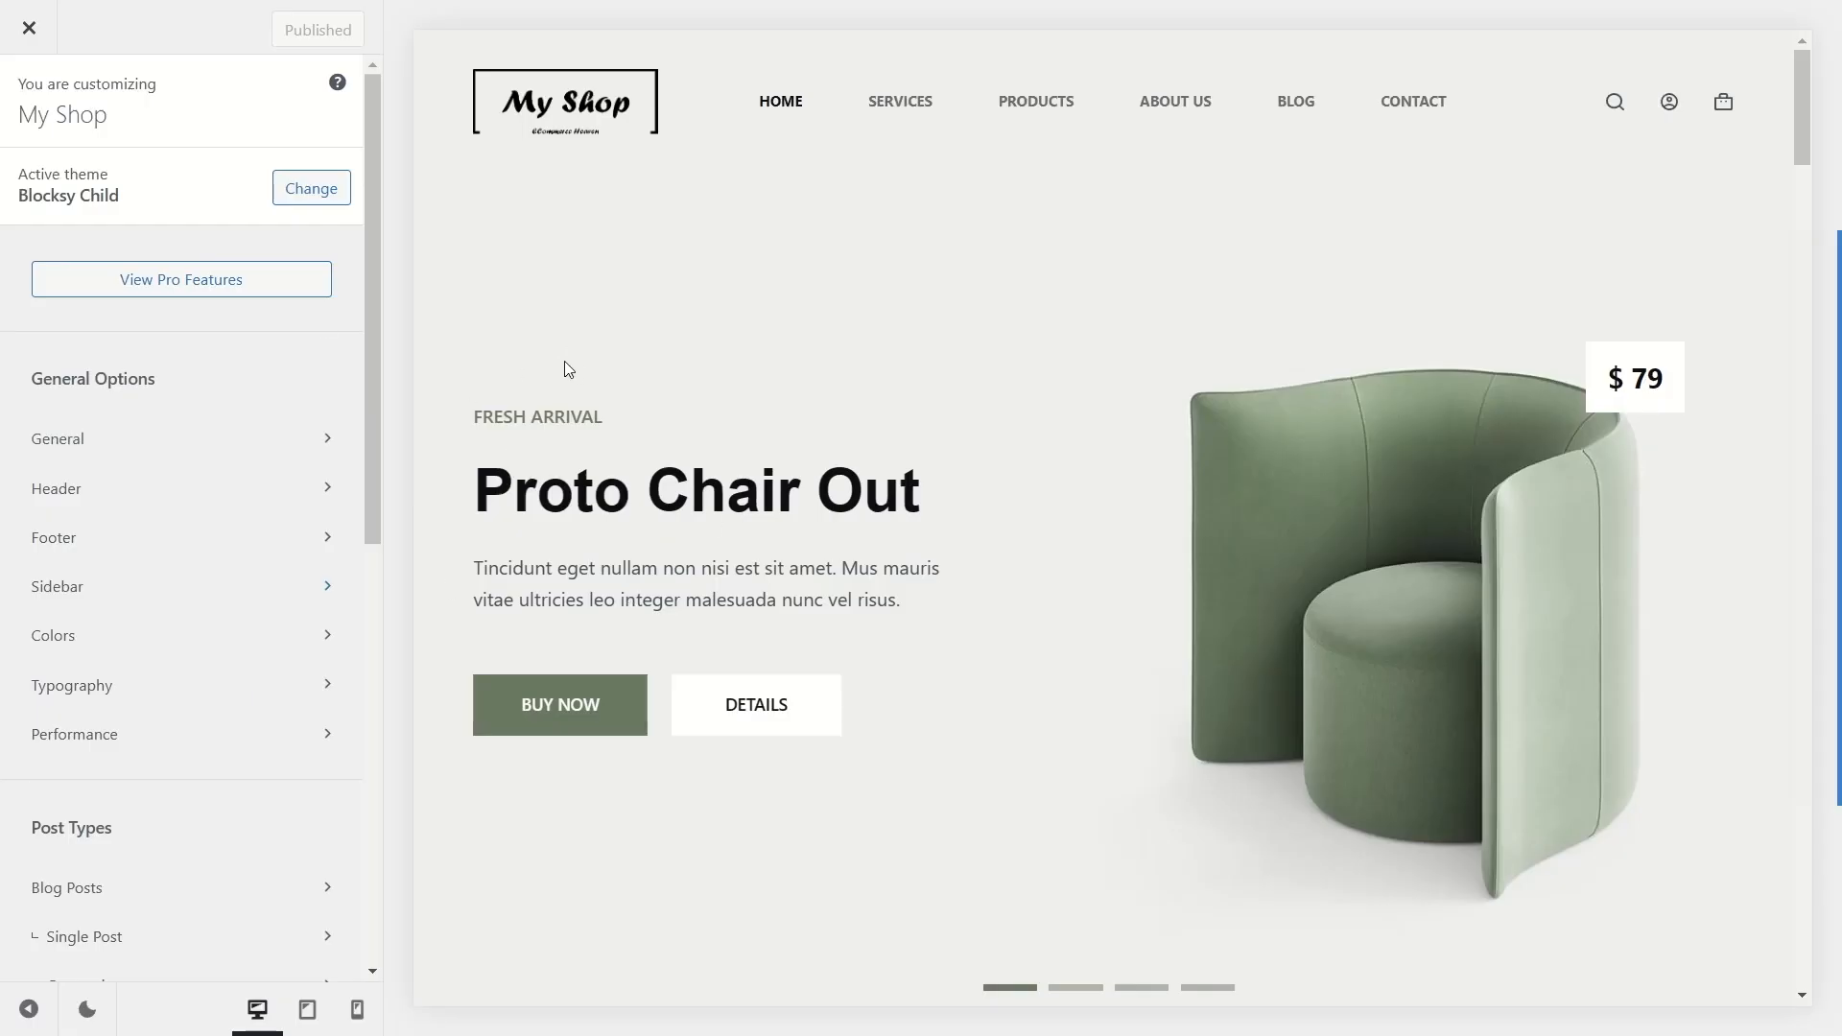
scroll(239, 362, "down", 7)
scroll(271, 353, "up", 7)
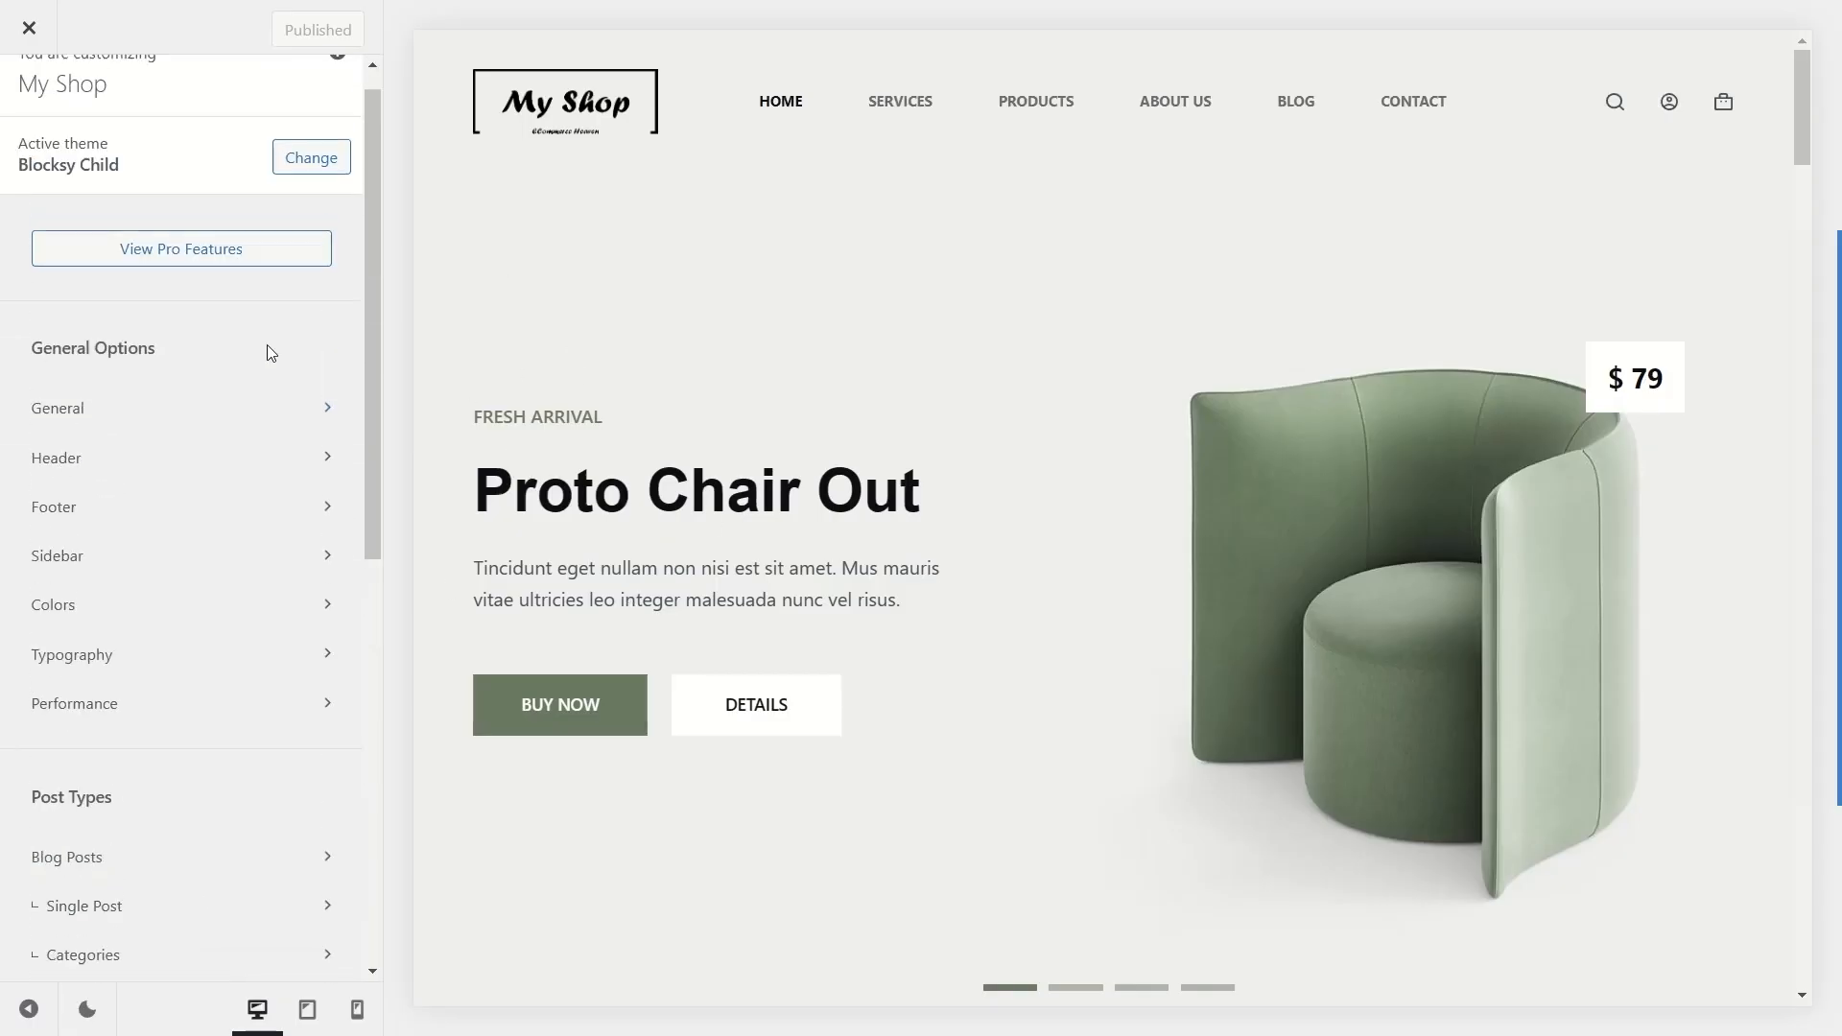
scroll(271, 353, "up", 1)
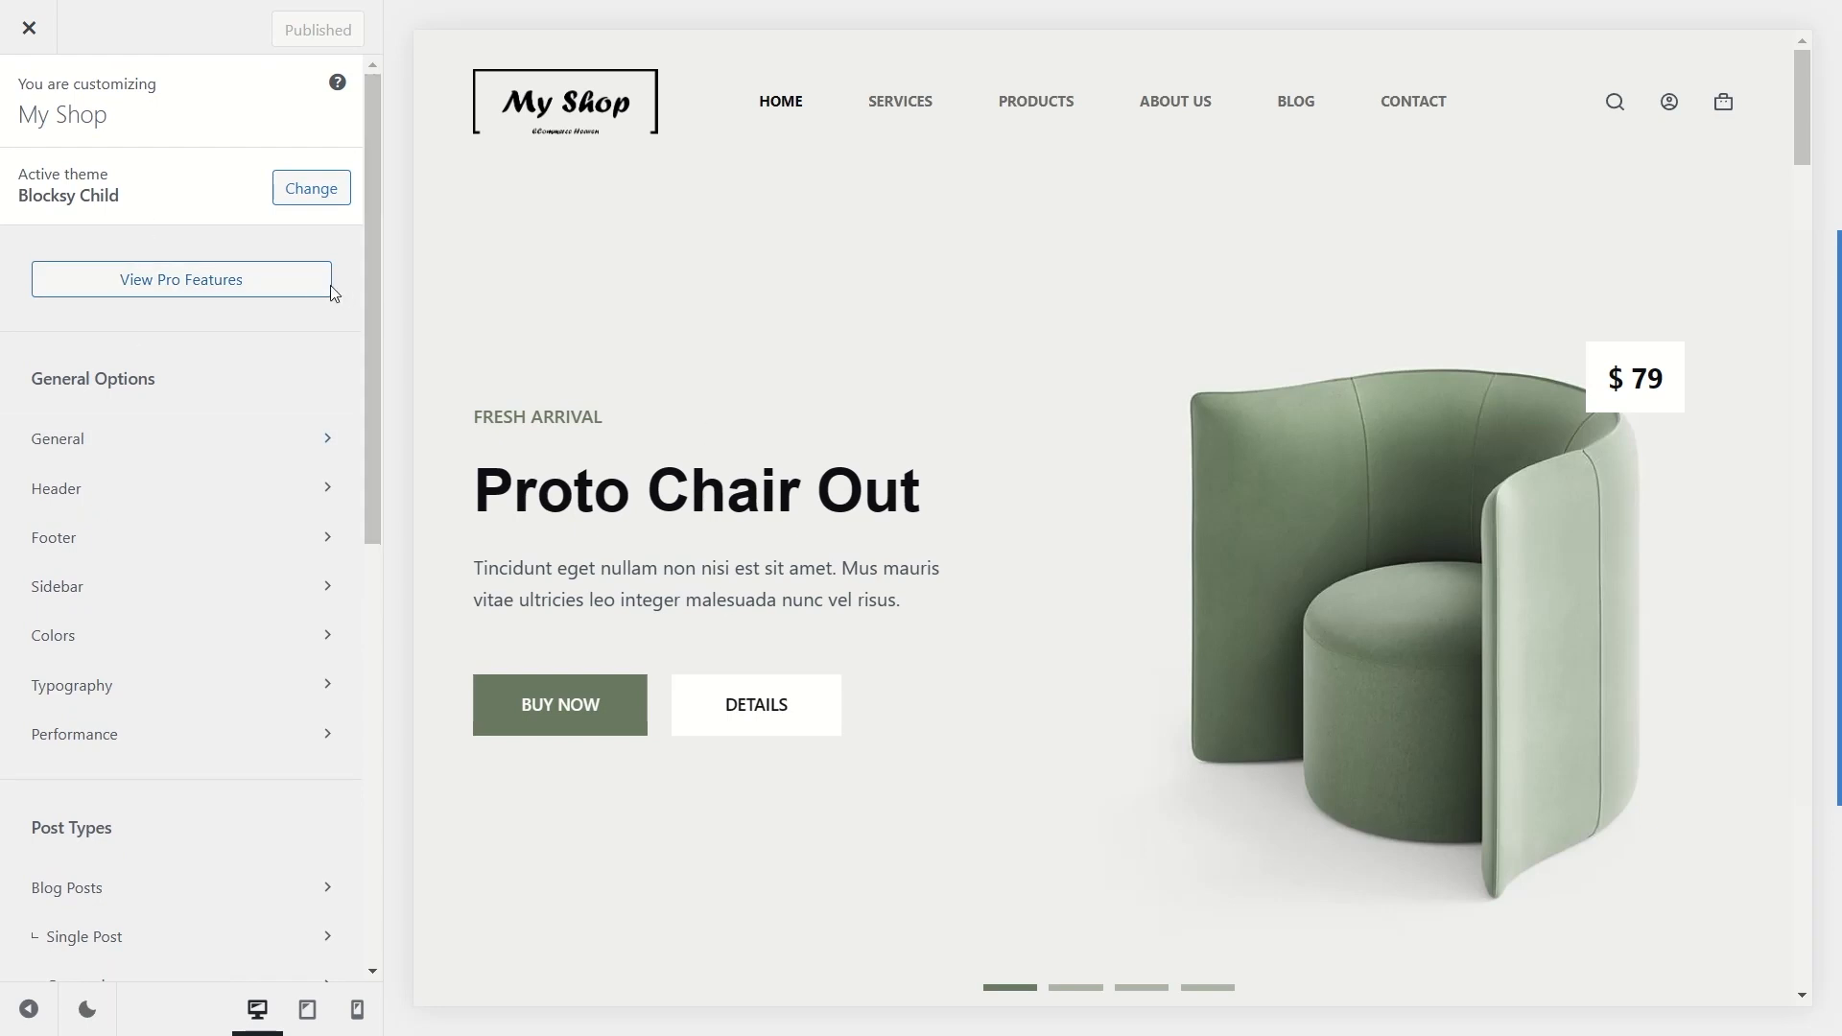
Step: Open the Product Catalog settings within the WooCommerce Product Archives options
scroll(322, 300, "down", 9)
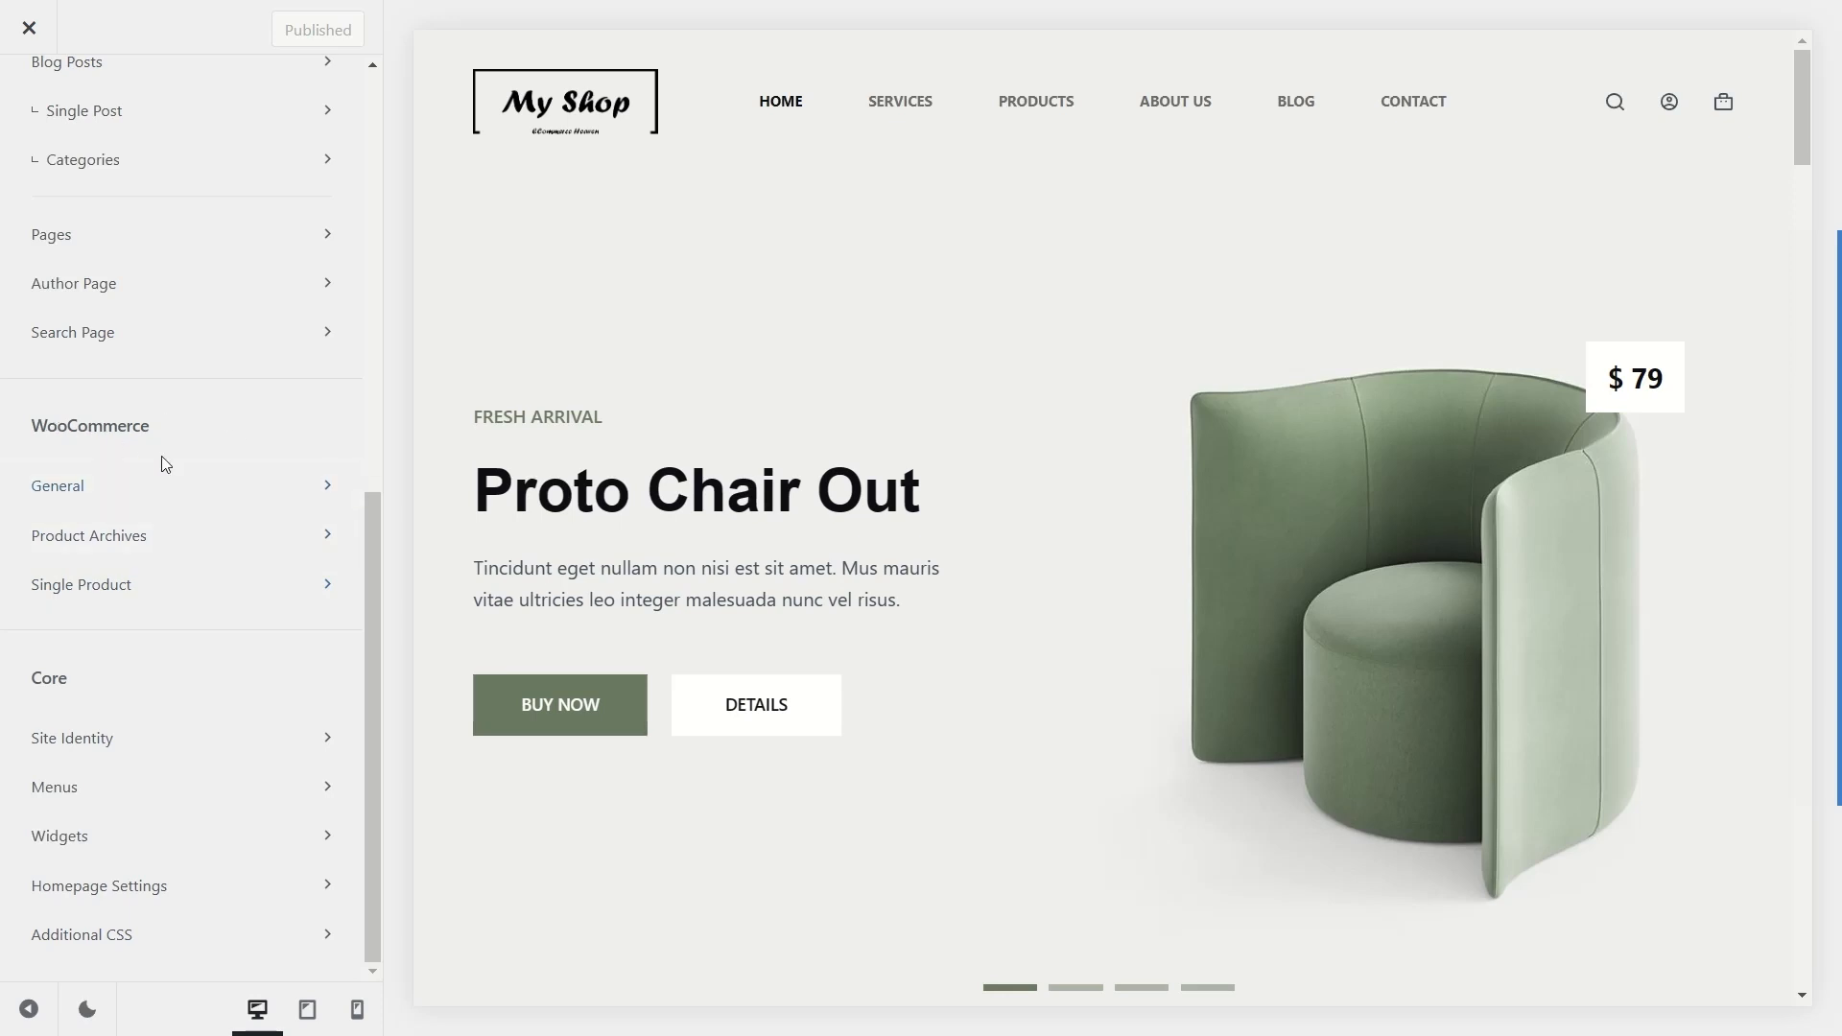
left_click(149, 537)
scroll(149, 539, "down", 3)
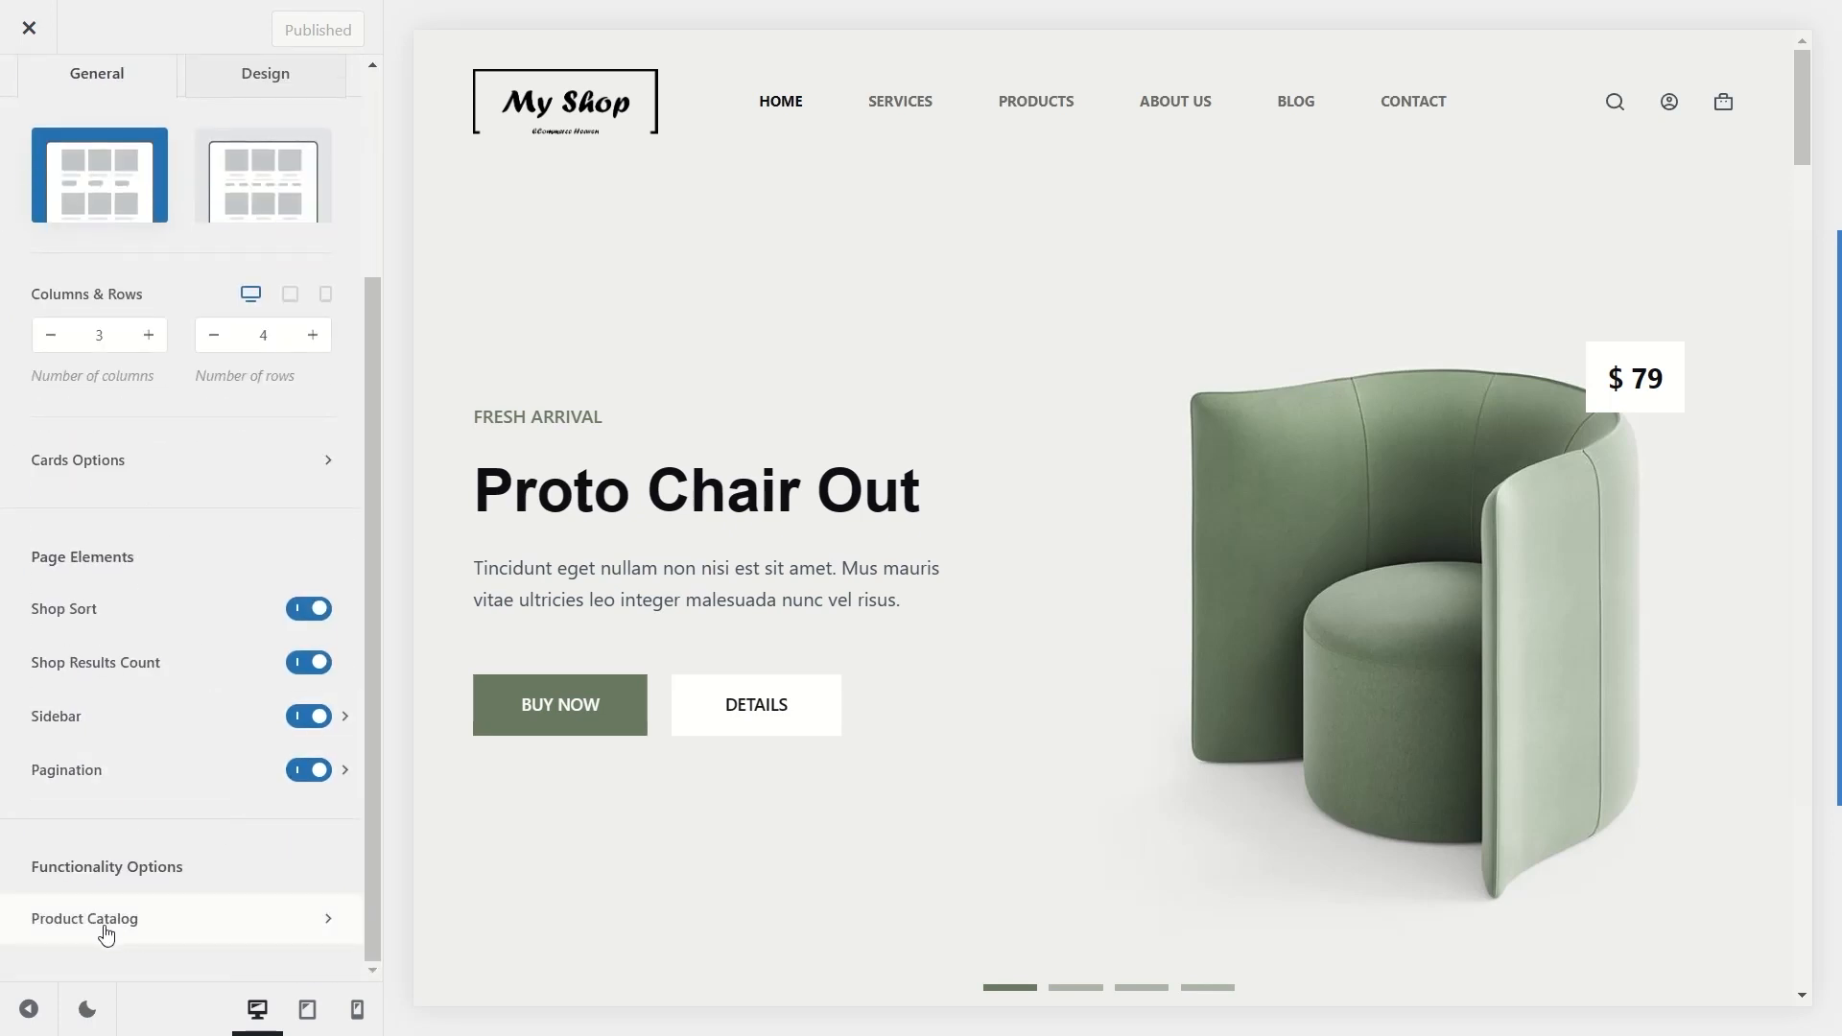
left_click(110, 921)
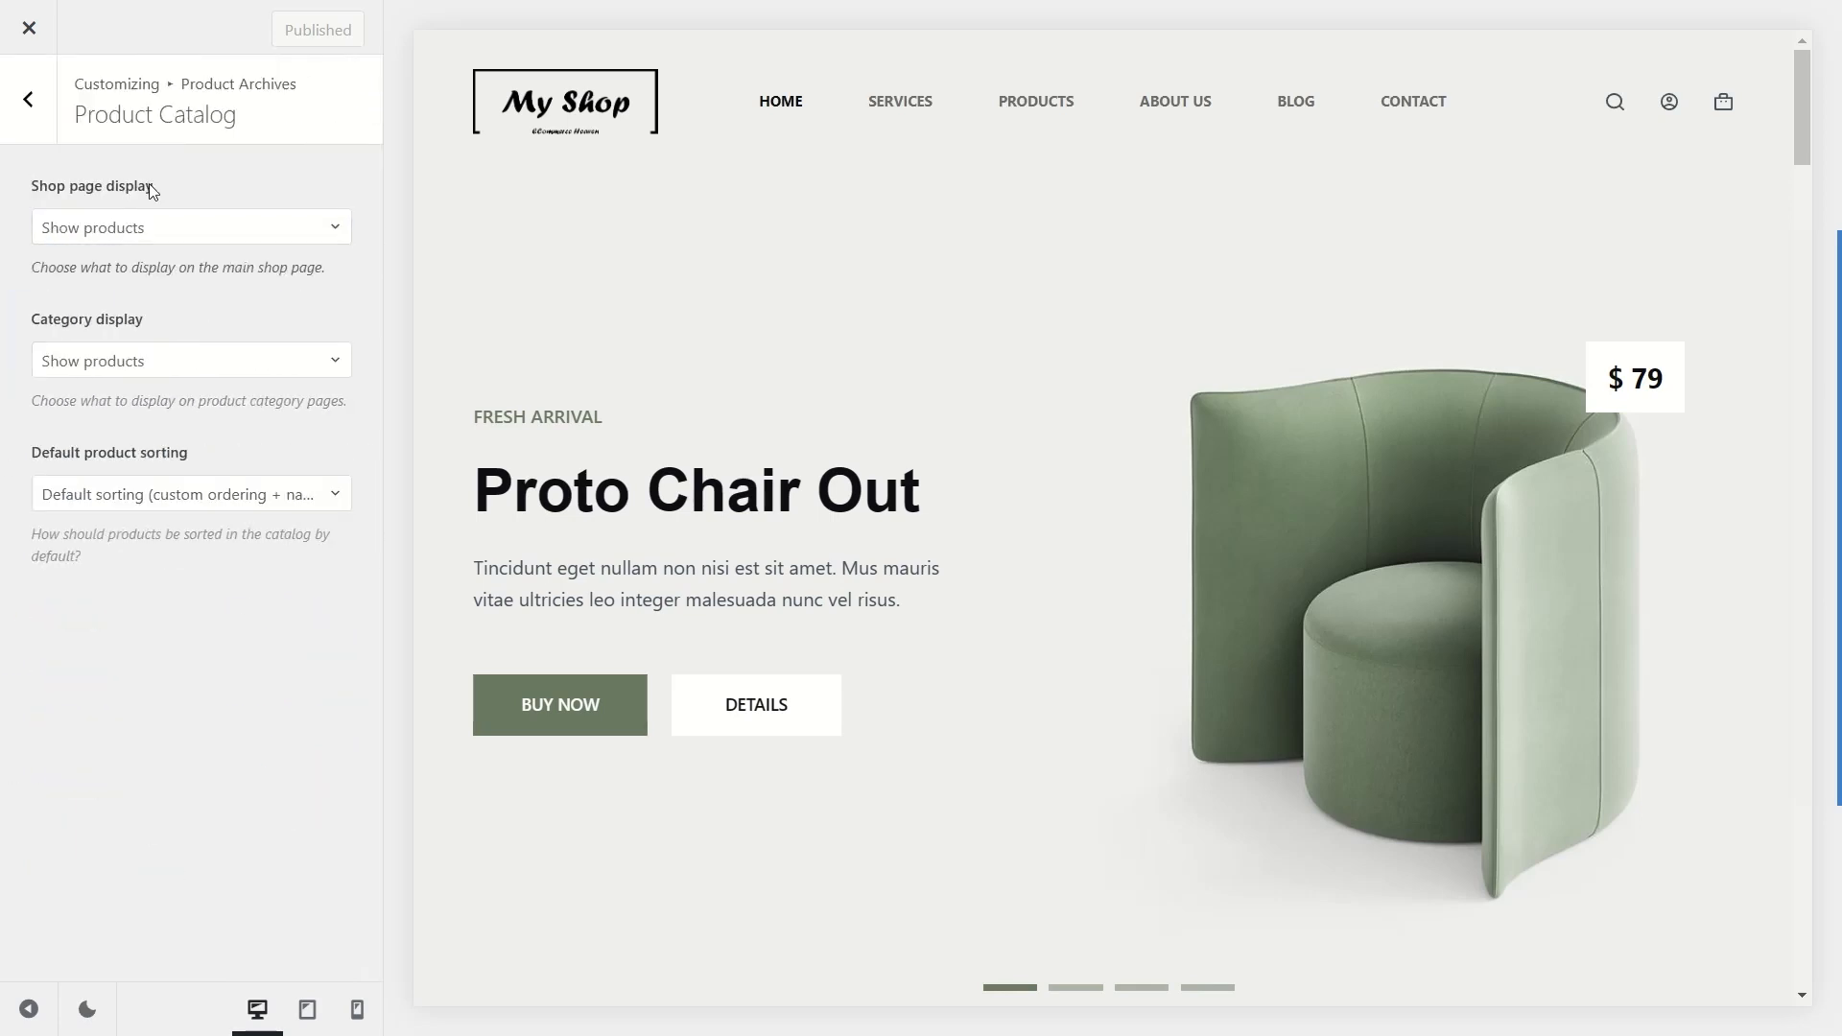
Step: Set the shop page display to Show categories
left_click(86, 223)
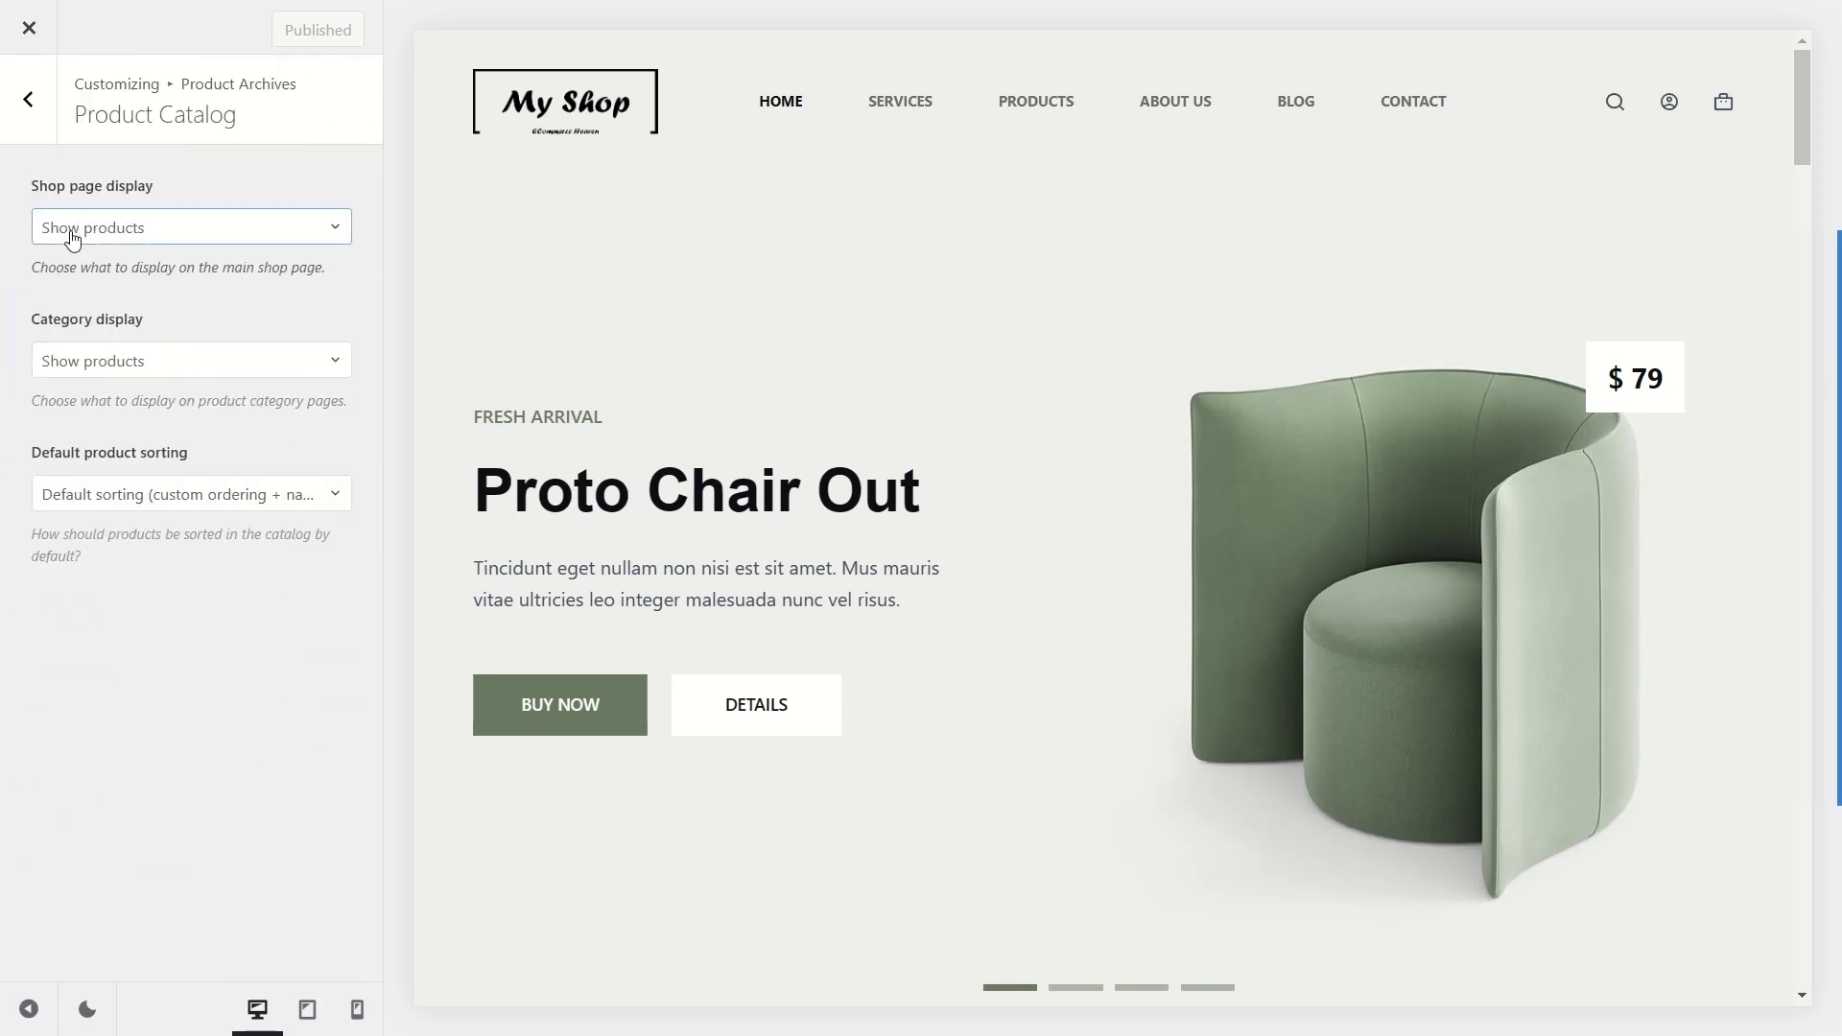
left_click(142, 230)
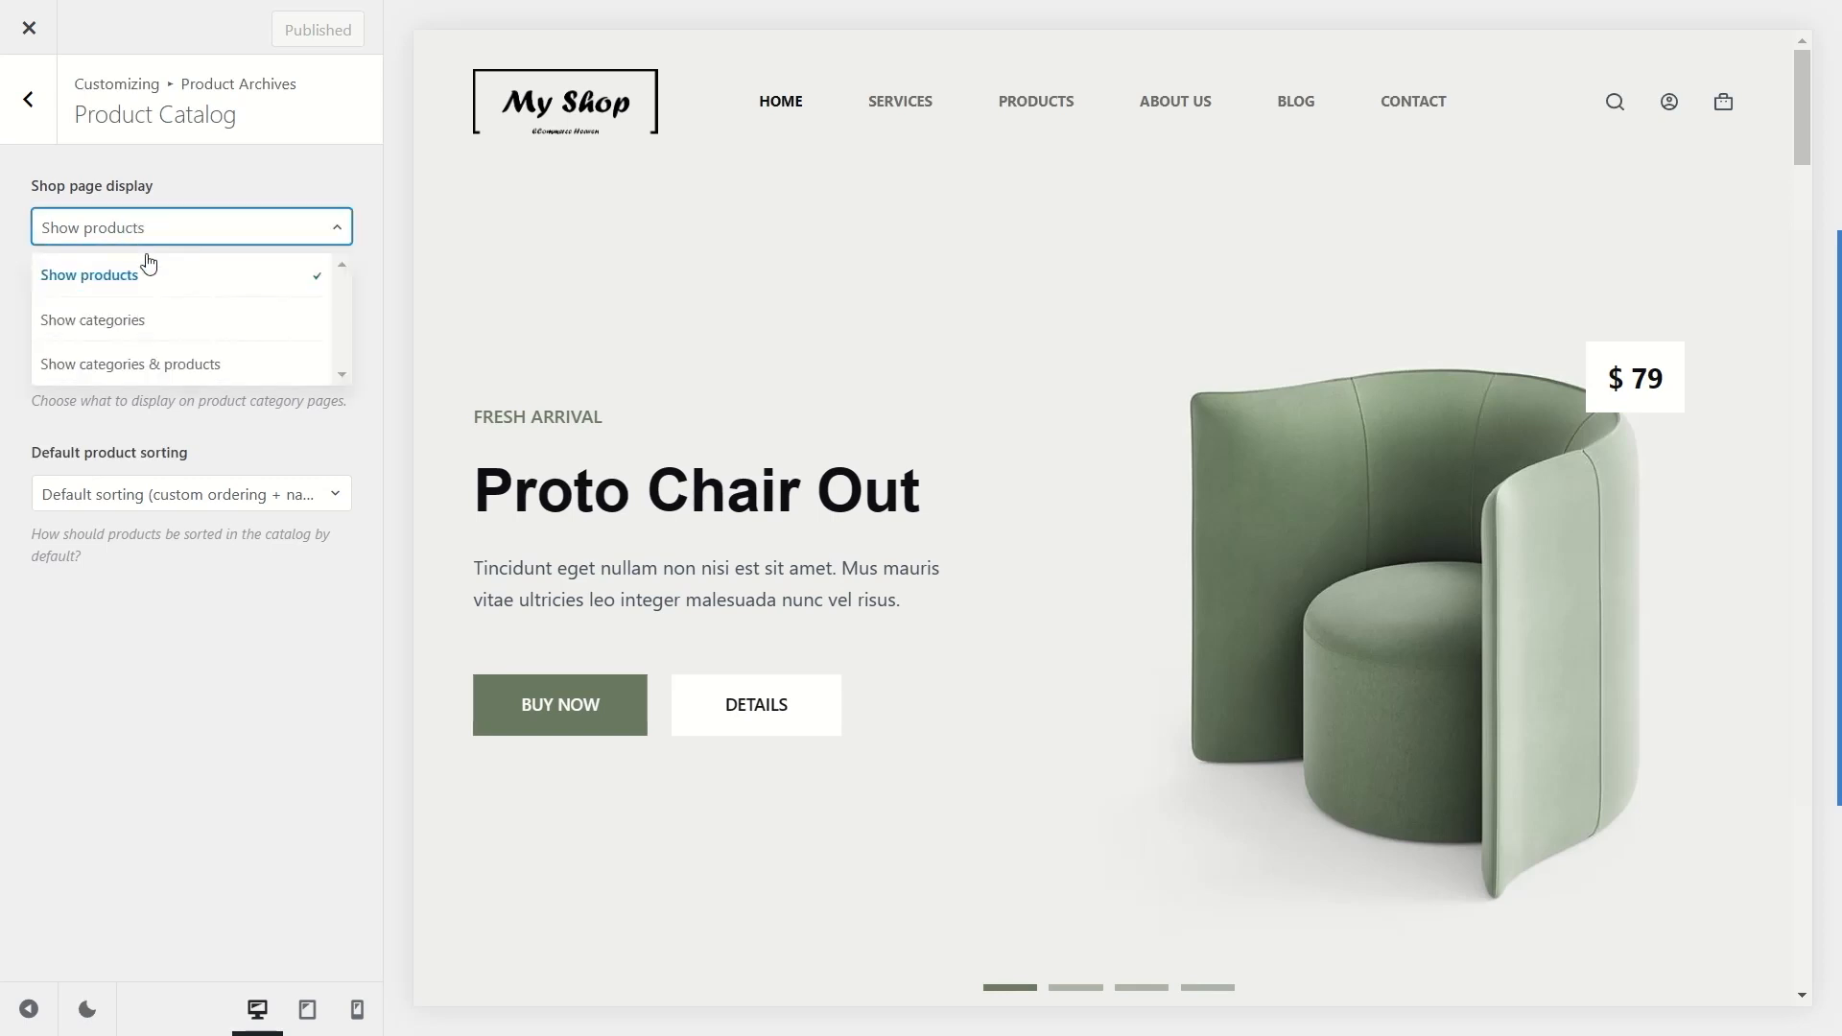
left_click(100, 325)
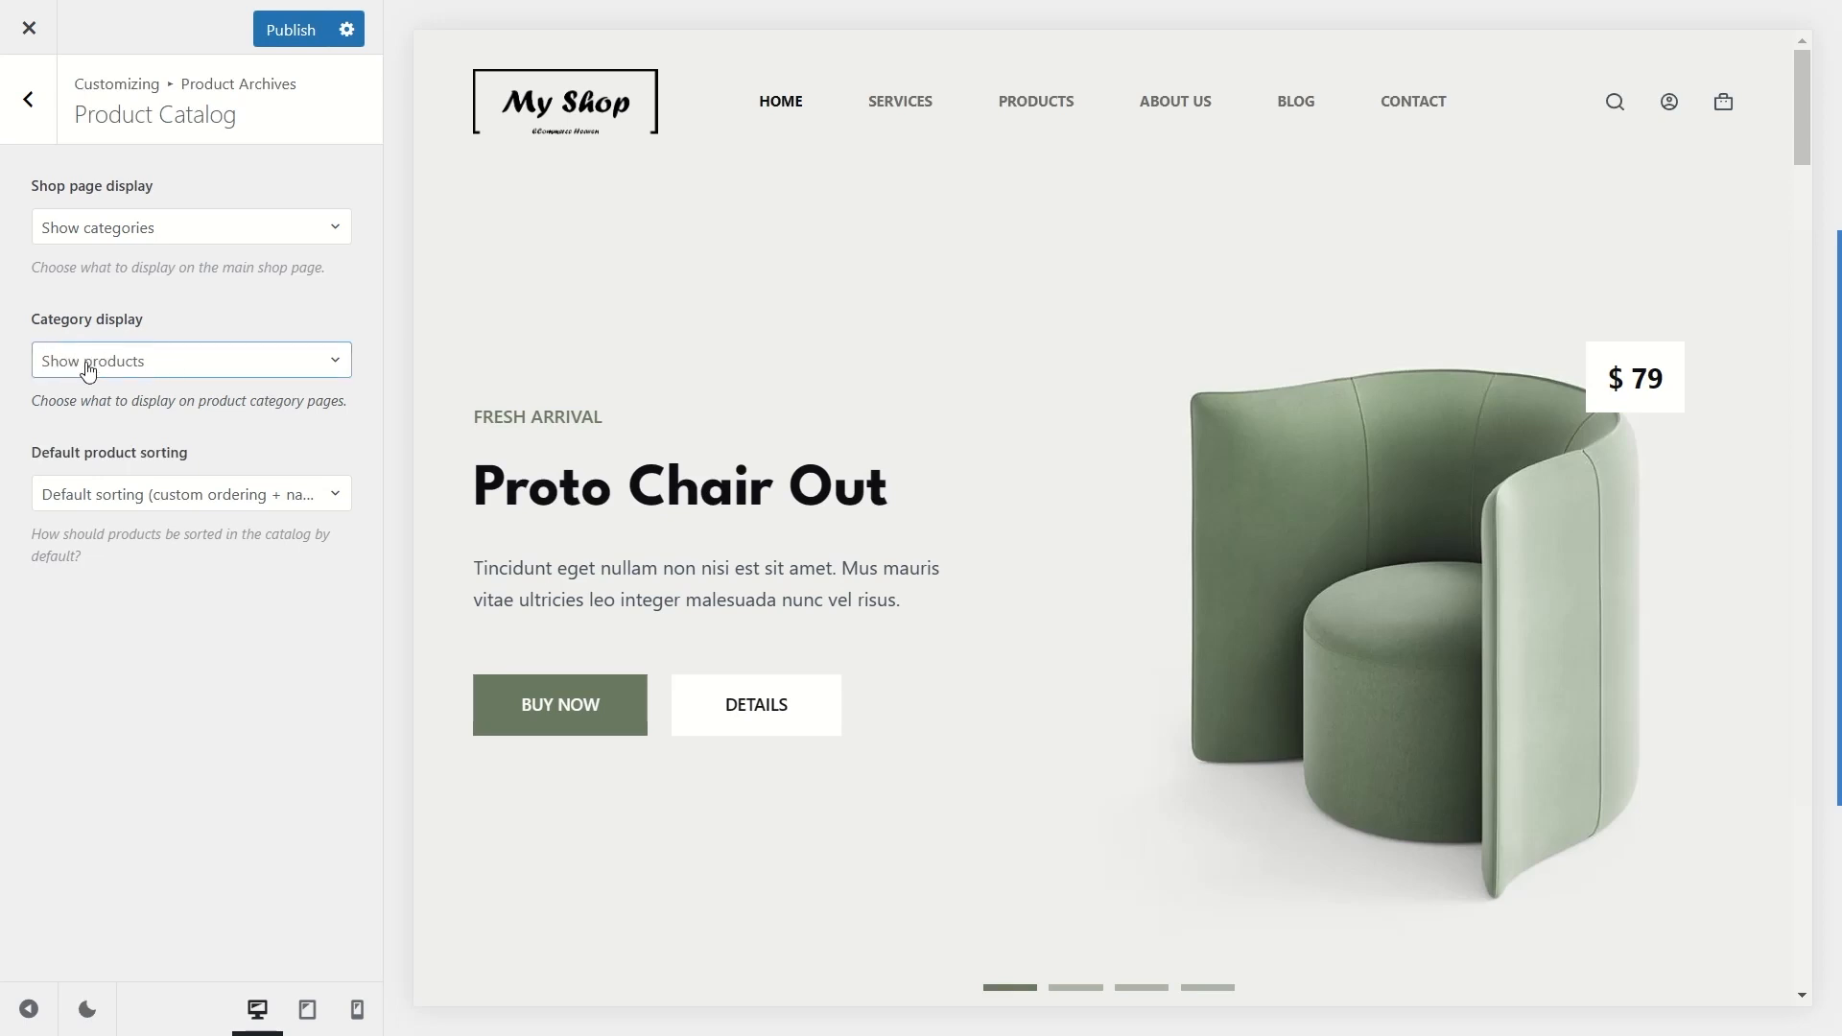
Step: Set the category display to Show subcategories and publish the catalog changes
left_click(227, 365)
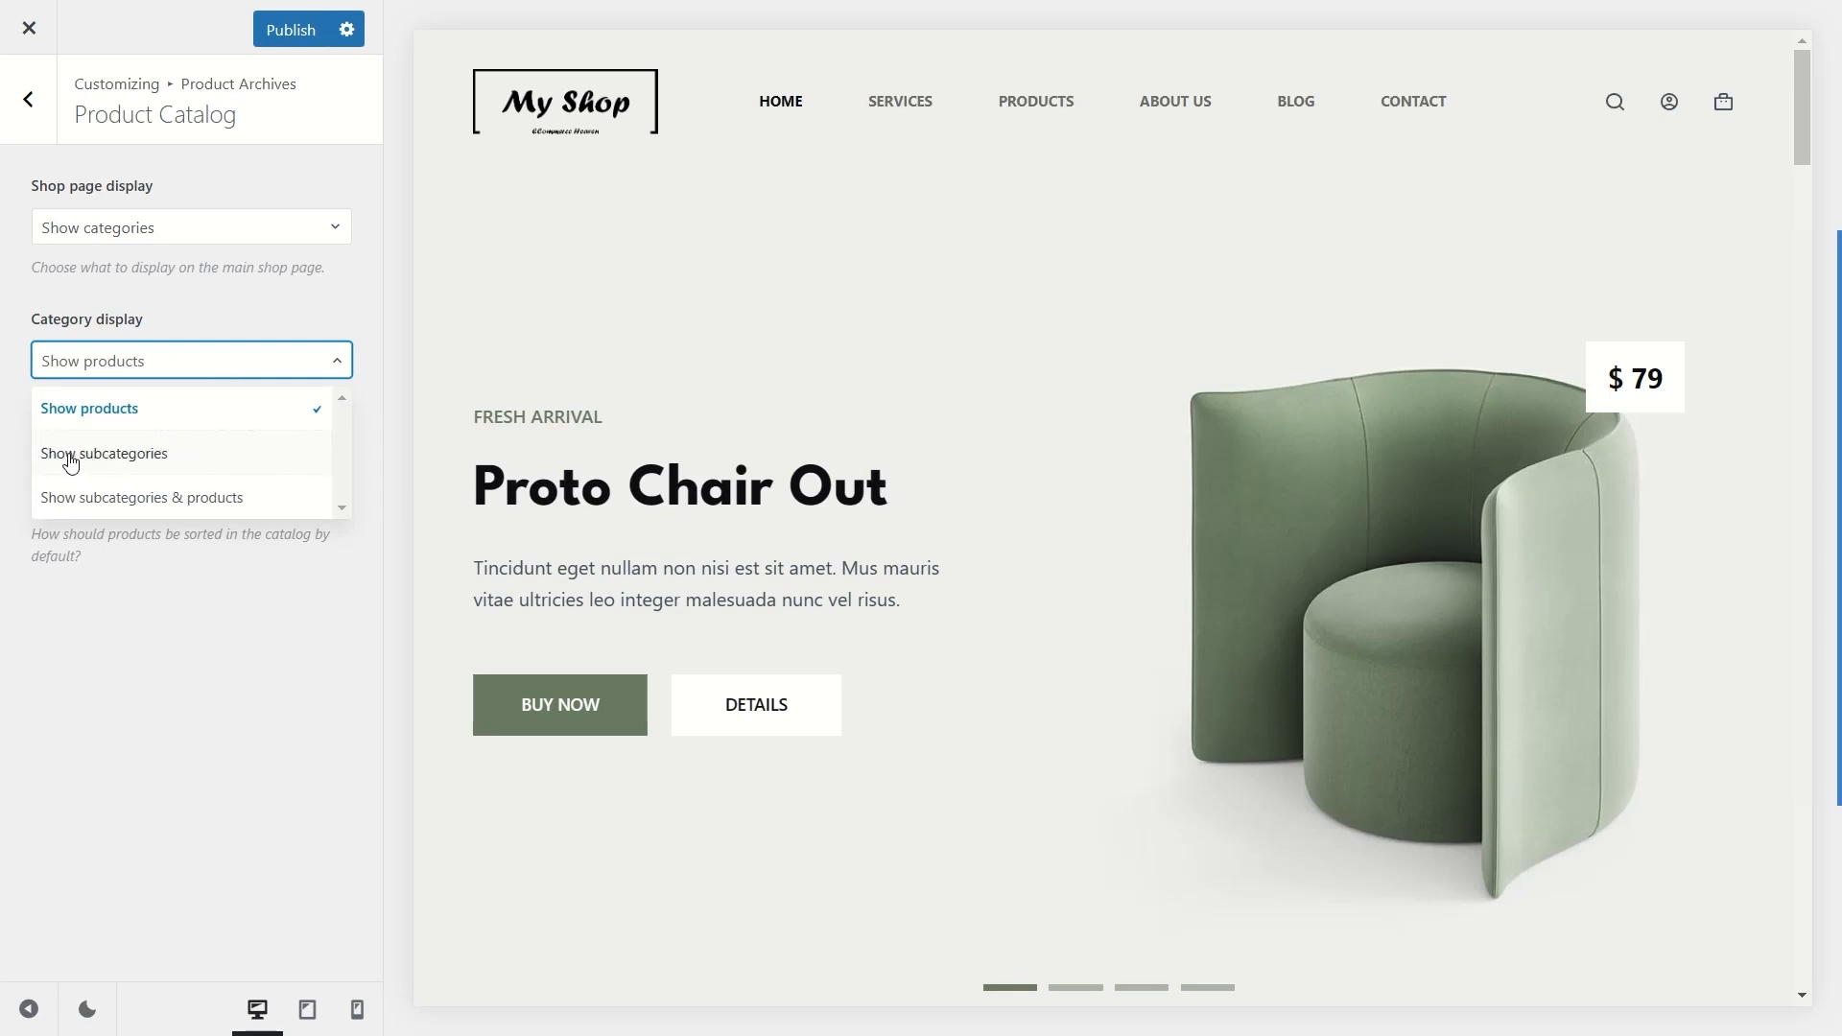
left_click(125, 460)
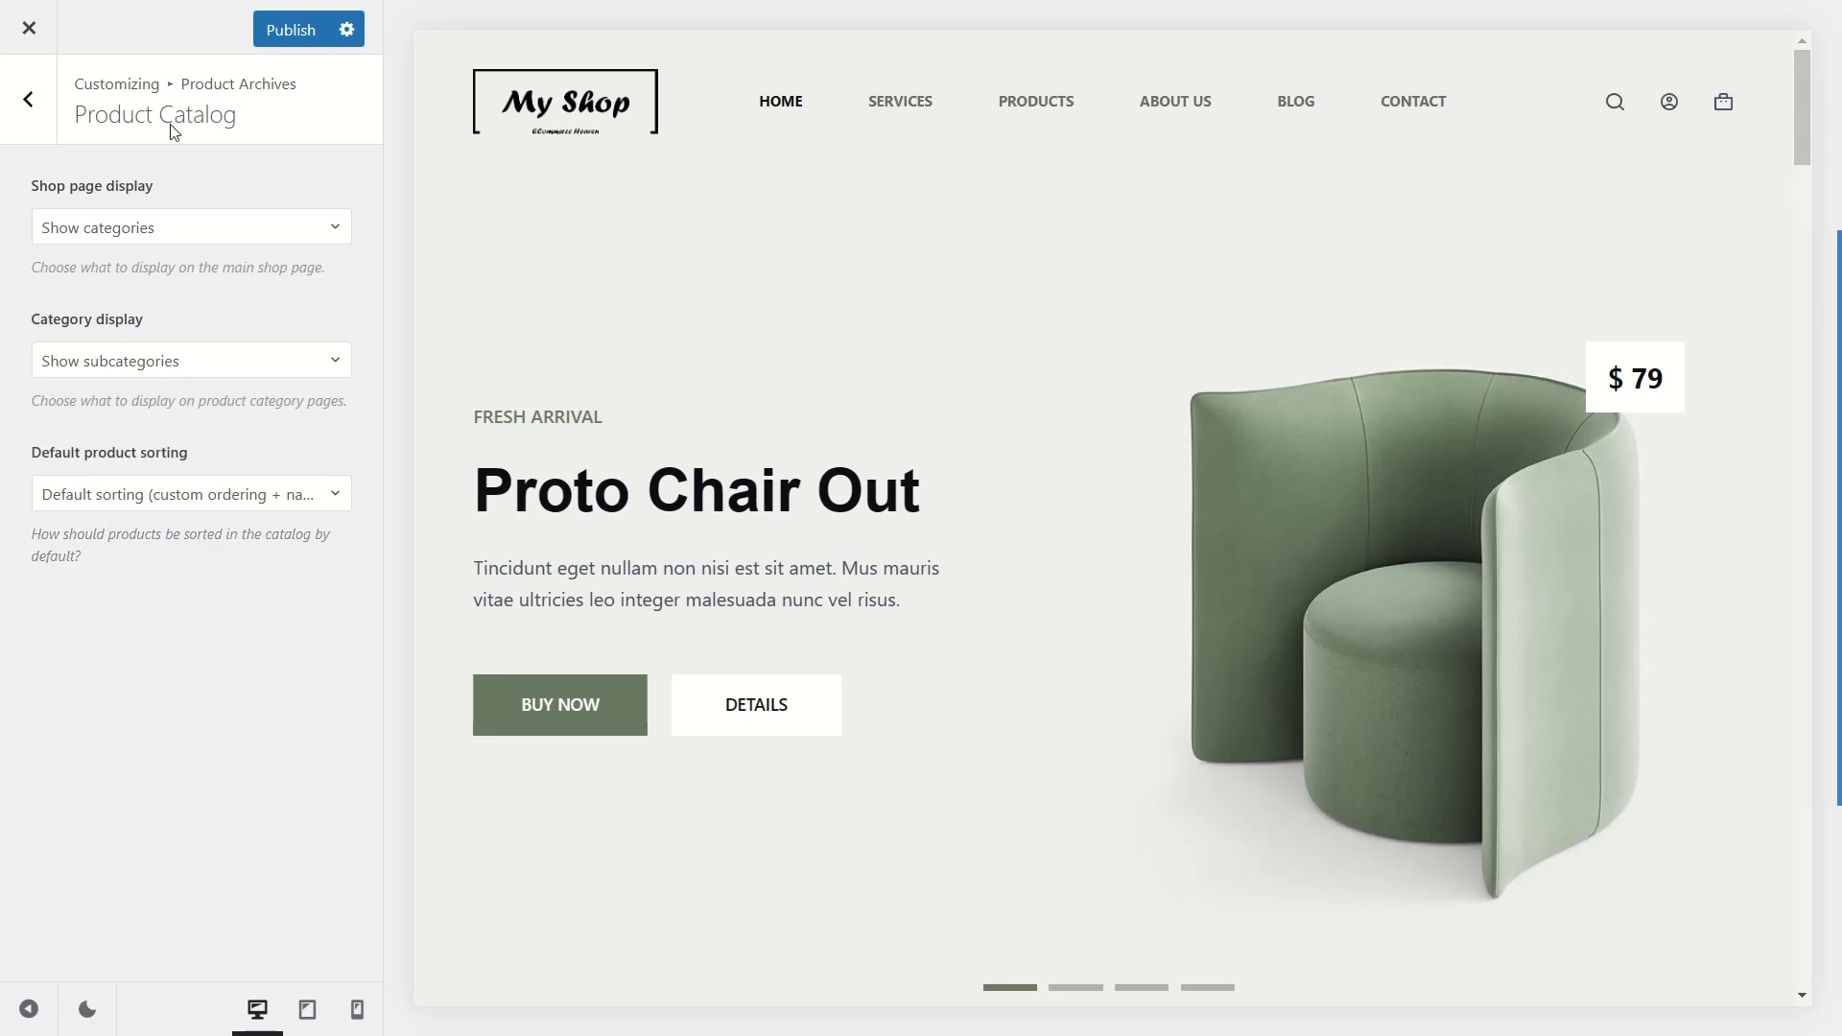
left_click(316, 29)
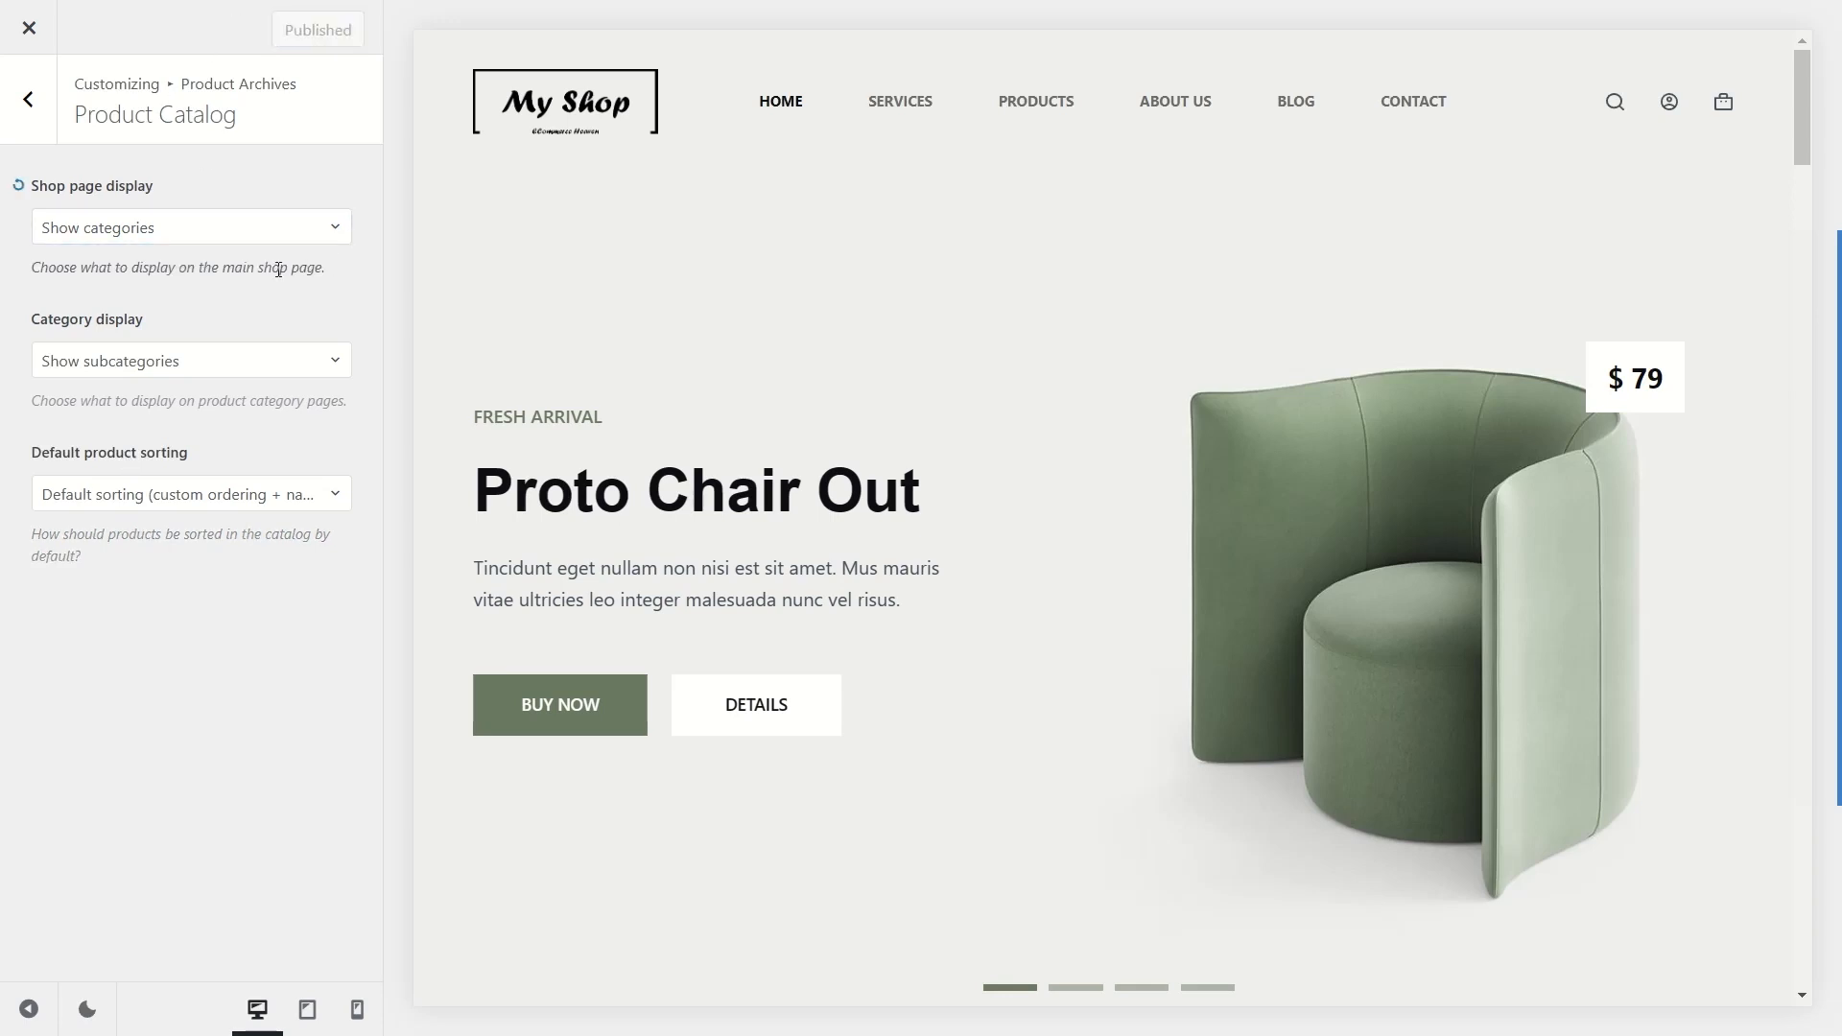
Step: Leave the Product Catalog settings, close the customizer and look over the store's home page
left_click(29, 100)
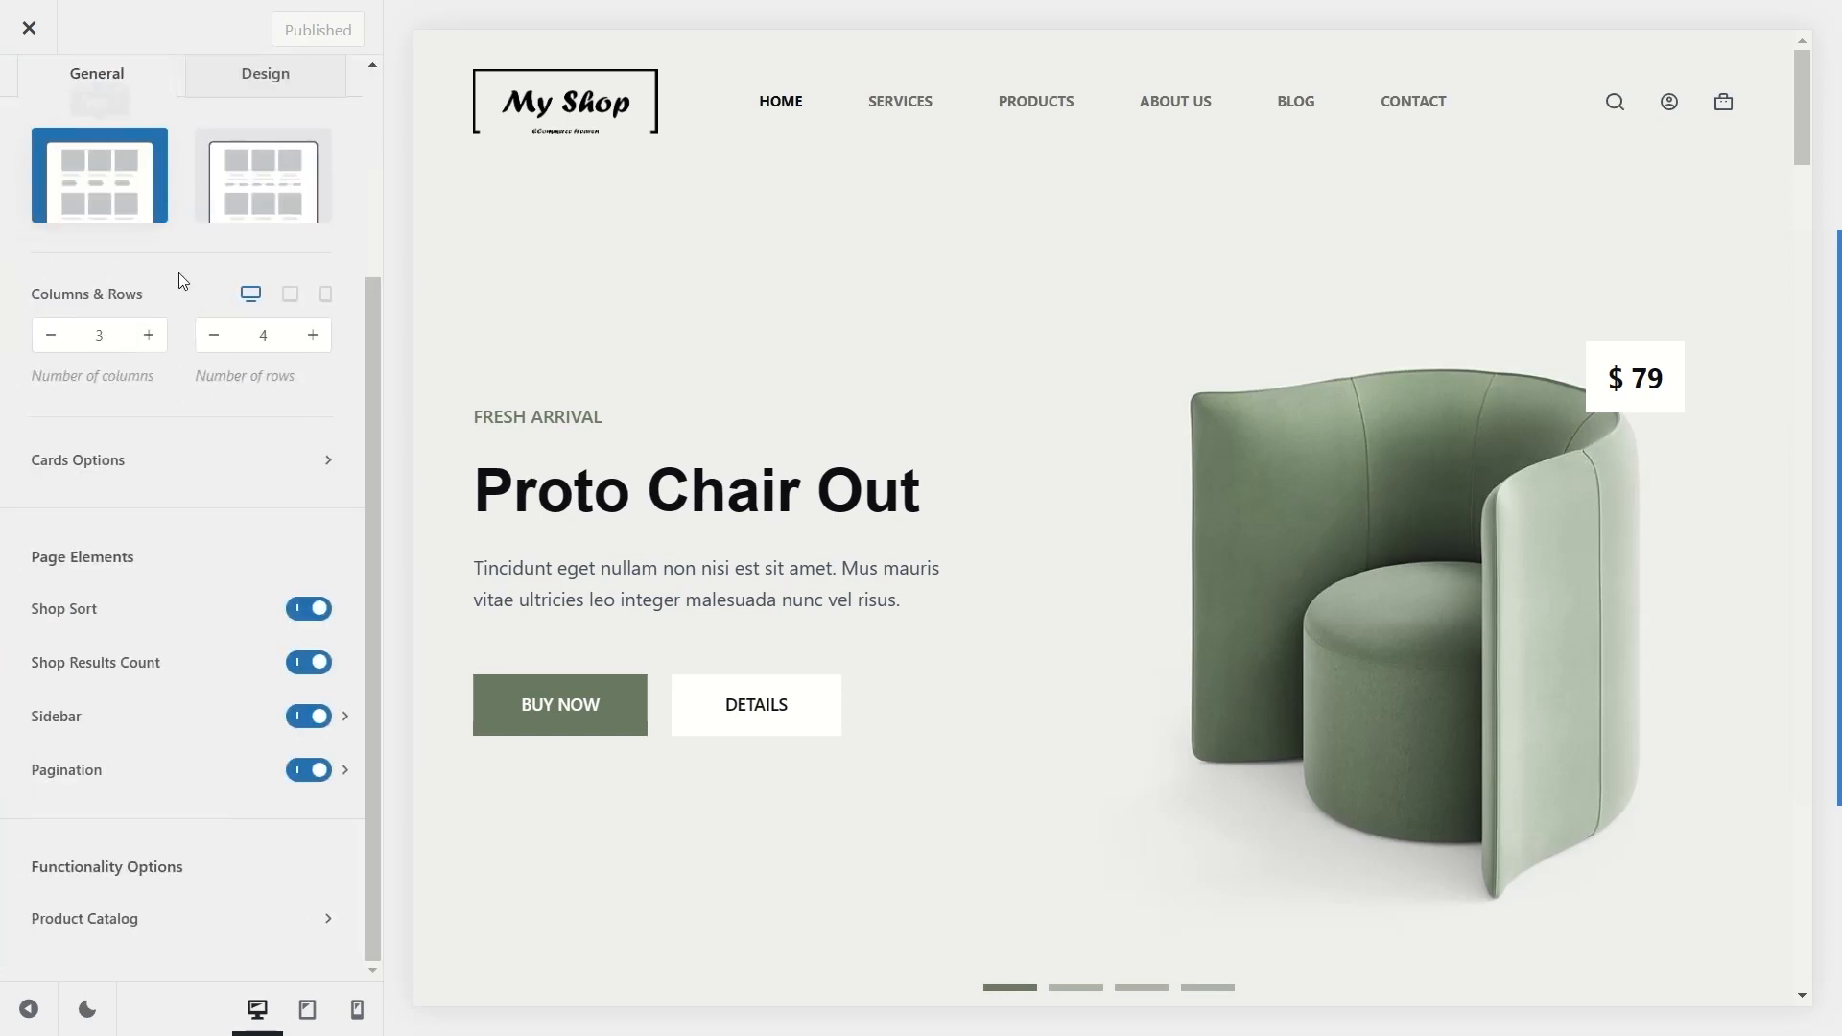
left_click(29, 98)
scroll(251, 538, "up", 5)
scroll(263, 588, "up", 3)
scroll(271, 617, "down", 7)
scroll(273, 619, "up", 7)
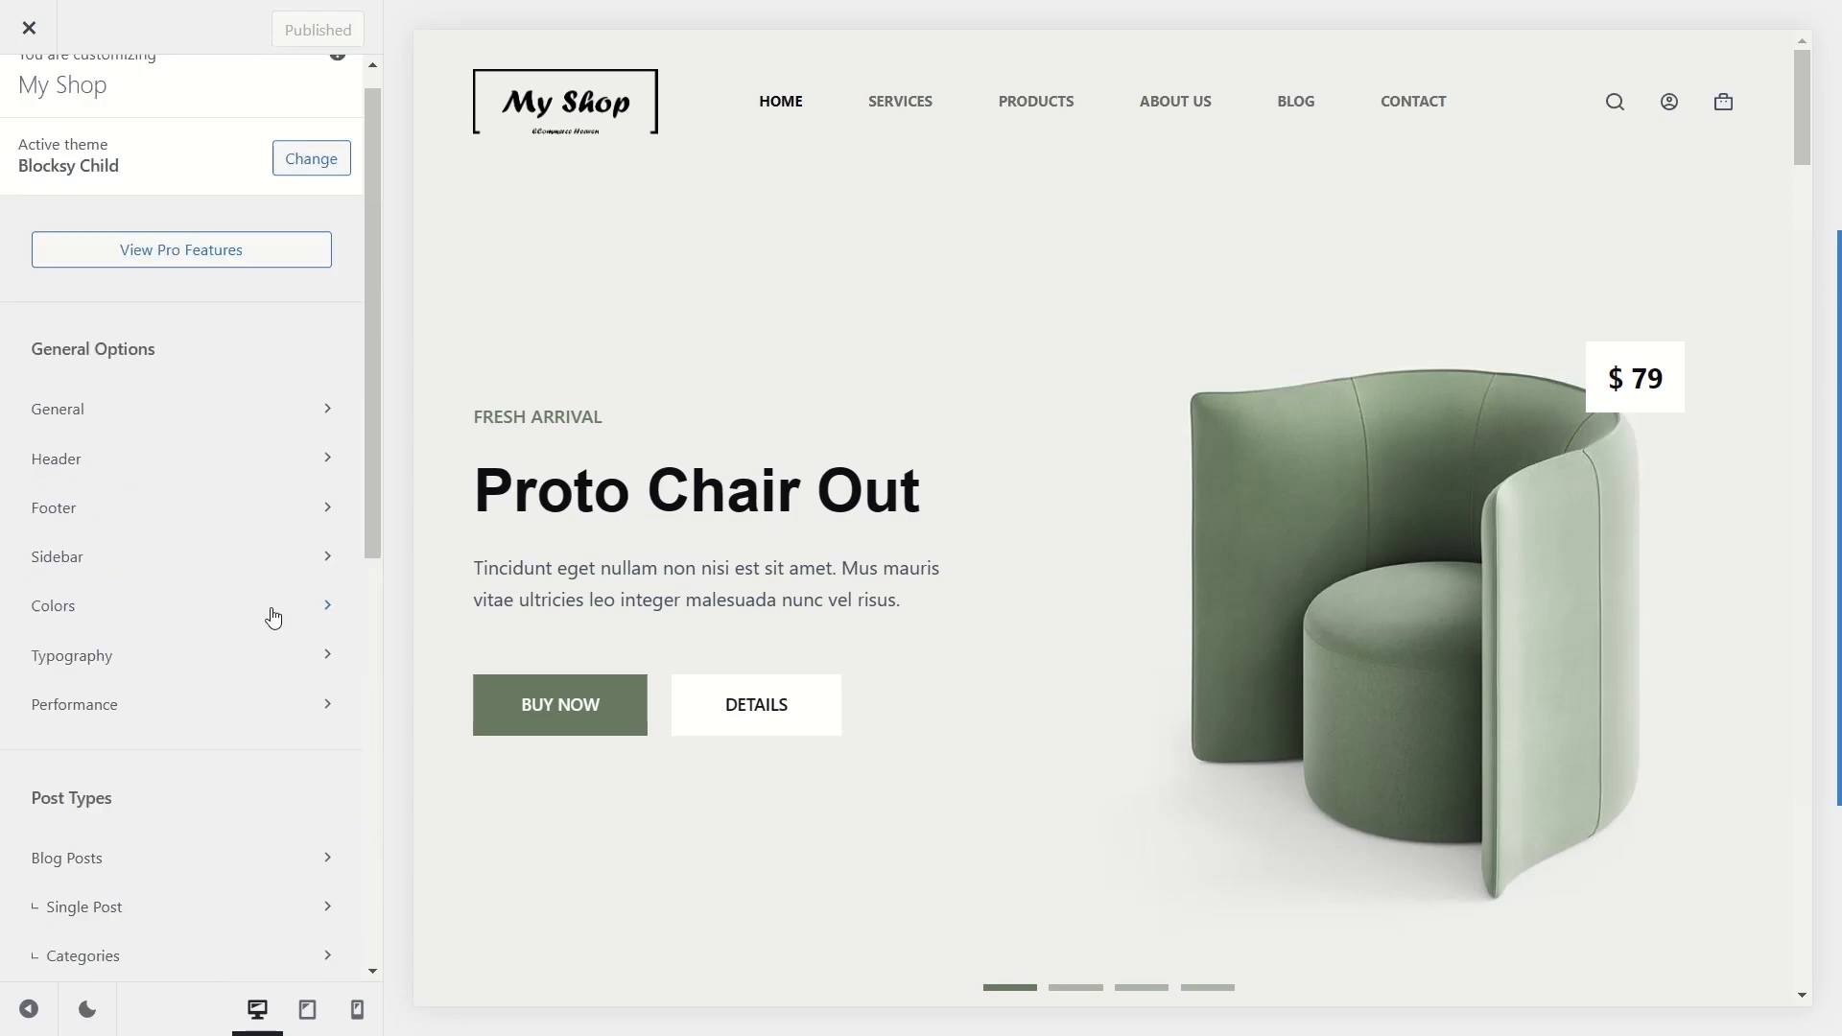
left_click(31, 39)
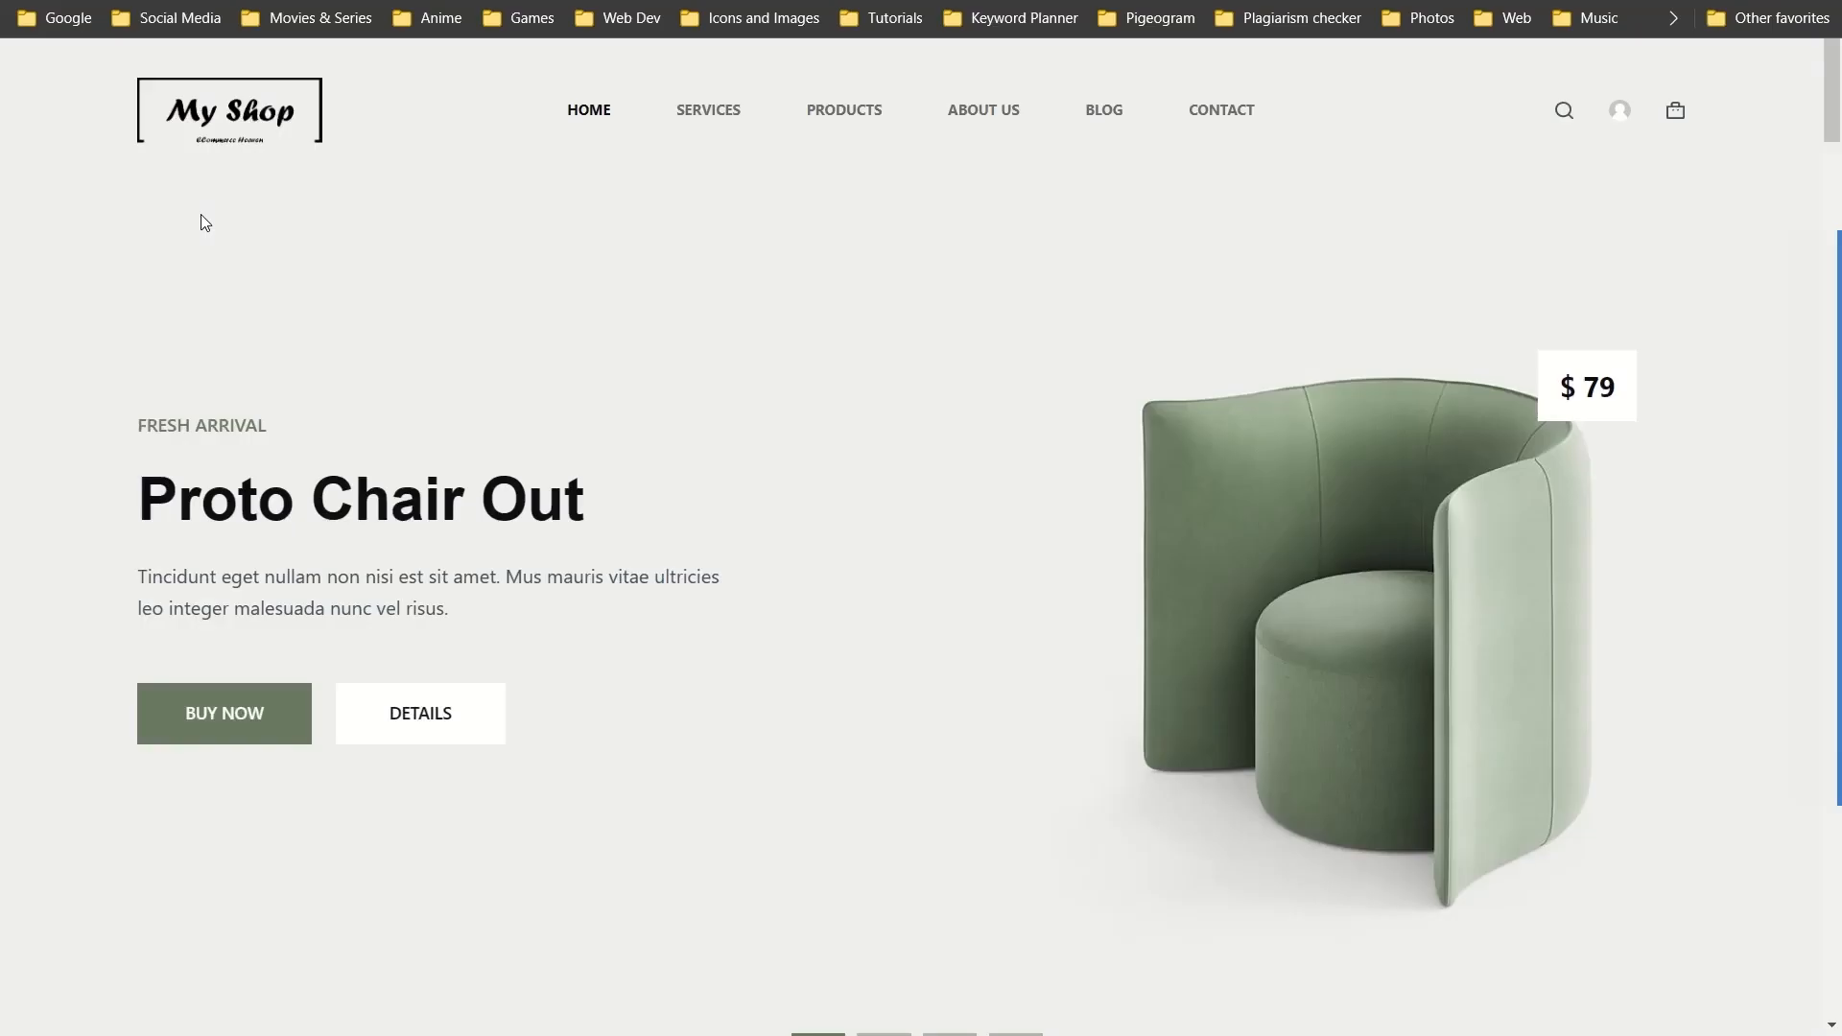
scroll(905, 477, "down", 20)
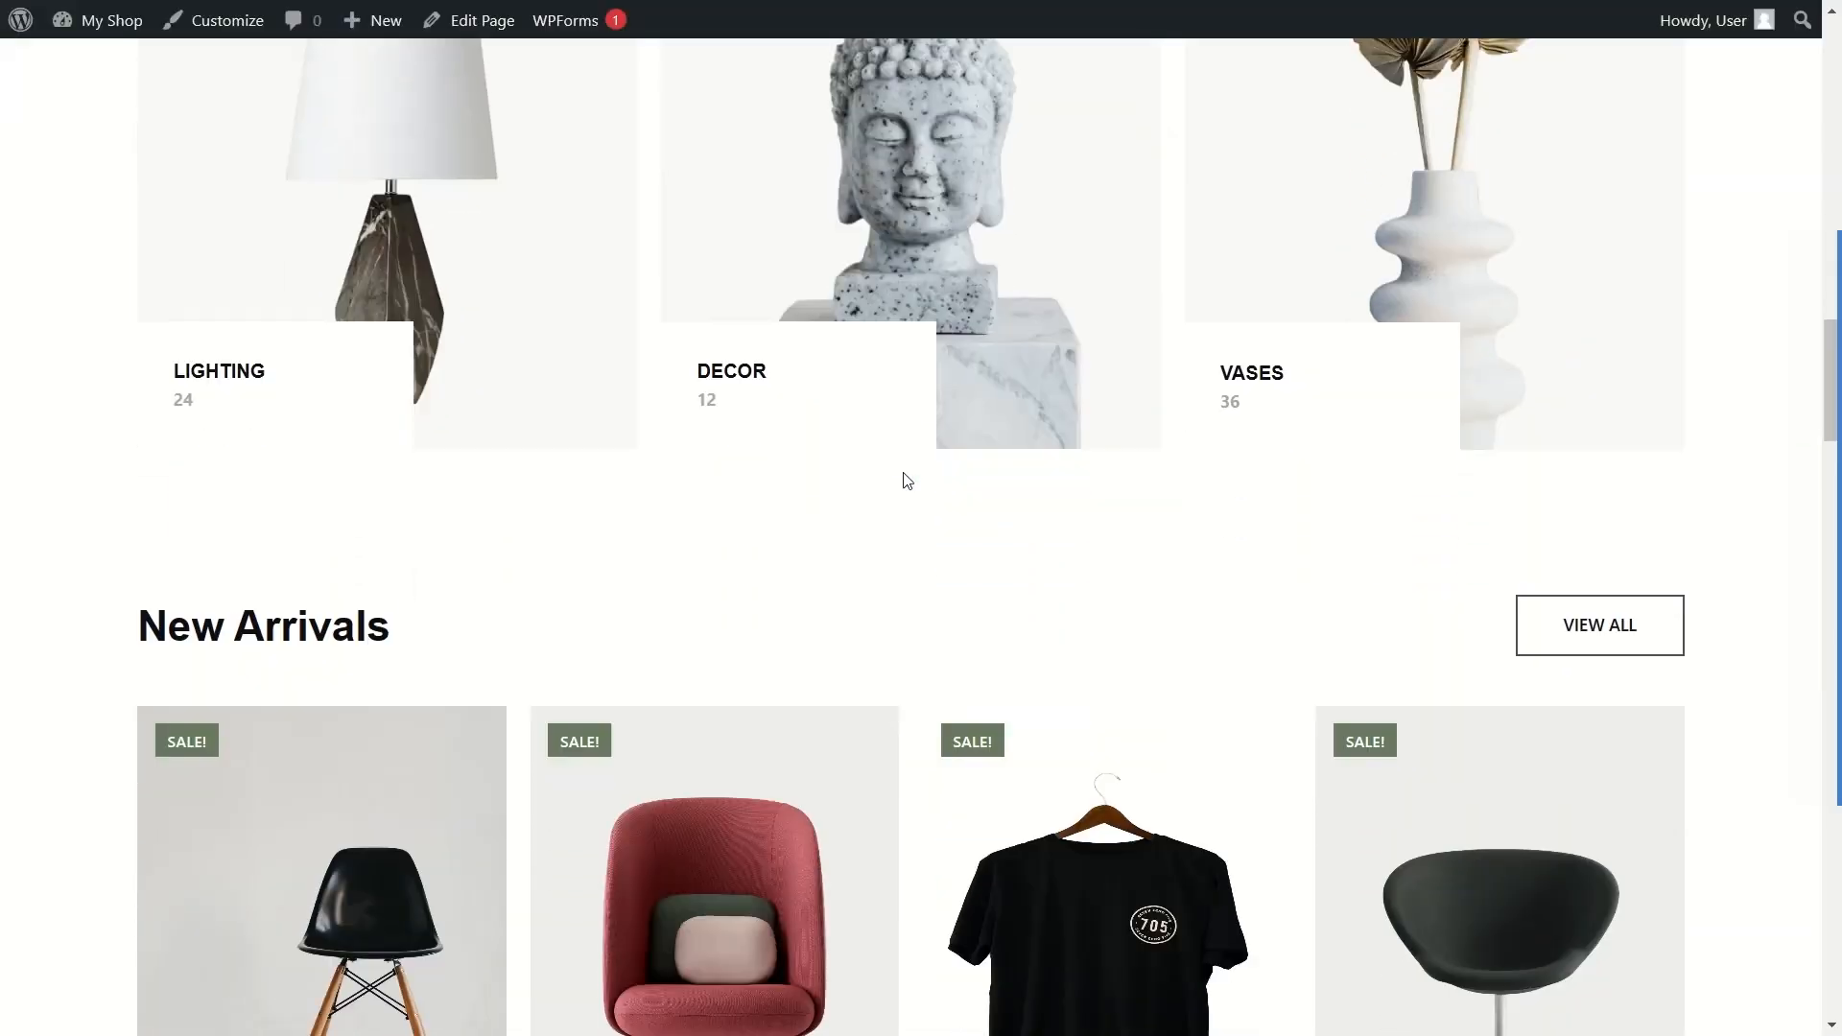
Step: Open the Men's Collection category from the home page footer and examine its subcategory tiles
scroll(906, 480, "down", 15)
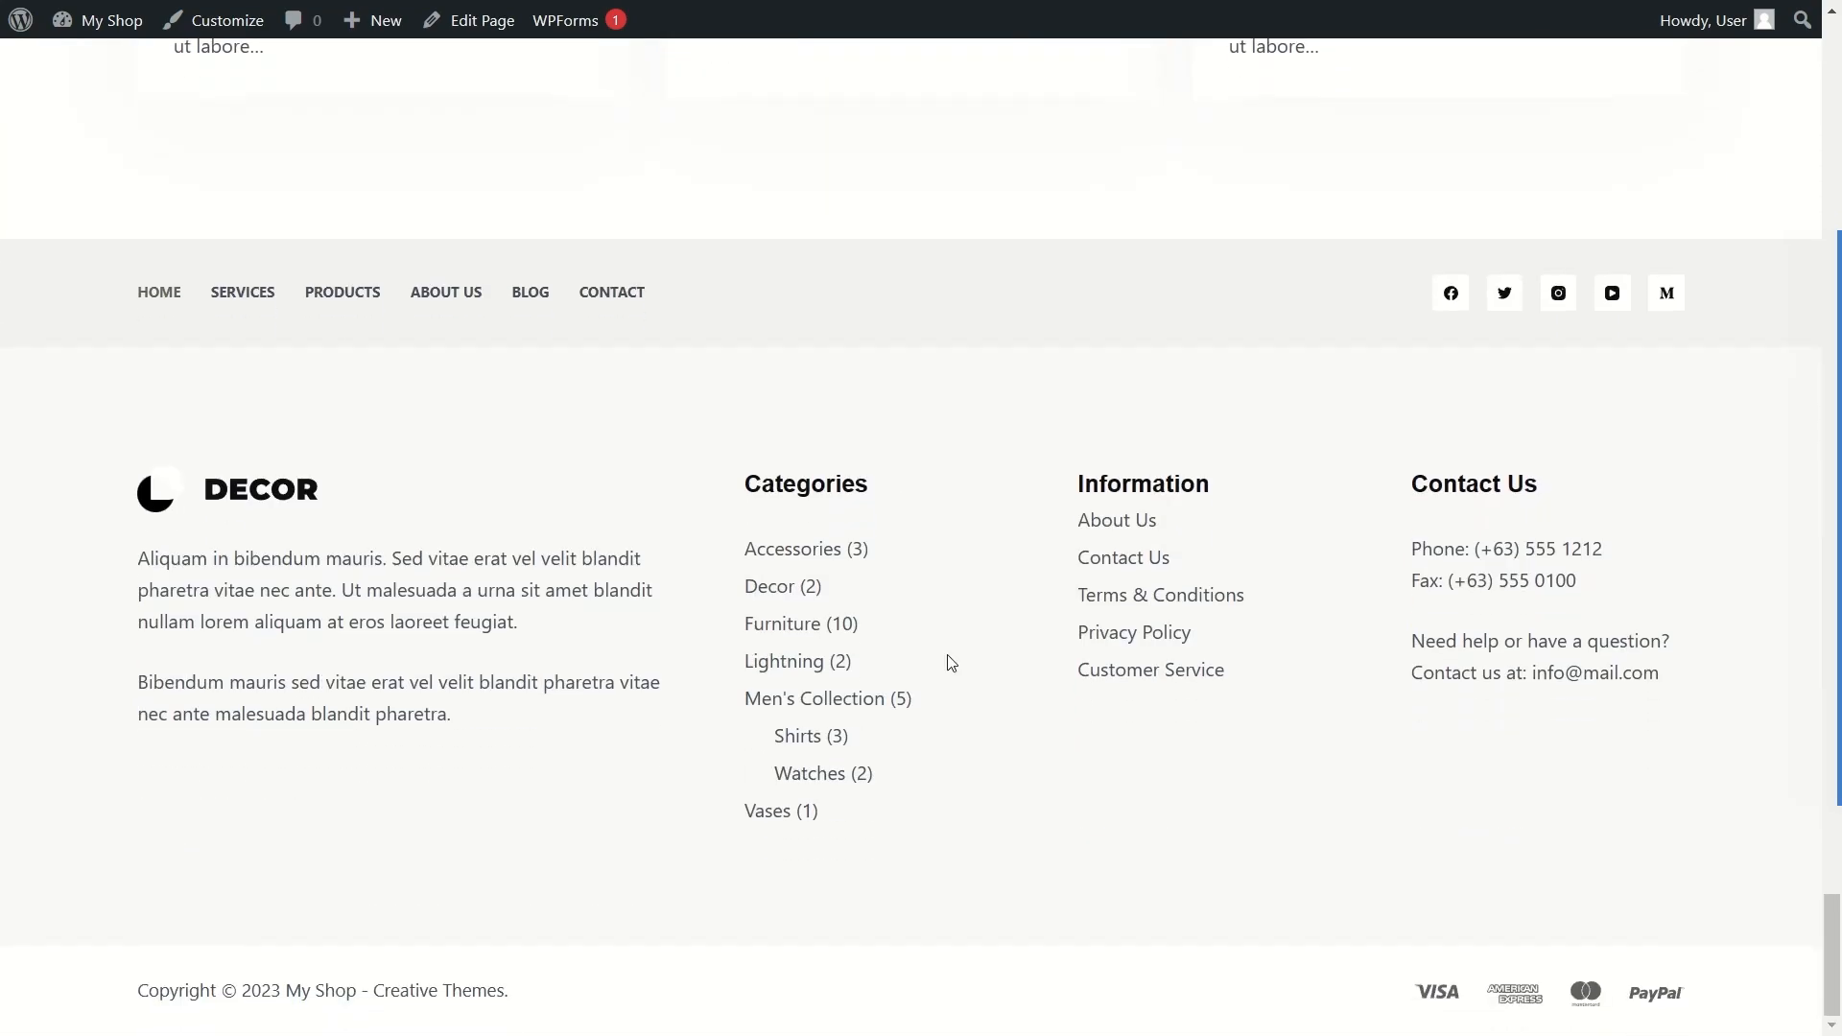
left_click(870, 708)
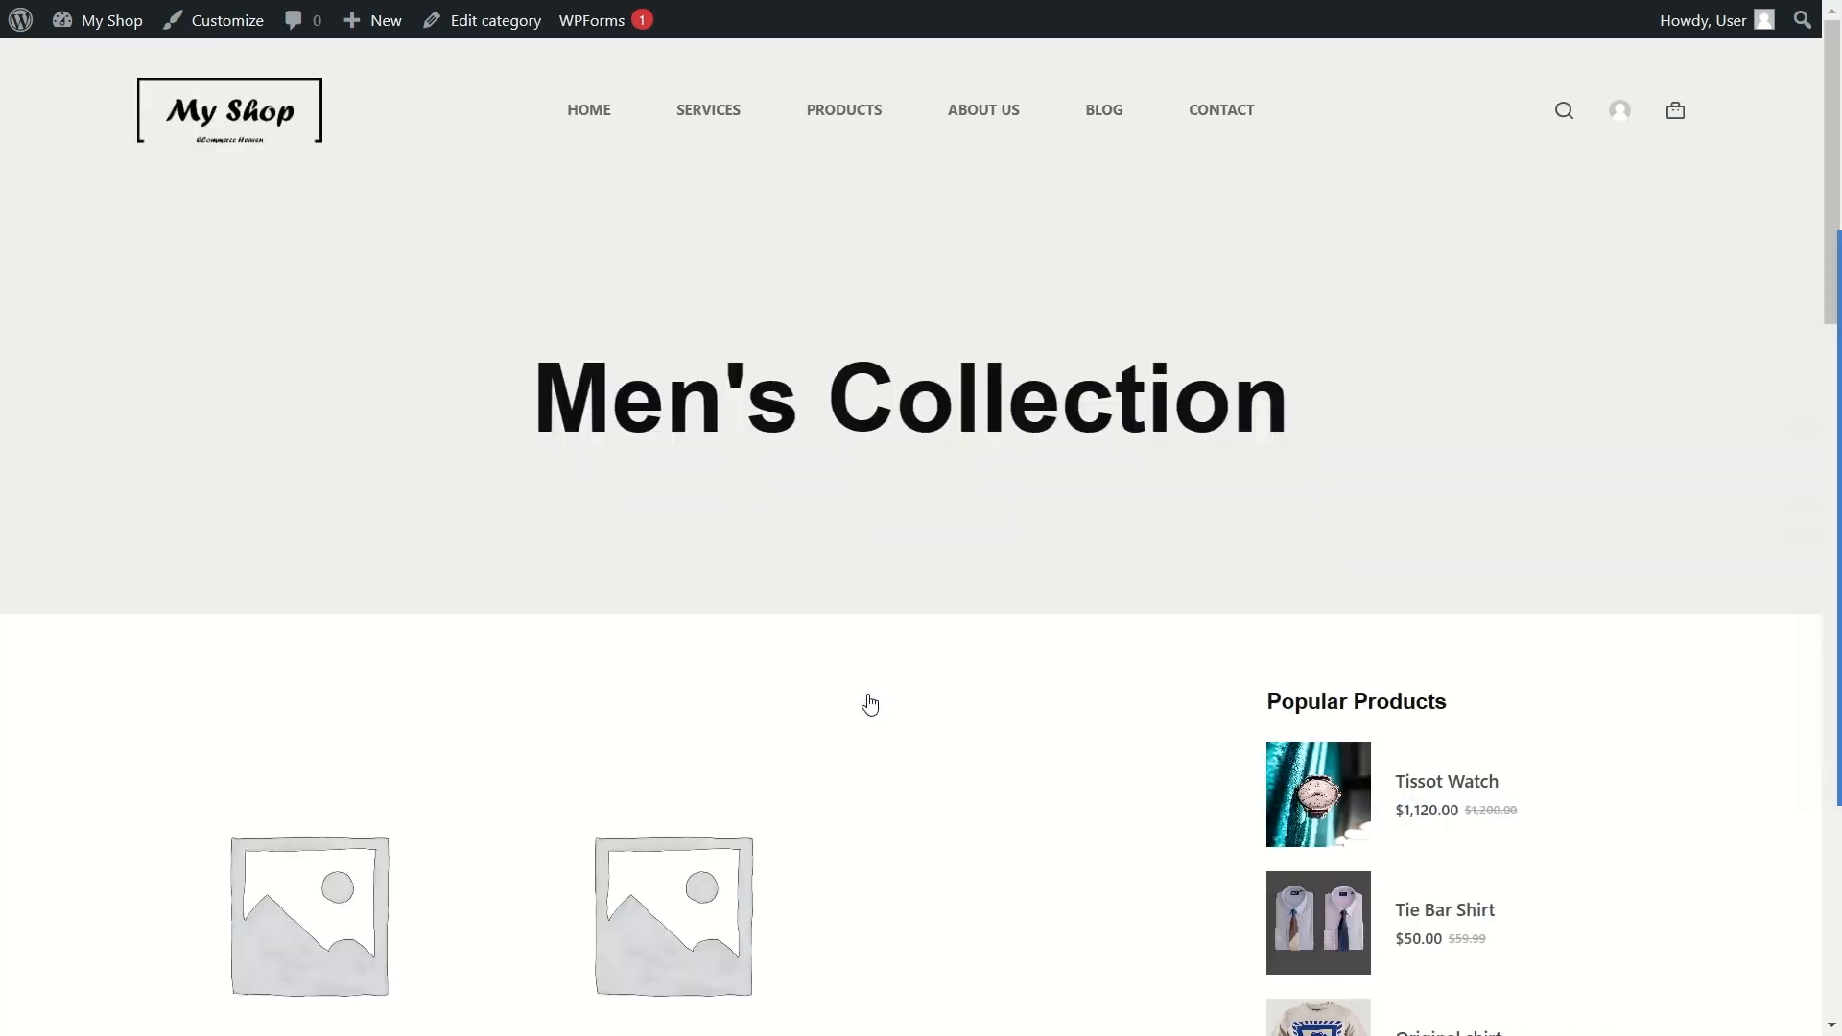
scroll(868, 625, "down", 5)
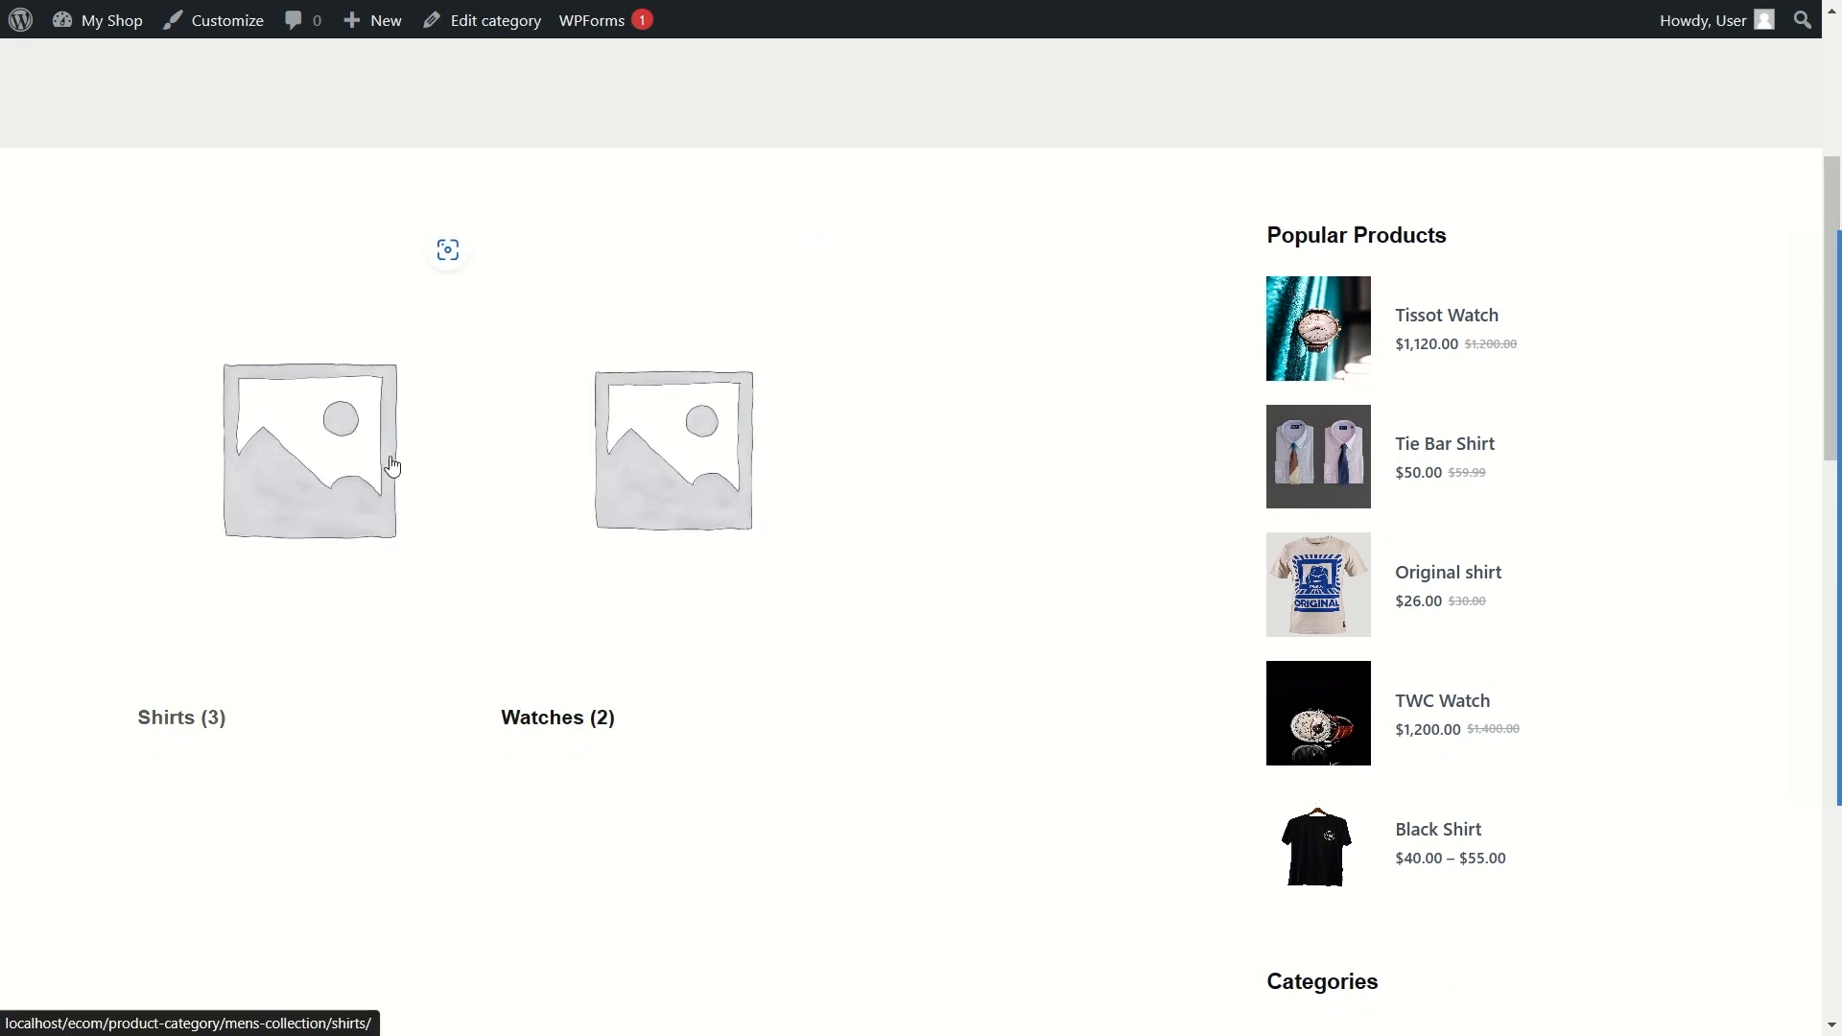
scroll(813, 366, "up", 5)
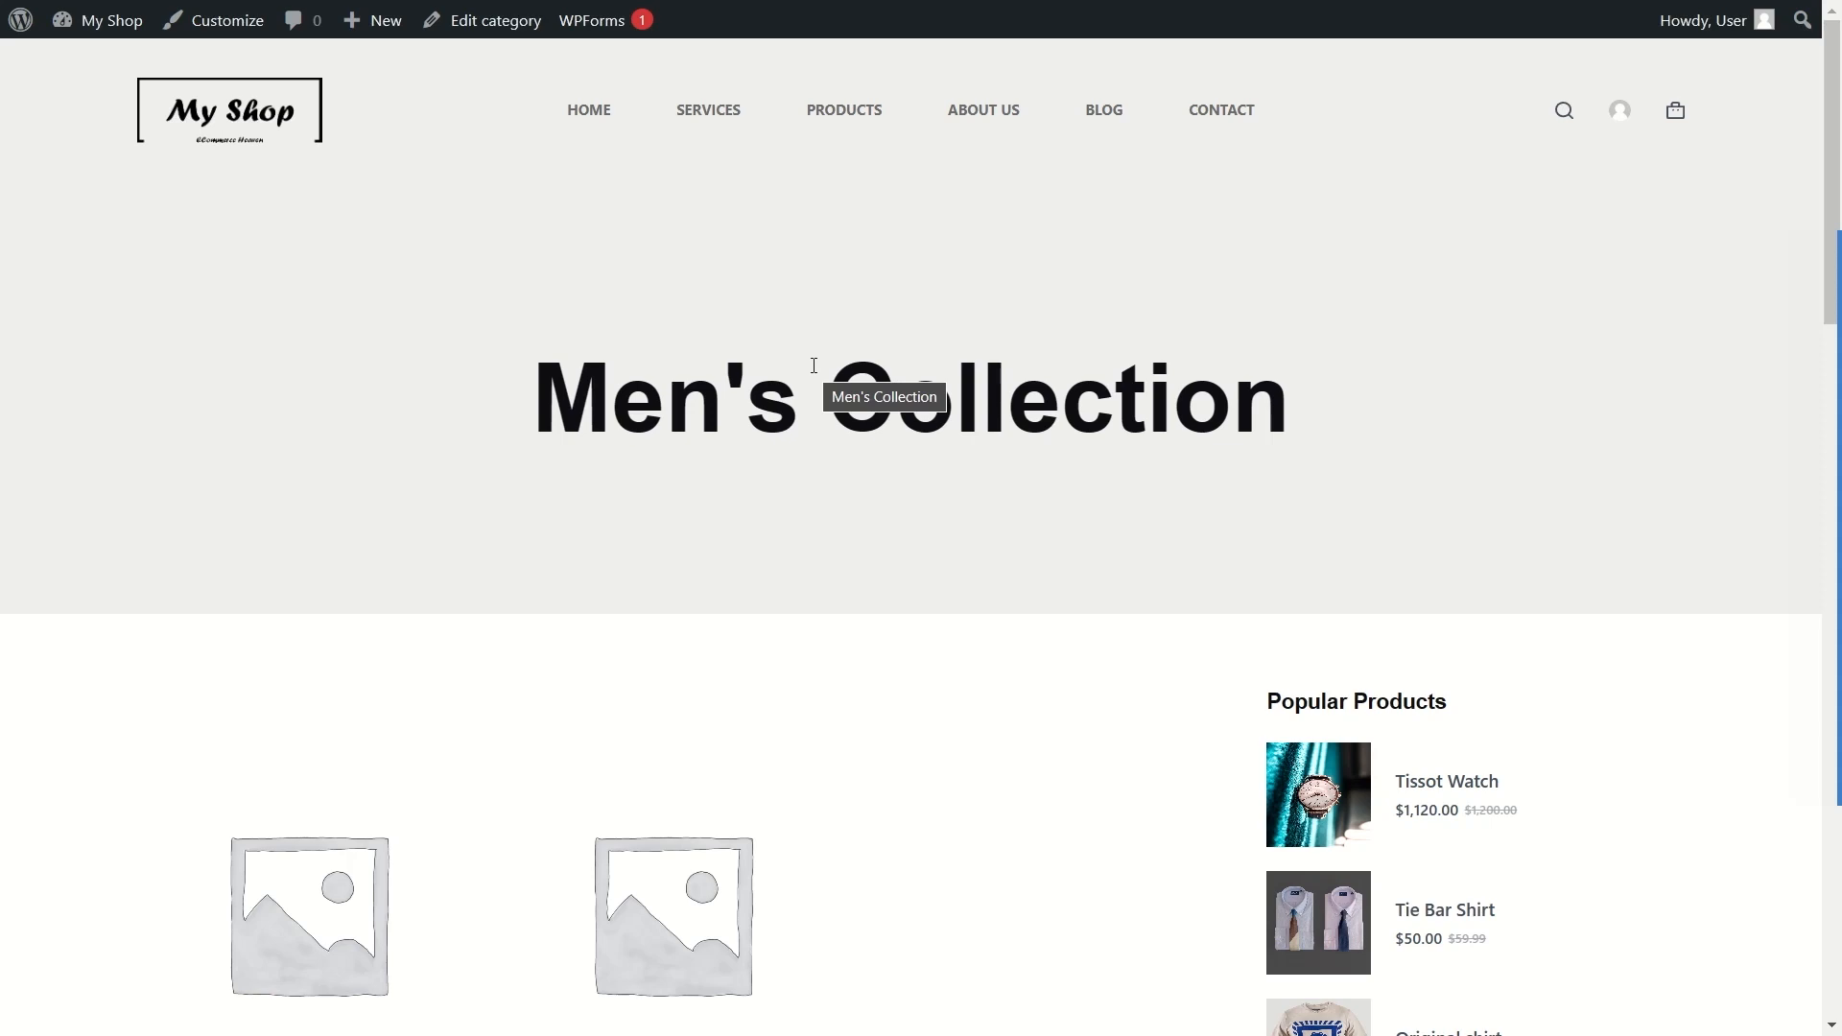
Step: Open the store's Products page and look through the thumbnails of all product categories
left_click(861, 113)
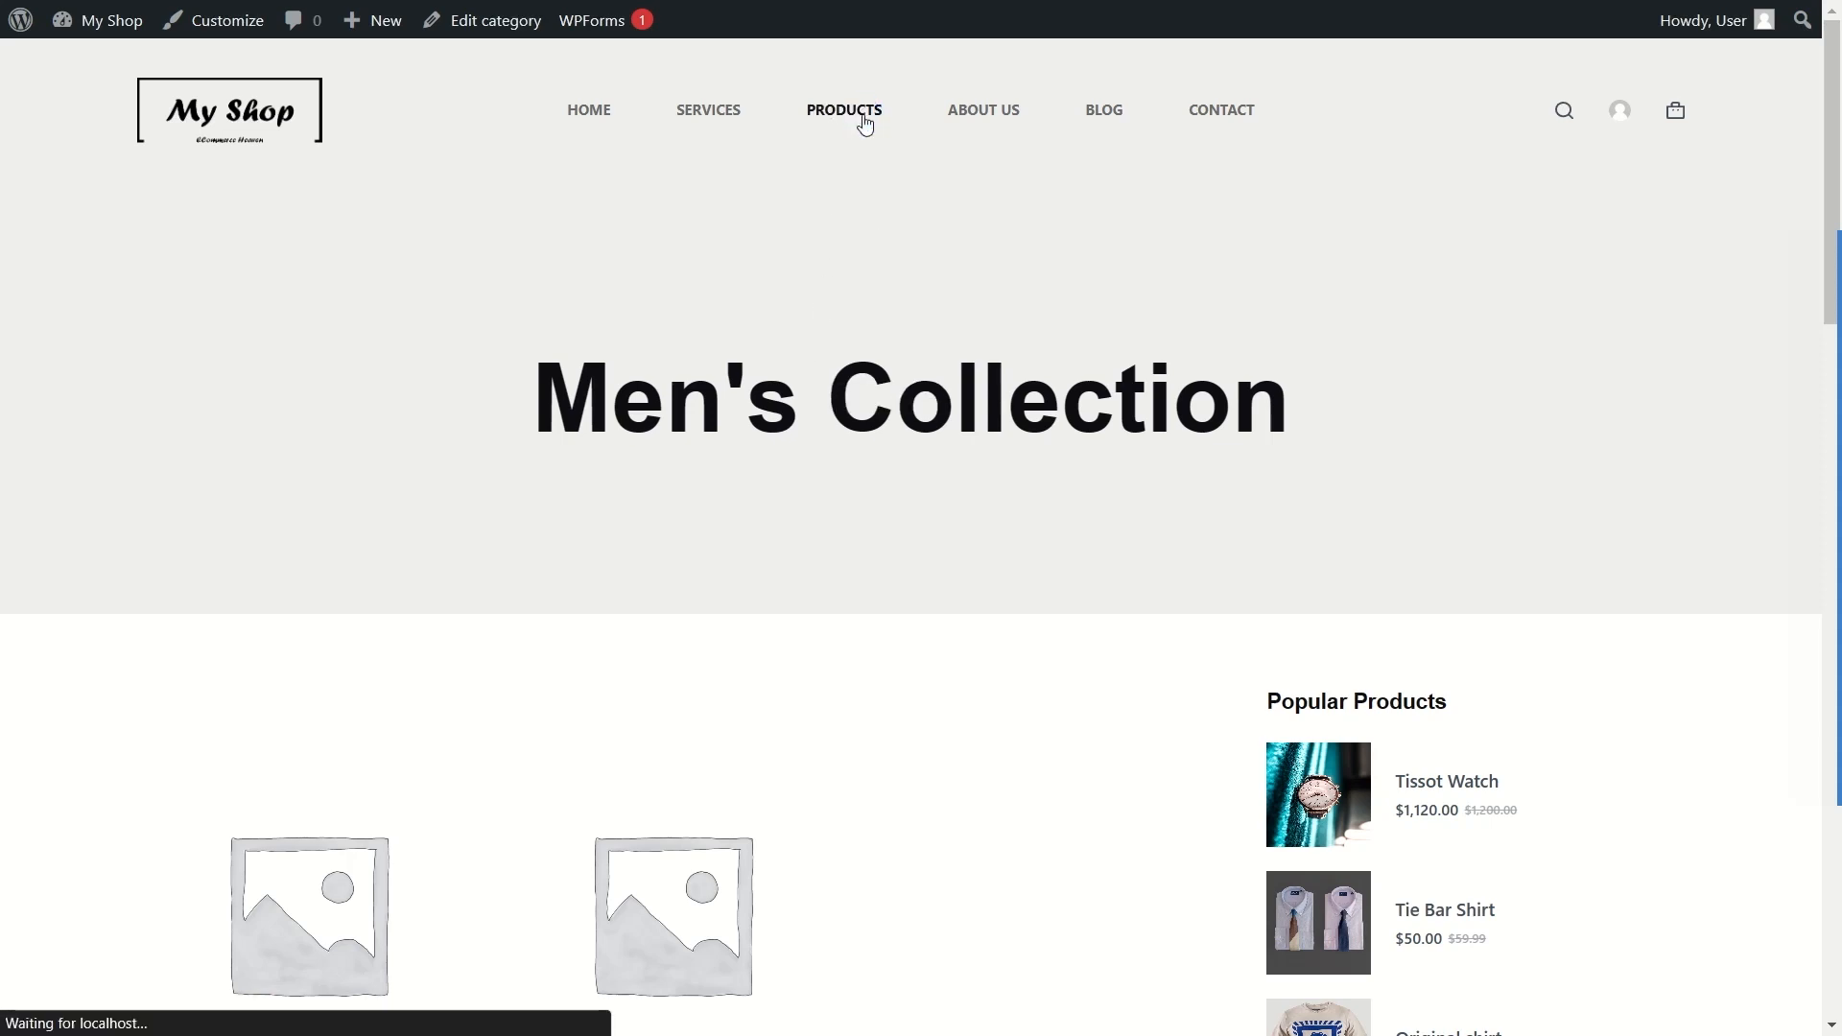
scroll(785, 458, "down", 5)
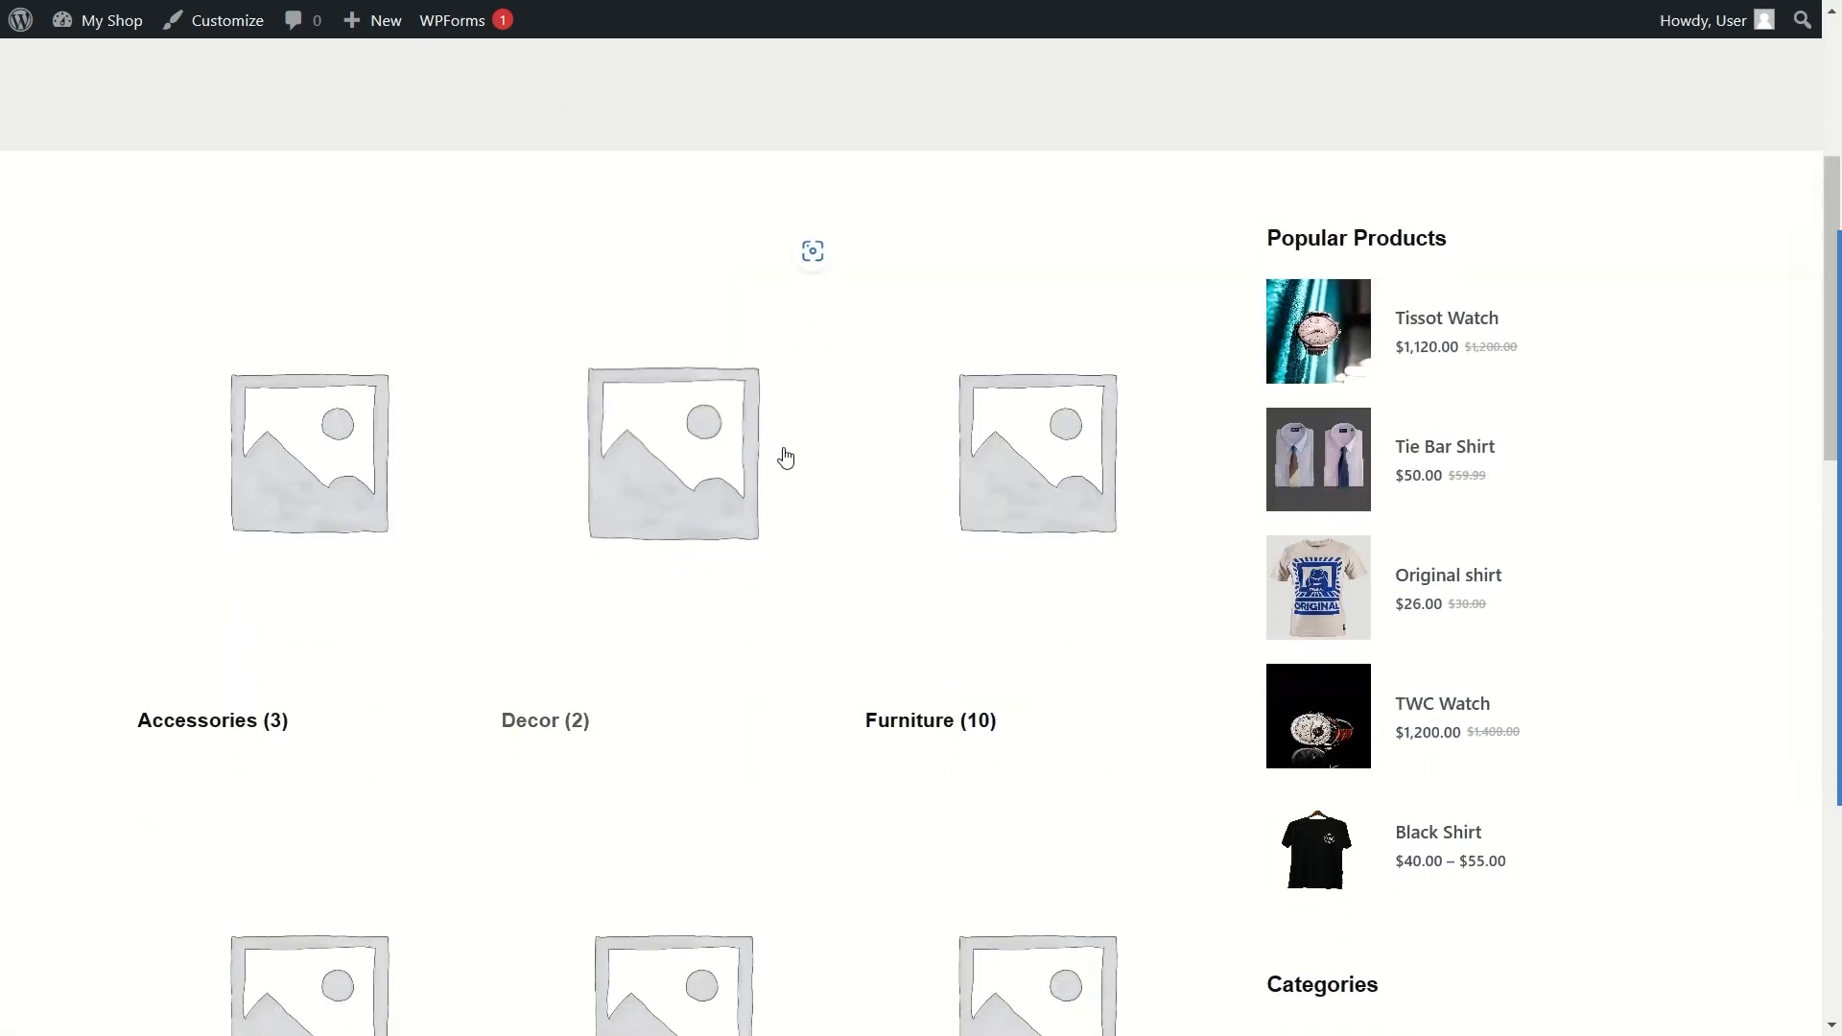
scroll(534, 481, "down", 5)
scroll(534, 482, "up", 4)
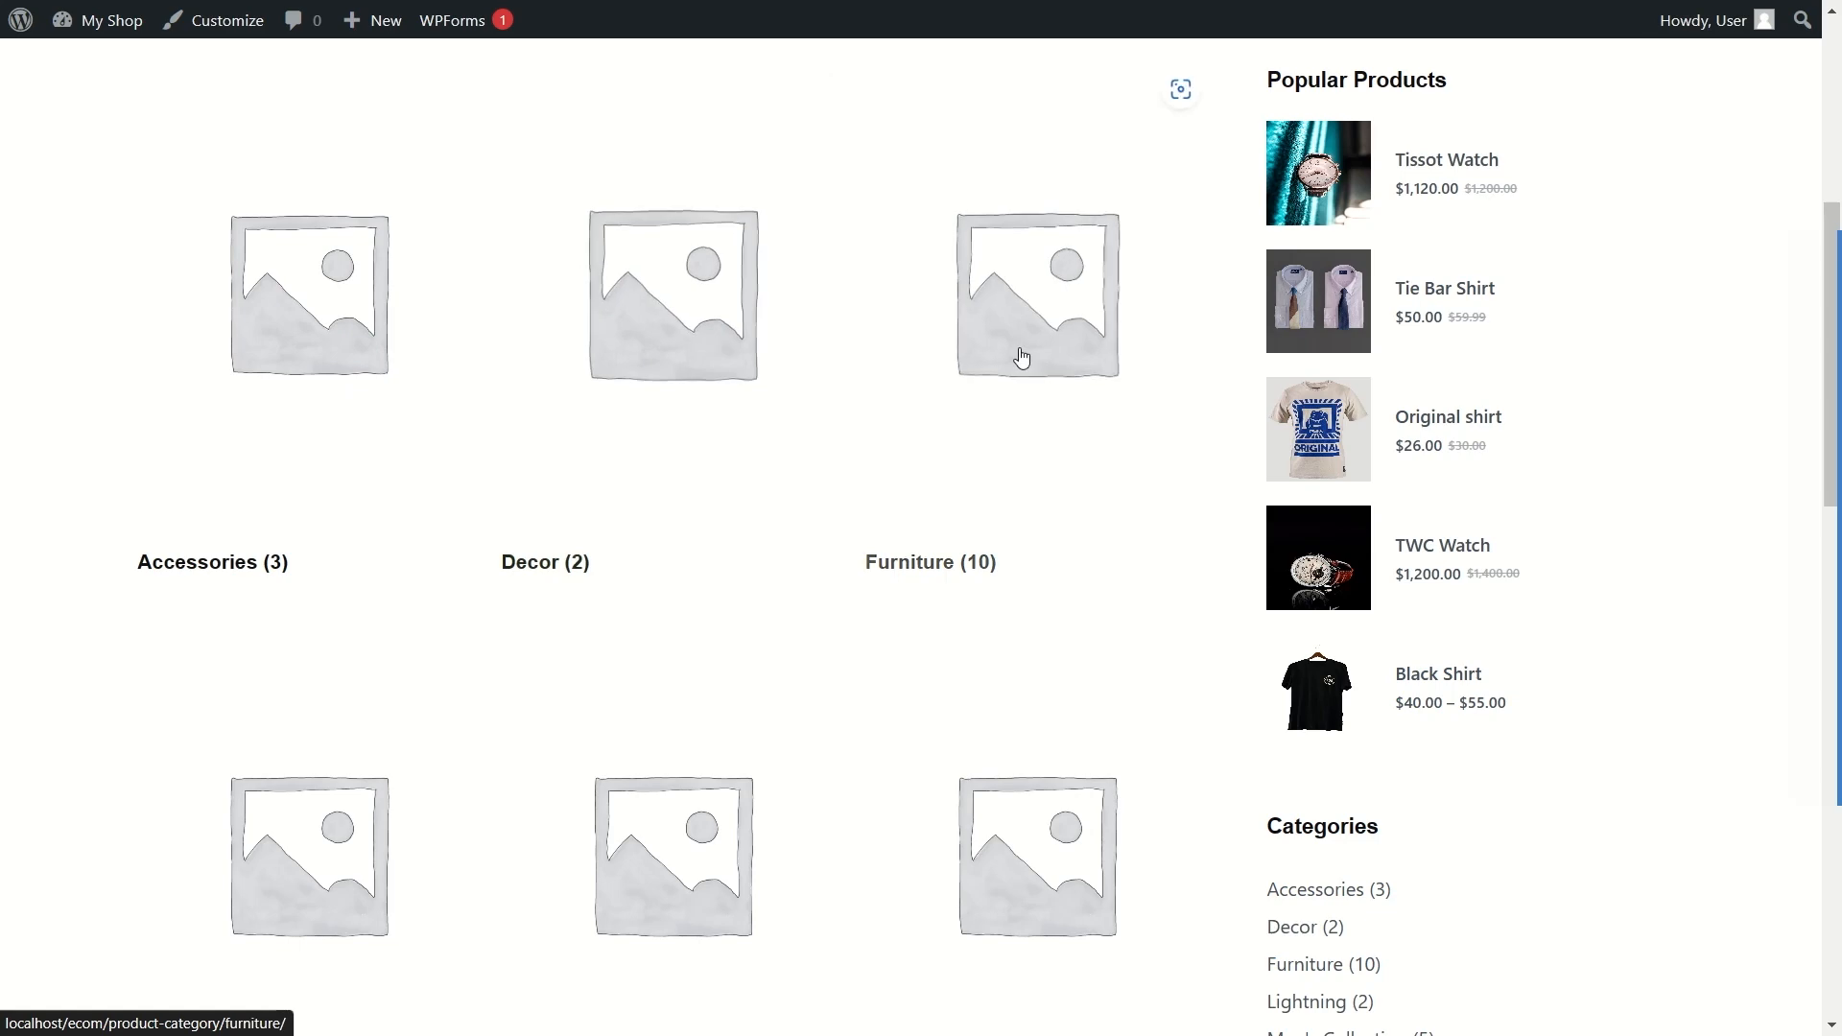
scroll(1021, 356, "down", 4)
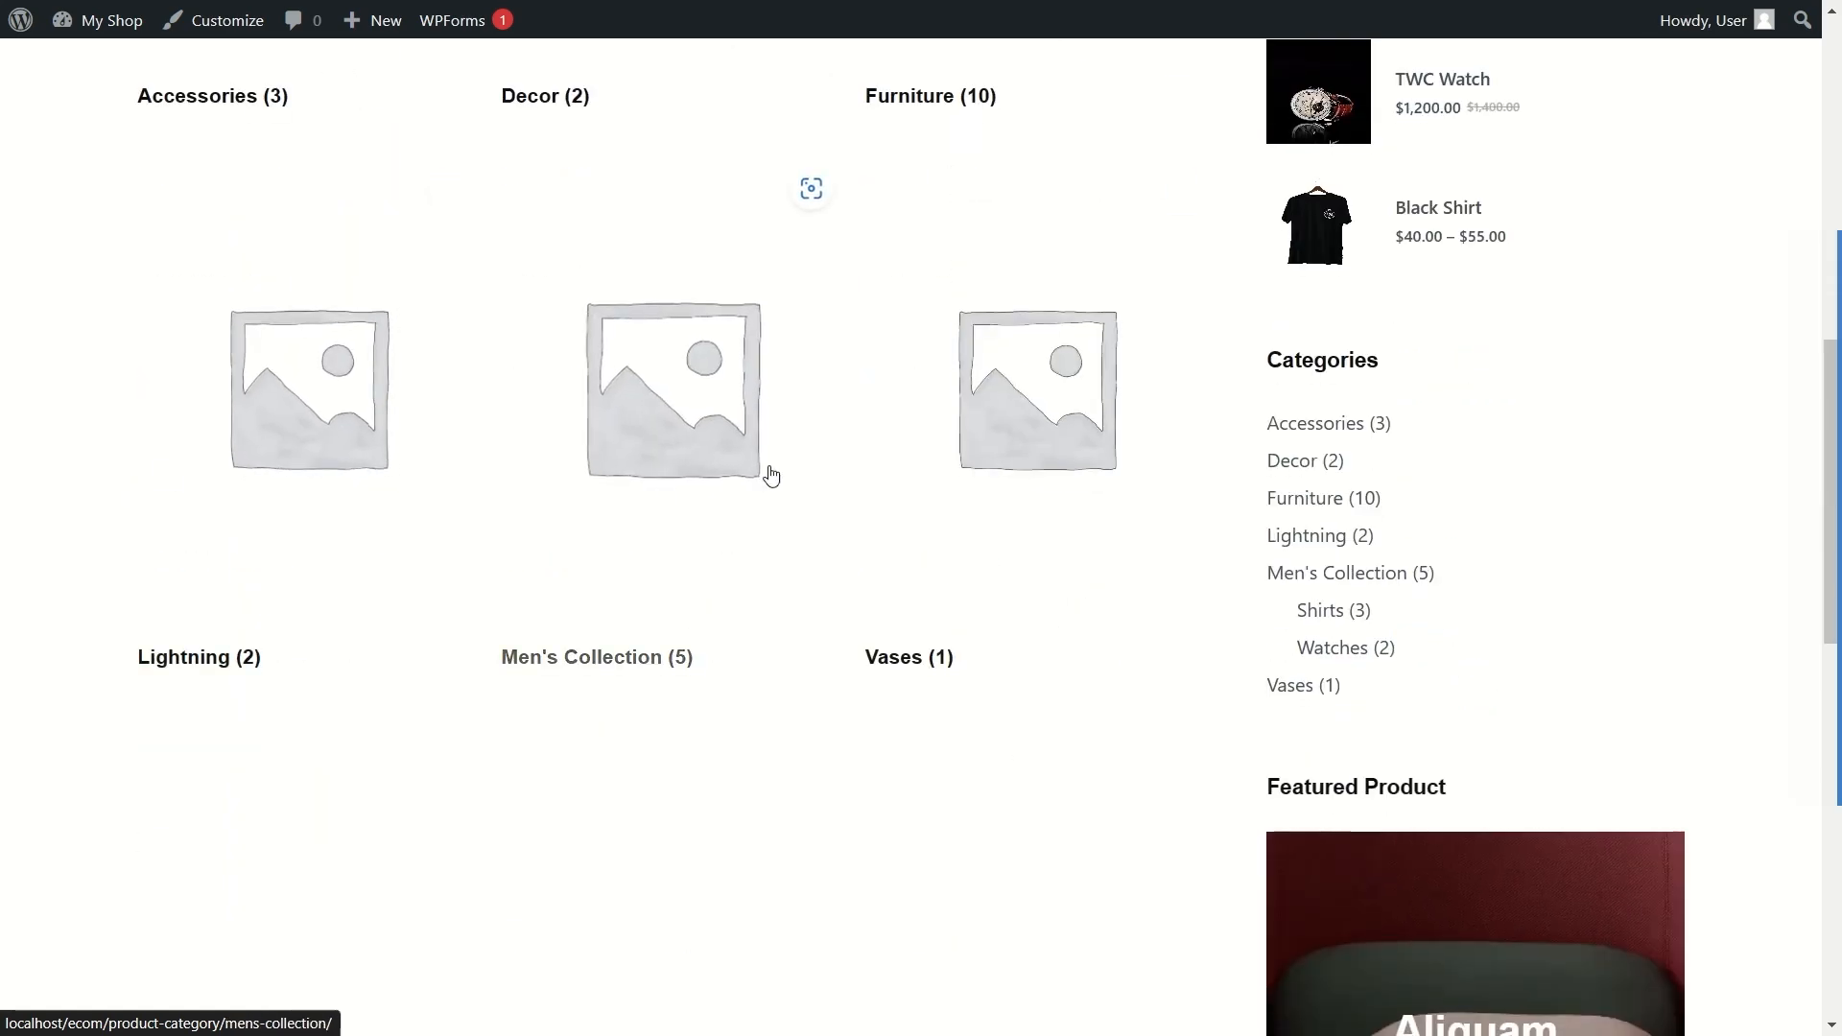
Step: Review the Shirts and Watches tiles in the Men's Collection category, and return to the store's home page
left_click(691, 452)
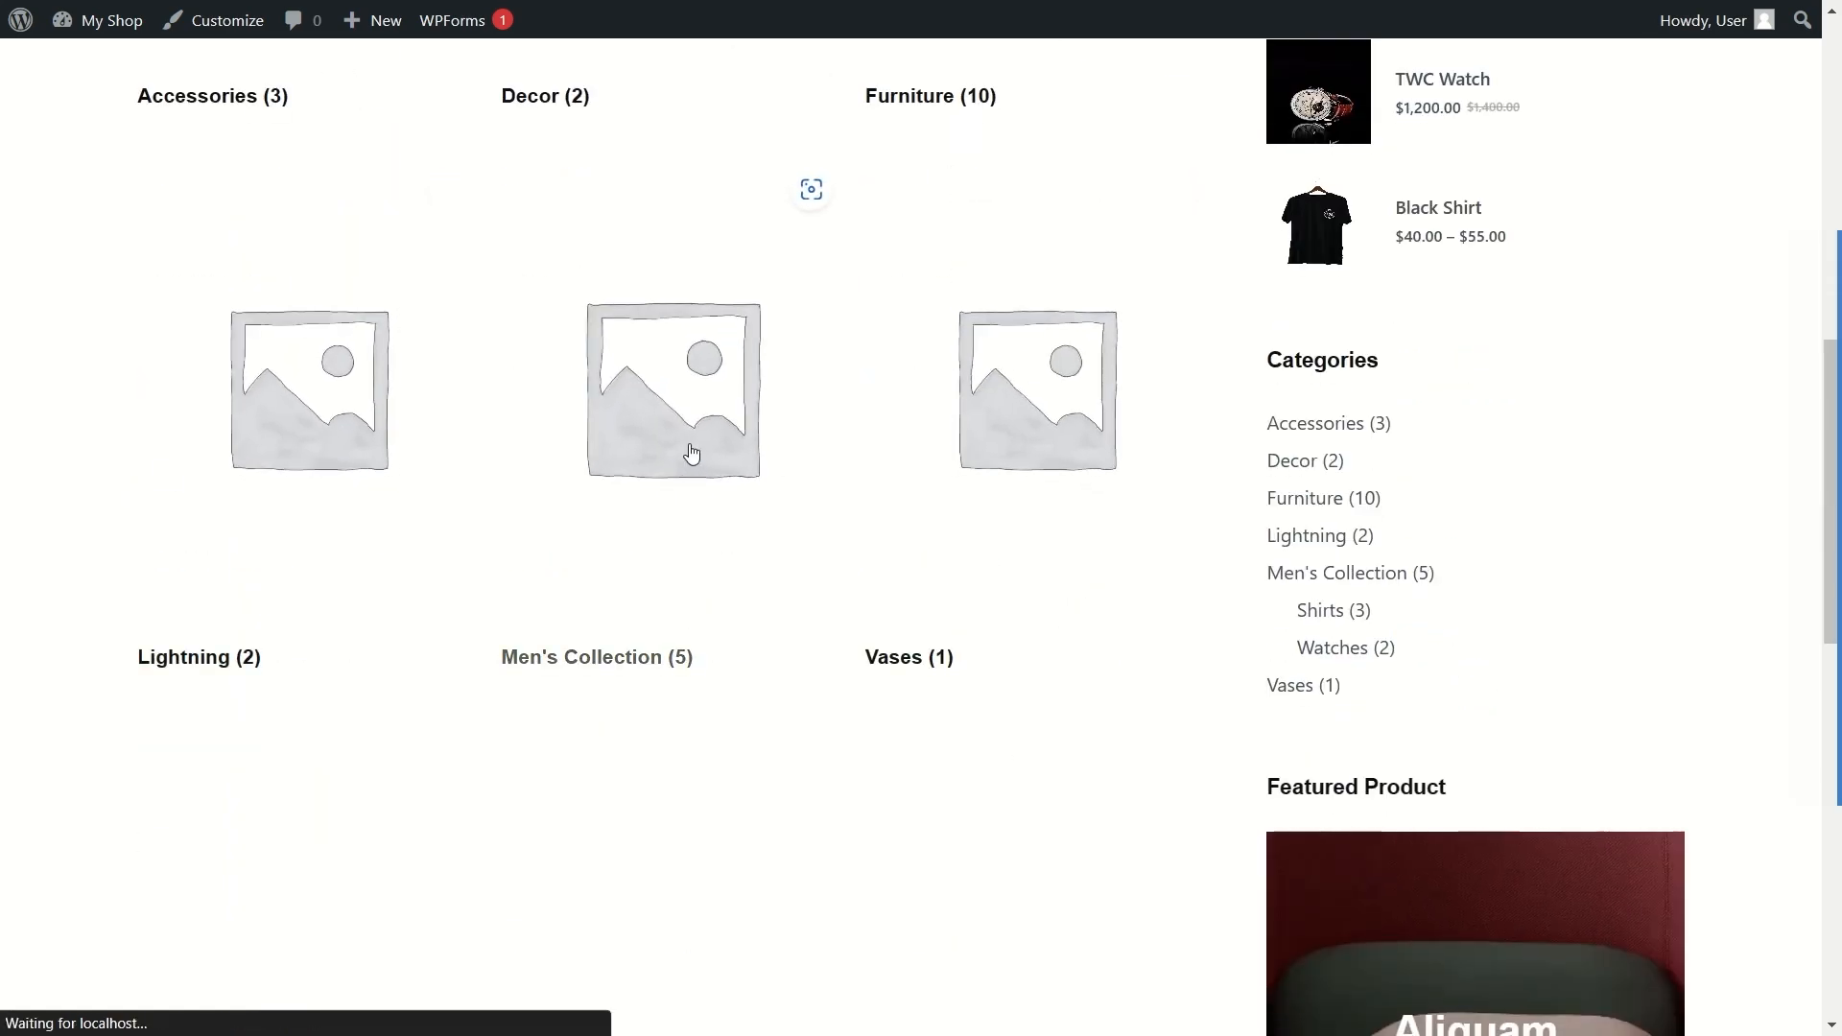
scroll(683, 453, "down", 5)
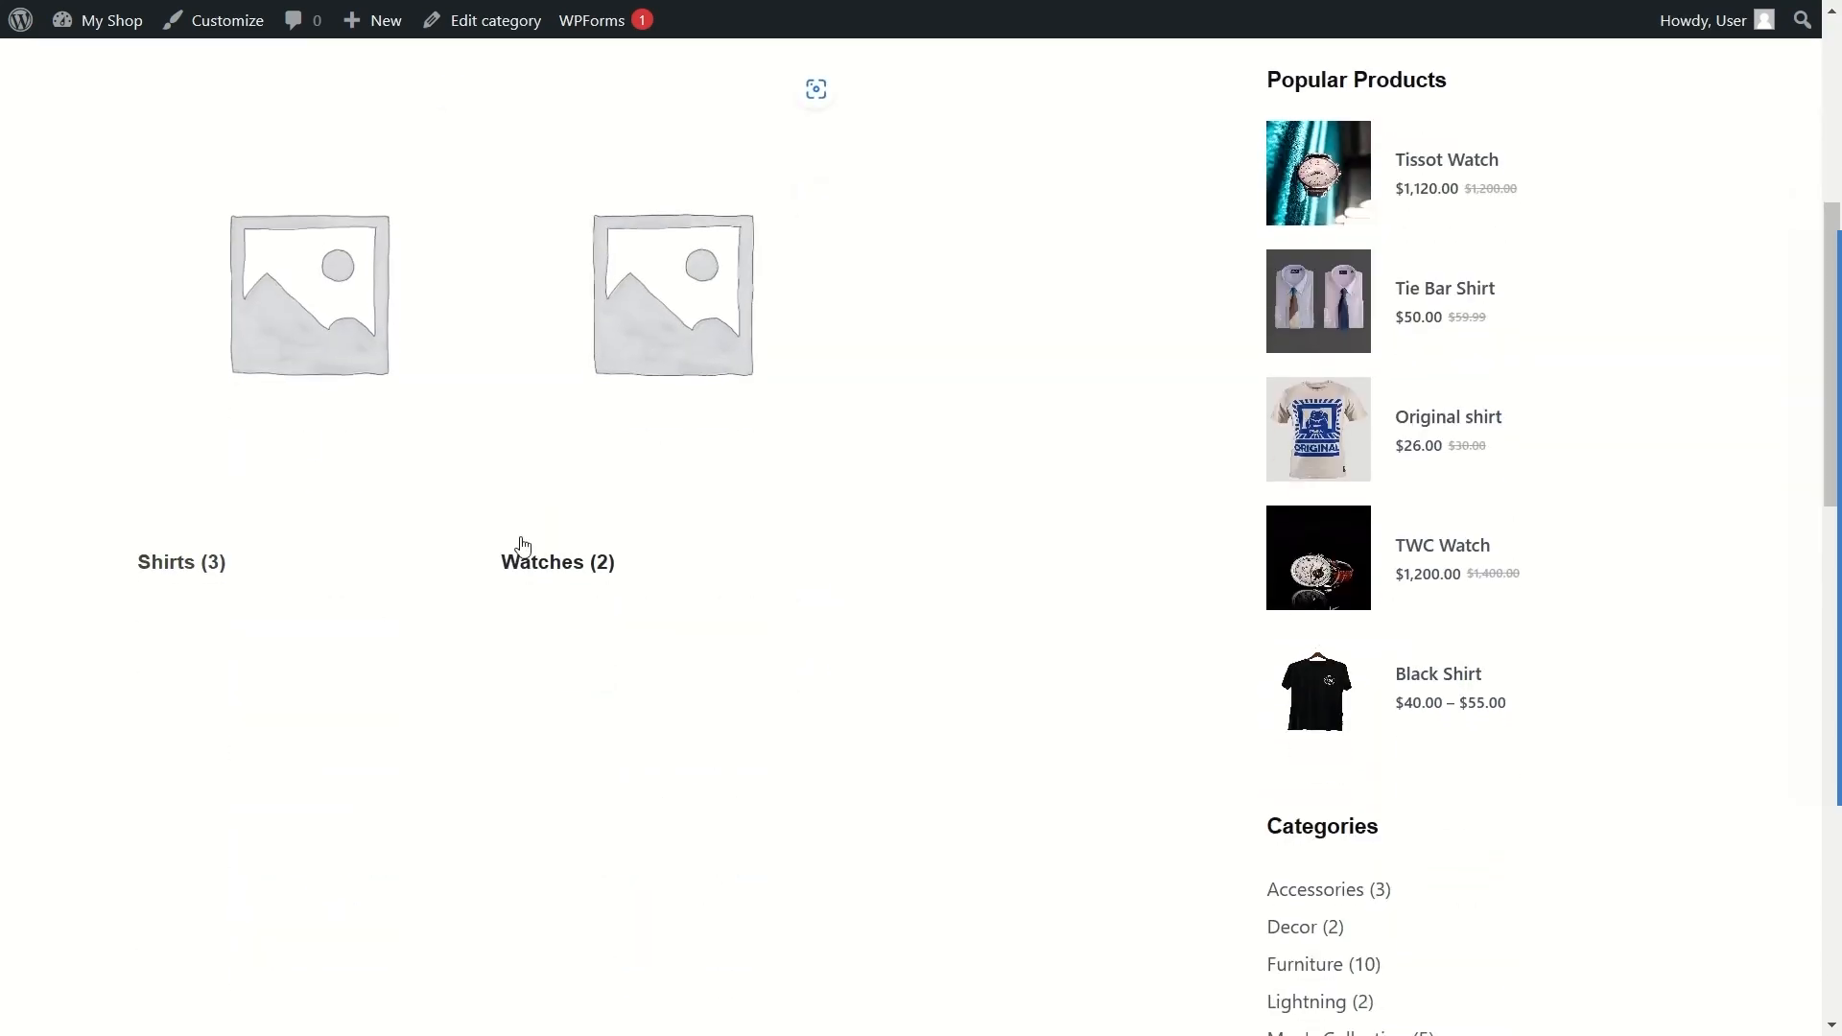
scroll(672, 477, "up", 5)
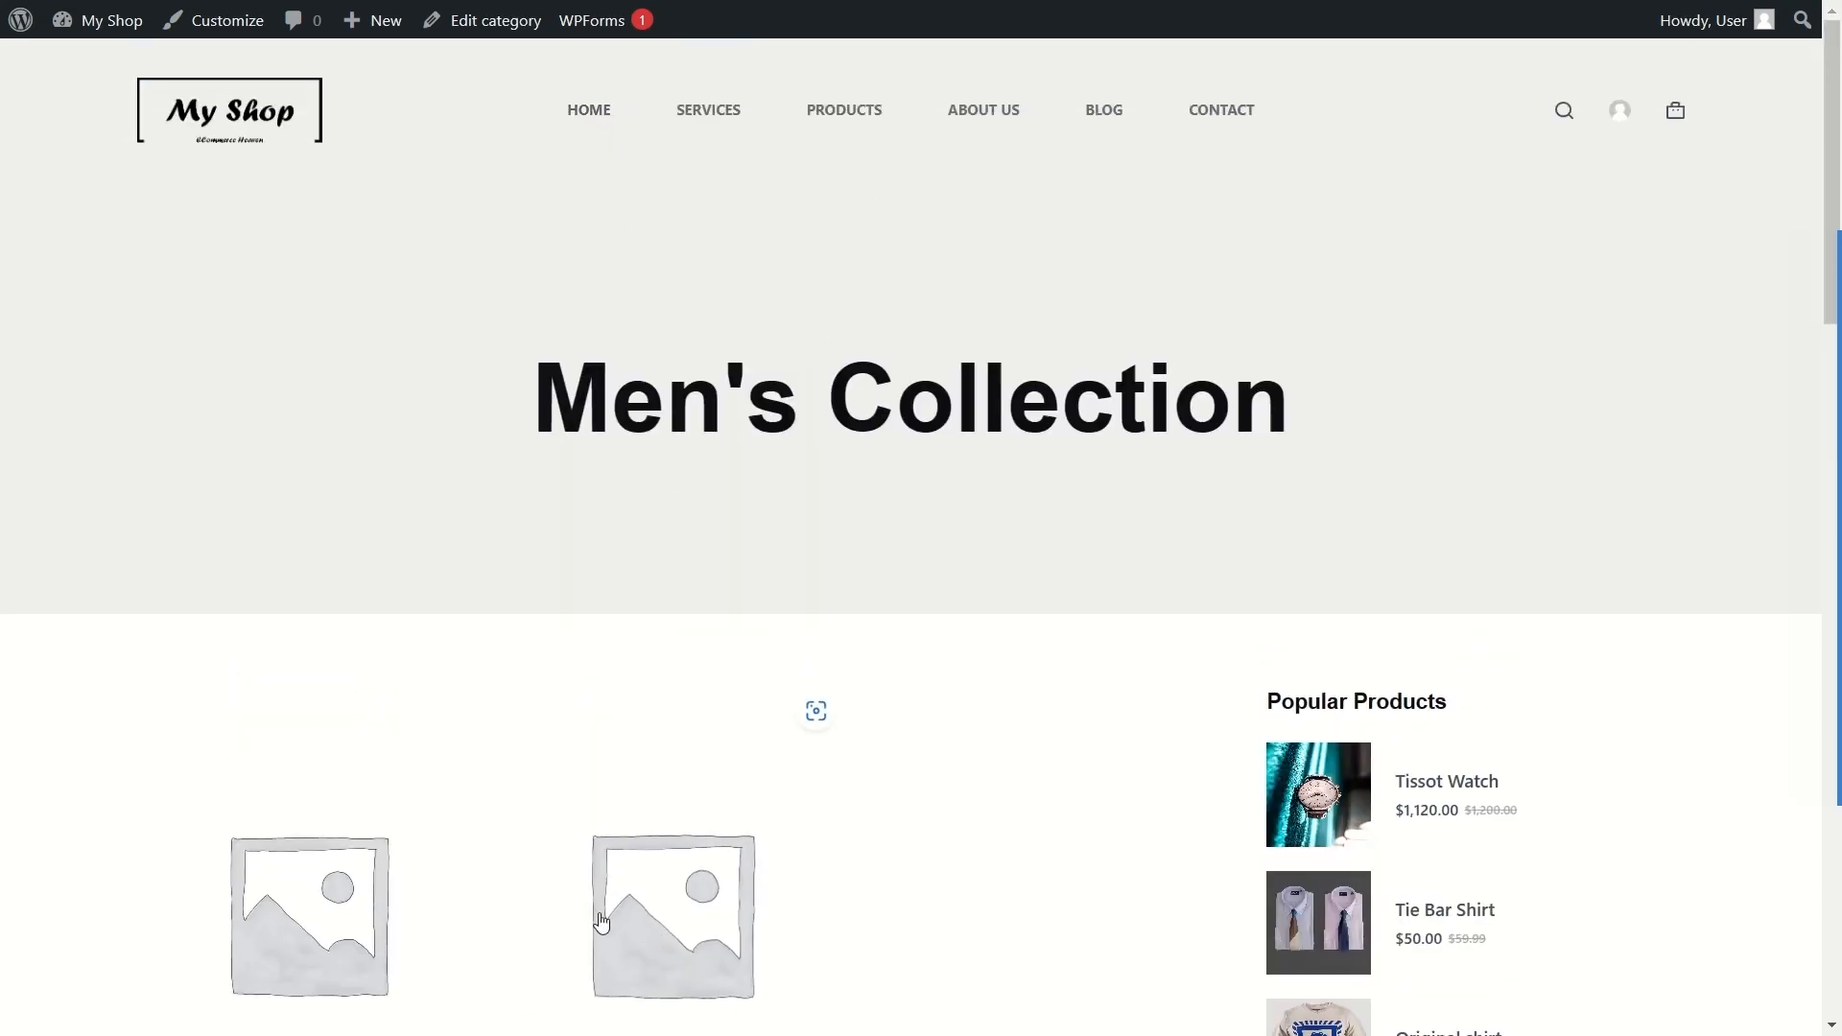
scroll(249, 556, "down", 4)
scroll(601, 646, "up", 5)
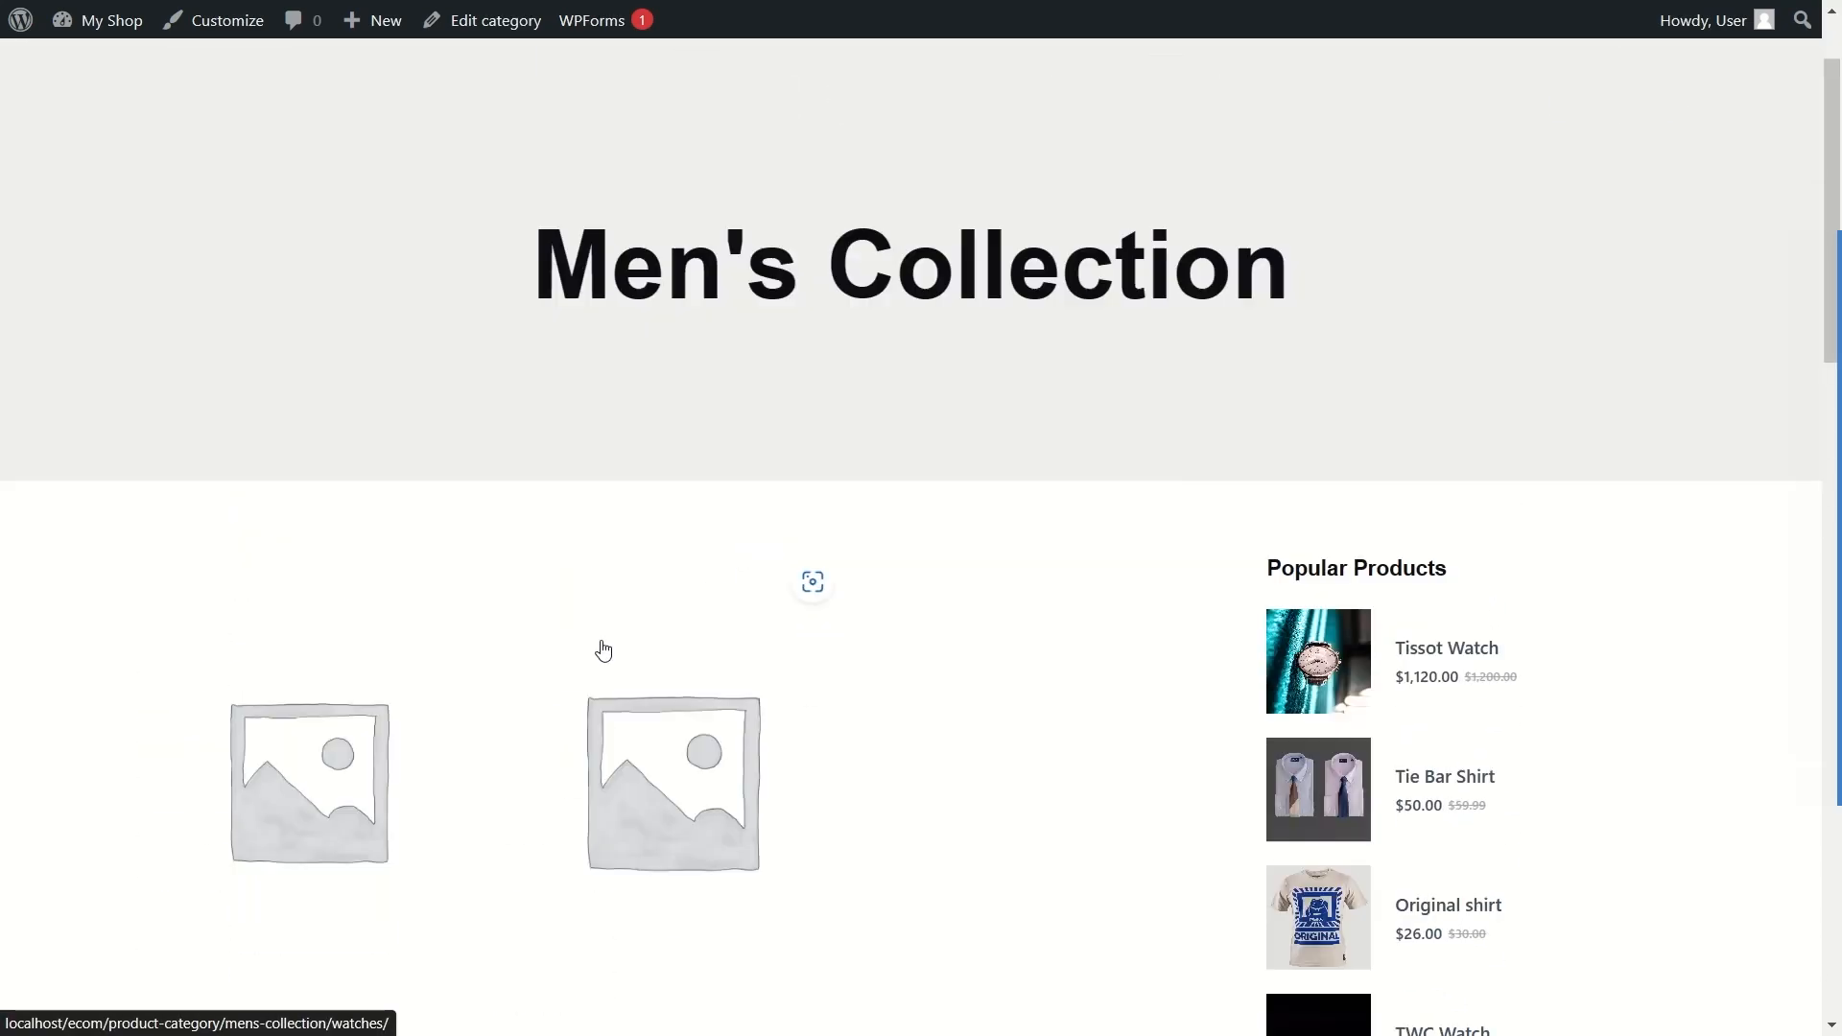
left_click(580, 119)
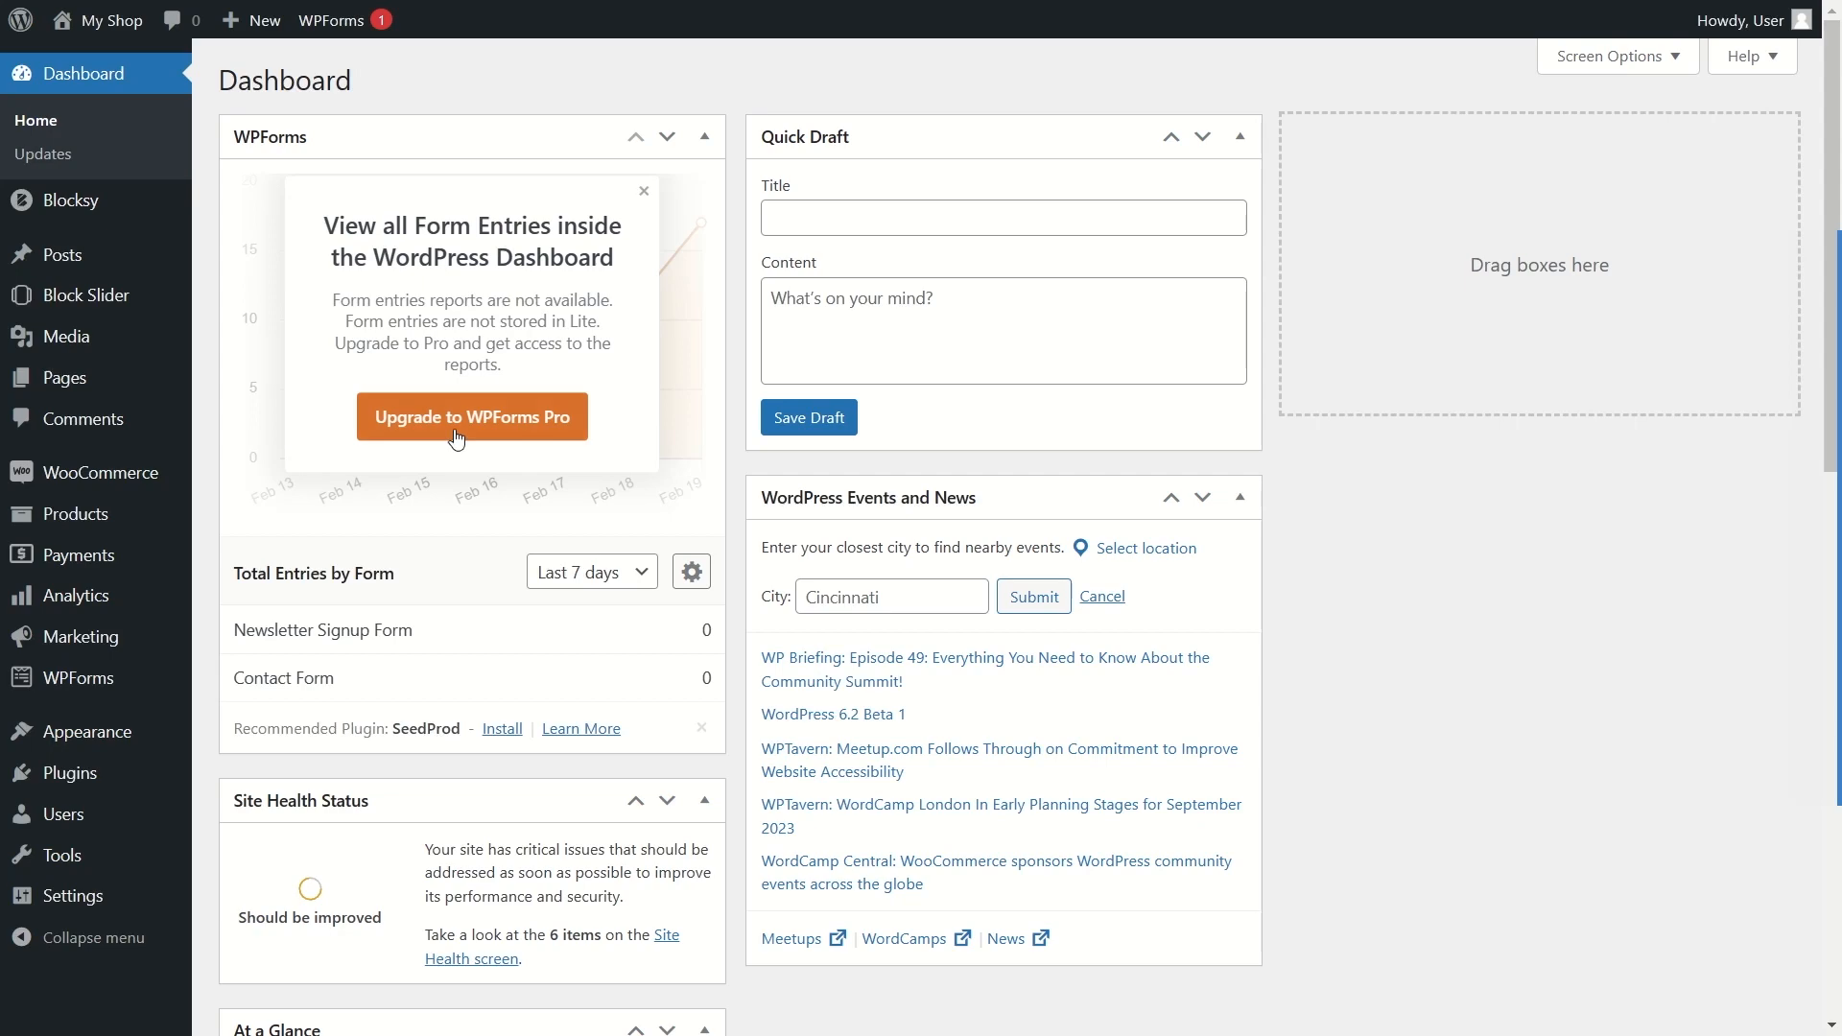
Step: Open the Men's Collection product category for editing from the WordPress dashboard
mouse_move(172, 516)
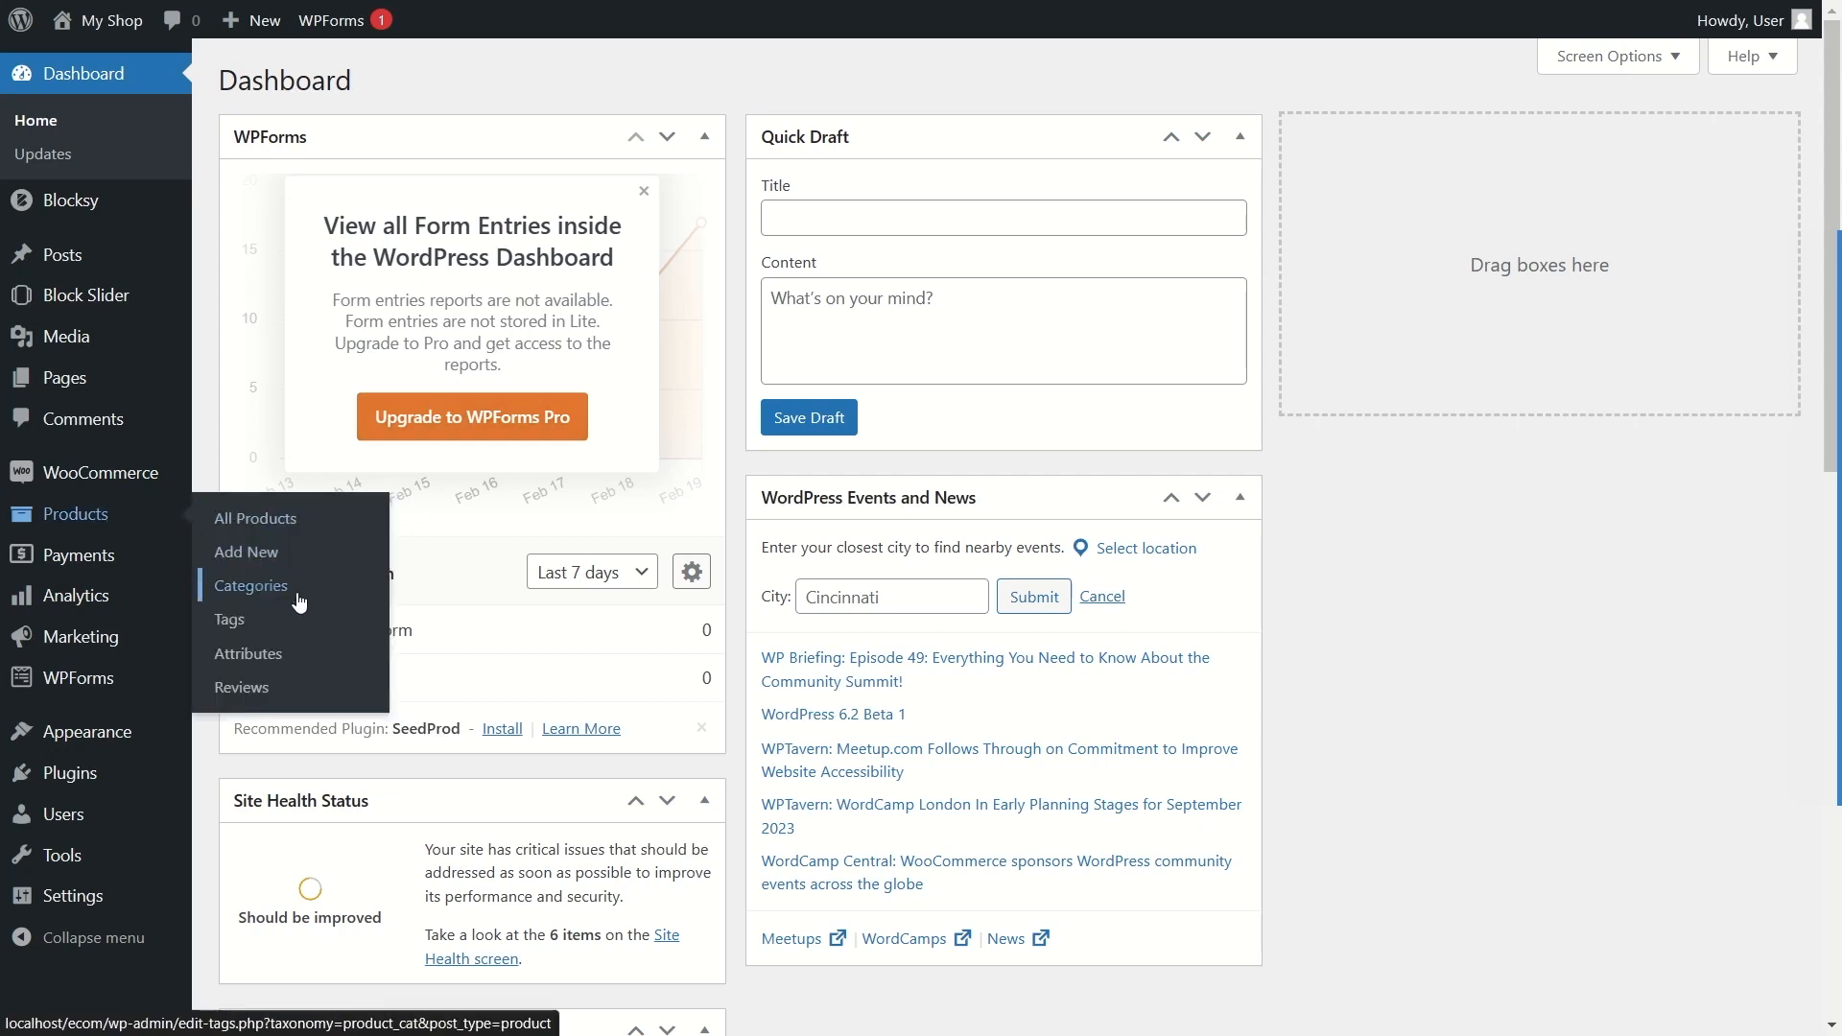
left_click(251, 597)
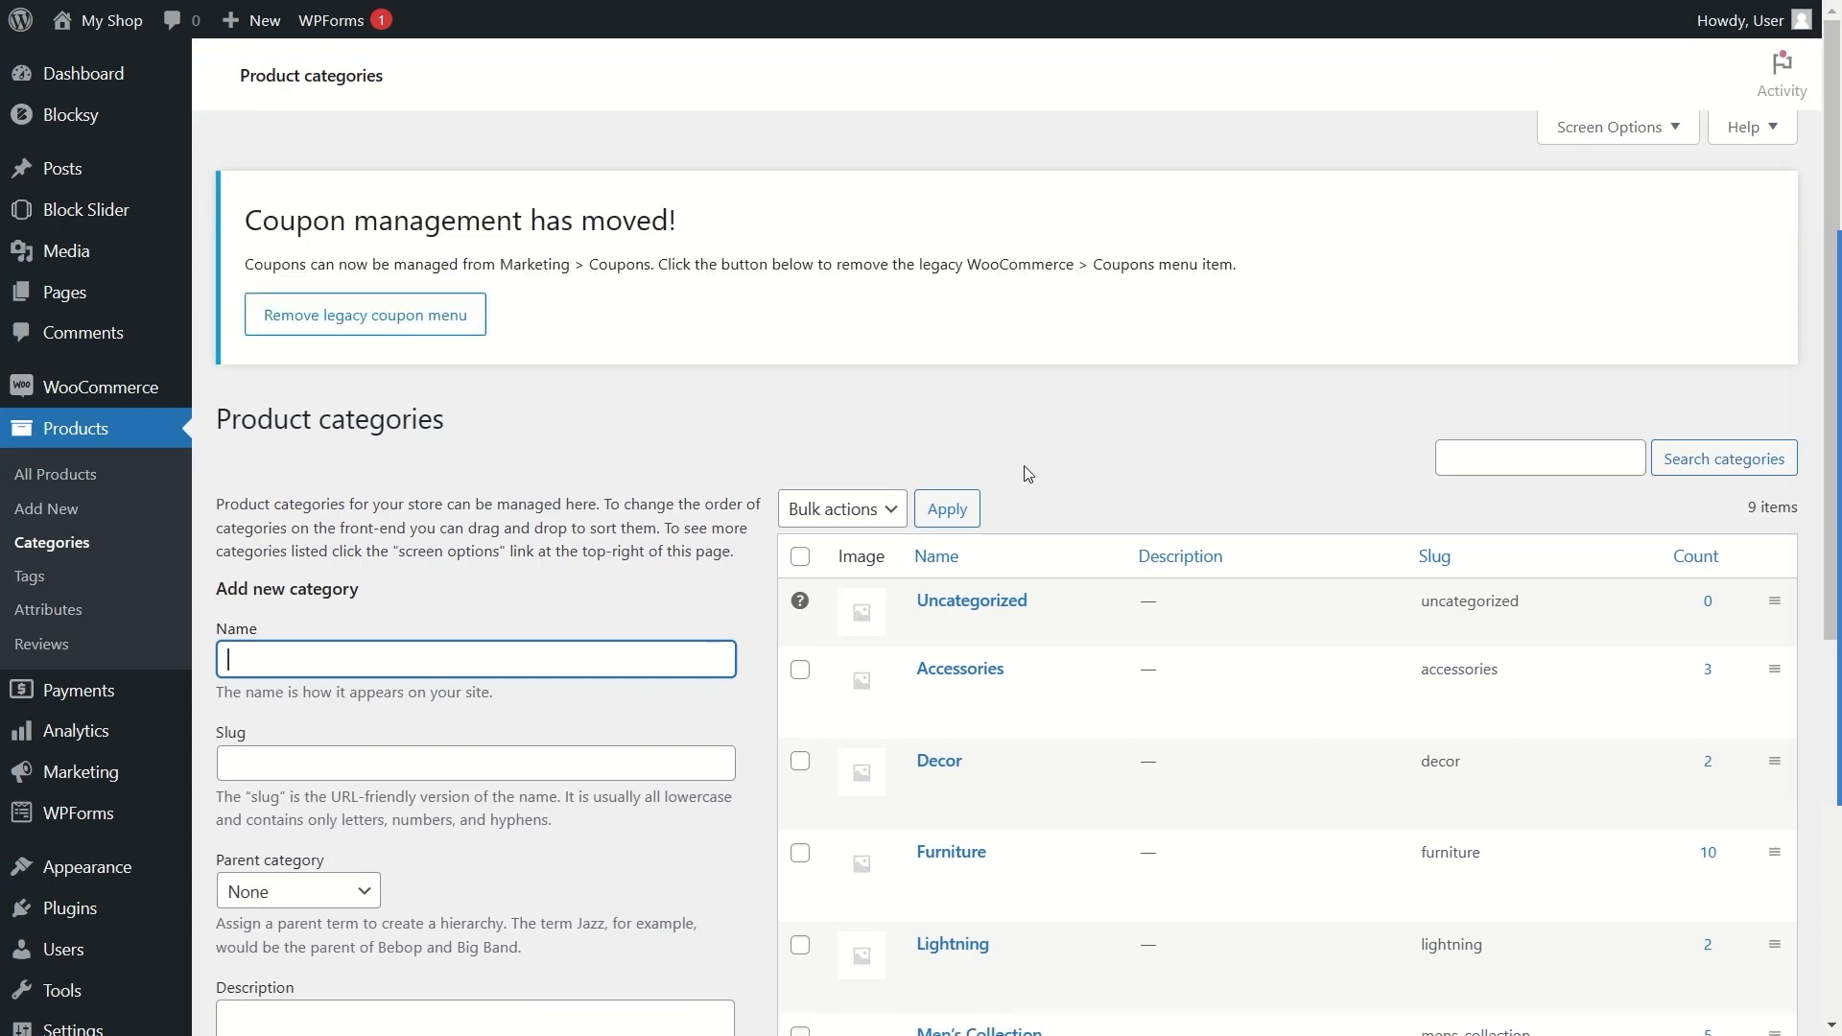
scroll(1027, 473, "down", 3)
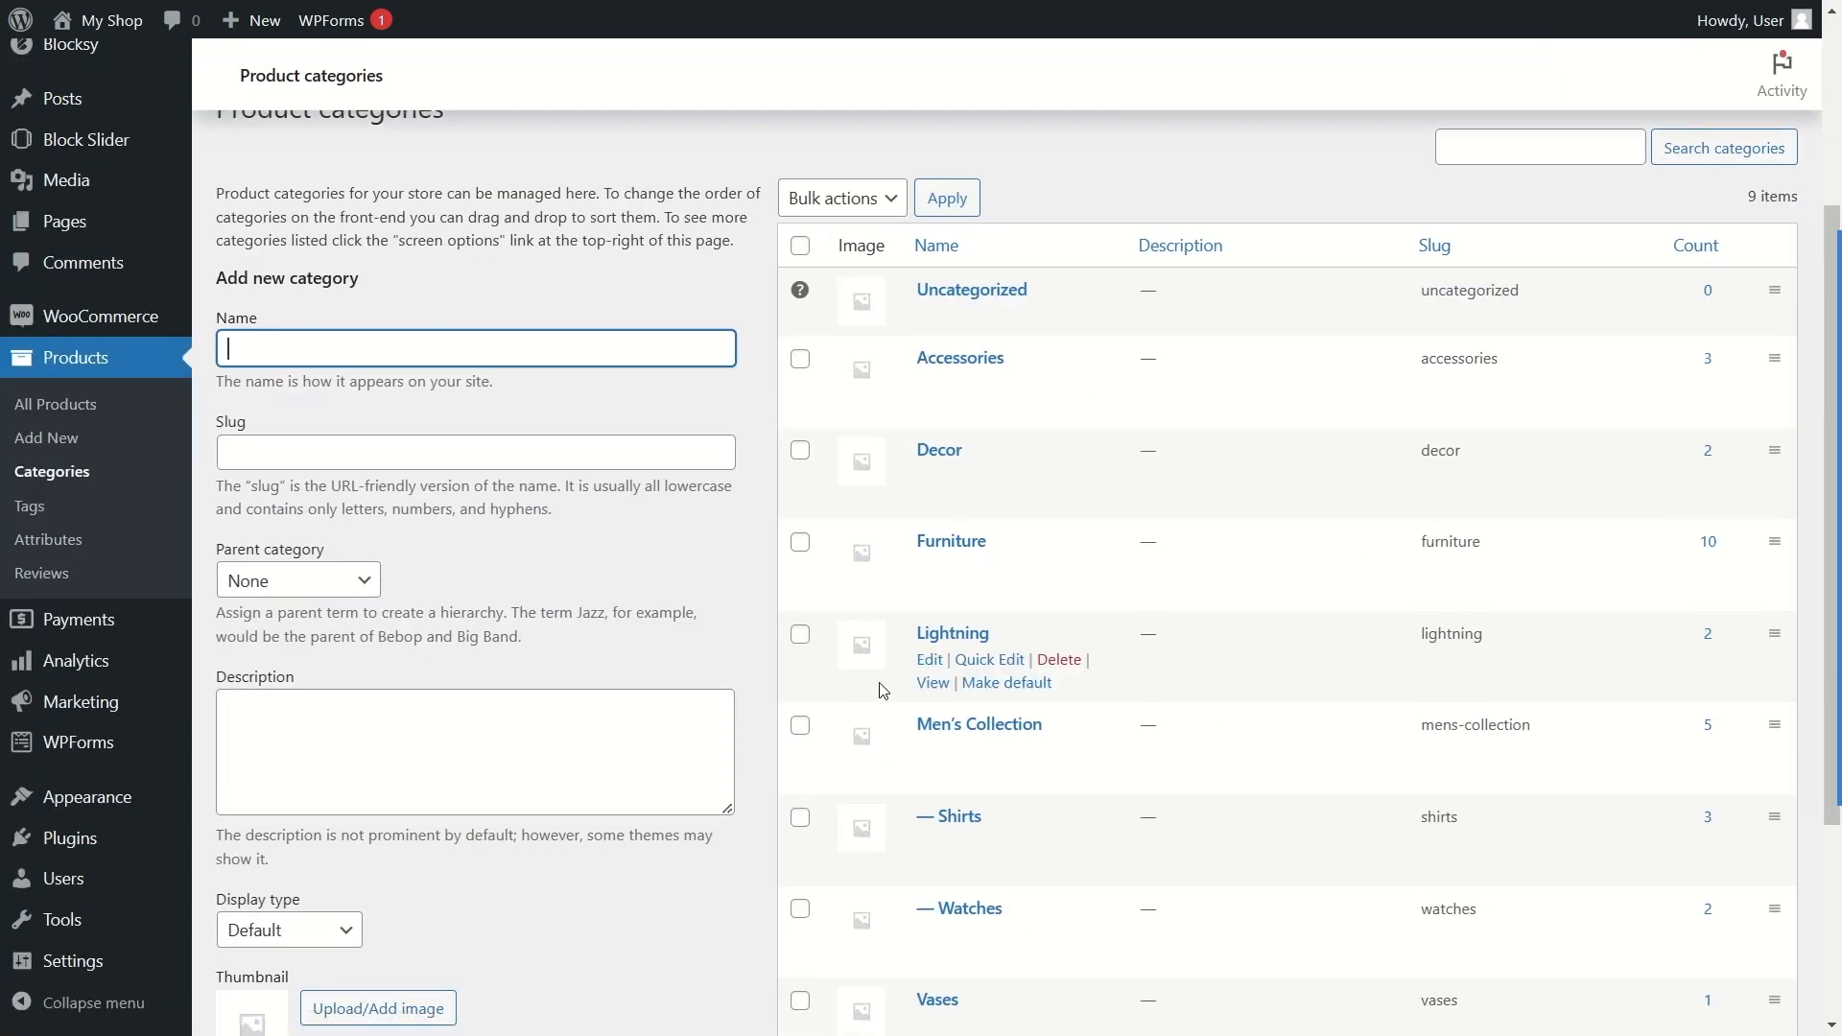
scroll(973, 451, "down", 3)
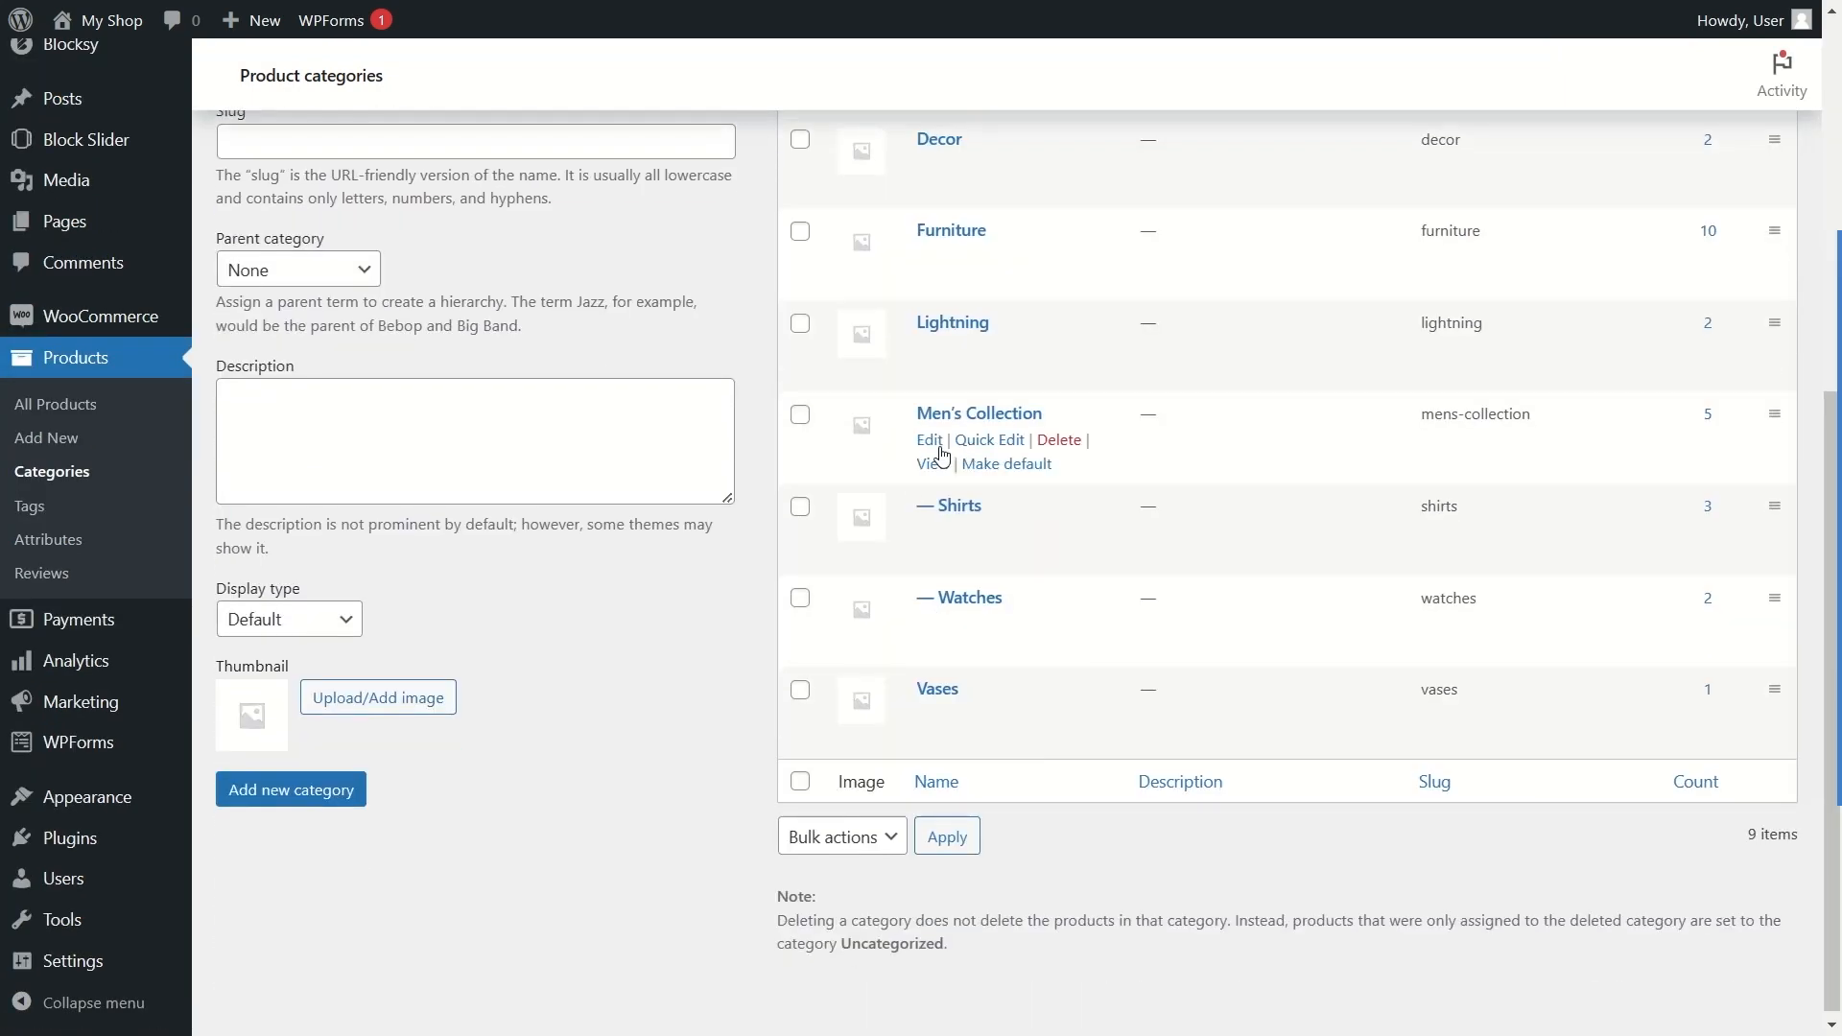
left_click(928, 440)
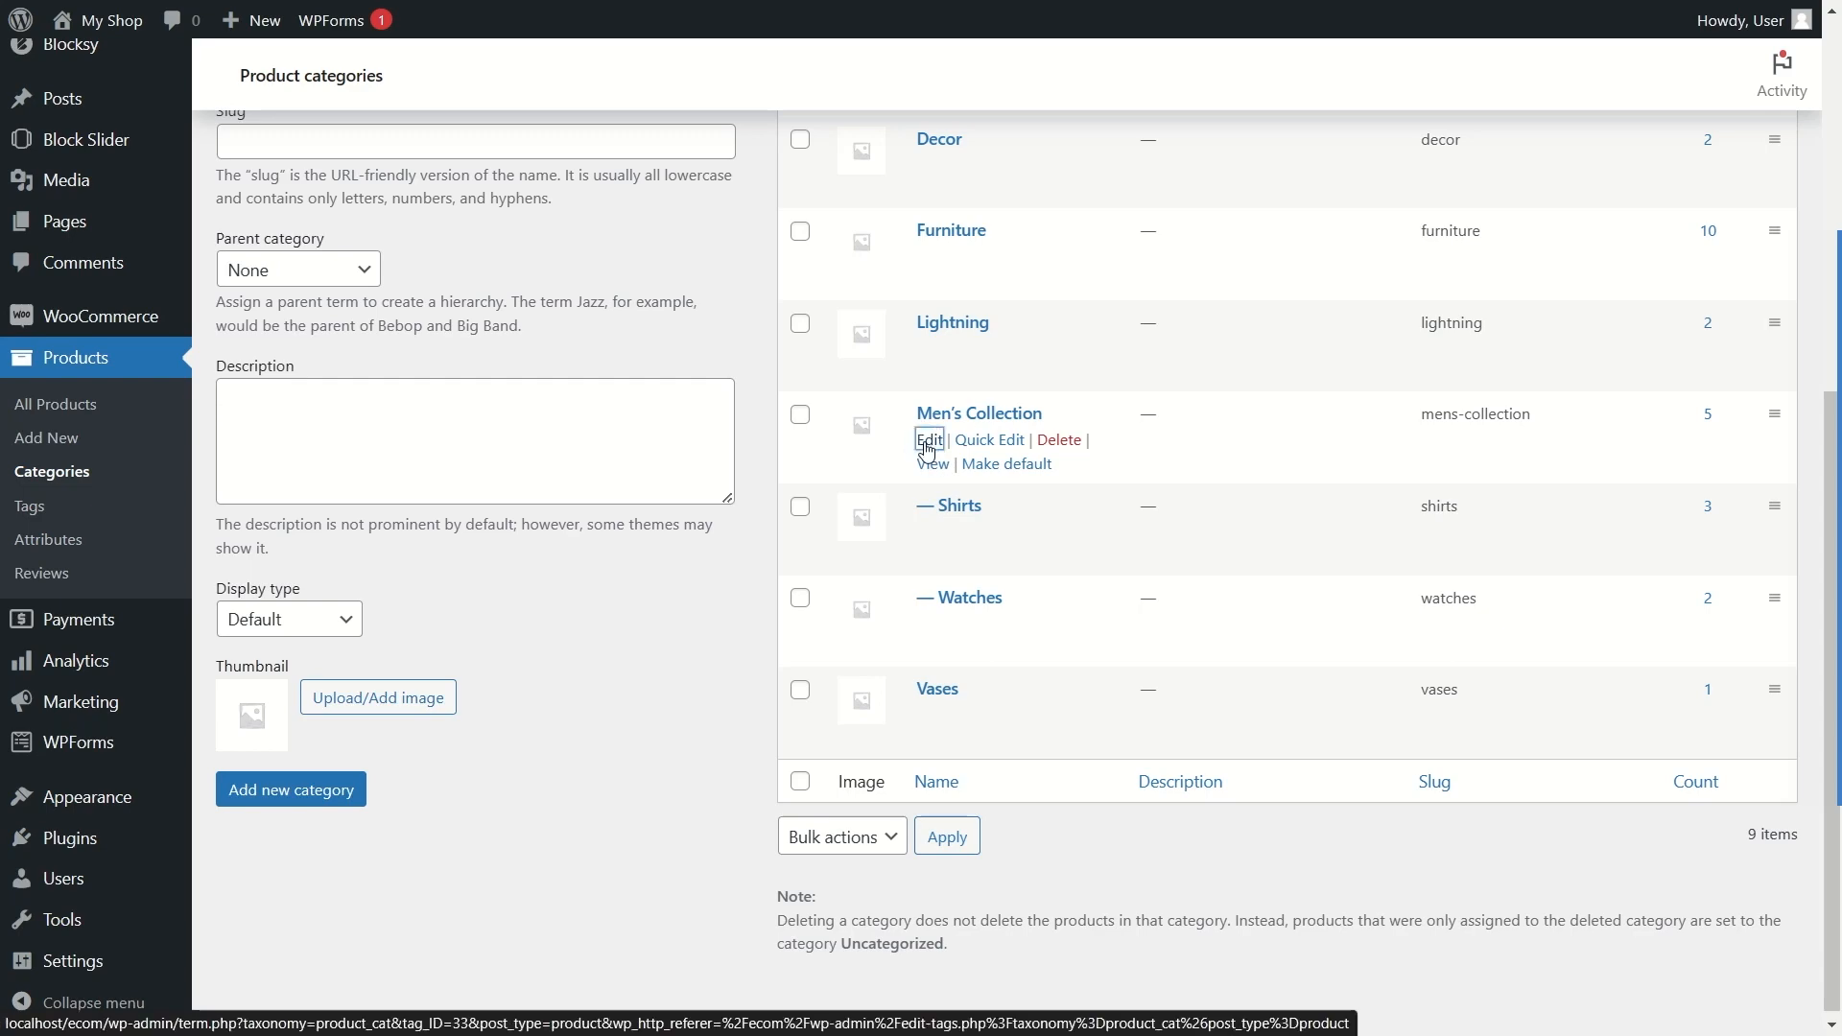
Step: Set the Men's Collection category thumbnail to Mens-Collection1.jpg from the media library and update the category
scroll(927, 451, "down", 3)
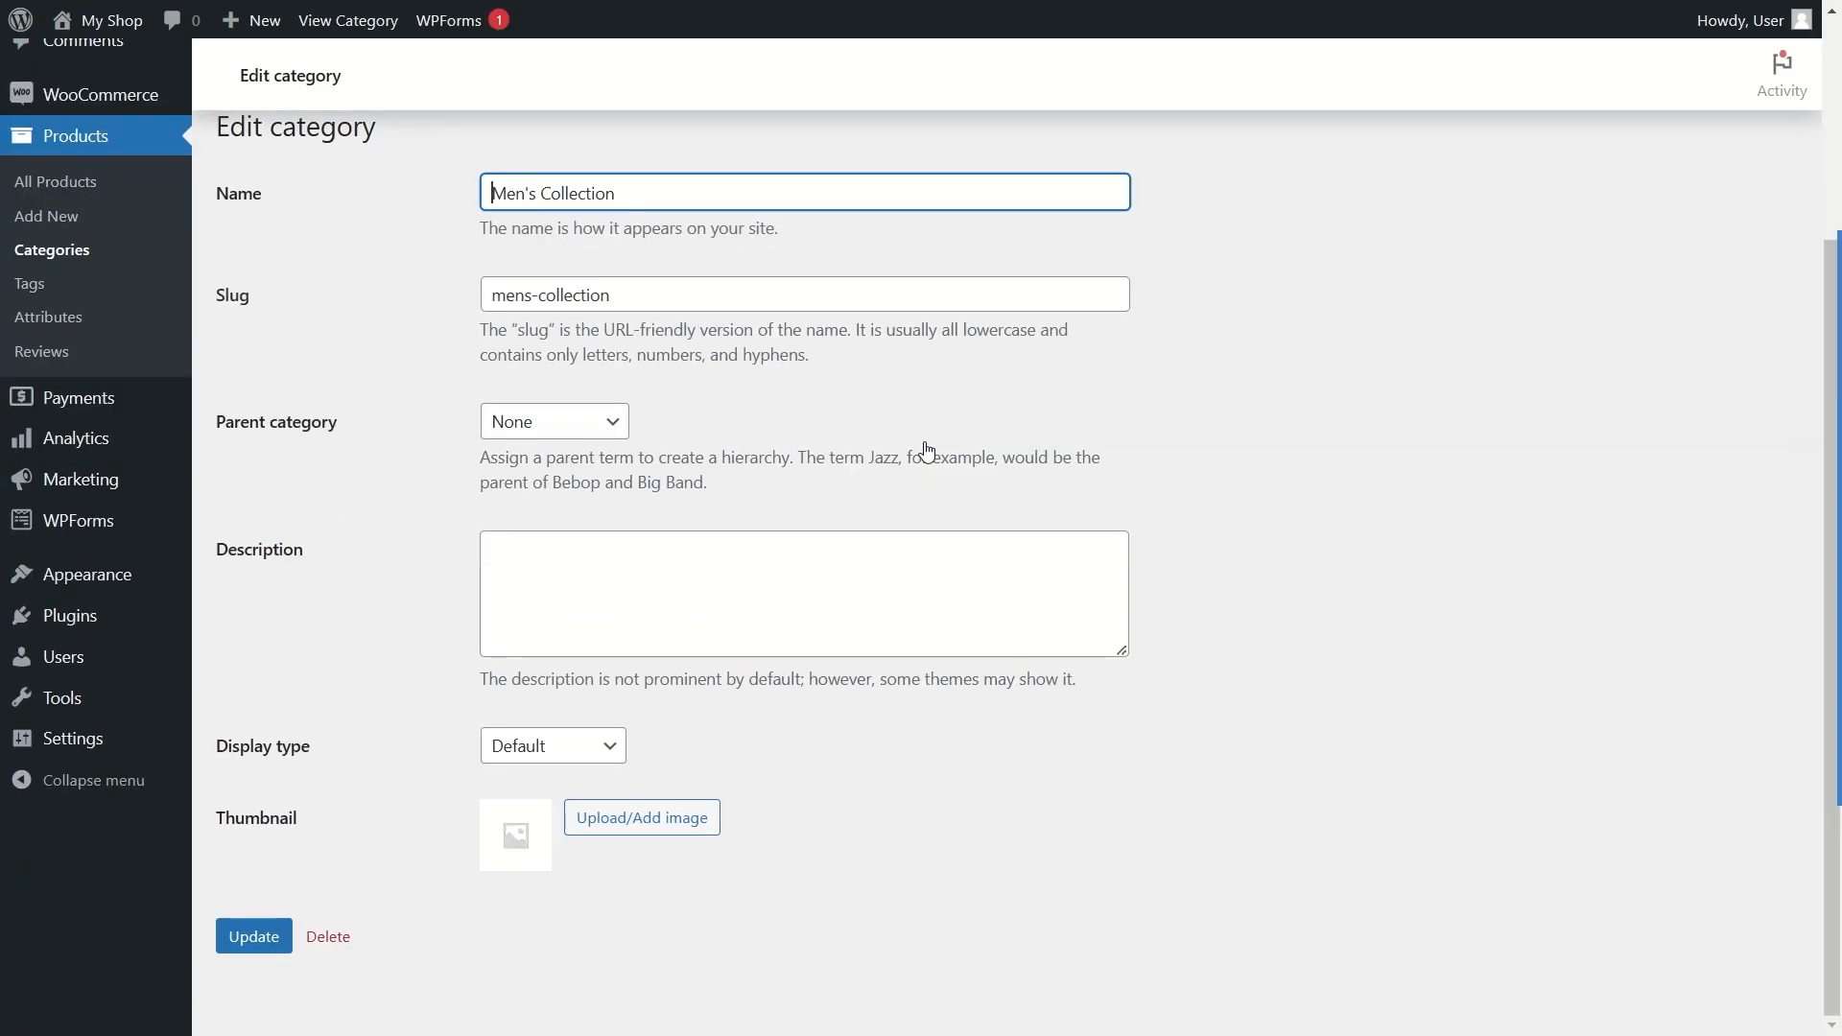
left_click(601, 827)
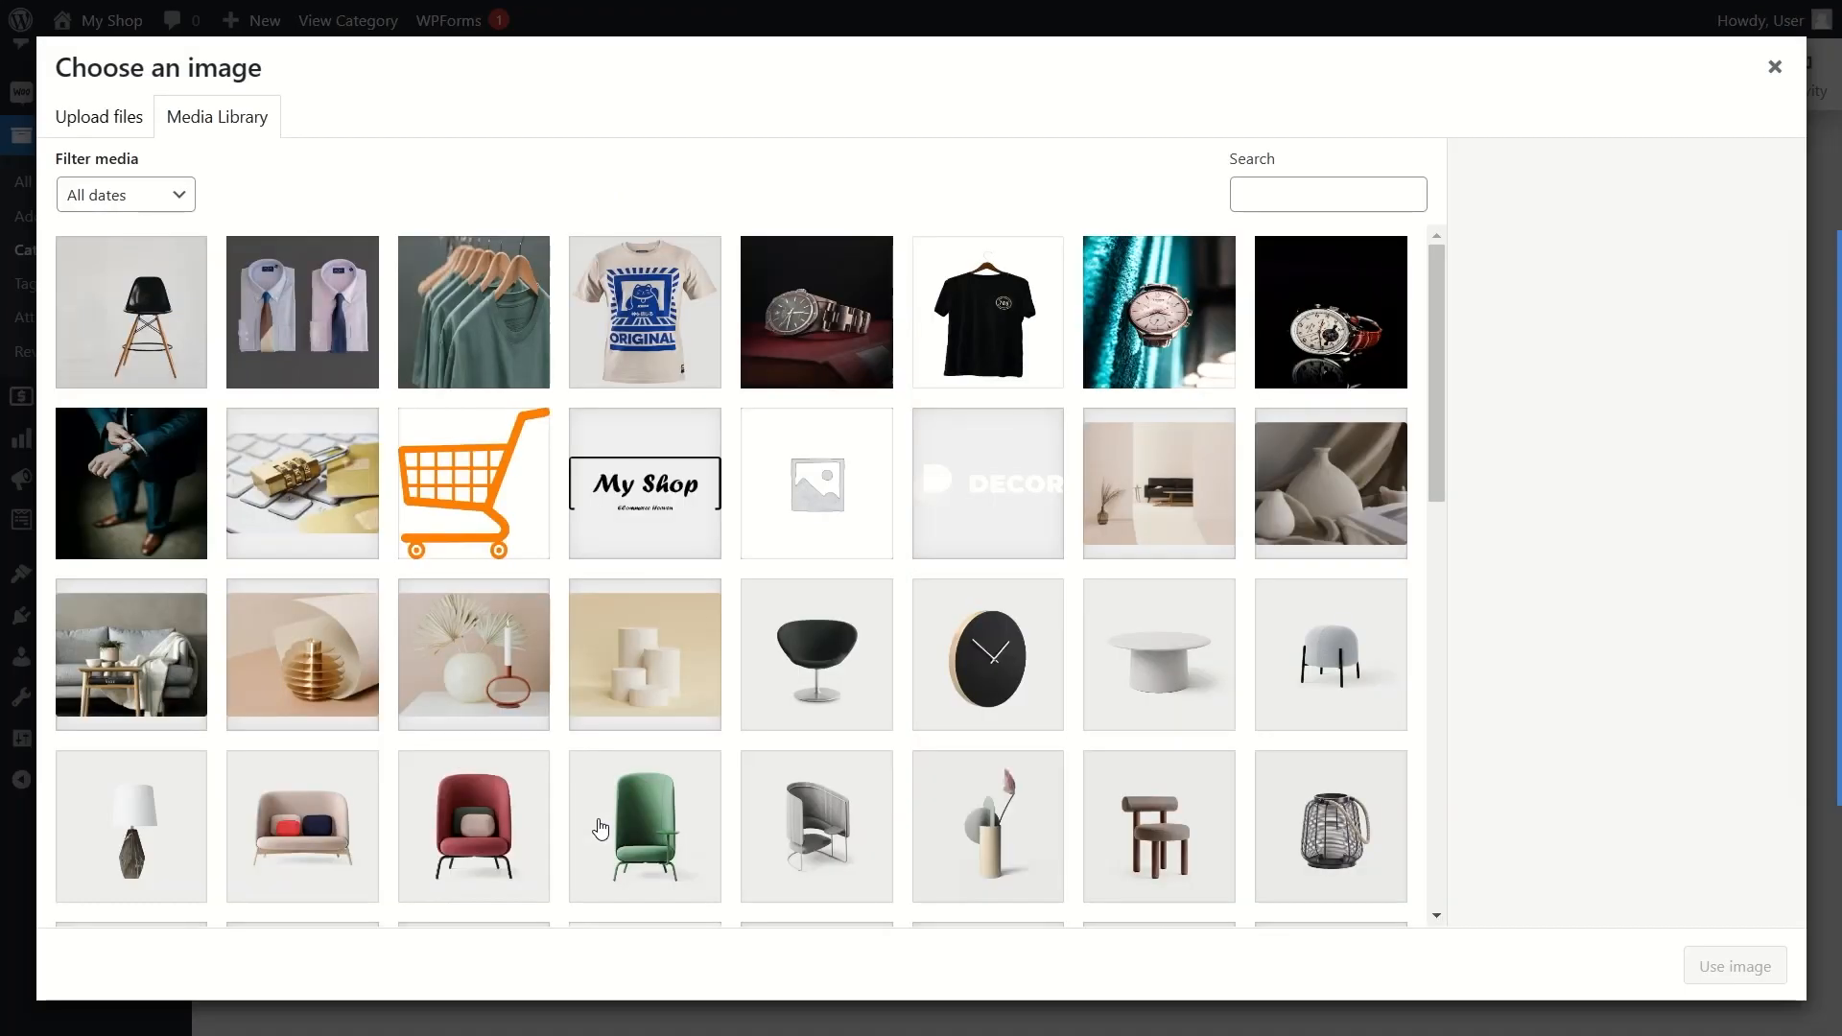
left_click(122, 462)
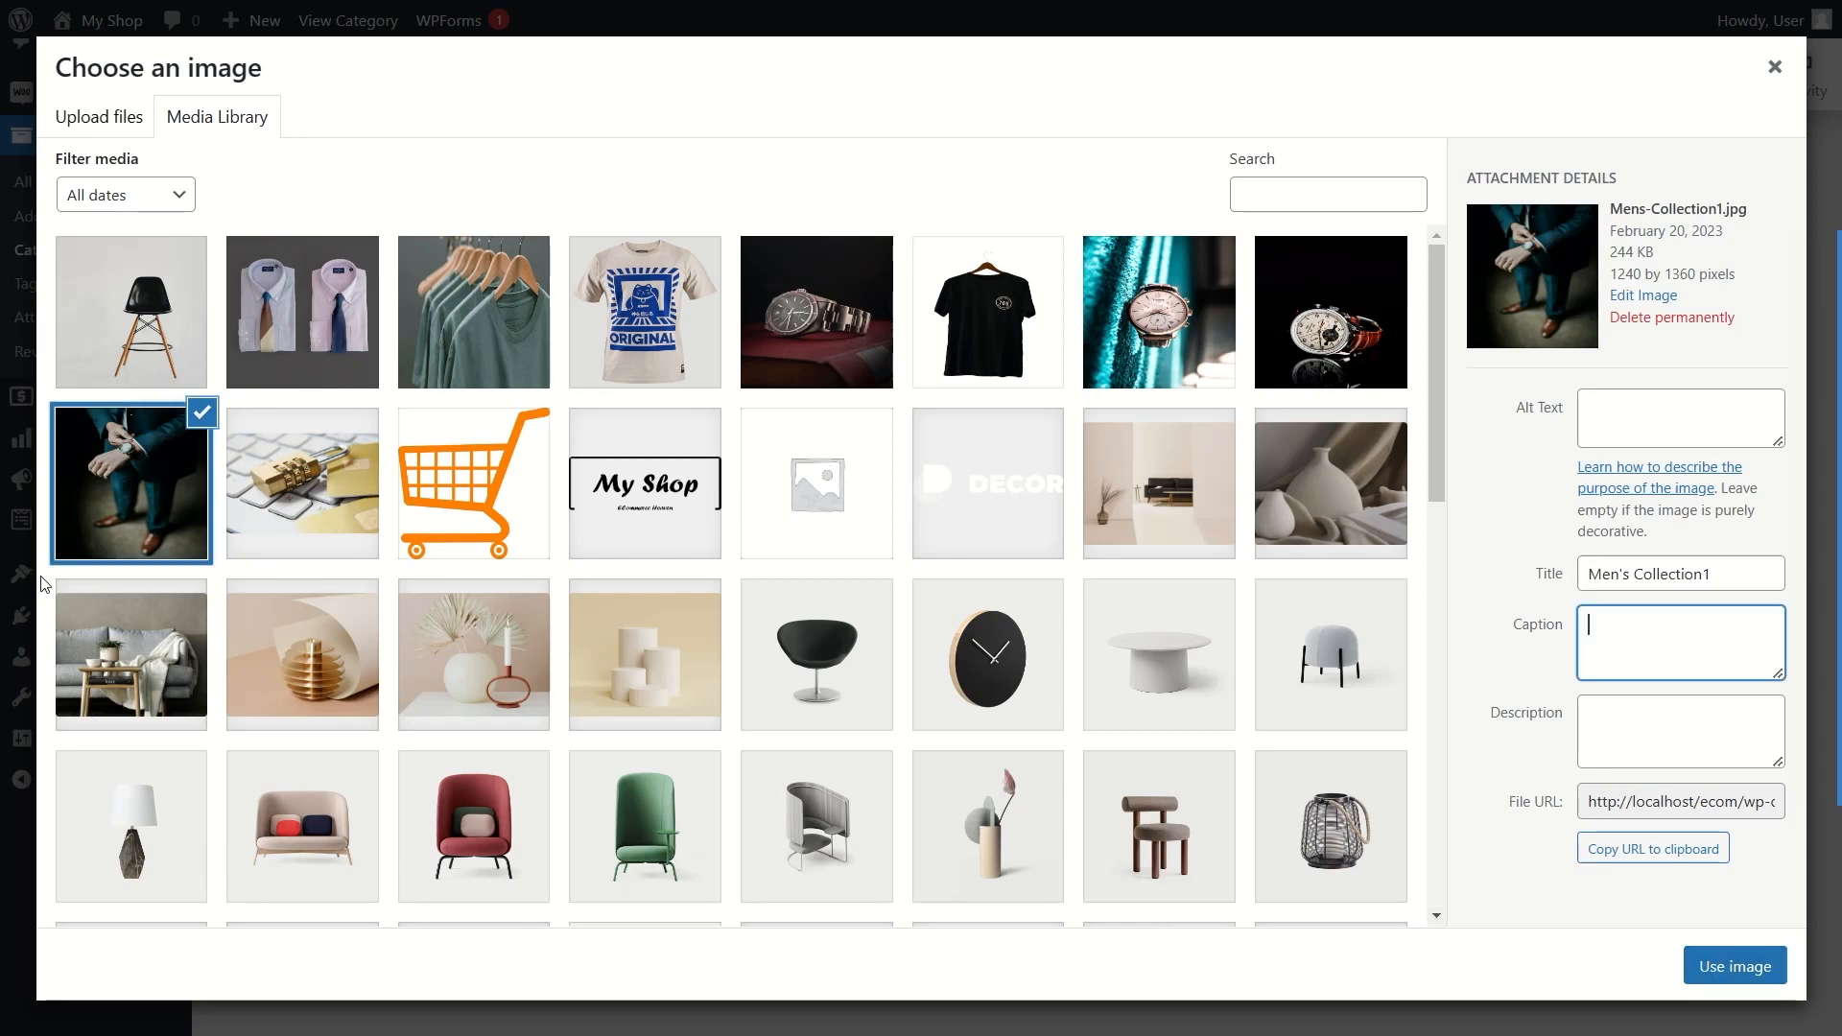
left_click(46, 584)
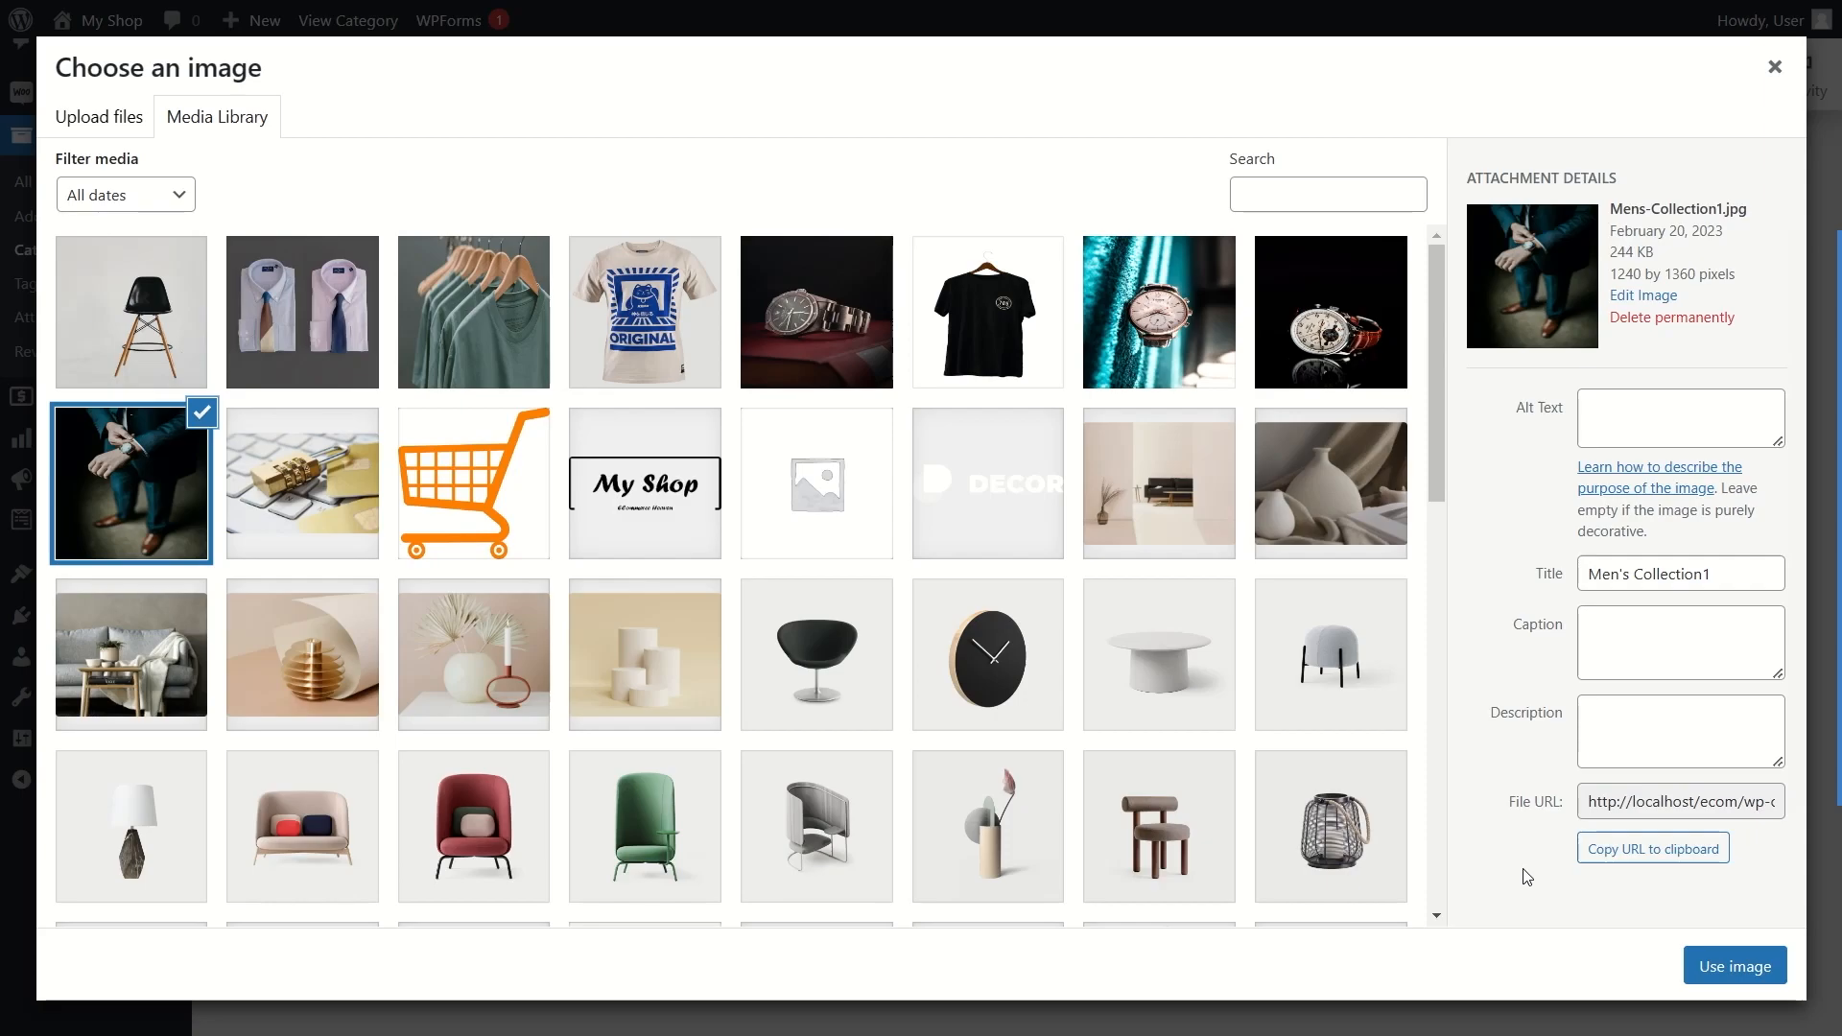
left_click(1715, 970)
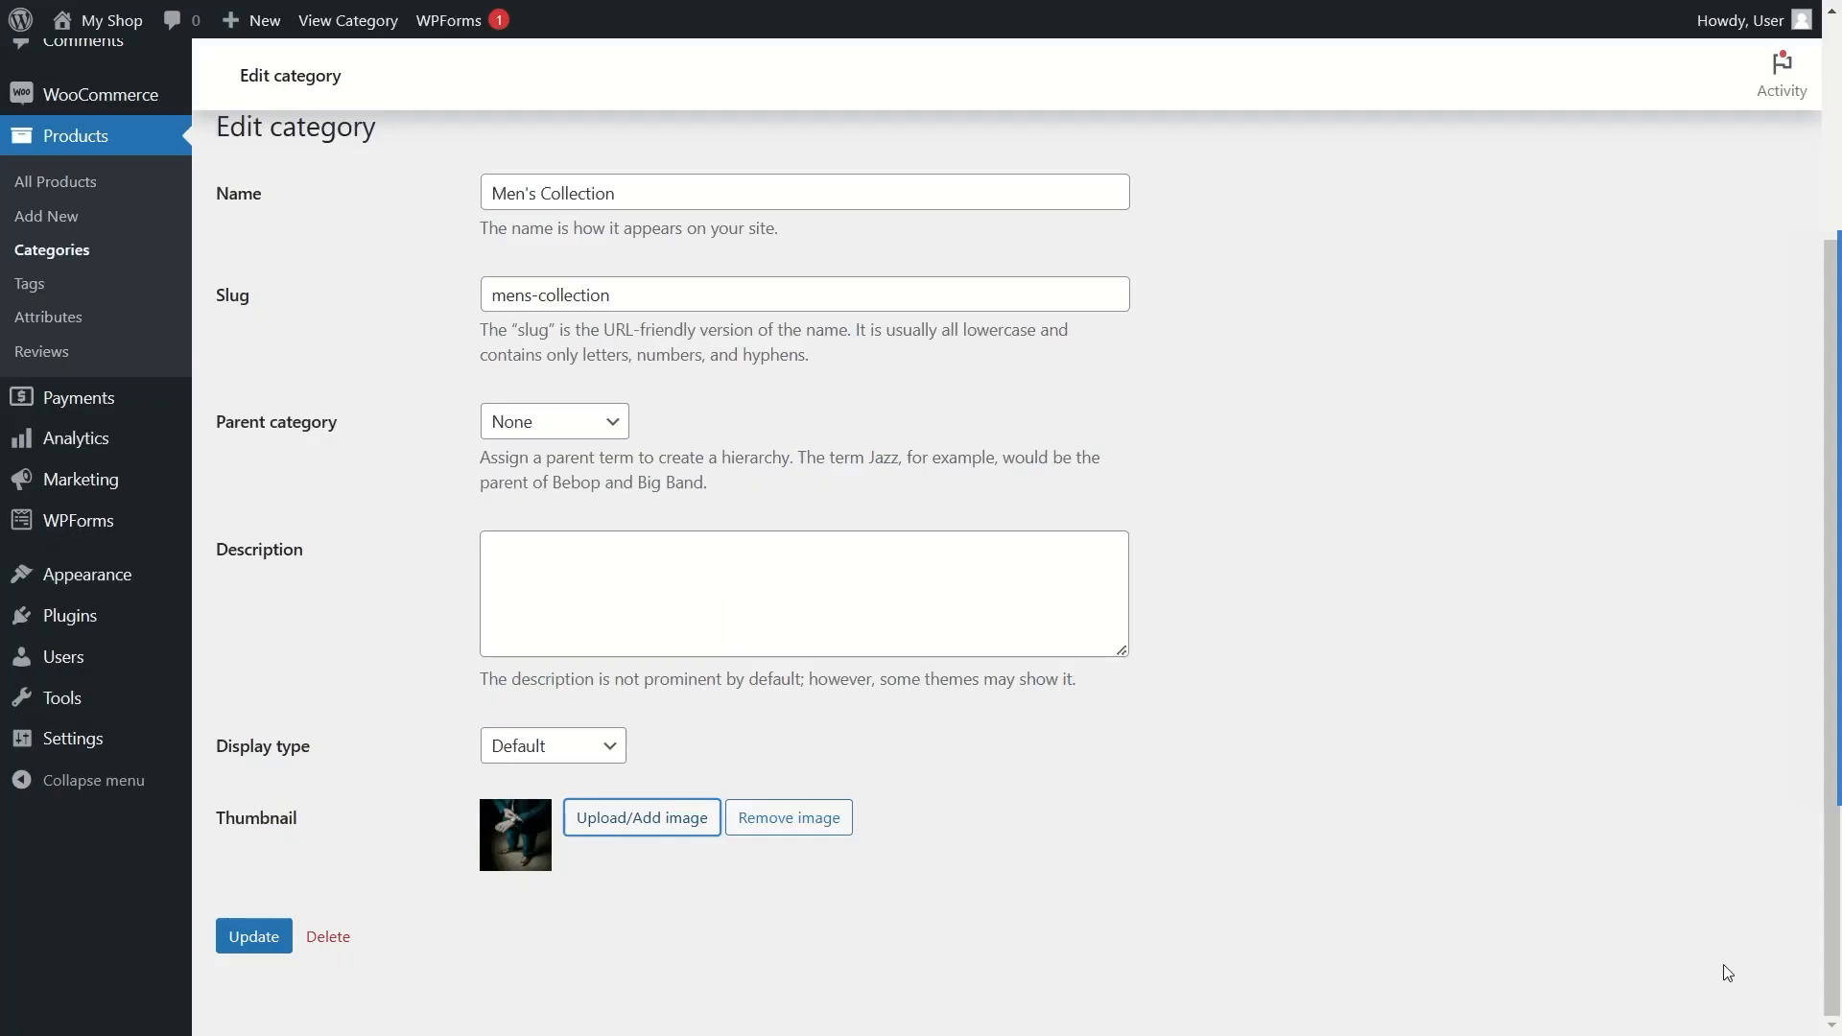
left_click(257, 938)
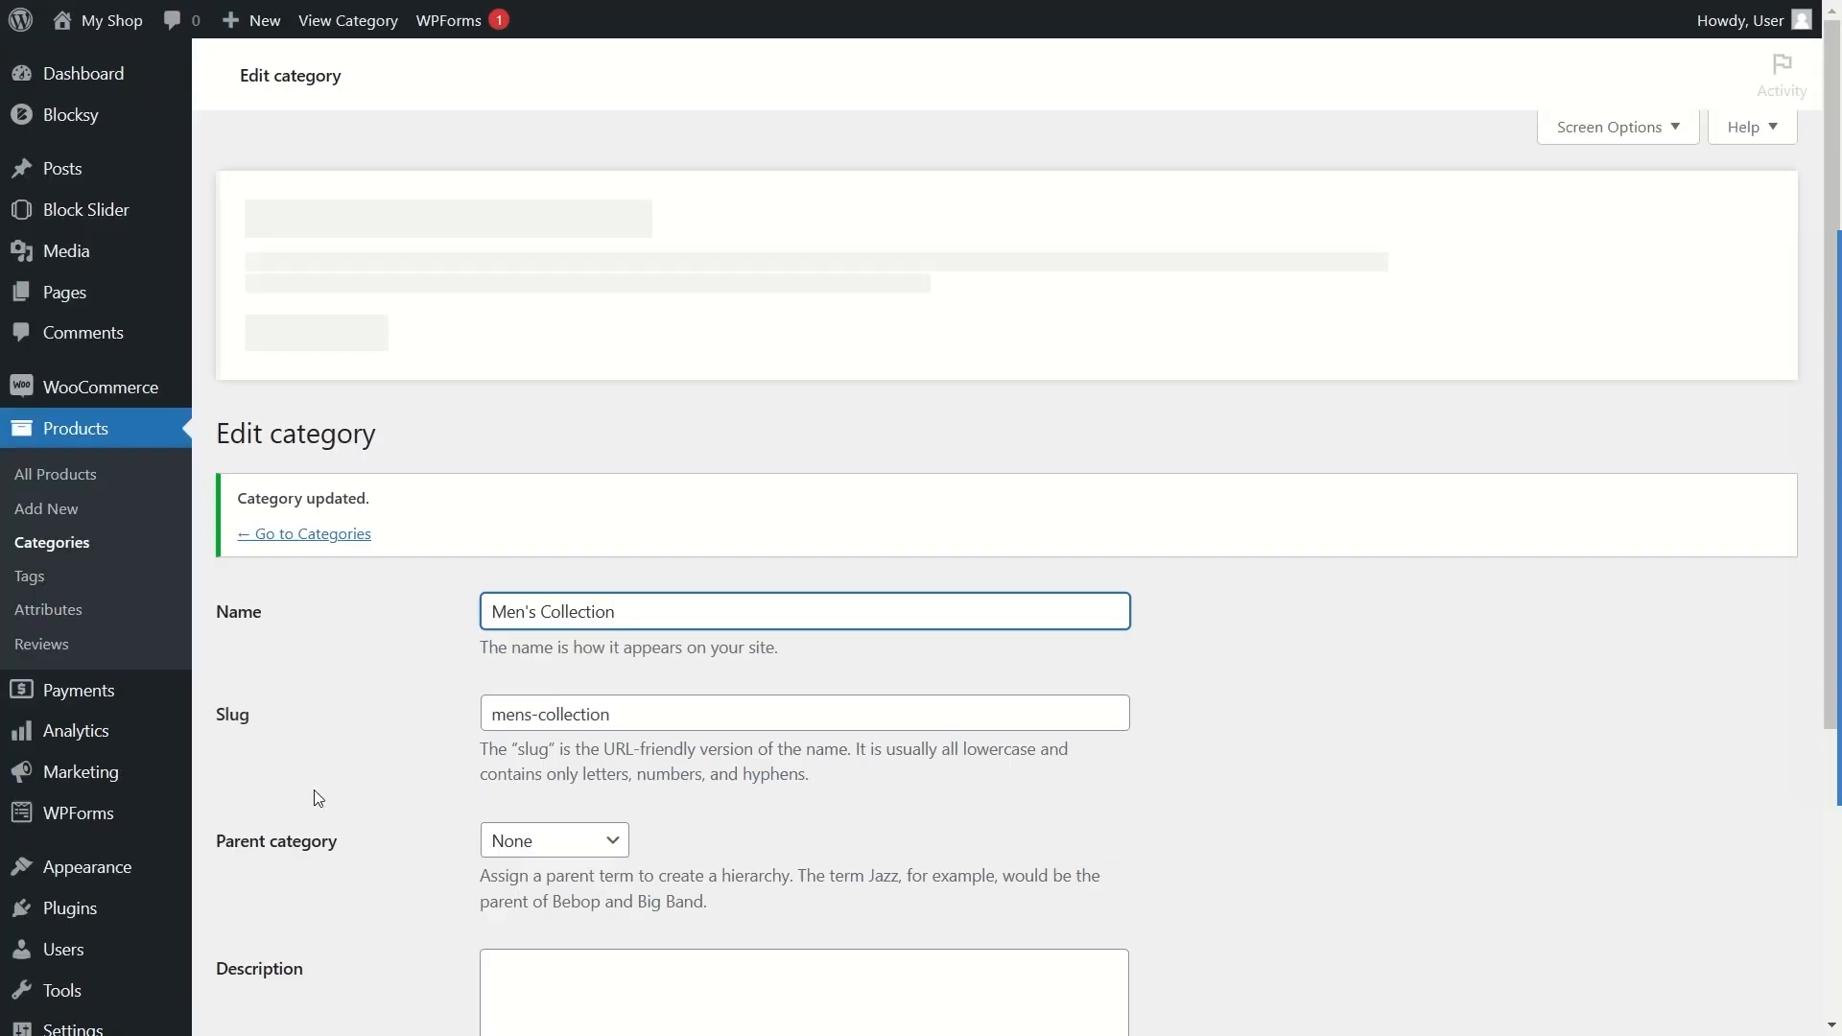
Step: Return to the product categories list and open the Shirts subcategory for editing
left_click(314, 334)
scroll(321, 403, "down", 1)
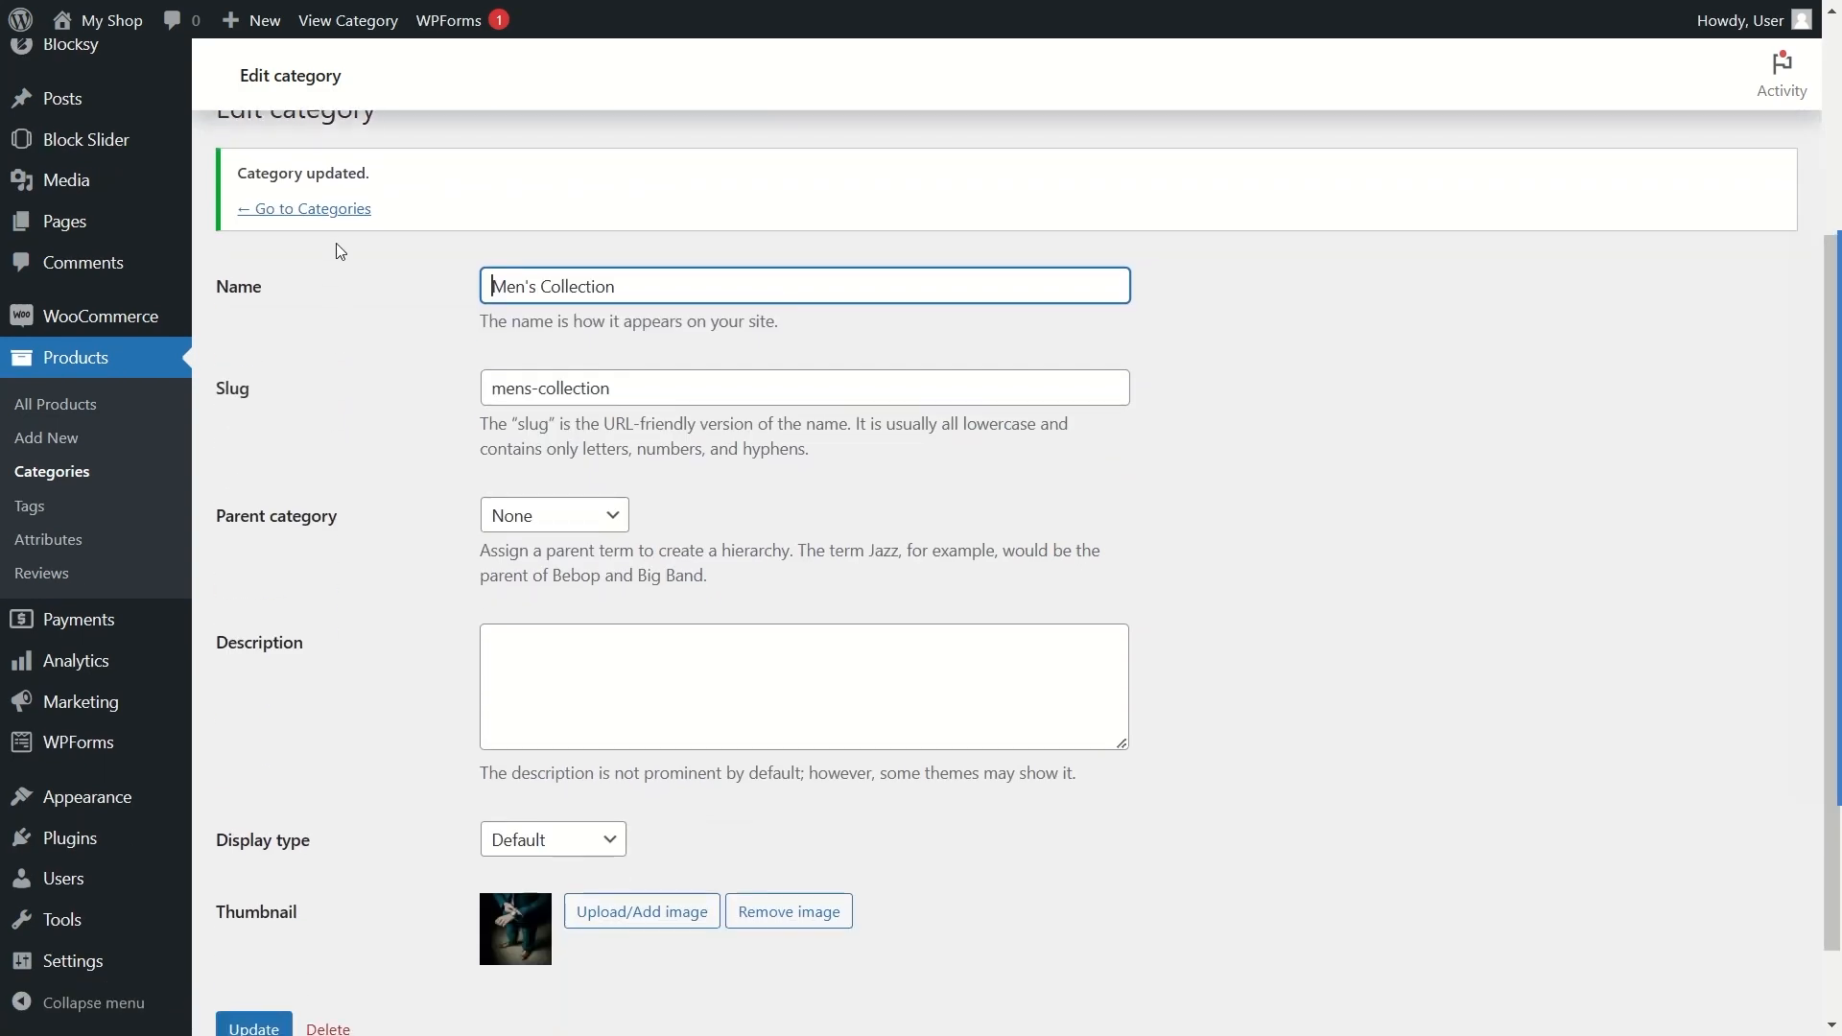
left_click(298, 215)
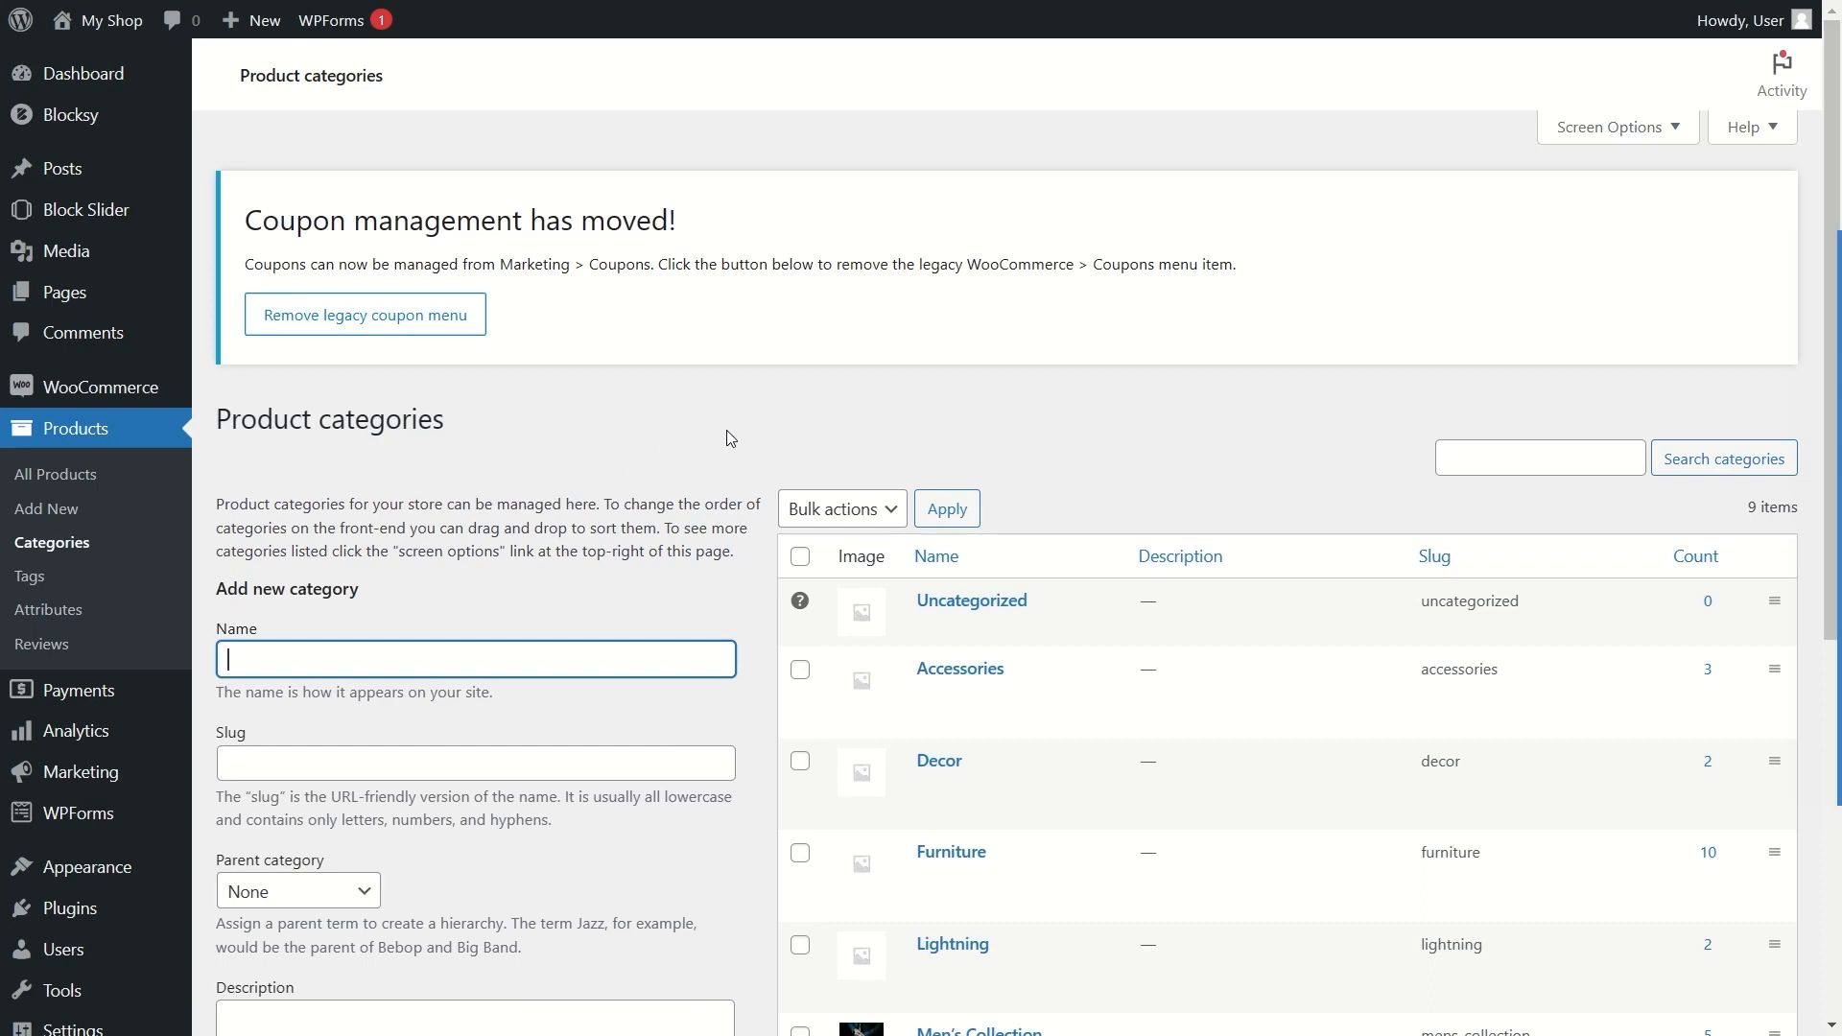
scroll(919, 408, "down", 5)
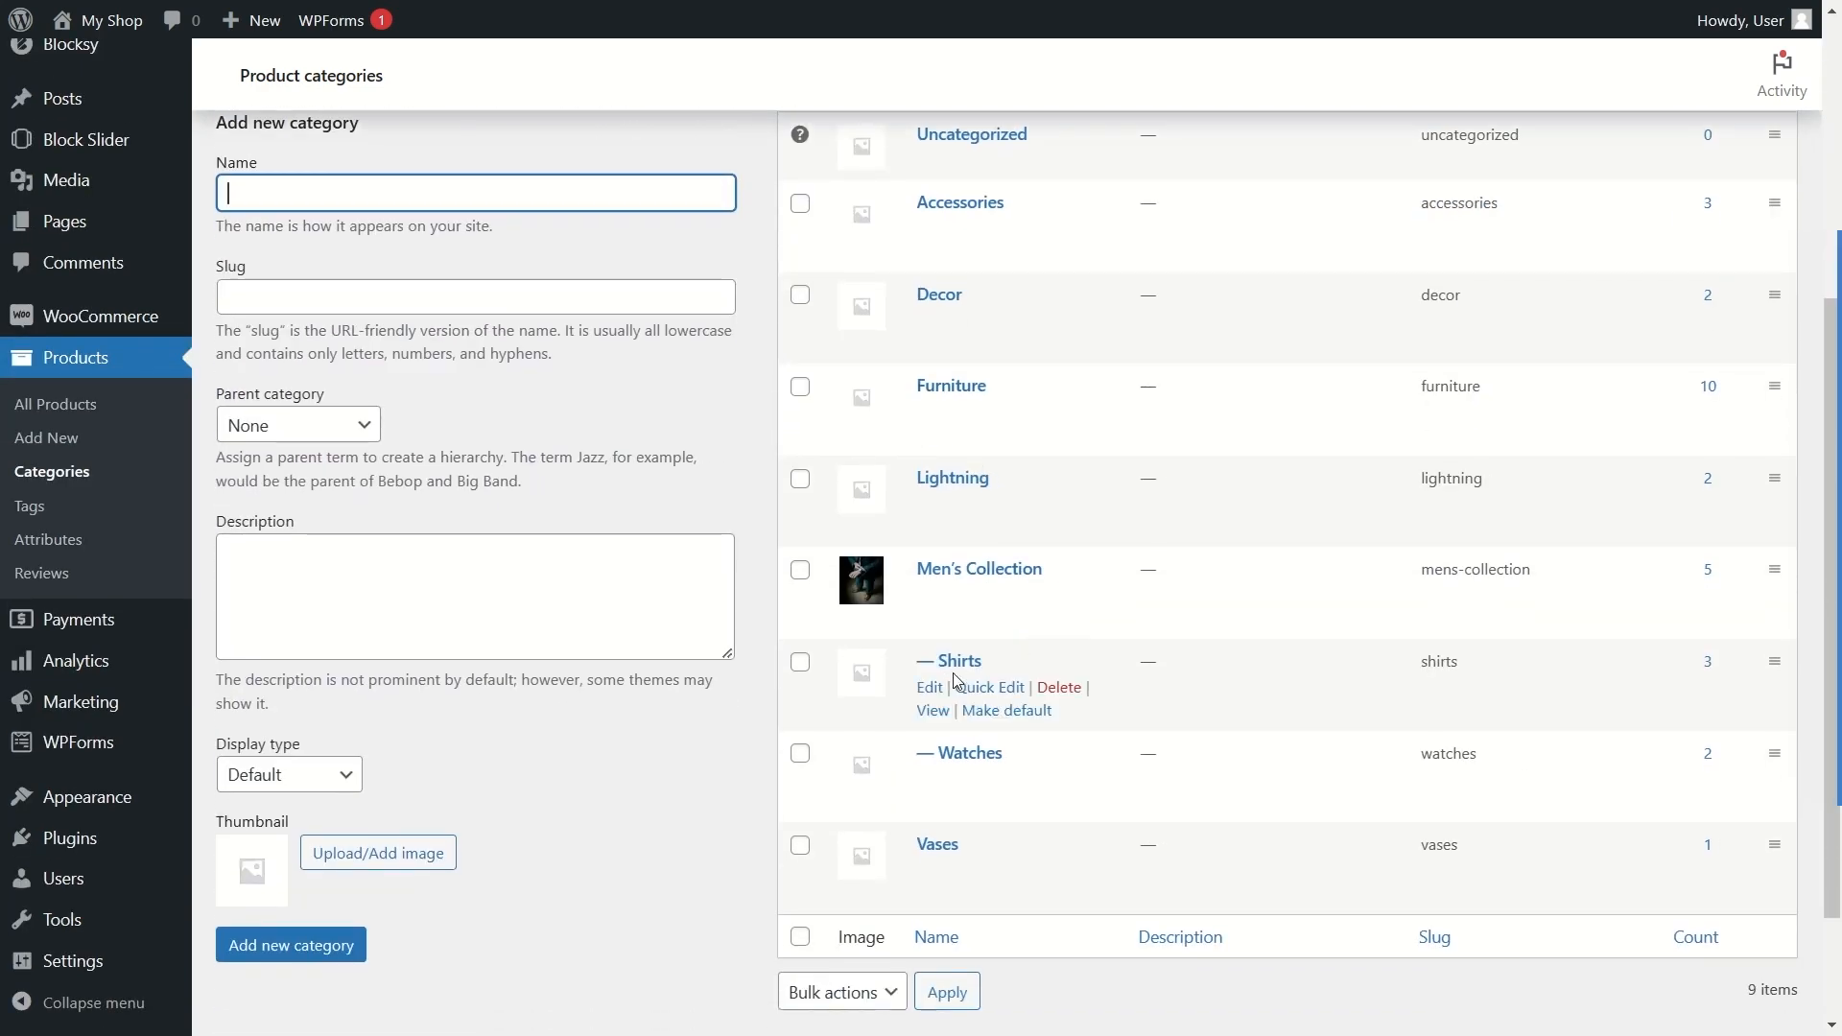
left_click(928, 690)
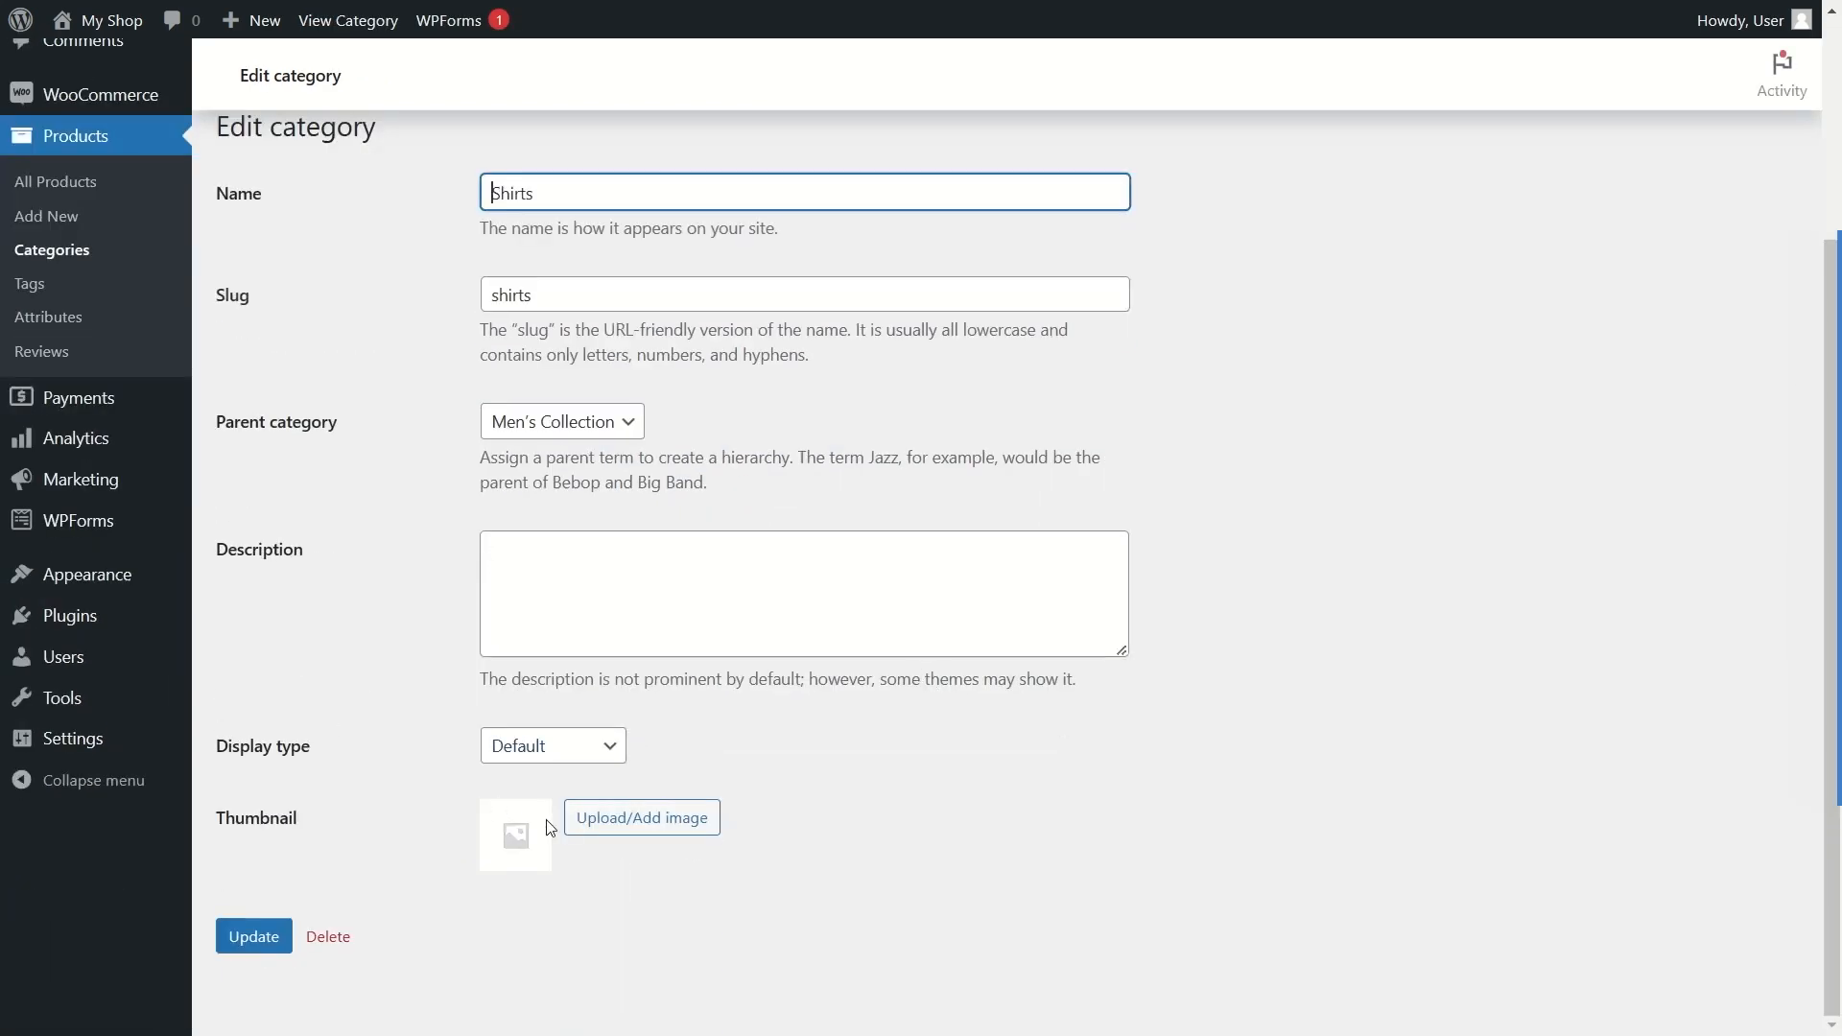
Step: Set the Shirts category thumbnail to Shirt-collection1.jpg from the media library and update the category
left_click(589, 819)
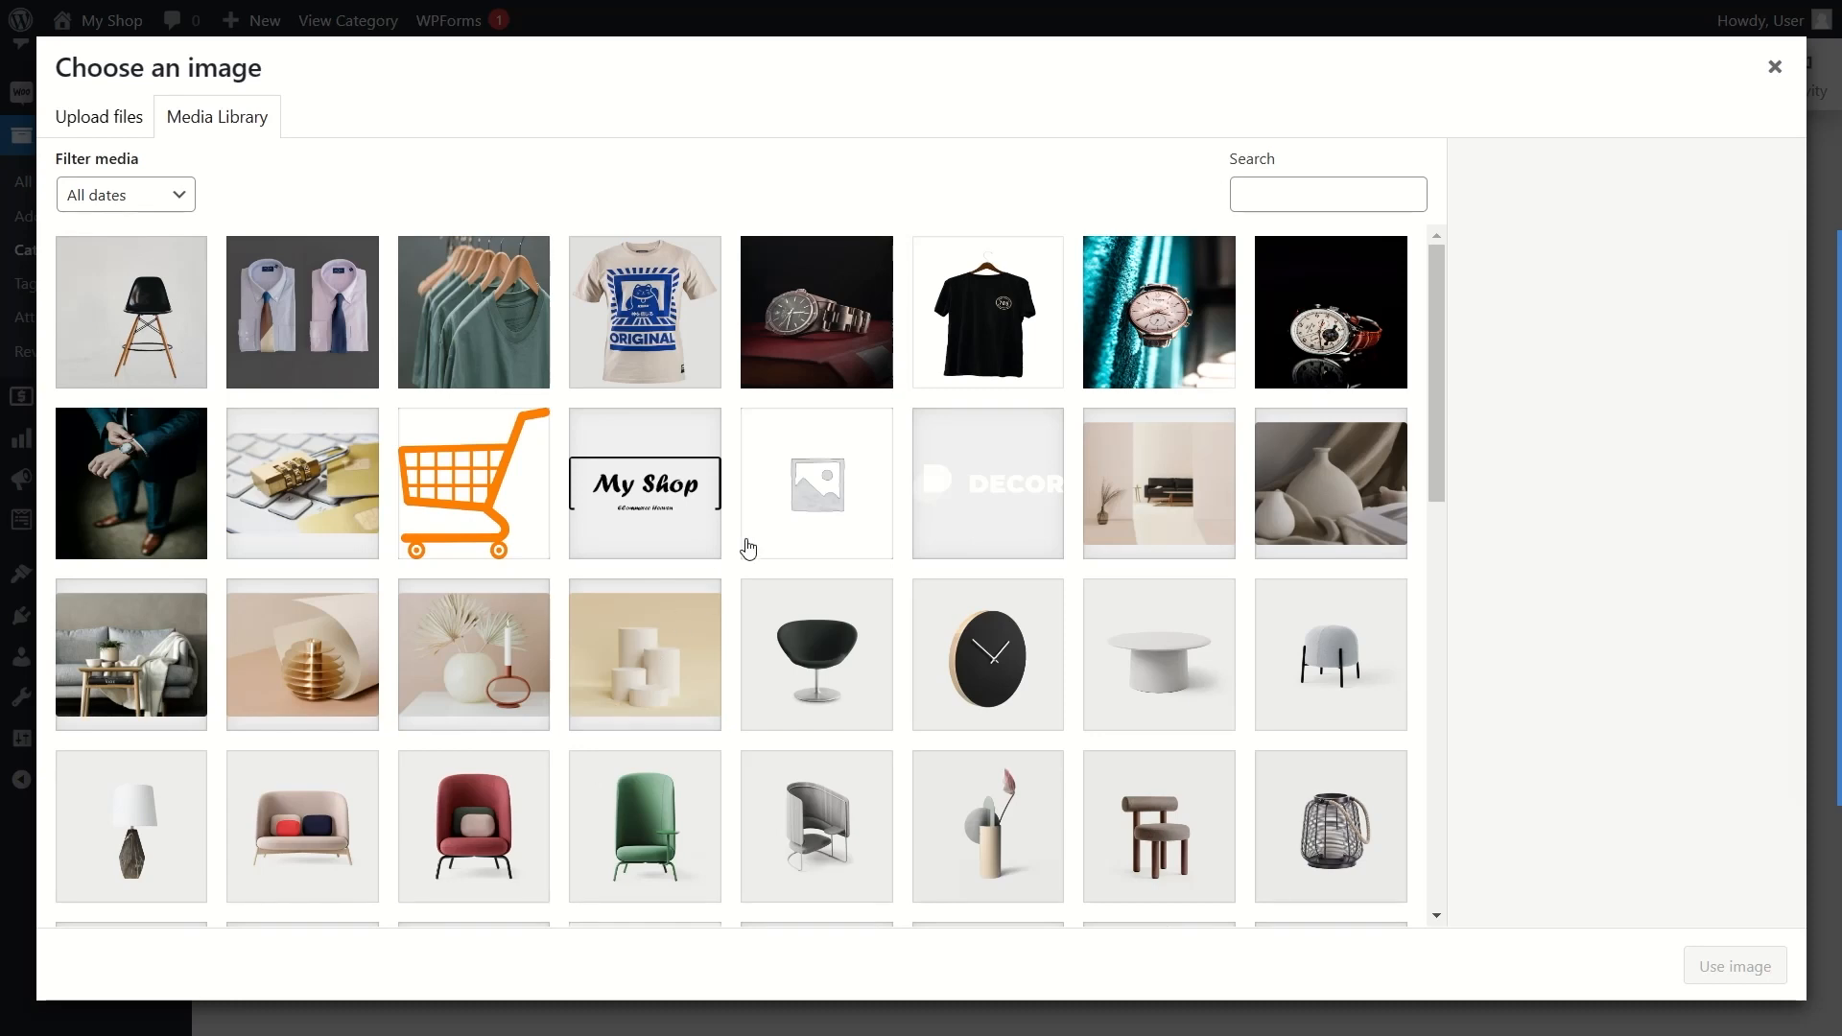
left_click(474, 309)
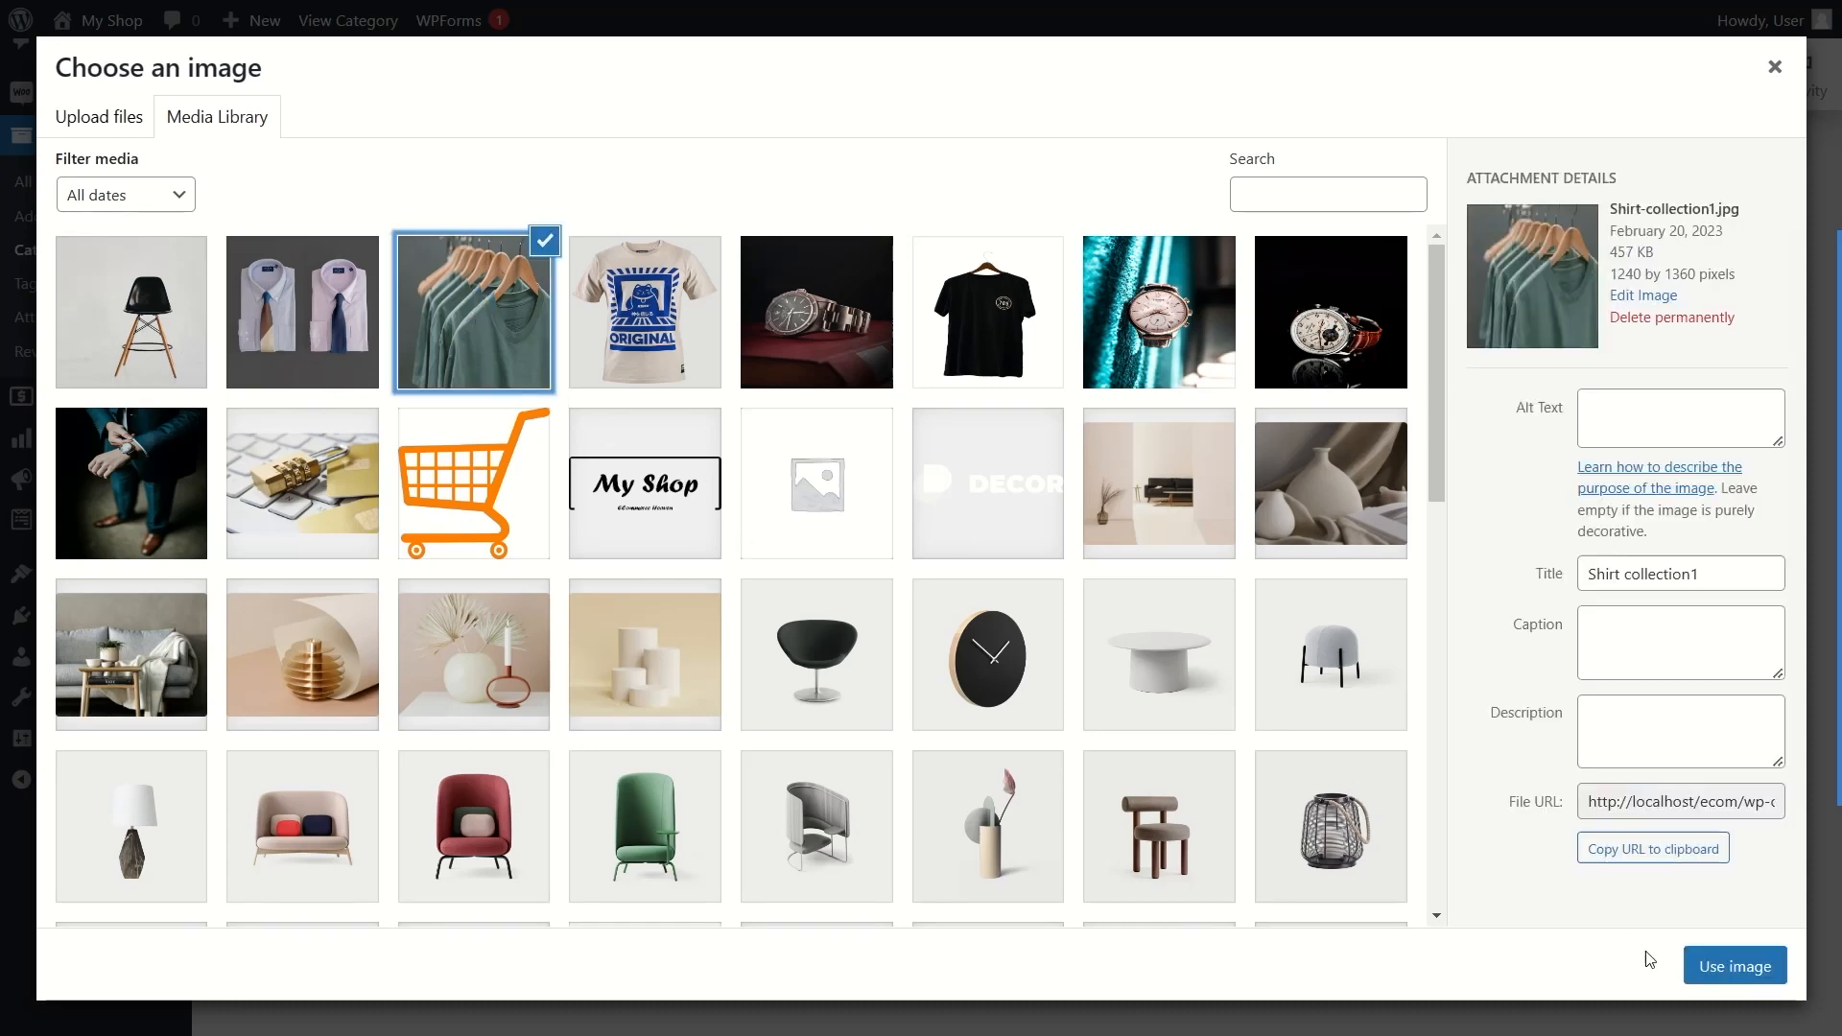
left_click(1727, 969)
left_click(254, 935)
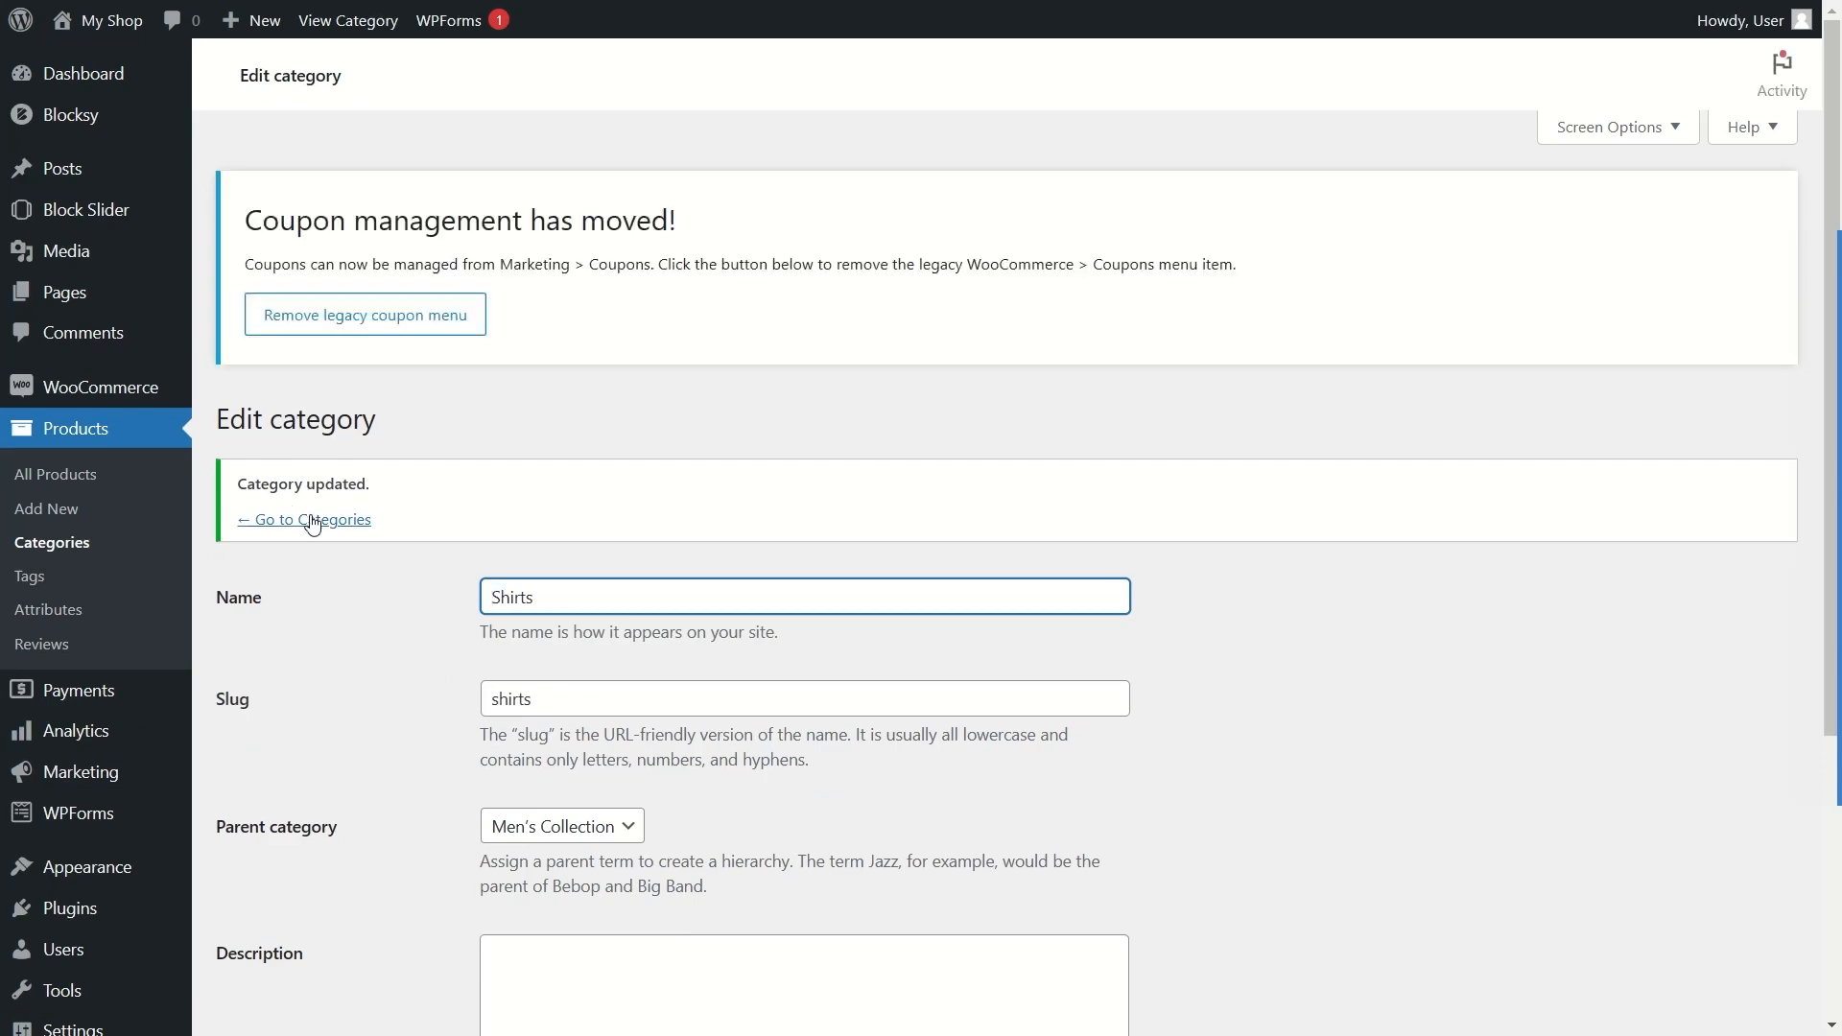
Step: Return to the product categories list and open the Watches subcategory for editing
left_click(312, 520)
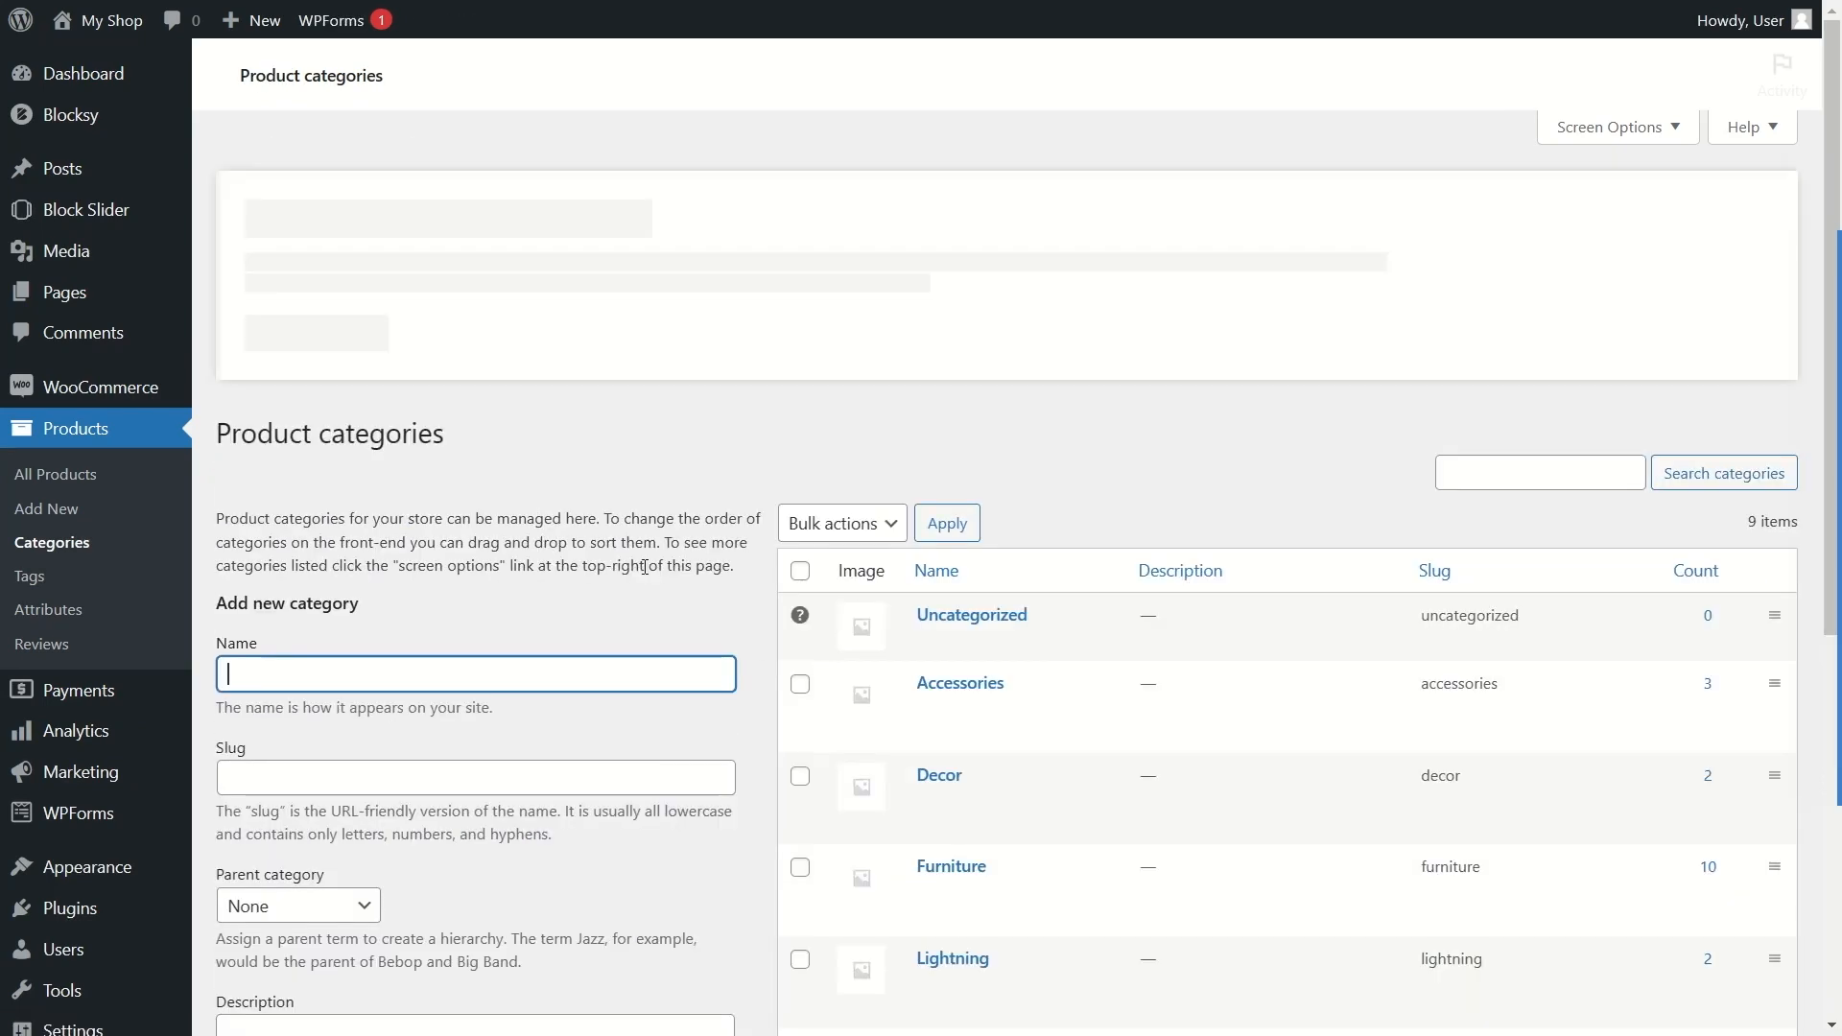
scroll(637, 567, "down", 6)
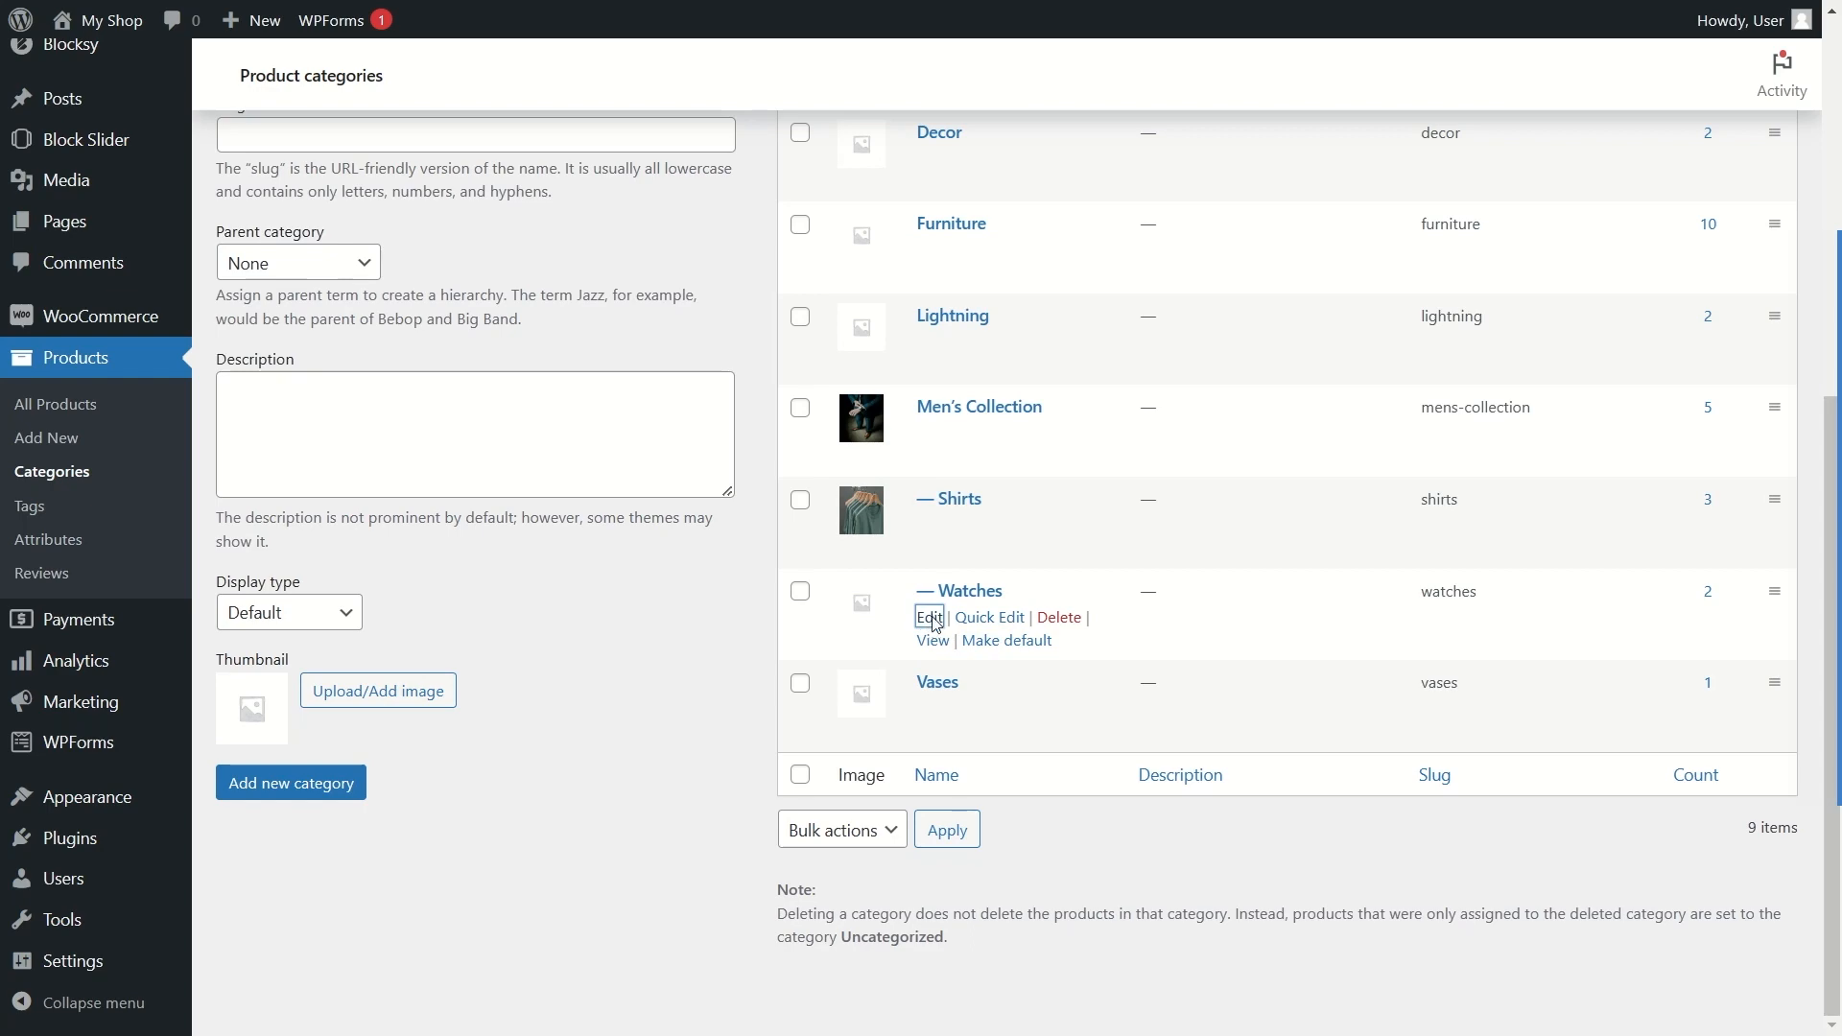
left_click(930, 619)
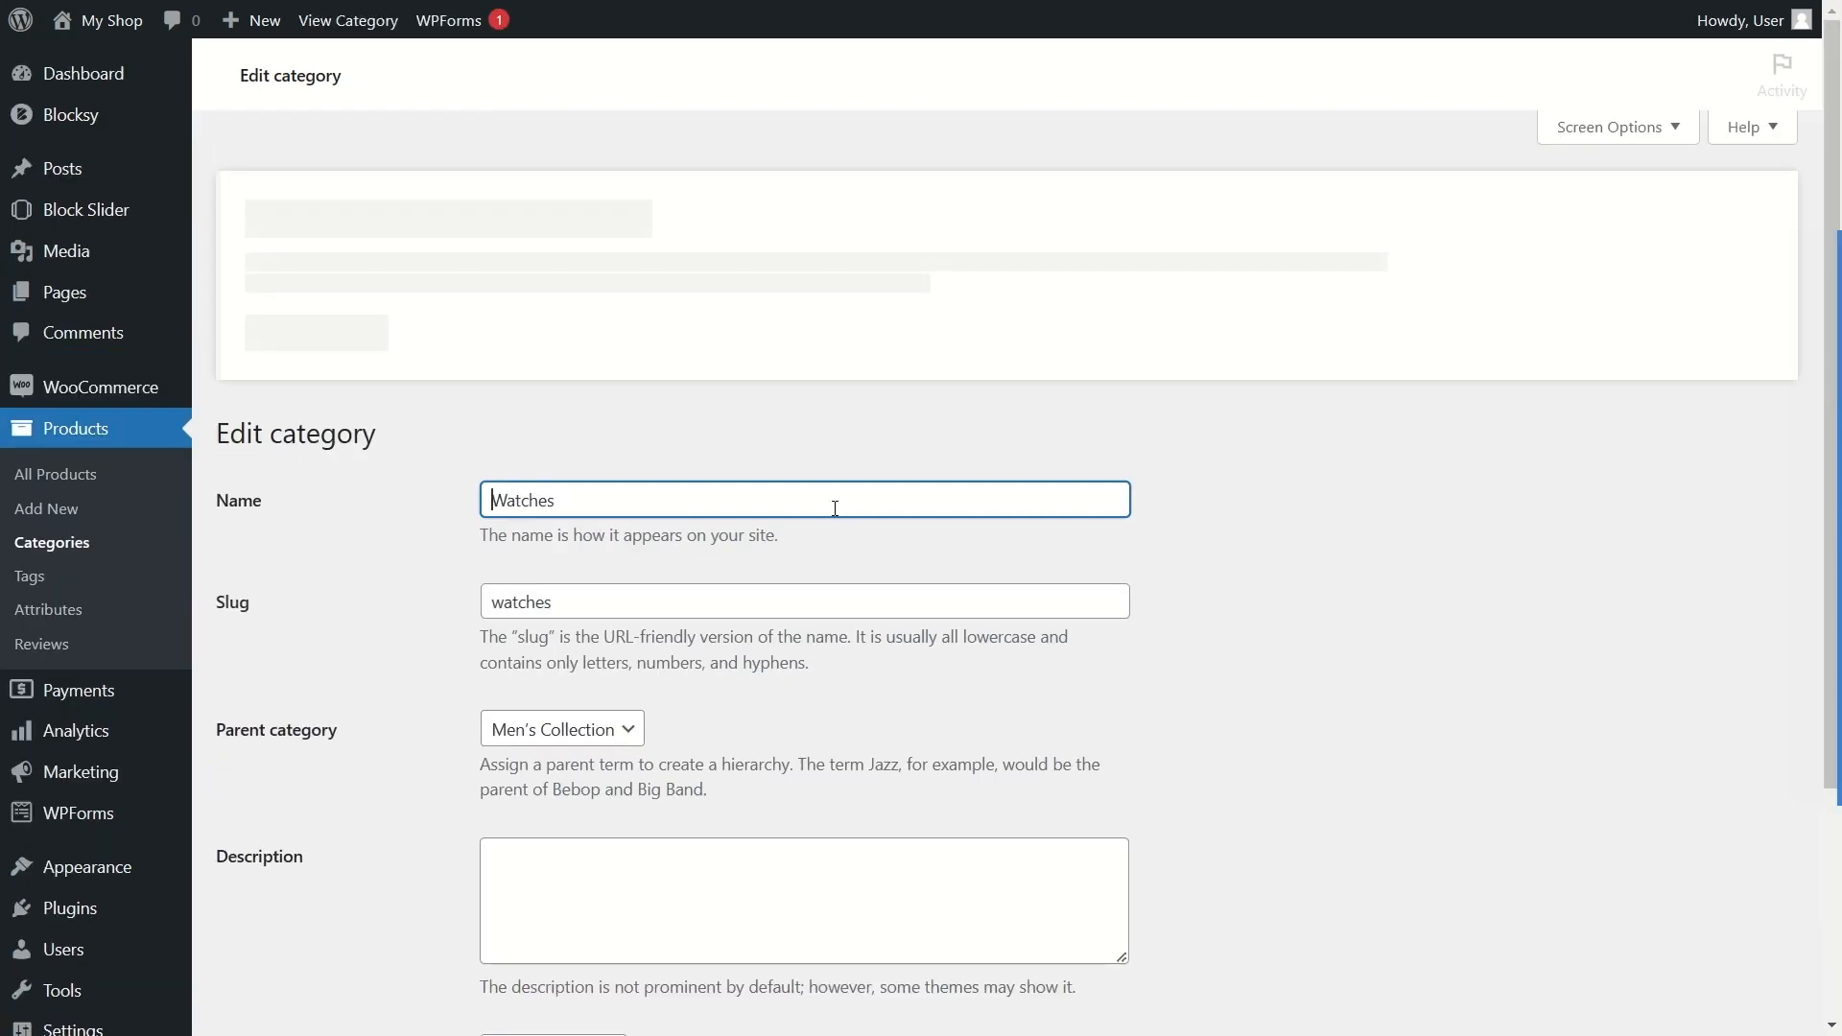
Step: Set the Watches category thumbnail to the silver wristwatch on red image from the media library, update the category and return to the categories list
scroll(839, 522, "down", 3)
left_click(581, 817)
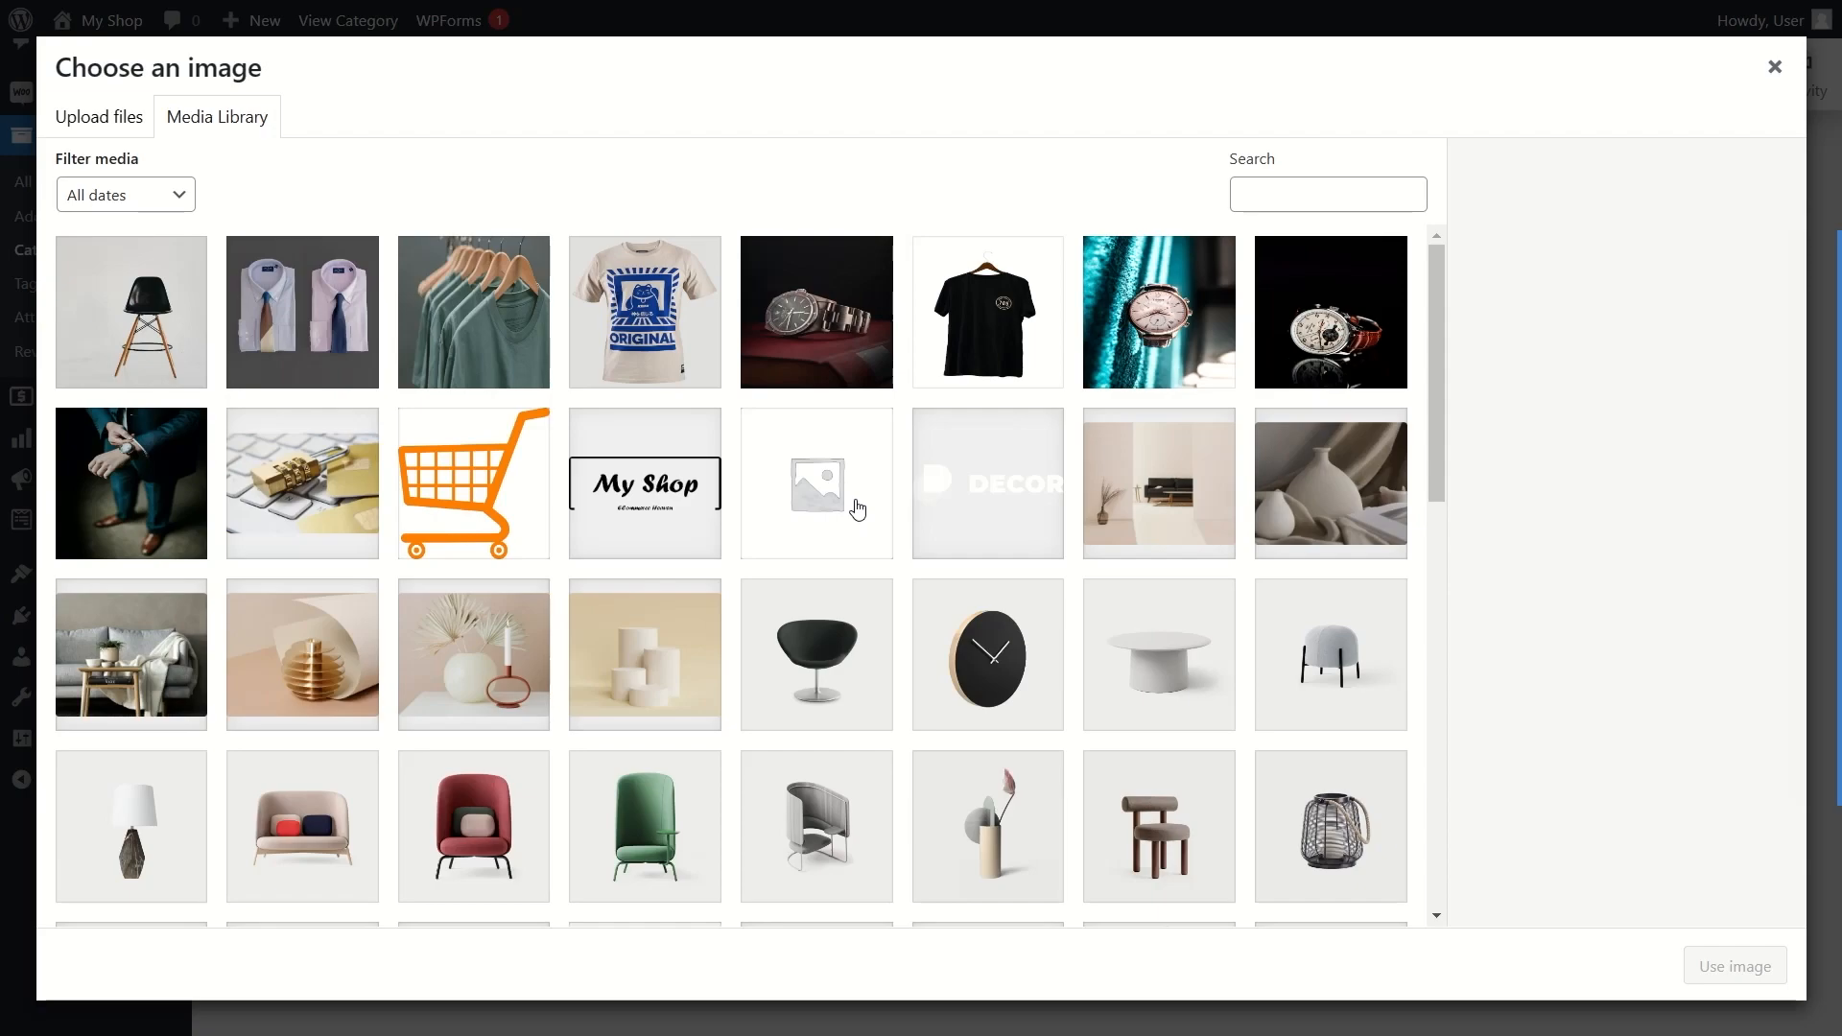
left_click(861, 297)
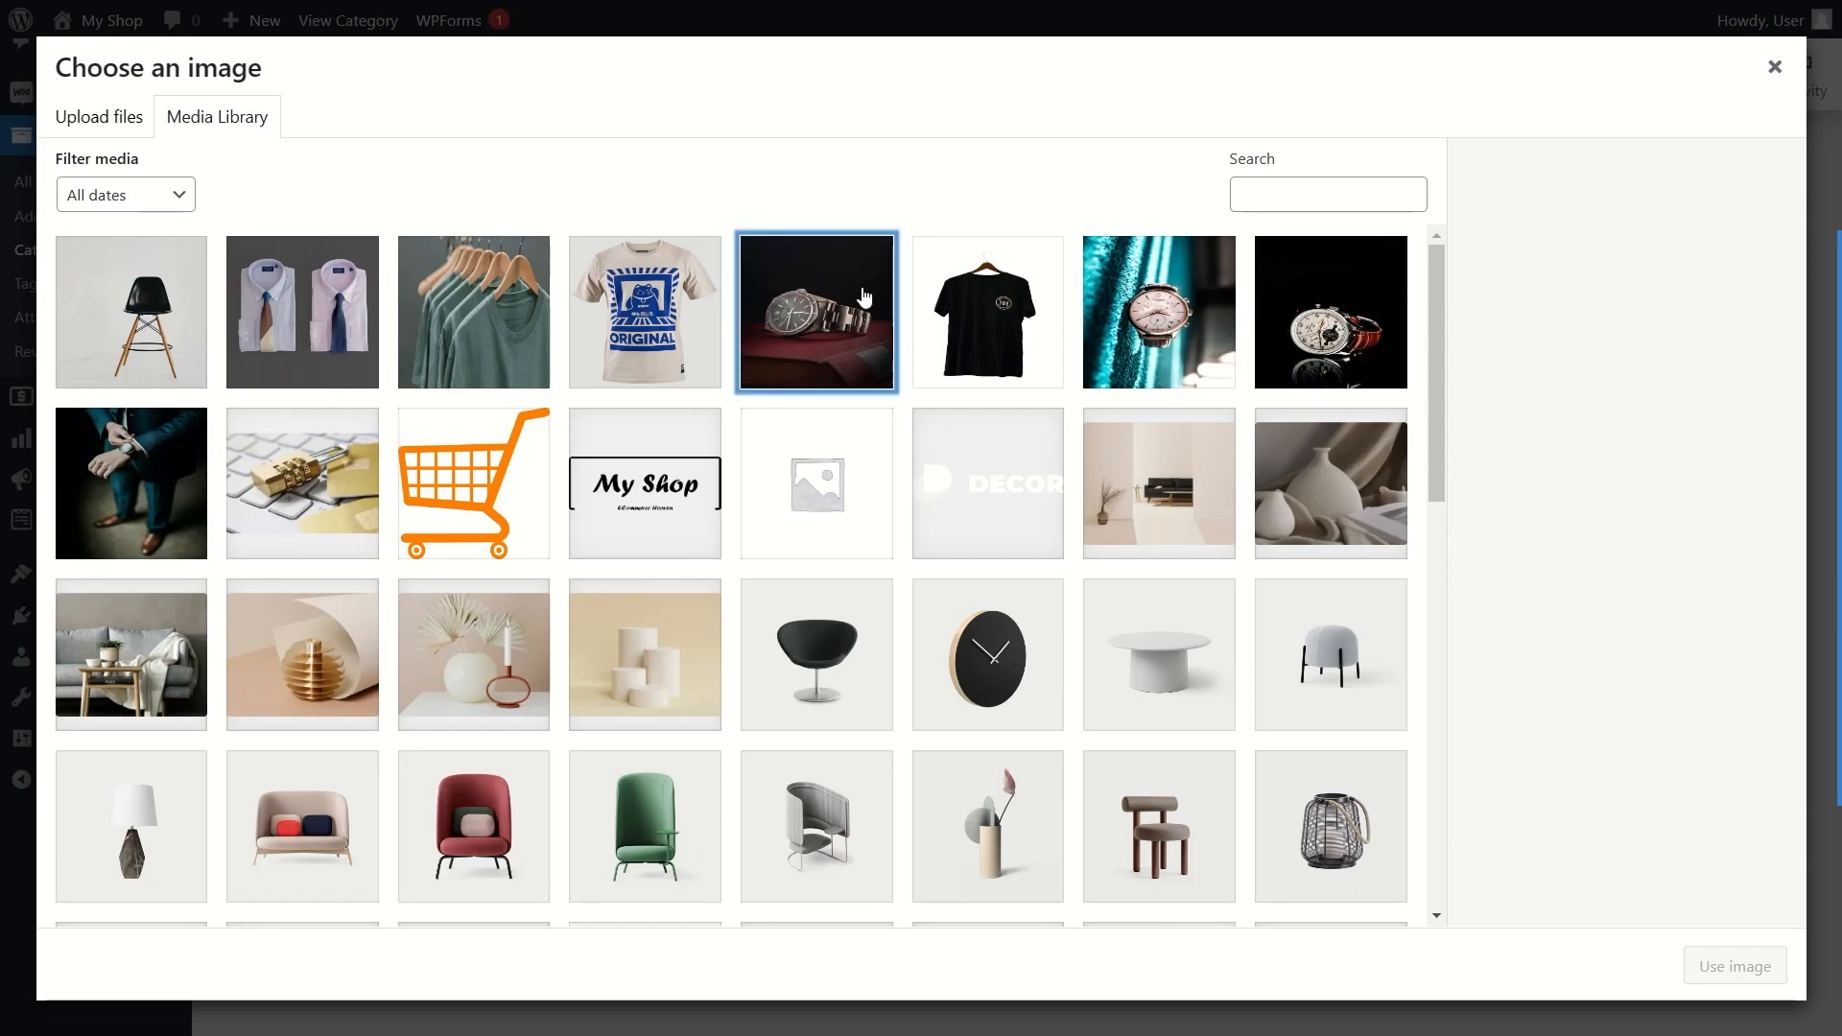
left_click(1707, 966)
left_click(254, 937)
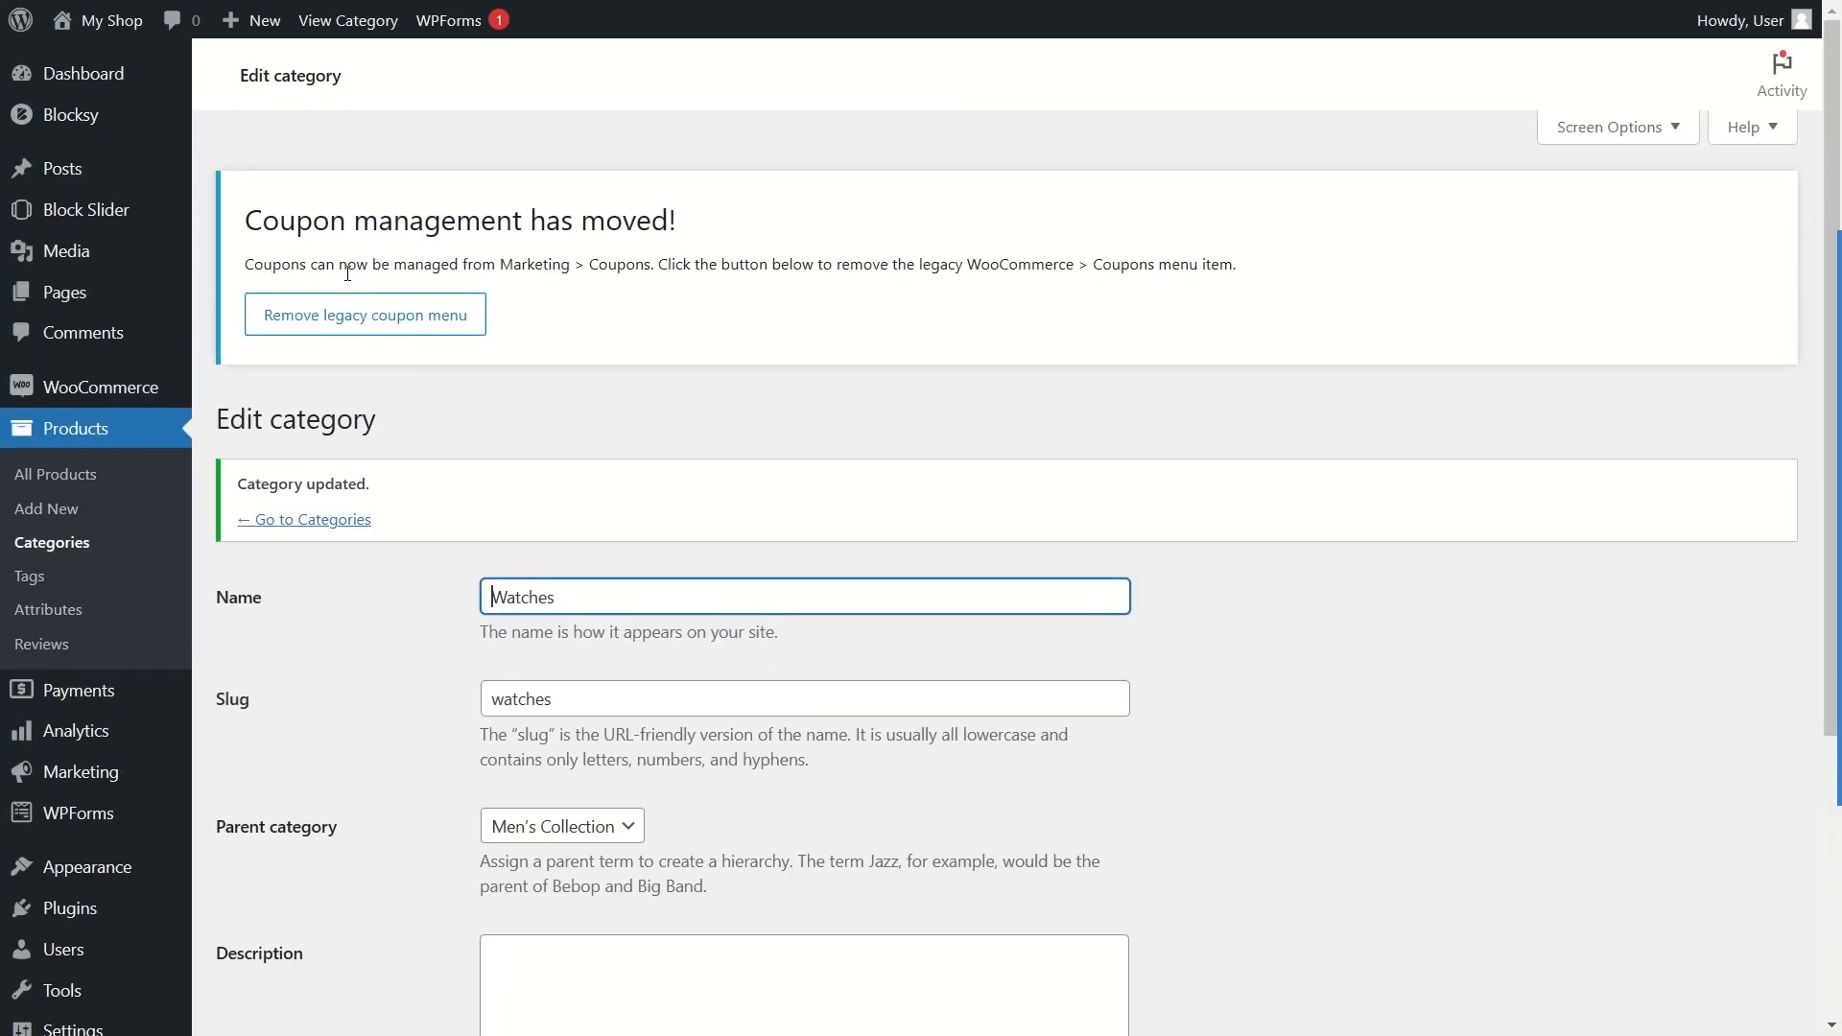
left_click(313, 521)
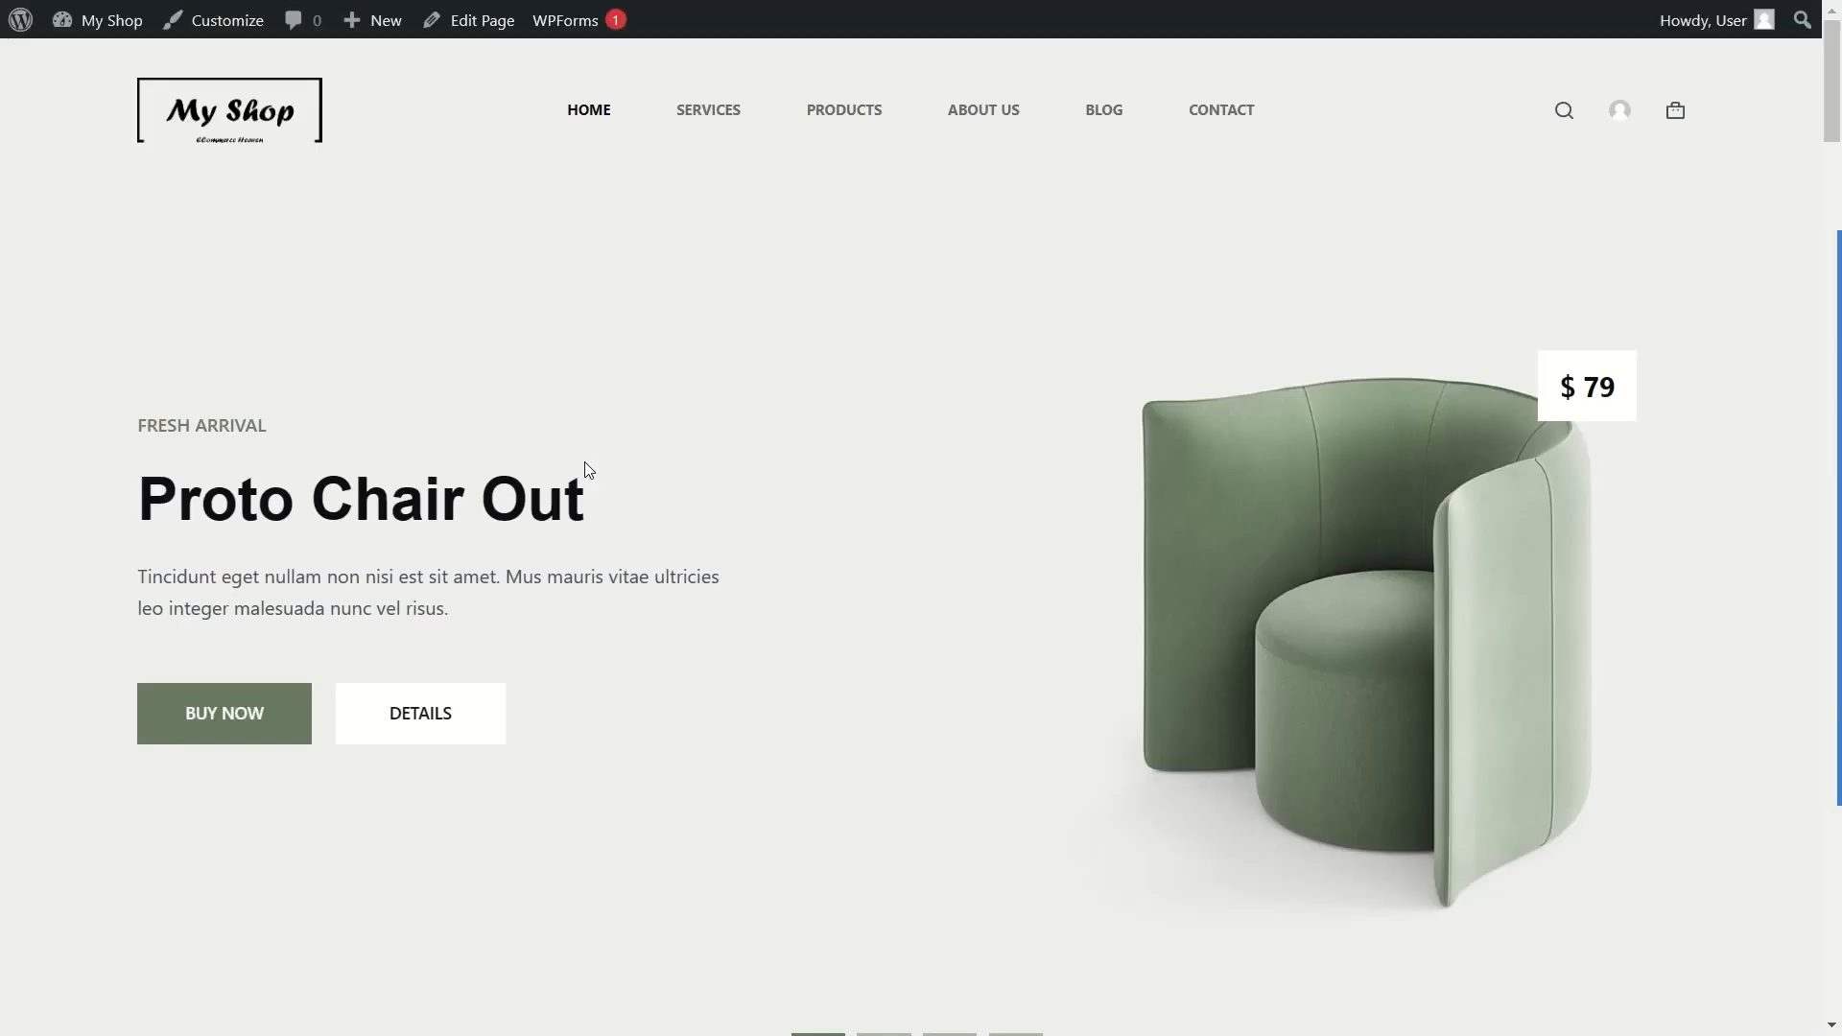
Step: Open the Men's Collection category from the storefront home page's footer and check its banner and subcategory images
scroll(676, 441, "down", 20)
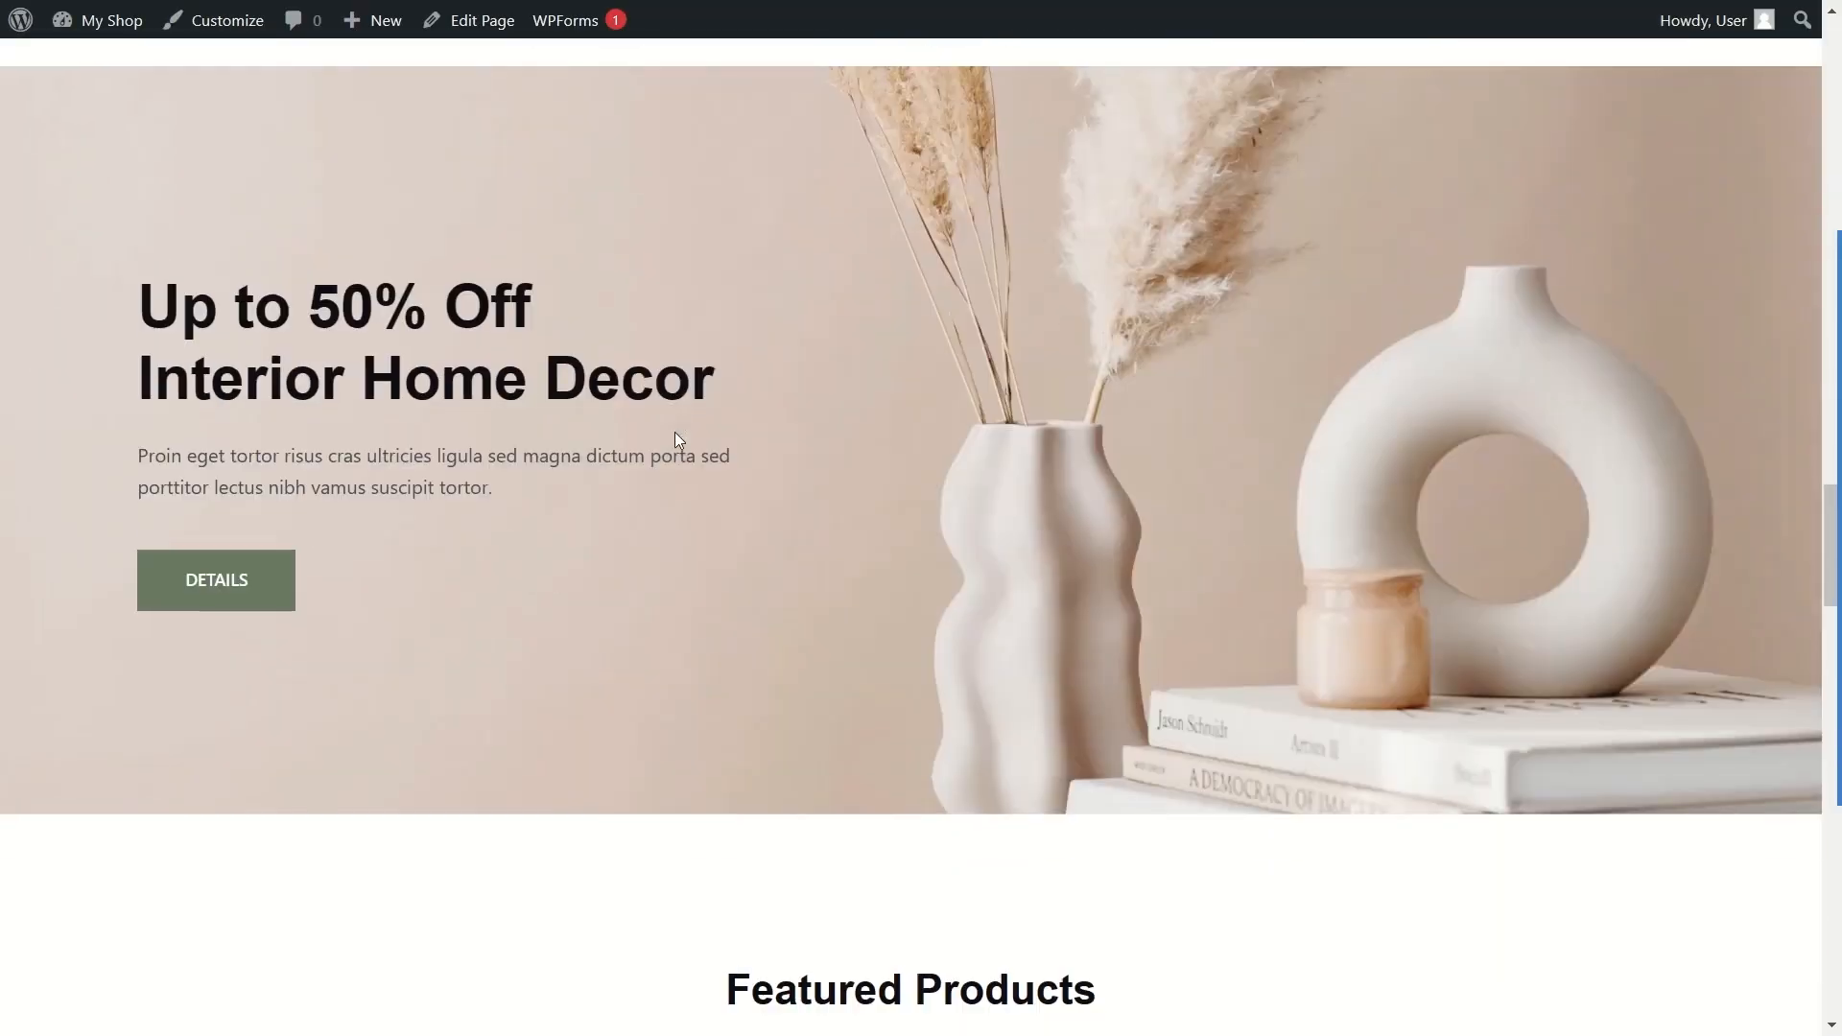
scroll(675, 440, "down", 10)
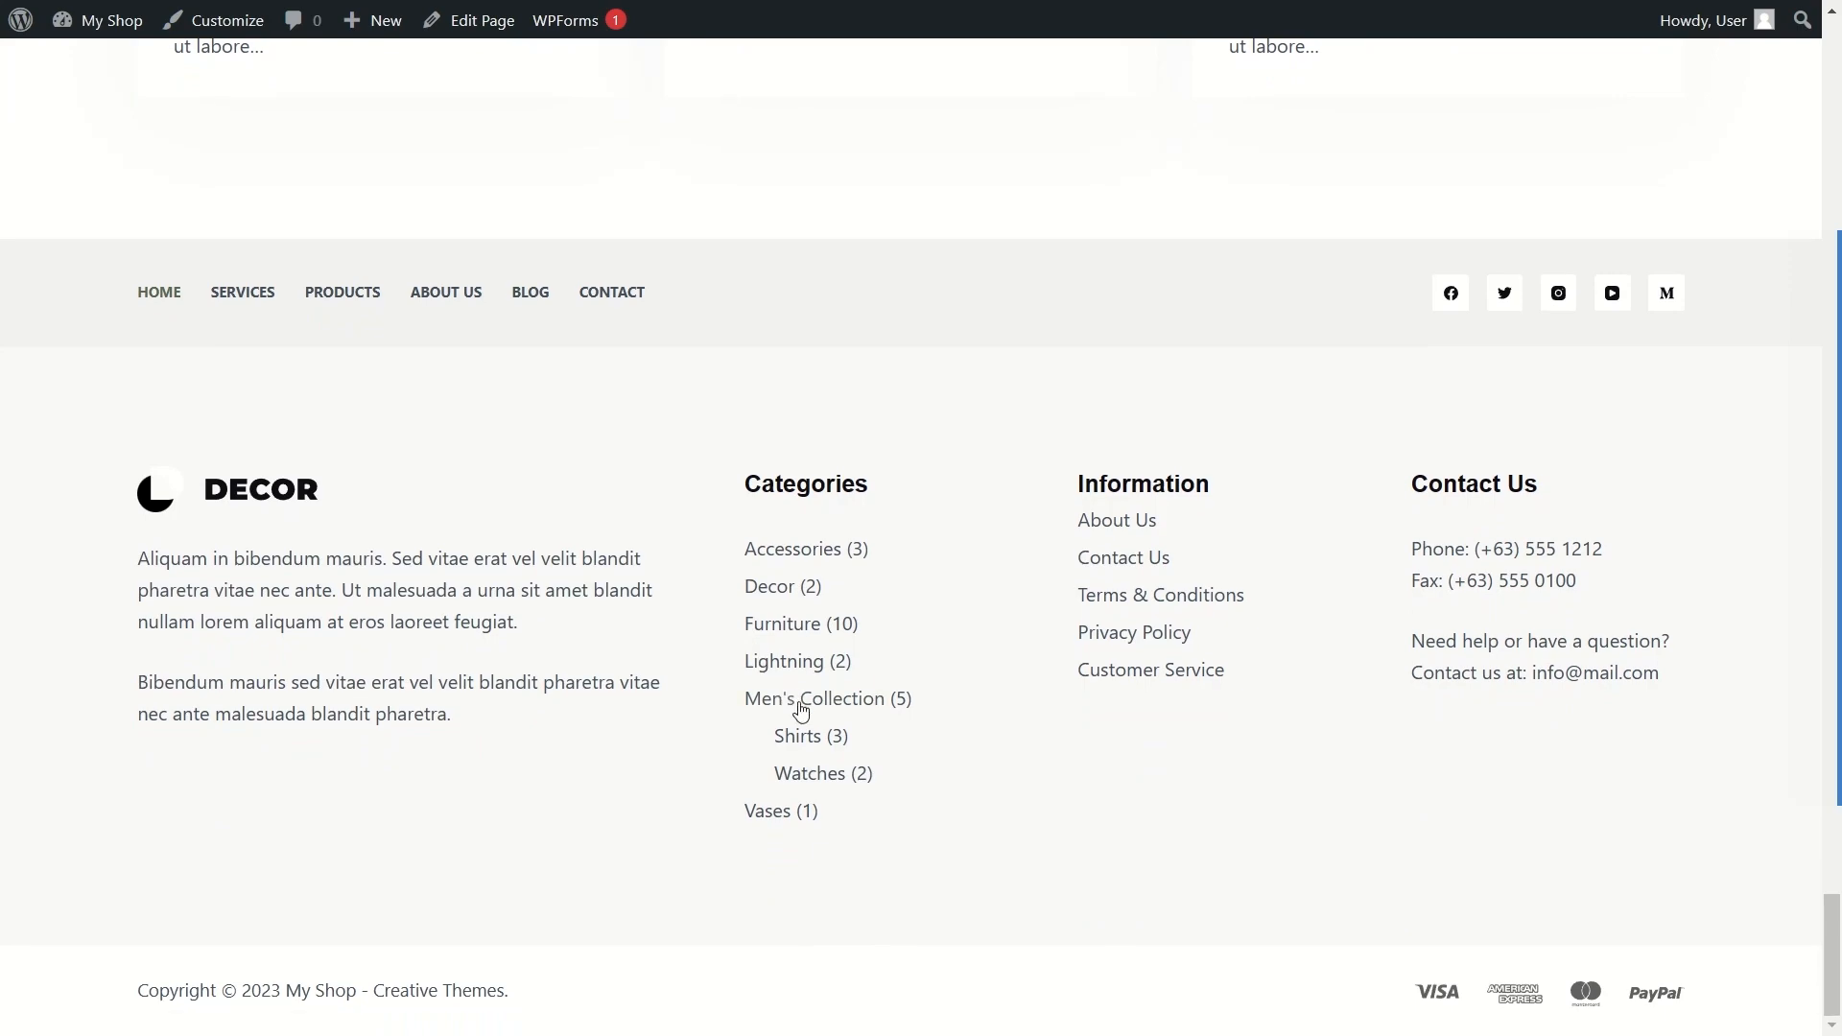
left_click(793, 702)
scroll(872, 518, "up", 5)
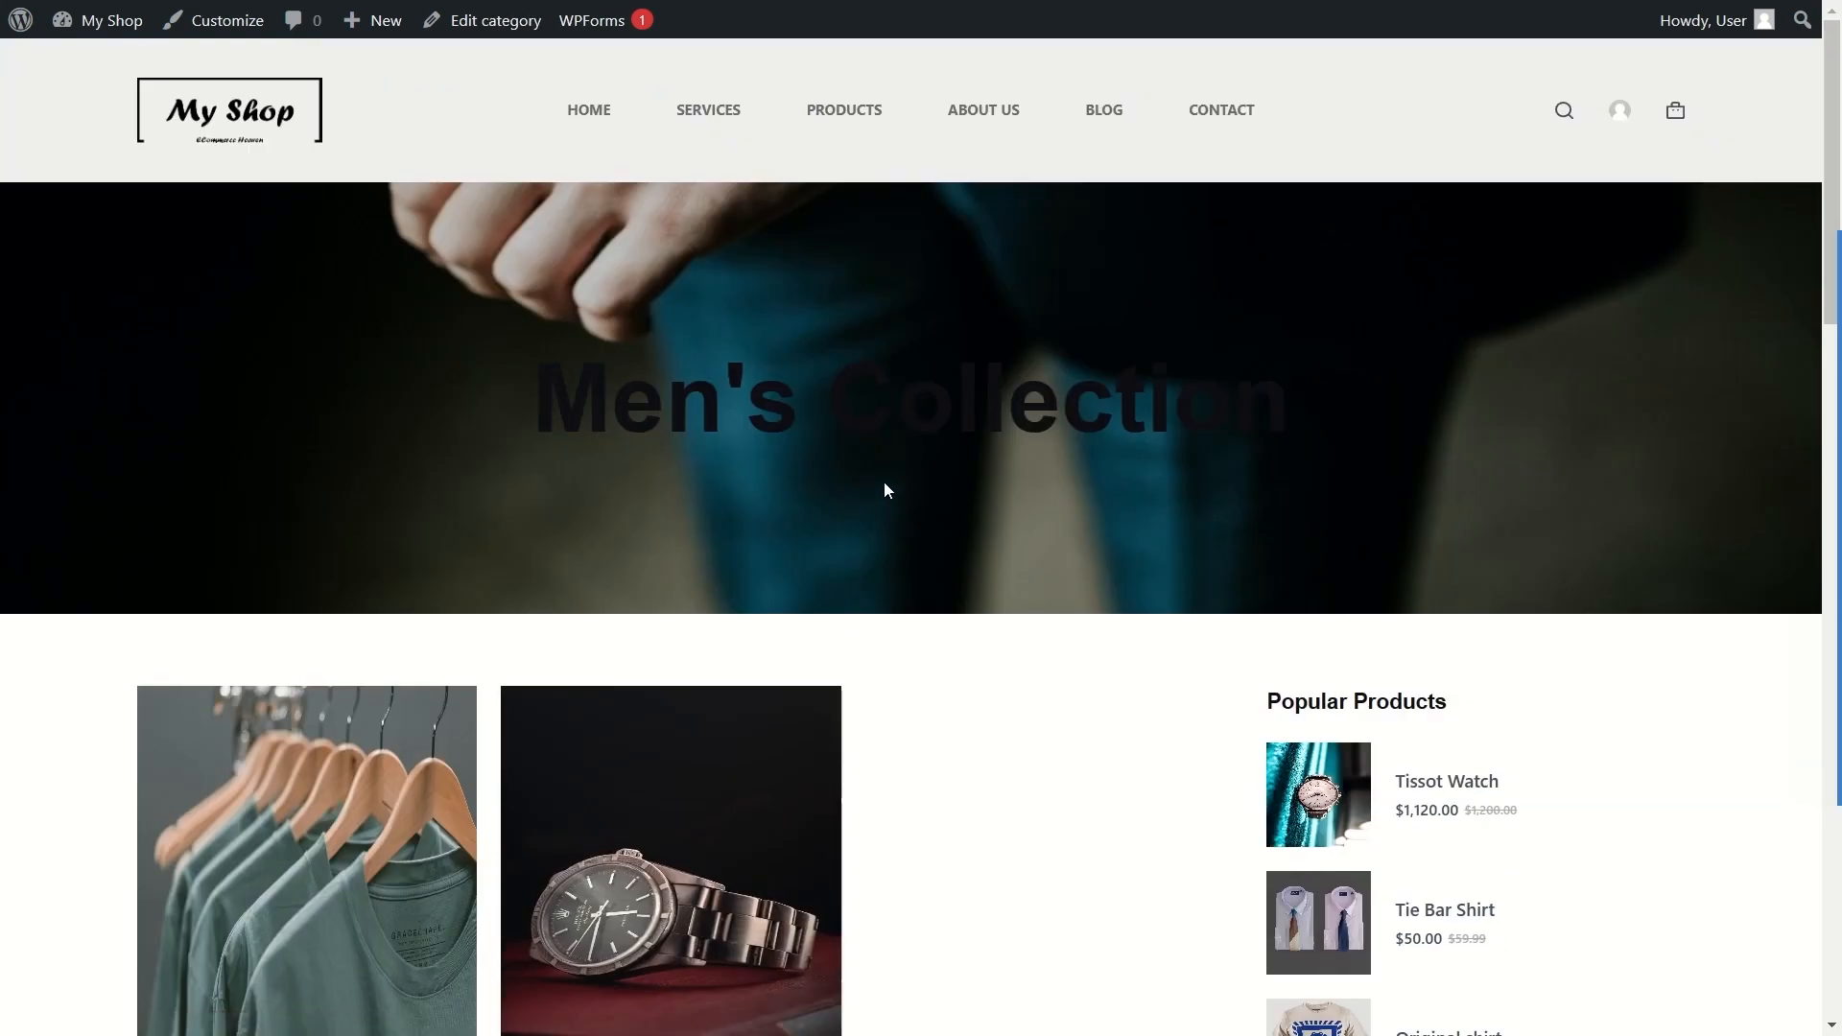
scroll(461, 371, "down", 5)
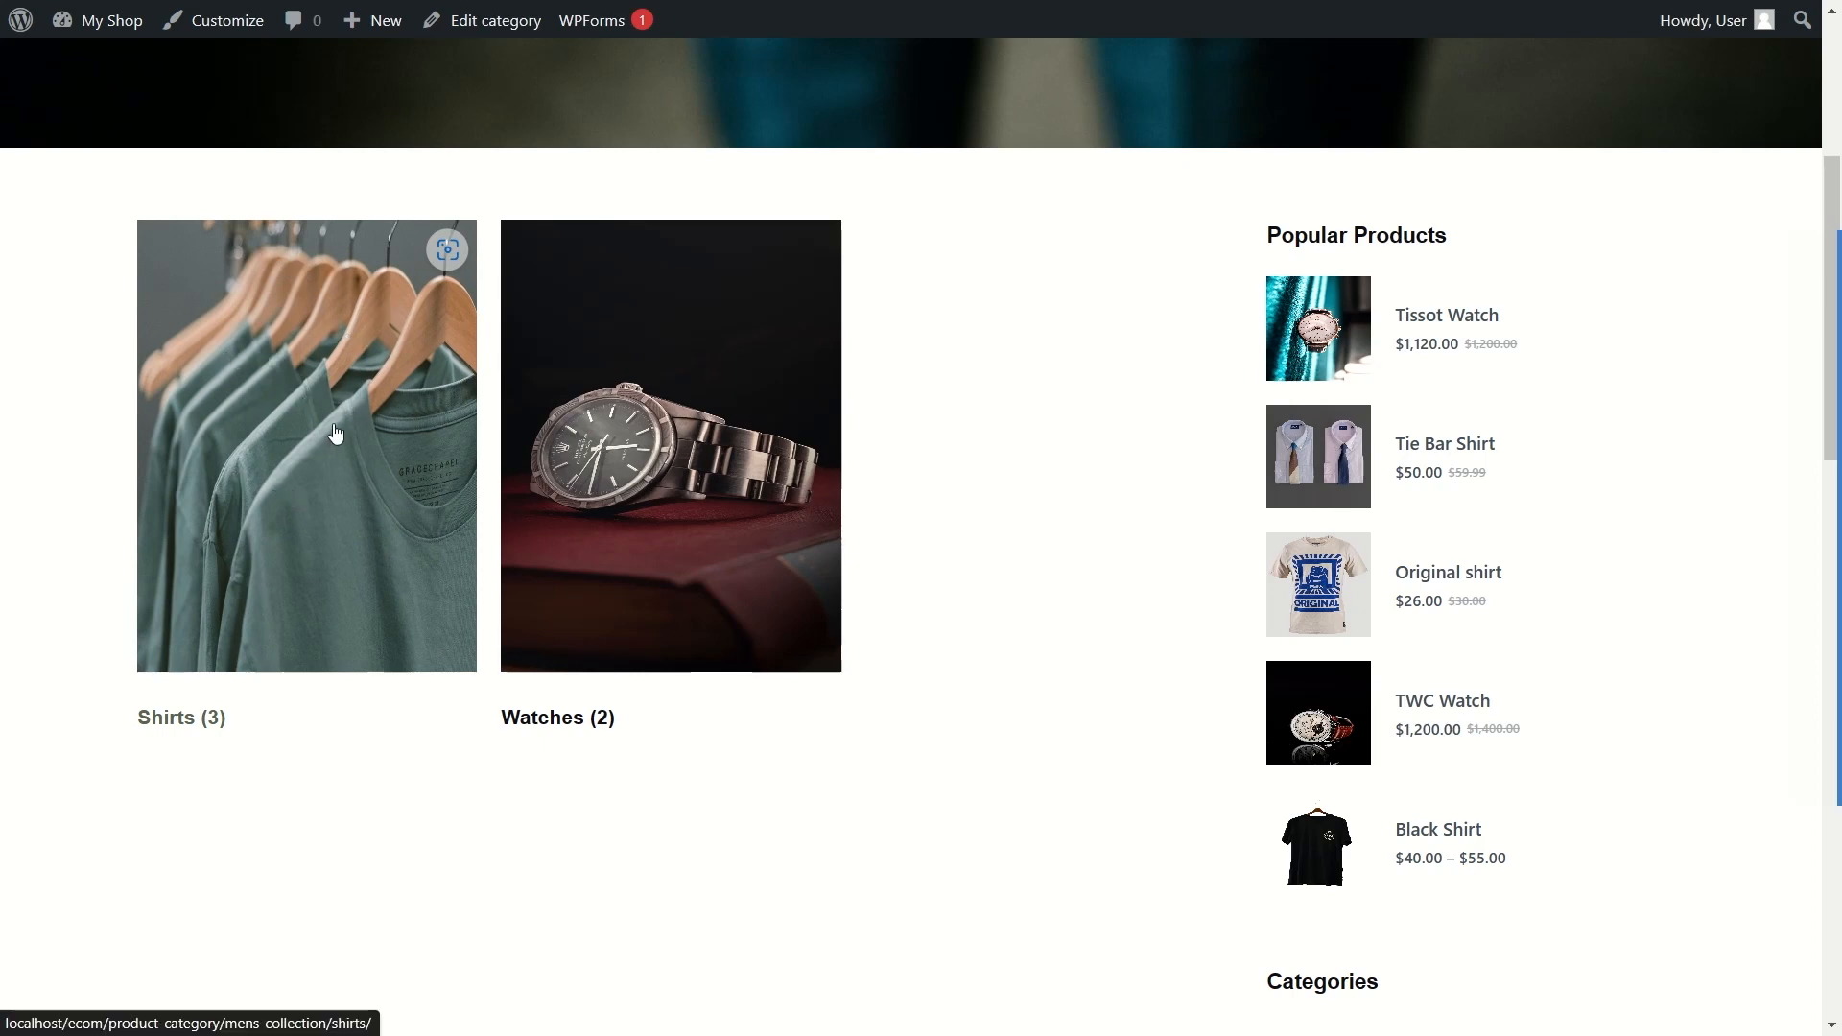
scroll(615, 488, "up", 5)
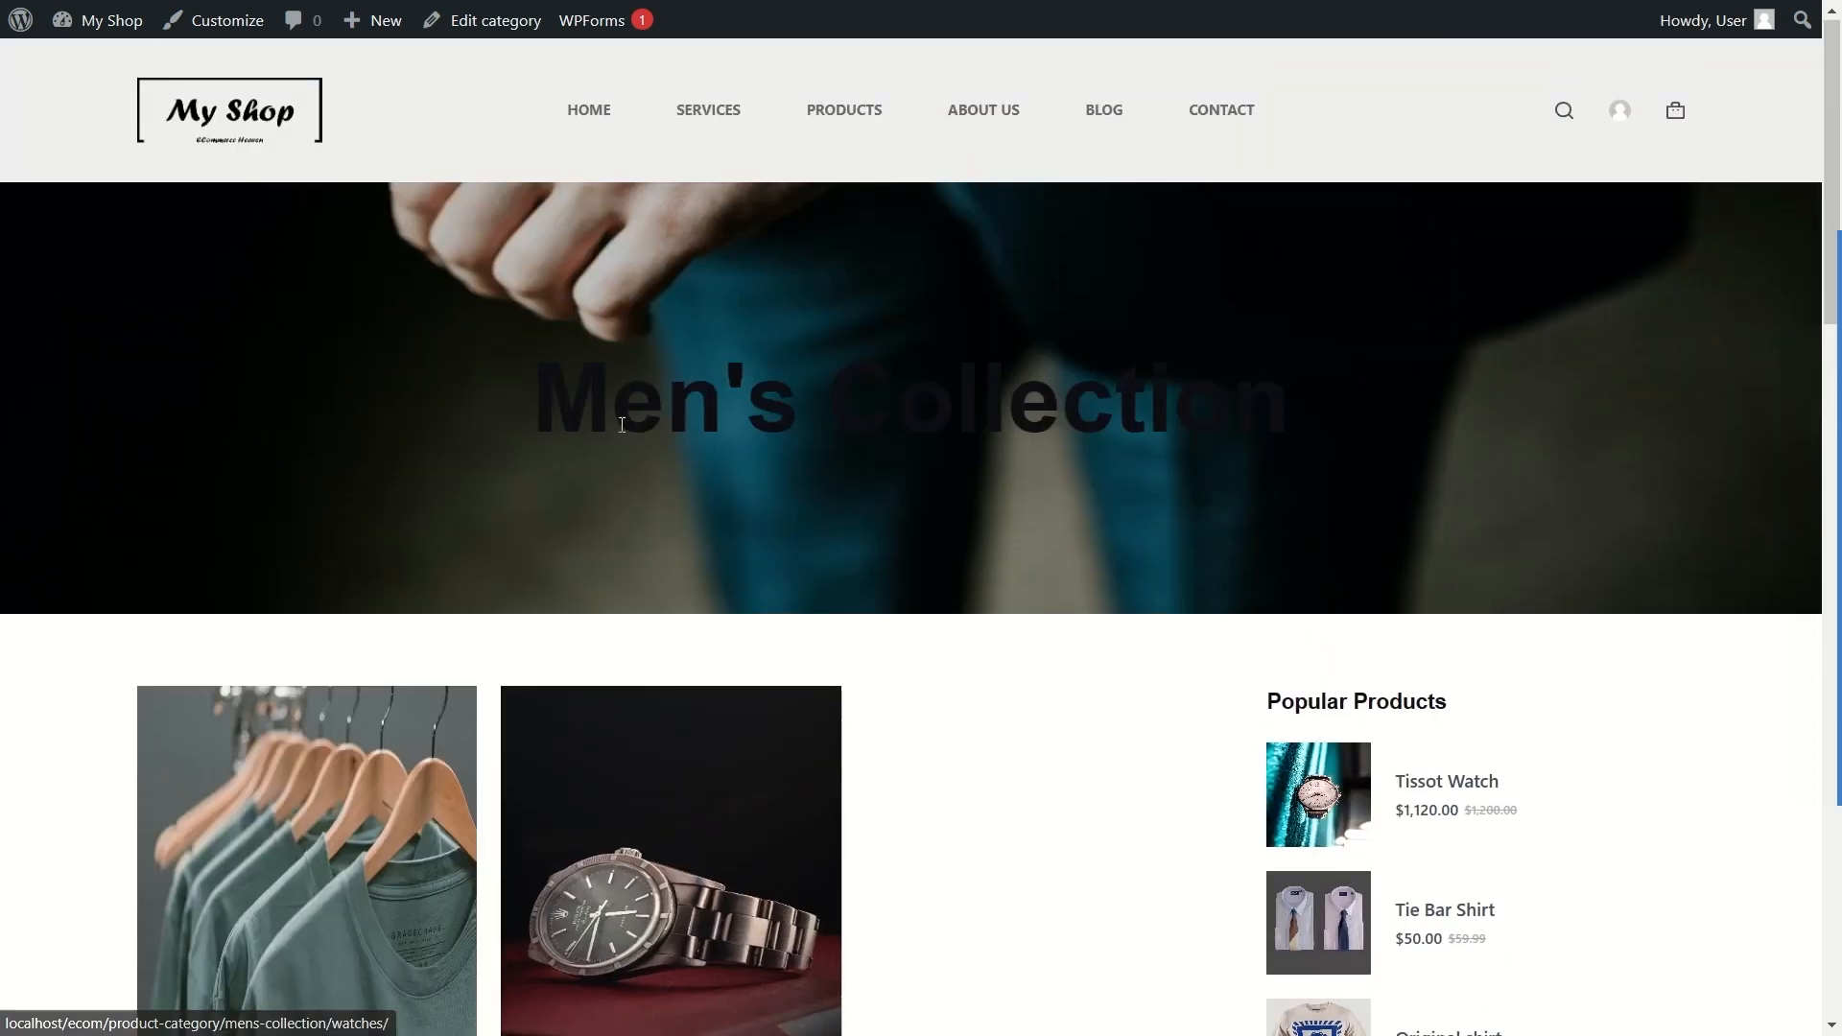
Step: Open the storefront's Products page and check the thumbnail images of the category tiles
left_click(873, 132)
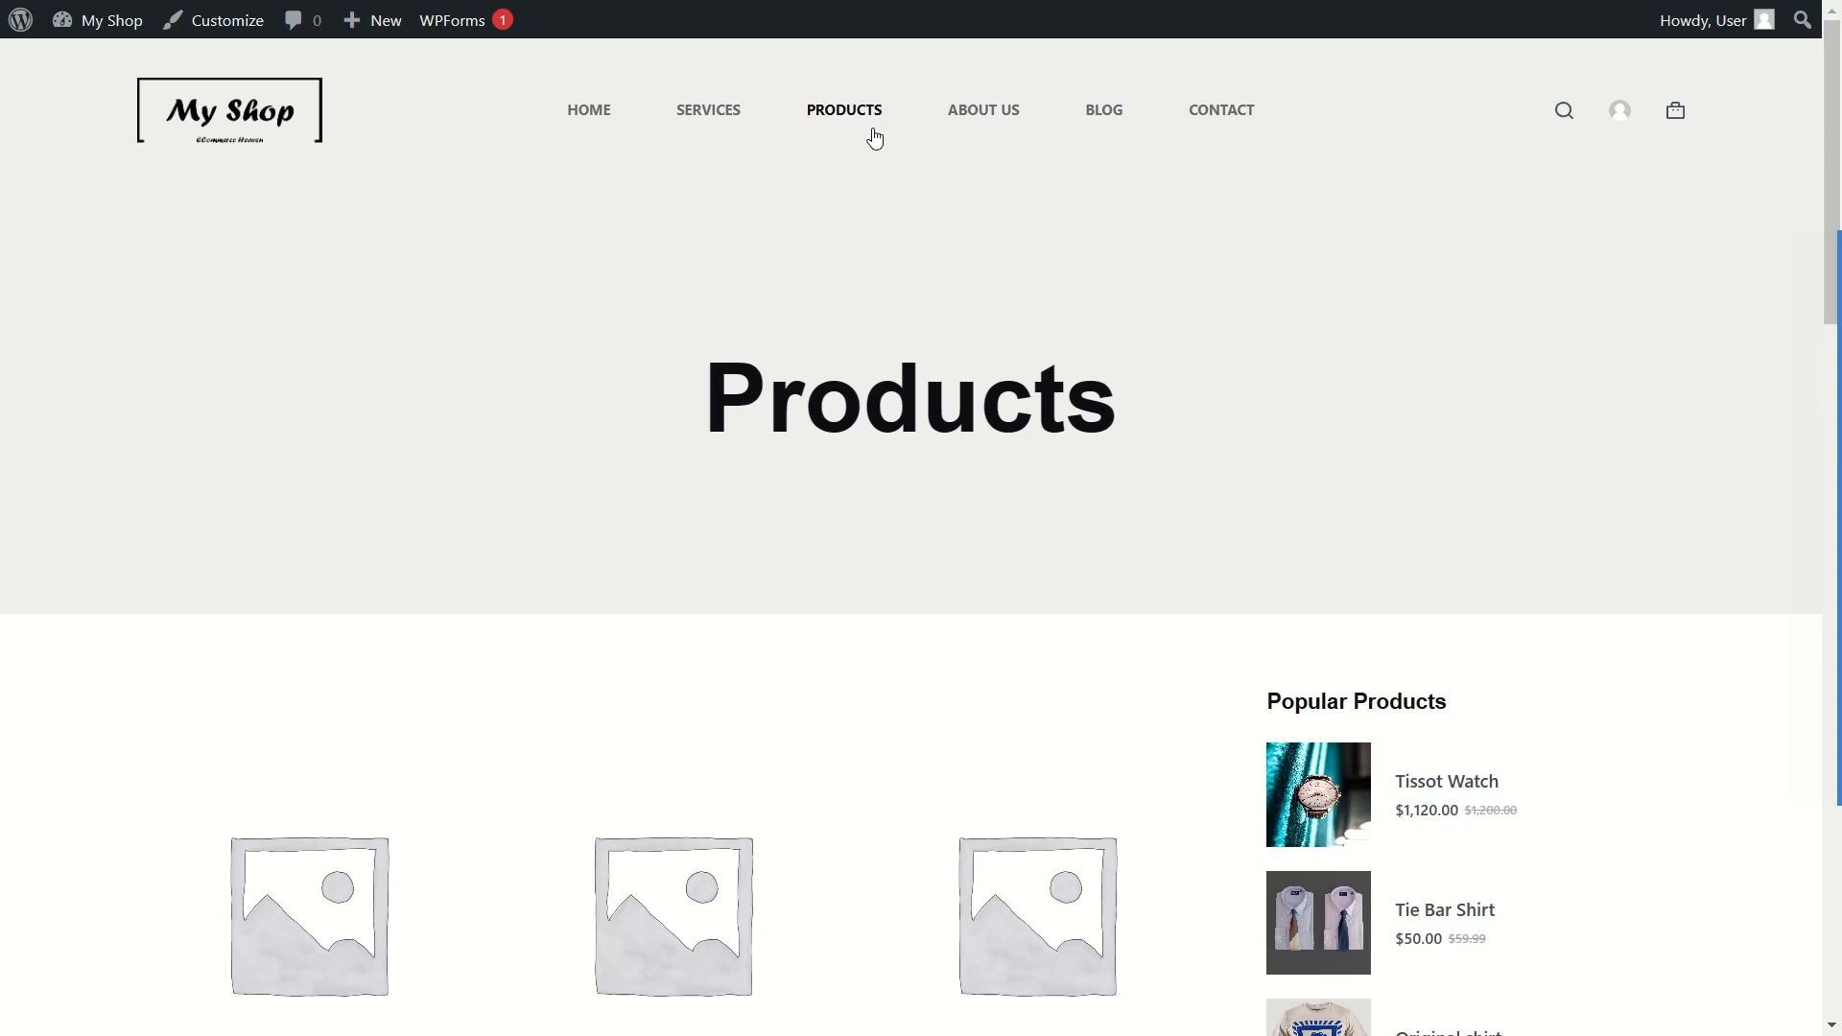
scroll(873, 144, "down", 8)
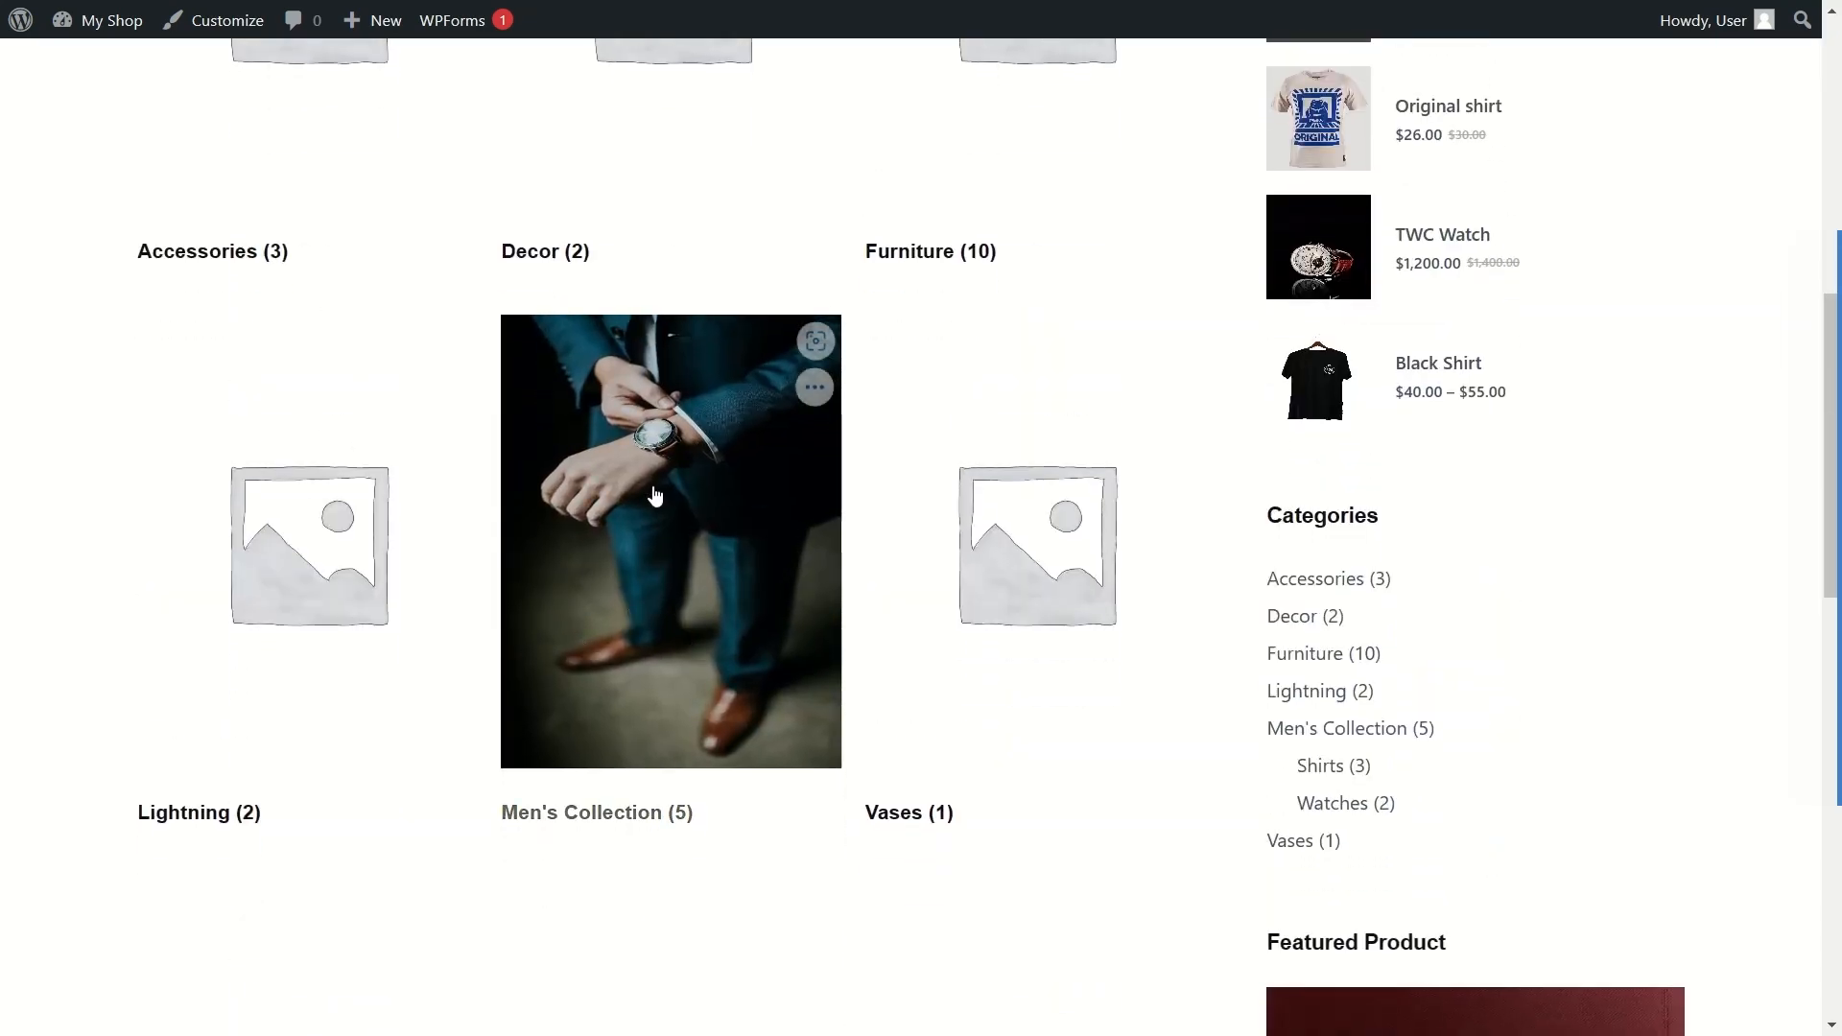
scroll(697, 576, "up", 2)
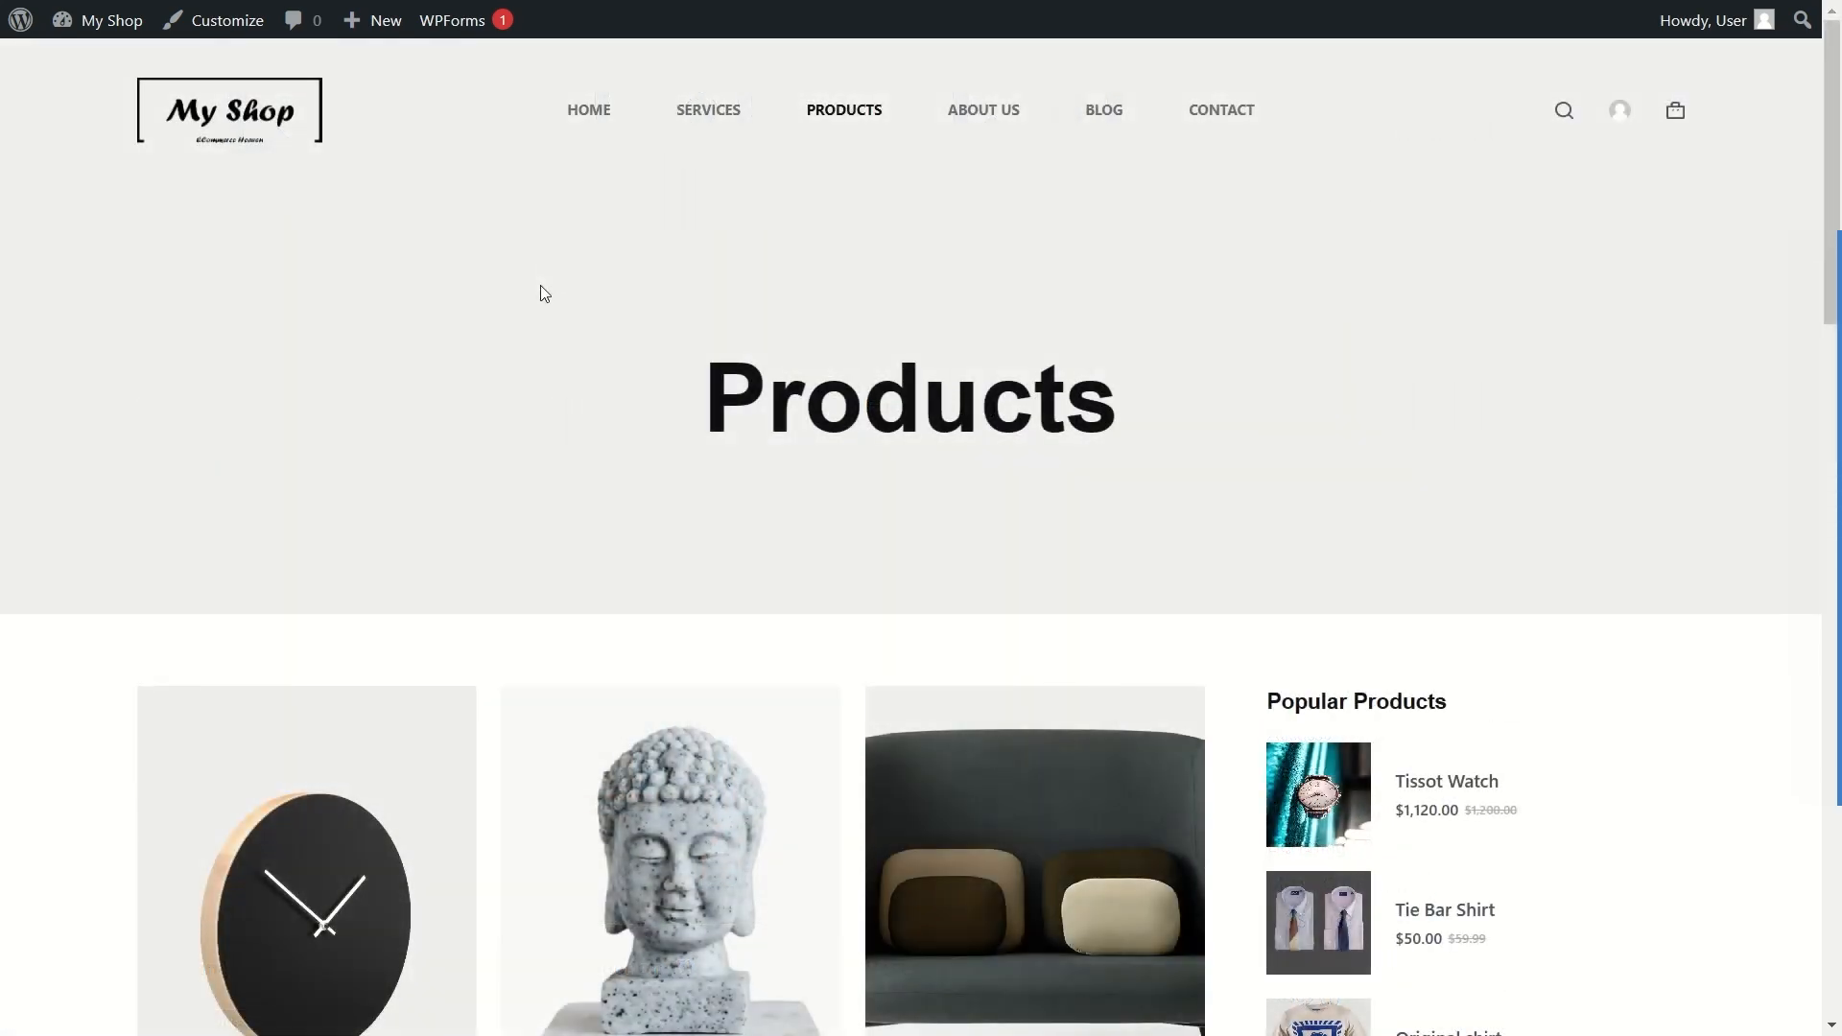
scroll(532, 293, "down", 3)
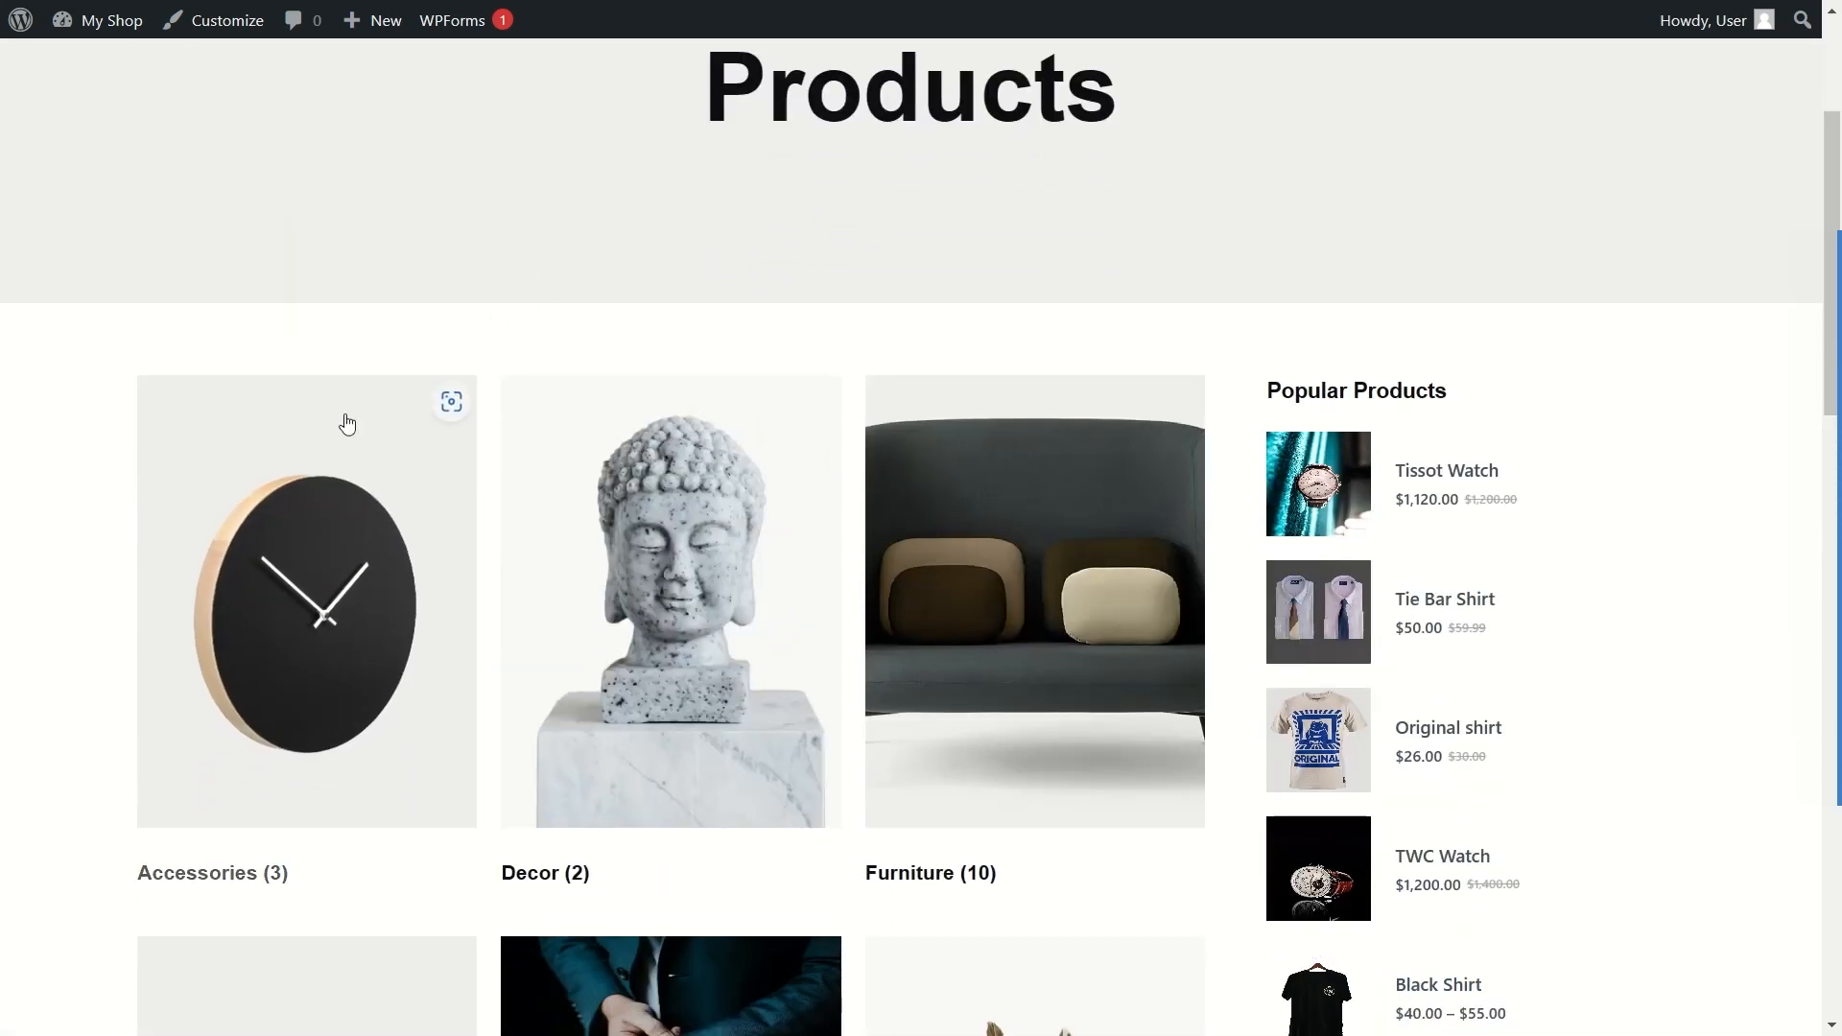
scroll(421, 515, "down", 3)
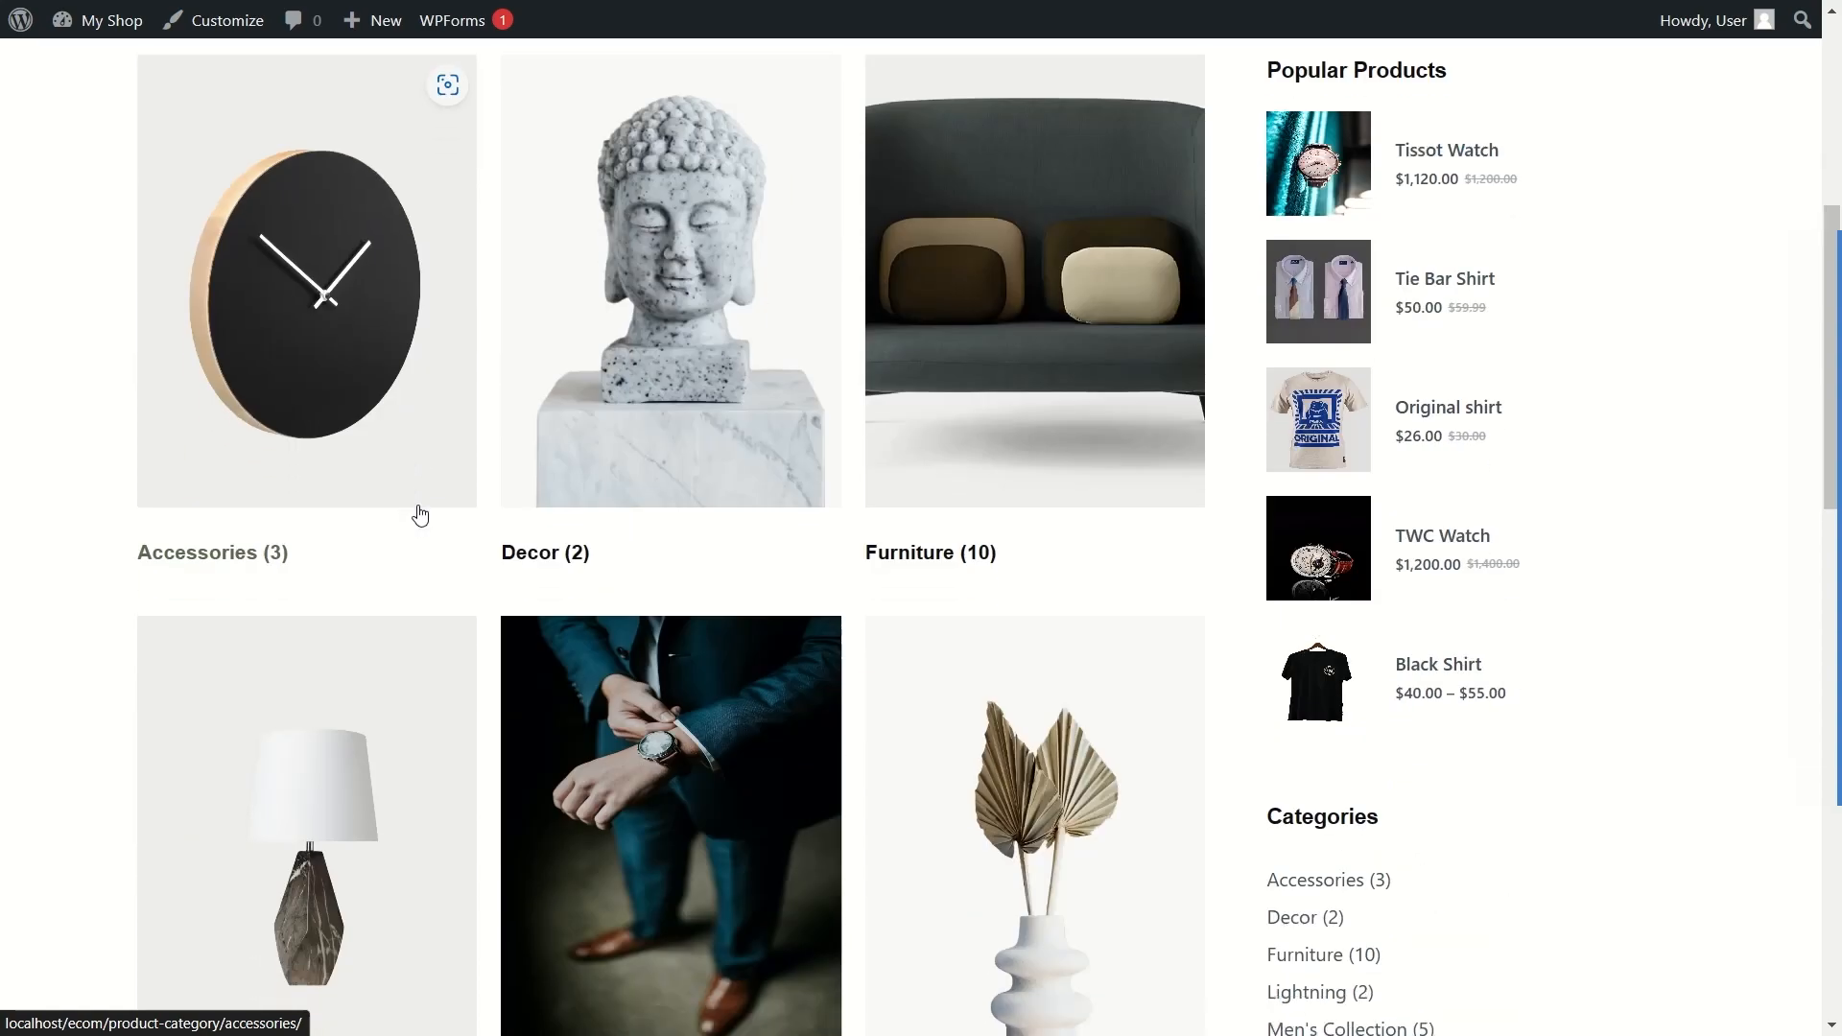
scroll(418, 514, "down", 5)
scroll(417, 514, "up", 7)
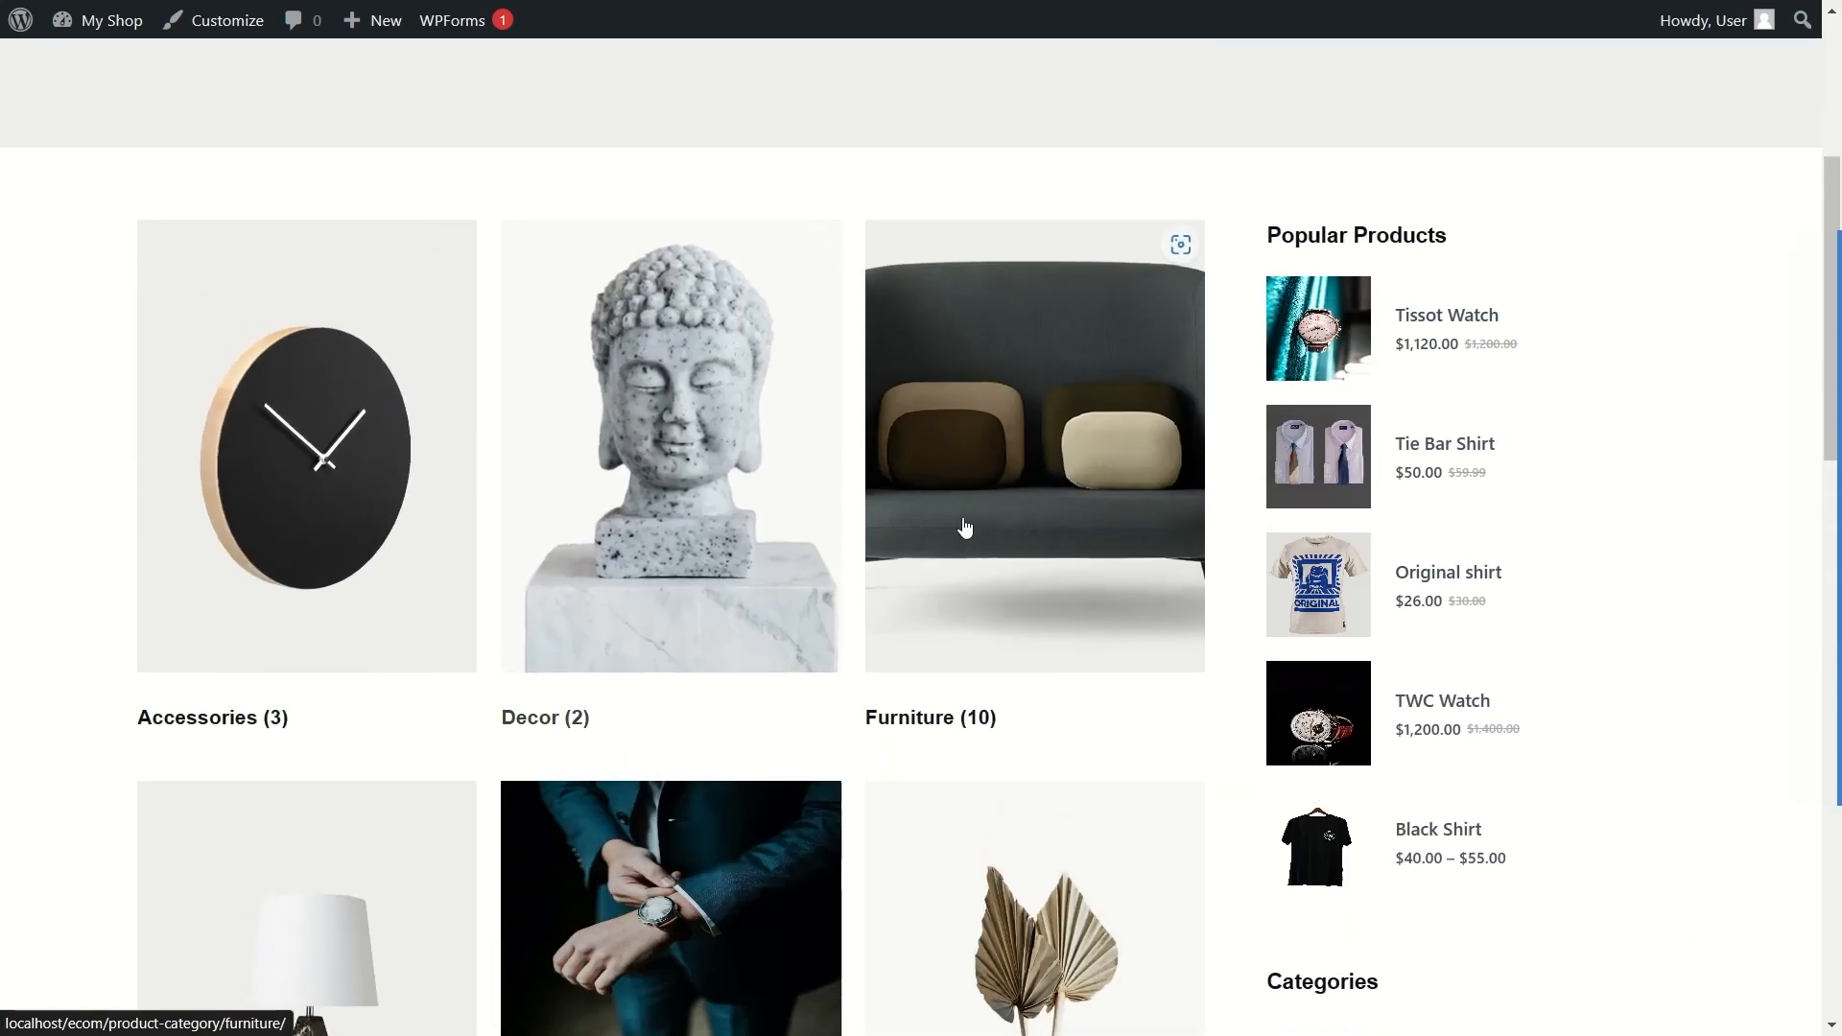
Step: Open the Furniture category page and review its banner and product listing
left_click(918, 543)
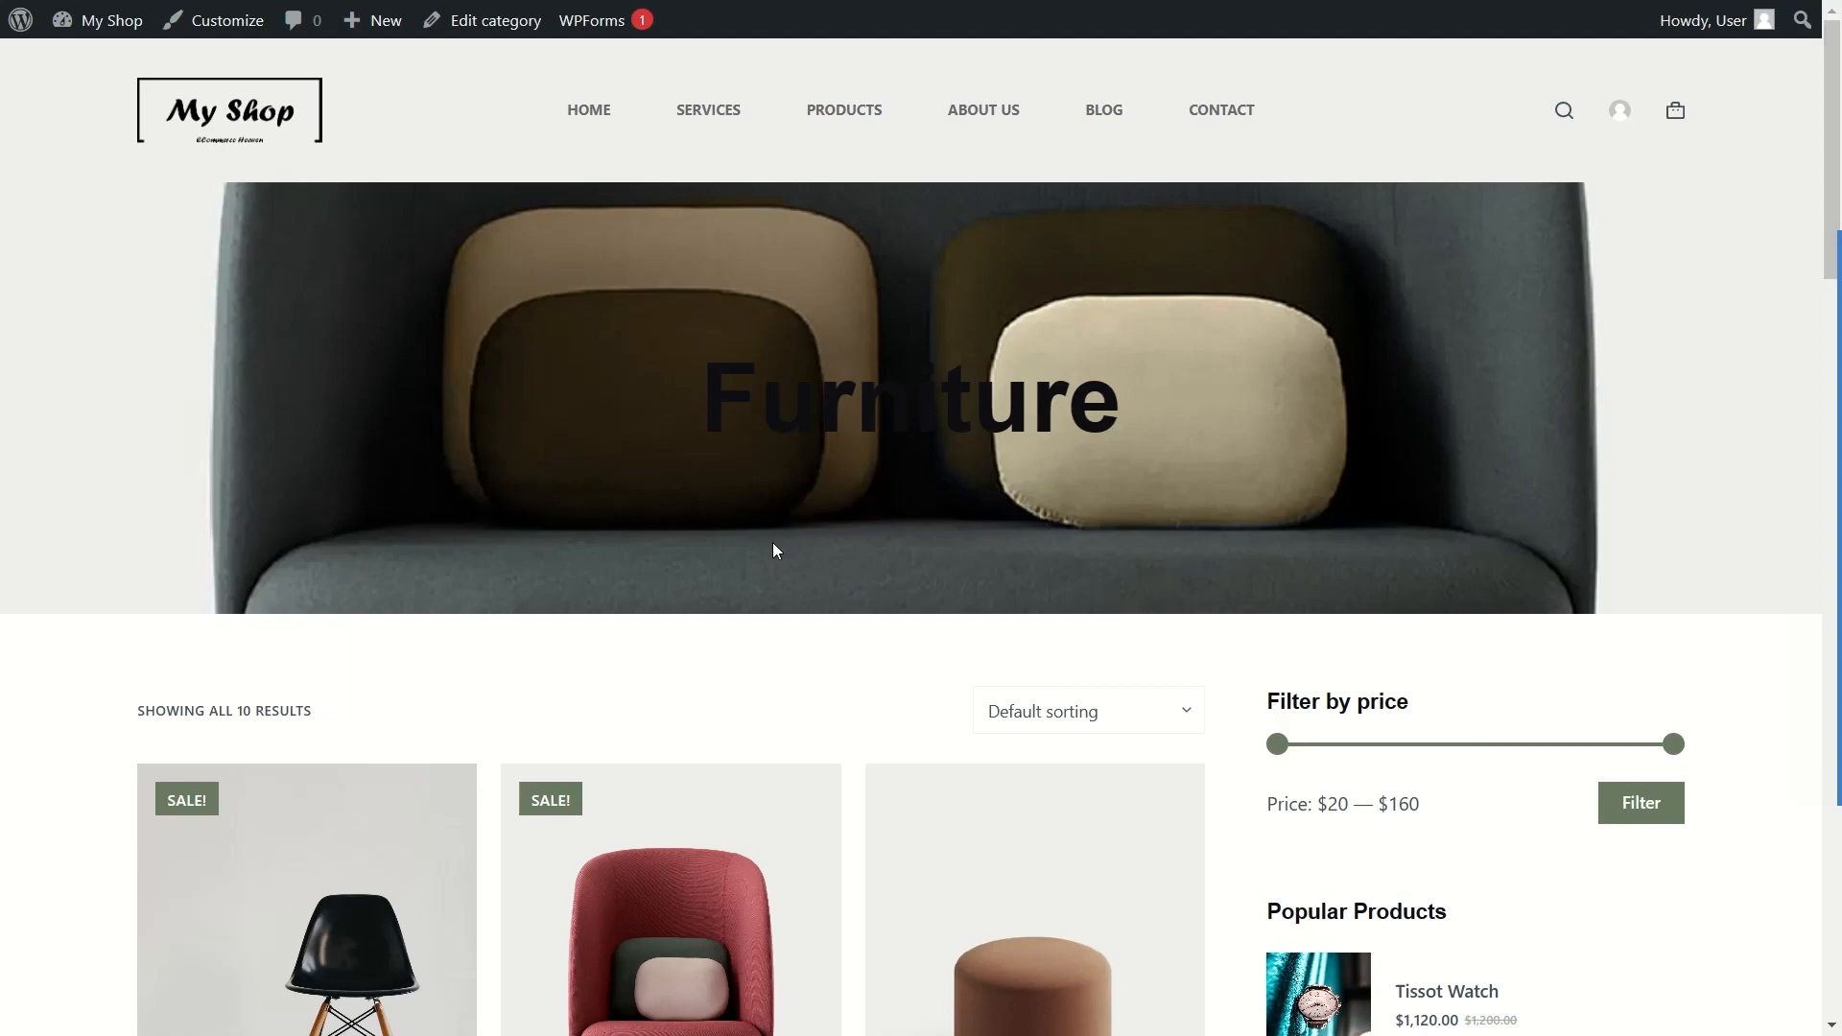
scroll(770, 545, "down", 8)
scroll(679, 589, "up", 8)
scroll(781, 707, "down", 1)
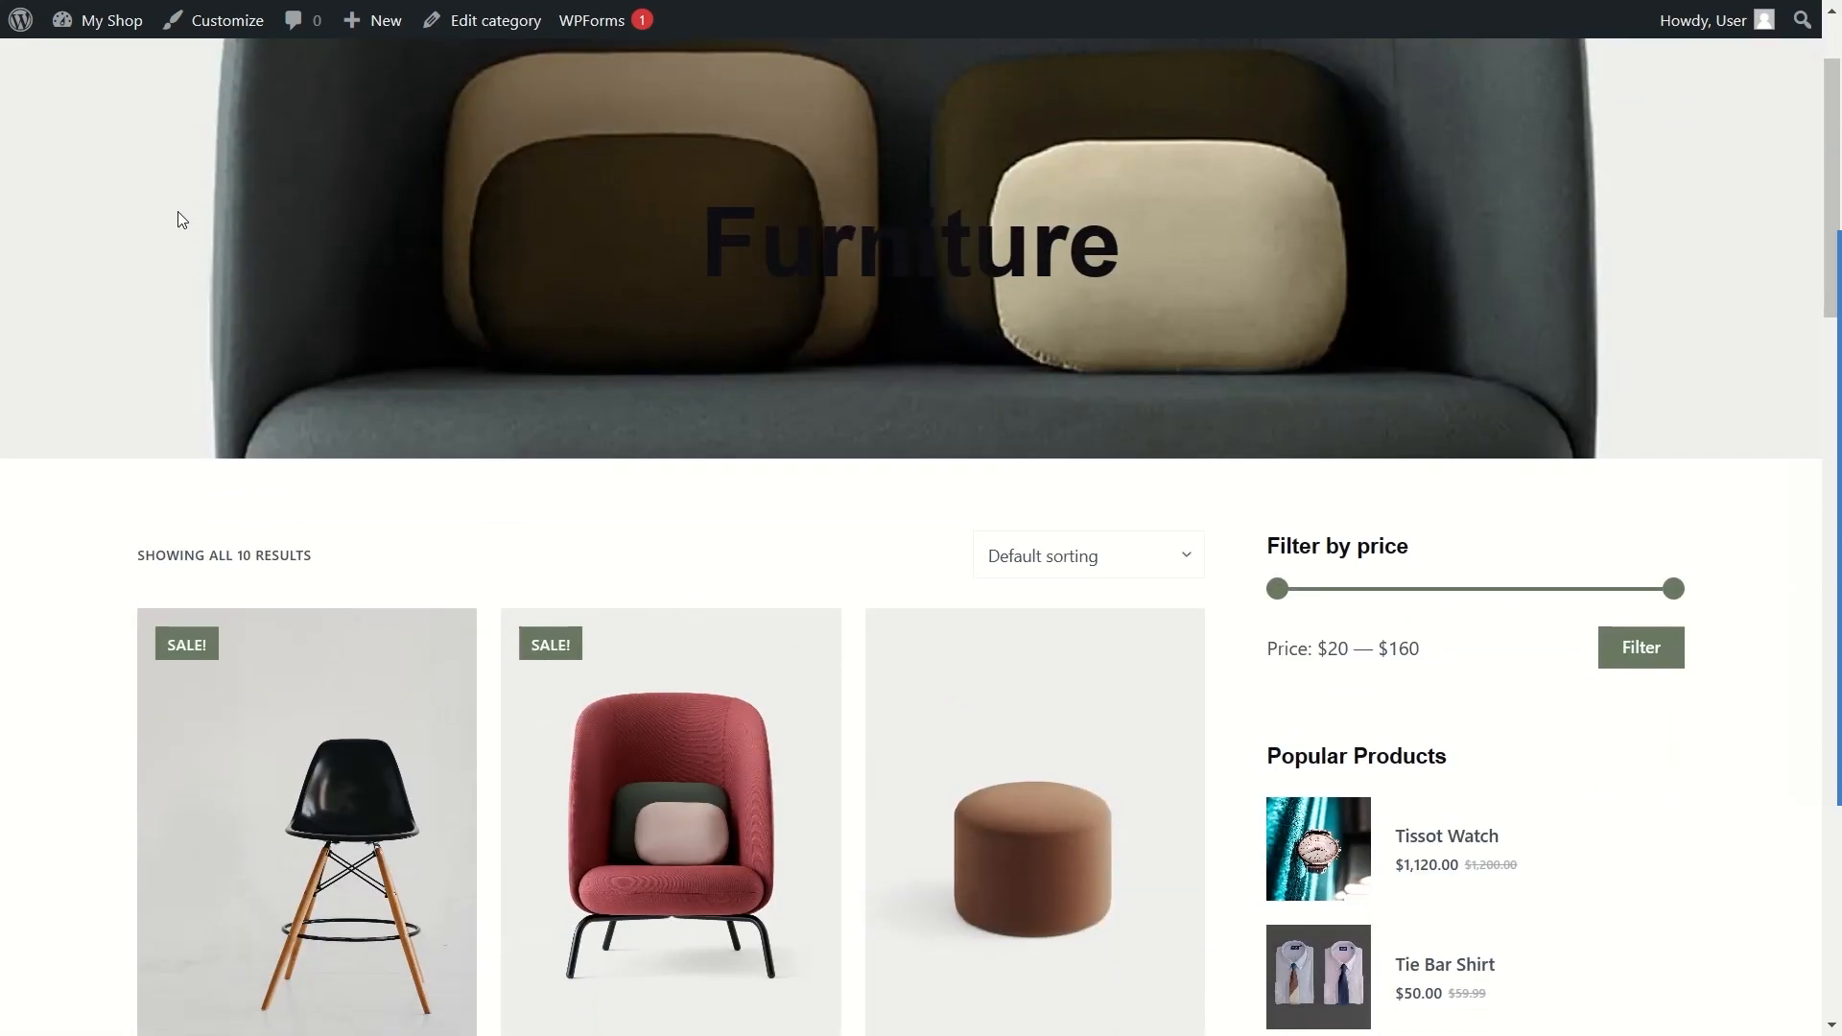
Step: Open the Men's Collection category page again and review its Shirts and Watches subcategory tiles
left_click(810, 497)
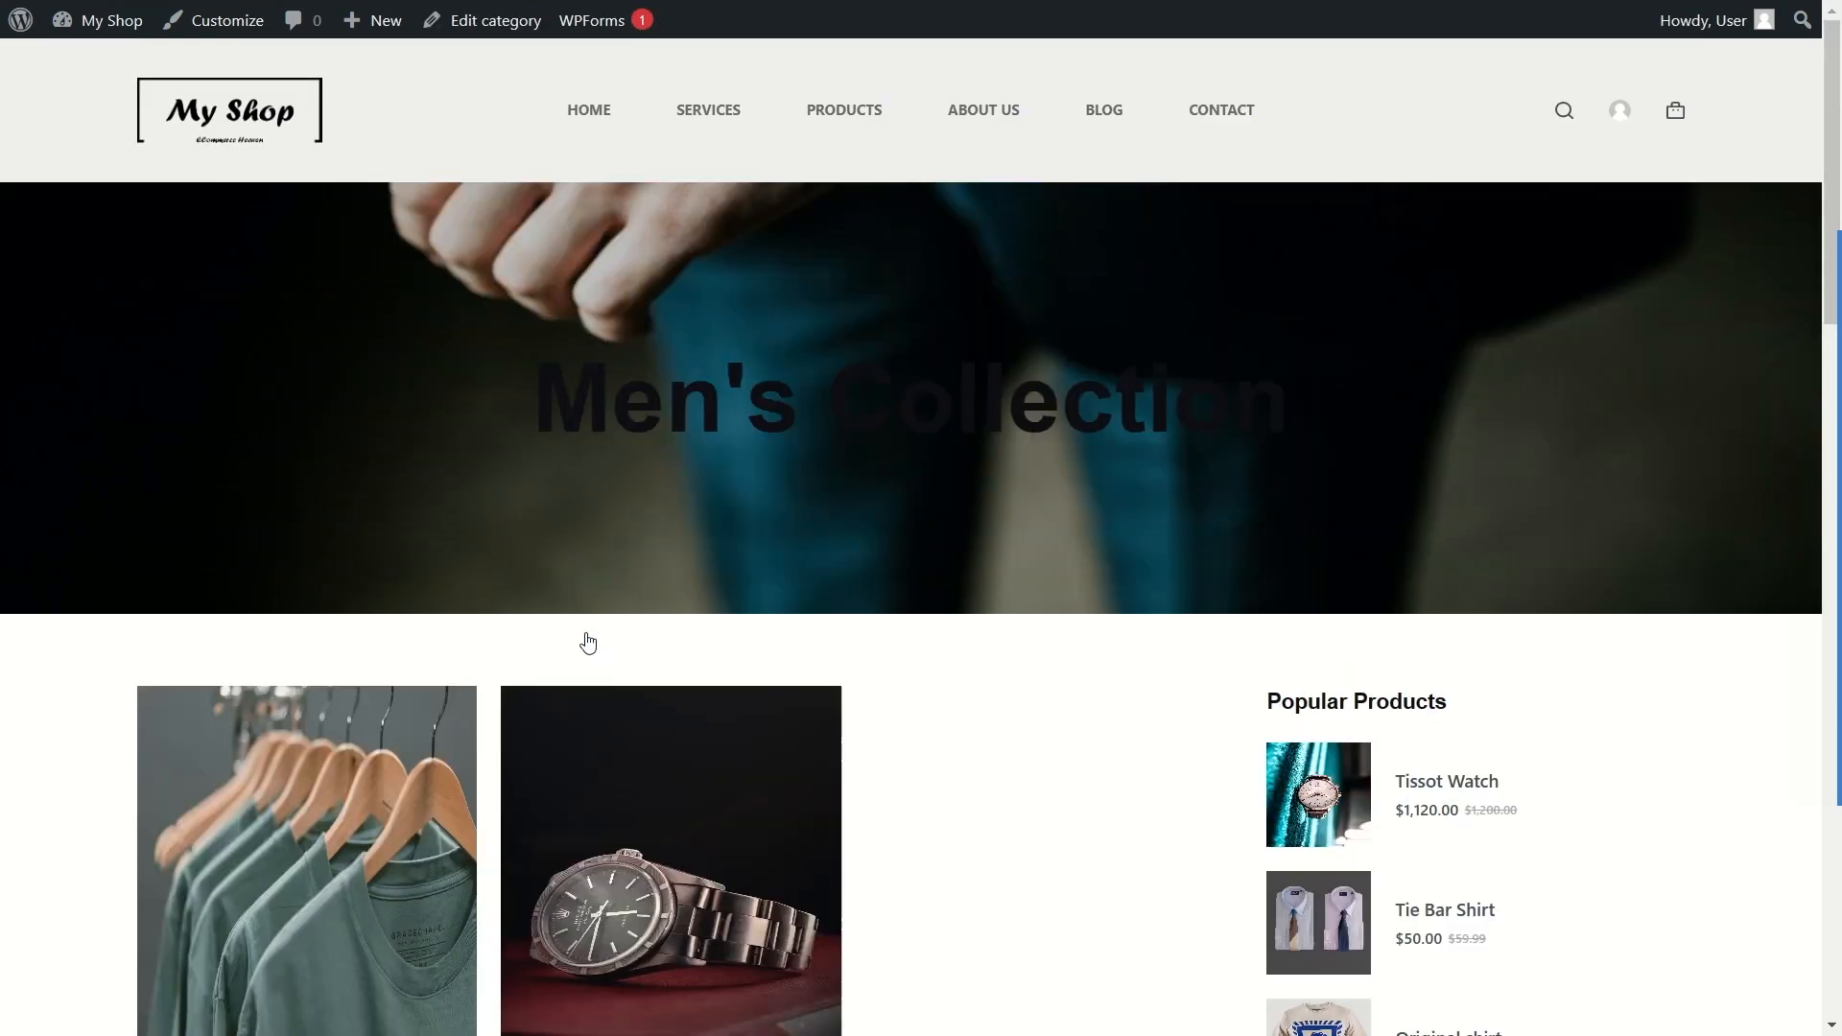
scroll(588, 642, "down", 1)
scroll(588, 641, "down", 7)
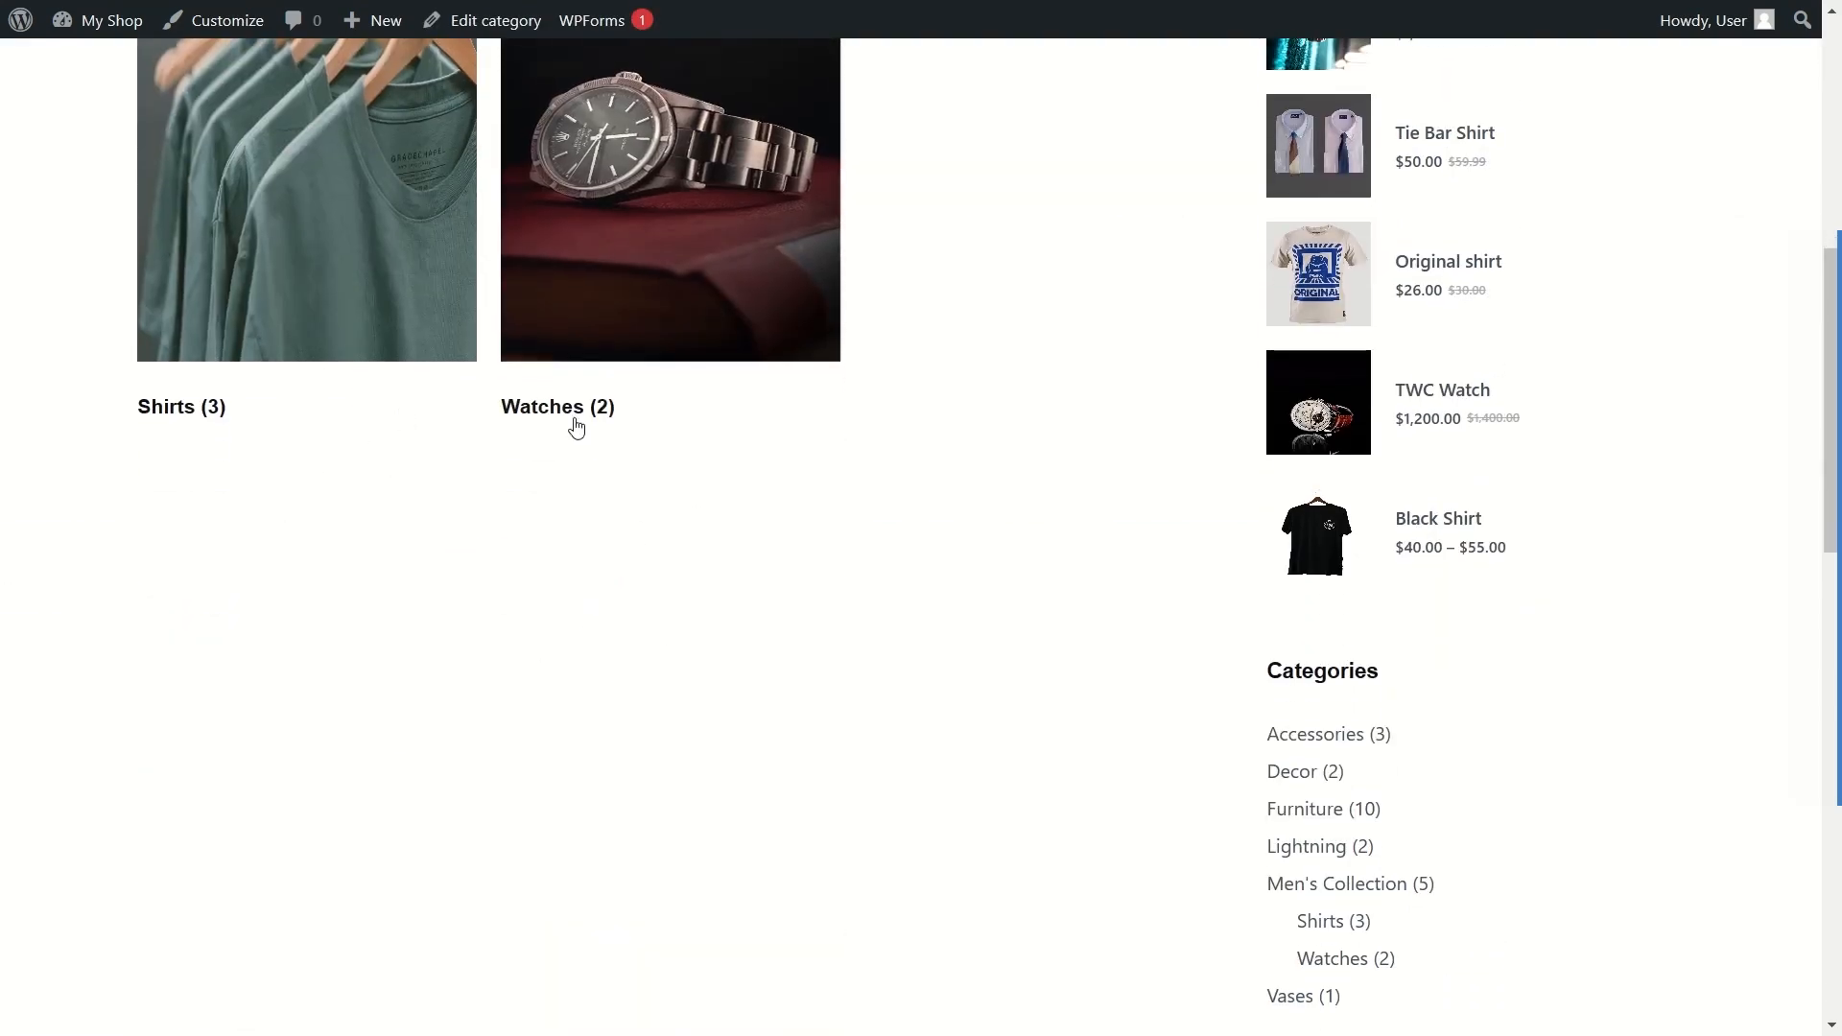
scroll(547, 676, "up", 6)
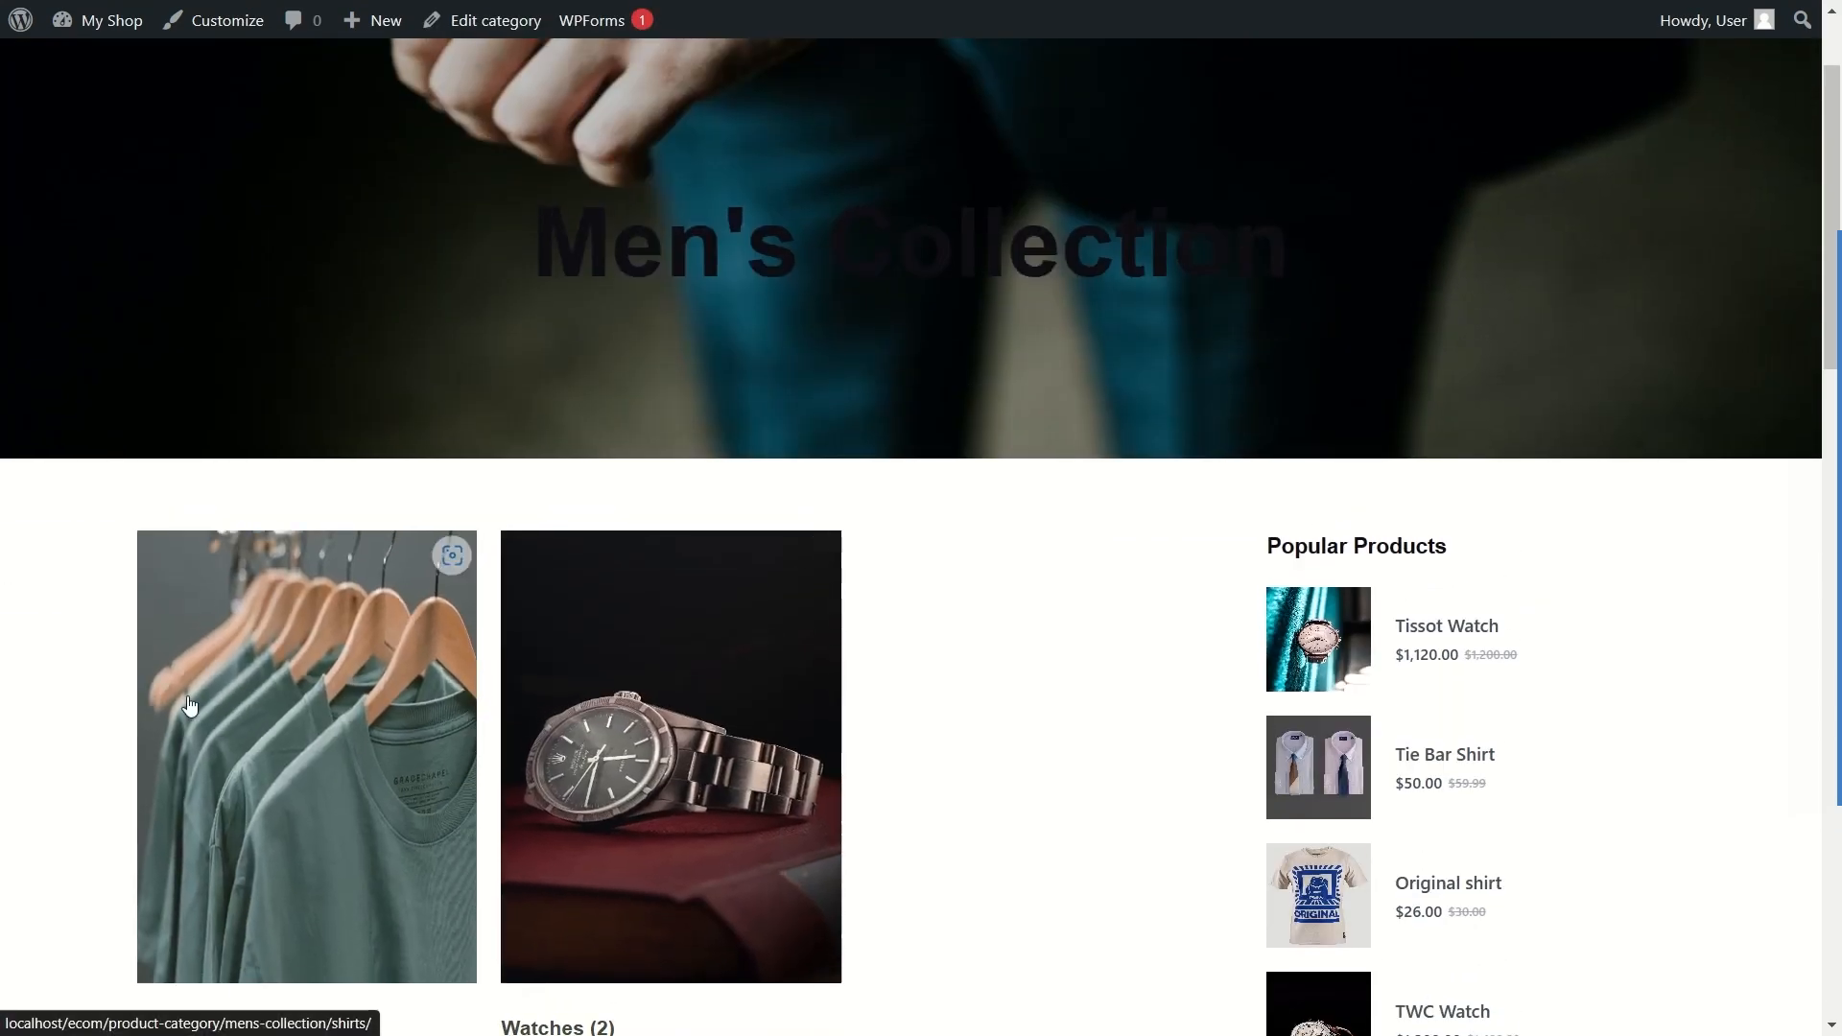
Step: Open the Watches subcategory page and examine its title banner and product listing
left_click(623, 743)
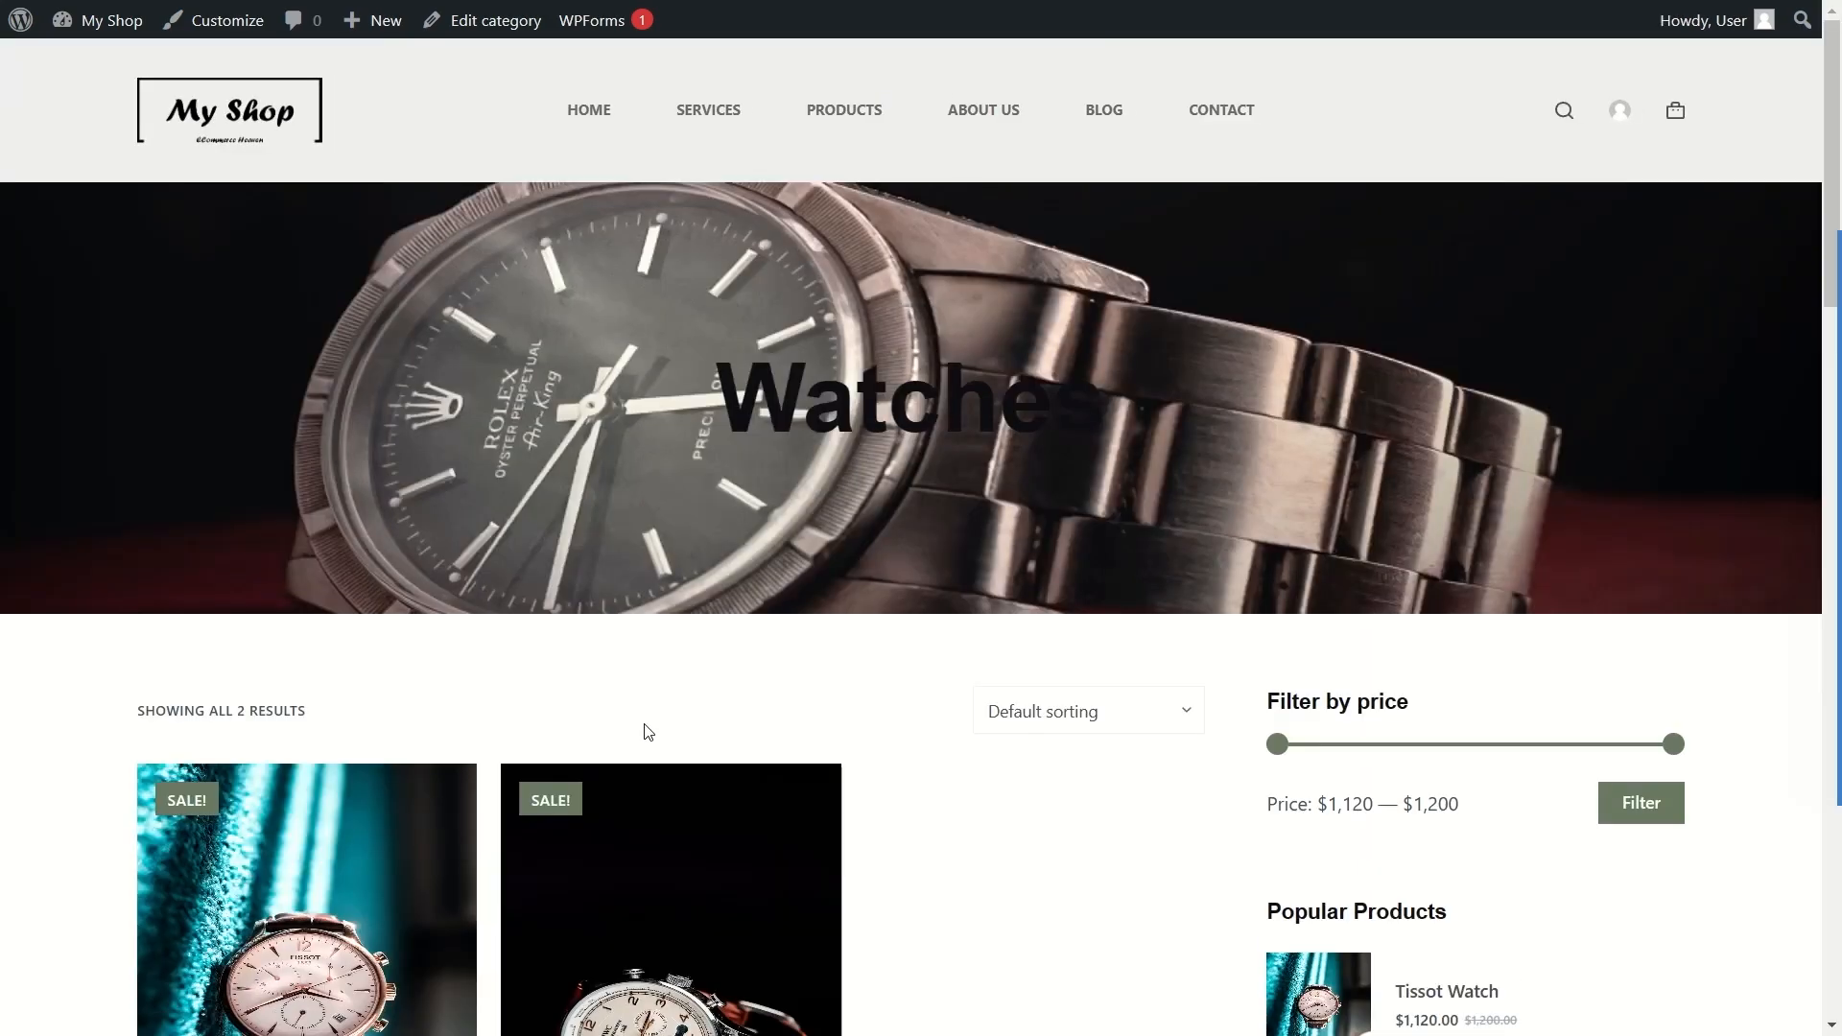
scroll(576, 720, "down", 5)
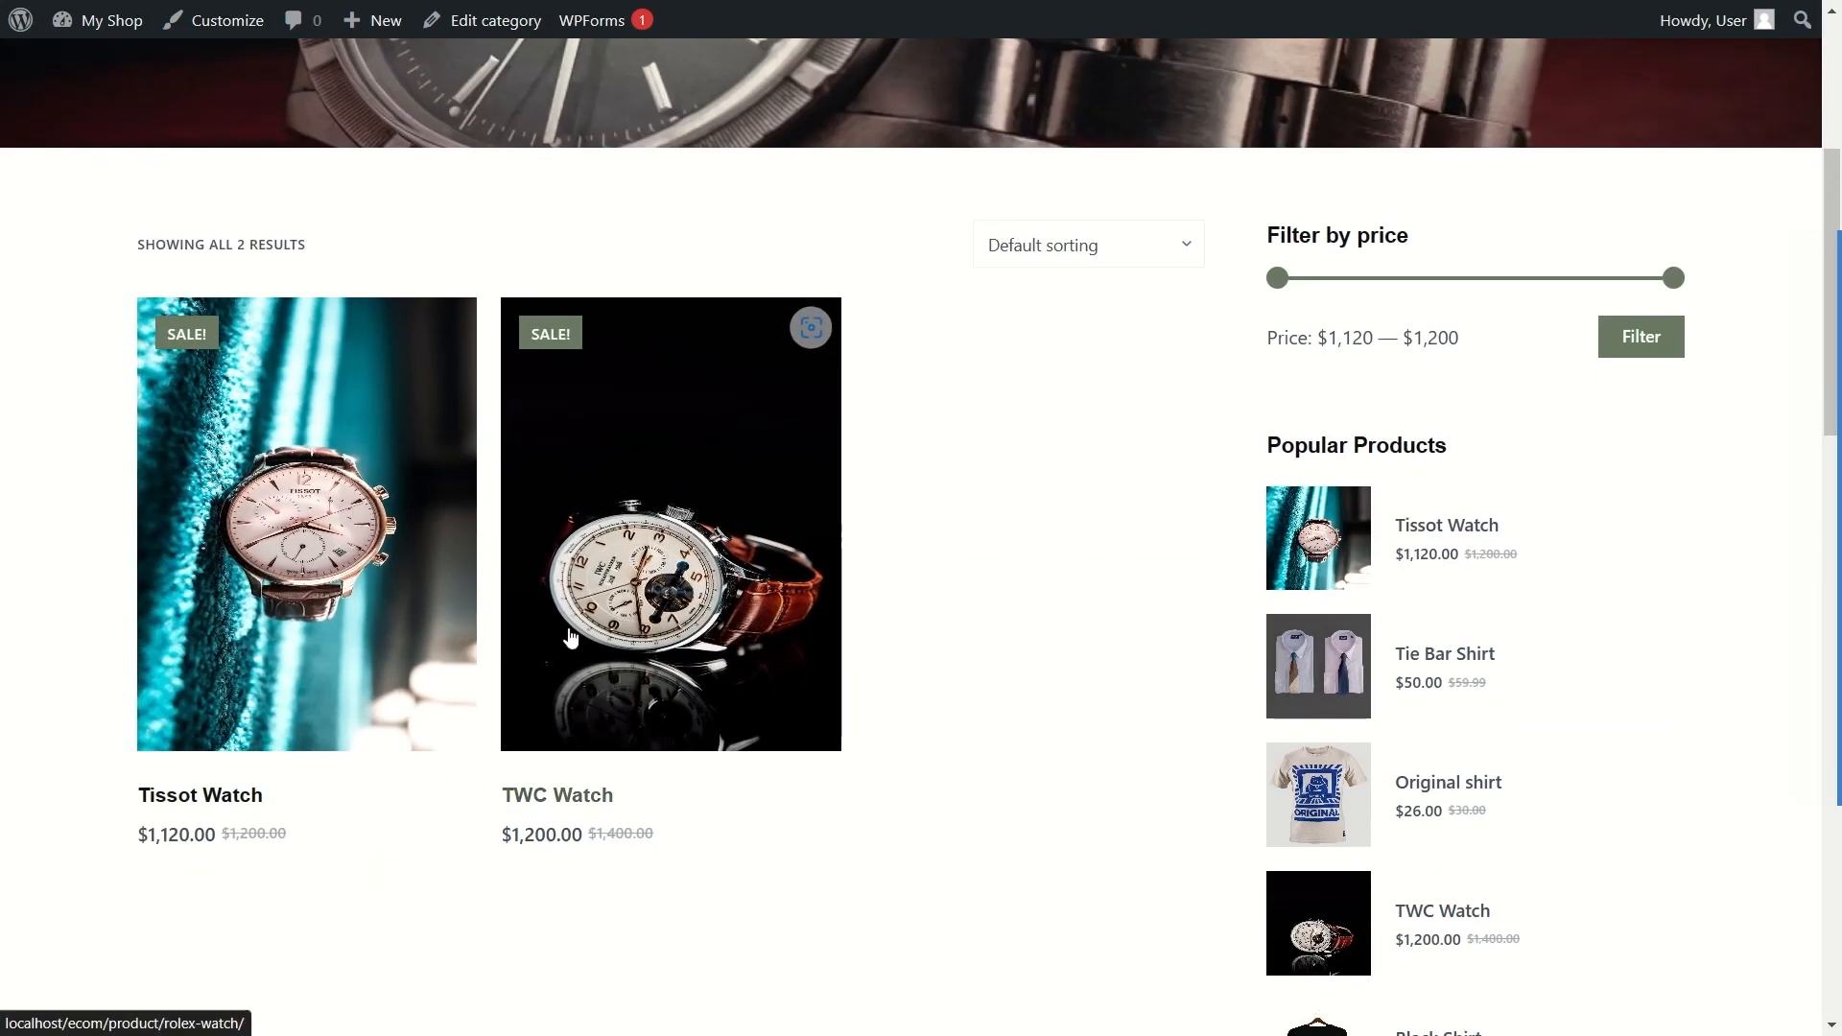
scroll(576, 614, "up", 5)
left_click(584, 131)
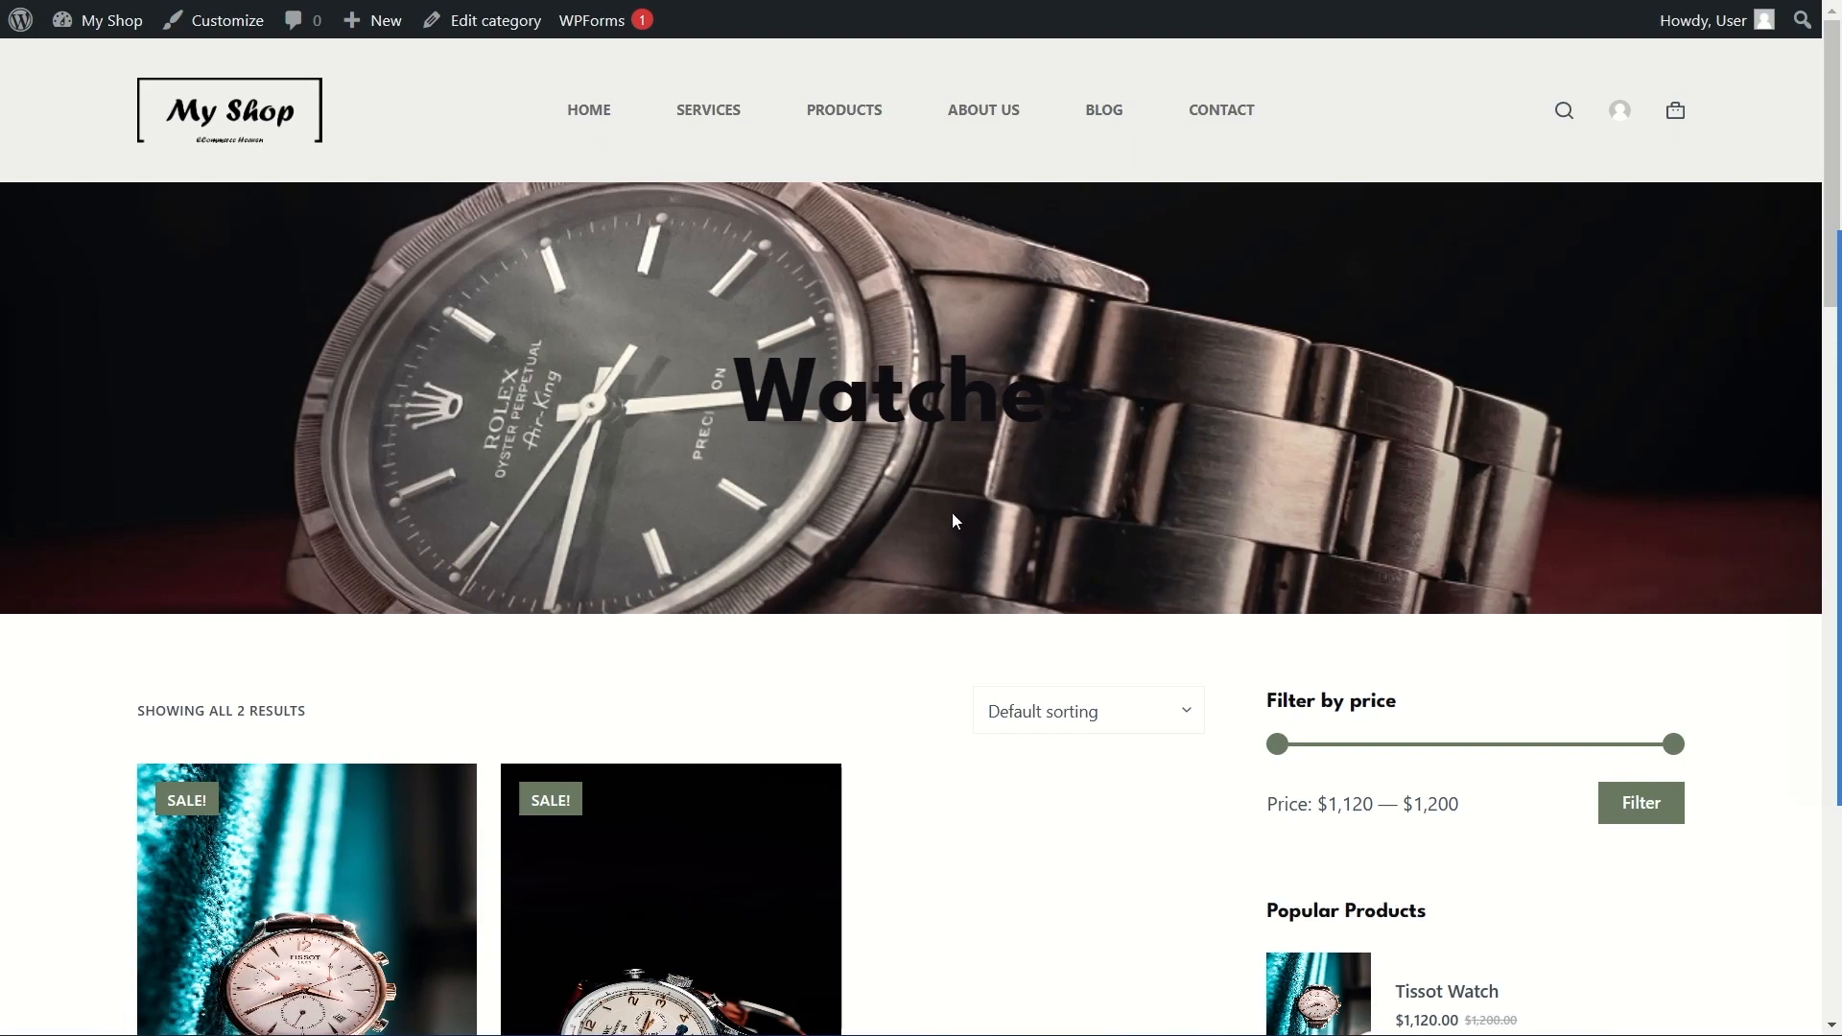
scroll(950, 520, "down", 5)
scroll(843, 413, "up", 5)
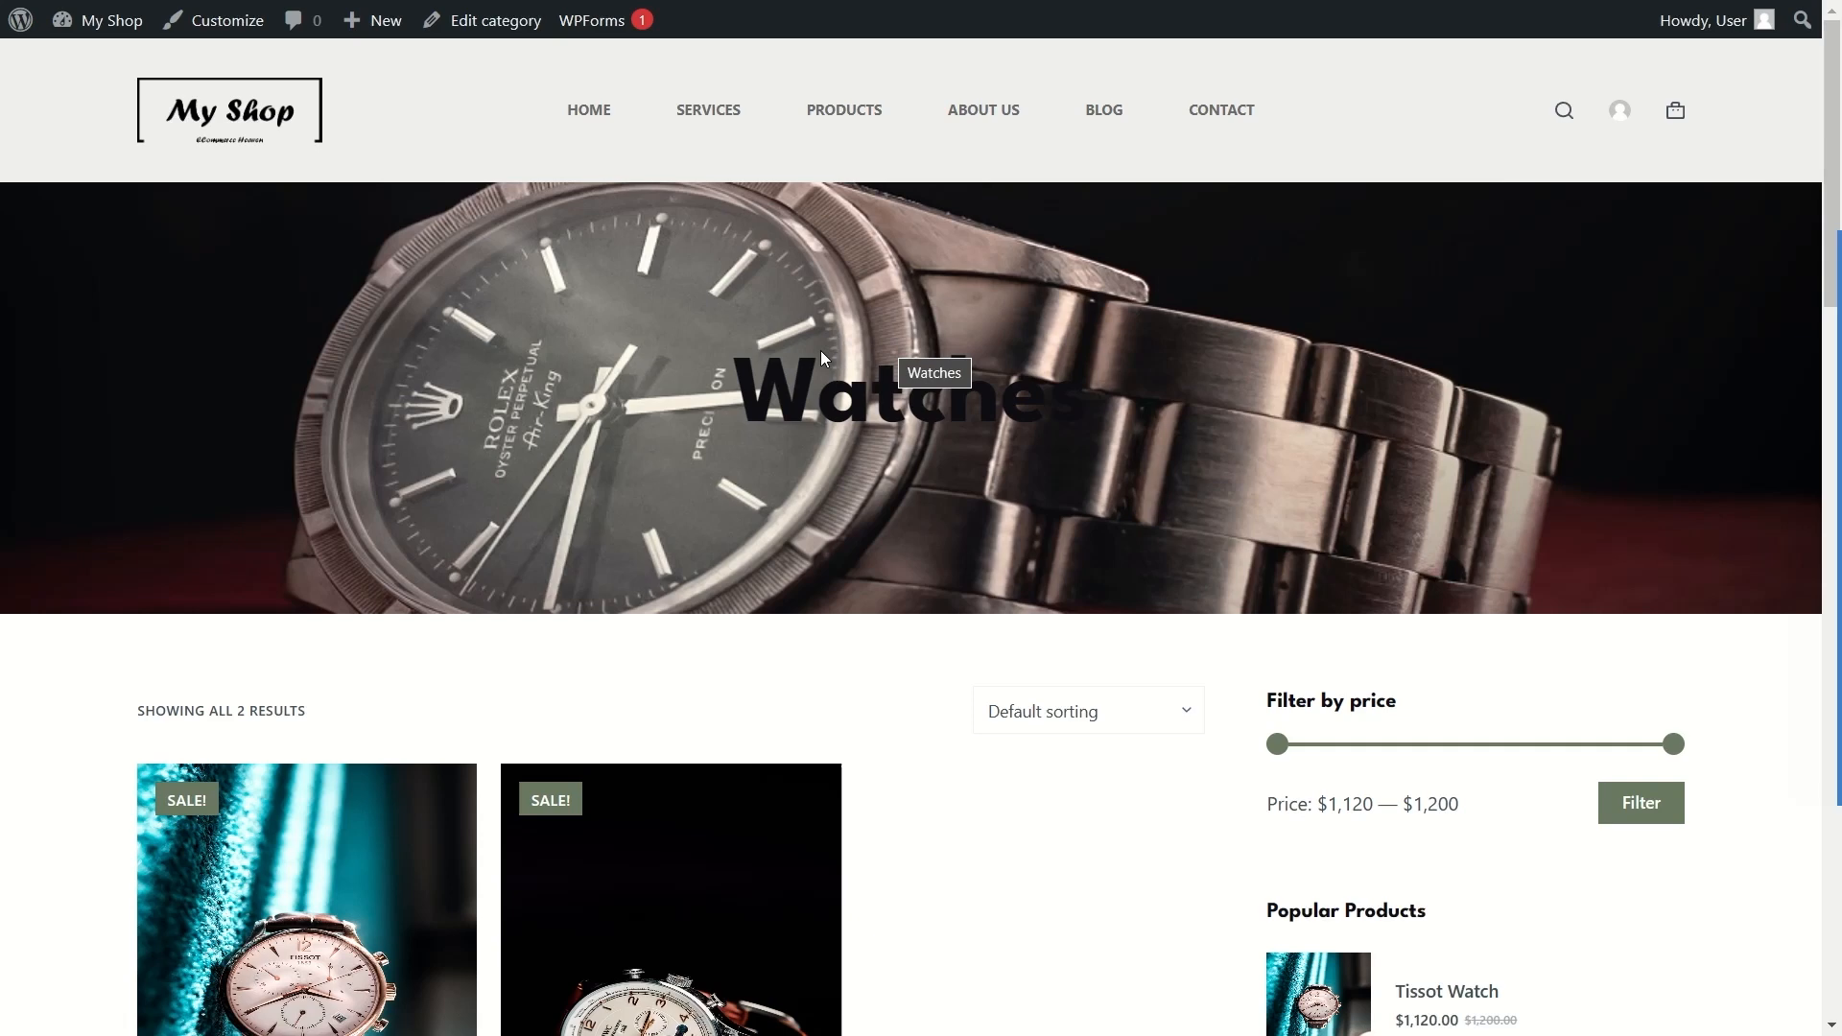
Step: Open the WooCommerce Product Archives settings in the theme customizer from the Watches category page
left_click(206, 29)
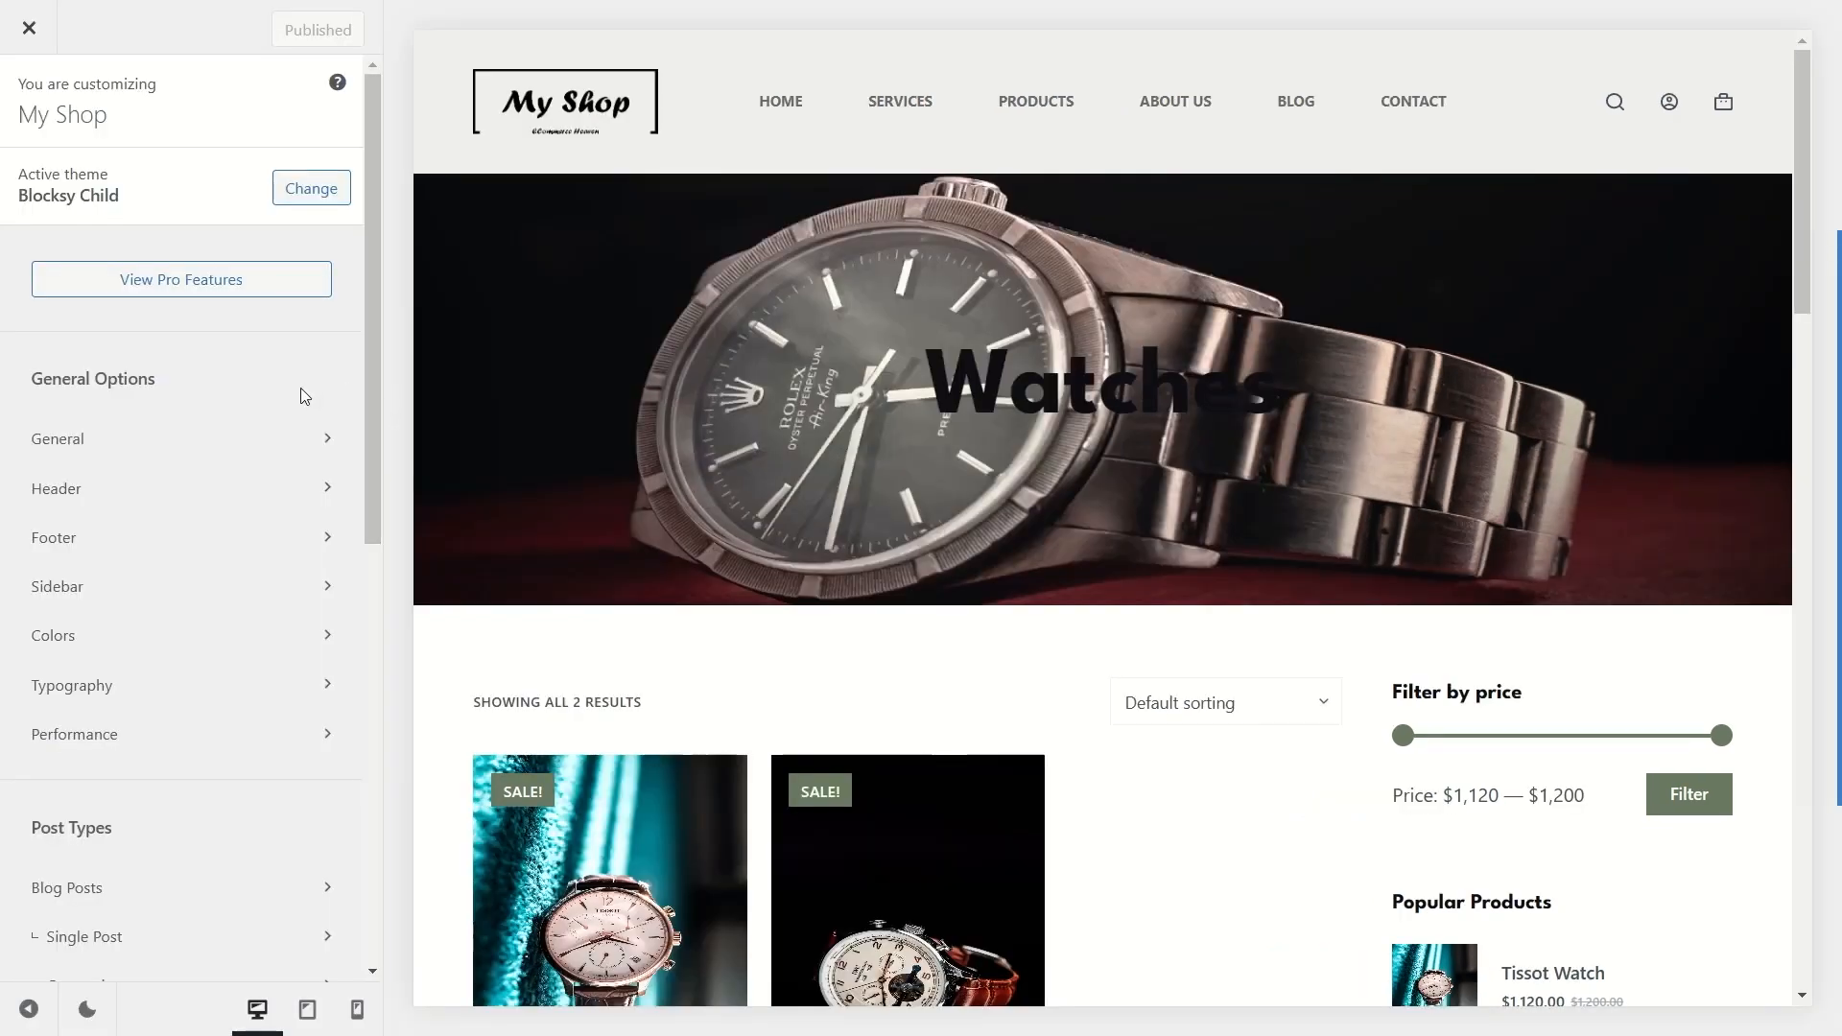
scroll(288, 422, "down", 8)
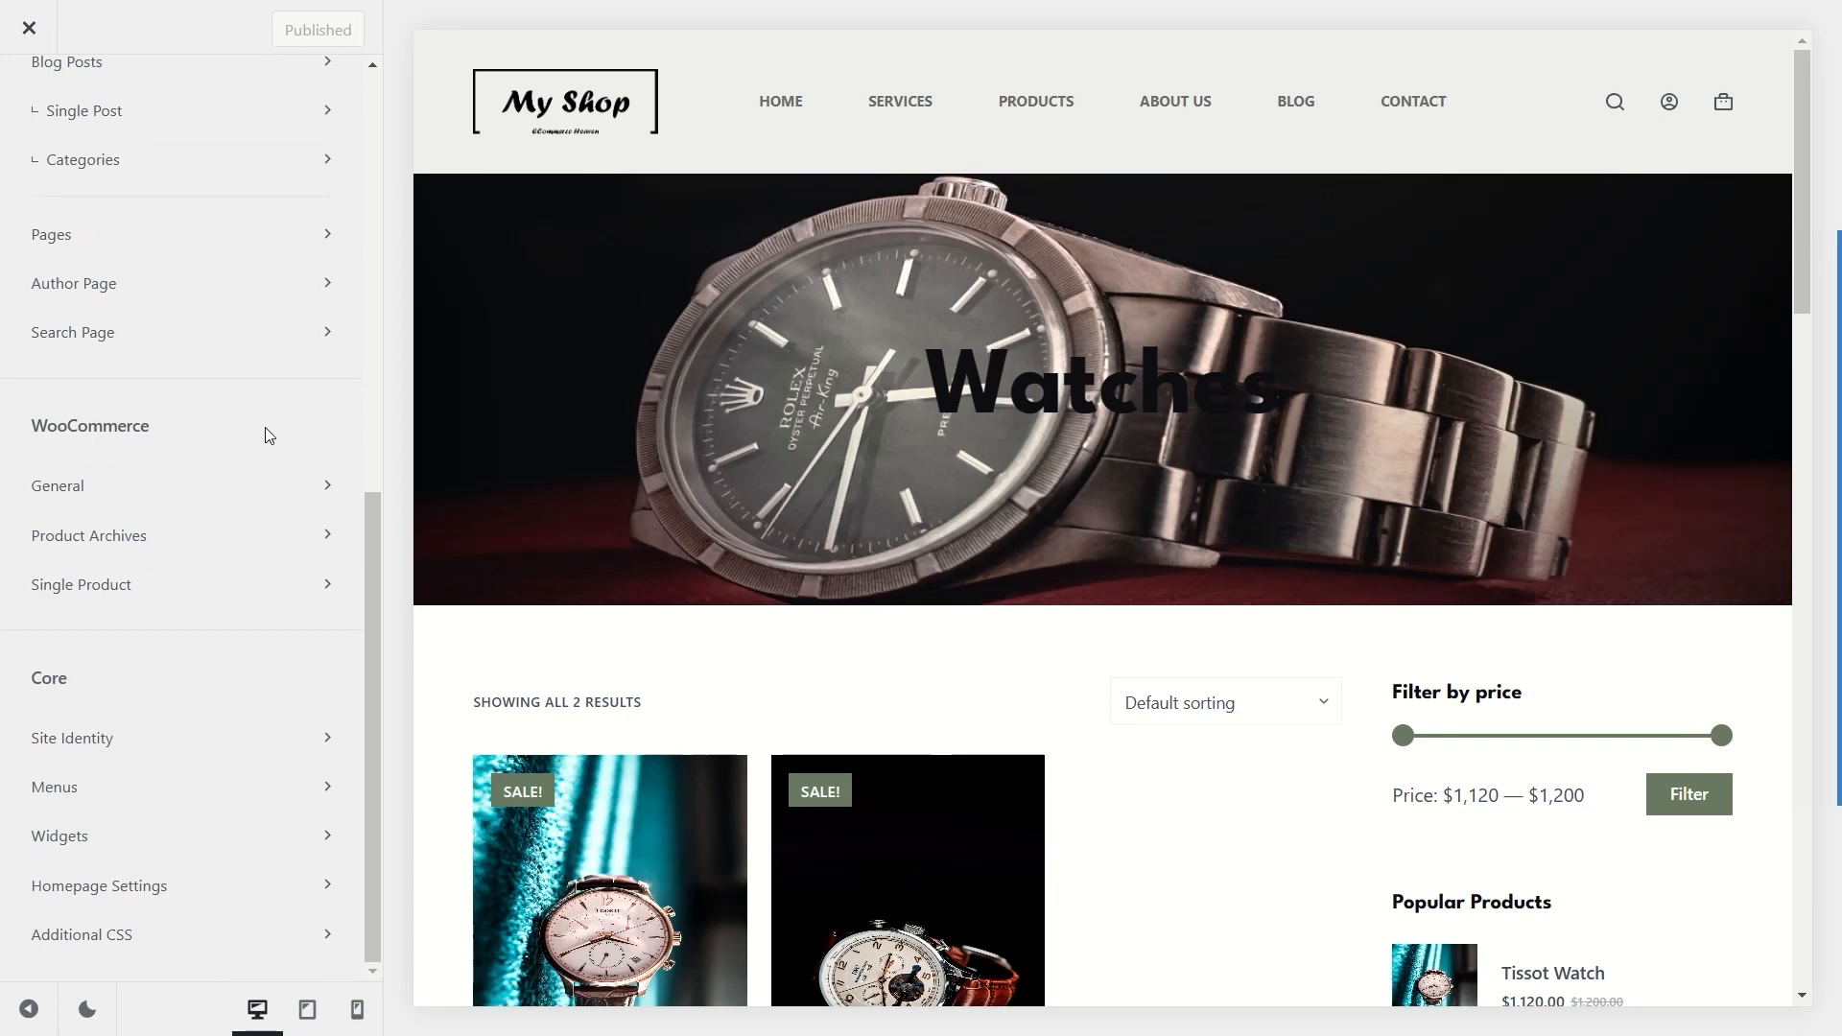
left_click(120, 543)
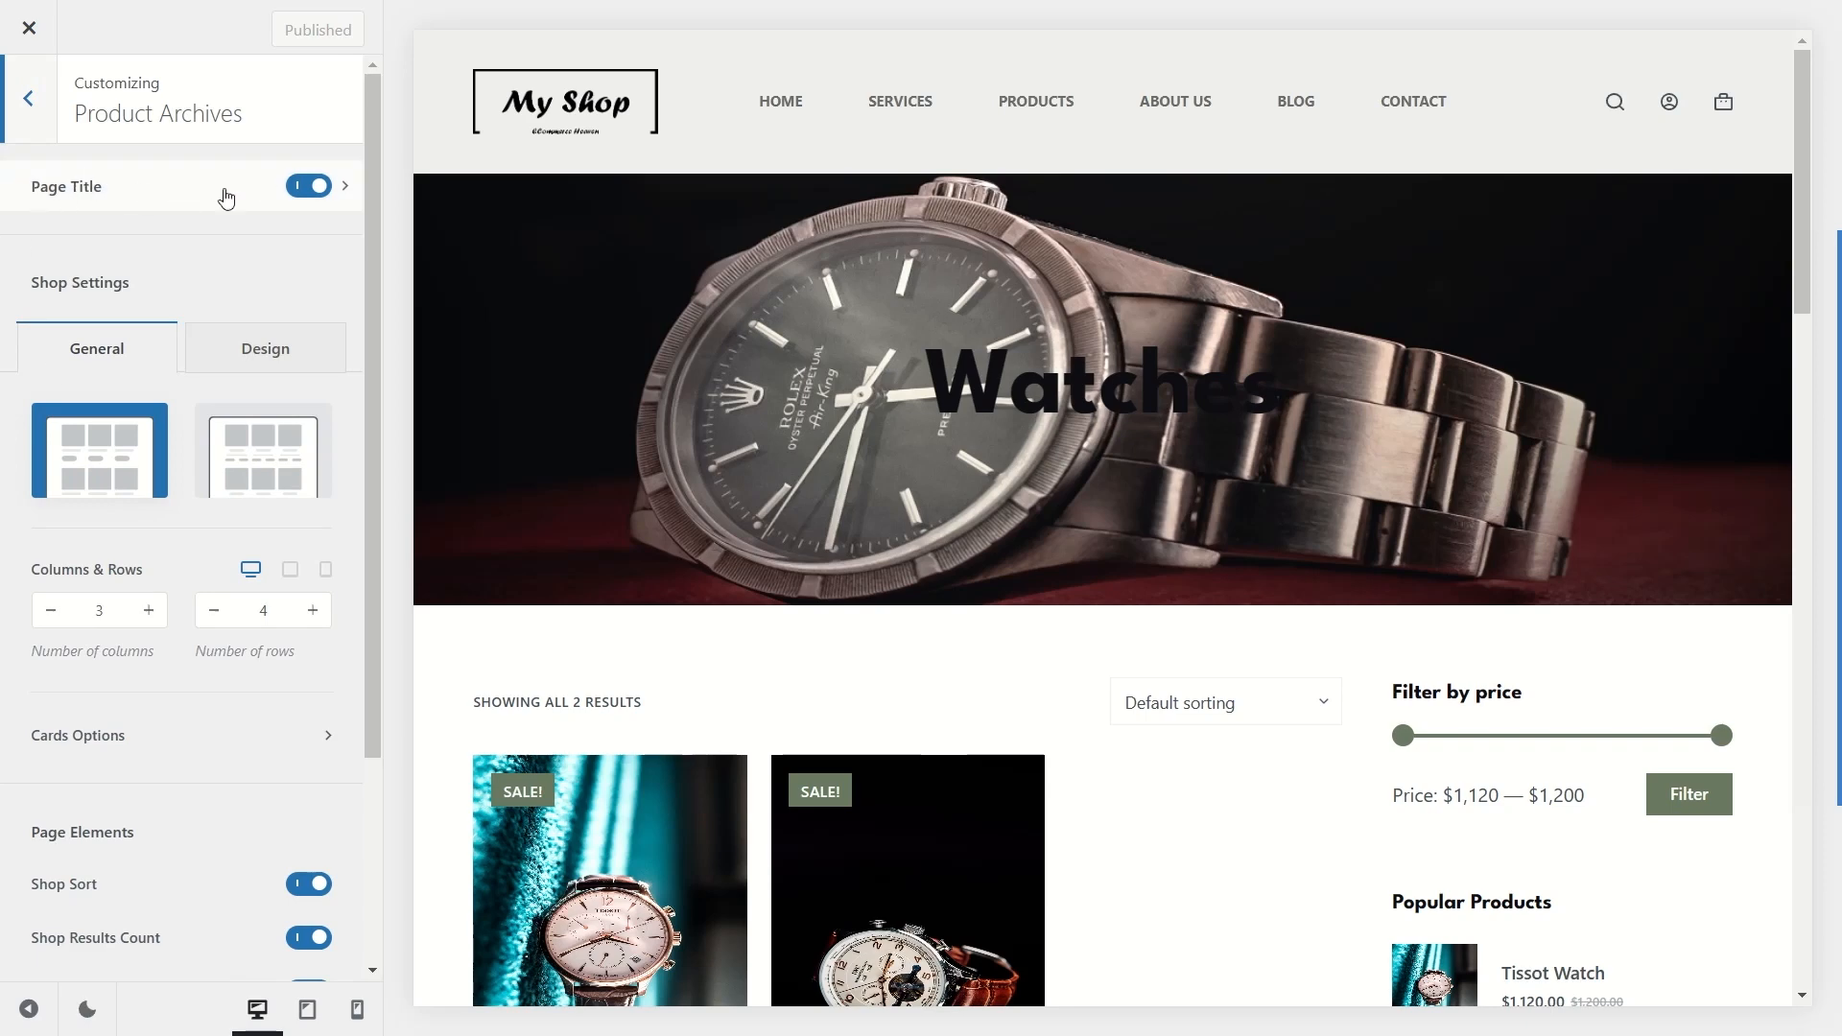
Step: Try hiding the page title on product archive pages and review the page preview
left_click(322, 190)
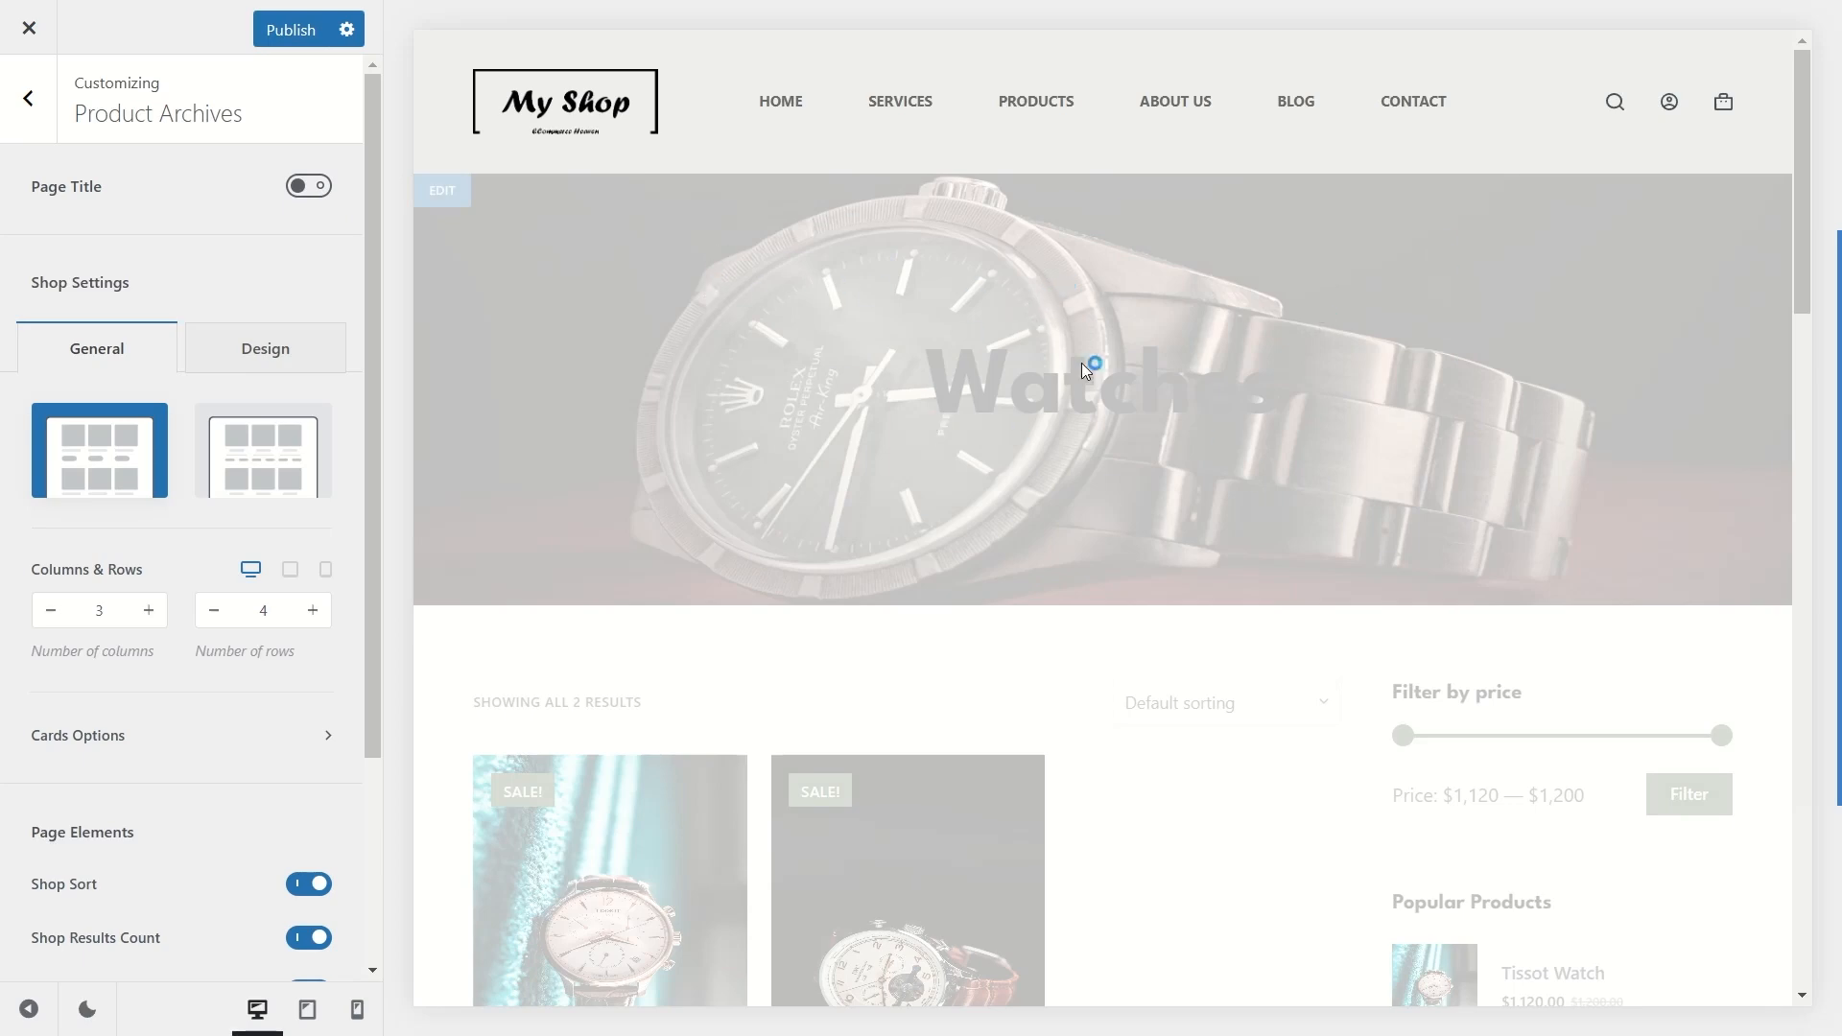
scroll(1084, 363, "down", 7)
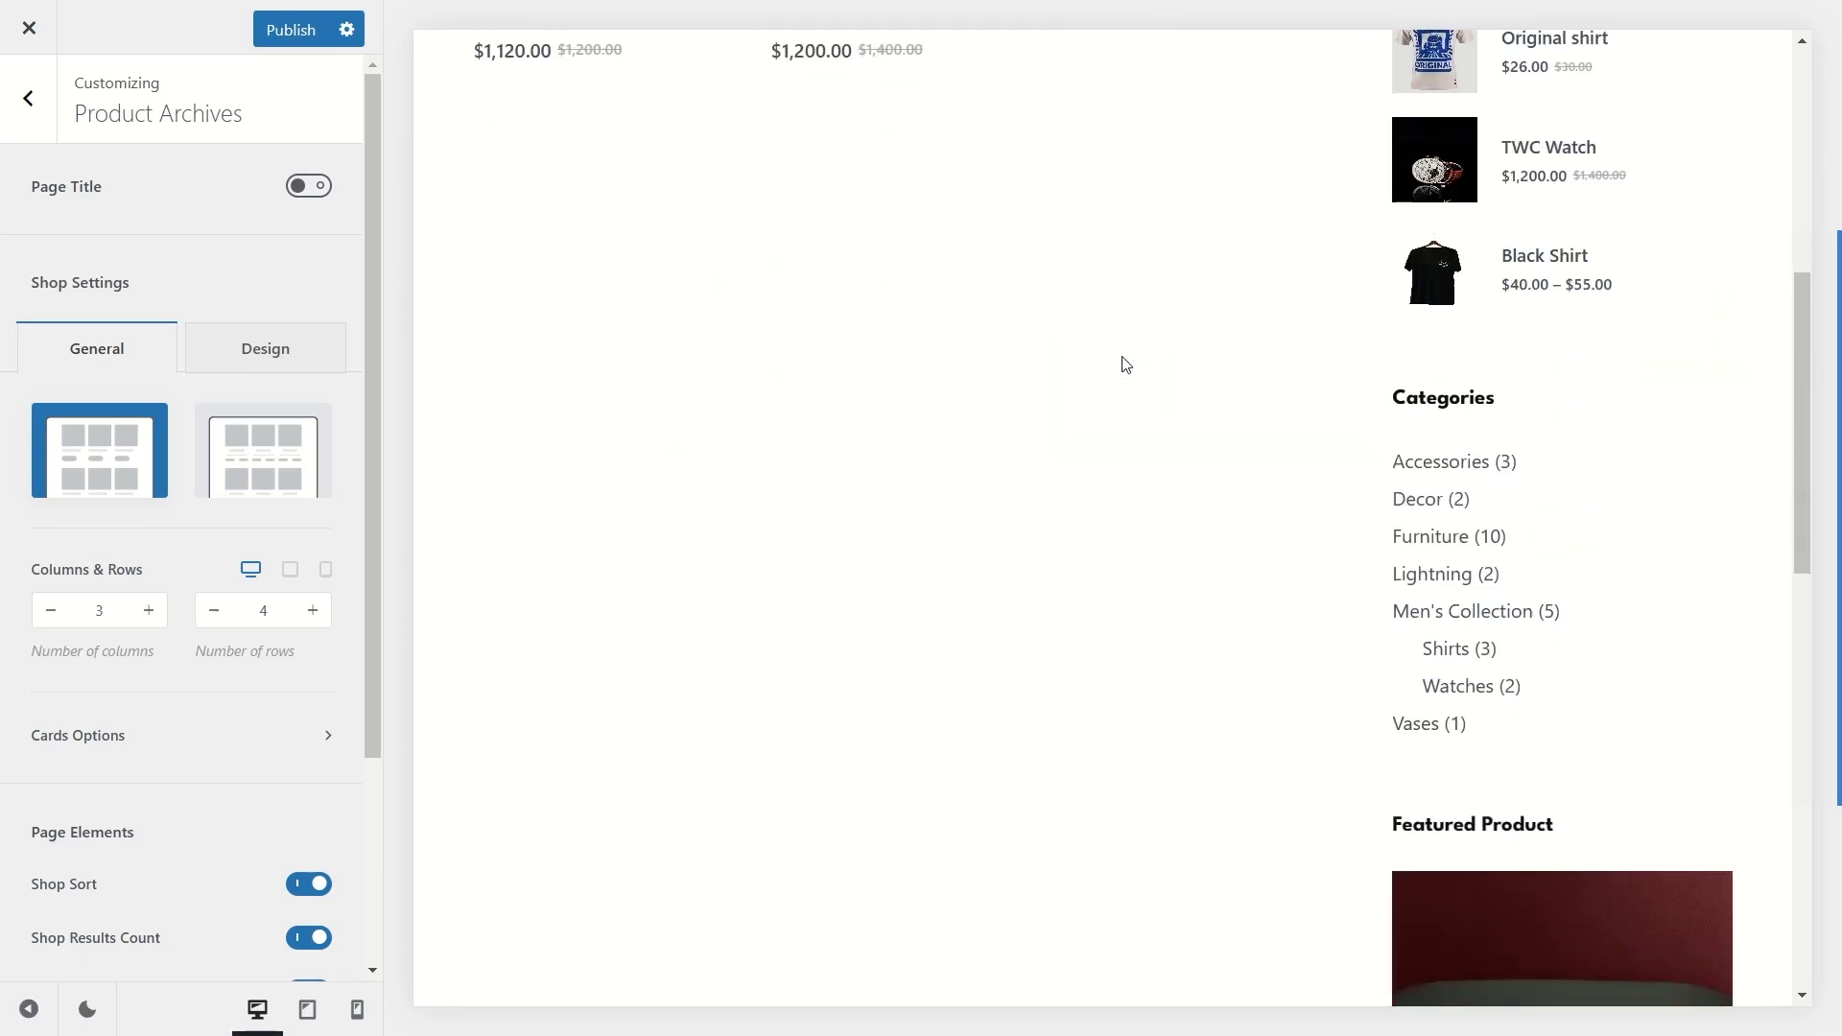
scroll(1126, 365, "up", 7)
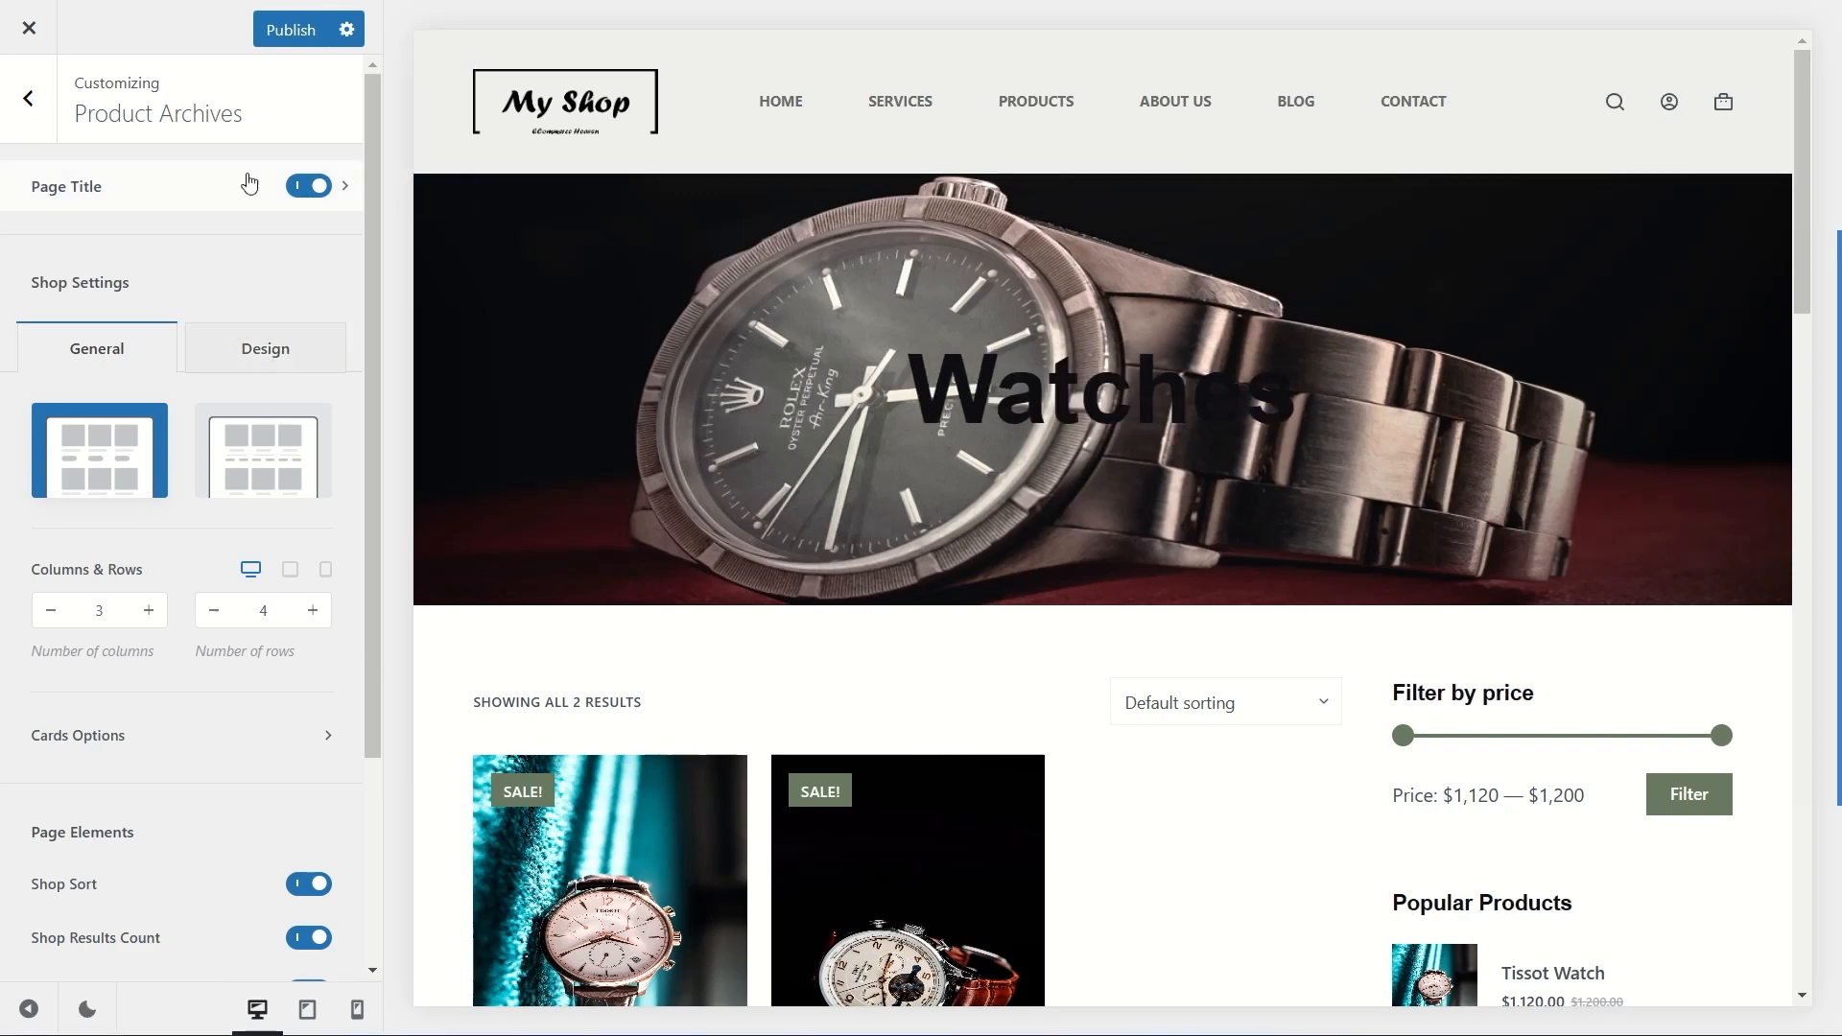
Step: Open the Page Title settings for product archives and review the general layout, alignment and background options
left_click(96, 201)
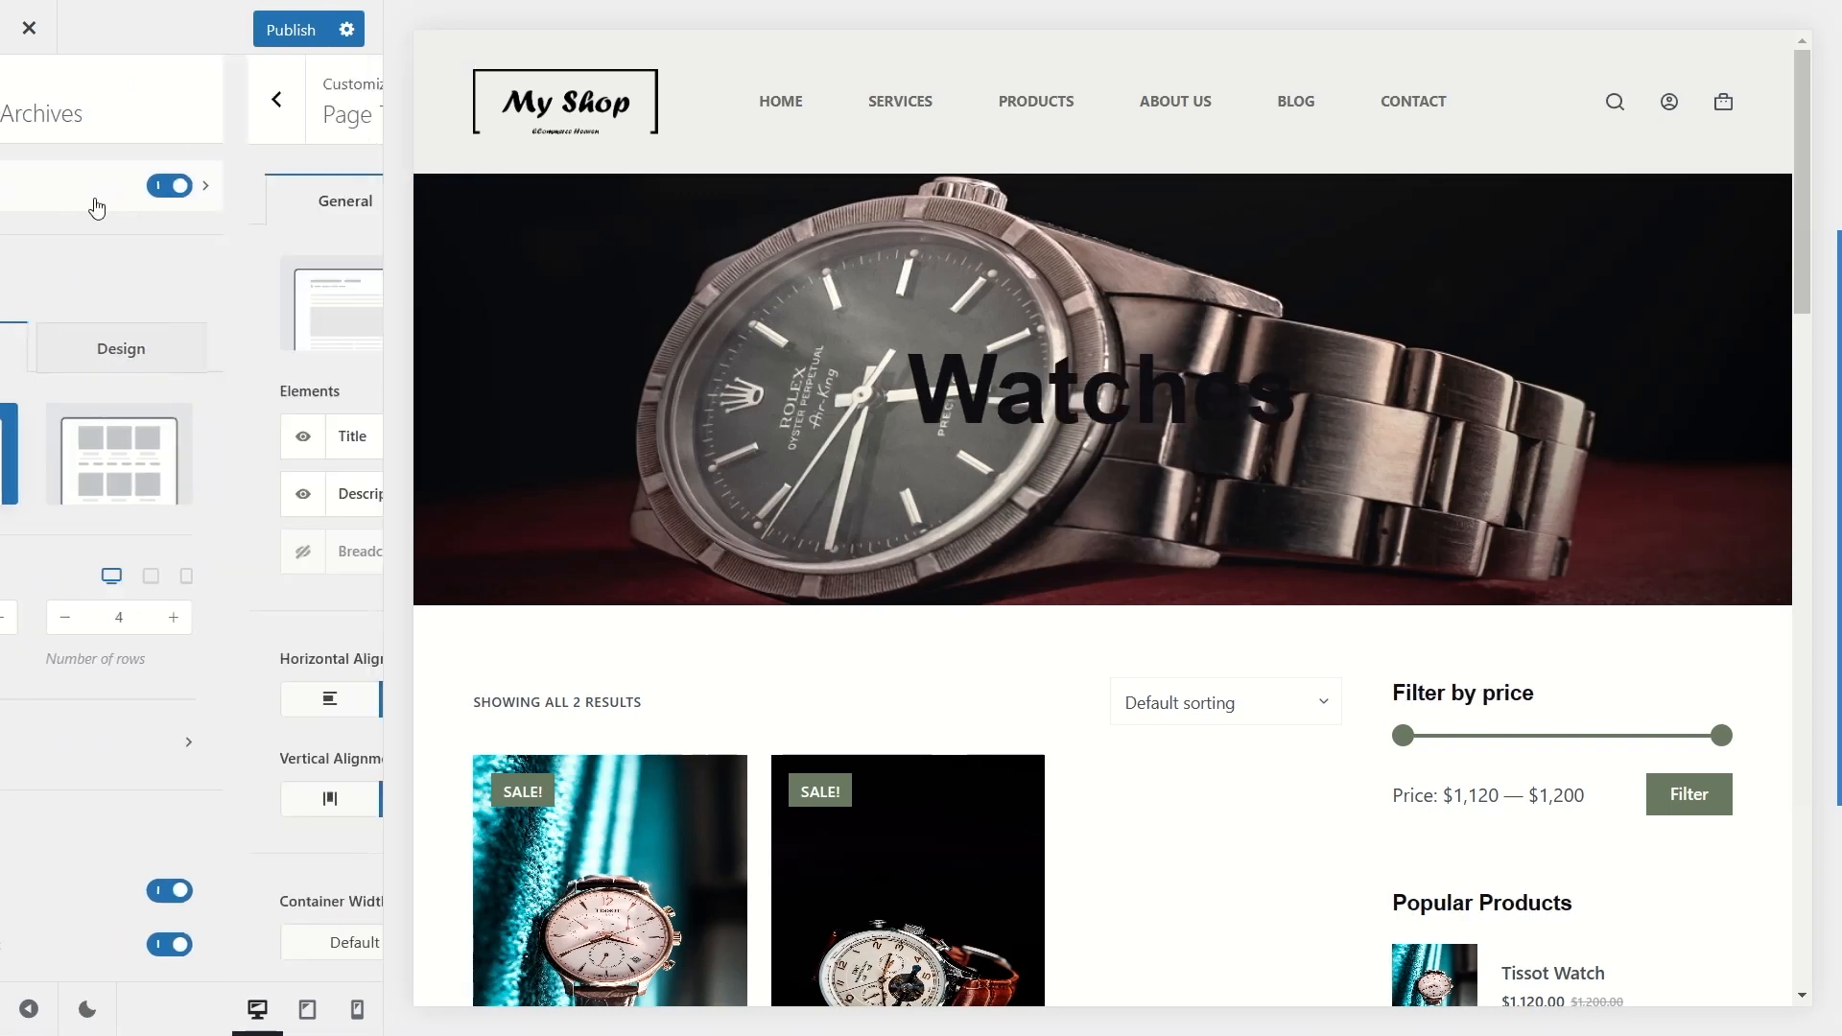
scroll(287, 355, "down", 6)
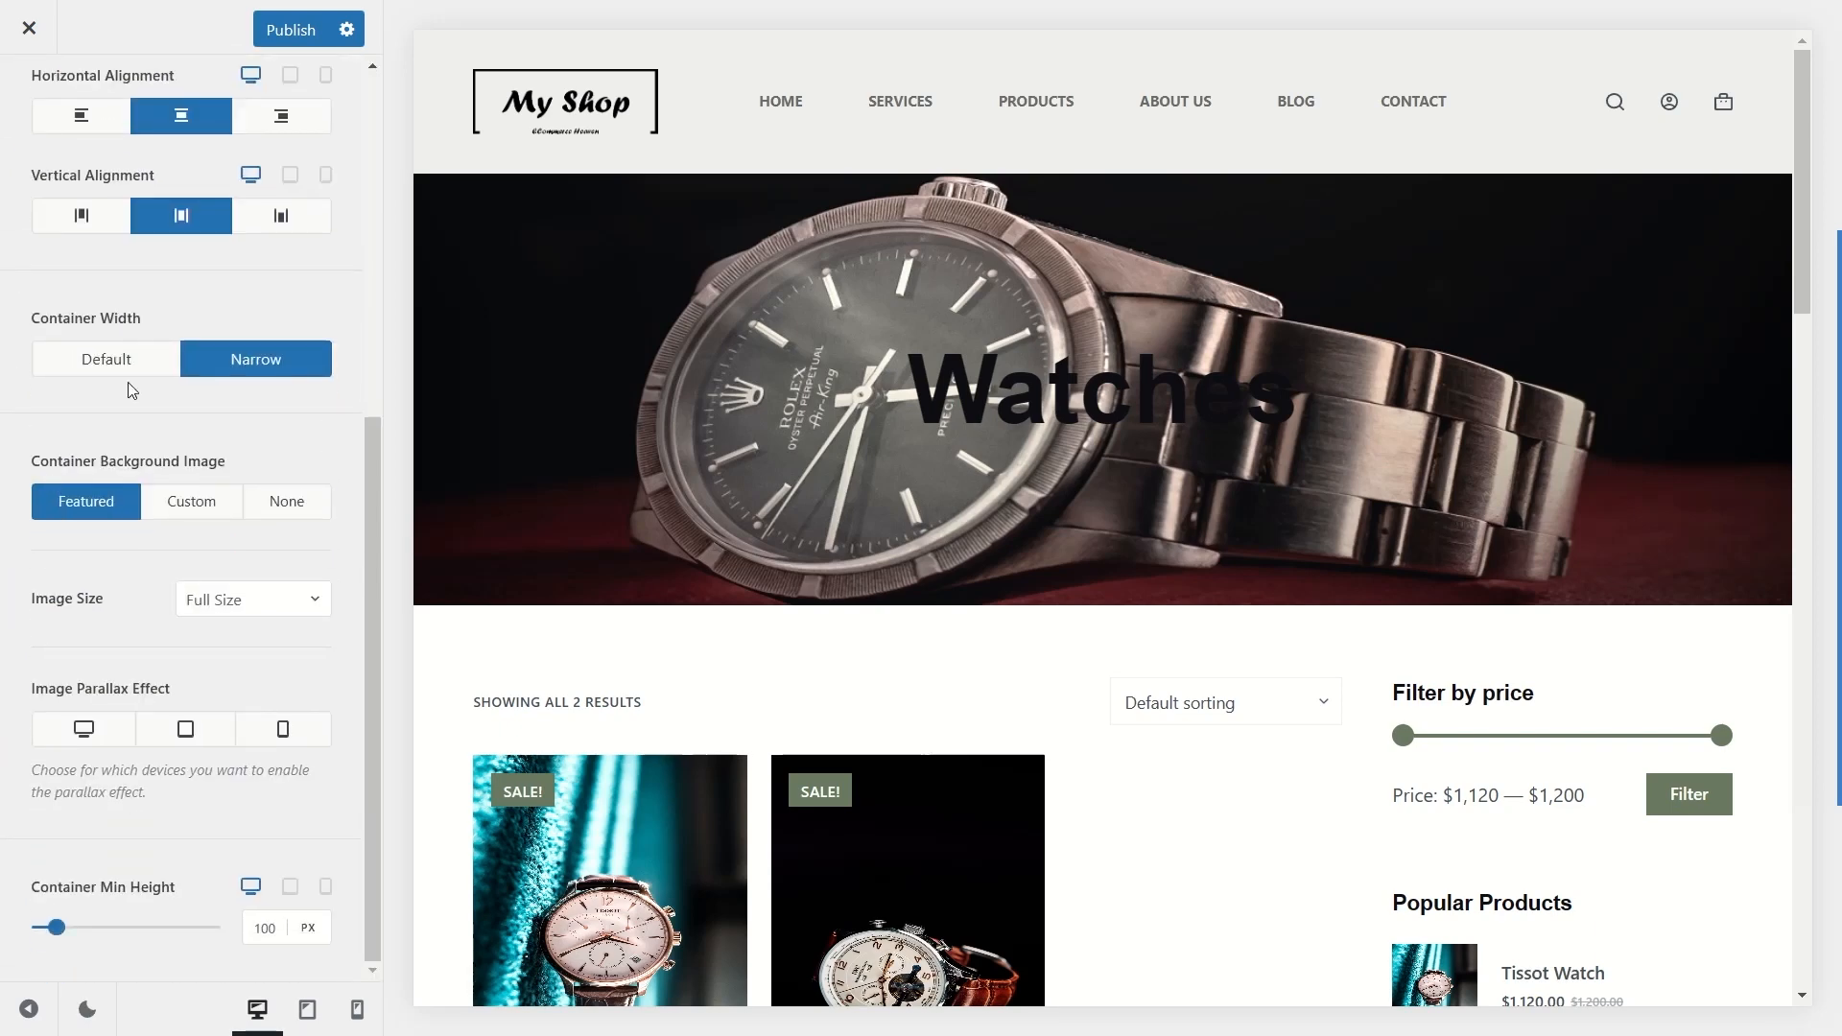
scroll(258, 442, "up", 6)
scroll(227, 349, "down", 5)
scroll(360, 350, "up", 3)
scroll(385, 366, "up", 2)
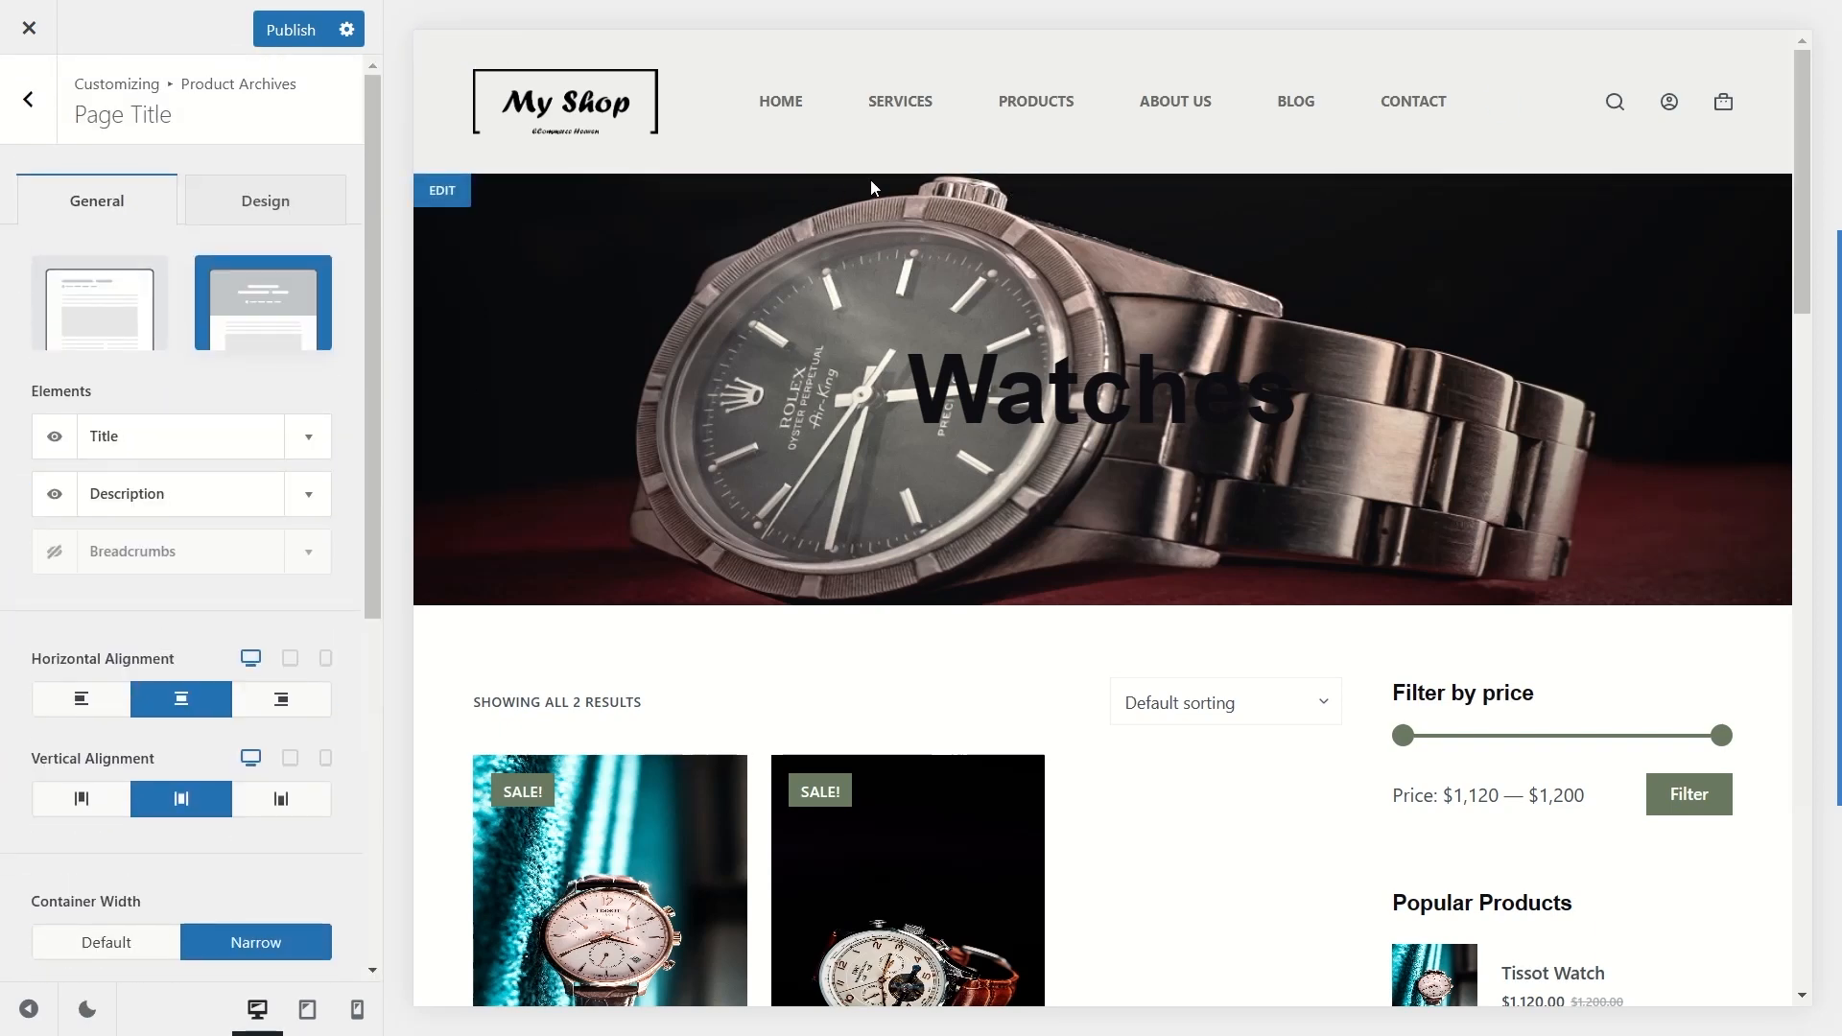
Step: Inspect the heading tag options of the archive page's Title element
left_click(310, 439)
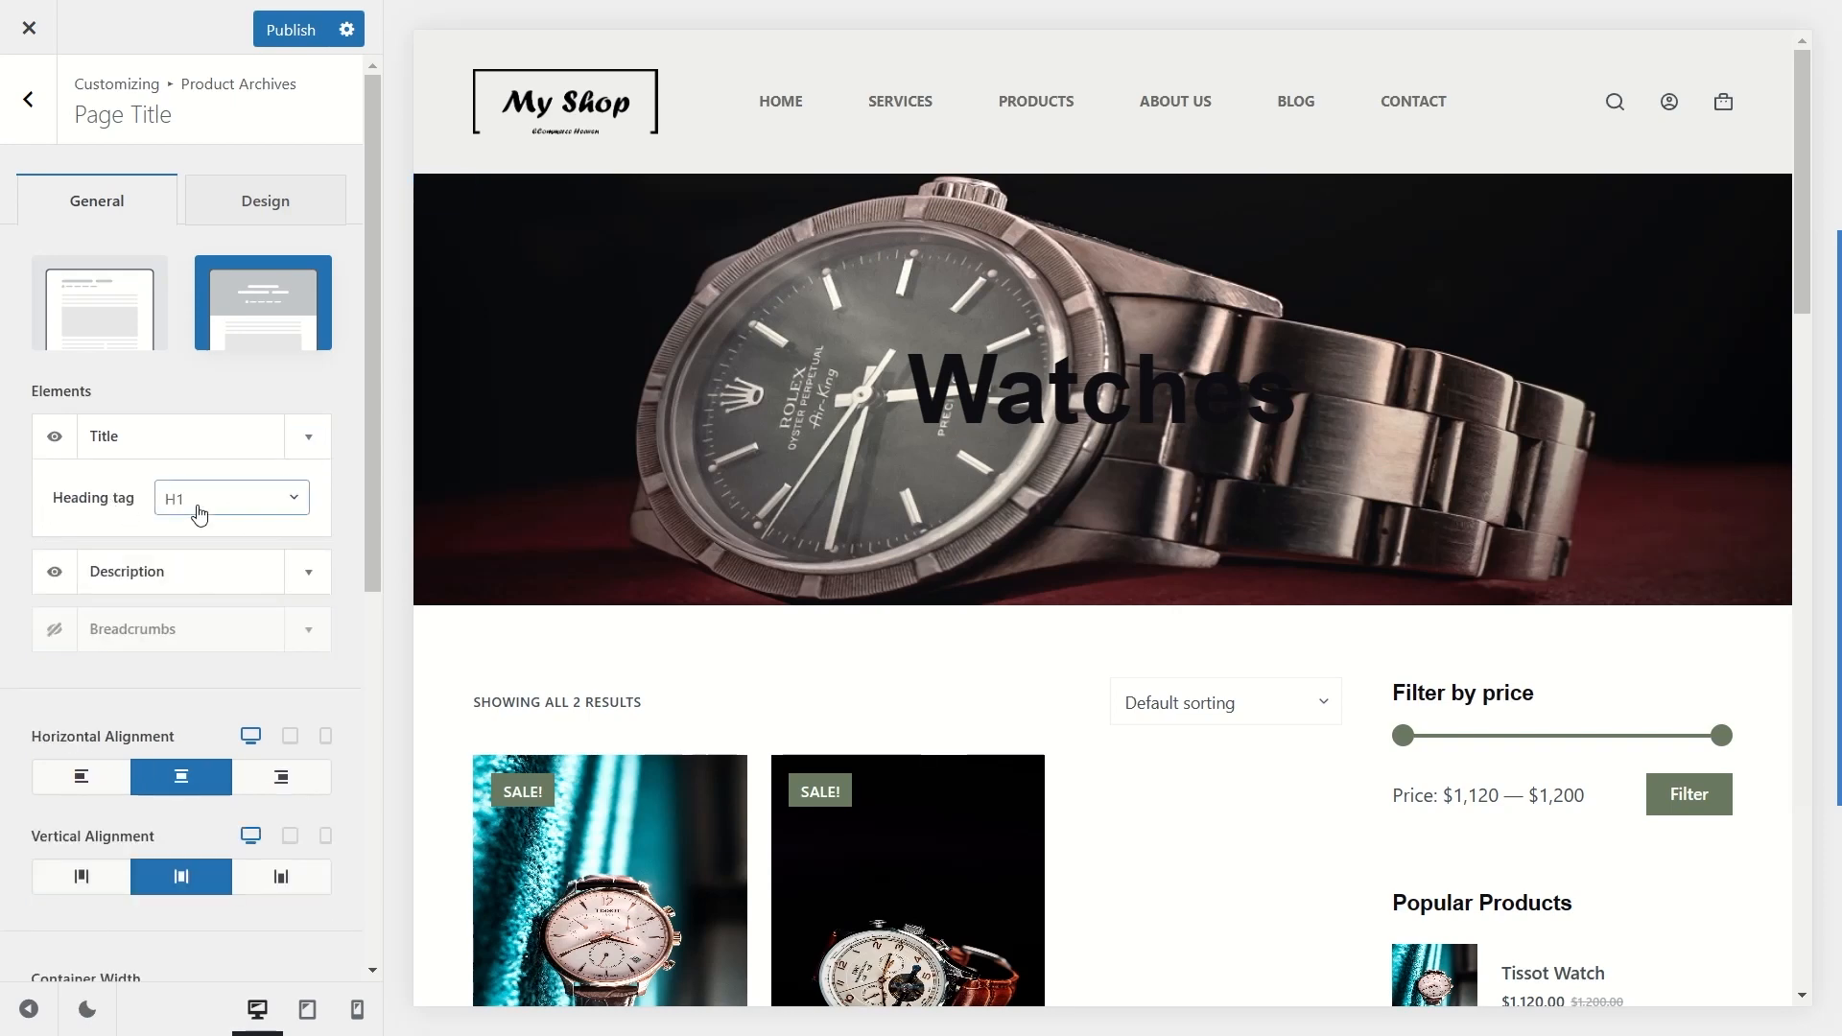
left_click(245, 499)
left_click(247, 507)
left_click(307, 449)
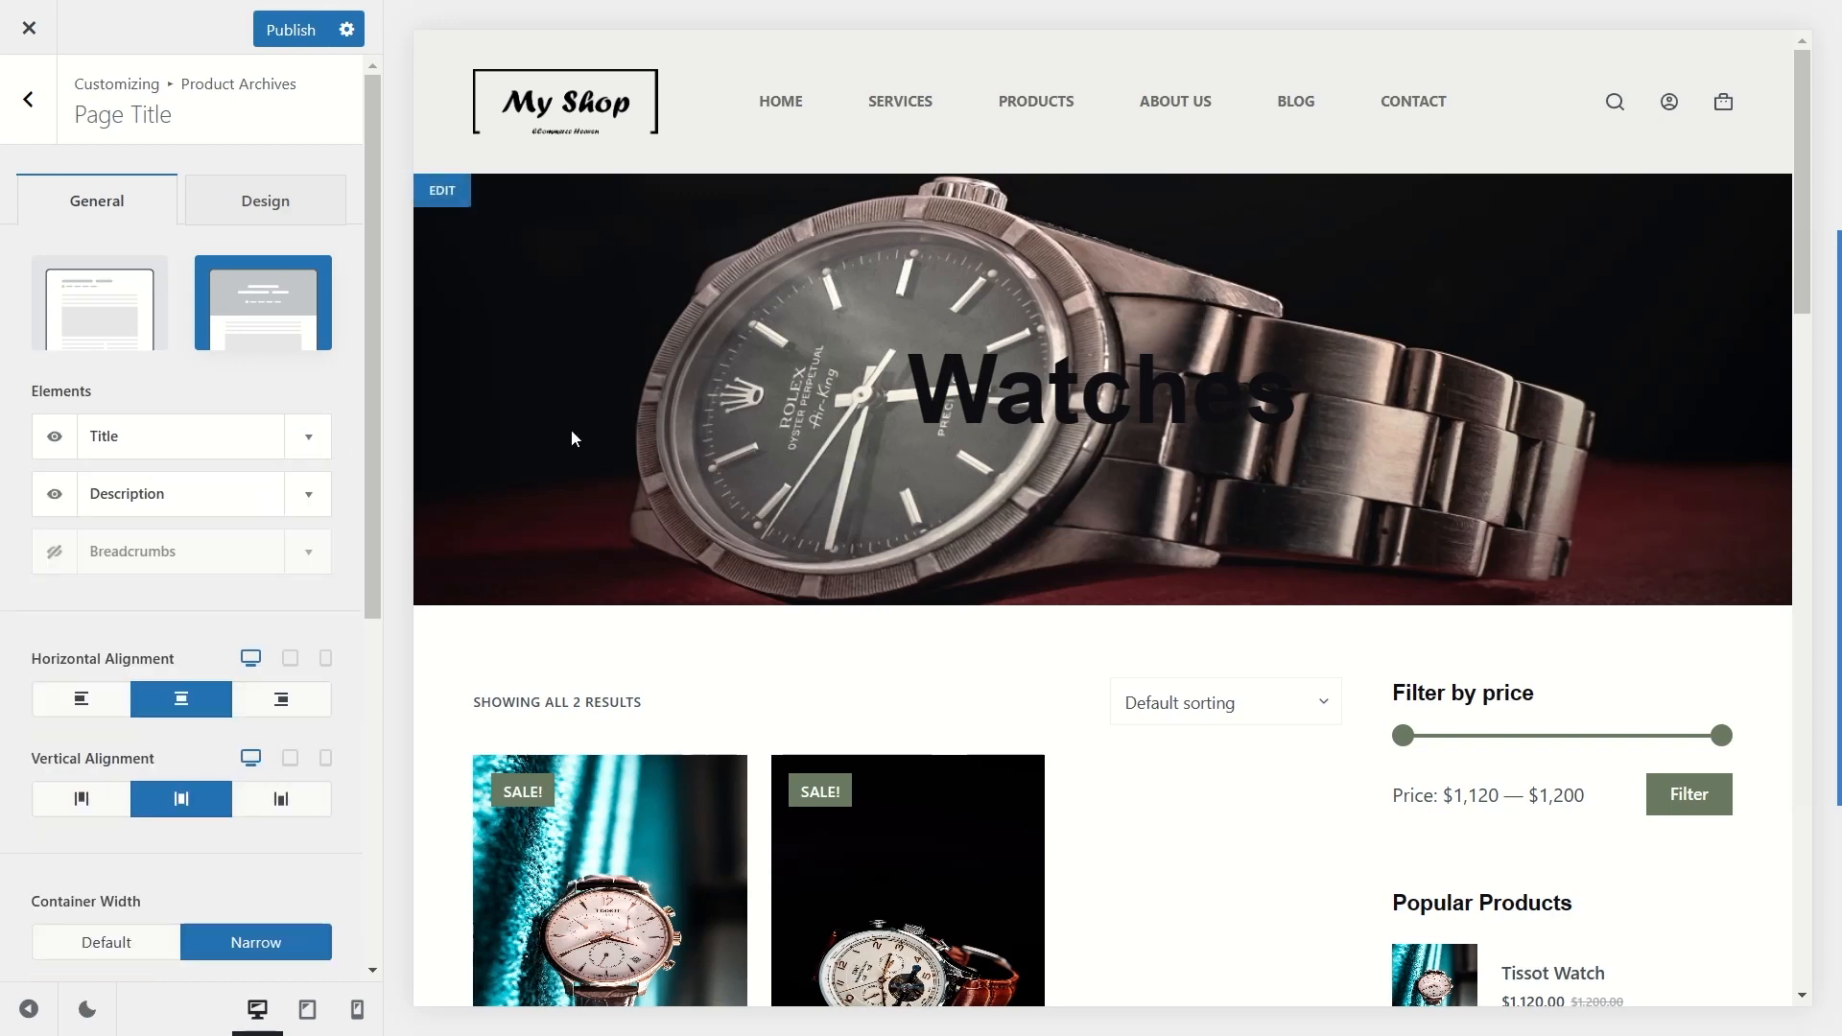
Step: Change the archive page title's font color to the white color in the theme palette
left_click(272, 217)
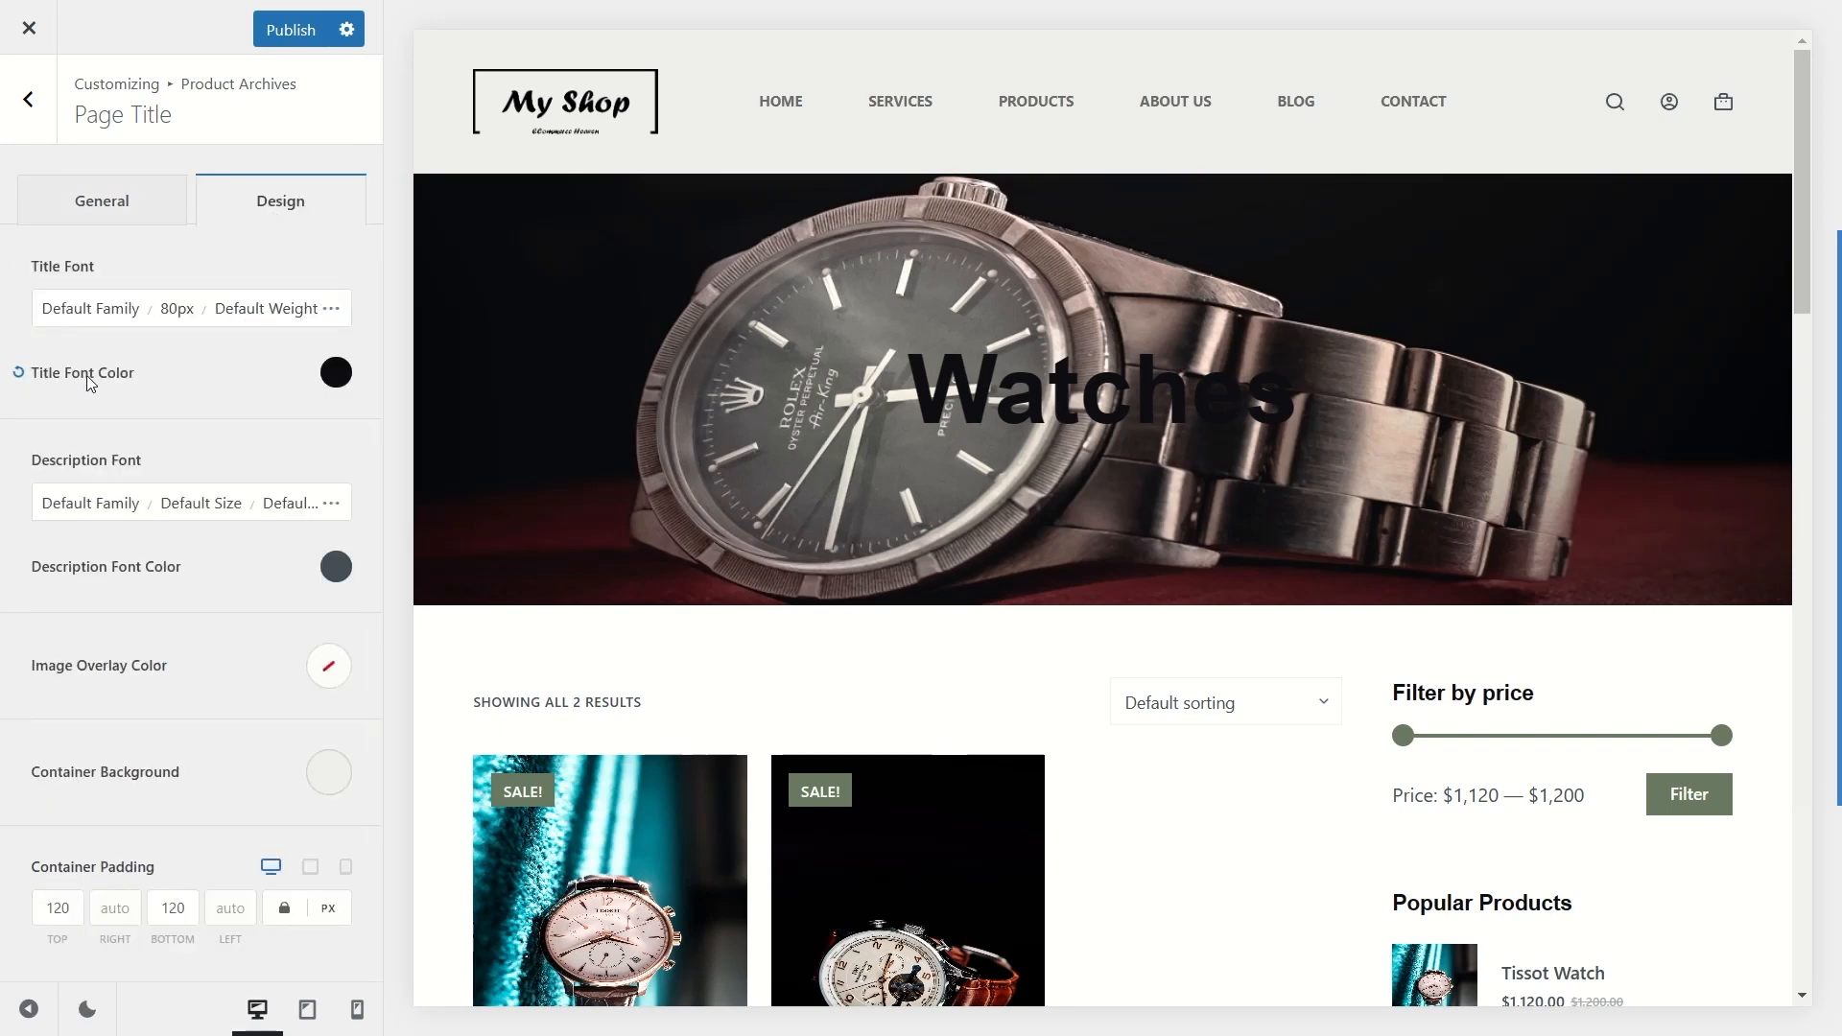
left_click(337, 375)
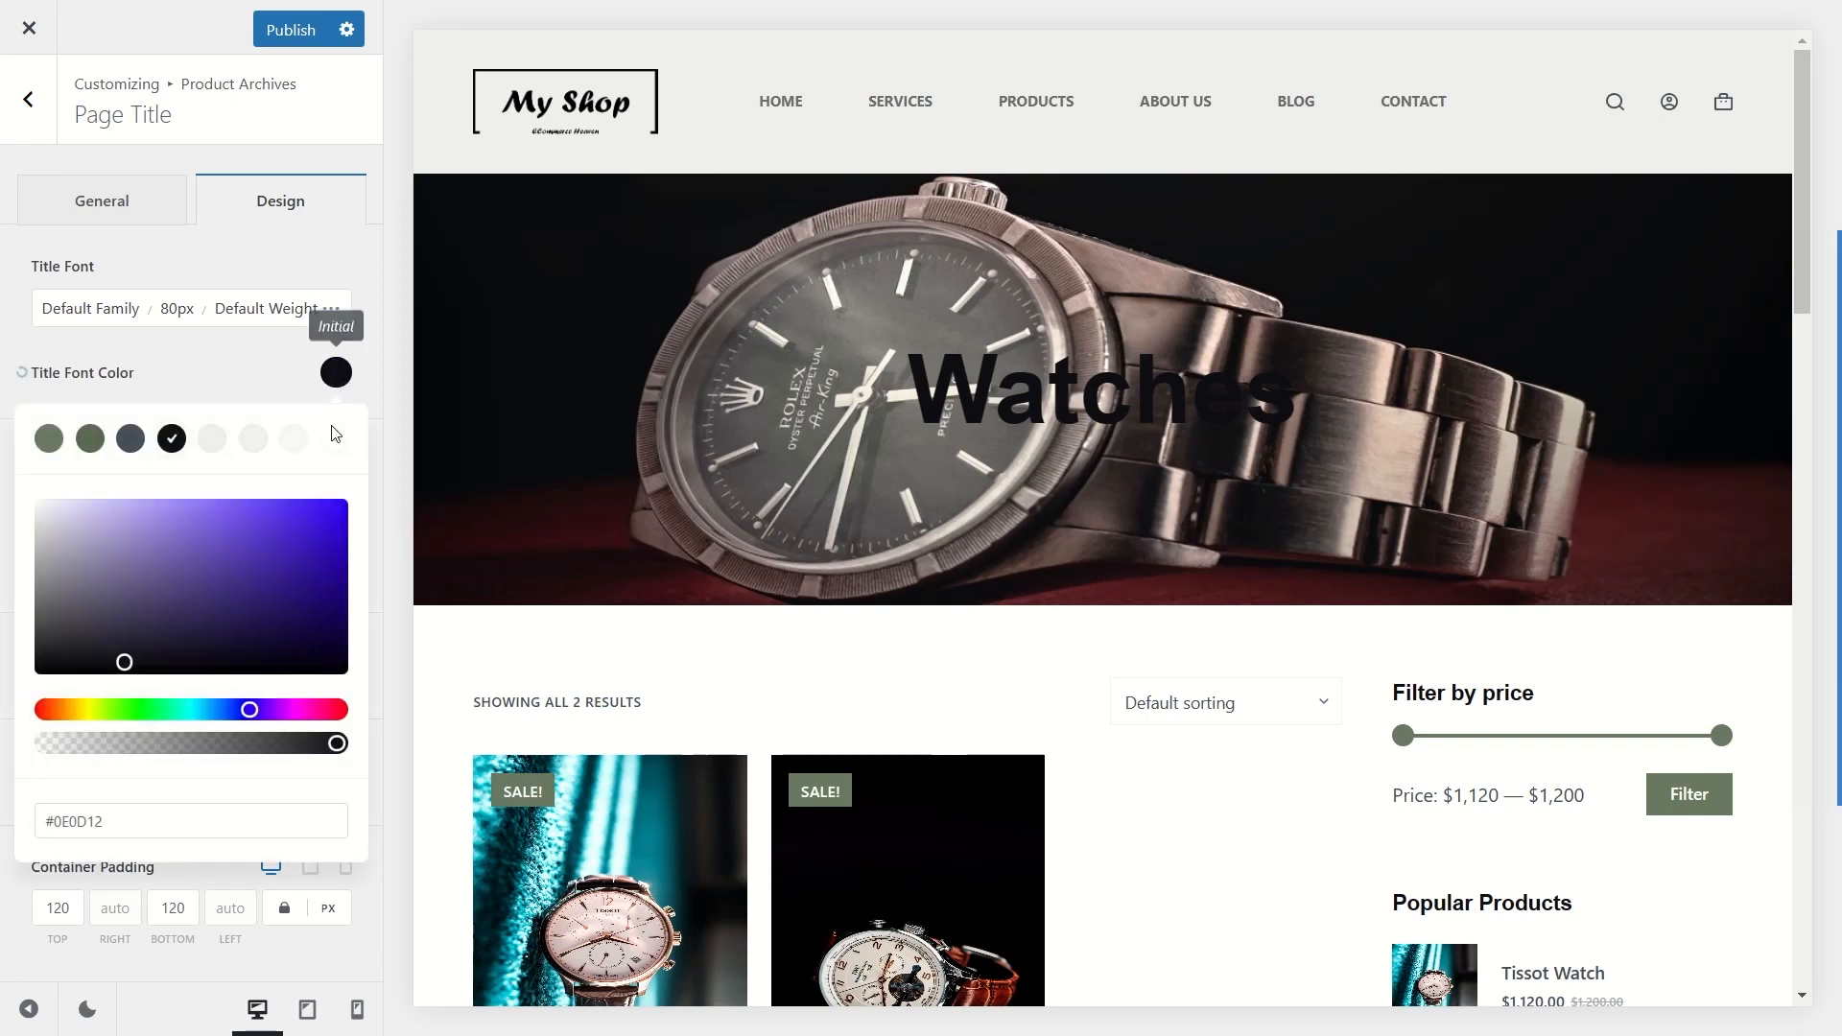
left_click(335, 447)
left_click(14, 399)
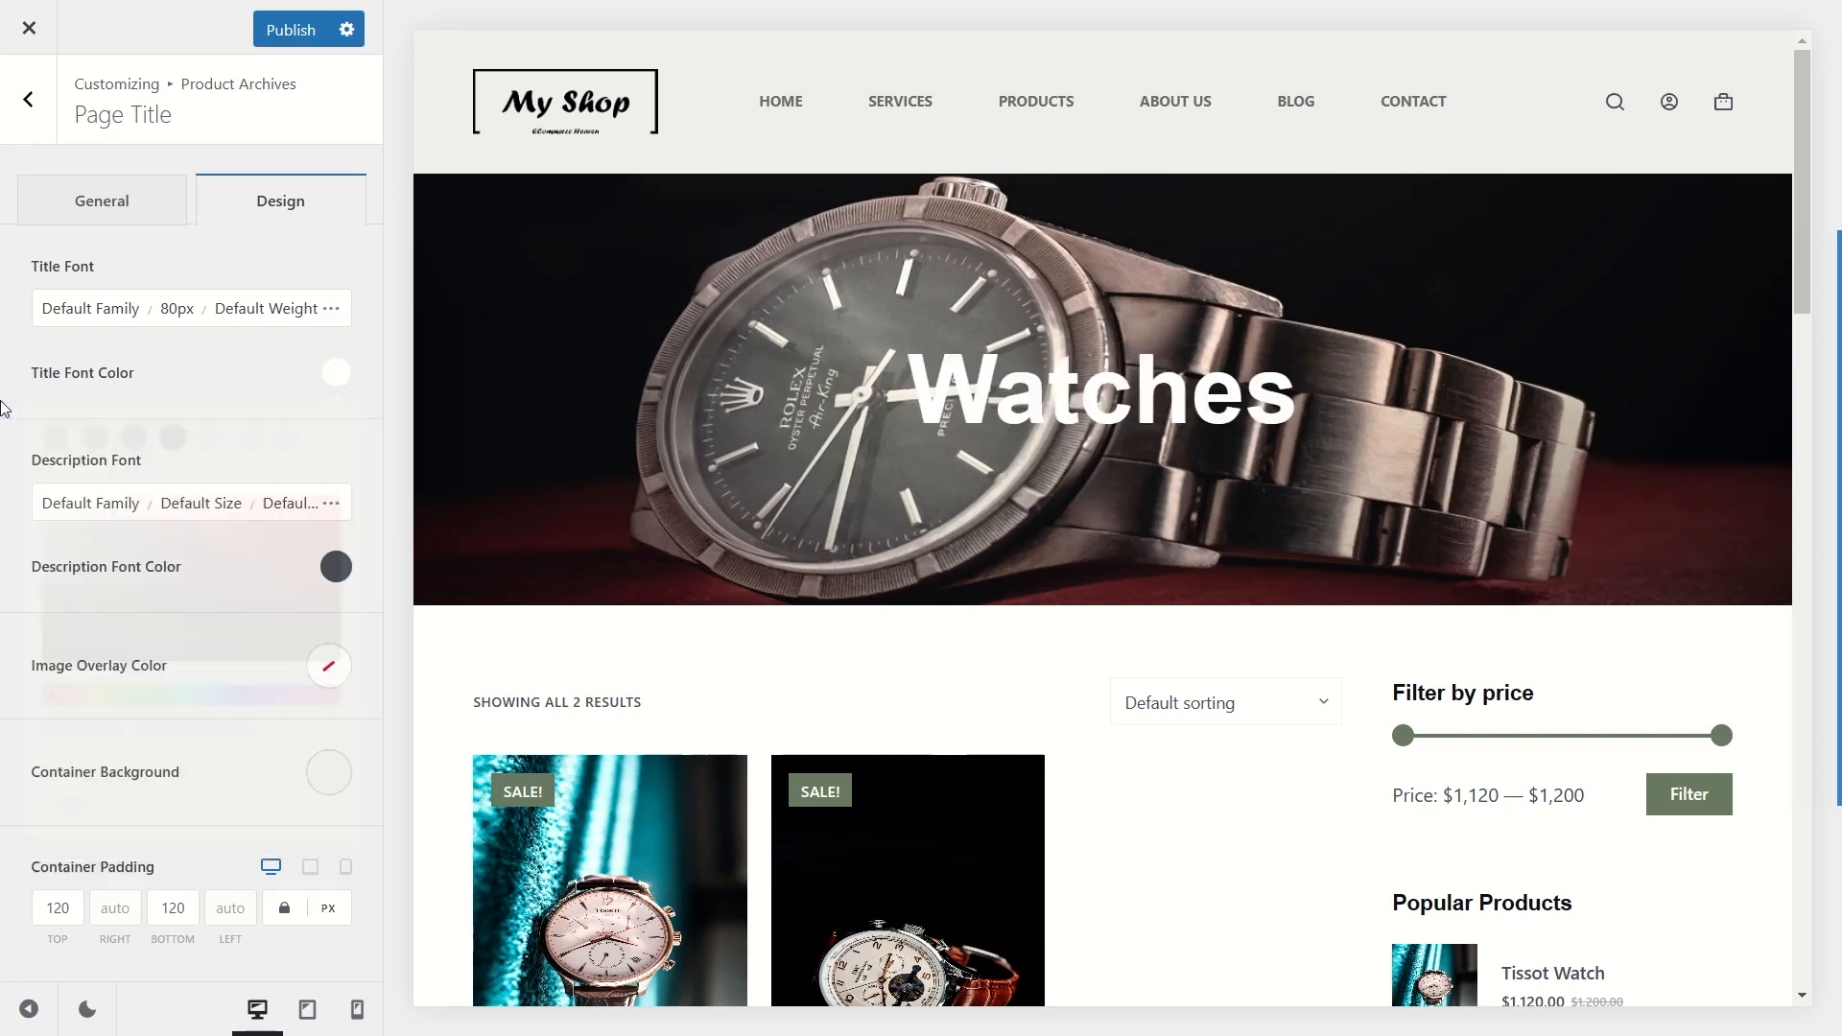
Step: Check the Watches title over its banner image in the preview and publish the customizer changes
double_click(1024, 420)
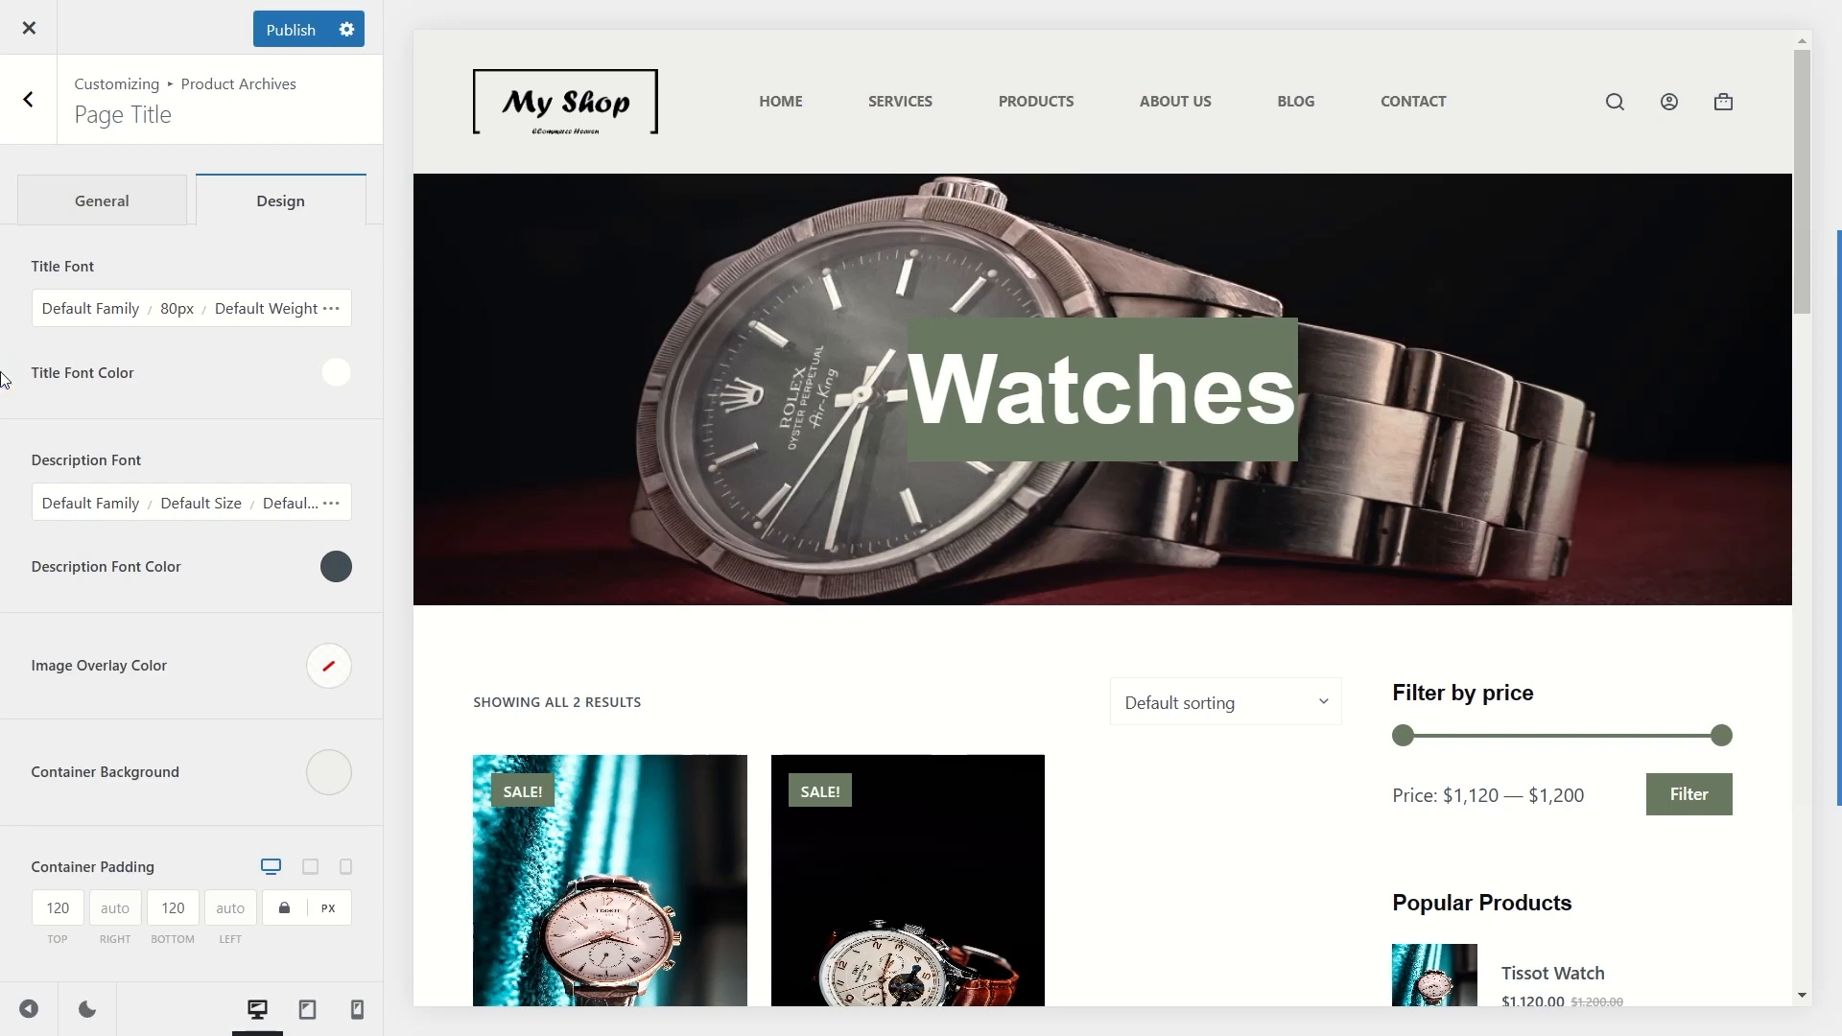
left_click(1067, 417)
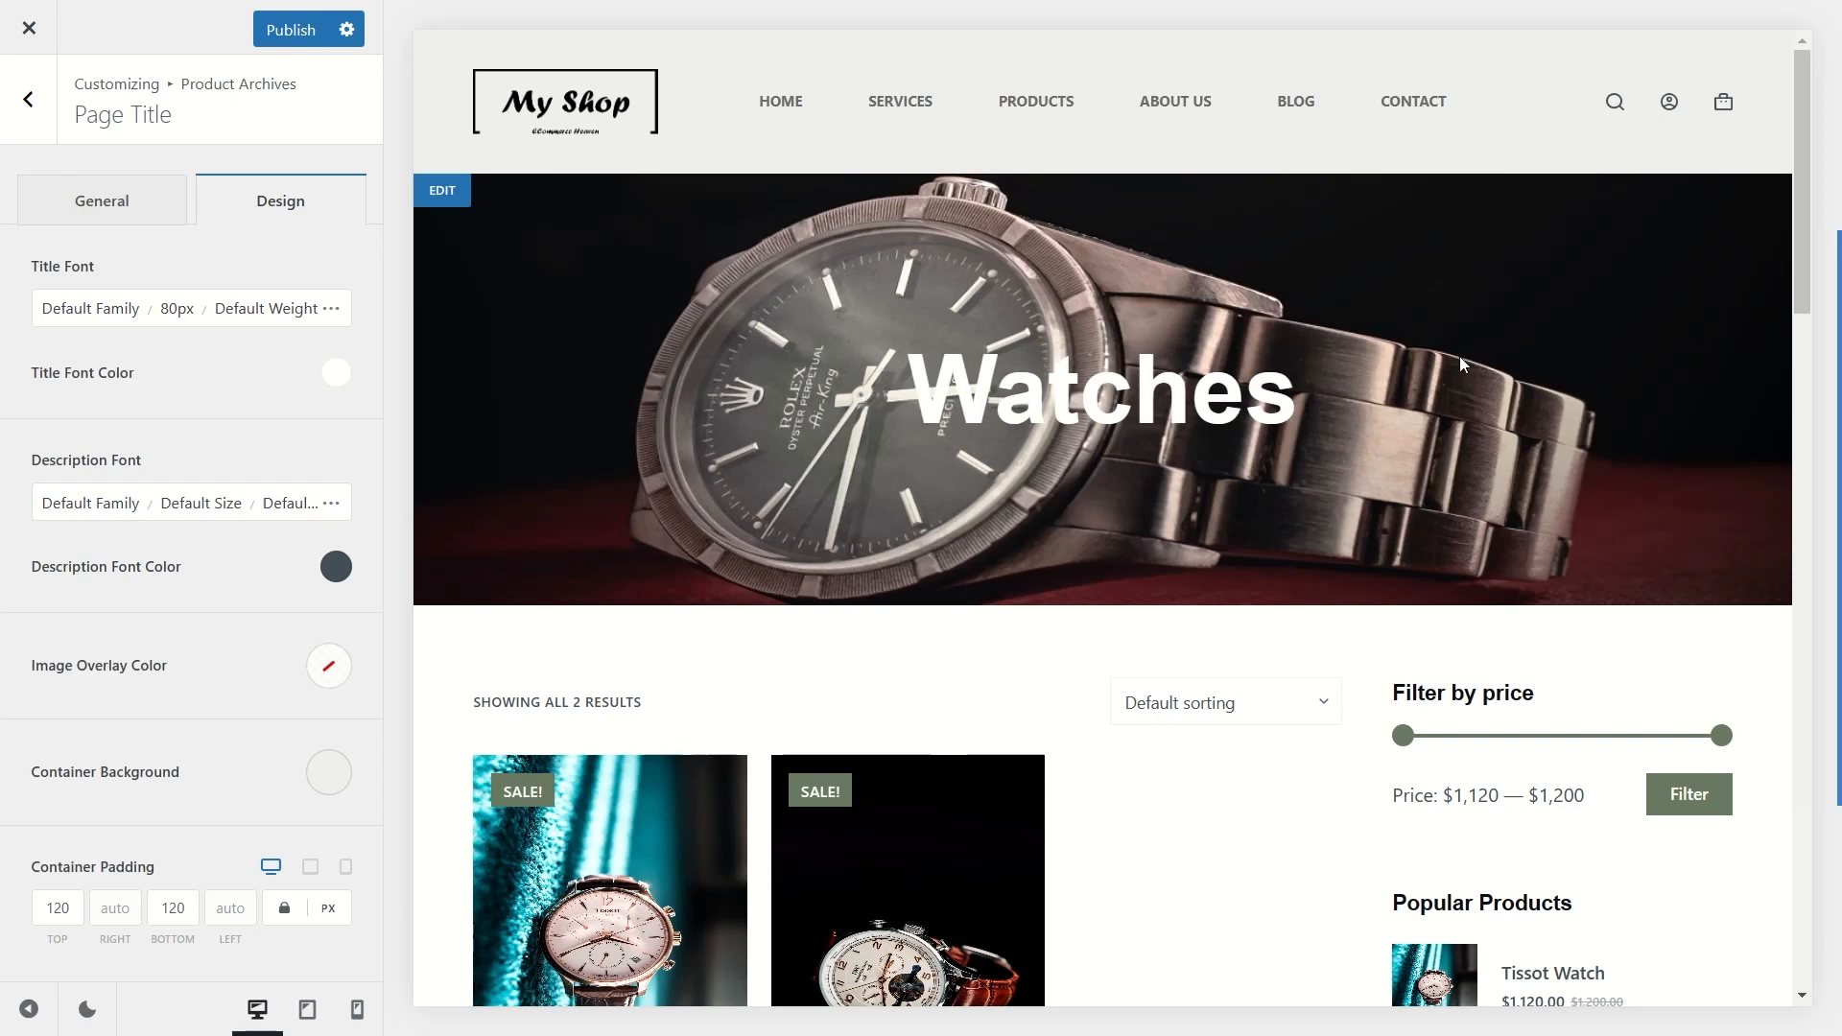
left_click_drag(902, 351, 1309, 317)
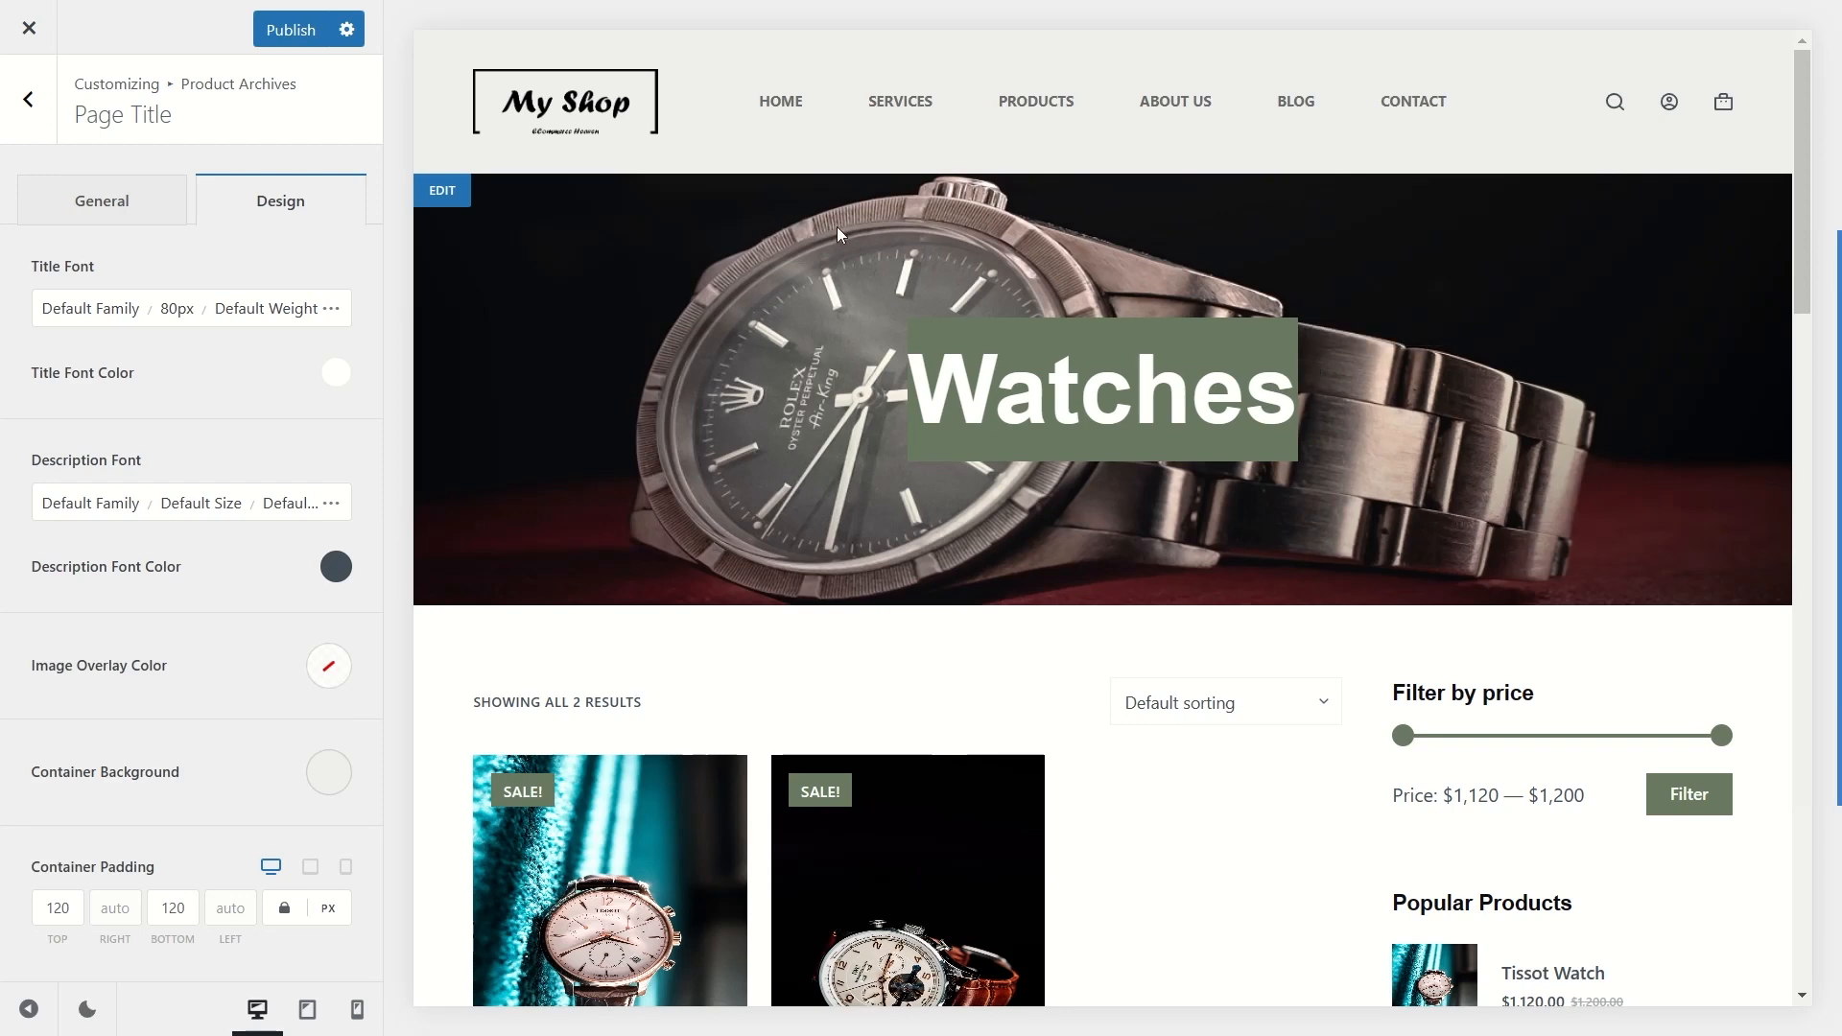
left_click(1189, 475)
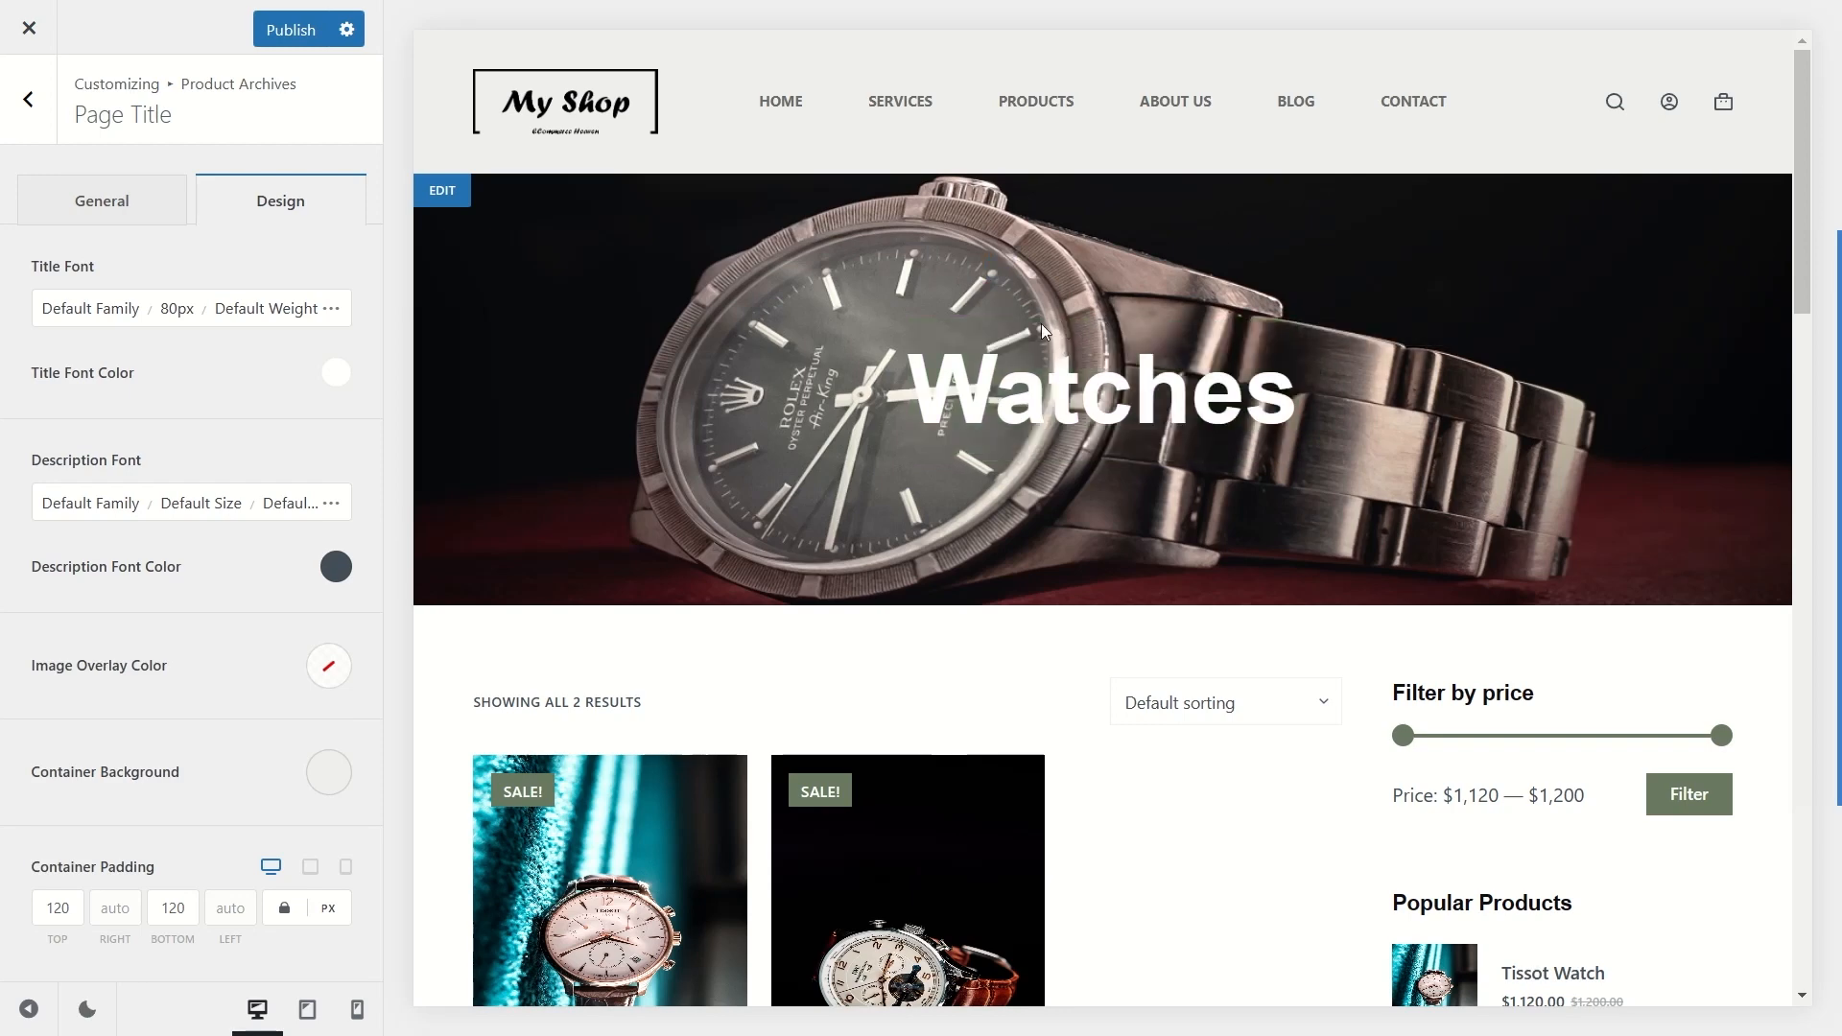
left_click(298, 36)
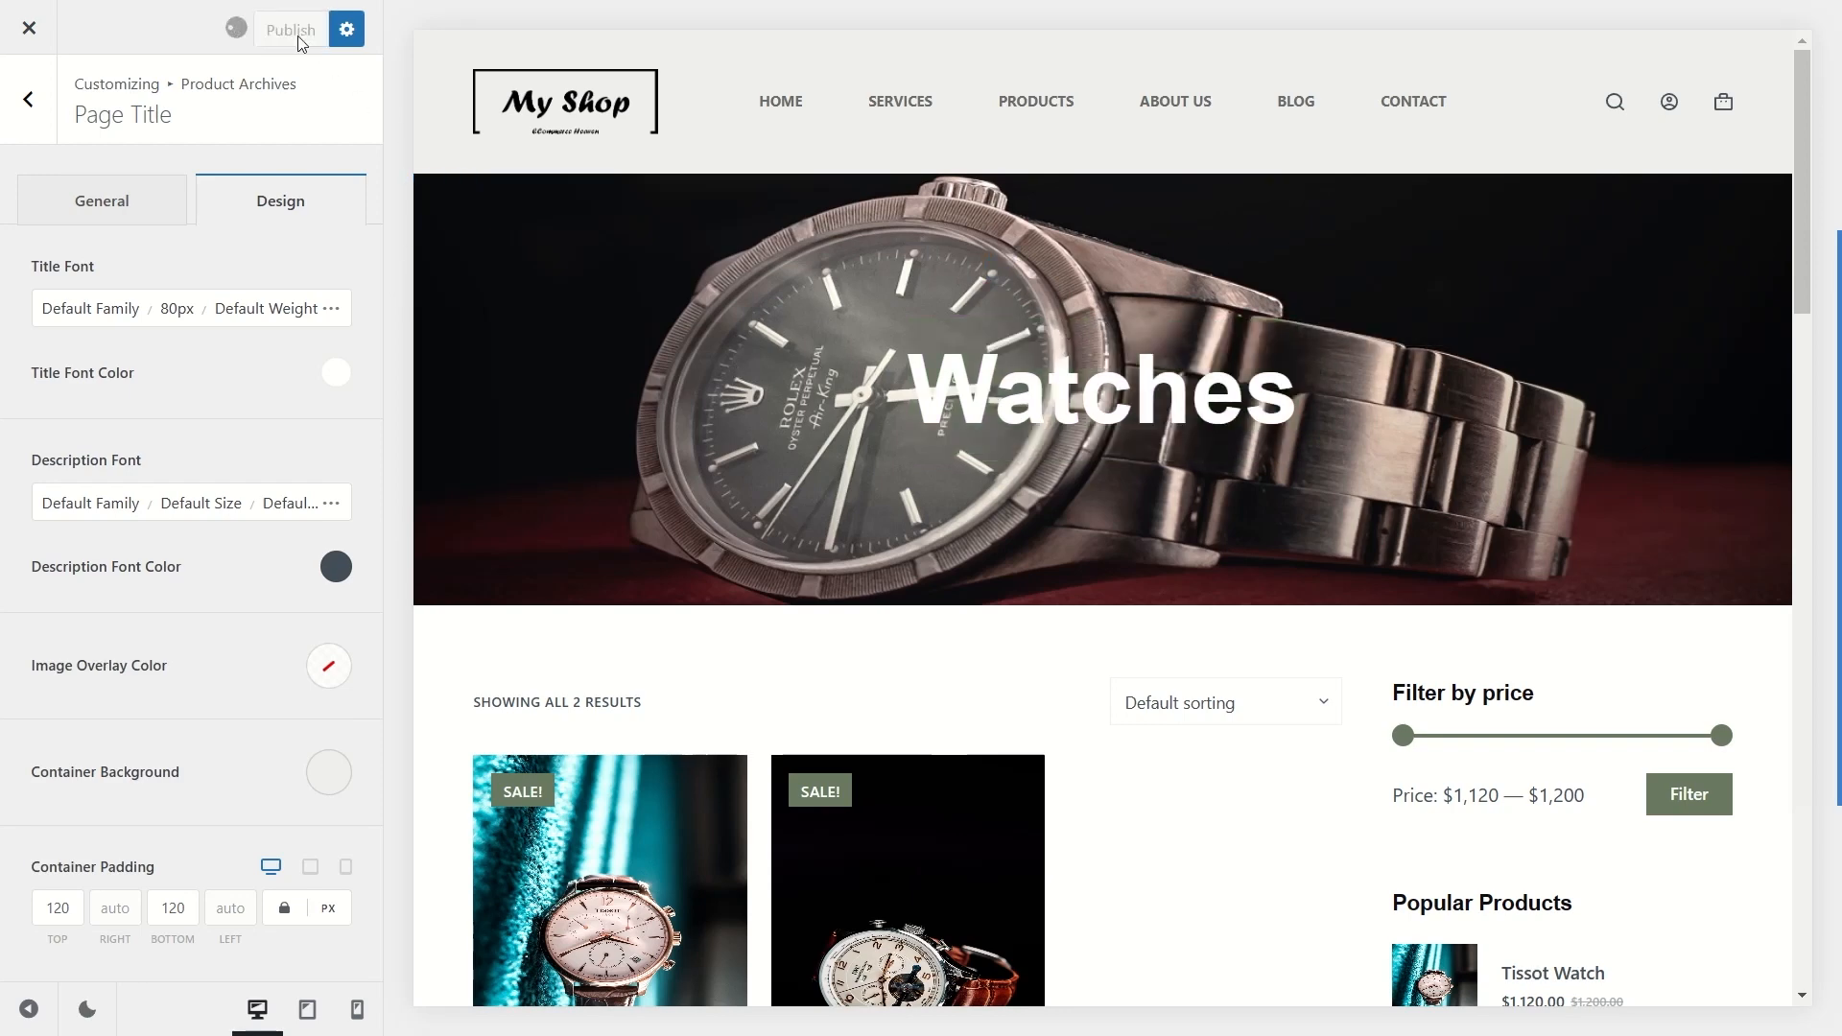
Step: Close the theme customizer and return to the store's home page
left_click(29, 33)
scroll(814, 509, "down", 2)
scroll(796, 480, "up", 2)
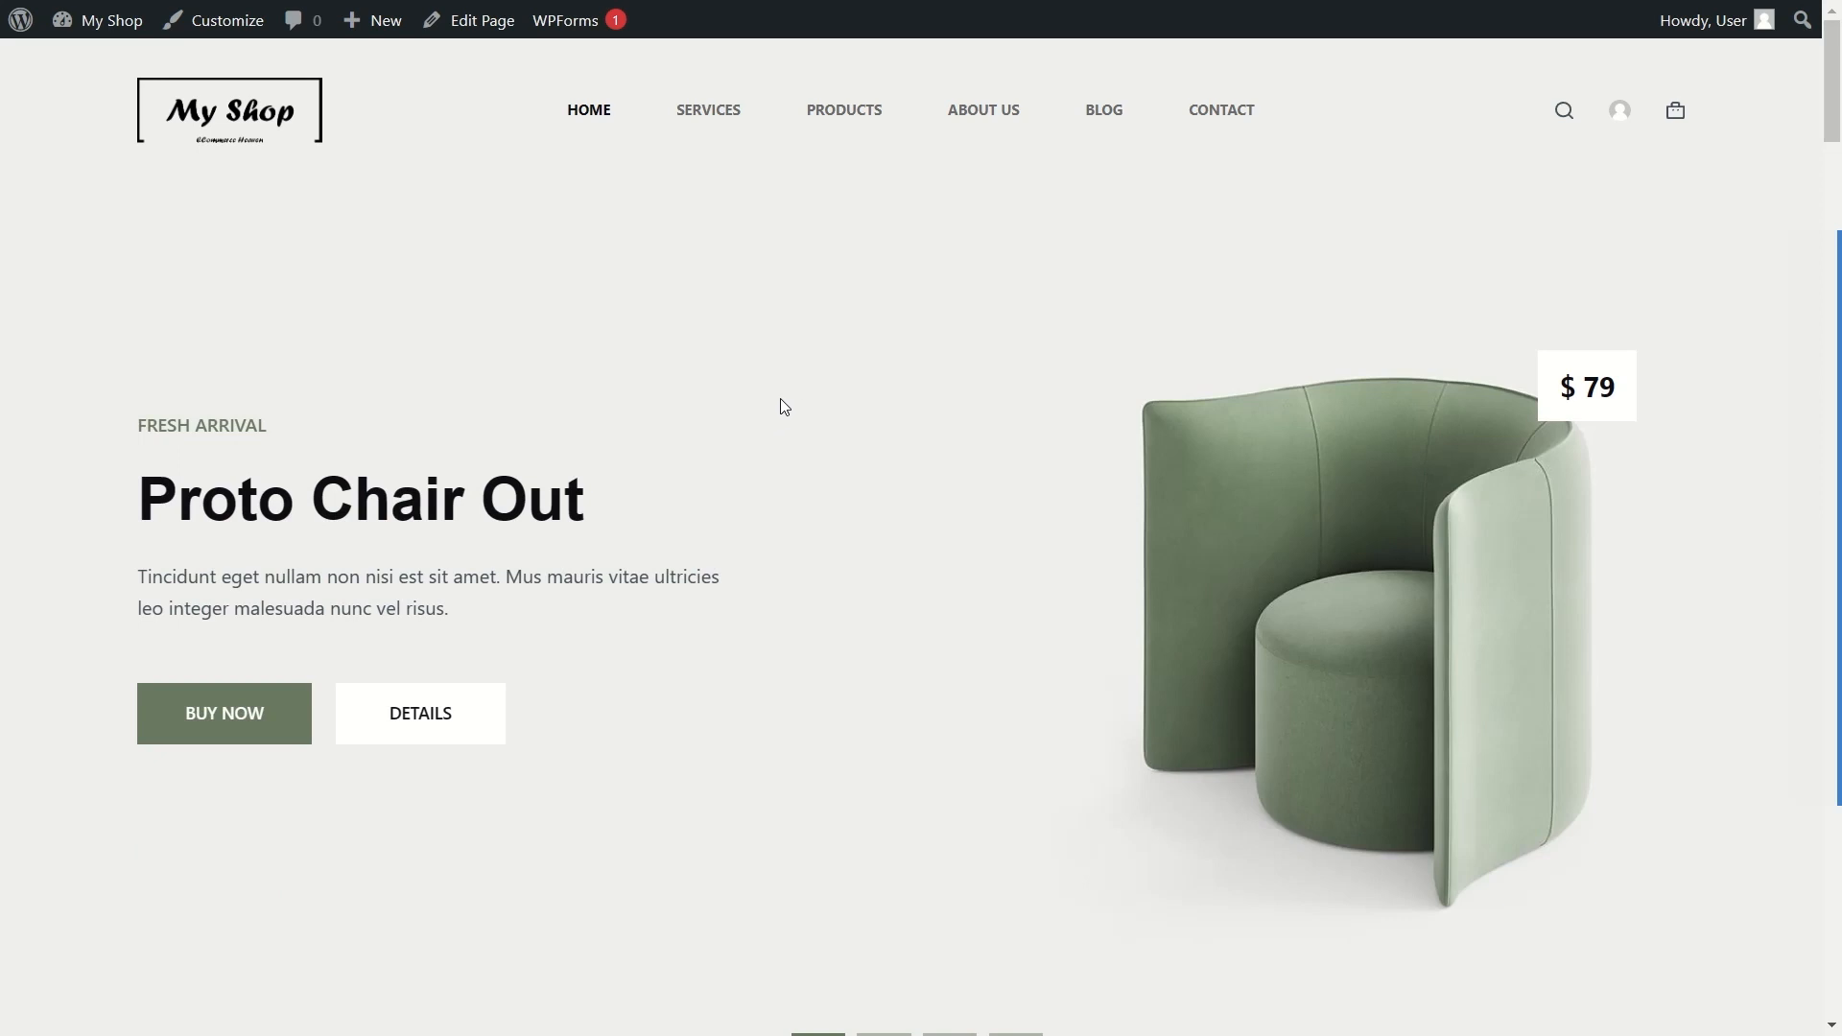
Step: Review the home page's product slider, High Quality/Fast Delivery/Best Warranty strip and category tiles
scroll(780, 399, "down", 10)
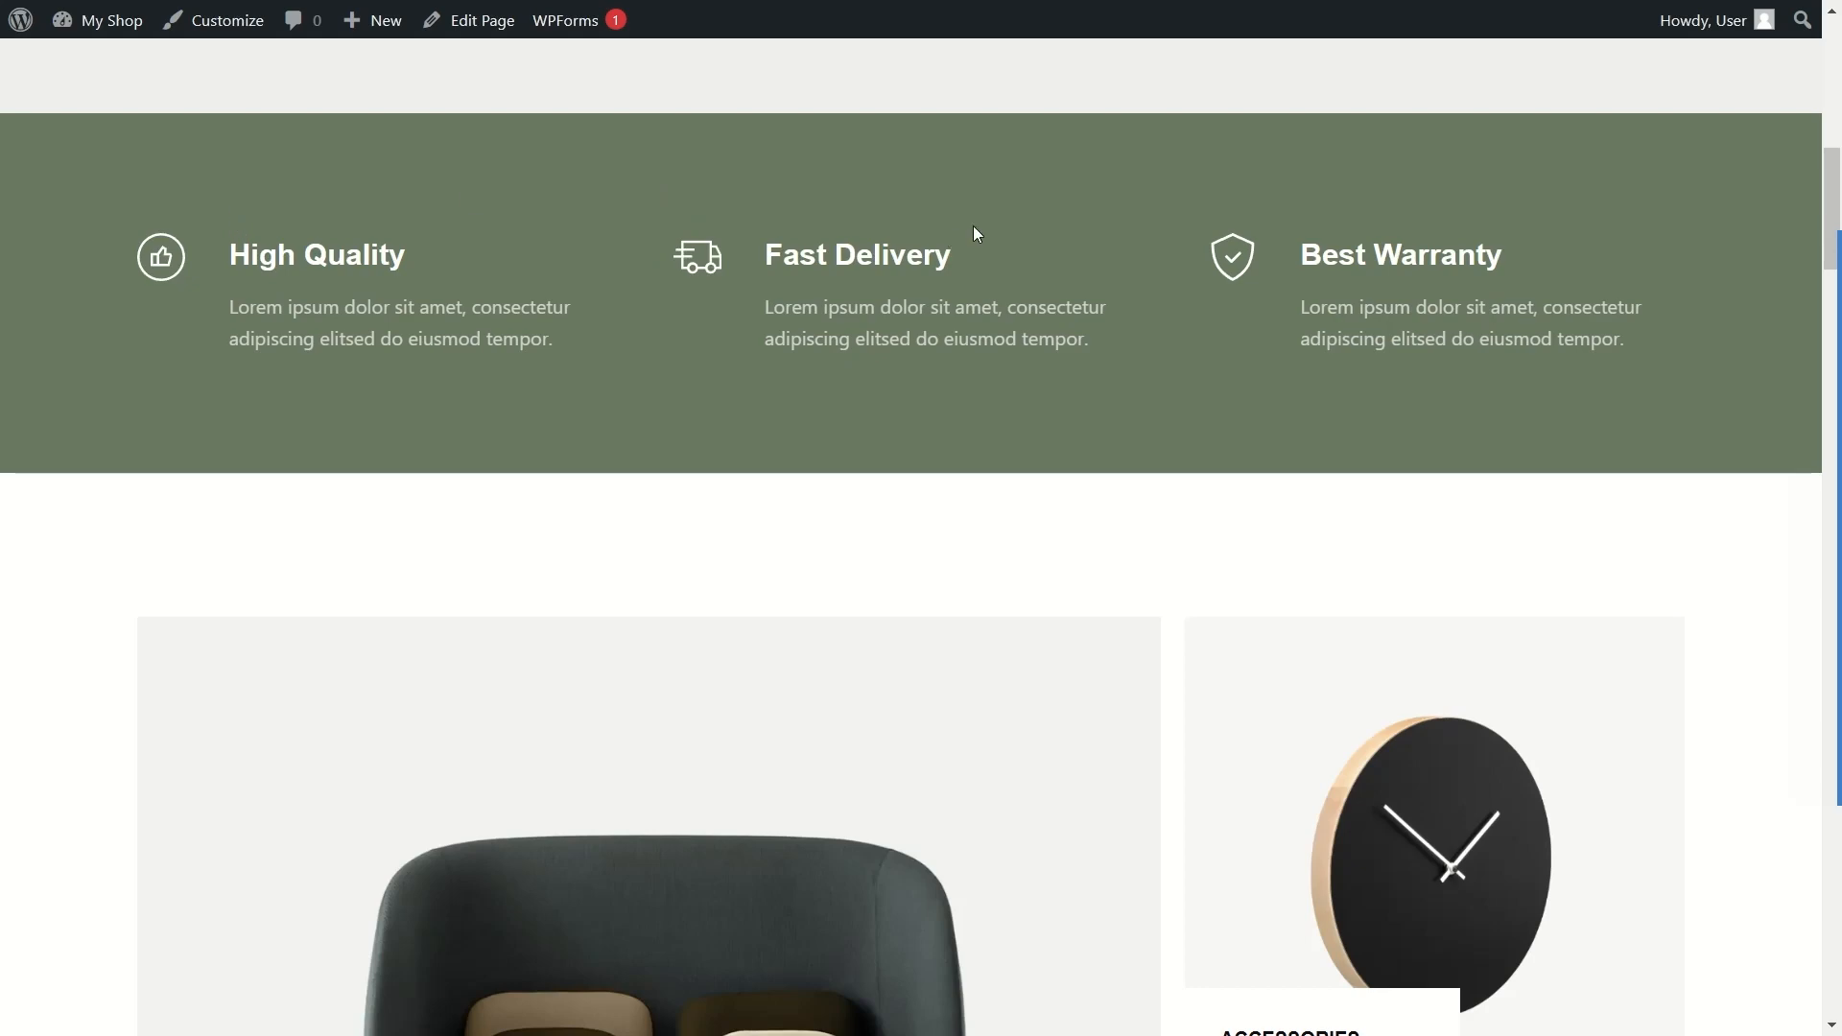
scroll(378, 330, "down", 8)
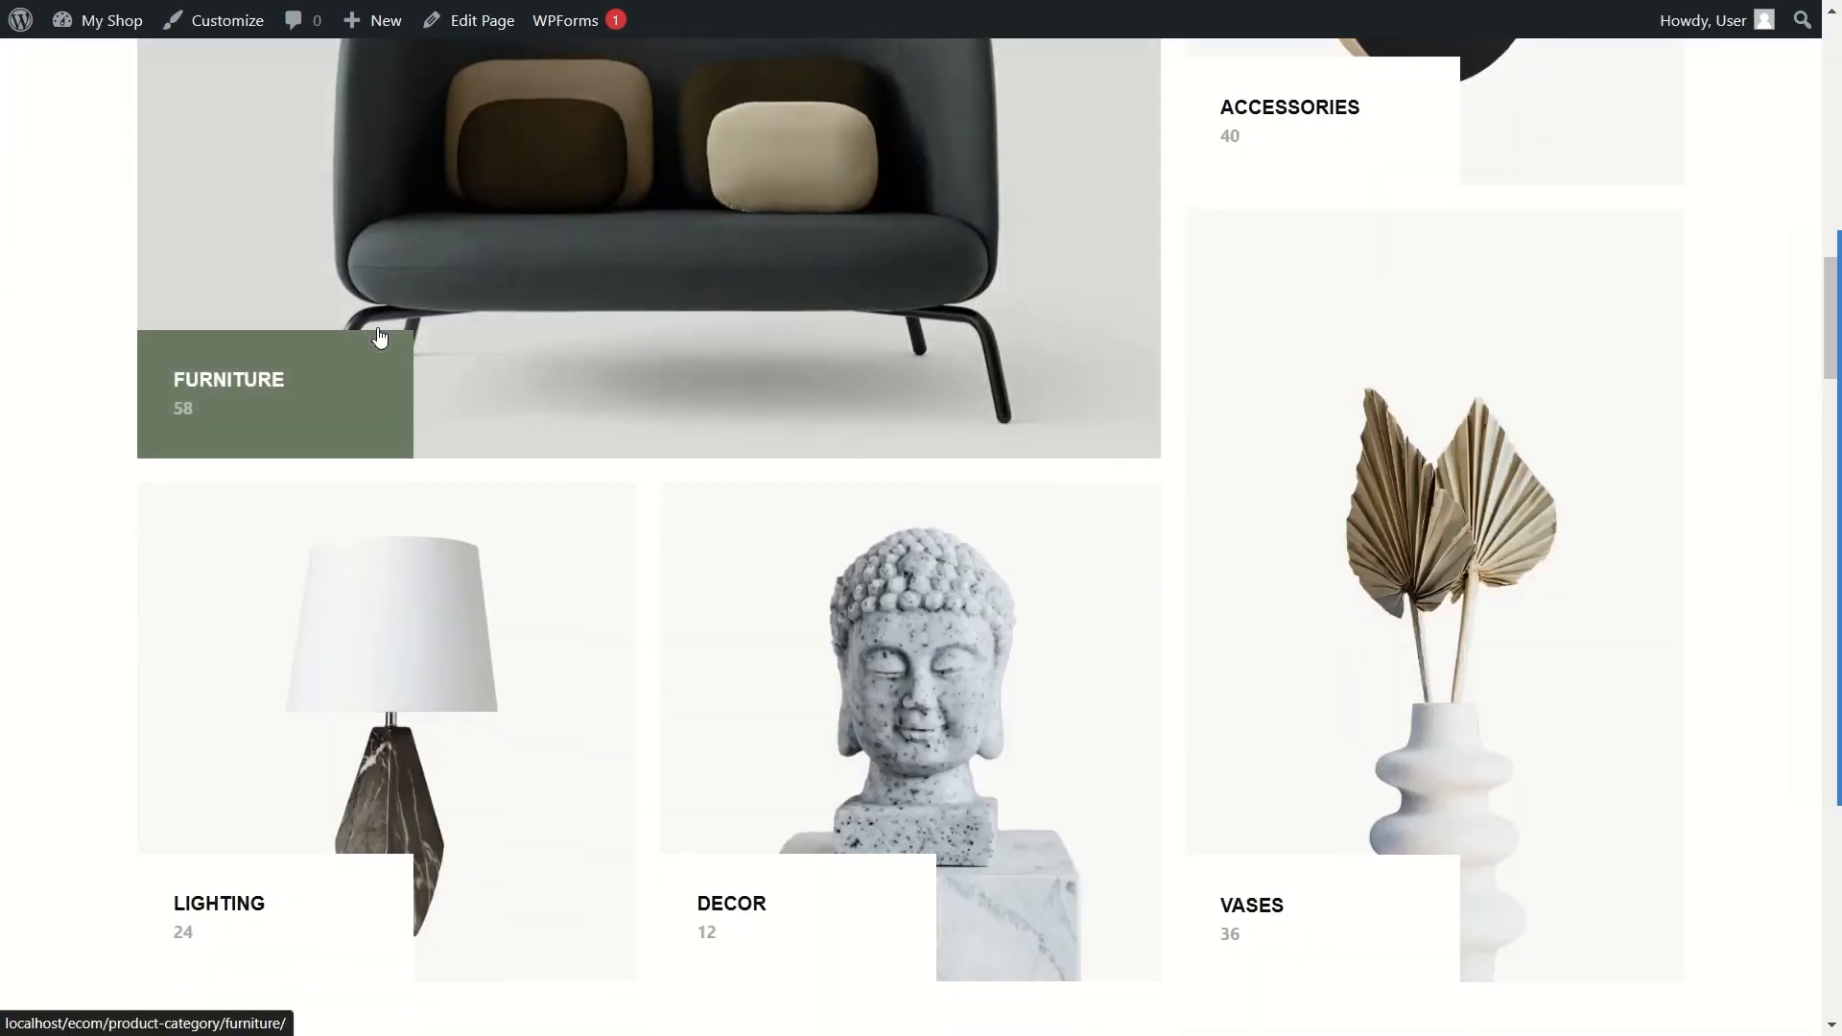
scroll(380, 336, "up", 18)
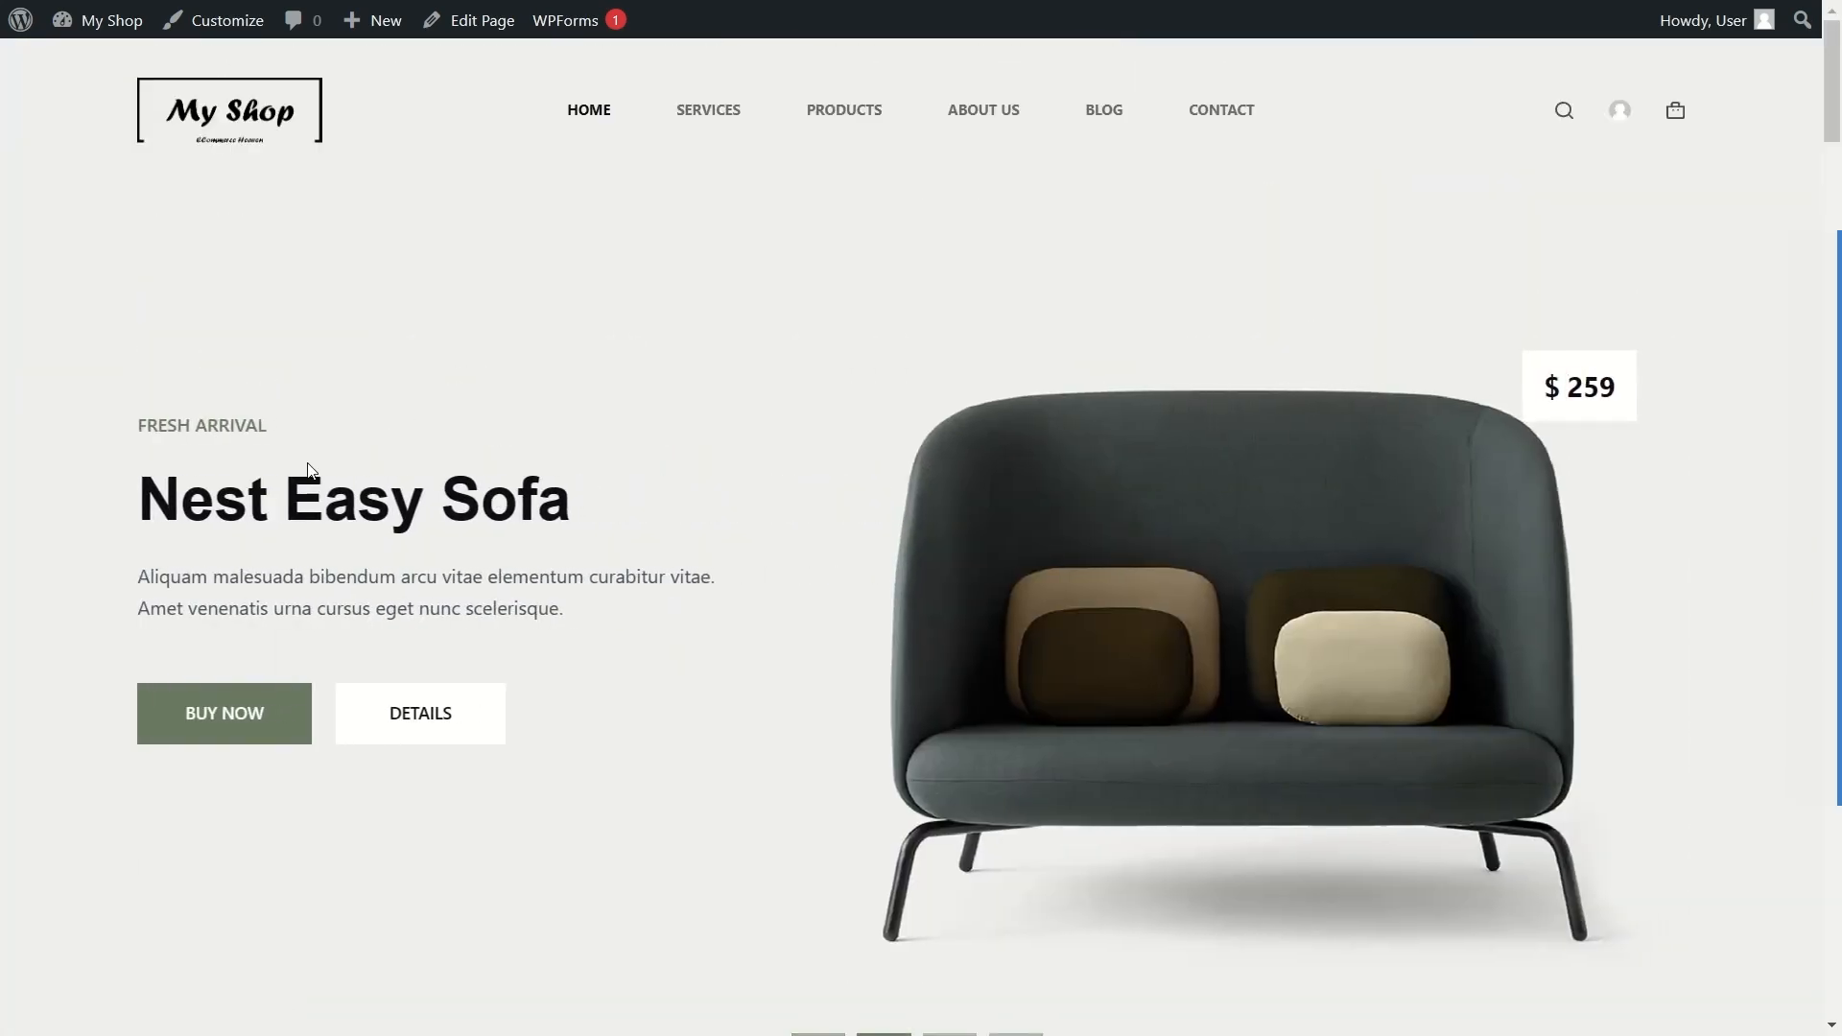
scroll(647, 451, "down", 9)
scroll(647, 454, "down", 7)
scroll(761, 563, "up", 16)
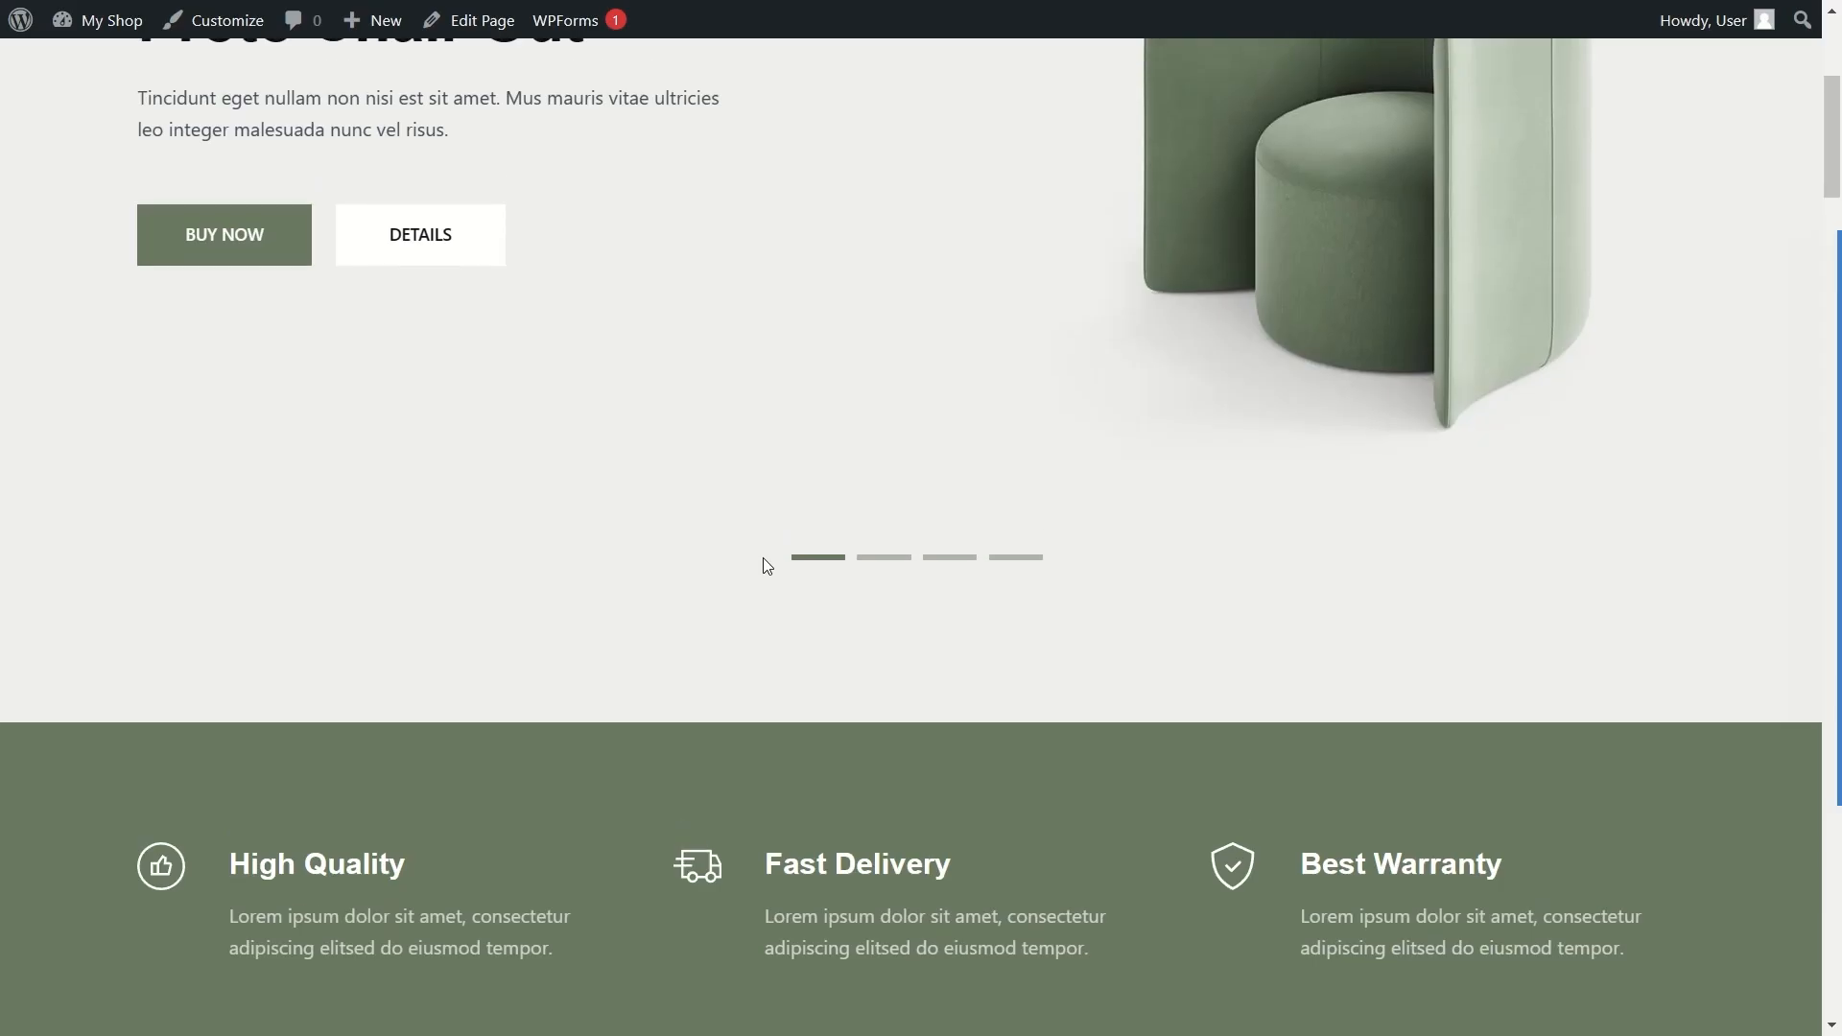
scroll(648, 528, "down", 7)
scroll(633, 526, "up", 7)
scroll(629, 526, "down", 9)
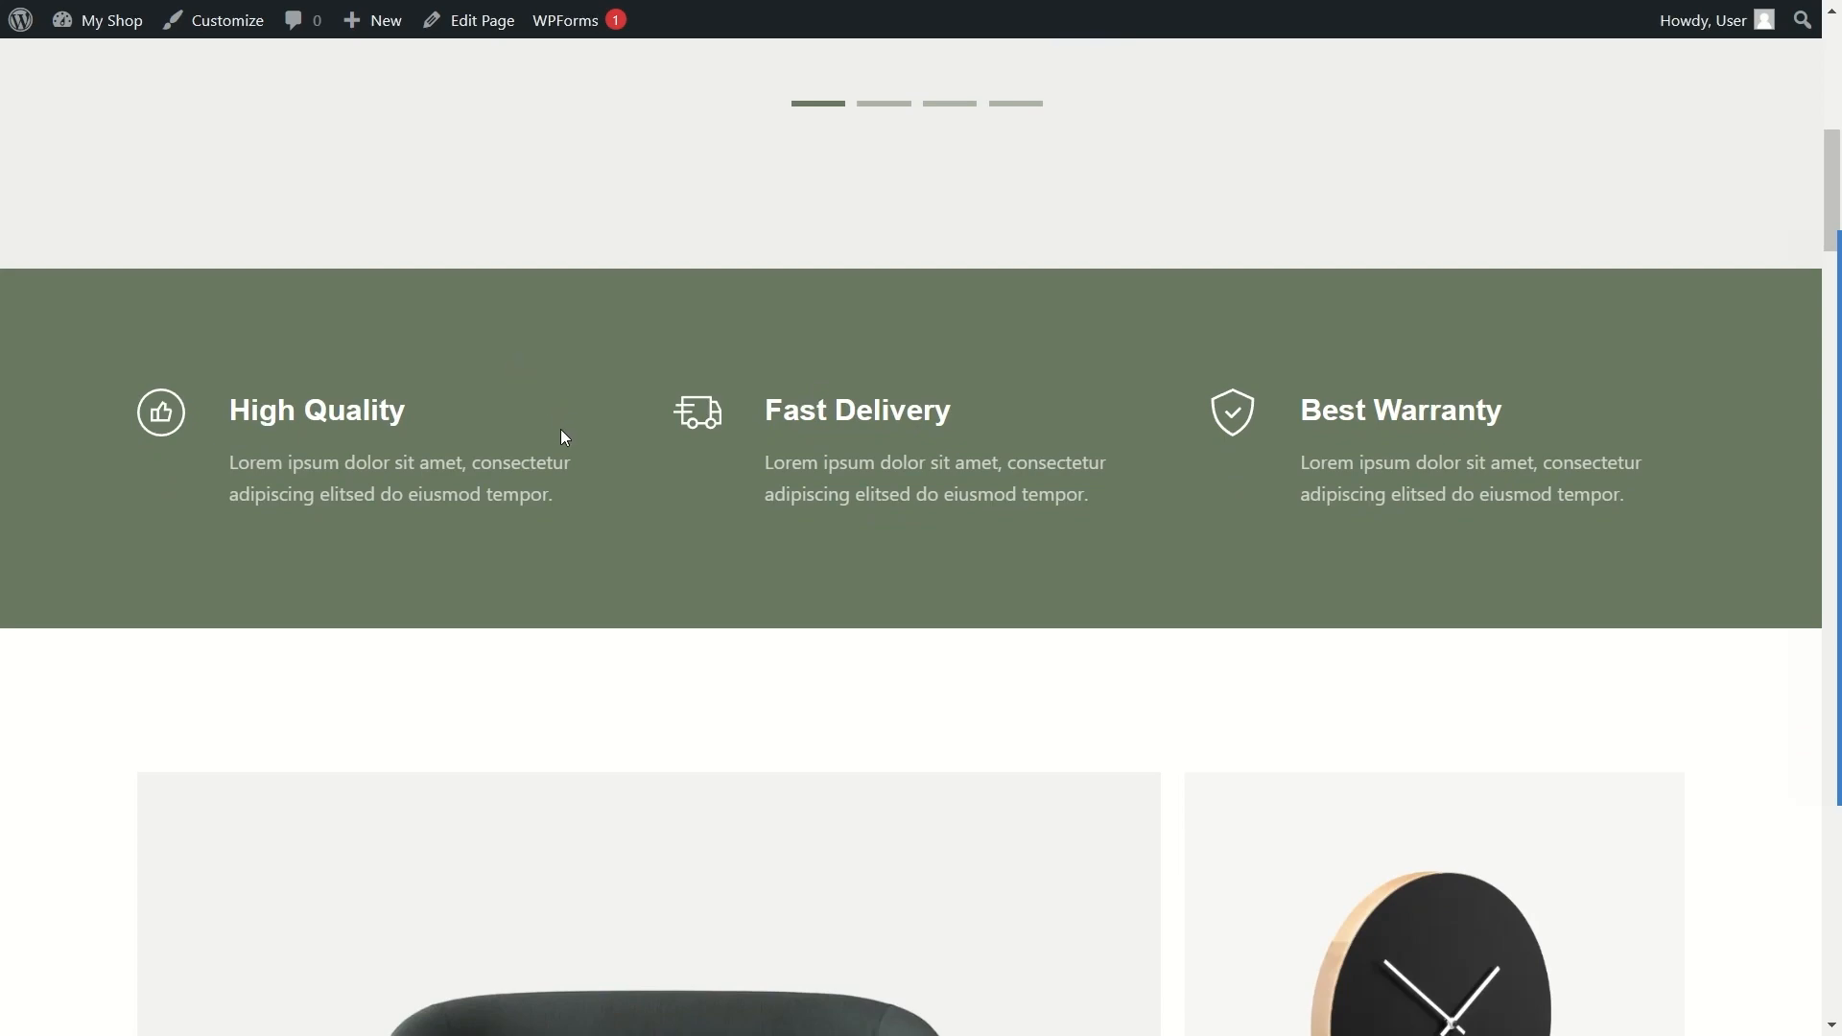
scroll(640, 403, "up", 8)
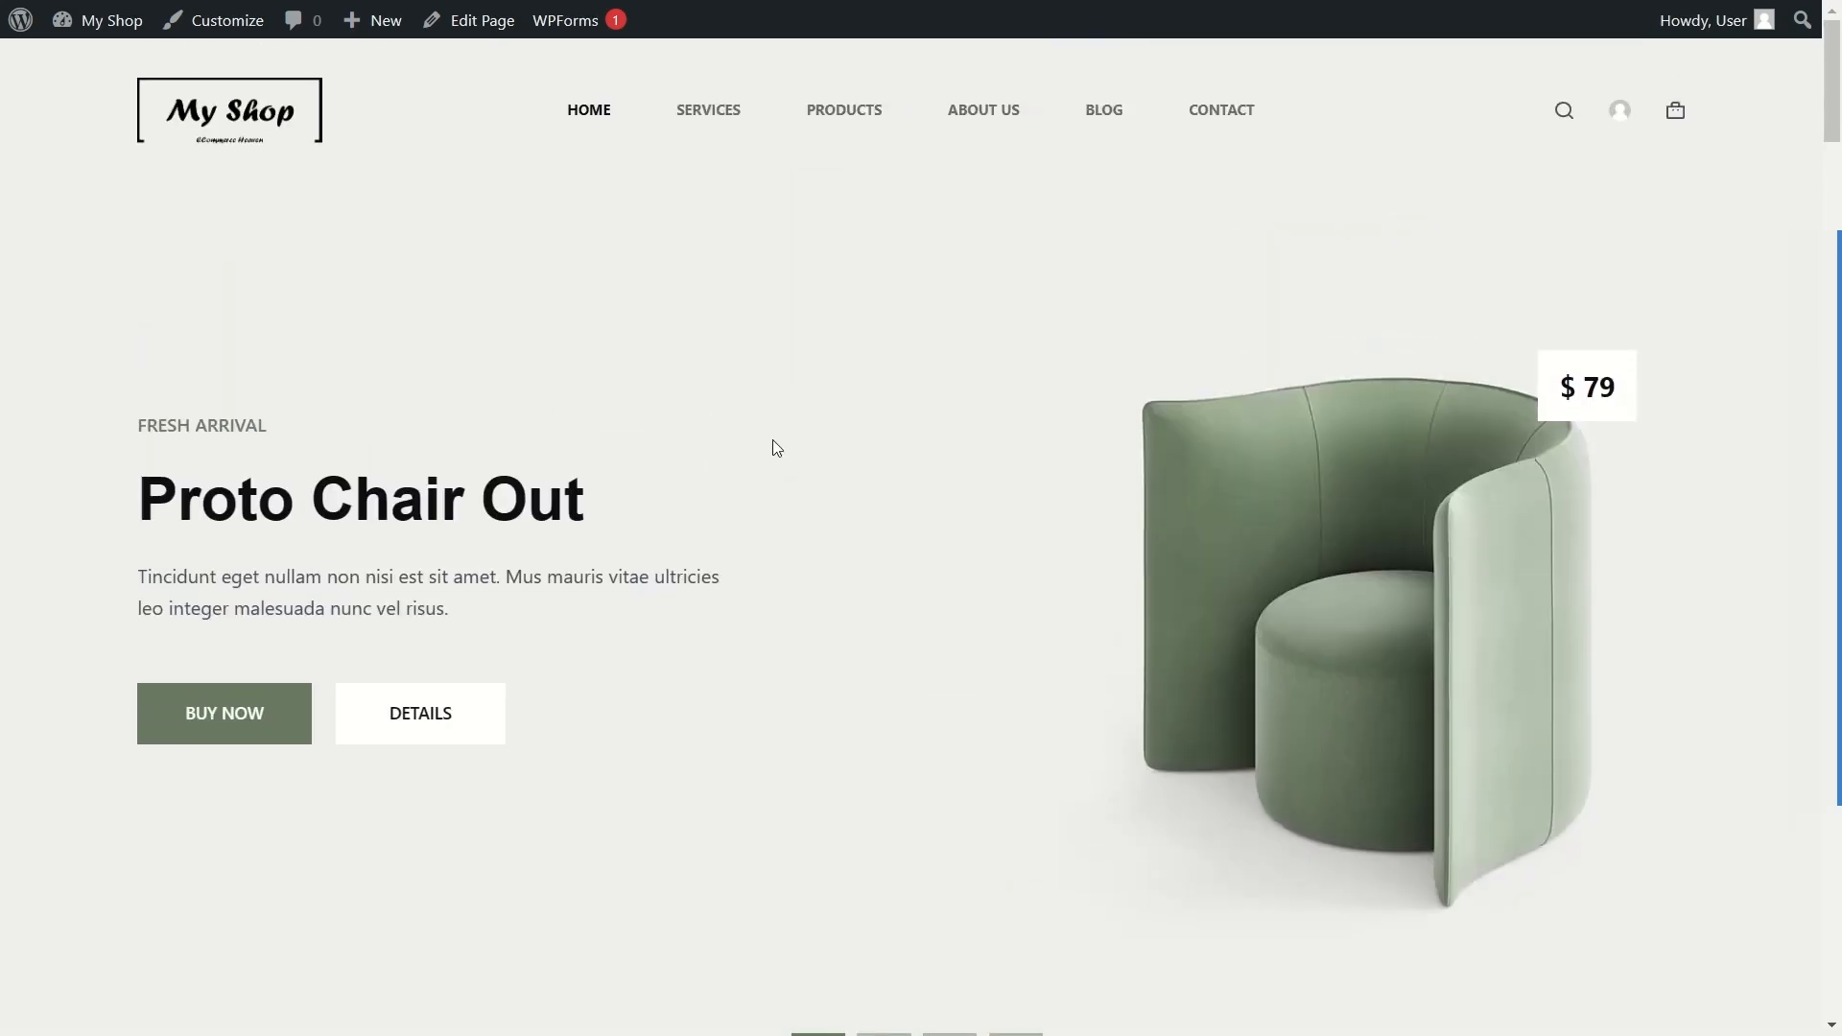
scroll(774, 440, "down", 8)
scroll(499, 100, "up", 8)
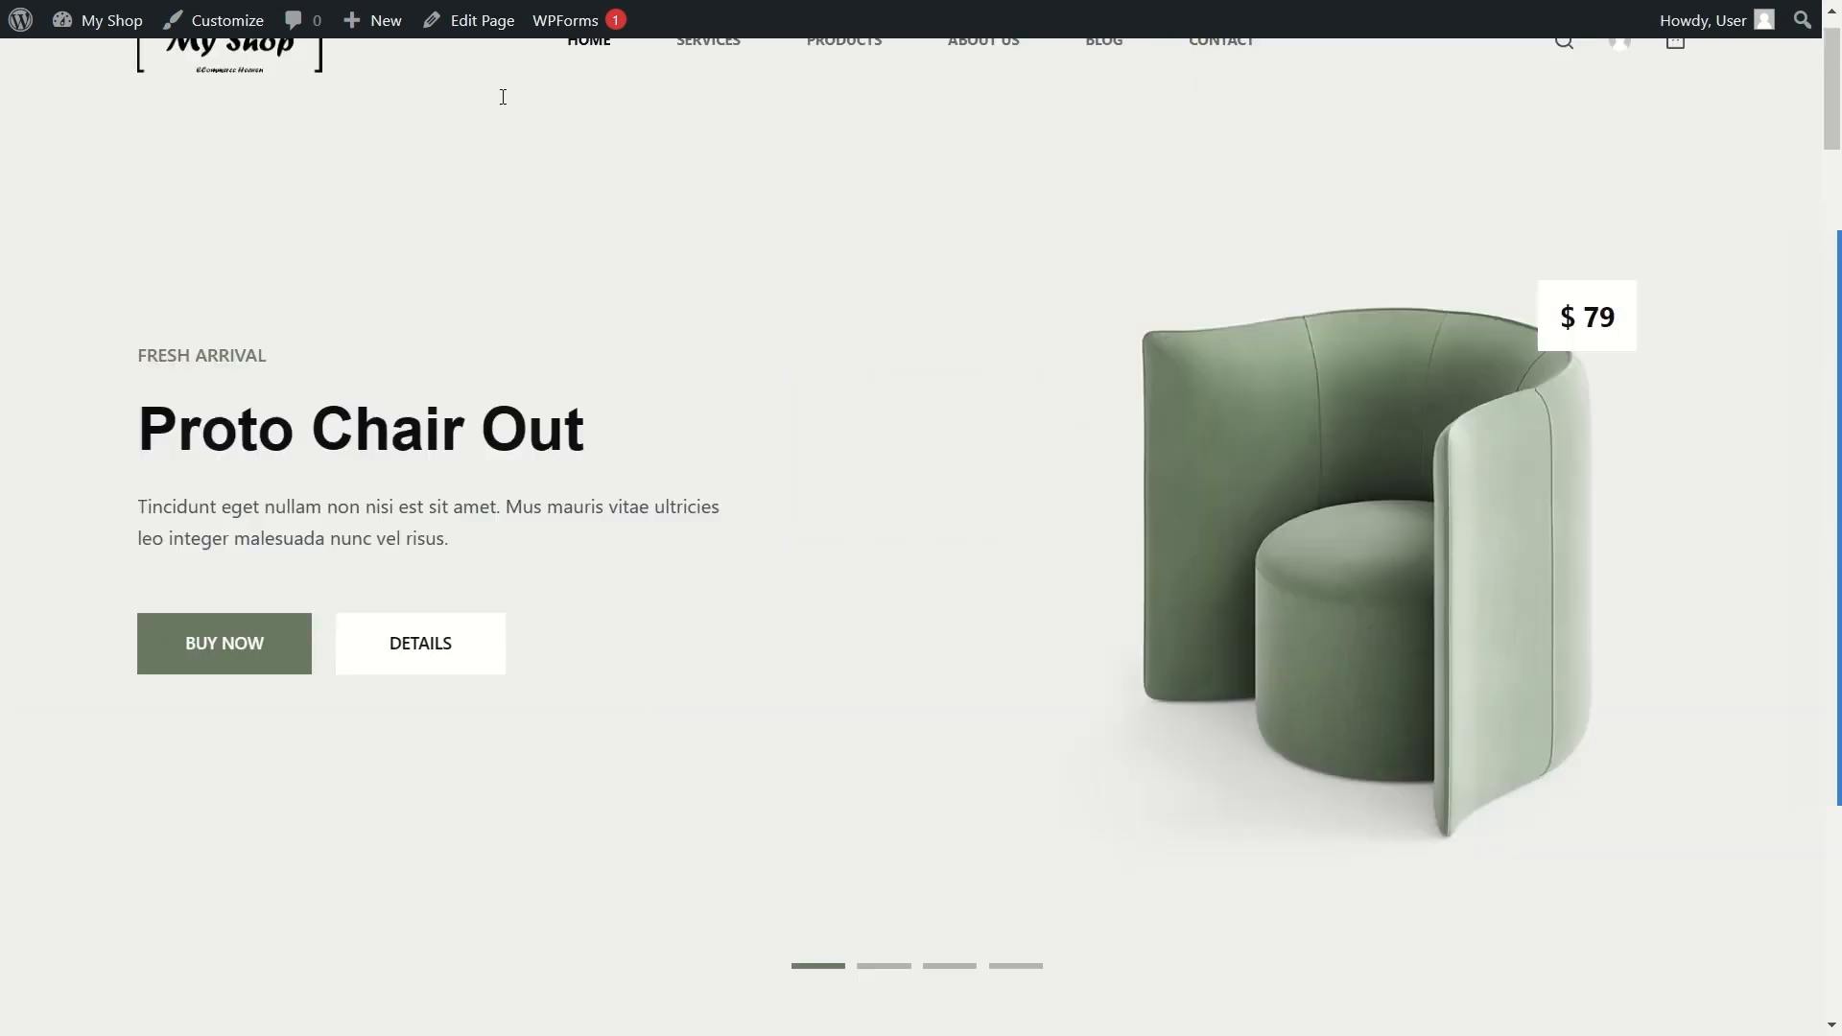
scroll(502, 97, "up", 1)
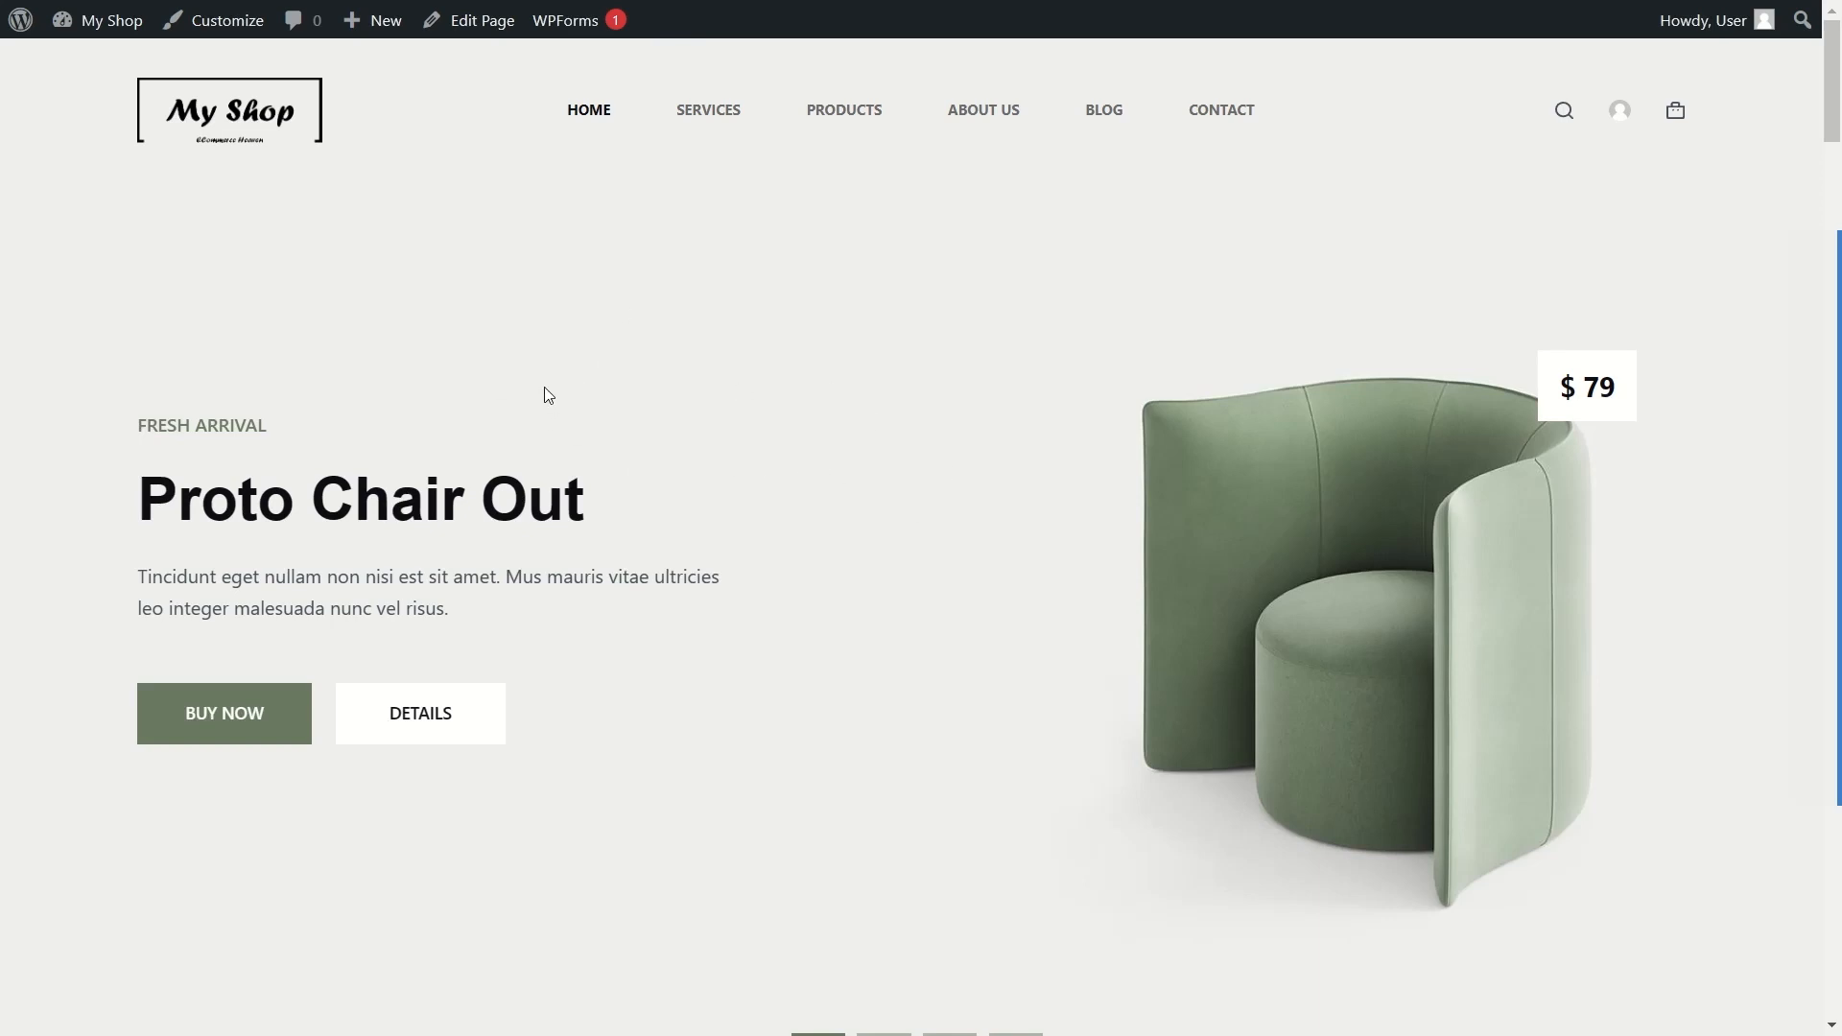
Step: Open the home page in the block editor and look through its shortcode blocks, category tiles and New Arrivals section
left_click(469, 27)
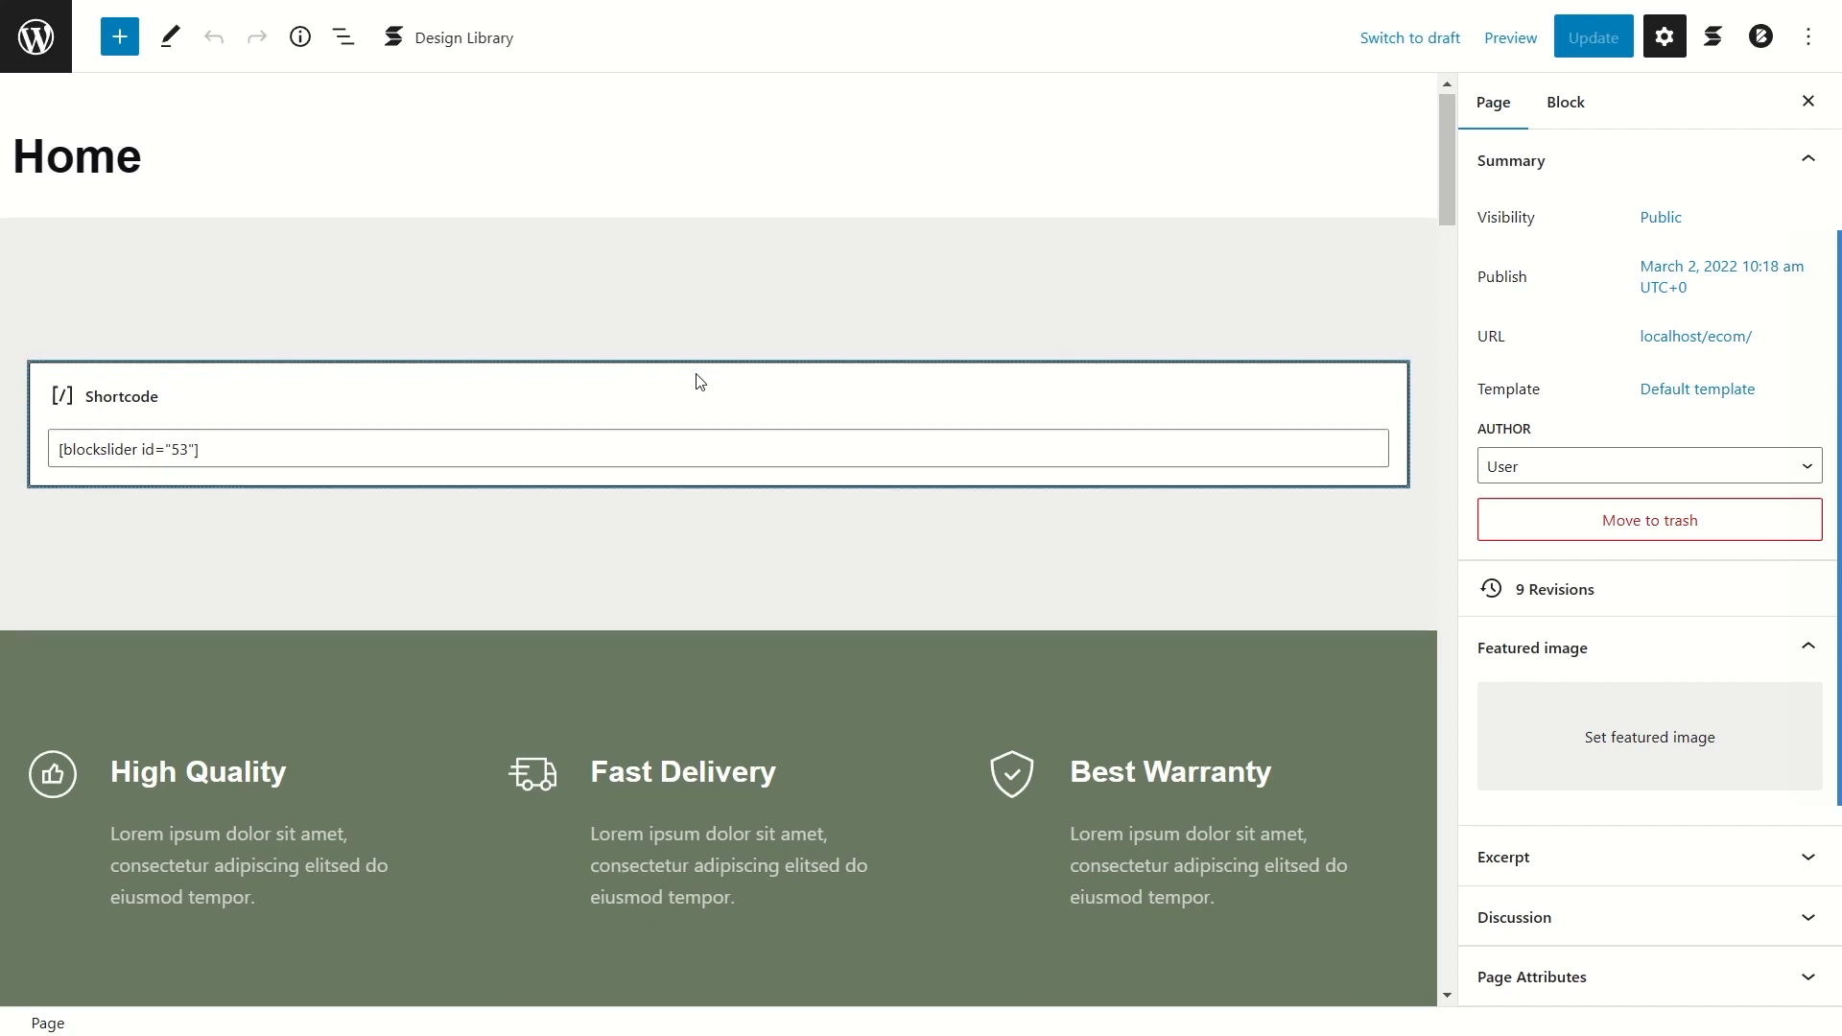
scroll(686, 386, "down", 3)
scroll(238, 447, "down", 15)
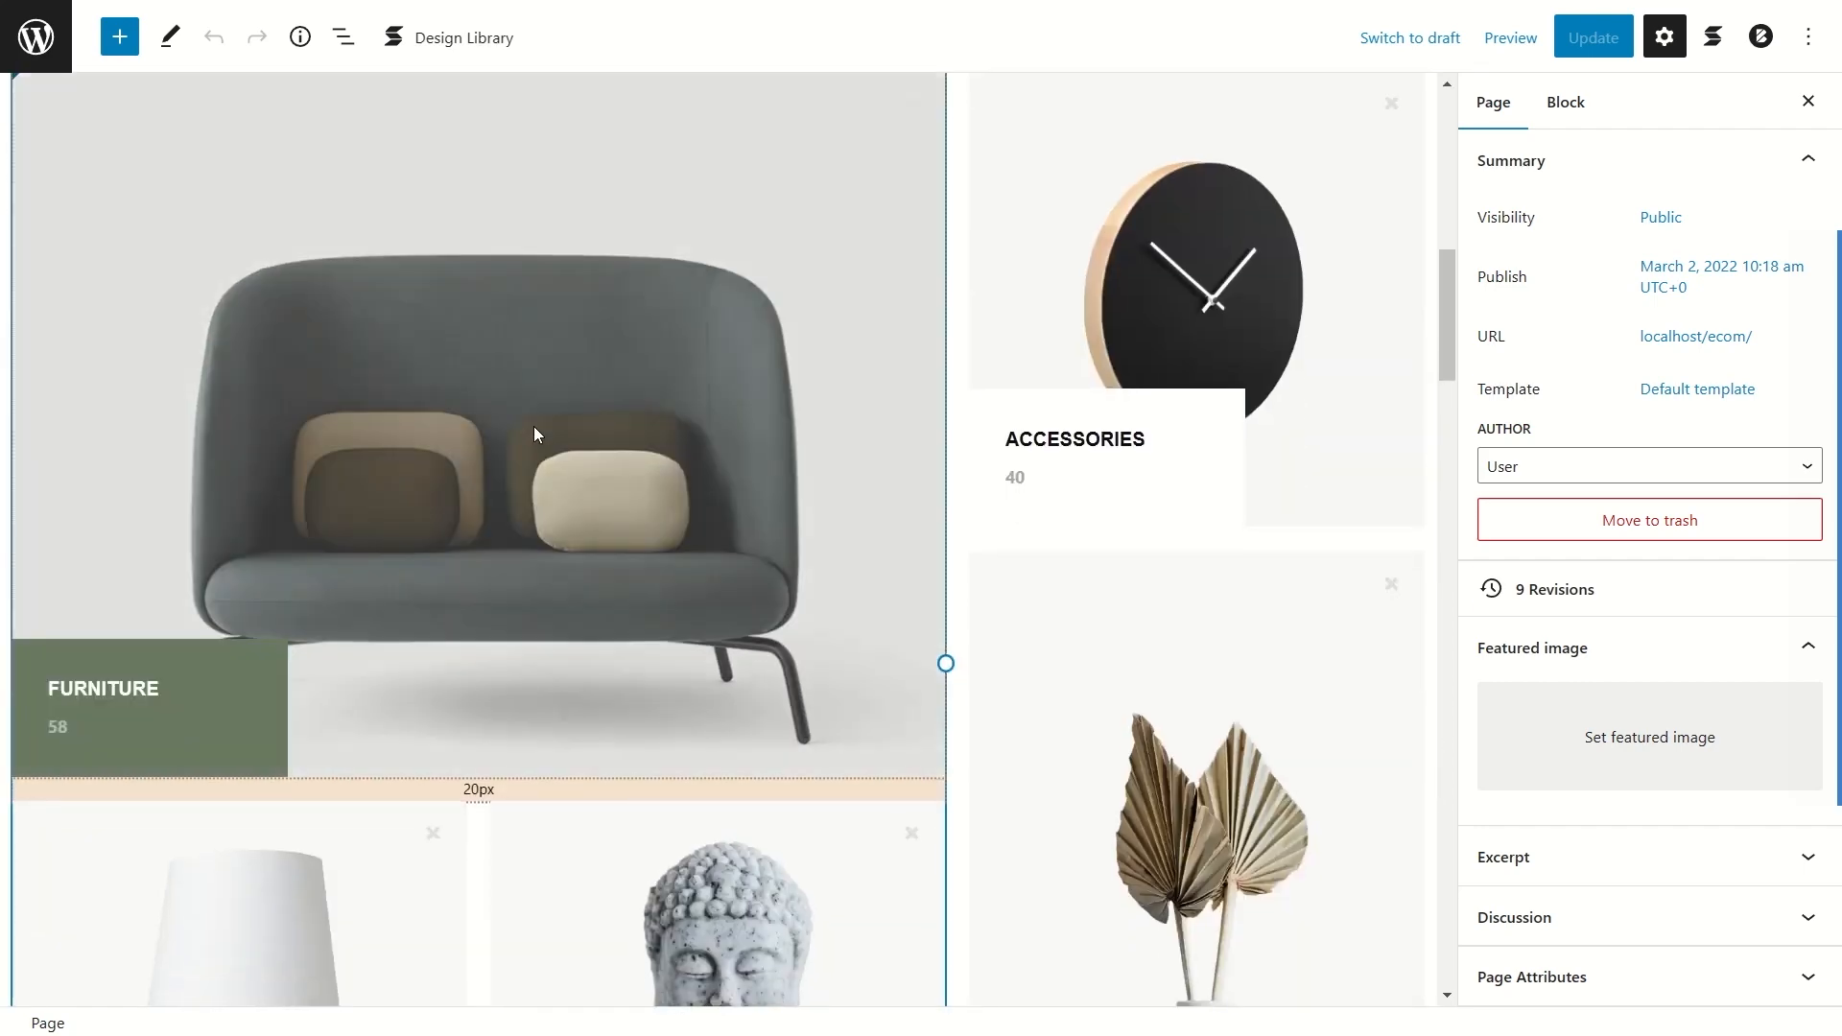
scroll(537, 434, "down", 20)
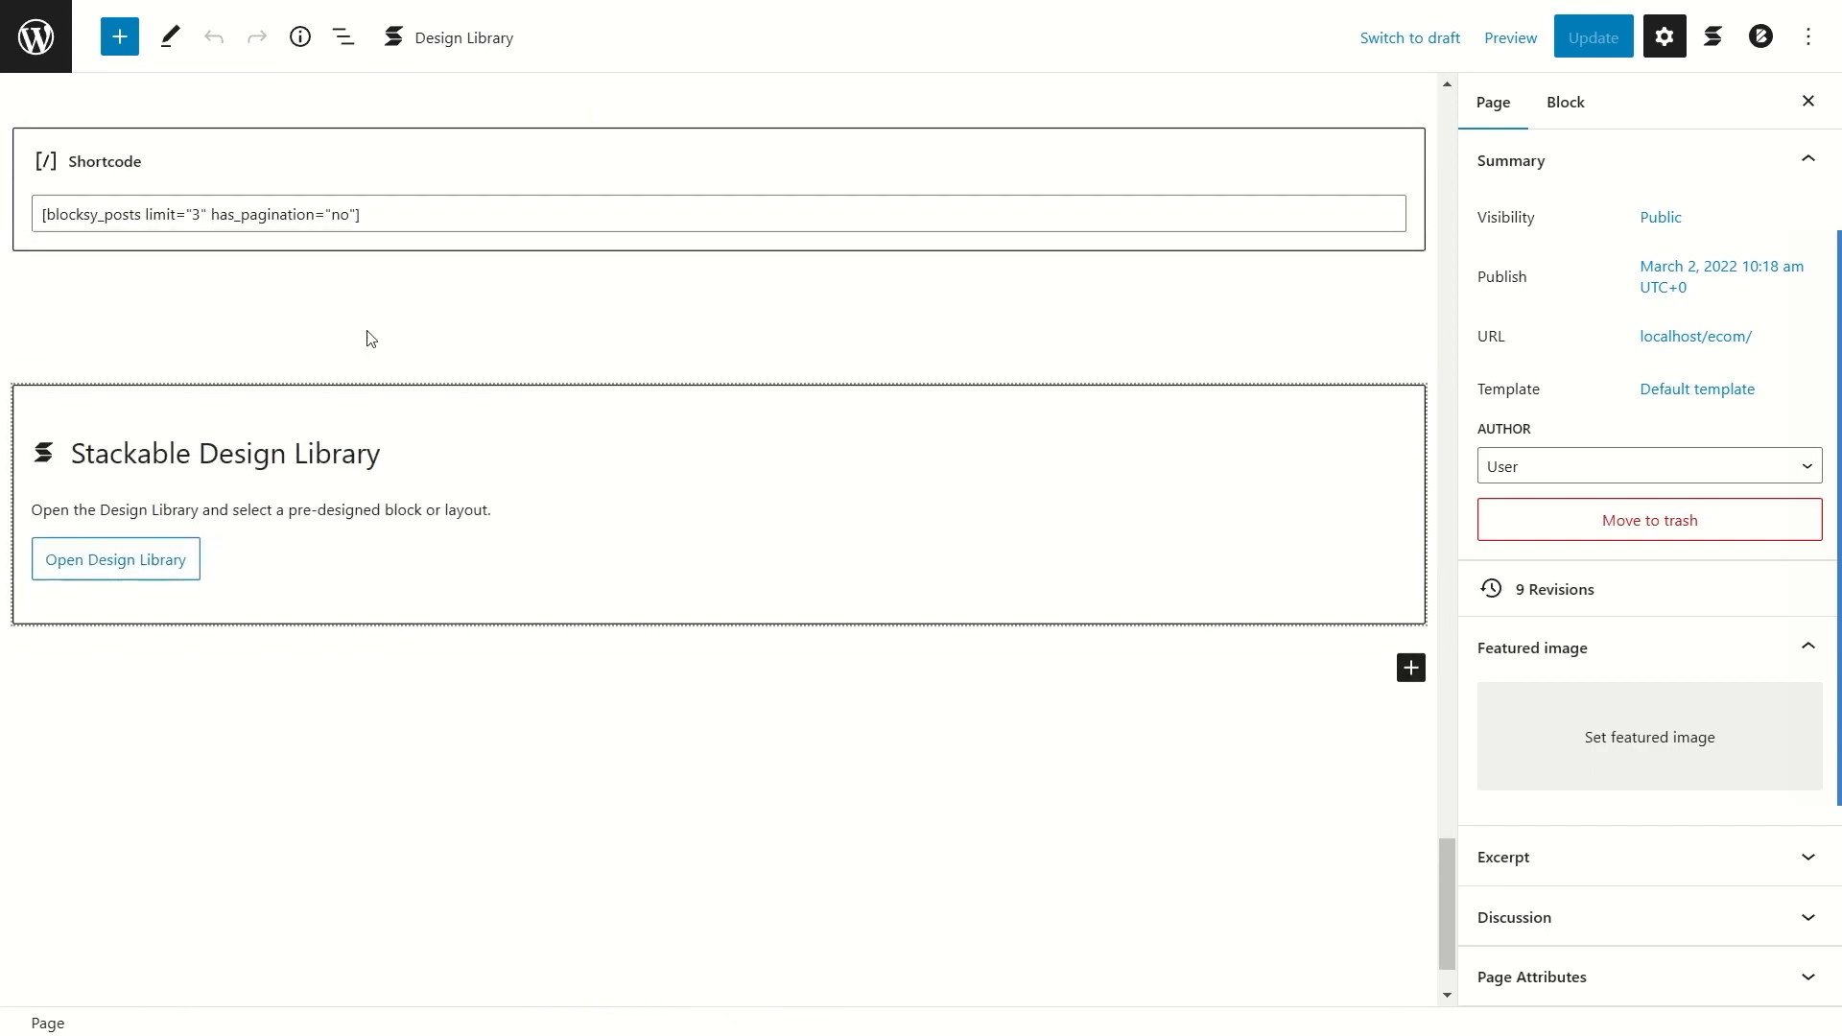
scroll(935, 492, "up", 20)
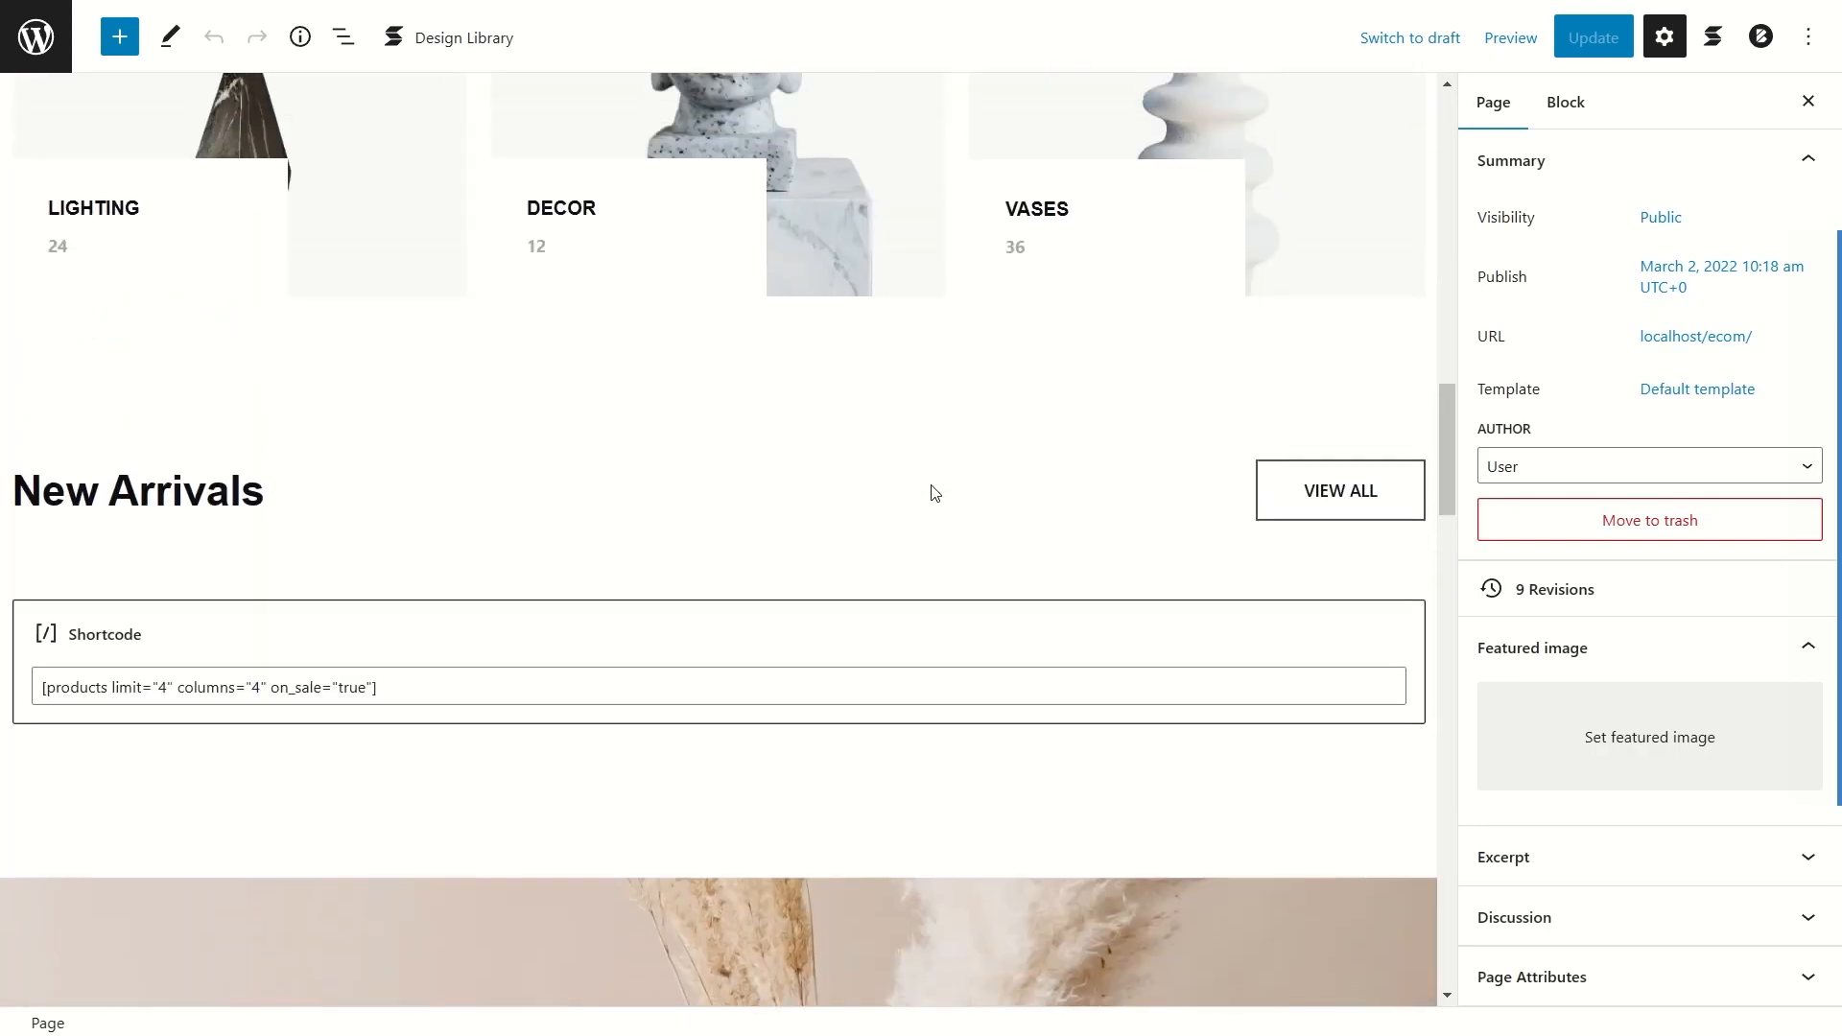
scroll(935, 492, "up", 10)
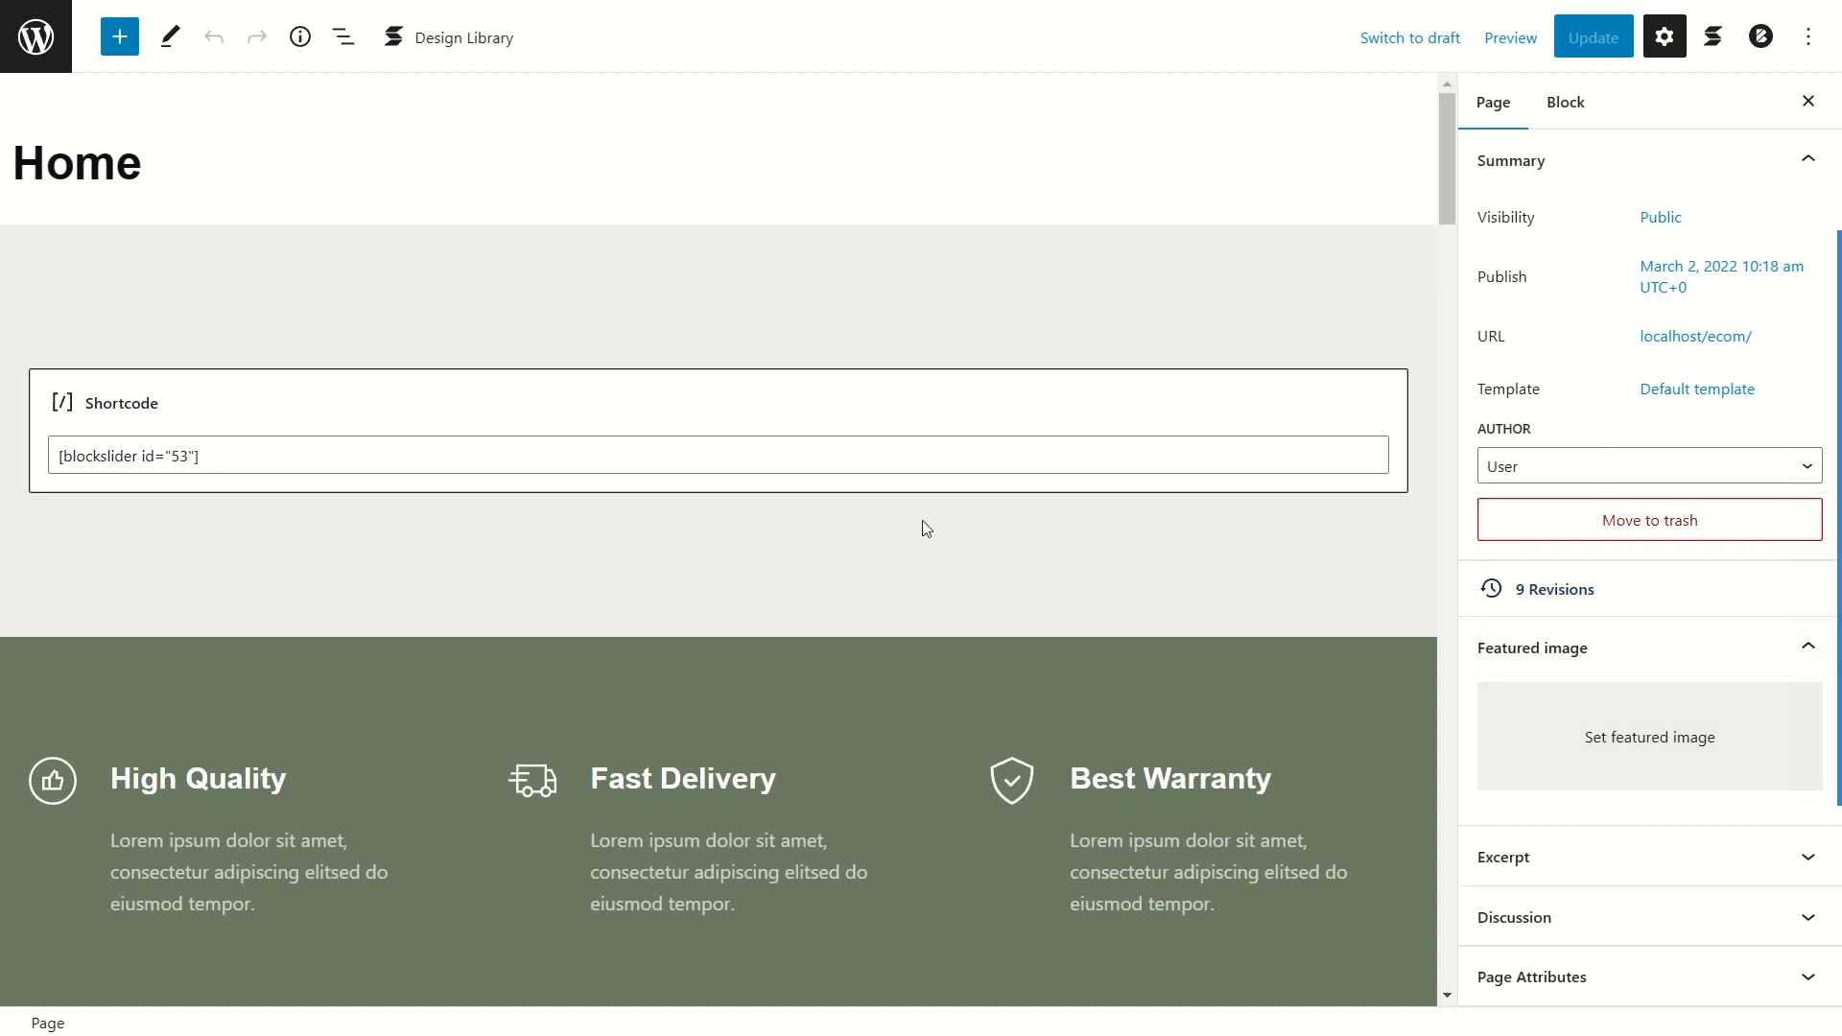
scroll(498, 402, "down", 3)
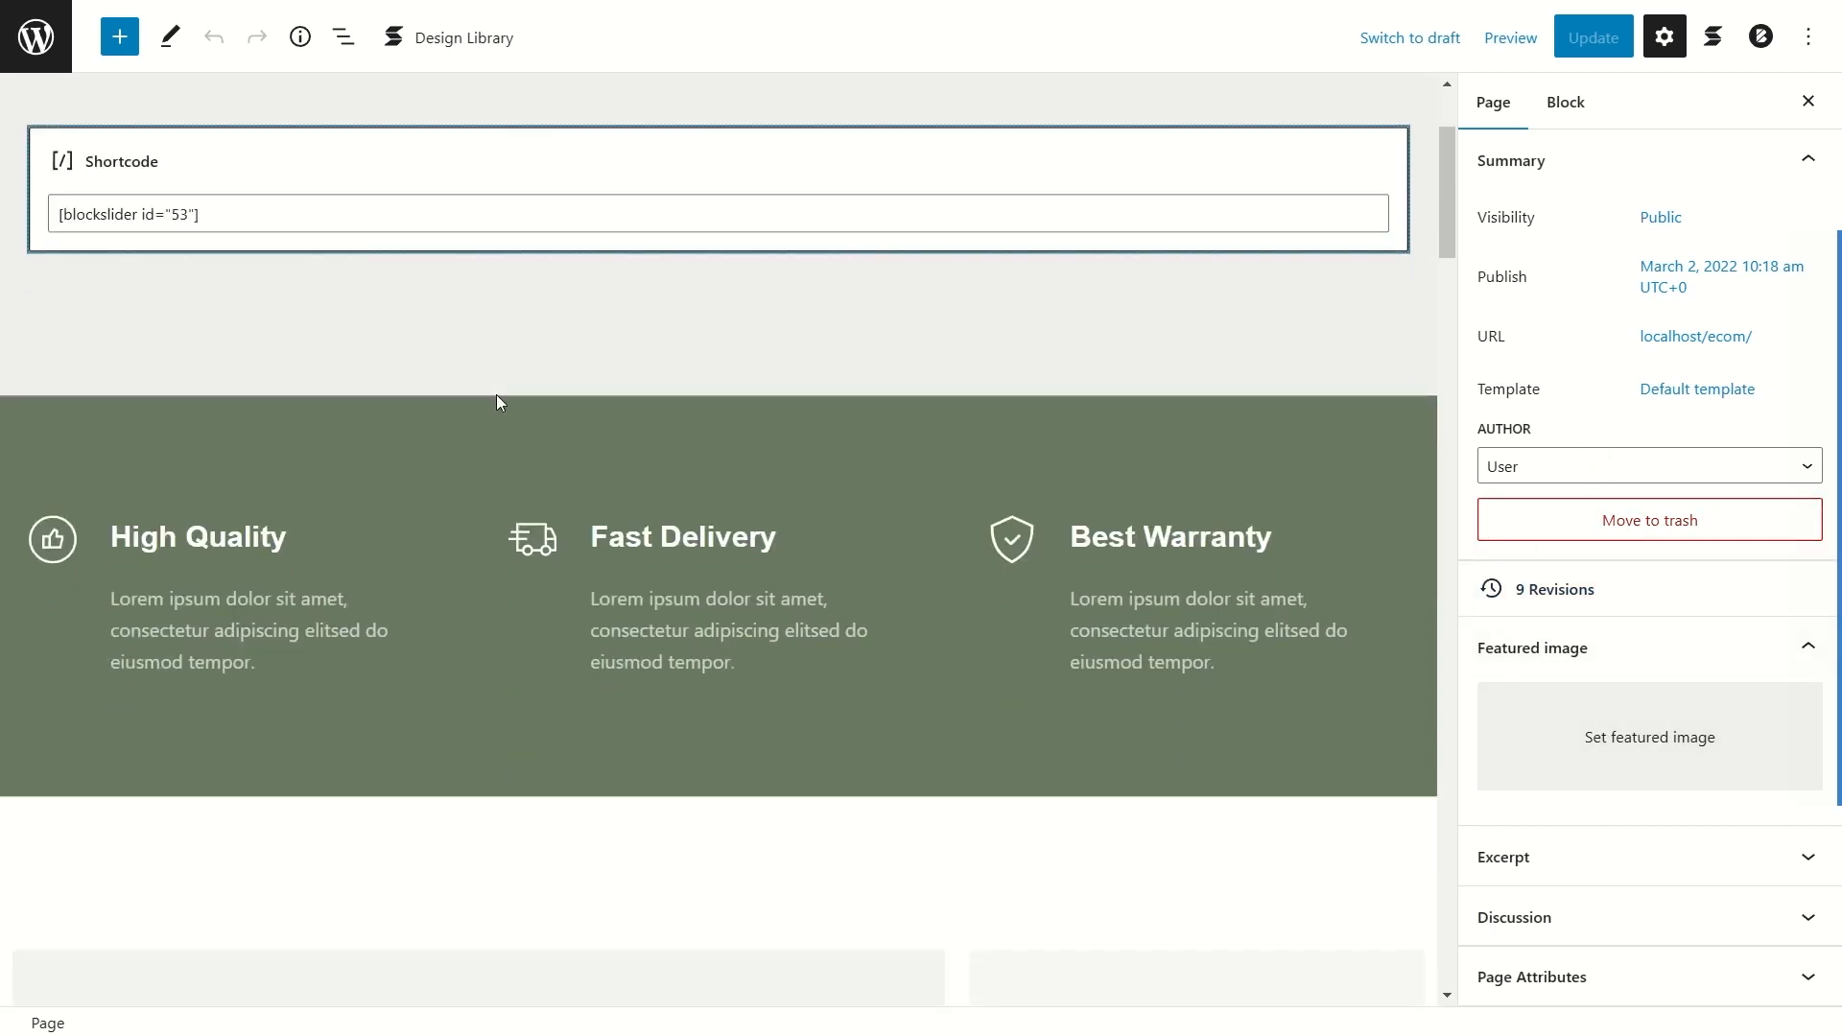
Step: Open the block inserter, browse the available Stackable blocks, and look at the home page's category tiles
left_click(131, 46)
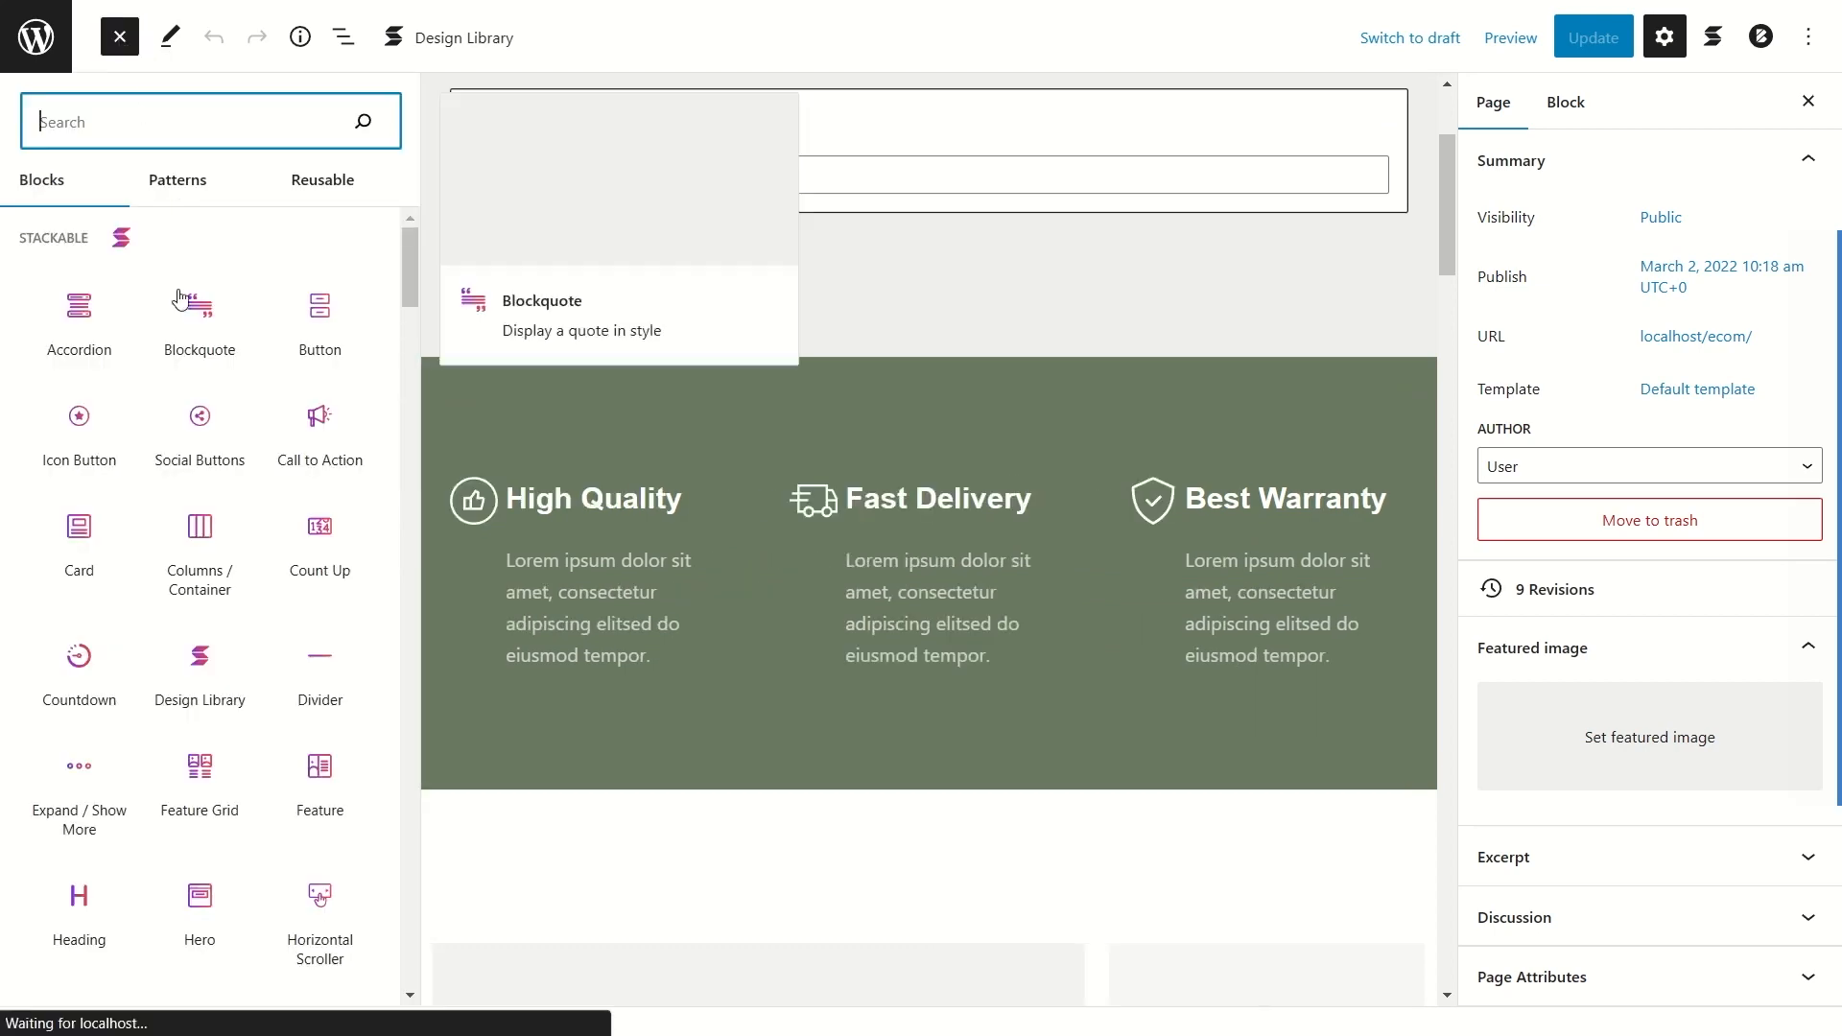
scroll(259, 336, "down", 15)
scroll(264, 341, "up", 15)
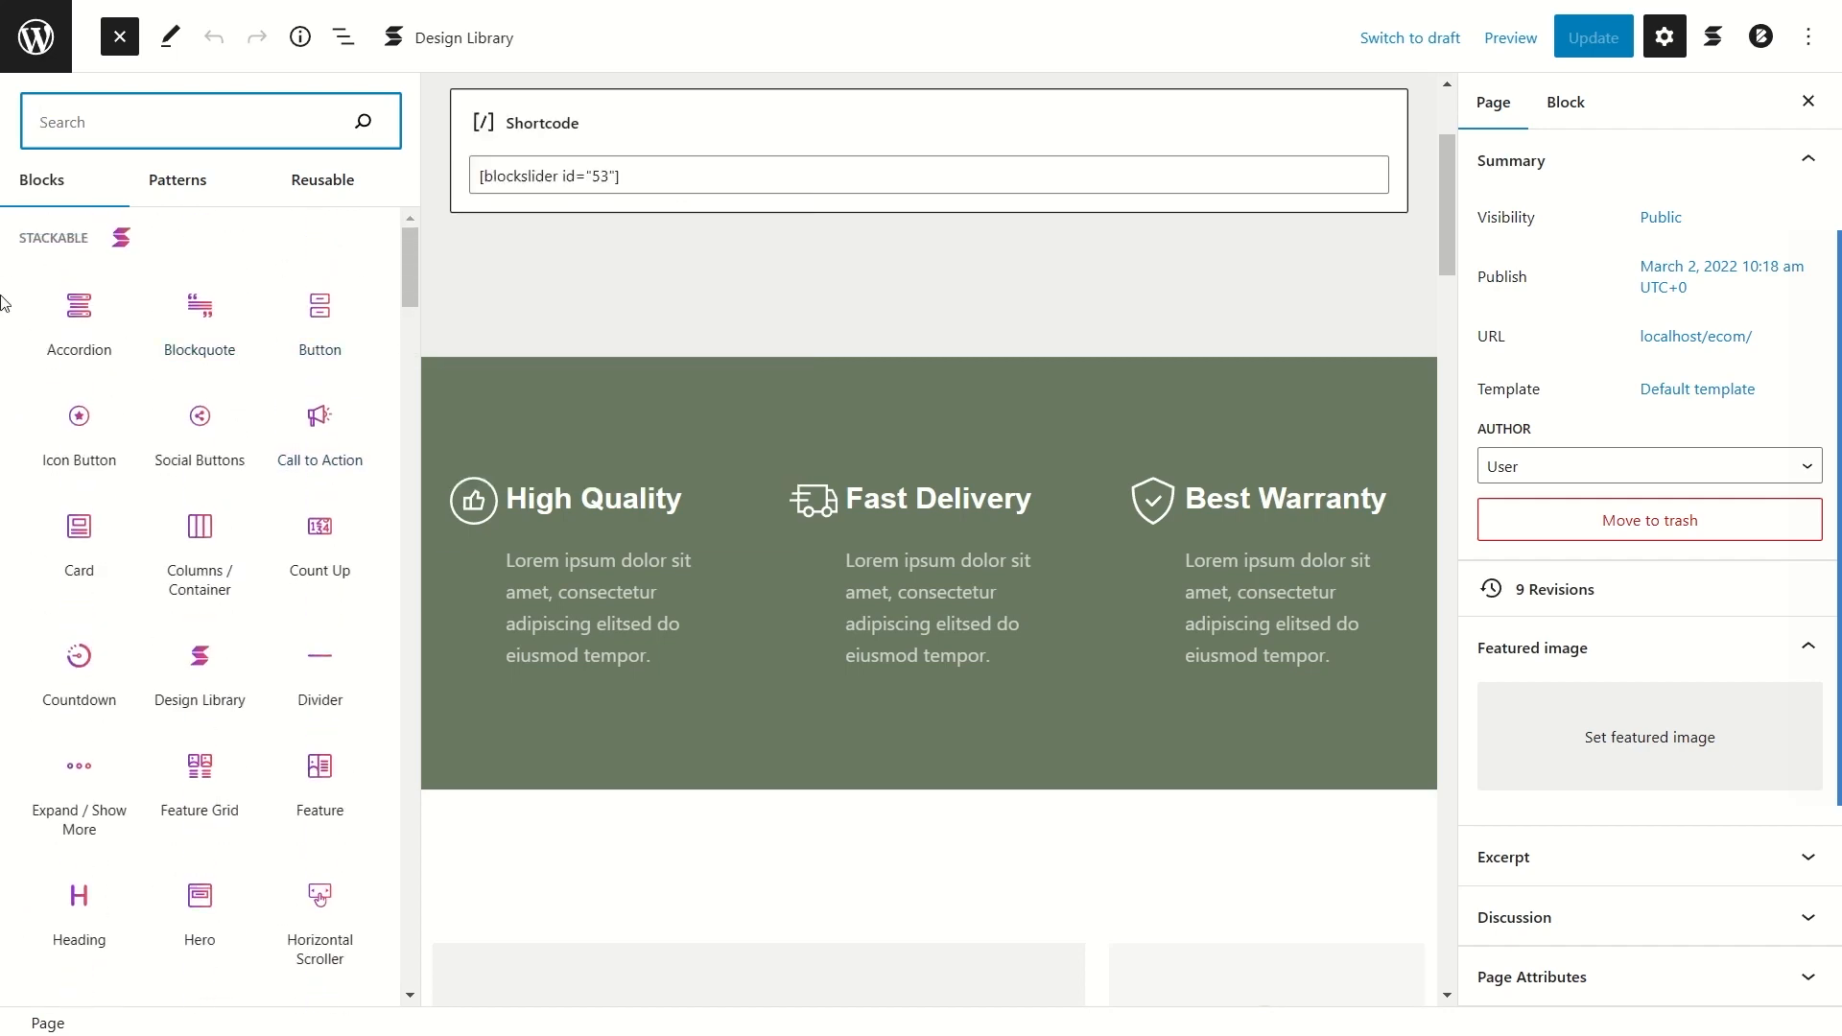
left_click_drag(326, 305, 267, 306)
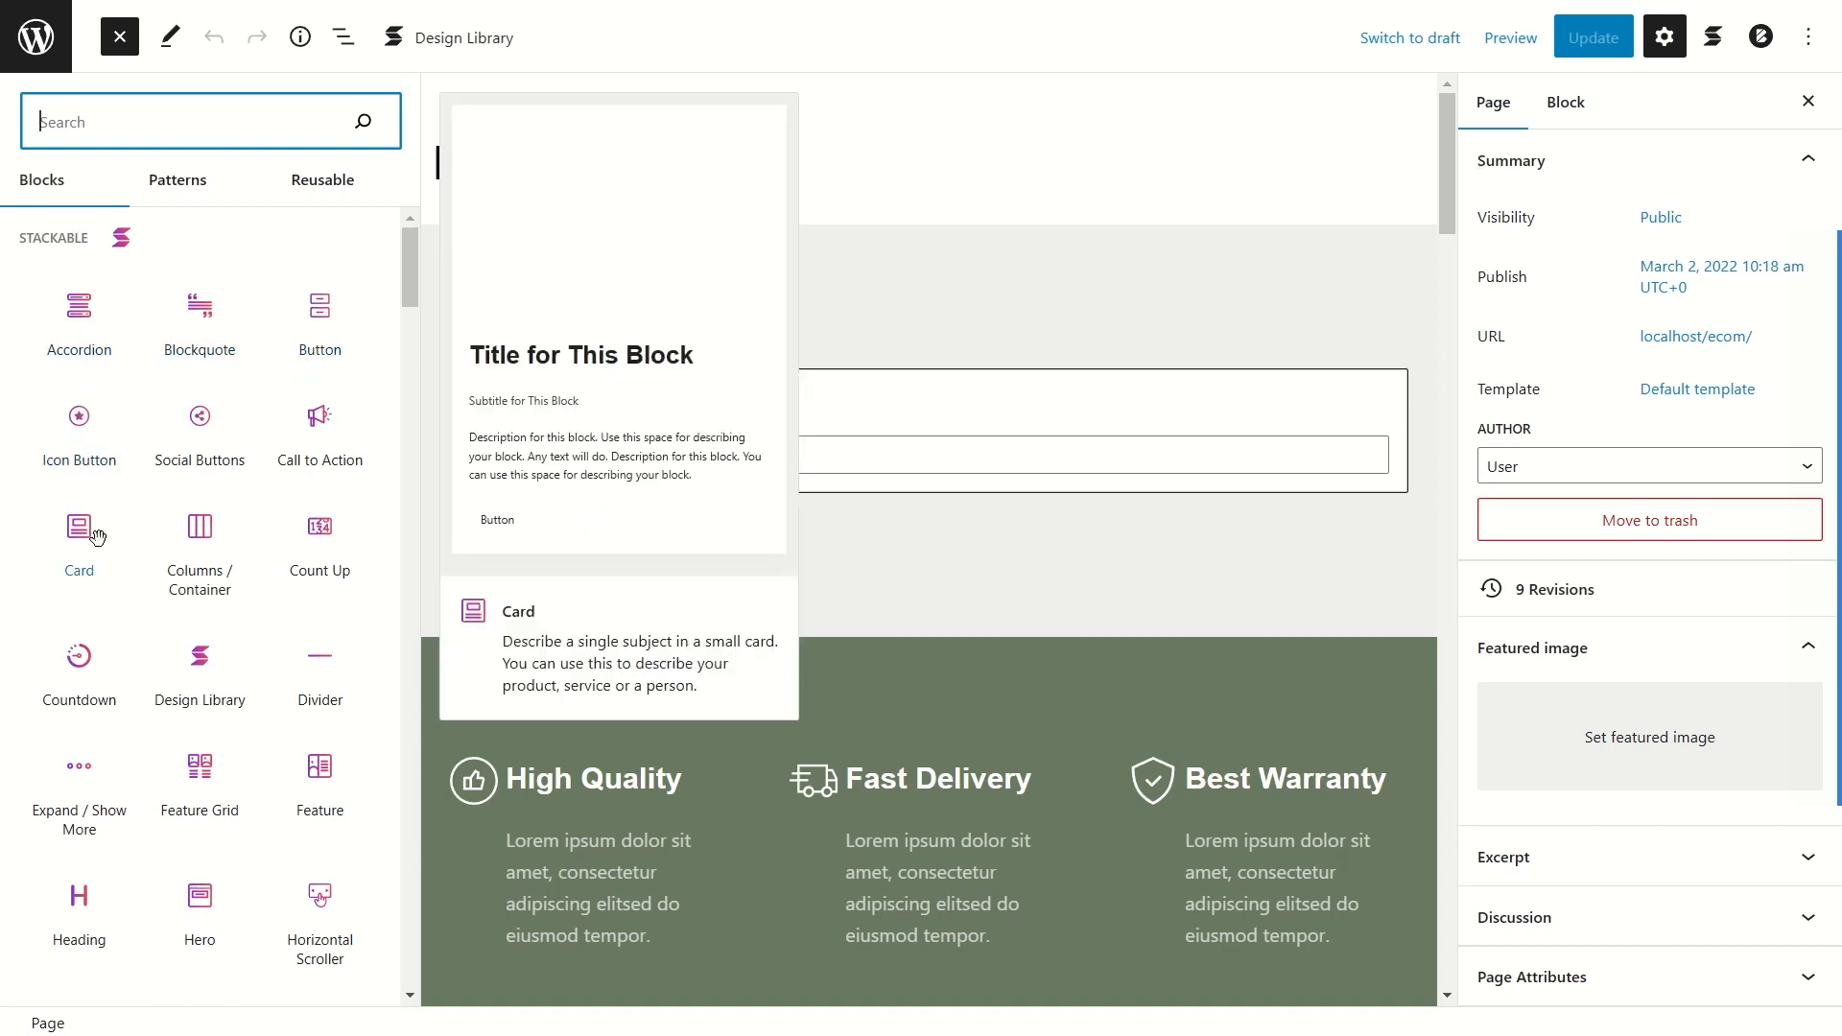
scroll(111, 650, "down", 3)
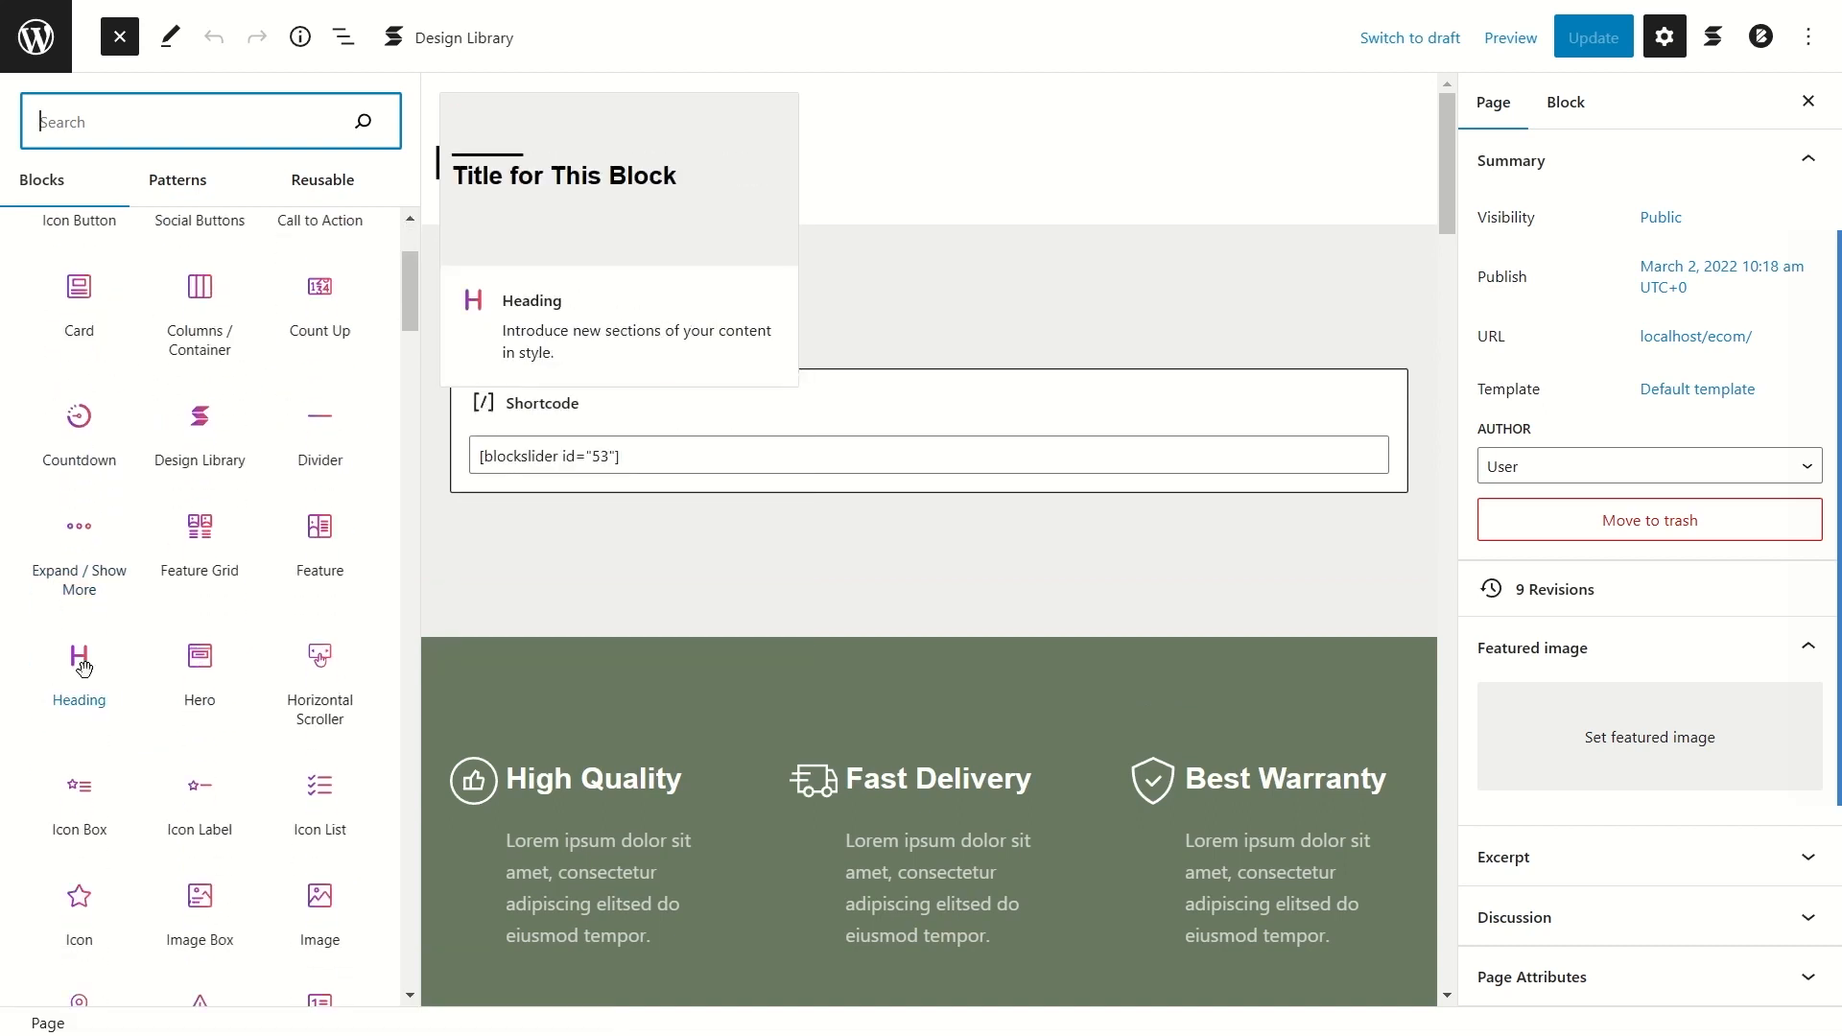
scroll(231, 624, "down", 5)
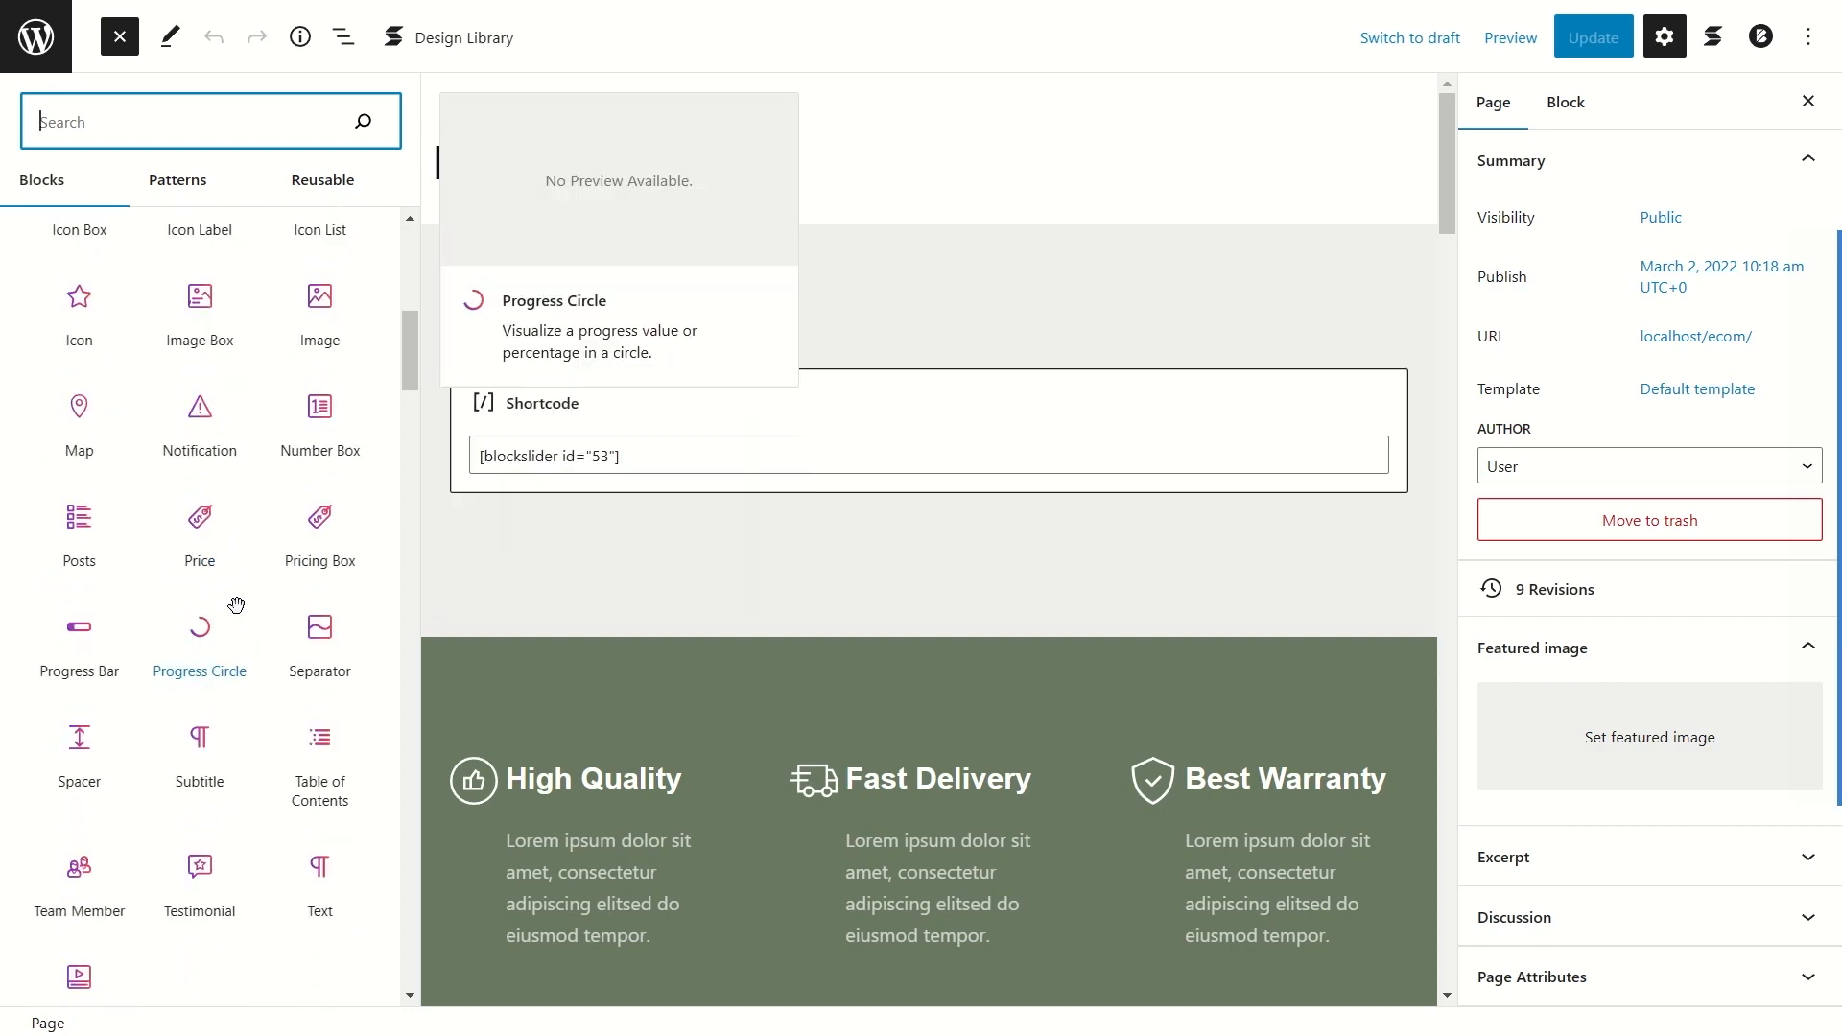
scroll(236, 606, "down", 15)
scroll(259, 631, "up", 15)
scroll(259, 631, "up", 10)
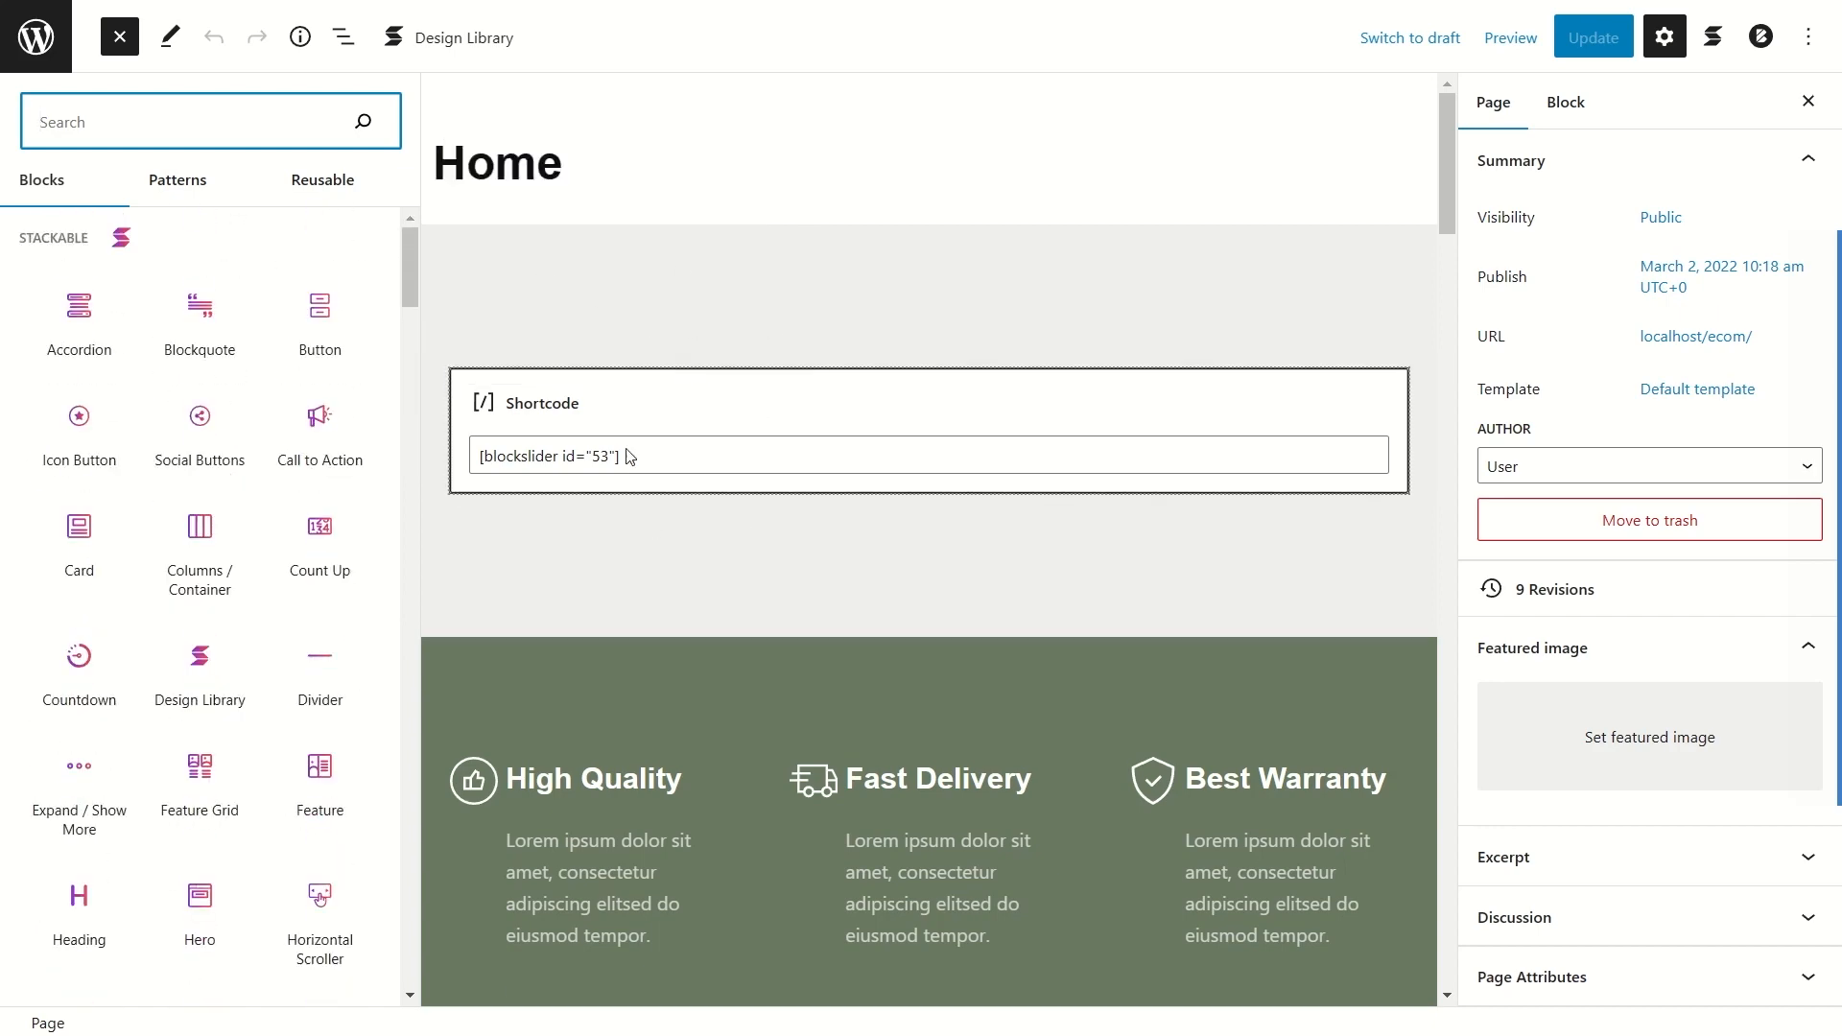
scroll(629, 456, "down", 10)
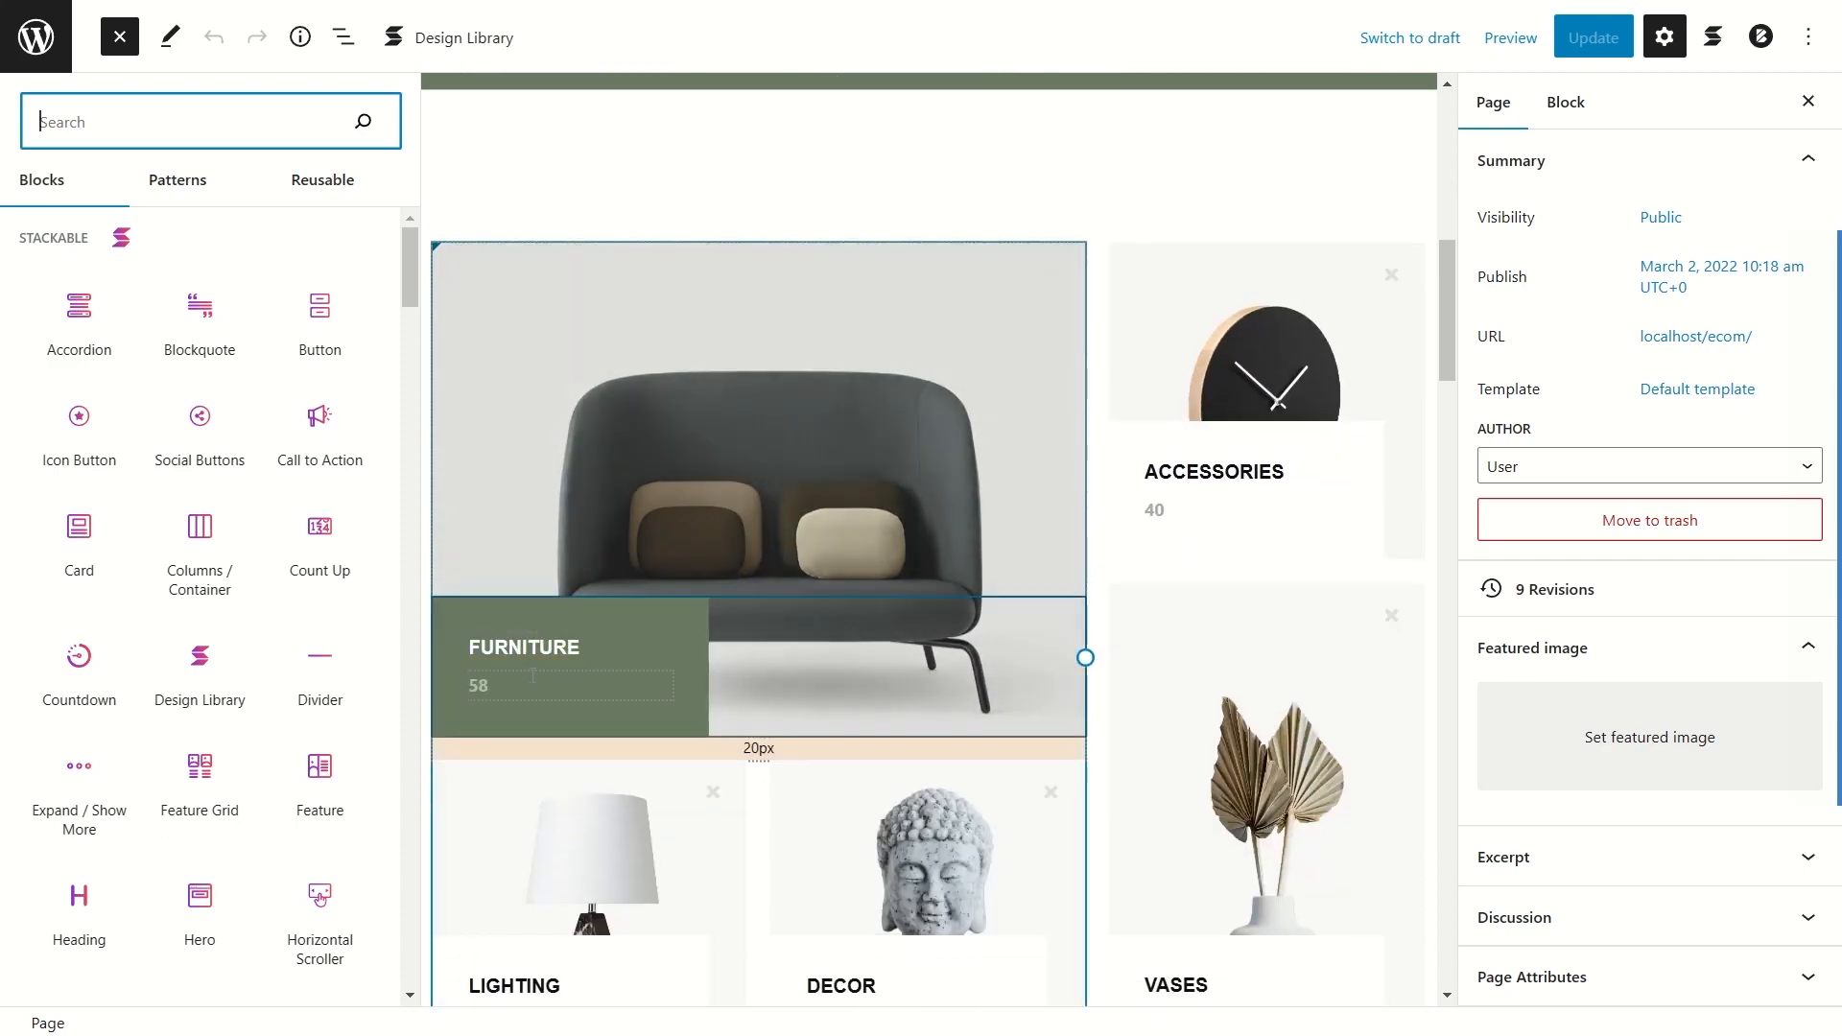
Step: Add a Stackable Accordion block to the home page
scroll(788, 476, "up", 10)
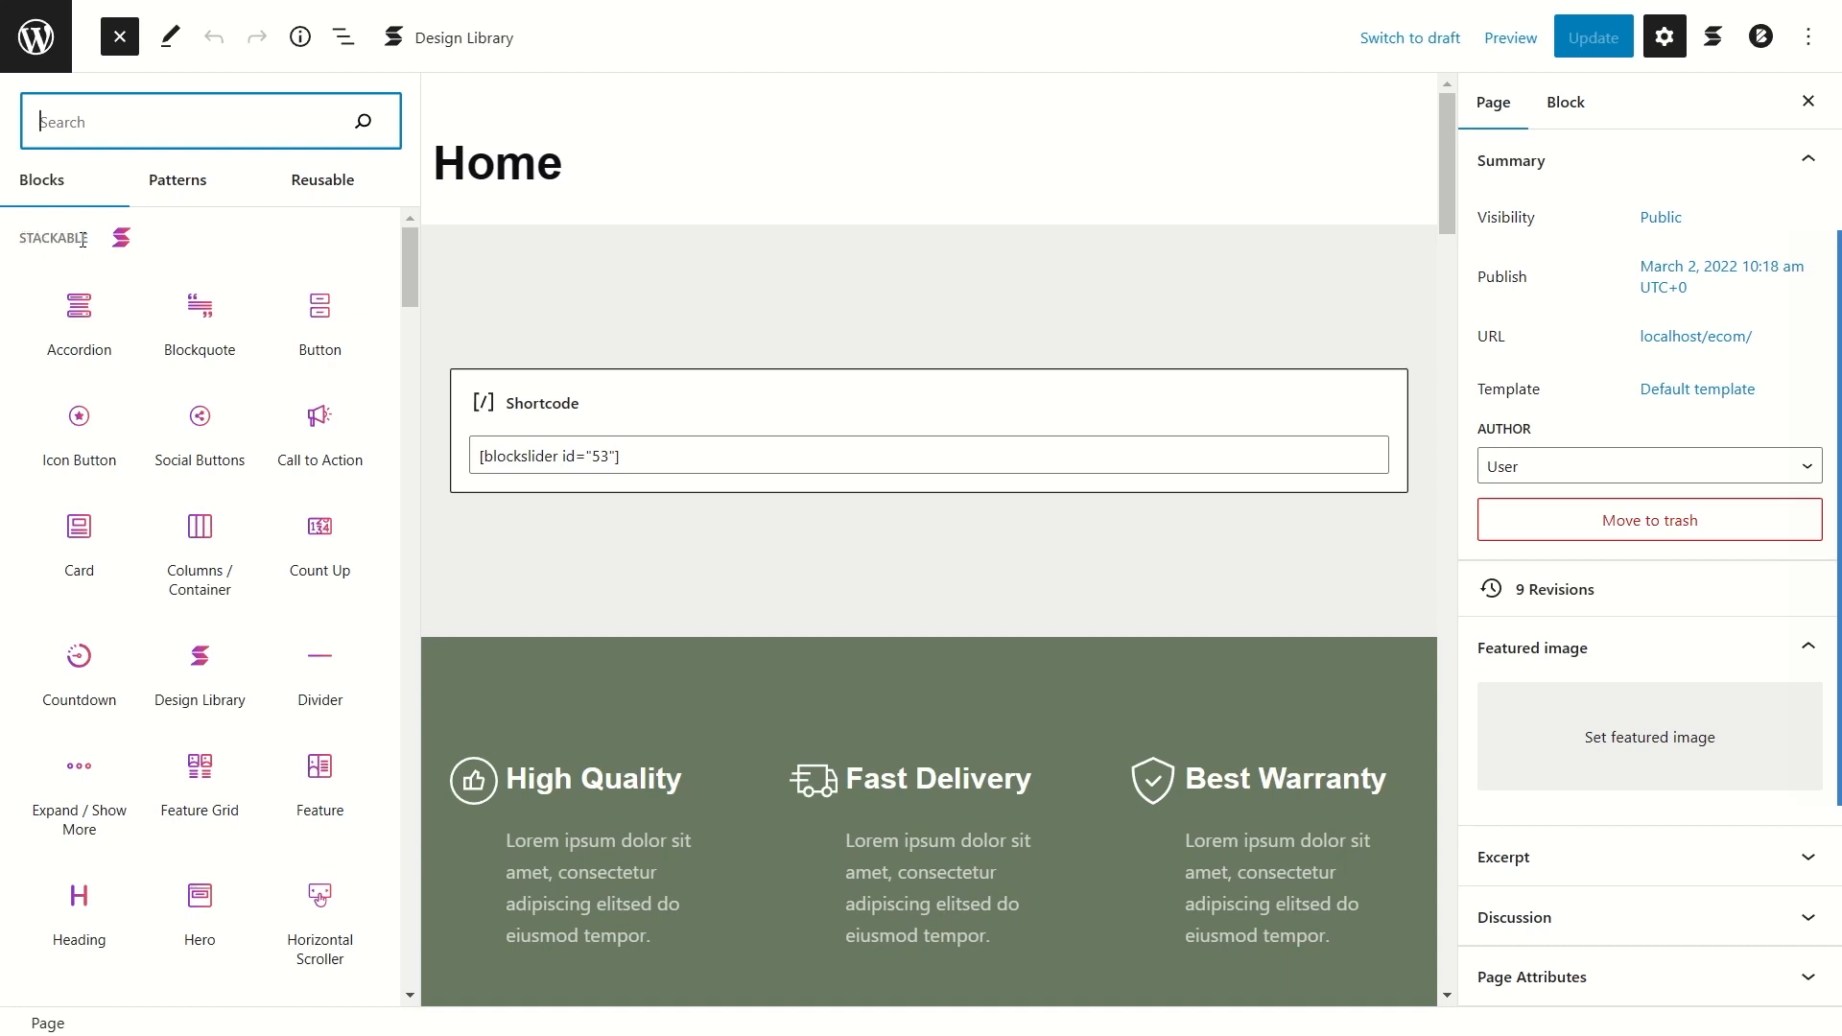
left_click(84, 305)
Step: Browse the inserter's remaining Stackable blocks and its Text, Media, Design, Widgets, Theme, embed and WooCommerce blocks
scroll(224, 269, "down", 9)
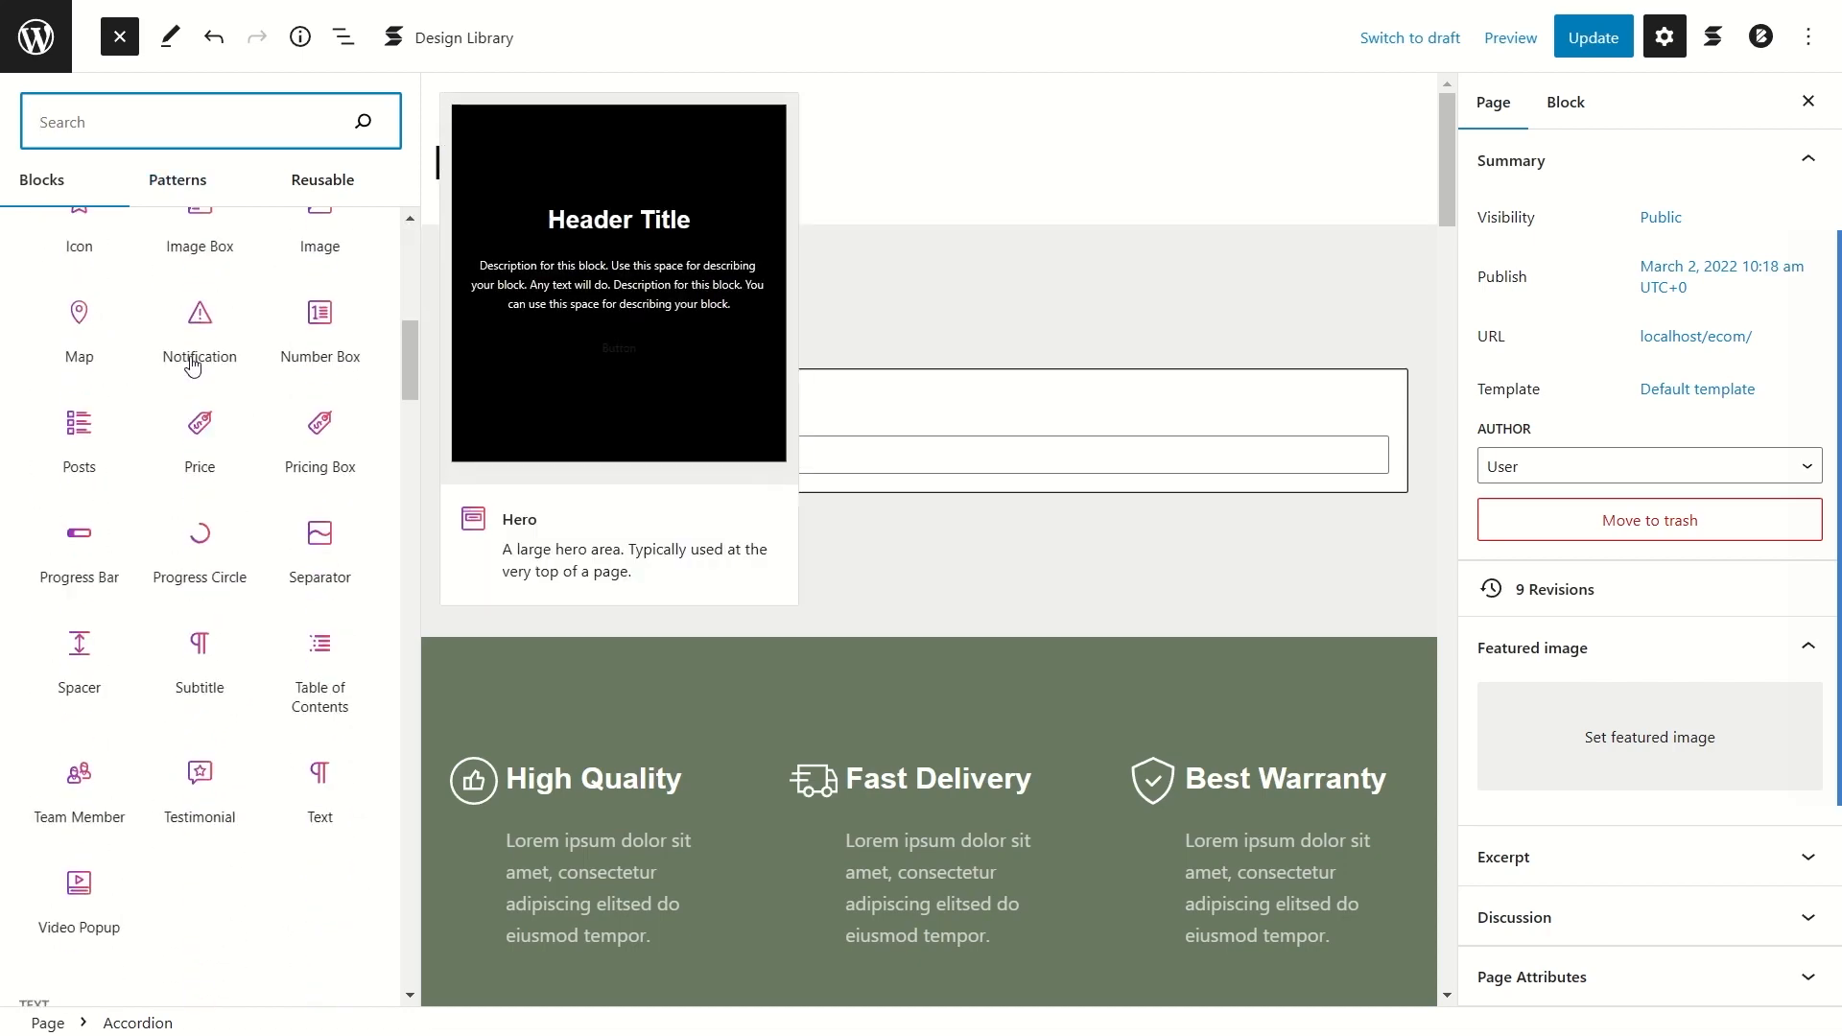
scroll(195, 365, "down", 7)
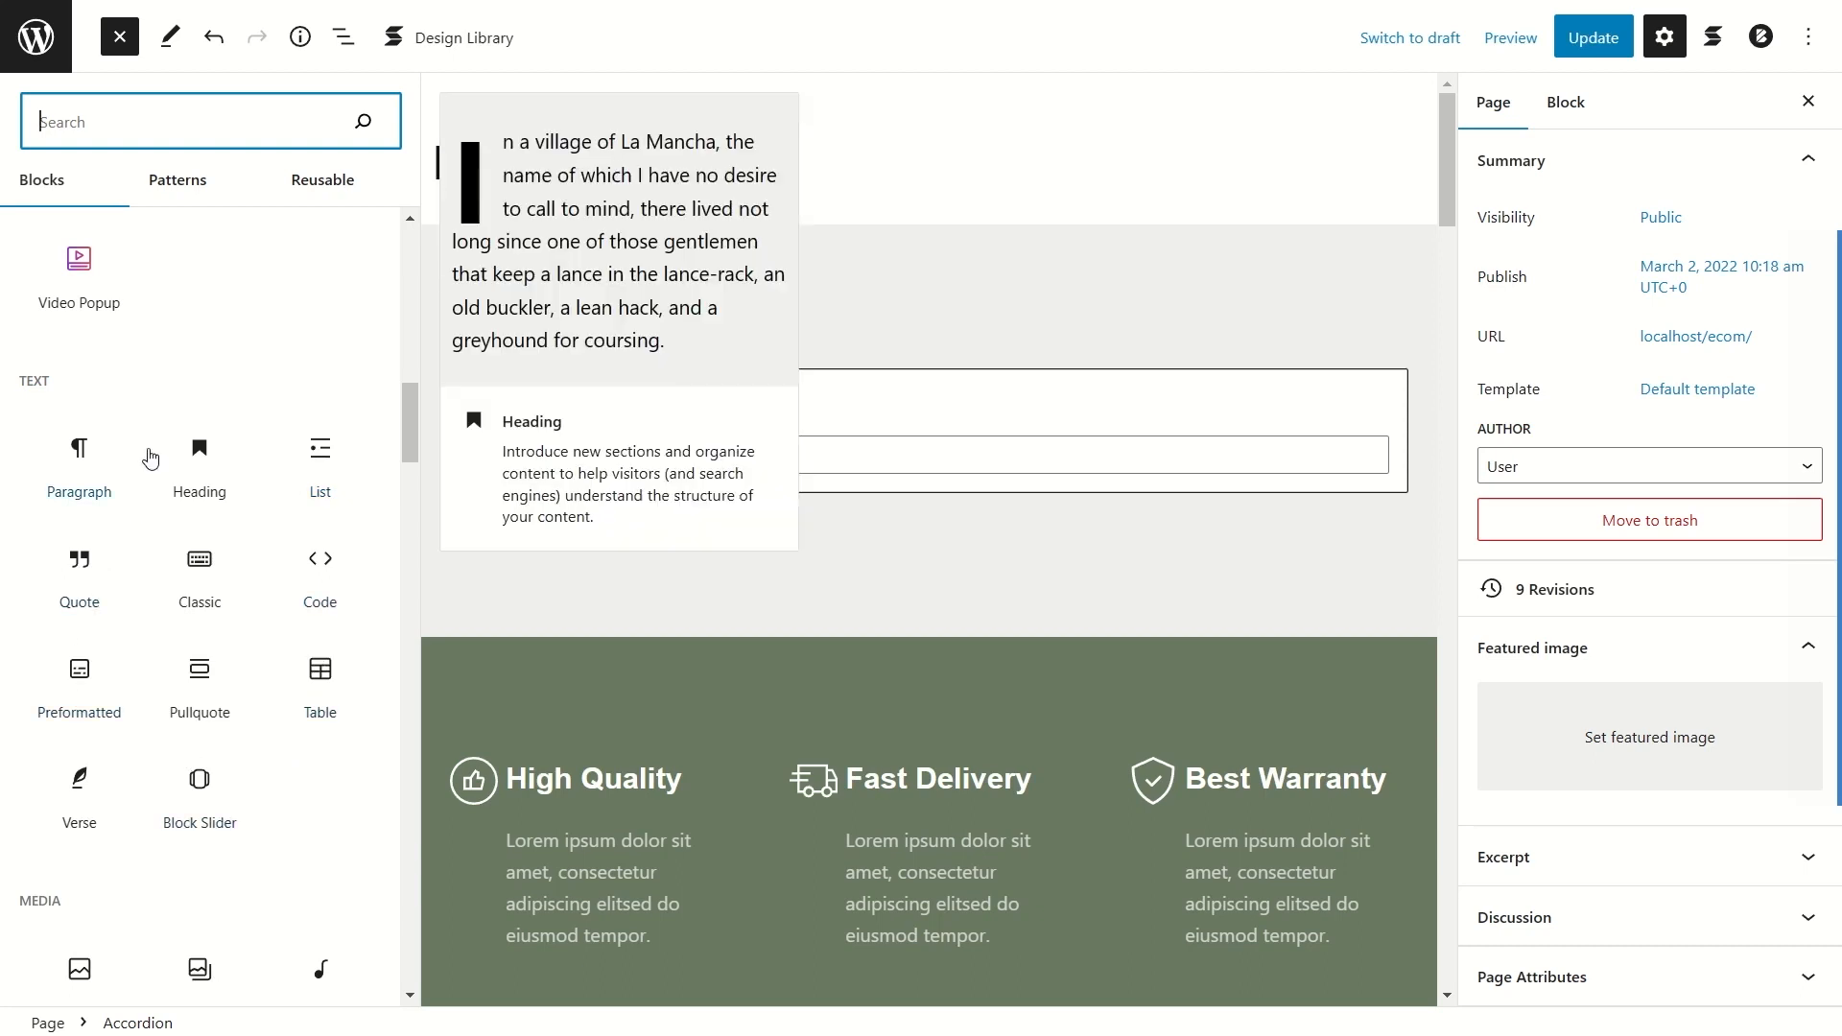
scroll(250, 428, "down", 3)
scroll(251, 423, "up", 2)
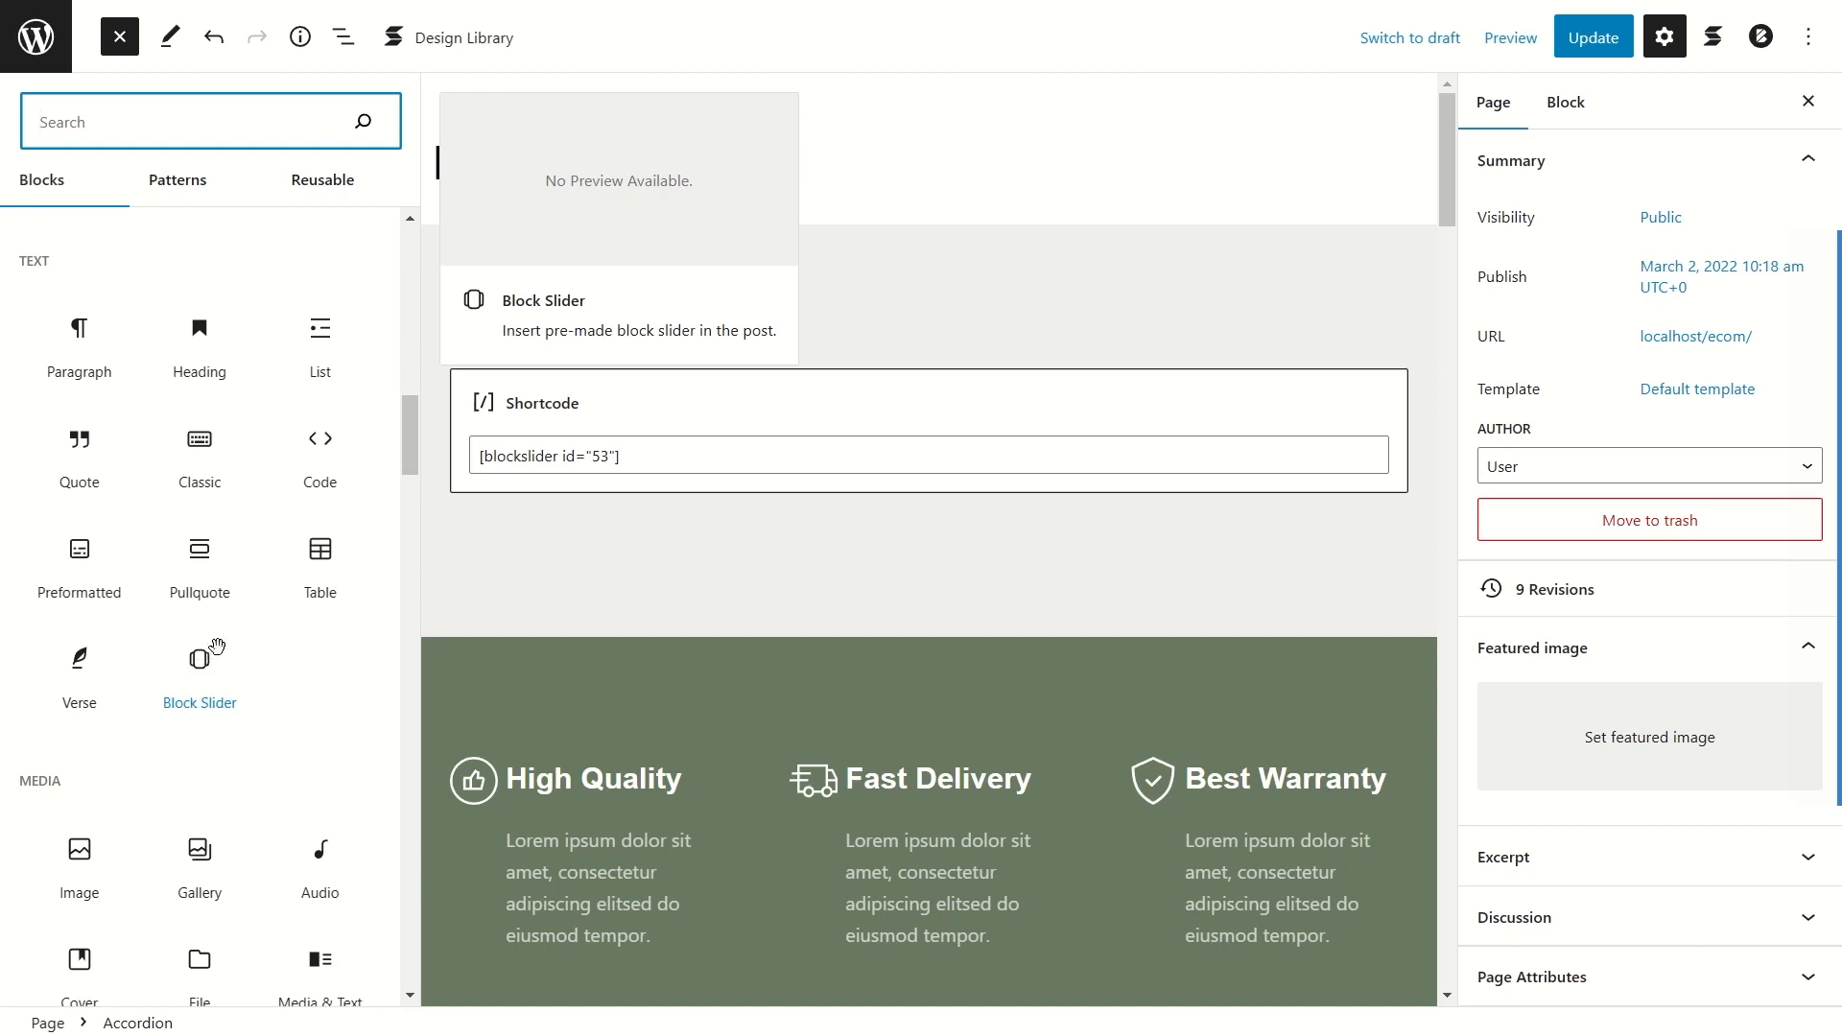
scroll(216, 646, "down", 4)
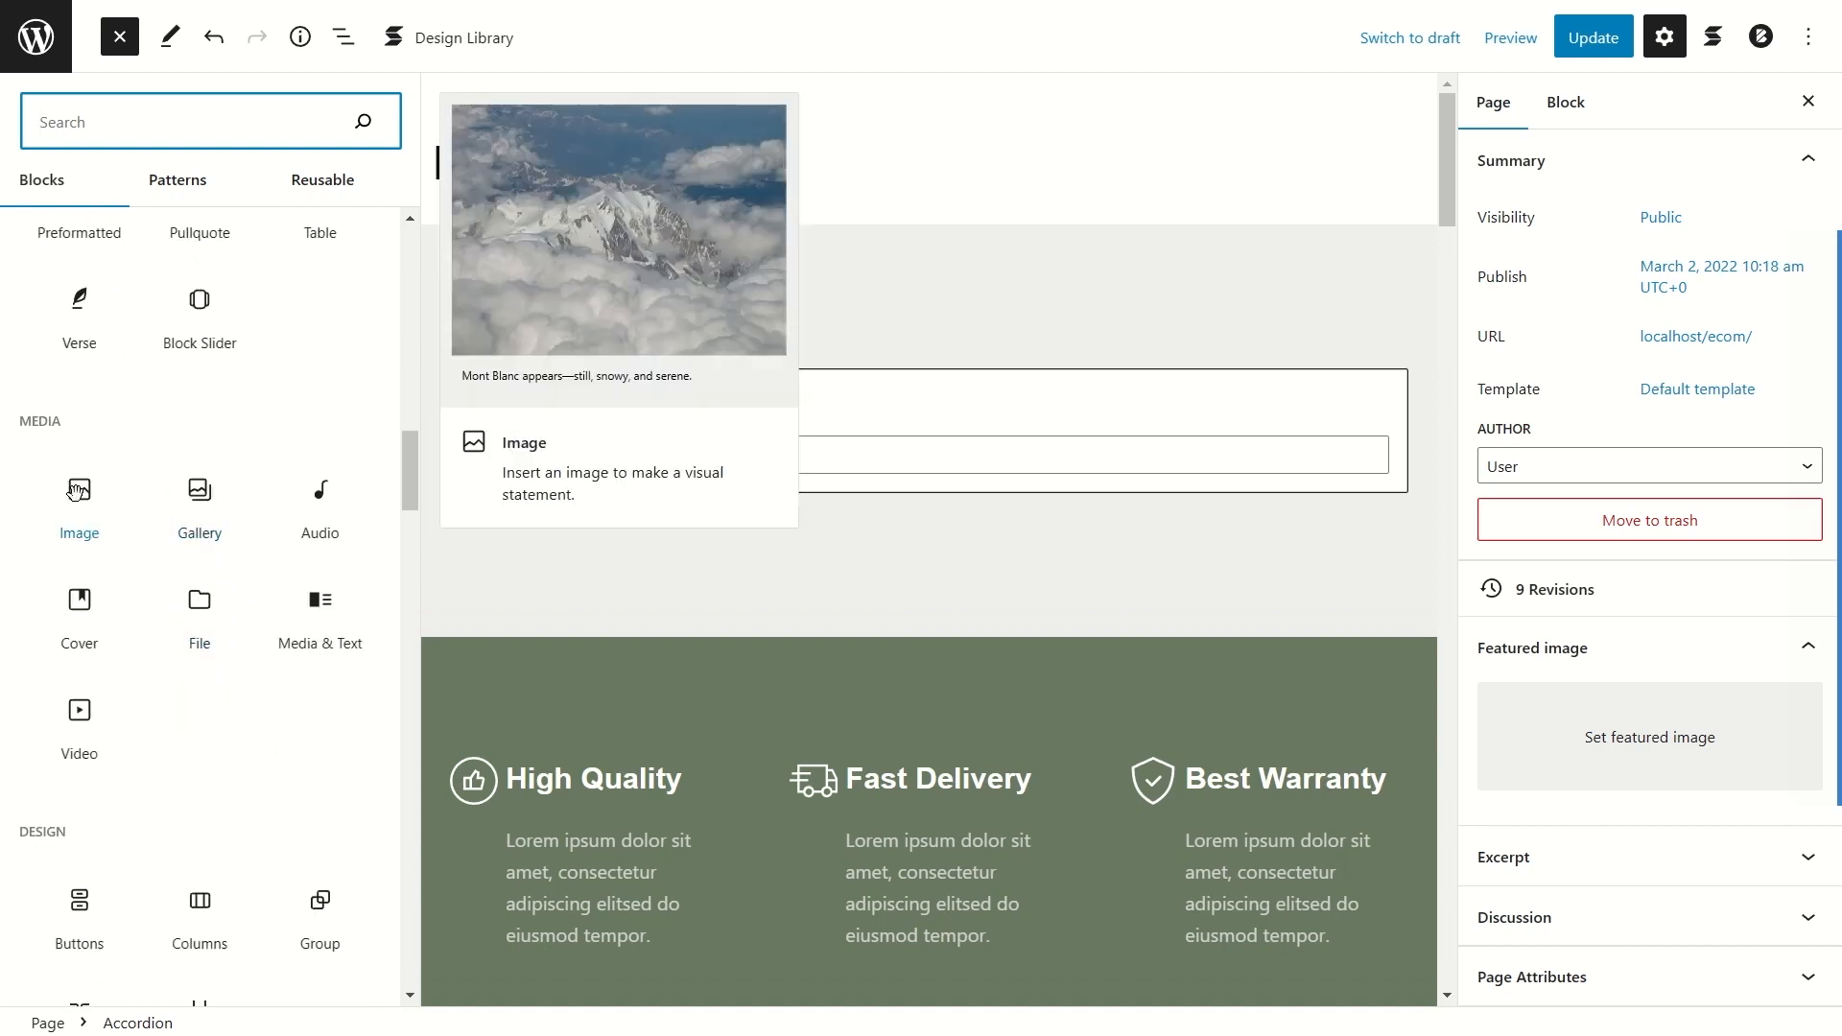
scroll(75, 491, "down", 4)
scroll(157, 388, "down", 3)
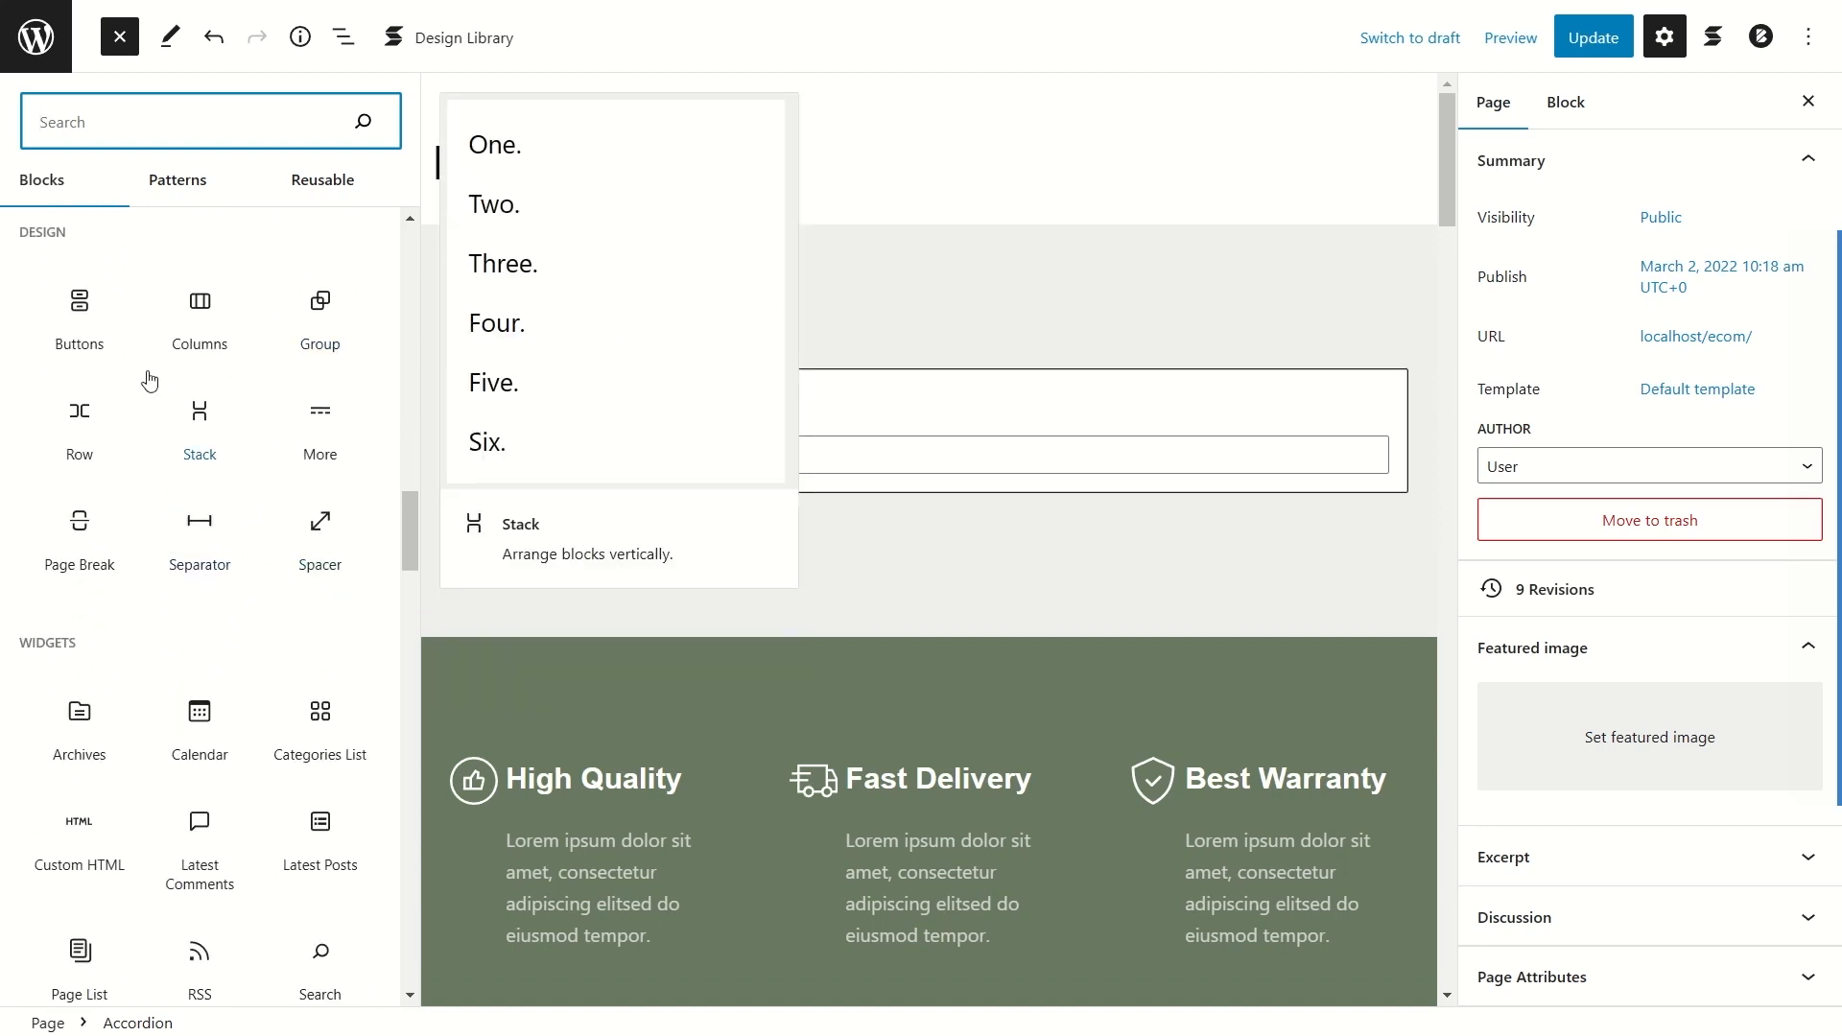
scroll(123, 443, "down", 5)
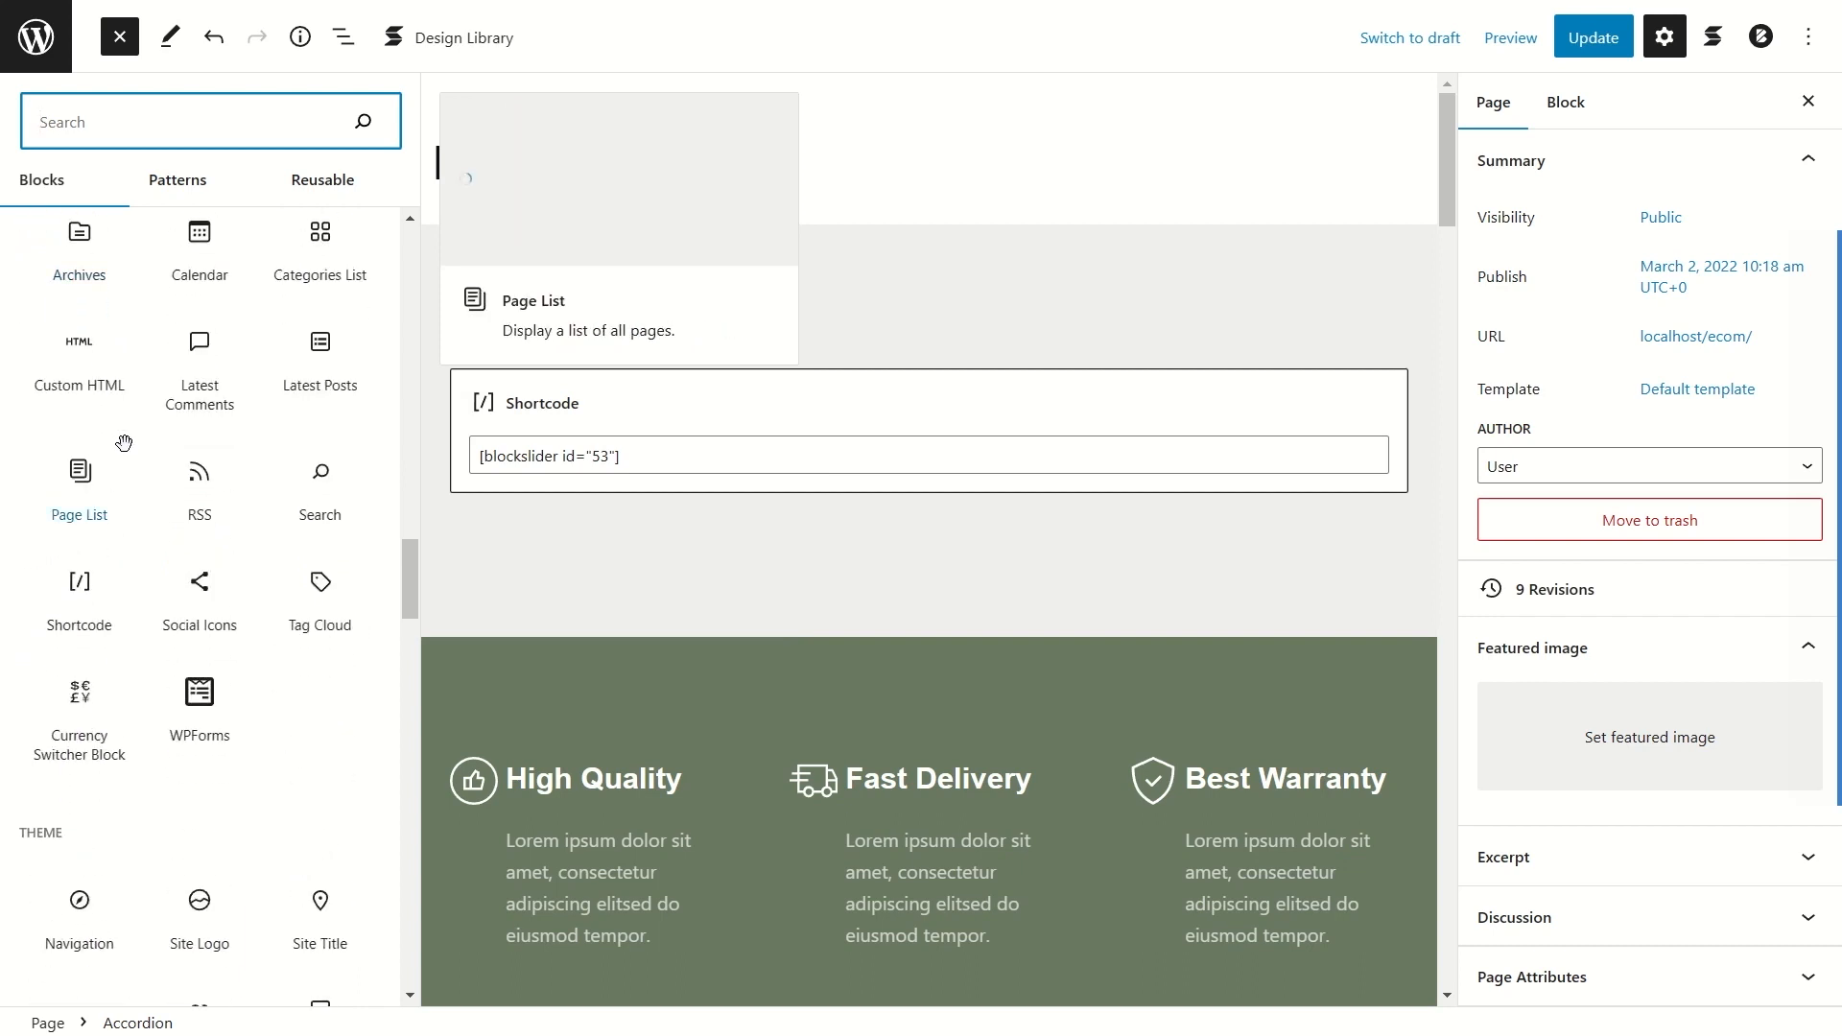
scroll(123, 442, "down", 5)
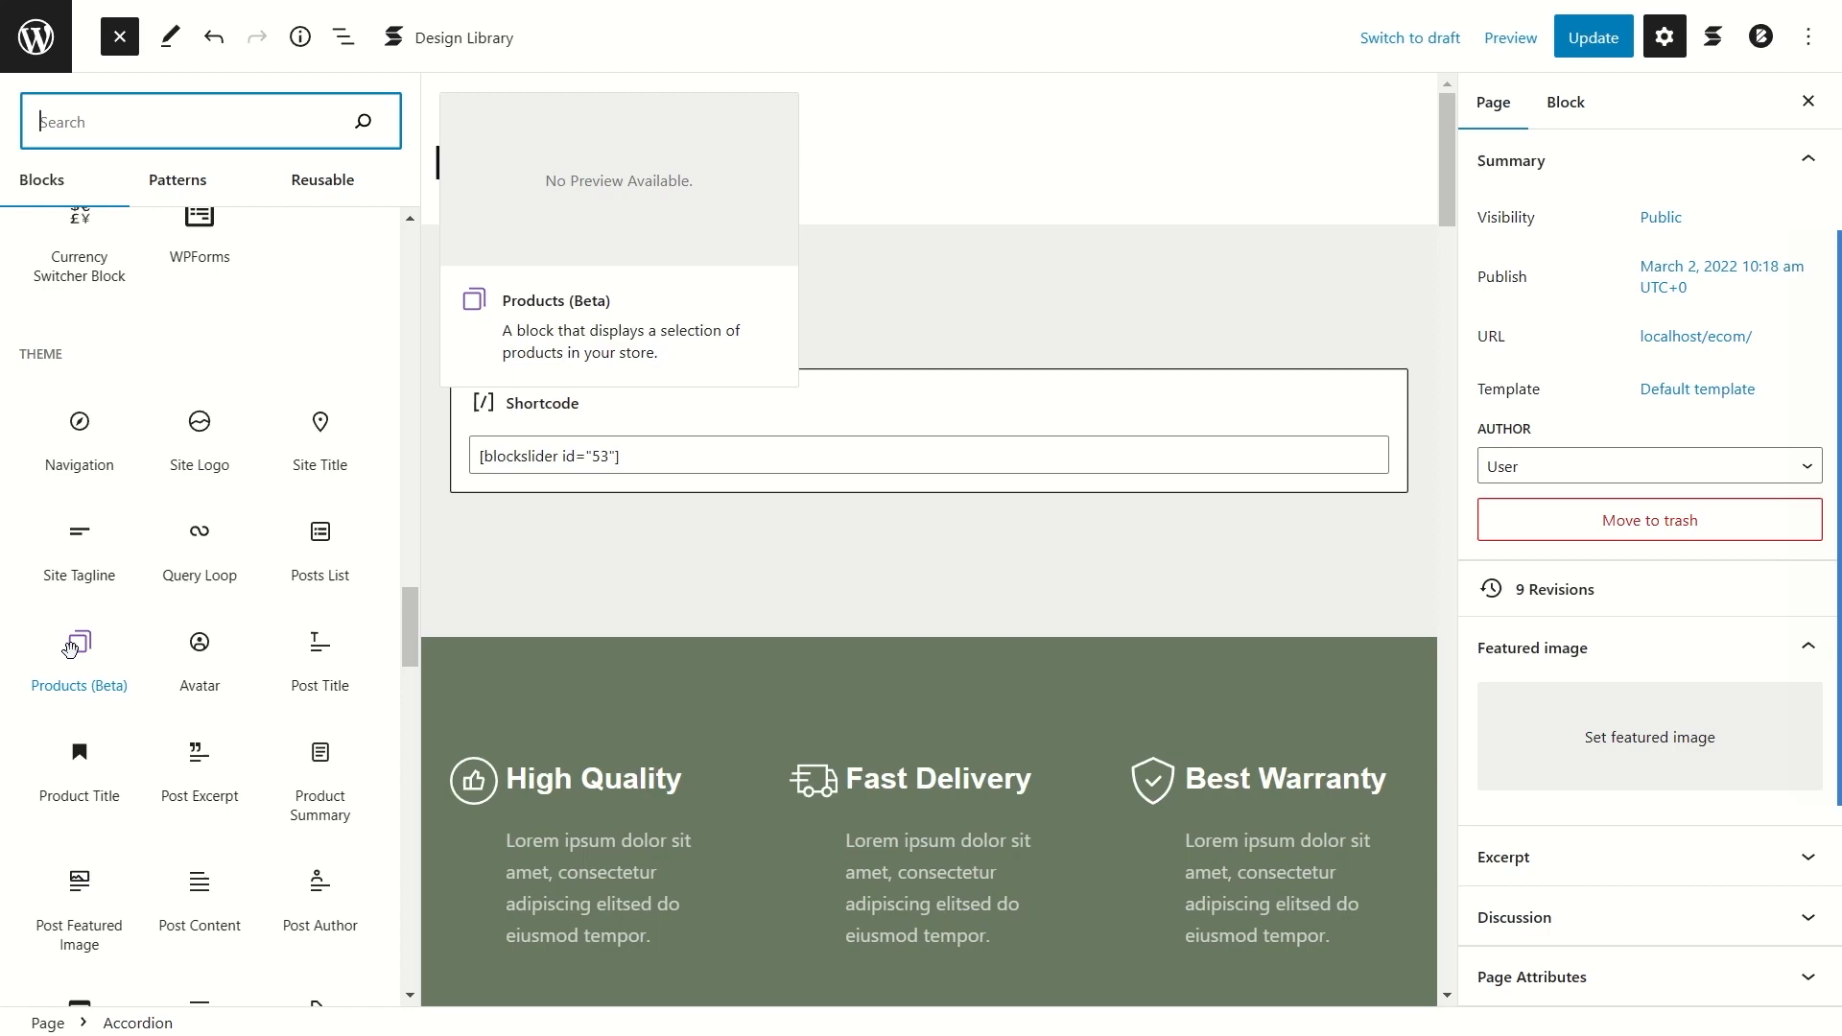
scroll(68, 640, "down", 20)
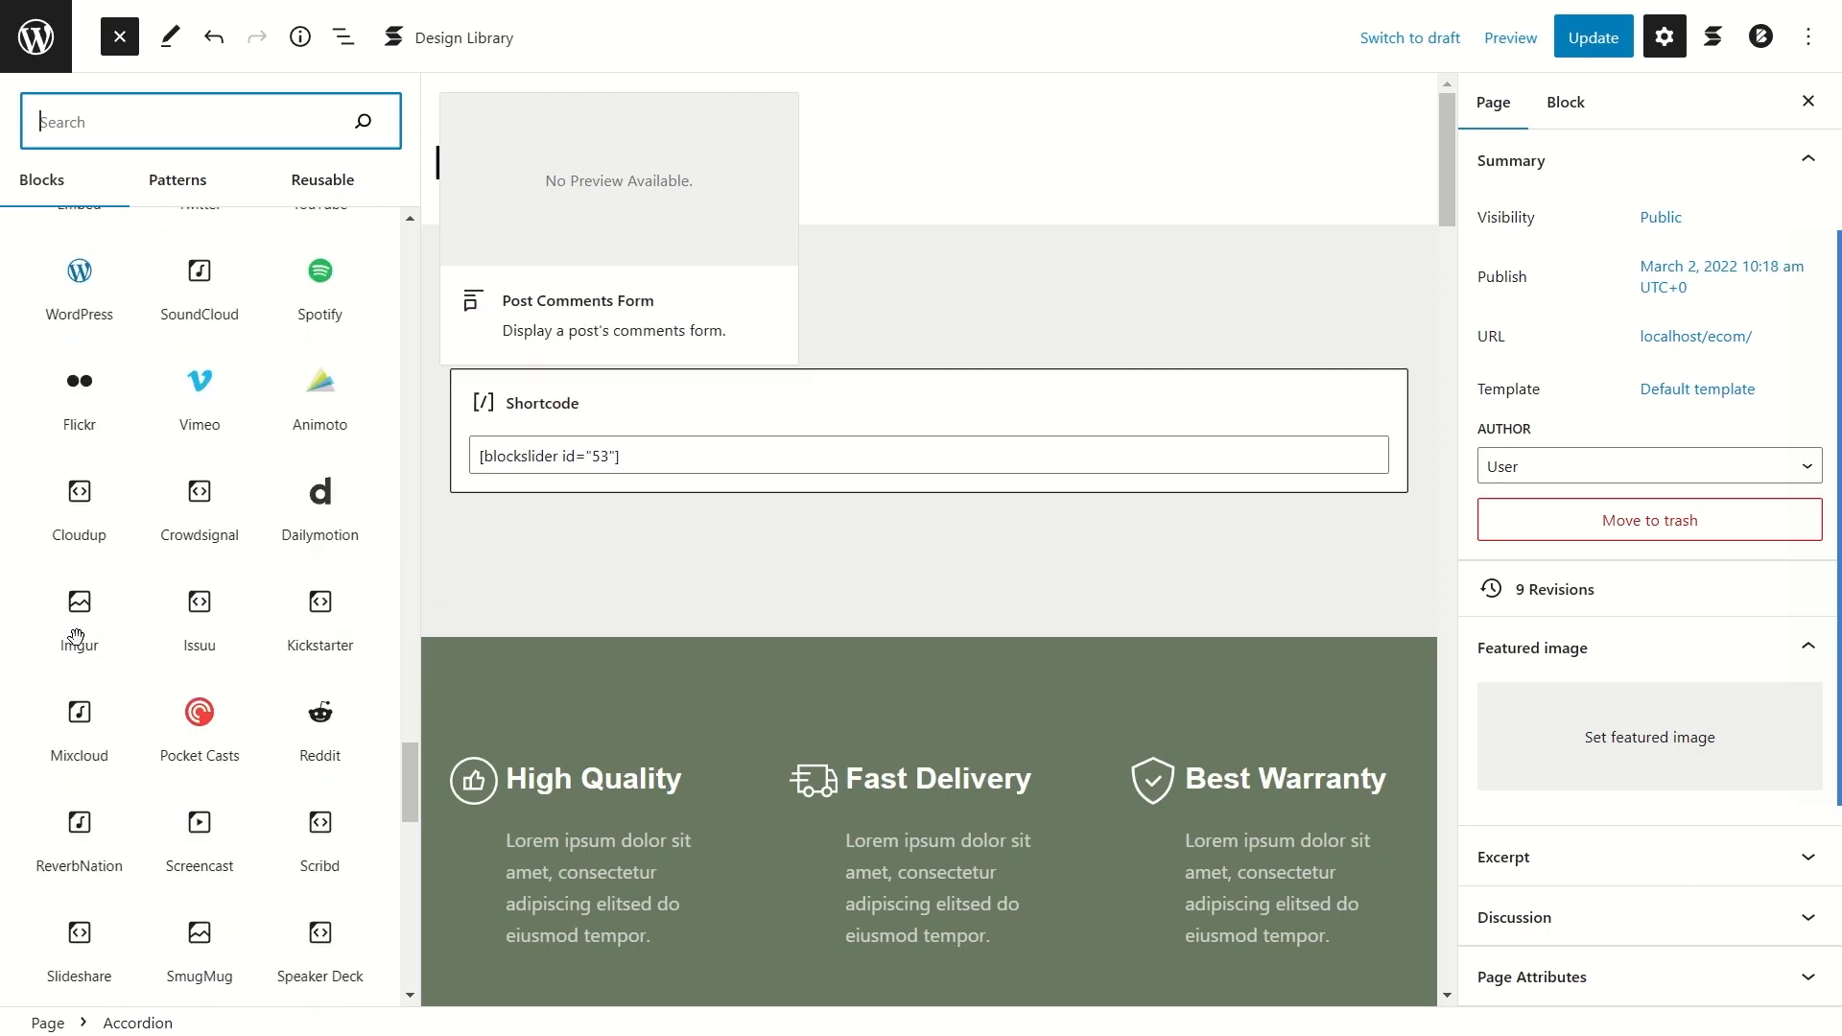
scroll(76, 671, "down", 6)
scroll(197, 767, "up", 5)
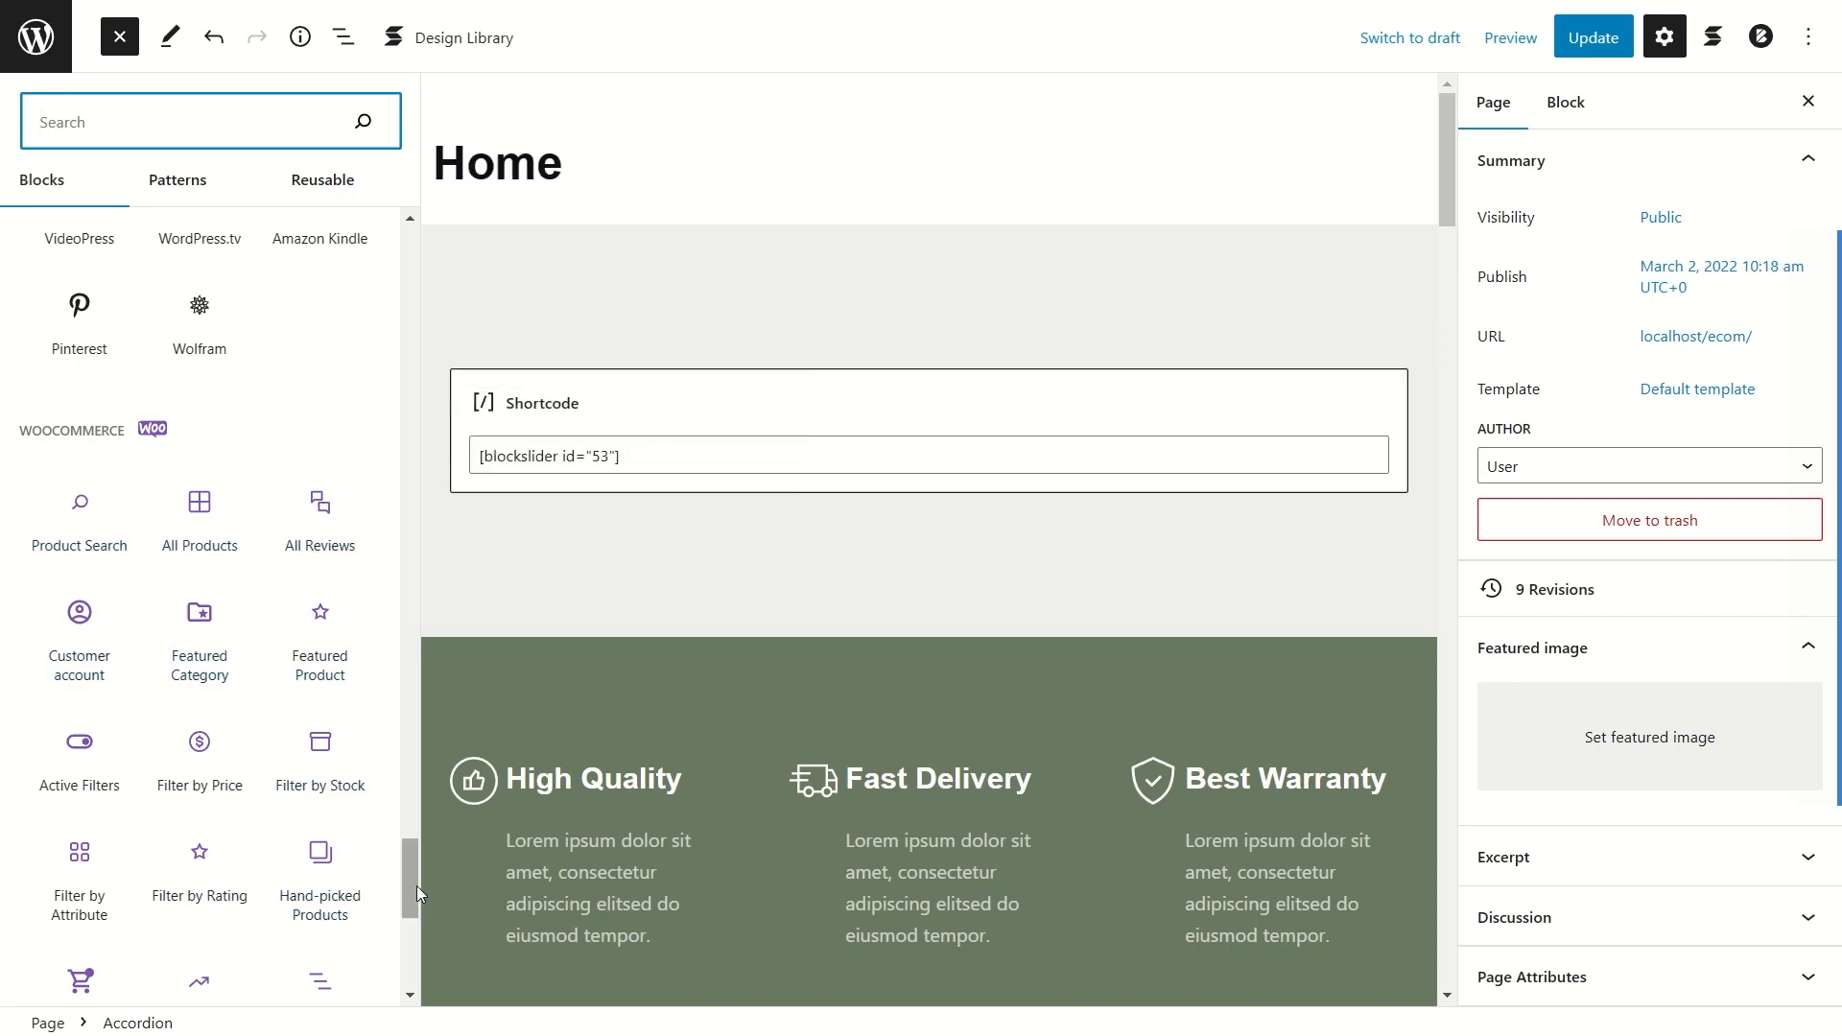
left_click_drag(413, 885, 403, 257)
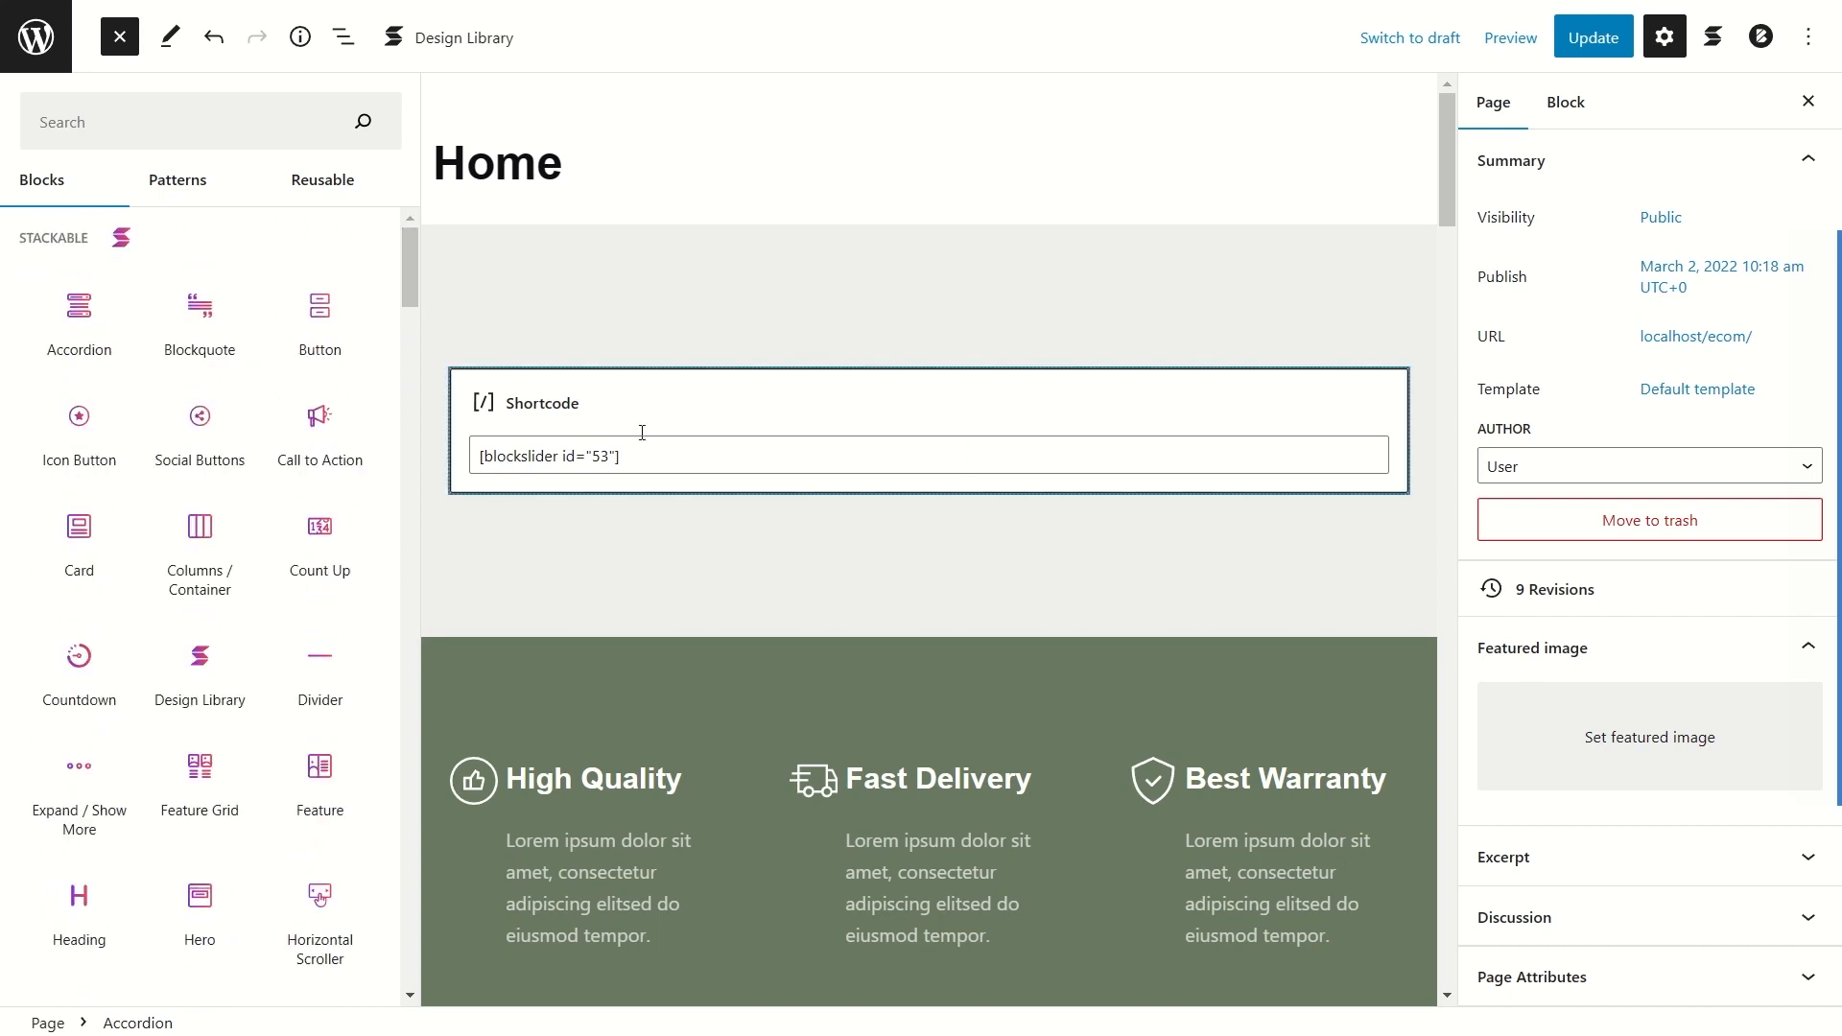
Step: Review the home page's slider shortcode, feature strip, category tiles, New Arrivals and sale banner, and close the block inserter
scroll(1092, 461, "down", 4)
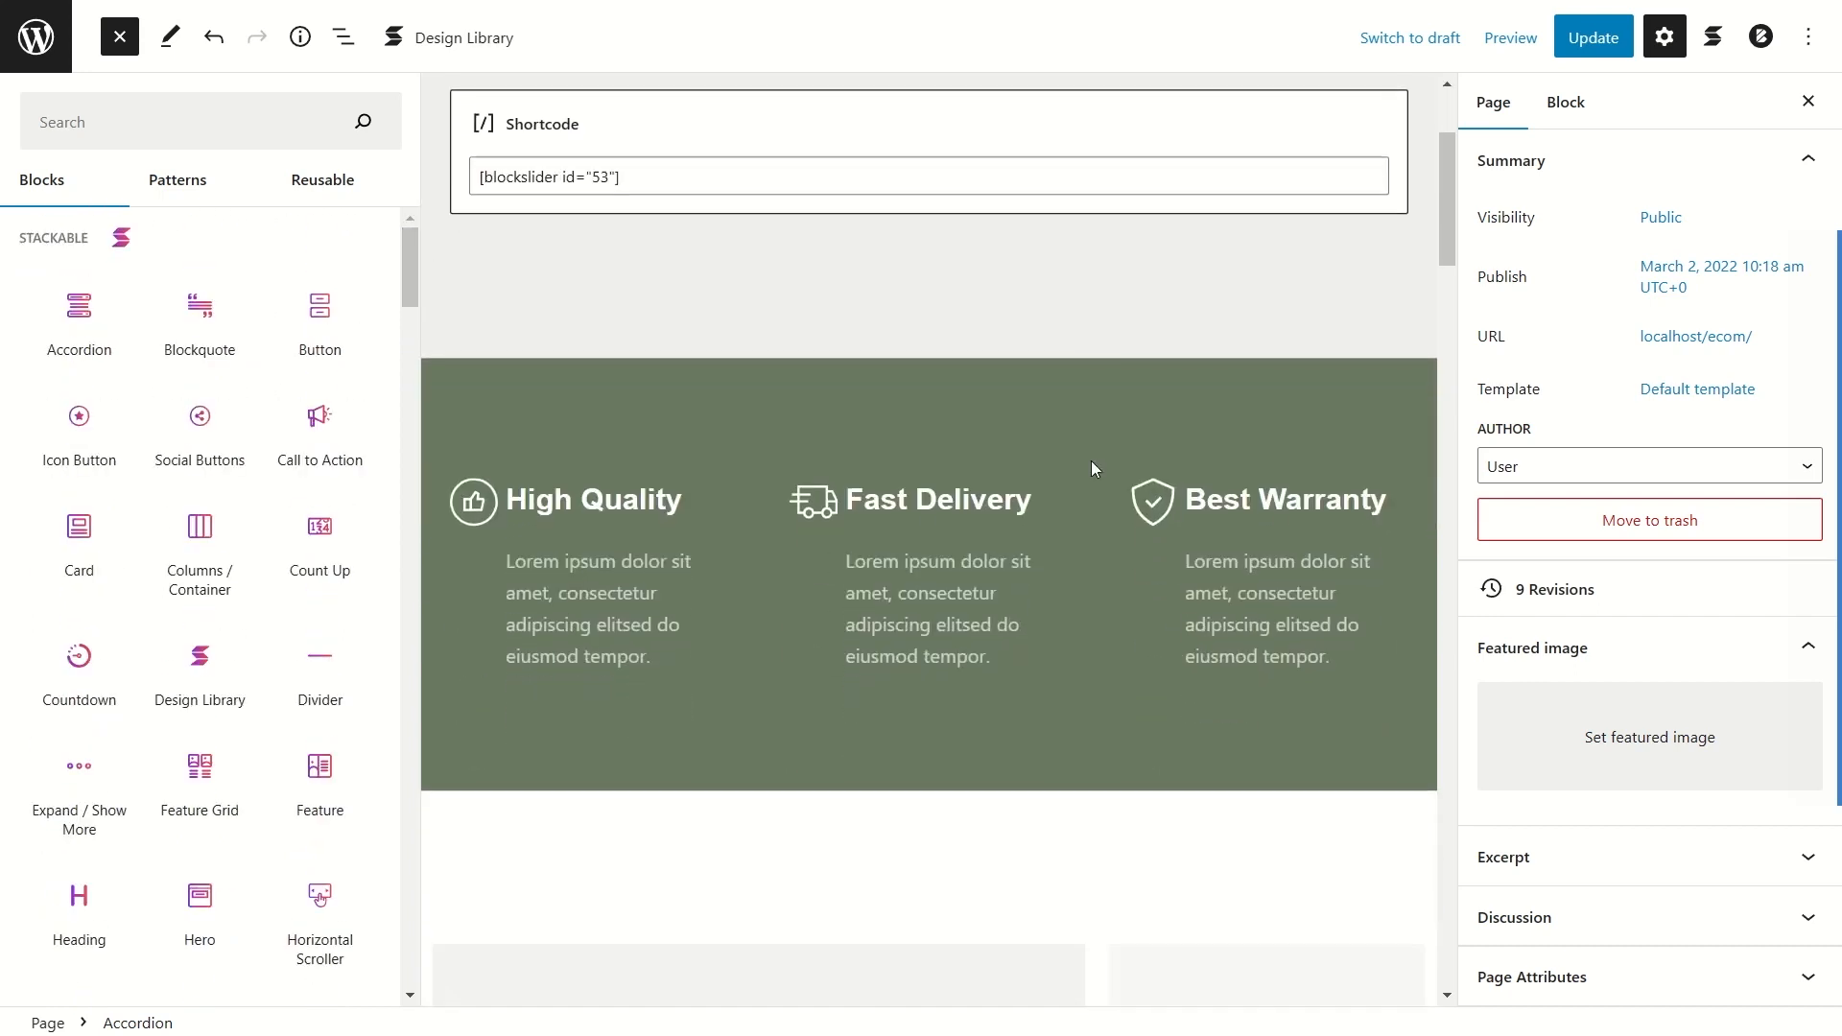
scroll(1091, 459, "down", 9)
scroll(1095, 466, "down", 8)
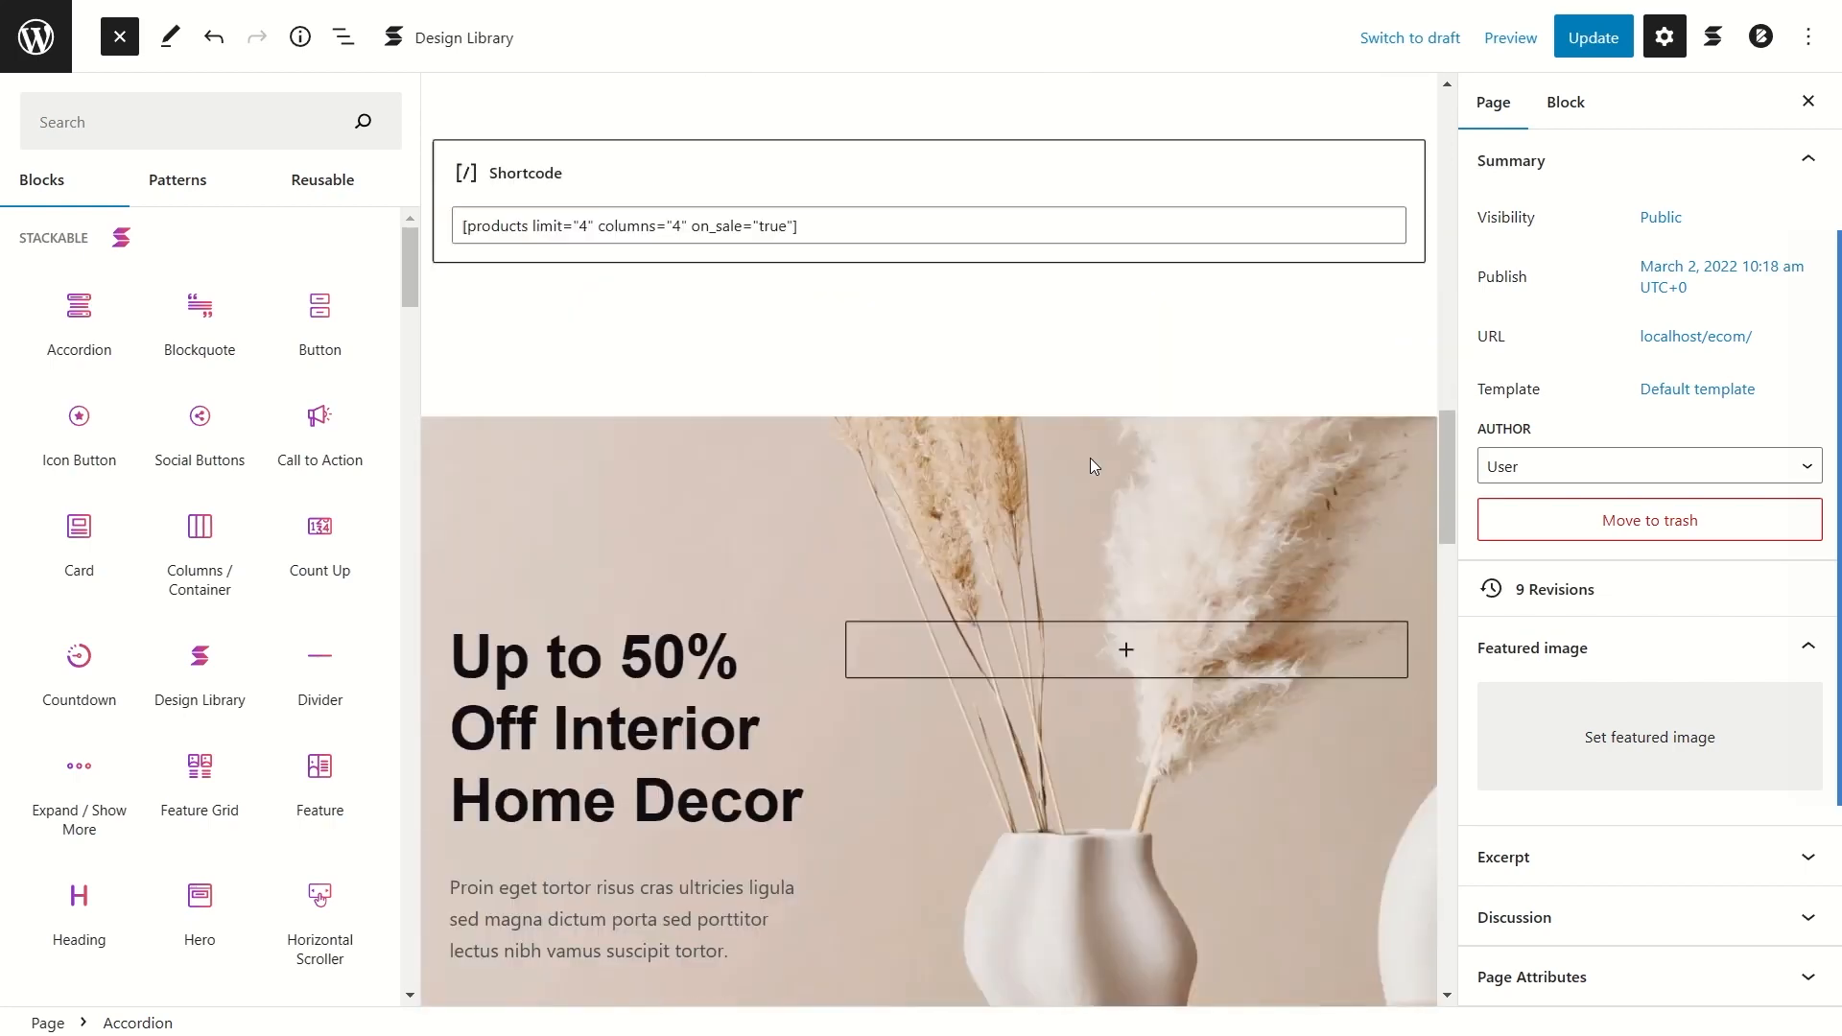
scroll(1094, 467, "up", 5)
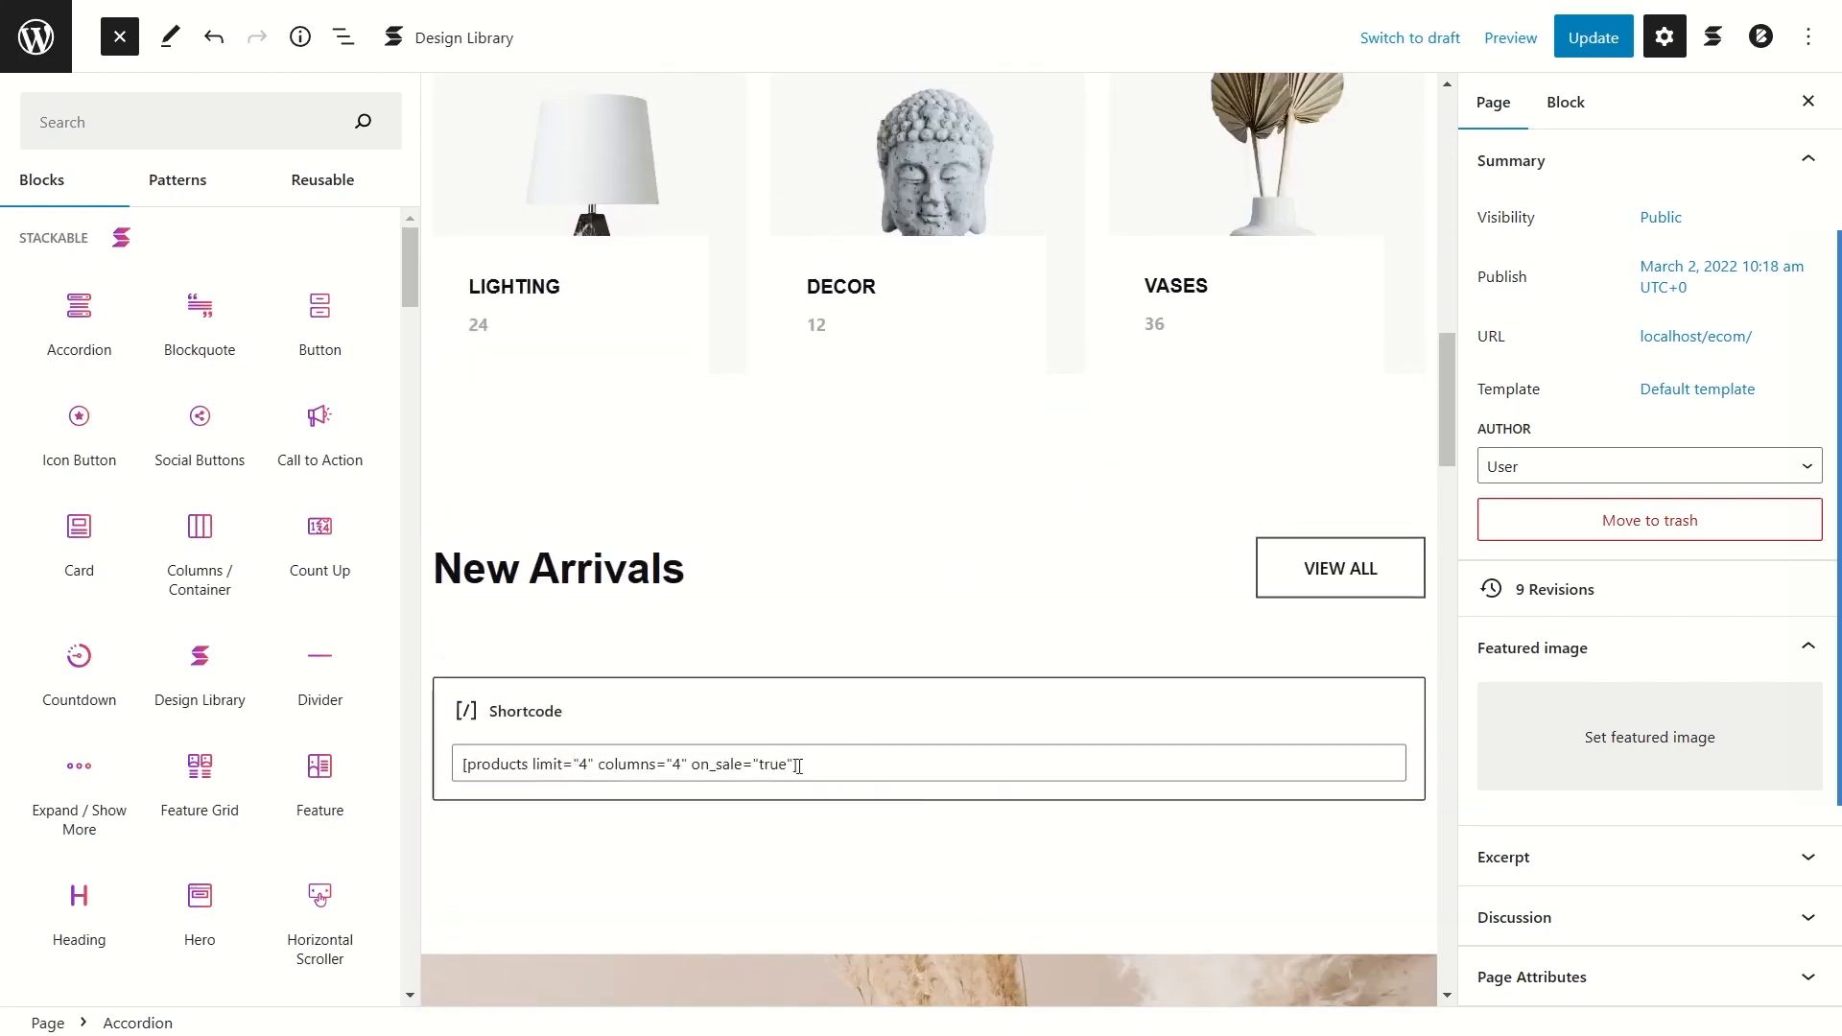
scroll(888, 707, "up", 10)
scroll(889, 707, "down", 2)
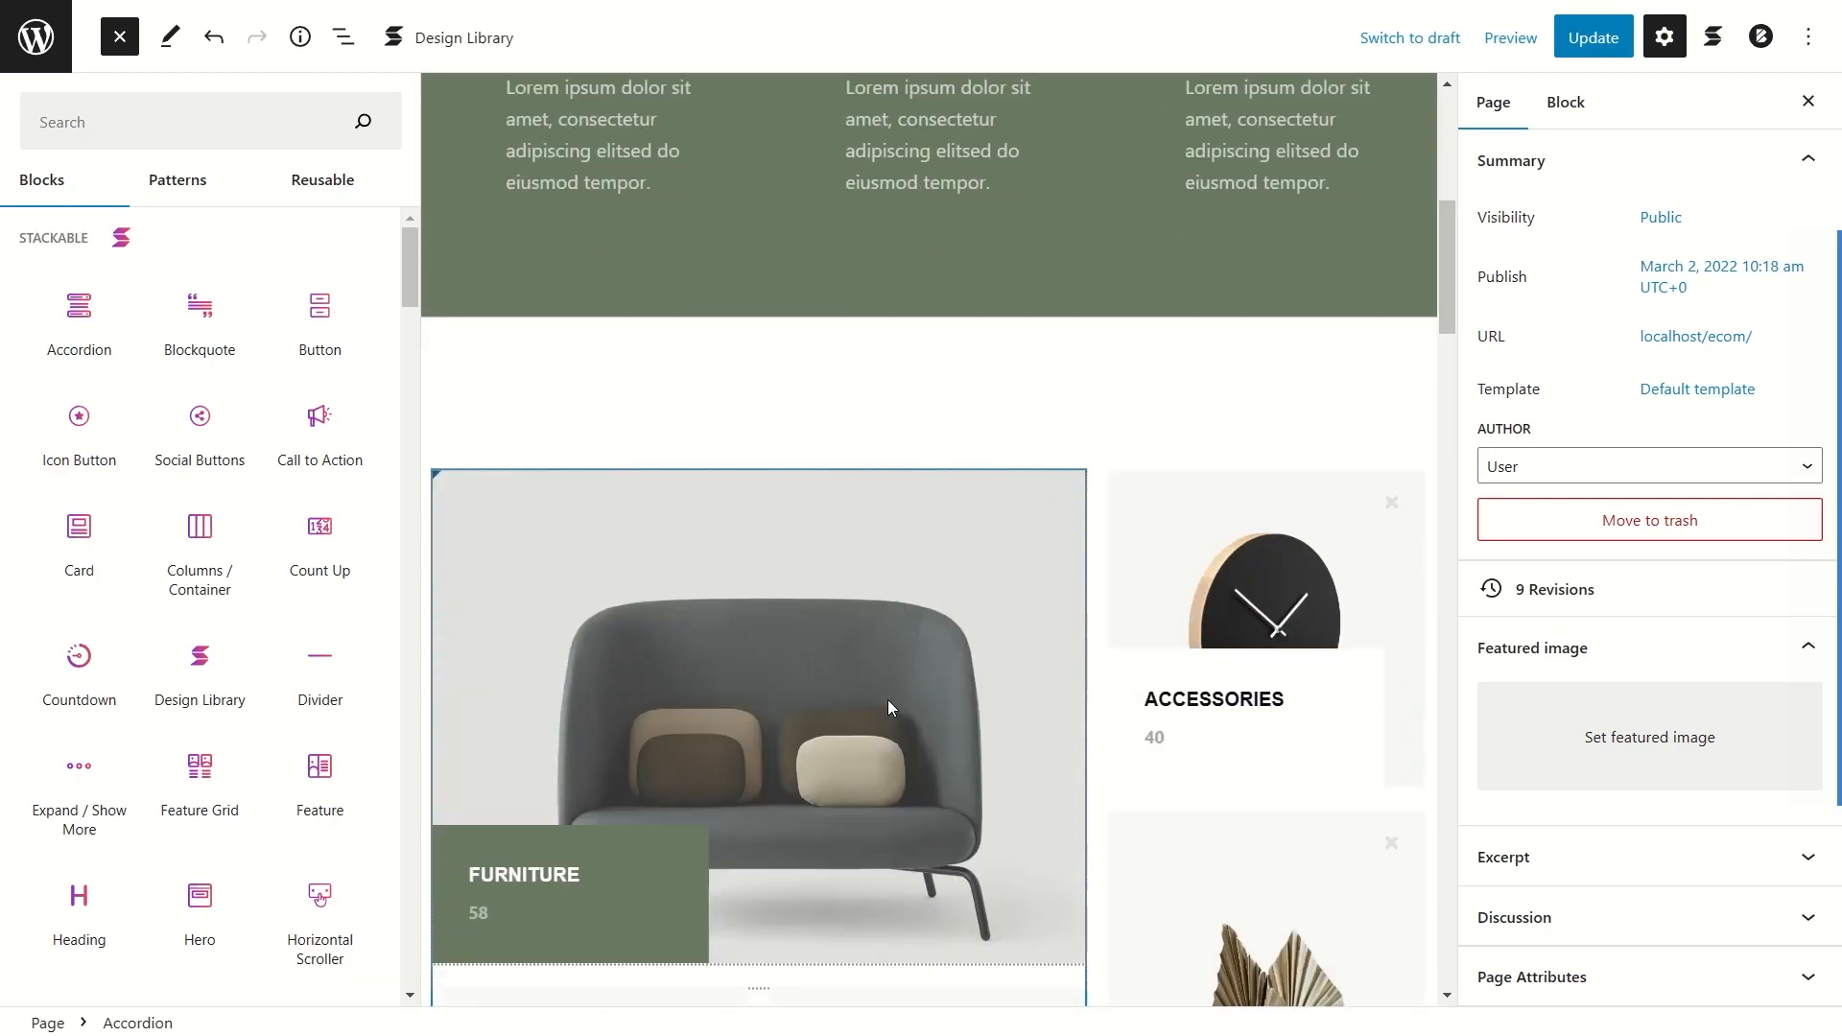
scroll(889, 699, "down", 2)
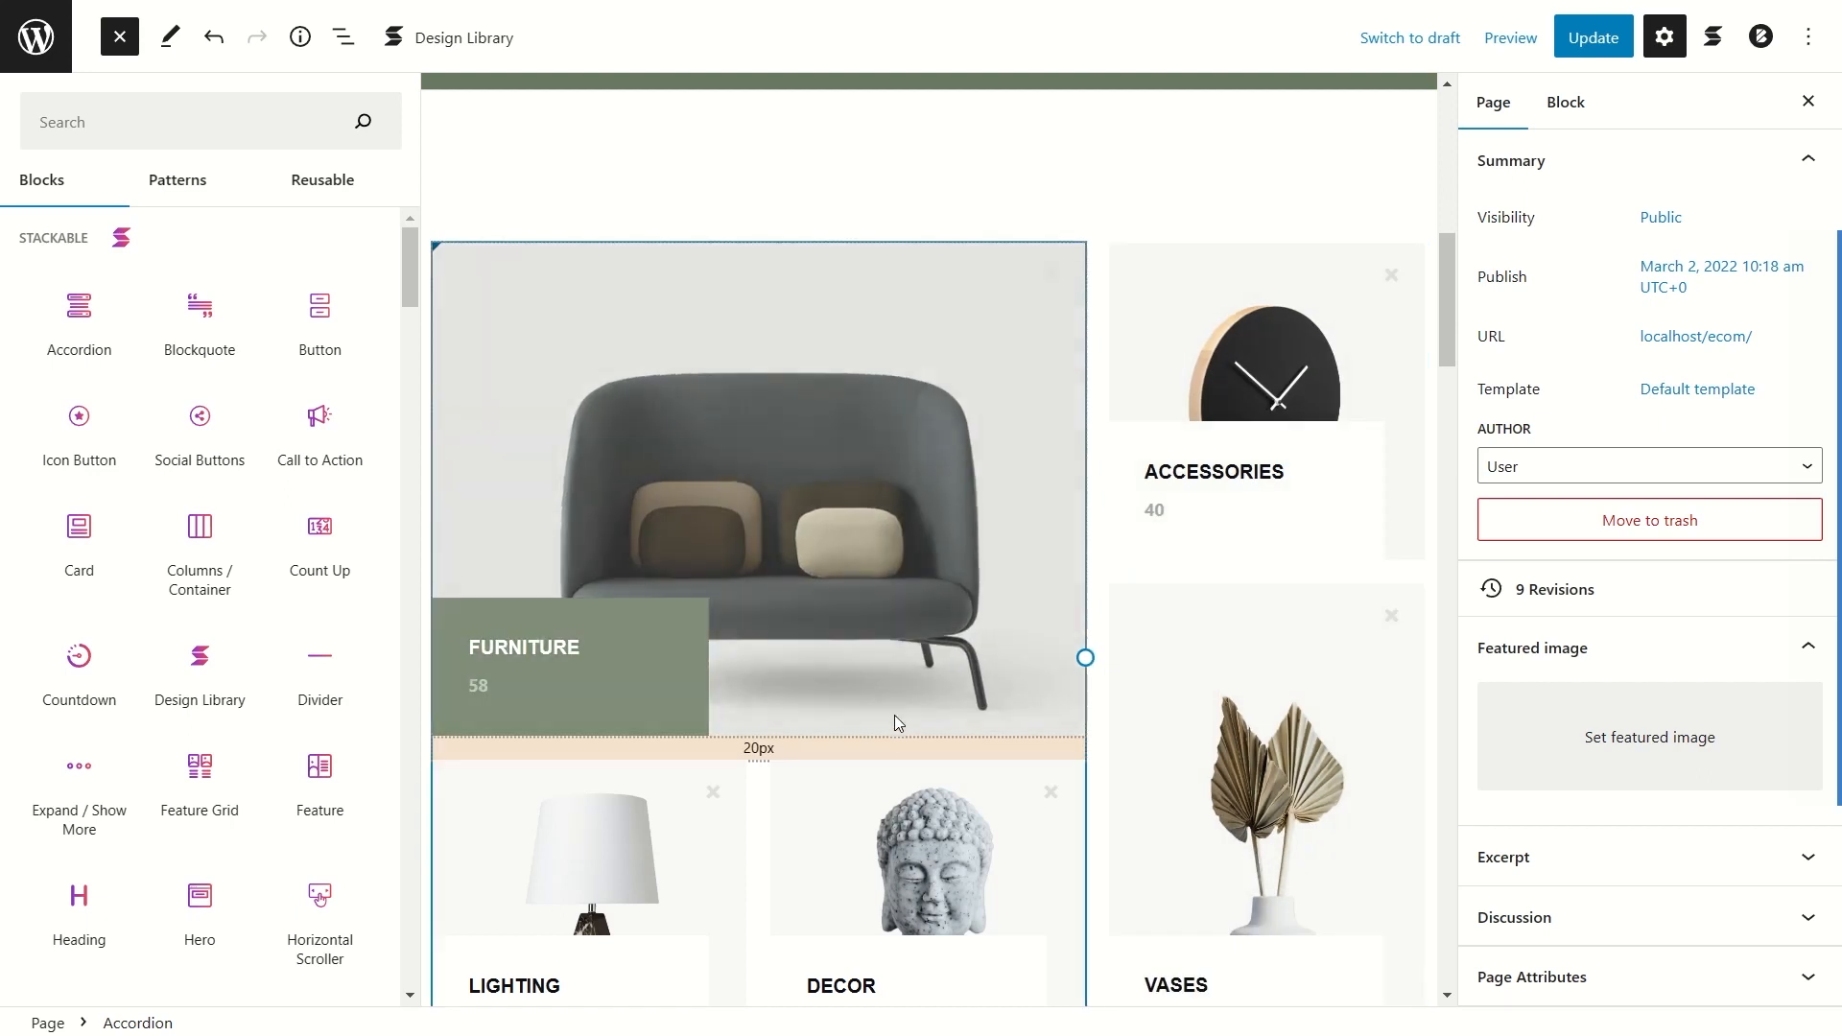
scroll(892, 710, "up", 4)
scroll(890, 712, "up", 1)
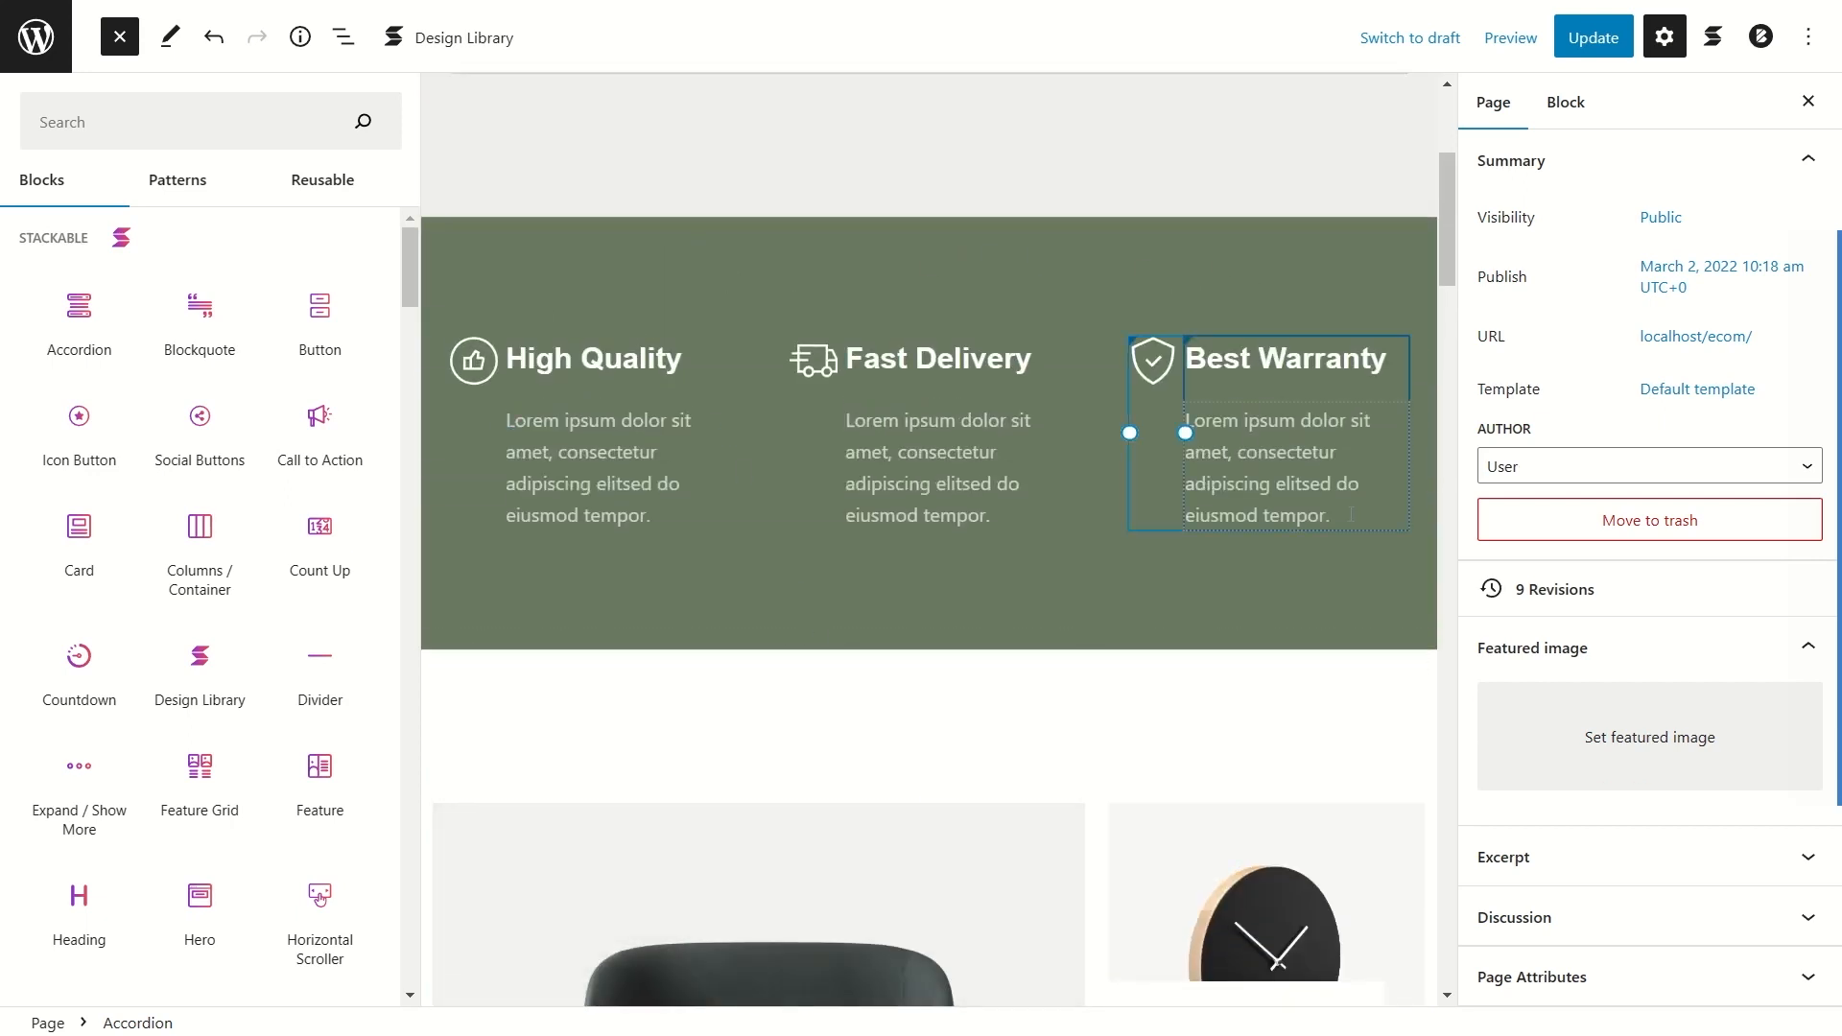
left_click(121, 40)
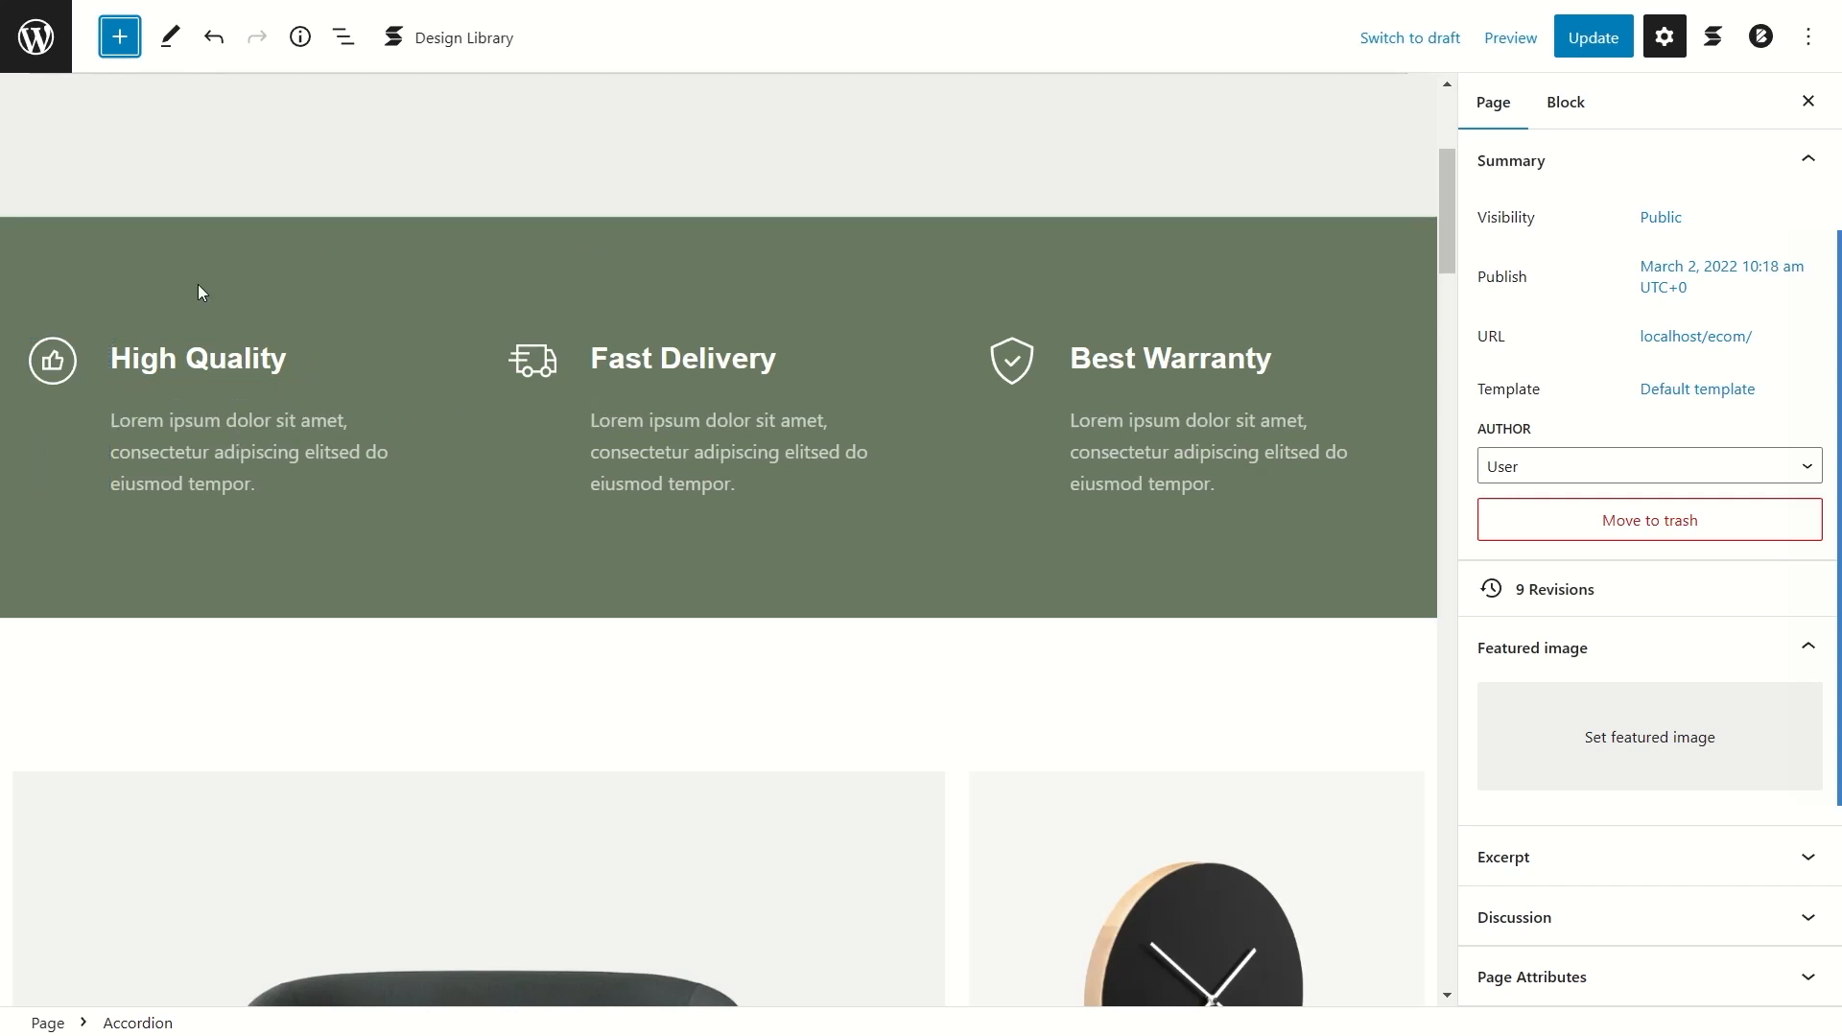
Step: Show the page's block list, hide the settings sidebar, and match the first two Columns / Container entries to the slider and feature strip
left_click(343, 41)
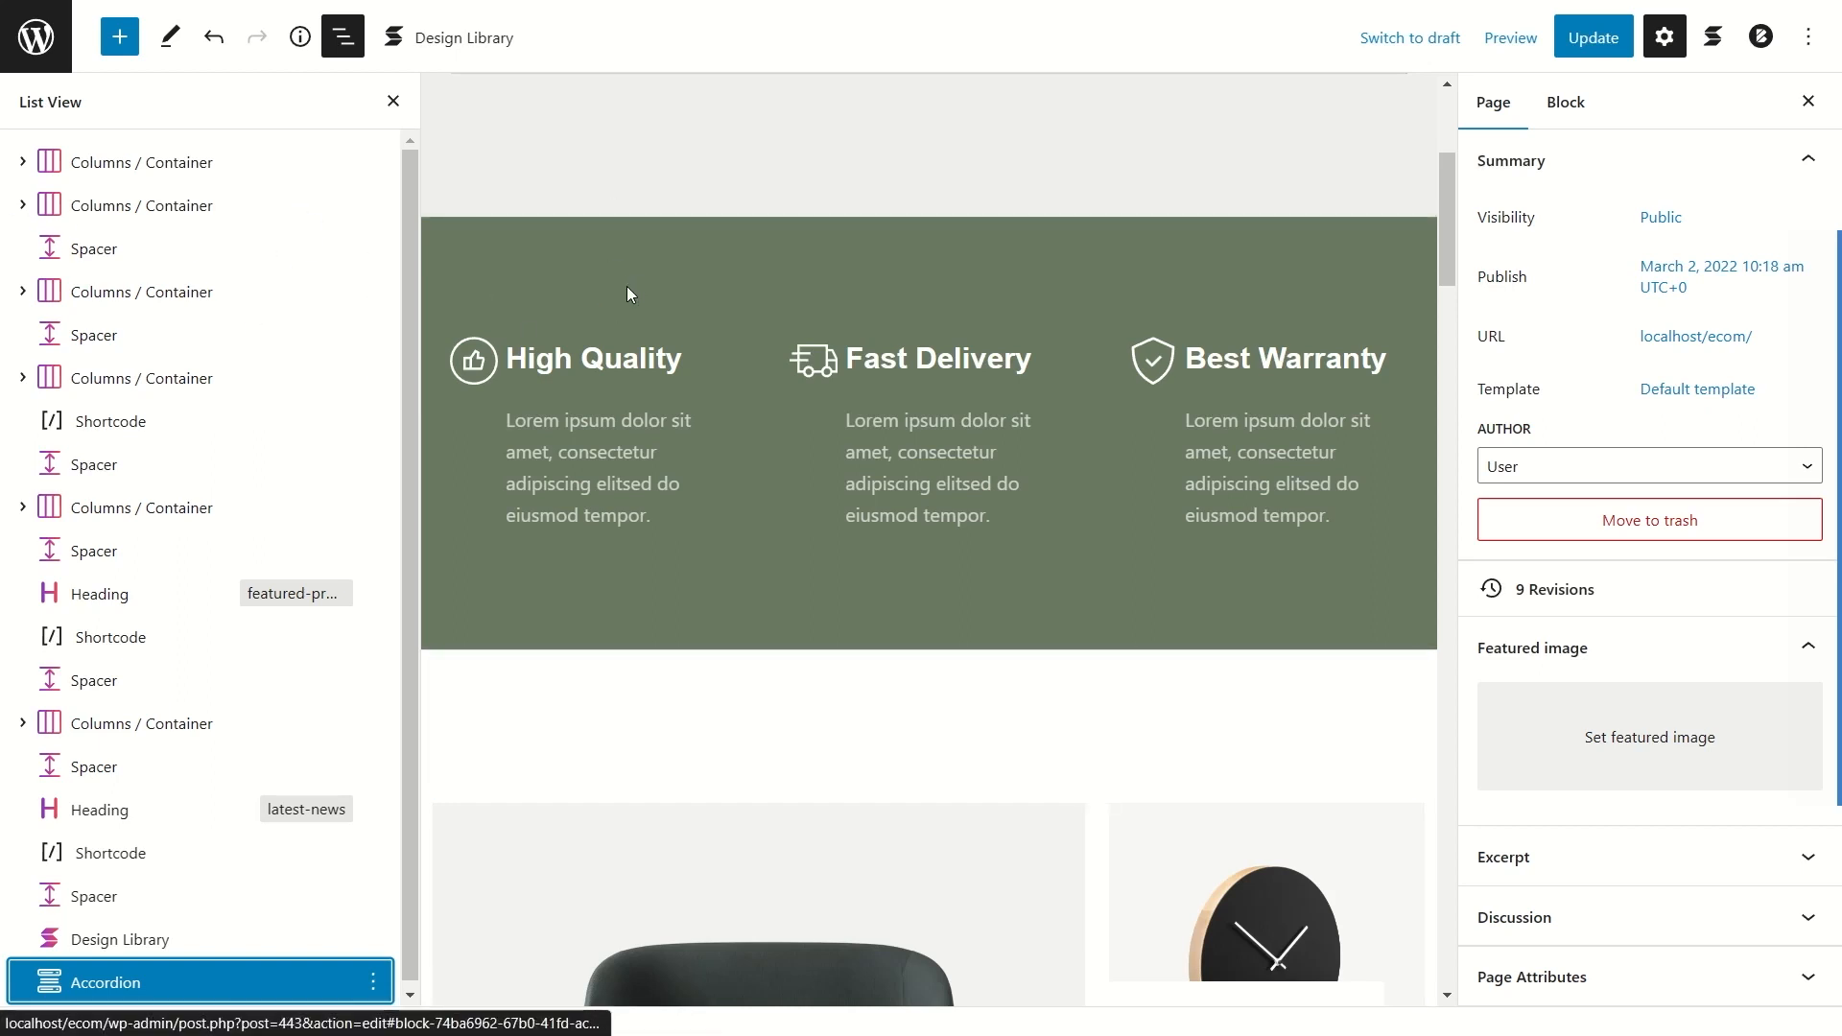
left_click(543, 251)
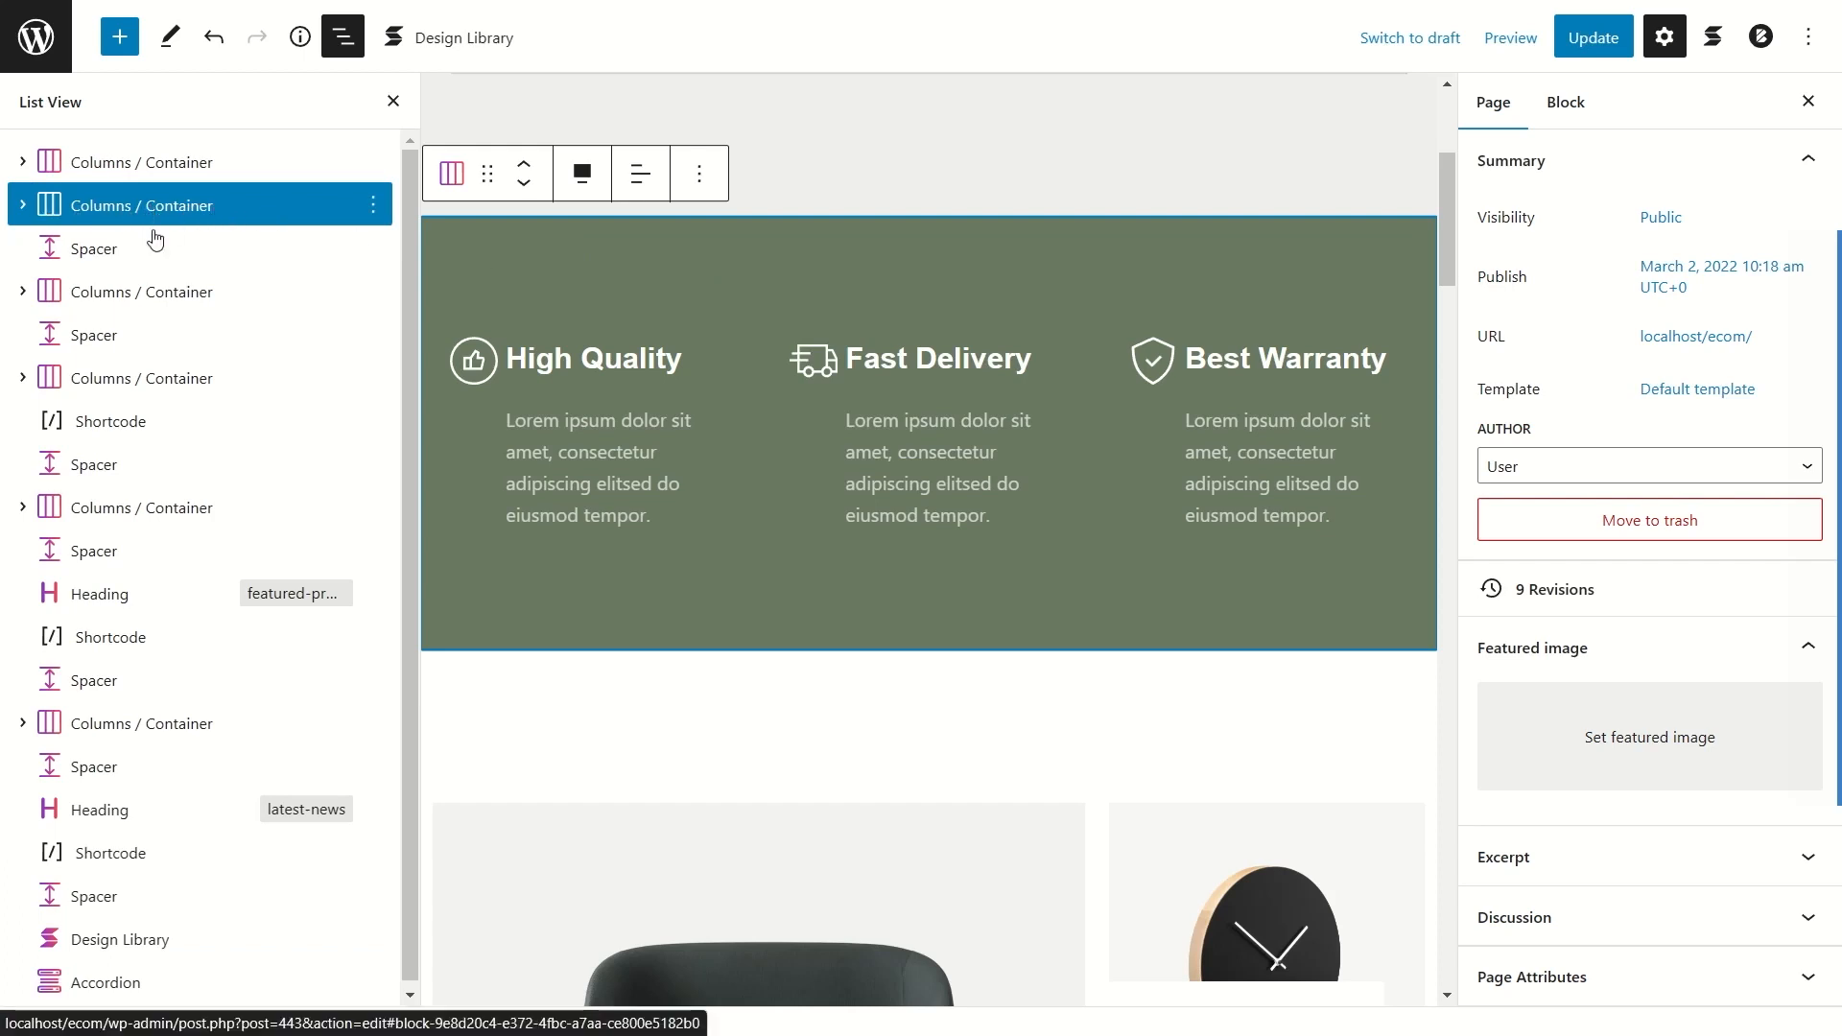
left_click(182, 163)
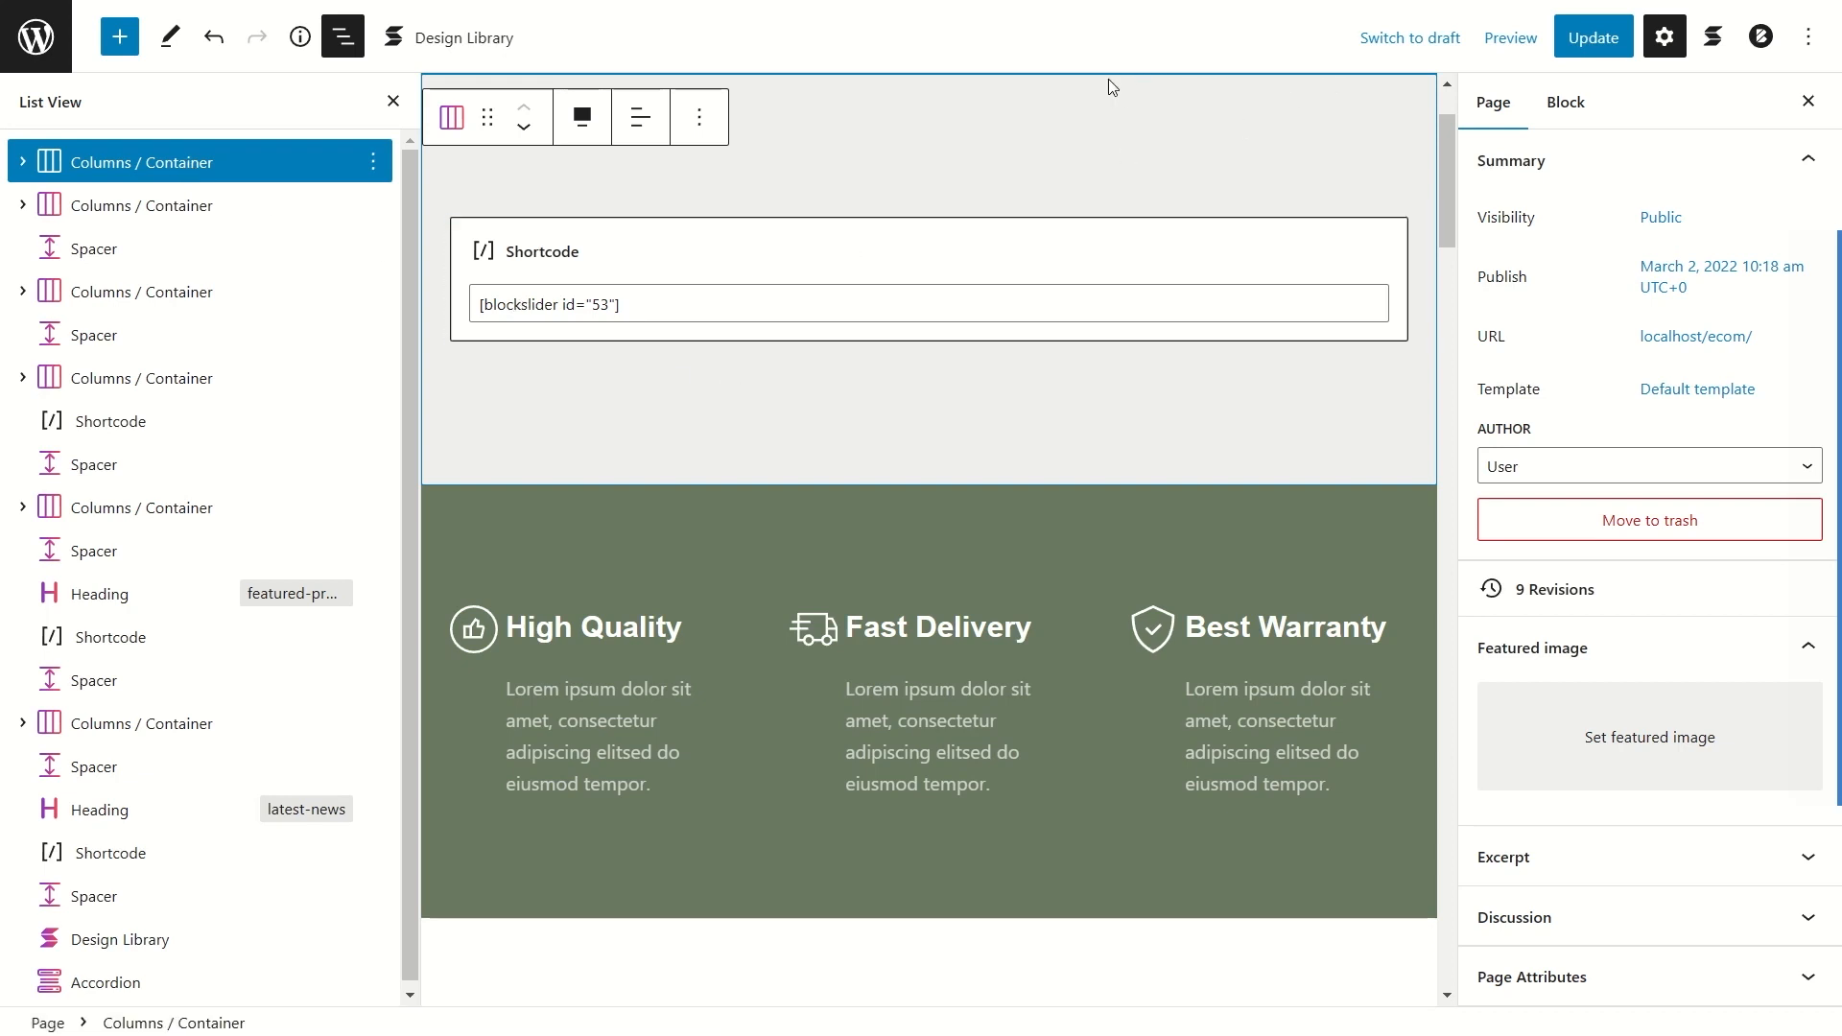
left_click(1808, 101)
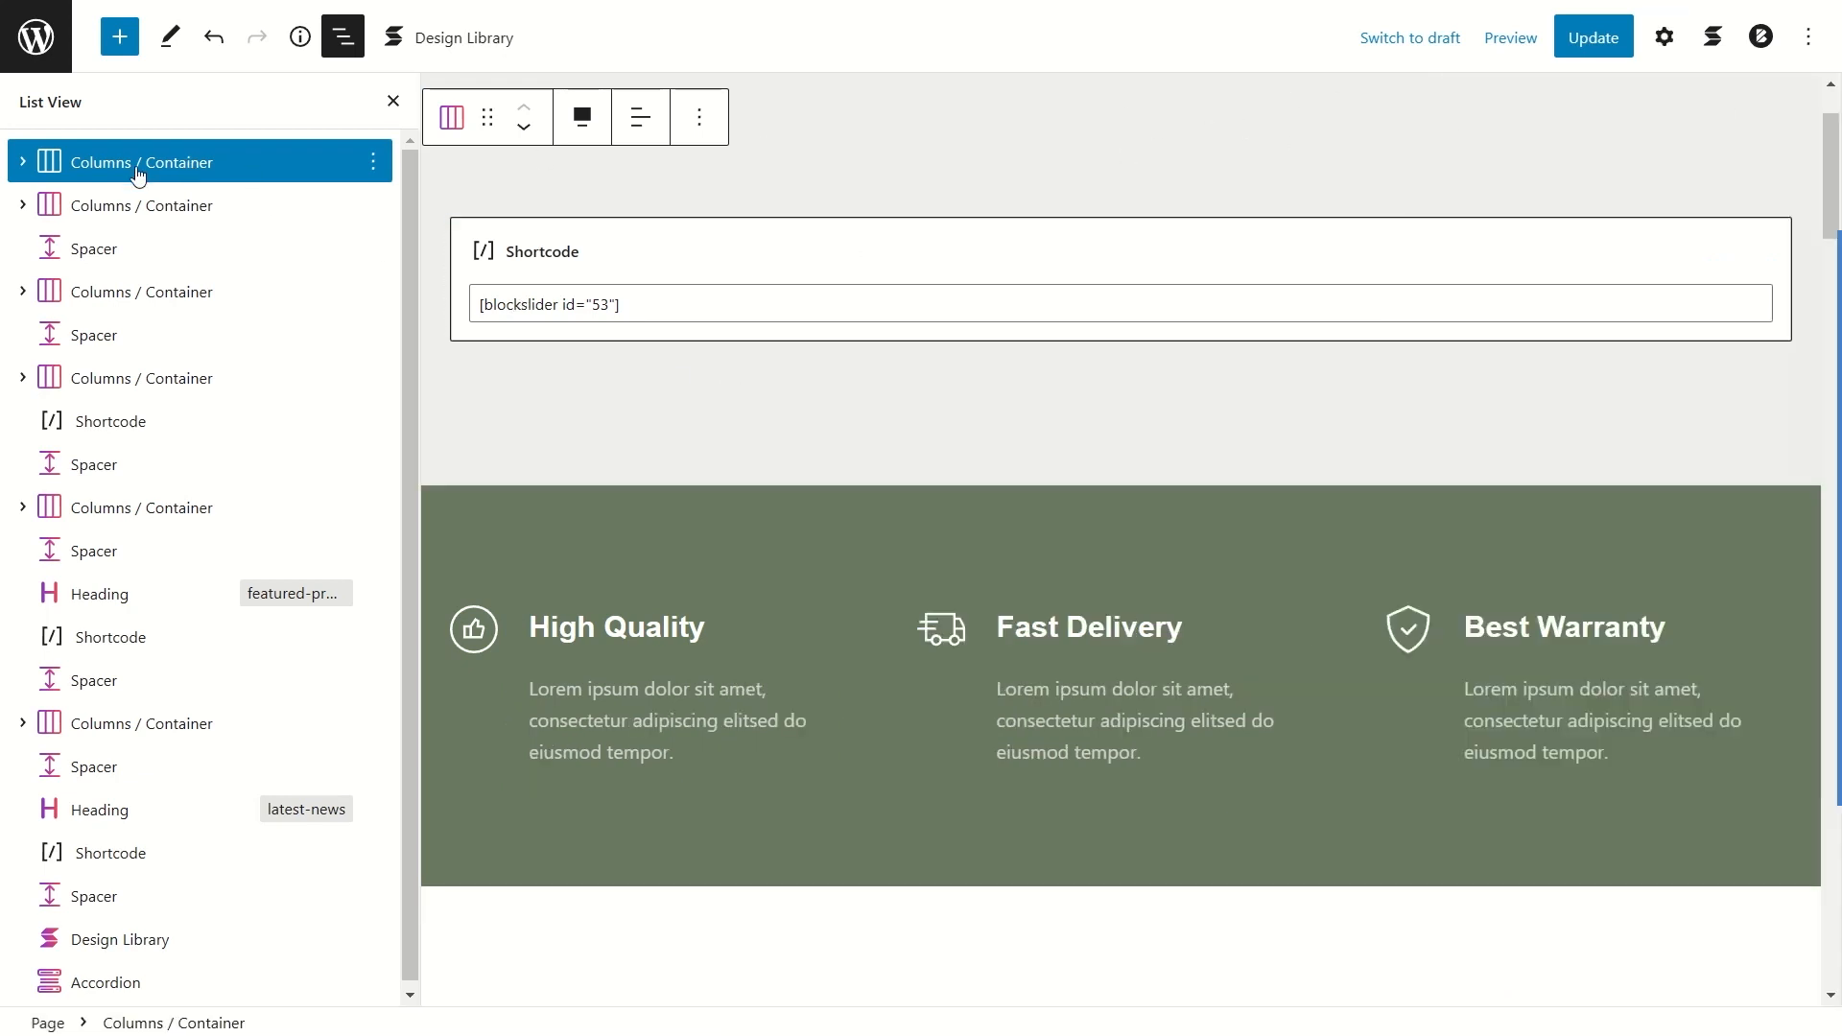
left_click(227, 198)
left_click(230, 171)
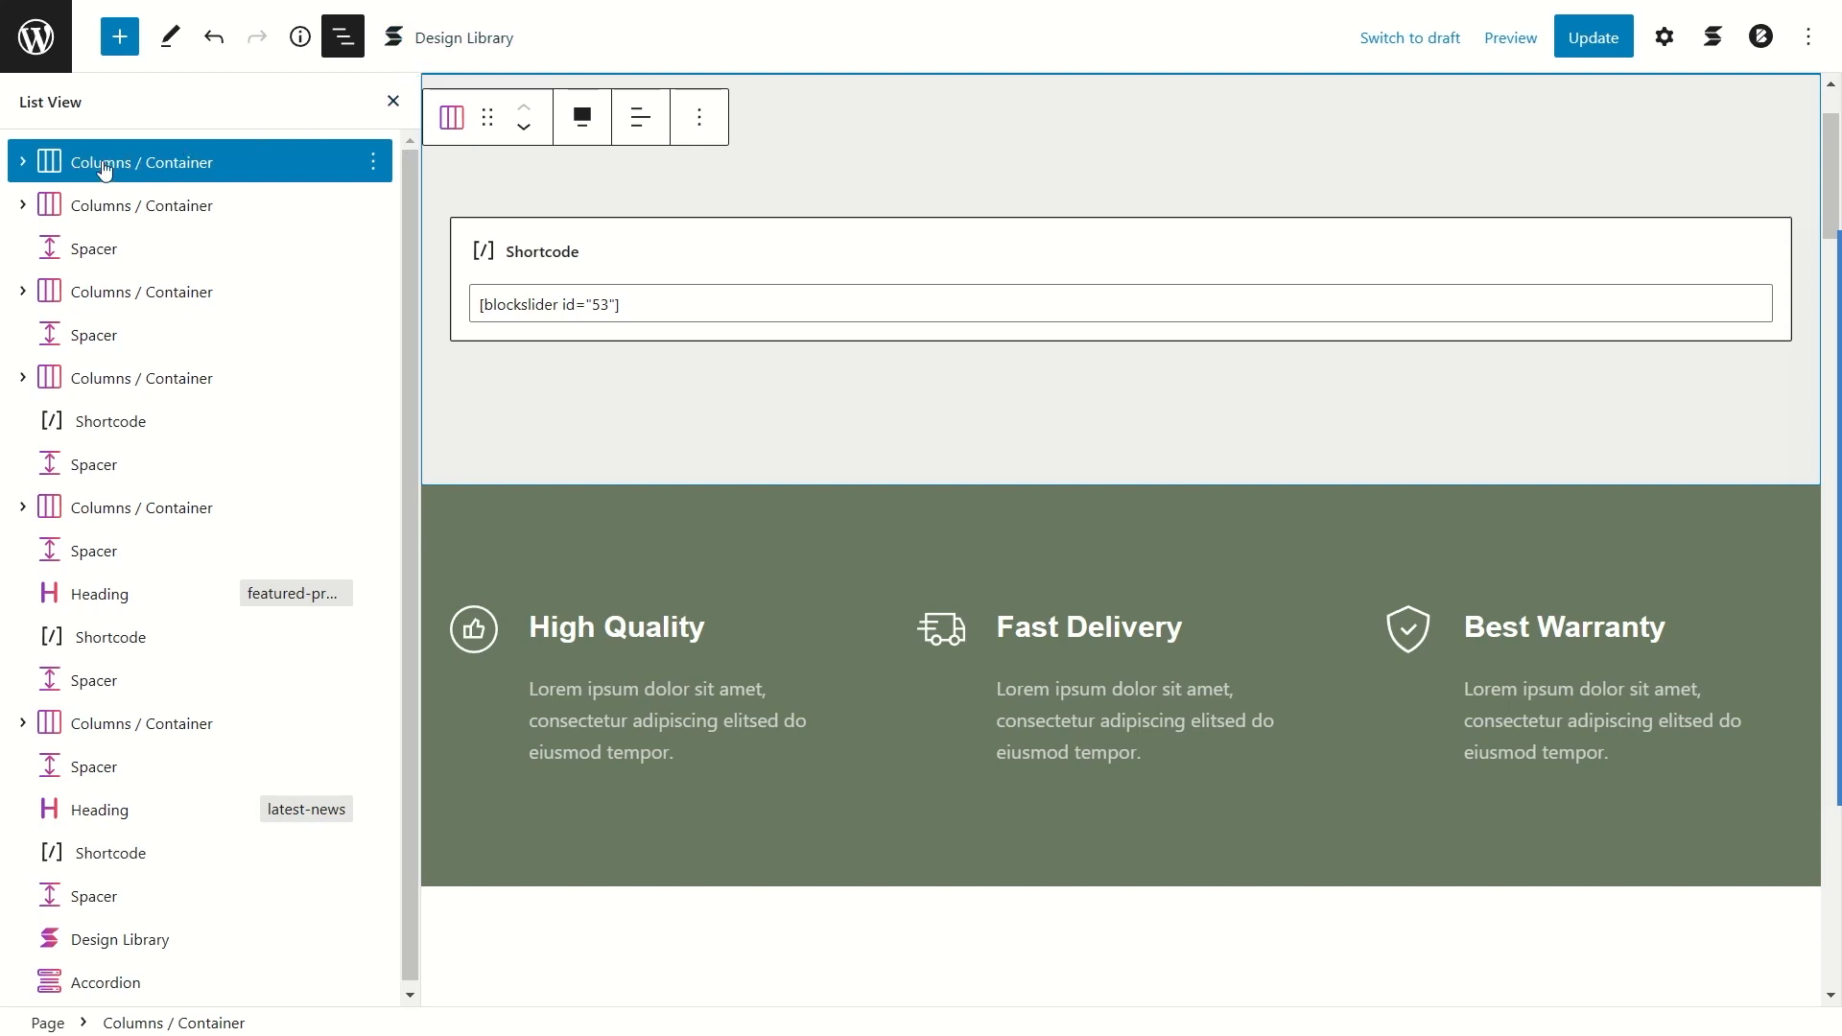
left_click(173, 209)
scroll(538, 538, "down", 1)
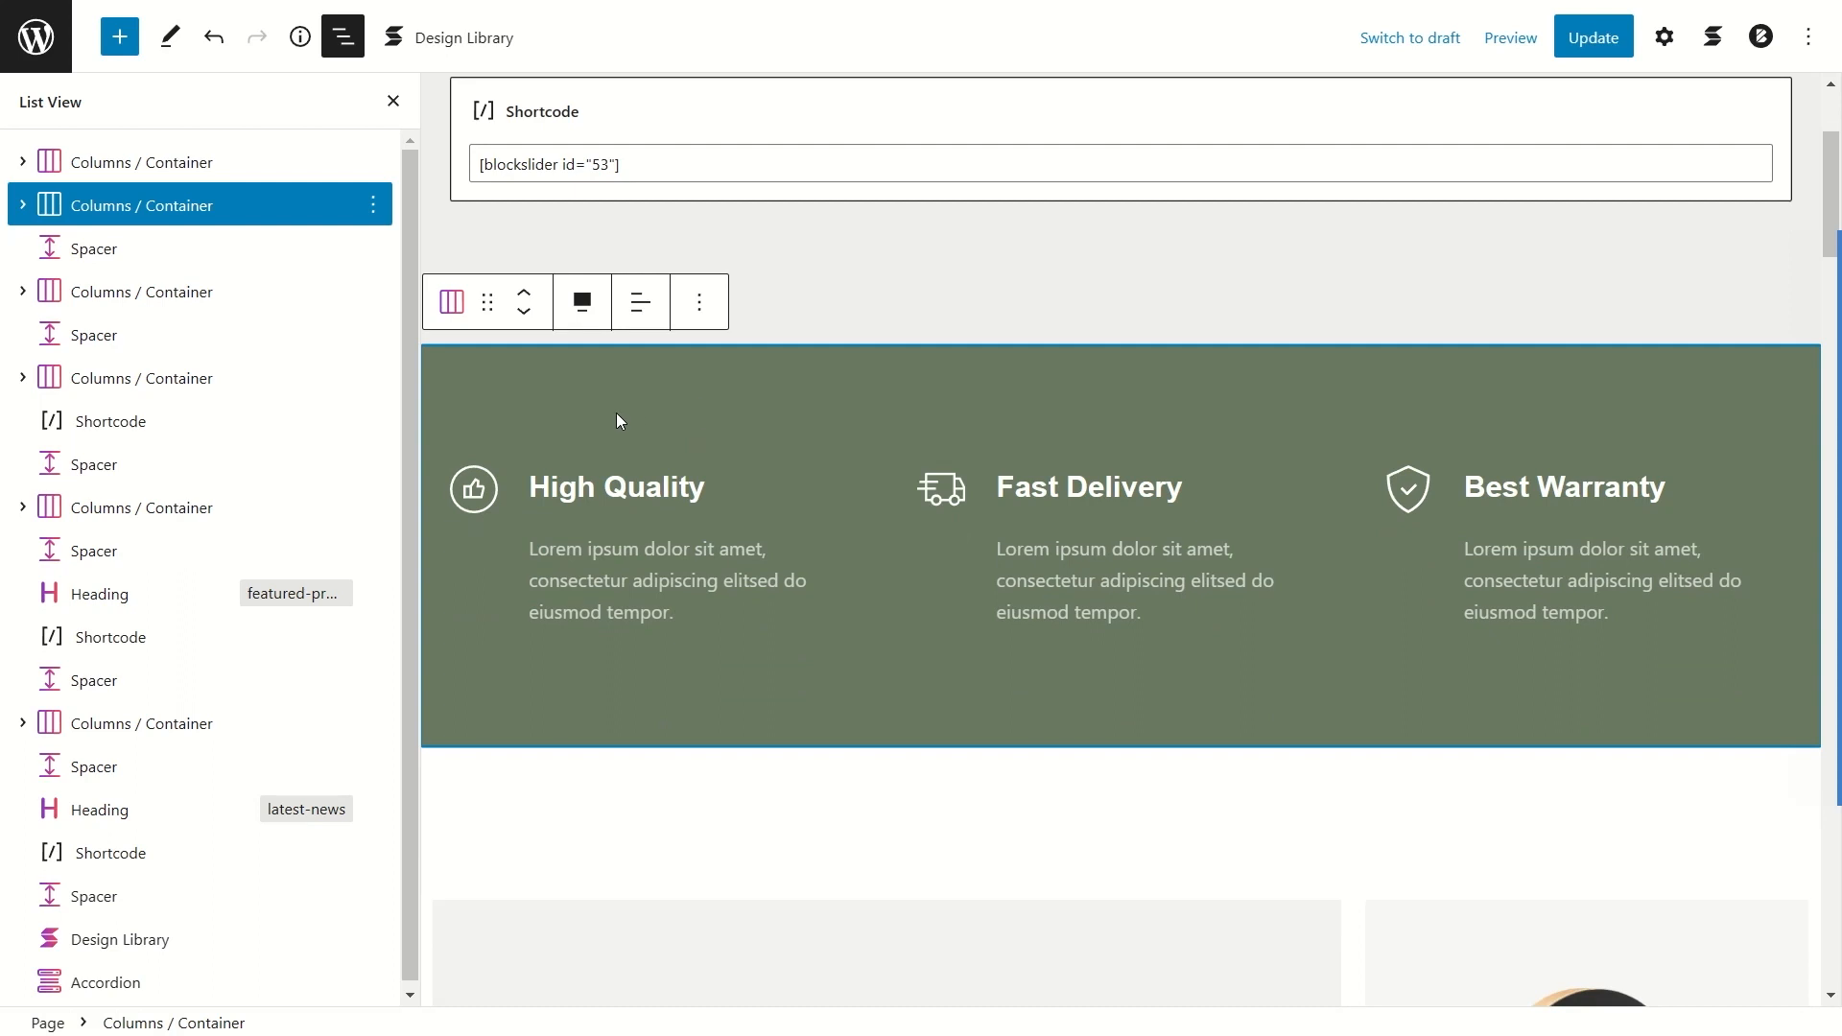
Step: Examine the feature strip container's nested structure down to the High Quality item's icon, heading and text, and collapse it again
left_click(23, 206)
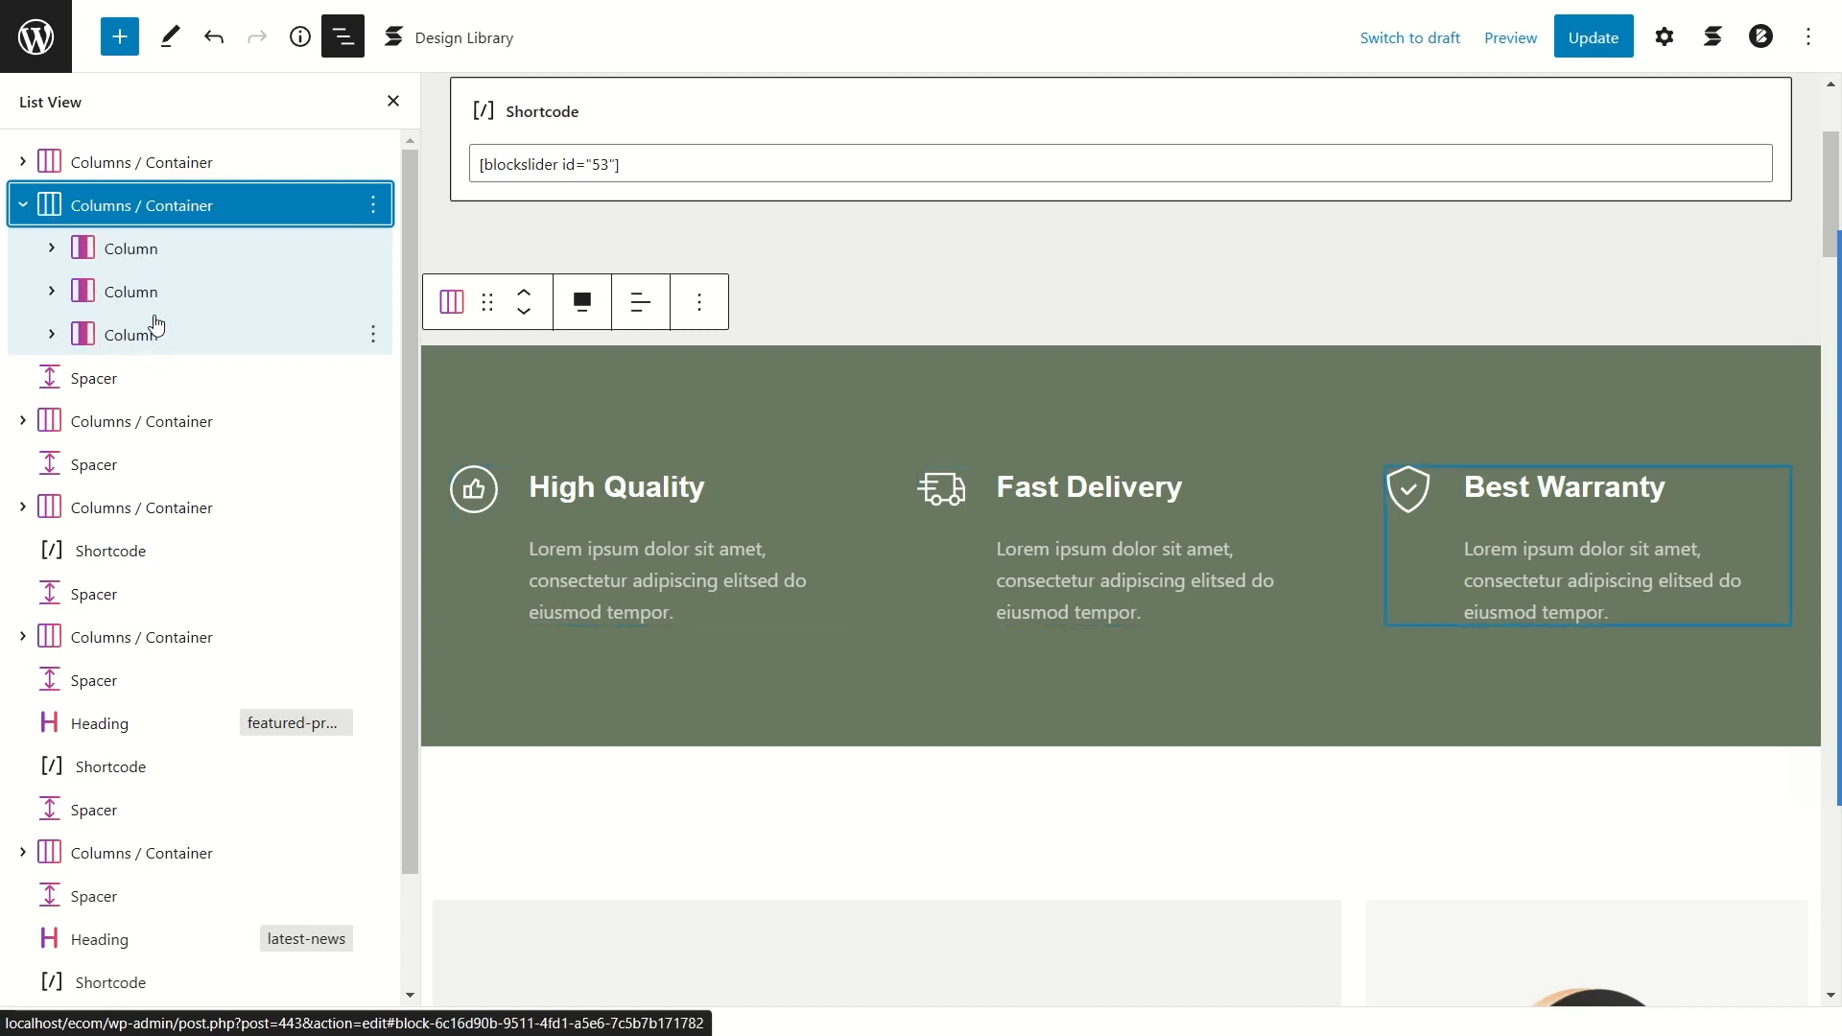
left_click(52, 250)
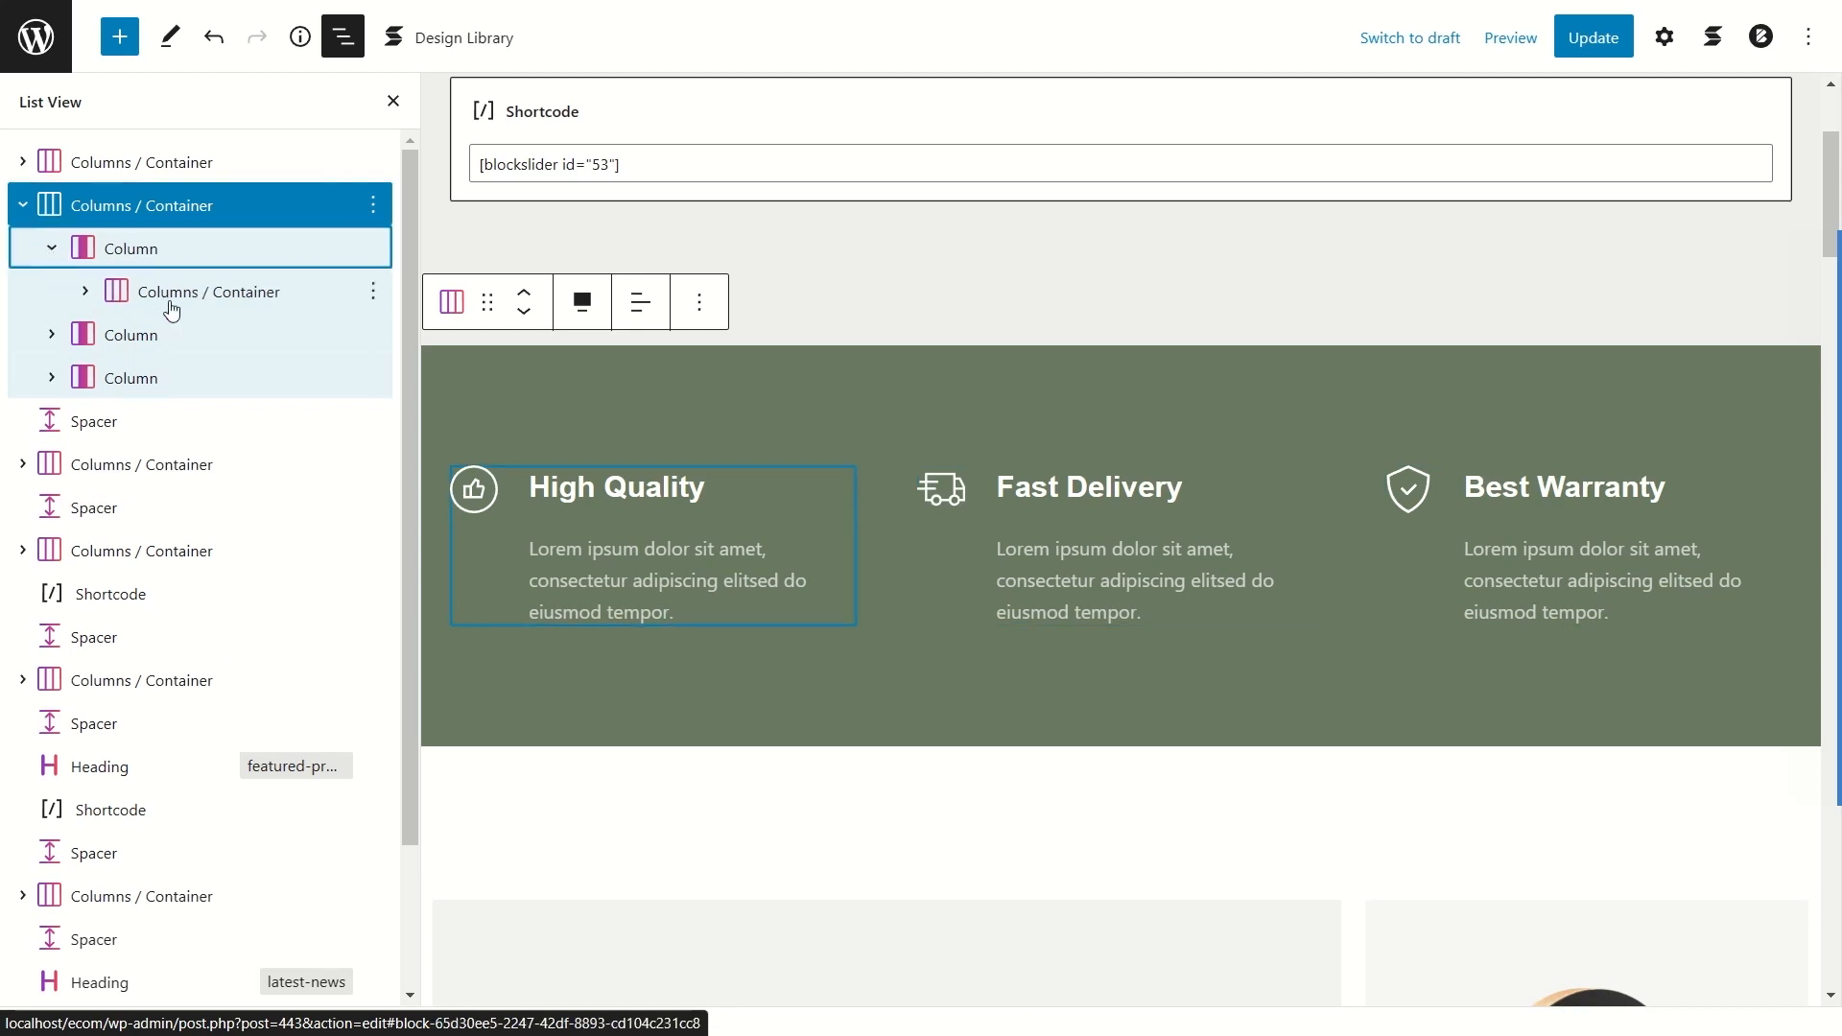
left_click(87, 291)
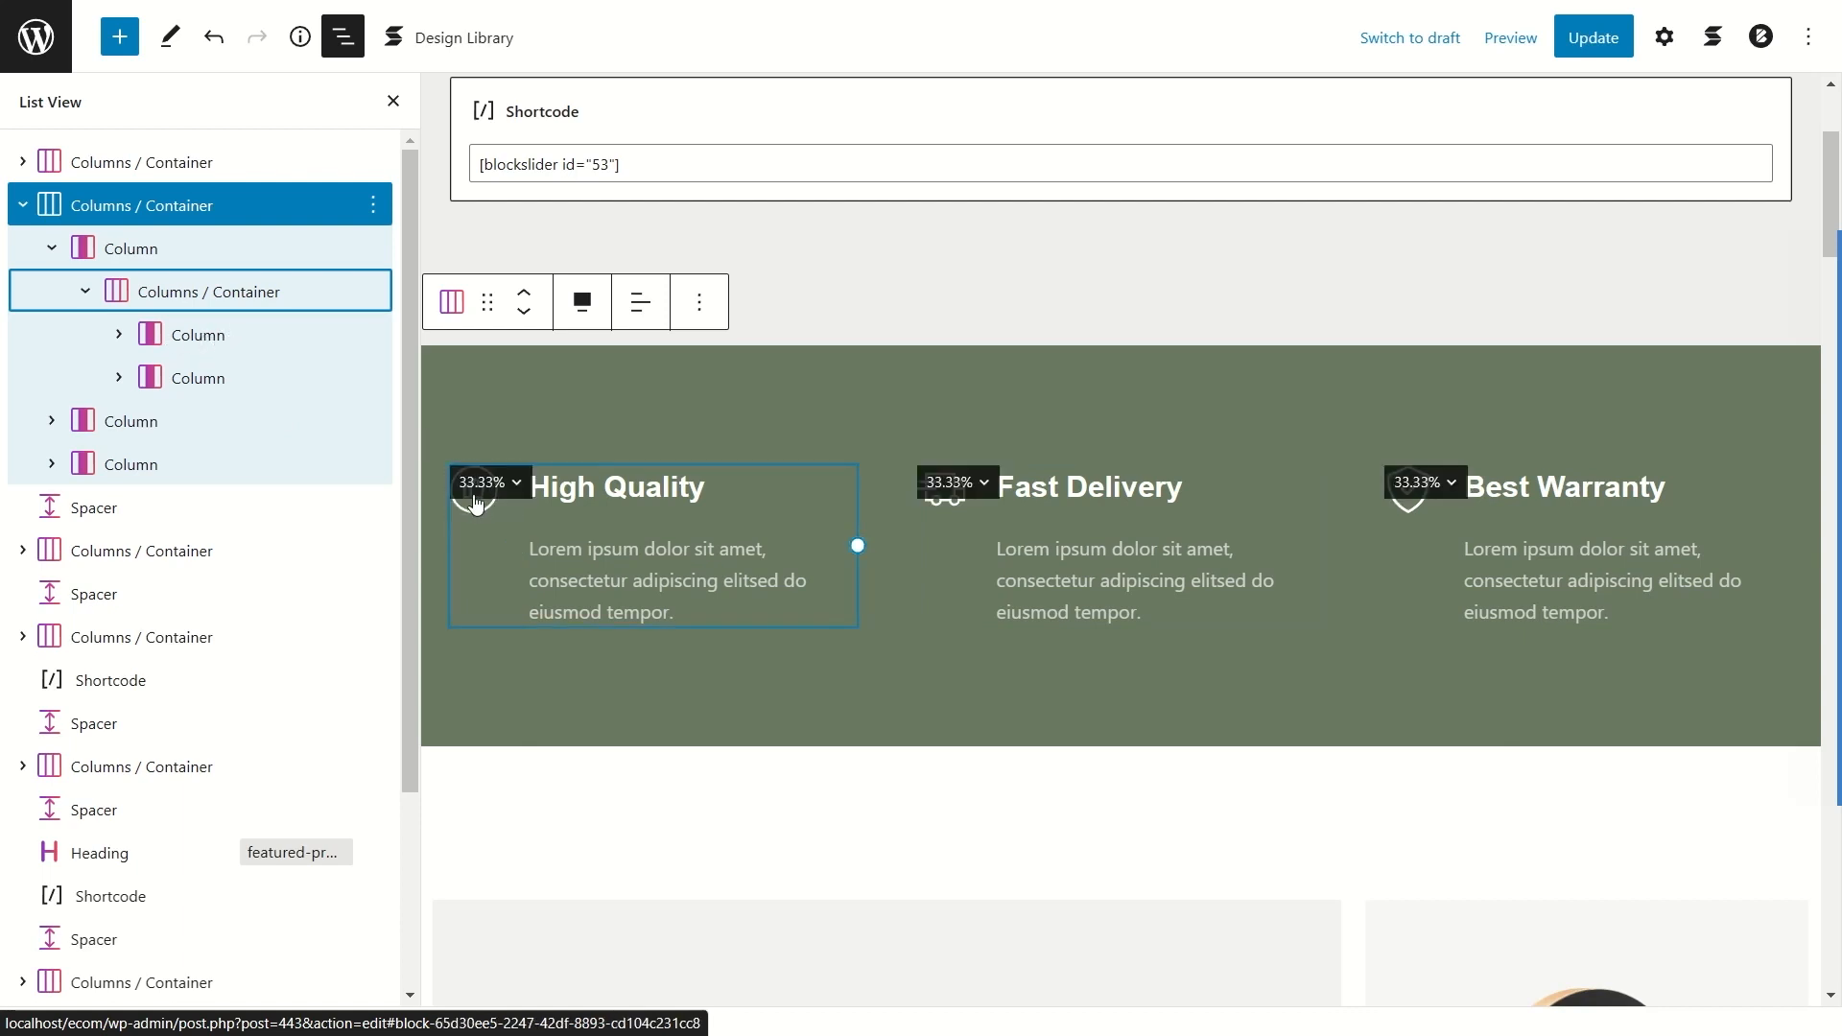
left_click(119, 335)
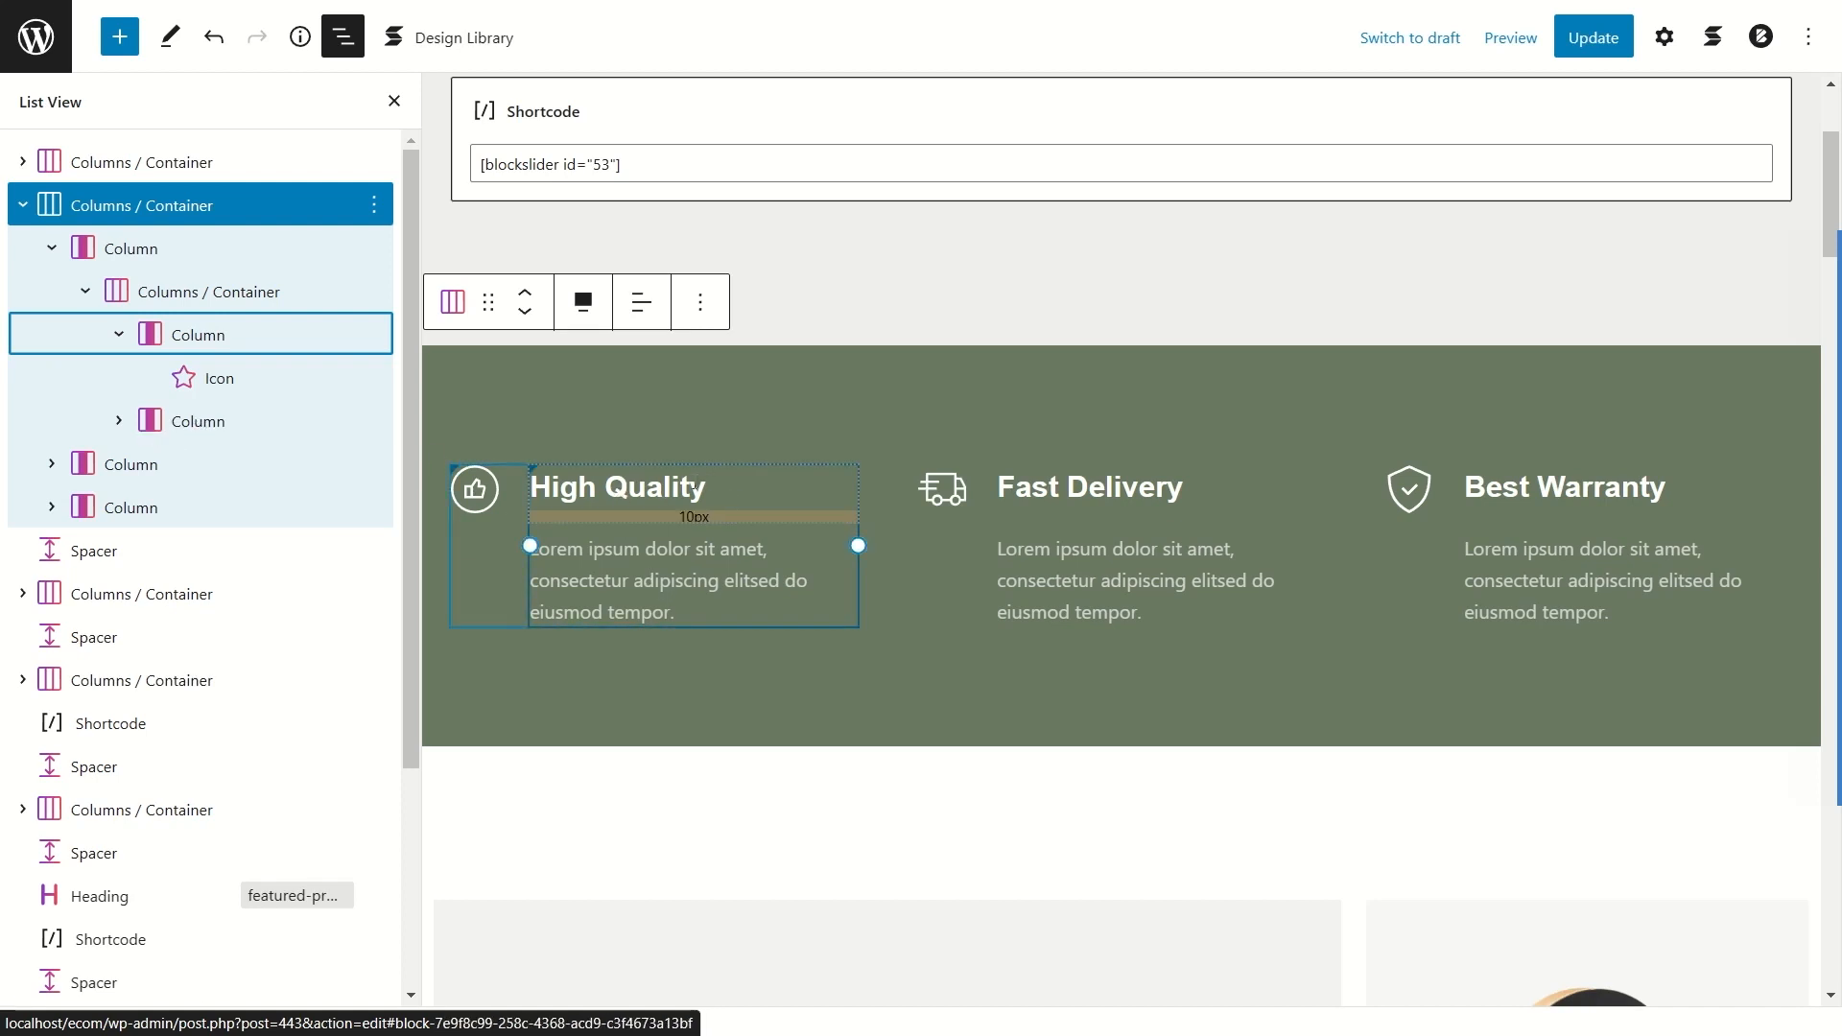
left_click(123, 424)
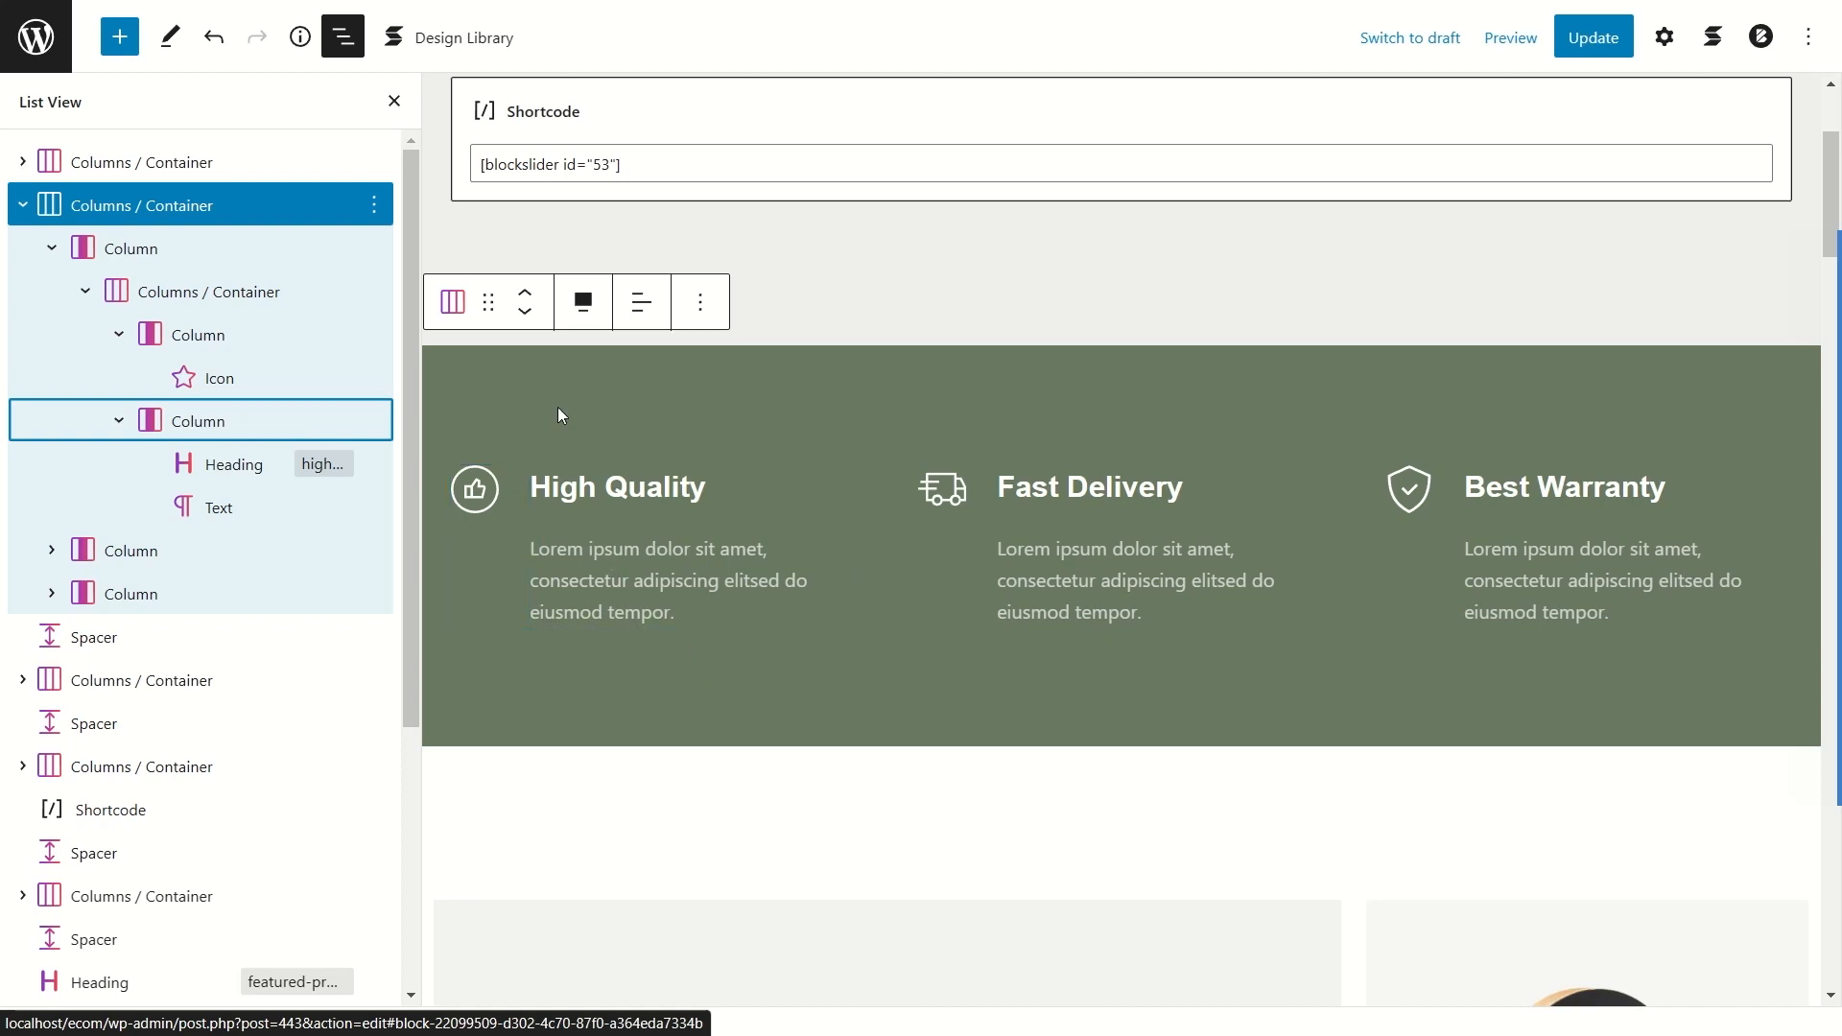
left_click(24, 207)
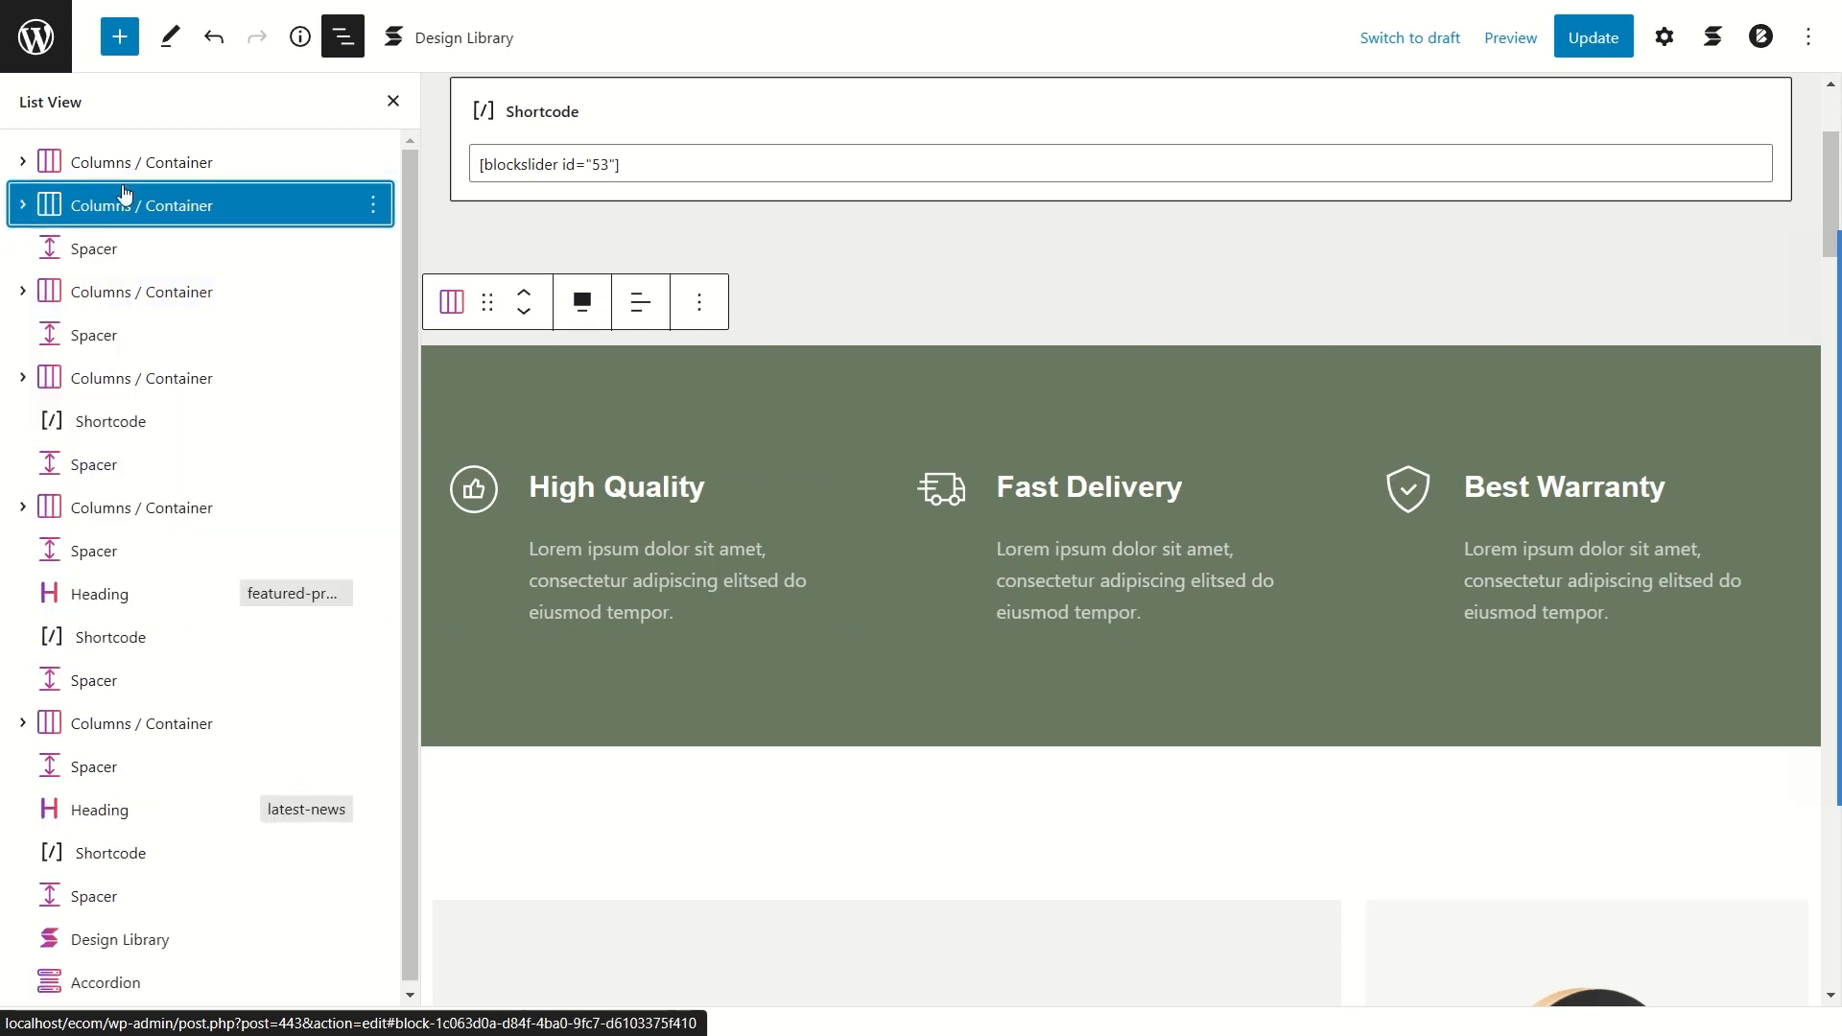
Step: Search the block inserter for "container" and insert a Columns / Container block directly below the spacer under the green feature strip
scroll(756, 430, "down", 3)
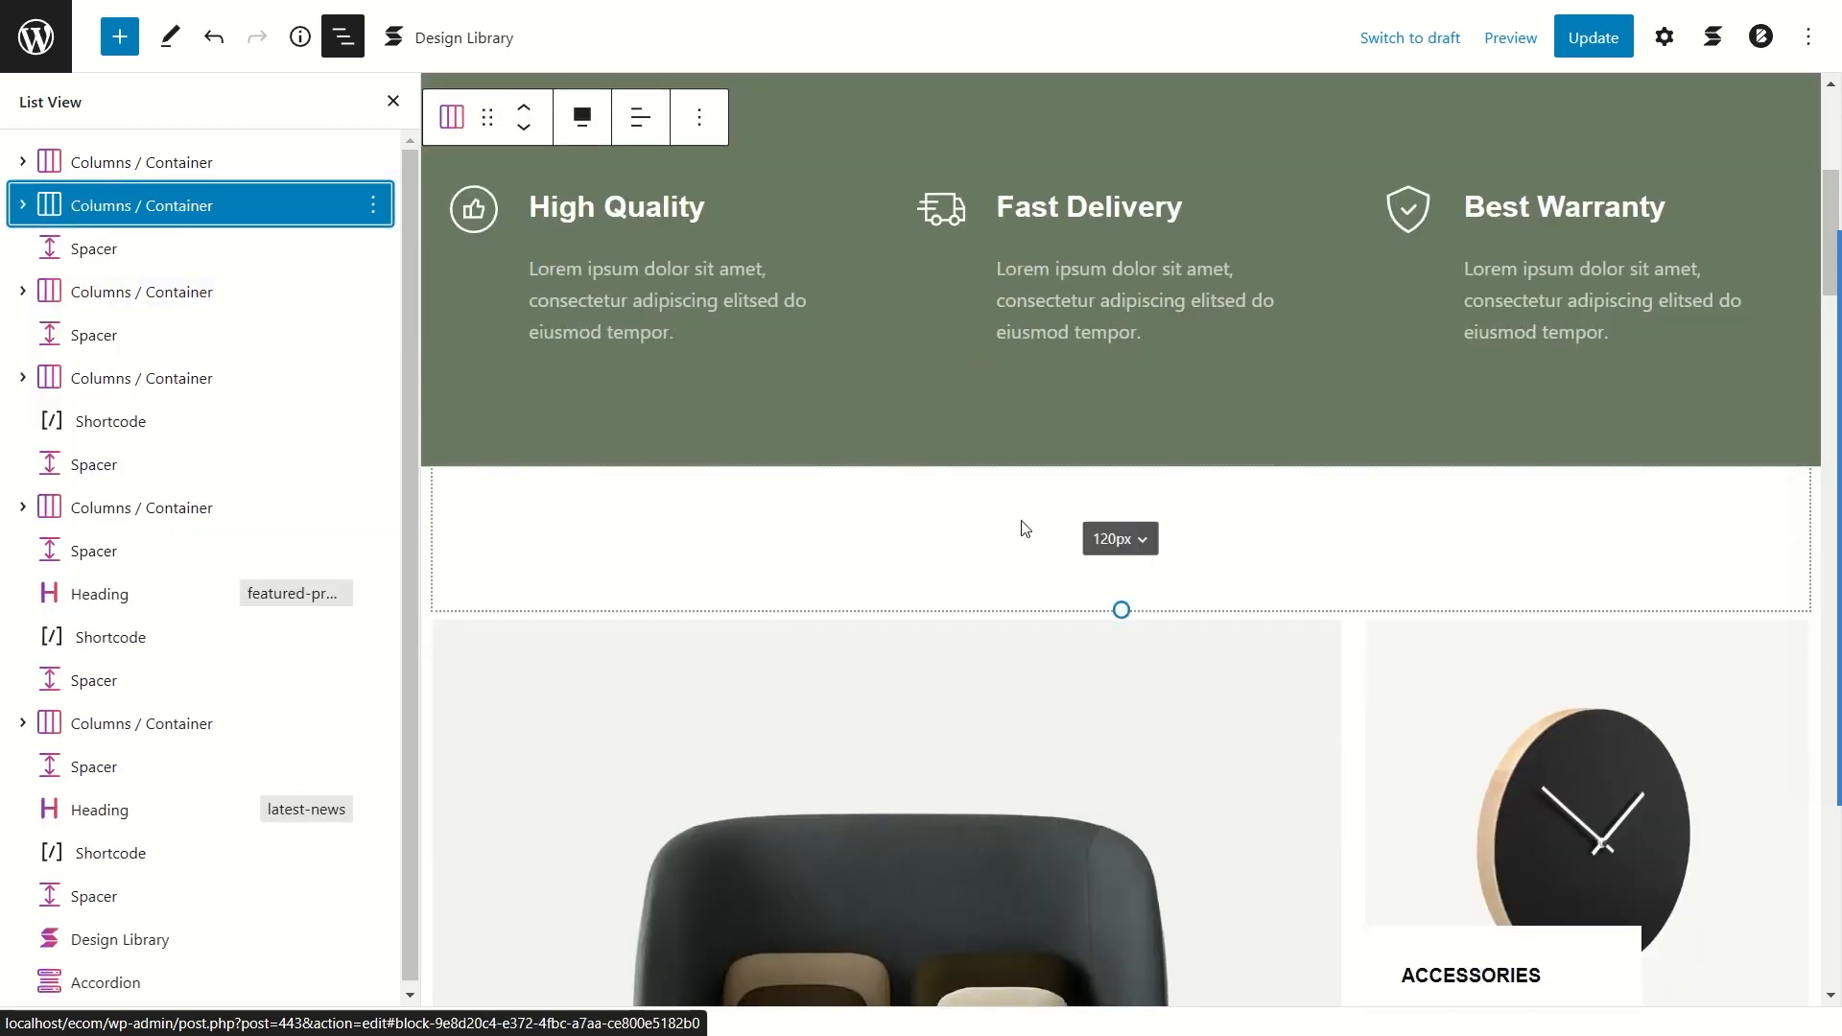
left_click(140, 247)
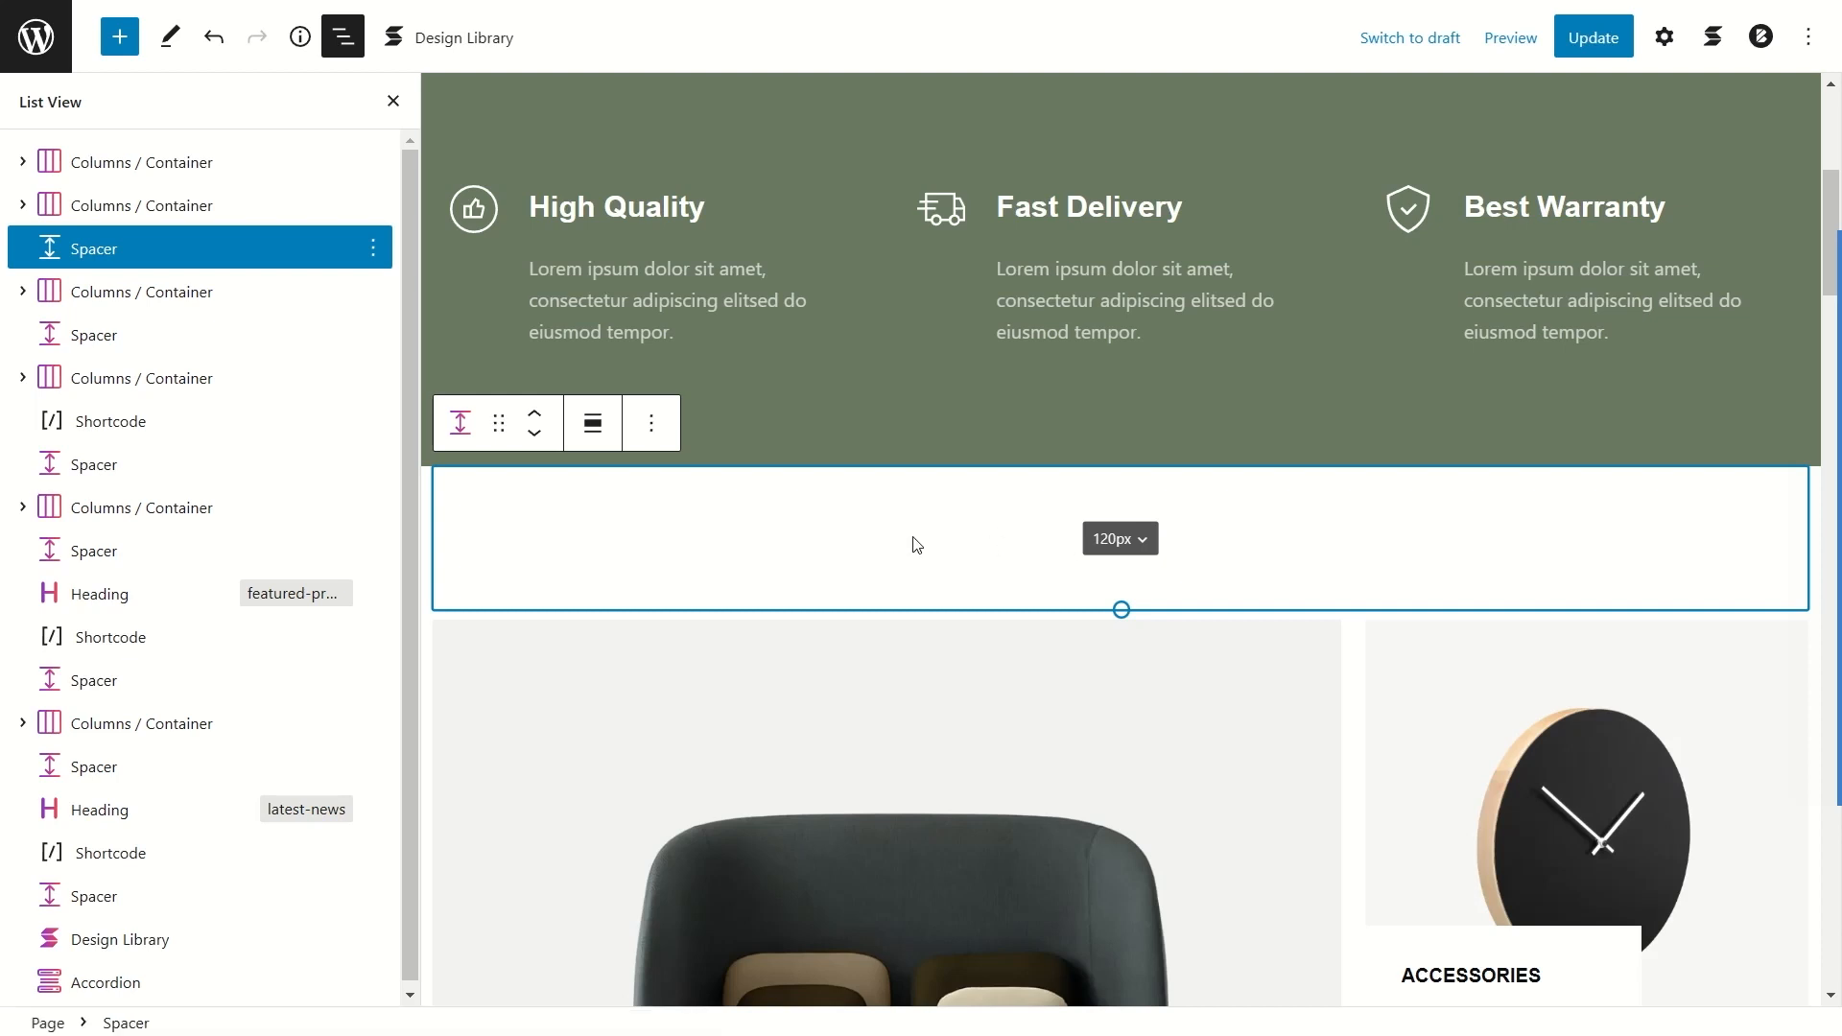
left_click(120, 36)
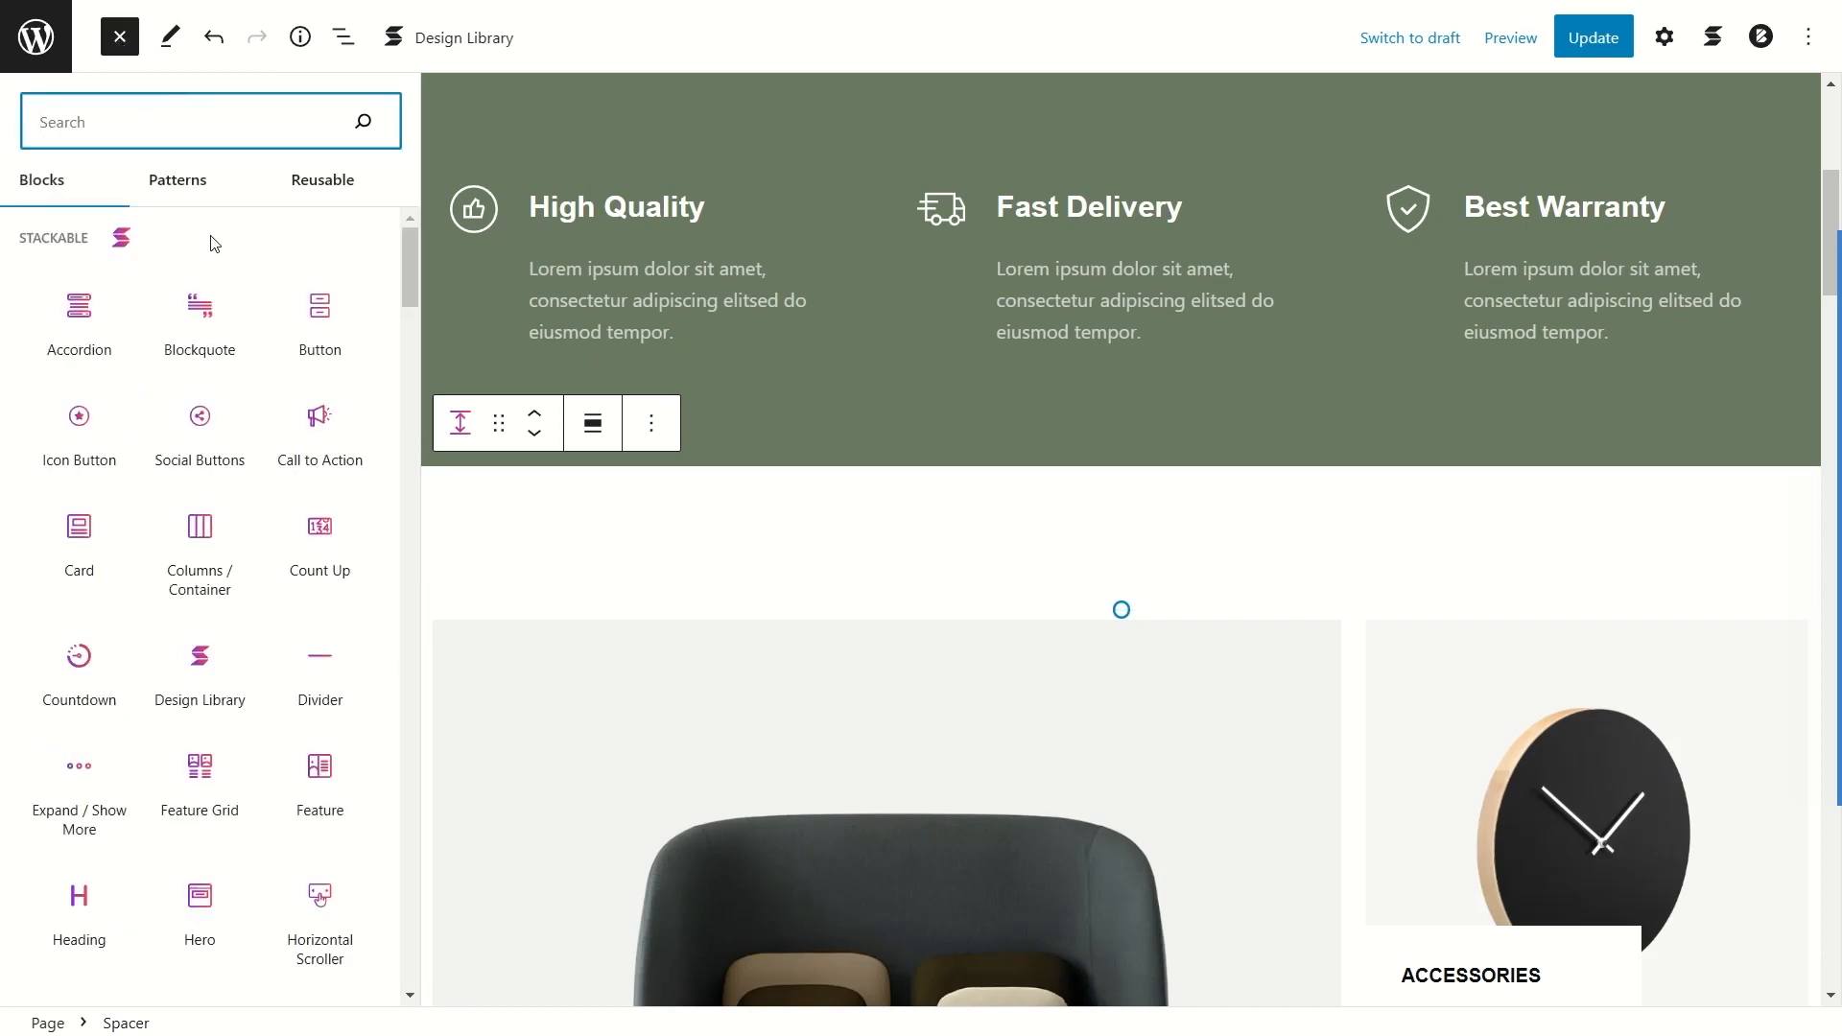
mouse_move(206, 530)
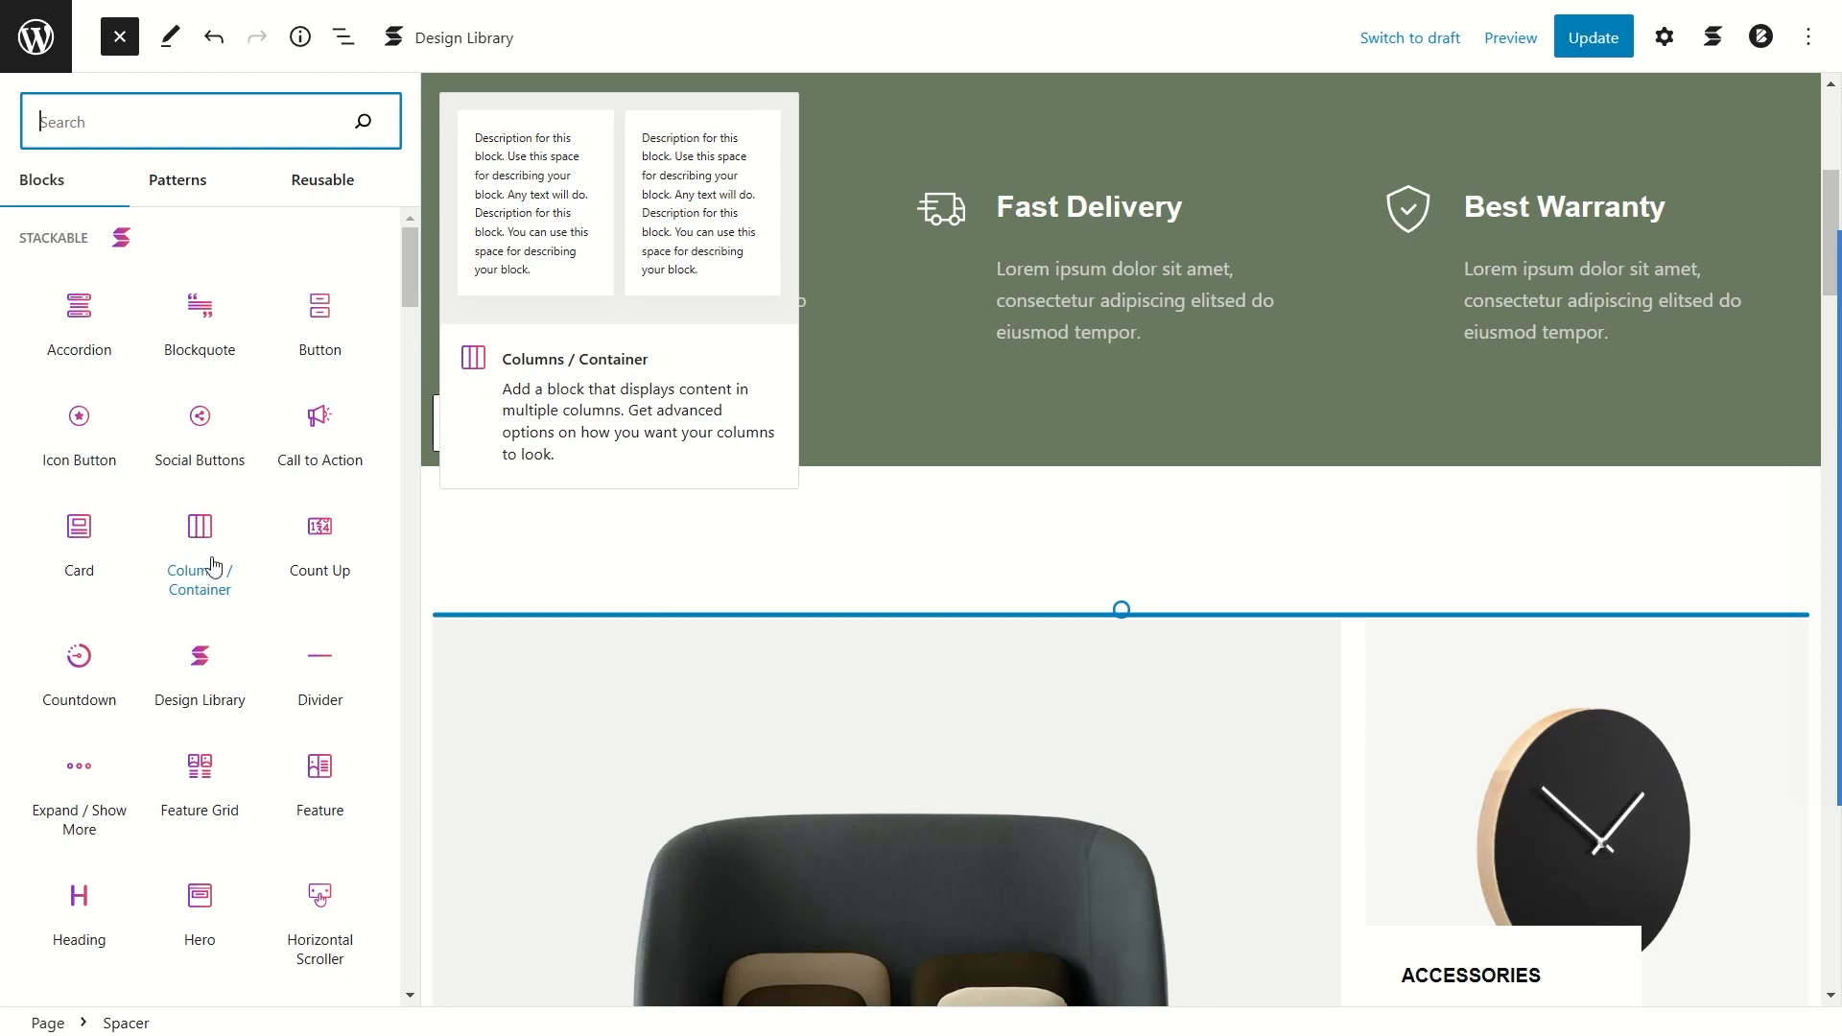
left_click(75, 120)
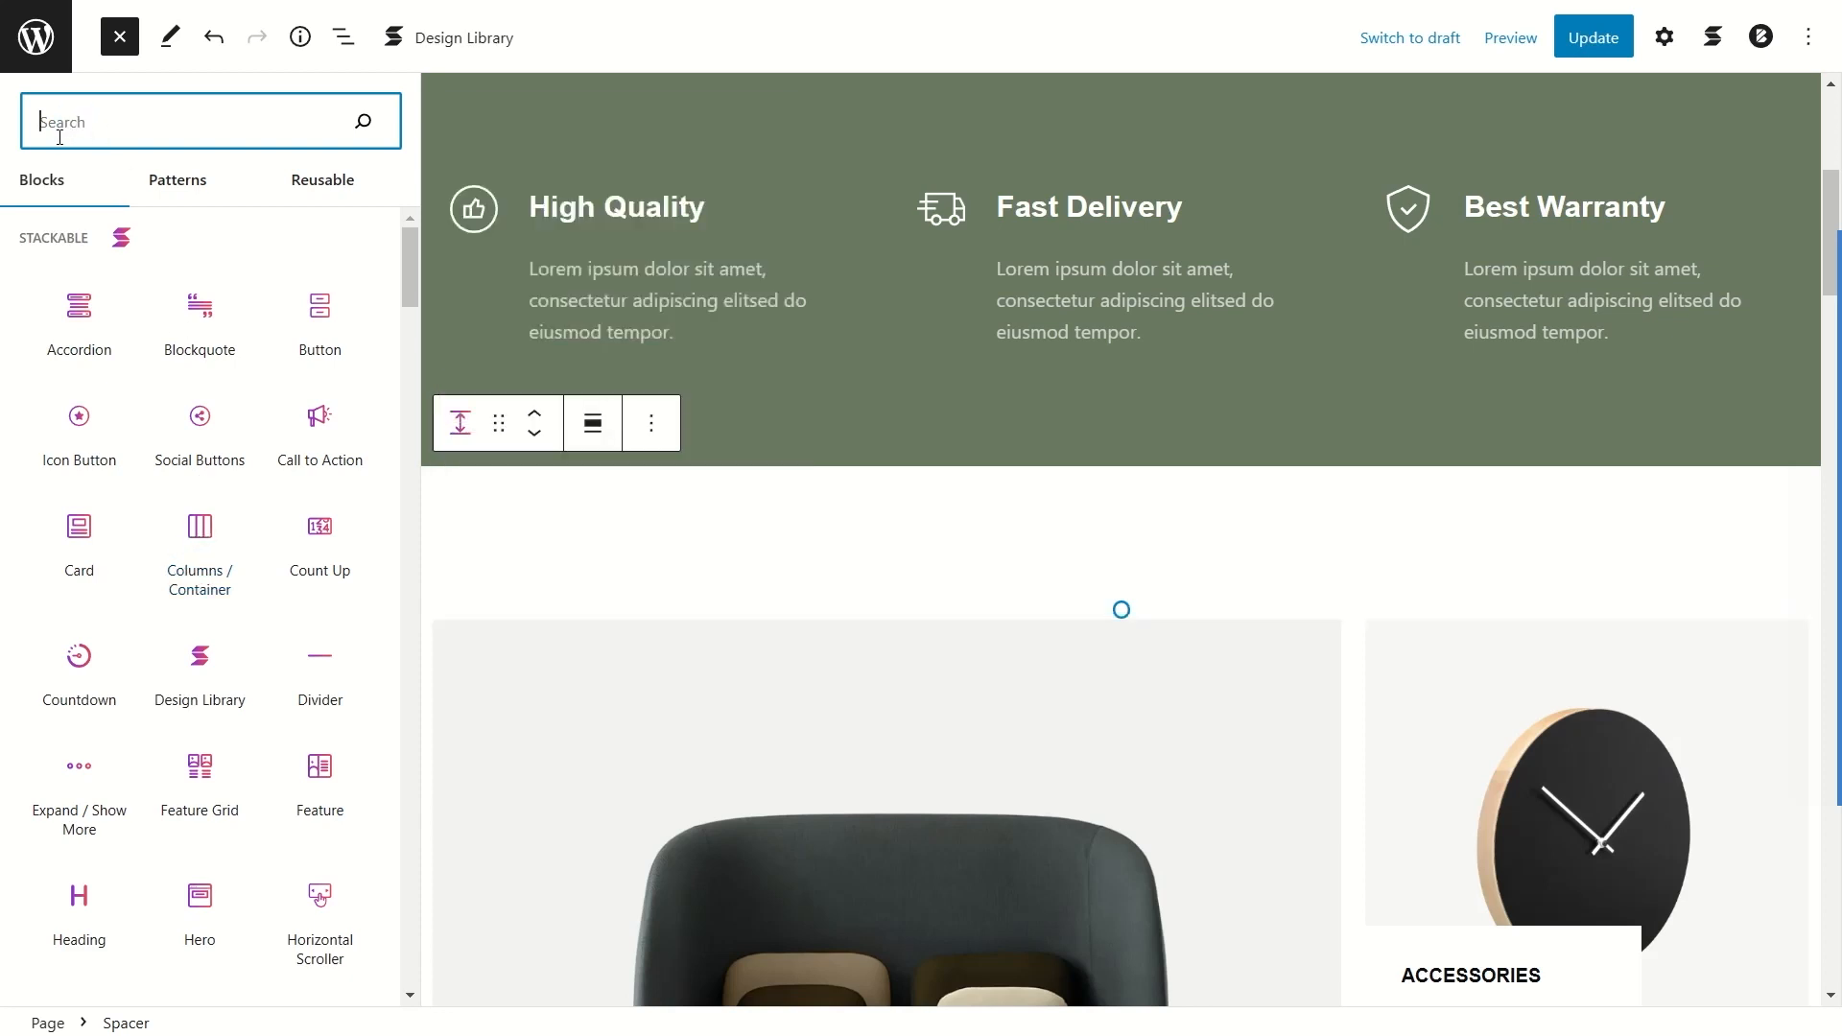
type("con")
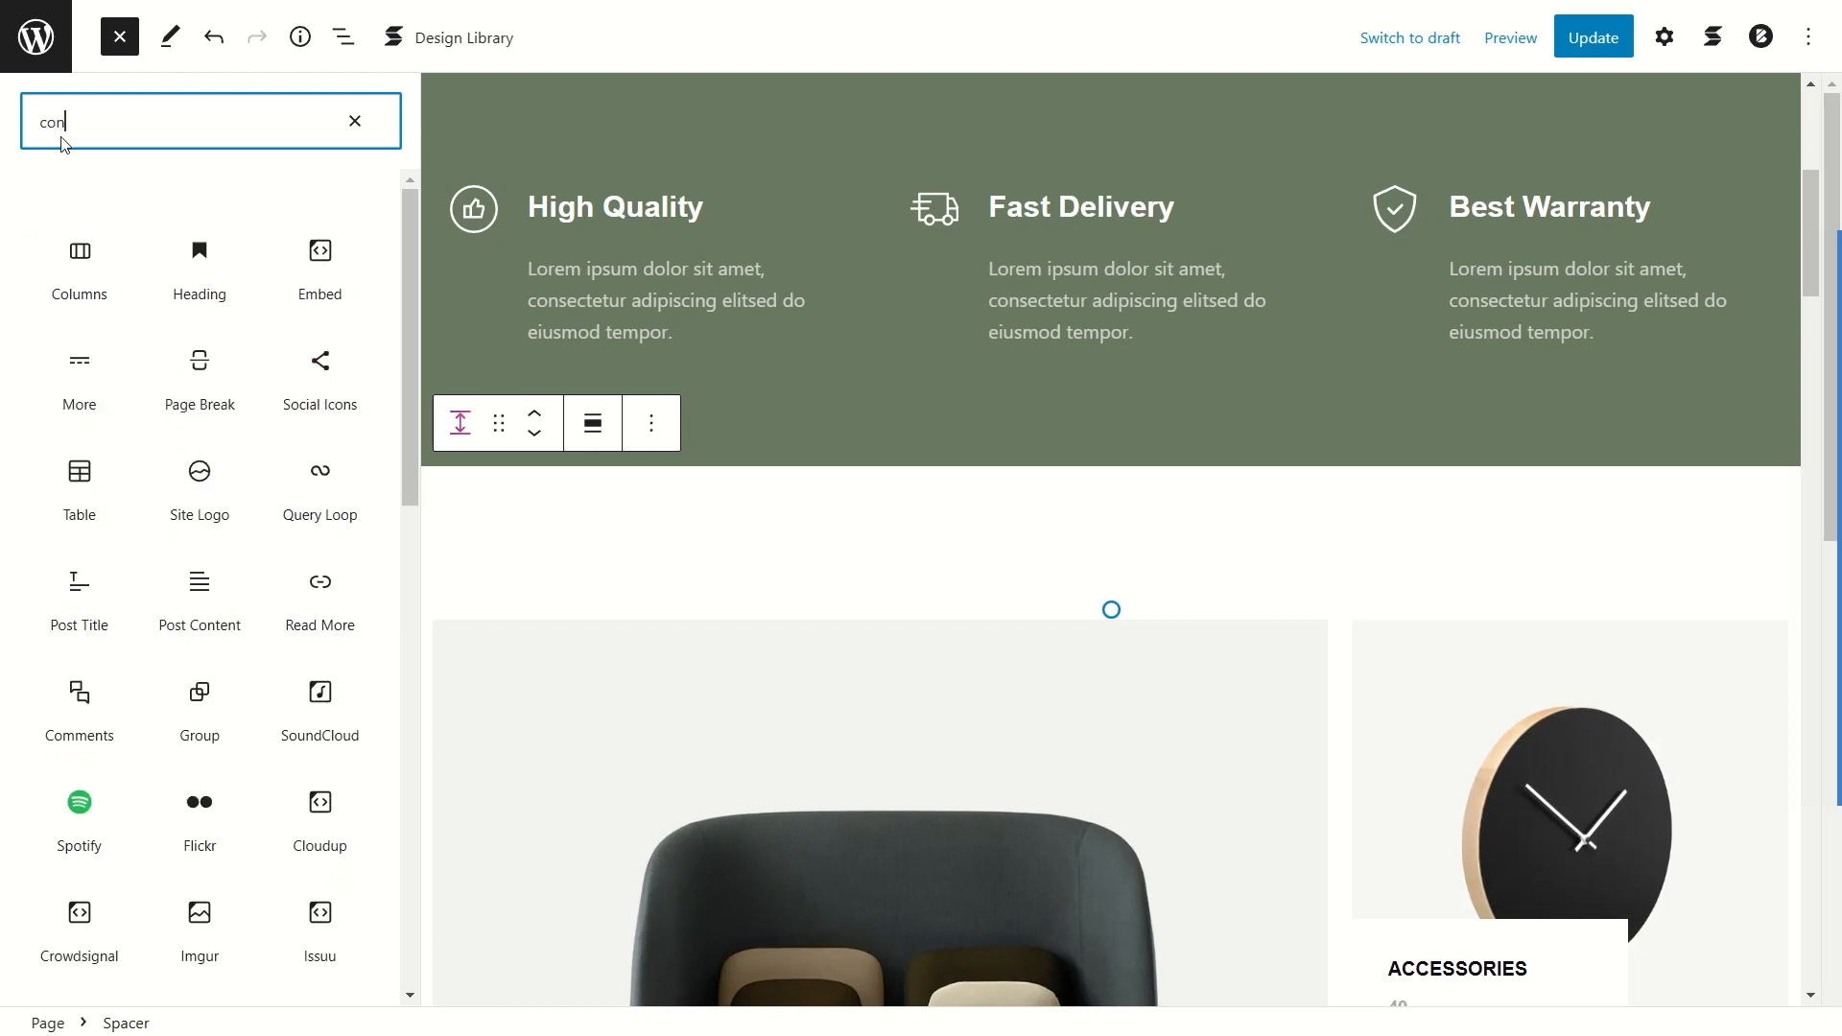
type("tainer")
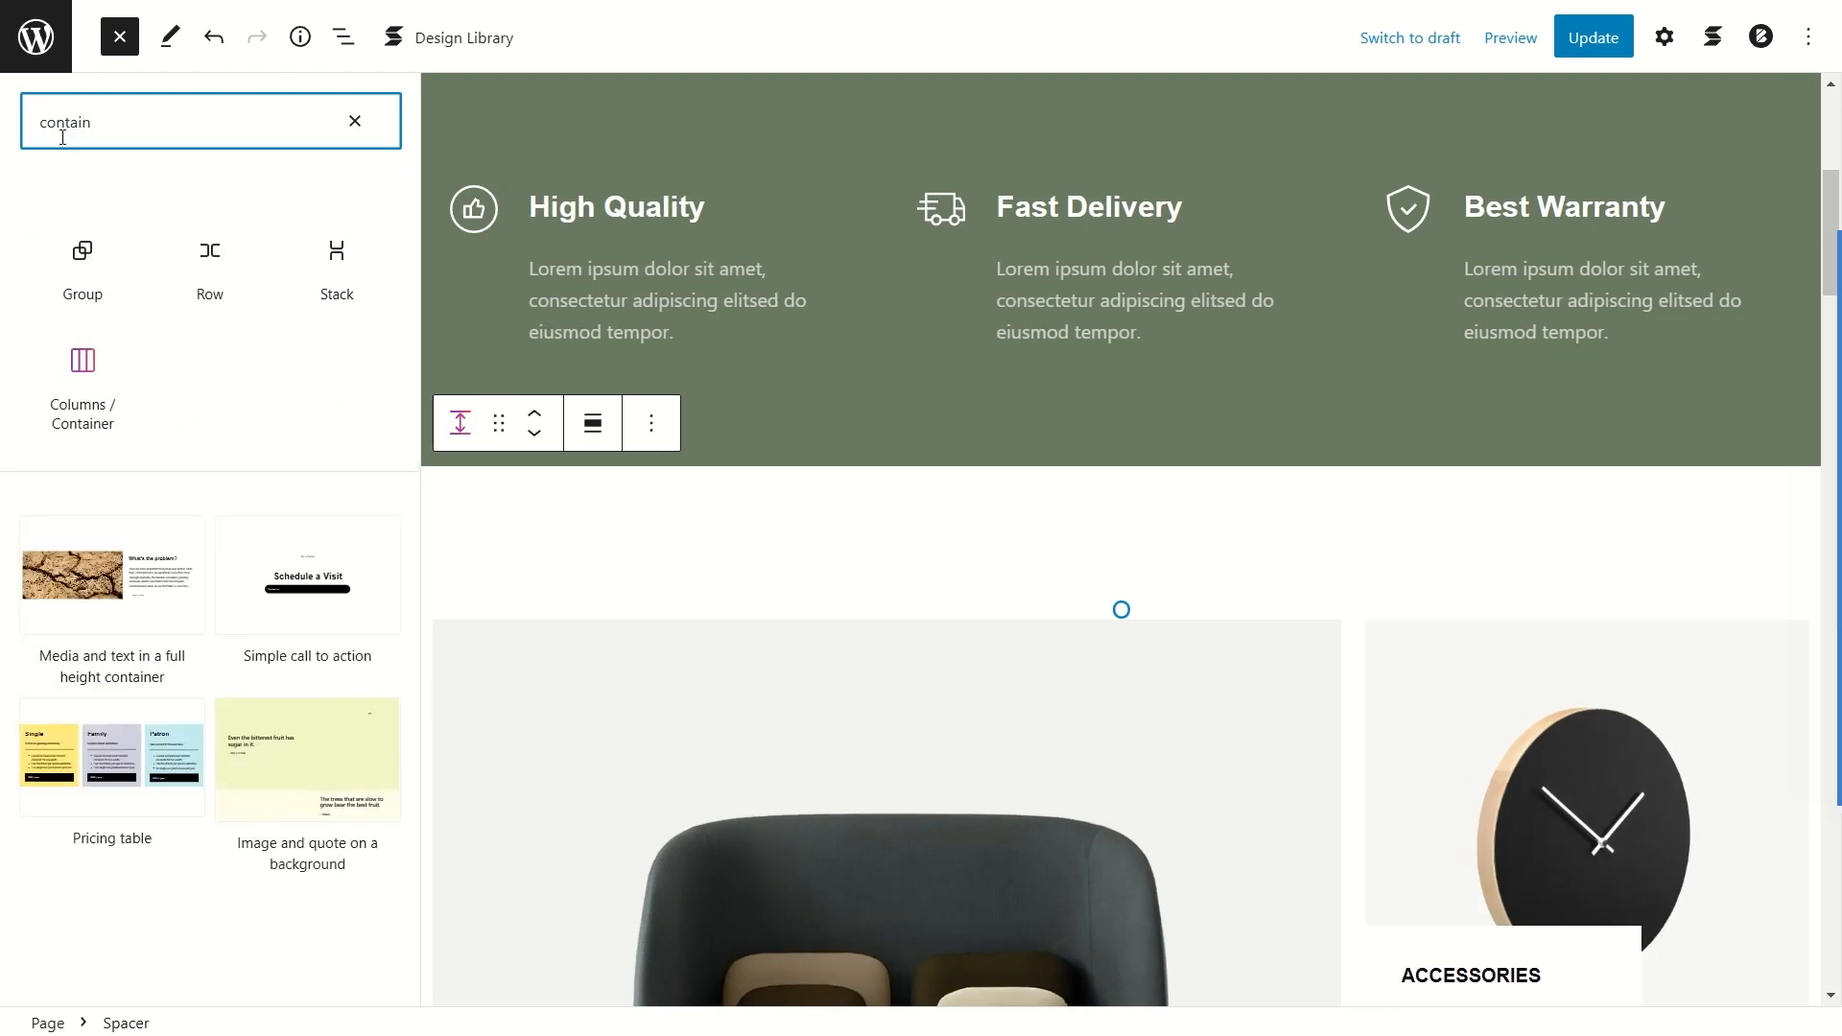
mouse_move(84, 383)
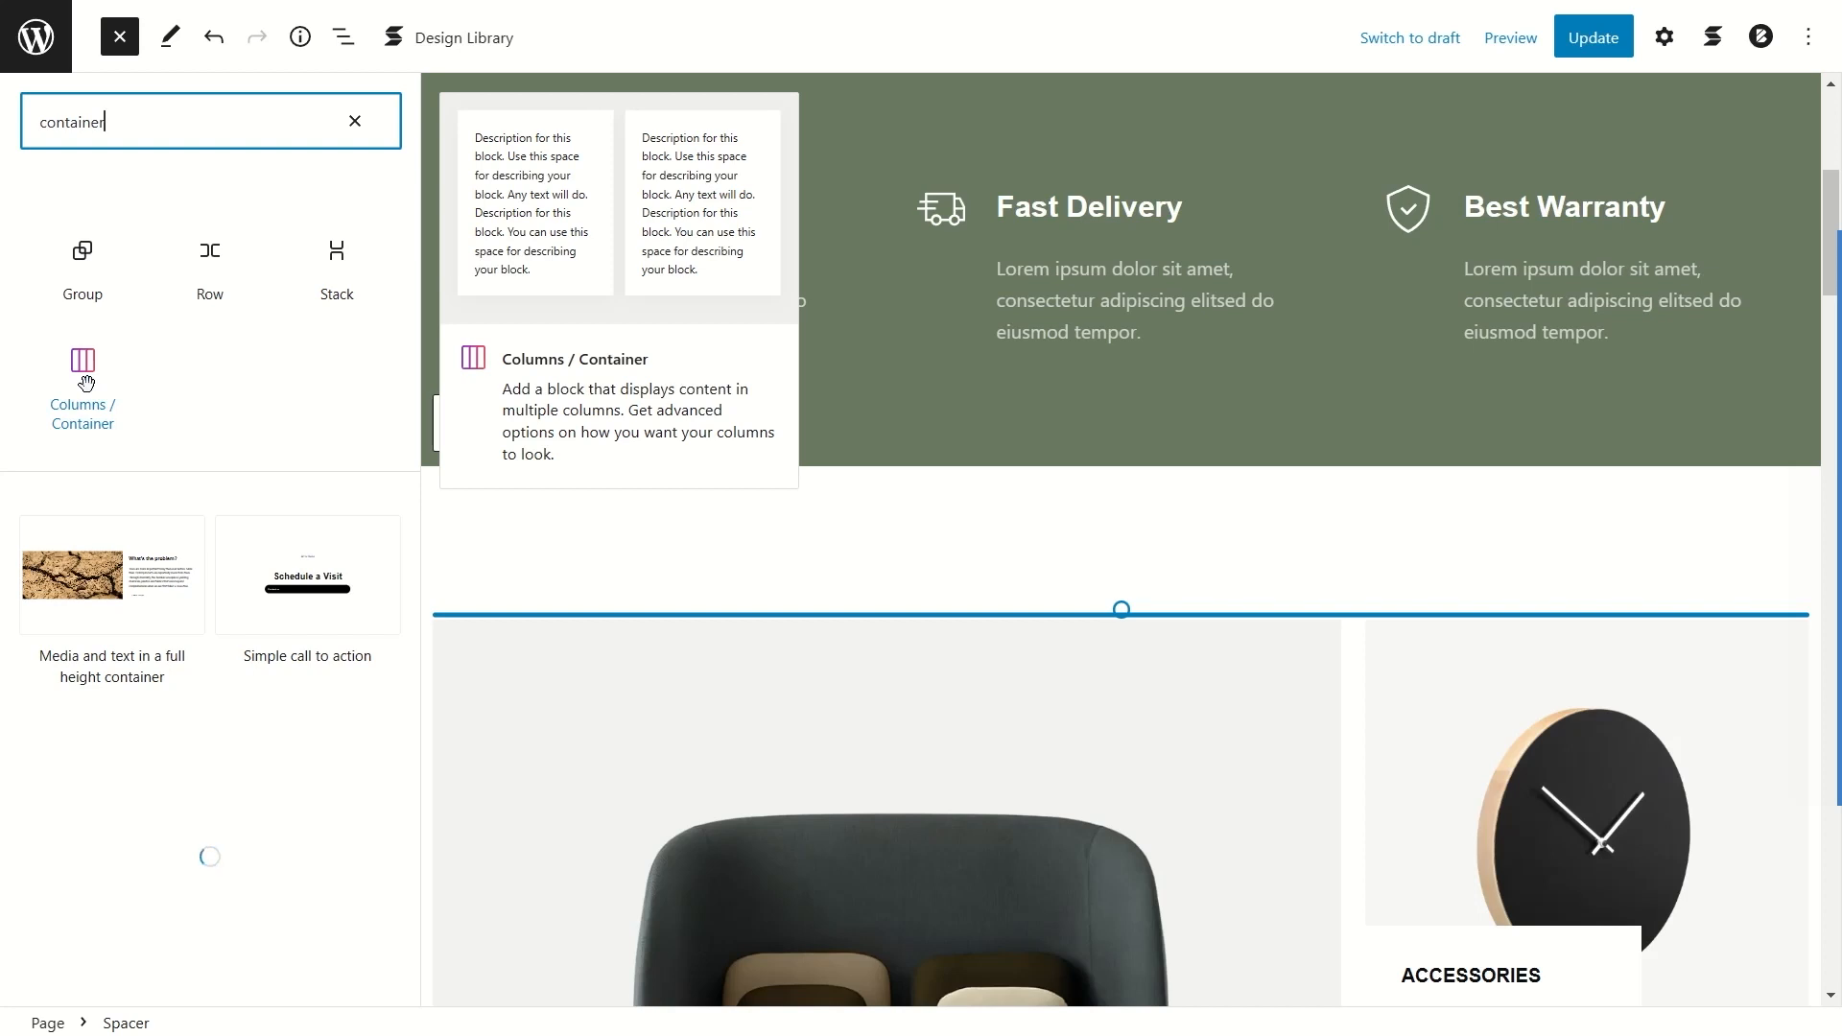
left_click_drag(85, 383, 1065, 584)
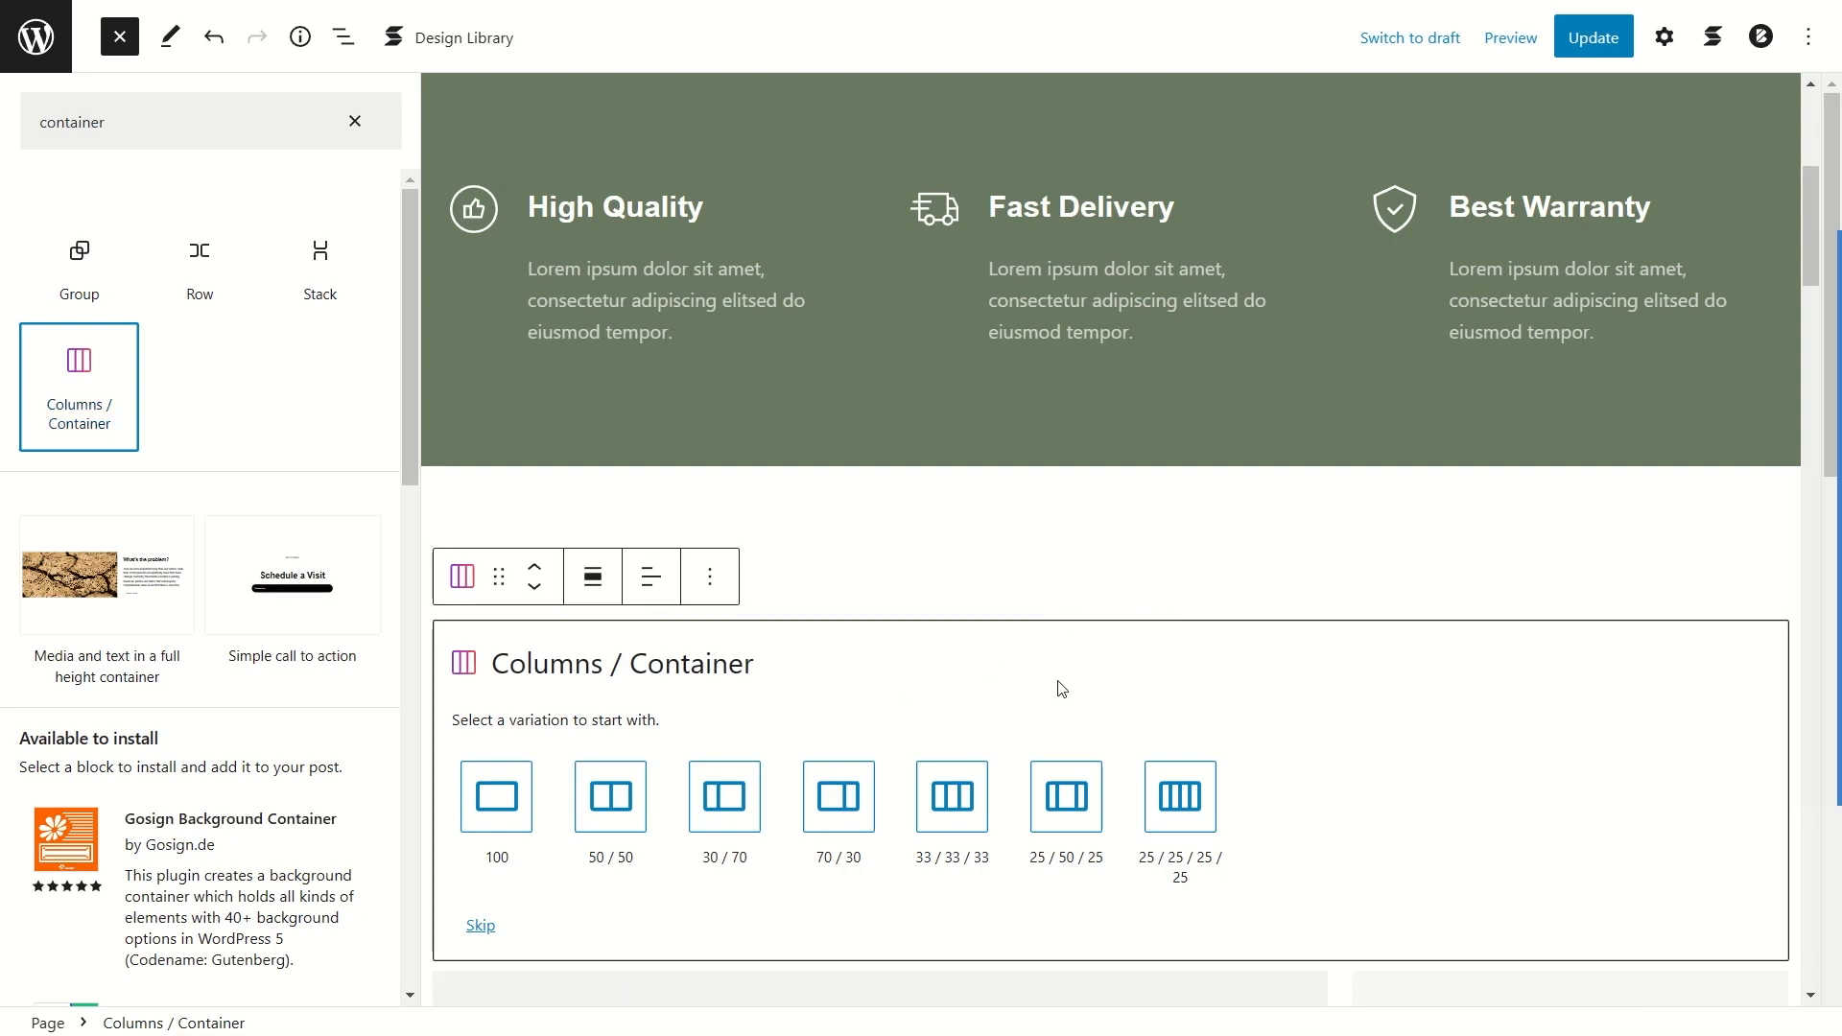
Step: Give the new Columns / Container block the three-column 33 / 33 / 33 layout
scroll(652, 605, "down", 2)
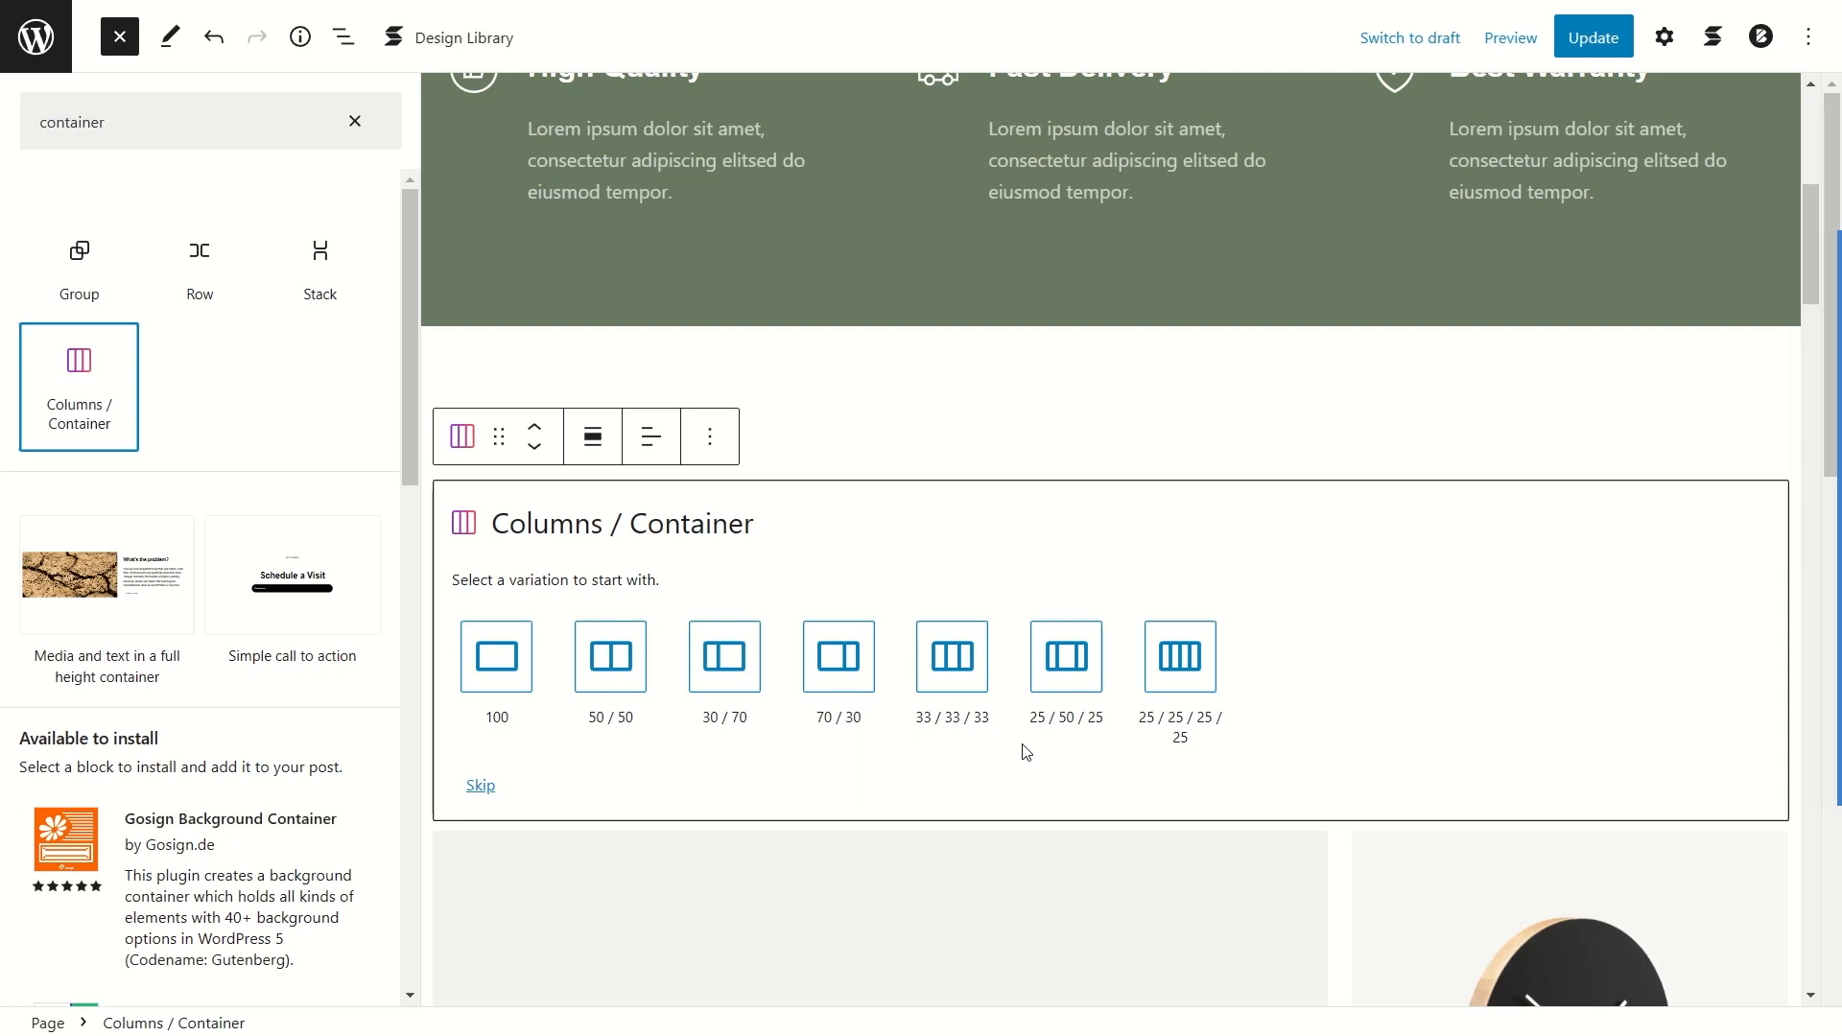
scroll(754, 765, "up", 3)
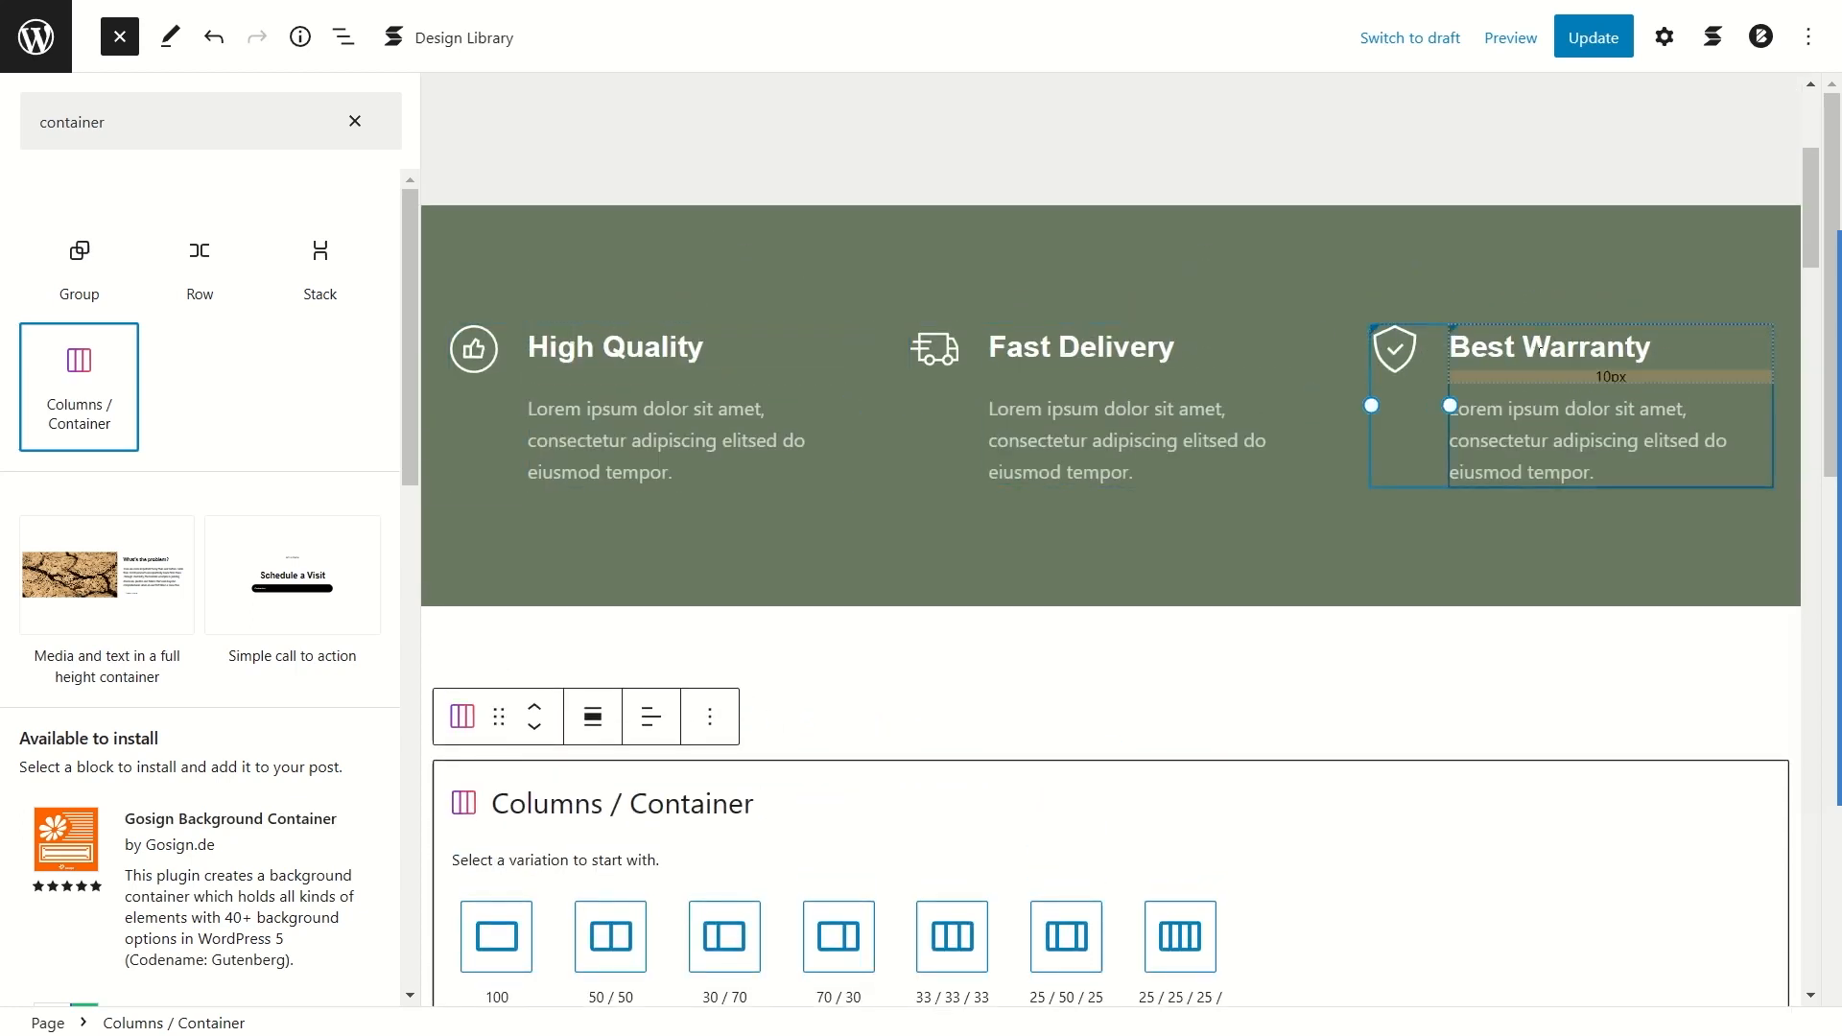
scroll(1081, 846, "down", 2)
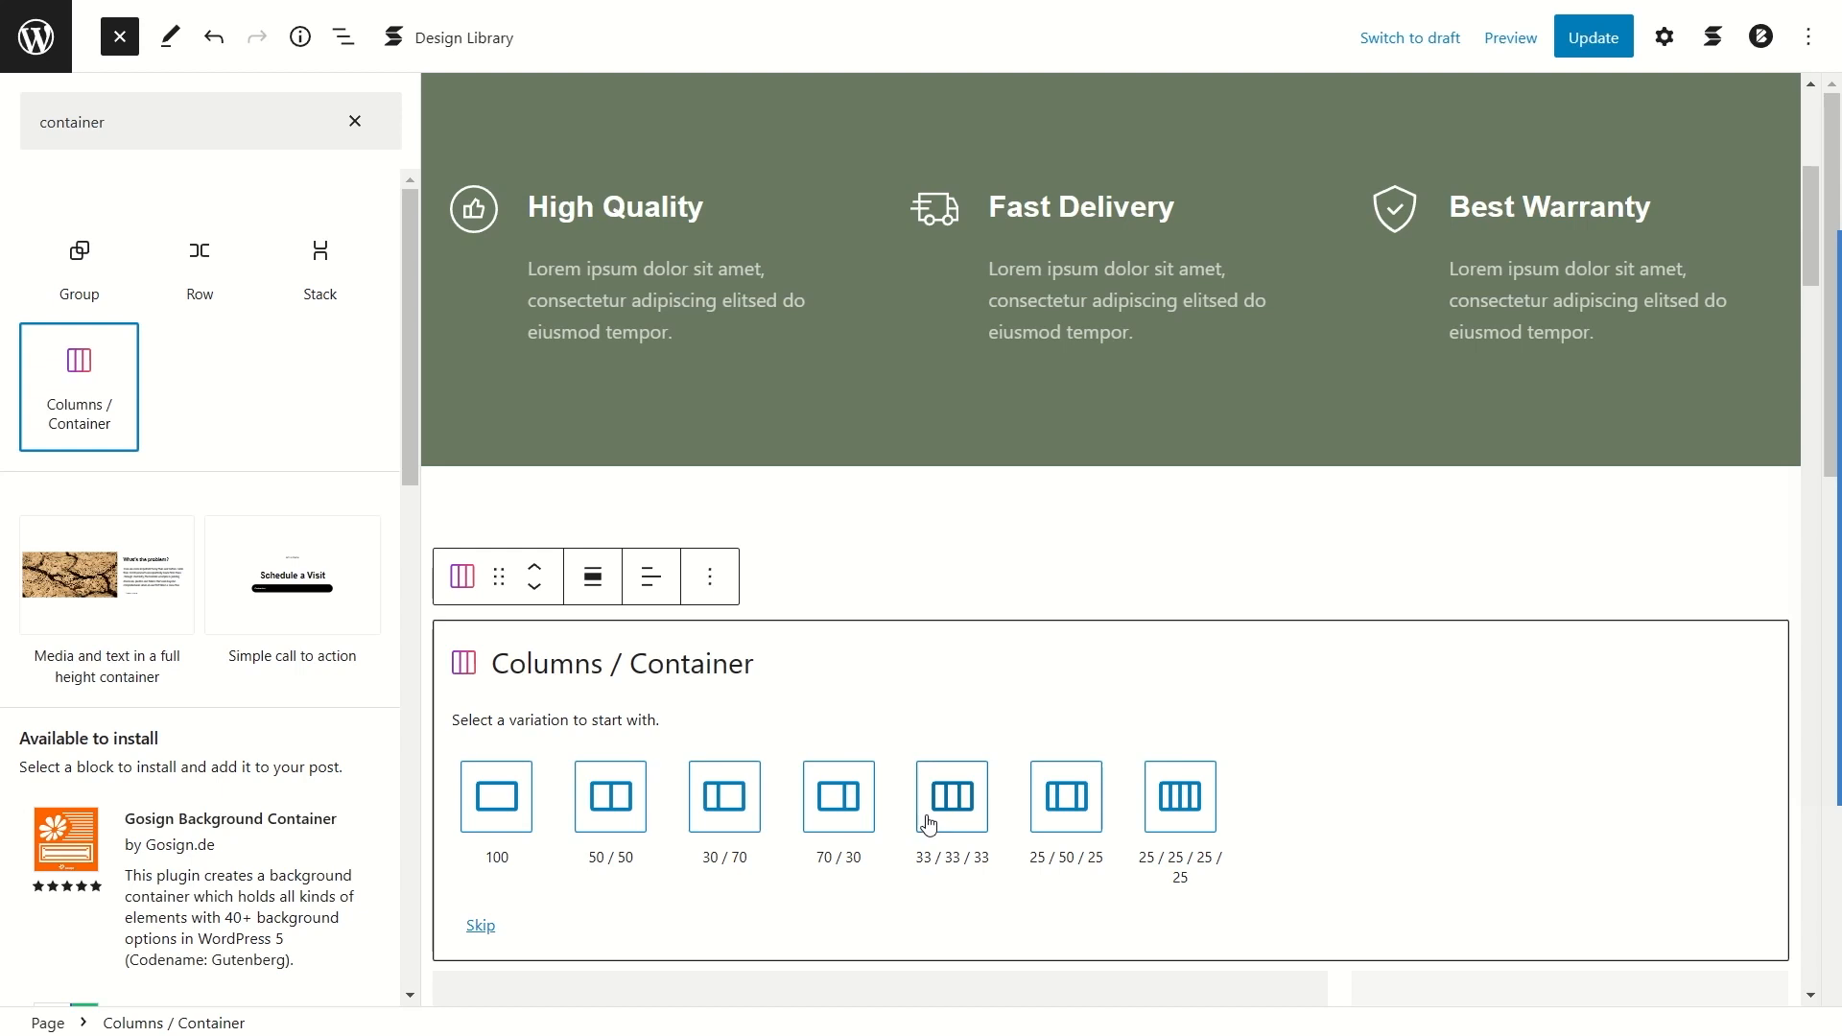
left_click(955, 804)
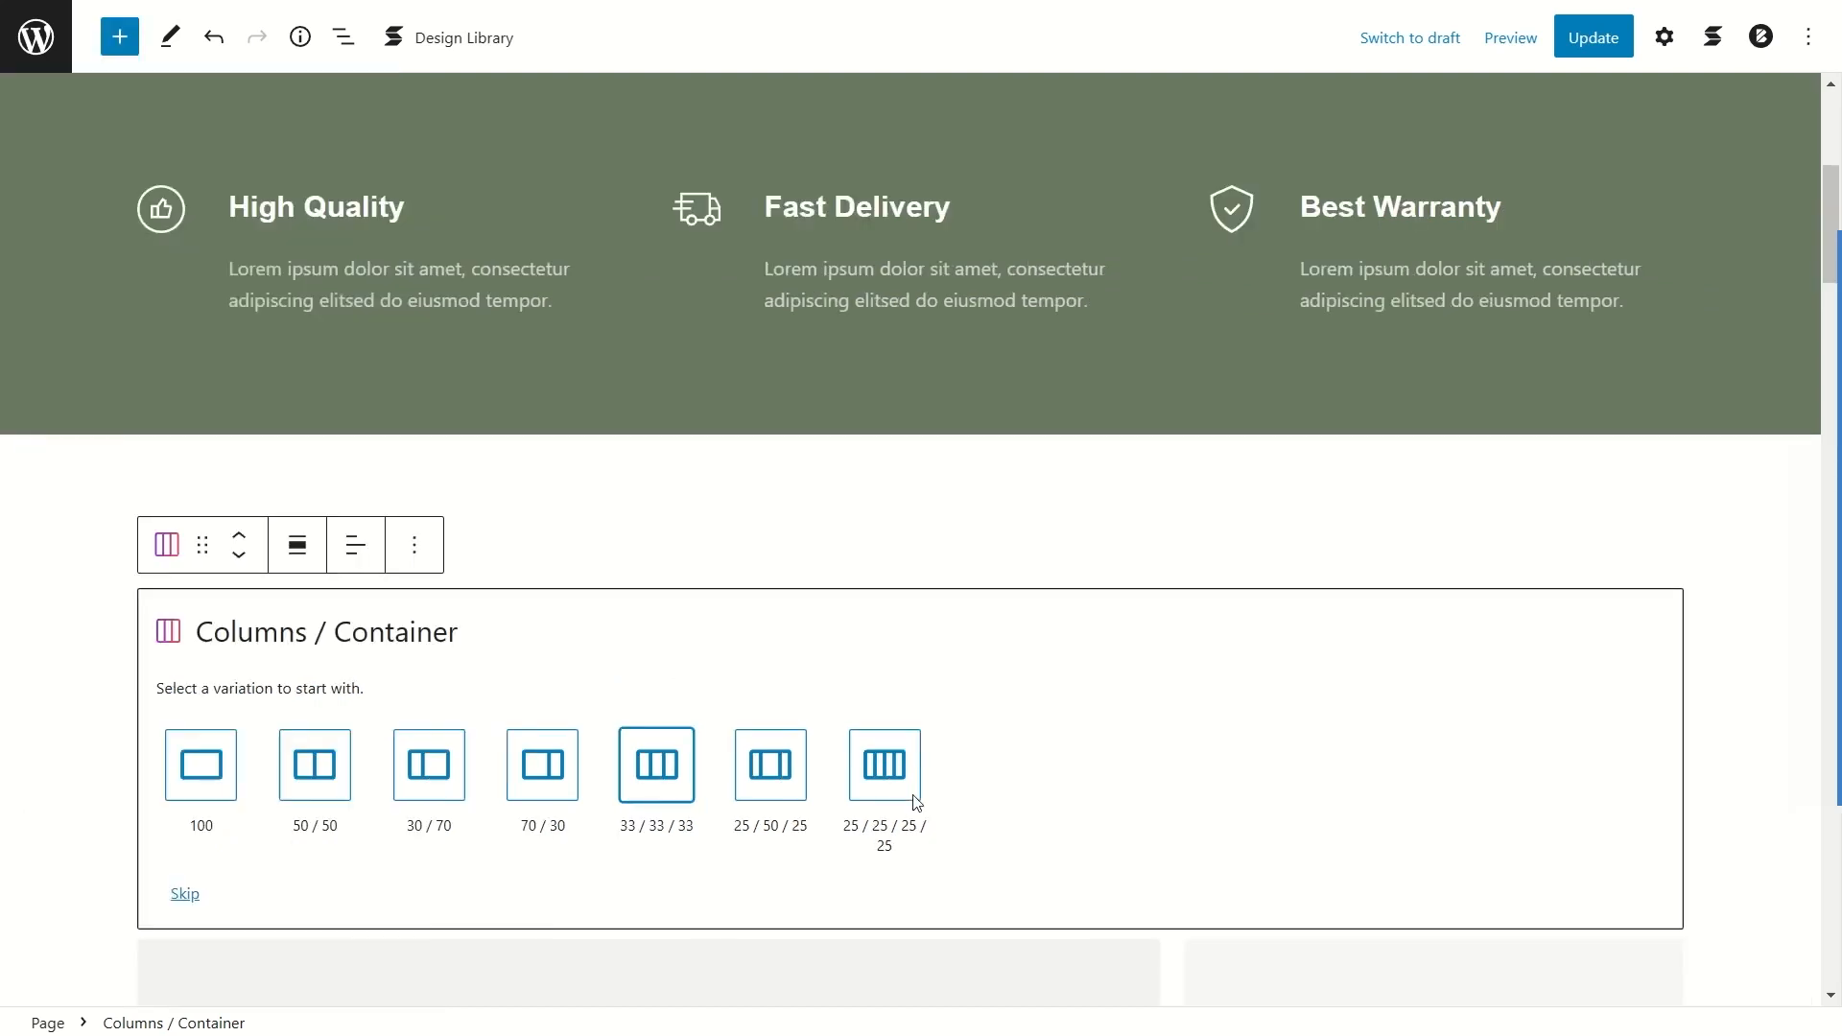
left_click(660, 765)
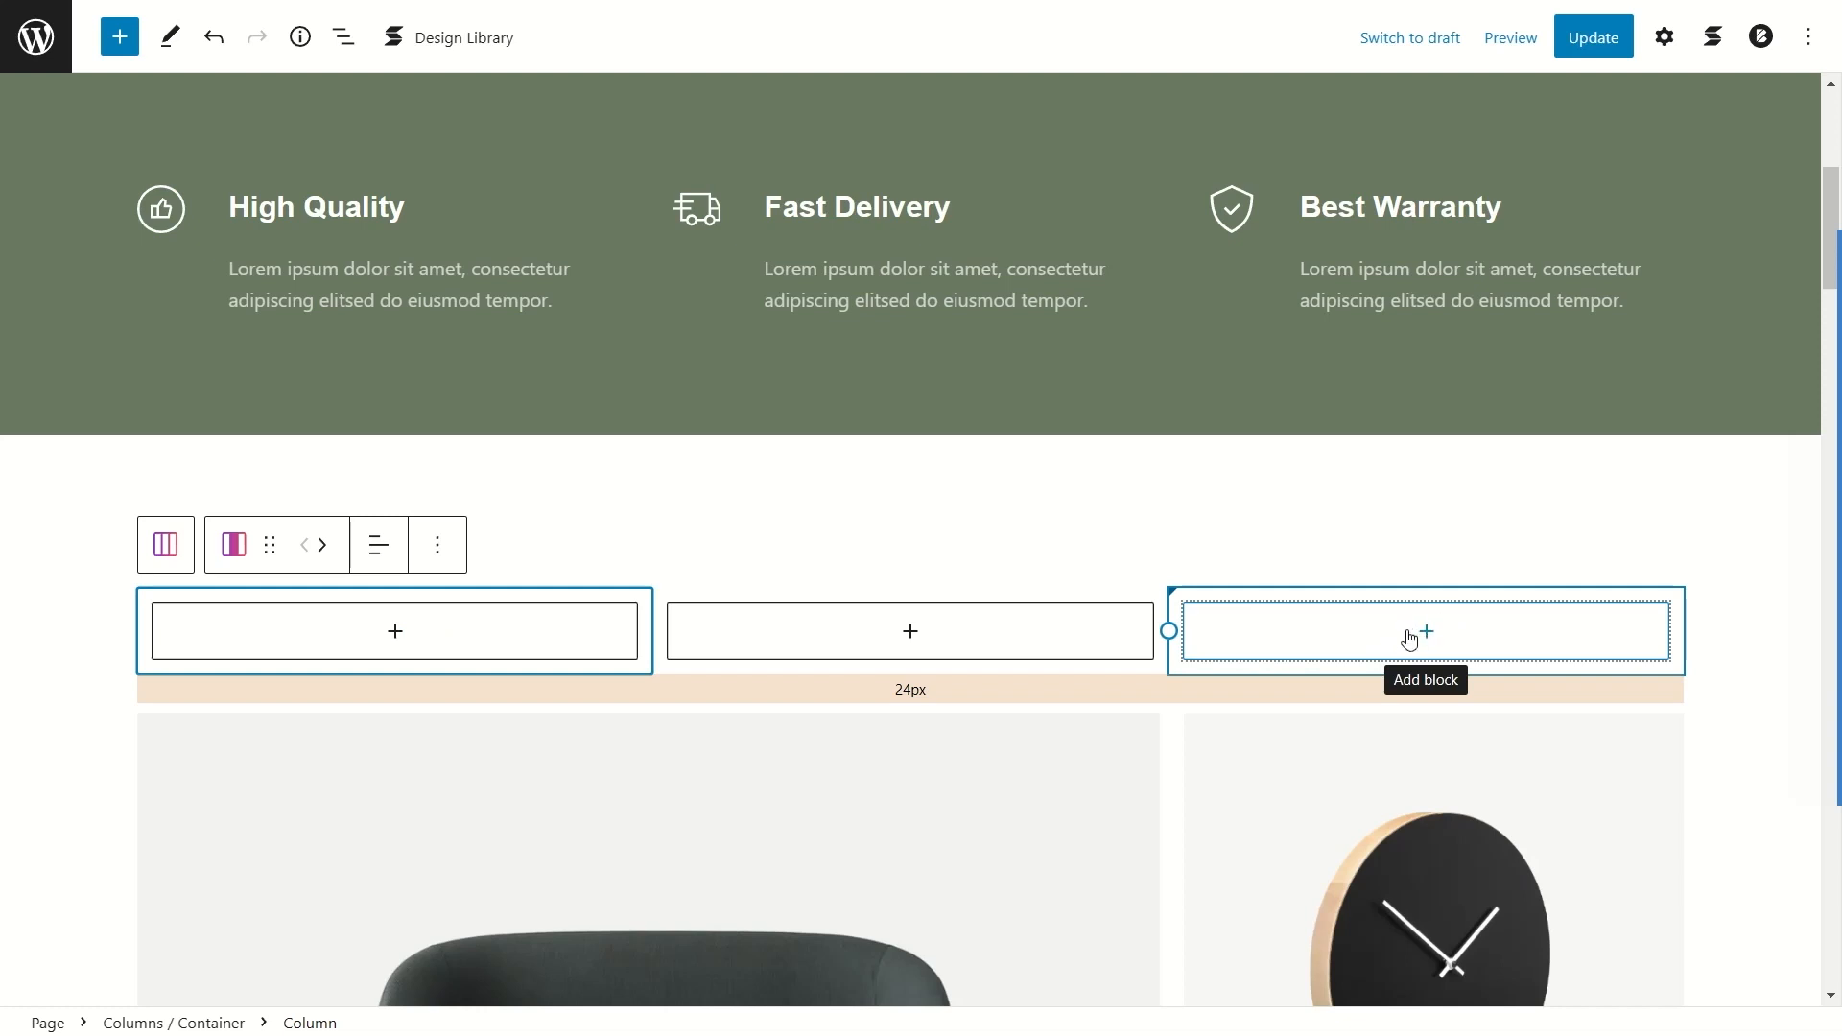
mouse_move(508, 480)
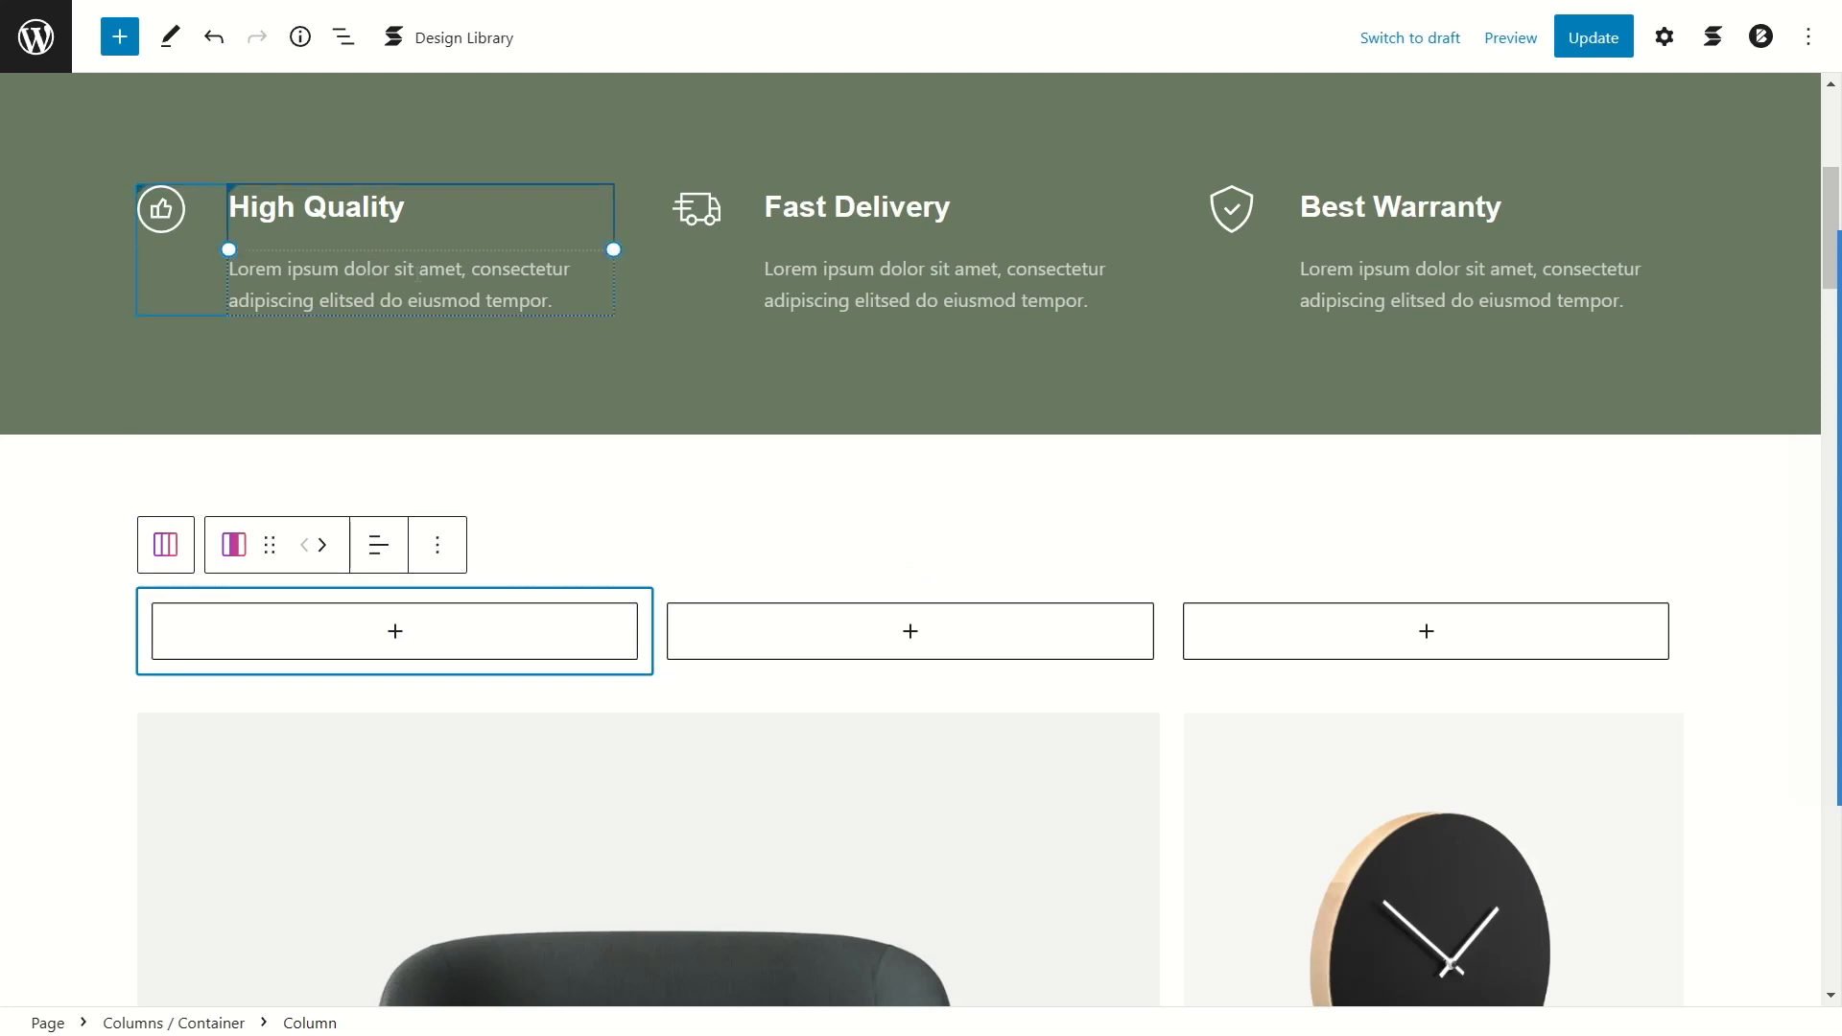
Step: Nest a Columns / Container block with the 30 / 70 layout inside the first of the three columns
left_click(396, 633)
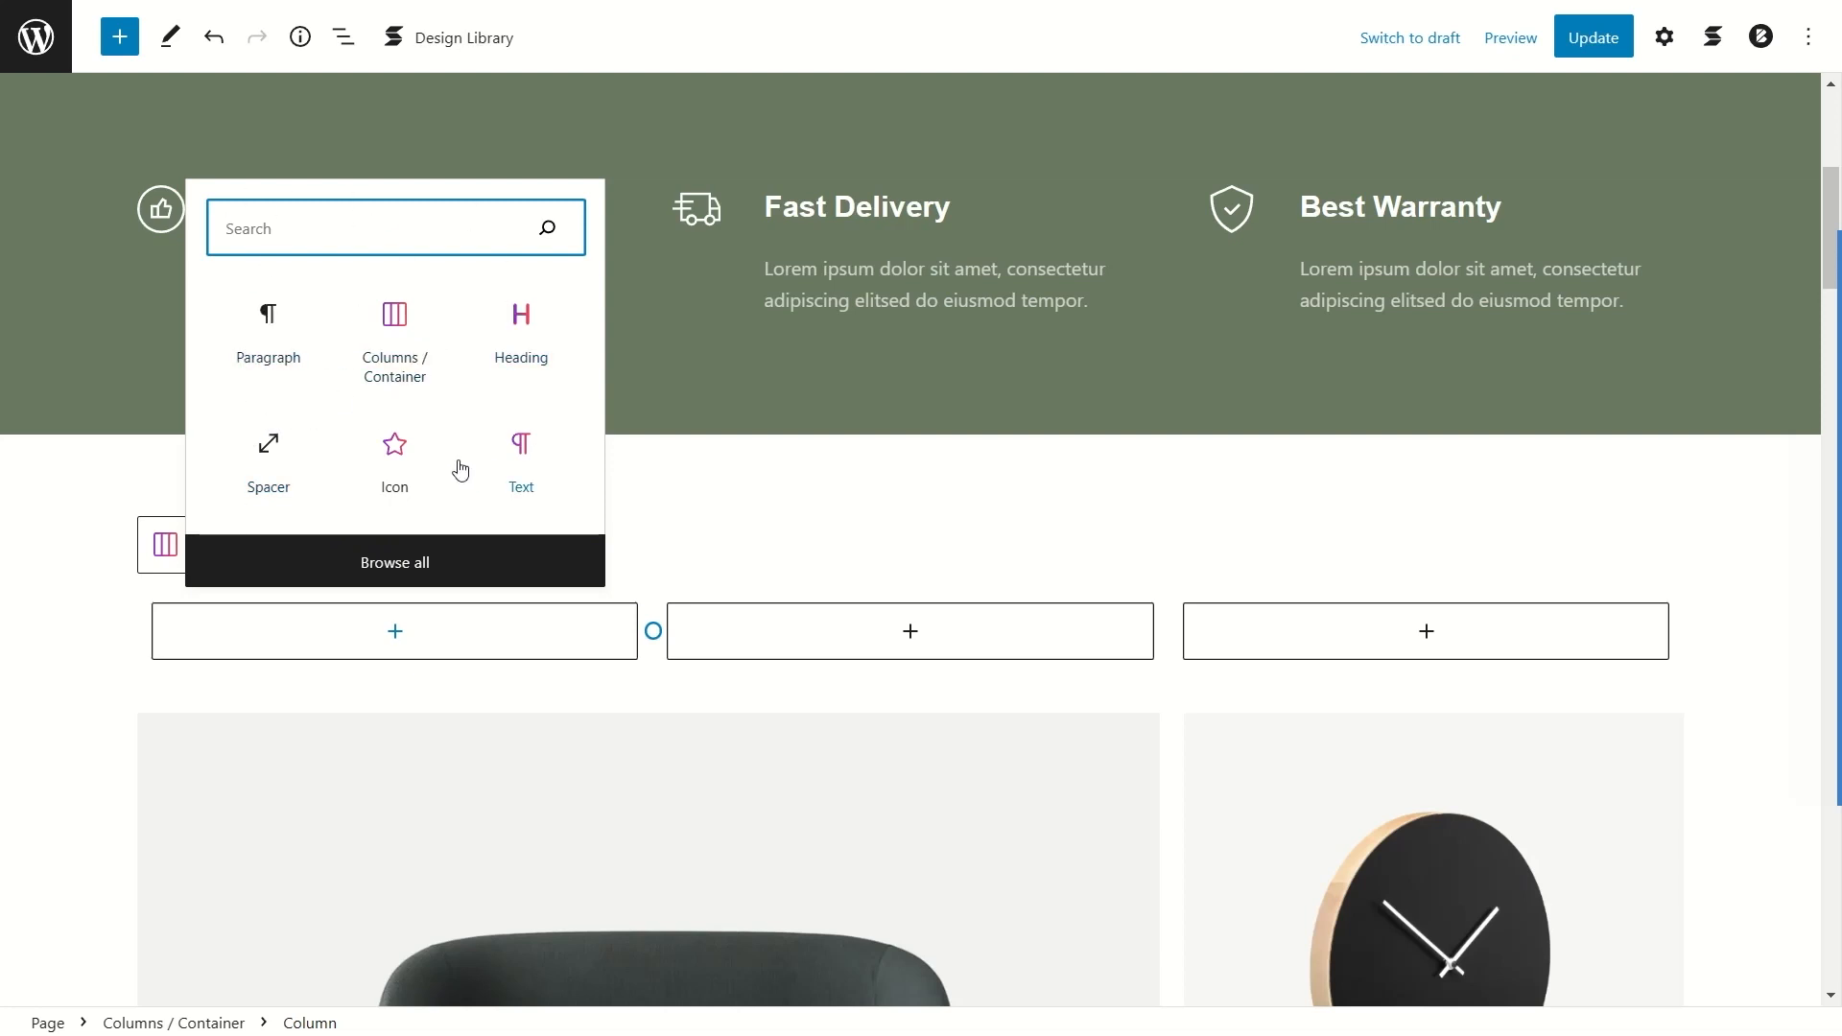
left_click(413, 331)
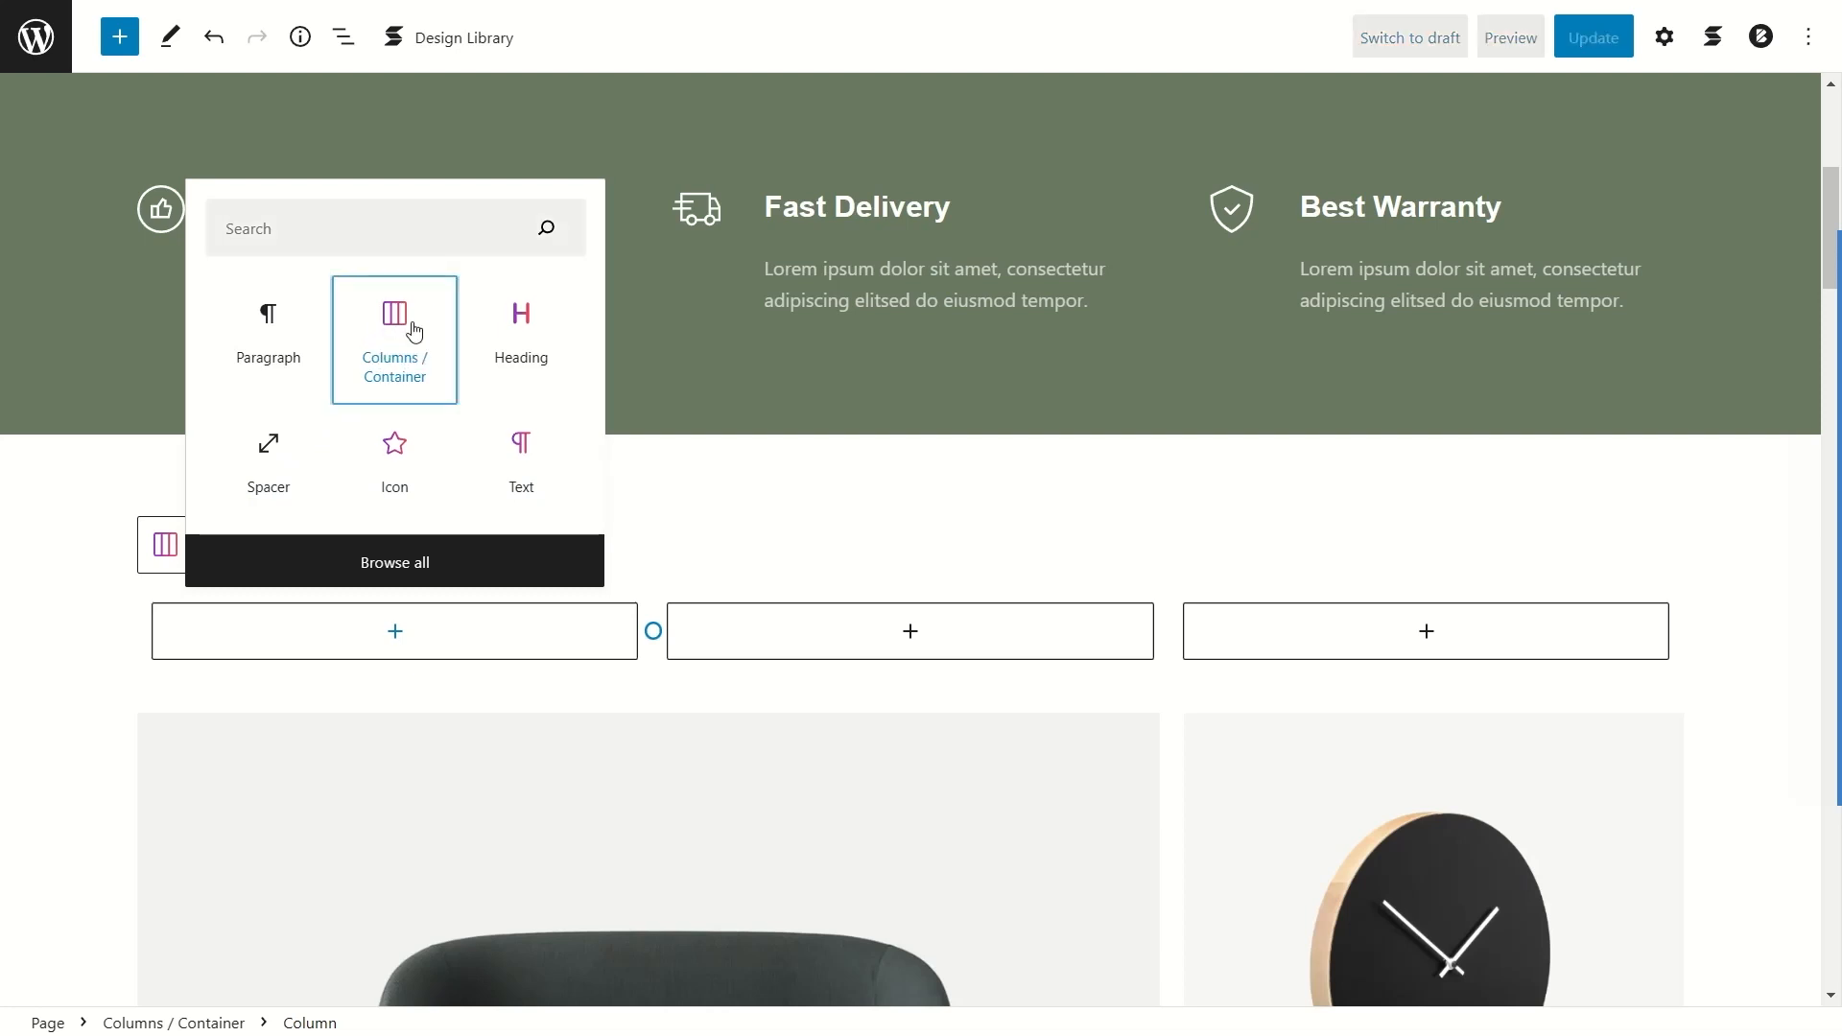
scroll(461, 431, "up", 4)
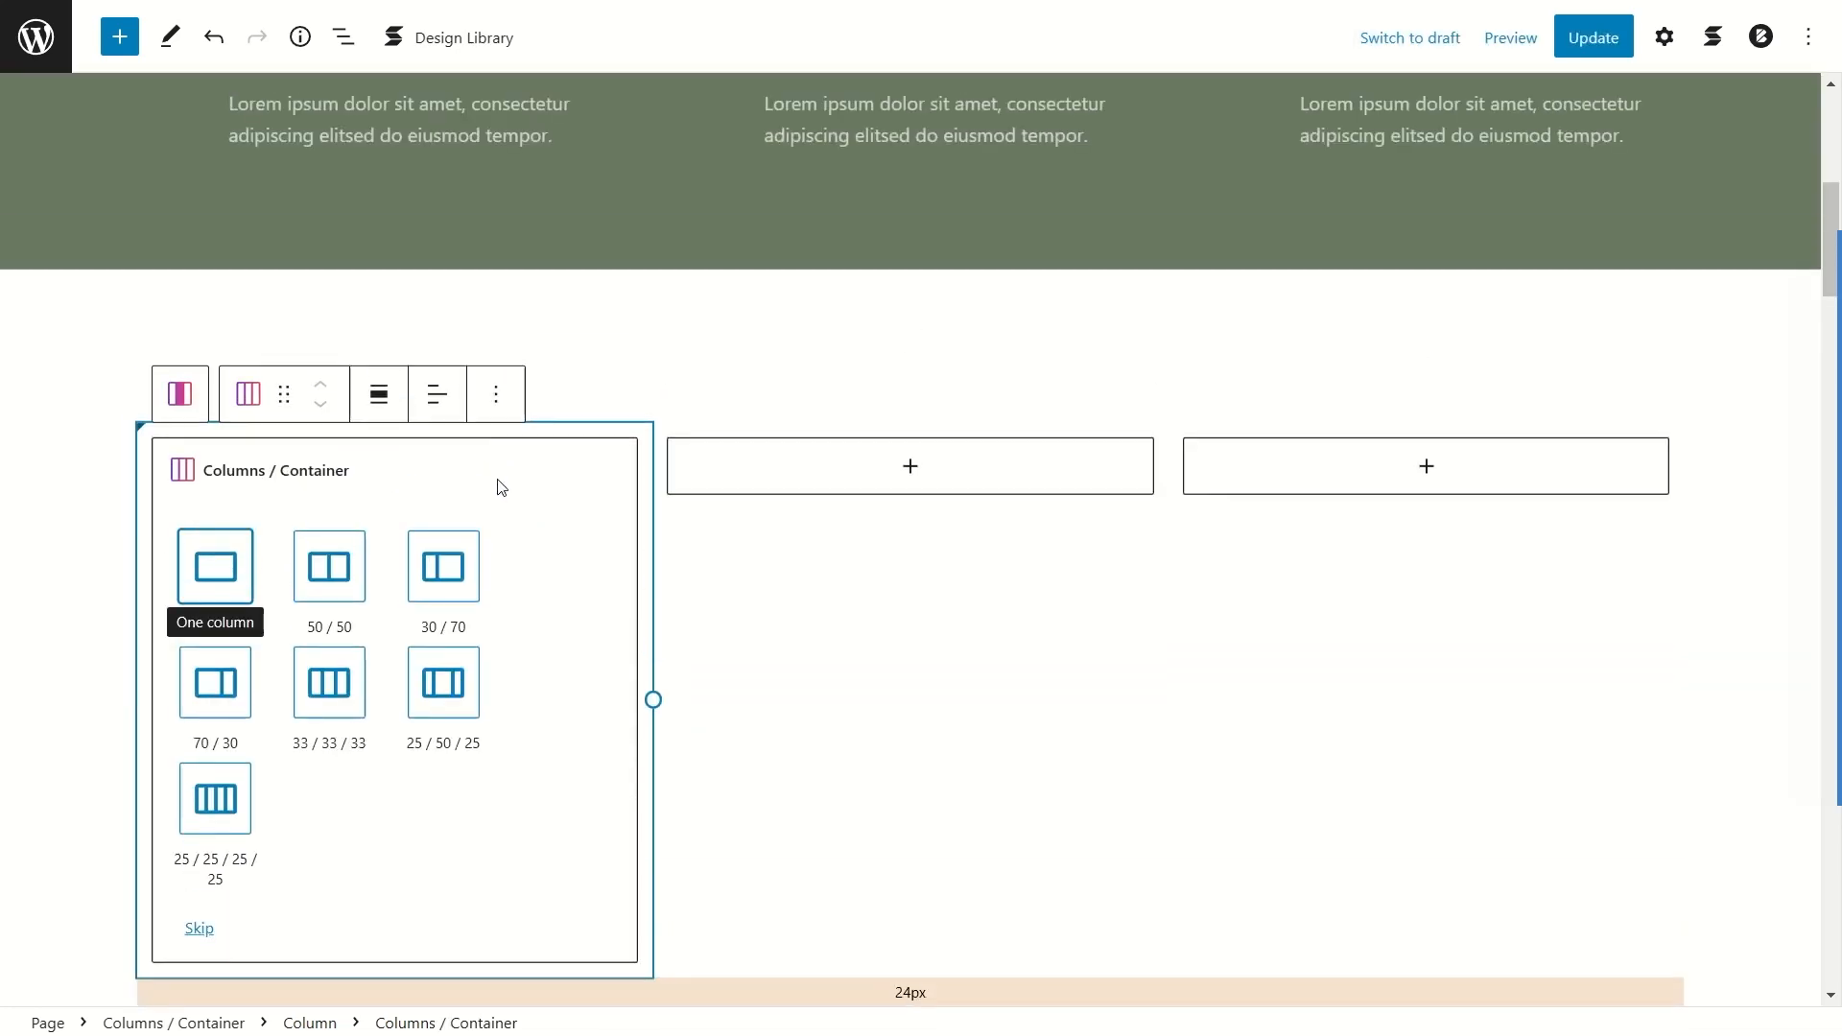
scroll(501, 487, "up", 2)
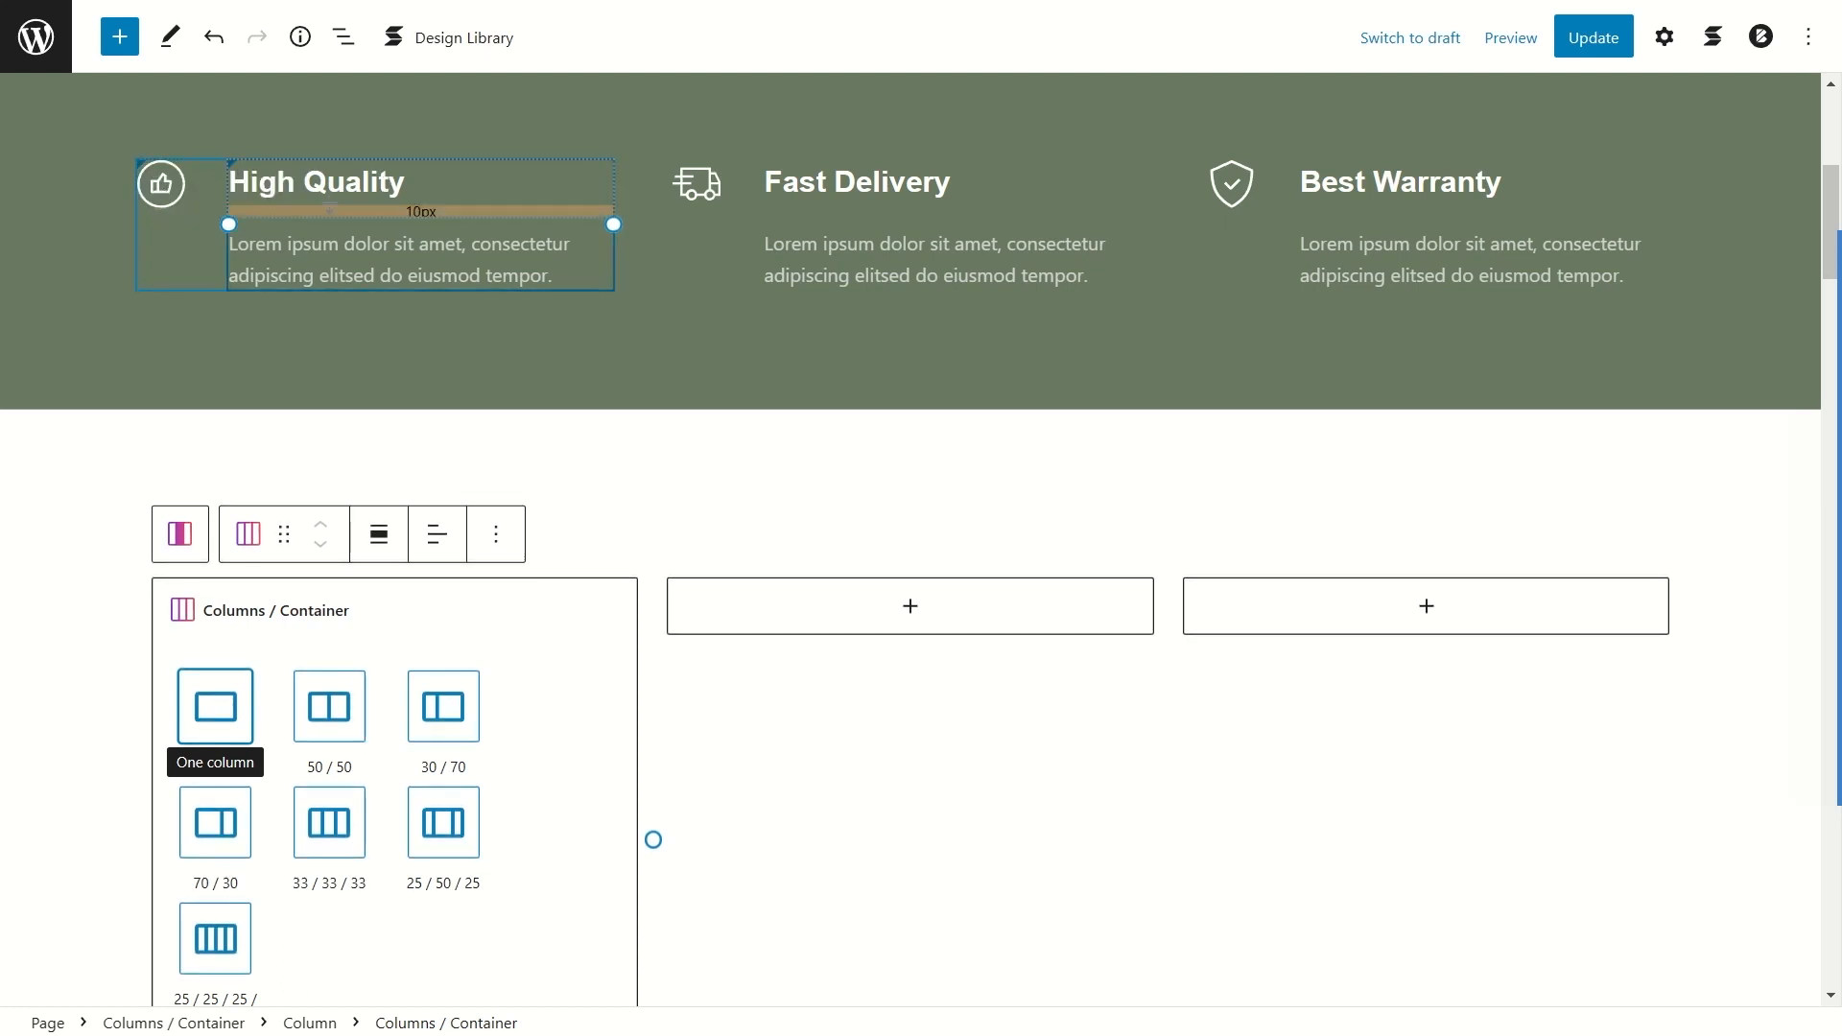
left_click(444, 727)
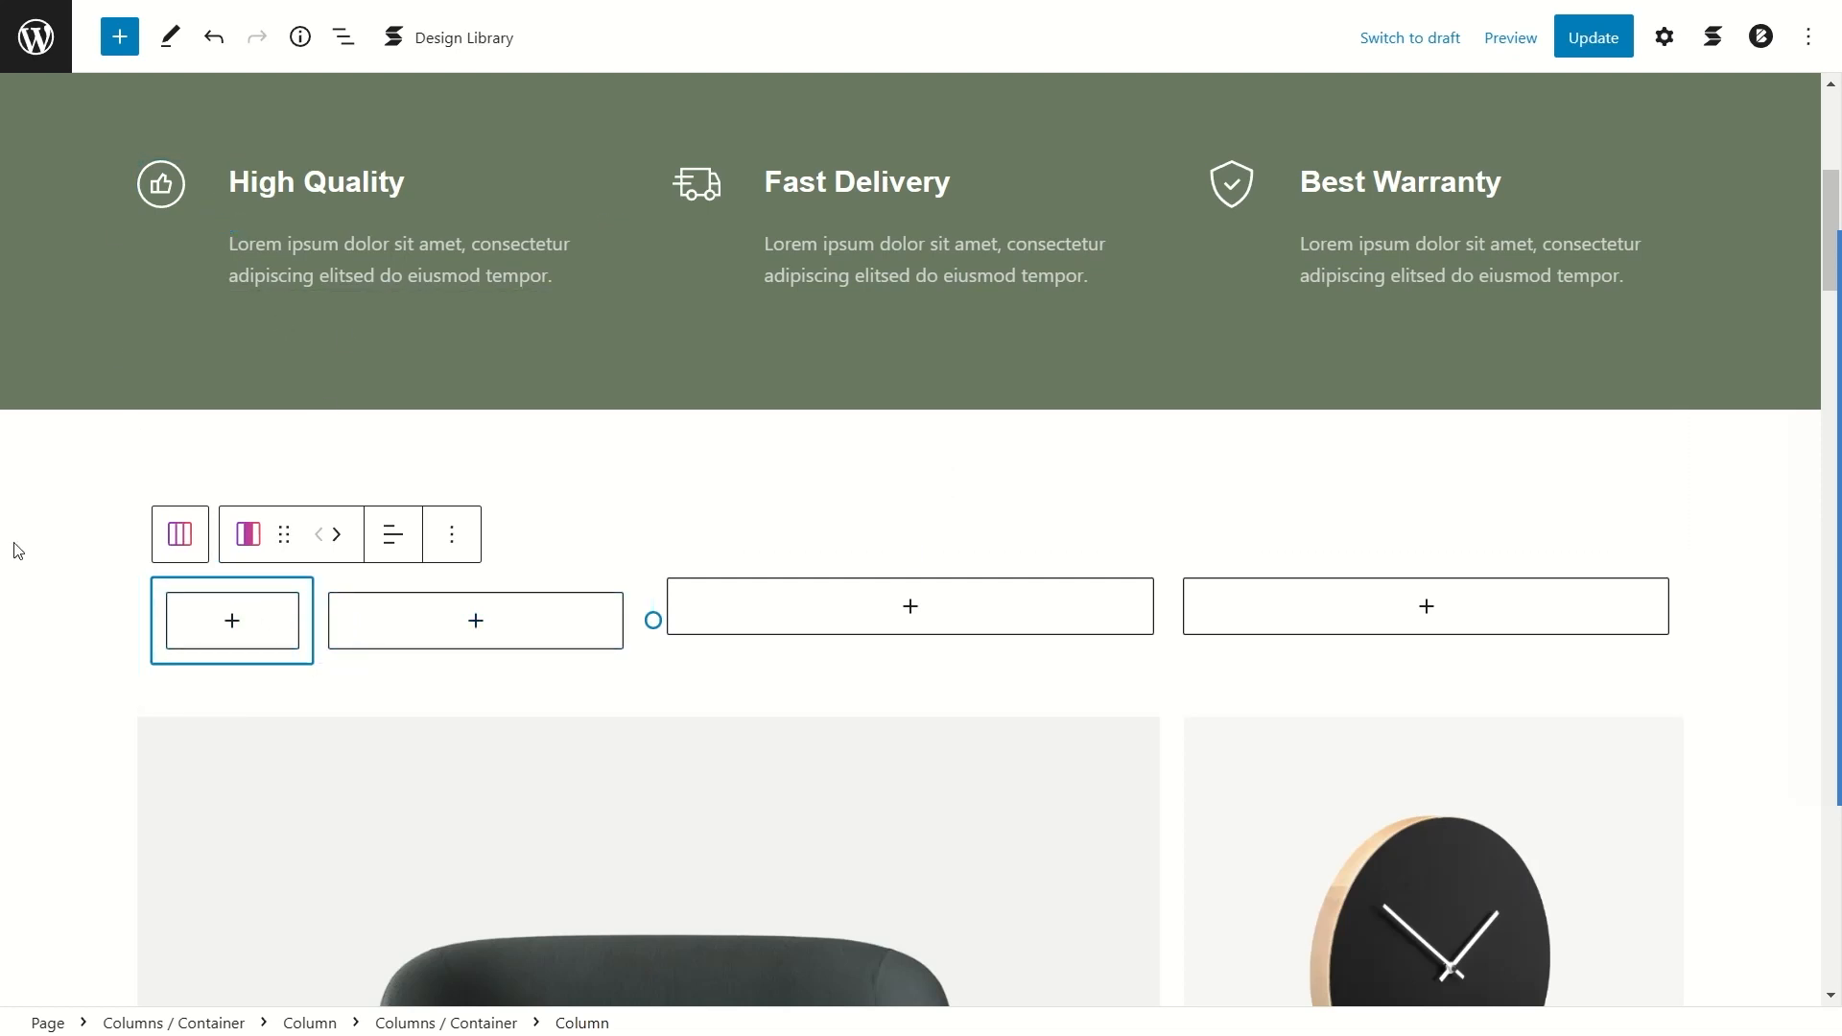
left_click(232, 631)
left_click(231, 551)
left_click(744, 493)
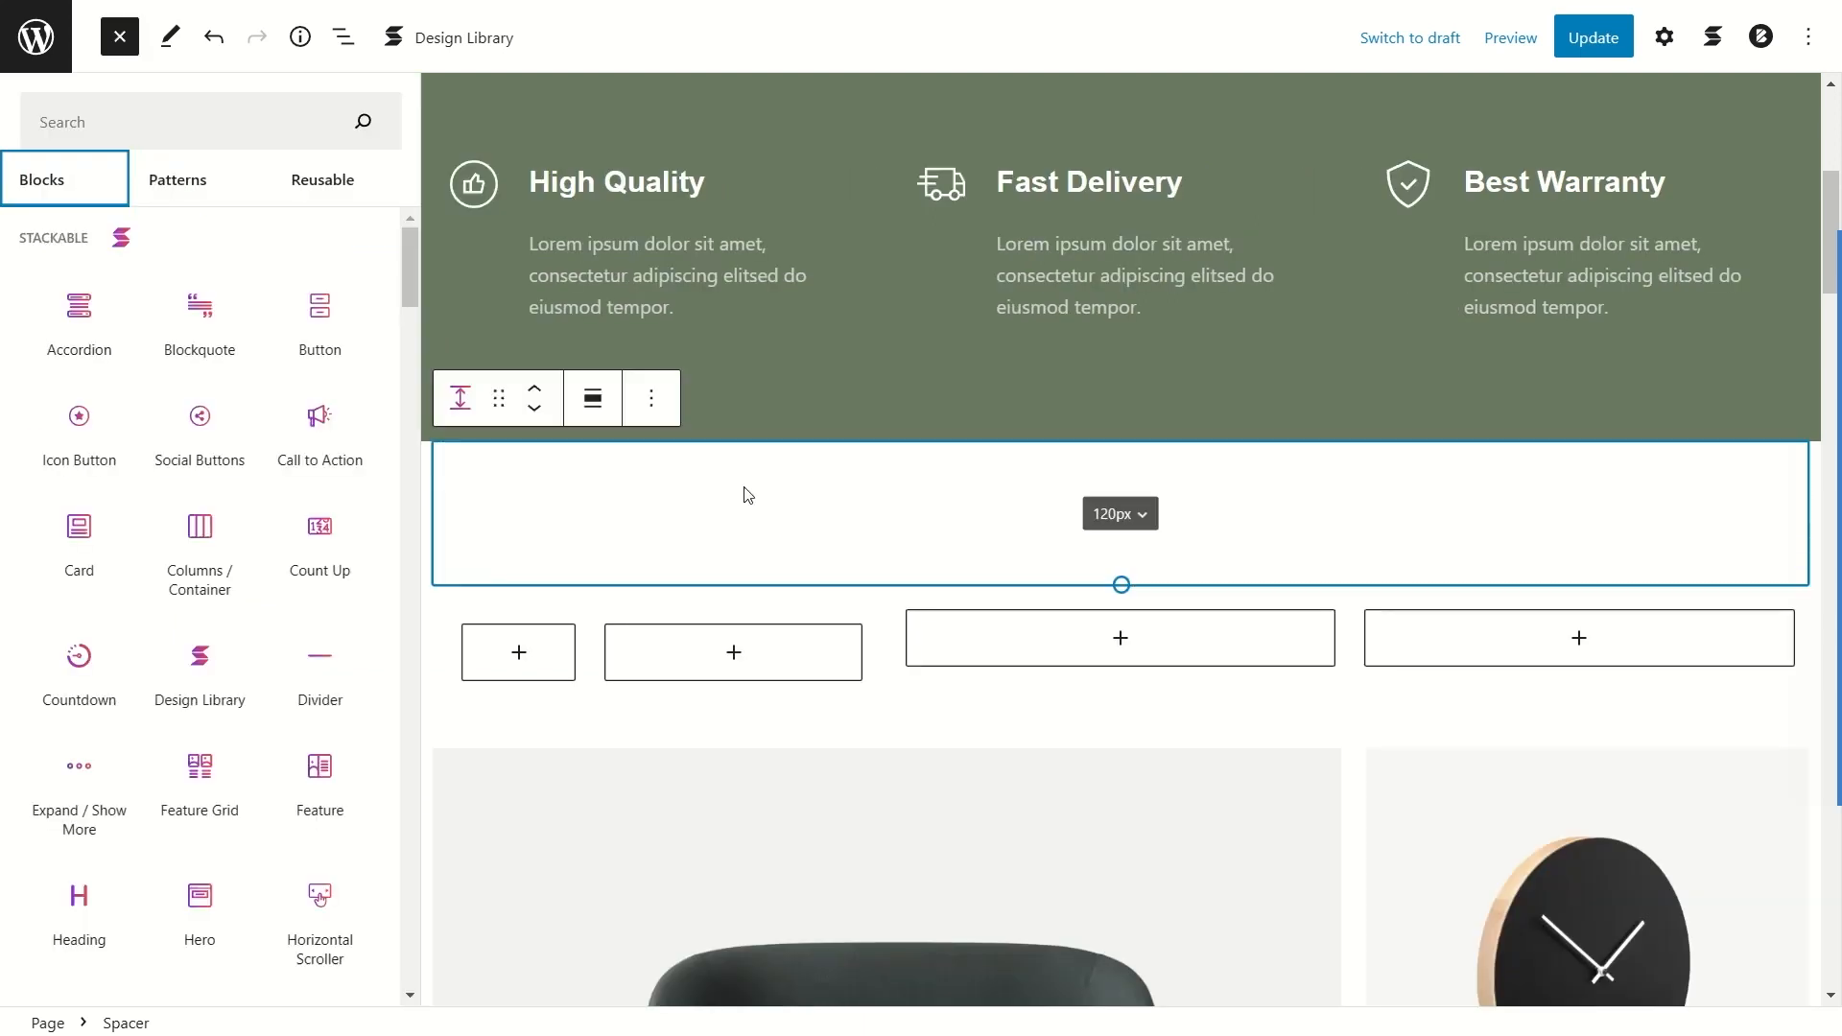
left_click(120, 37)
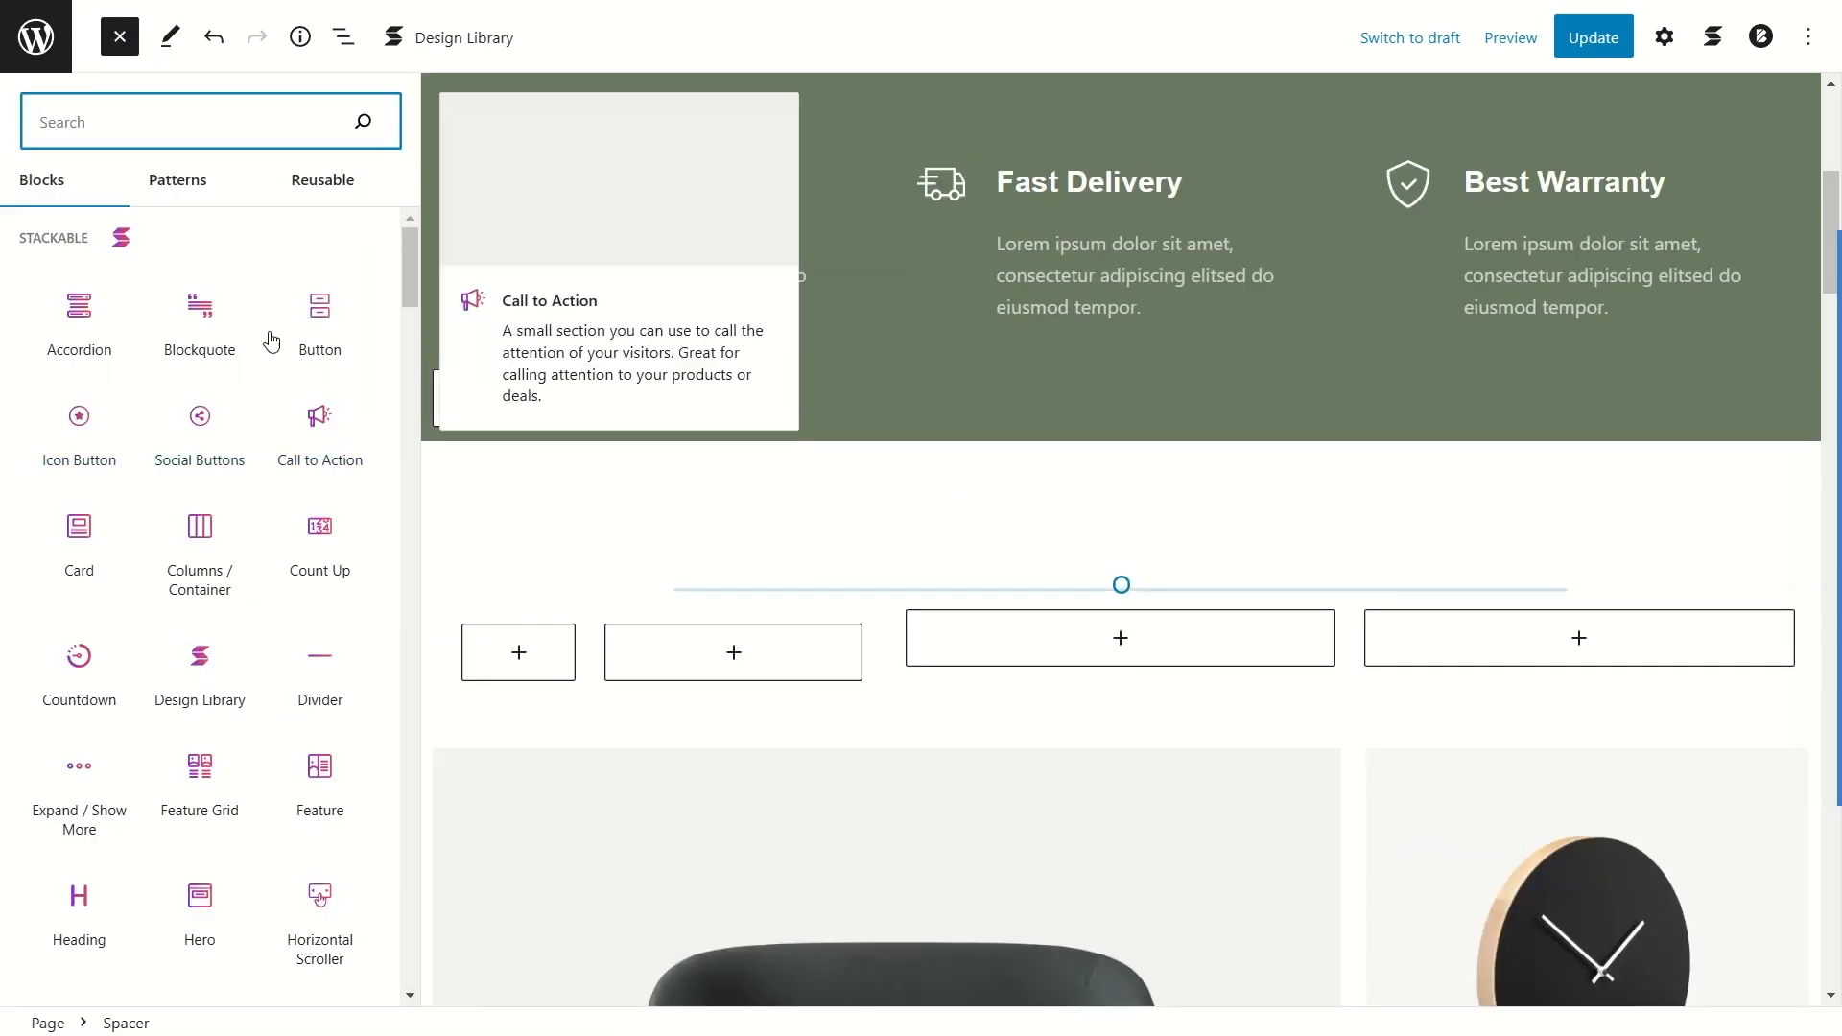
left_click(78, 427)
left_click_drag(115, 447, 501, 639)
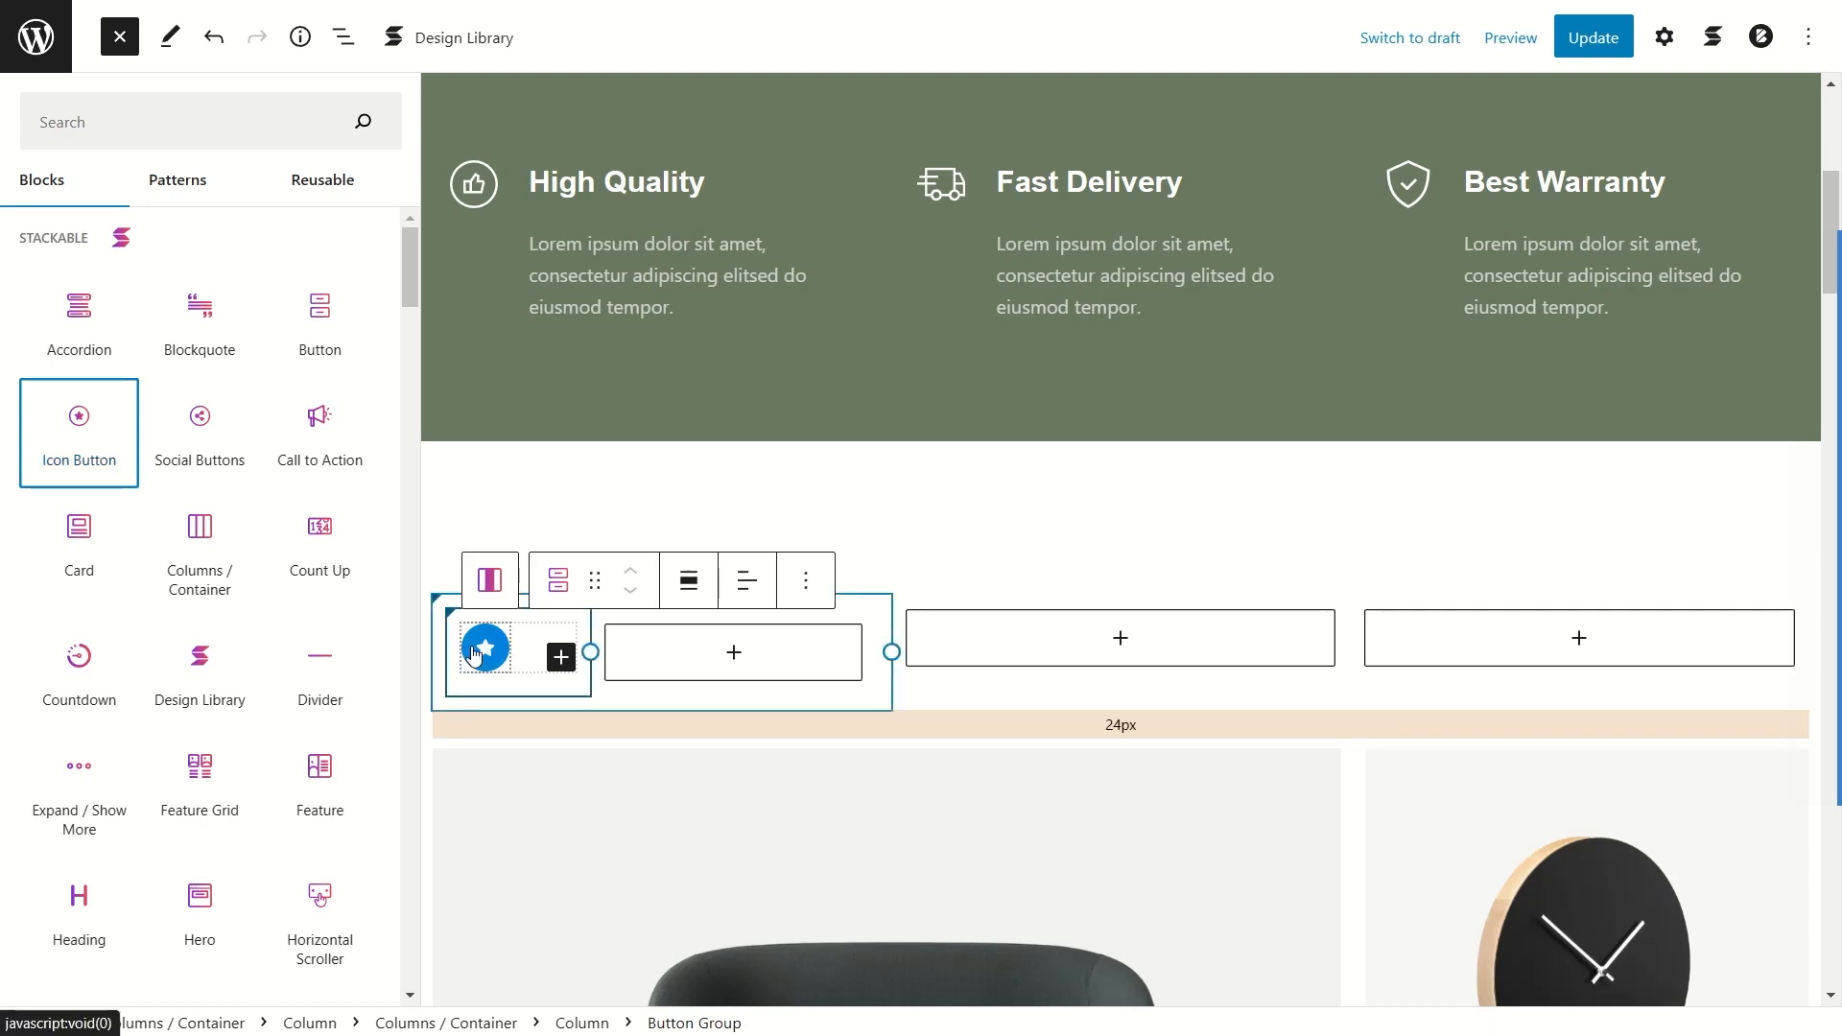
key("ctrl+z")
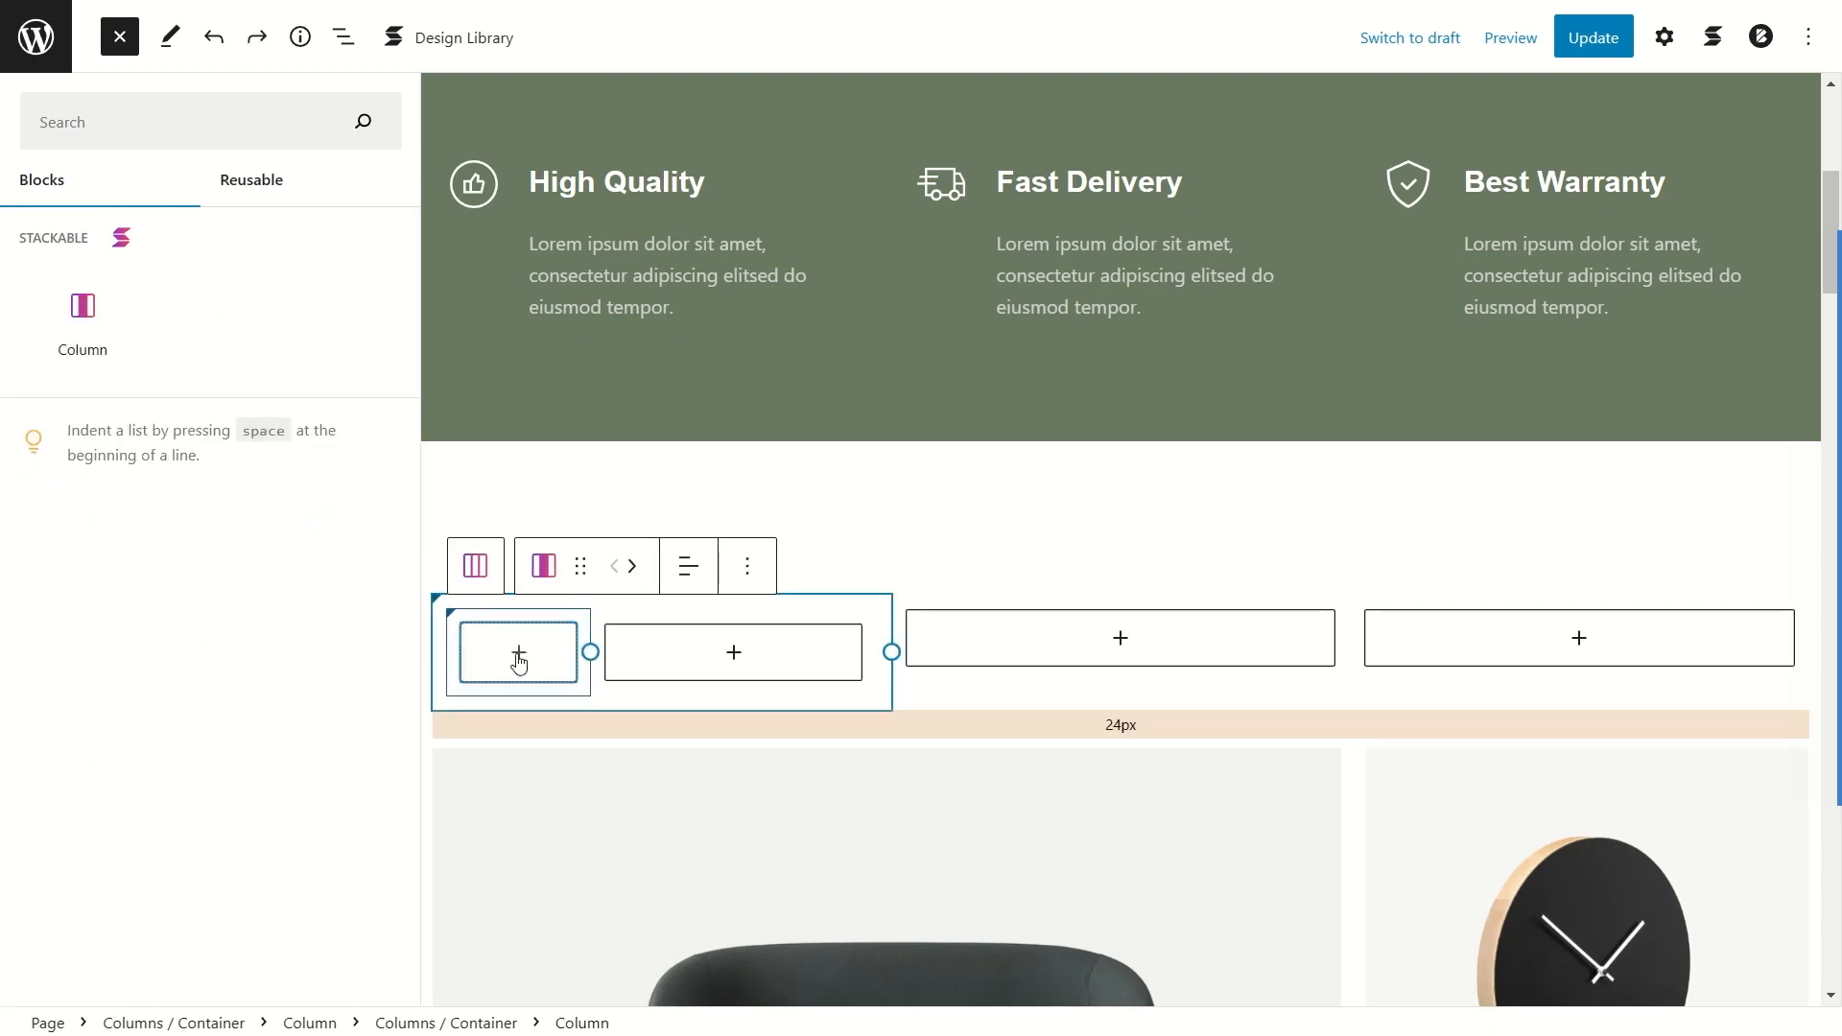
Step: Add an Icon block to the nested 30% column and a Stackable Heading reading "High Quality" to the 70% column
left_click(518, 653)
left_click(259, 434)
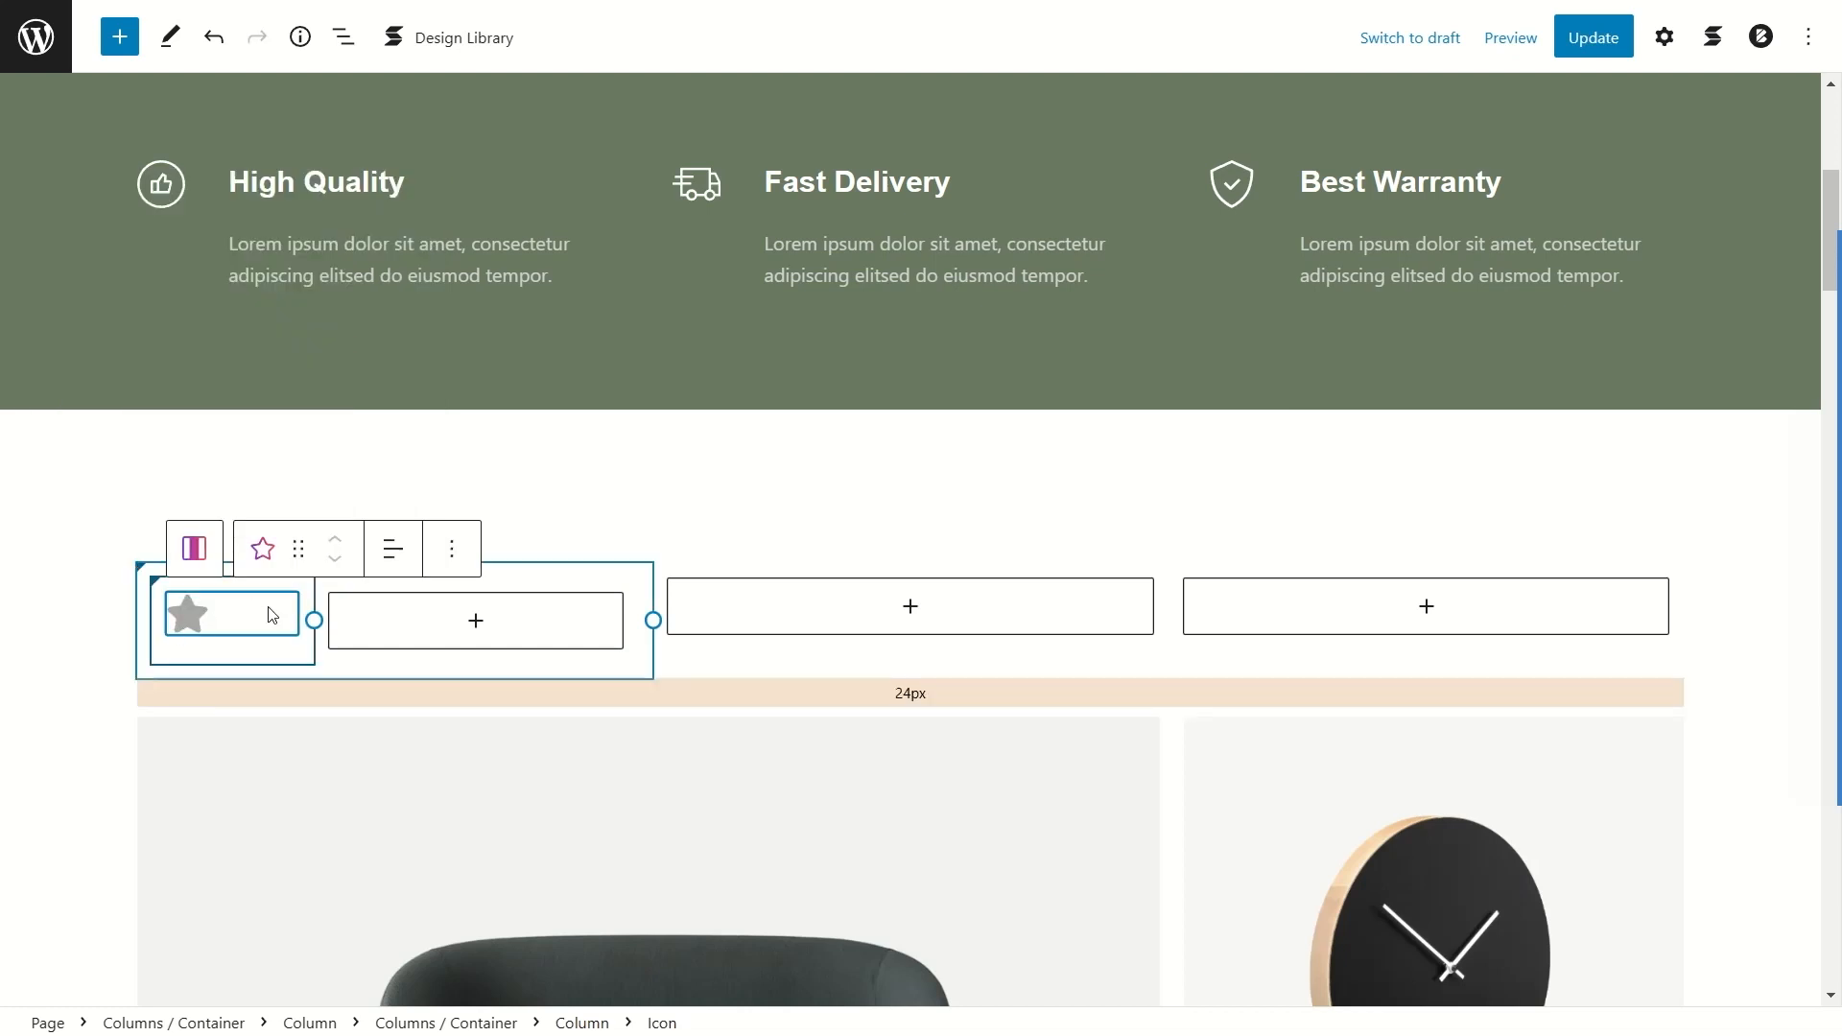
left_click(474, 623)
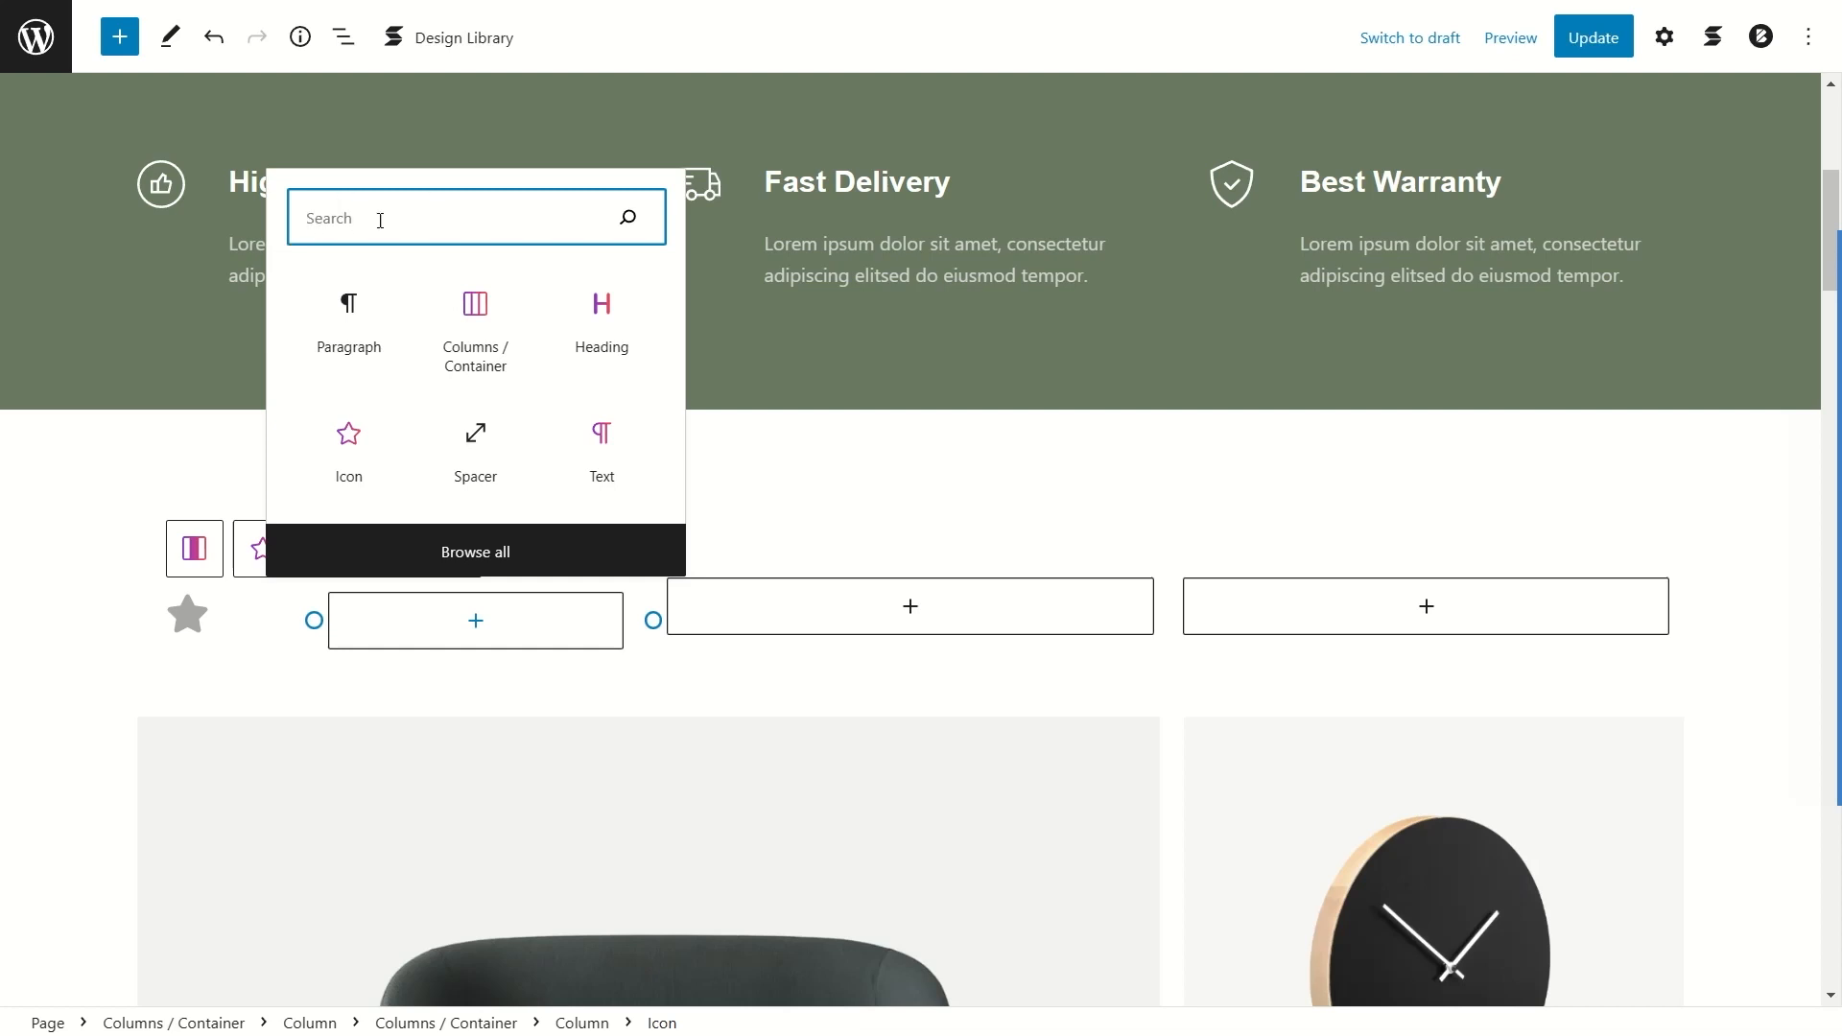
type("head")
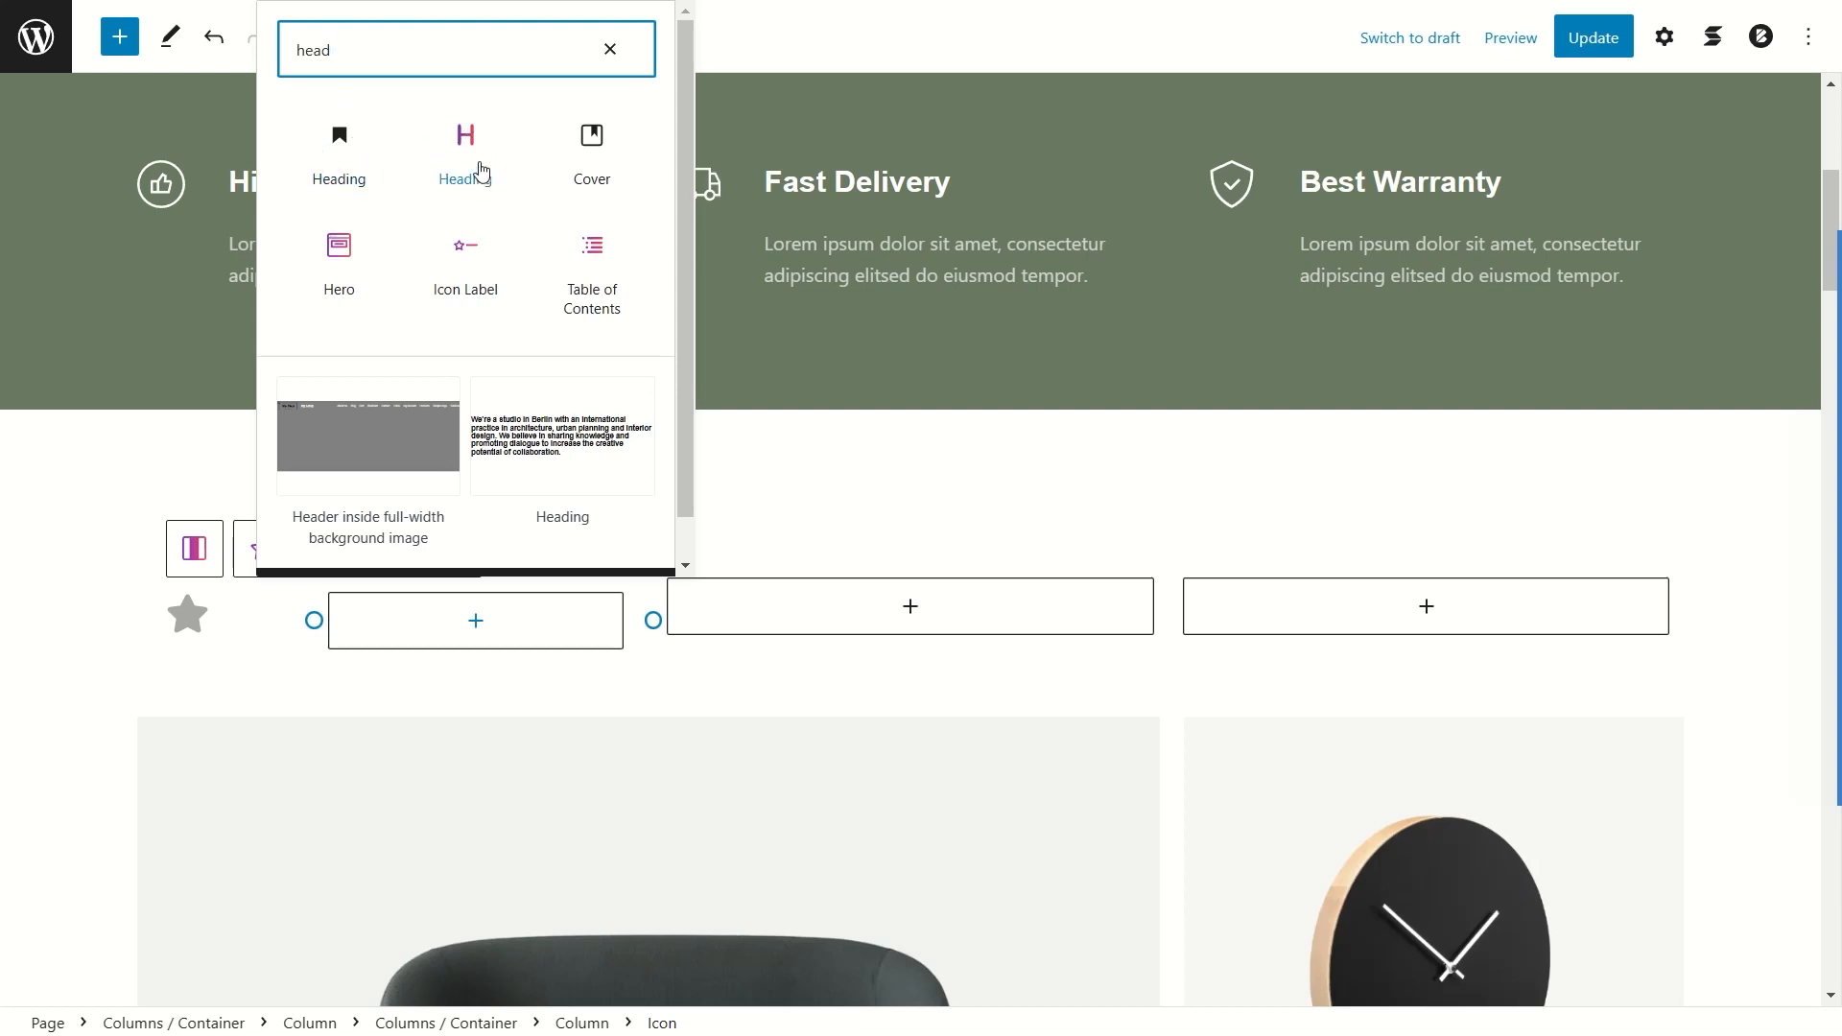
left_click(472, 134)
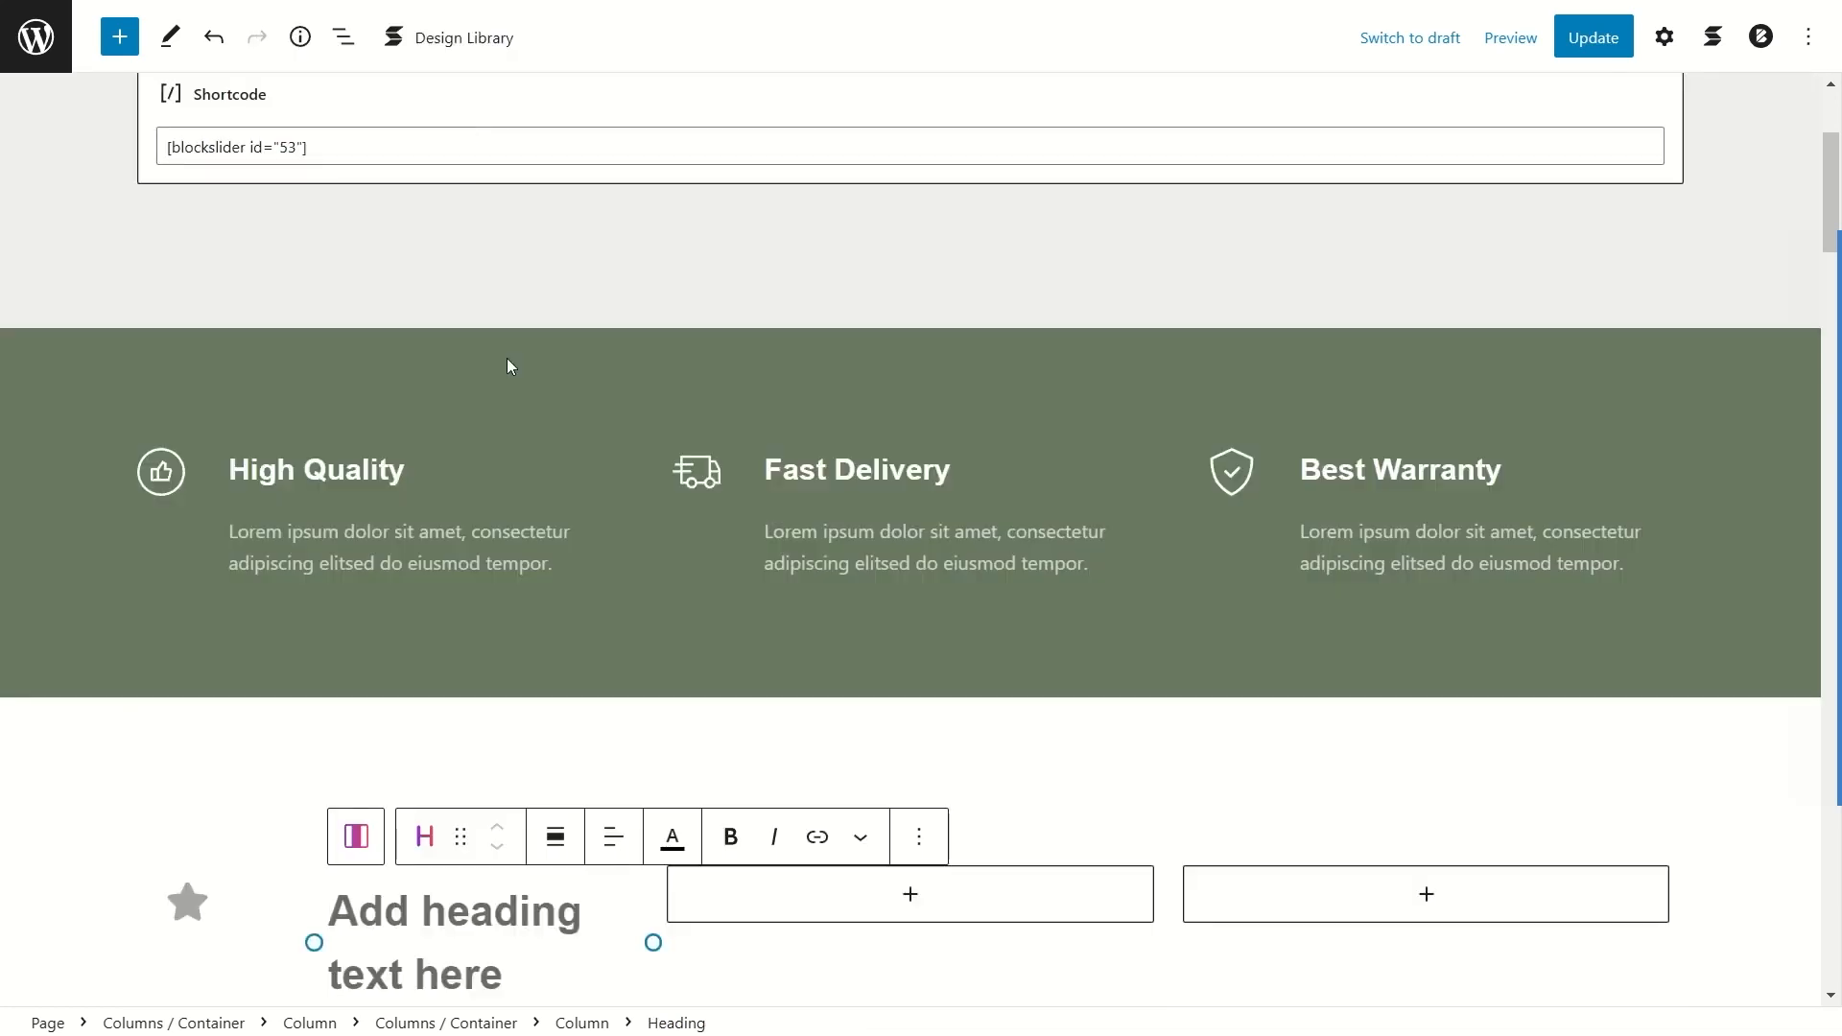
scroll(571, 662, "down", 2)
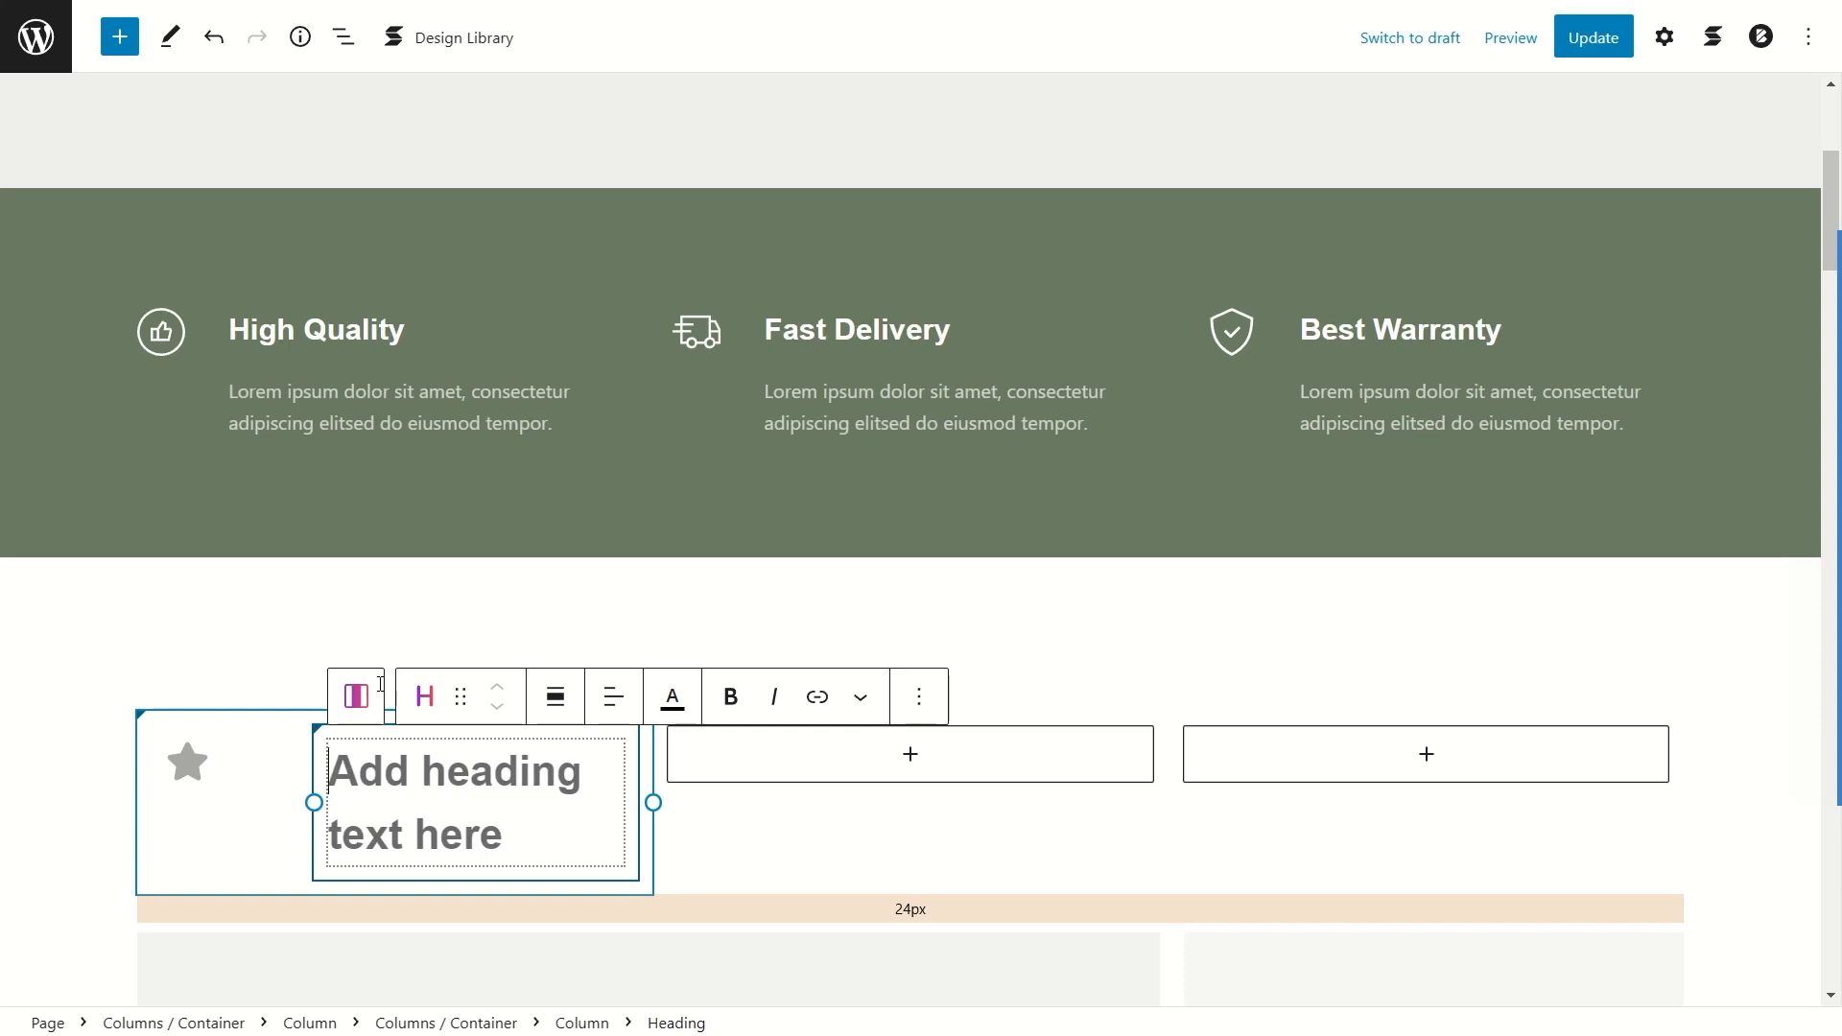
type("High Quality")
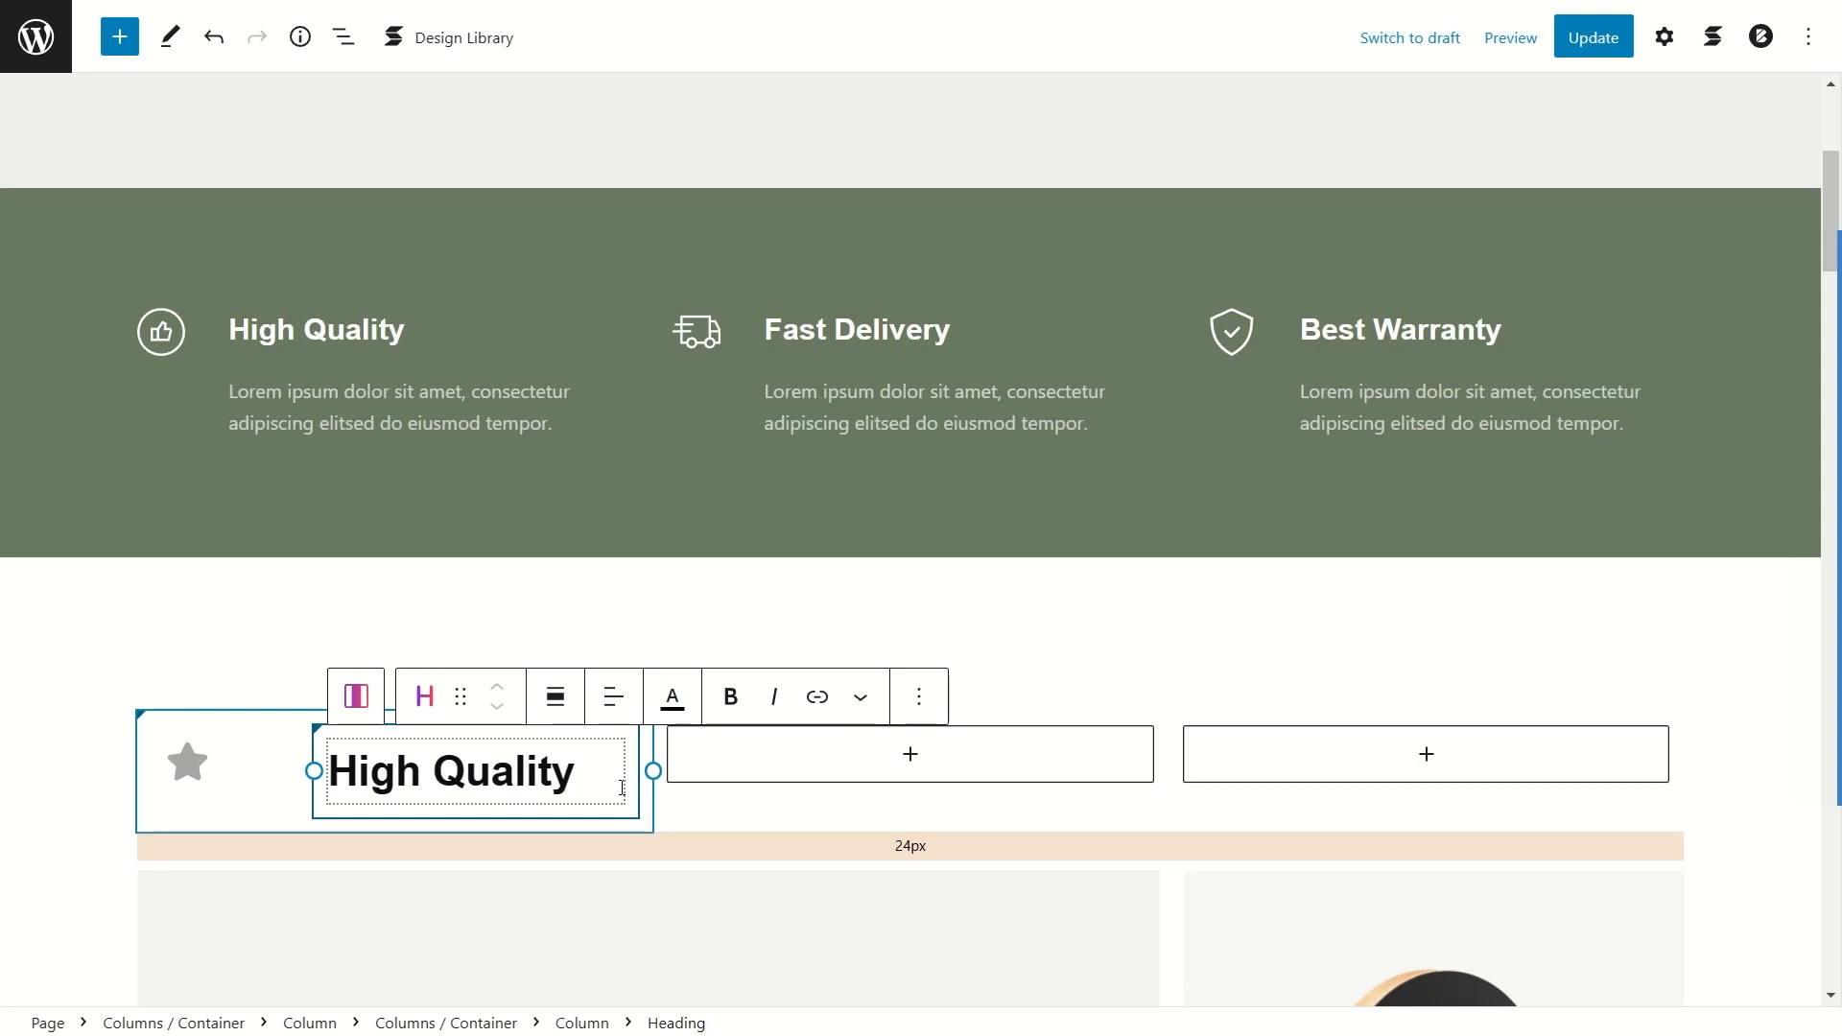
Step: Add a text block below the new heading with the lorem ipsum description copied from the green strip's High Quality item
scroll(622, 787, "down", 1)
key("Return")
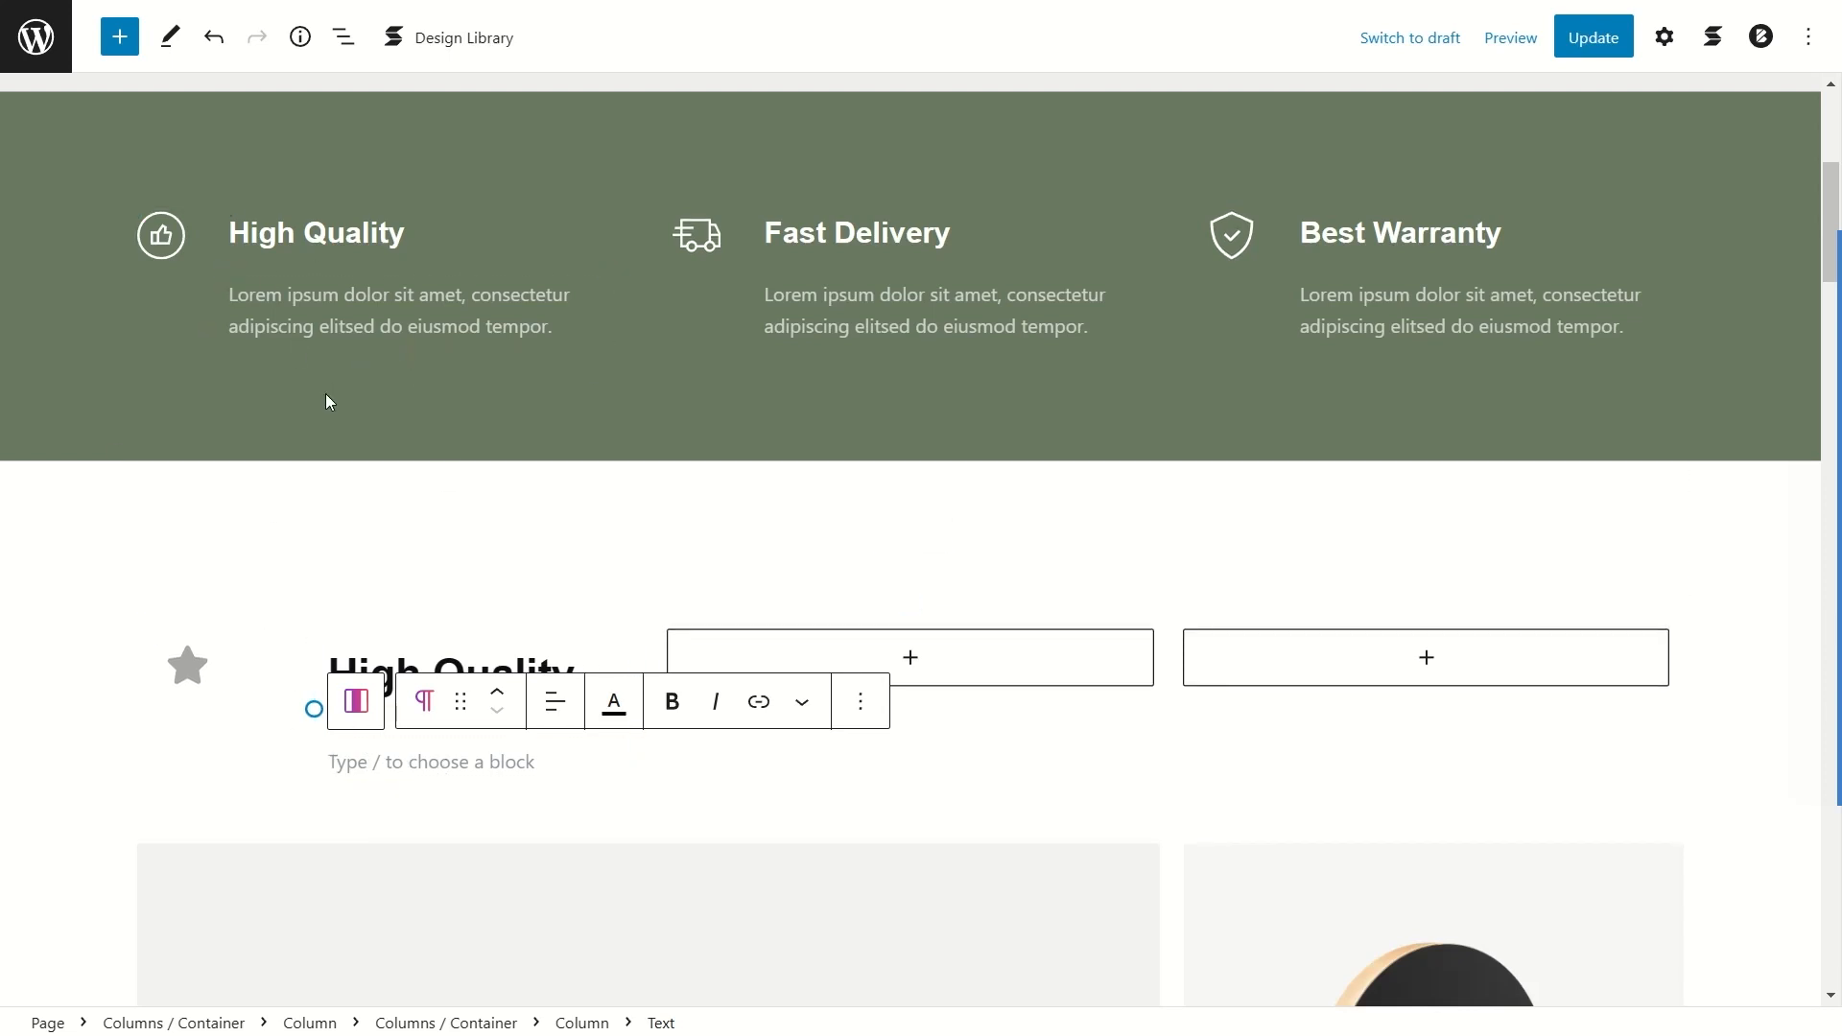
triple_click(544, 319)
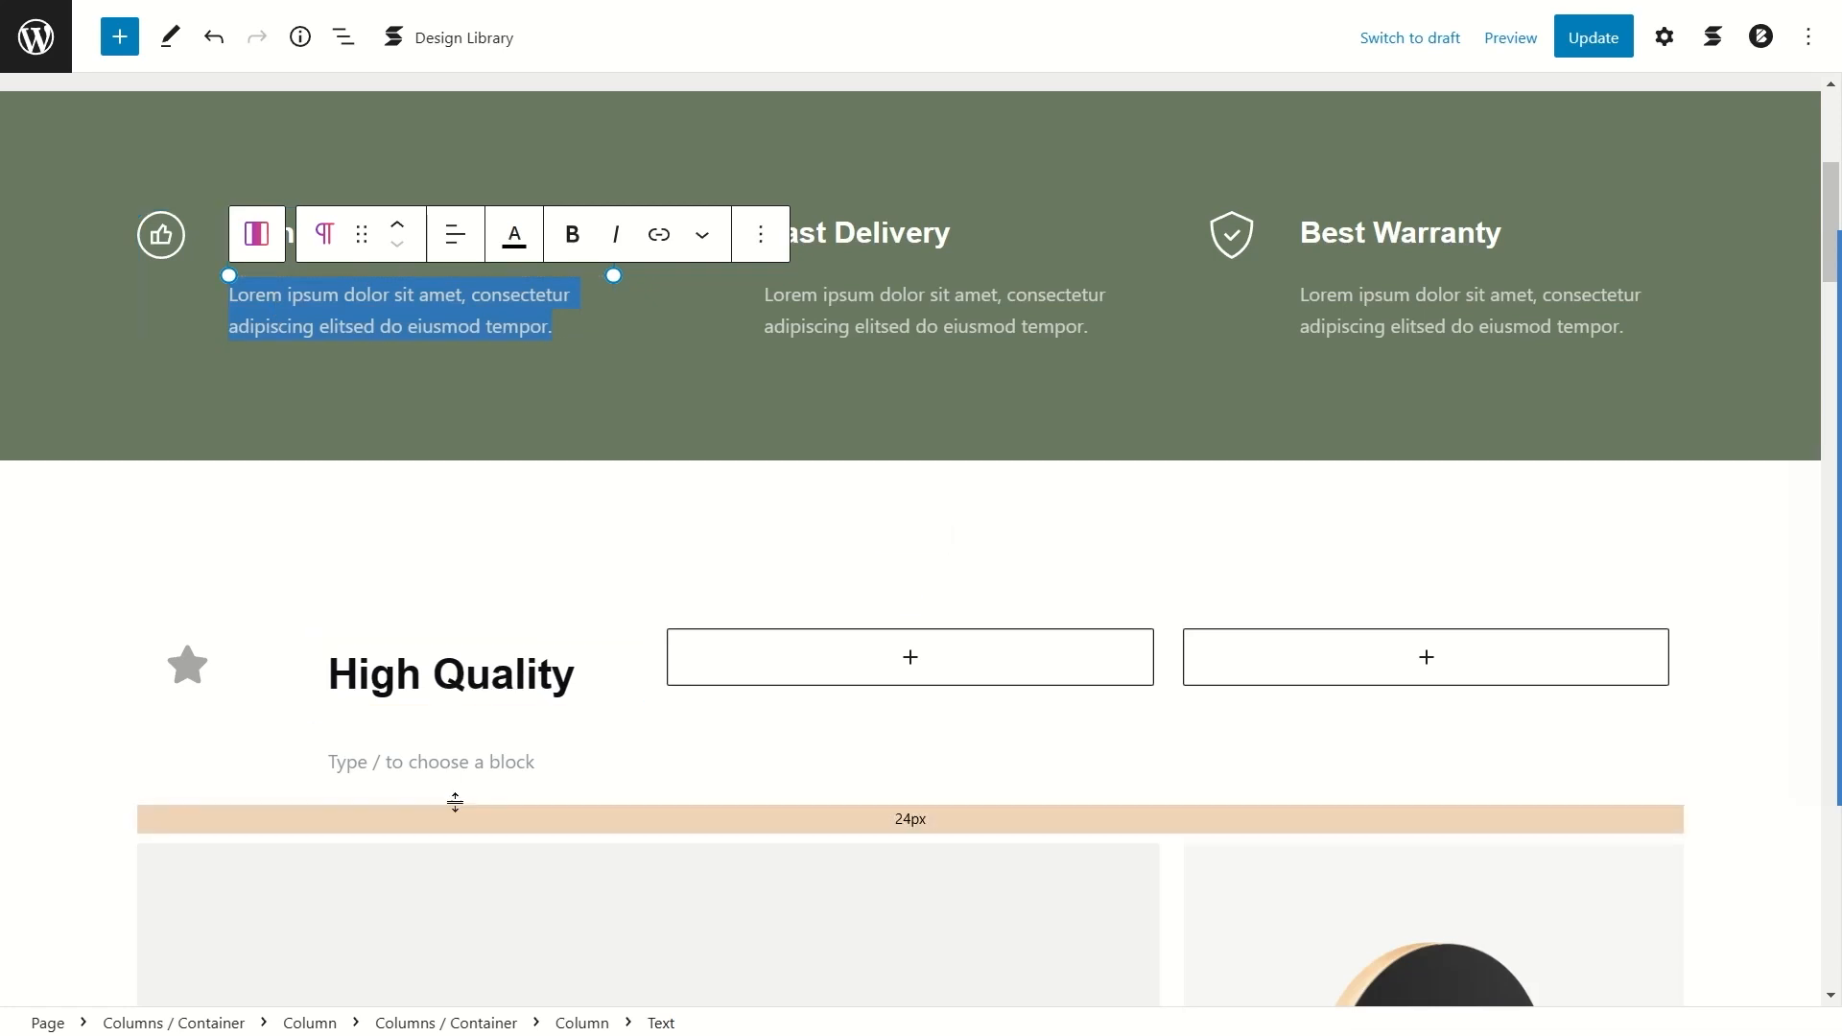
left_click(462, 764)
left_click(1102, 707)
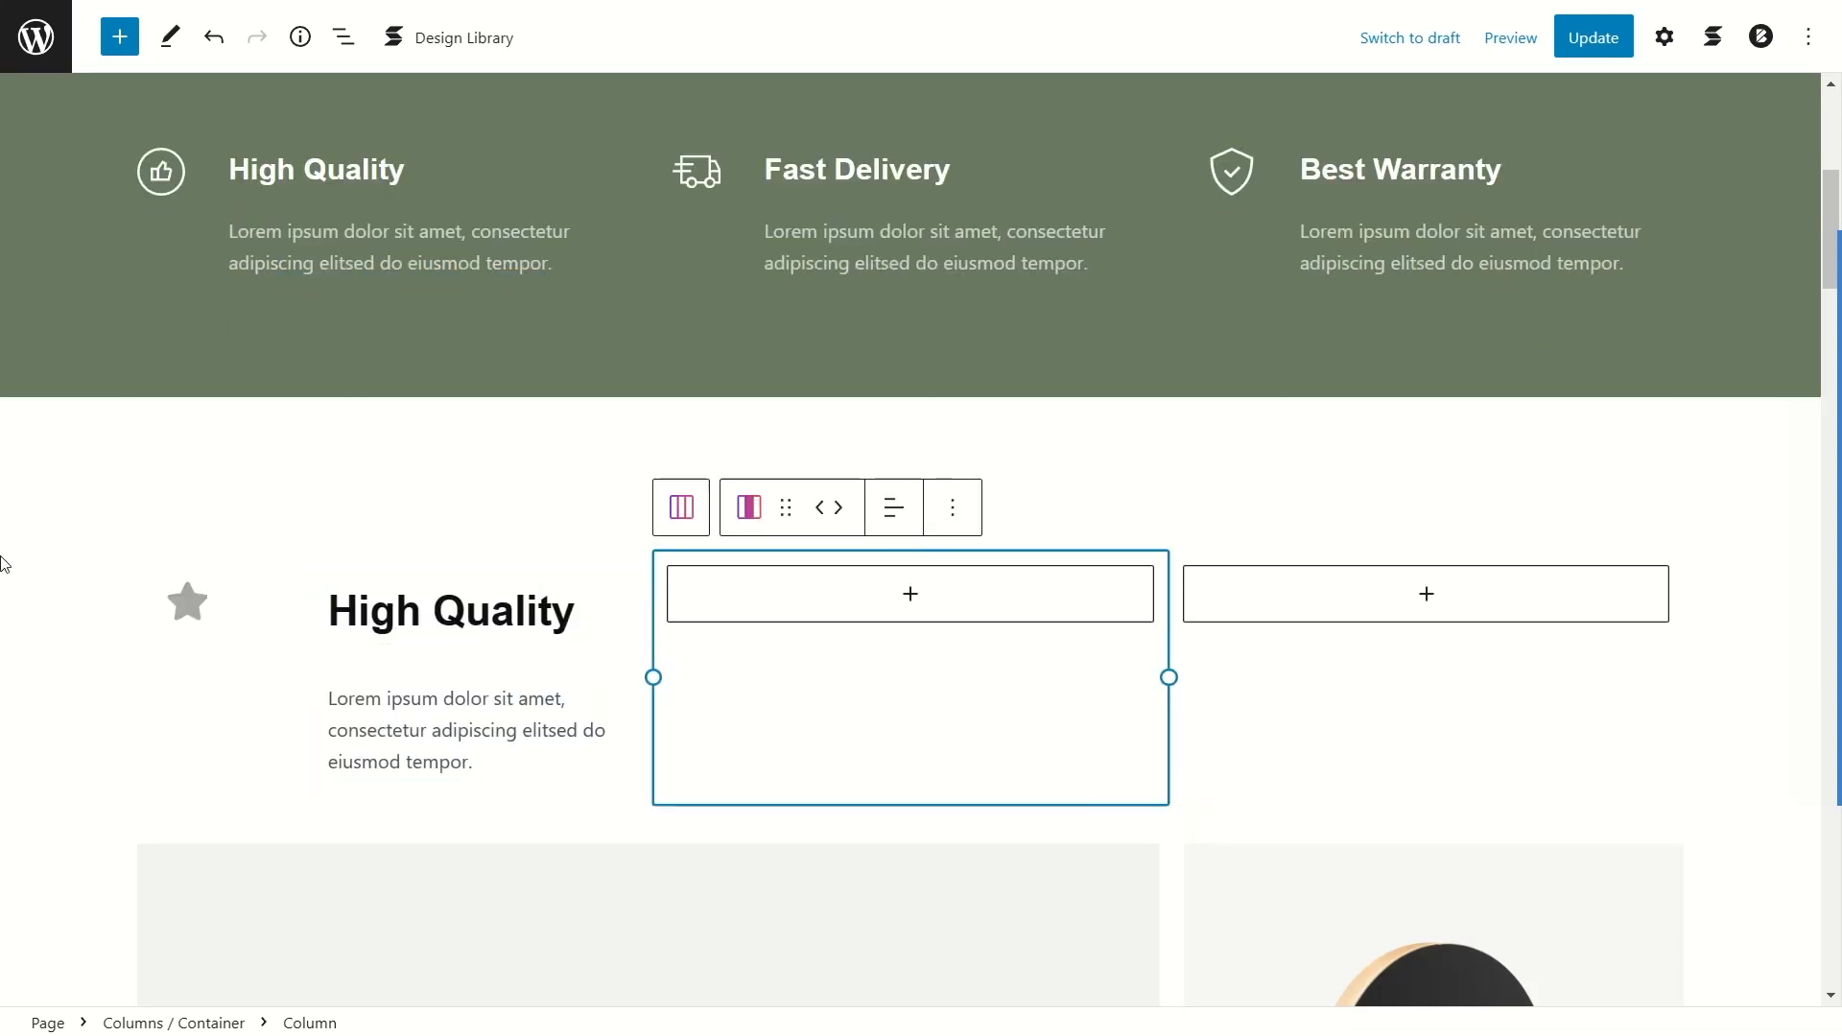
Step: Select the new High Quality heading and examine its block, style and advanced settings
scroll(47, 531, "up", 2)
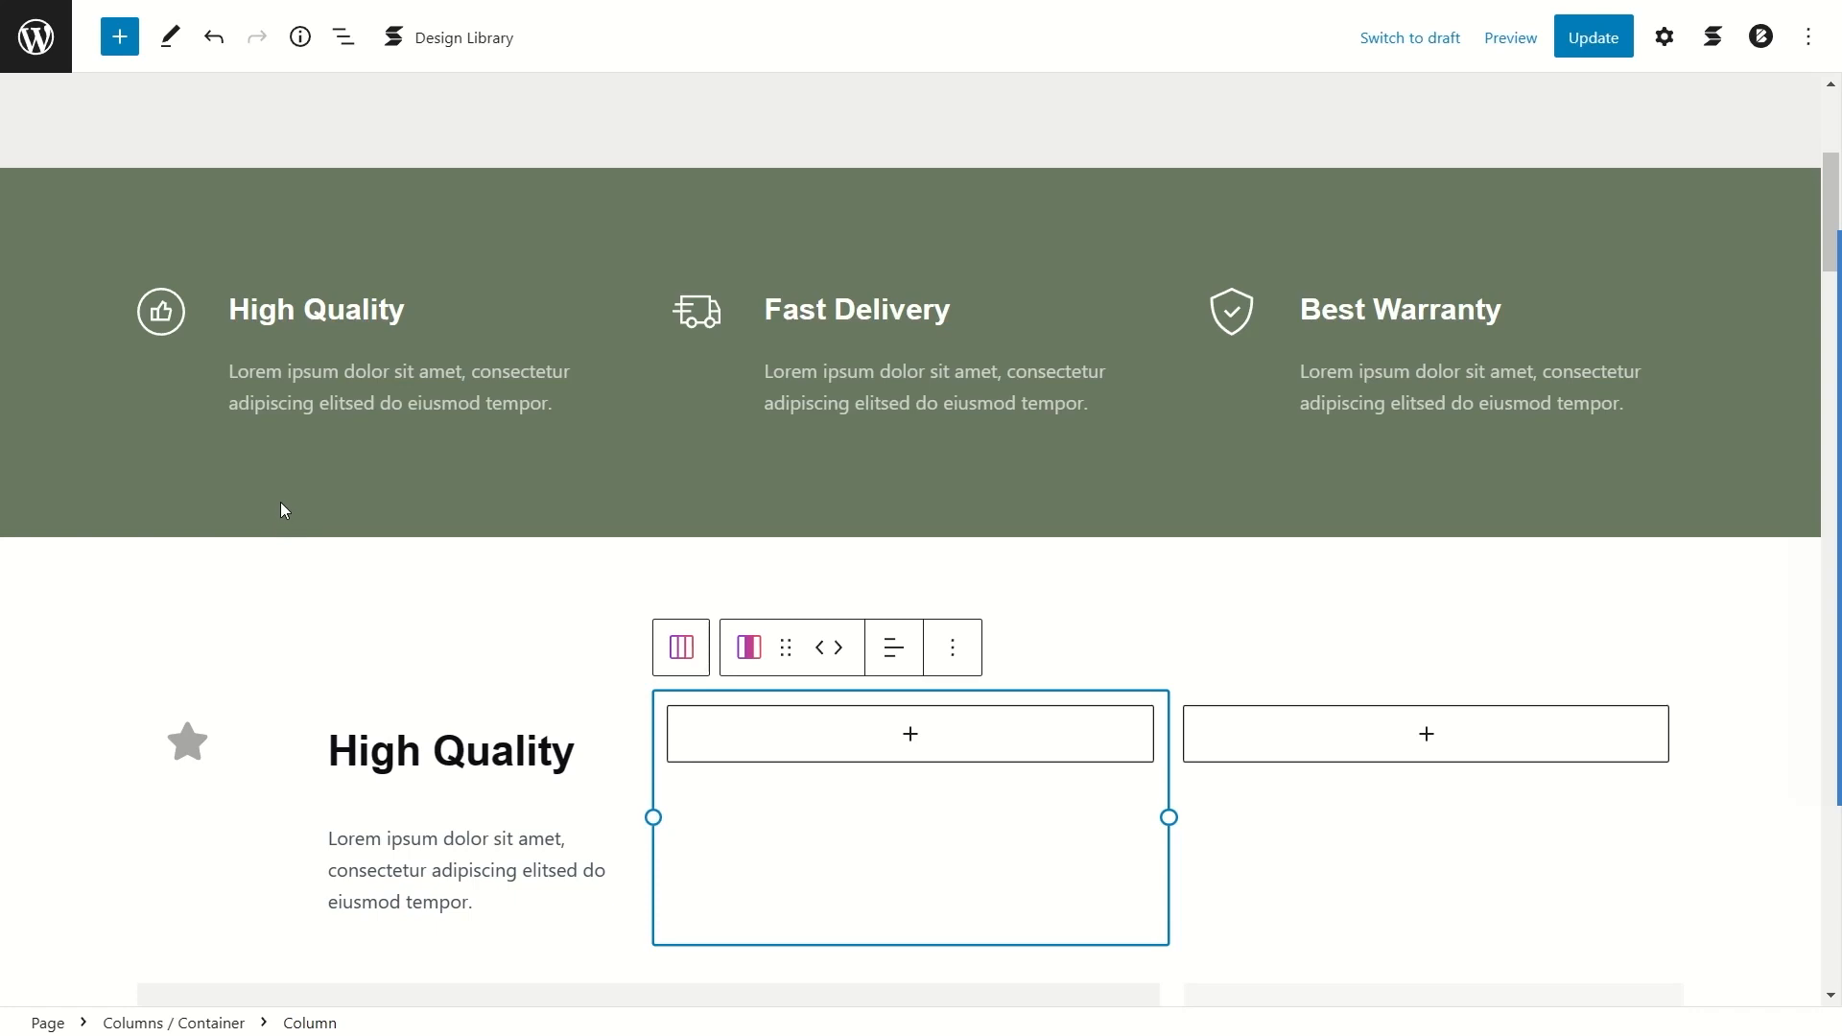
left_click(428, 751)
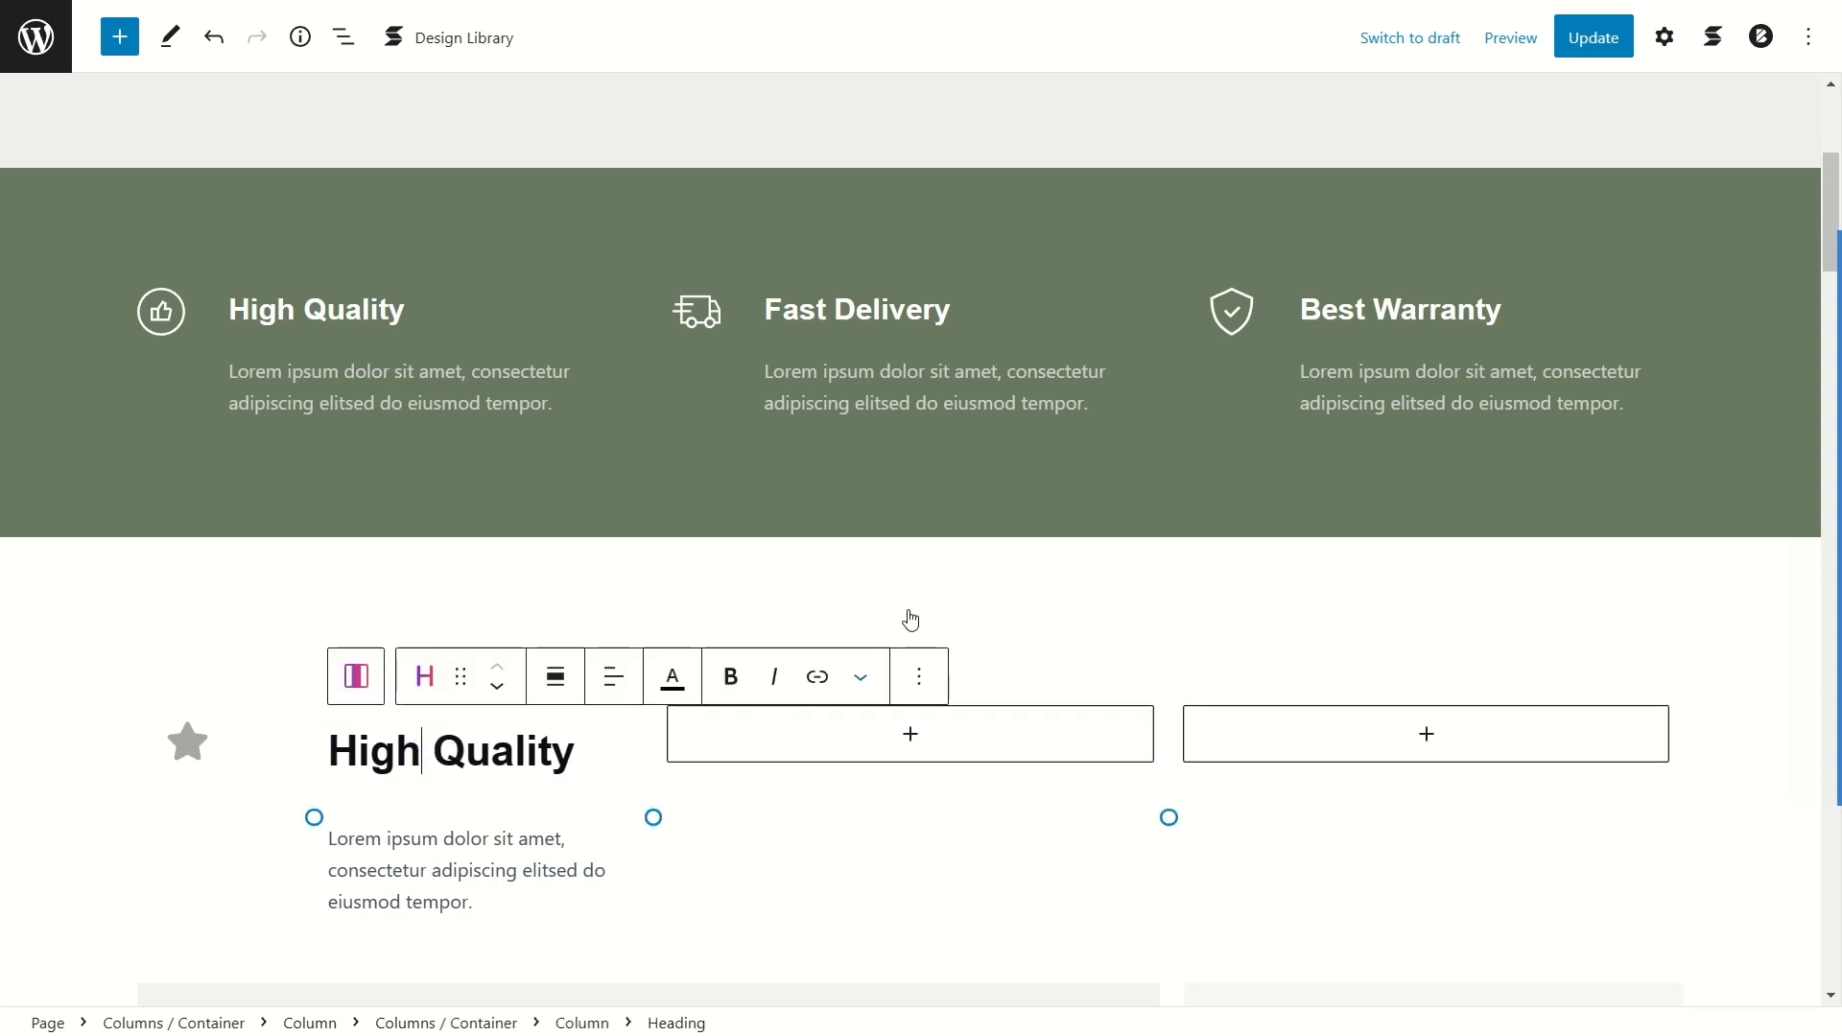
left_click(1667, 40)
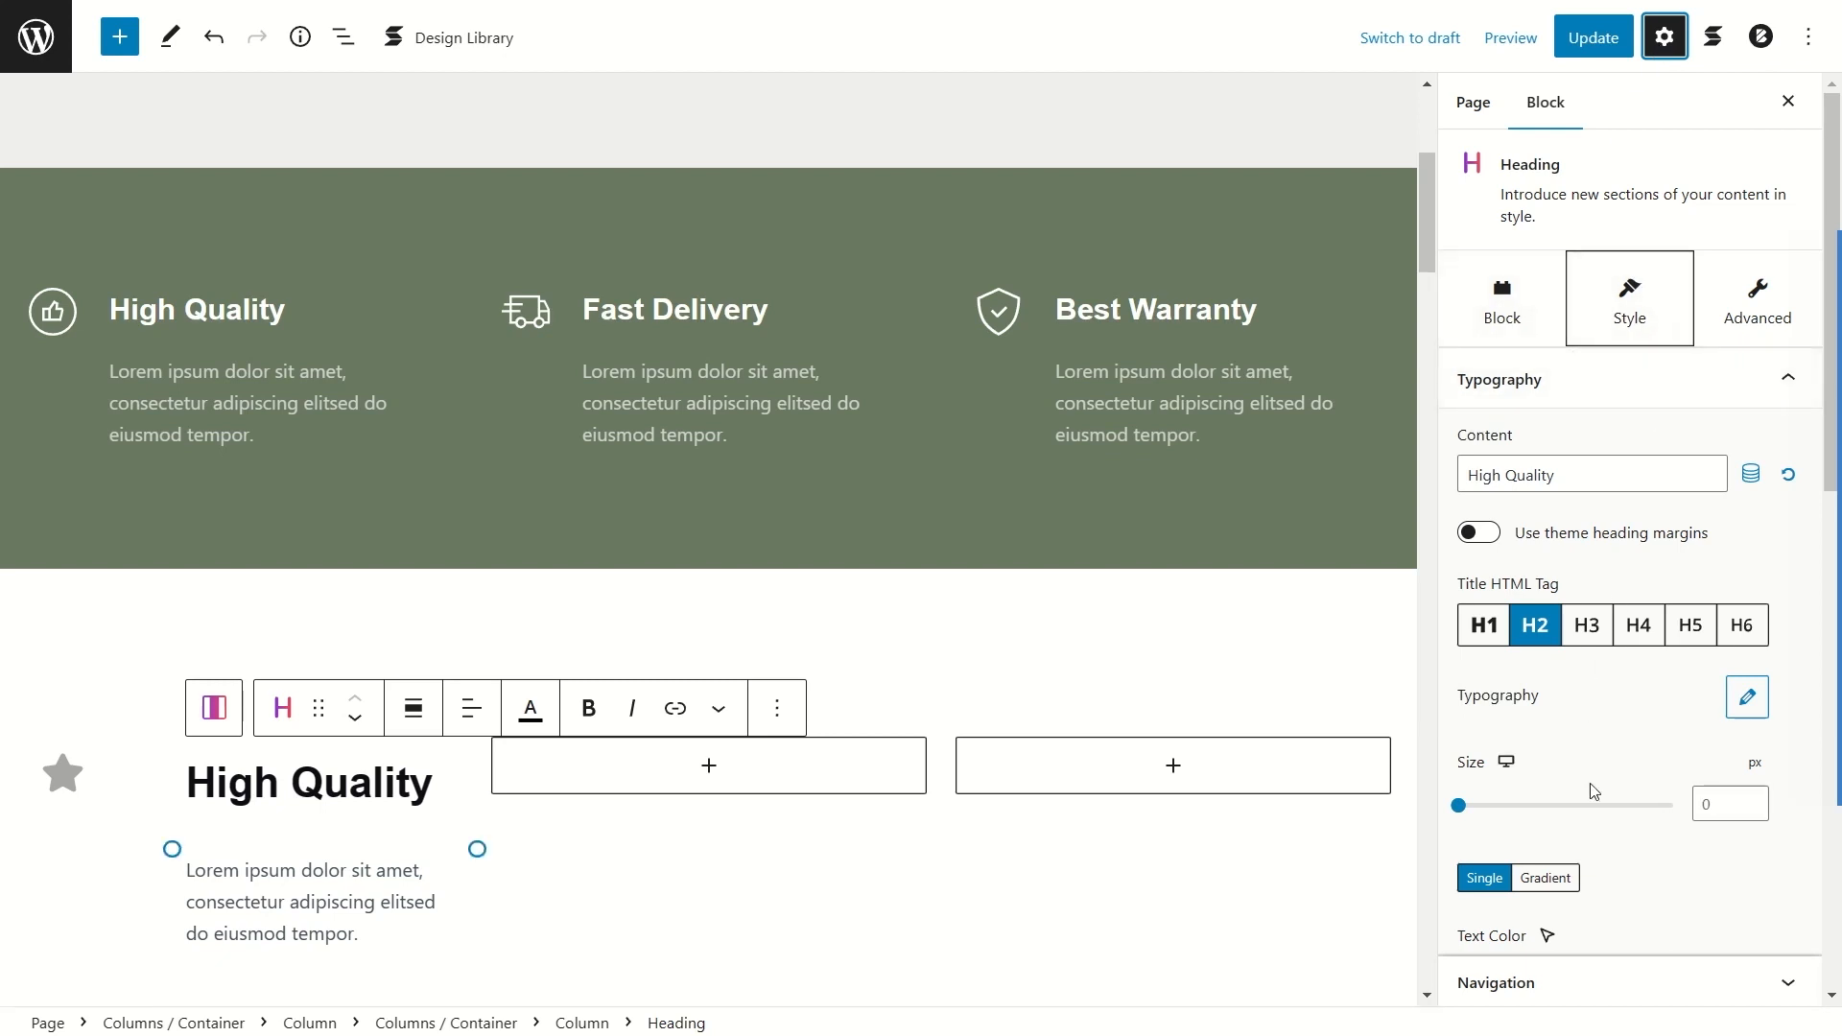
left_click(1516, 301)
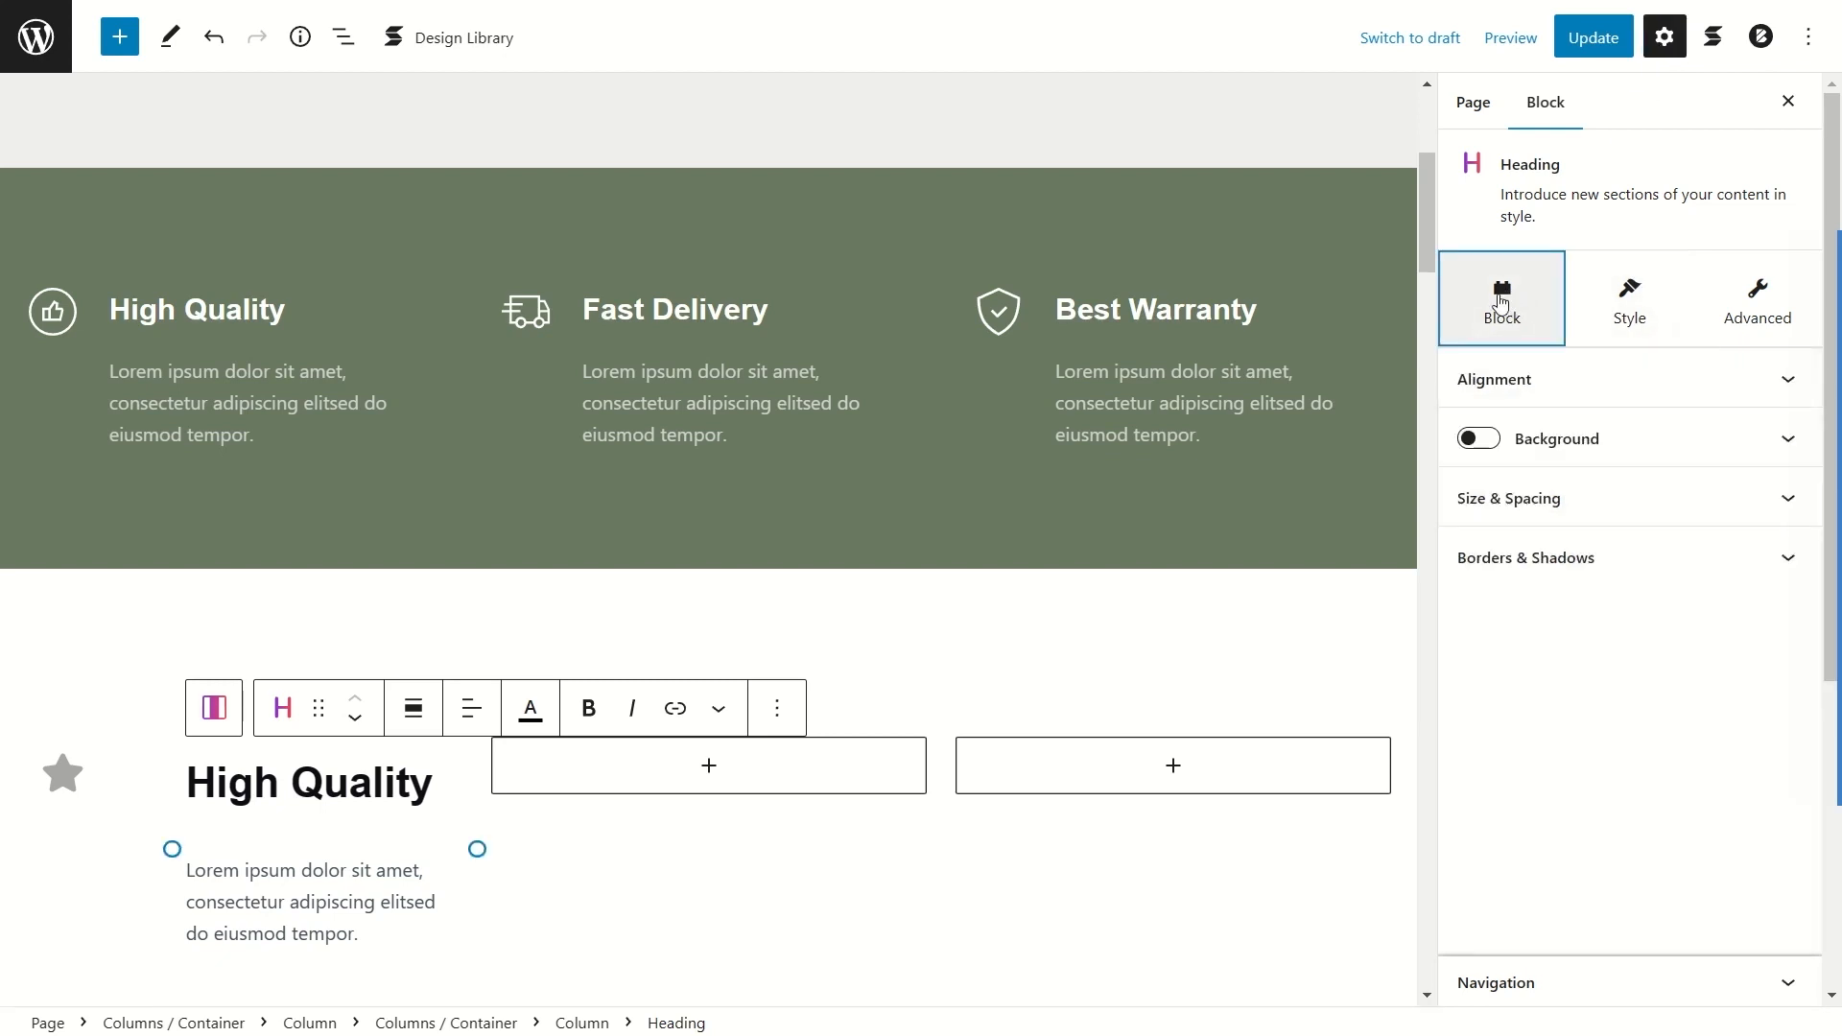
left_click(1630, 295)
left_click(1741, 299)
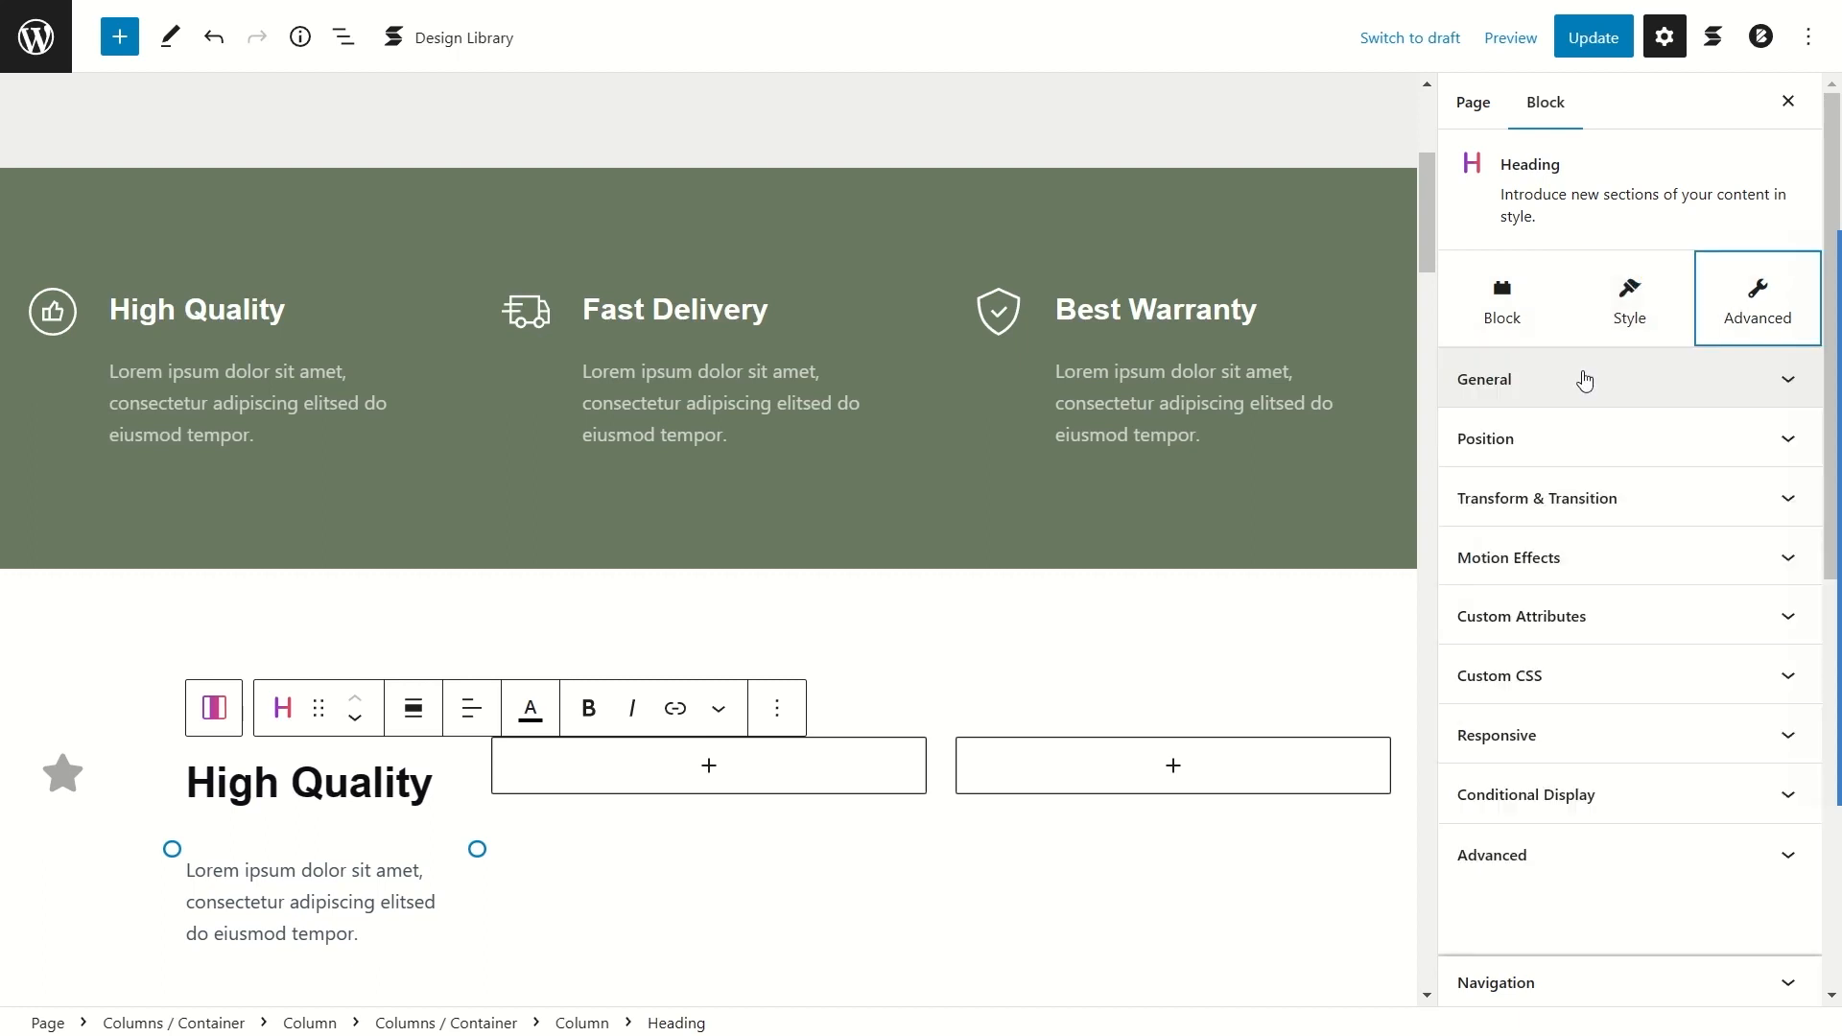
left_click(1509, 303)
Step: Try the left, centre and right content alignments on the new High Quality heading and leave it left-aligned
left_click(1512, 379)
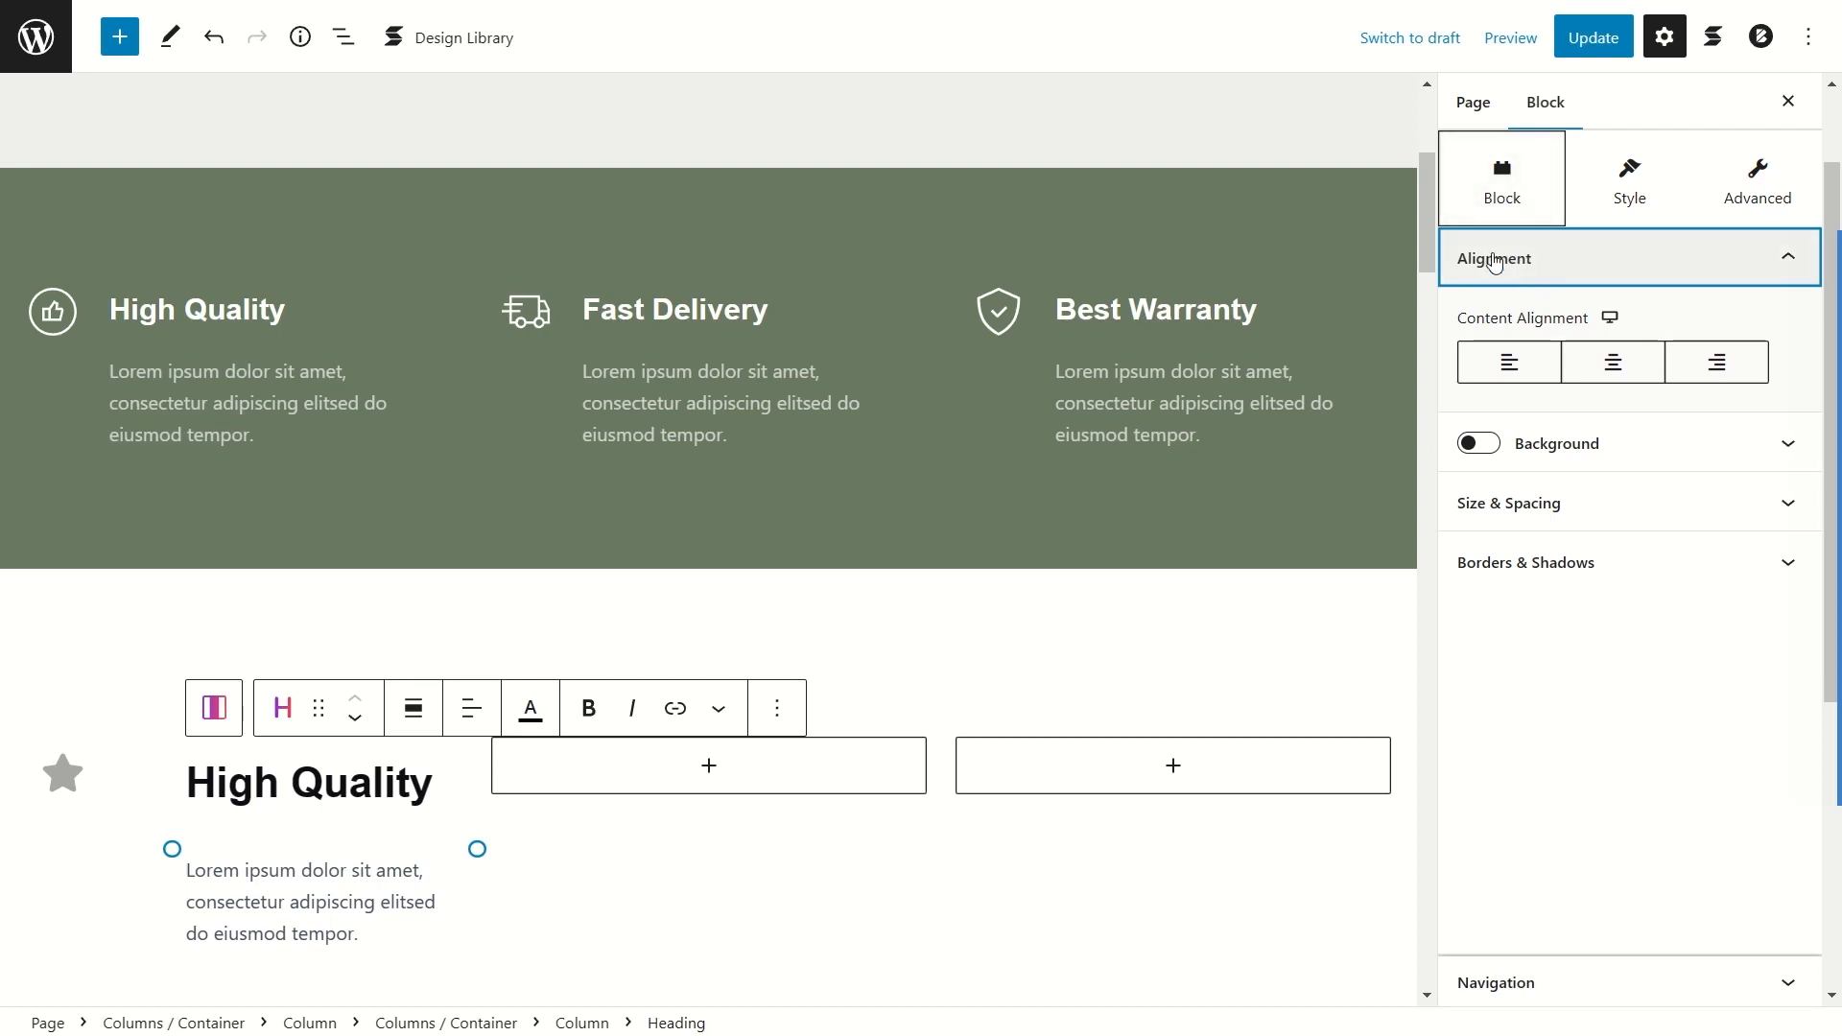
left_click(1522, 372)
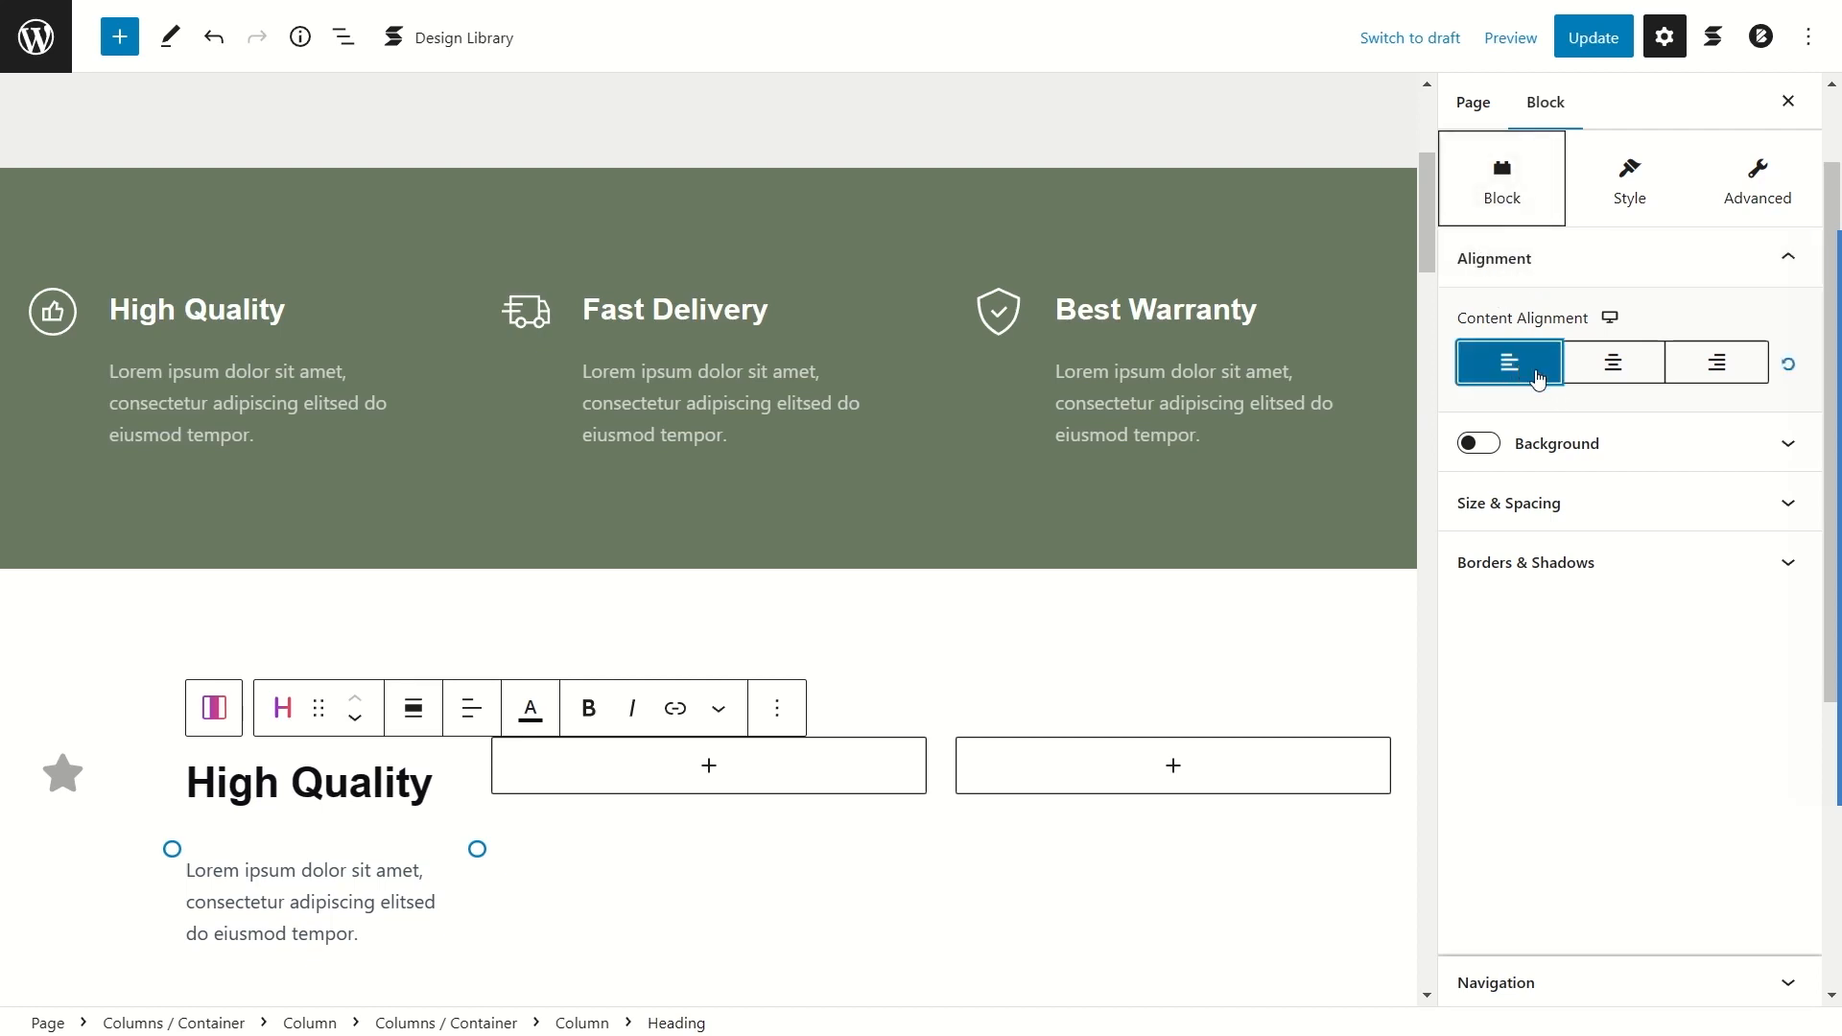
left_click(1660, 370)
left_click(1713, 366)
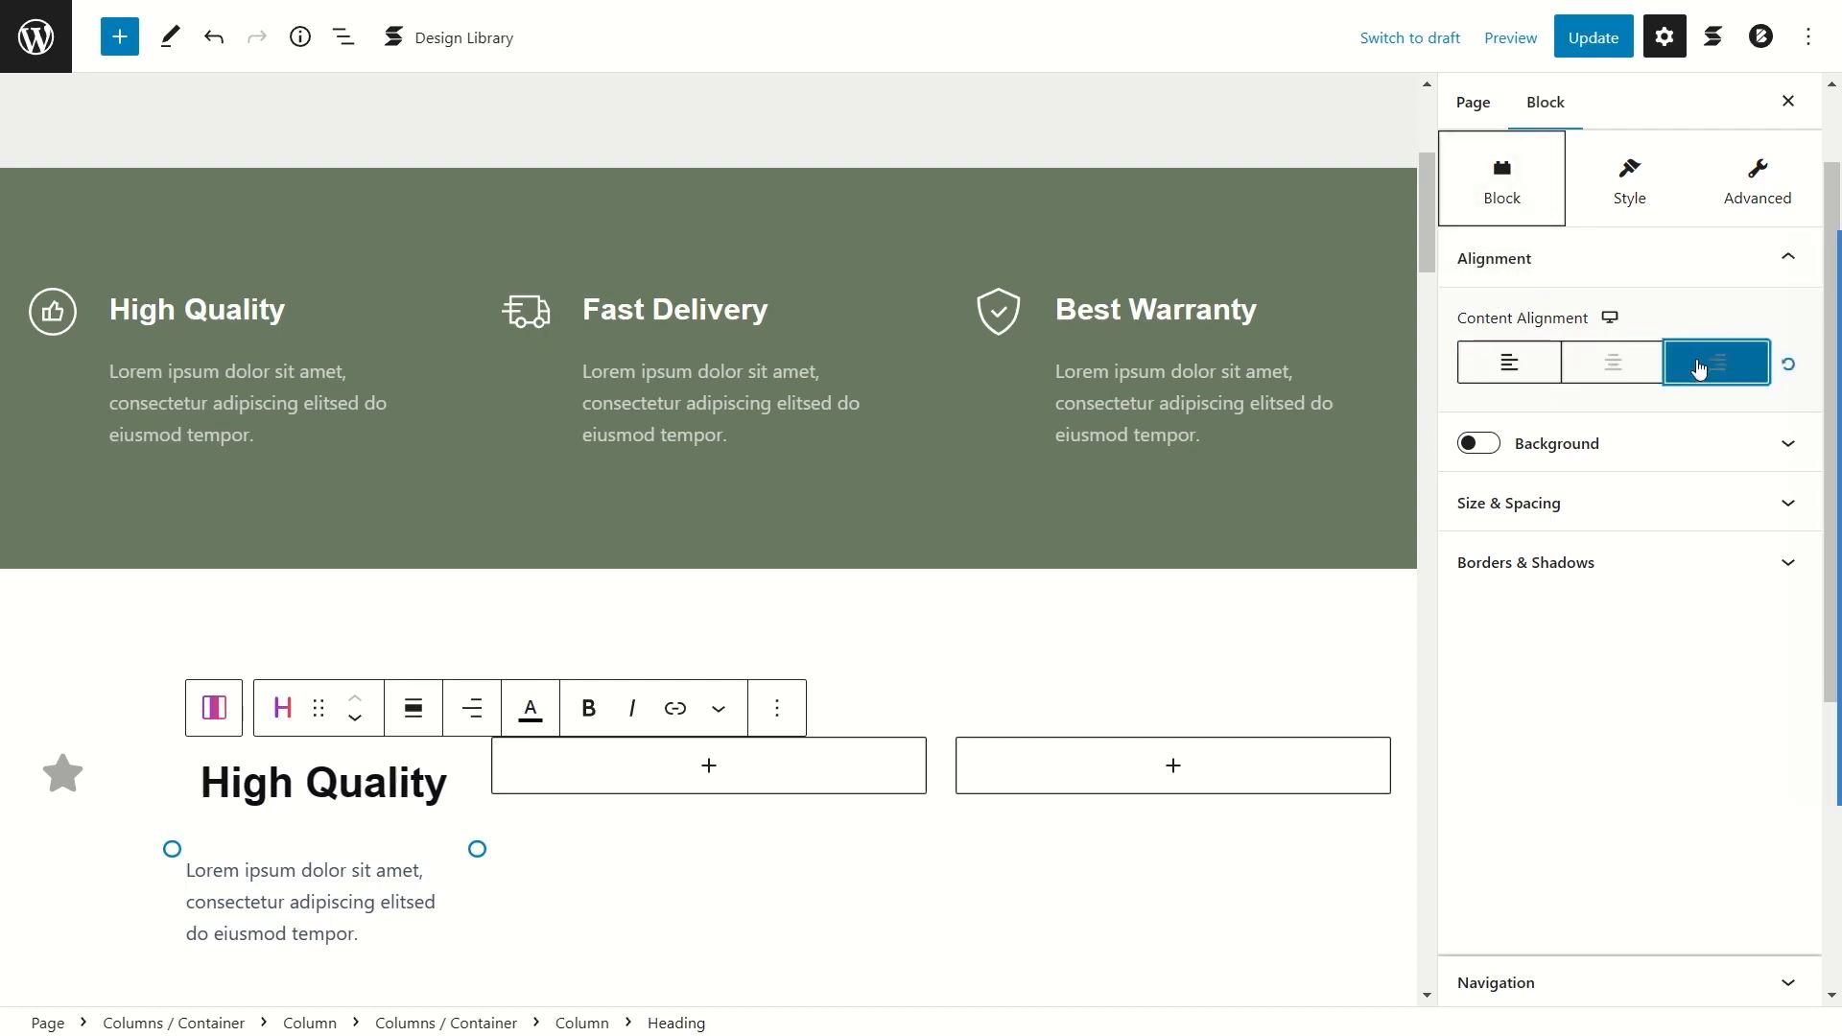
left_click(1612, 365)
left_click(1510, 367)
left_click(1604, 375)
left_click(1706, 365)
left_click(1529, 365)
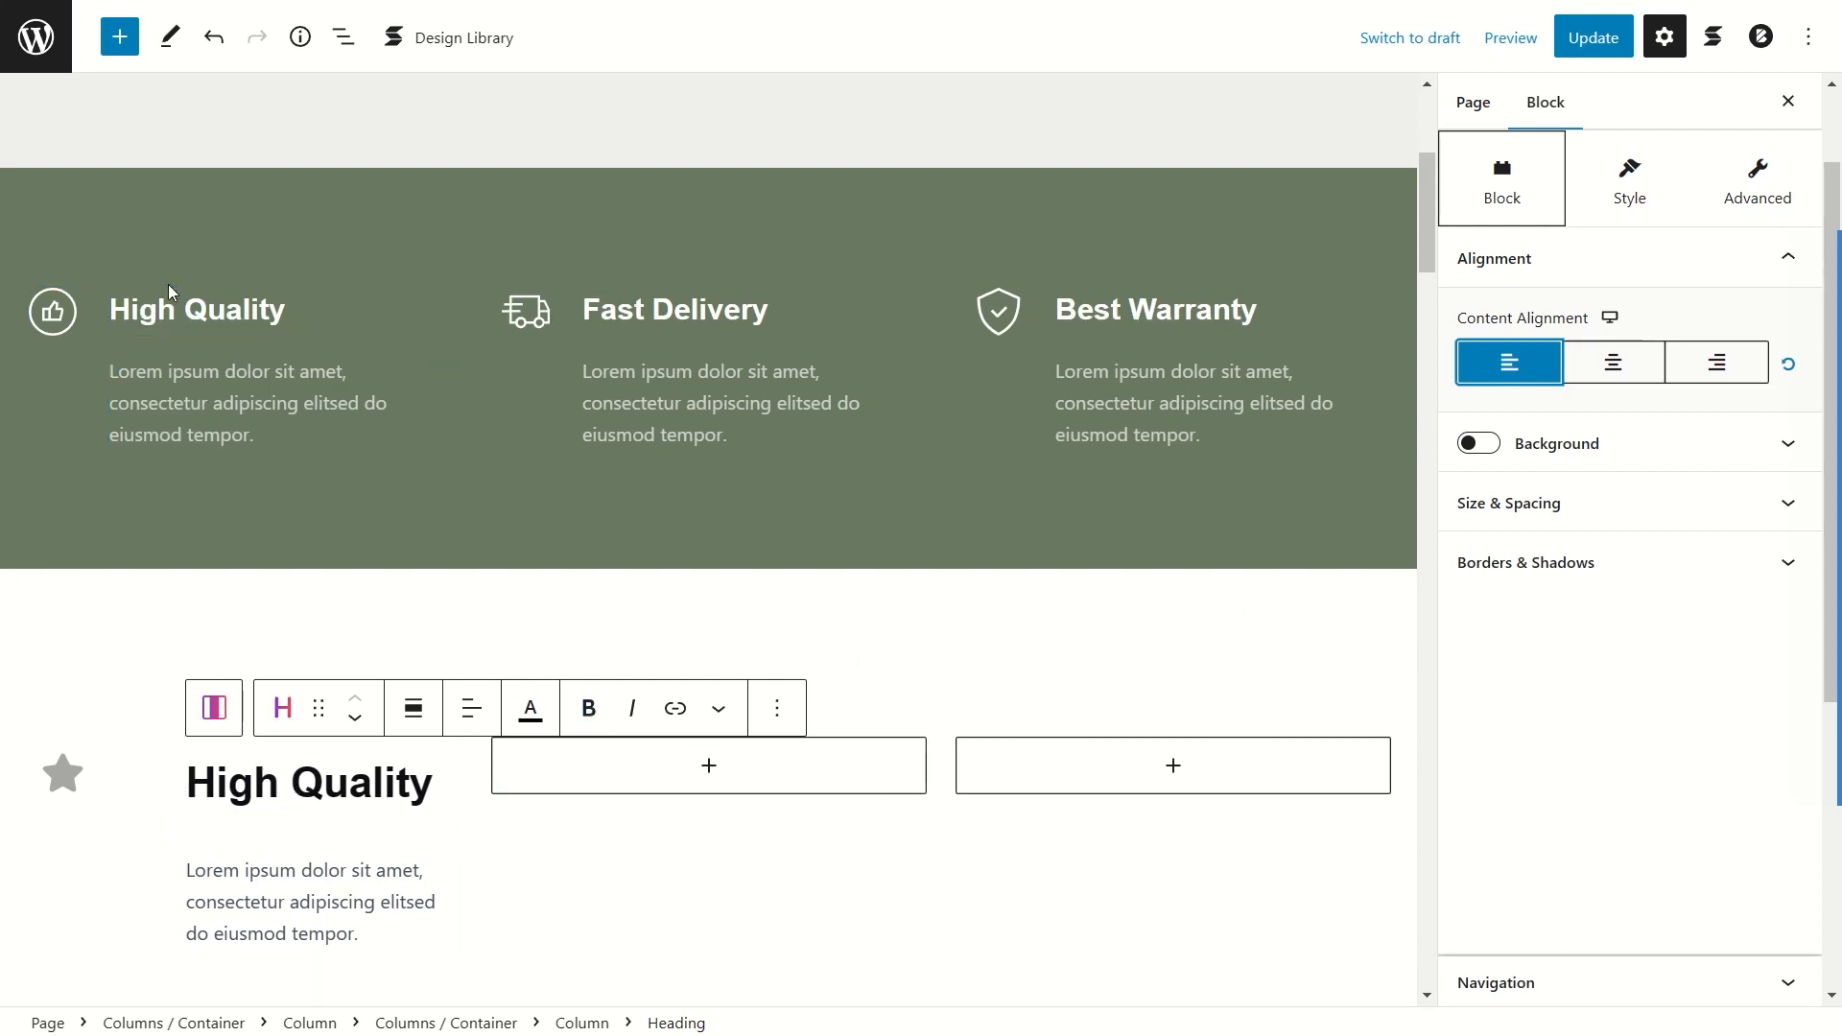
Step: Set the new High Quality heading's HTML tag to H4
left_click(407, 778)
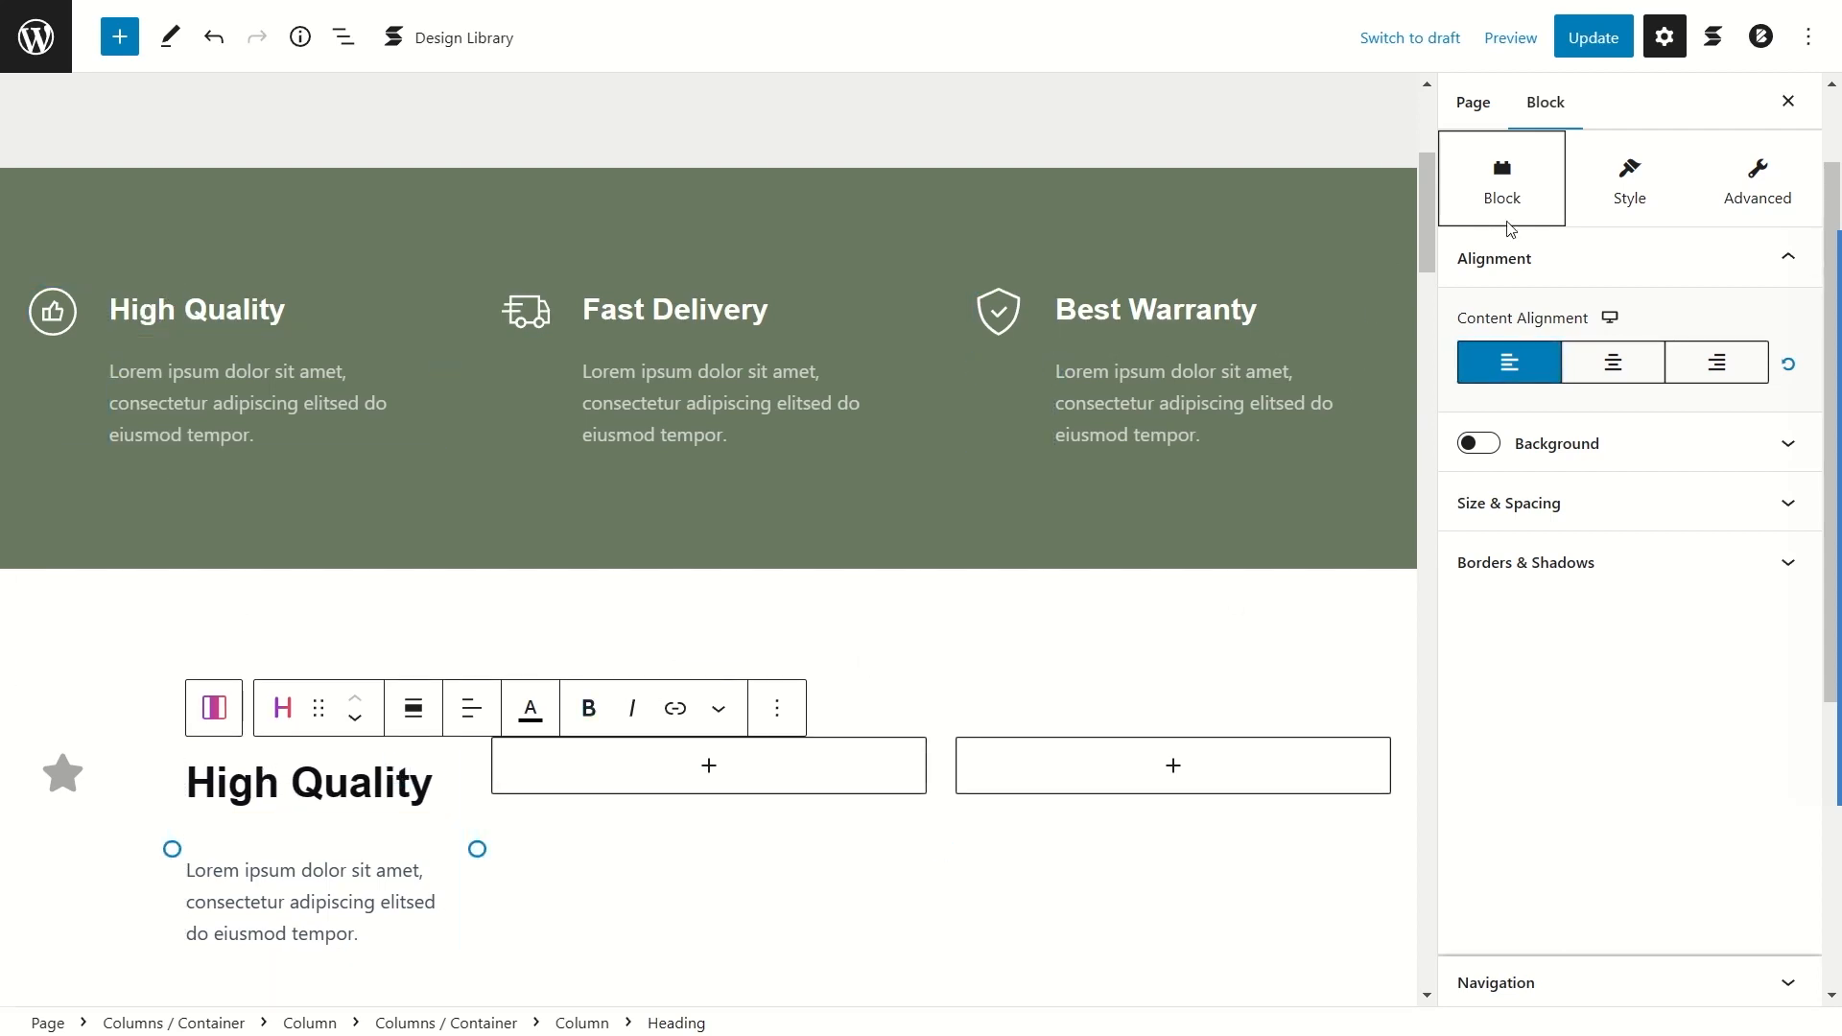
left_click(1596, 202)
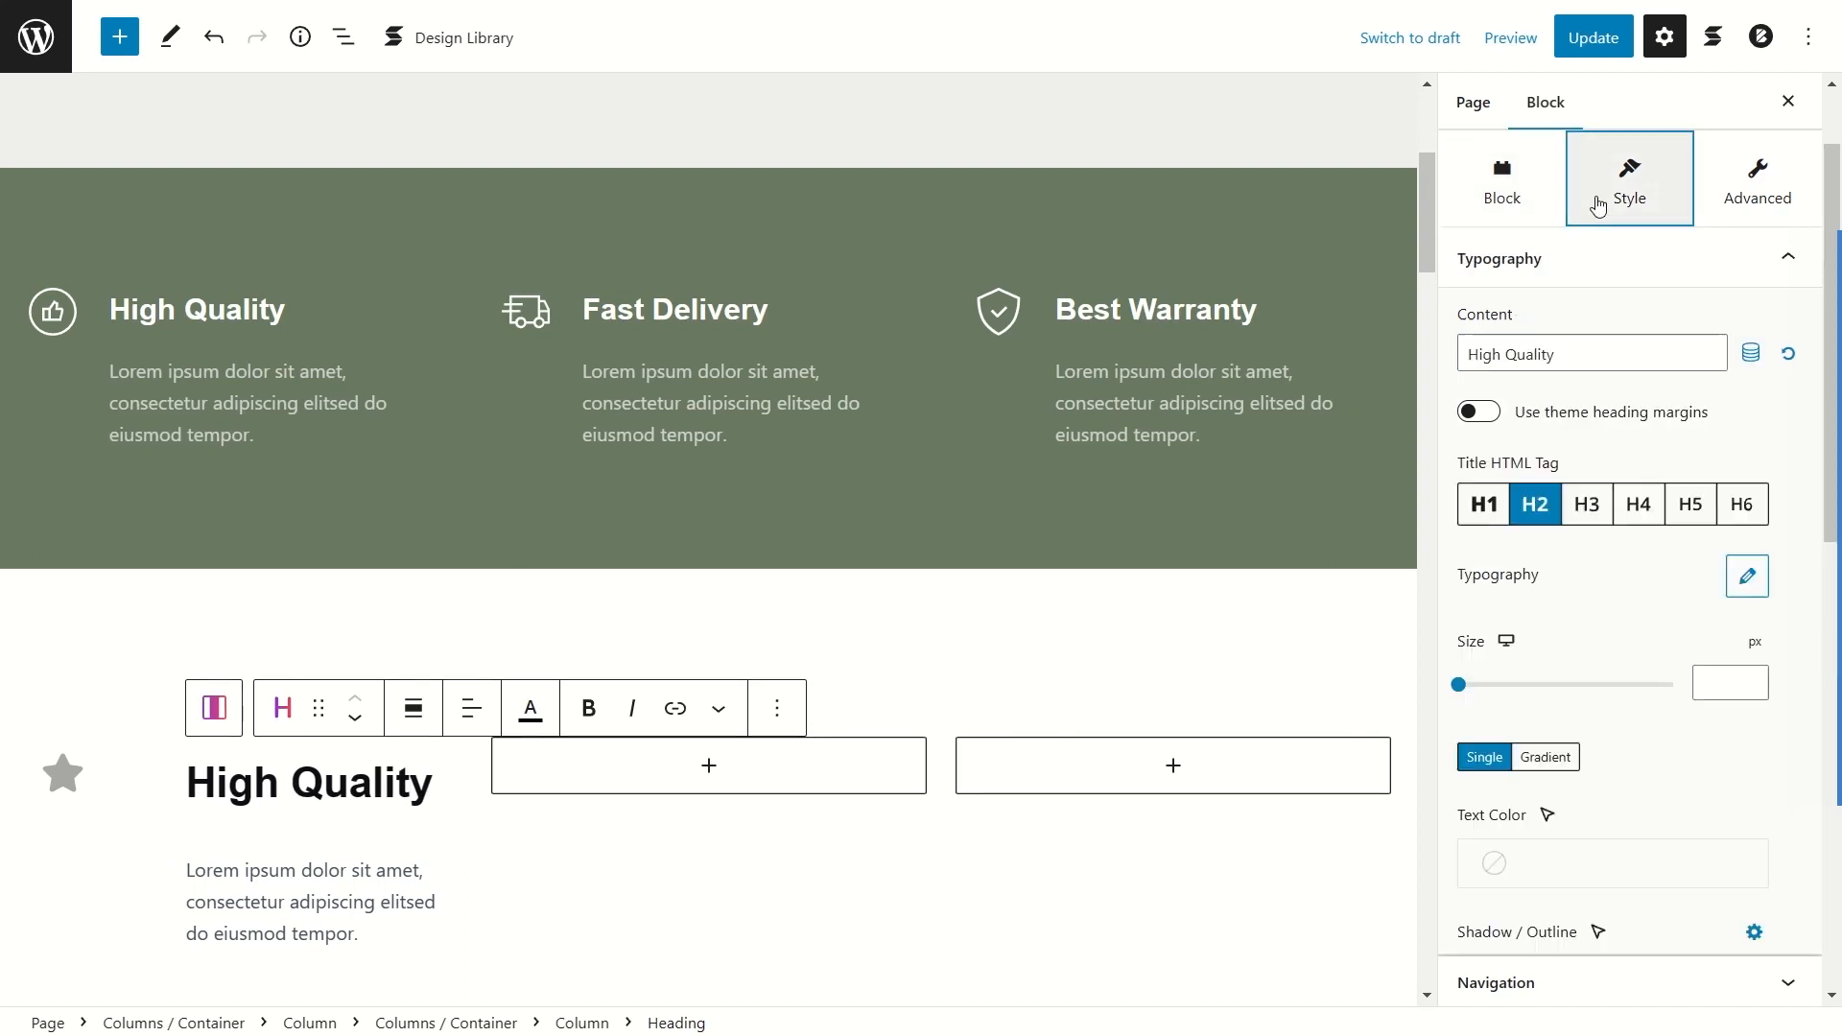
left_click(1638, 506)
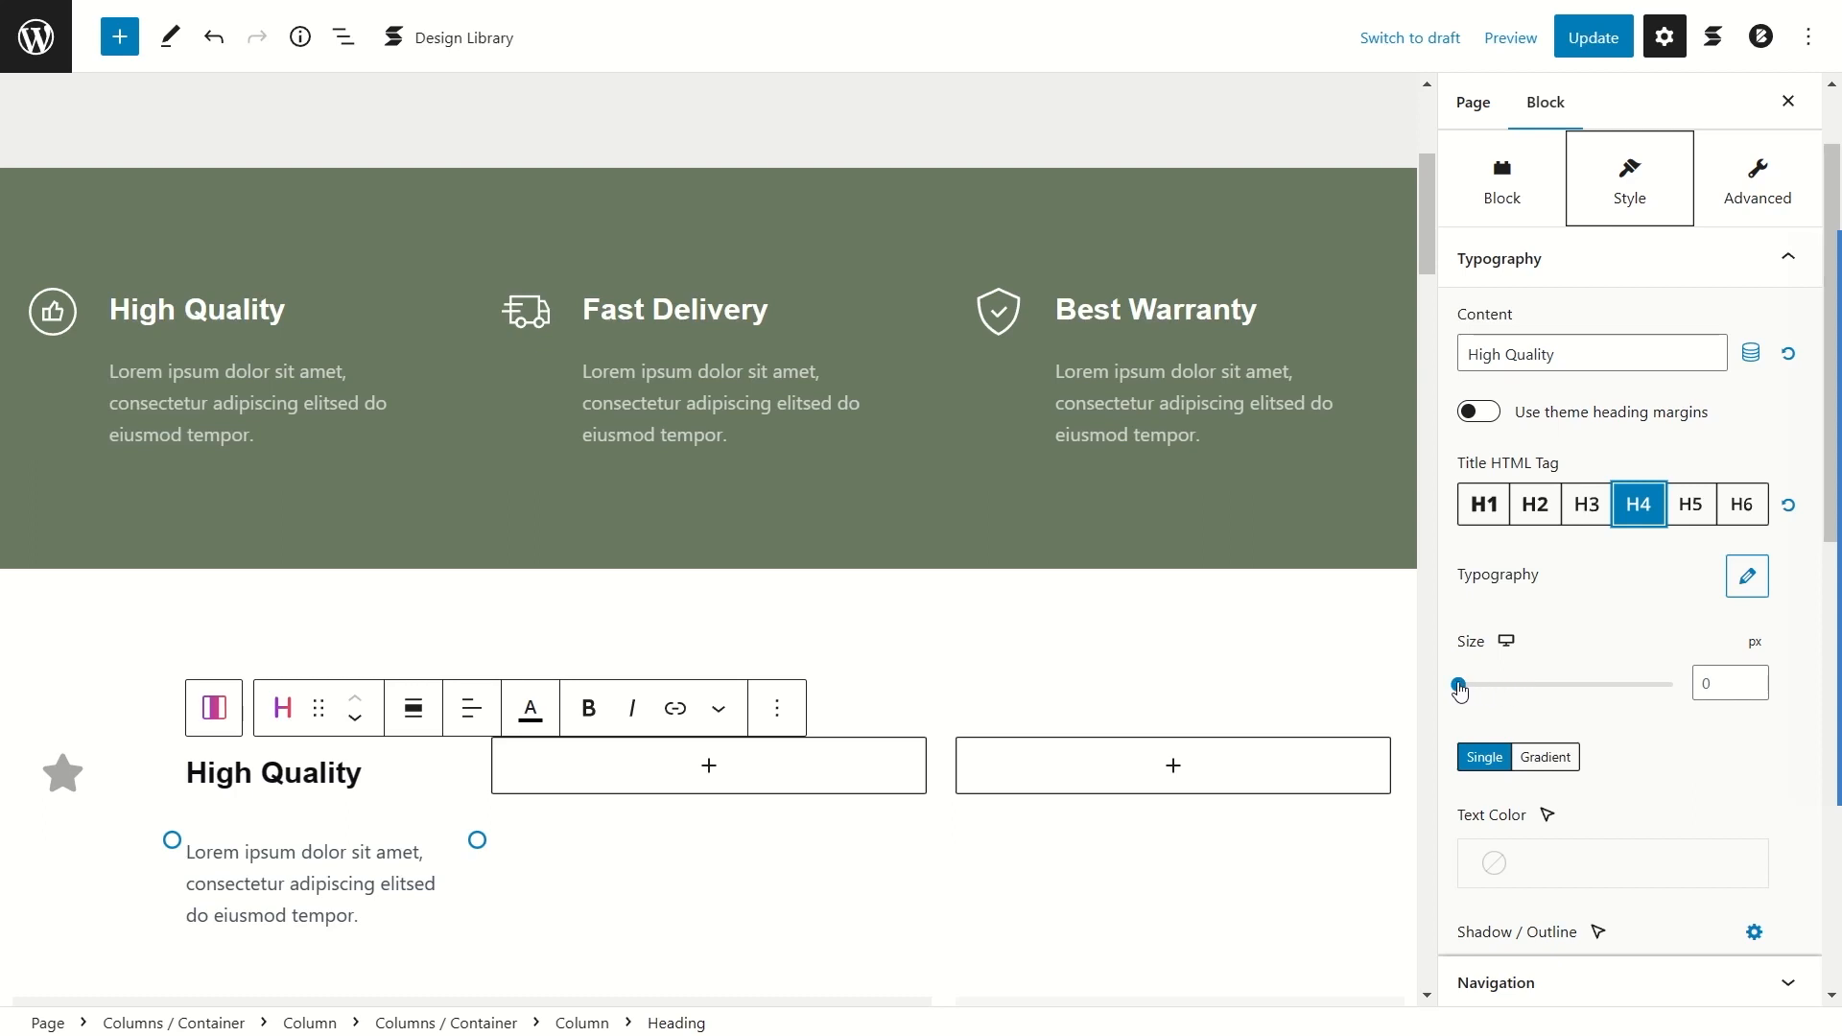
Step: Reduce the gap below the new heading to about 10 px and narrow the nested icon column so the text sits beside the icon
scroll(1494, 693, "up", 2)
left_click(440, 773)
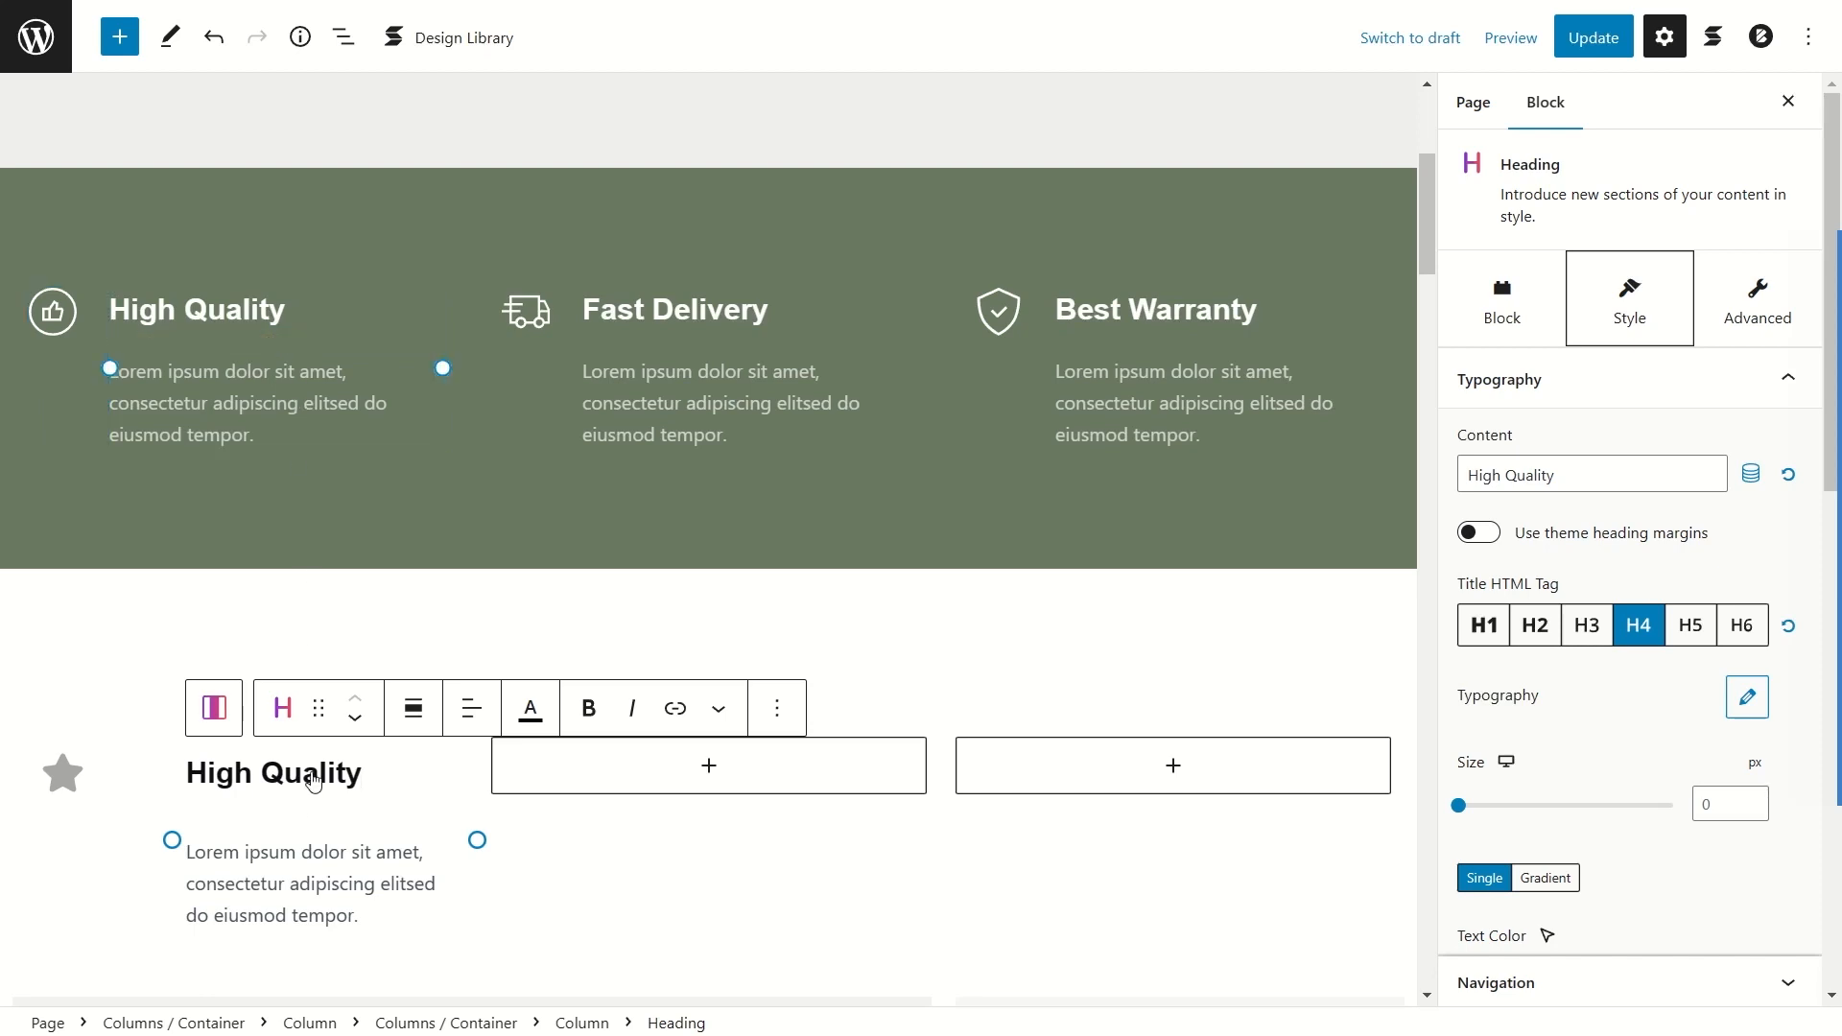
left_click(327, 825)
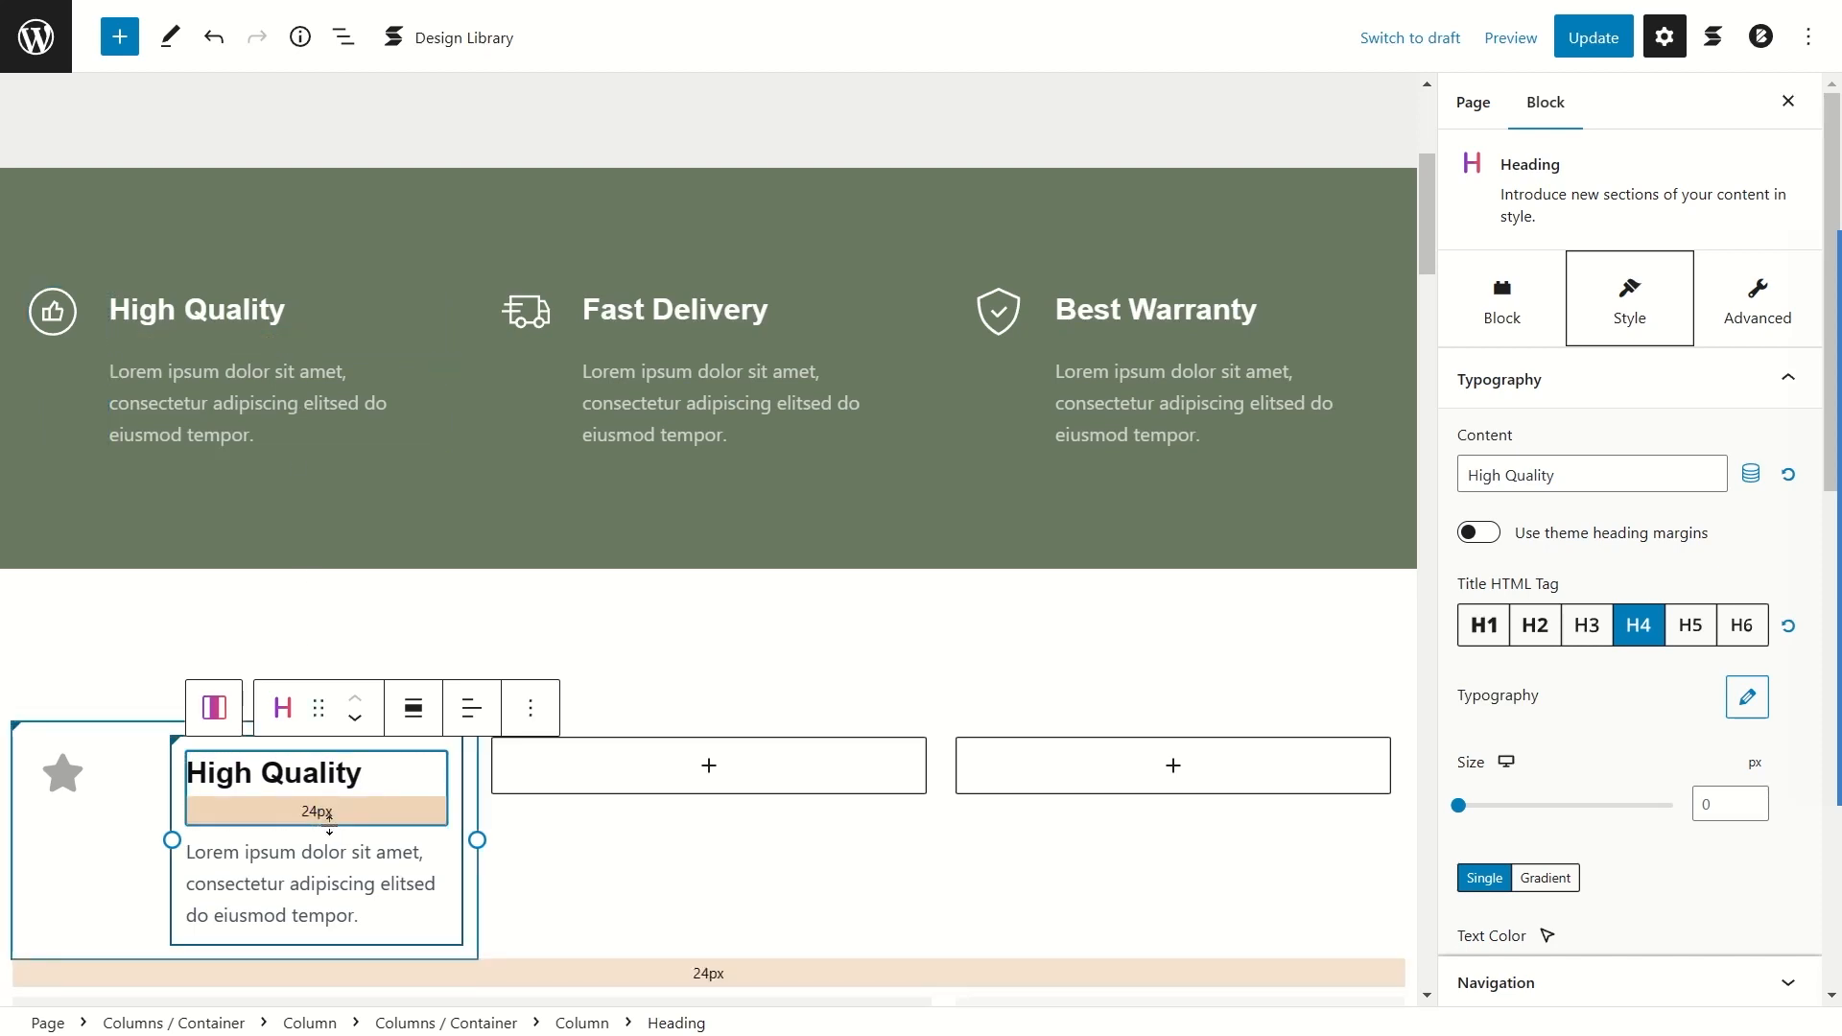
left_click_drag(329, 825, 329, 802)
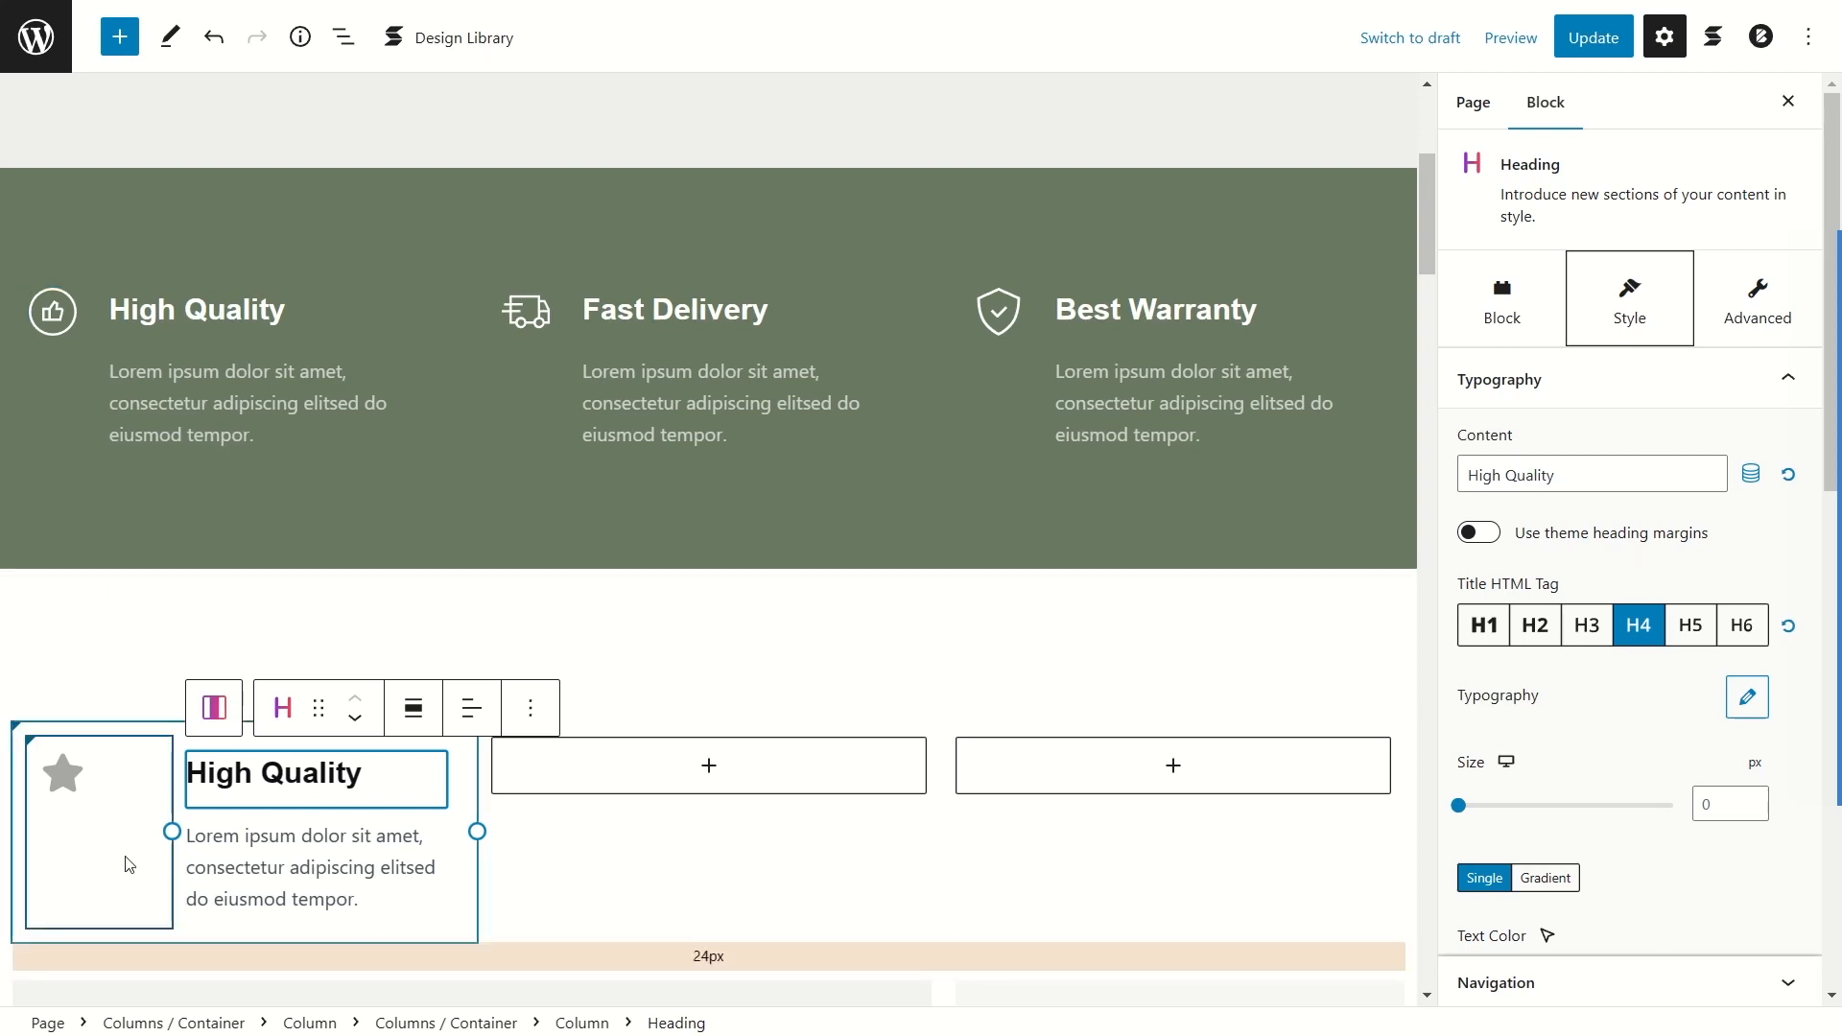
left_click(172, 831)
left_click_drag(158, 834, 87, 838)
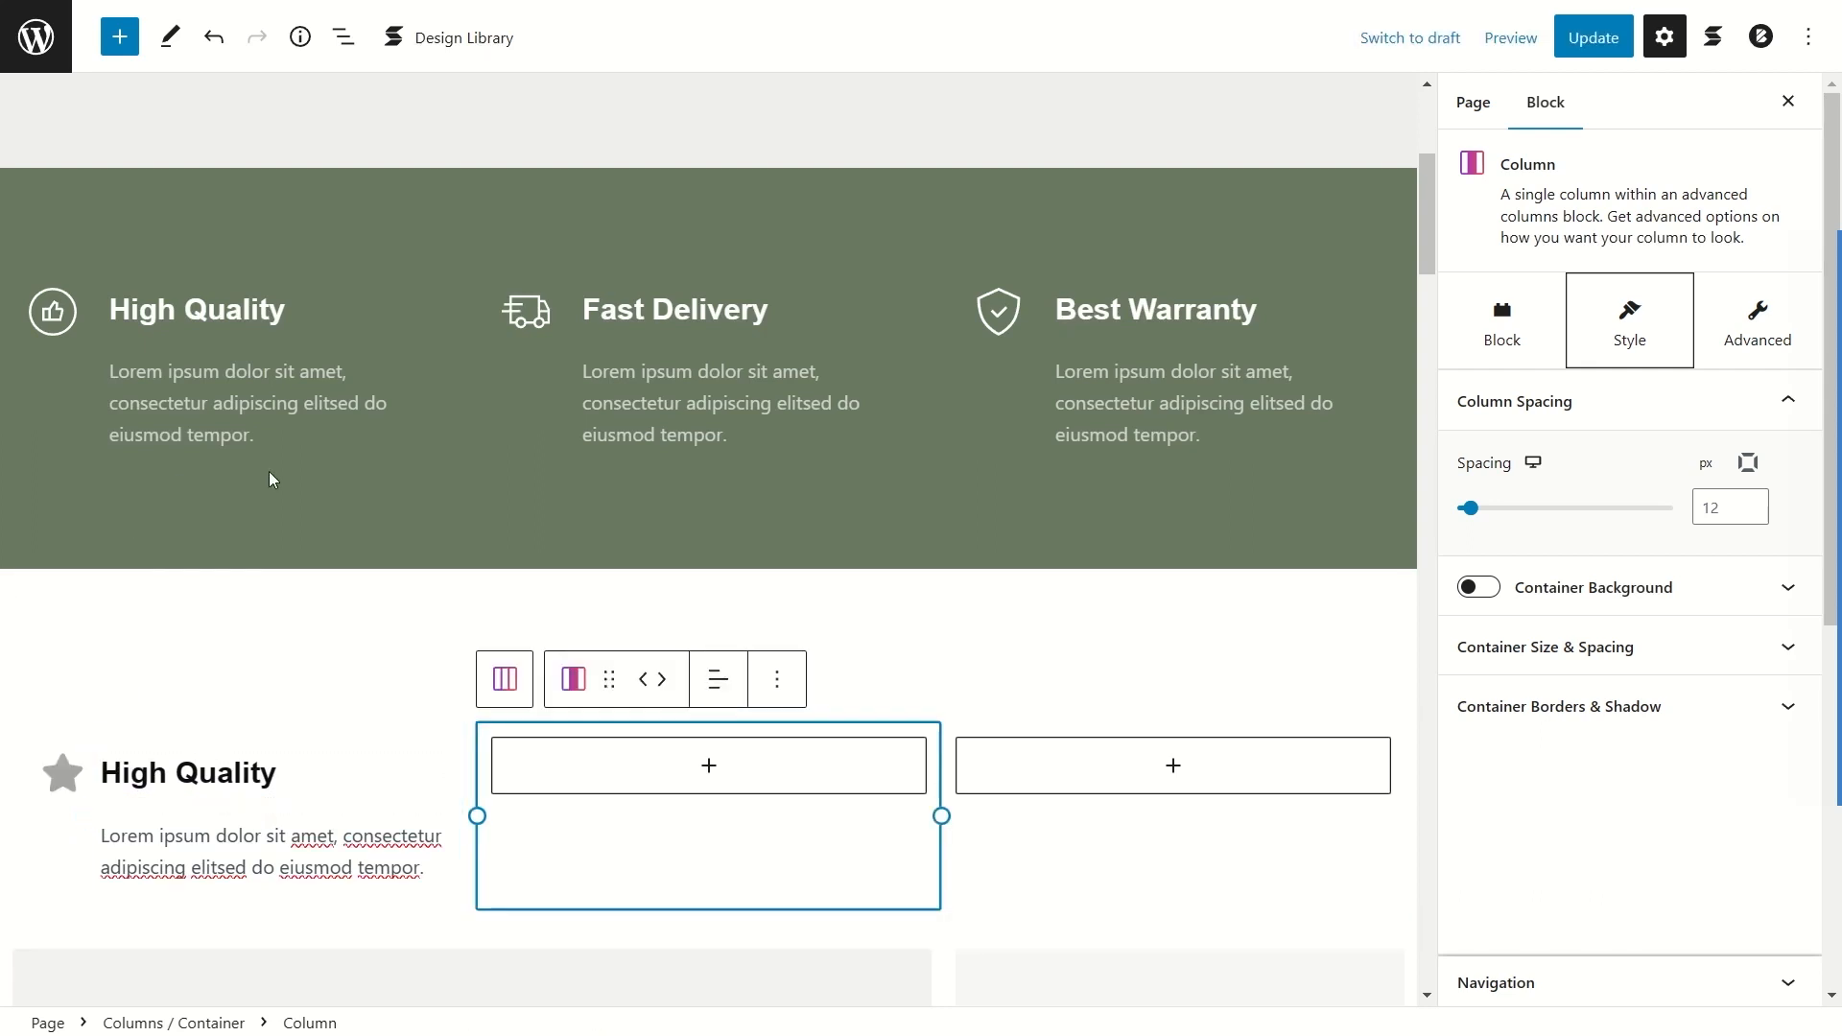
Step: Replace the star icon beside the new High Quality heading with the solid circled info icon
left_click(64, 773)
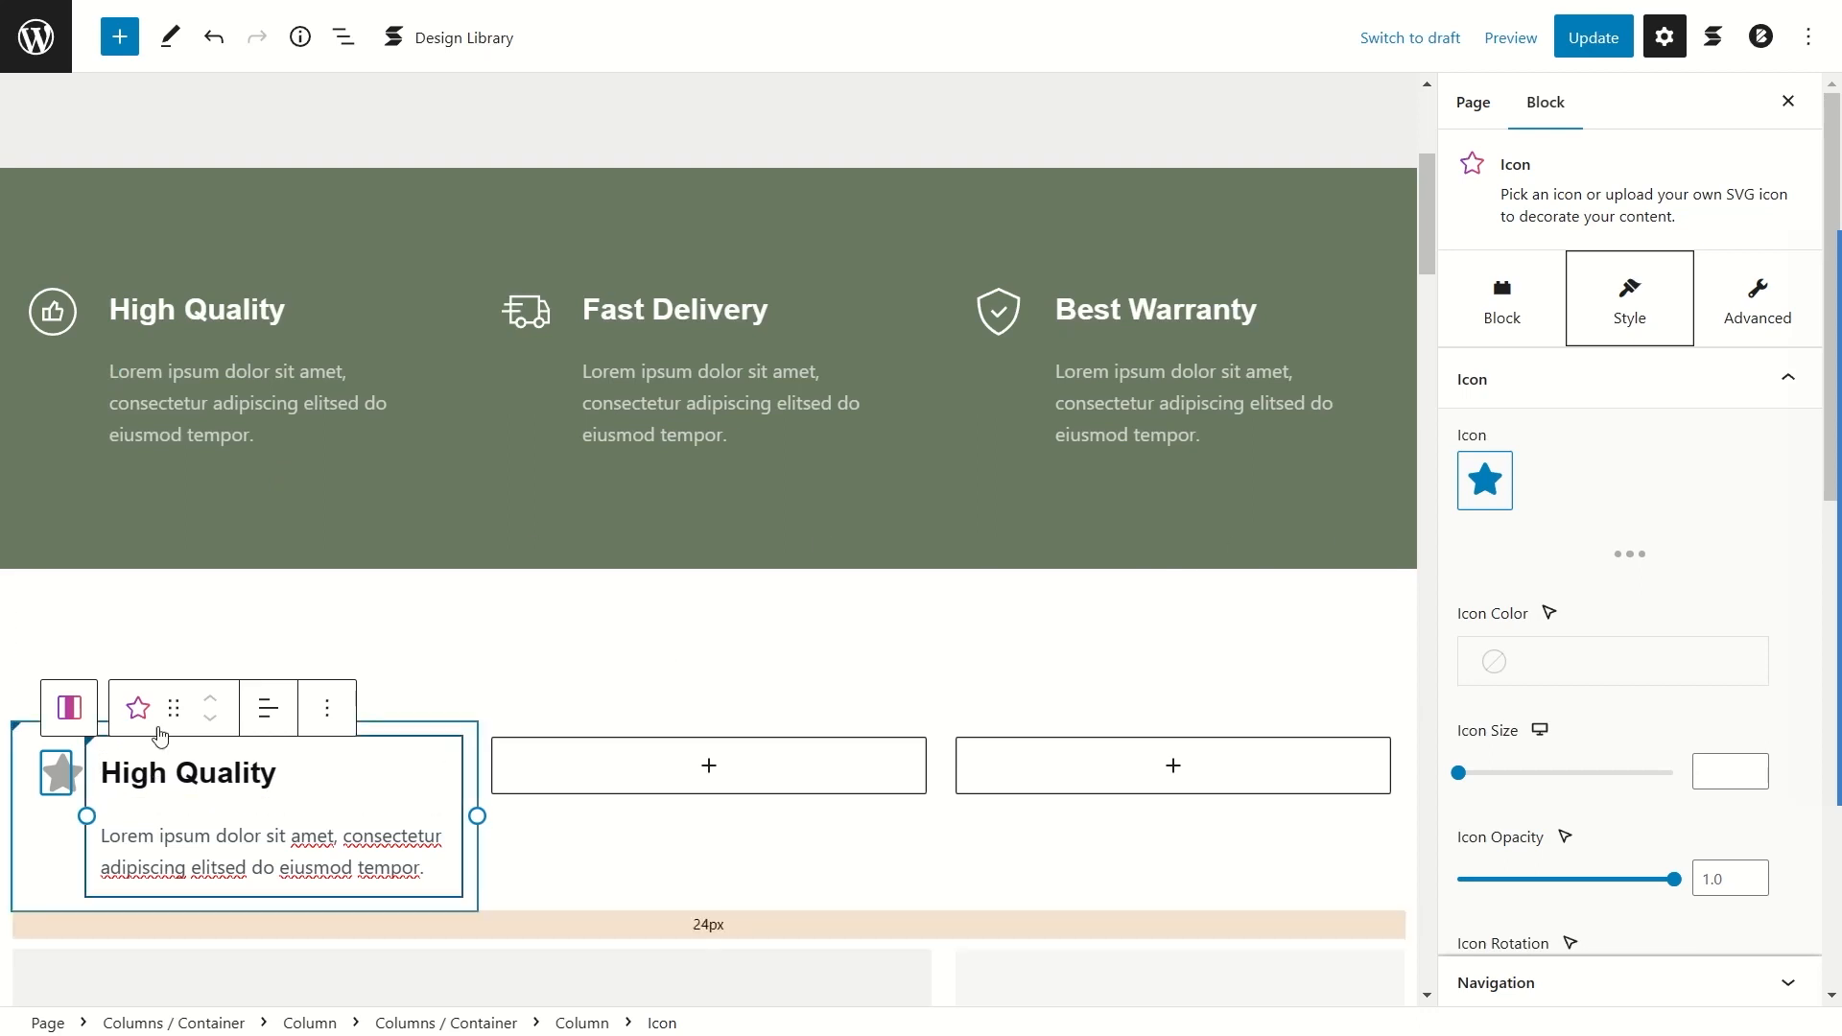
left_click(1486, 487)
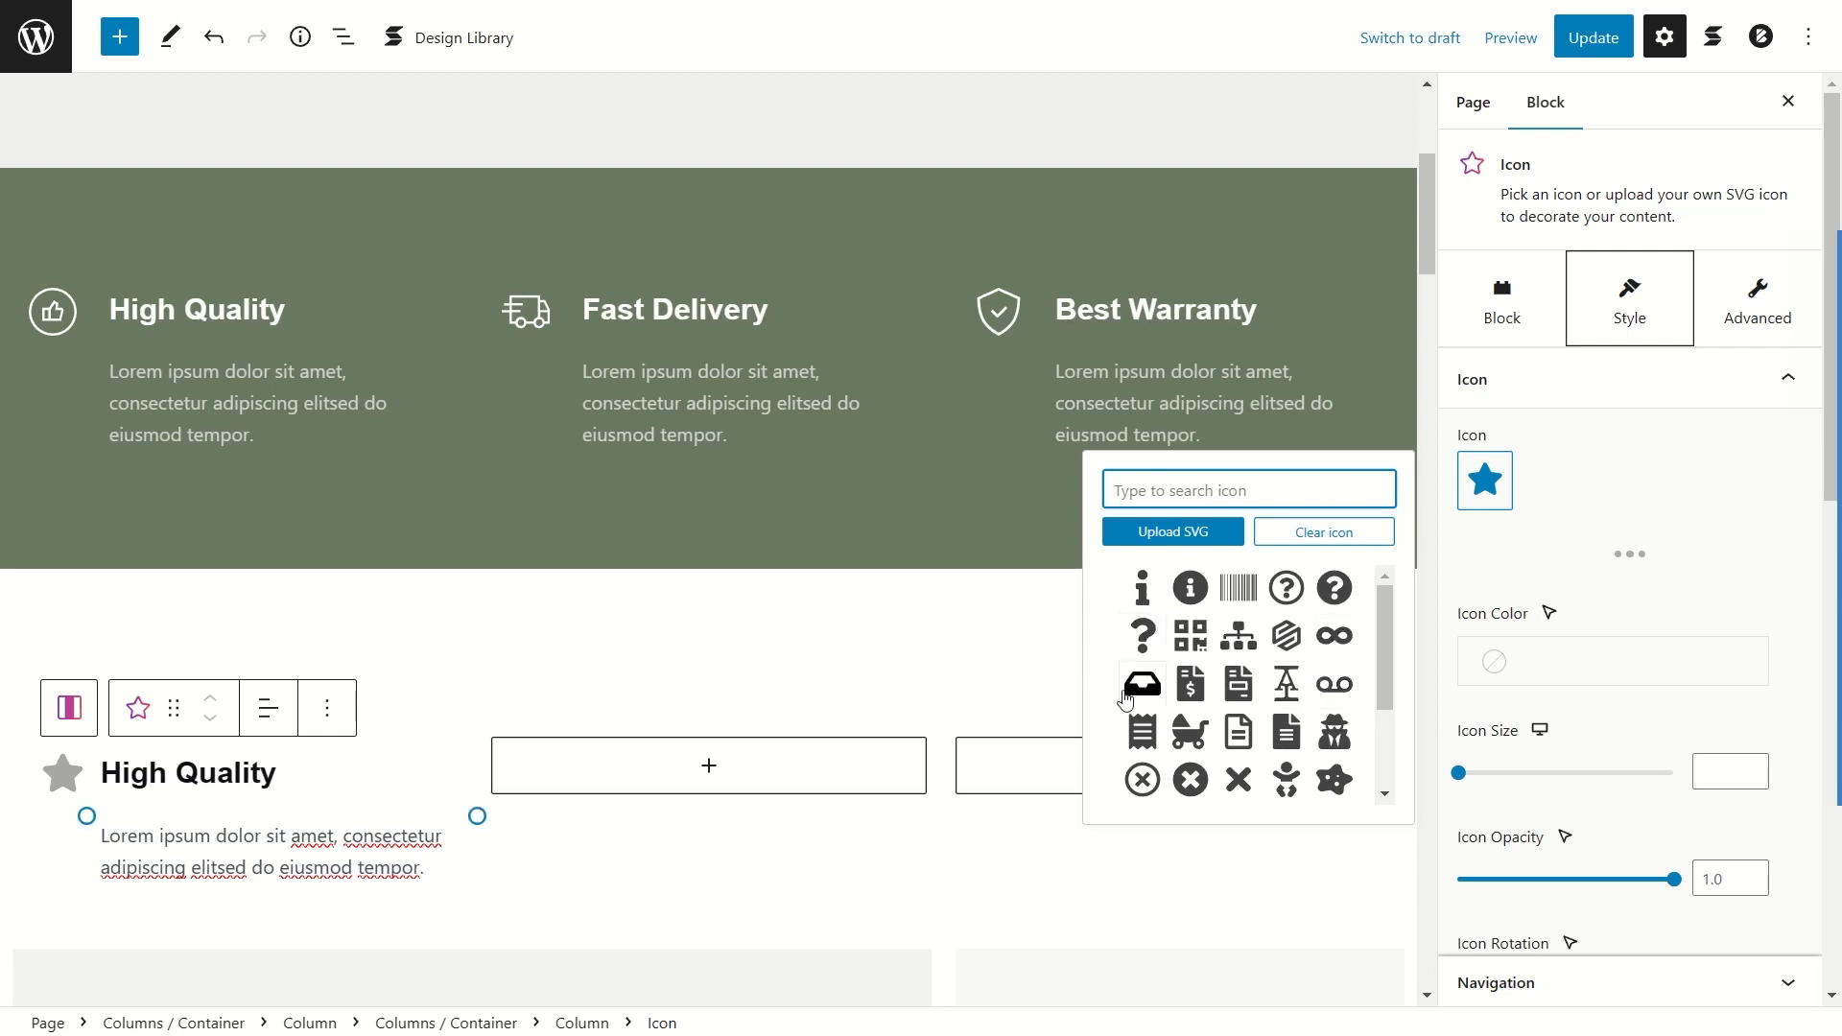
scroll(1165, 676, "down", 3)
scroll(1190, 642, "up", 3)
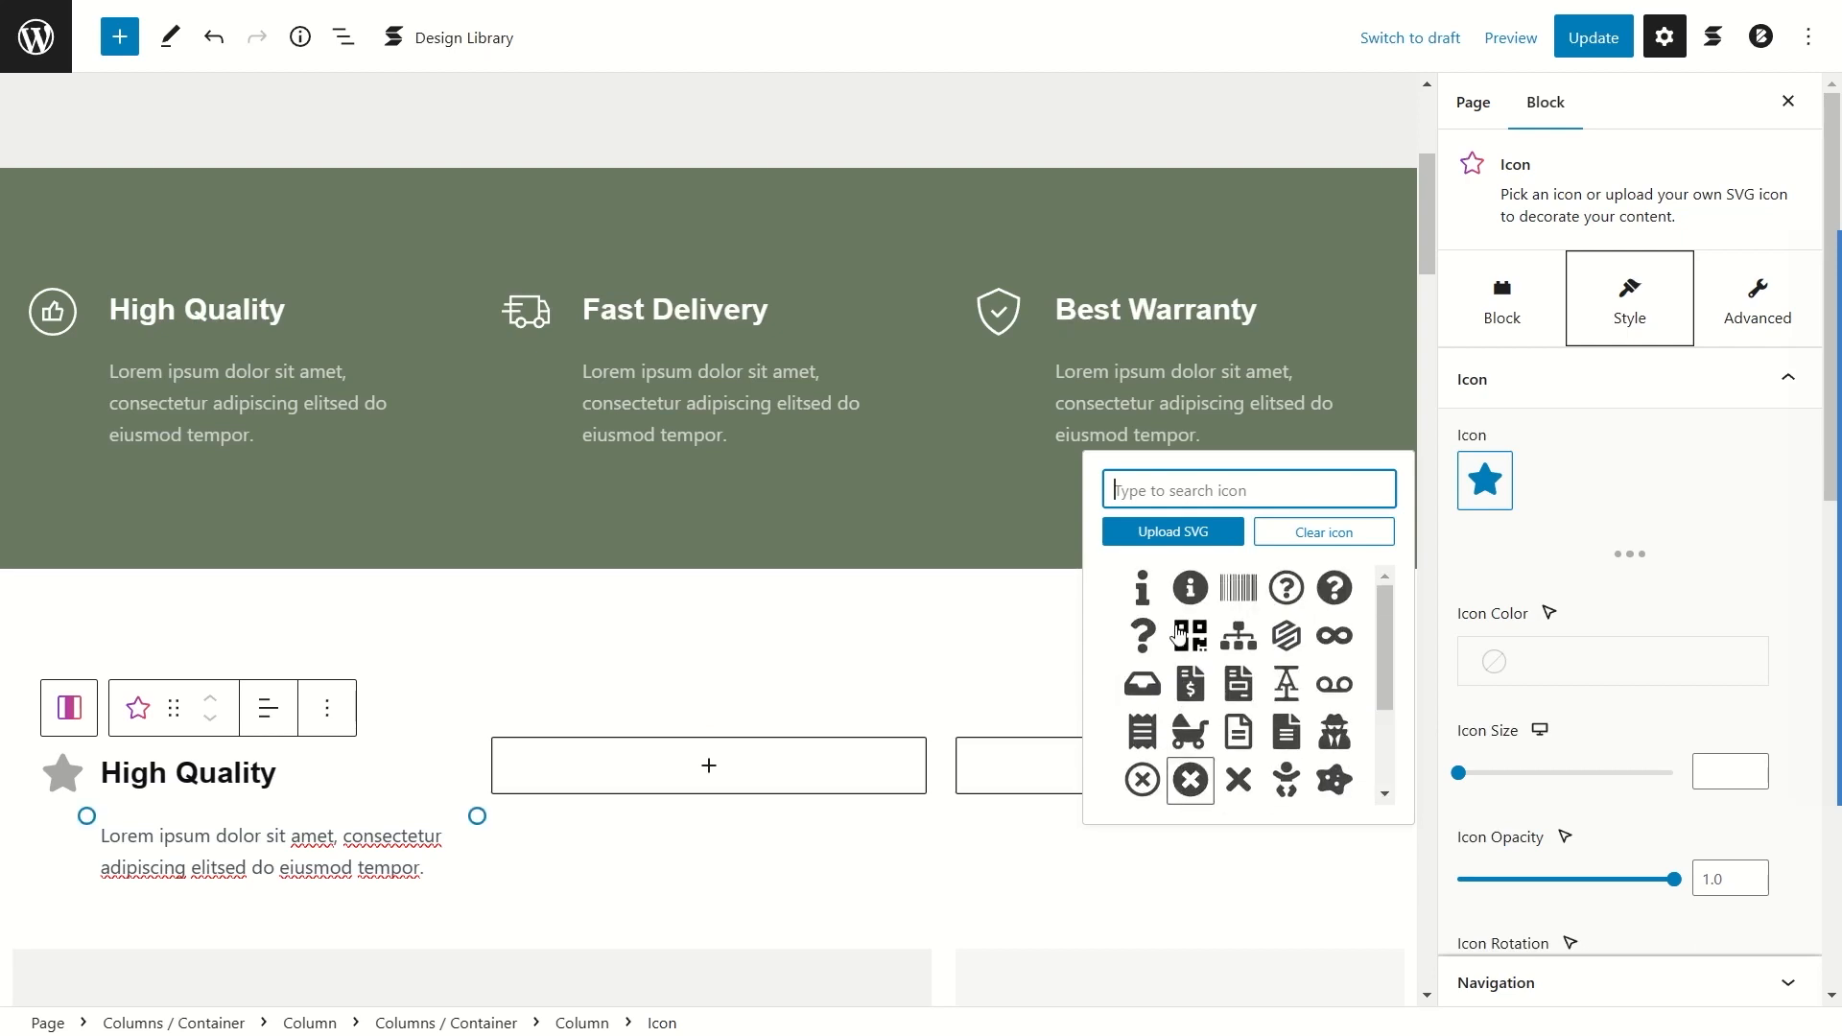
left_click(1191, 588)
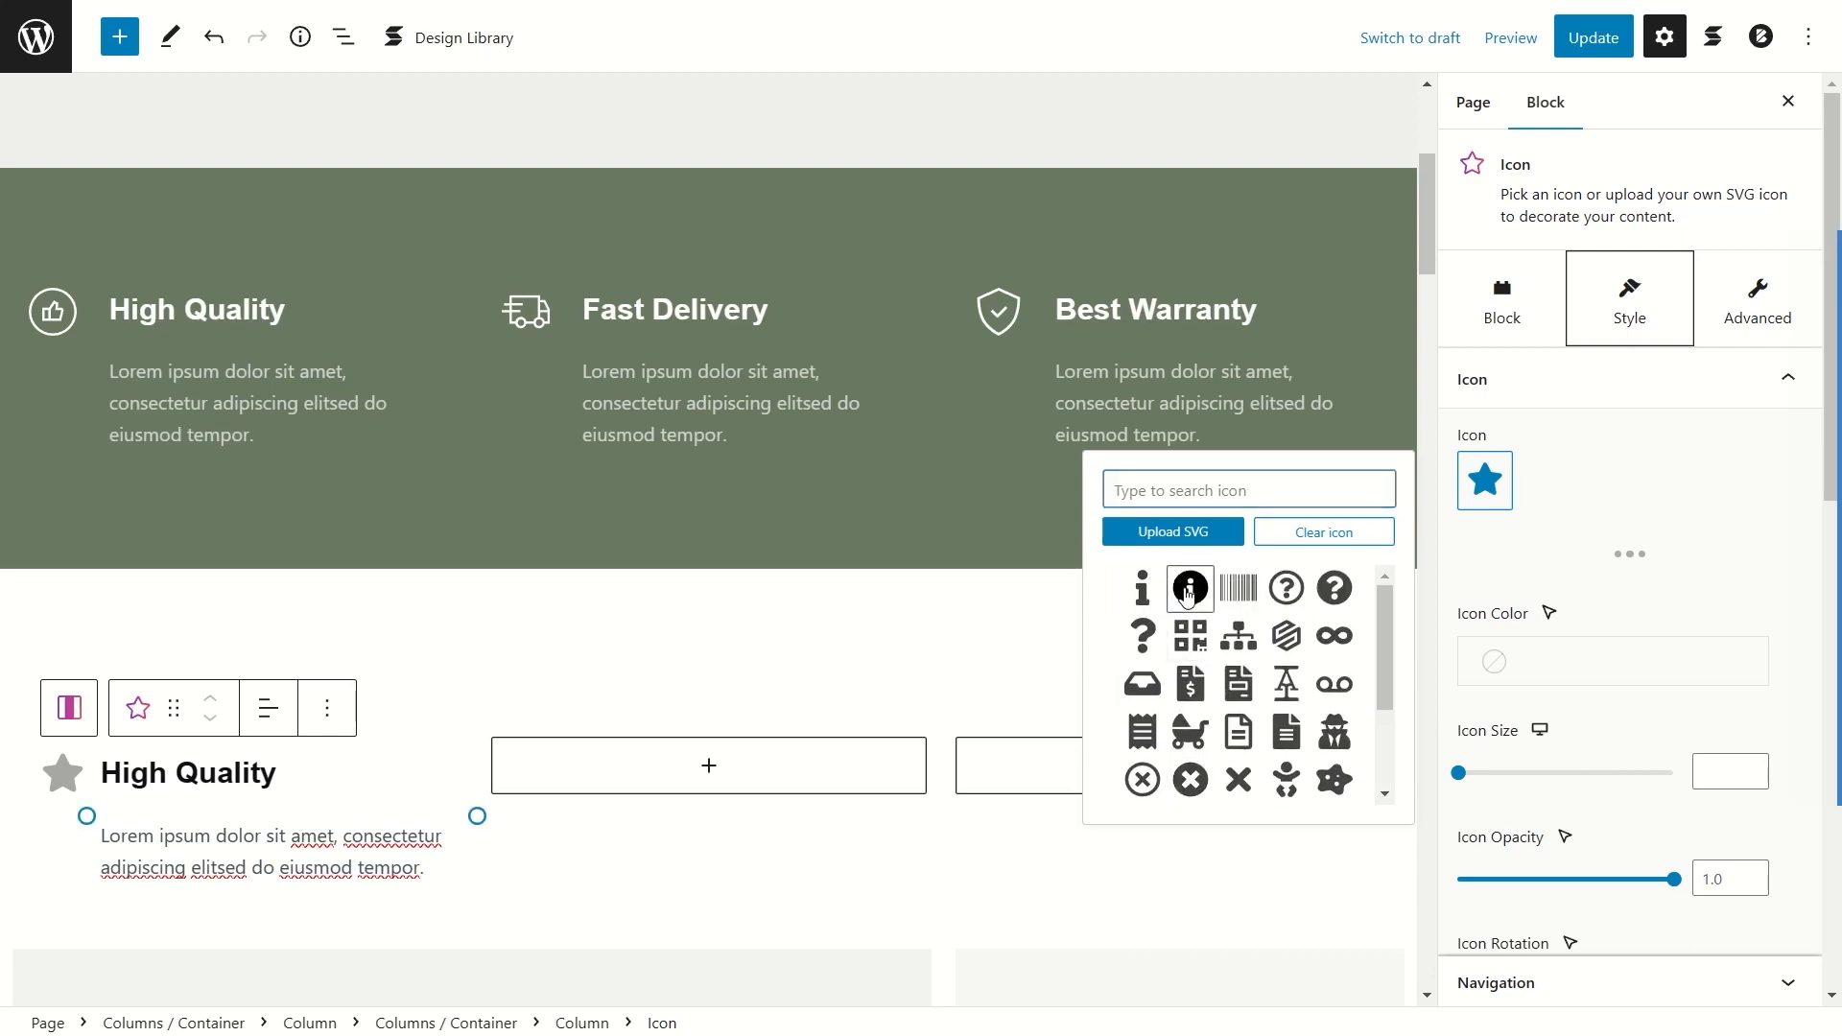
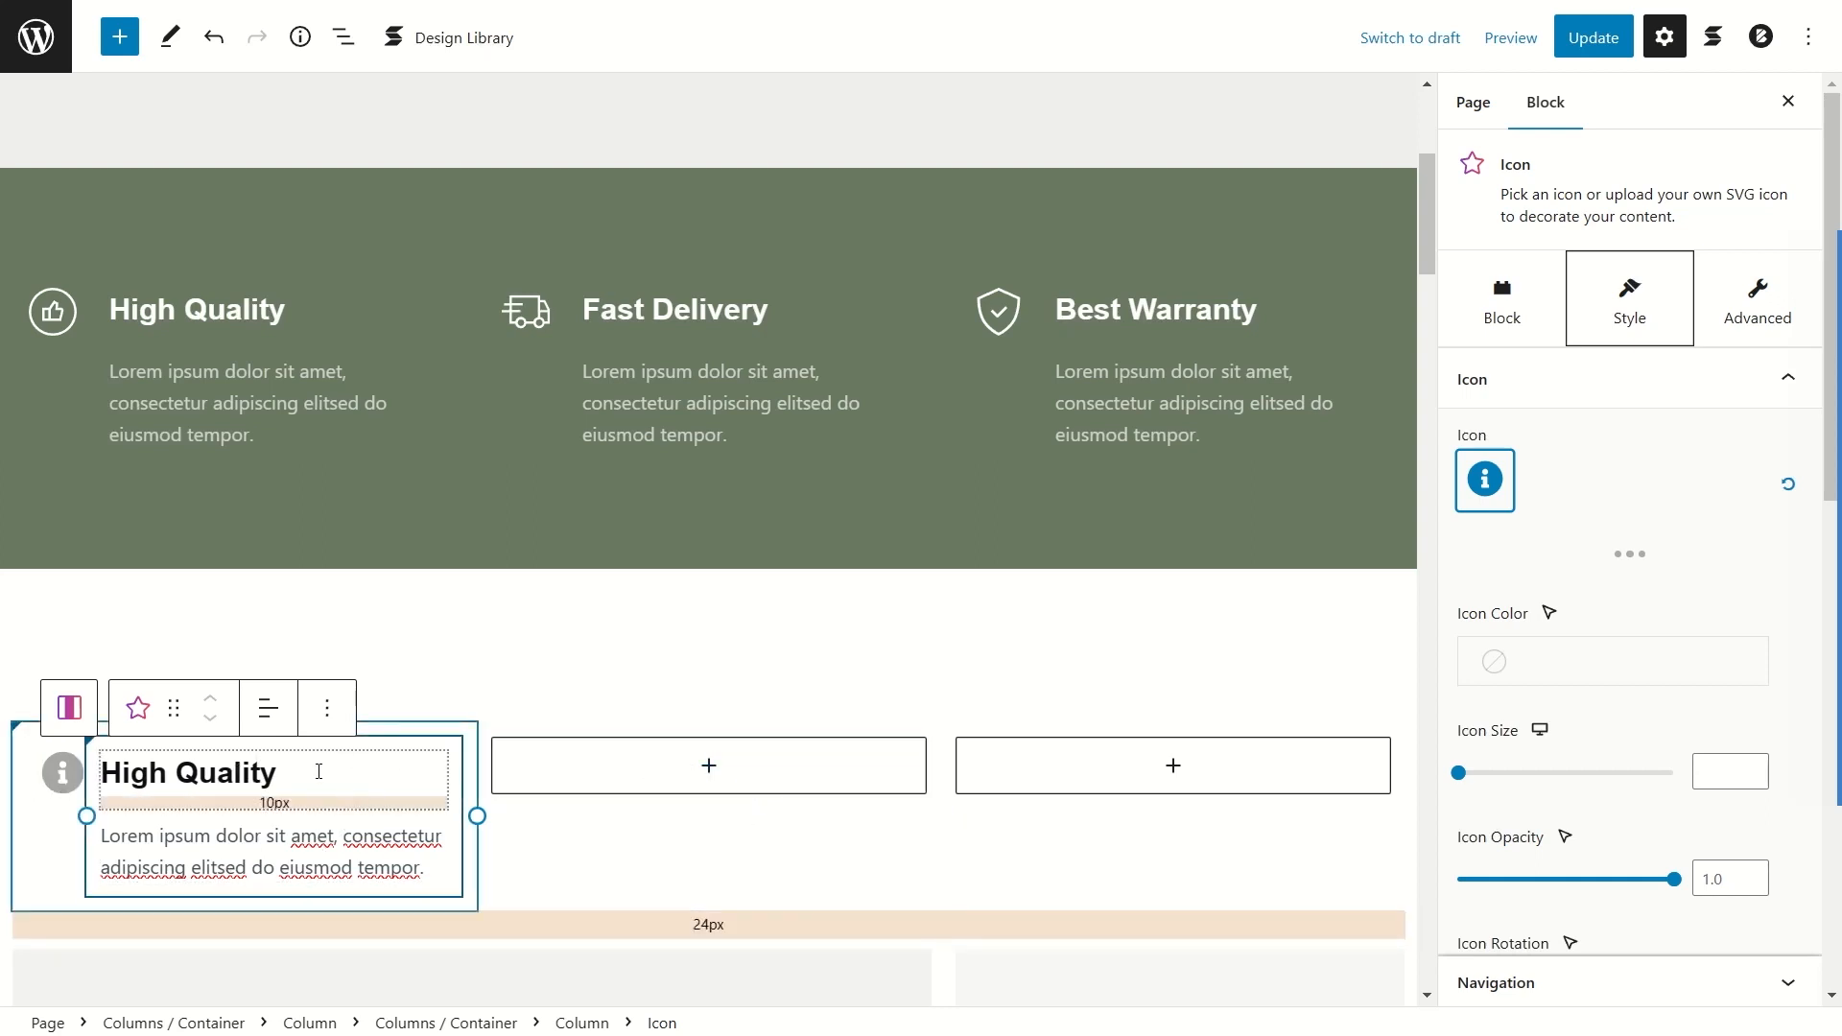
Step: Find the first column holding the nested High Quality content in the block structure and copy that whole column
left_click(345, 39)
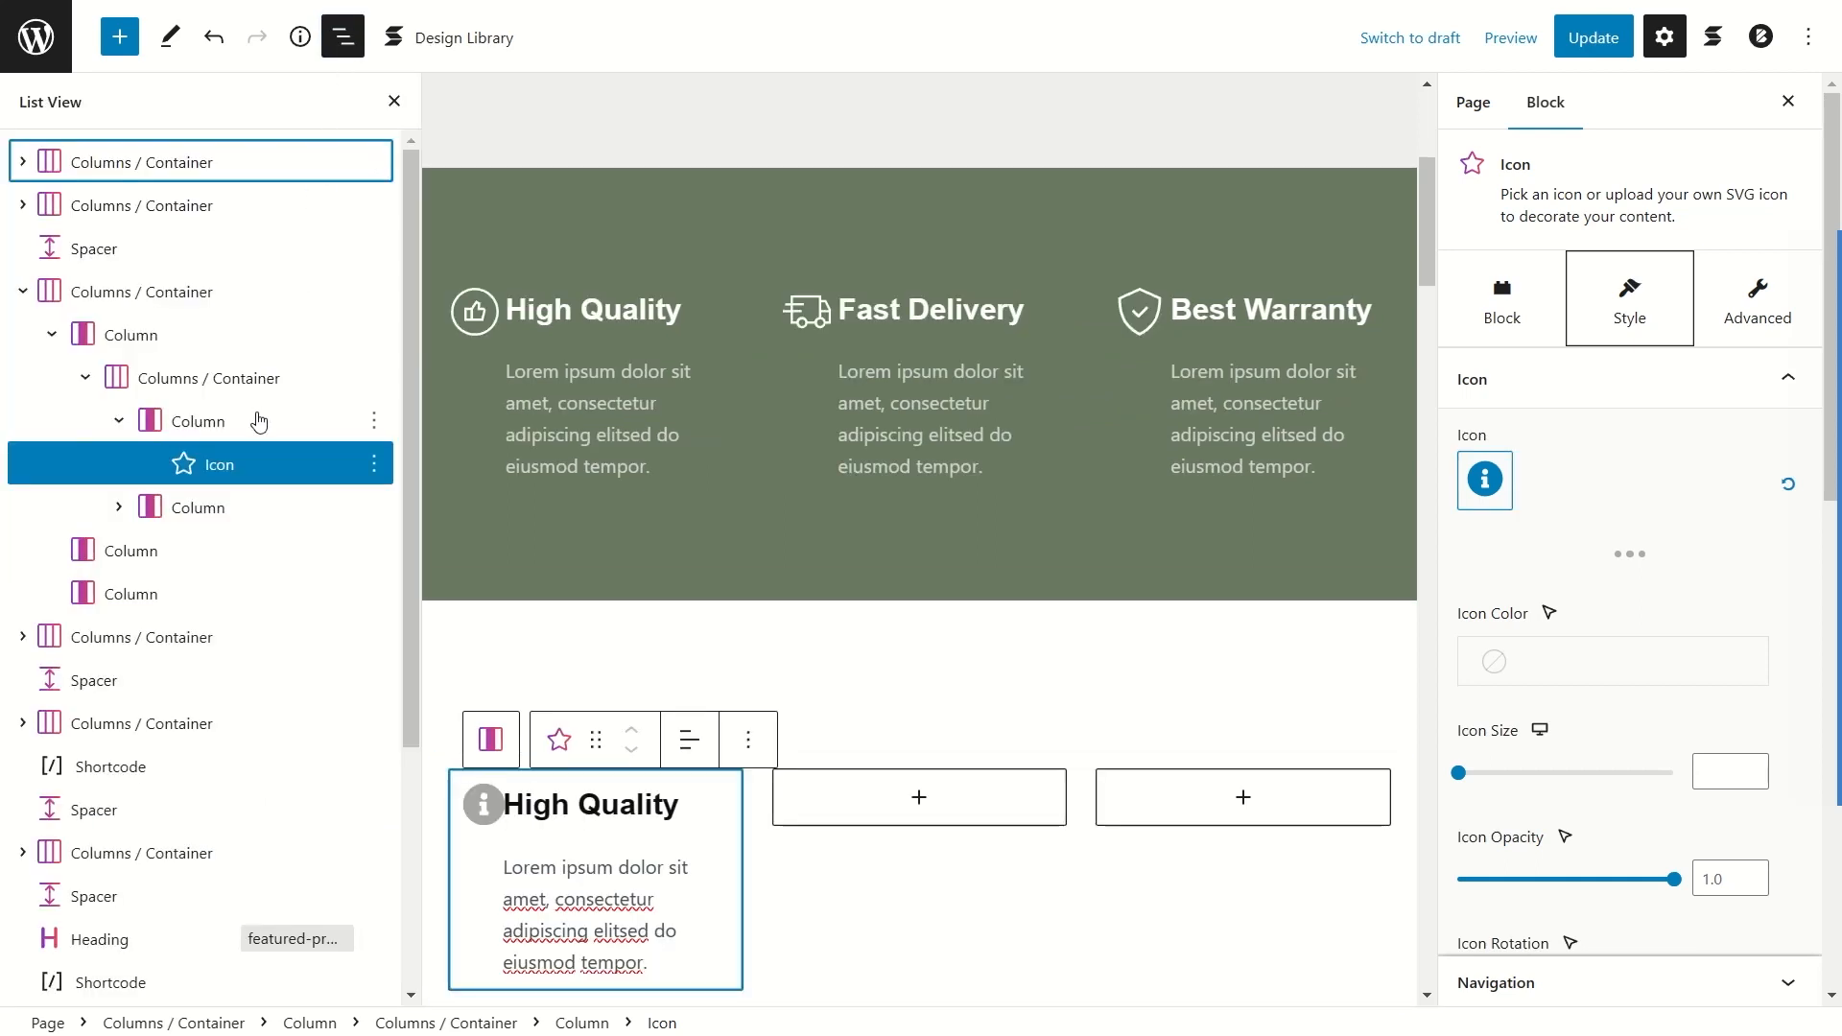
left_click(210, 382)
left_click(89, 379)
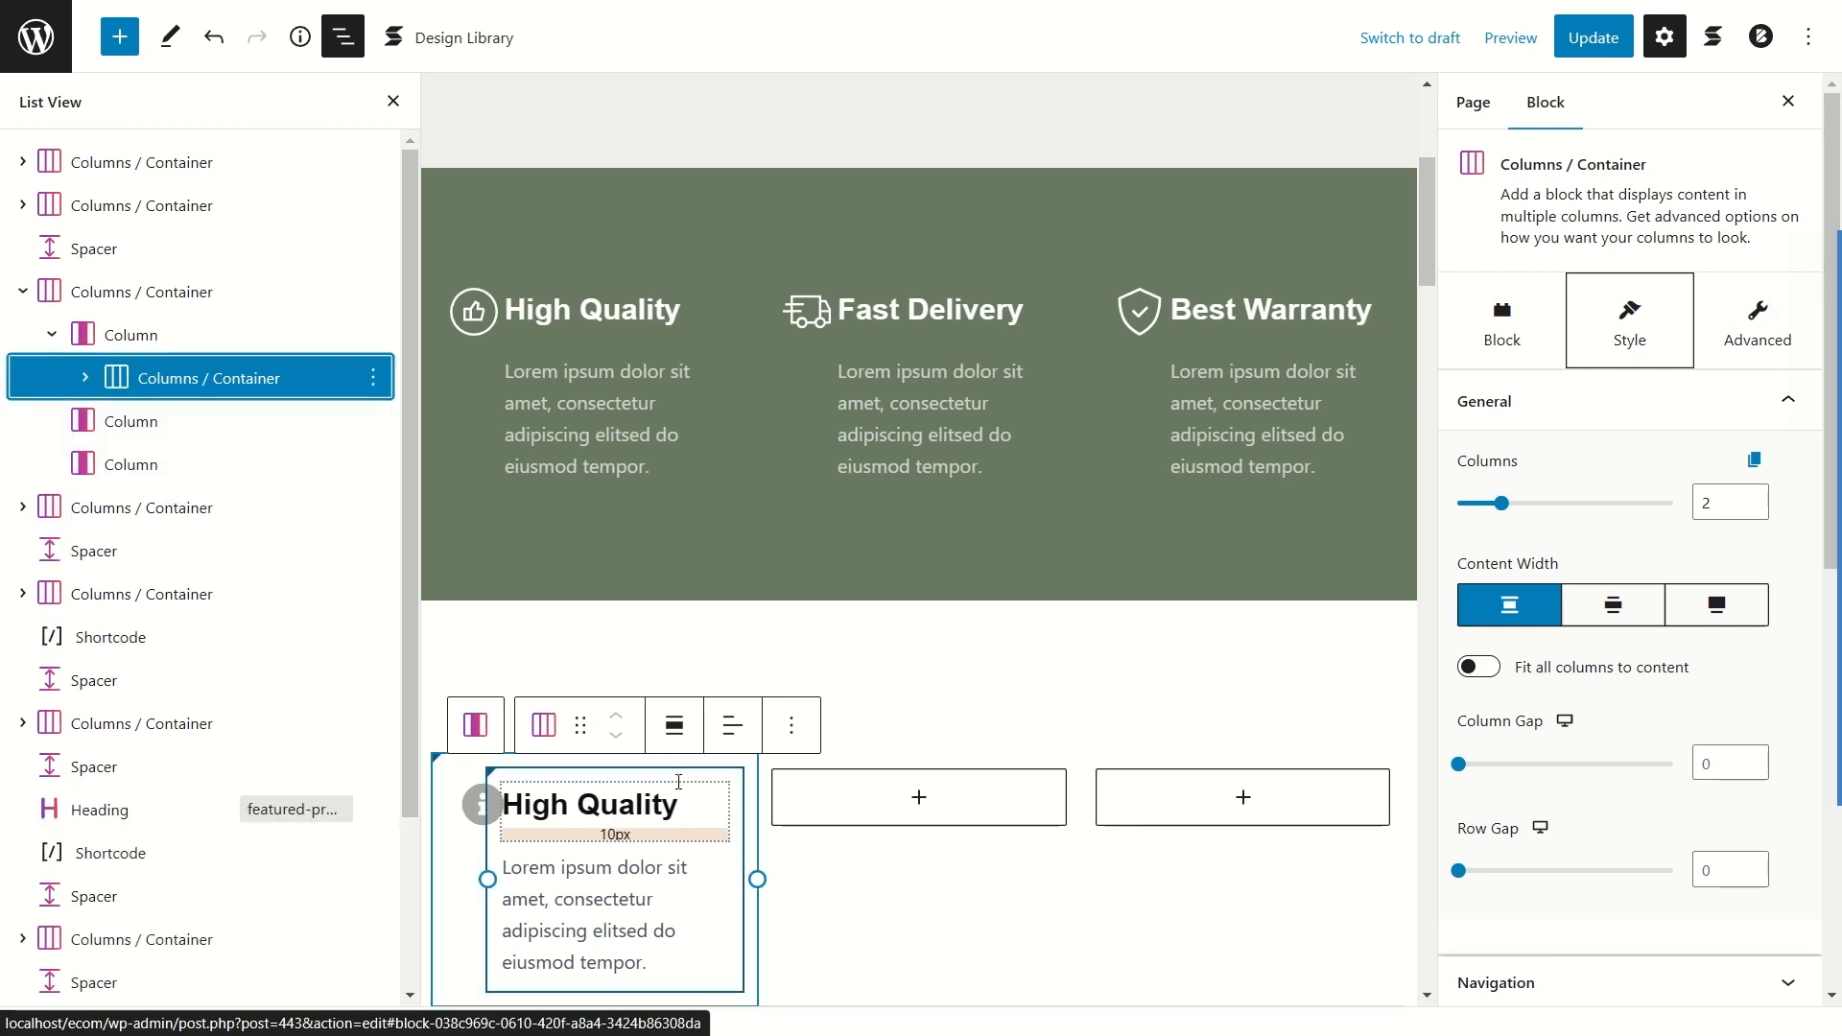
left_click(134, 337)
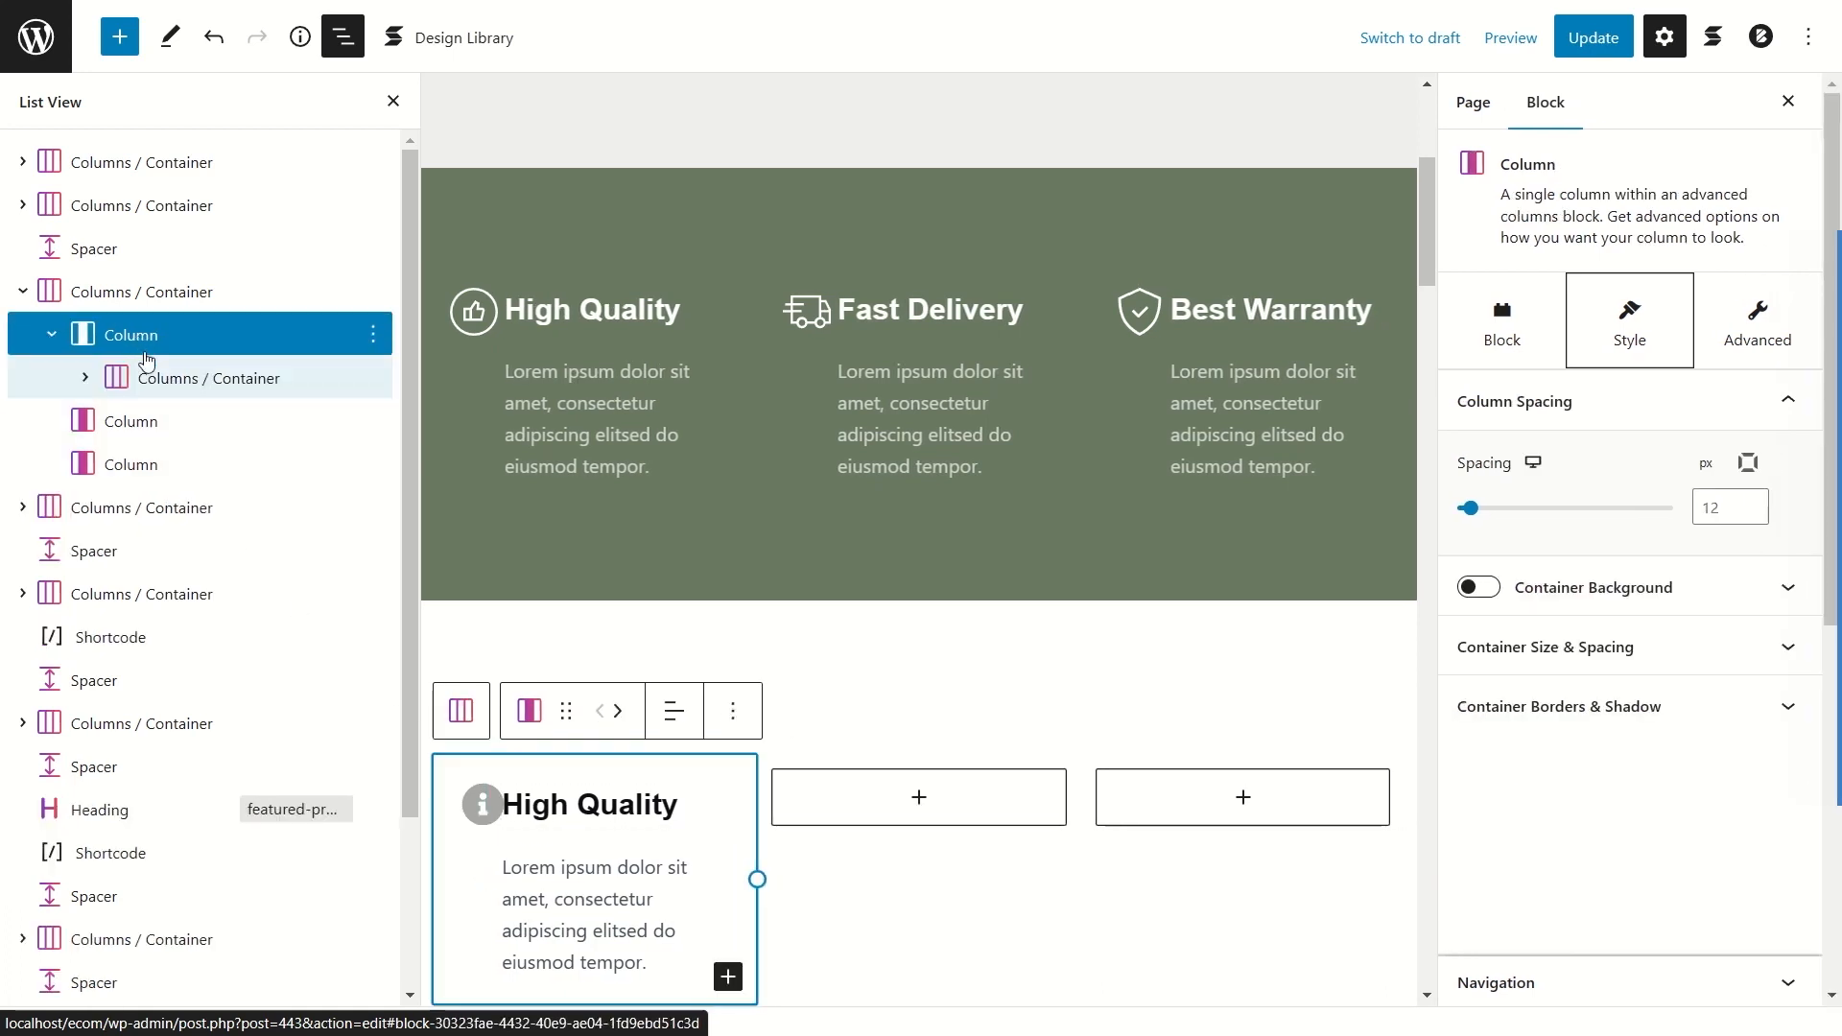
left_click(51, 334)
left_click(52, 335)
left_click(52, 335)
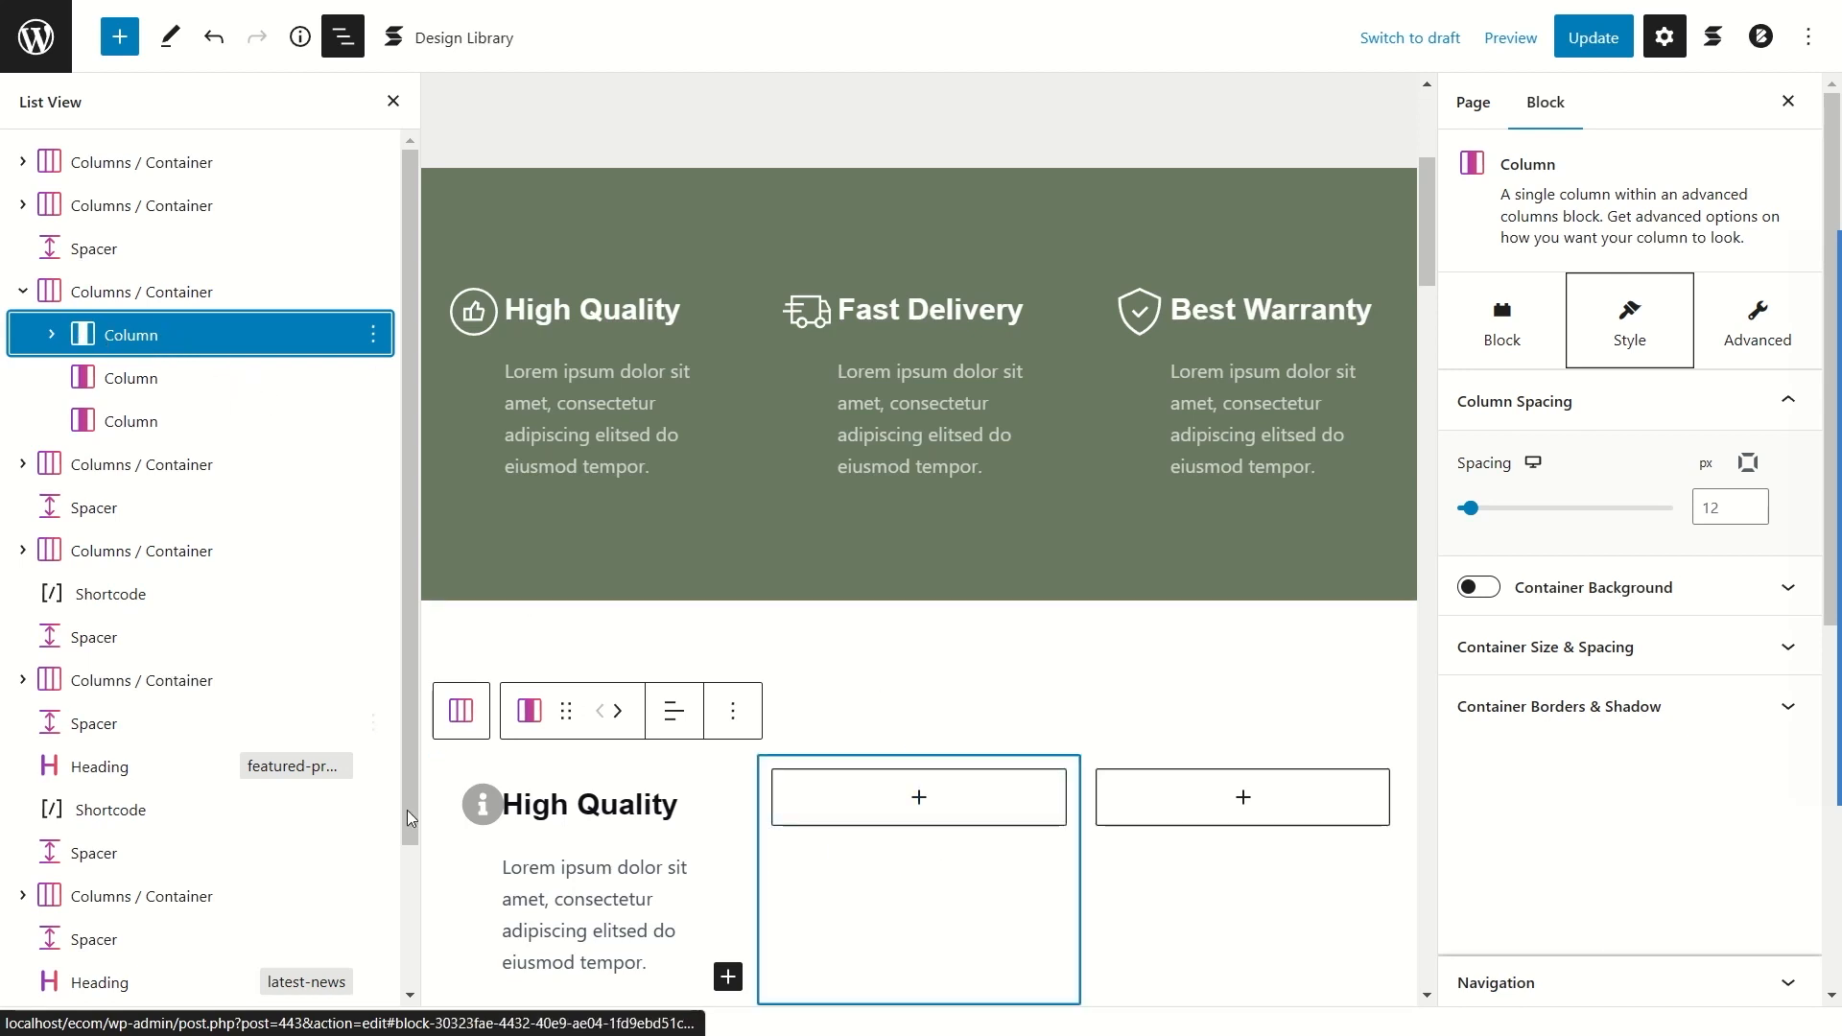
left_click(374, 337)
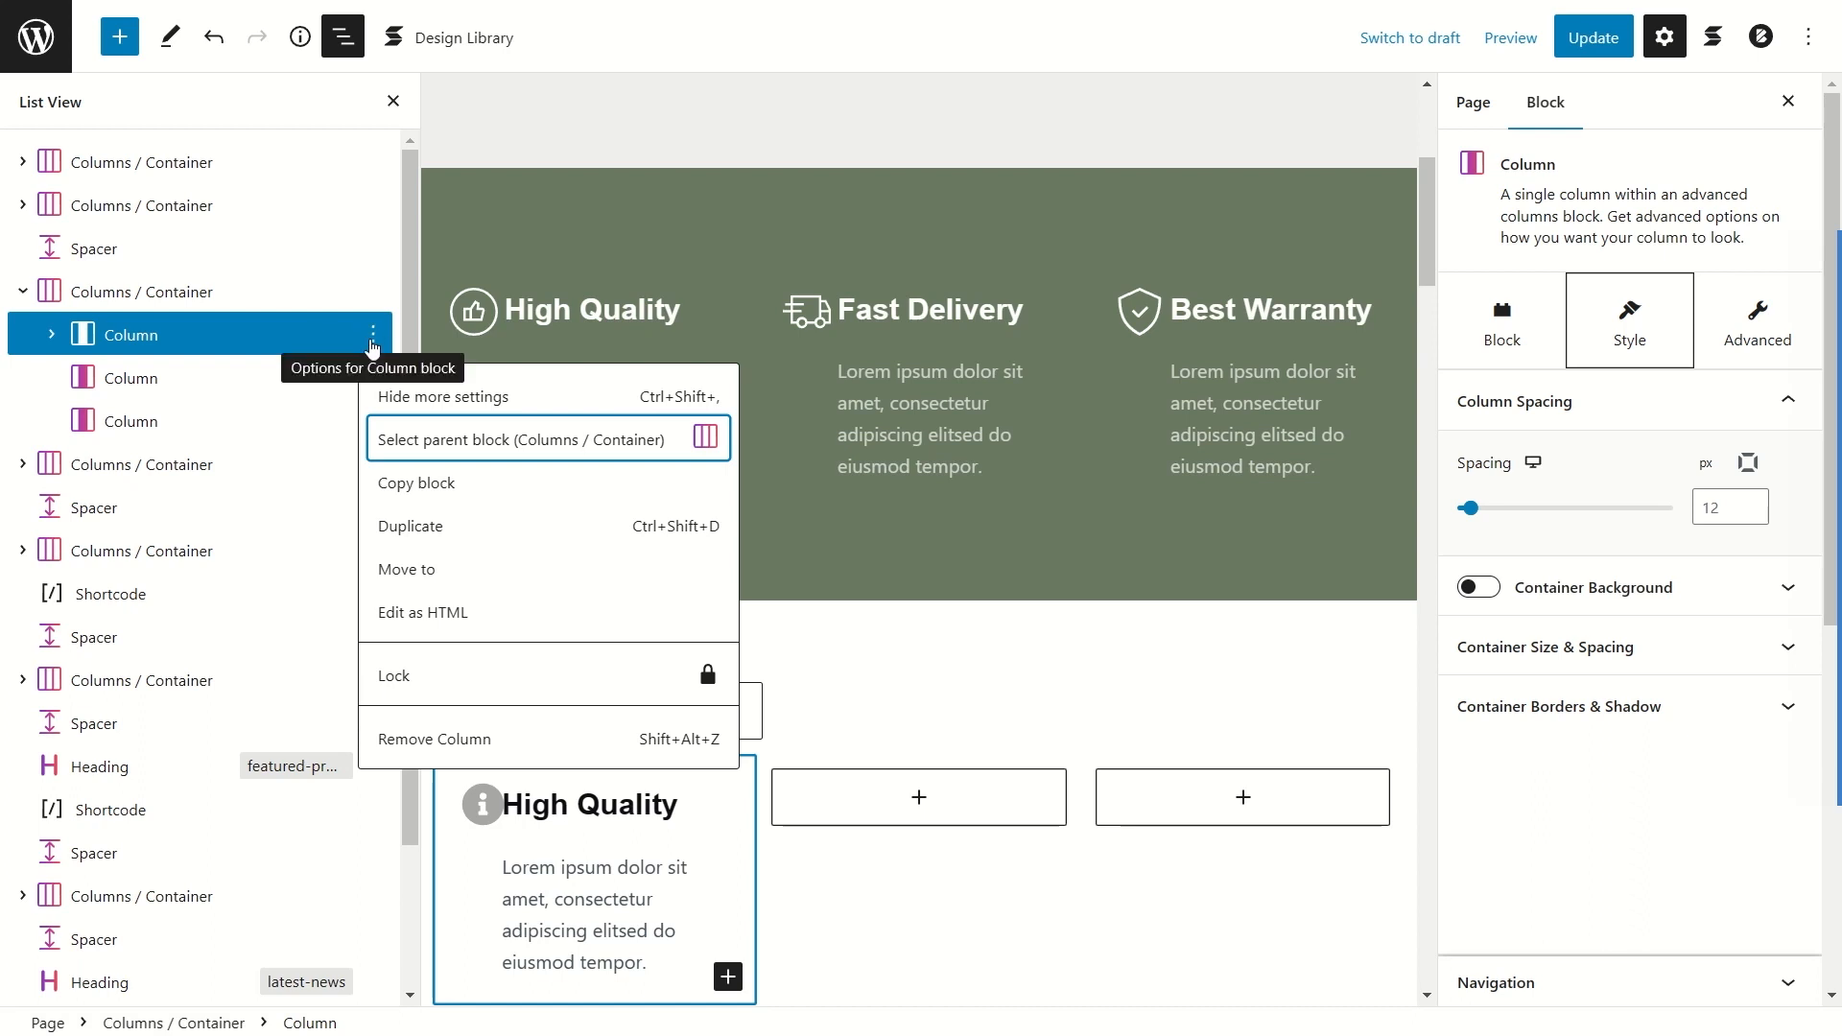
left_click(433, 485)
left_click(433, 485)
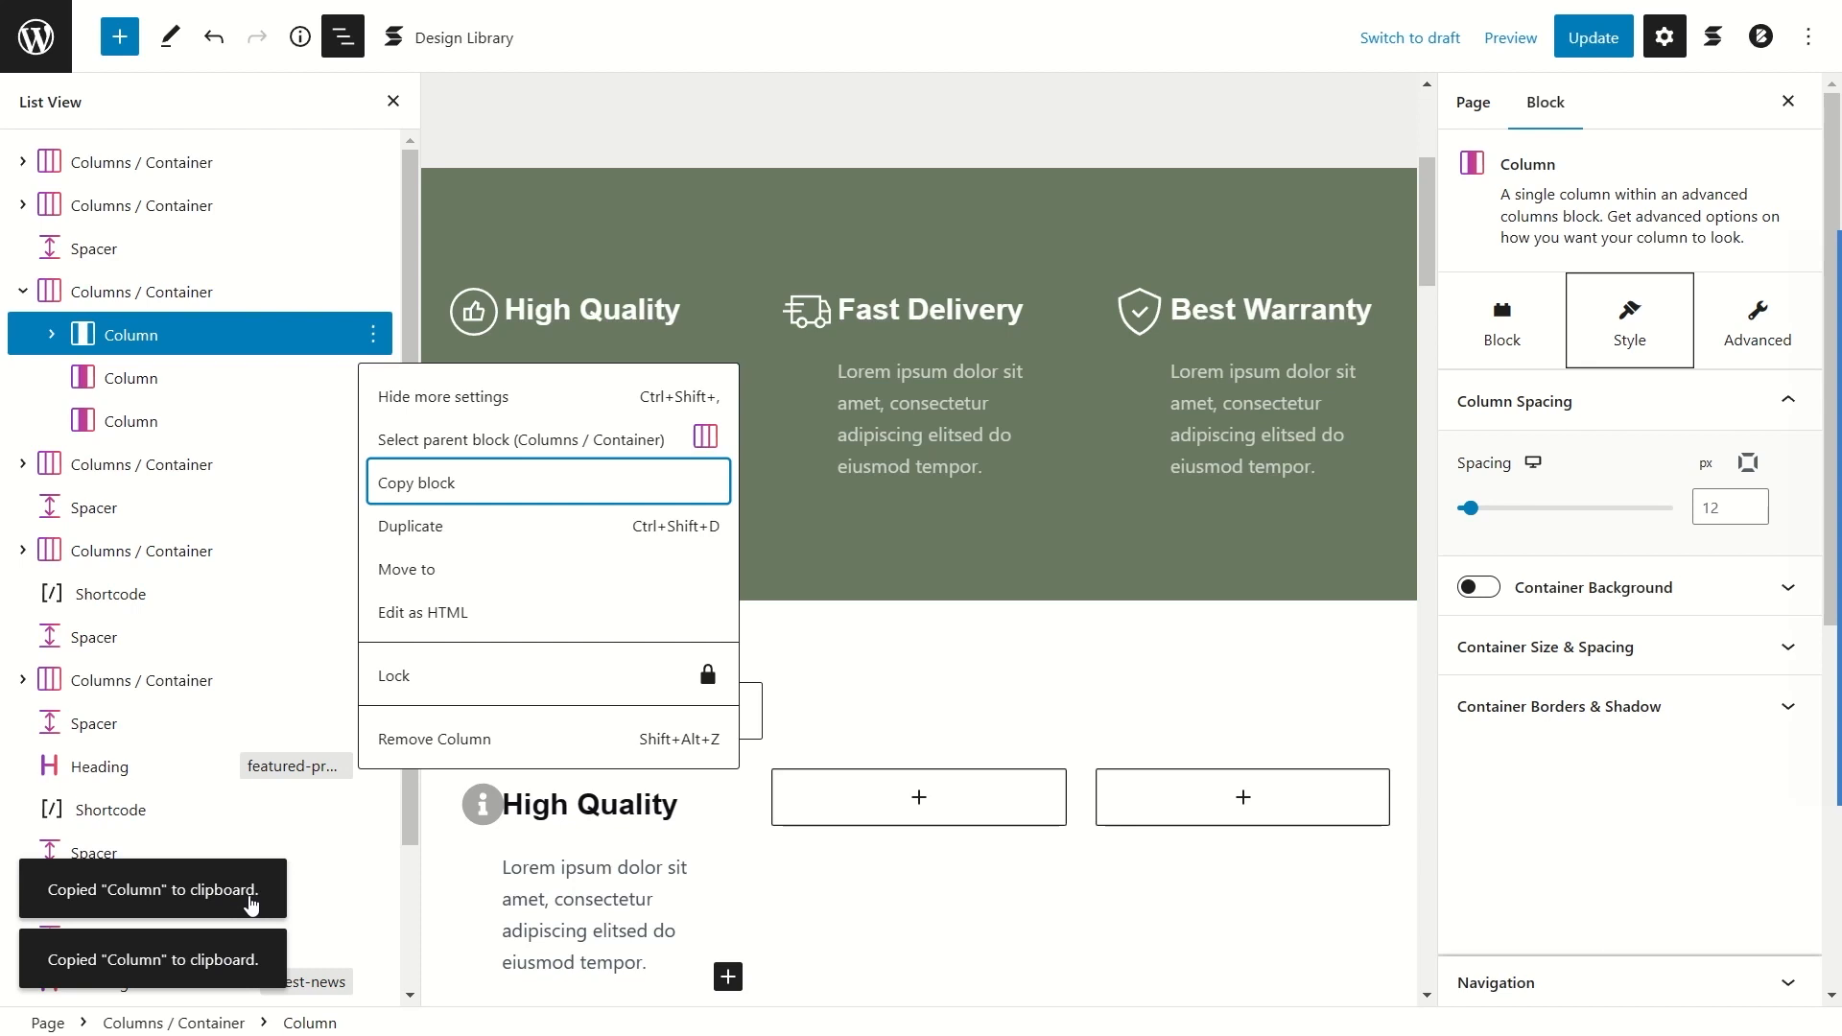
Step: Paste the copied column into the empty second and third columns and retitle their headings "Fast Delivery" and "Best Warranty"
left_click(173, 378)
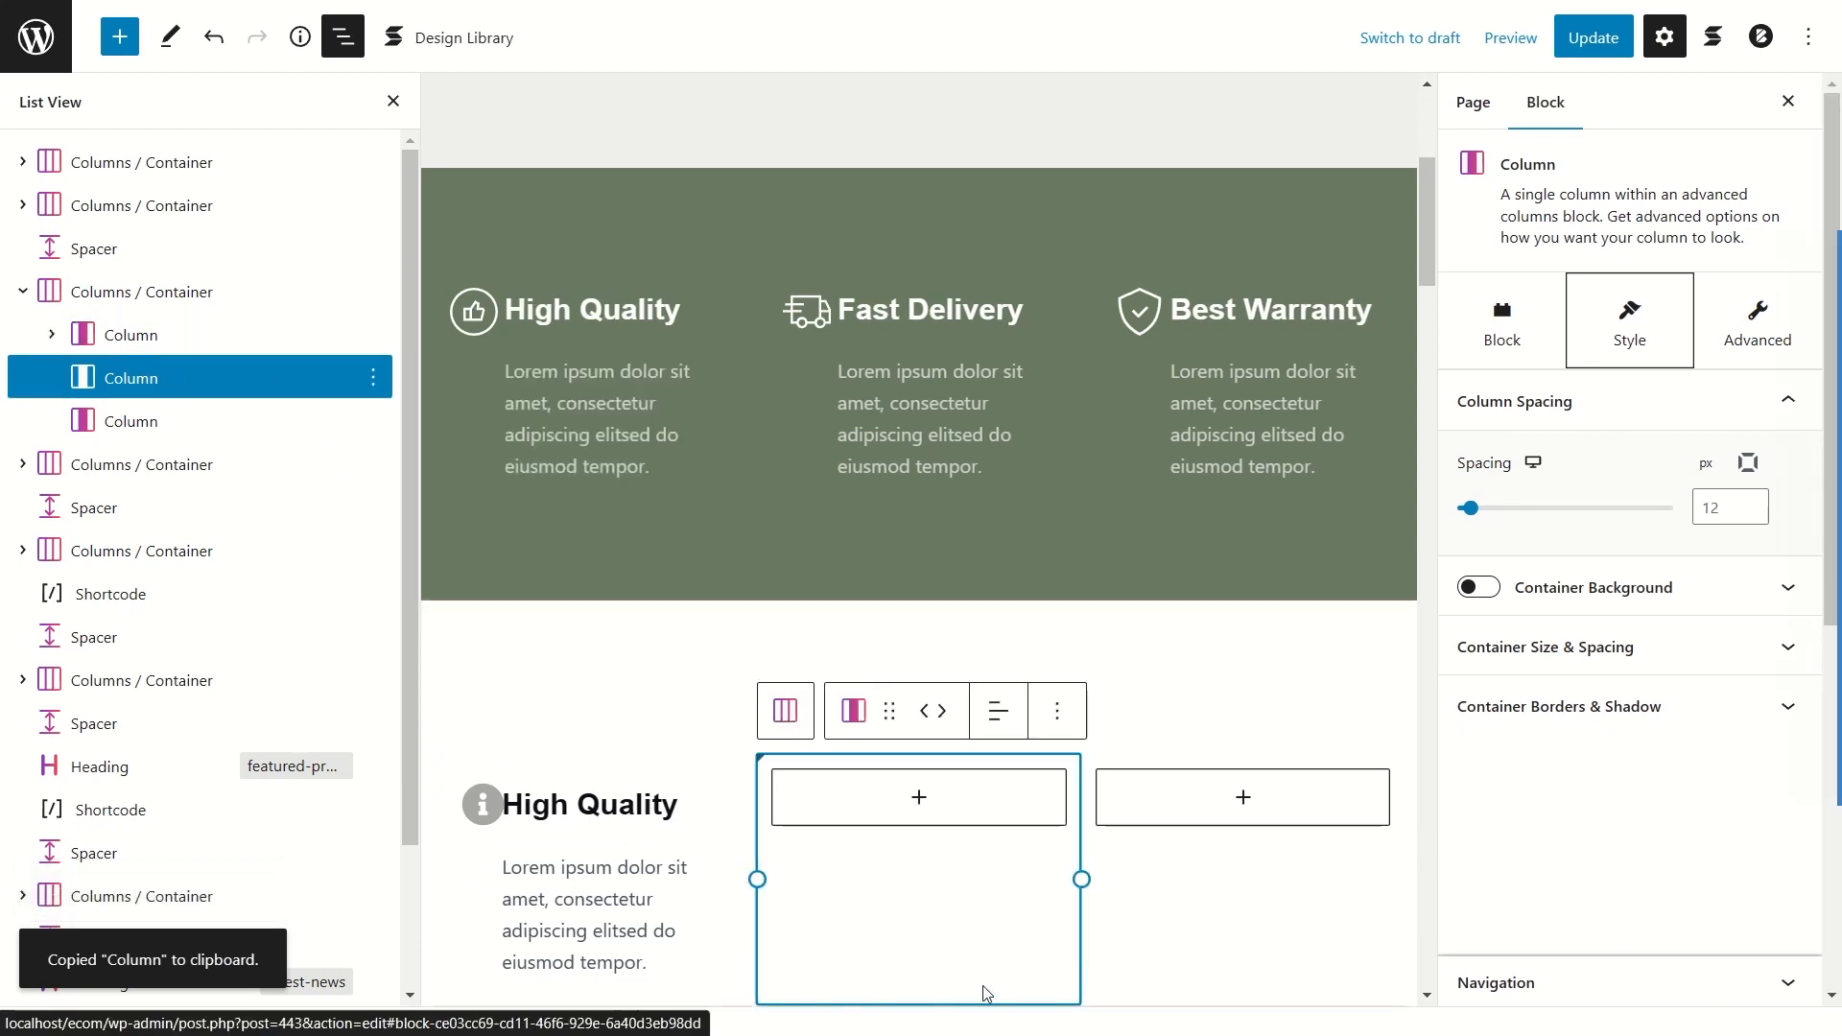
key("ctrl+v")
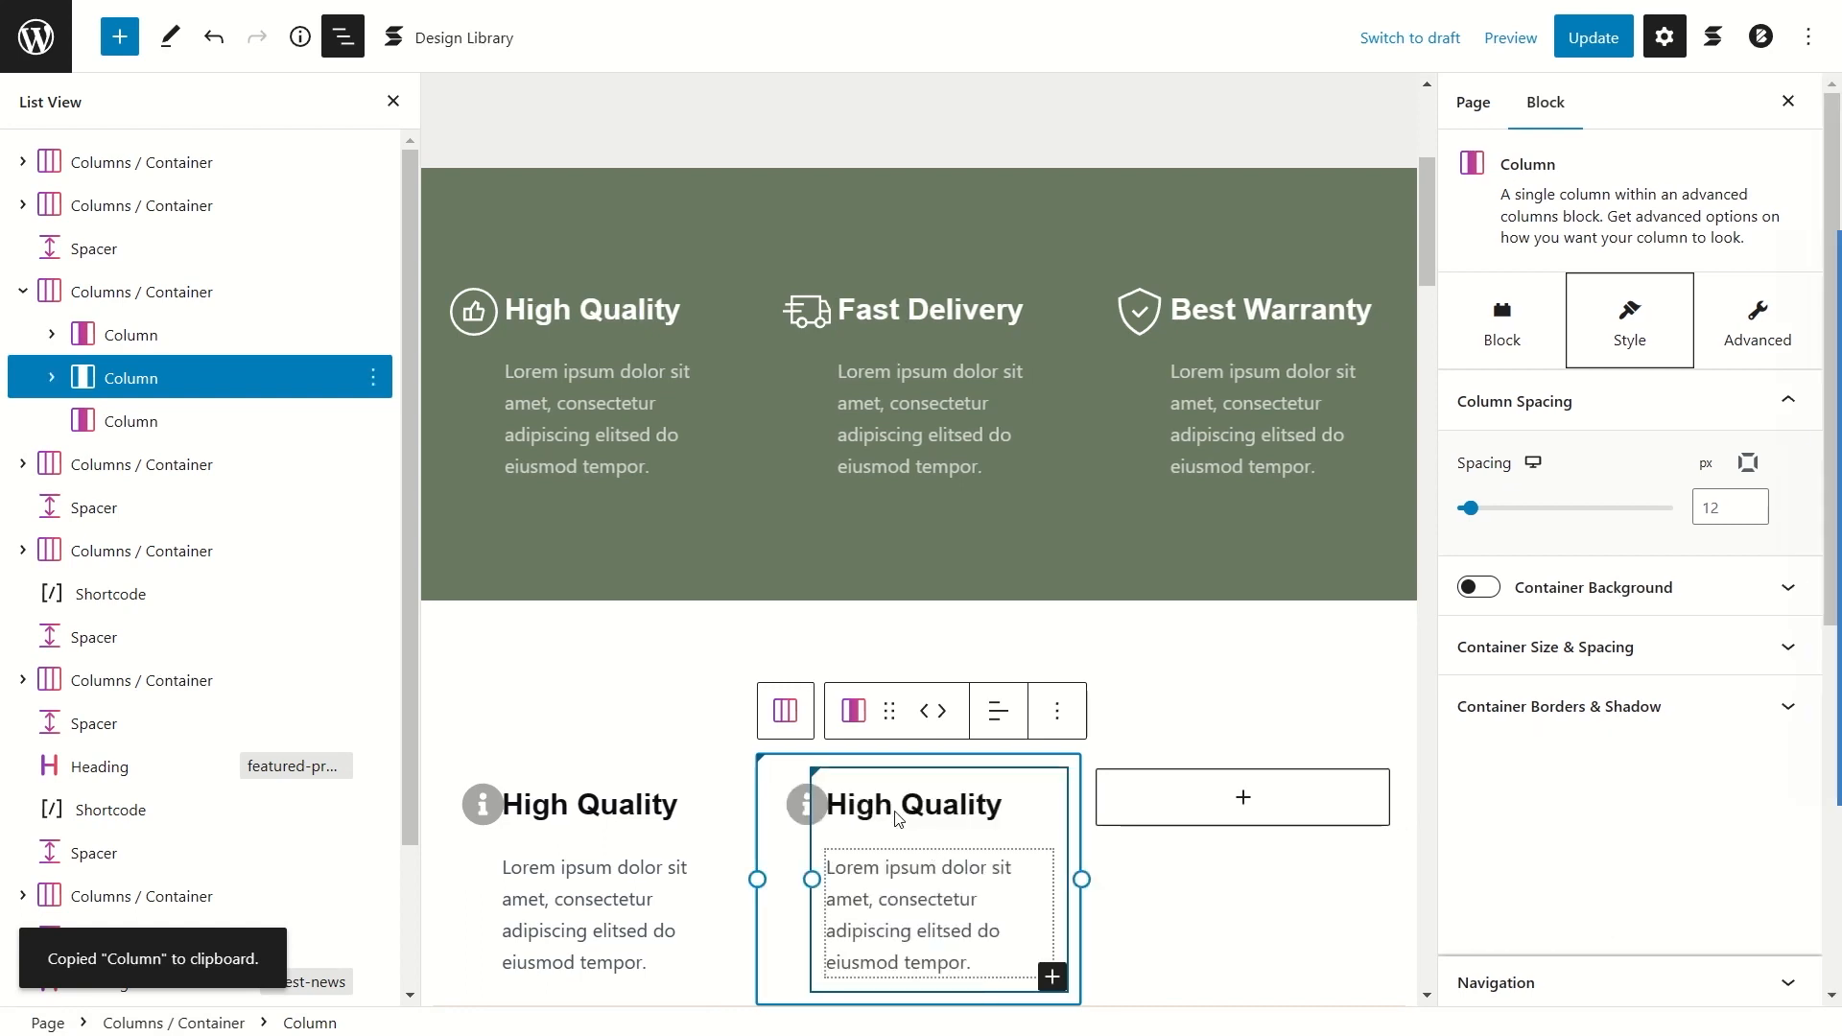
left_click(151, 423)
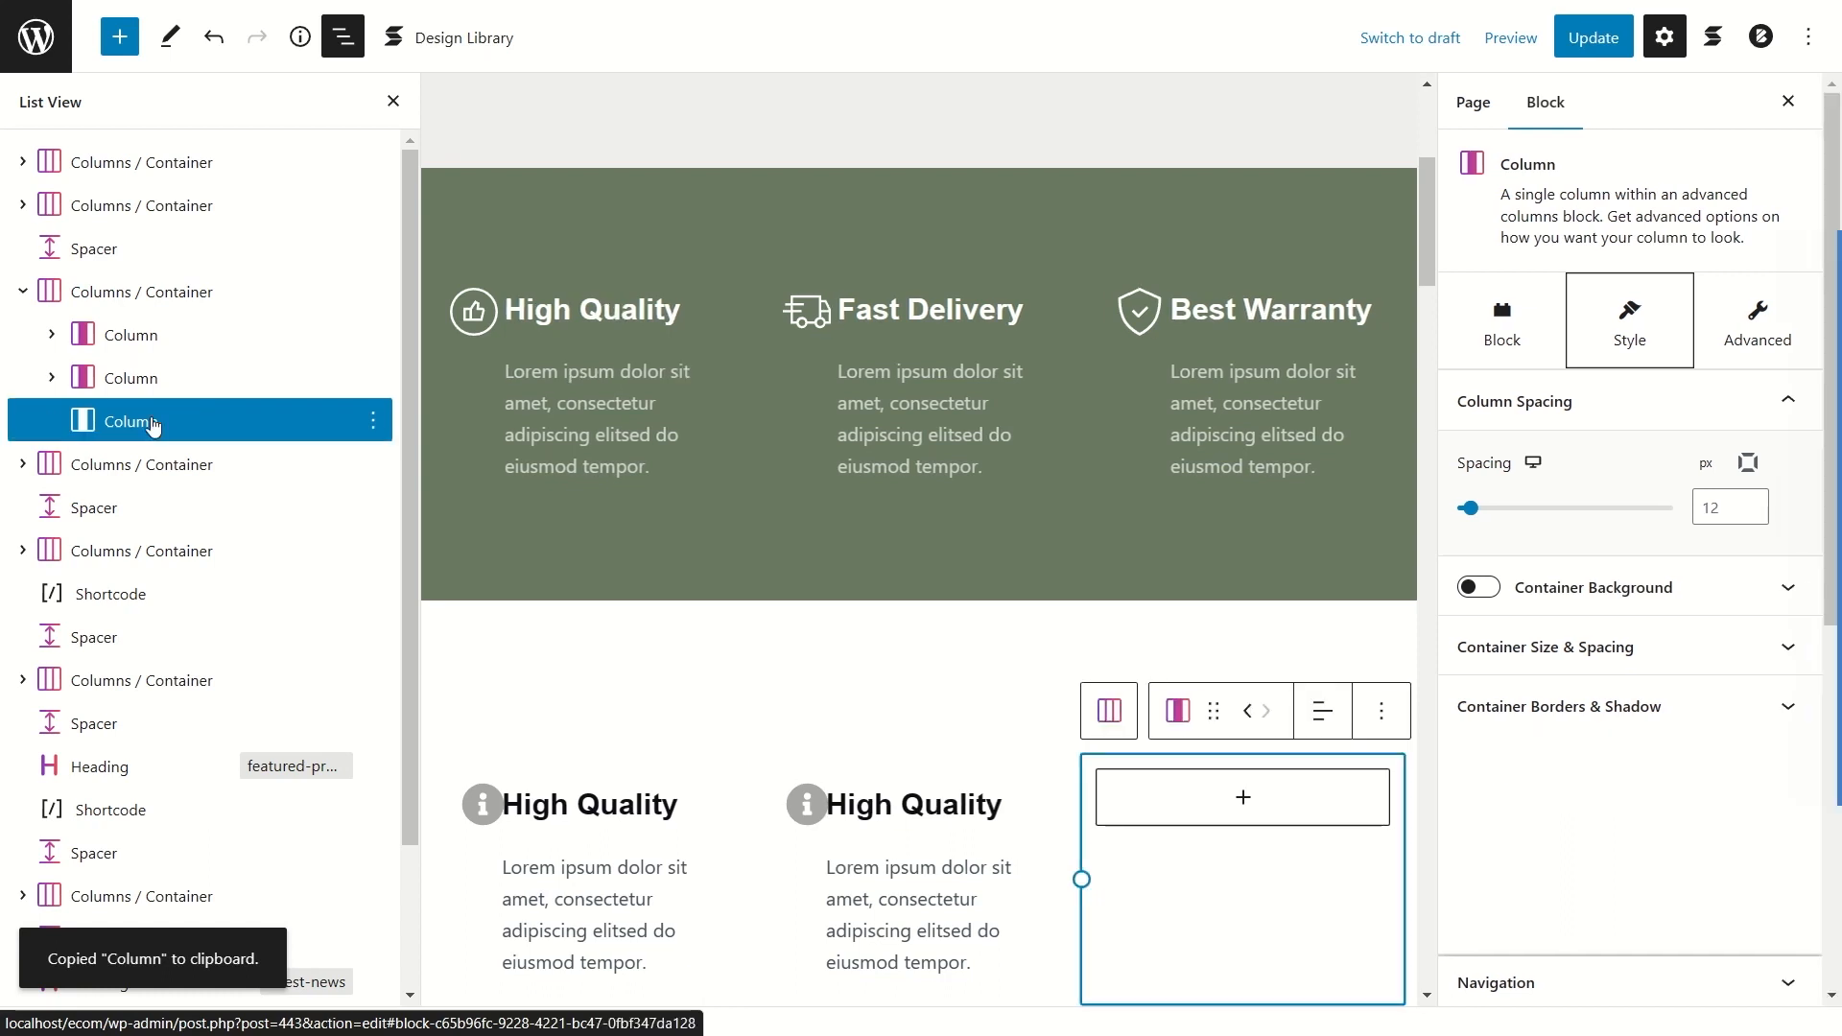
key("ctrl+v")
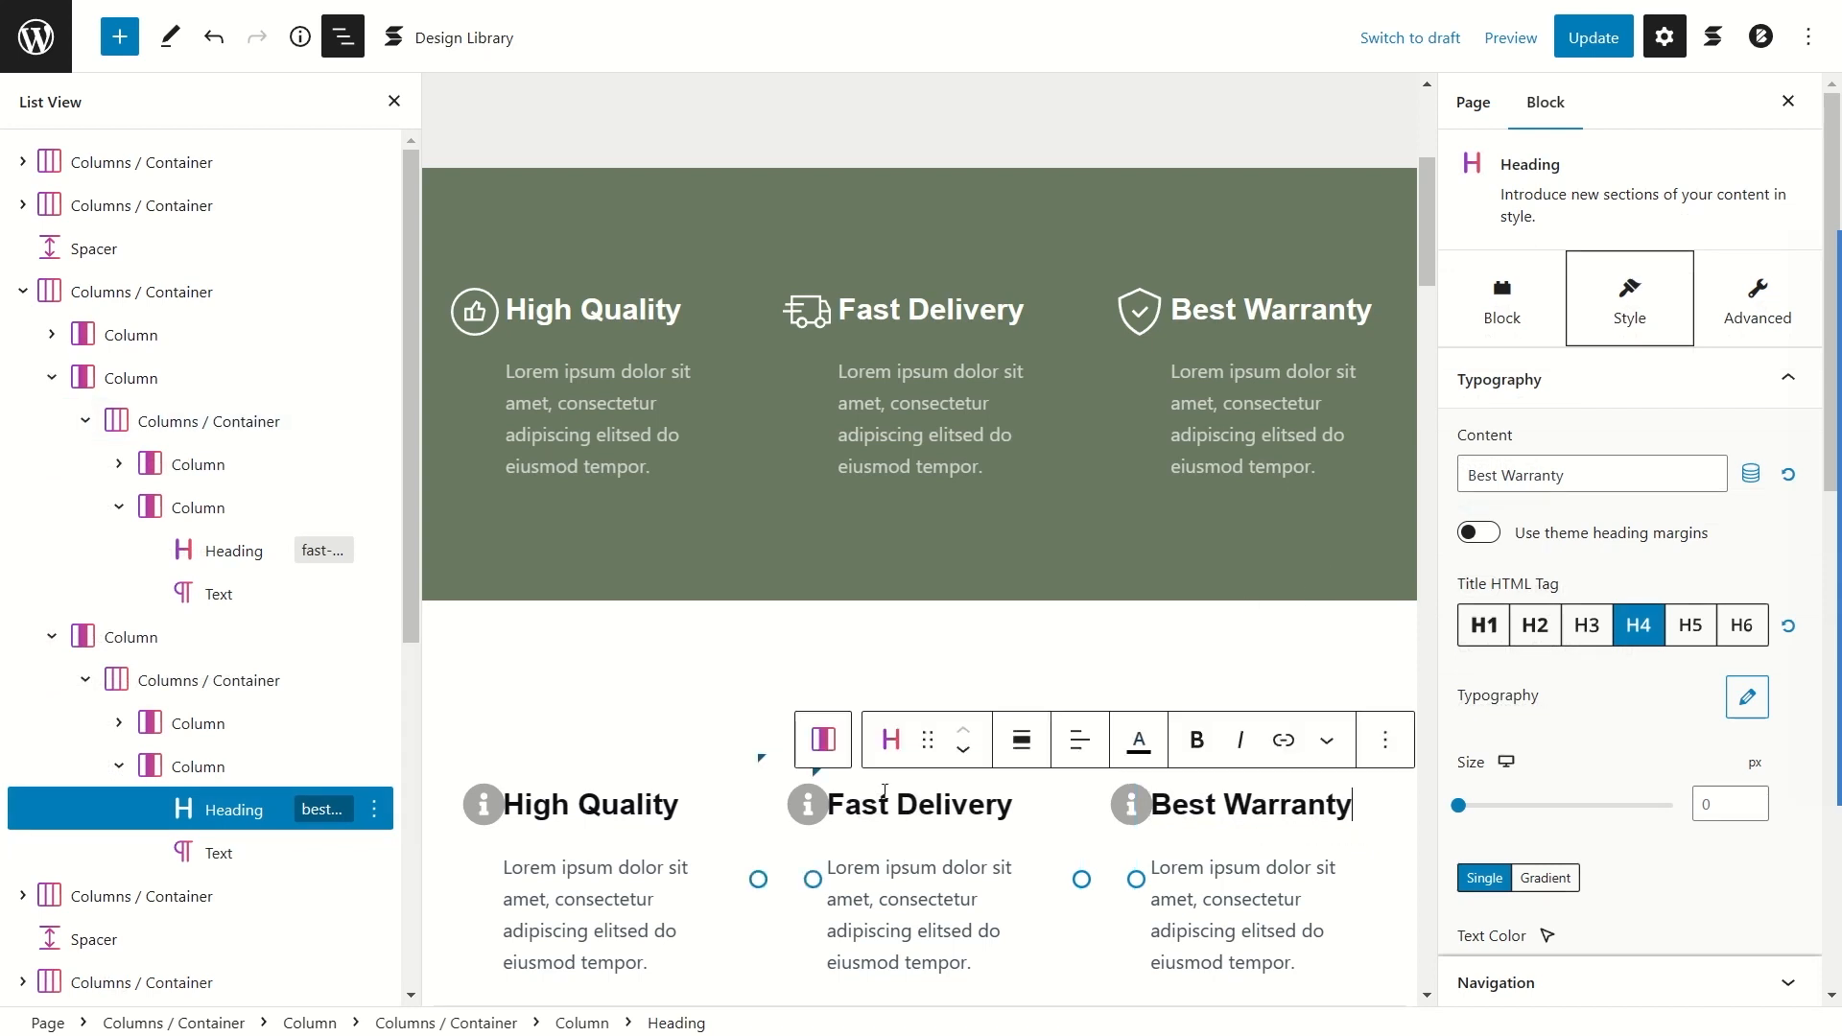
Step: Change the new Fast Delivery icon to the striped hexagonal logo and the new Best Warranty icon to the infinity symbol
left_click(792, 819)
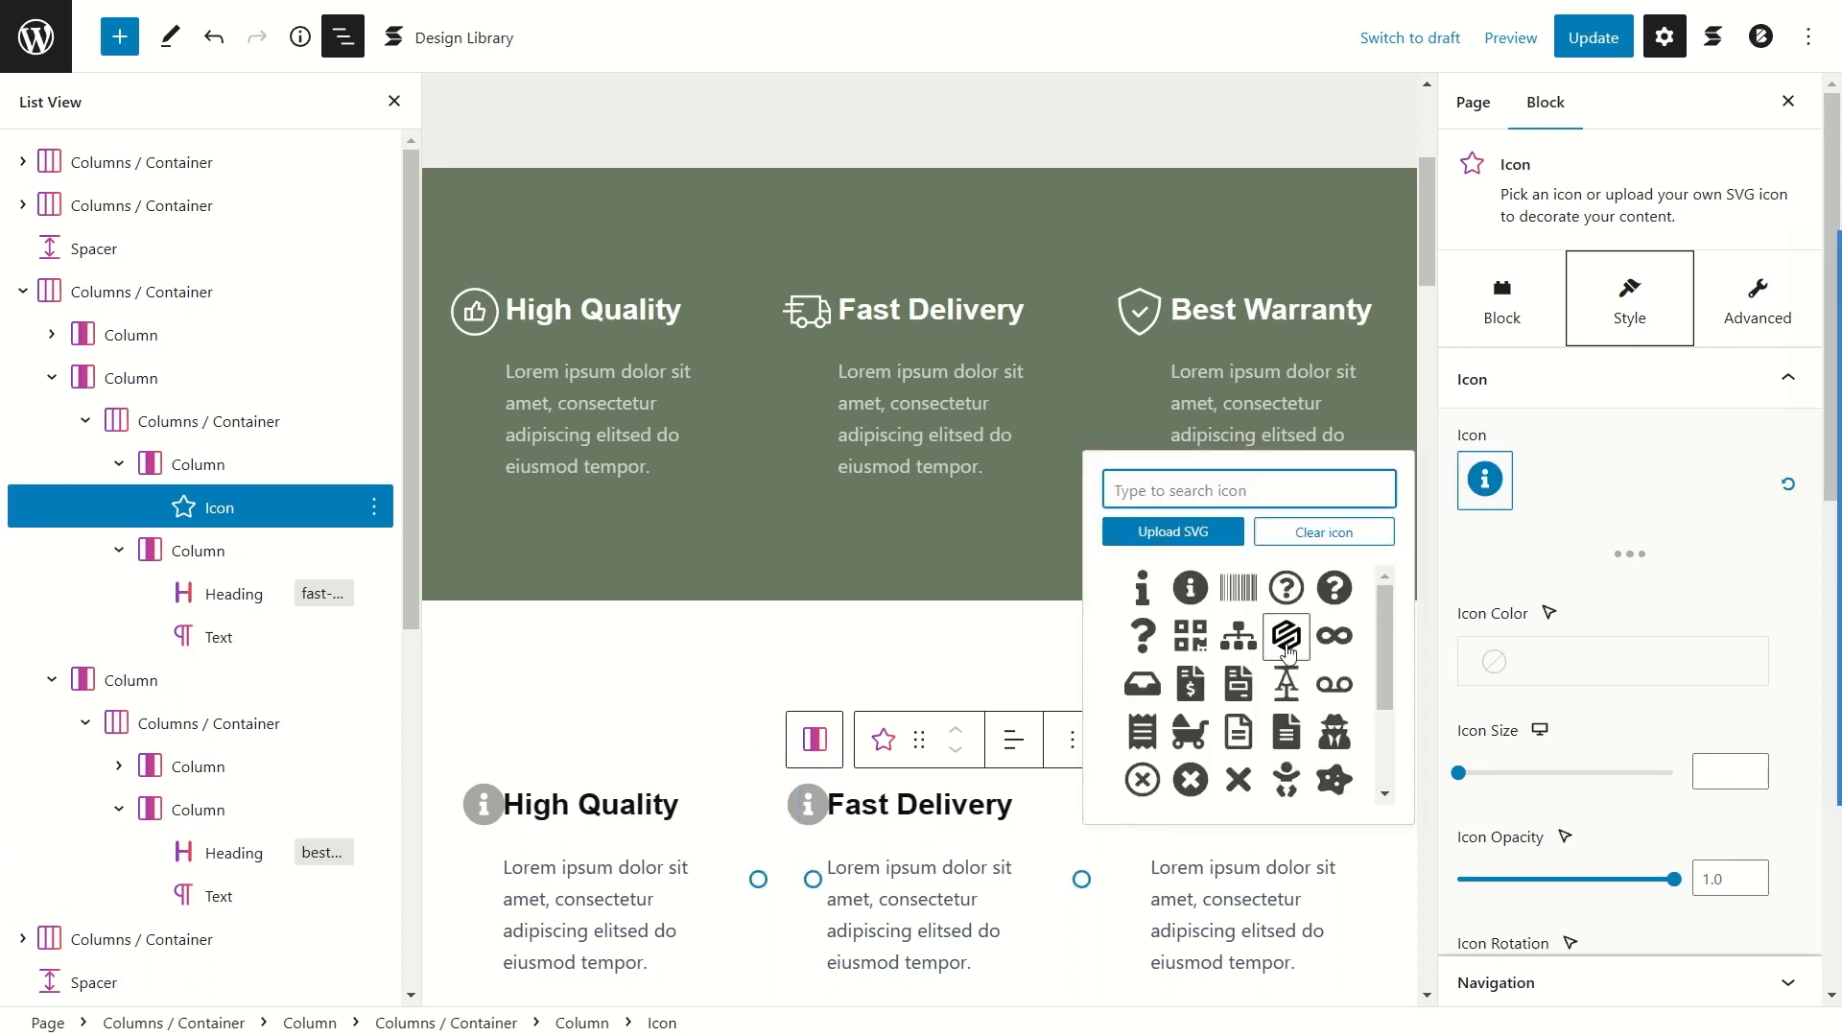
left_click(1285, 636)
left_click(1128, 802)
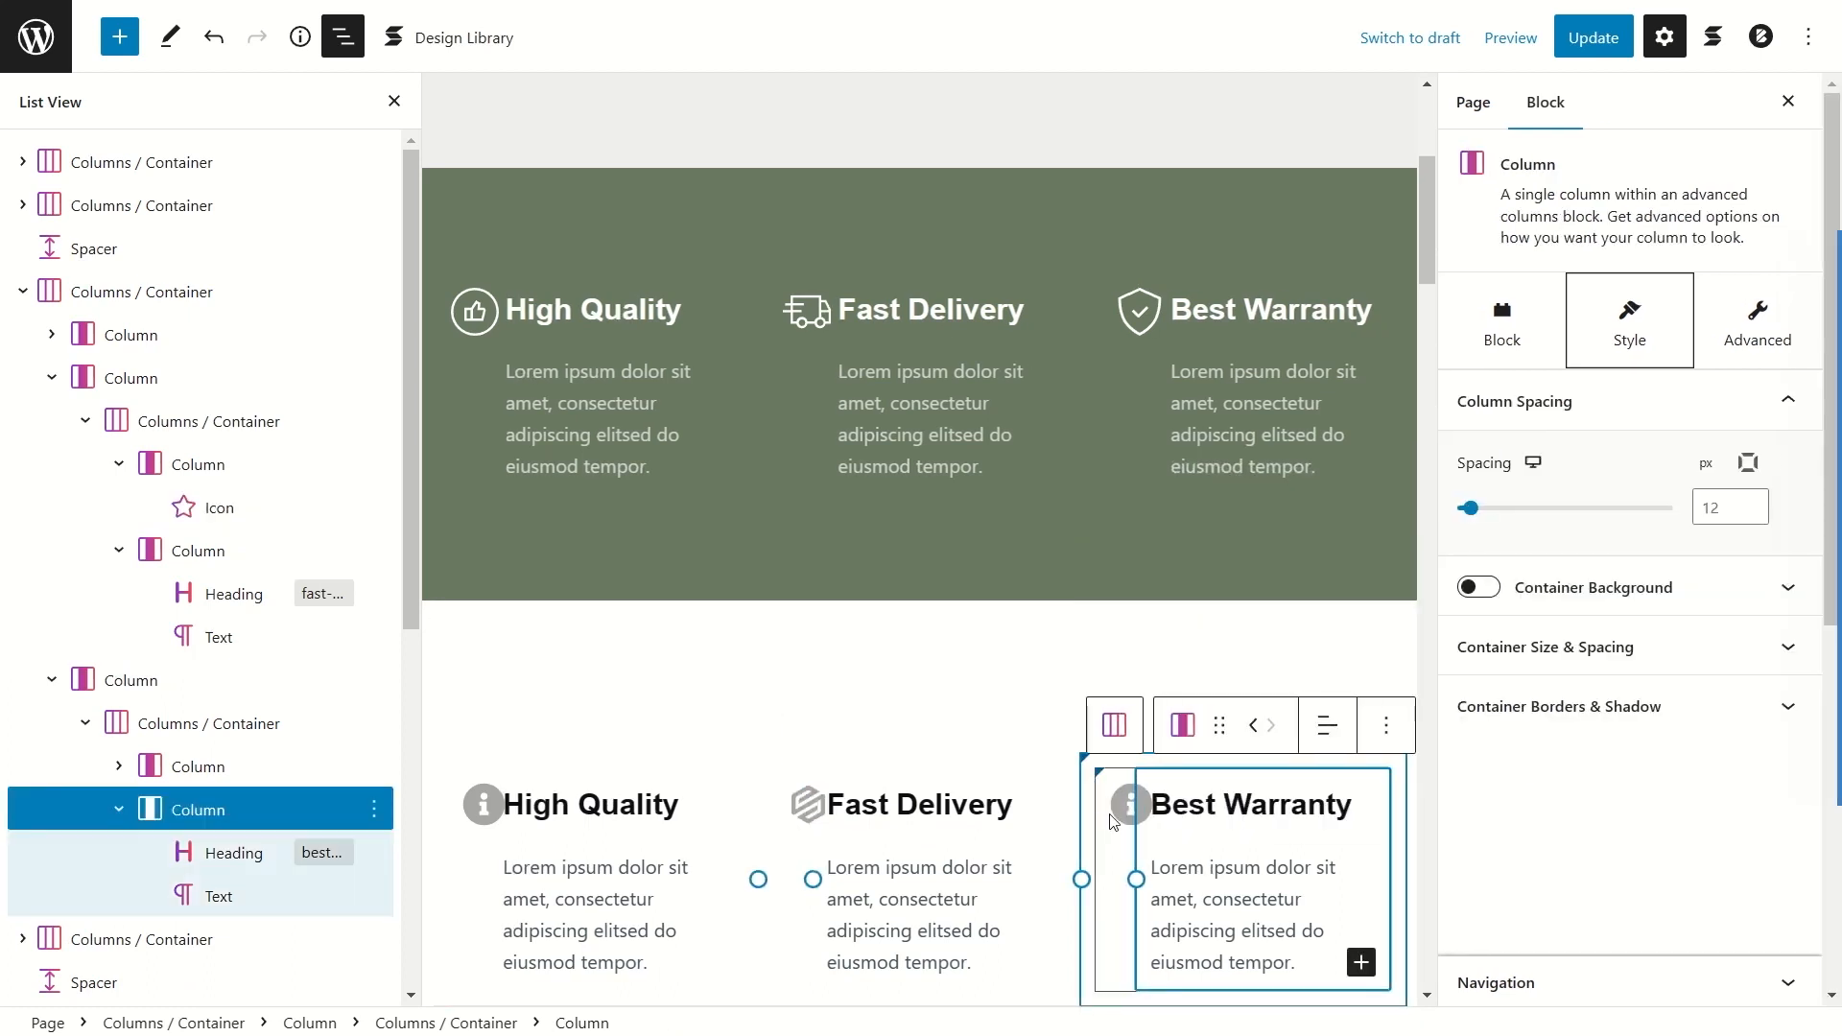
left_click(1128, 802)
left_click(1516, 477)
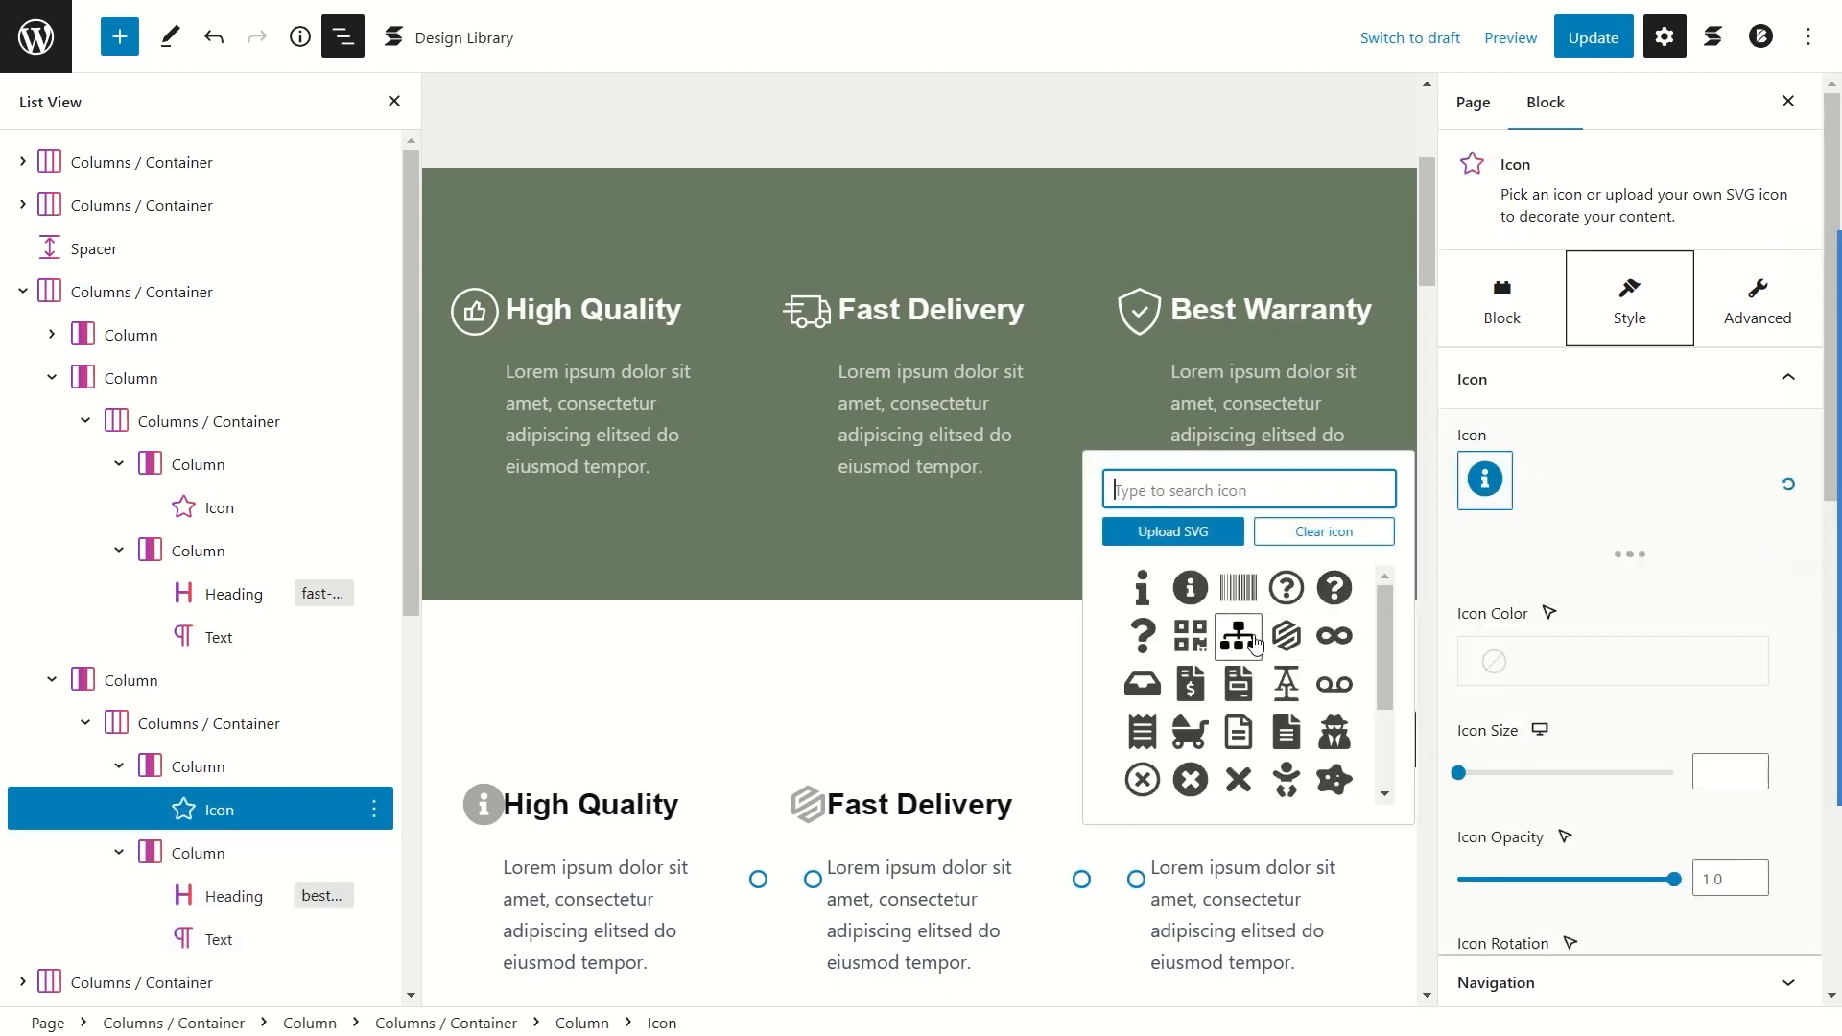
left_click(1333, 635)
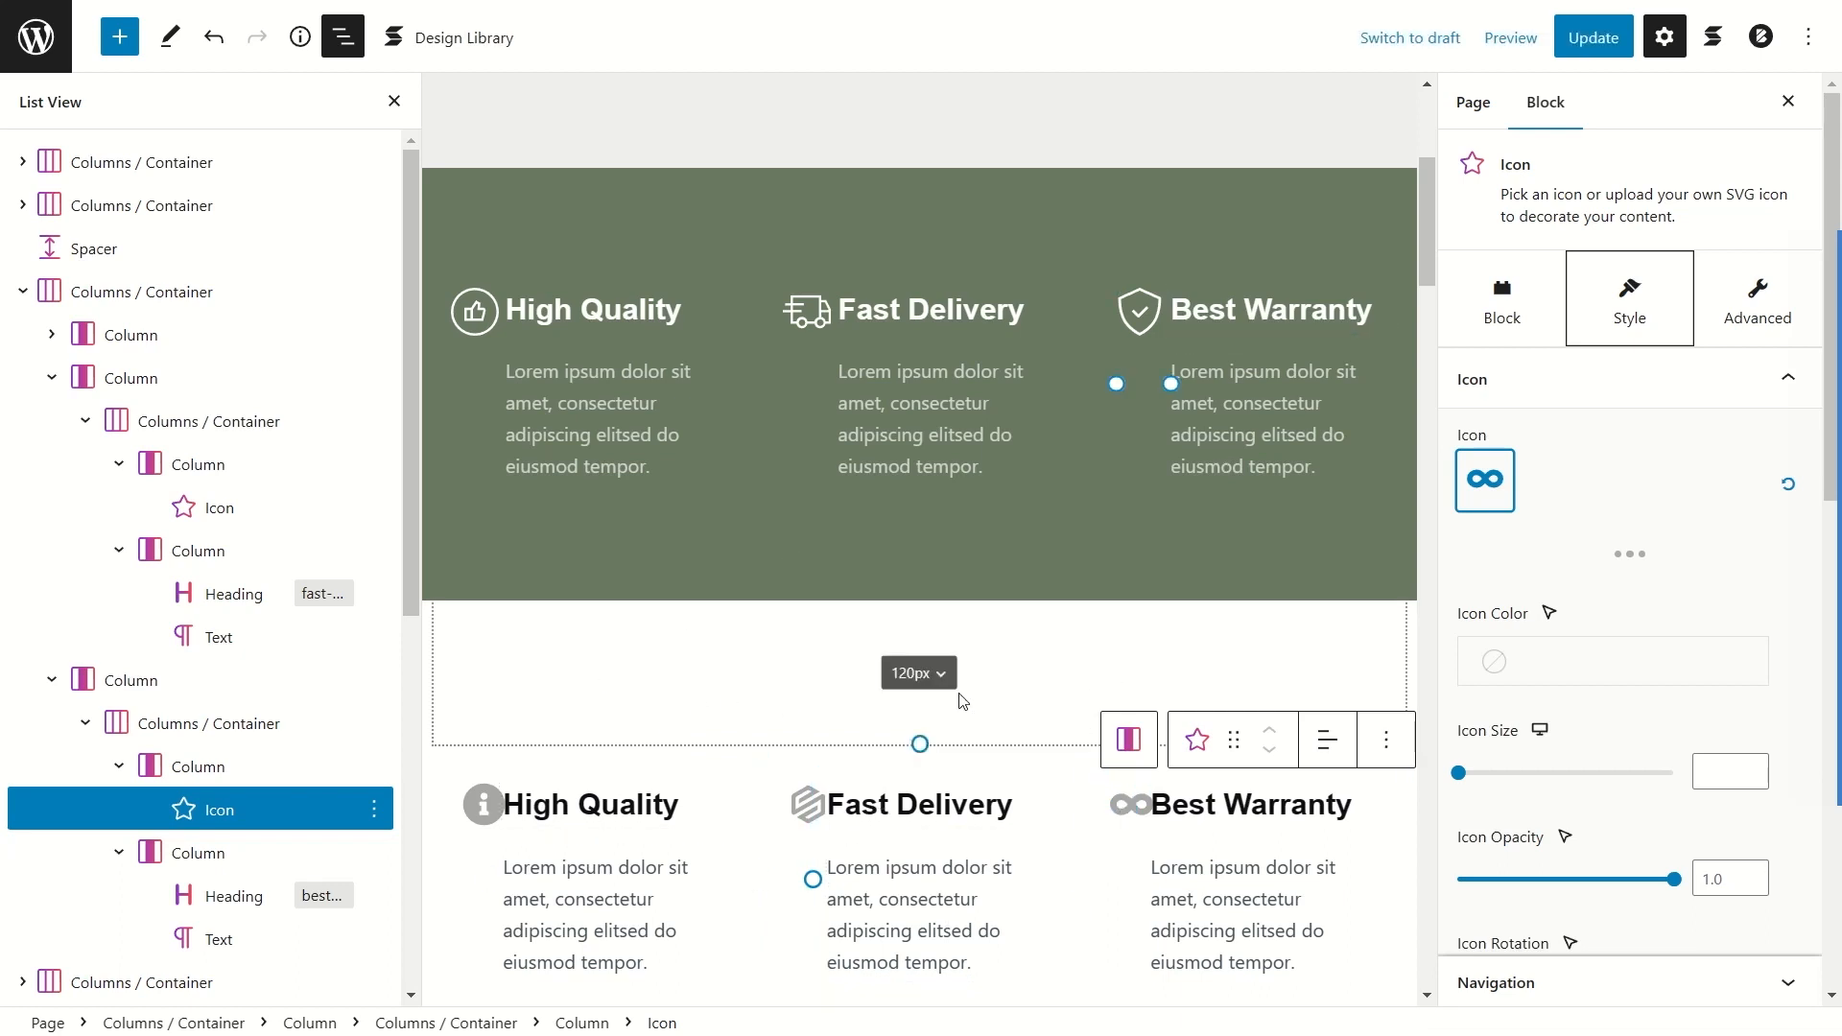
Step: Collapse the rebuilt feature strip in the block structure and select its outer Columns container below the original strip
scroll(702, 403, "down", 4)
scroll(702, 403, "up", 4)
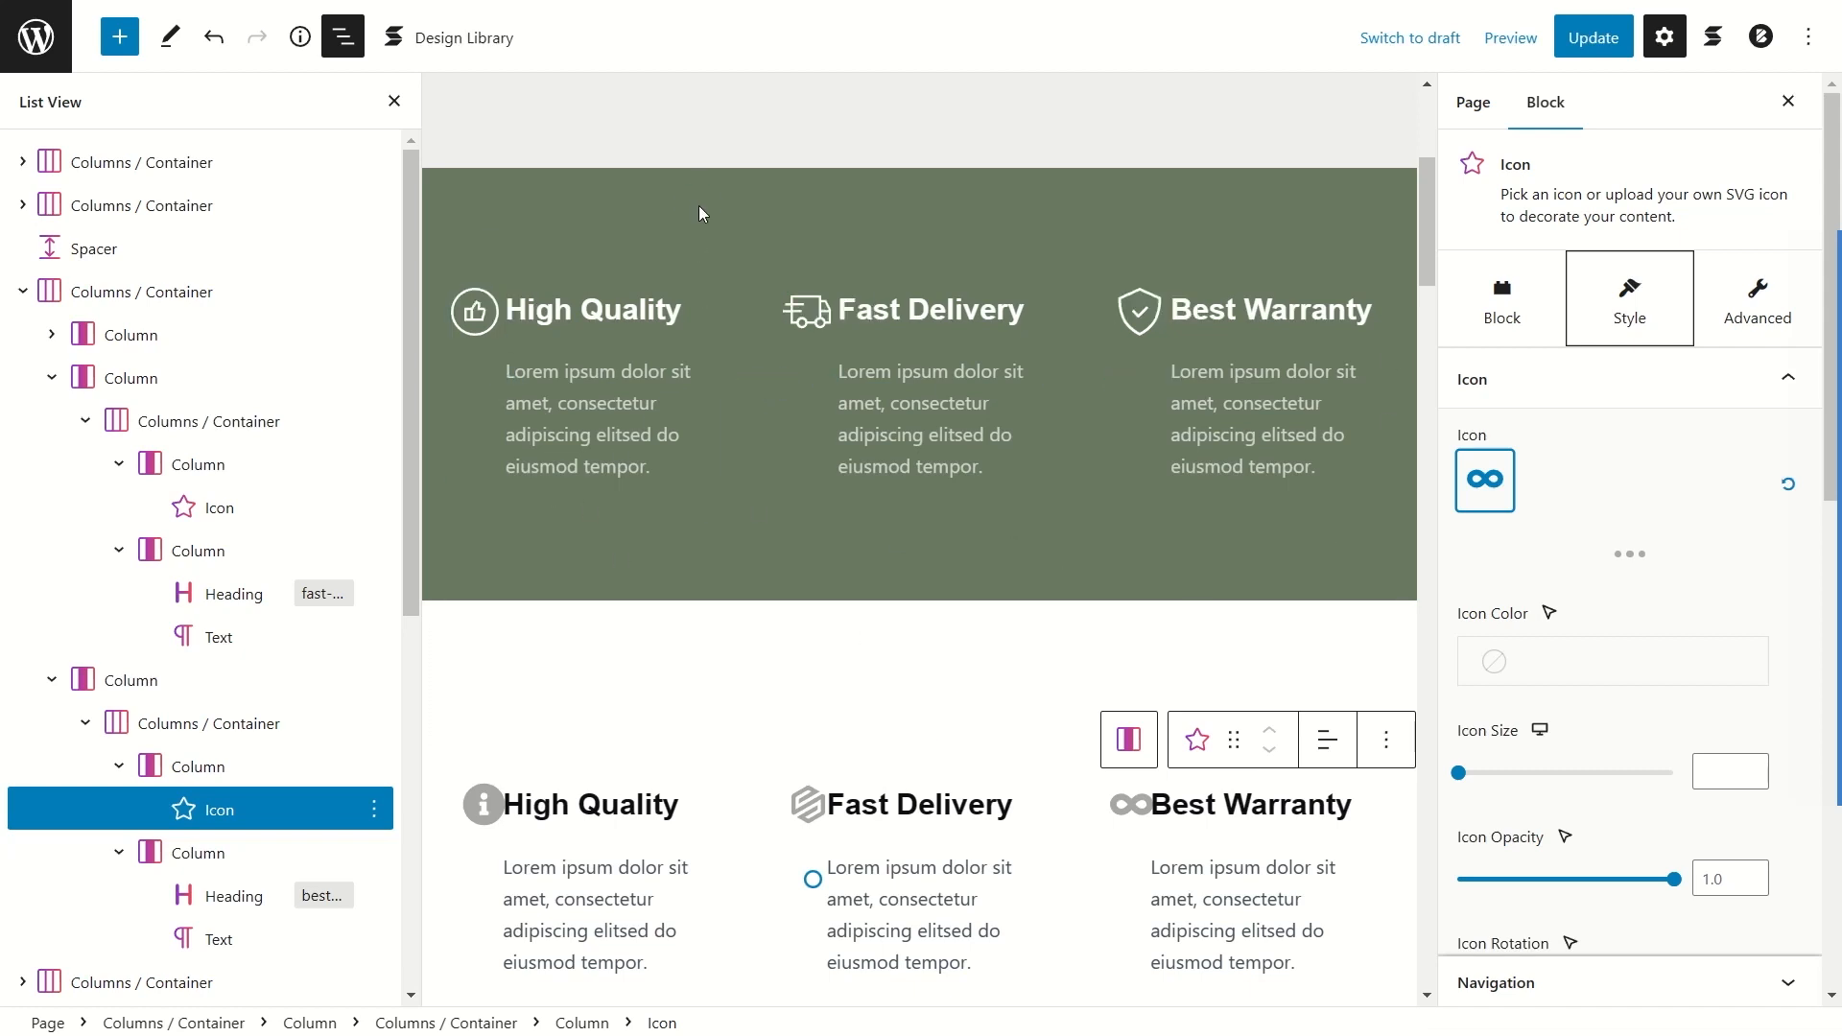
left_click(463, 206)
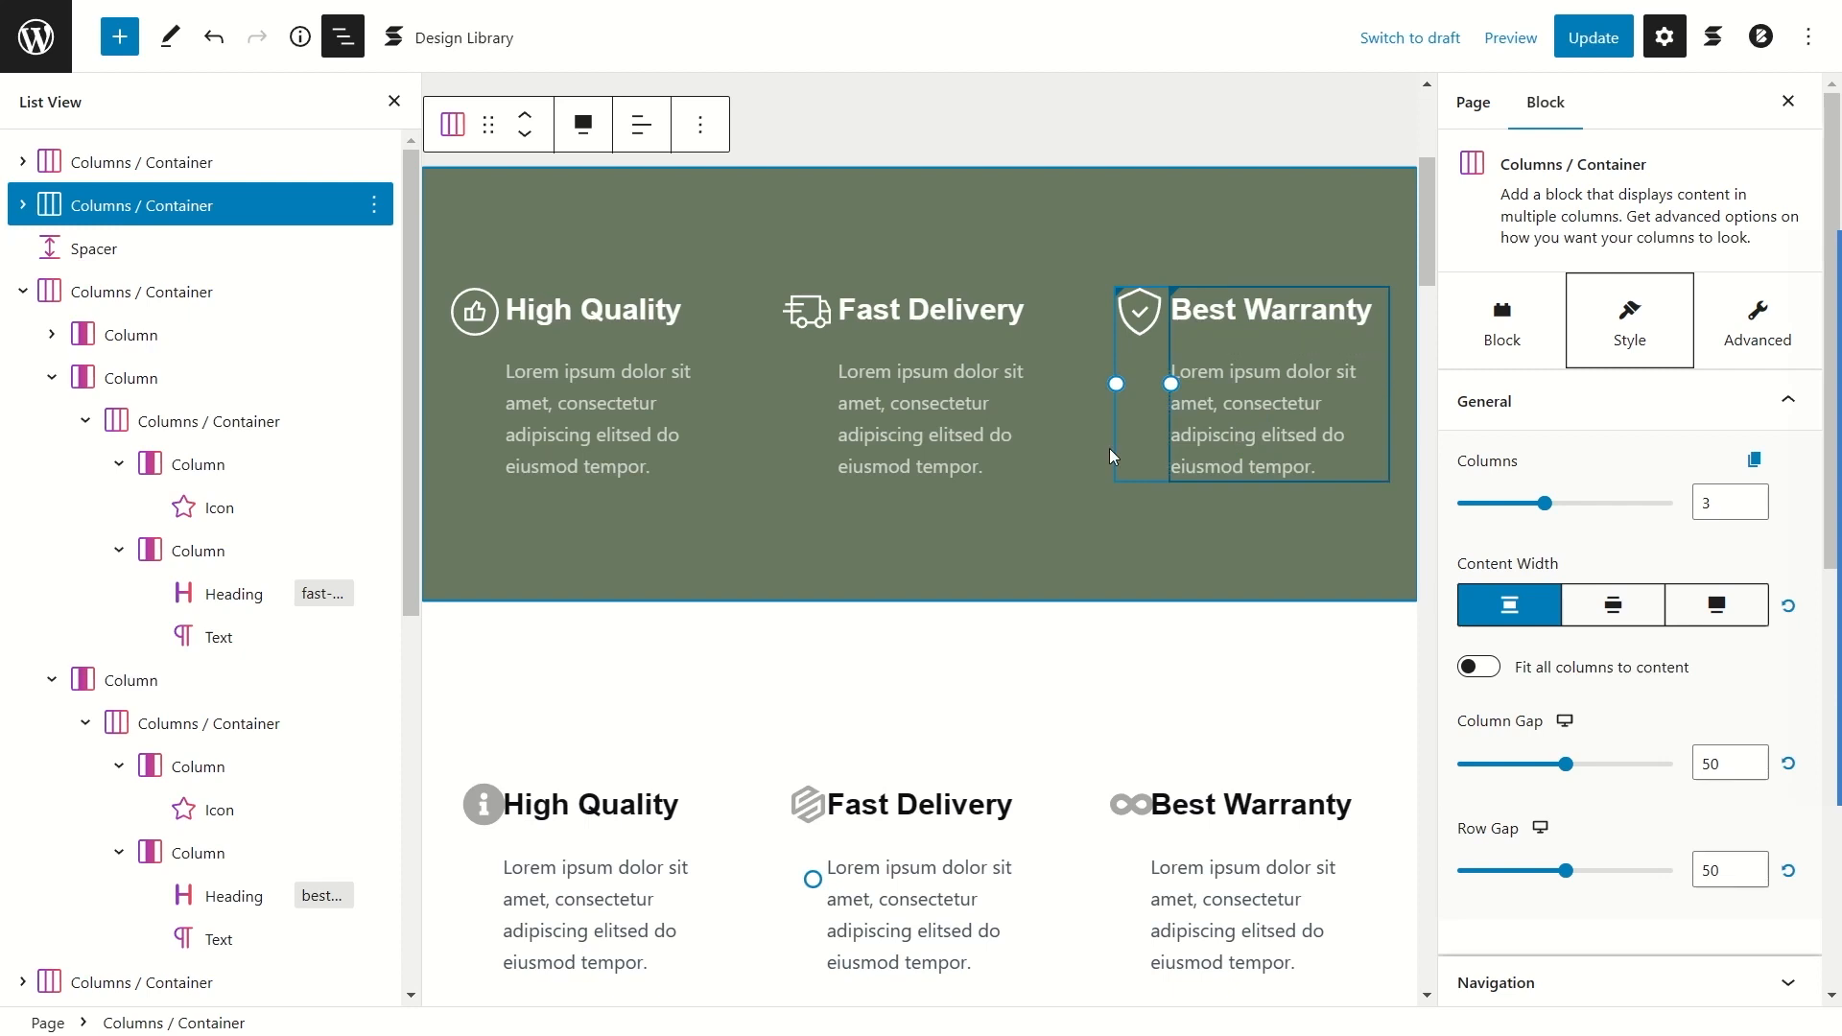
left_click(27, 294)
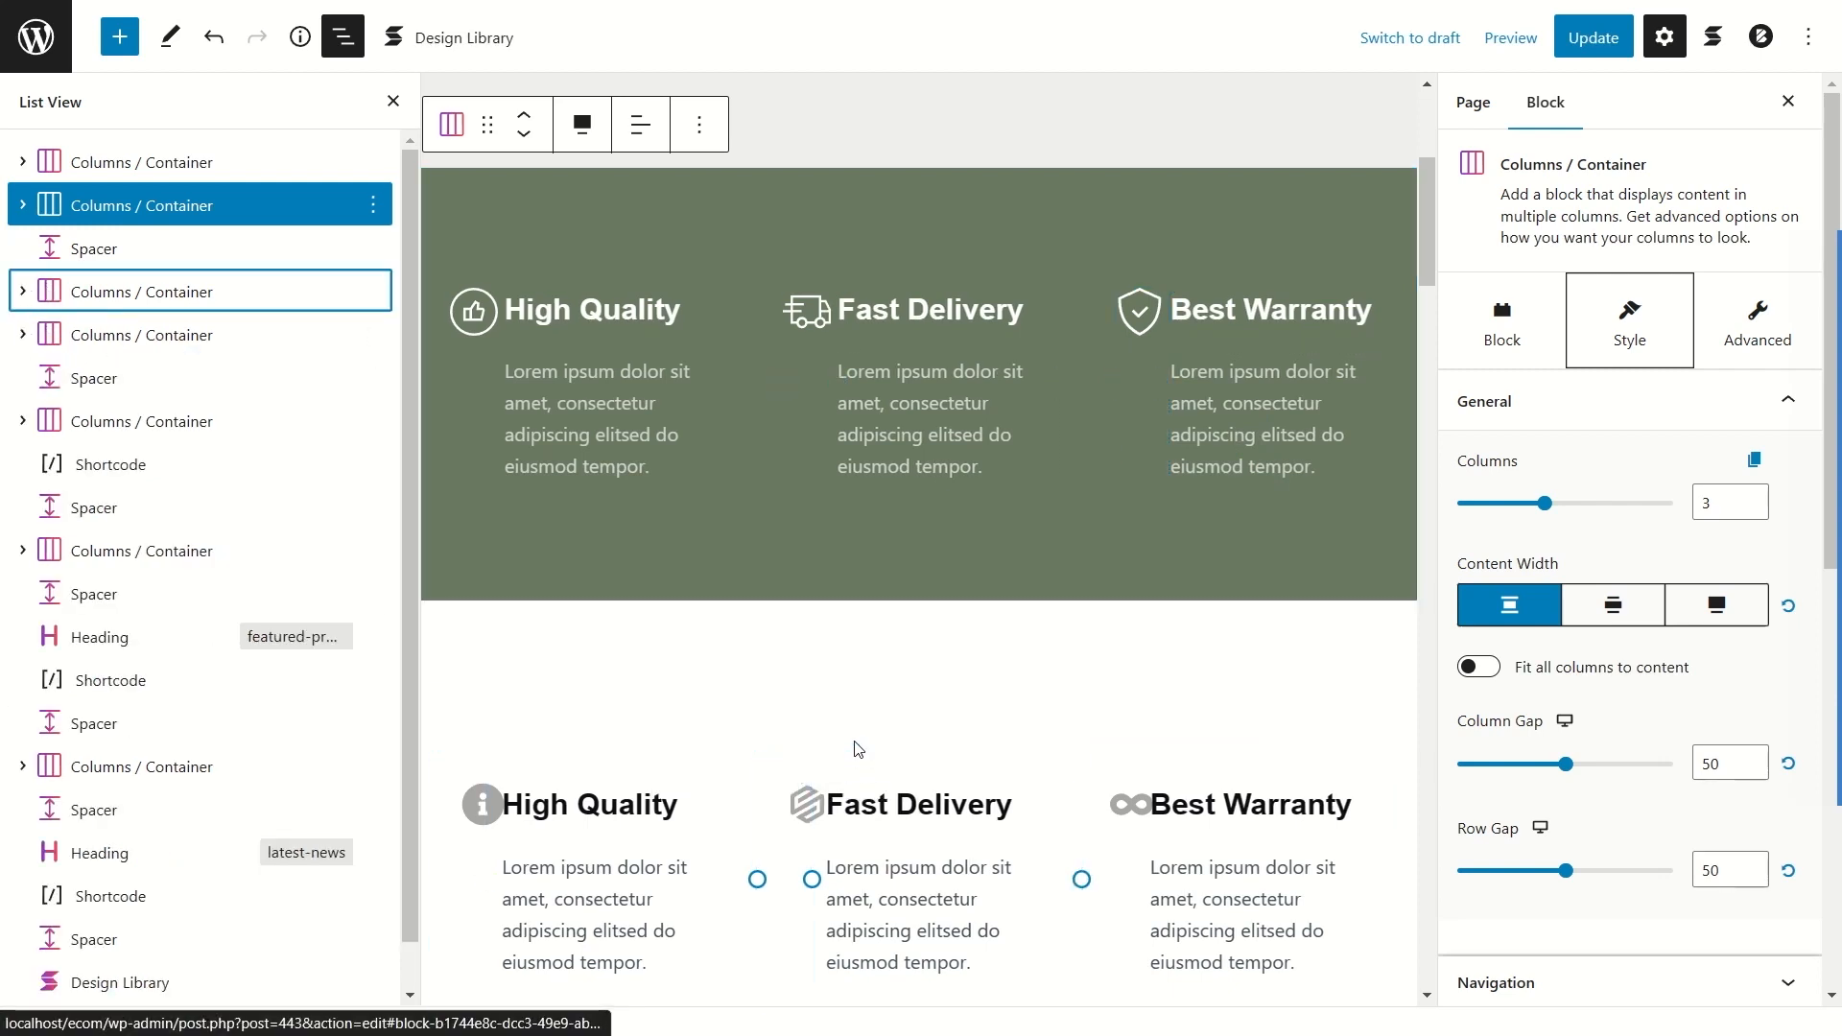
left_click(151, 335)
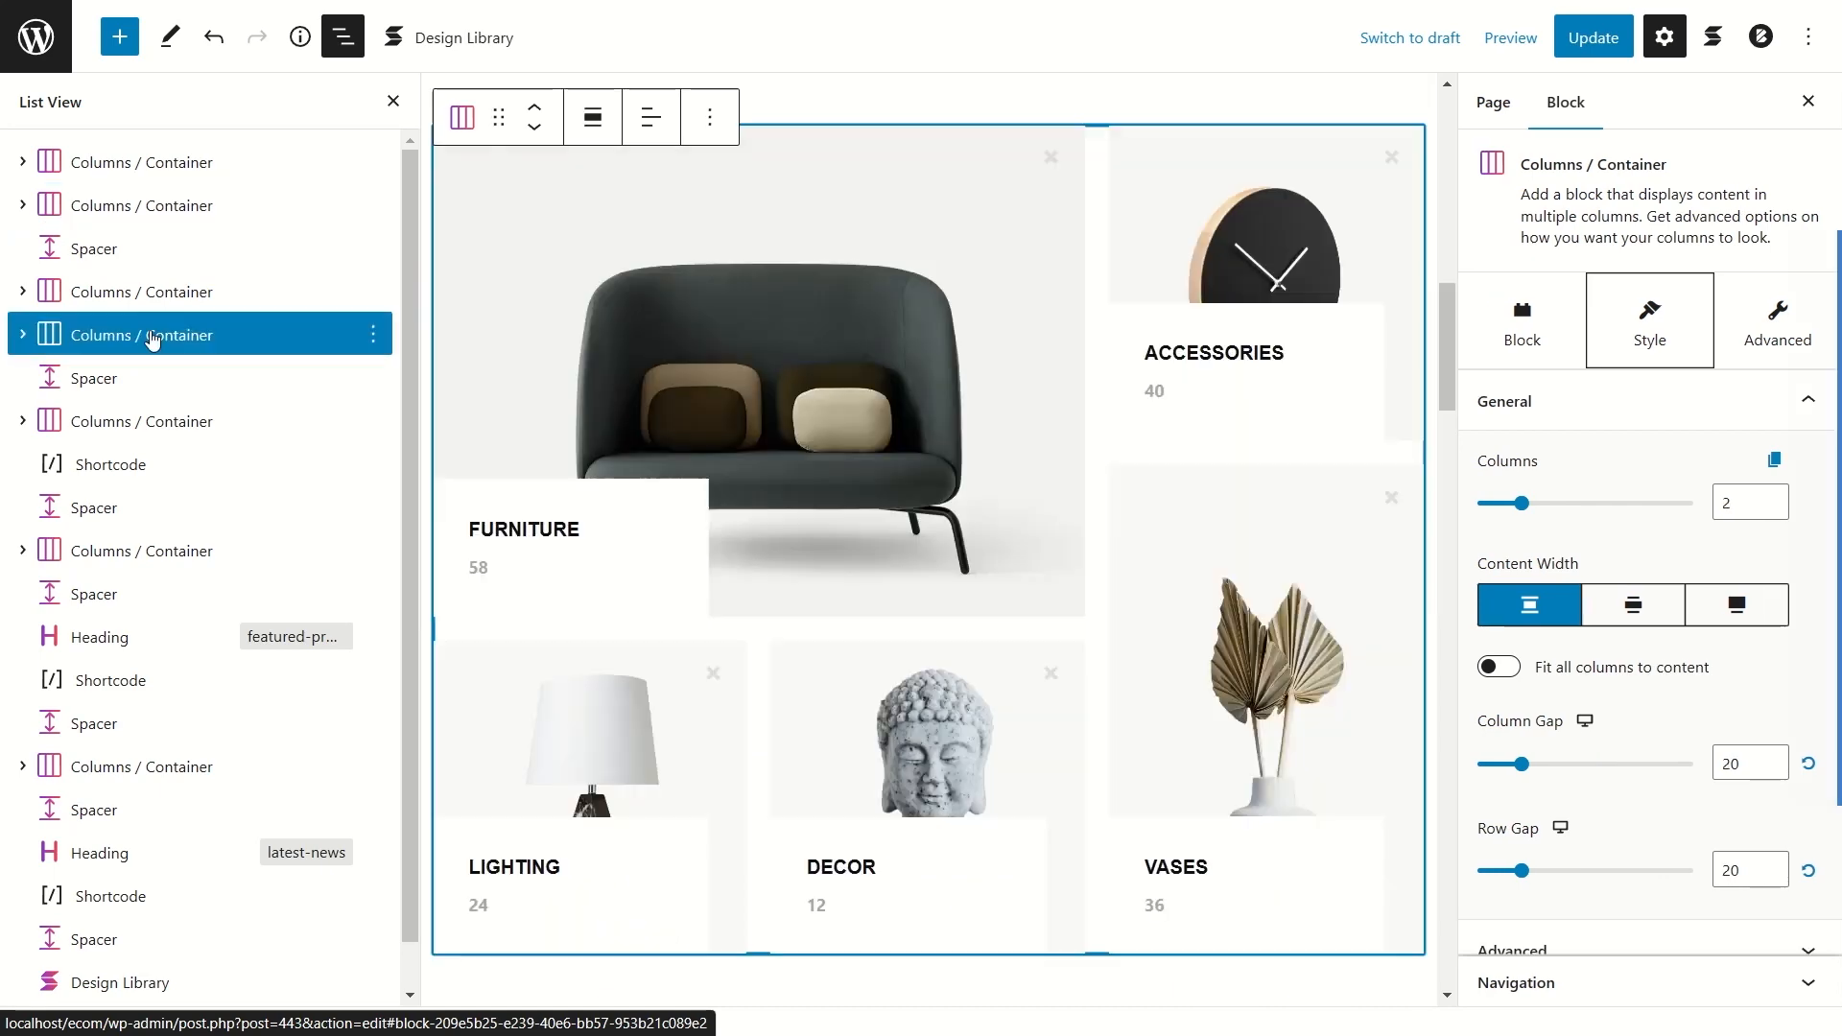
left_click(151, 289)
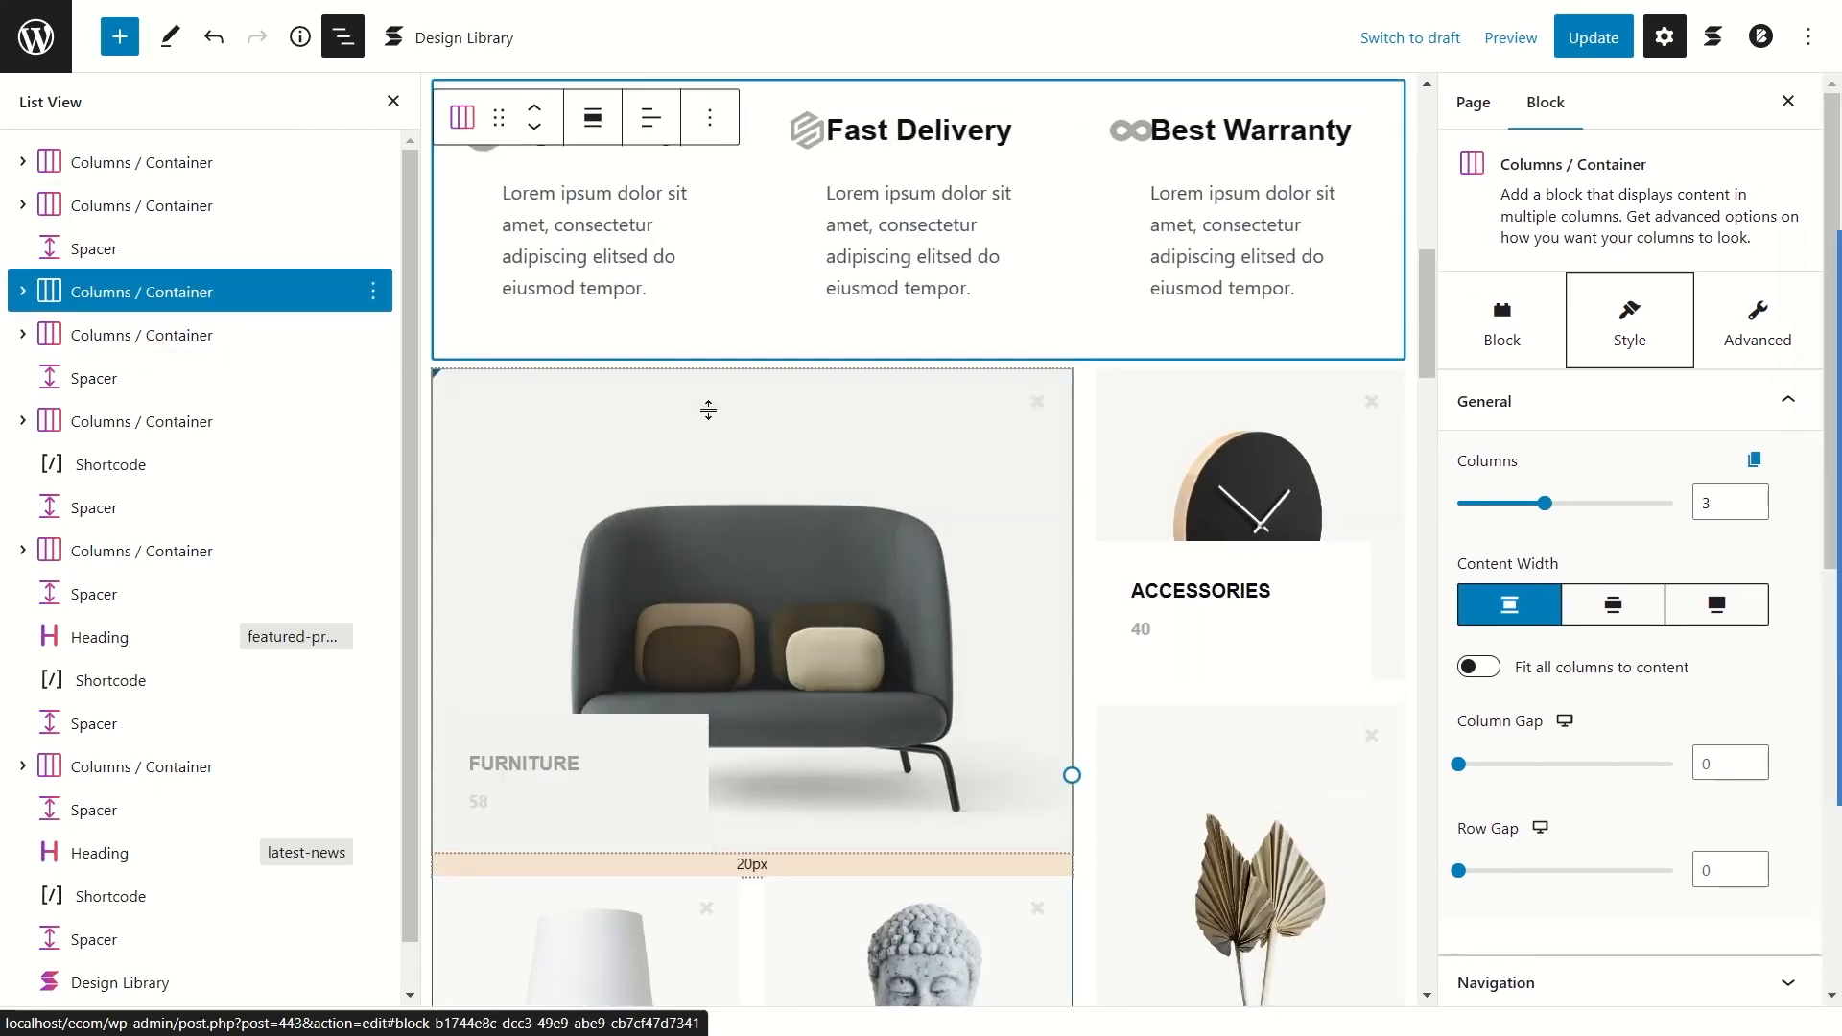
scroll(703, 418, "up", 5)
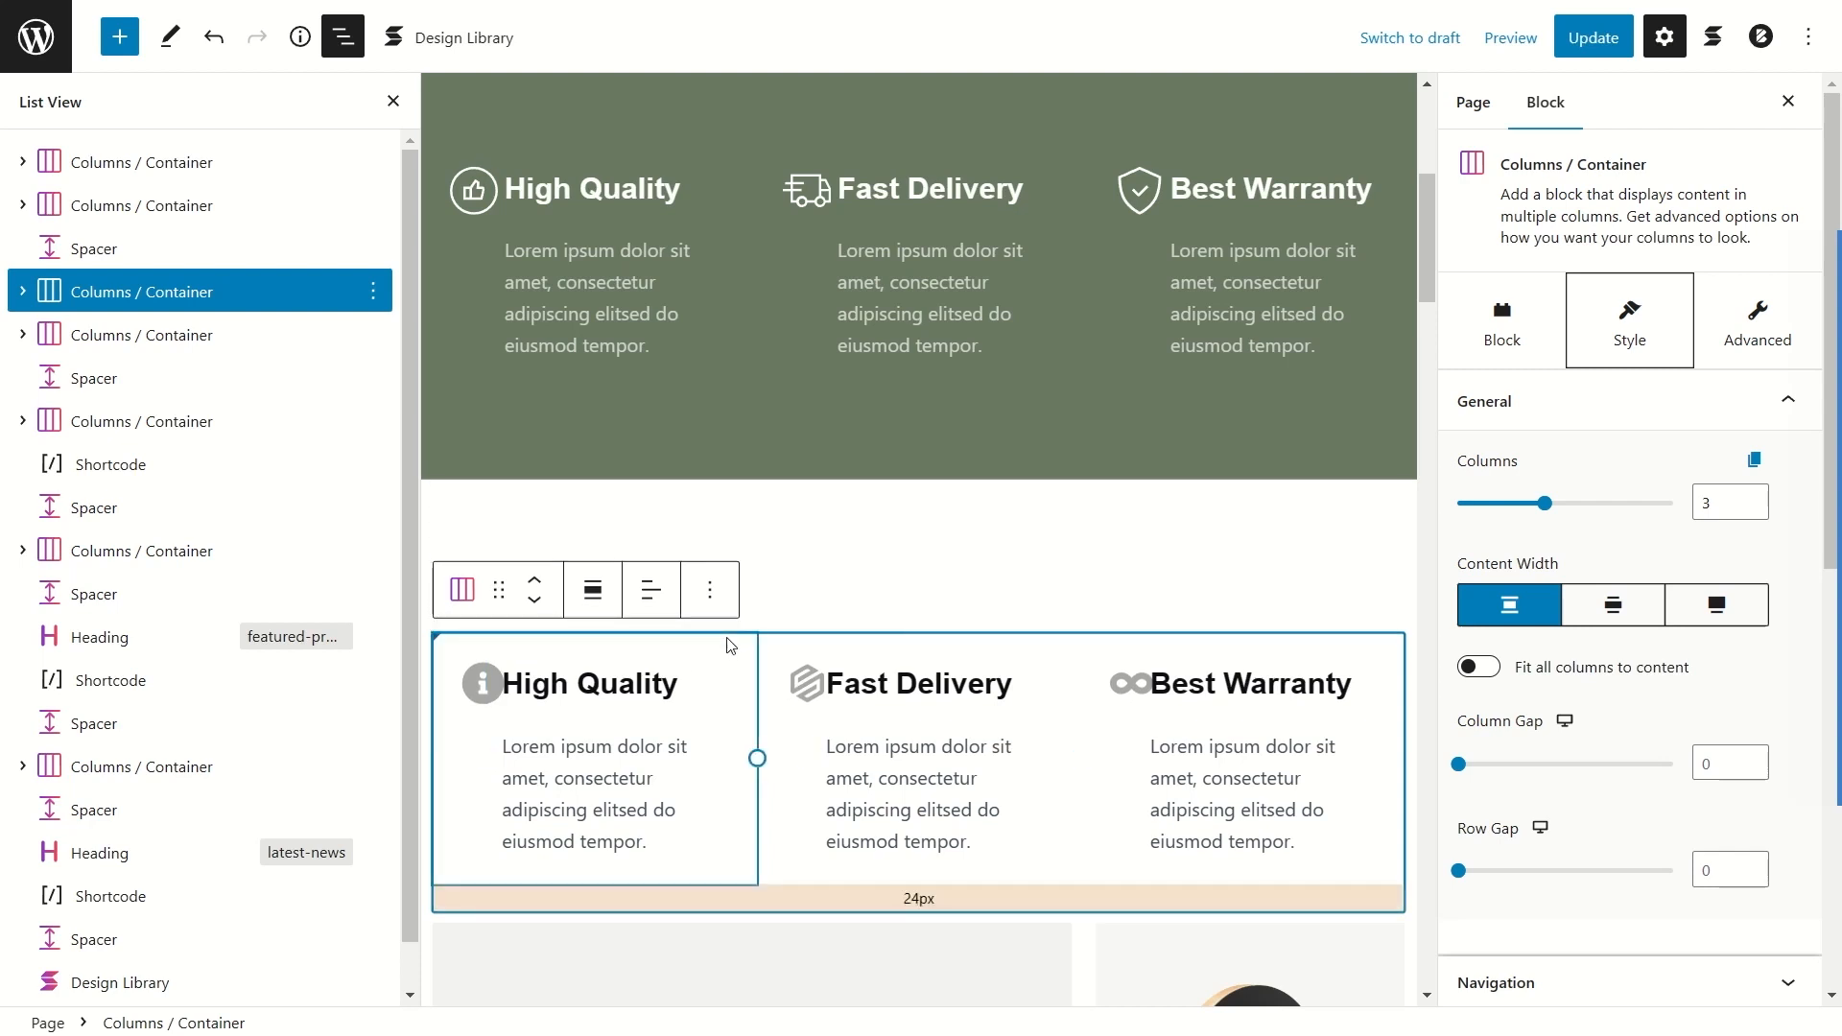
Step: Enable the rebuilt strip container's background, set its color to green Palette Color 1, and save the page
left_click(1519, 322)
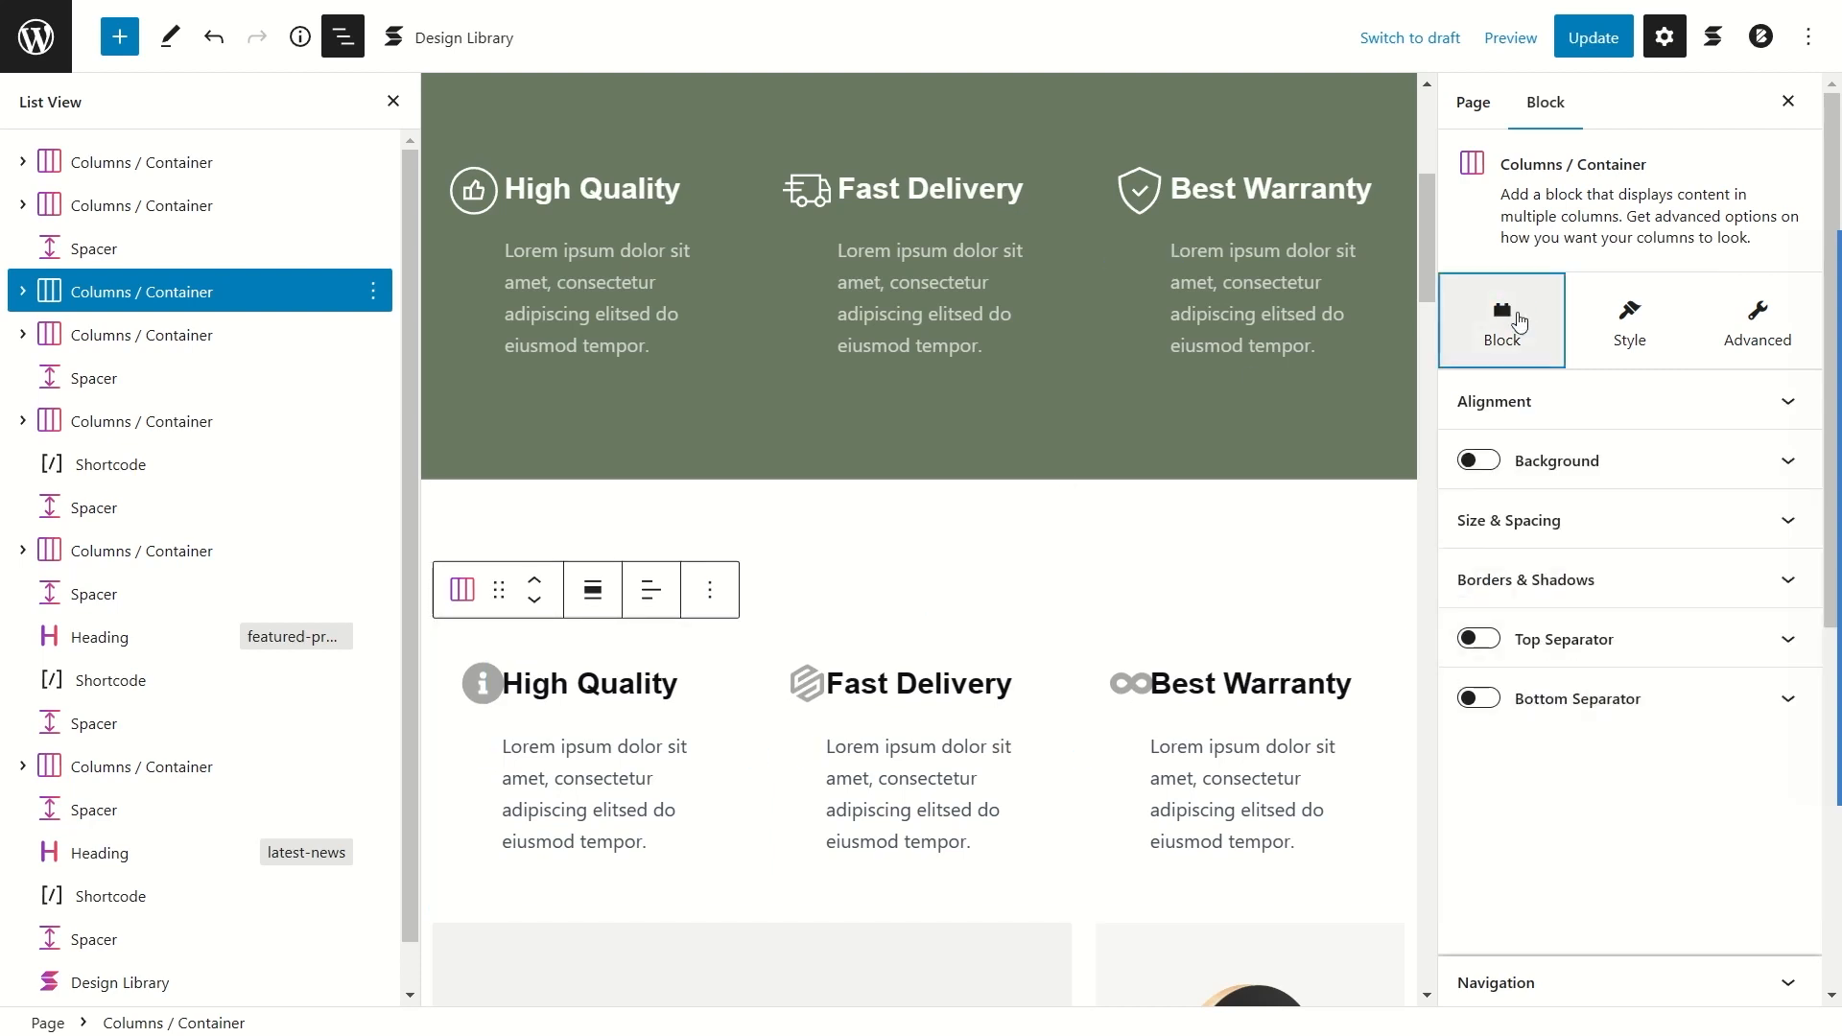
left_click(1476, 462)
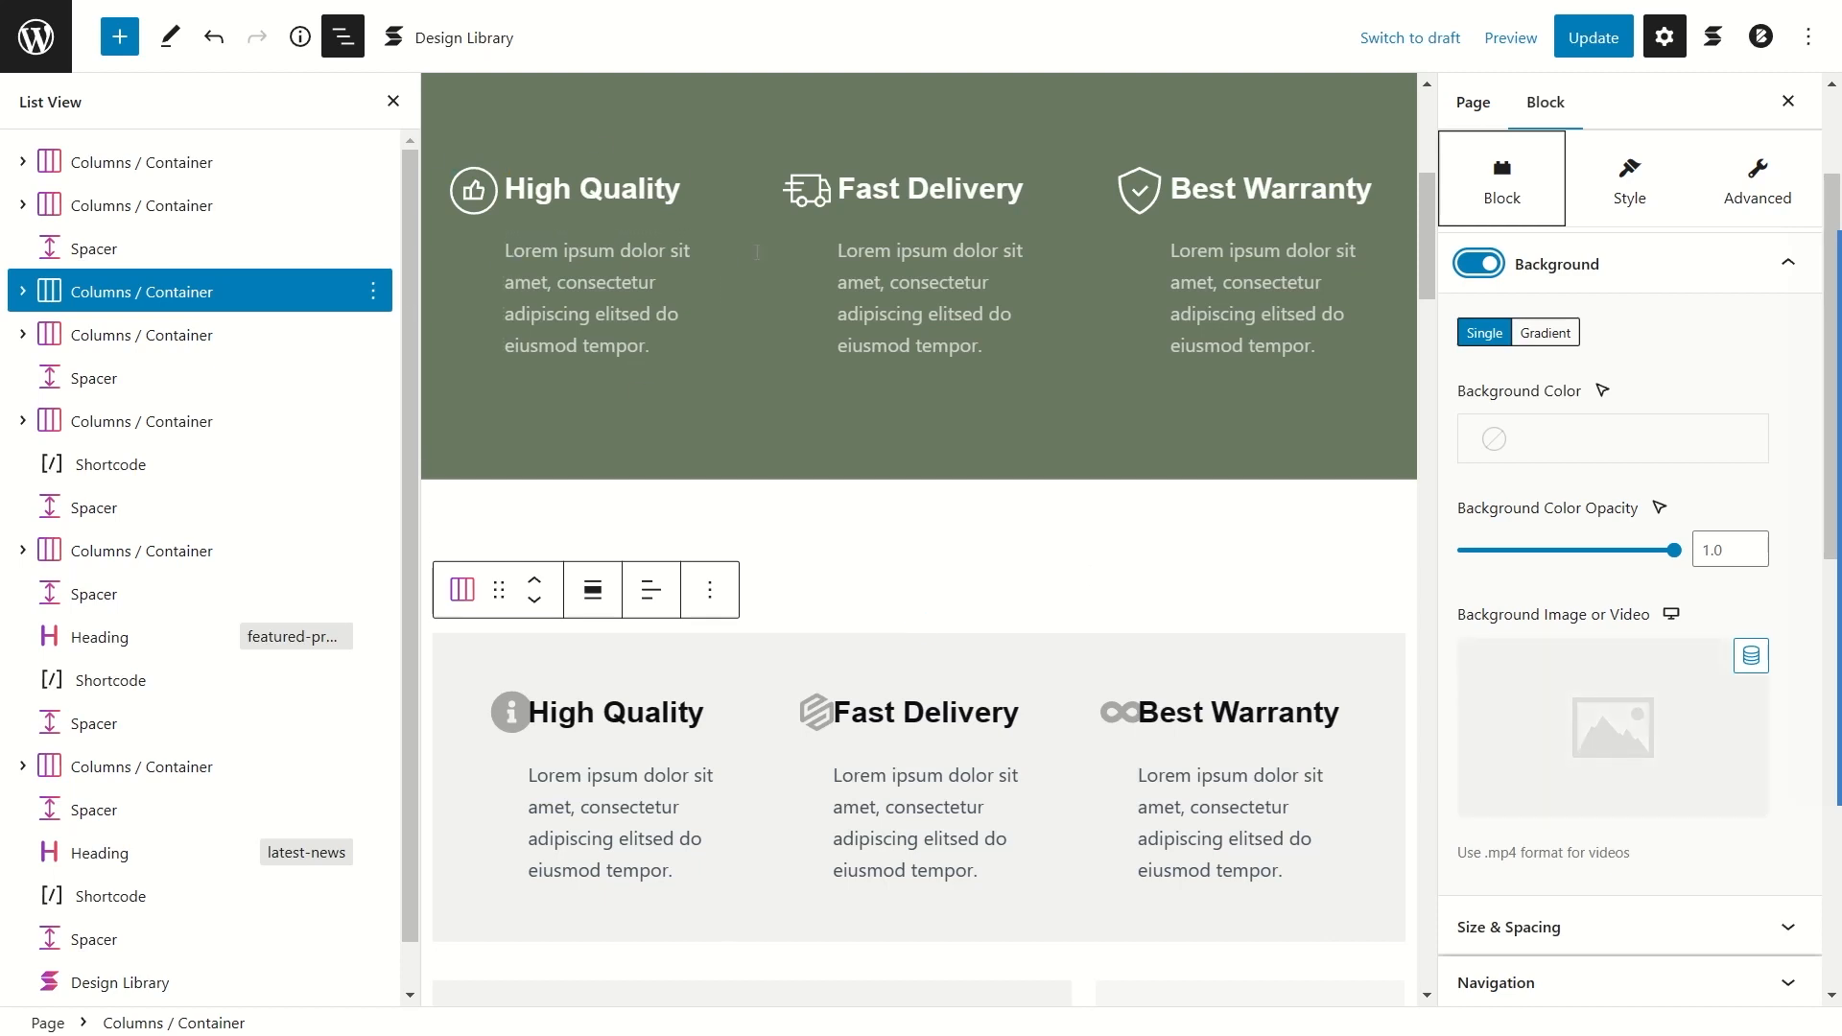
left_click(1577, 444)
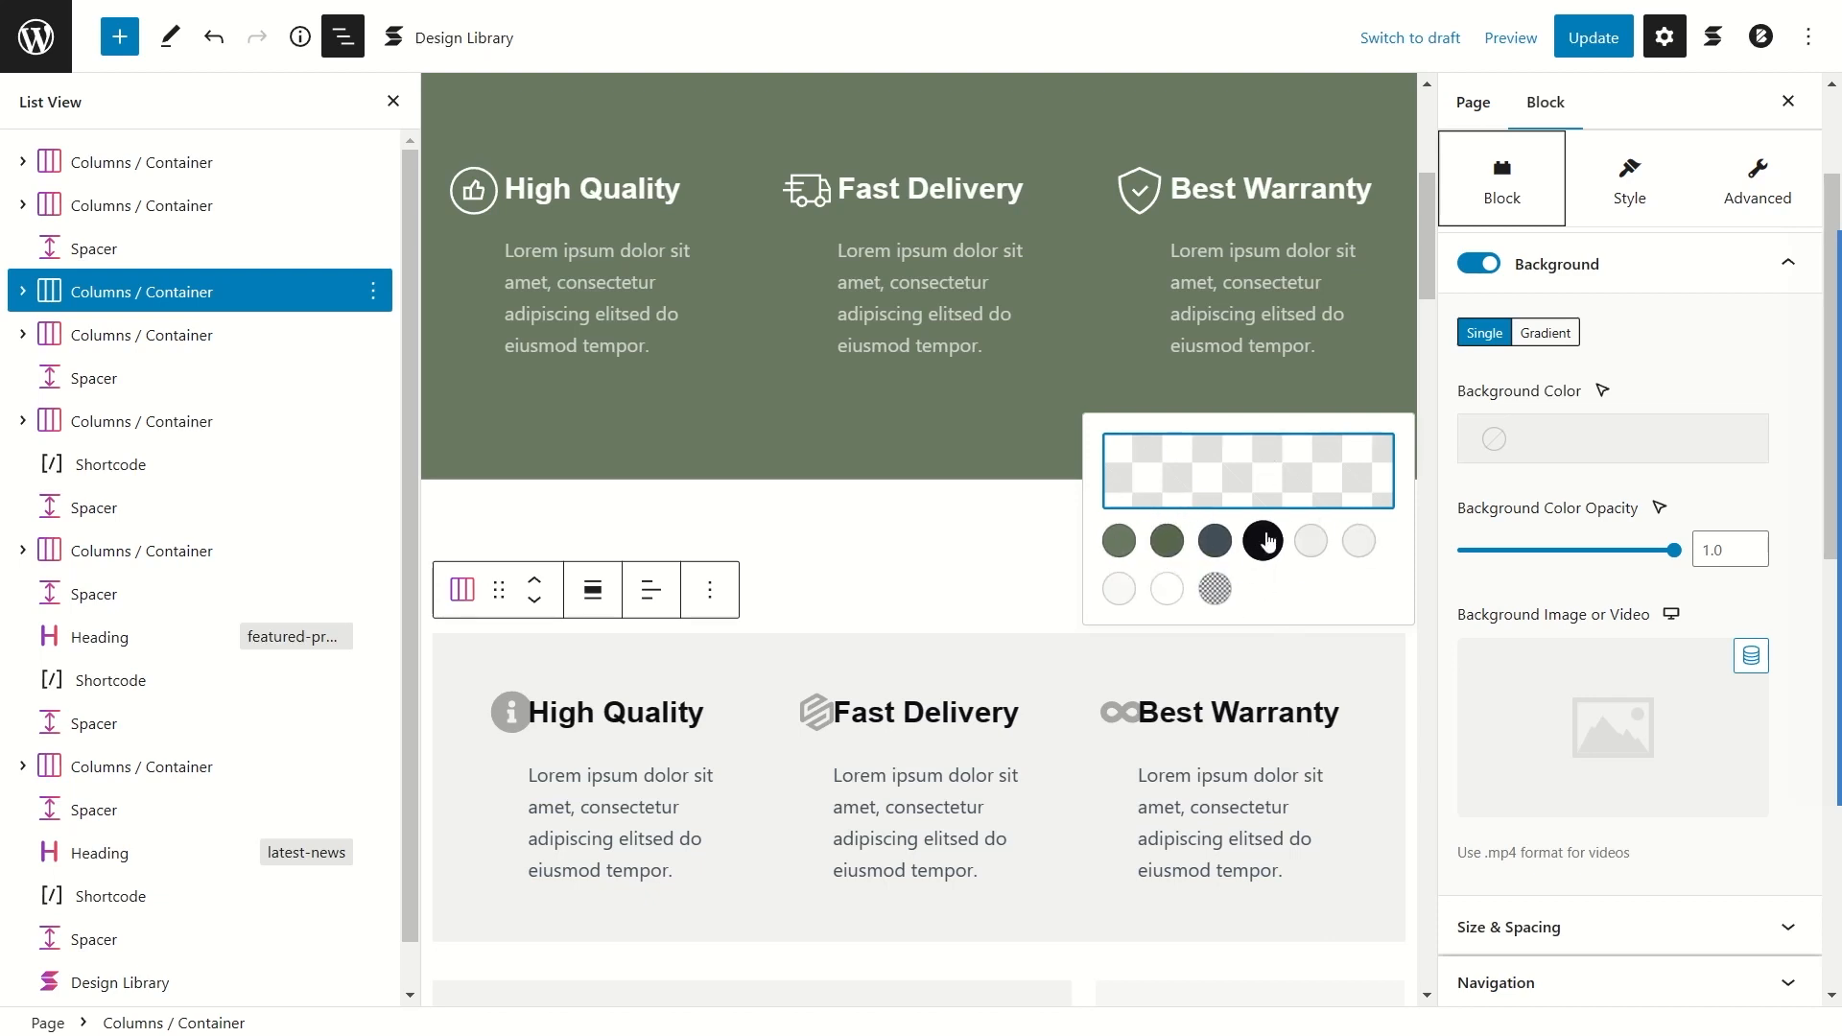
left_click(1121, 543)
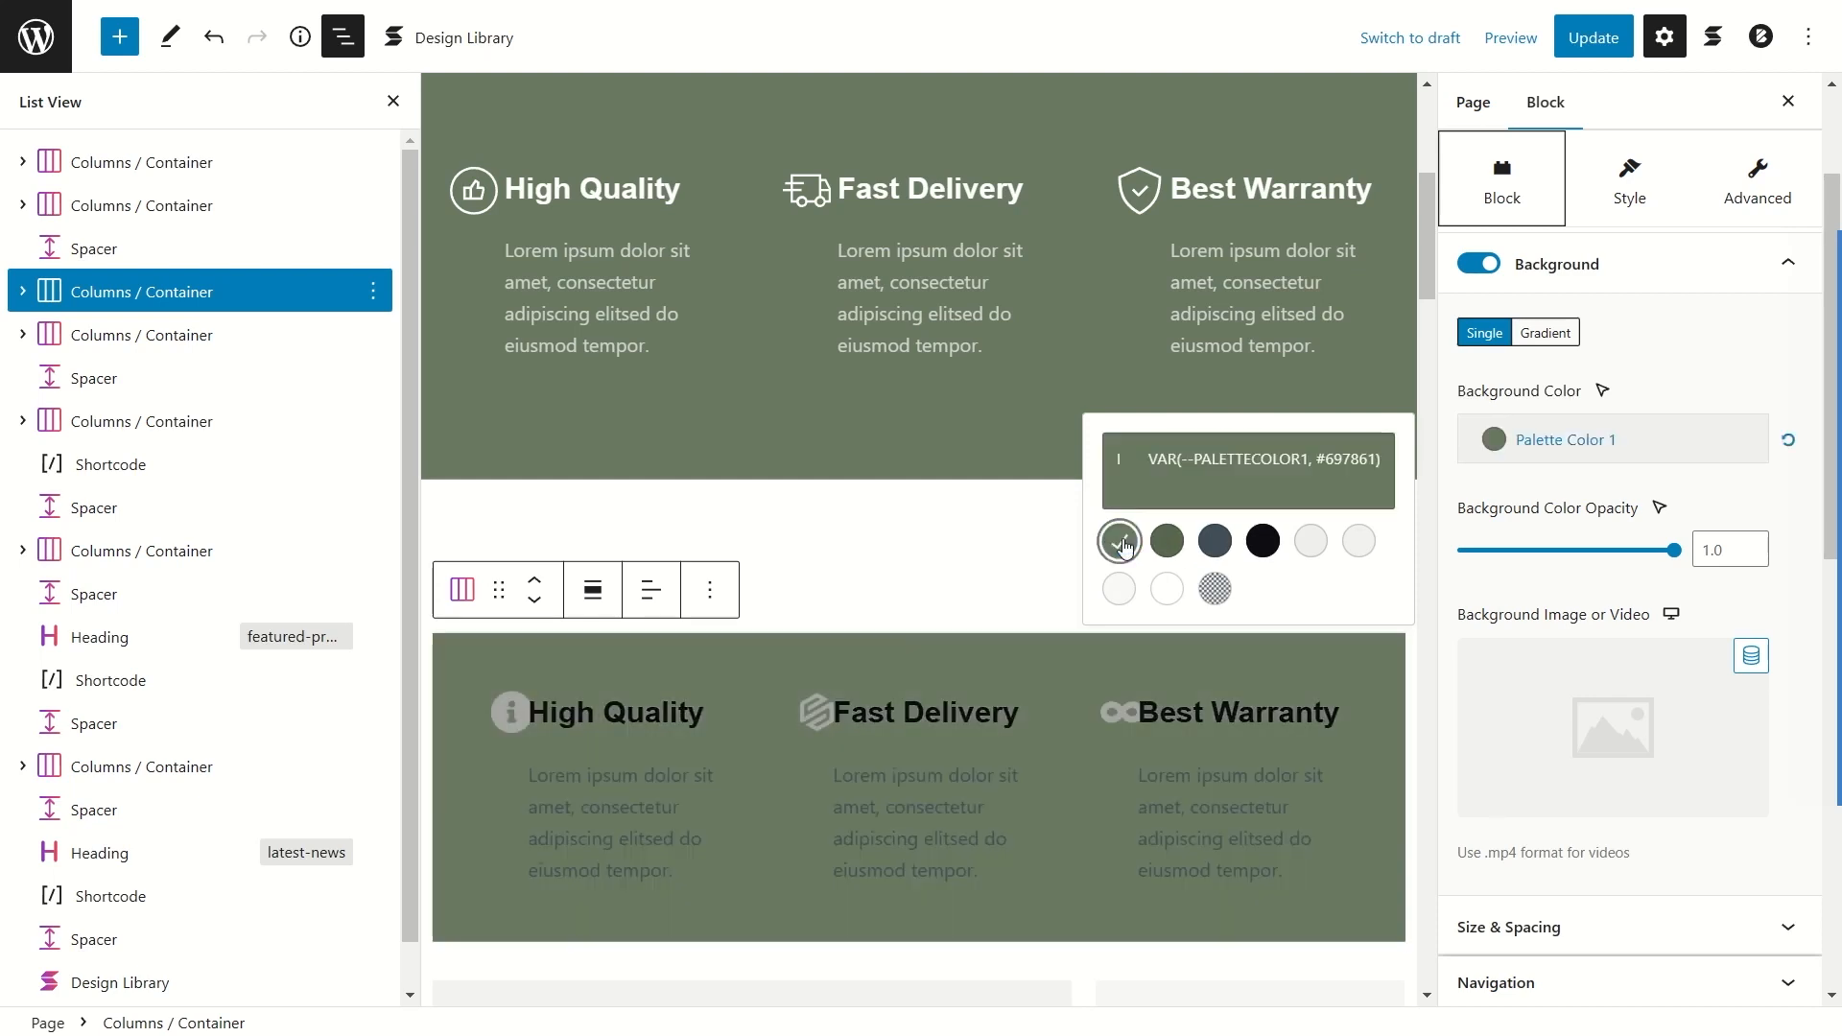
key("ctrl+s")
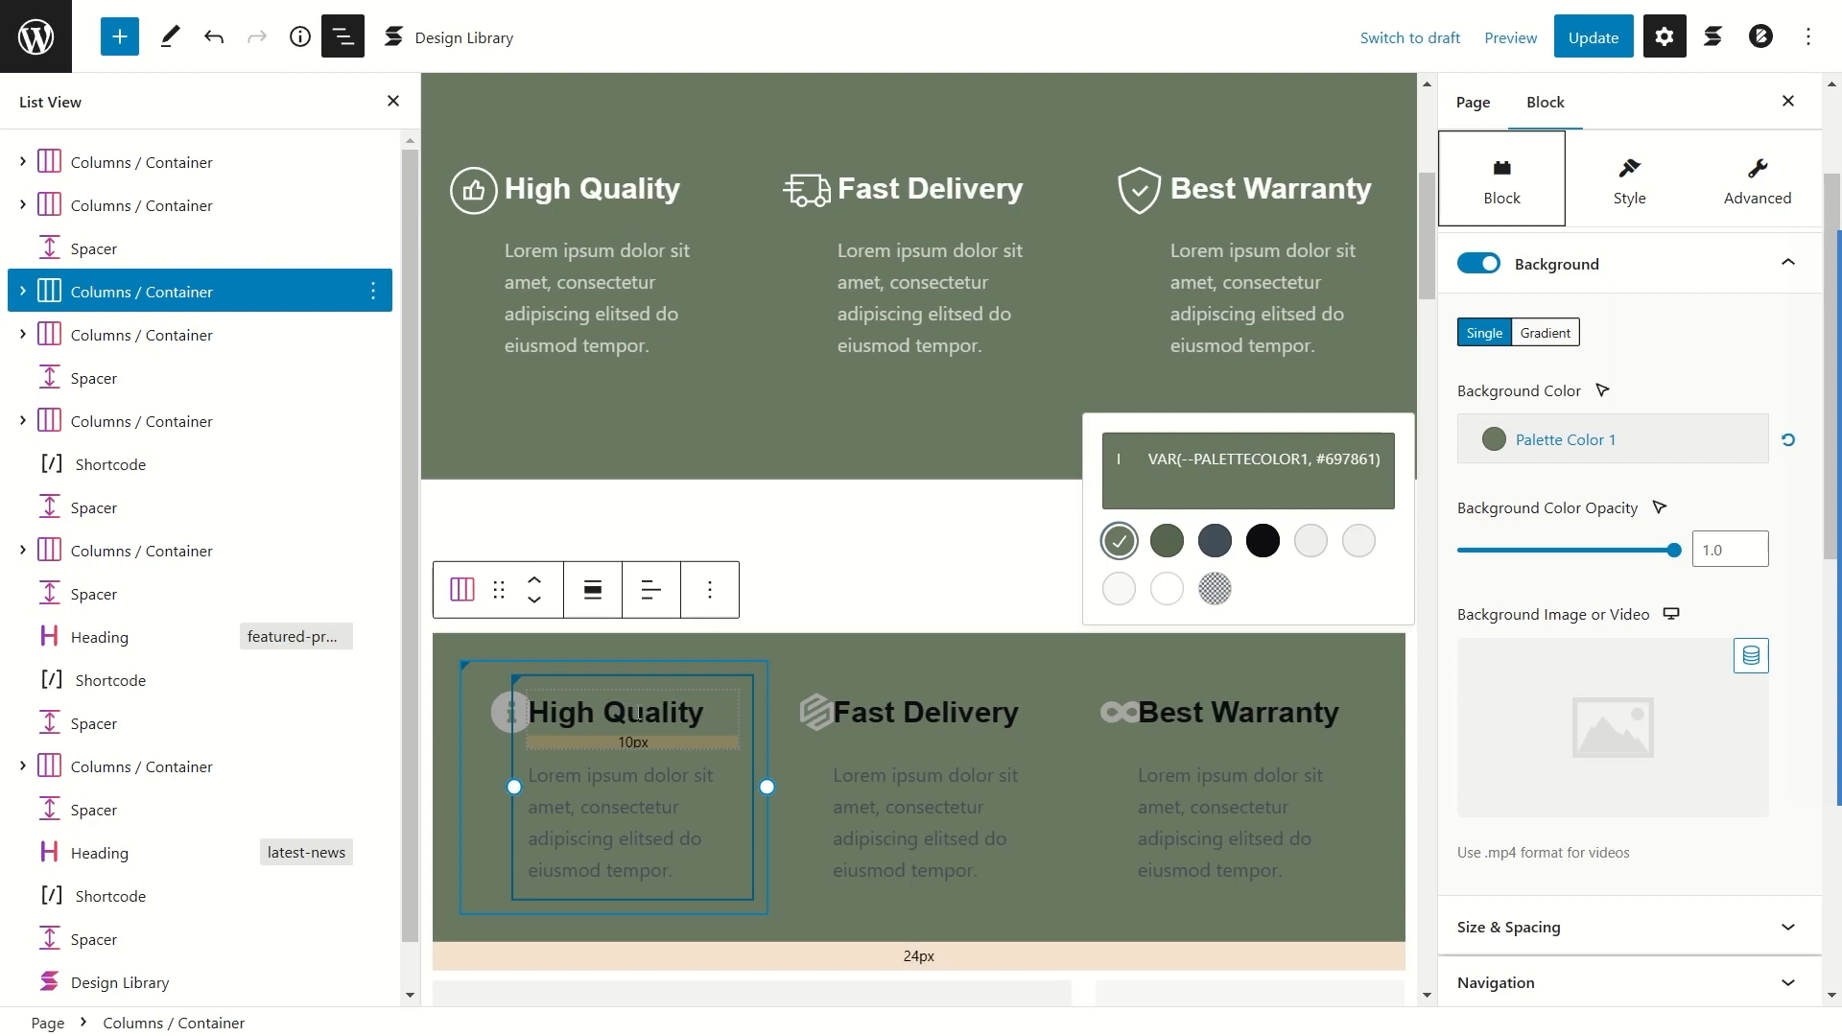
Step: Set the text color of the rebuilt strip's High Quality heading to white
left_click(655, 719)
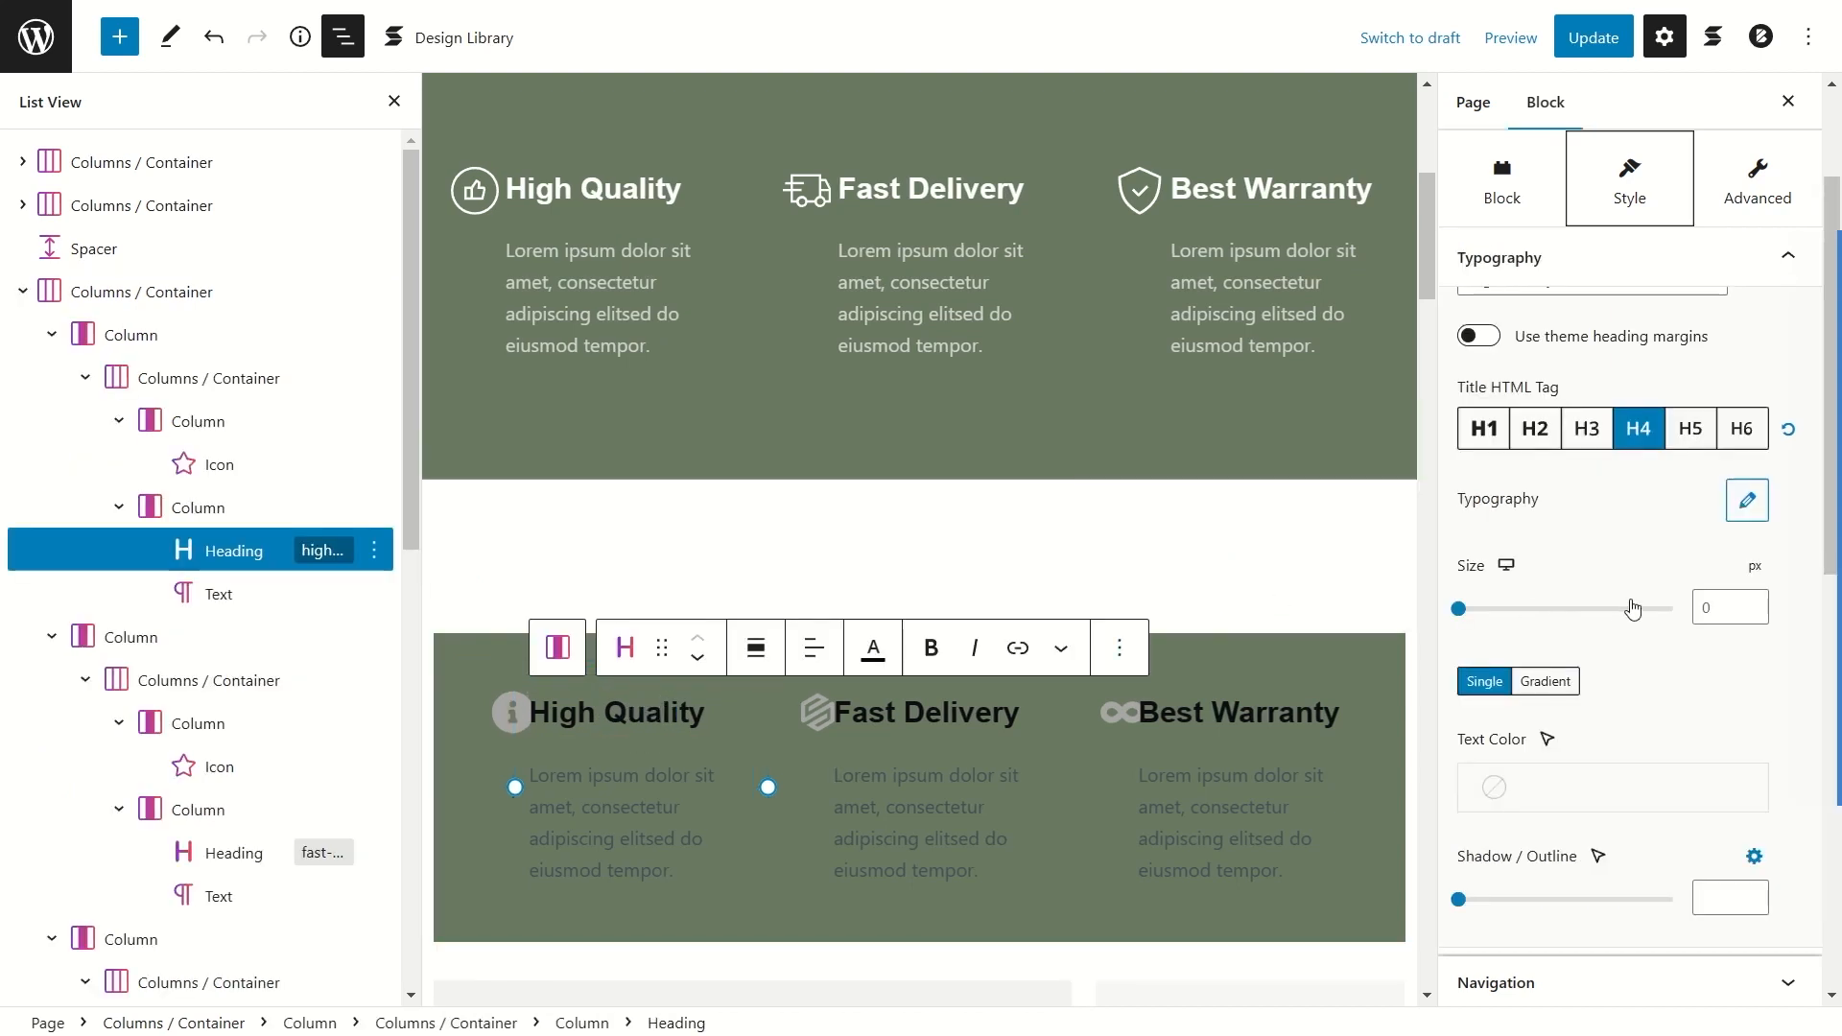
left_click(1589, 802)
left_click(1166, 937)
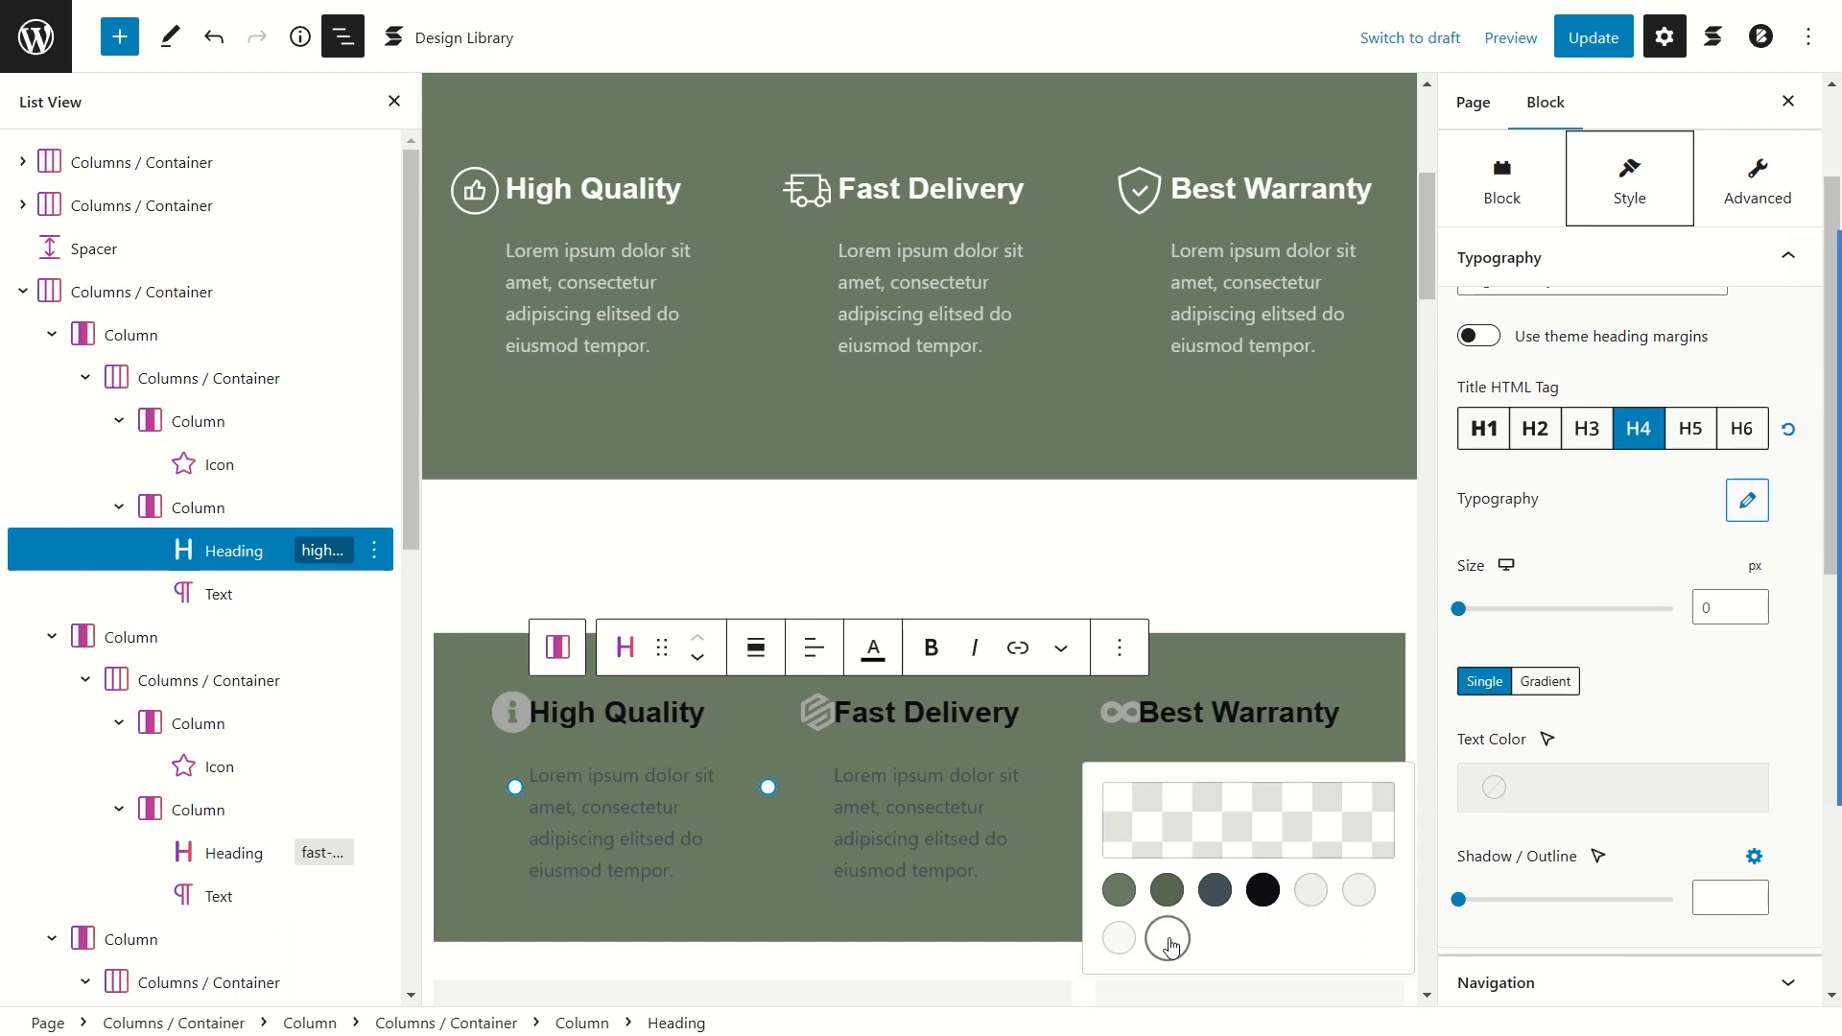
Step: Set the info icon to white Palette Color 8 and make the Fast Delivery heading and the other two new icons white too
left_click(498, 731)
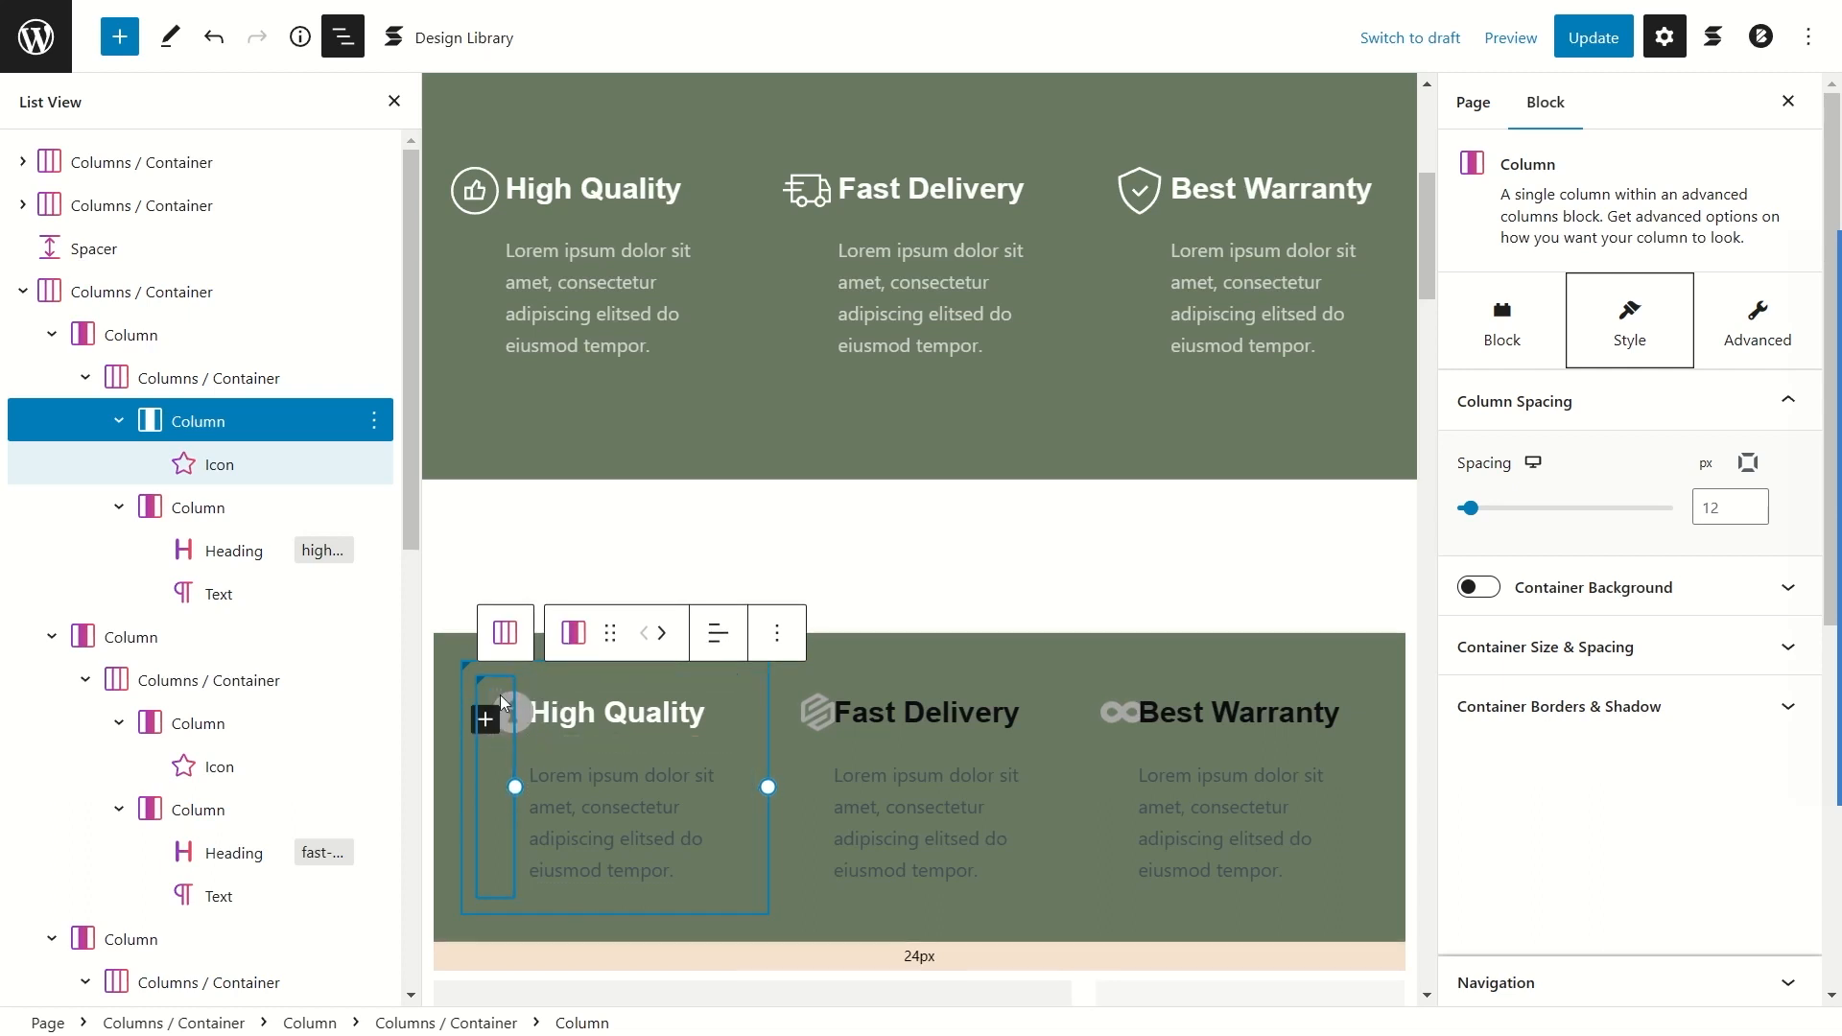
left_click(230, 474)
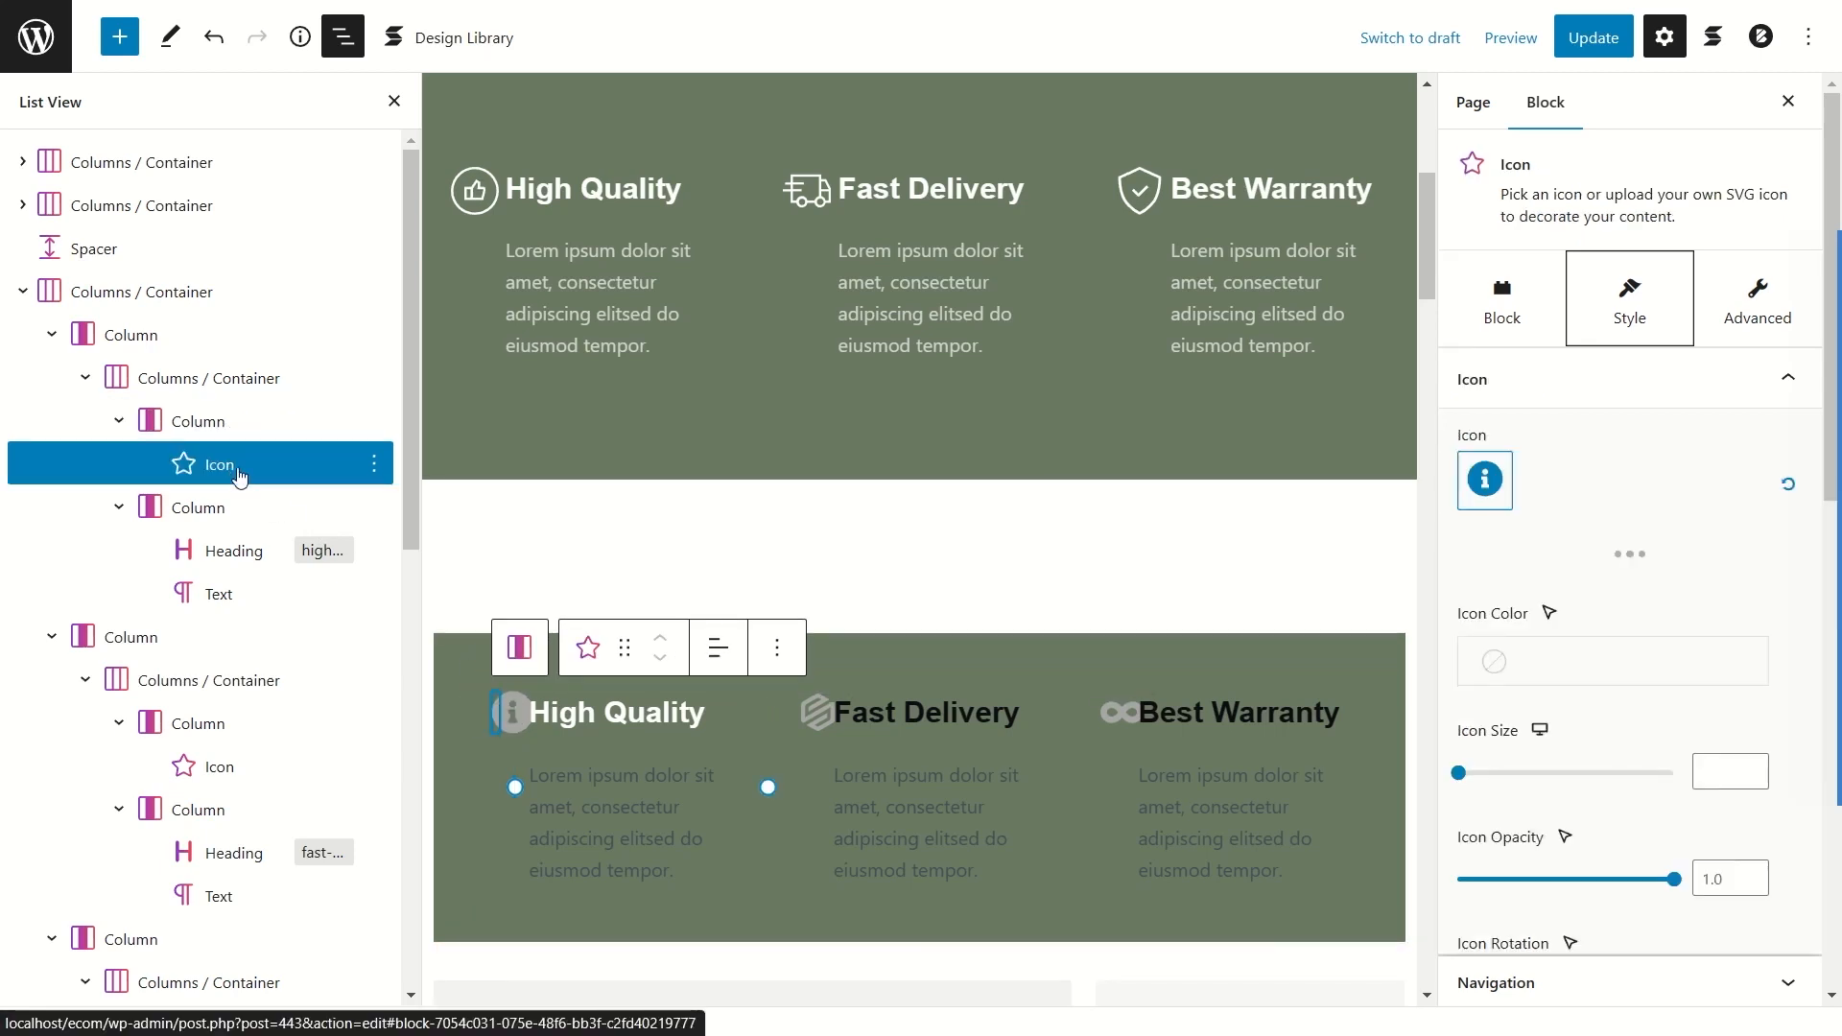
left_click(1544, 661)
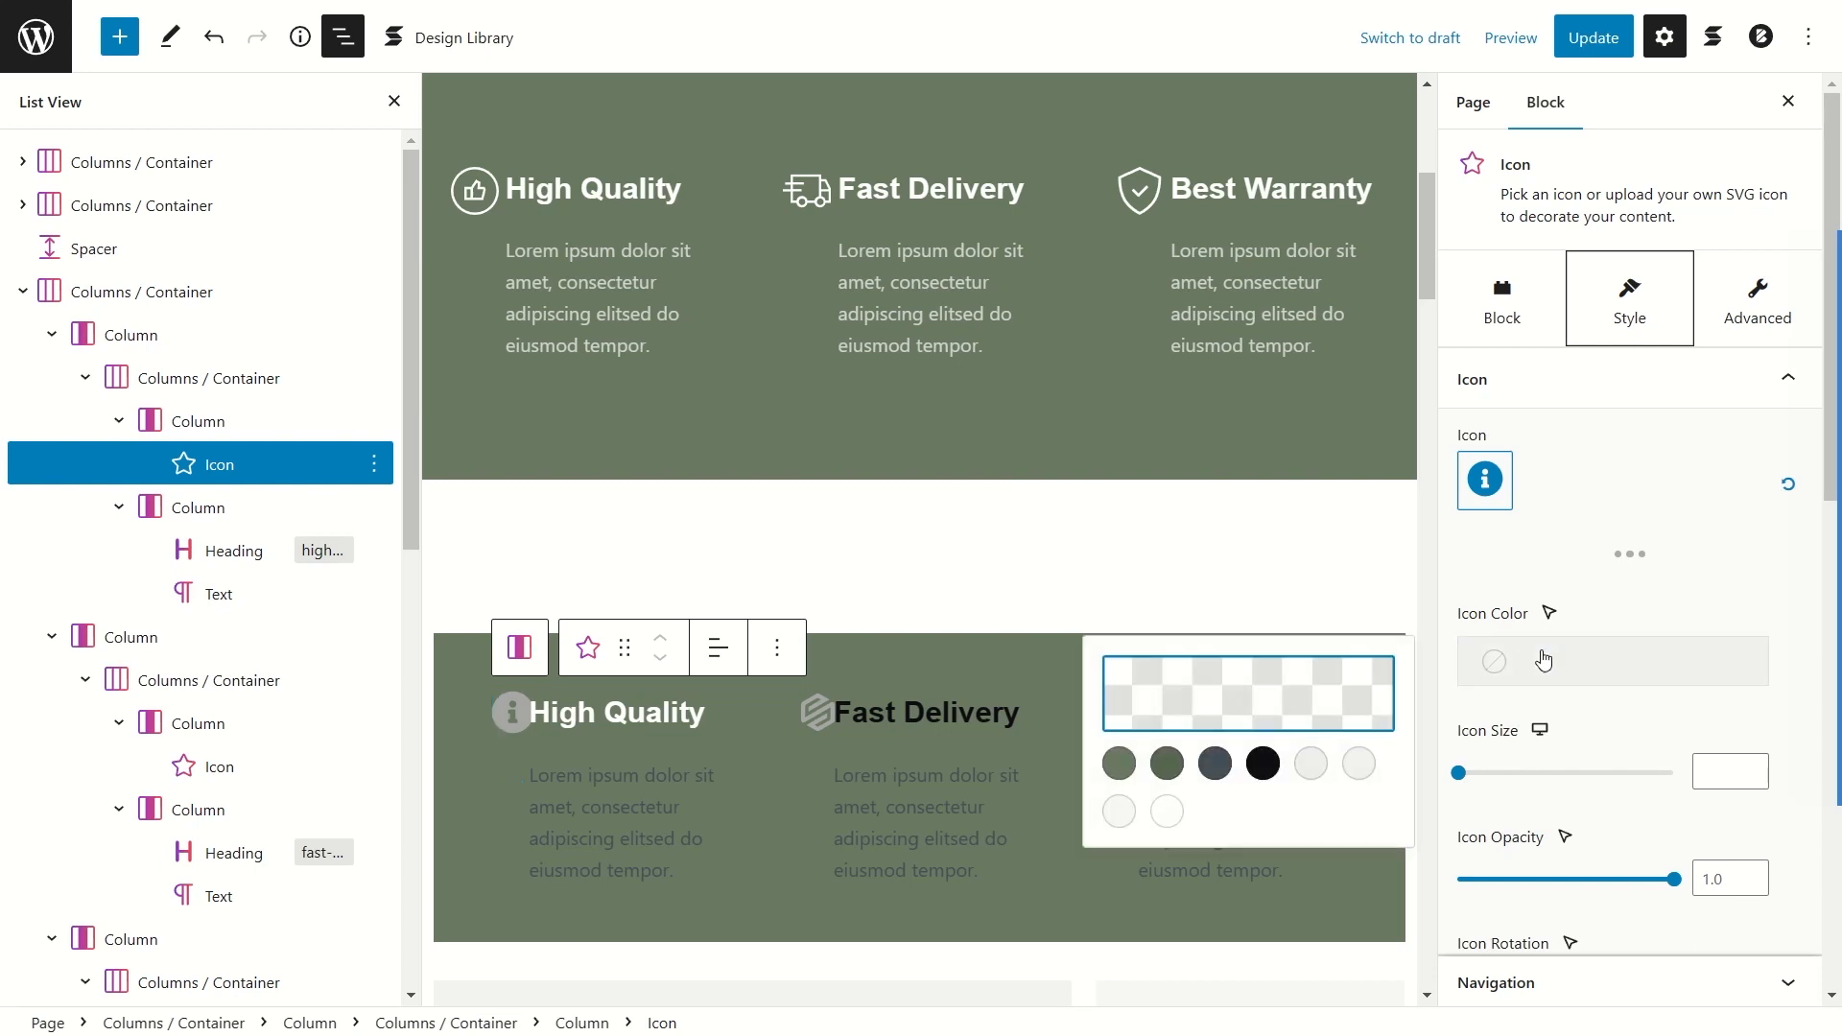
left_click(1168, 814)
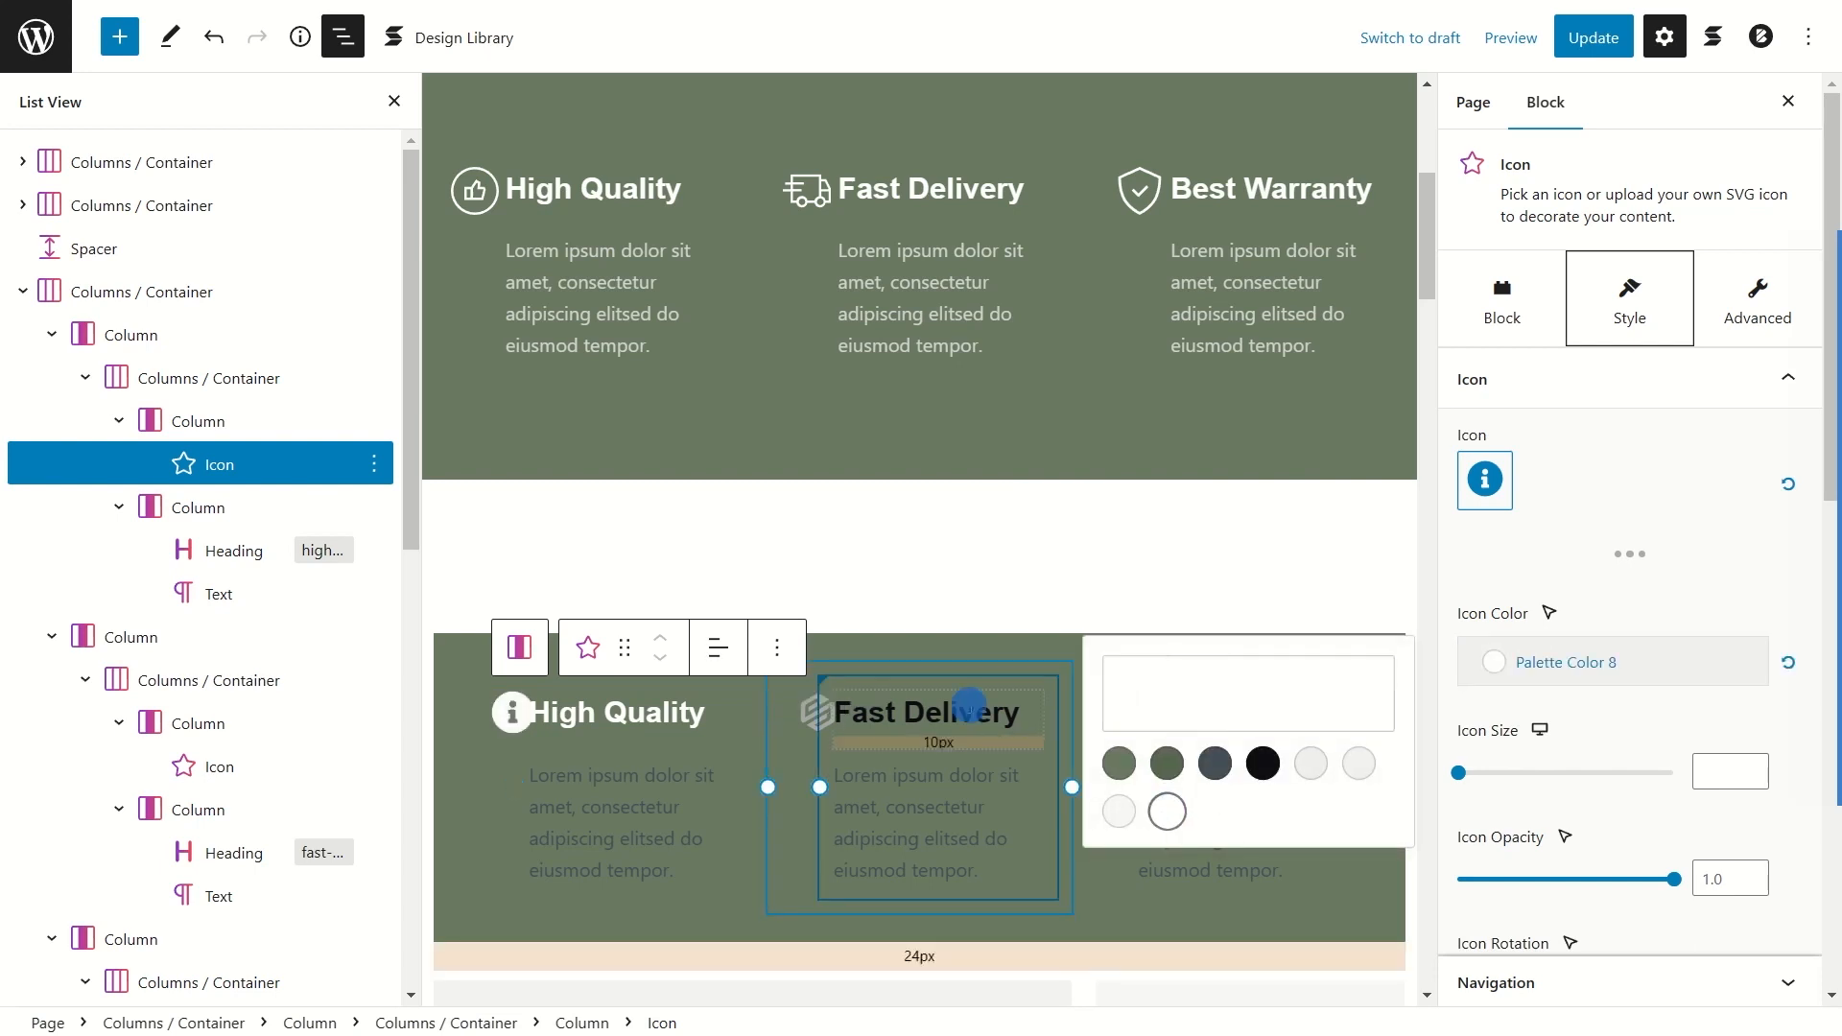
left_click(976, 712)
Step: Set the text color of the three lorem ipsum paragraphs in the rebuilt strip to white Palette Color 8
left_click(719, 853)
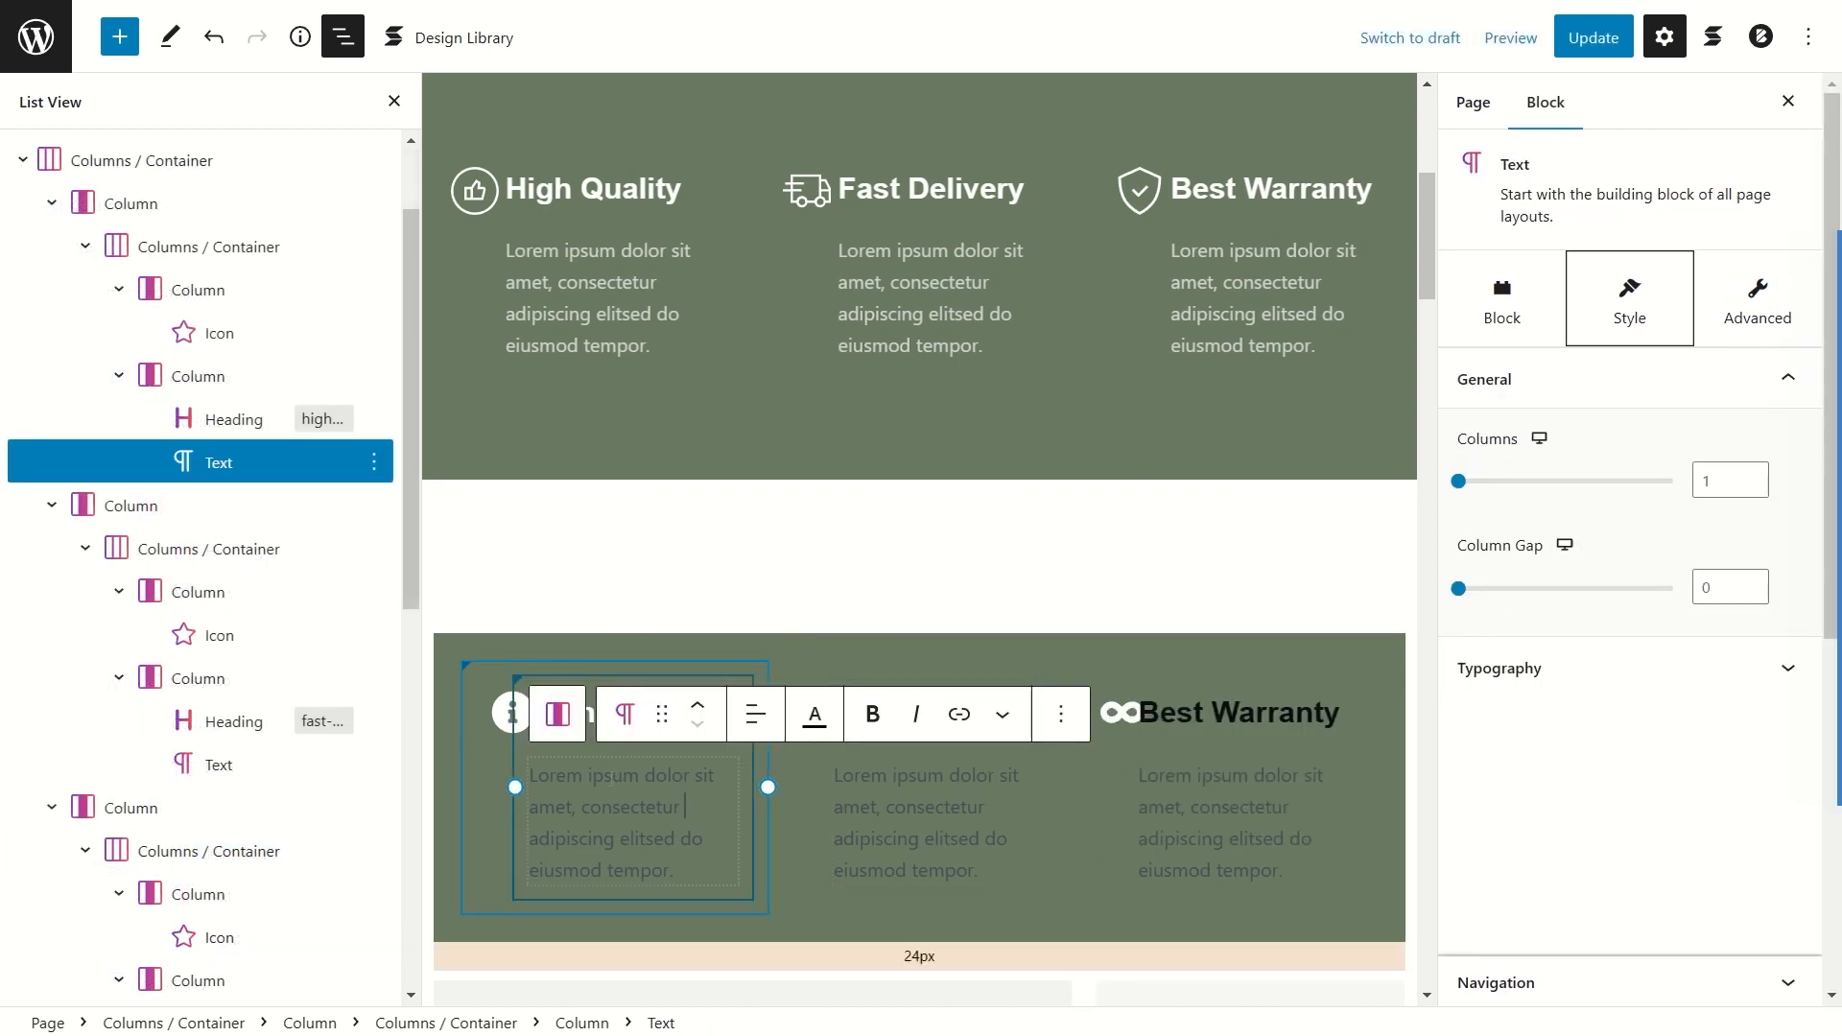
left_click(1541, 685)
scroll(1547, 773, "down", 1)
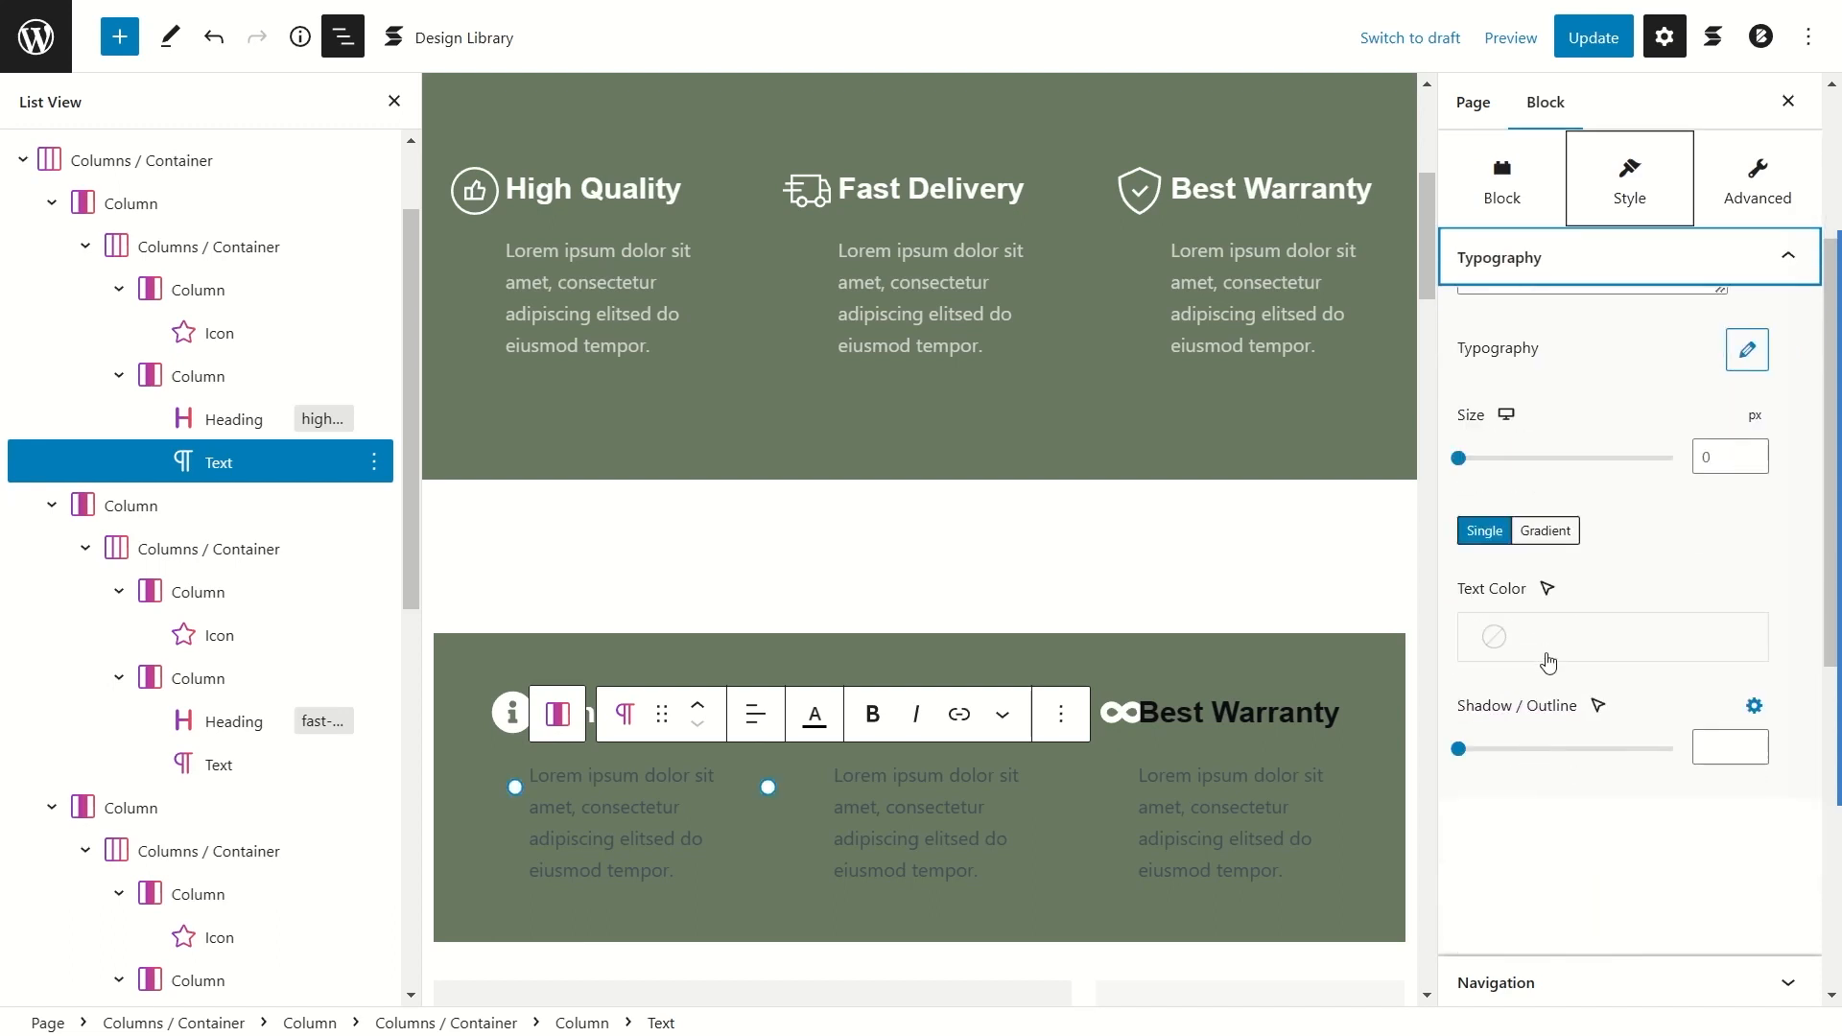
left_click(1545, 645)
left_click(1168, 786)
left_click(920, 825)
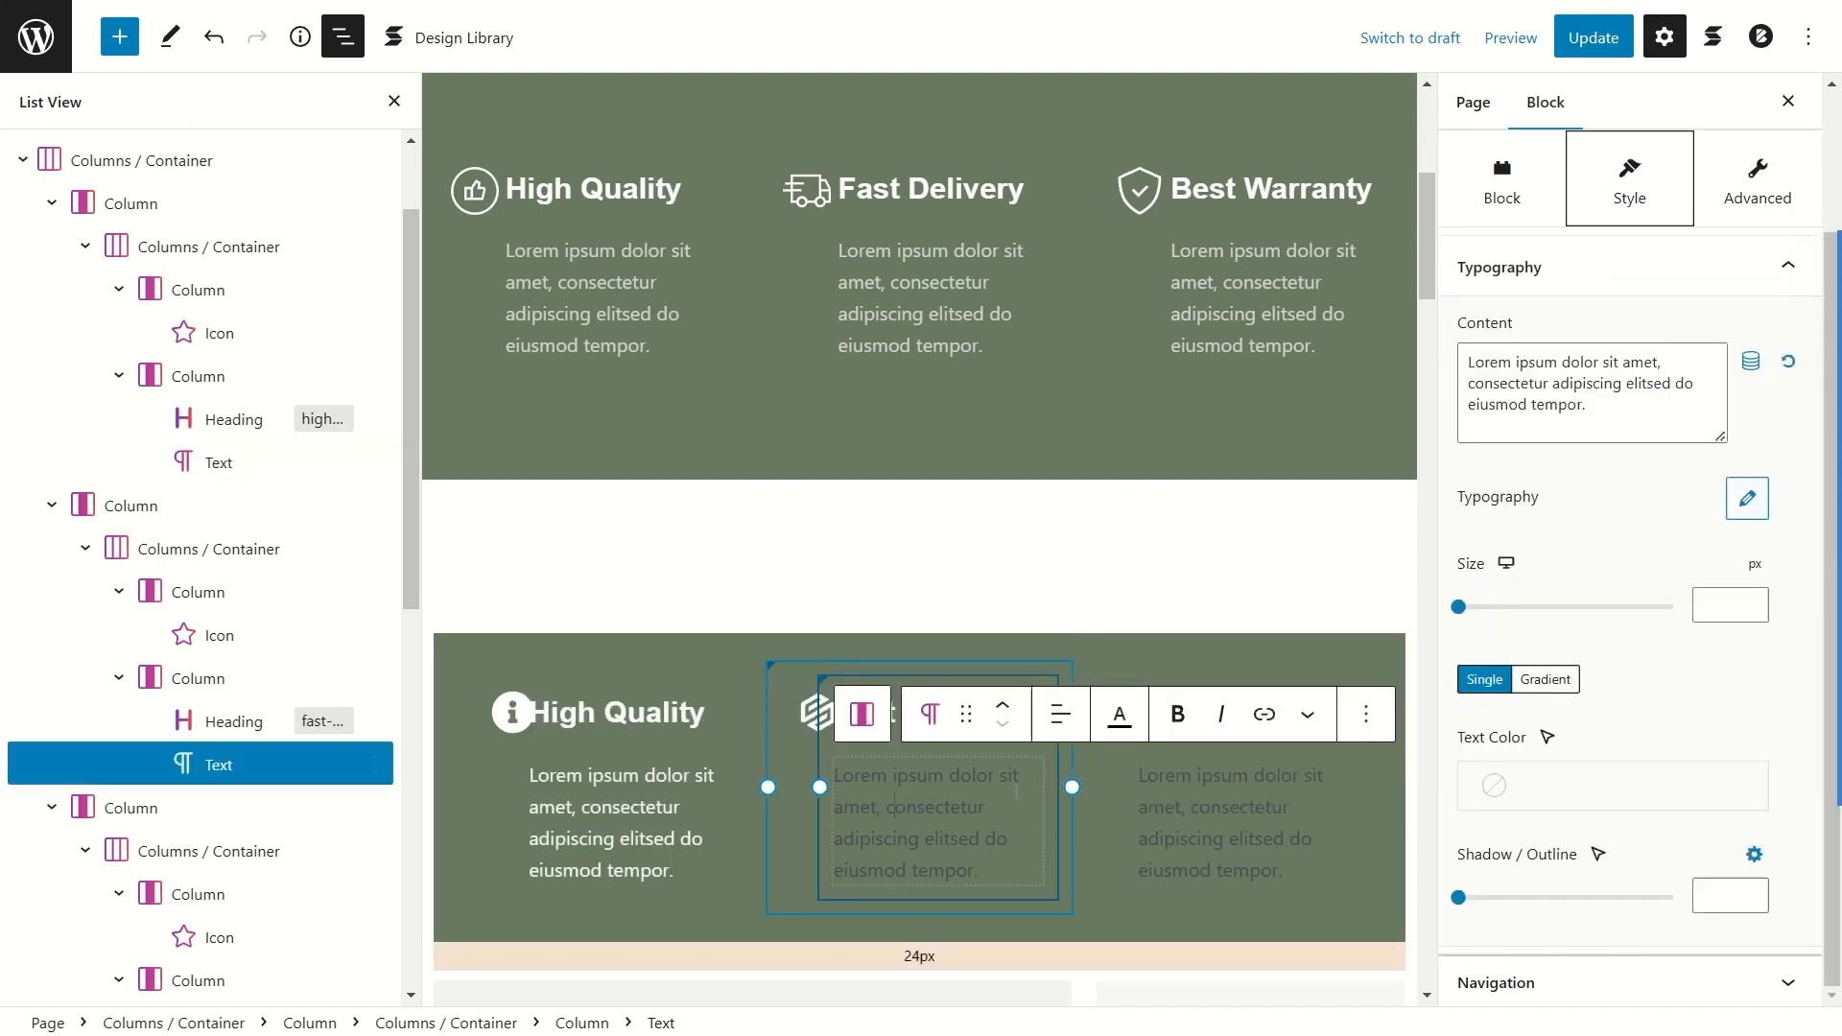
scroll(1588, 697, "down", 1)
left_click(1535, 513)
left_click(1167, 655)
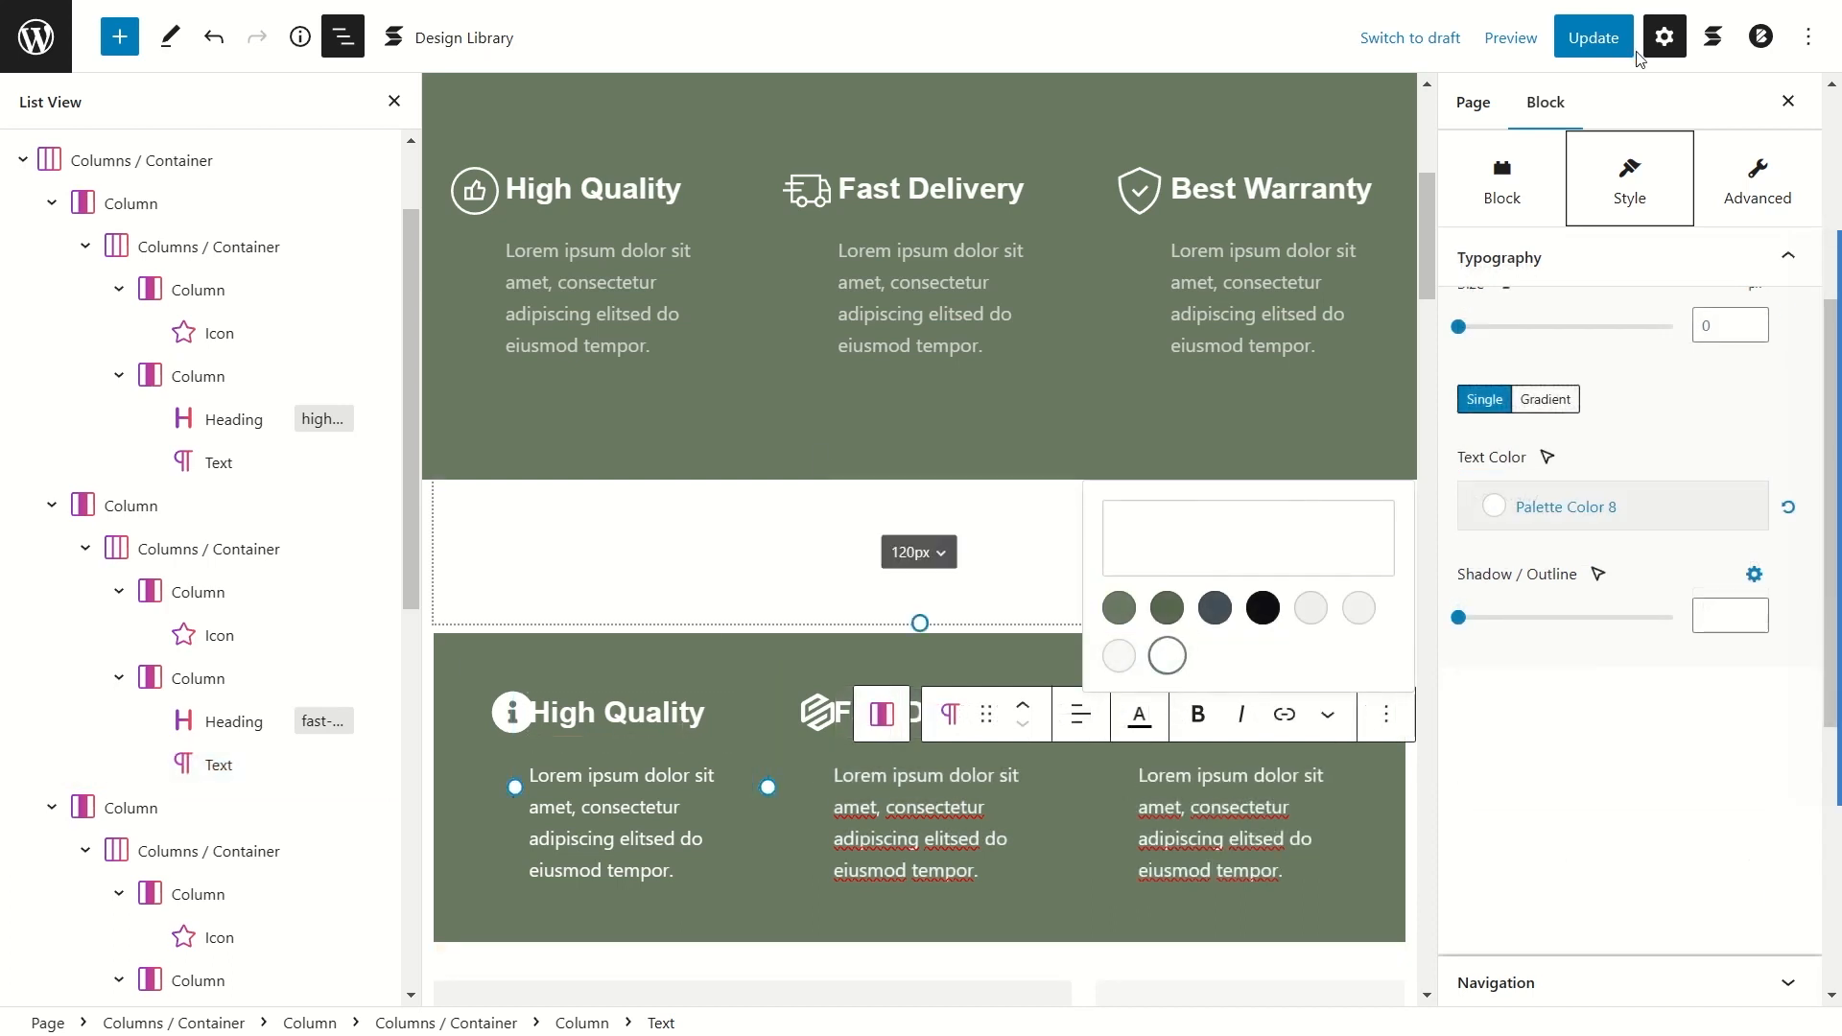
left_click(1609, 170)
Step: Close the settings and block structure views, compare the rebuilt strip with the original, and select the rebuilt strip's container
left_click(1789, 100)
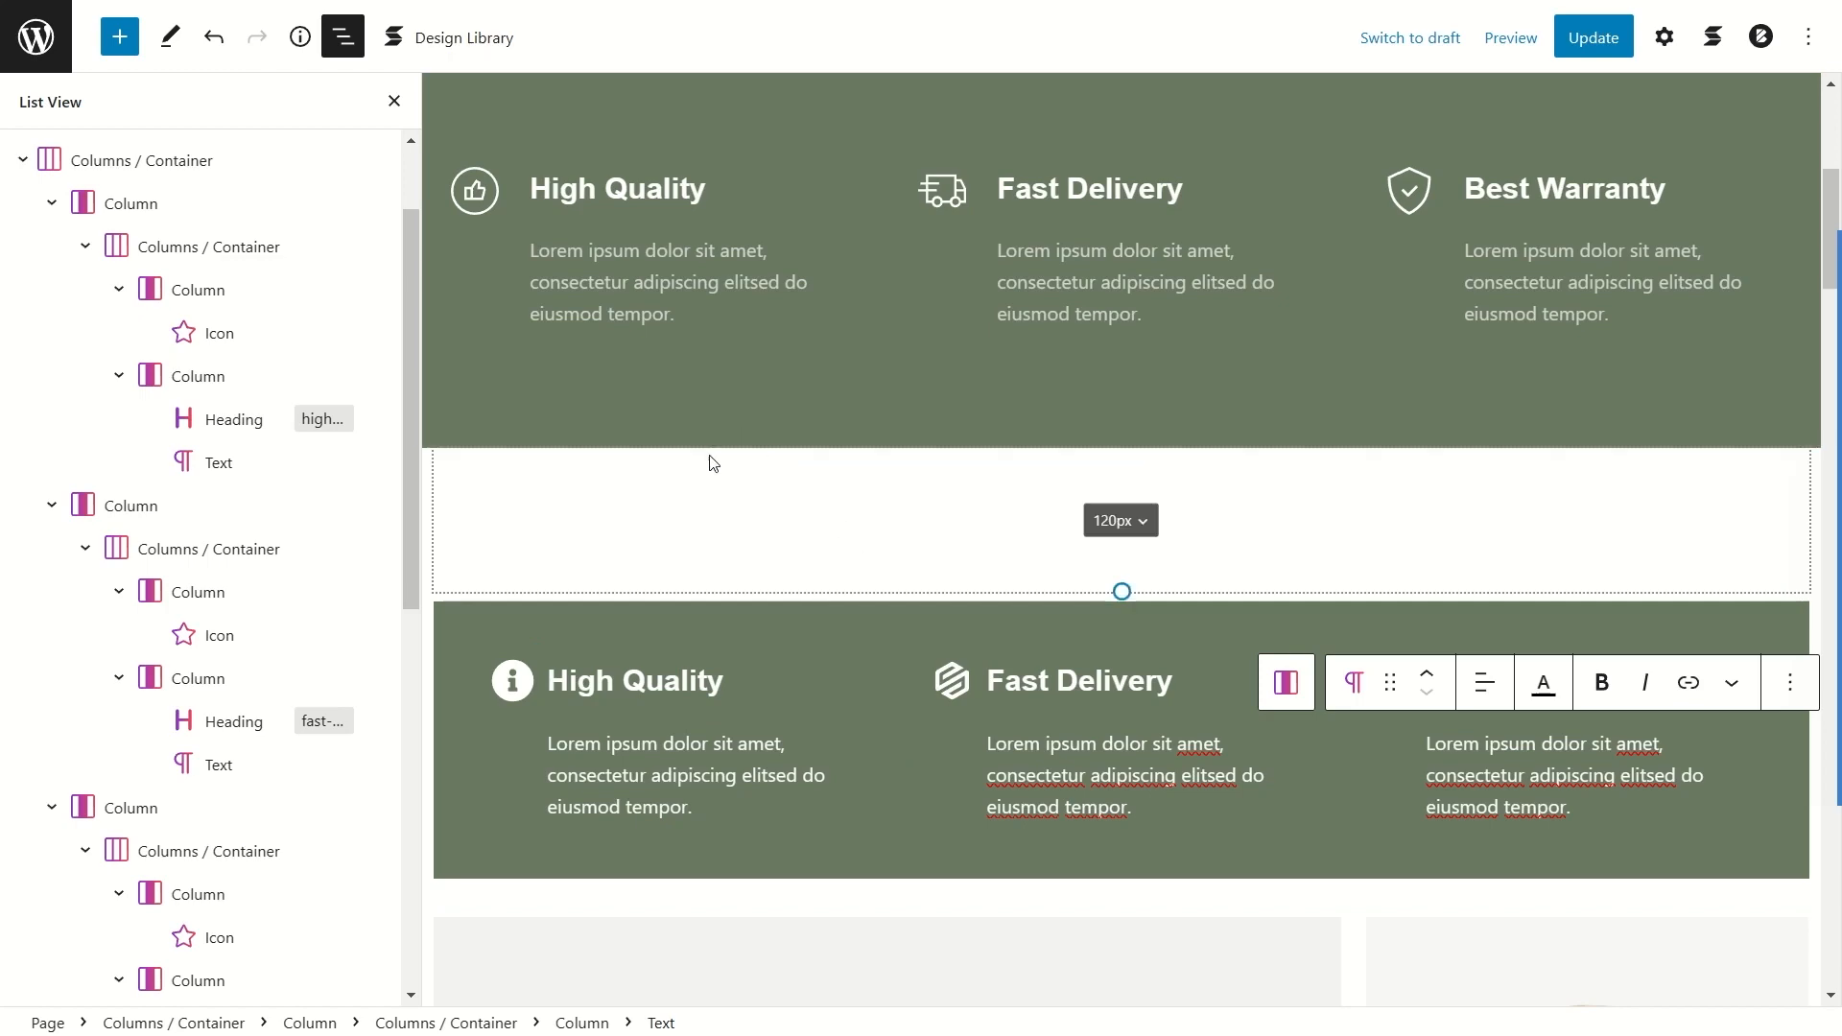
left_click(391, 106)
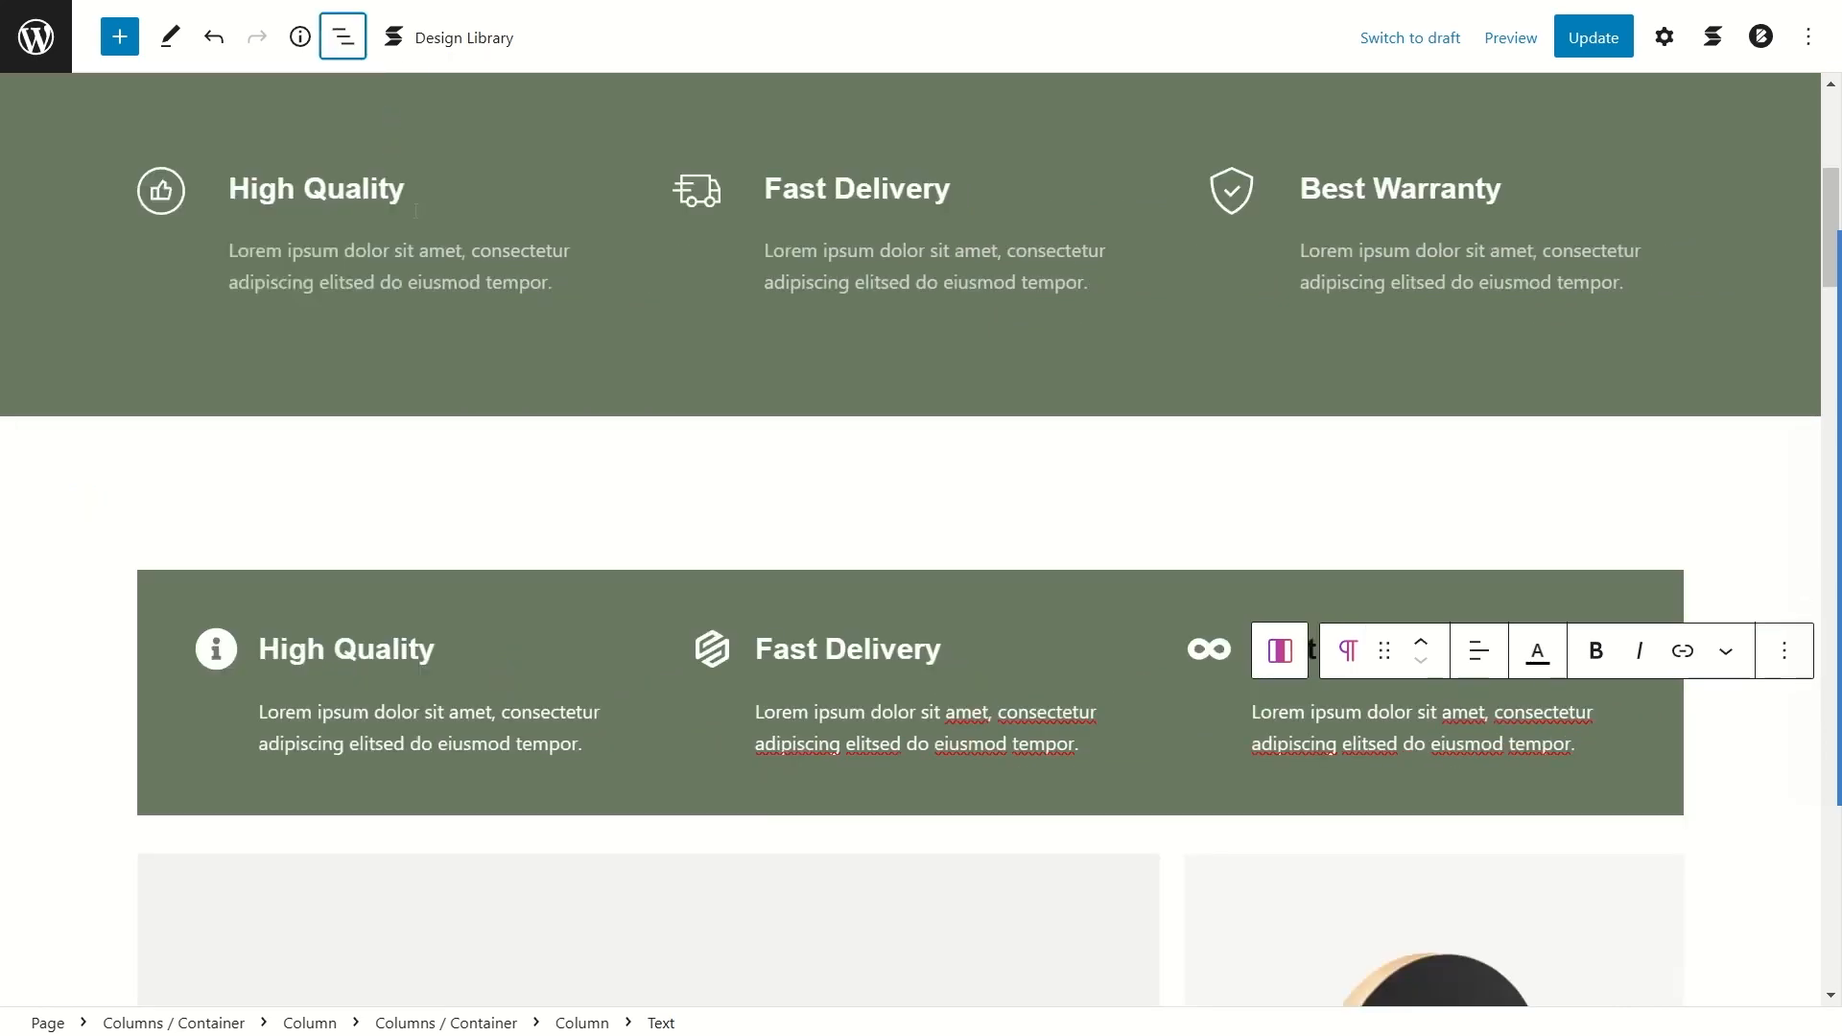
scroll(427, 448, "up", 2)
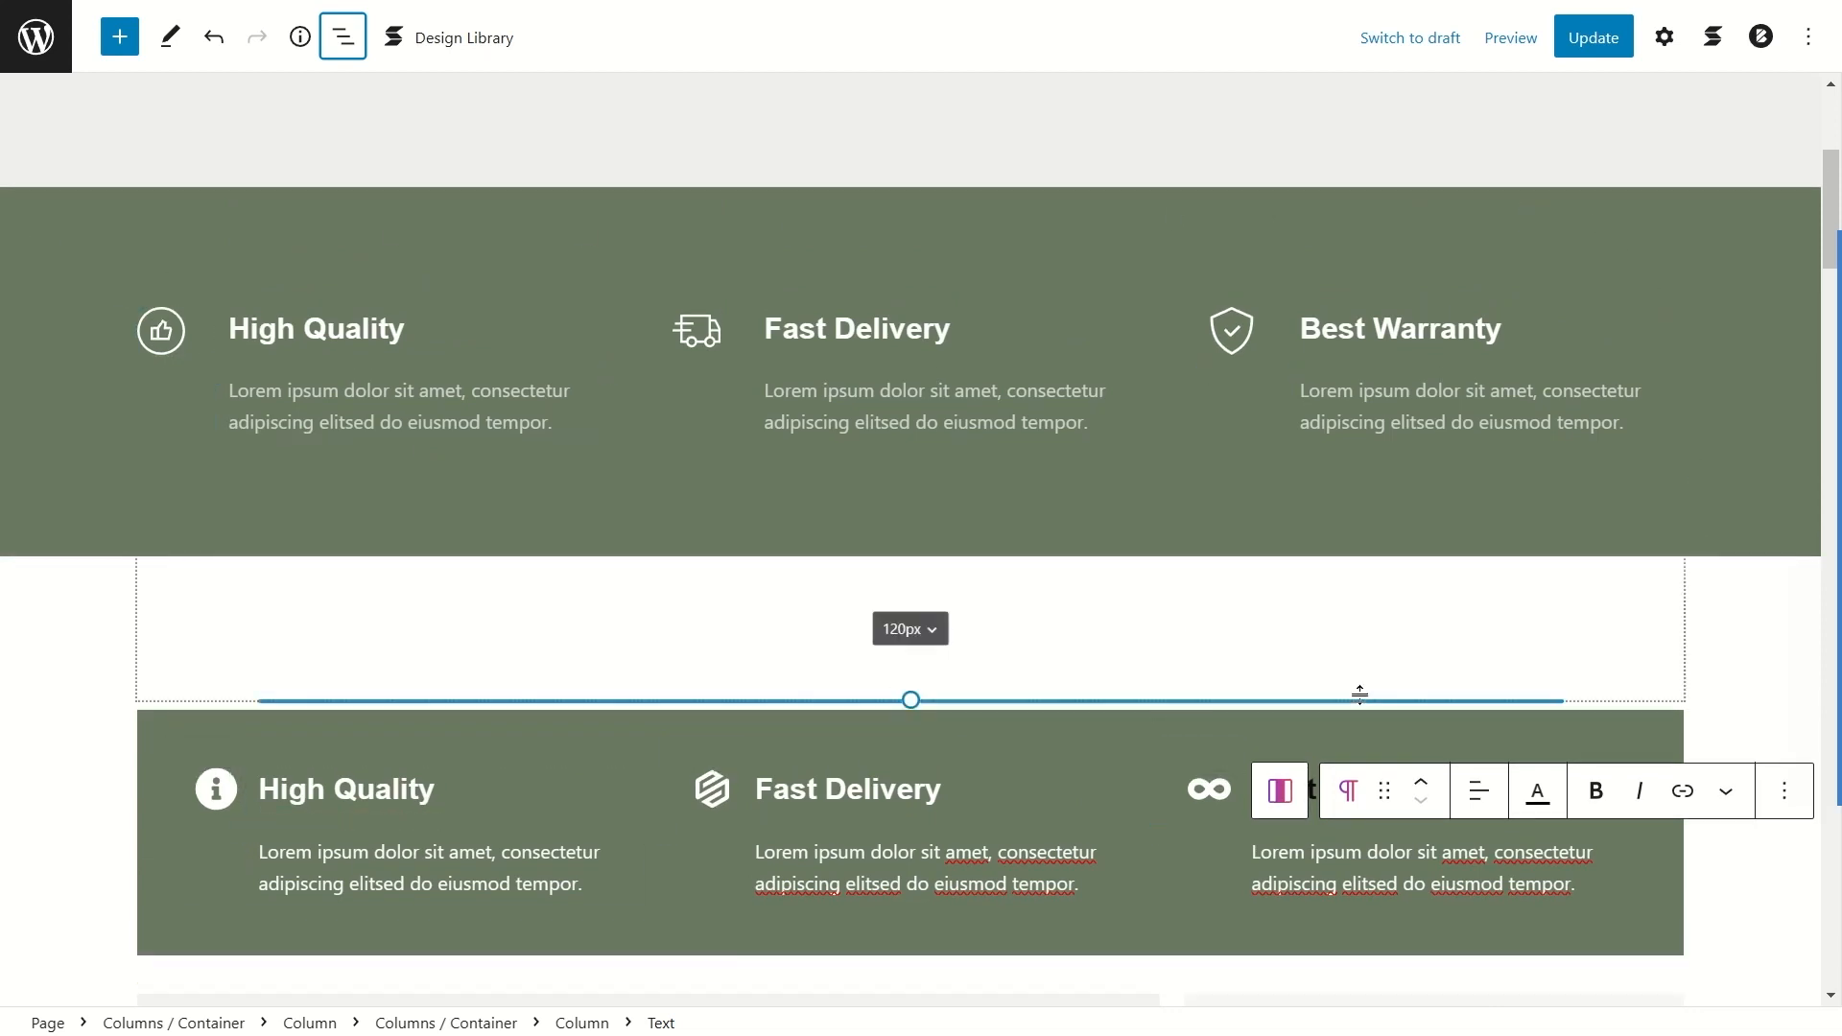
left_click(1327, 731)
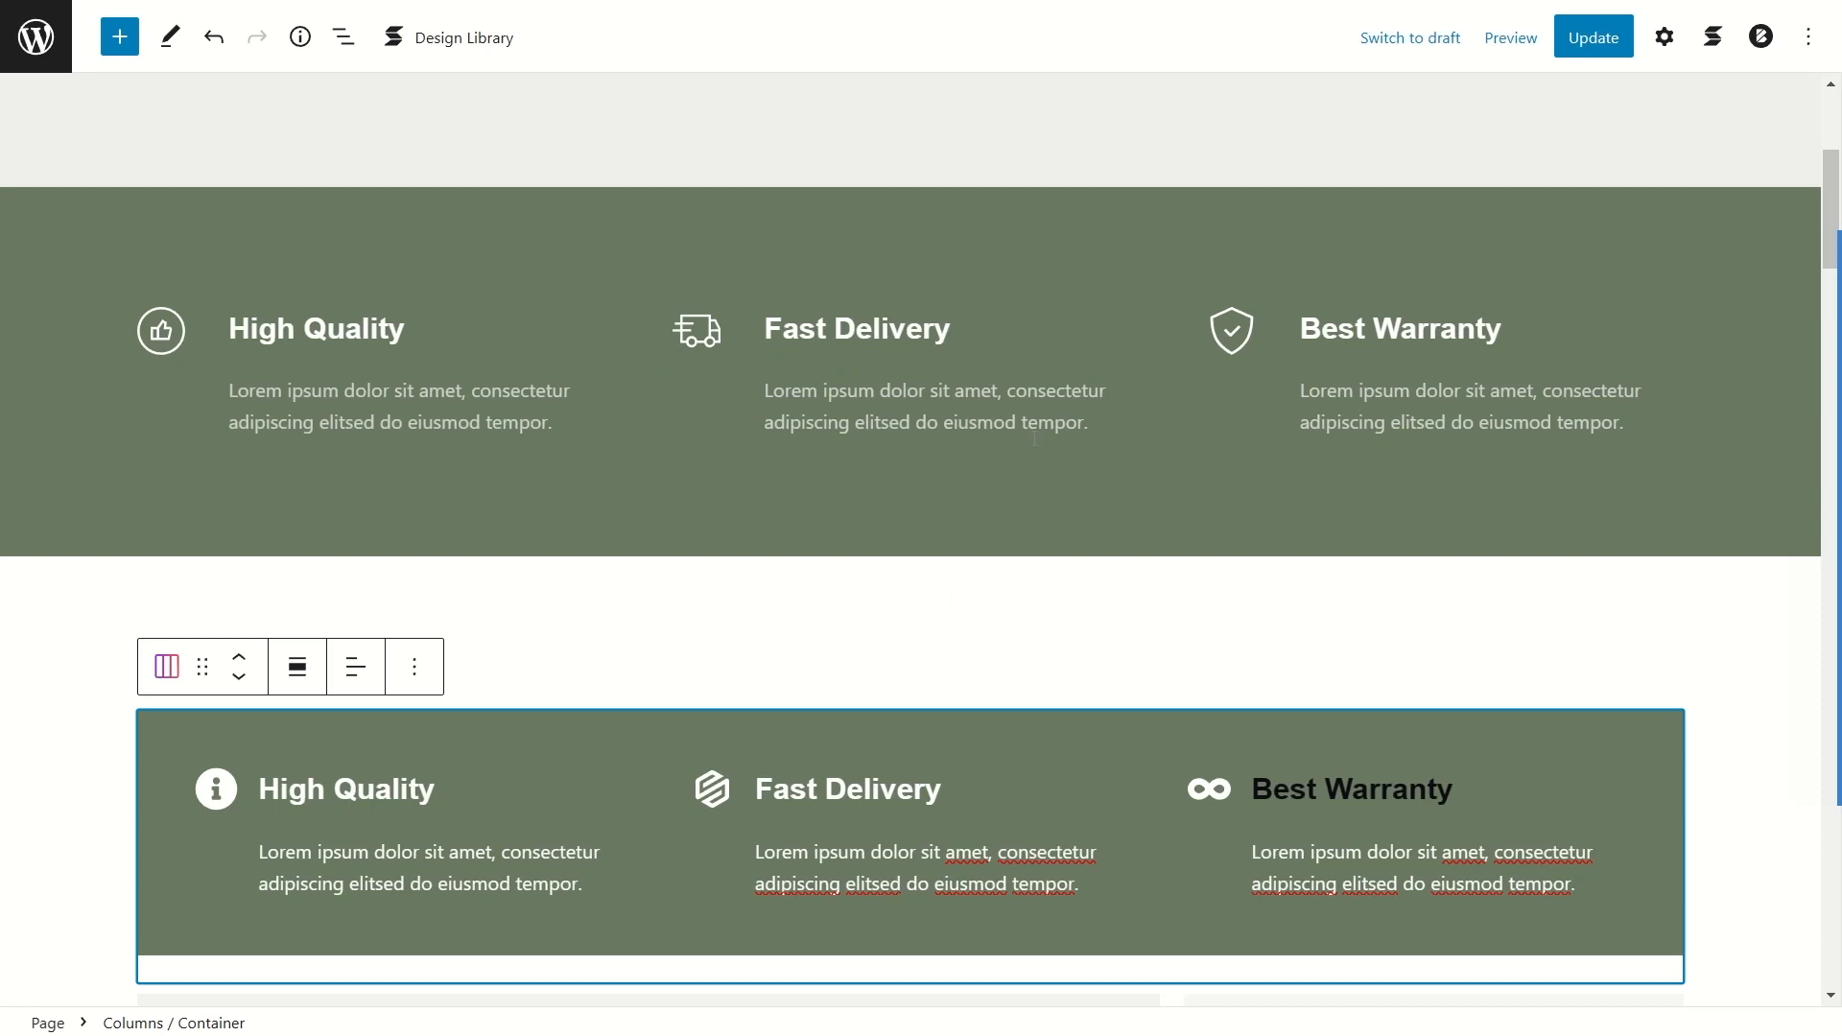
scroll(992, 275, "down", 3)
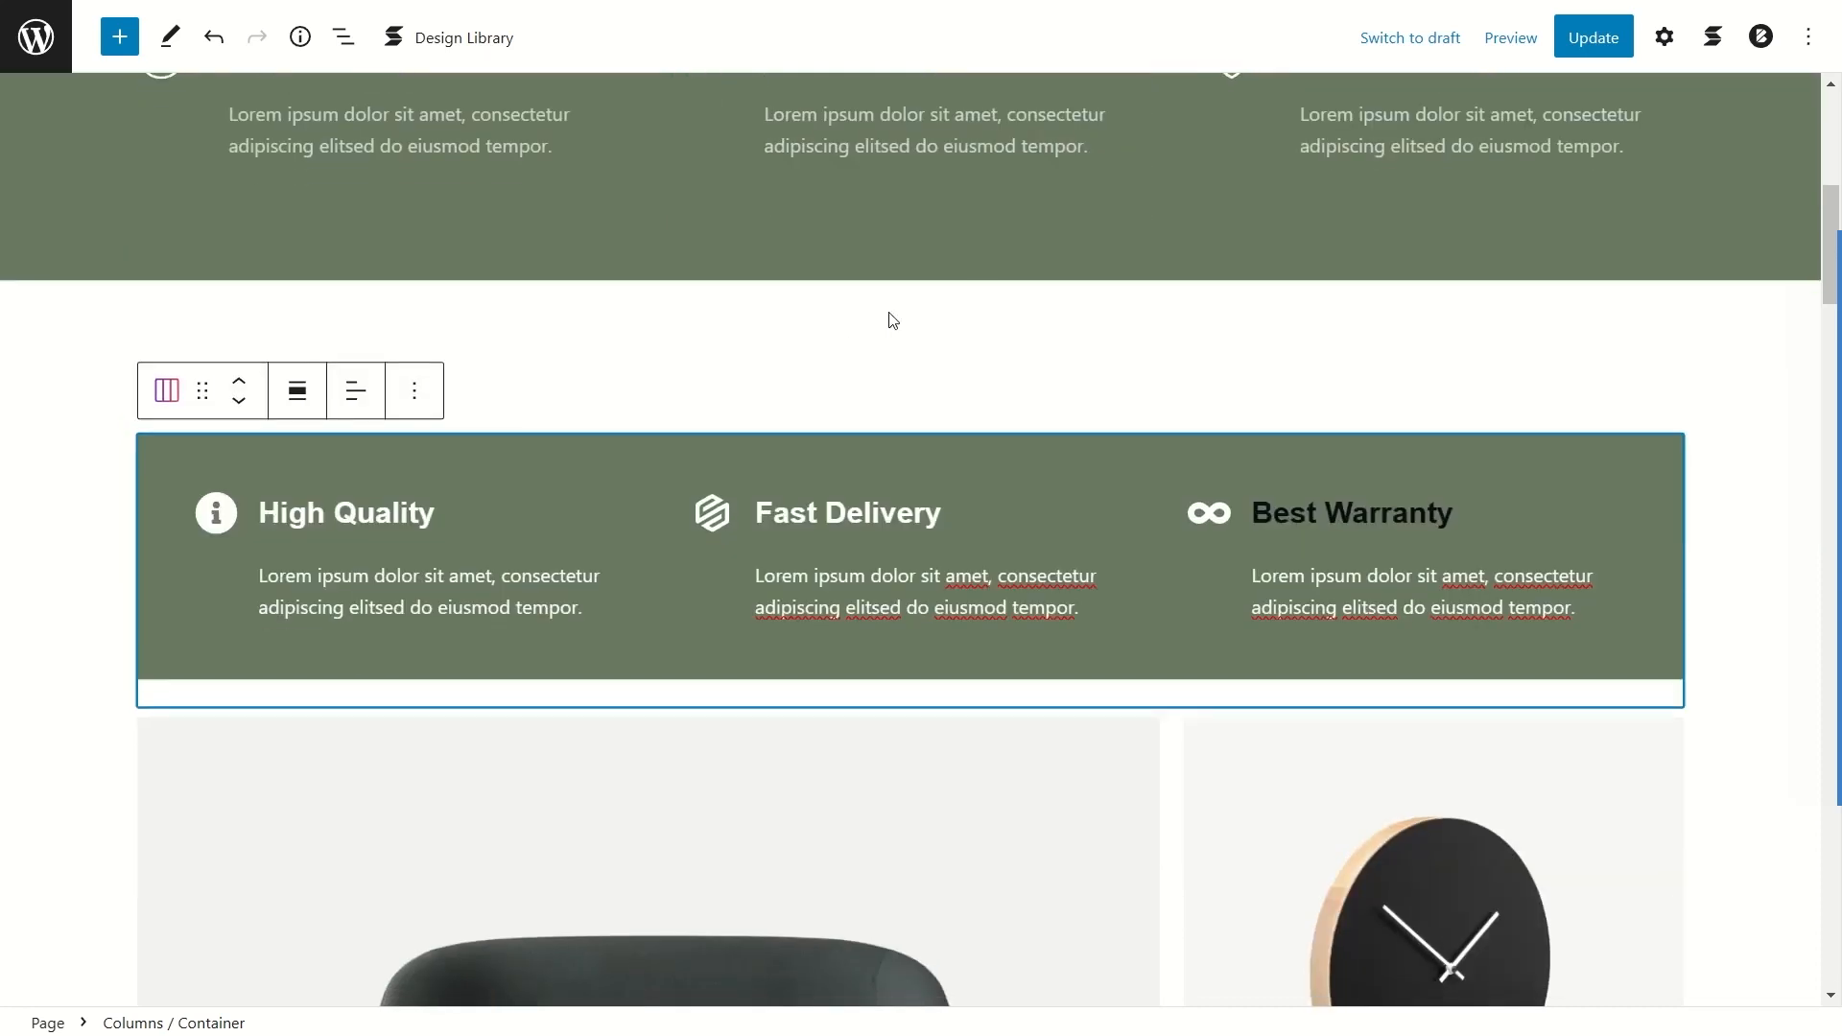
left_click(588, 472)
left_click(667, 448)
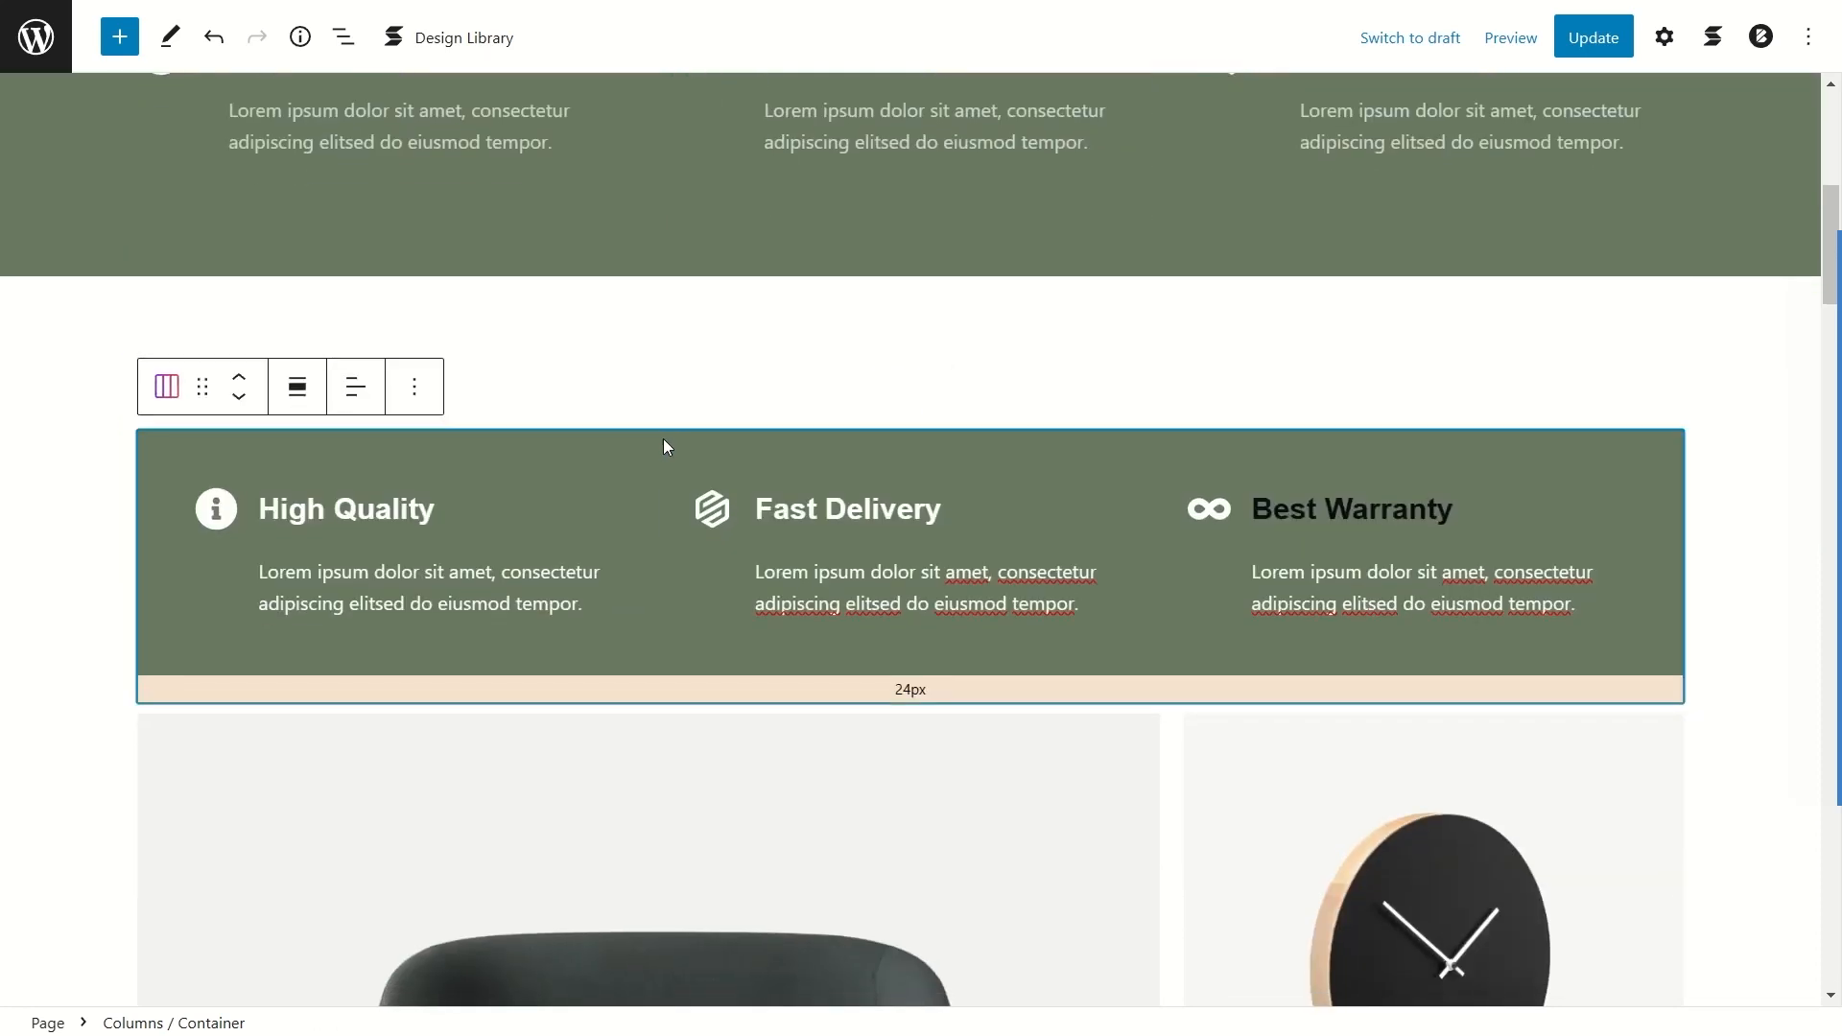
Step: Reopen the block settings and look through the rebuilt strip container's Size & Spacing options
left_click(1662, 37)
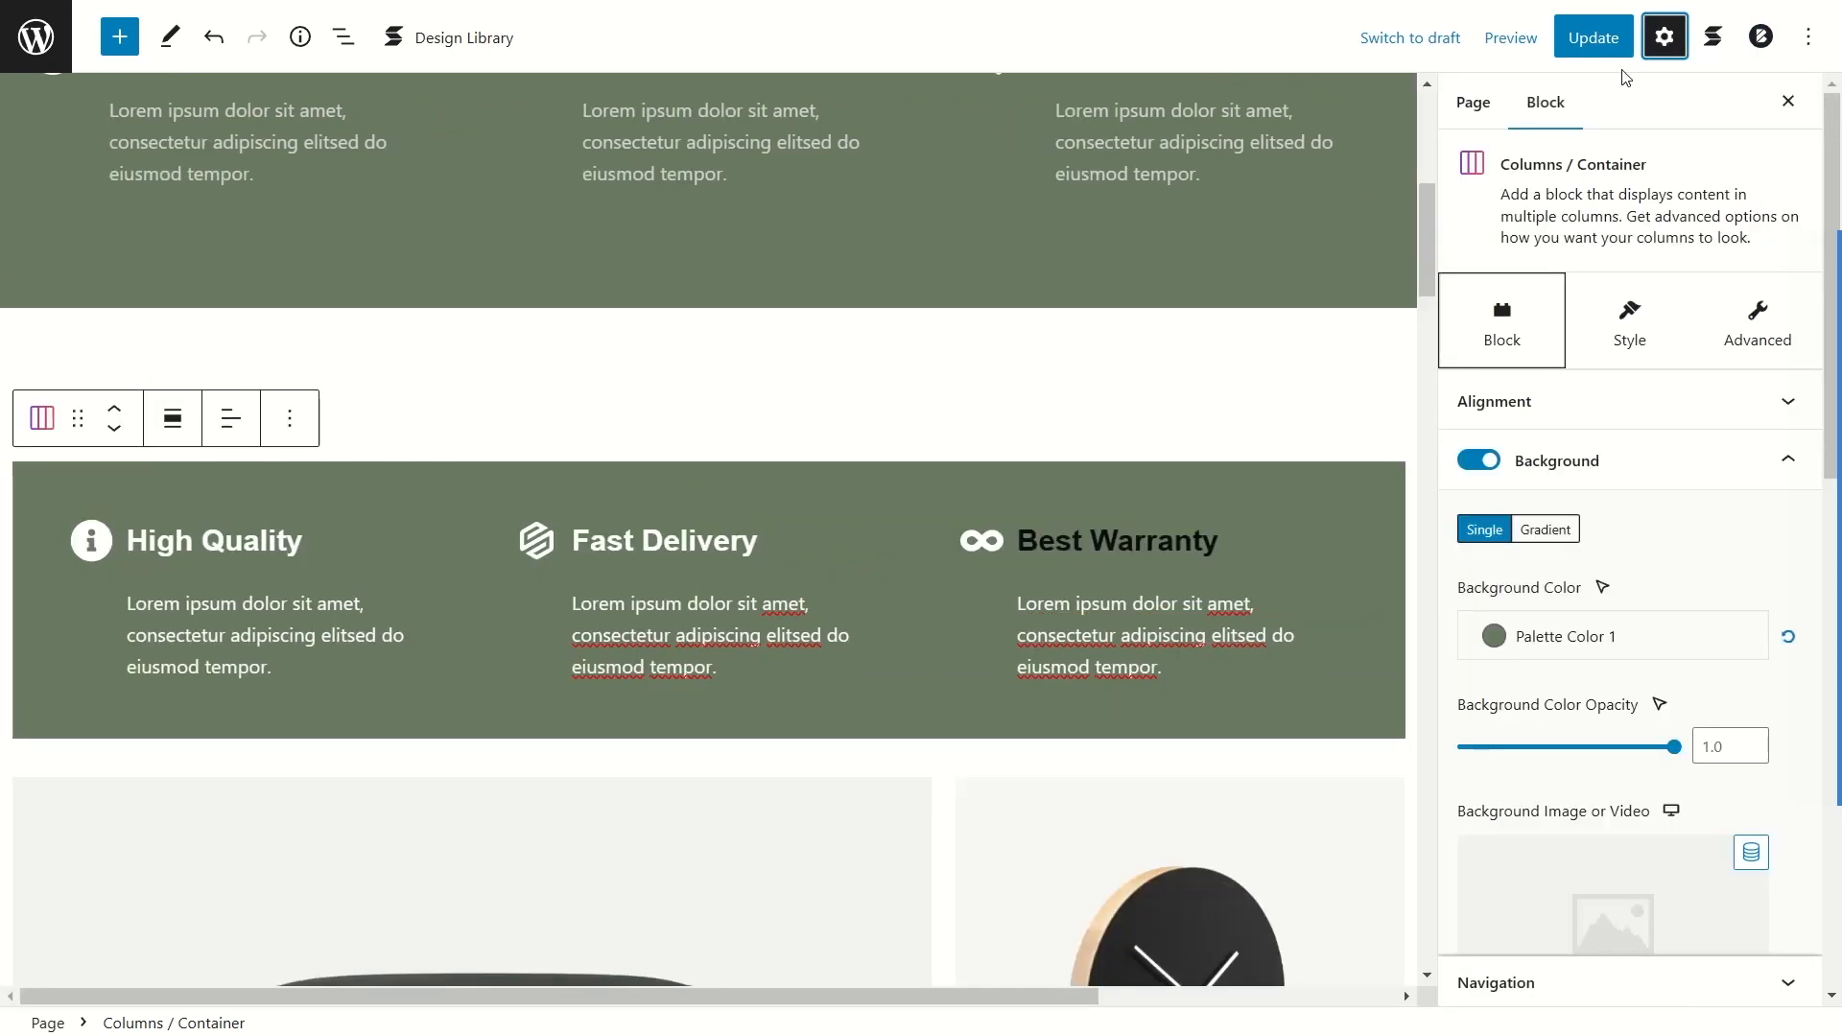
left_click(1634, 461)
left_click(1556, 526)
scroll(1556, 528, "down", 3)
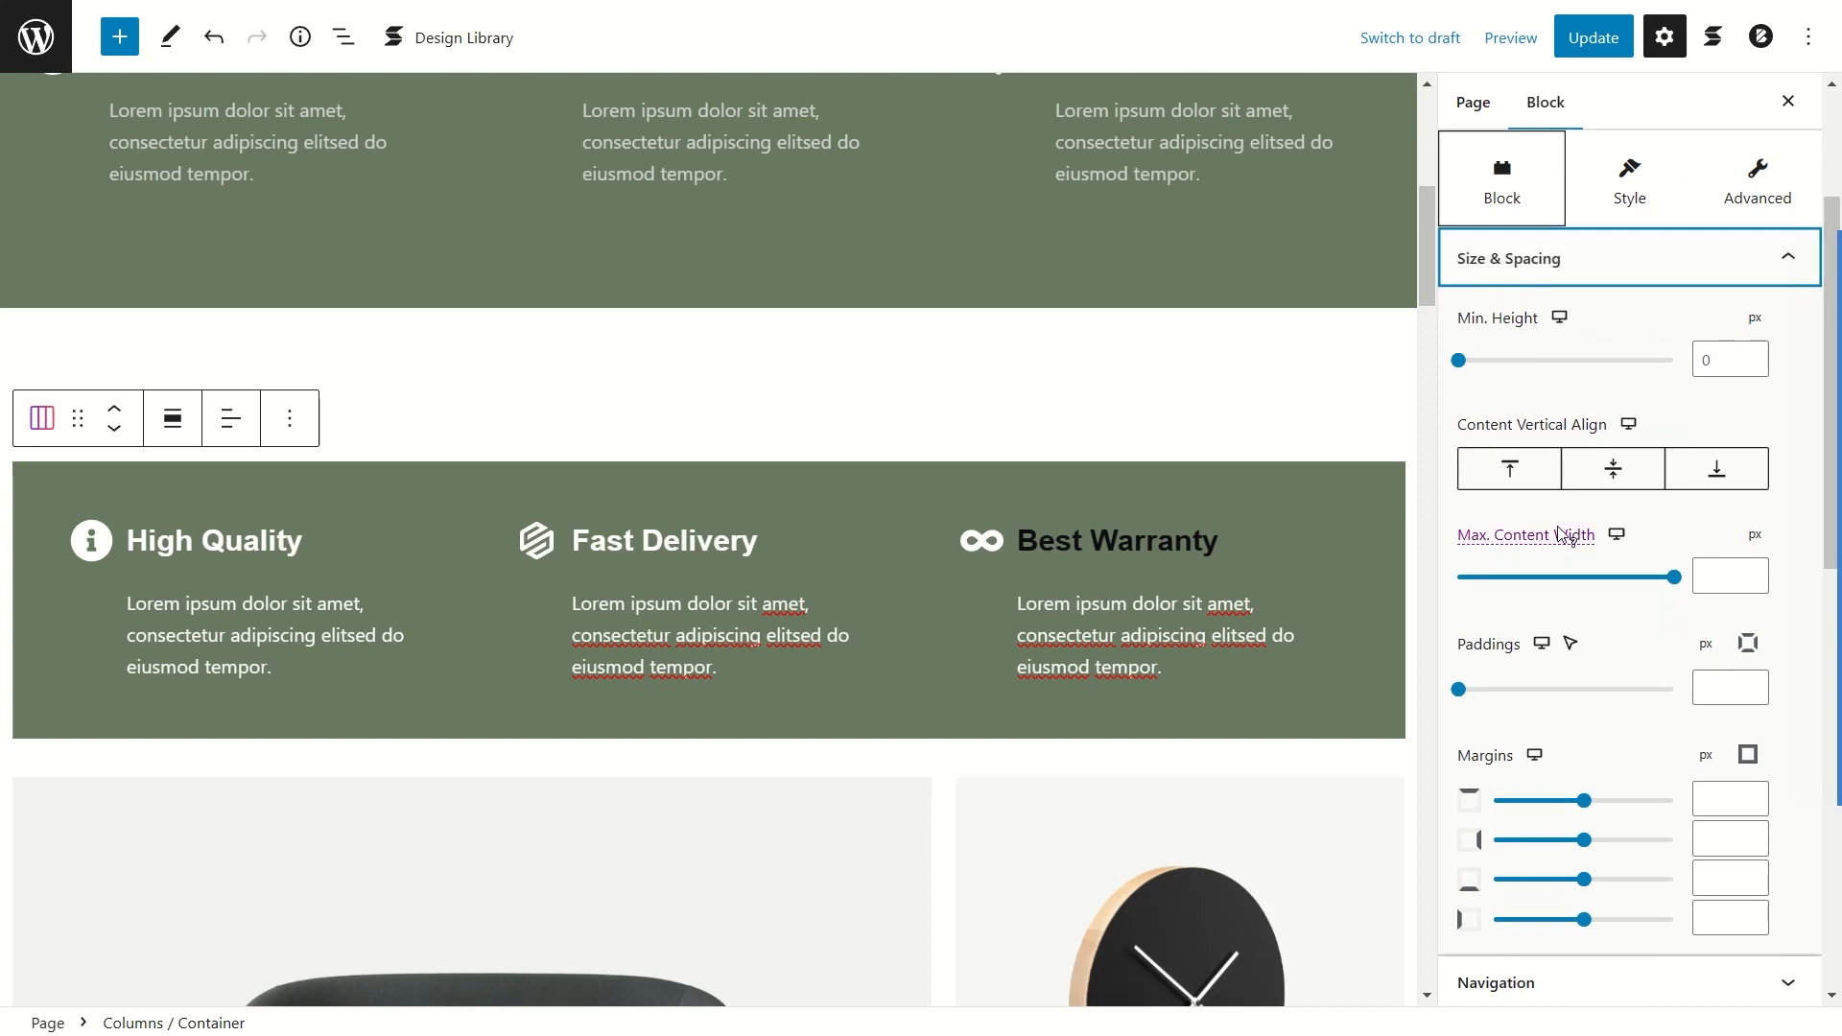
scroll(1560, 605, "down", 3)
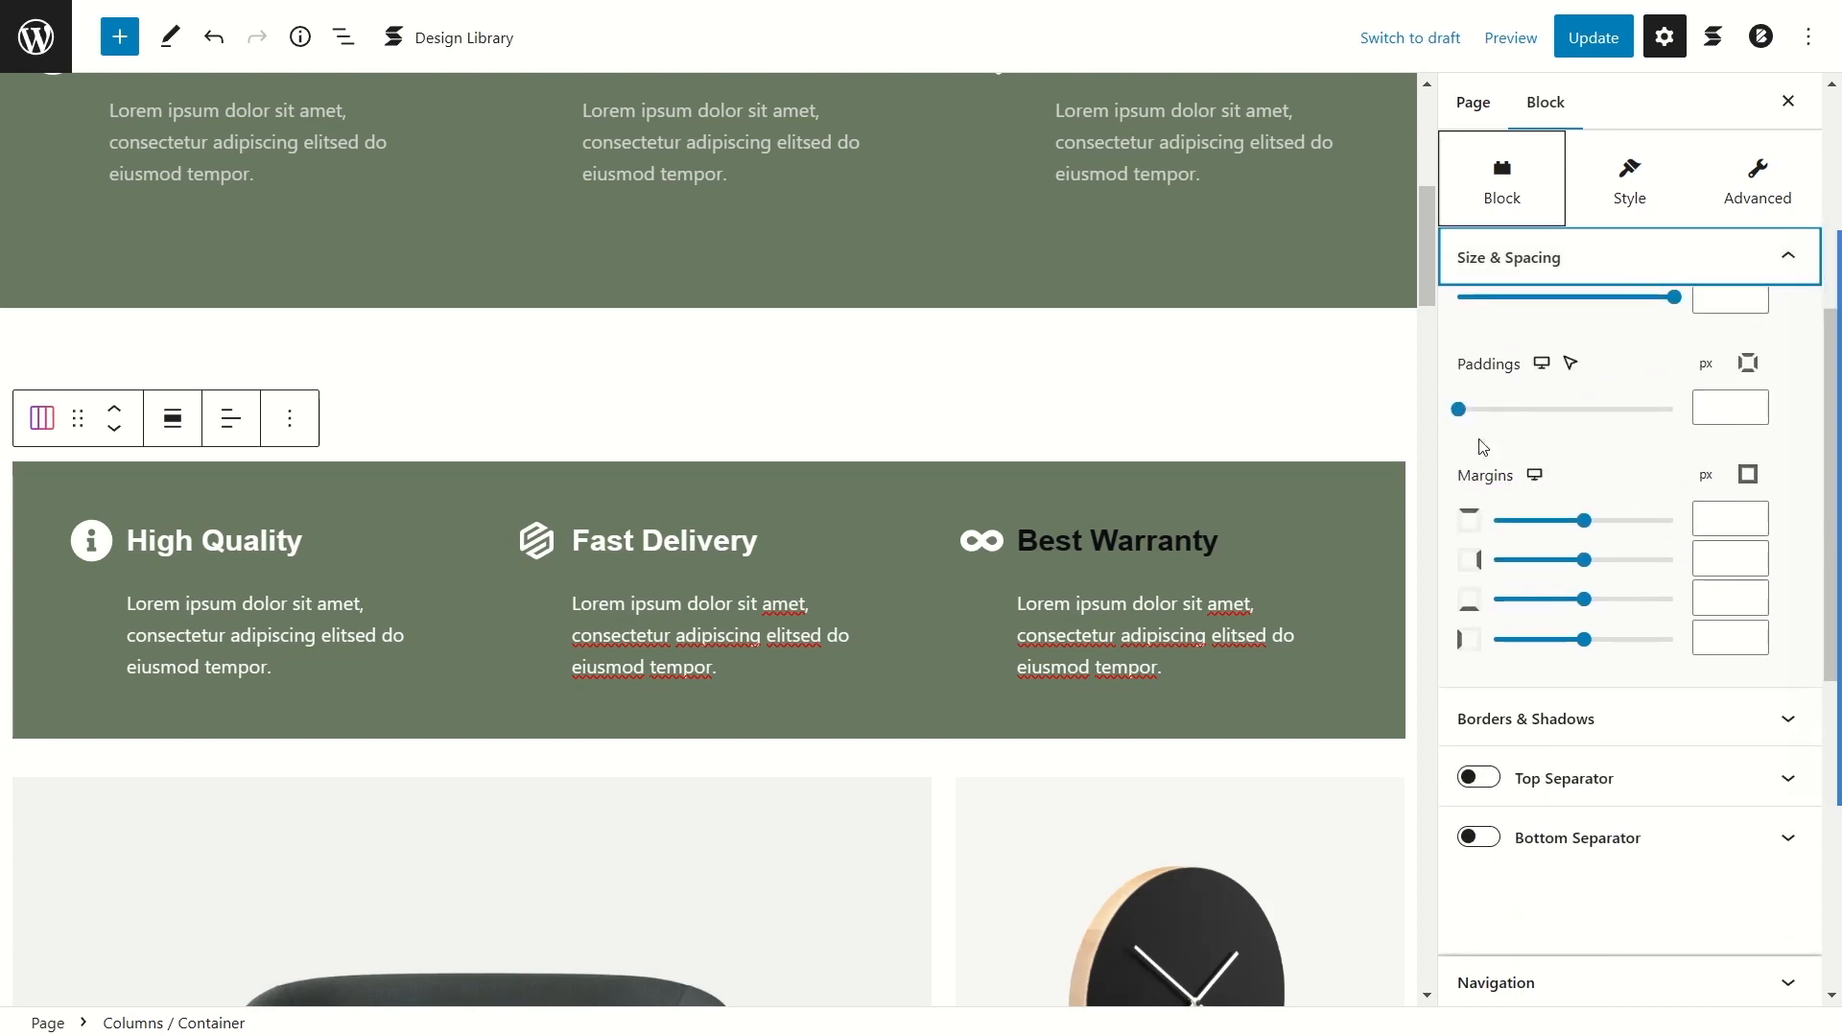
Step: Set the text color of the rebuilt strip's Best Warranty heading to white Palette Color 8
left_click(1172, 537)
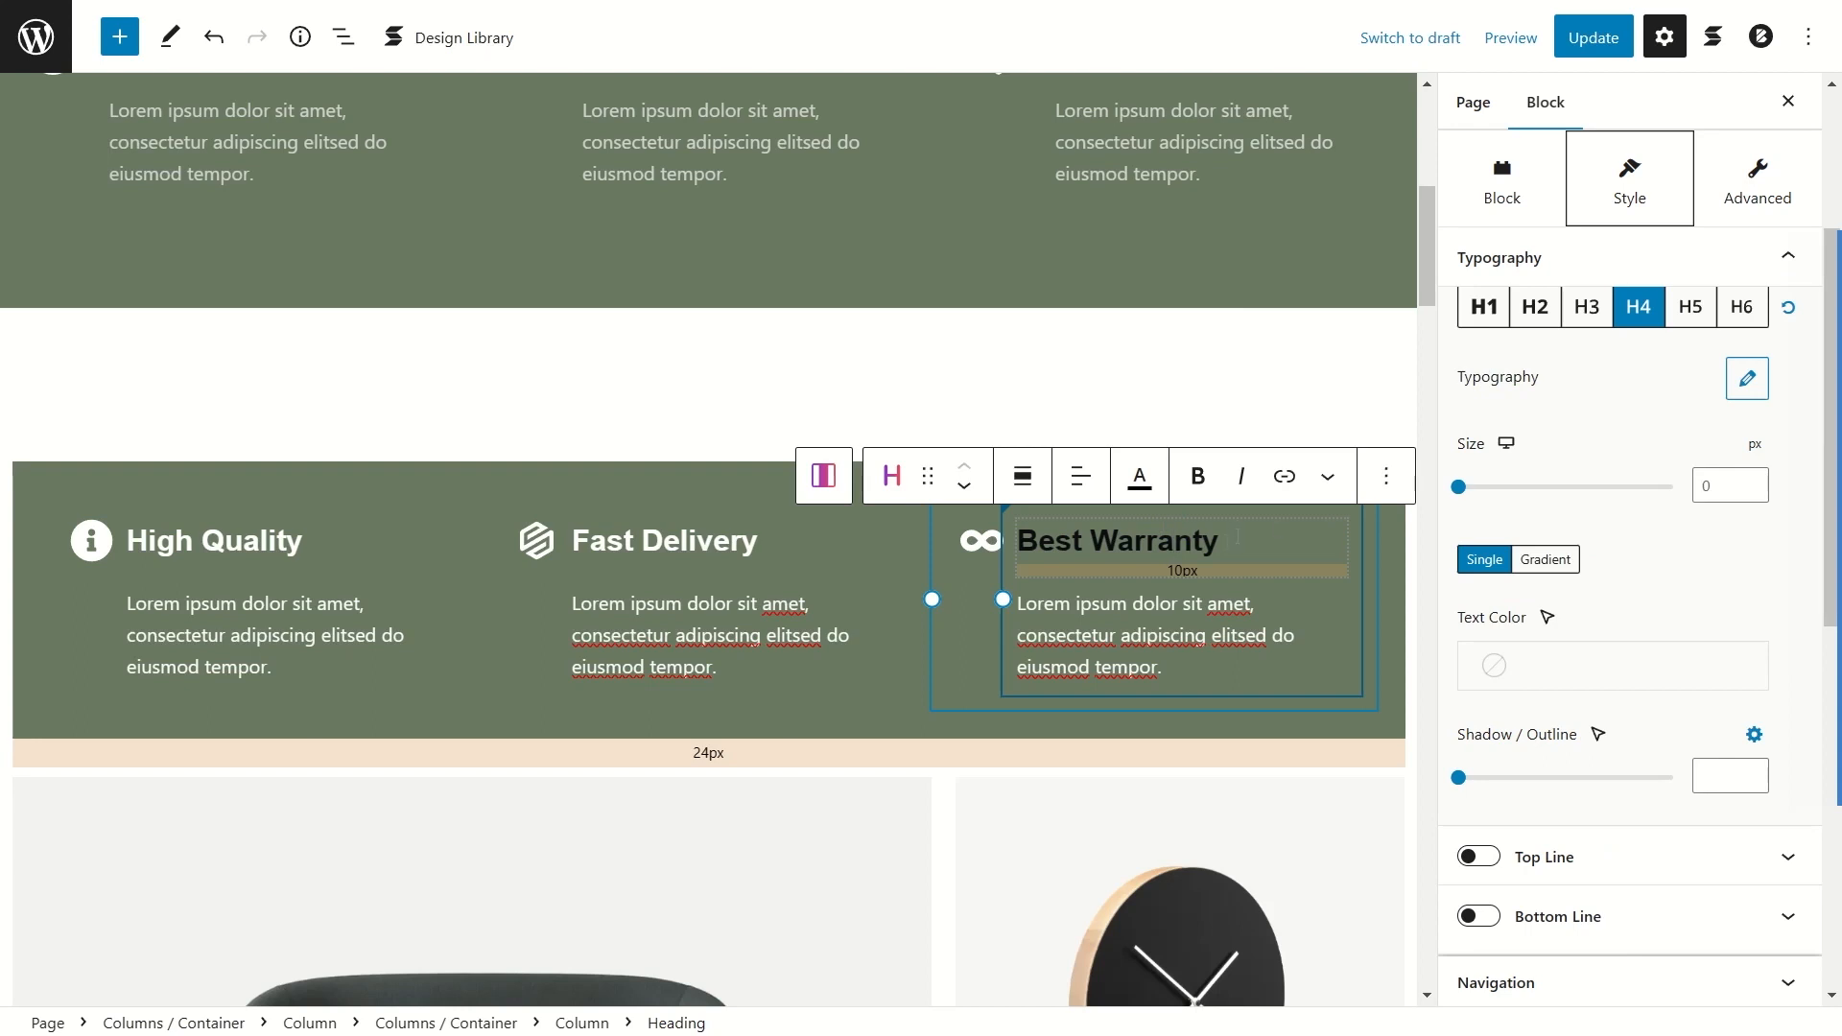
left_click(1607, 663)
left_click(1165, 818)
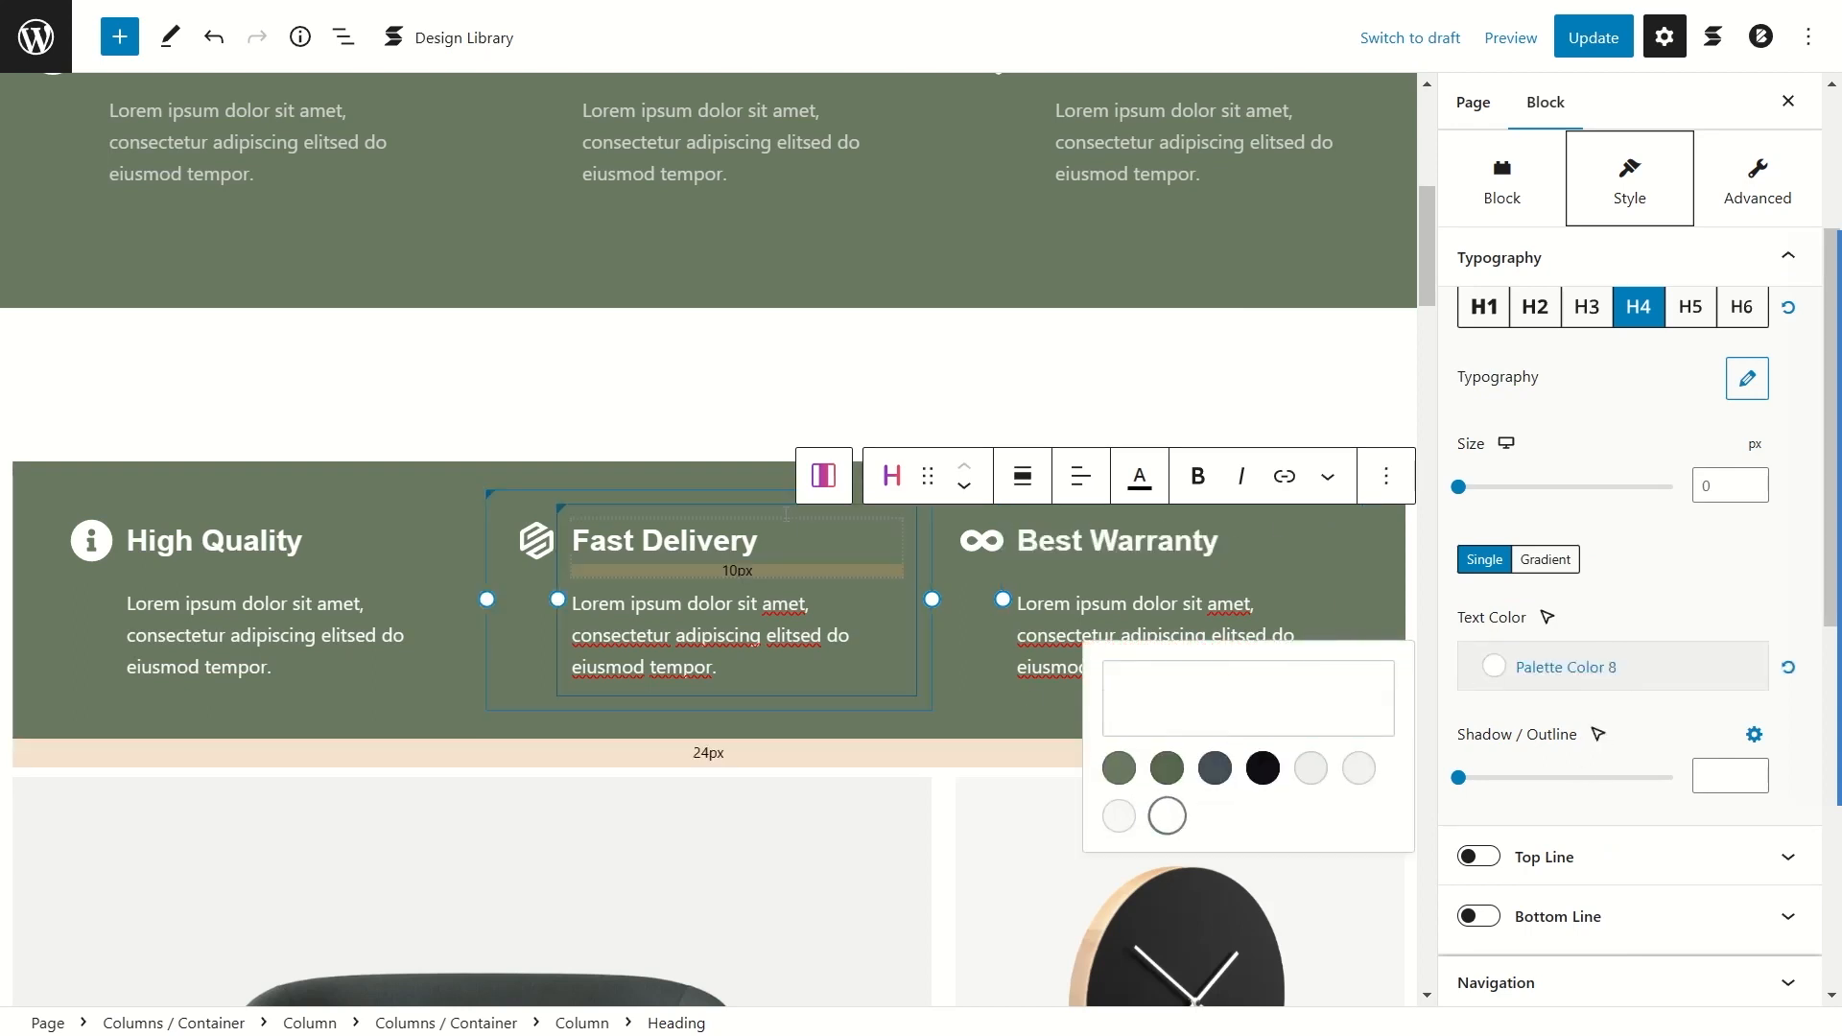
Step: Select the rebuilt strip's container and unlink its paddings so each side can be set separately
left_click(718, 485)
scroll(1602, 441, "up", 3)
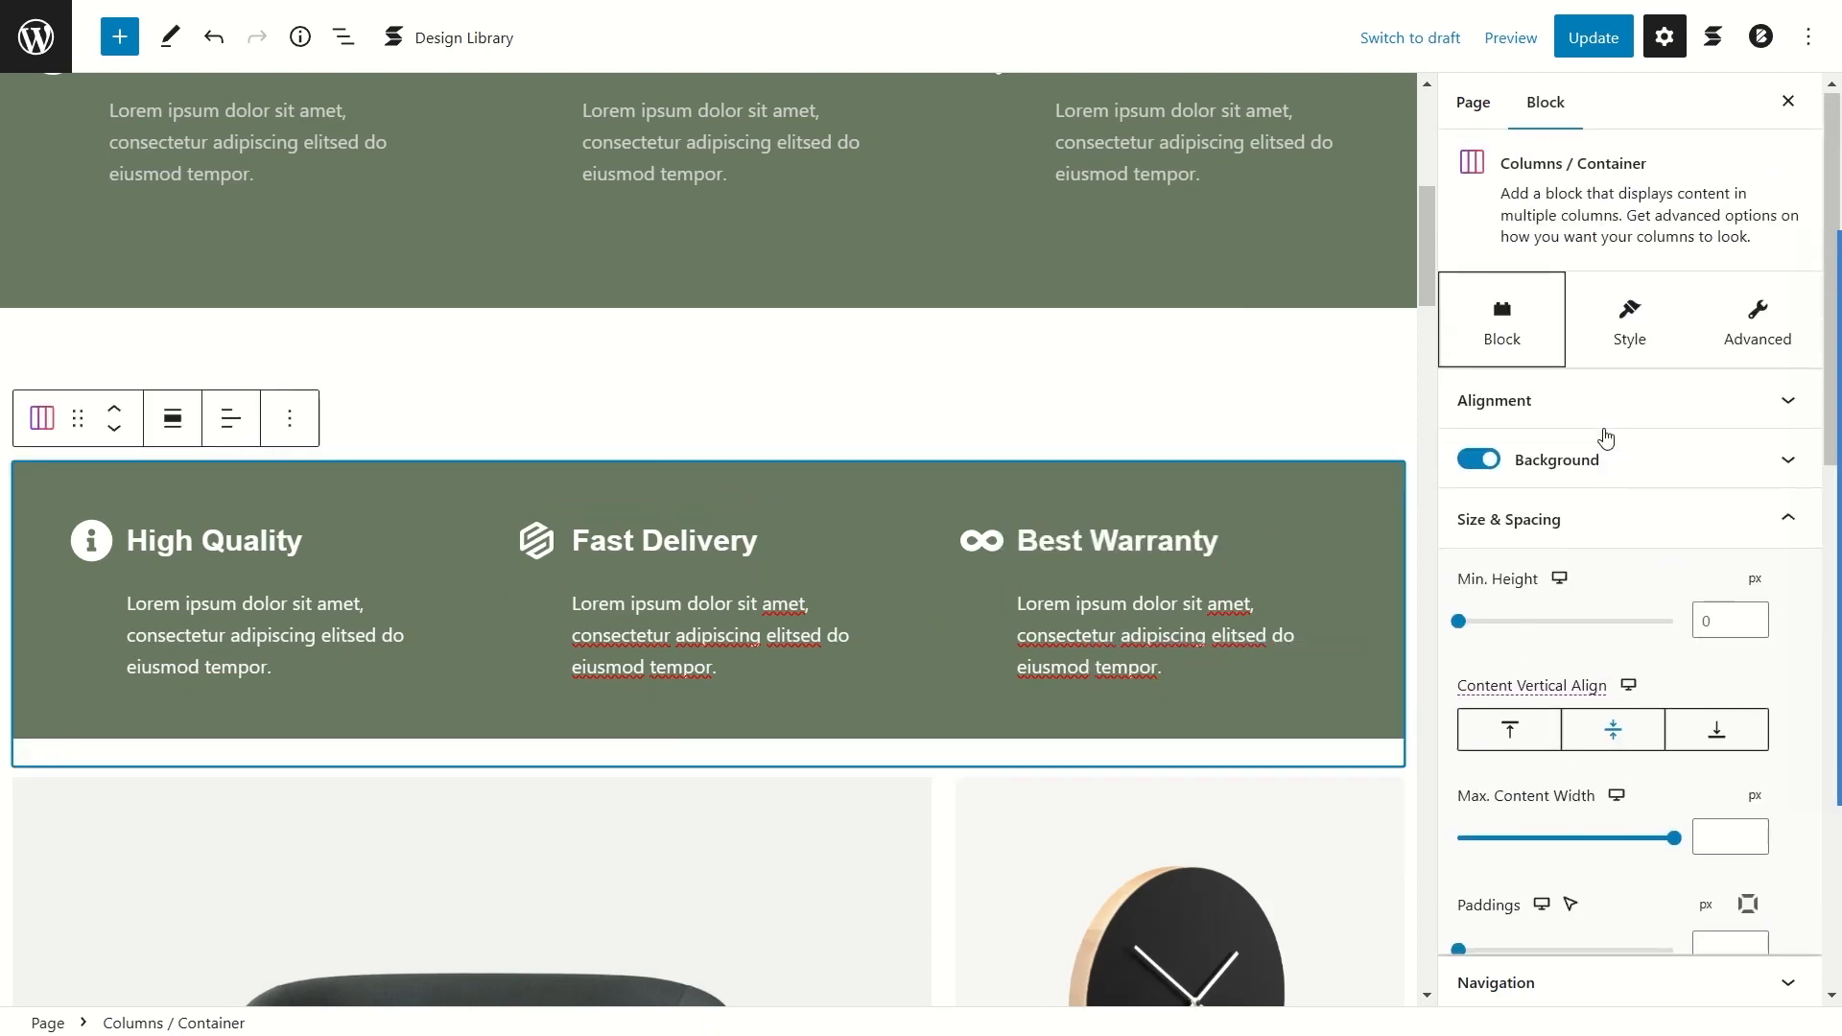
scroll(1571, 495, "down", 1)
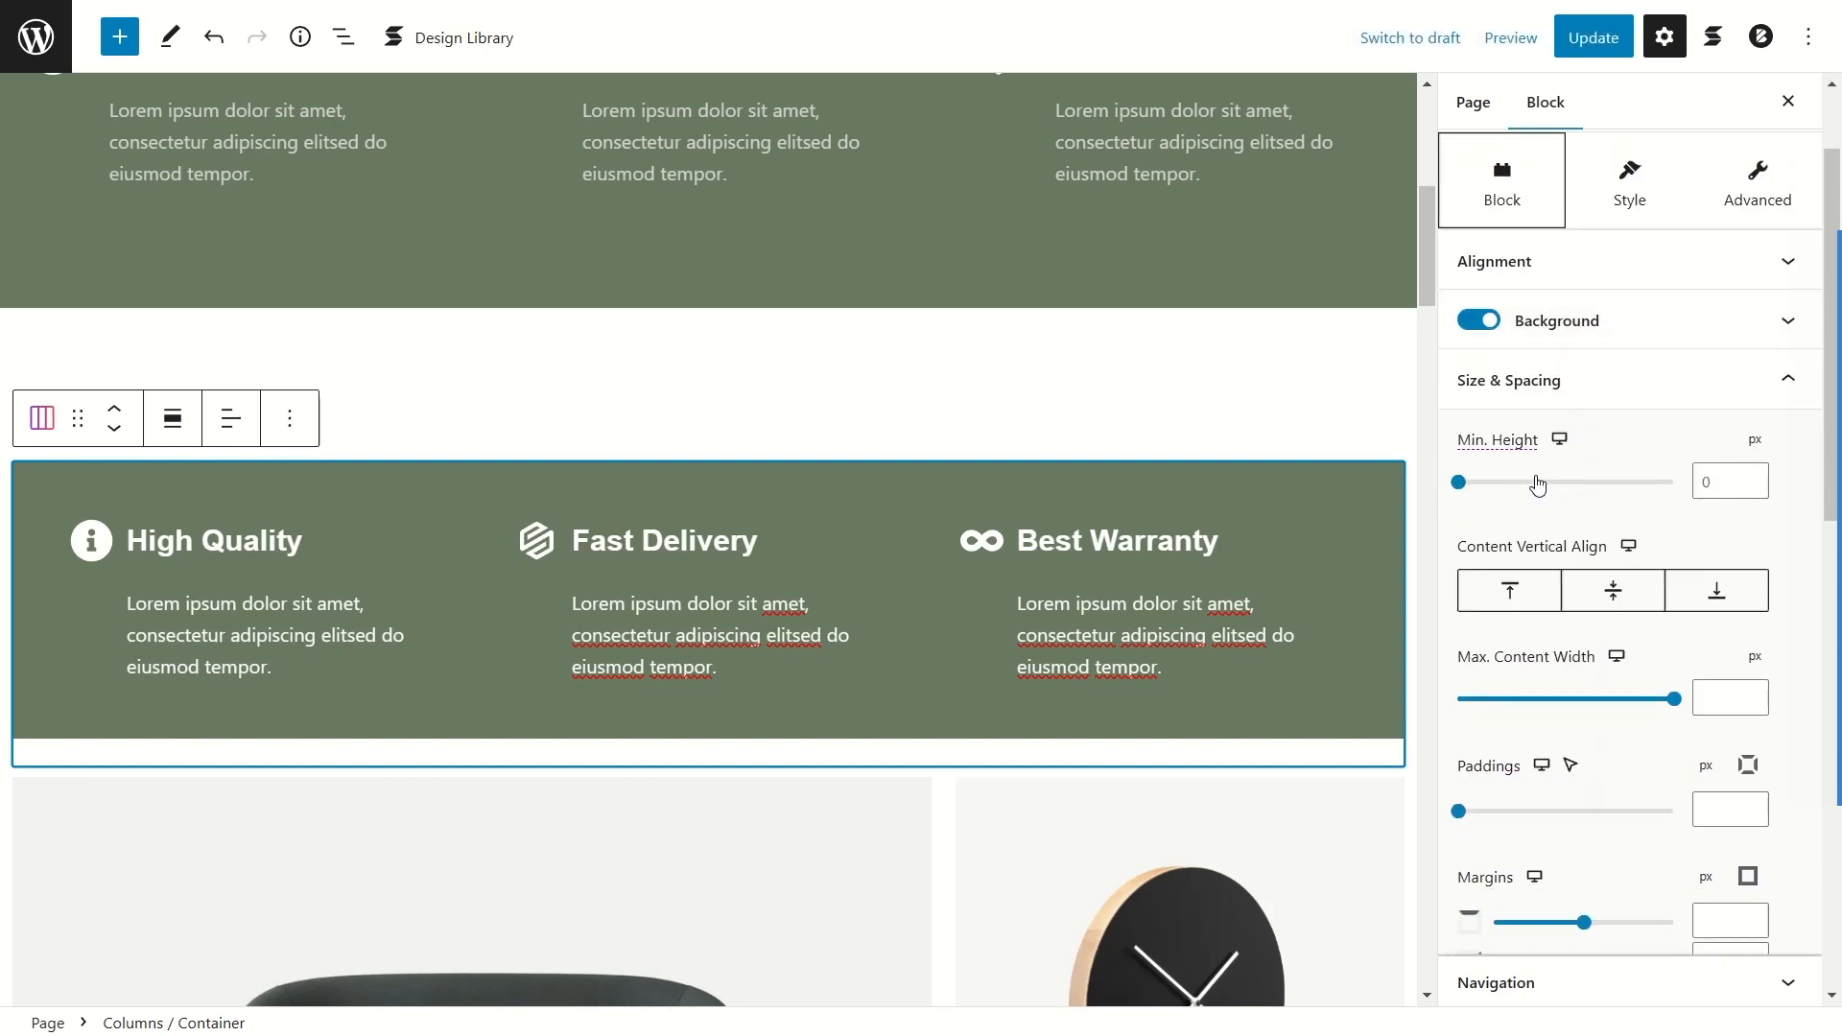
scroll(1509, 572, "down", 1)
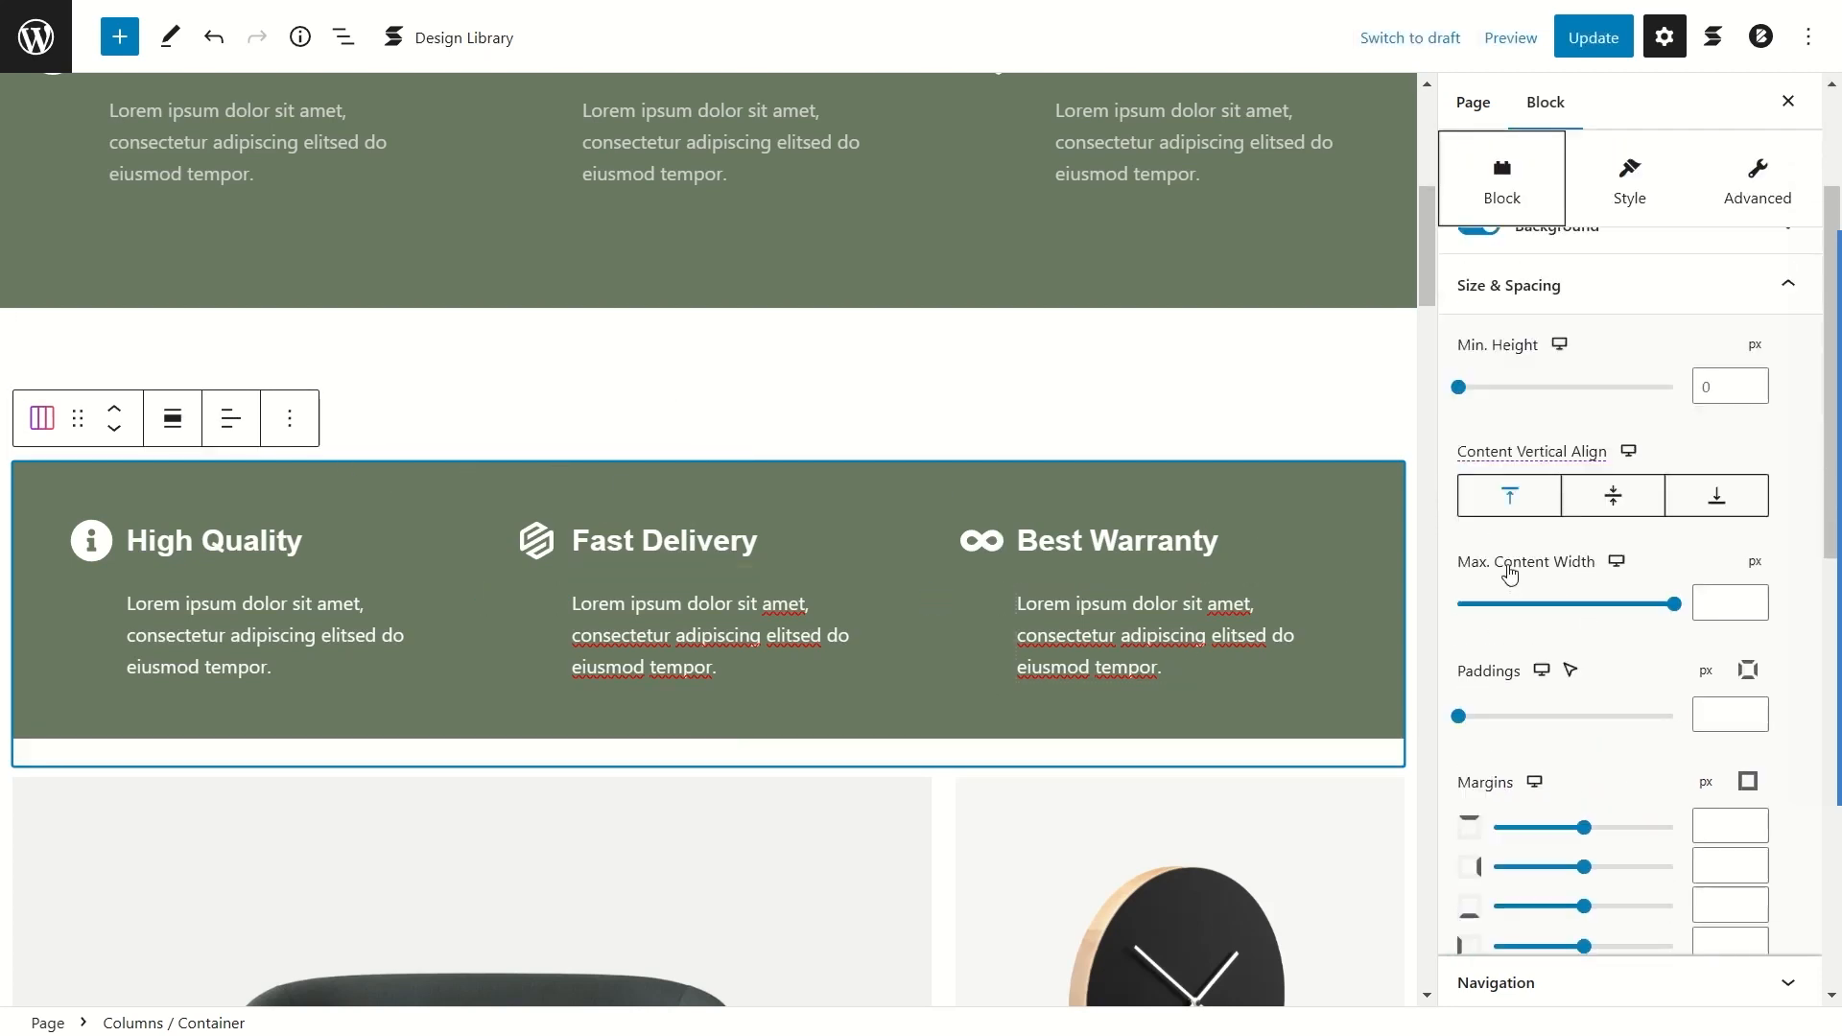
scroll(1498, 446, "up", 1)
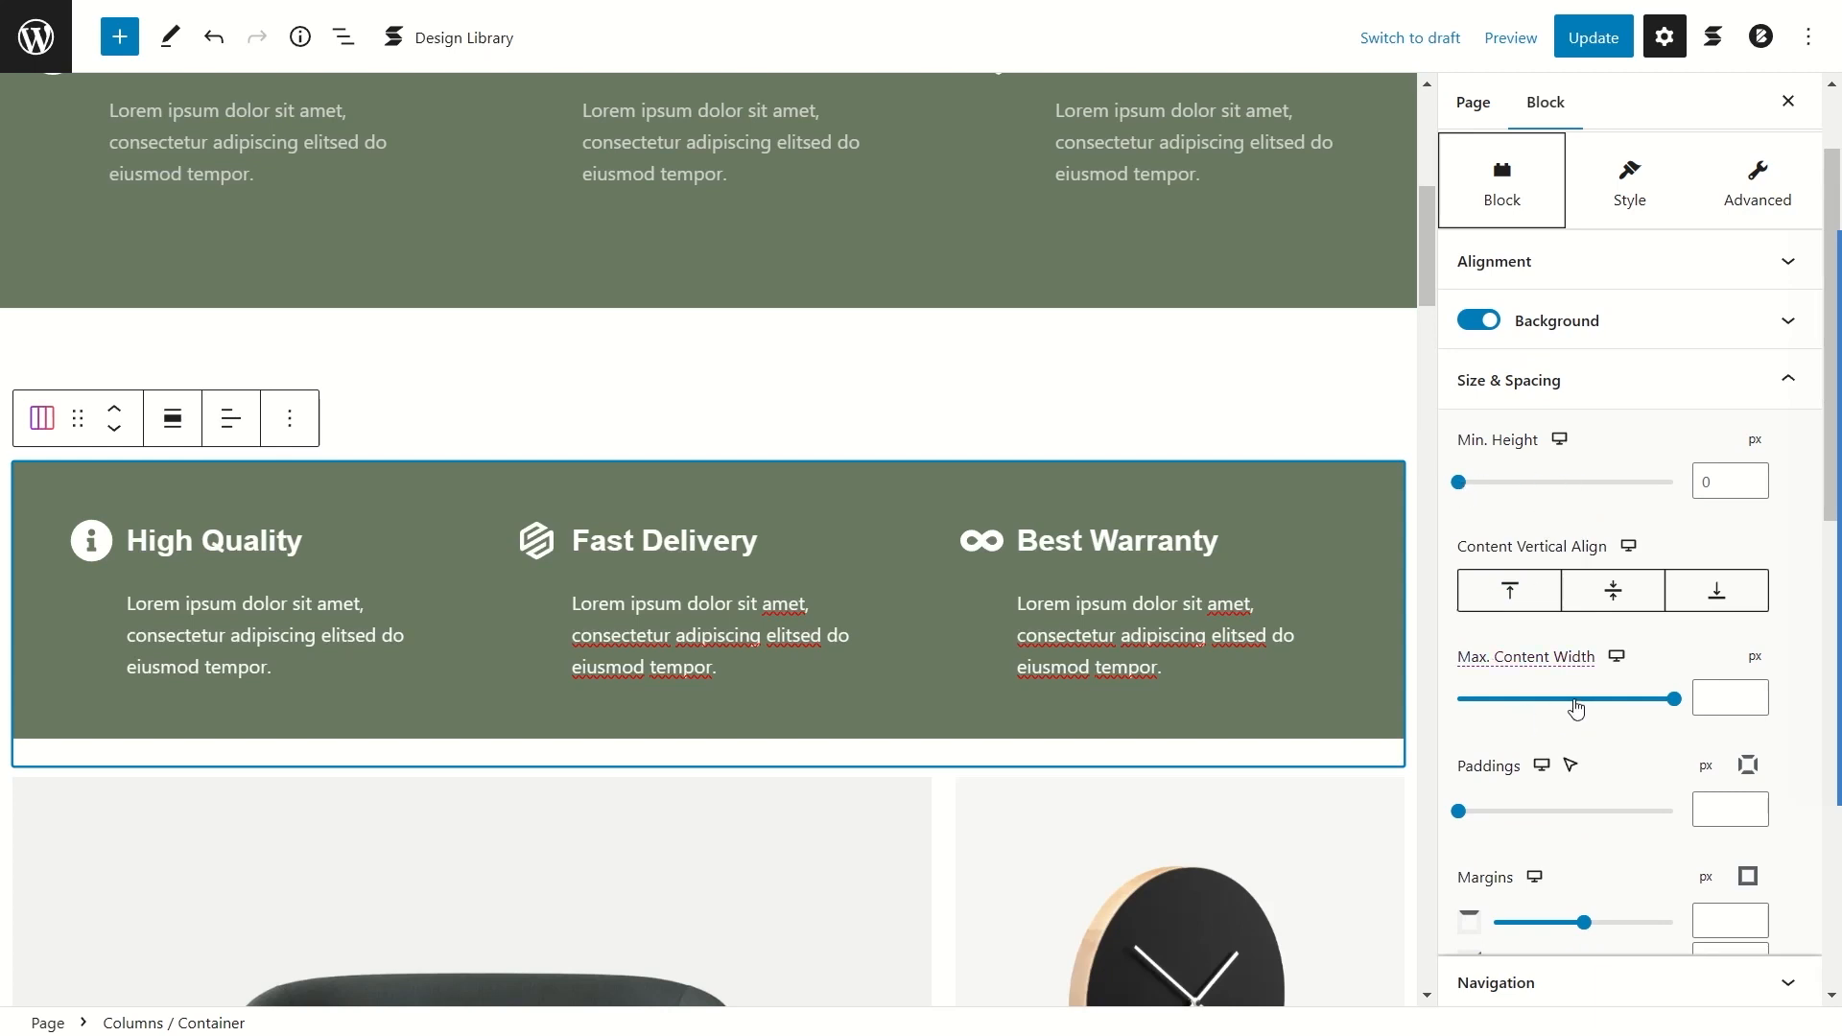
scroll(1573, 699, "down", 3)
scroll(1575, 686, "up", 1)
scroll(1004, 502, "up", 1)
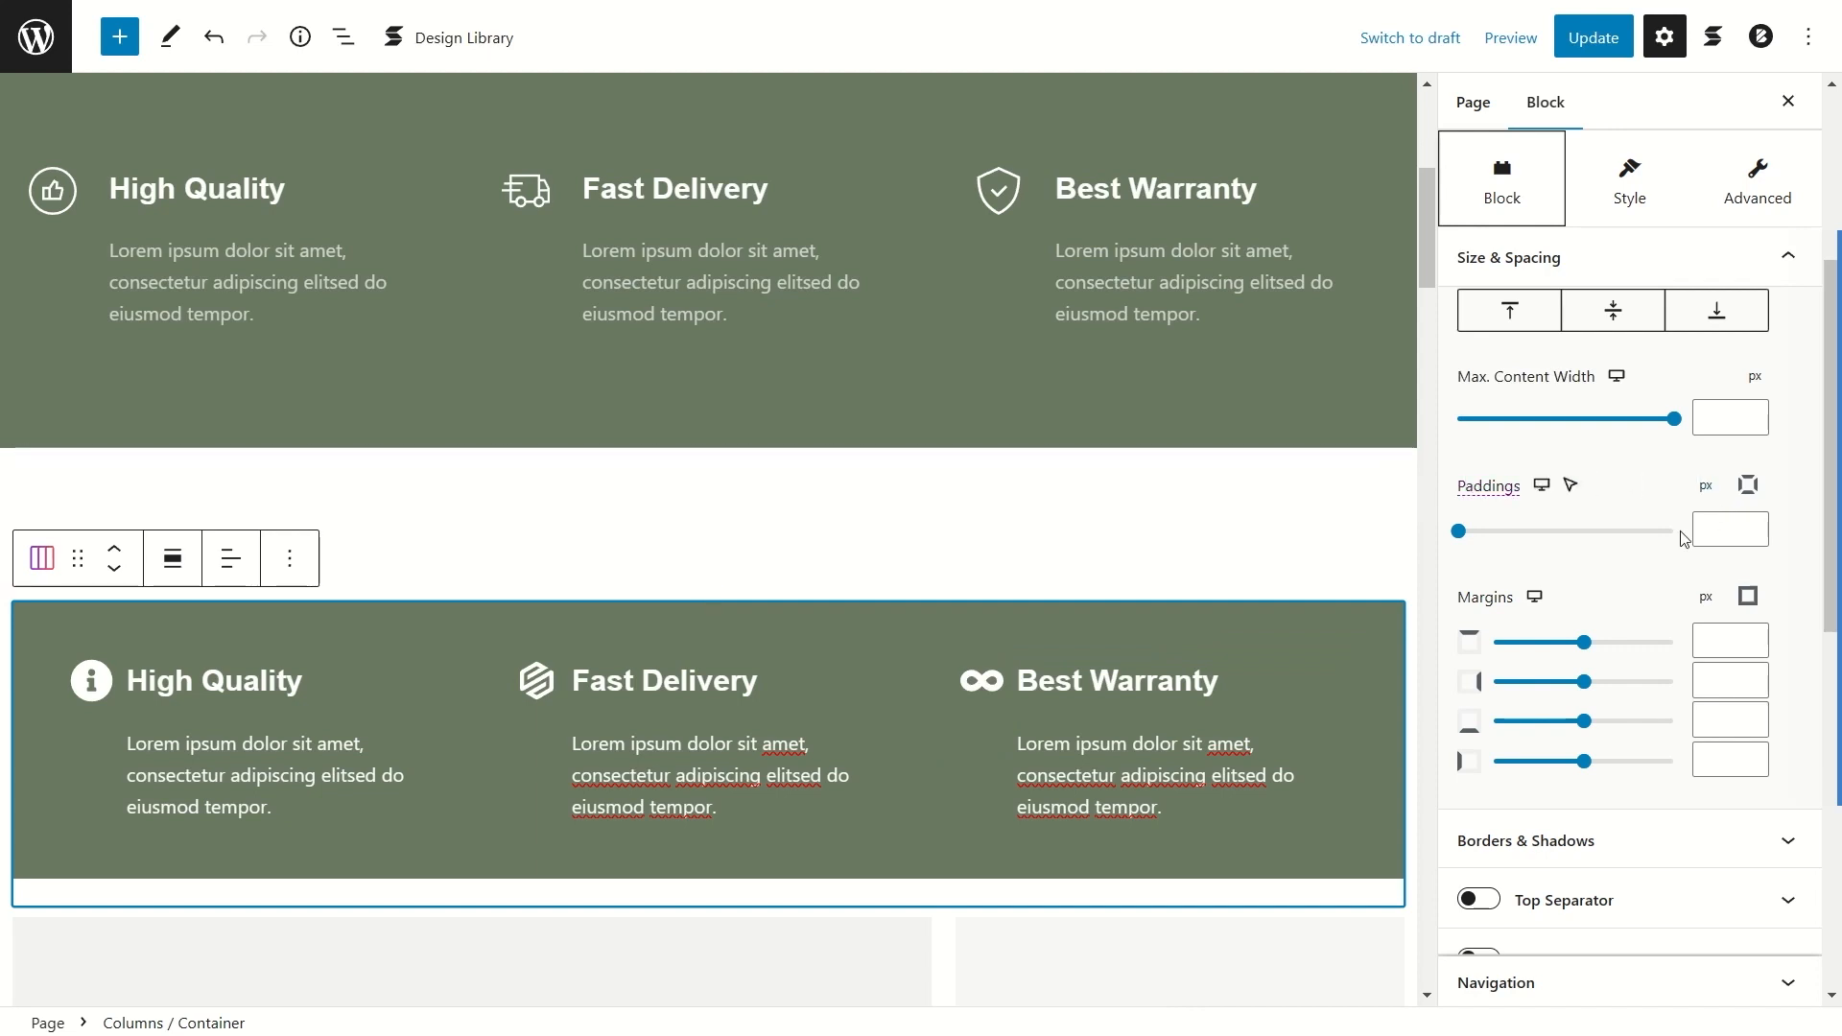
left_click(1748, 486)
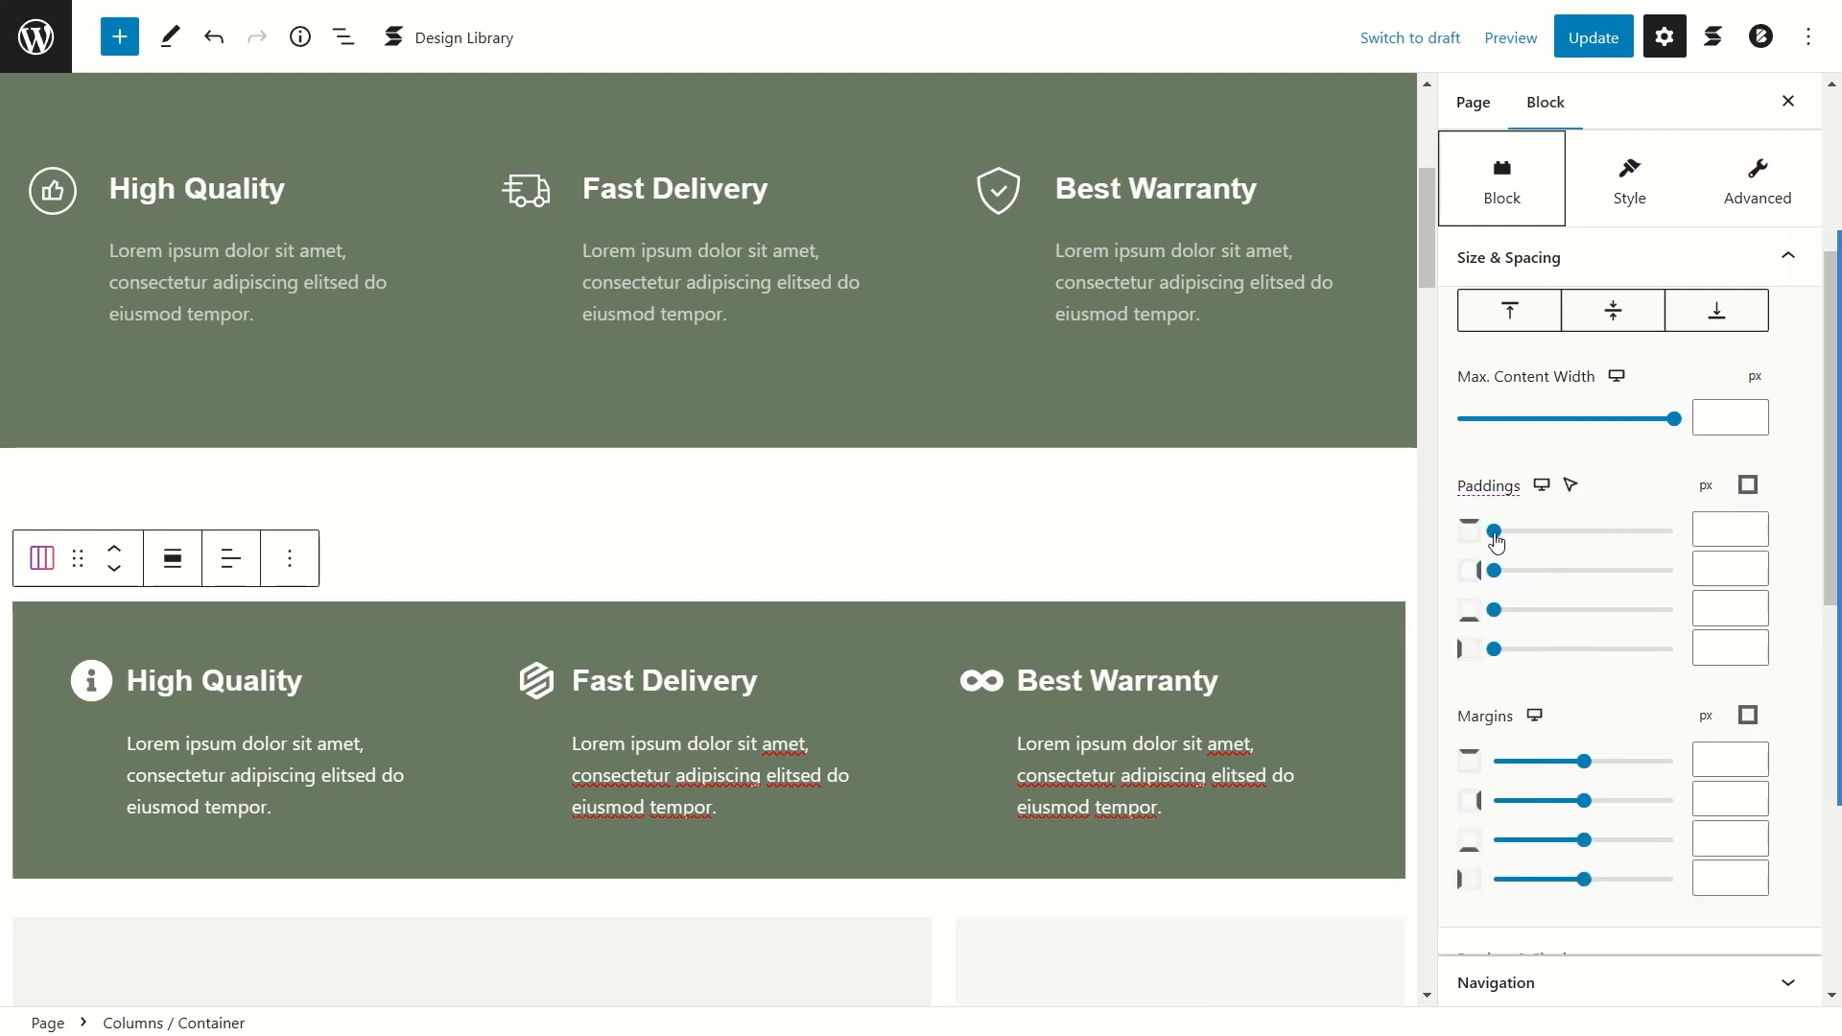
Step: Set the rebuilt strip container's top and bottom paddings to 75 px and review the spacing
left_click_drag(1498, 539, 1561, 539)
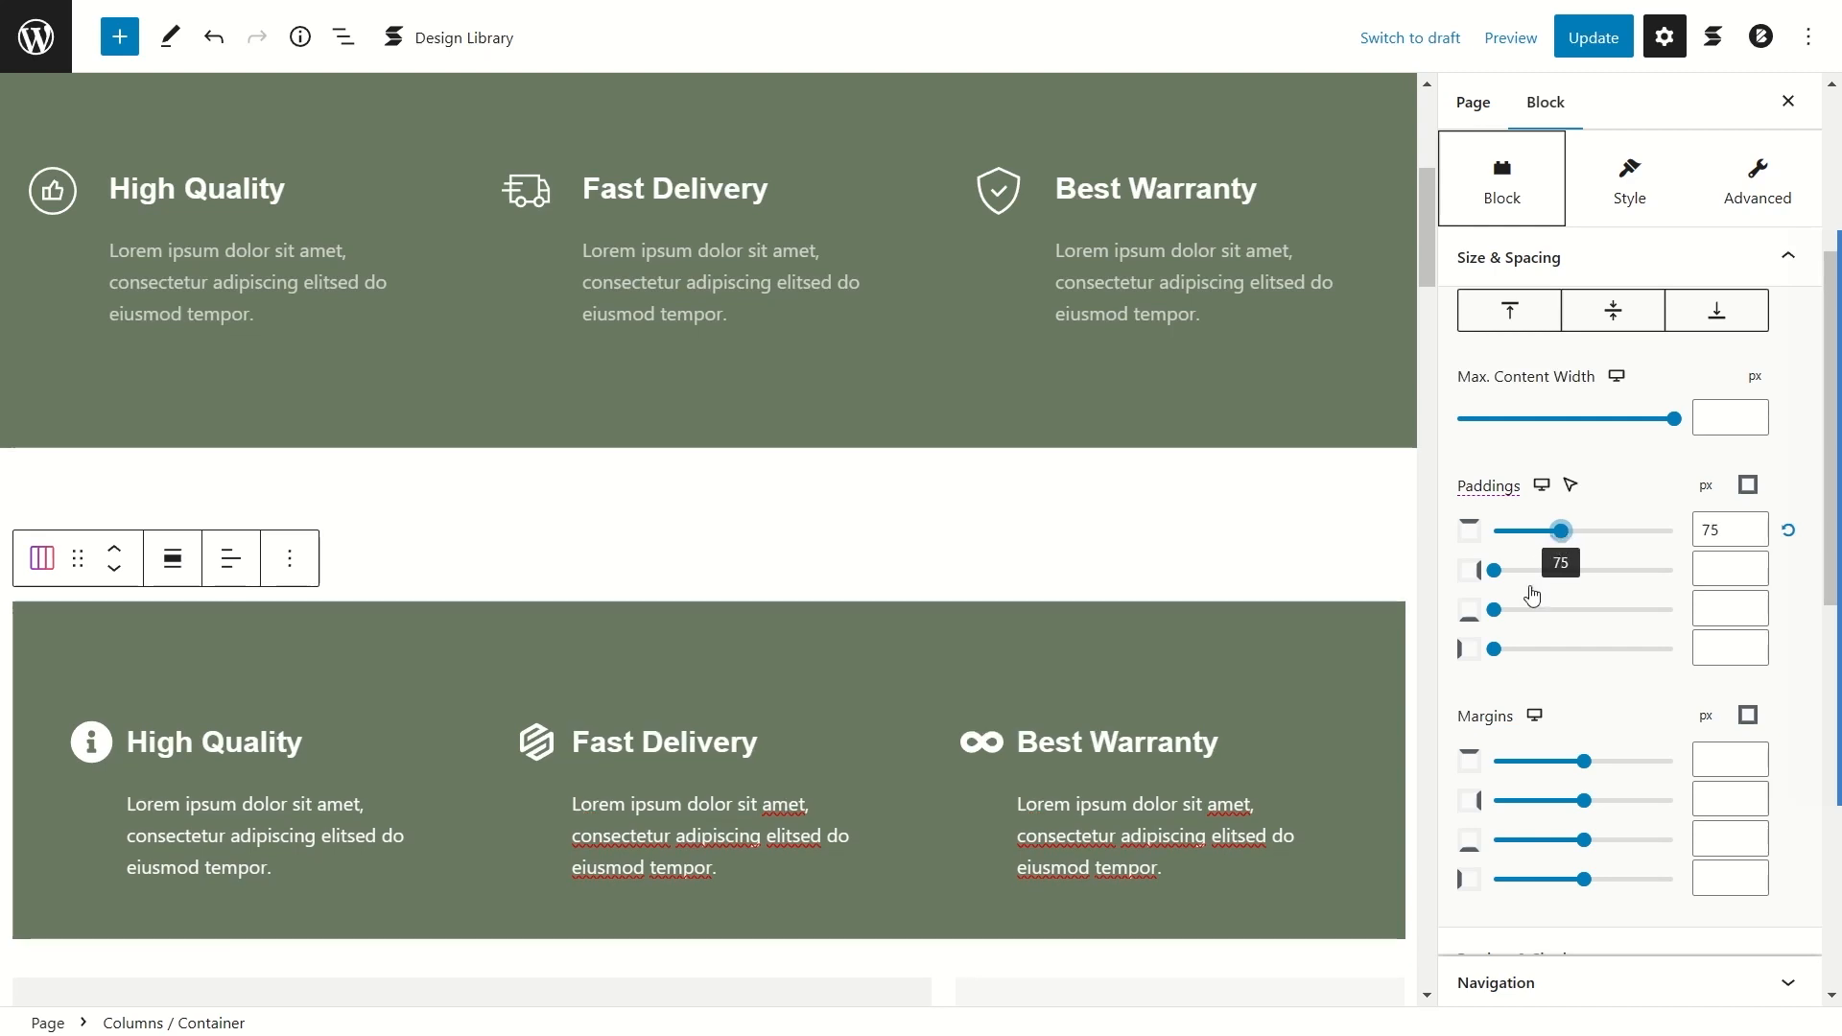
left_click_drag(1499, 617, 1561, 611)
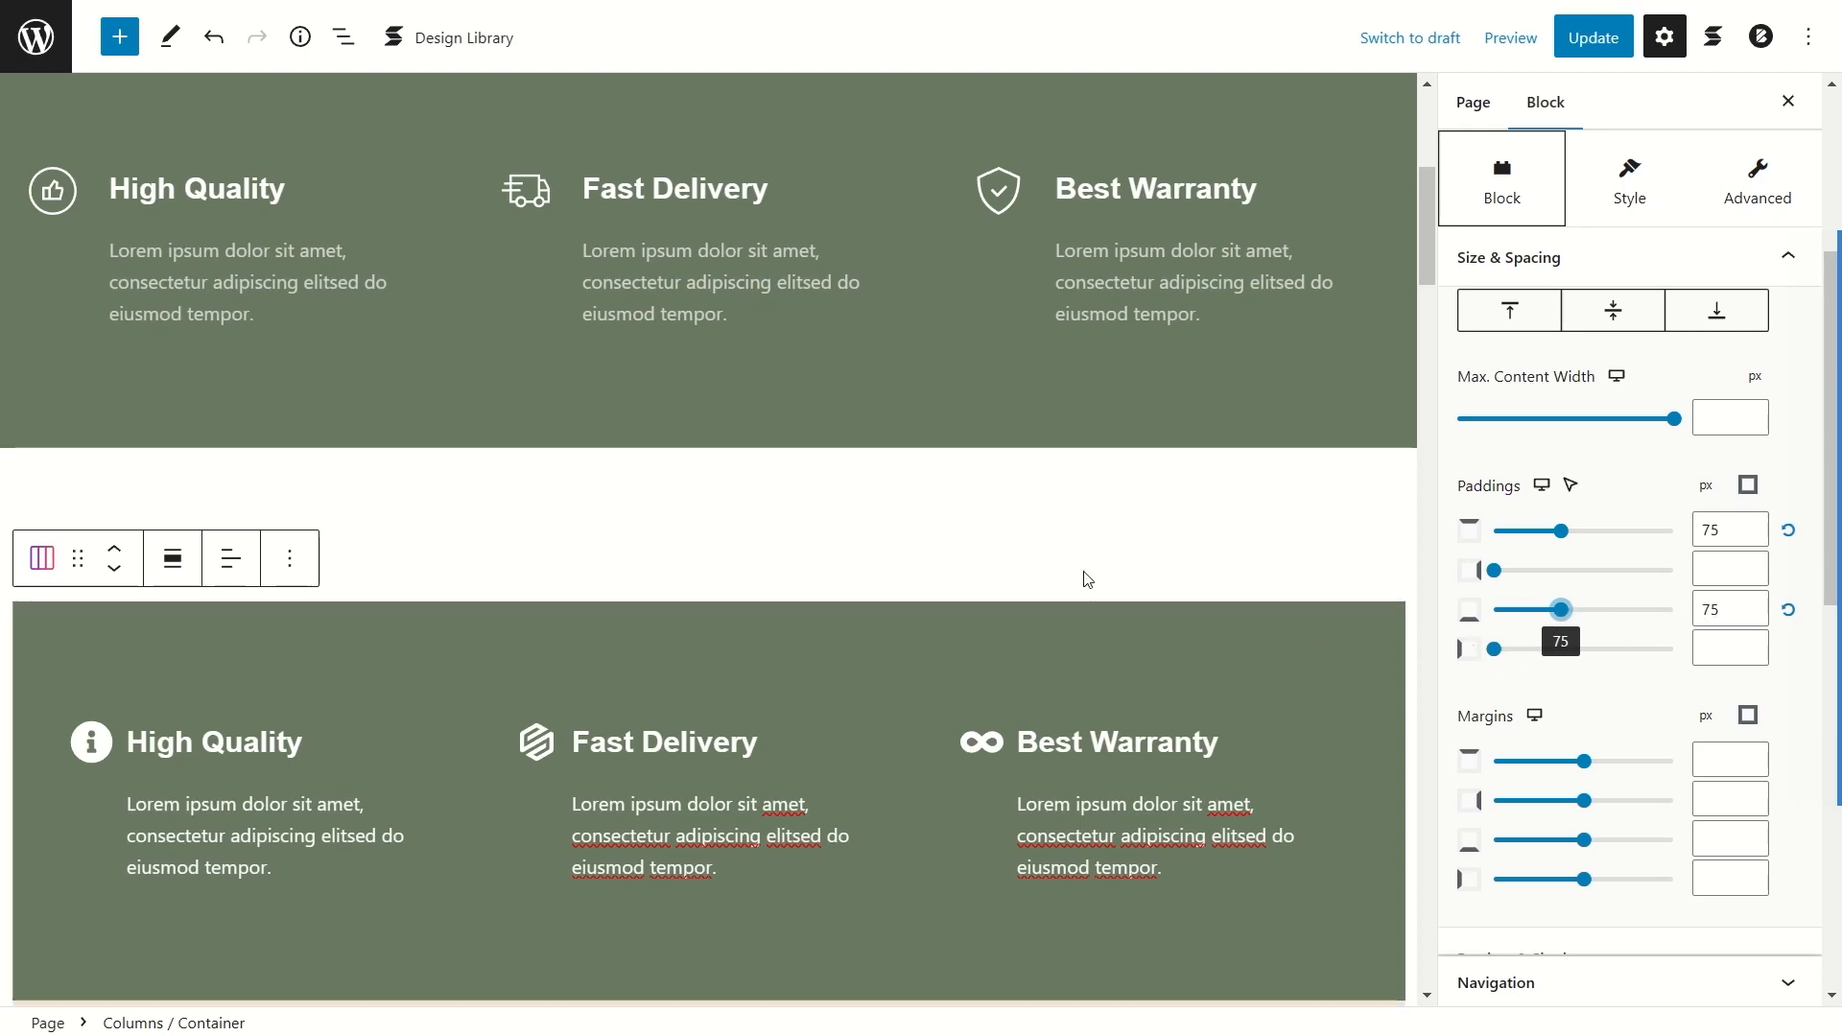
scroll(954, 539, "down", 3)
scroll(953, 539, "up", 3)
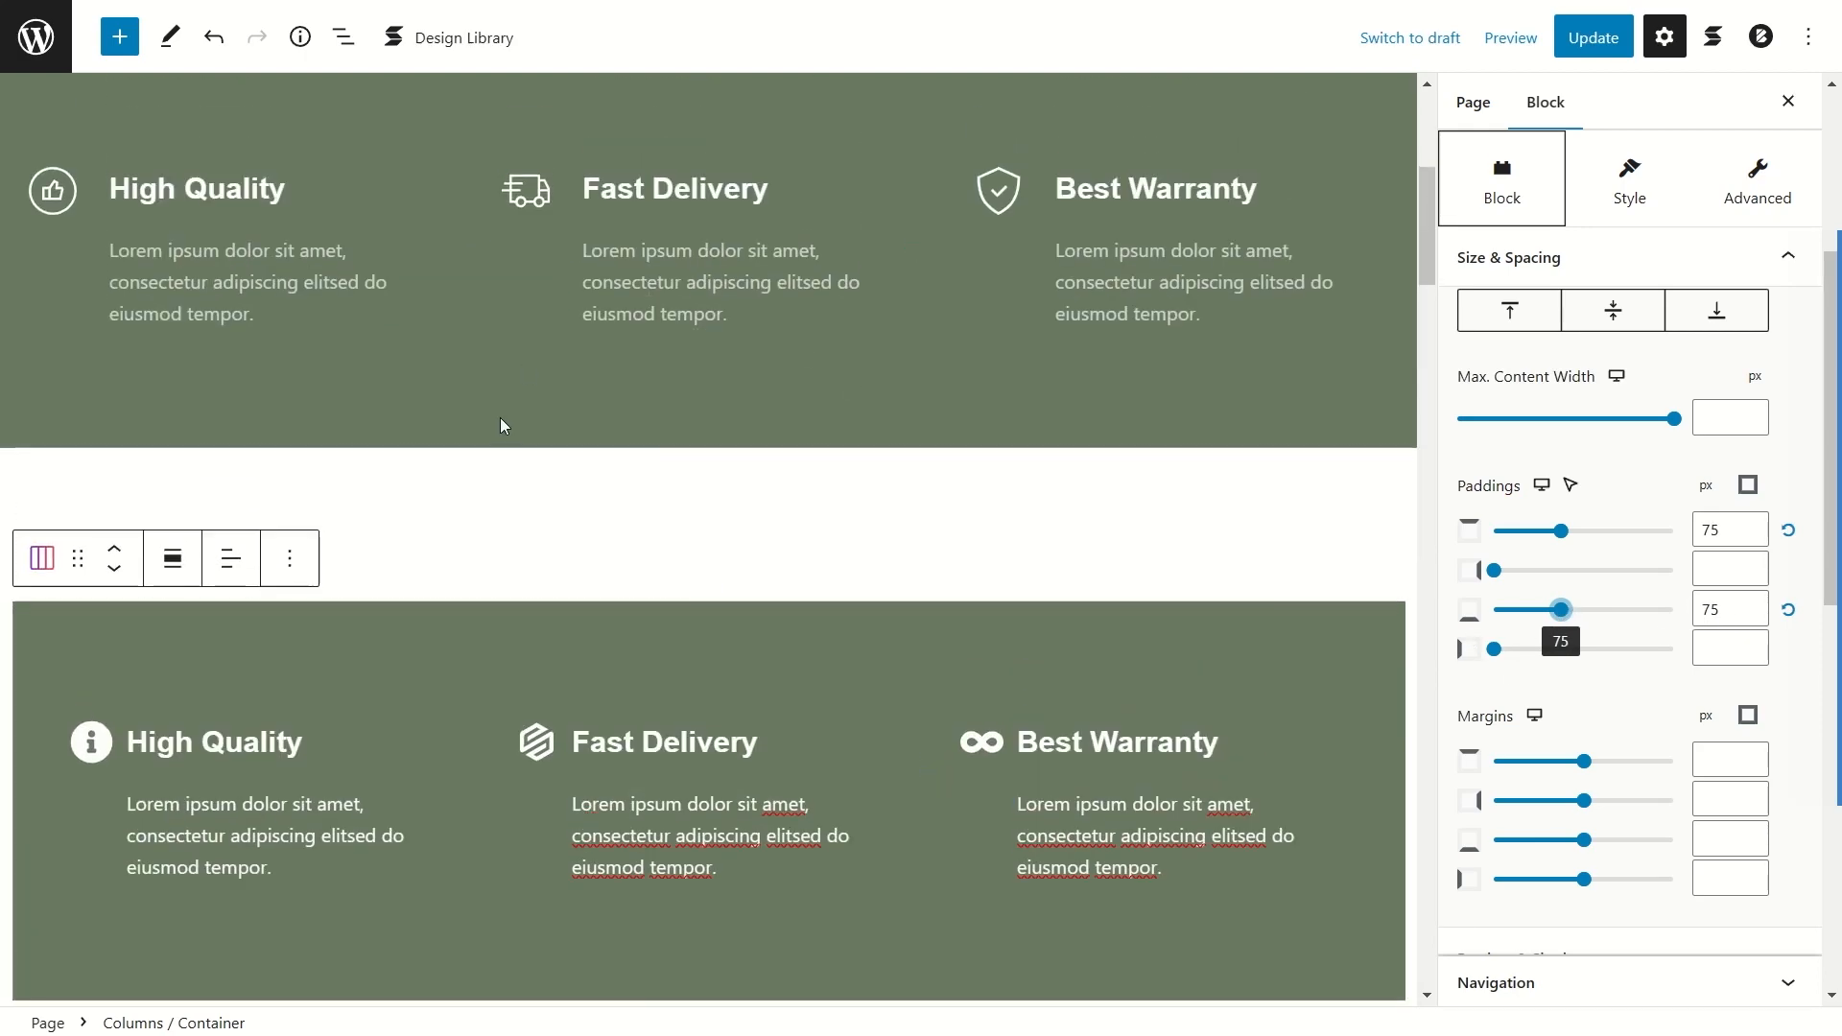
Step: Select the original strip's container and check its padding values against the rebuilt strip
scroll(502, 420, "up", 2)
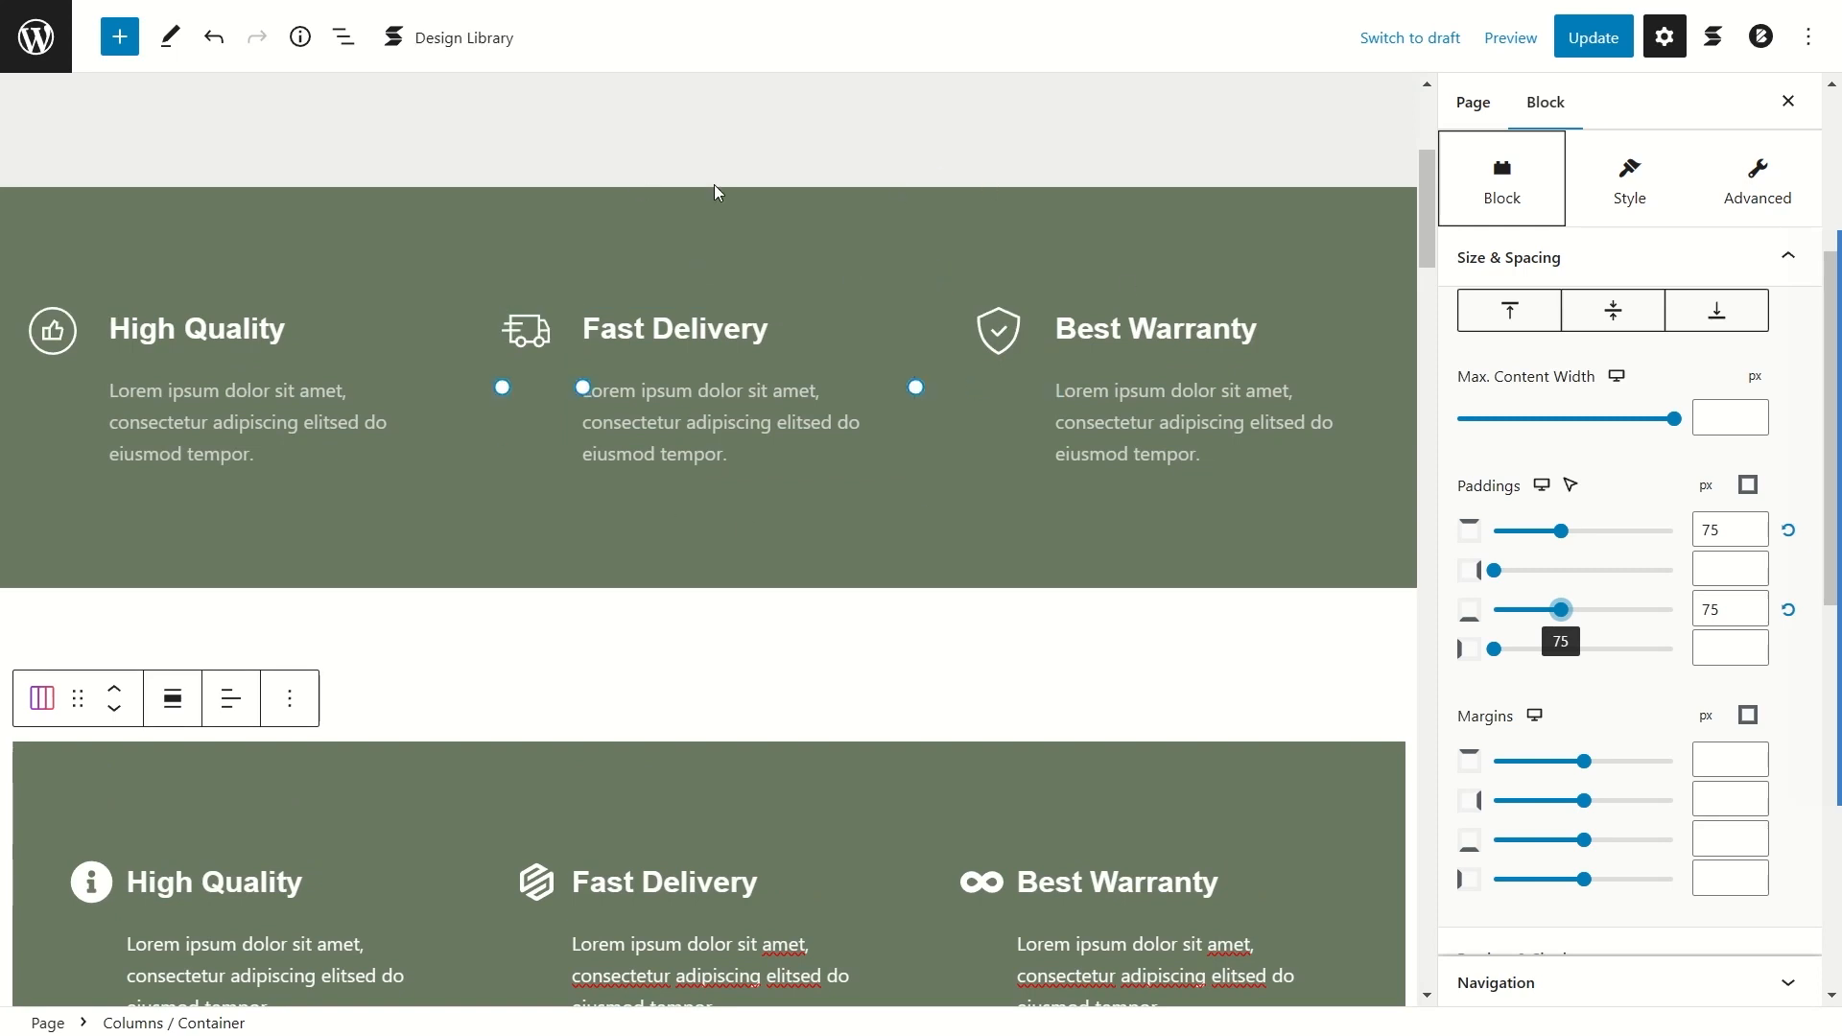
left_click(185, 221)
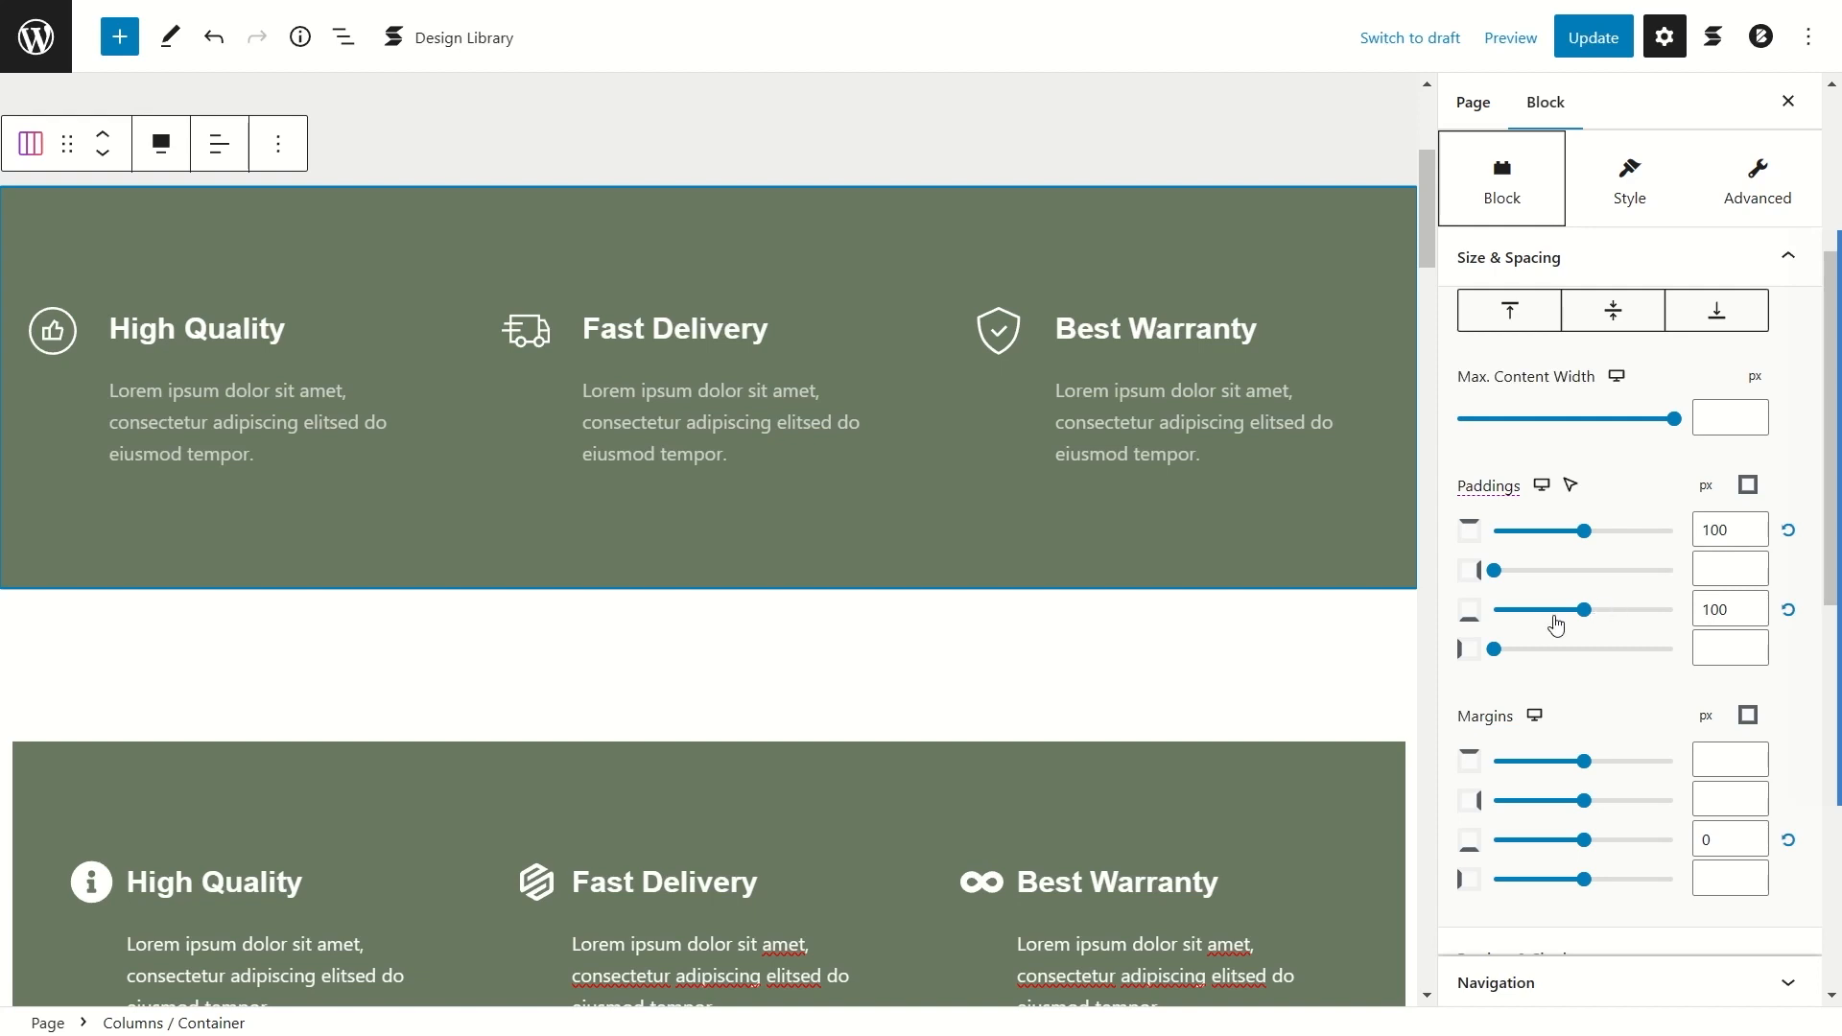
scroll(1180, 423, "down", 3)
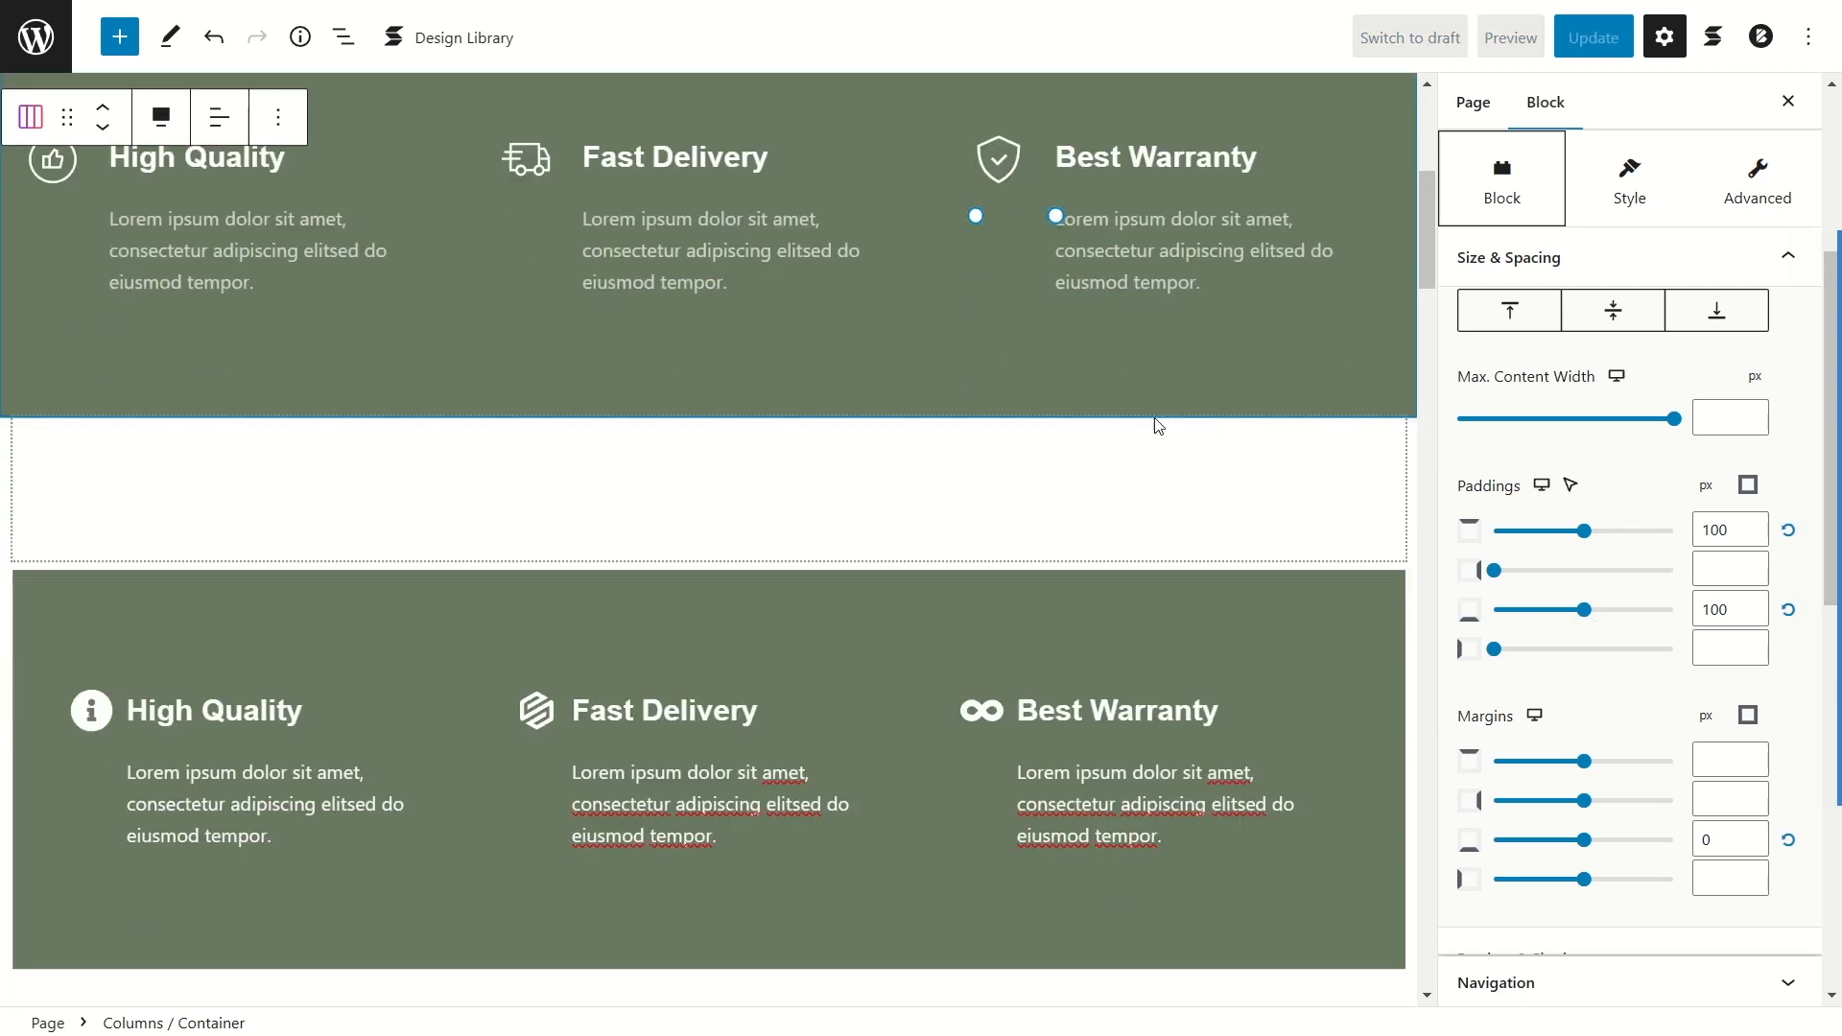
Step: Set the rebuilt strip container's top and bottom paddings to 100 px
left_click(806, 500)
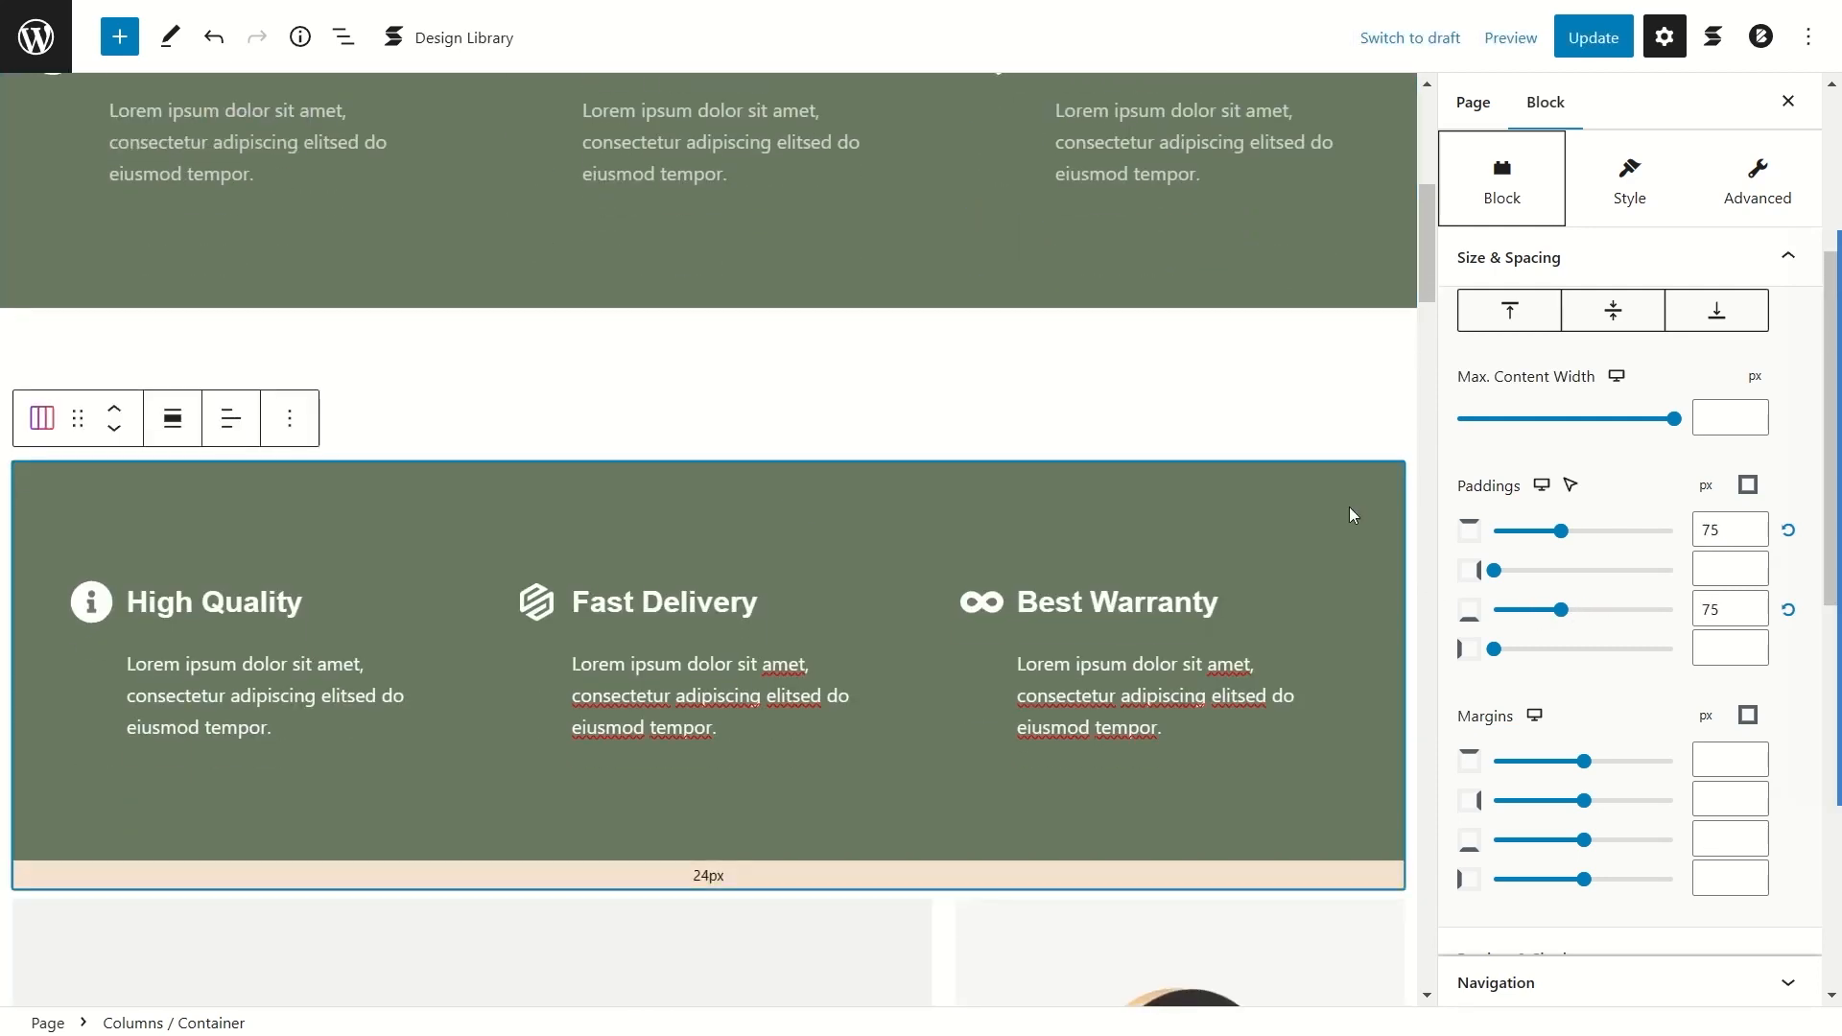
double_click(1720, 530)
type("100")
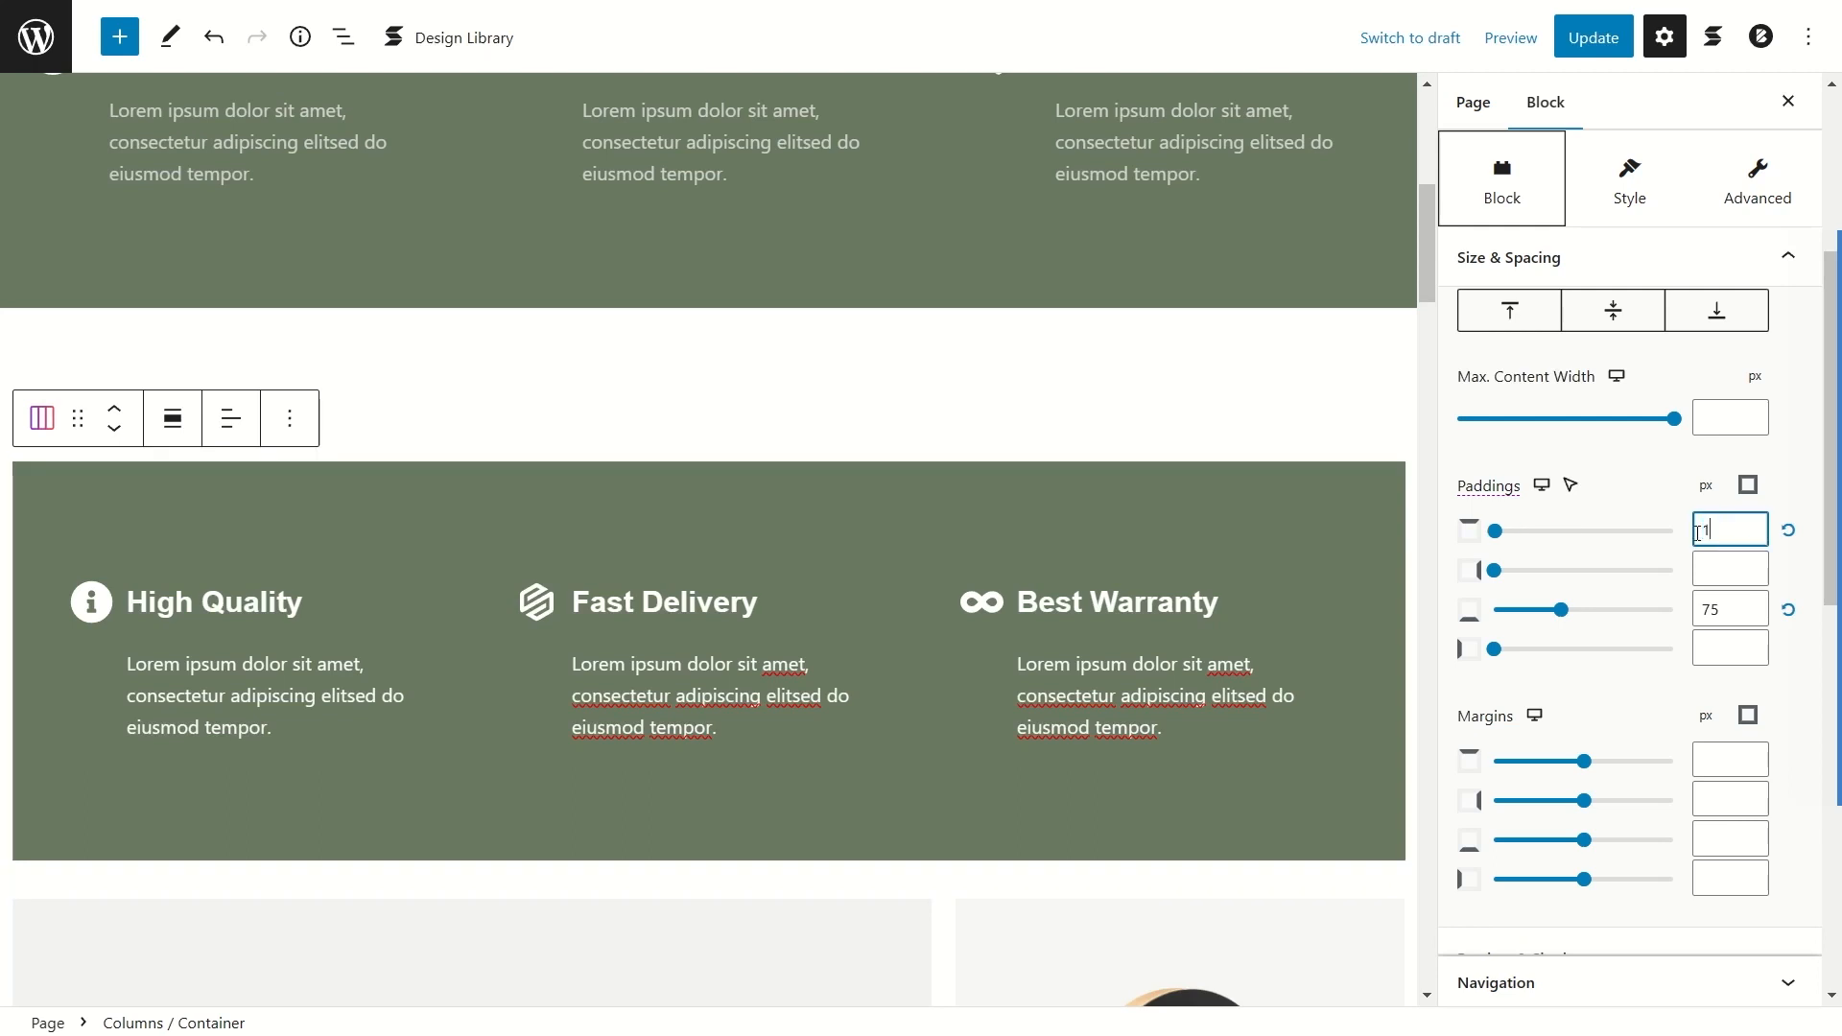
double_click(1722, 614)
type("100")
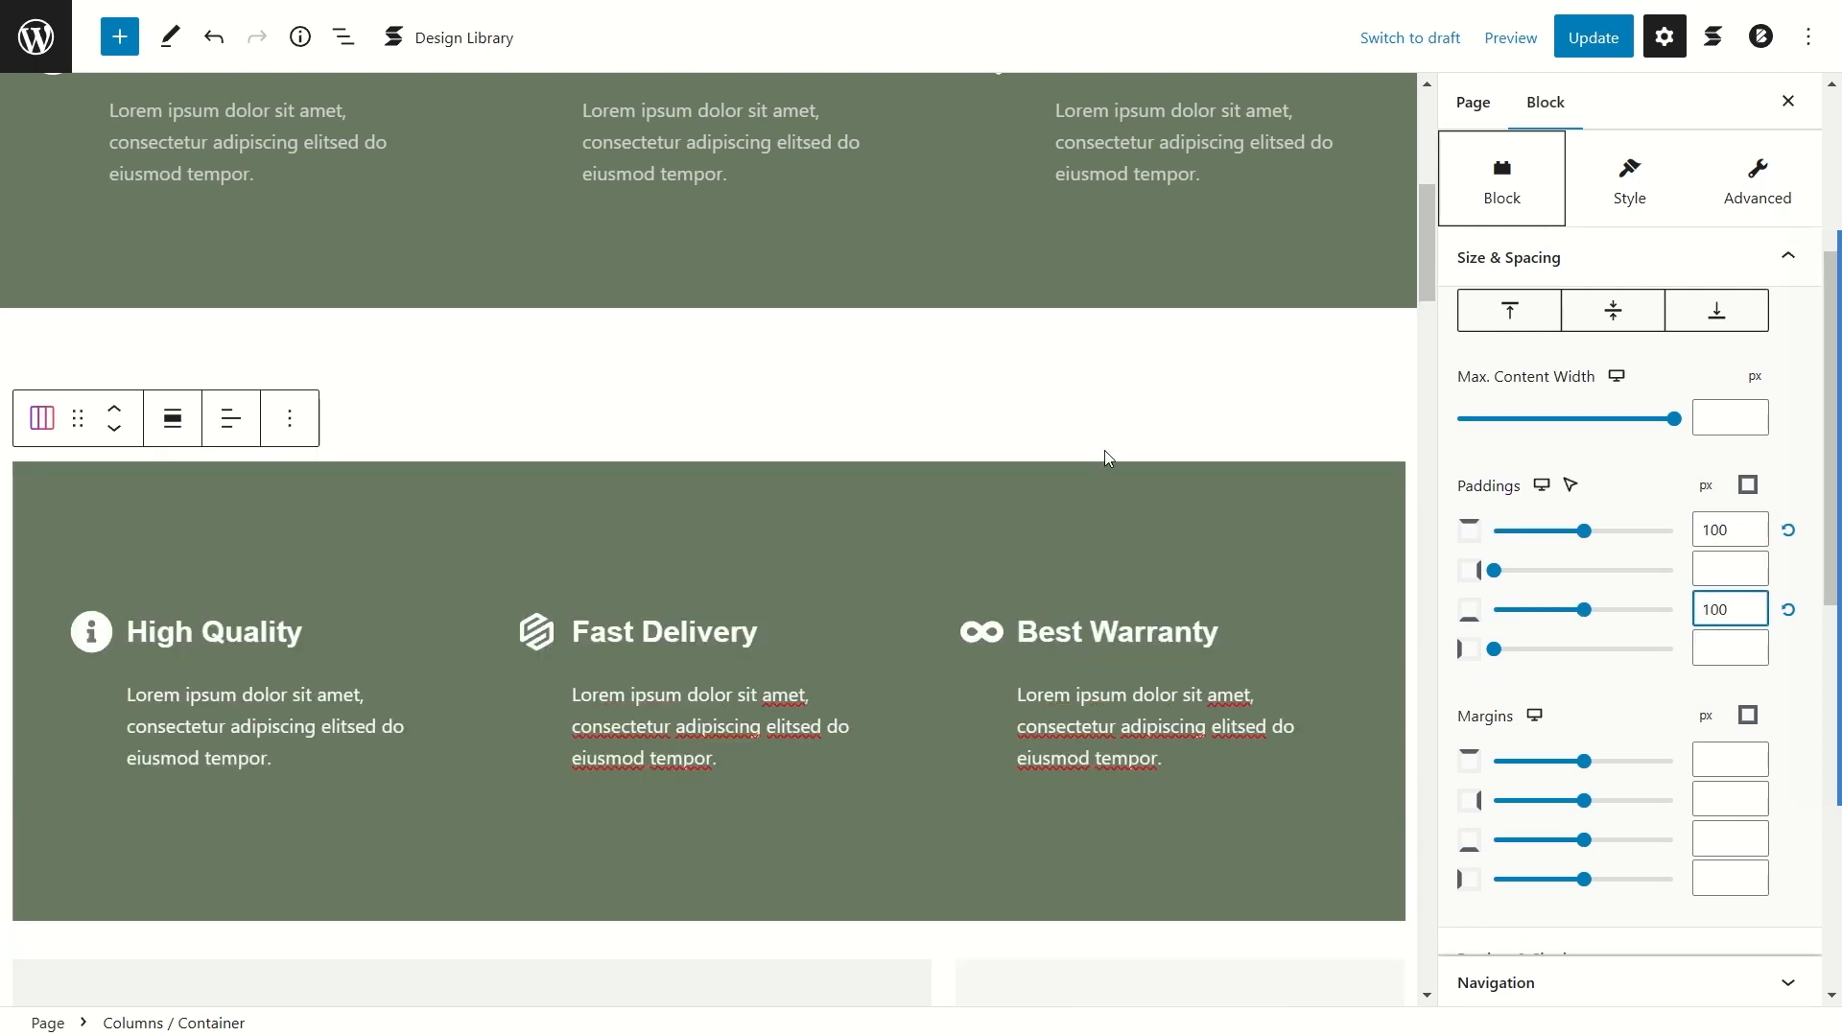
Step: Close the block settings and align the rebuilt strip's container to full width
left_click(1784, 102)
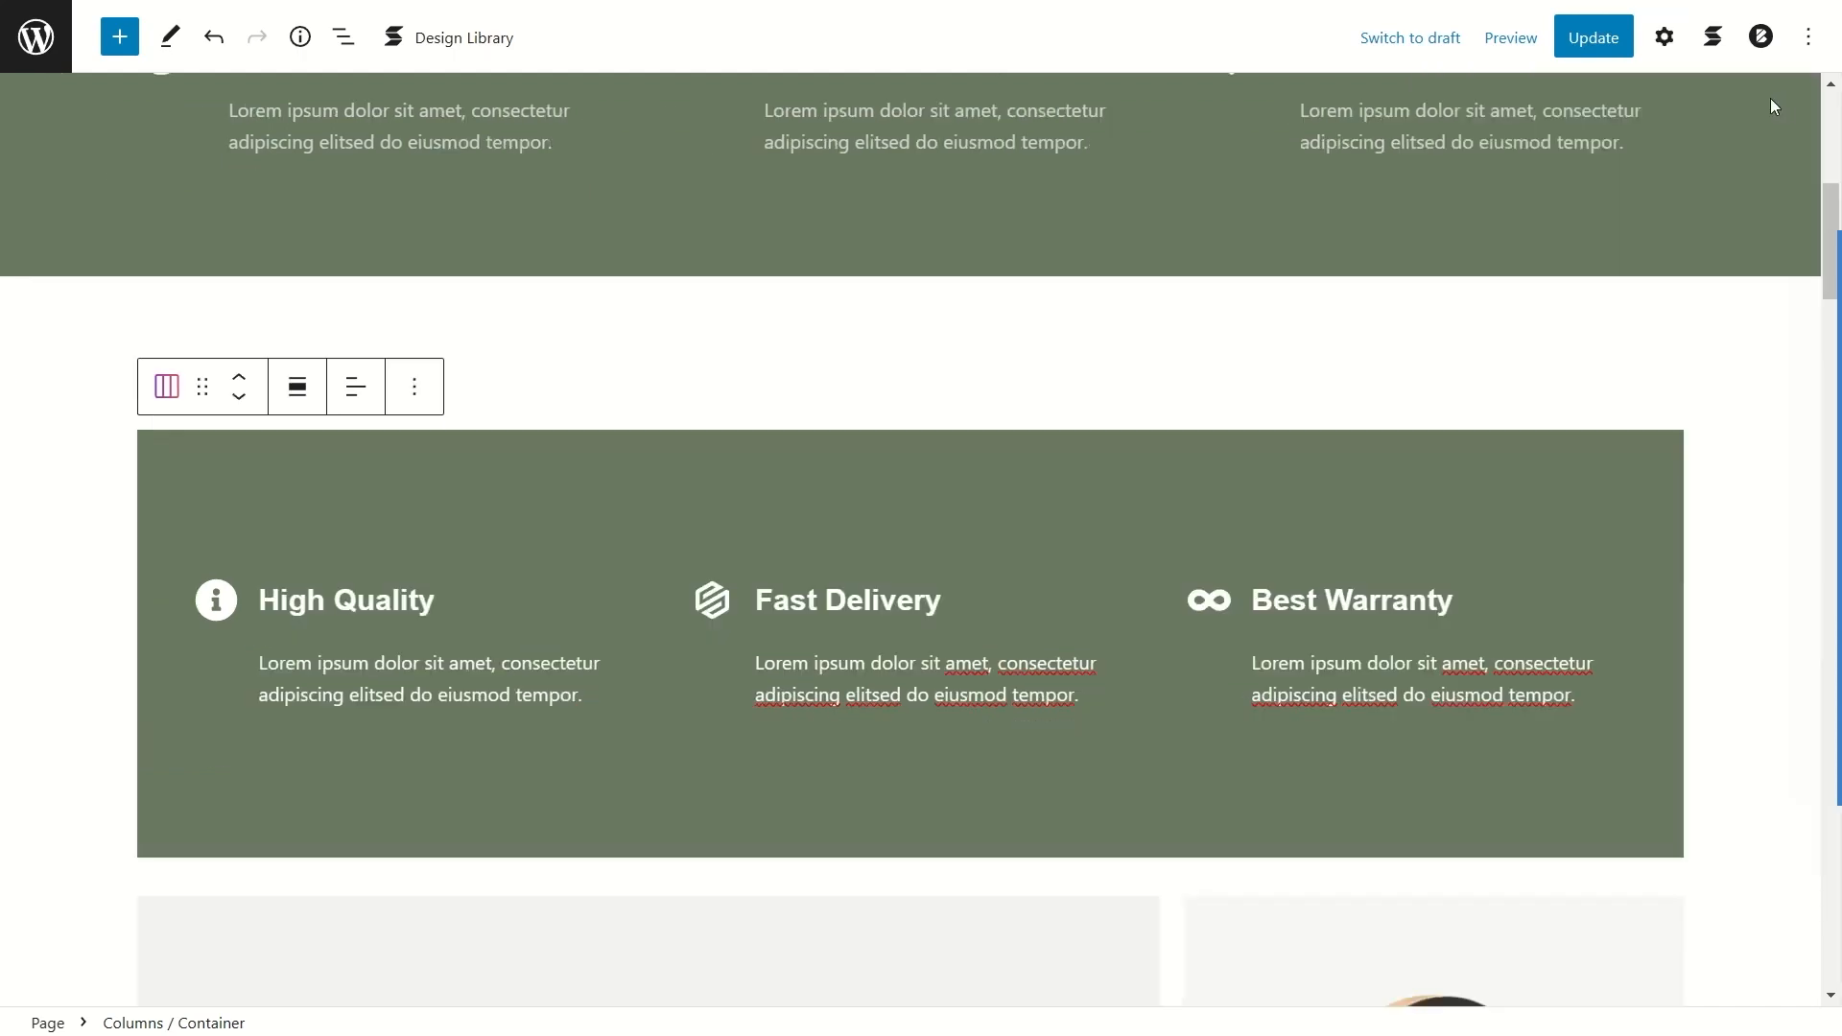
scroll(504, 527, "up", 2)
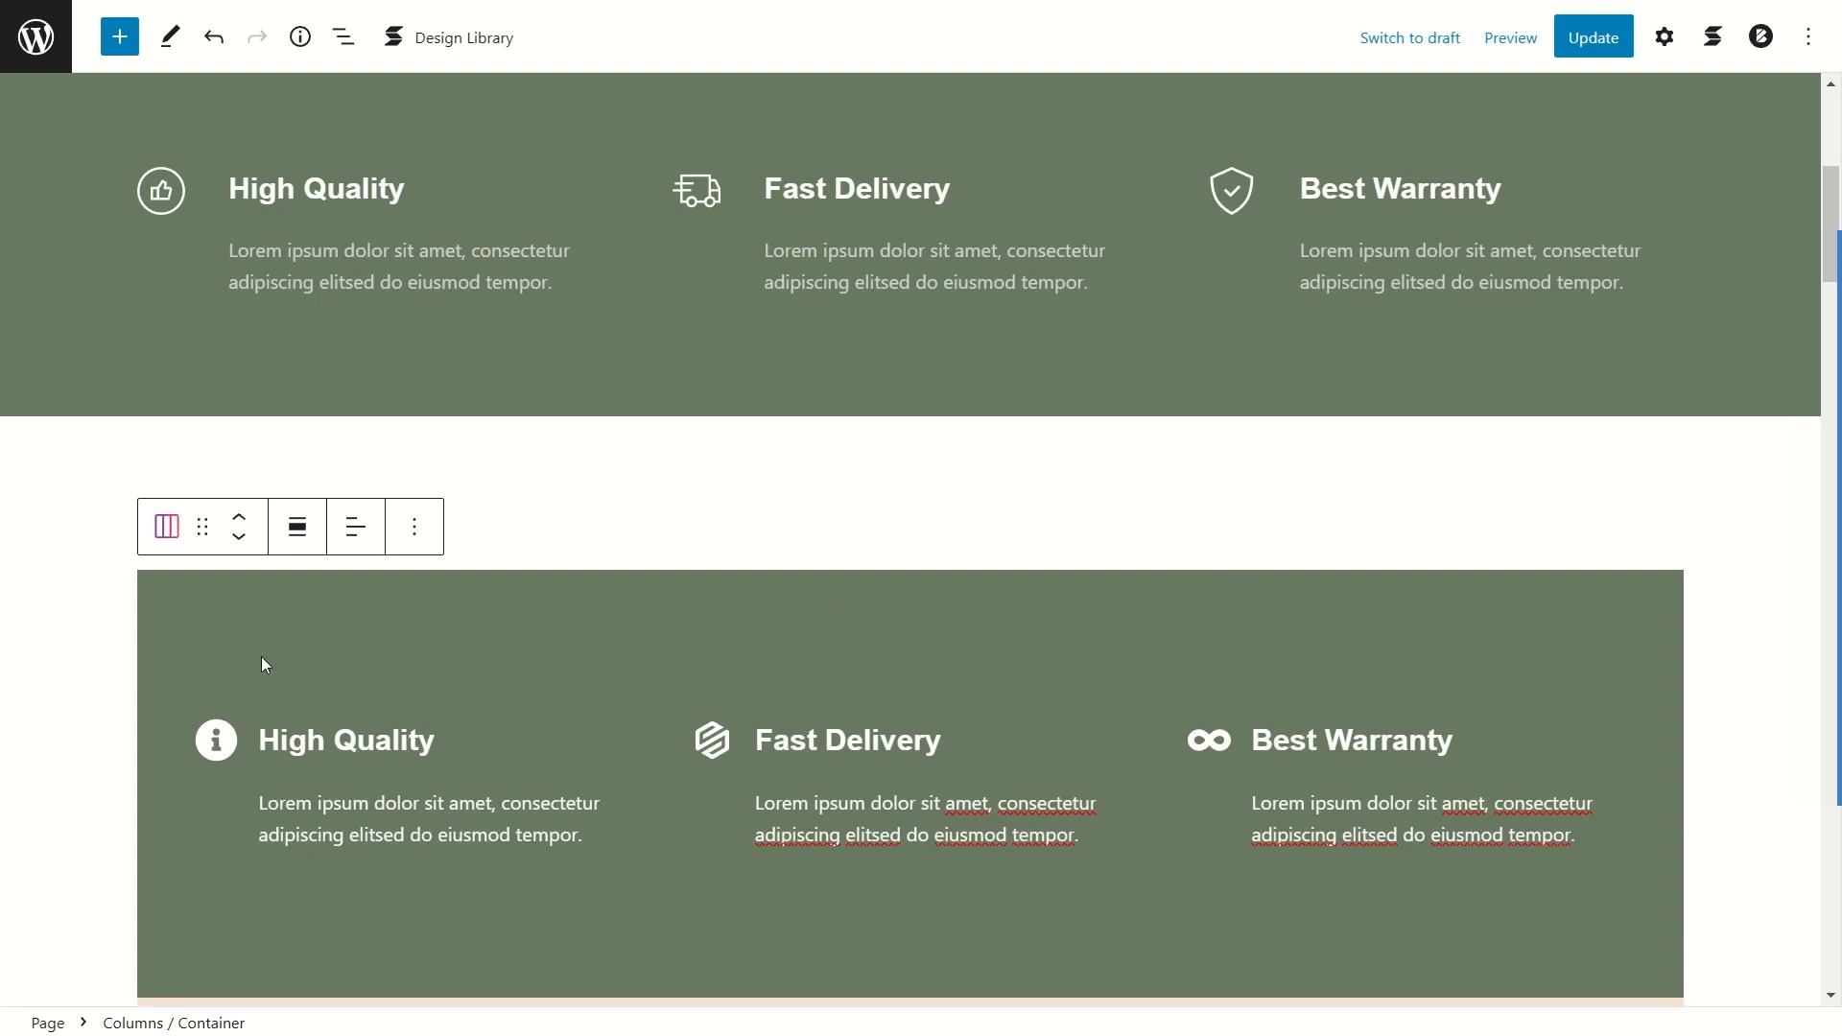
left_click(645, 595)
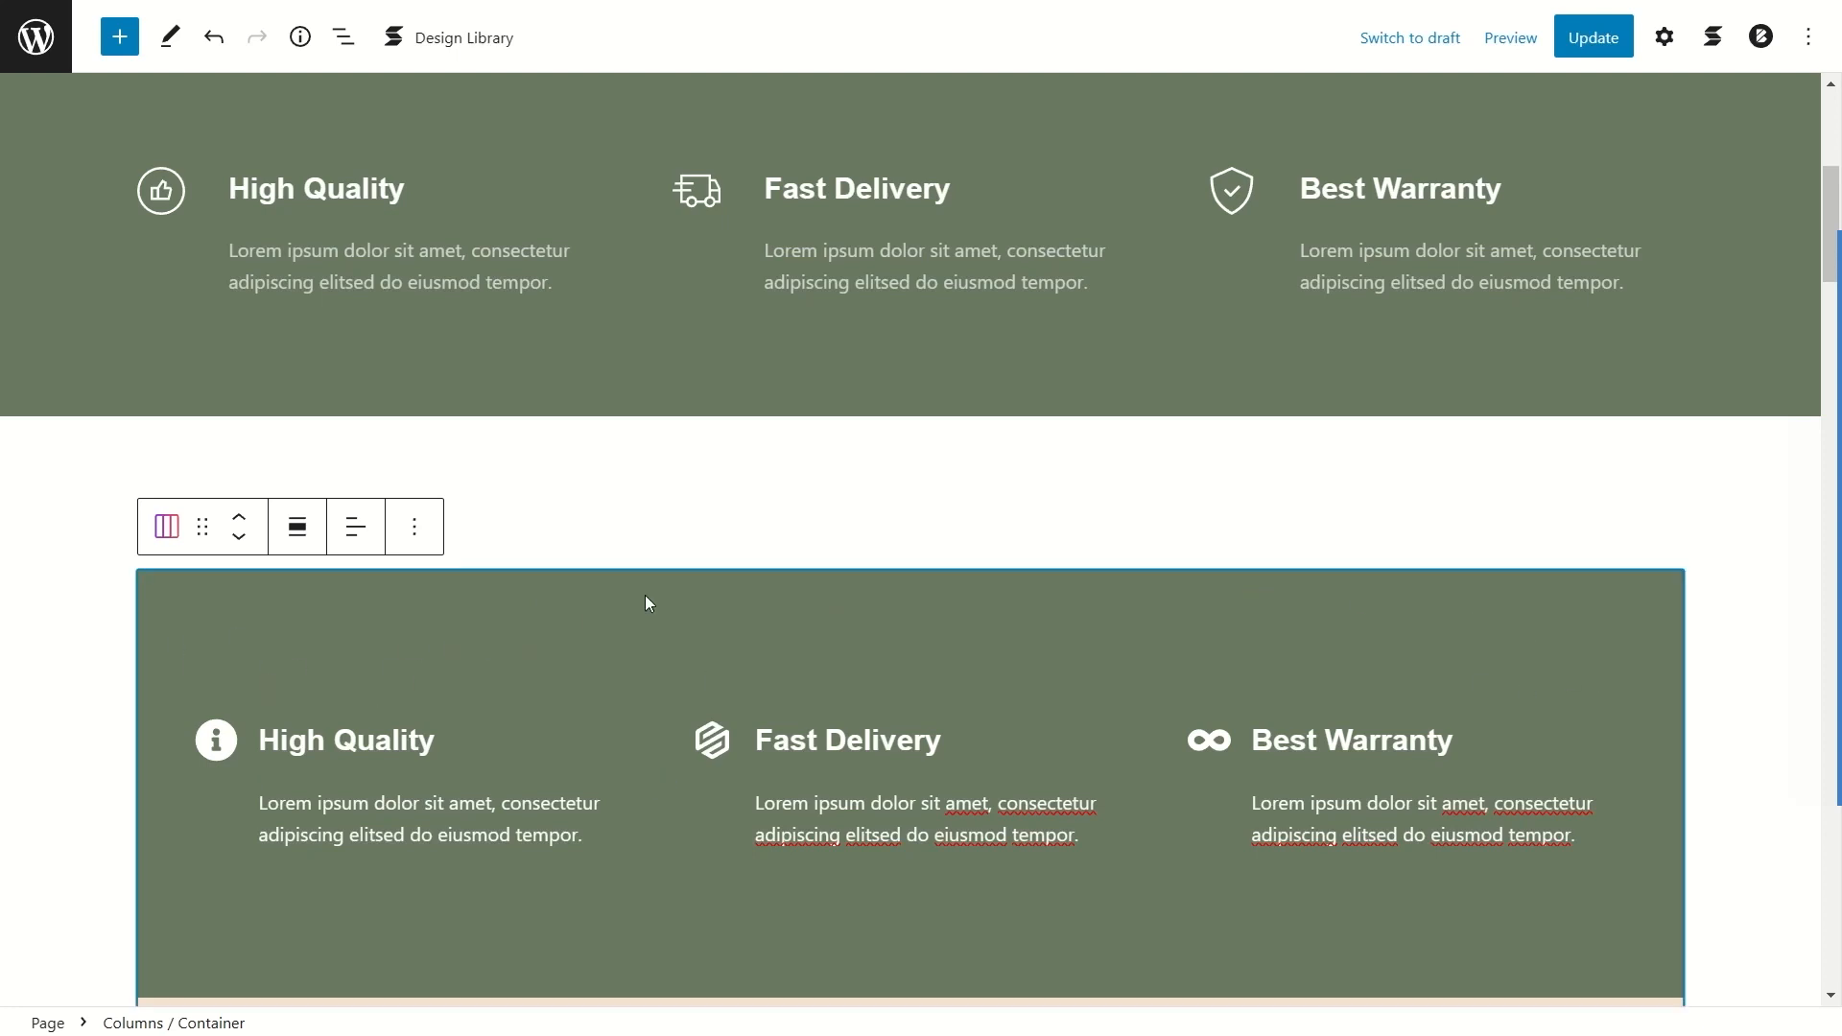
left_click(299, 542)
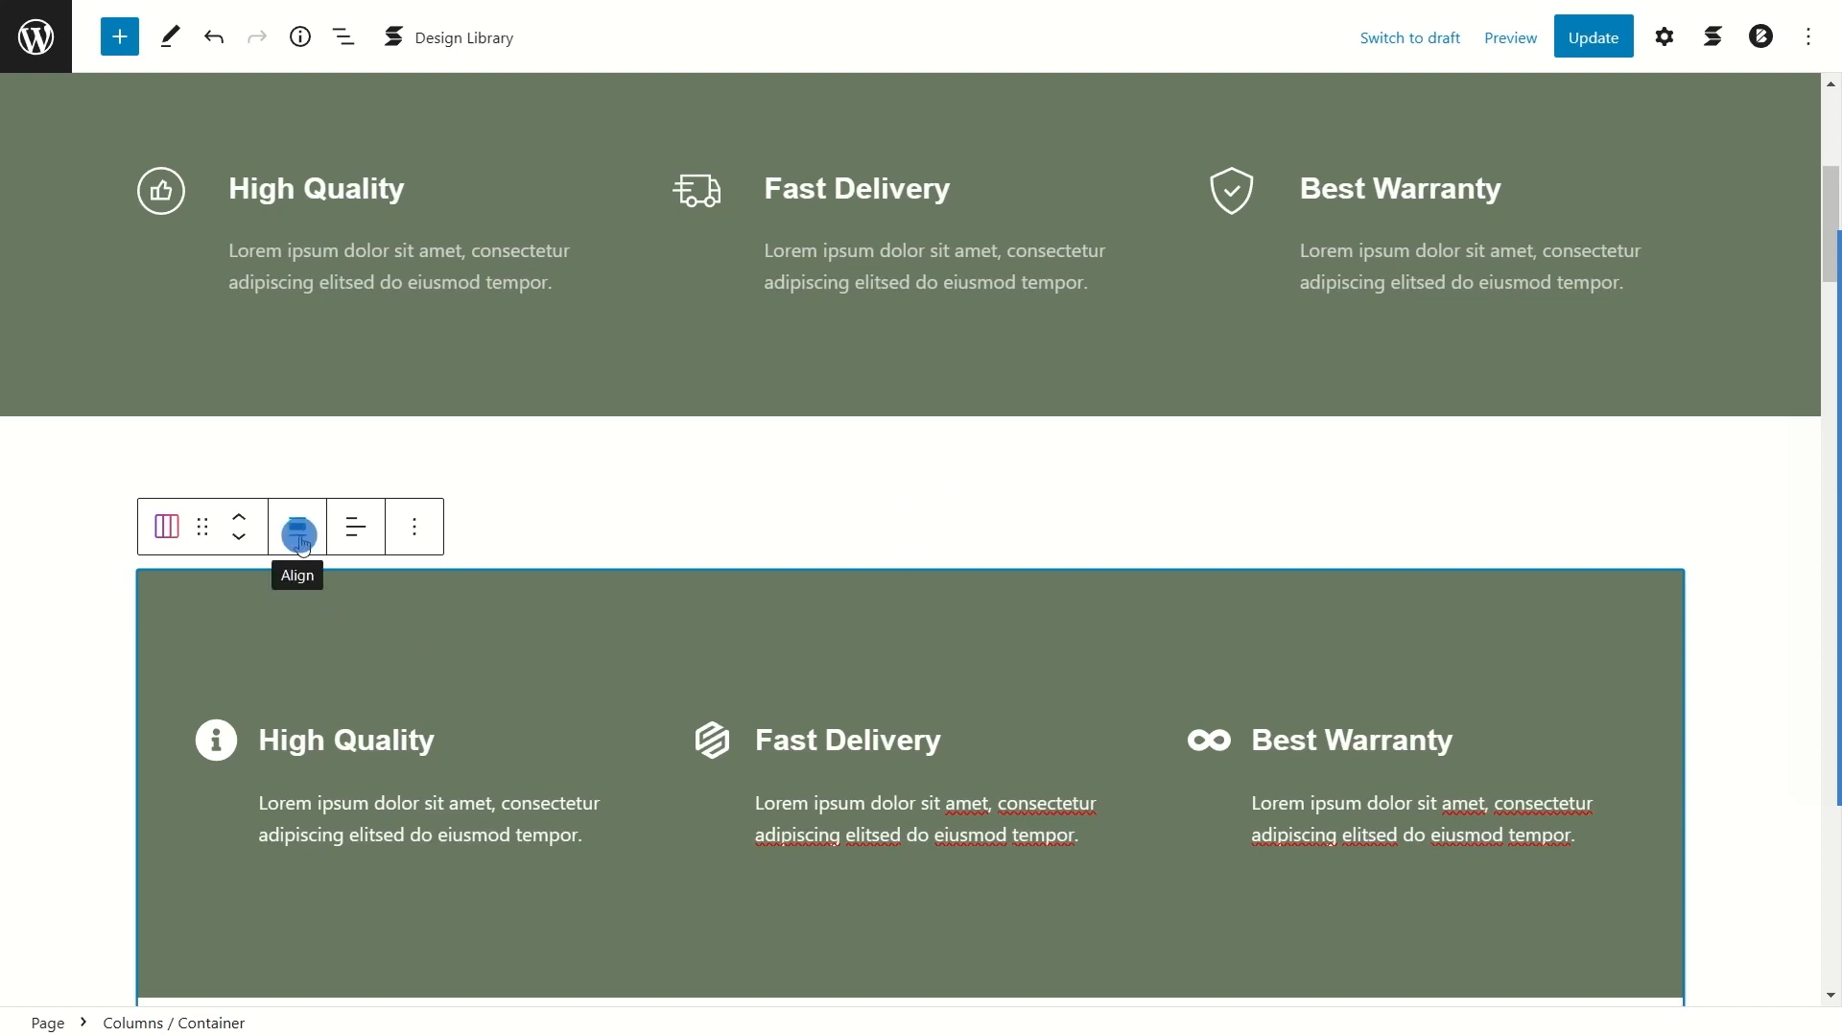
left_click(352, 693)
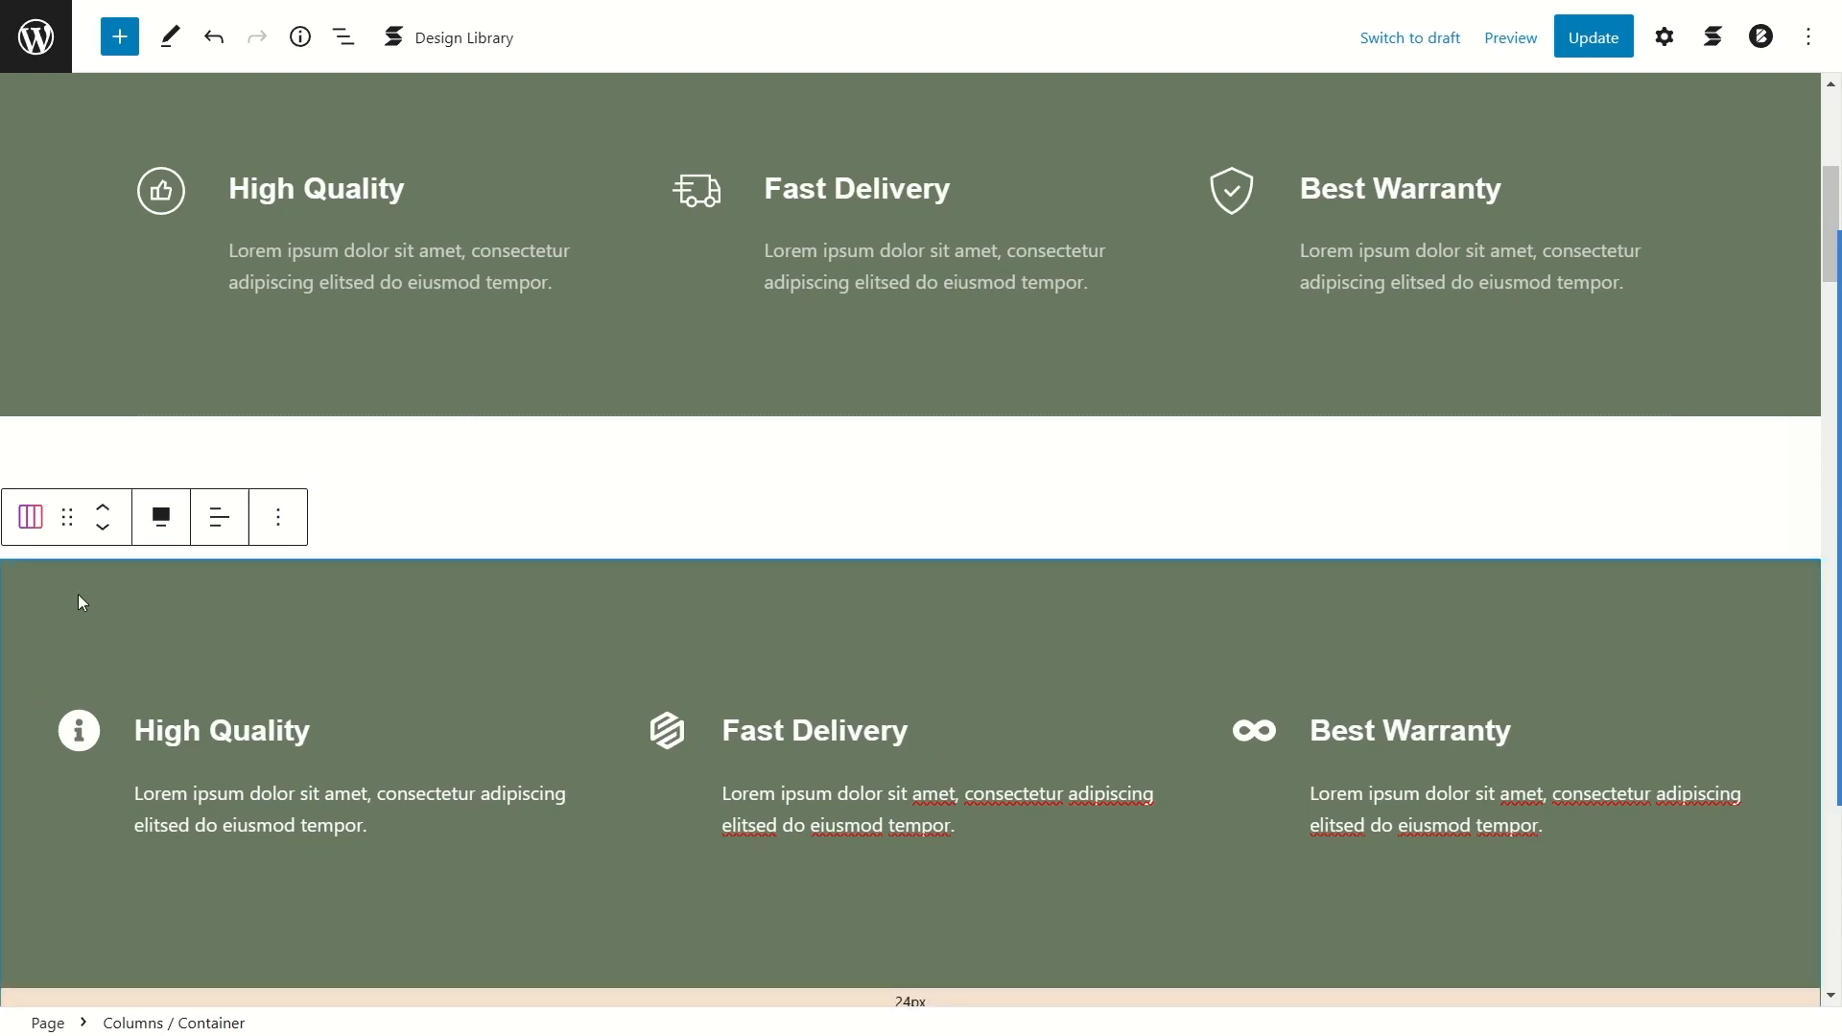
Step: Compare the full-width rebuilt strip with the original strip, including their column positions and spacing
scroll(401, 510, "down", 3)
scroll(403, 513, "up", 6)
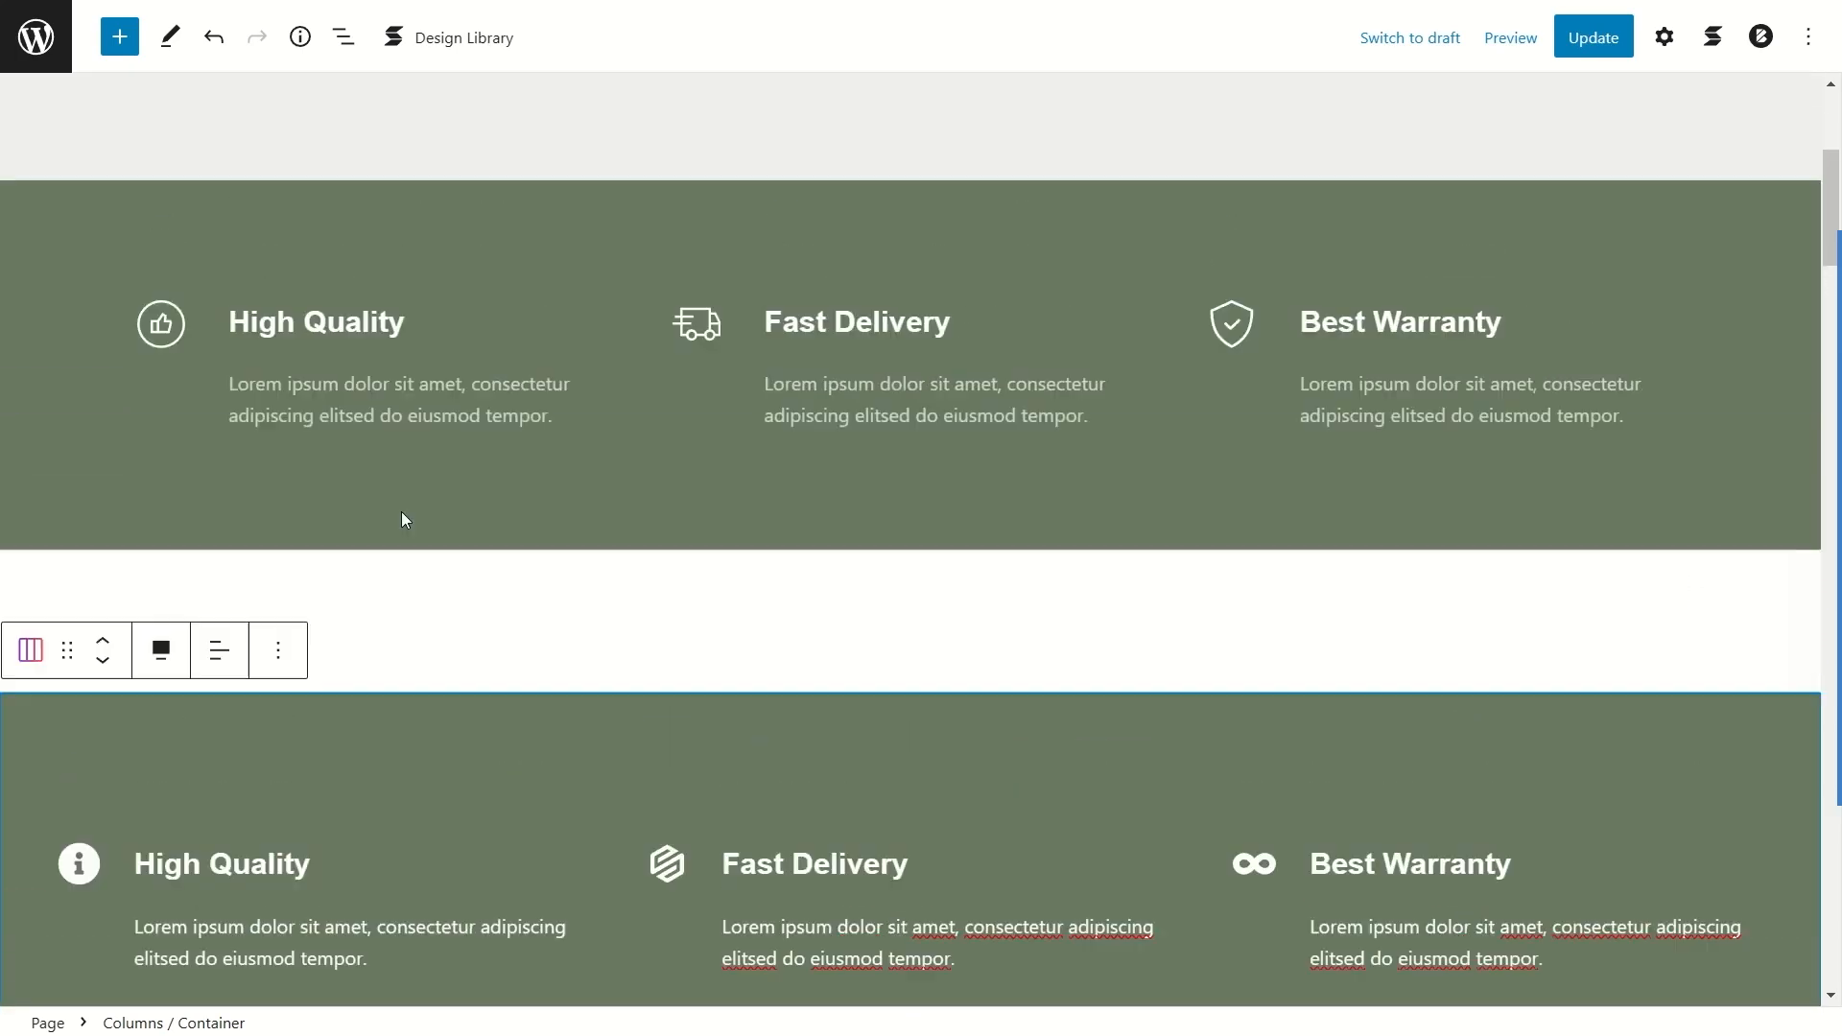
scroll(535, 631, "down", 4)
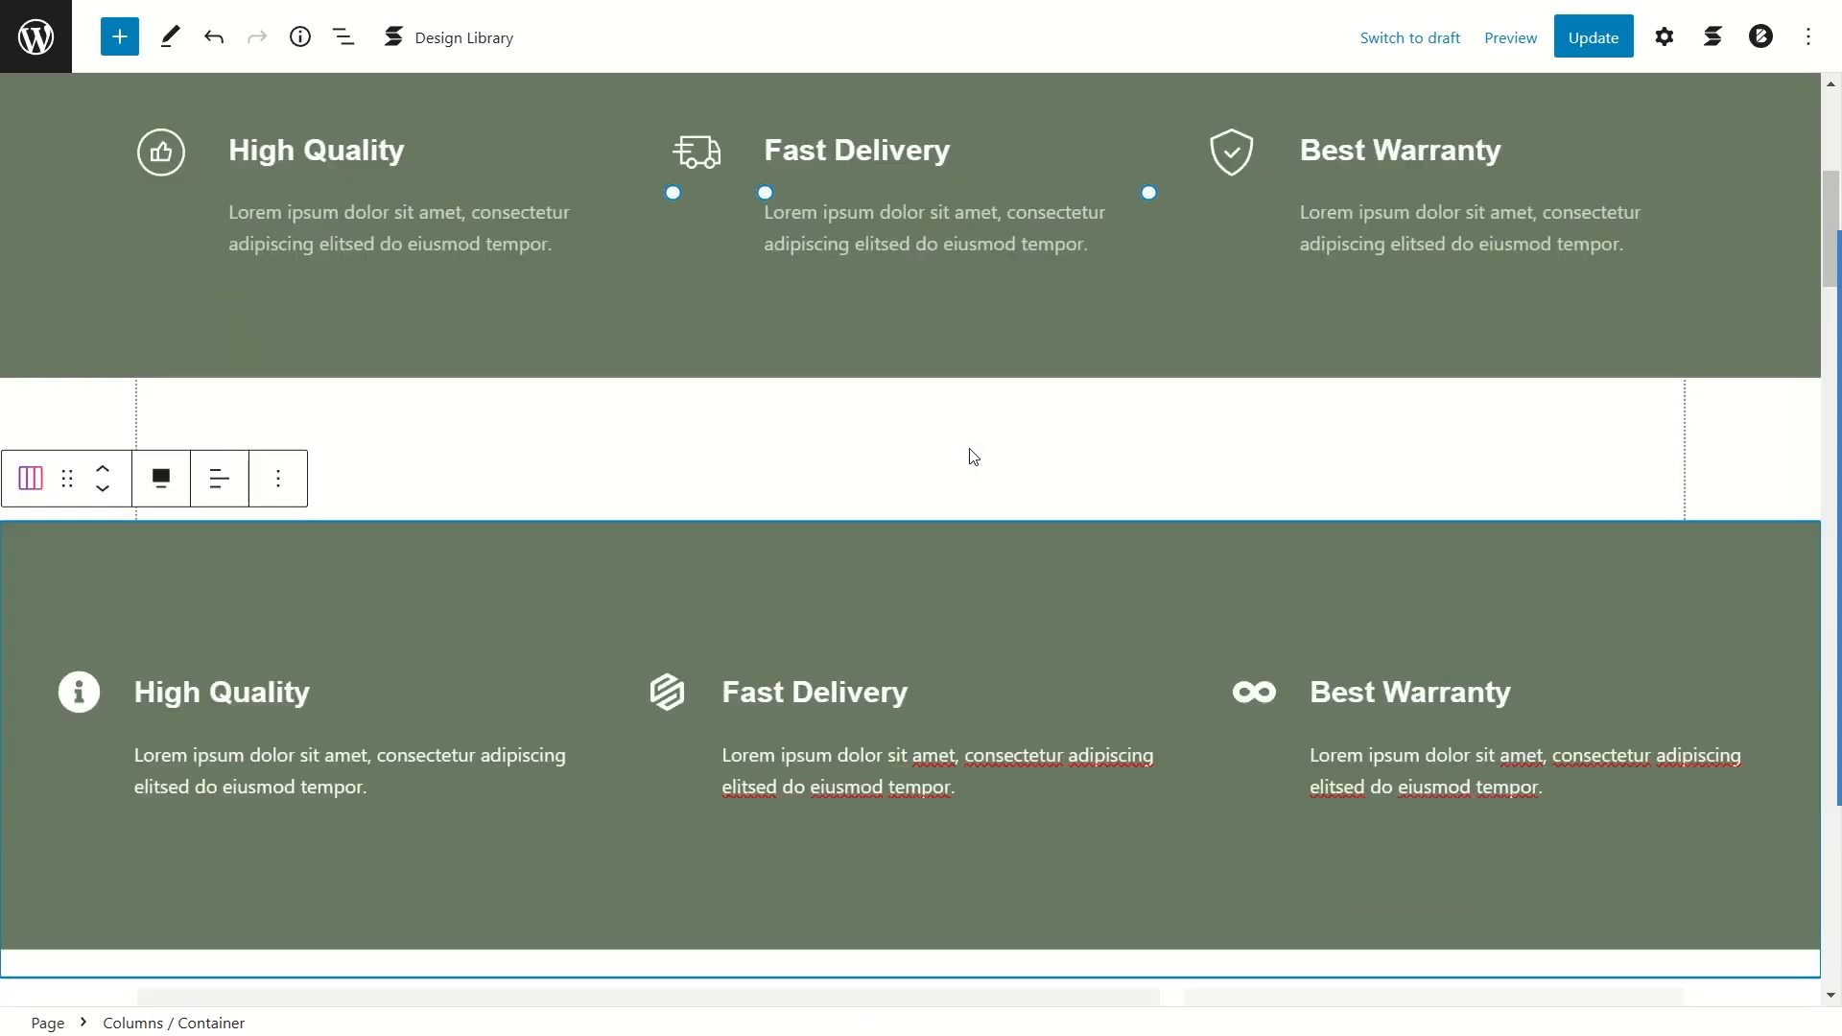
scroll(408, 481, "up", 2)
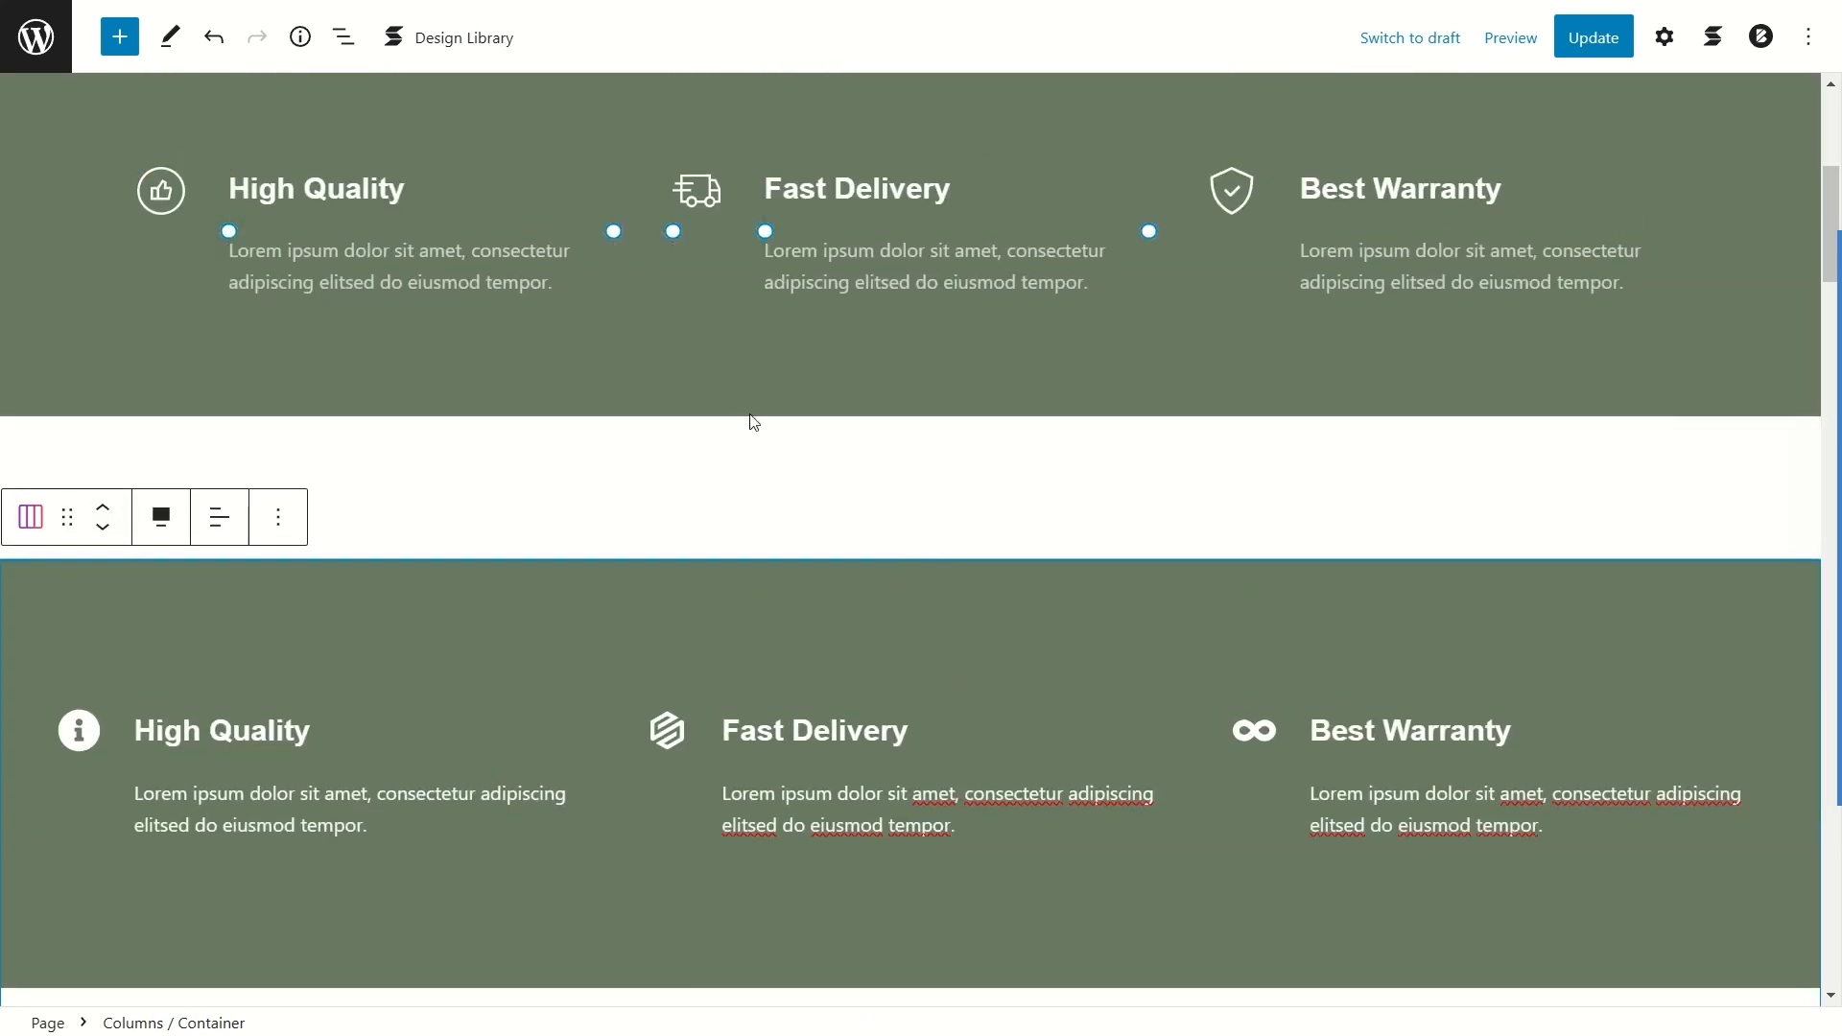
scroll(750, 419, "down", 2)
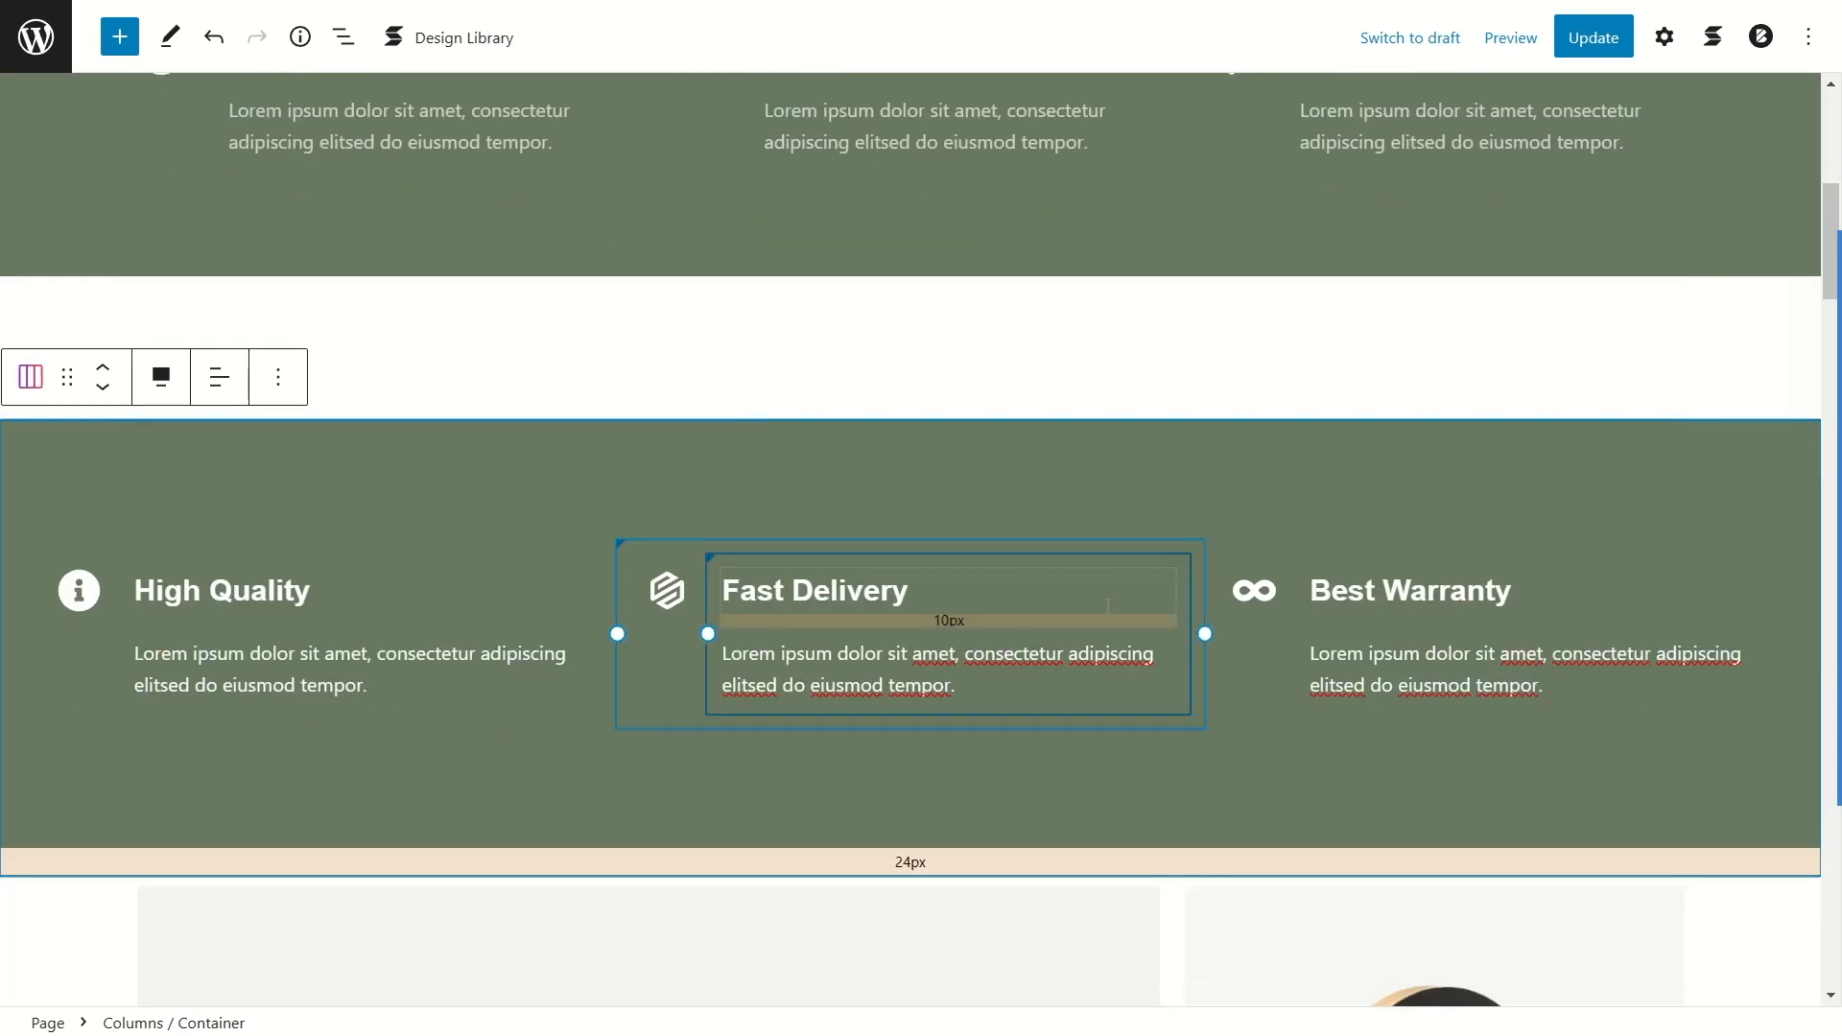
scroll(798, 436, "up", 3)
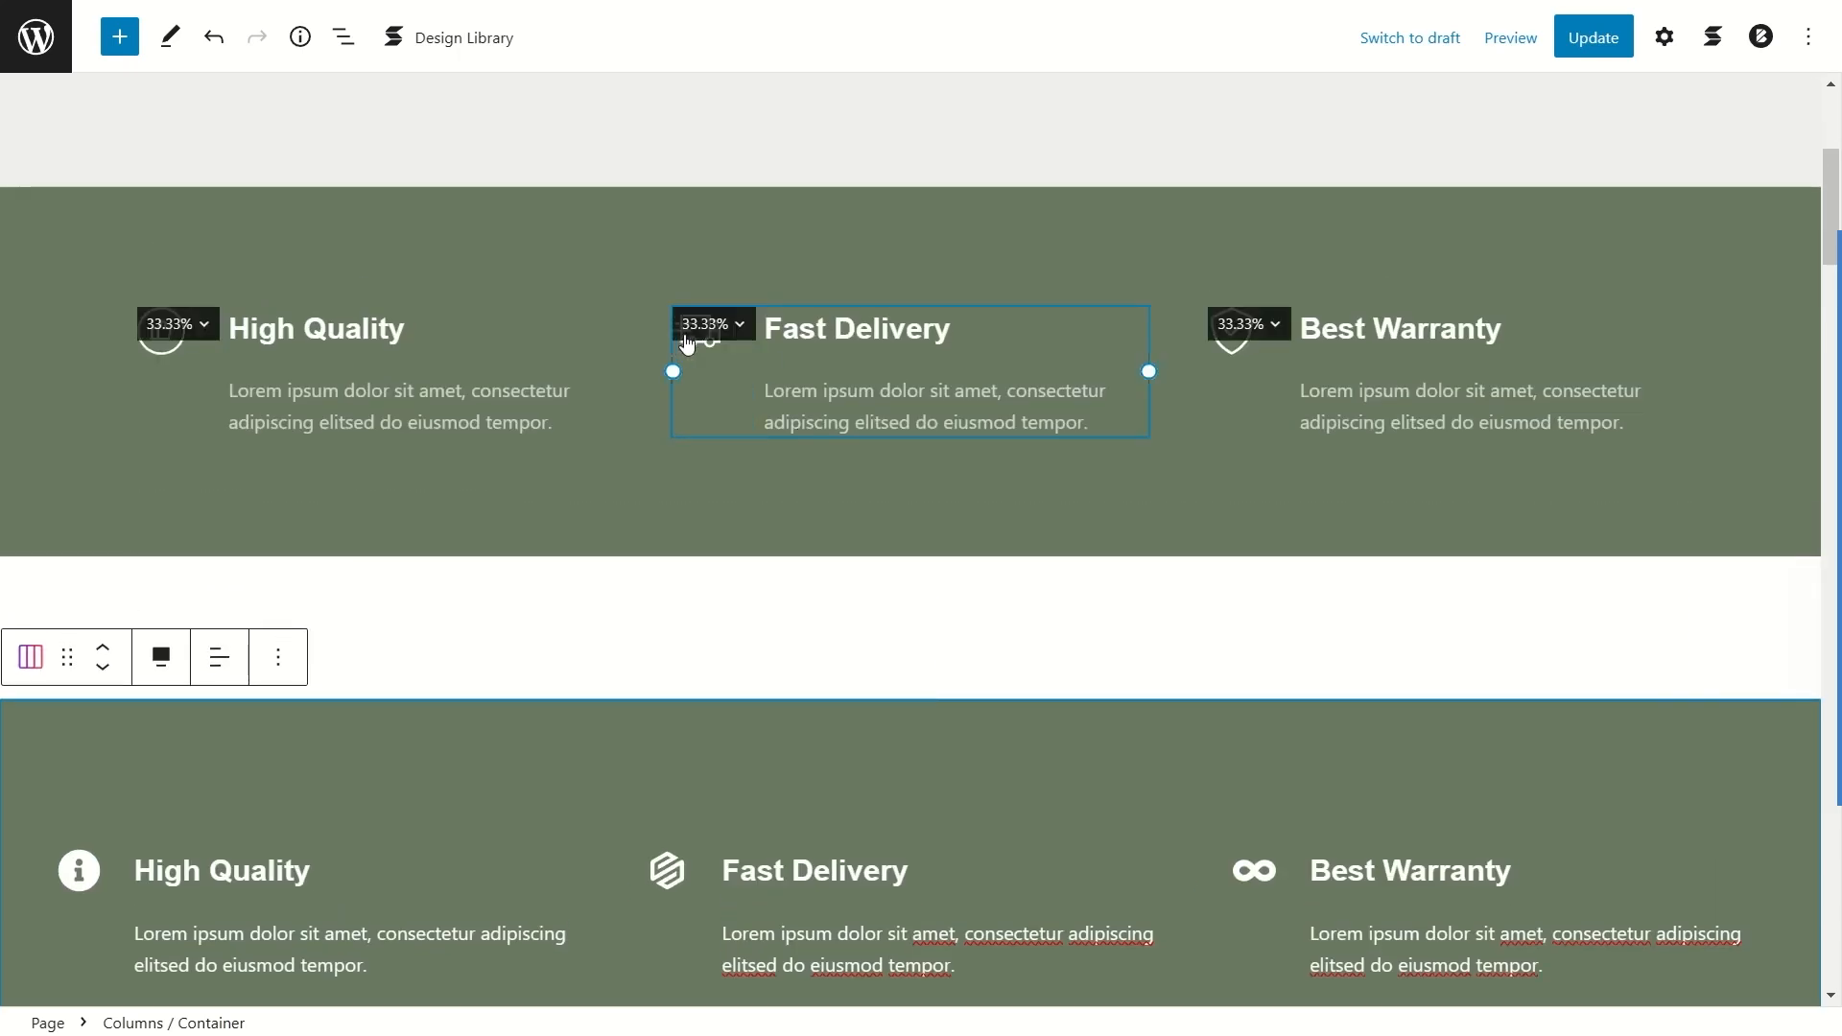
scroll(743, 493, "down", 4)
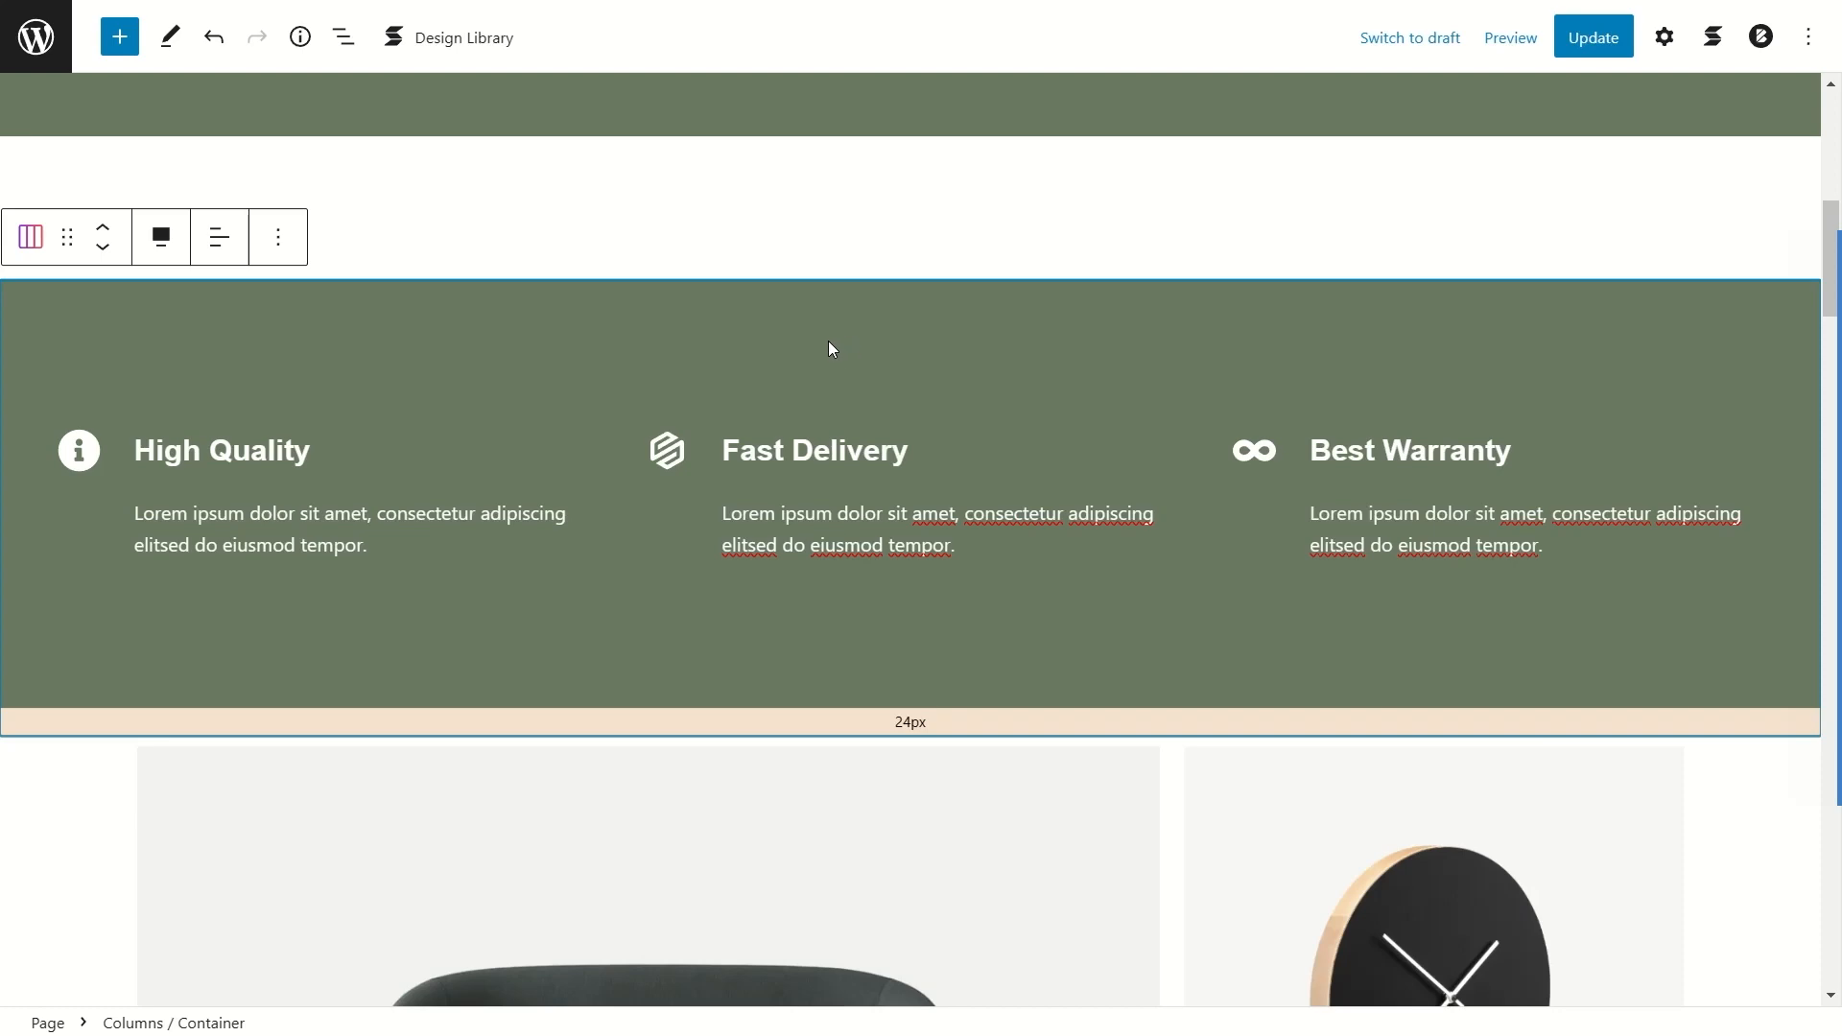
Step: Review the product category grid below the strip, open the block structure view and select the grid's container
scroll(710, 403, "down", 5)
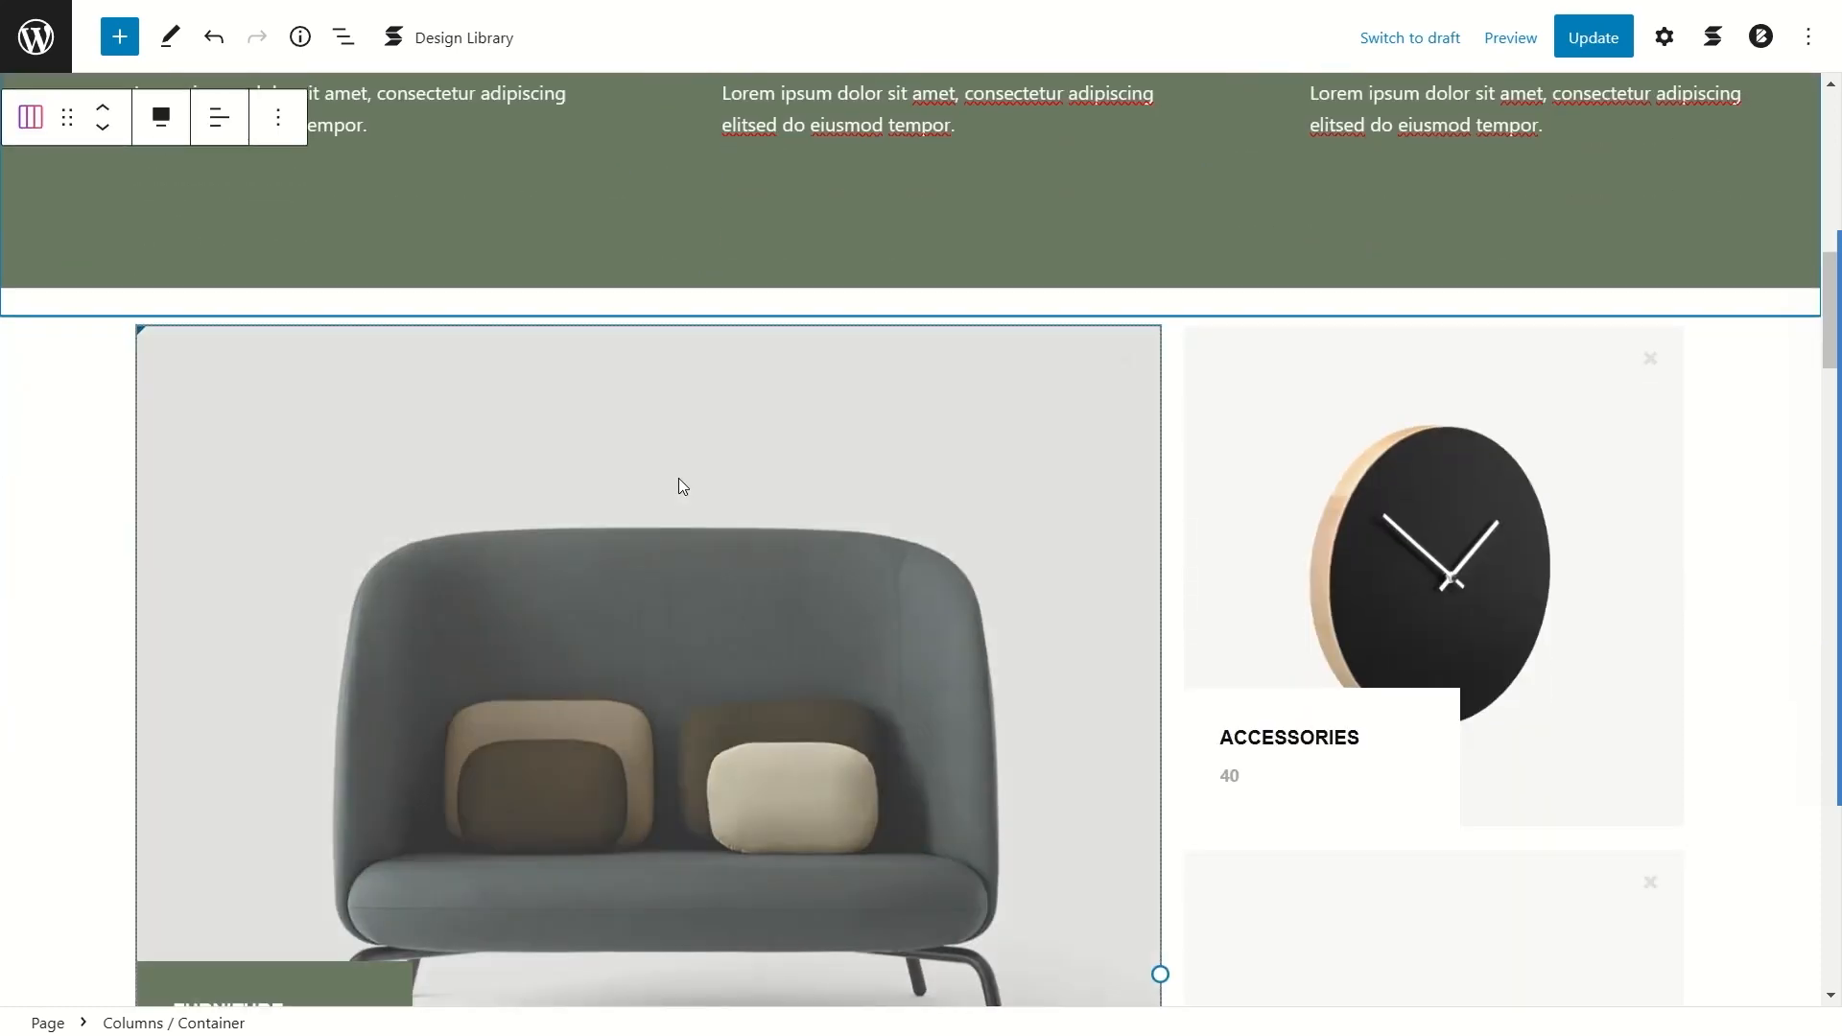
scroll(677, 478, "up", 10)
scroll(593, 470, "down", 10)
scroll(485, 410, "down", 3)
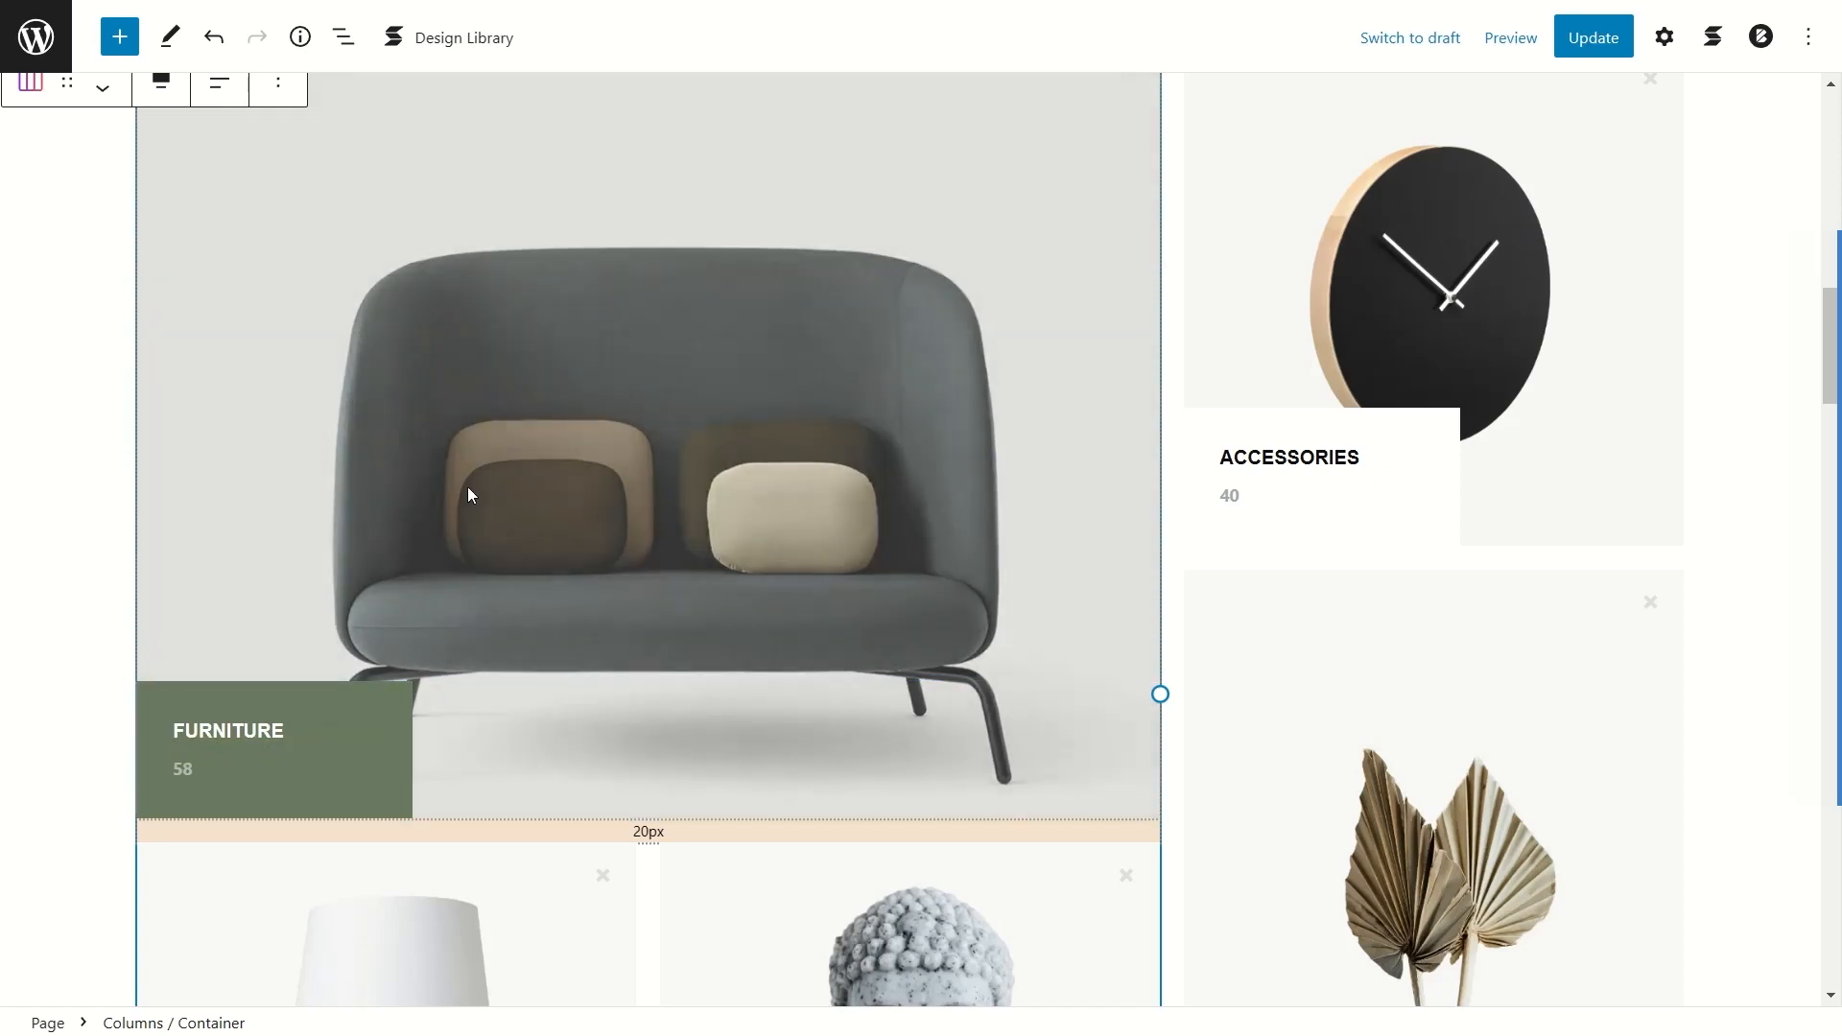
scroll(329, 243, "up", 3)
left_click(342, 37)
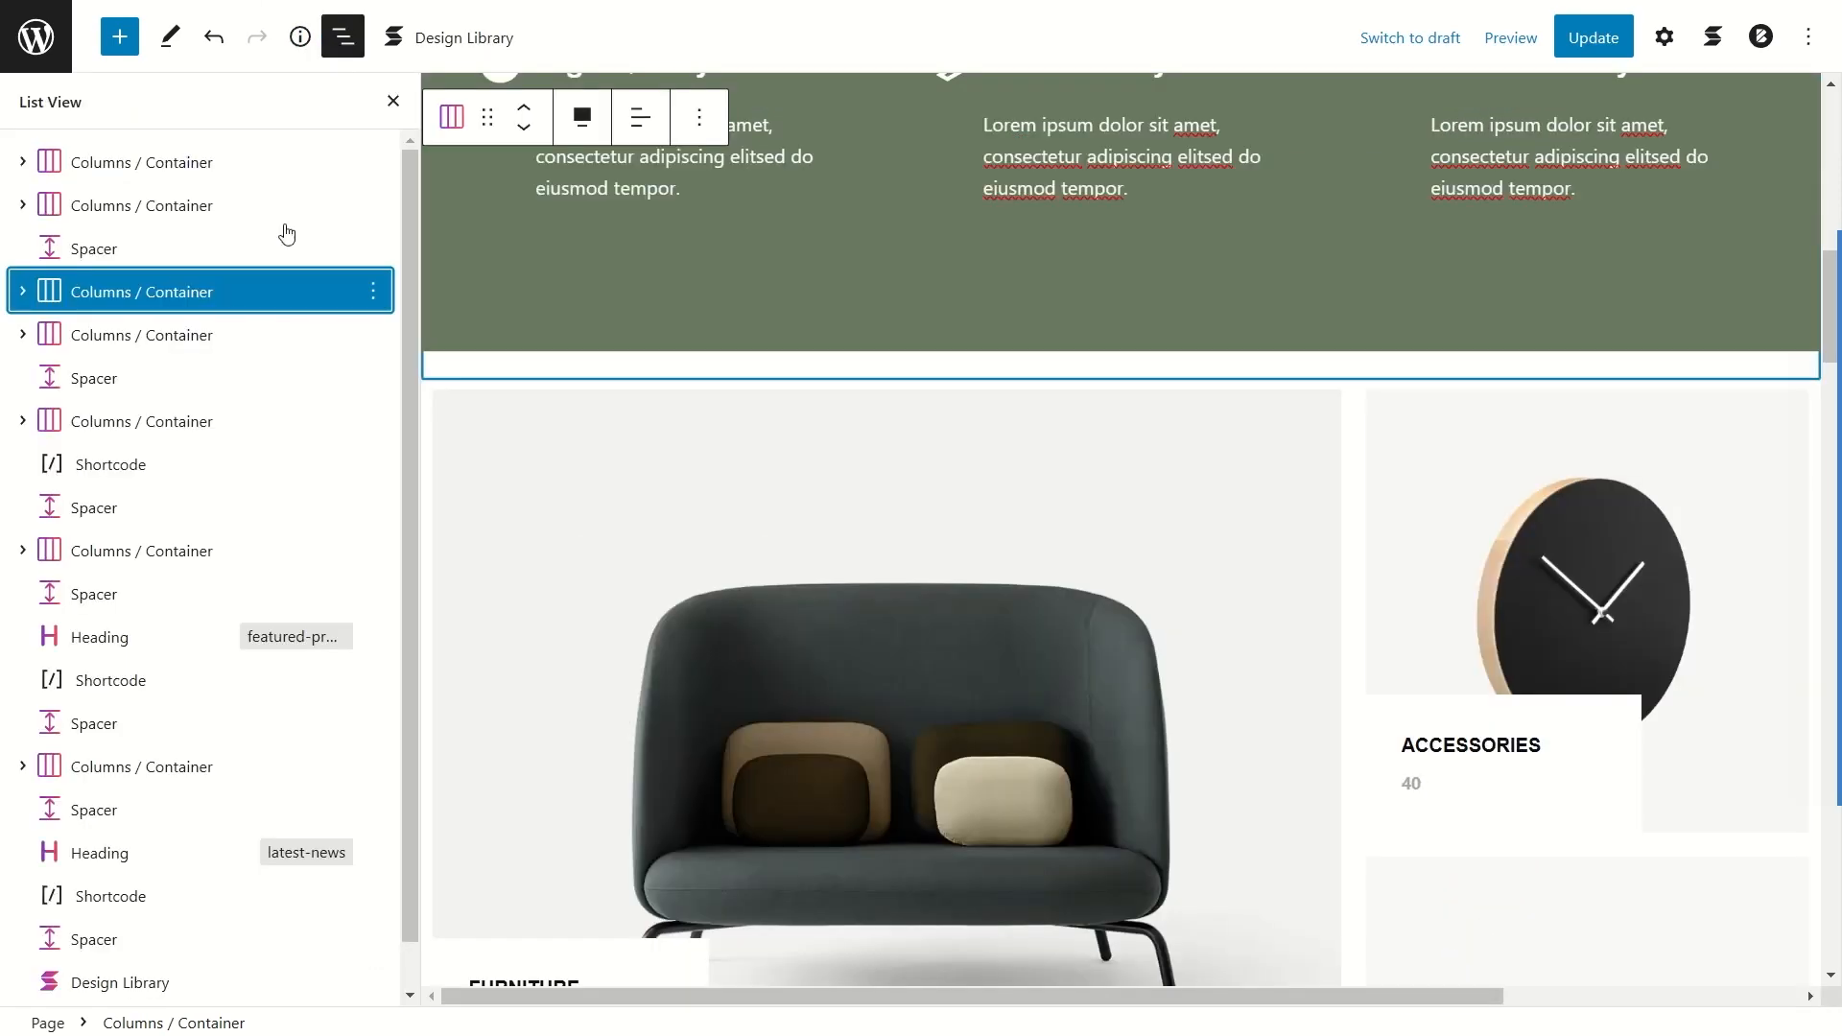
left_click(156, 348)
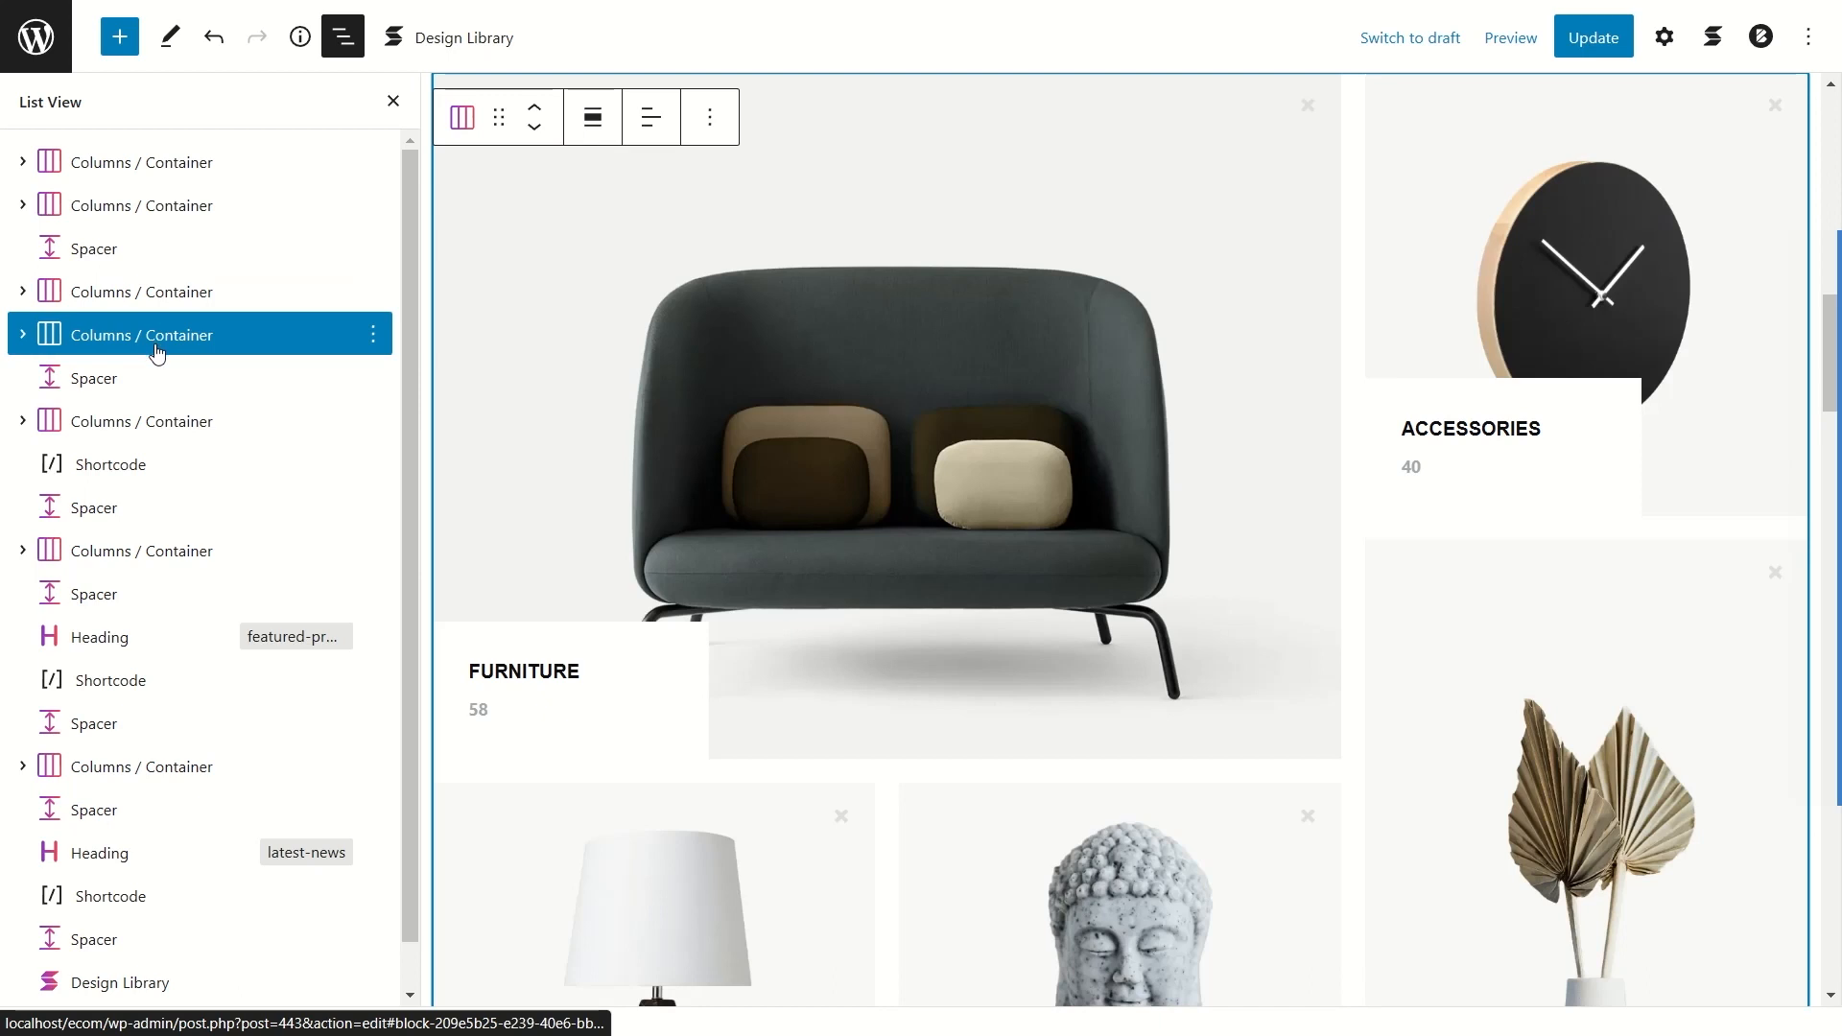
Step: Expand the category grid's first column and examine the blocks nested in the Furniture image box
left_click(22, 336)
left_click(54, 378)
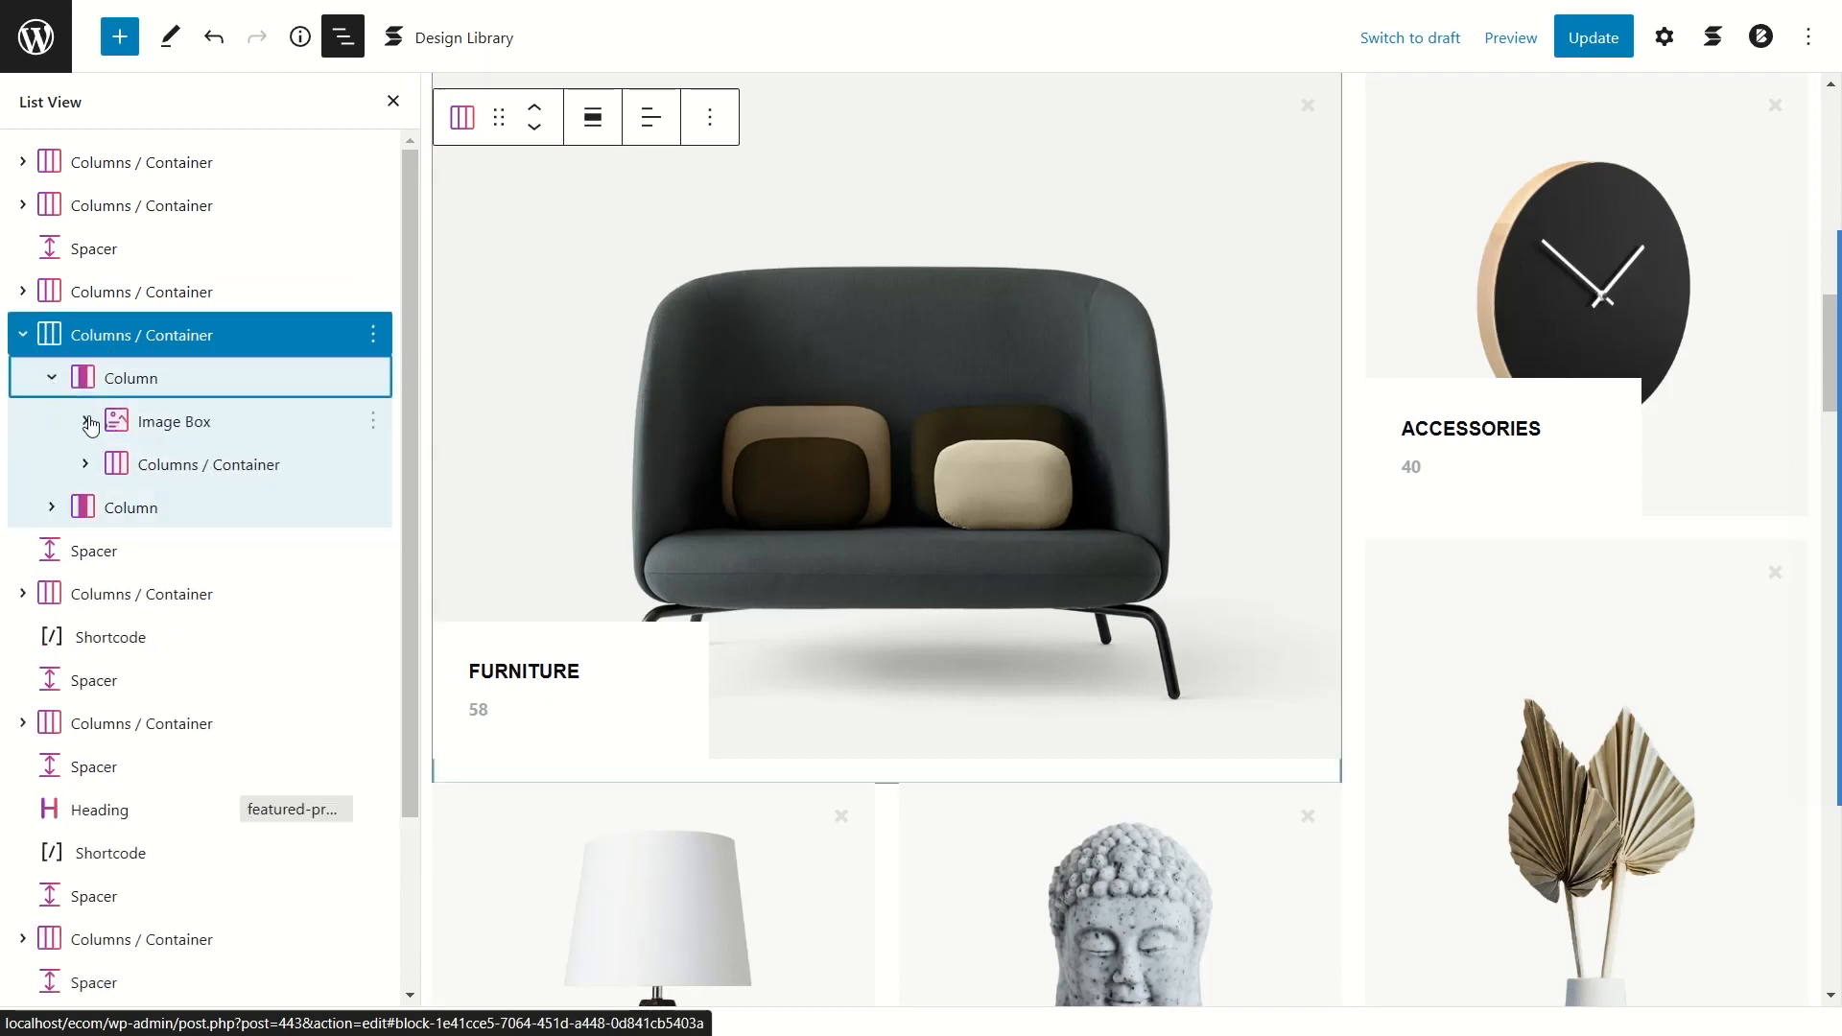
left_click(155, 422)
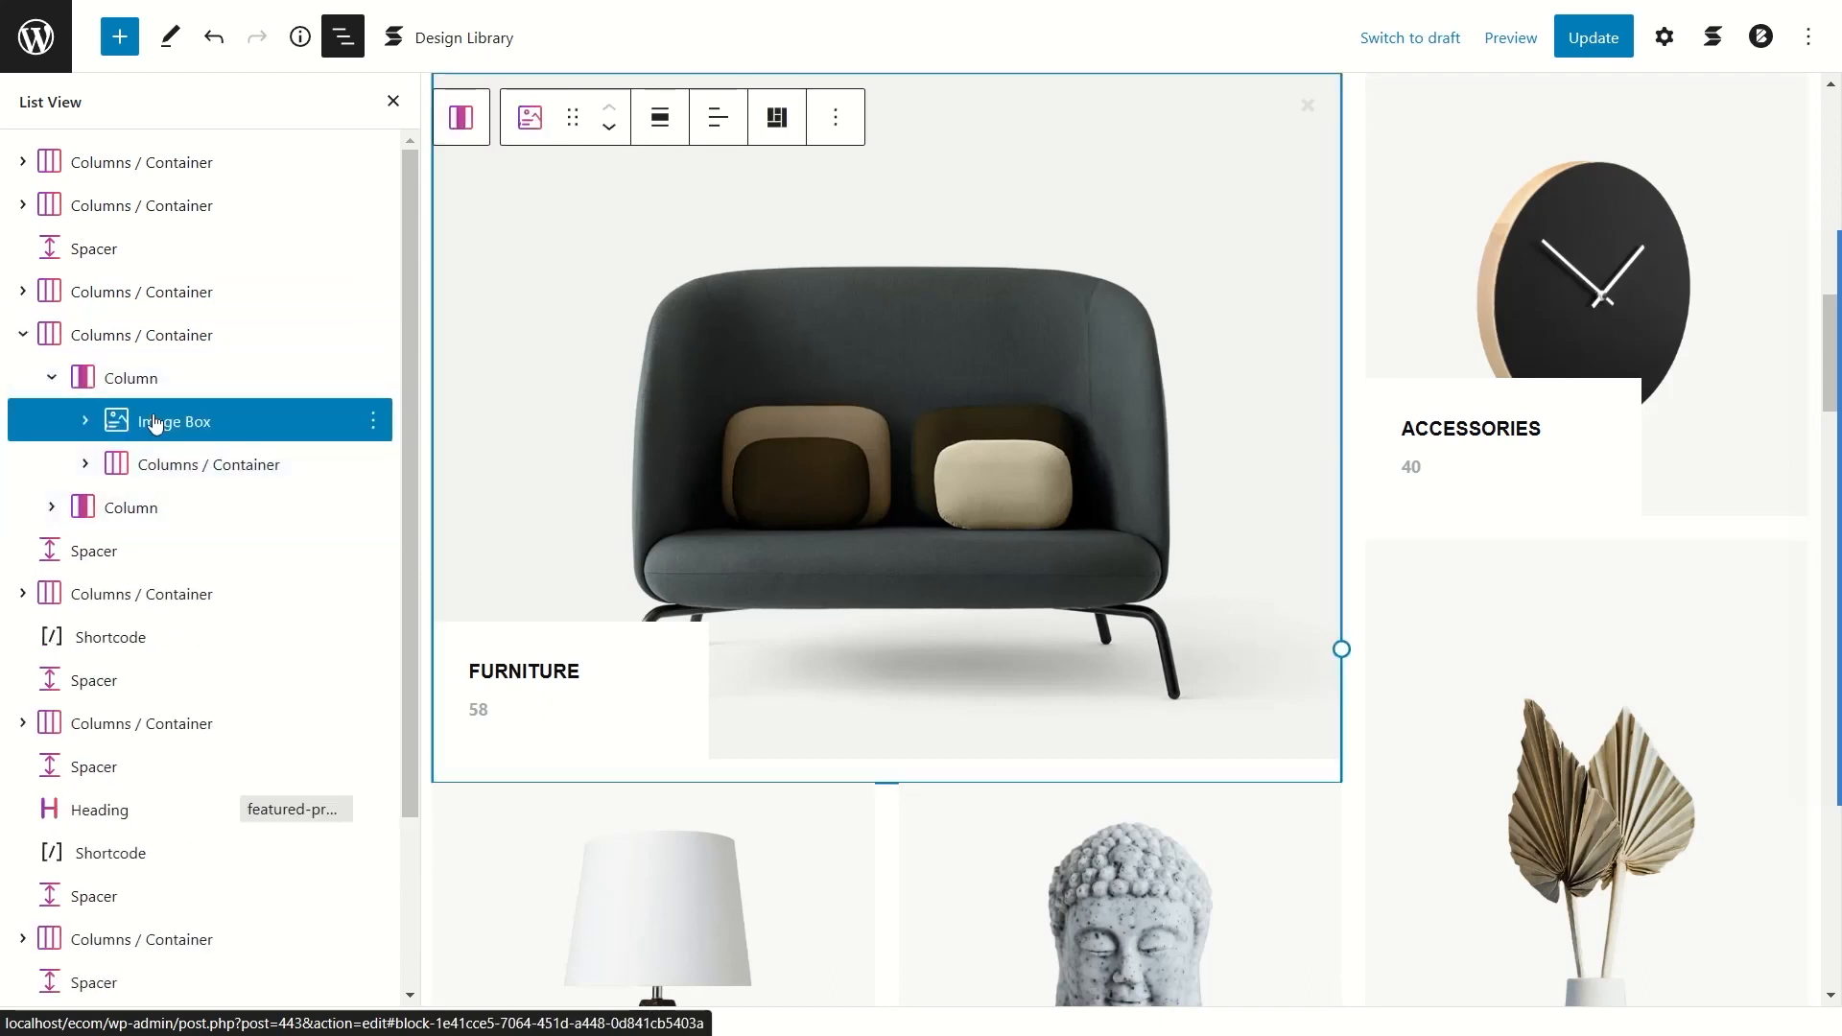
left_click(85, 422)
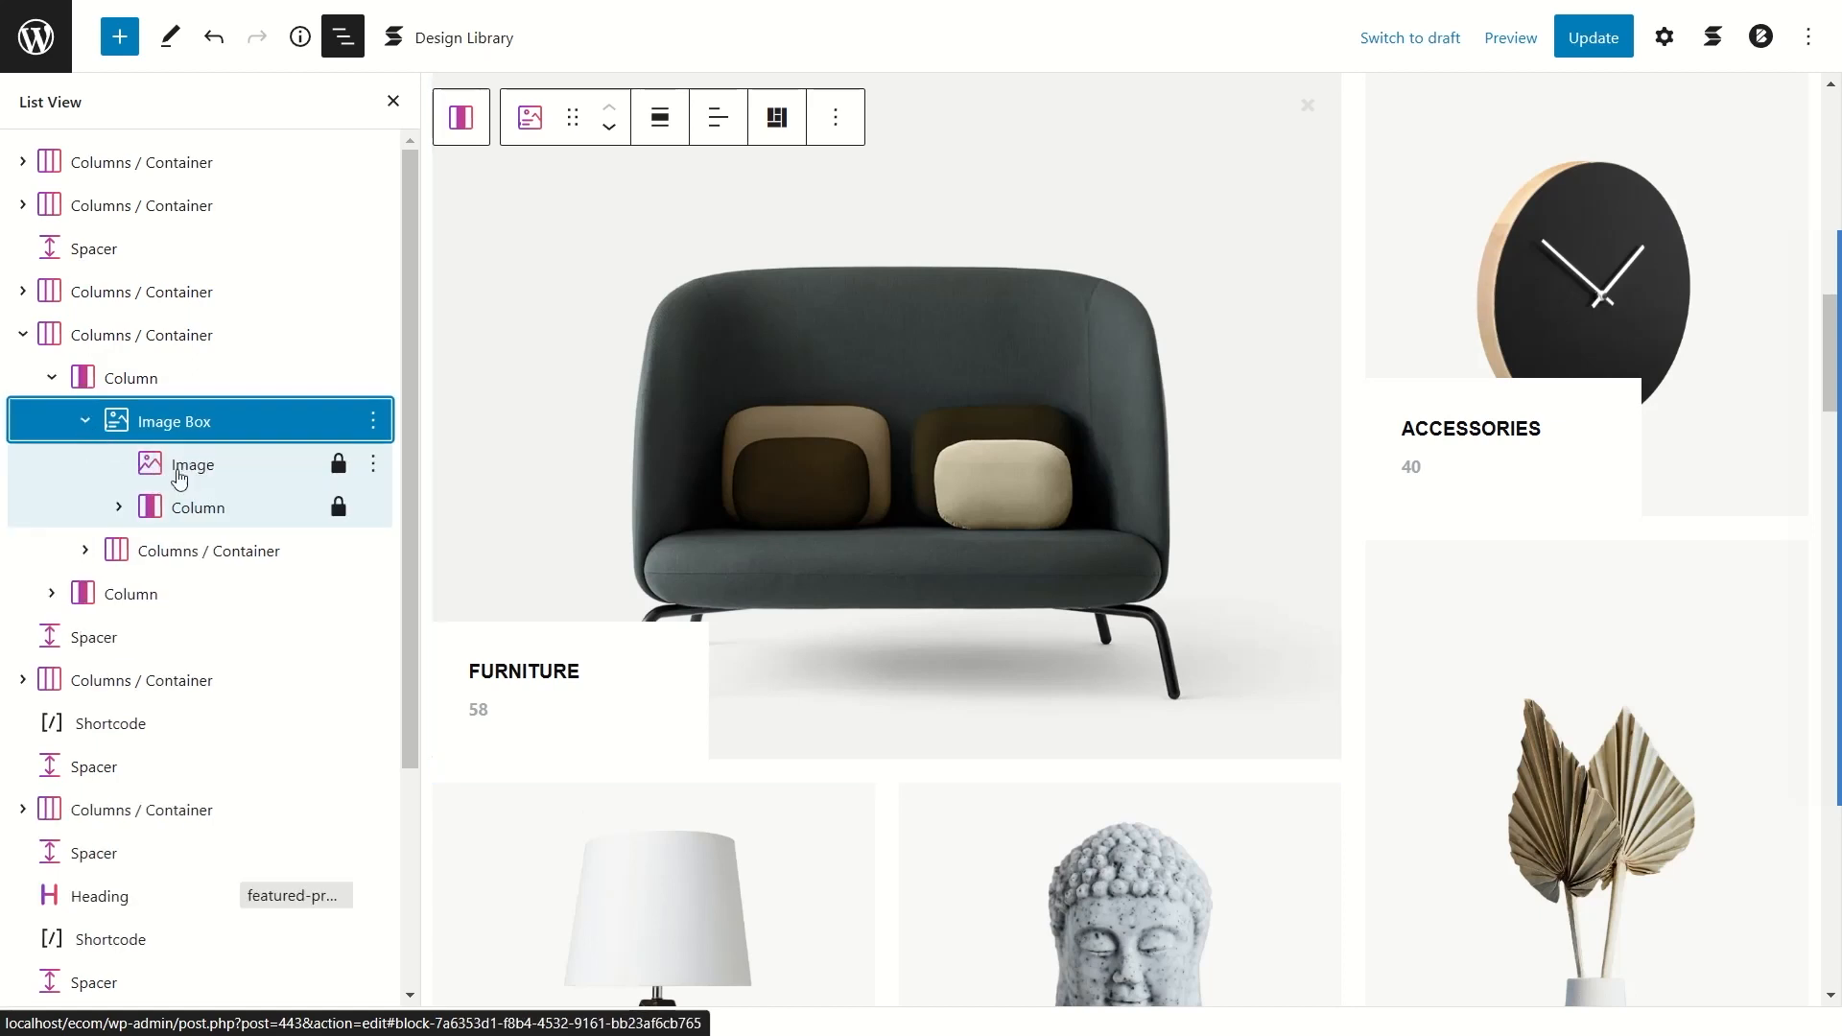
left_click(119, 508)
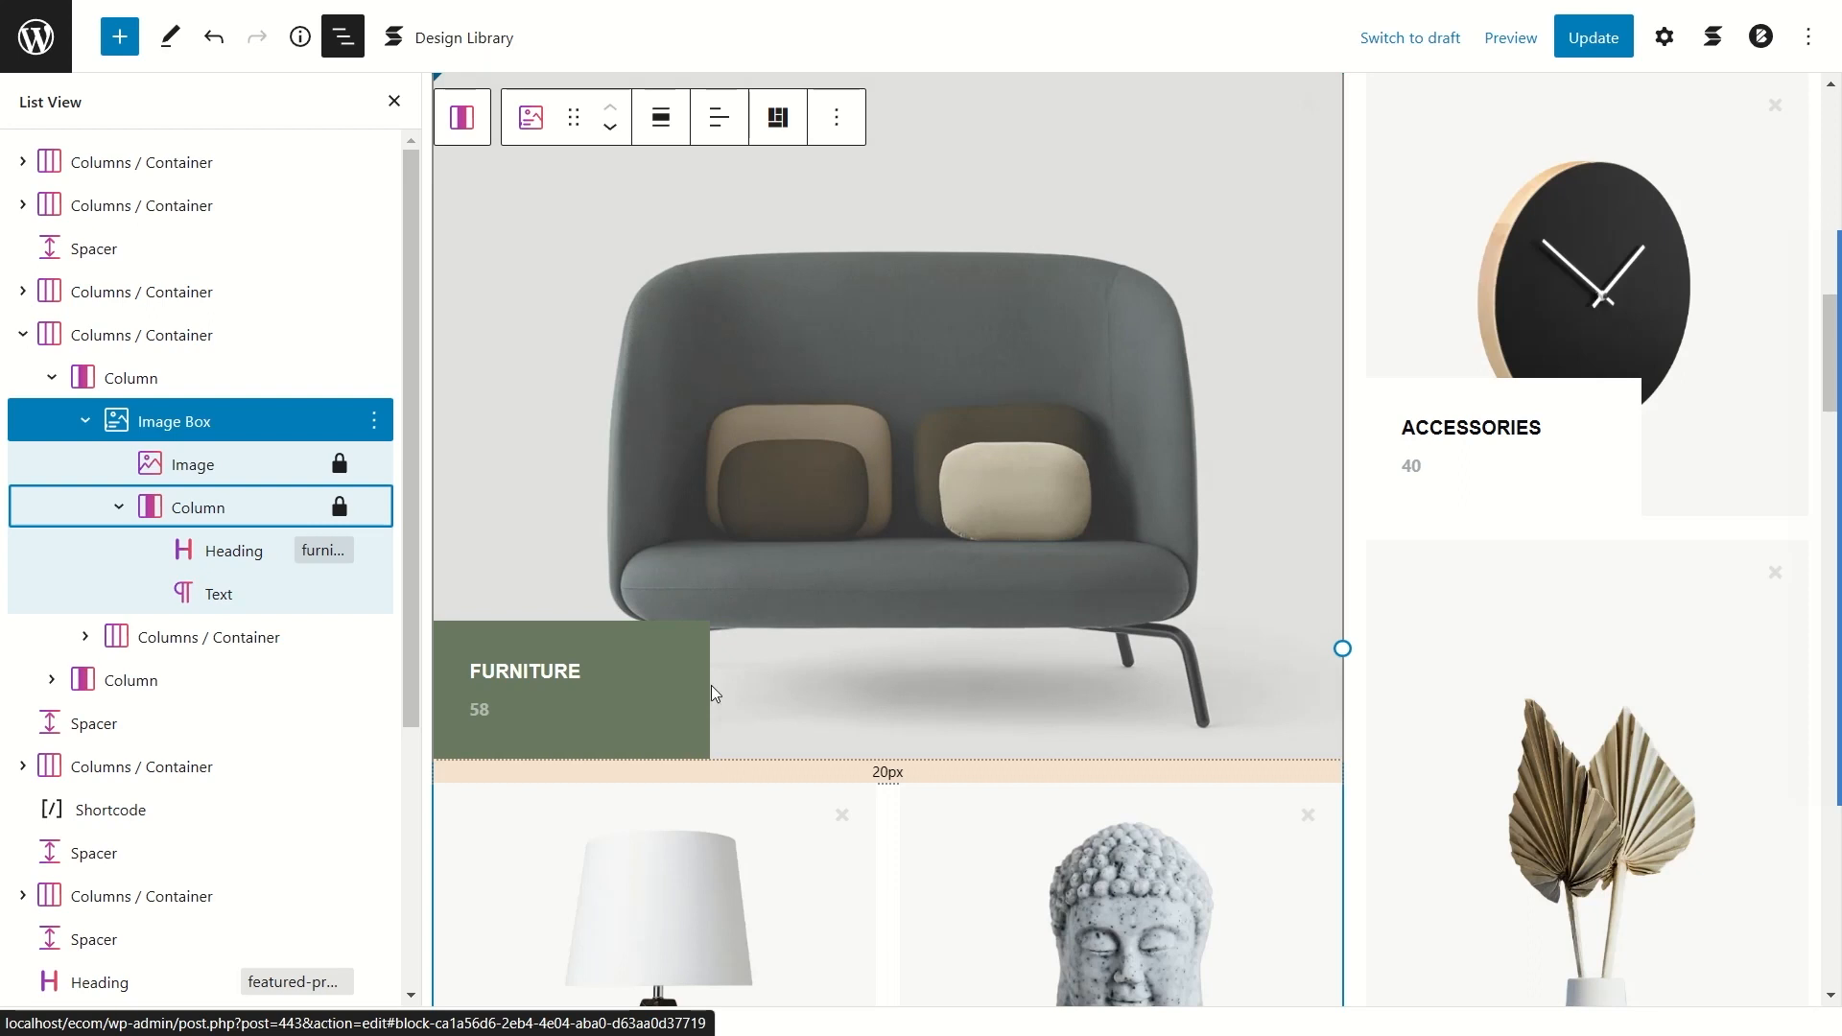
left_click(119, 508)
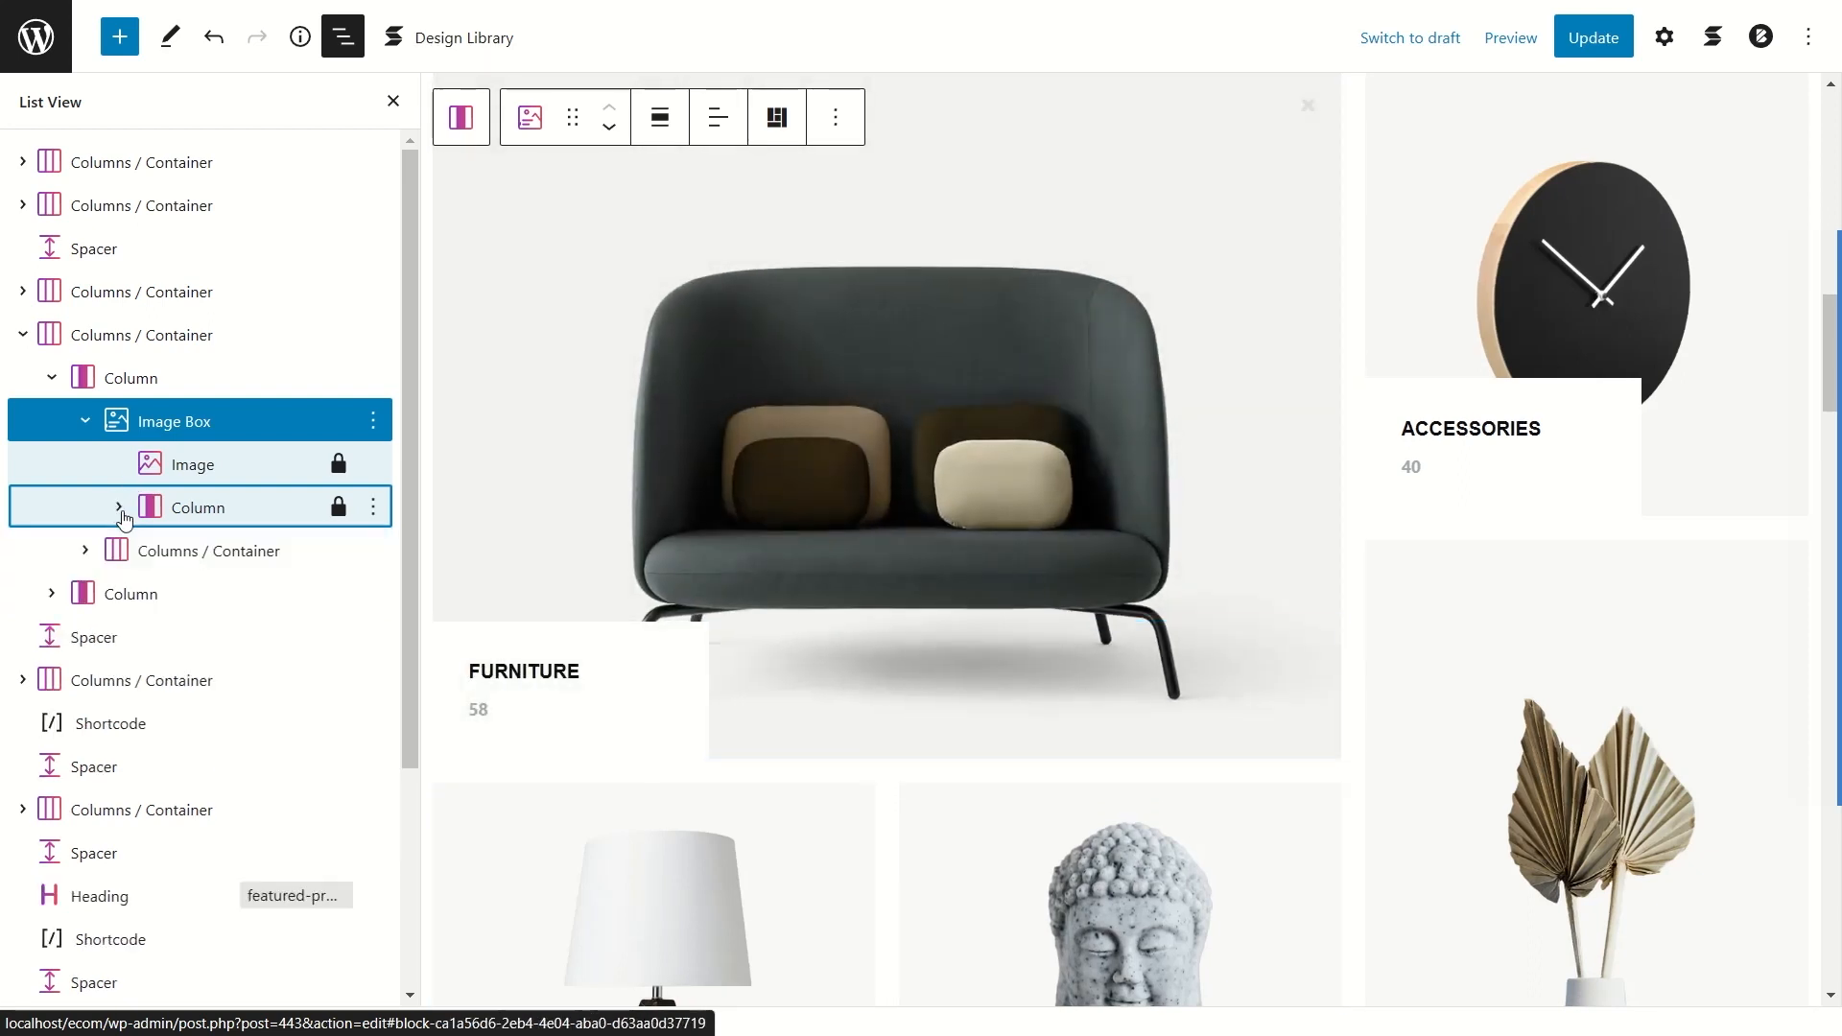
Step: Collapse the Furniture image box in the block structure and check the category link in its settings
left_click(84, 427)
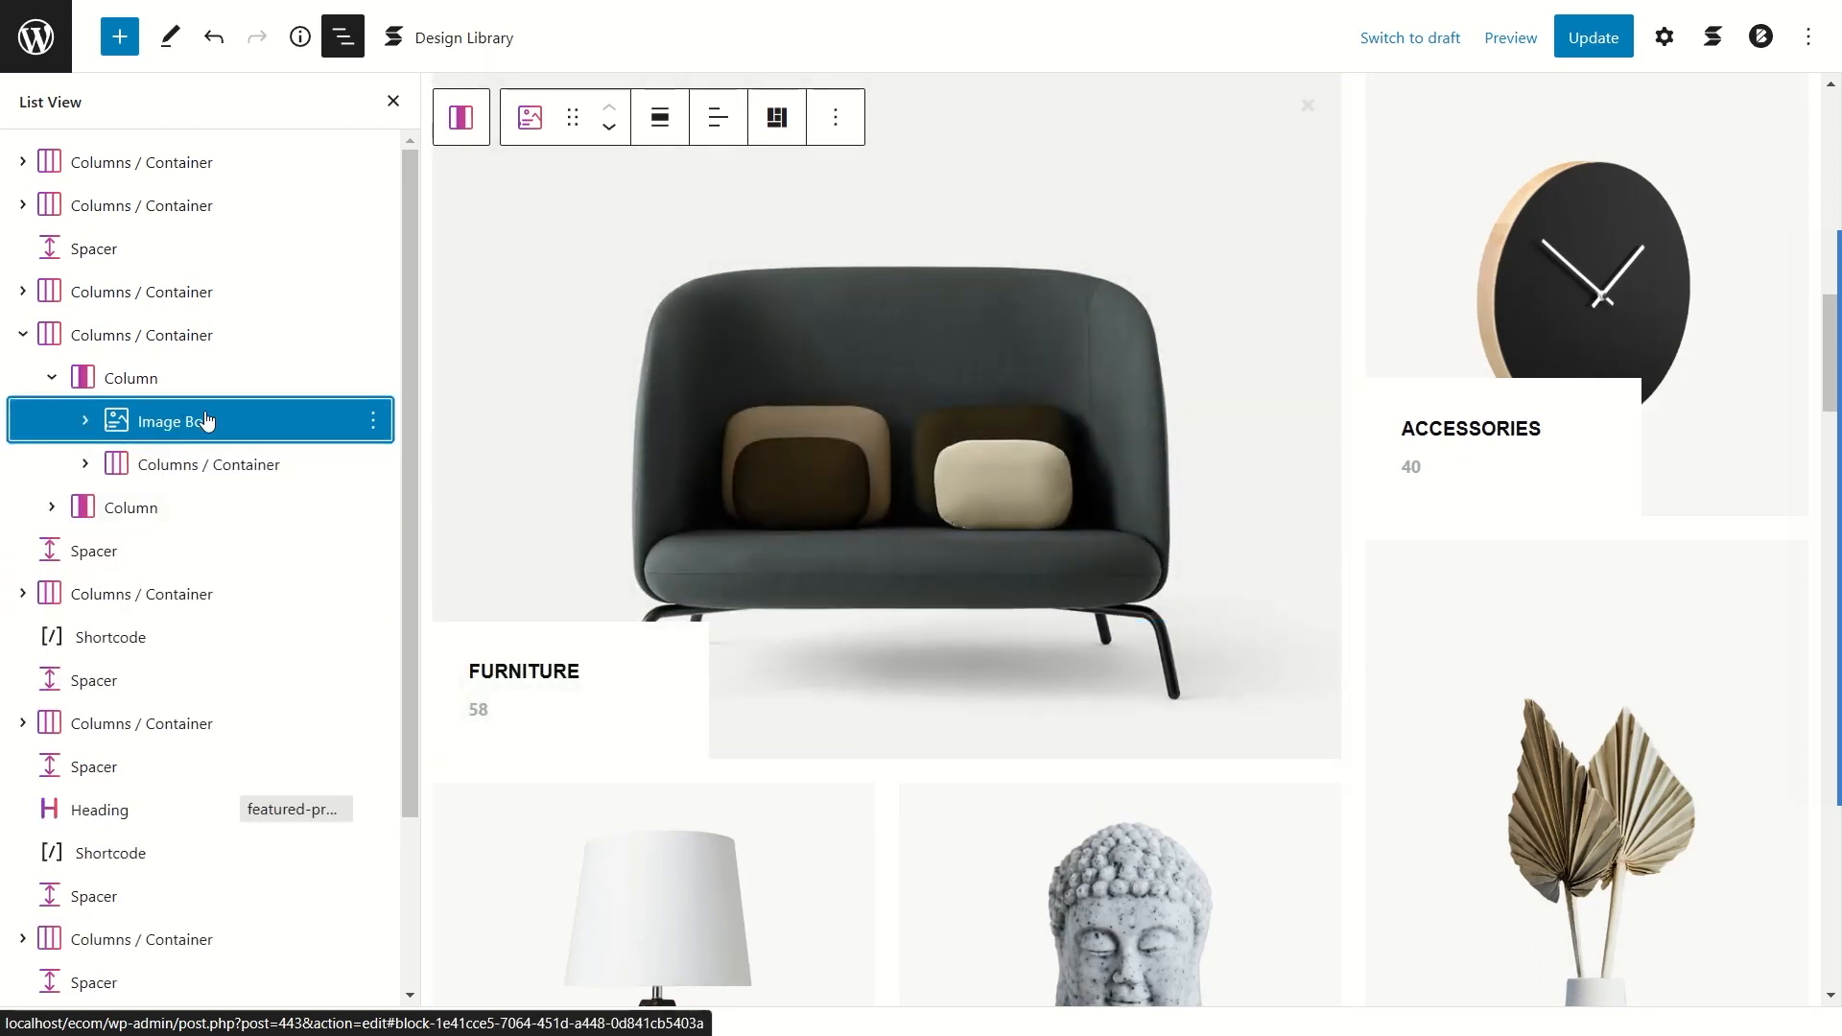
left_click(1663, 43)
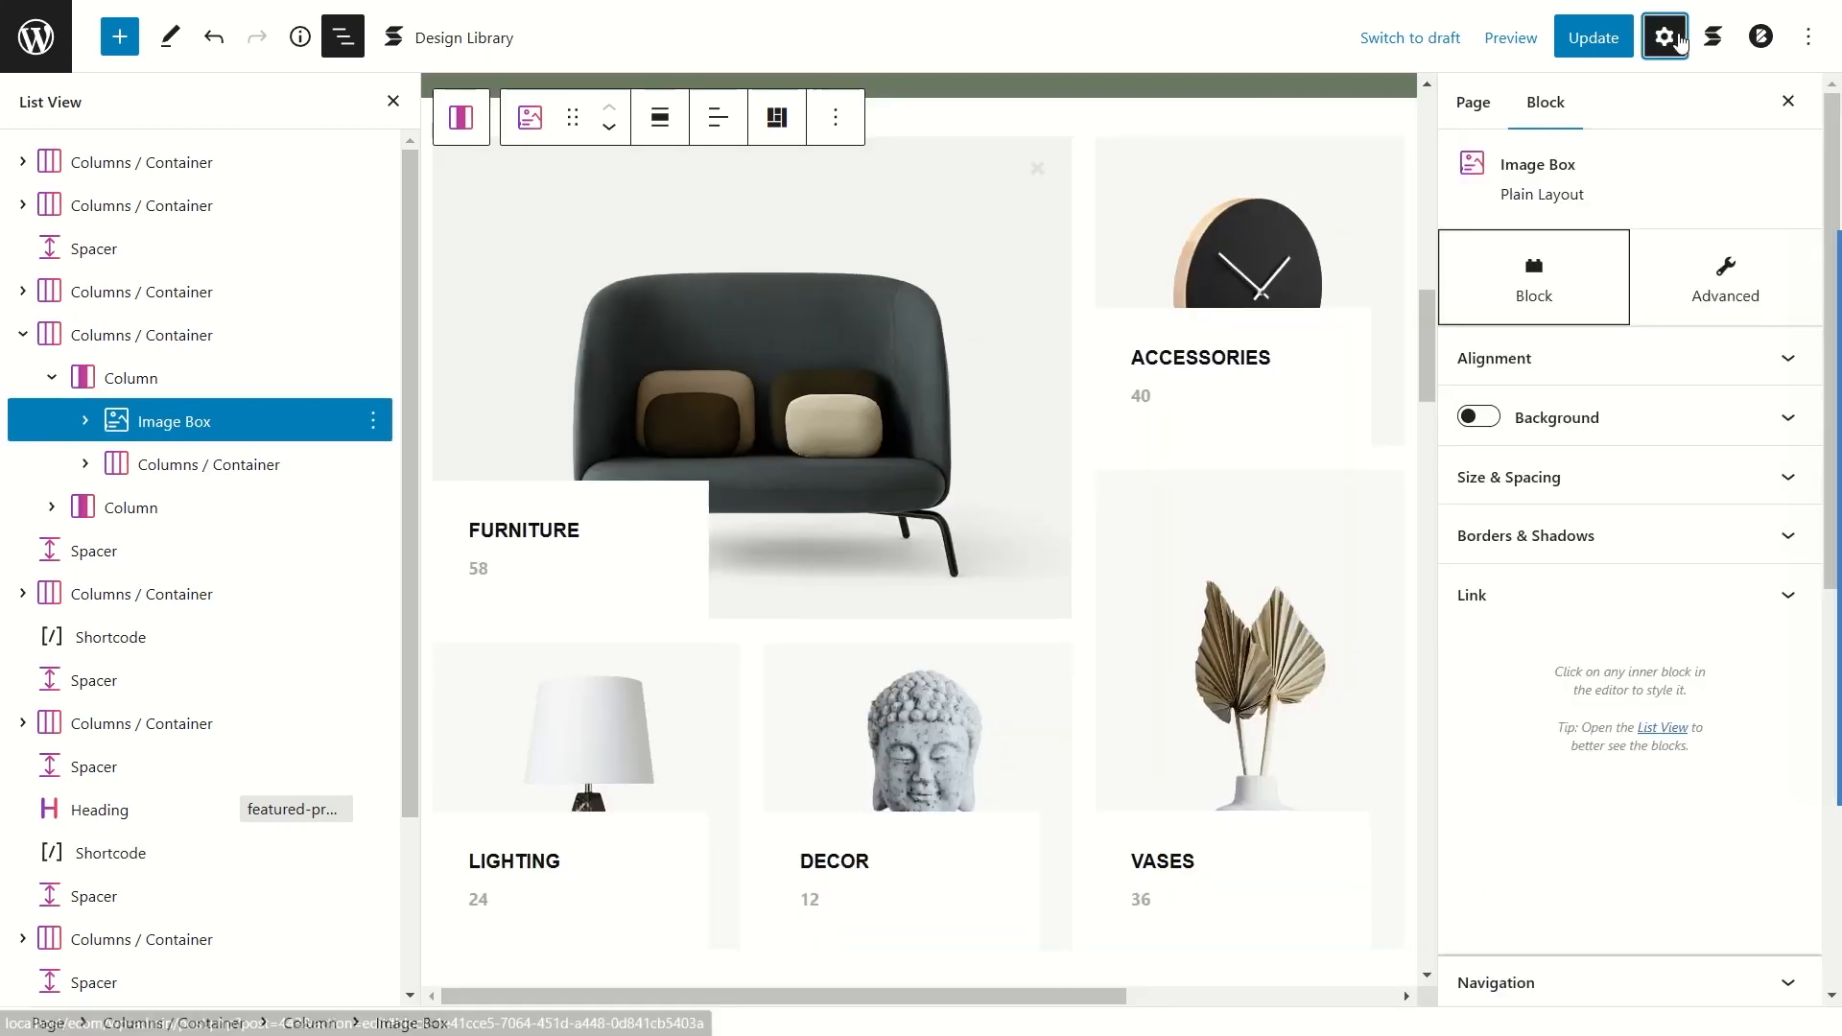
left_click(1525, 594)
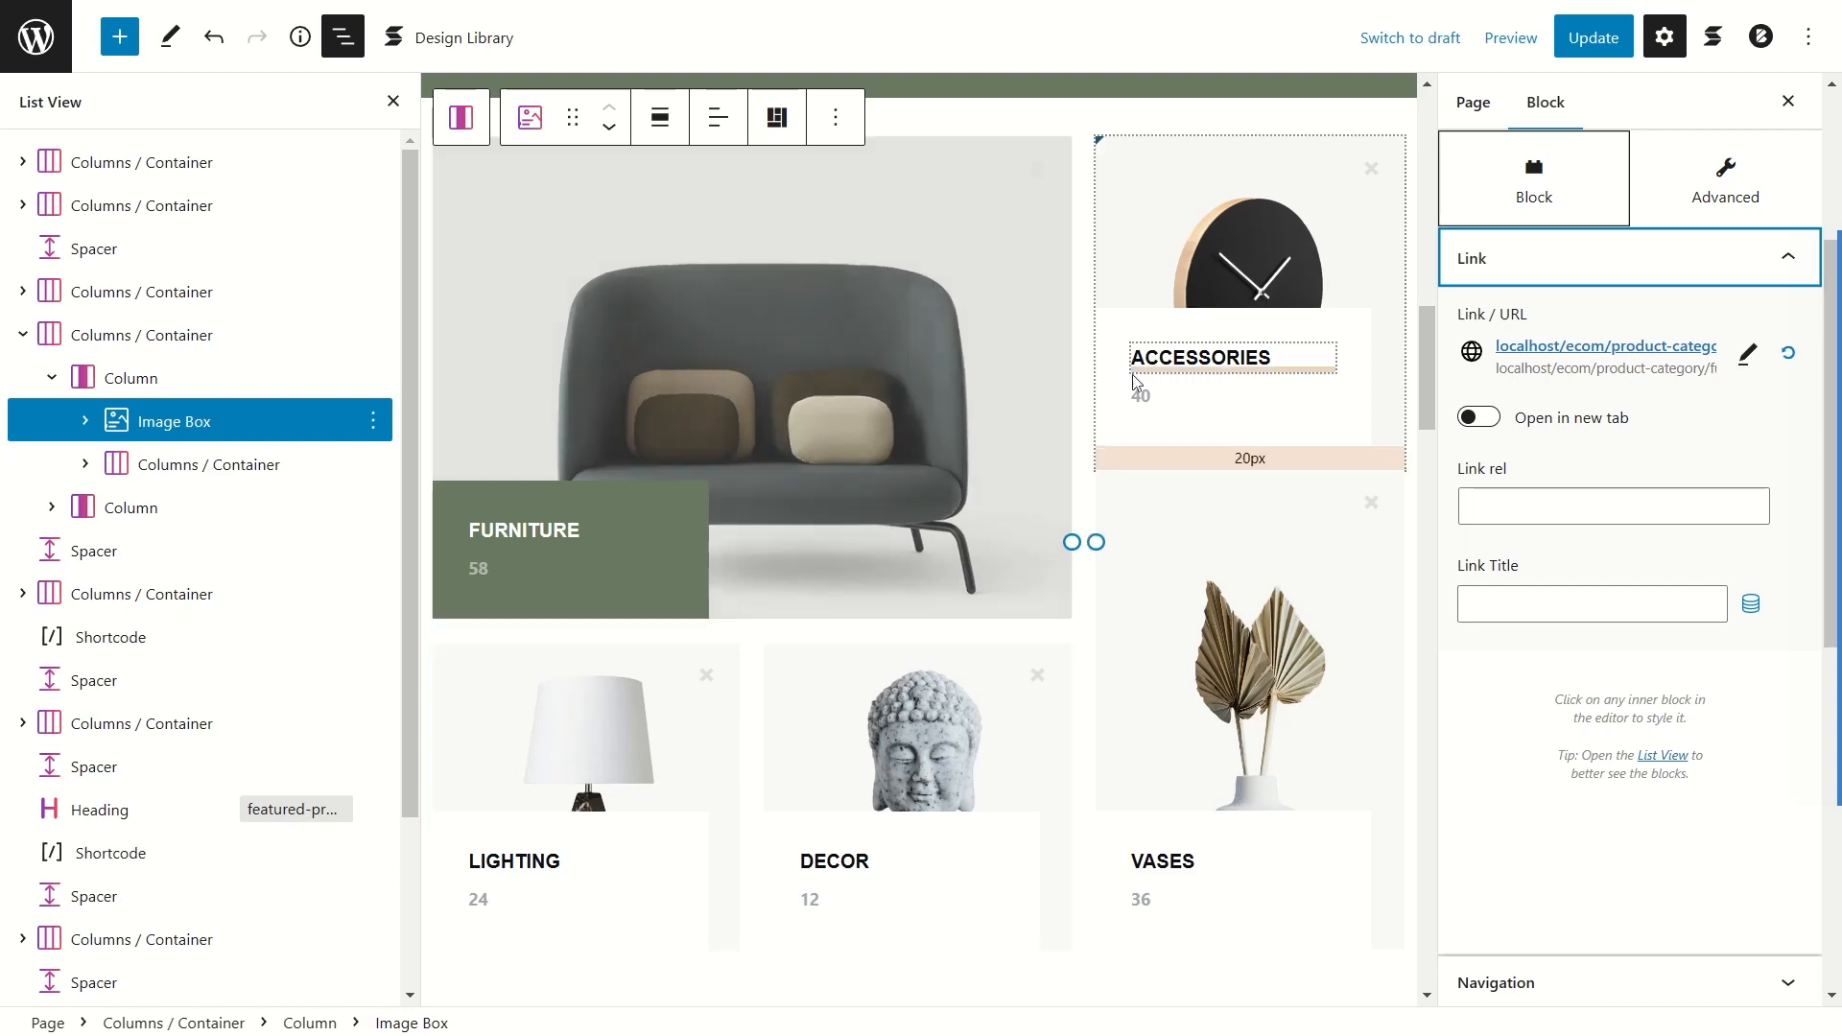
Step: Open the block library beside the page and compare the available Stackable blocks with the feature strip and category grid
key("shift+alt+o")
scroll(771, 522, "up", 5)
key("ctrl+alt+i")
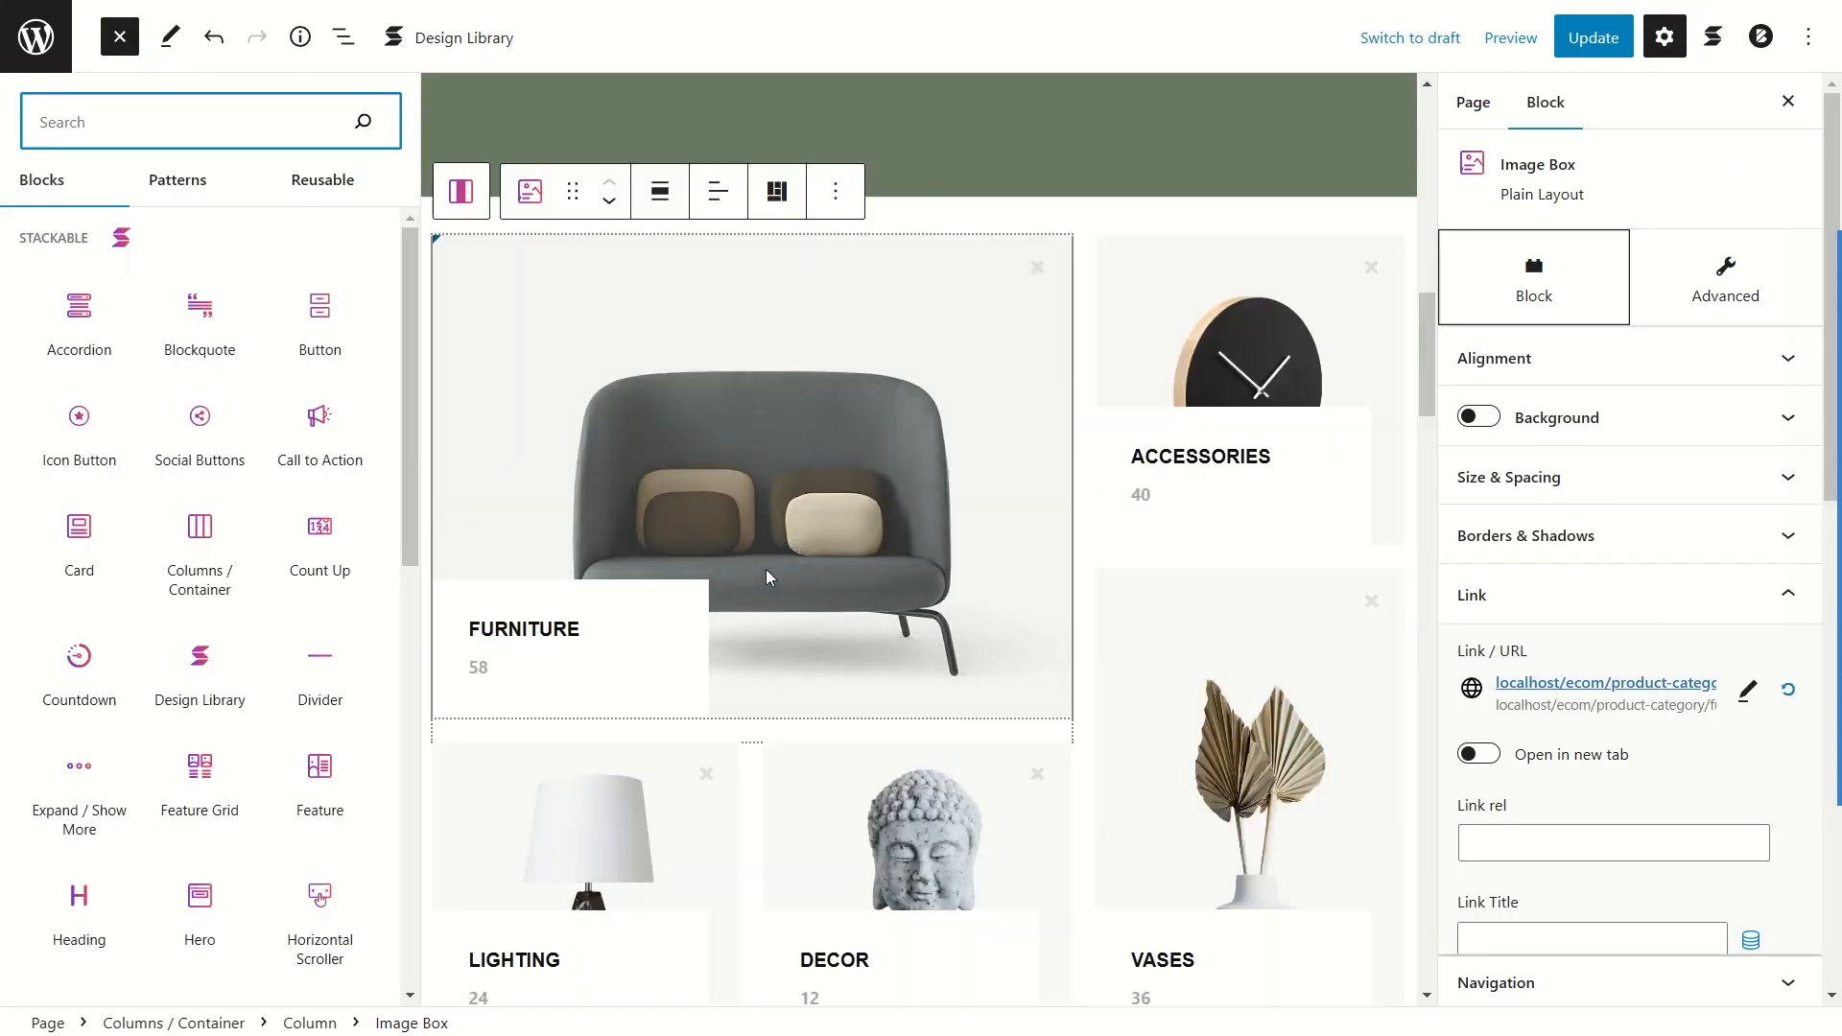
scroll(766, 568, "up", 5)
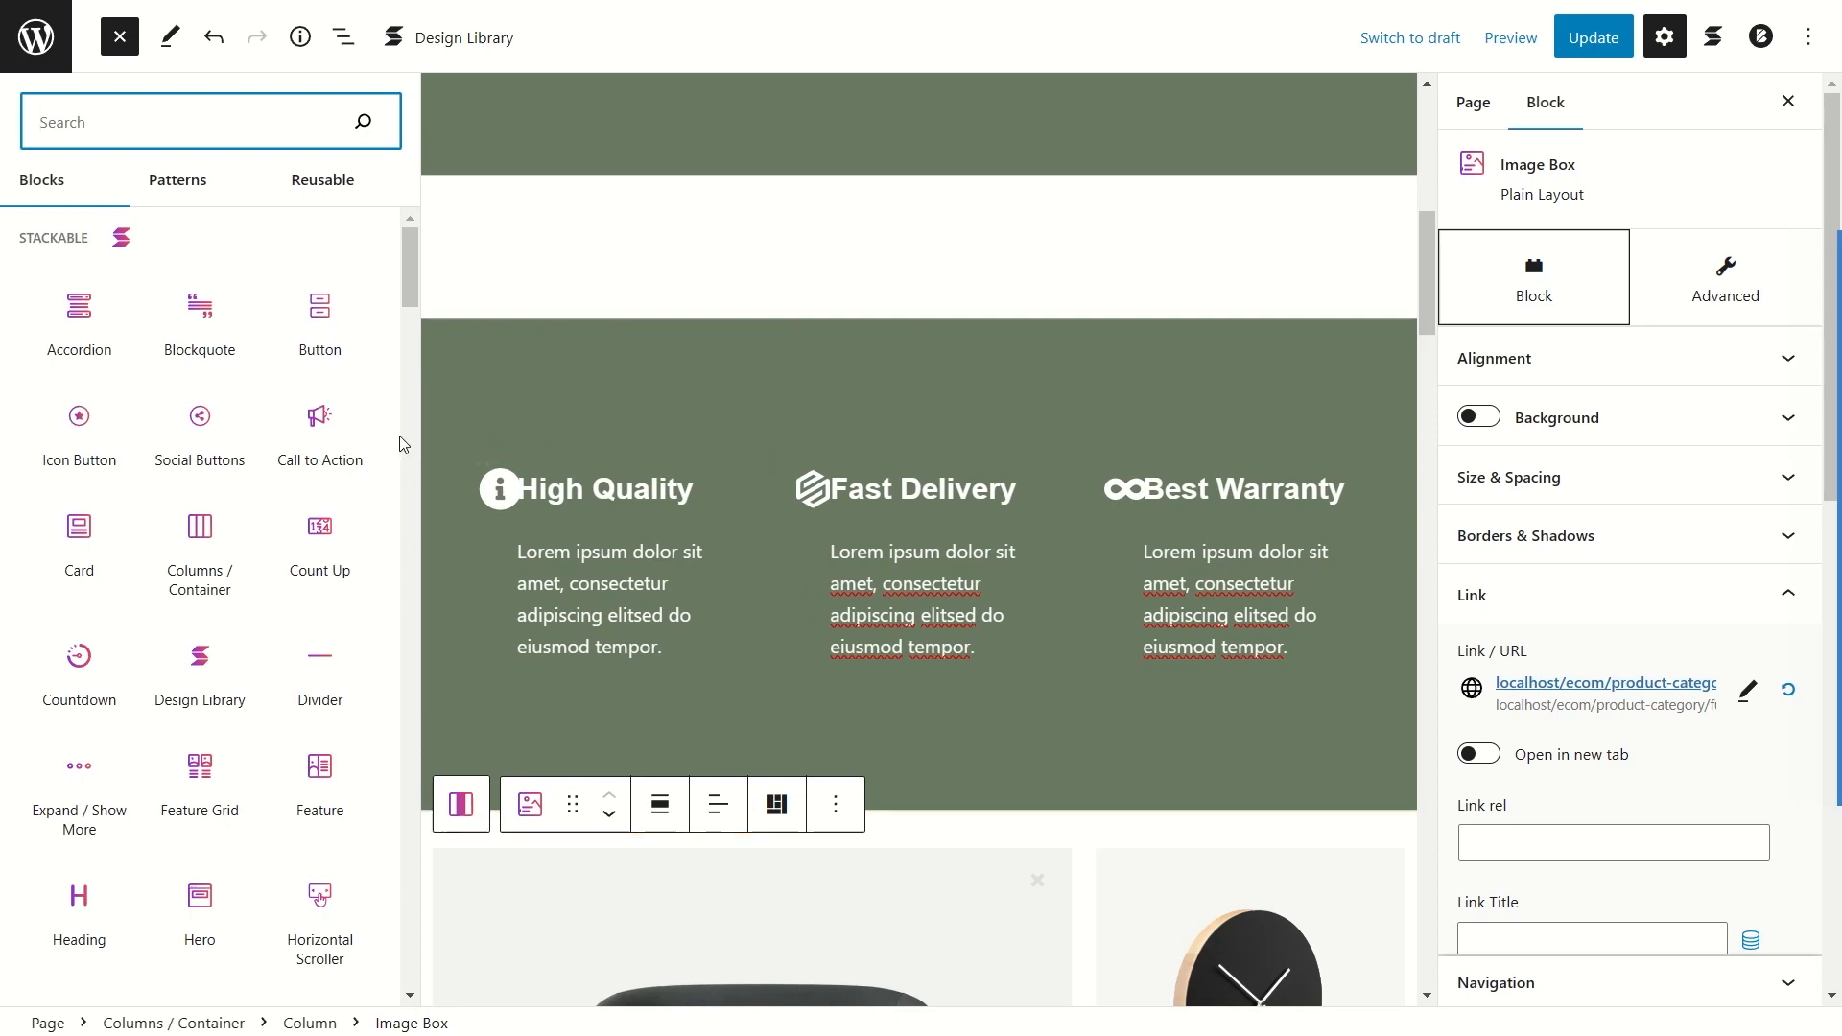
scroll(235, 424, "down", 8)
scroll(235, 424, "up", 10)
scroll(235, 424, "down", 3)
scroll(235, 424, "up", 3)
scroll(237, 424, "down", 9)
scroll(238, 427, "up", 8)
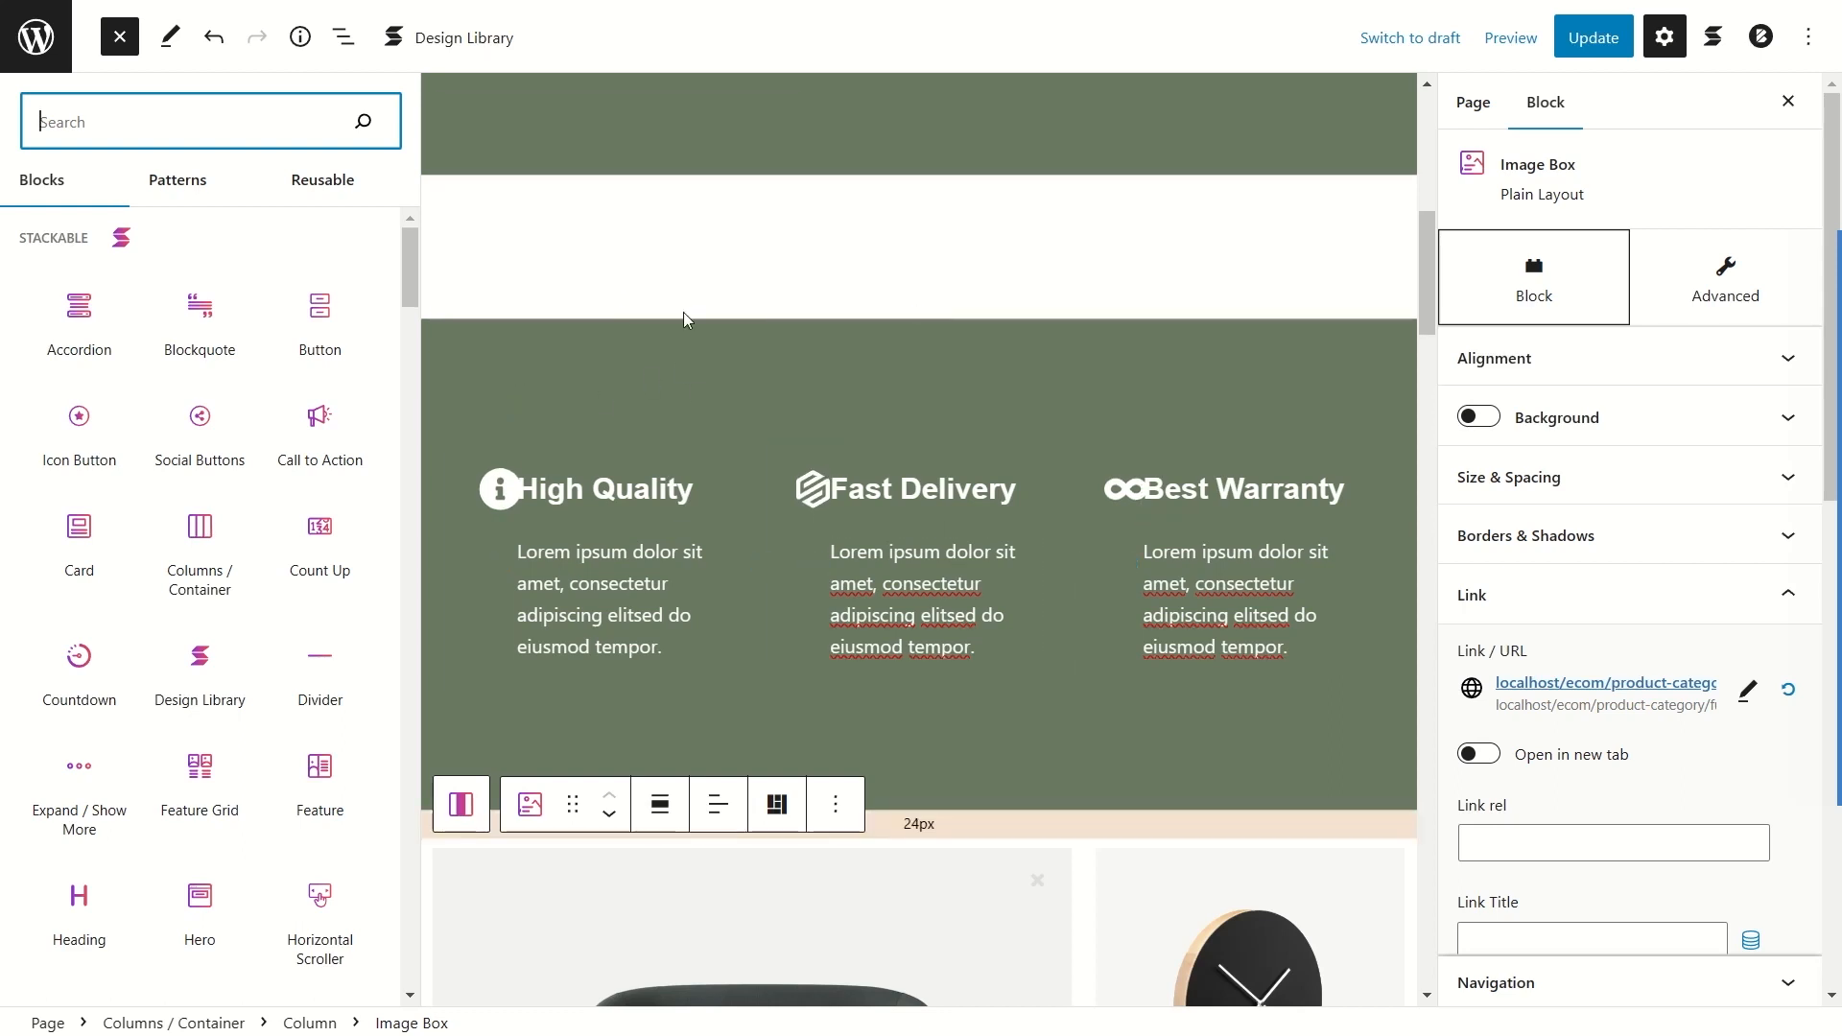
Step: Remove the rebuilt feature strip's Columns / Container block from the home page
left_click(763, 377)
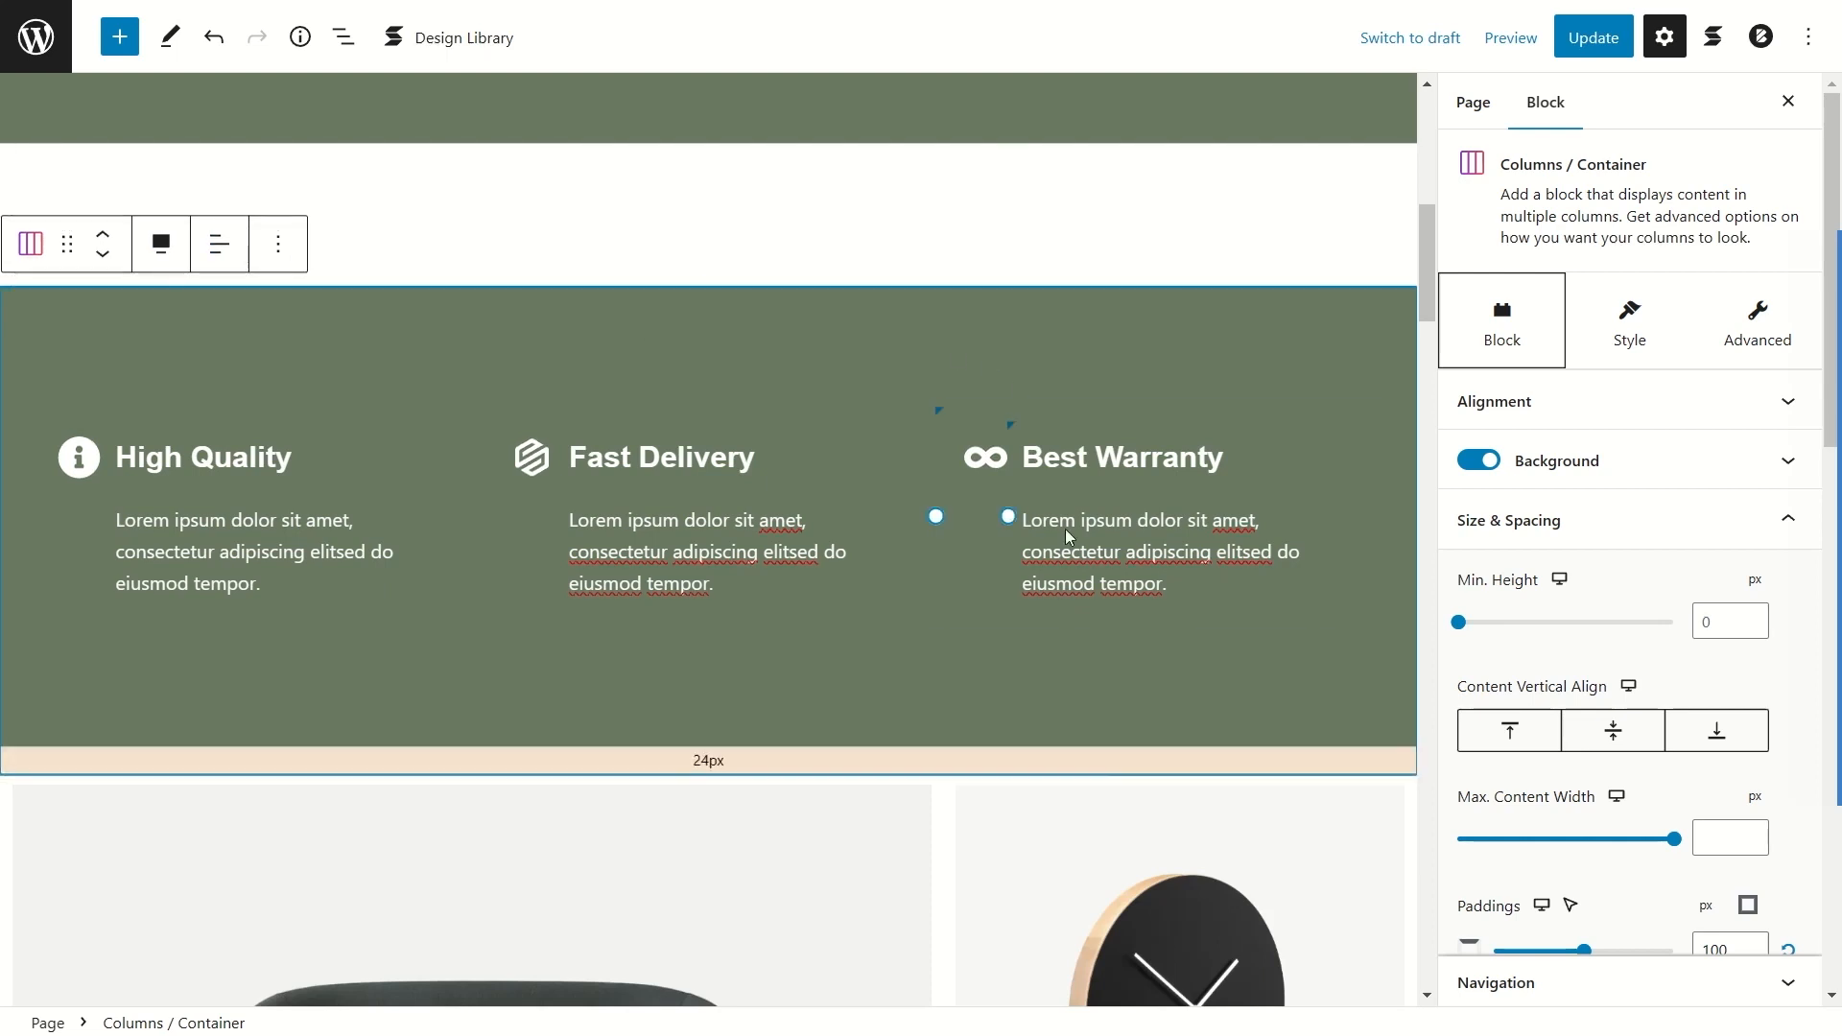
left_click(284, 247)
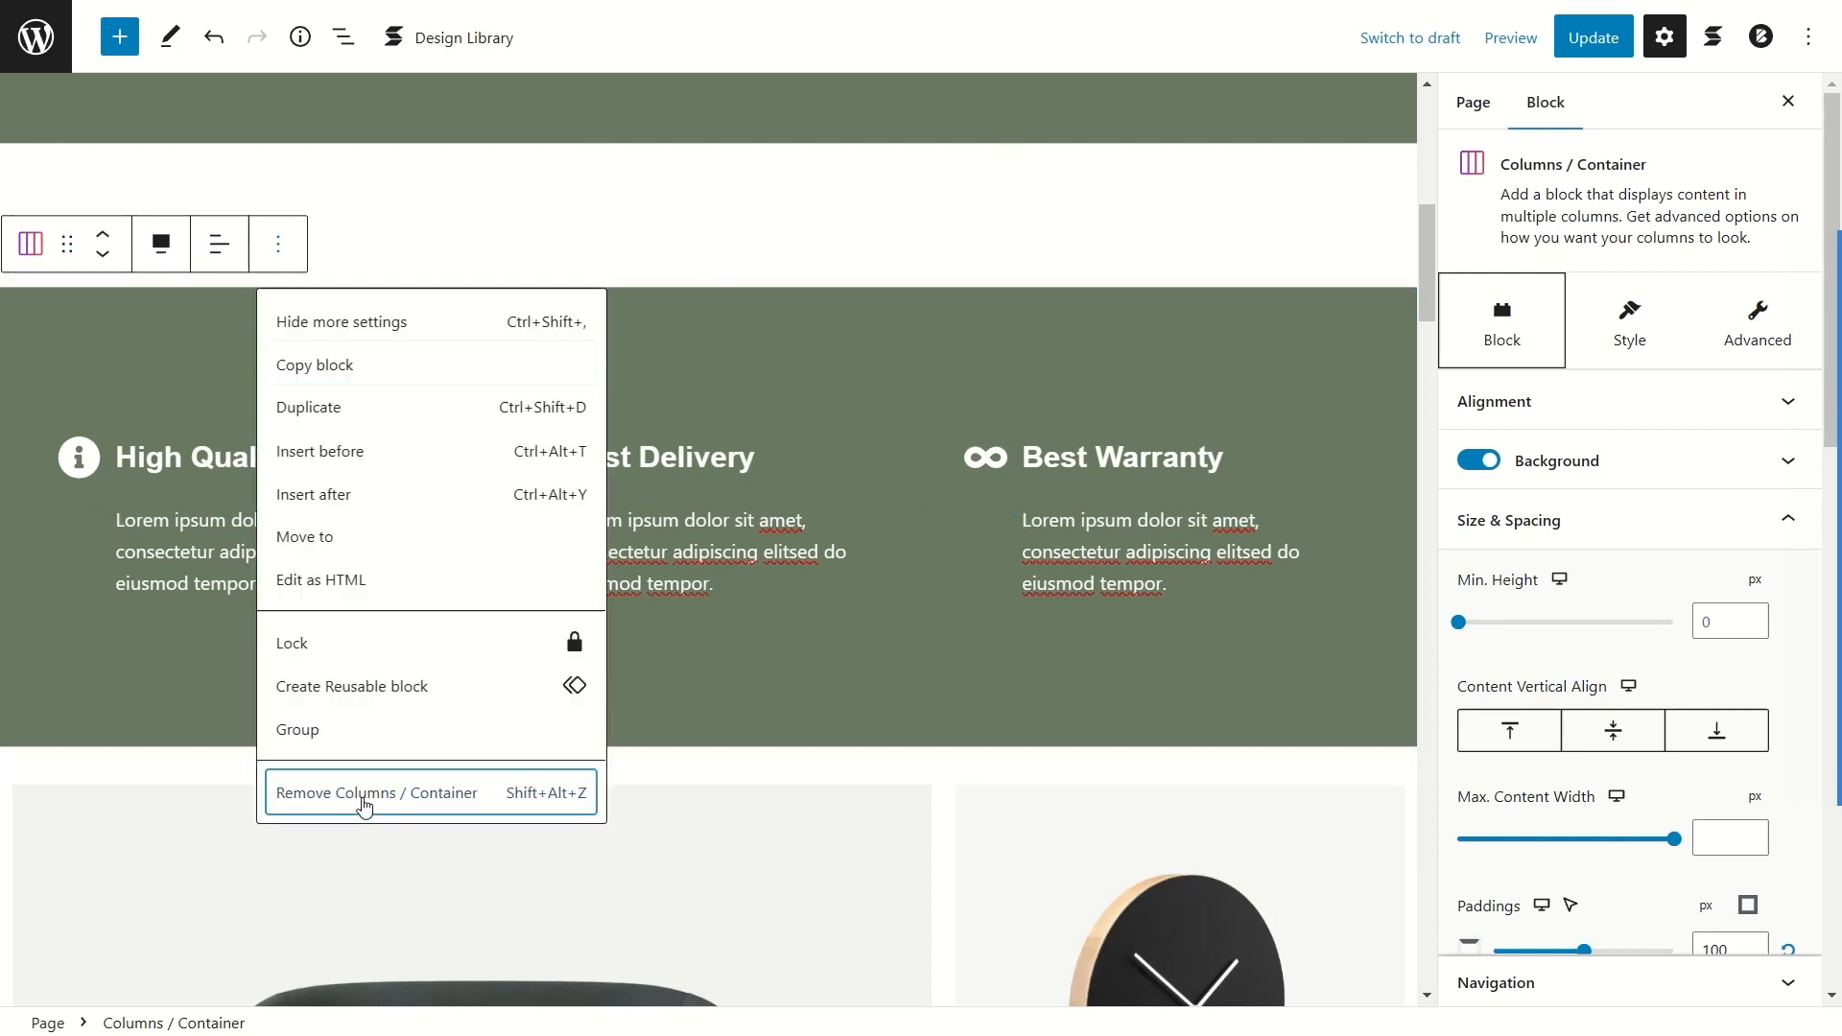
left_click(367, 811)
Step: Examine the blockslider shortcode in the hero section and select the container that holds it
scroll(605, 556, "up", 1)
scroll(605, 550, "up", 8)
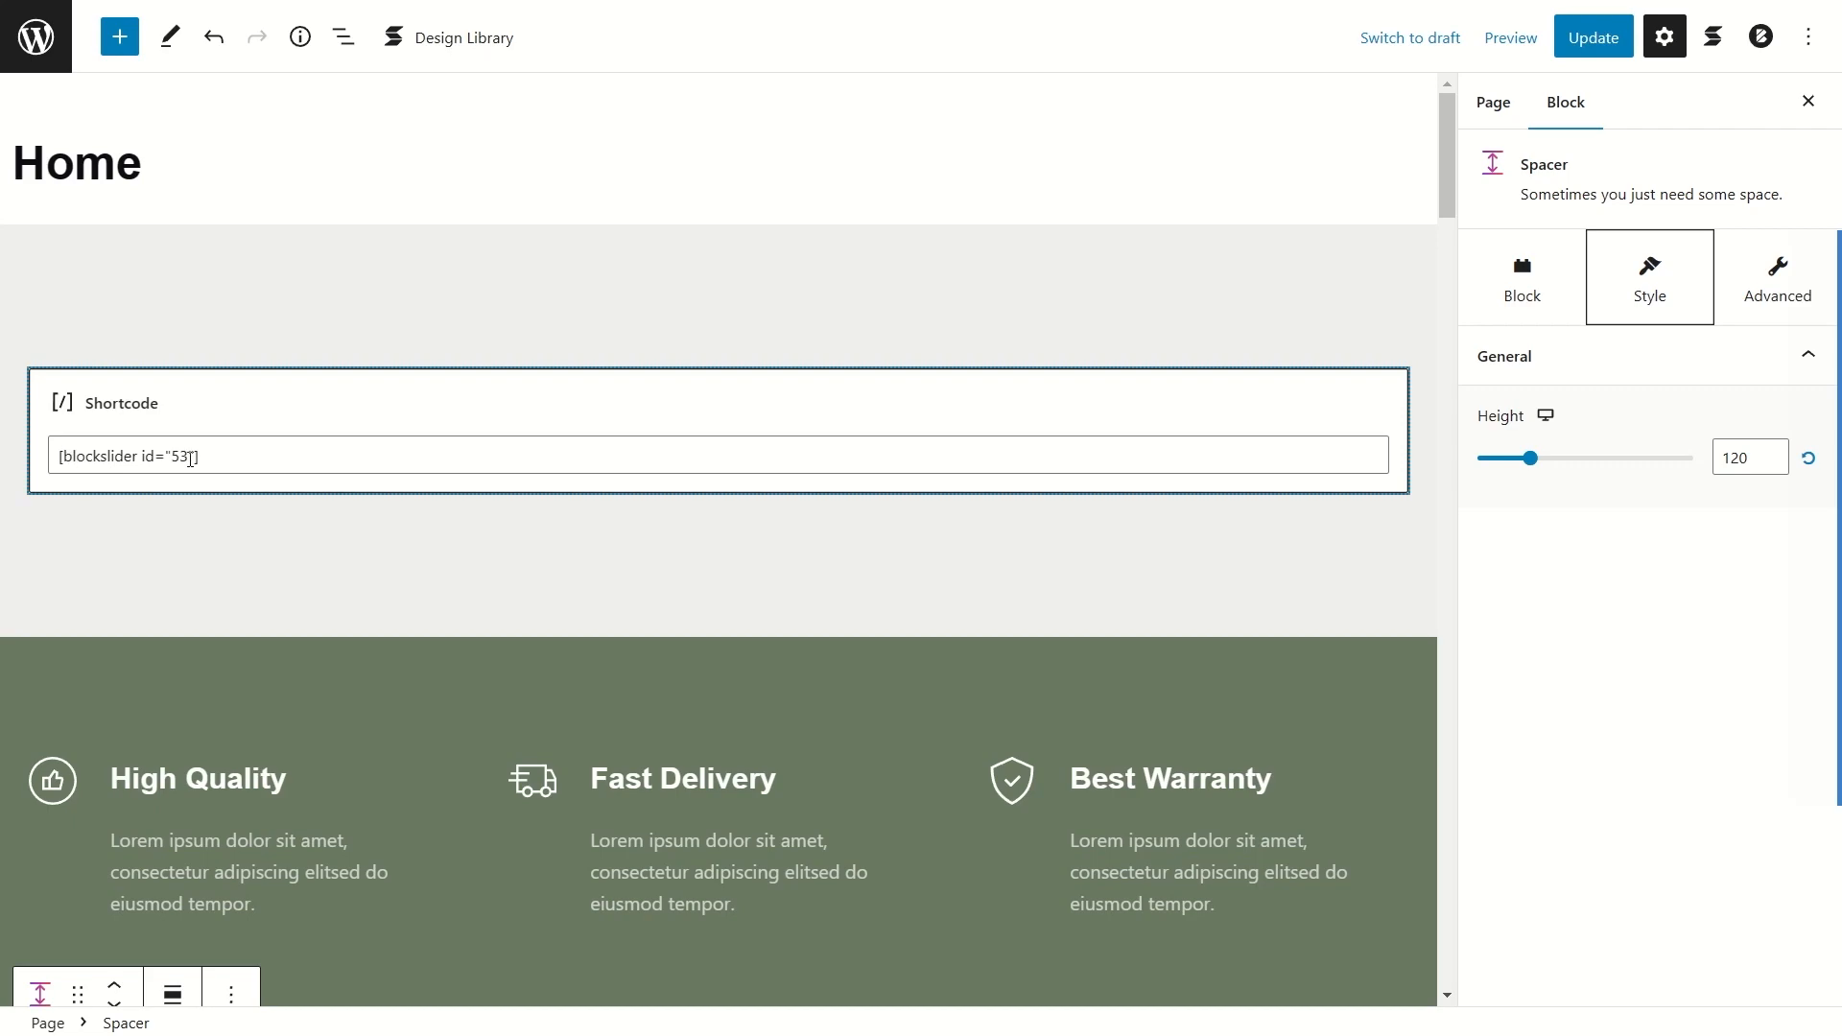
scroll(159, 460, "down", 11)
scroll(173, 466, "up", 11)
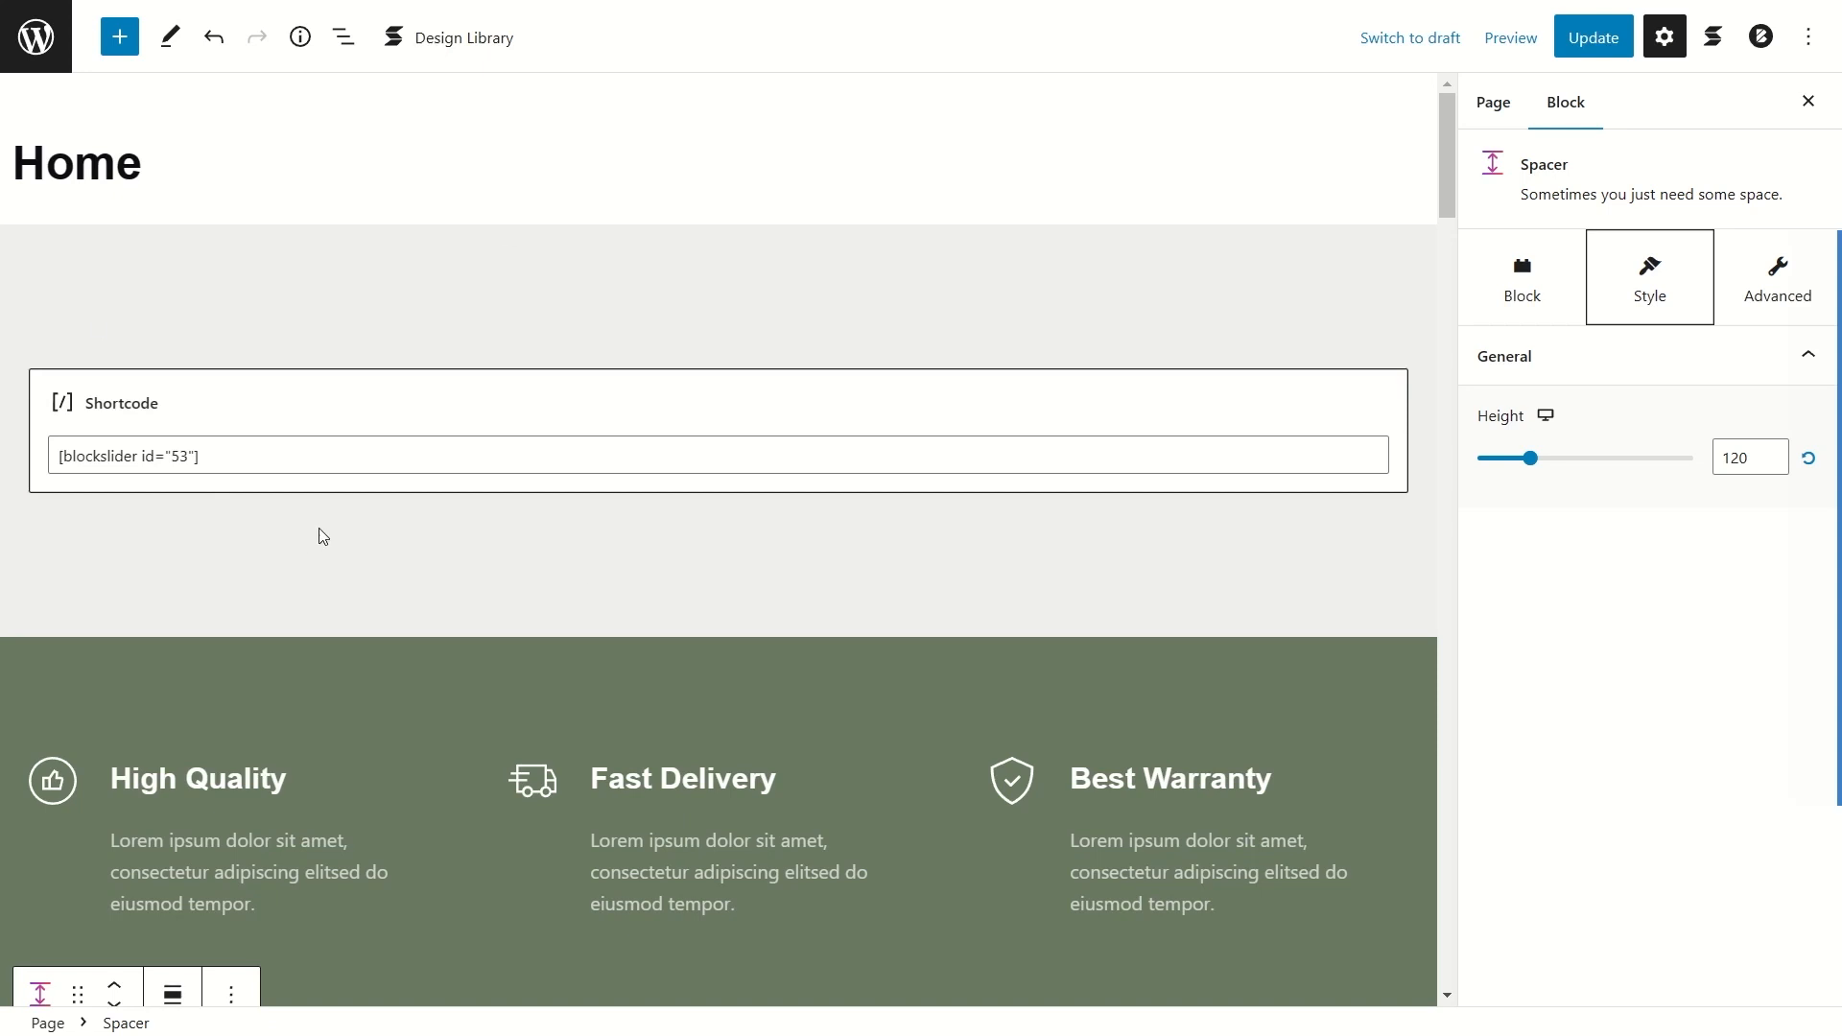
triple_click(234, 455)
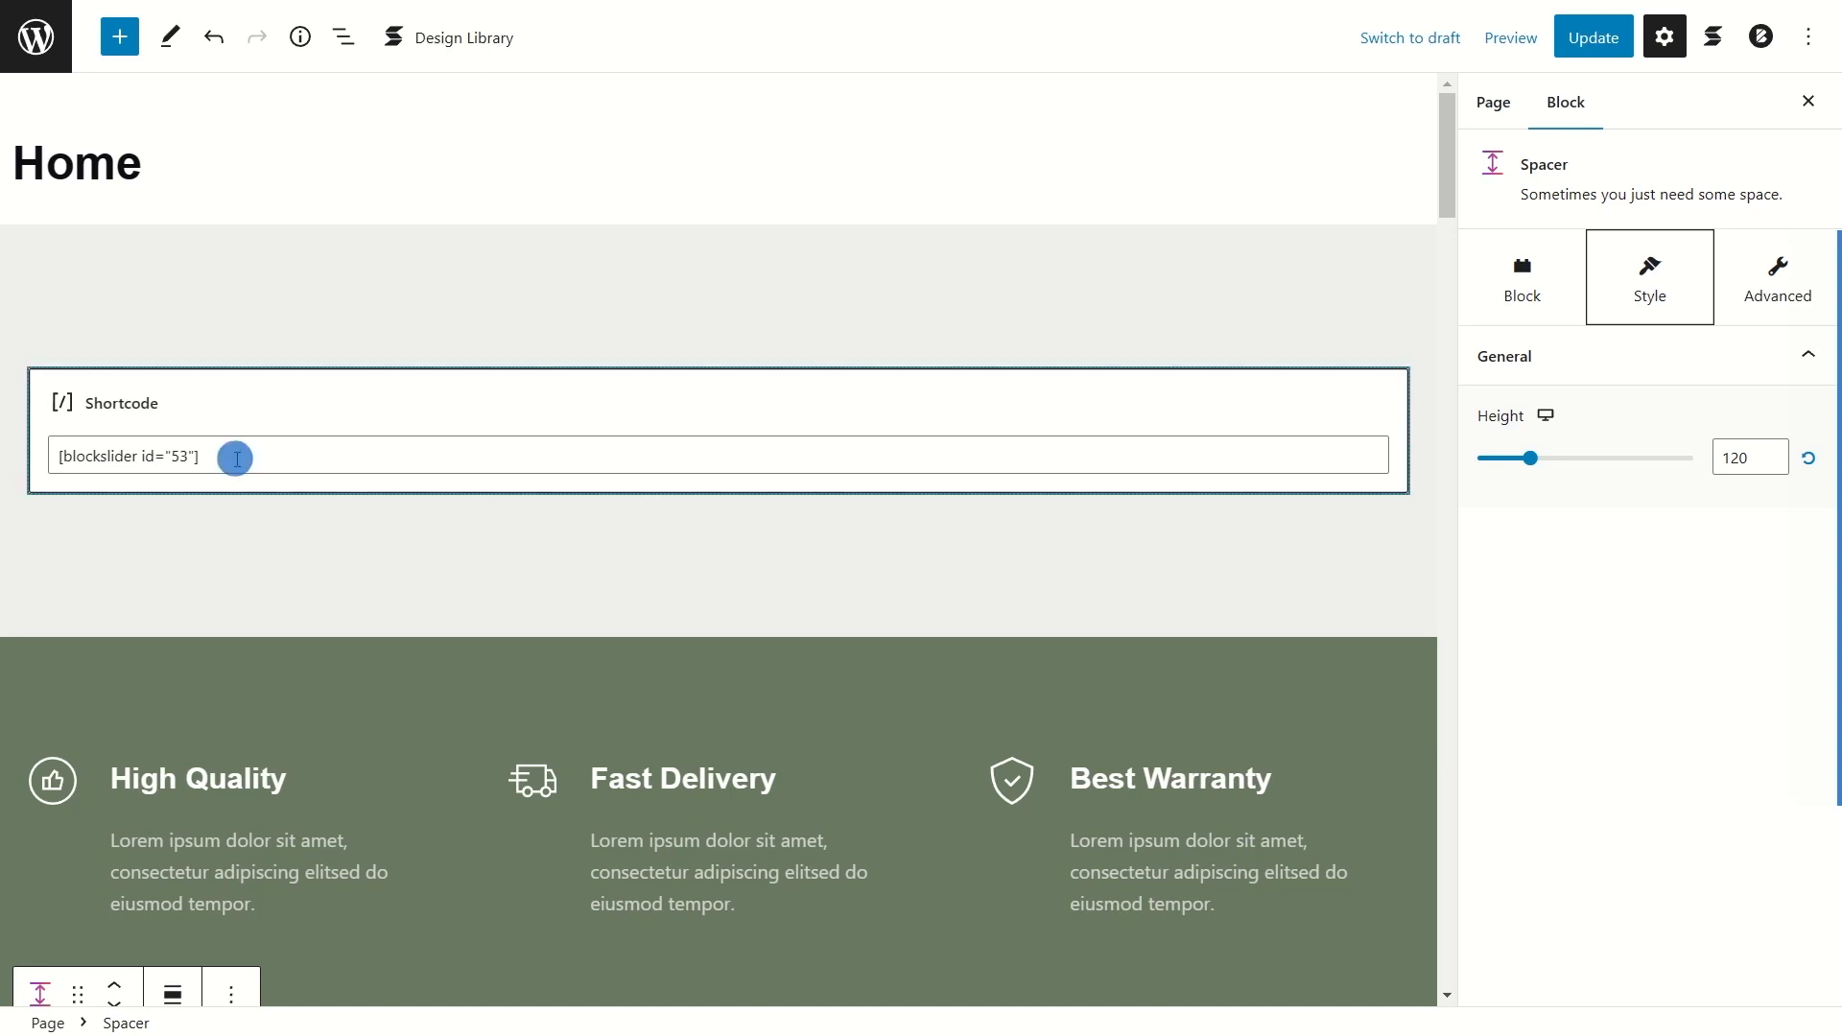
left_click(29, 544)
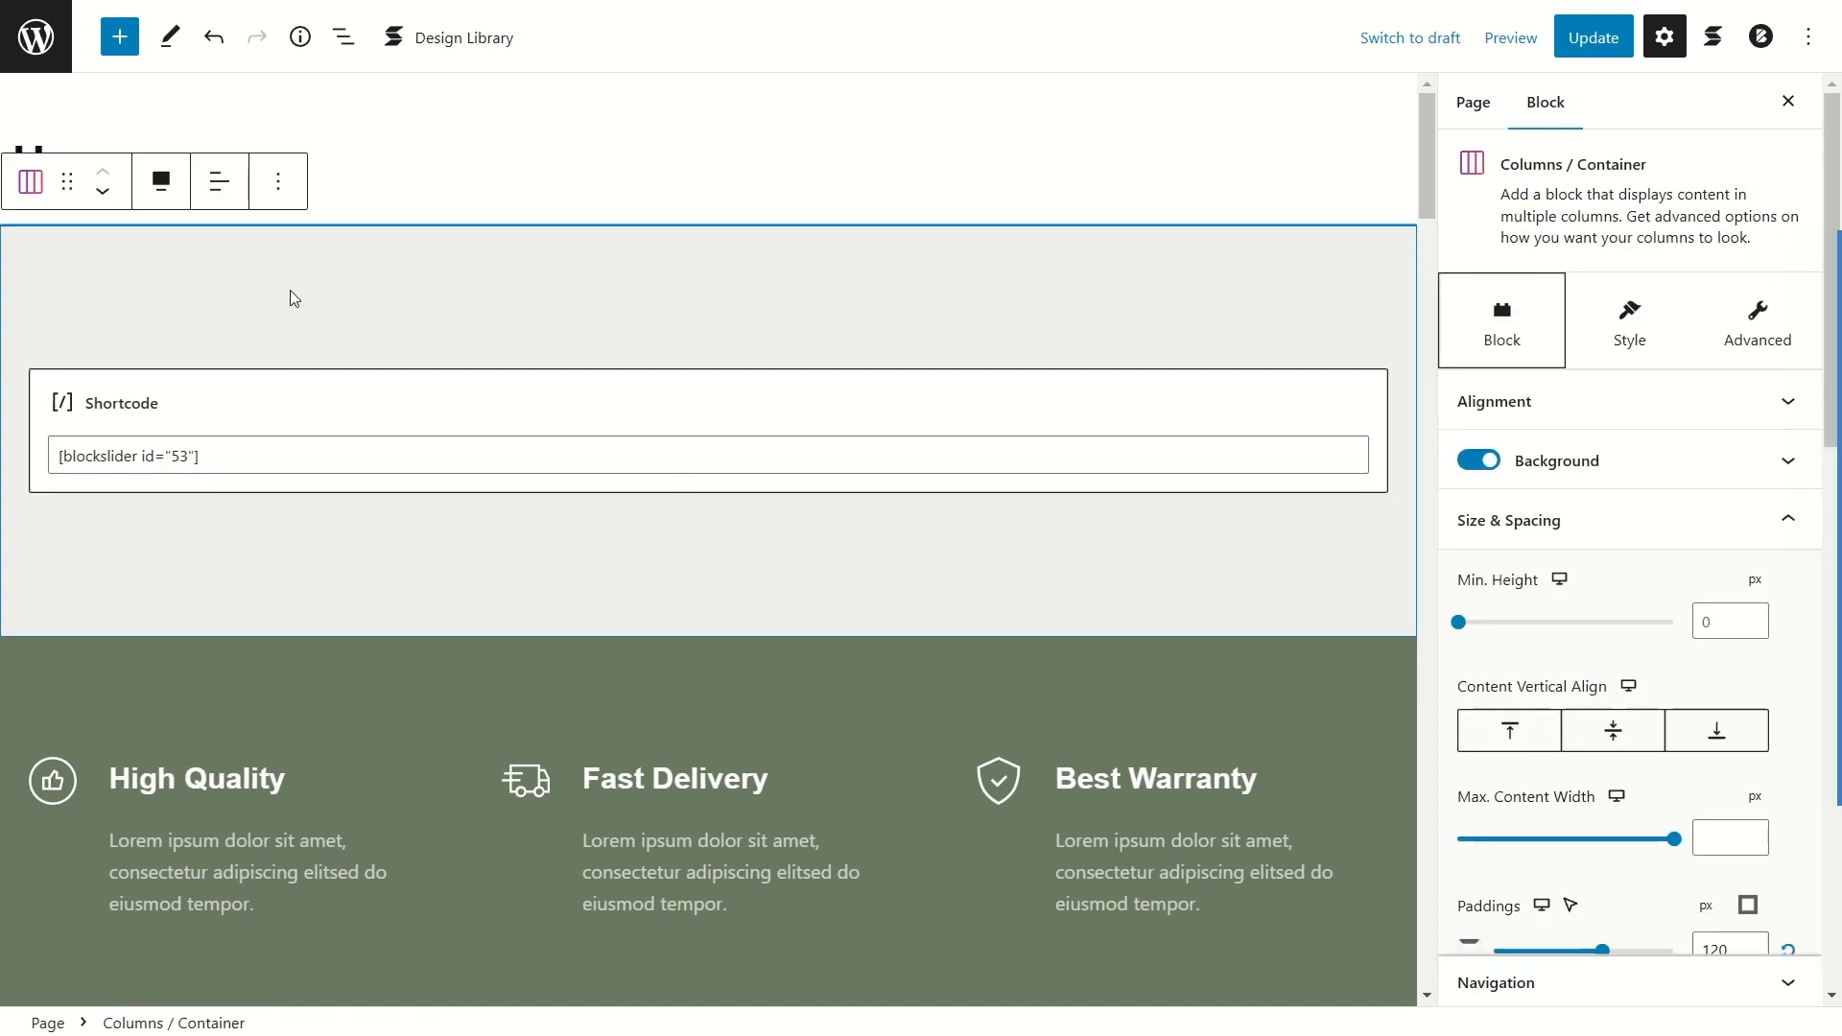
Step: Review the sections below the hero, including the New Arrivals and Latest News shortcodes
scroll(855, 291, "down", 15)
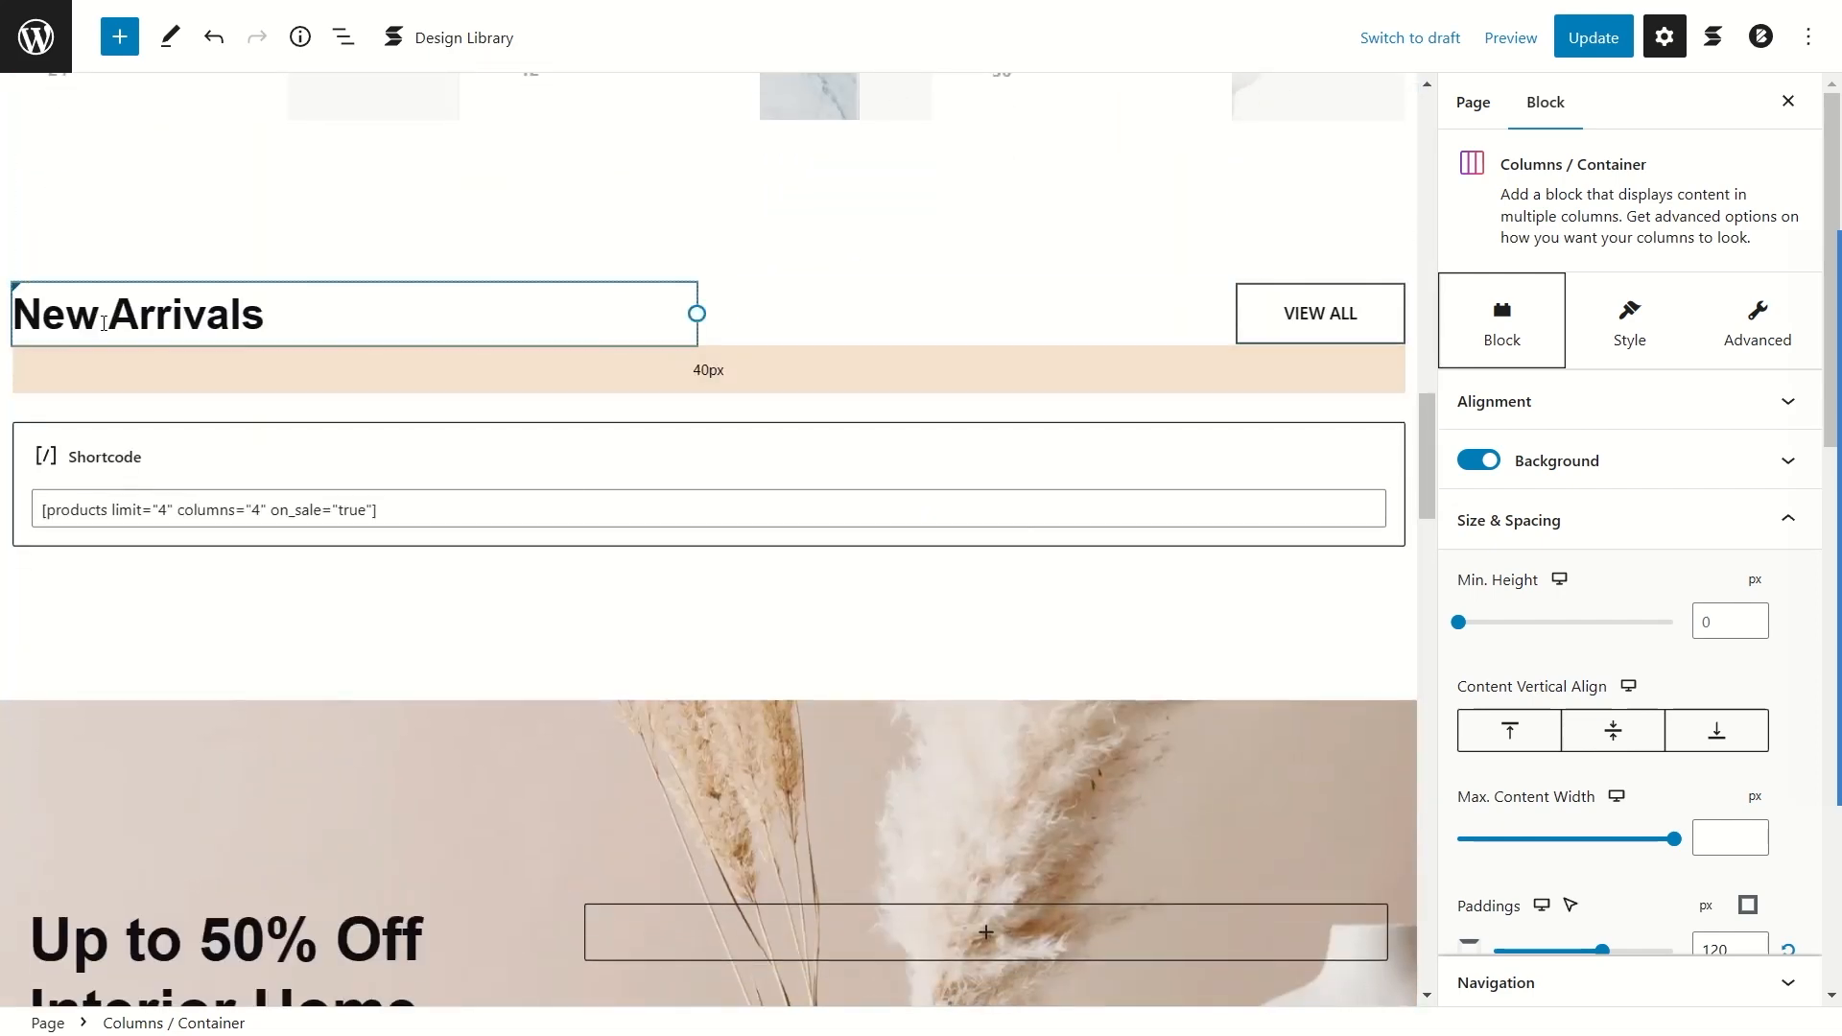
scroll(373, 506, "down", 15)
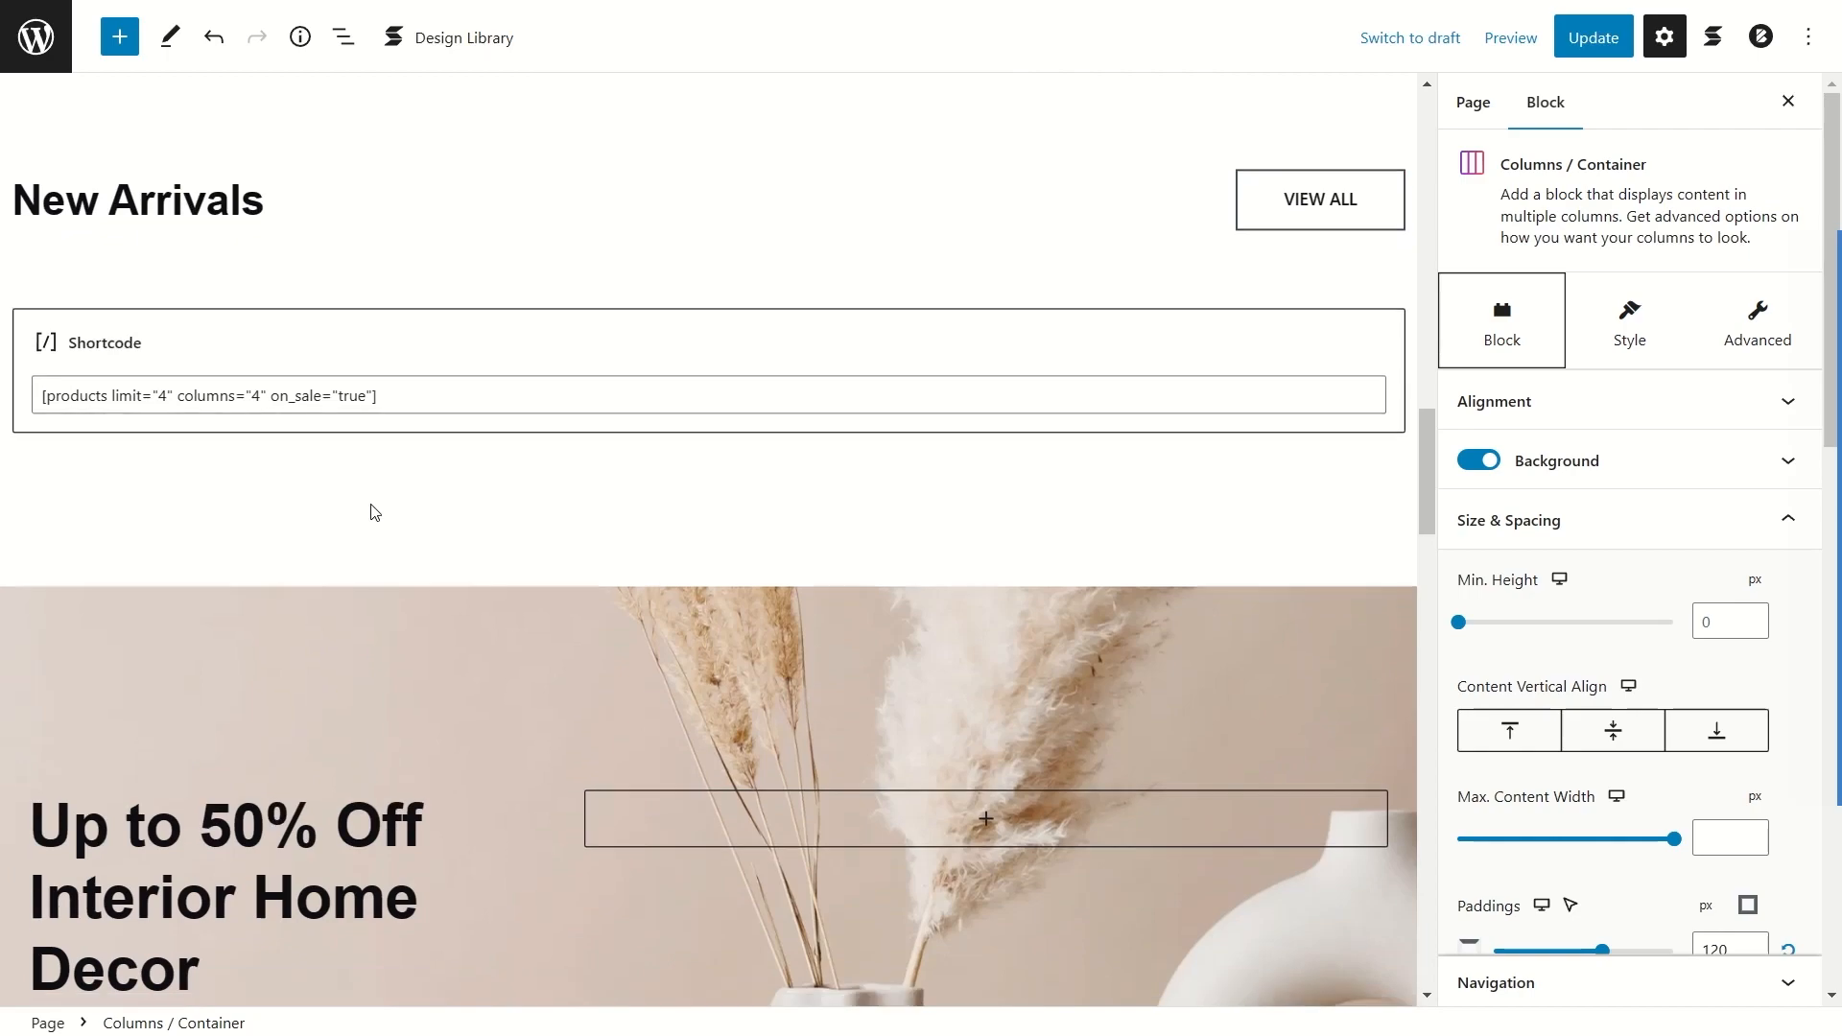
scroll(370, 505, "down", 8)
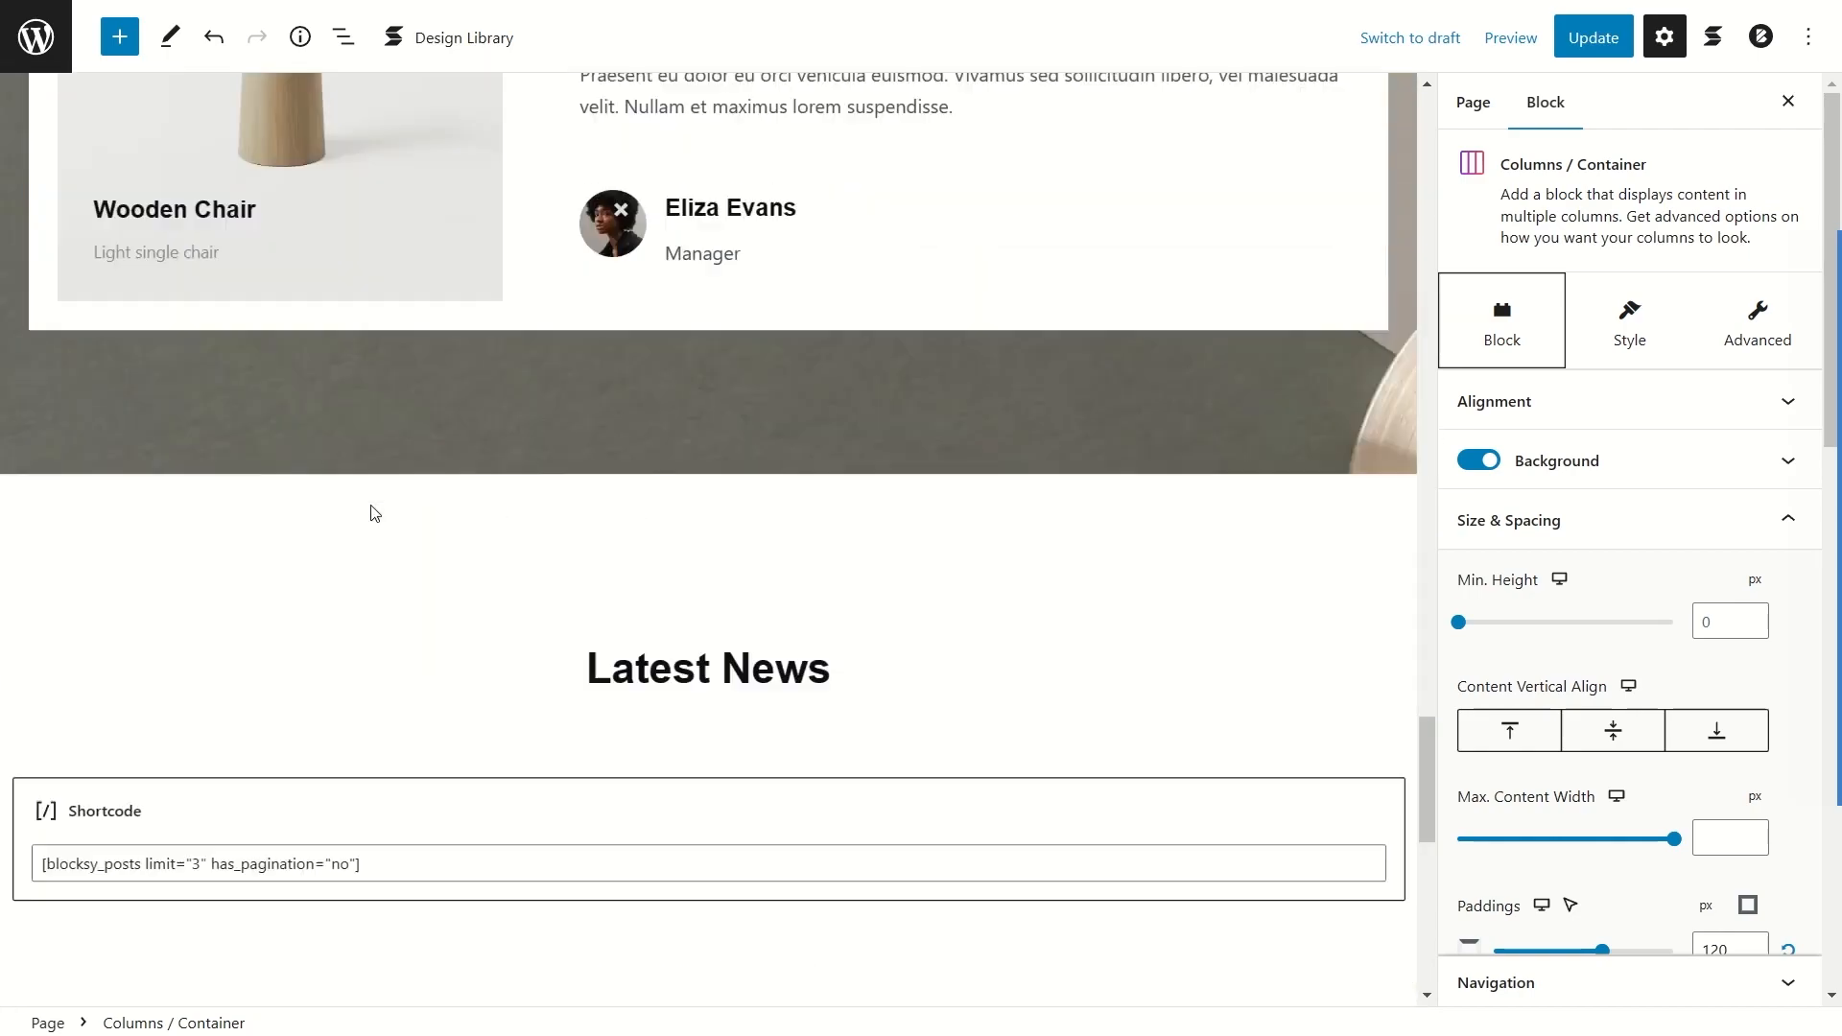
scroll(370, 505, "up", 16)
scroll(363, 515, "down", 10)
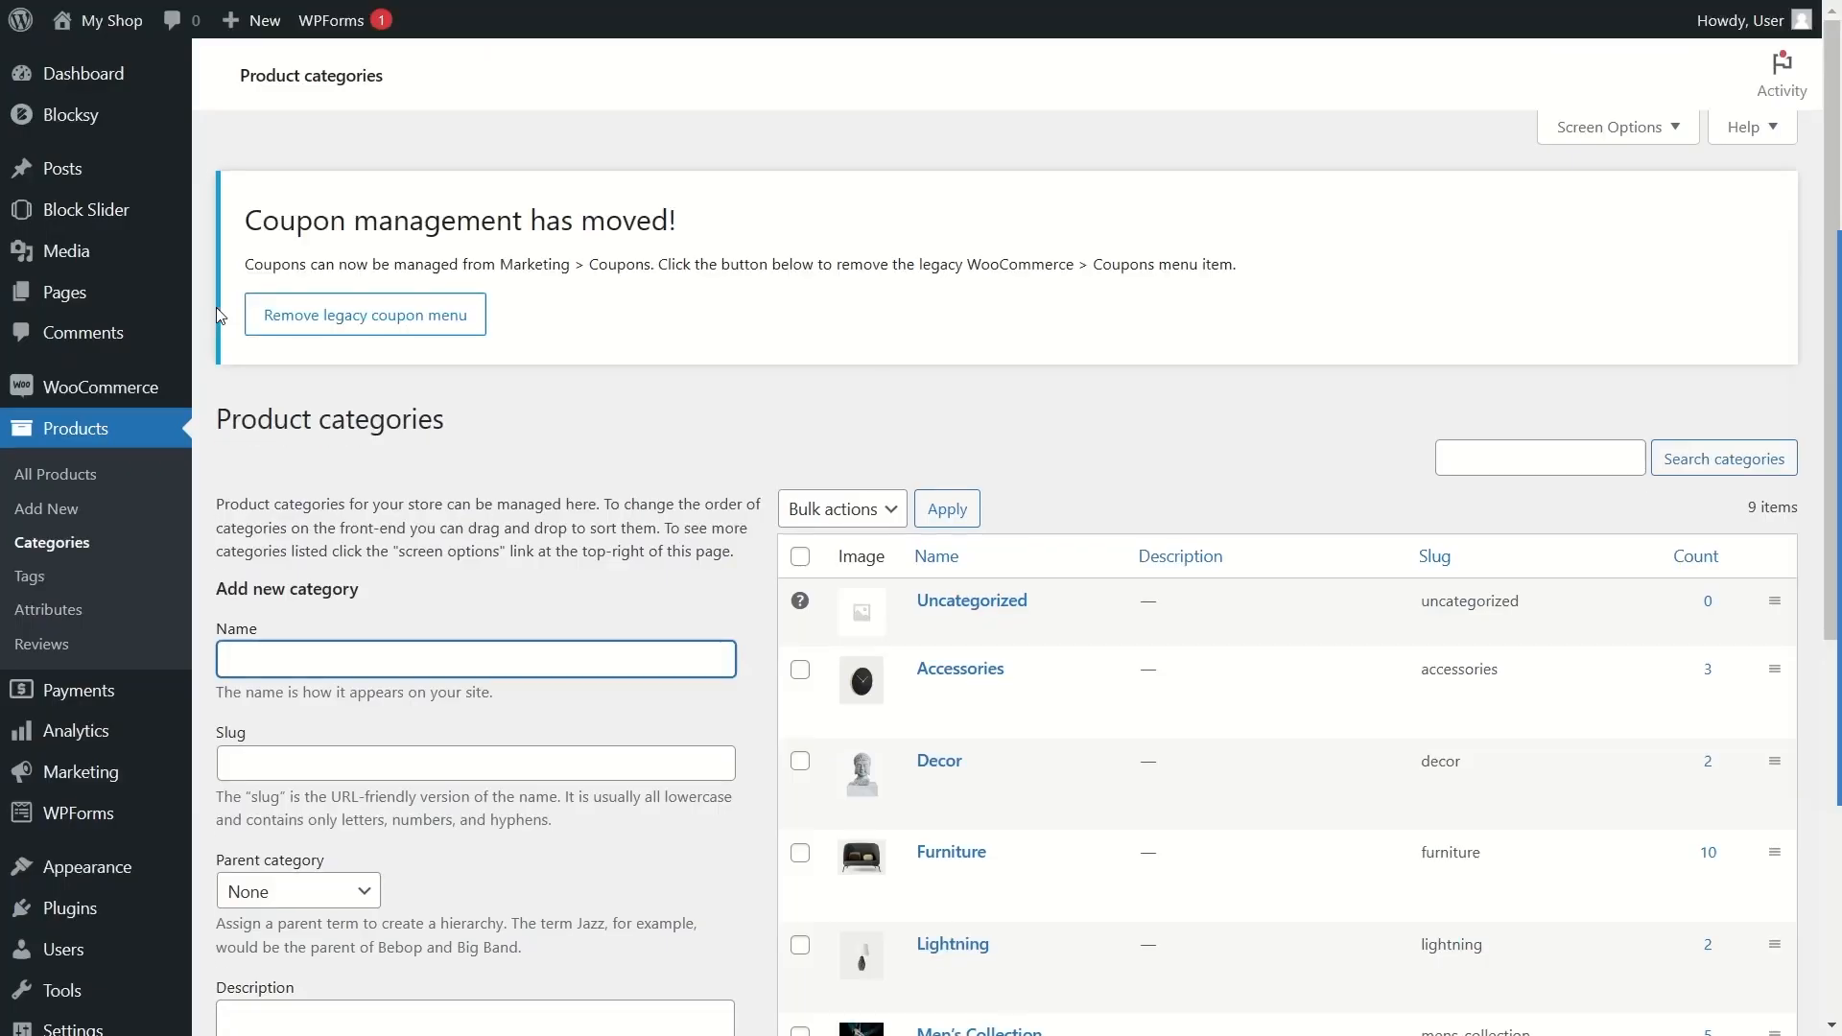
Step: Go to the Block Slider plugin in the site admin and open the list of all sliders
mouse_move(111, 228)
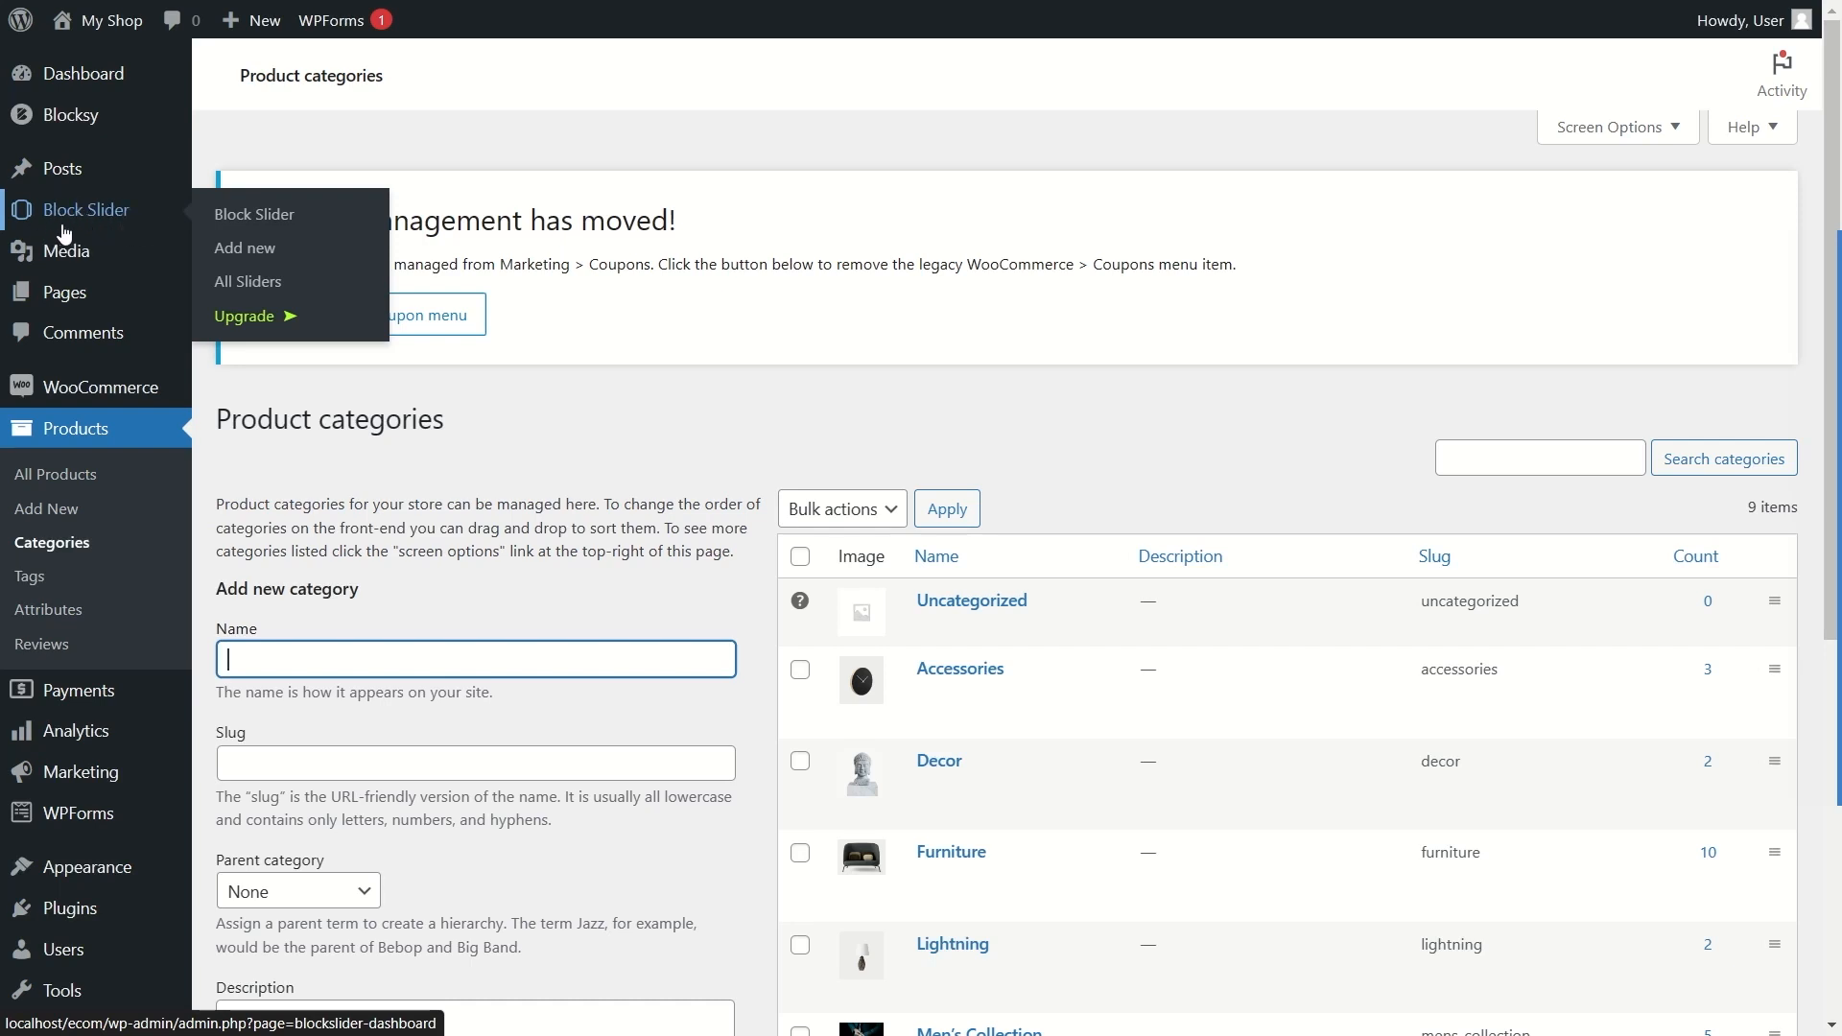
left_click(76, 226)
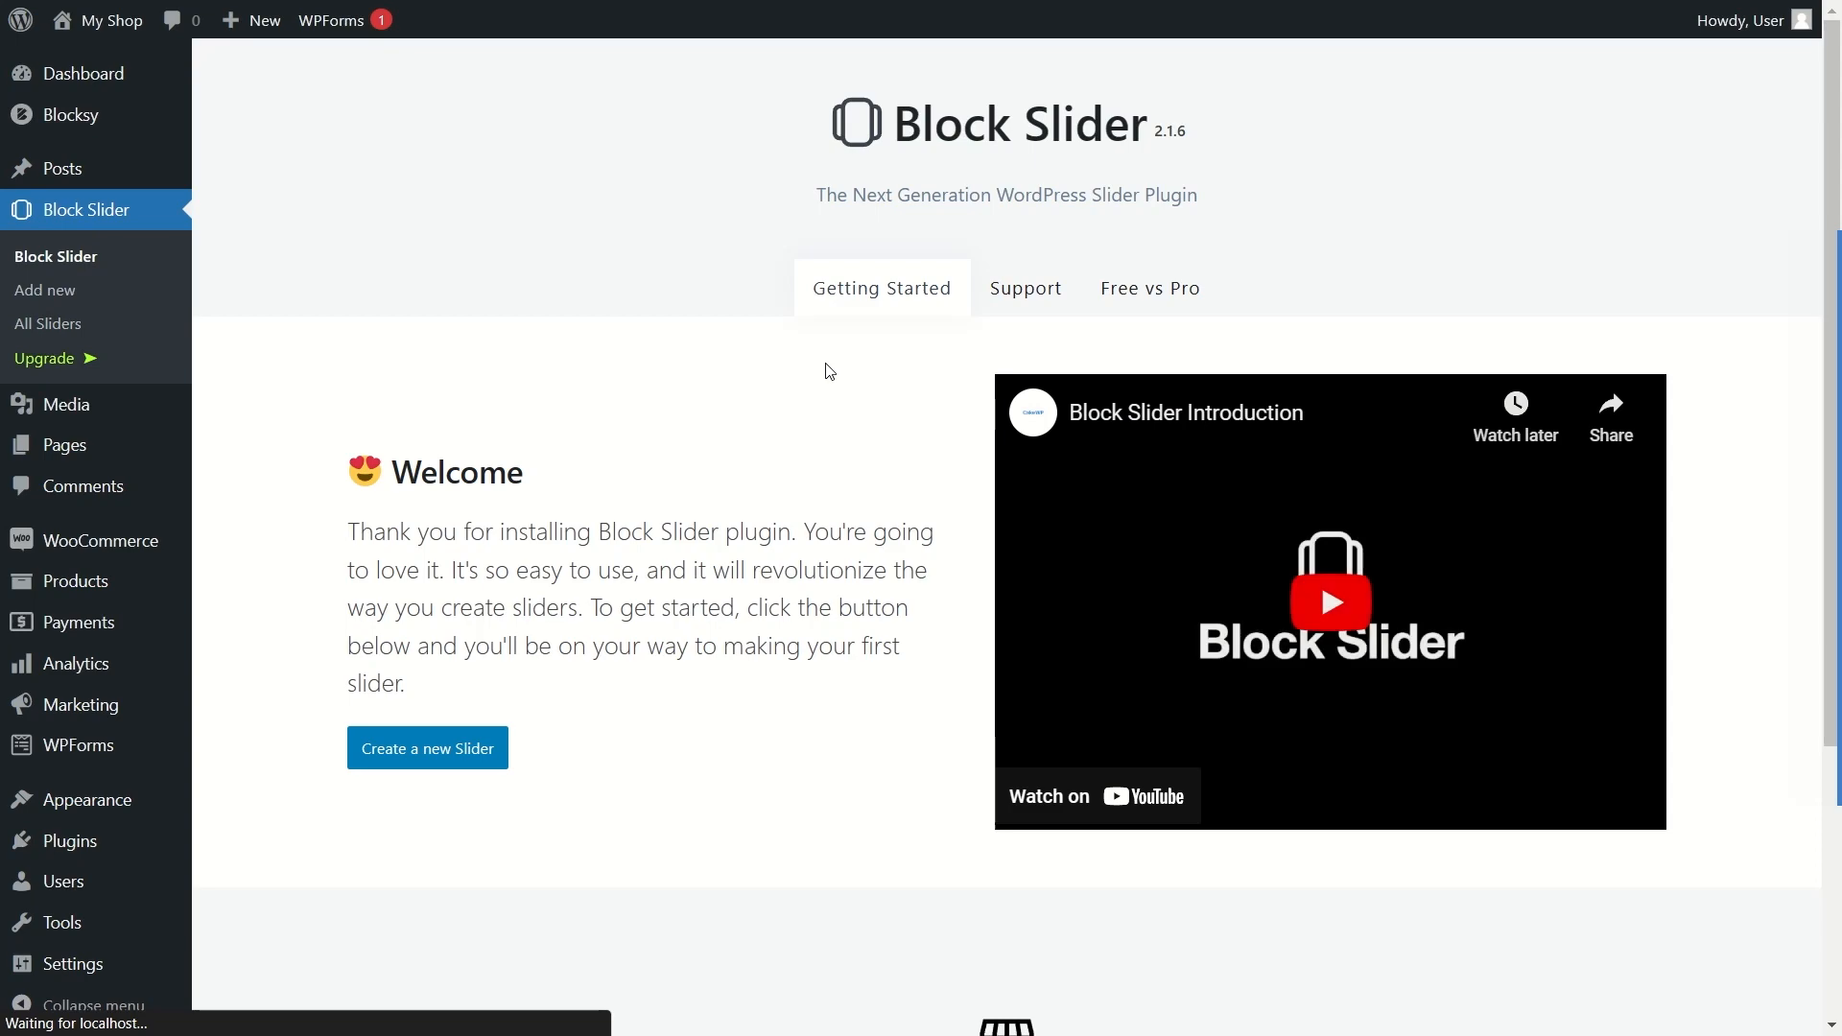
scroll(811, 368, "down", 5)
scroll(763, 562, "up", 4)
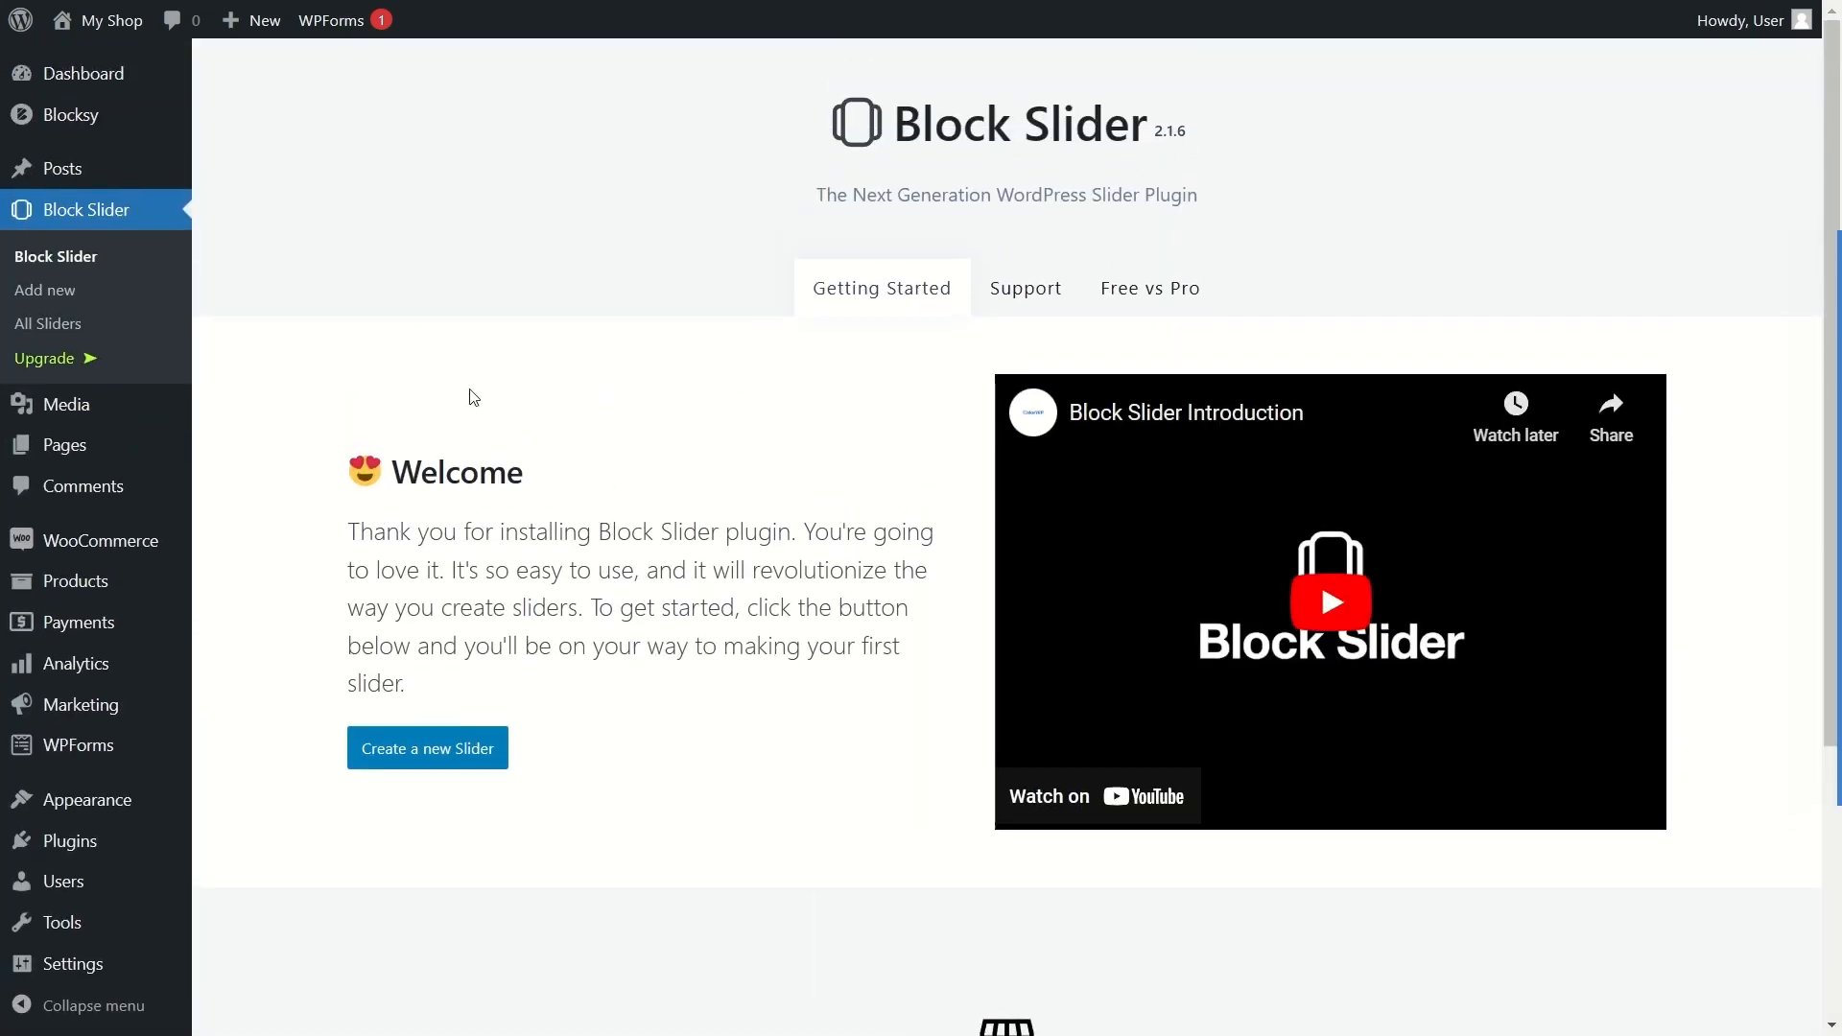
left_click(98, 331)
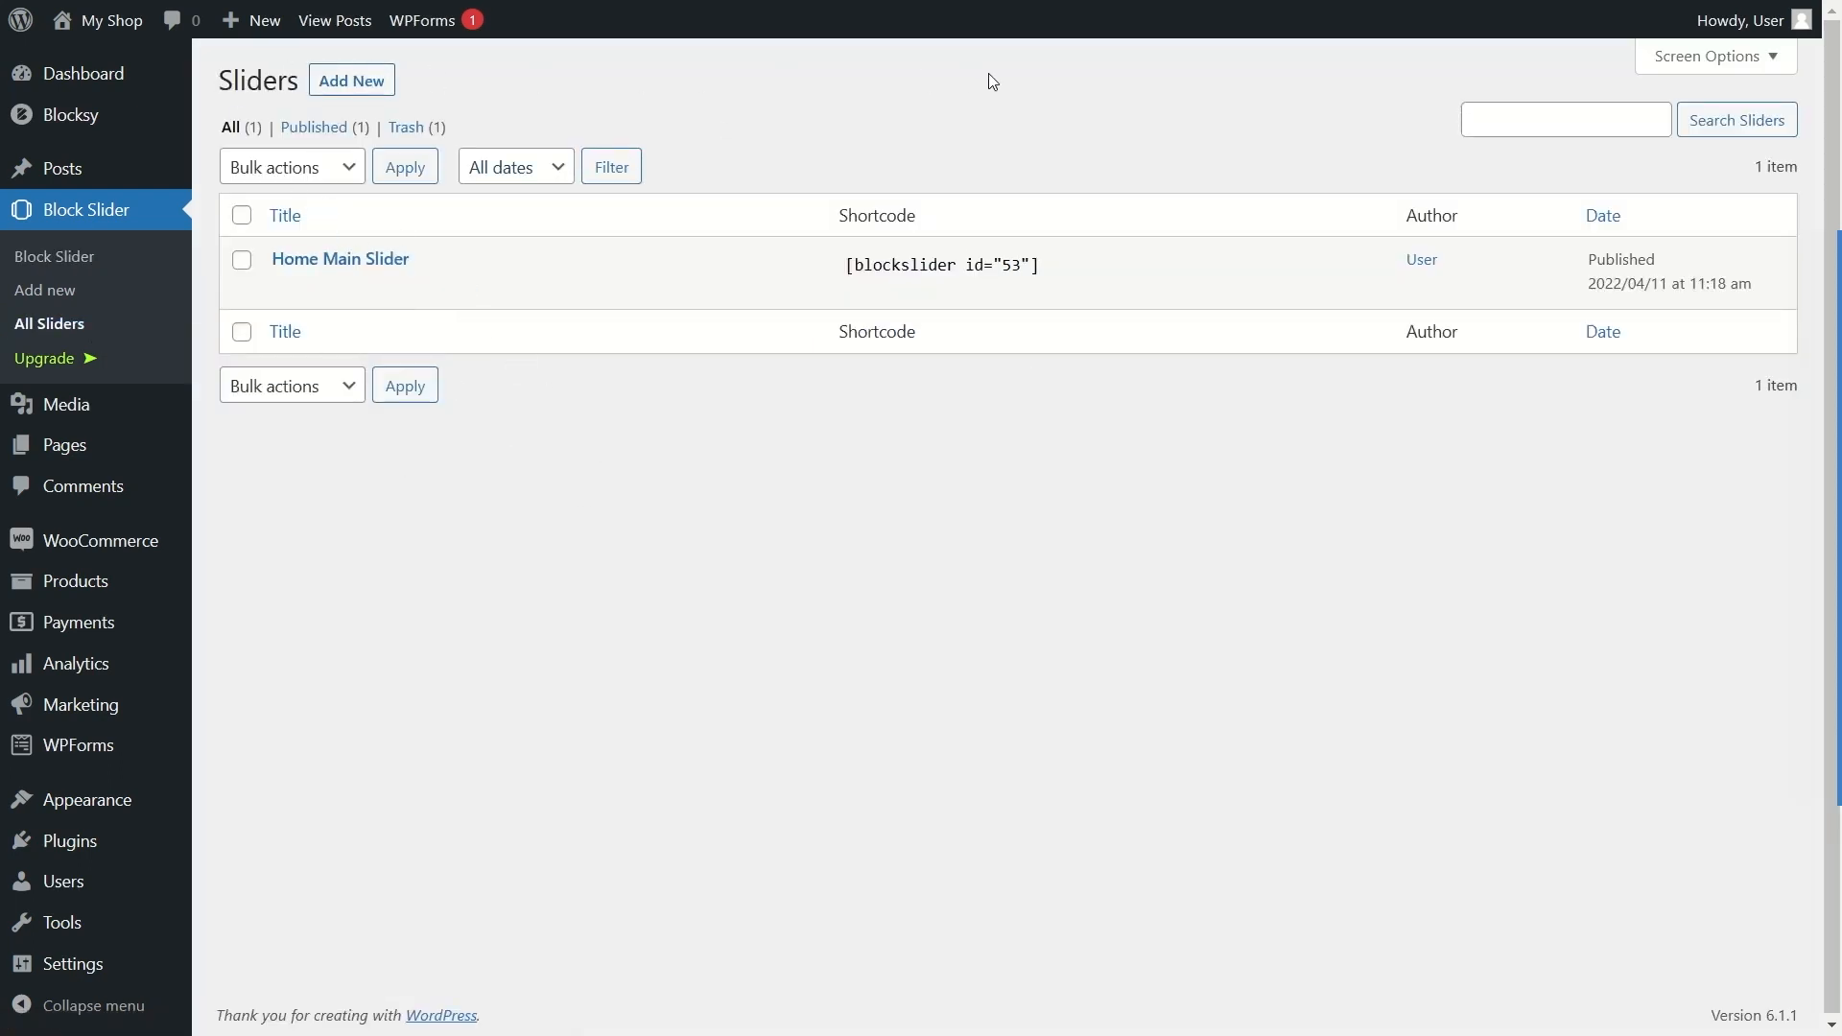
Step: Look through the site's posts and pages lists for comparison with the sliders list
mouse_move(82, 457)
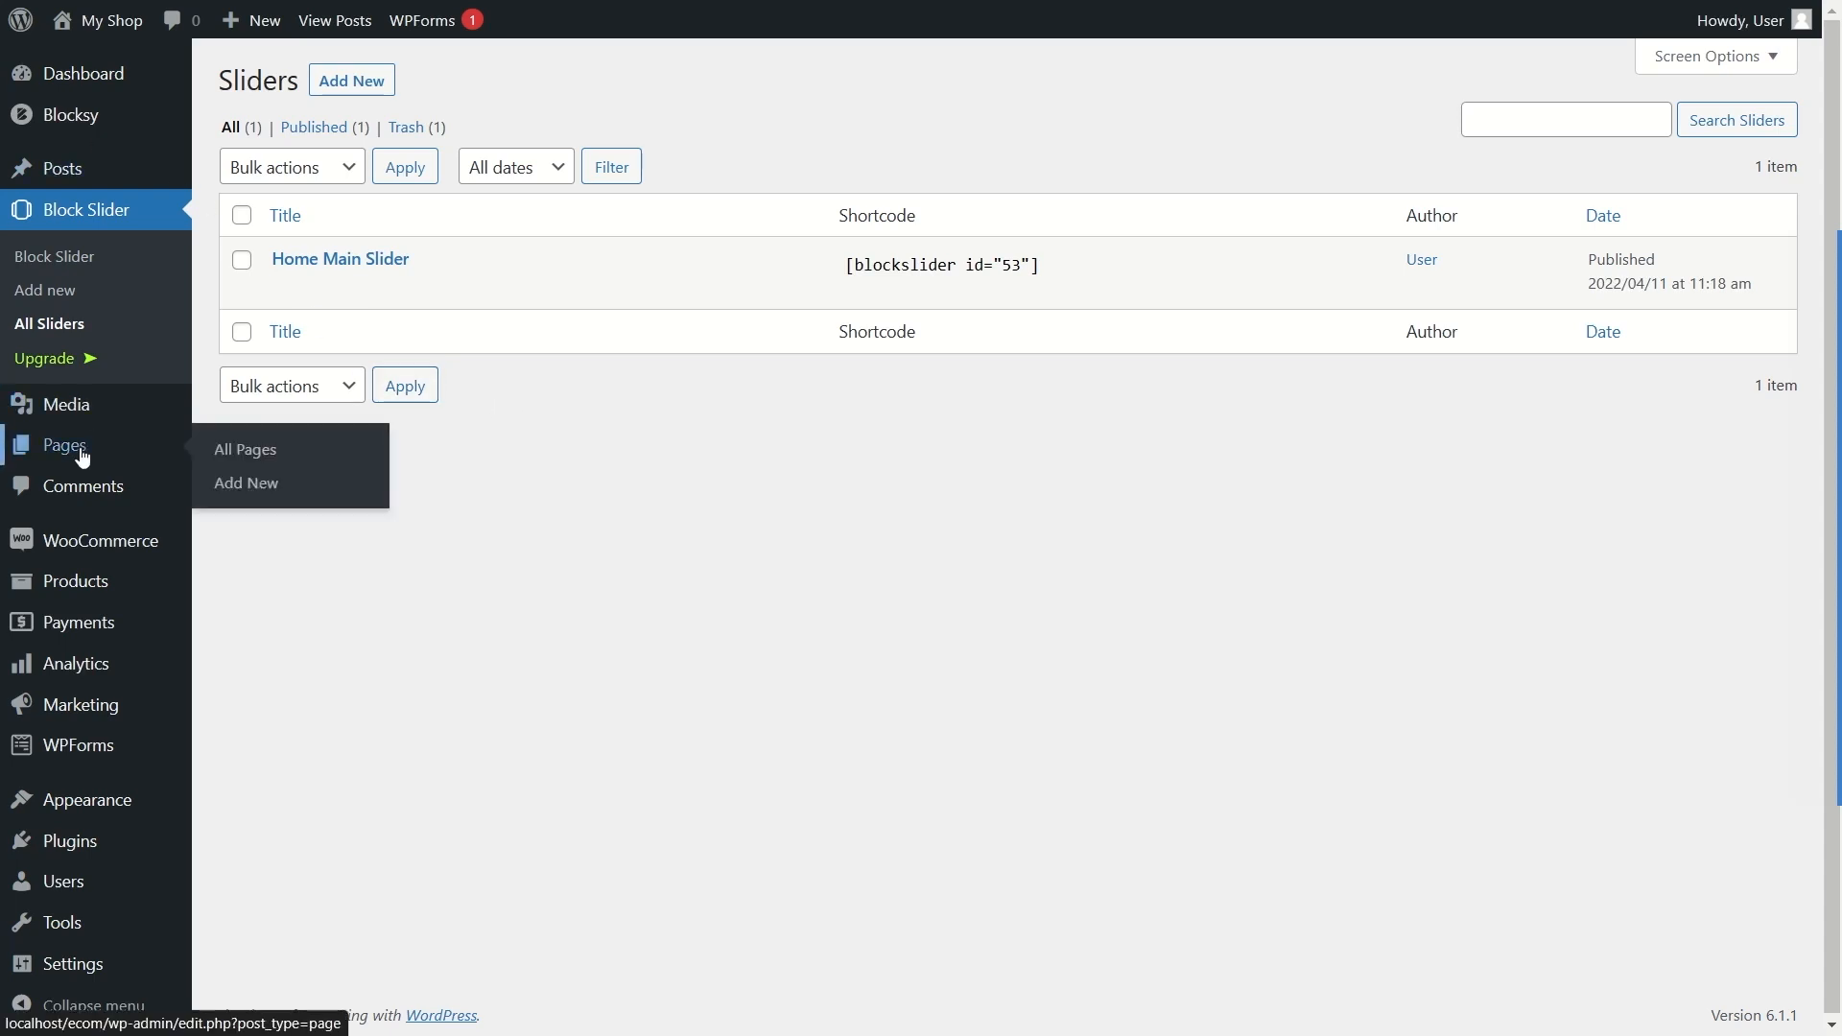
mouse_move(87, 600)
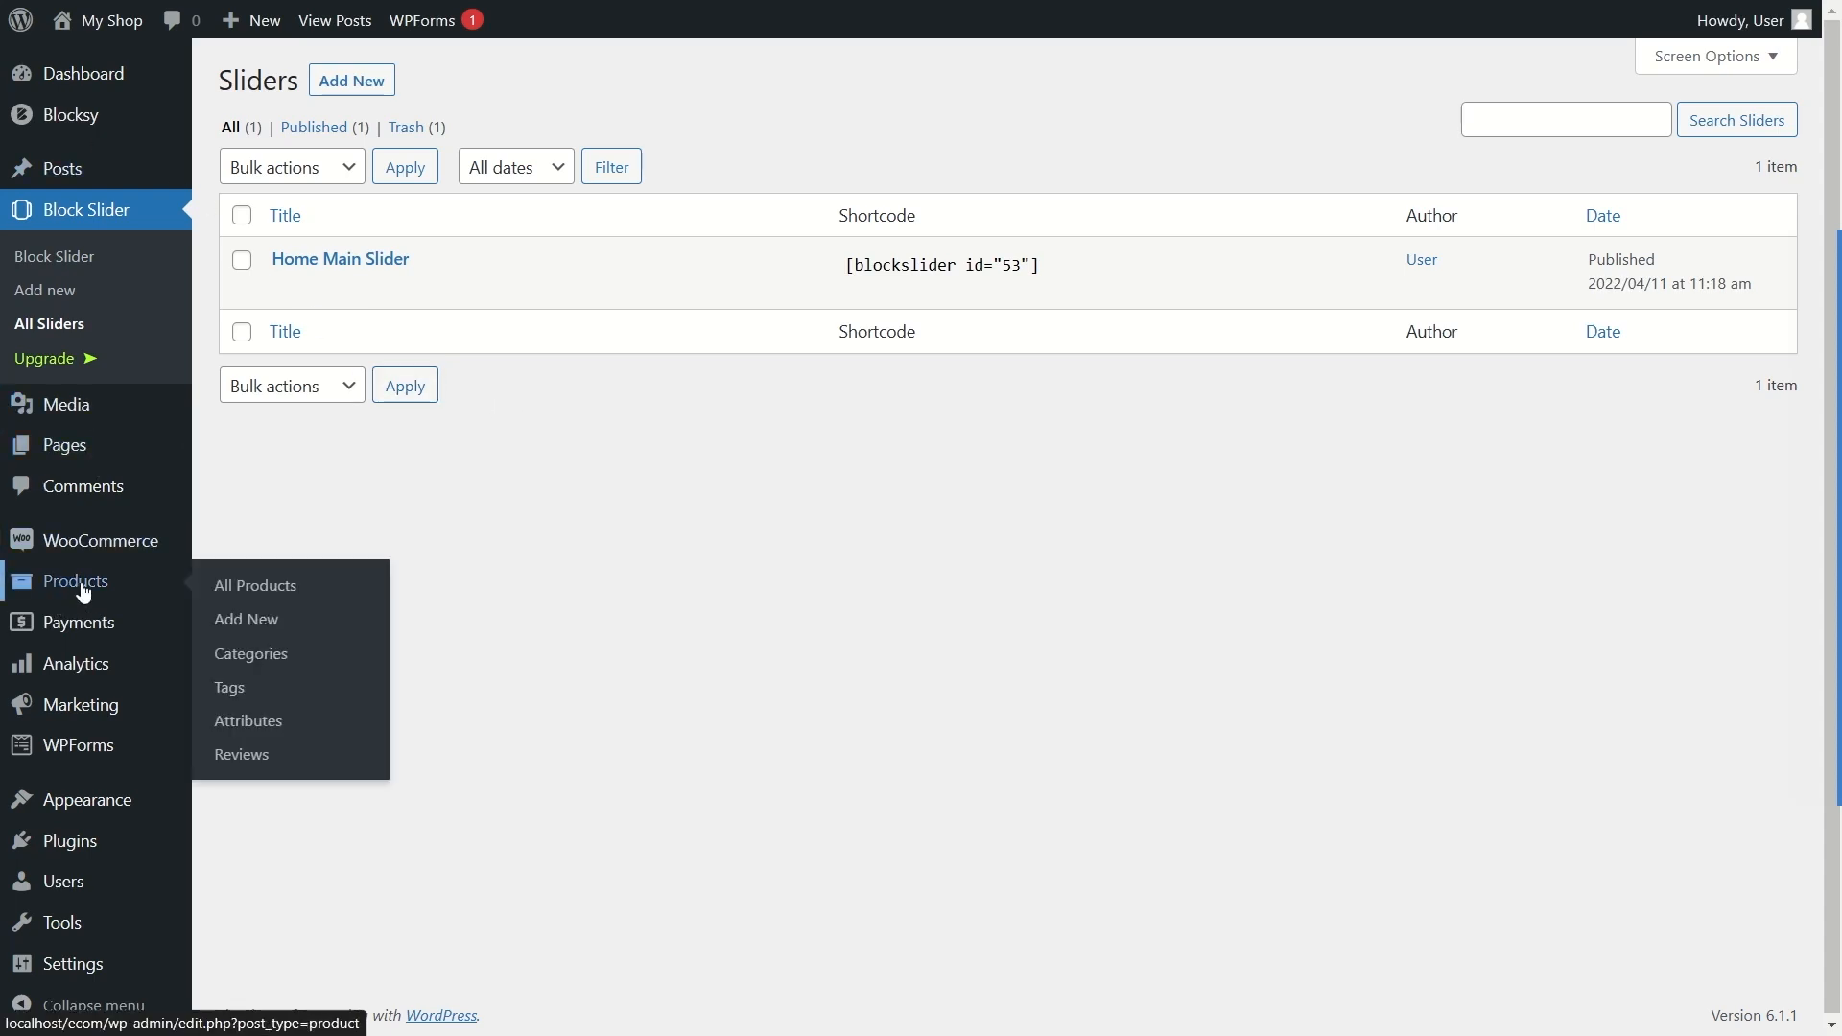
left_click(70, 181)
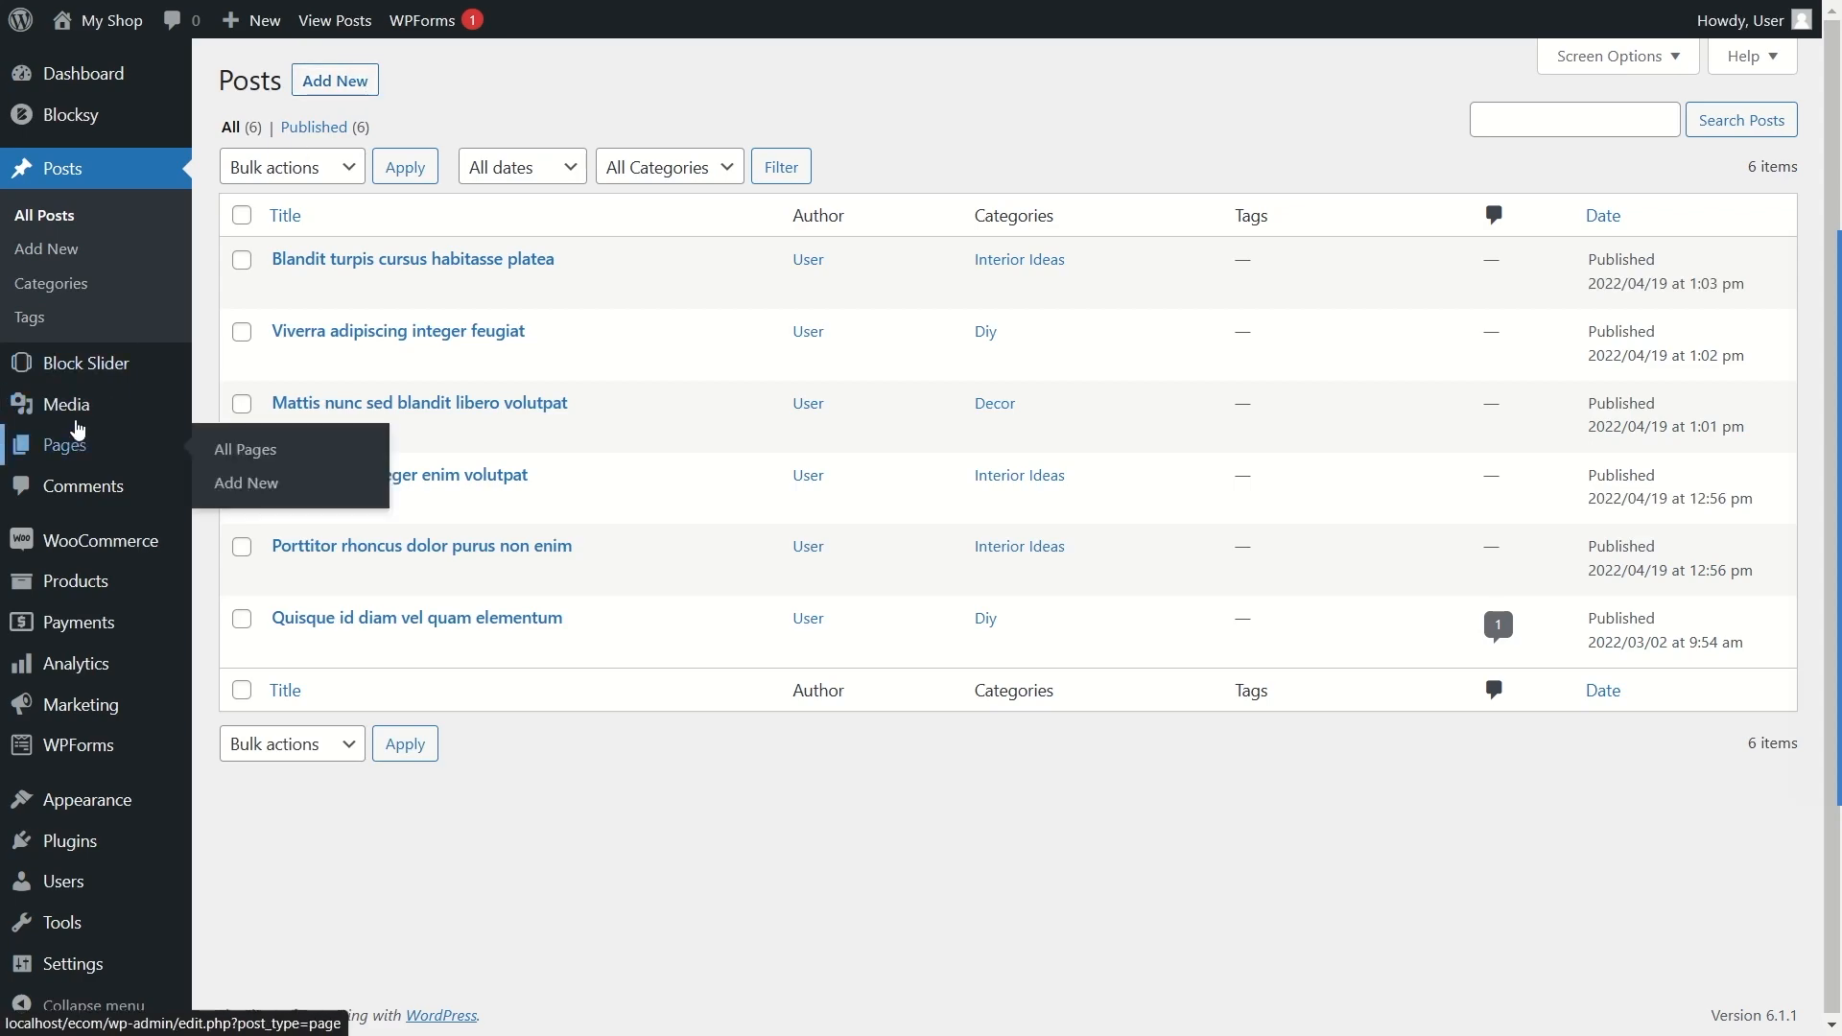
left_click(82, 455)
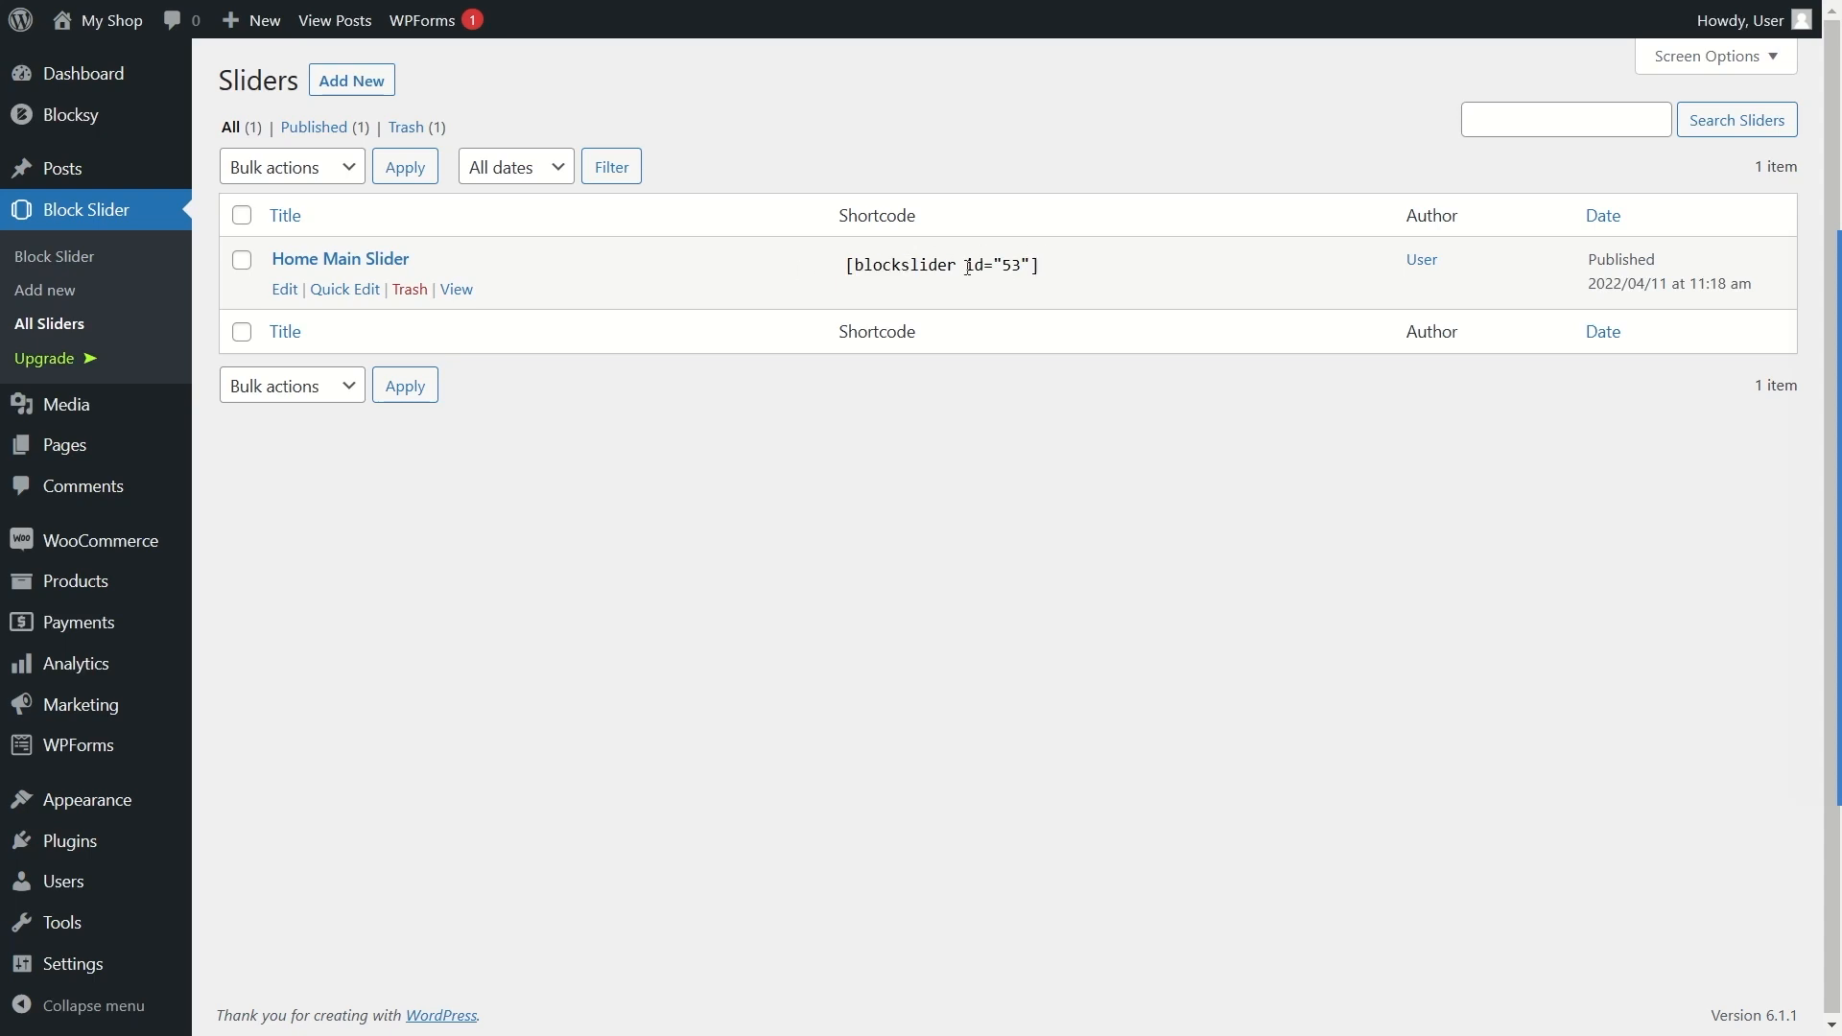
Step: Open Home Main Slider for editing and inspect the first slide's heading and description text
left_click(284, 291)
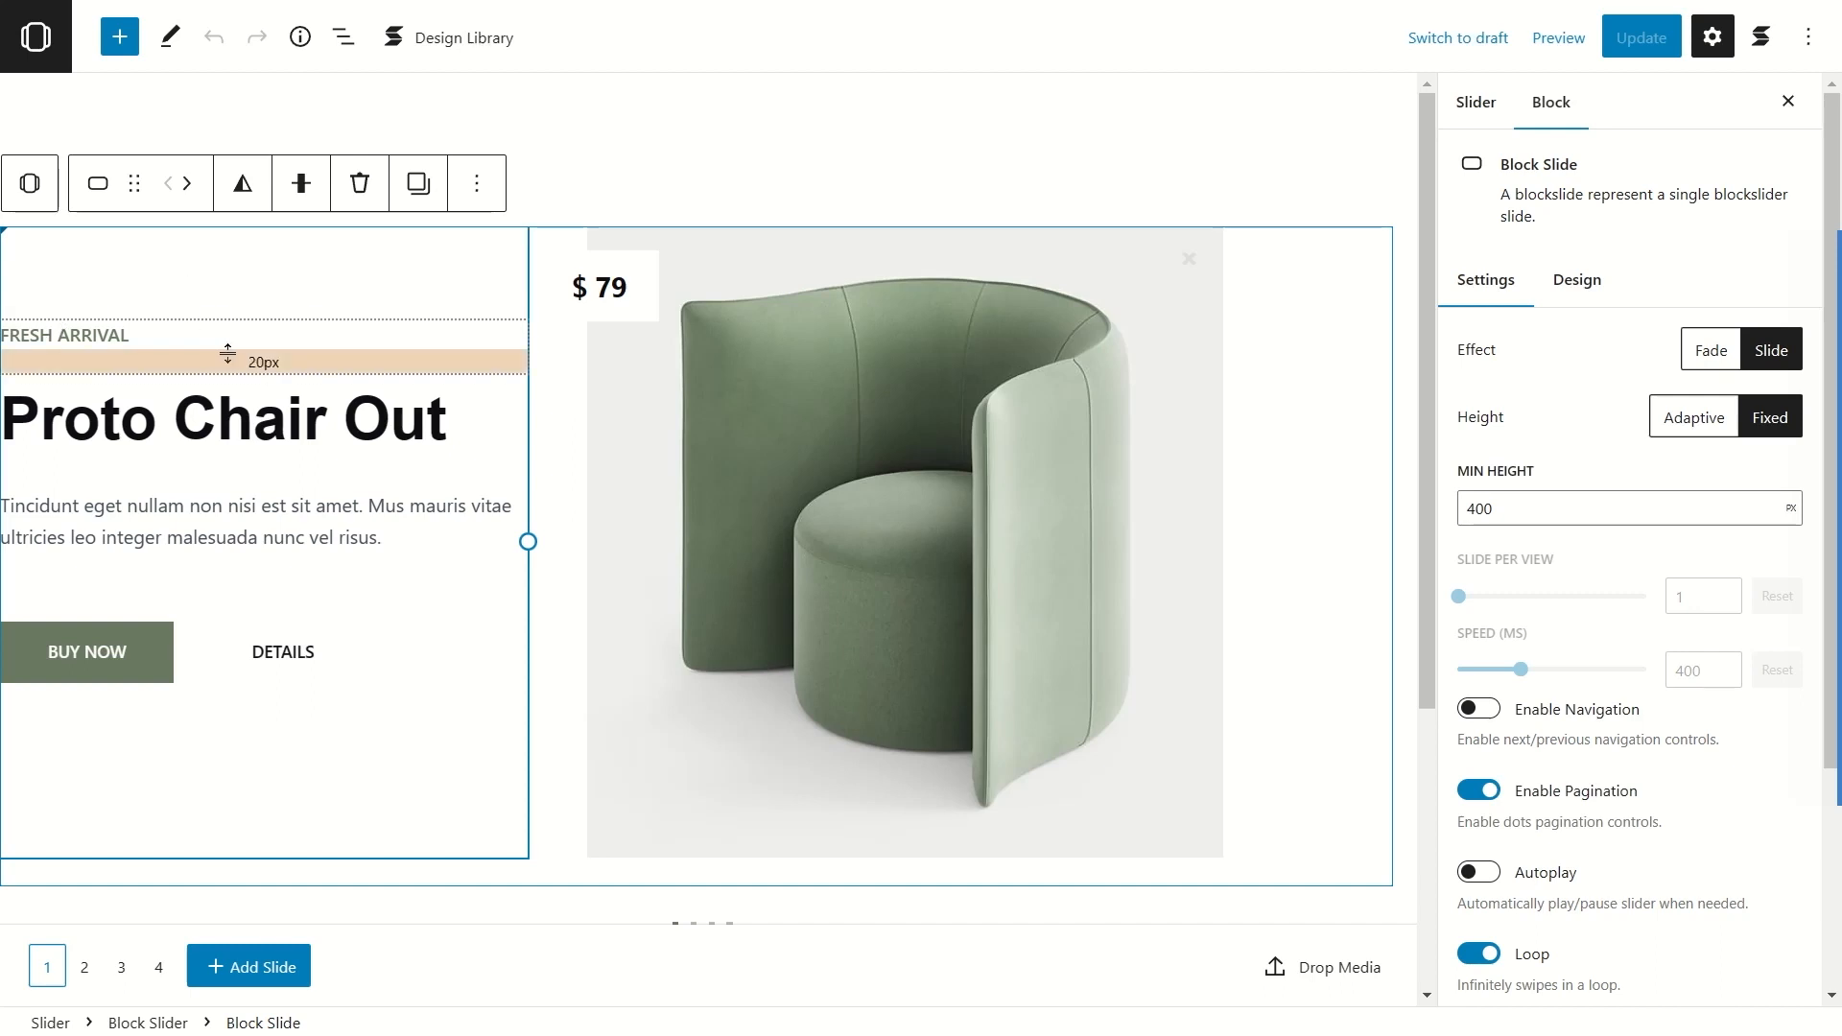
left_click(99, 419)
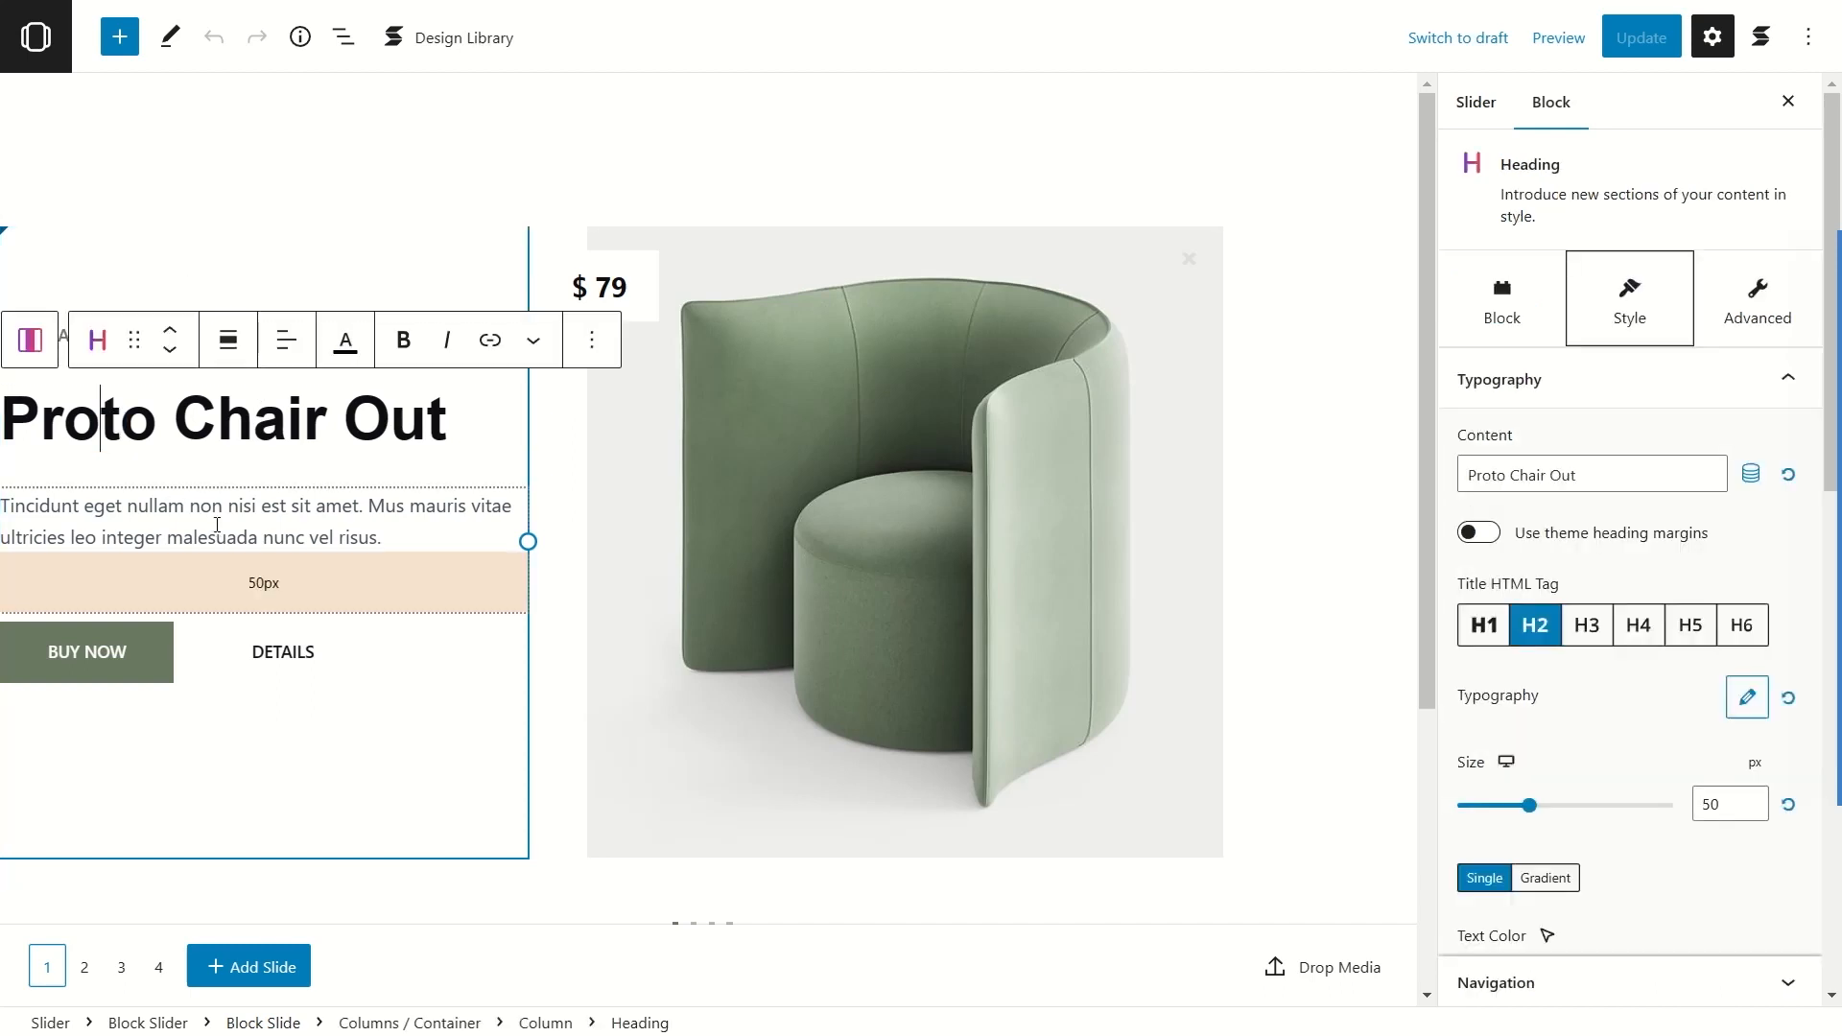
left_click(222, 508)
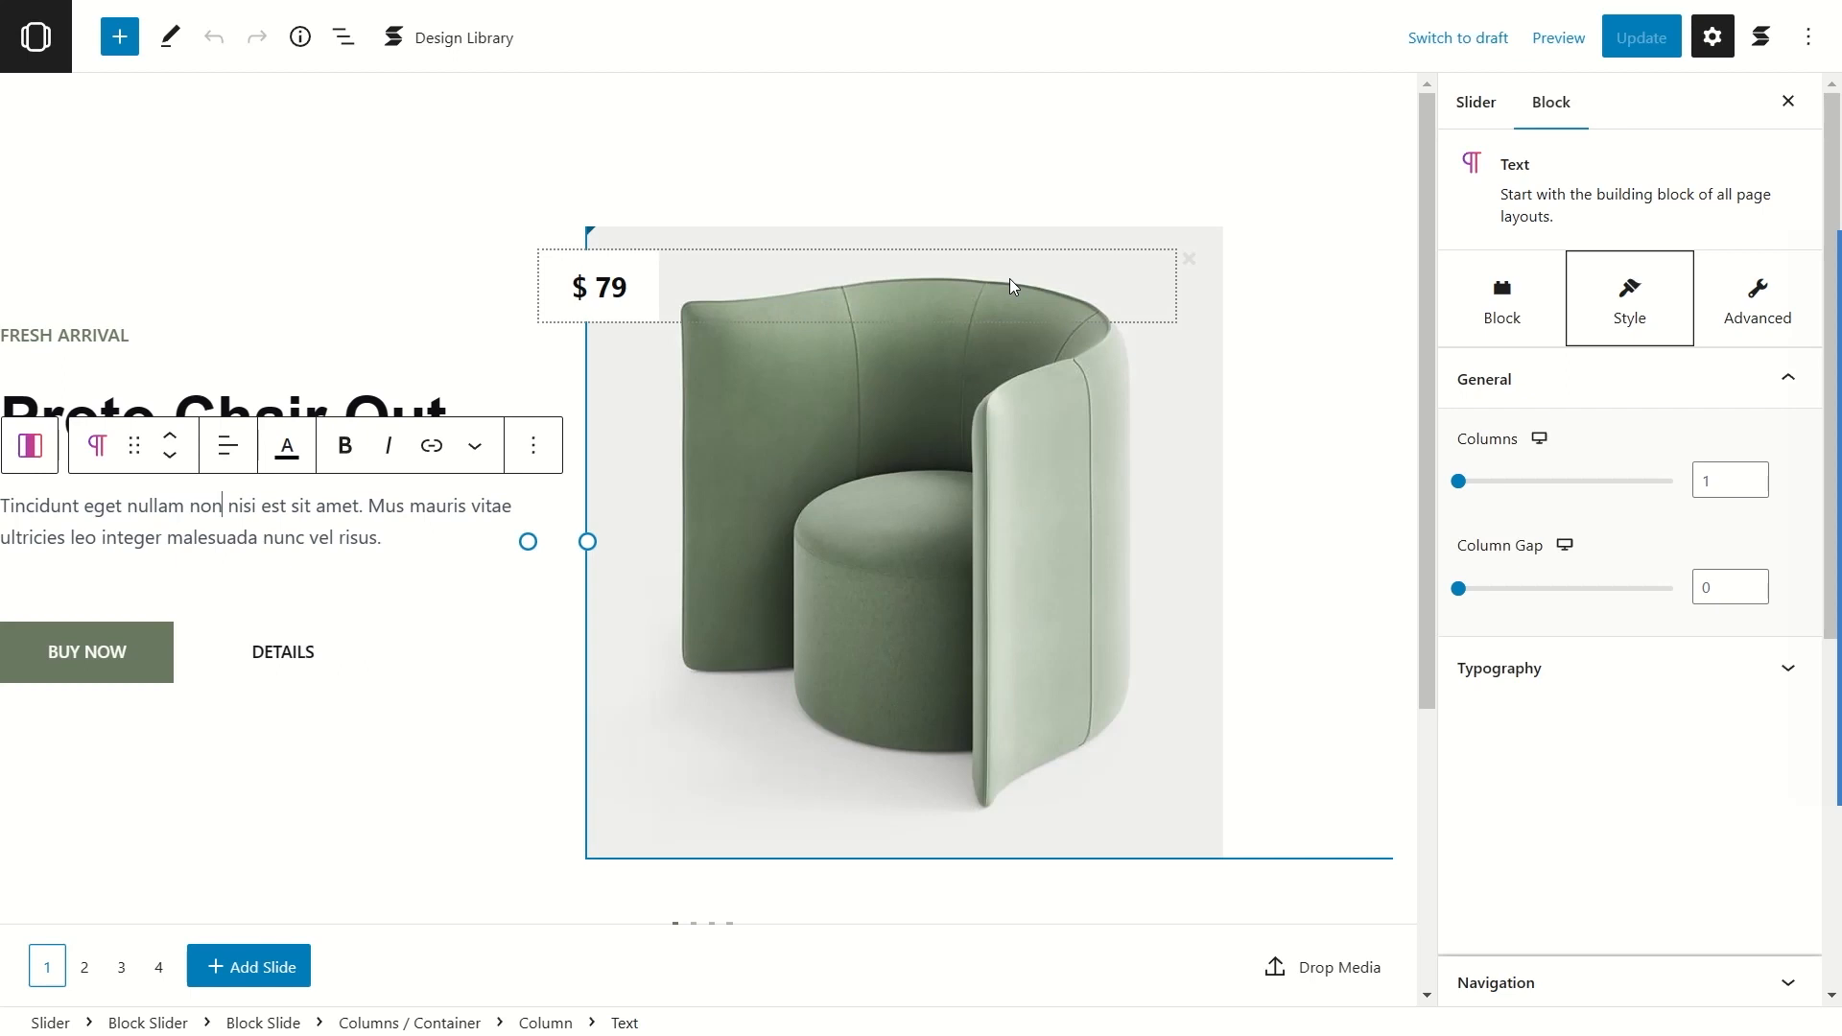
left_click(658, 169)
Step: Open the slider's block structure and examine the blocks nested in both columns of the first slide
left_click(343, 36)
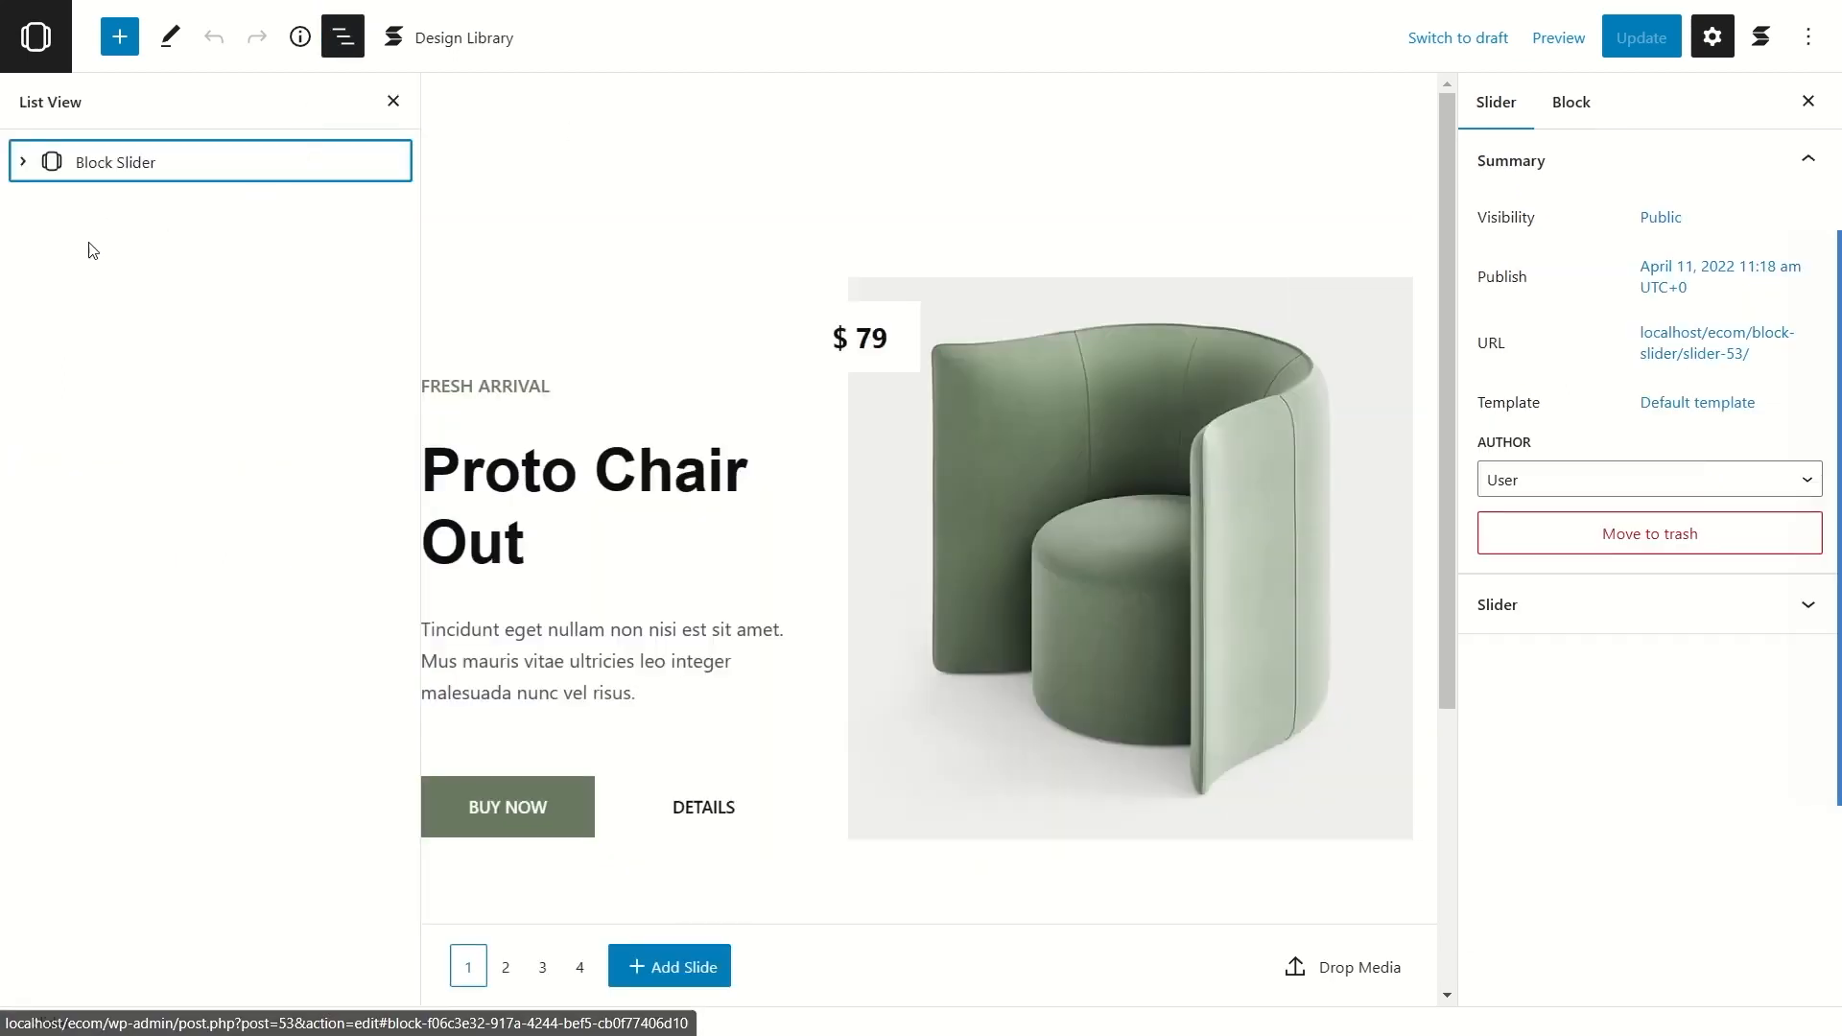
left_click(20, 164)
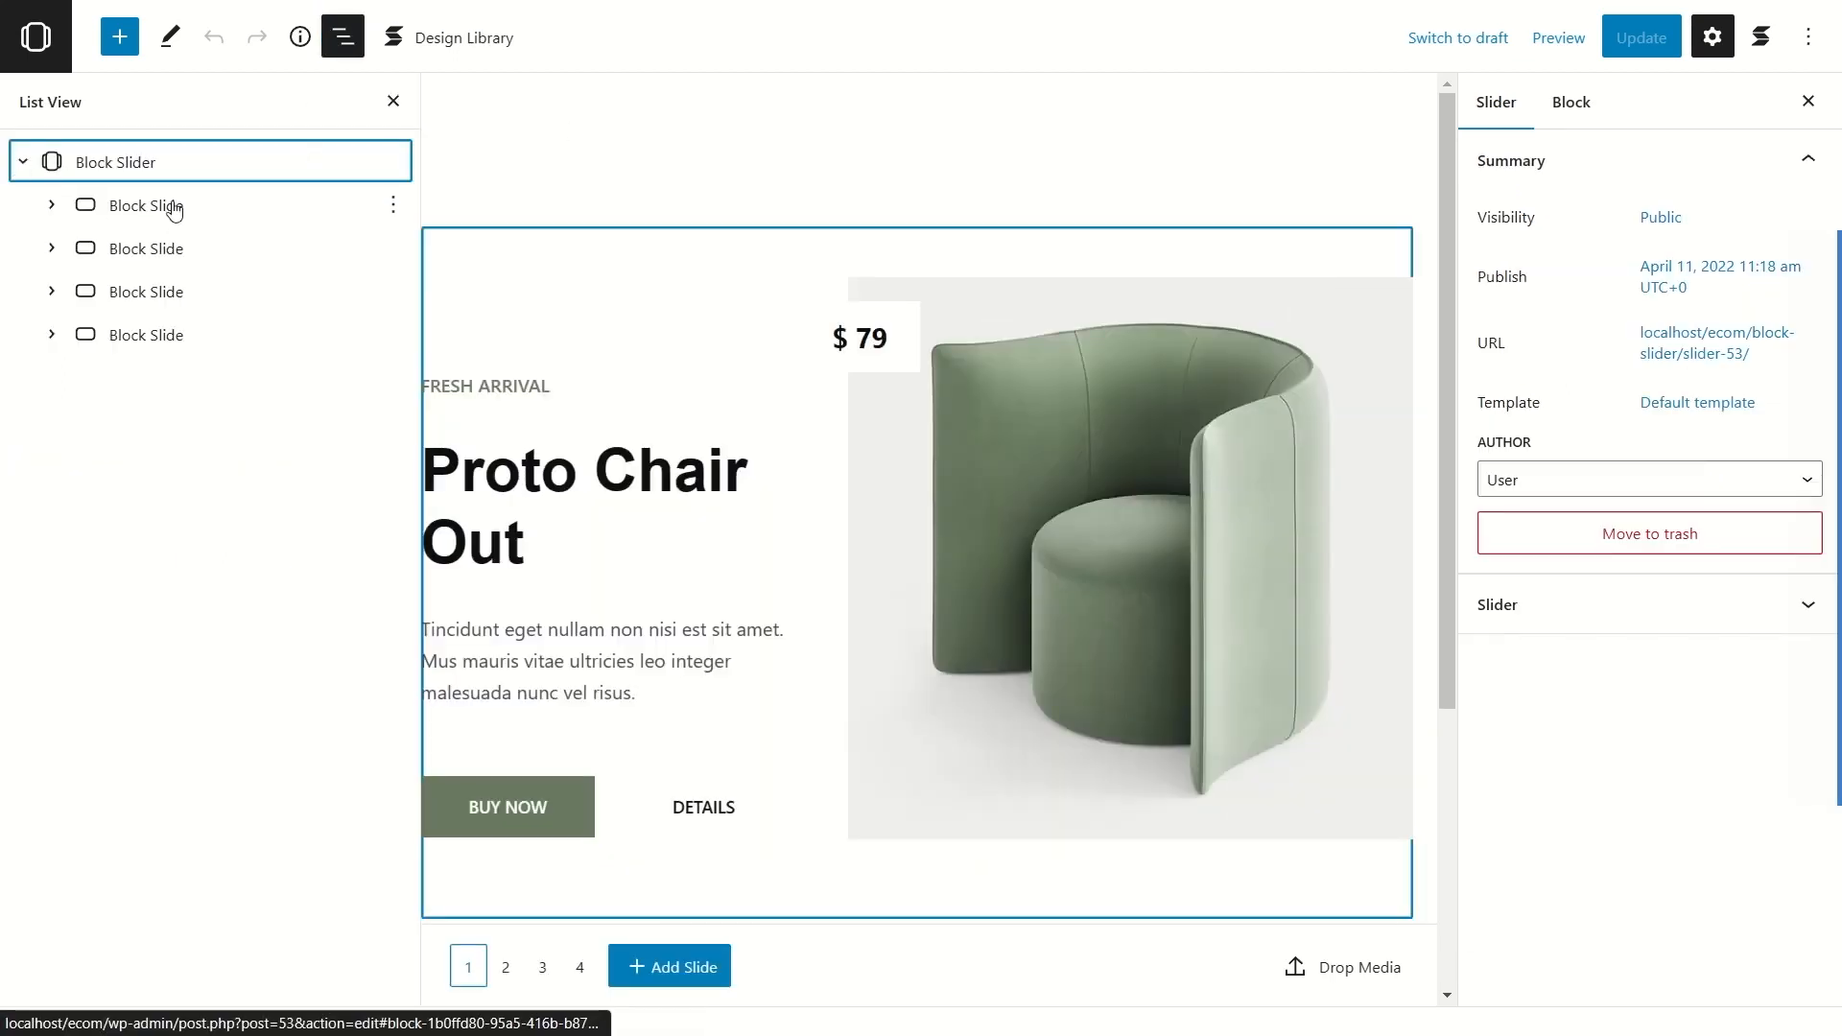
left_click(52, 207)
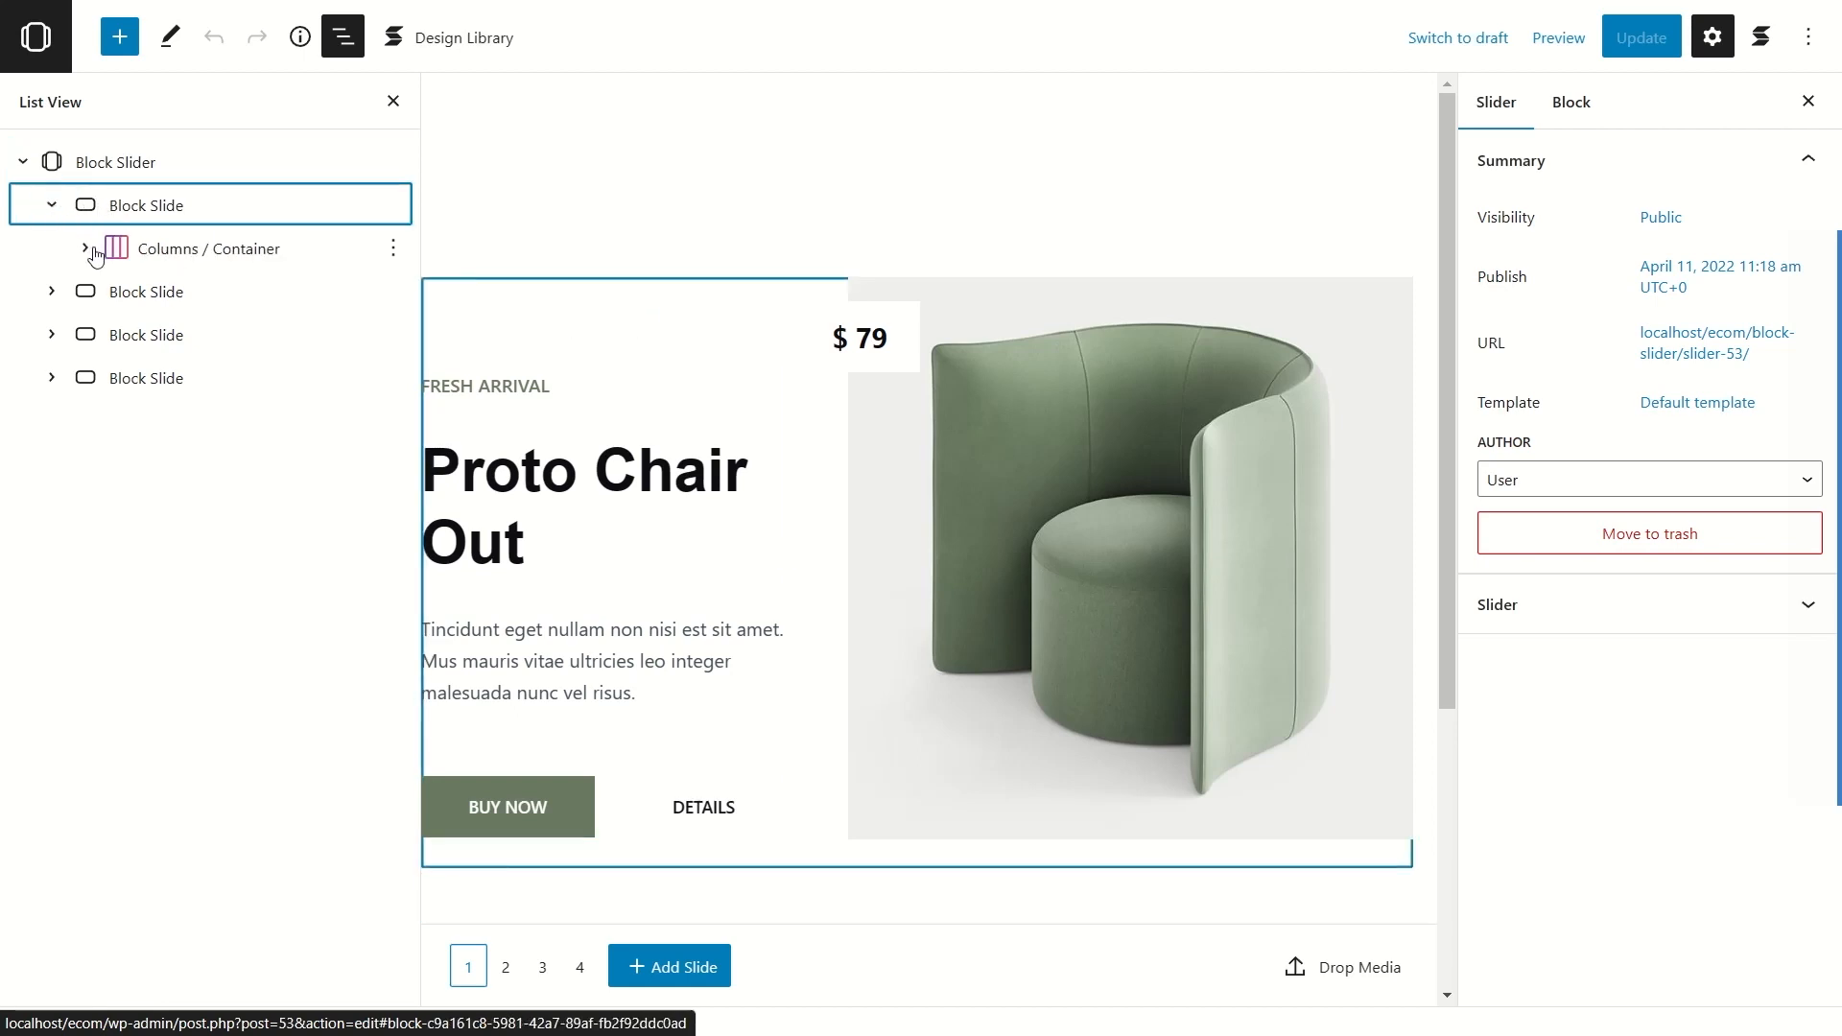
left_click(86, 249)
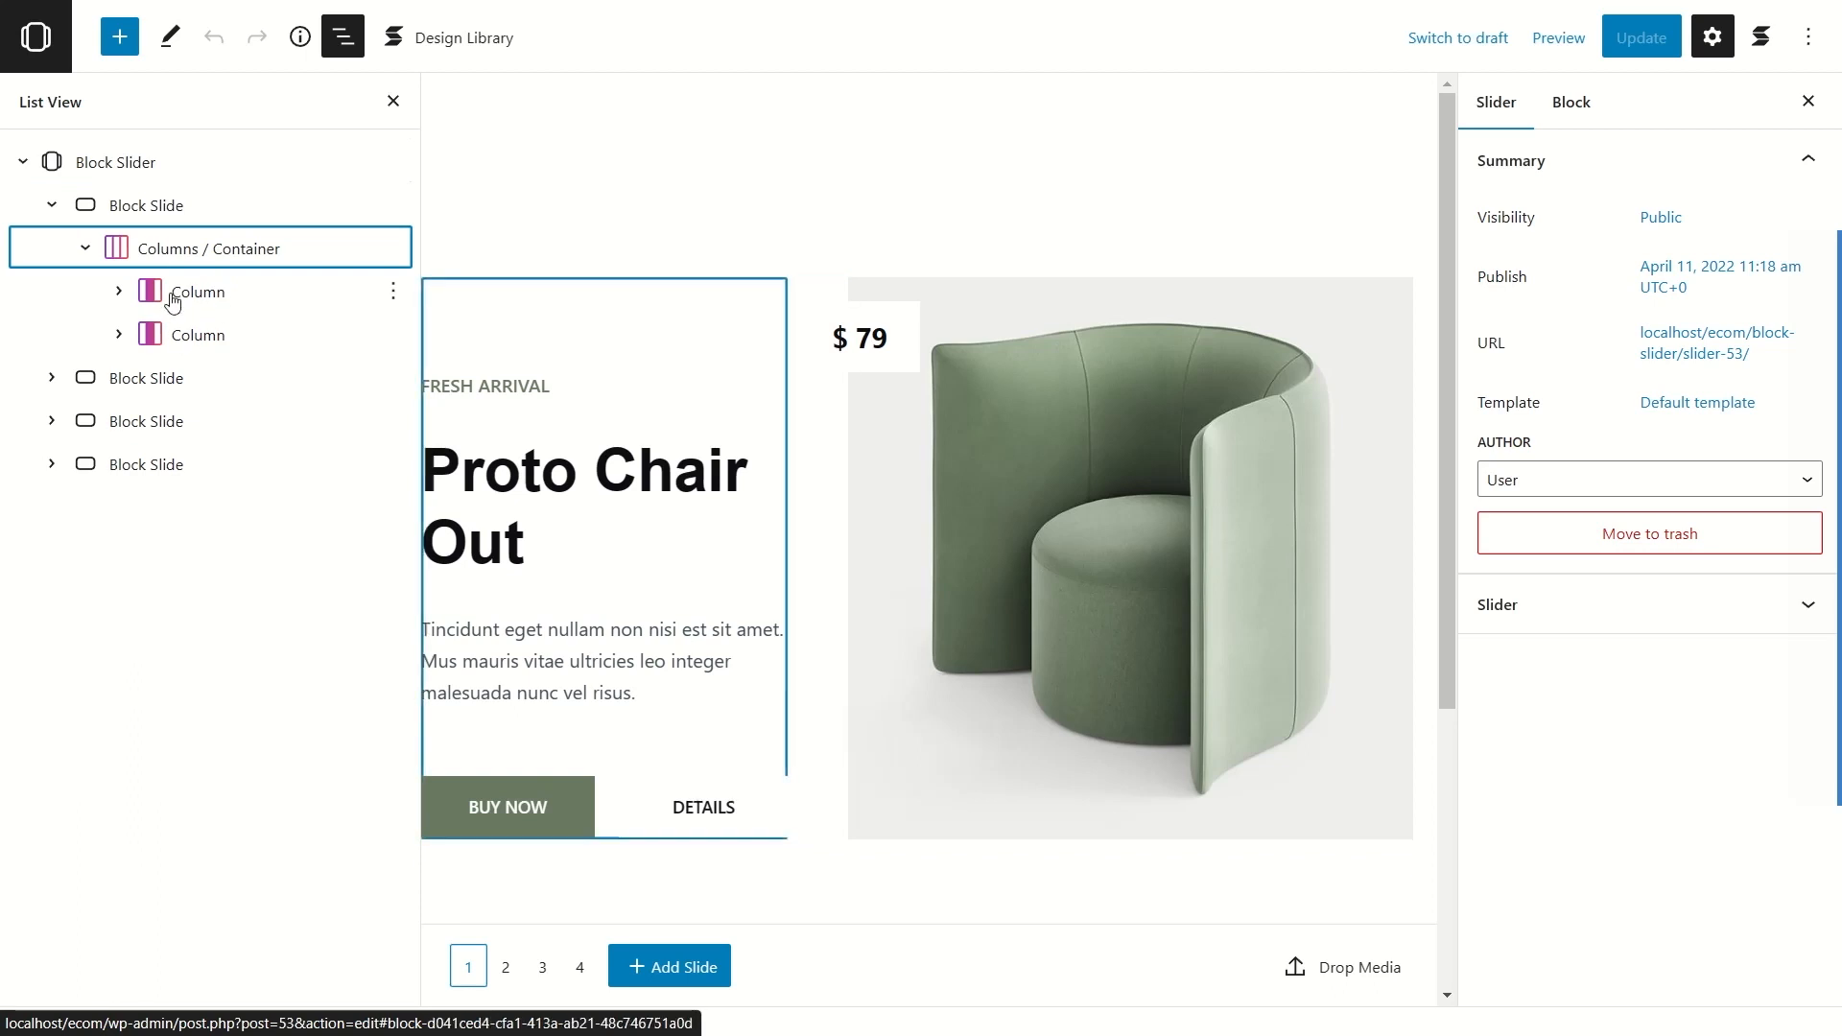
left_click(120, 292)
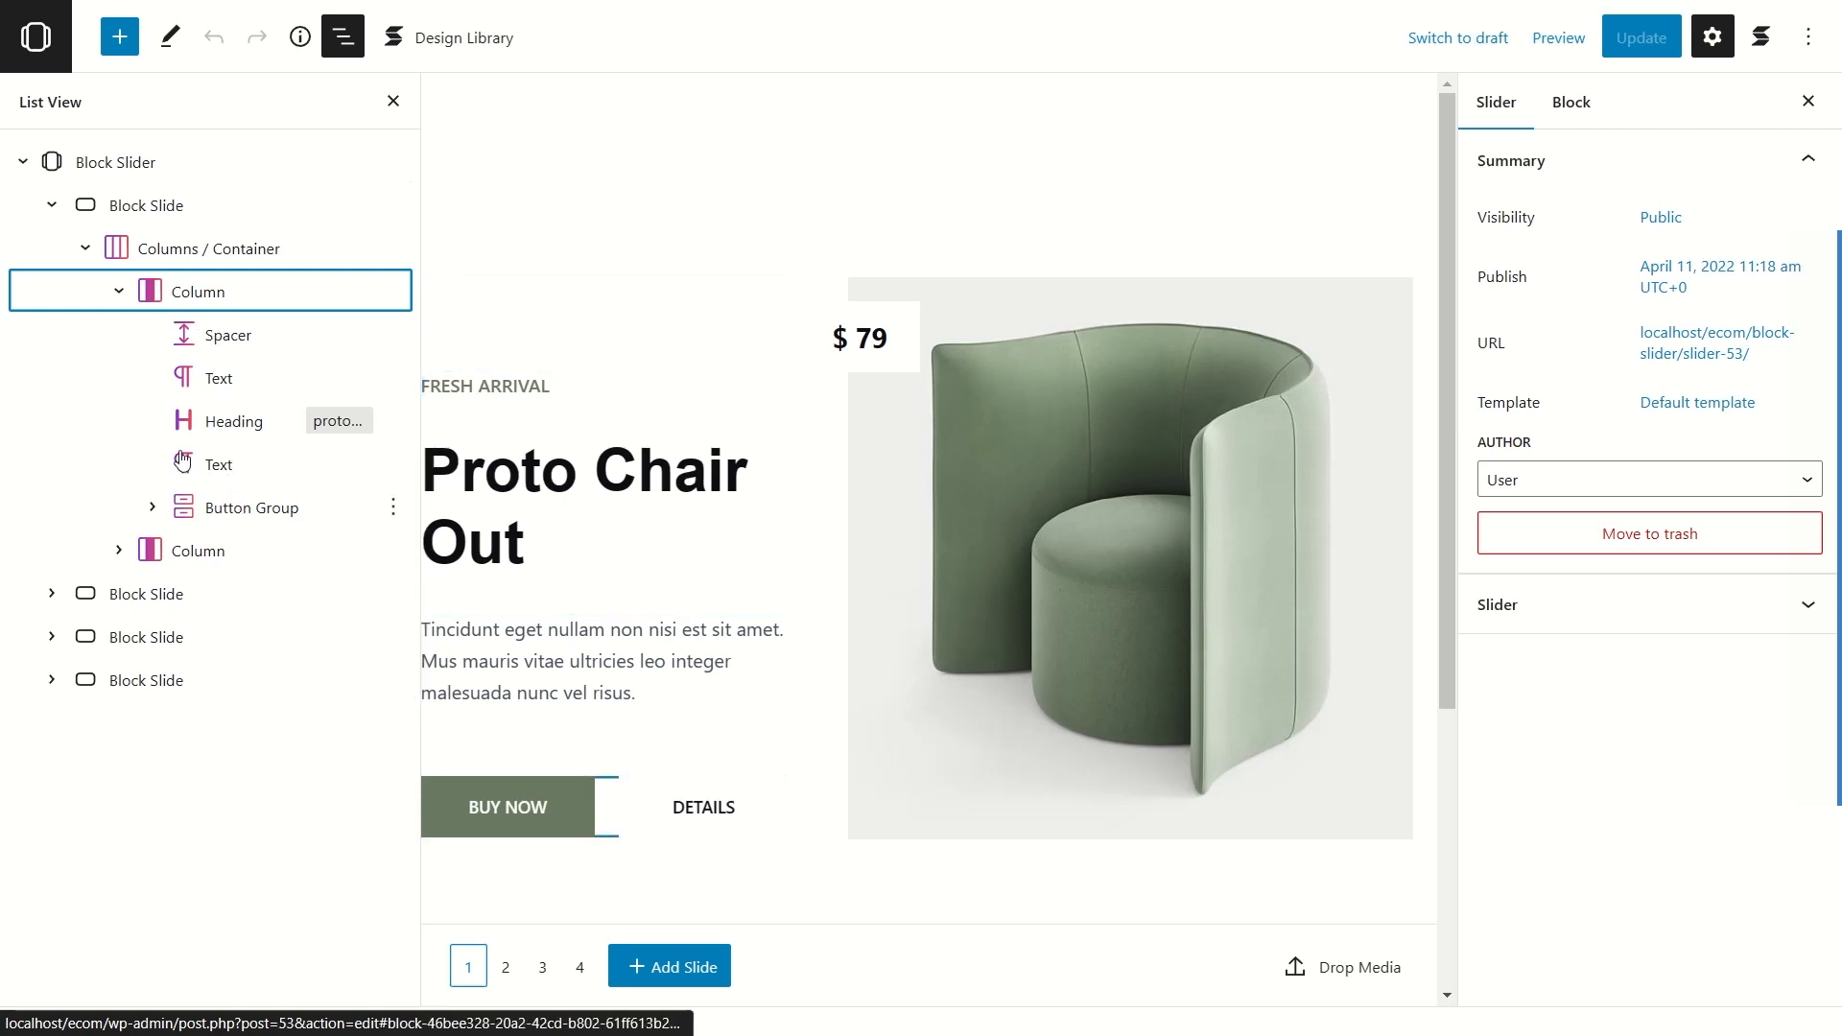
left_click(121, 292)
left_click(118, 335)
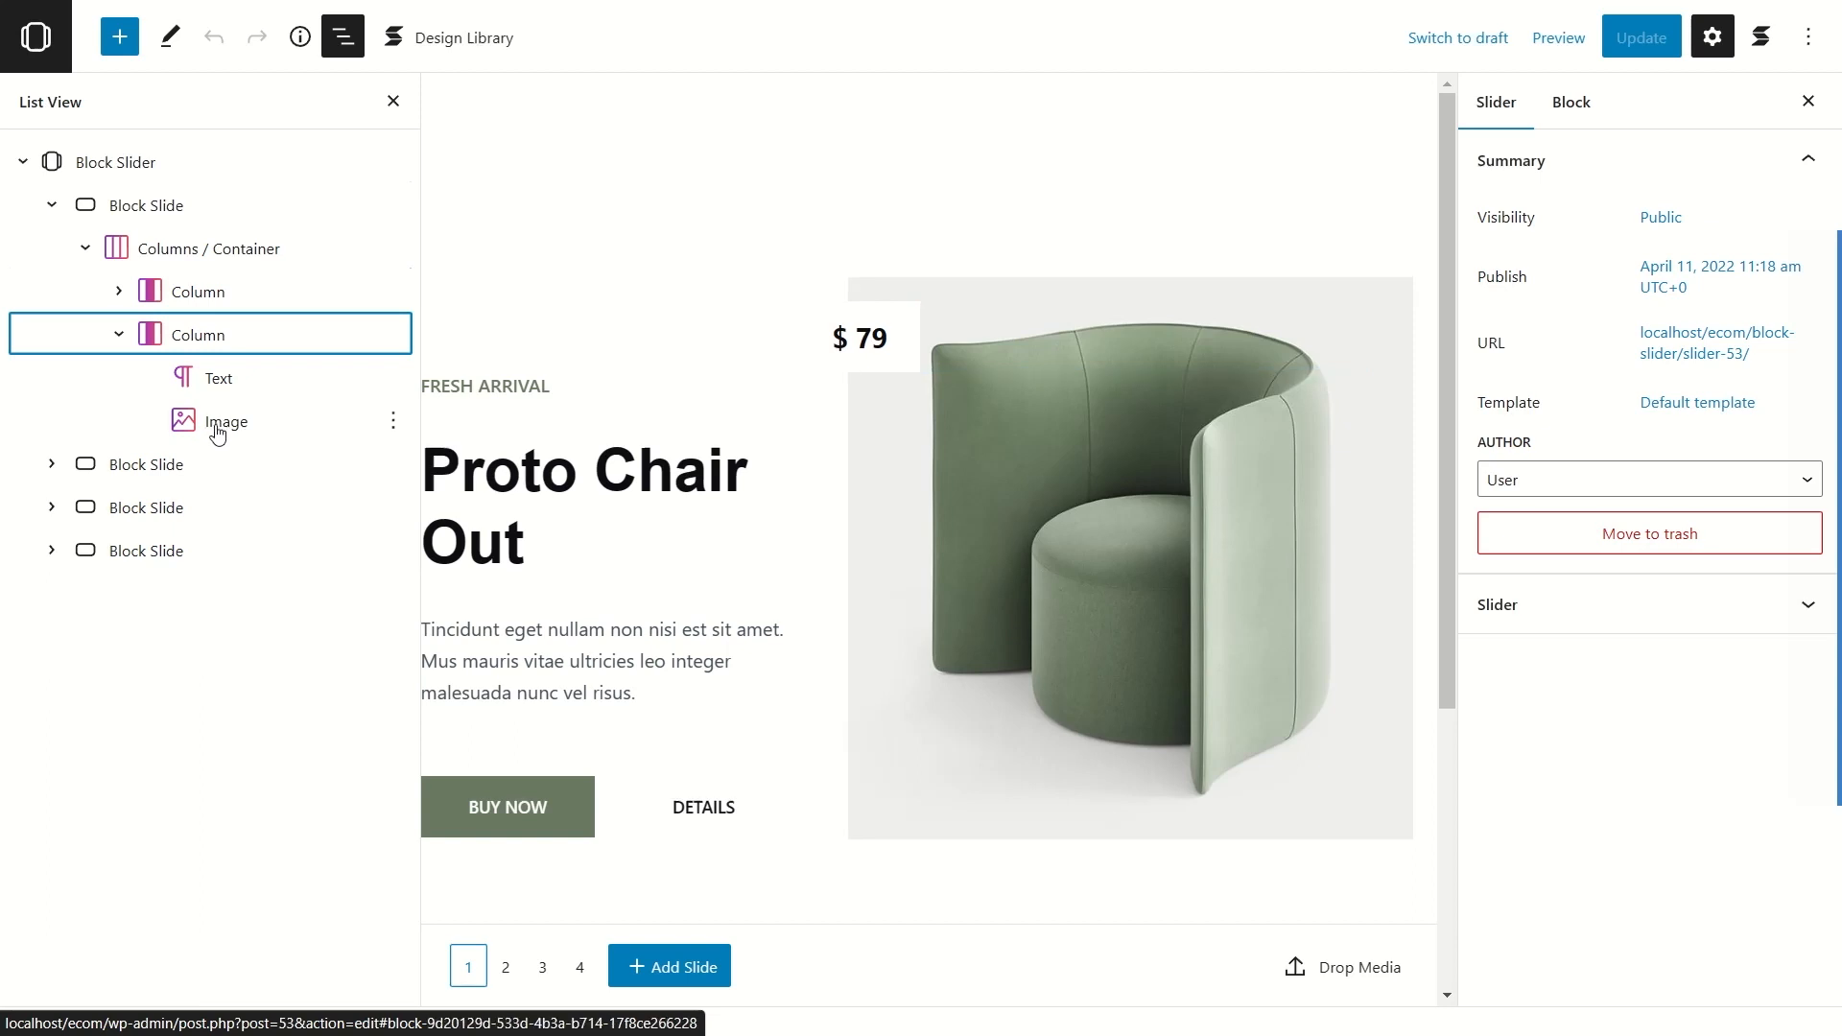
Step: Collapse the slider's block structure and close the structure view to return to the first slide
left_click(52, 205)
left_click(23, 162)
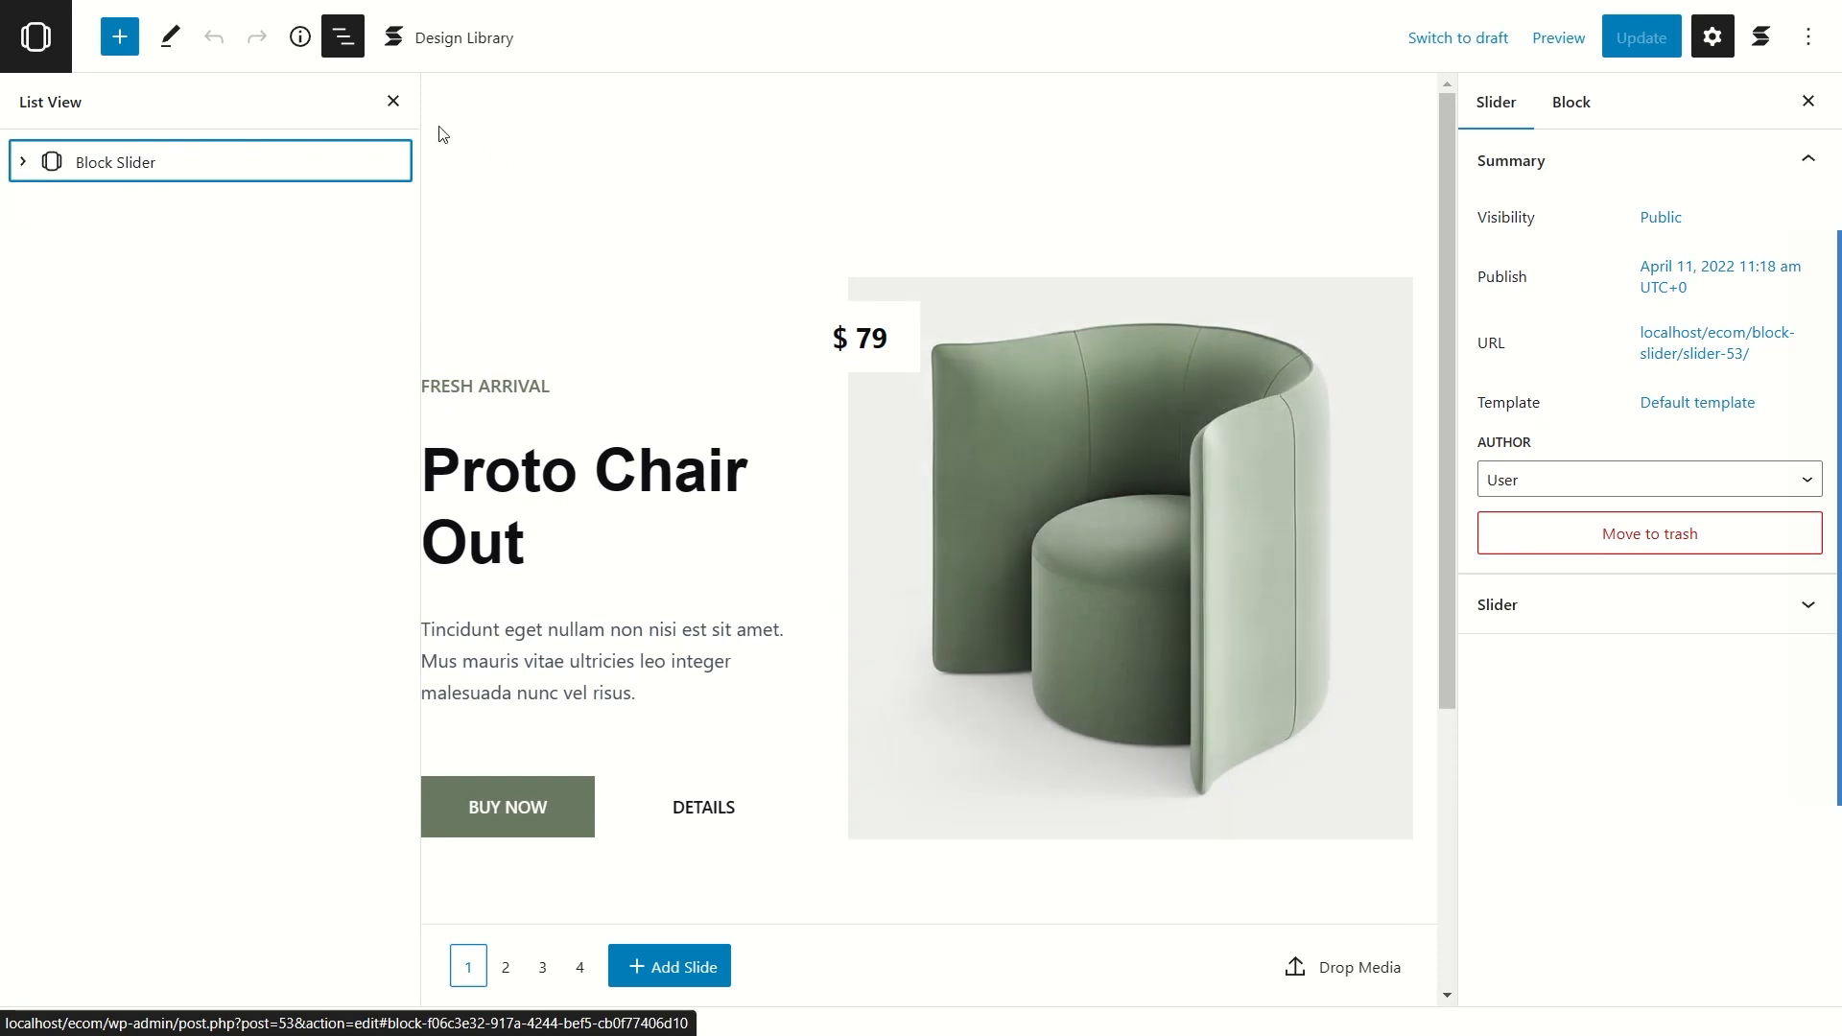
left_click(391, 101)
left_click(886, 338)
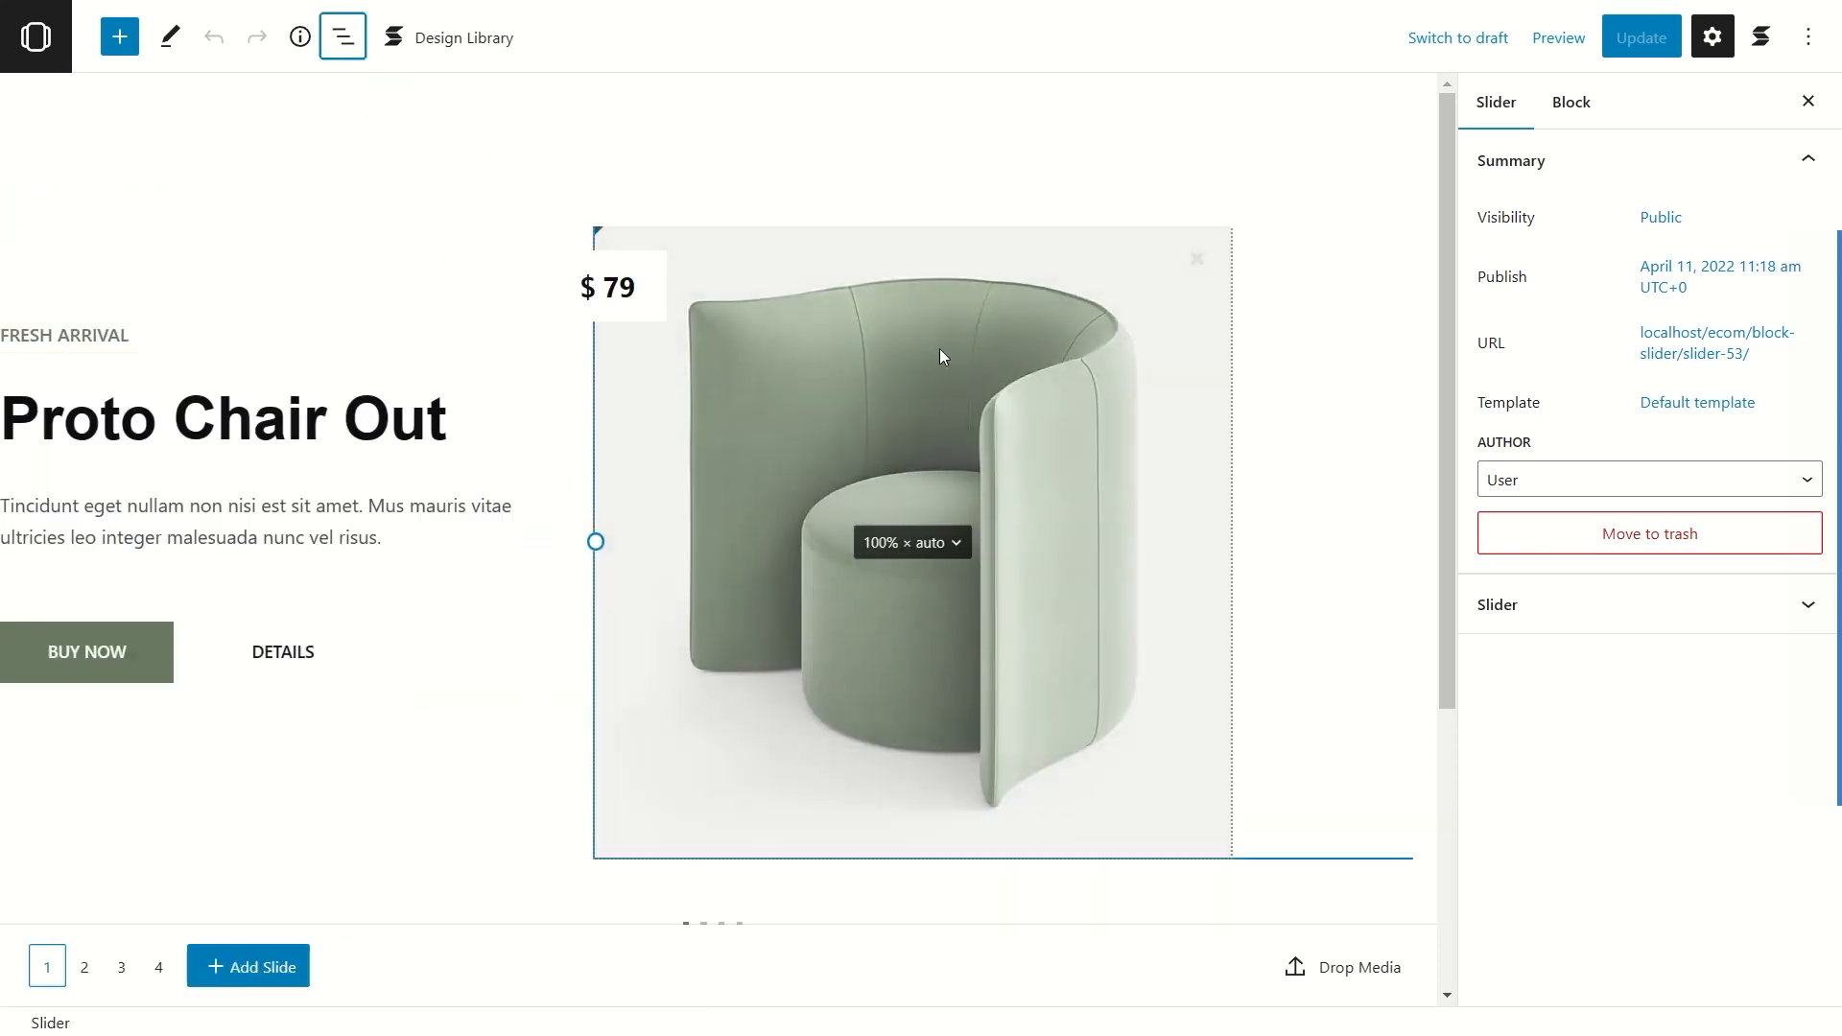
Step: Replace the first slide's chair image with slide-image-2.webp from the media library
left_click(1130, 470)
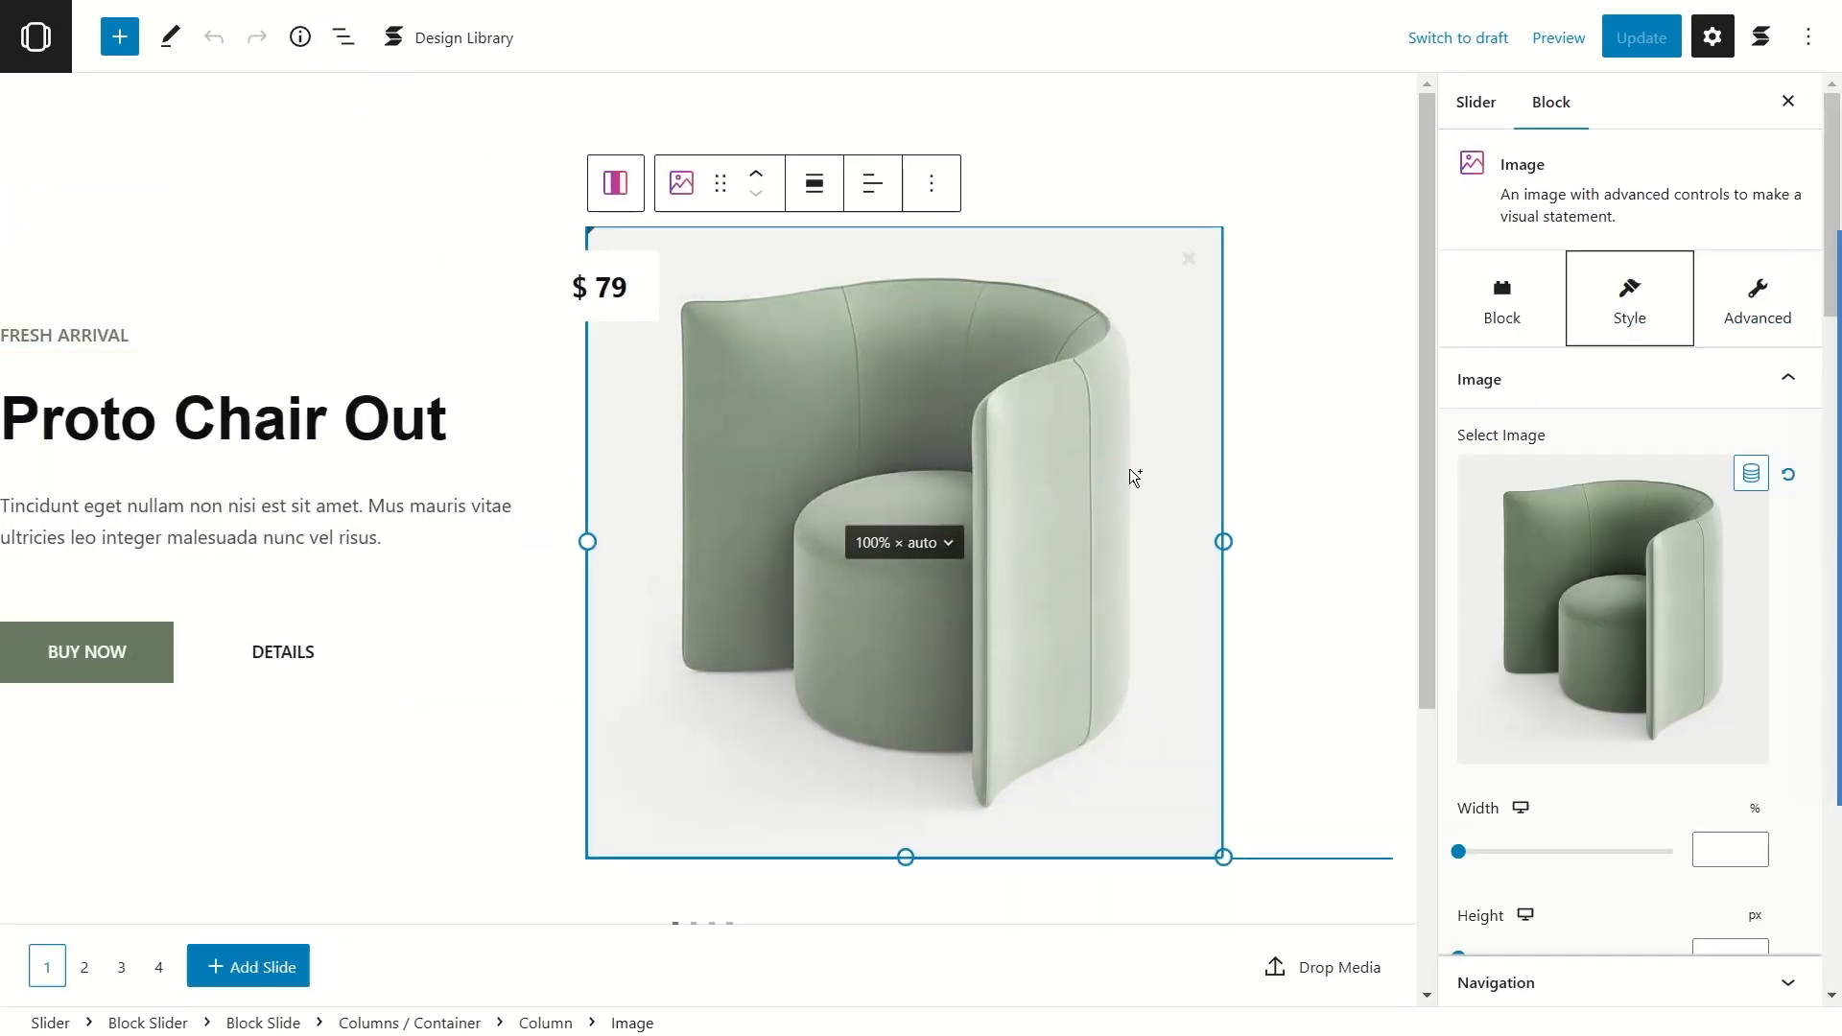
scroll(1535, 498, "down", 2)
left_click(1553, 416)
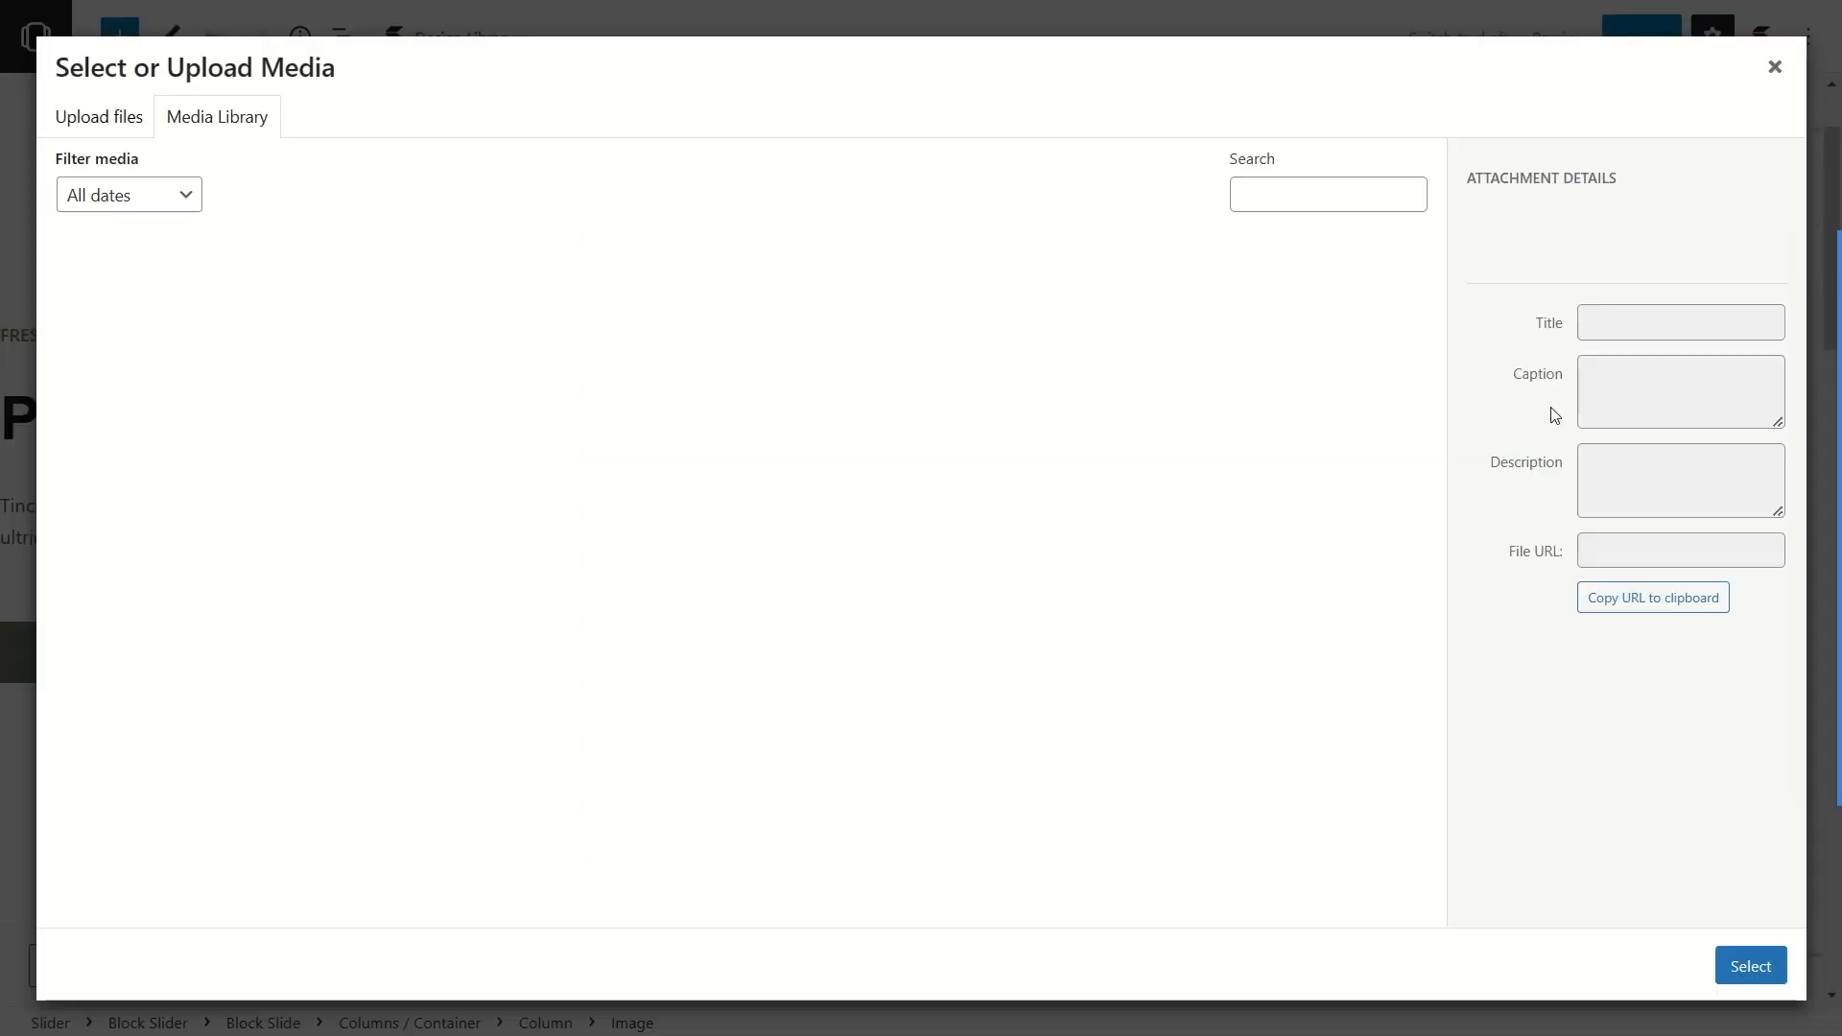
scroll(563, 446, "down", 4)
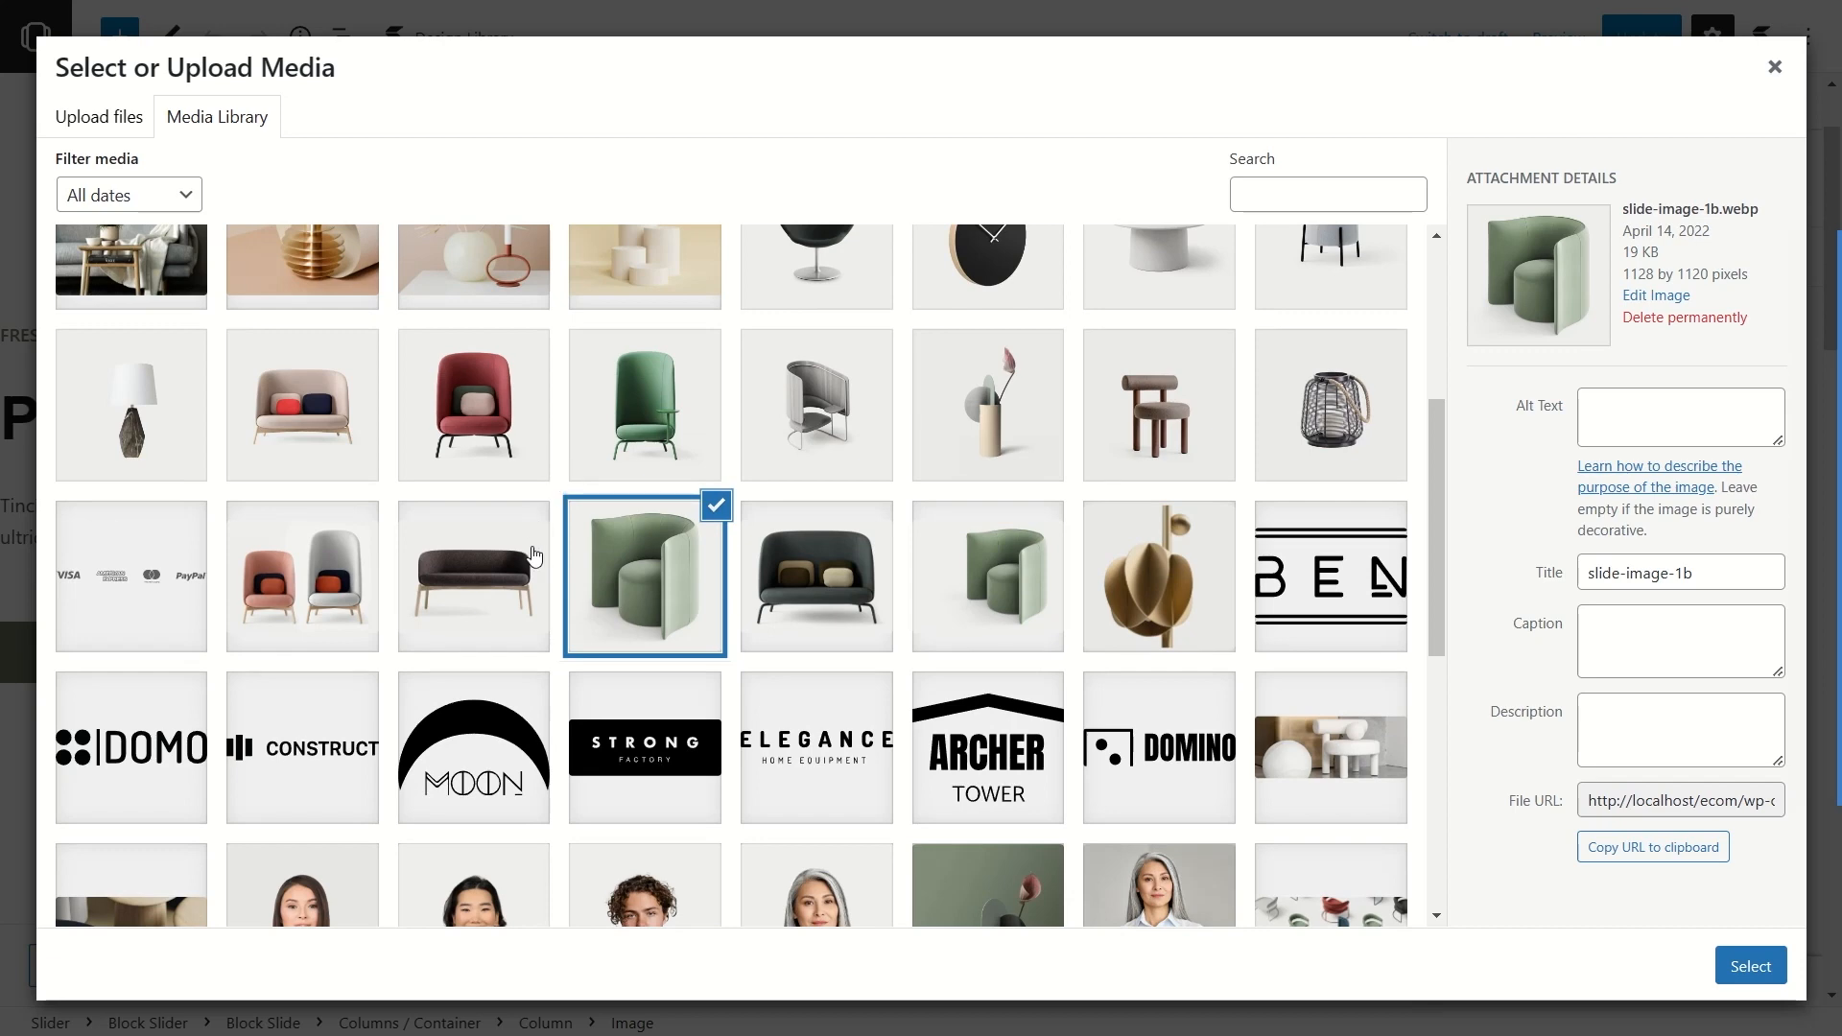
scroll(558, 550, "down", 5)
scroll(557, 551, "up", 3)
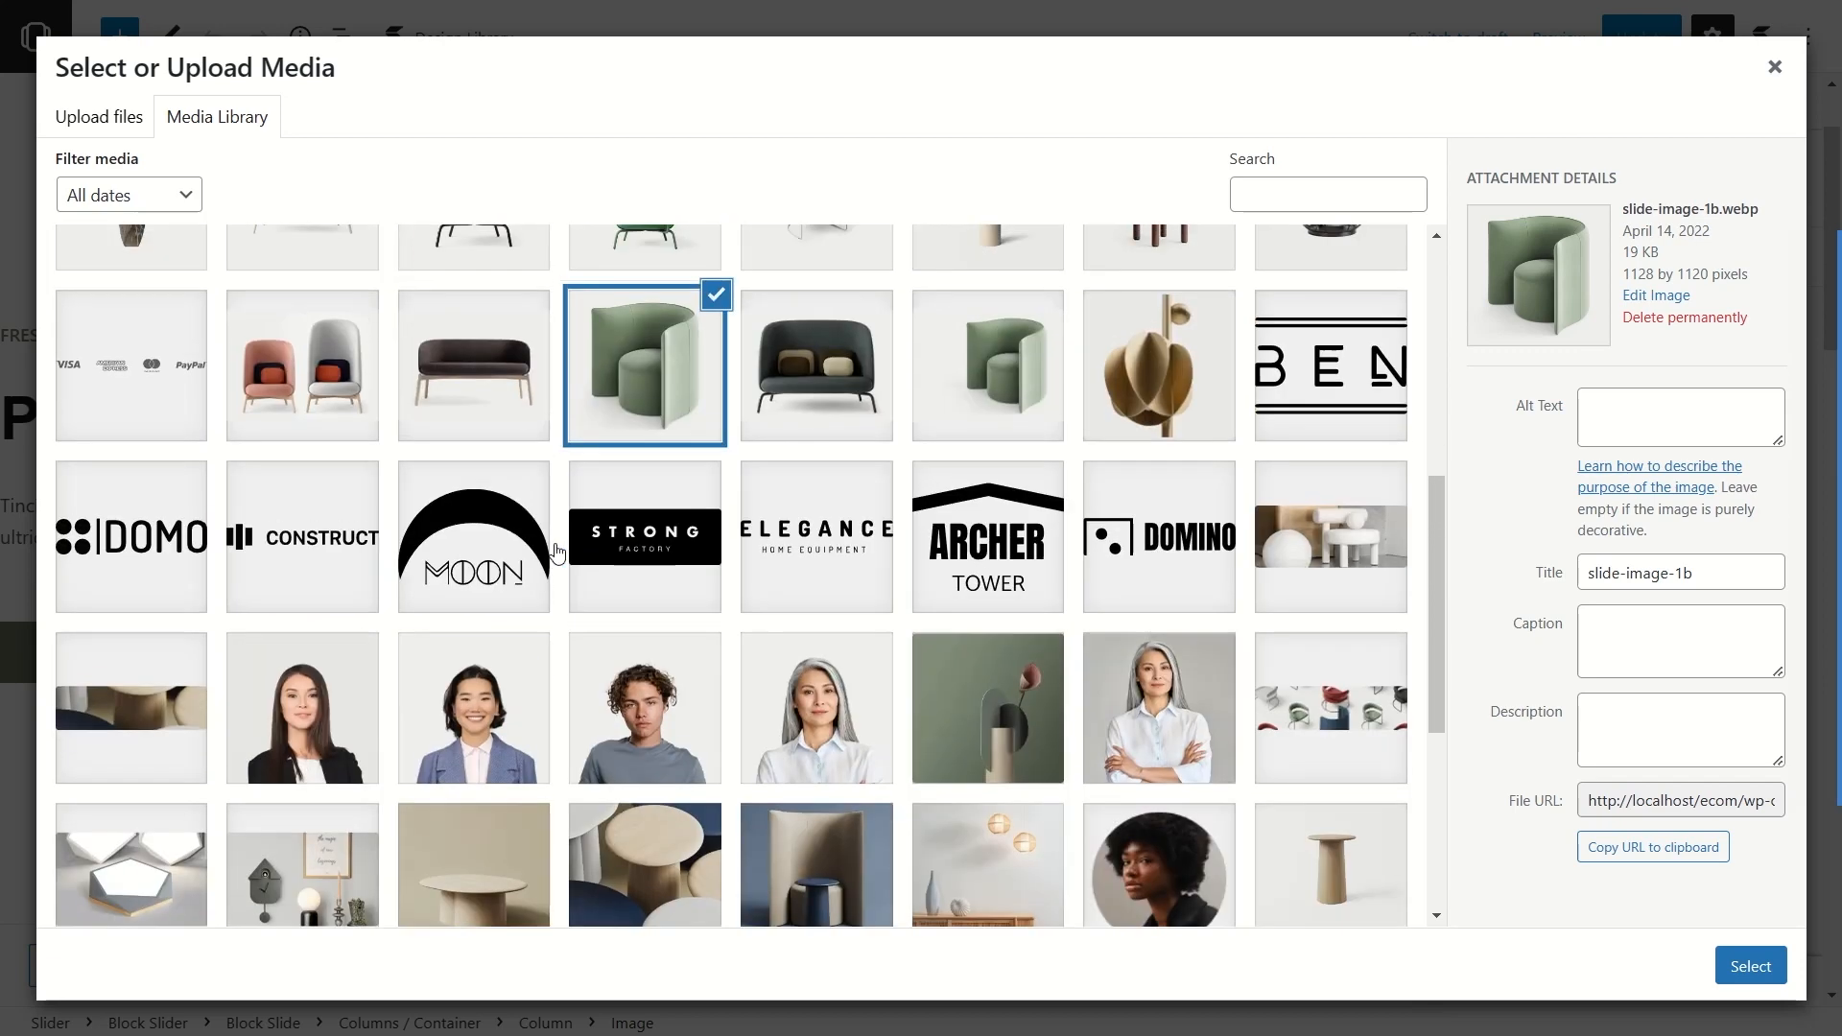
scroll(558, 551, "up", 1)
left_click(814, 470)
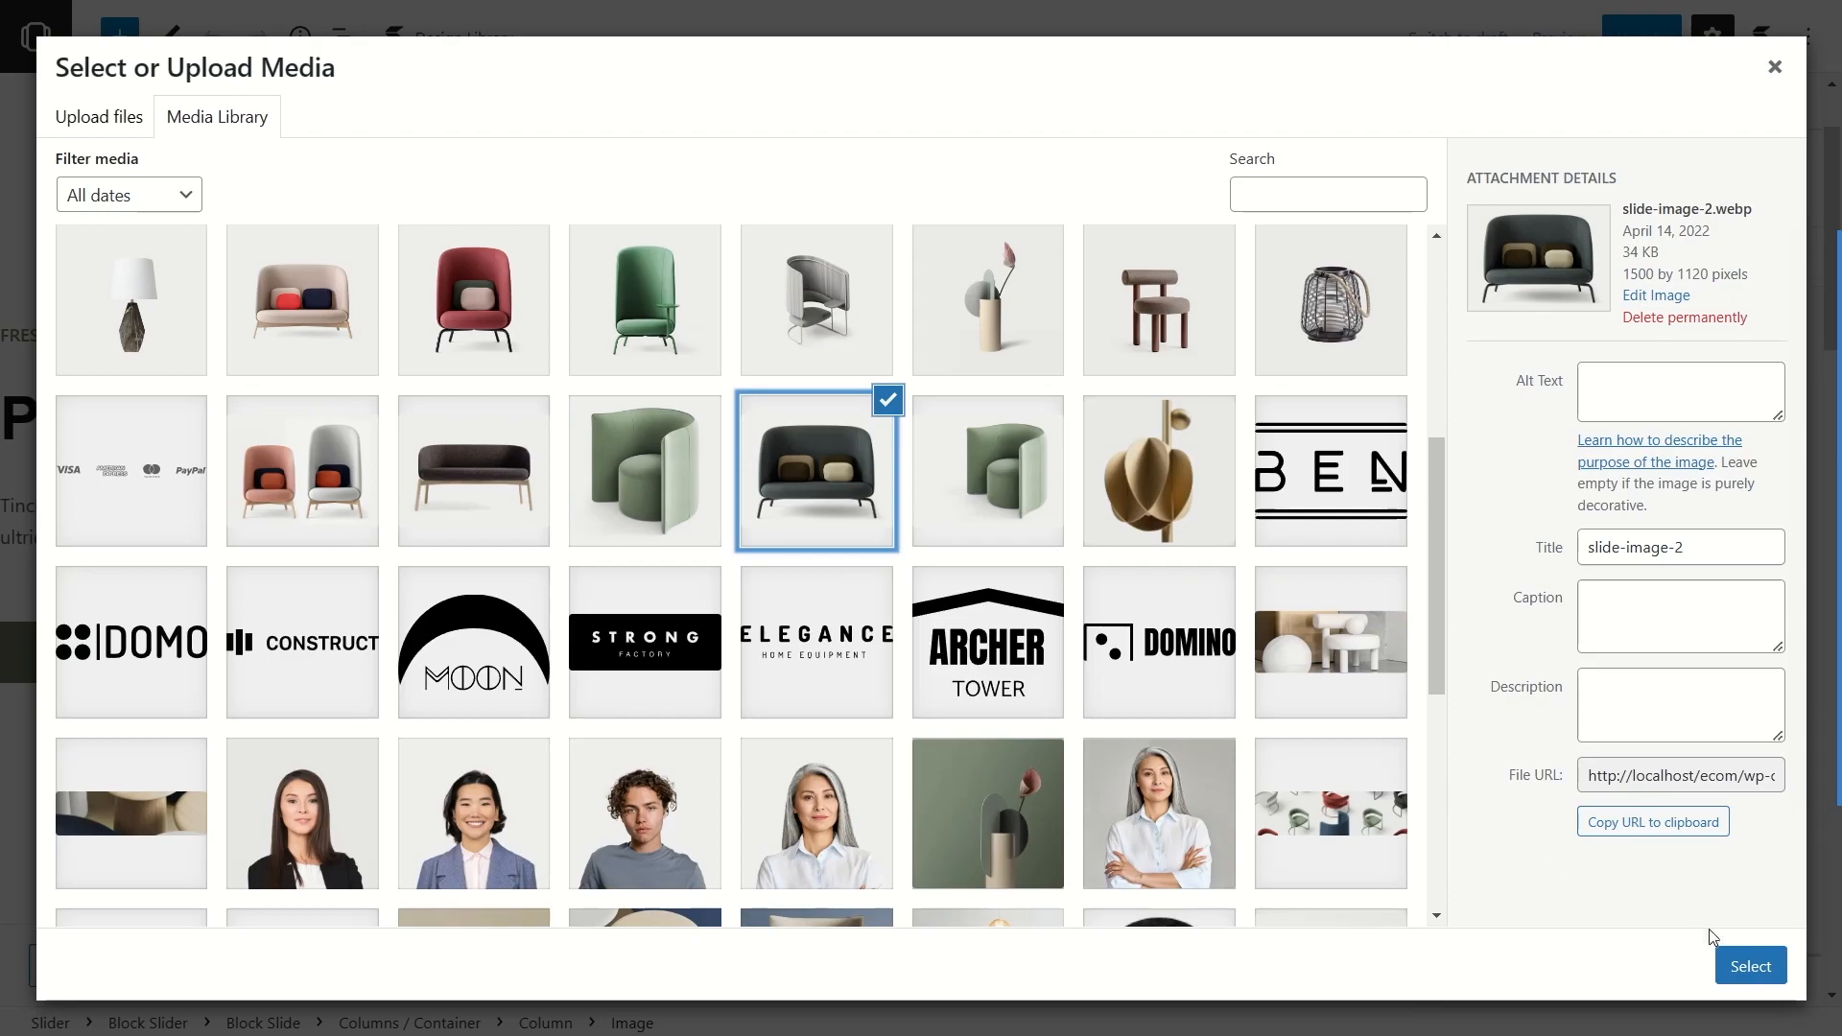
left_click(1748, 966)
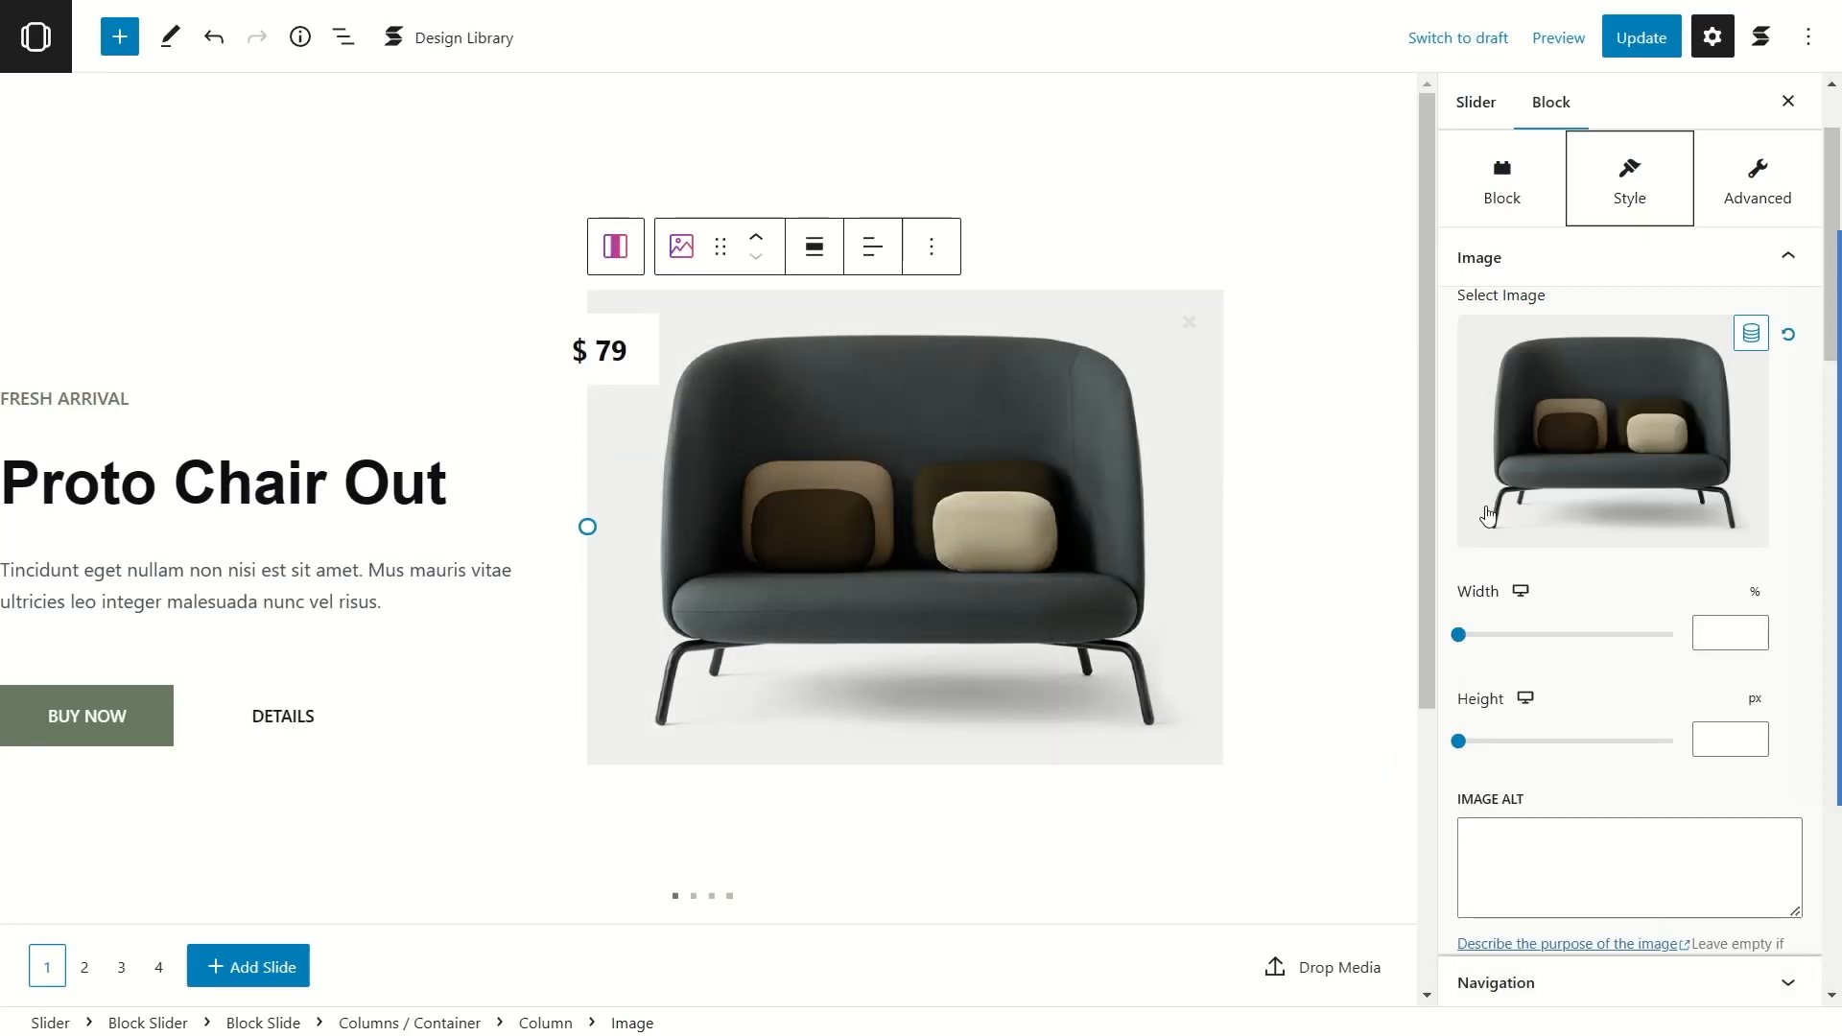
Step: Try a width of 1% on the first slide's image, reset it, and look through the other image style options
mouse_move(1458, 638)
left_mouse_down()
mouse_move(1534, 635)
mouse_move(1460, 635)
left_mouse_up()
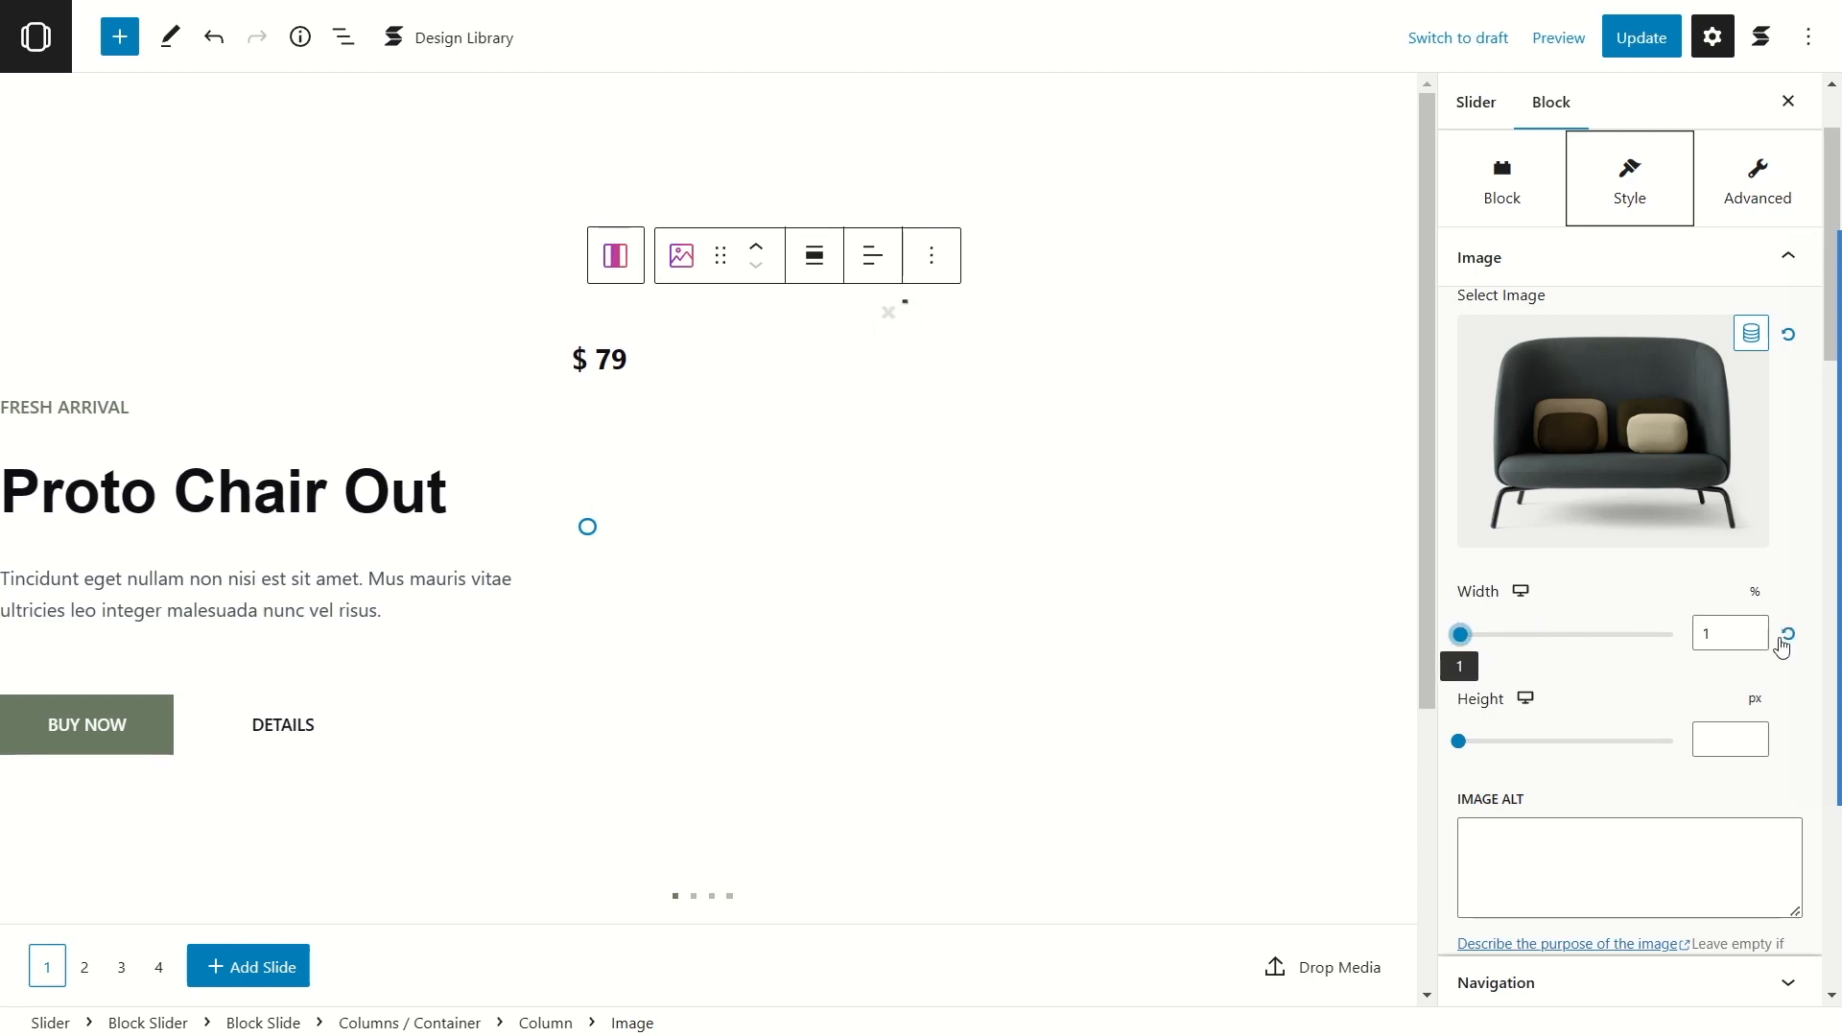
left_click(1787, 635)
scroll(1505, 714, "down", 3)
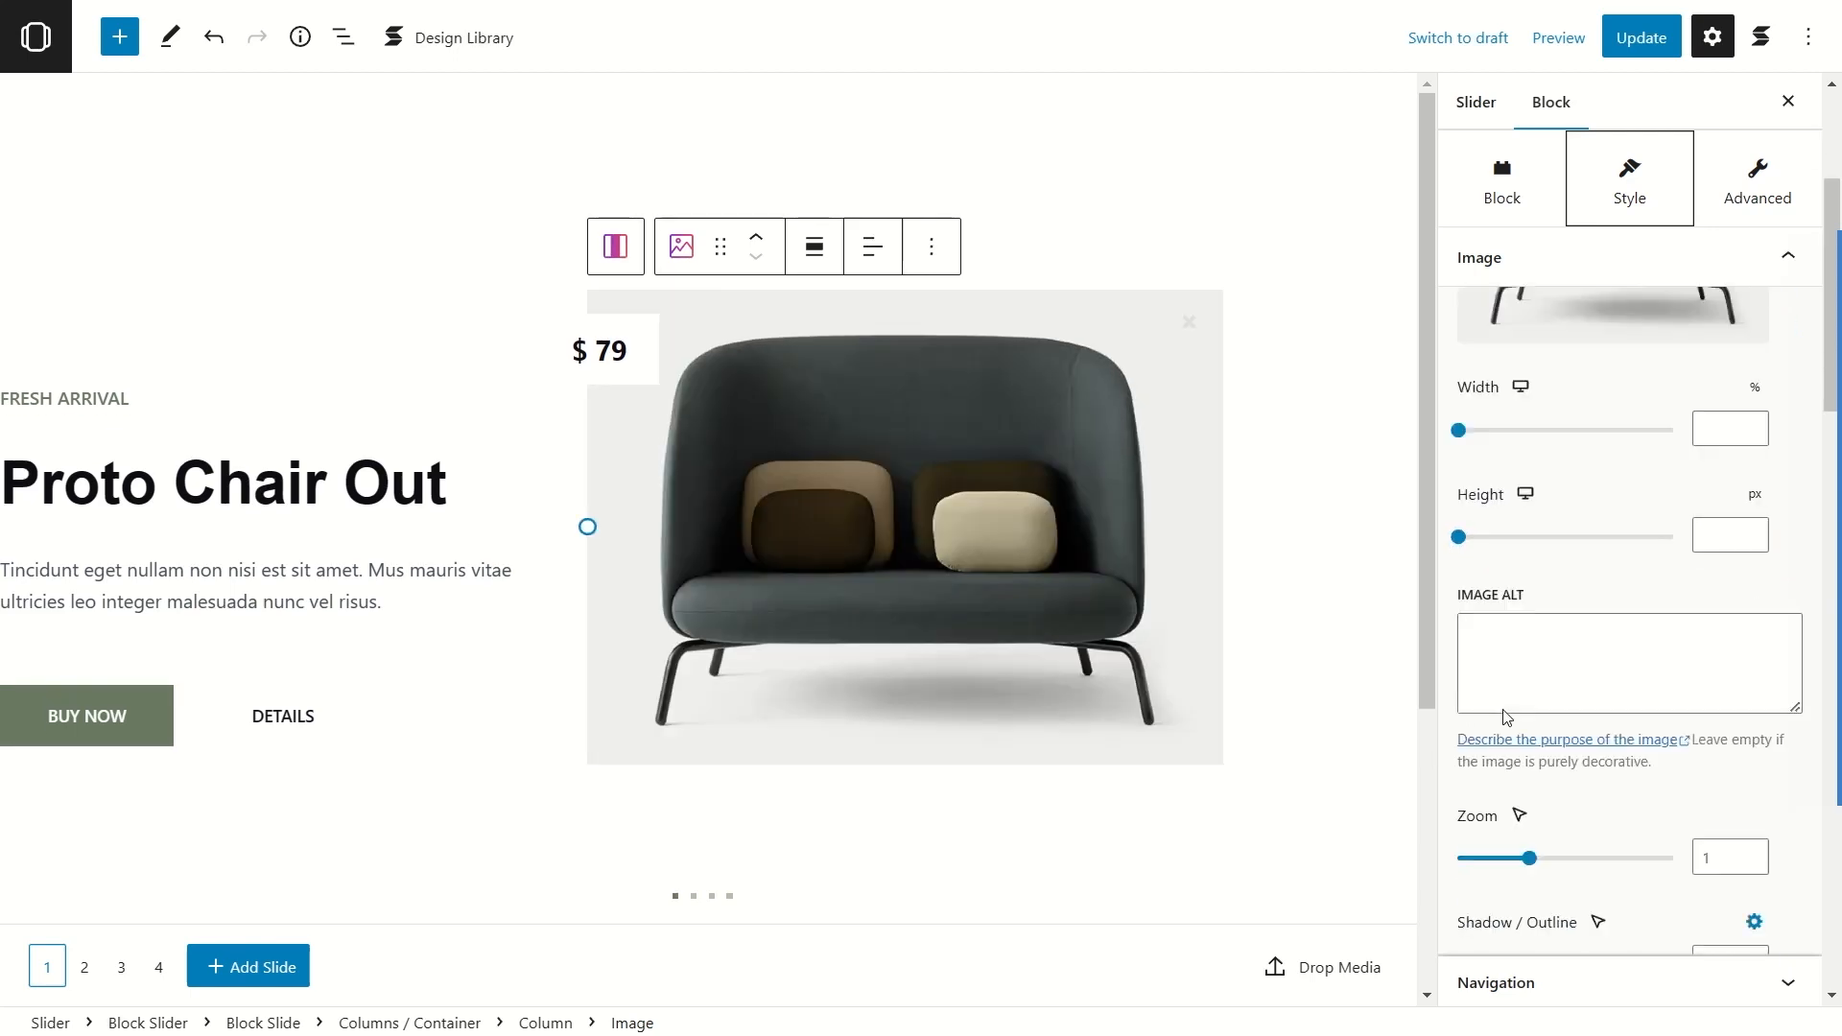
scroll(1498, 582, "down", 3)
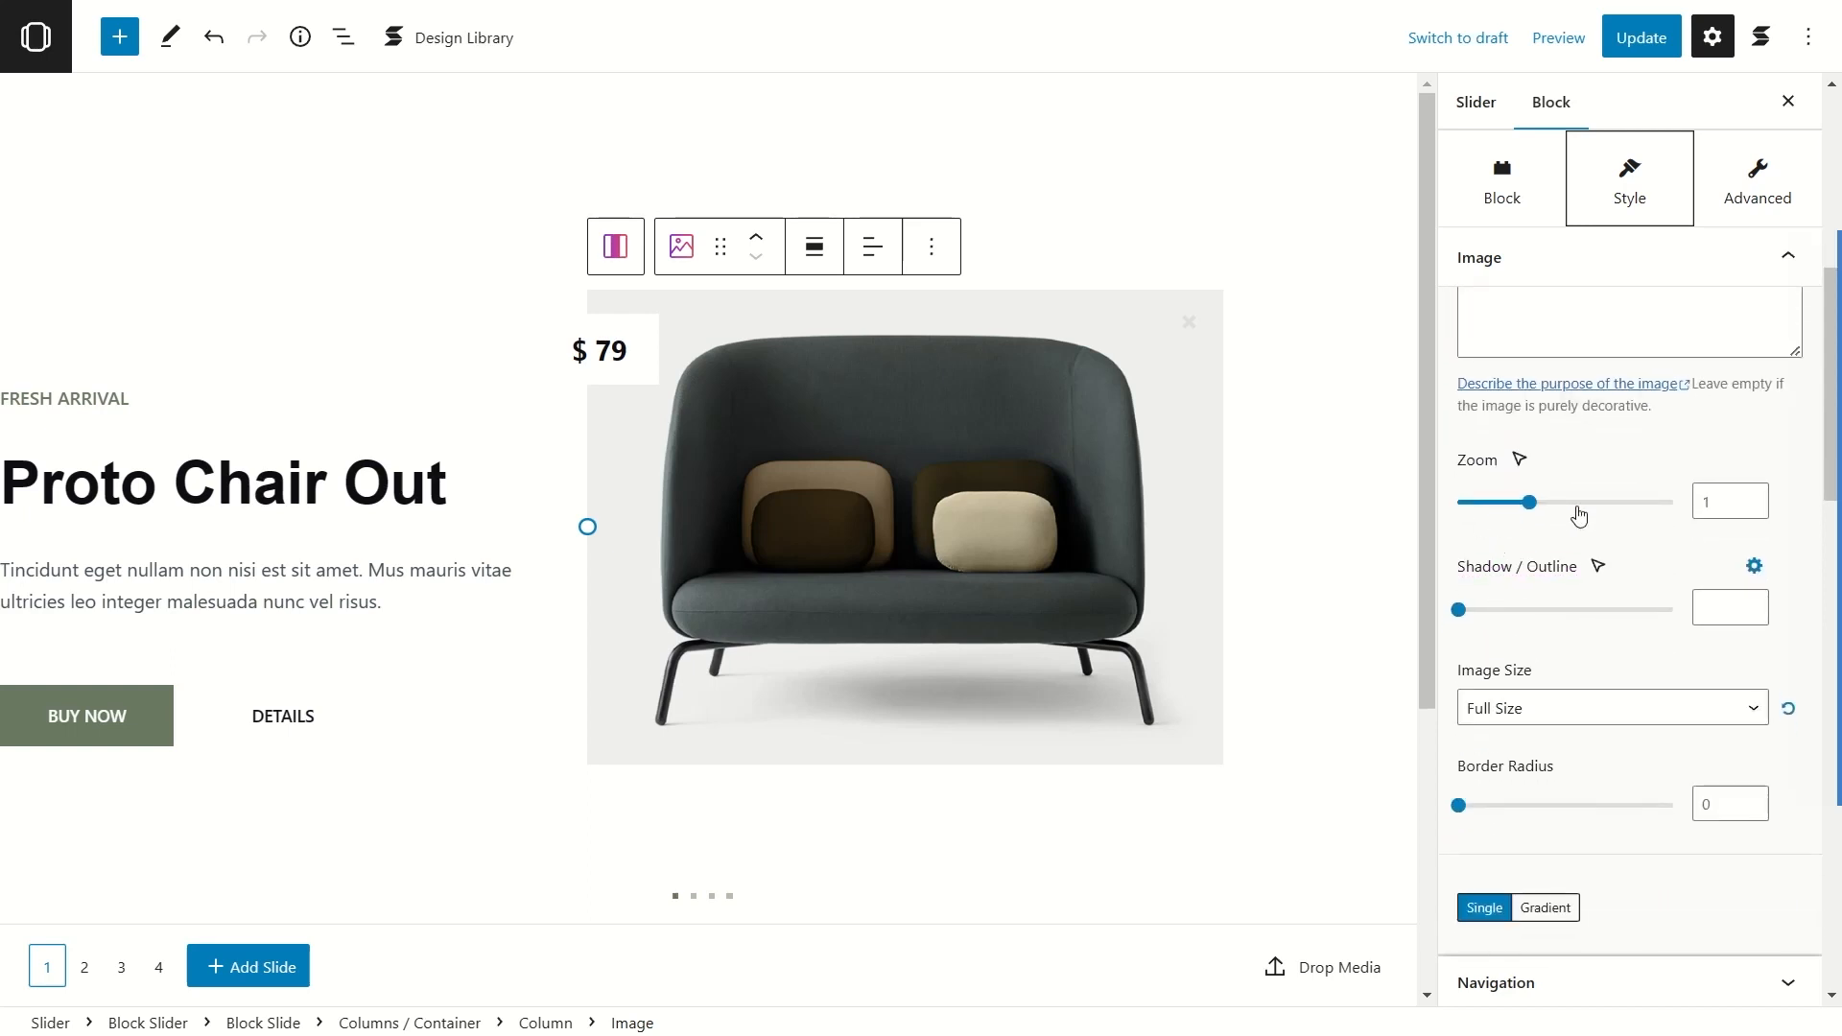
scroll(1549, 605, "down", 5)
scroll(1520, 633, "down", 5)
scroll(1515, 643, "up", 10)
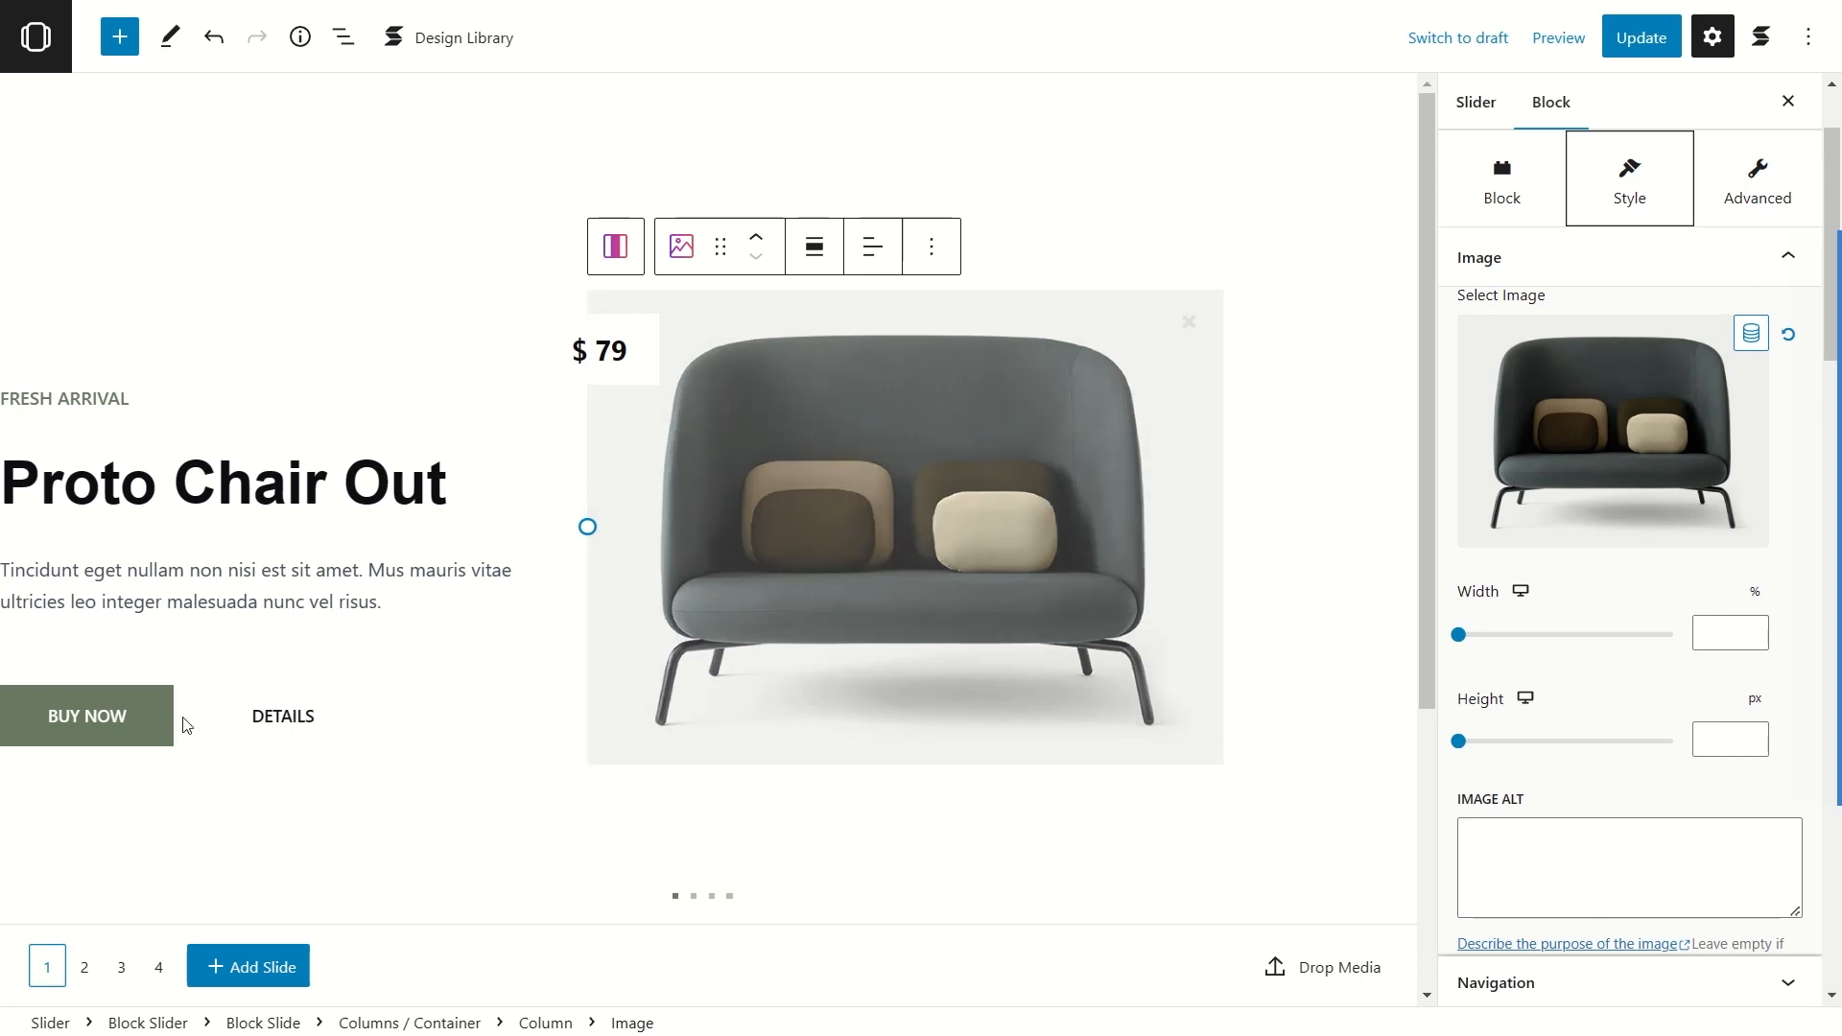
Step: Look through slides 2, 3 and 4 and examine the Block Slide's design options and behaviour settings
mouse_move(100, 986)
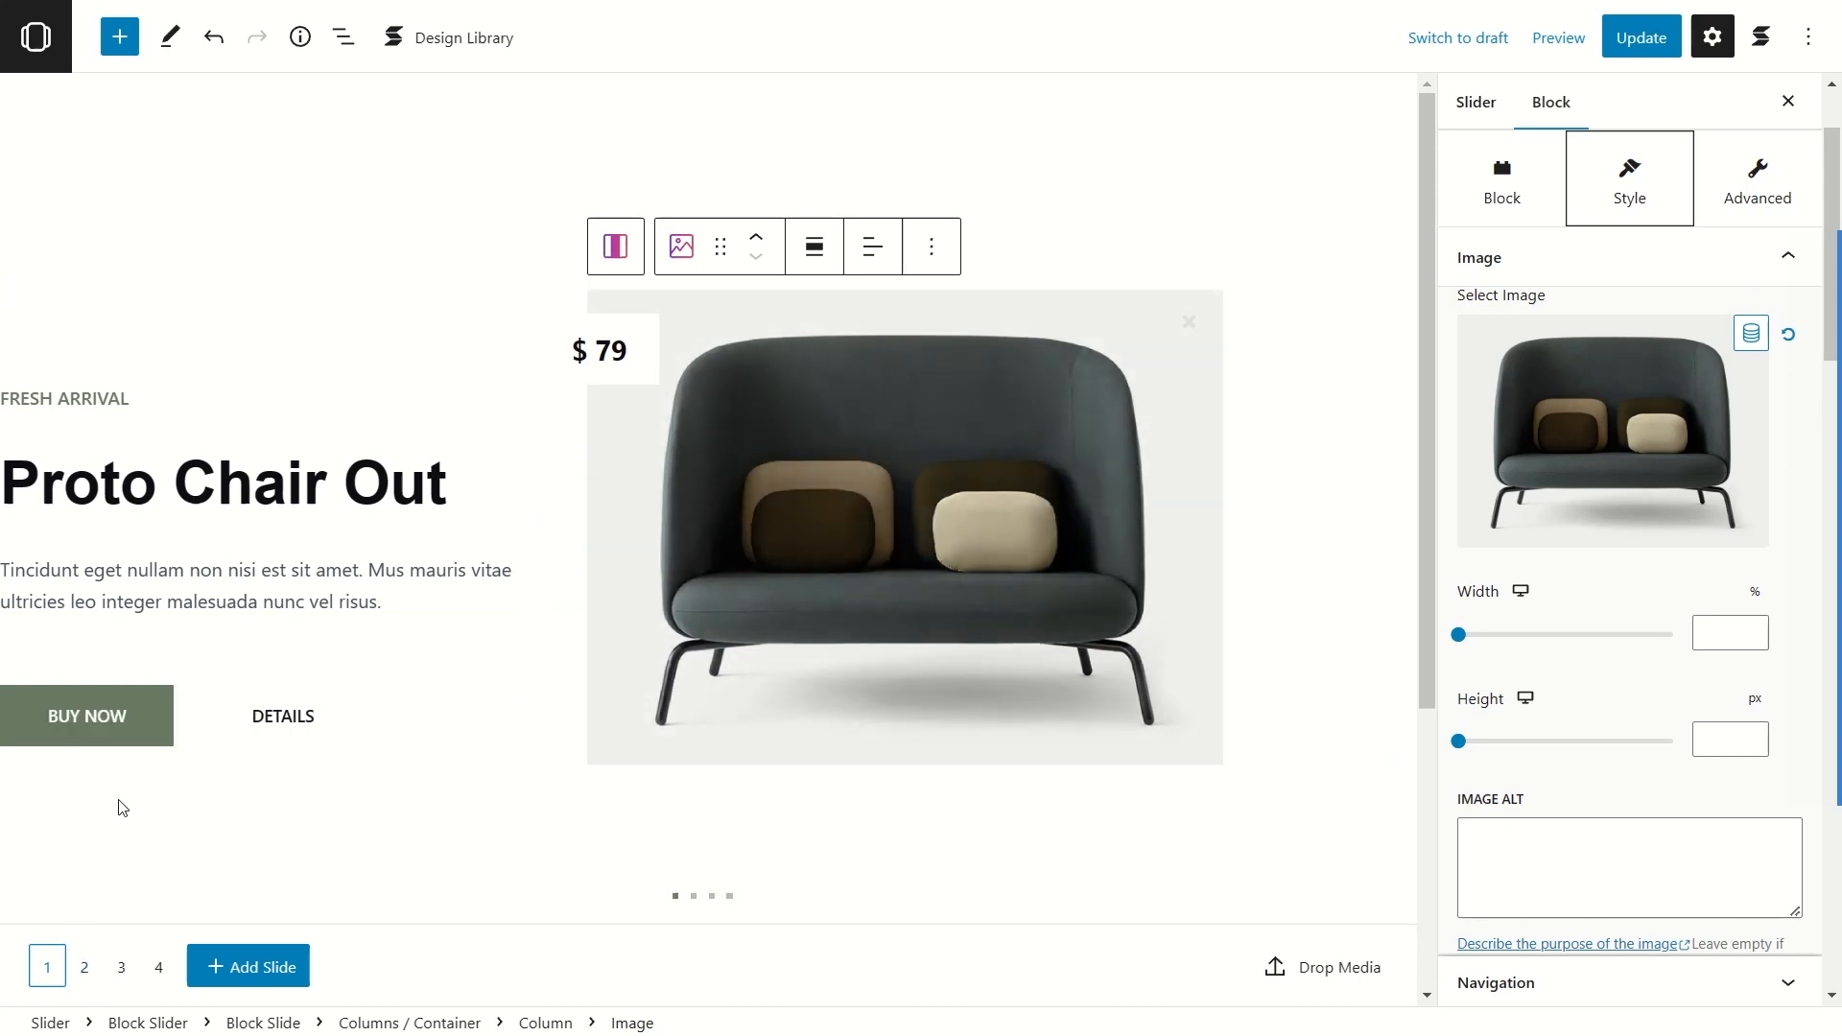
left_click(86, 969)
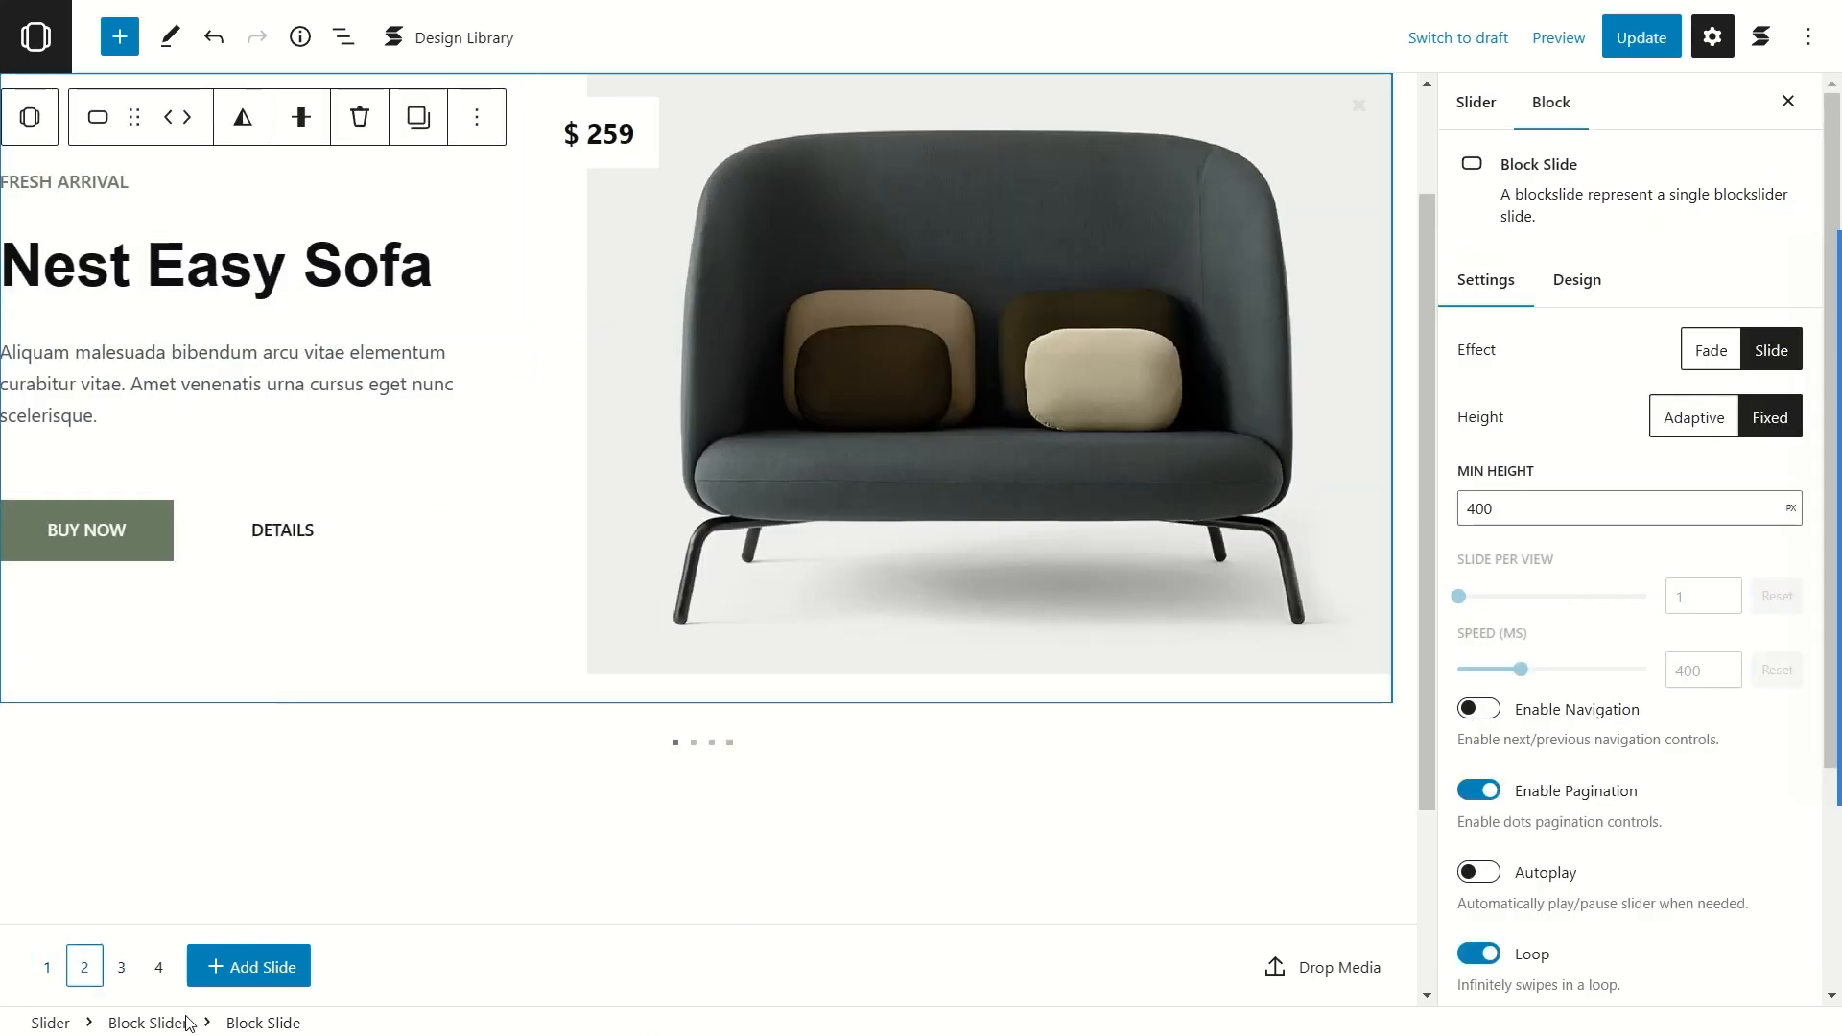
left_click(121, 974)
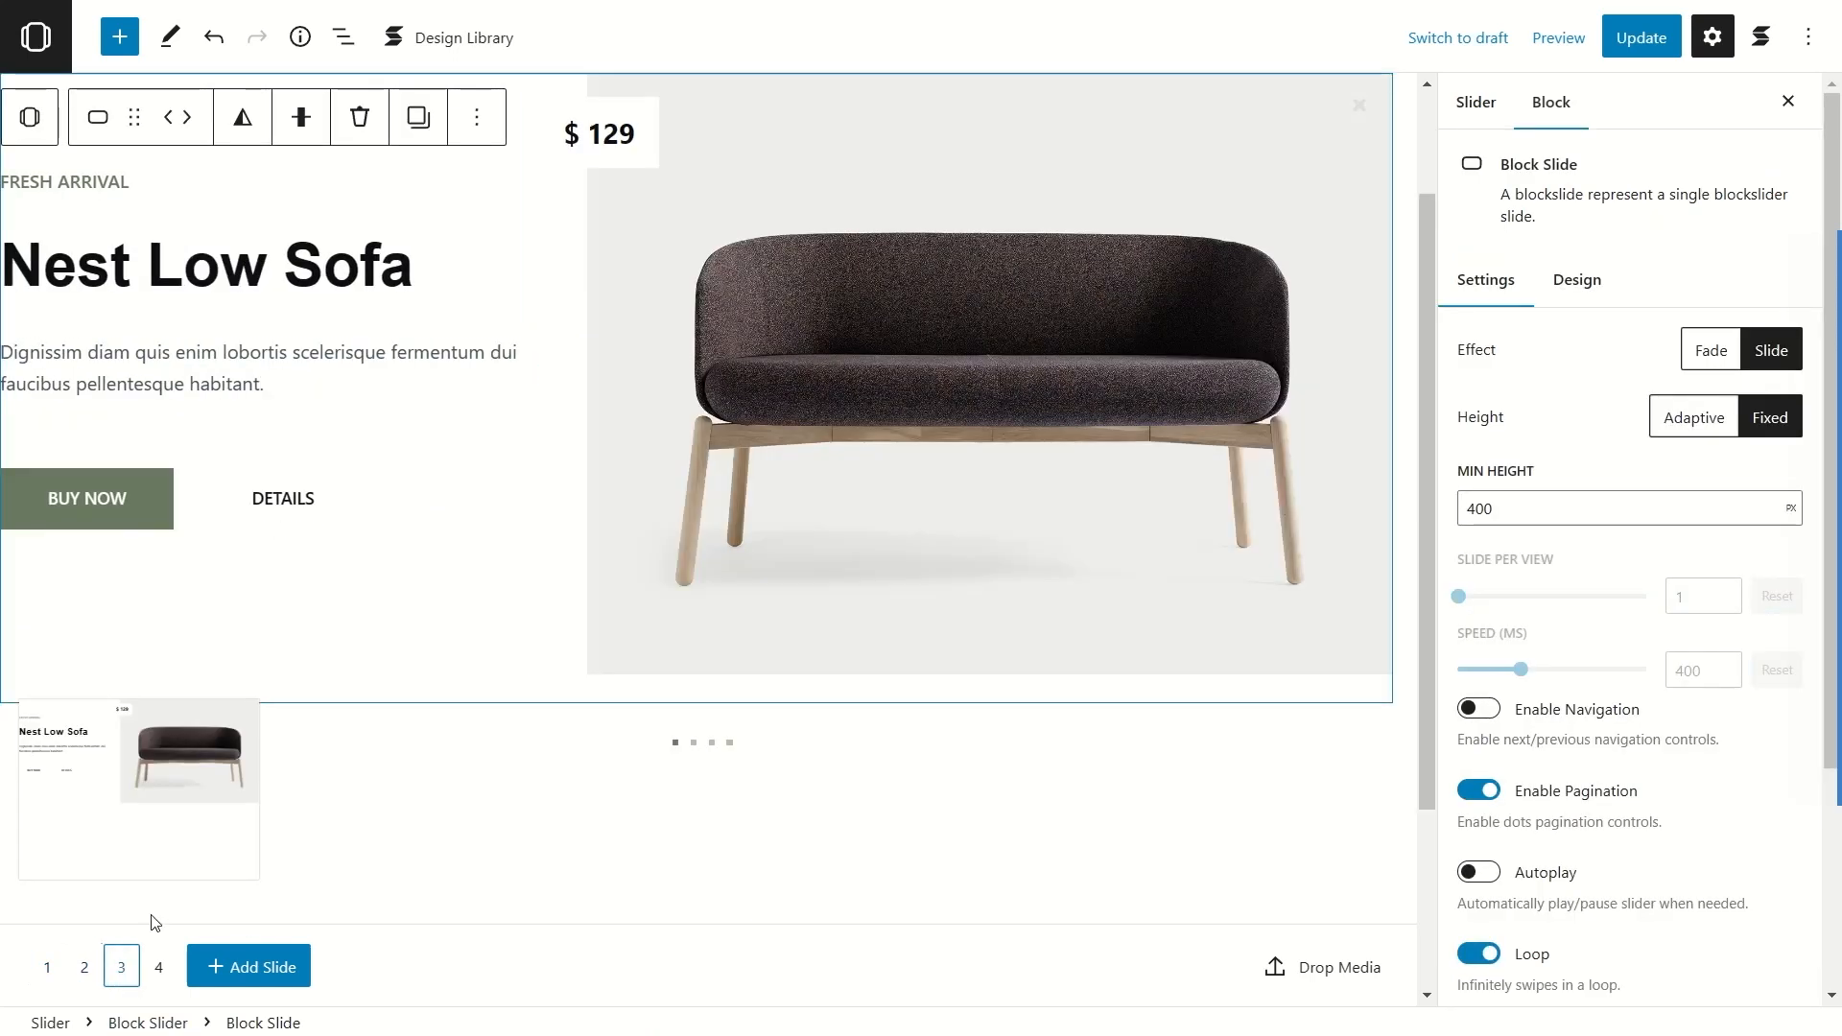
left_click(149, 971)
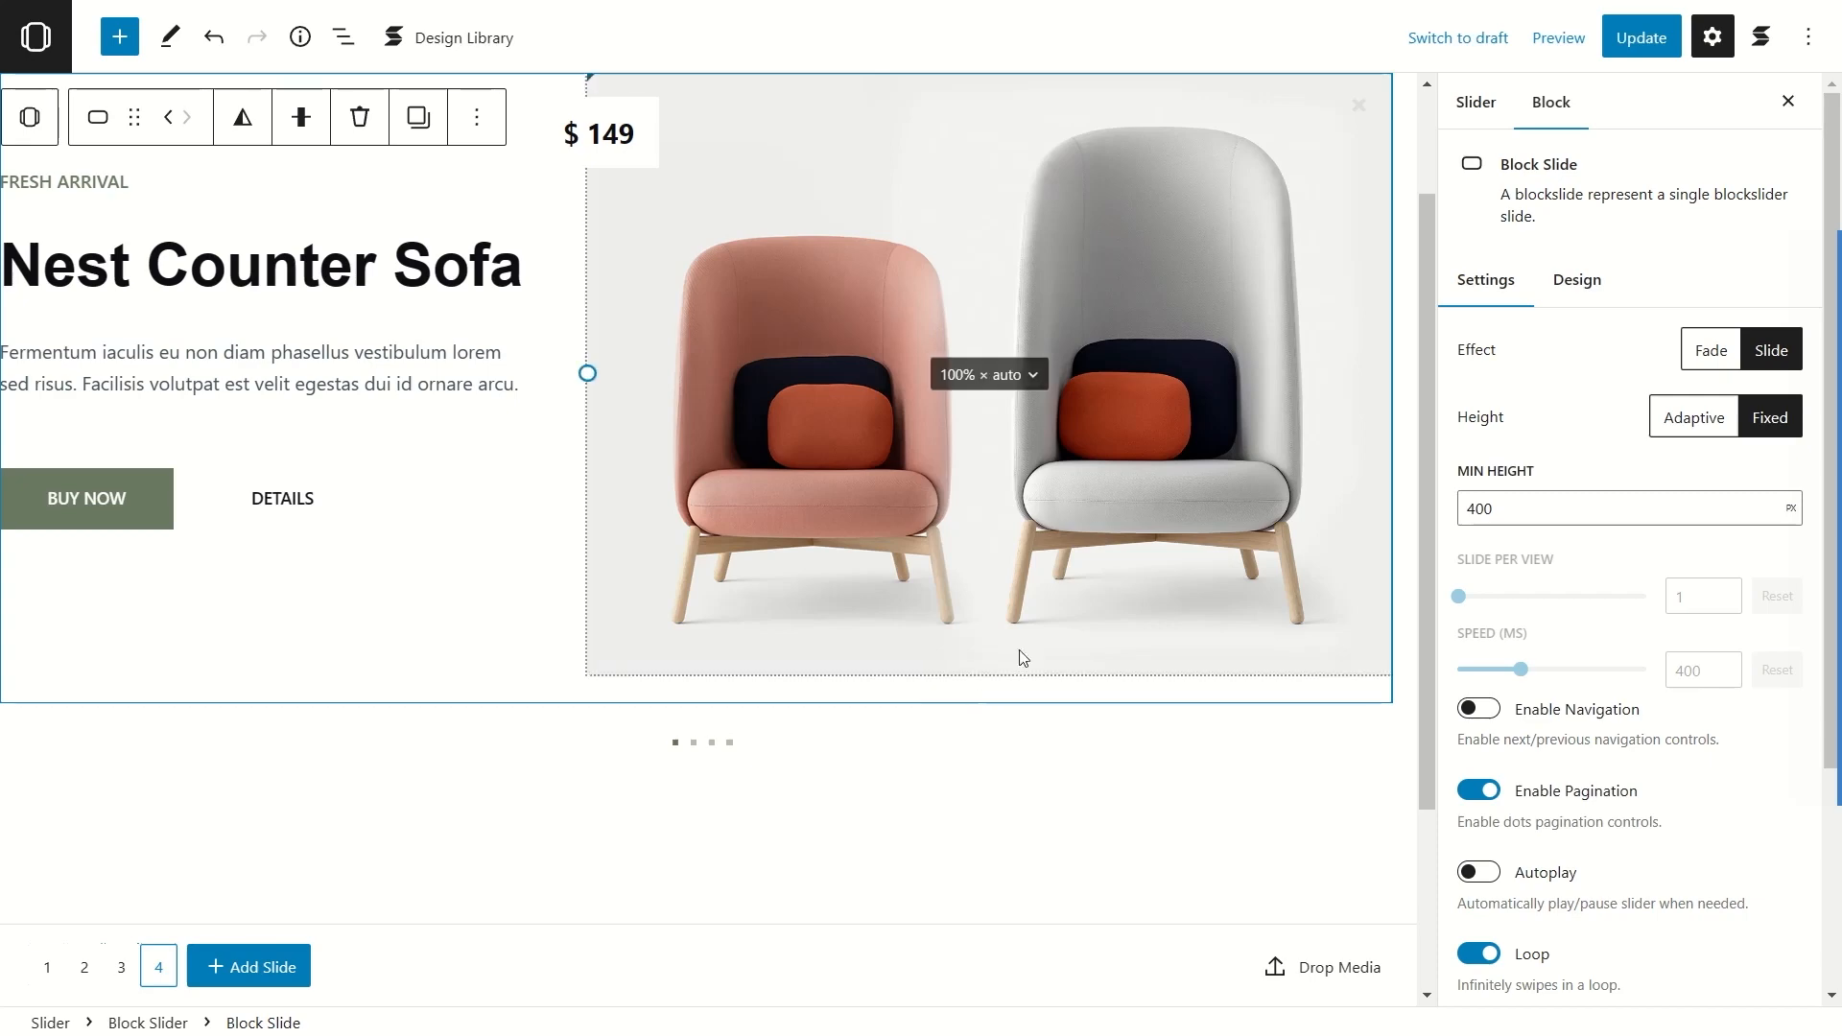
left_click(1586, 280)
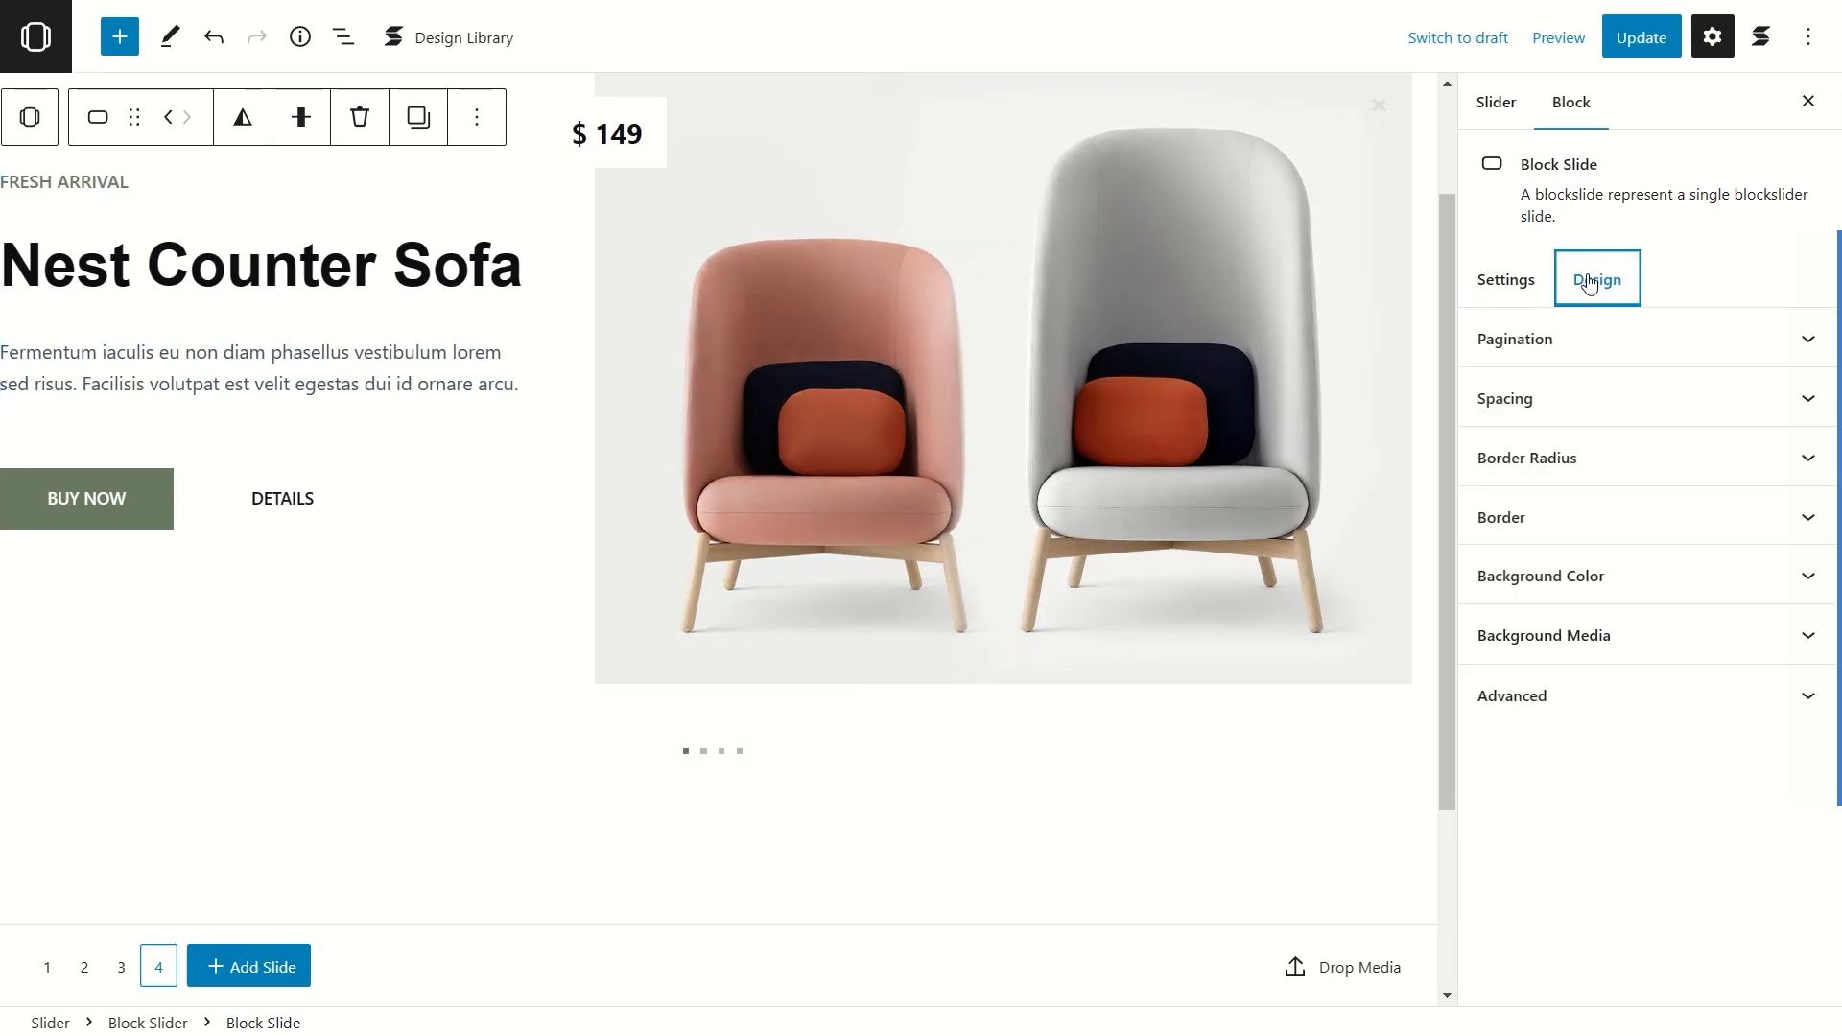
left_click(1473, 290)
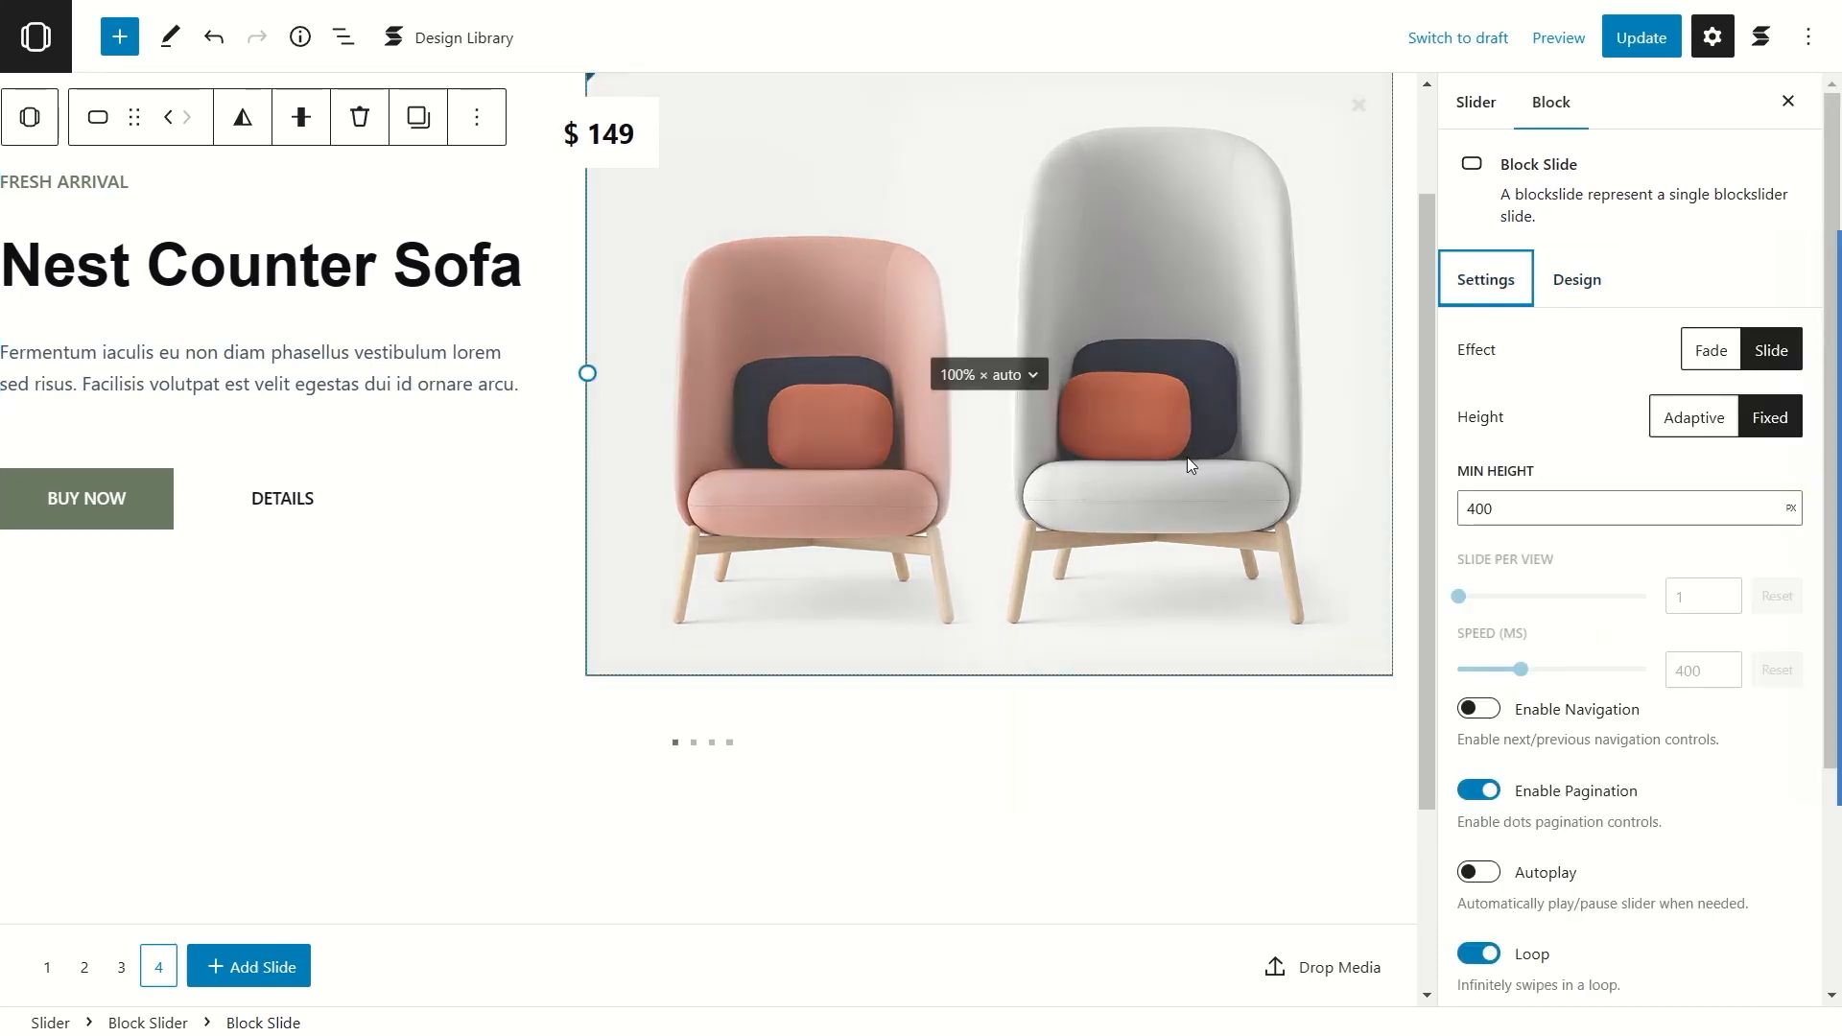
scroll(1187, 457, "up", 2)
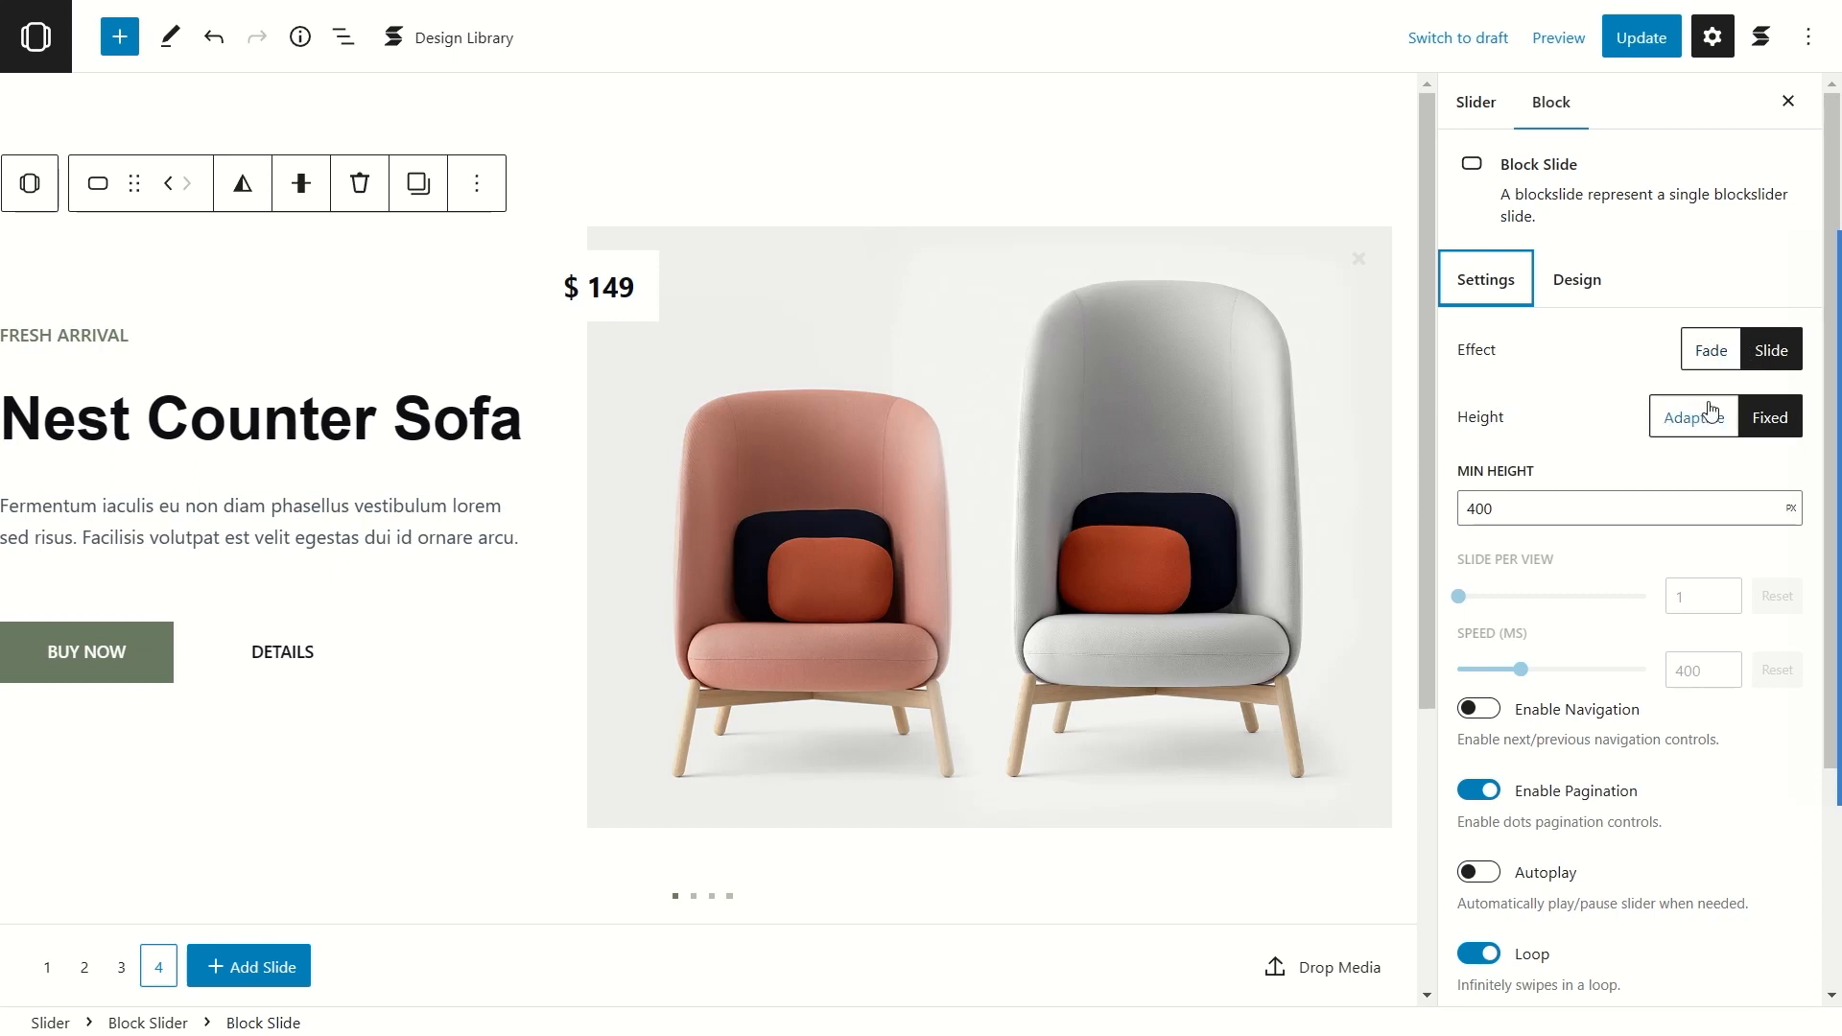
scroll(1493, 490, "down", 3)
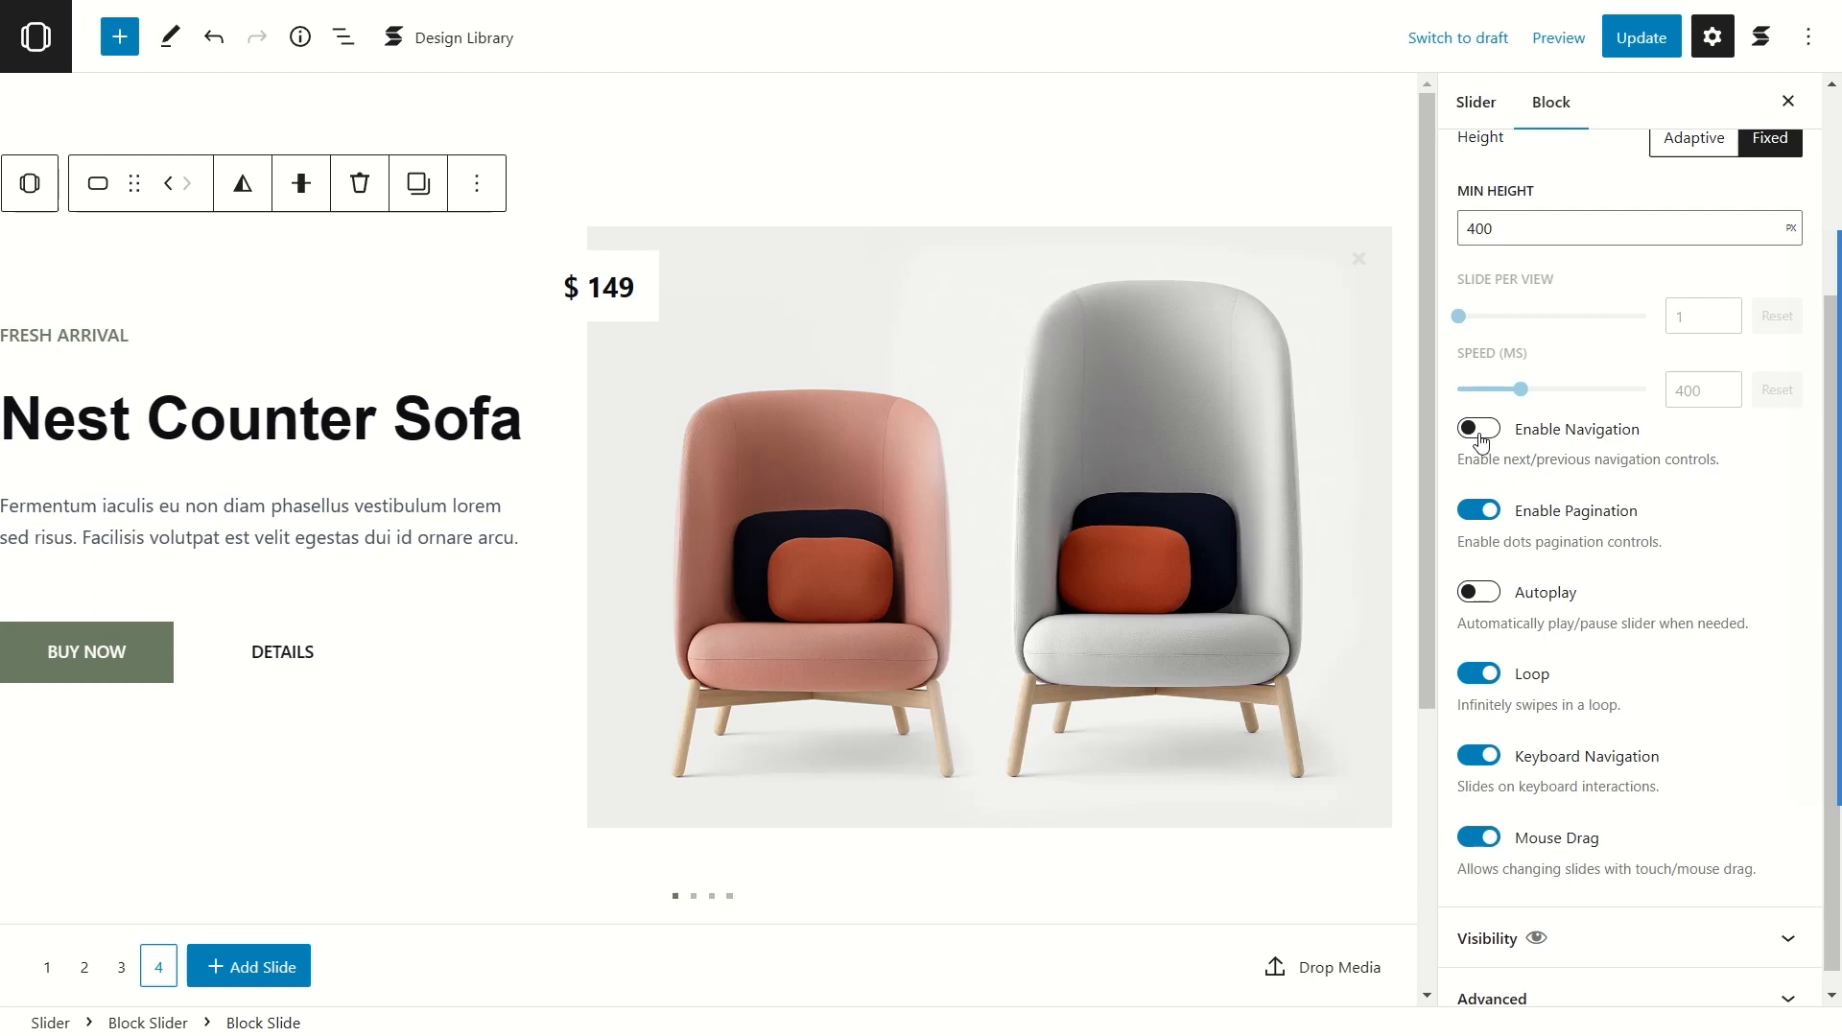
Step: Enable the slider's navigation and autoplay, and check the result on slides 1 and 2
left_click(1478, 429)
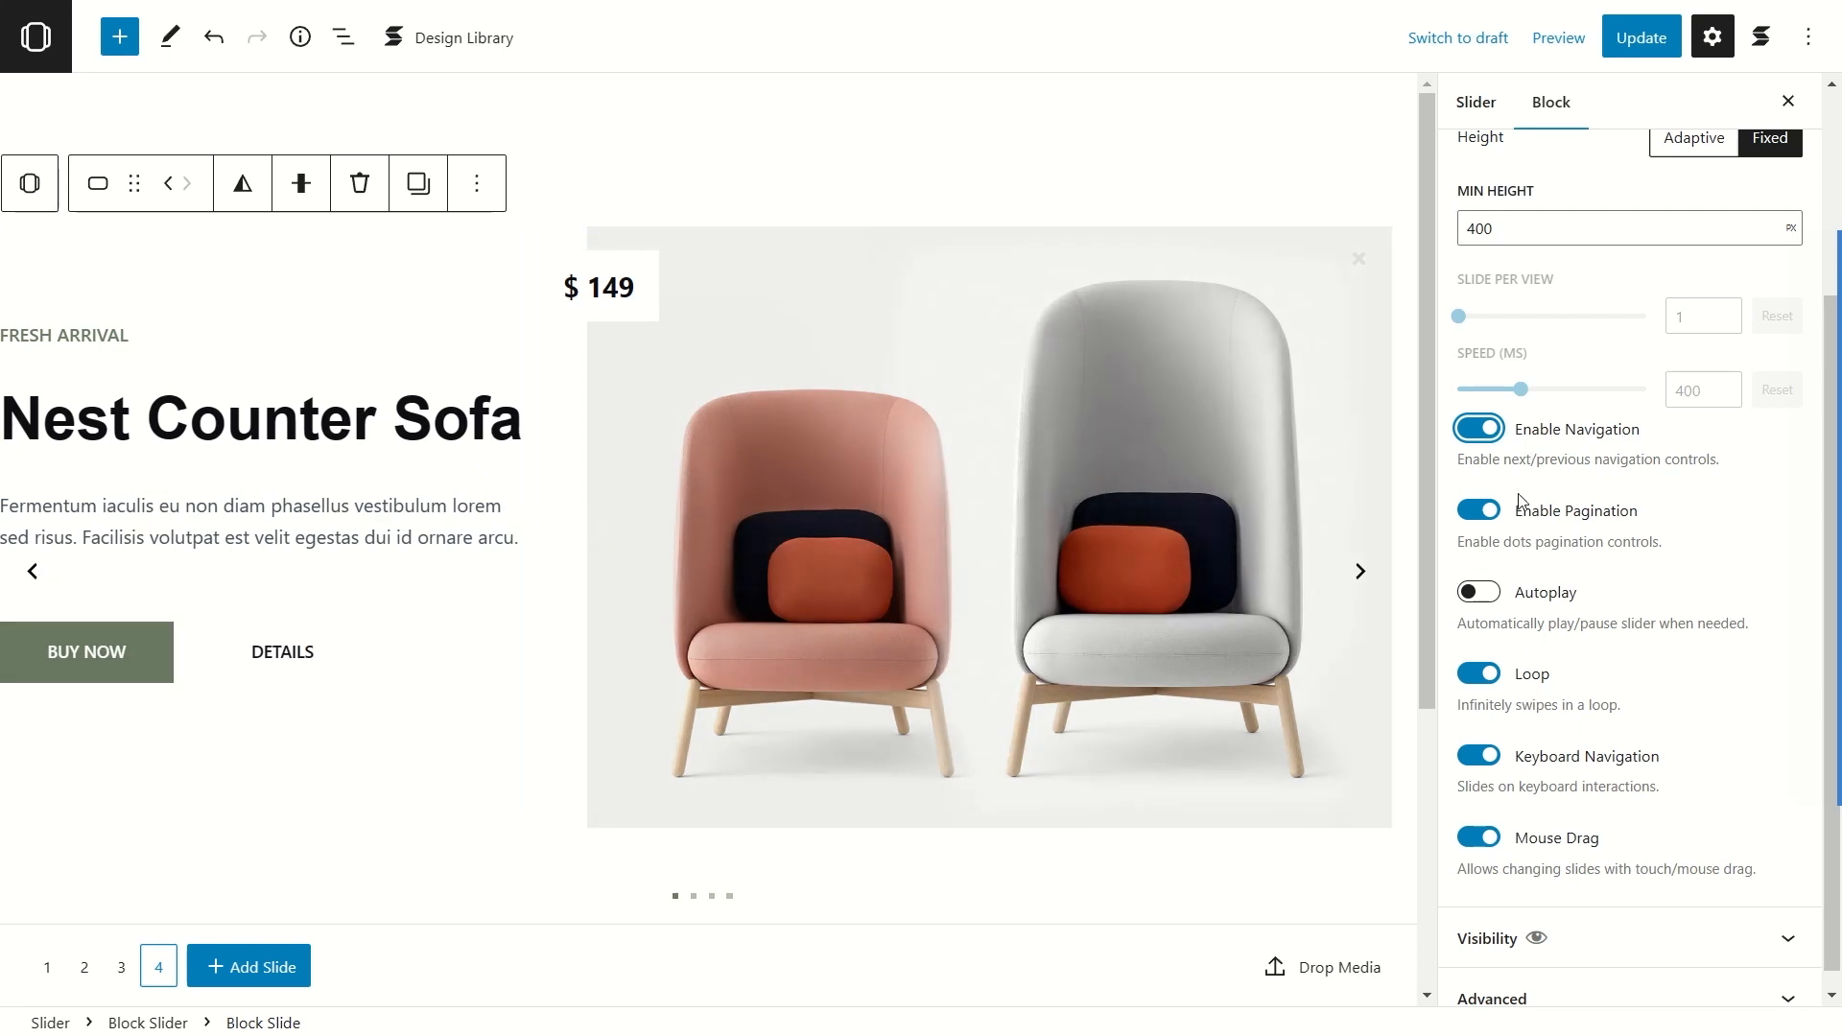
left_click(1477, 592)
scroll(1583, 576, "down", 2)
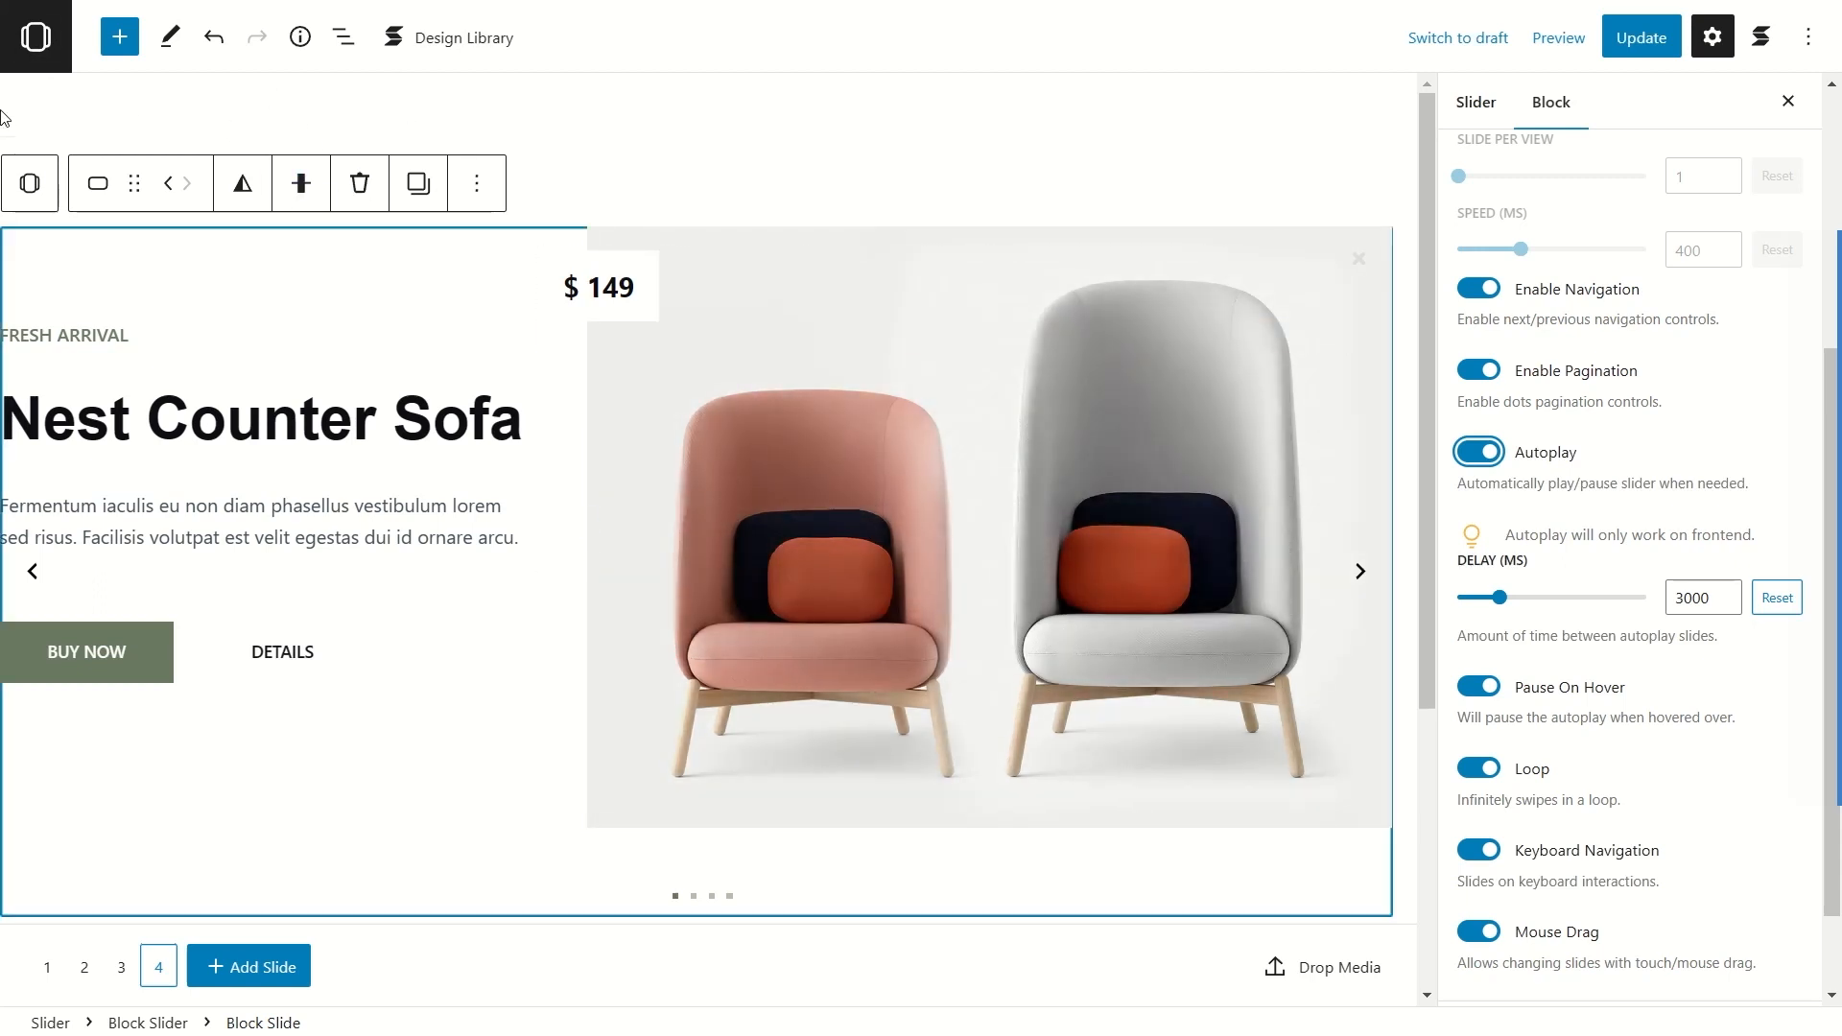
left_click(49, 957)
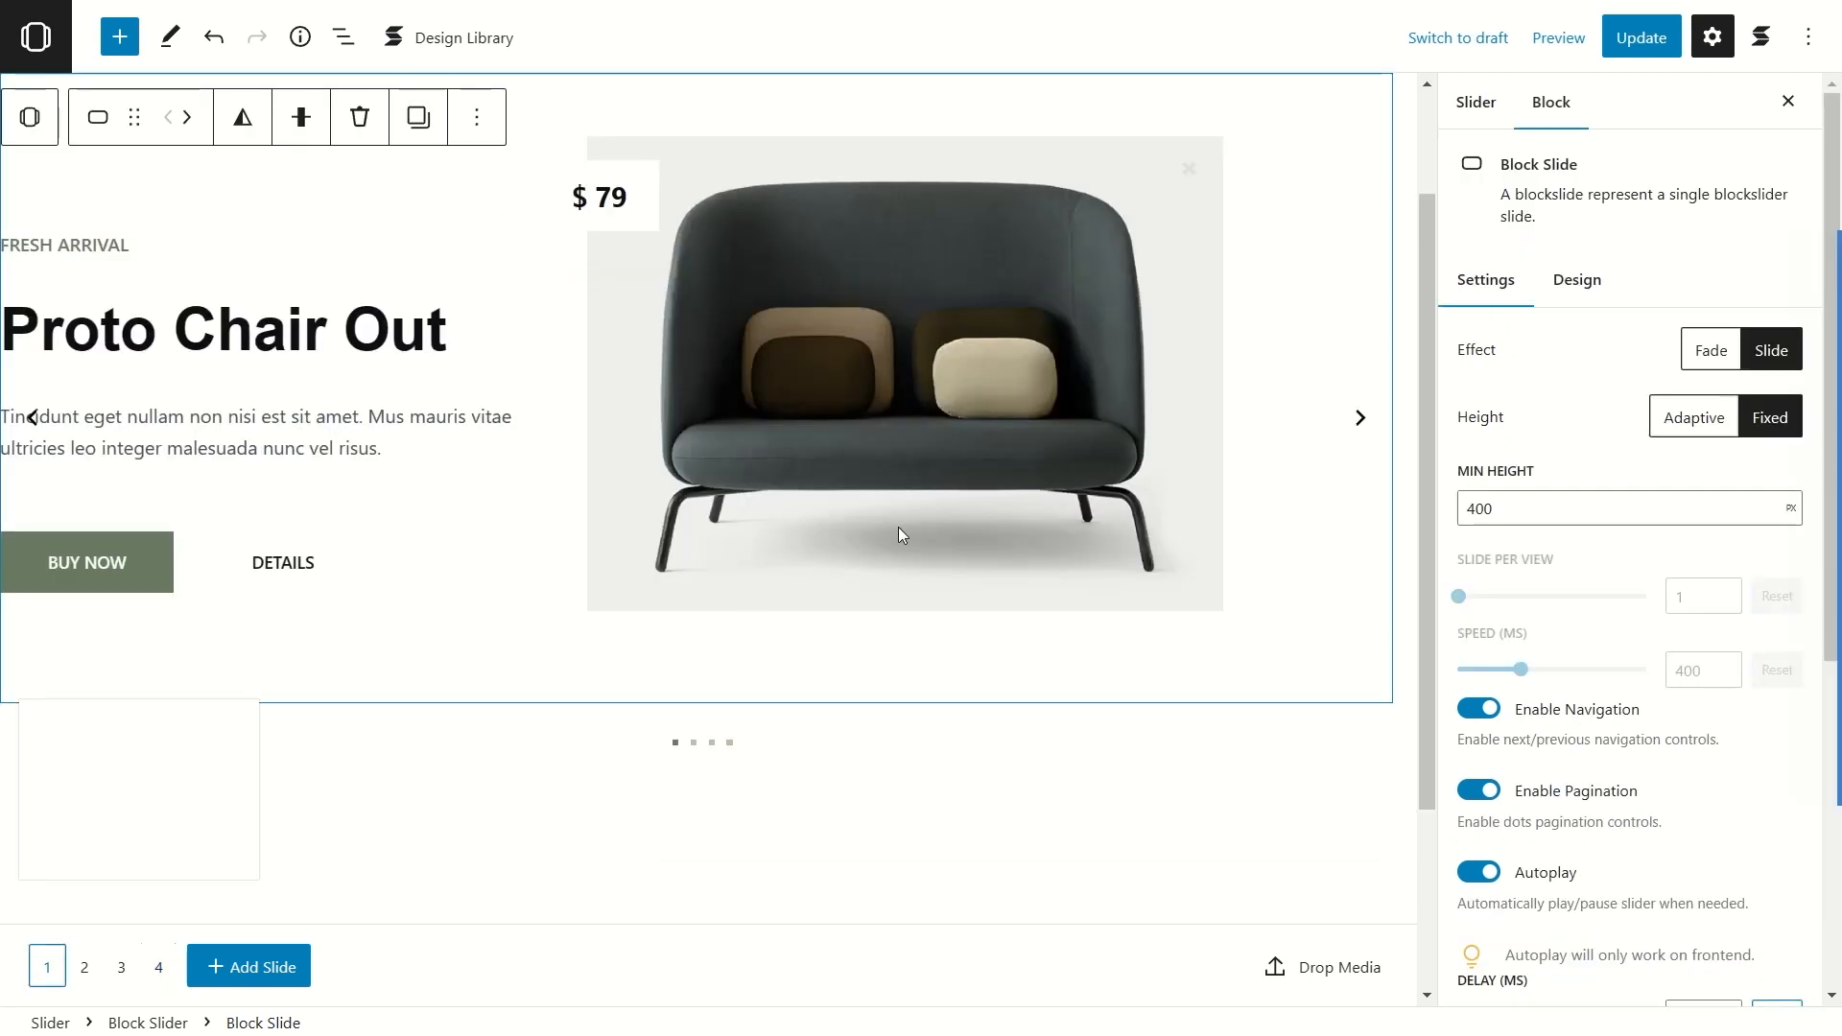
left_click(84, 966)
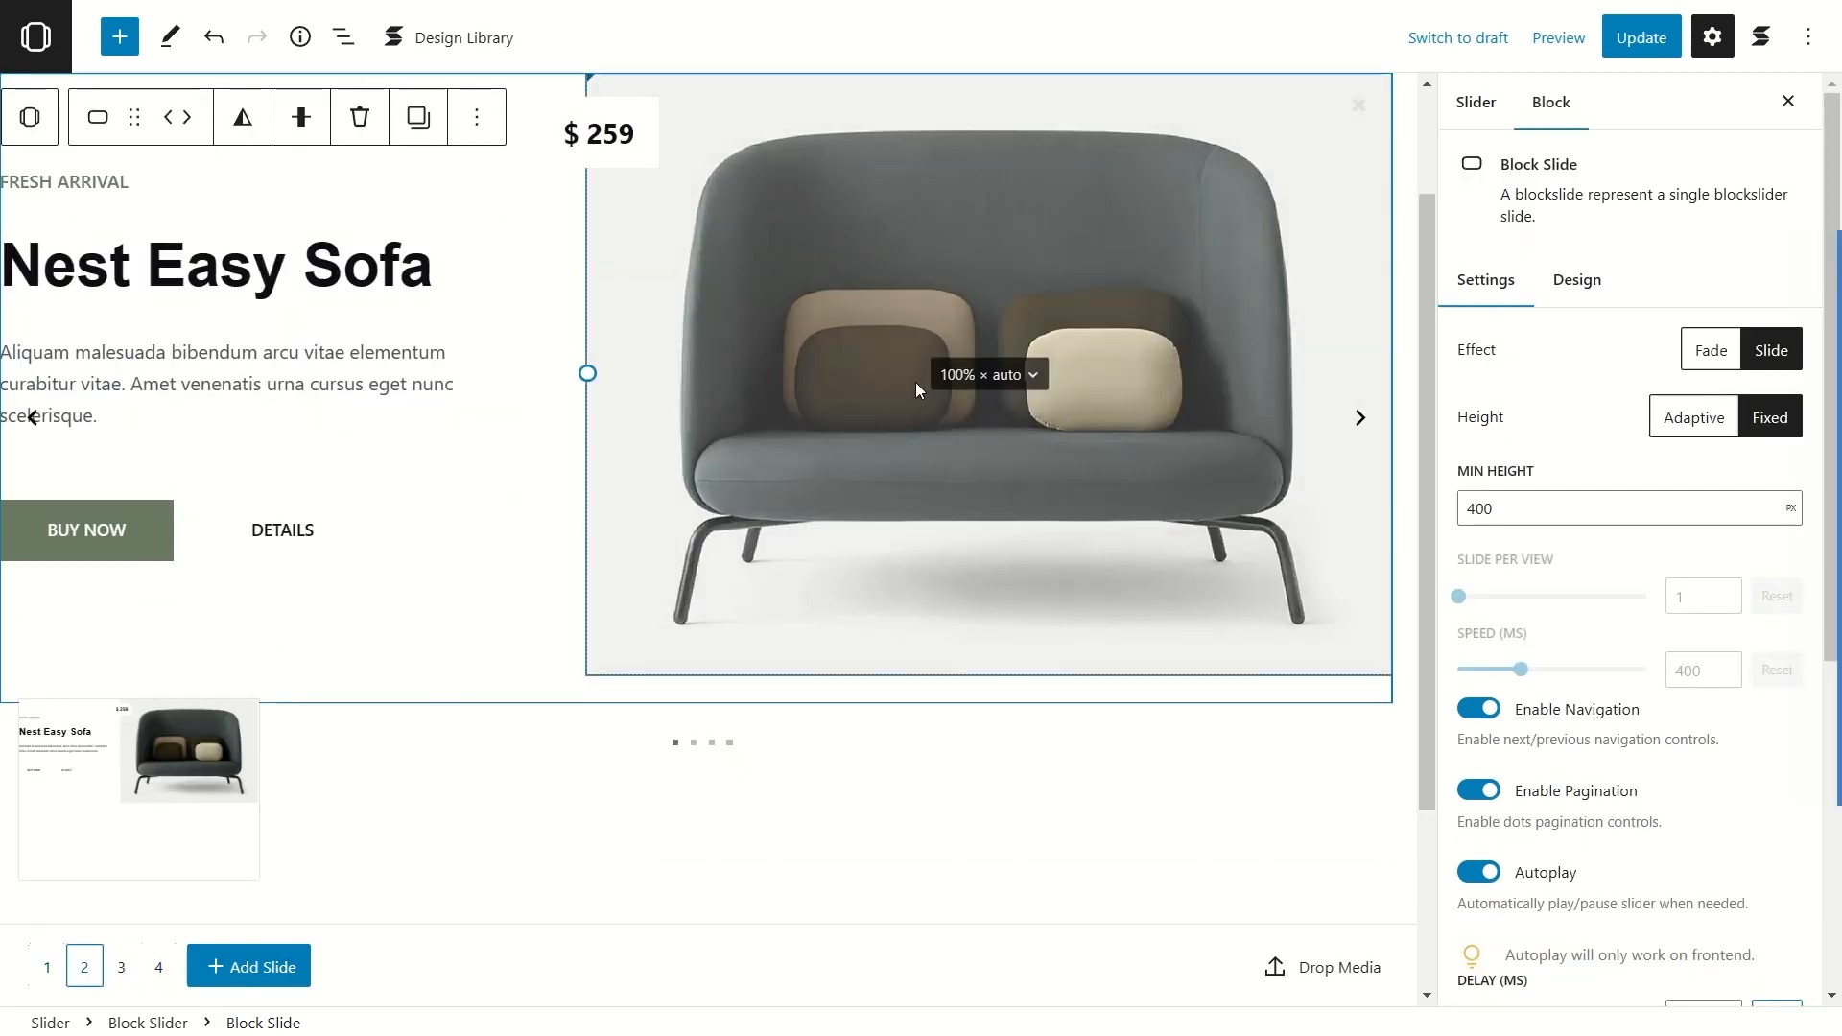
left_click(58, 966)
Step: Reopen Home Main Slider without keeping the unsaved edits, enable navigation and autoplay, and update the slider
left_click(60, 58)
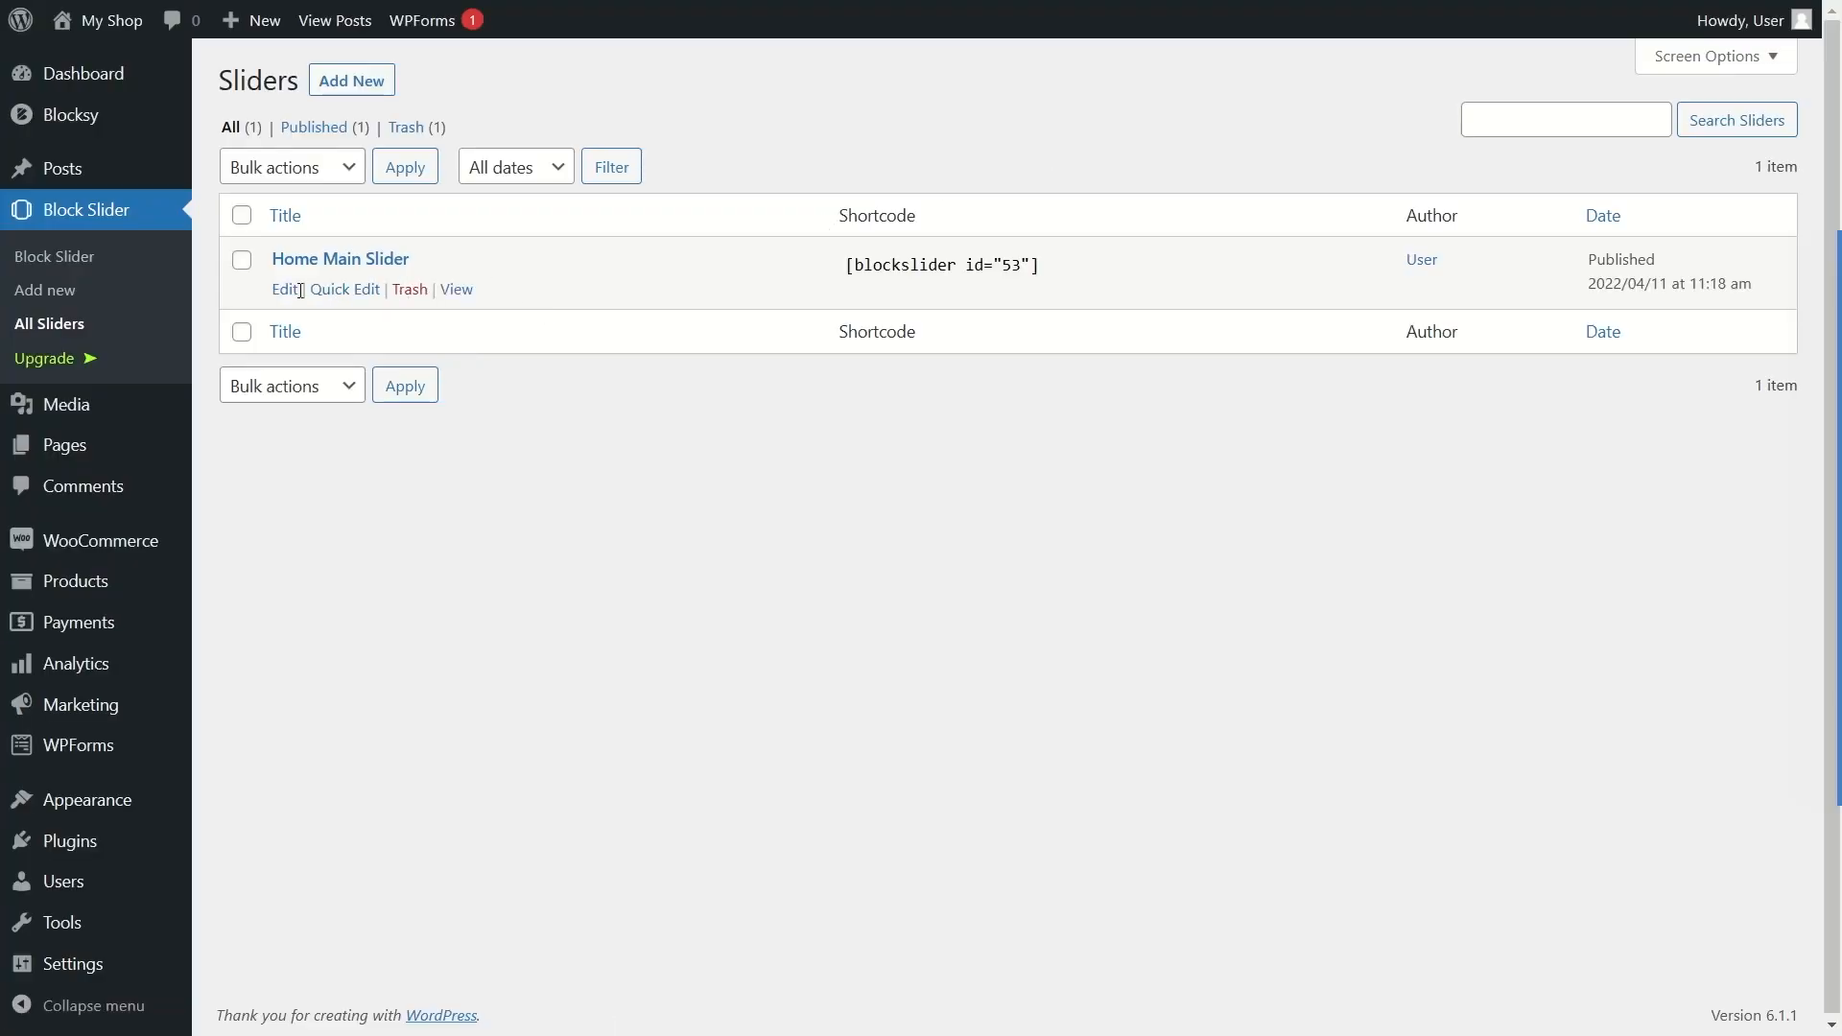
left_click(286, 289)
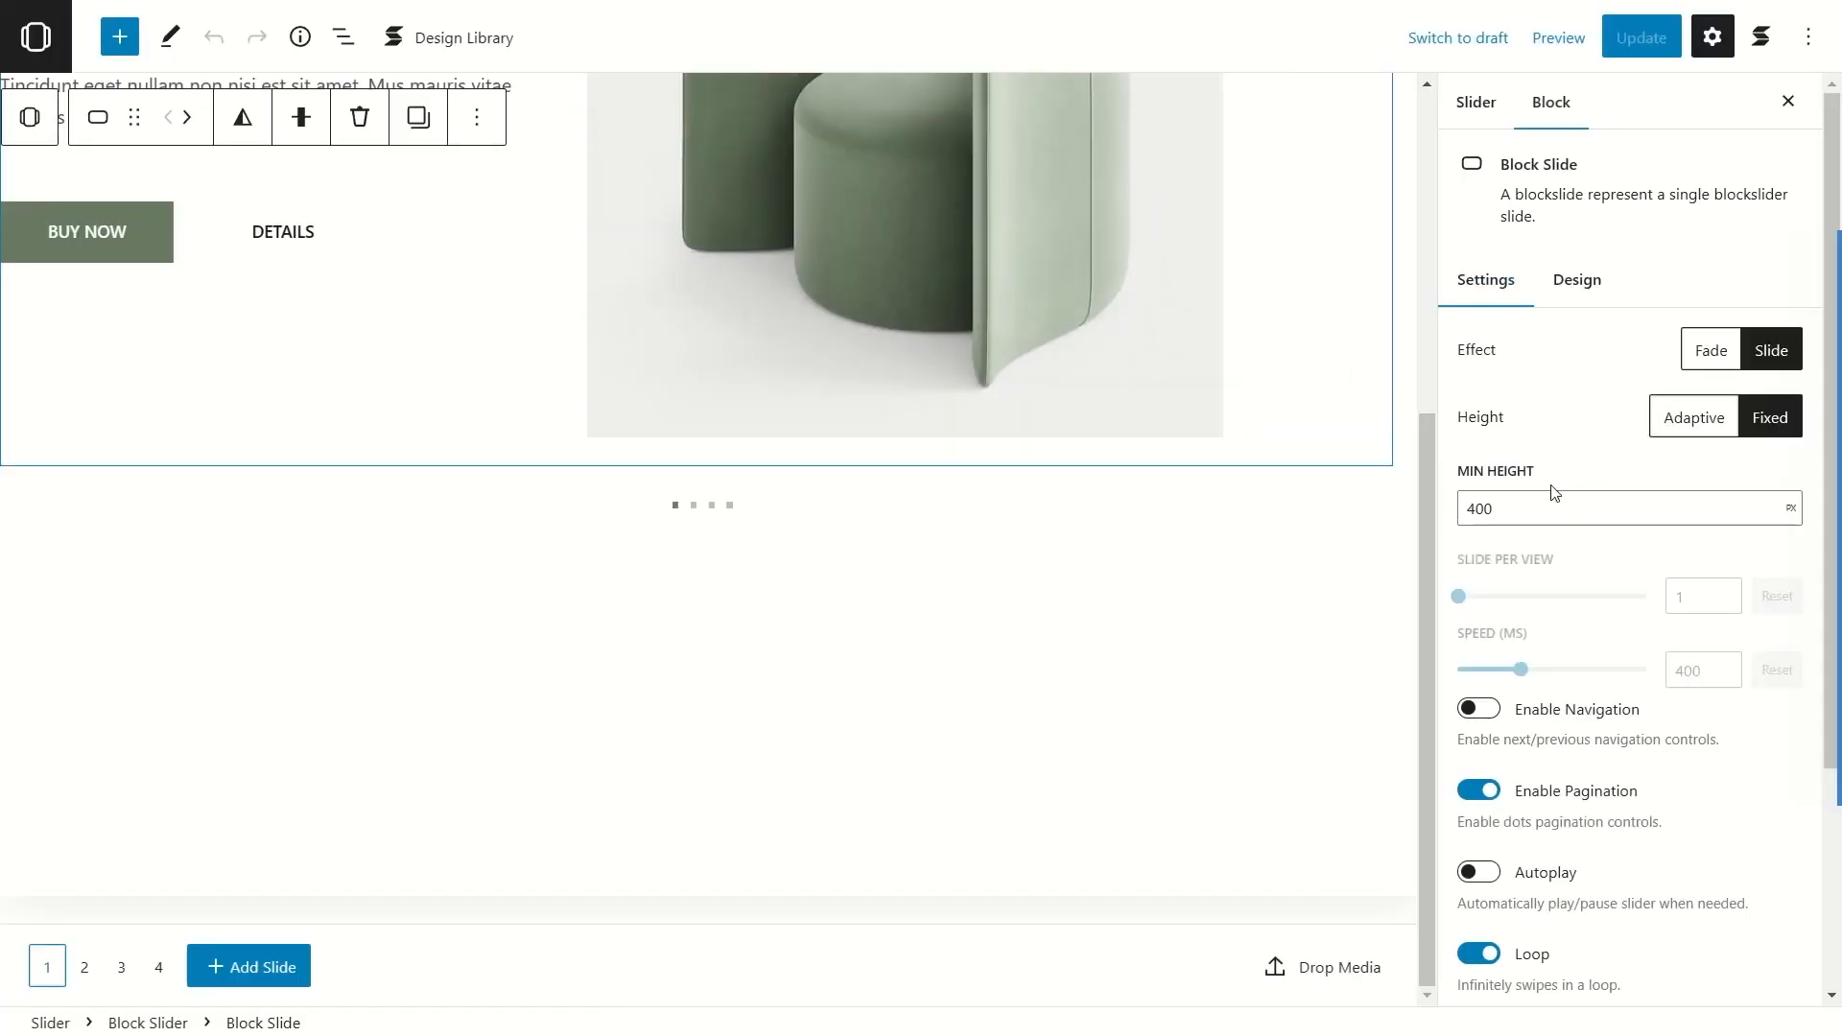
scroll(1525, 576, "down", 2)
left_click(1479, 569)
left_click(1478, 732)
scroll(1458, 348, "up", 2)
left_click(1642, 37)
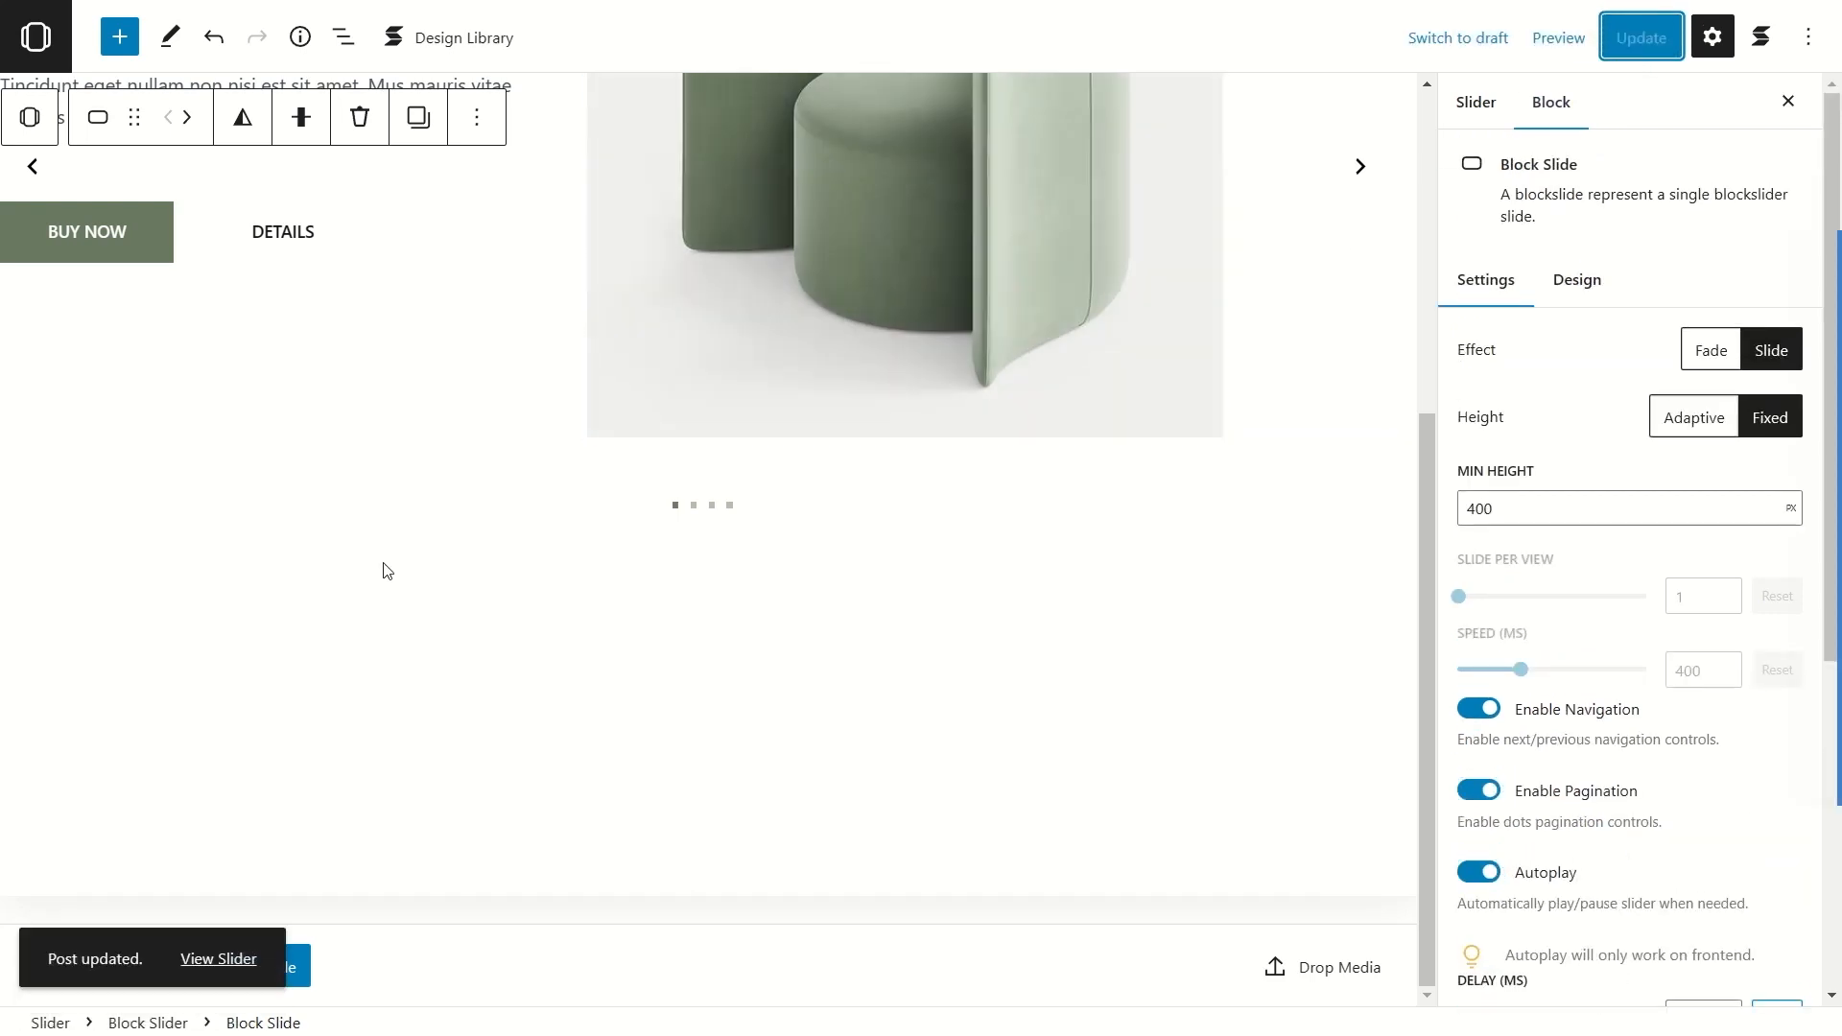
Step: Return to the sliders list and copy Home Main Slider's shortcode, [blockslider id="53"]
scroll(419, 564, "up", 2)
left_click(48, 43)
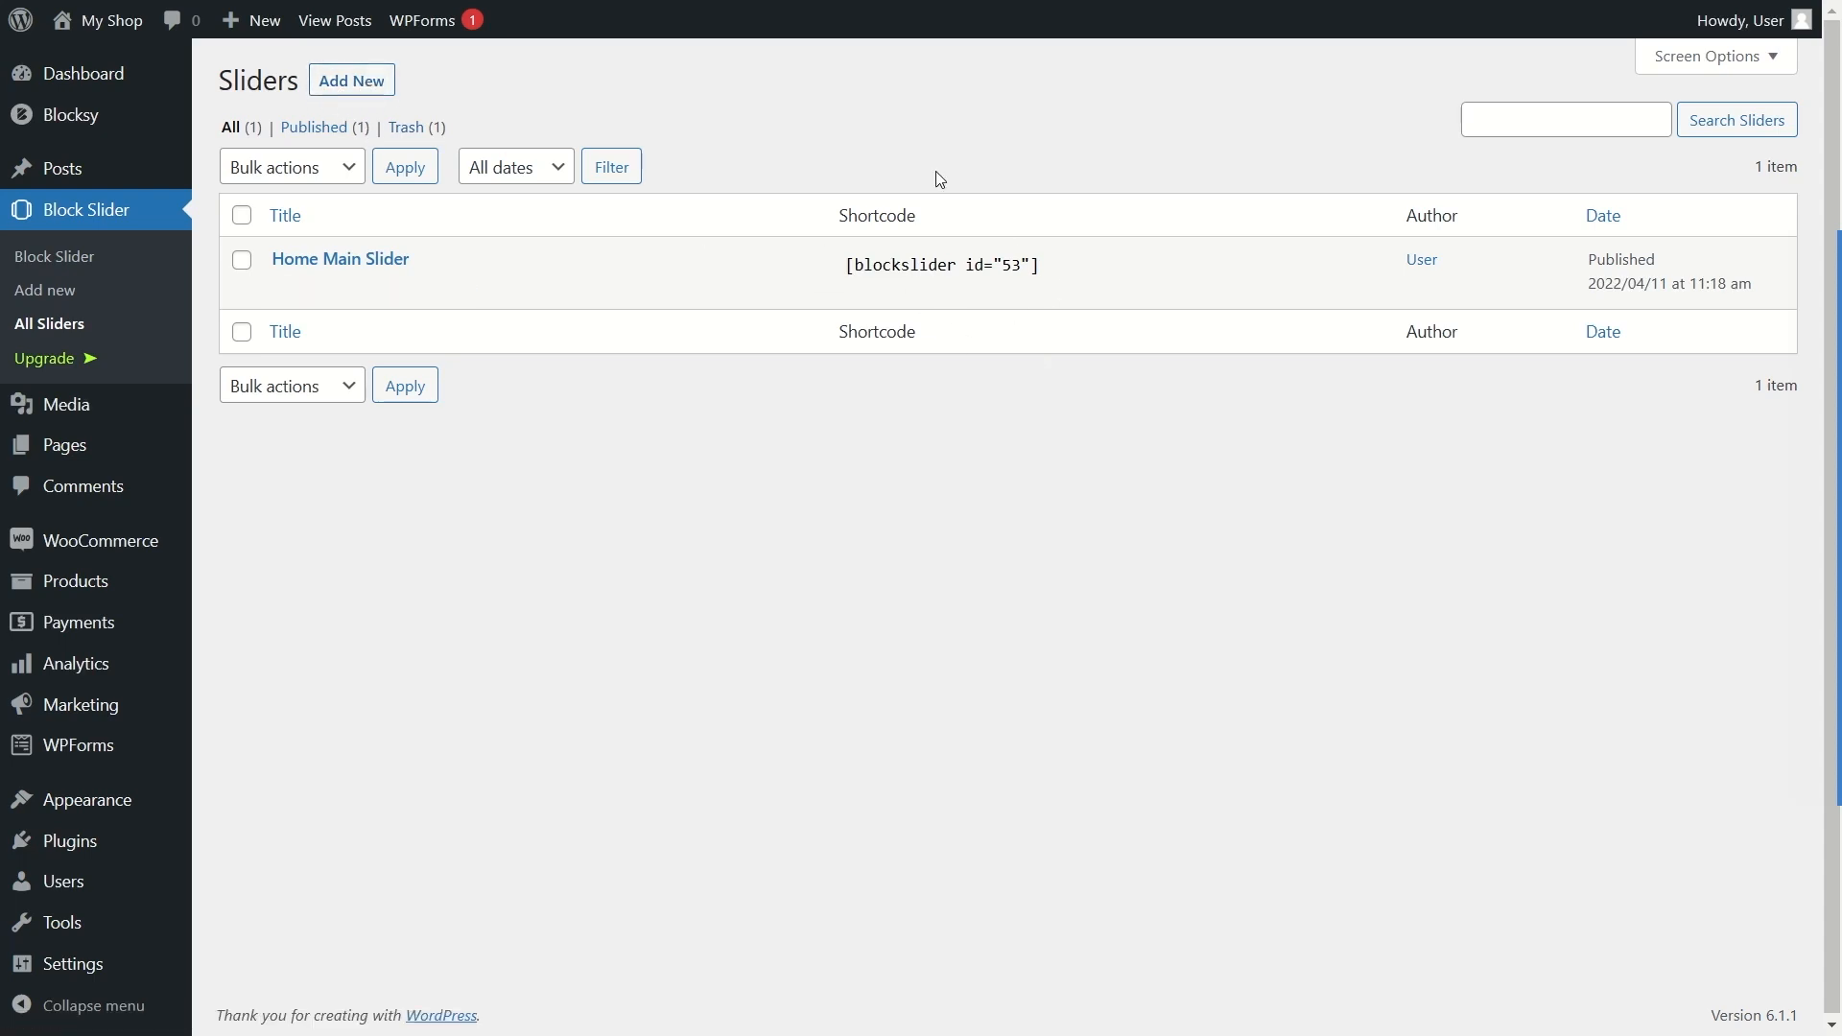
left_click(1044, 264)
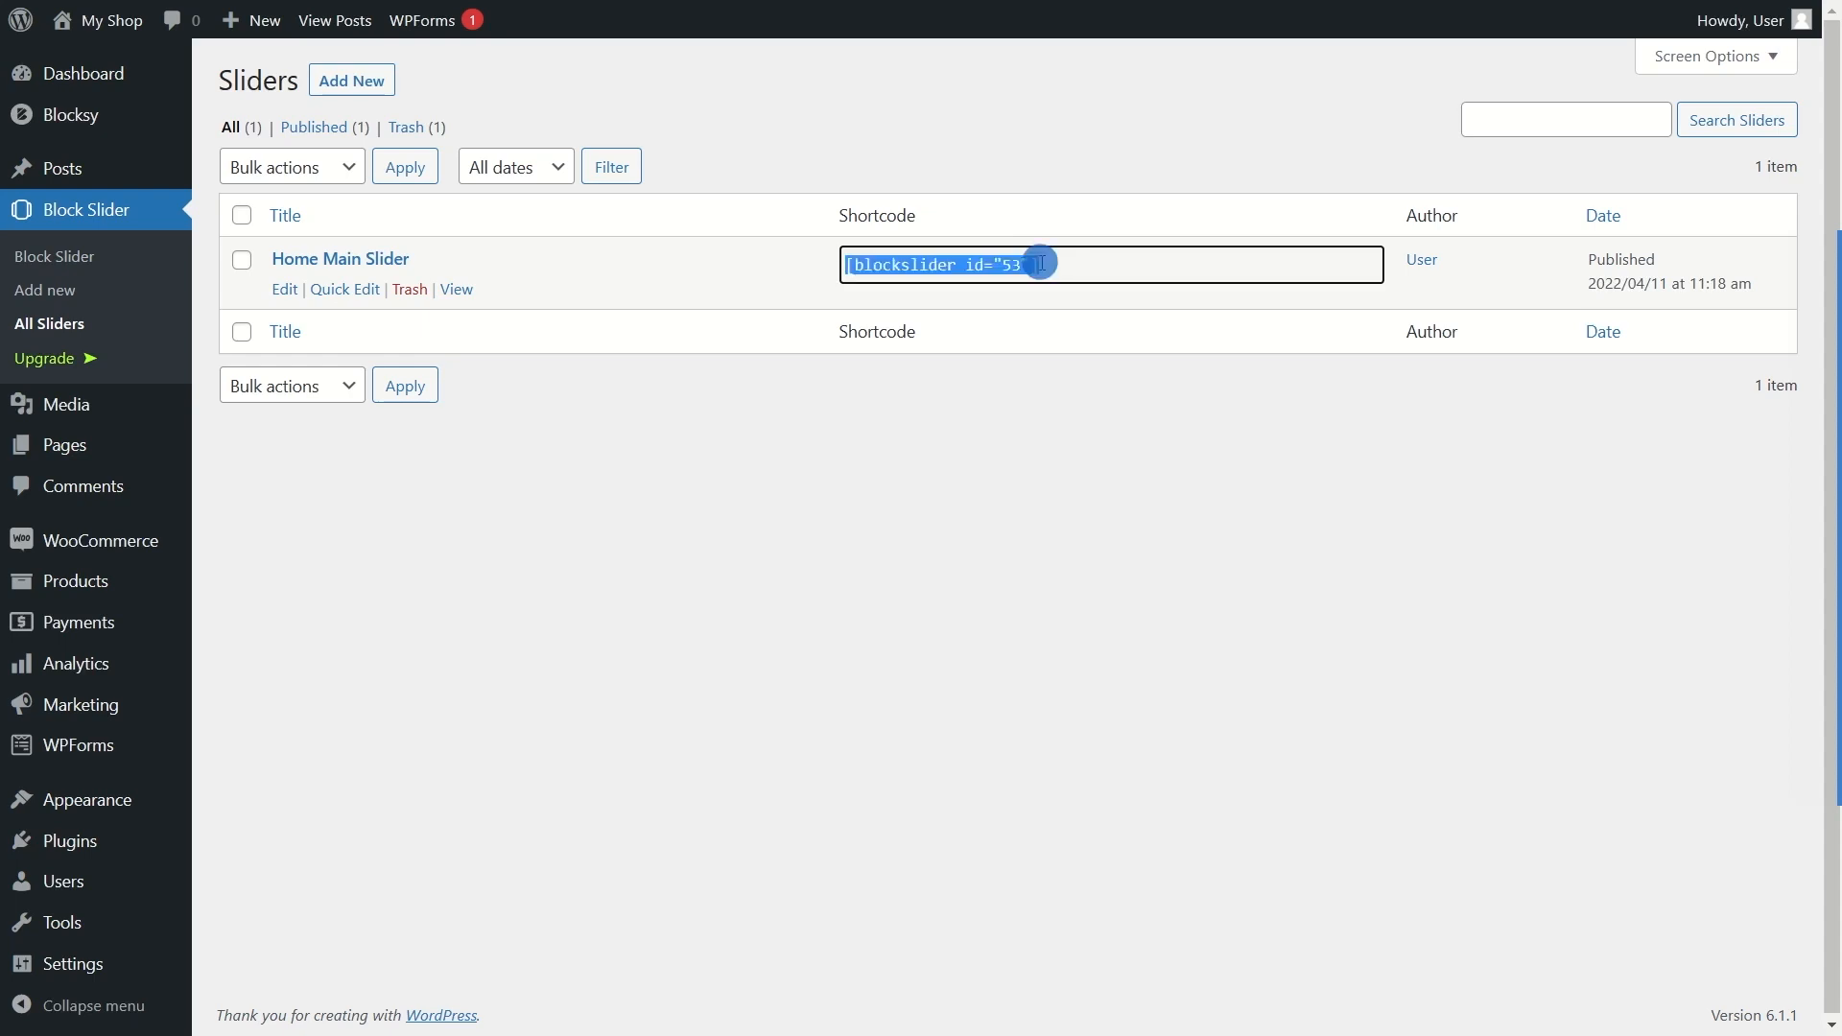
right_click(971, 277)
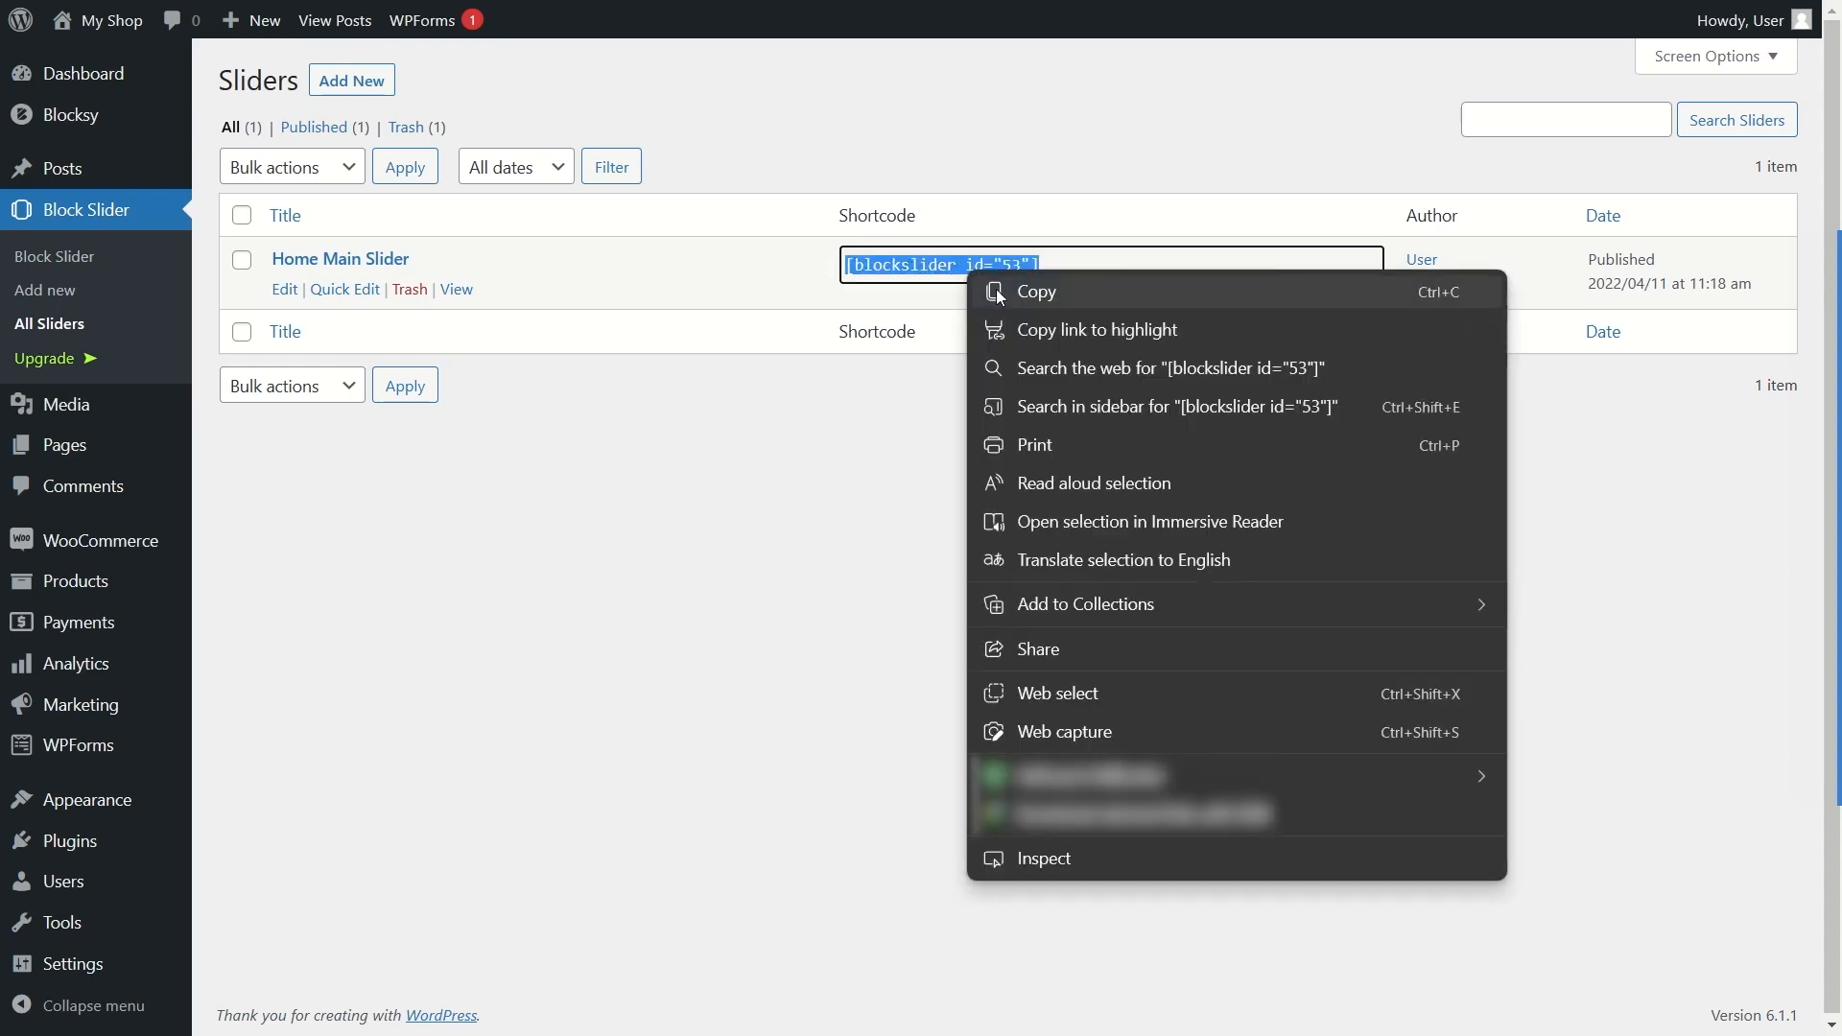
left_click(999, 296)
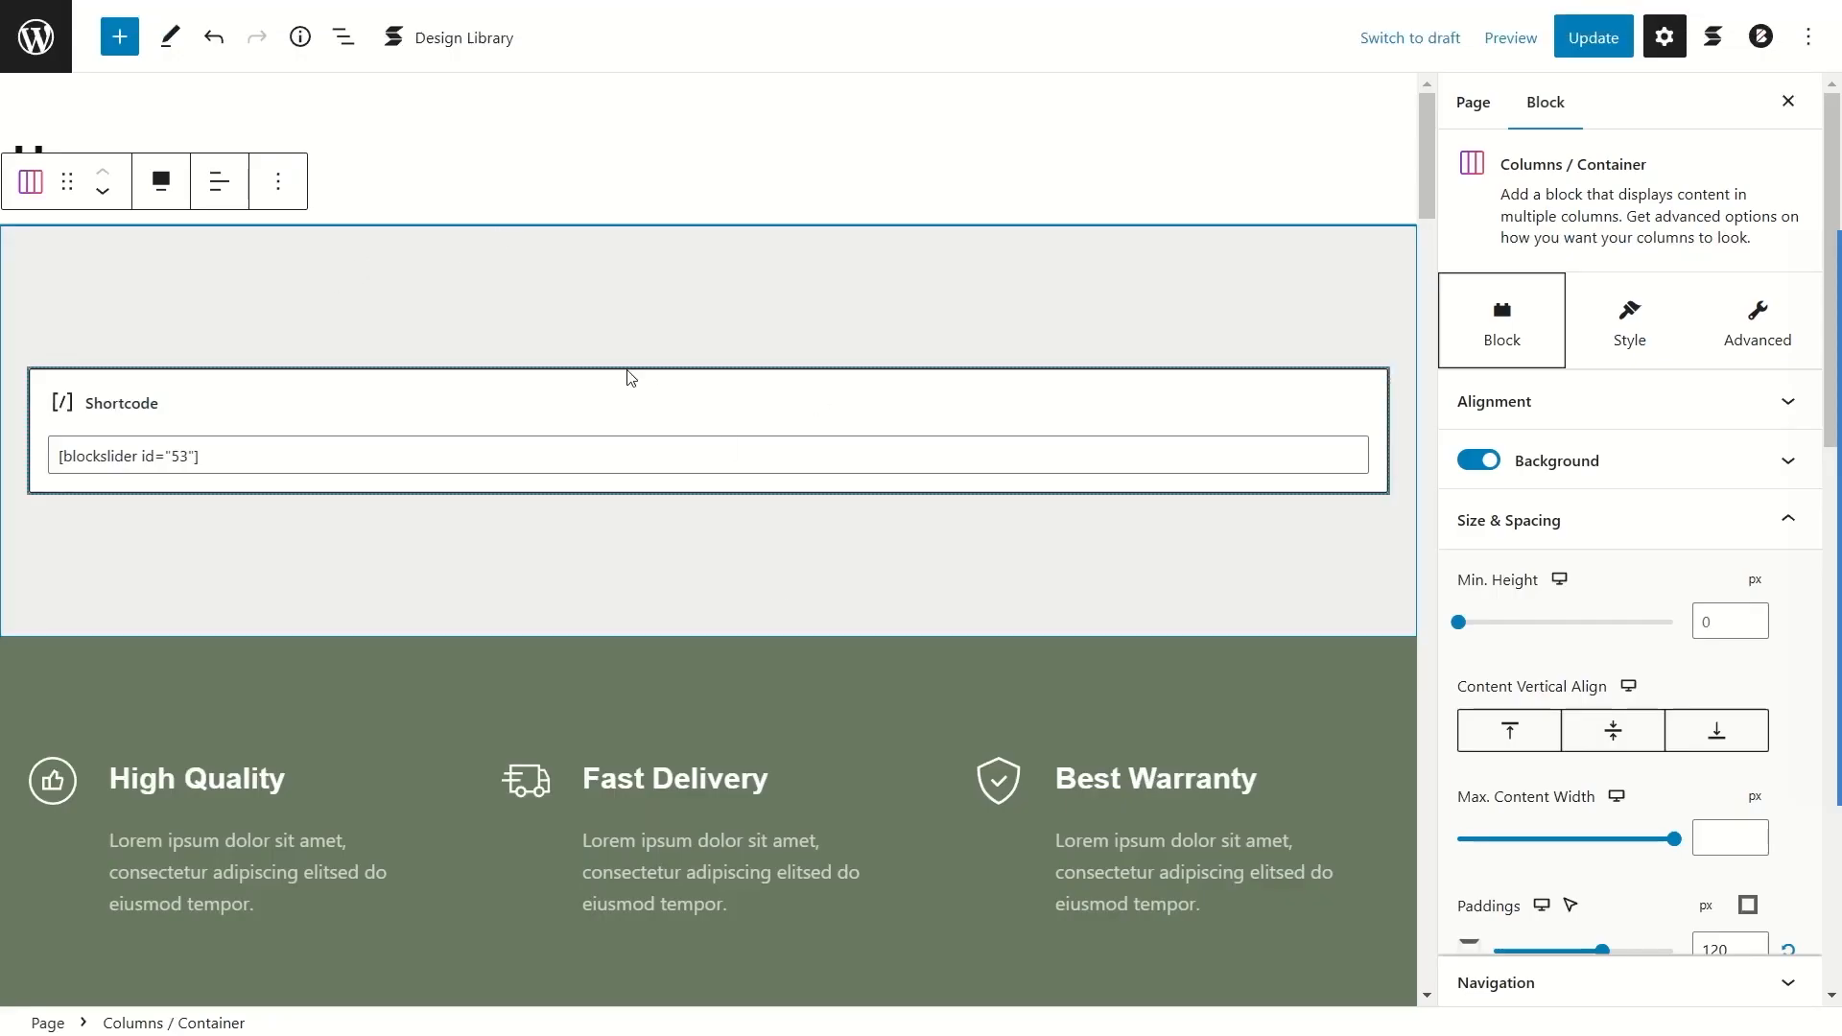
Step: In the Home page editor, examine the slider's Shortcode block and search the available blocks for "short"
left_click_drag(63, 458, 230, 463)
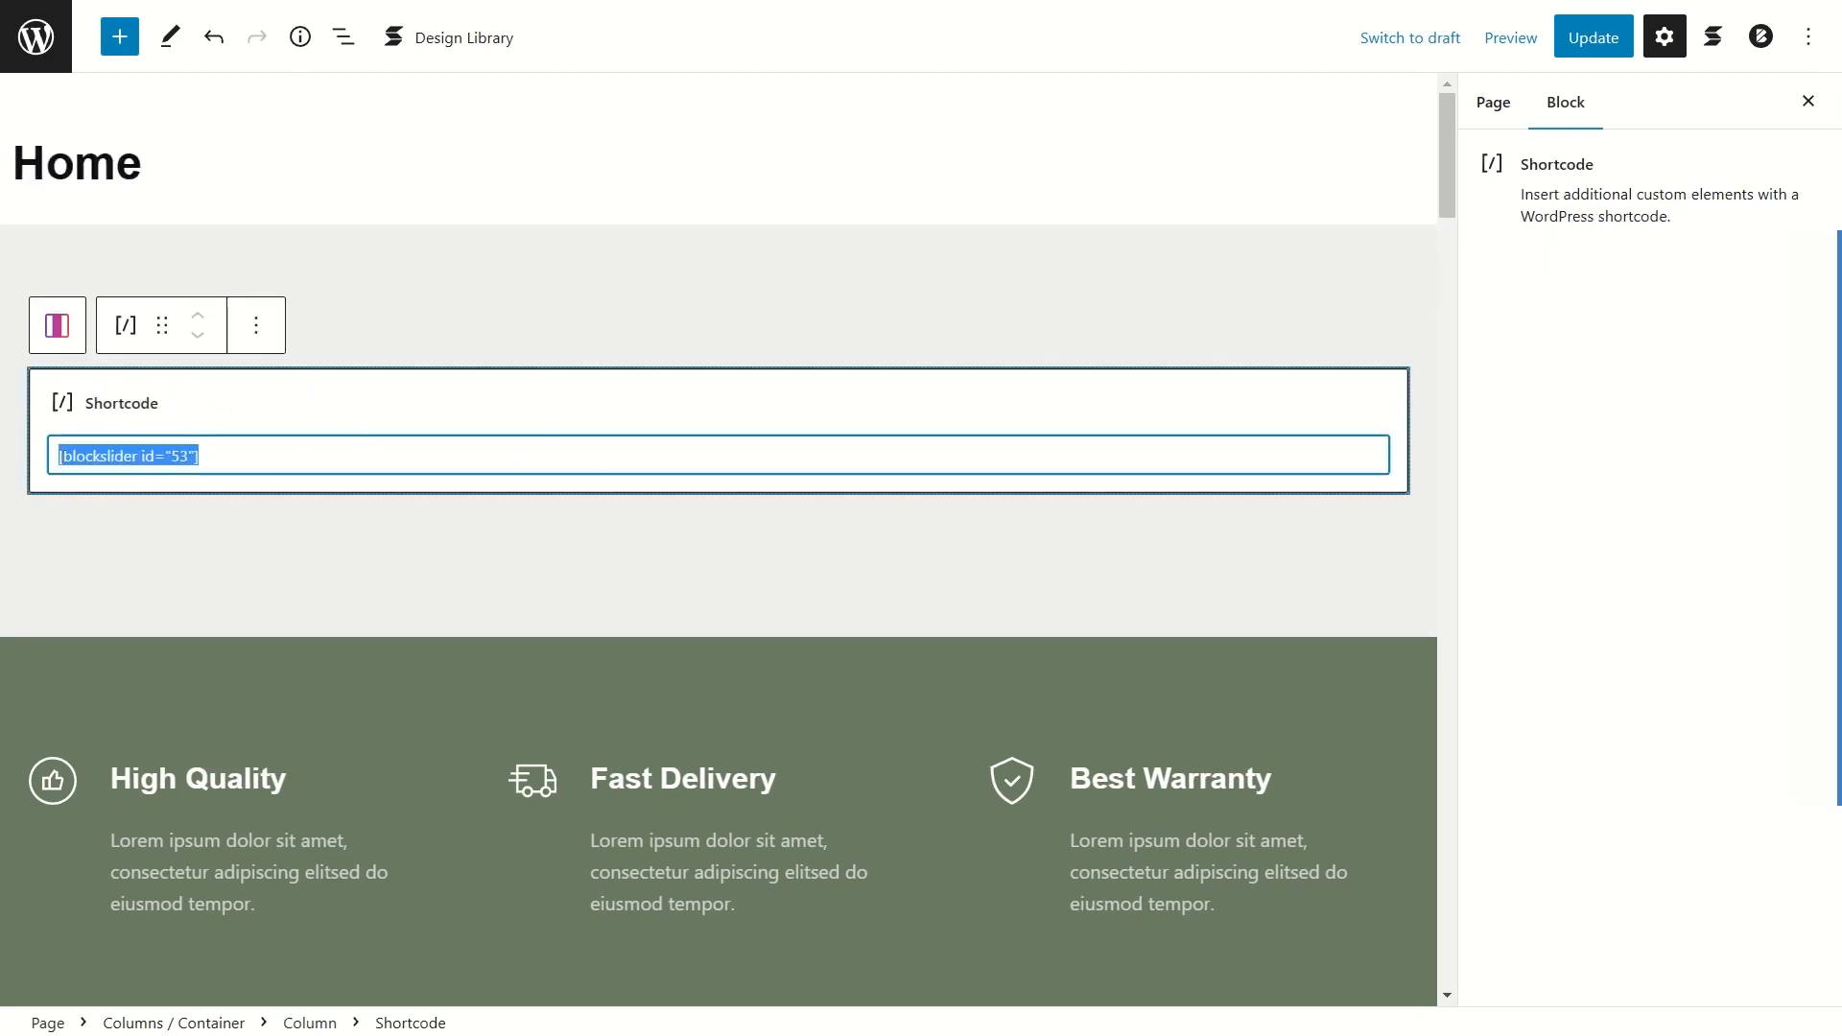
left_click(114, 35)
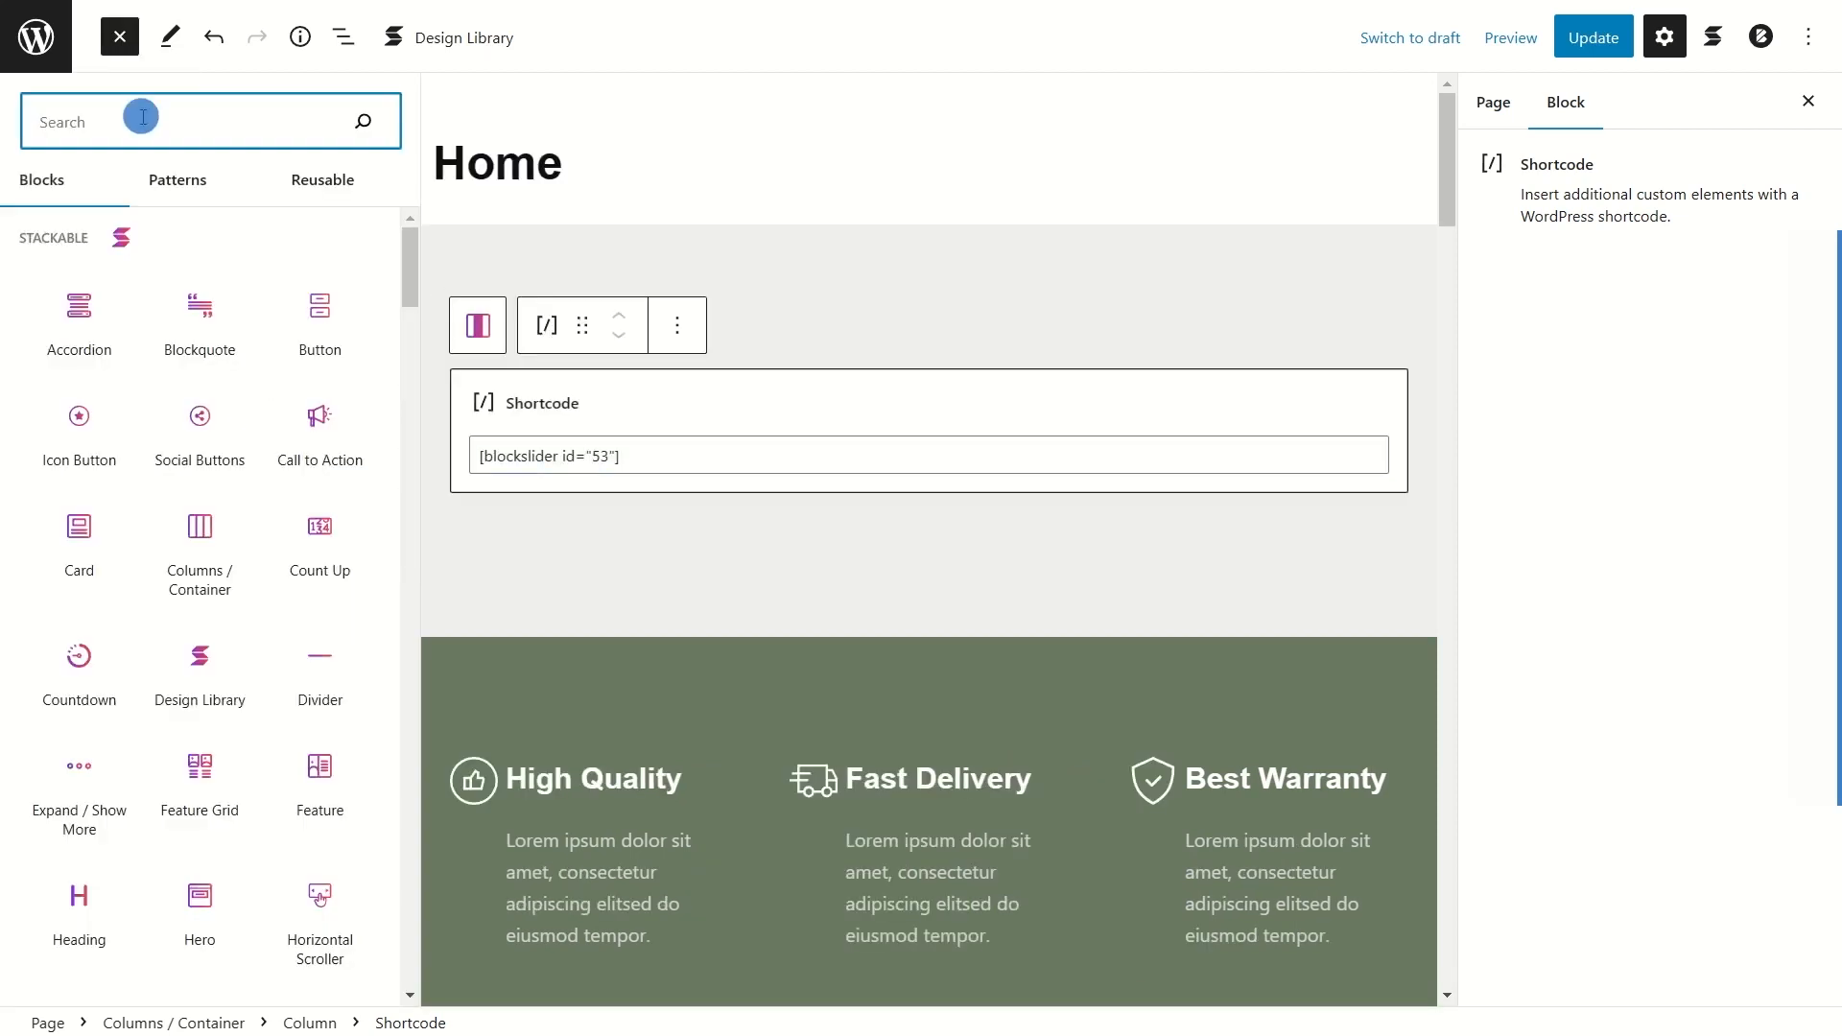
type("short")
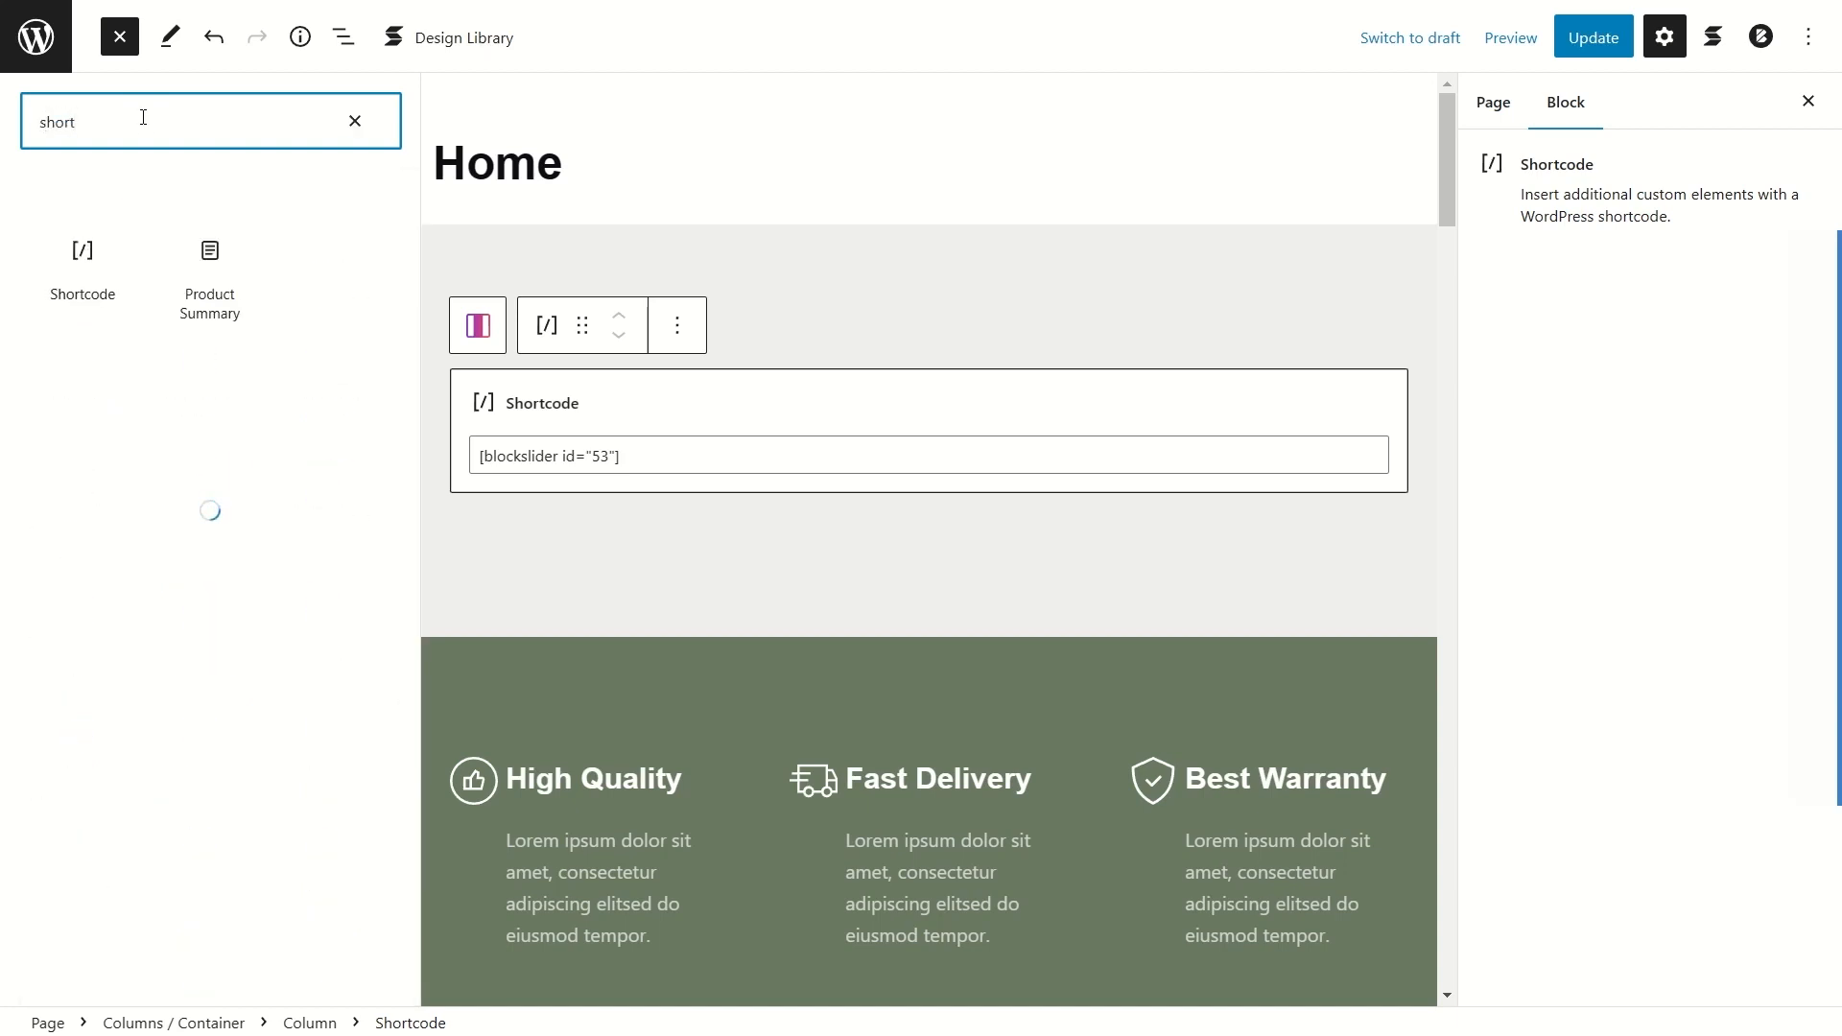
mouse_move(63, 288)
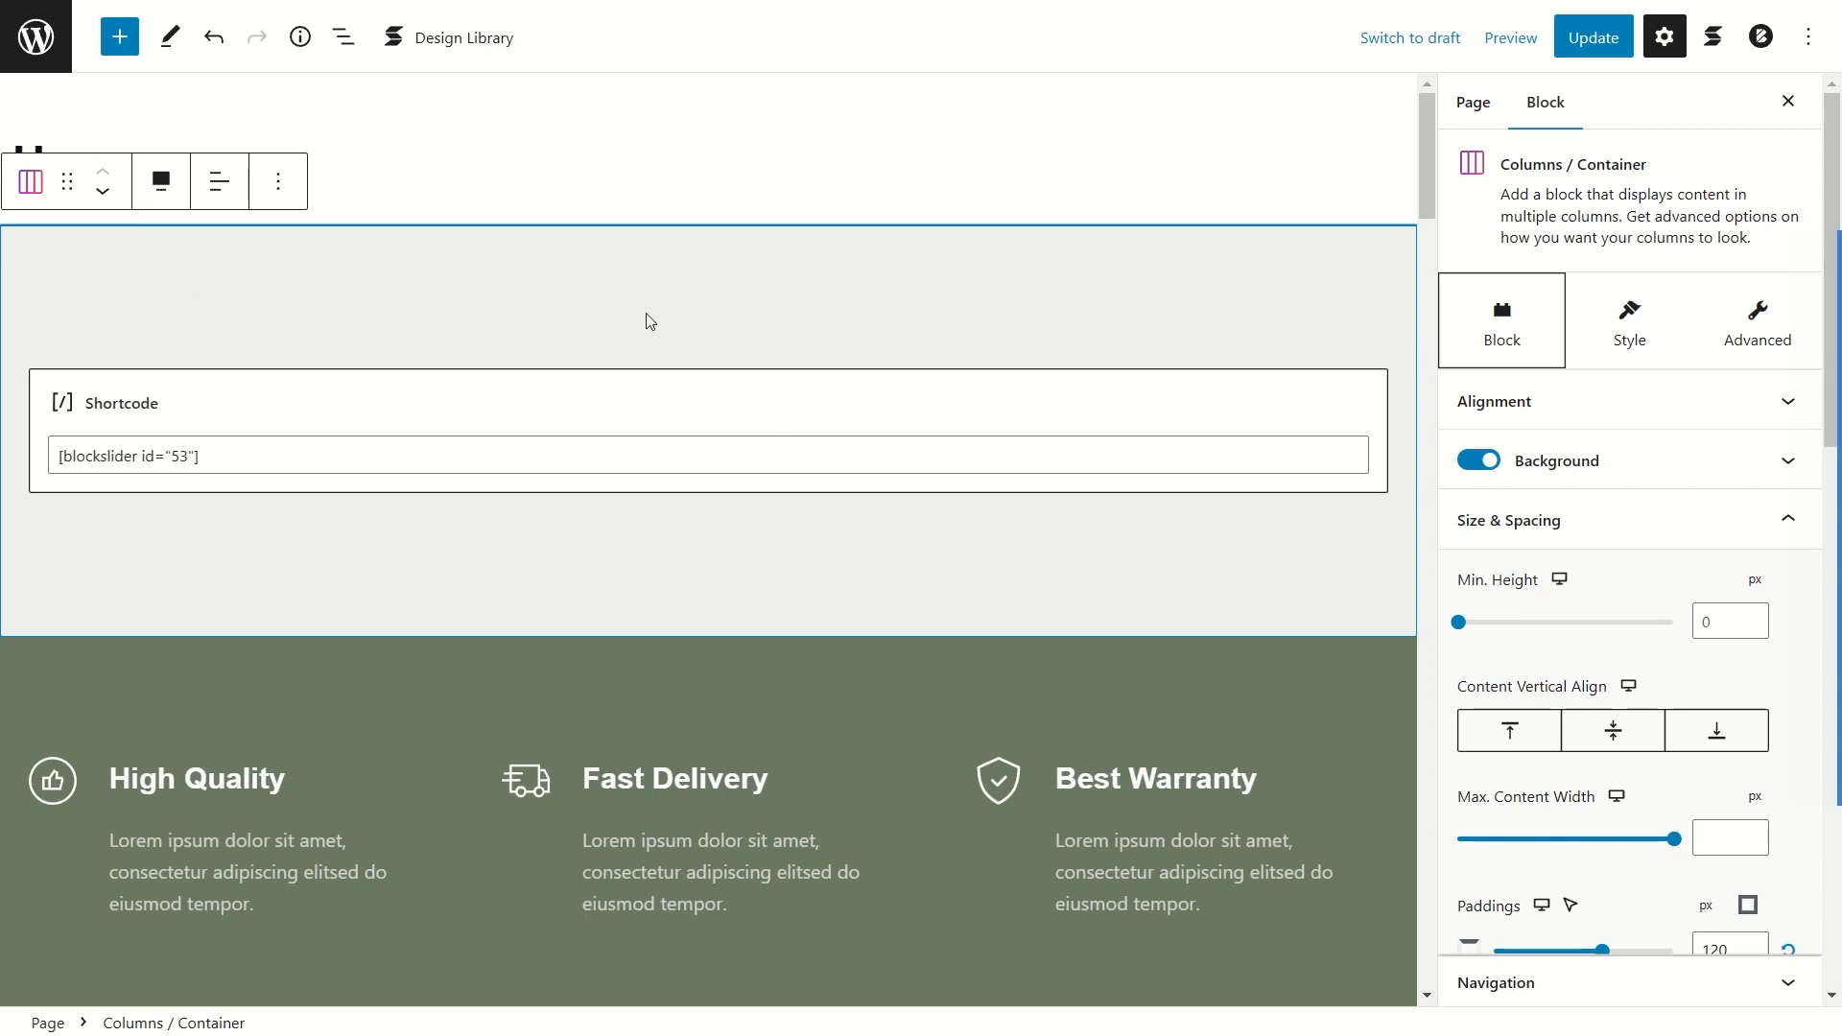
Step: Examine the products shortcode and its limit, columns and on_sale attributes in the Home page's New Arrivals section
scroll(646, 316, "down", 15)
scroll(646, 313, "down", 6)
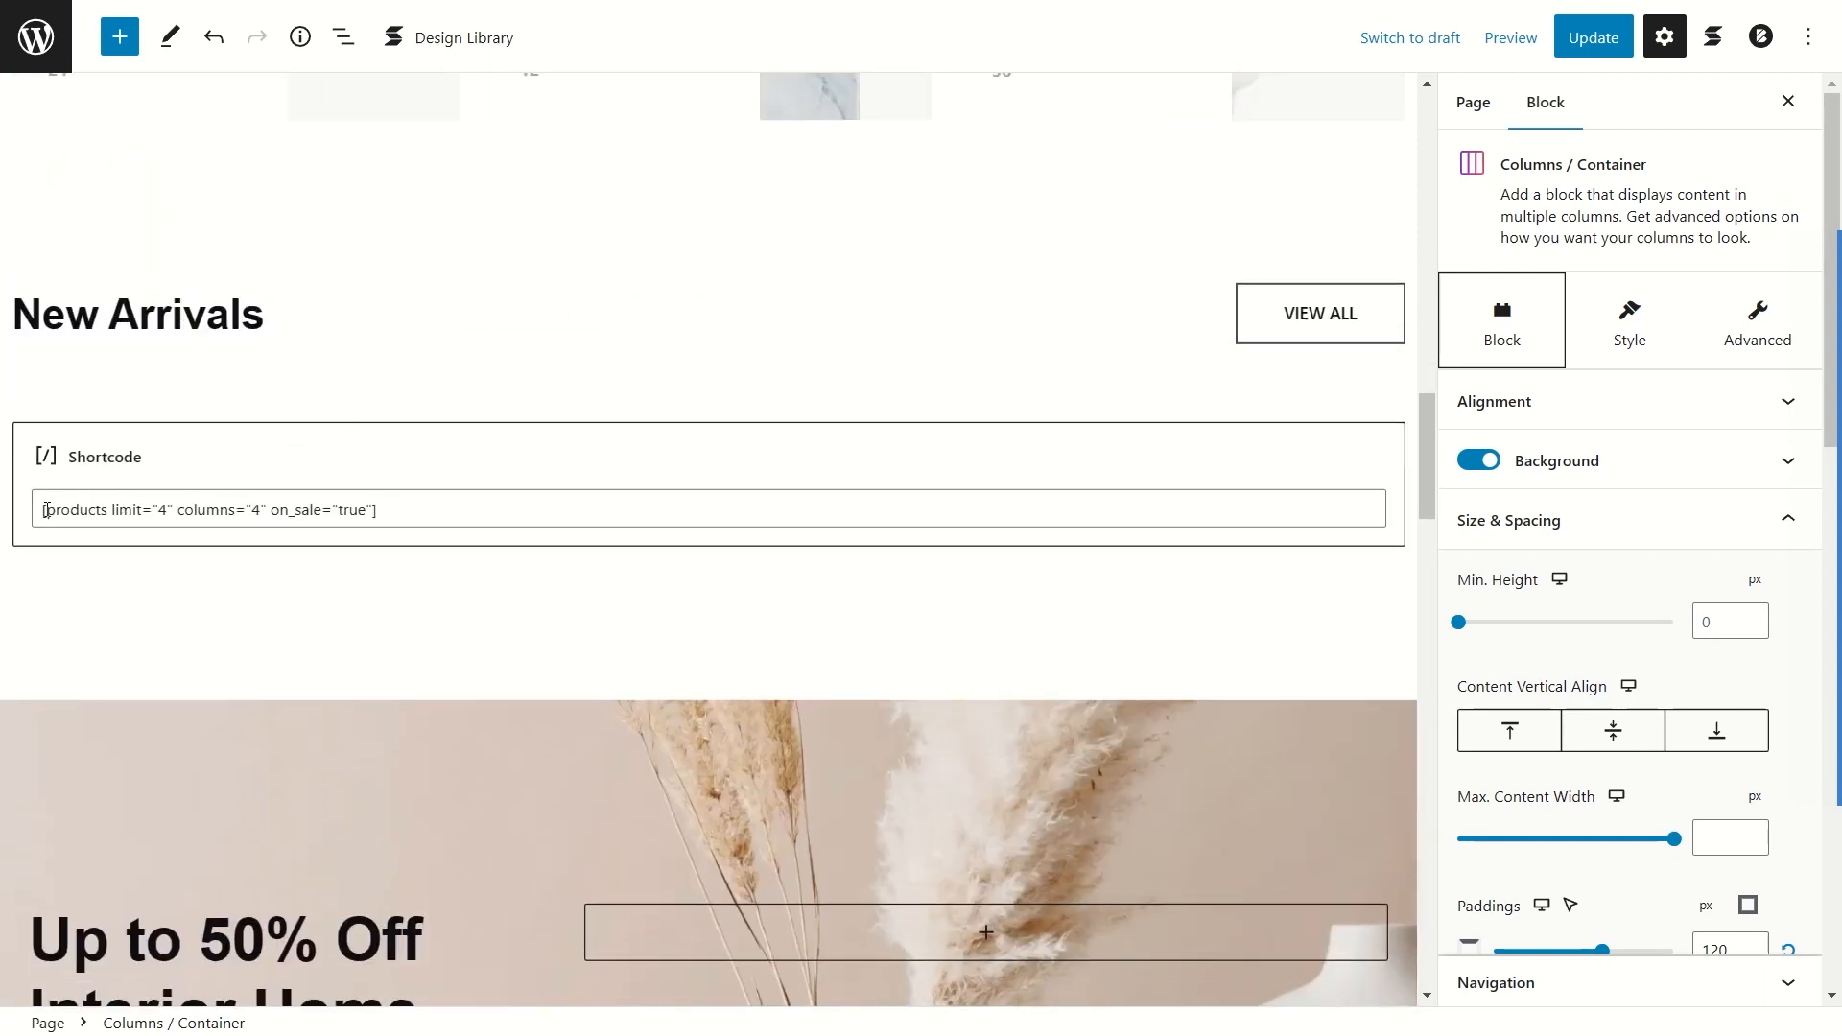
left_click_drag(46, 509, 363, 515)
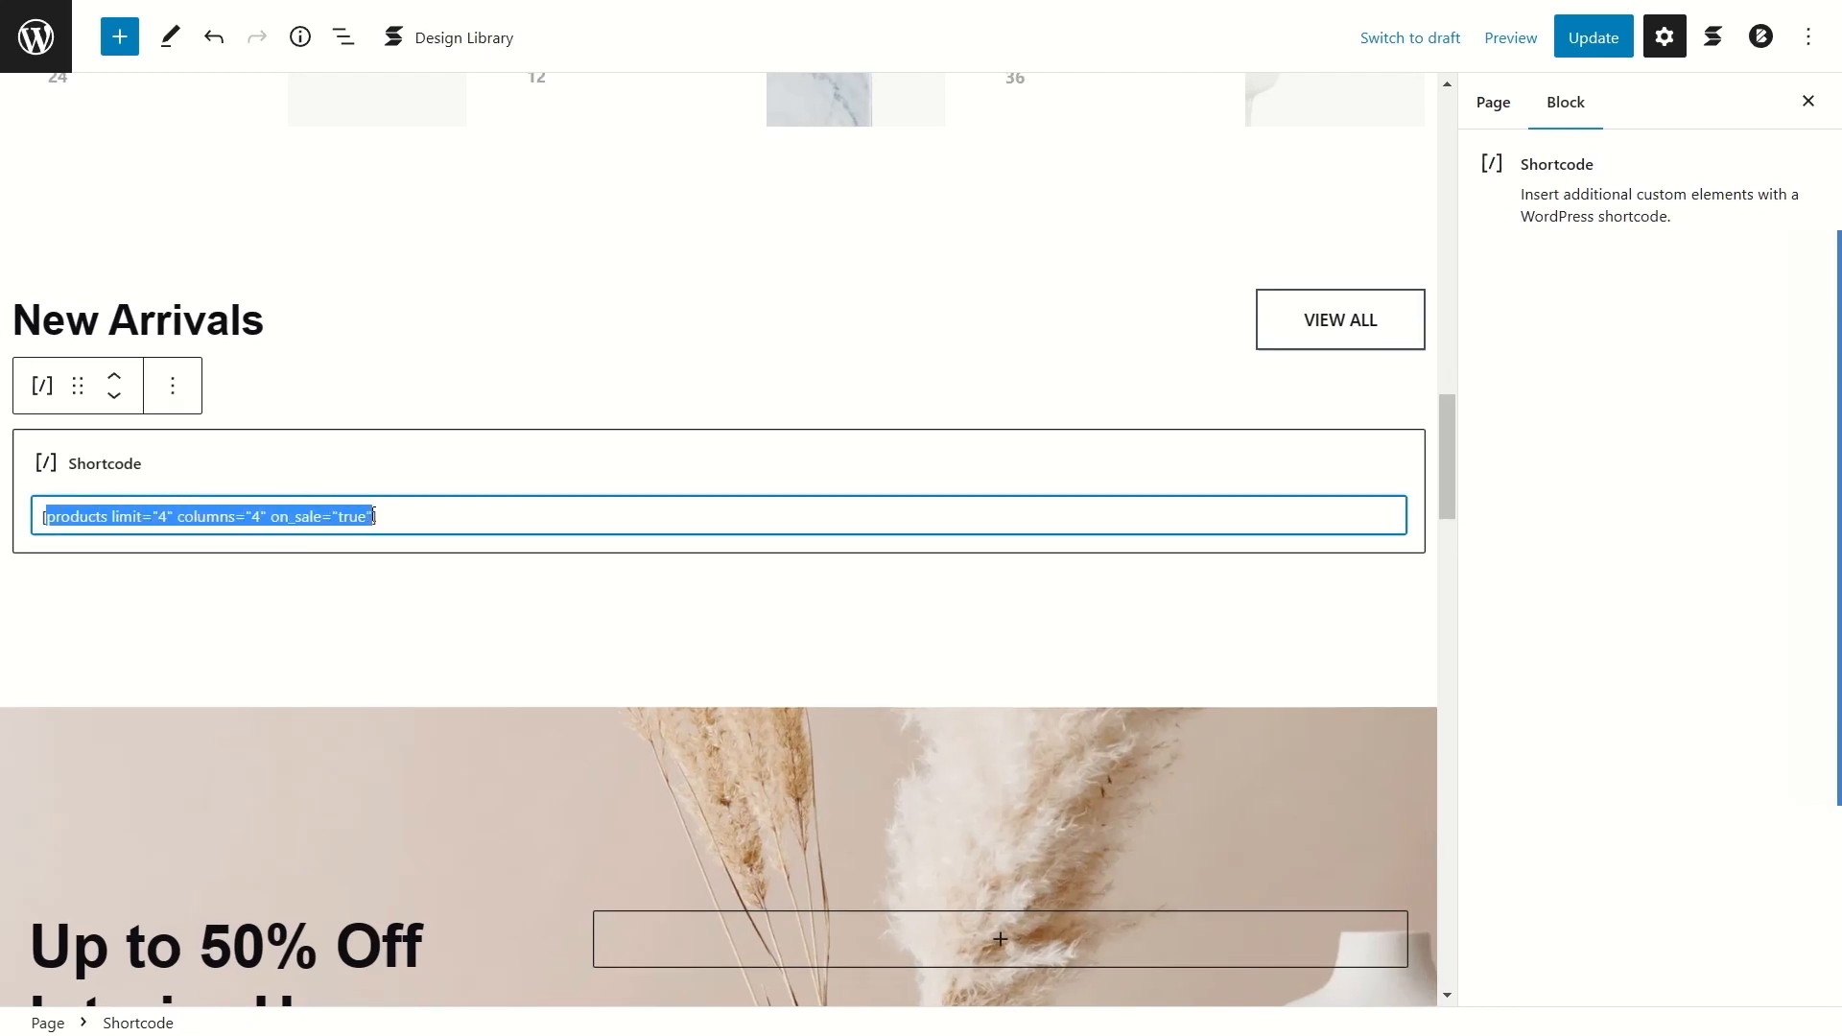
left_click(403, 517)
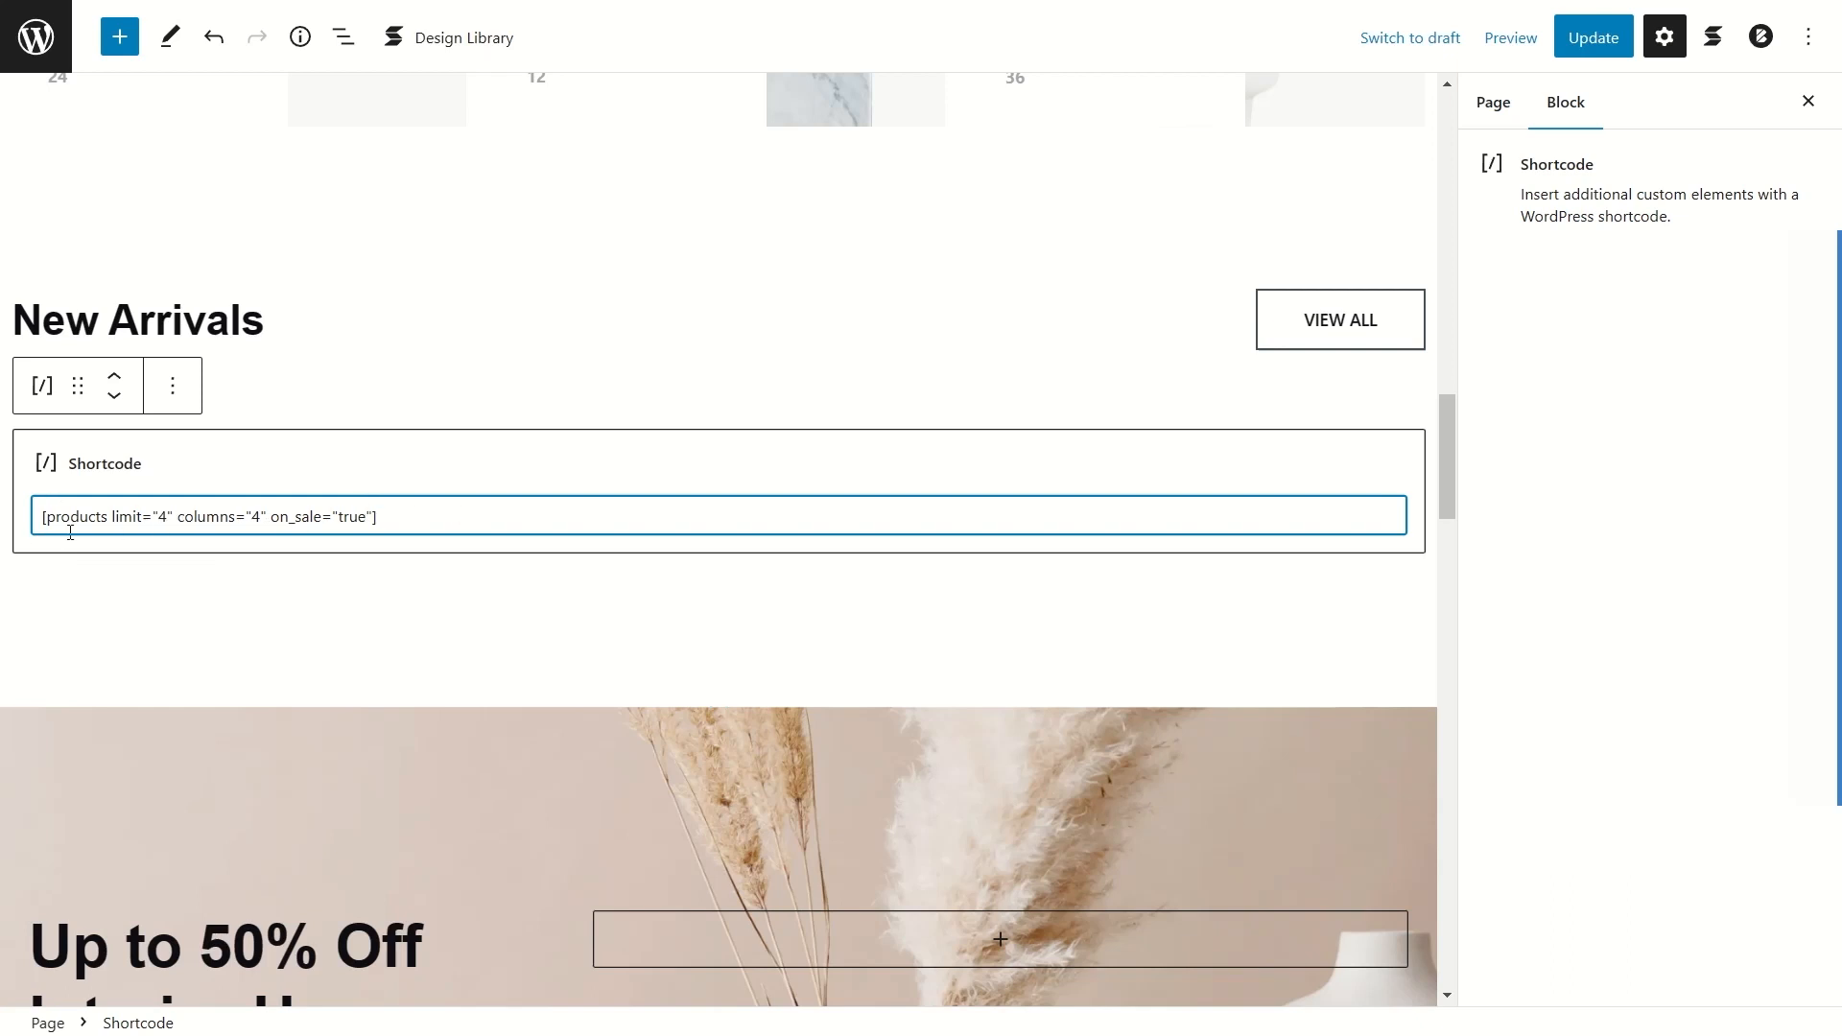
left_click_drag(42, 519, 388, 512)
left_click(413, 517)
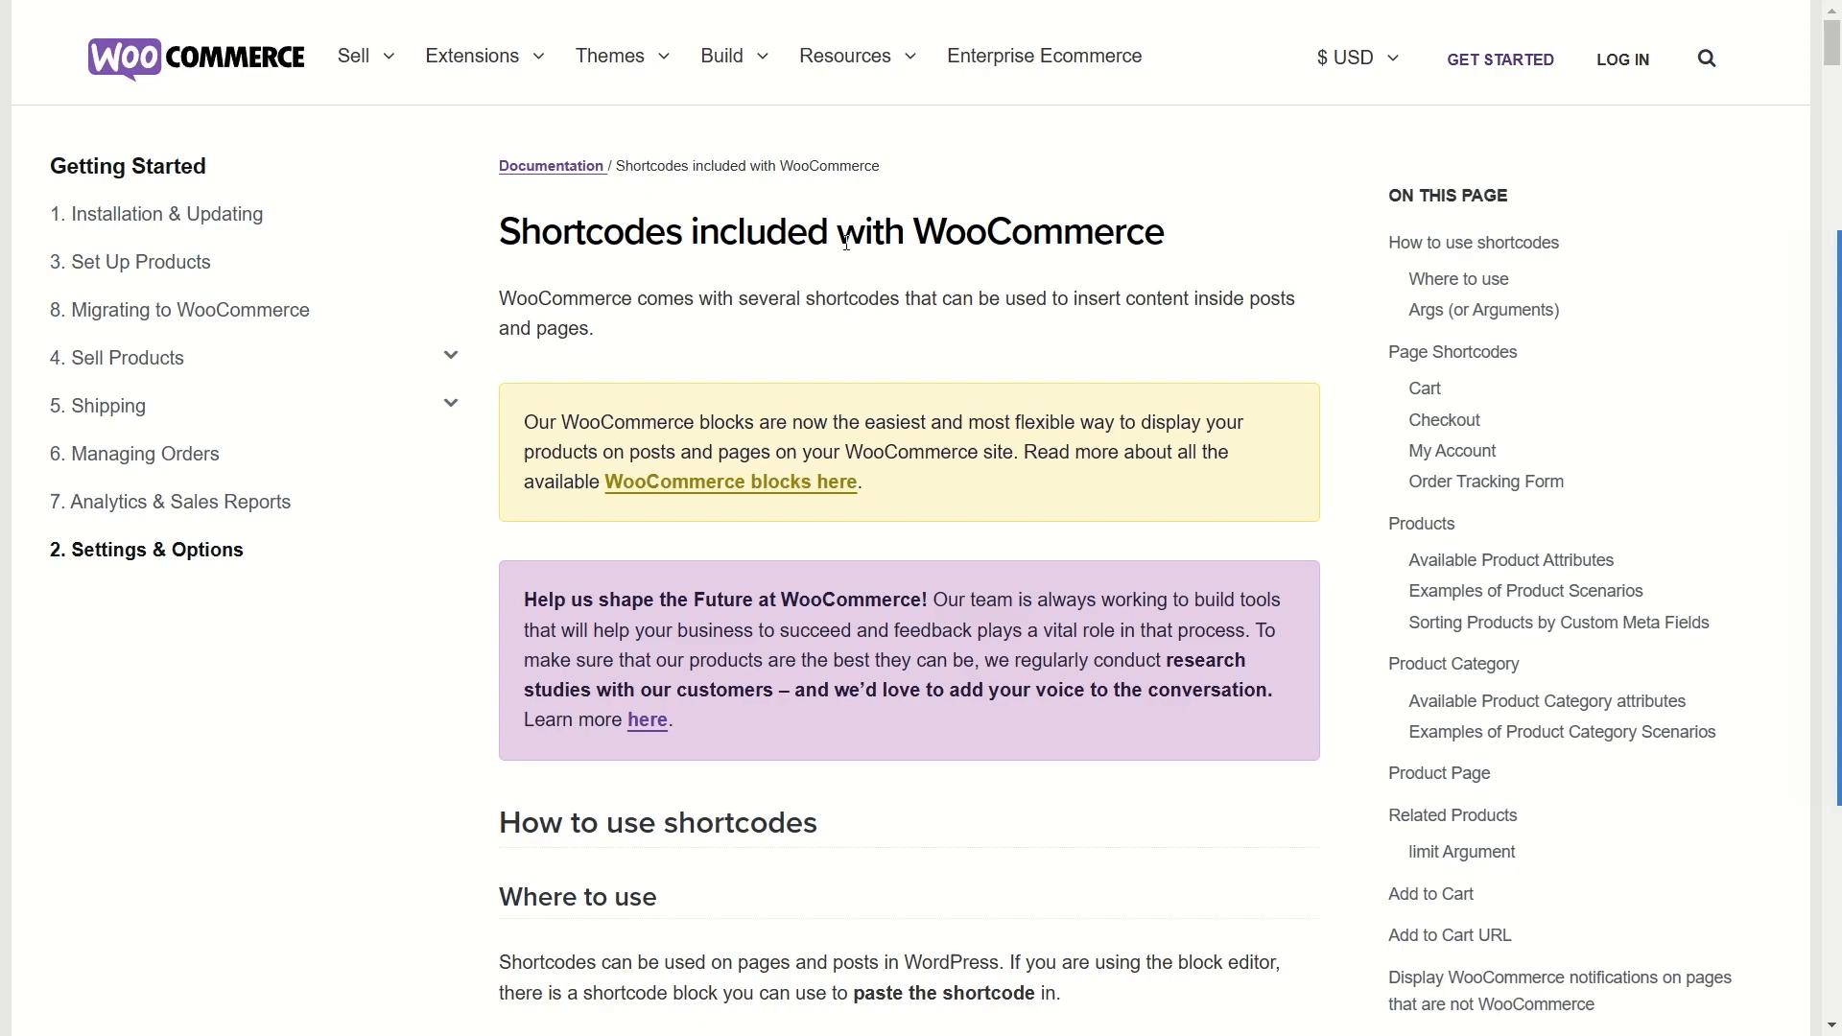
Step: Read through the WooCommerce documentation page "Shortcodes included with WooCommerce"
scroll(846, 242, "down", 12)
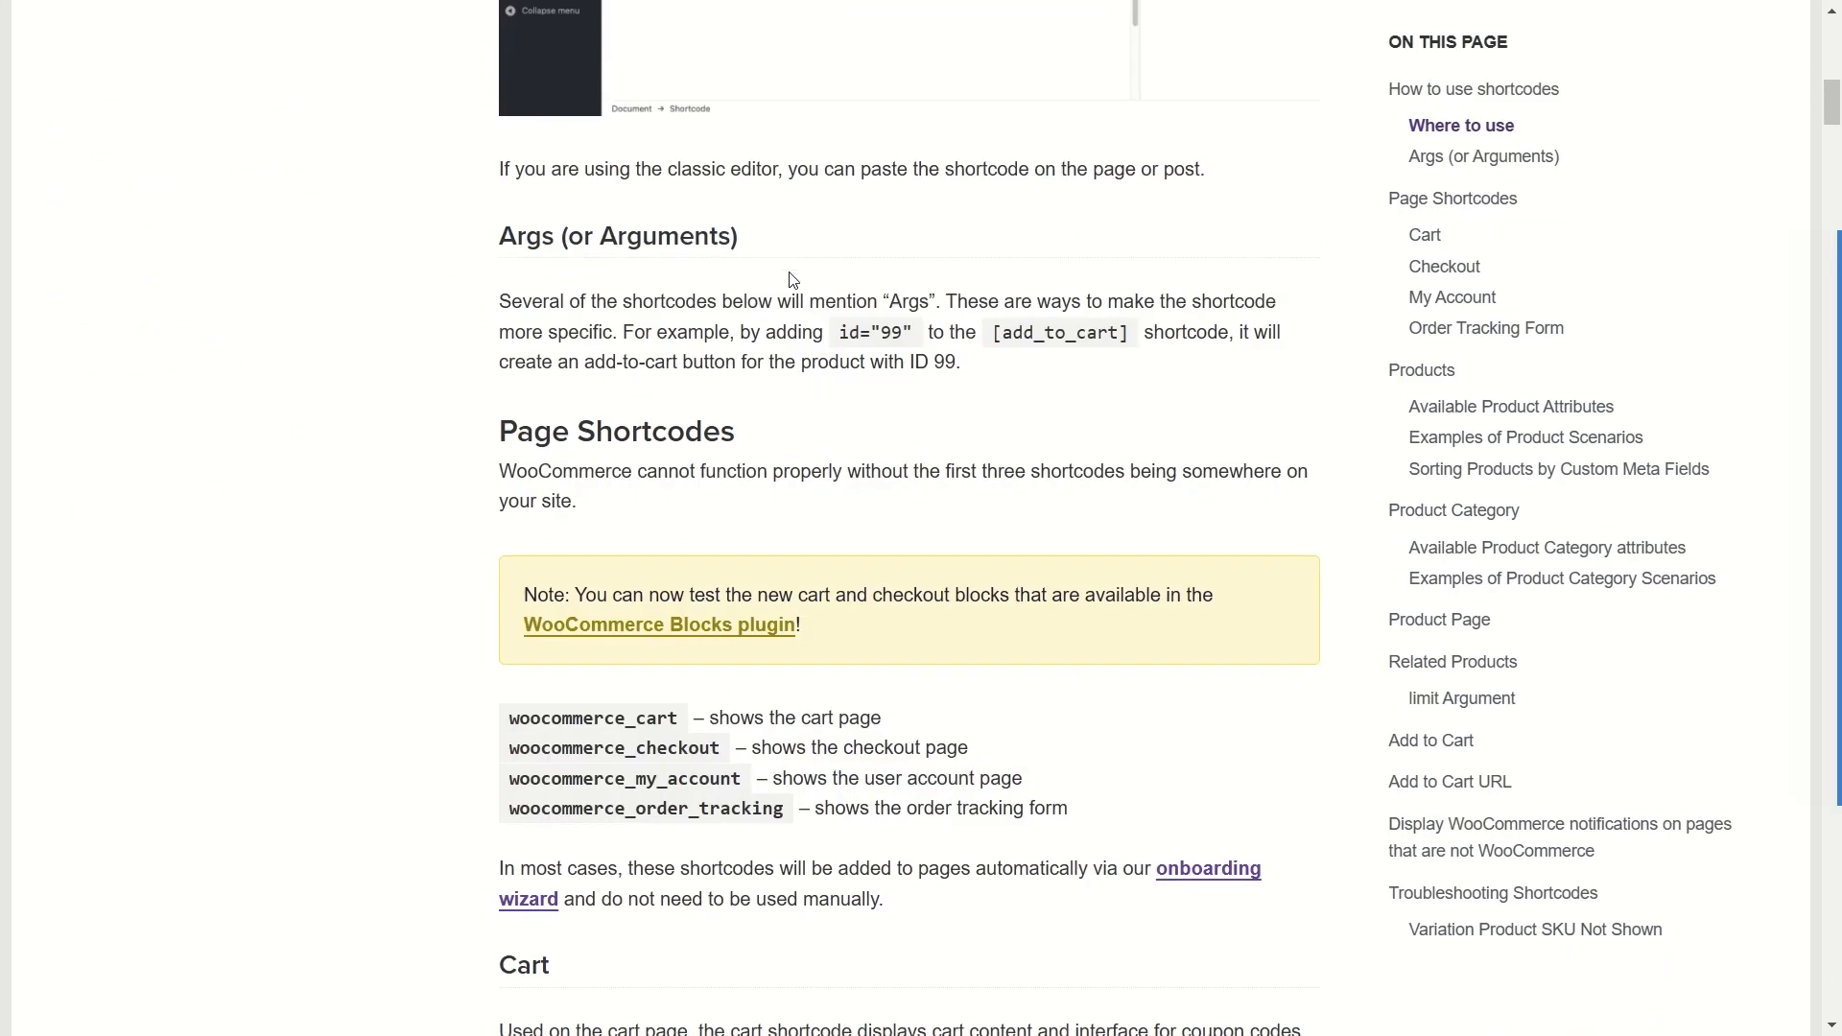
Step: Look through the WooCommerce shortcode documentation down to the best selling products example and its best_selling argument
scroll(818, 303, "down", 5)
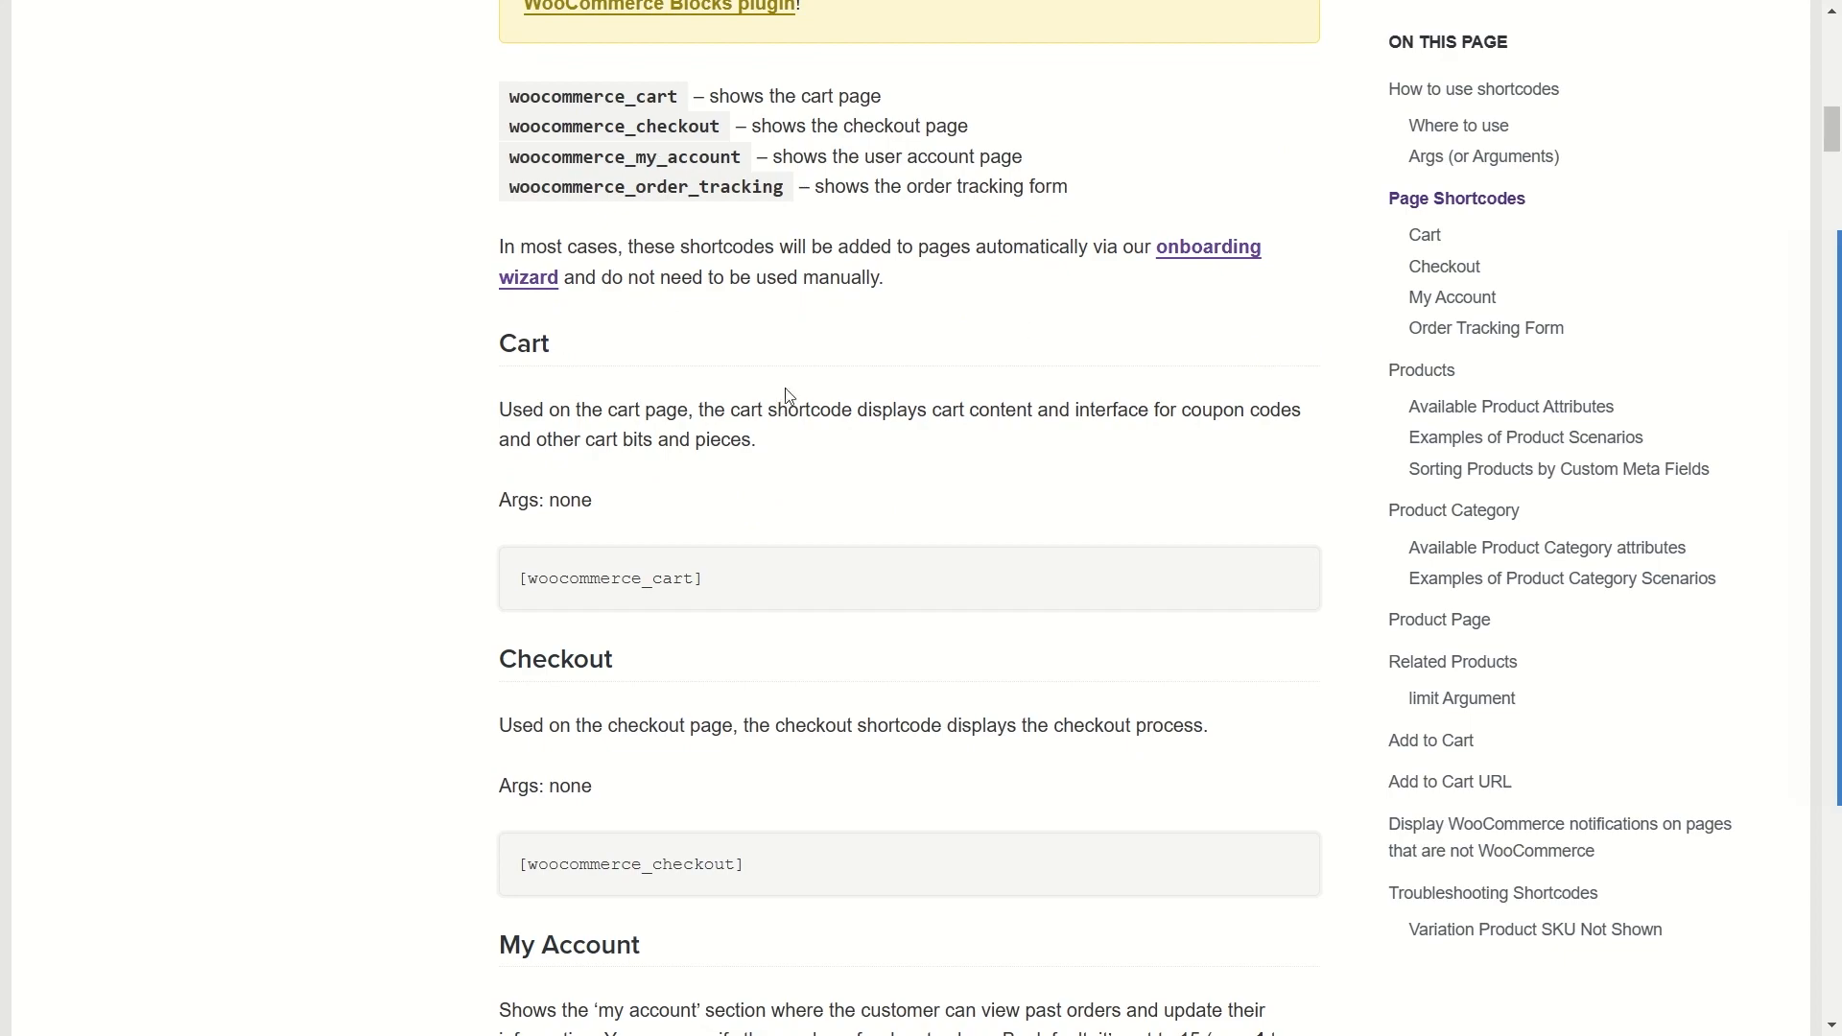
scroll(786, 396, "down", 20)
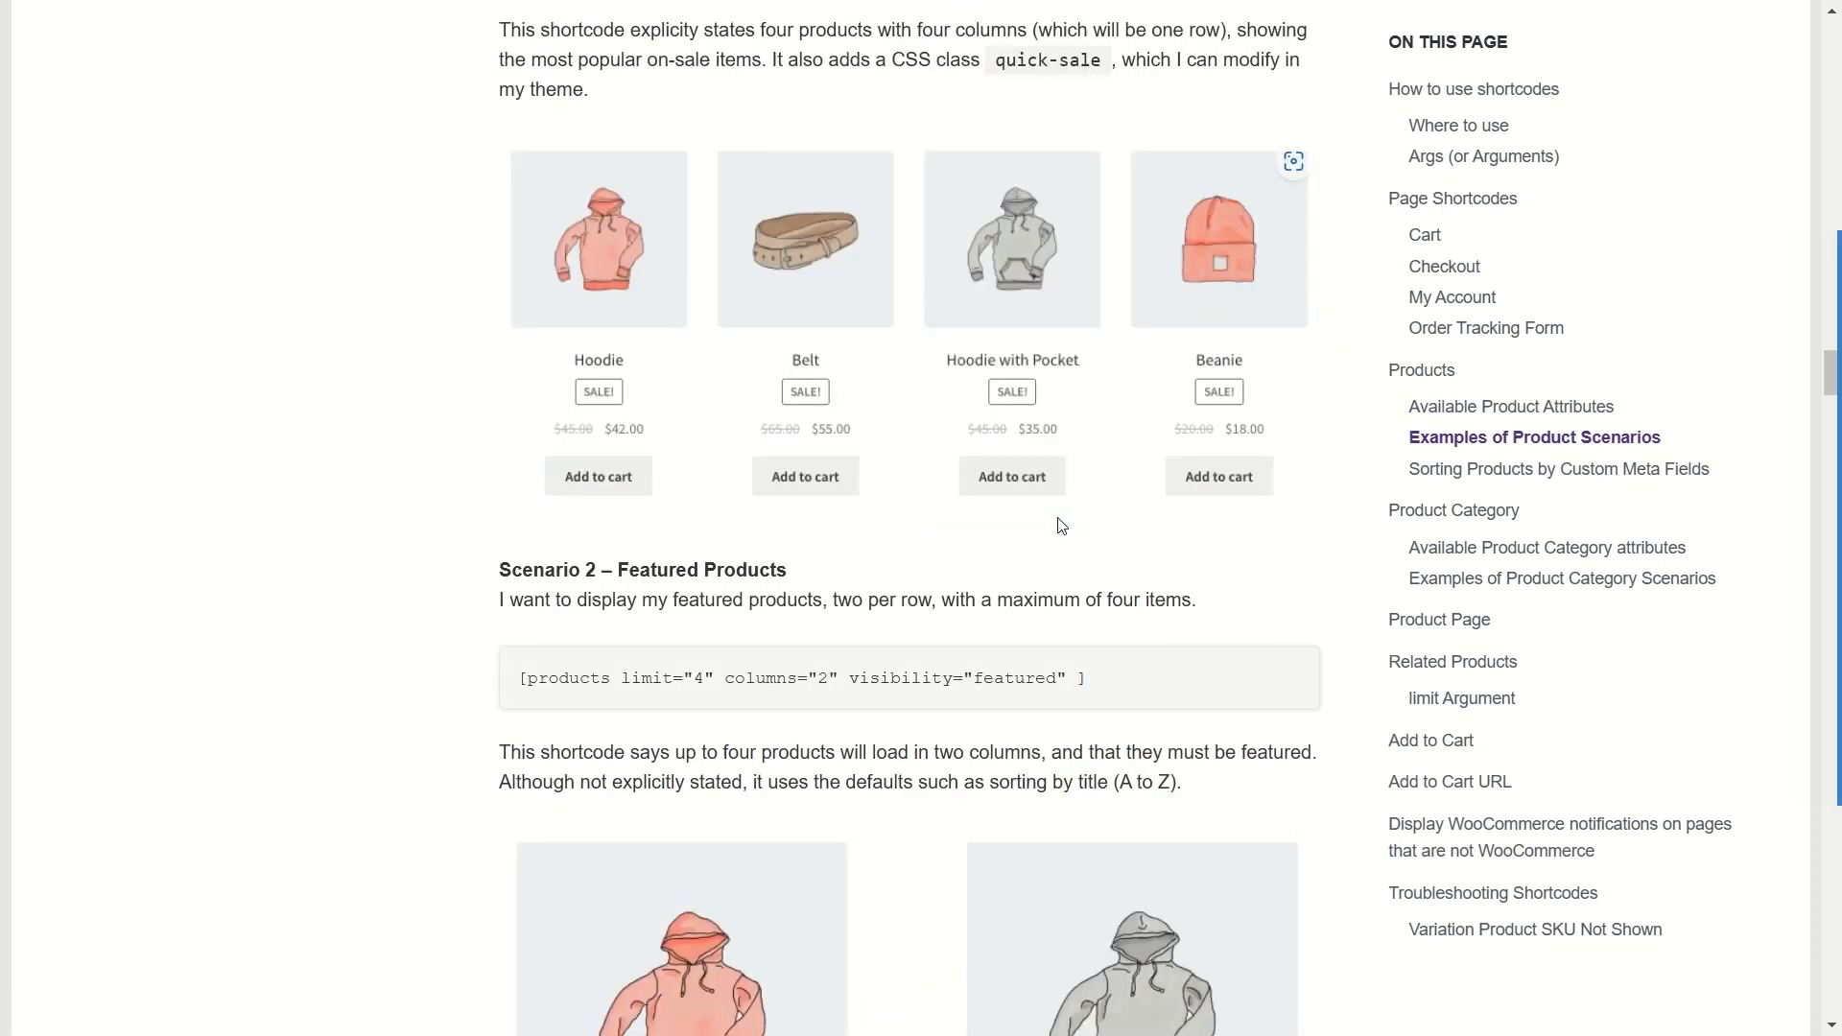
scroll(1060, 522, "down", 20)
scroll(1059, 518, "up", 2)
scroll(677, 439, "up", 3)
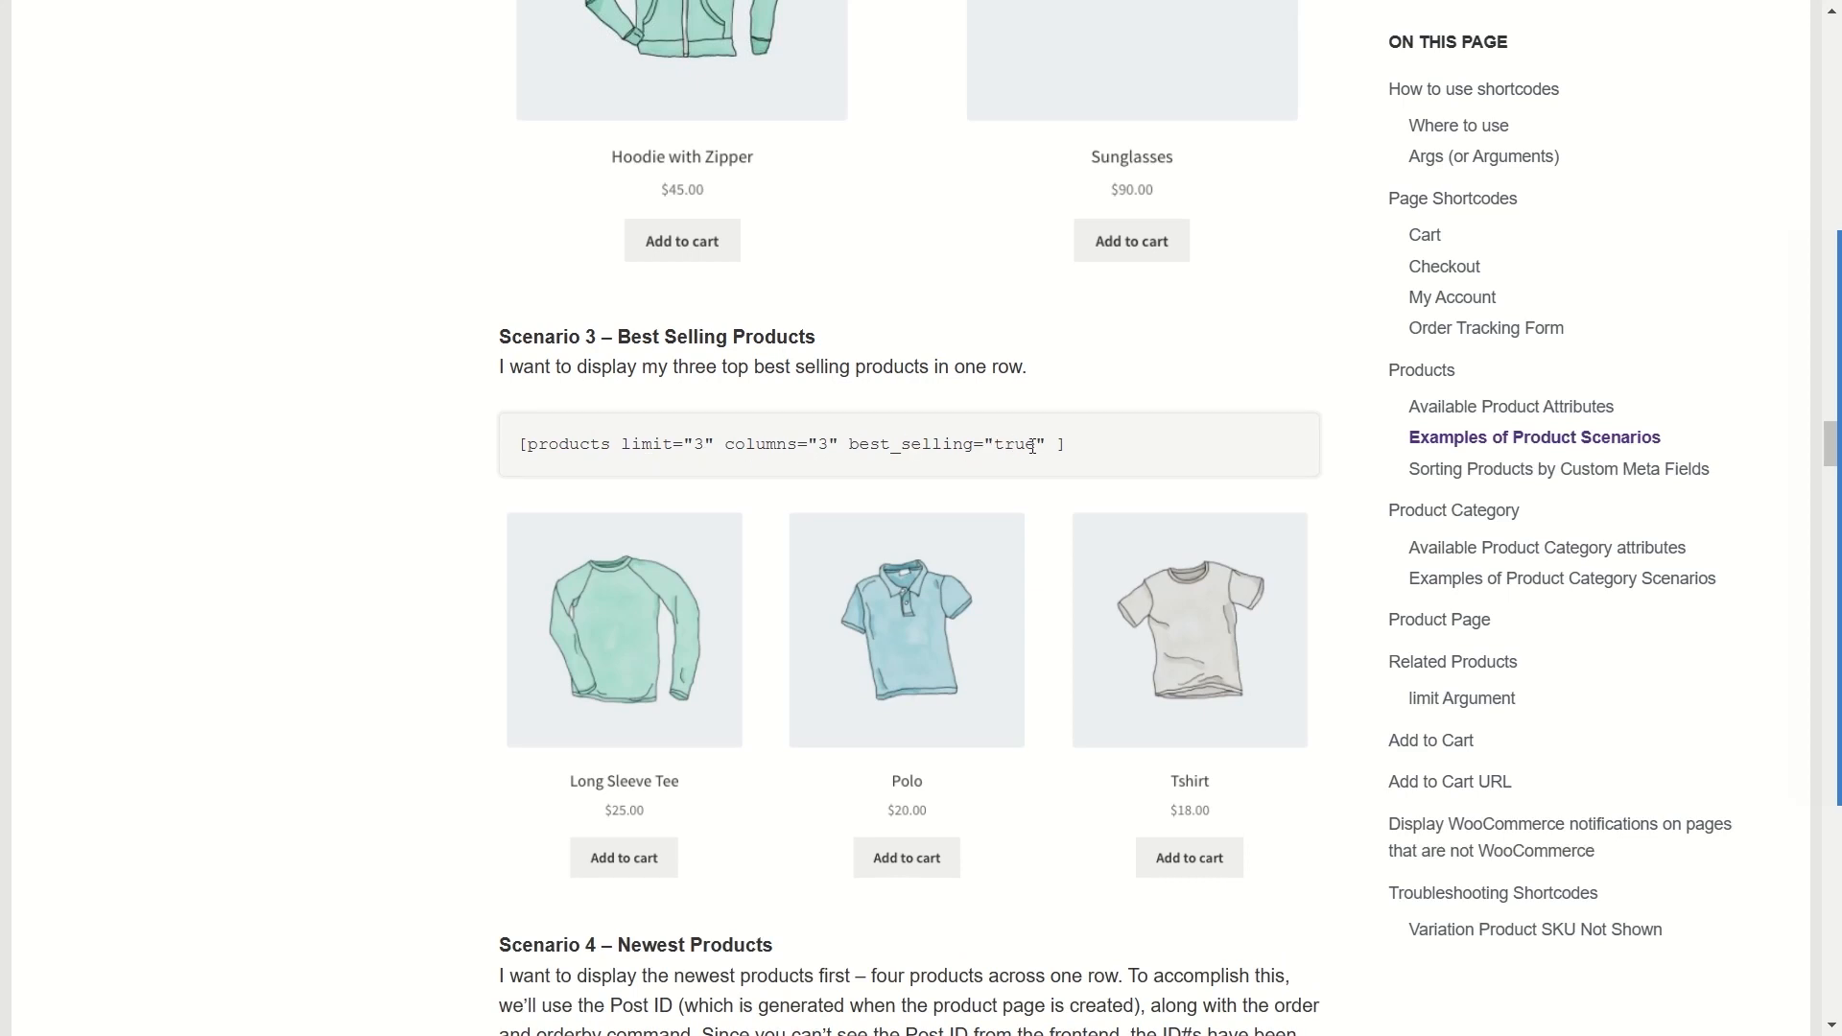
left_click_drag(1083, 455, 1025, 447)
left_click(1119, 466)
Step: Return to the page editor and examine the limit and on_sale arguments of the New Arrivals products shortcode
key("ctrl+Tab")
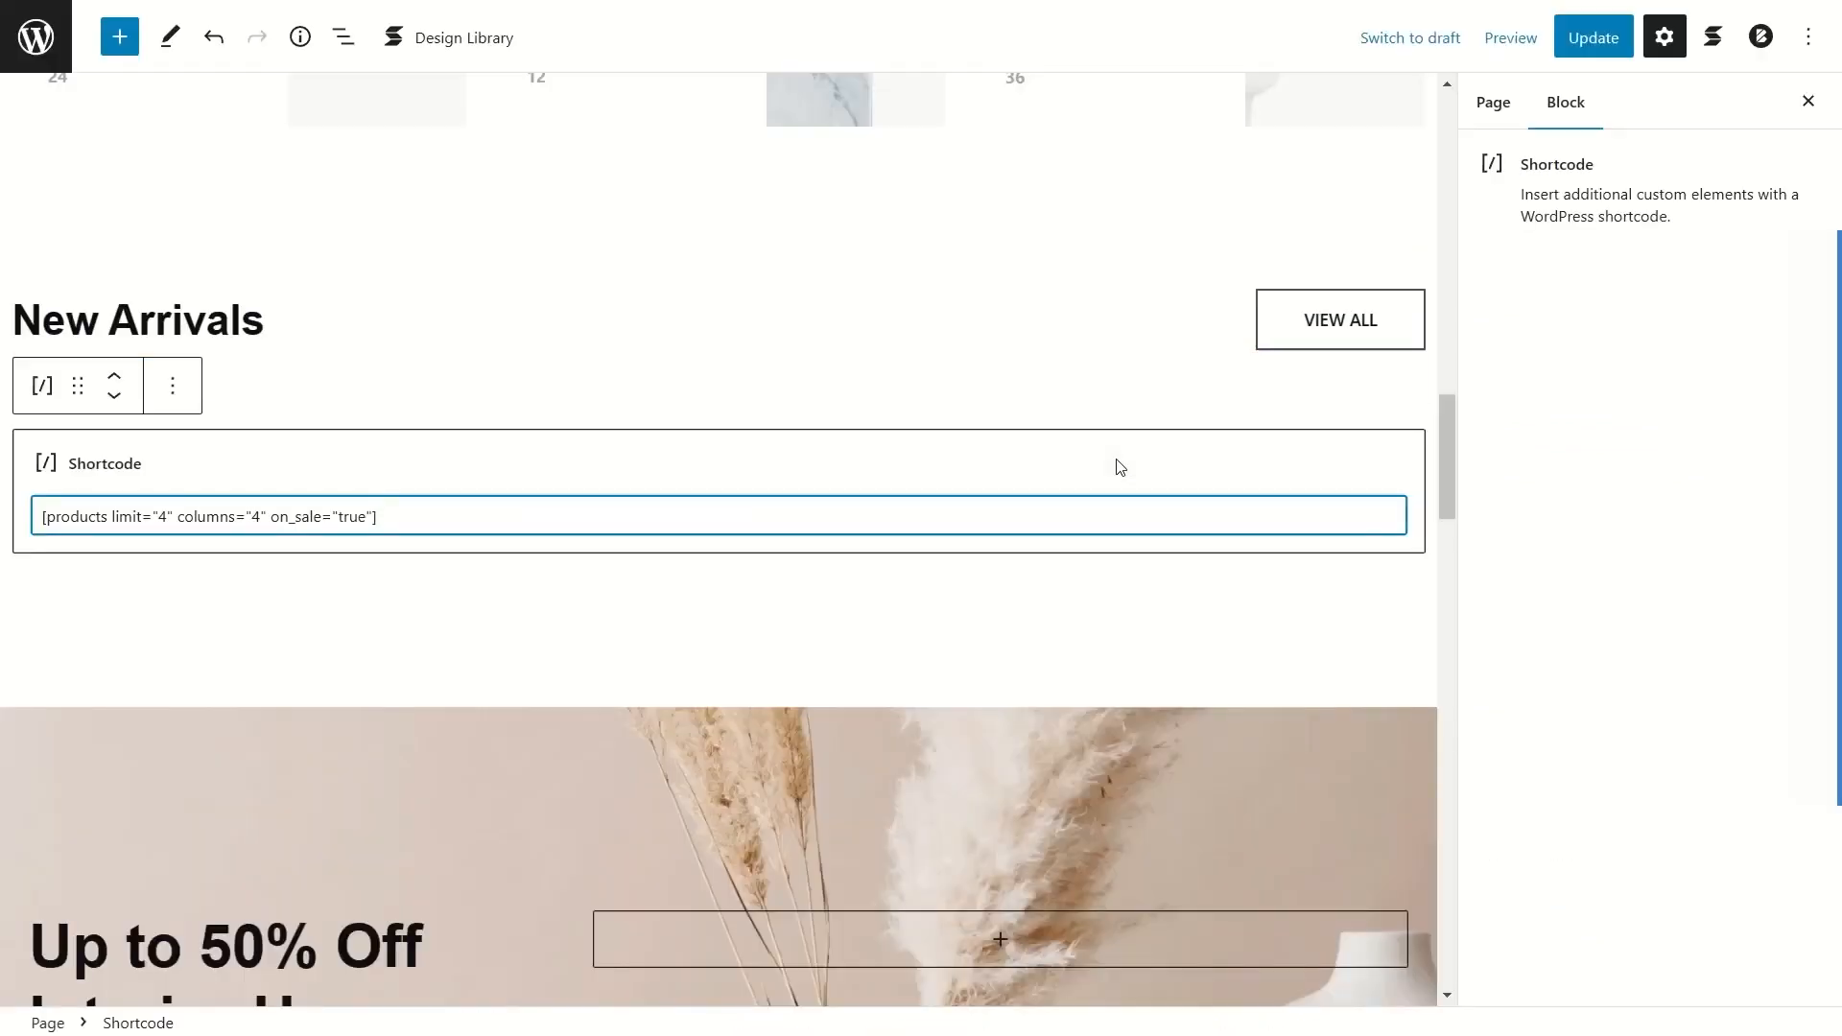
double_click(163, 518)
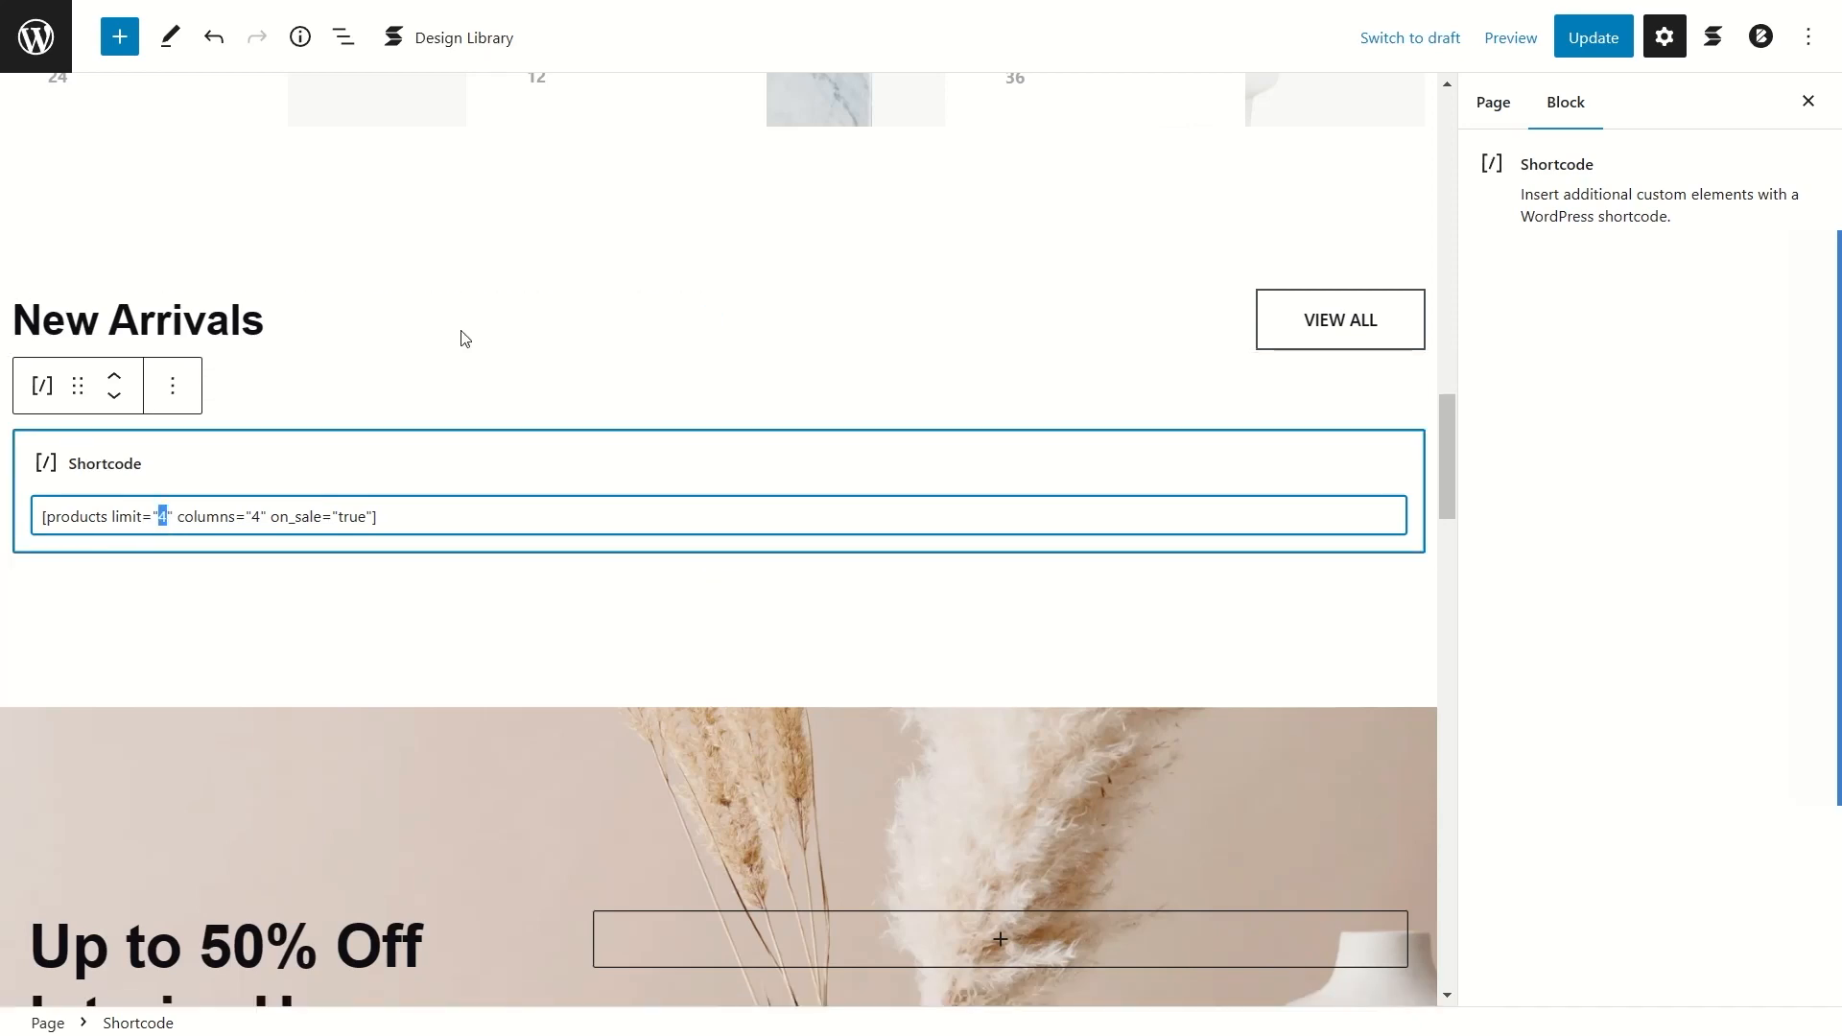
left_click_drag(275, 518, 380, 517)
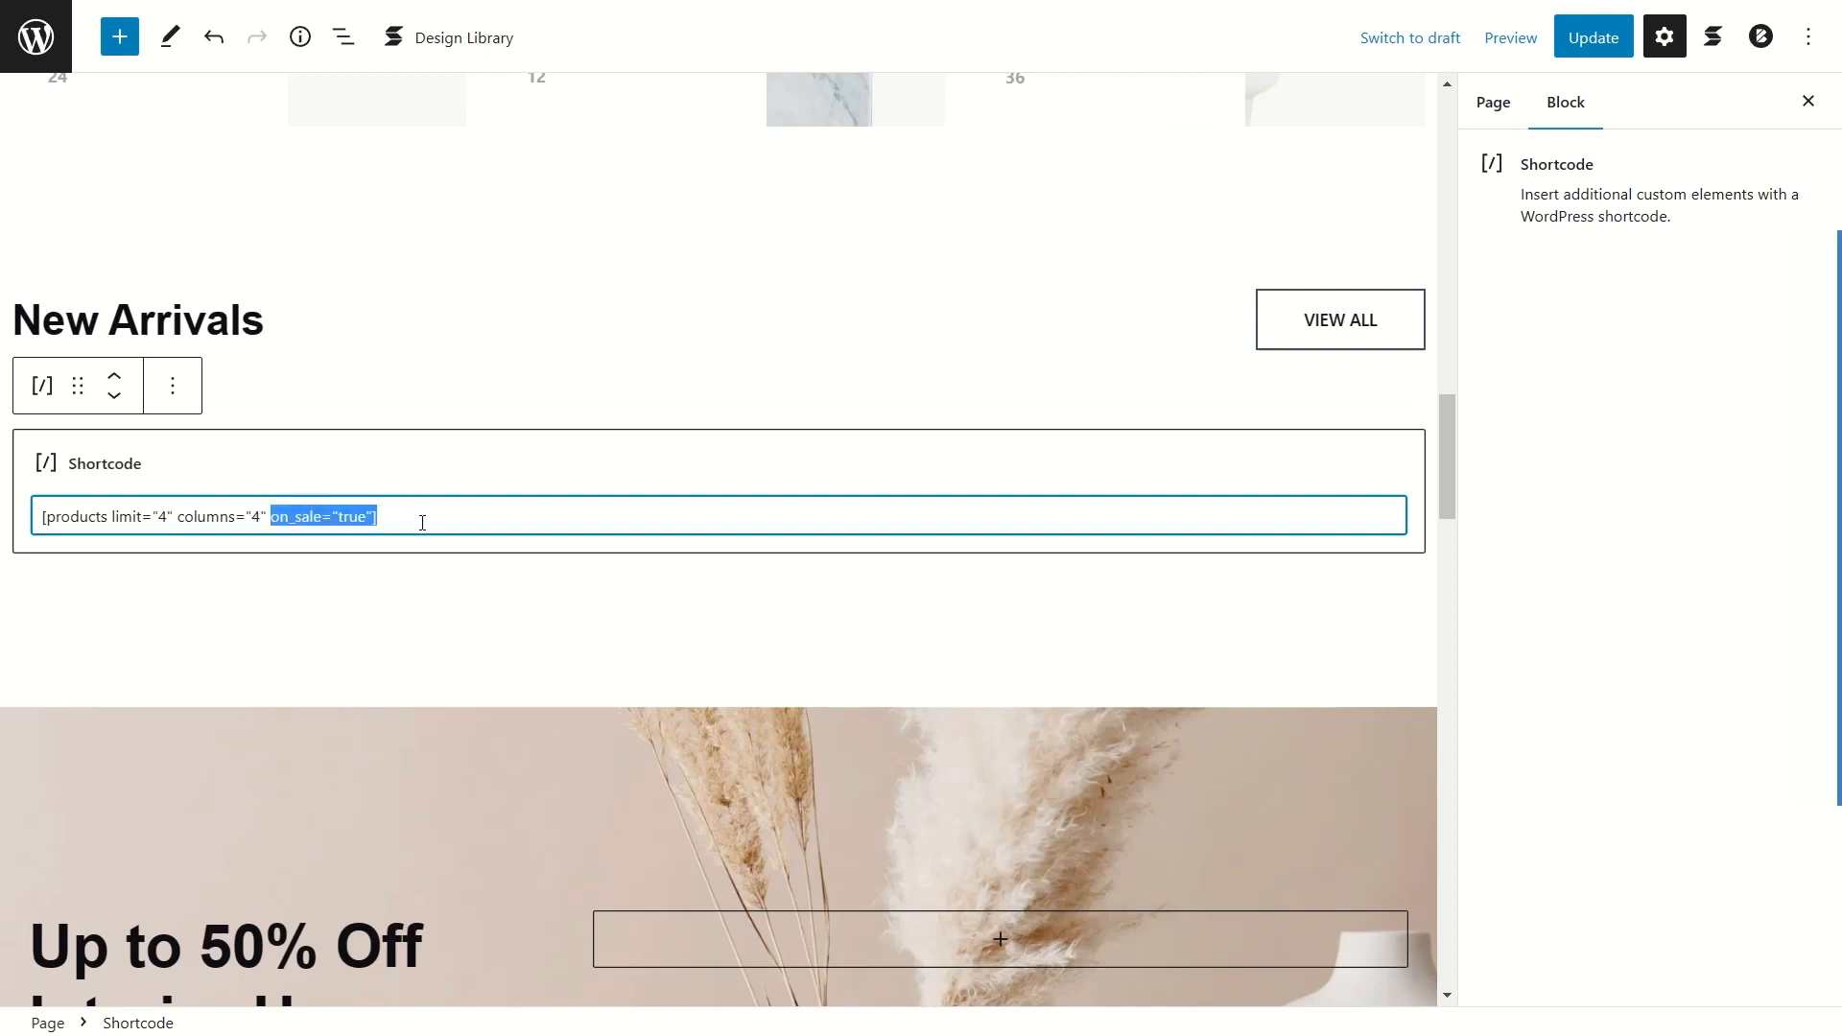
left_click(422, 522)
Step: Review the featured and best selling product examples and the available product attributes in the WooCommerce shortcode documentation
key("ctrl+Tab")
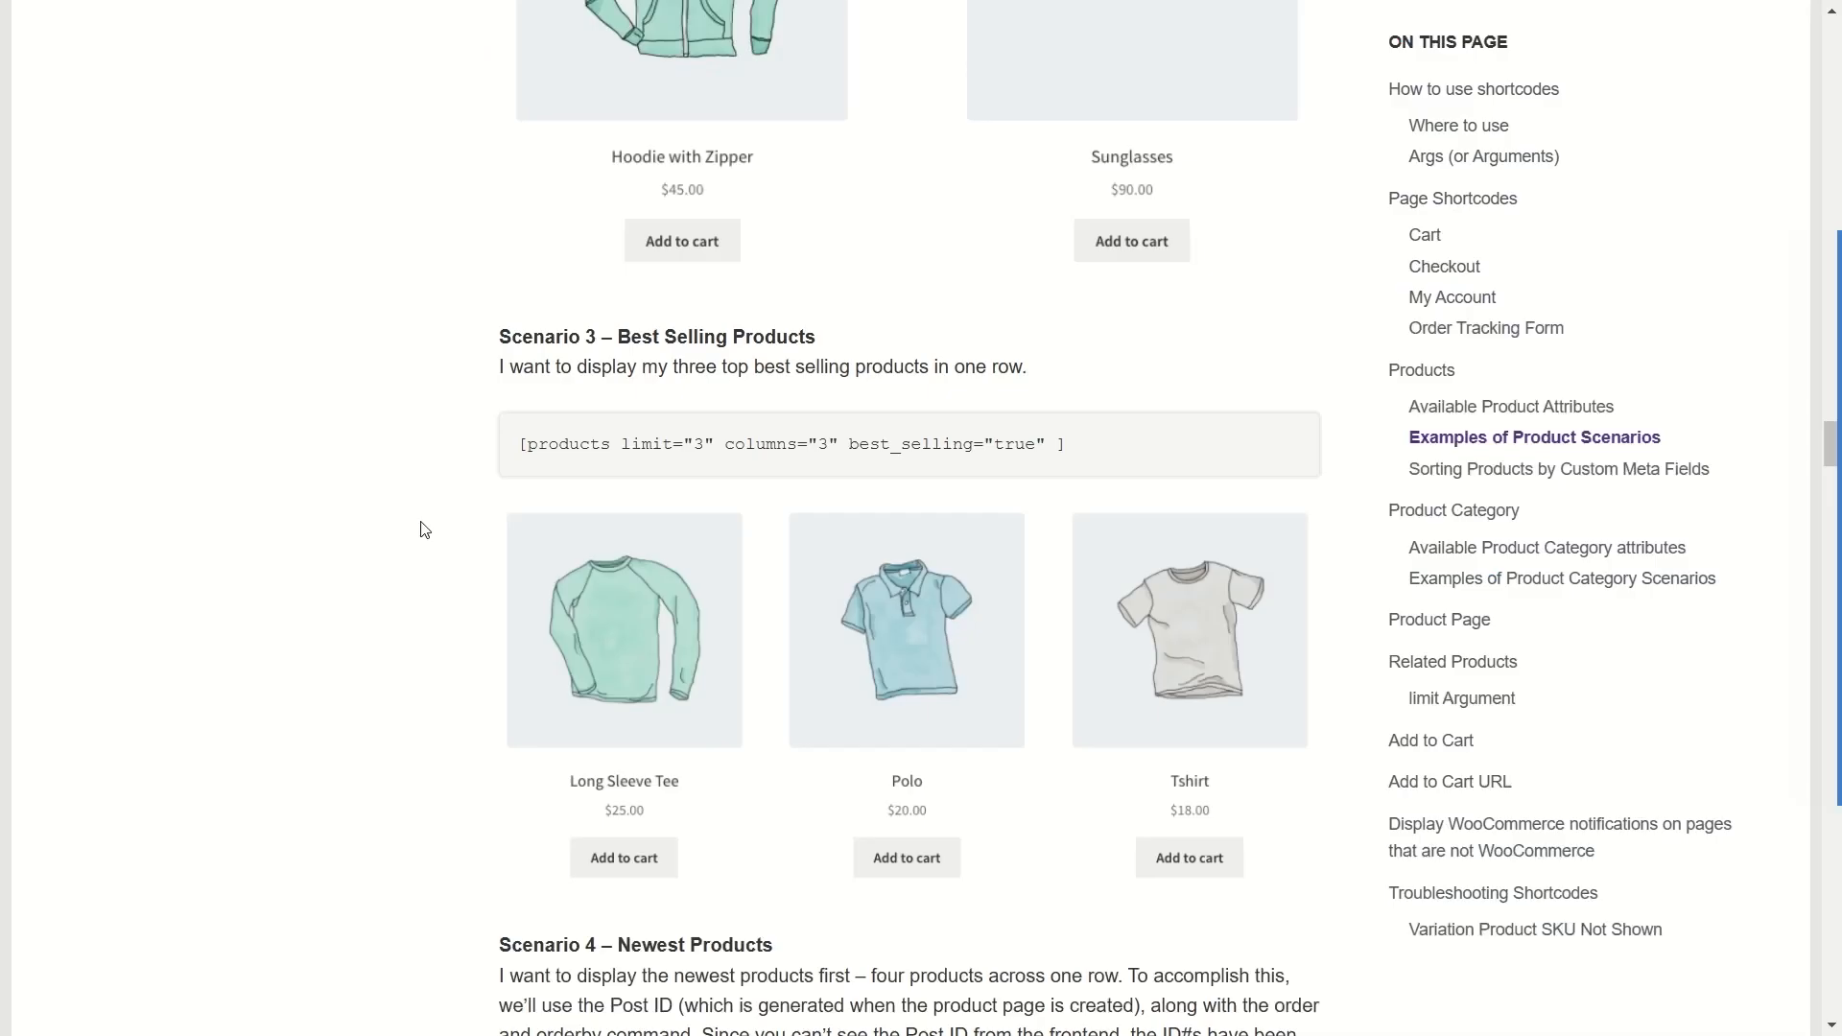
scroll(425, 530, "up", 6)
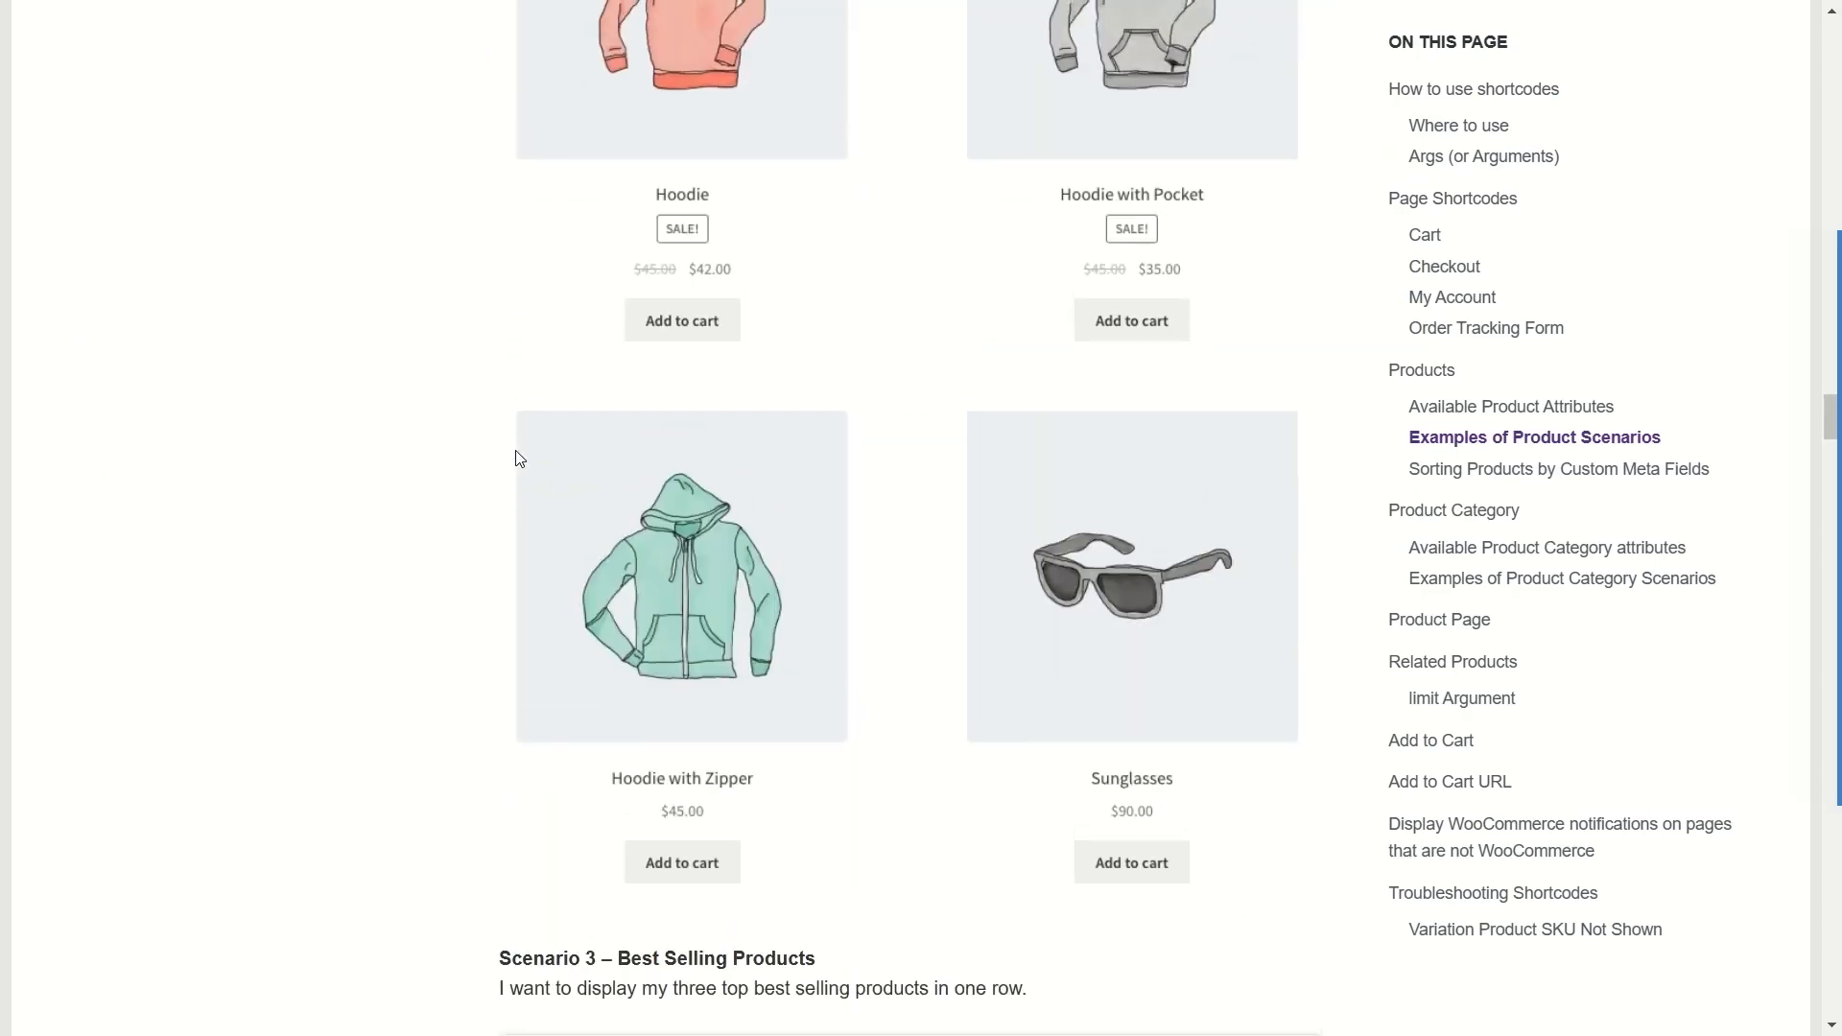
scroll(512, 494, "down", 5)
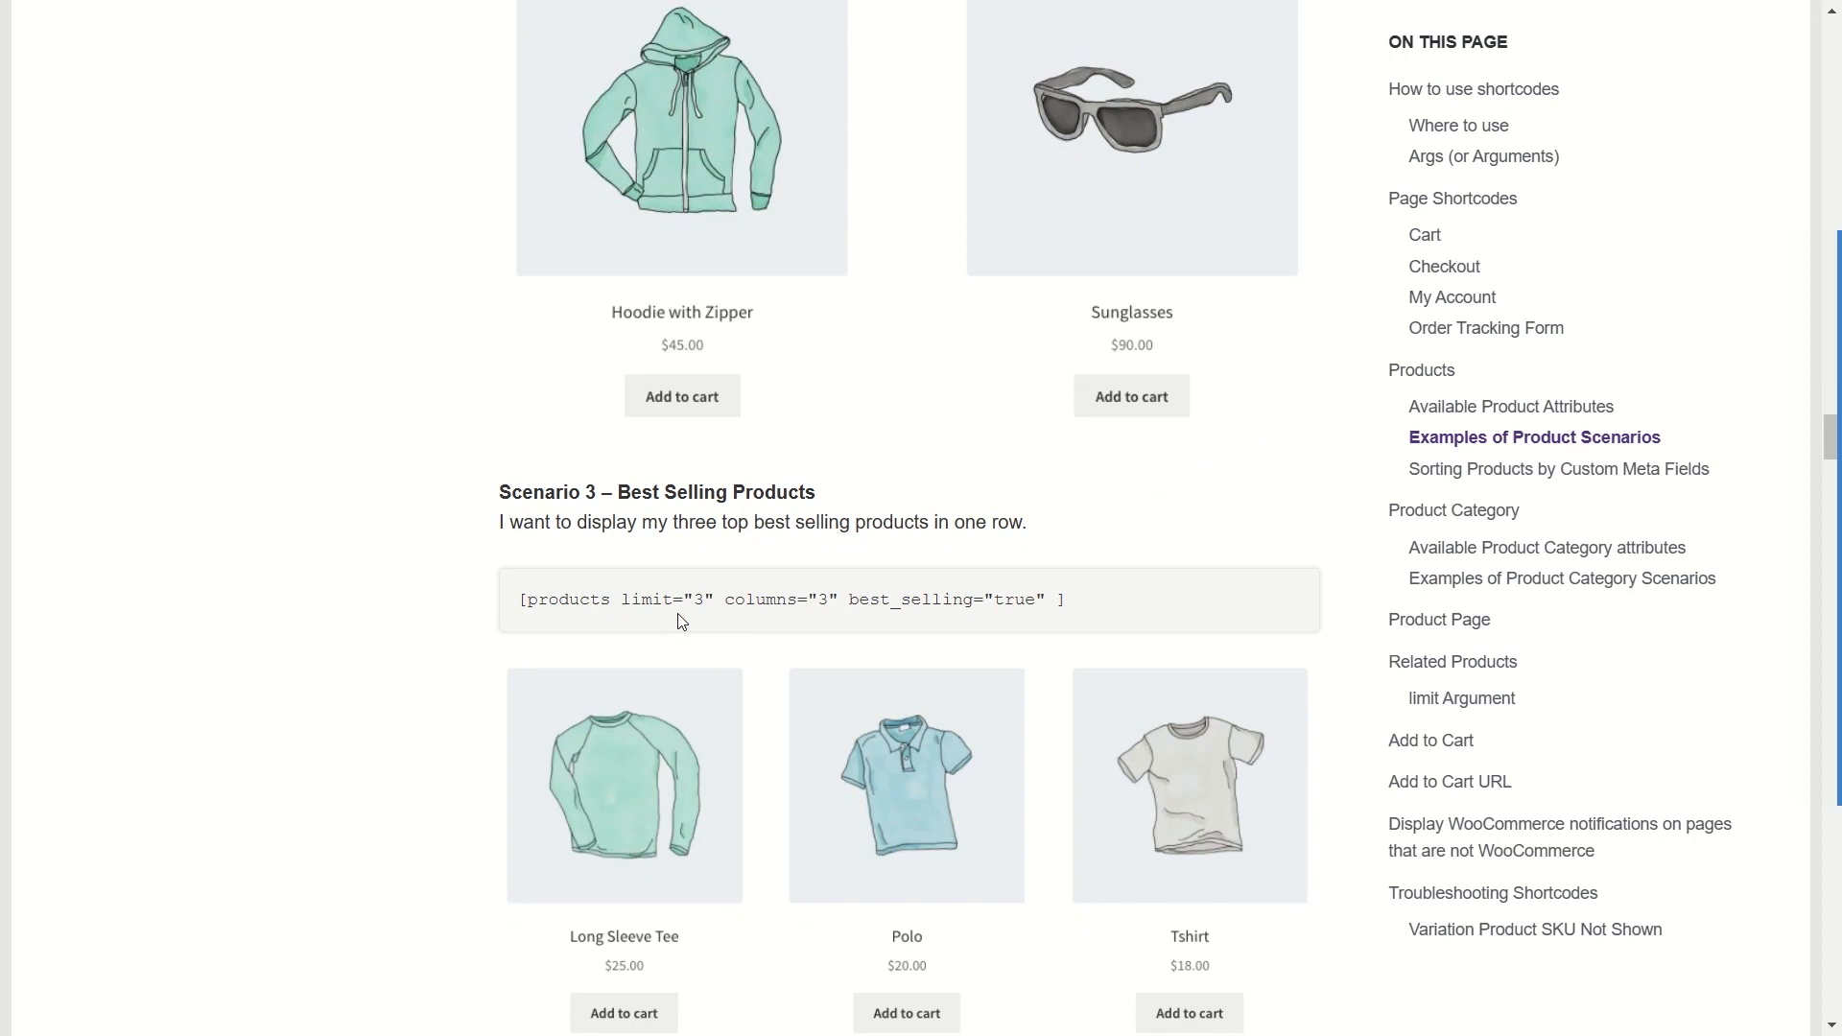
key("ctrl+Tab")
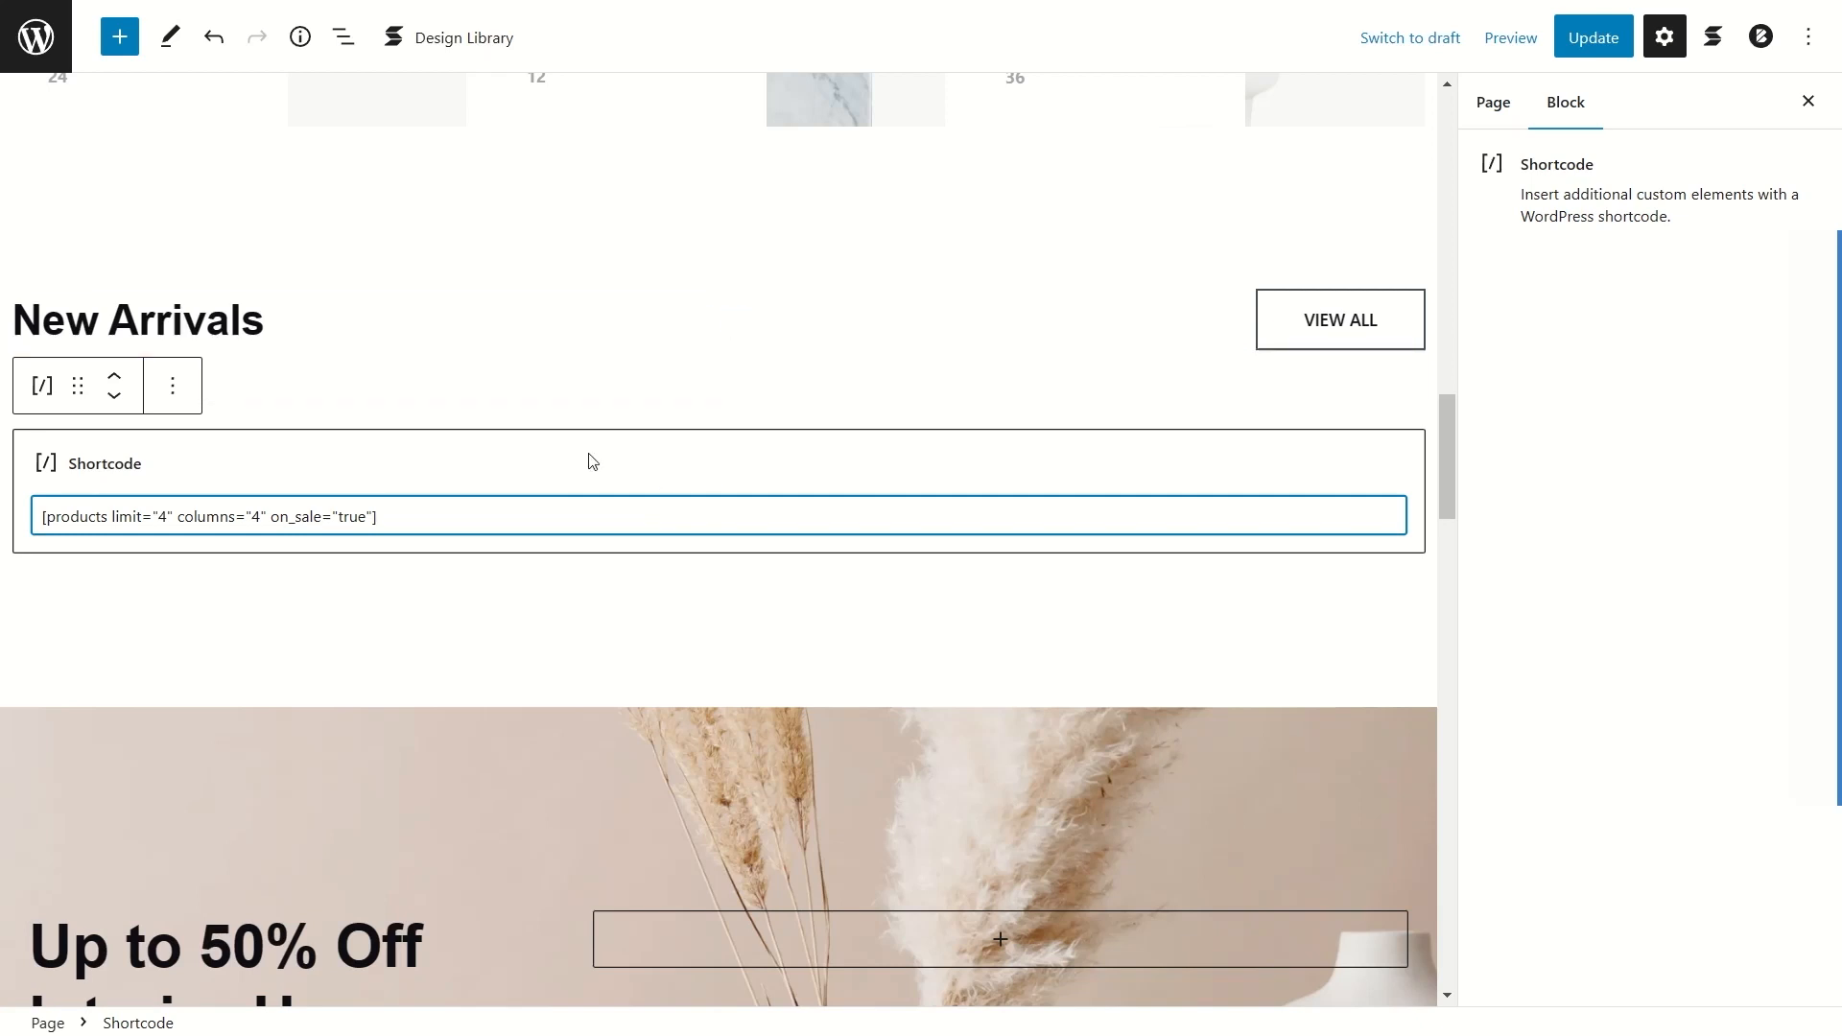
key("ctrl+Tab")
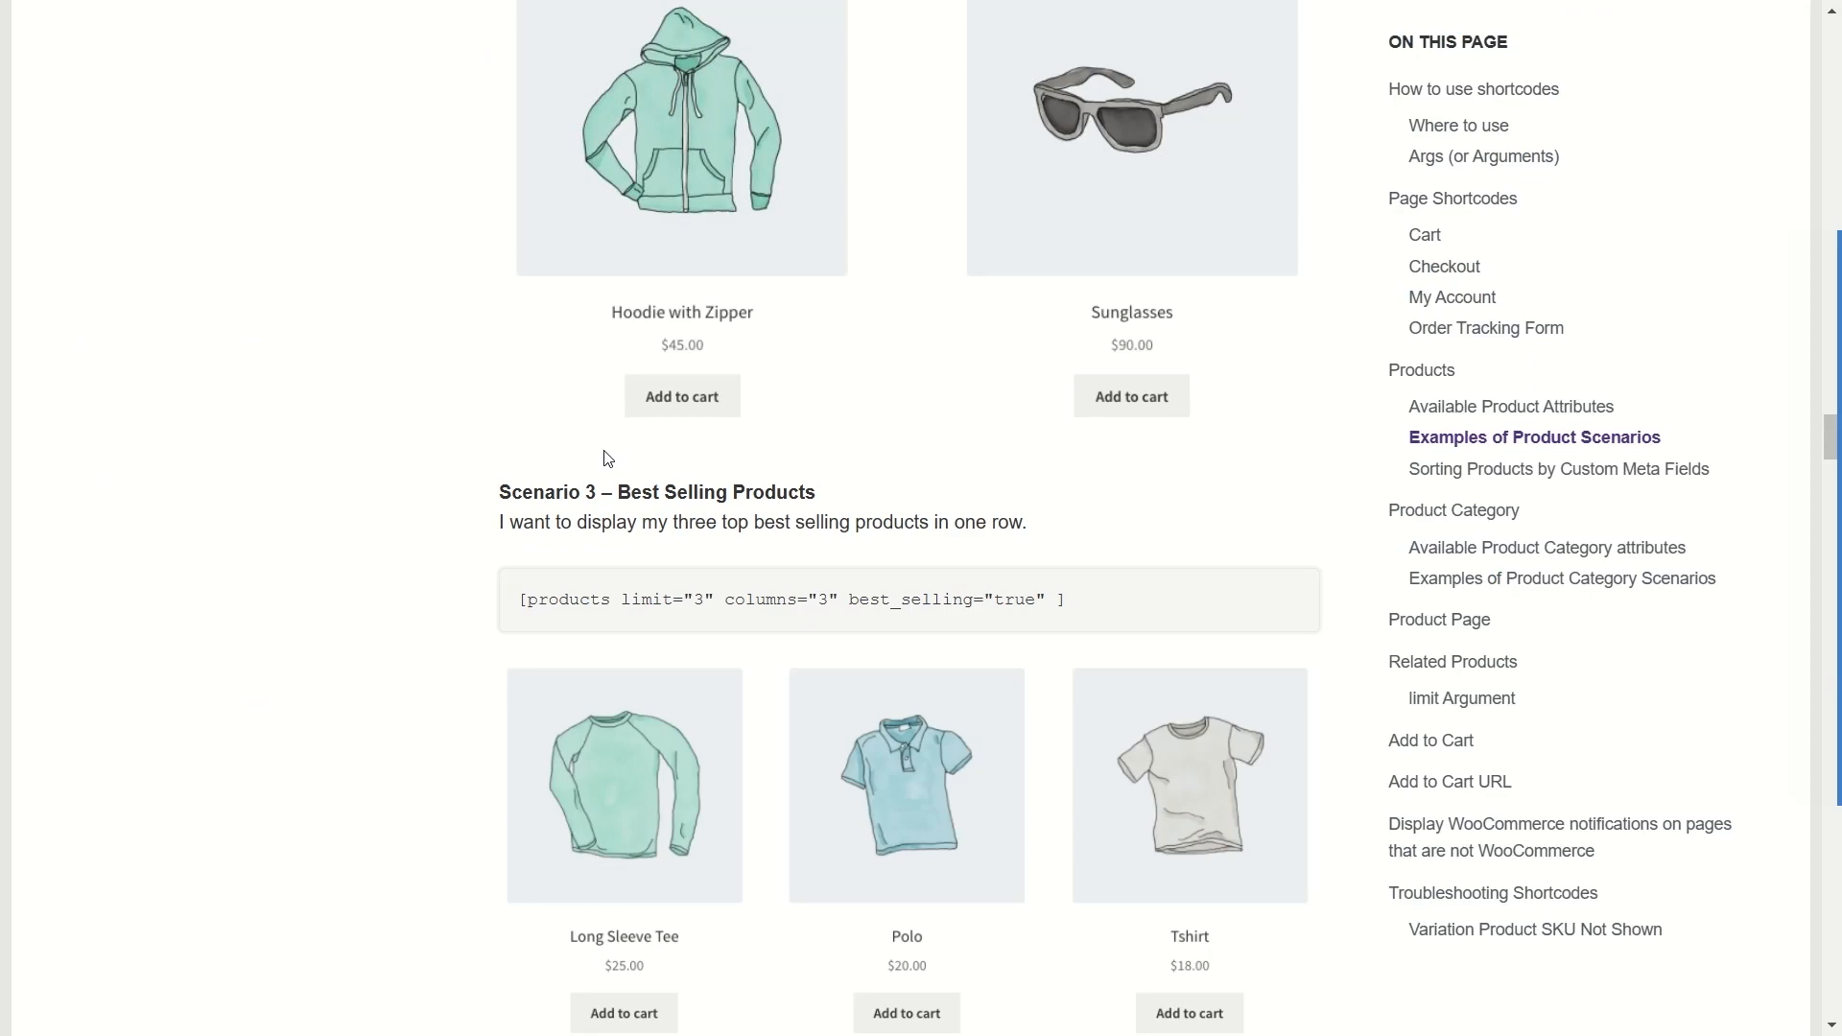
scroll(600, 462, "down", 4)
scroll(589, 493, "up", 12)
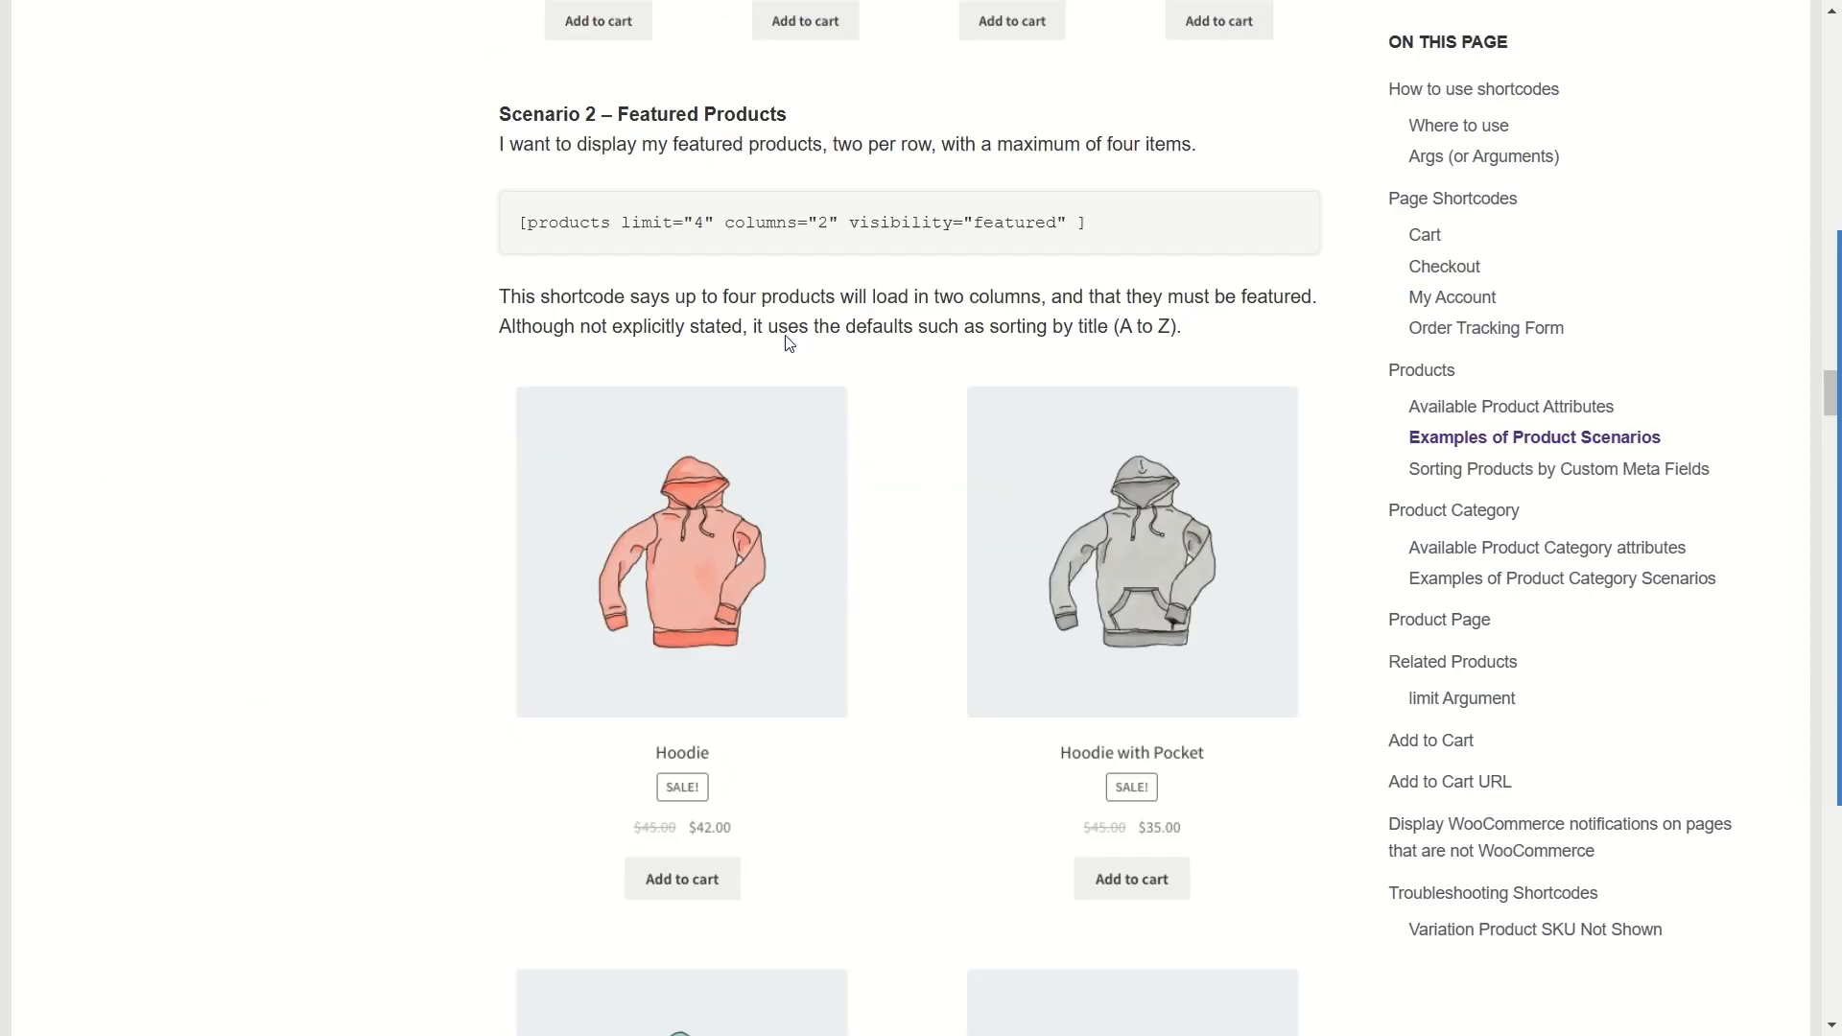
scroll(784, 338, "up", 18)
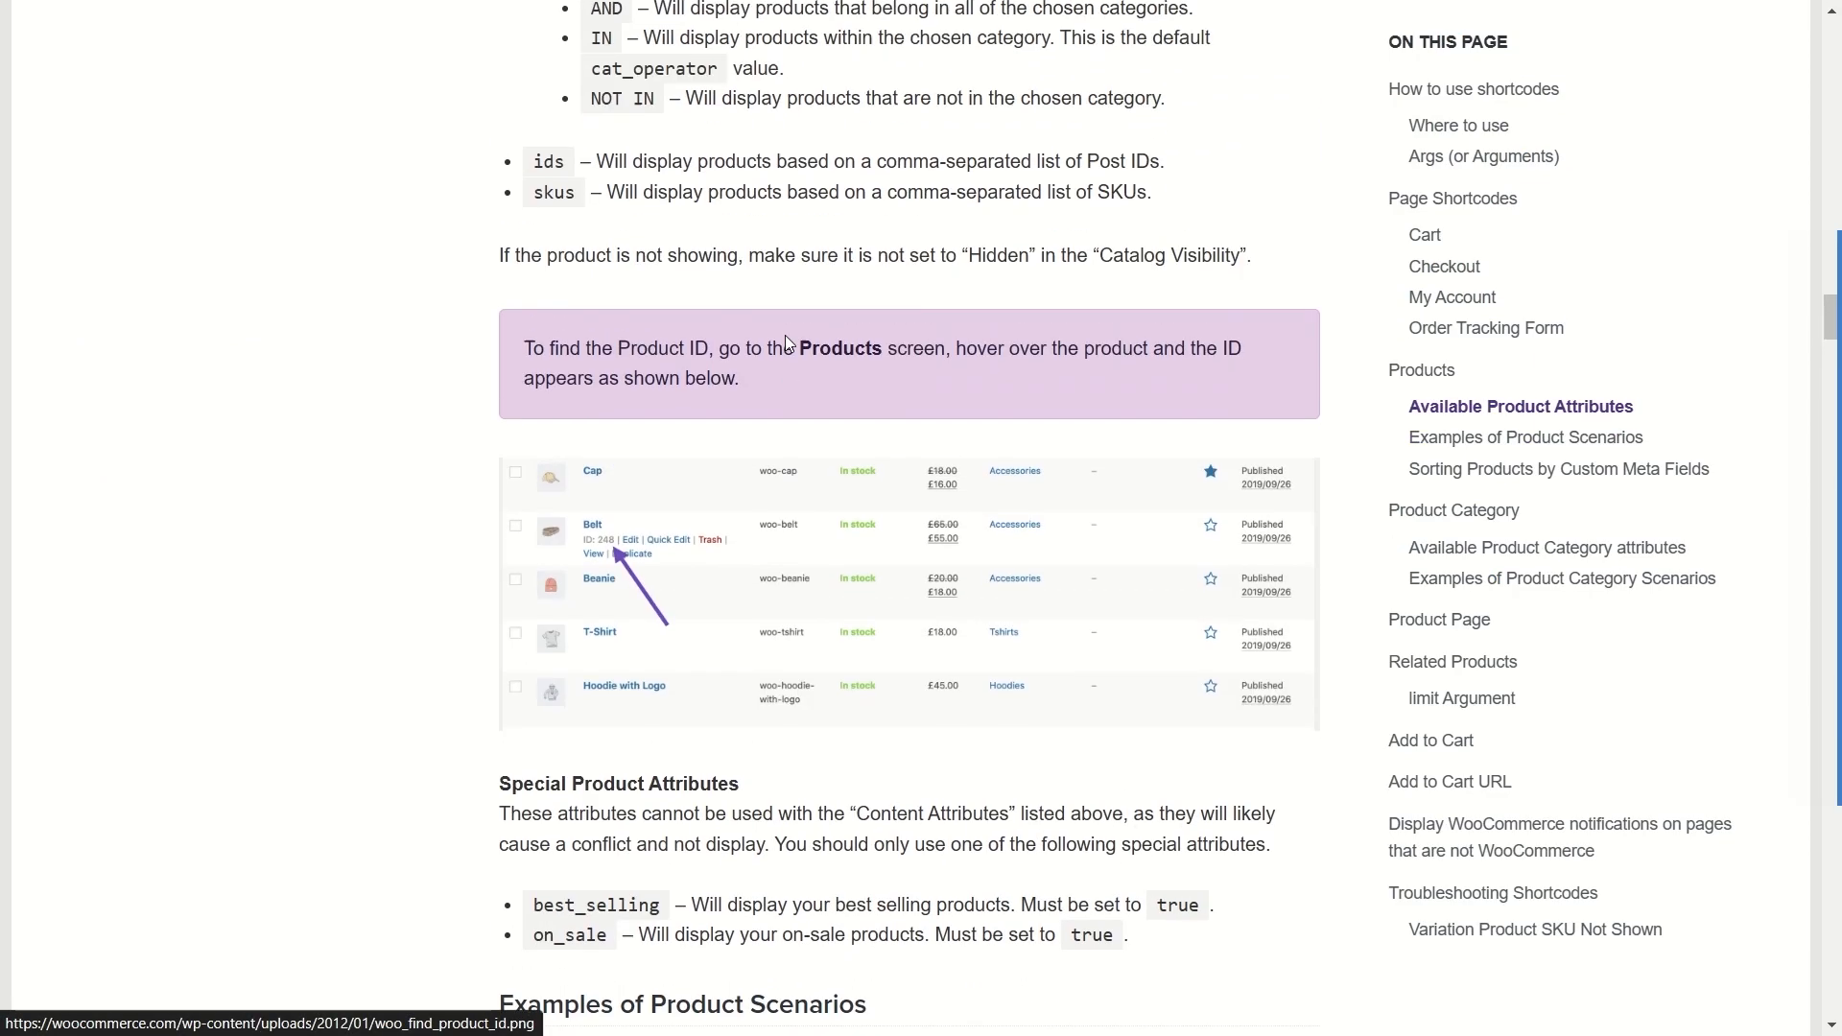
Step: Go back to the page editor and review the home page's category, New Arrivals and blog posts sections
key("ctrl+shift+Tab")
scroll(706, 359, "down", 12)
scroll(706, 360, "up", 8)
scroll(706, 360, "down", 15)
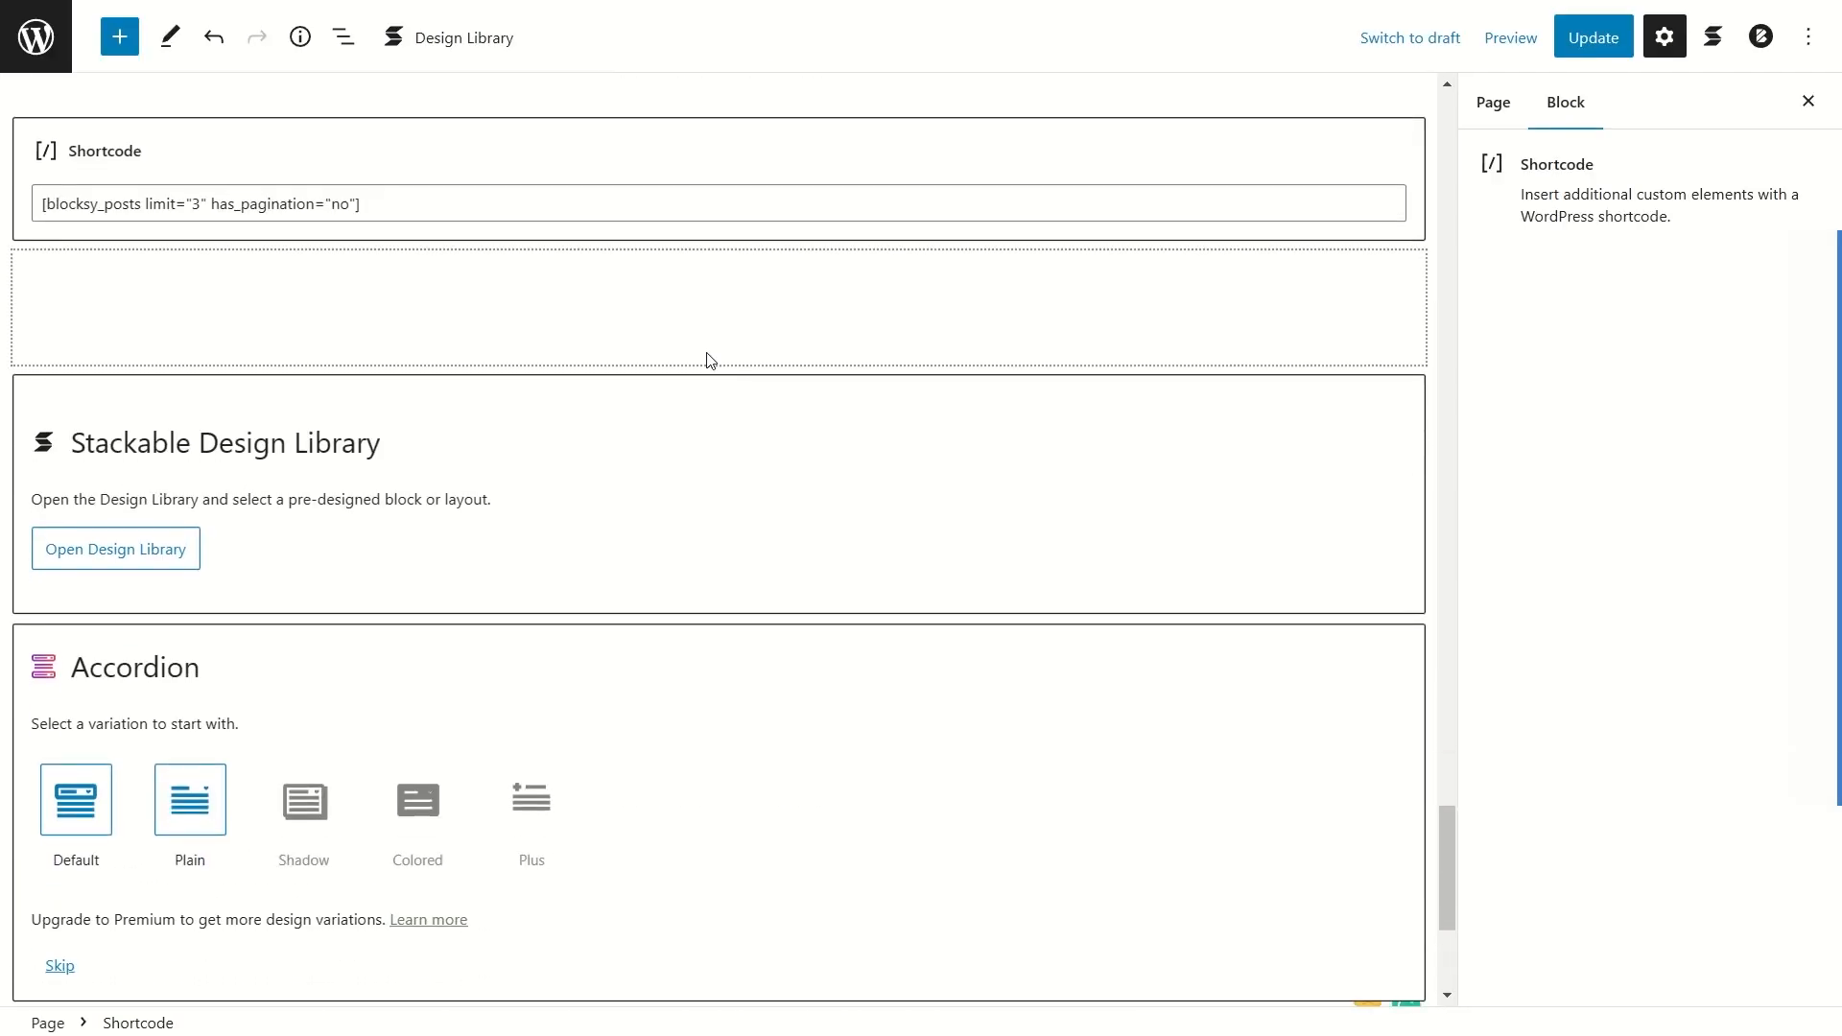
scroll(706, 360, "up", 15)
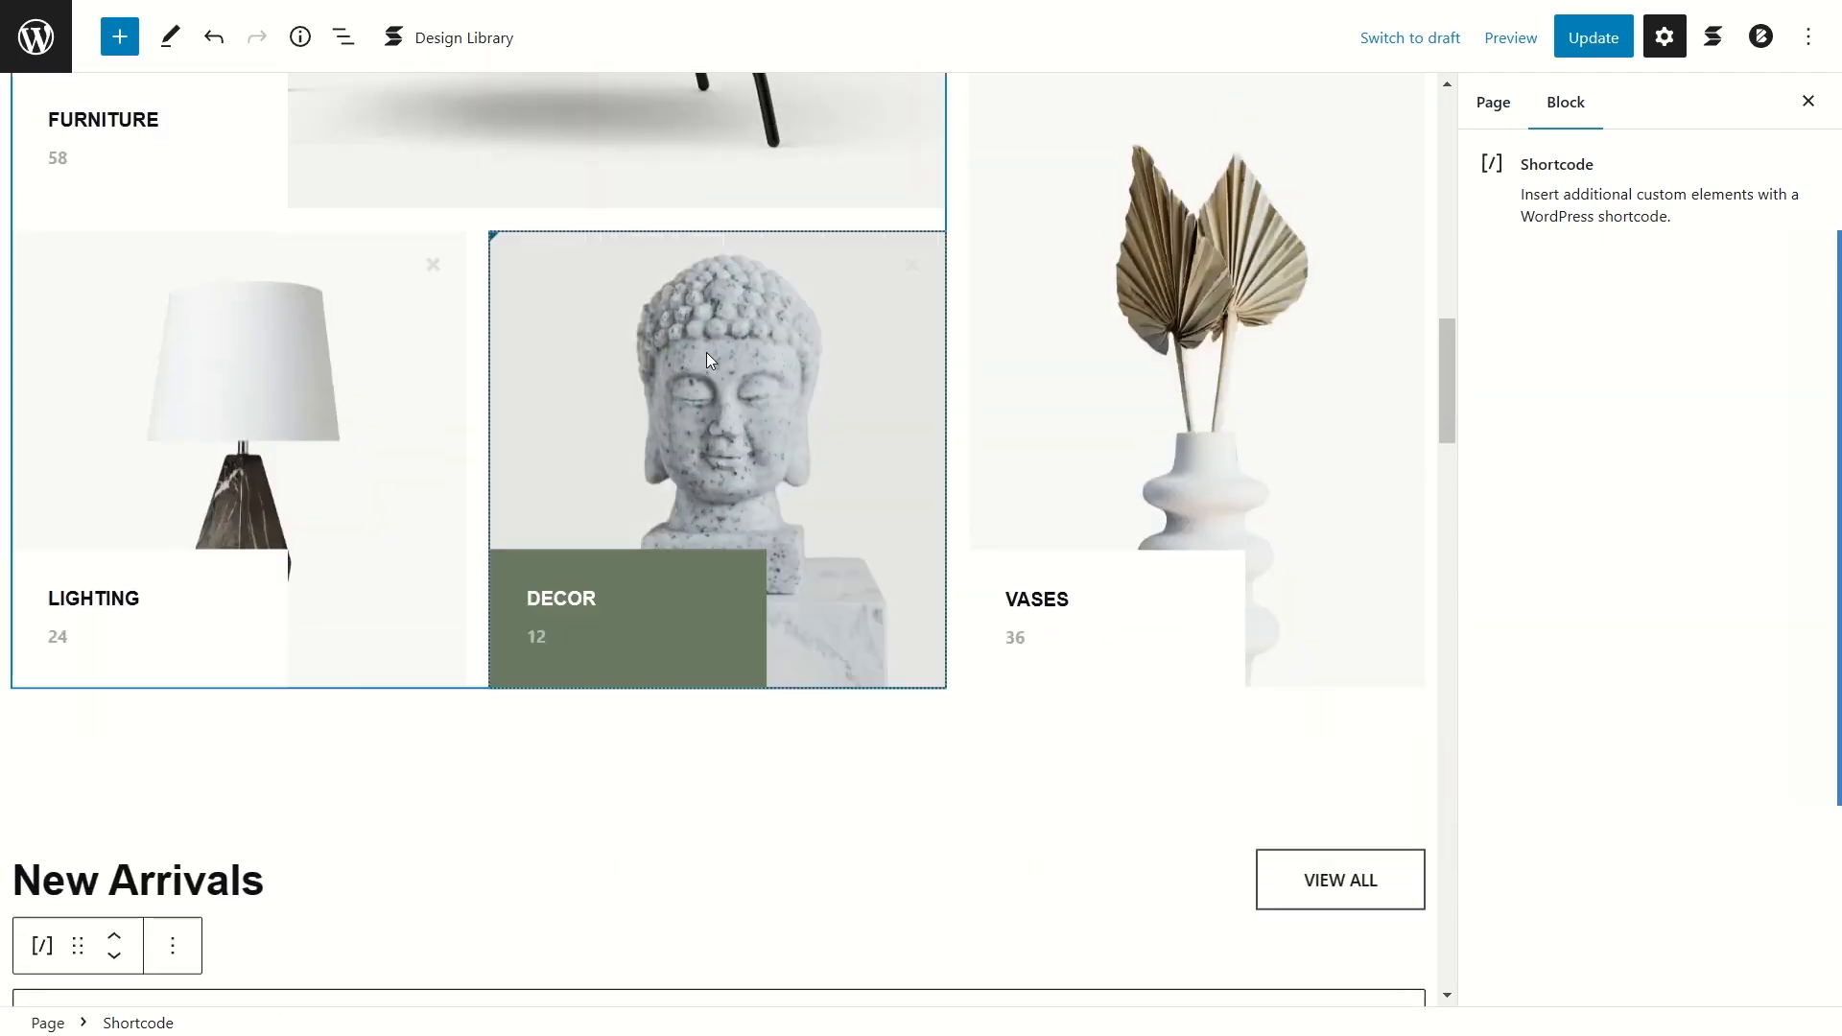
scroll(415, 568, "down", 7)
scroll(518, 476, "up", 5)
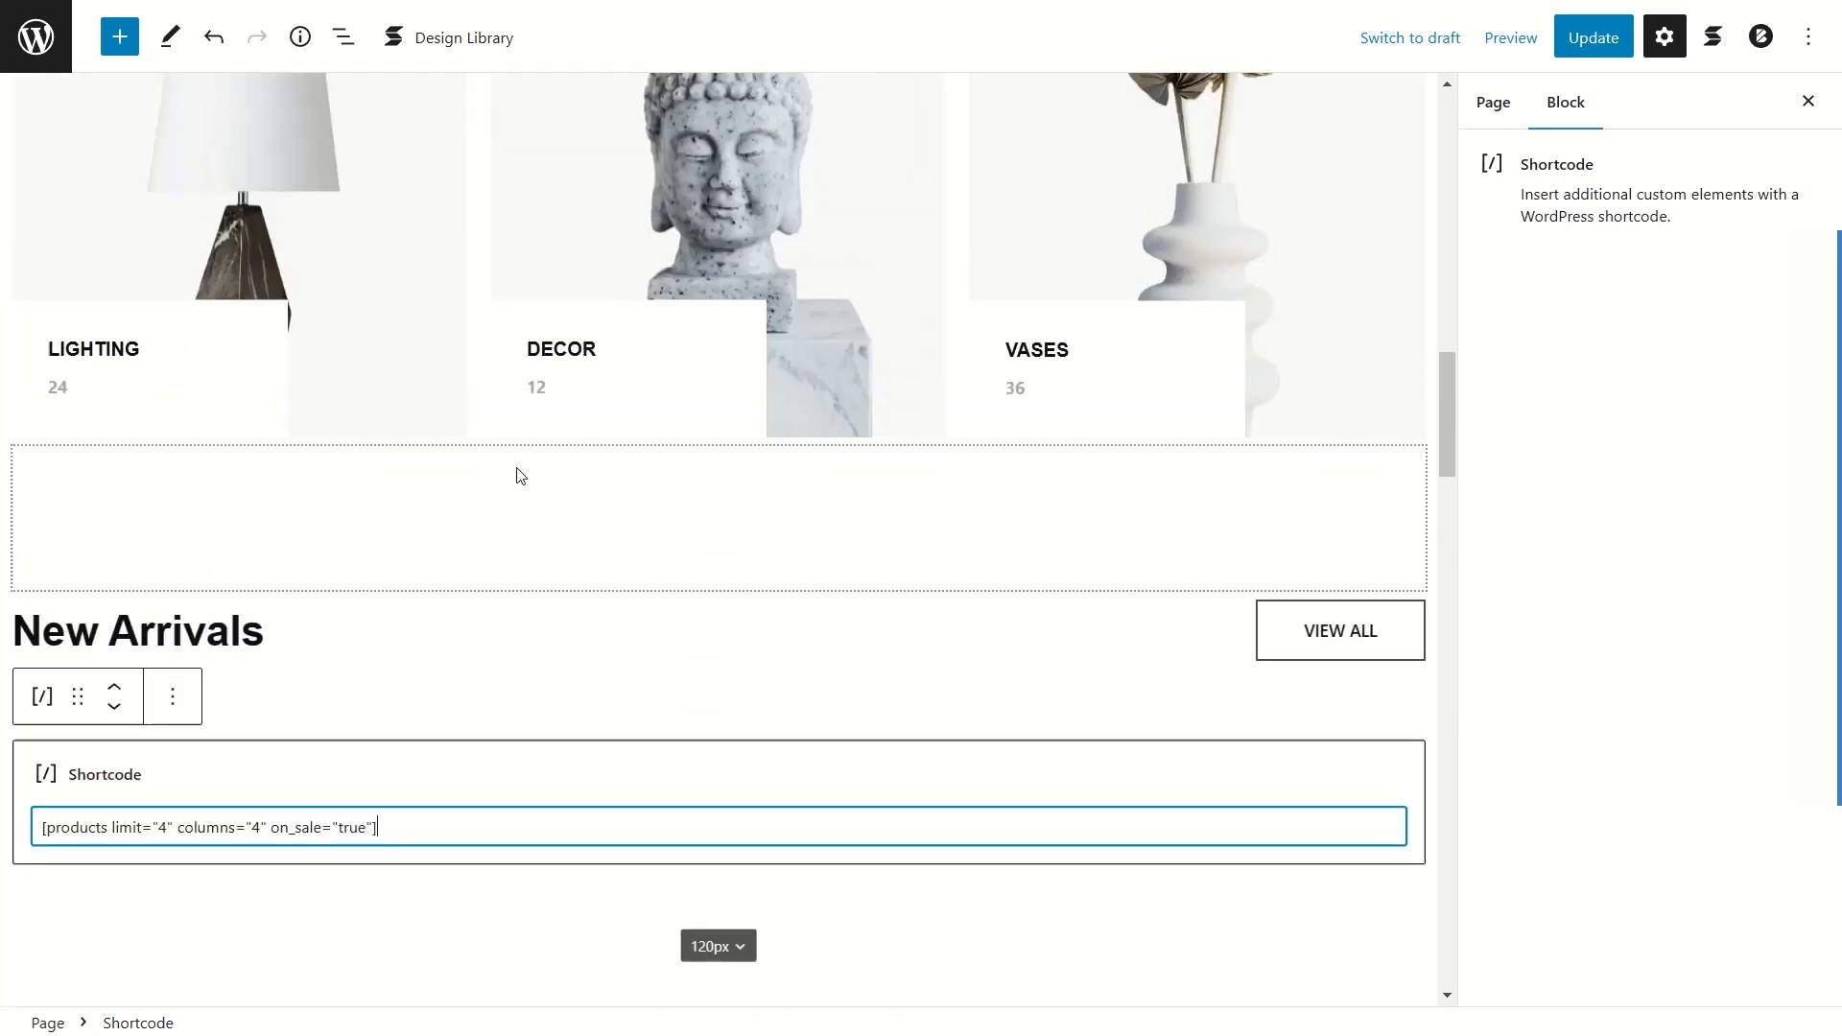
scroll(516, 470, "up", 7)
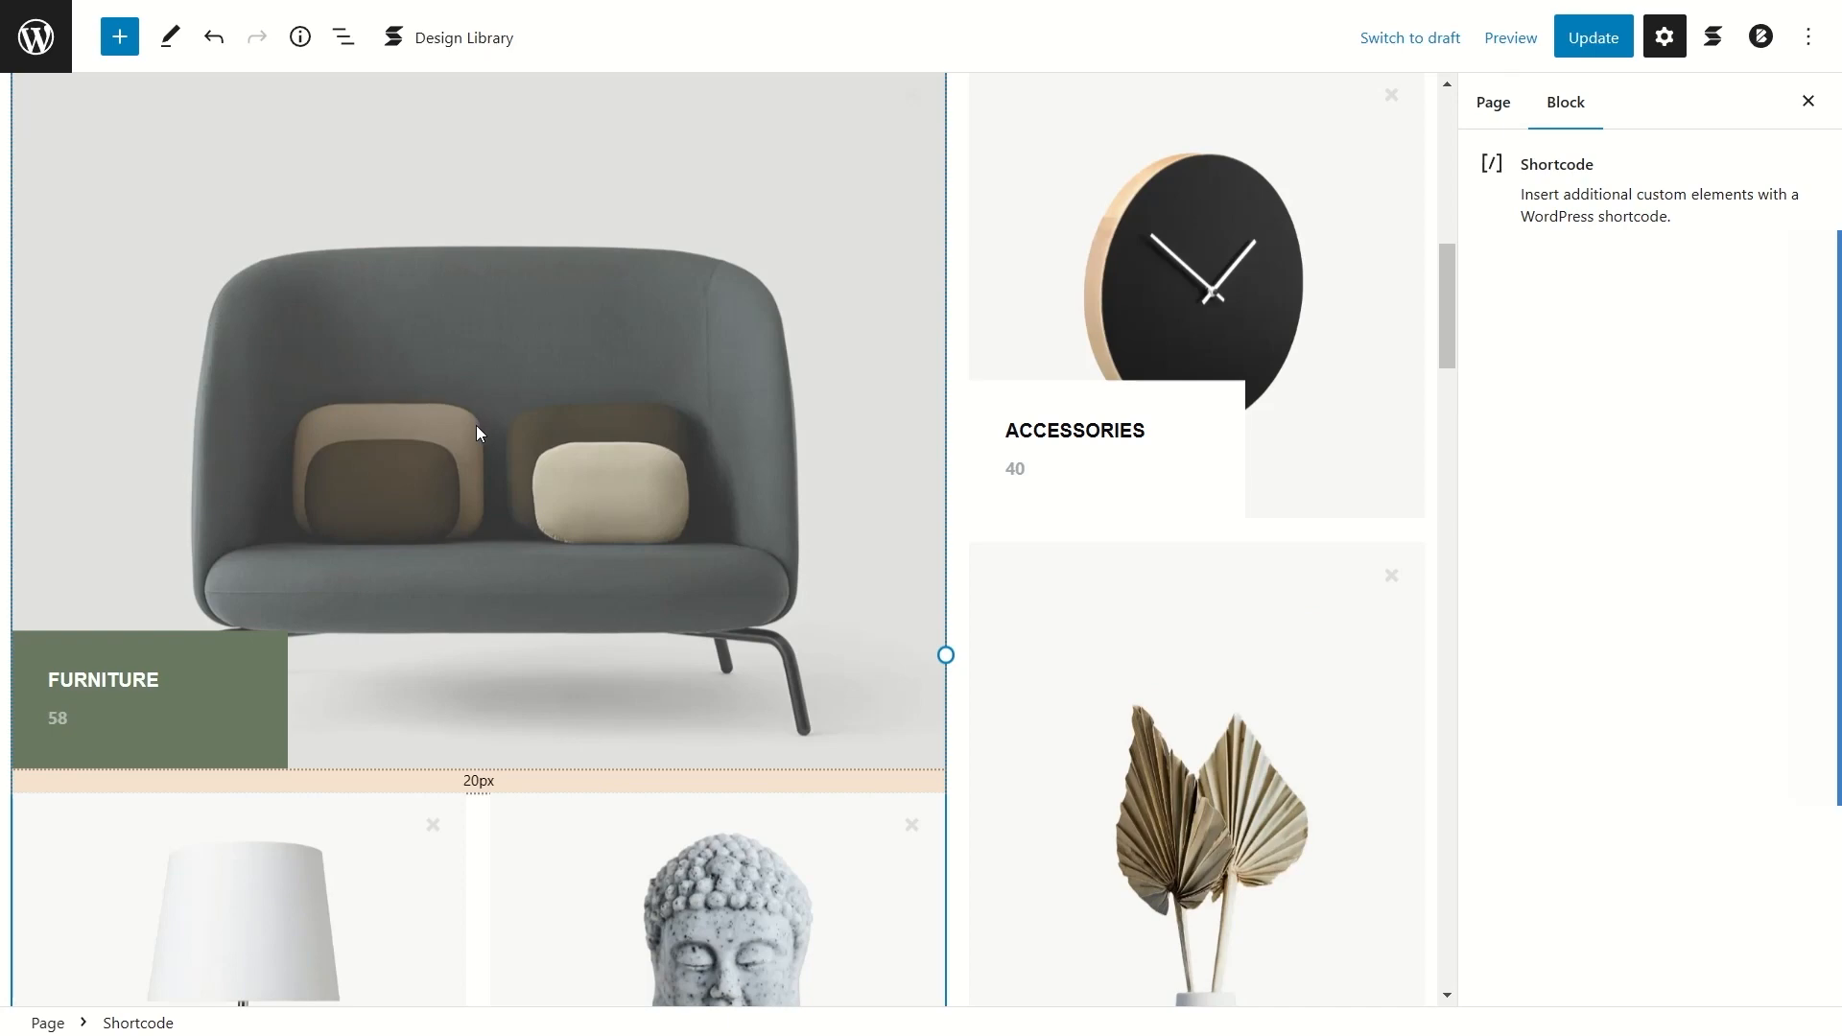
scroll(476, 424, "up", 10)
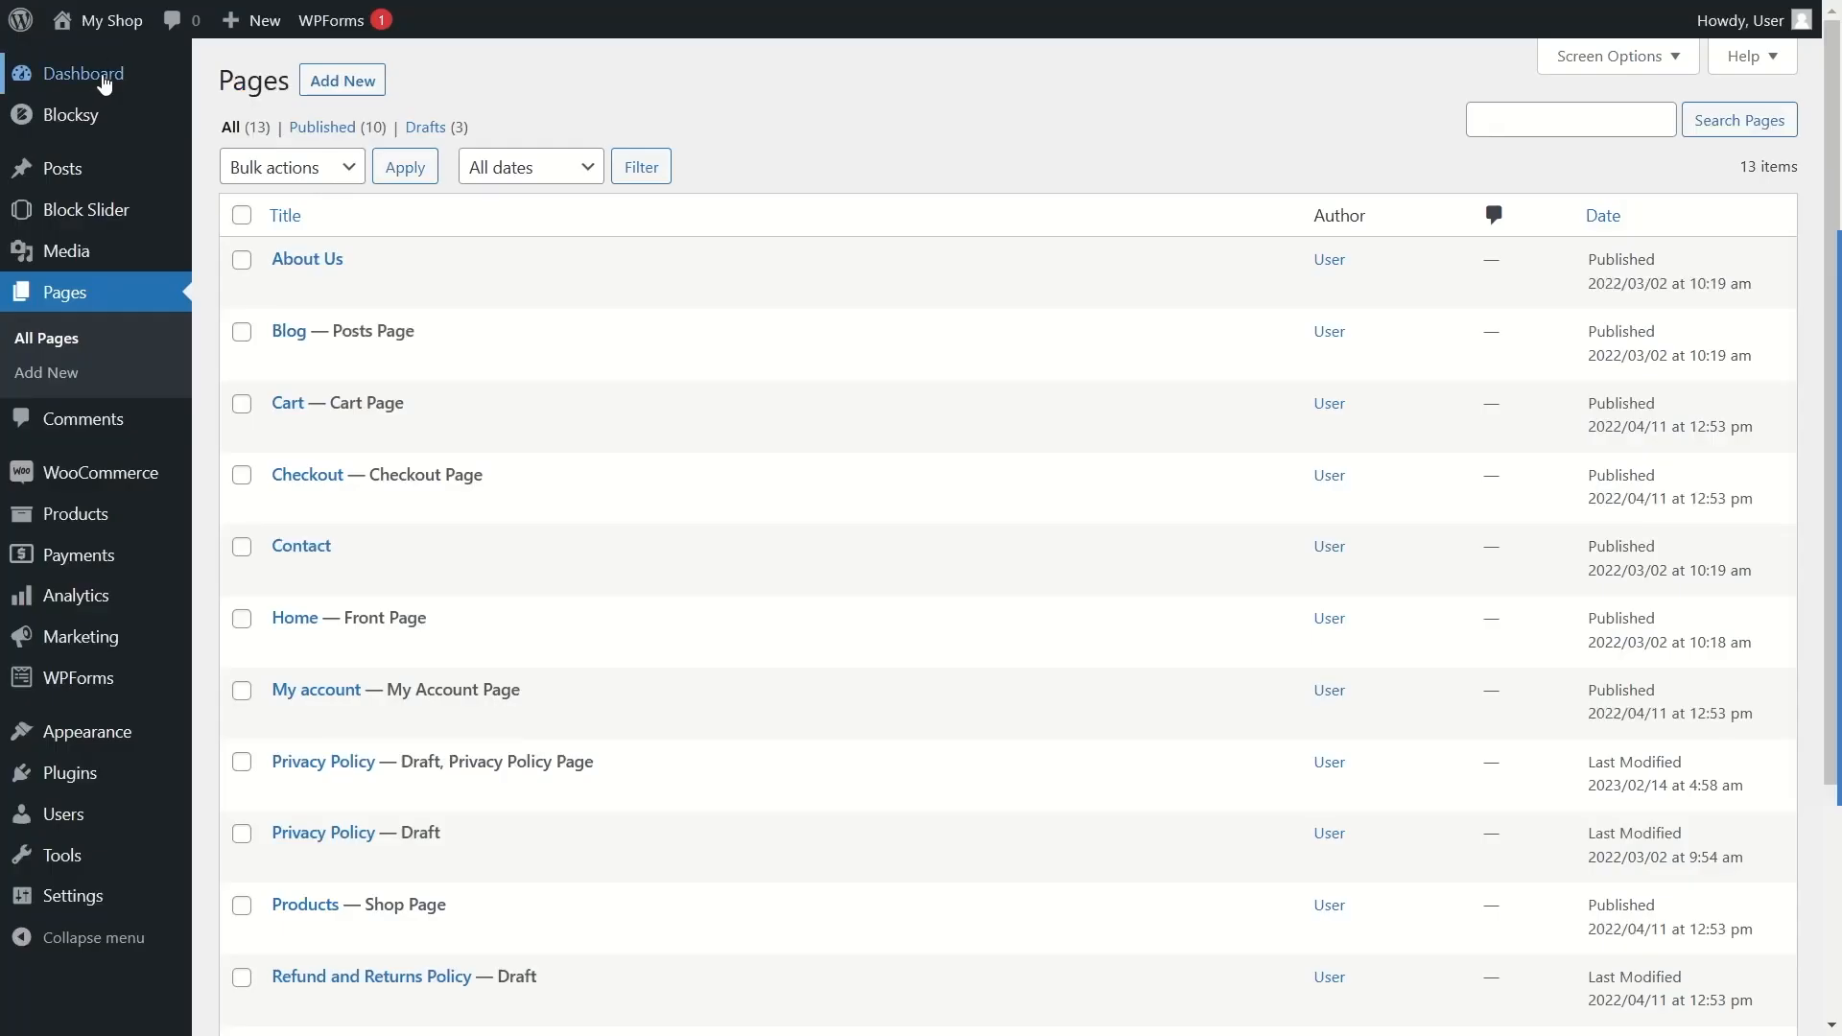
Step: Visit the live shop home page and browse the hero slider forward to the third slide and back to the first
mouse_move(105, 20)
left_click(126, 73)
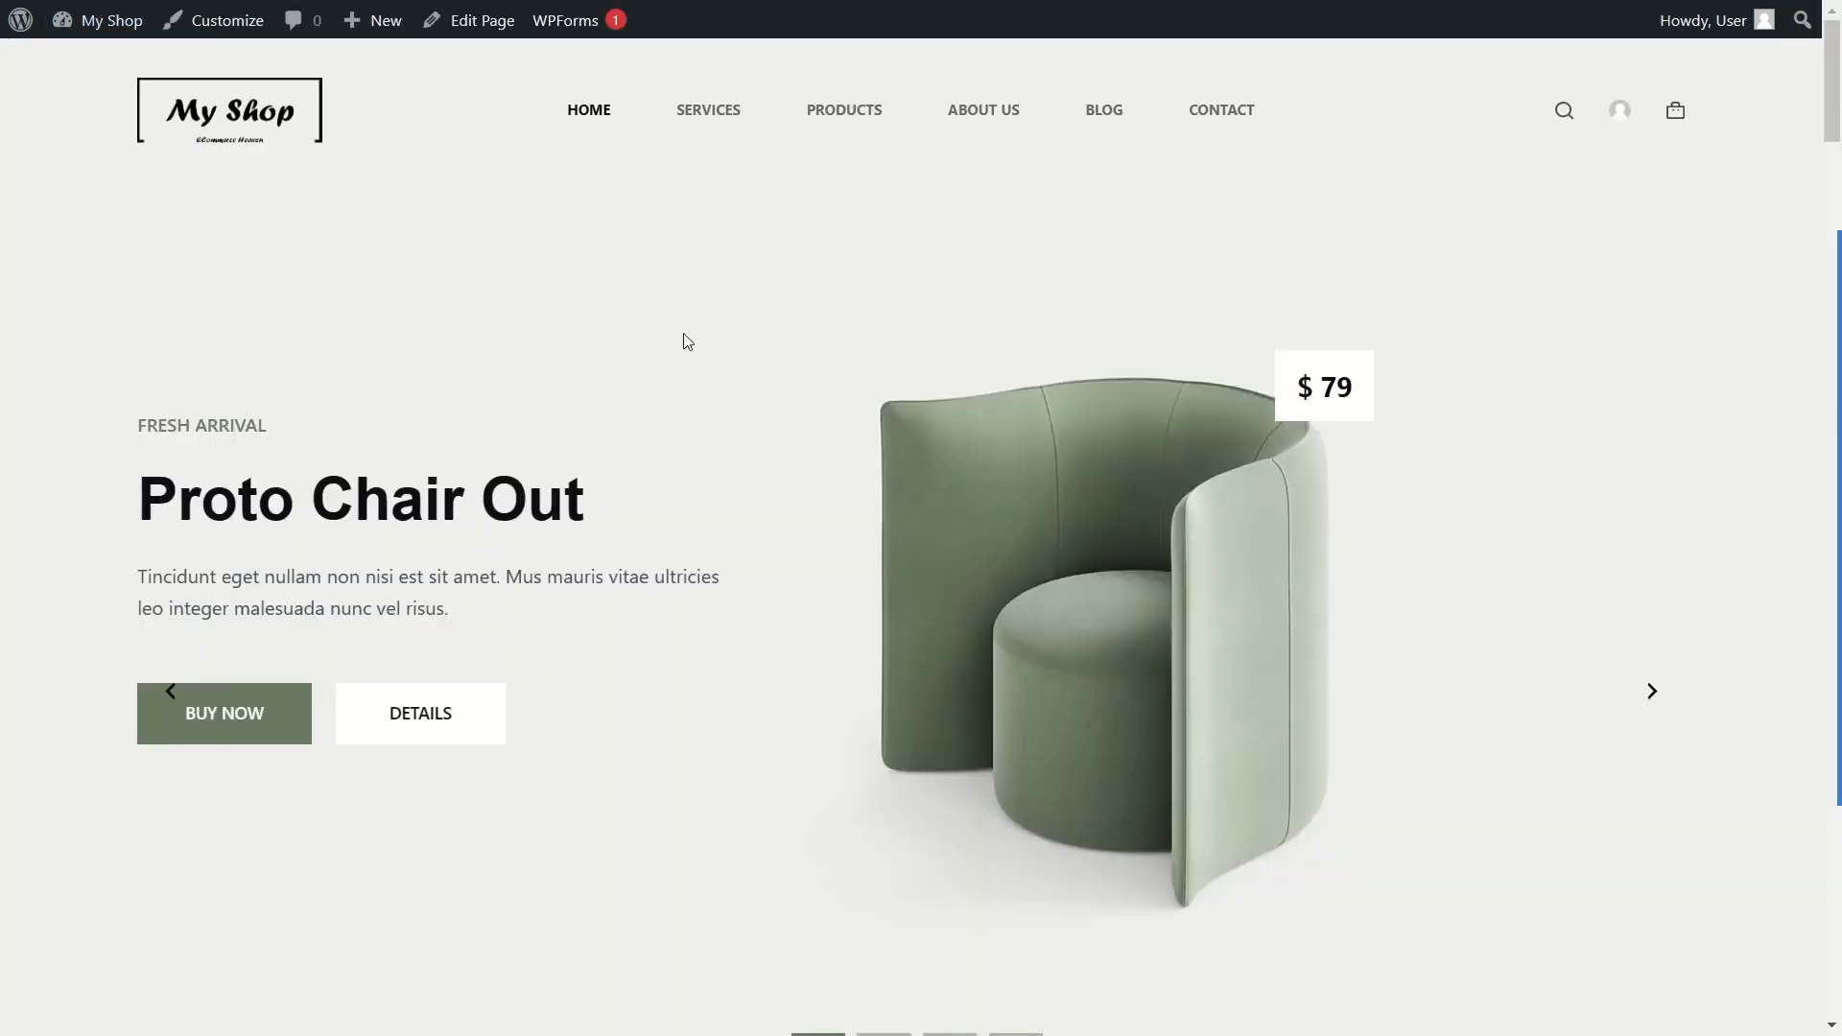
scroll(687, 341, "down", 2)
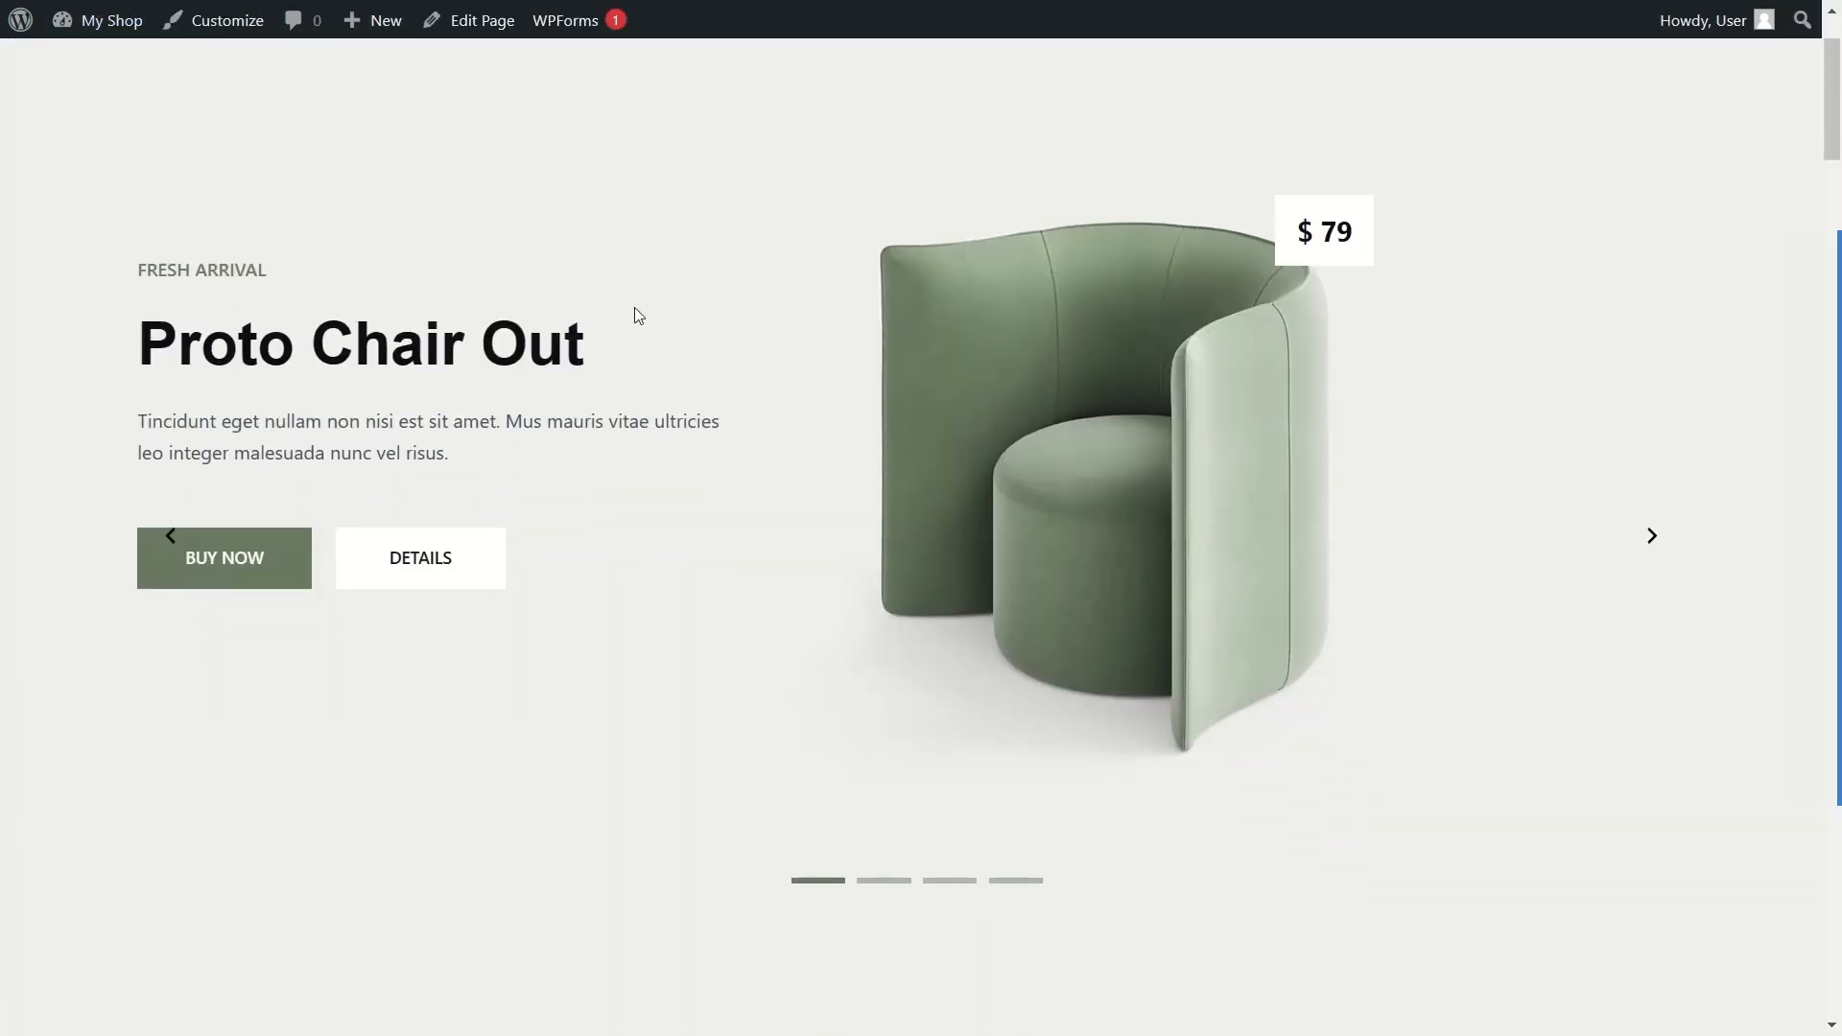
left_click(1649, 548)
left_click(1649, 542)
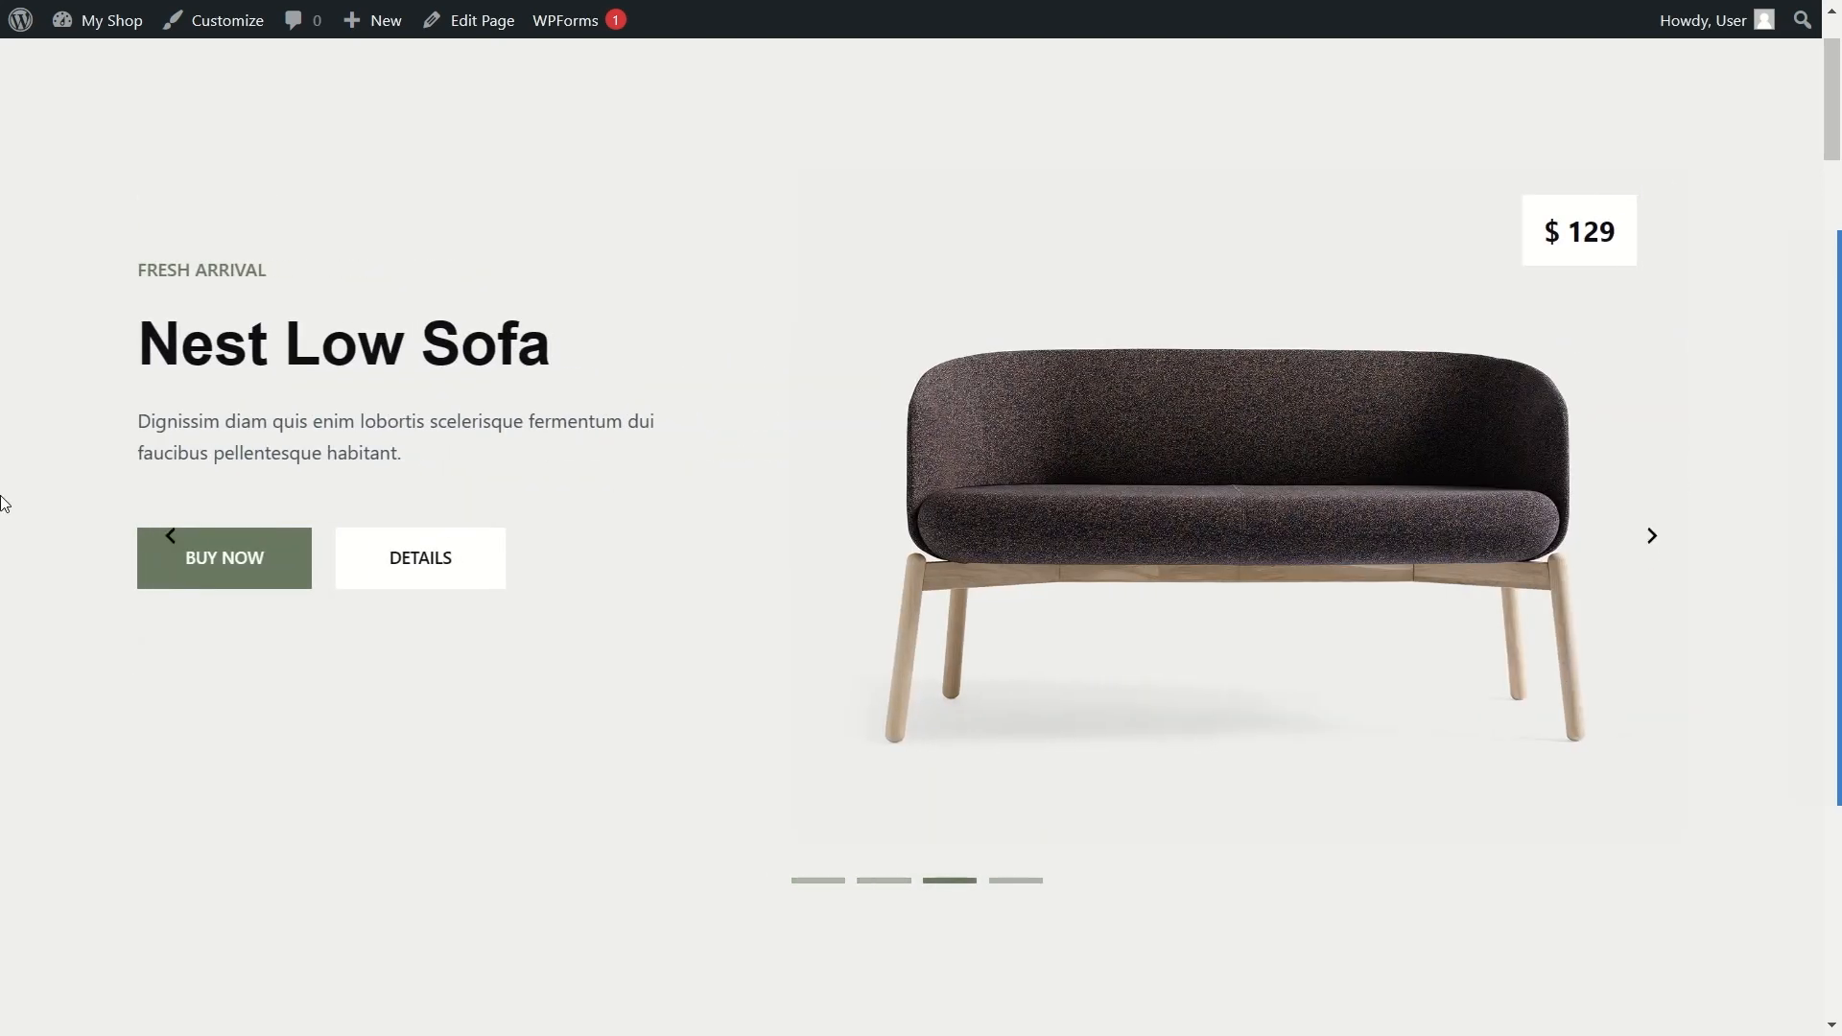
left_click(172, 537)
left_click(172, 539)
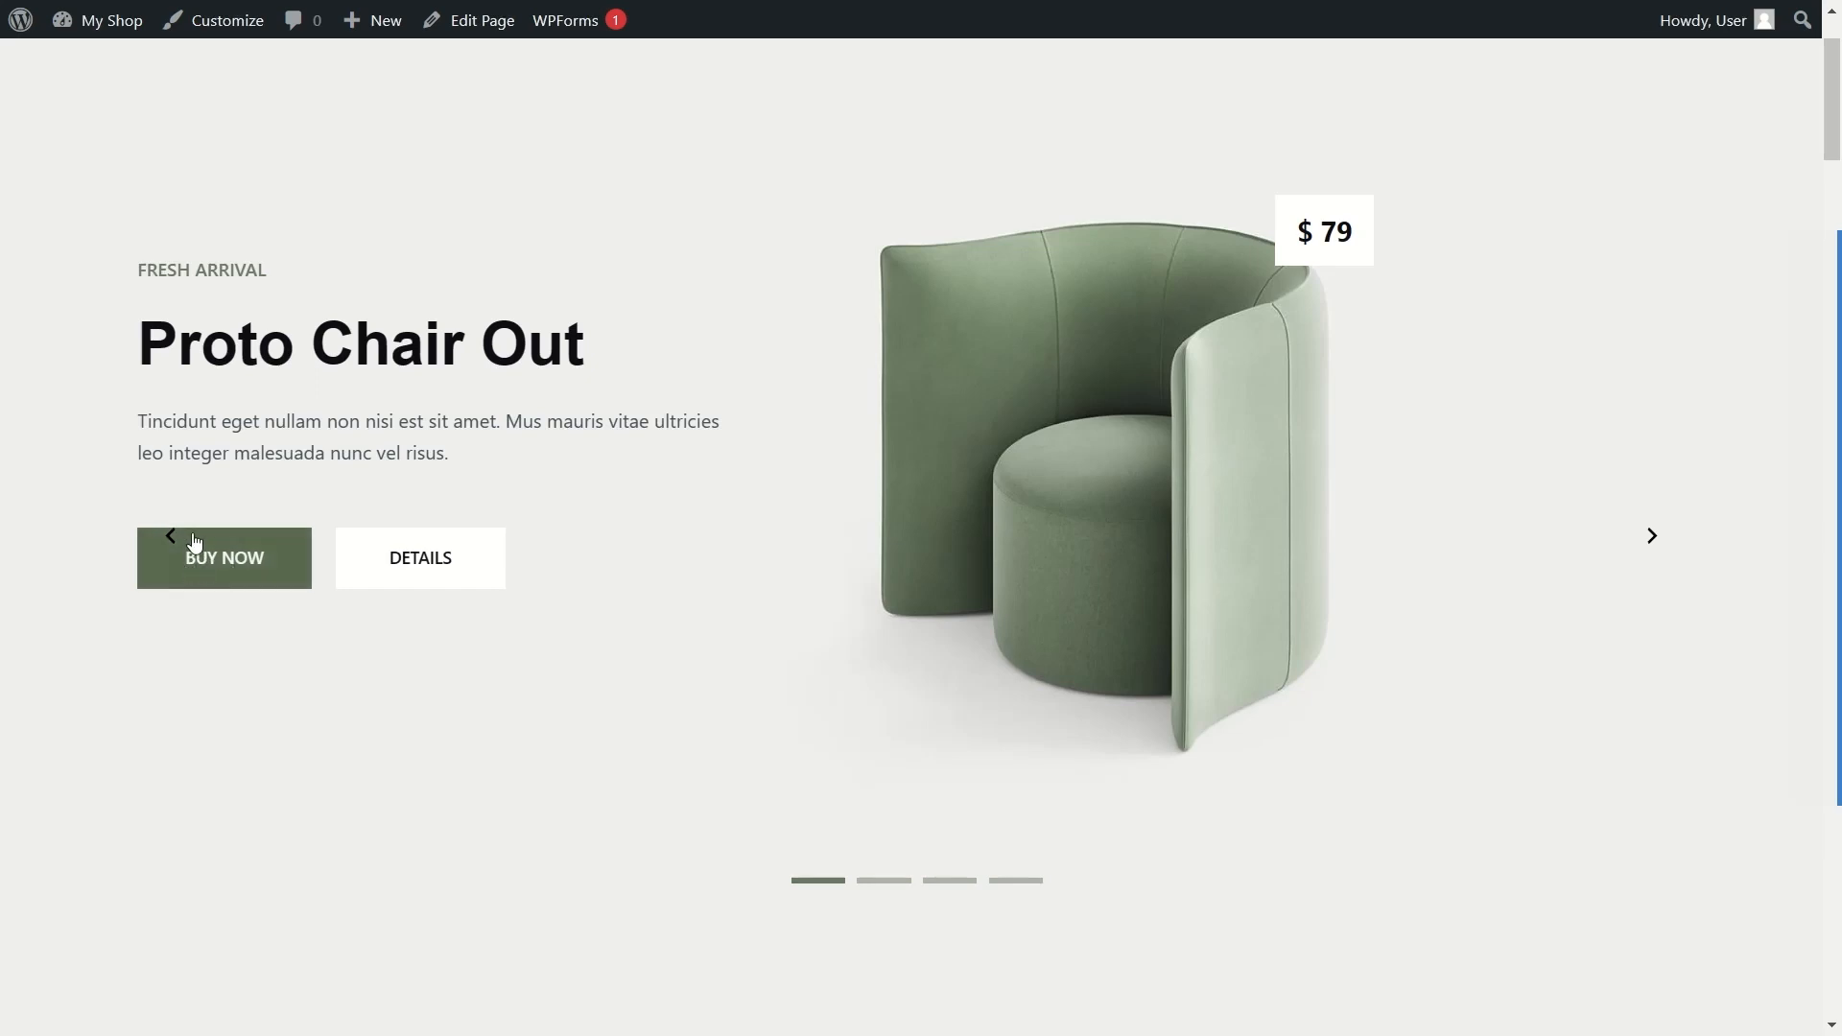
Step: Test the Buy Now and Details buttons on the Proto Chair Out slide
left_click(253, 566)
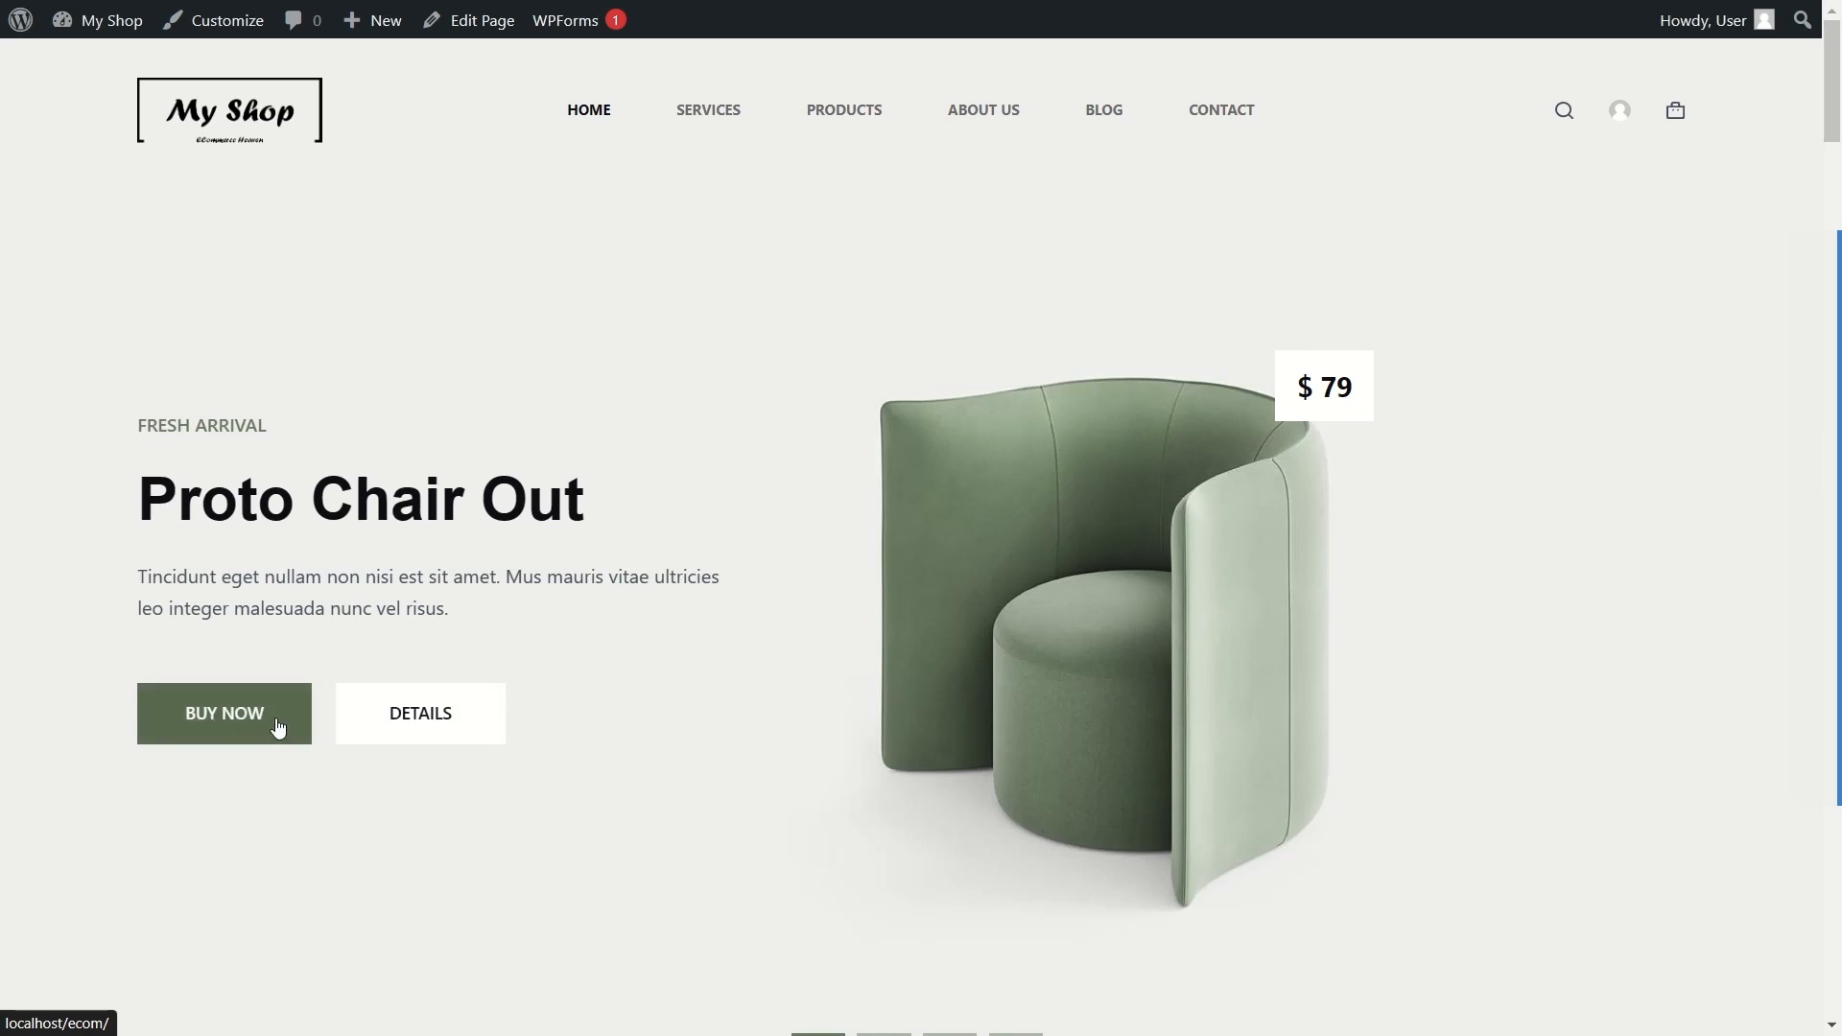
left_click(218, 724)
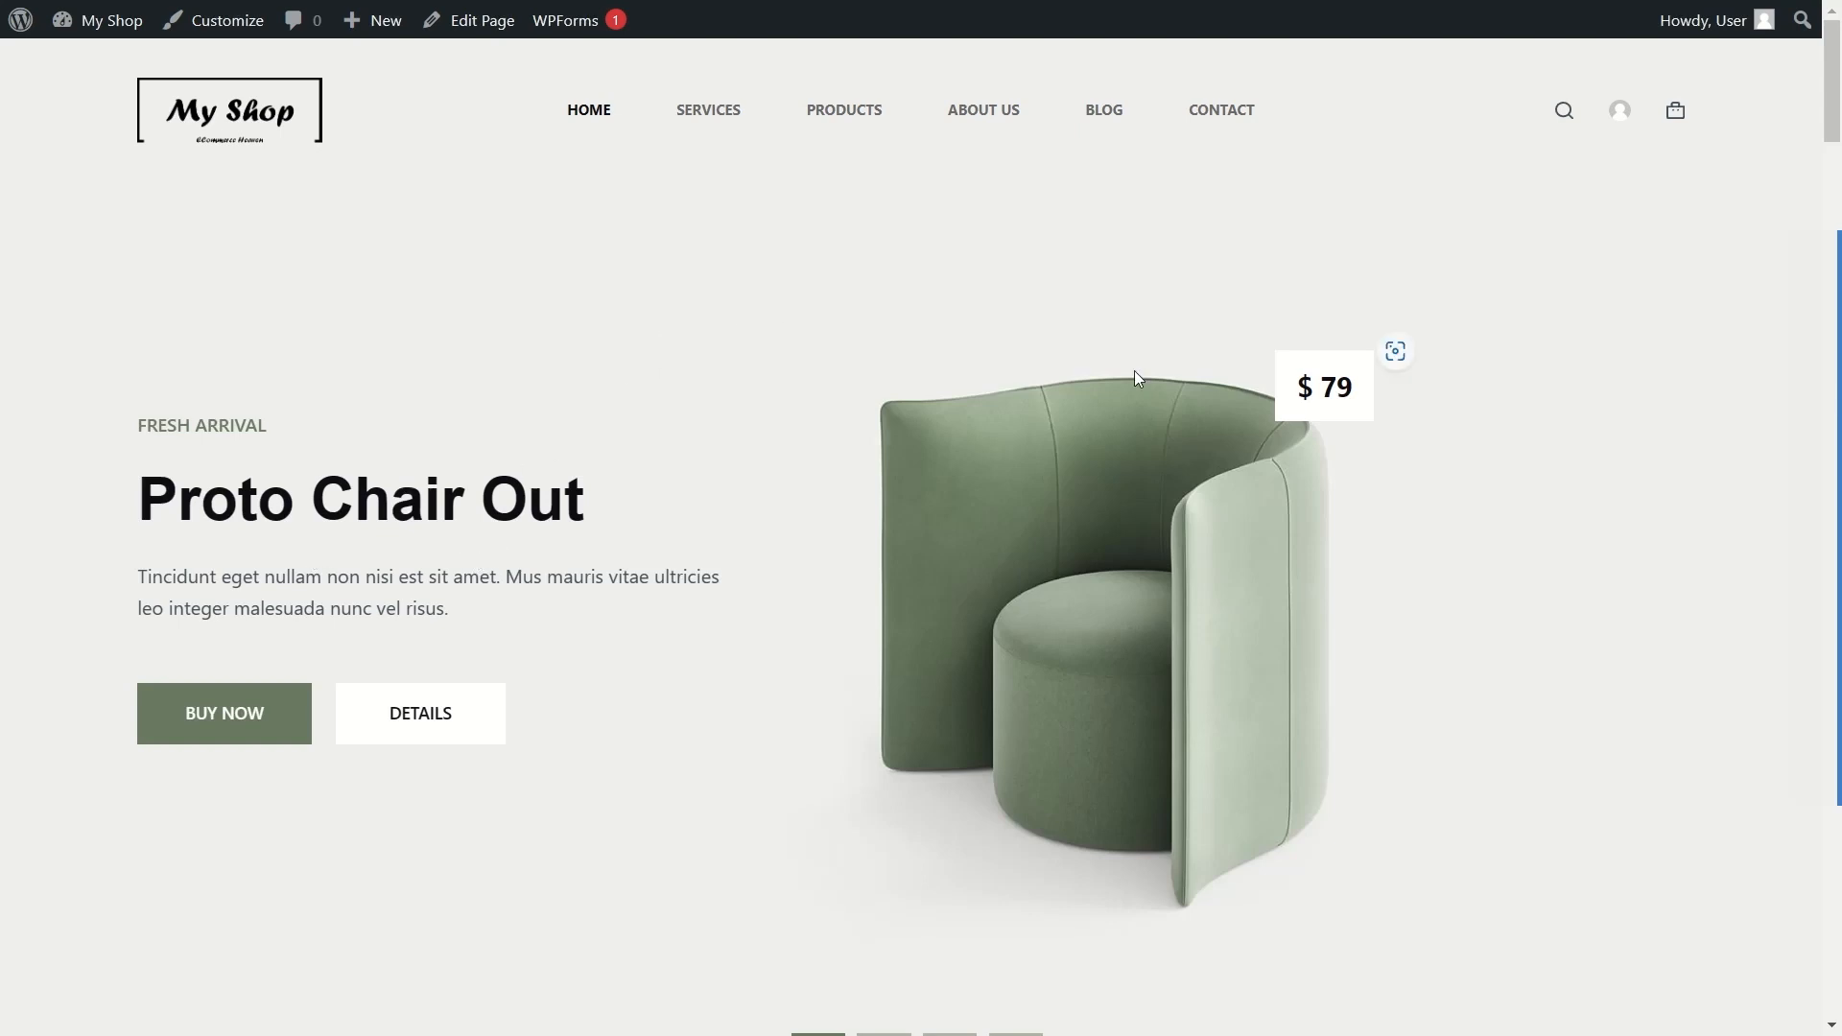
left_click(438, 717)
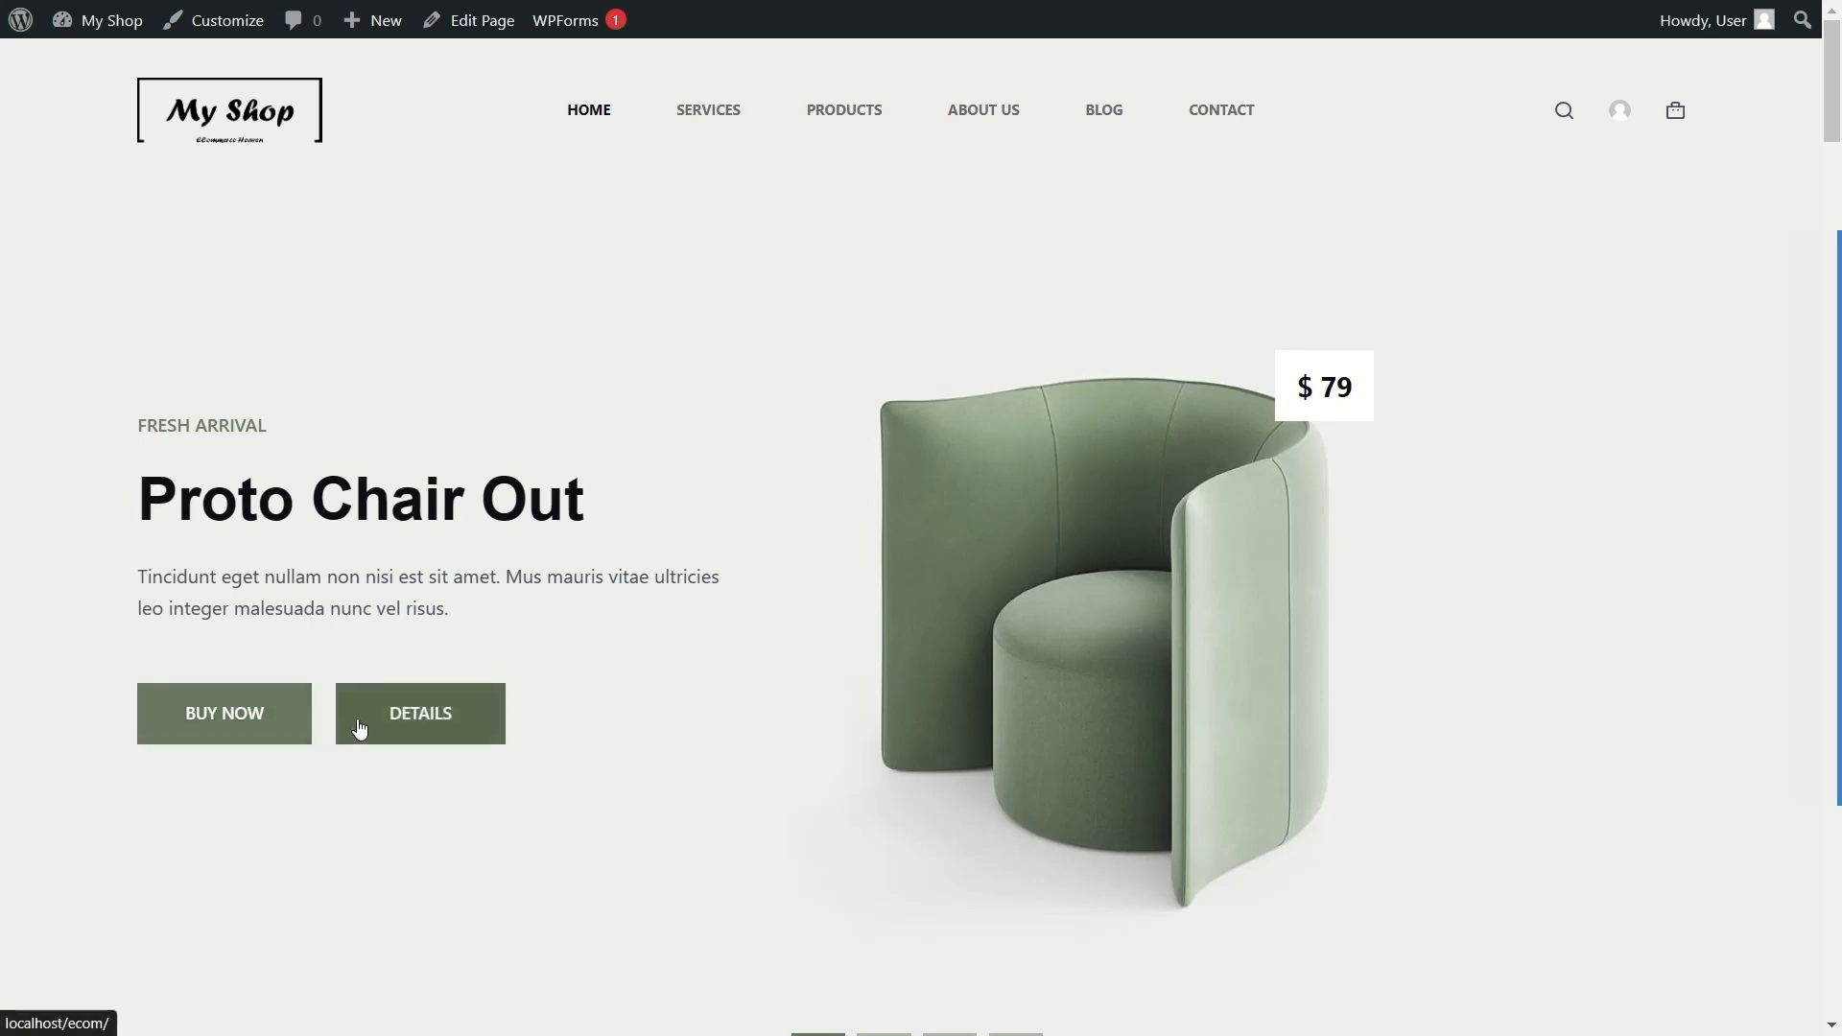
Step: Return to the WordPress dashboard and open the Home Main Slider from the Block Slider list for editing
mouse_move(102, 31)
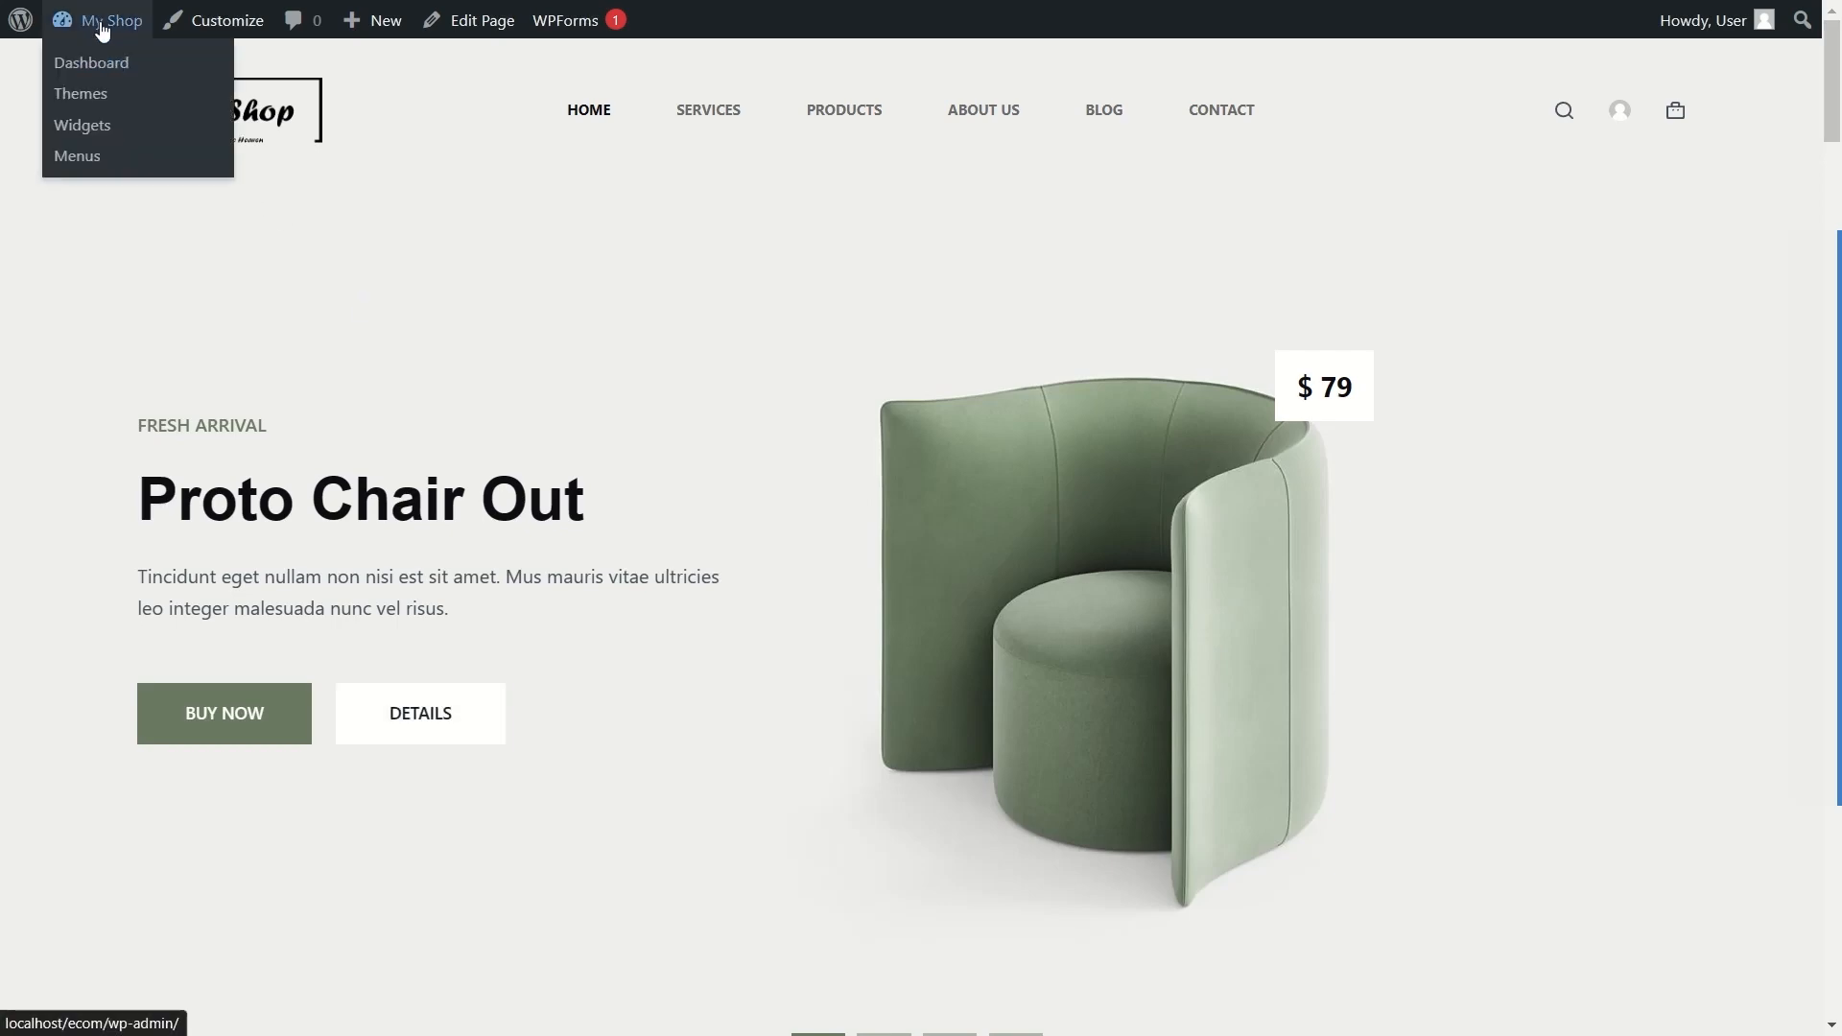
left_click(103, 63)
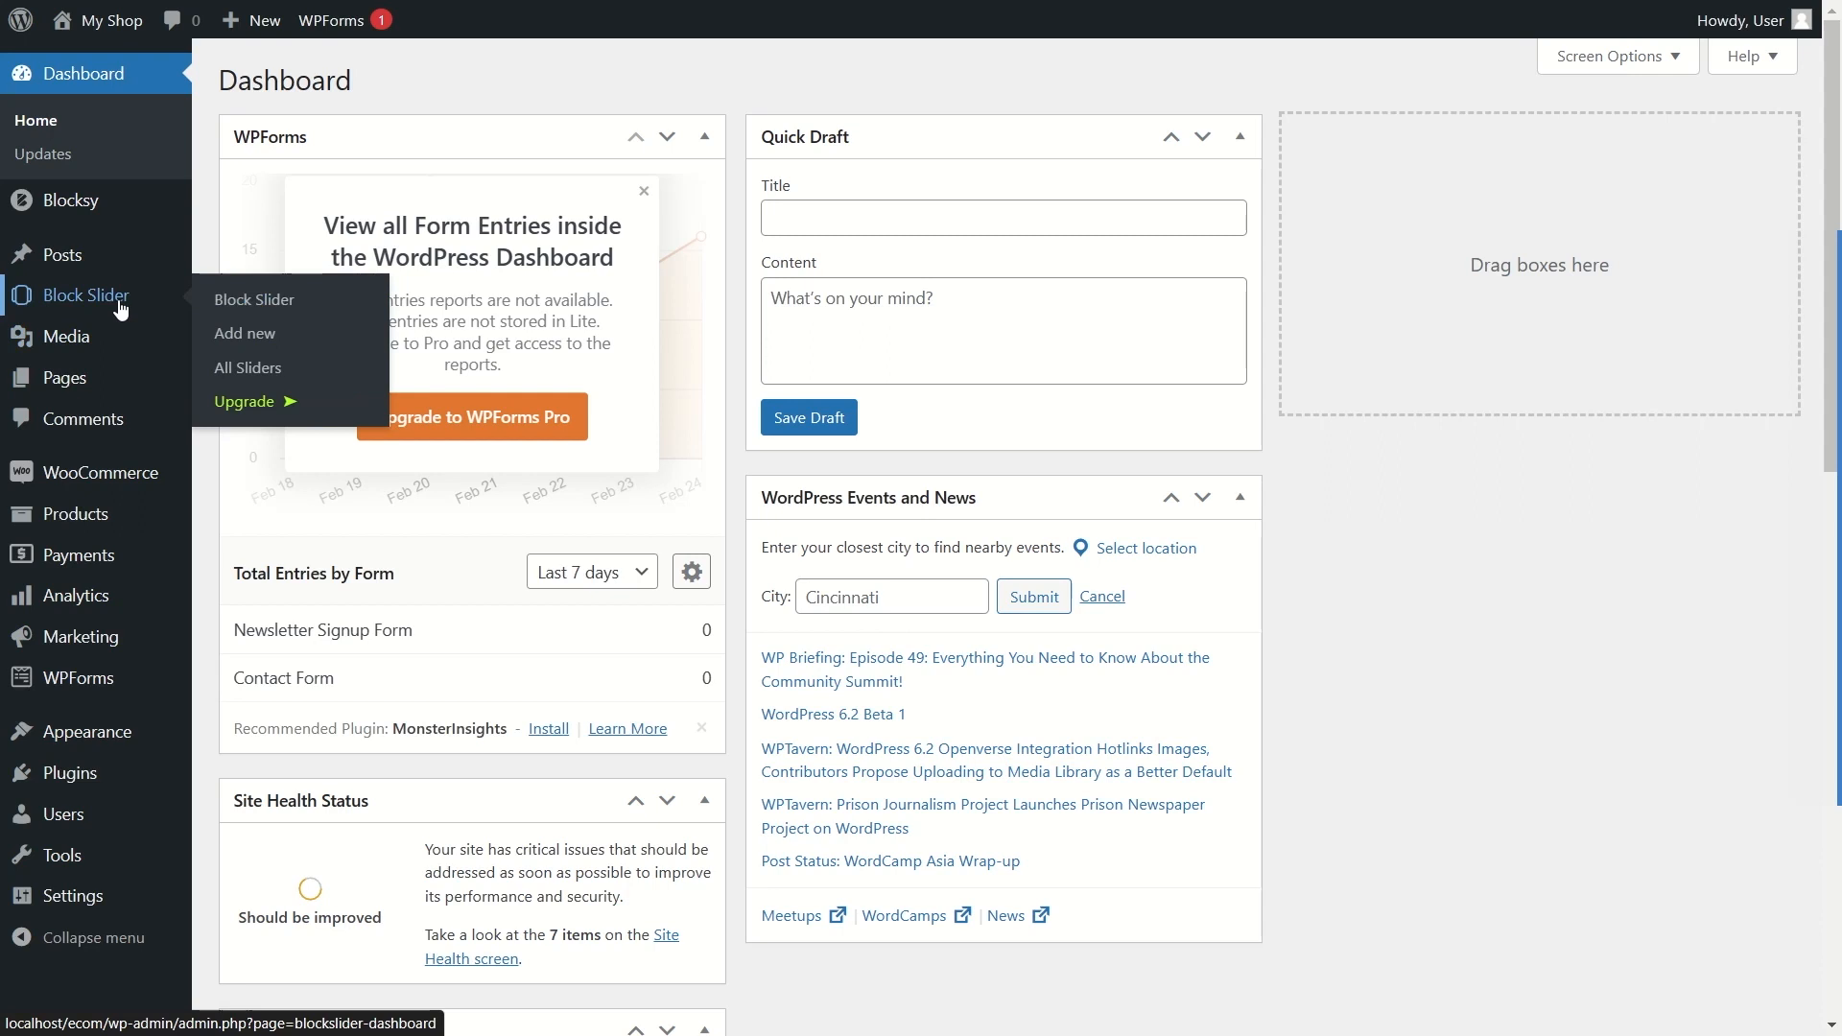
left_click(265, 375)
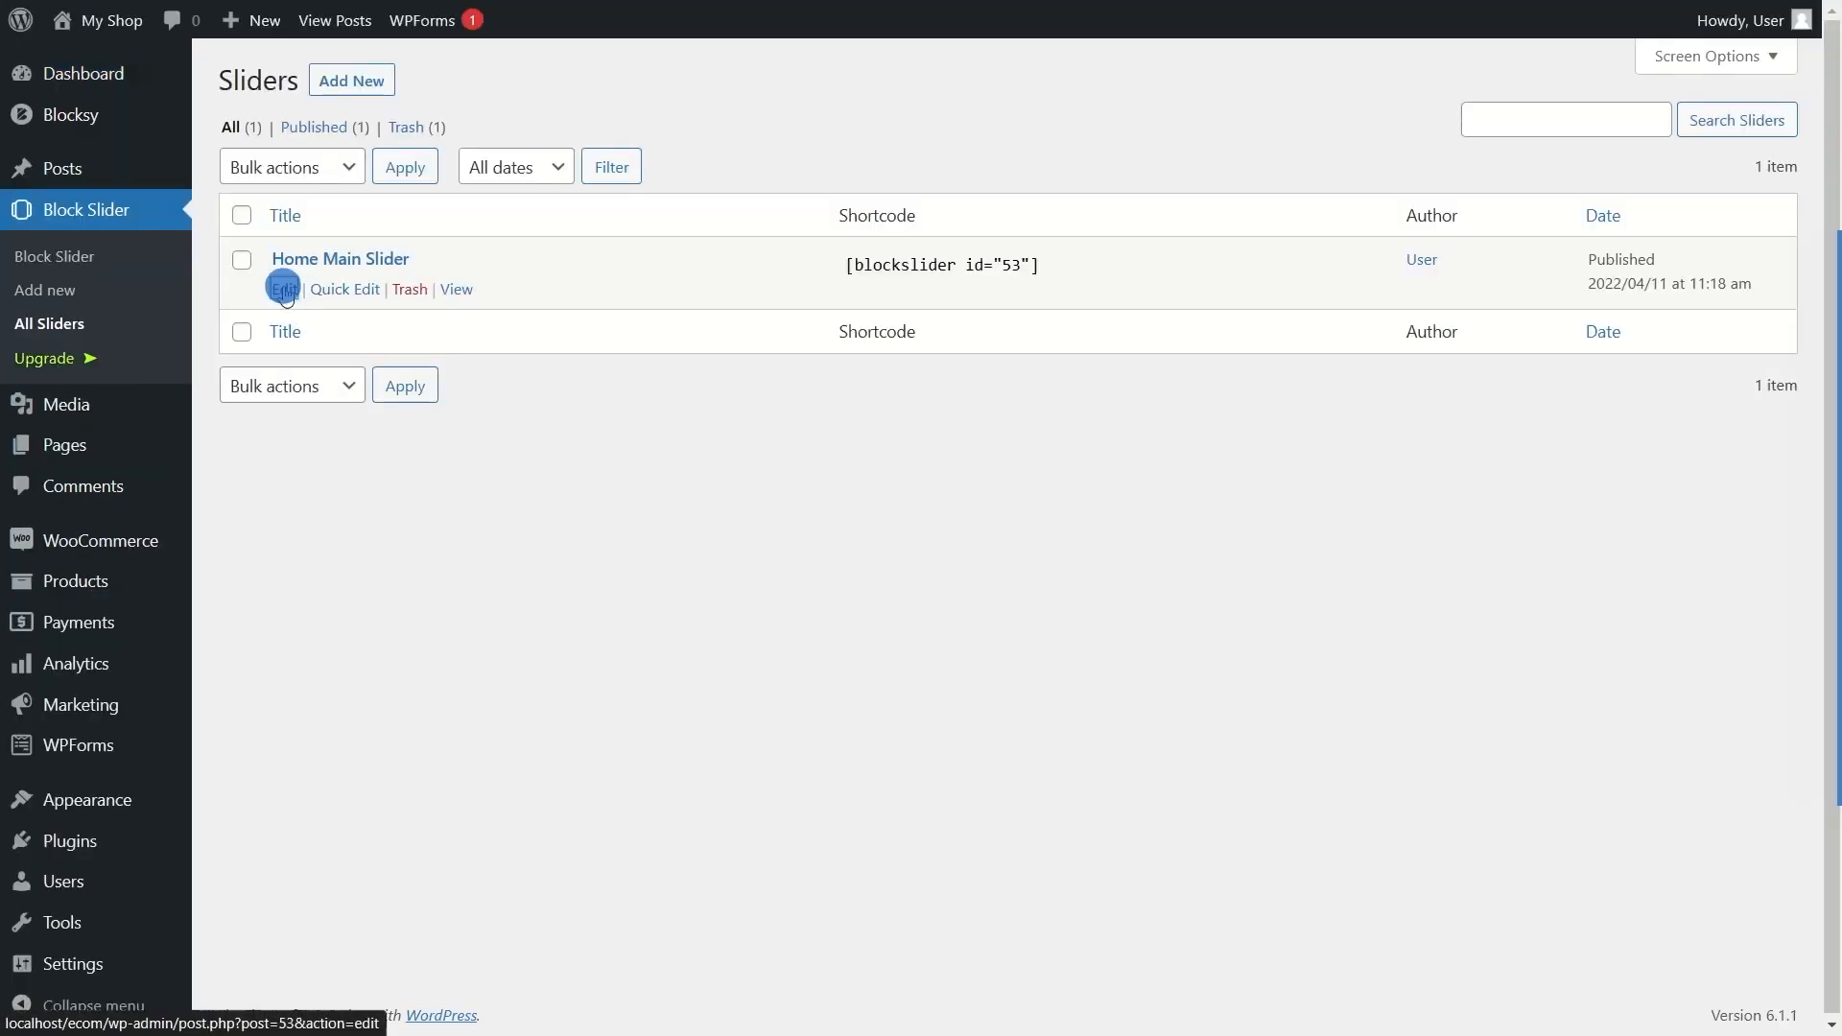
left_click(284, 289)
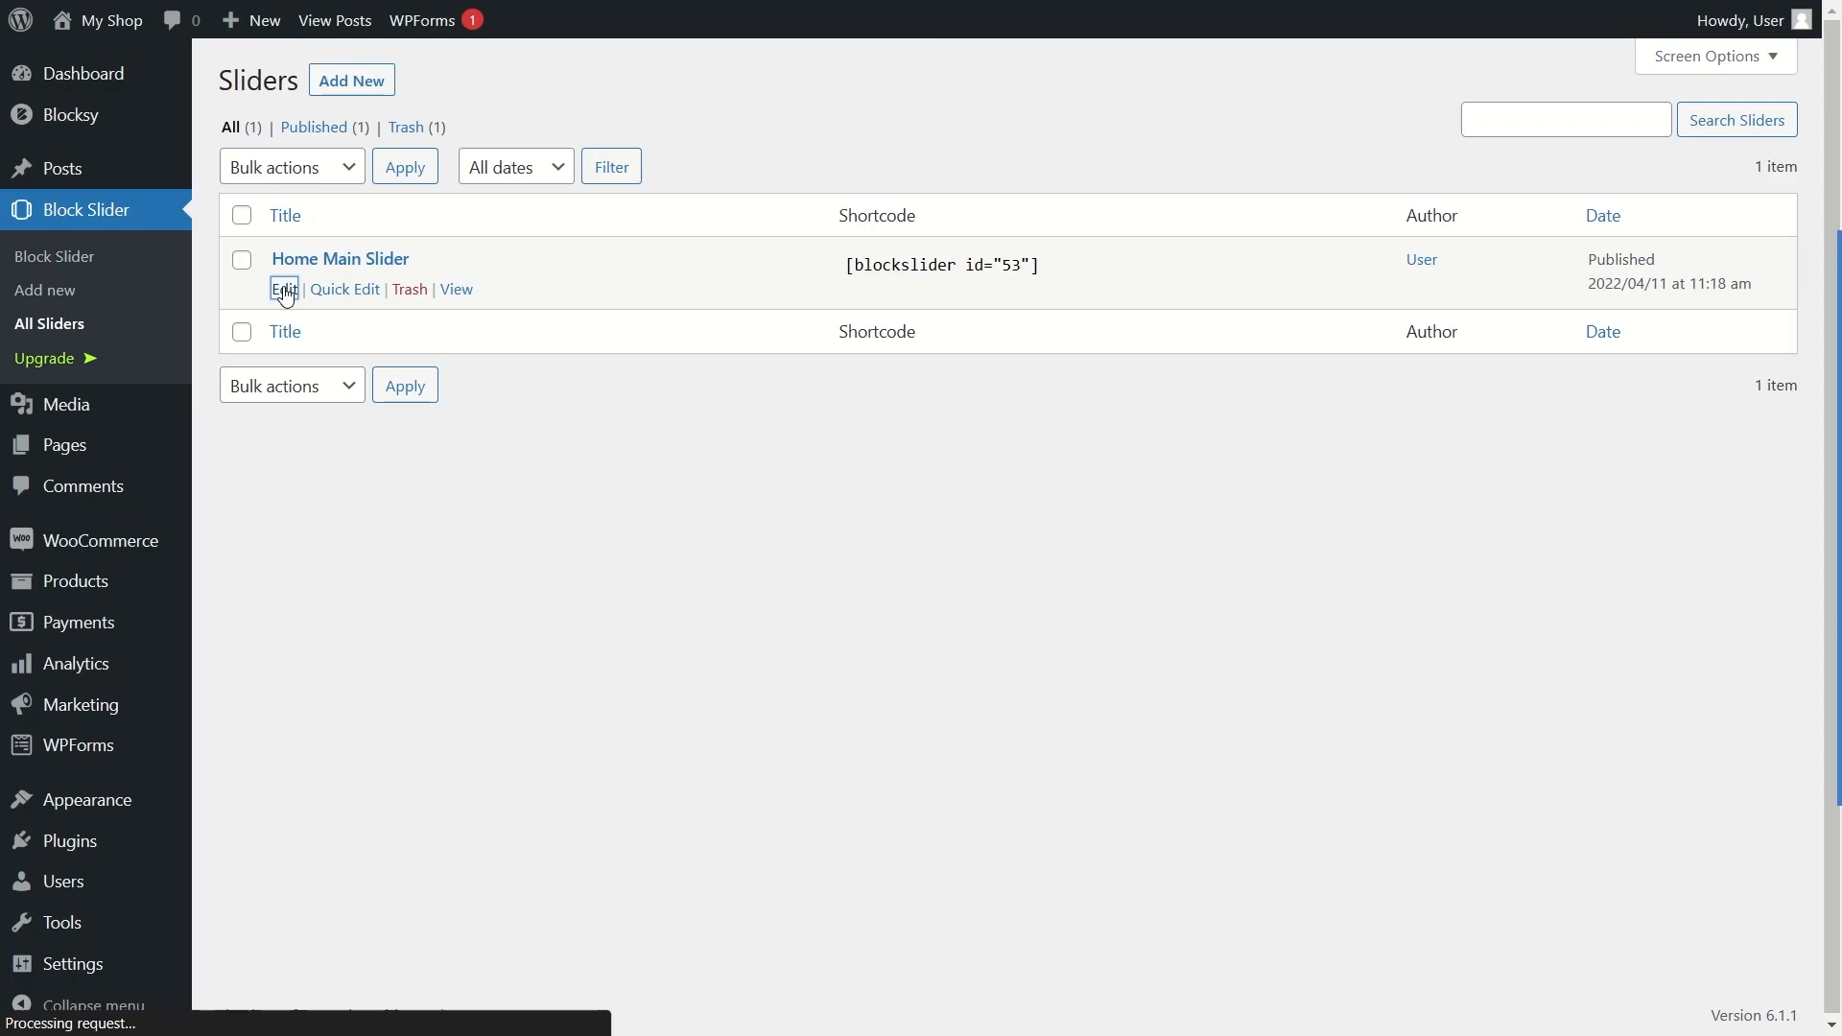
scroll(322, 352, "up", 3)
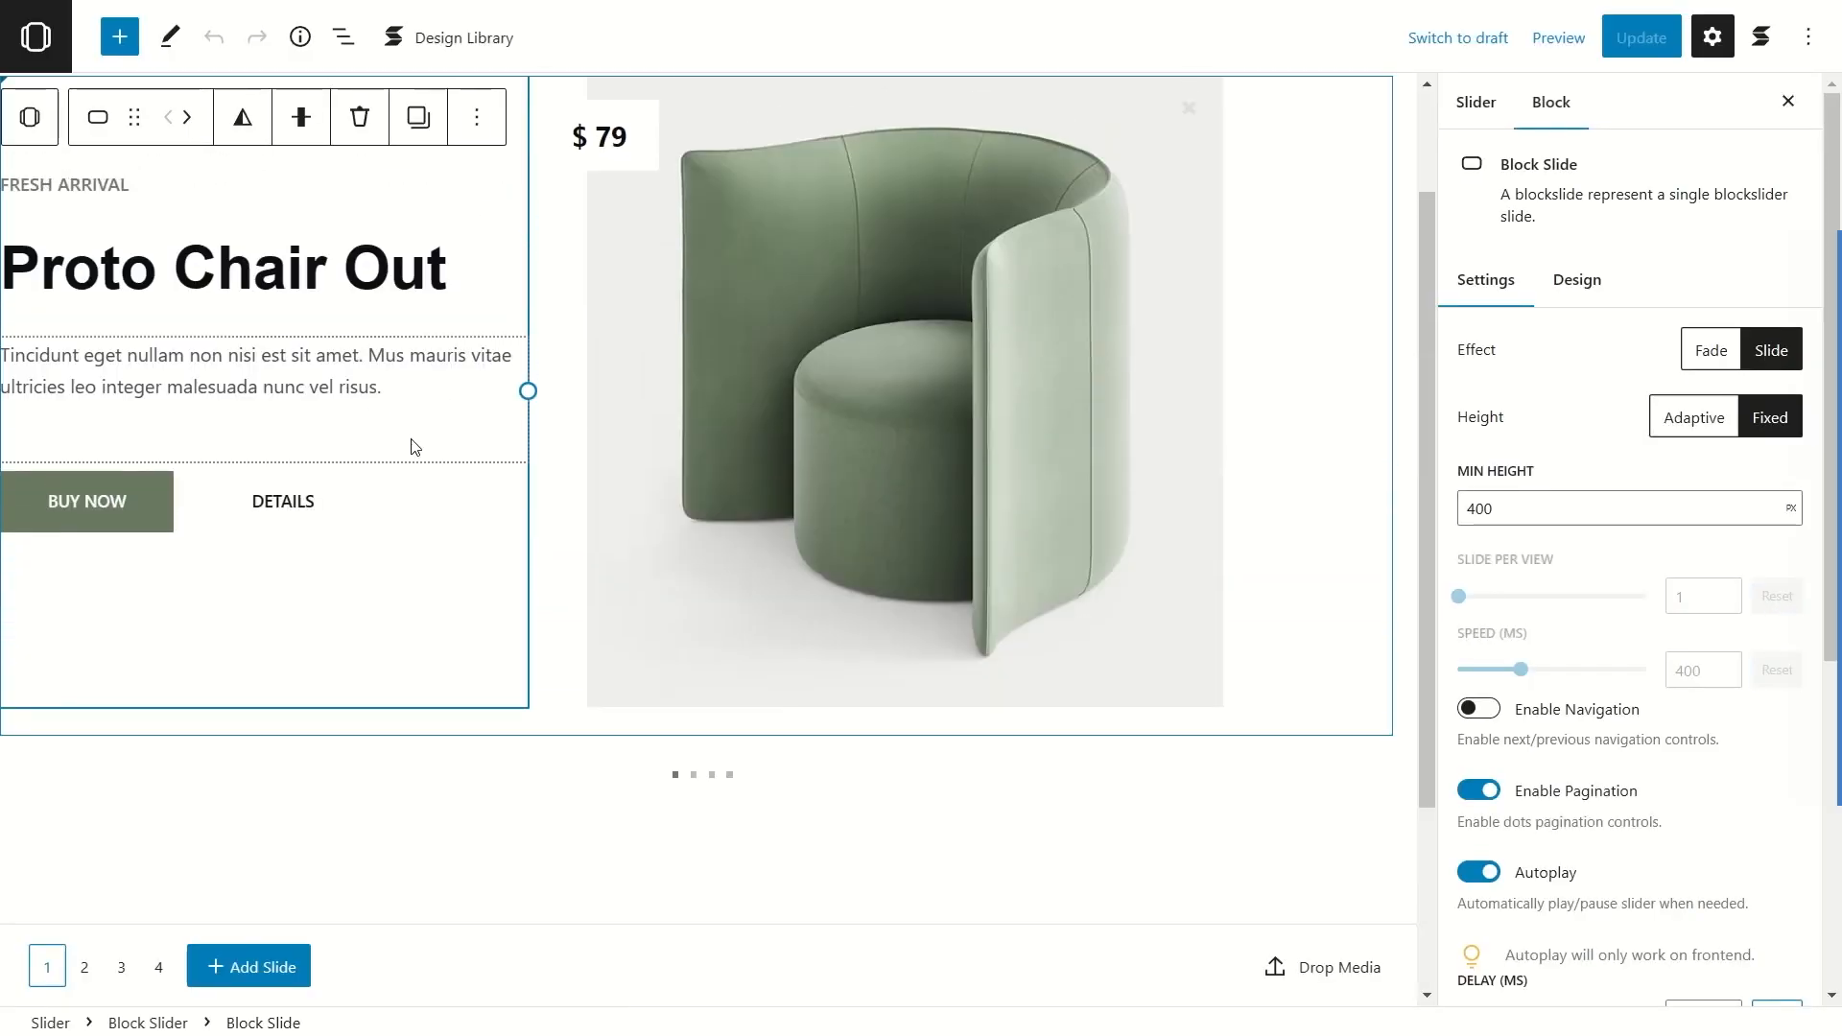
Step: Show the block structure in List View and select the Buy Now button in the first slide's button group
left_click(244, 511)
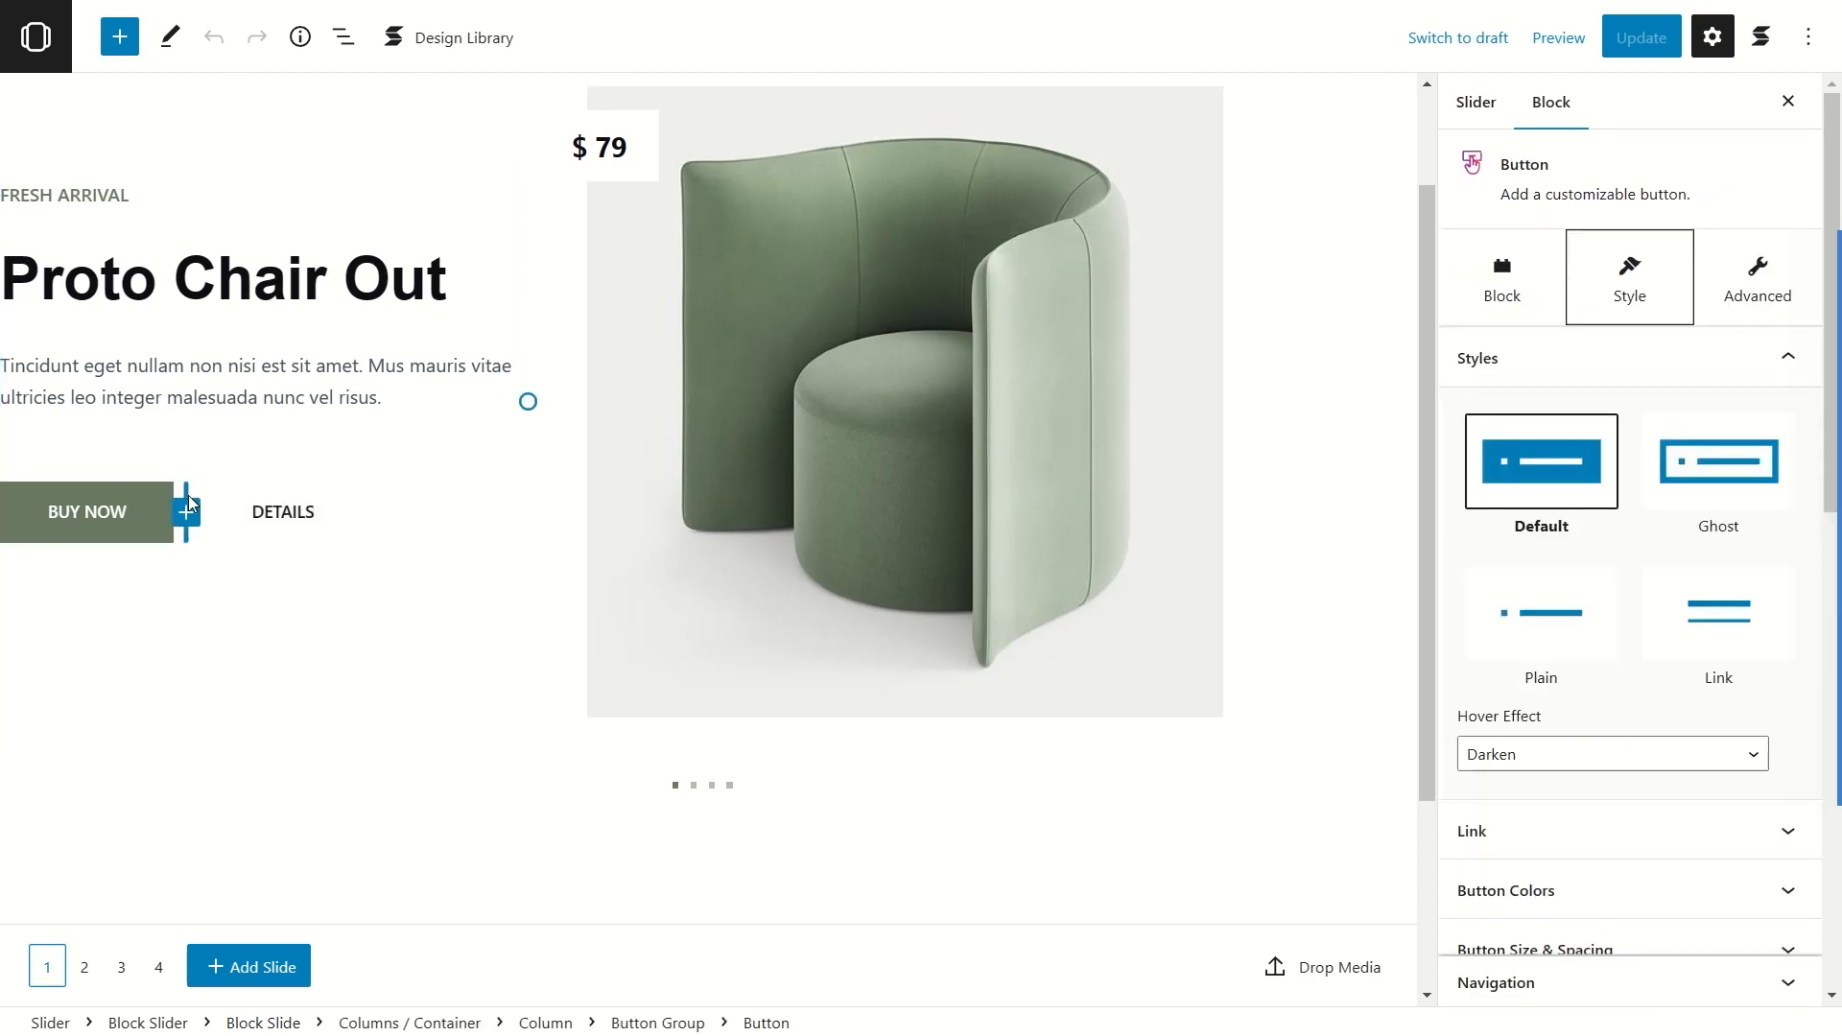
left_click(112, 513)
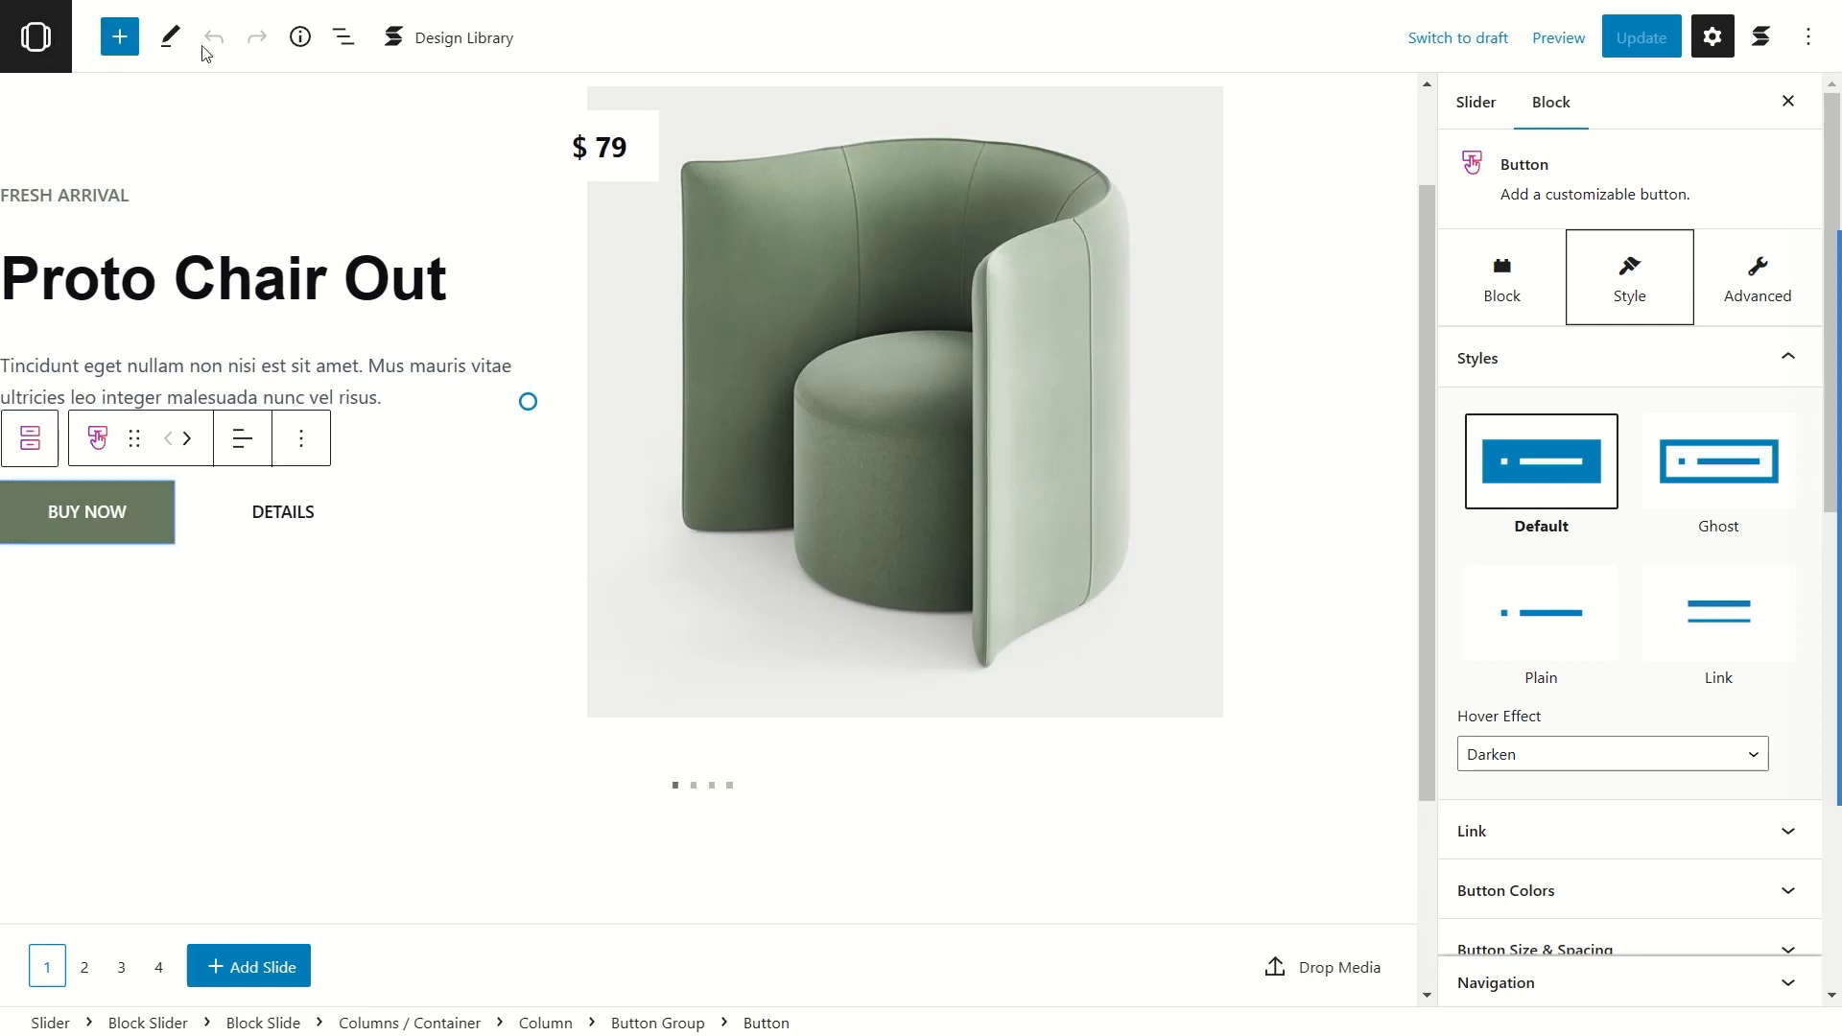
left_click(345, 38)
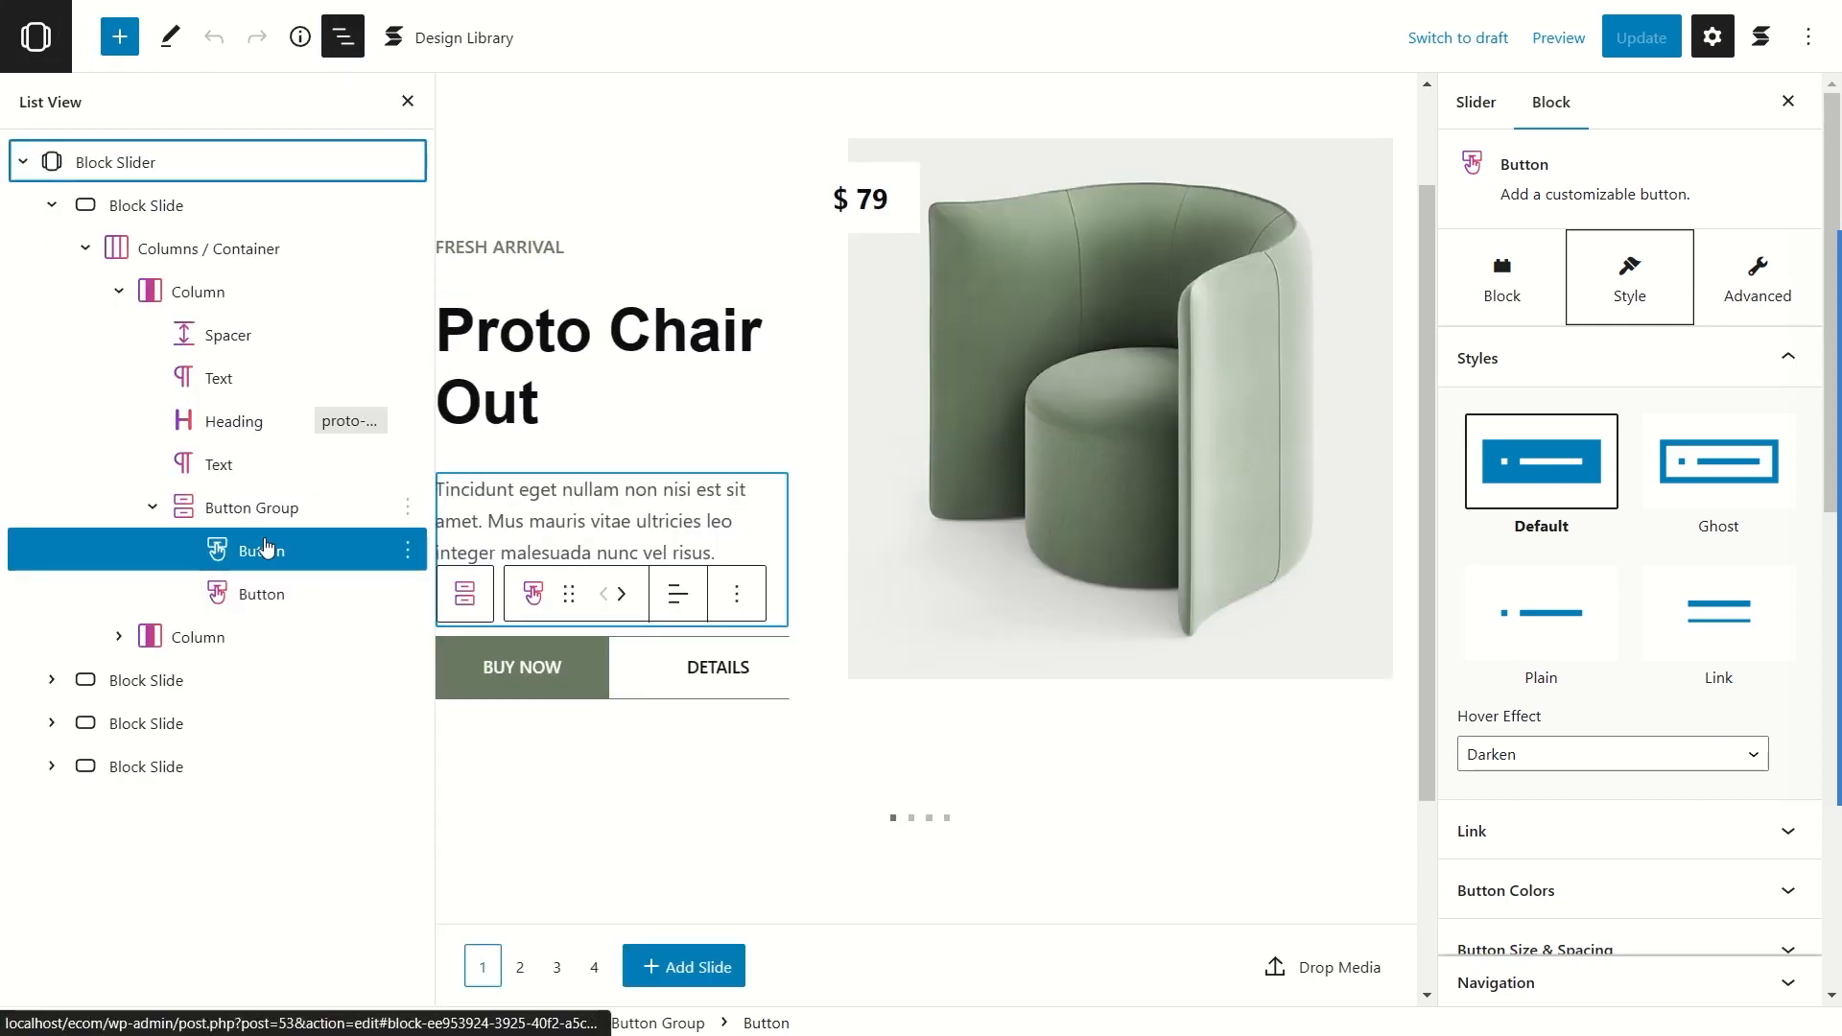
left_click(262, 594)
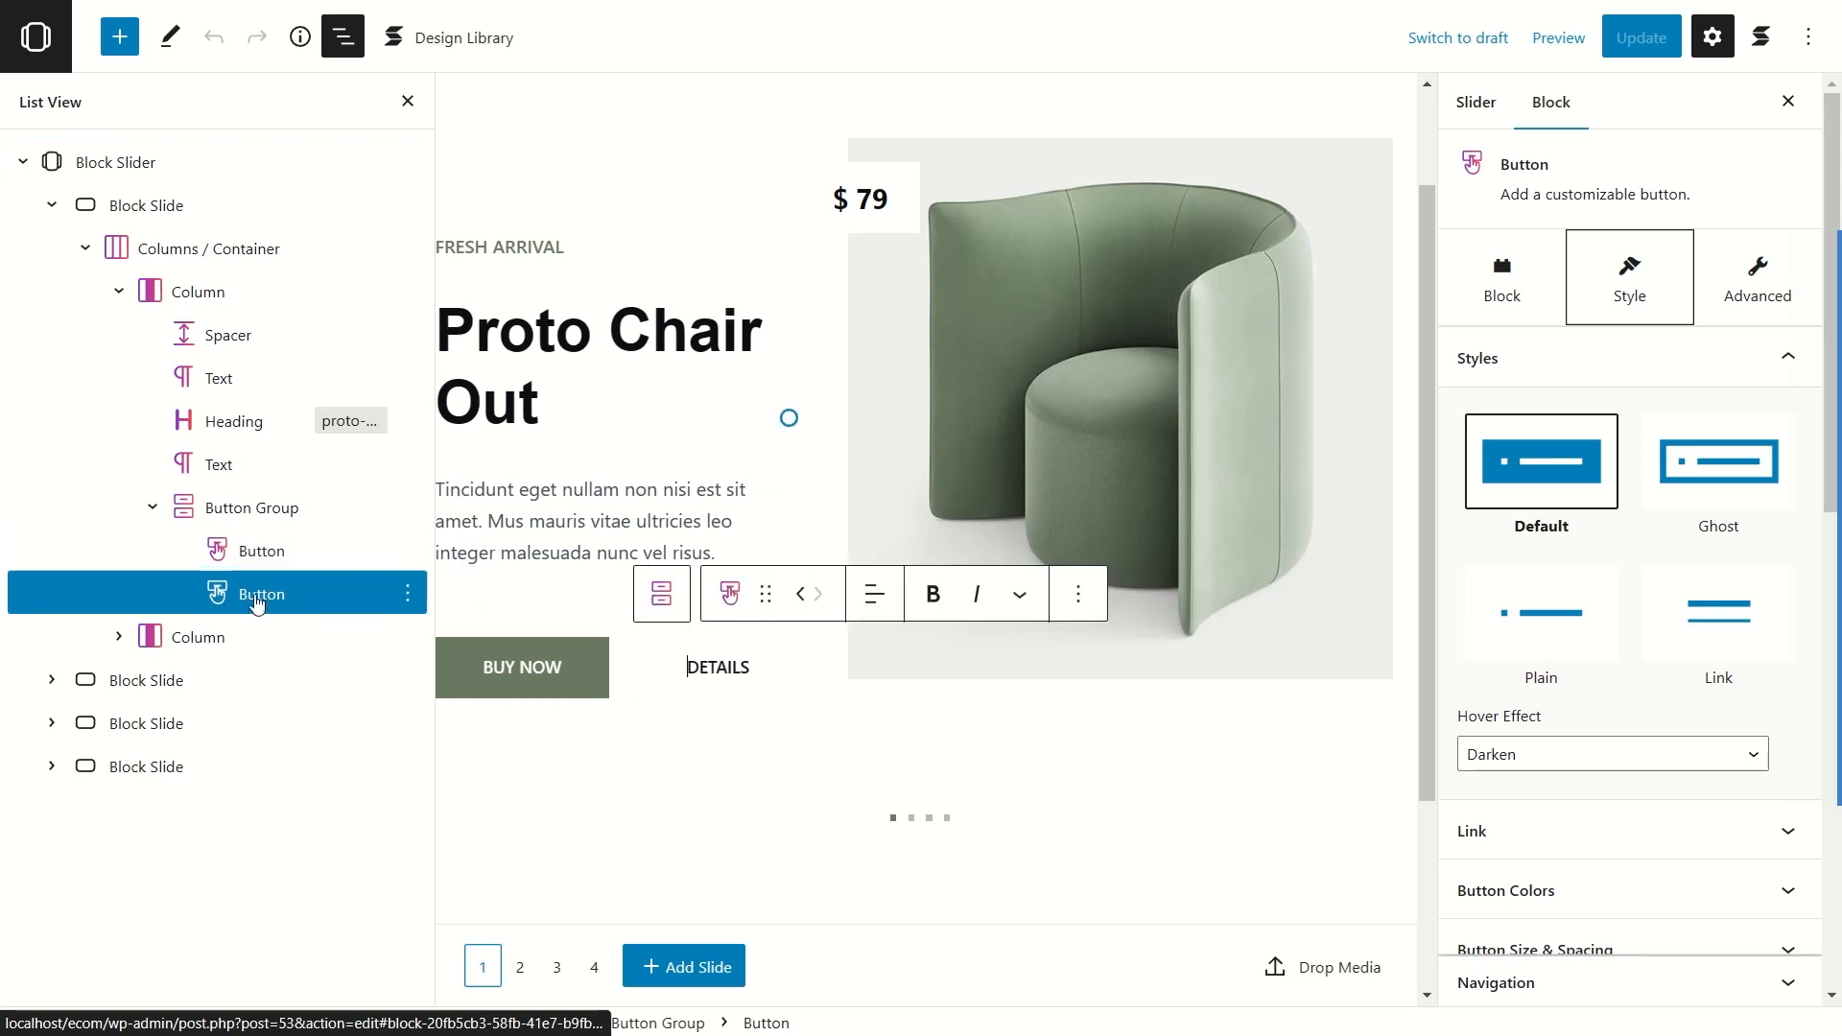
left_click(257, 549)
left_click(264, 595)
left_click(303, 549)
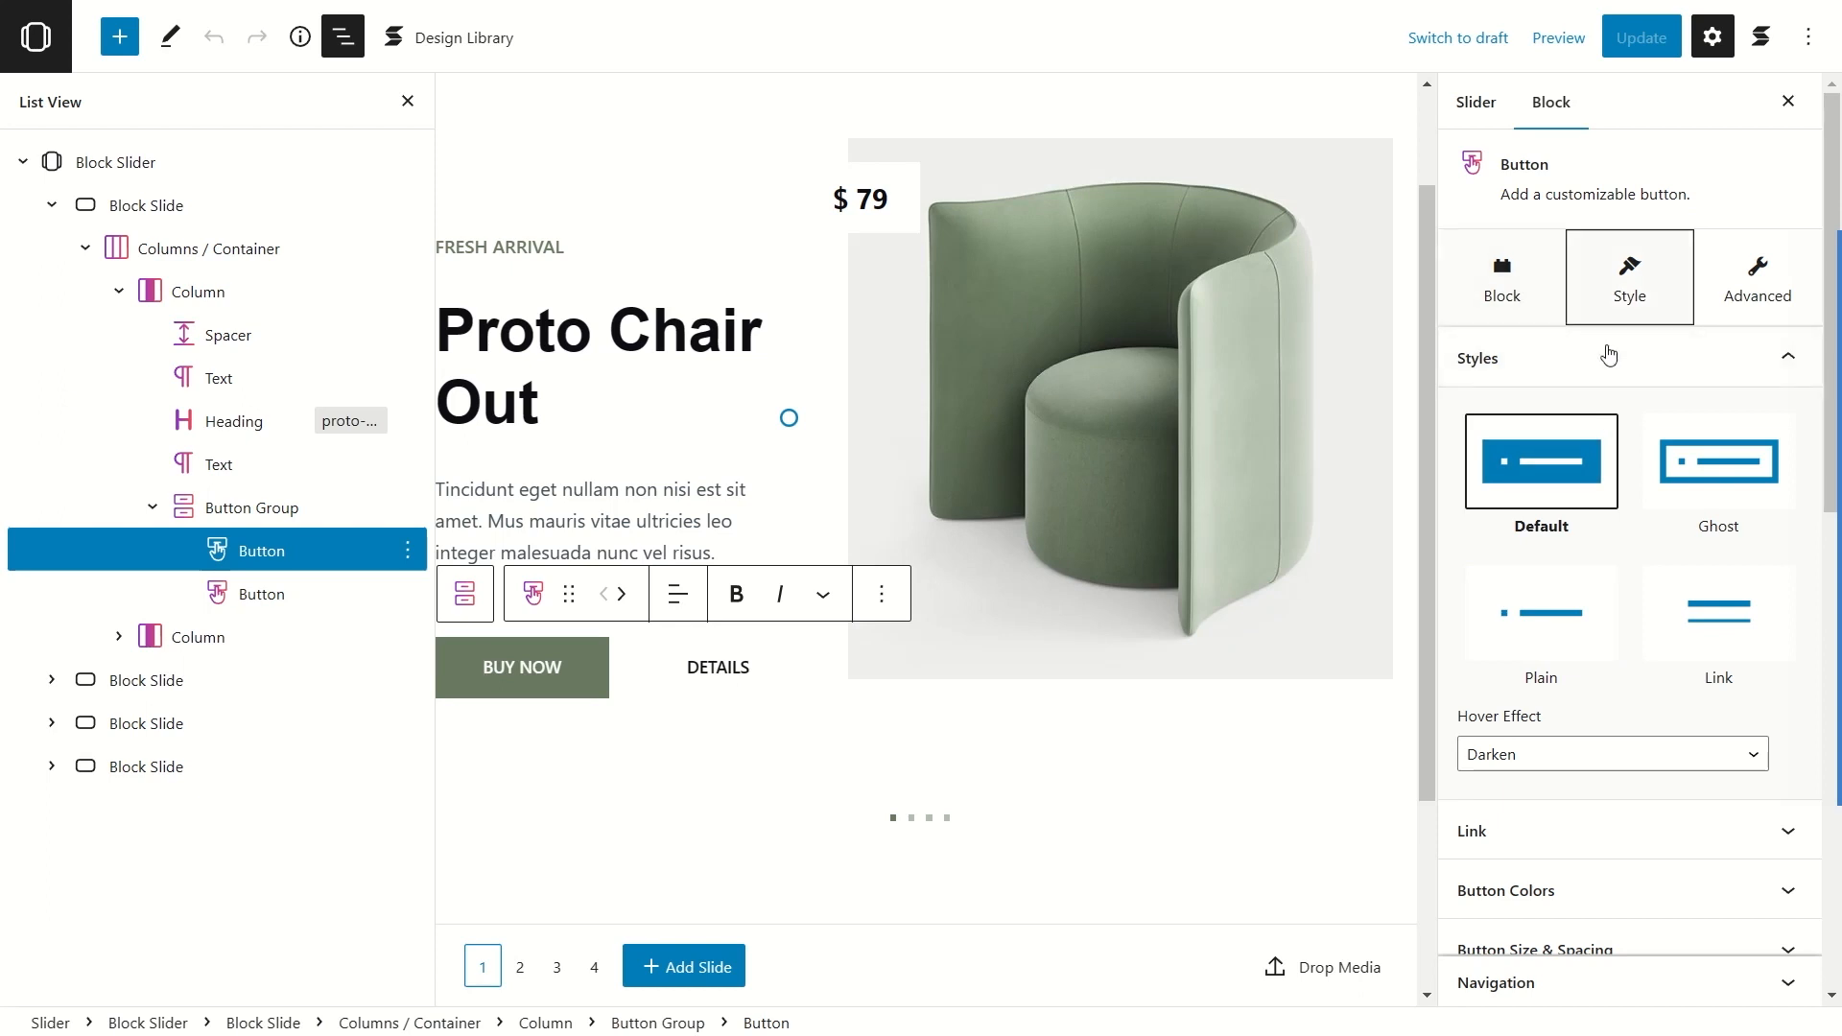
Step: Show the Link settings of the first slide's Buy Now button, then leave the editor for the sliders list
scroll(1613, 384, "down", 4)
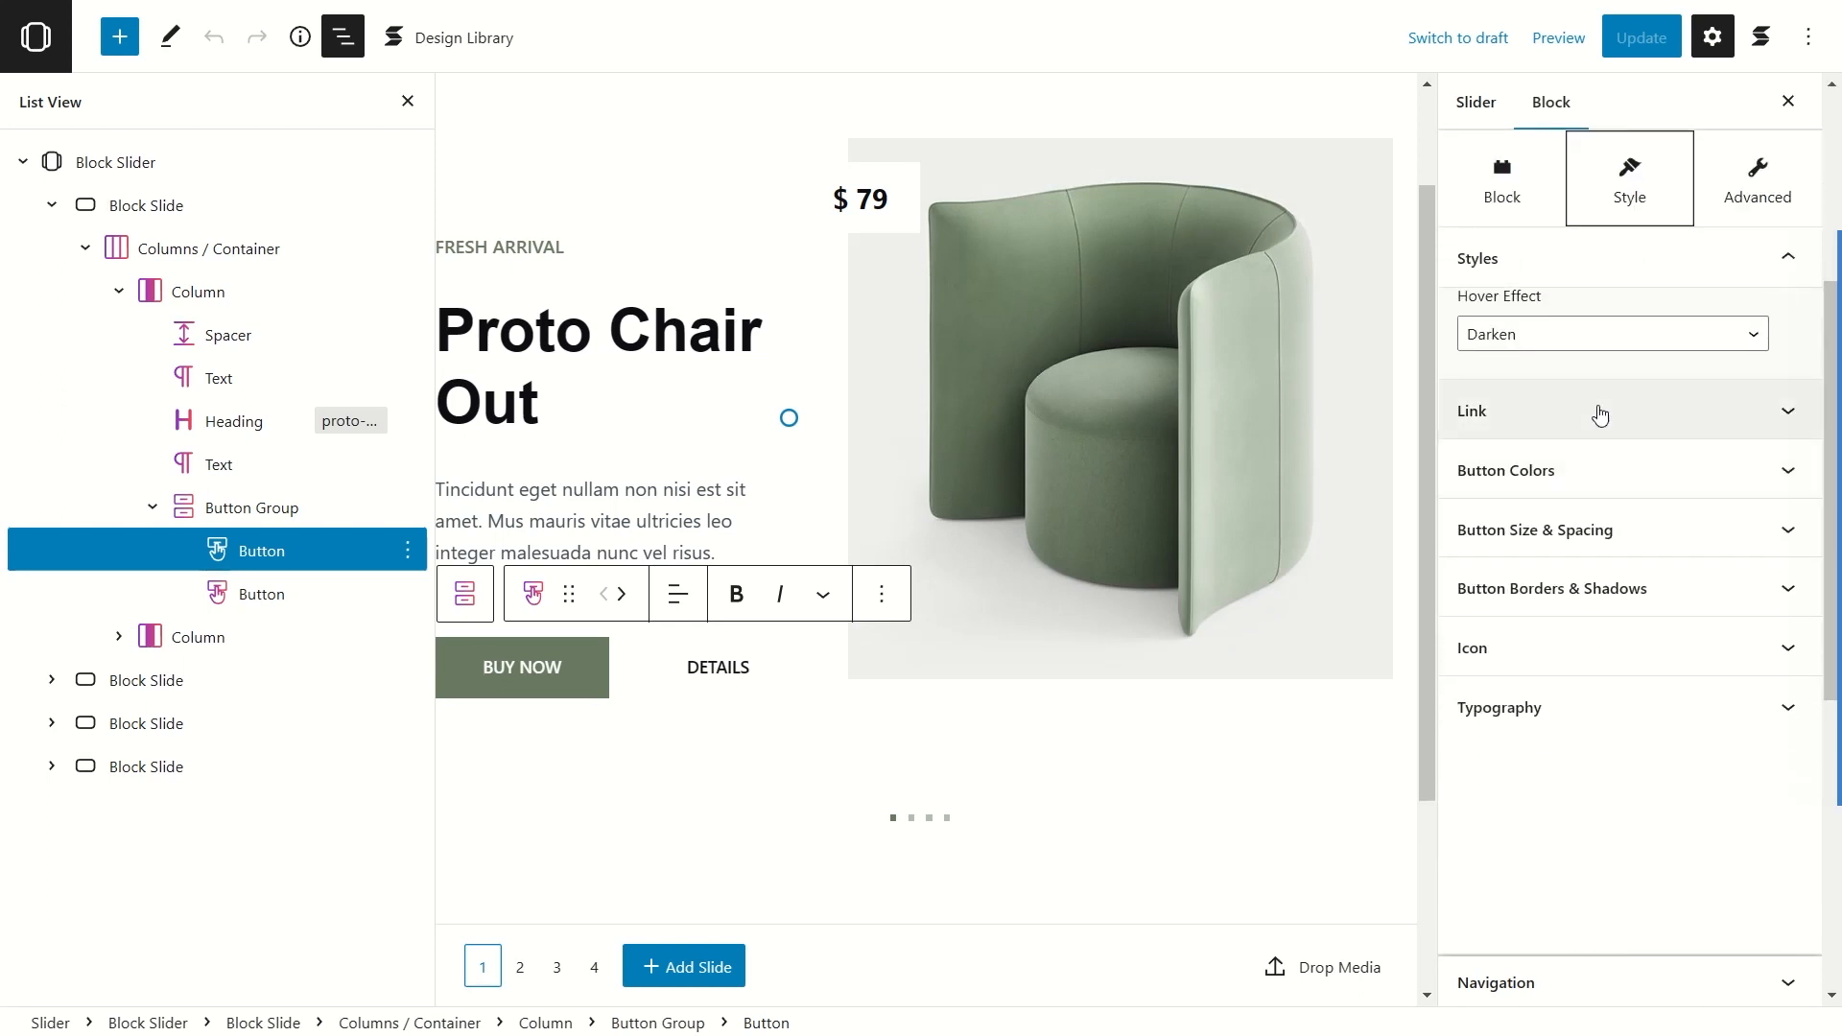
left_click(1482, 418)
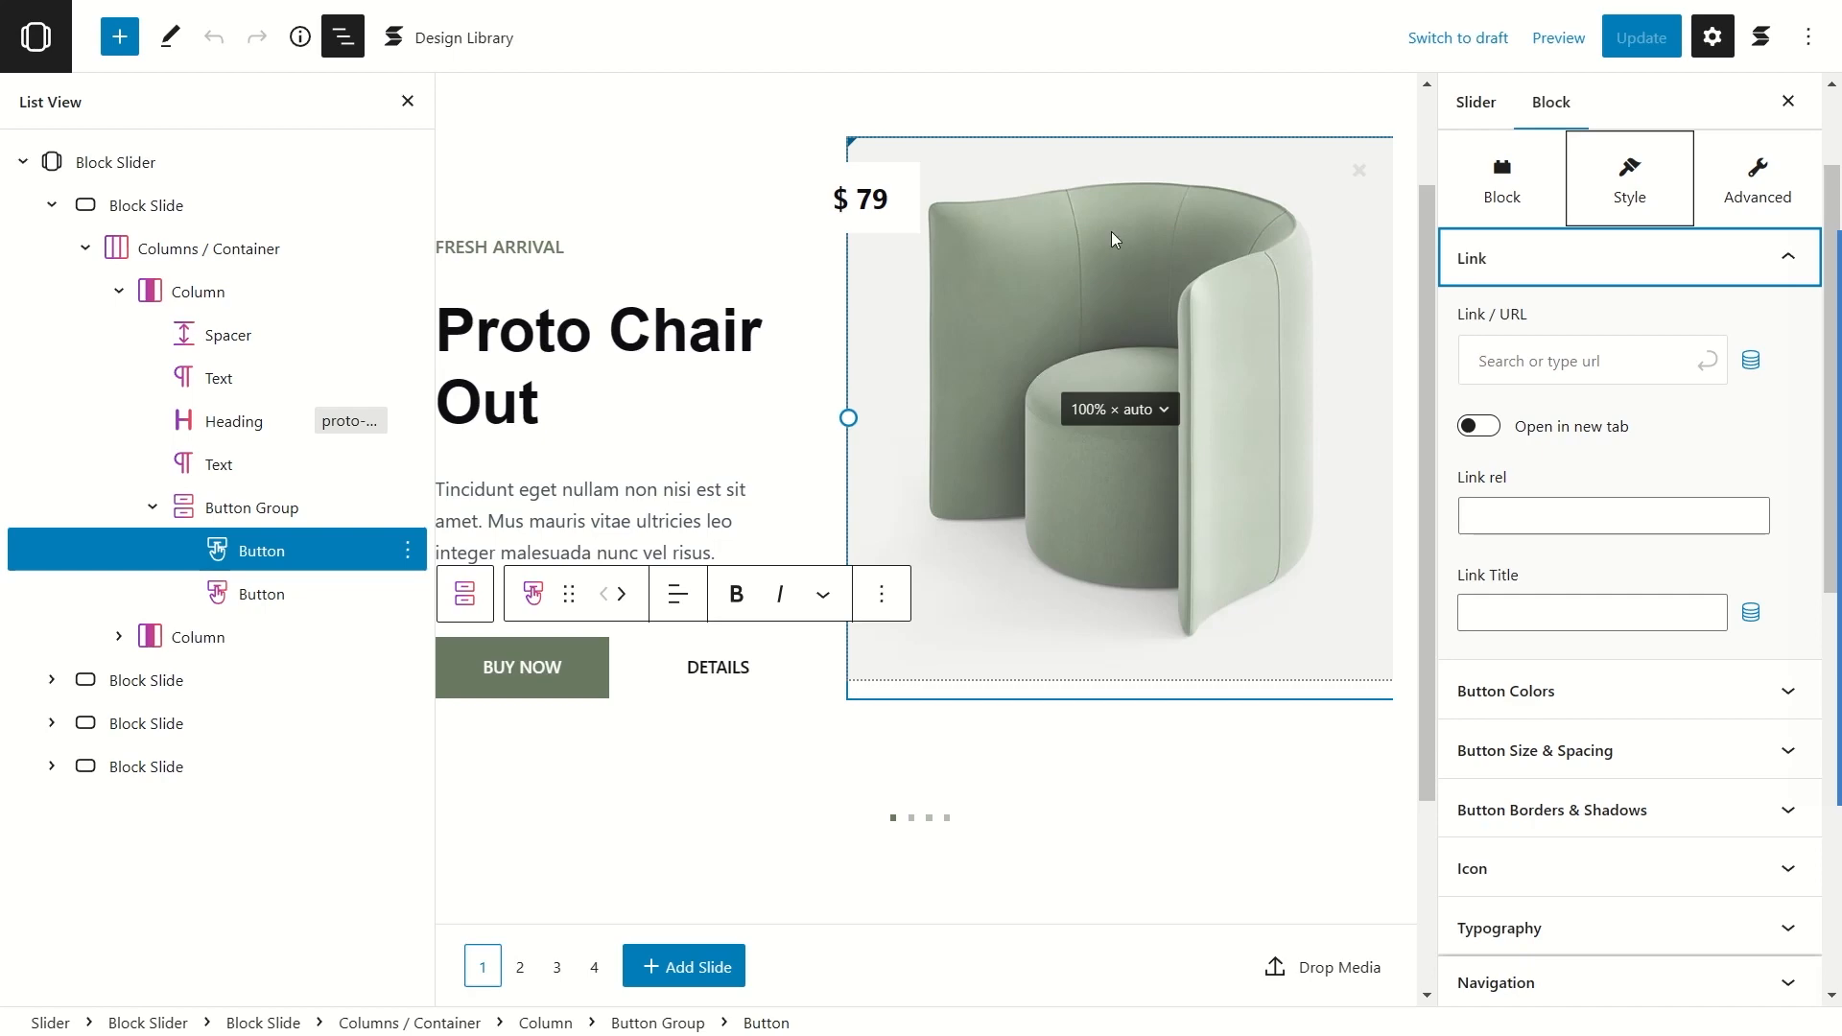
left_click(39, 51)
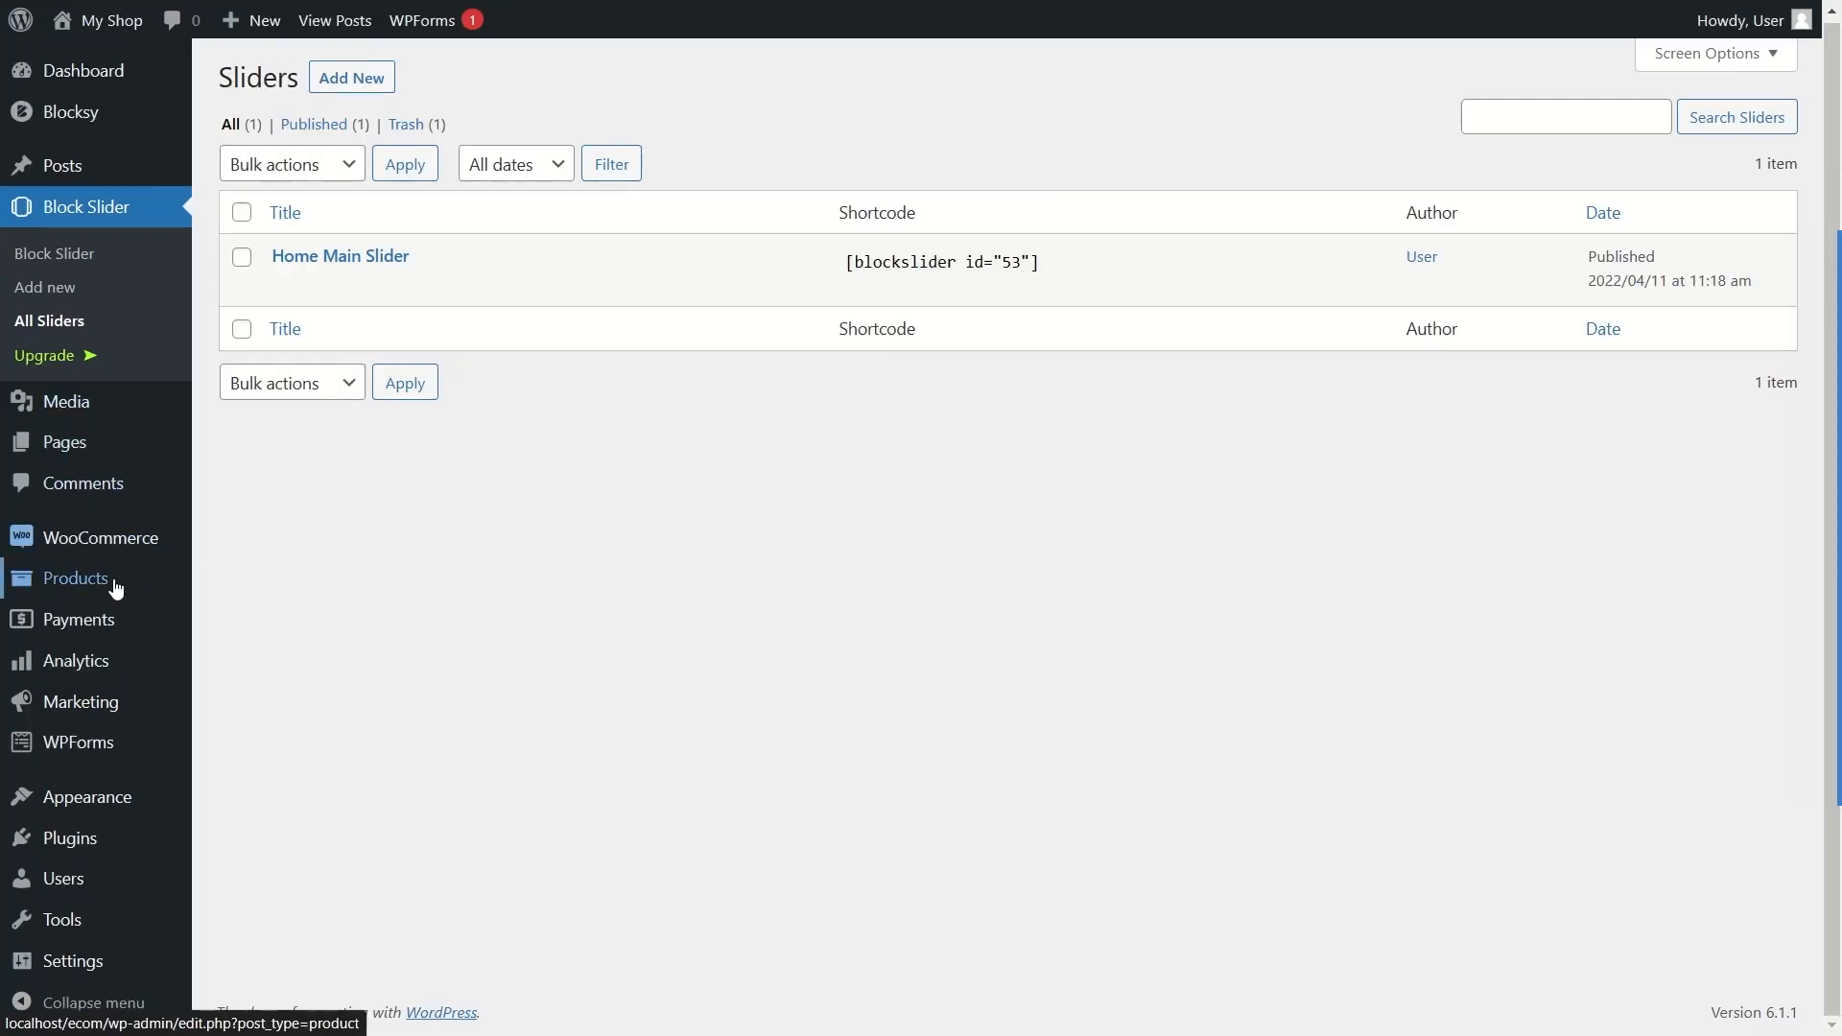
Step: Find the Pretium Viverra chair in the full products list and view its product page on the shop
mouse_move(105, 596)
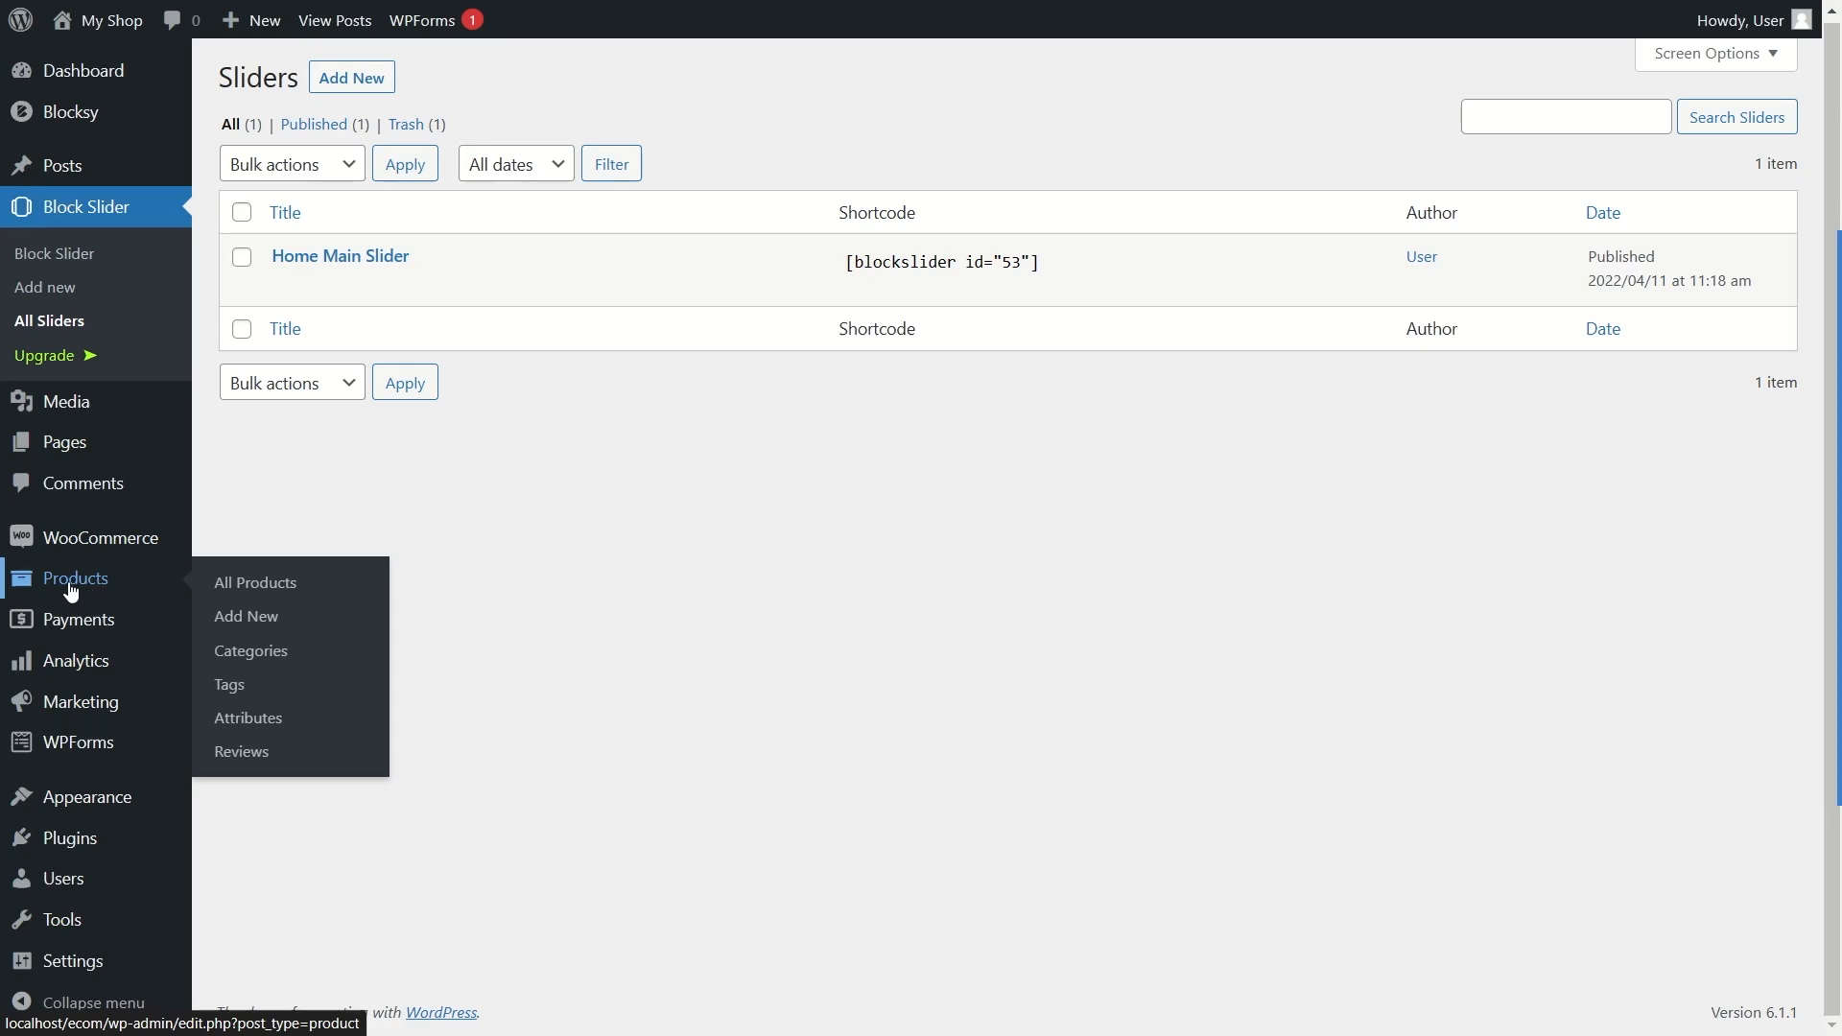
left_click(239, 586)
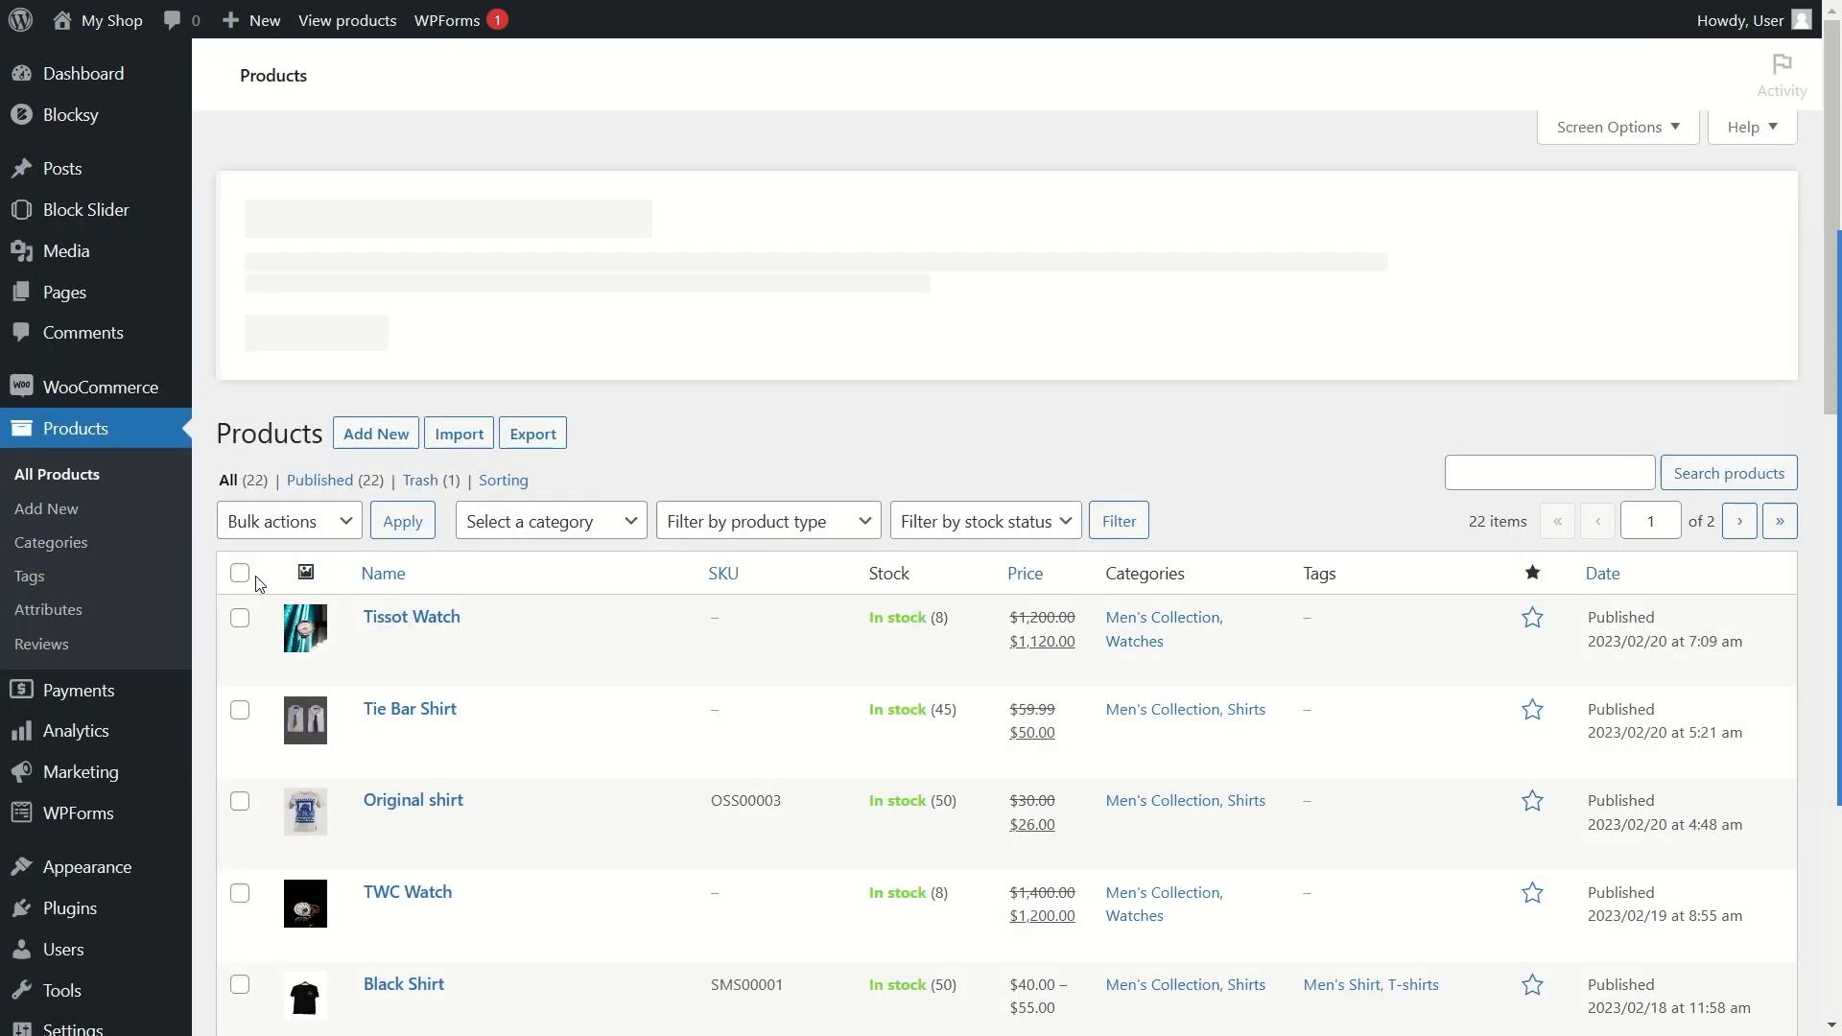
scroll(715, 538, "down", 4)
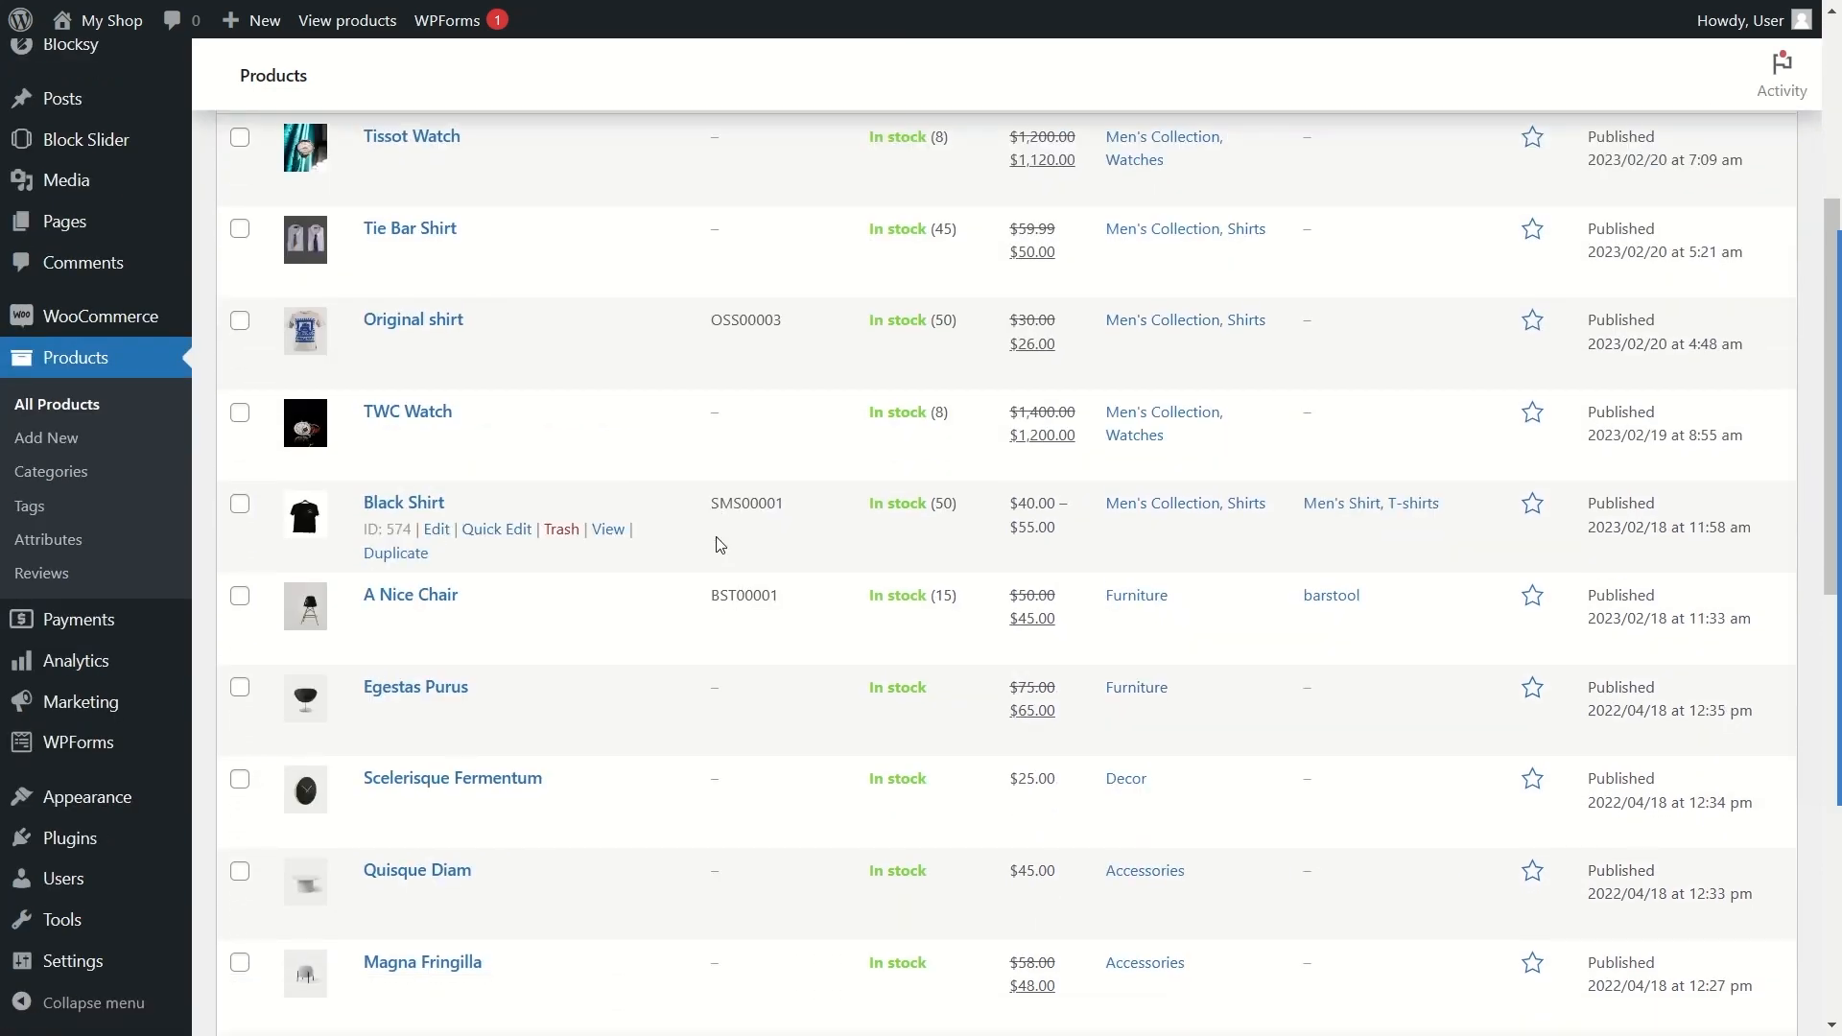
scroll(637, 358, "up", 5)
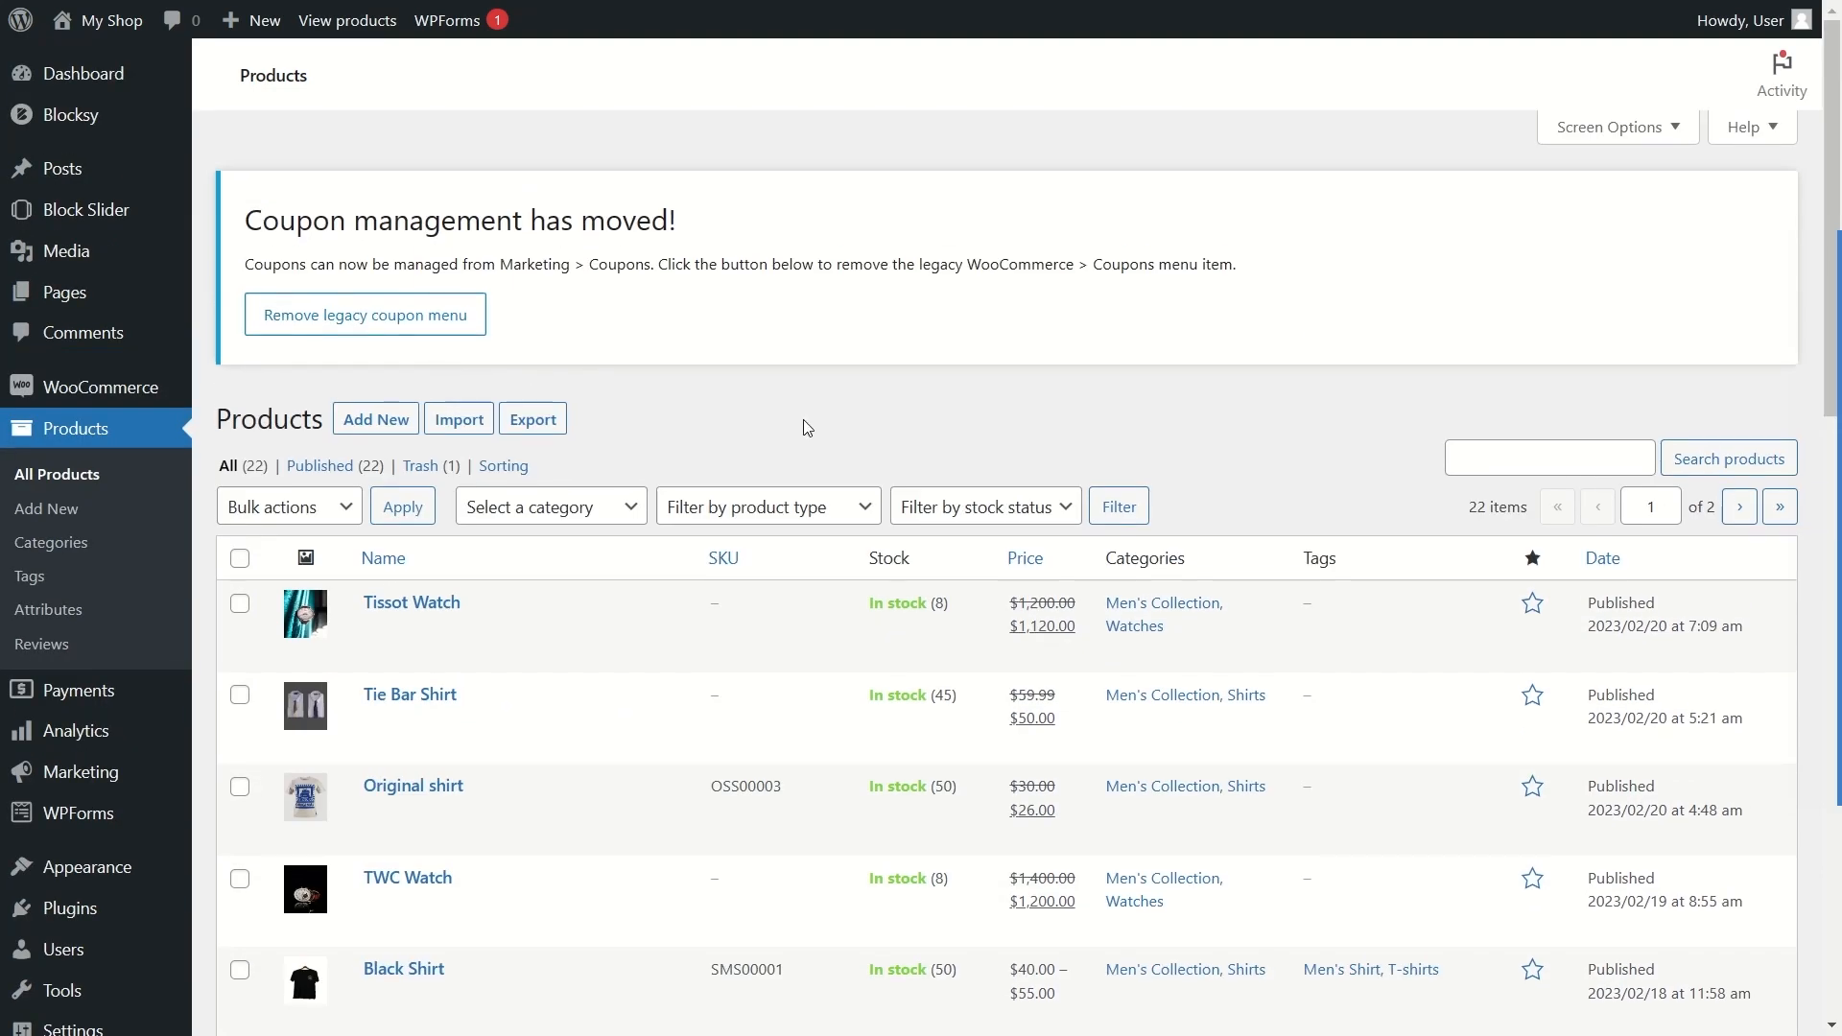
scroll(804, 427, "down", 5)
scroll(773, 419, "down", 7)
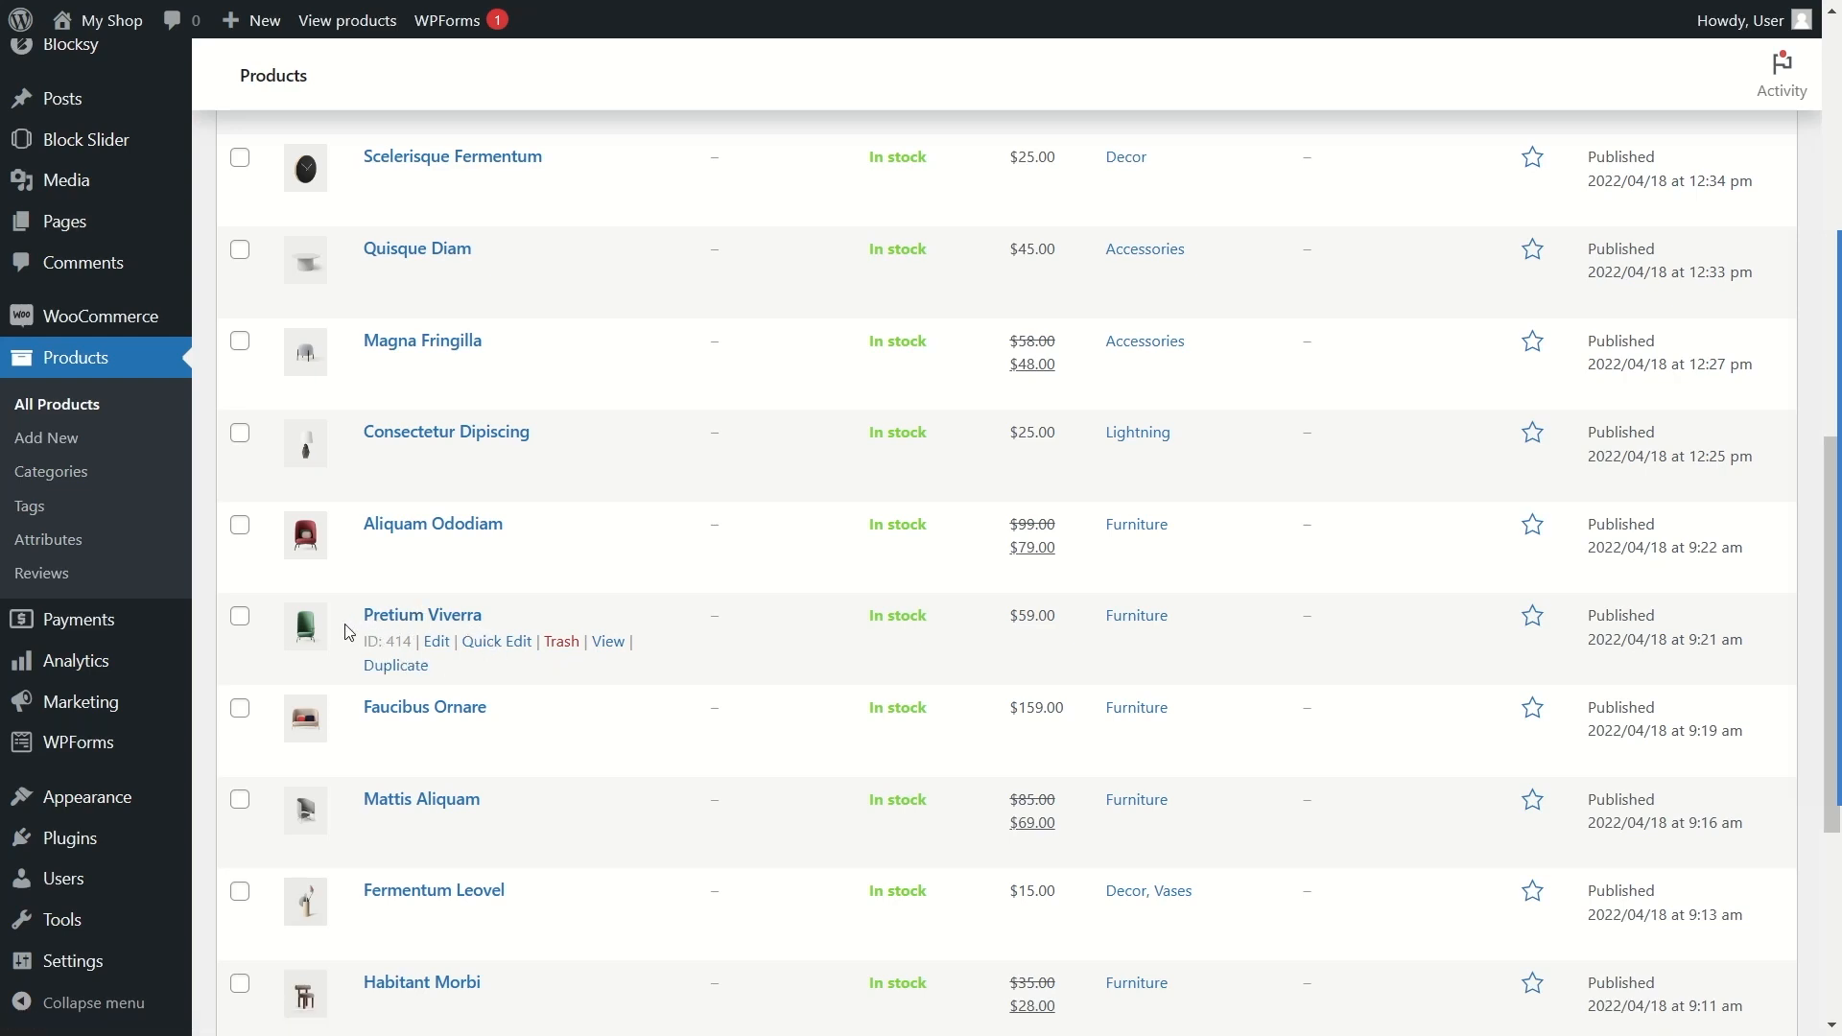
left_click(607, 654)
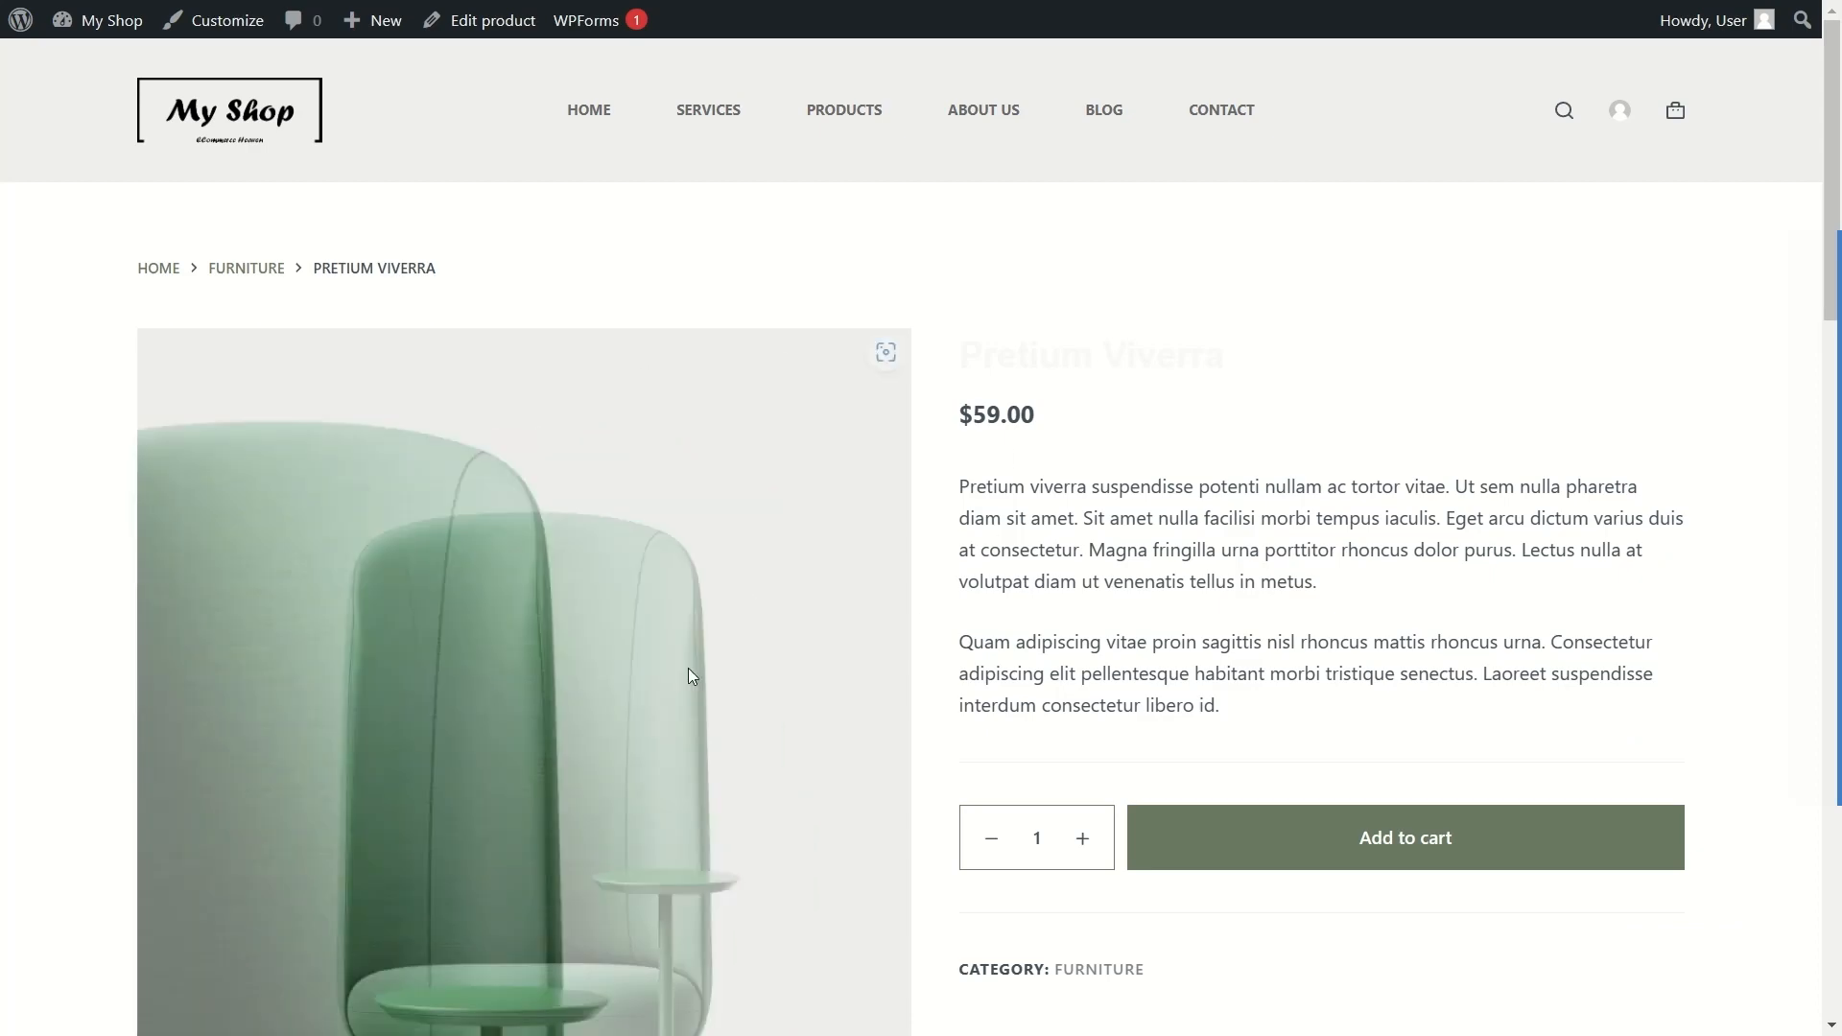
scroll(1097, 577, "down", 2)
scroll(1099, 576, "up", 2)
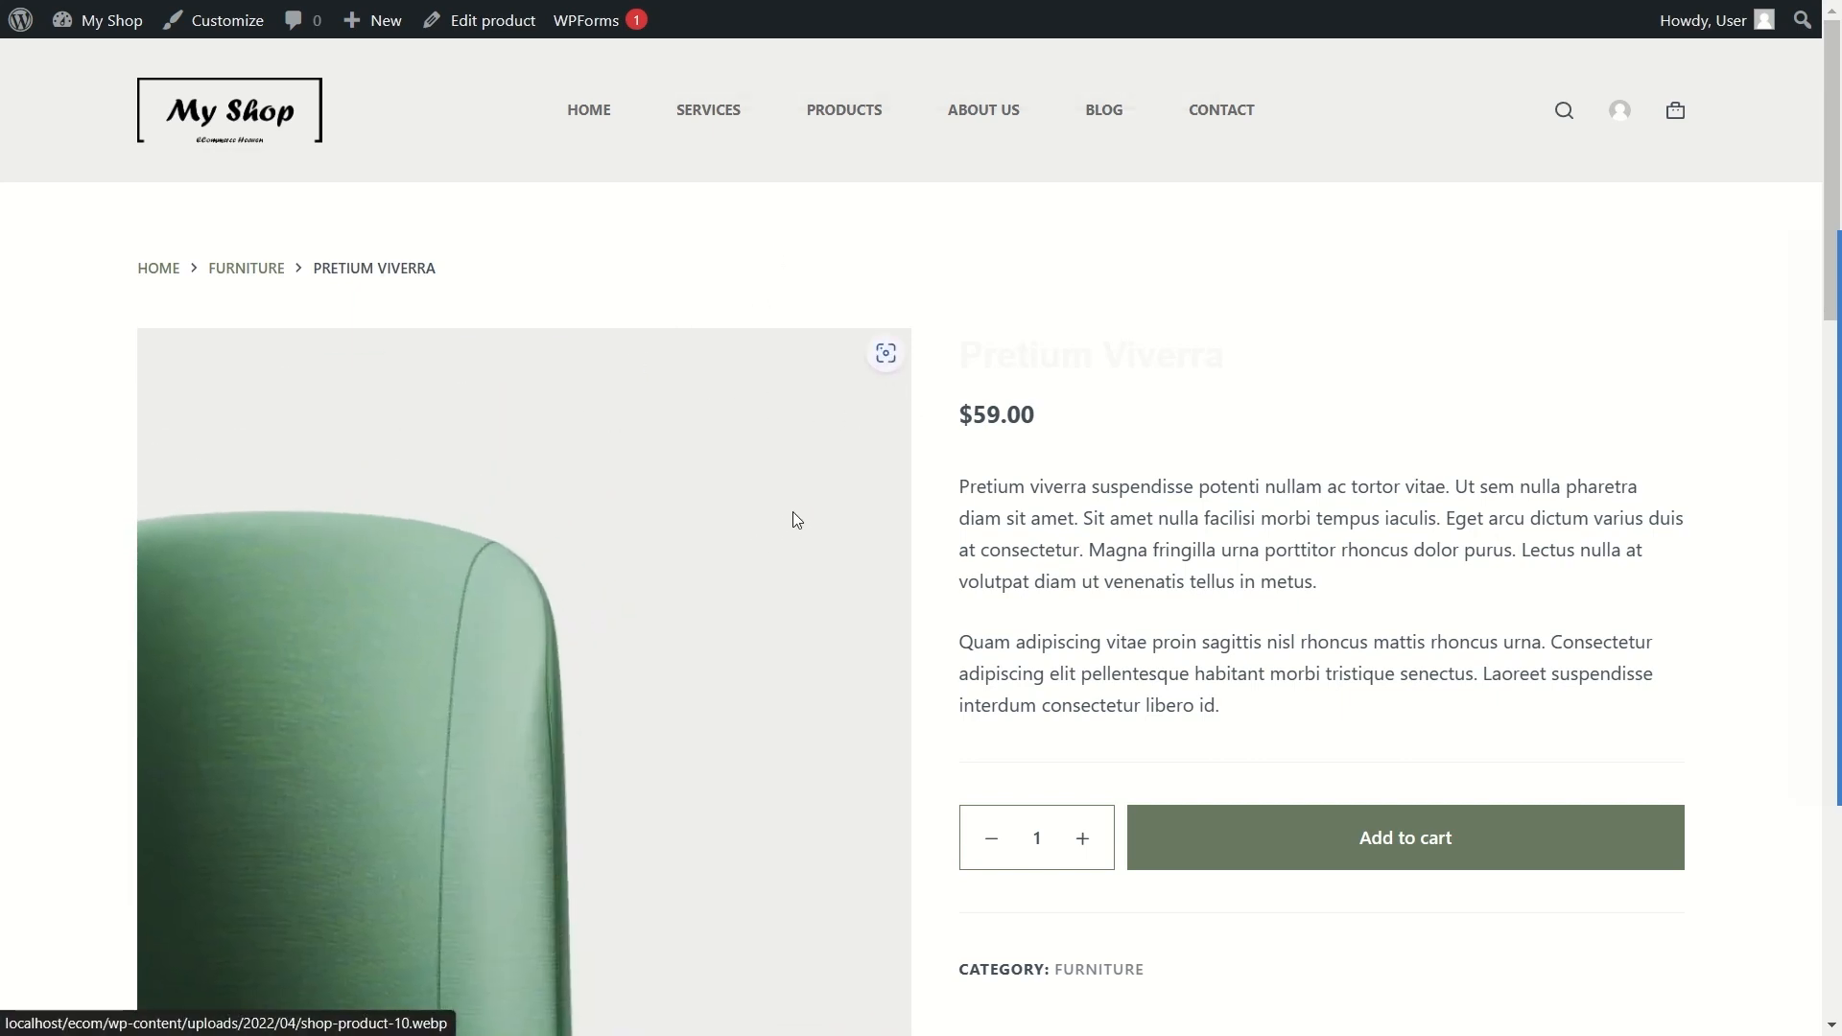
Step: Go back to the WordPress dashboard and reopen the Home Main Slider for editing
mouse_move(96, 20)
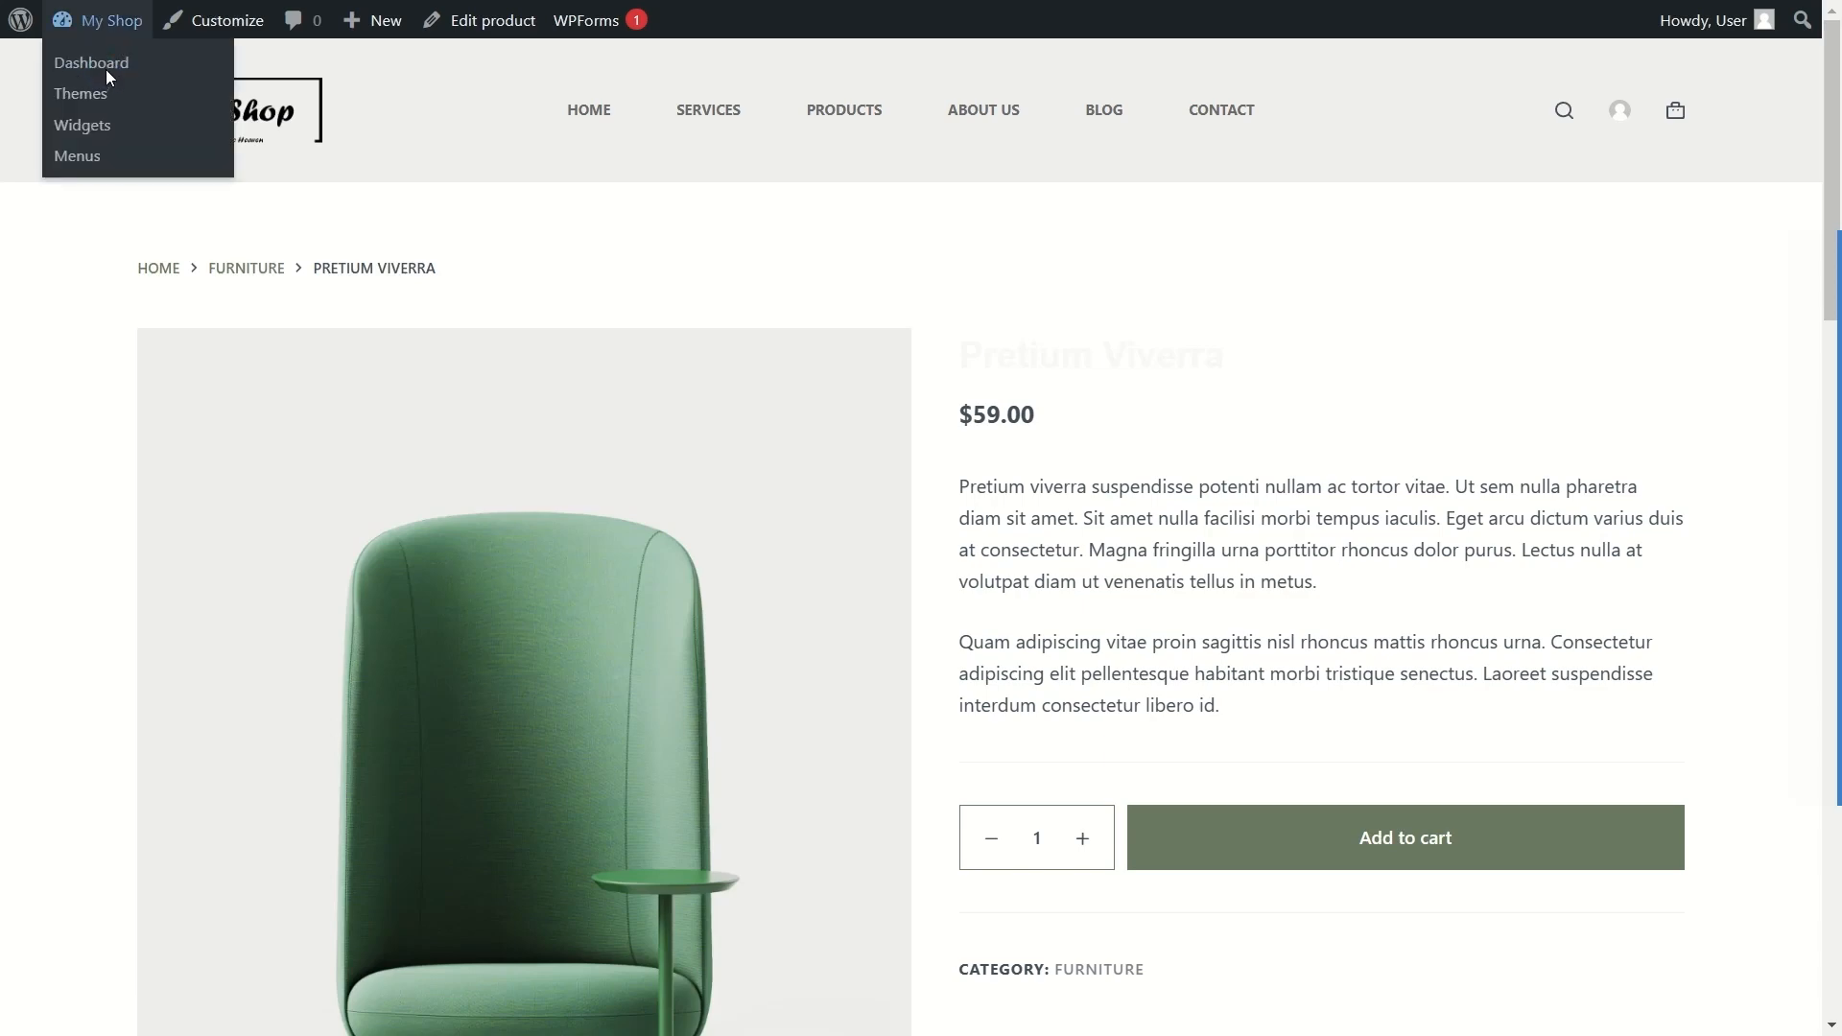
left_click(109, 70)
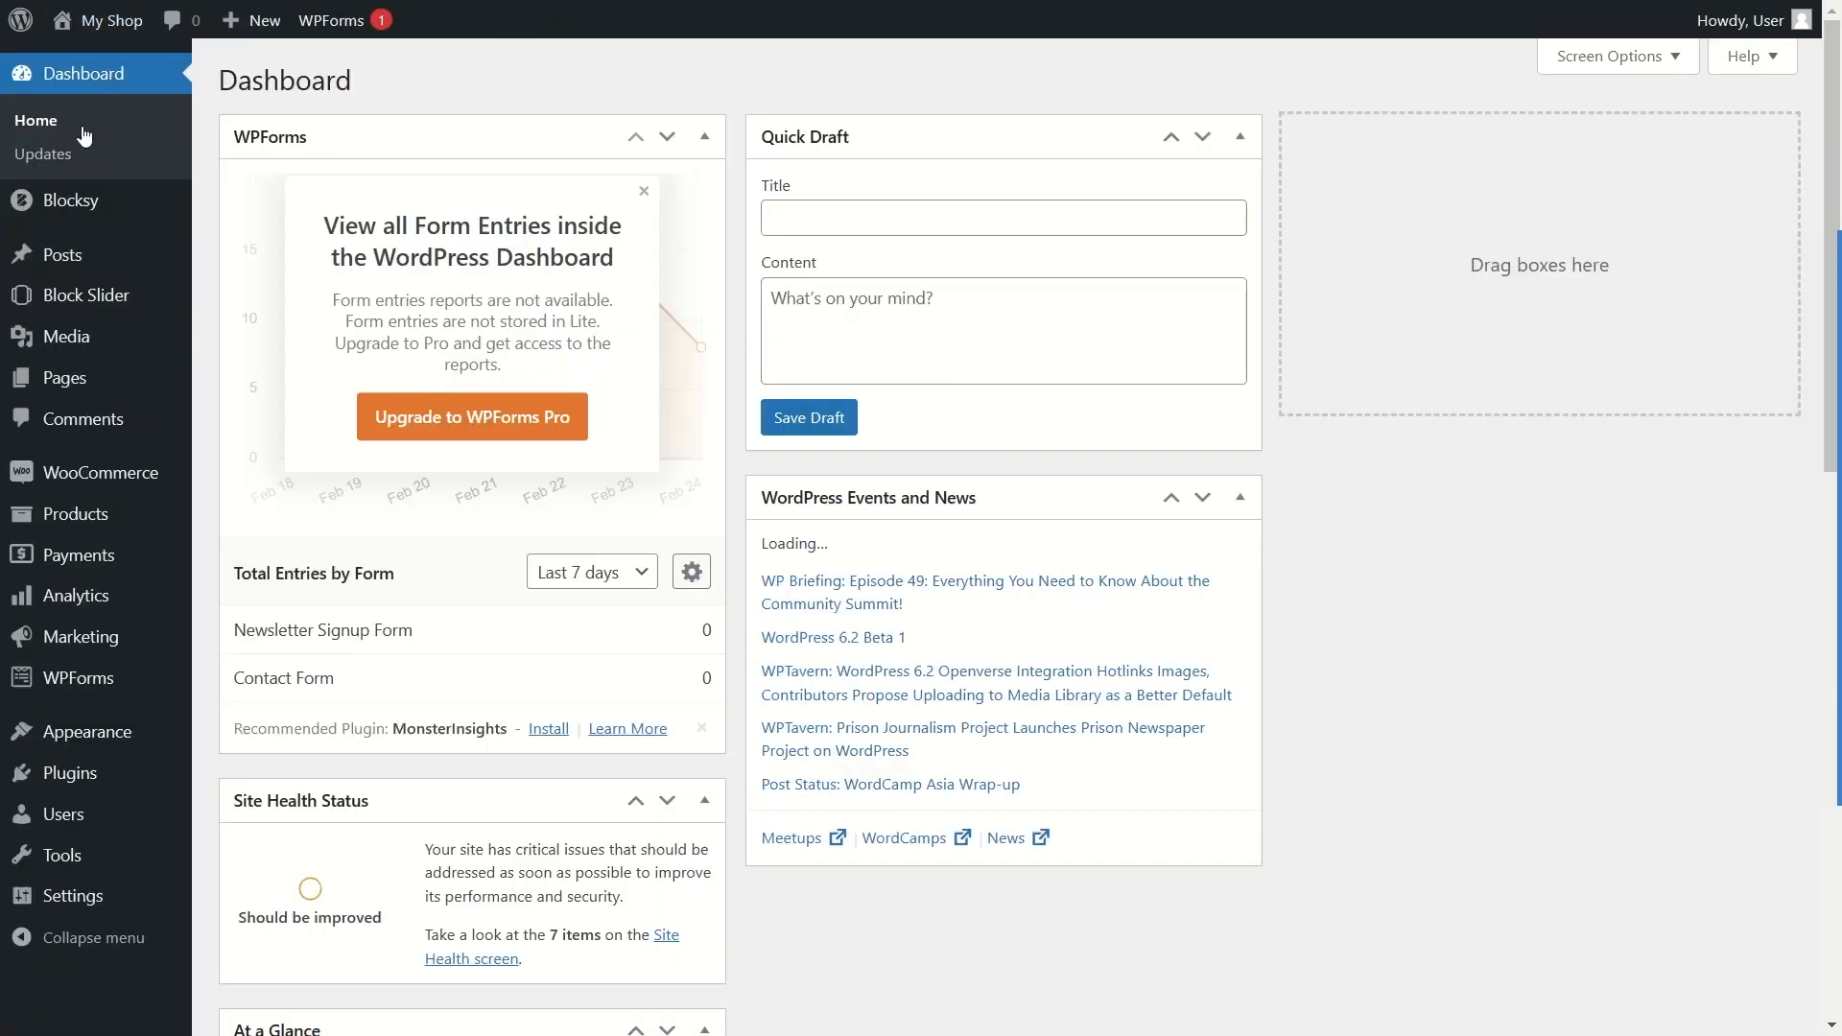
left_click(97, 304)
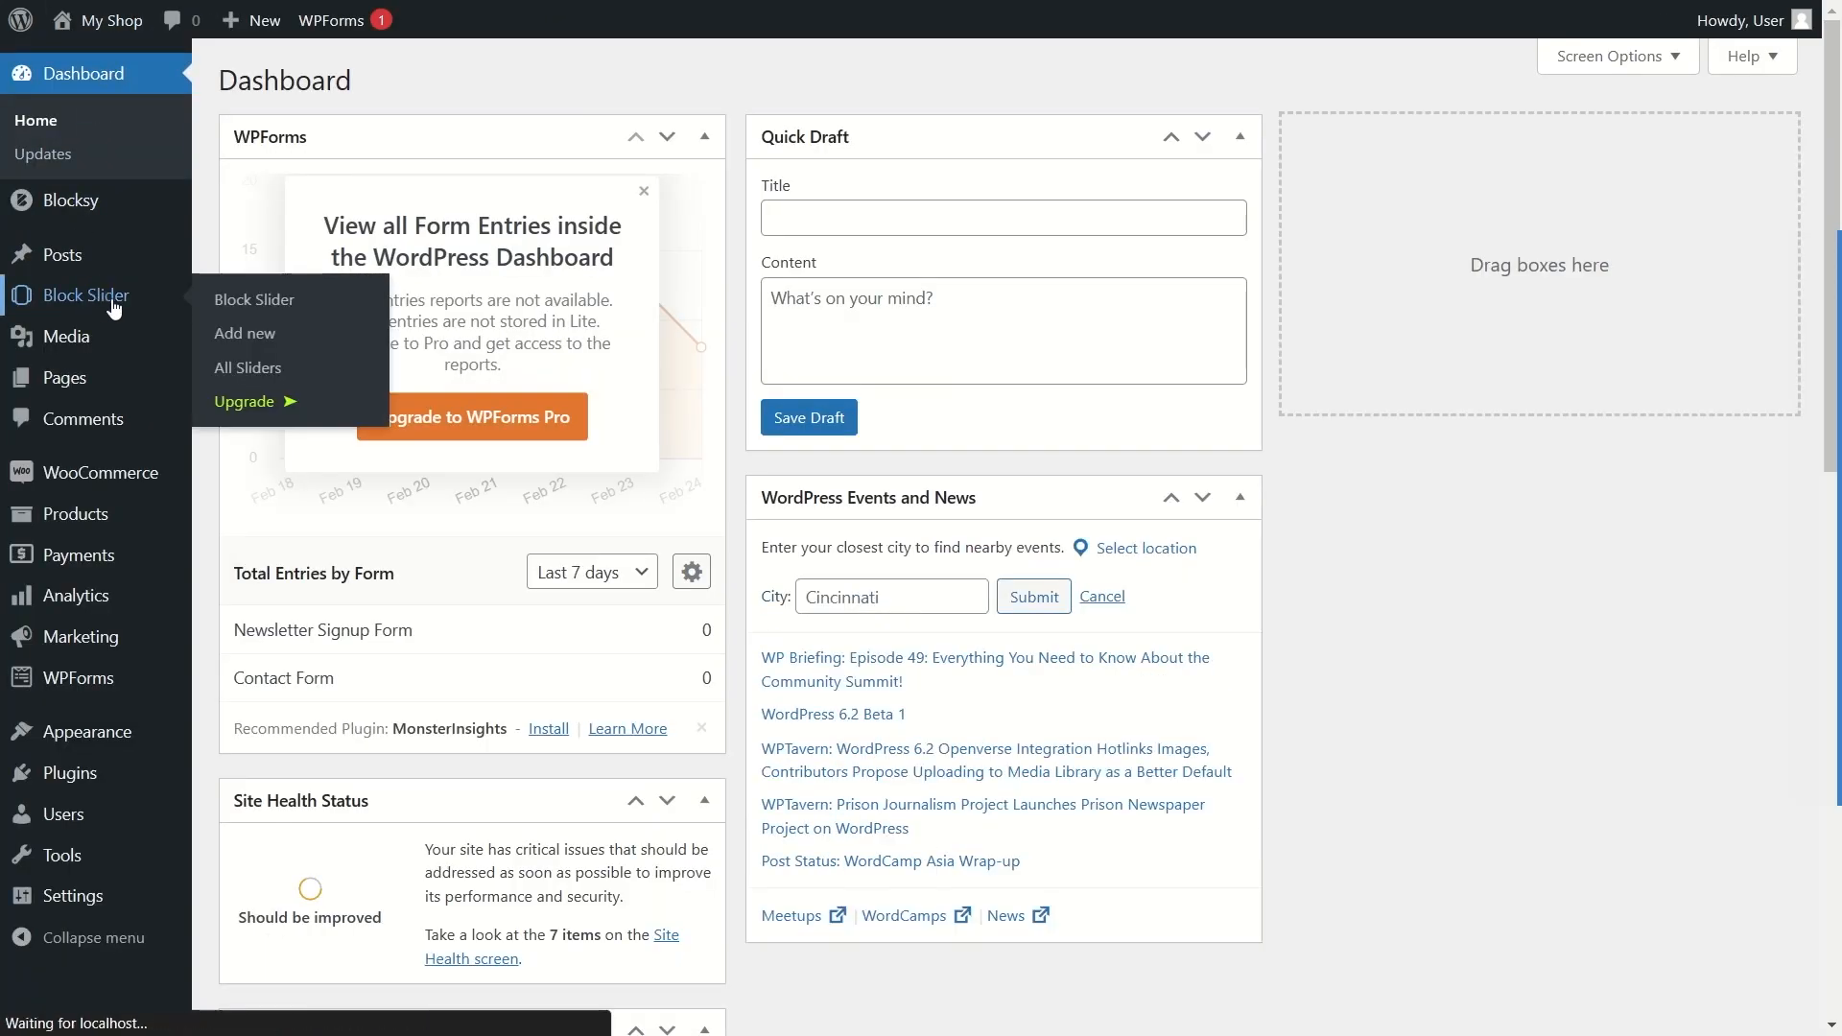
left_click(58, 332)
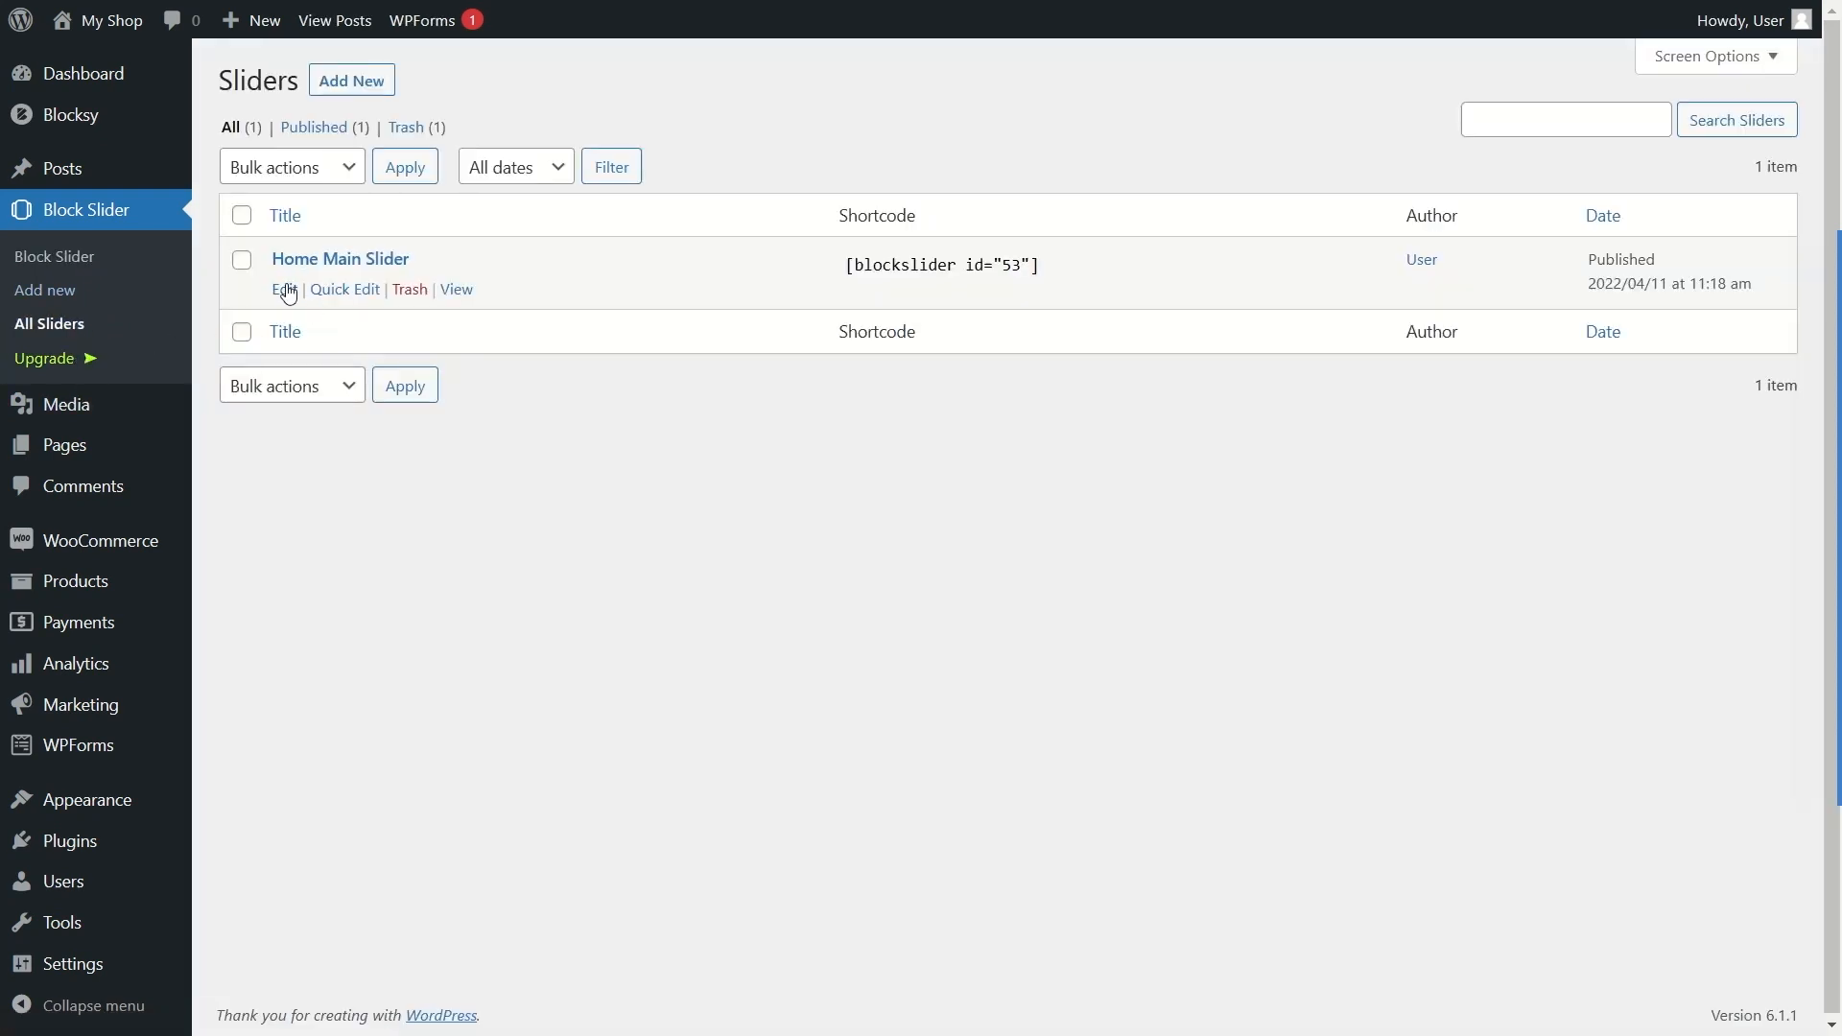
left_click(285, 289)
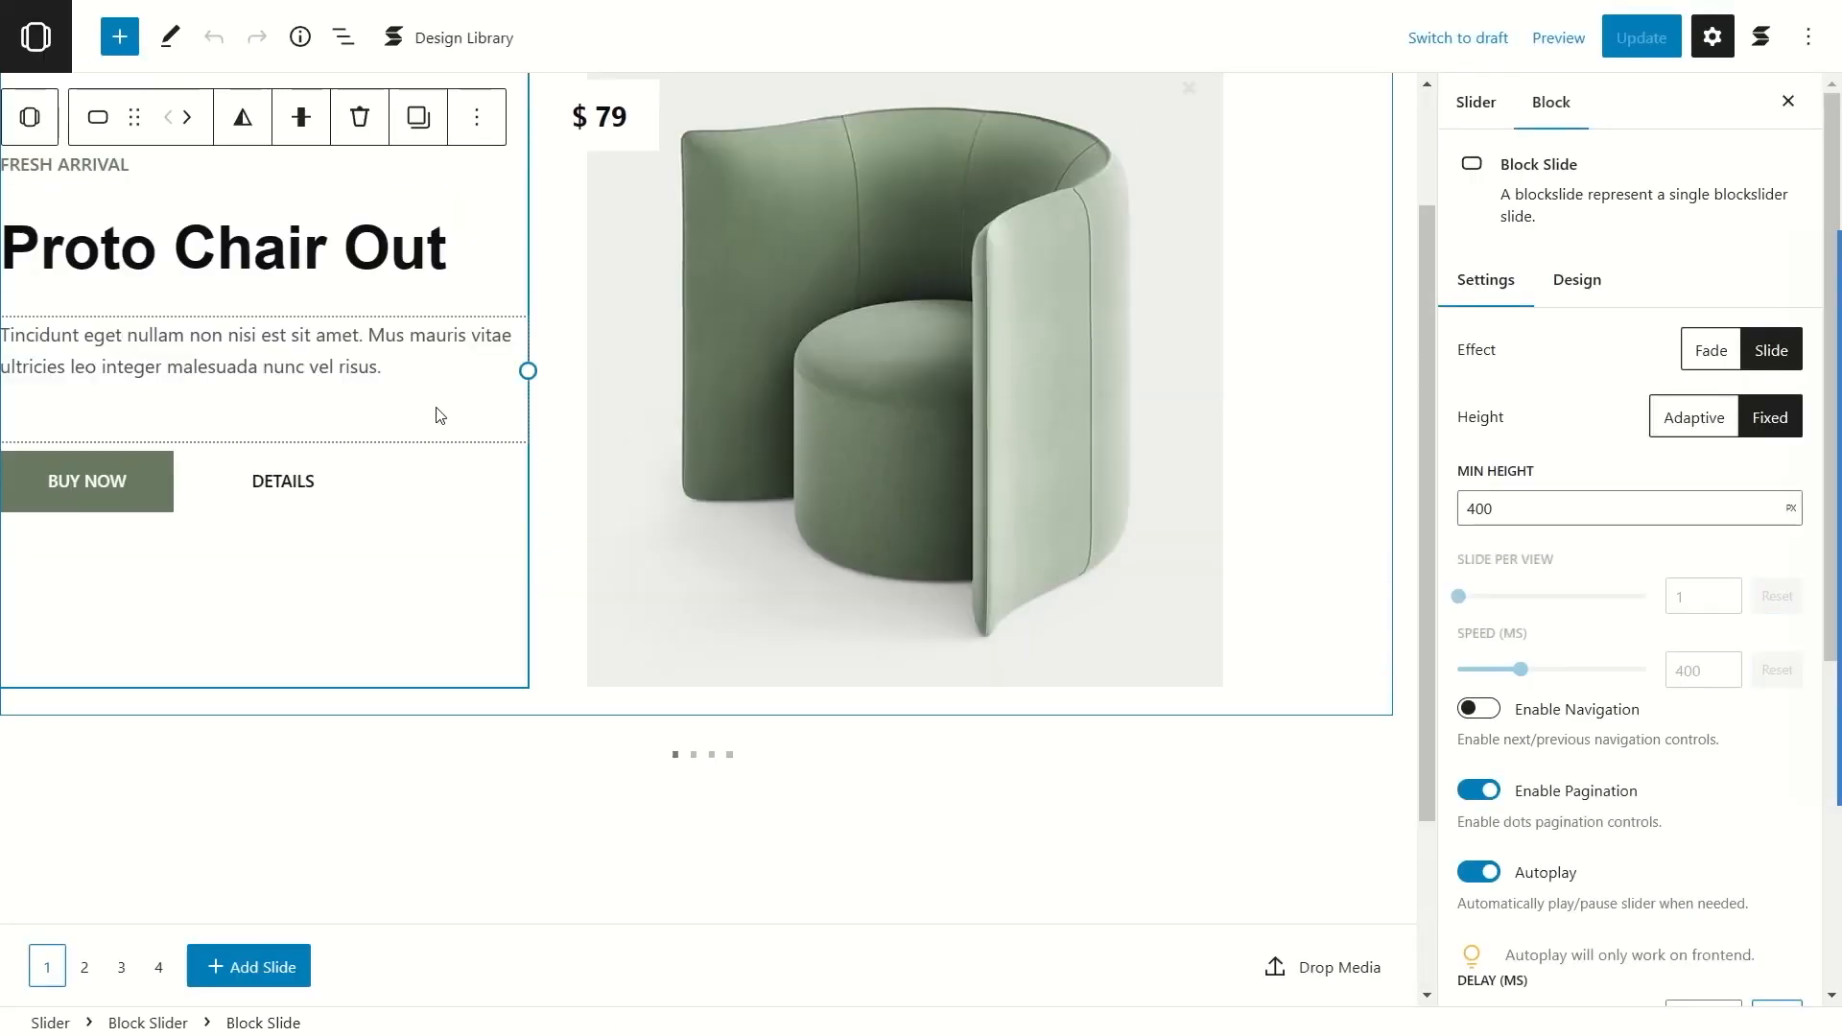
Step: Select the Buy Now button of the Proto Chair Out slide in the List View block structure
left_click(428, 518)
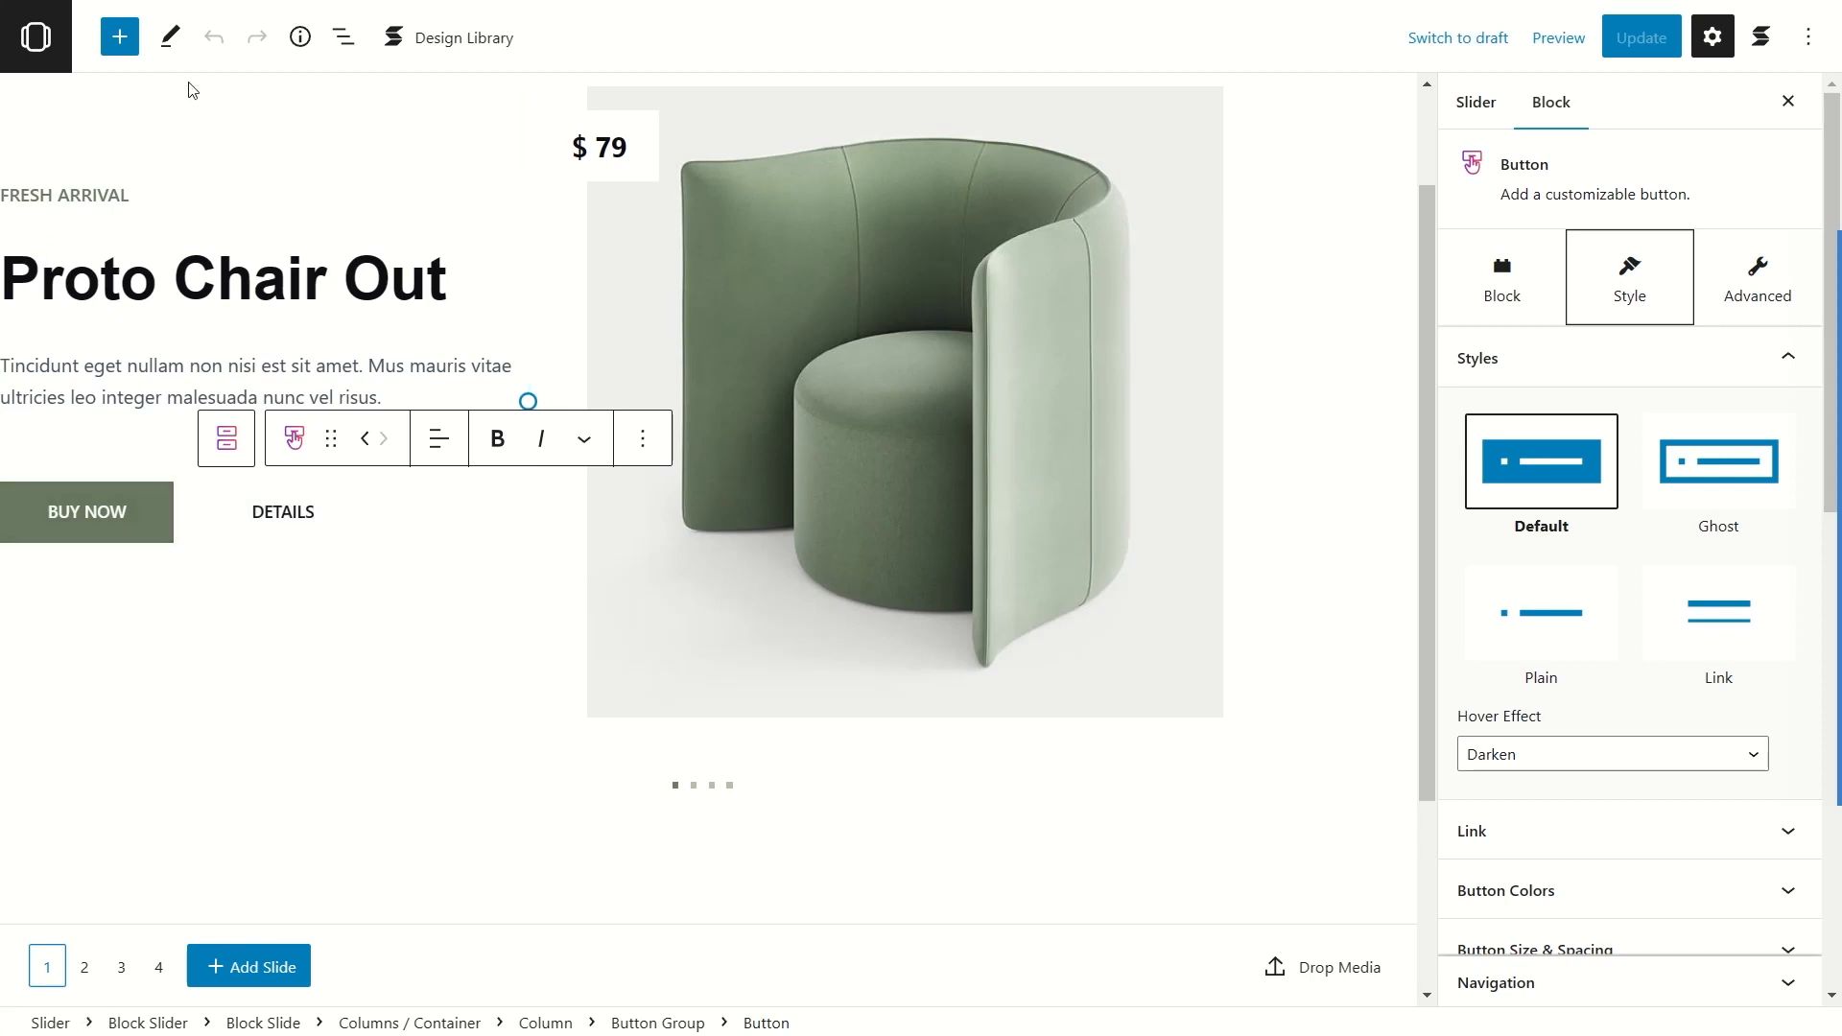
left_click(134, 522)
left_click(346, 46)
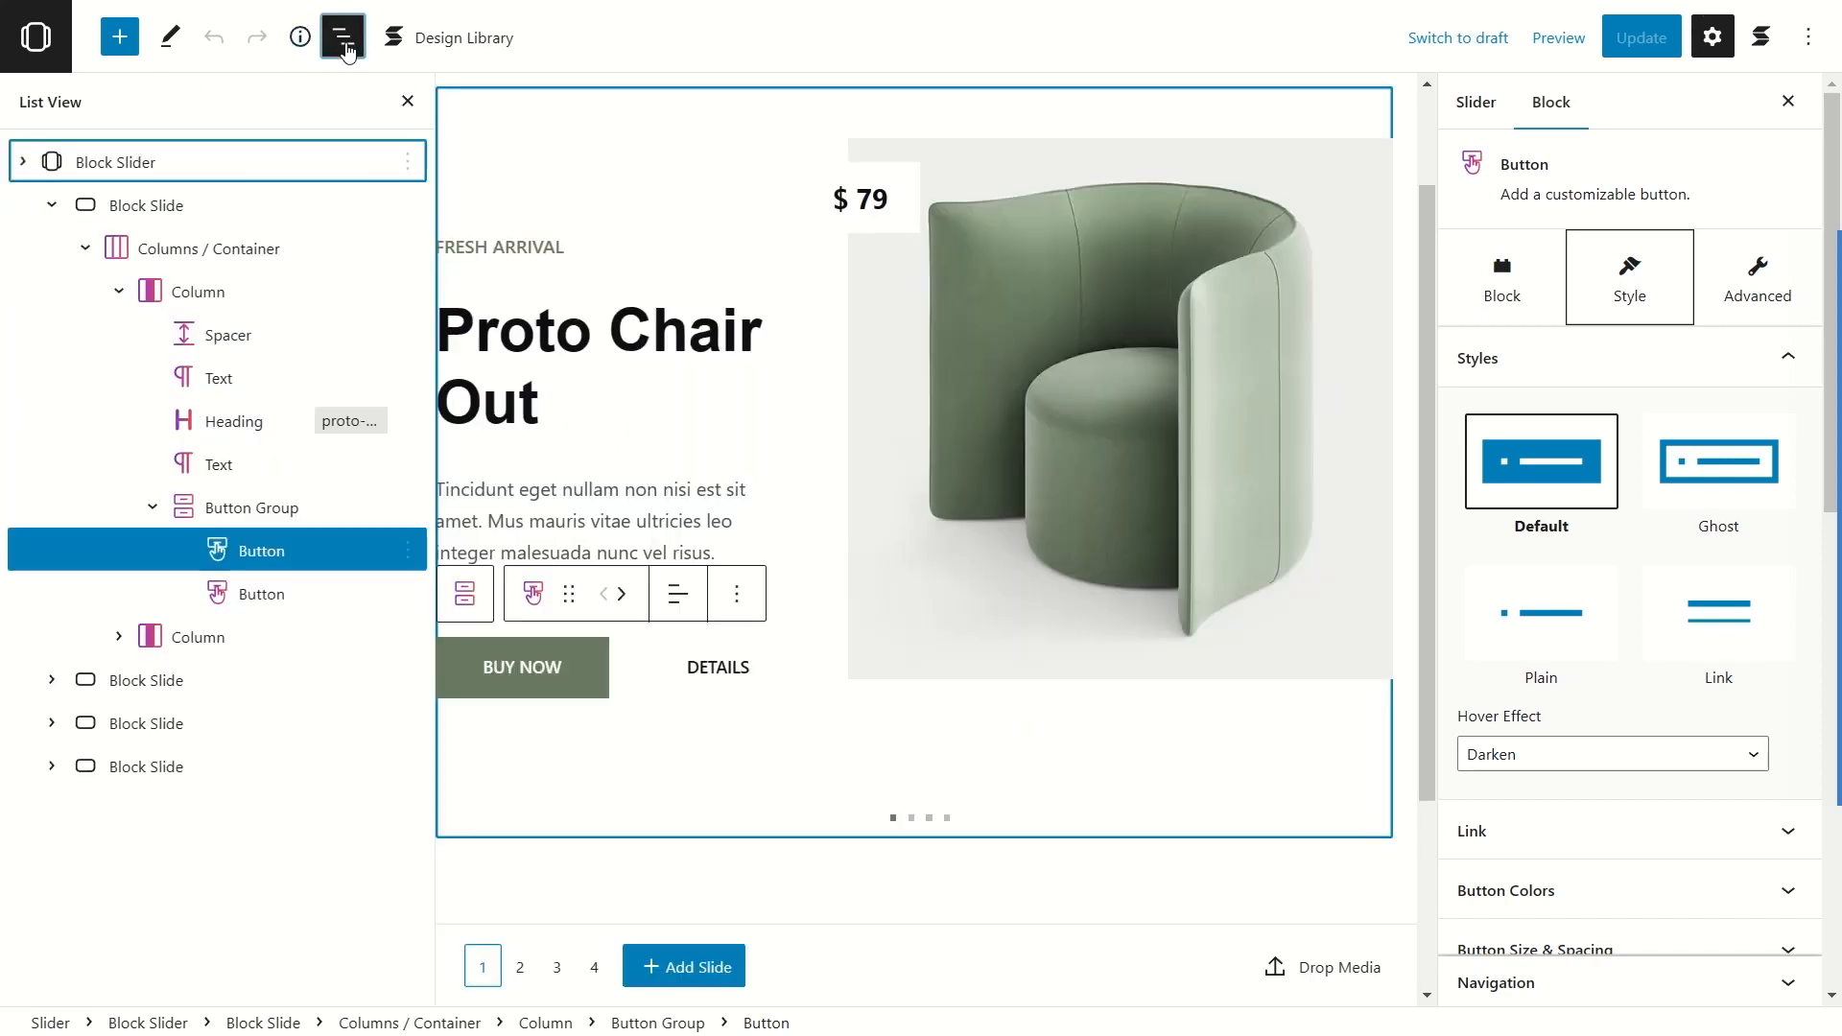
left_click(270, 559)
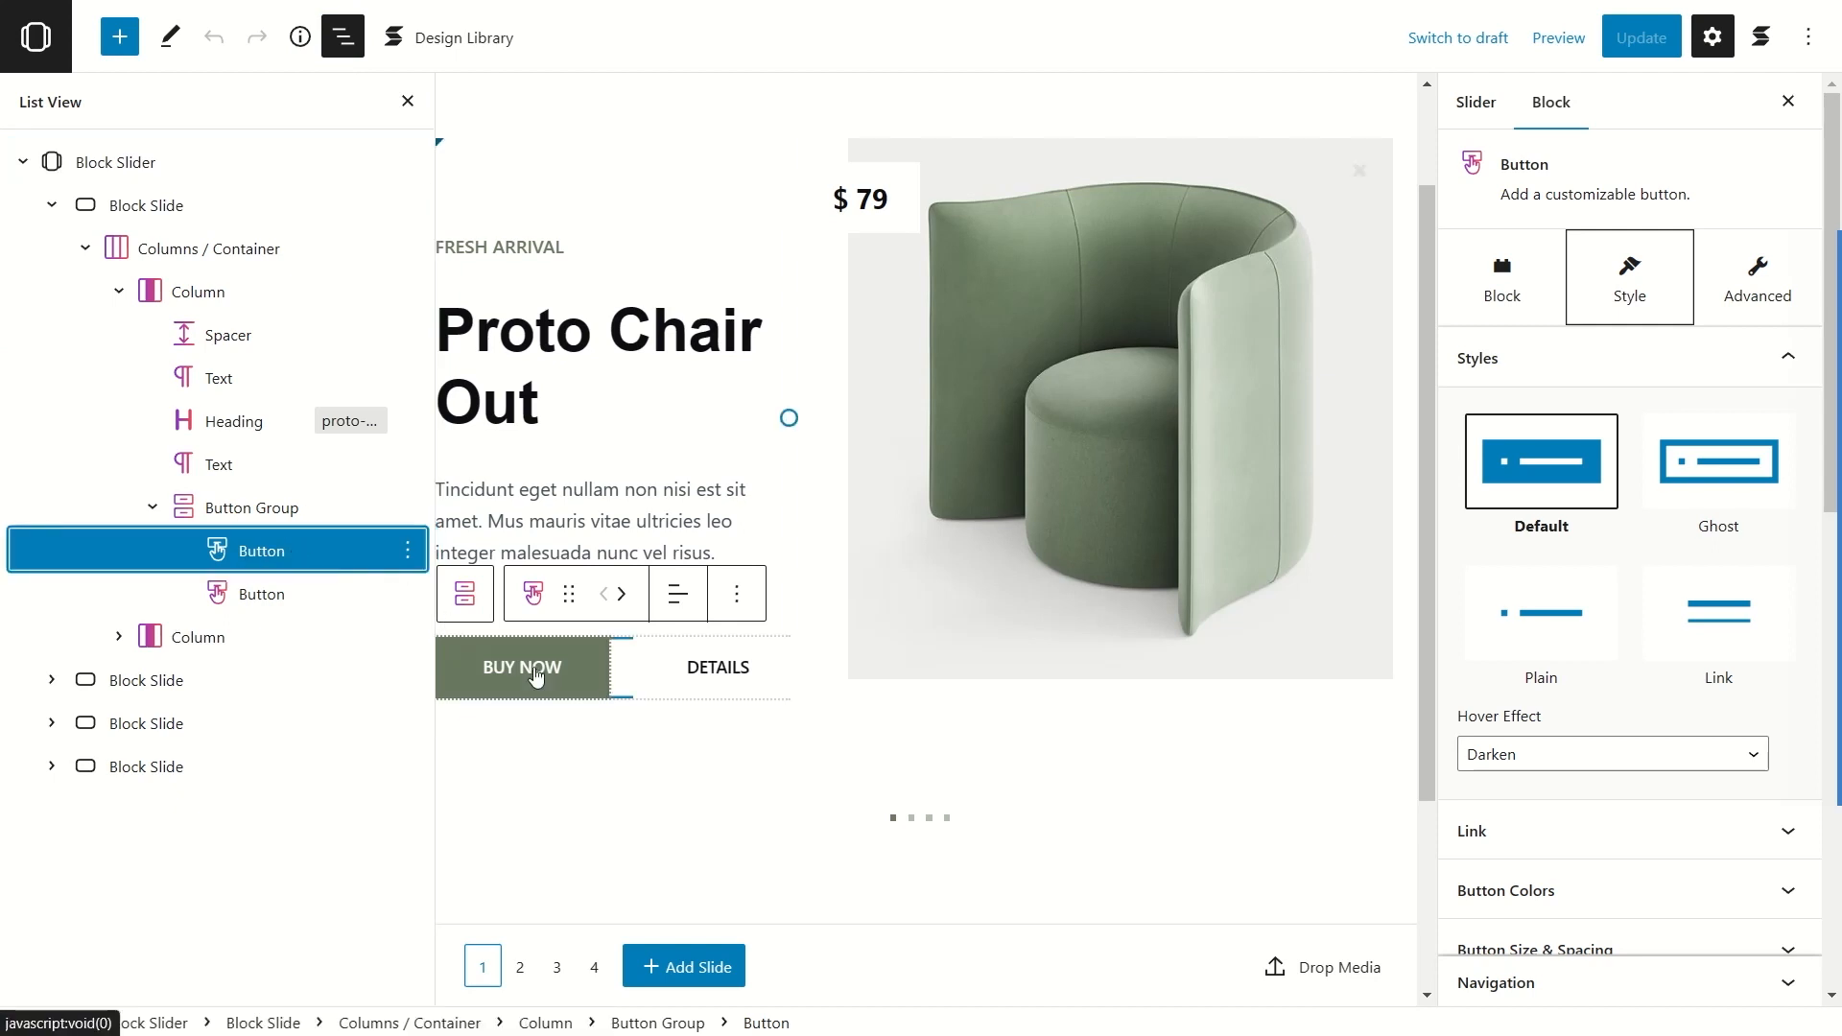
Step: Remove the Details button, paste the Pretium Viverra product page URL as the Buy Now link, and update the slider
scroll(1624, 477, "down", 5)
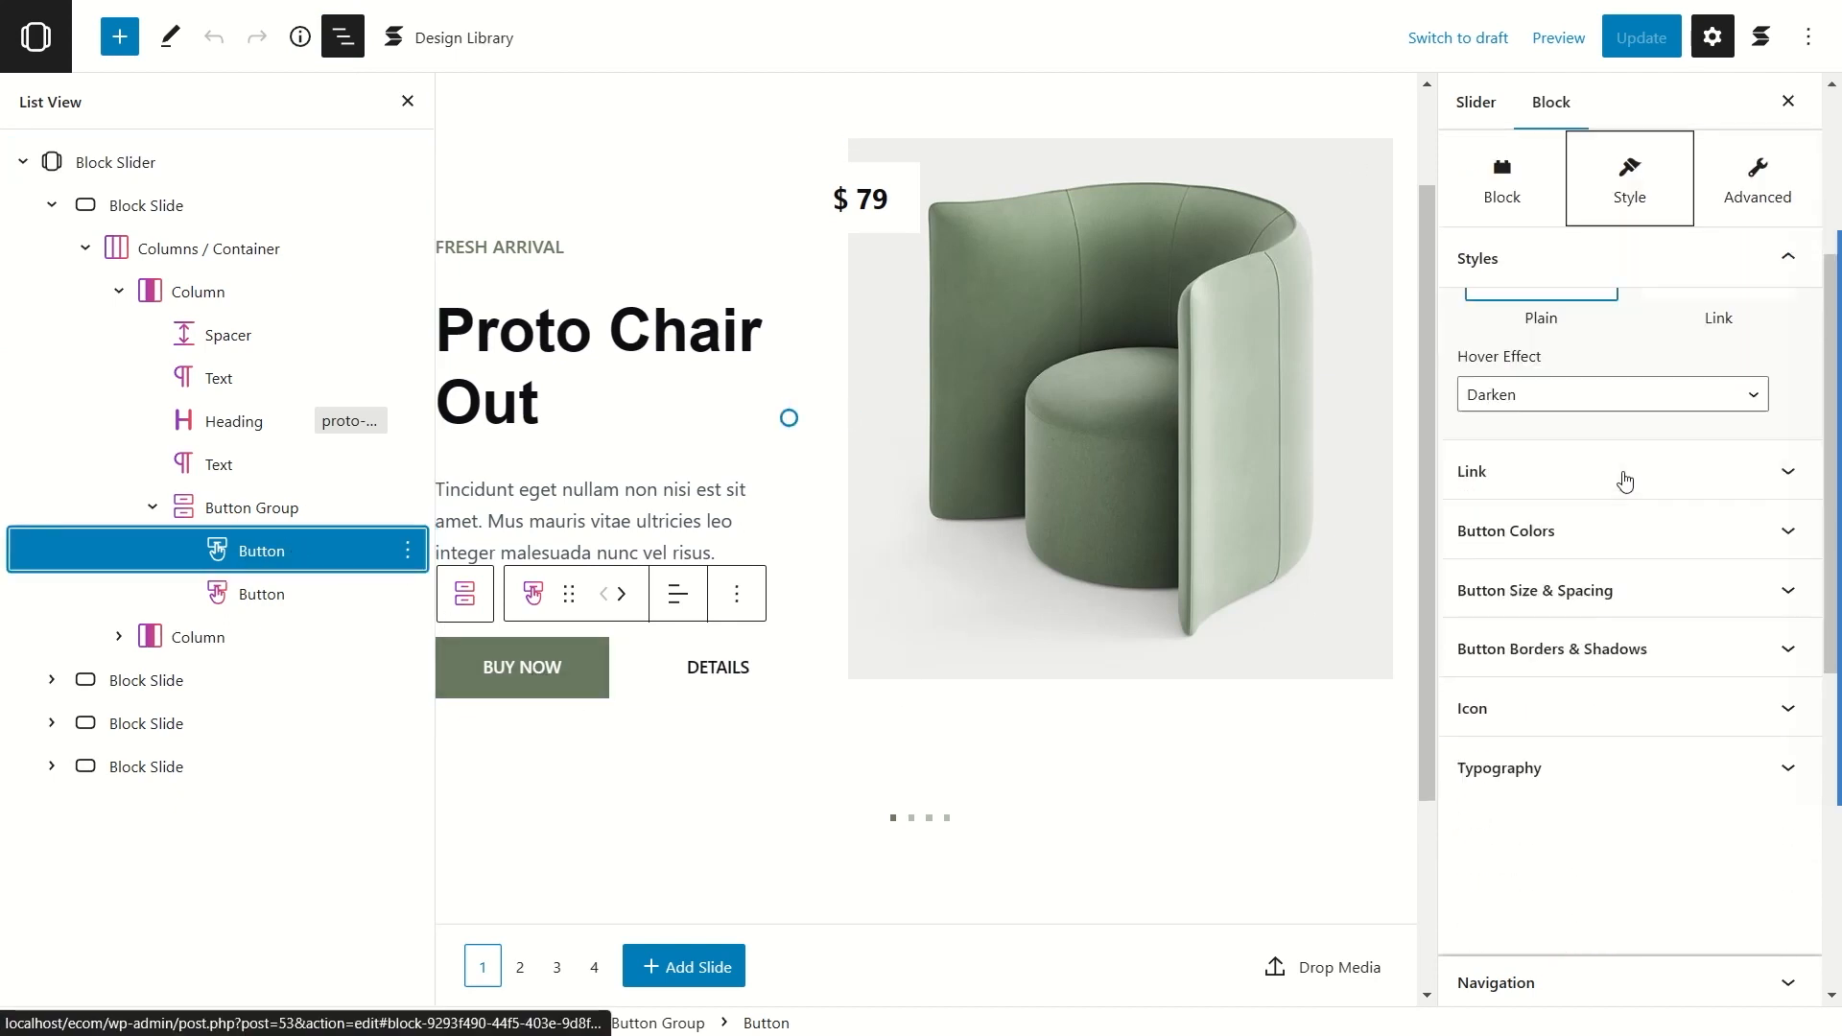
scroll(1545, 422, "up", 1)
left_click(1529, 420)
left_click(1609, 387)
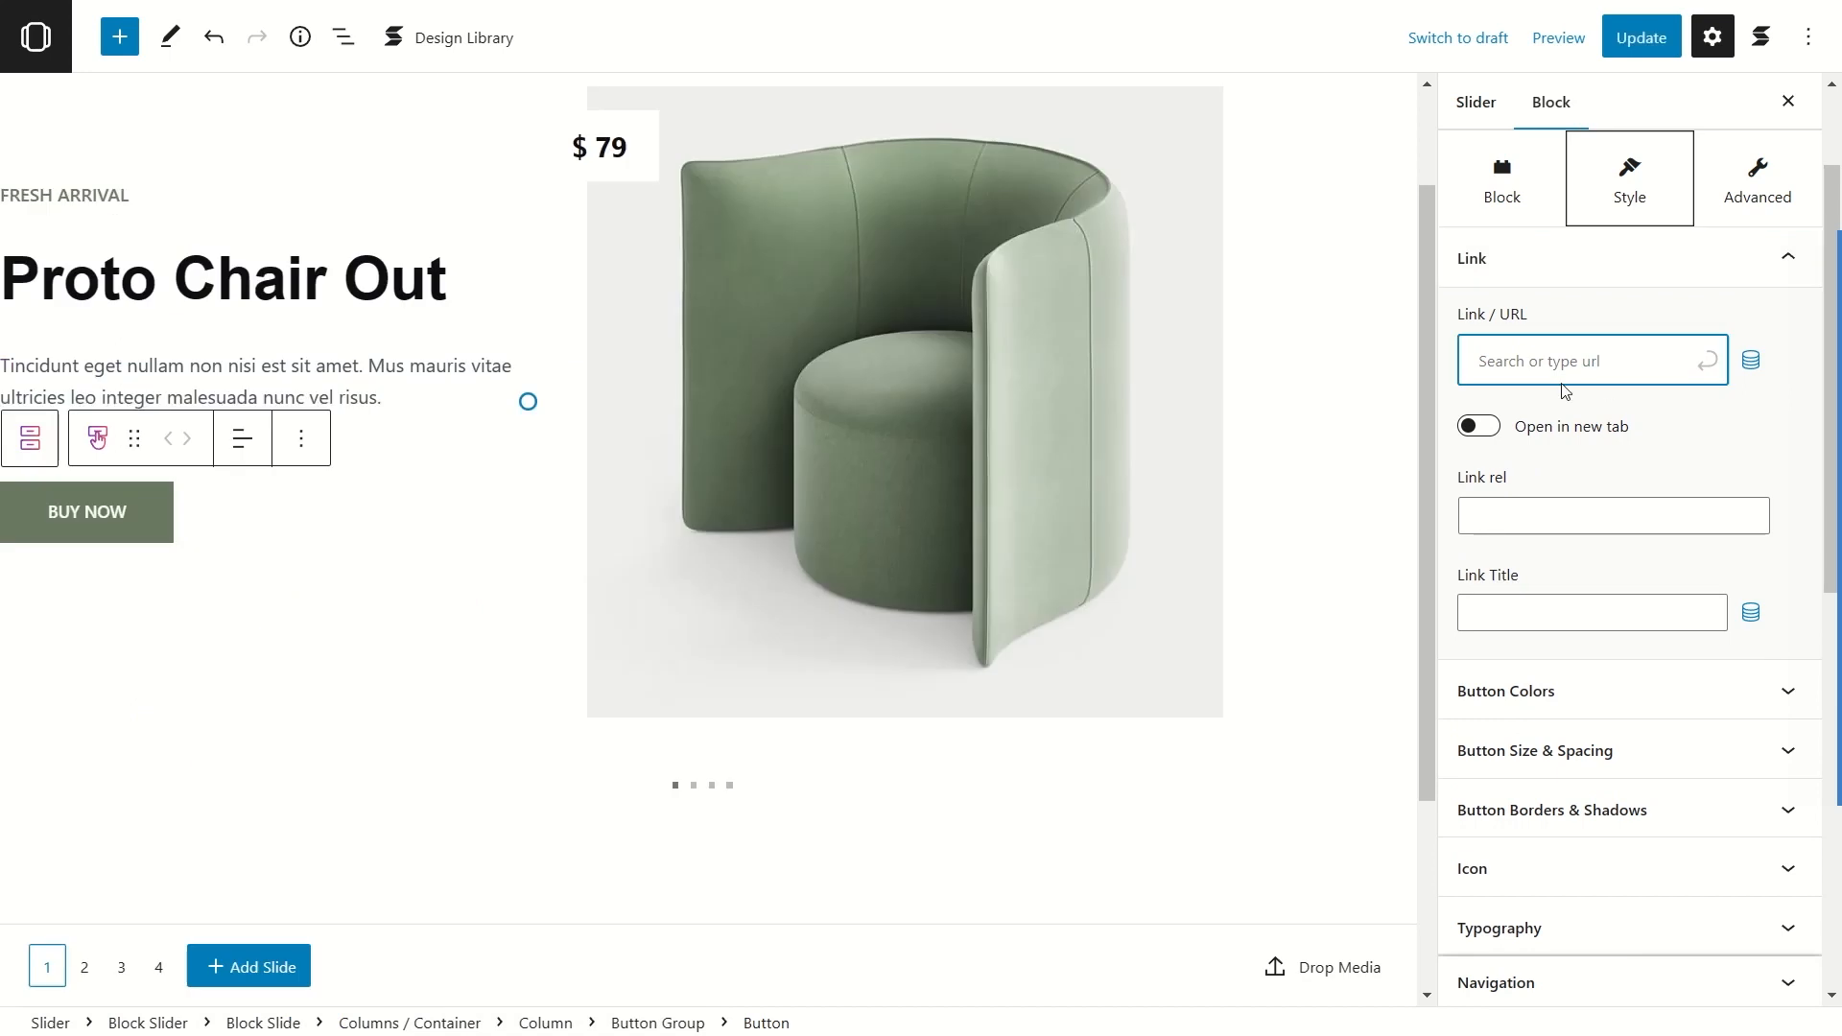
key("ctrl+v")
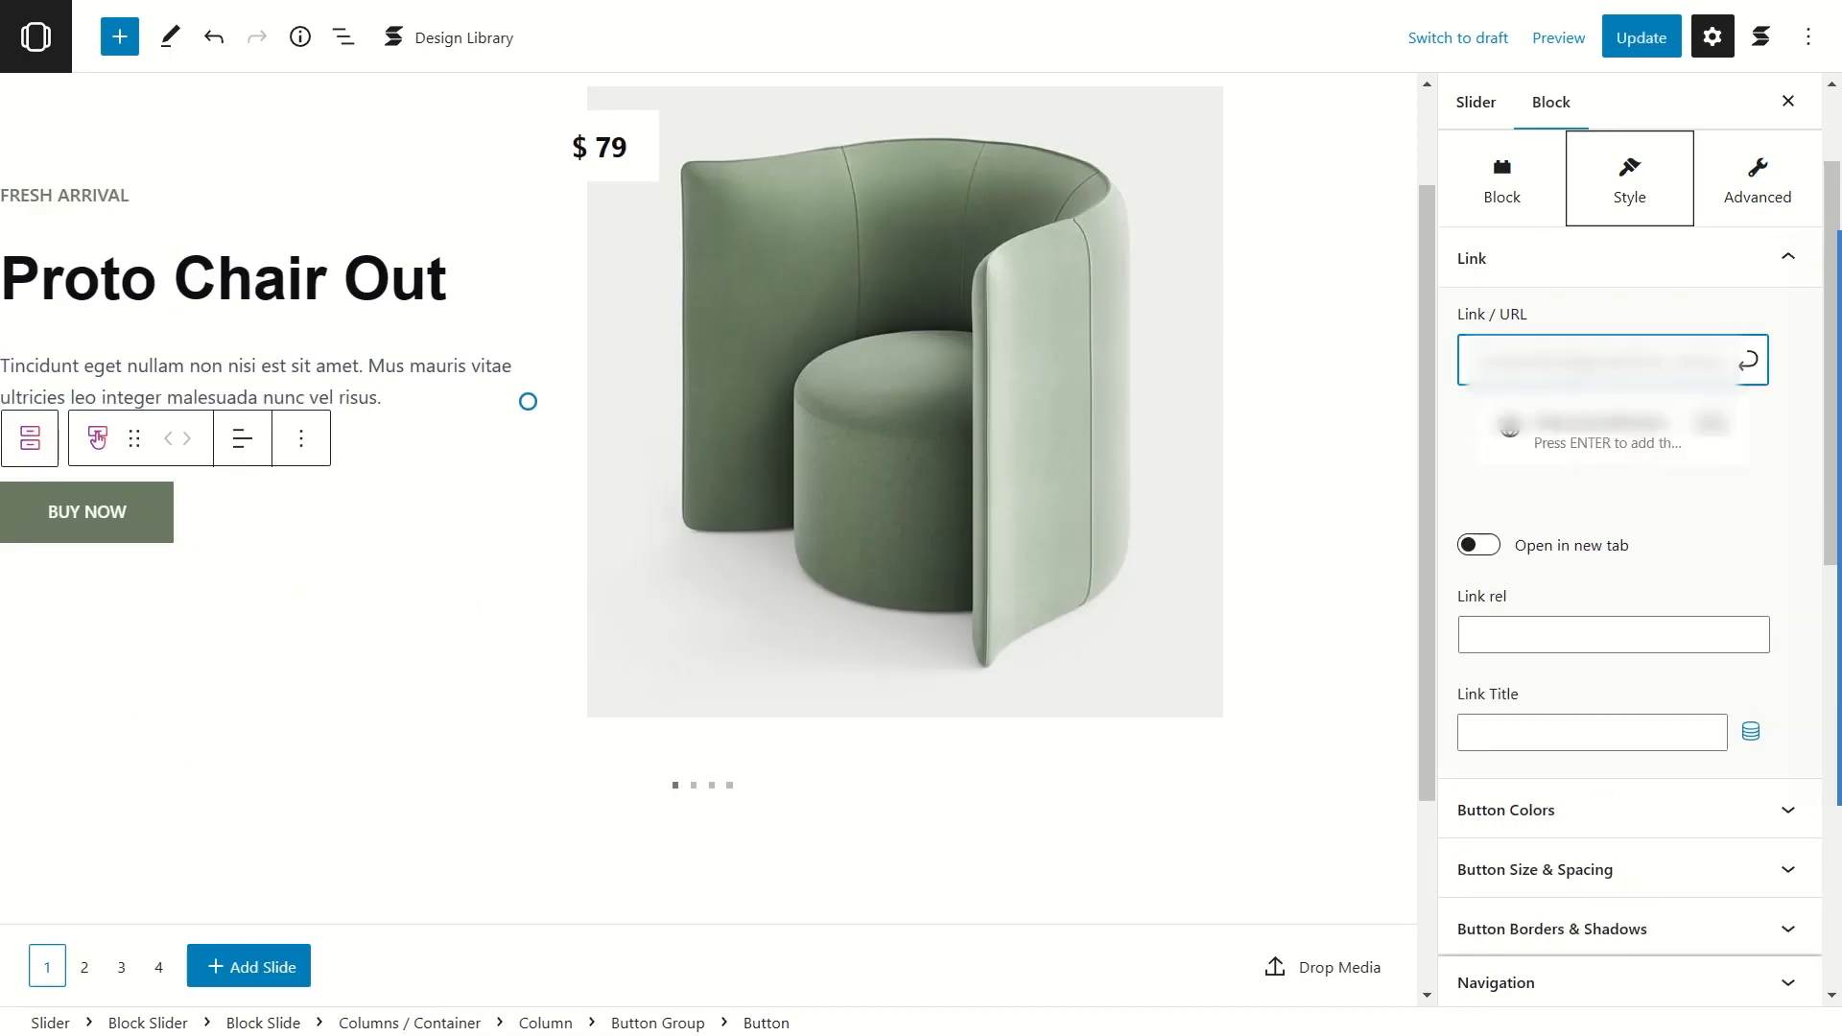
left_click(1634, 47)
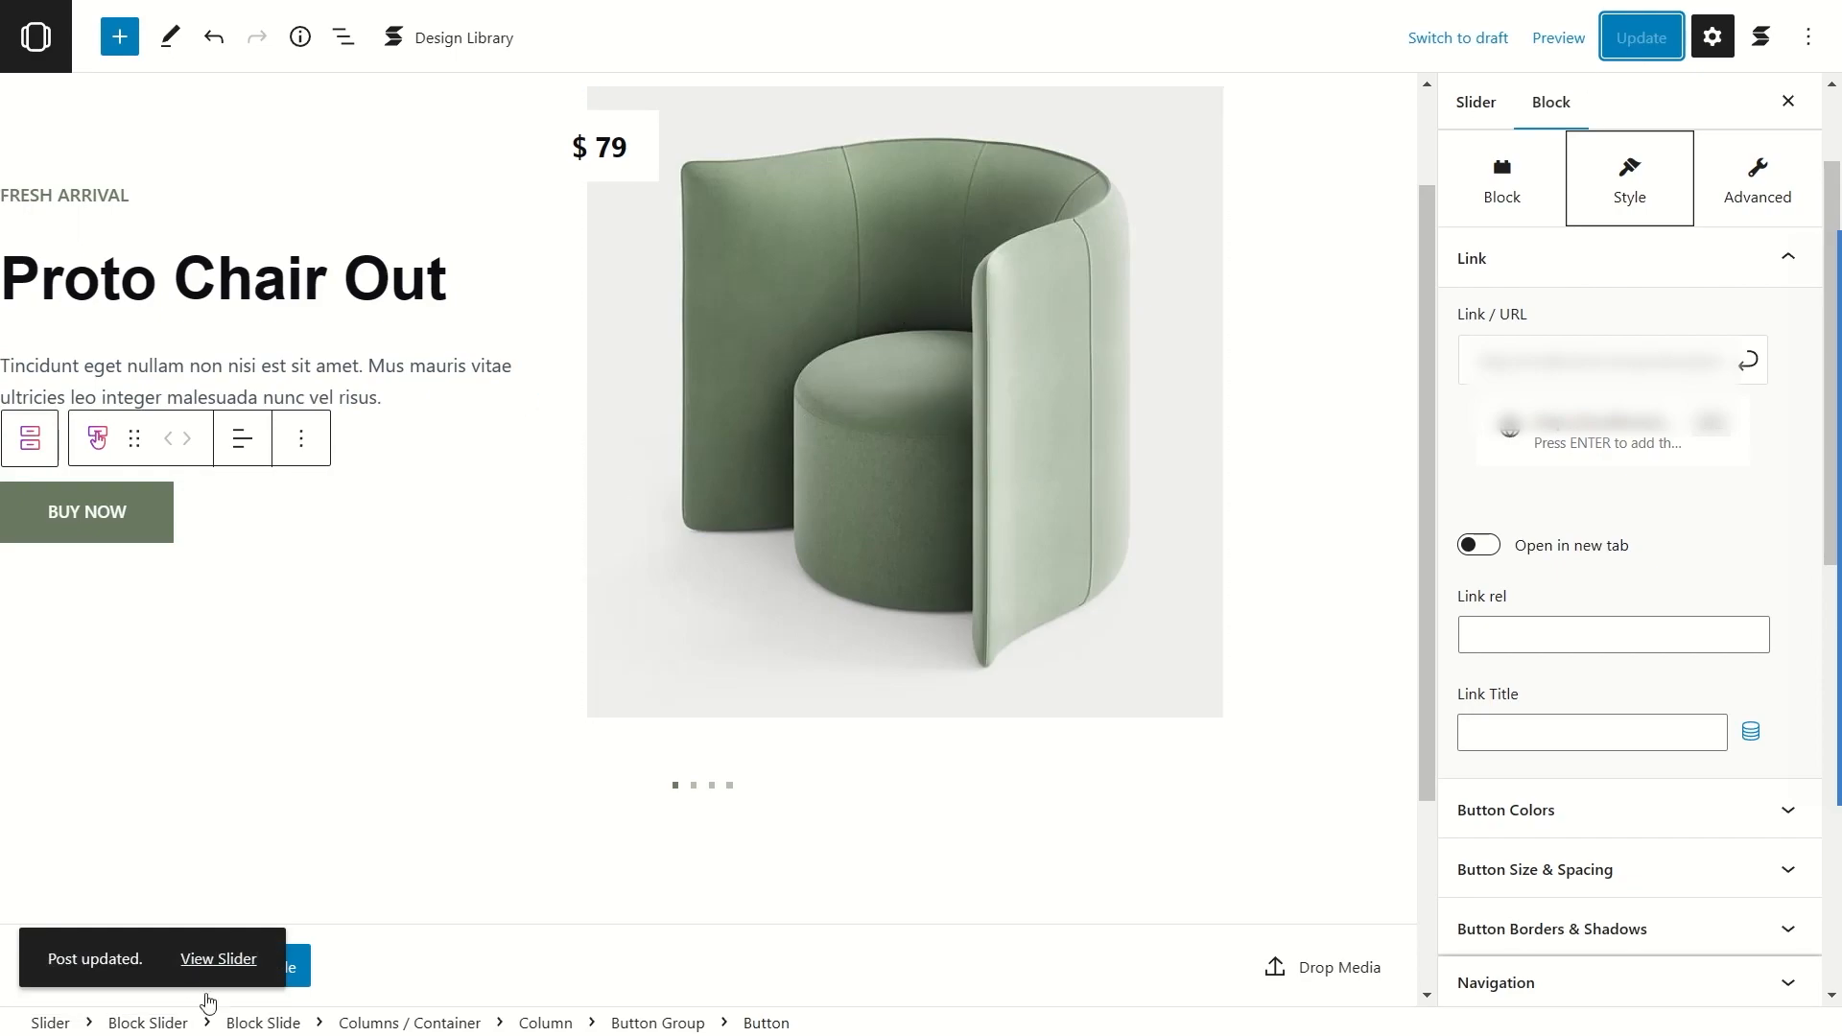
Step: Test the Buy Now button on the live home page's first slide and look over the product page it opens
left_click(187, 974)
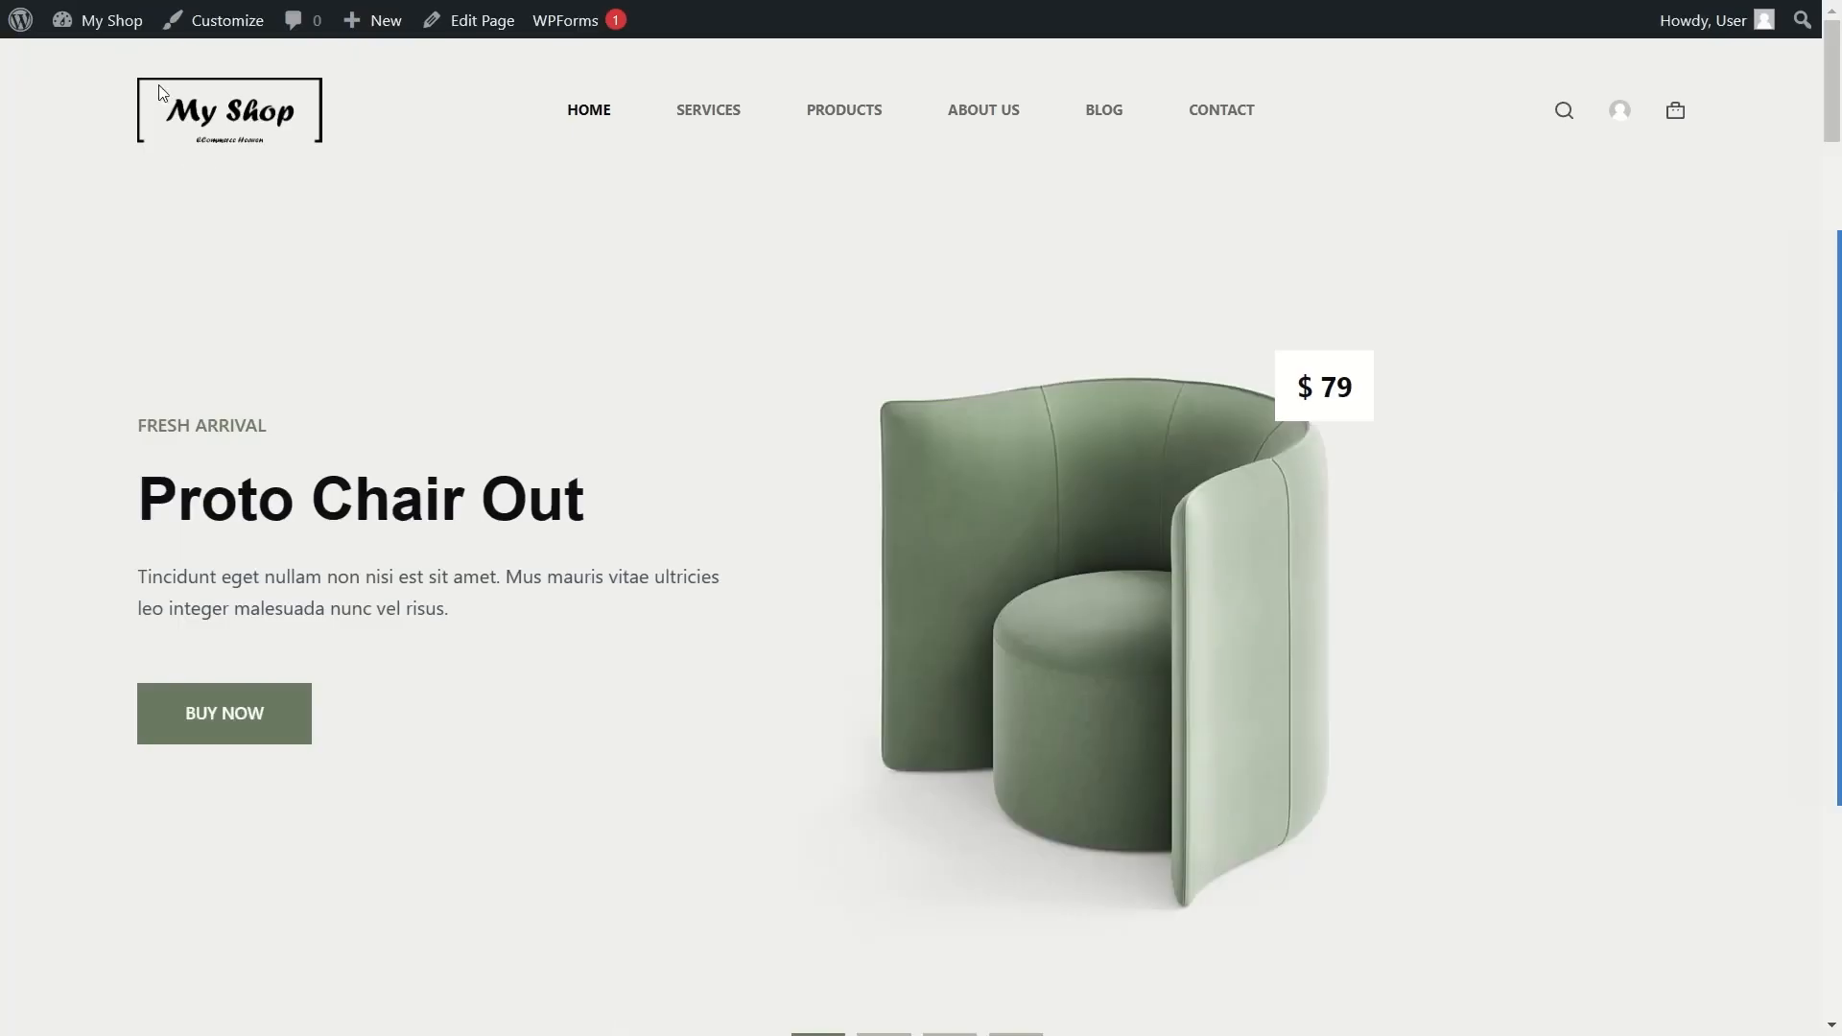
left_click(240, 726)
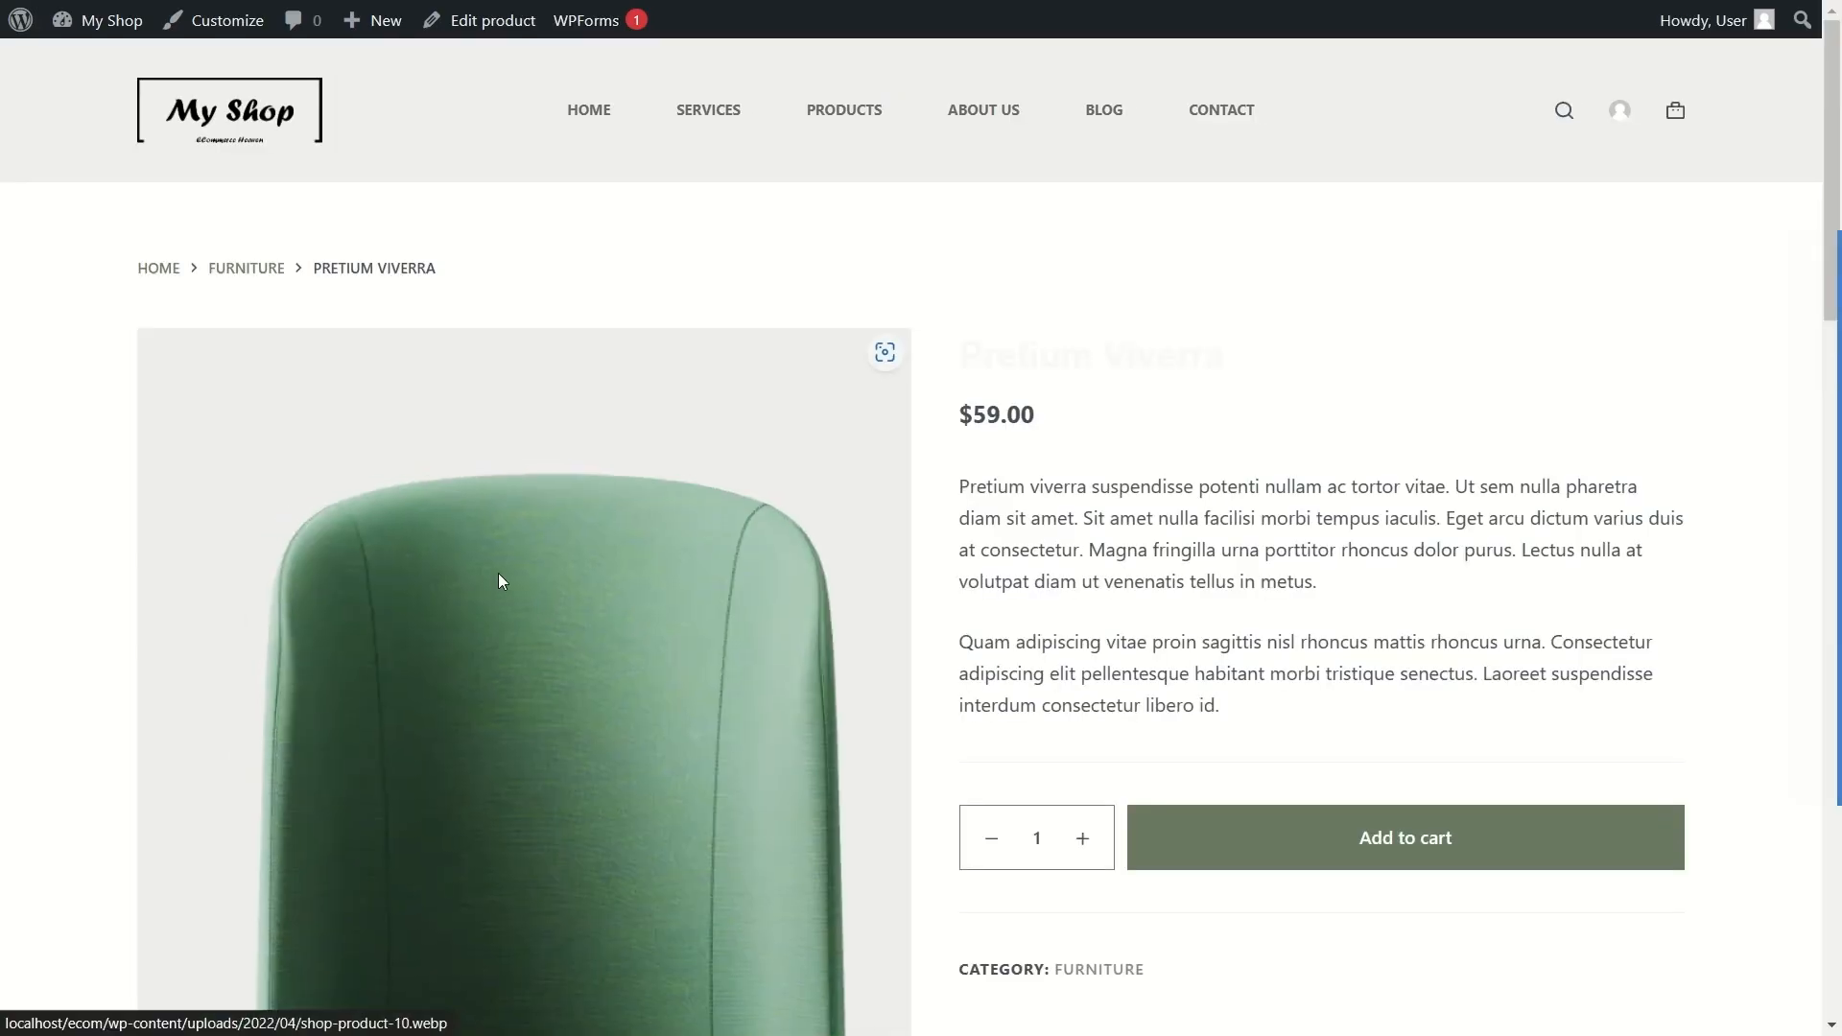
scroll(748, 576, "down", 4)
scroll(752, 612, "up", 3)
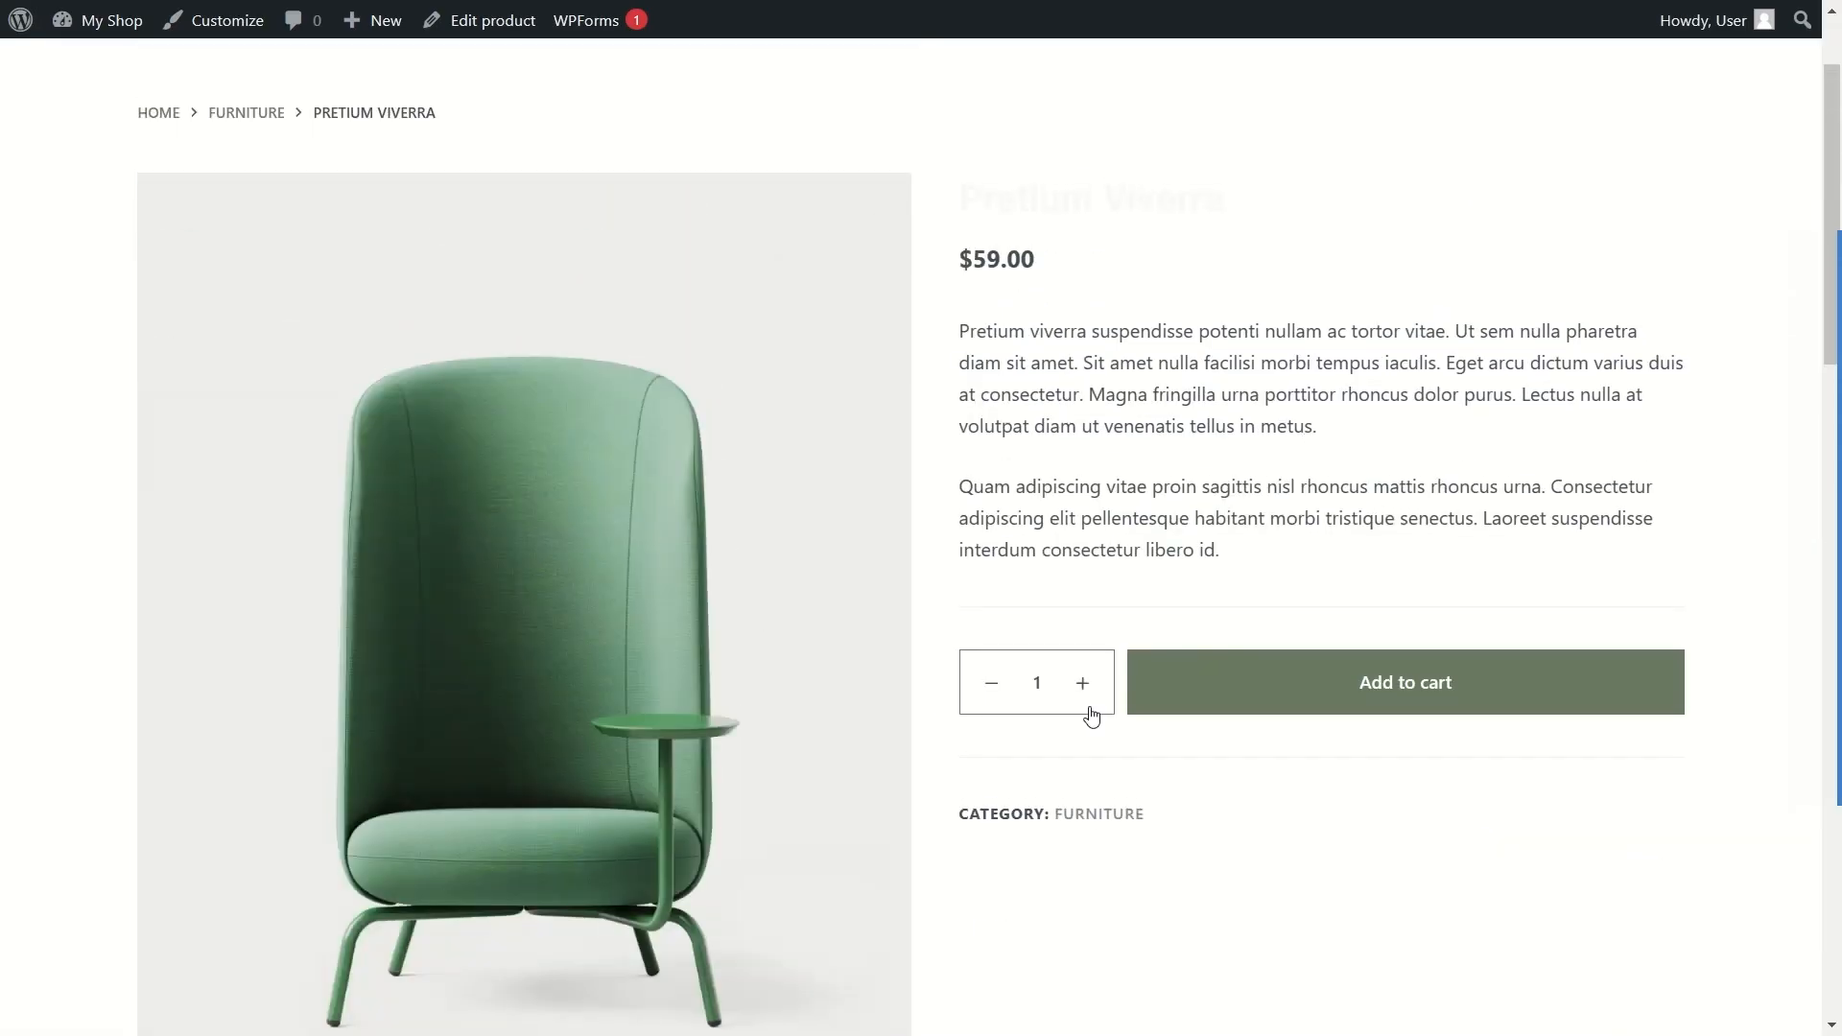
scroll(1248, 569, "down", 4)
scroll(1119, 624, "up", 5)
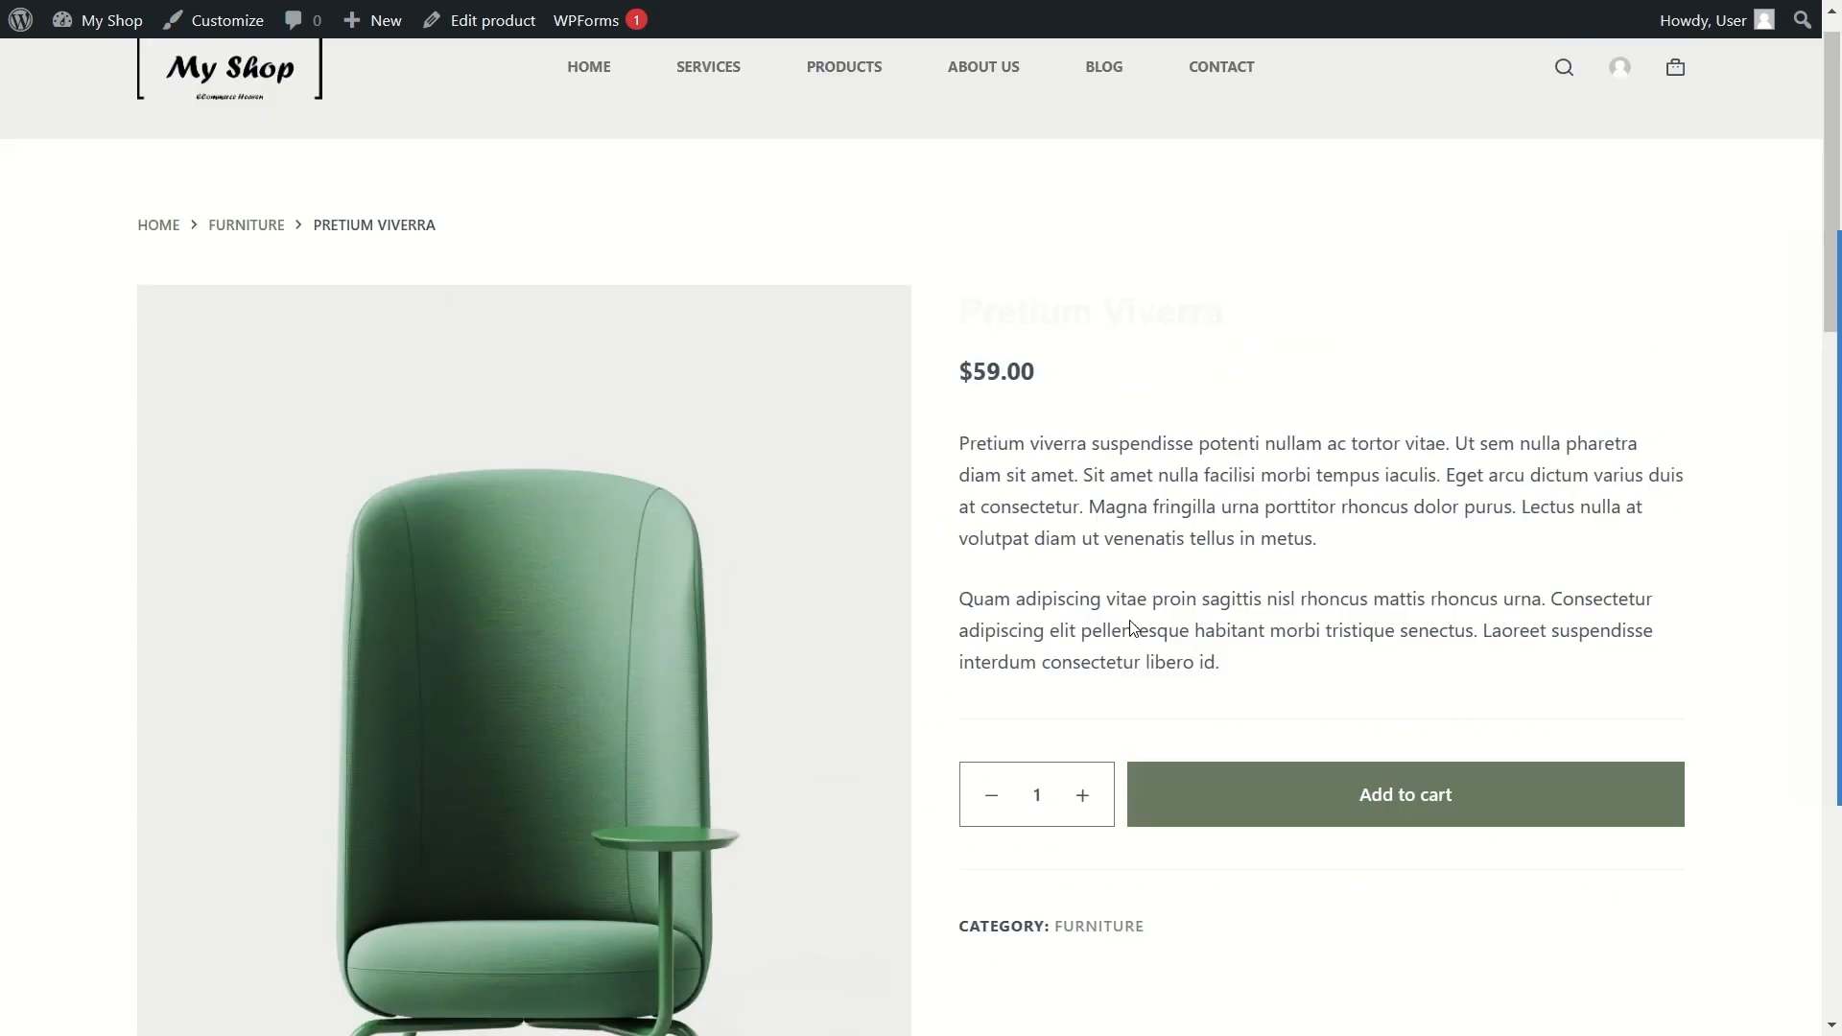
Step: Return to the shop's home page and look over its content
left_click(601, 121)
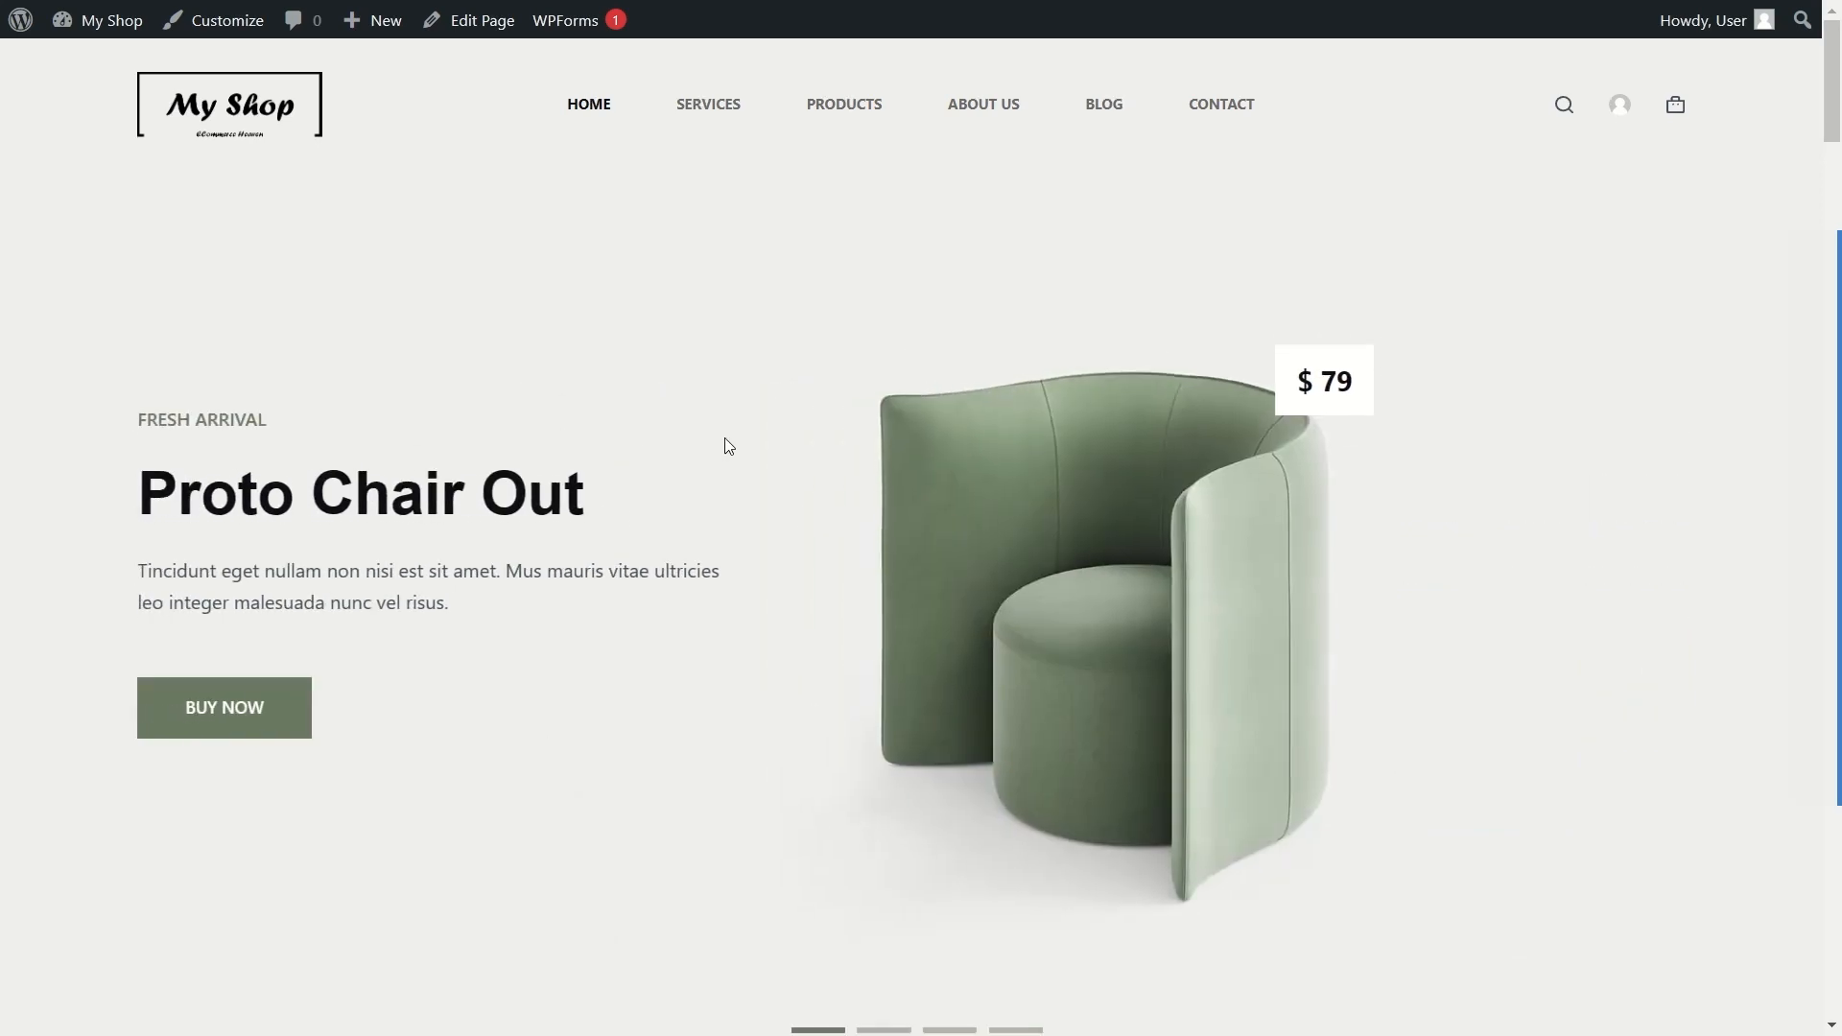
scroll(725, 439, "down", 5)
scroll(727, 438, "up", 5)
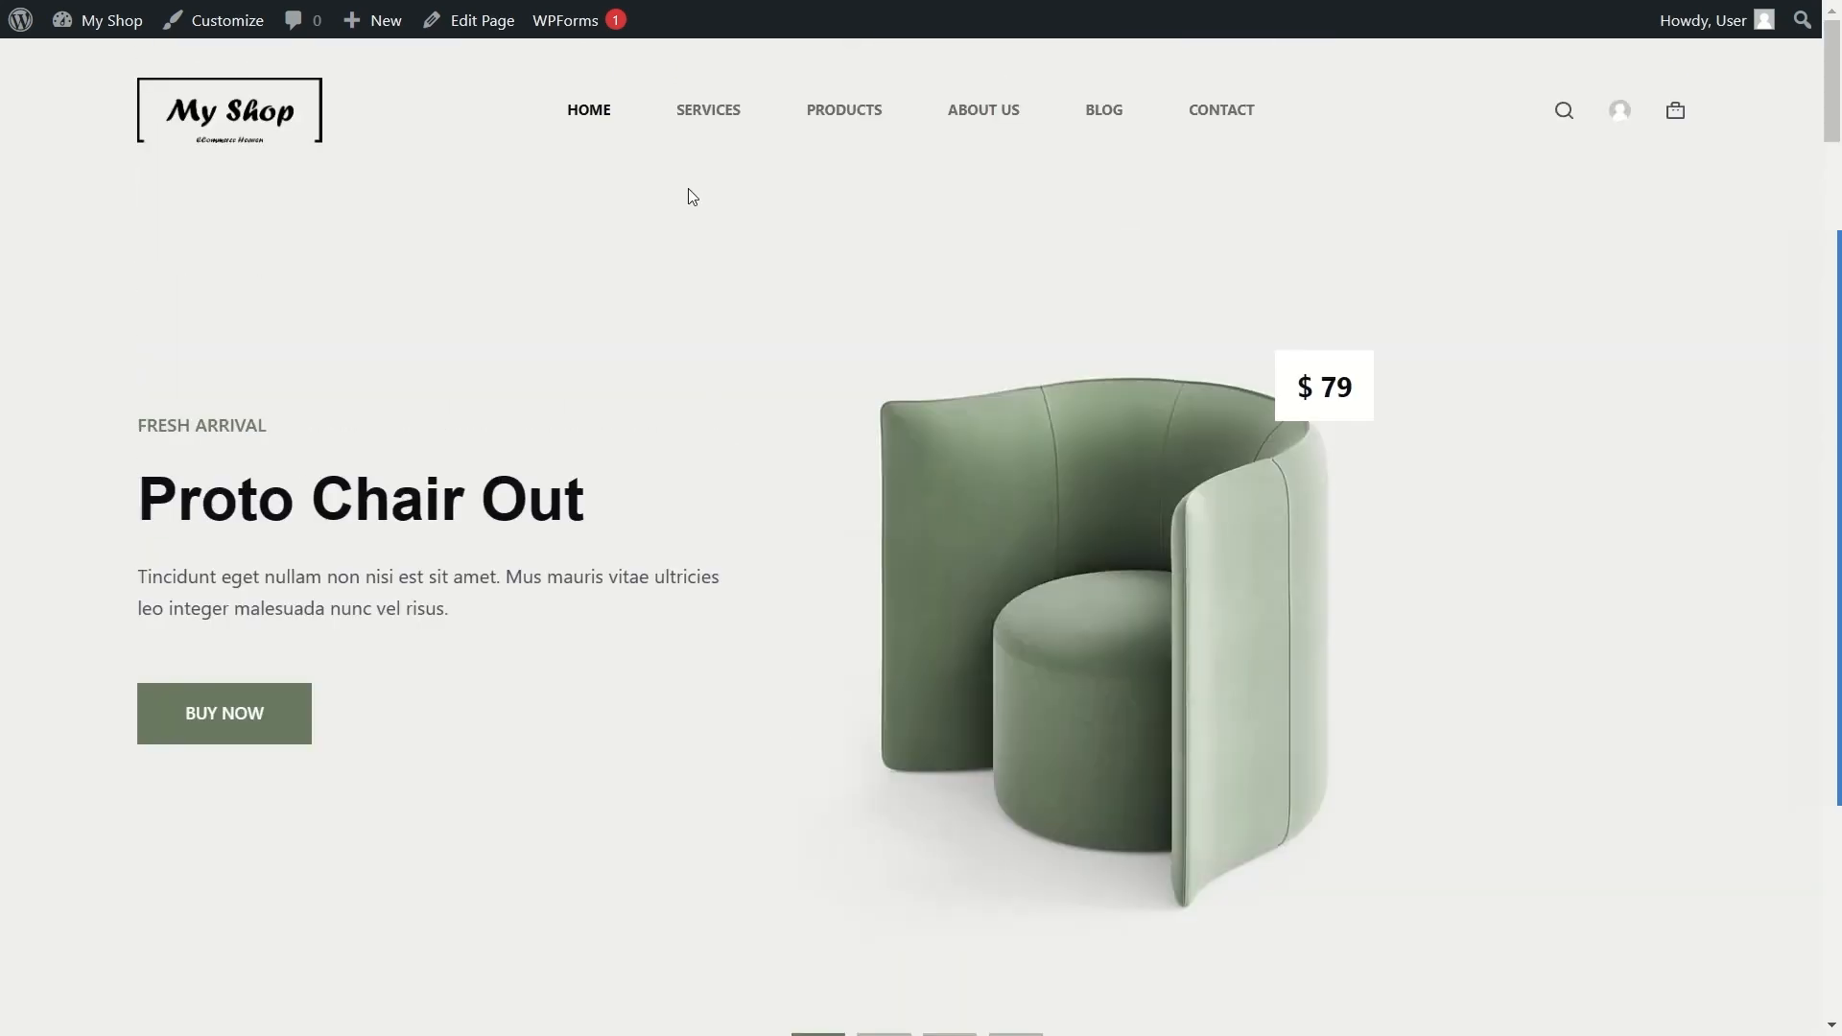
Step: Review the live Services page with its Lighting, Home Decor, Interior Design and Furniture boxes, then return to the WordPress dashboard
left_click(724, 110)
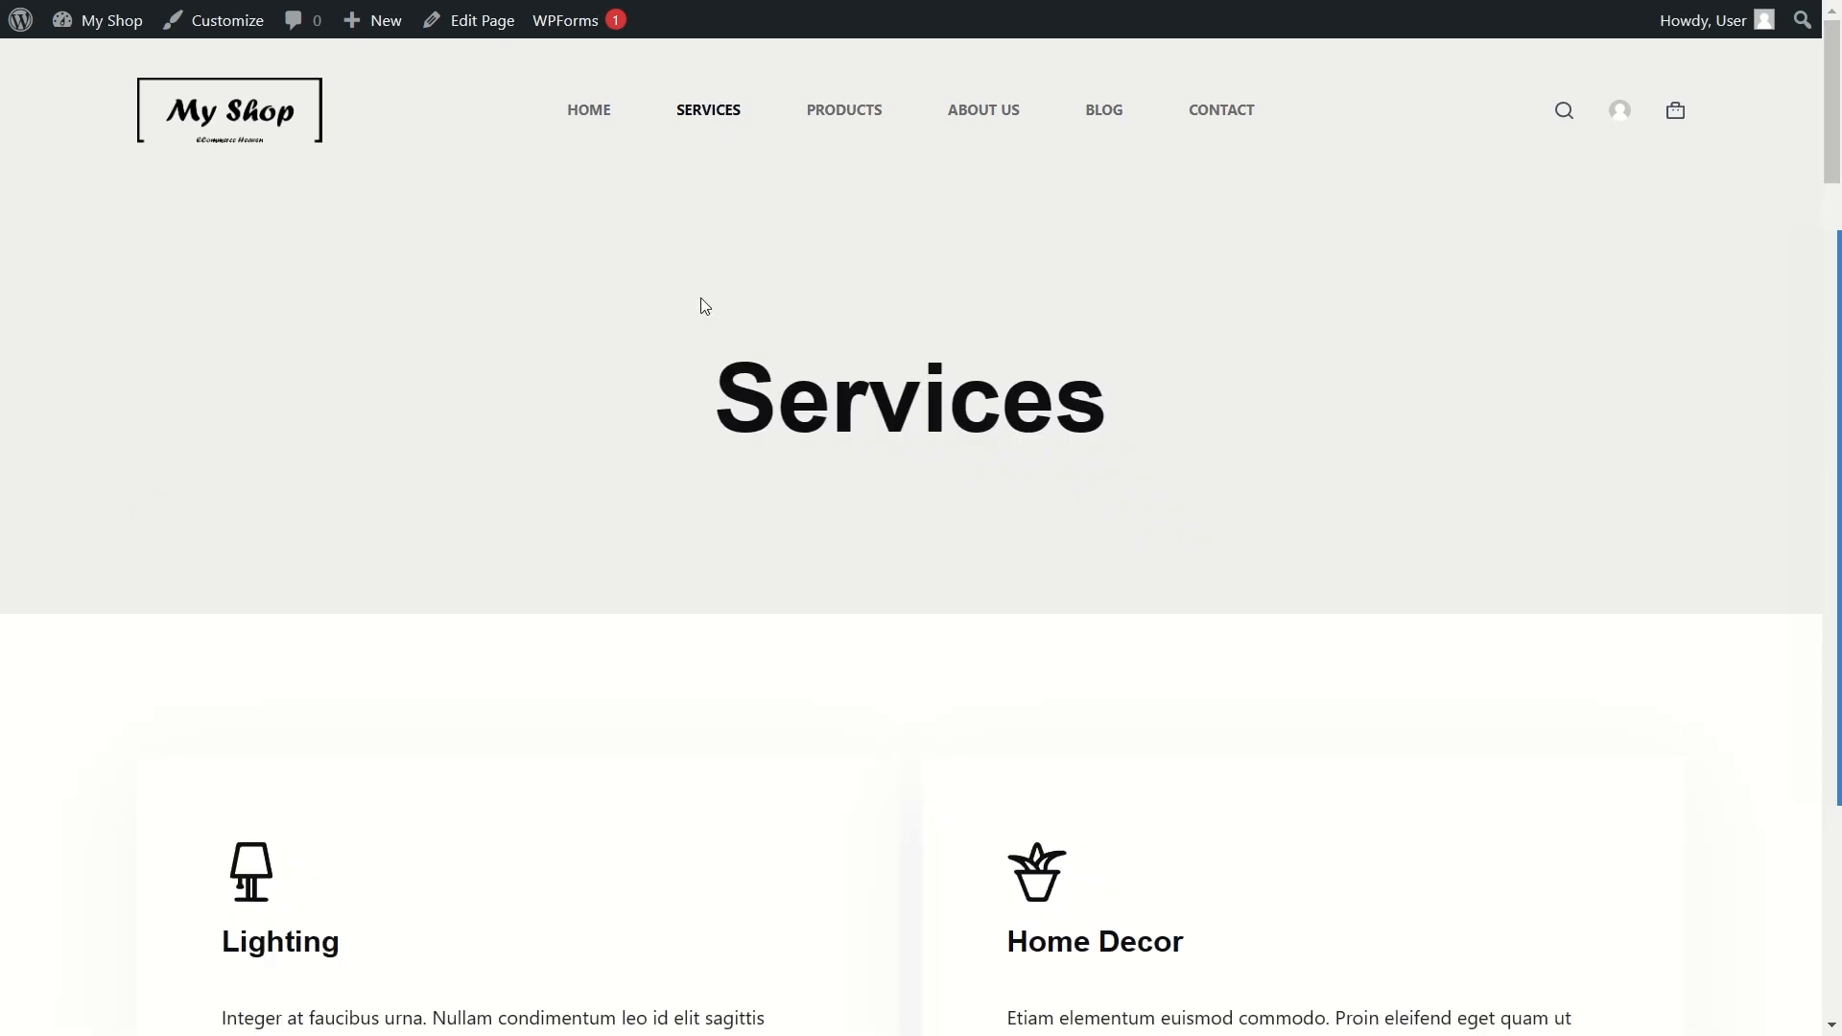
scroll(700, 298, "down", 5)
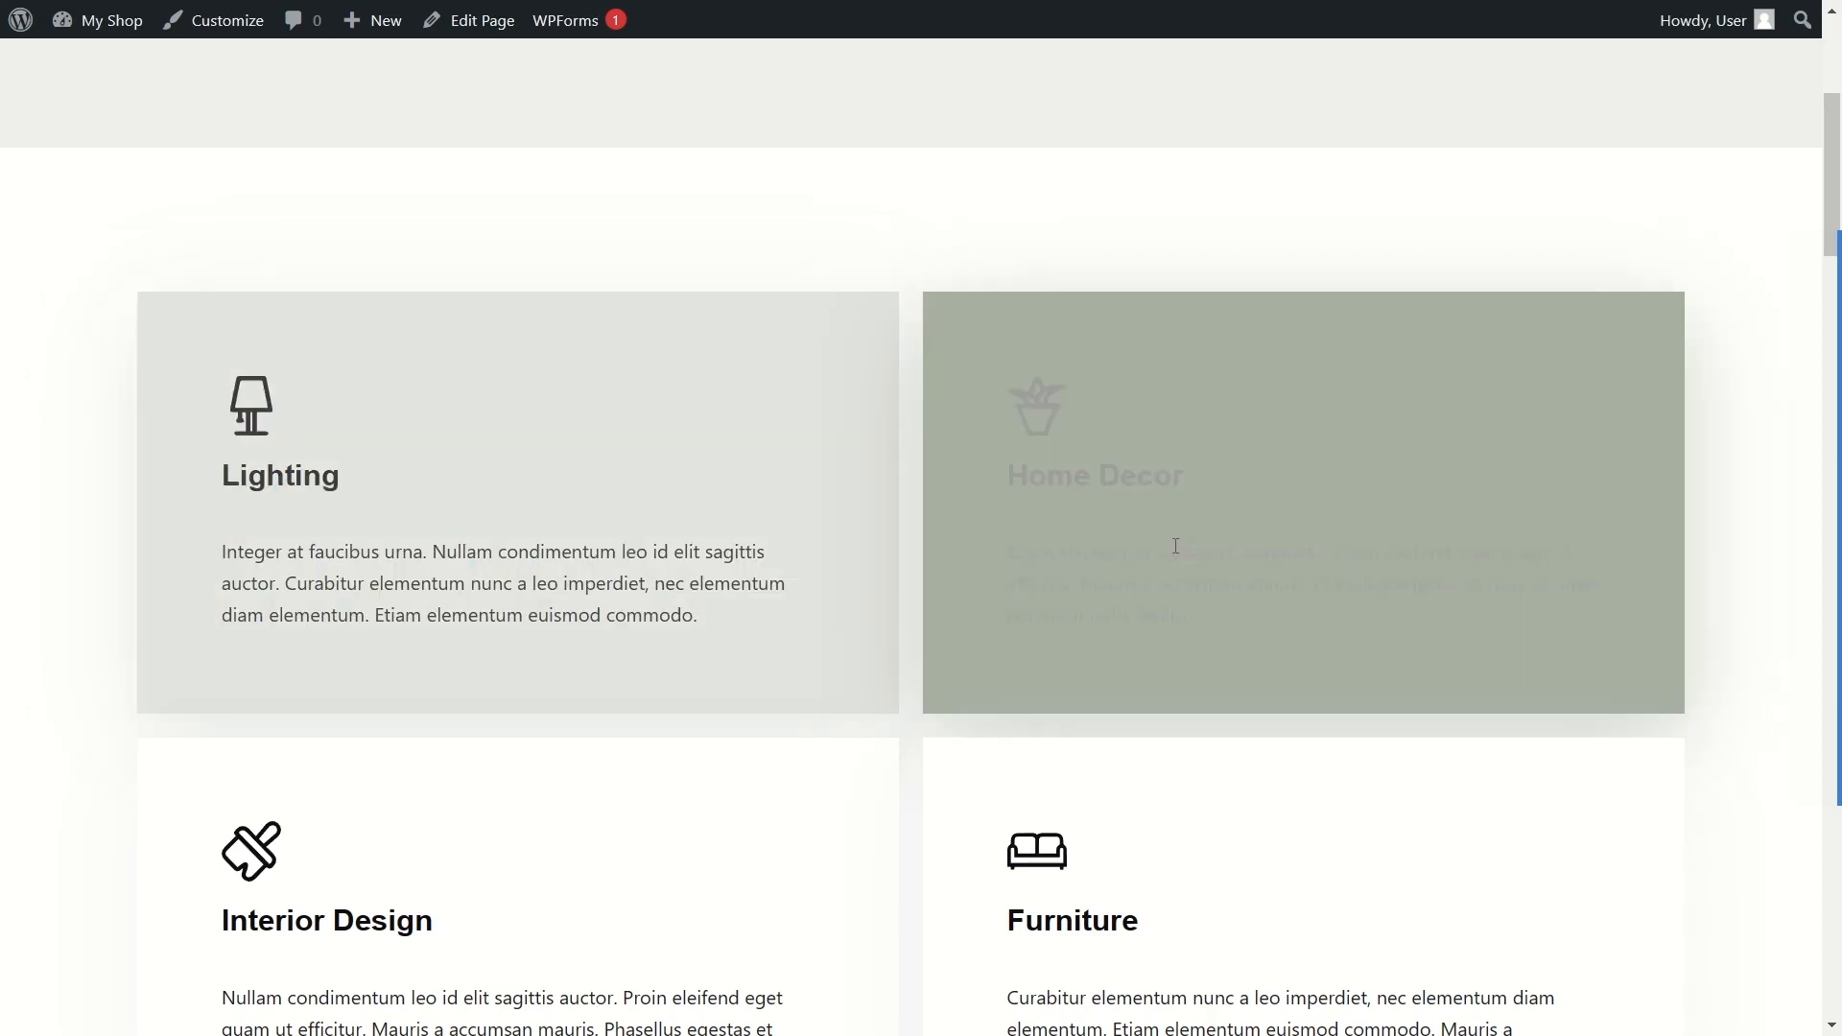
scroll(983, 522, "down", 3)
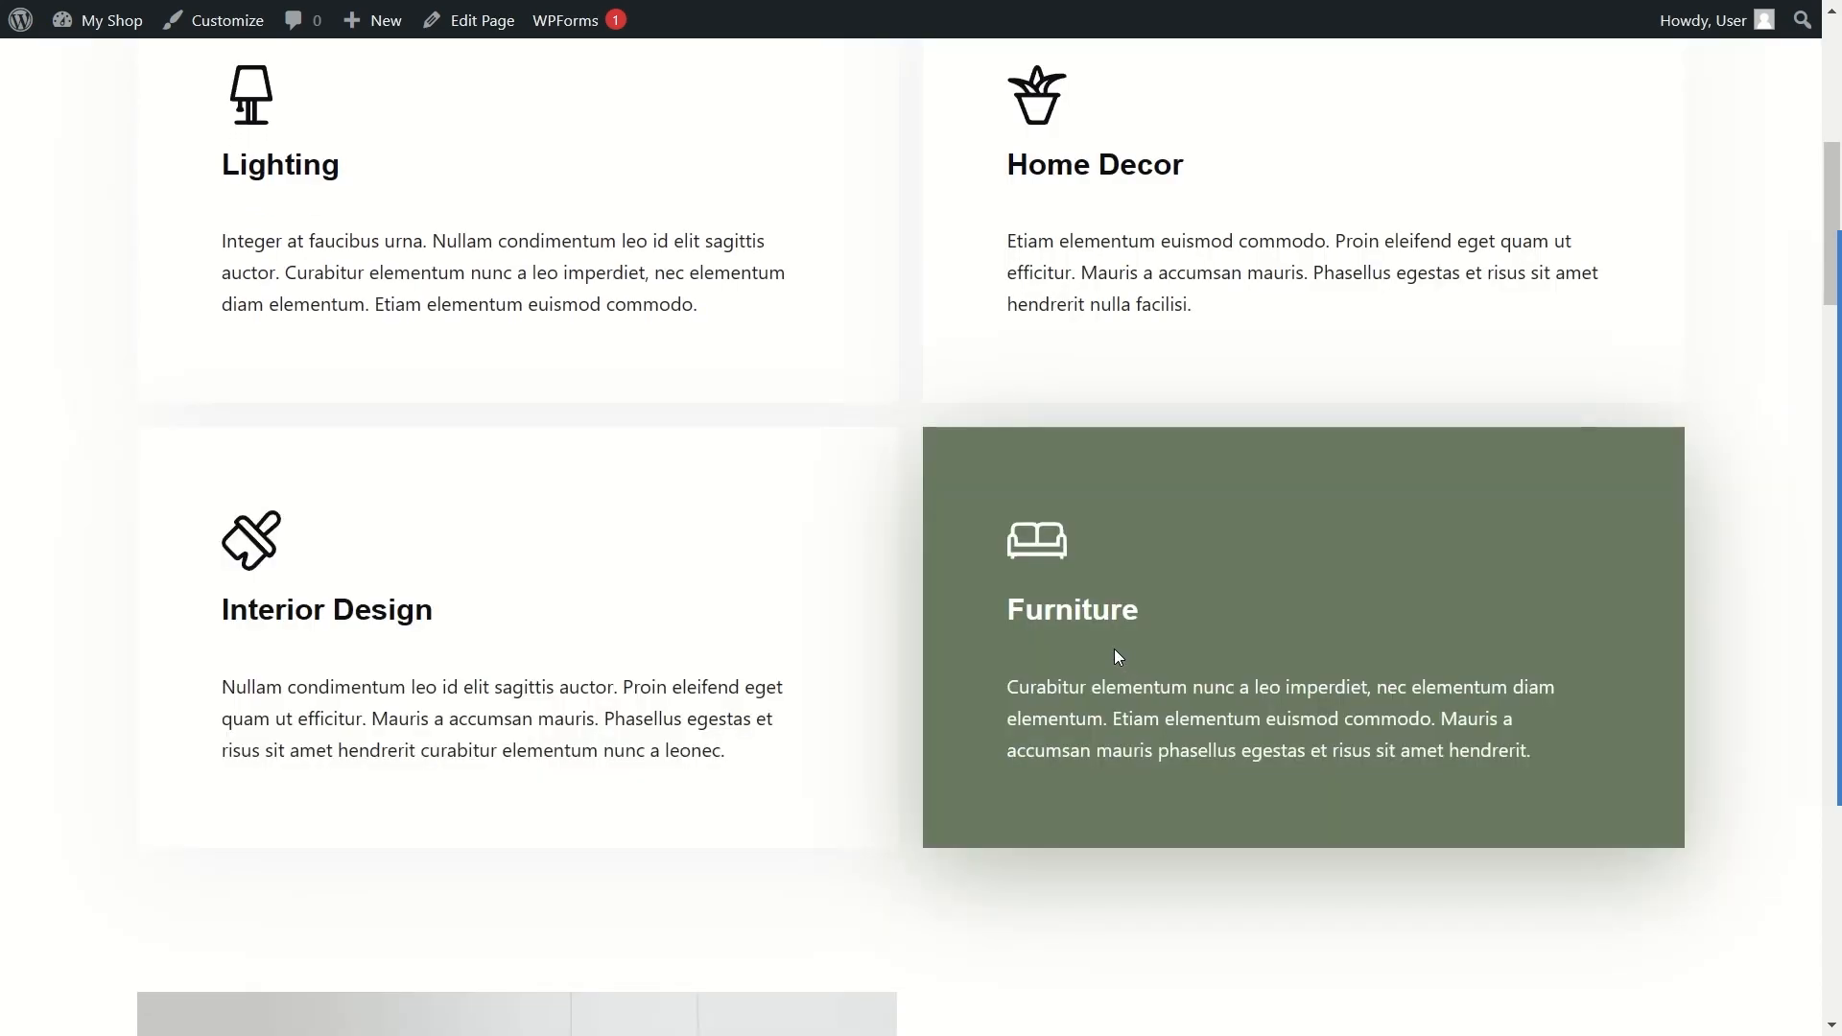
scroll(1114, 649, "down", 6)
scroll(882, 468, "up", 7)
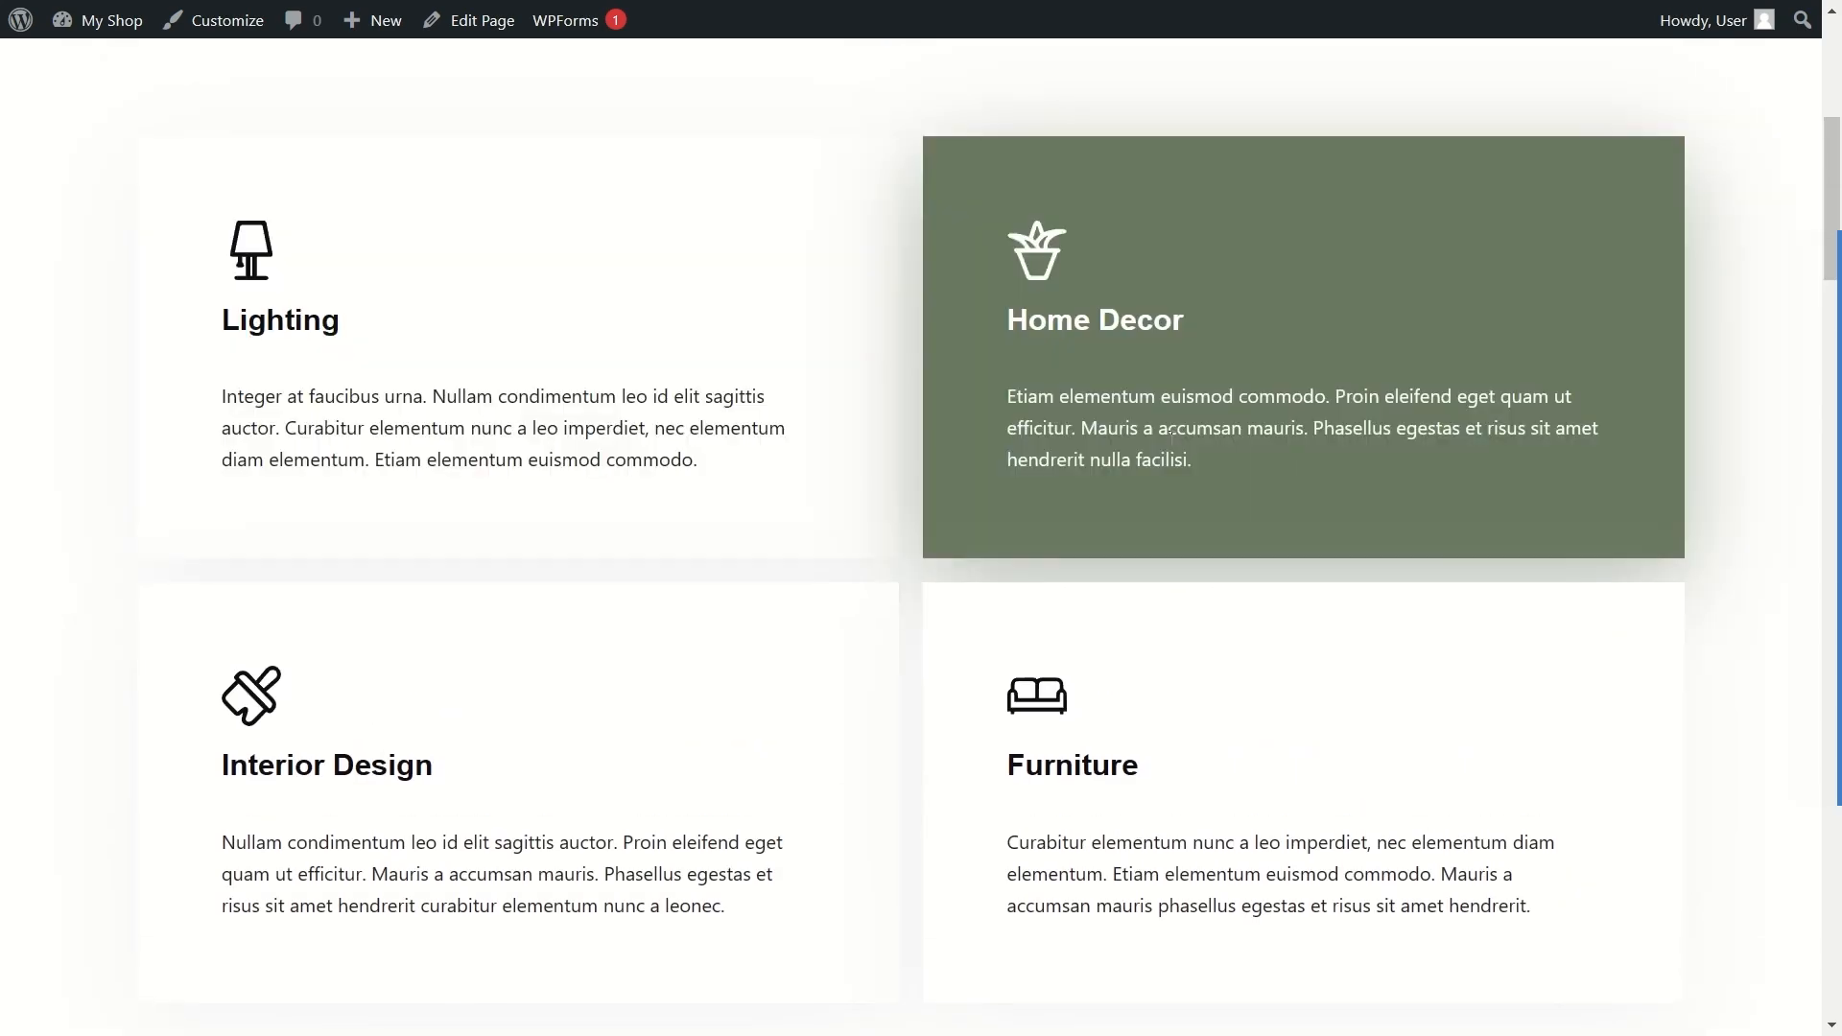
scroll(976, 443, "up", 6)
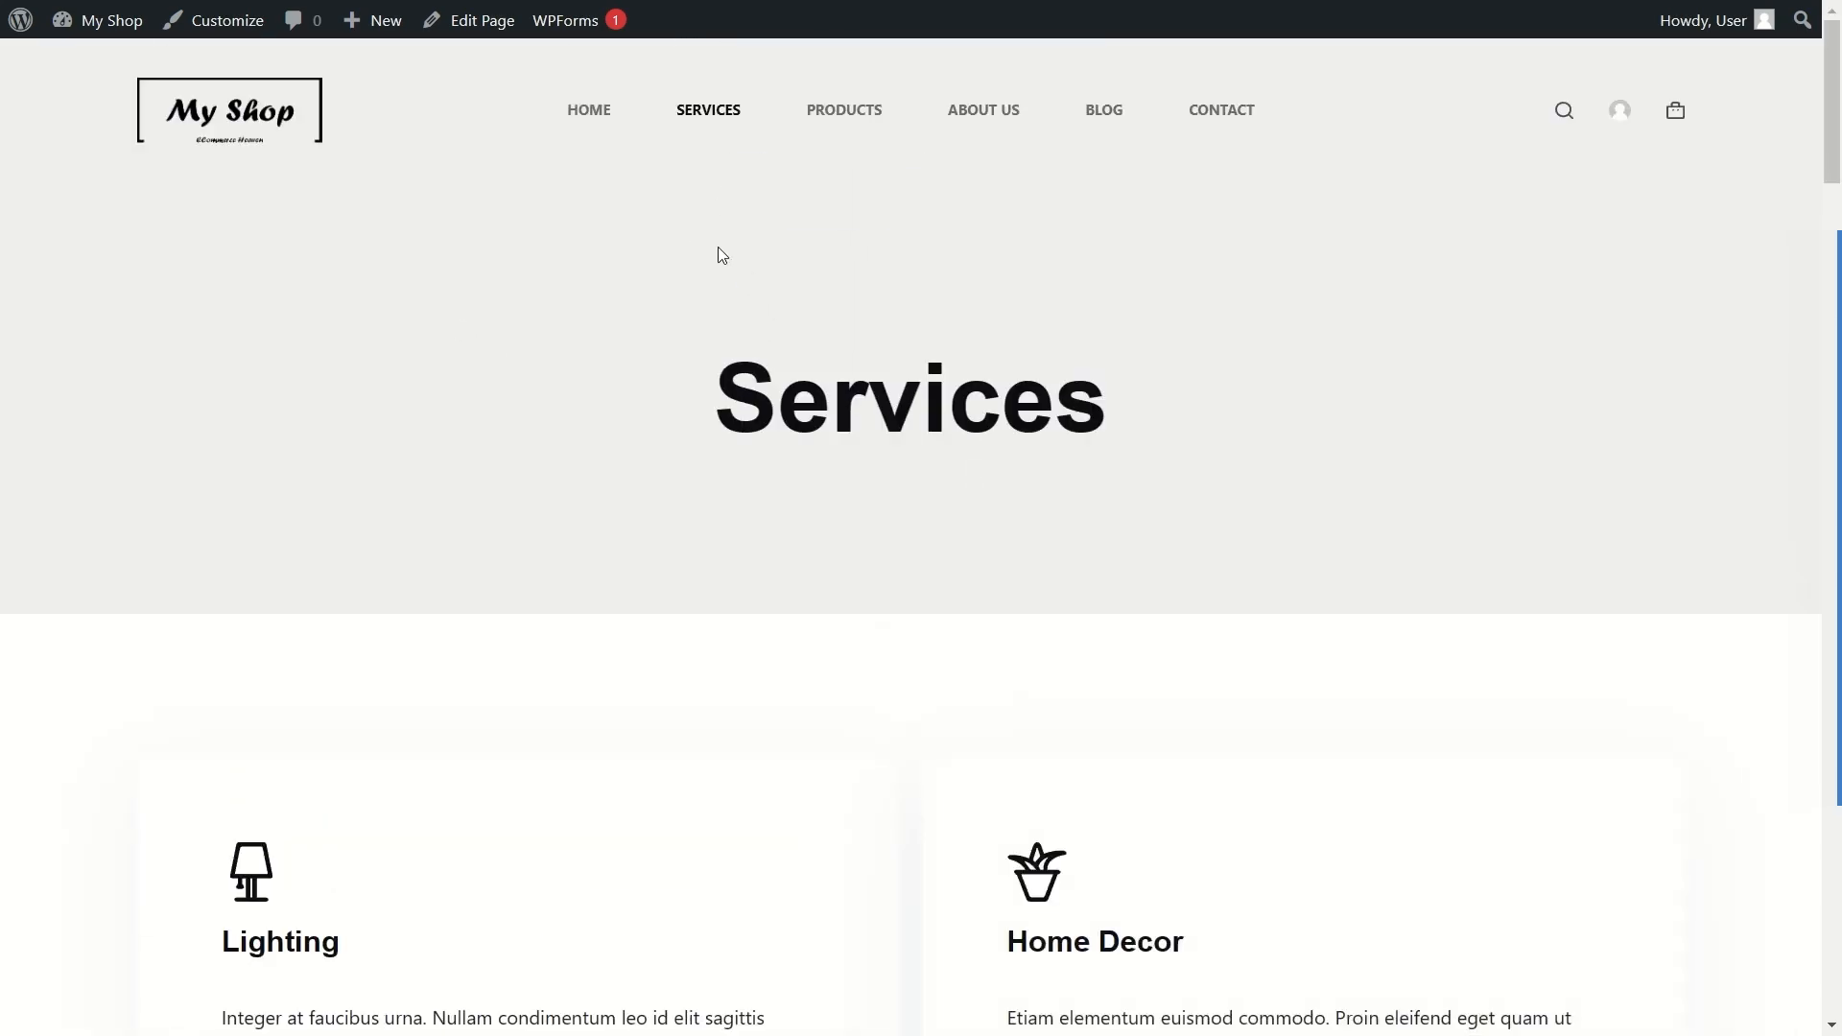
mouse_move(98, 21)
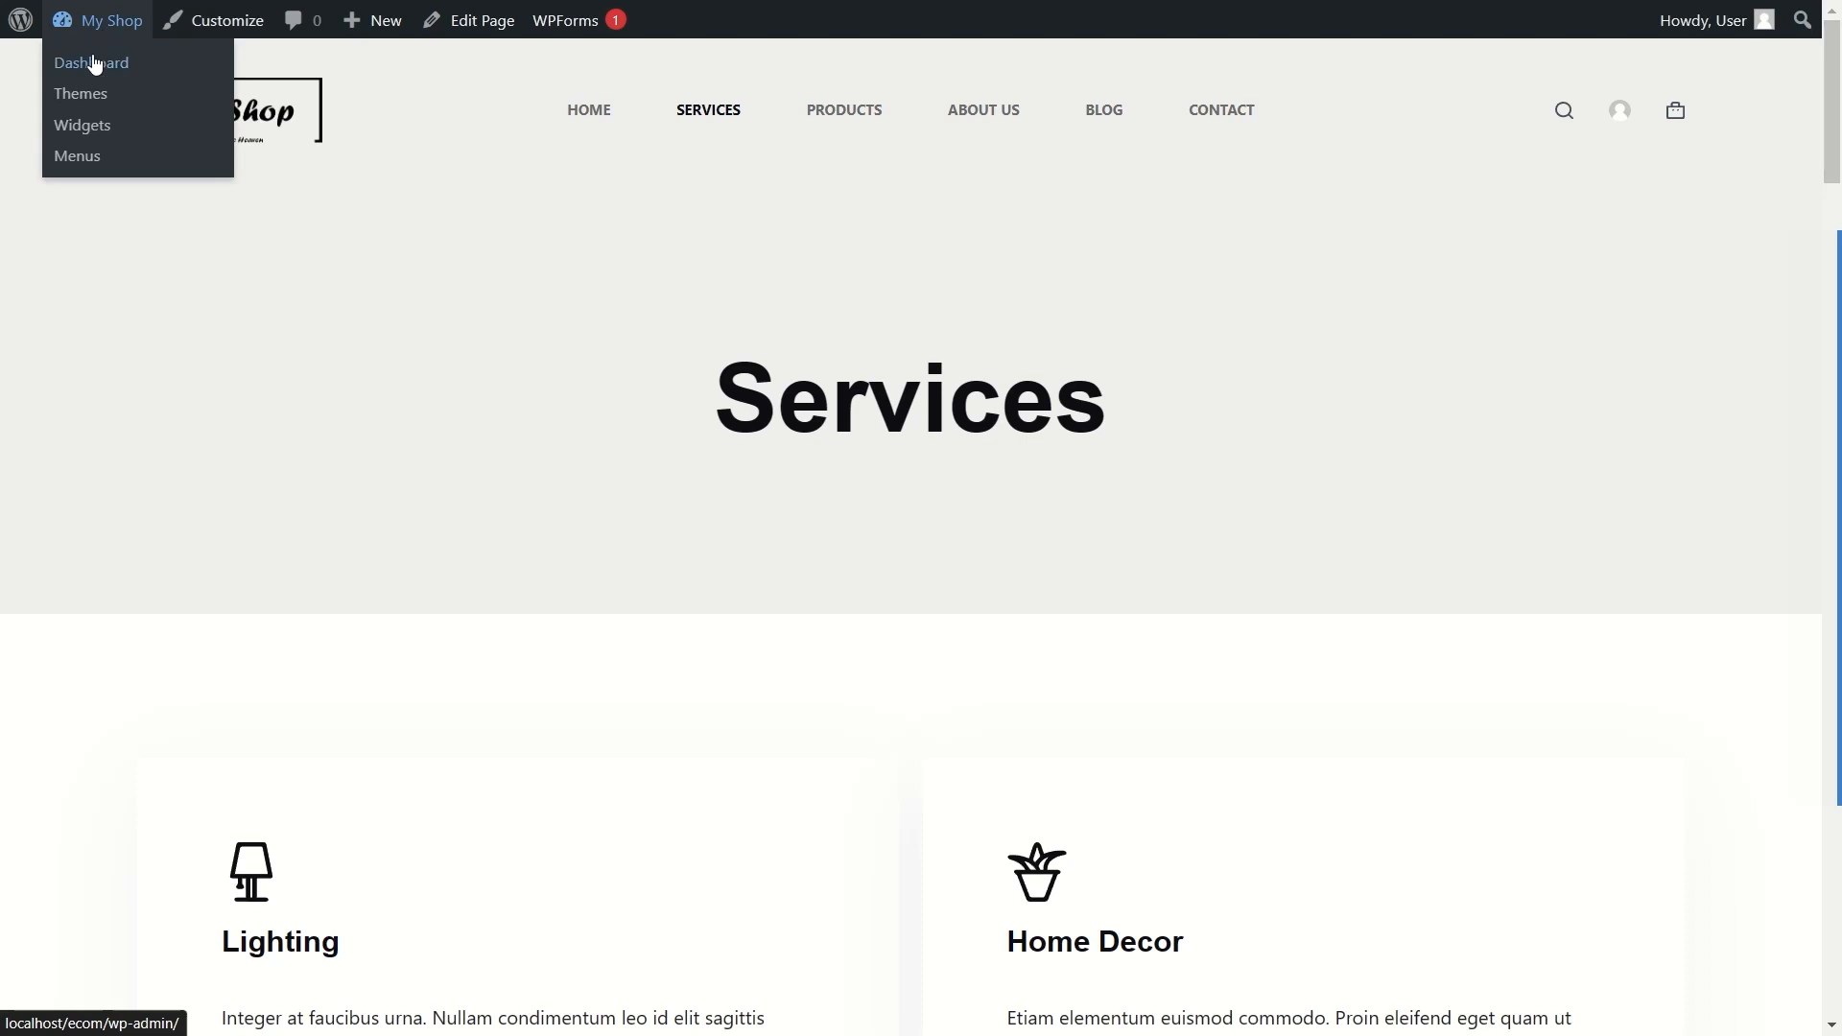
left_click(94, 63)
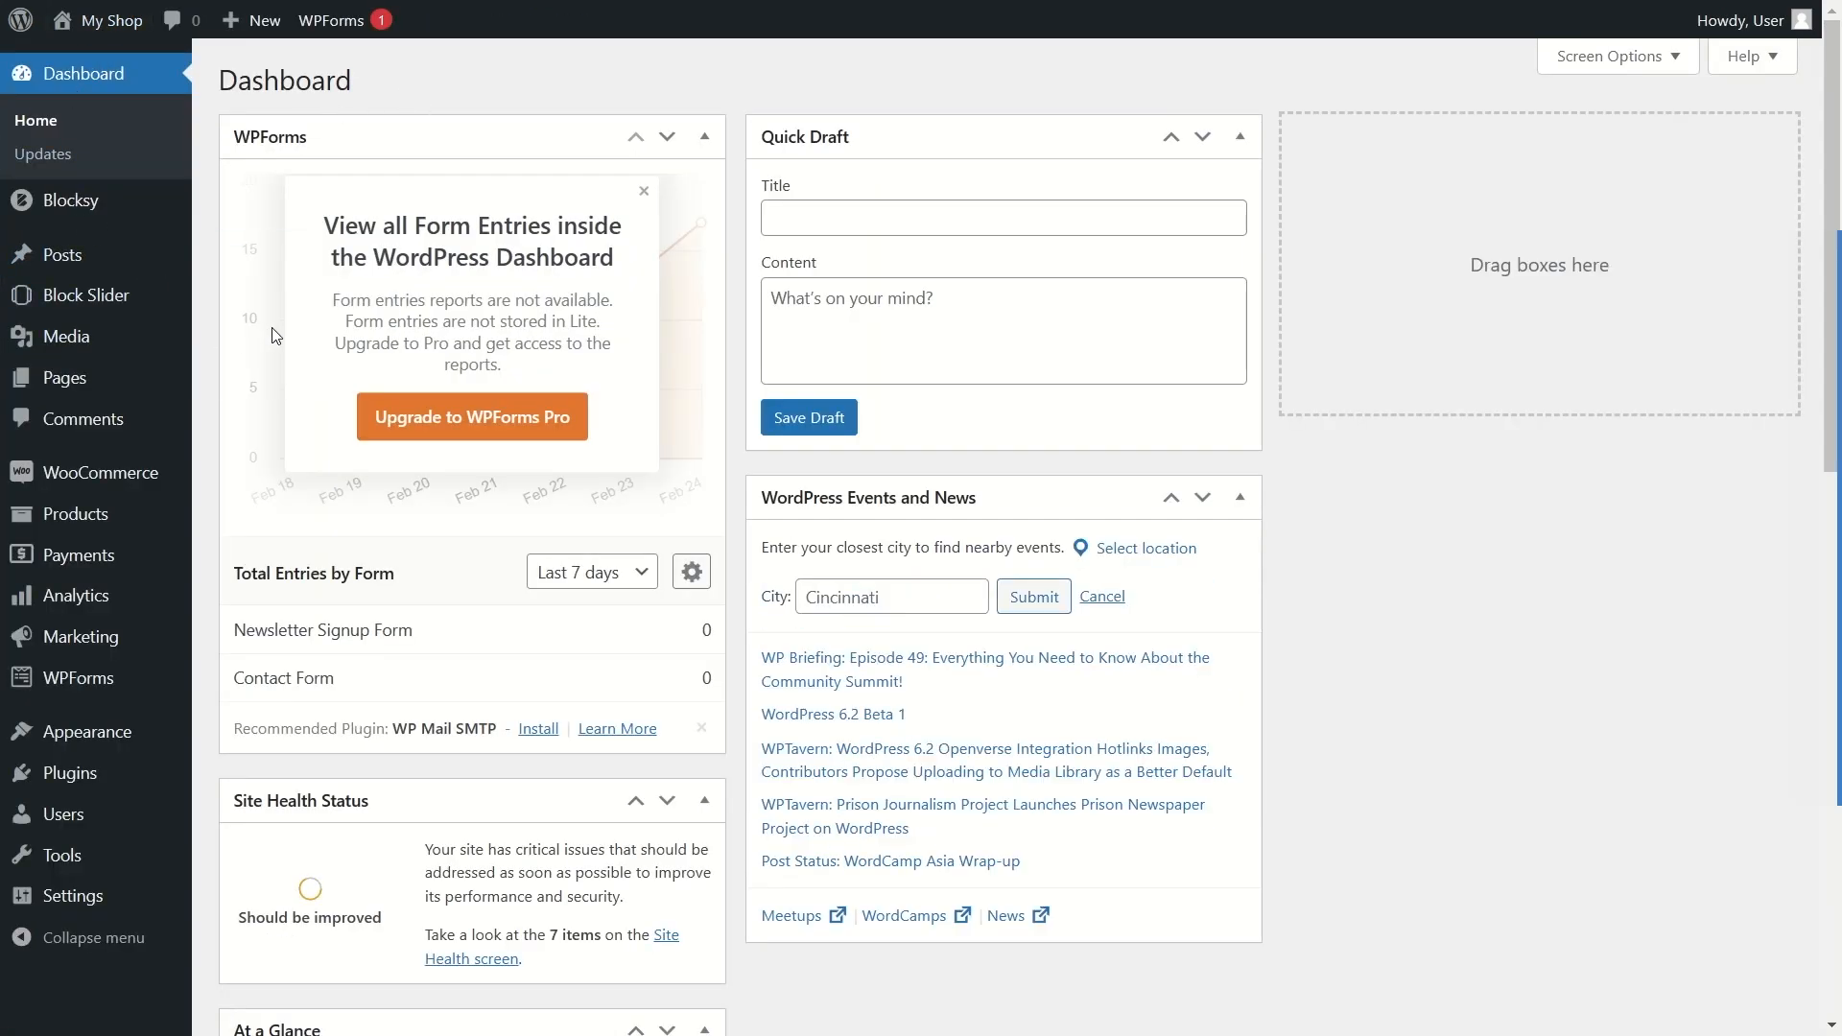
Step: Open the list of all pages and locate the Services page
left_click(121, 384)
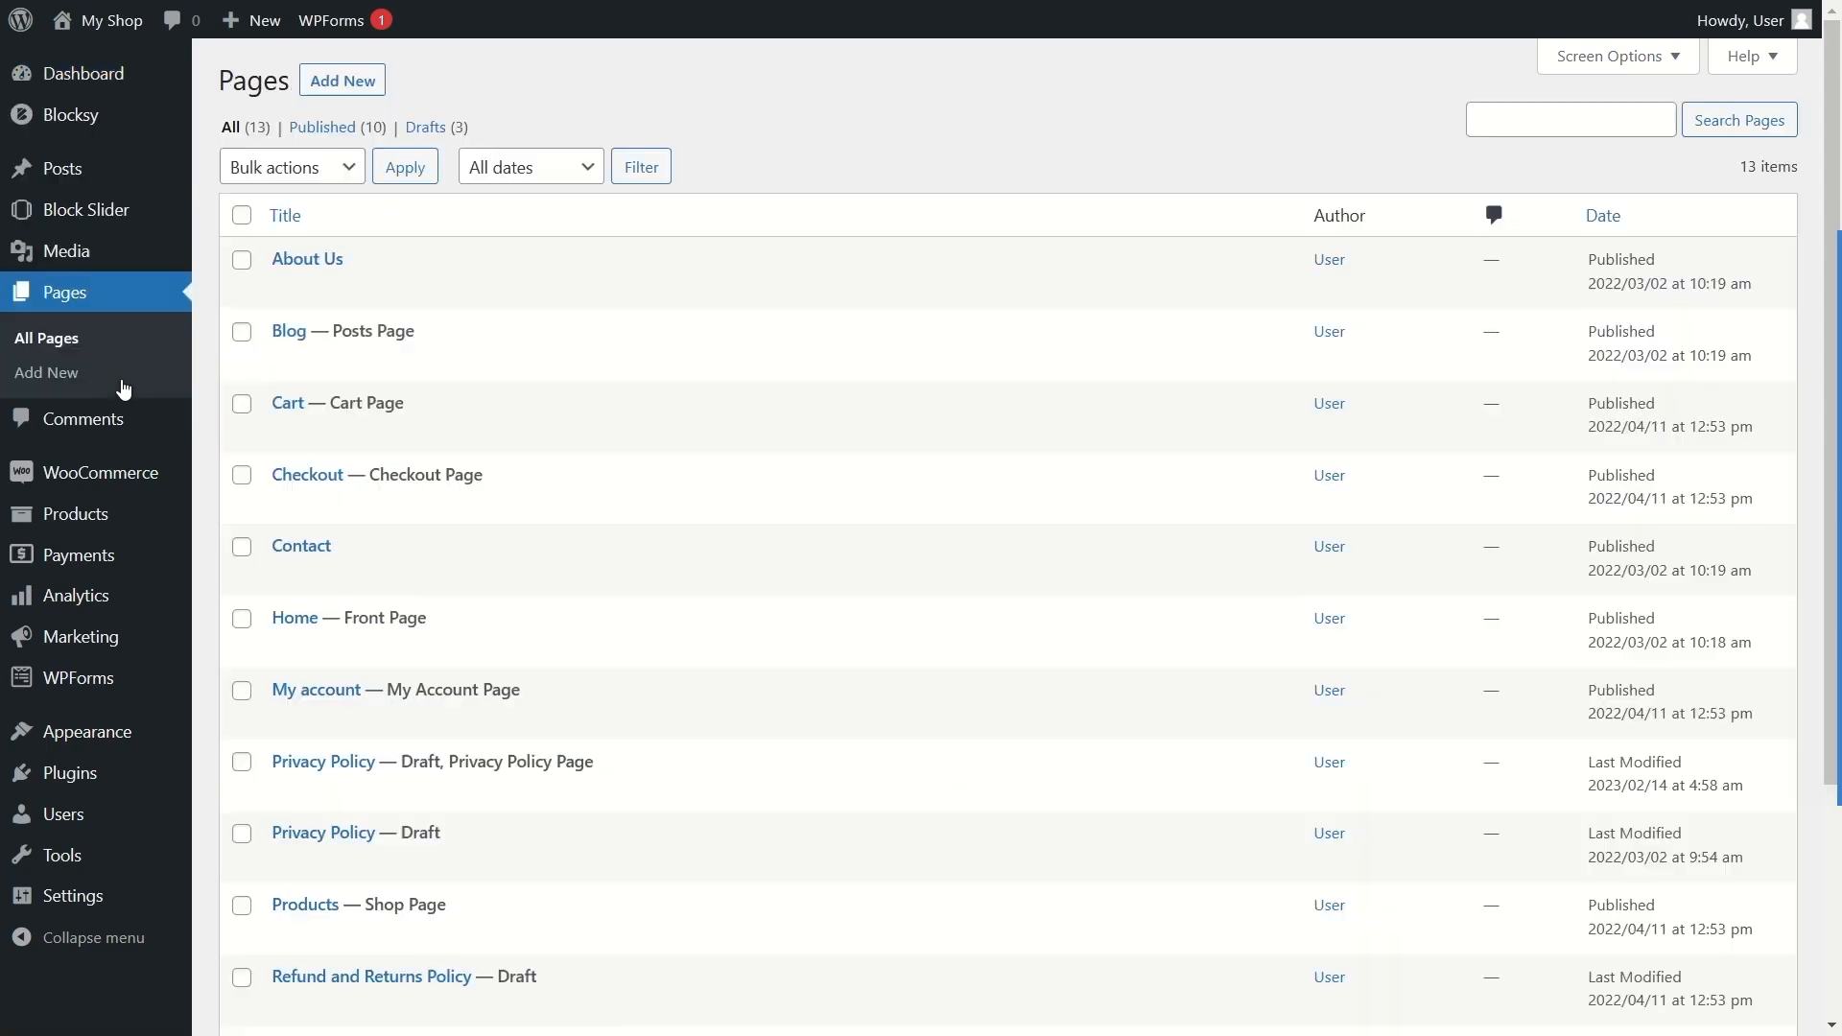
mouse_move(673, 442)
scroll(685, 424, "down", 3)
mouse_move(392, 798)
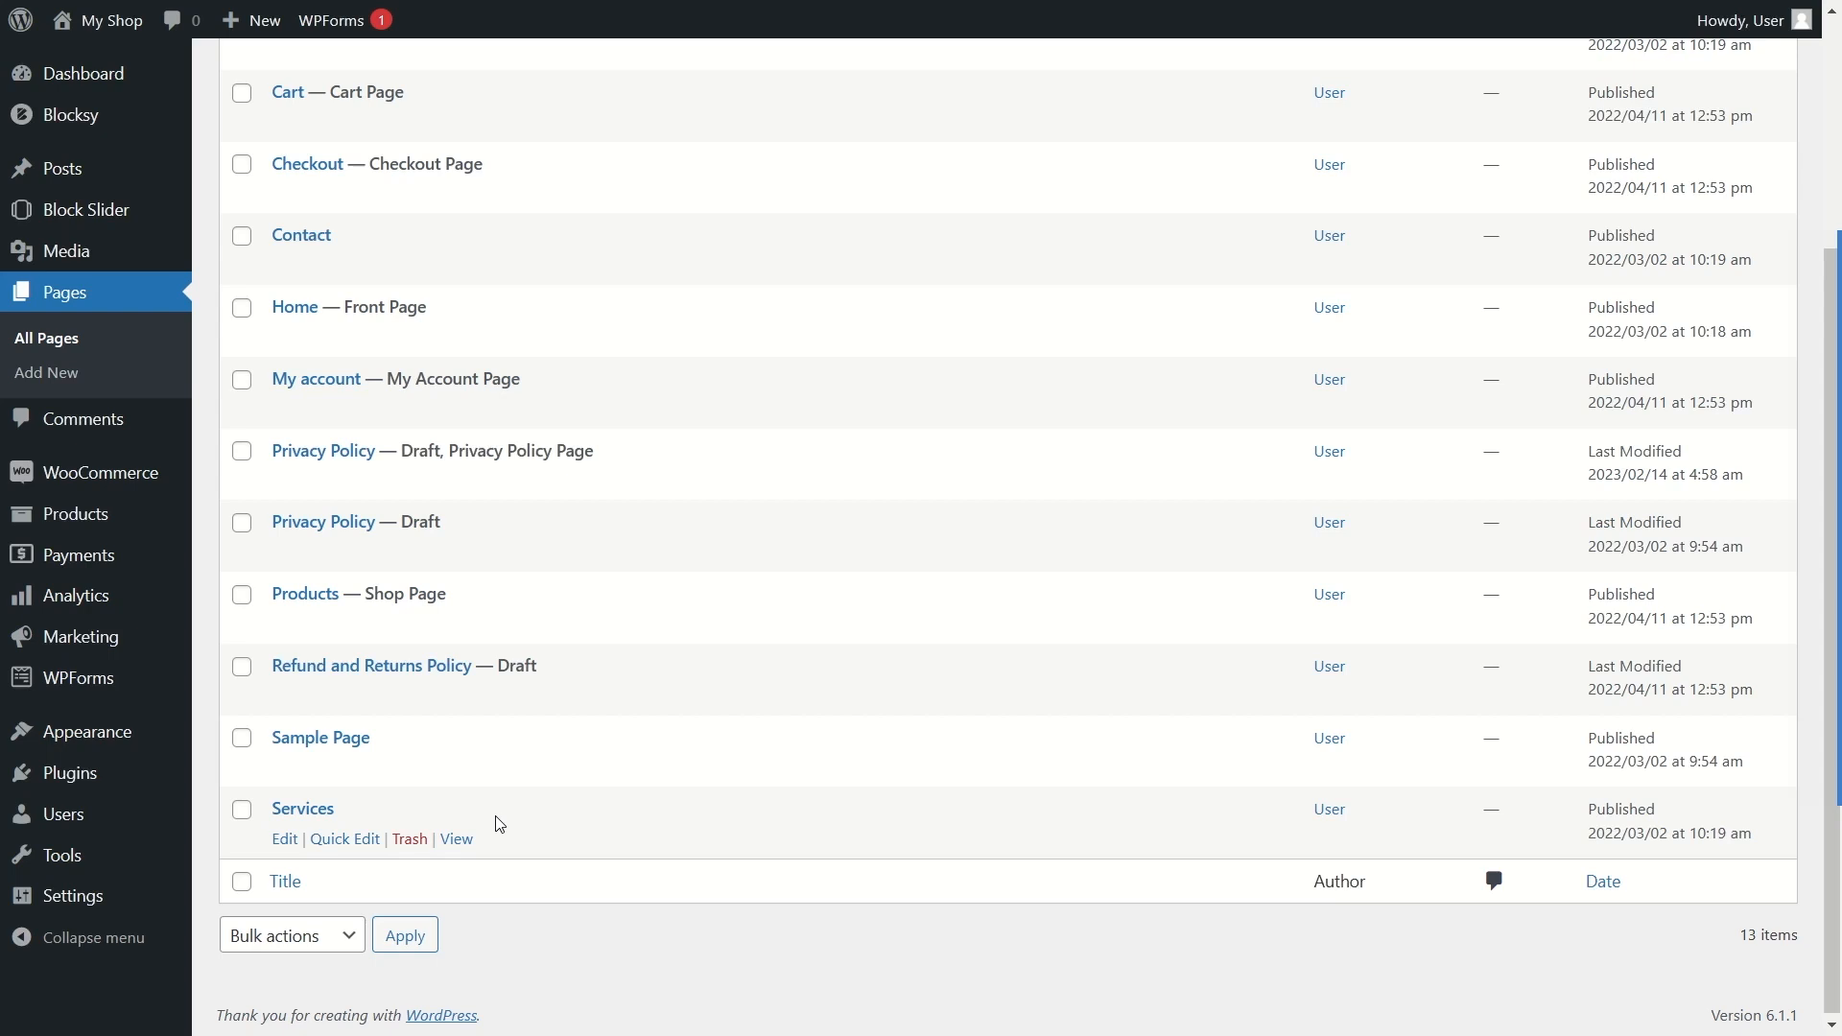
Step: Open the Main Menu's structure and inspect the settings of its Services item without changing them
mouse_move(99, 683)
mouse_move(94, 737)
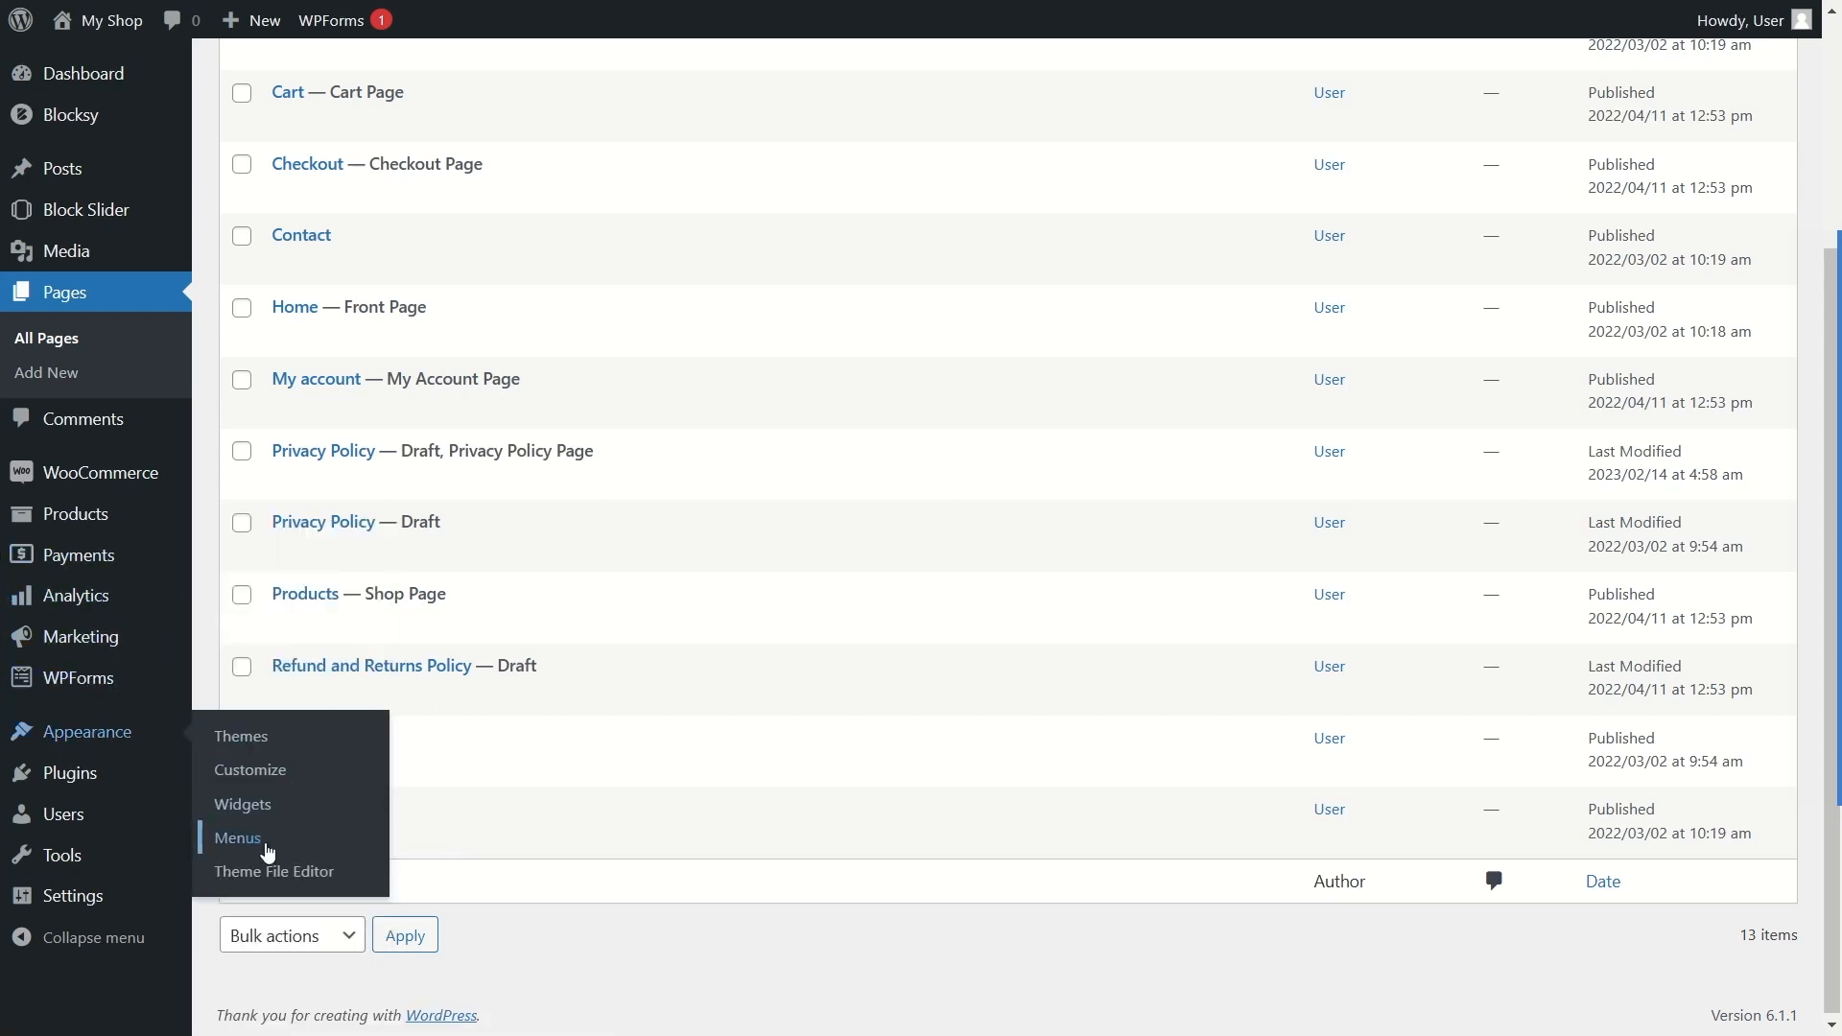
left_click(239, 840)
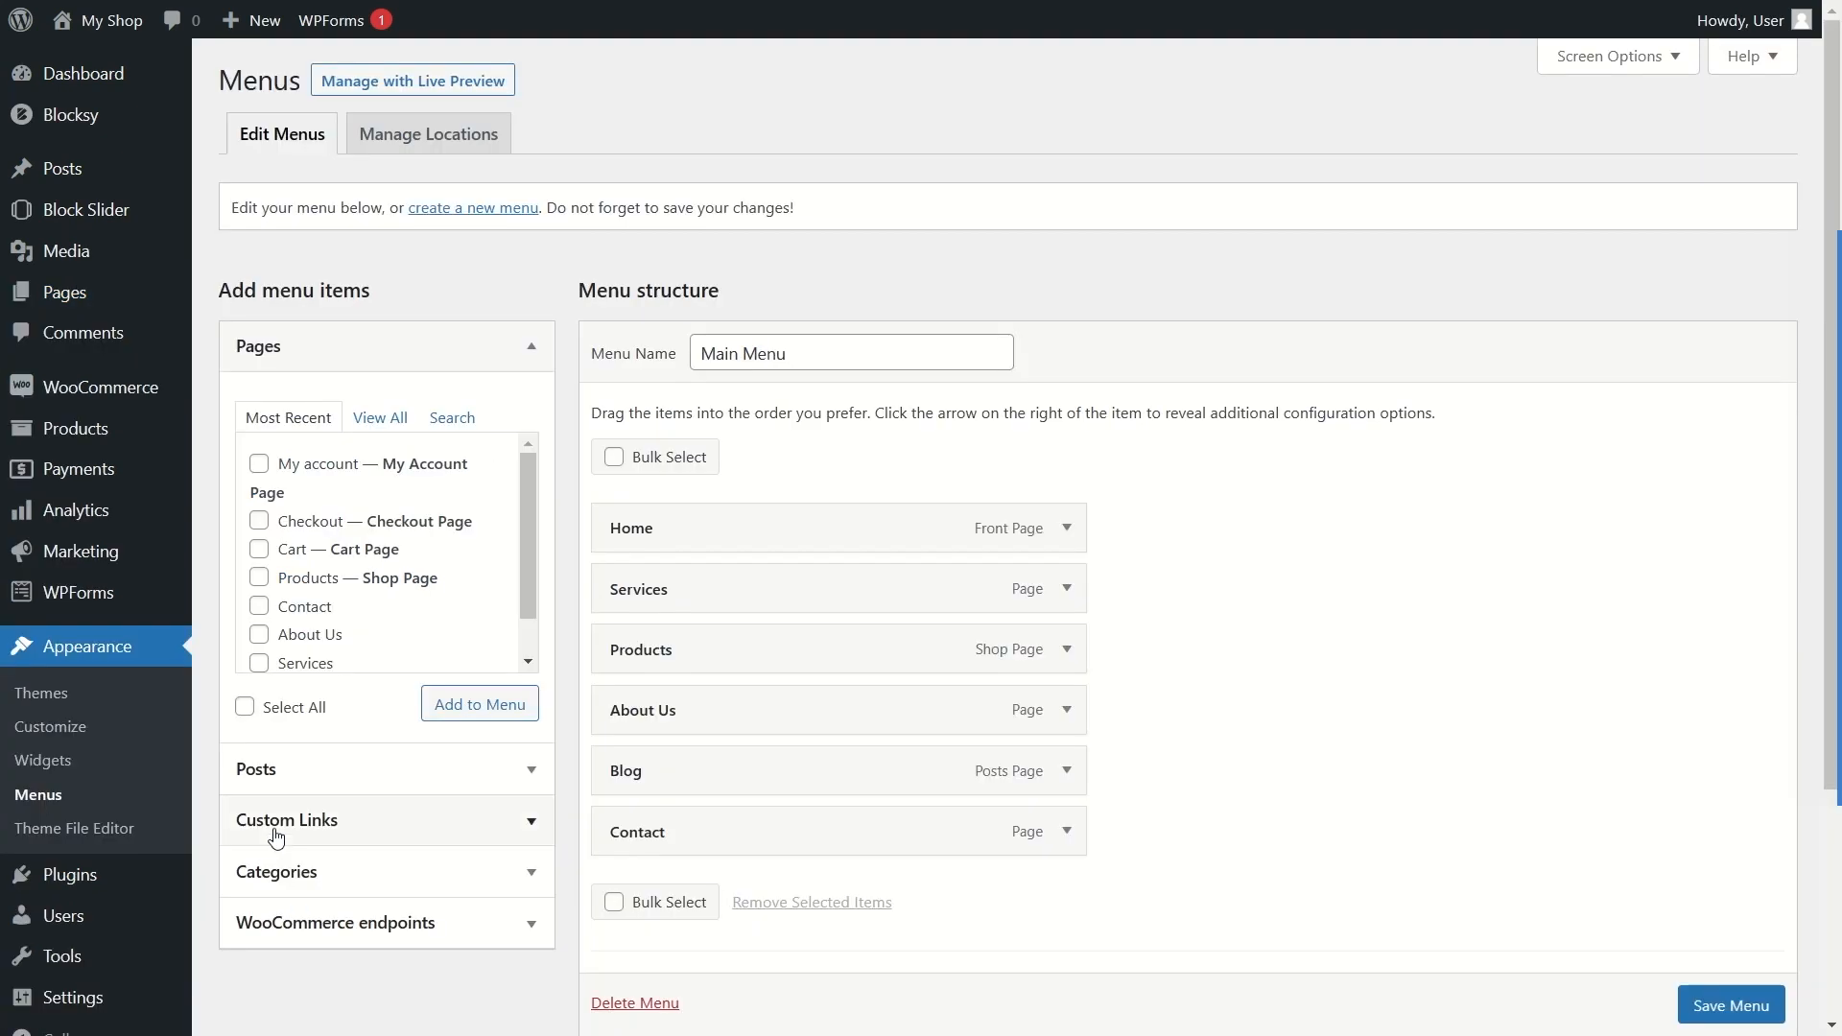
left_click(1063, 591)
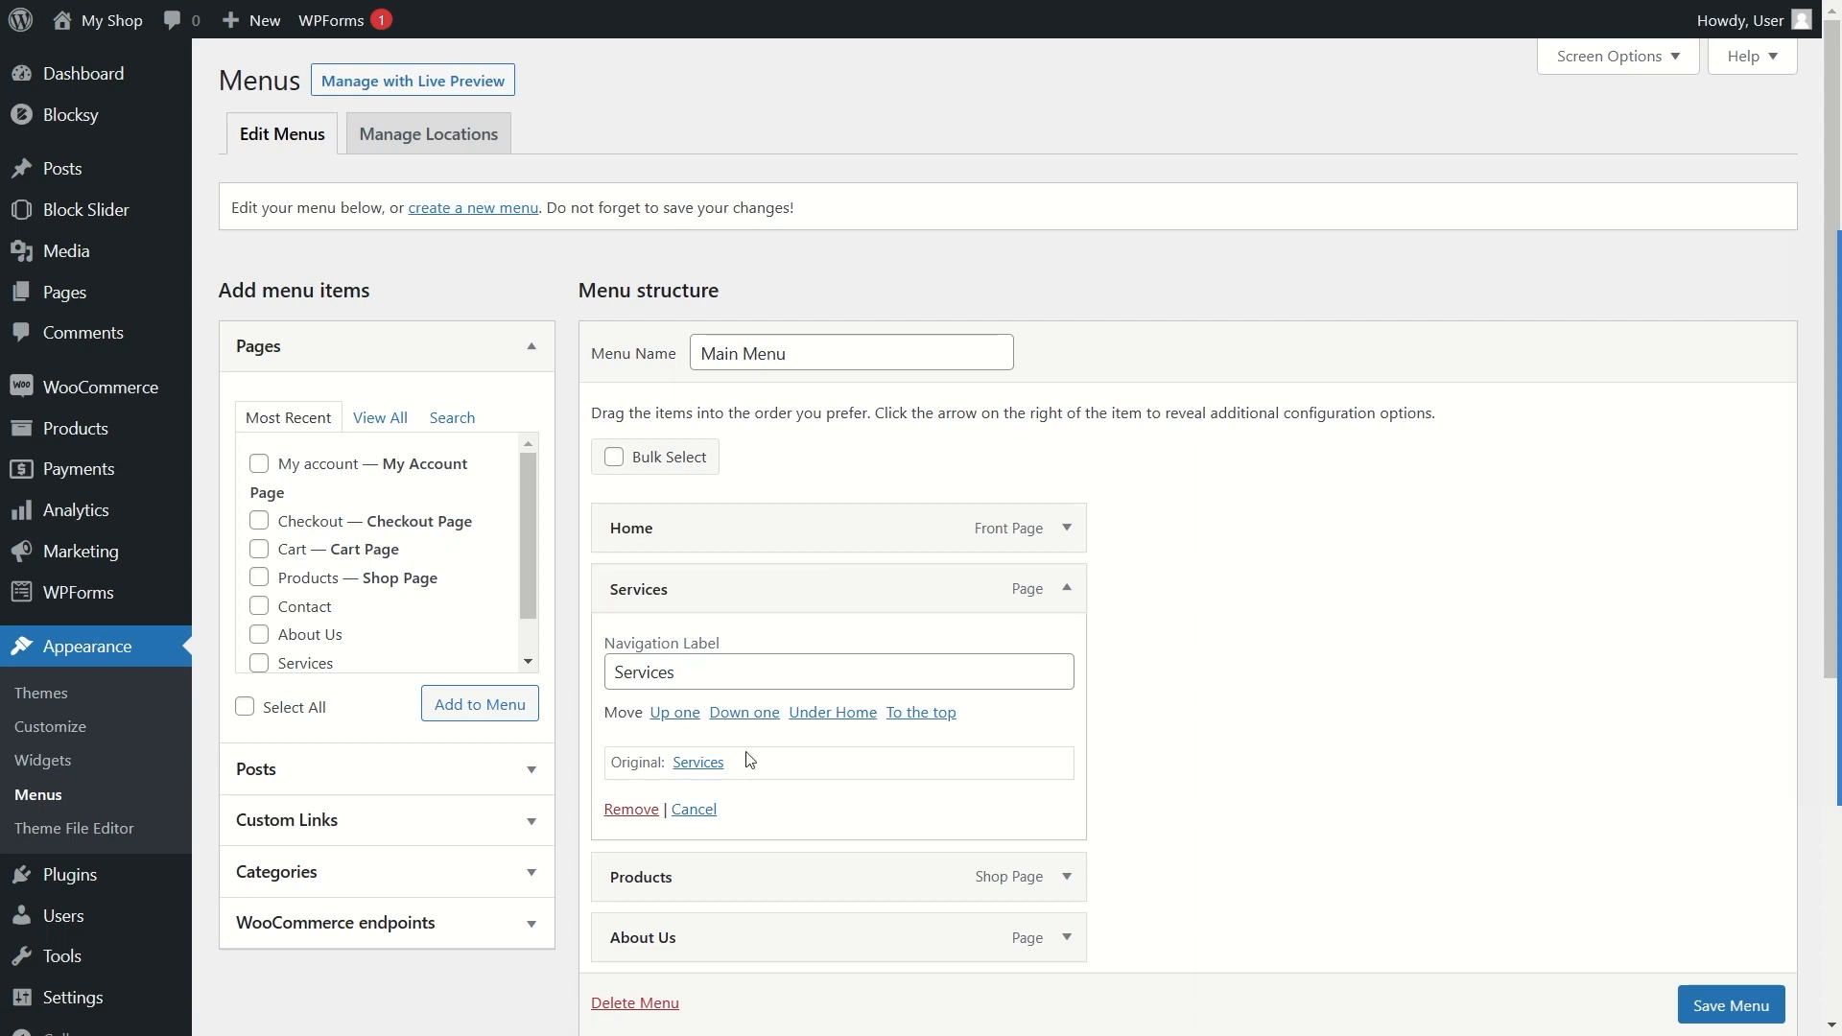
left_click(1067, 588)
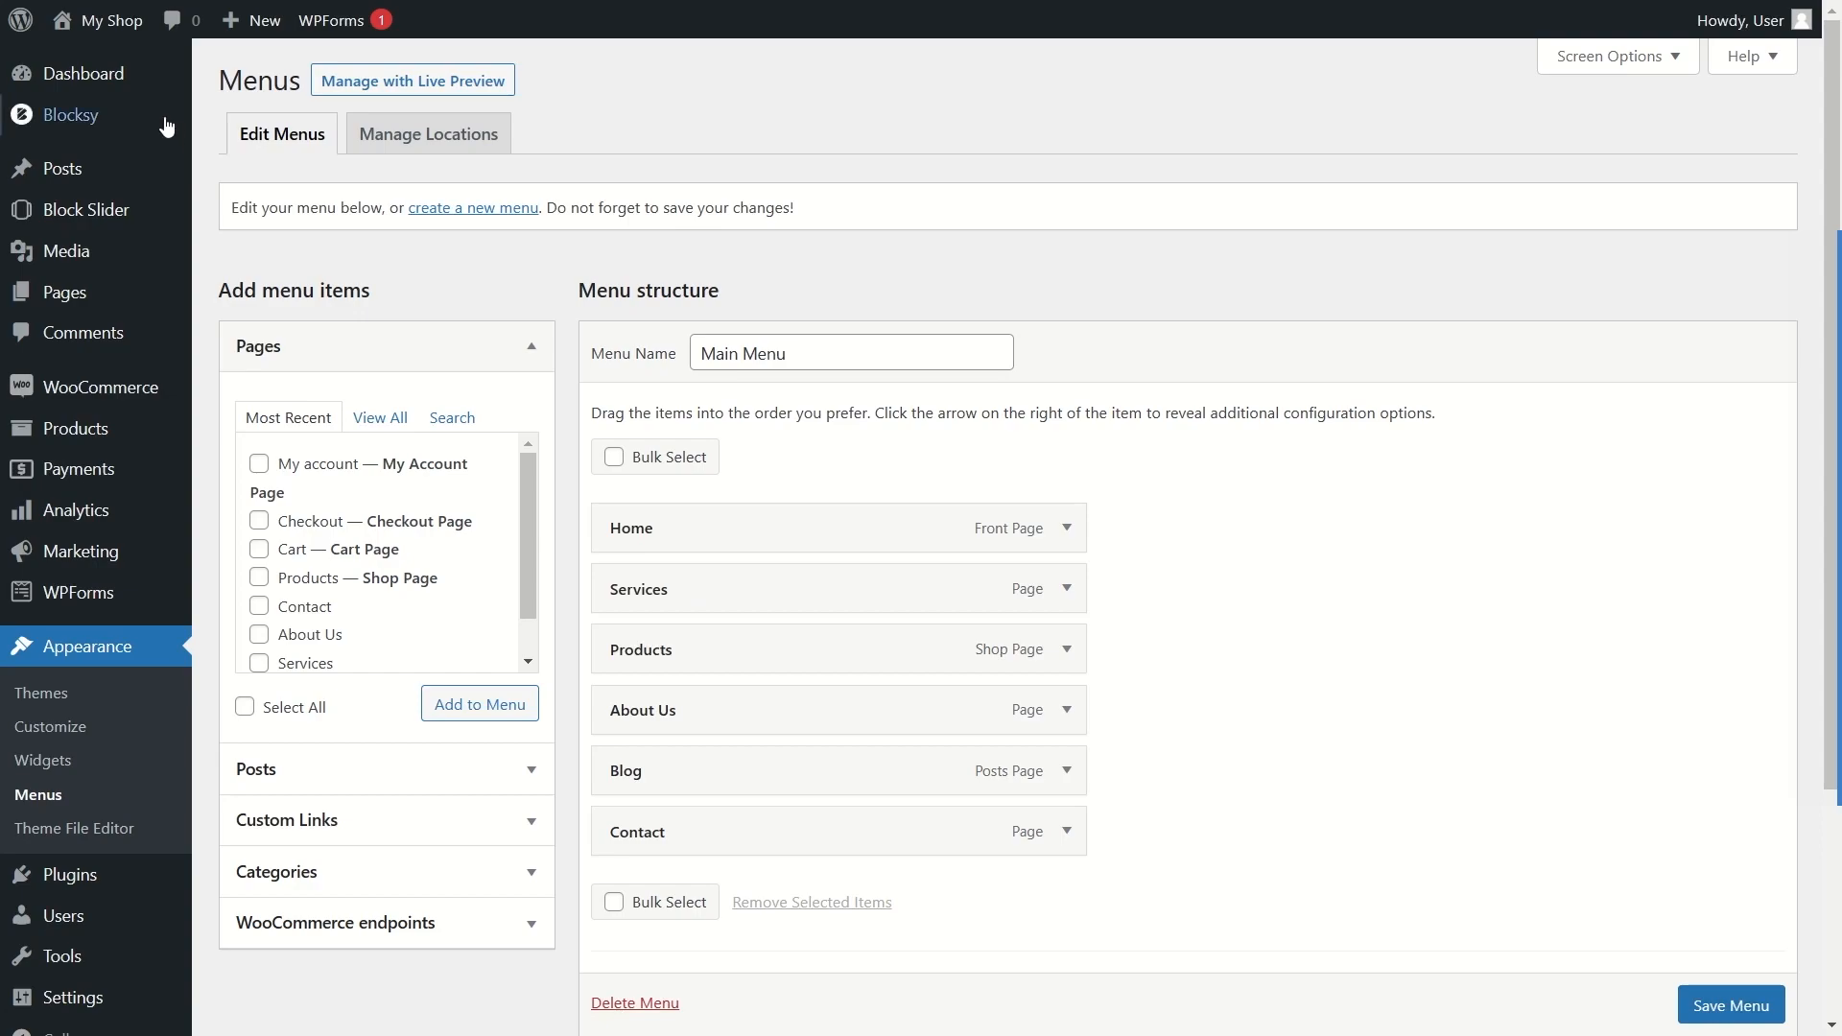
Step: Visit the live shop's About Us page and examine its introduction with the director's portrait, heading and text
mouse_move(96, 21)
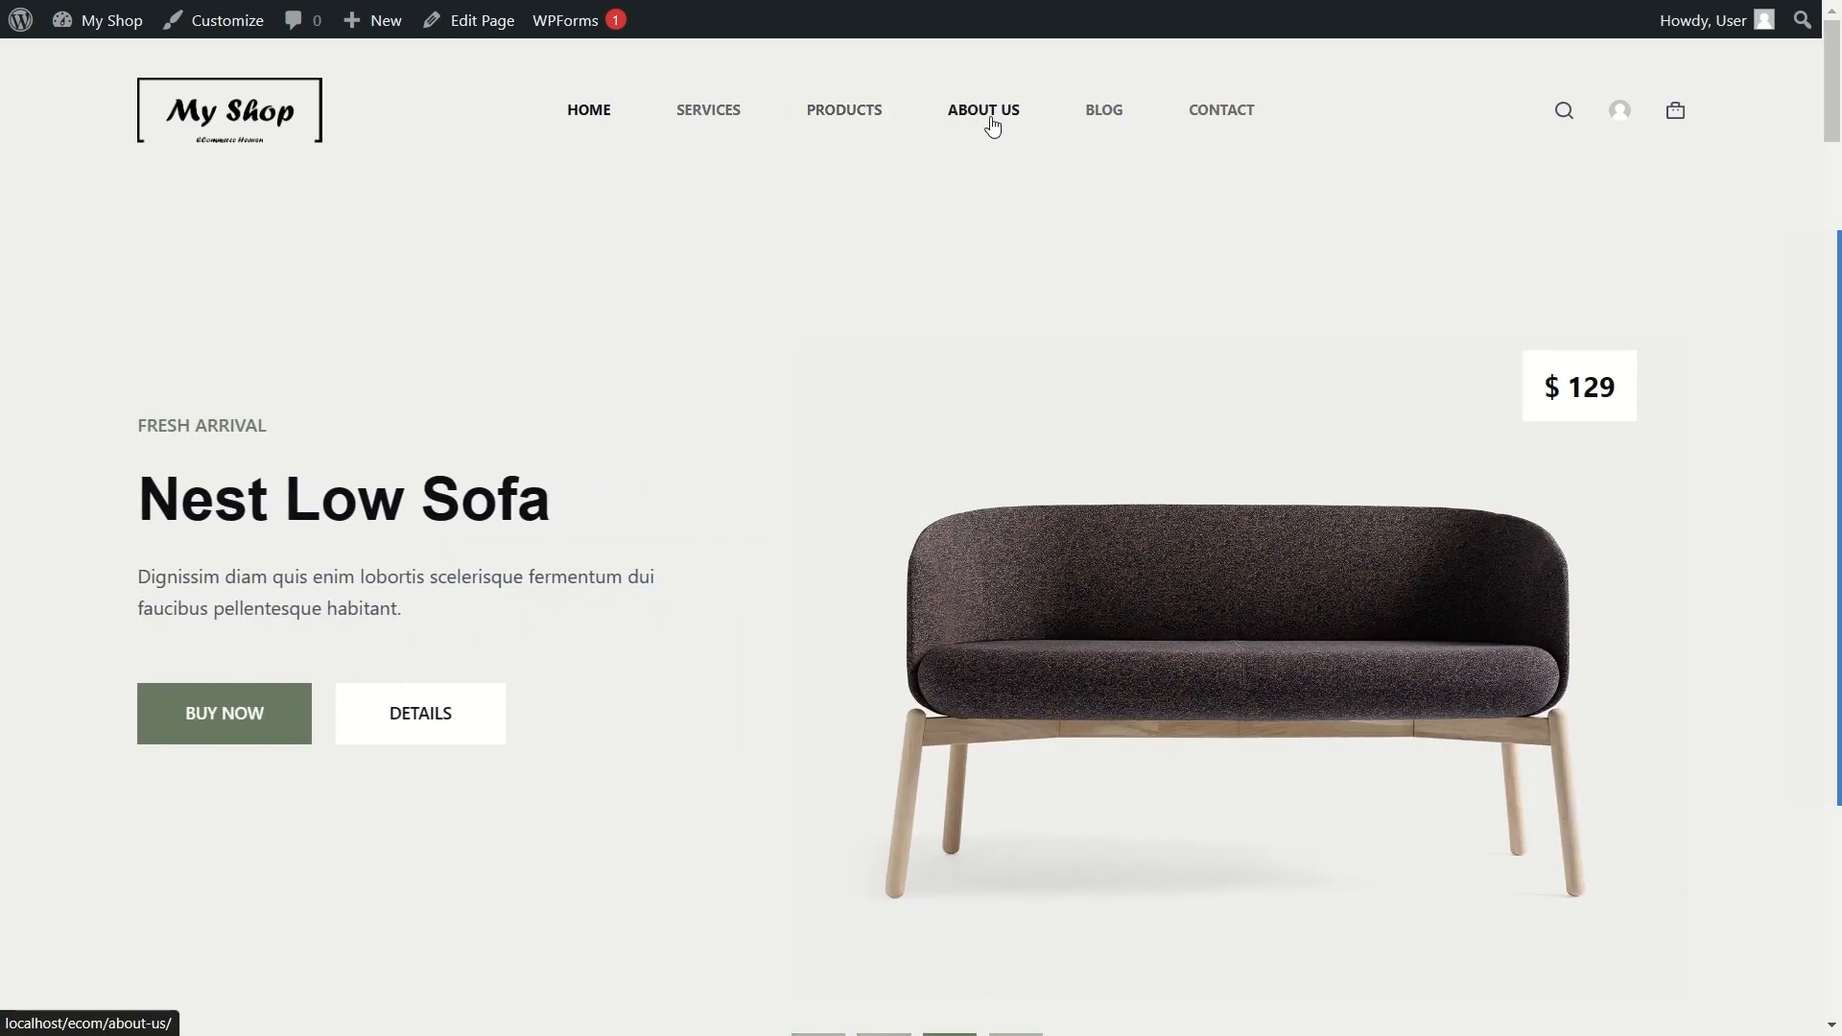
left_click(992, 125)
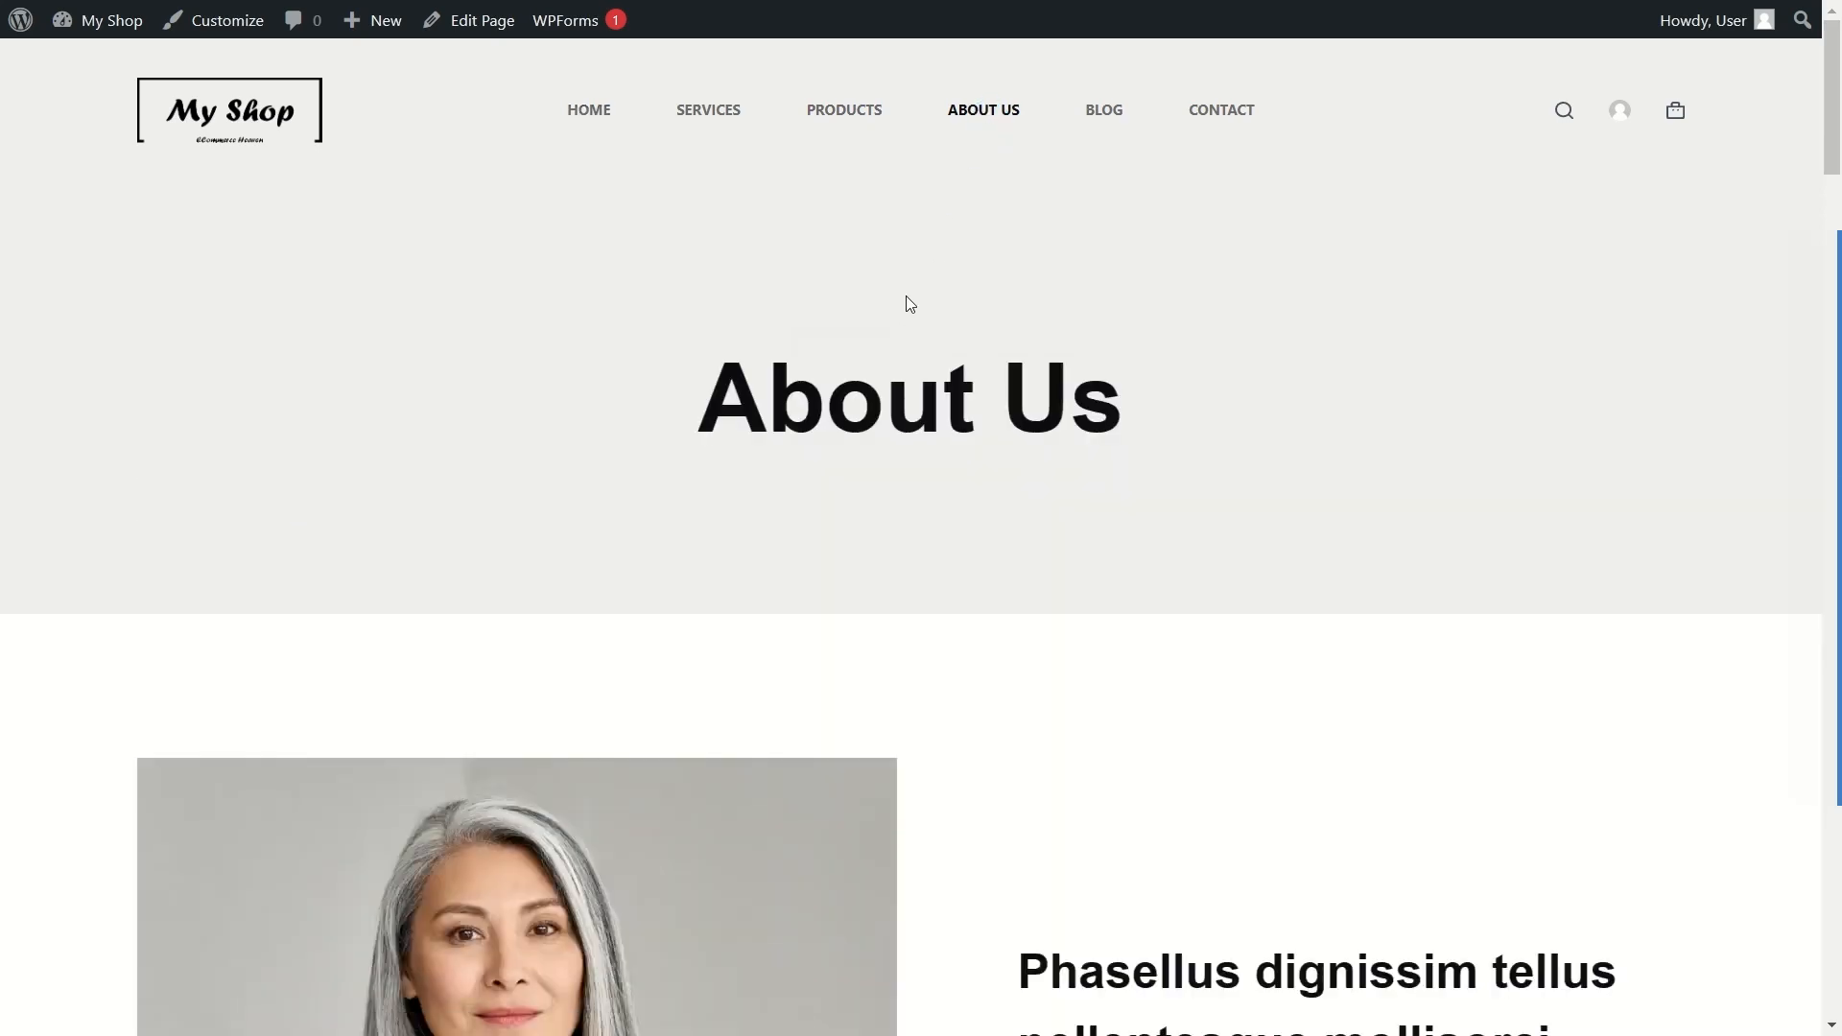
scroll(902, 305, "down", 5)
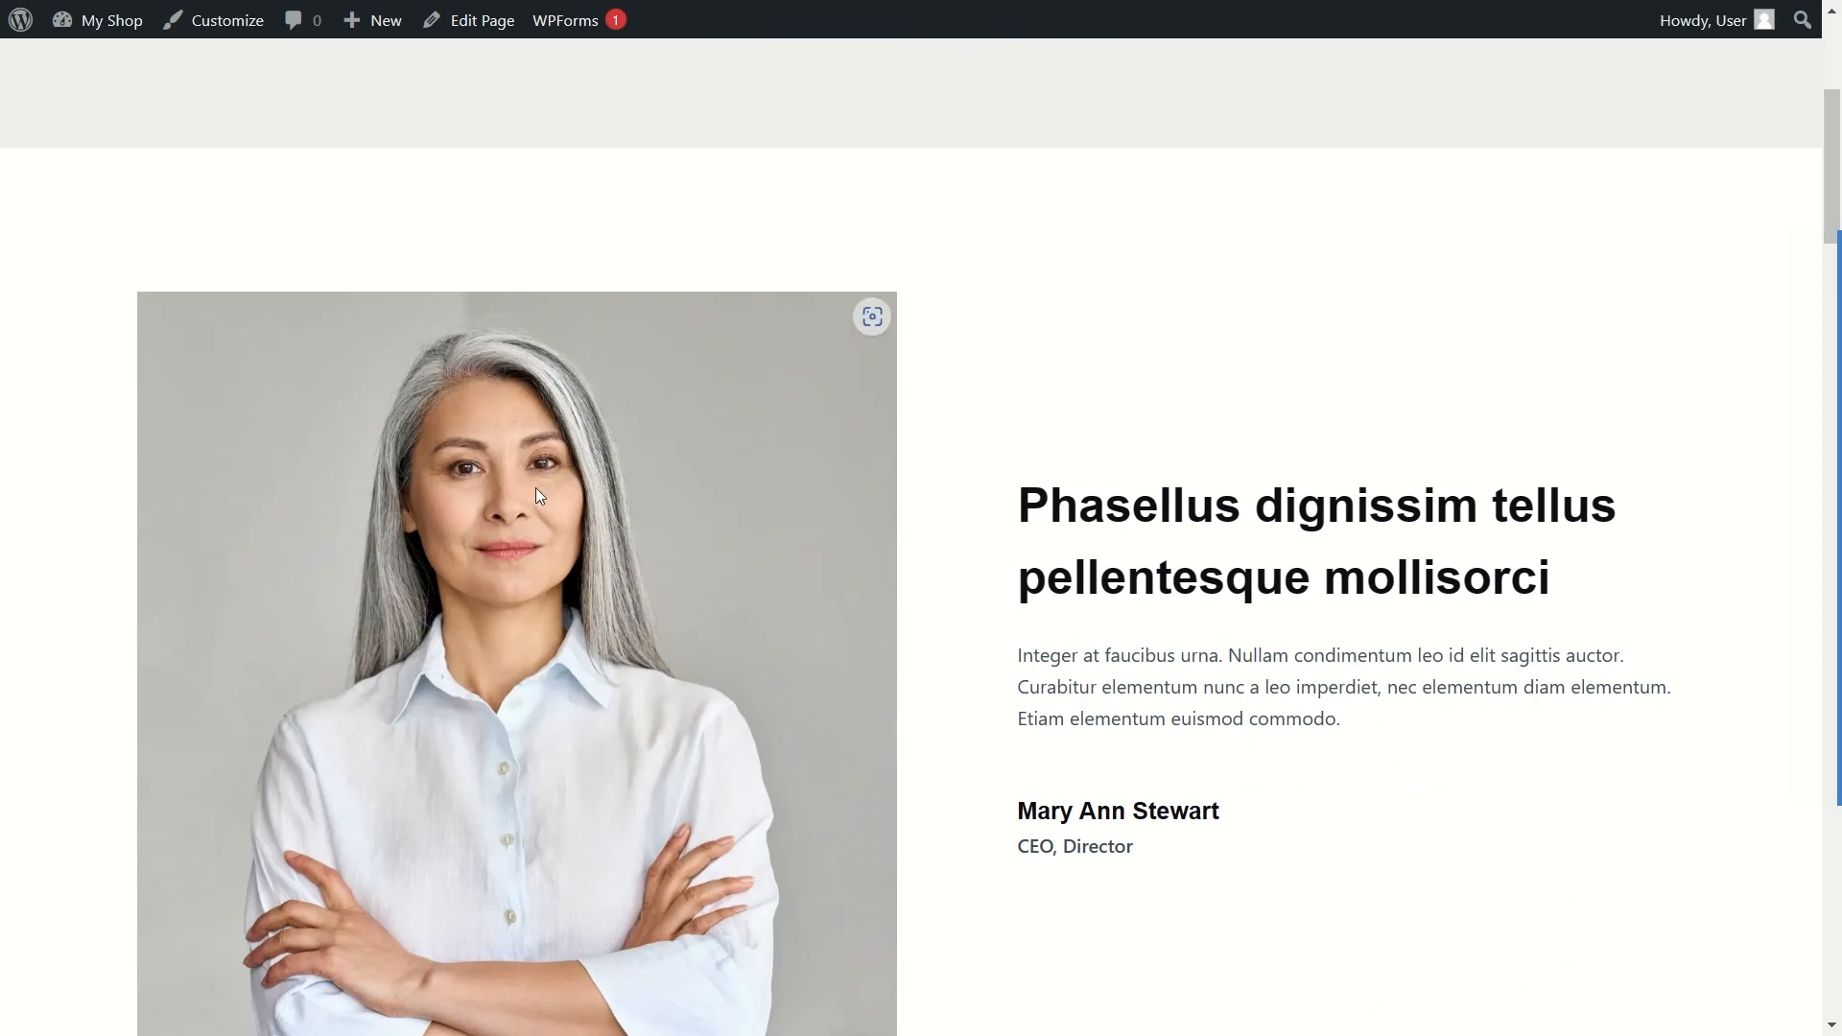
scroll(423, 255, "down", 2)
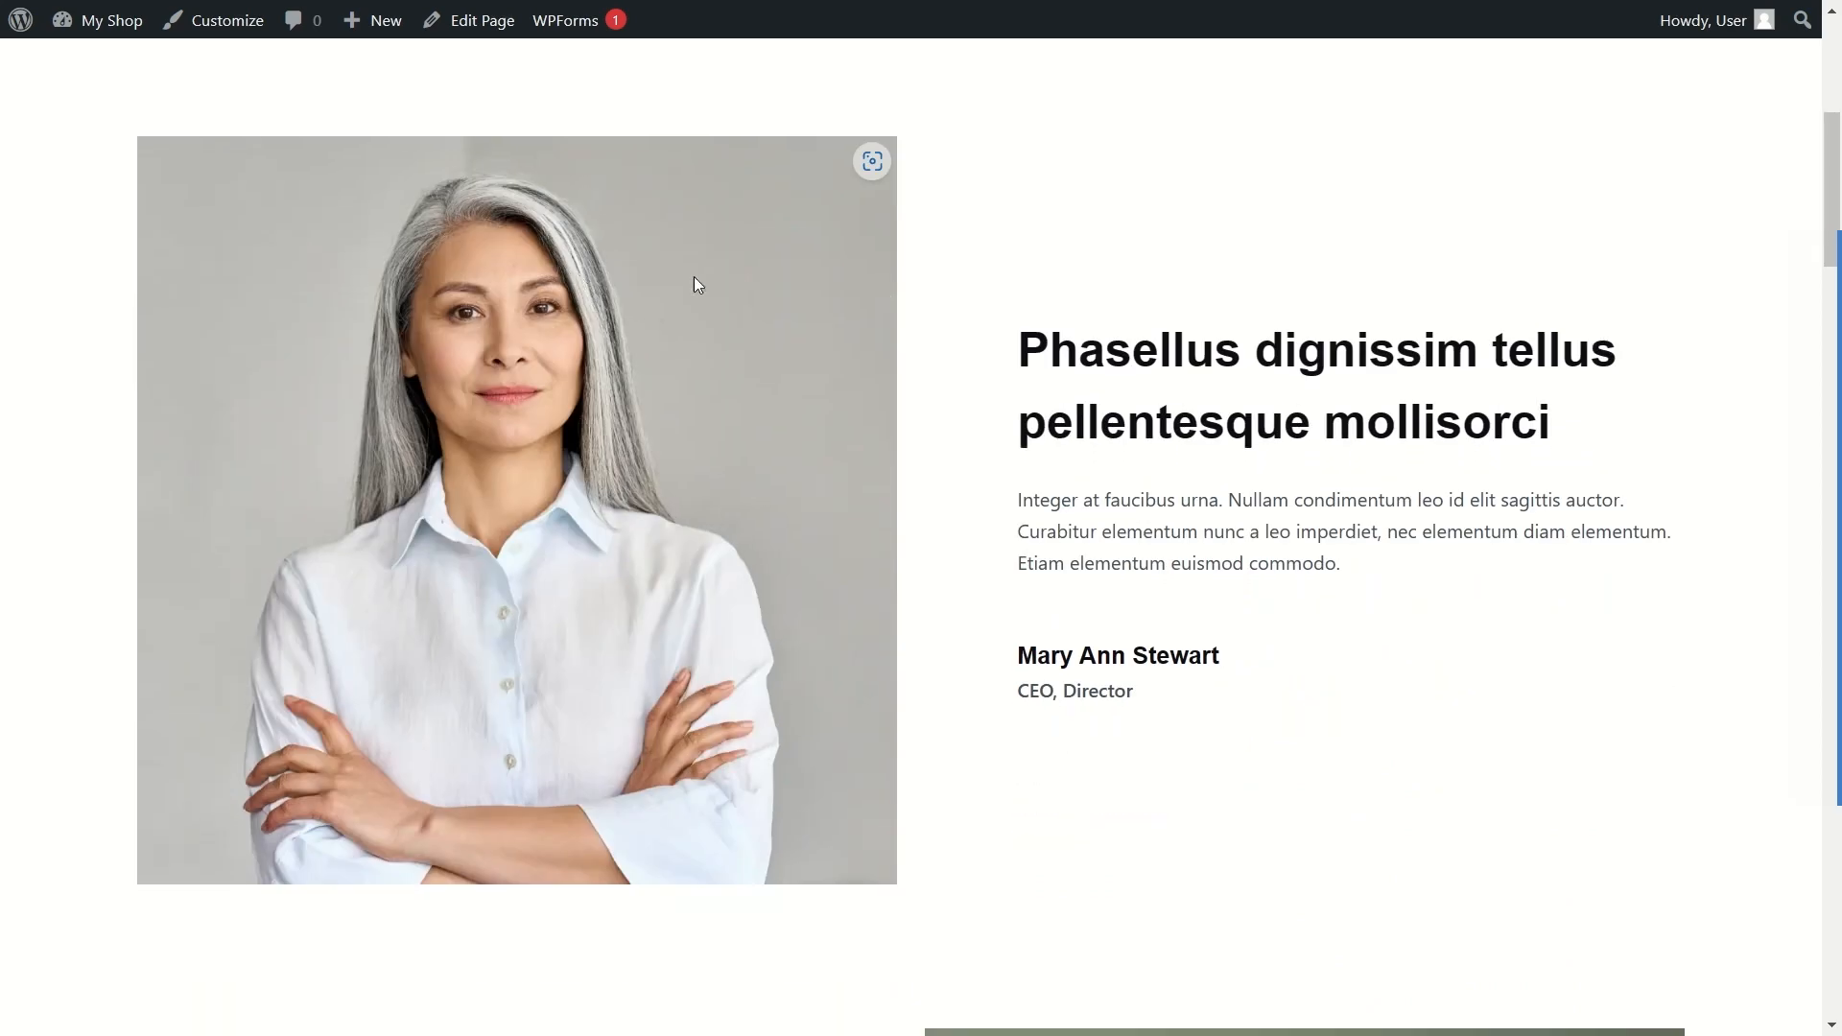
left_click_drag(1009, 345, 1110, 349)
left_click_drag(1016, 499, 1344, 588)
left_click_drag(1019, 488, 1268, 574)
left_click_drag(1288, 674, 1259, 662)
scroll(1229, 596, "down", 6)
scroll(1229, 596, "down", 5)
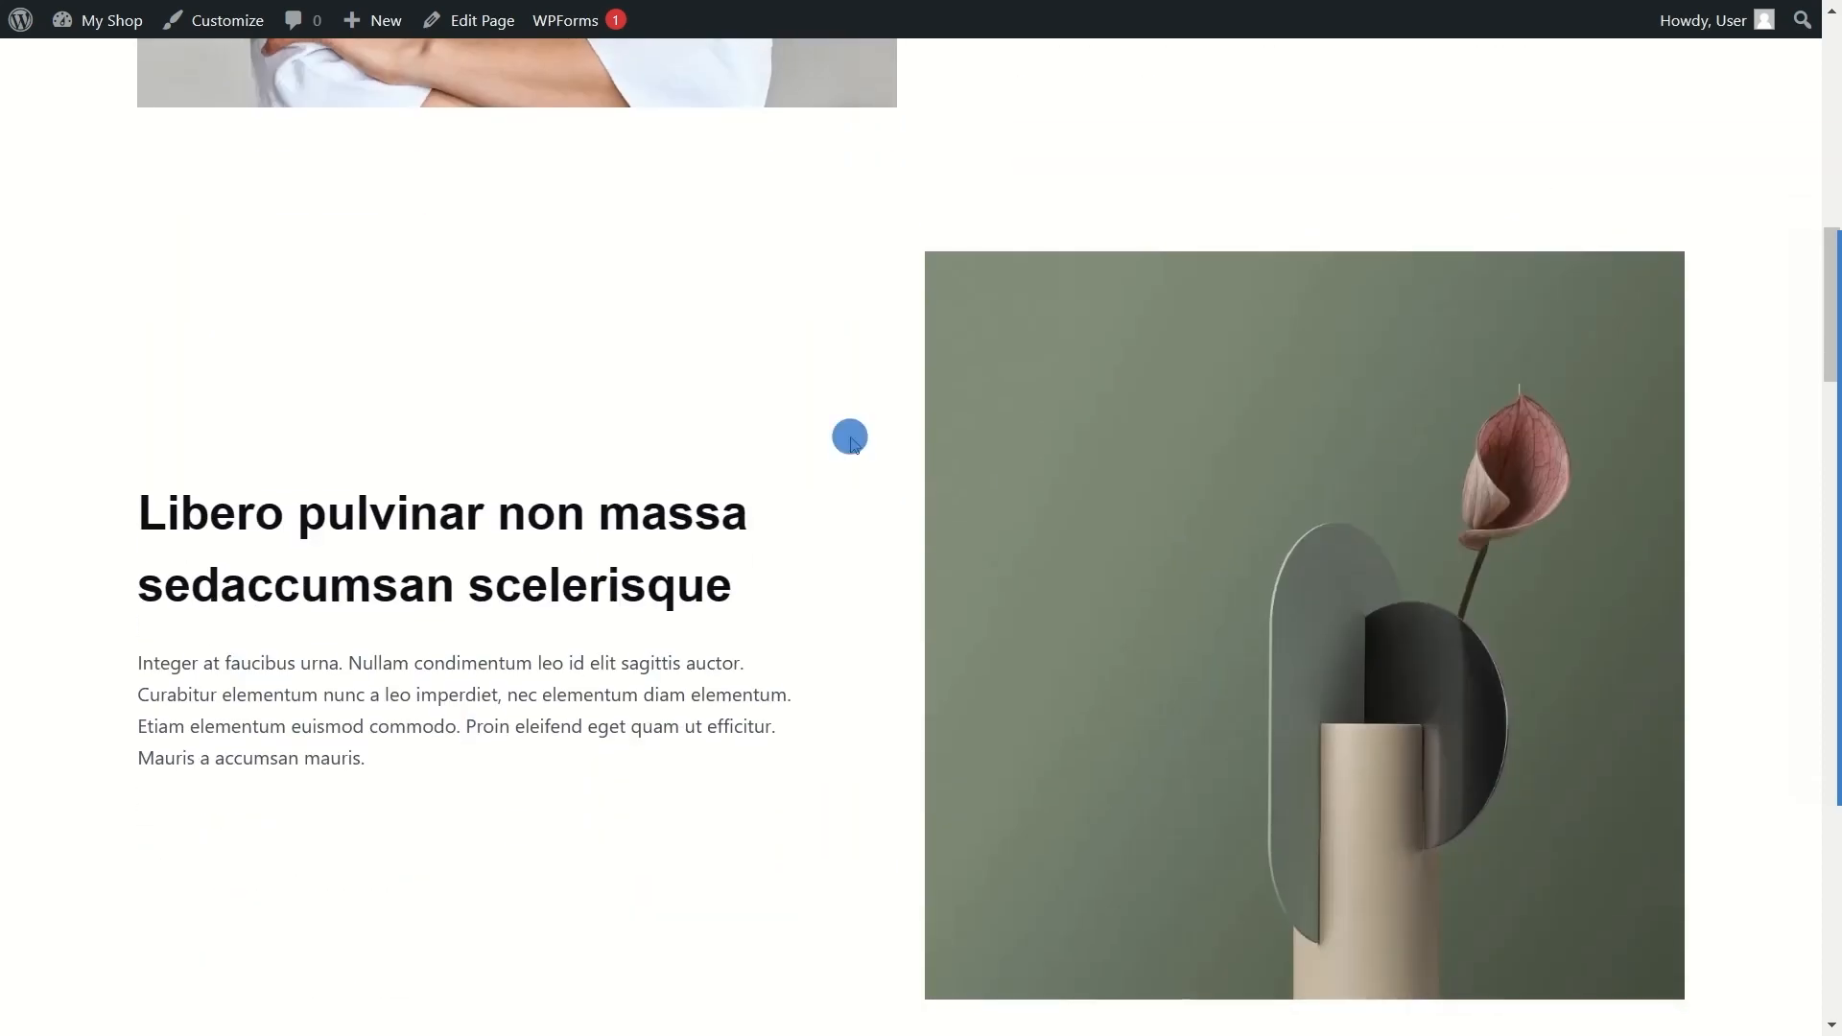
Step: Review the rest of the live About Us page: Meet Our Team, the video, Best Brands Only and the newsletter form
scroll(635, 482, "down", 5)
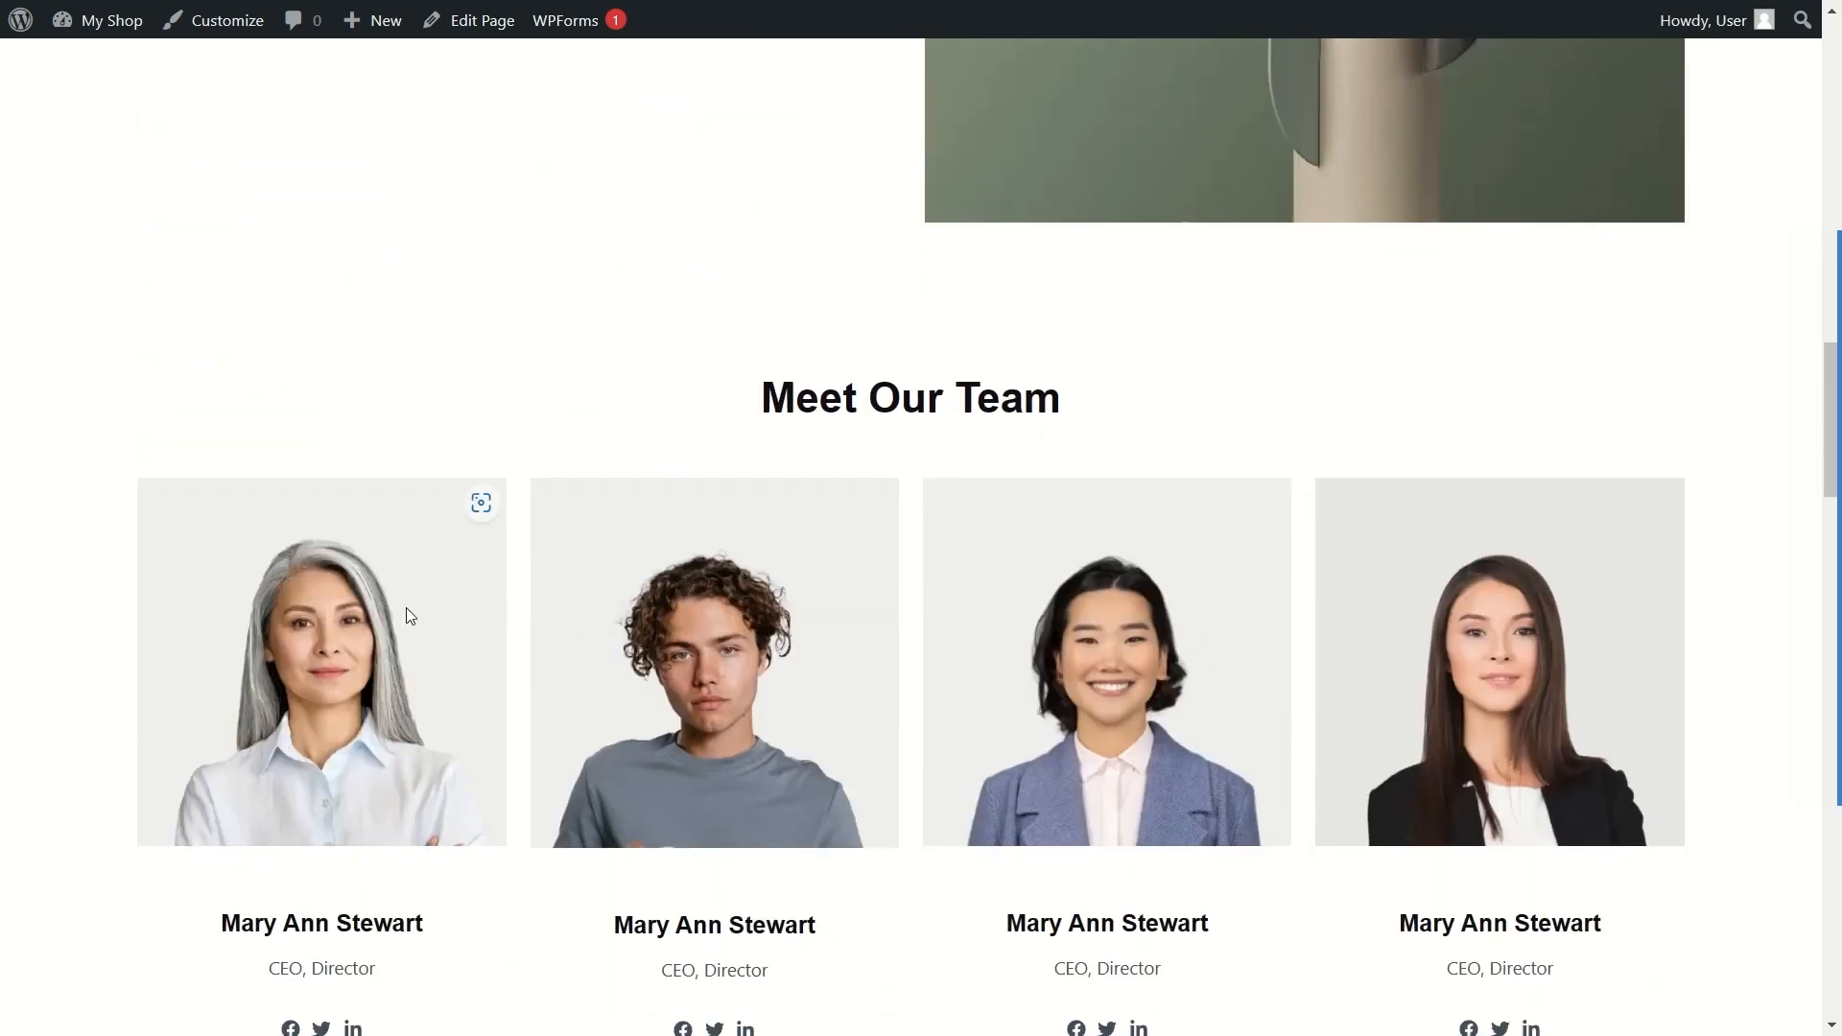
scroll(1439, 635, "down", 11)
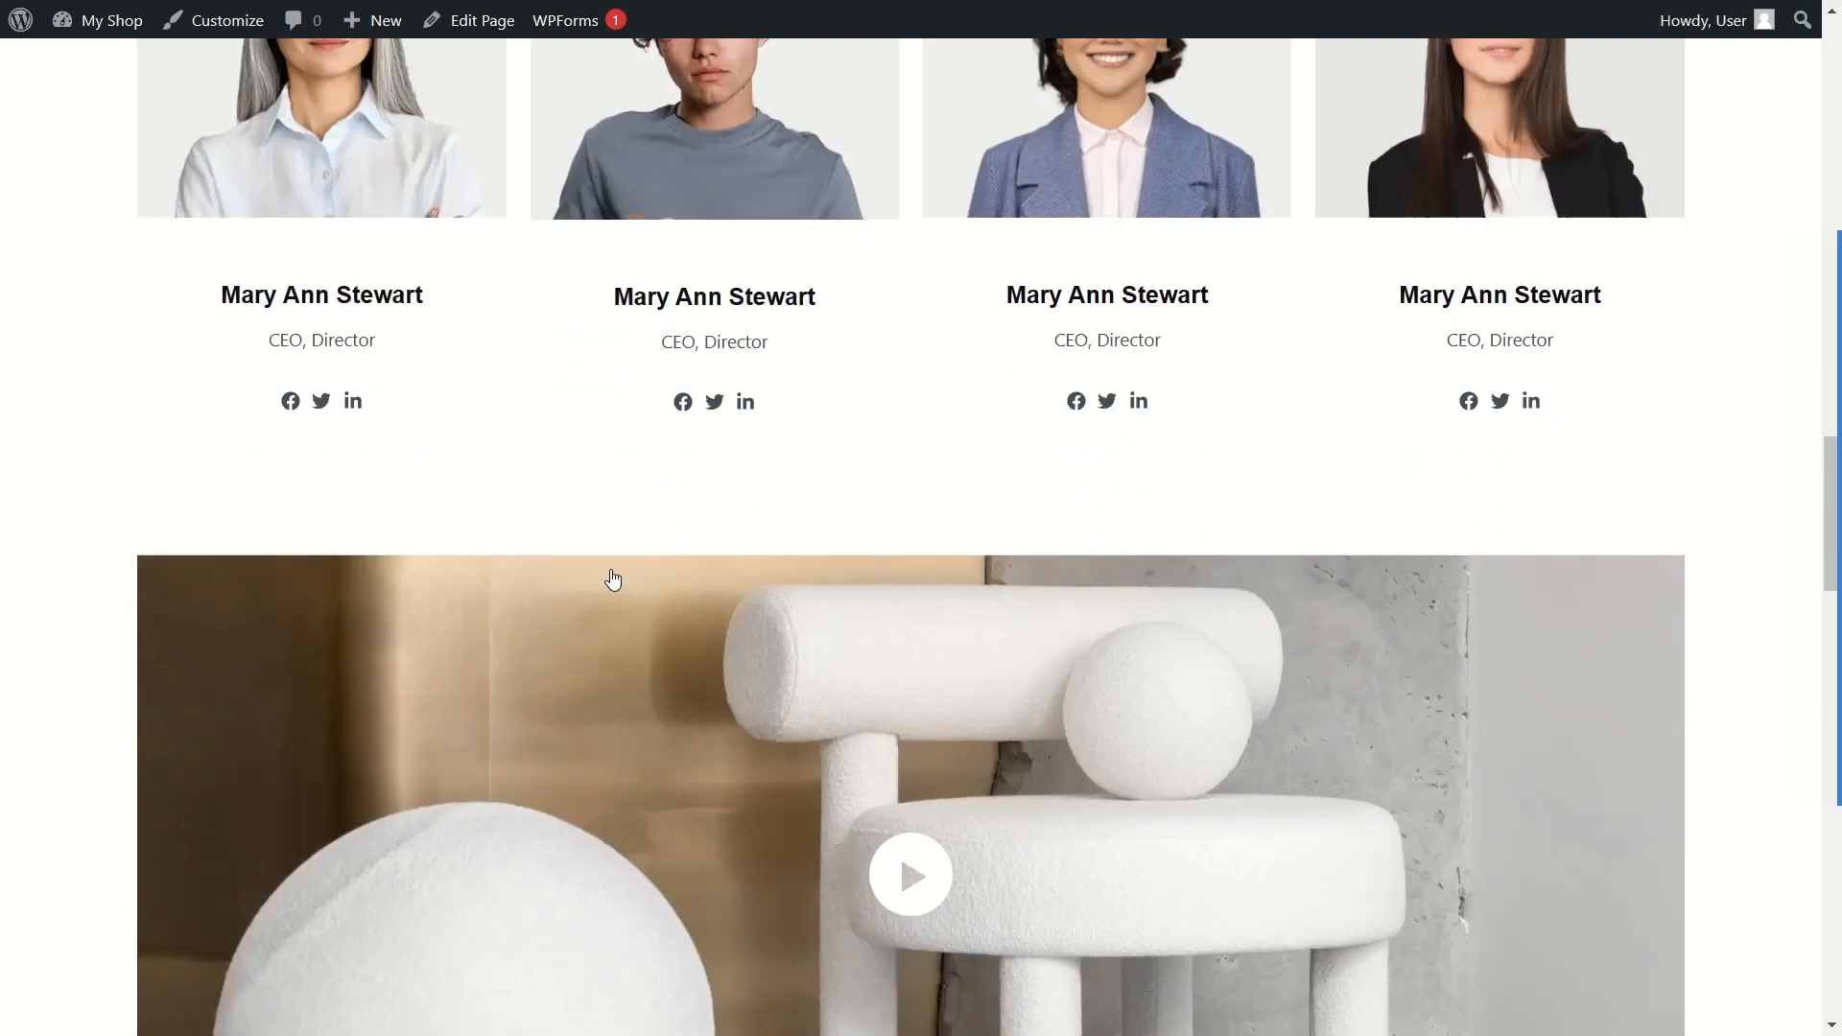
scroll(617, 554, "down", 3)
scroll(951, 297, "up", 3)
scroll(982, 423, "down", 14)
scroll(857, 439, "down", 6)
scroll(855, 437, "up", 11)
scroll(806, 446, "down", 2)
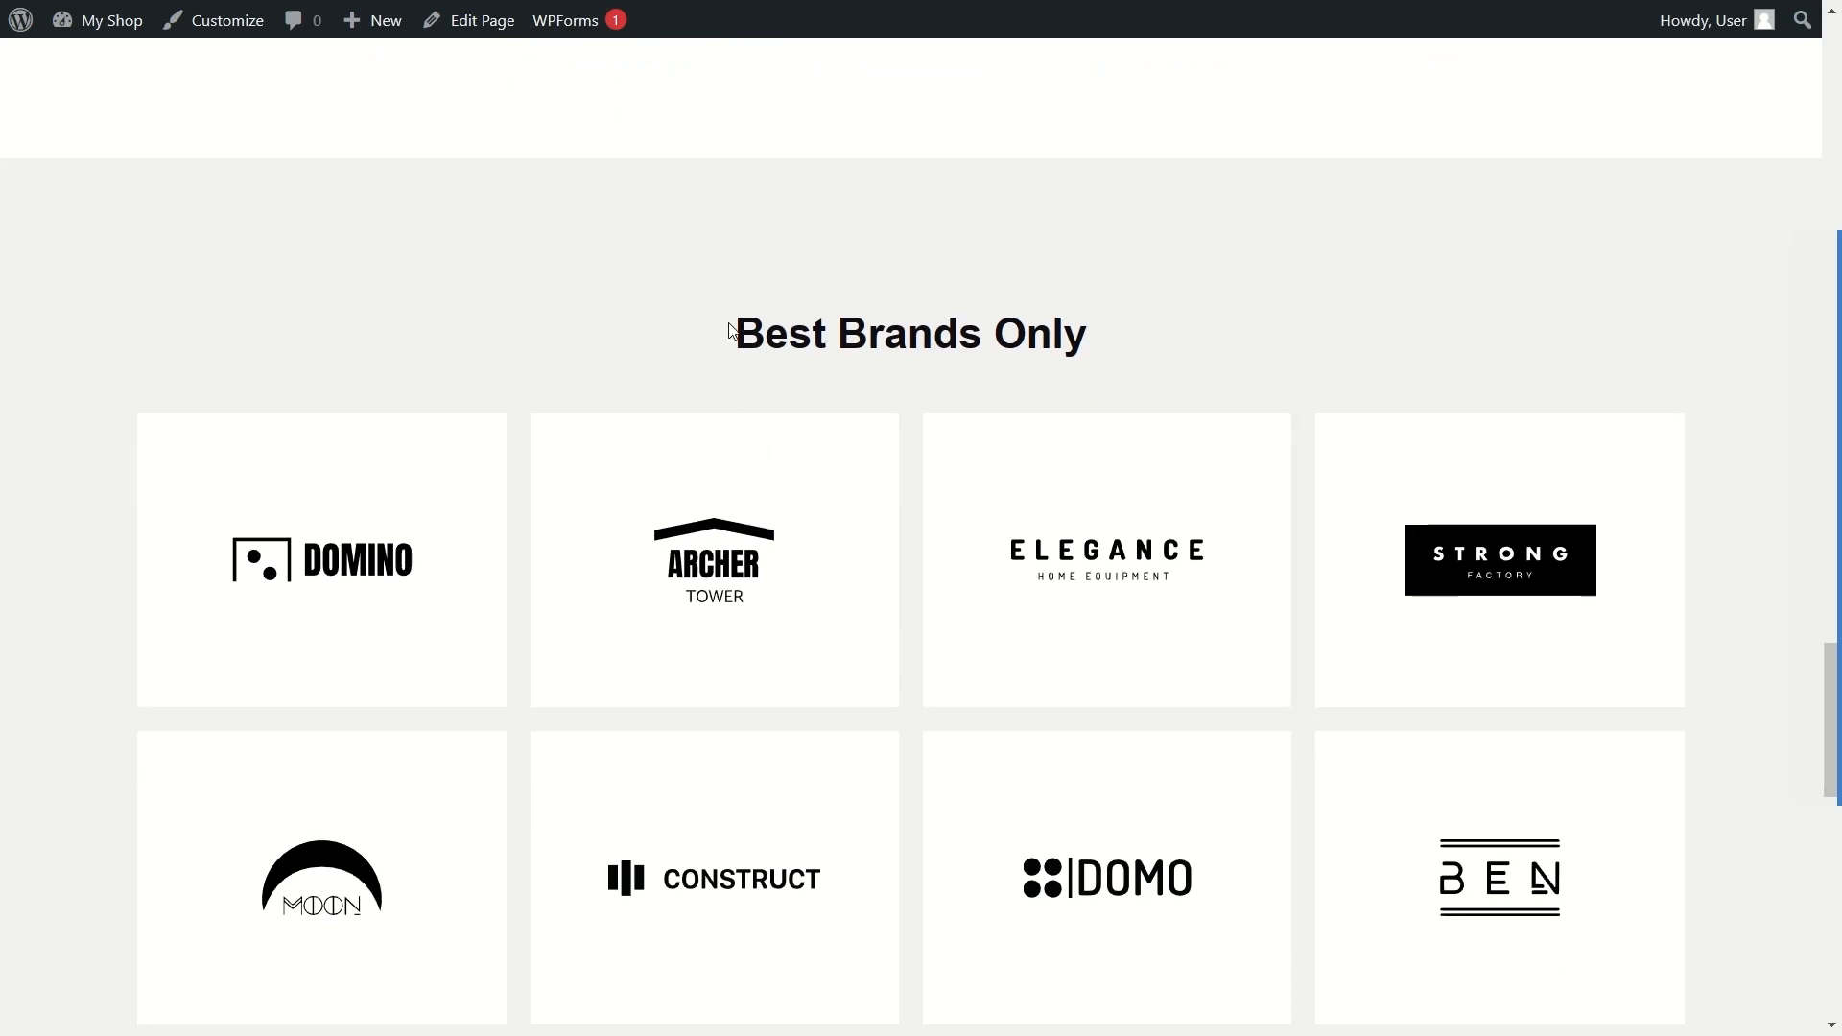
scroll(987, 620, "down", 10)
scroll(1075, 556, "down", 1)
scroll(1007, 508, "up", 2)
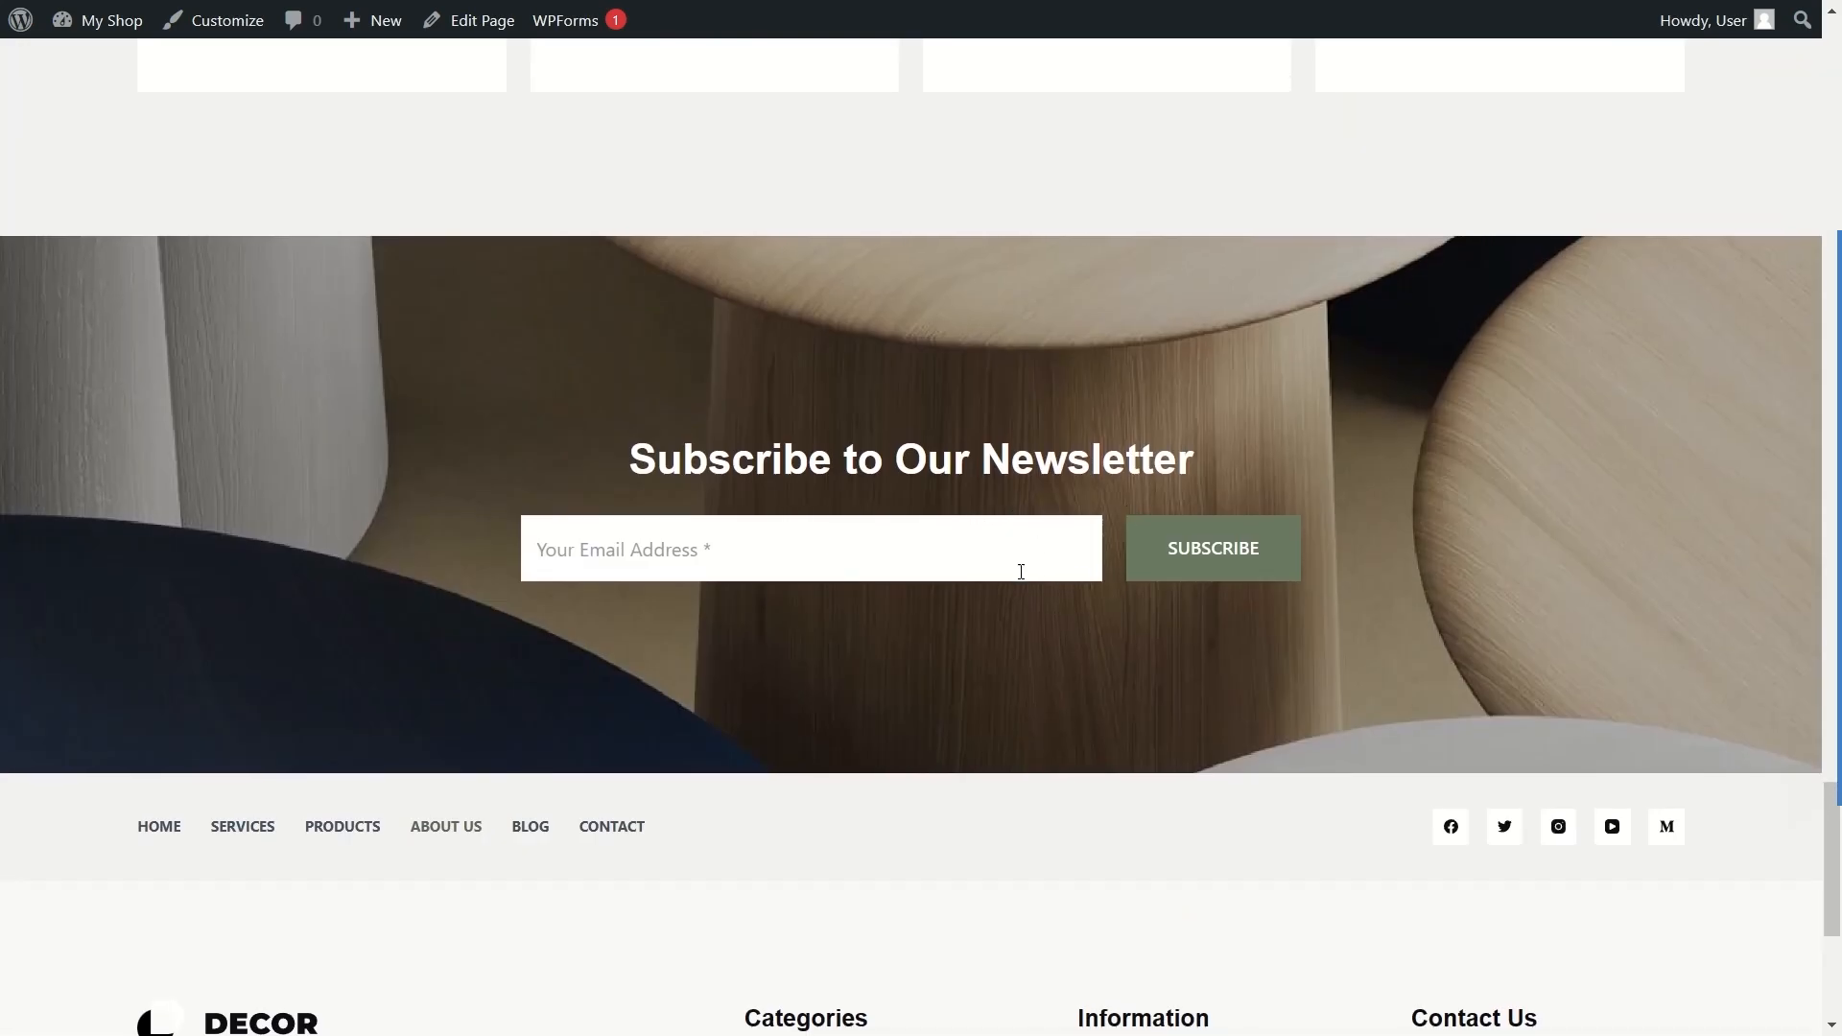
scroll(1020, 571, "up", 20)
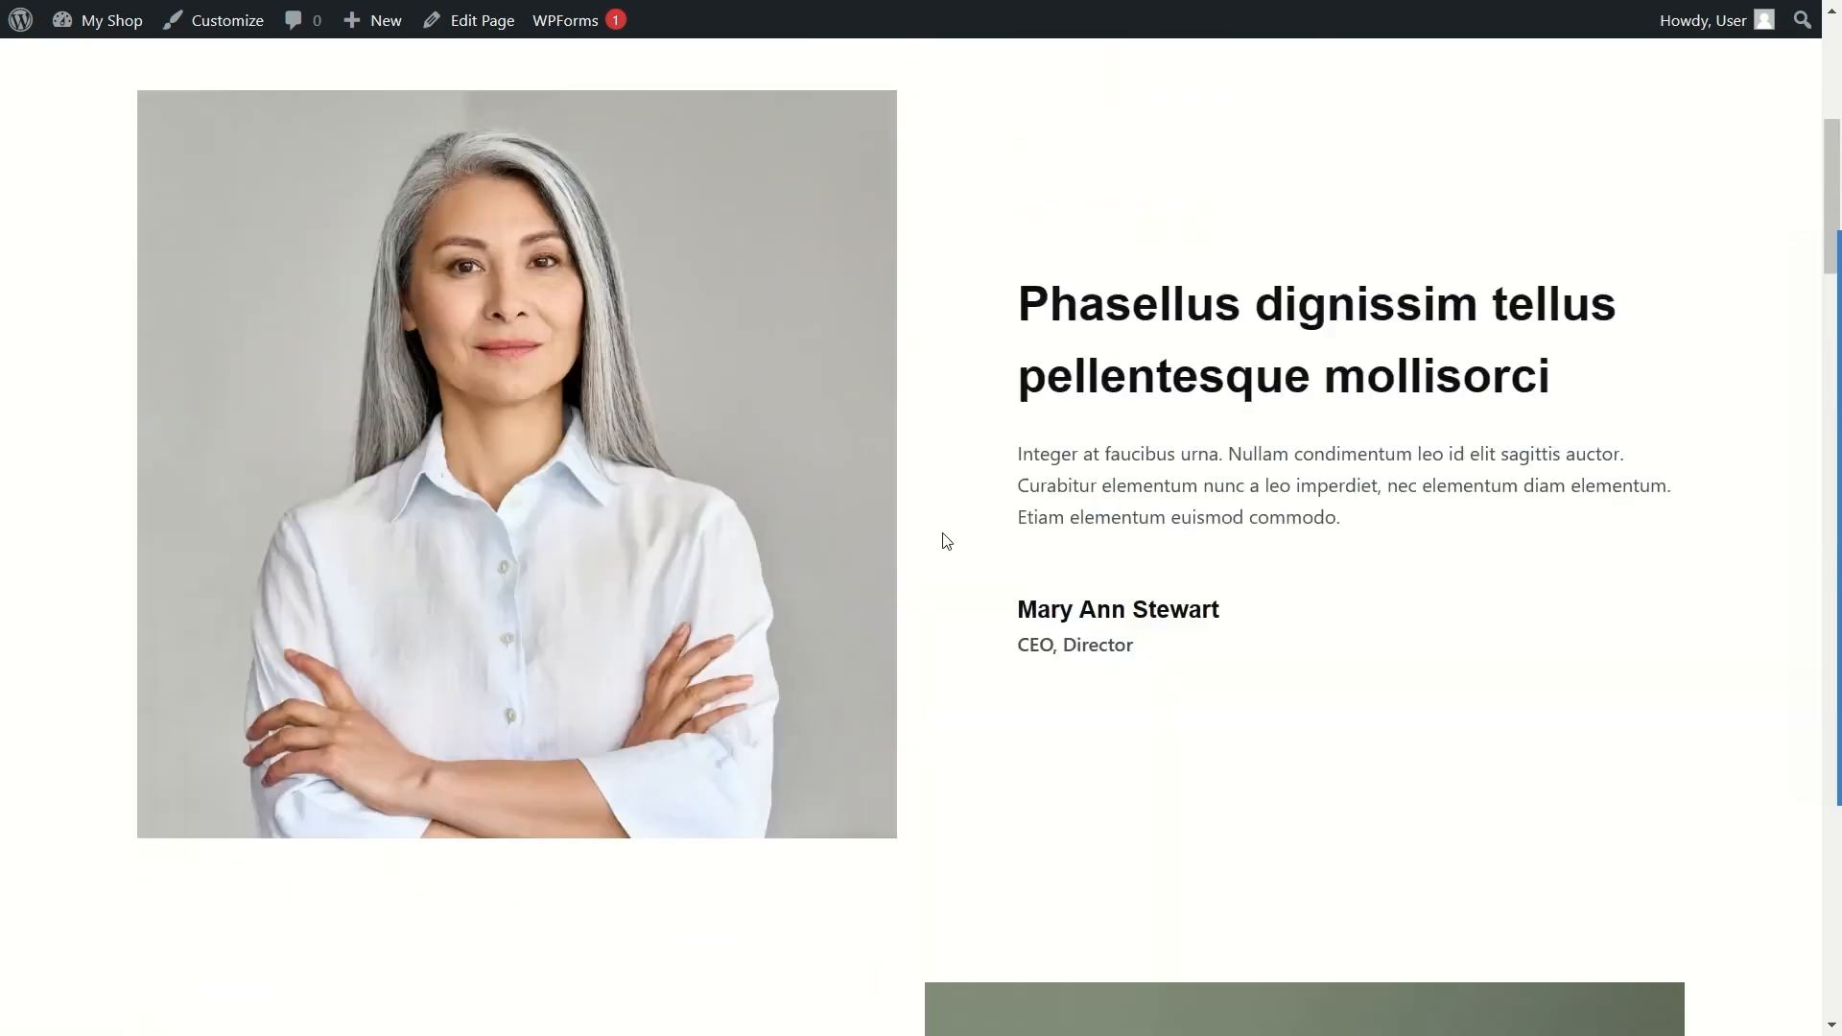
scroll(946, 541, "up", 7)
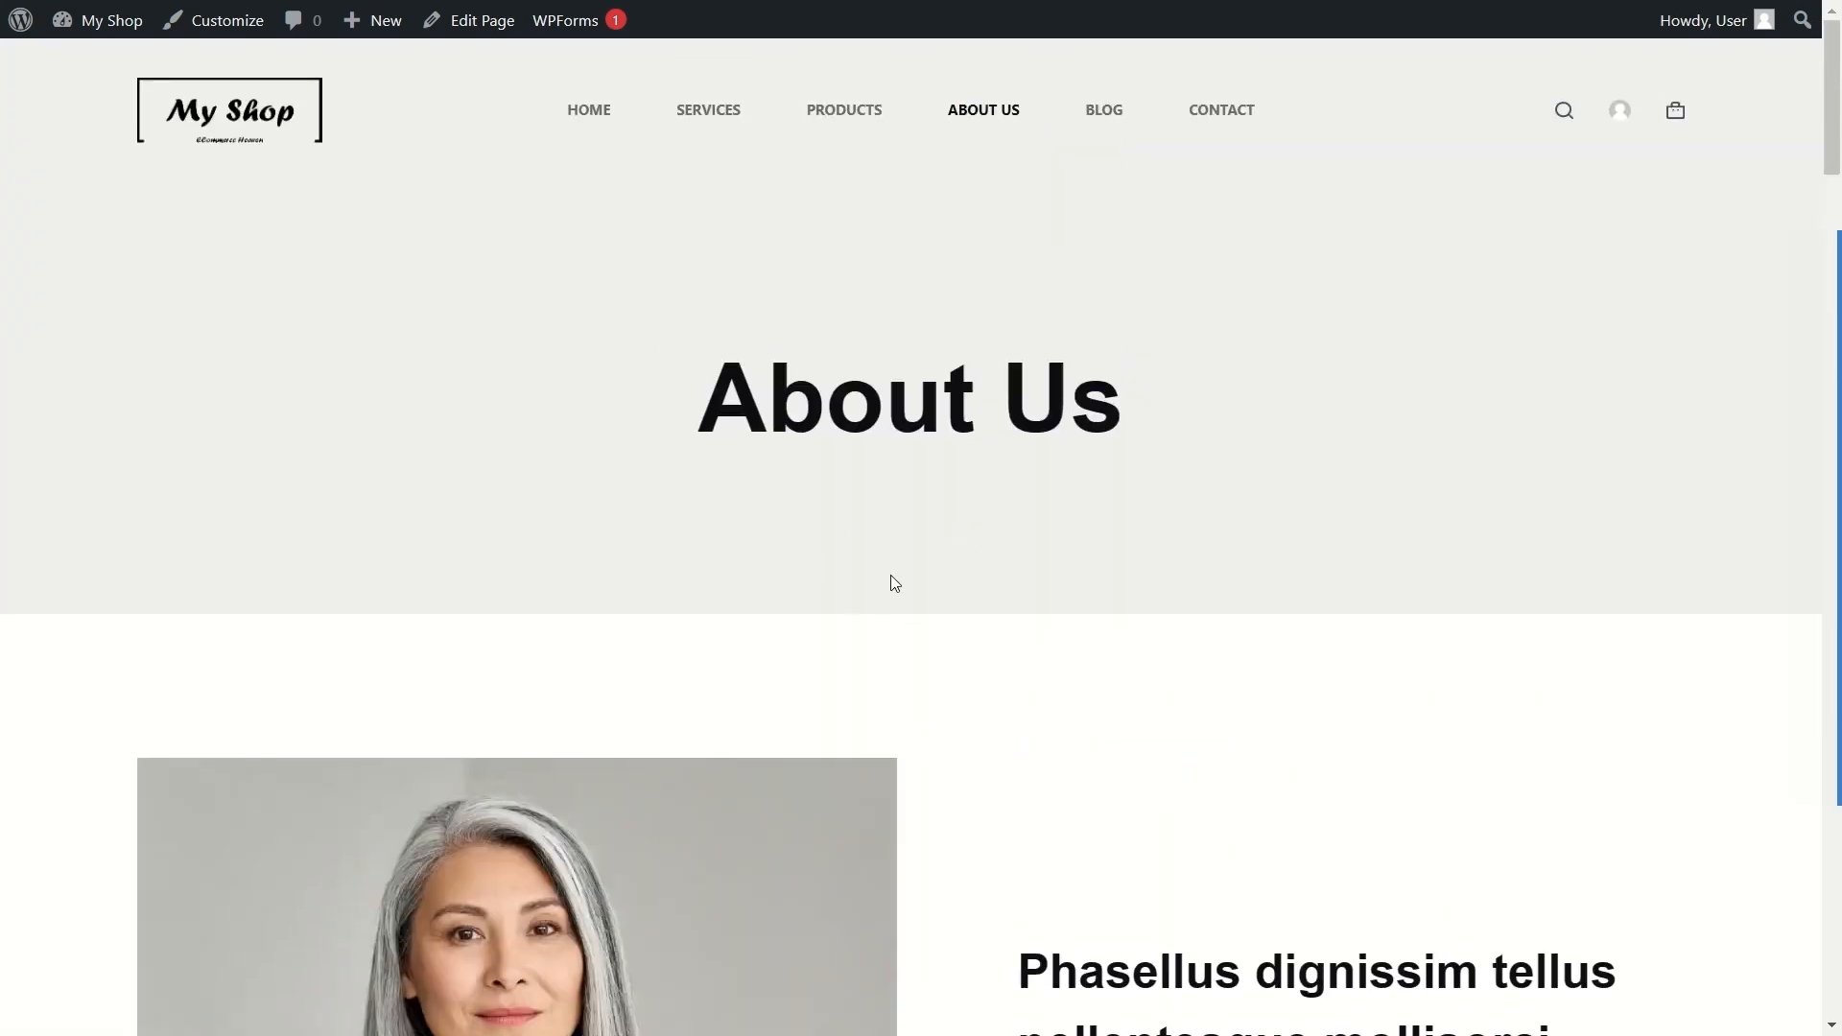
Step: Open the About Us page for editing and check how the portrait image can be replaced, without choosing a file
left_click(474, 34)
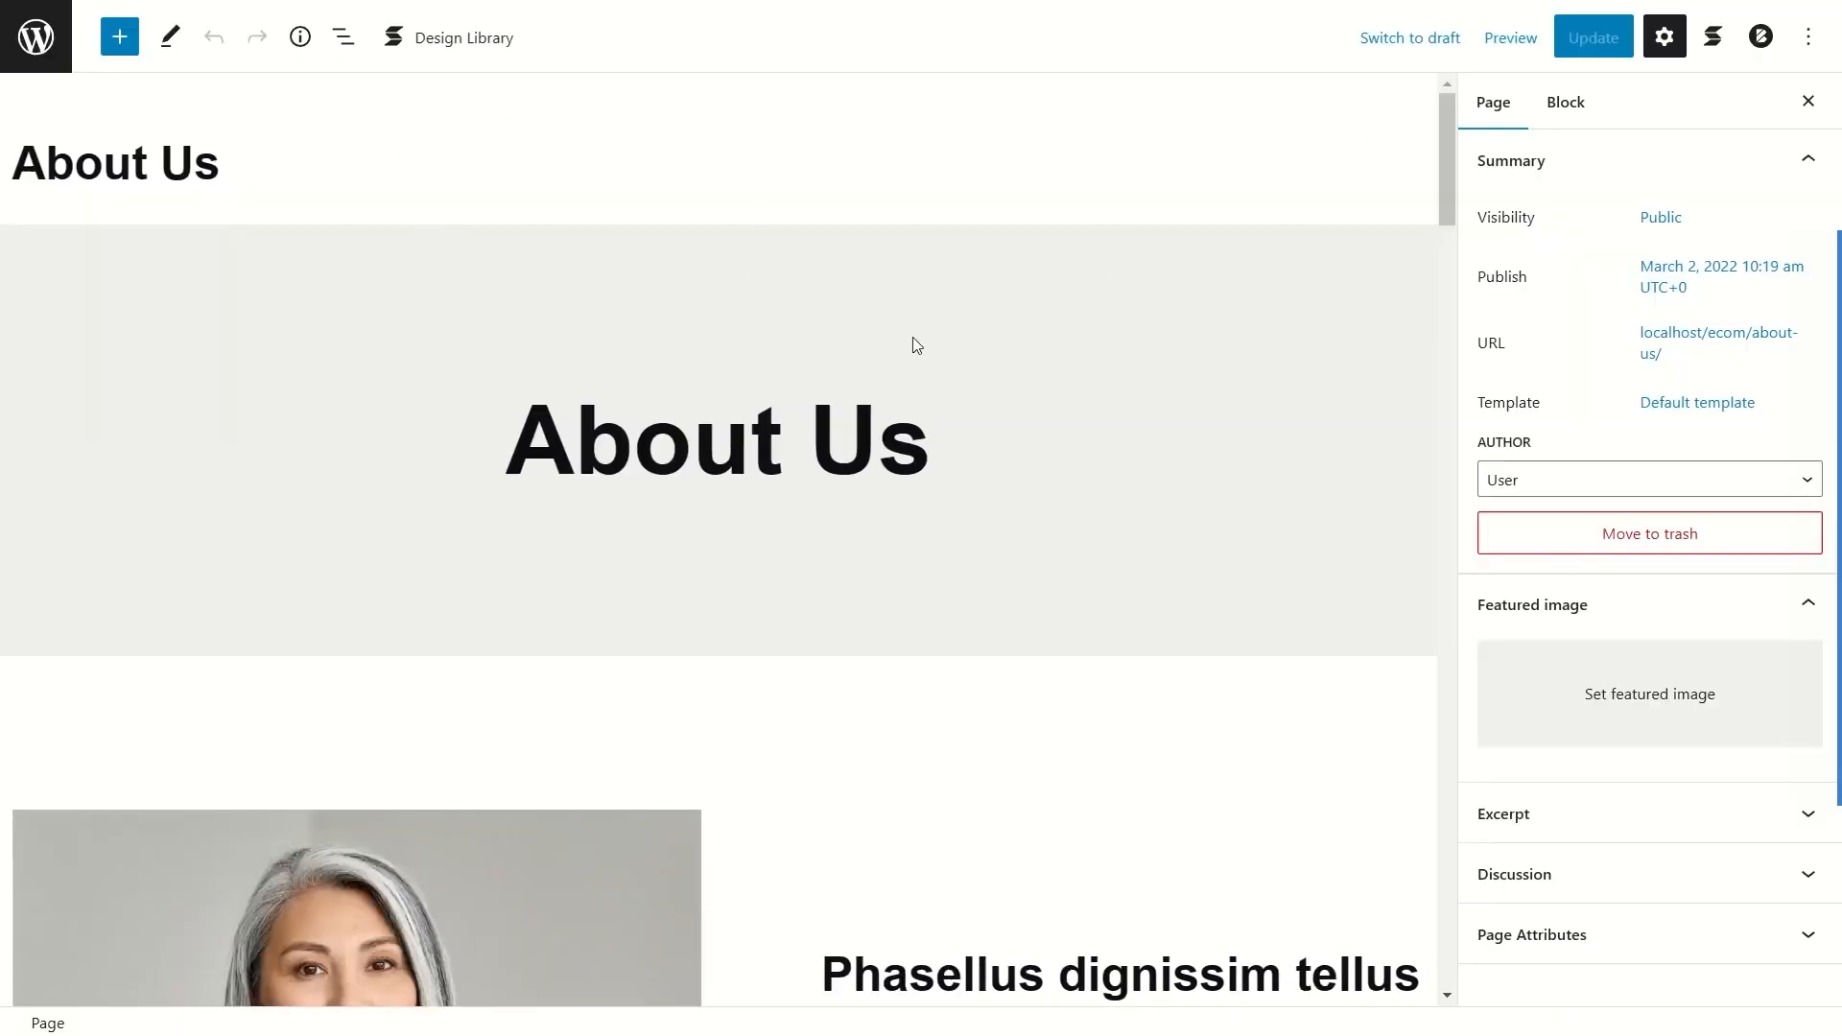
scroll(864, 345, "down", 6)
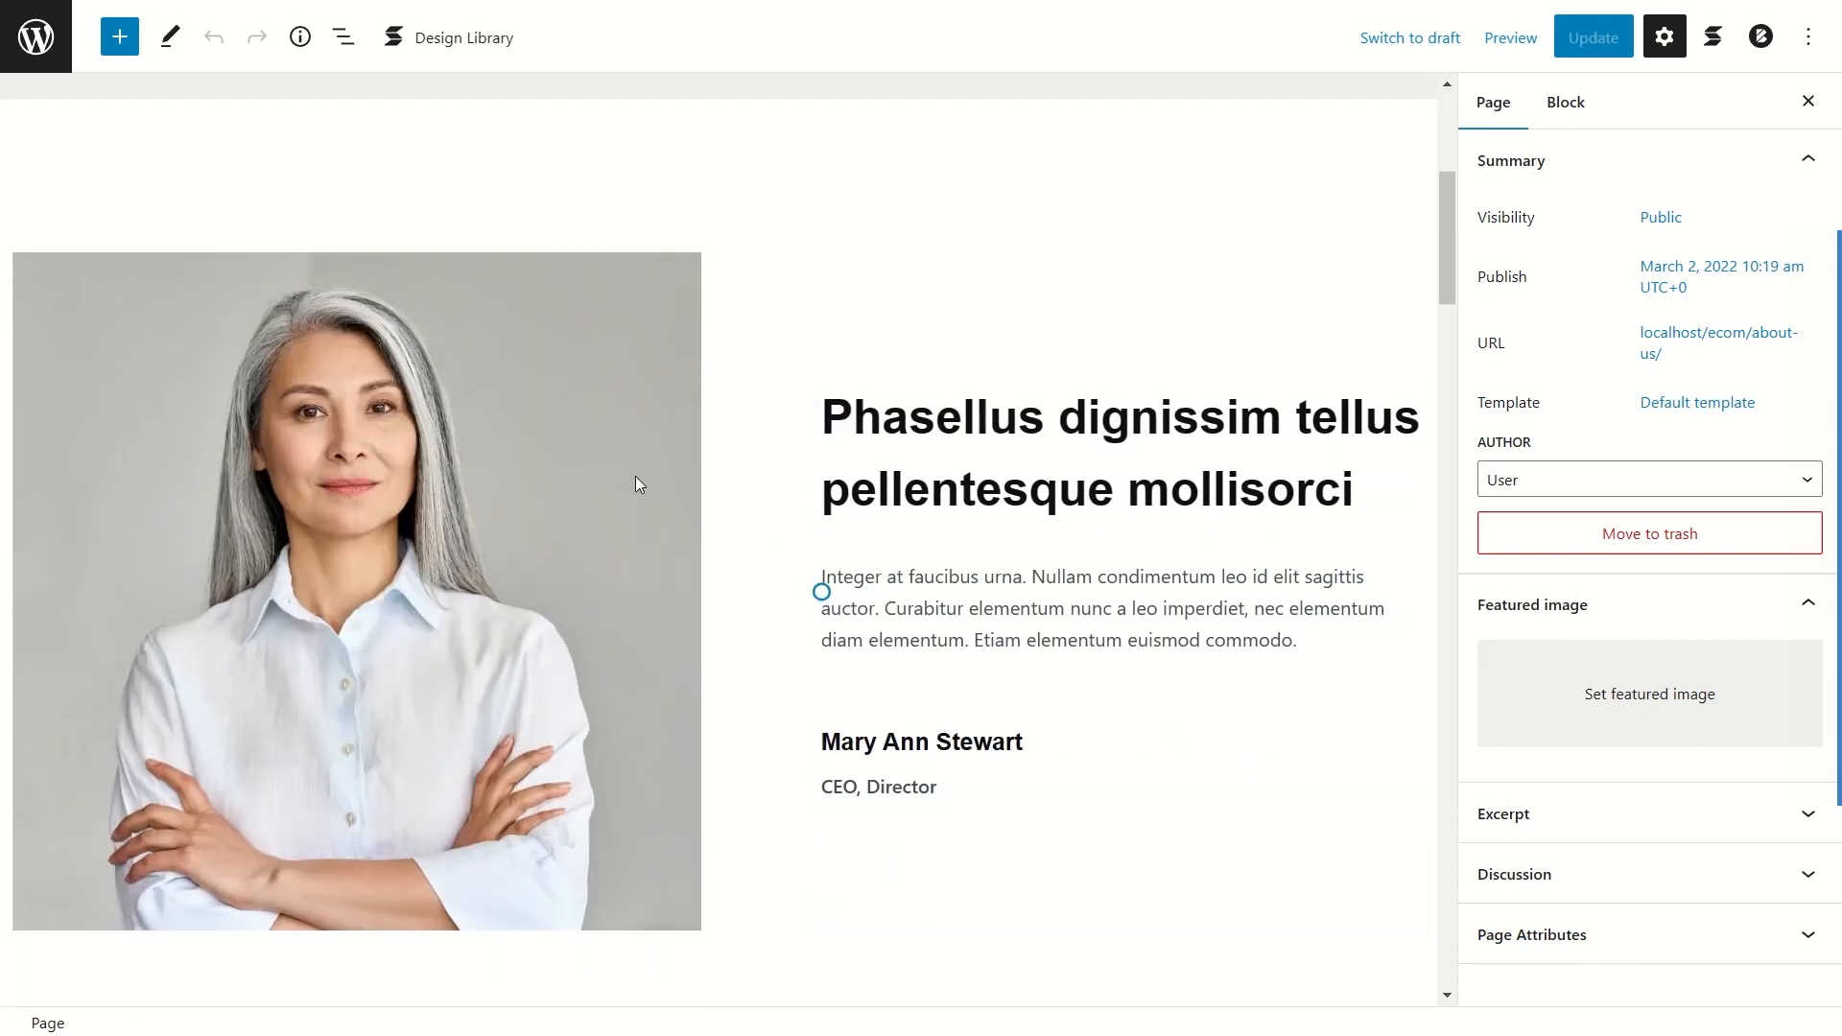
left_click(660, 494)
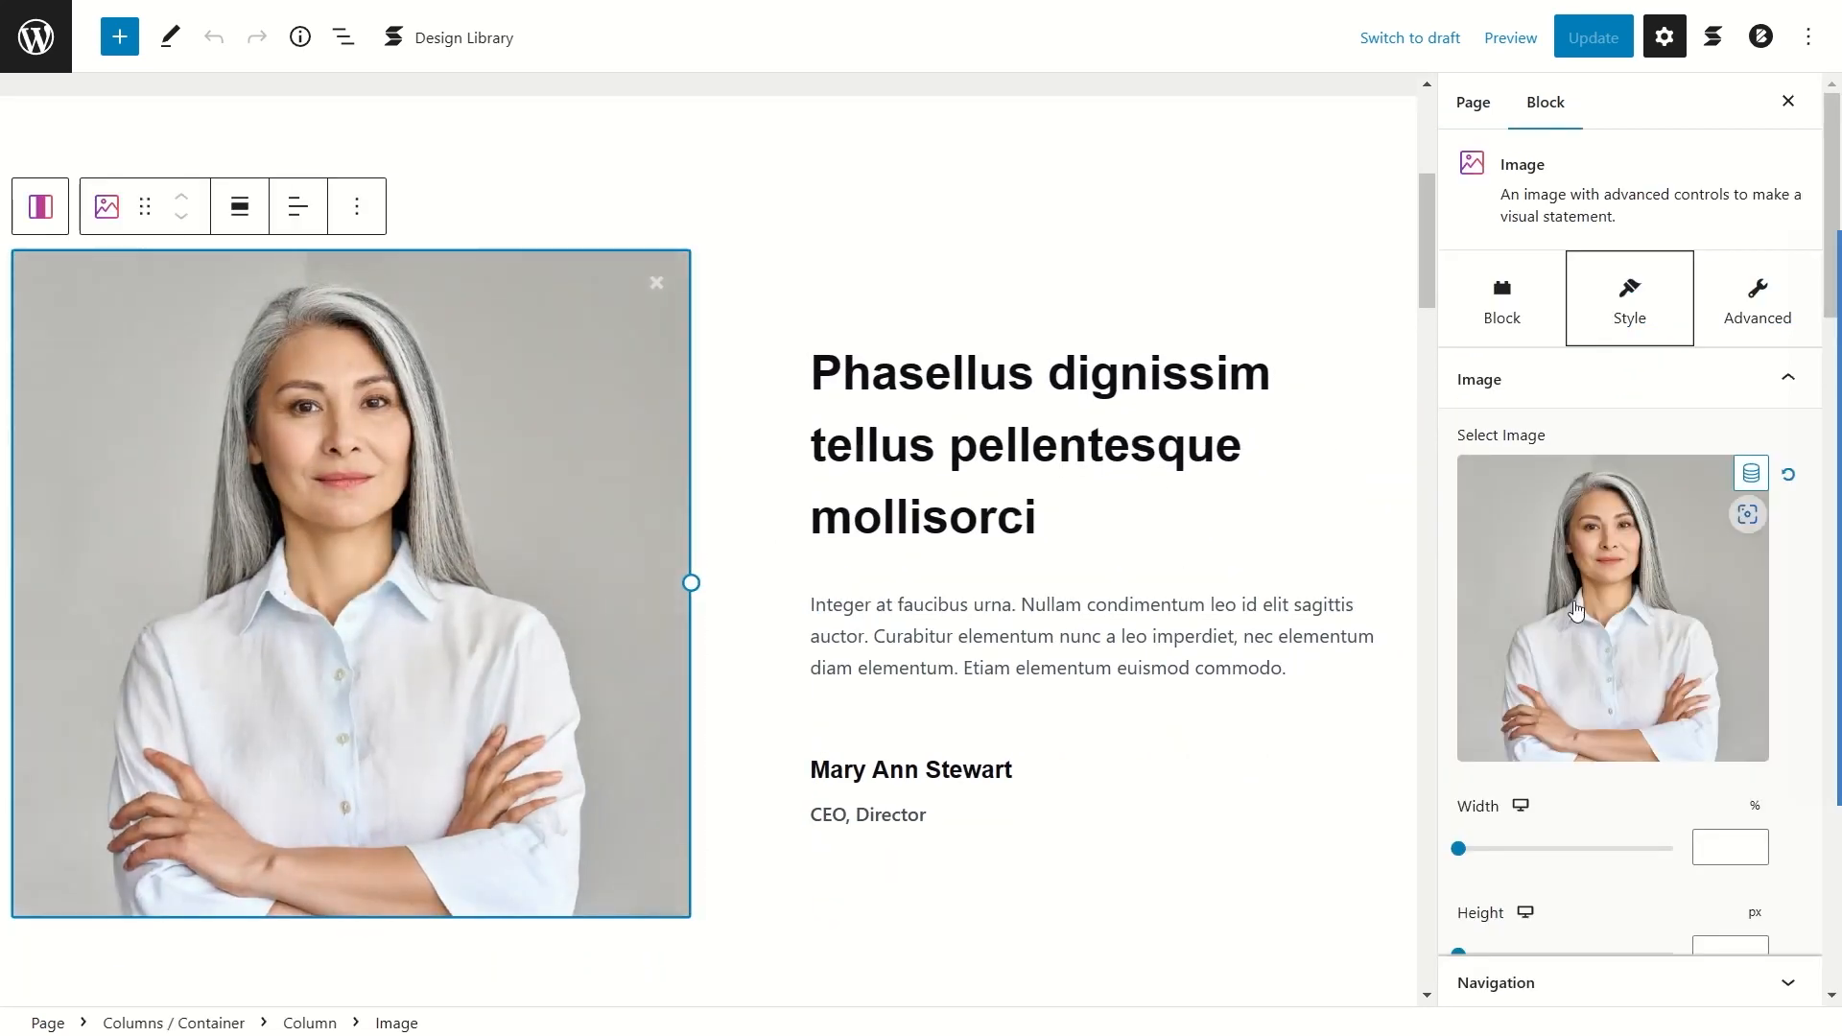
left_click(1577, 611)
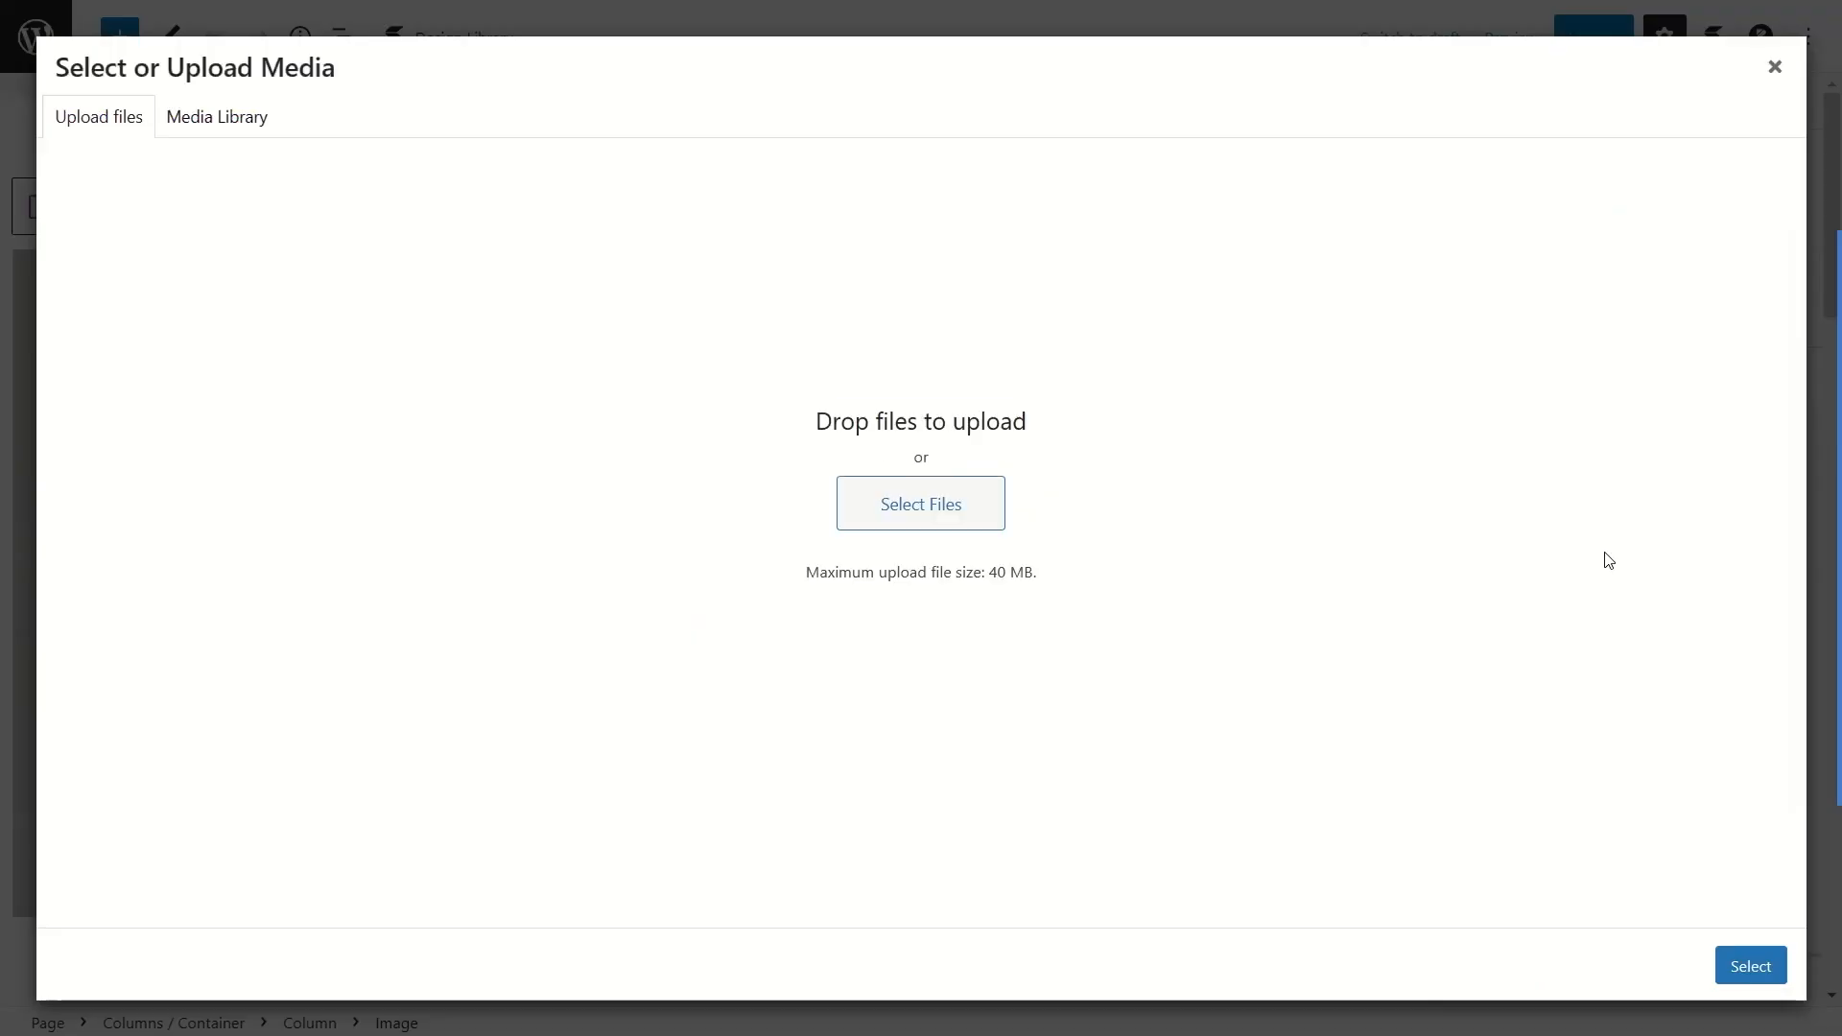
left_click(1757, 81)
Step: Select the large heading beside the portrait and look over the blocks available for insertion
scroll(907, 595, "down", 2)
left_click(908, 594)
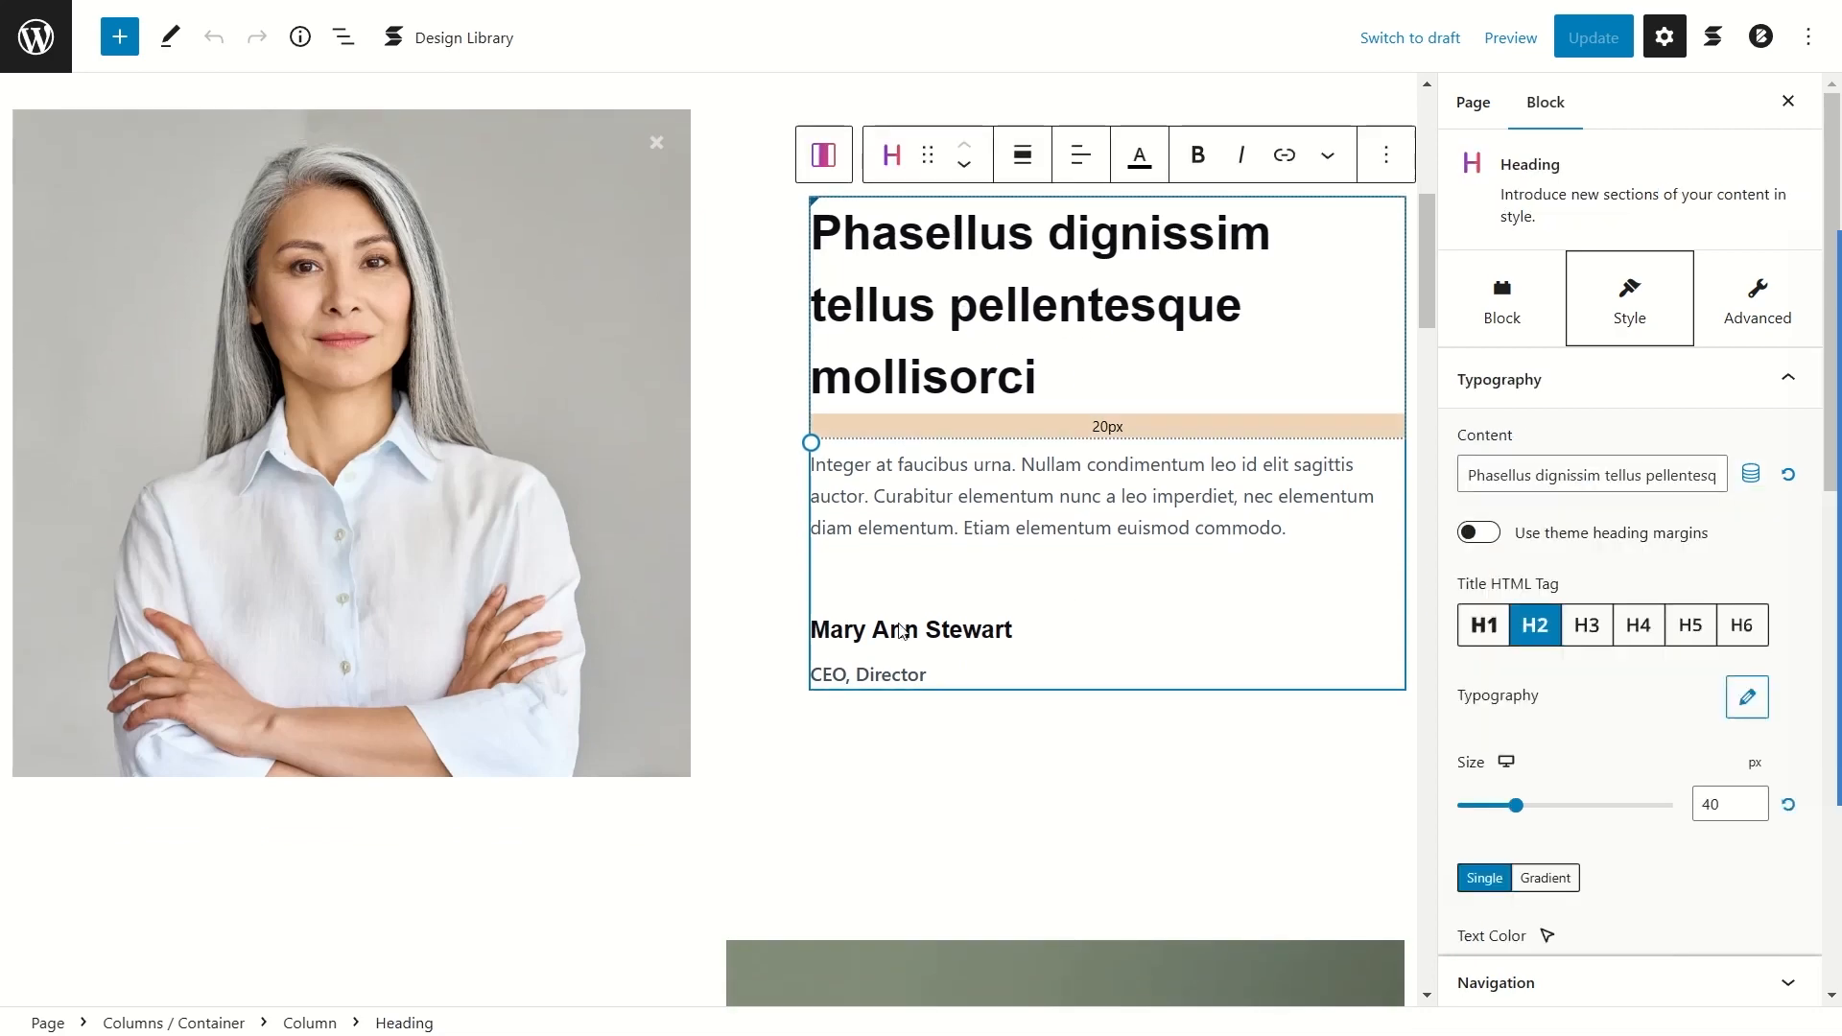
left_click(118, 36)
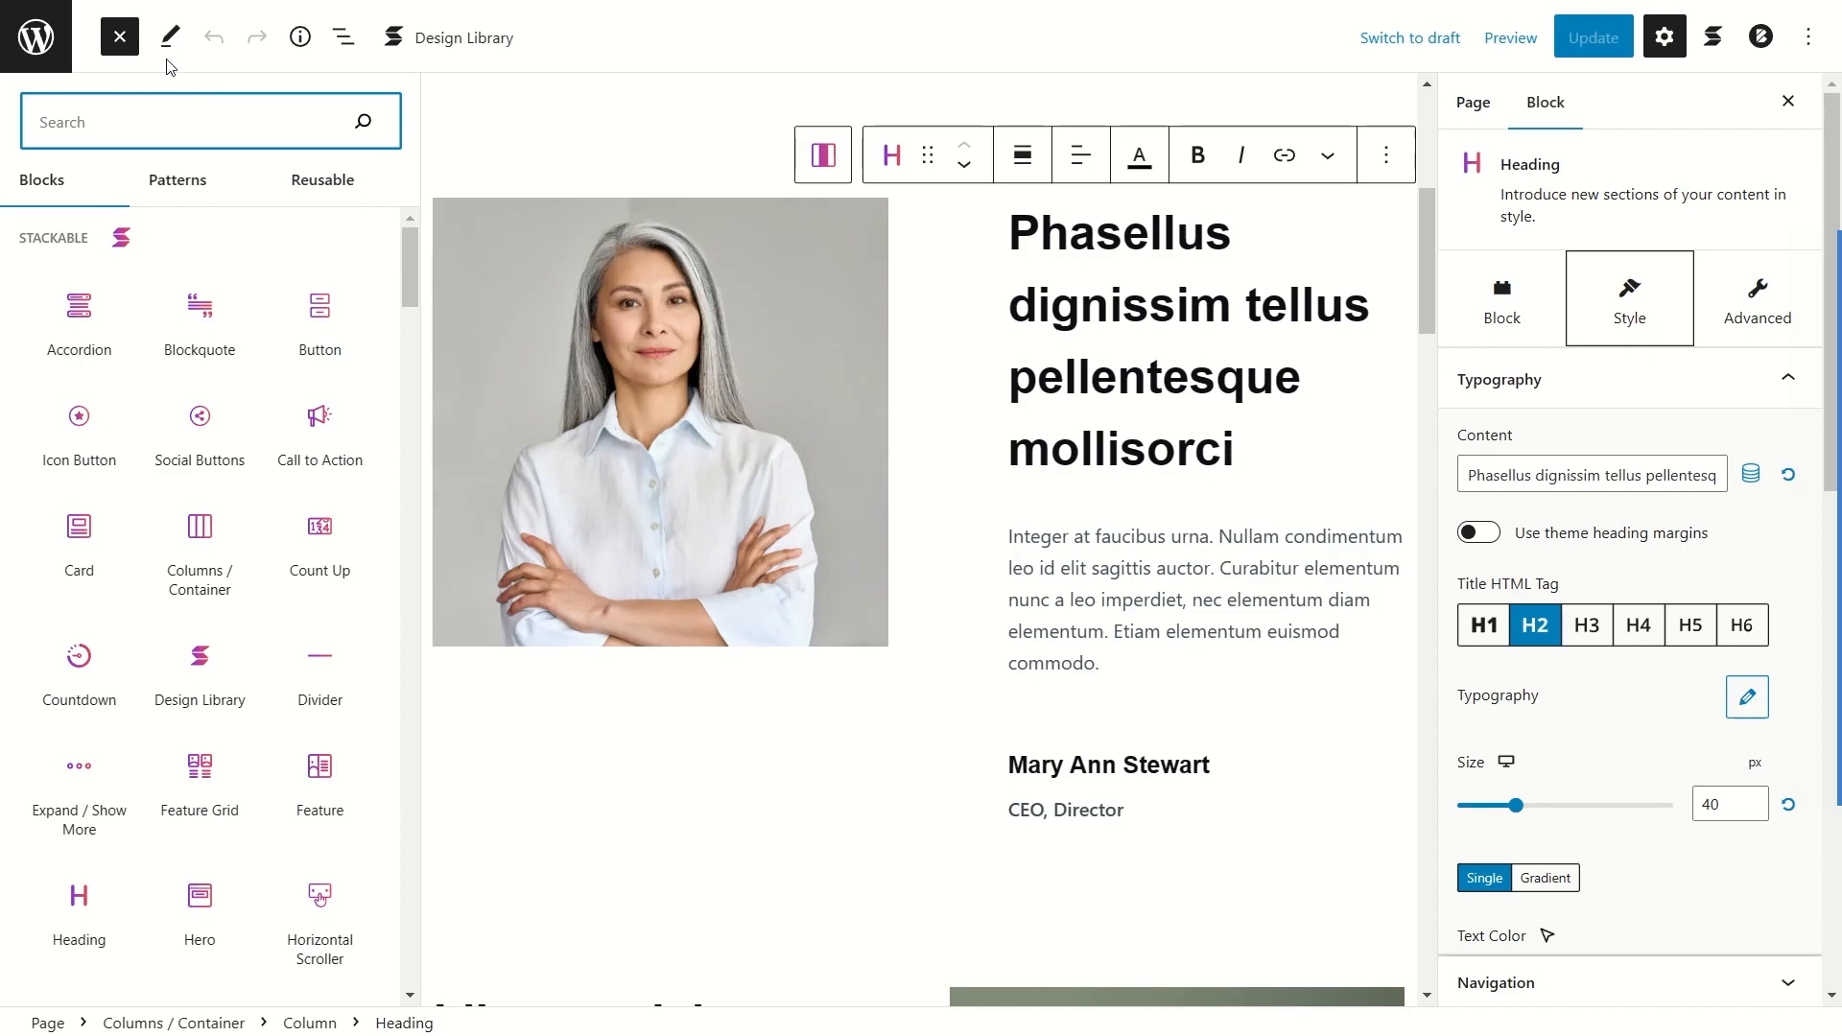
left_click(119, 36)
Step: Look through the team and video sections, and show the page's block structure in List View with the expanded container collapsed
scroll(894, 439, "down", 10)
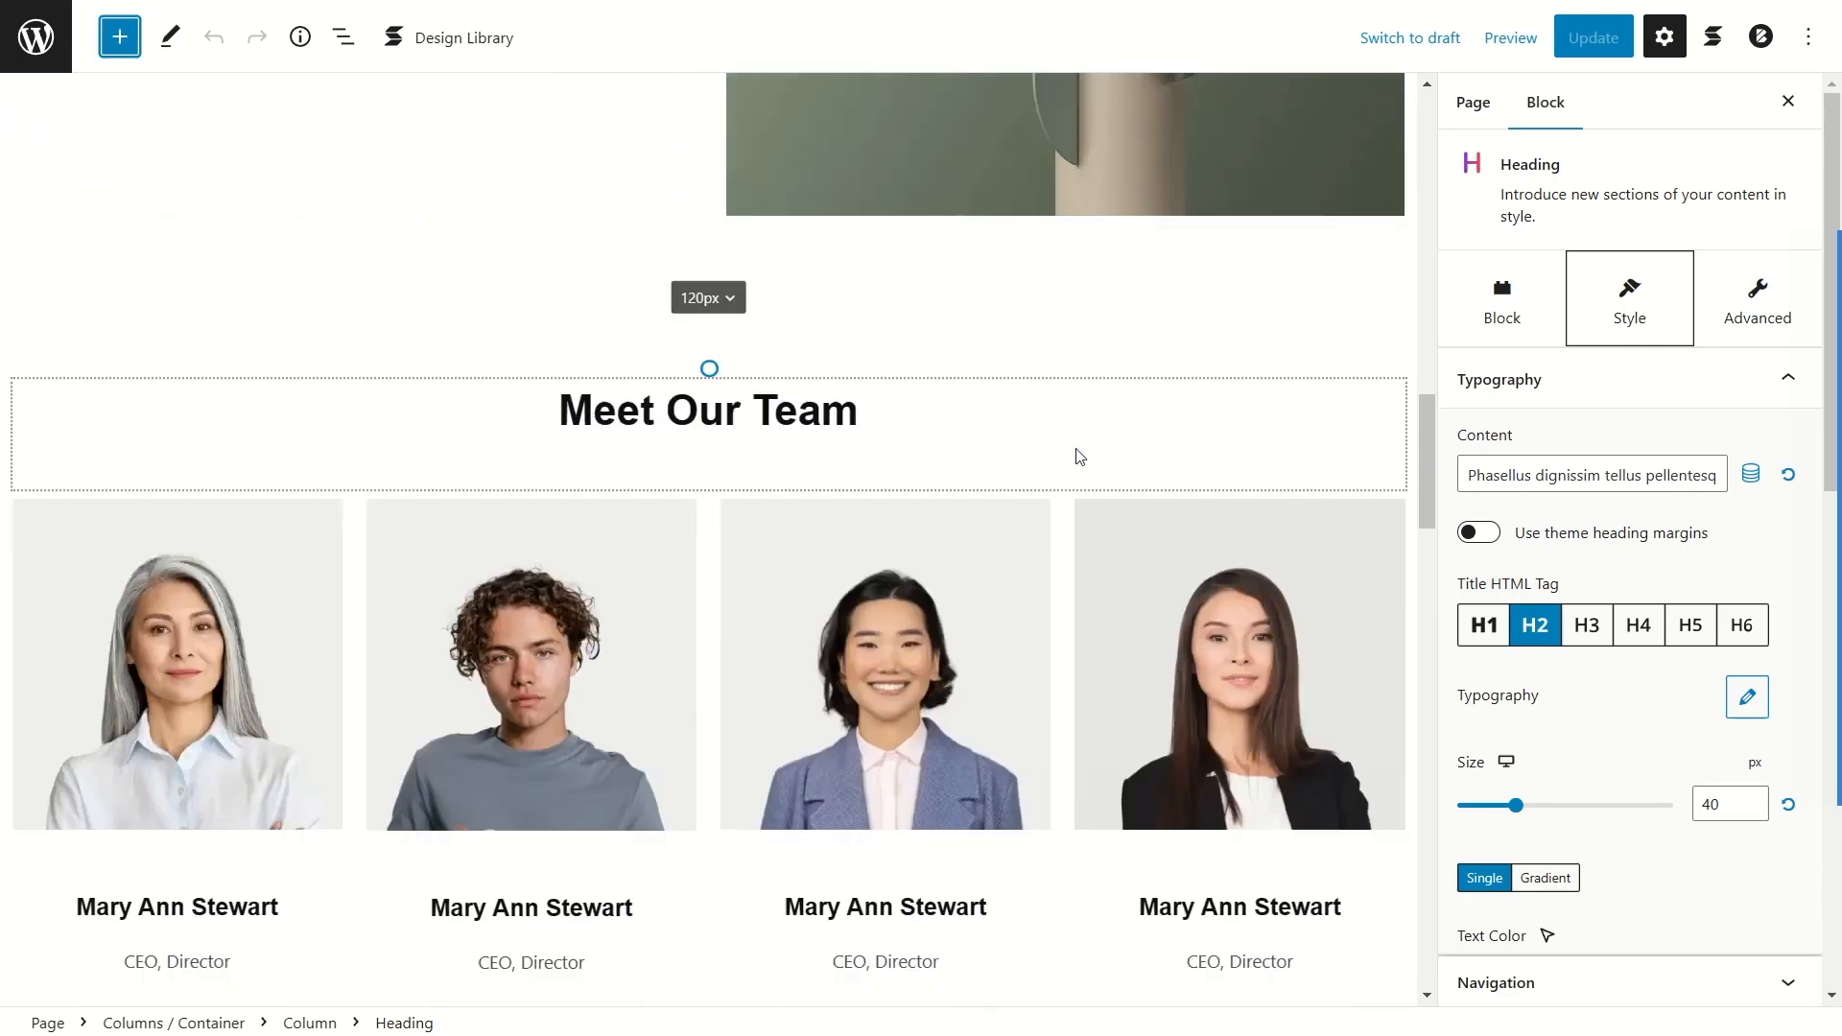
scroll(1055, 431, "down", 2)
scroll(969, 327, "down", 5)
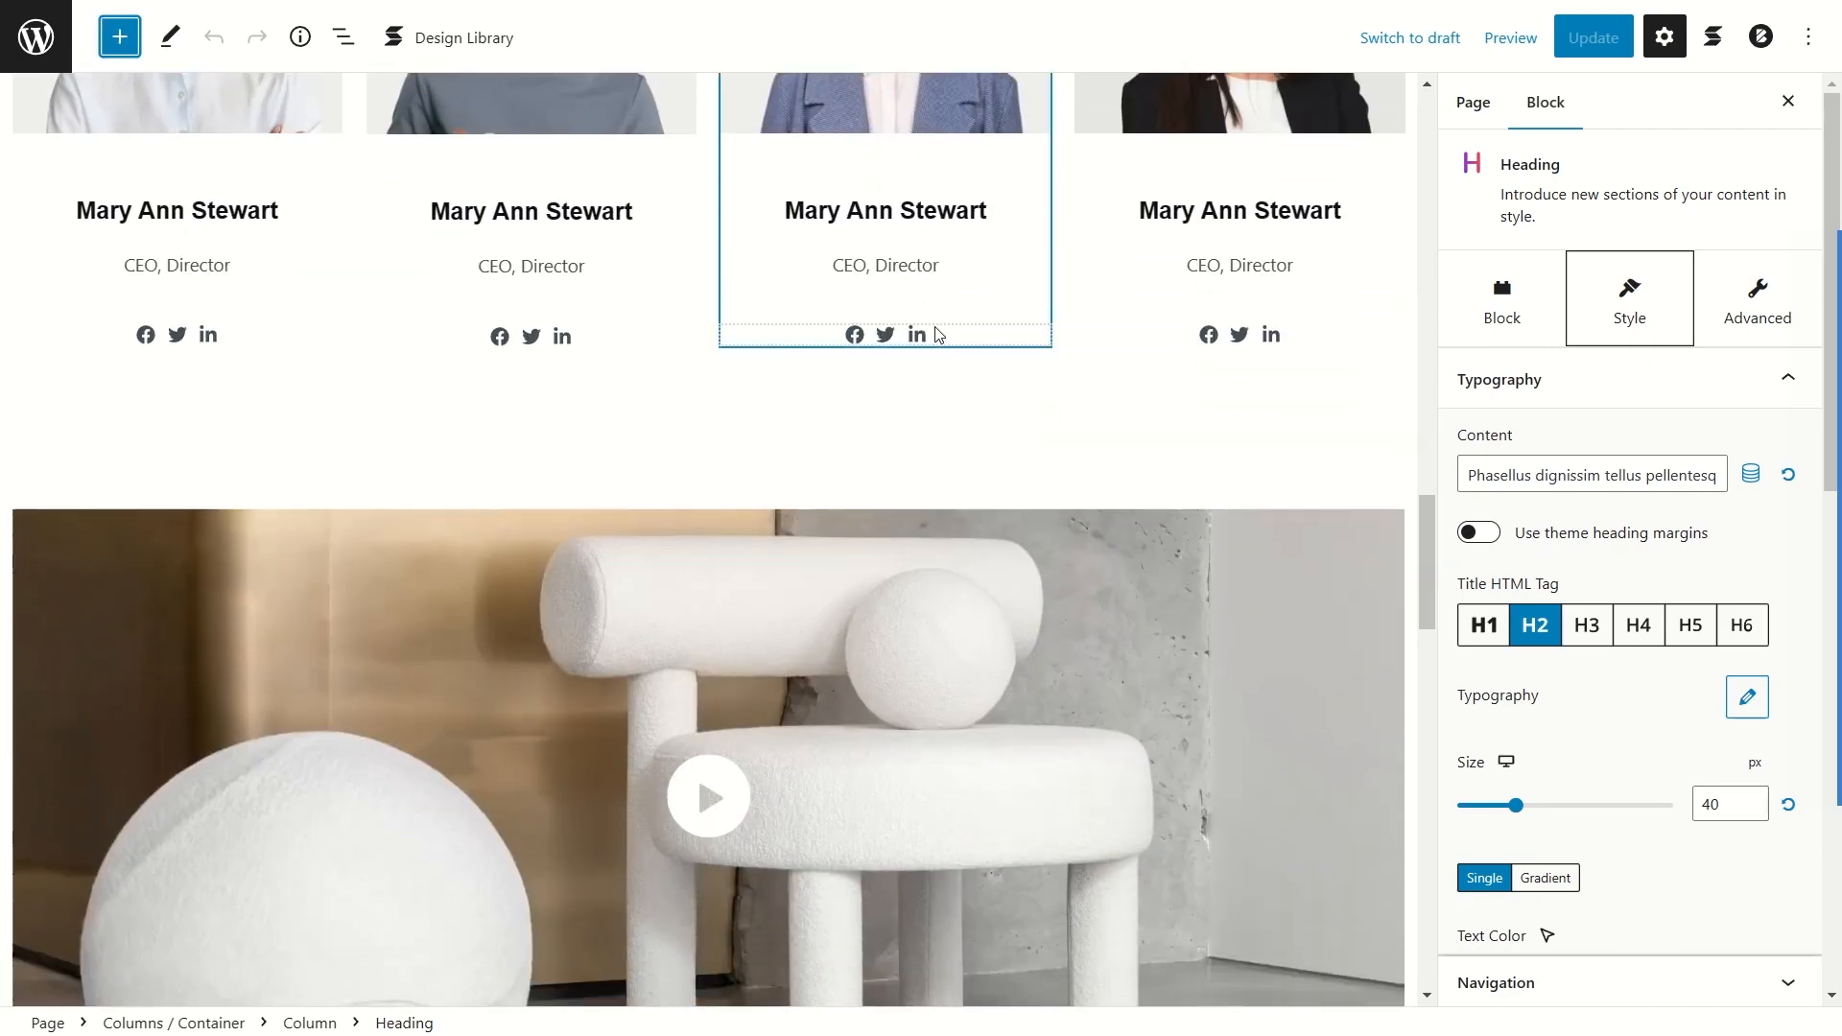
scroll(780, 266, "down", 5)
scroll(637, 434, "up", 3)
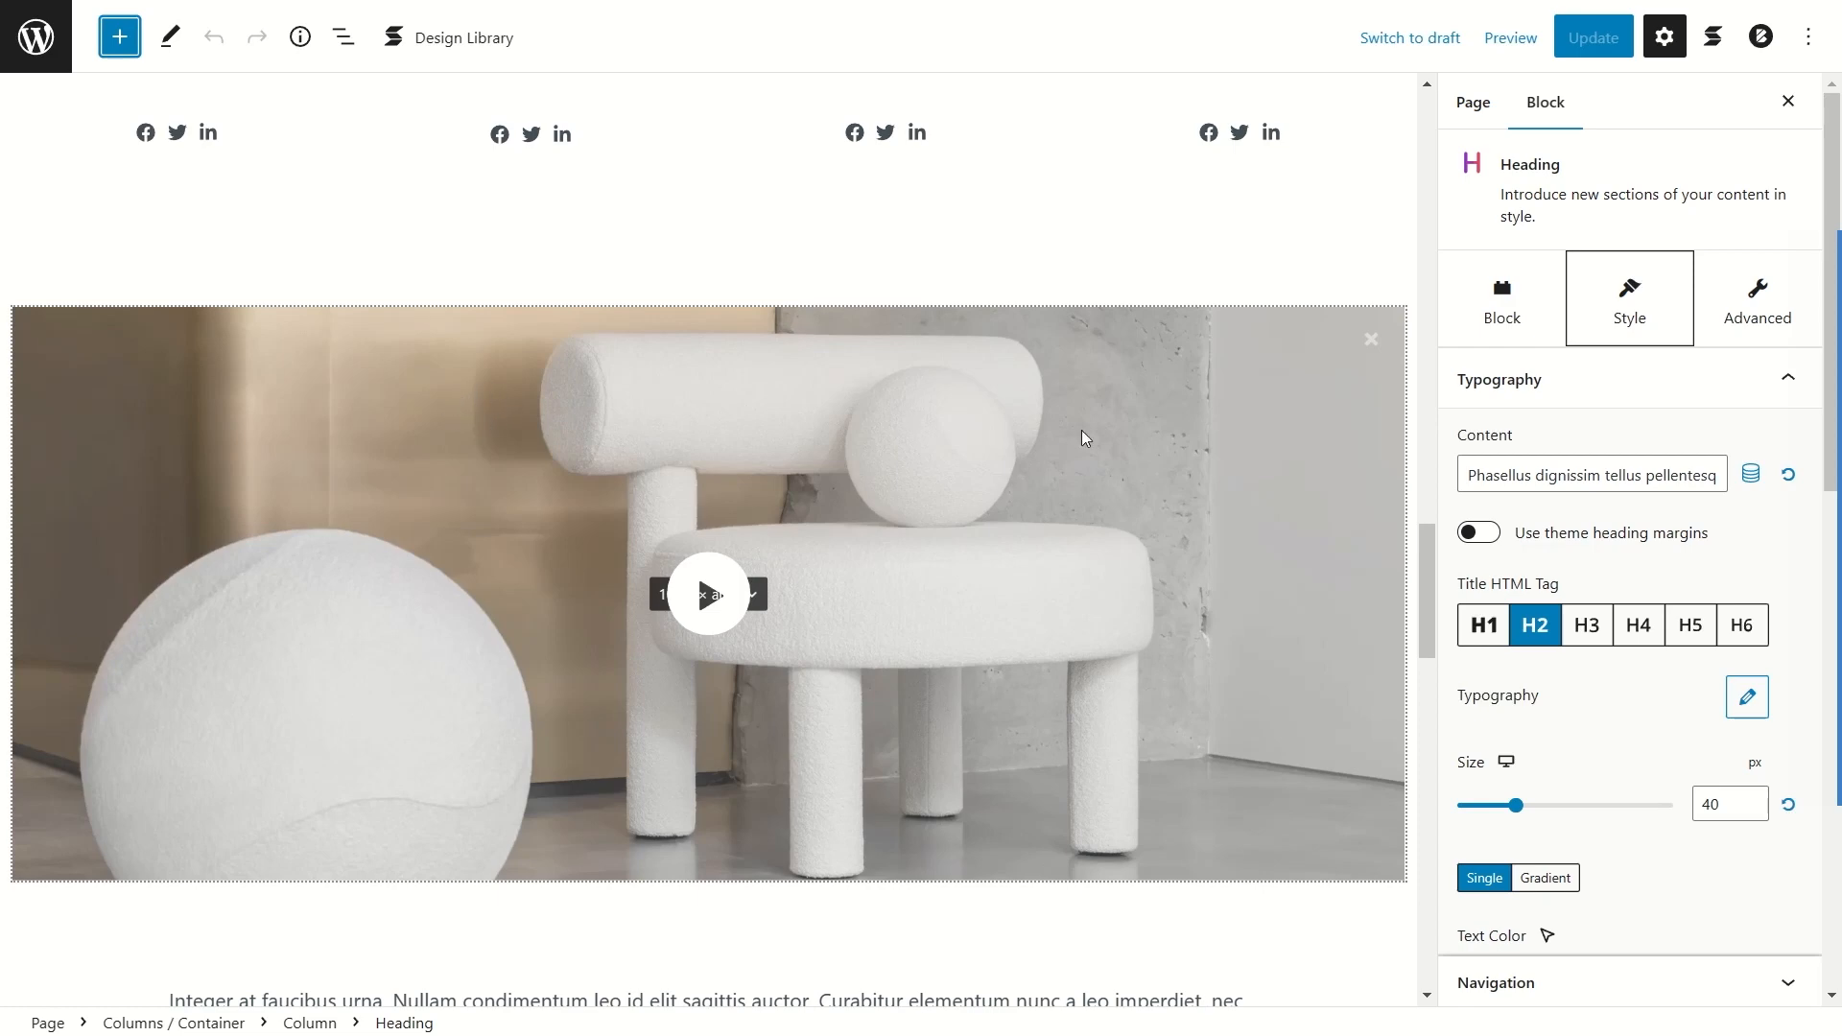
left_click(347, 44)
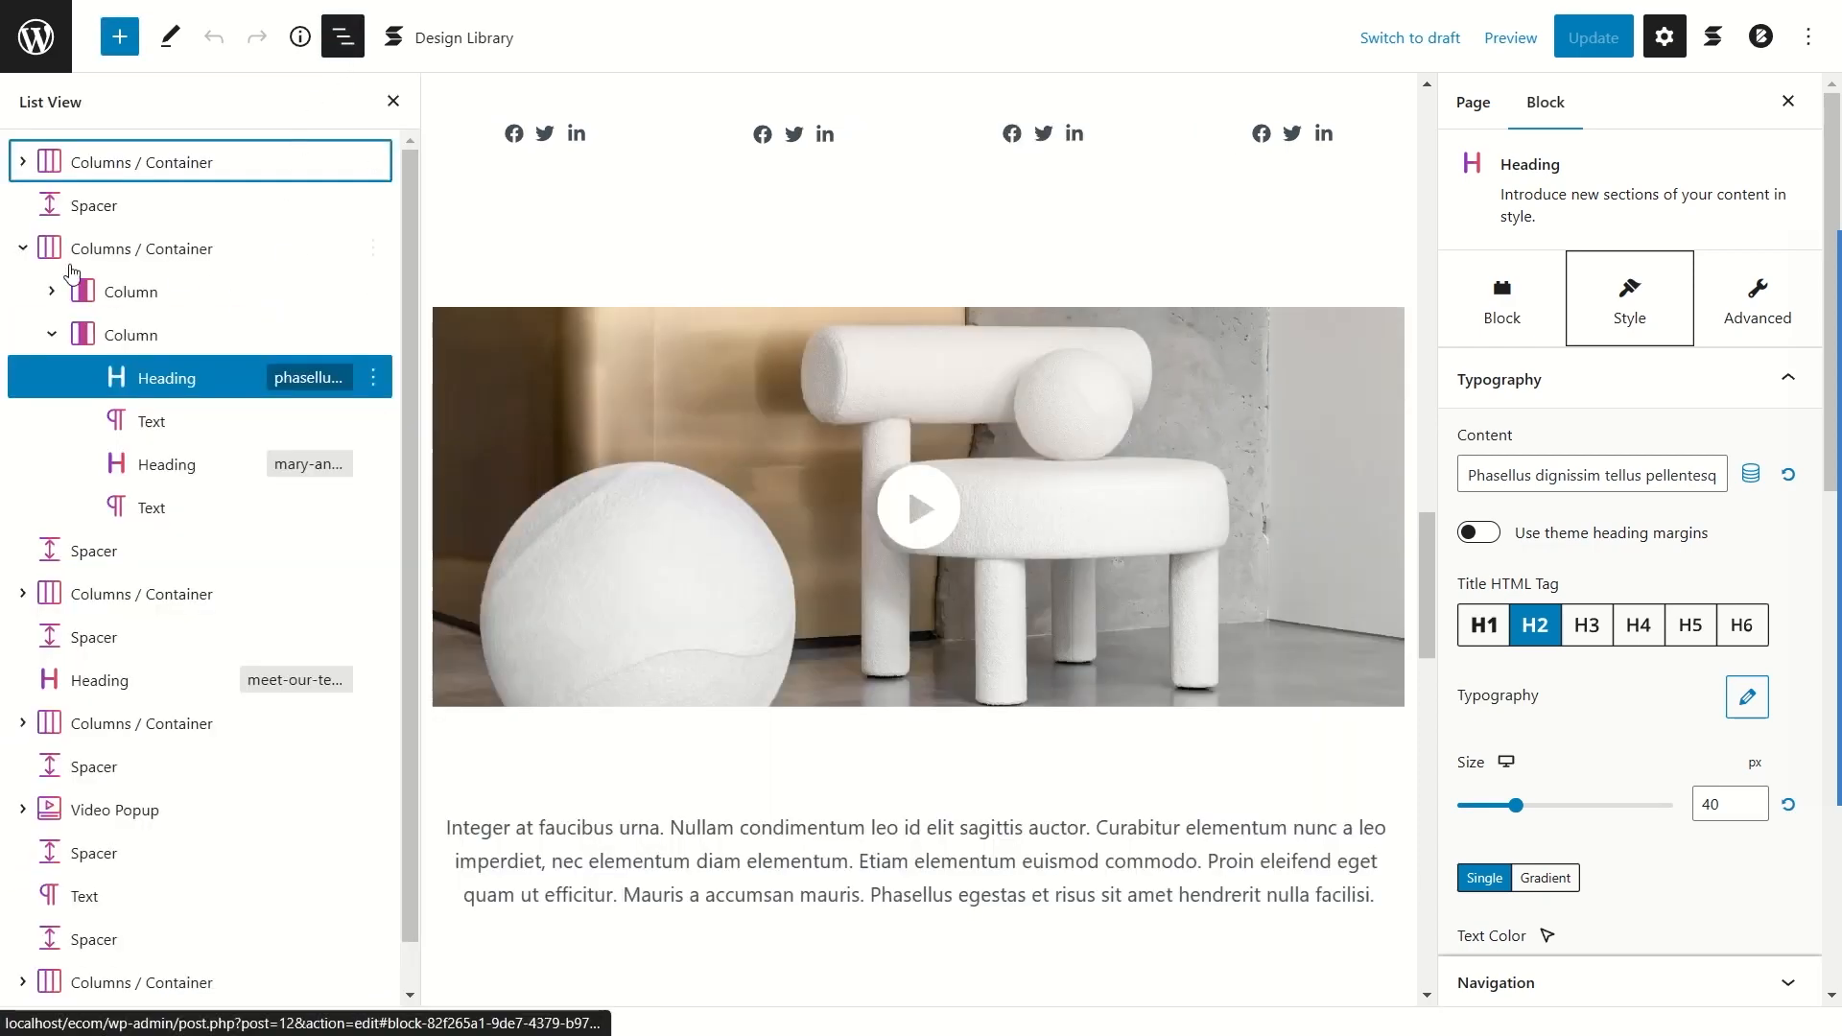
left_click(22, 251)
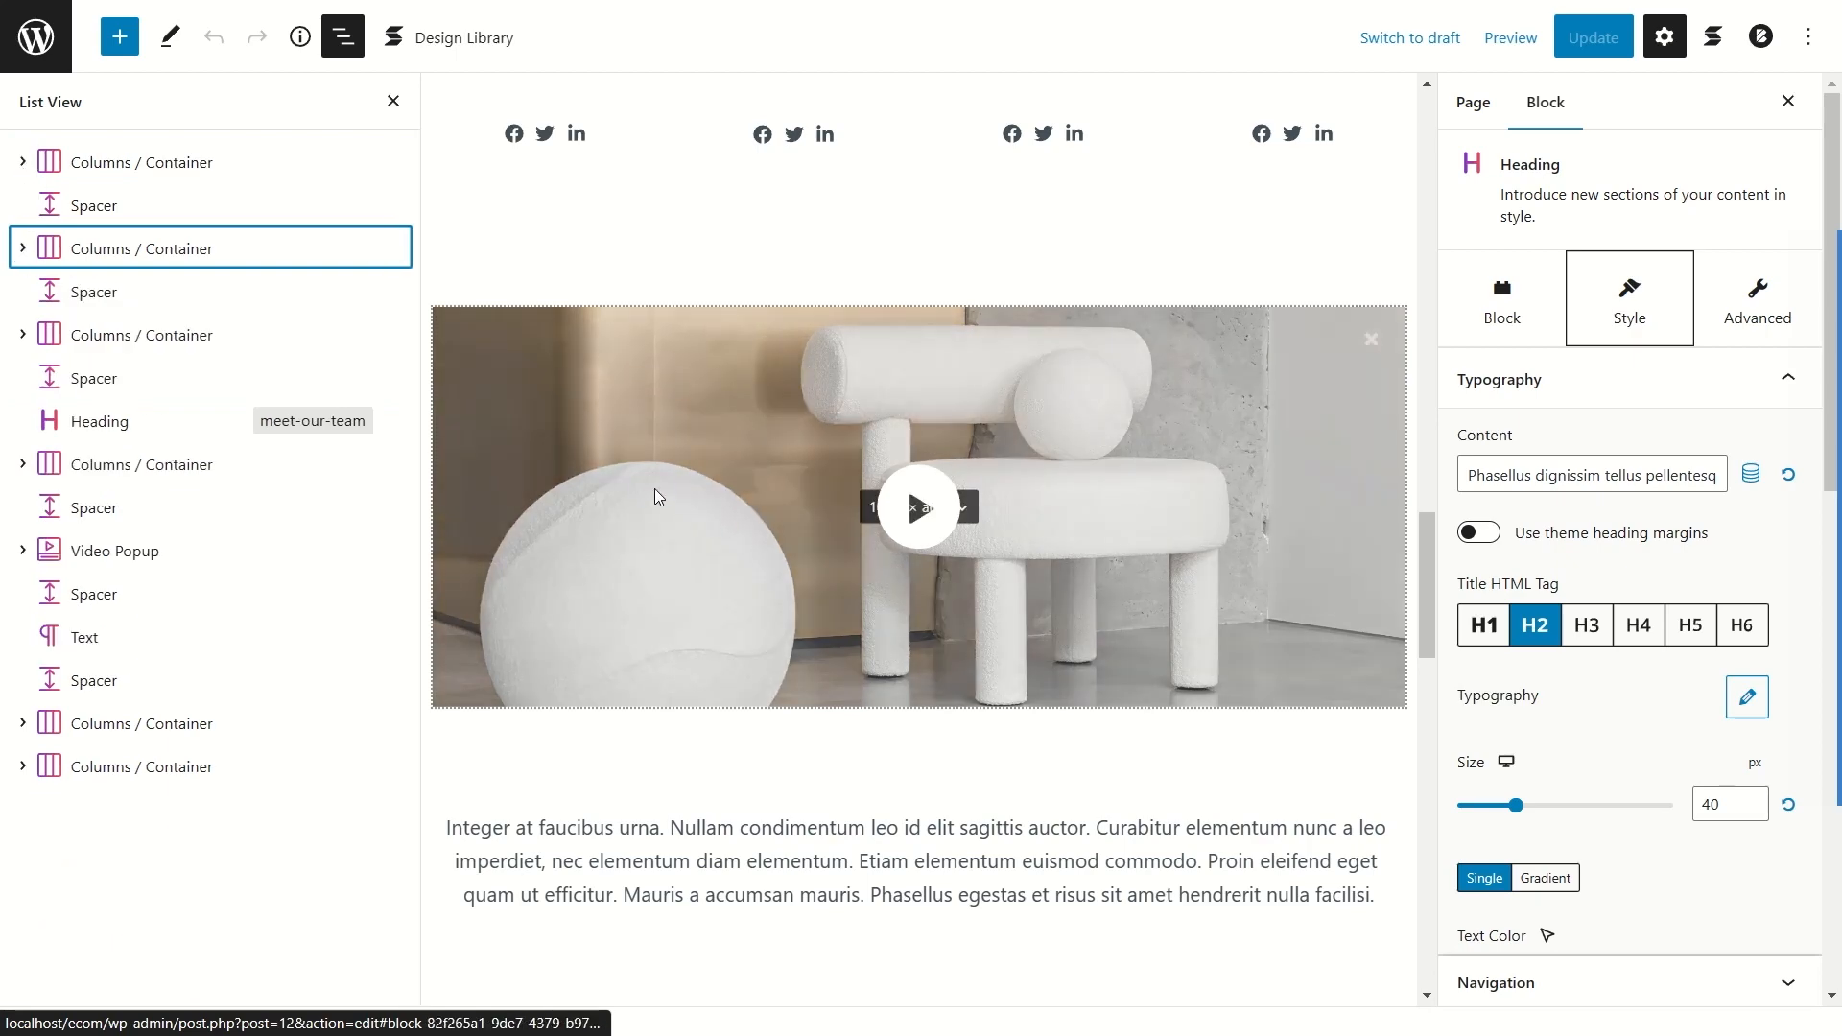
Step: Inspect the Video Popup block's thumbnail image and its video upload option without choosing a file
left_click(655, 491)
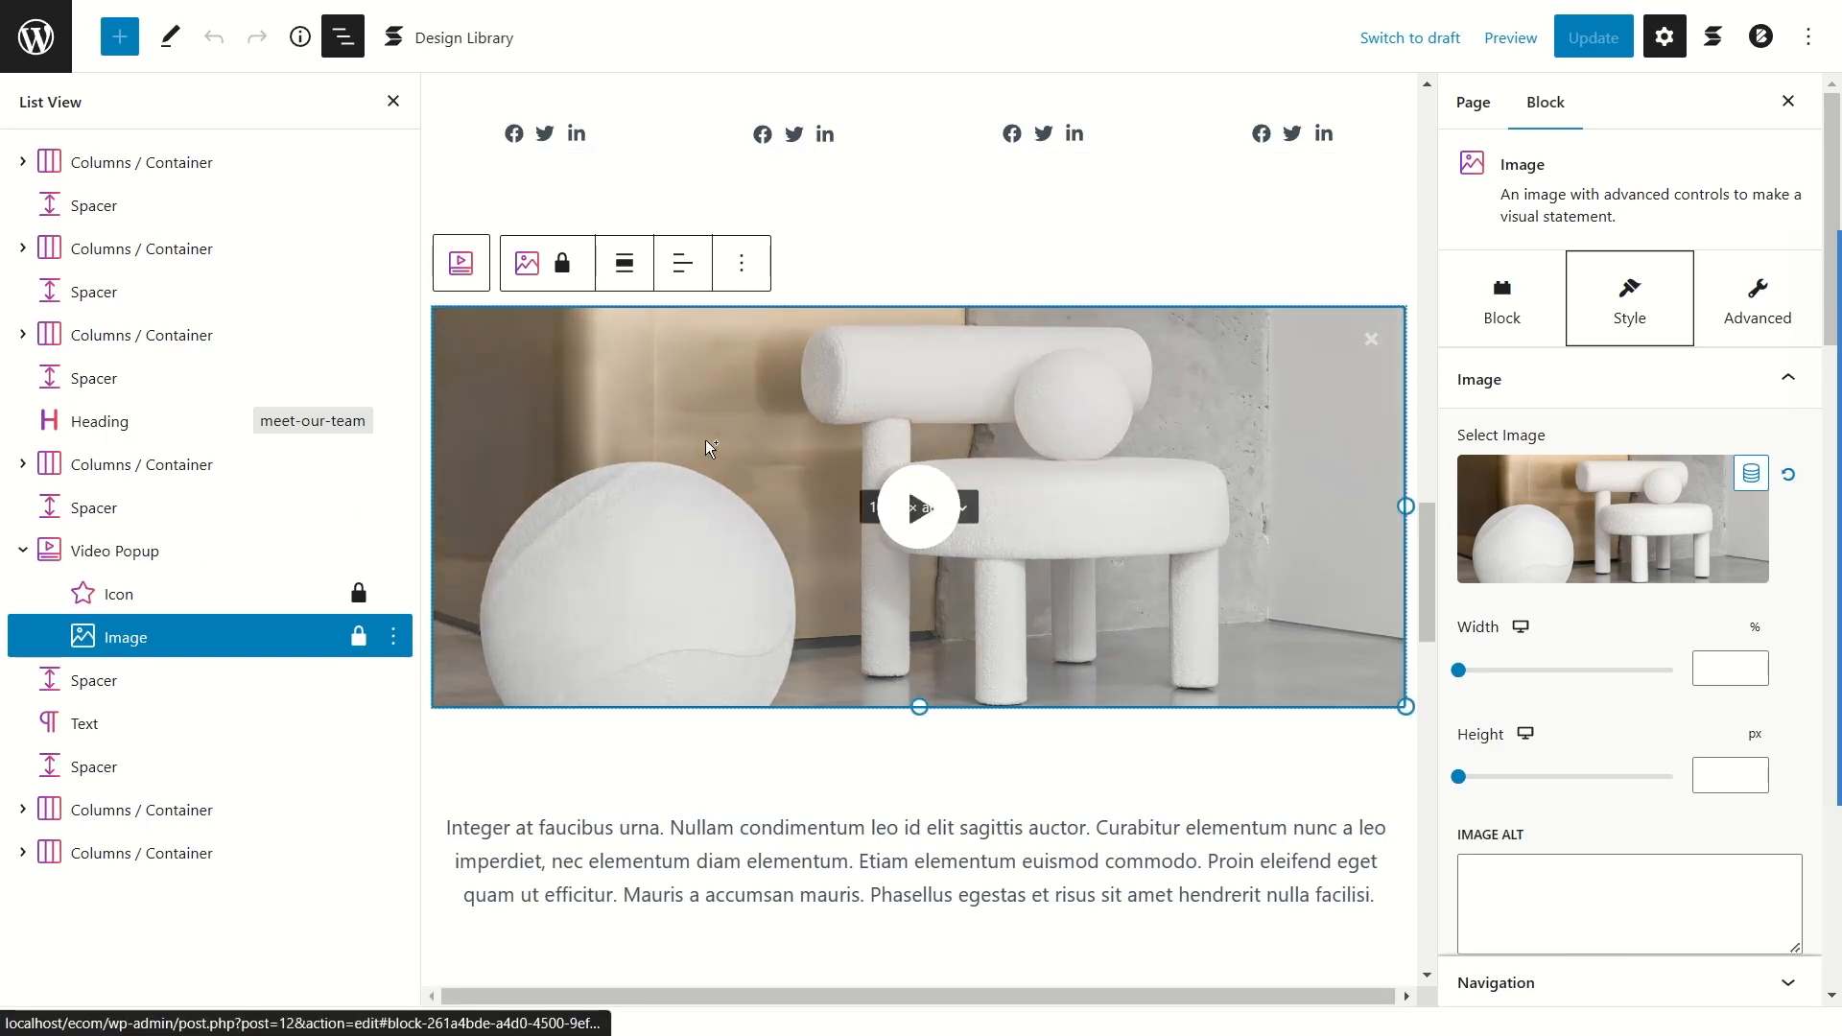
left_click(107, 556)
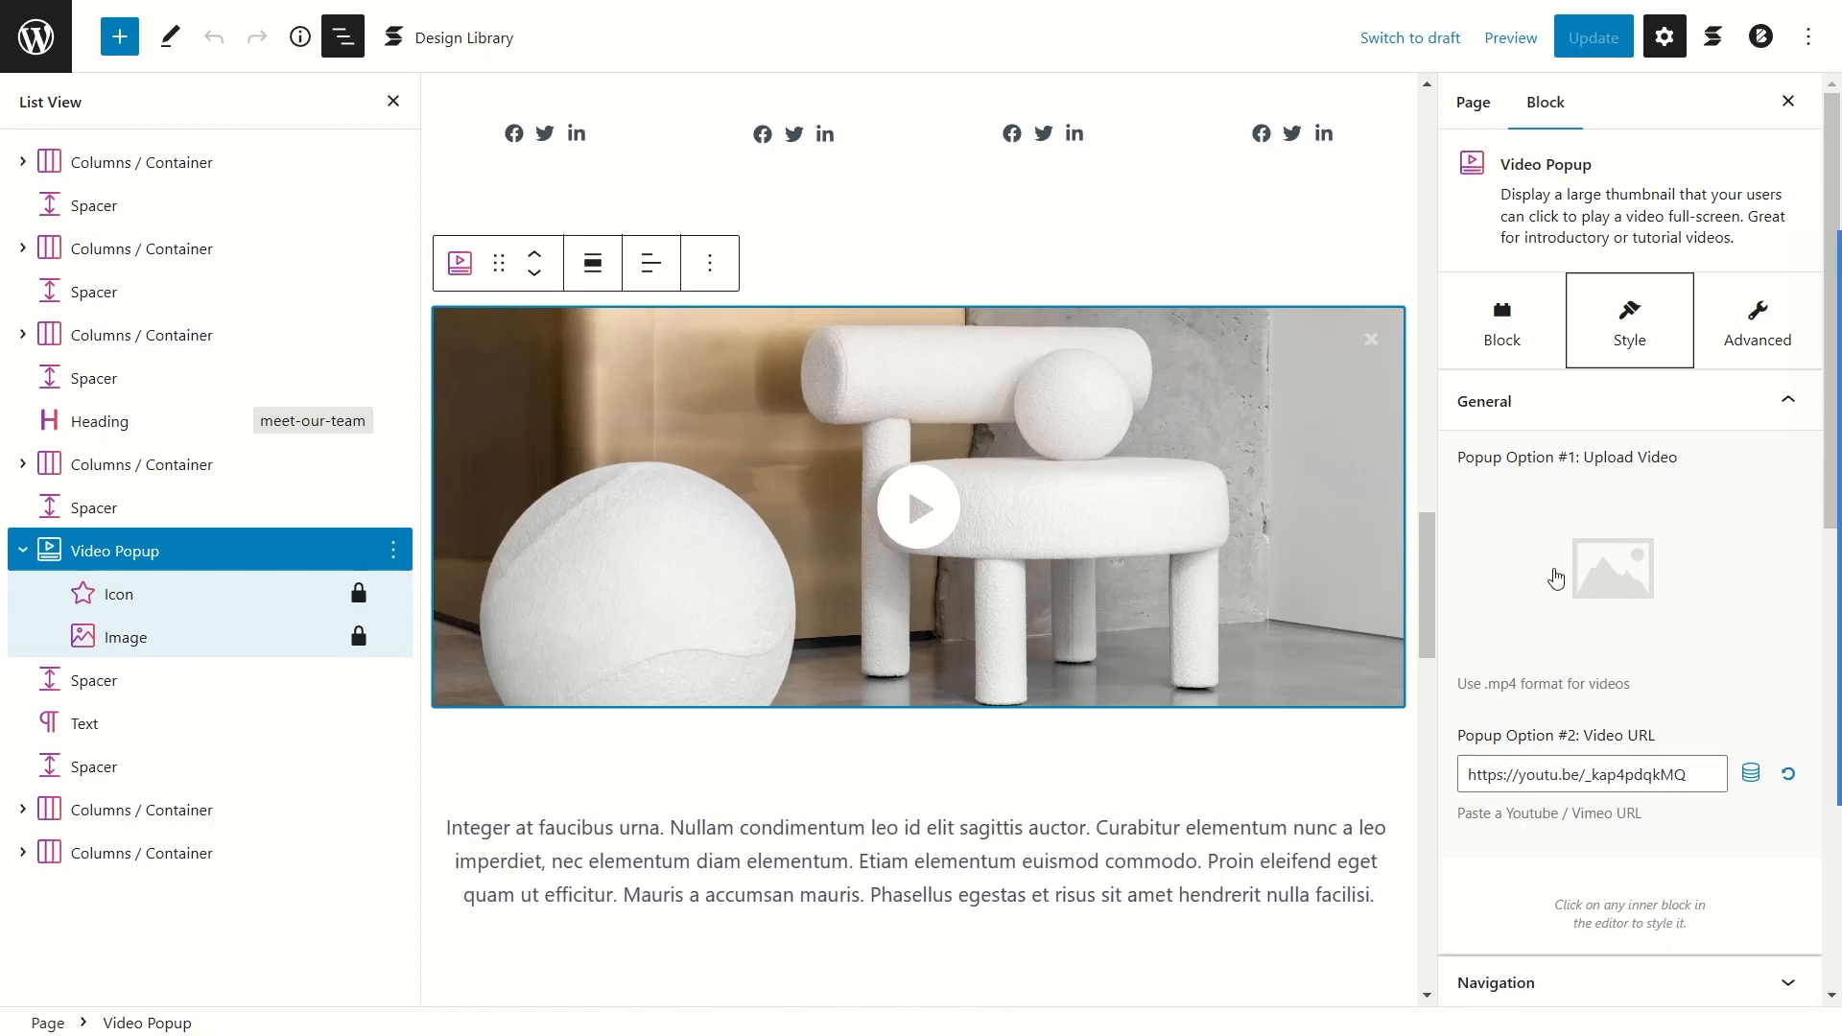
left_click(1653, 567)
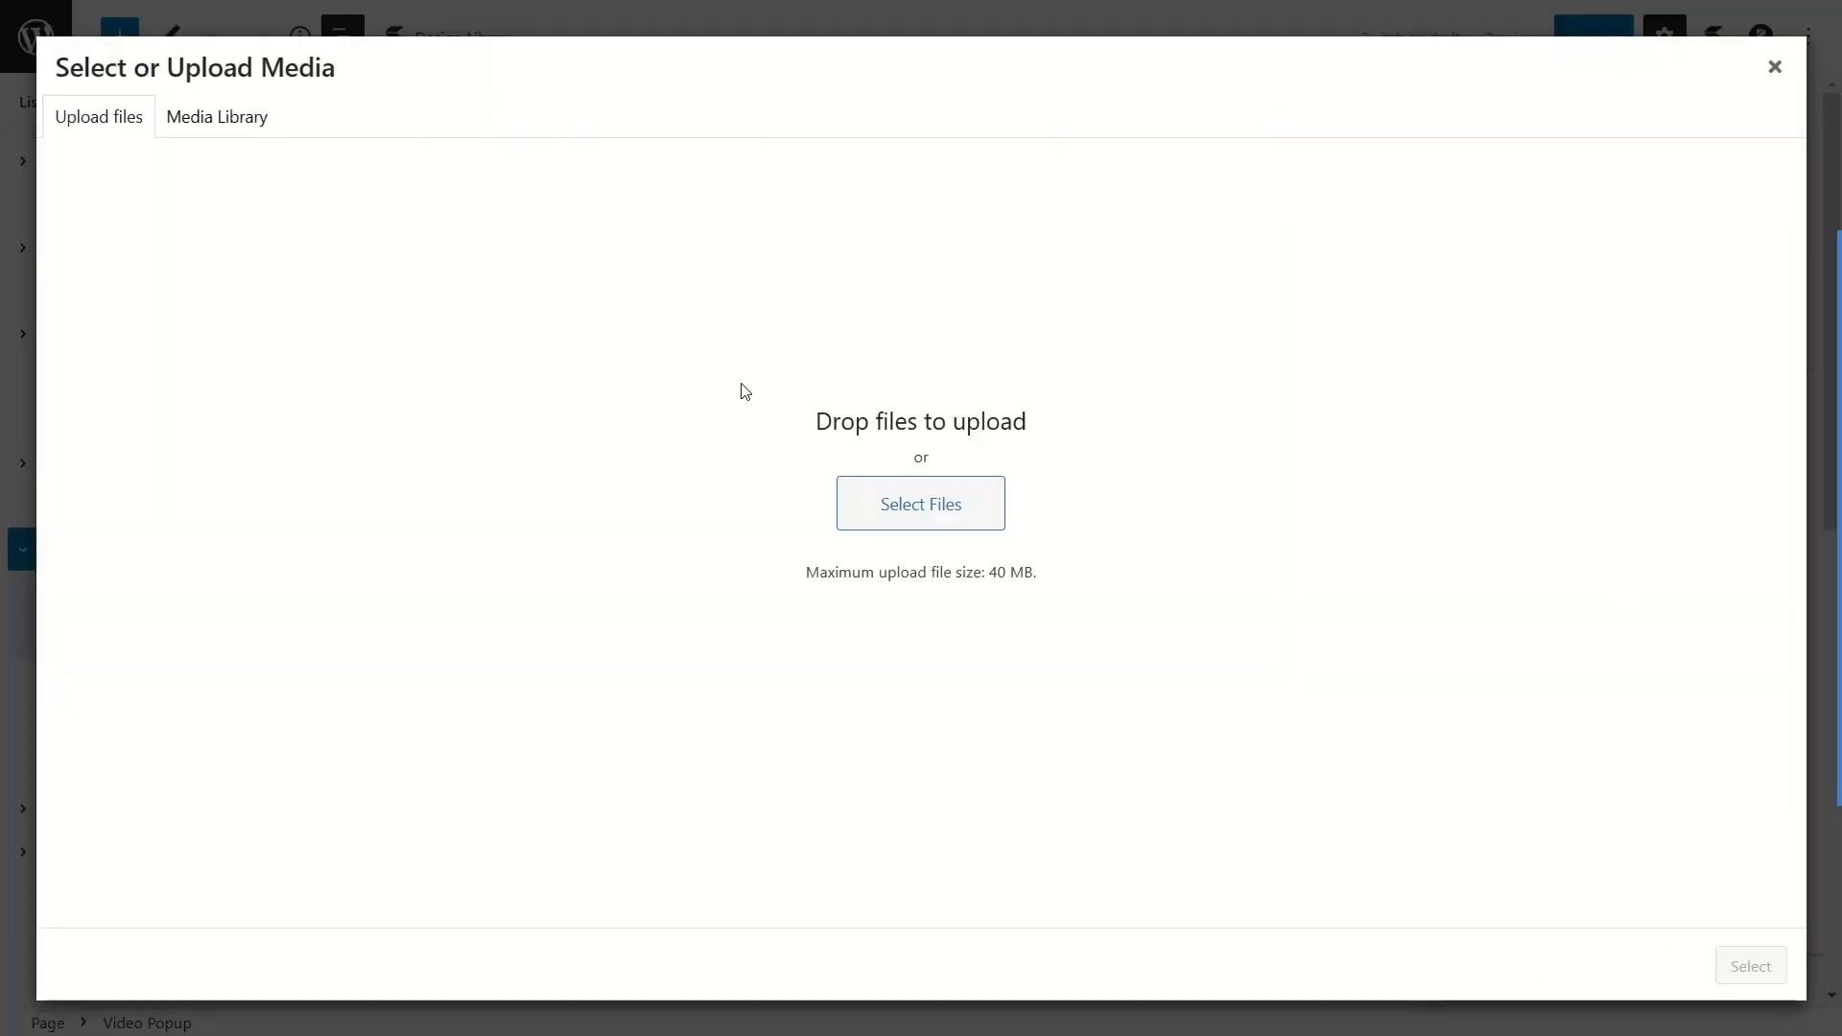
left_click(1774, 67)
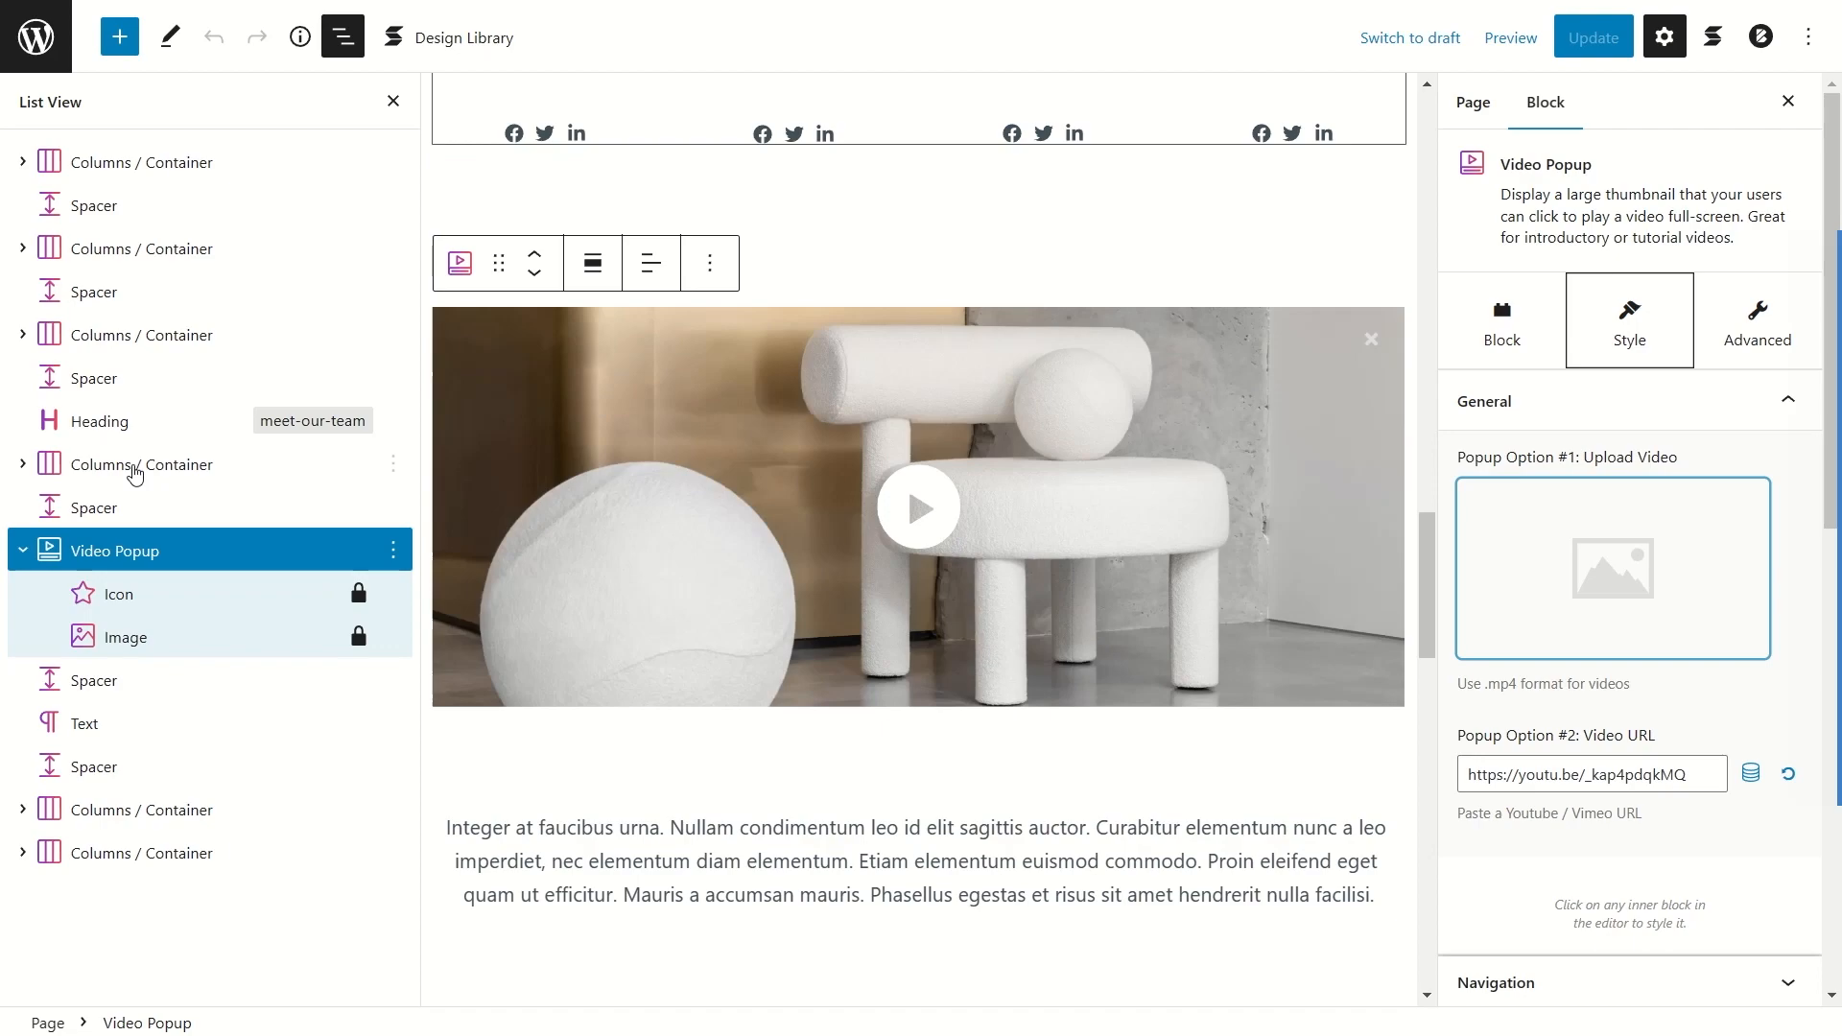
left_click(23, 550)
Step: Look over the Best Brands Only section, close List View, and leave the editor for the list of pages
scroll(1045, 508, "down", 7)
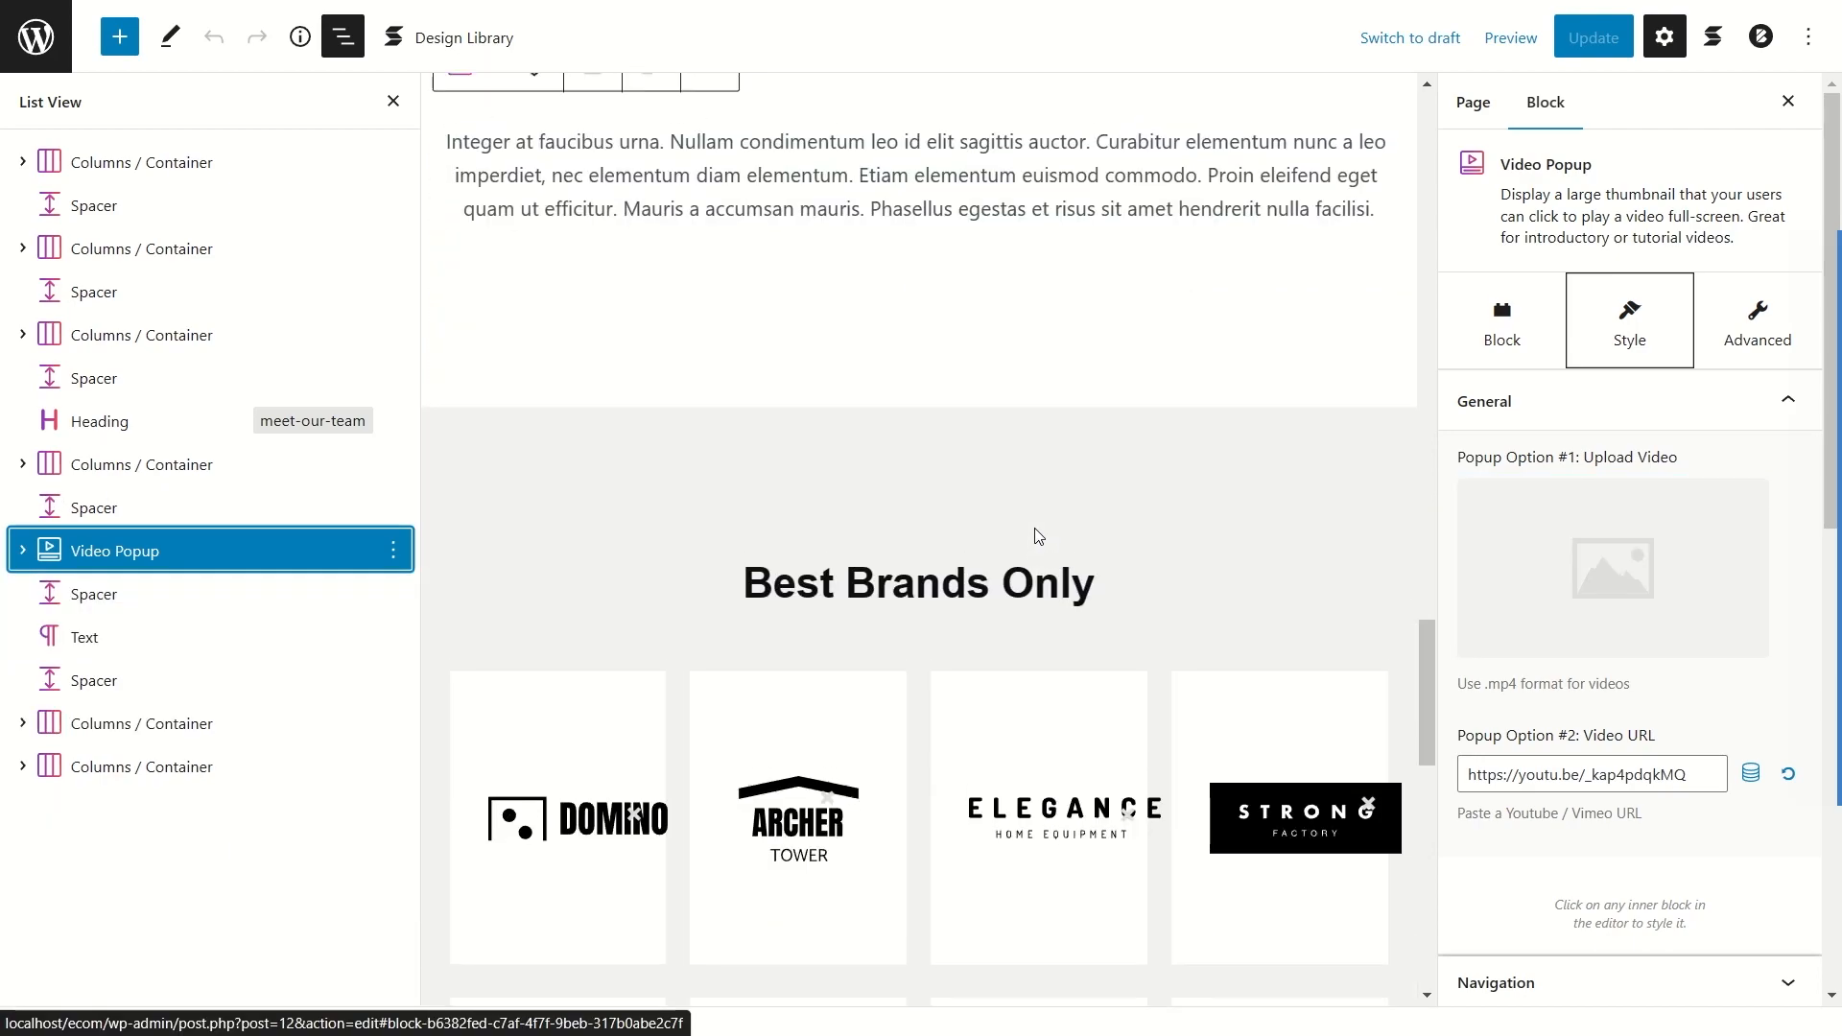
scroll(1008, 524, "up", 10)
scroll(1008, 524, "up", 8)
left_click(393, 101)
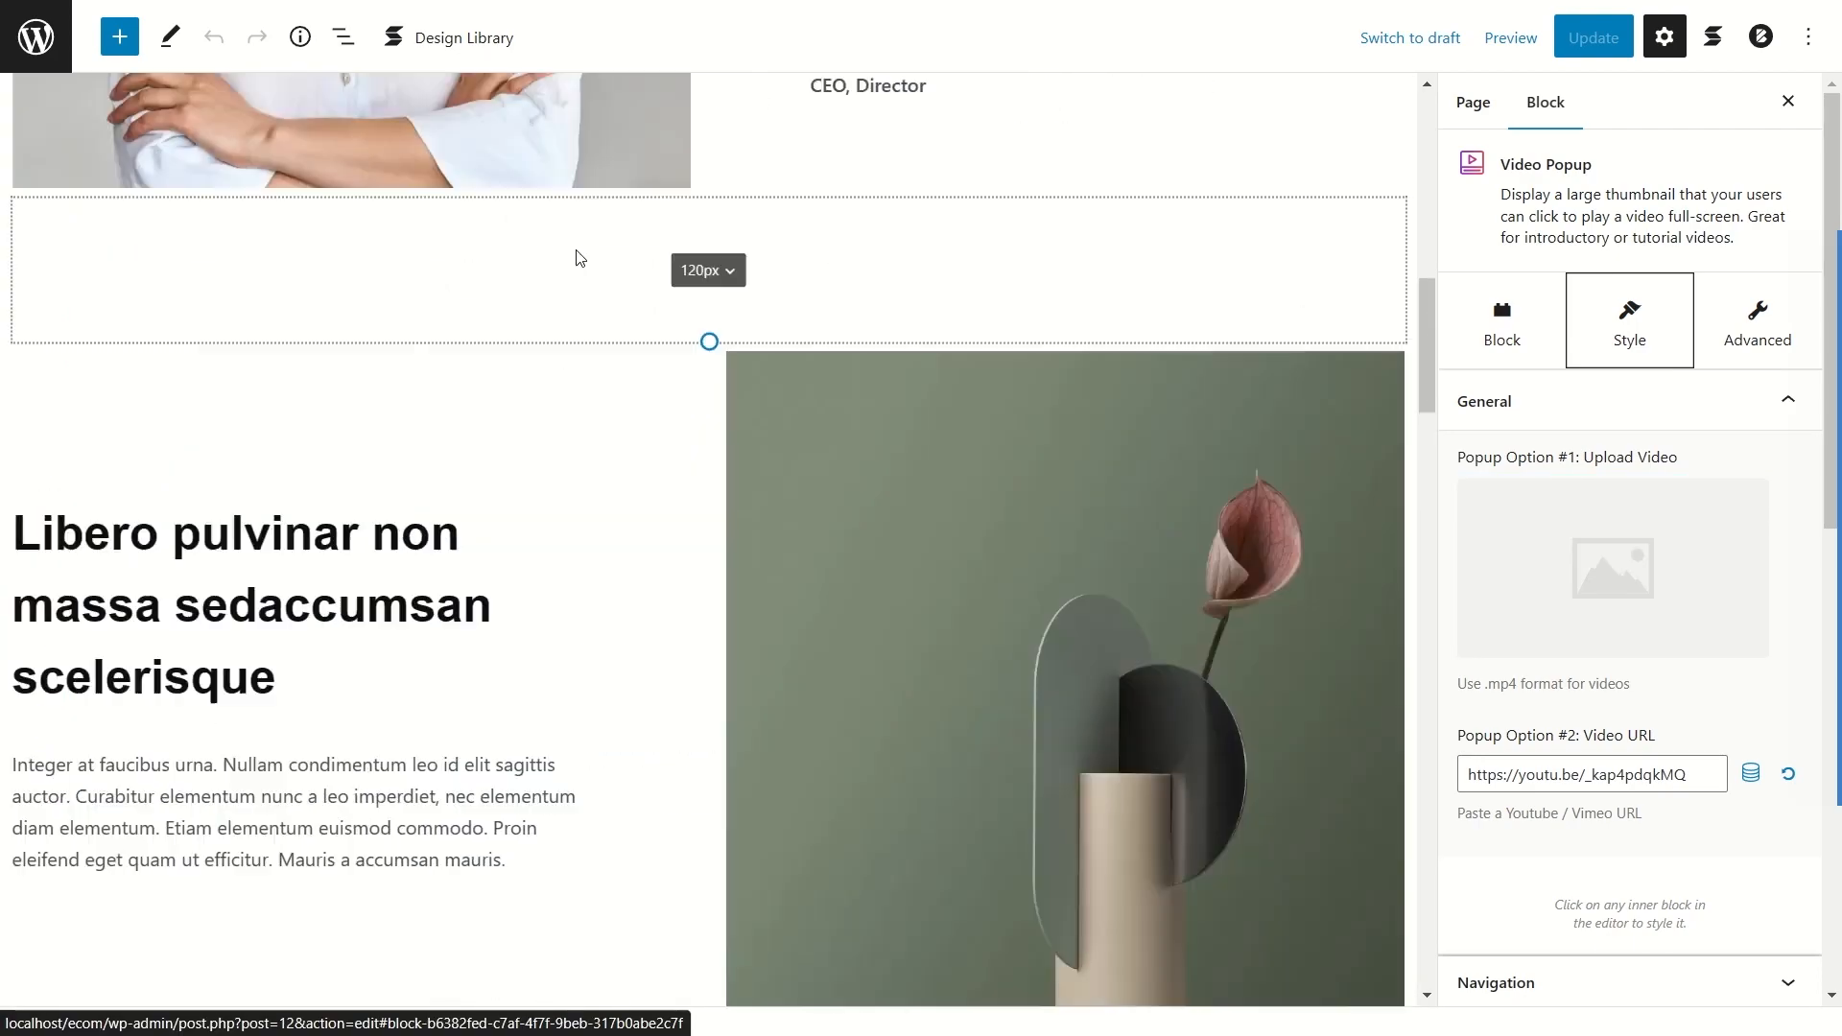
scroll(607, 274, "up", 4)
scroll(606, 273, "up", 5)
left_click(58, 43)
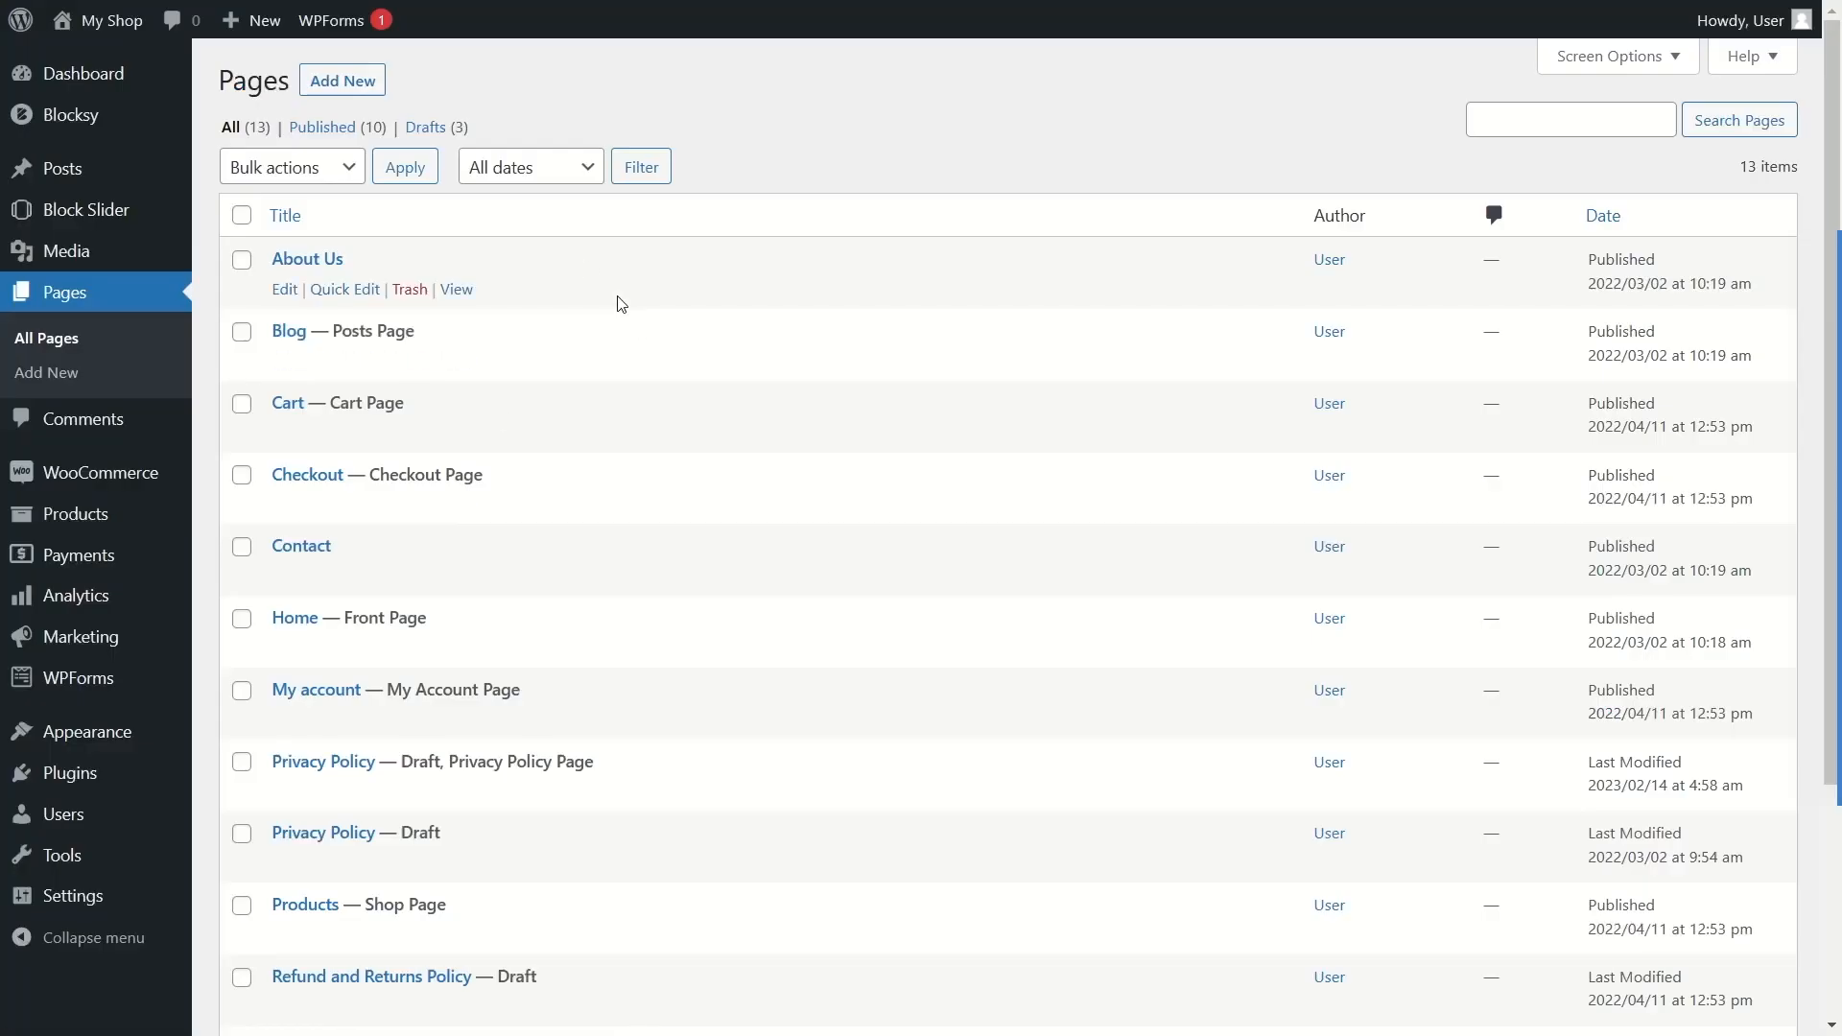
Step: Visit the live site and look over the Blog page from its title through all the post cards to the footer
mouse_move(107, 23)
left_click(127, 63)
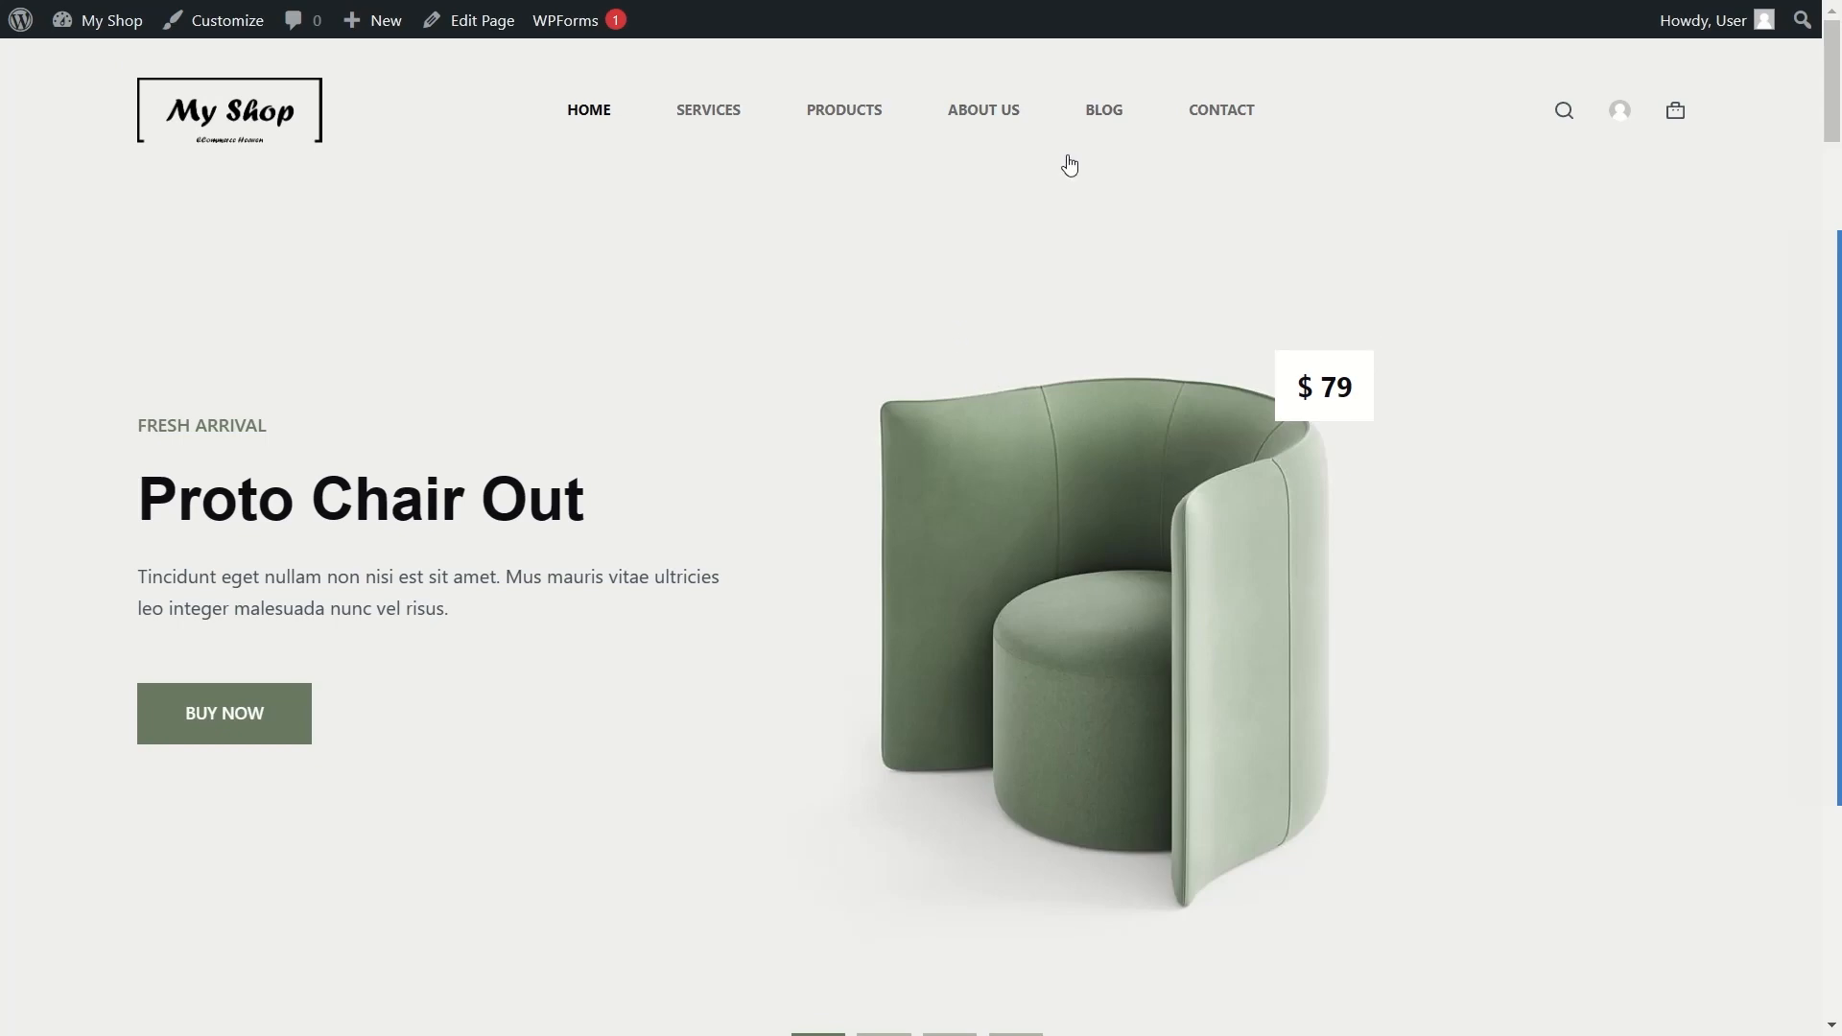
left_click(1106, 112)
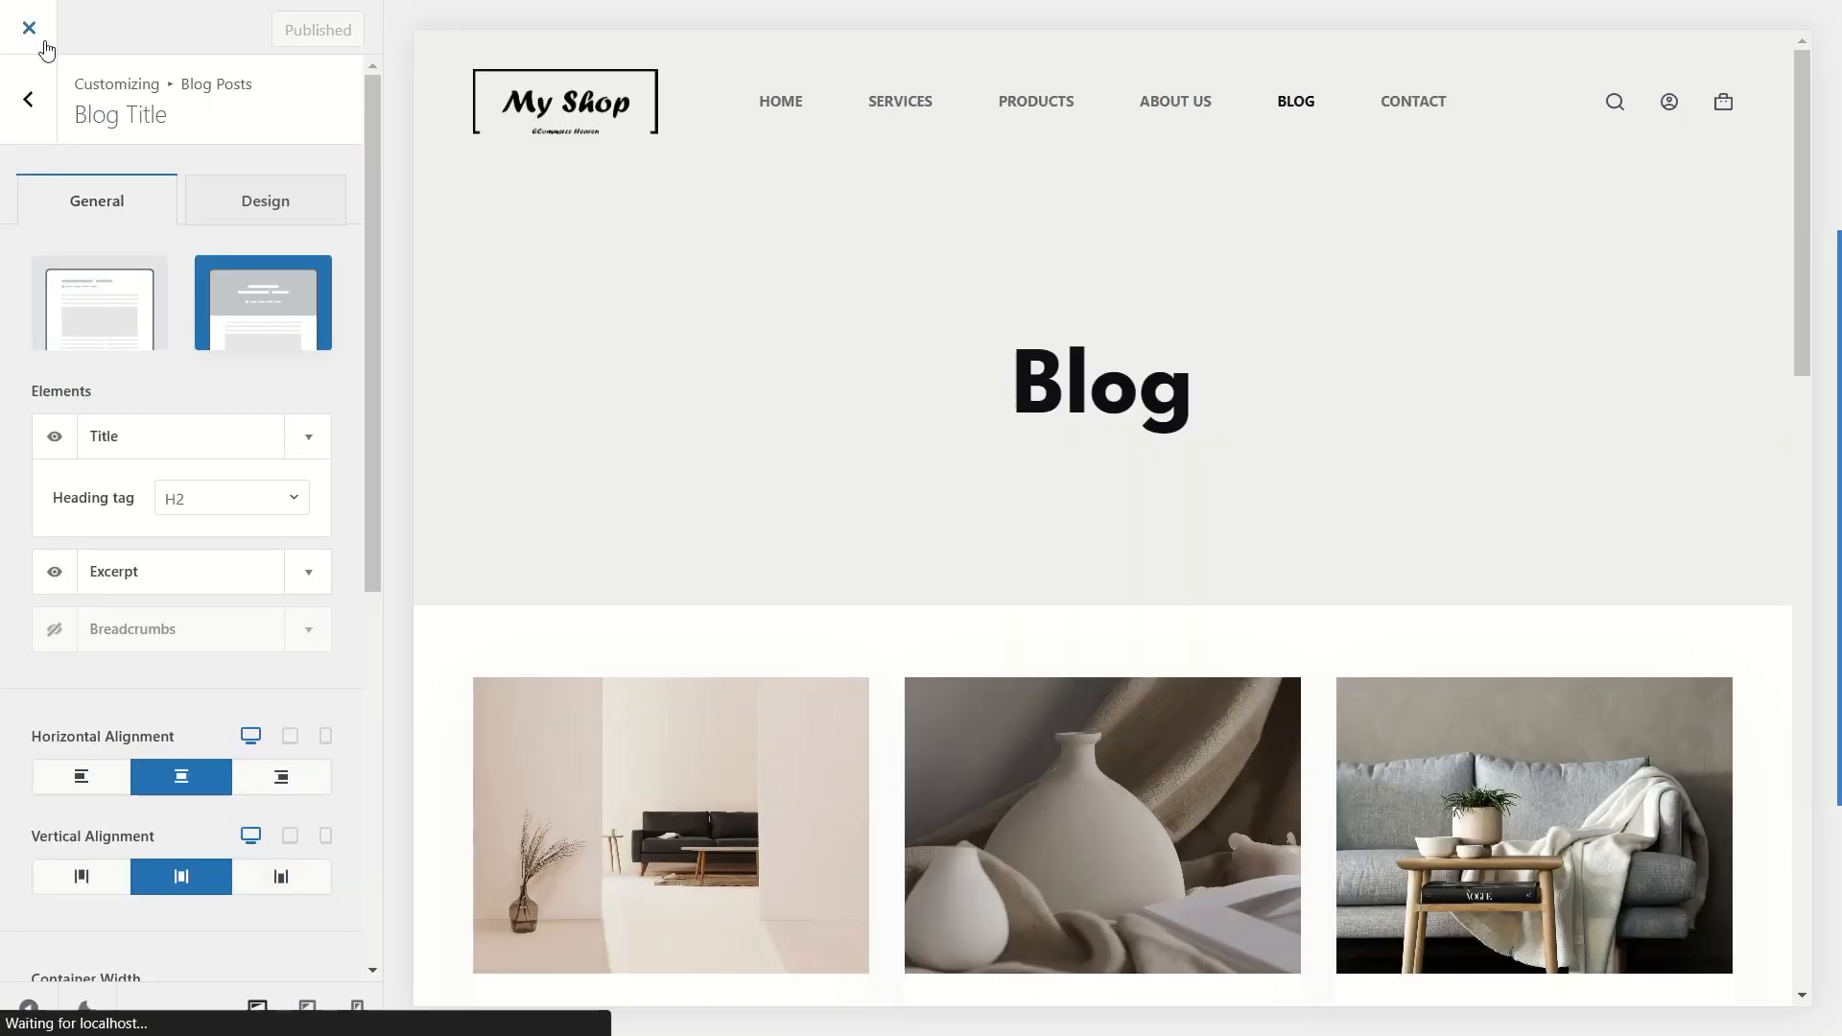
scroll(698, 470, "down", 6)
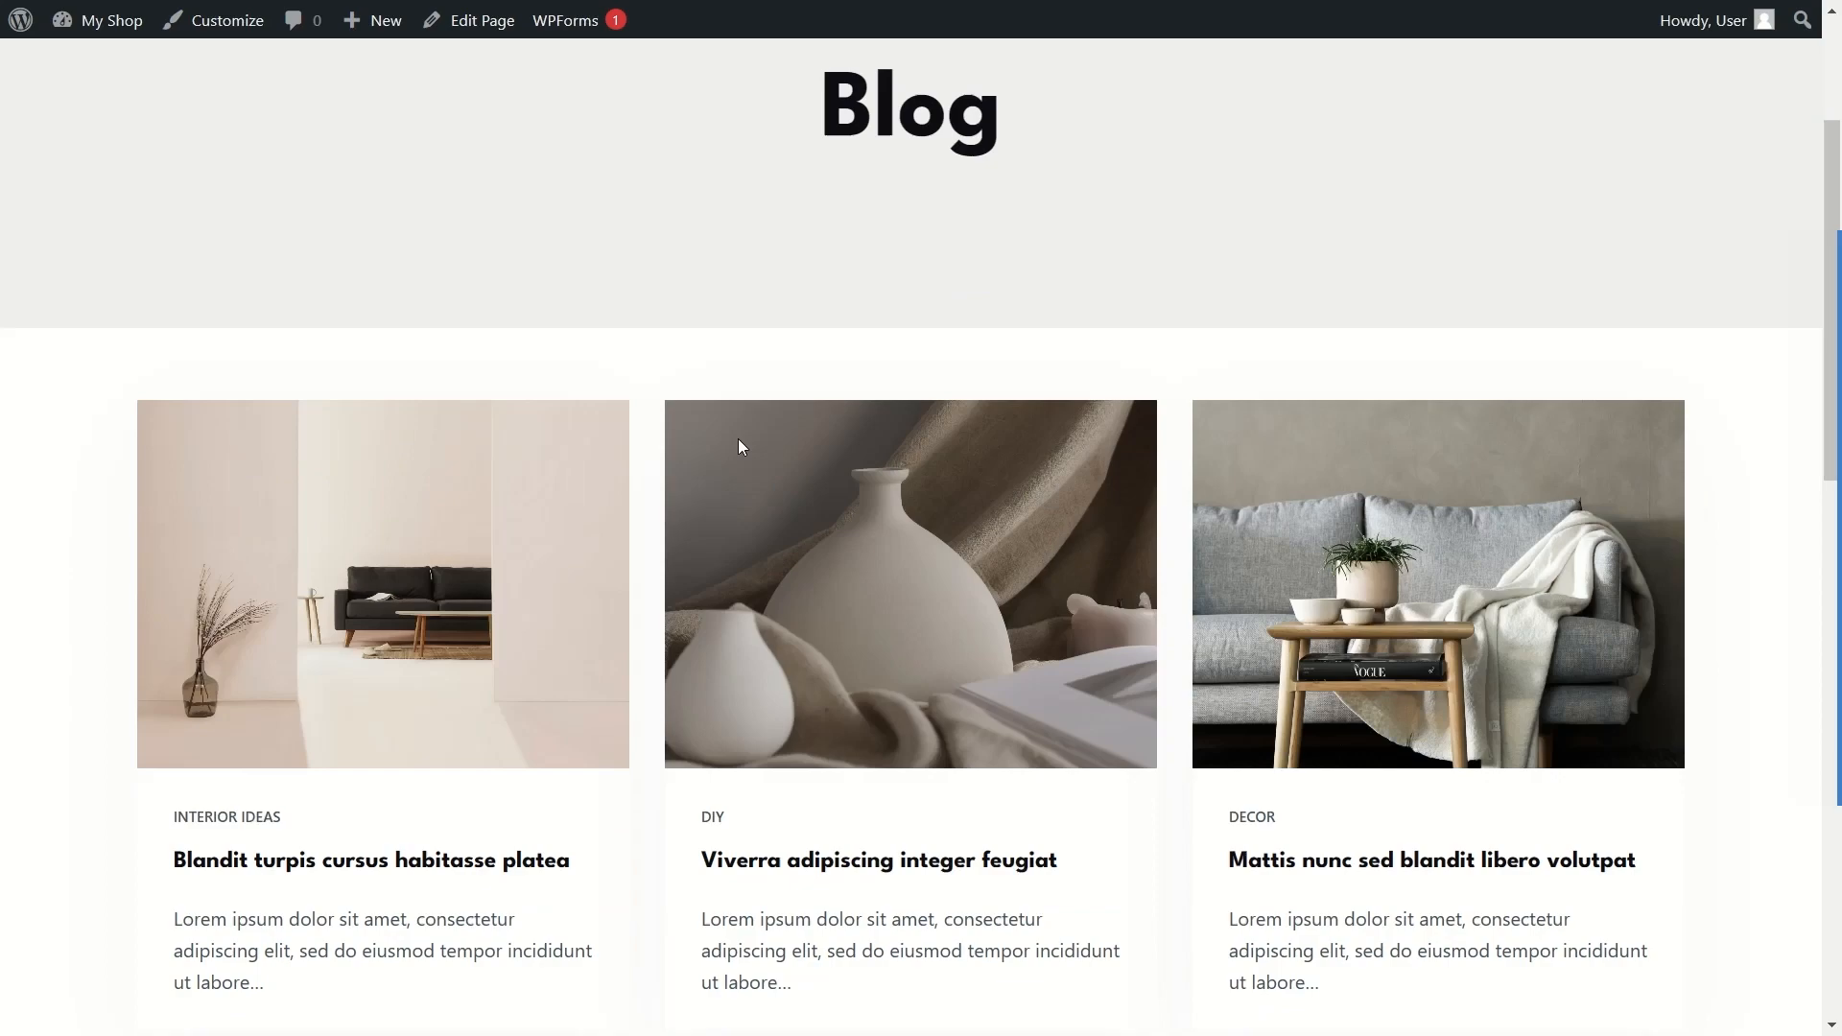
scroll(858, 361, "down", 8)
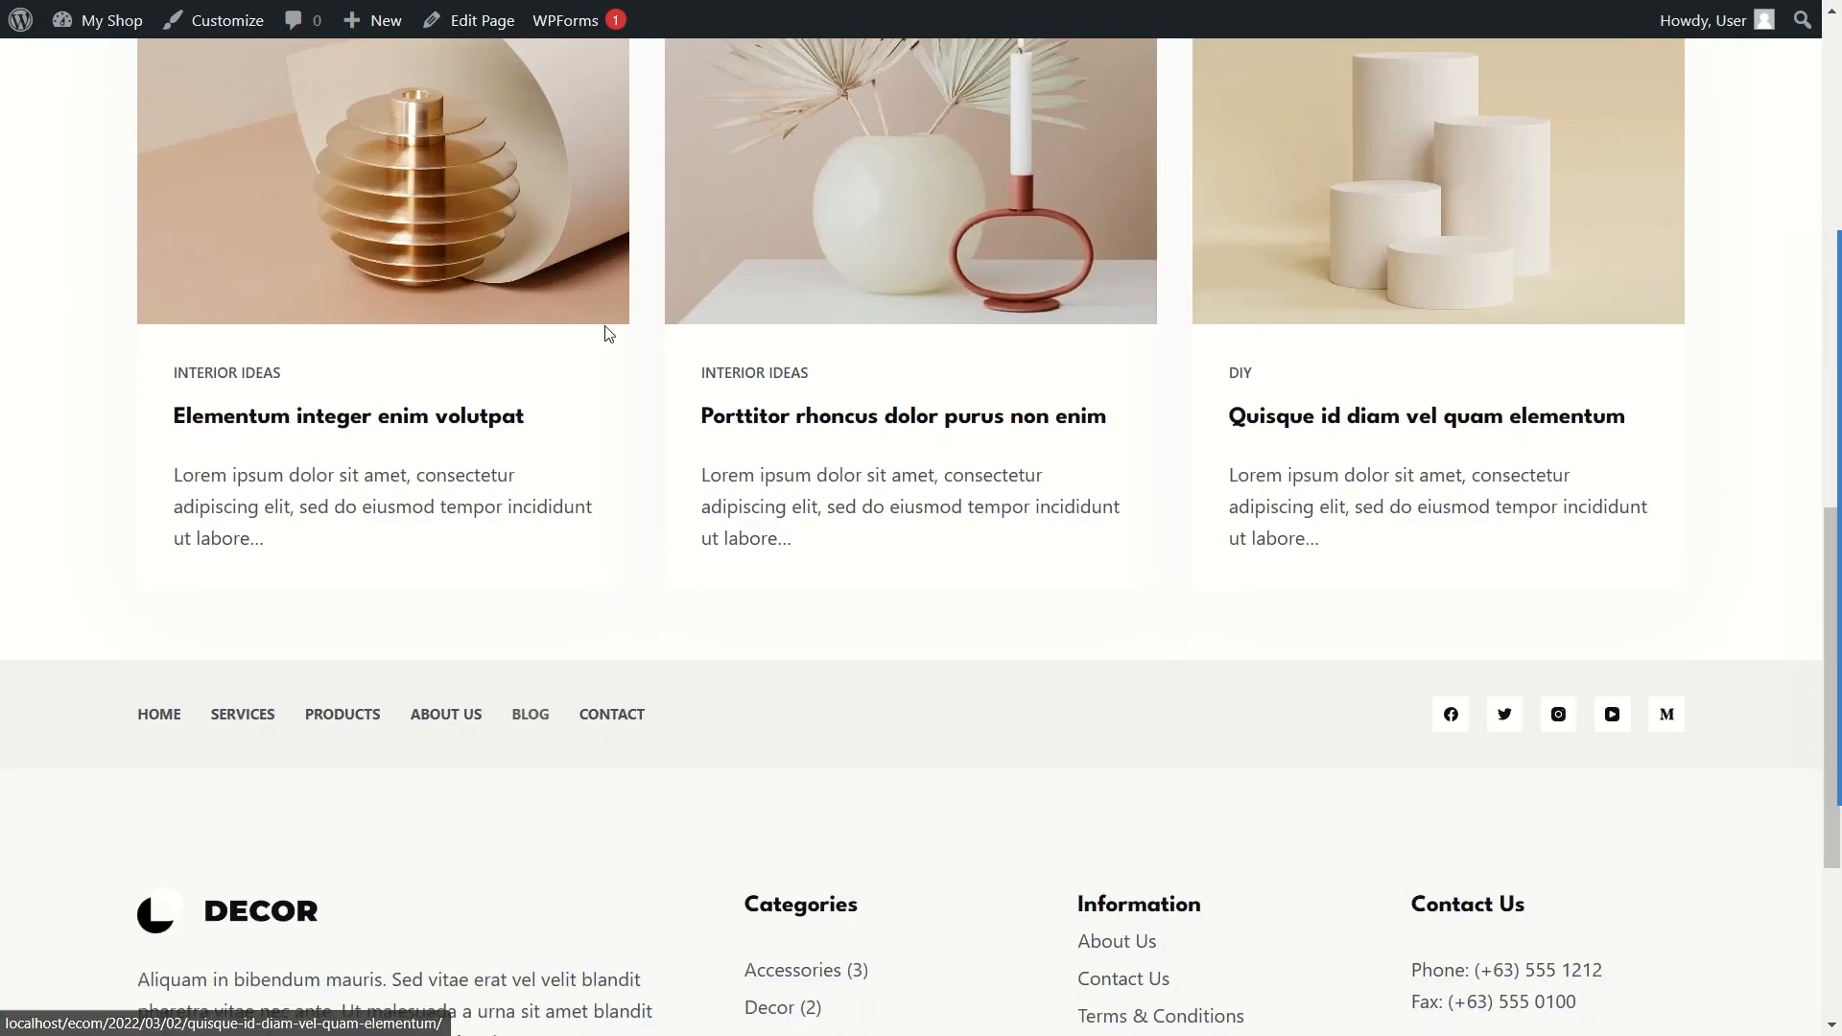
scroll(608, 329, "up", 10)
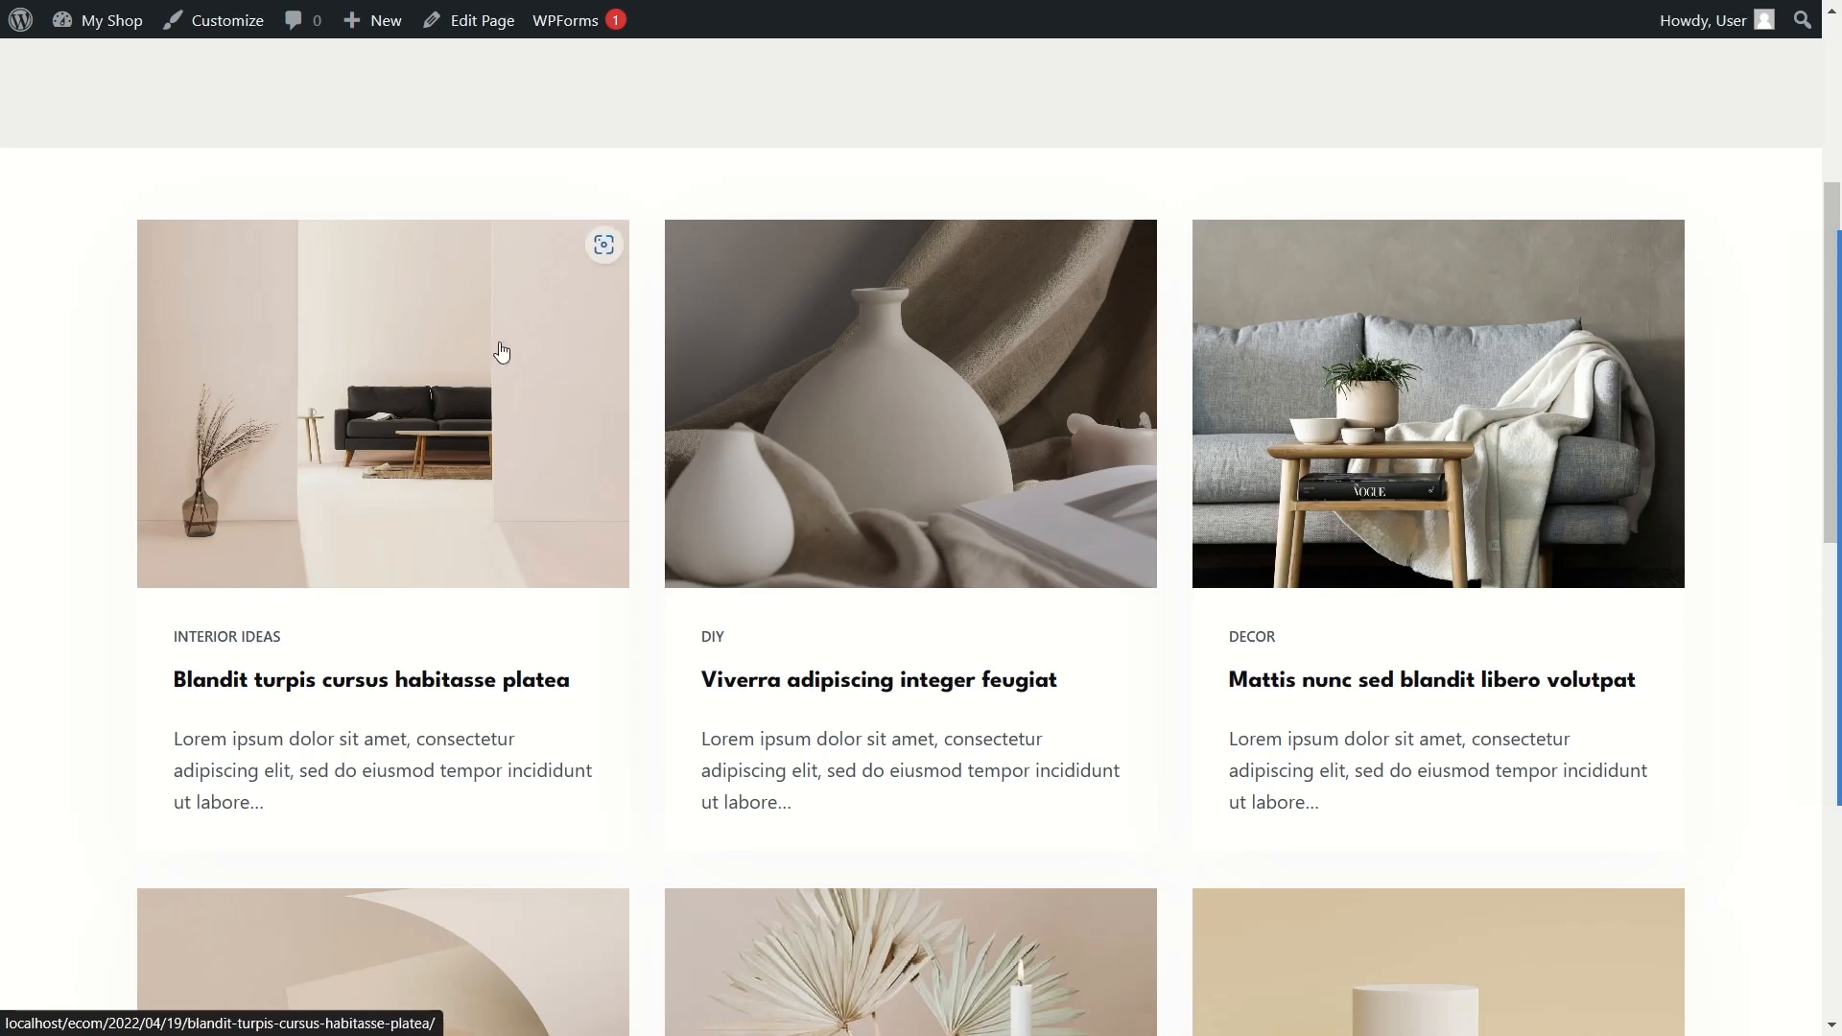
scroll(484, 398, "down", 5)
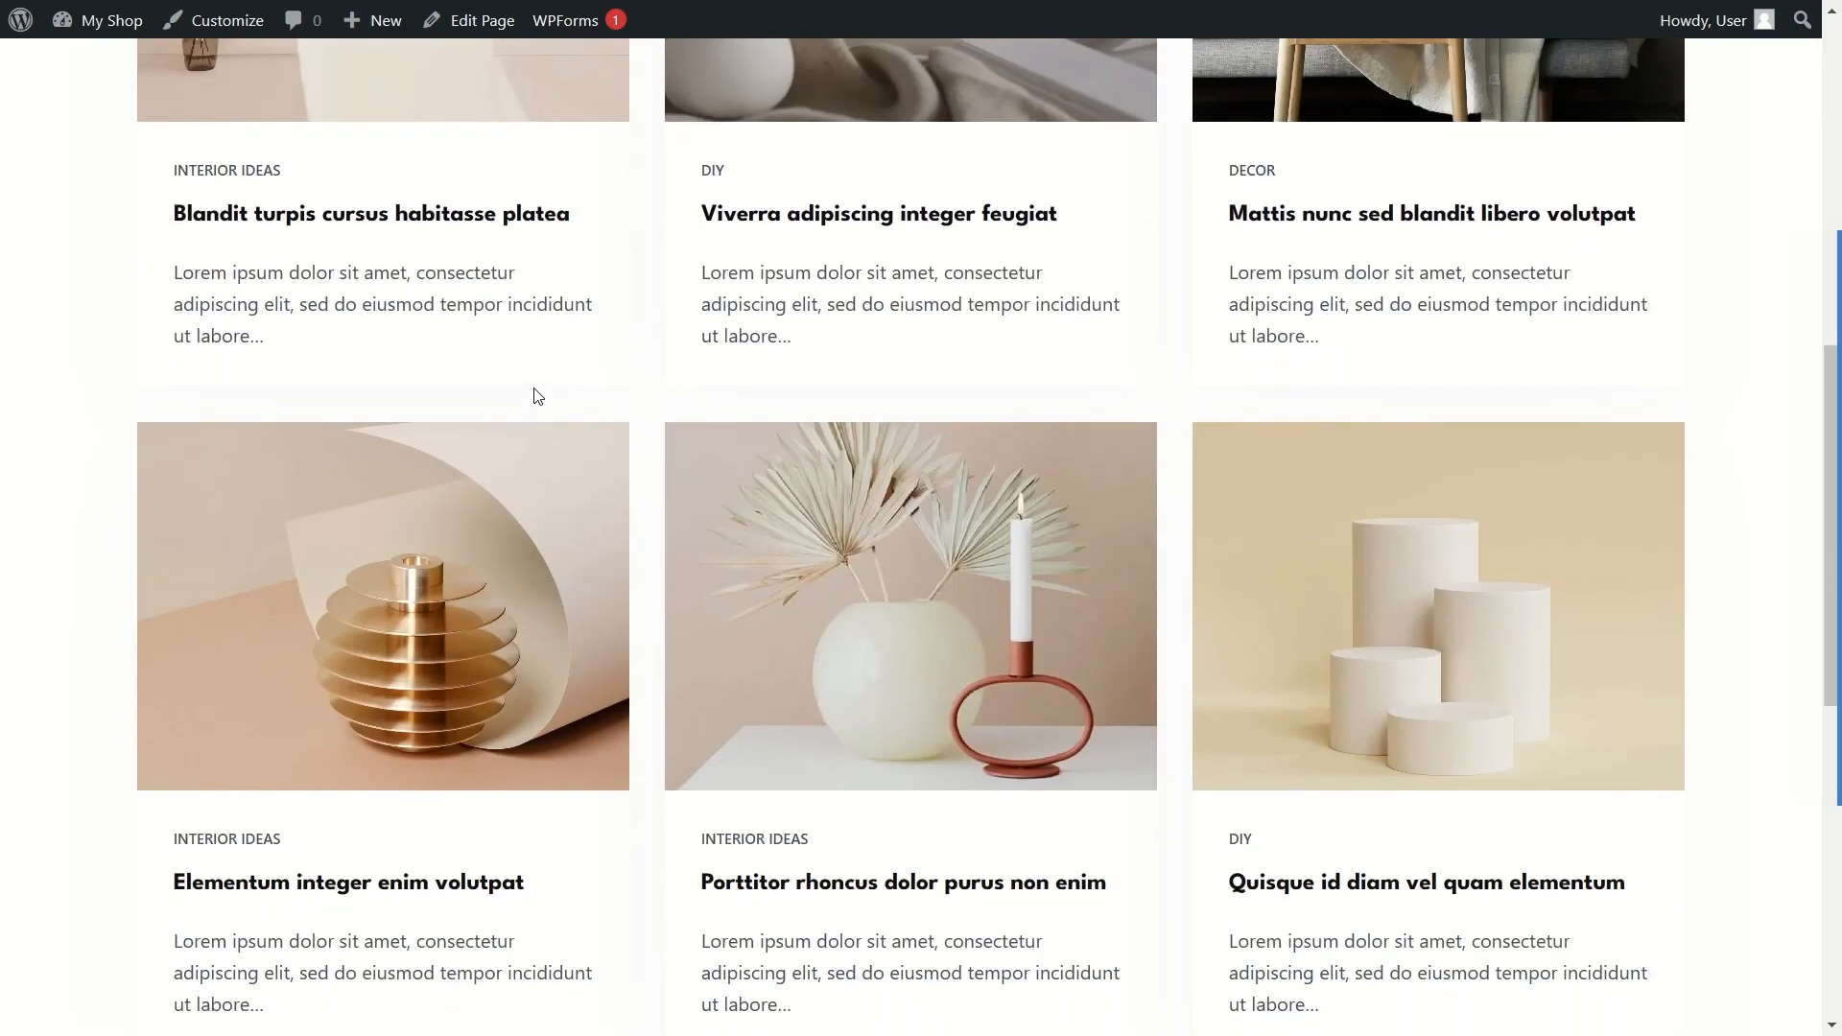
scroll(338, 481, "up", 7)
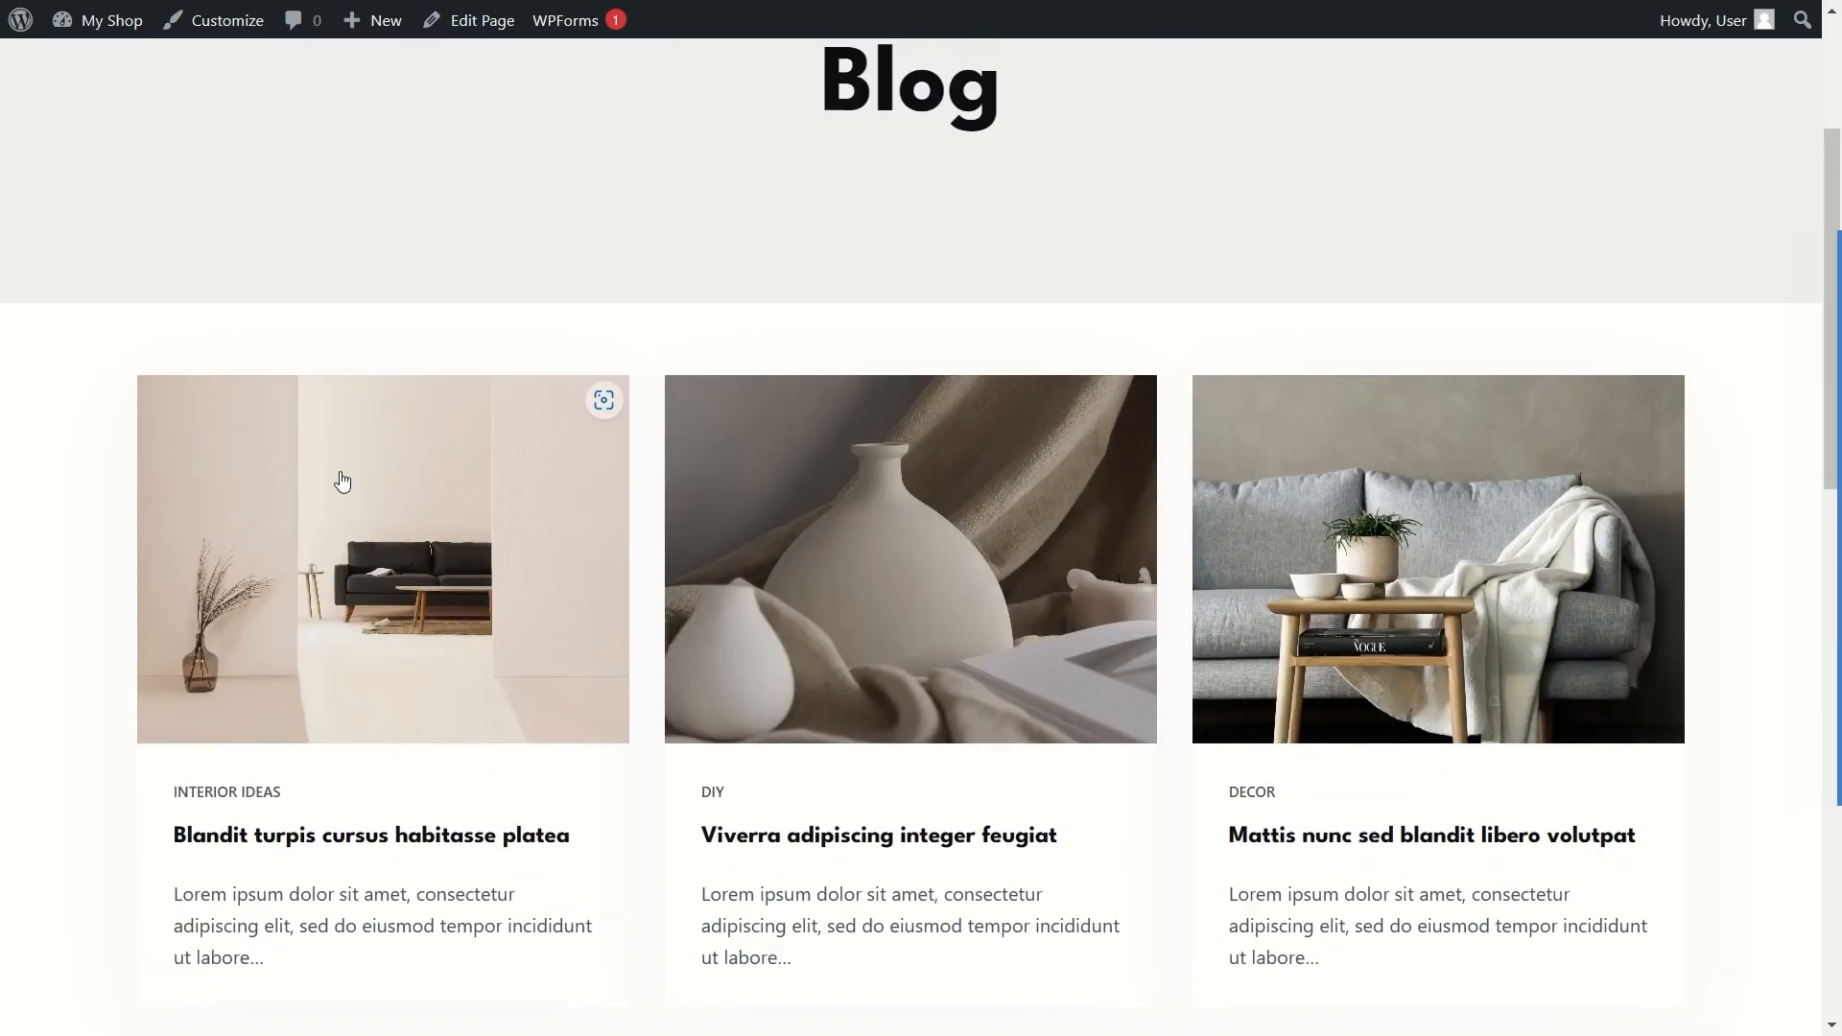
scroll(355, 489, "up", 3)
scroll(574, 466, "down", 9)
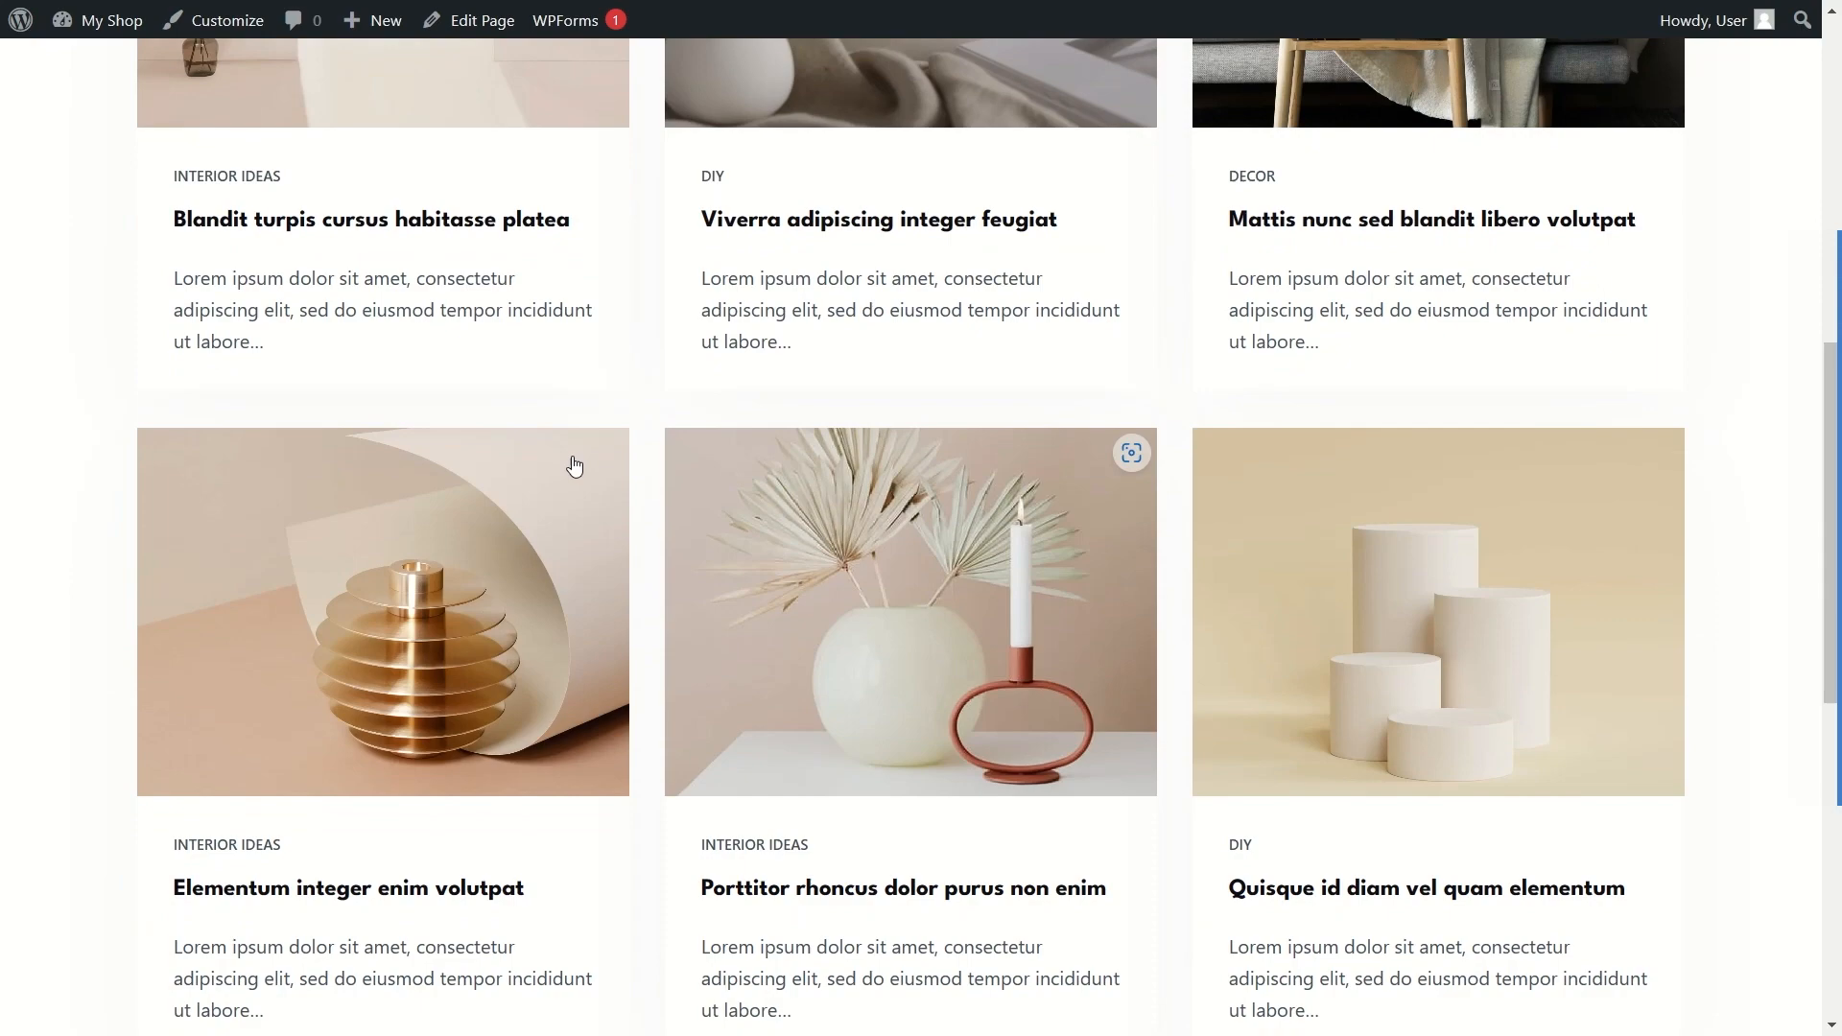
scroll(900, 564, "down", 6)
scroll(825, 537, "up", 10)
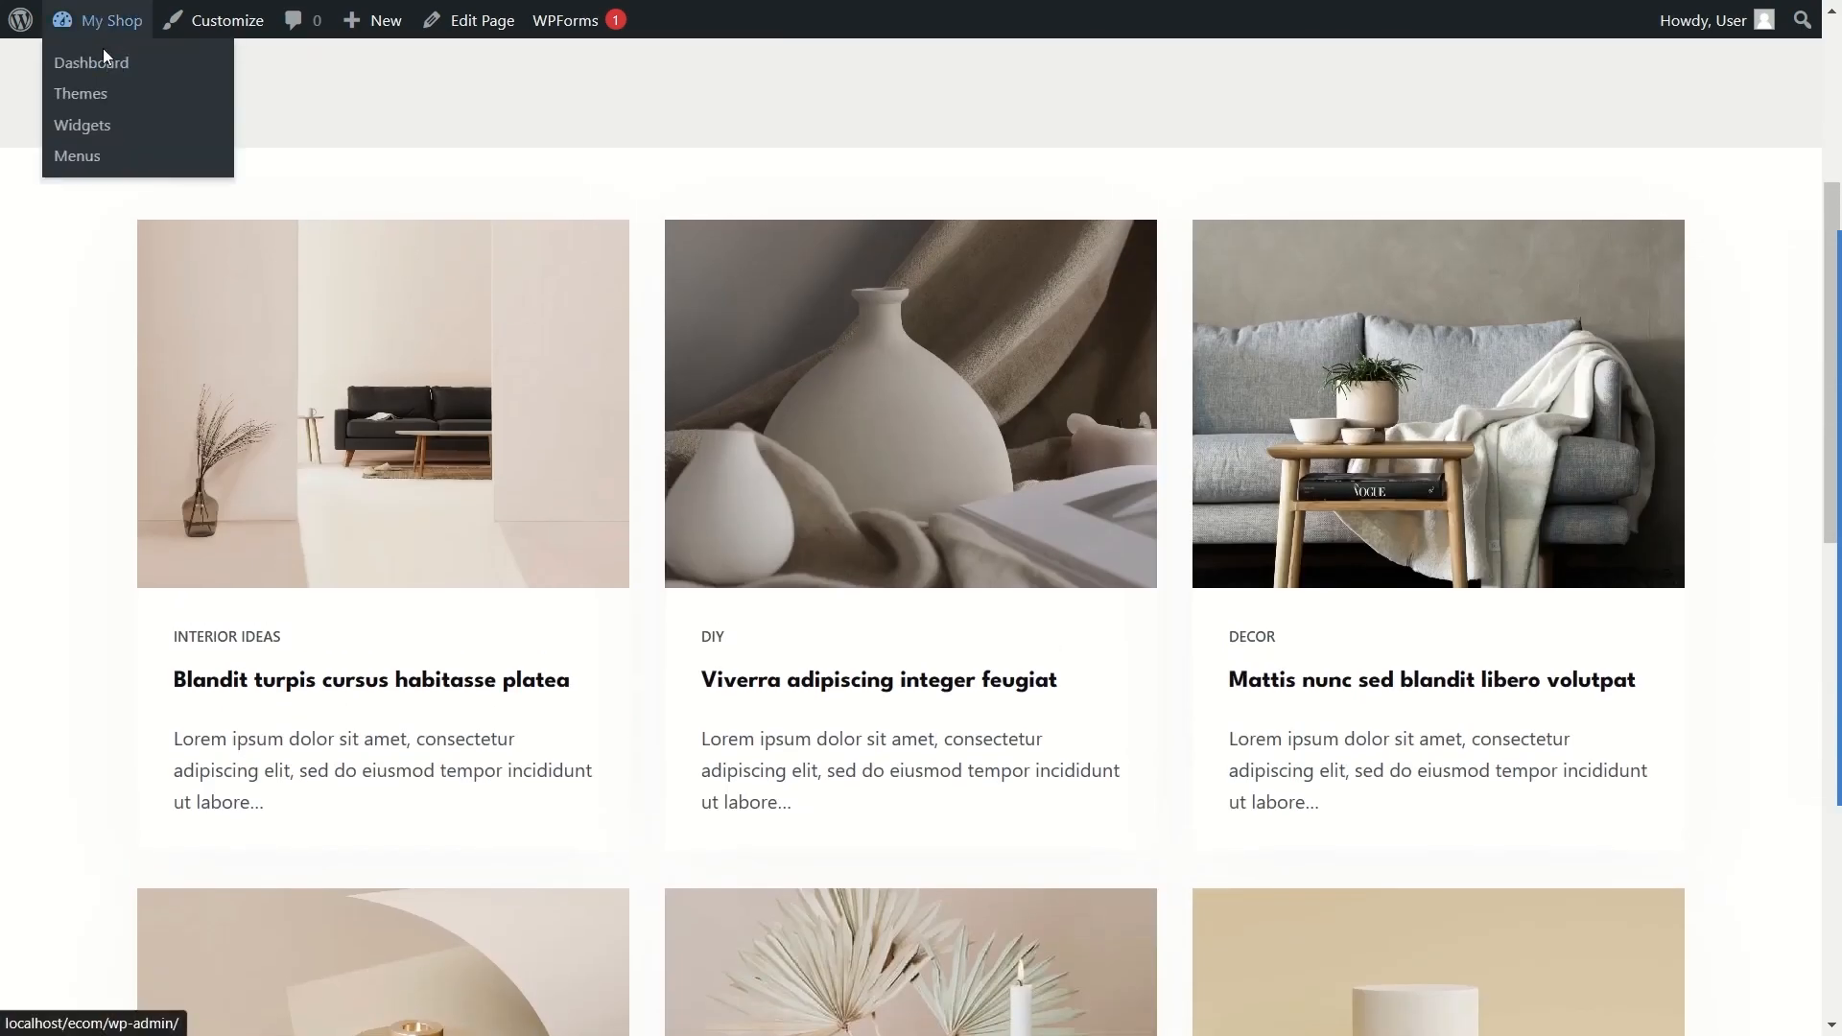
Step: Return to the dashboard and start a new blog post from the list of posts
left_click(100, 64)
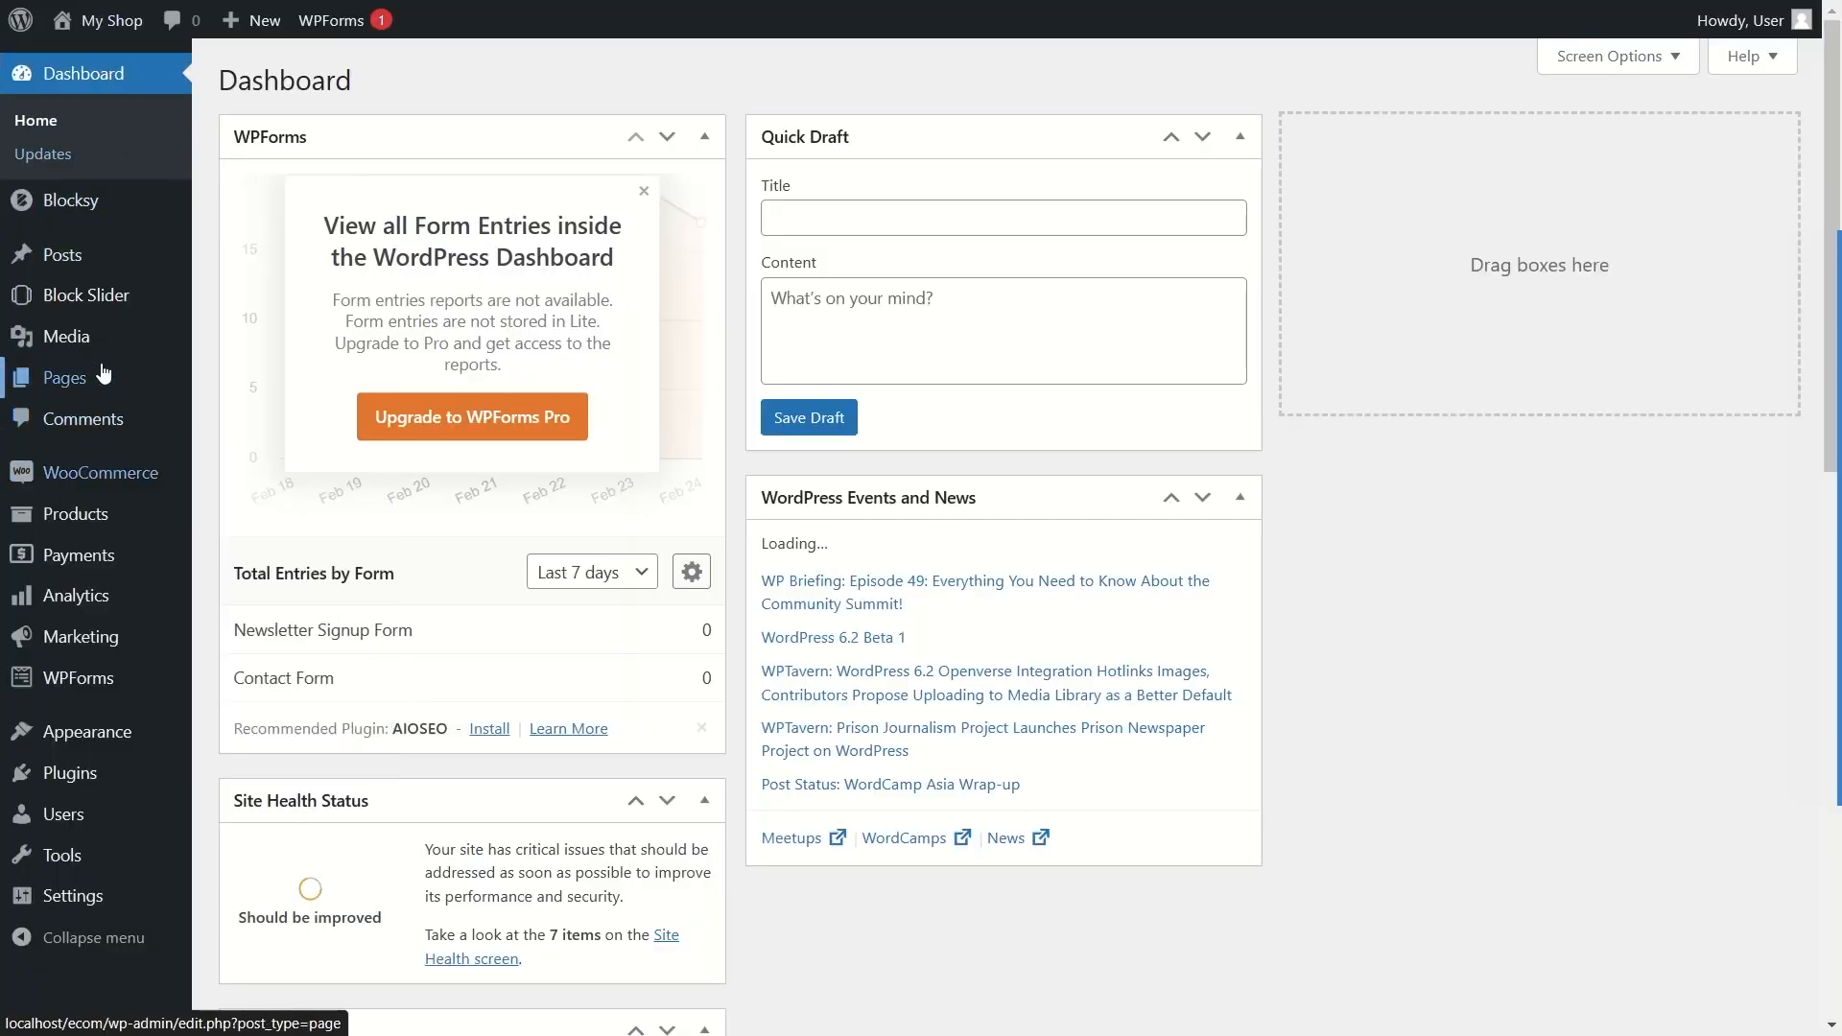
left_click(71, 259)
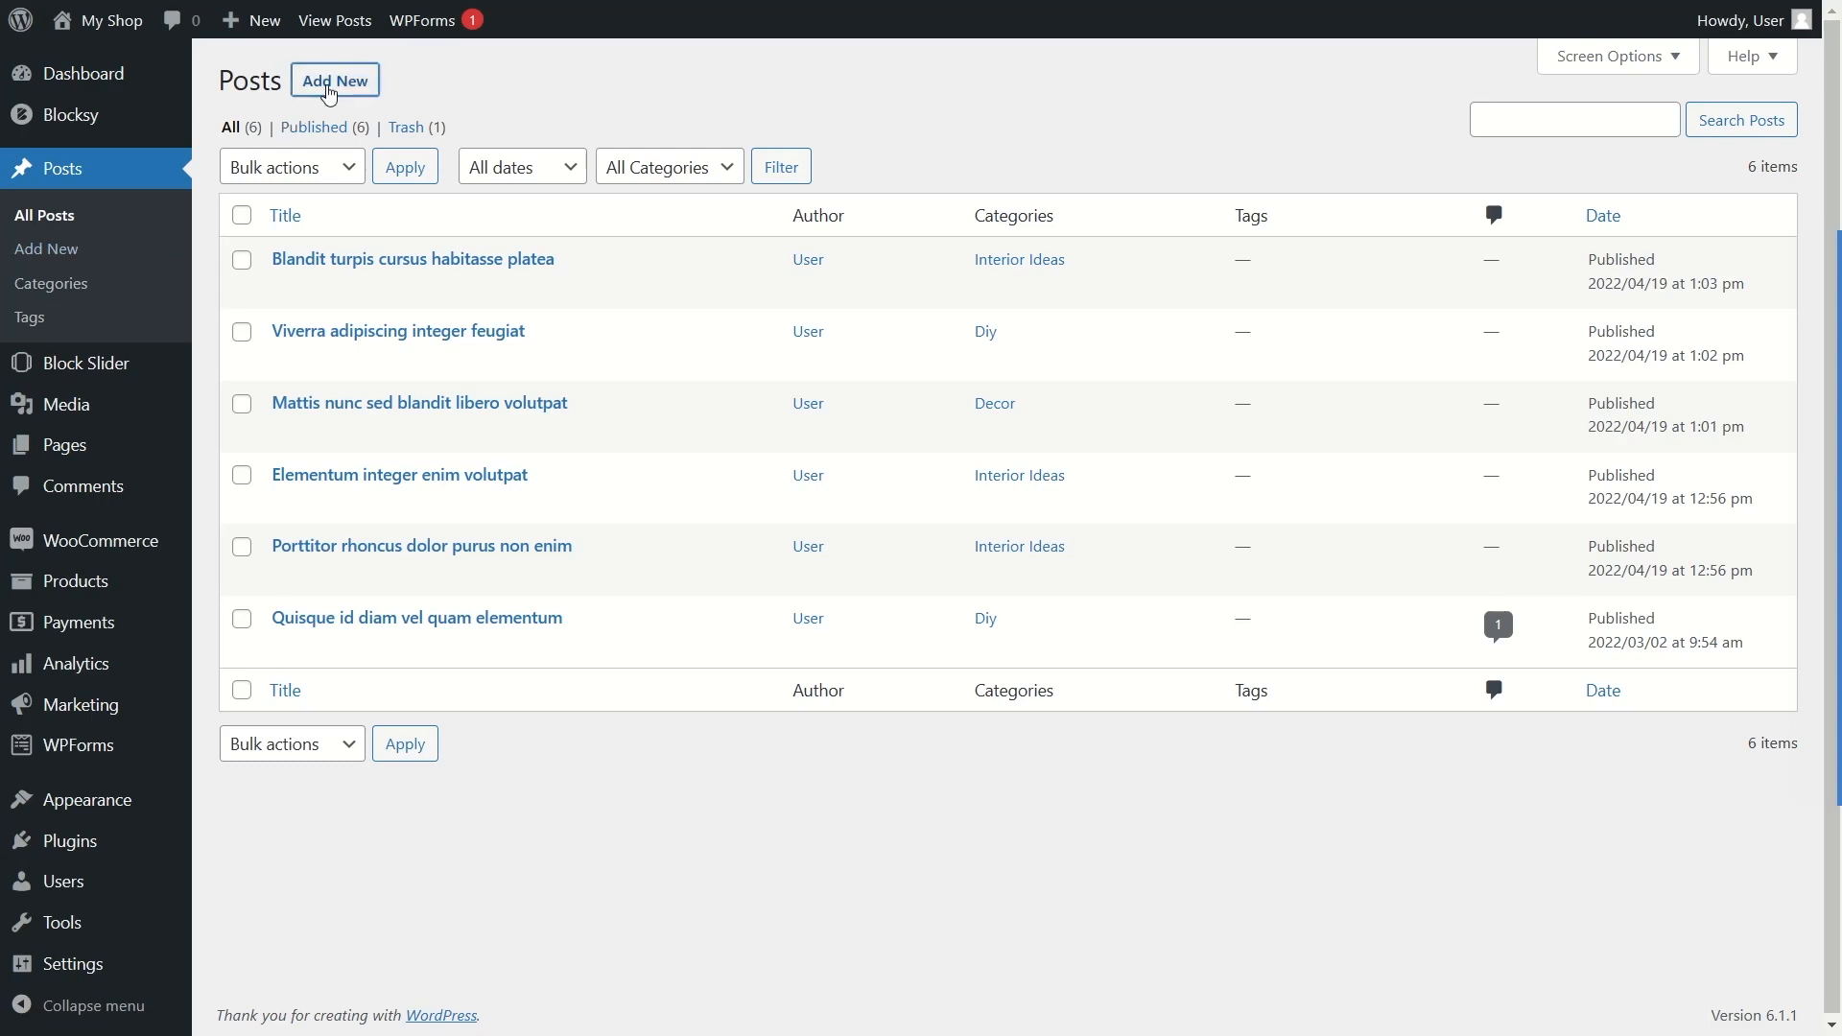
left_click(330, 92)
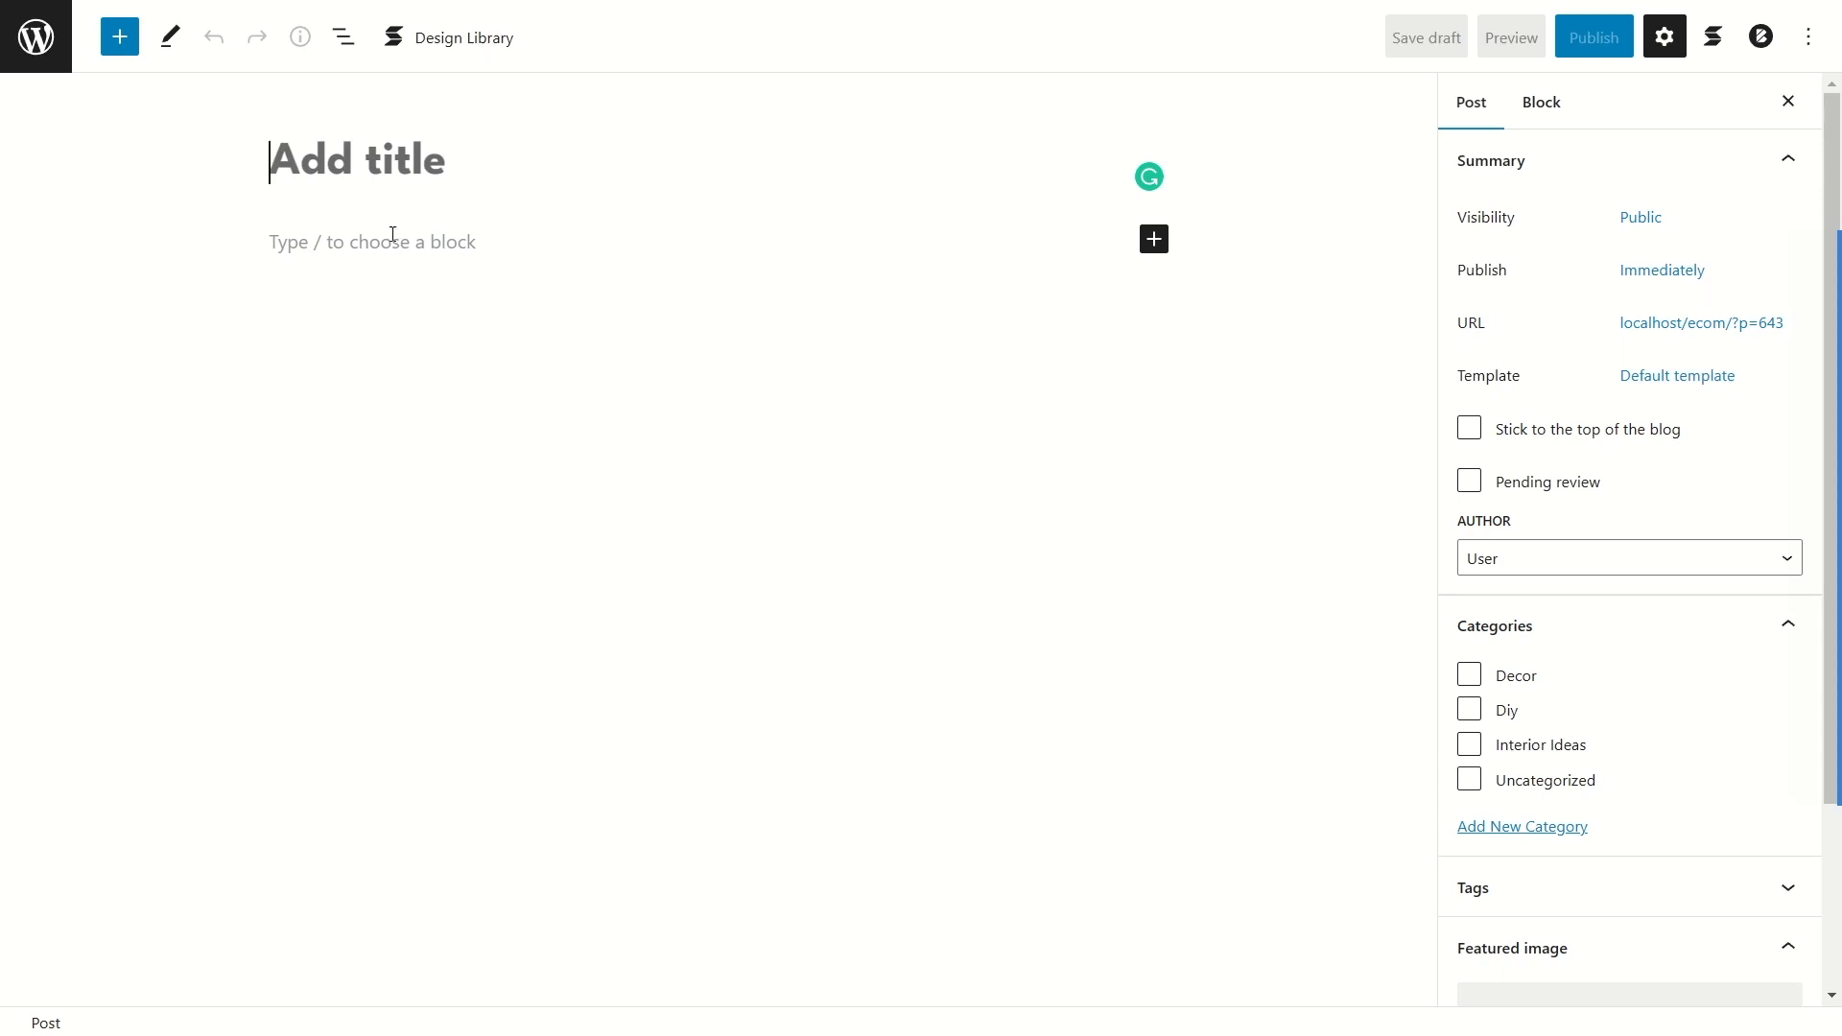
Step: Look over the blocks available for the new post's body, in both the quick inserter and the full block library
left_click(317, 241)
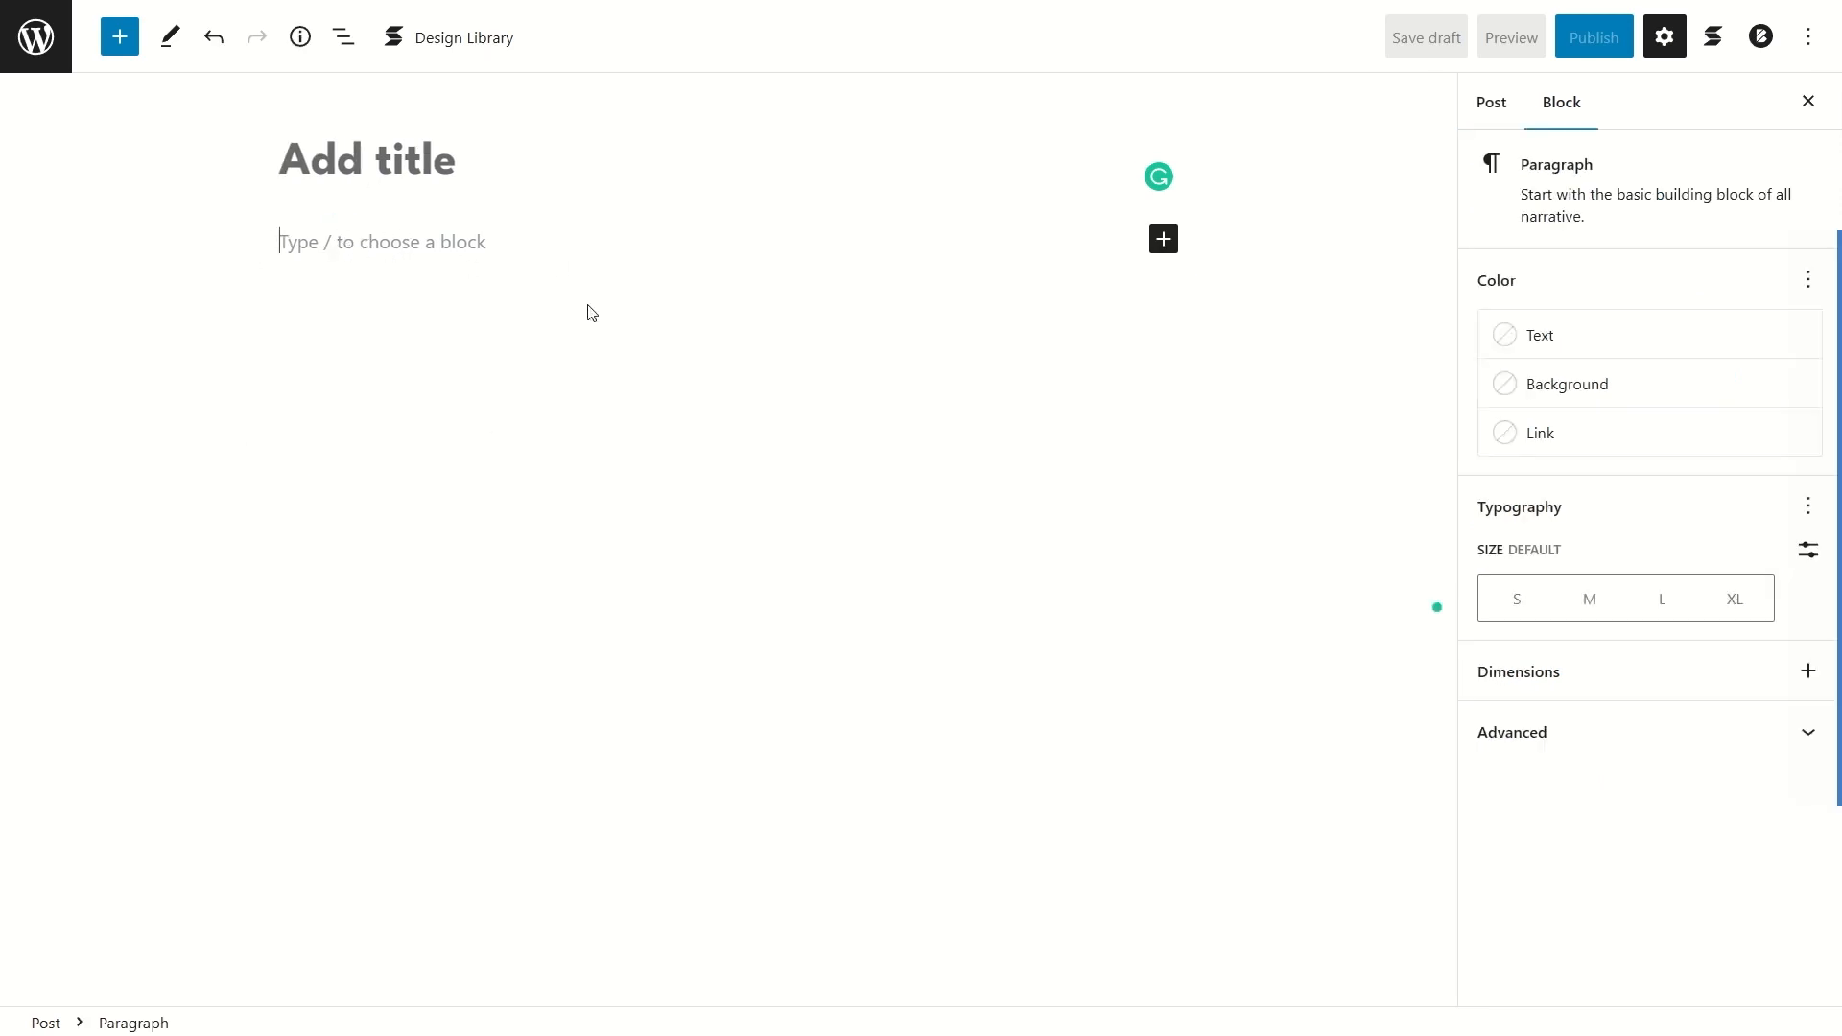
left_click(1162, 239)
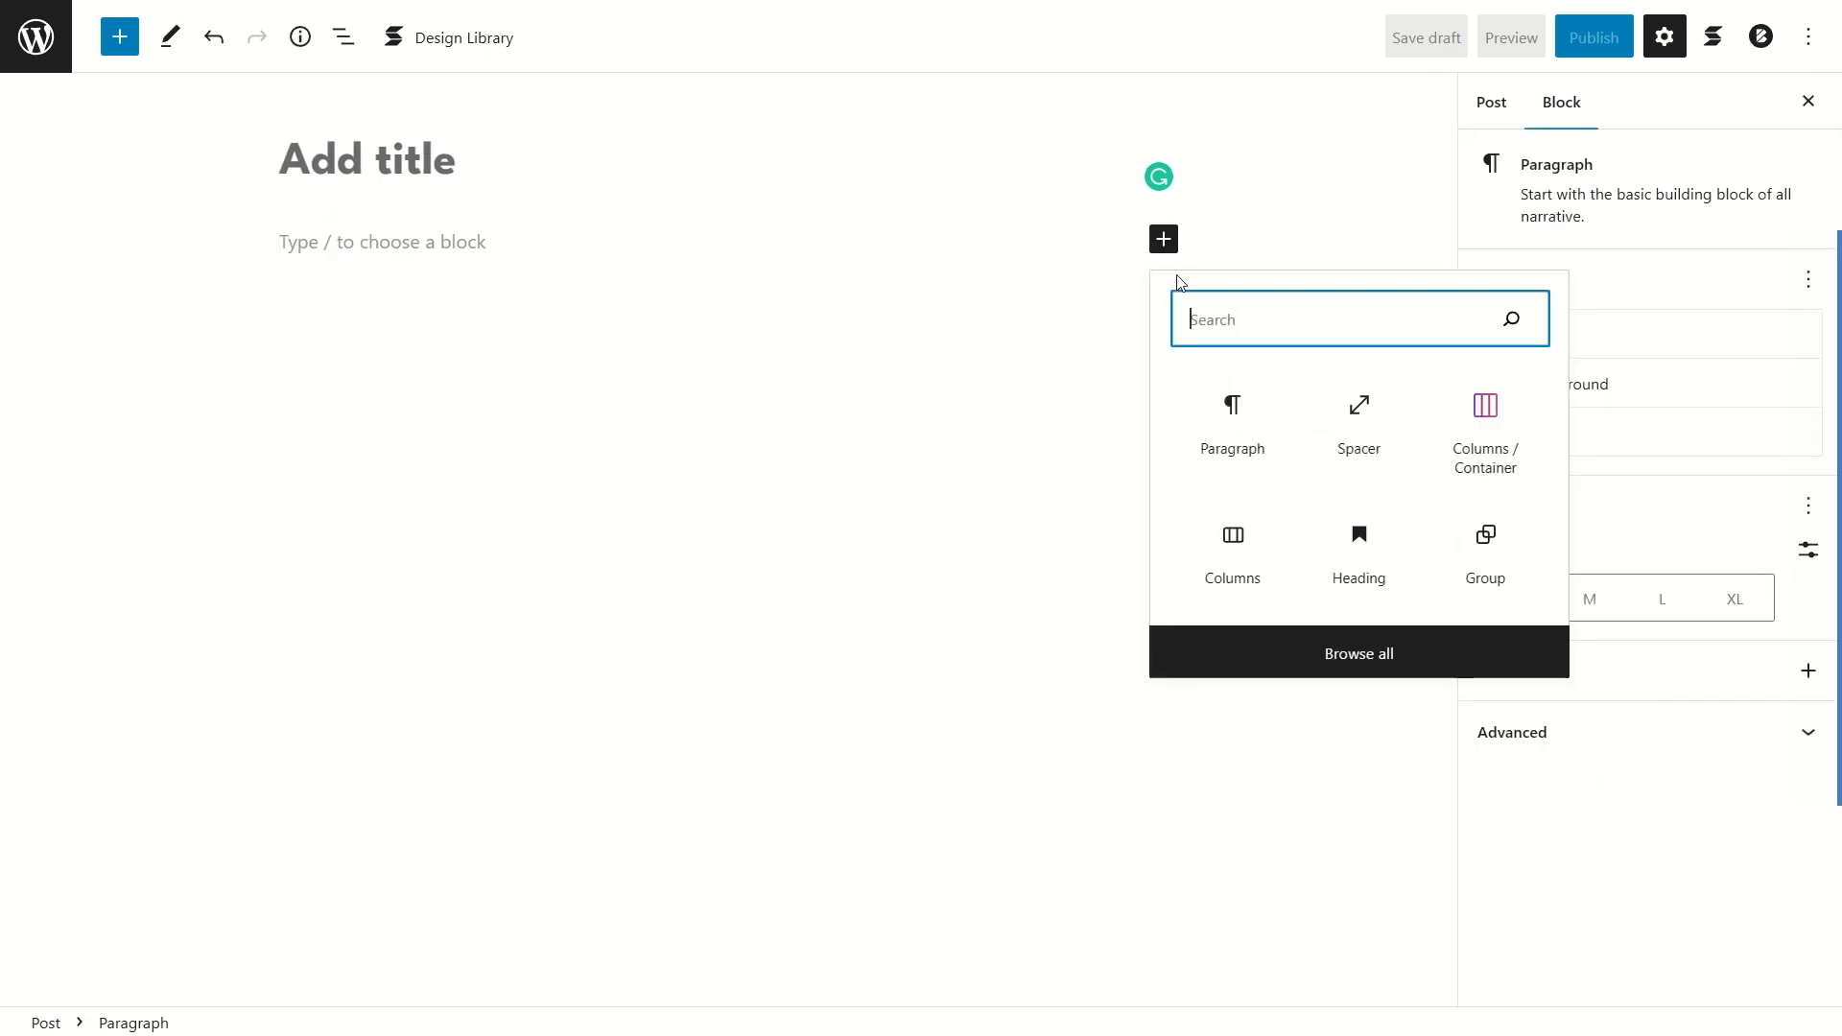
left_click(589, 374)
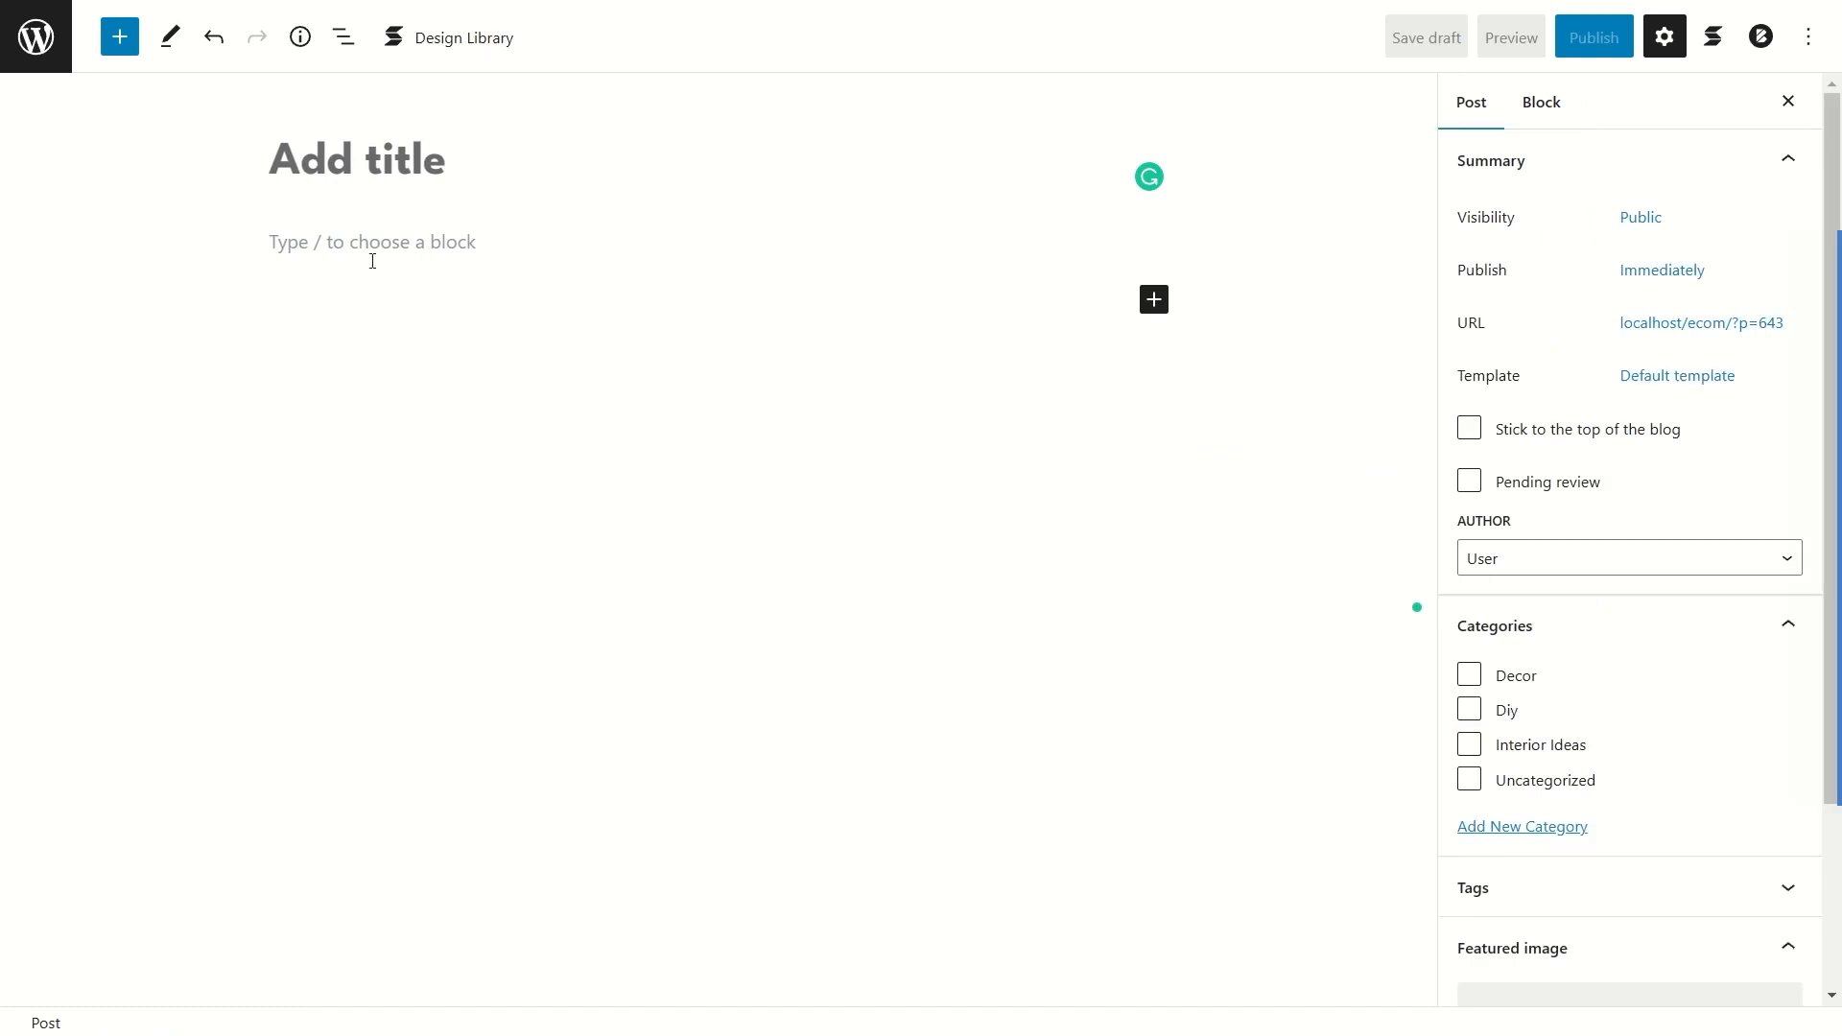
left_click(121, 40)
scroll(251, 521, "down", 3)
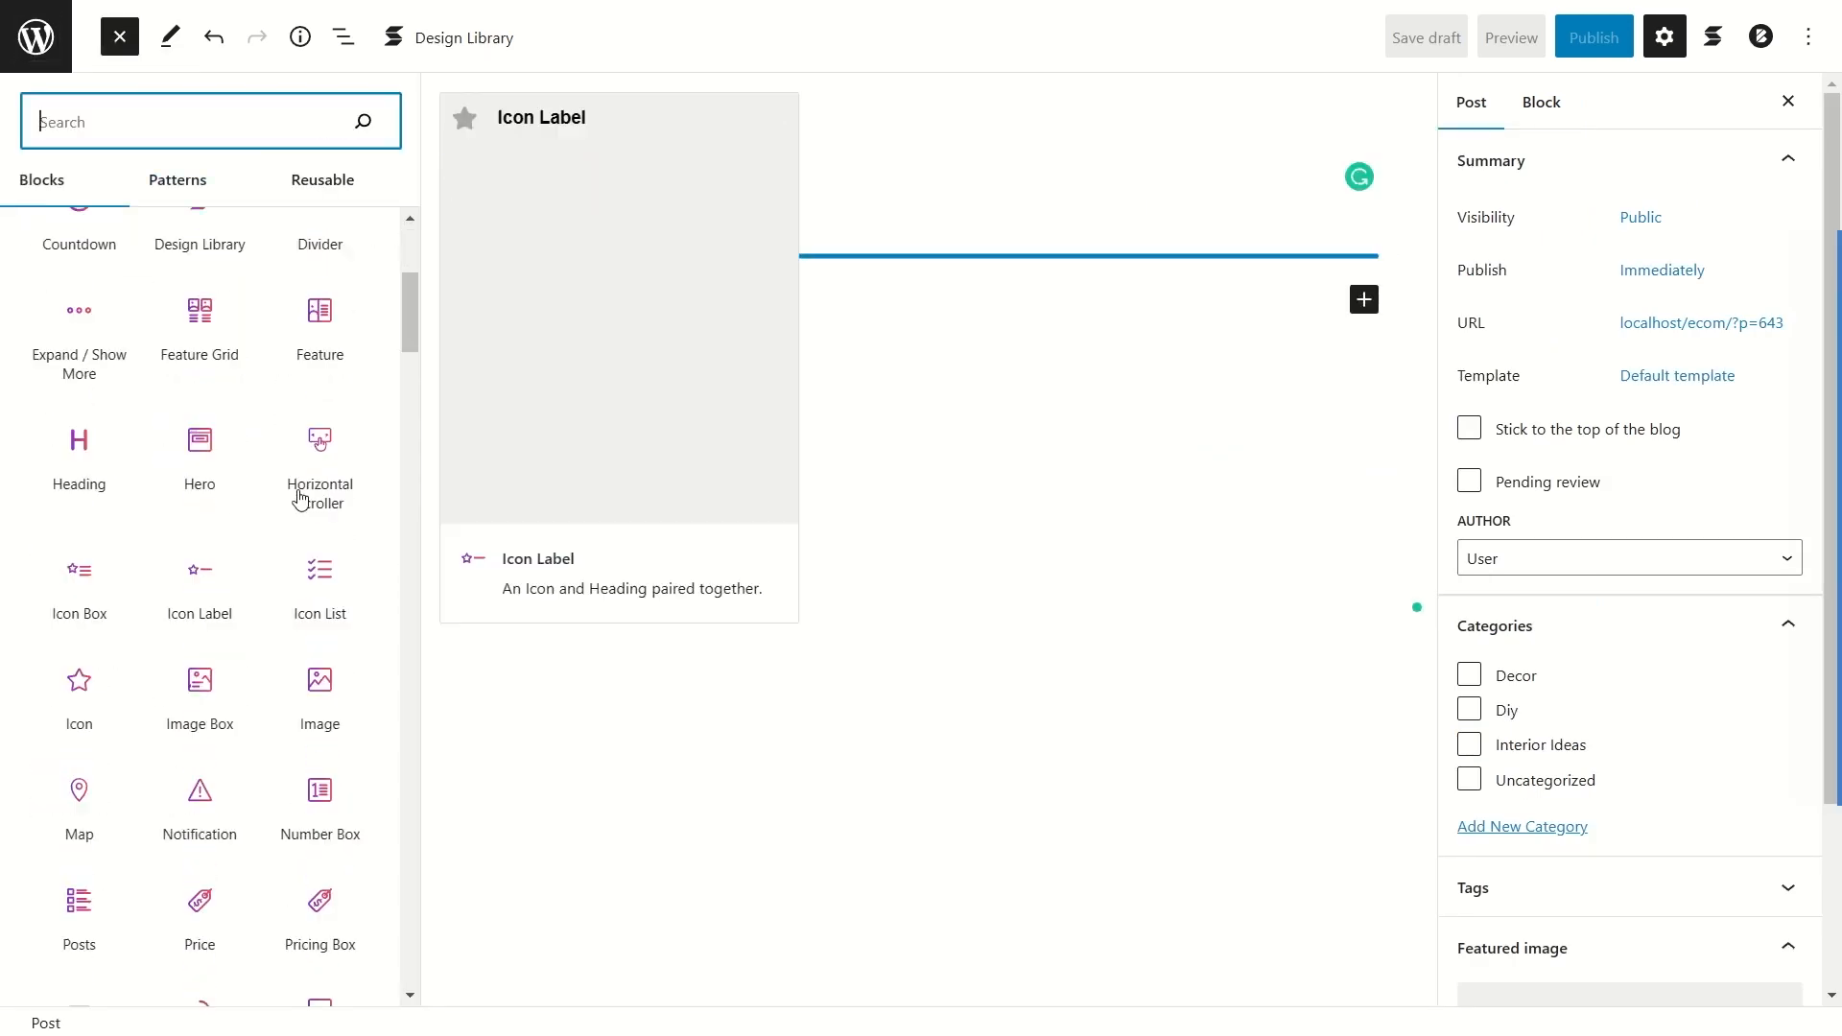
scroll(251, 522, "up", 3)
left_click(601, 277)
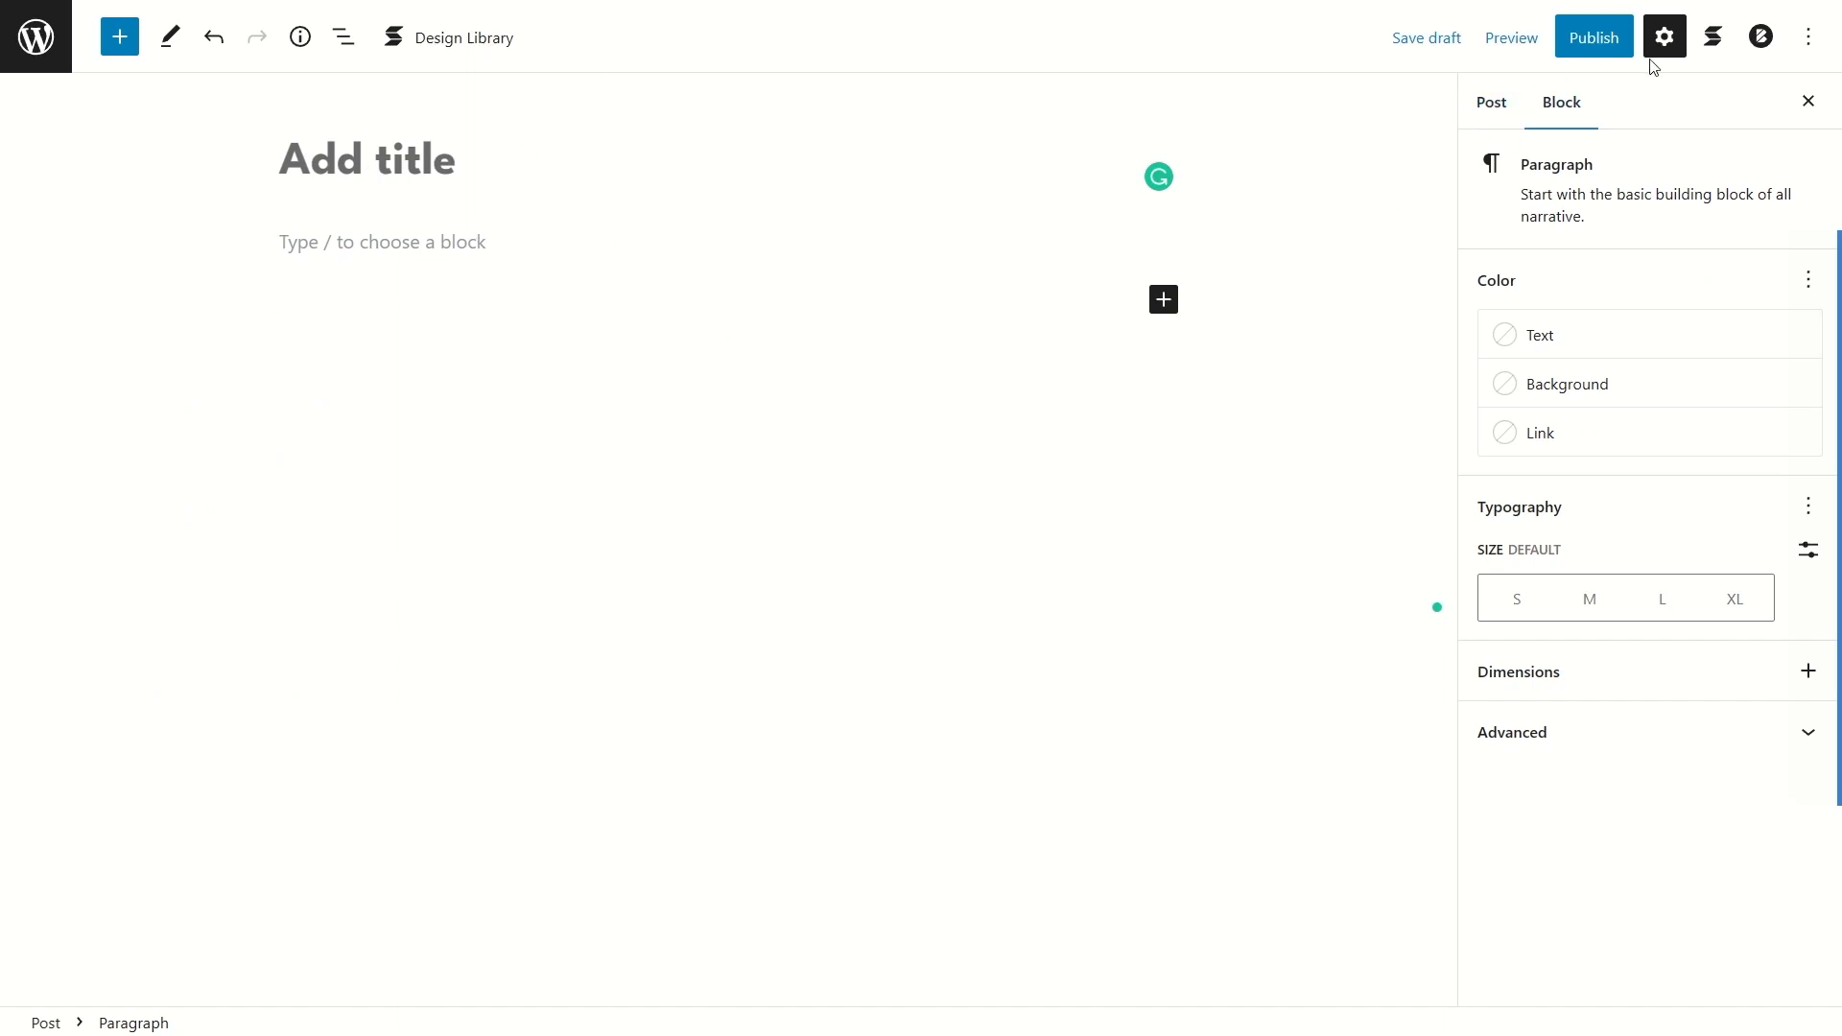
Step: Review the new post's summary, categories, tags and featured image settings, and leave the editor for the list of posts
left_click(1492, 101)
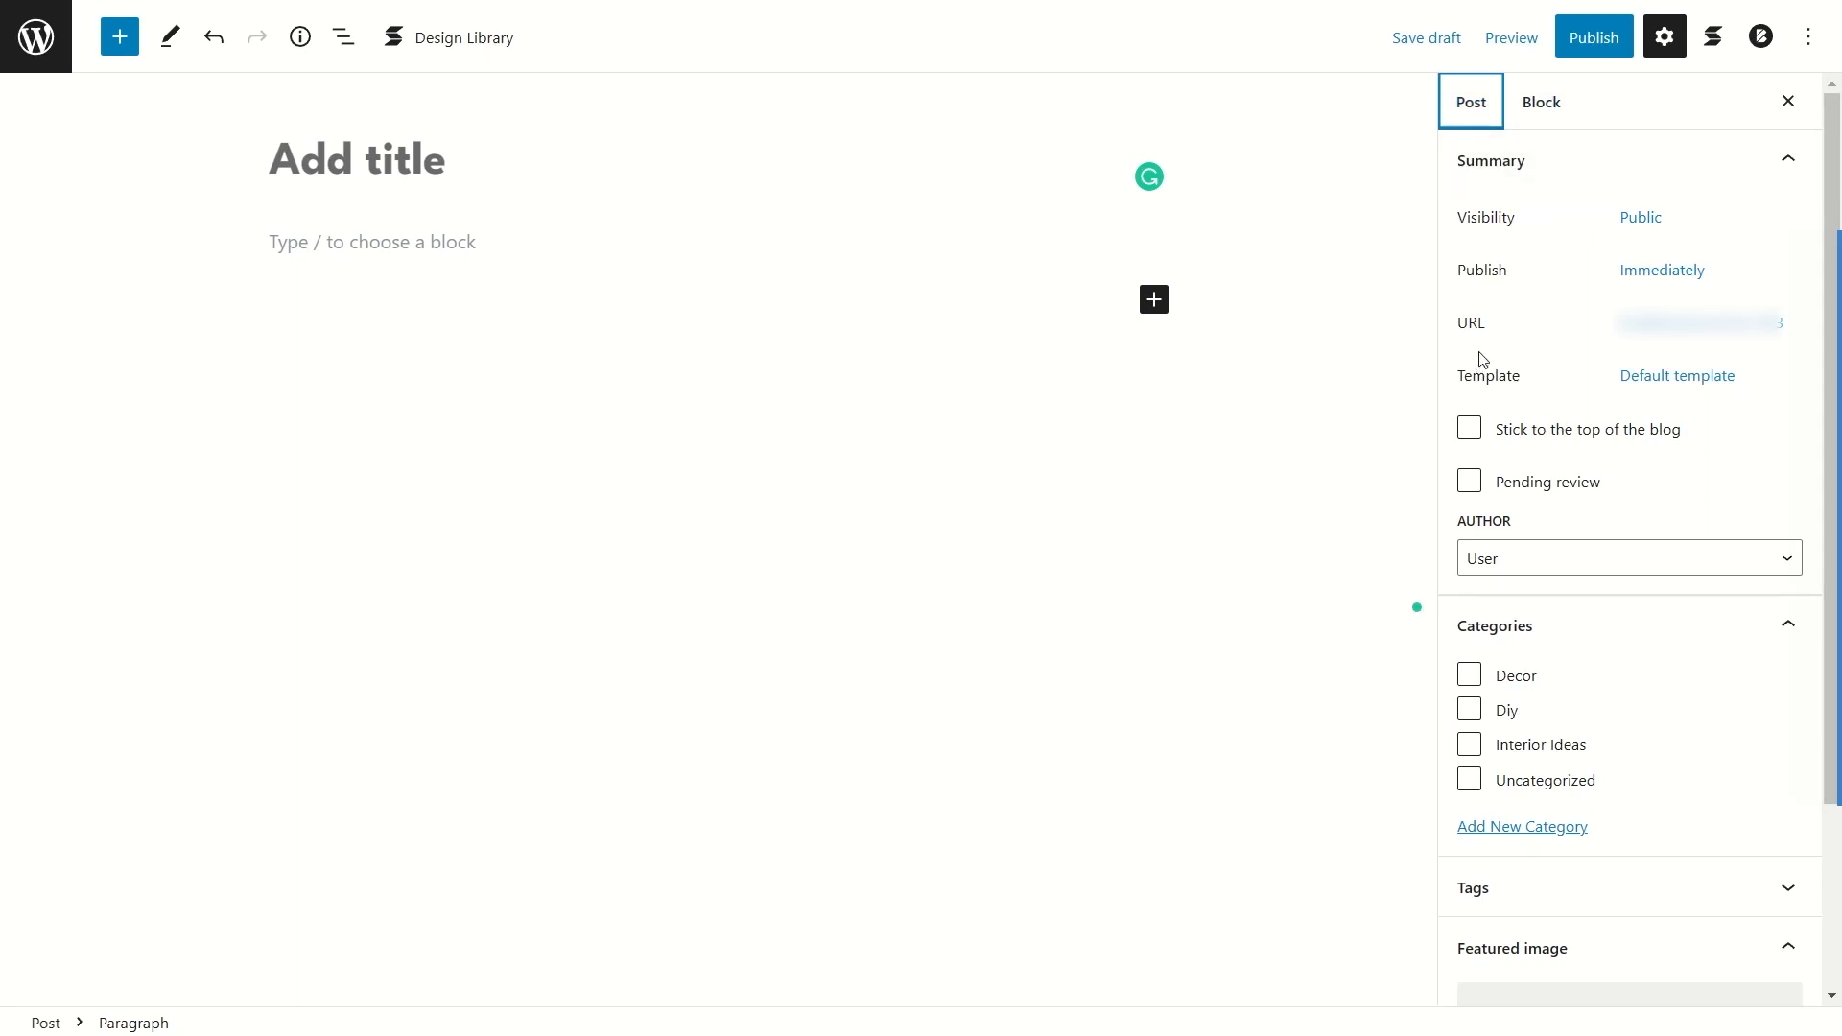
scroll(1496, 528, "down", 3)
left_click(1517, 638)
left_click(1517, 641)
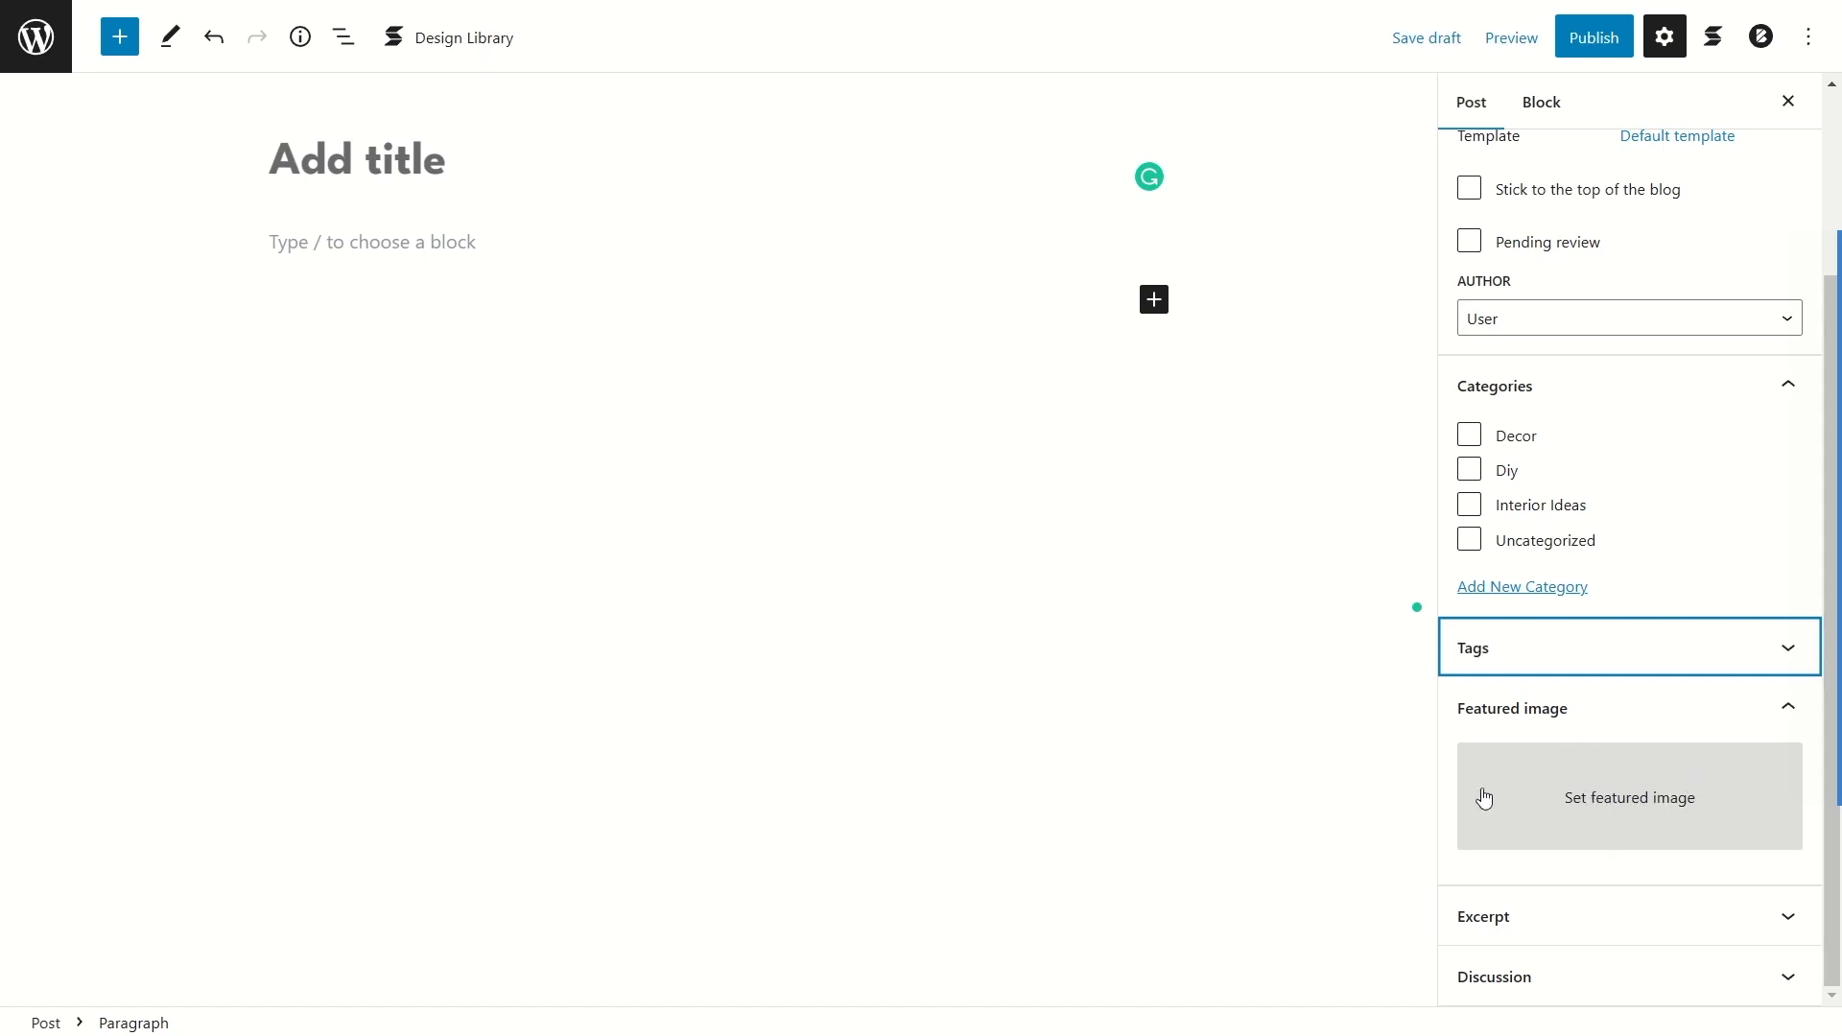
scroll(1588, 796, "up", 3)
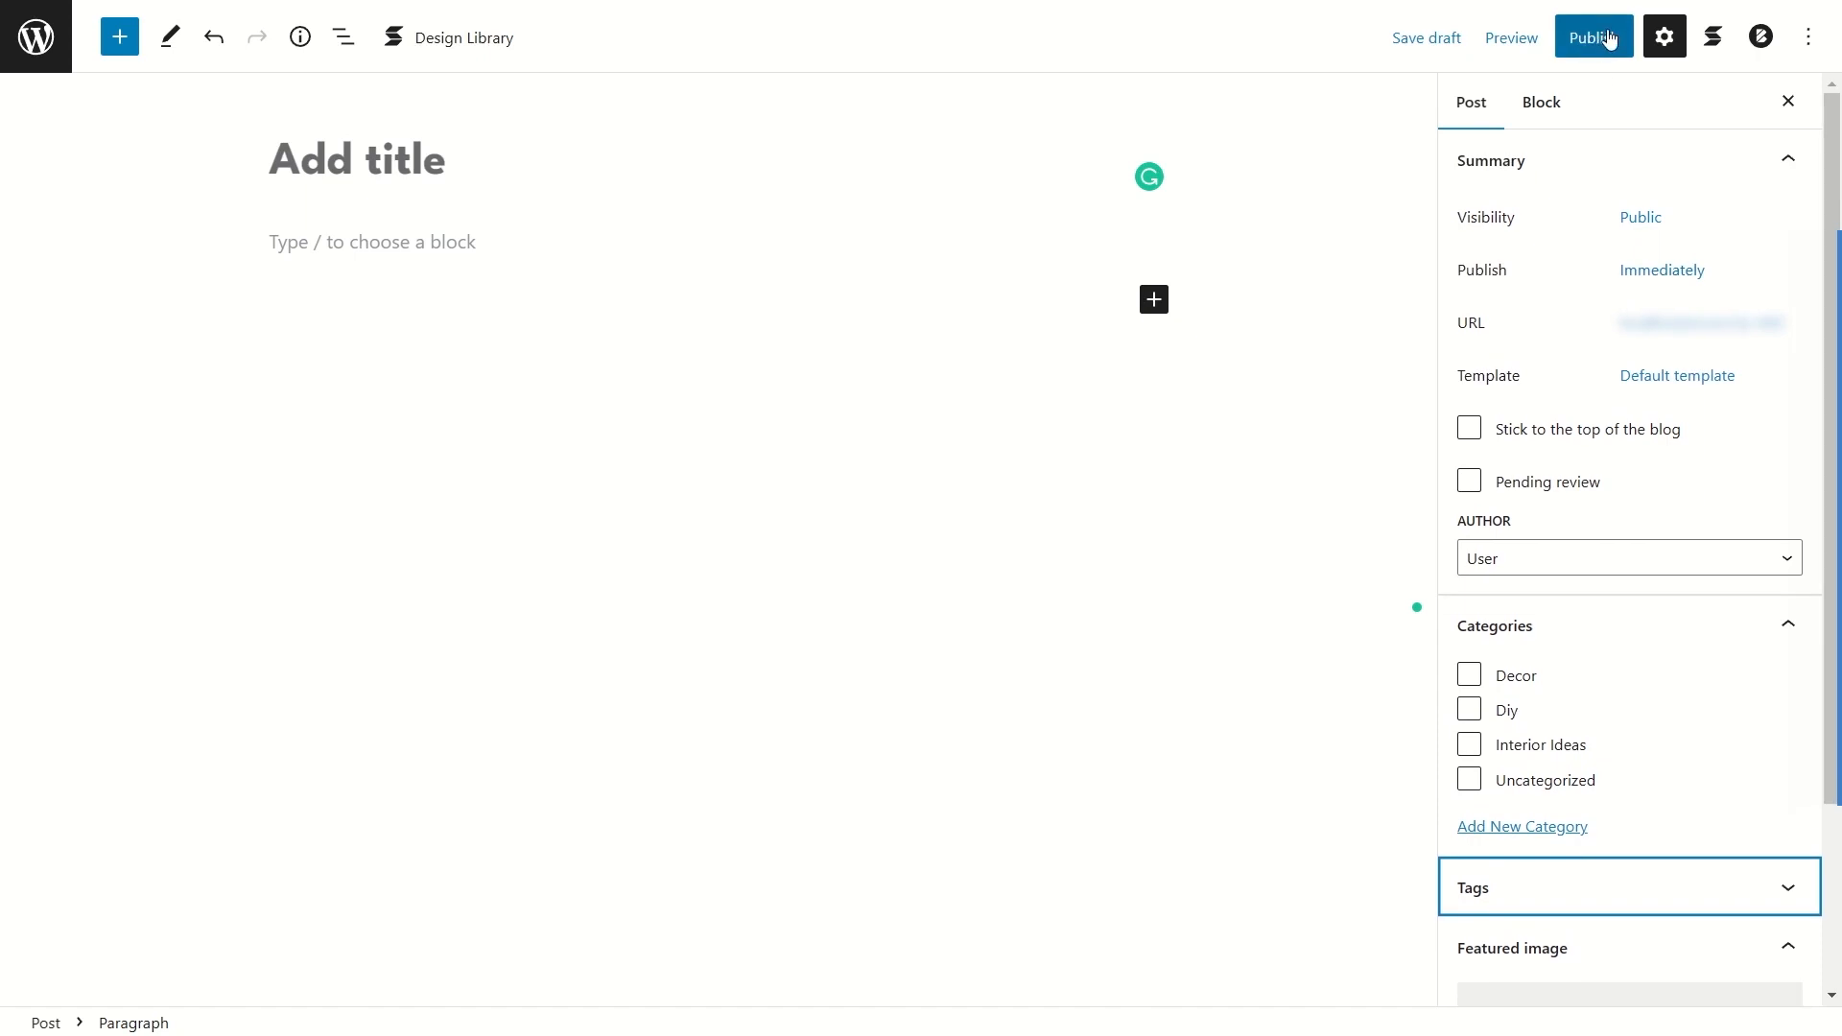
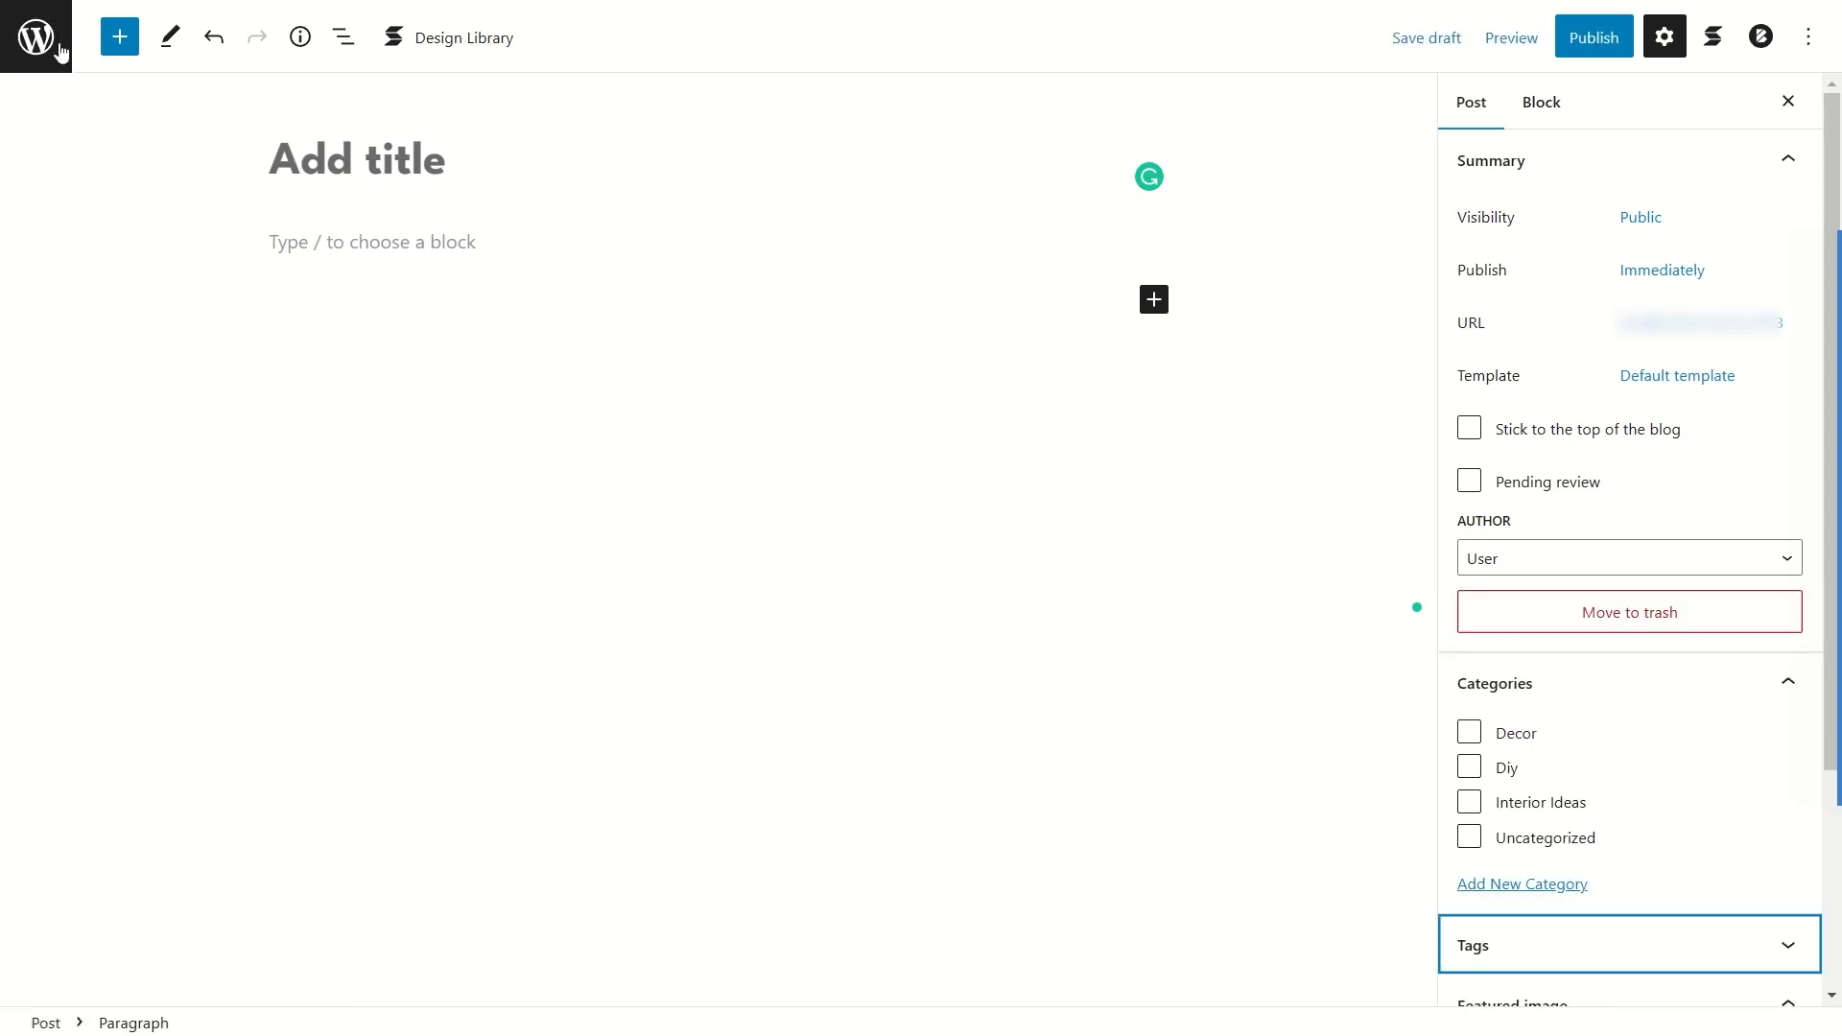
left_click(59, 49)
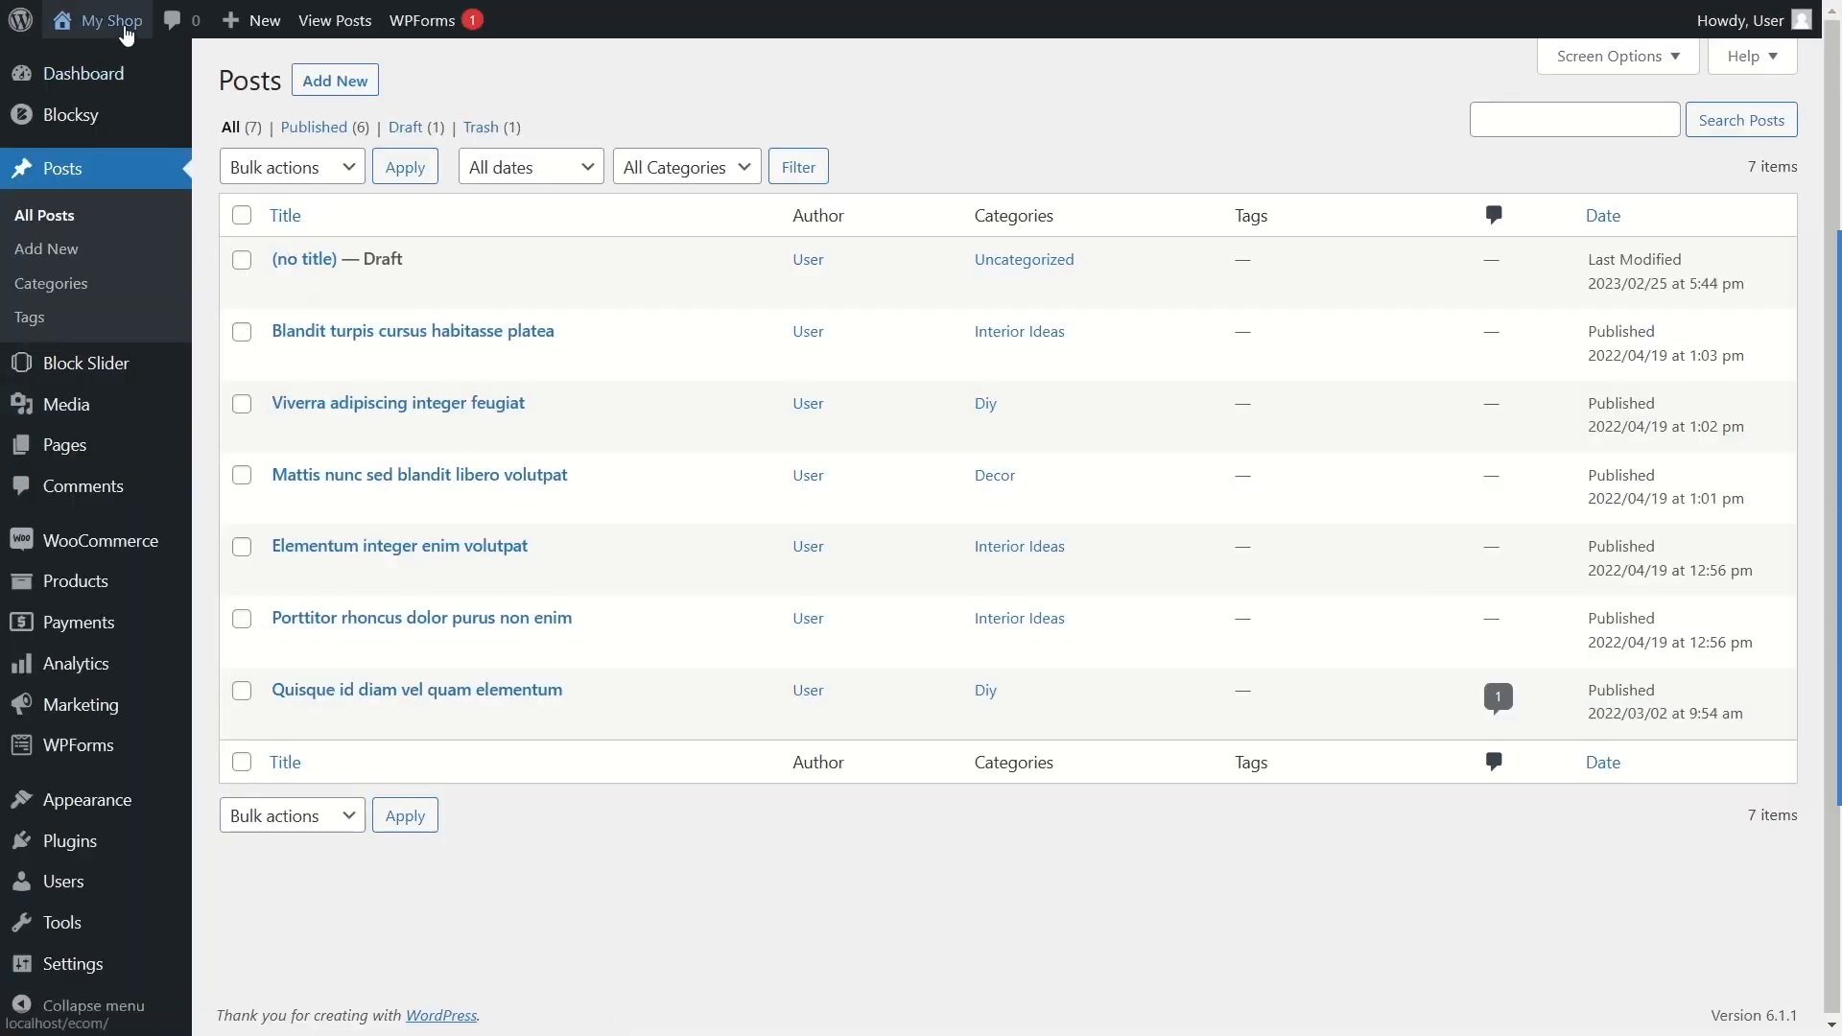
Step: Visit the live site and look over the Contact page's heading, contact details and message section
mouse_move(112, 23)
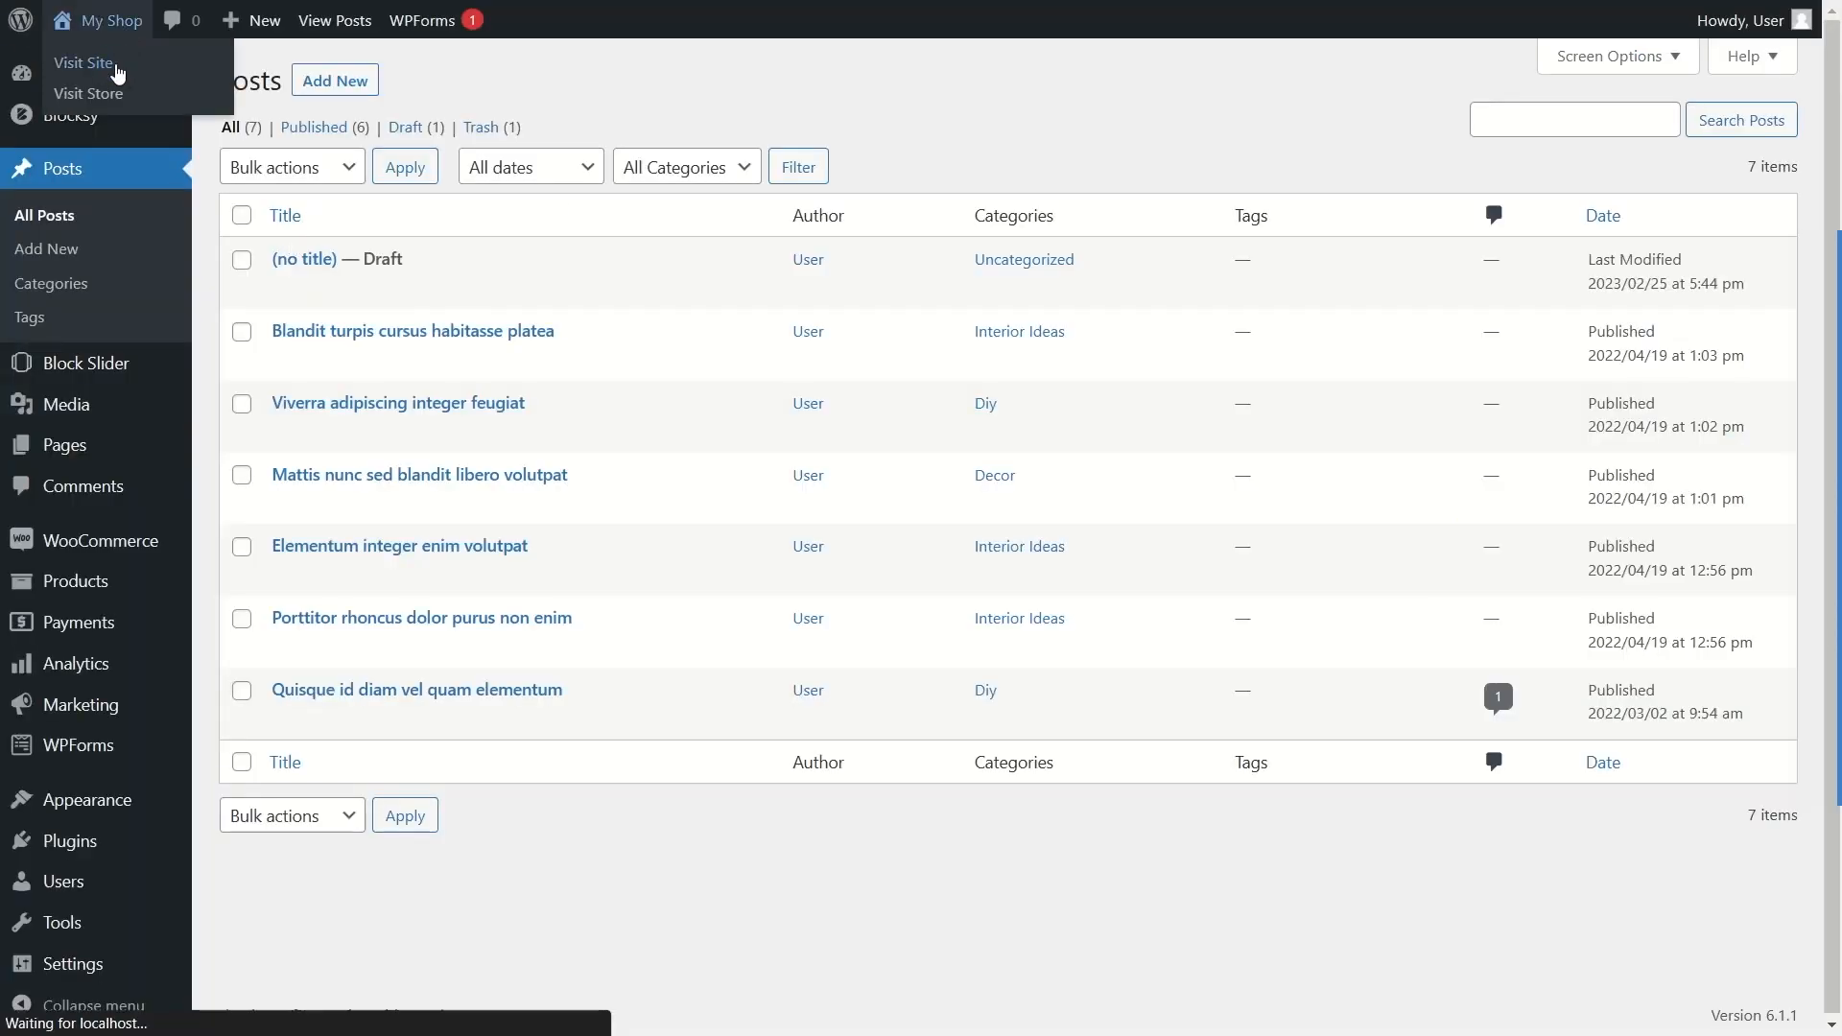
left_click(116, 69)
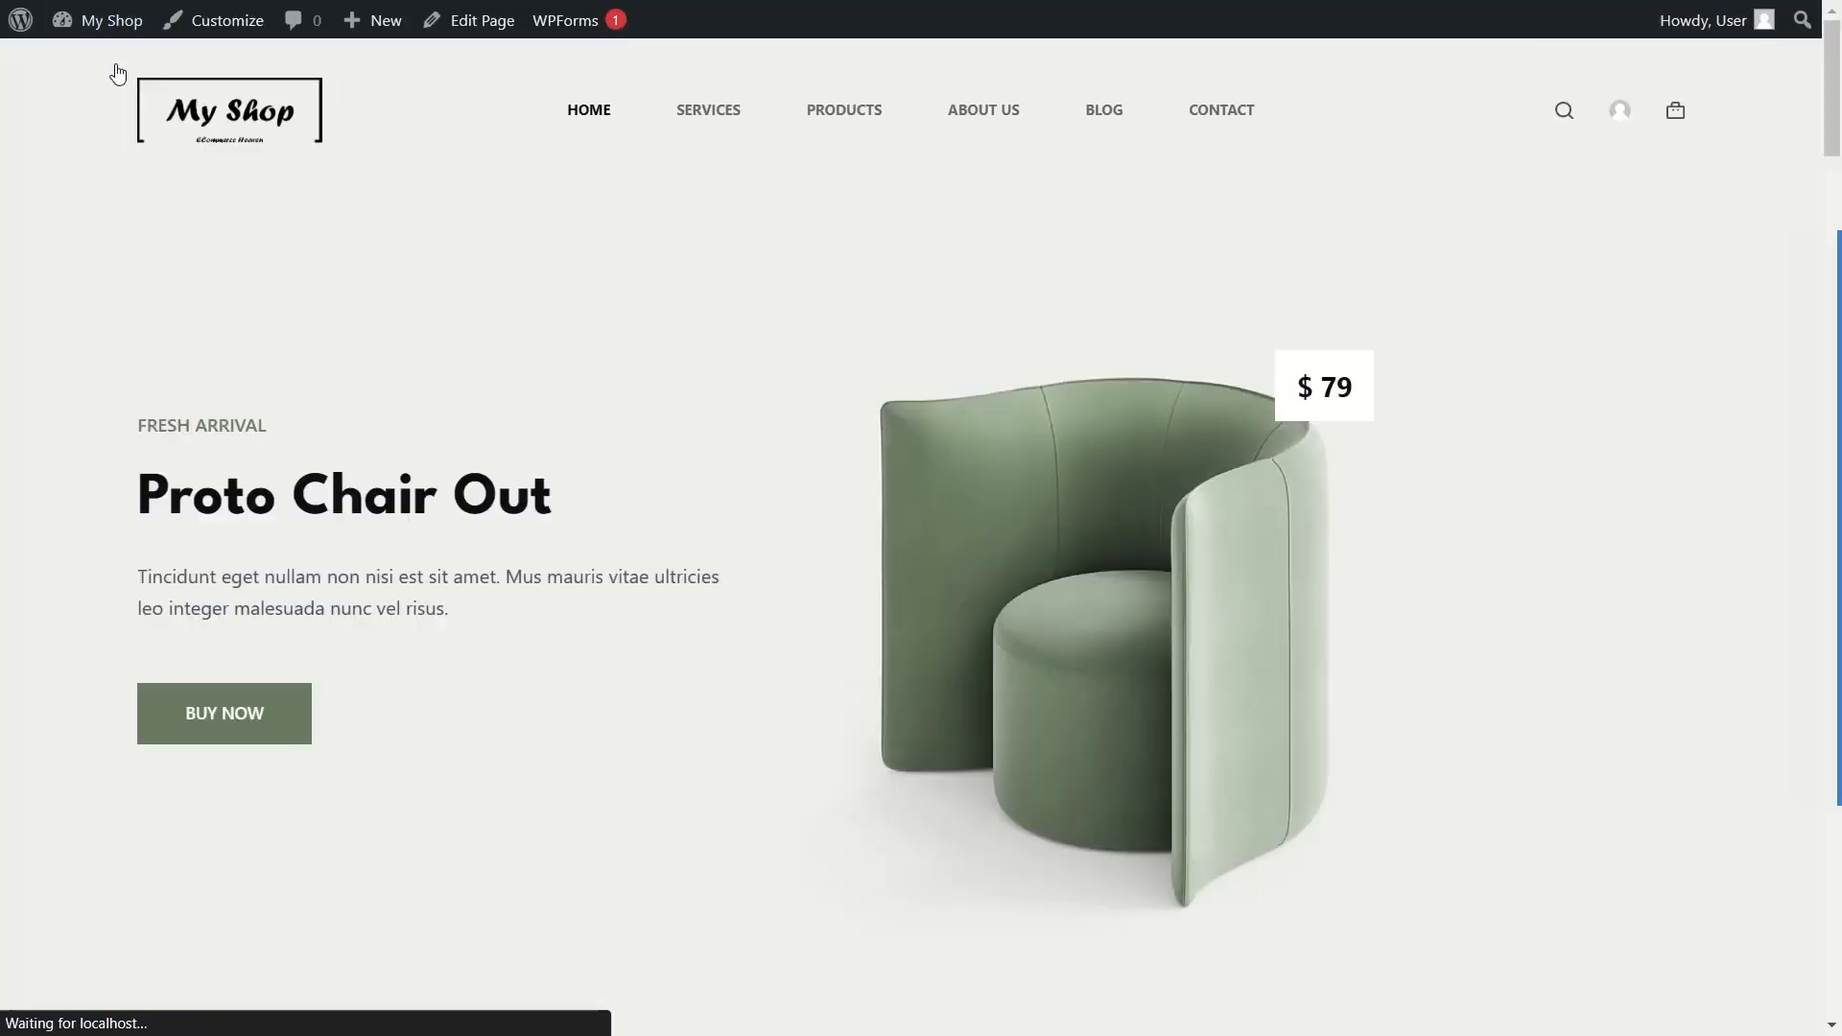
left_click(1219, 111)
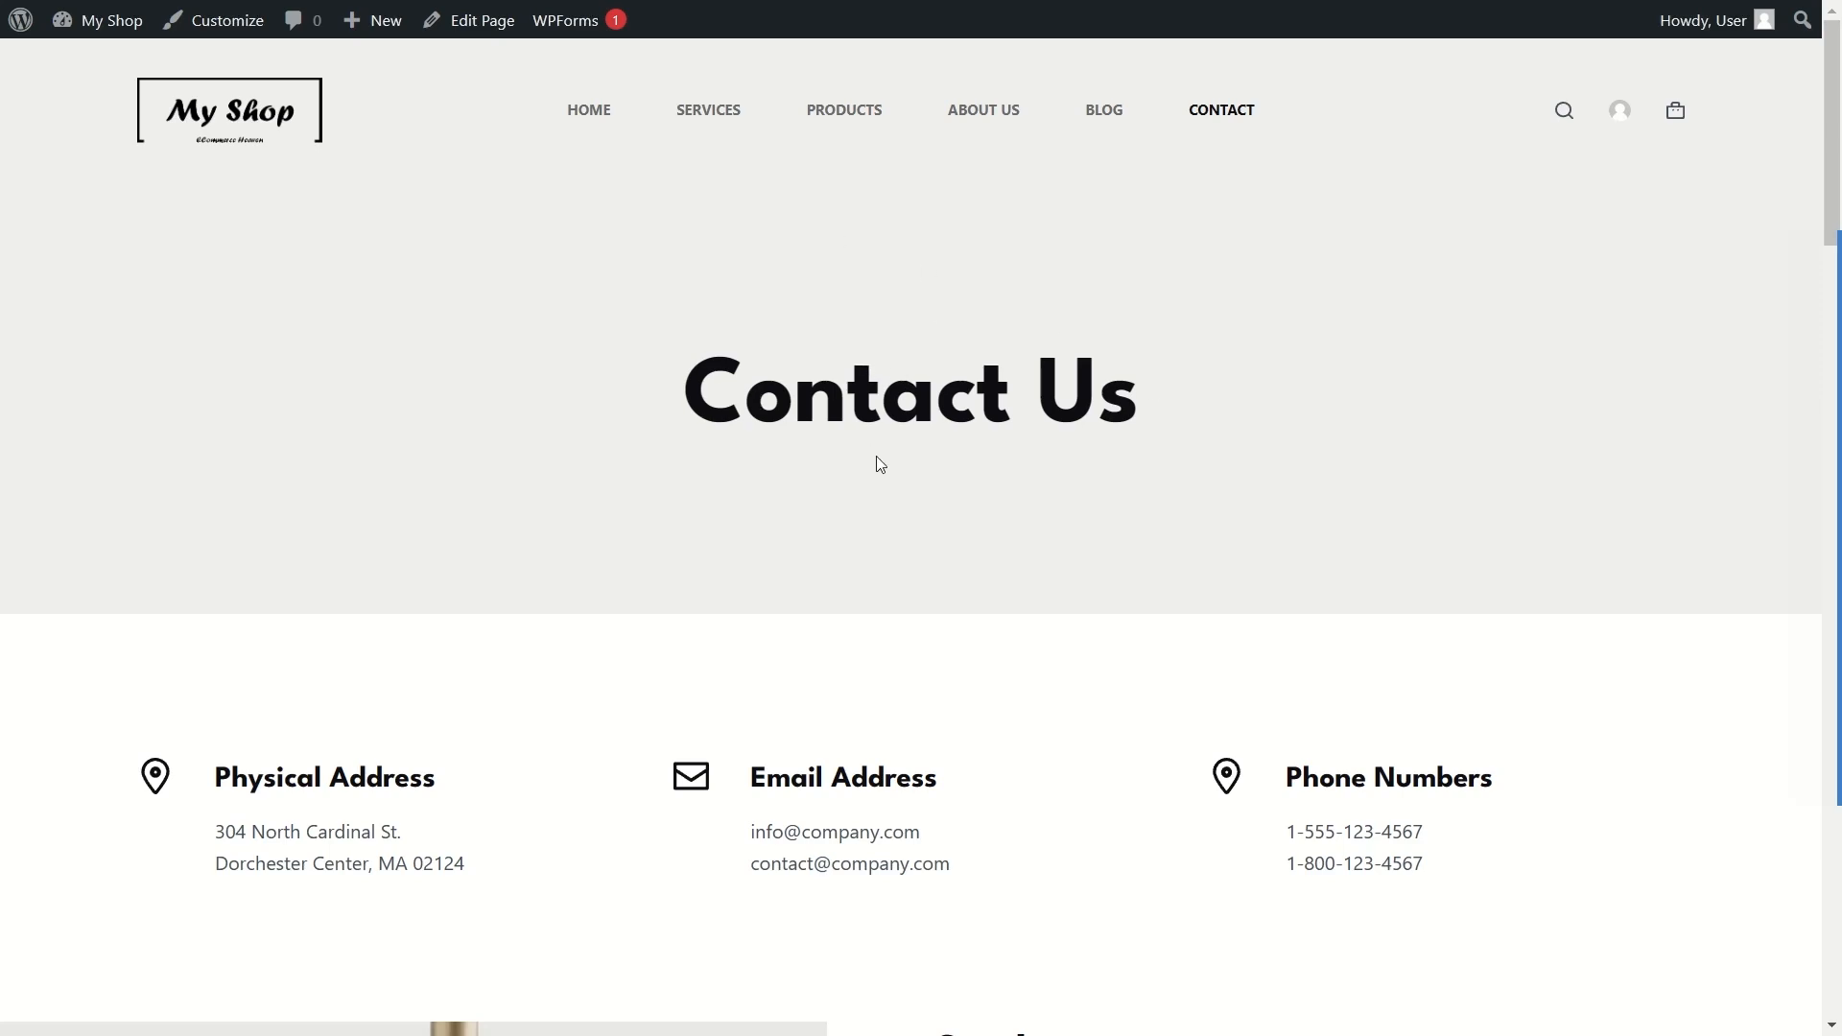
scroll(880, 441, "down", 6)
scroll(1081, 411, "up", 6)
scroll(686, 443, "down", 3)
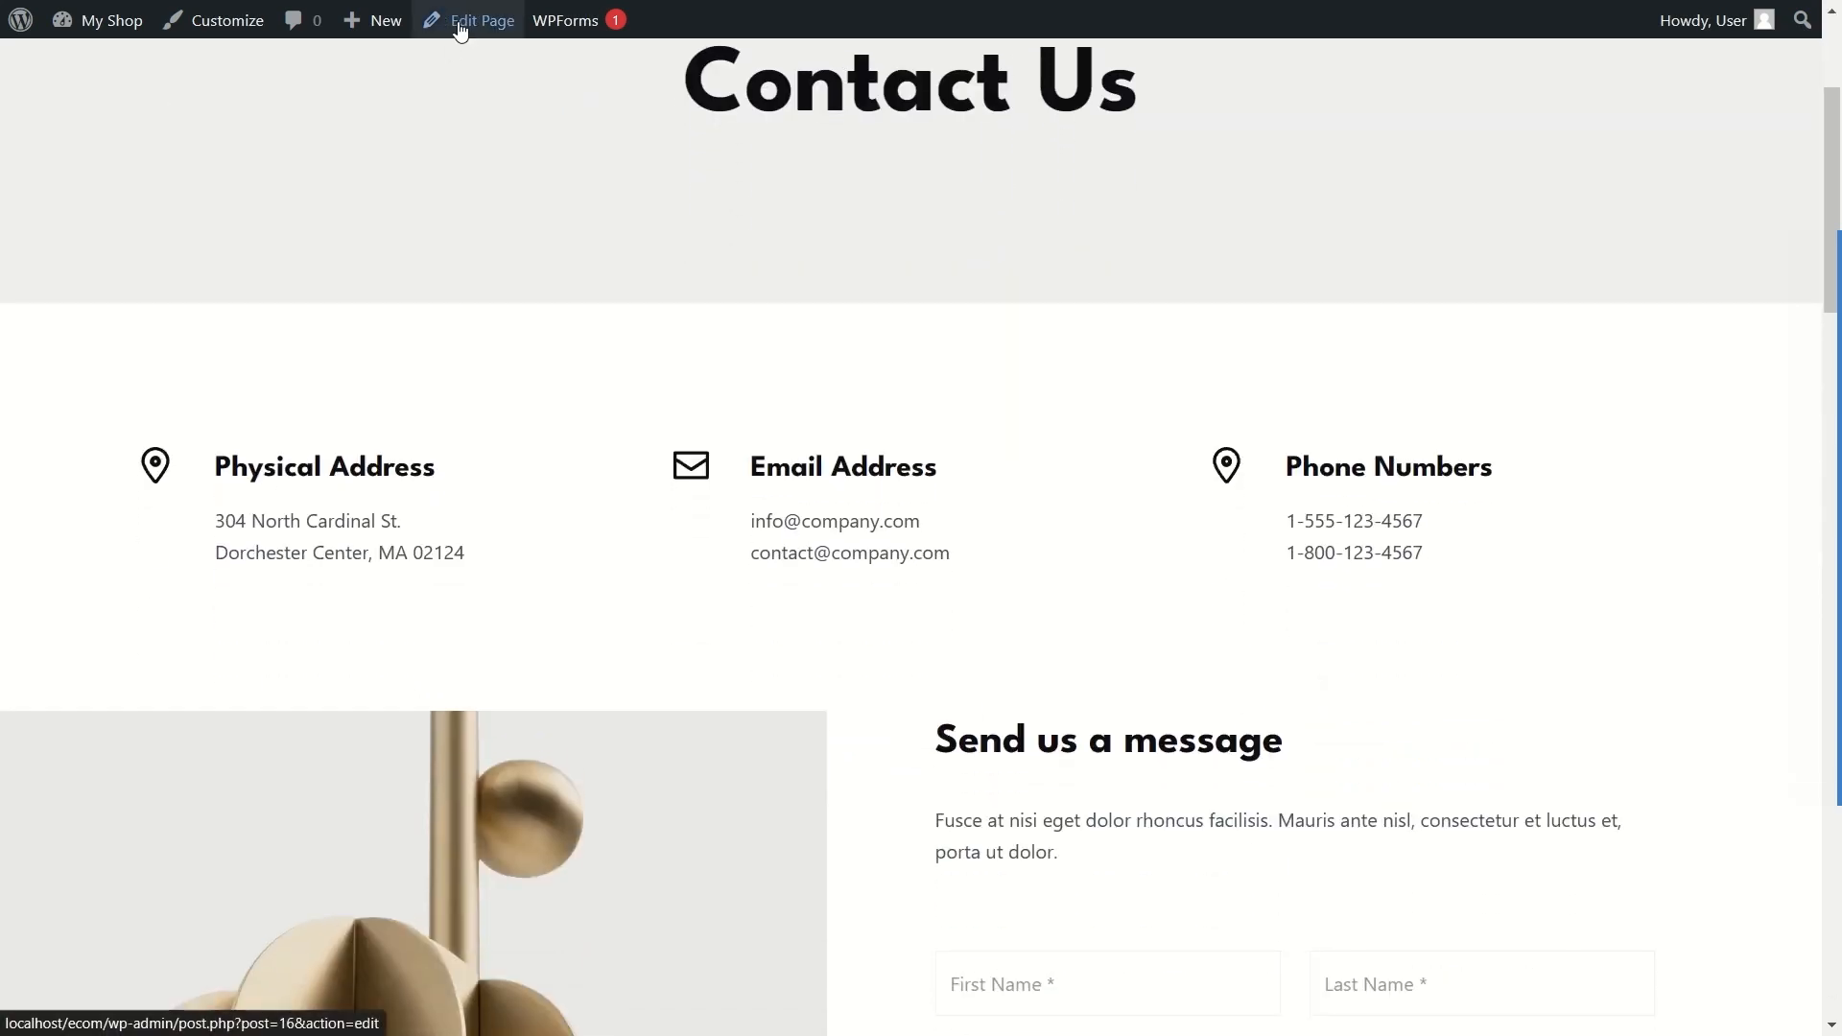
Step: Examine the Physical Address, Email Address and Phone Numbers entries on the Contact page by highlighting their text
left_click_drag(219, 475, 444, 480)
left_click(736, 579)
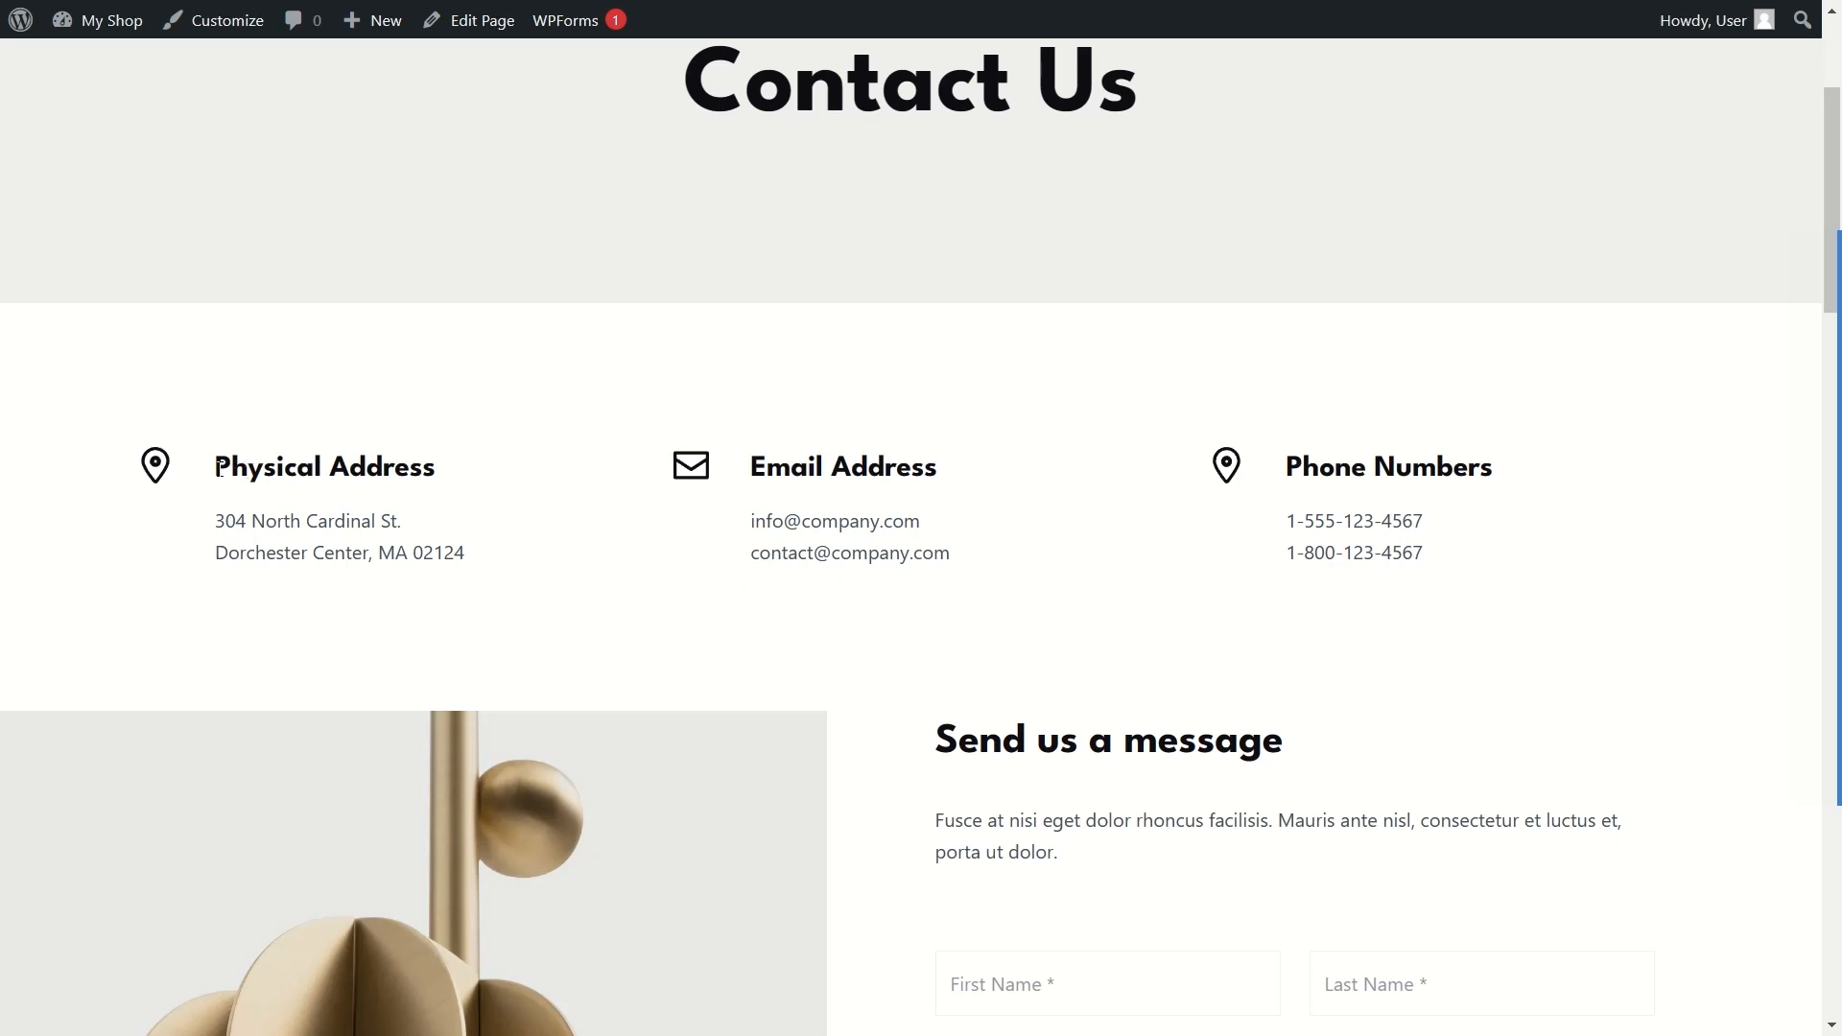
left_click_drag(215, 468, 481, 481)
left_click(210, 483)
left_click_drag(782, 520, 917, 609)
left_click(917, 609)
left_click_drag(1324, 497, 1424, 562)
left_click(1203, 600)
Step: Examine the Send us a message form's name, email, subject and message fields without filling them in
scroll(1161, 539, "down", 6)
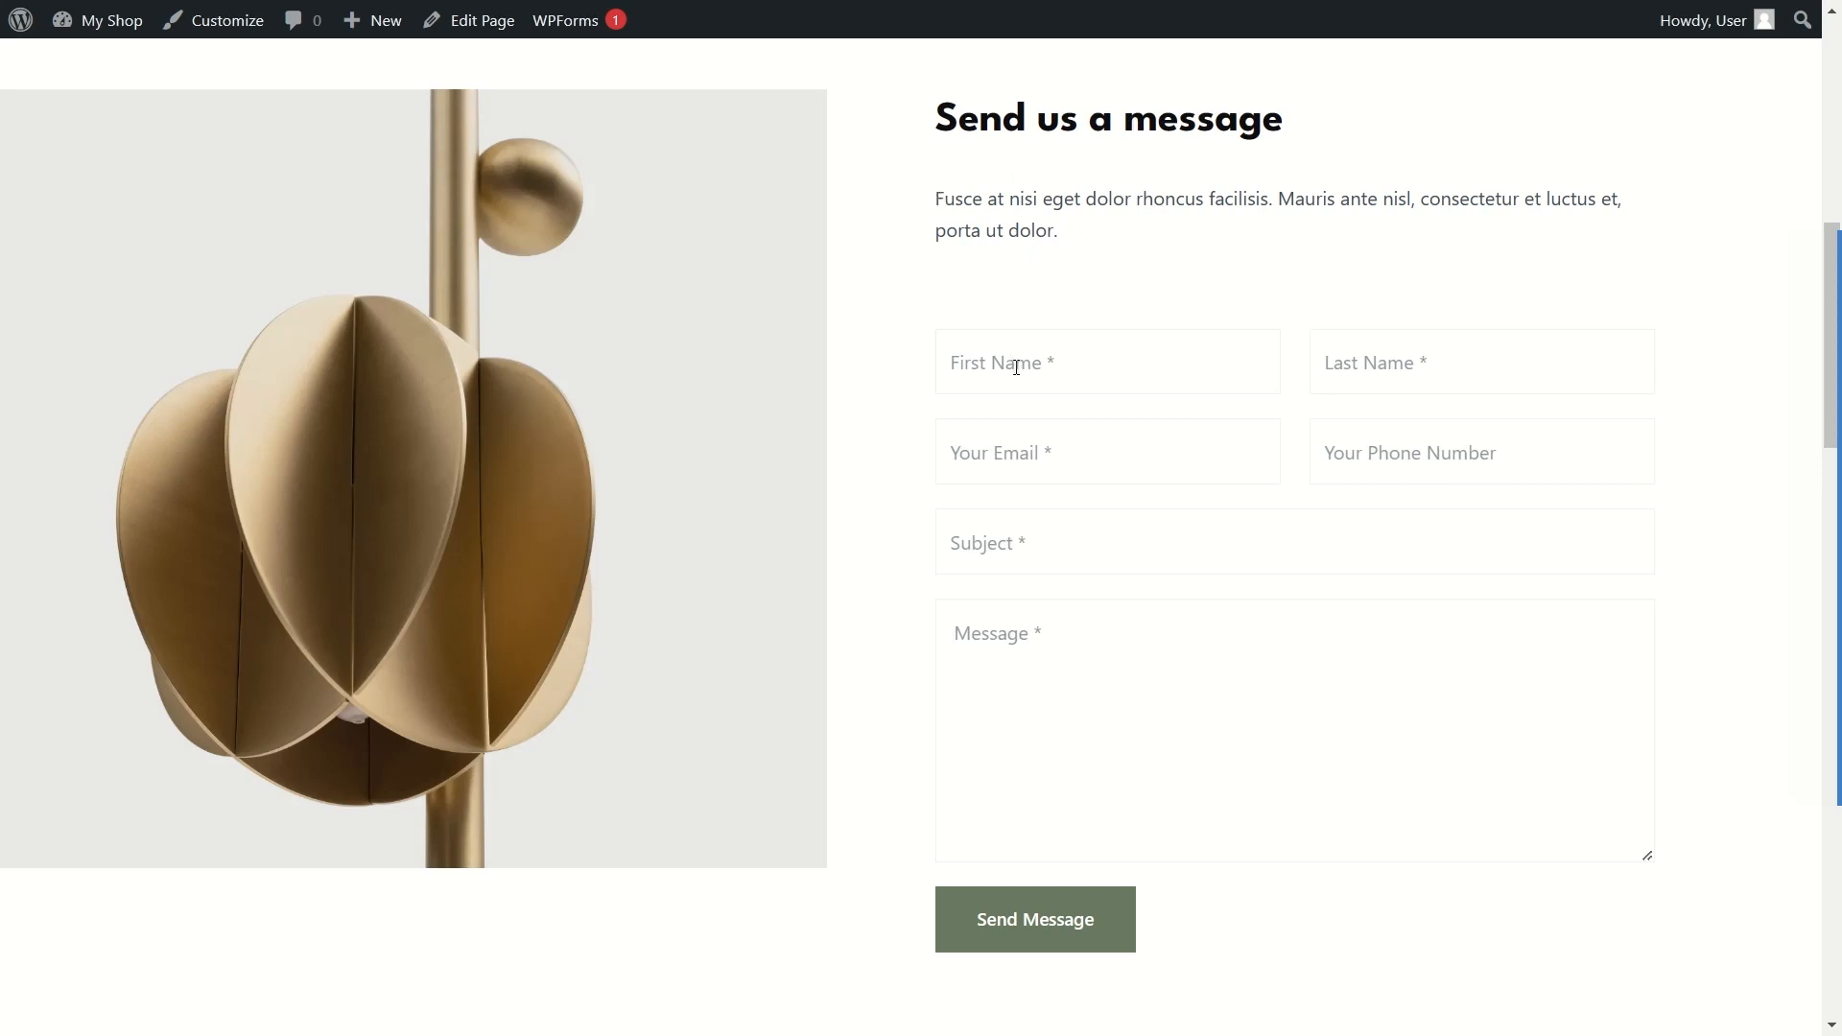
left_click(1075, 360)
left_click(1381, 362)
left_click(1089, 451)
left_click(1061, 540)
left_click(1041, 661)
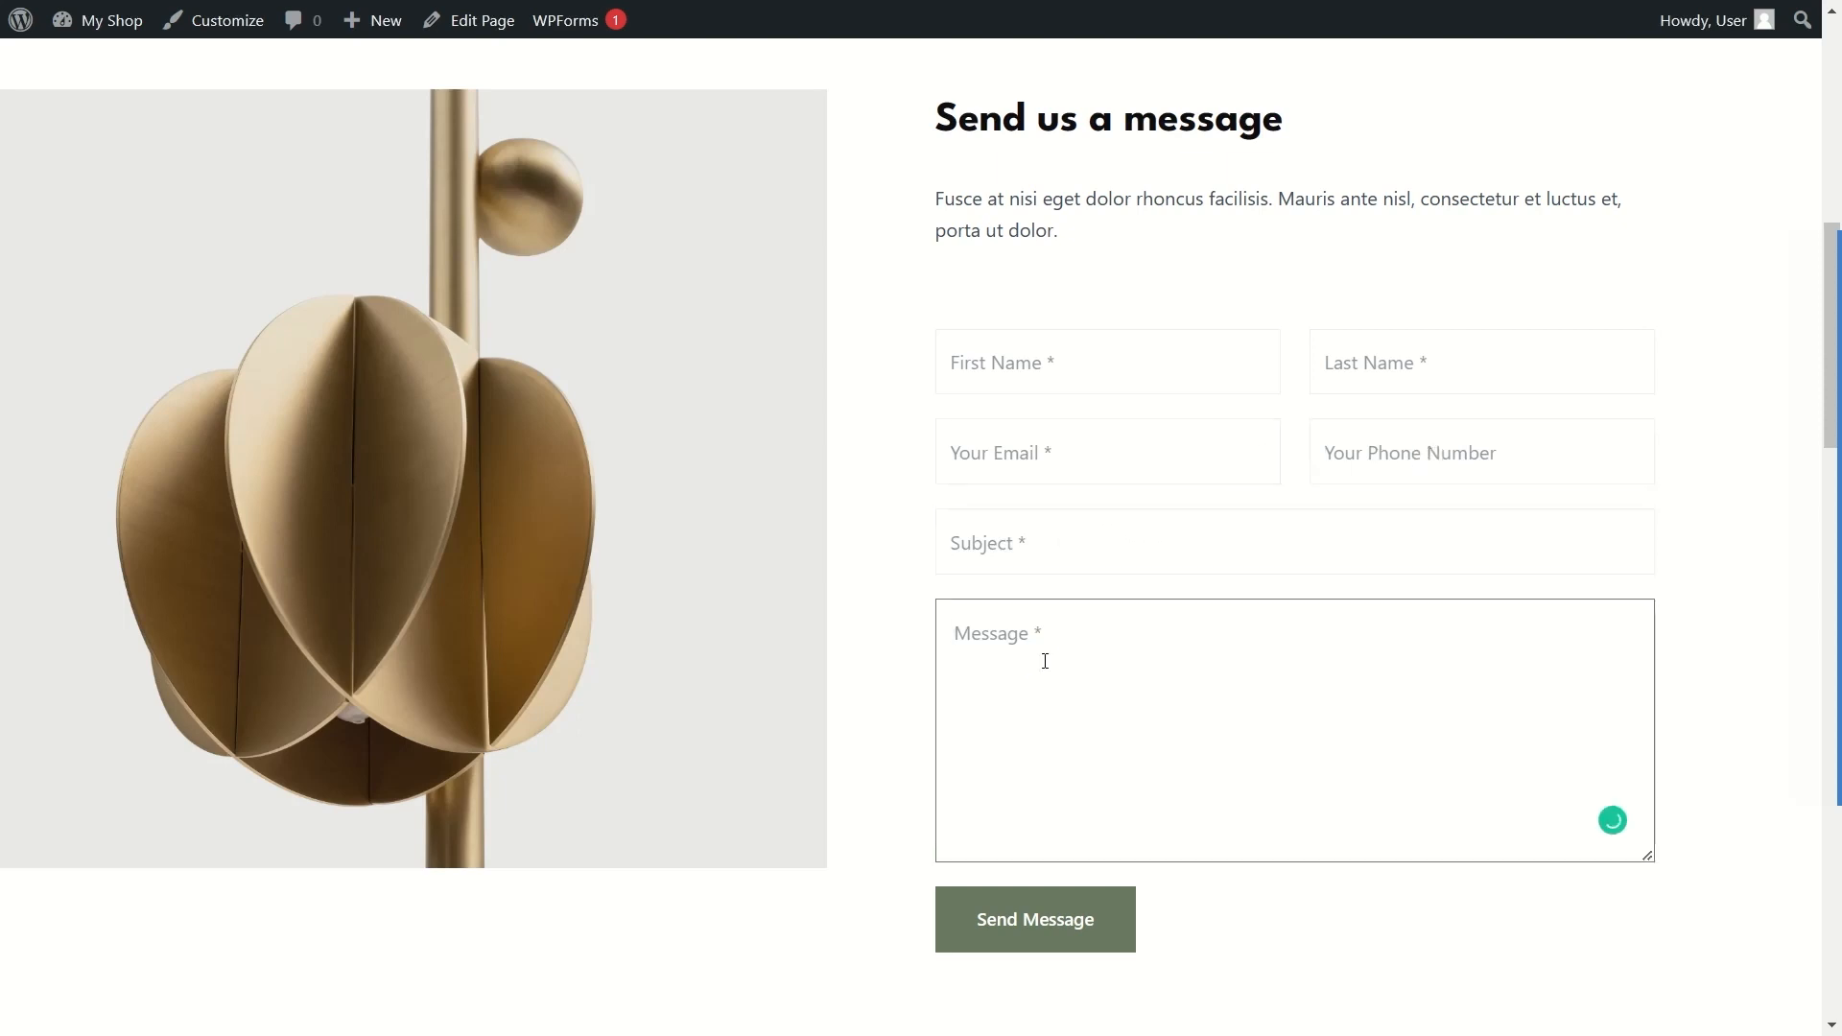
scroll(1043, 658, "down", 2)
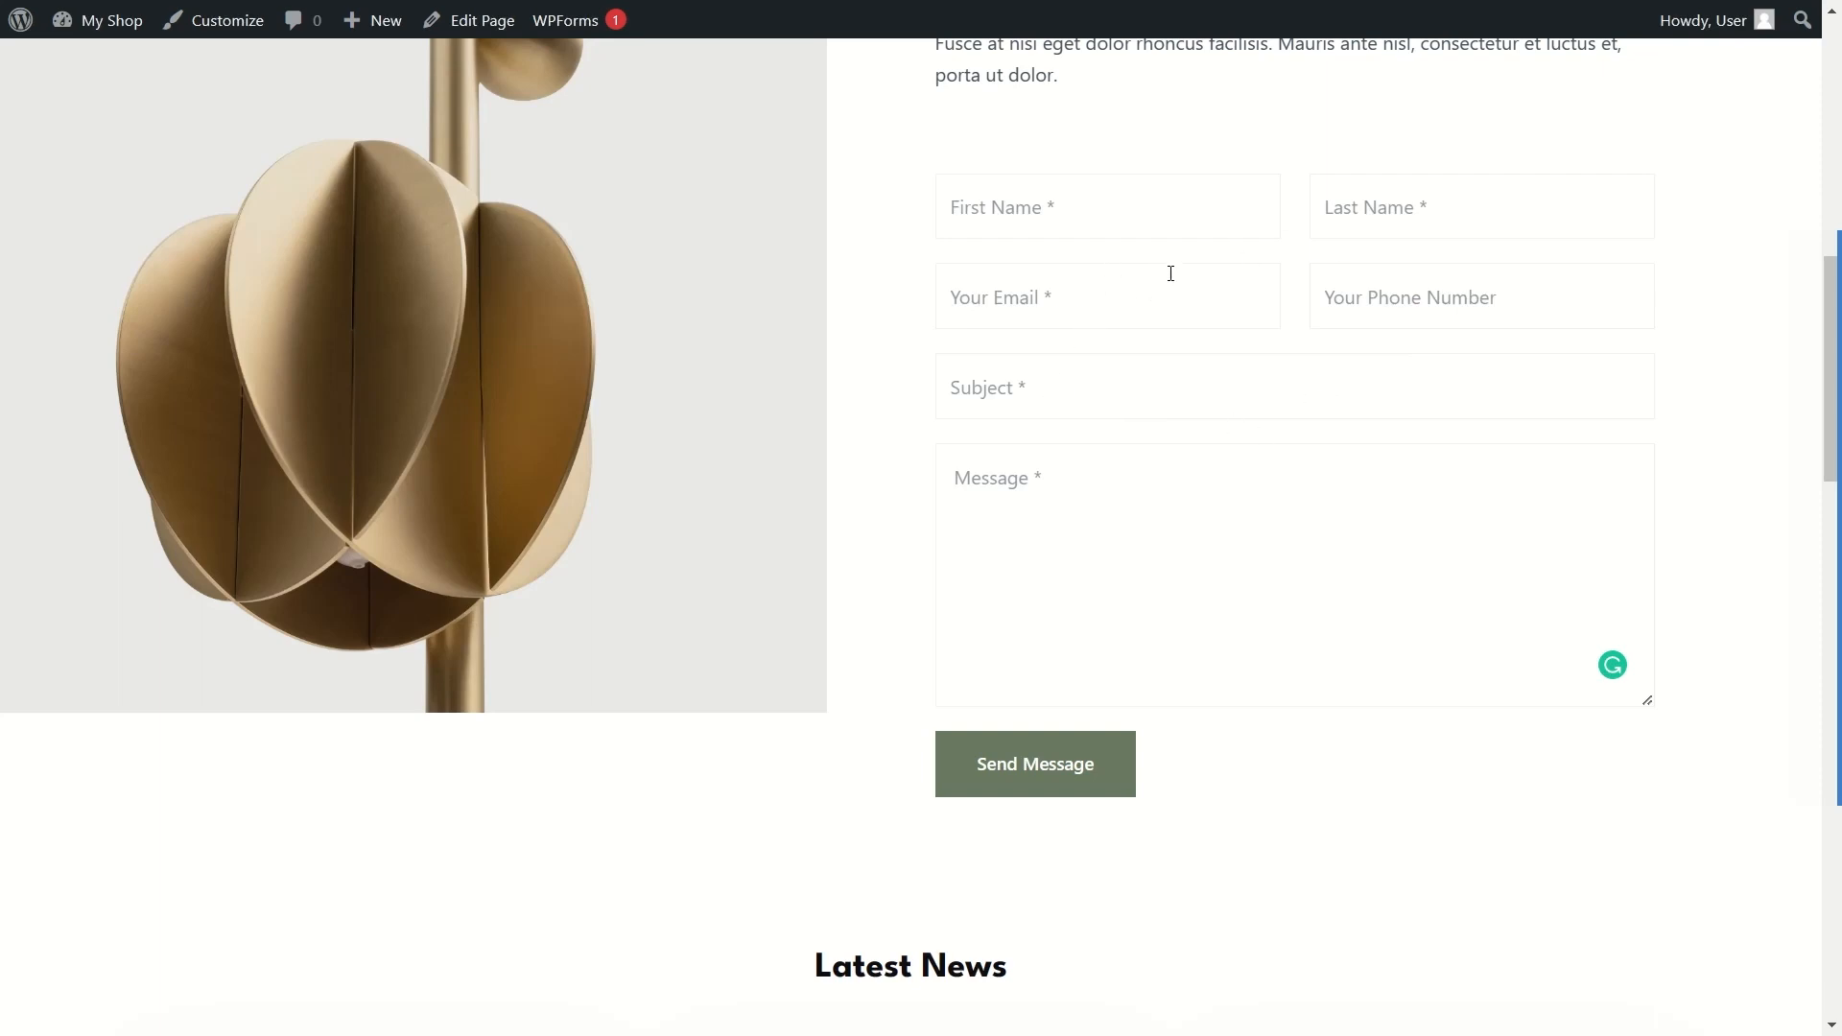
Step: Open the Contact page for editing and select the form block in the Send us a message section
left_click(448, 27)
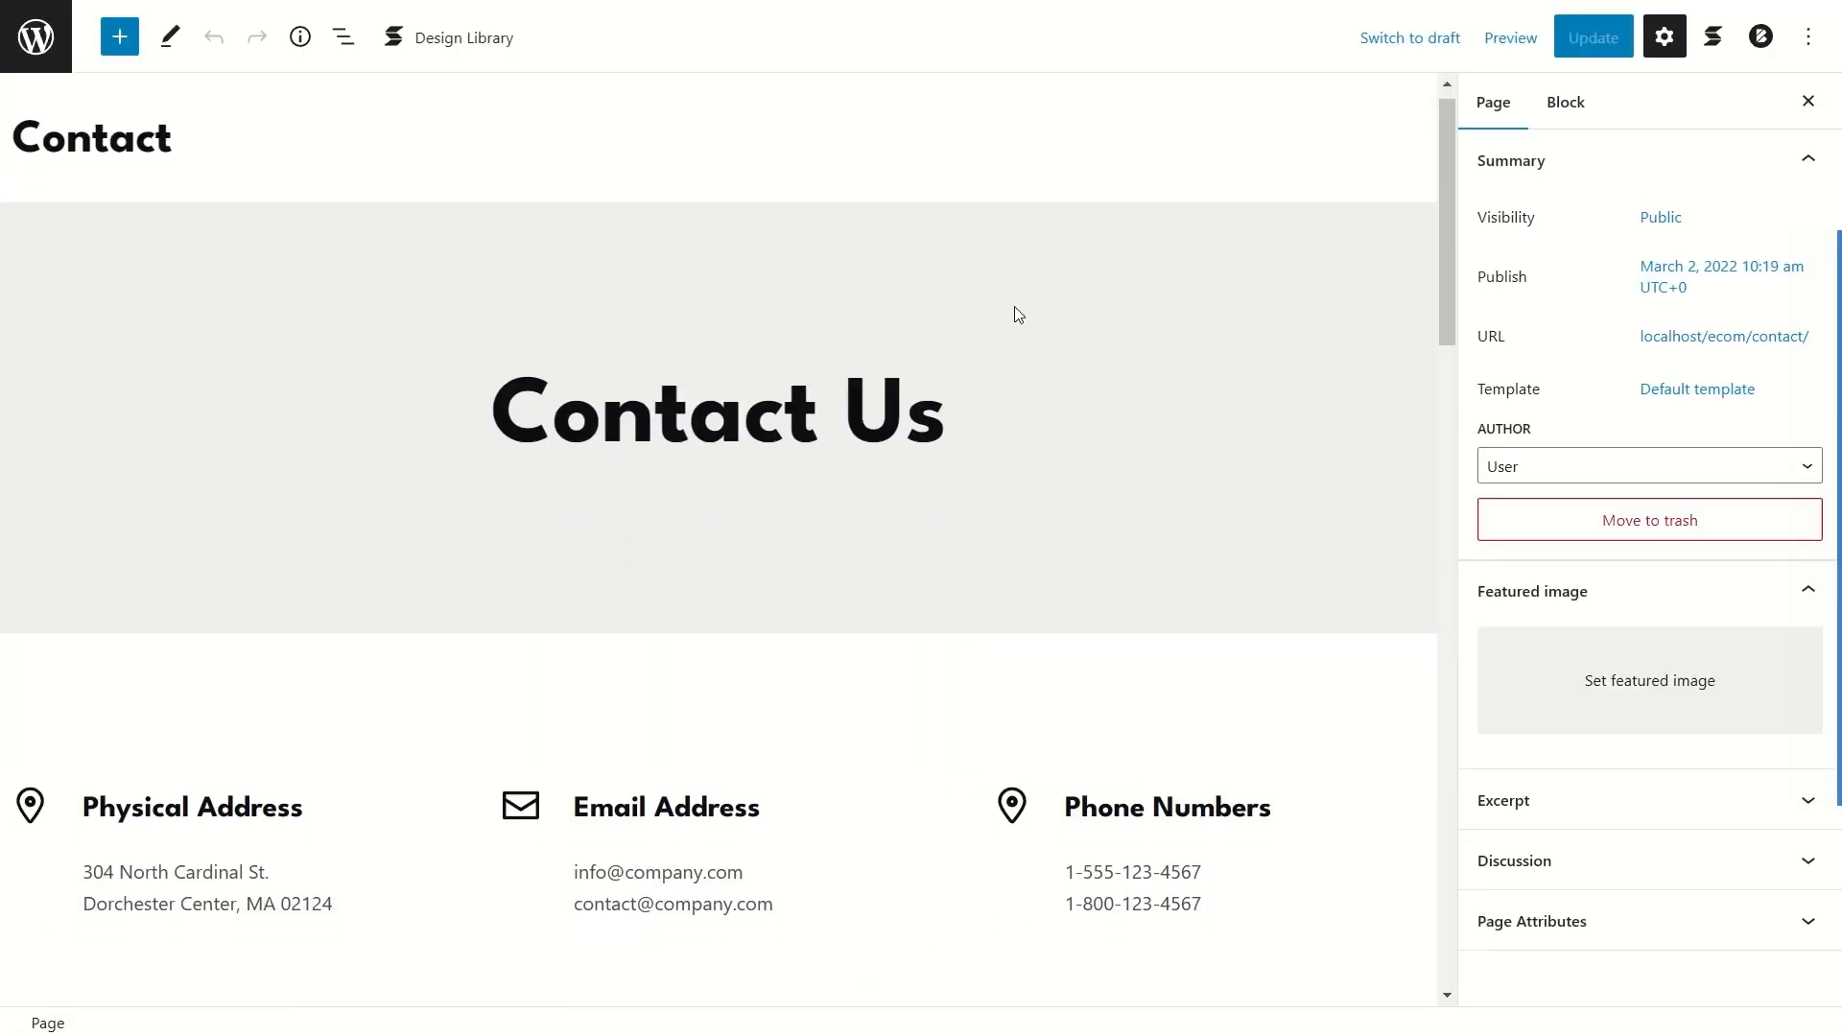
scroll(1016, 314, "down", 8)
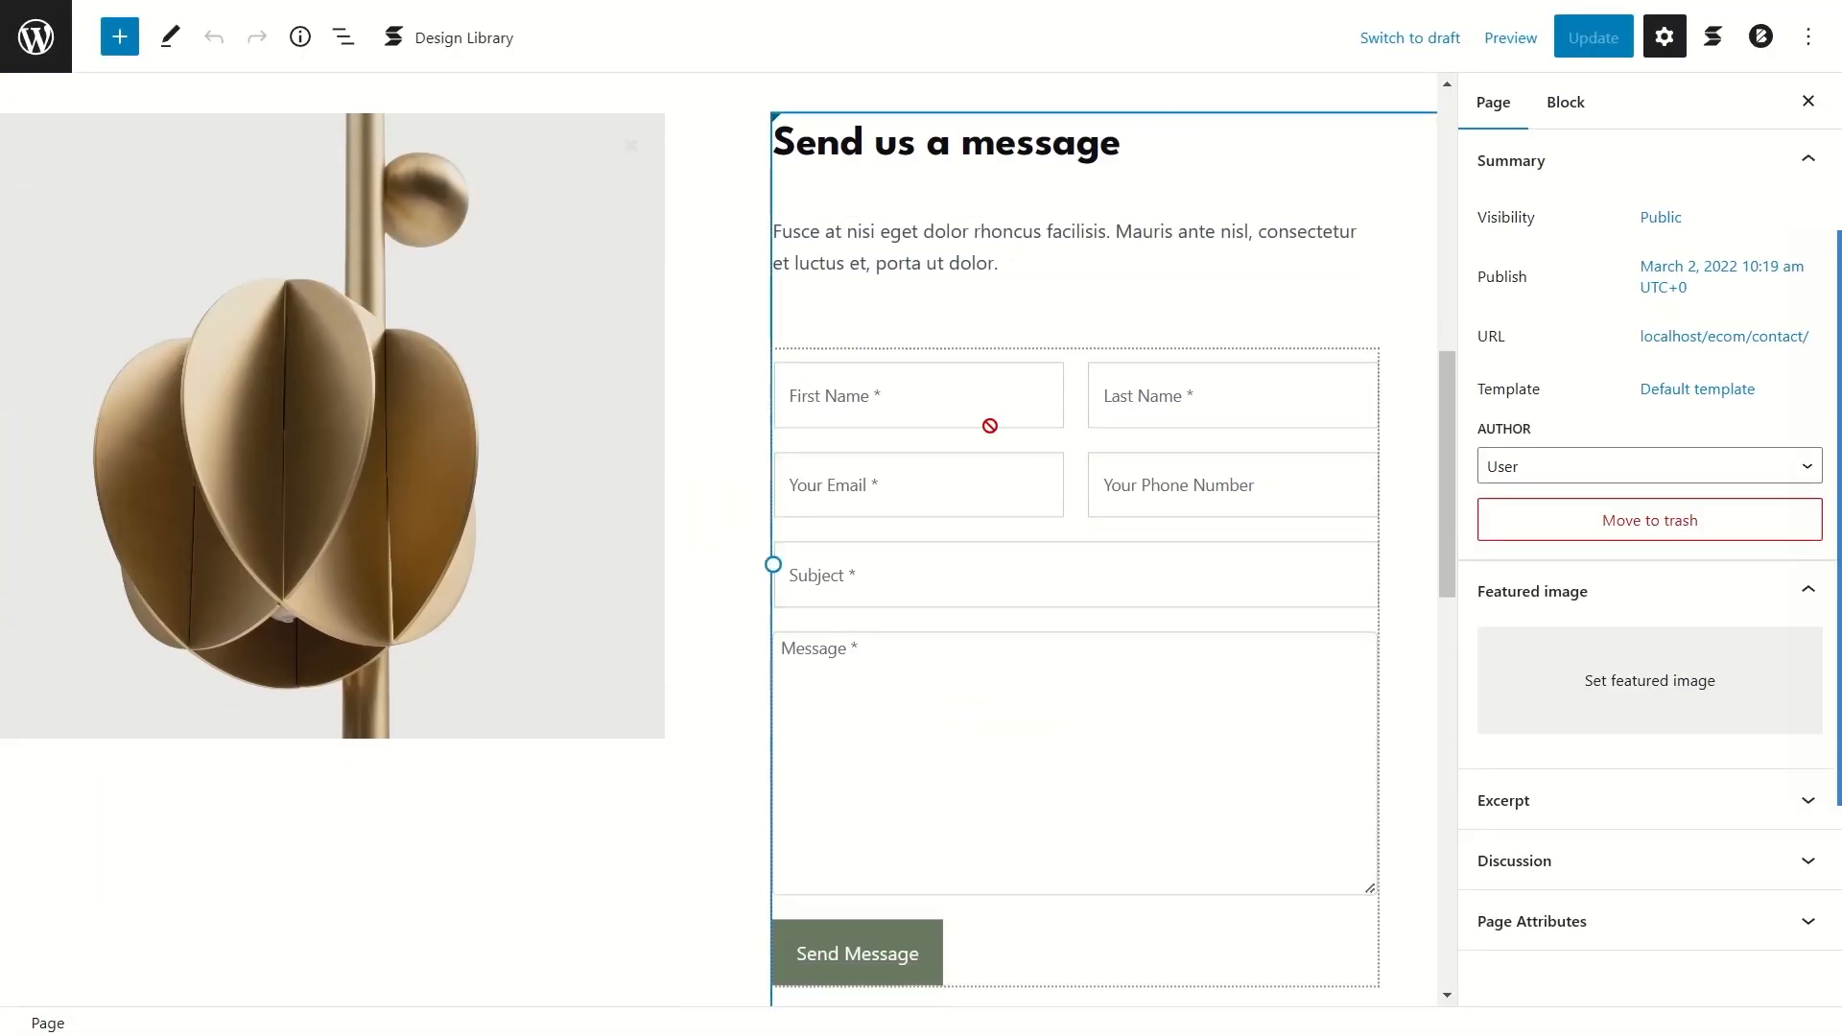
left_click(1078, 387)
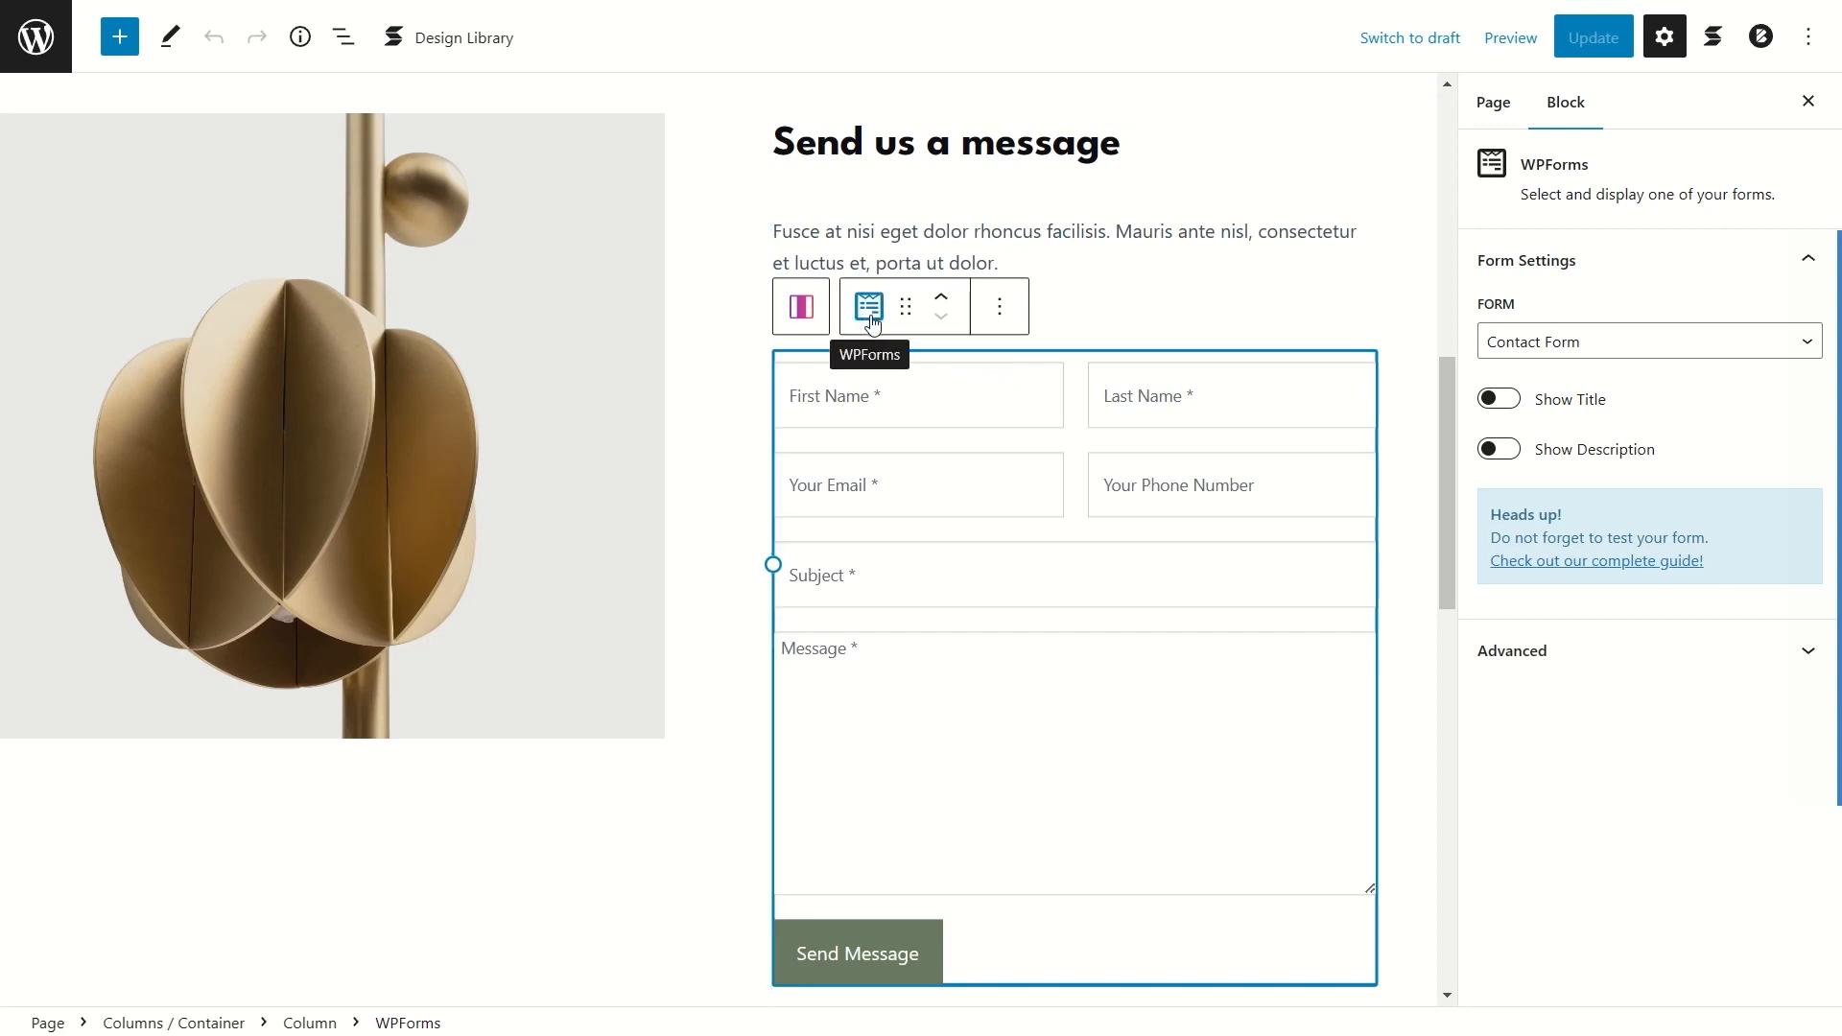
Step: Search the block library for "WP" to locate the WPForms block, and close the library without inserting anything
left_click(123, 42)
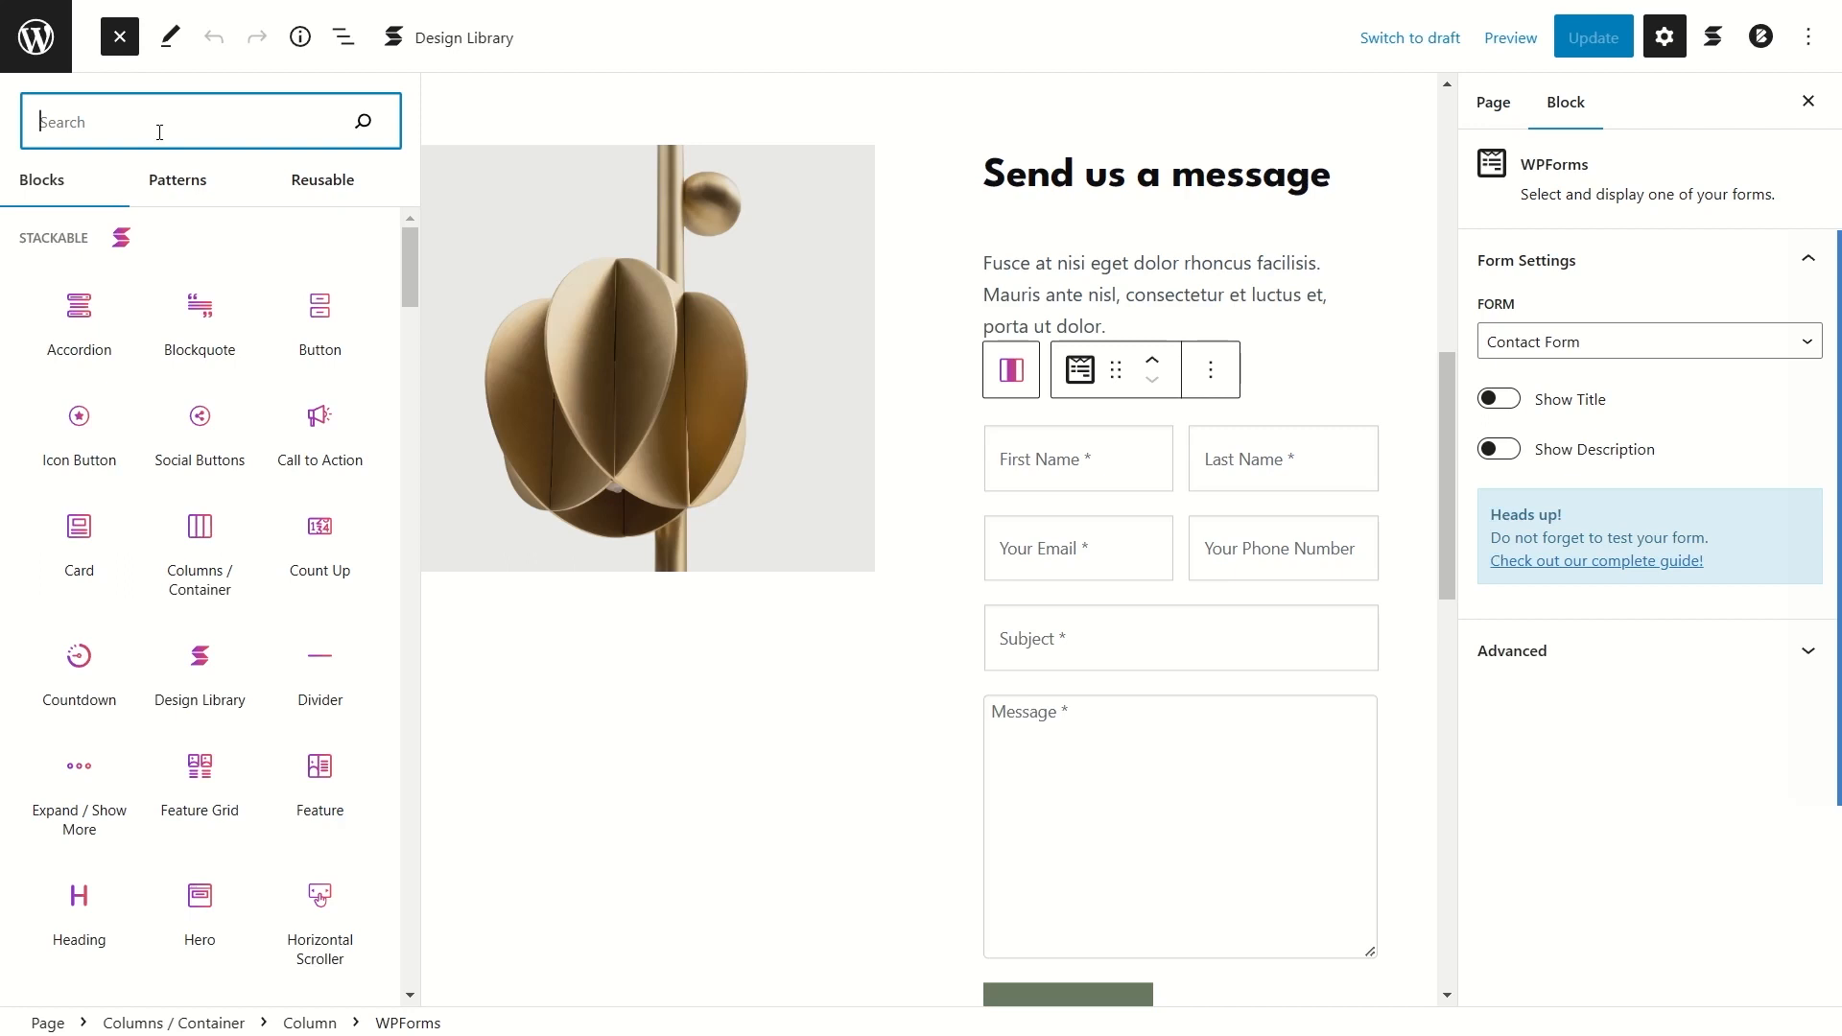
type("w")
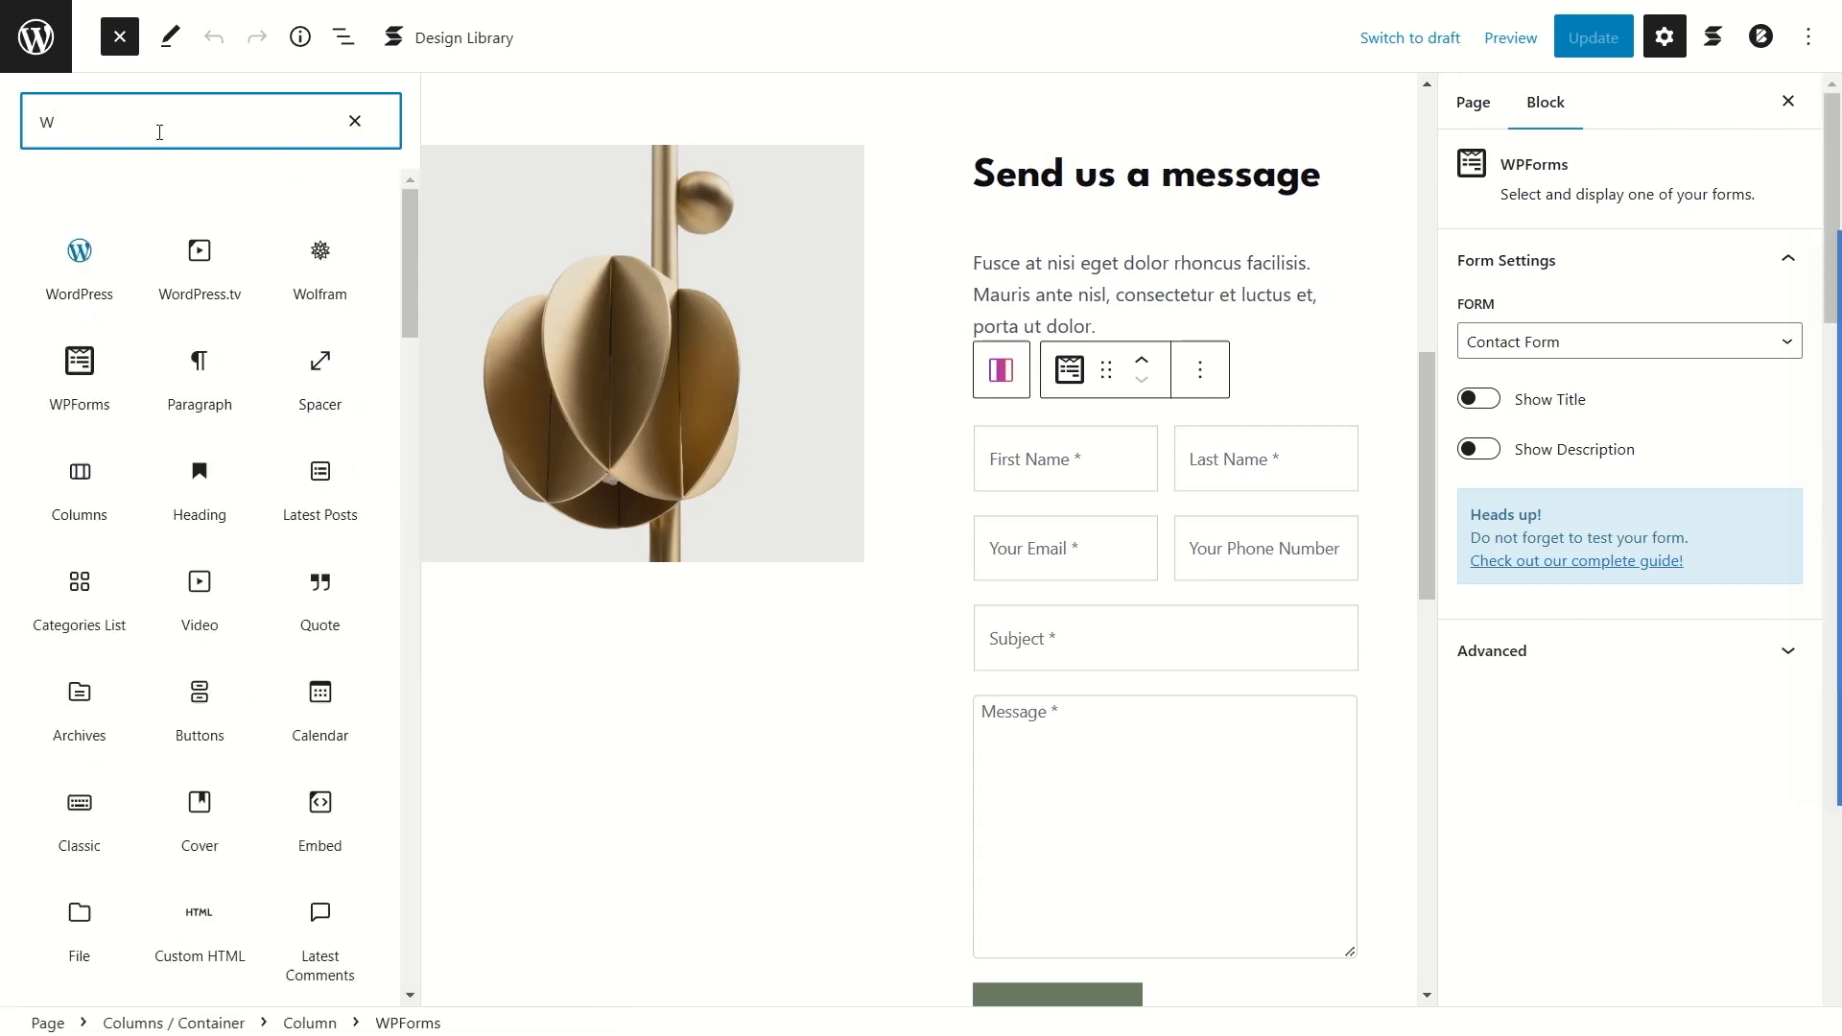
type("P")
mouse_move(87, 279)
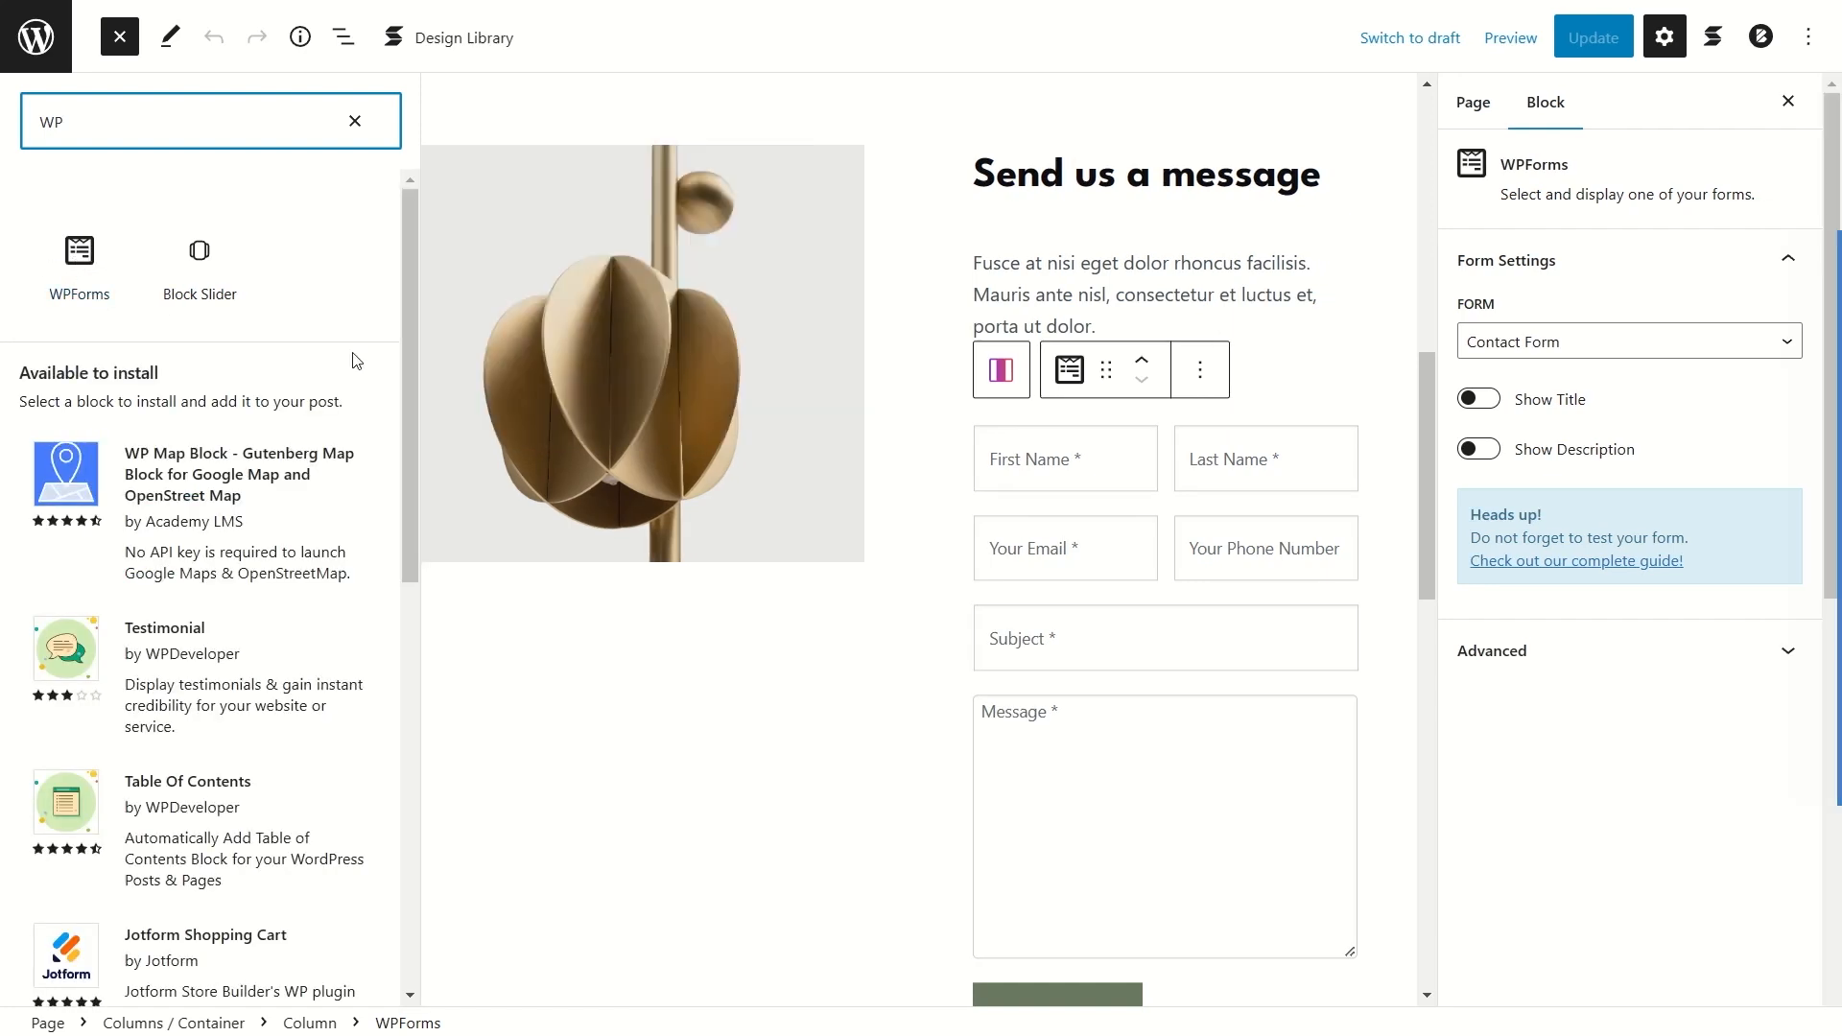
left_click_drag(350, 444, 1106, 400)
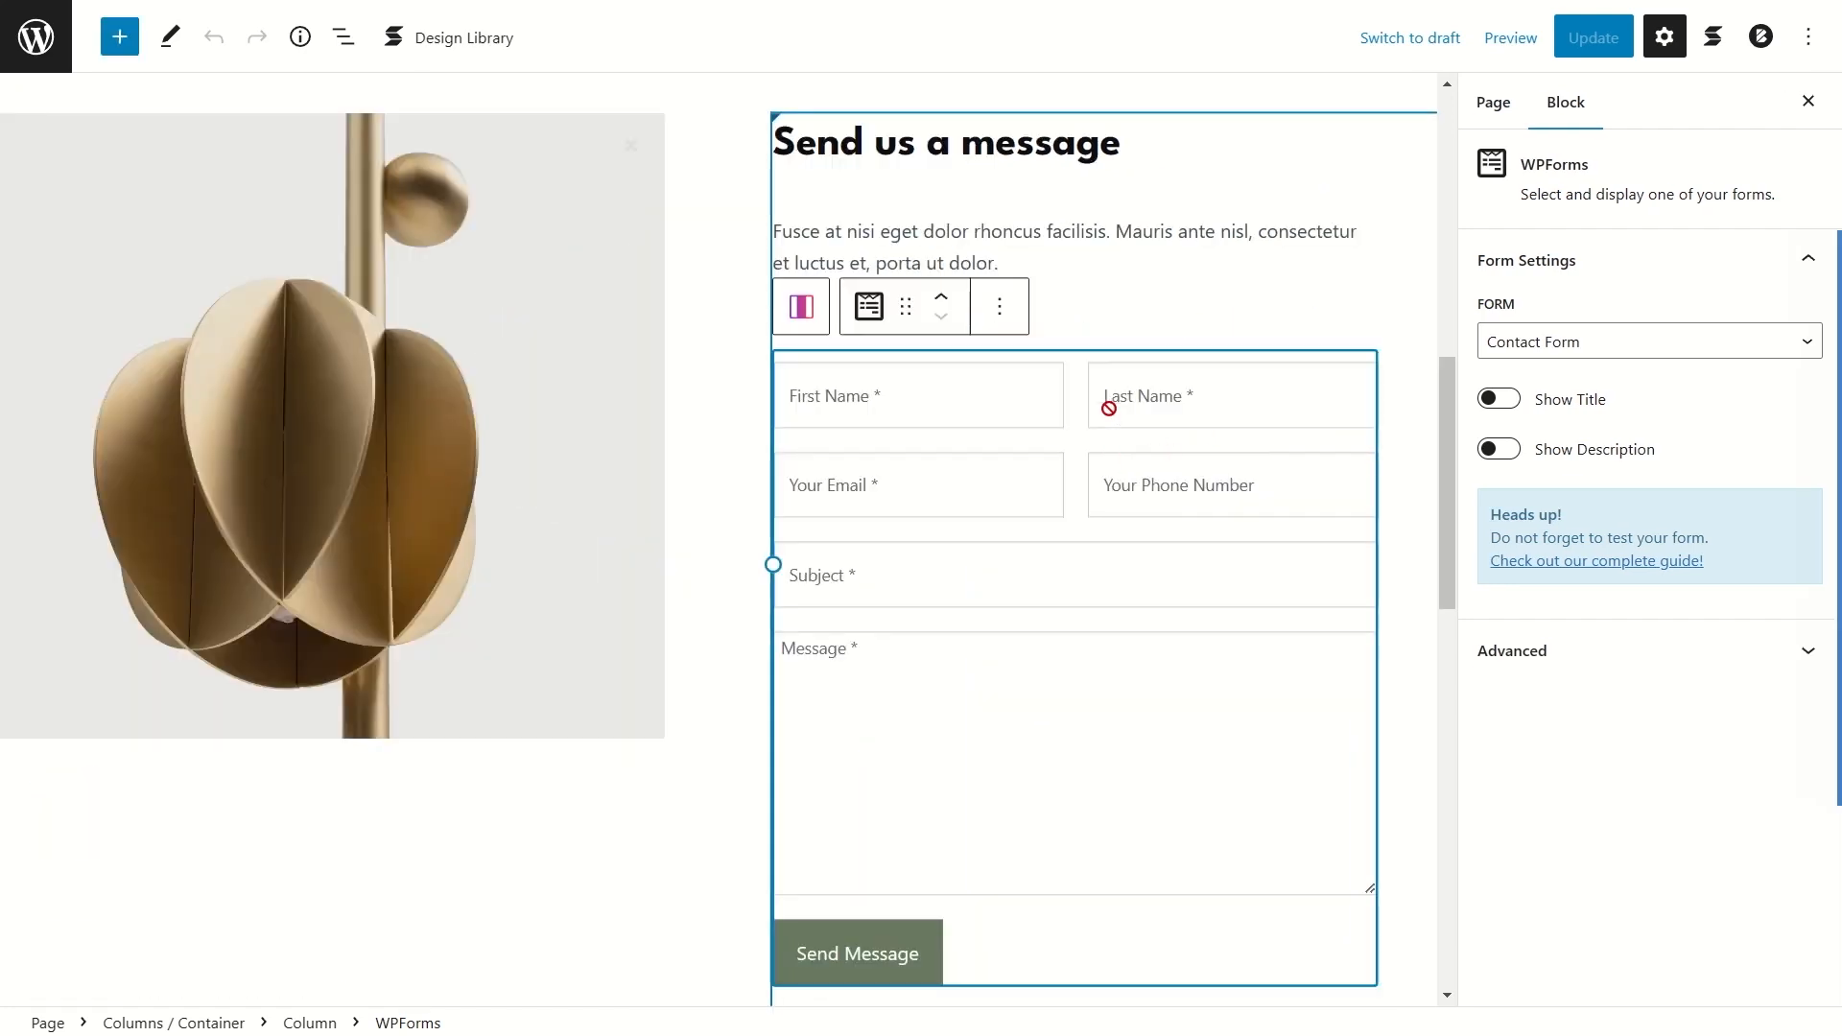
Step: Remove the existing form block and insert a new WPForms block below the Send us a message text
left_click(998, 306)
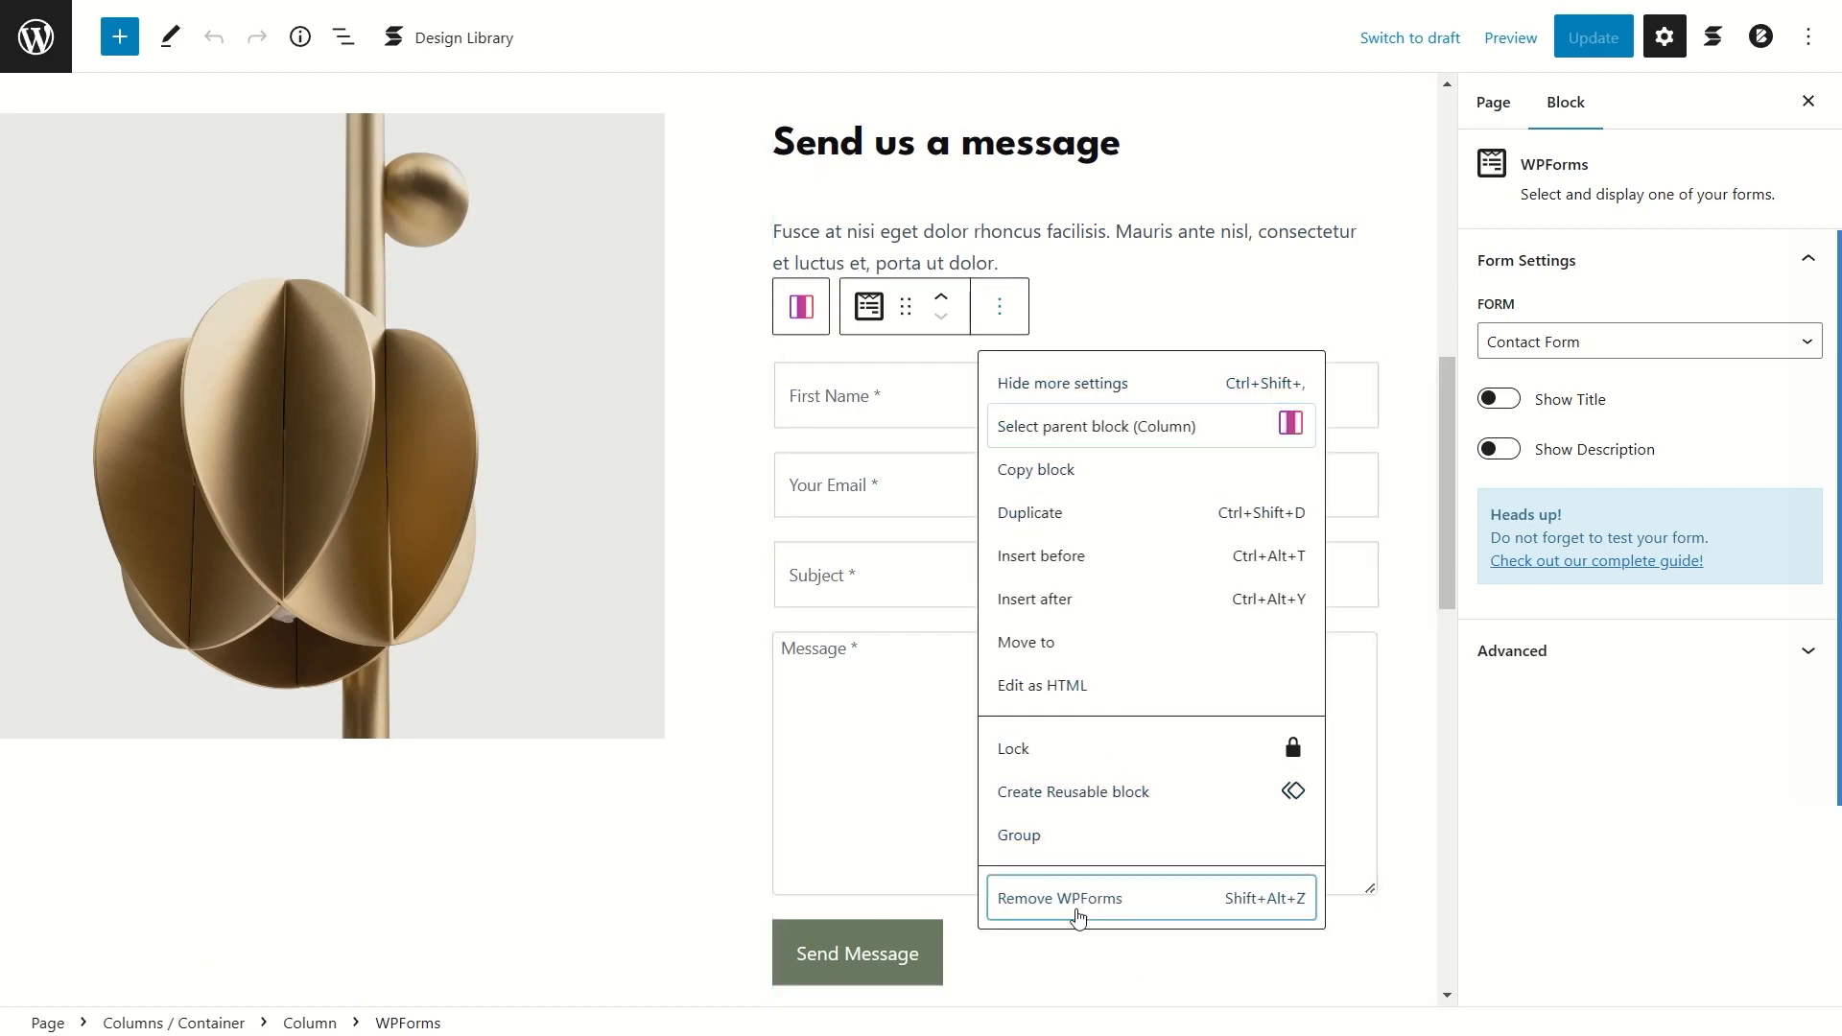
left_click(1076, 902)
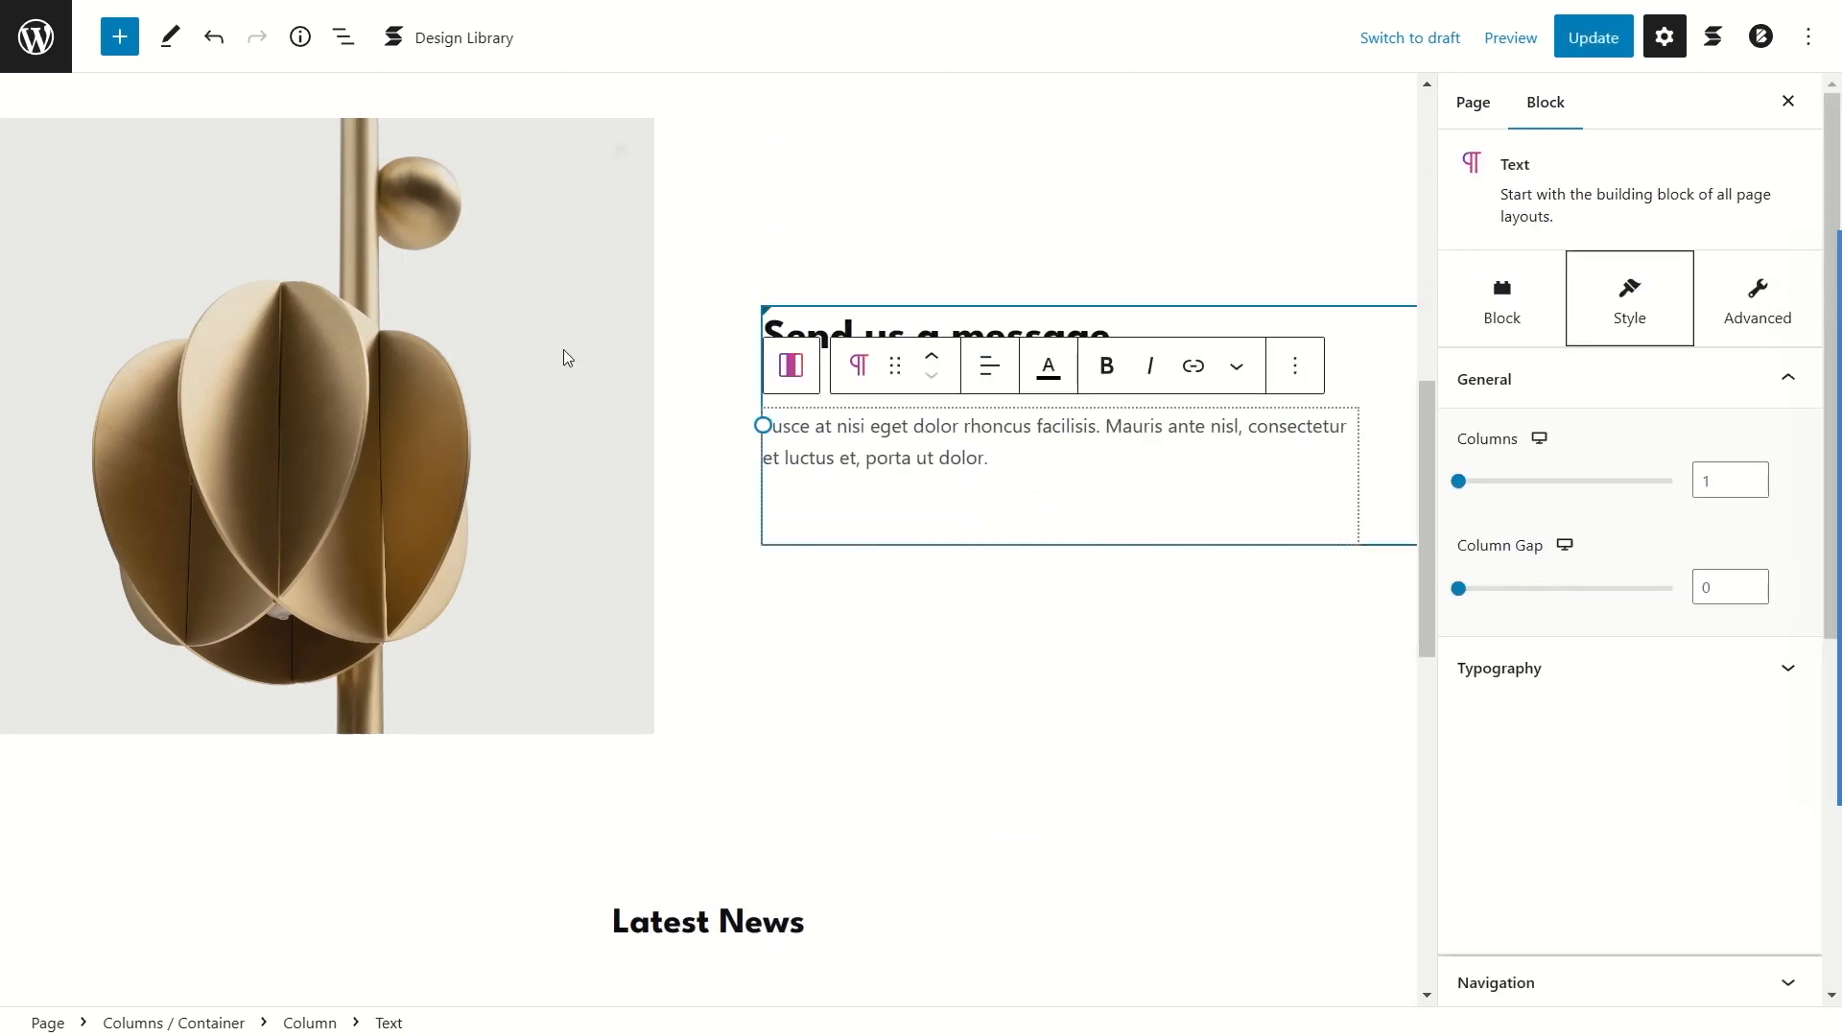
left_click(119, 37)
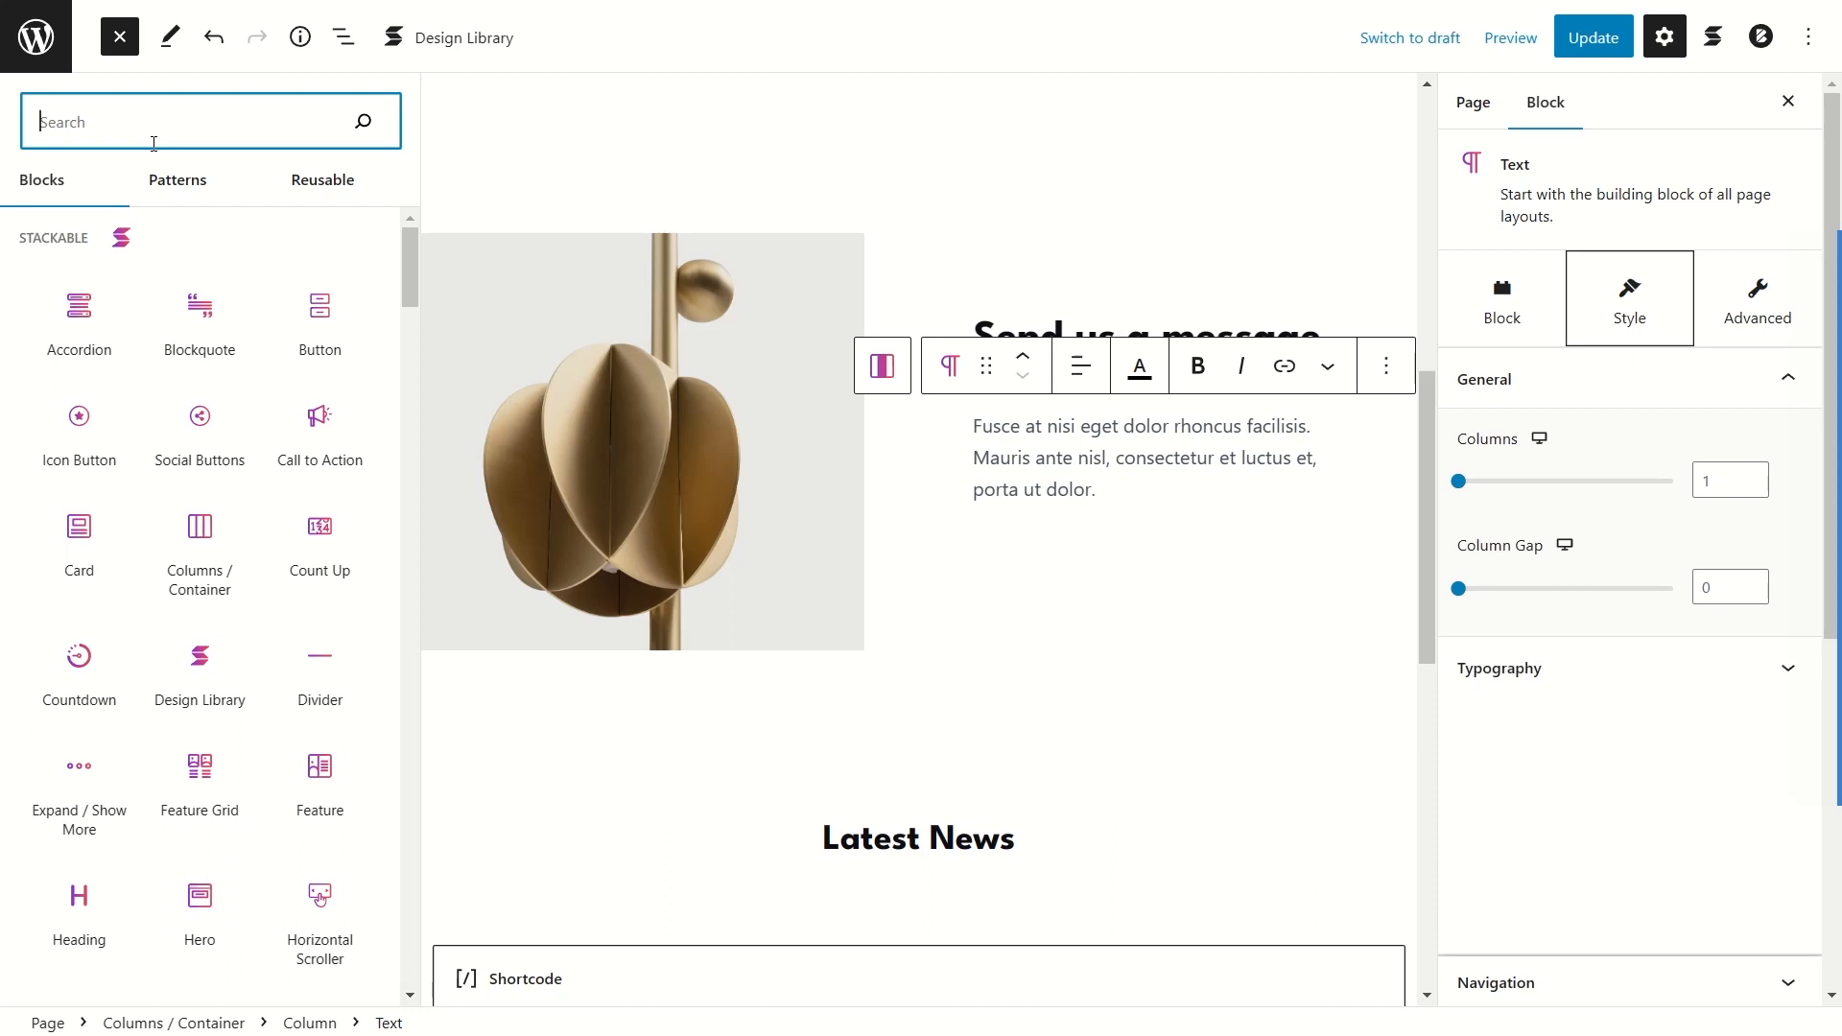
type("WP")
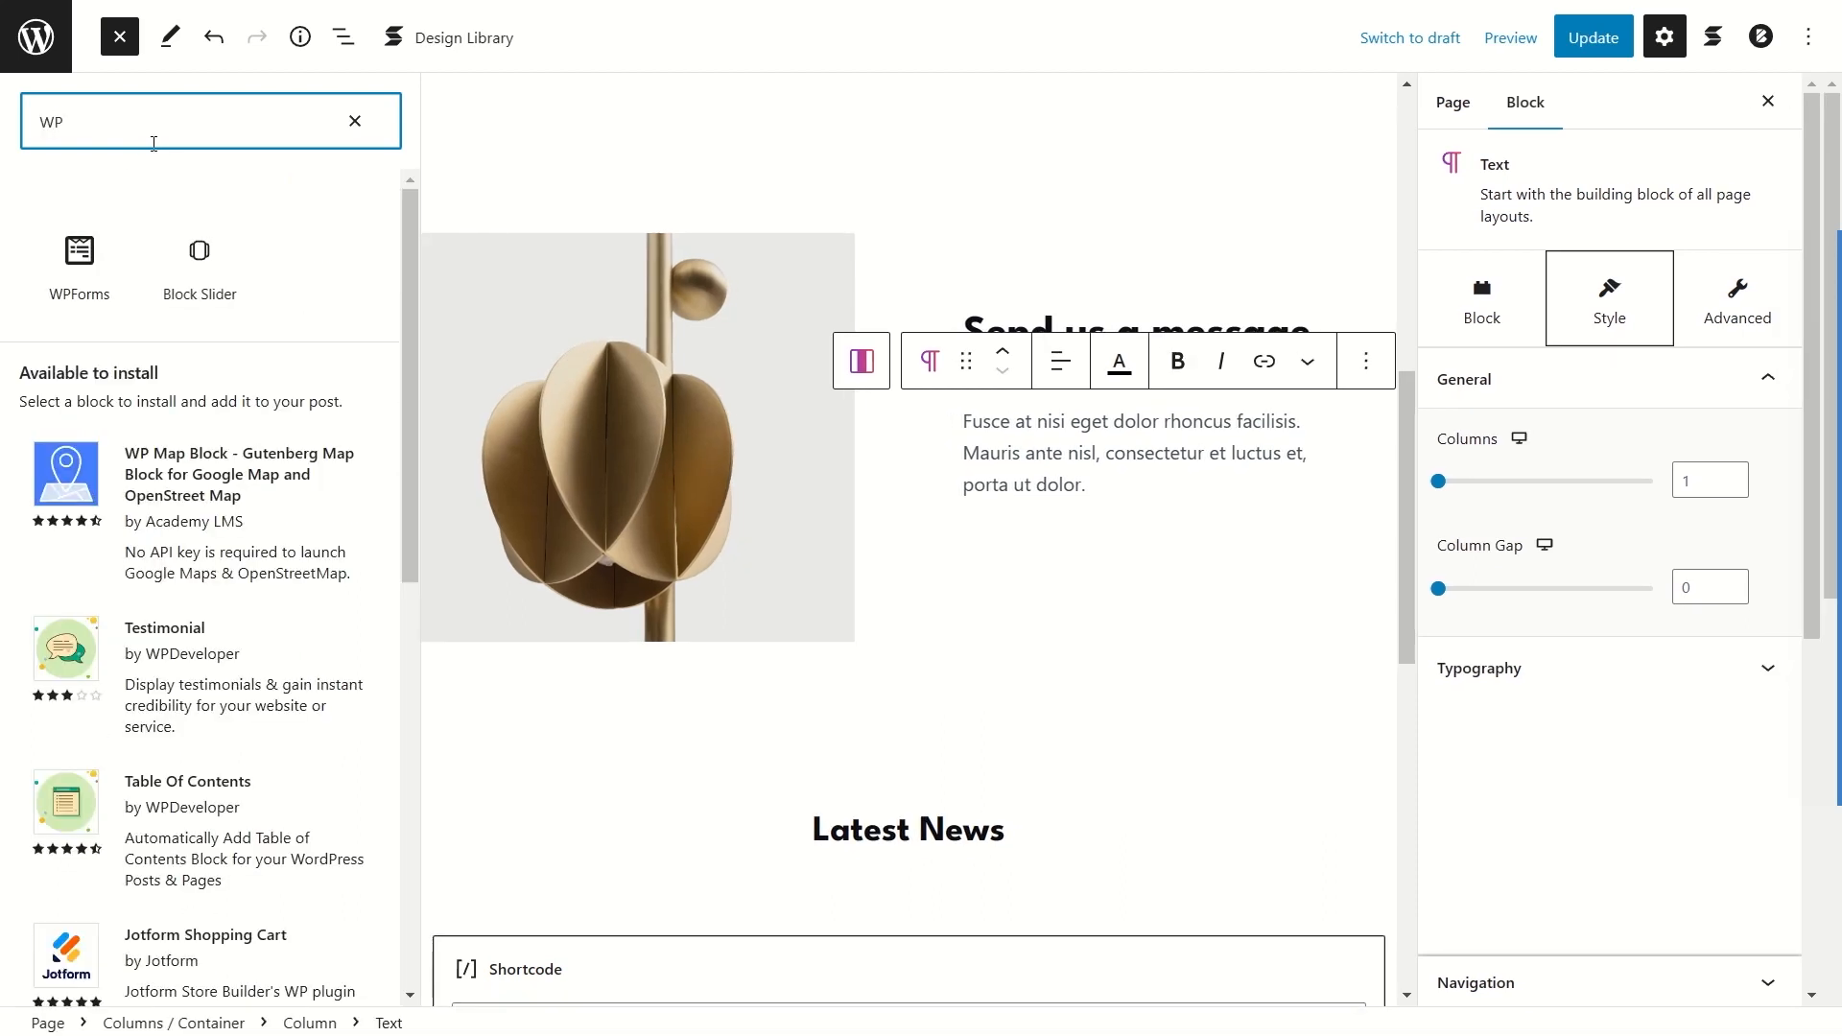
left_click_drag(80, 259, 1053, 550)
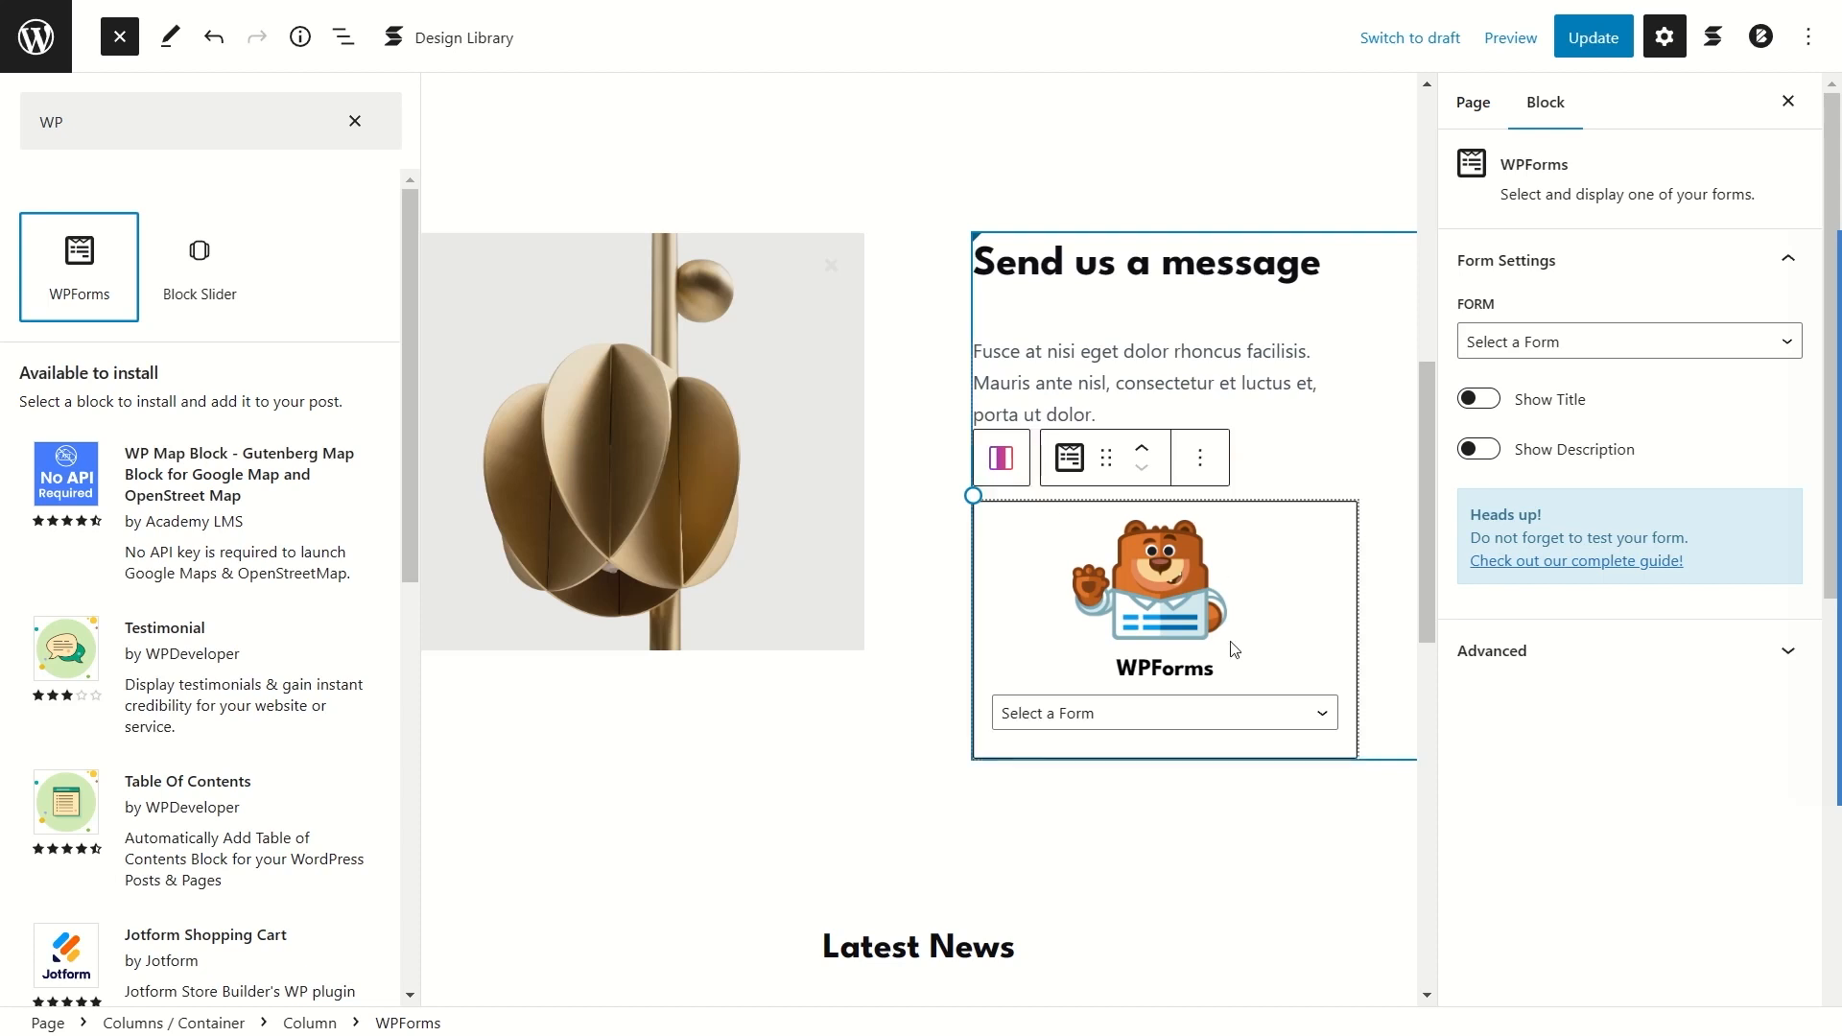
Step: Assign the Contact Form to the new WPForms block and look over its fields
left_click(1041, 714)
left_click(1026, 721)
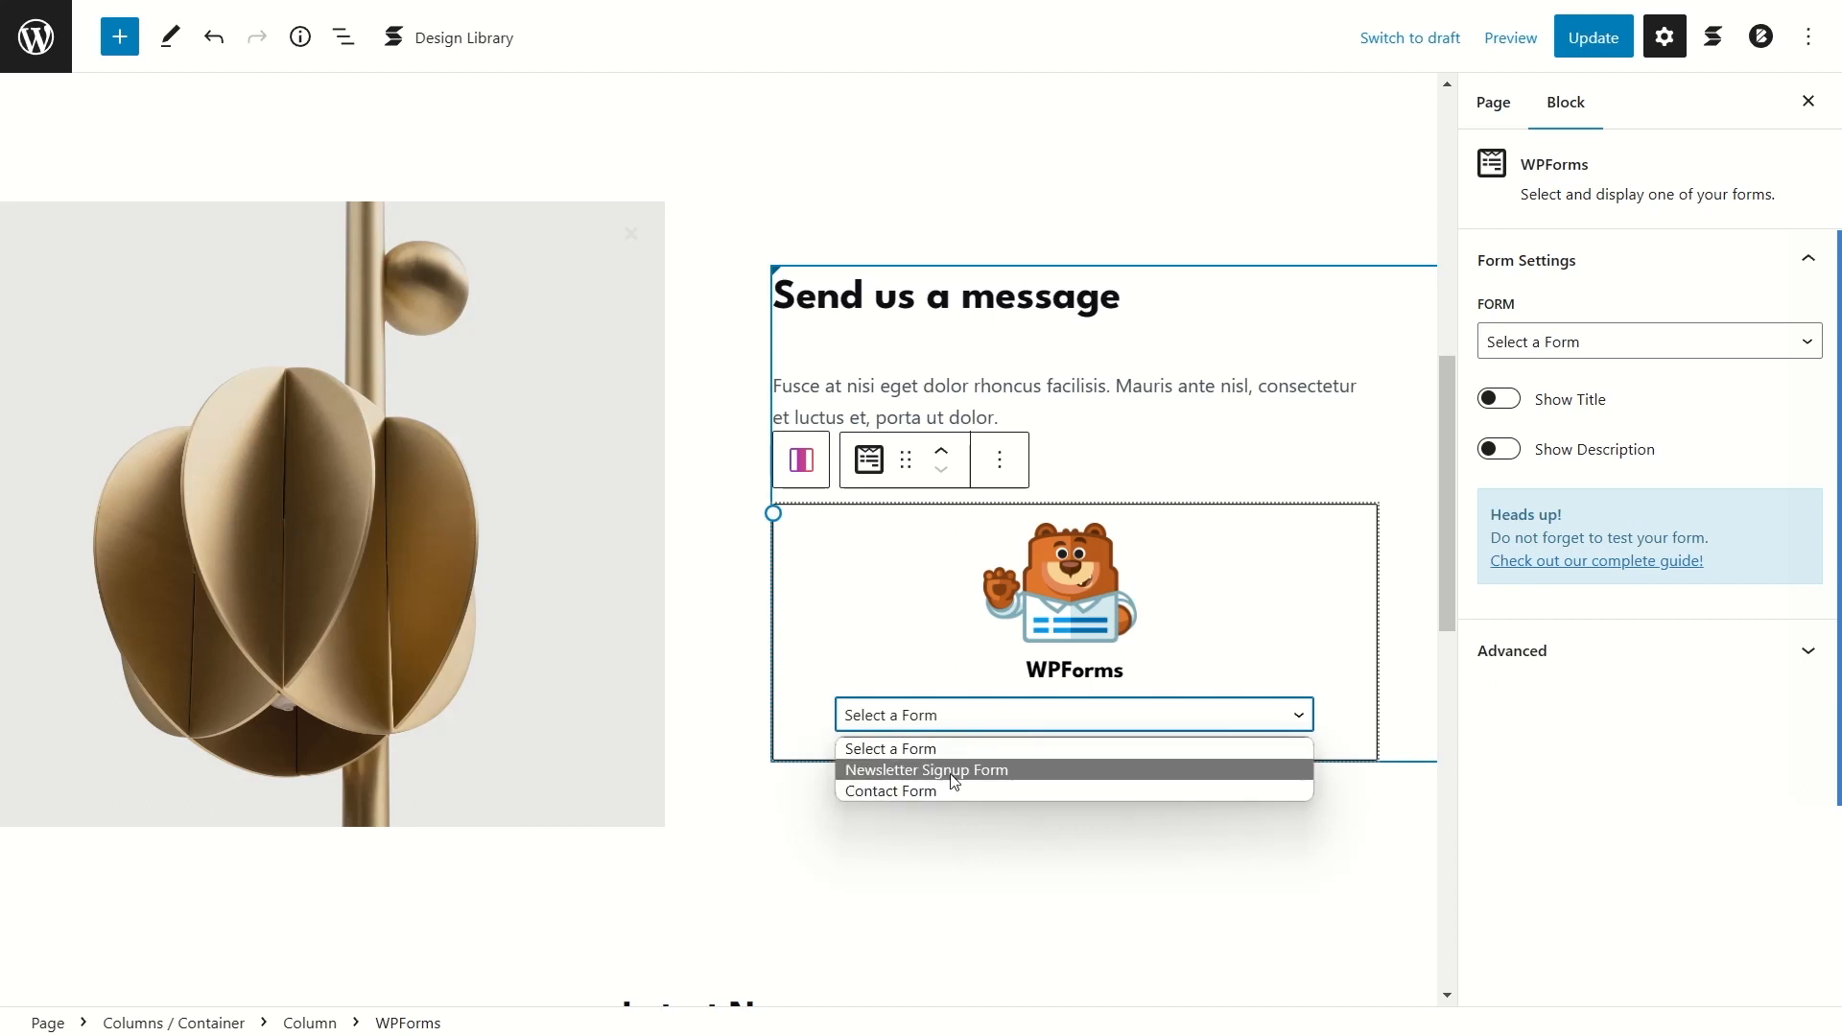
left_click(898, 792)
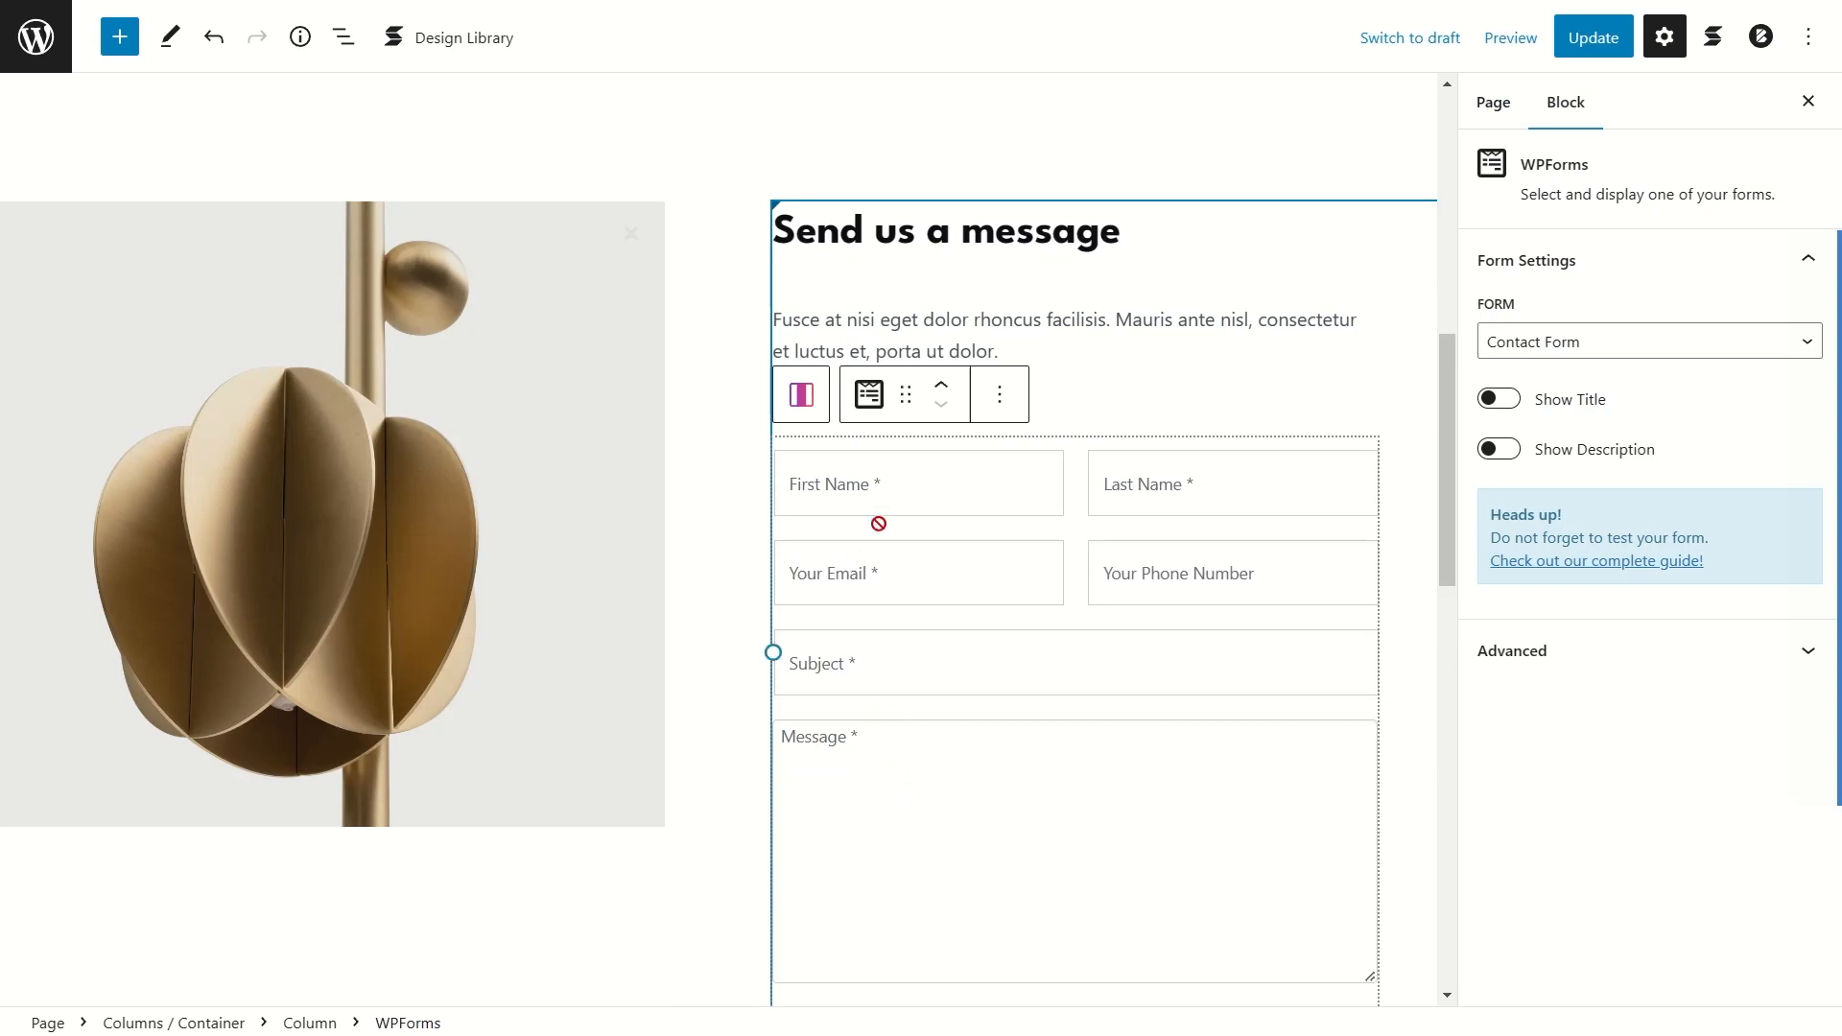
scroll(1019, 648, "down", 5)
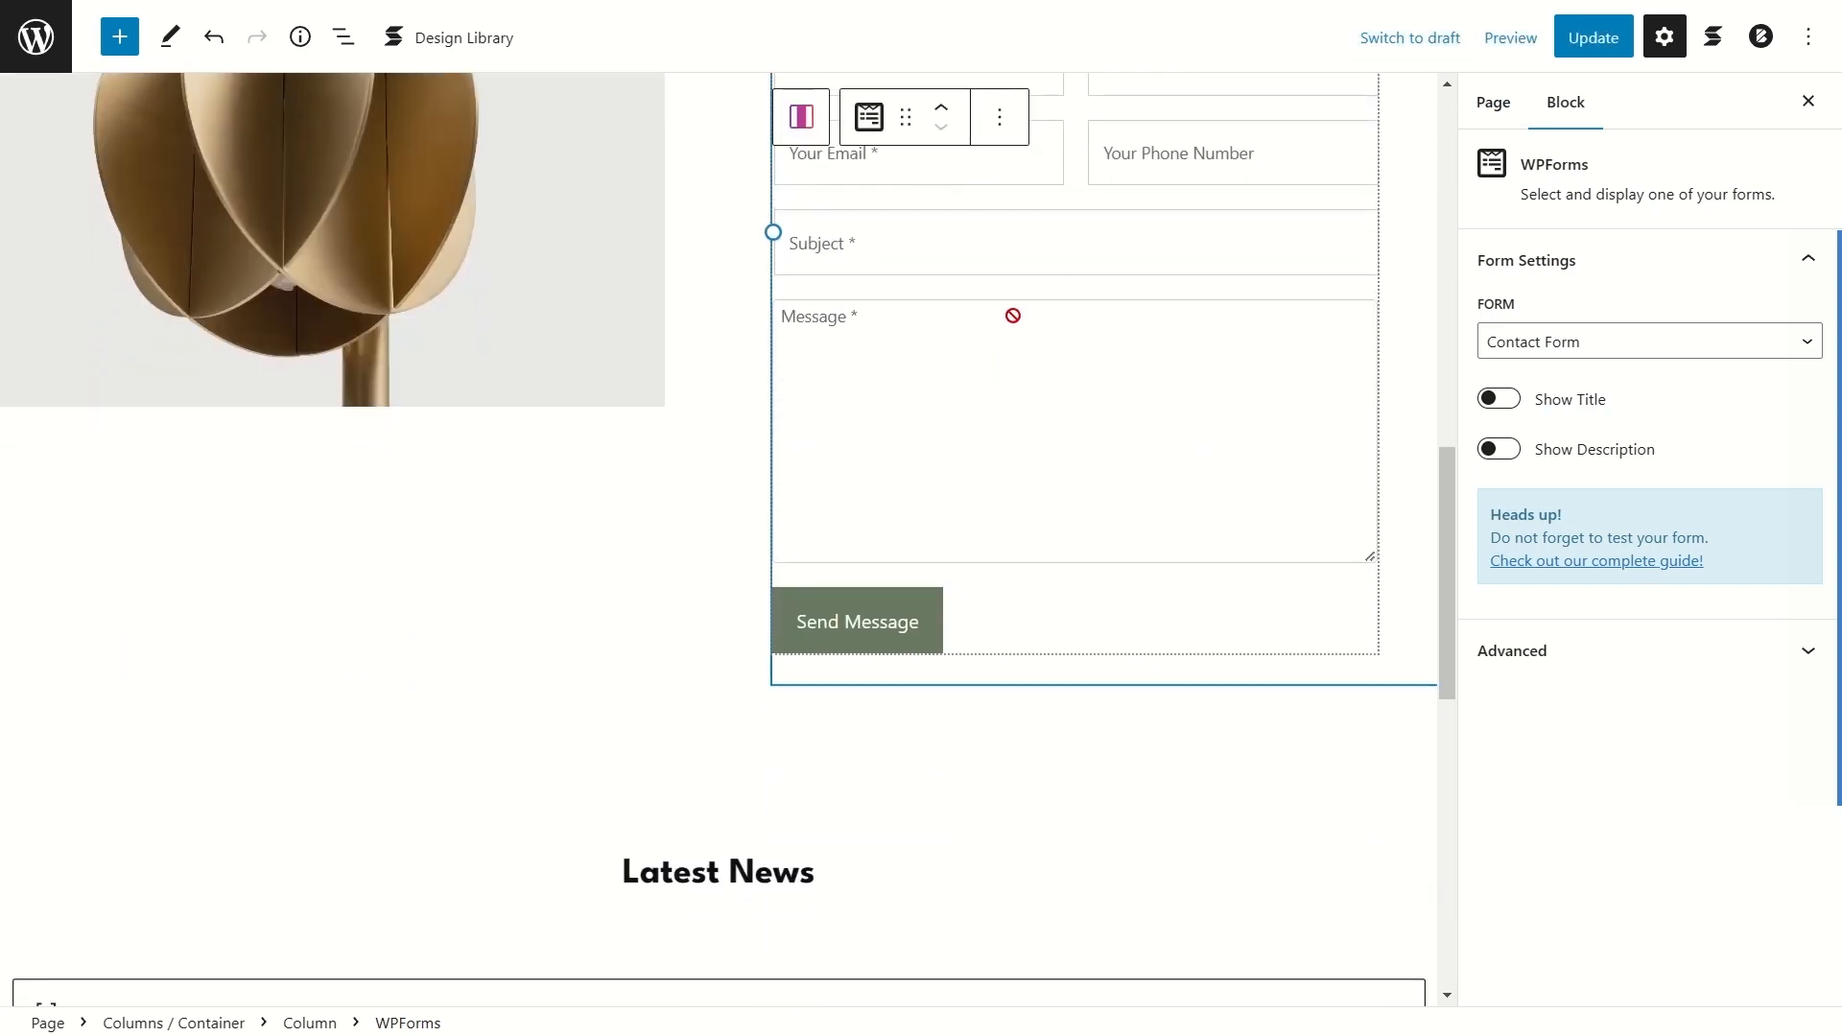
scroll(1008, 383, "up", 5)
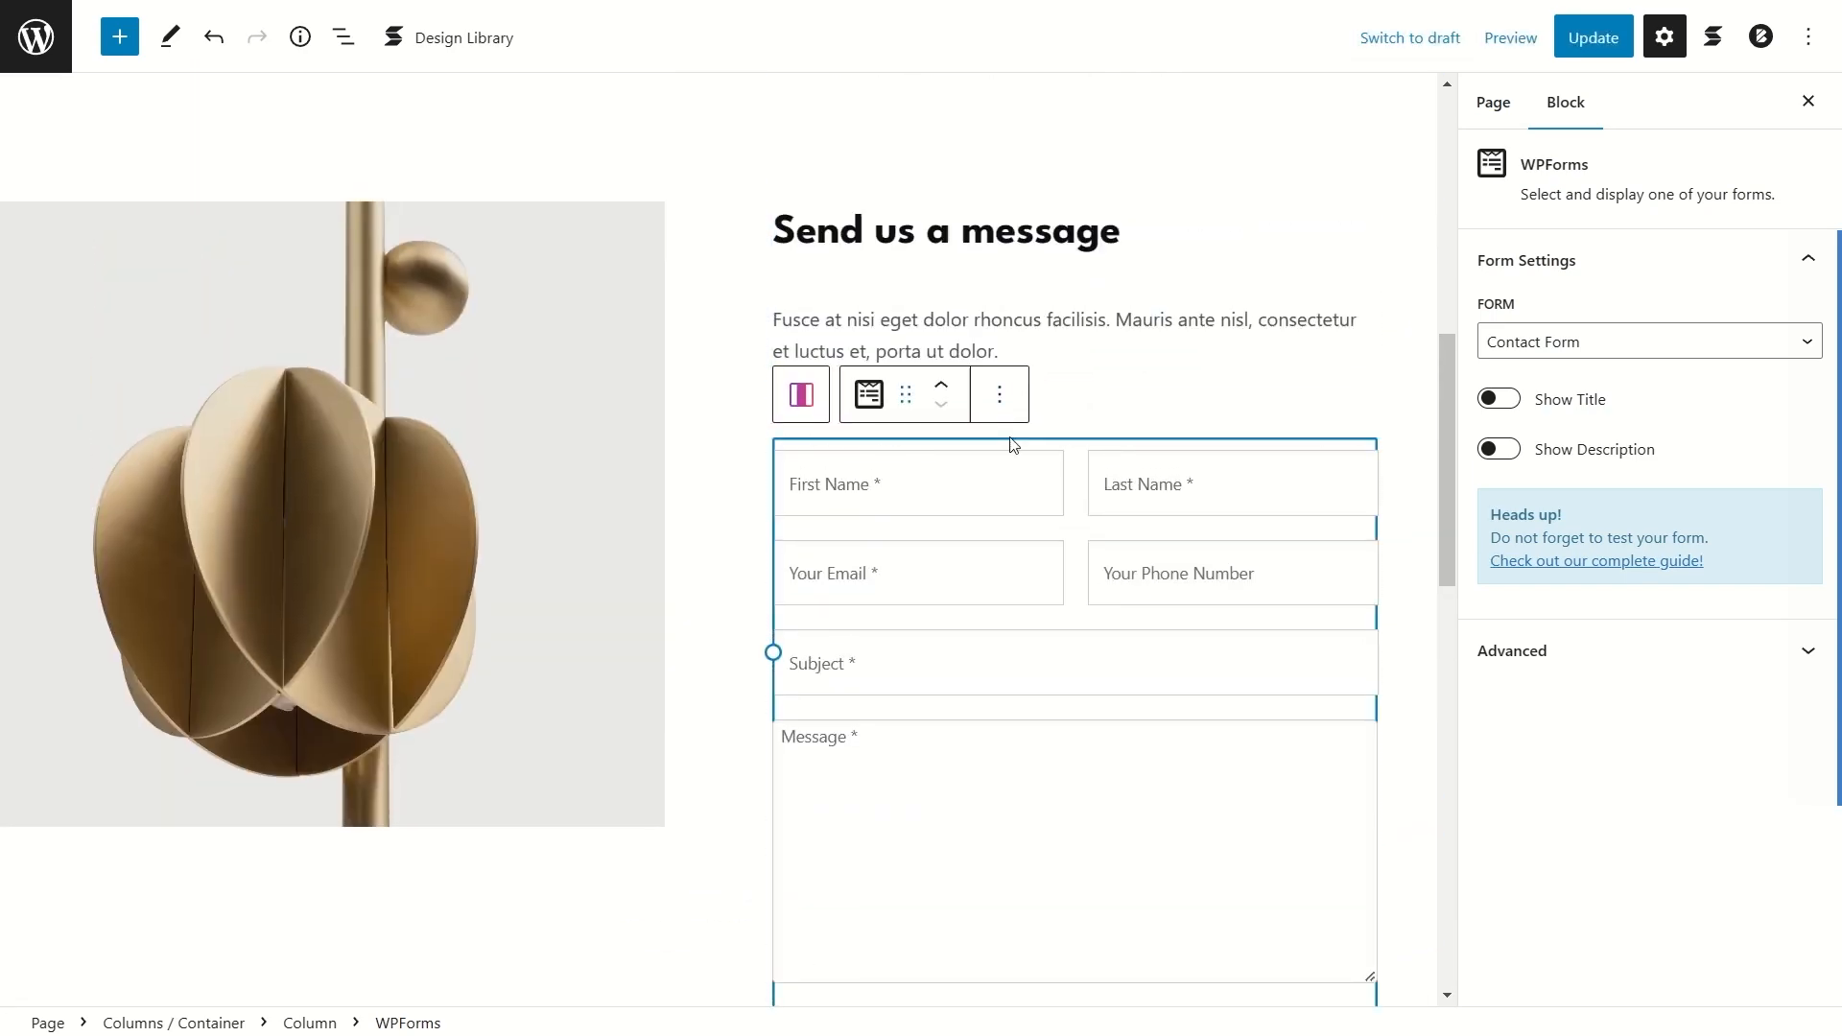
scroll(1094, 485, "down", 2)
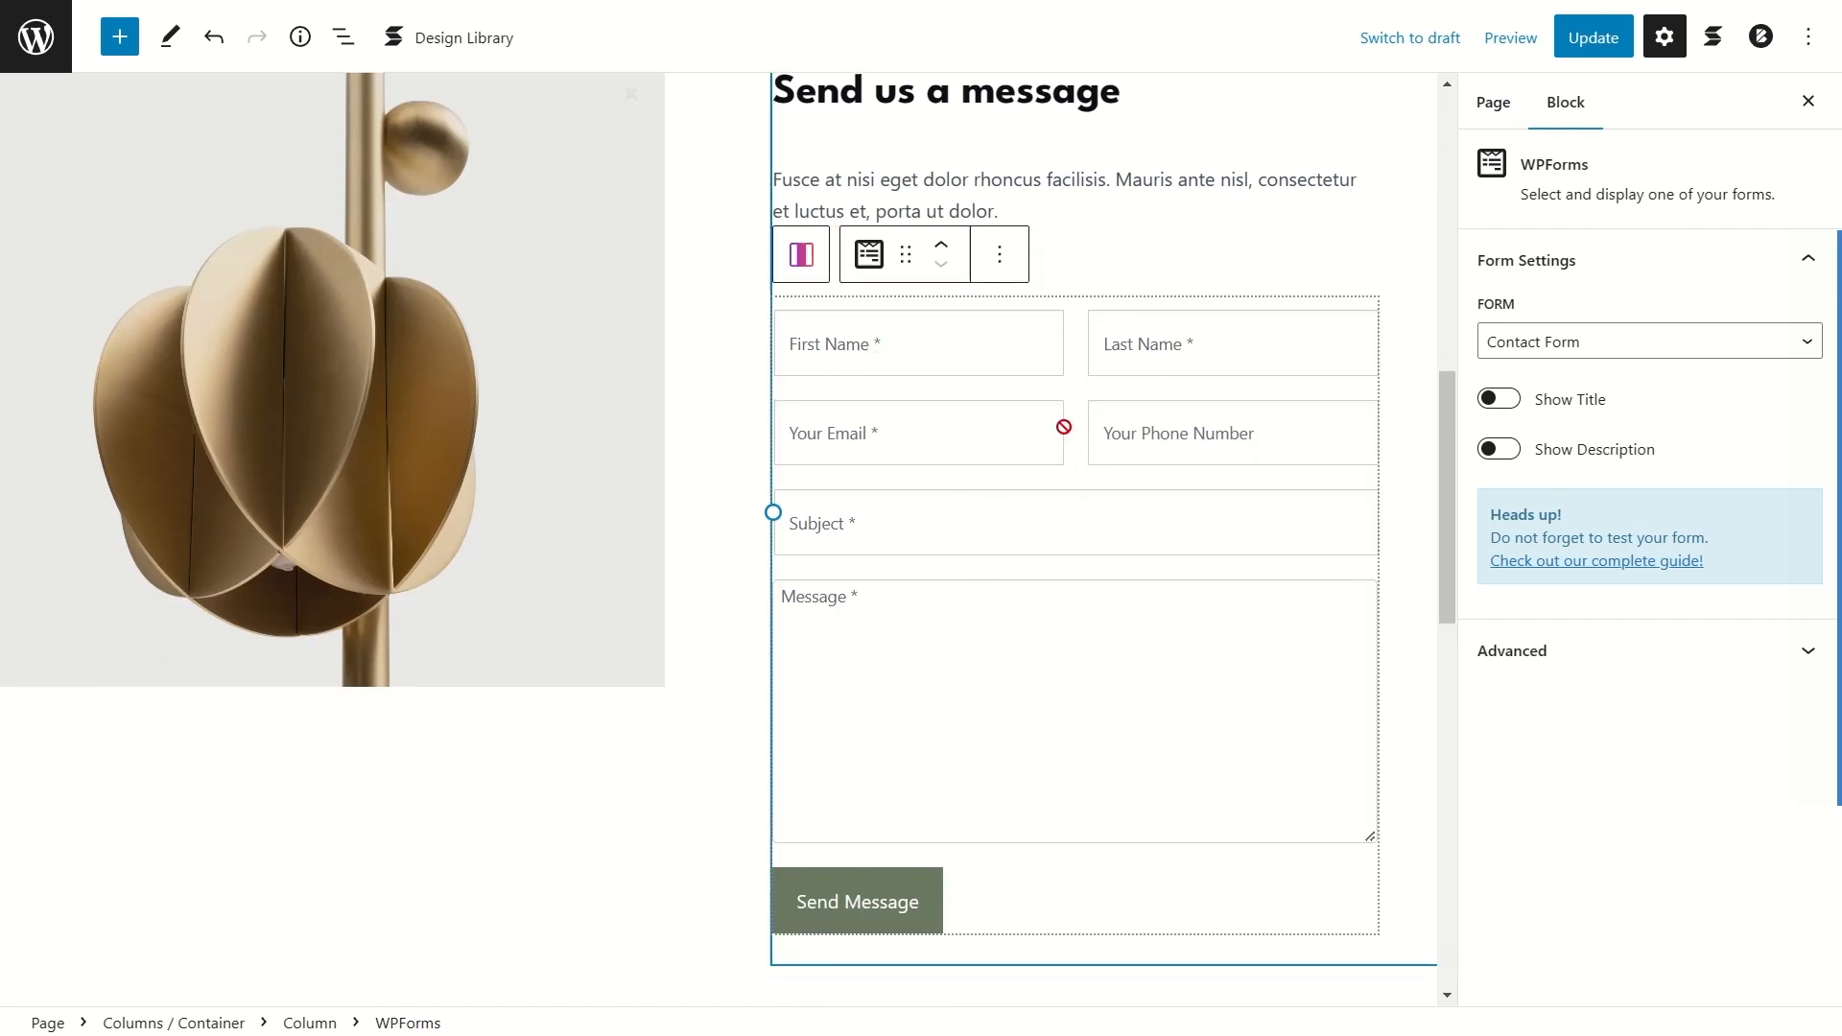
Step: Leave the Contact page editor without saving and open the WPForms forms overview
left_click(33, 36)
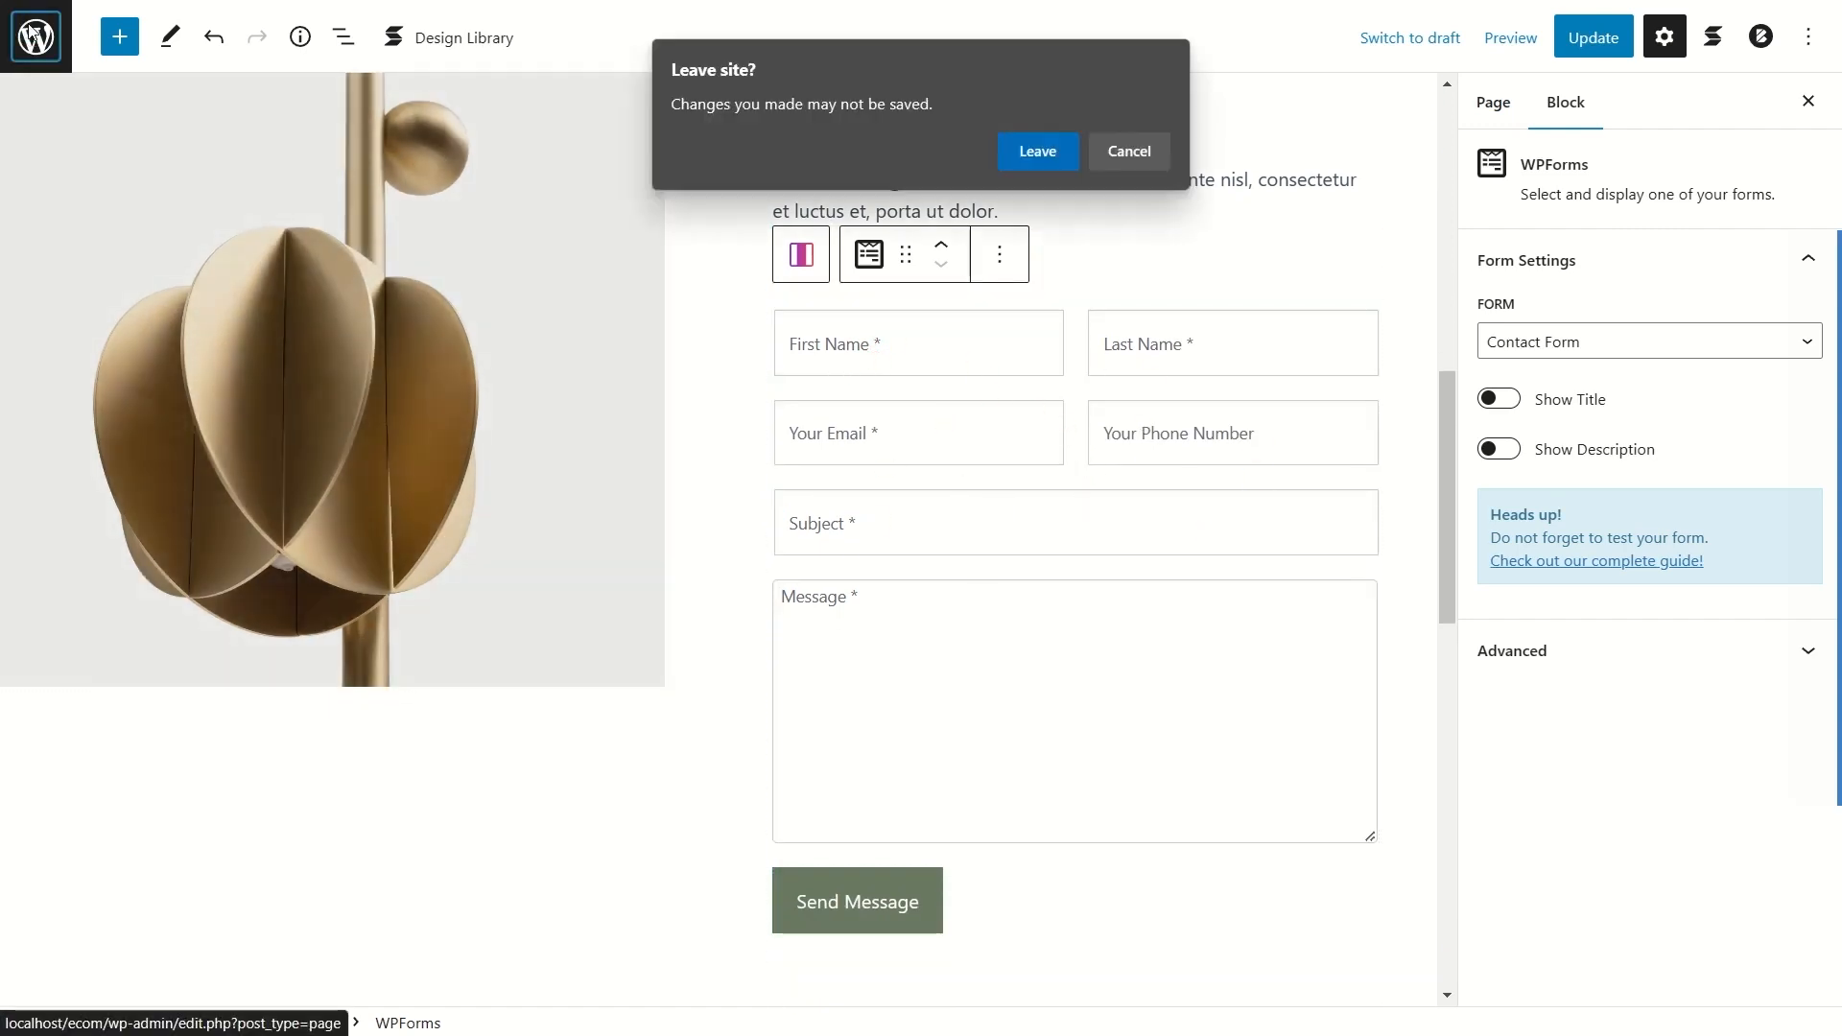
left_click(1007, 150)
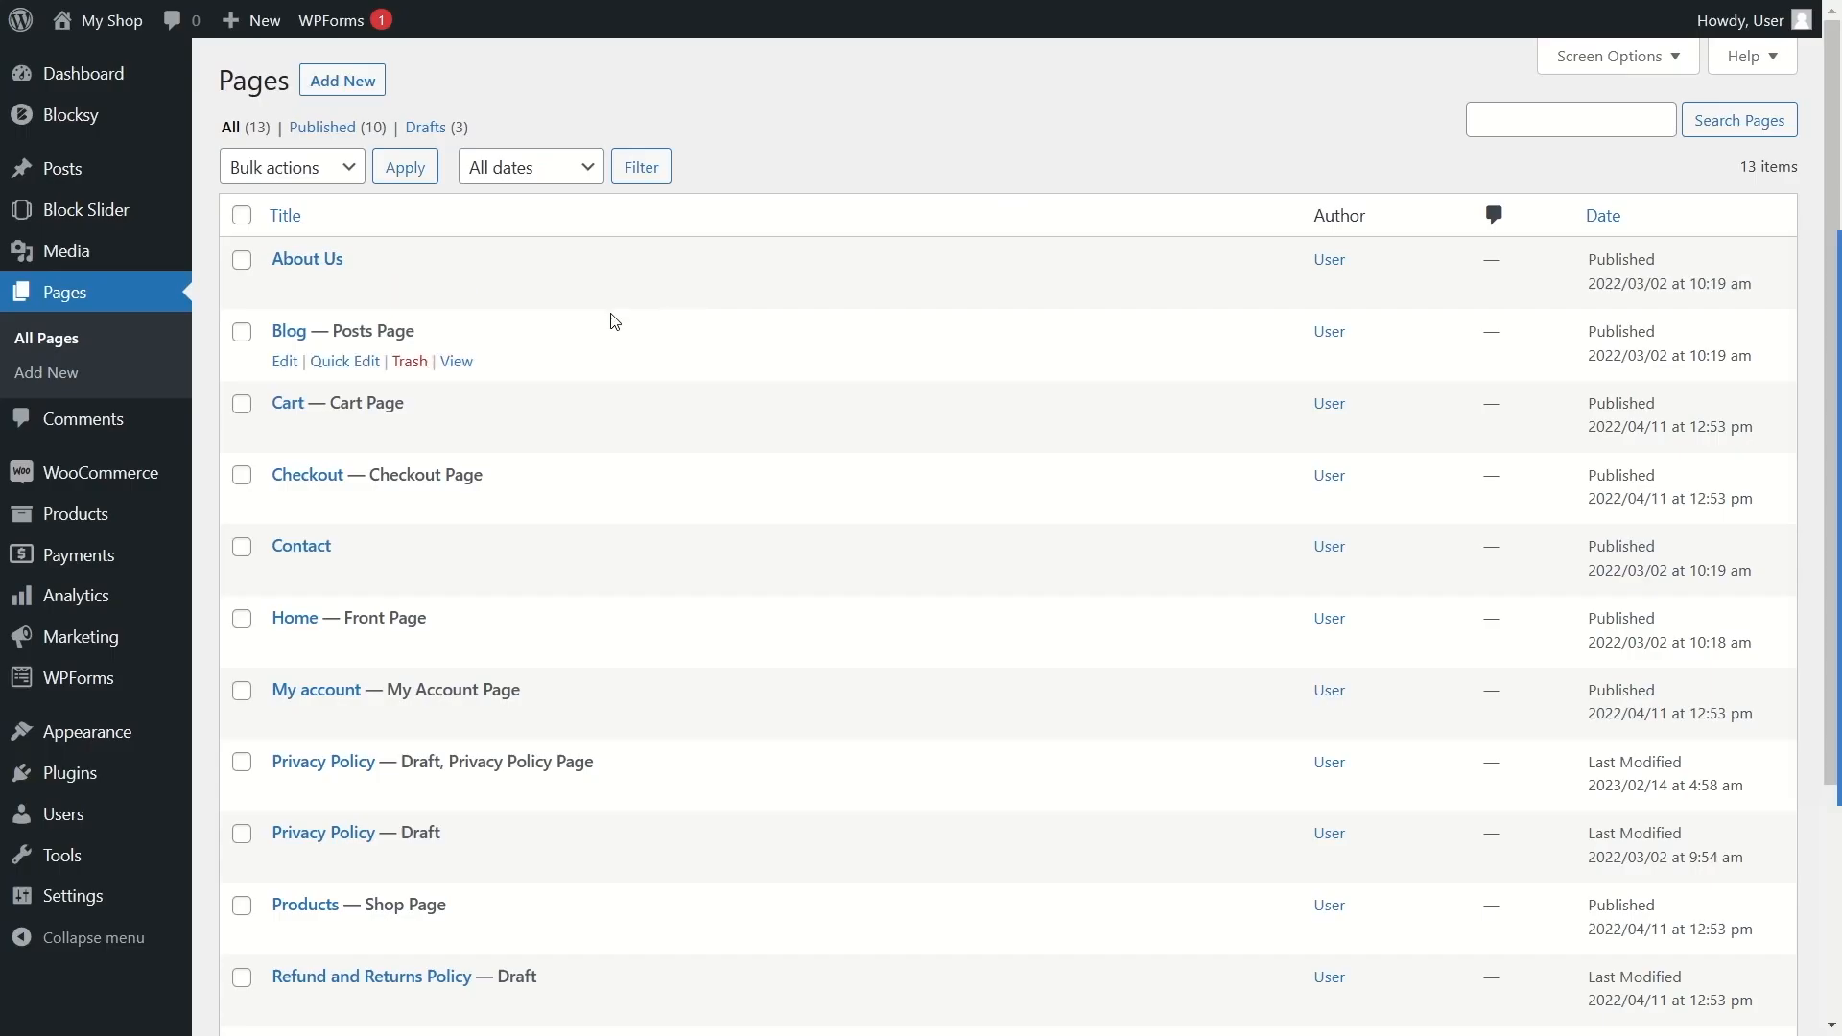
left_click(83, 692)
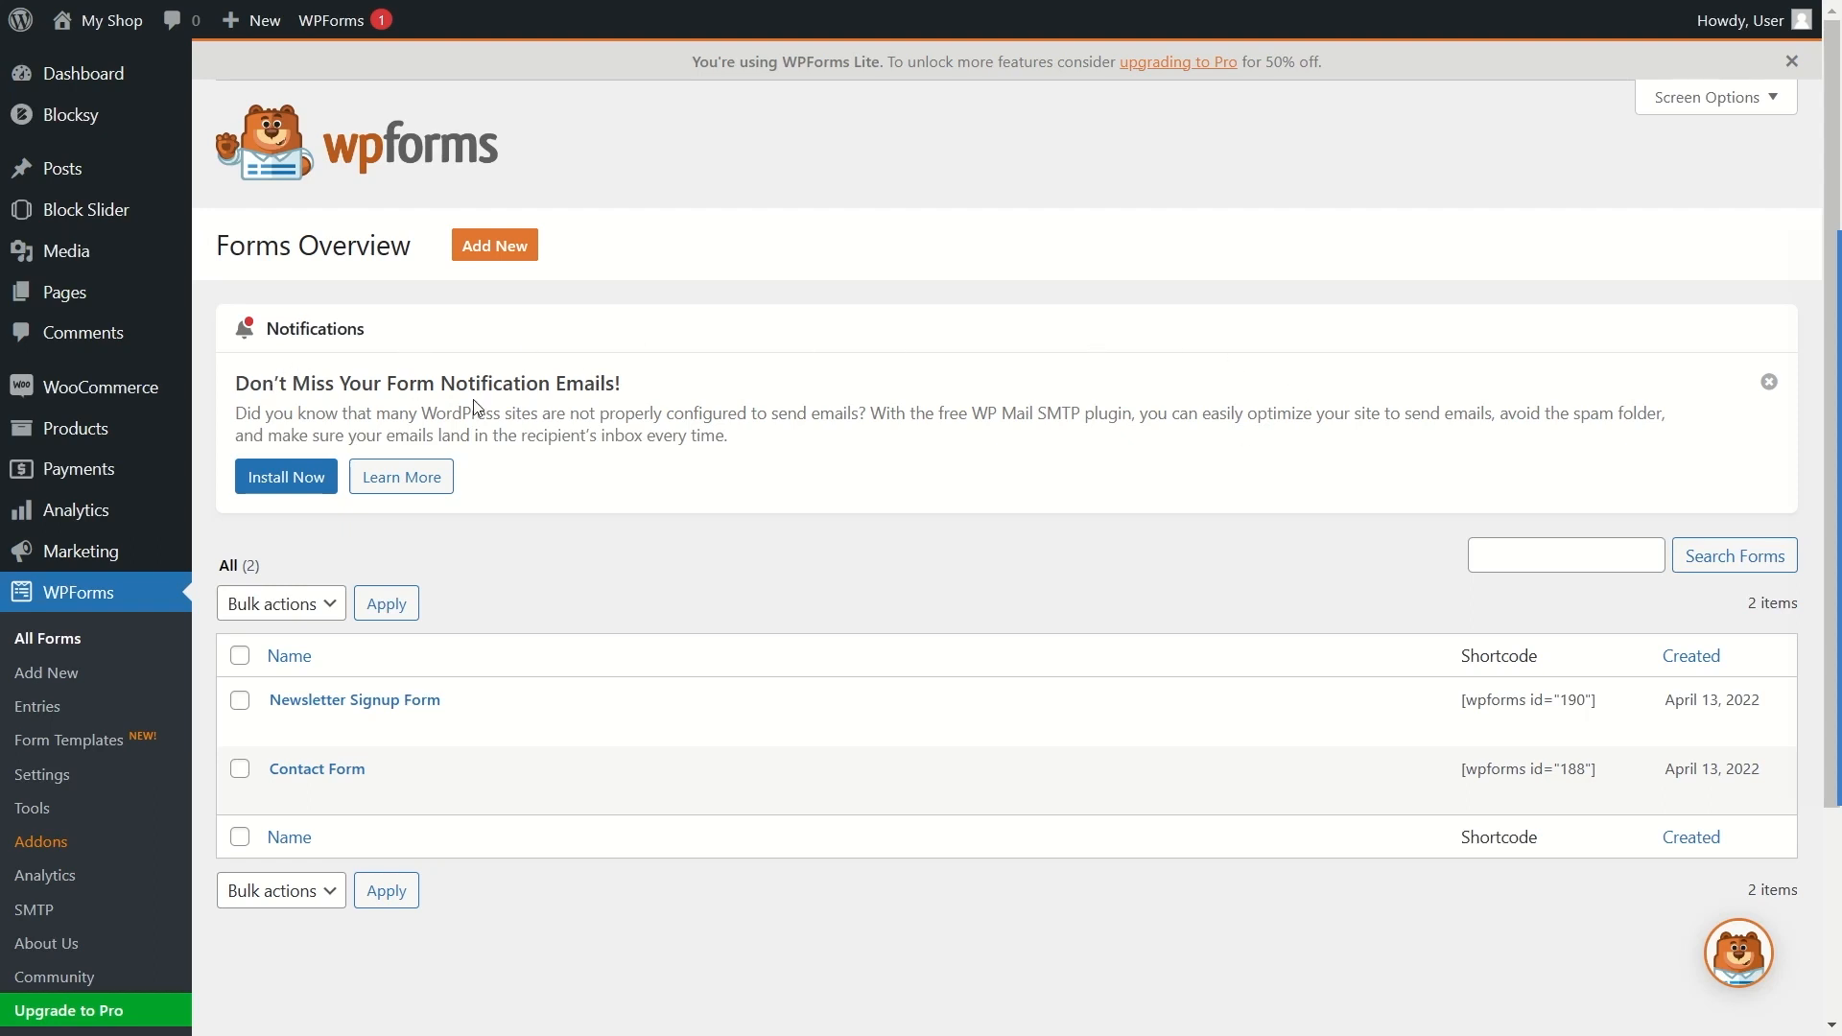
Step: Look over the forms overview, open the Contact Form for editing and review its fields
left_click_drag(410, 385, 652, 392)
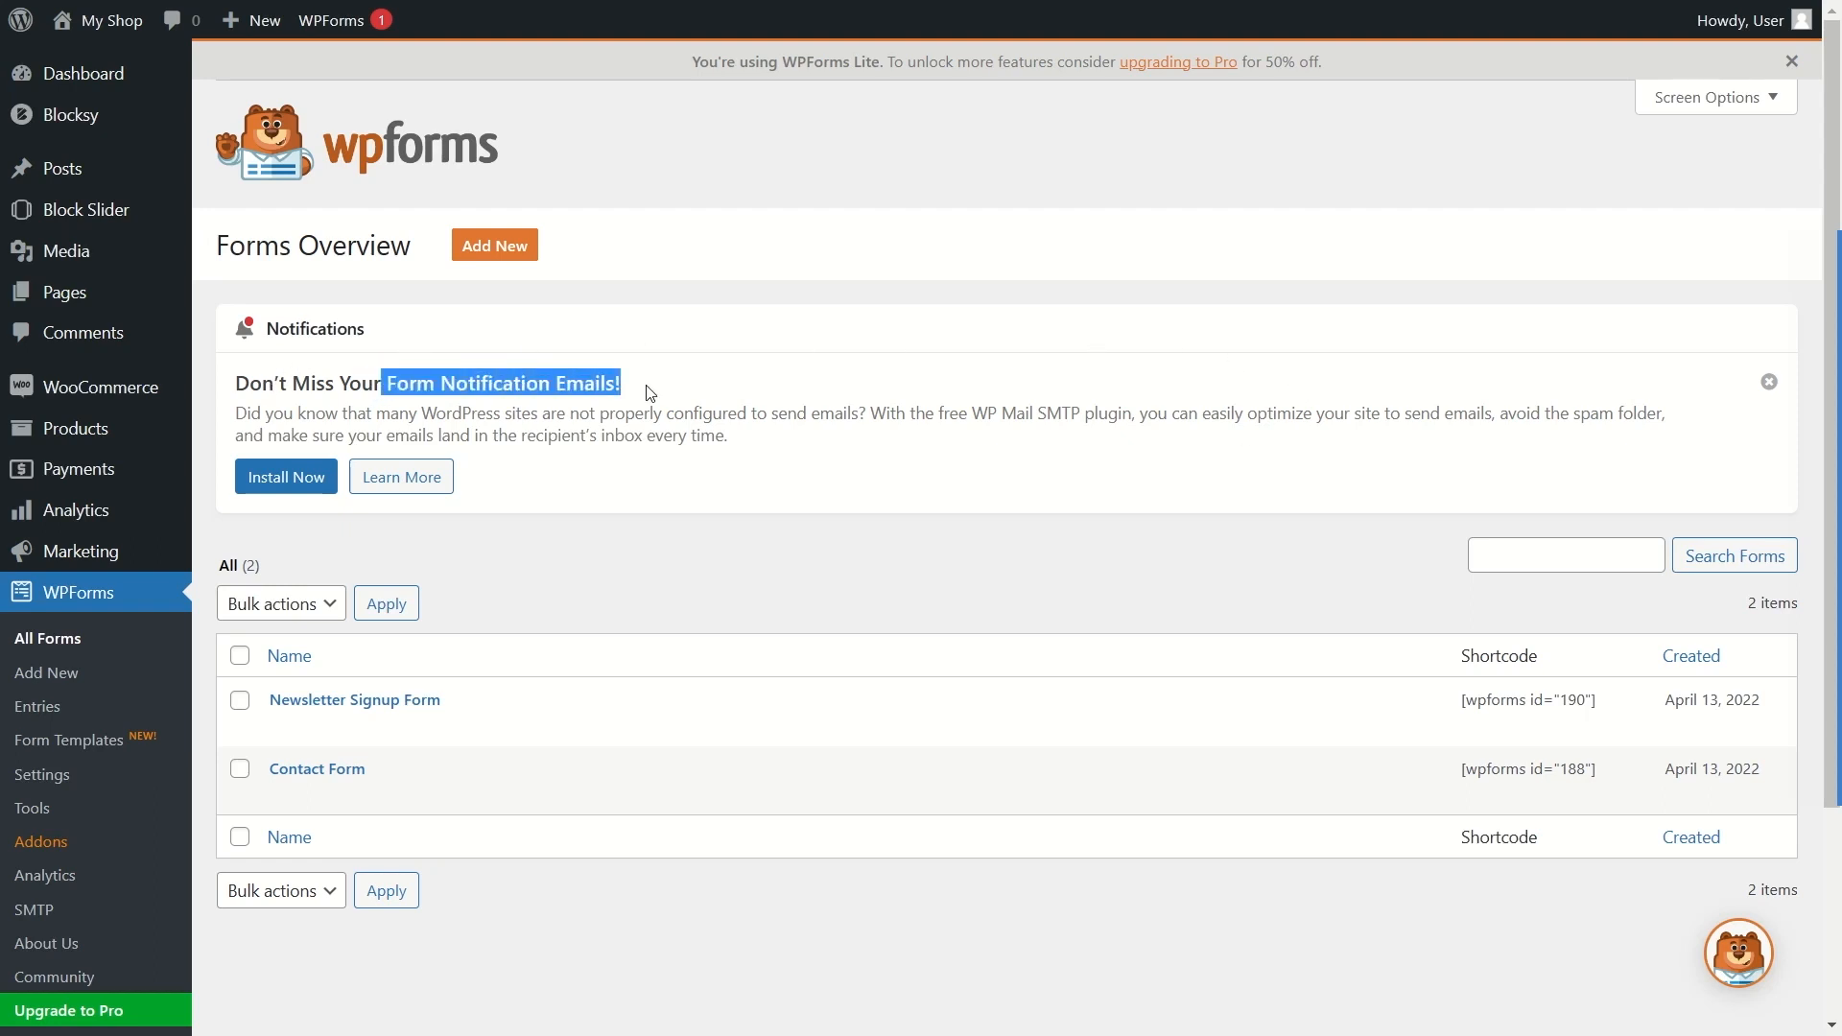
left_click(614, 482)
scroll(635, 415, "down", 2)
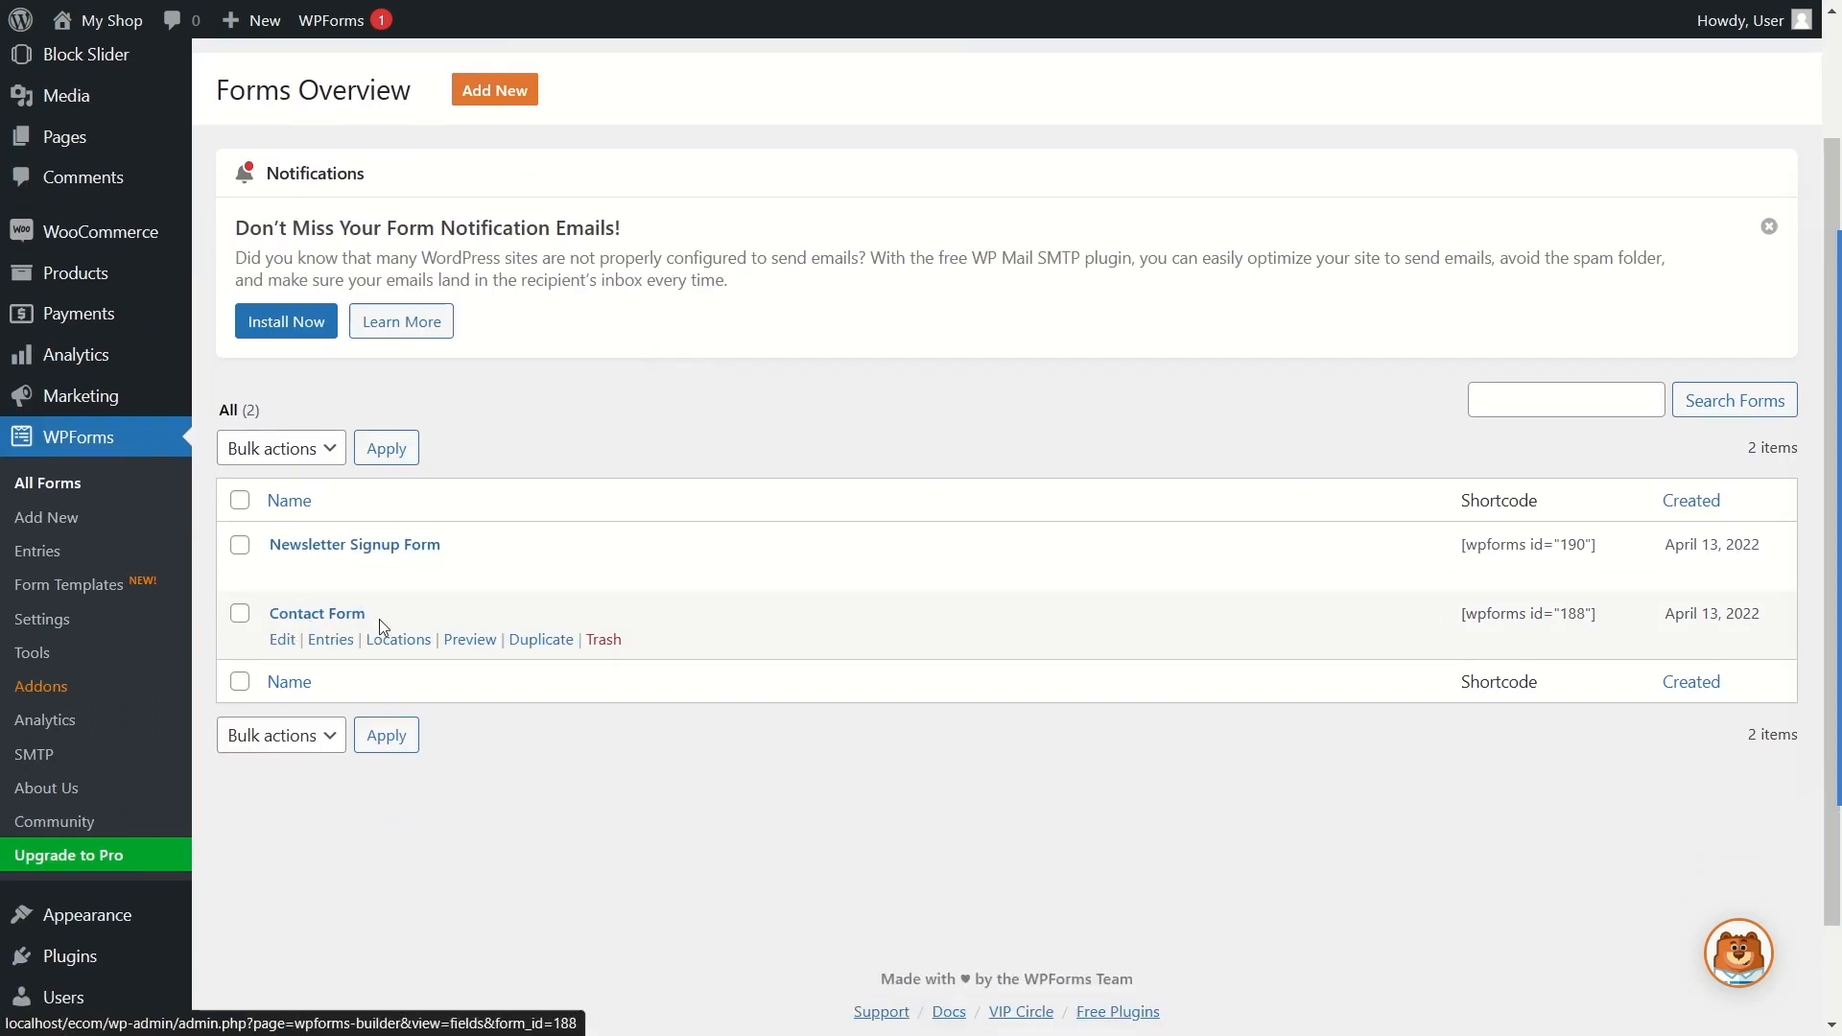
scroll(488, 541, "up", 2)
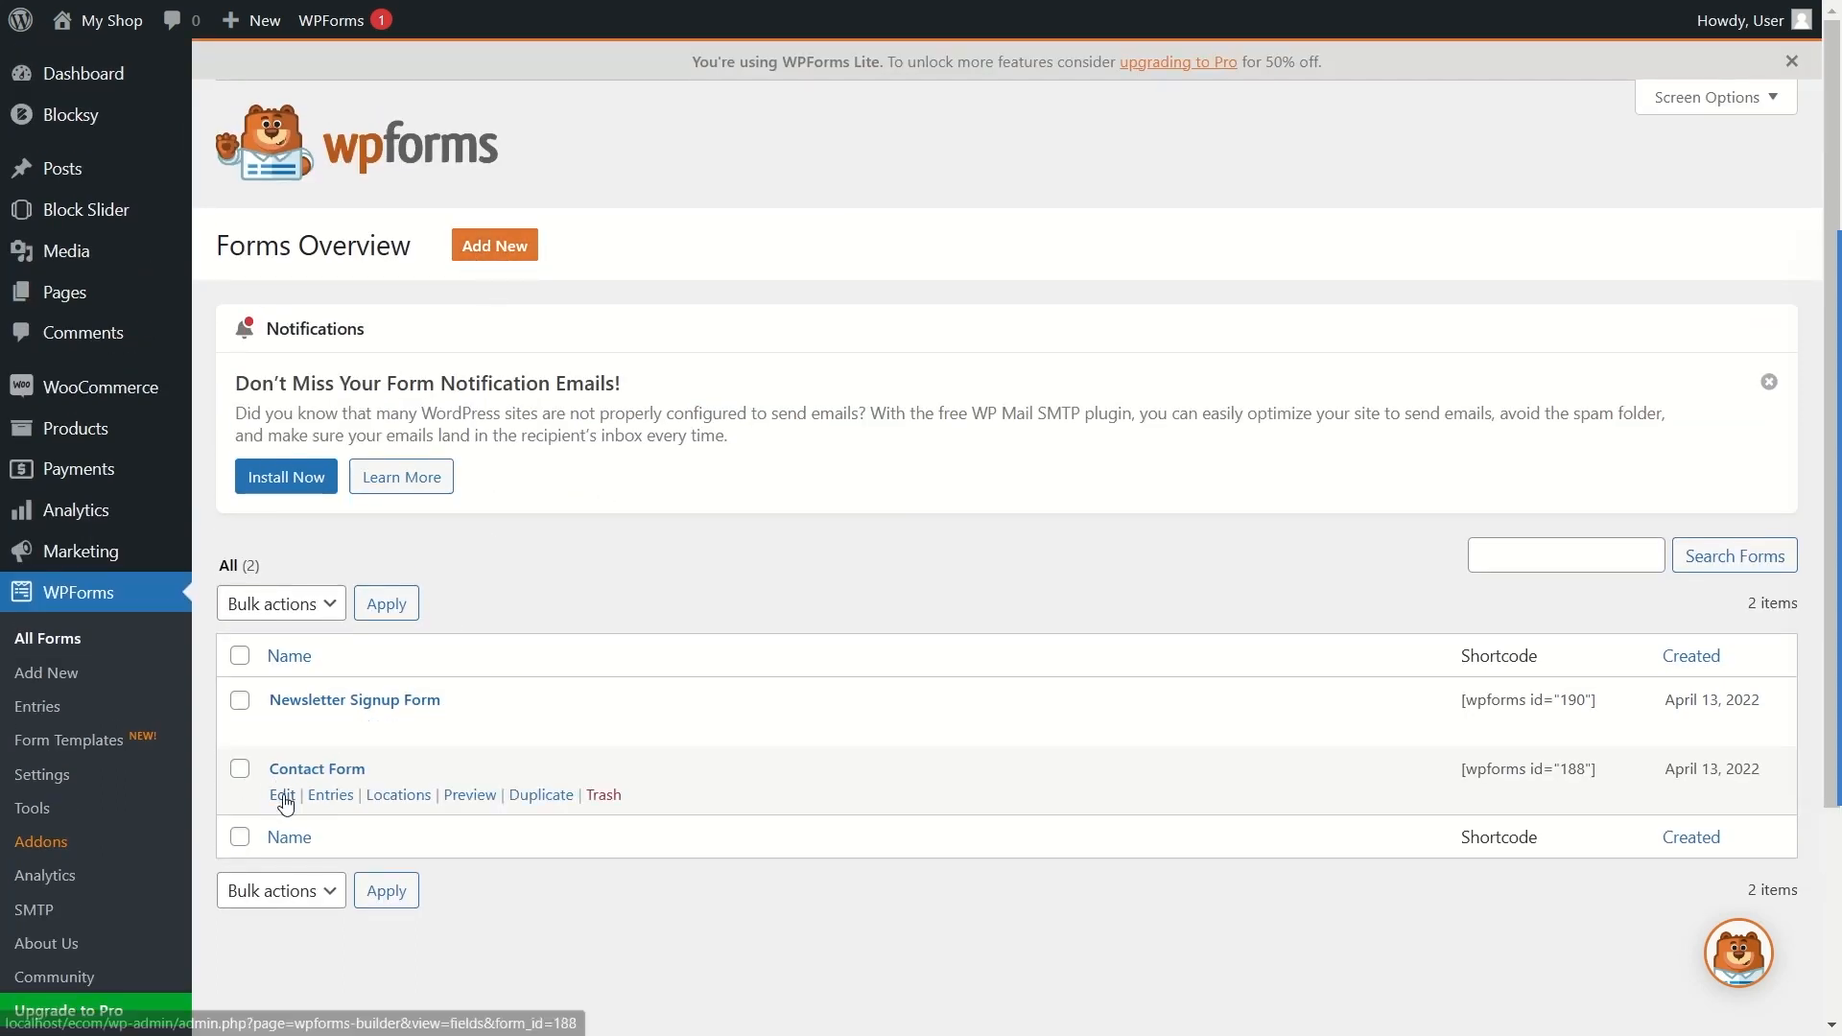
left_click(283, 796)
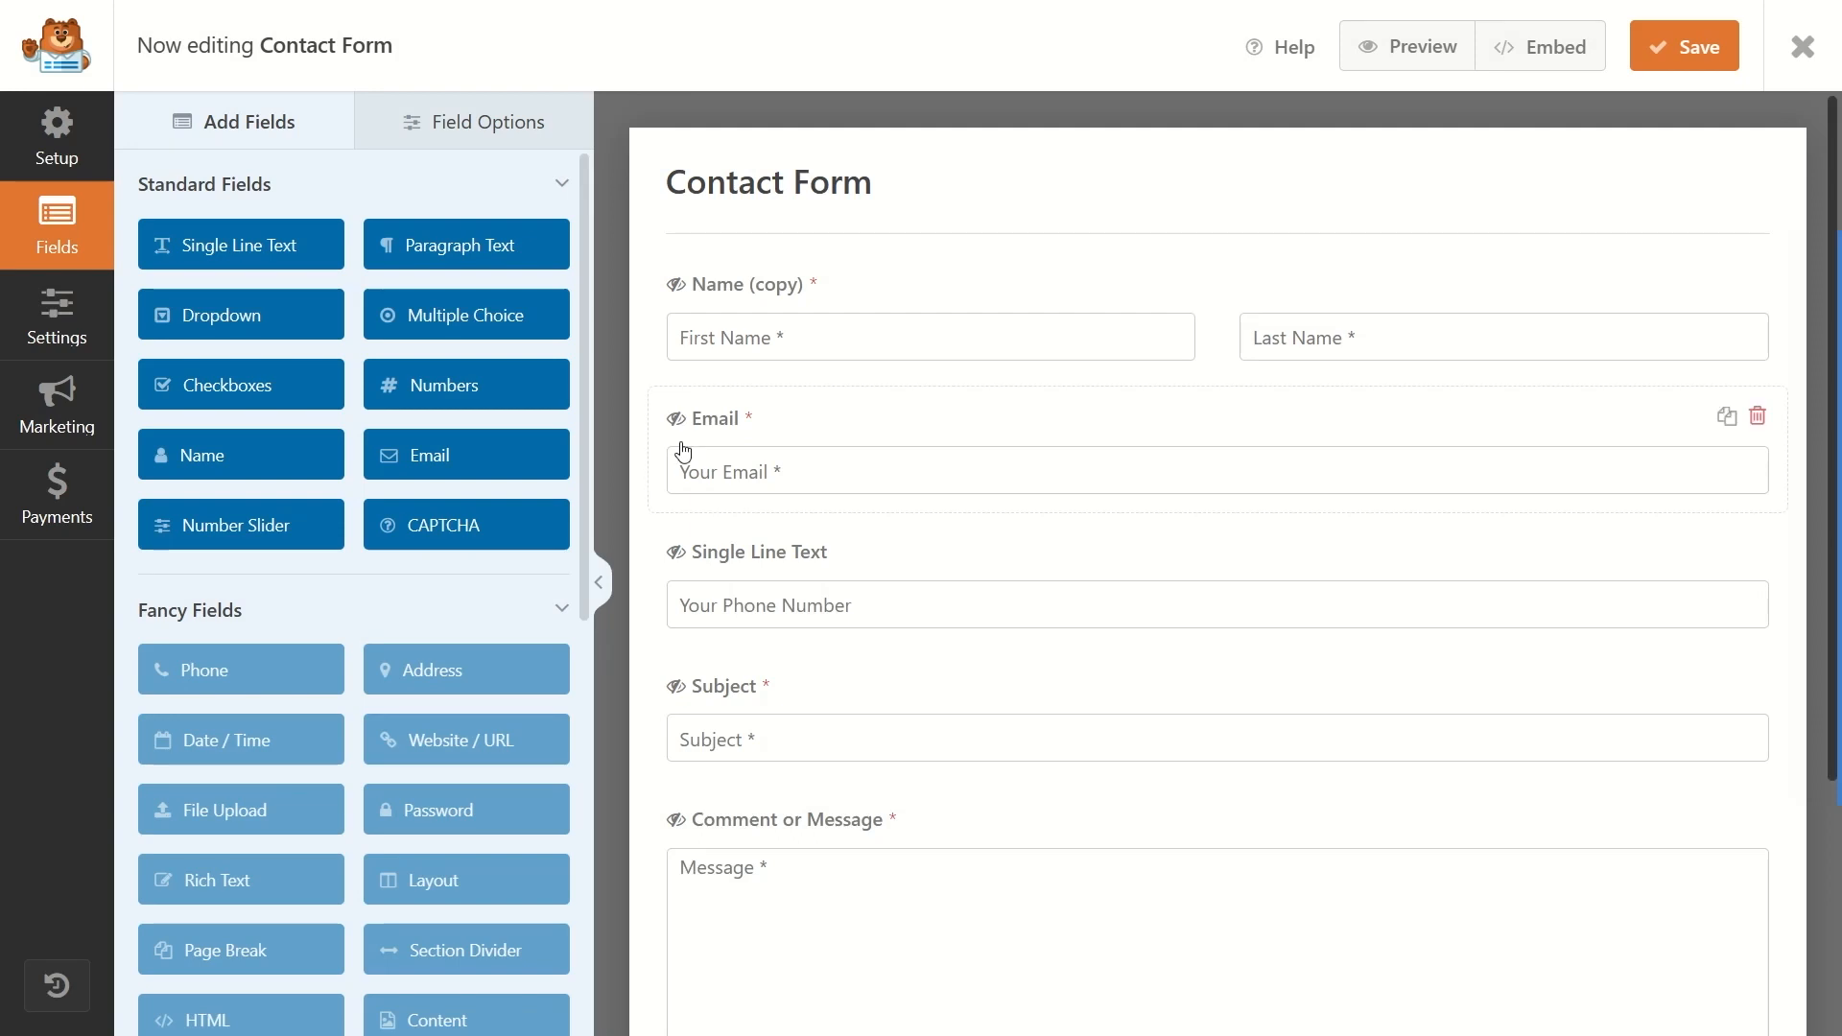
scroll(509, 420, "down", 6)
scroll(509, 422, "up", 6)
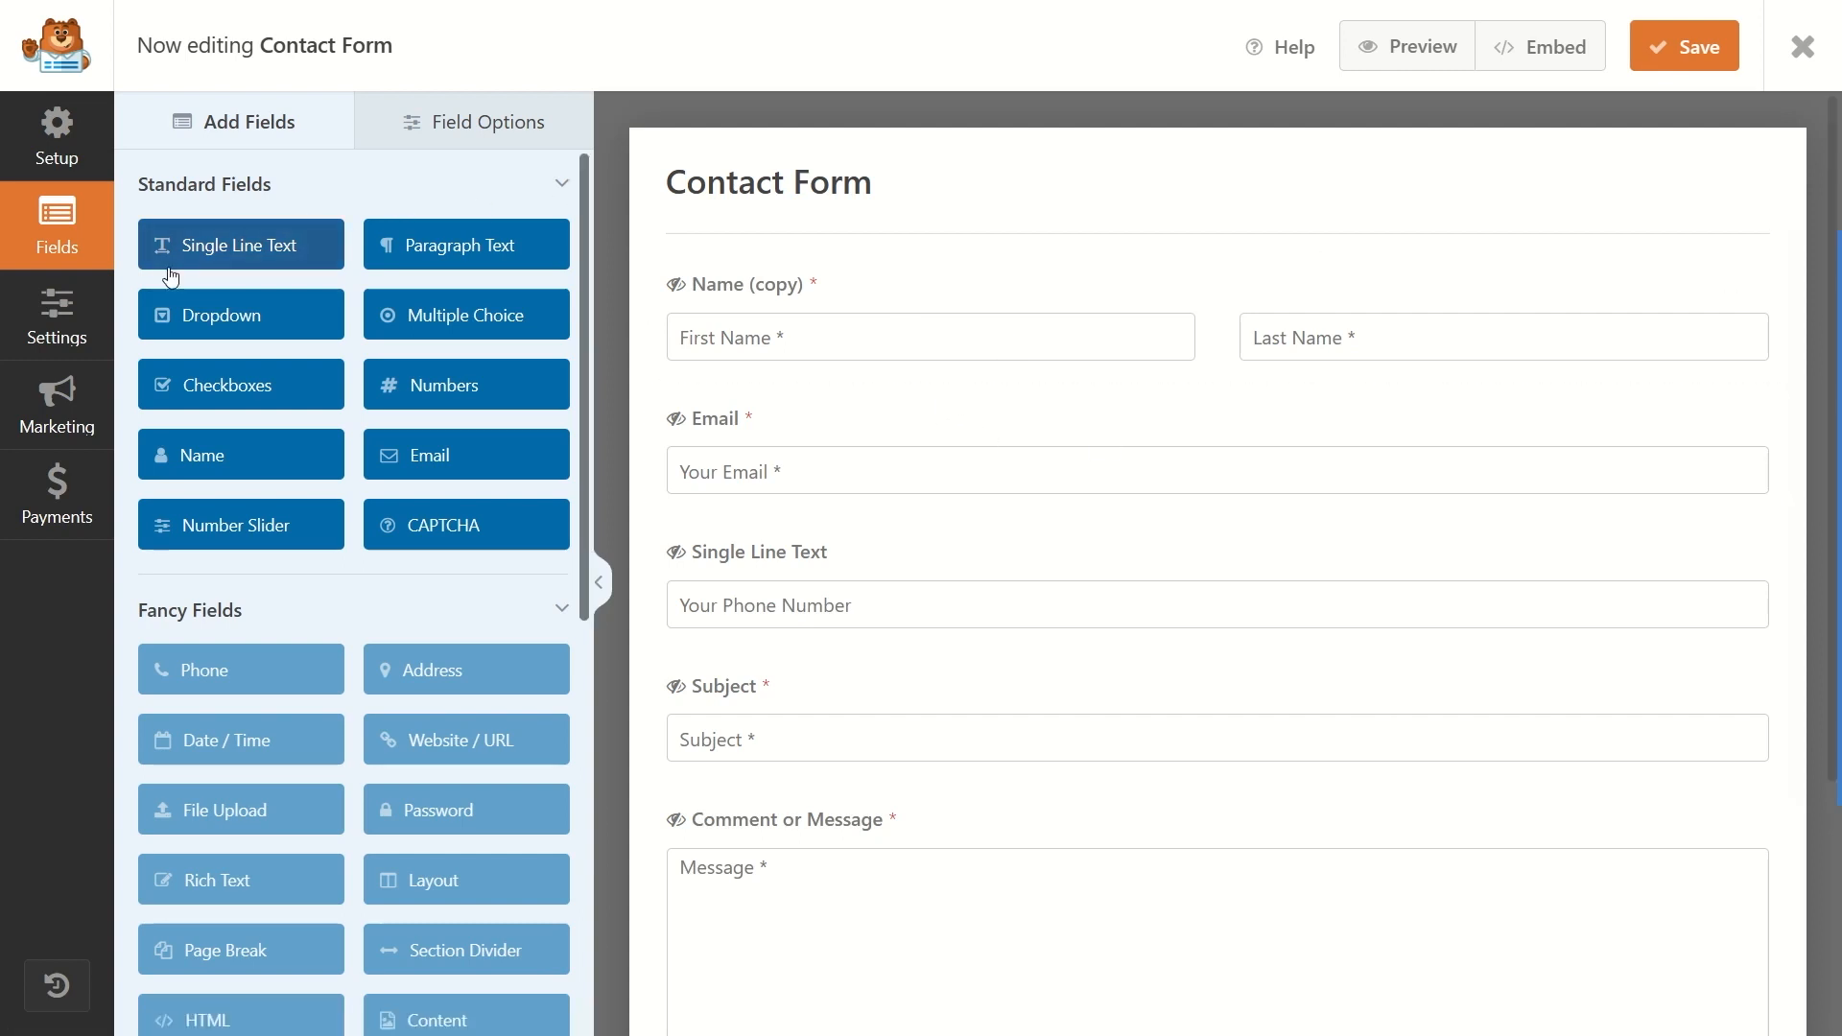
Step: Examine the form name setting and the available form templates in the Contact Form's setup
left_click(63, 144)
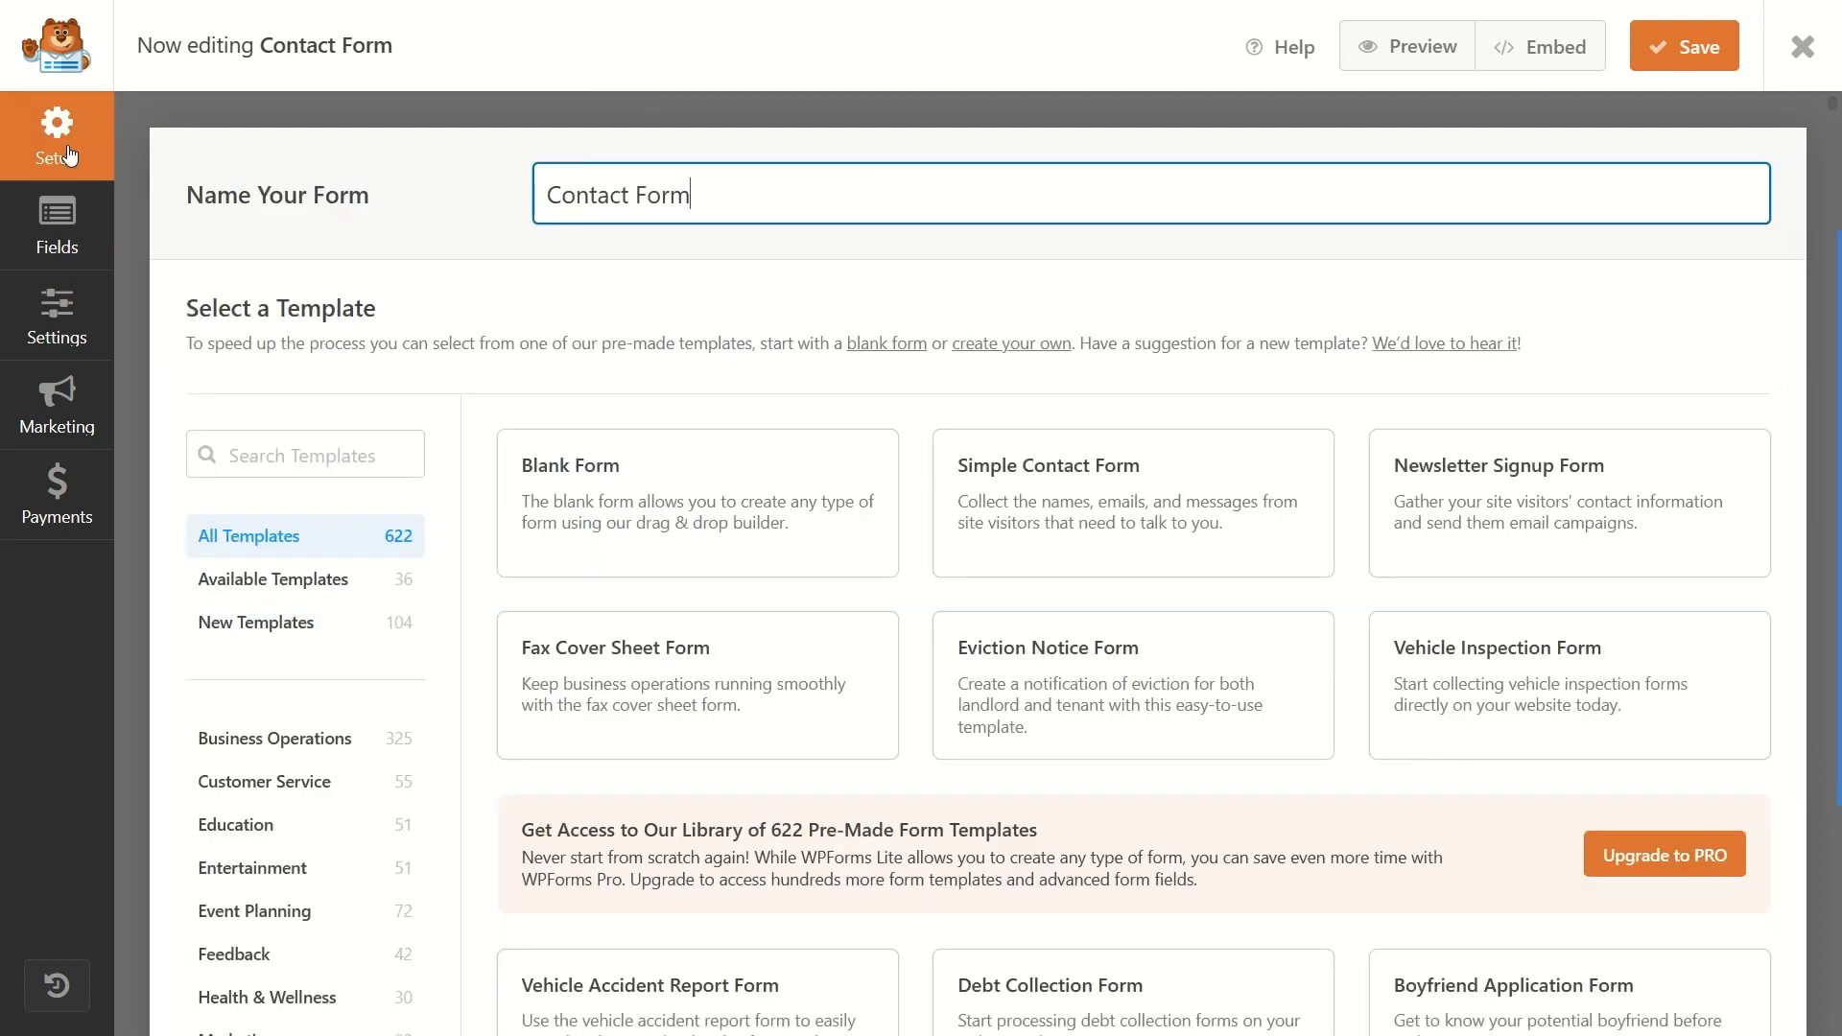
left_click_drag(687, 190, 506, 198)
left_click(641, 285)
scroll(643, 286, "down", 3)
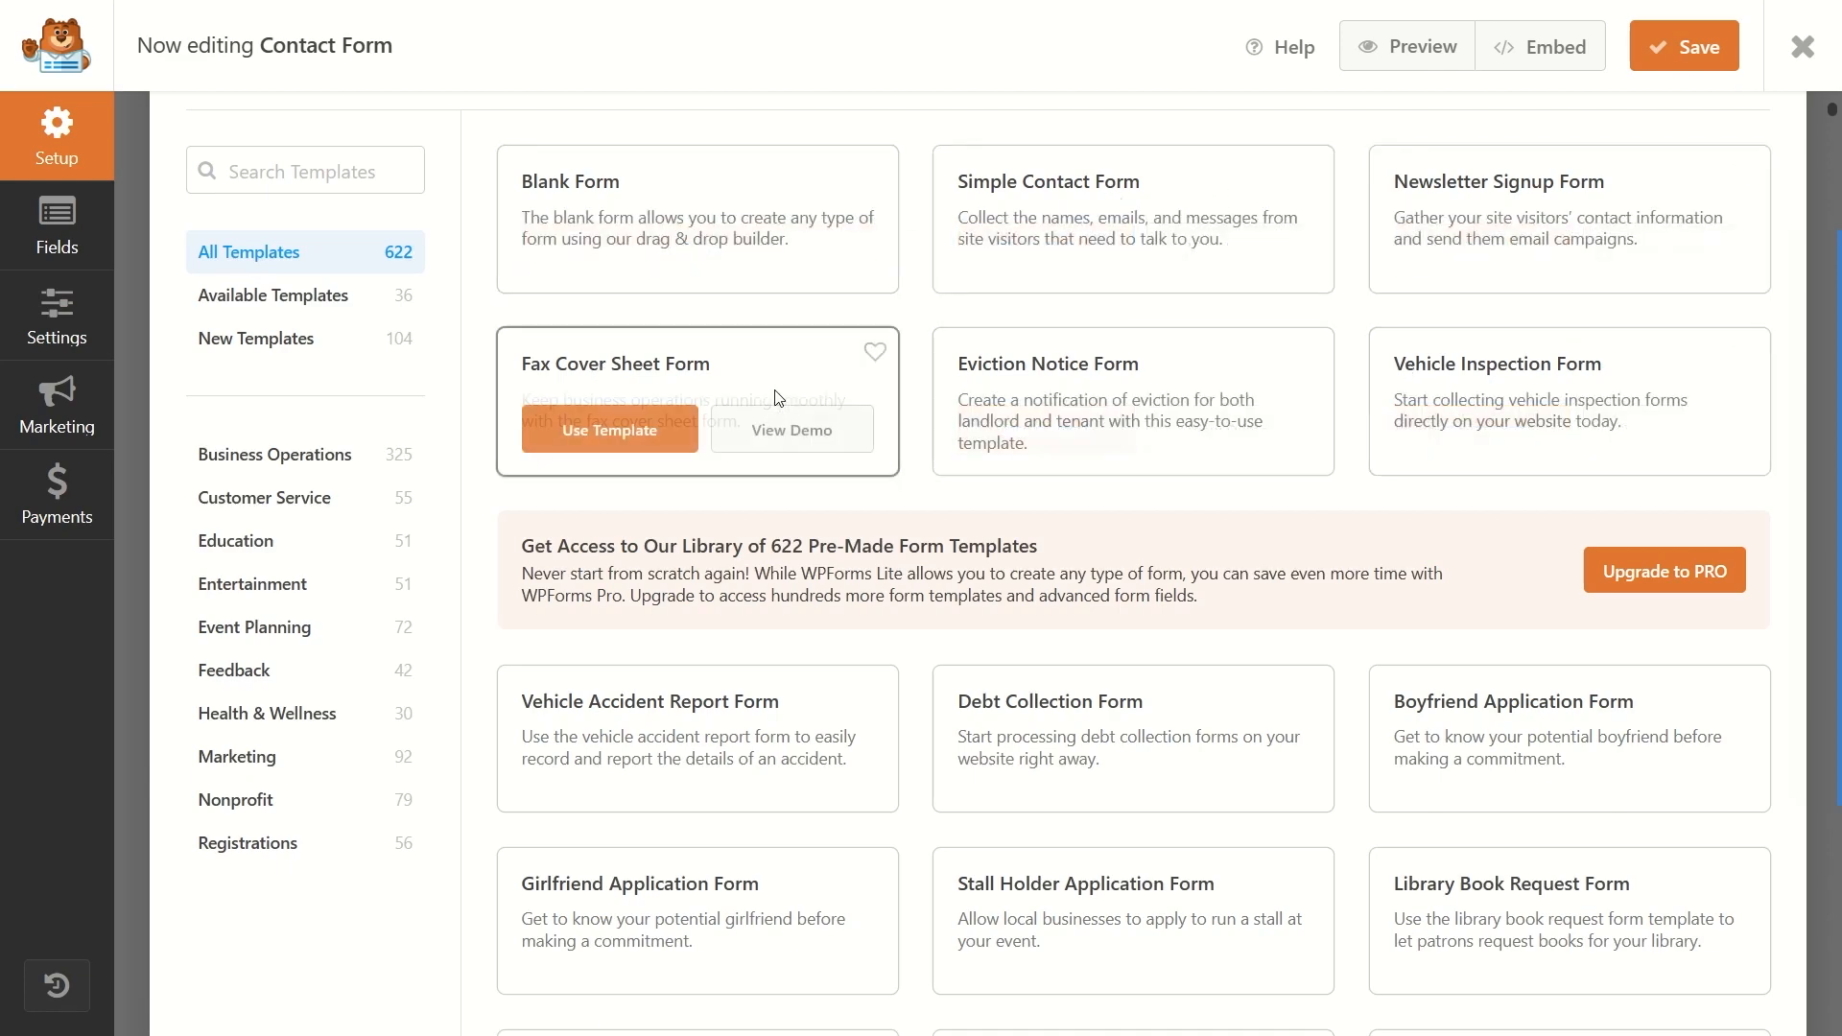
scroll(778, 398, "down", 4)
scroll(652, 863, "up", 4)
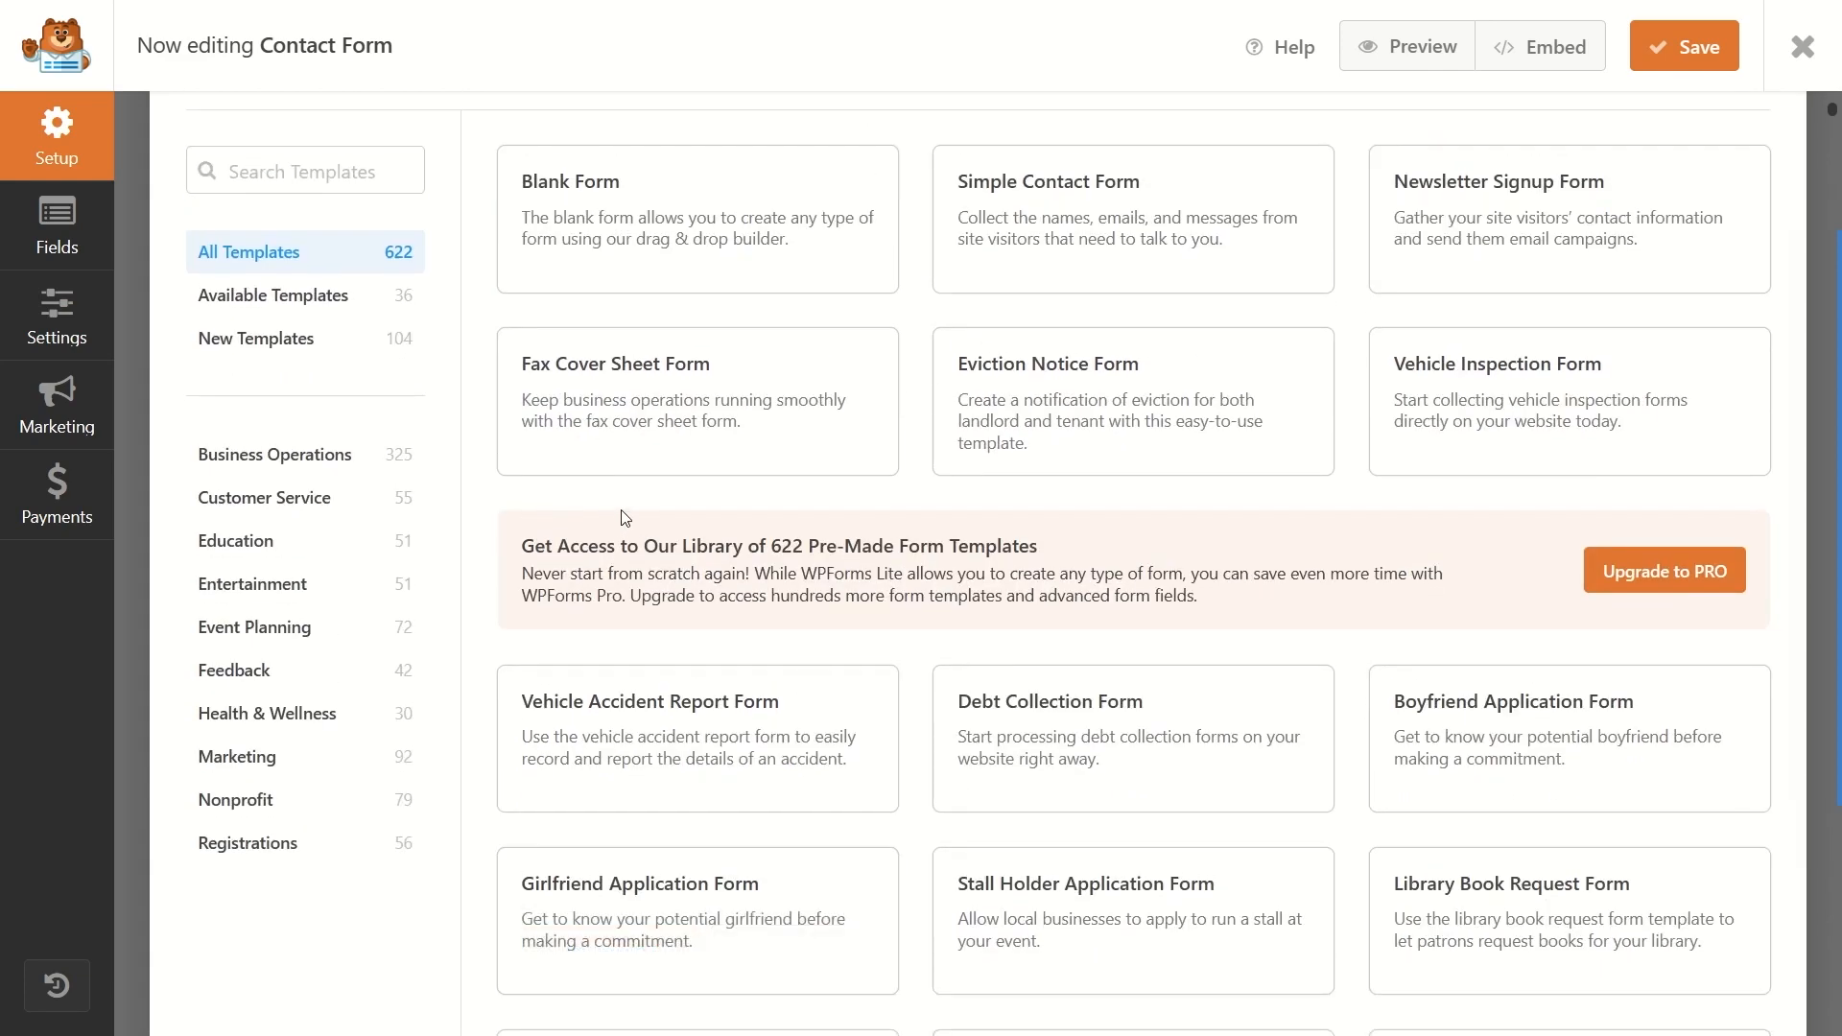
scroll(625, 518, "up", 2)
mouse_move(840, 361)
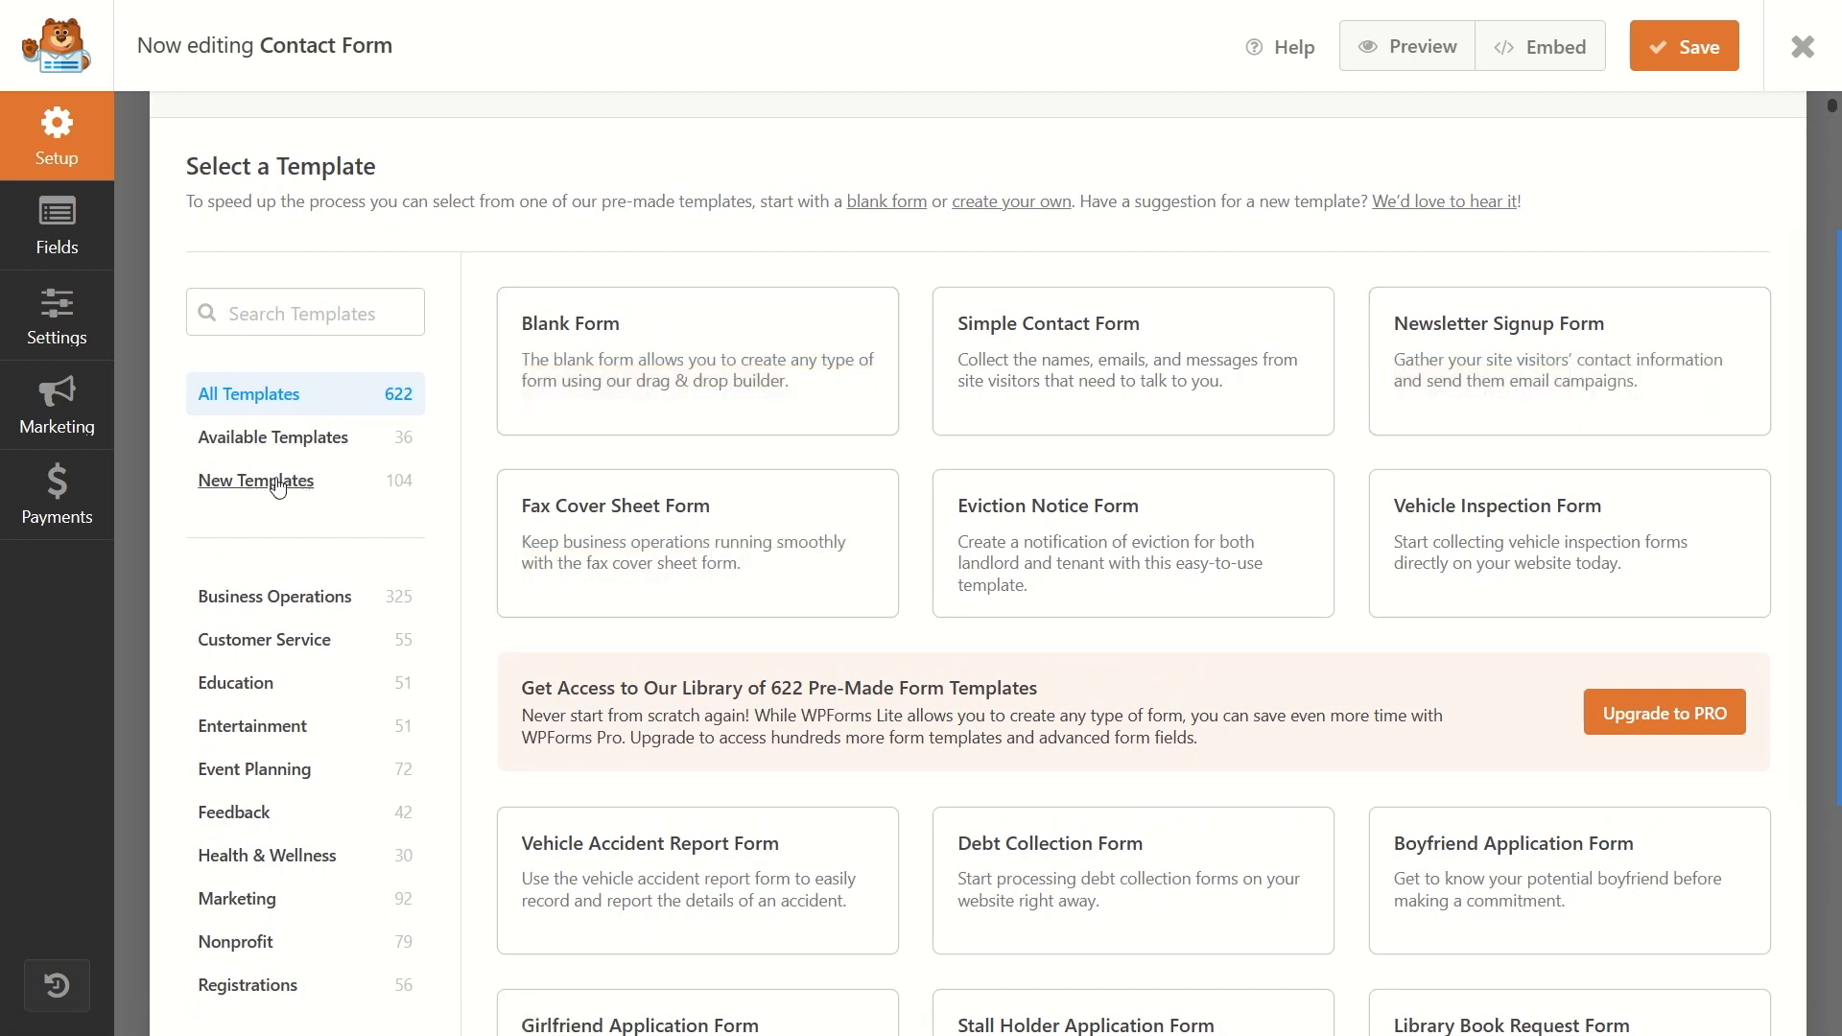
Step: Return to the Contact Form's fields and delete the Name (copy) field
left_click(95, 221)
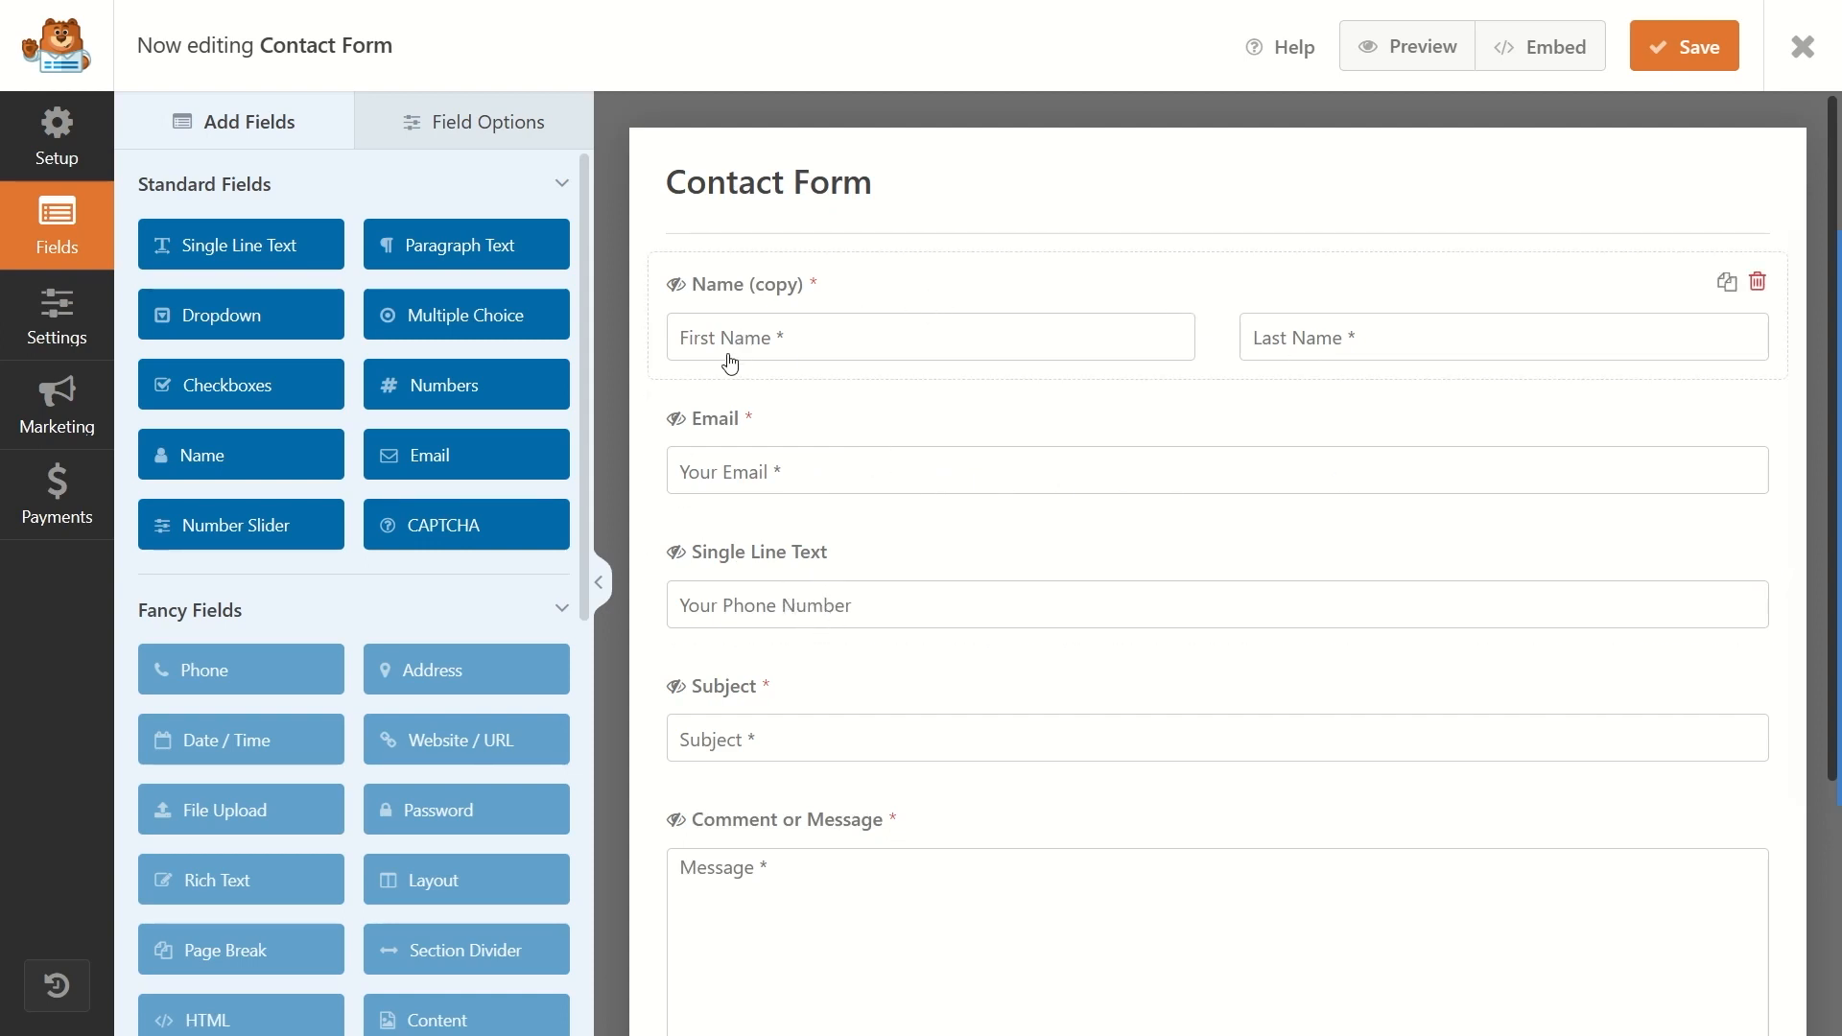
left_click(1758, 284)
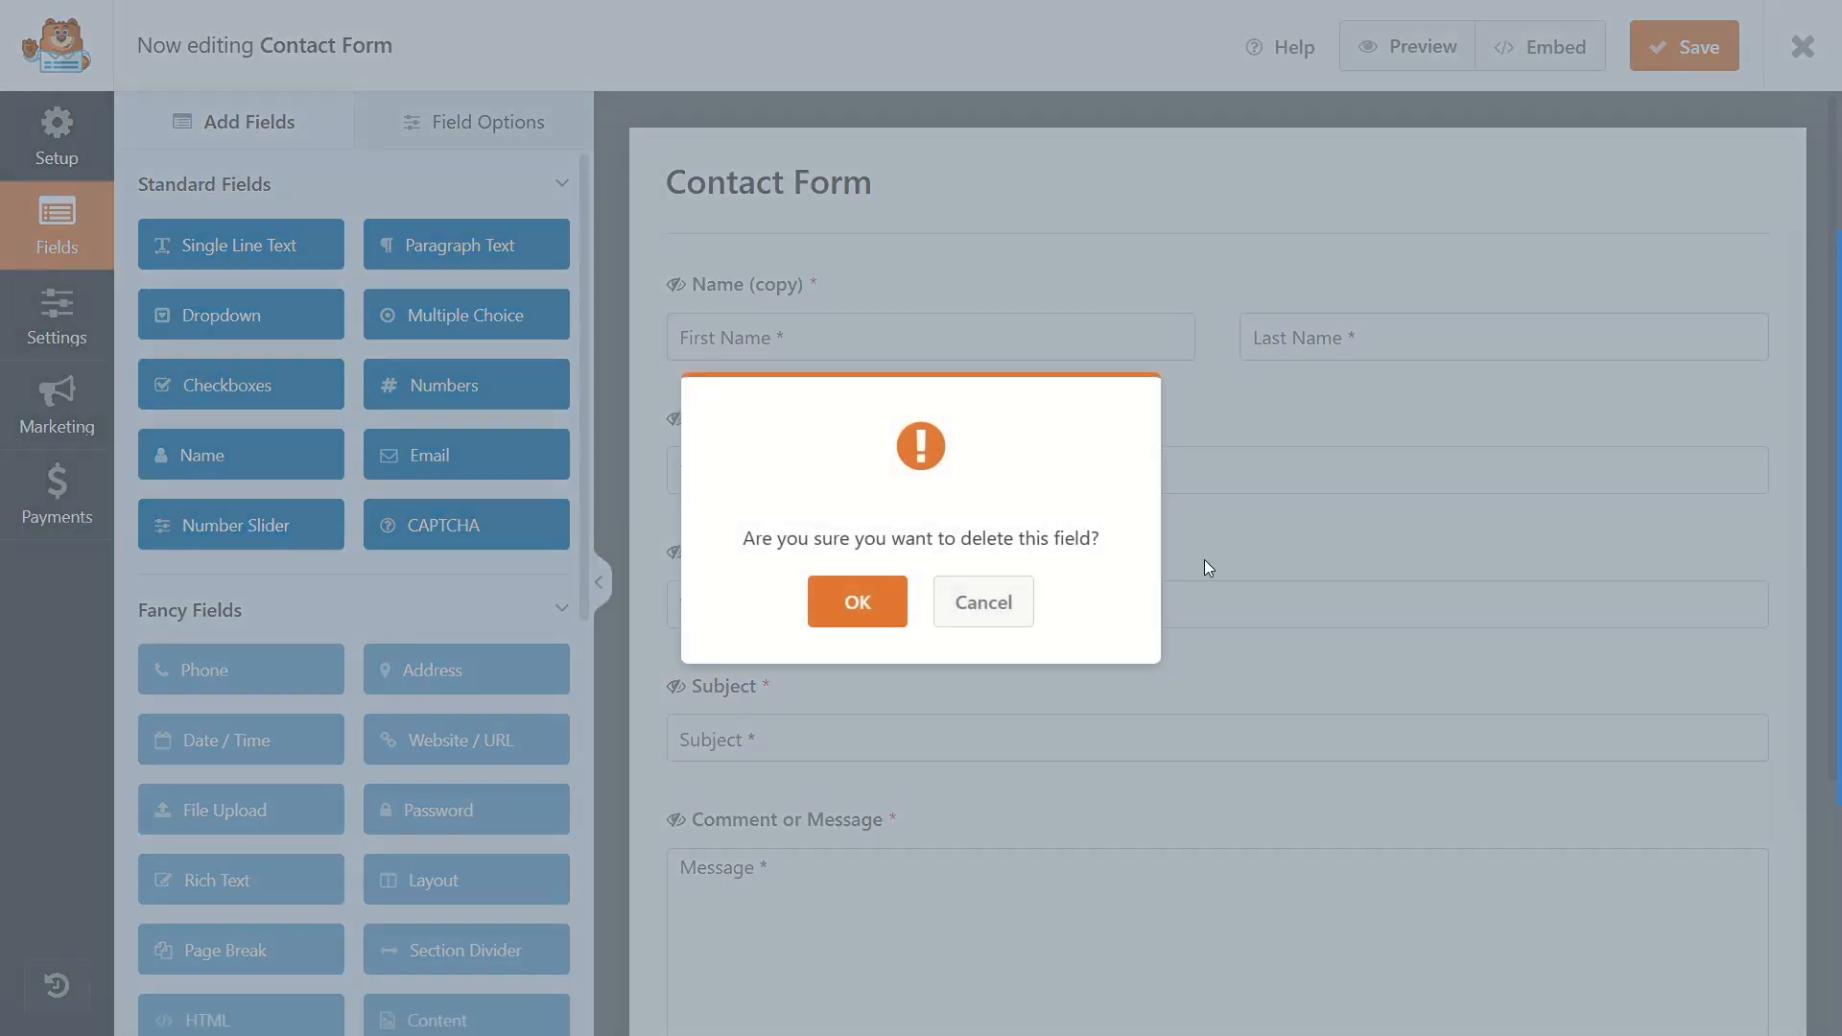
left_click(859, 604)
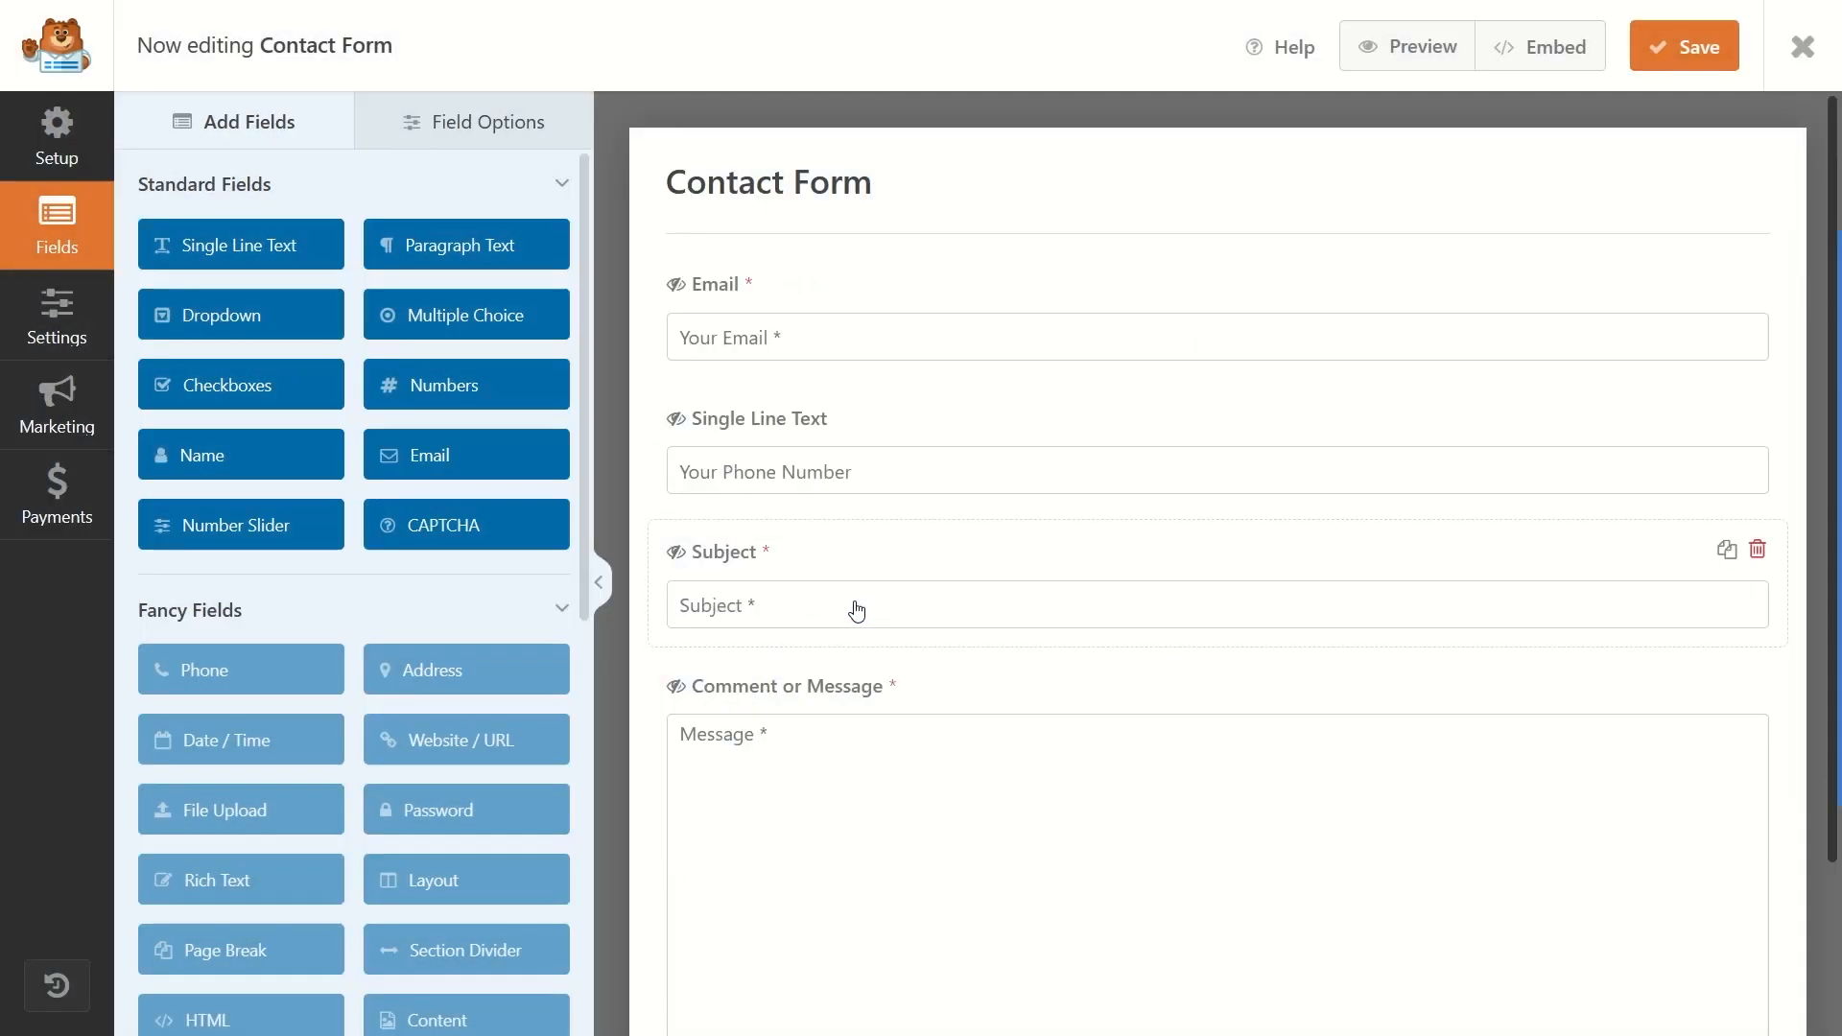
Step: Add a new Name field above the Email field and open its general options for editing
left_click_drag(194, 461, 737, 307)
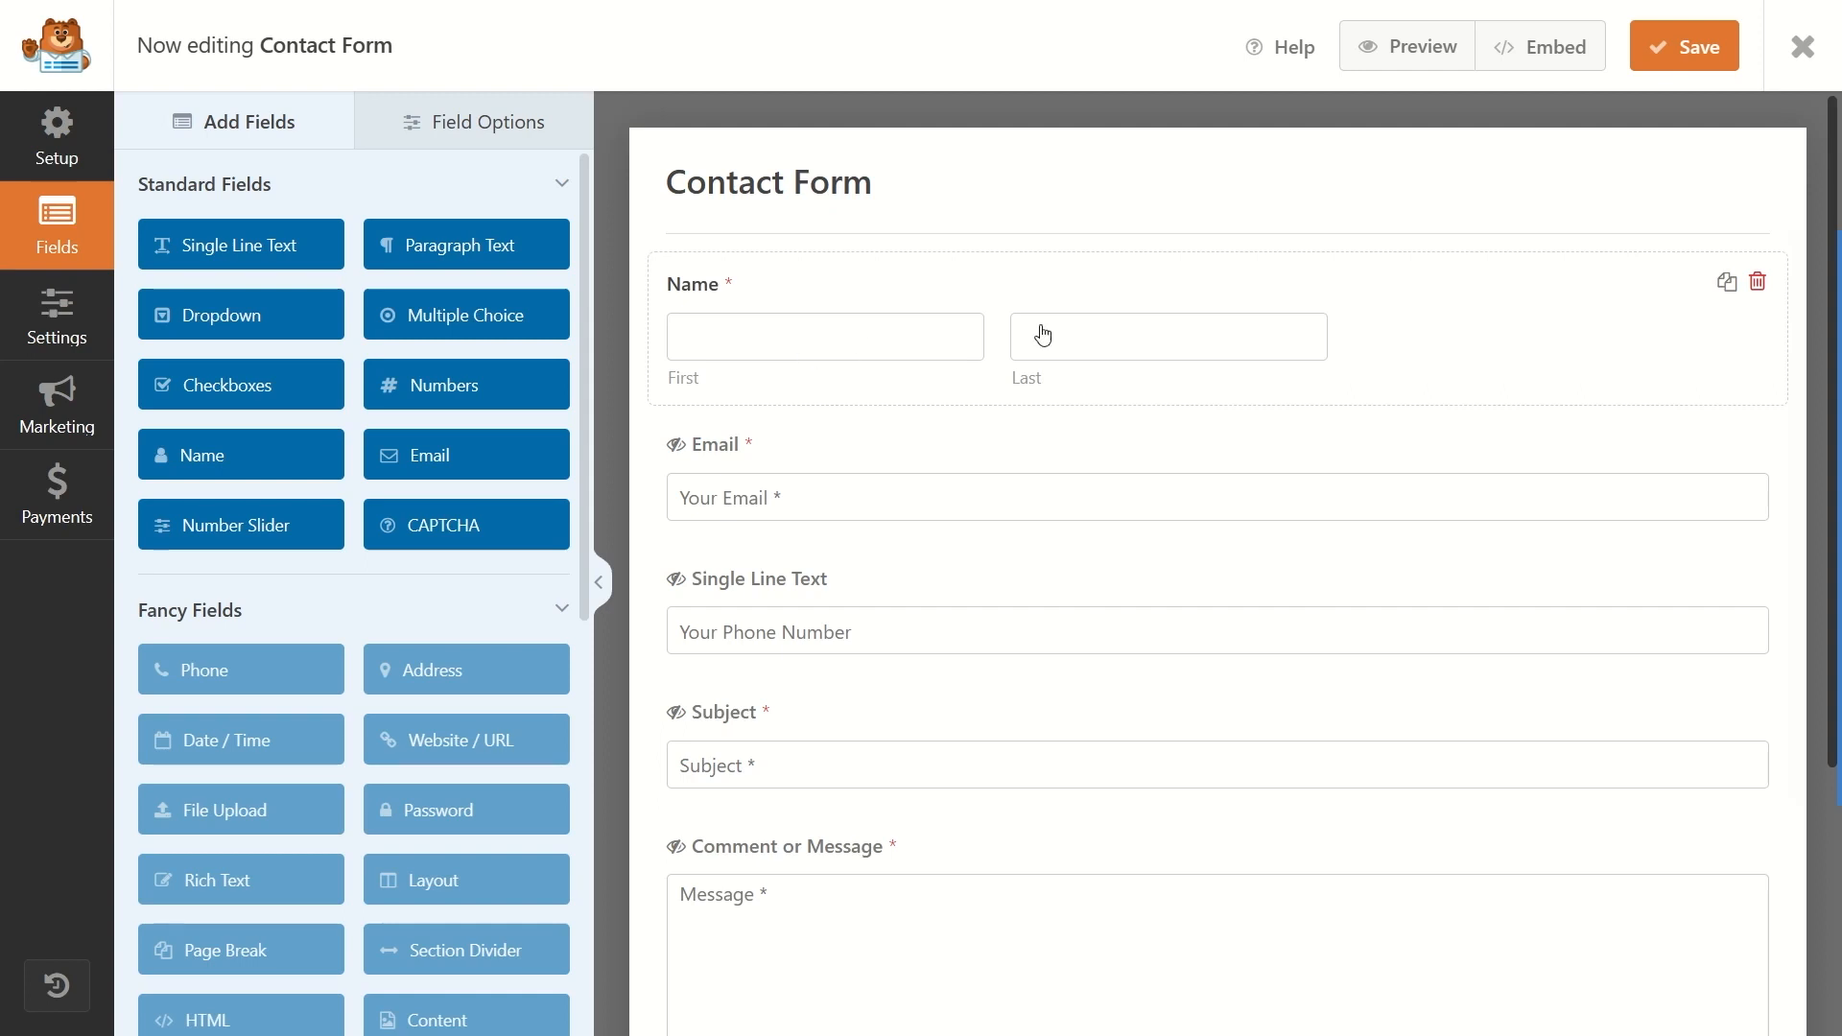
left_click(992, 290)
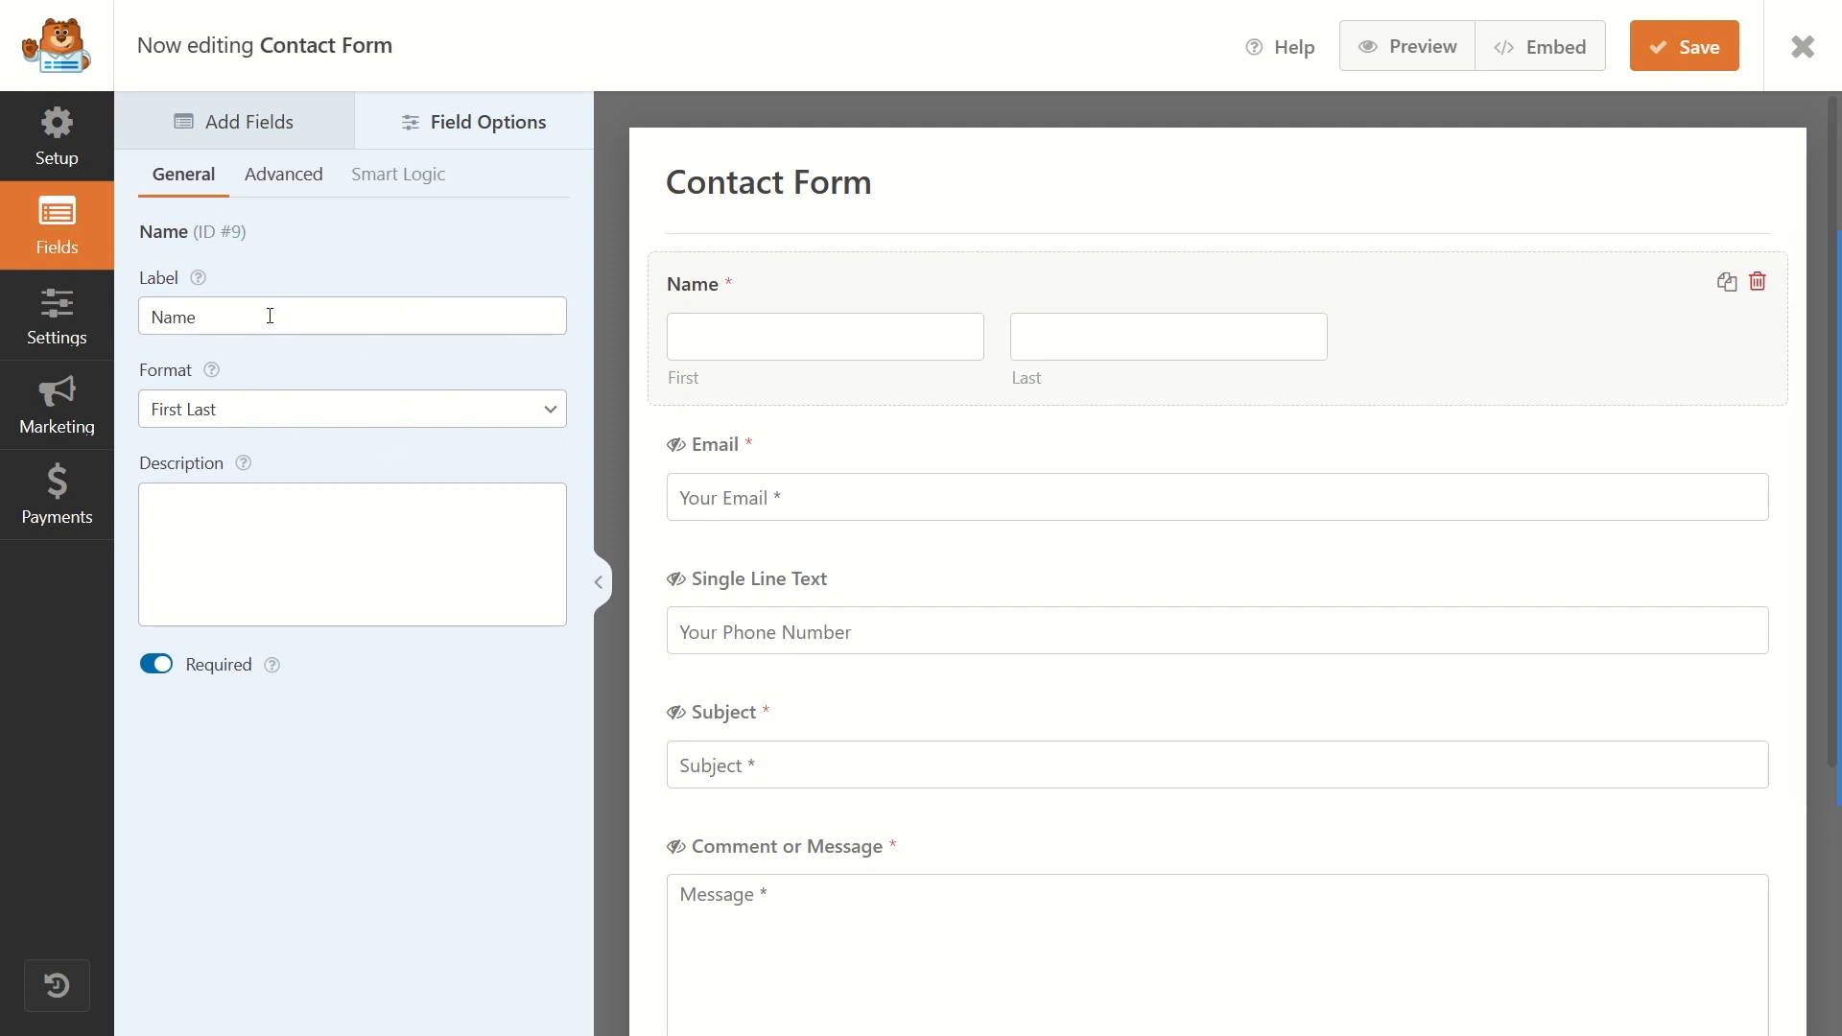
left_click(236, 316)
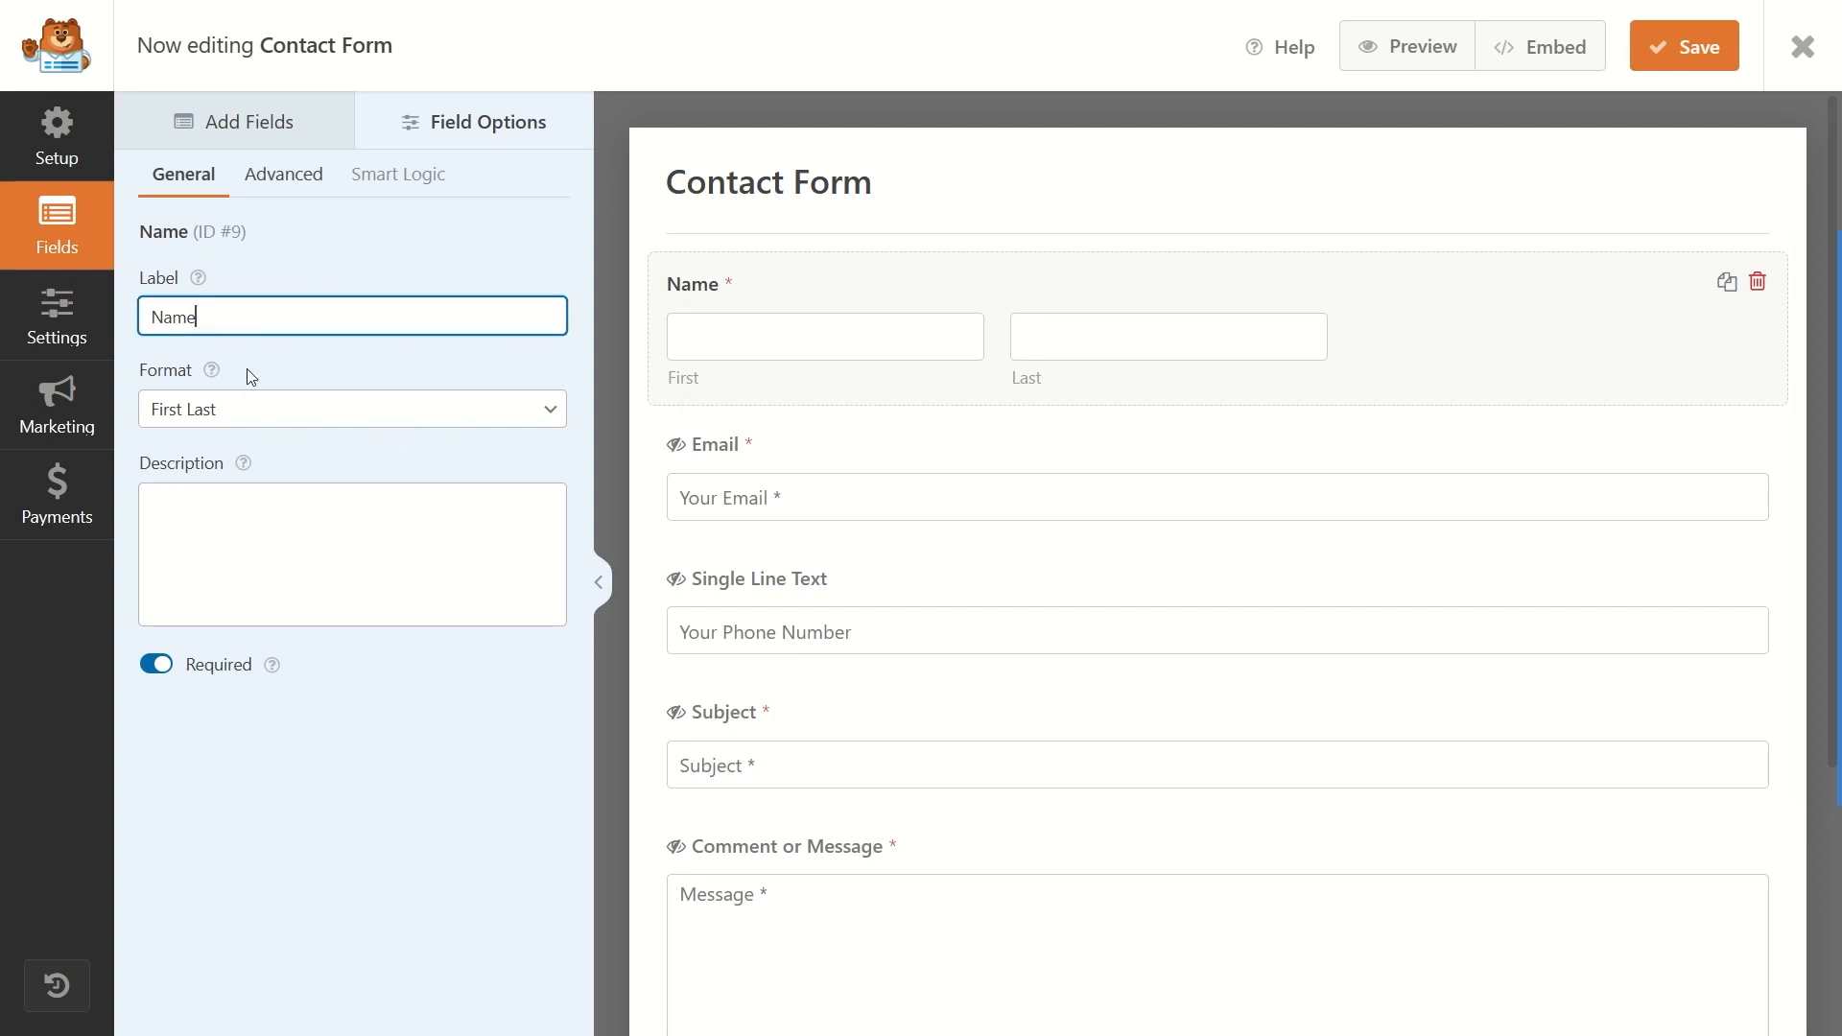
Step: Try the Simple and First Middle Last formats for the new Name field and finish on Simple
left_click(264, 414)
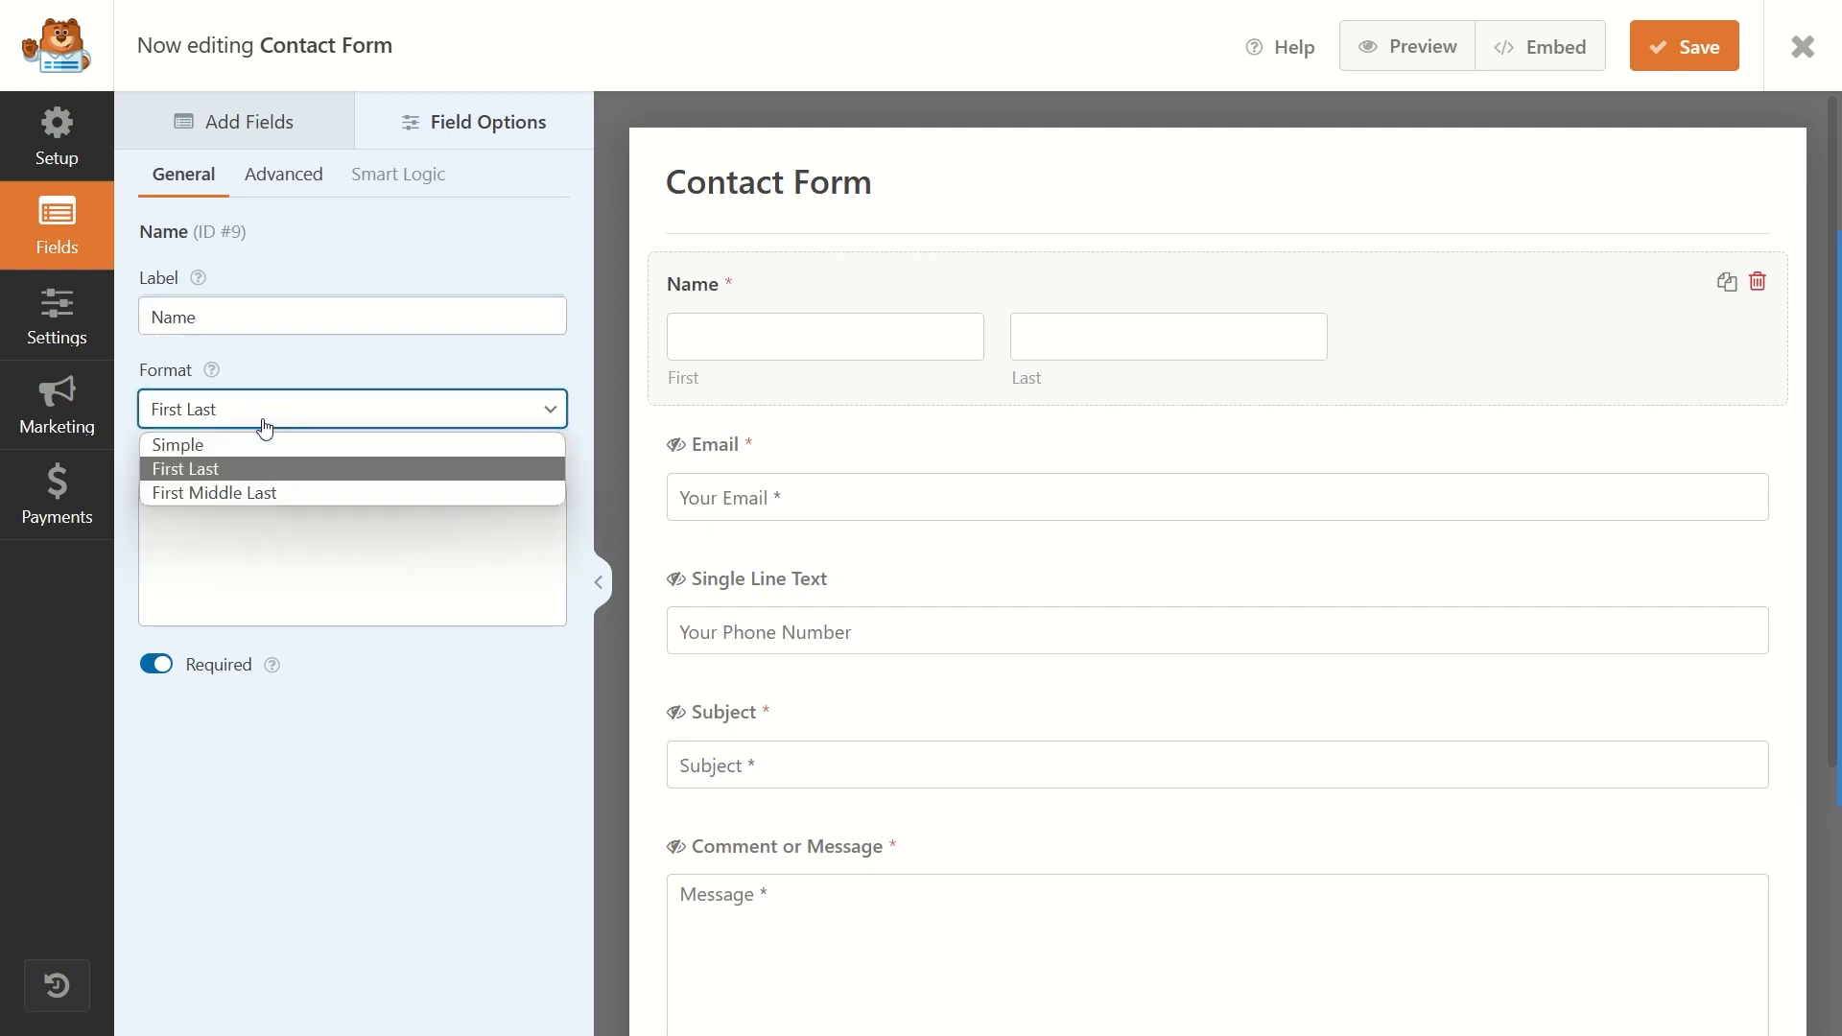
left_click(188, 443)
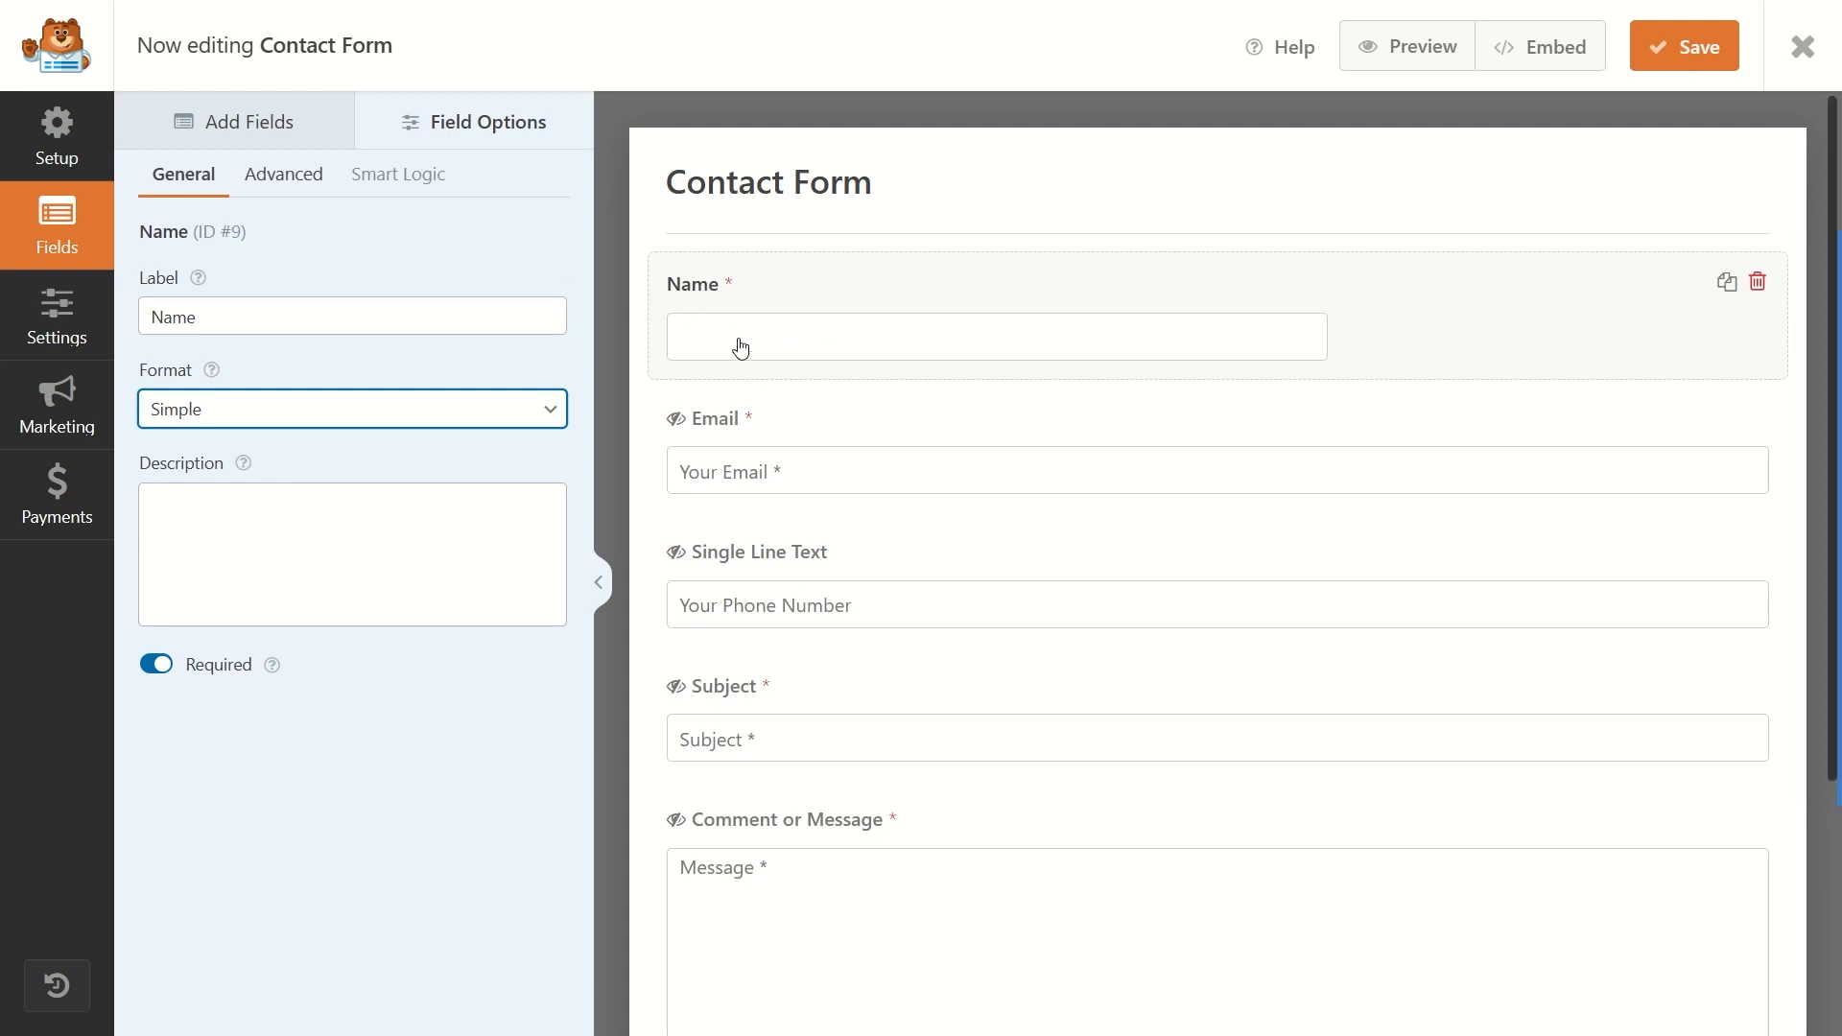
left_click(365, 413)
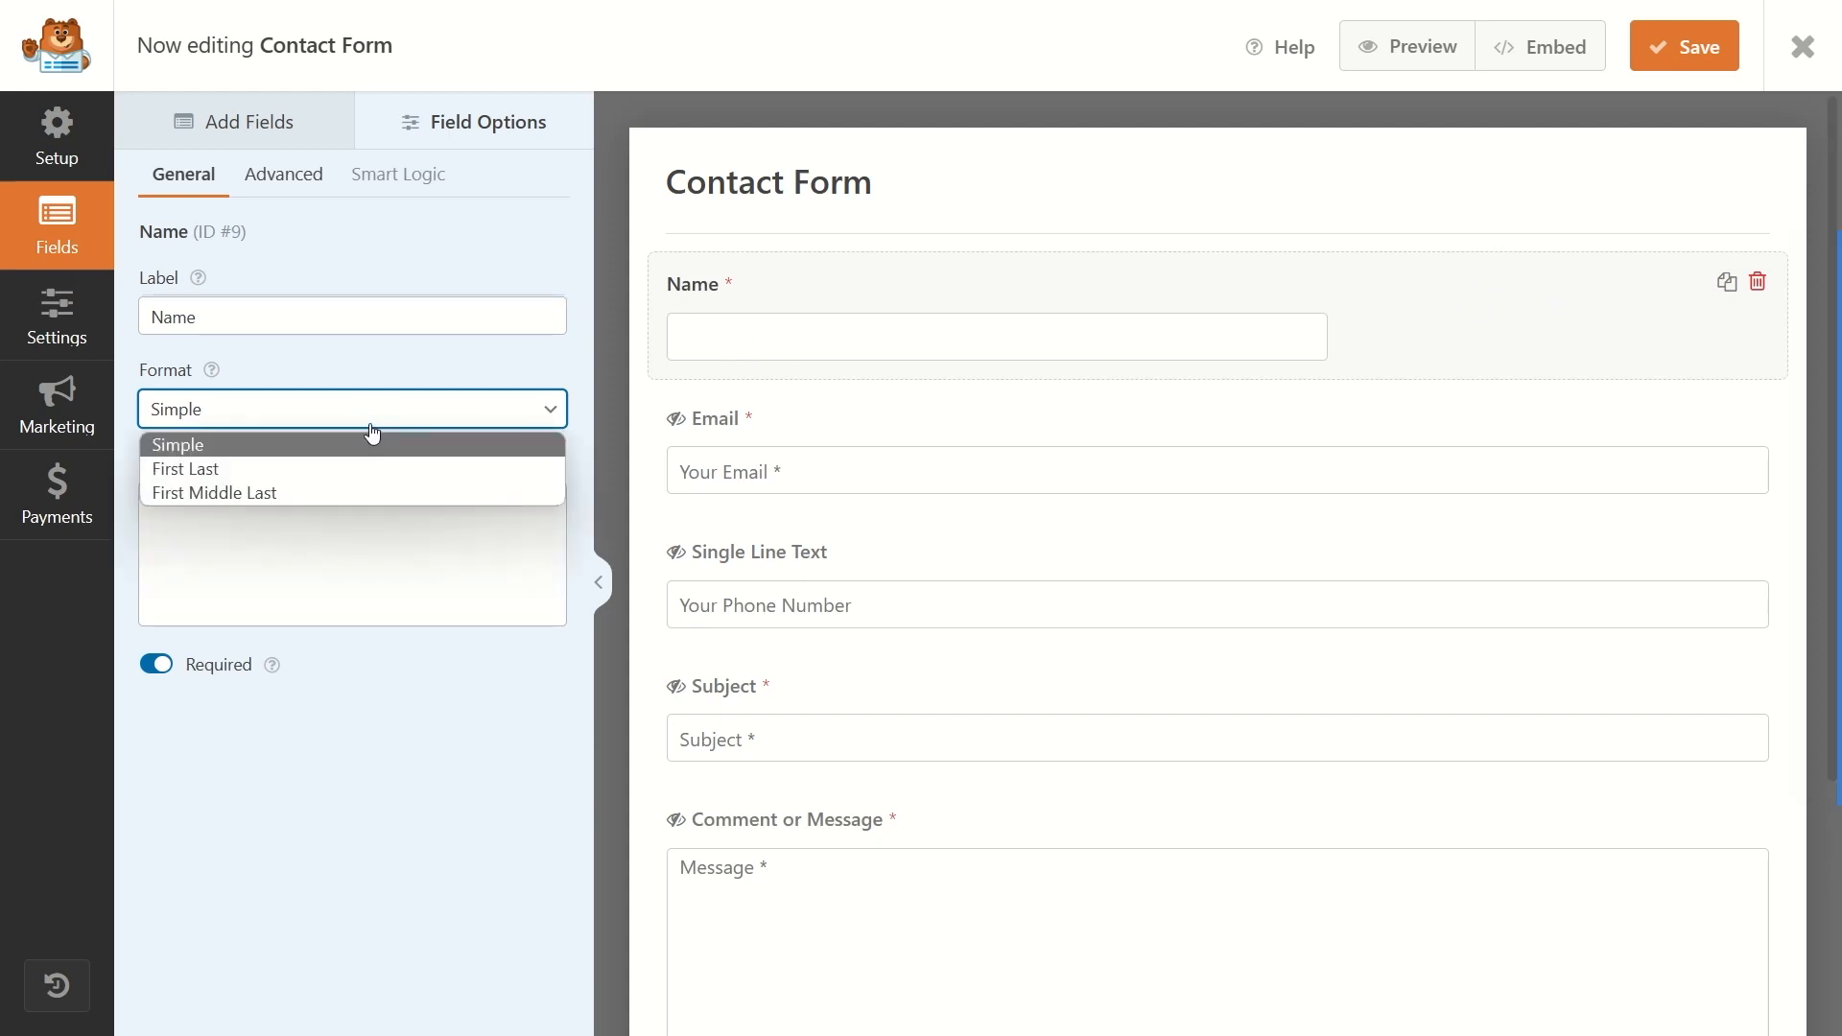
left_click(243, 496)
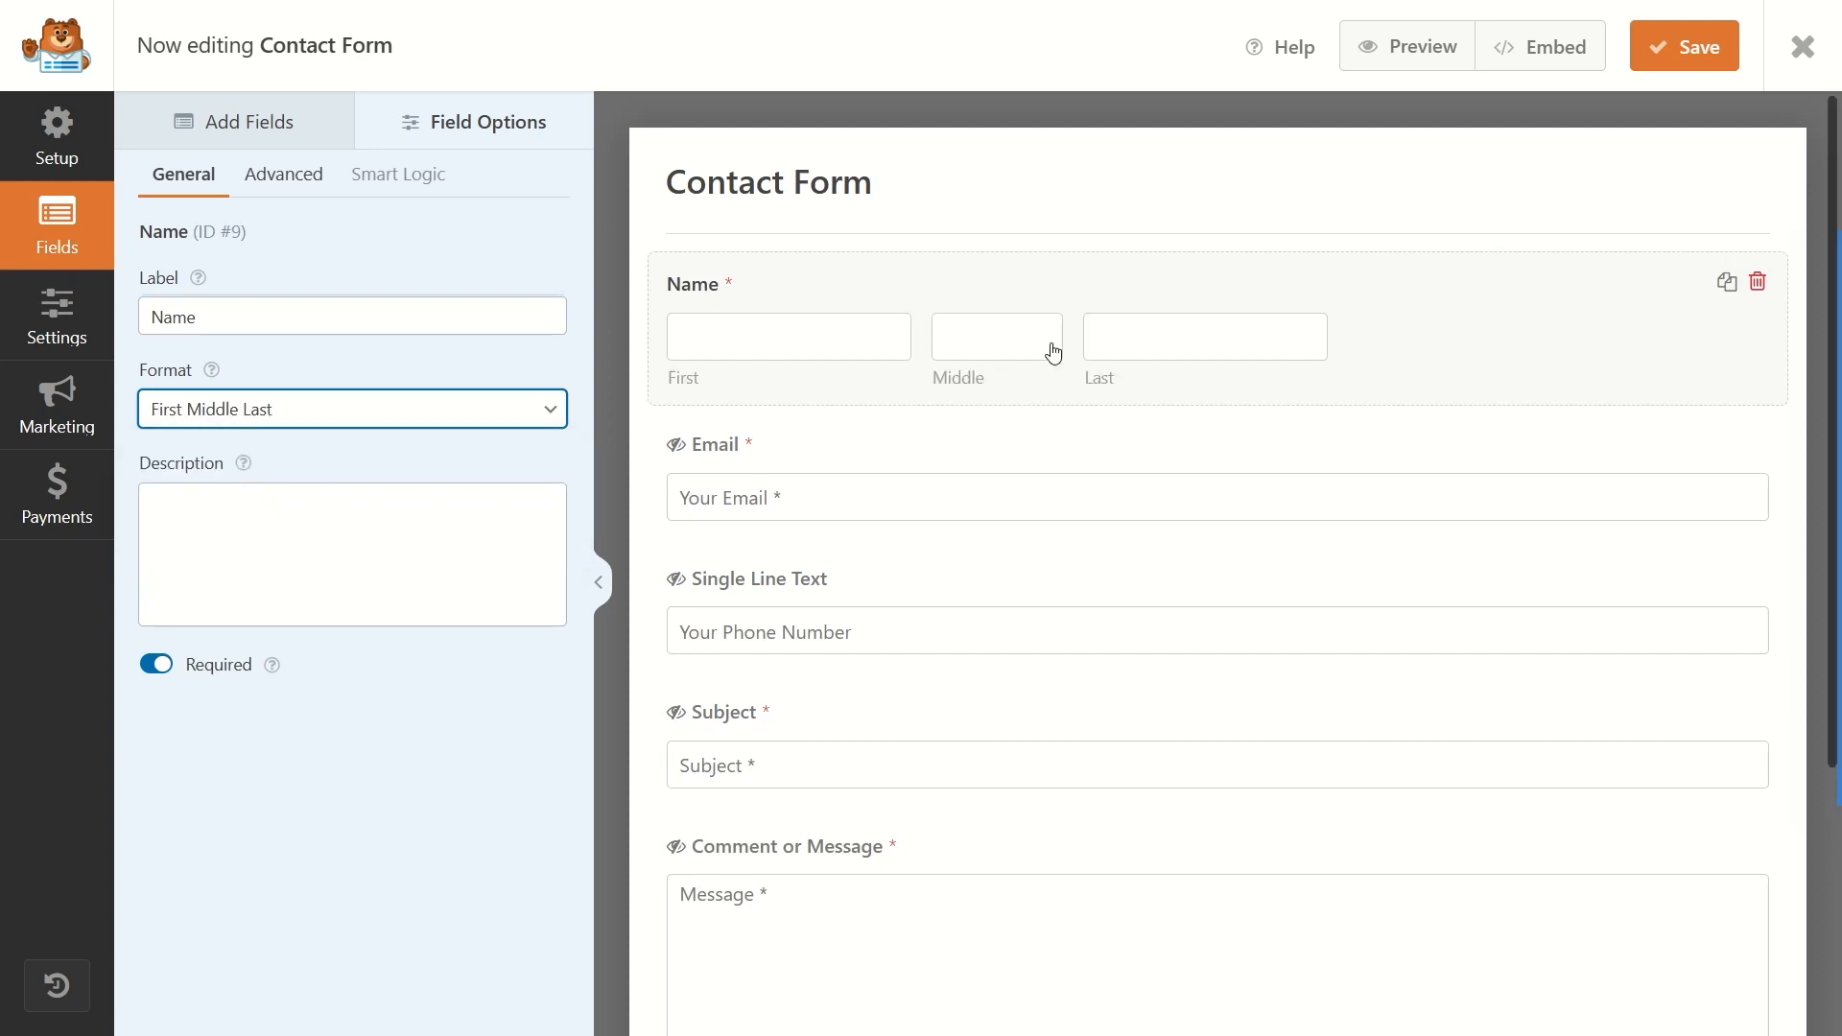
left_click(386, 412)
left_click(192, 442)
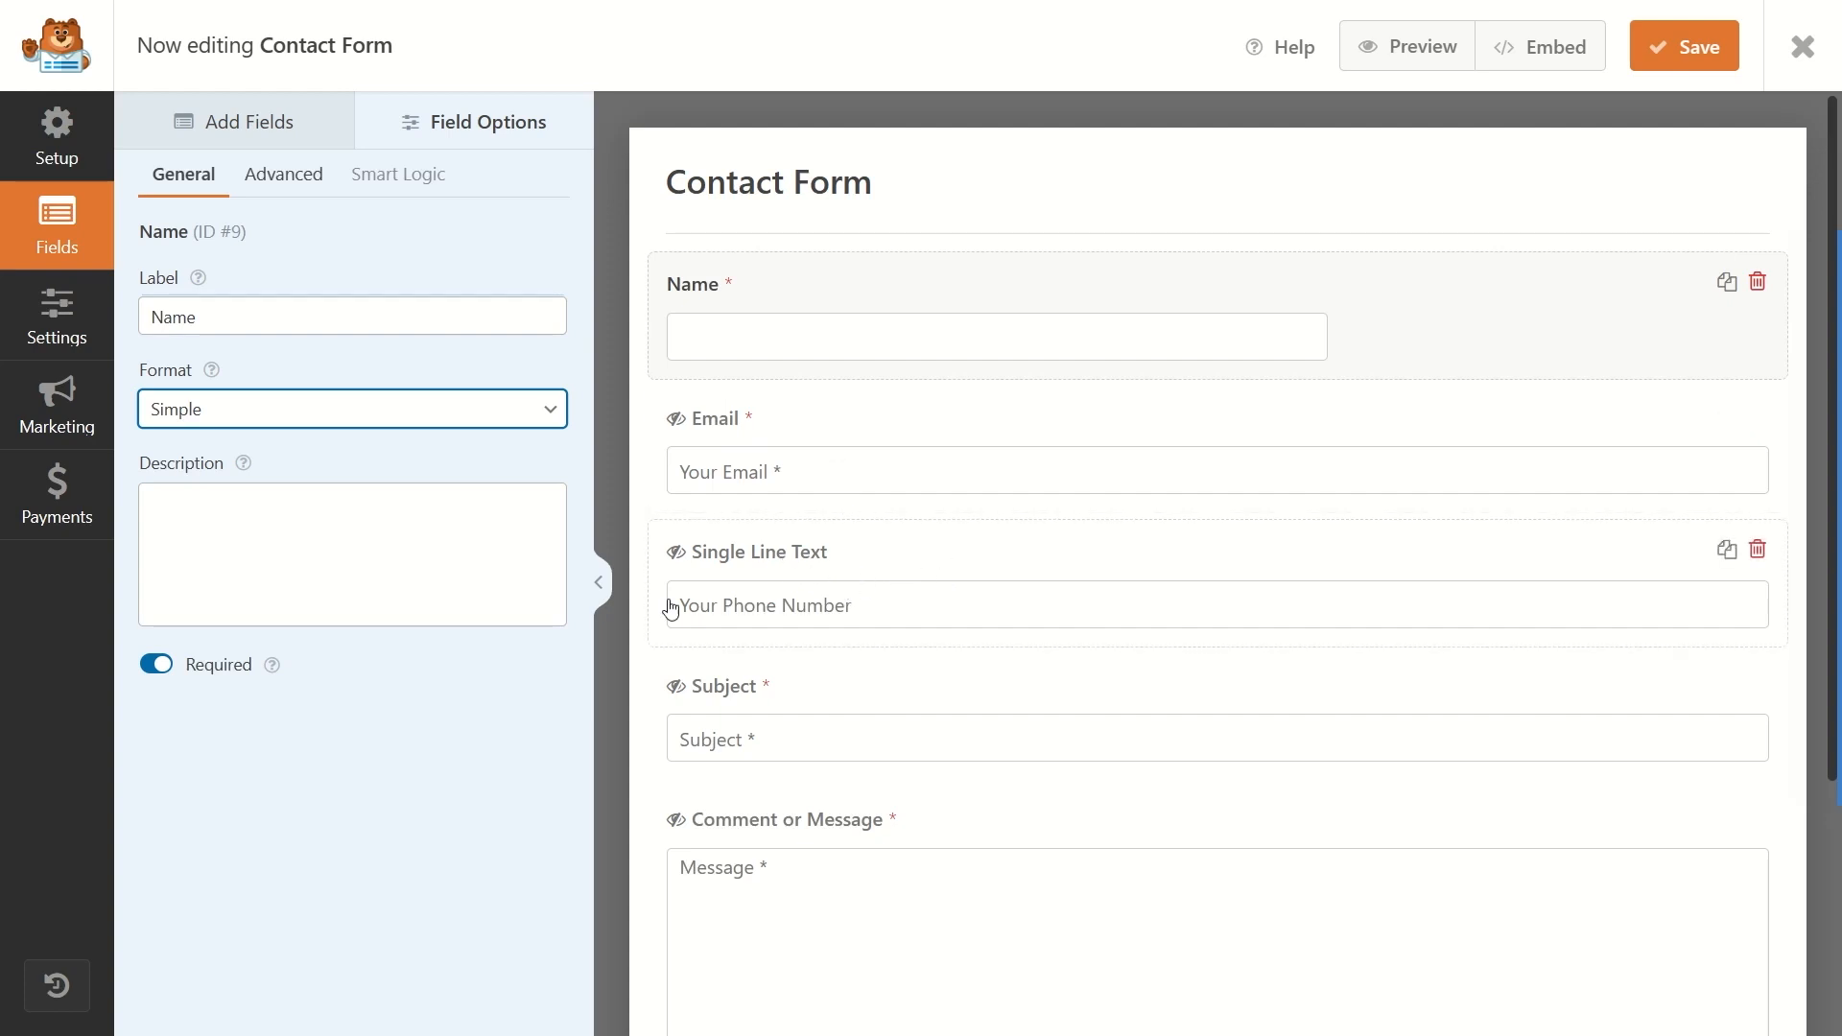
Step: Check the options of the Single Line Text, Subject and Comment or Message fields, and exit the form builder without saving
left_click(925, 543)
left_click(866, 684)
scroll(869, 710, "down", 3)
left_click(912, 679)
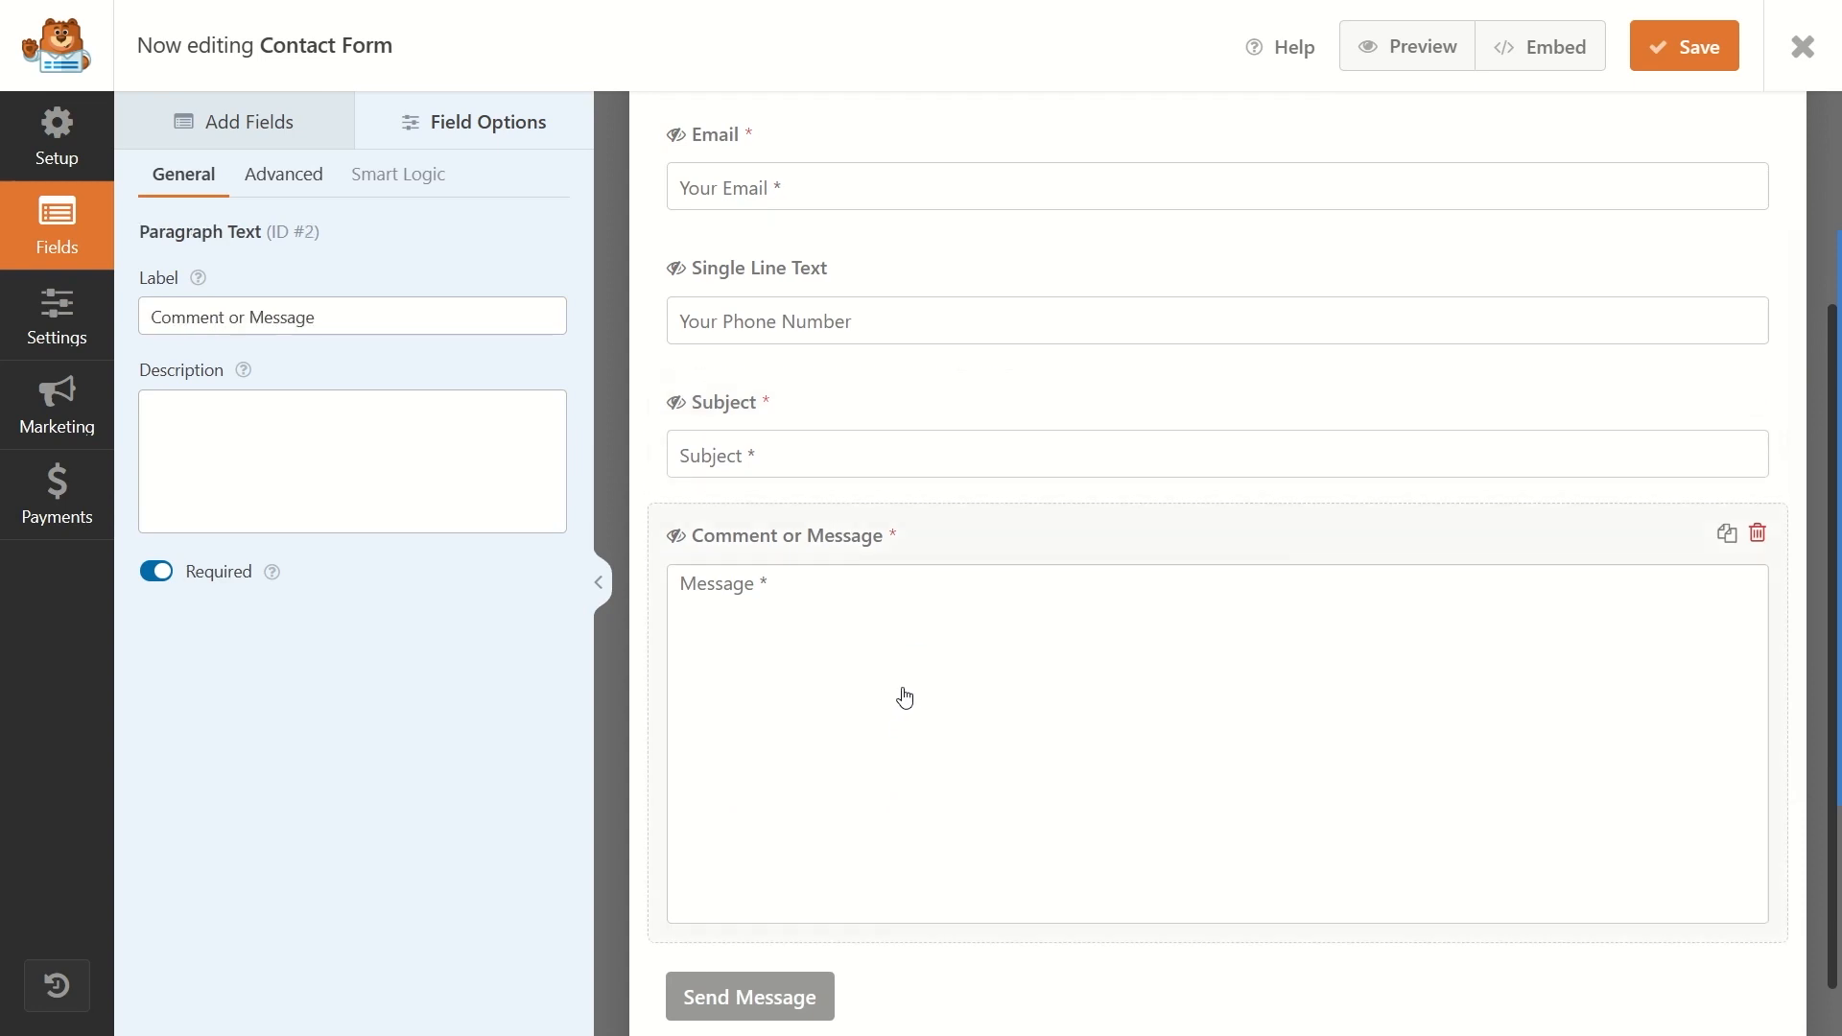
scroll(1411, 533, "up", 3)
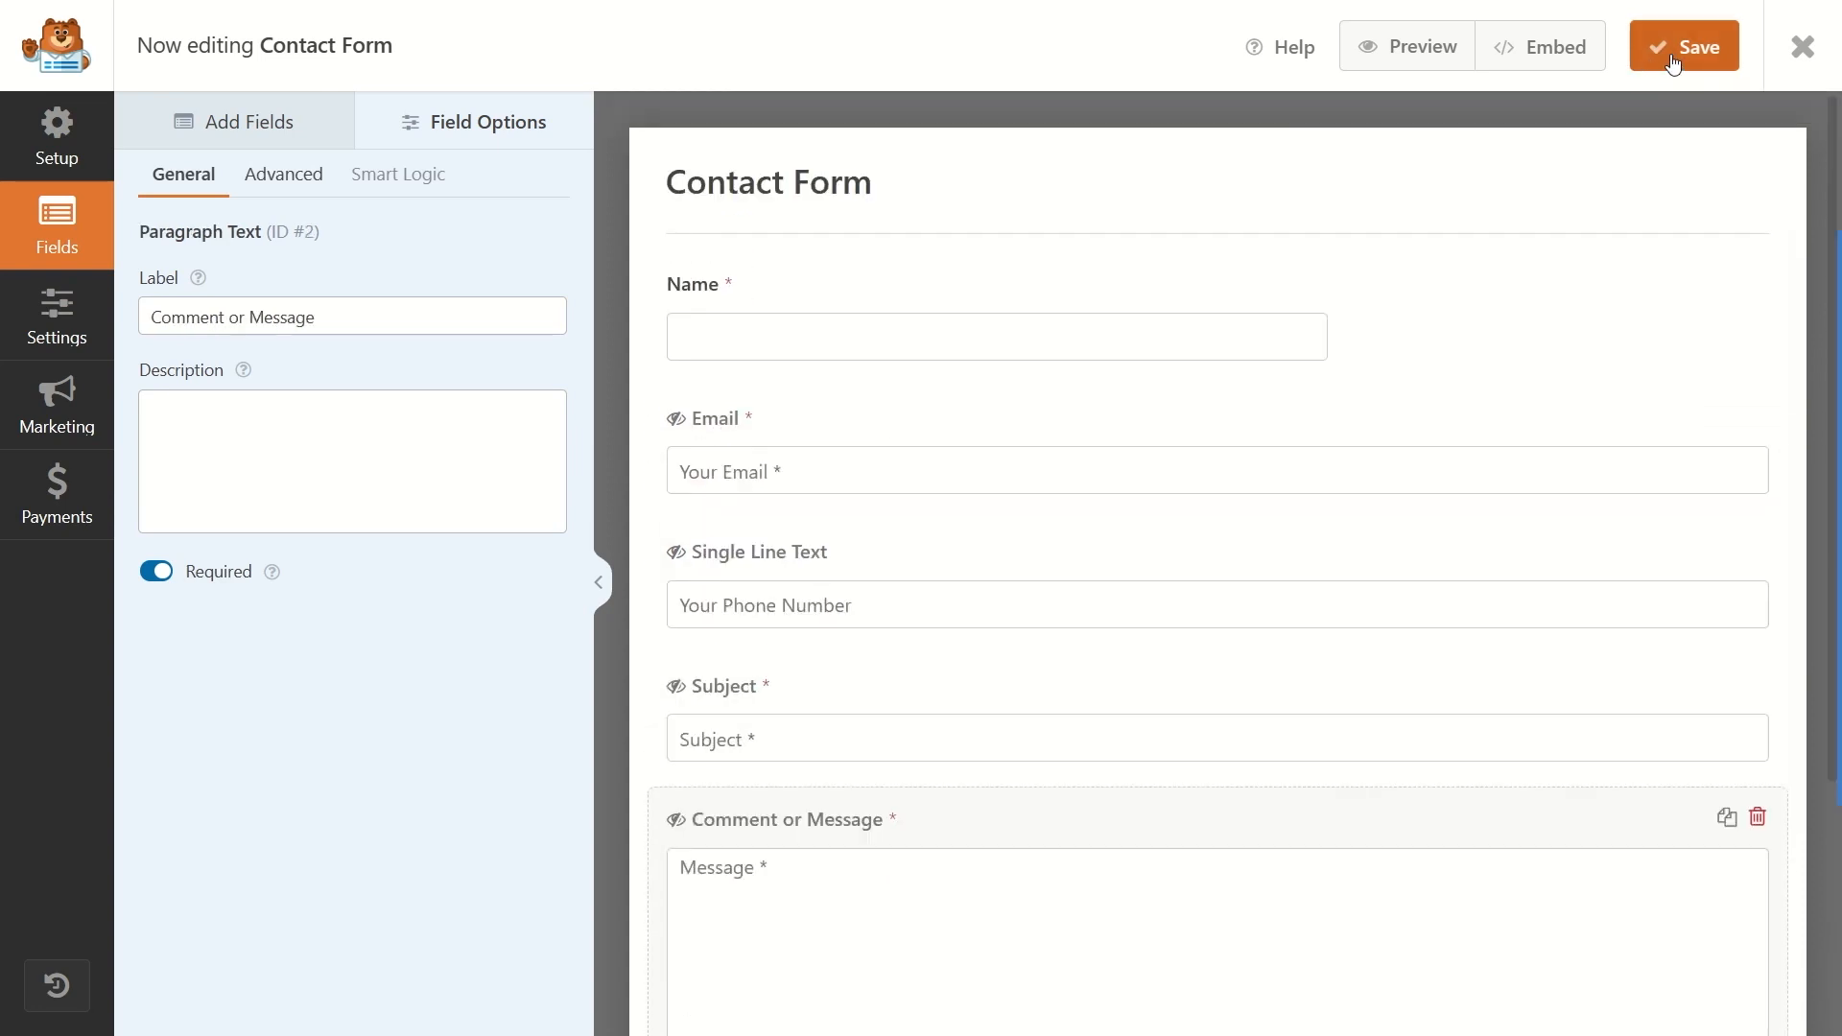
left_click(1800, 45)
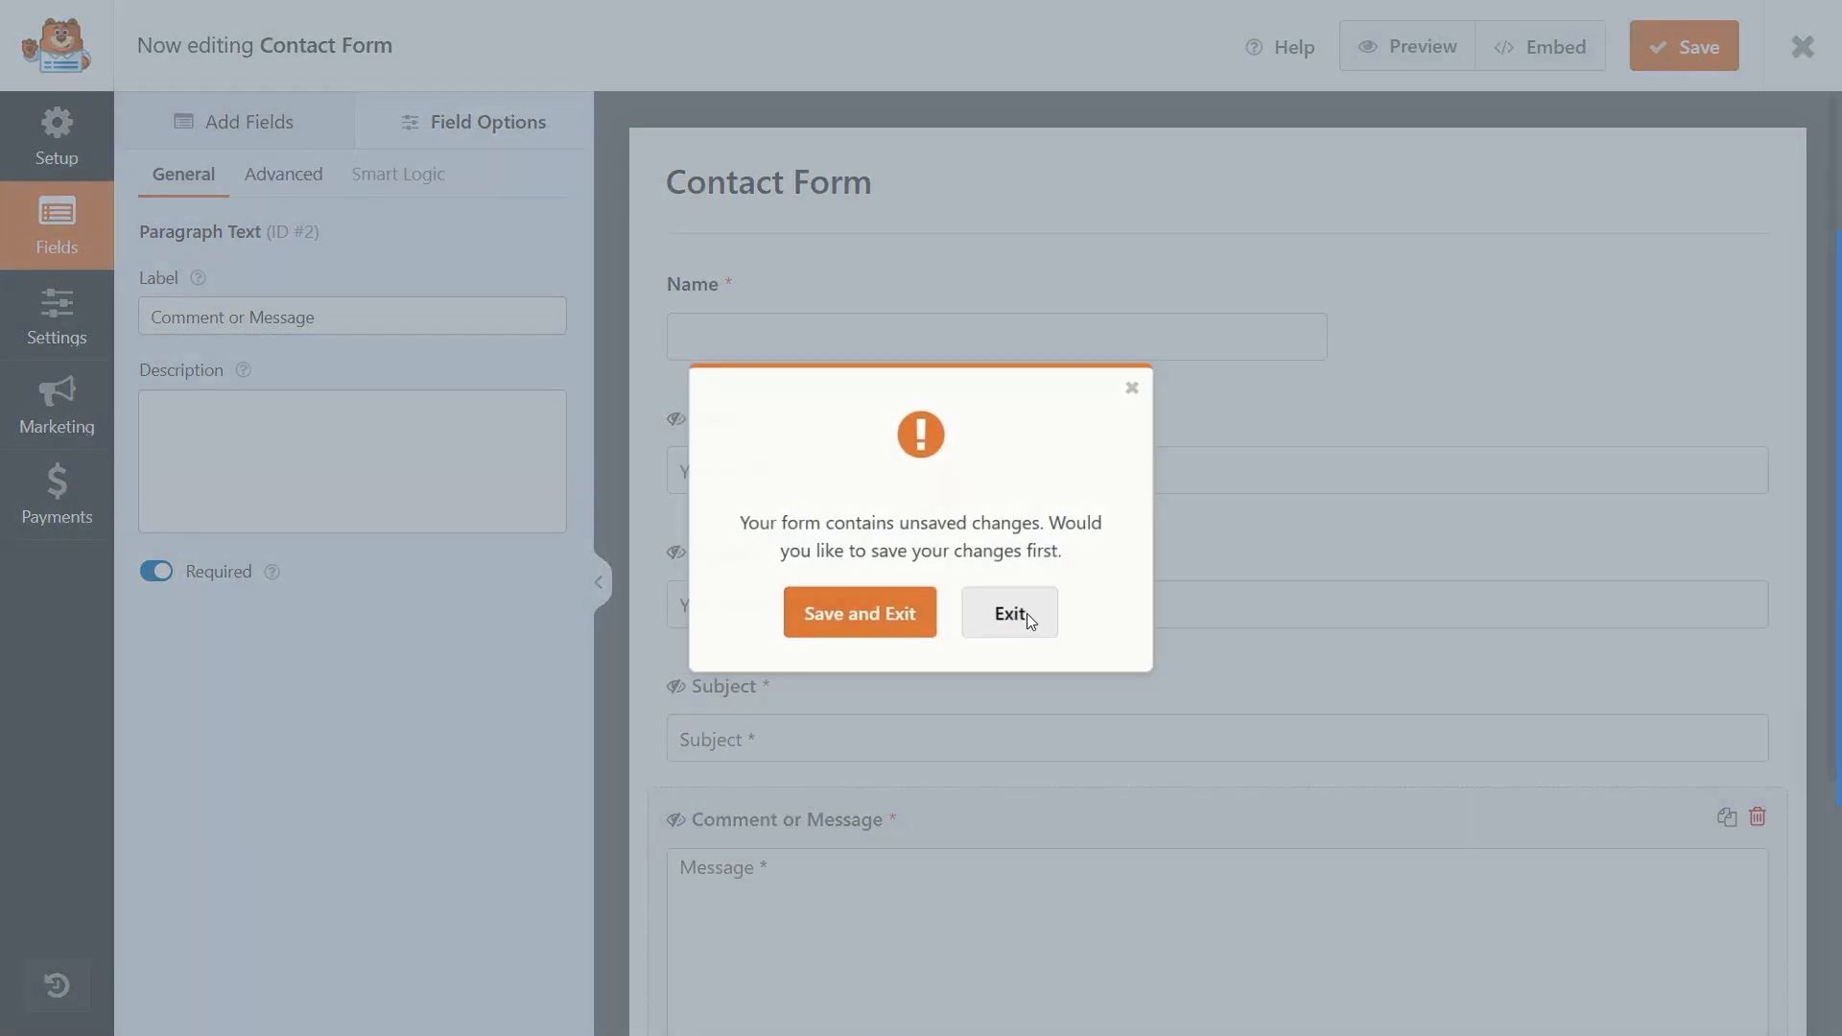
left_click(1025, 615)
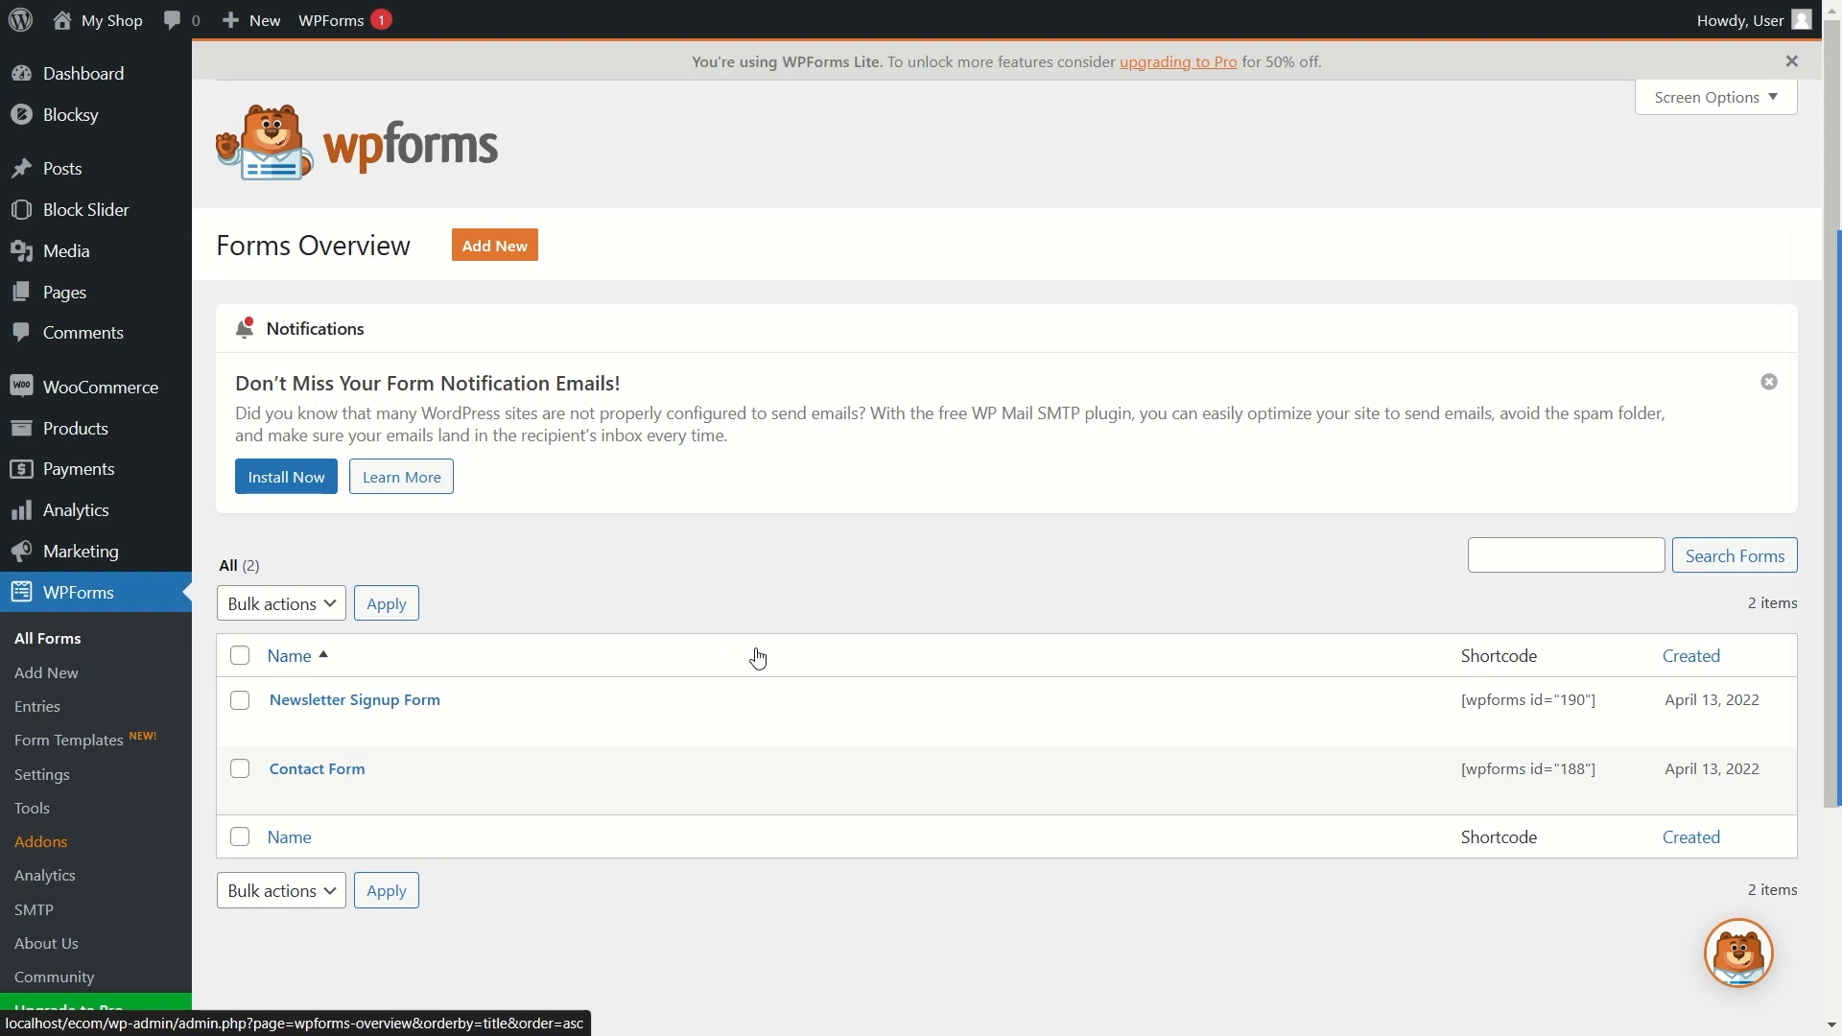
Step: Highlight the Contact Form's shortcode in the forms overview
mouse_move(1457, 777)
left_click_drag(1459, 770, 1574, 768)
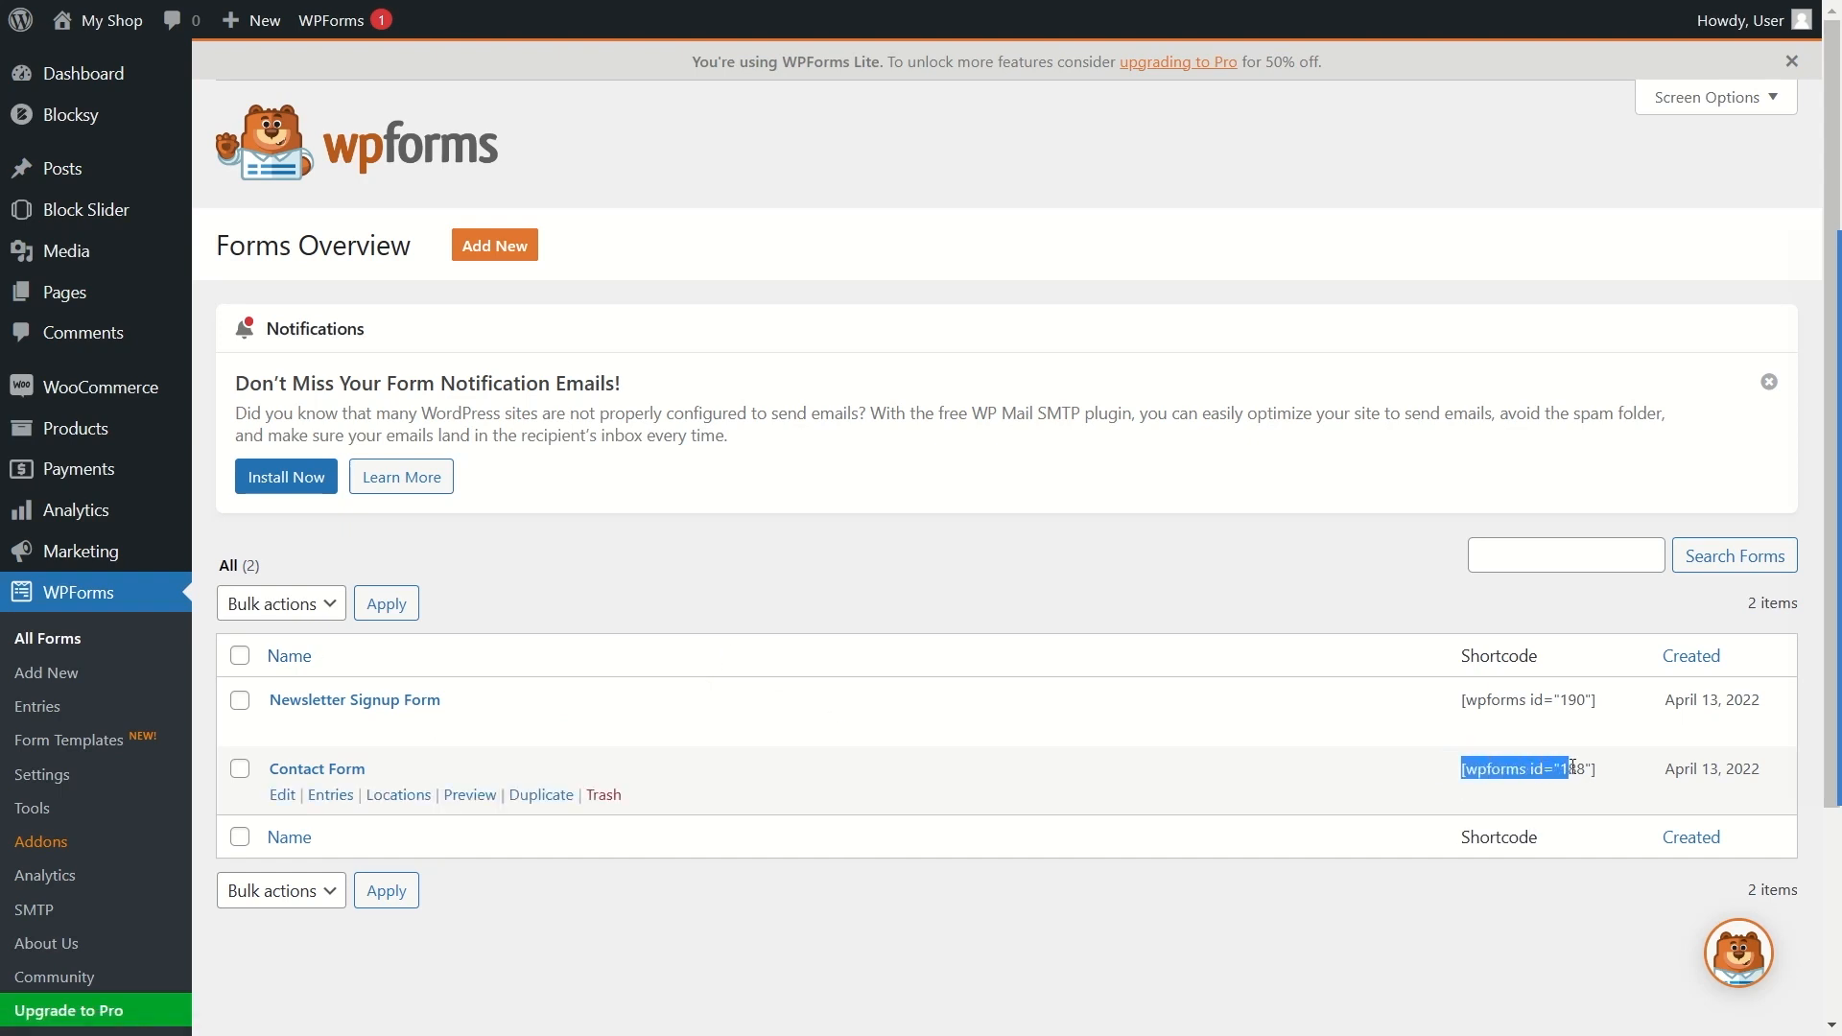
left_click(1544, 774)
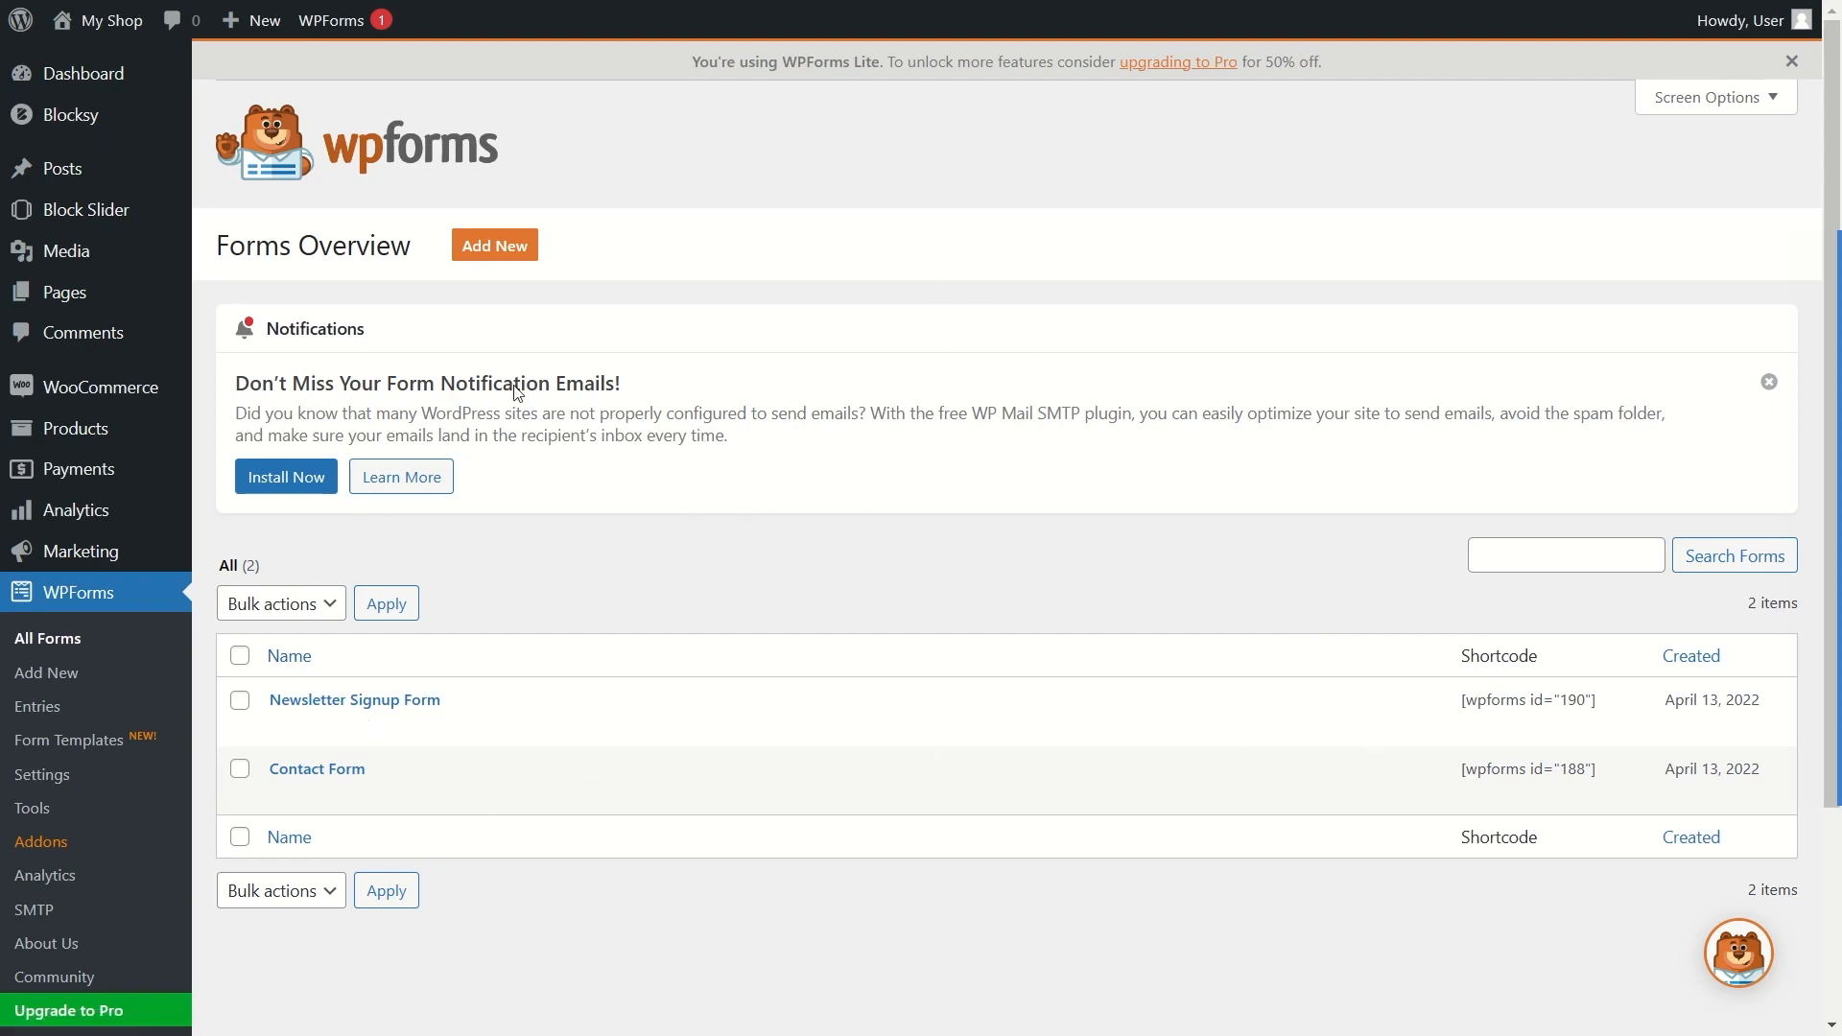
Step: Visit the site and examine the Latest News and New Arrivals sections of the Contact page
mouse_move(87, 59)
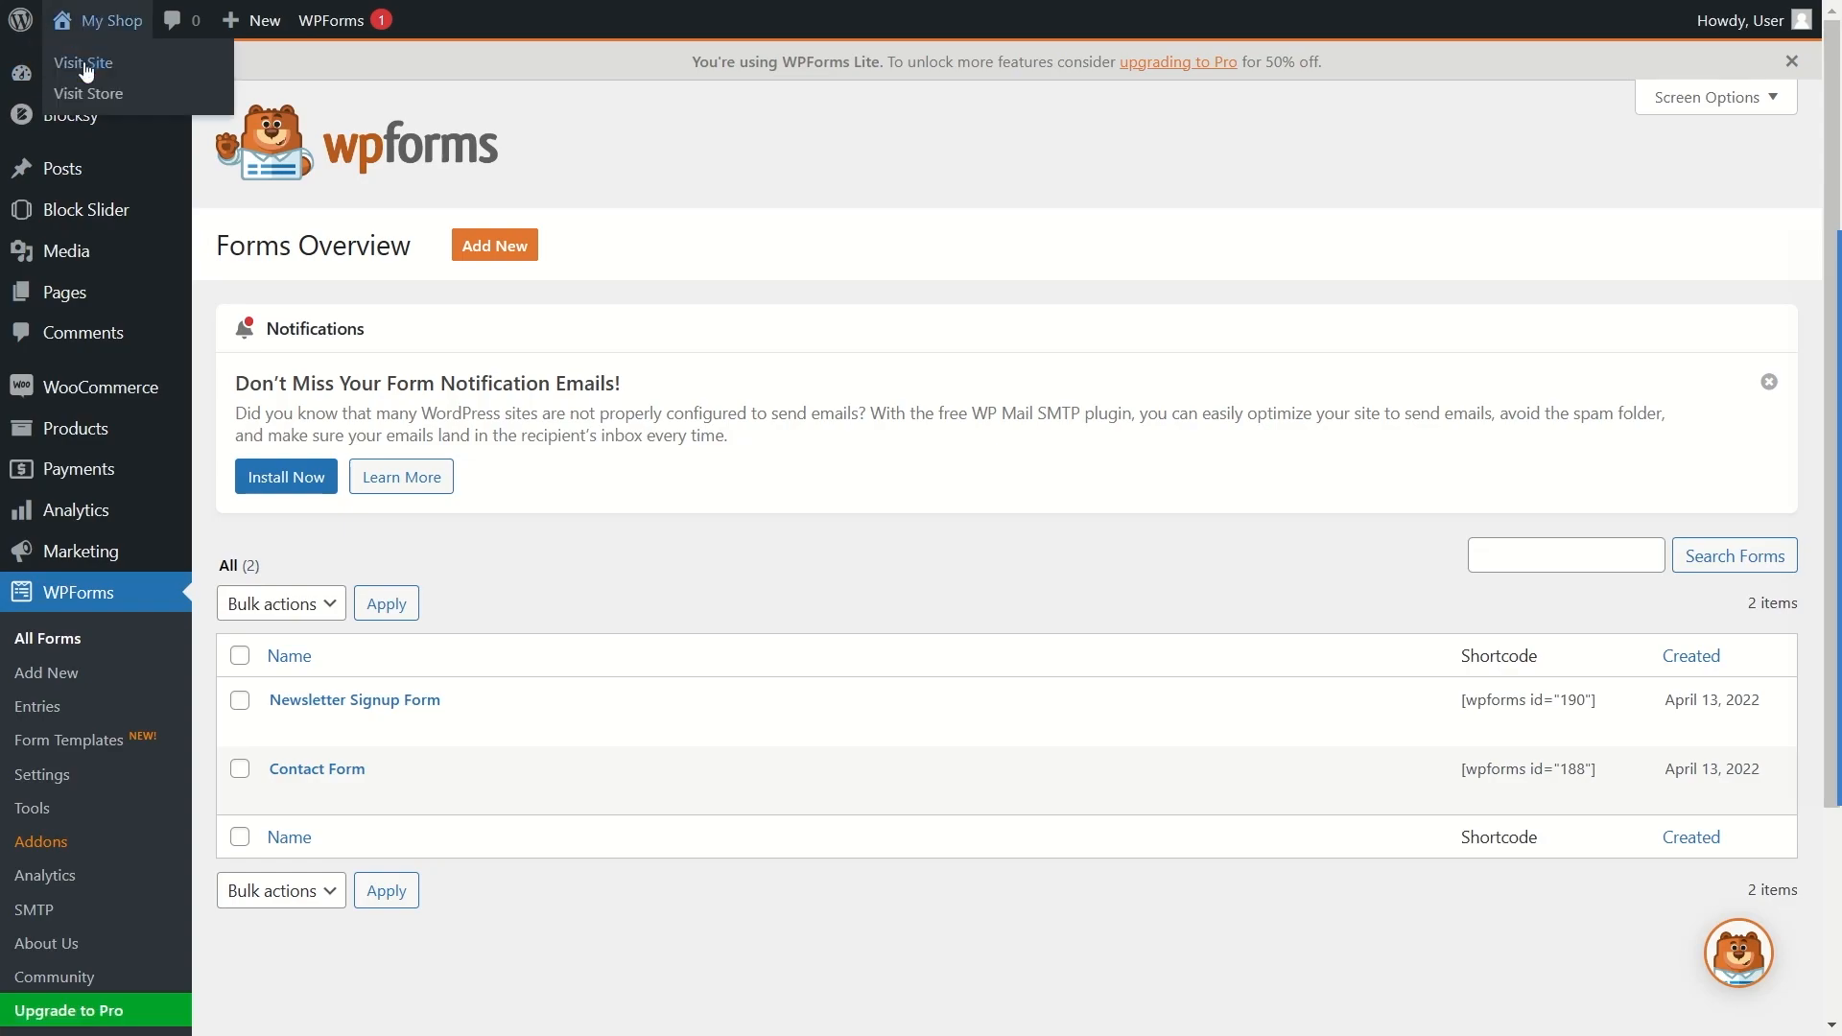
left_click(85, 65)
scroll(1225, 464, "down", 10)
scroll(1208, 305, "down", 10)
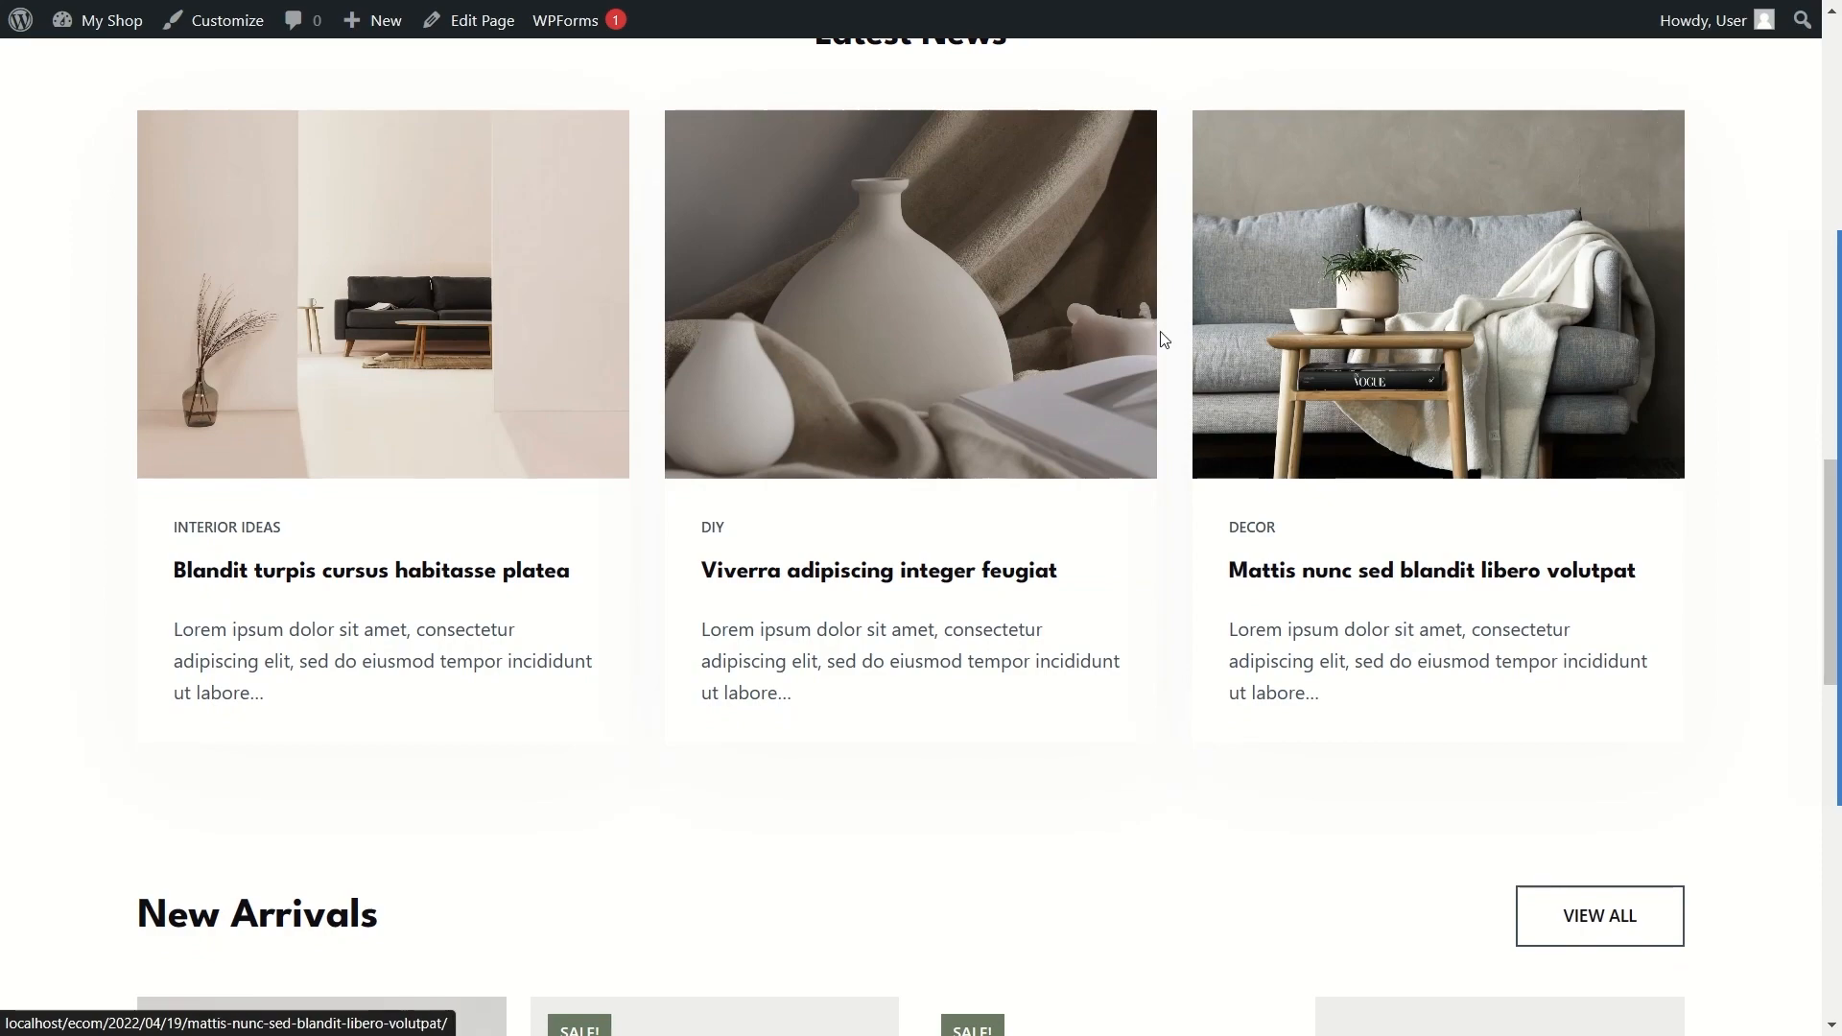
scroll(1184, 340, "down", 6)
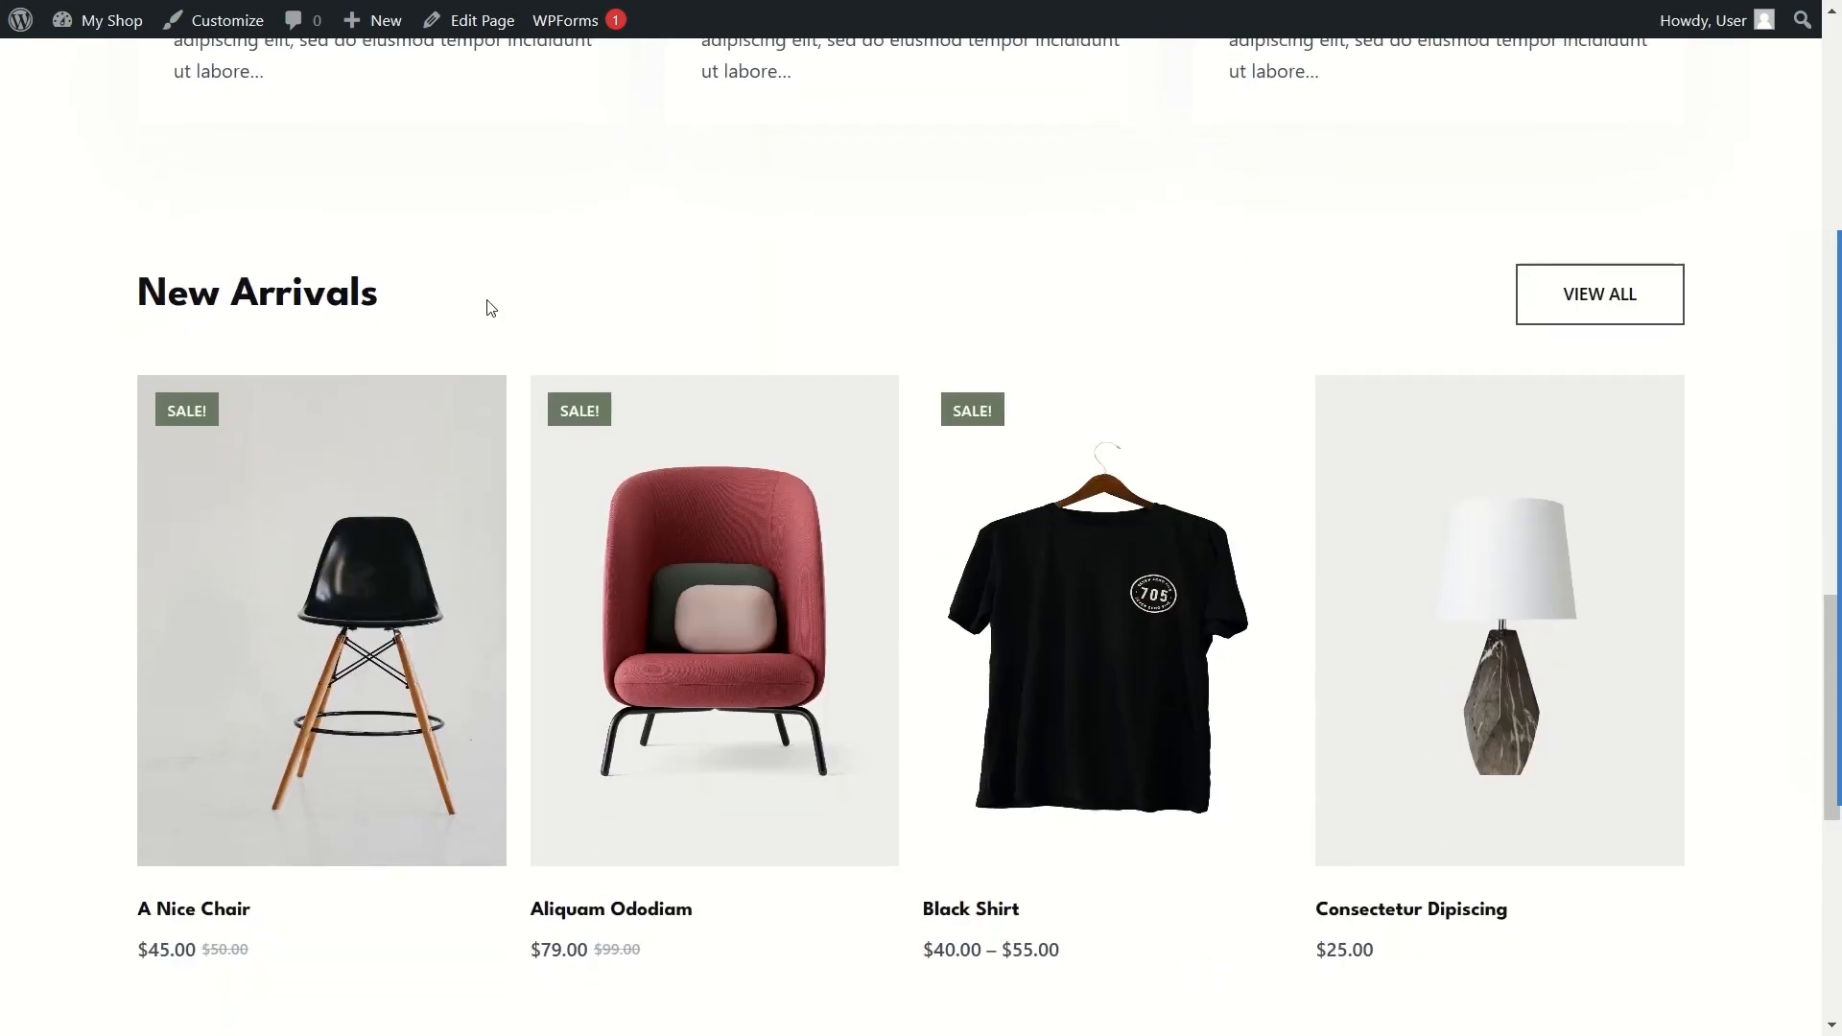
scroll(484, 309, "down", 5)
scroll(481, 309, "up", 3)
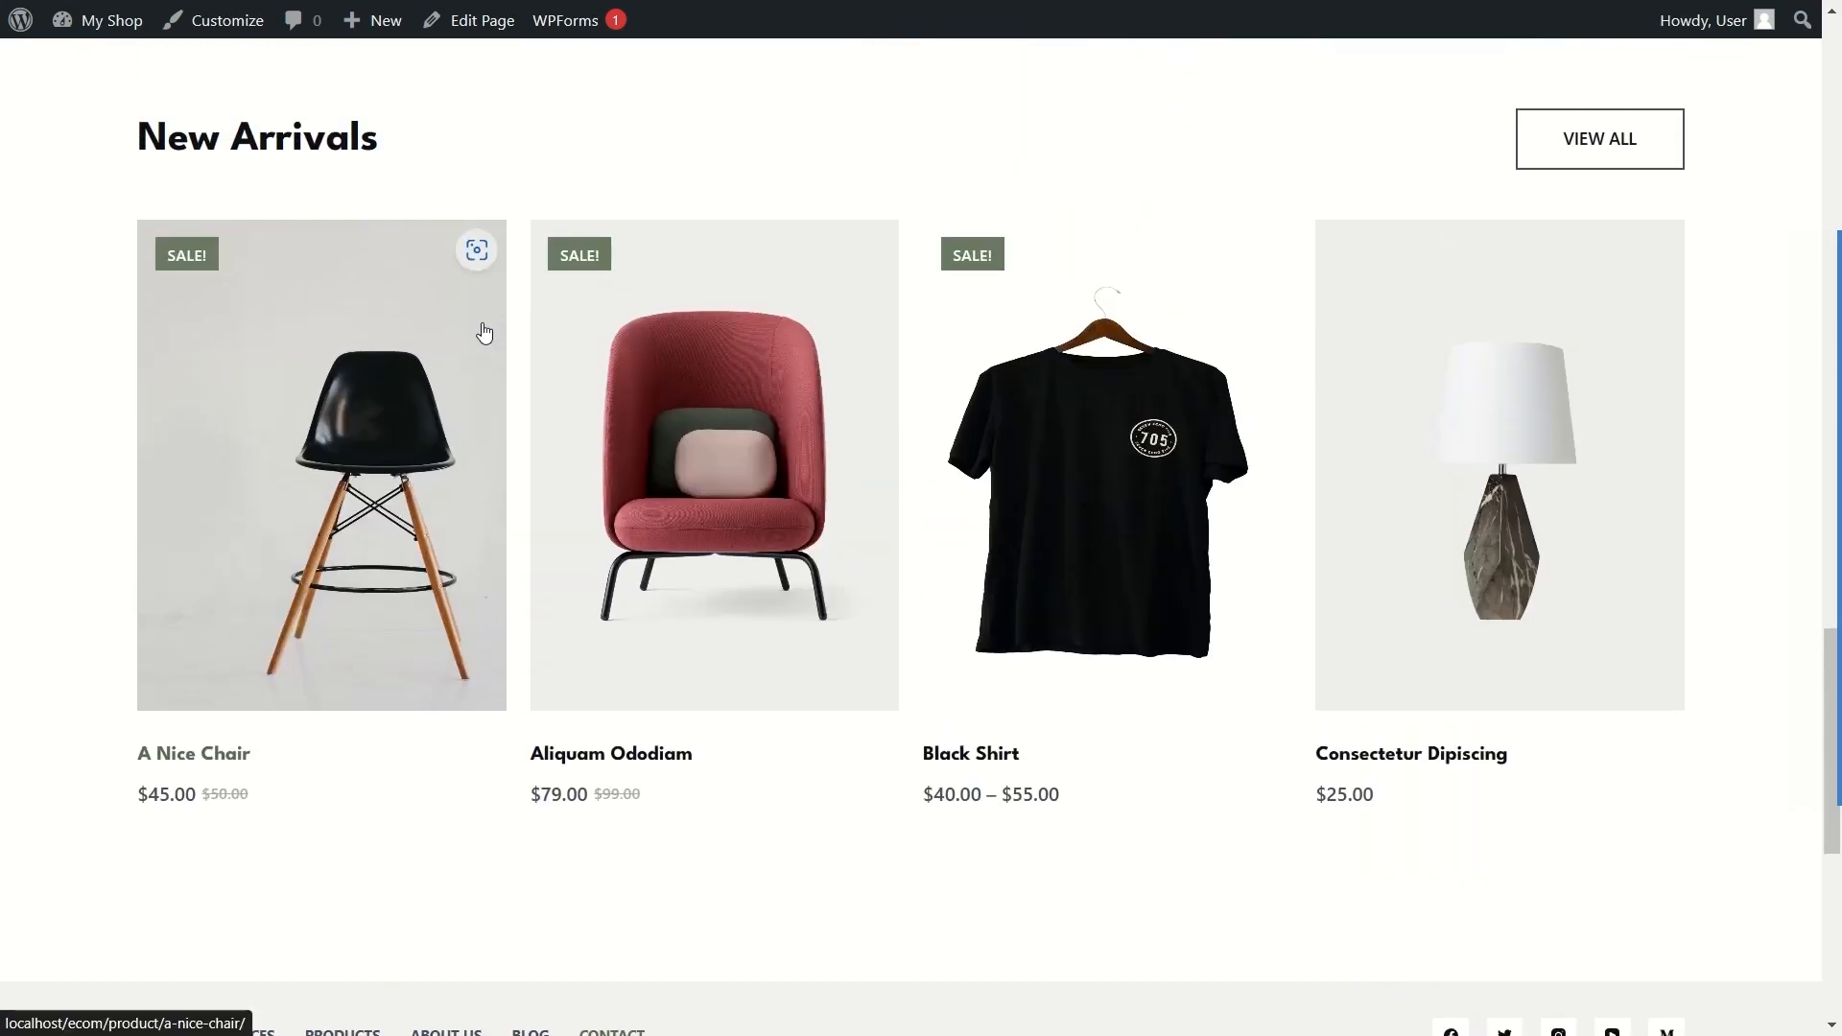
scroll(329, 268, "up", 3)
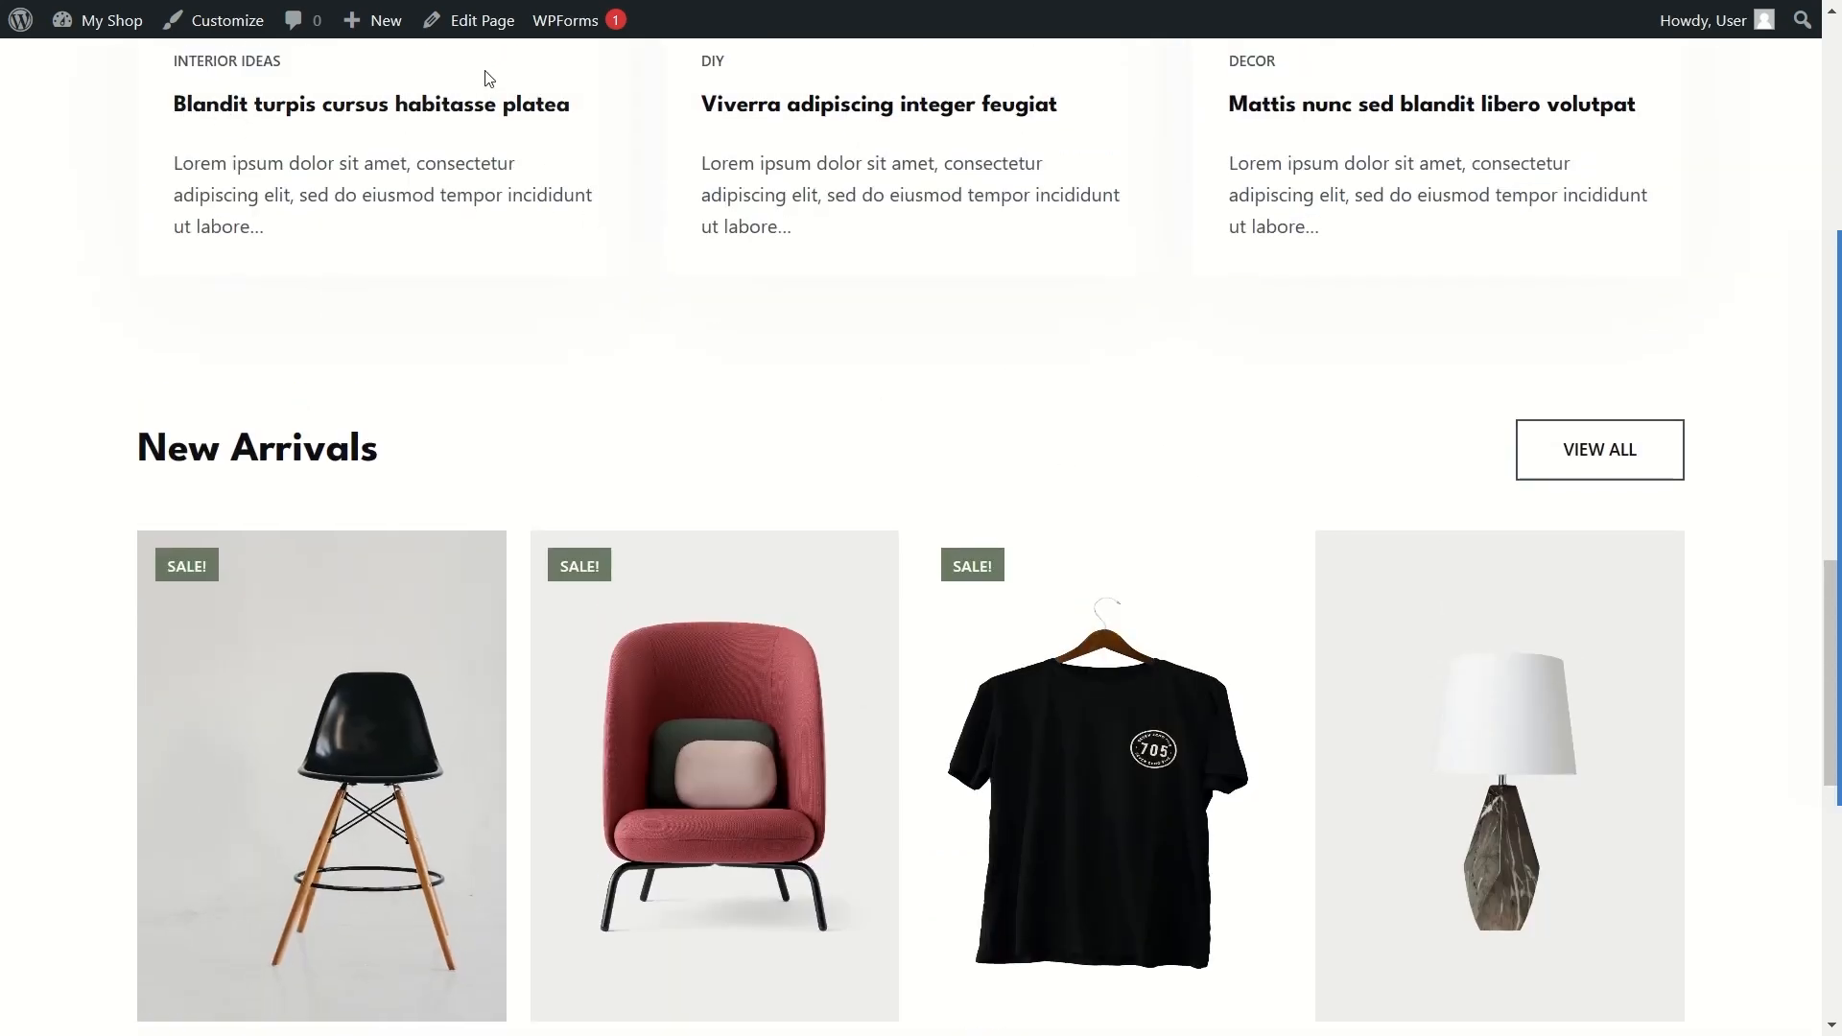
Step: Open the Contact page for editing and delete the Columns / Container block holding the New Arrivals heading and View All button
left_click(478, 41)
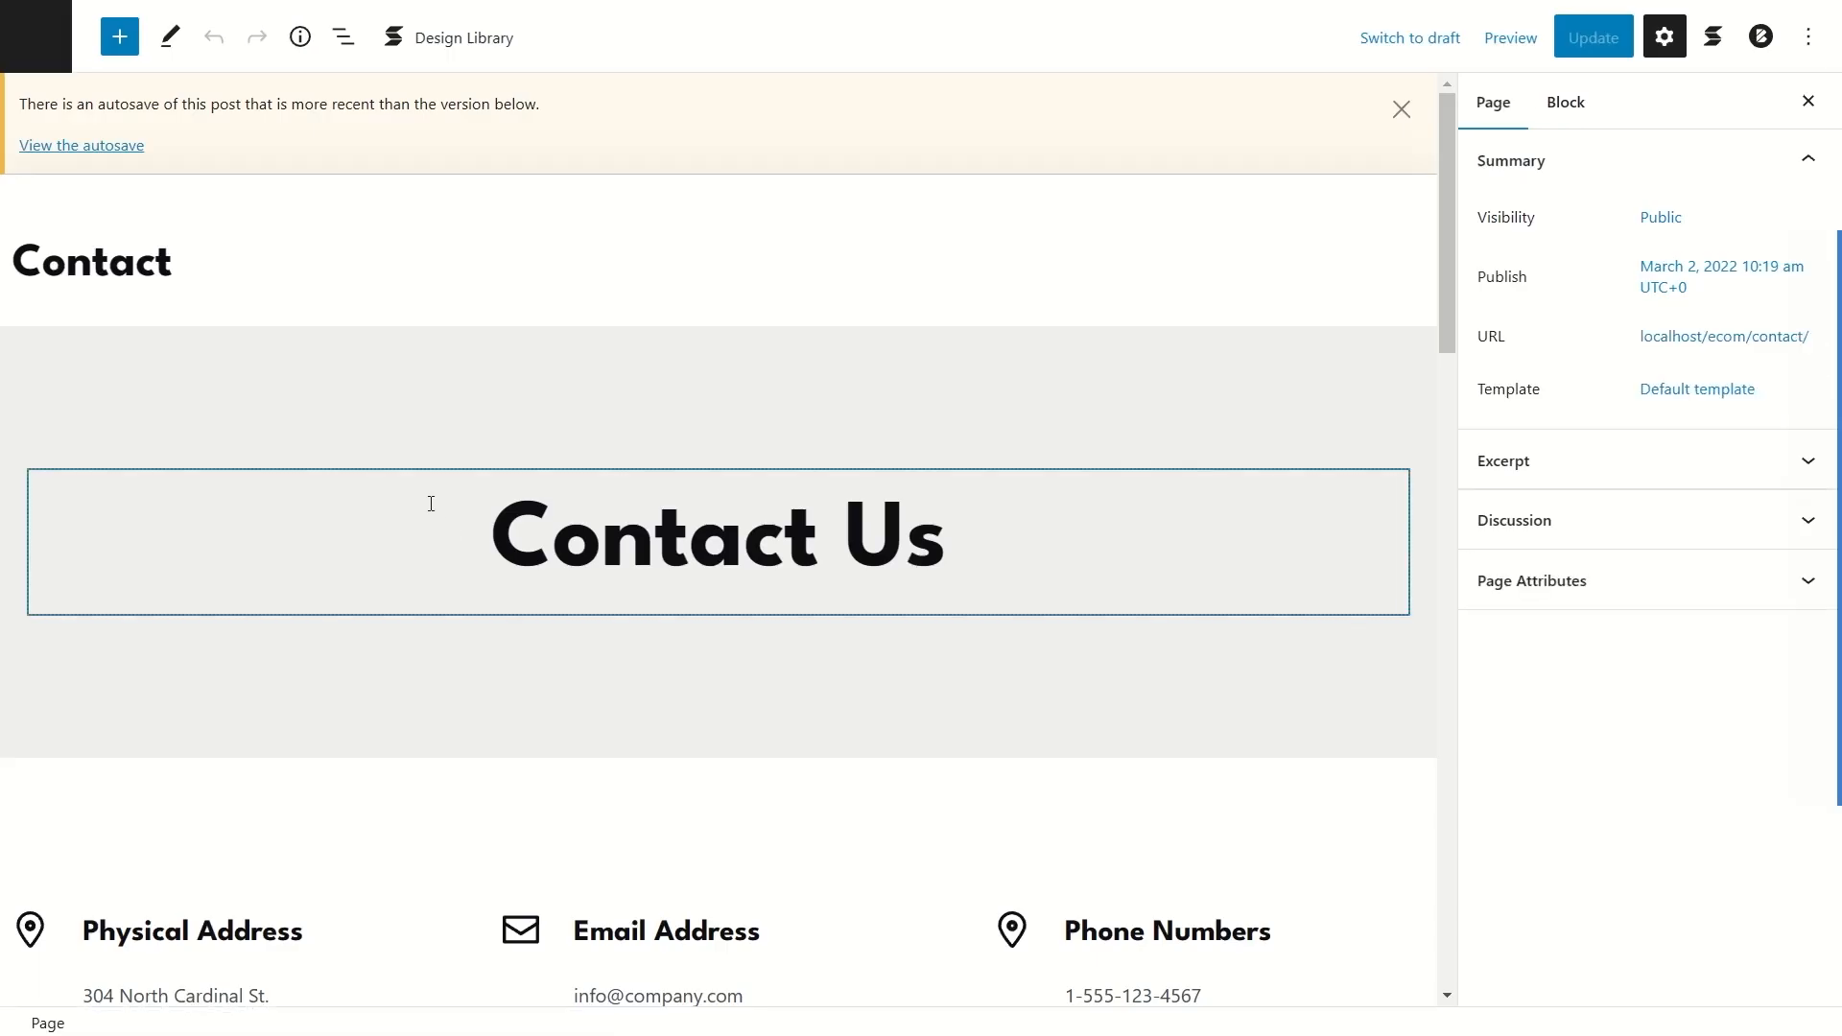
scroll(537, 450, "down", 7)
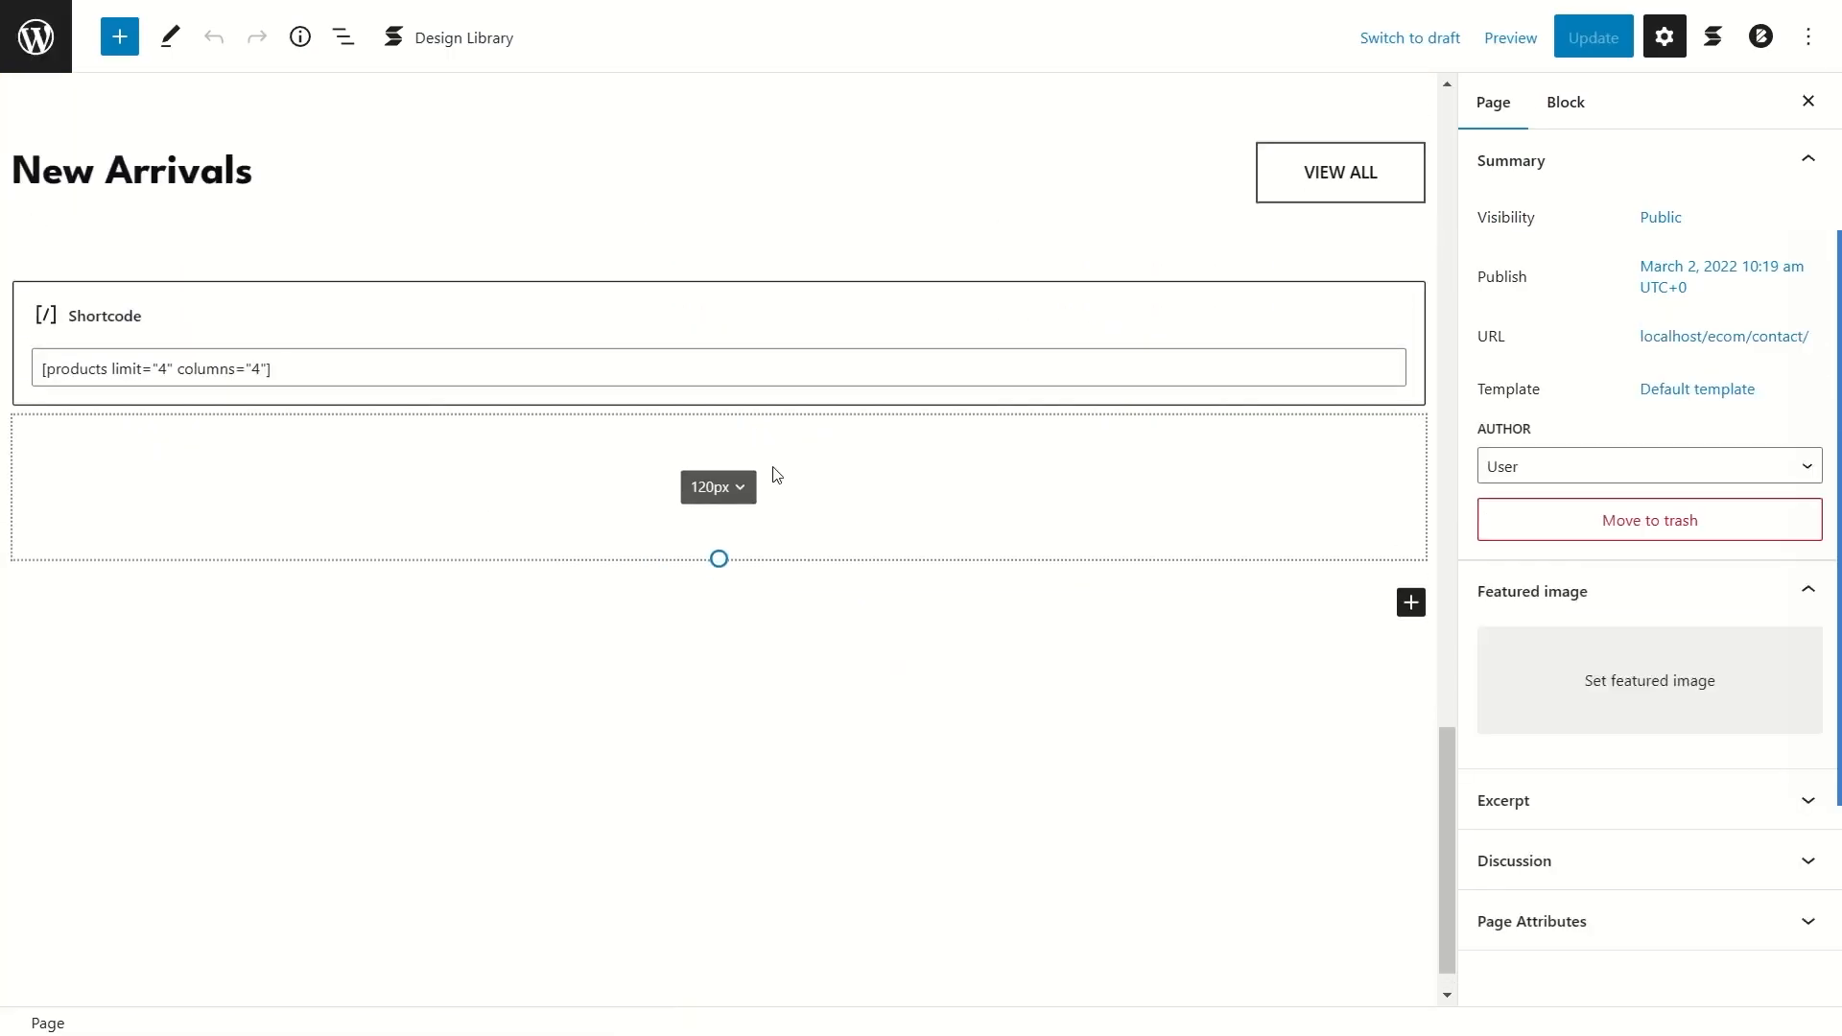
scroll(770, 473, "up", 4)
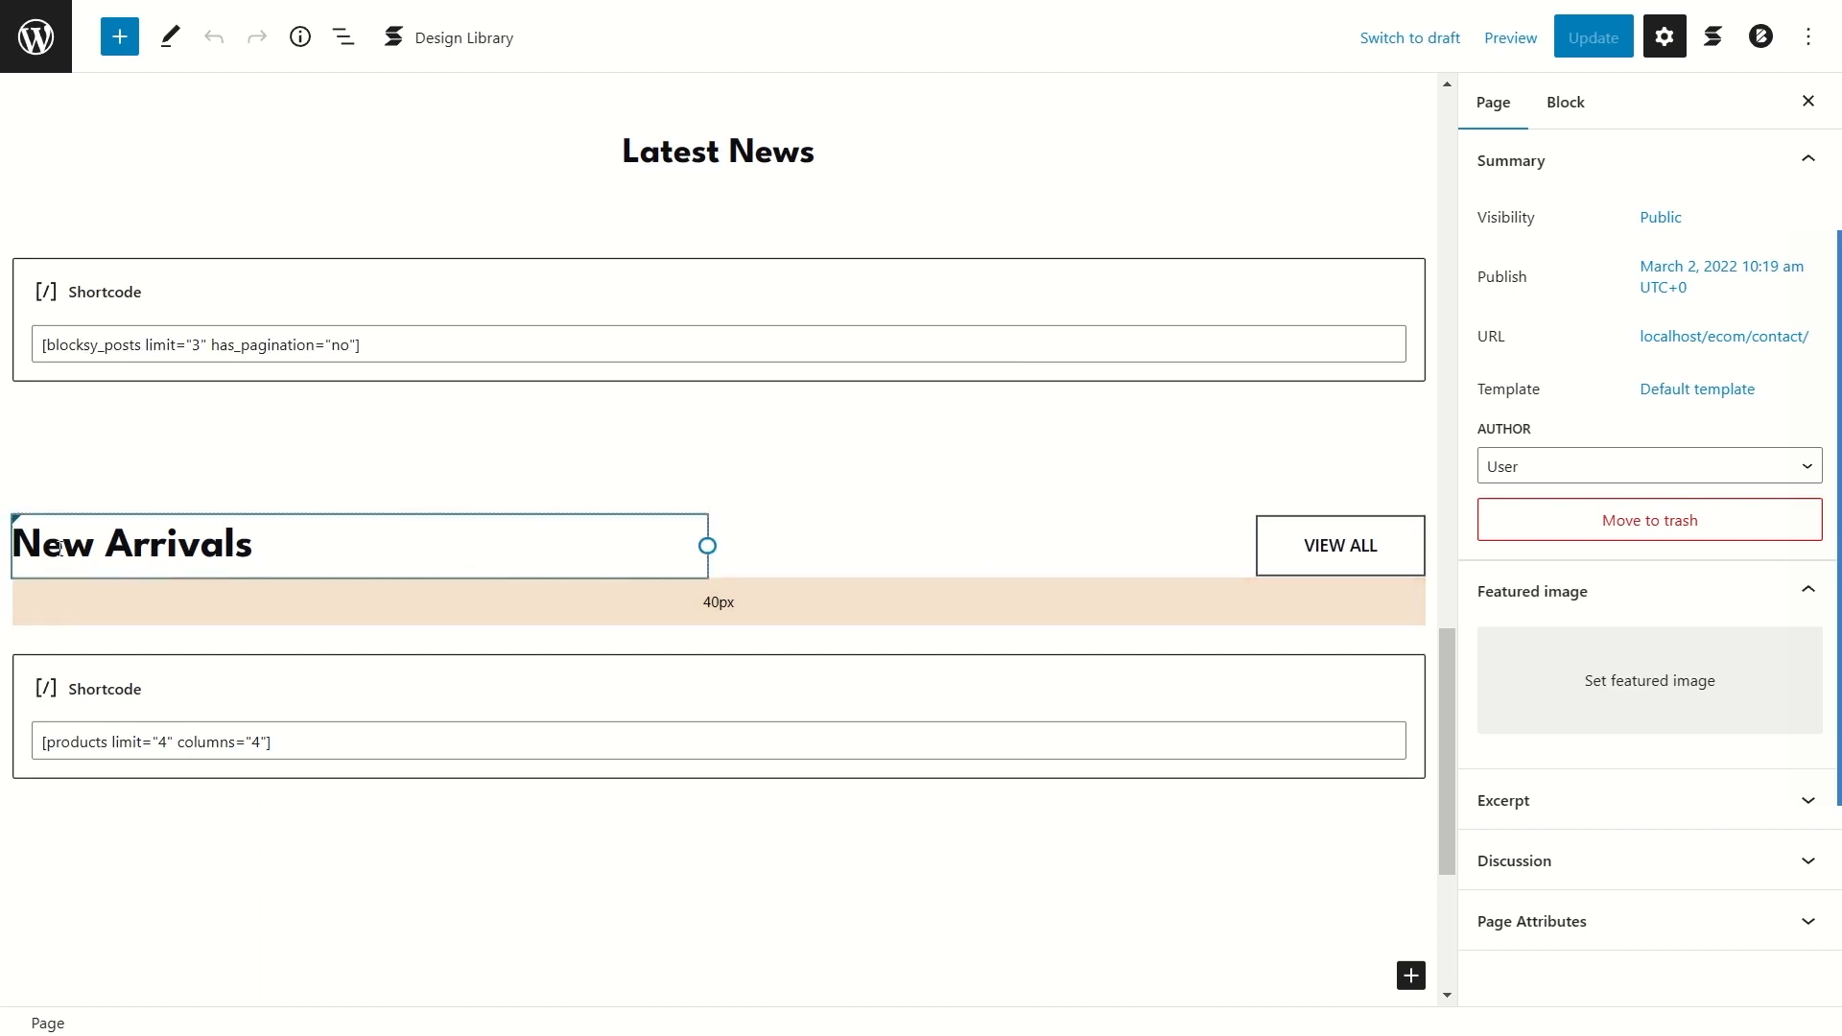
left_click(103, 549)
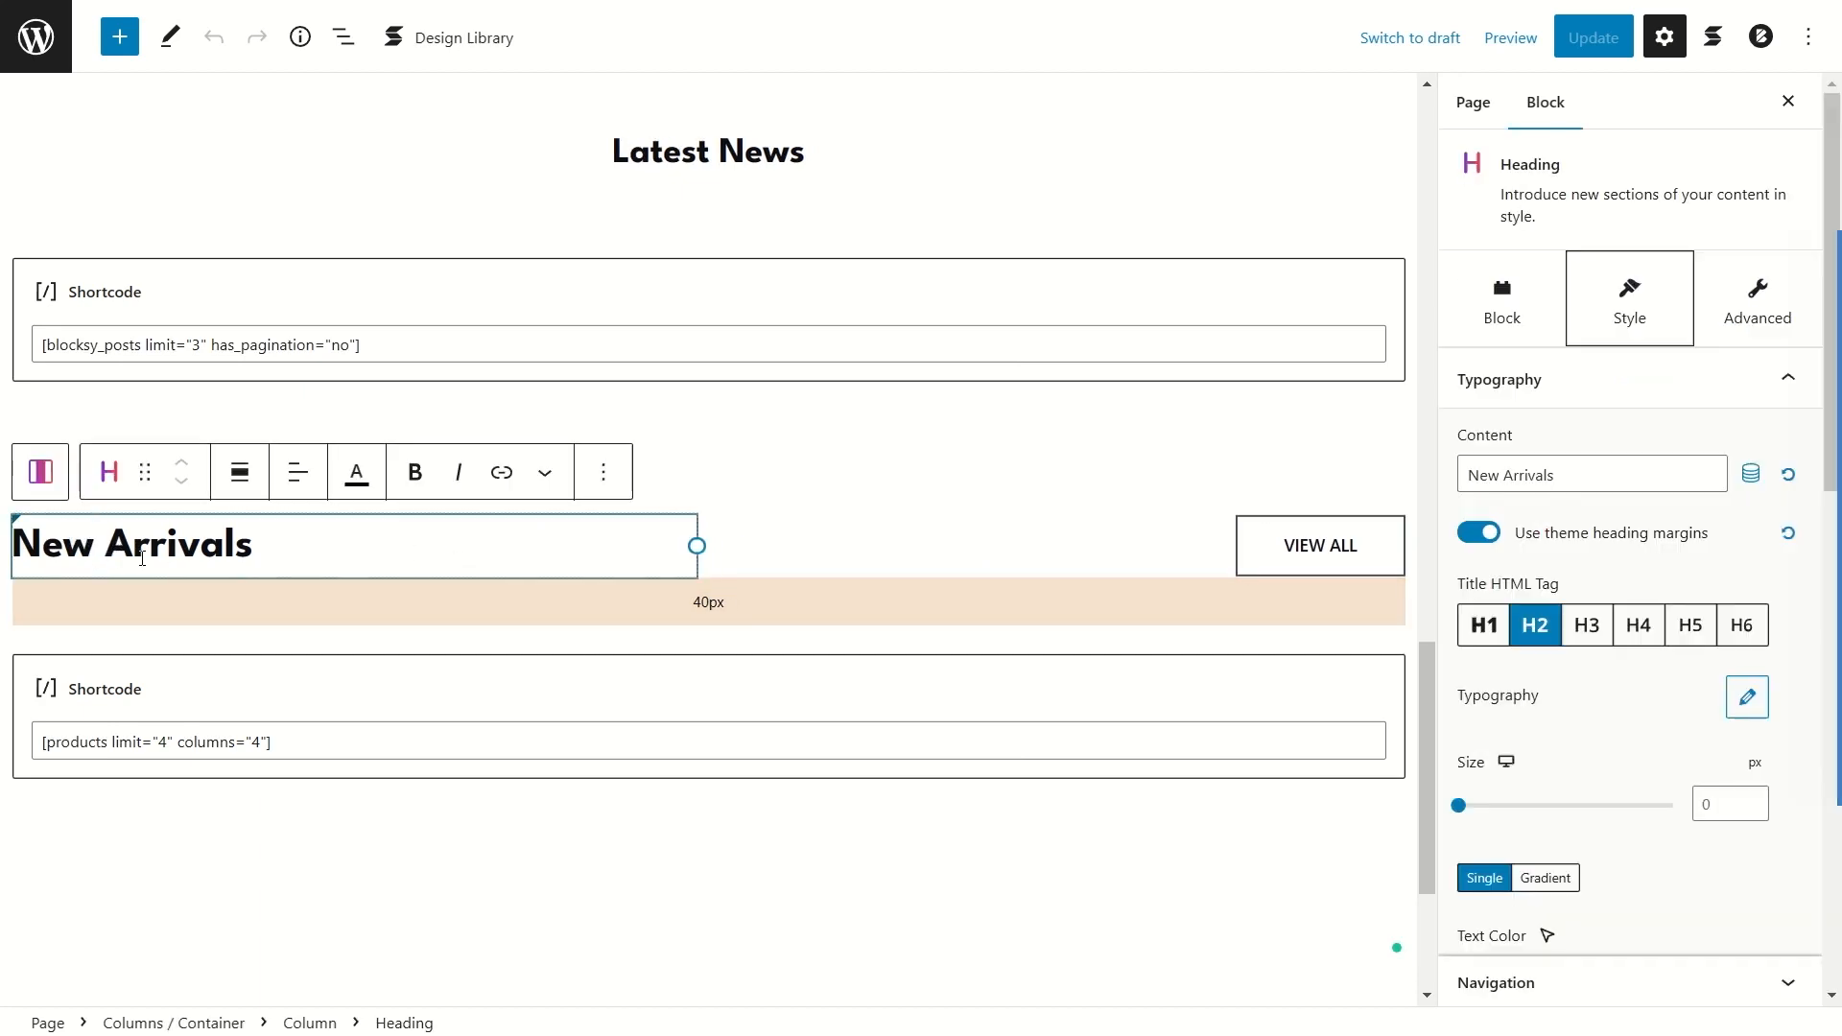
left_click(343, 39)
left_click(135, 597)
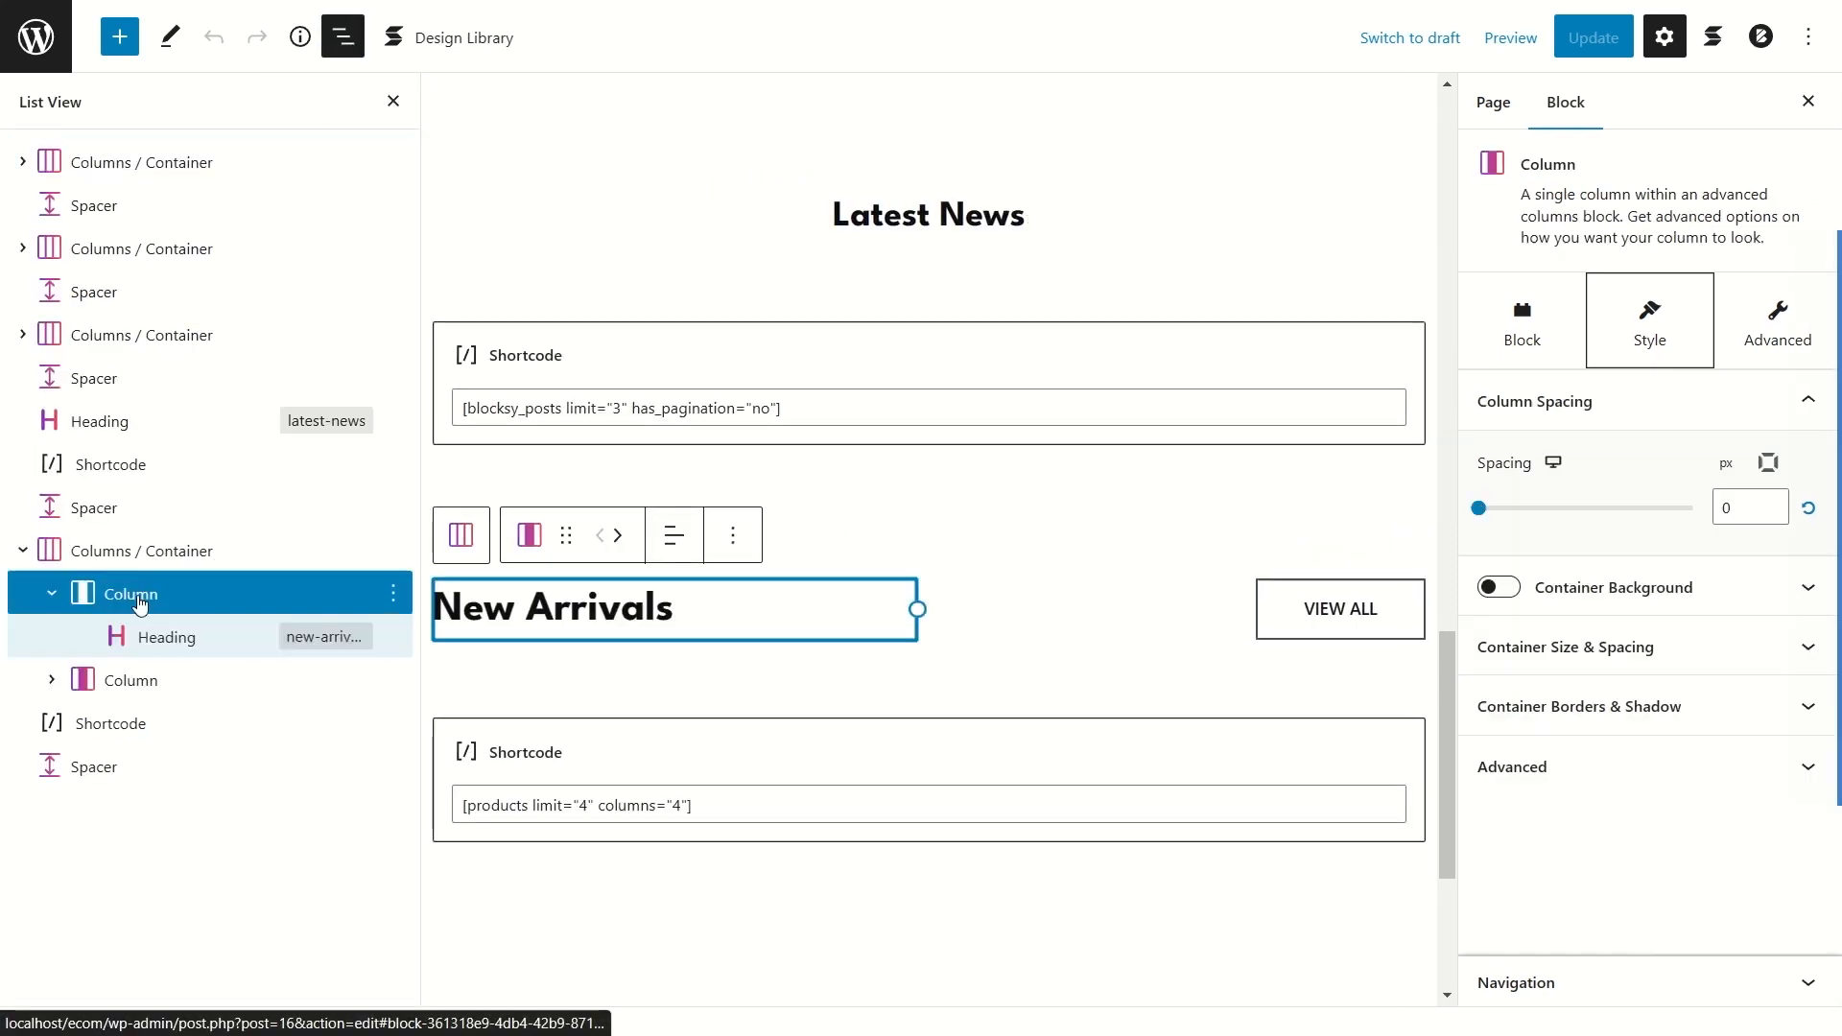
left_click(221, 554)
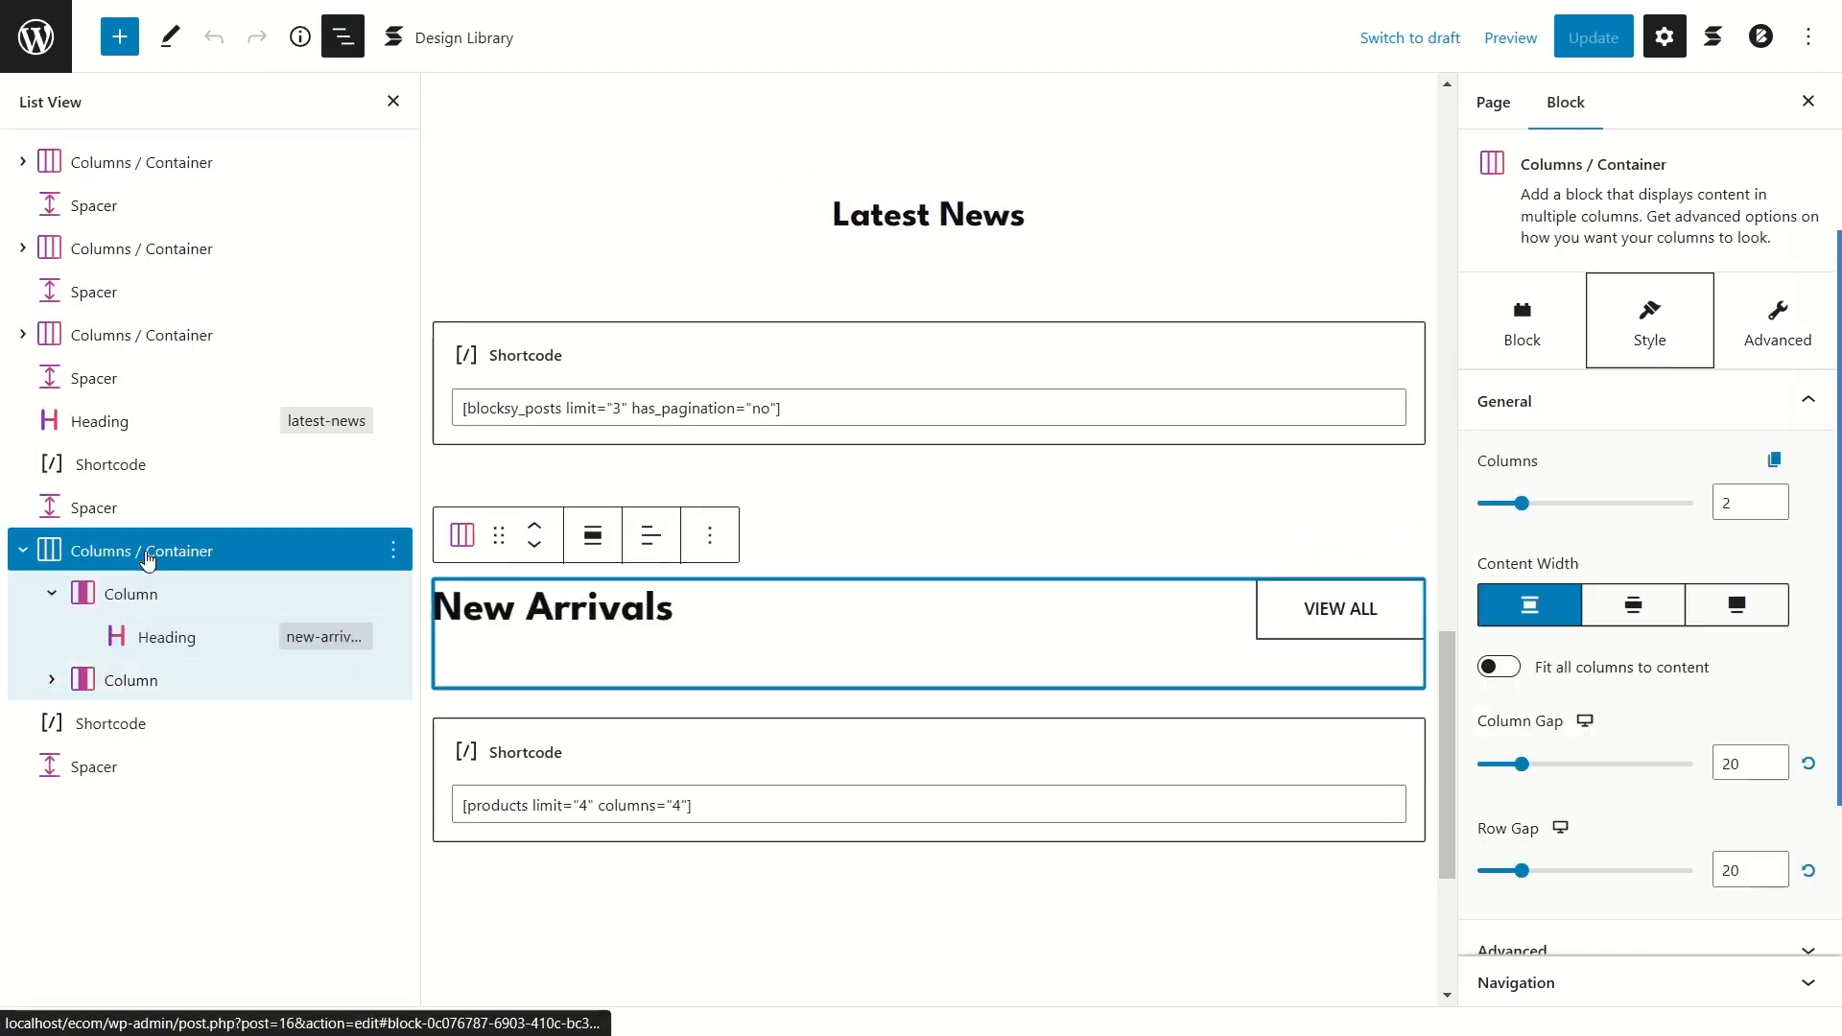
left_click(397, 552)
left_click(456, 497)
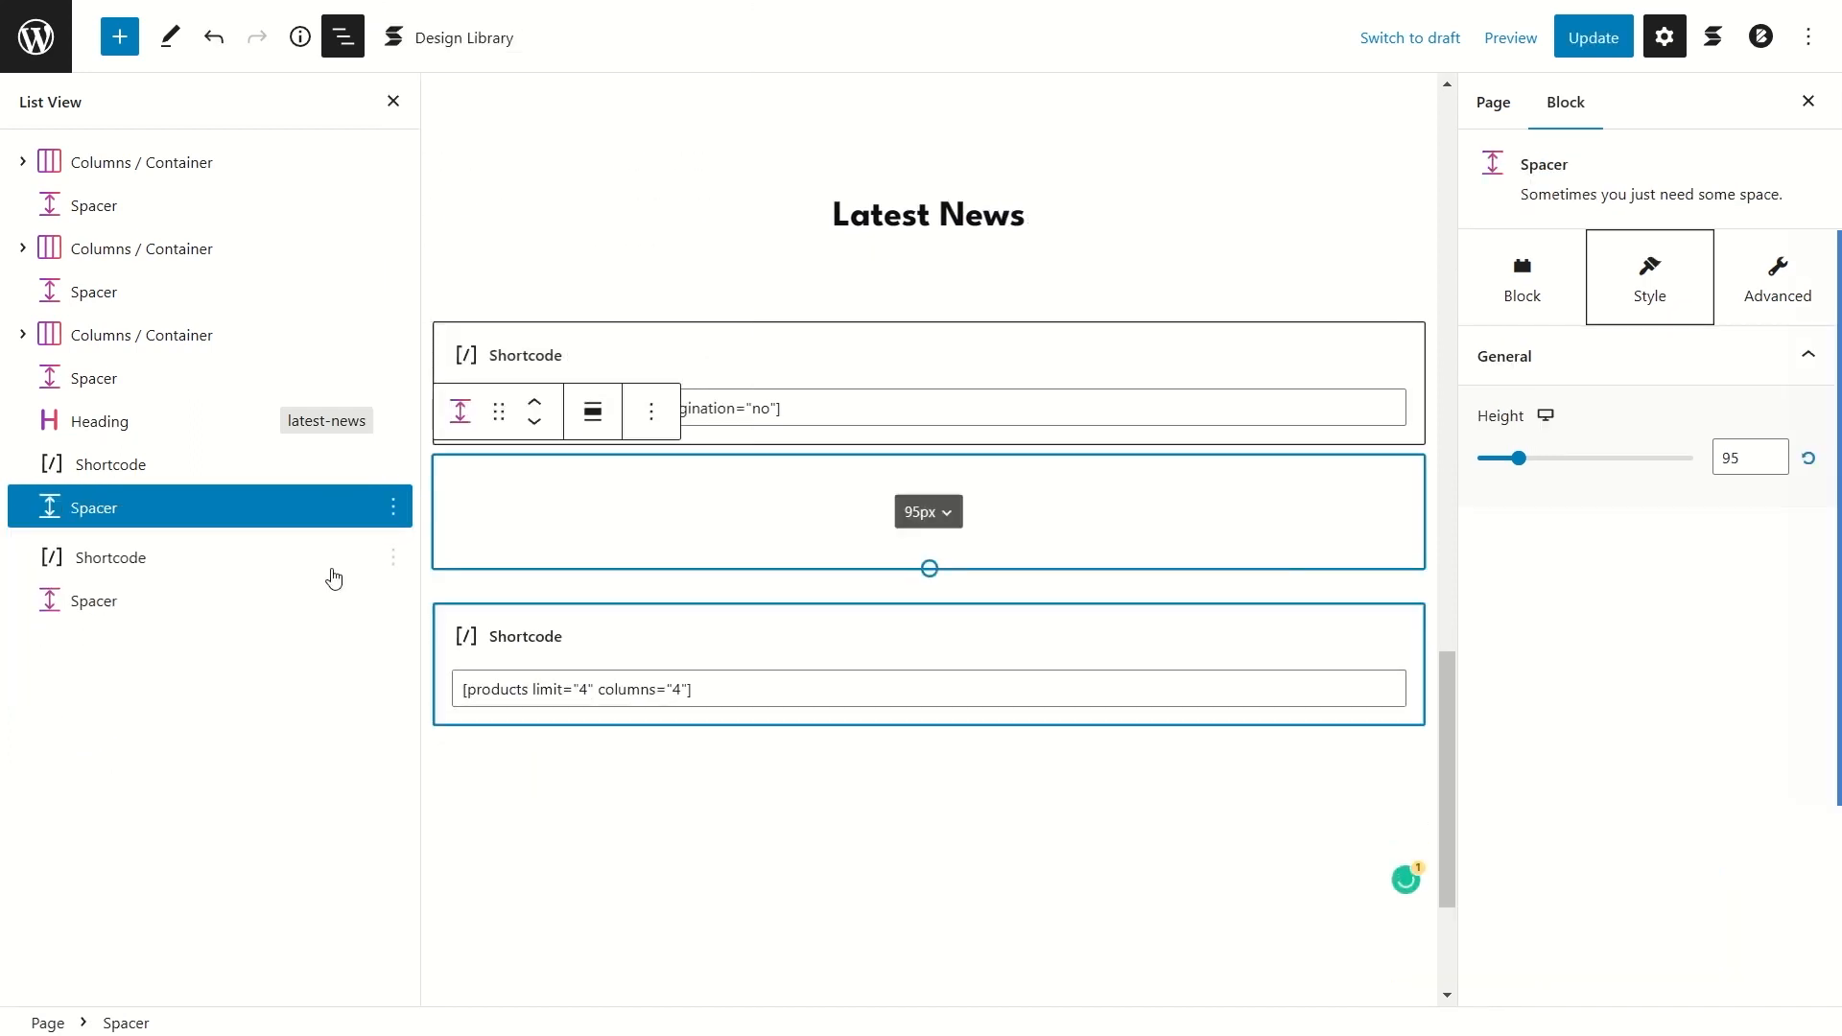
Step: Delete the products Shortcode block and the 120px Spacer below it from the Contact page
left_click(240, 557)
left_click(256, 513)
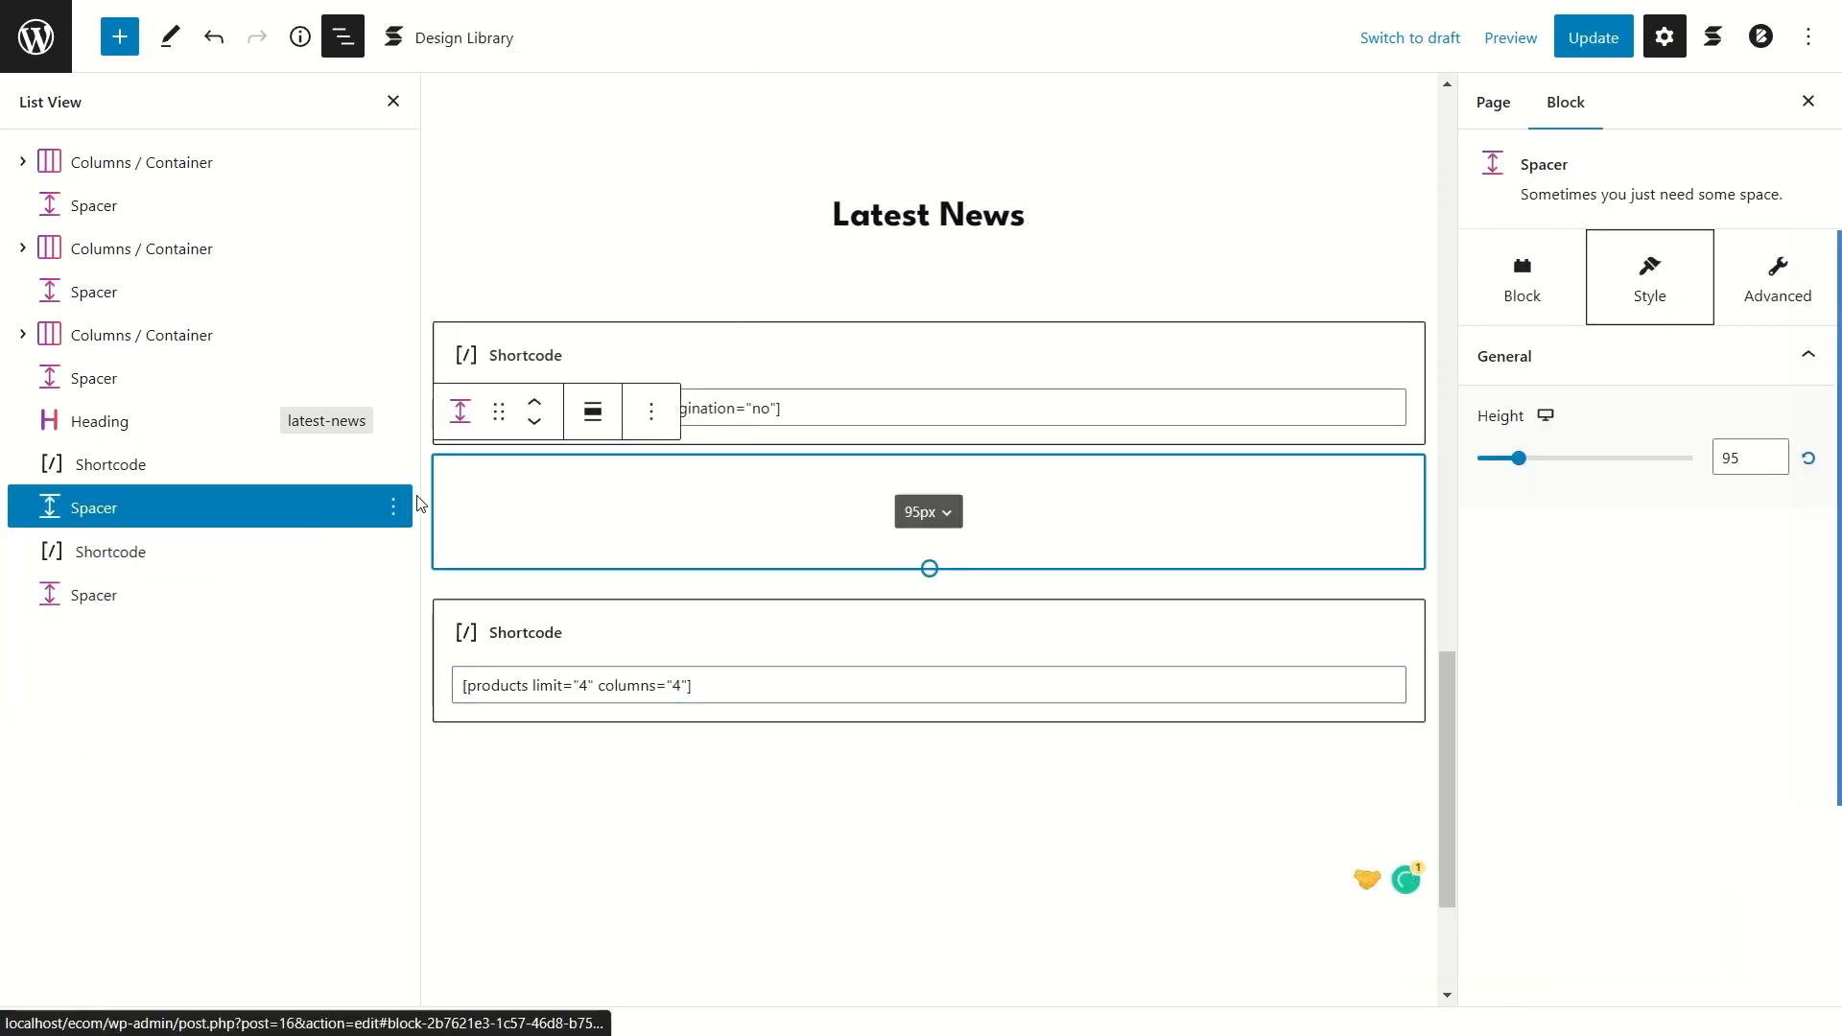
left_click(393, 507)
scroll(455, 938, "down", 1)
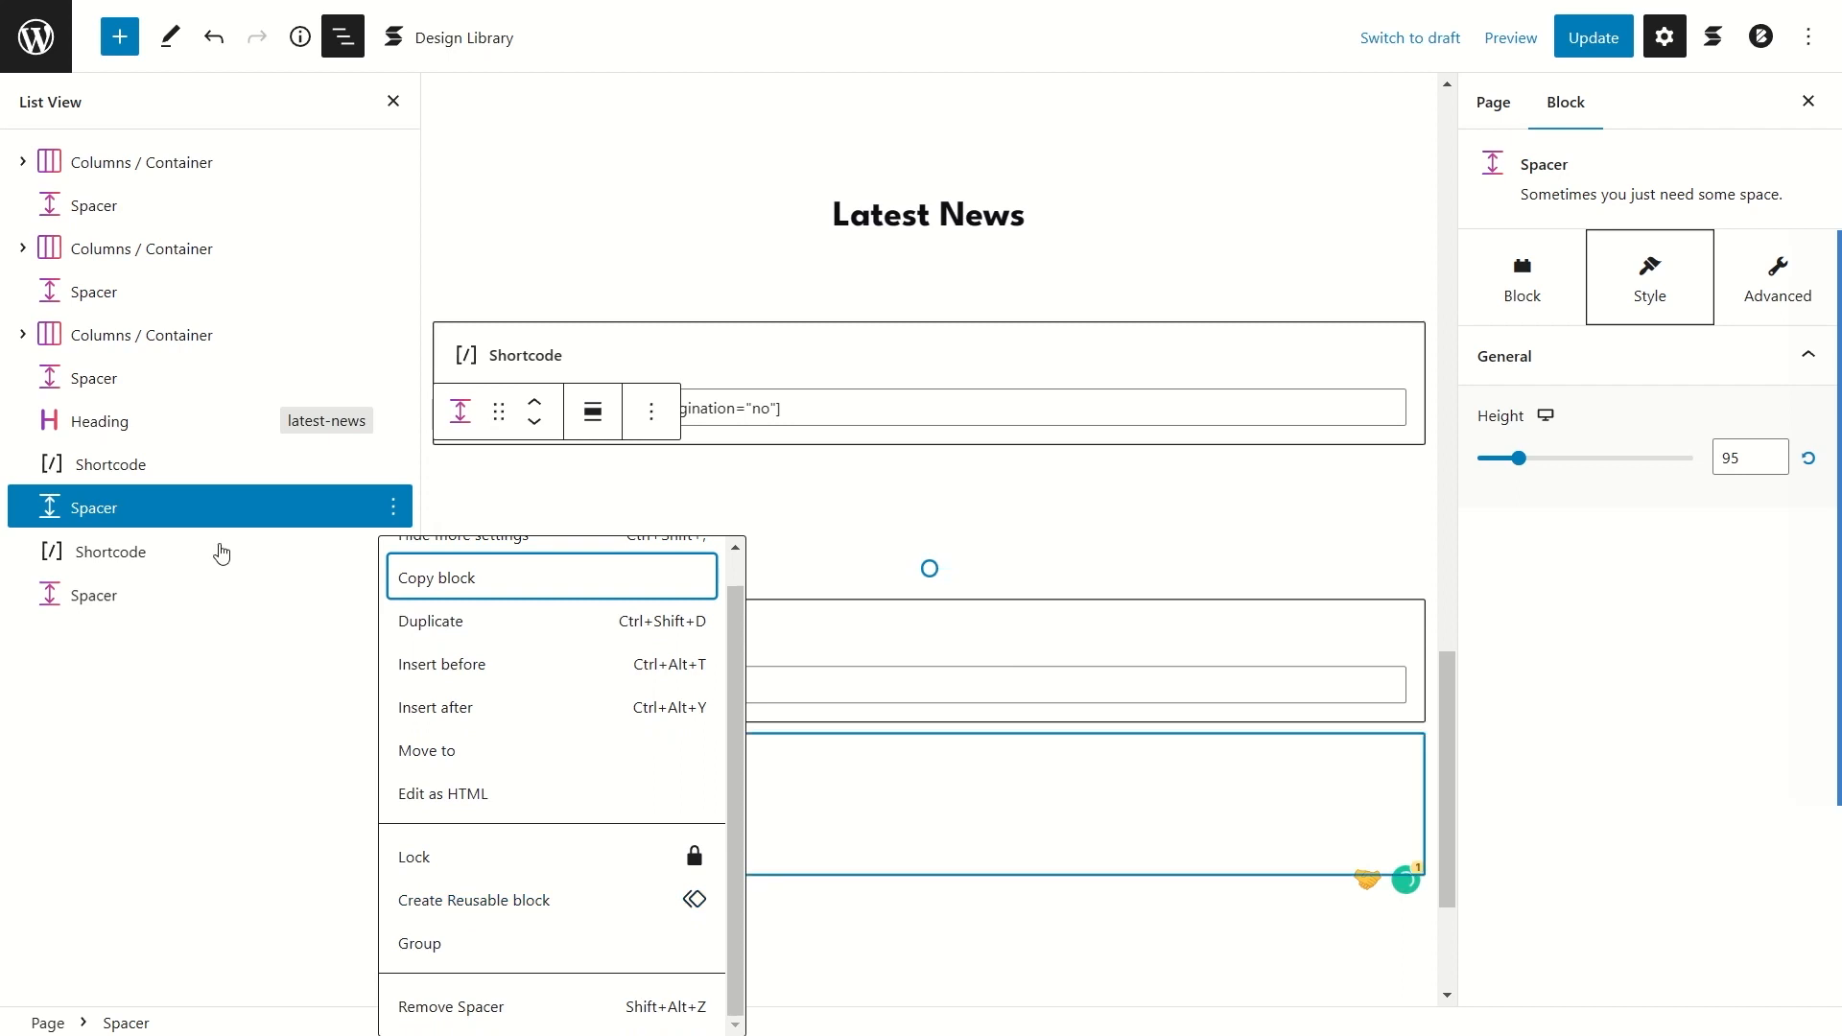
left_click(235, 556)
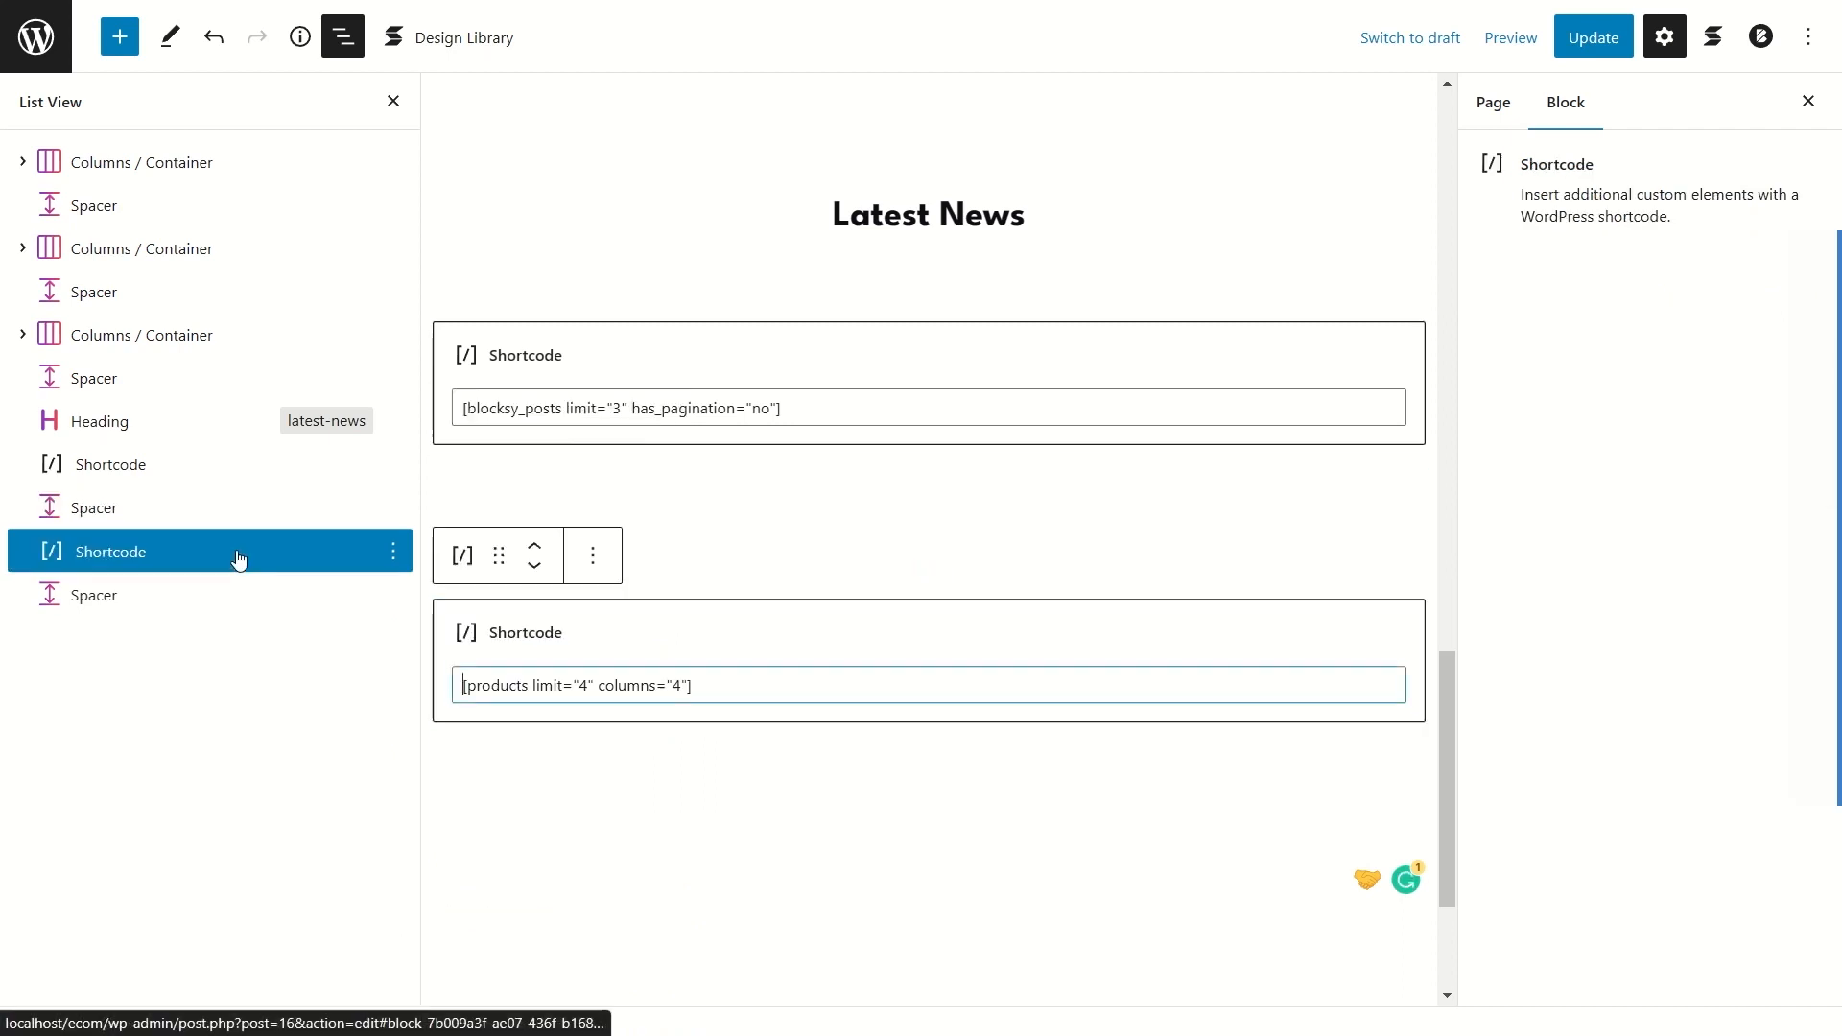
left_click(393, 557)
left_click(454, 491)
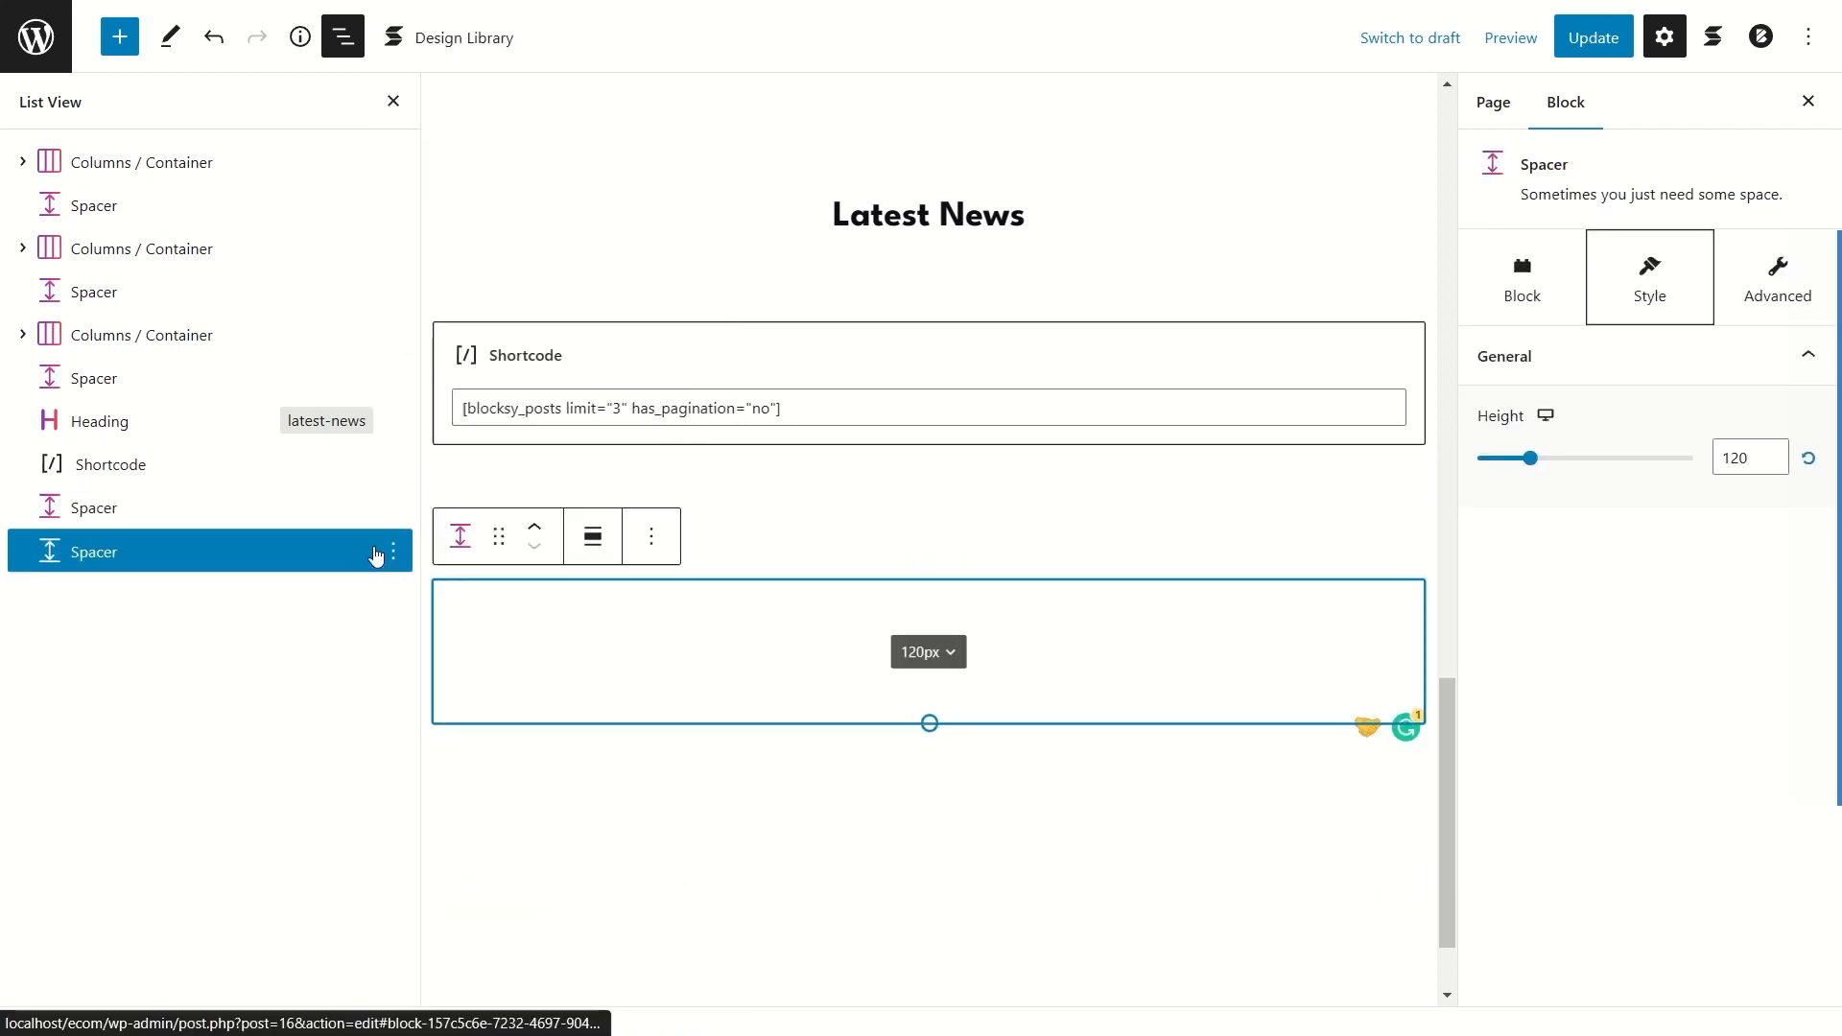
left_click(394, 551)
left_click(480, 500)
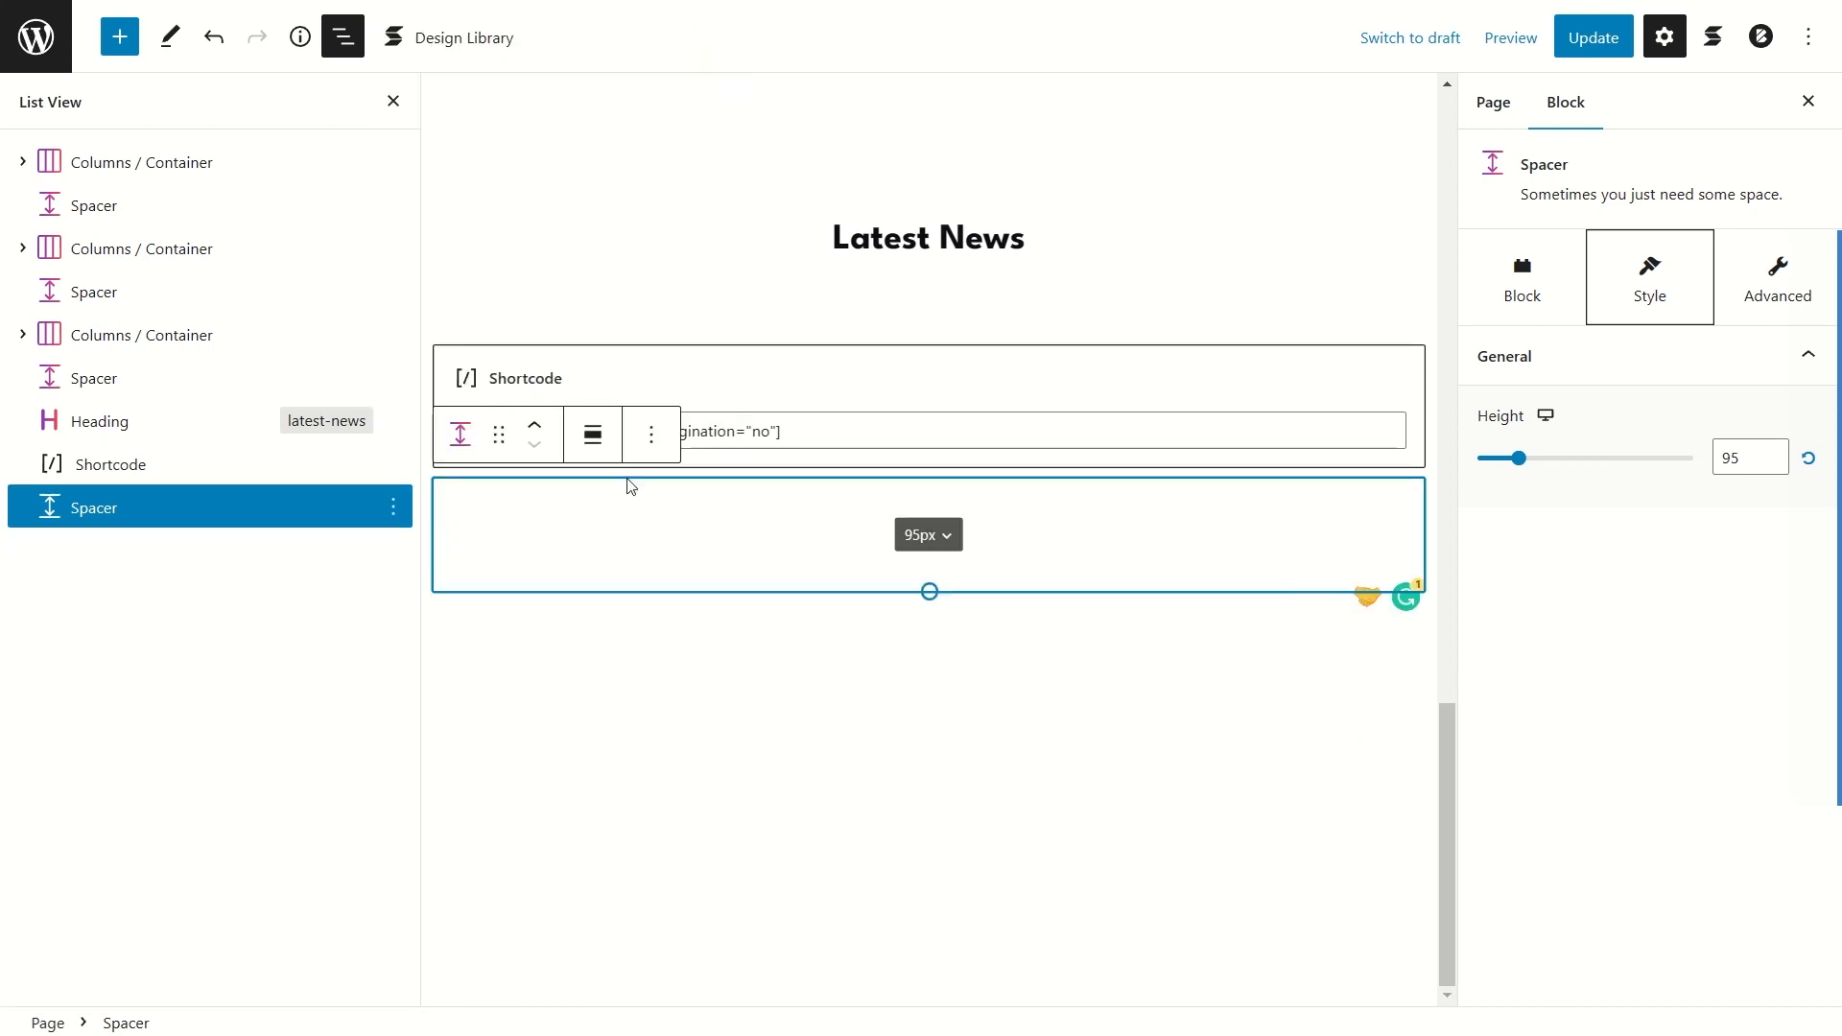
Step: Update the Contact page and view the published version to check its contents
left_click(1594, 37)
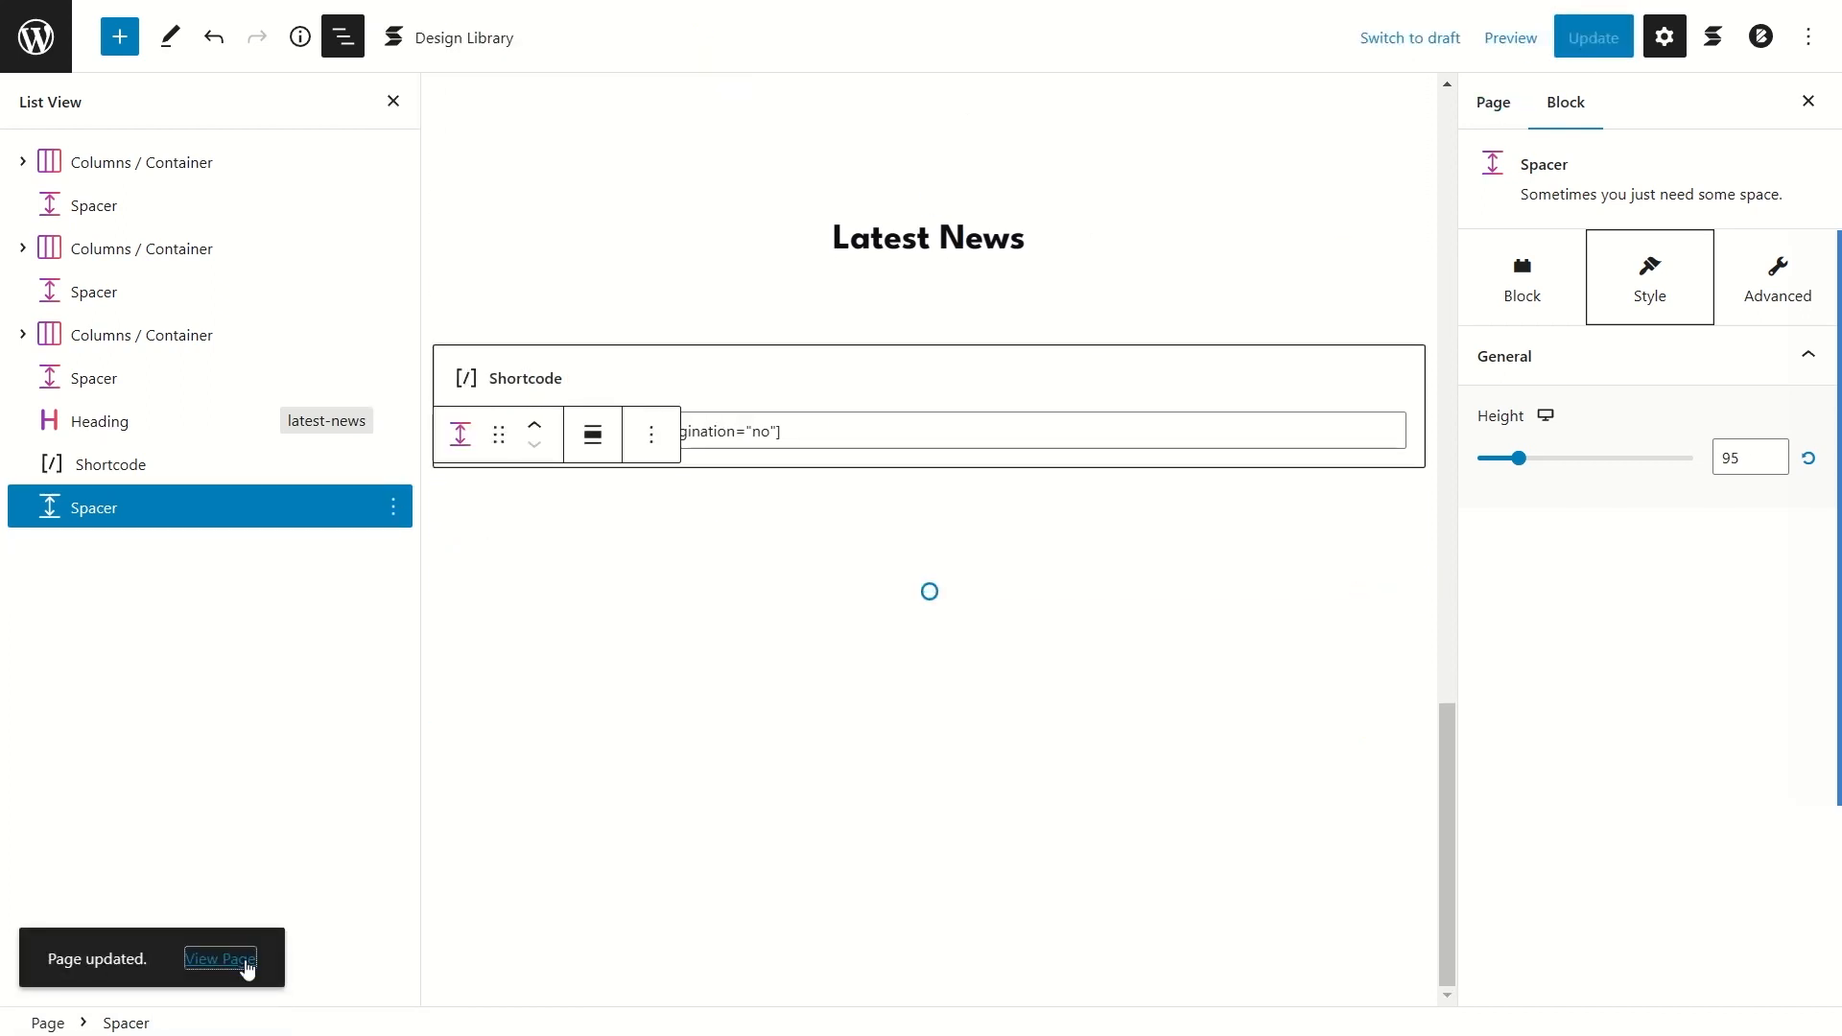
left_click(220, 960)
scroll(616, 703, "down", 15)
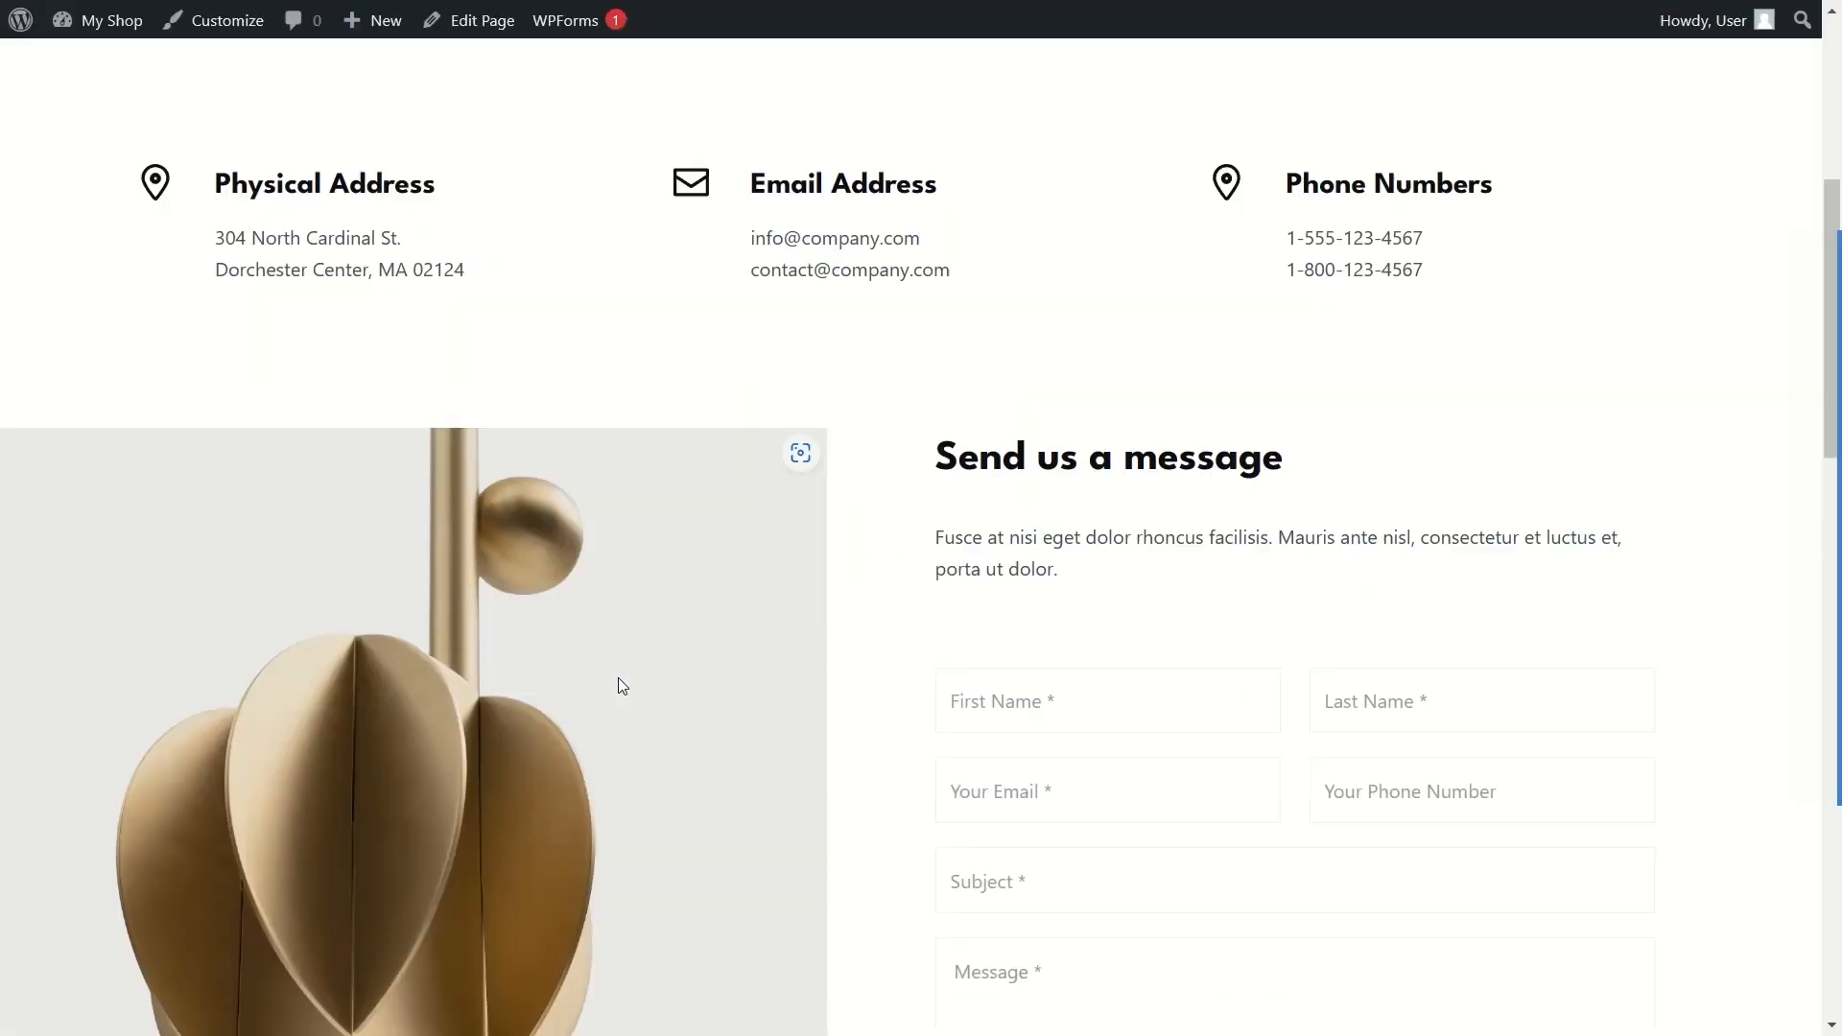
scroll(629, 671, "up", 6)
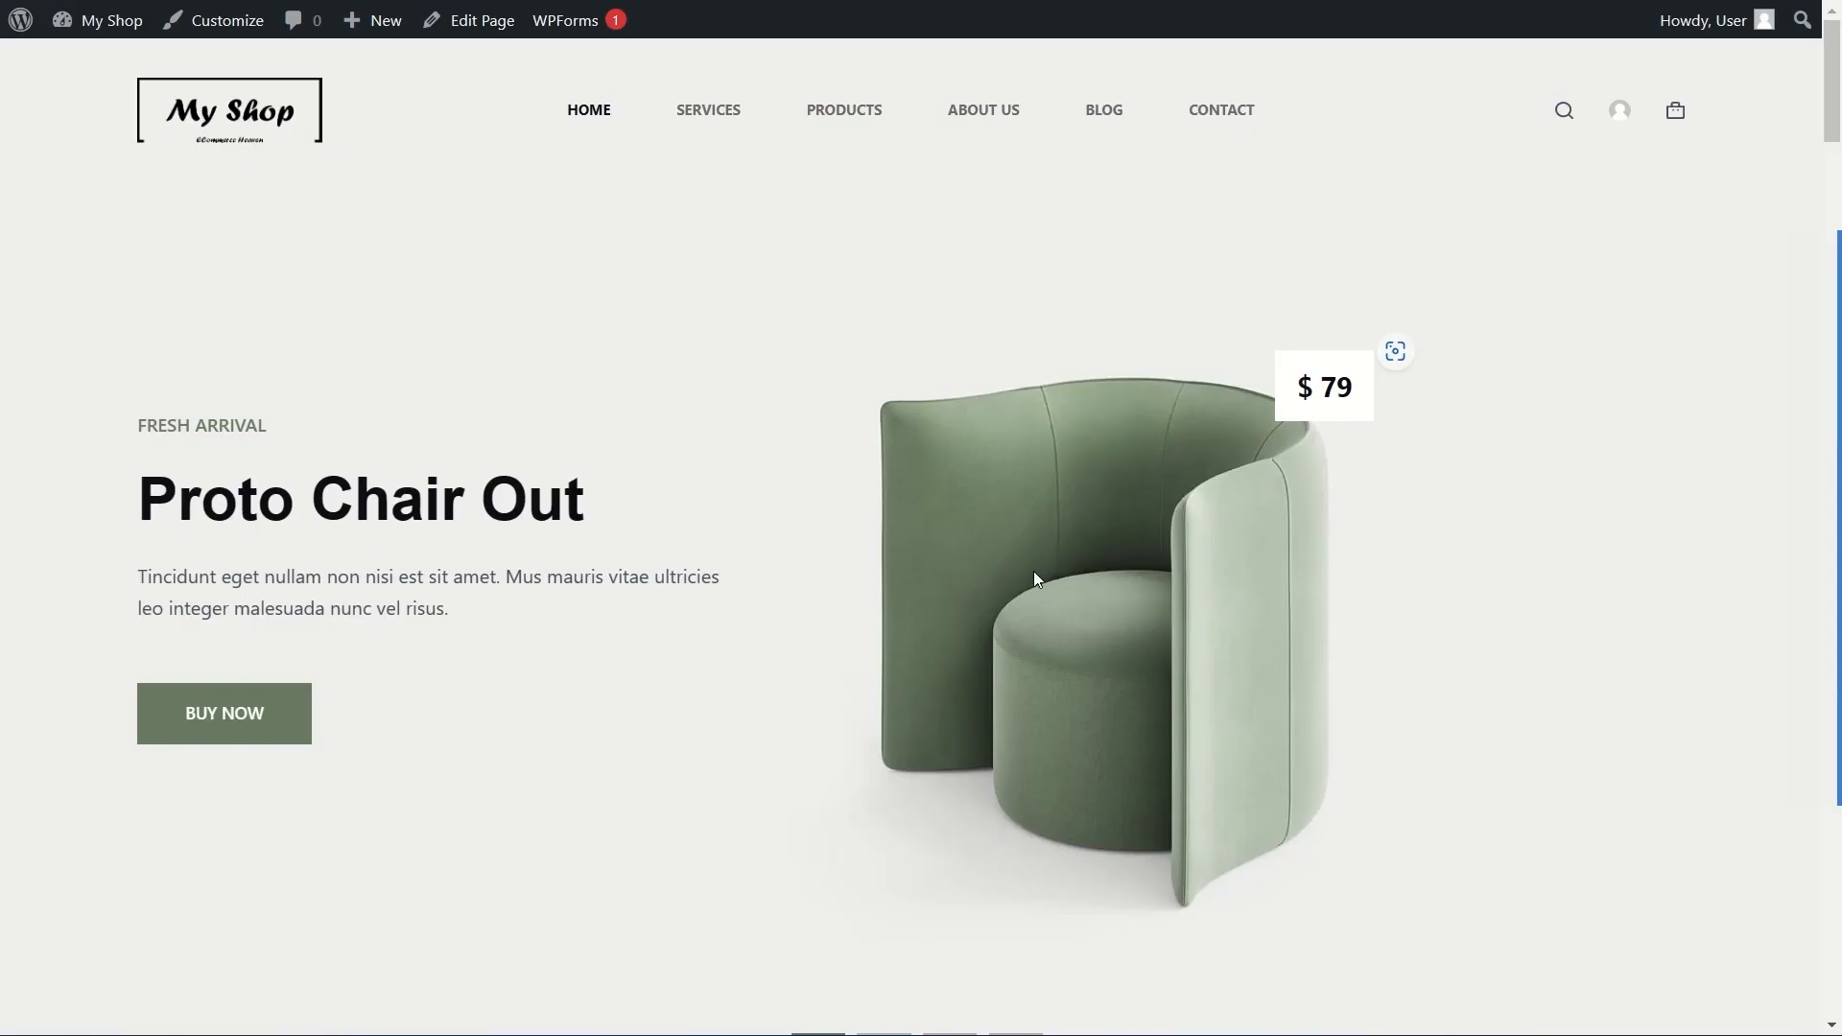
Step: Look over the shop's home page down to the footer and open the theme Customizer for it
scroll(822, 483, "down", 8)
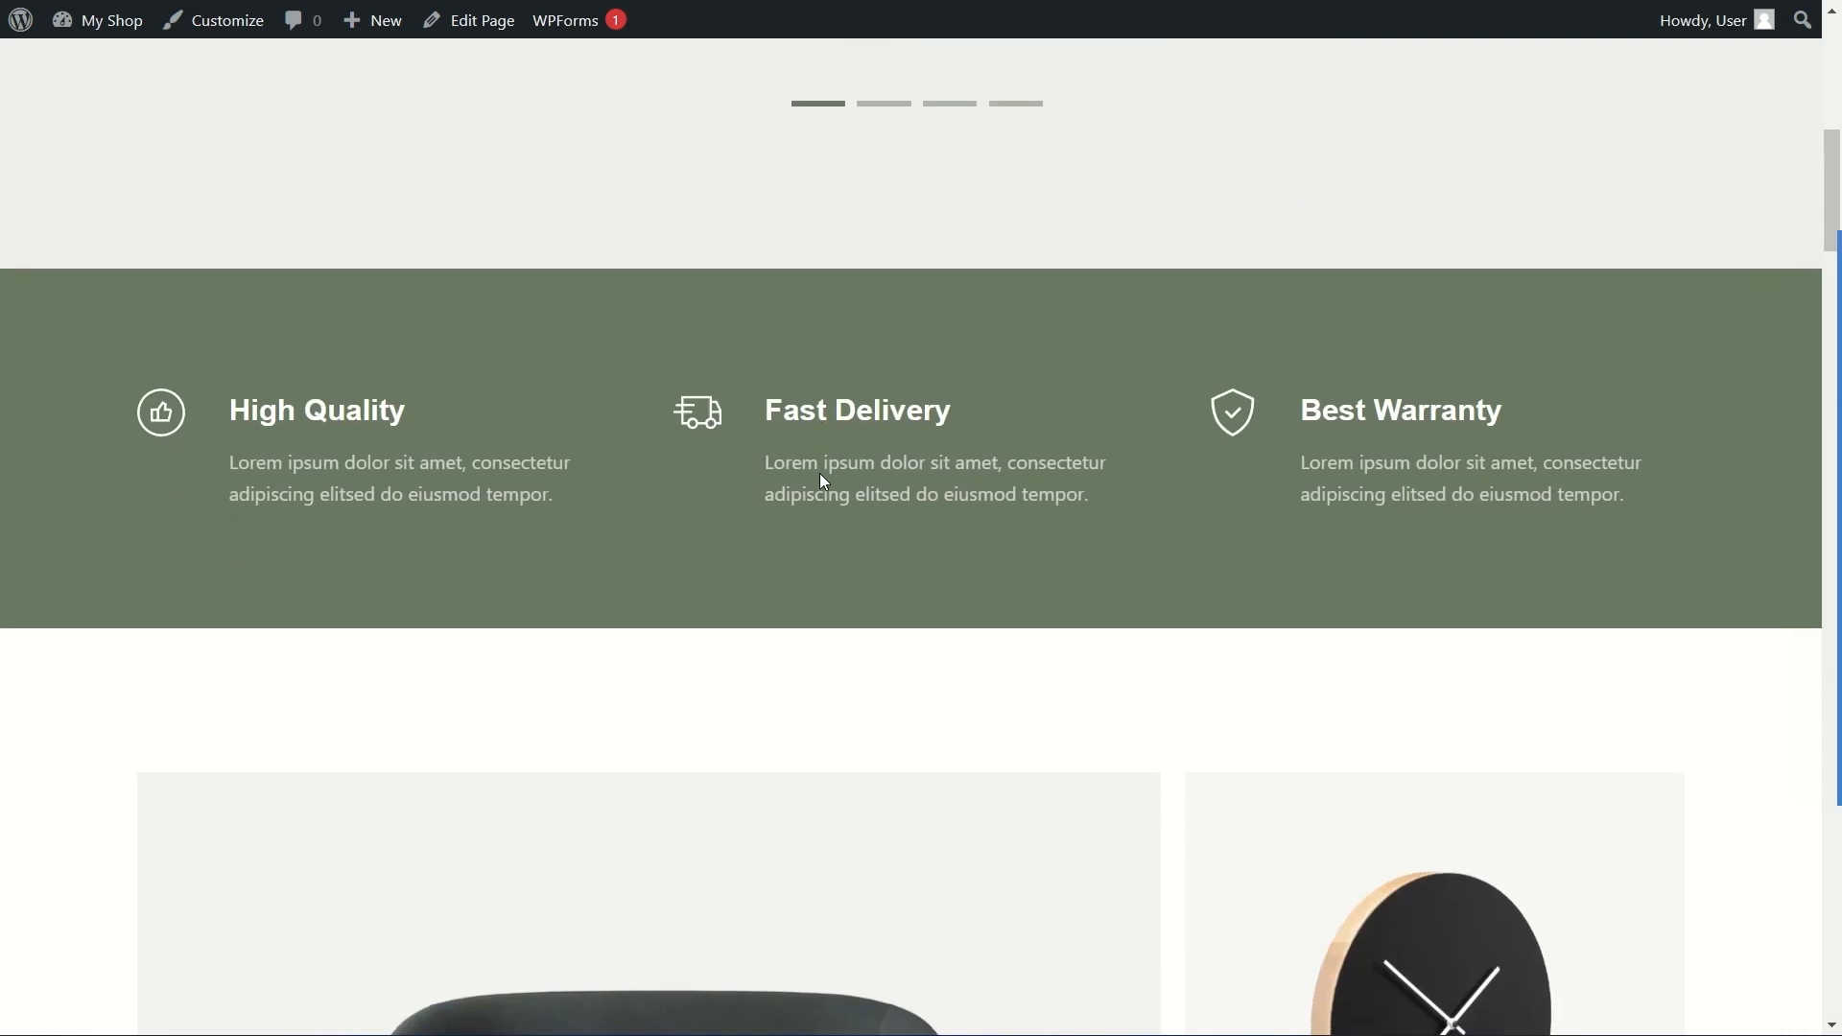
scroll(819, 474, "down", 8)
scroll(822, 475, "up", 20)
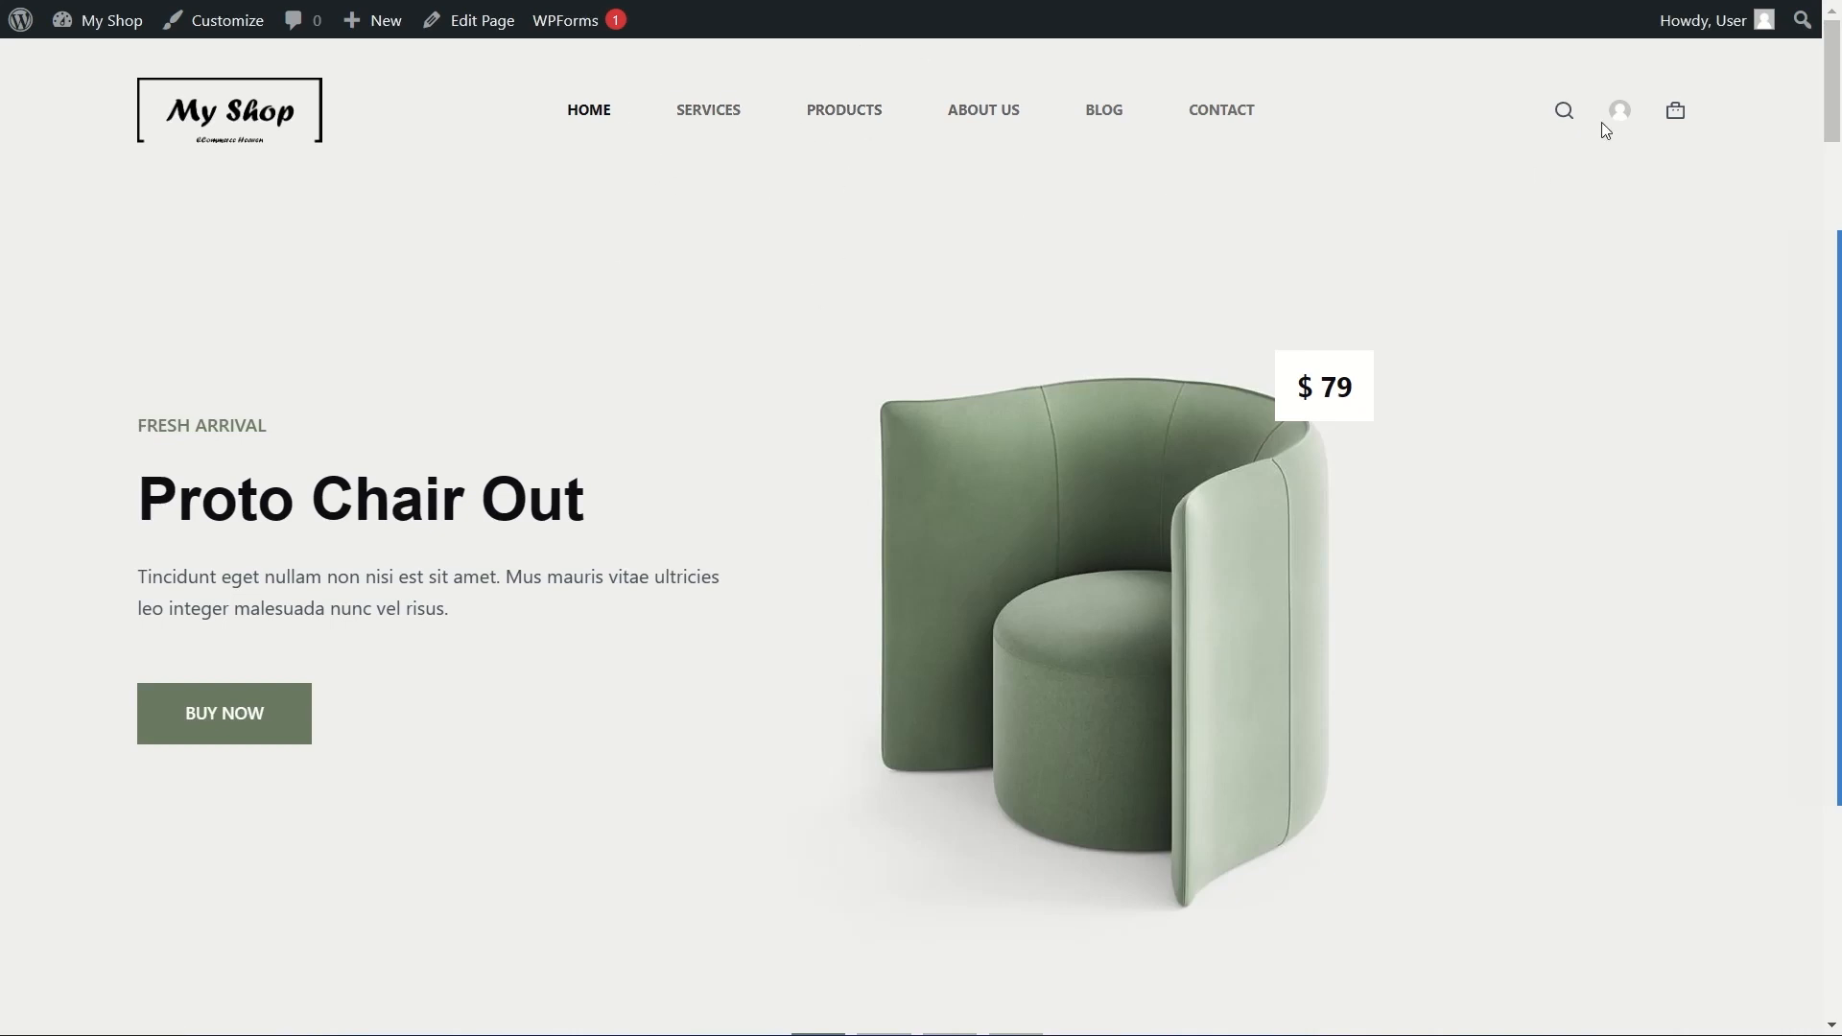
left_click_drag(1830, 92, 1837, 988)
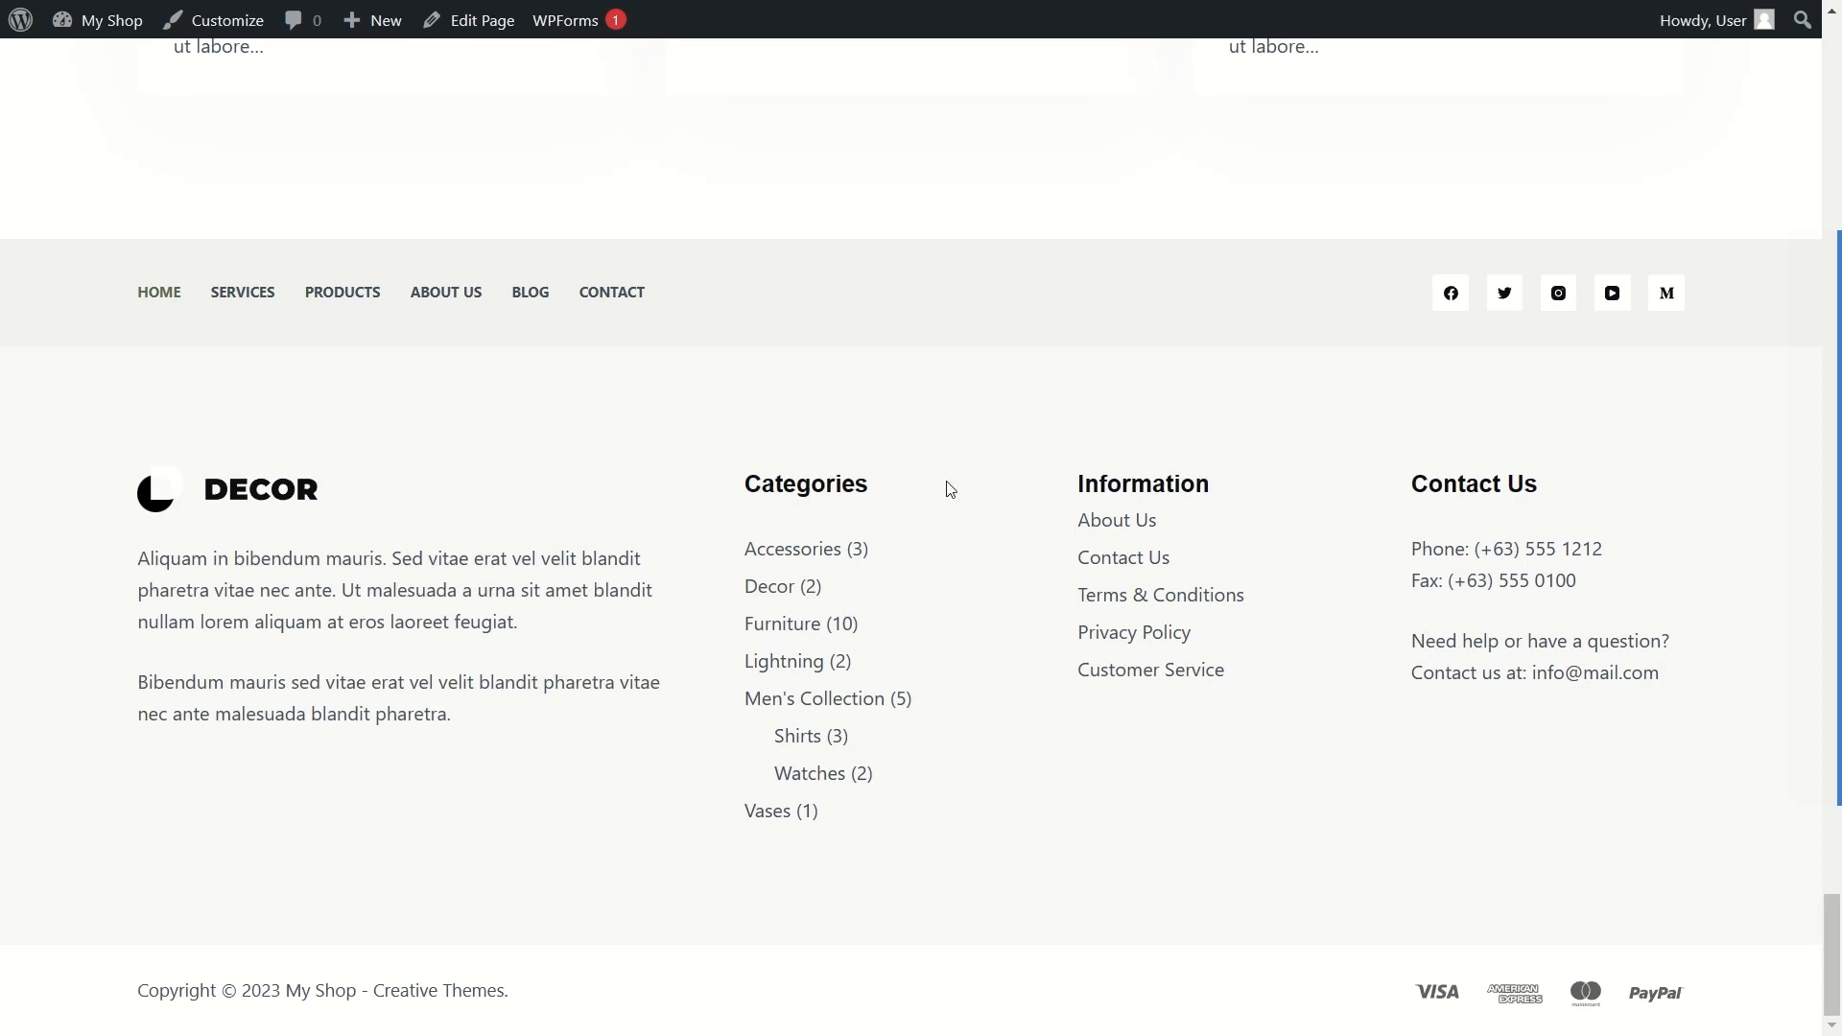
left_click_drag(1831, 921, 1799, 48)
left_click(212, 37)
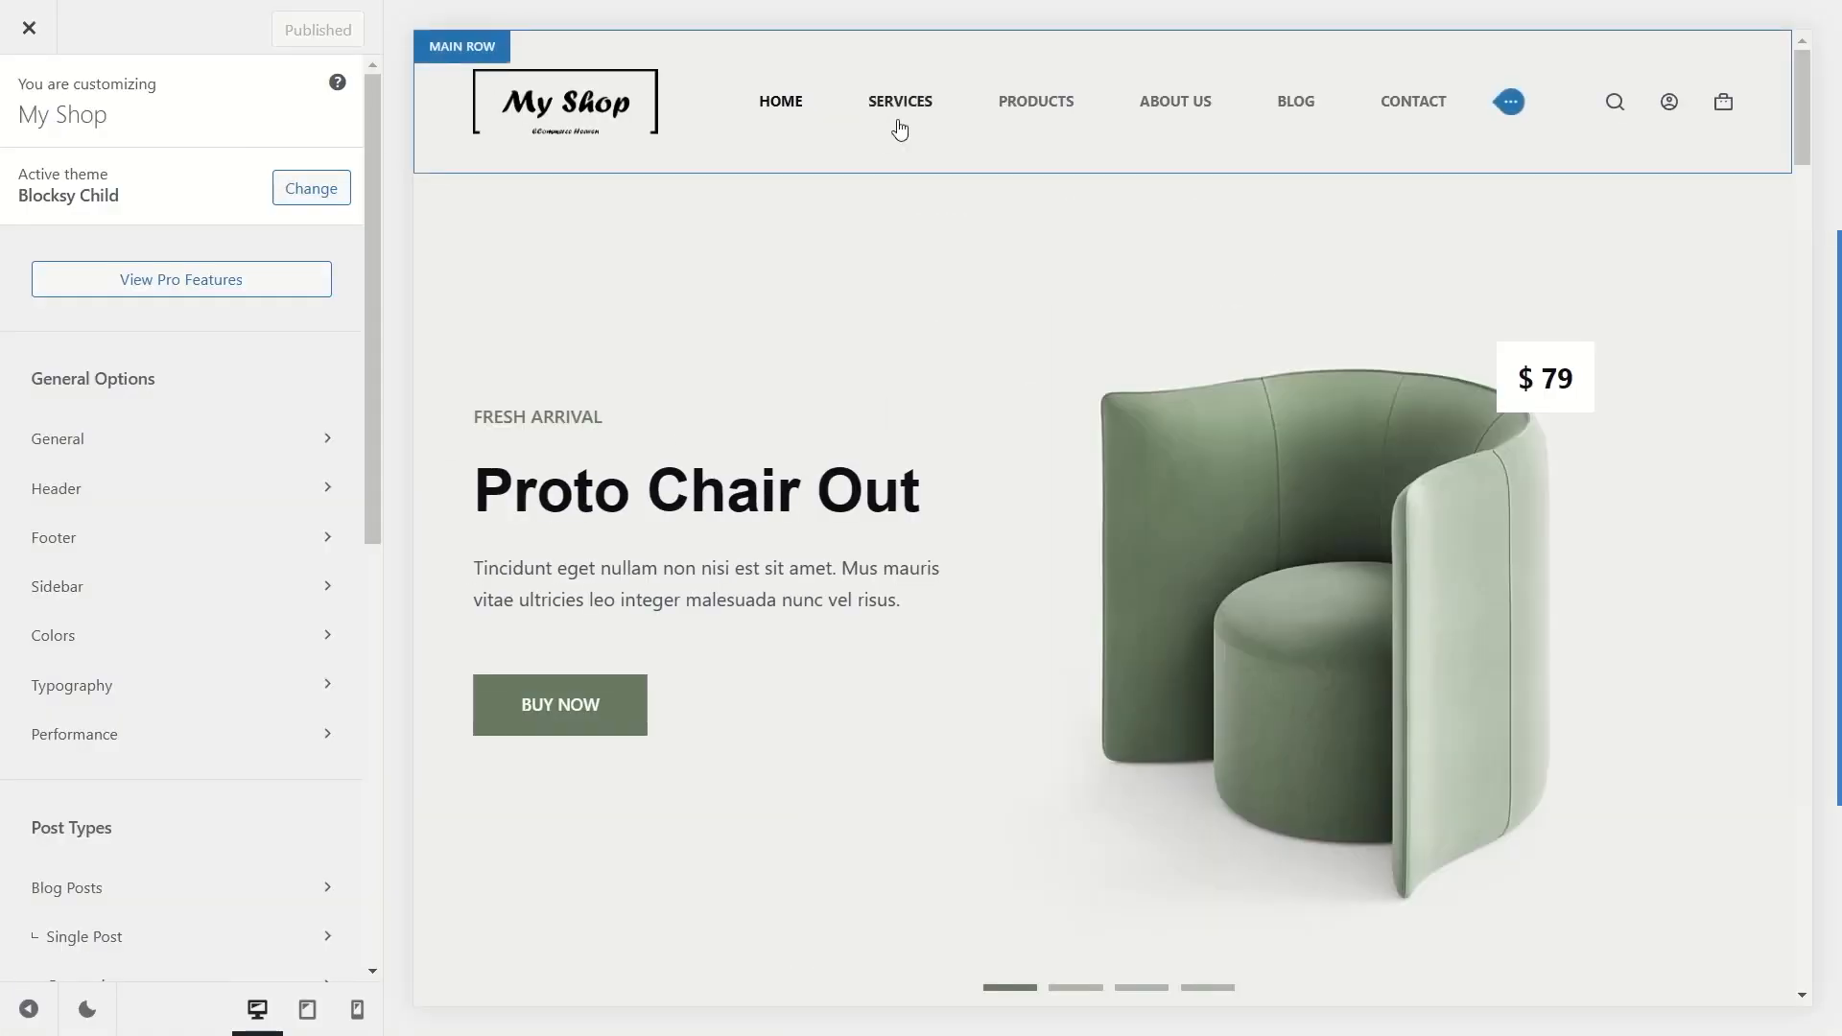
Step: Open the Menu 1 element in the Customizer's header builder and assign Main Menu to it
left_click(198, 495)
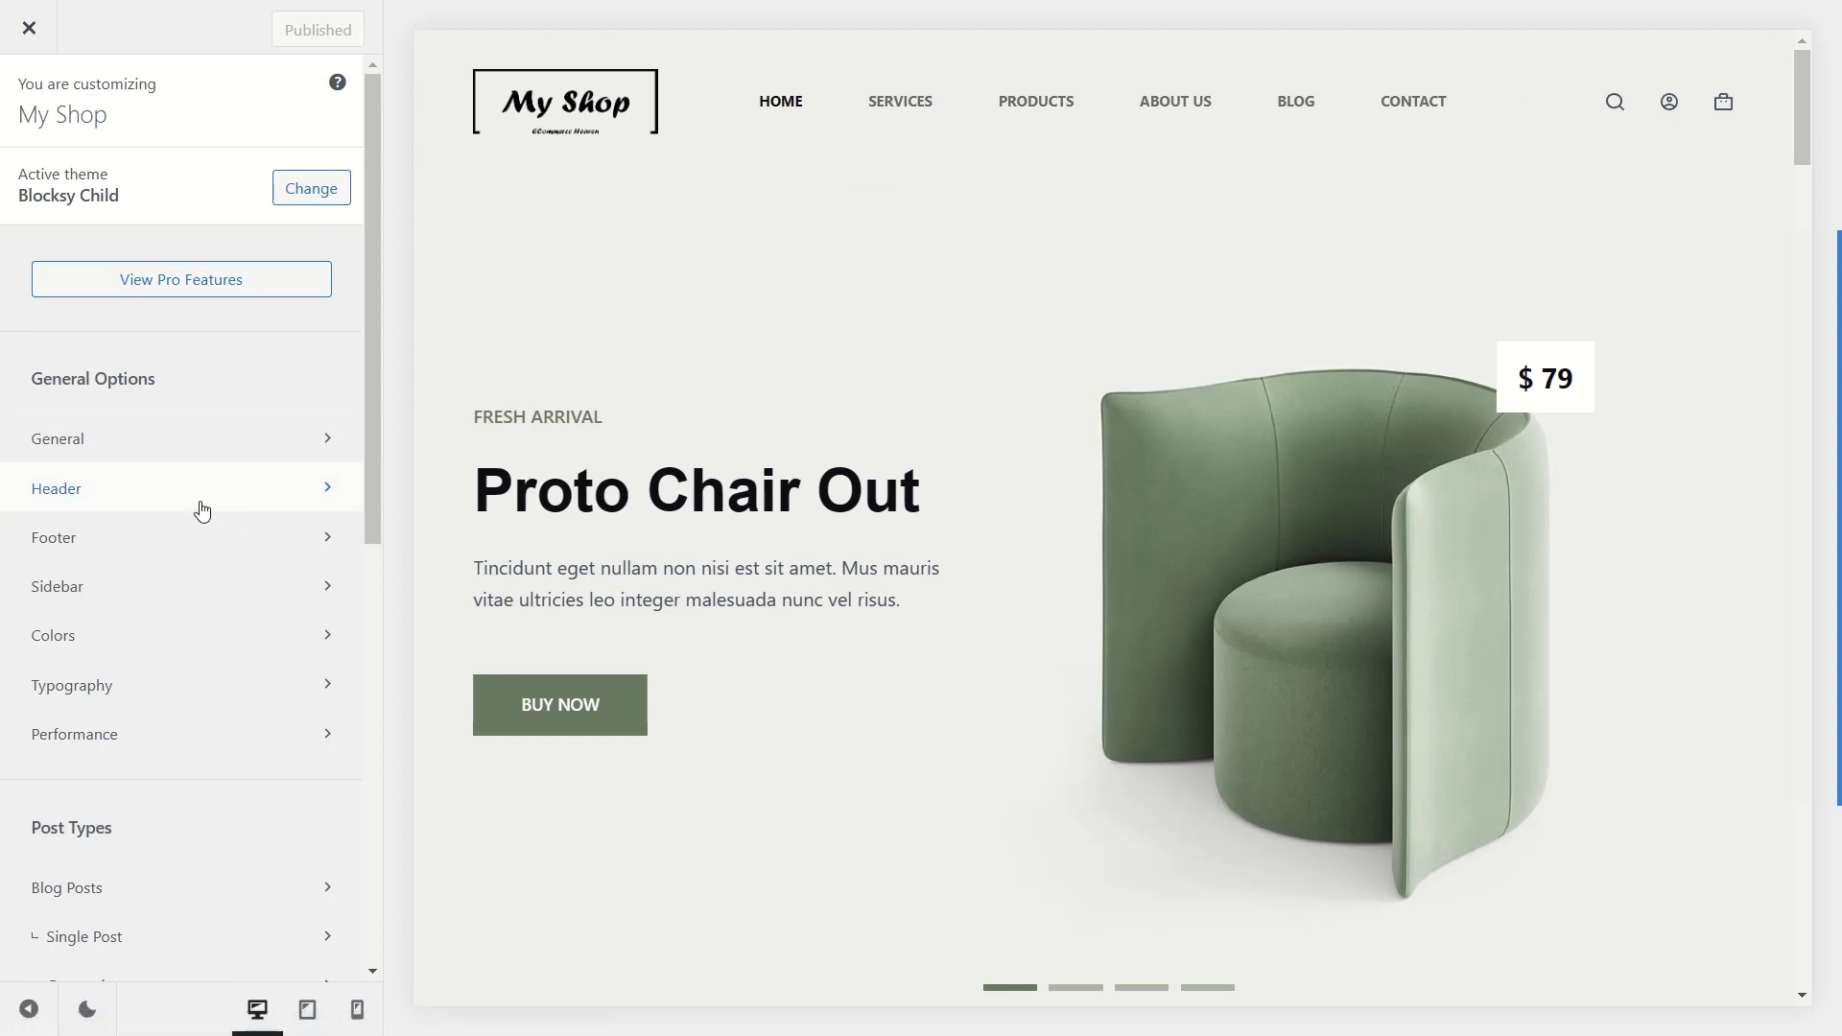
left_click(1103, 827)
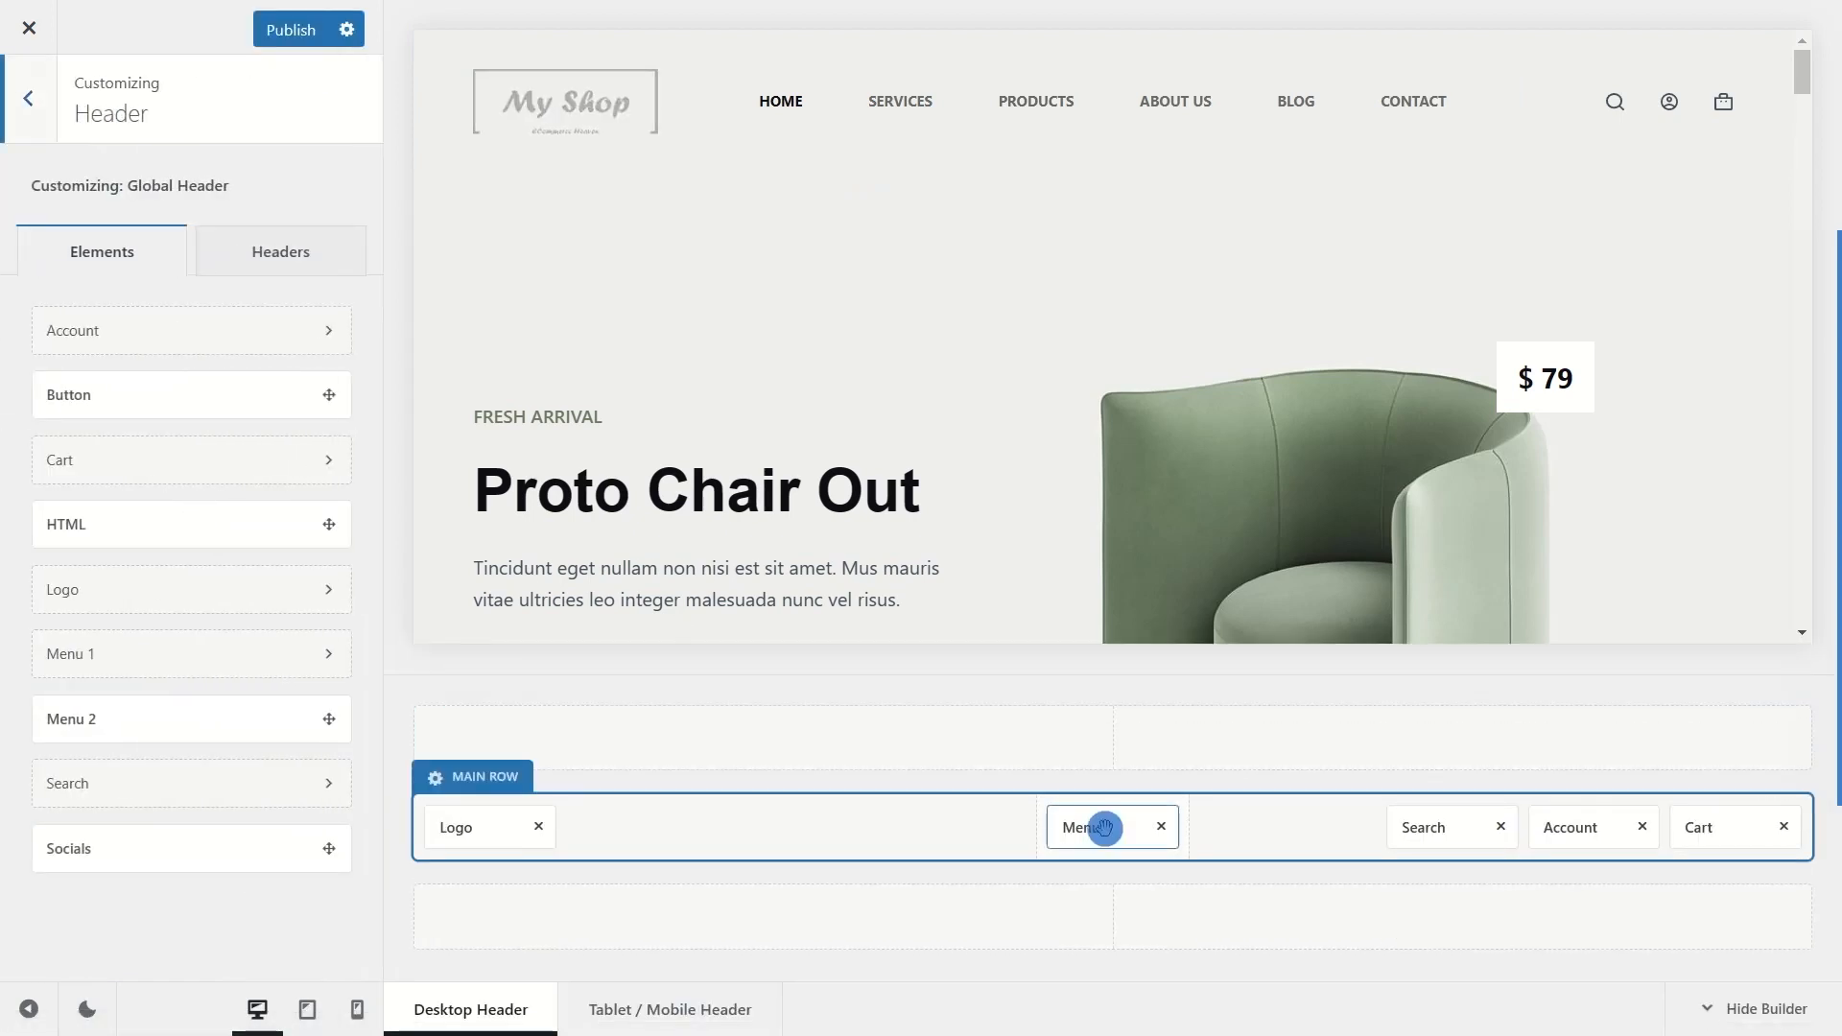
scroll(217, 487, "down", 8)
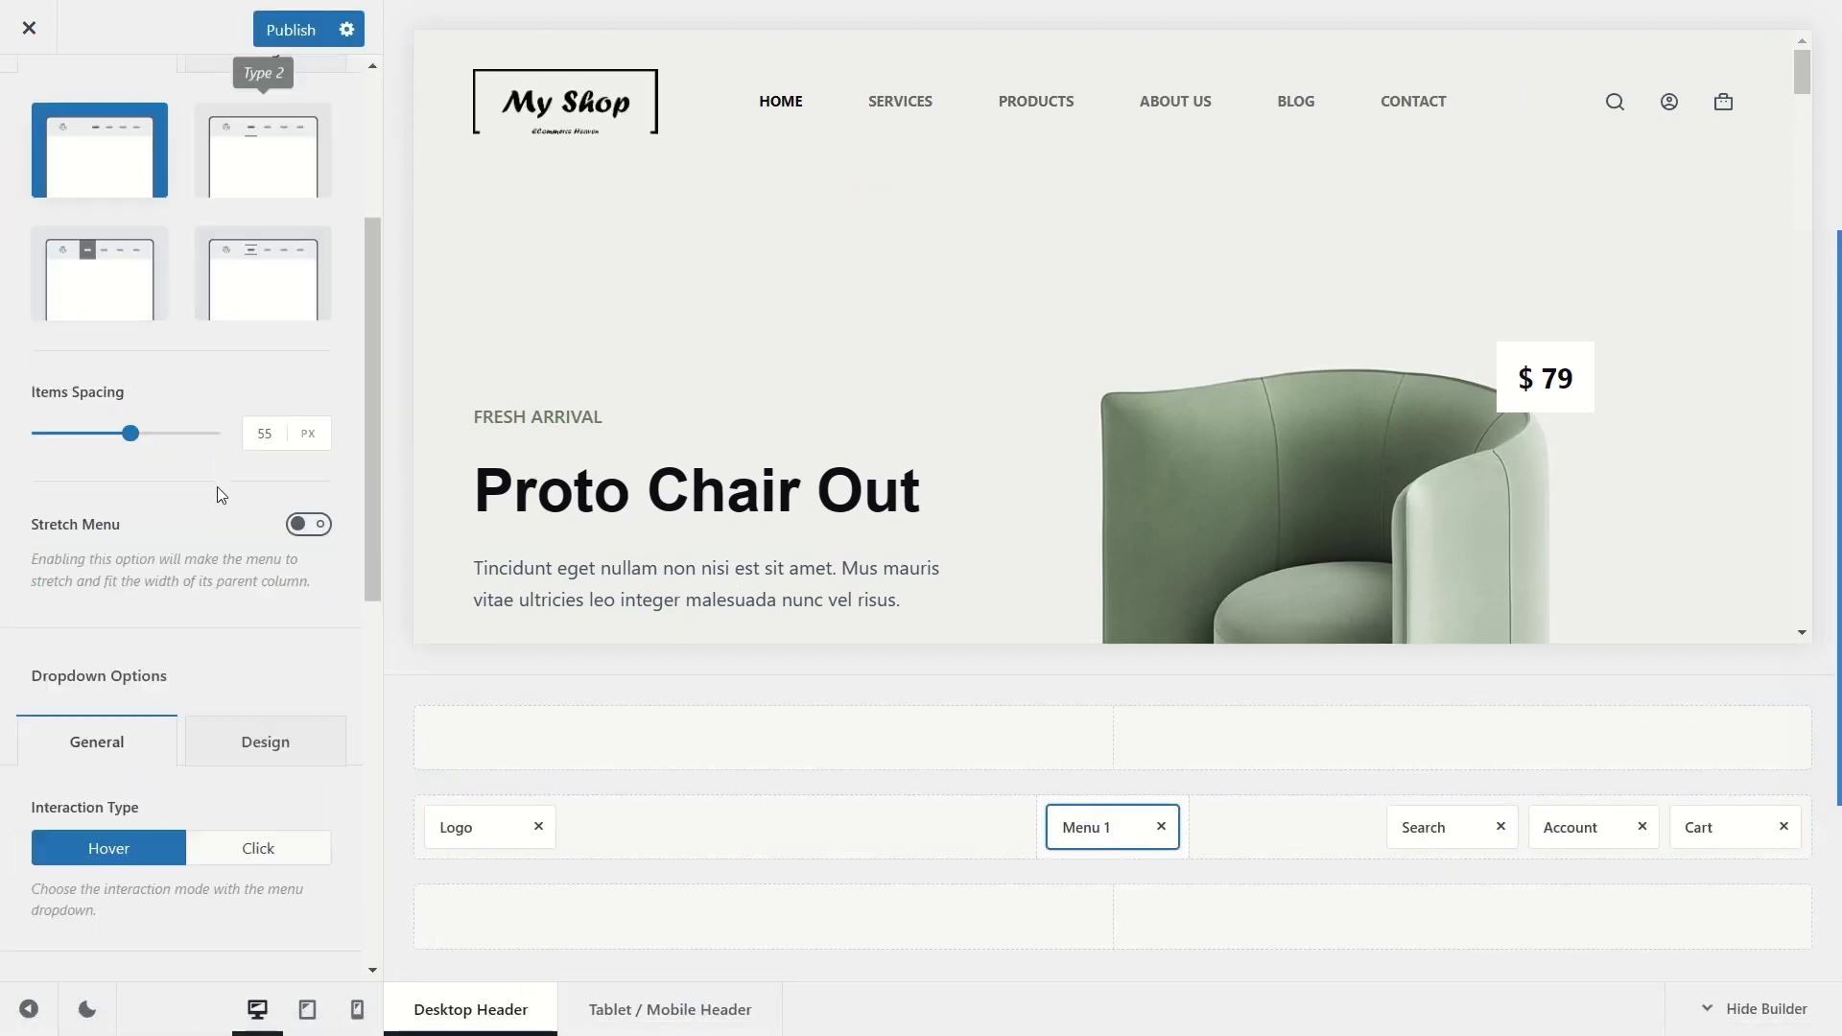
scroll(219, 494, "up", 8)
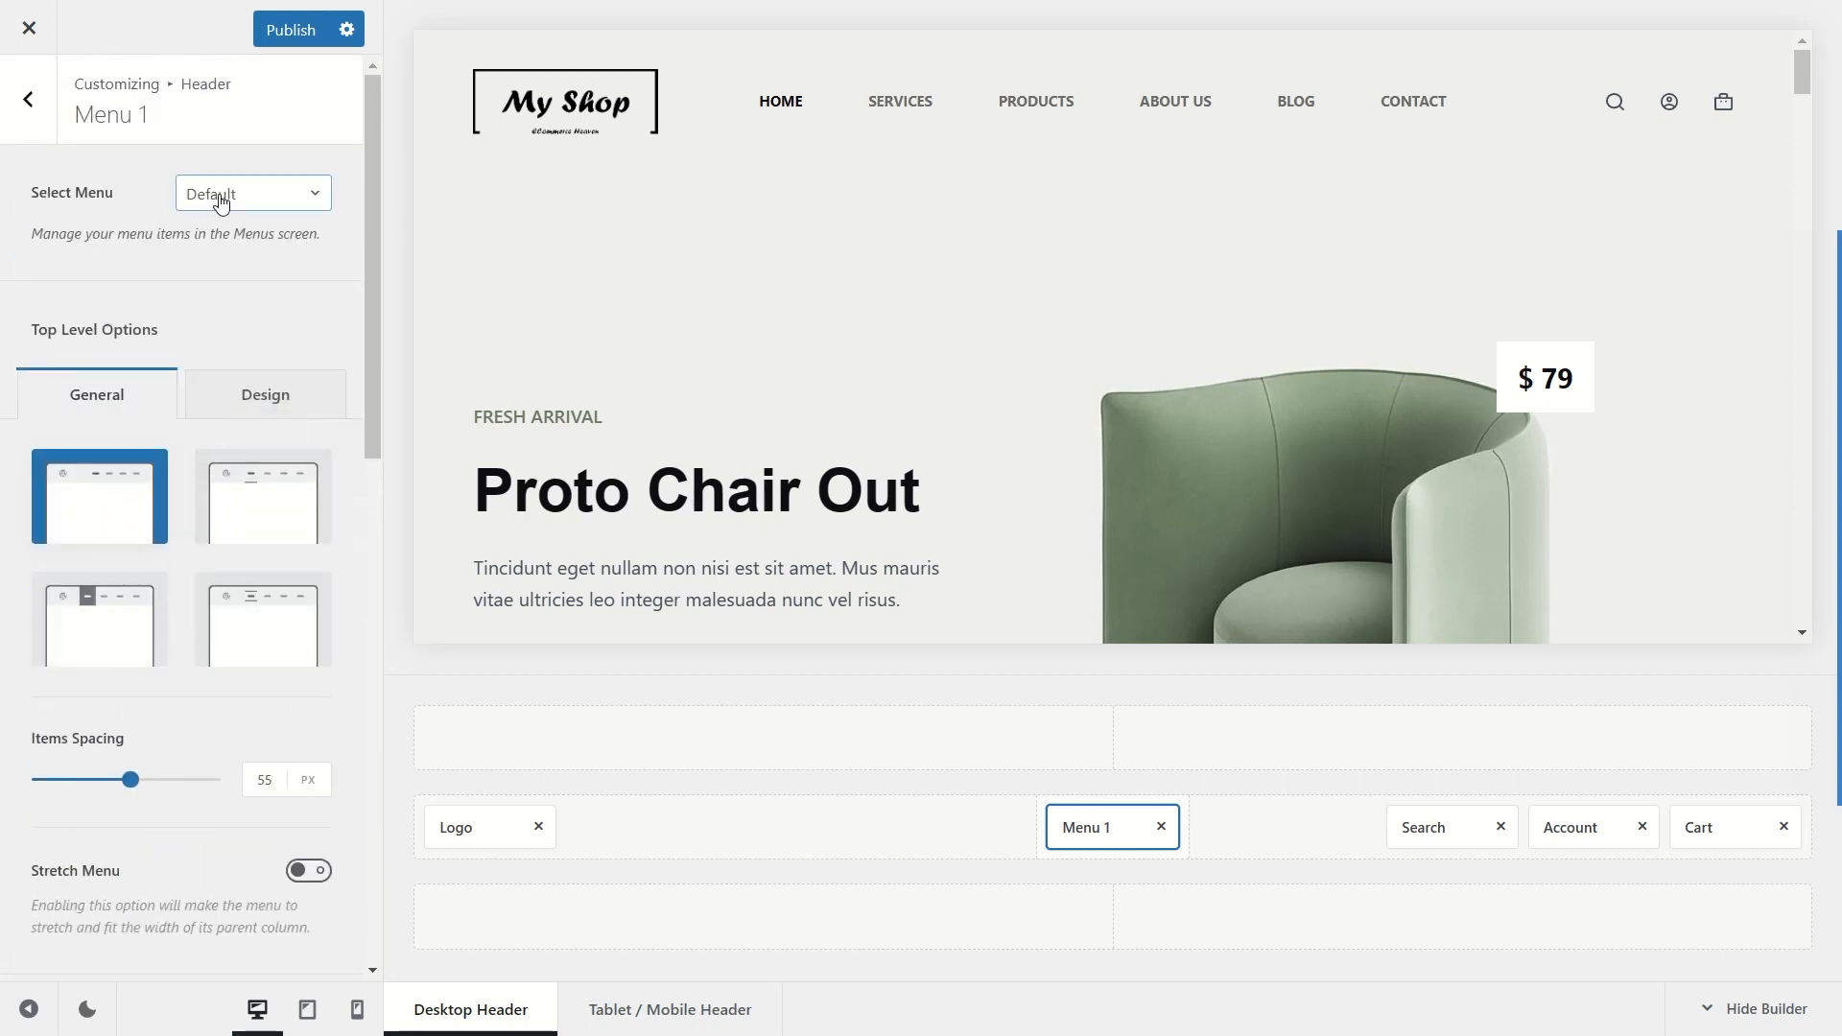
left_click(261, 202)
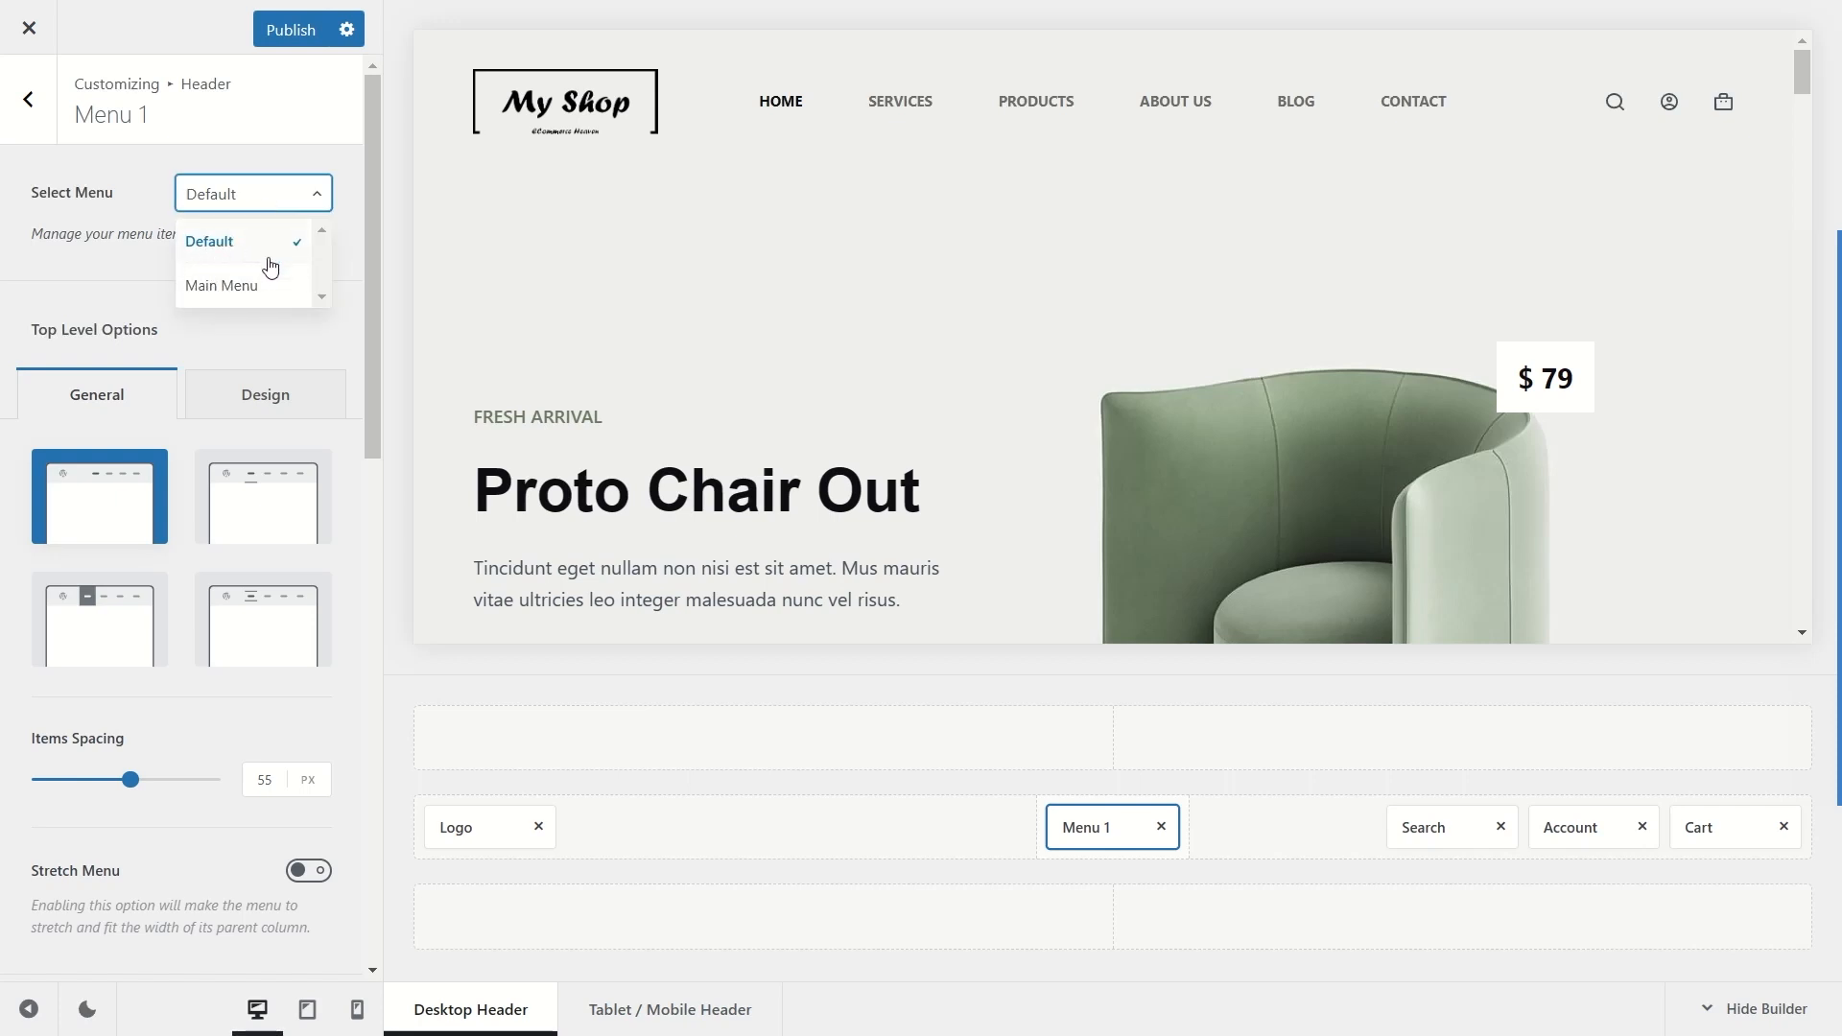
left_click(247, 289)
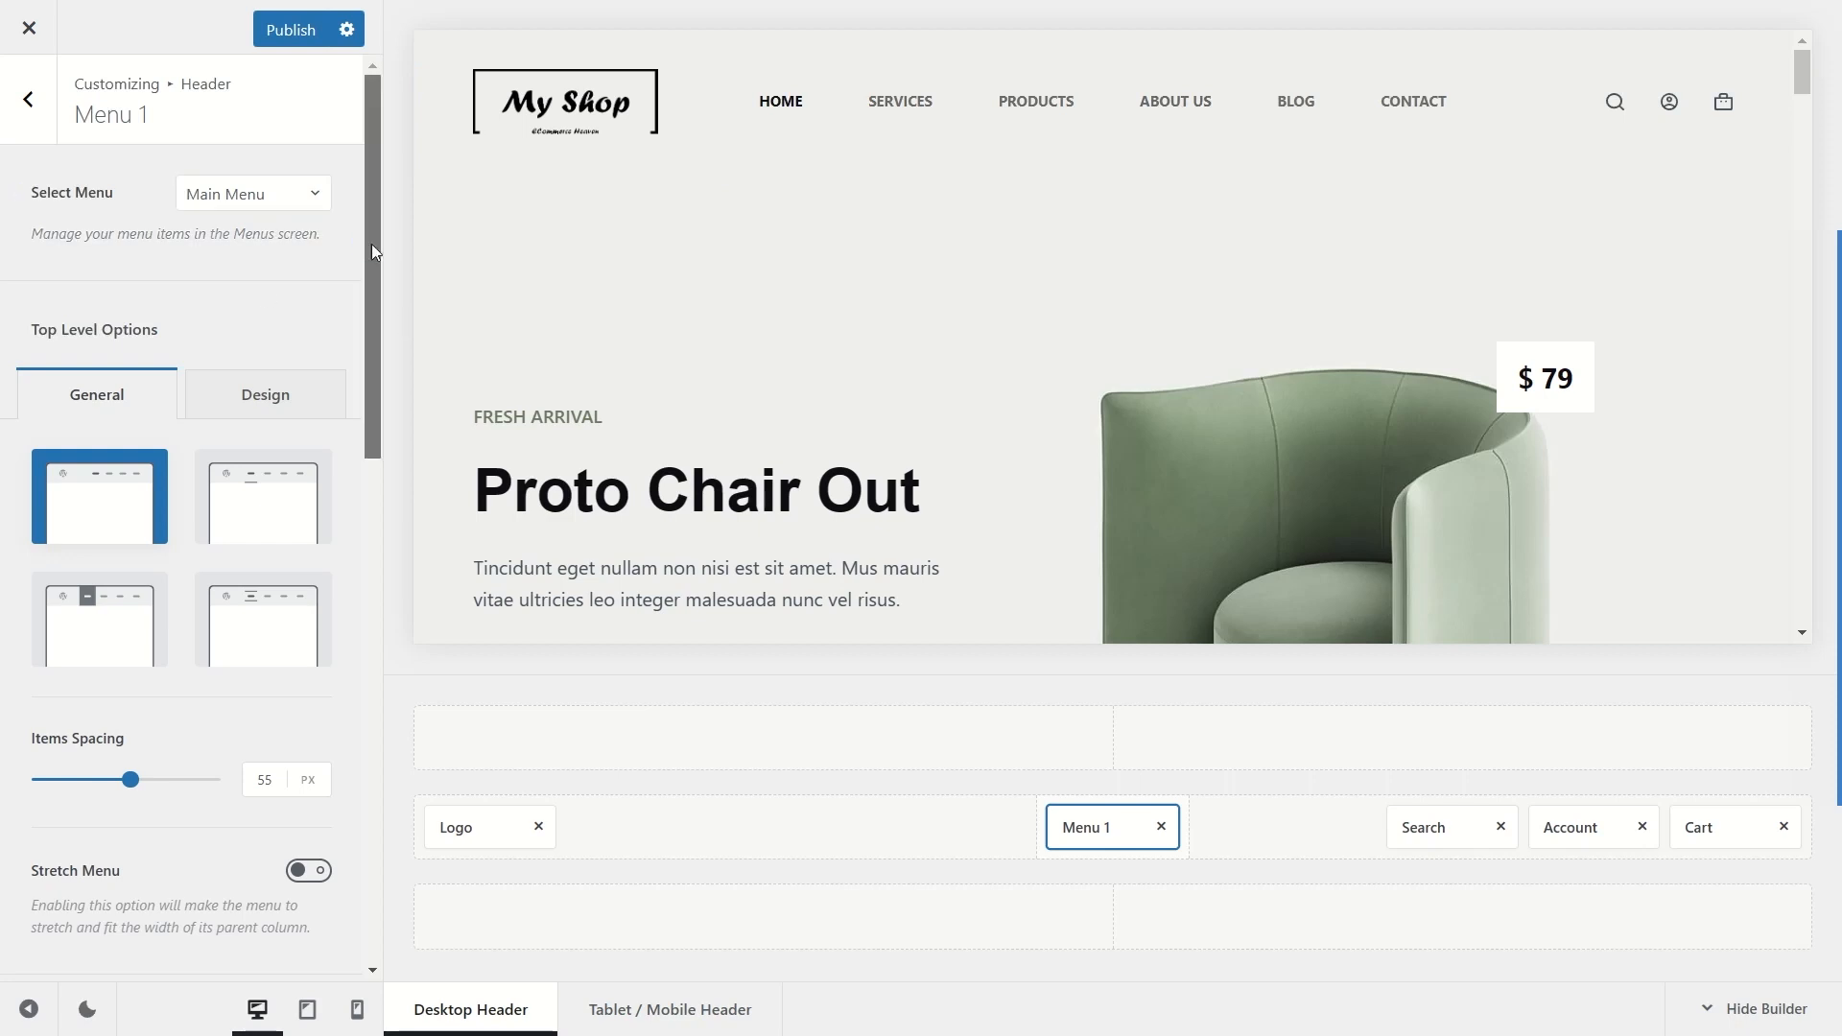
Step: Try the Type 2 and Type 3 top-level styles on Menu 1 and switch back to Type 1
left_click_drag(373, 251, 377, 316)
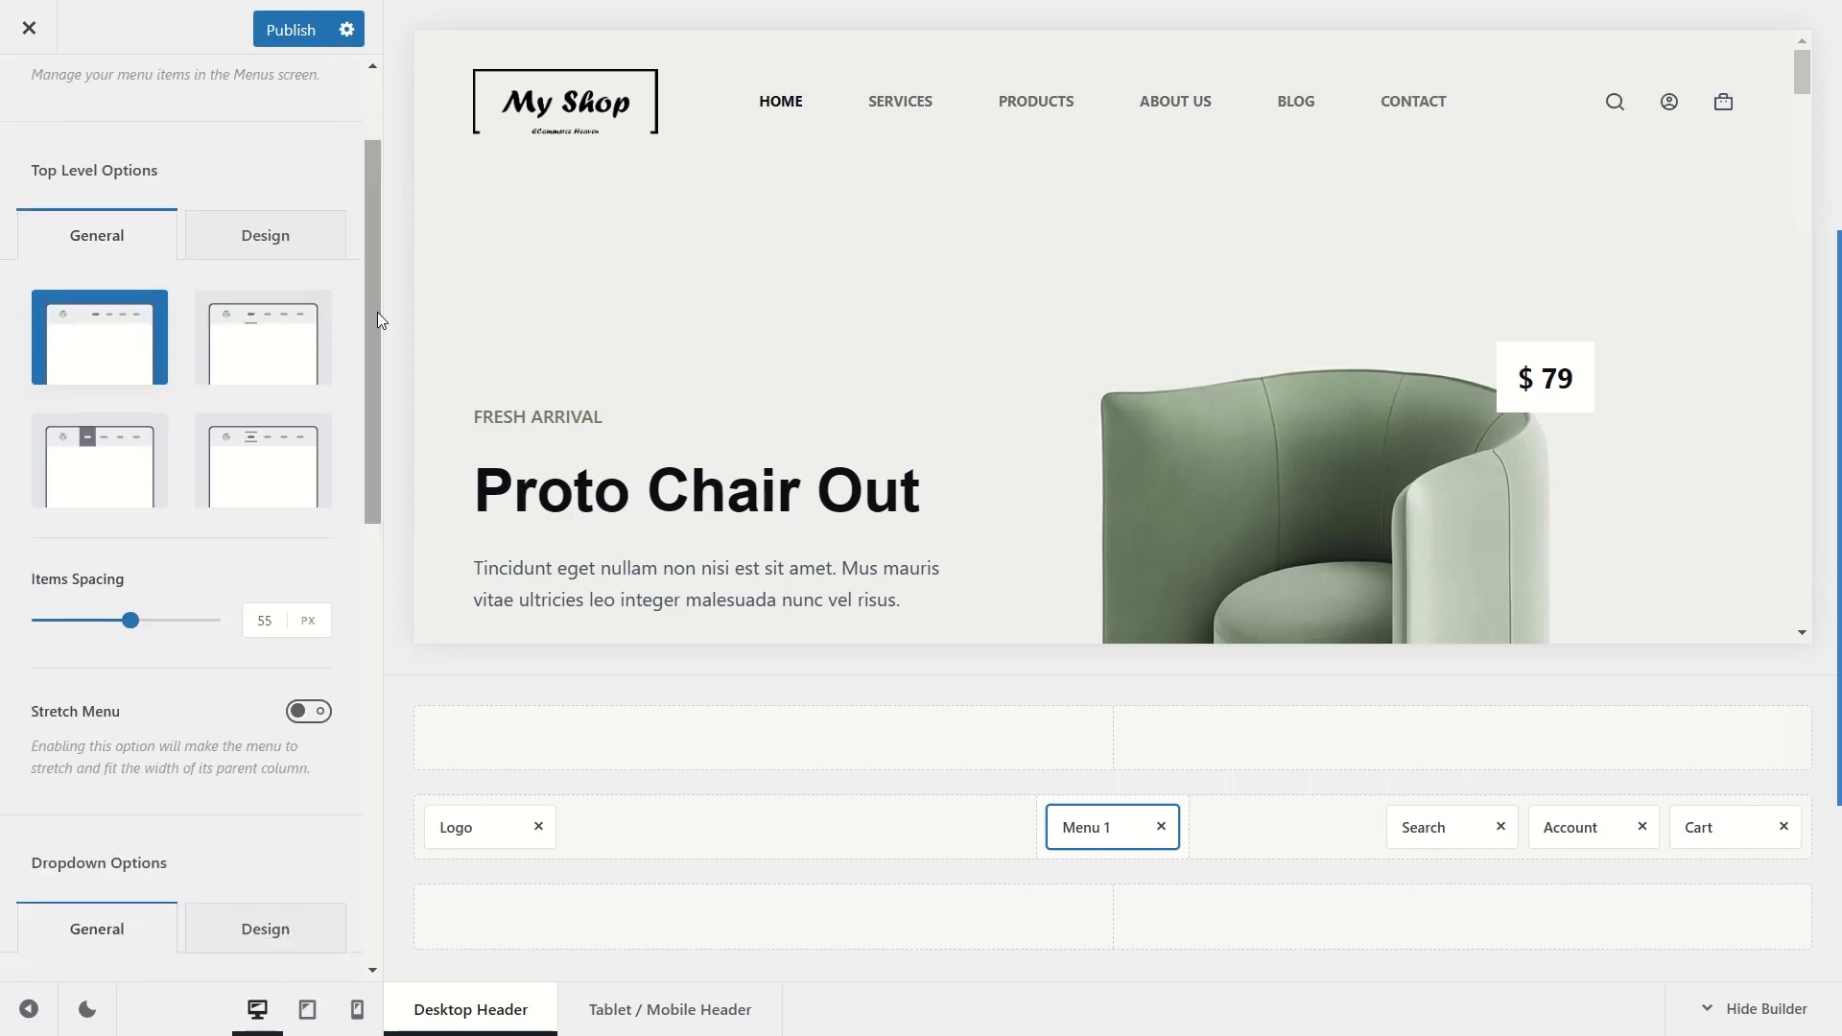
left_click(258, 365)
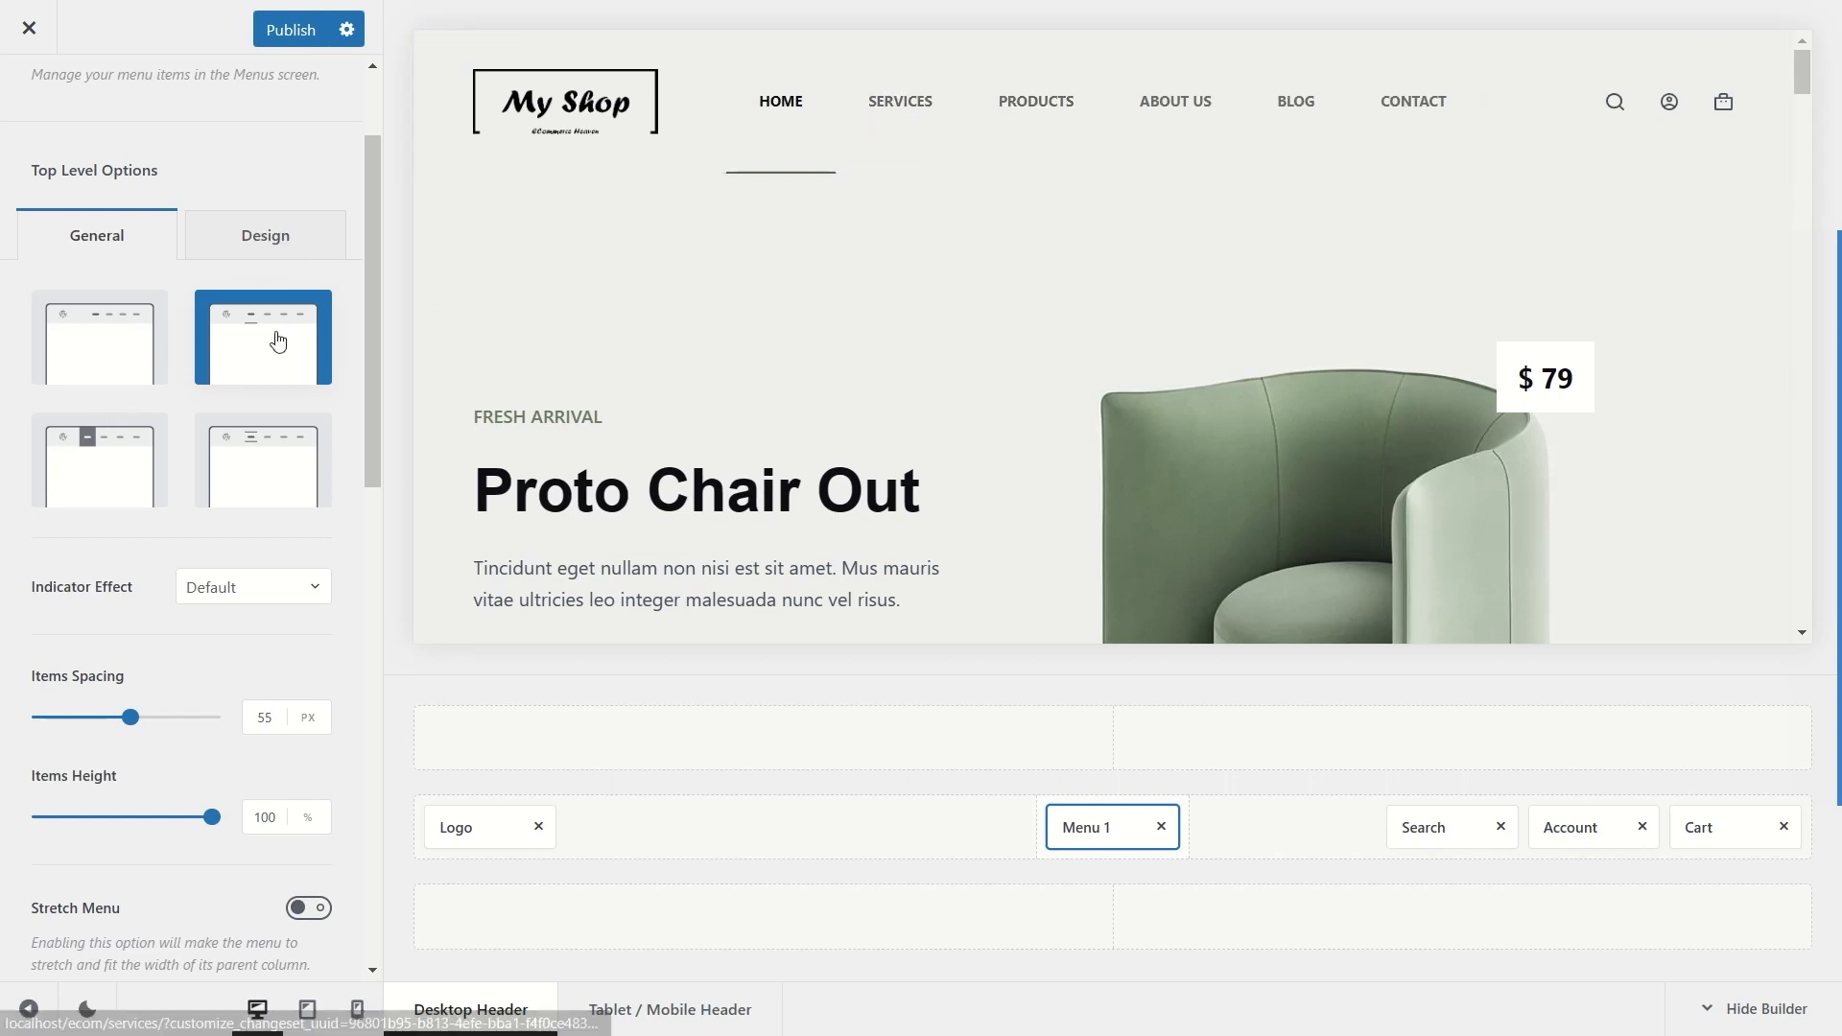
left_click(123, 475)
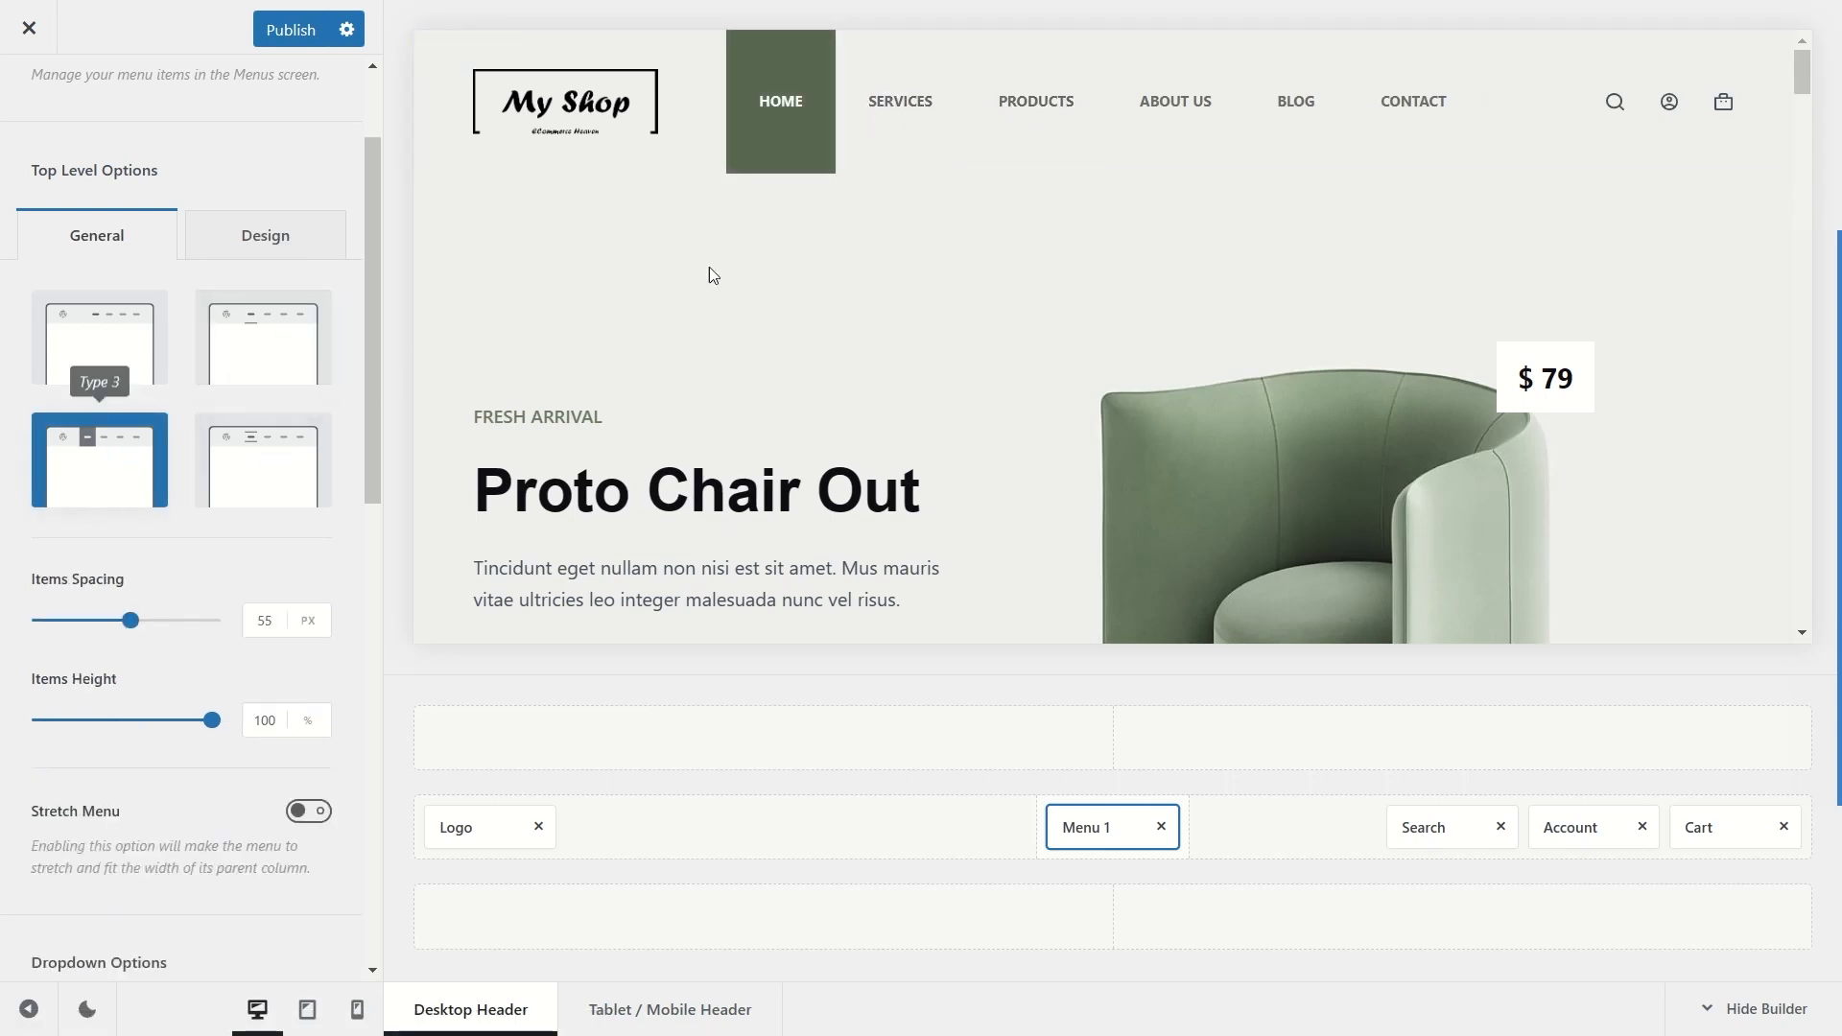
left_click(111, 376)
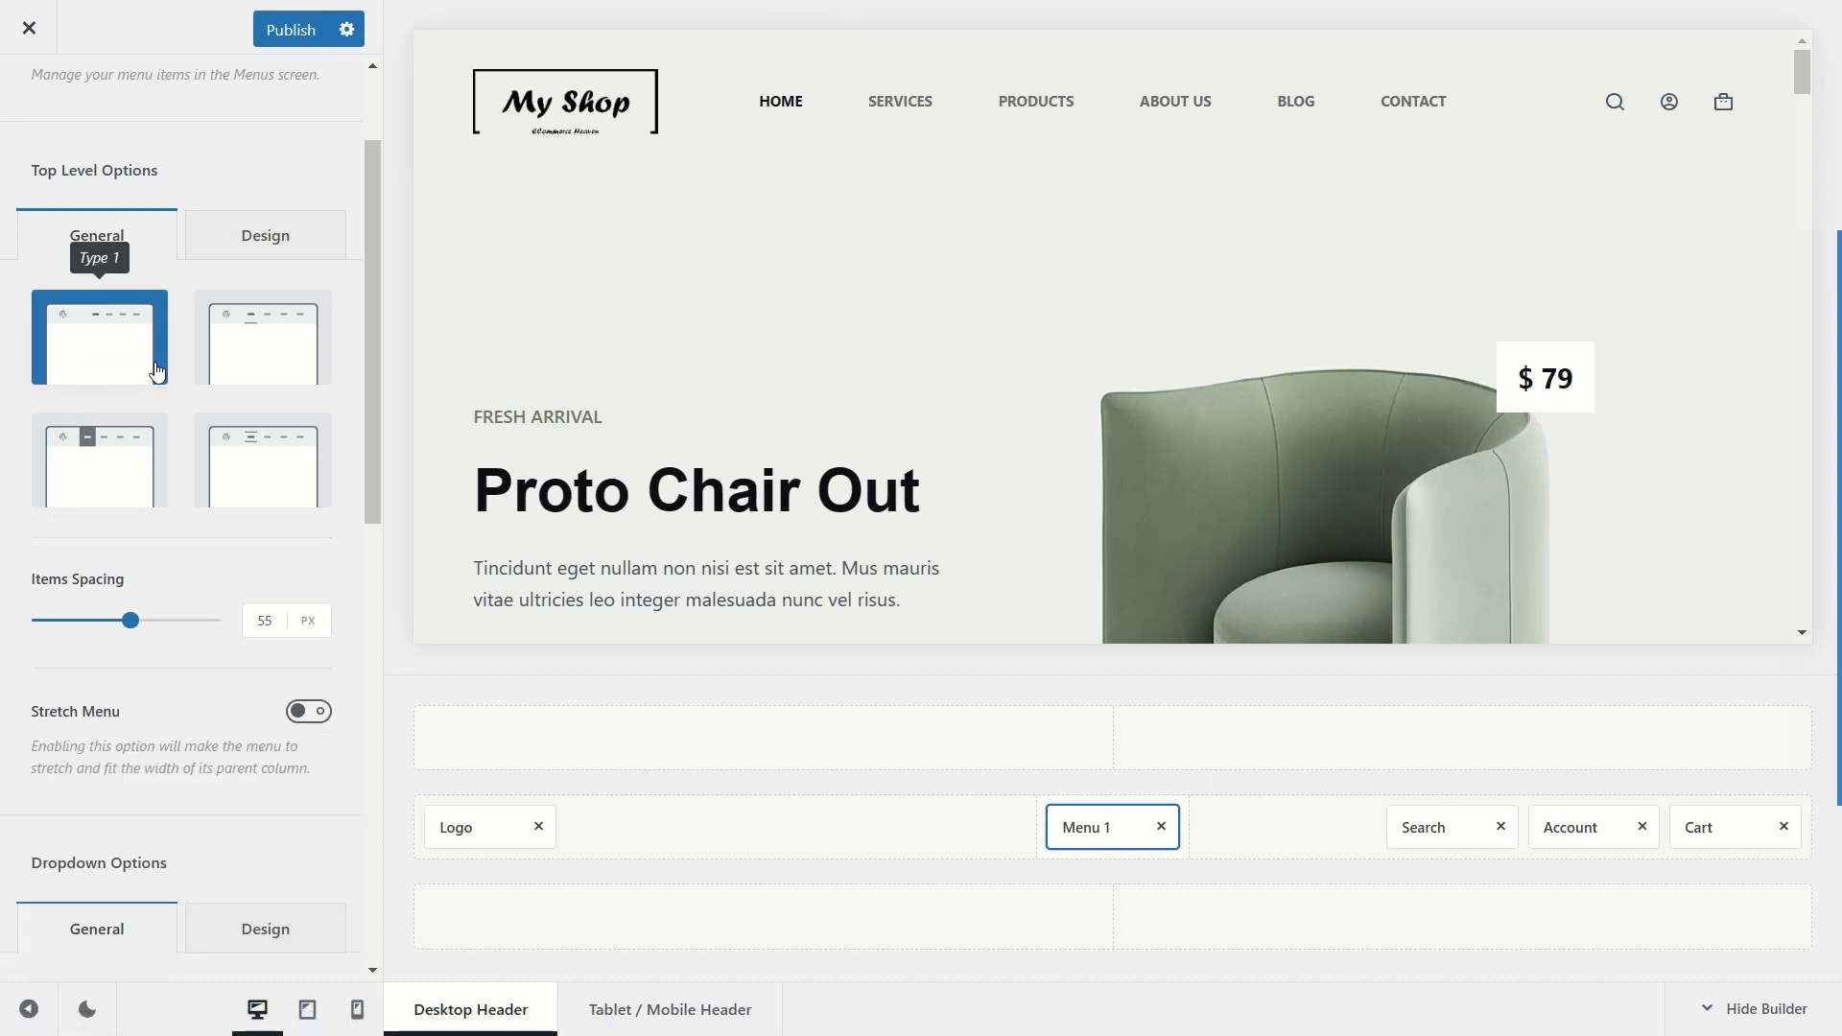
Step: Review Menu 1's dropdown options, publish the header changes and close the Customizer
scroll(274, 361, "down", 10)
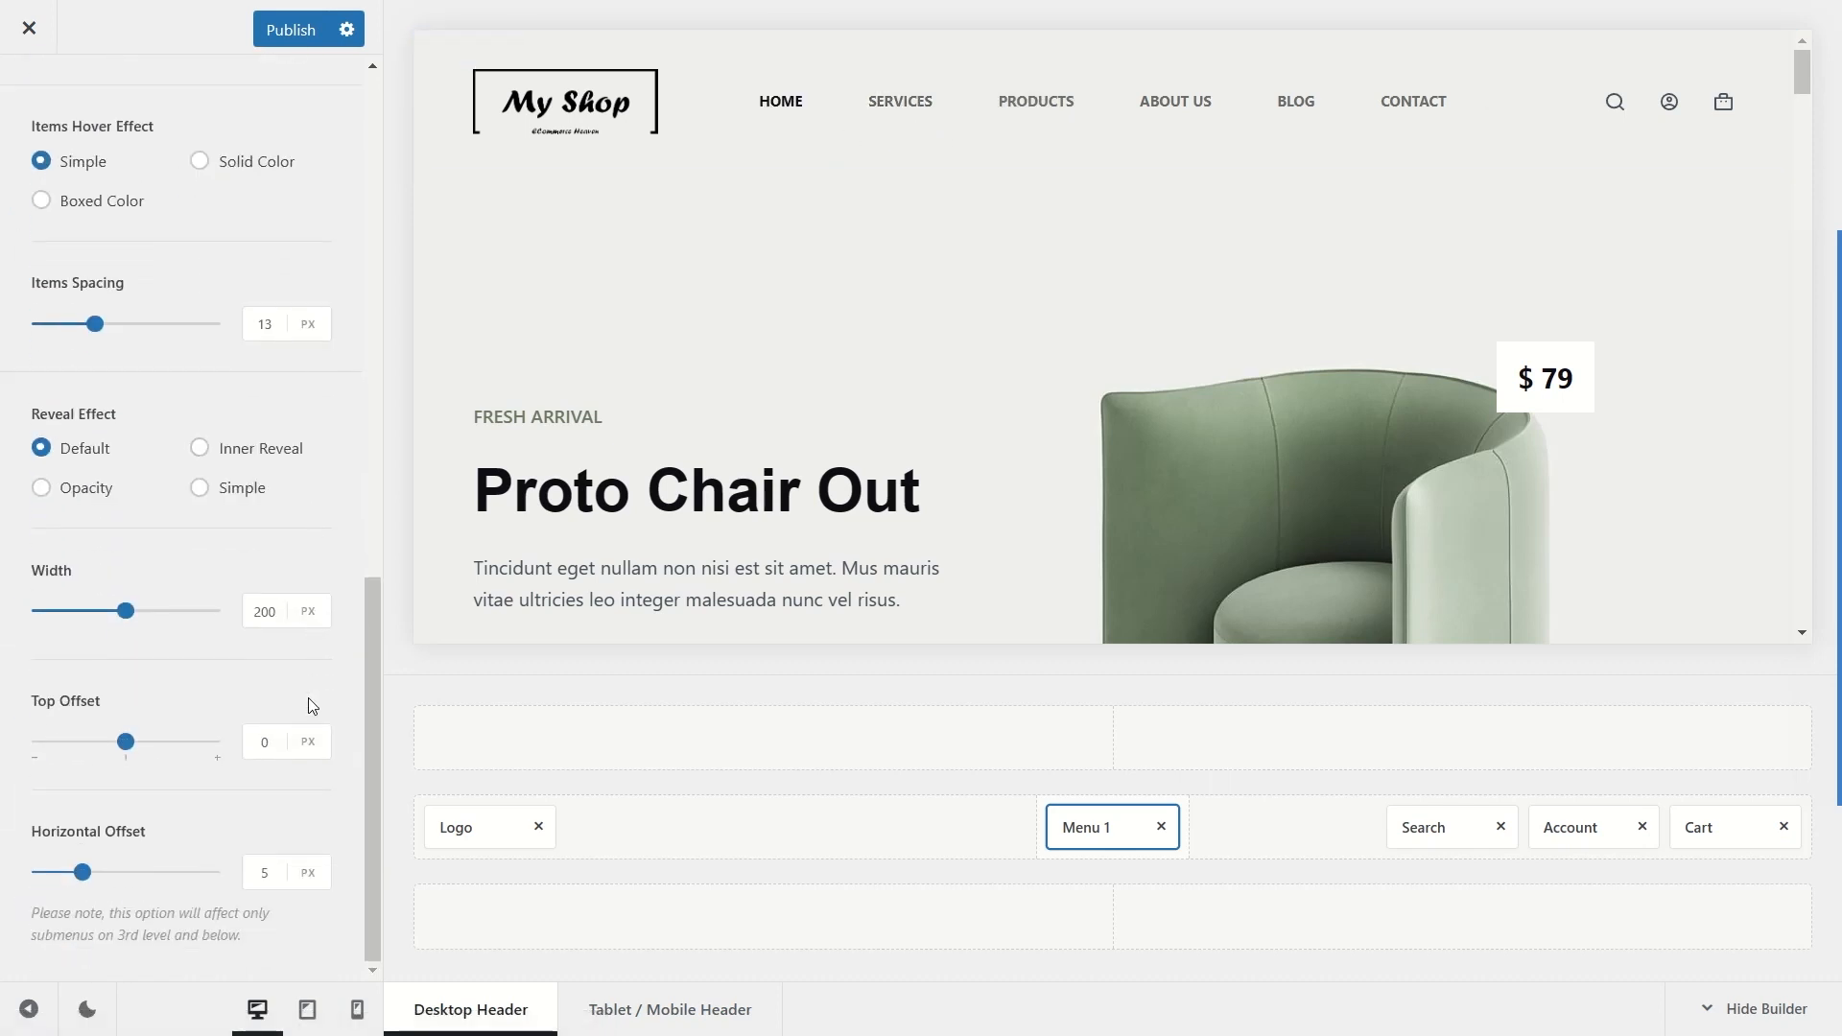
scroll(307, 698, "up", 15)
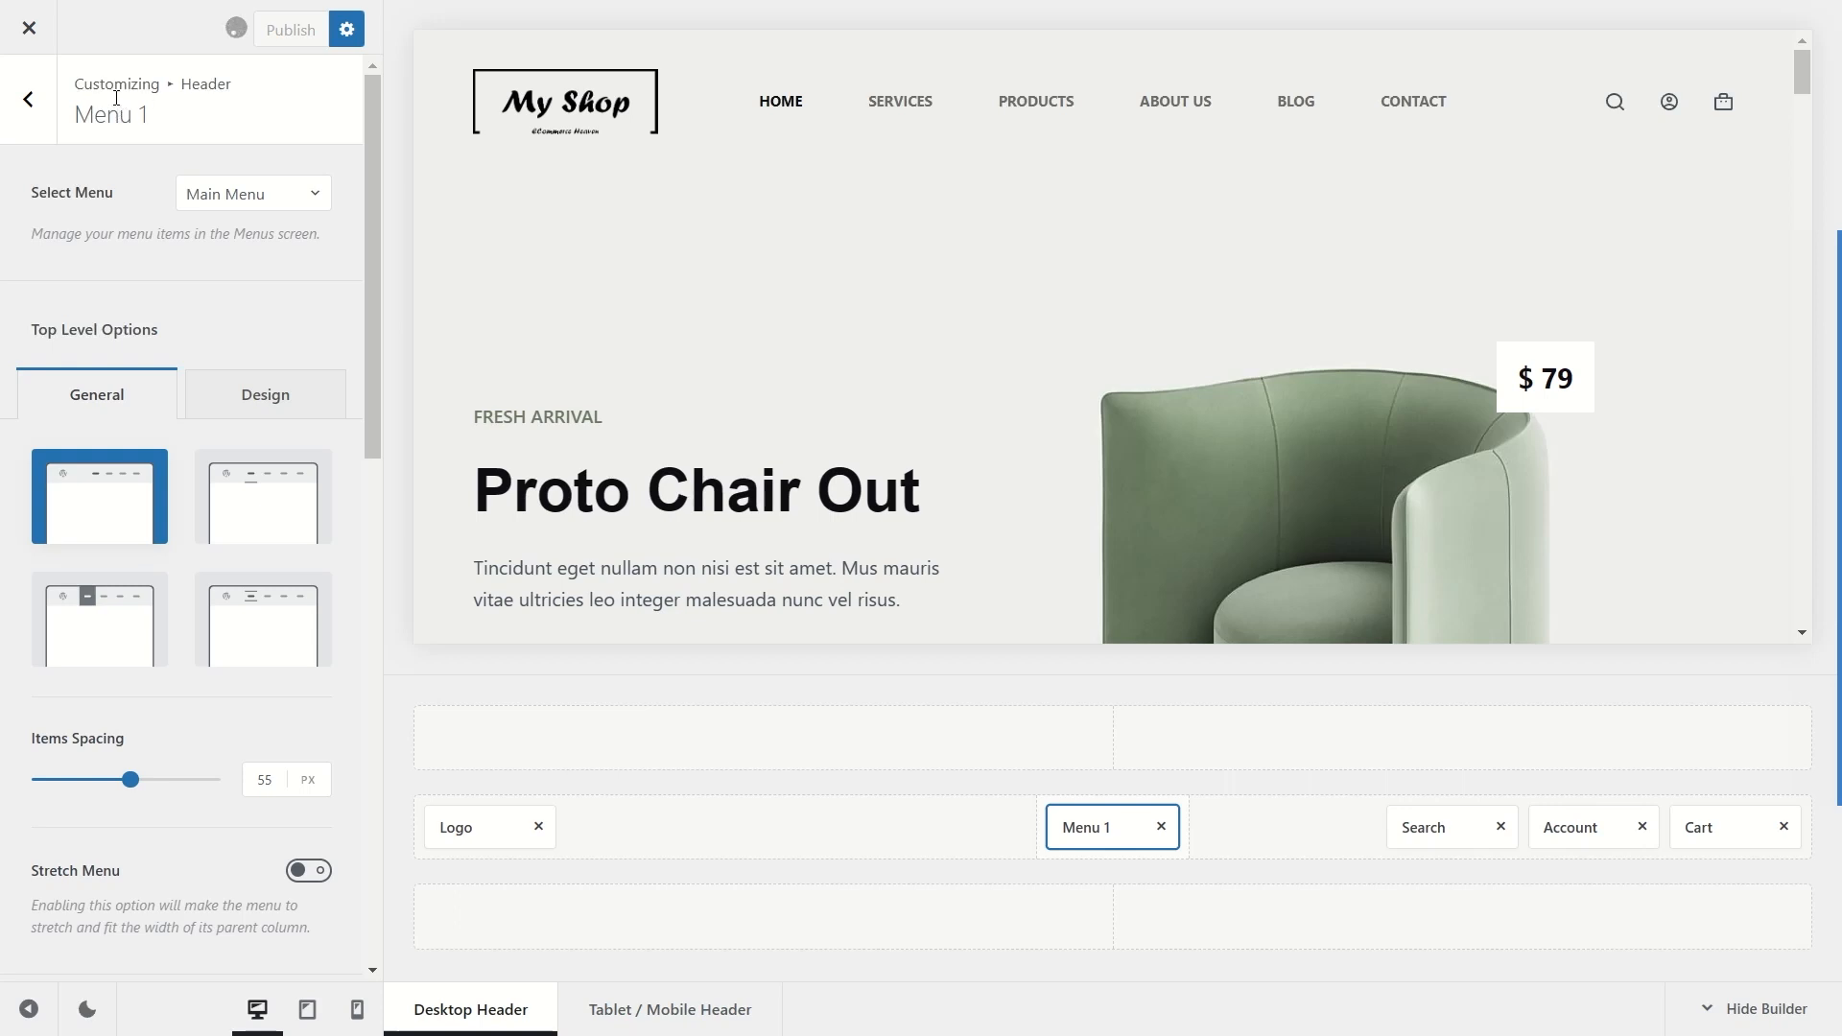
left_click(44, 33)
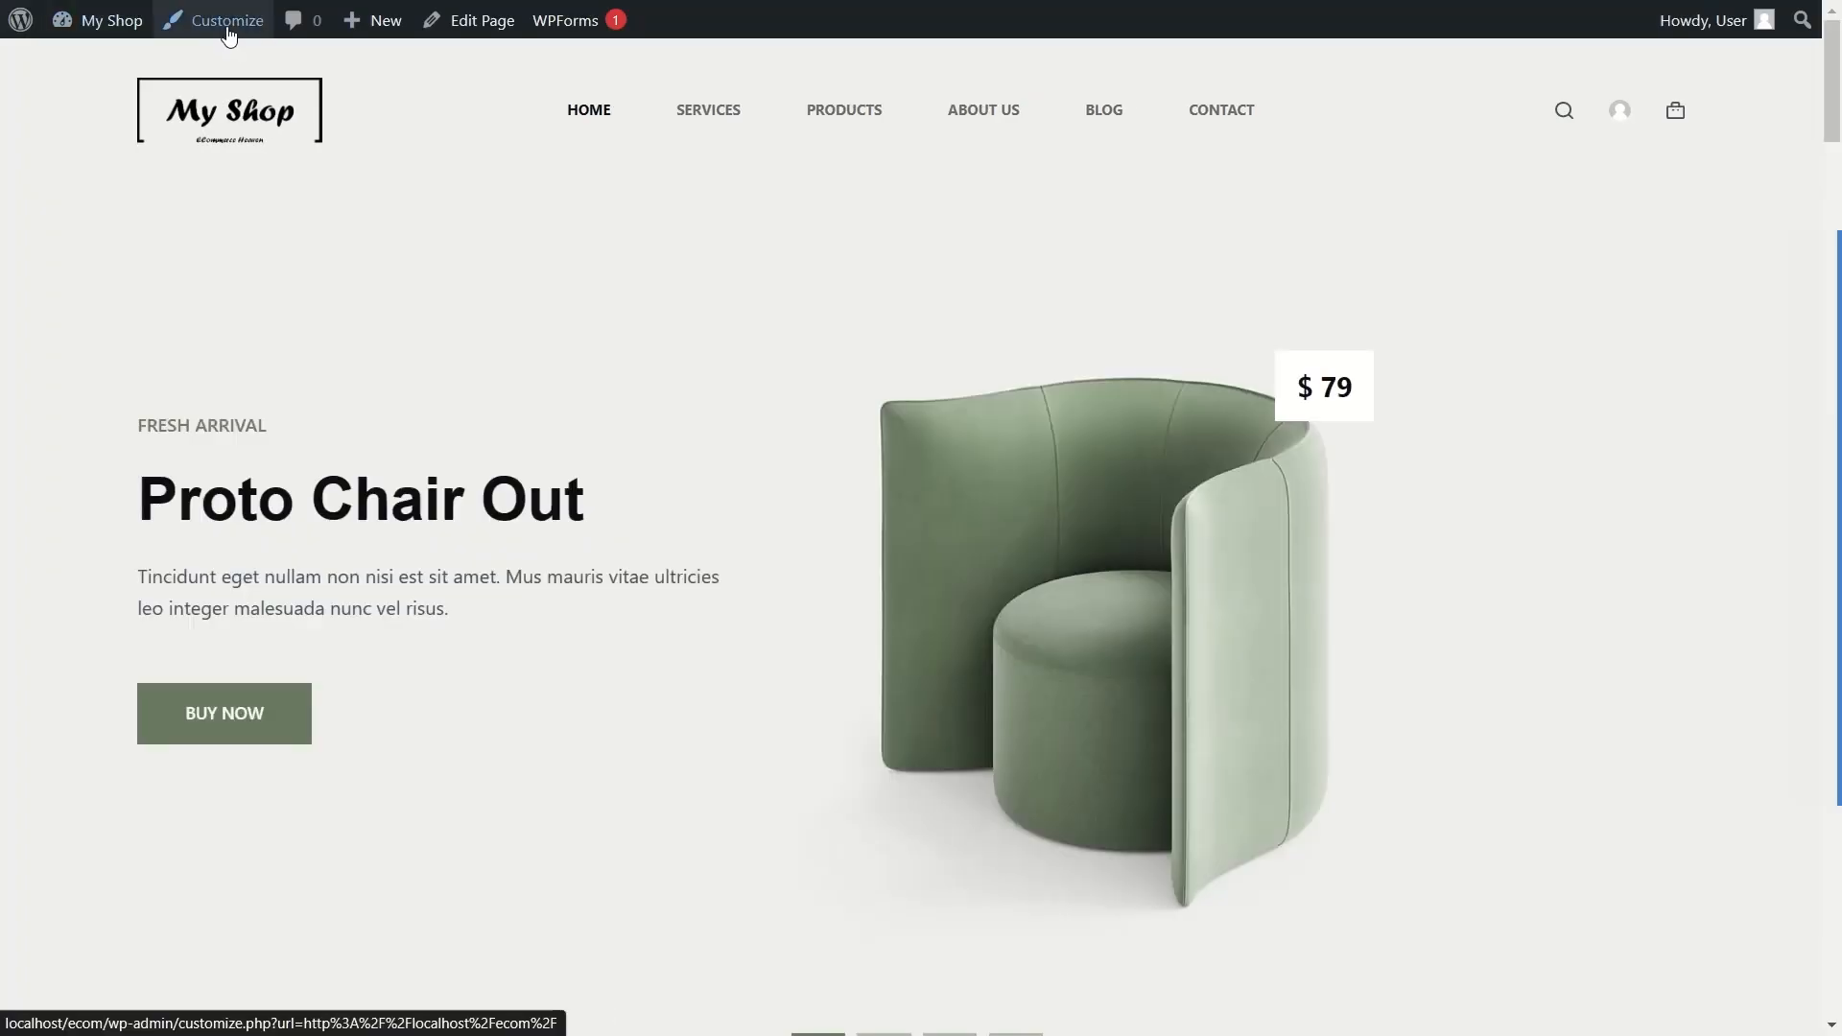
Step: Go from the live site to the admin dashboard and open the Menus screen
mouse_move(101, 21)
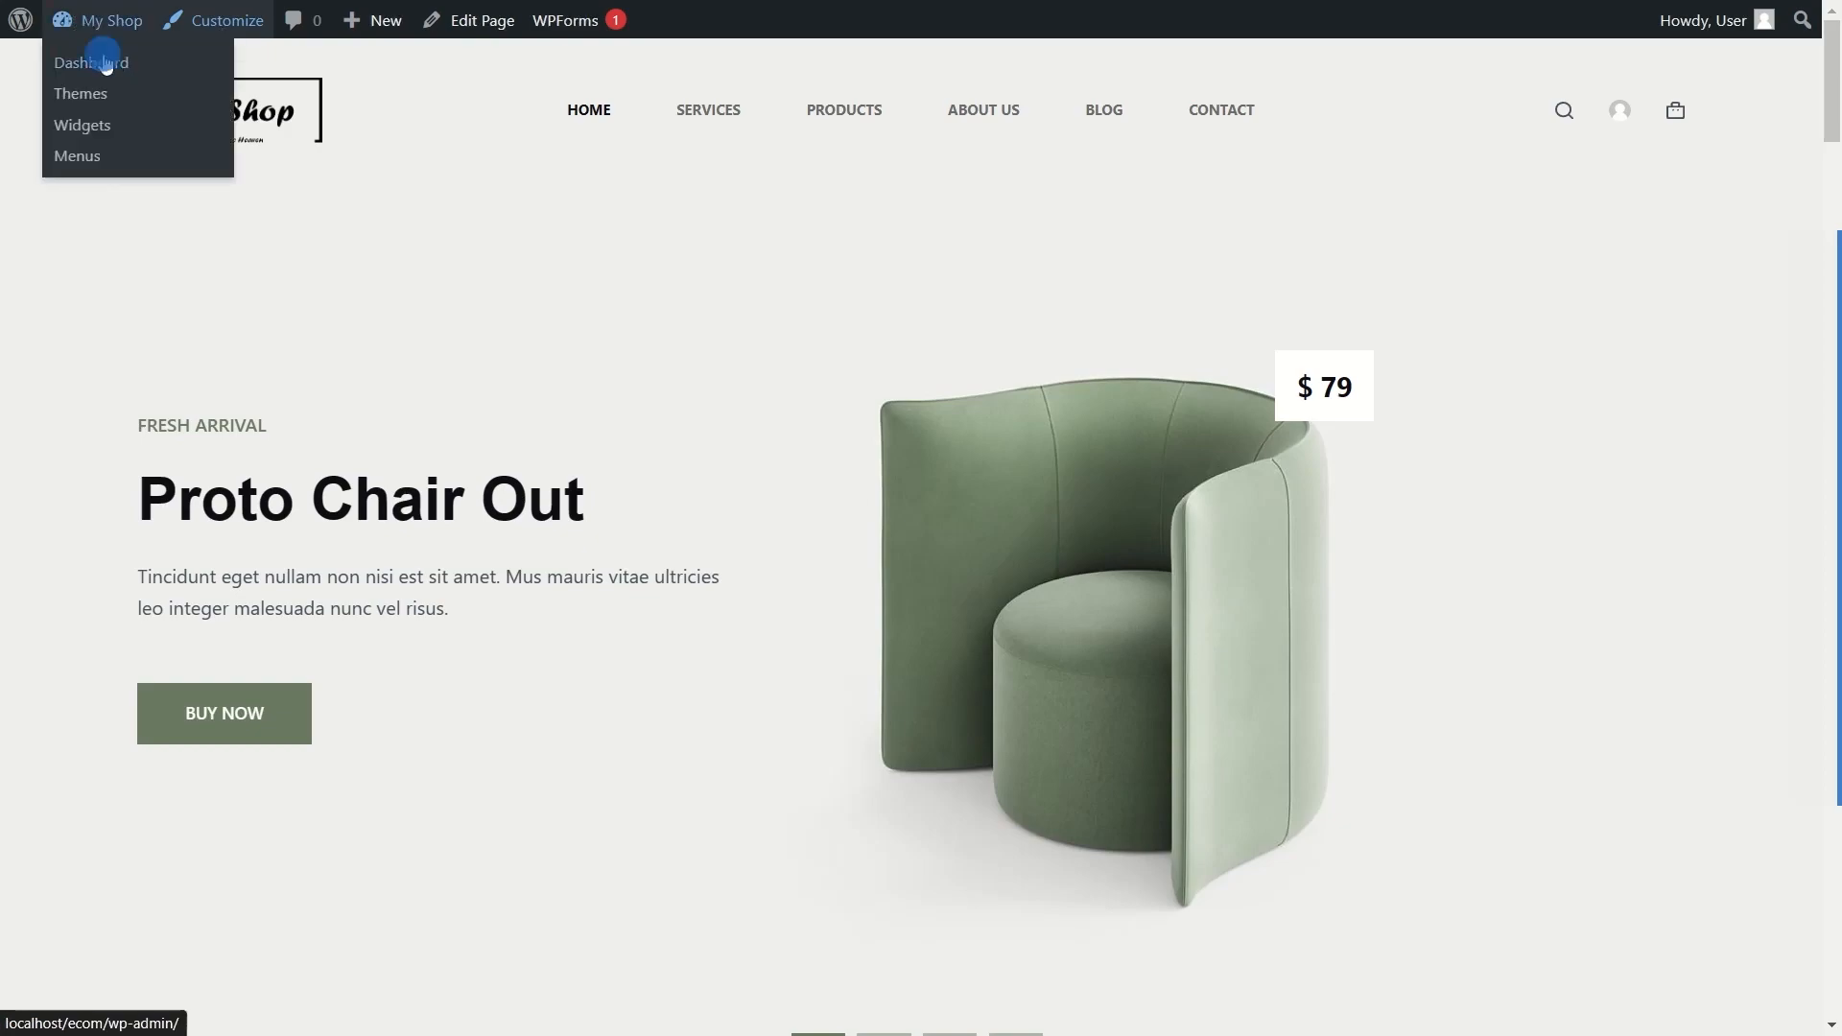
left_click(106, 64)
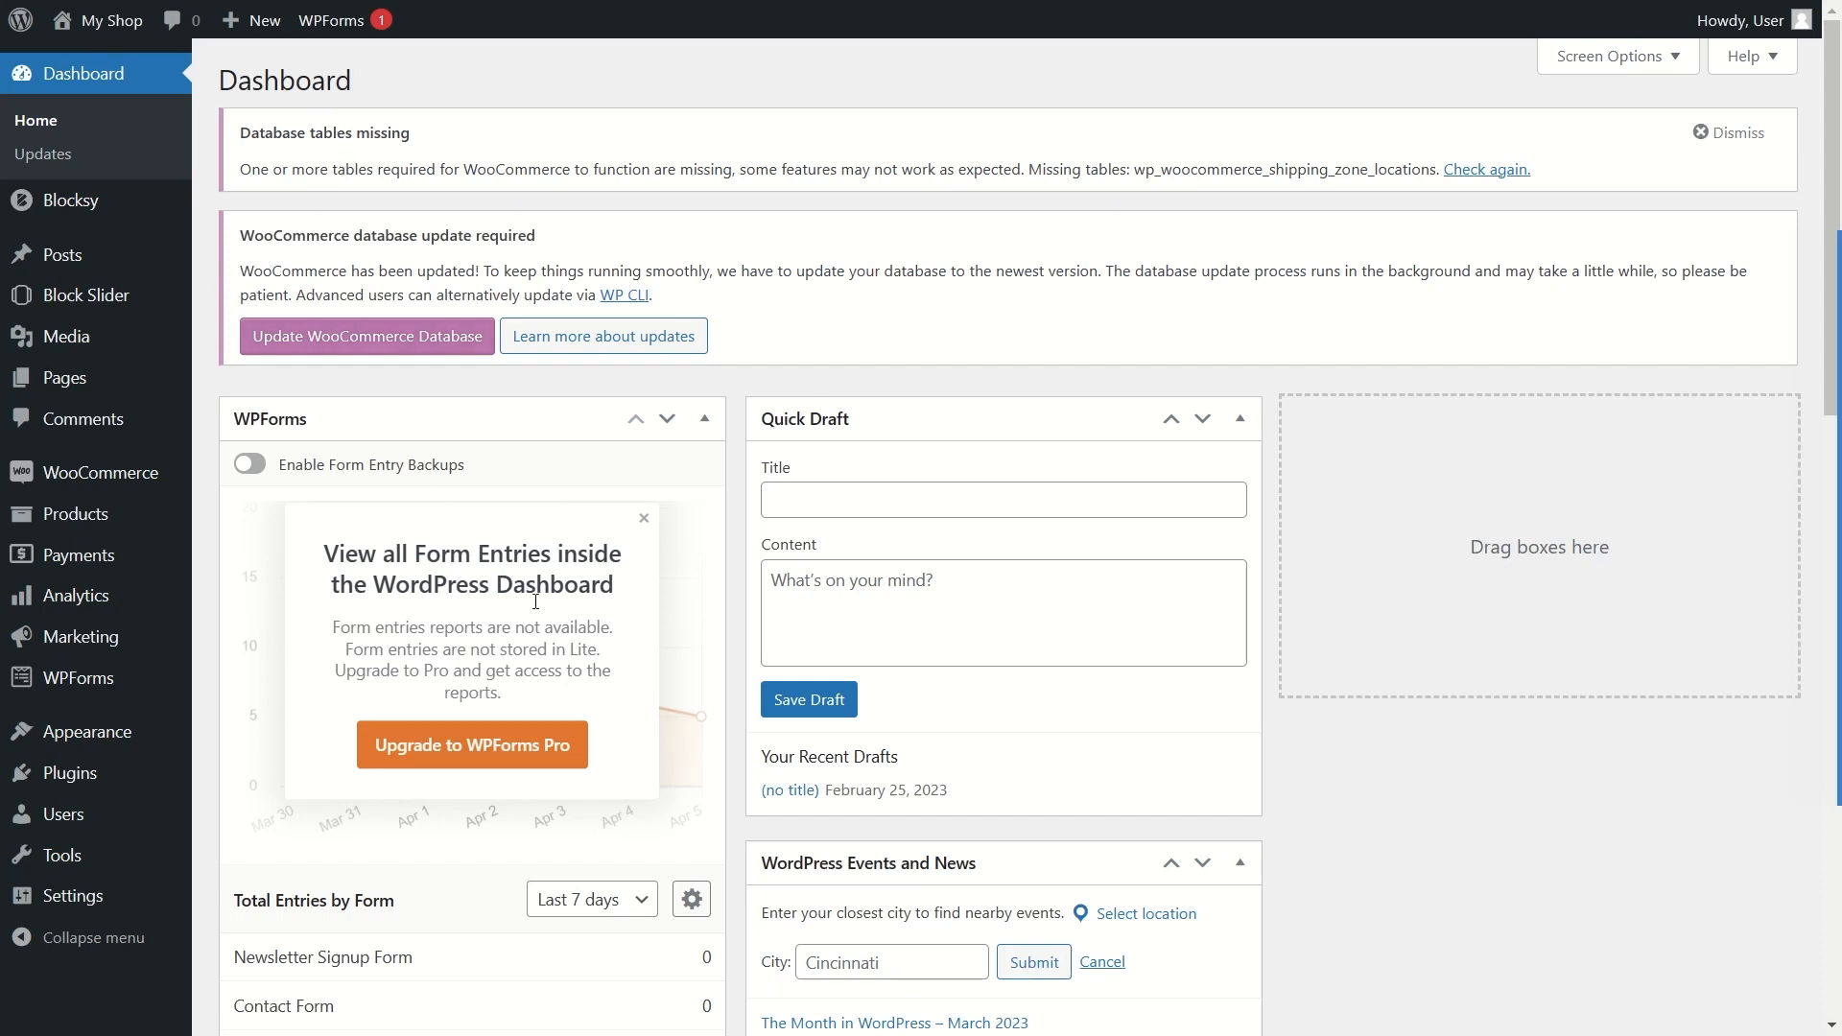
mouse_move(79, 736)
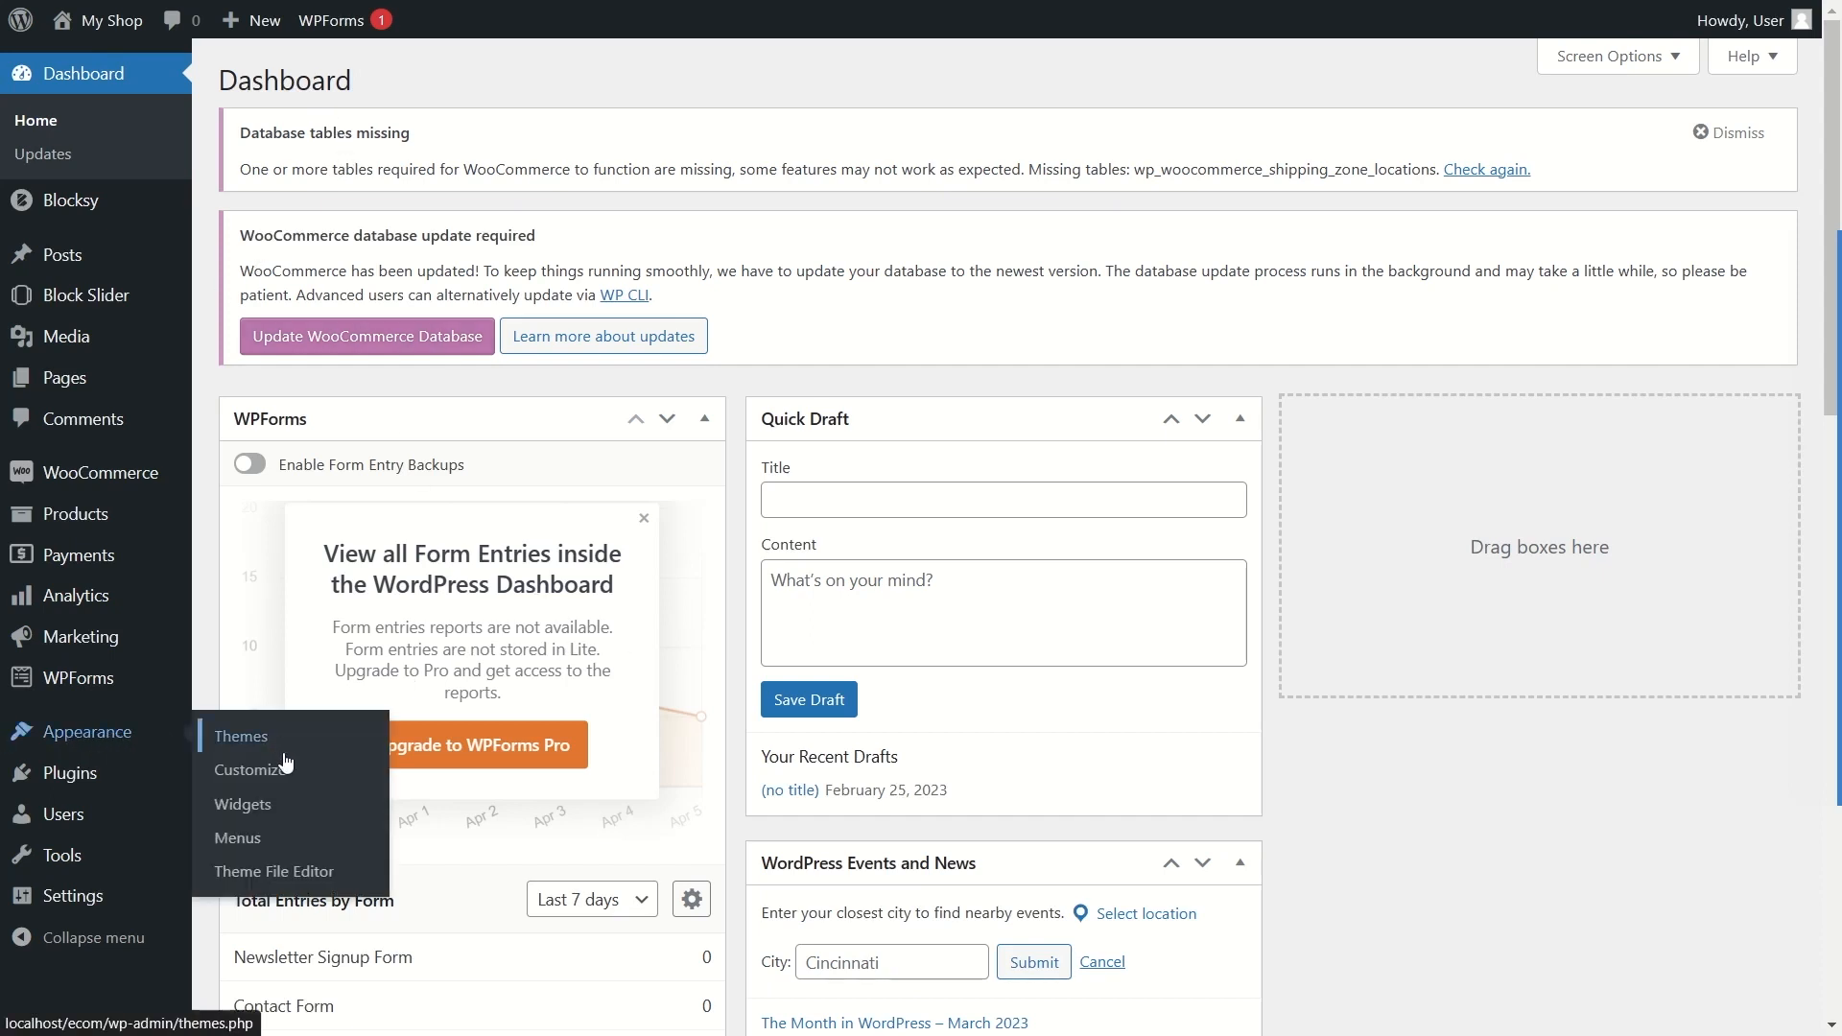
left_click(287, 842)
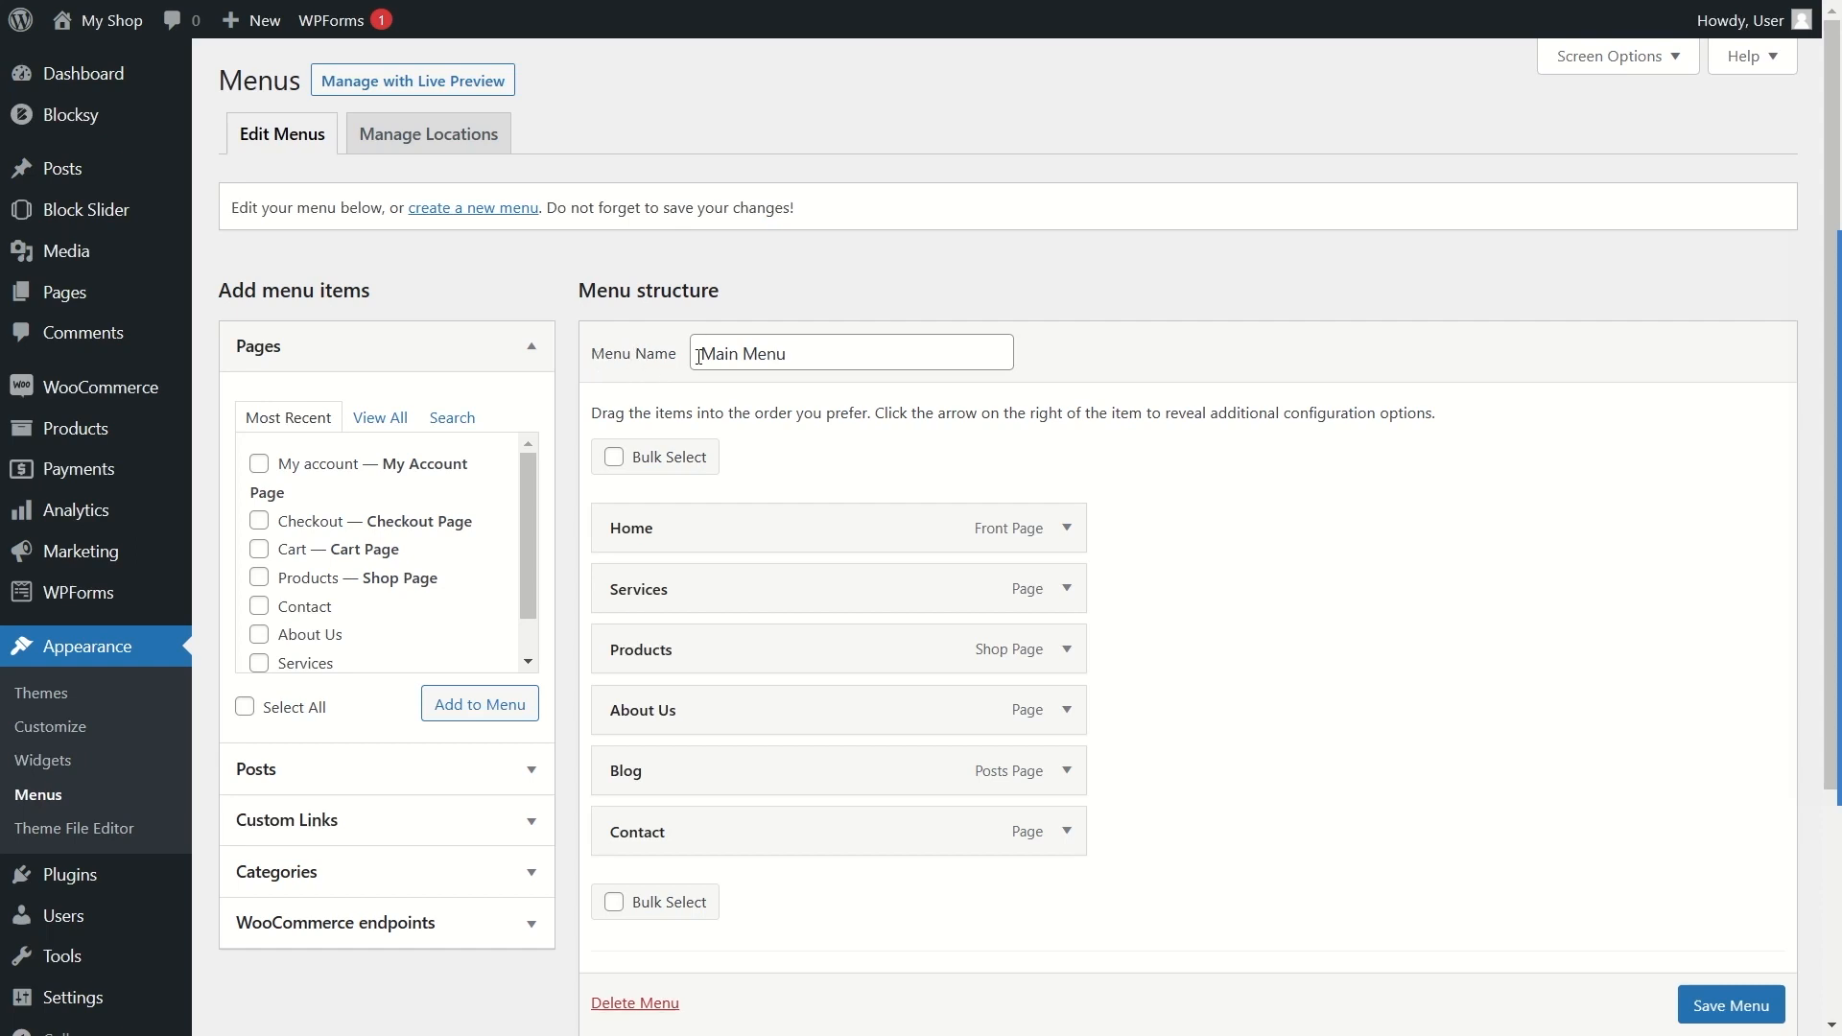
left_click_drag(825, 357, 690, 349)
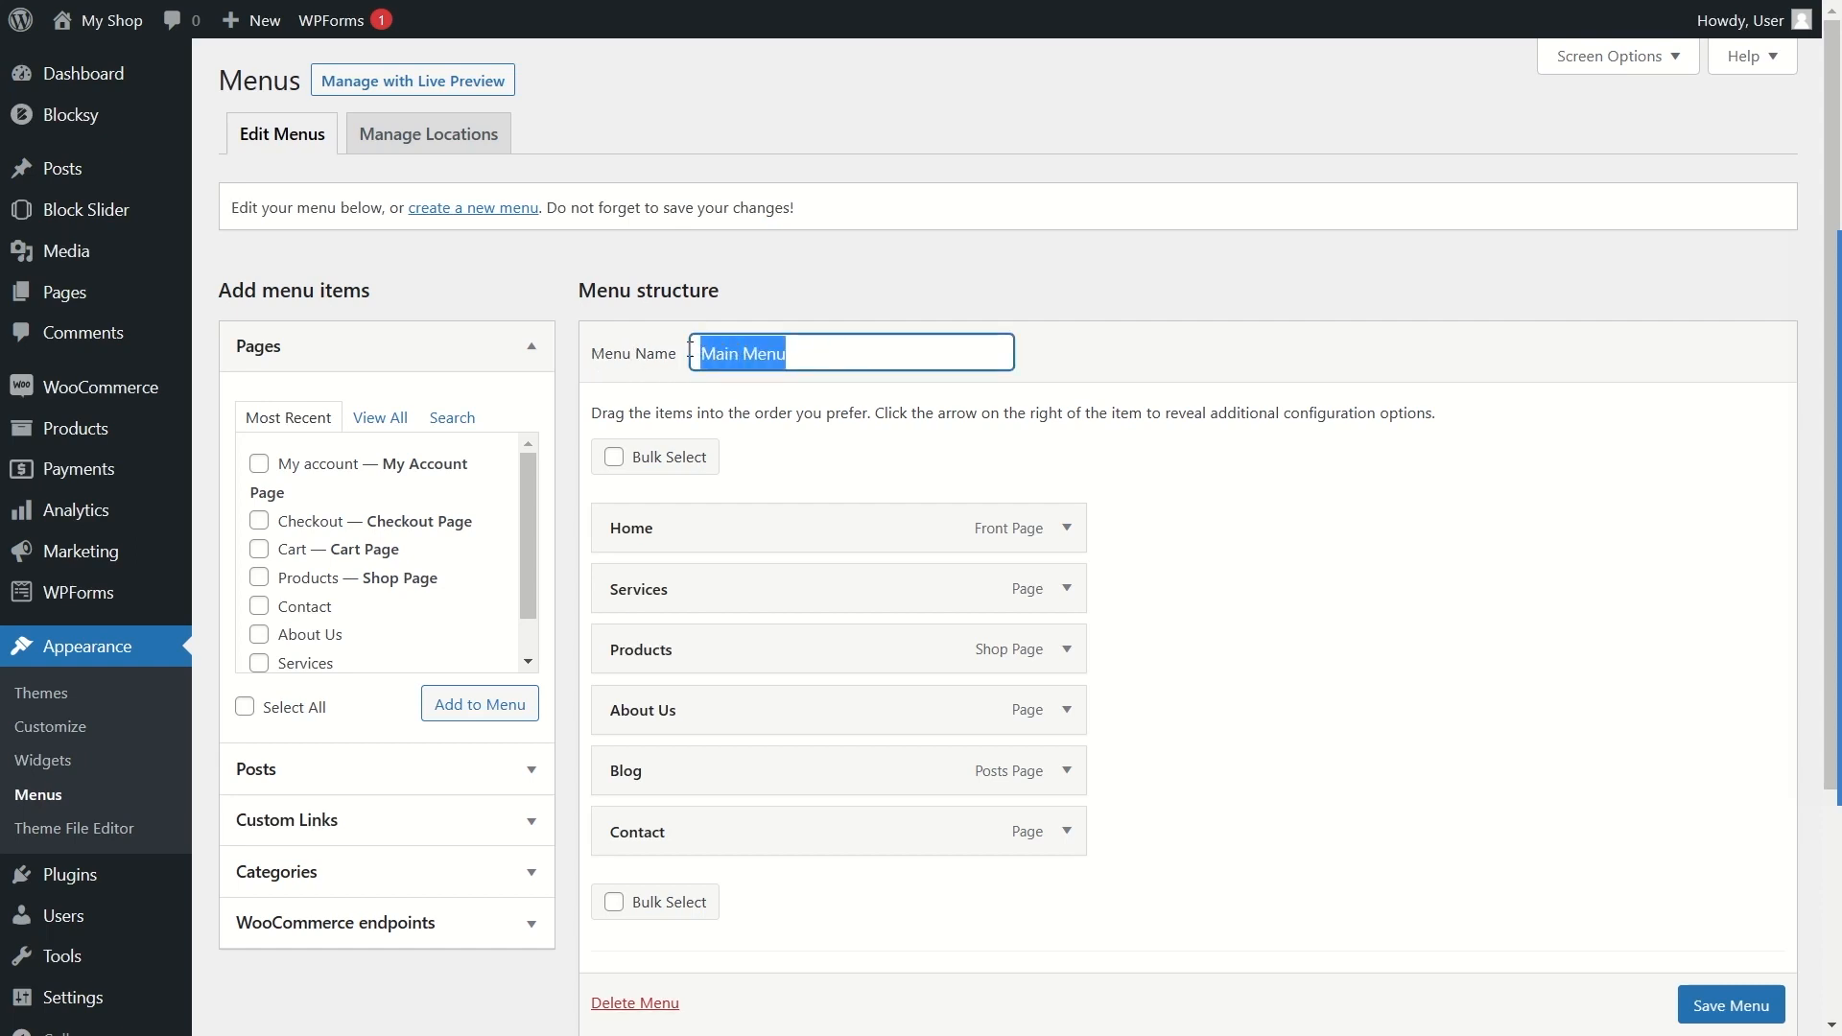
left_click(872, 354)
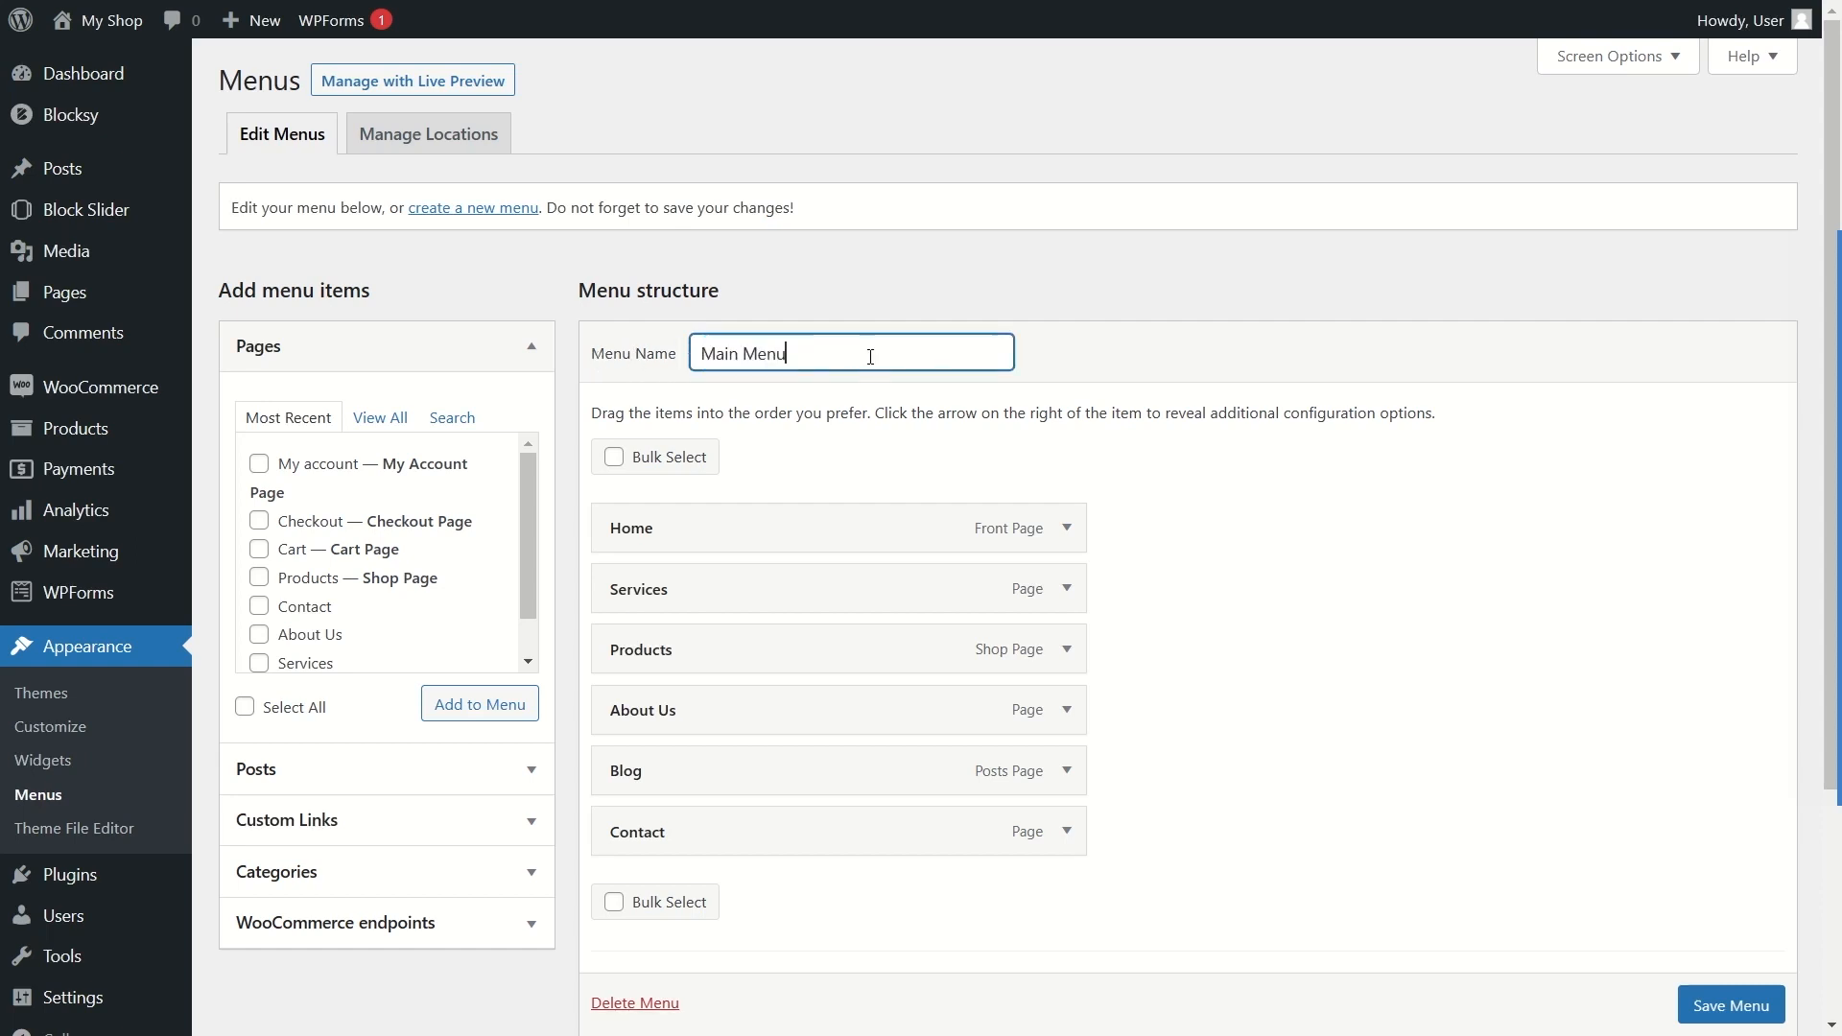
left_click_drag(877, 354, 694, 348)
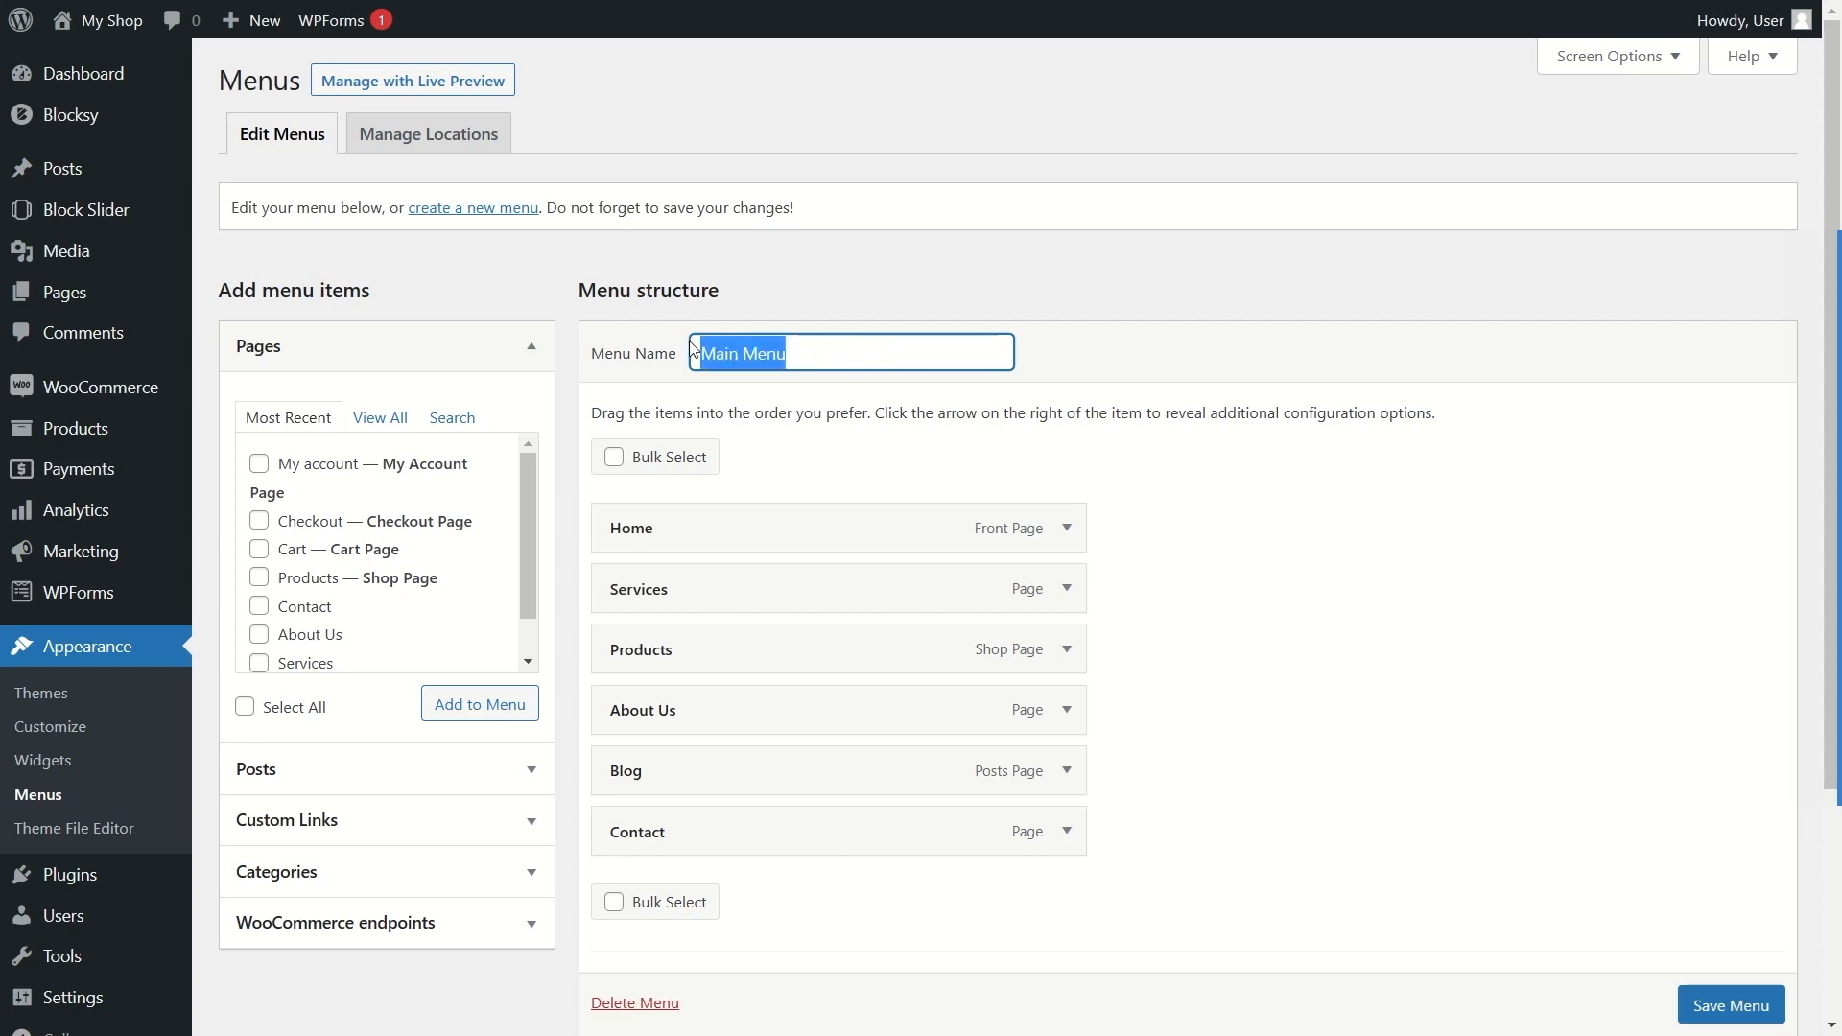
left_click(805, 355)
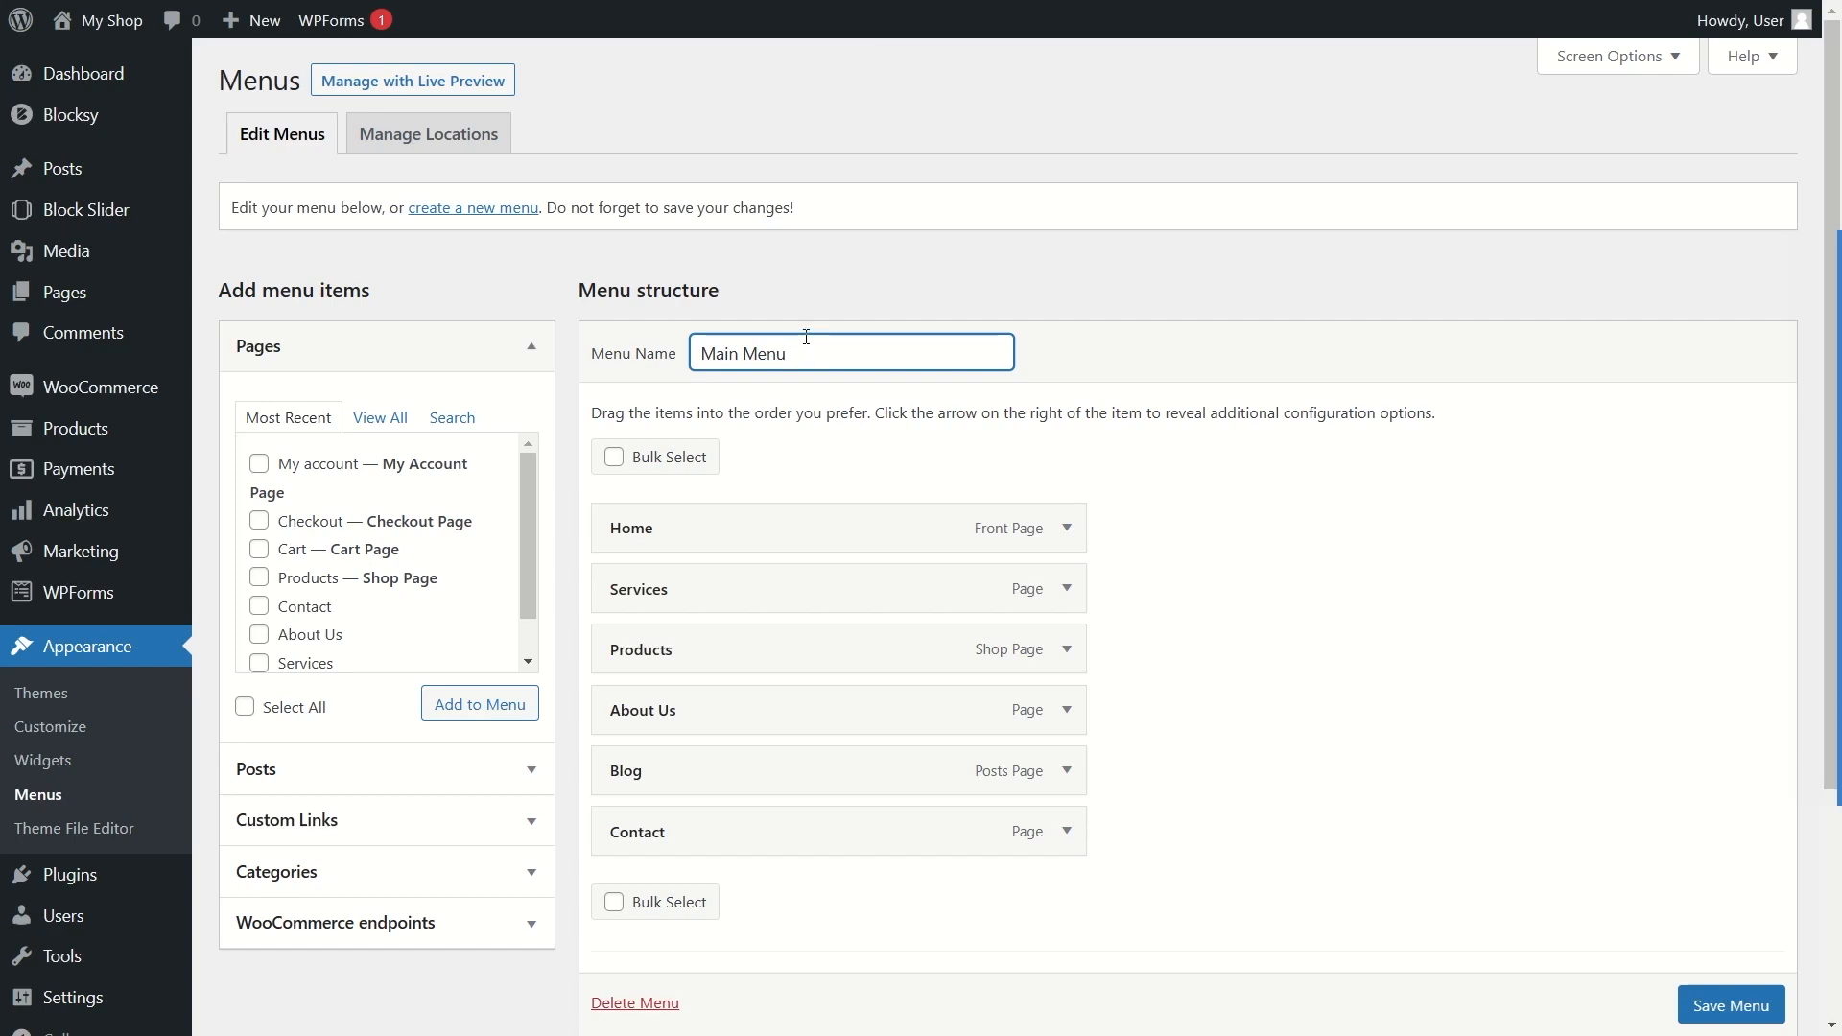
scroll(806, 341, "down", 2)
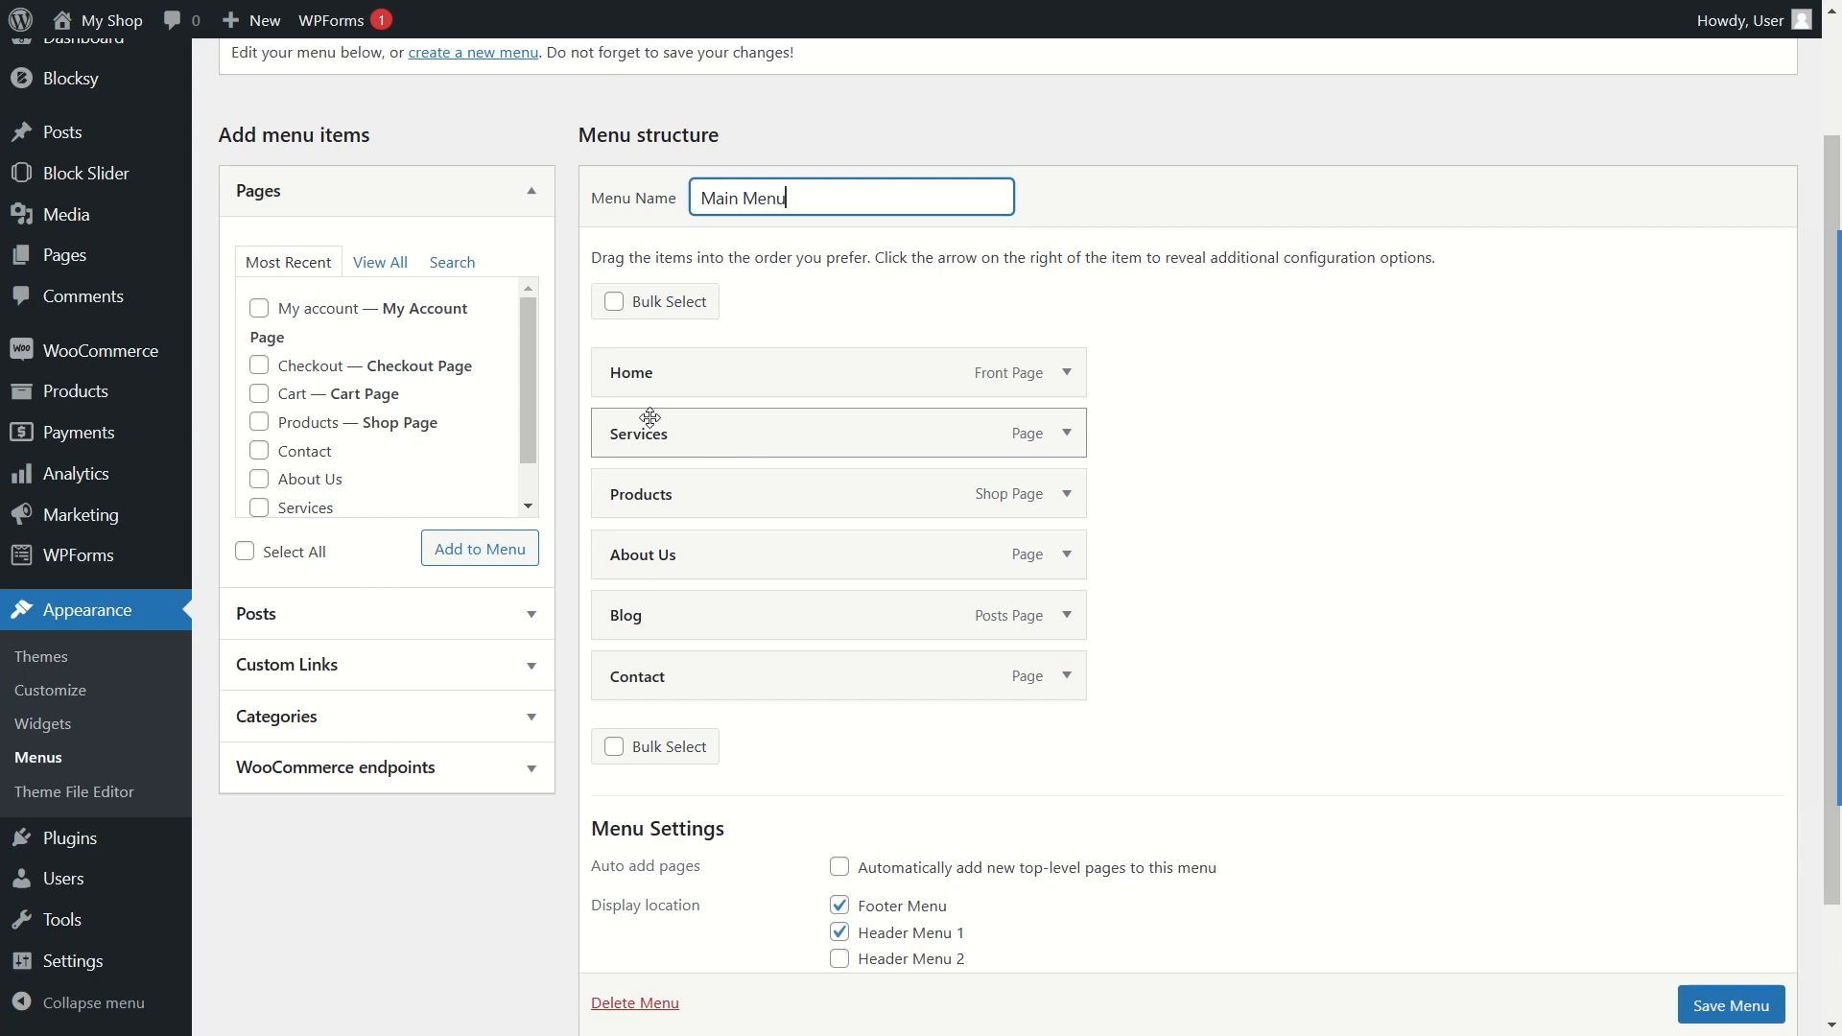
left_click(258, 451)
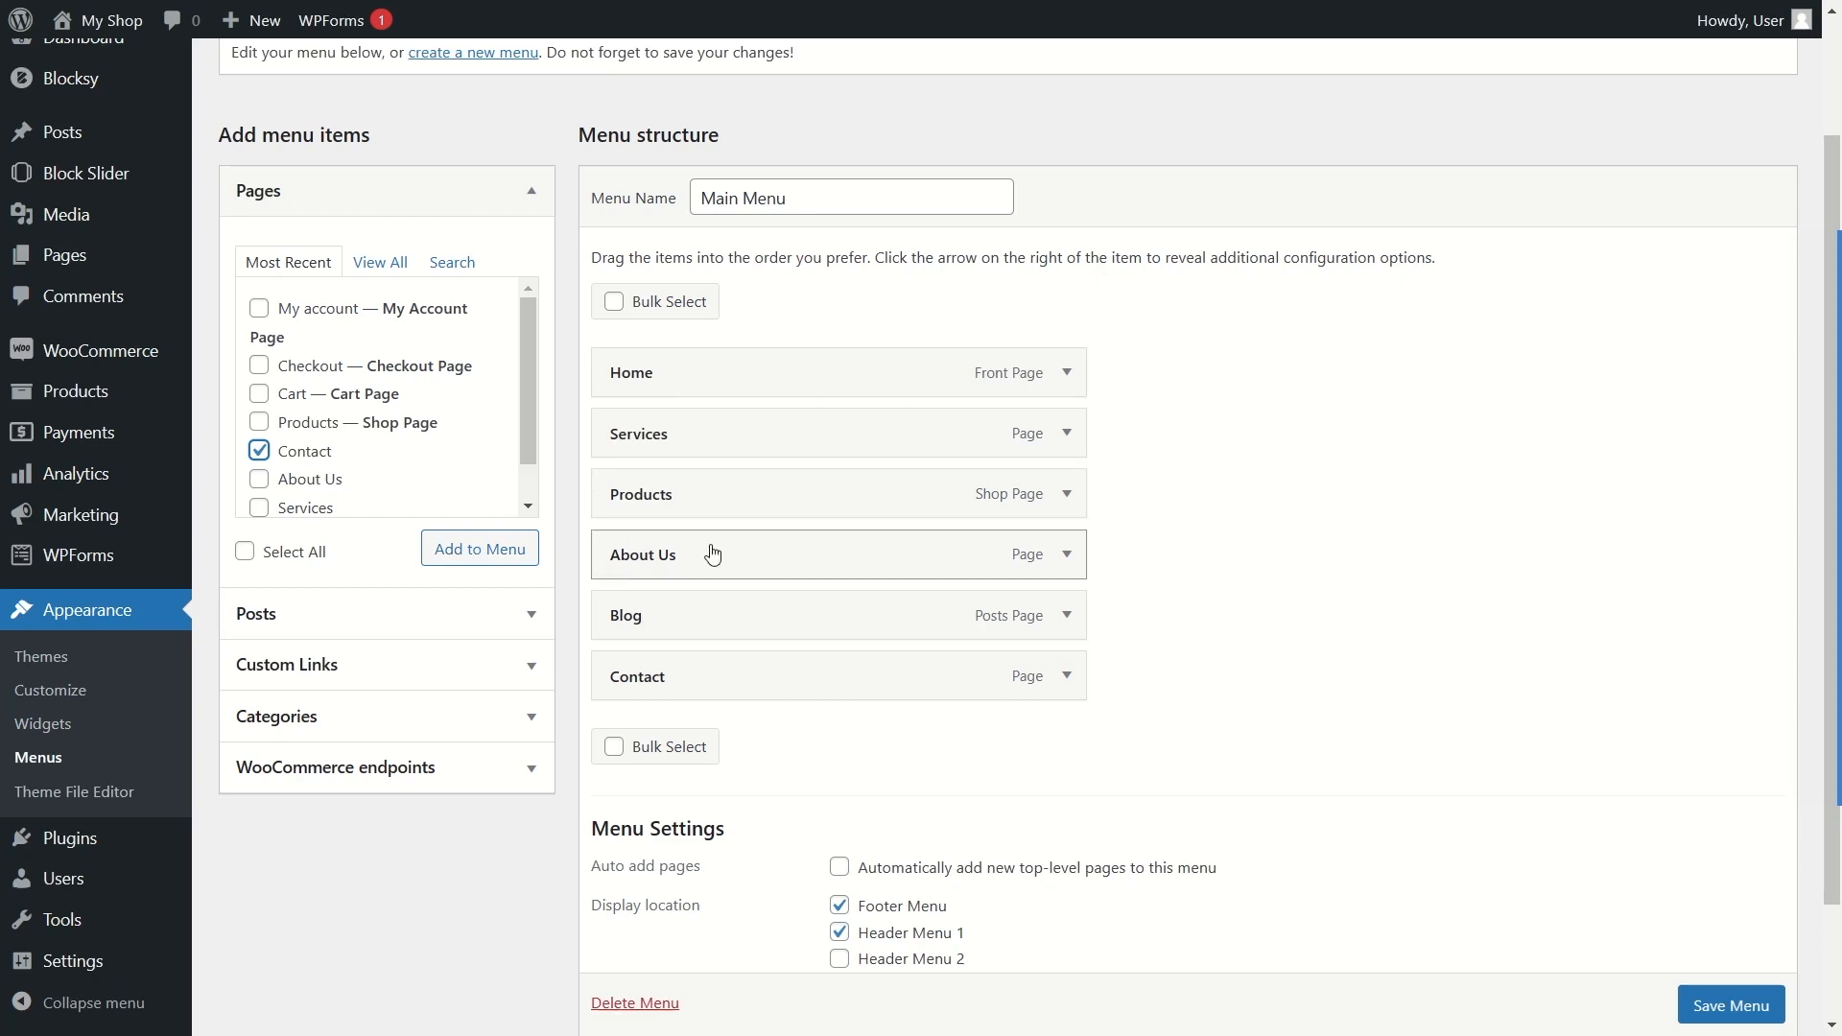
left_click(258, 451)
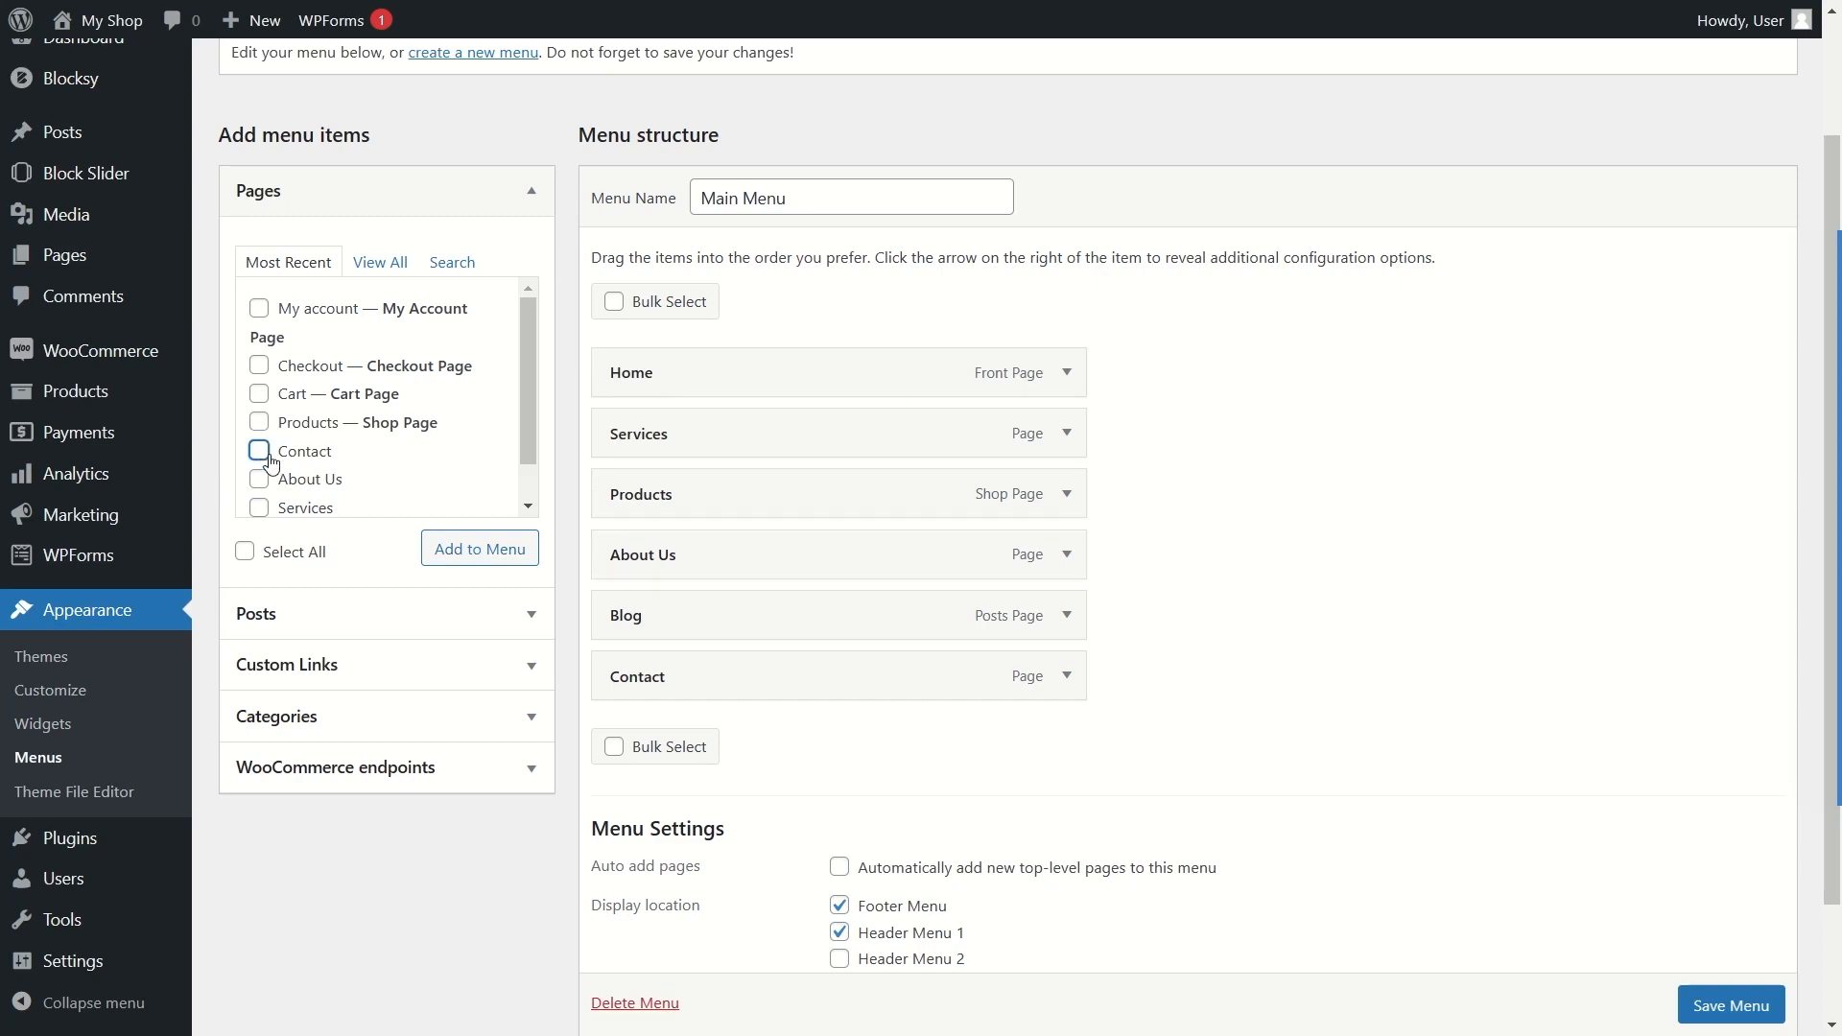
Step: Remove the Services item from Main Menu, save the menu and view the live site's header
left_click(1066, 433)
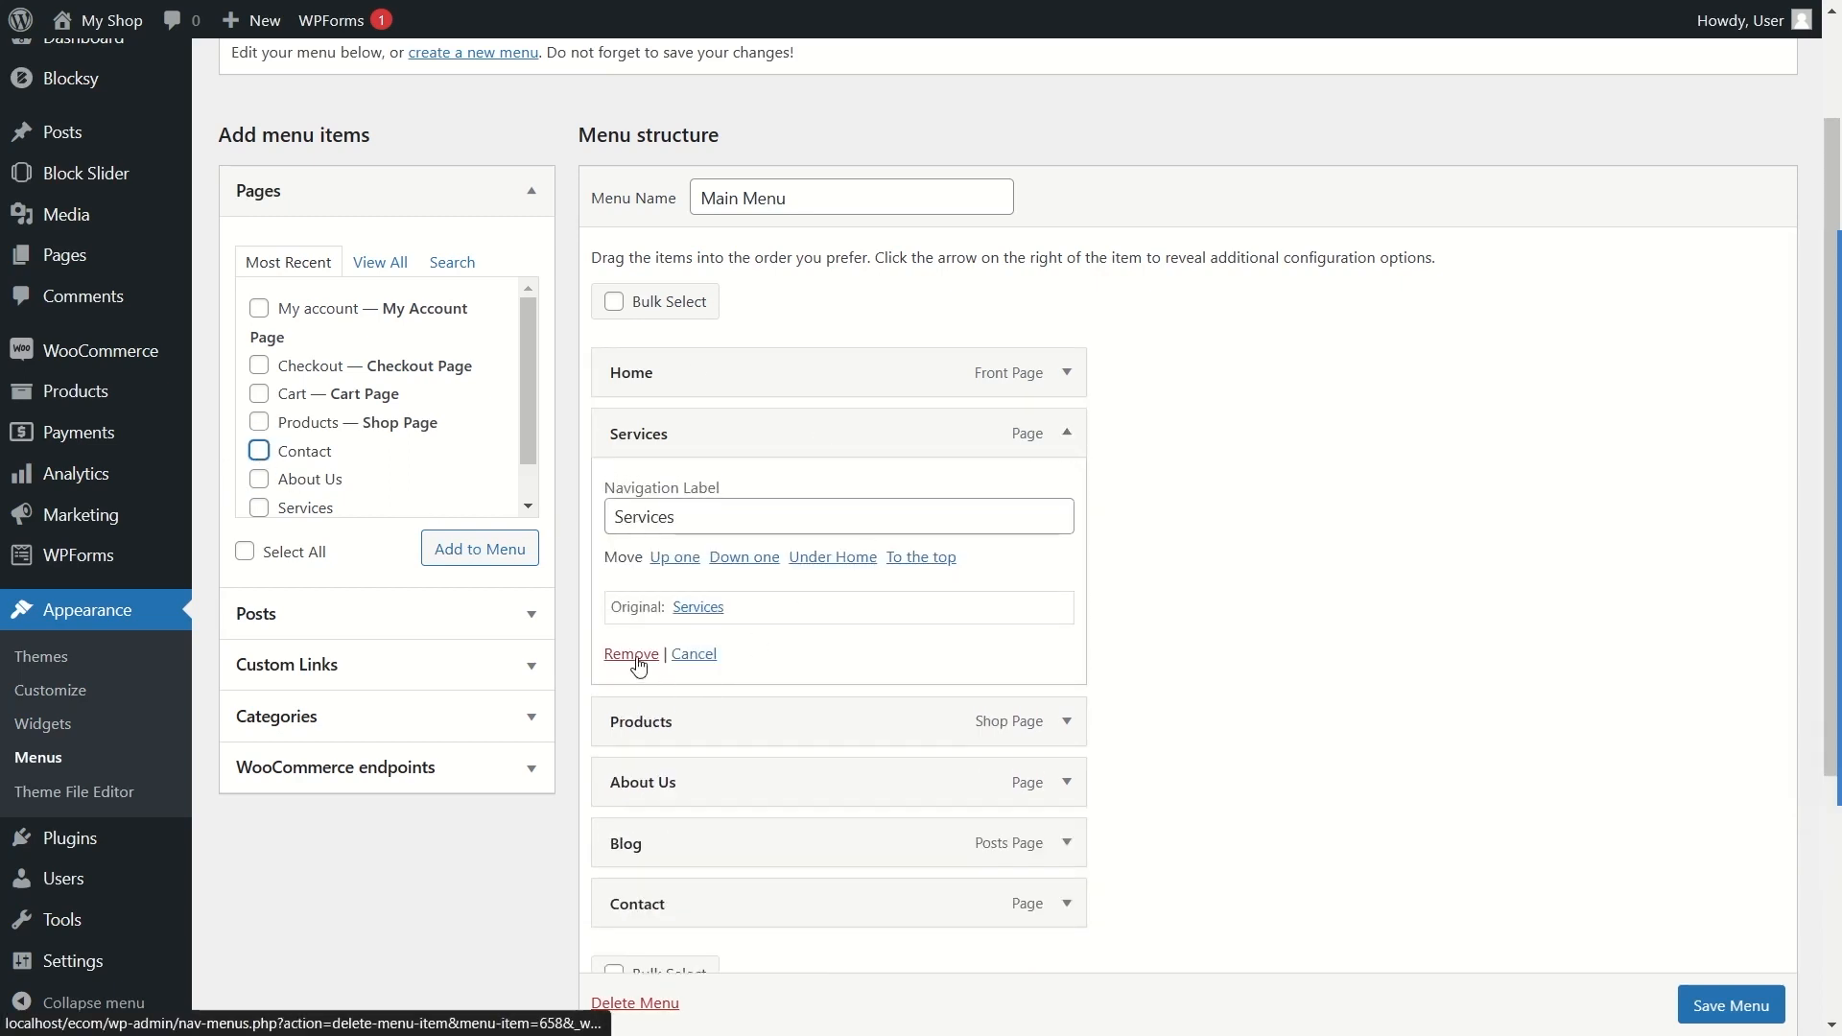
left_click(631, 655)
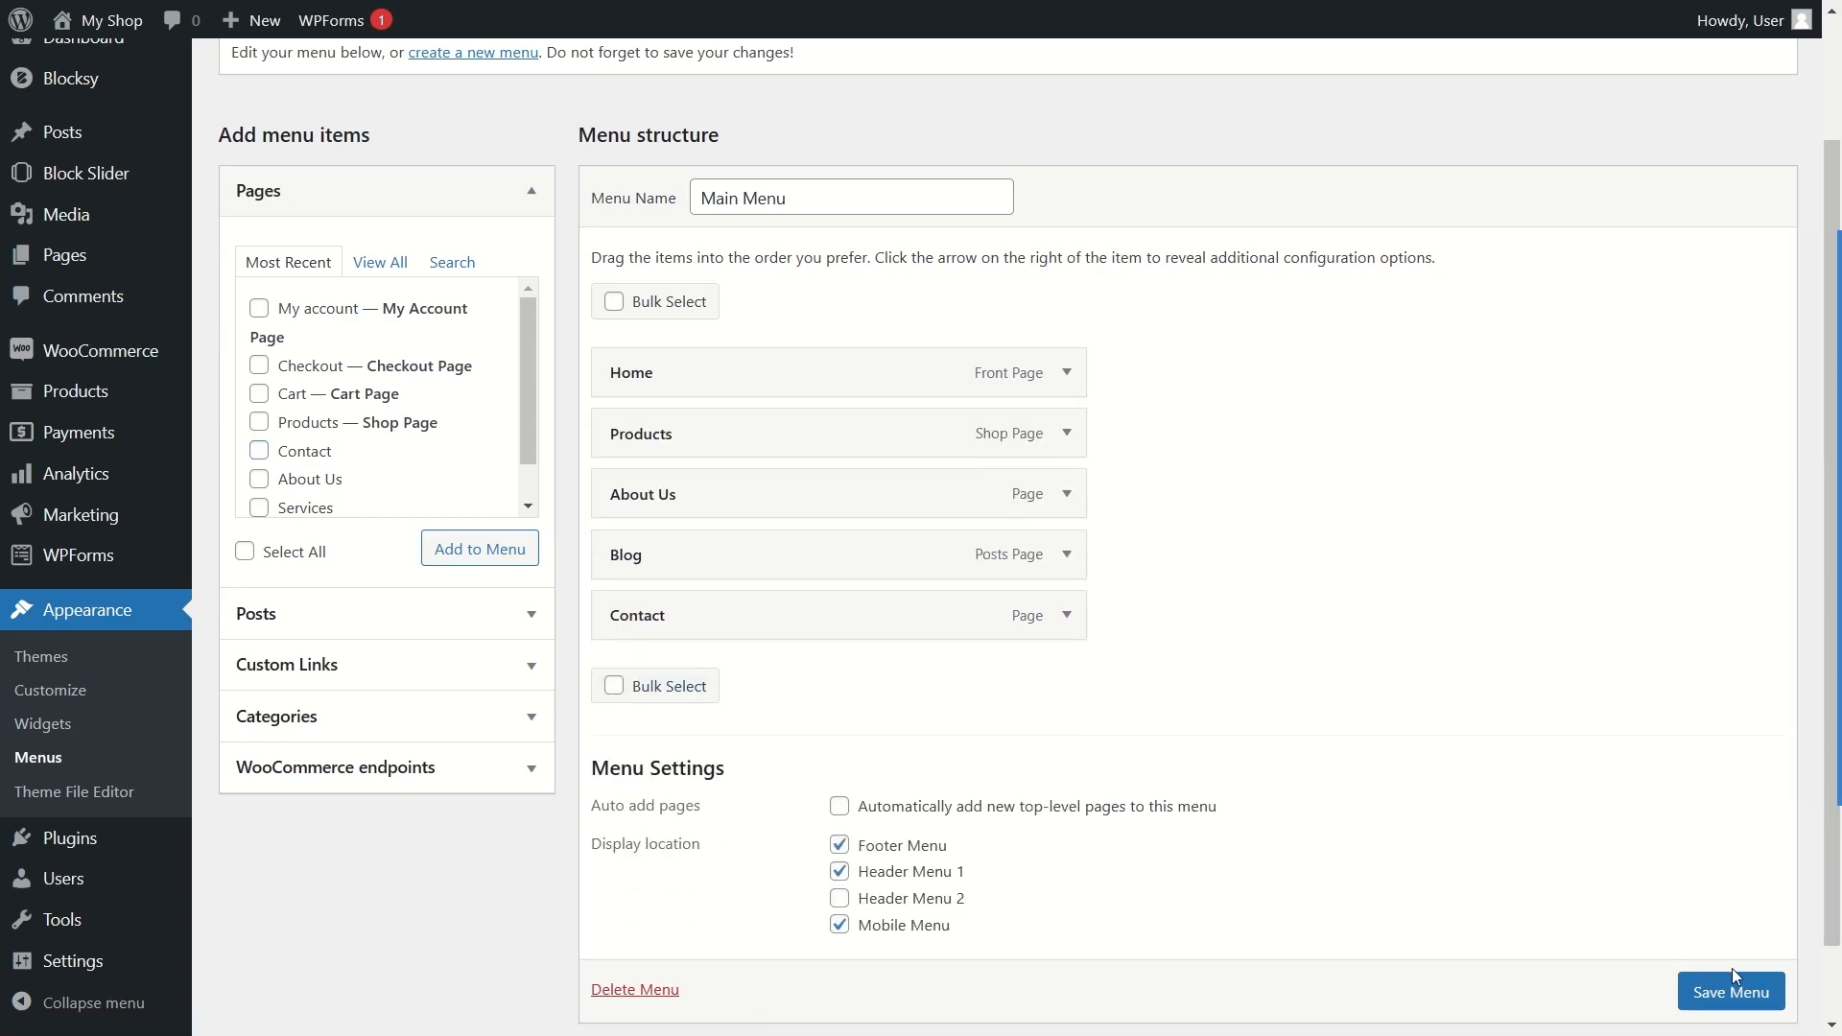
scroll(1735, 975, "down", 1)
left_click(1727, 950)
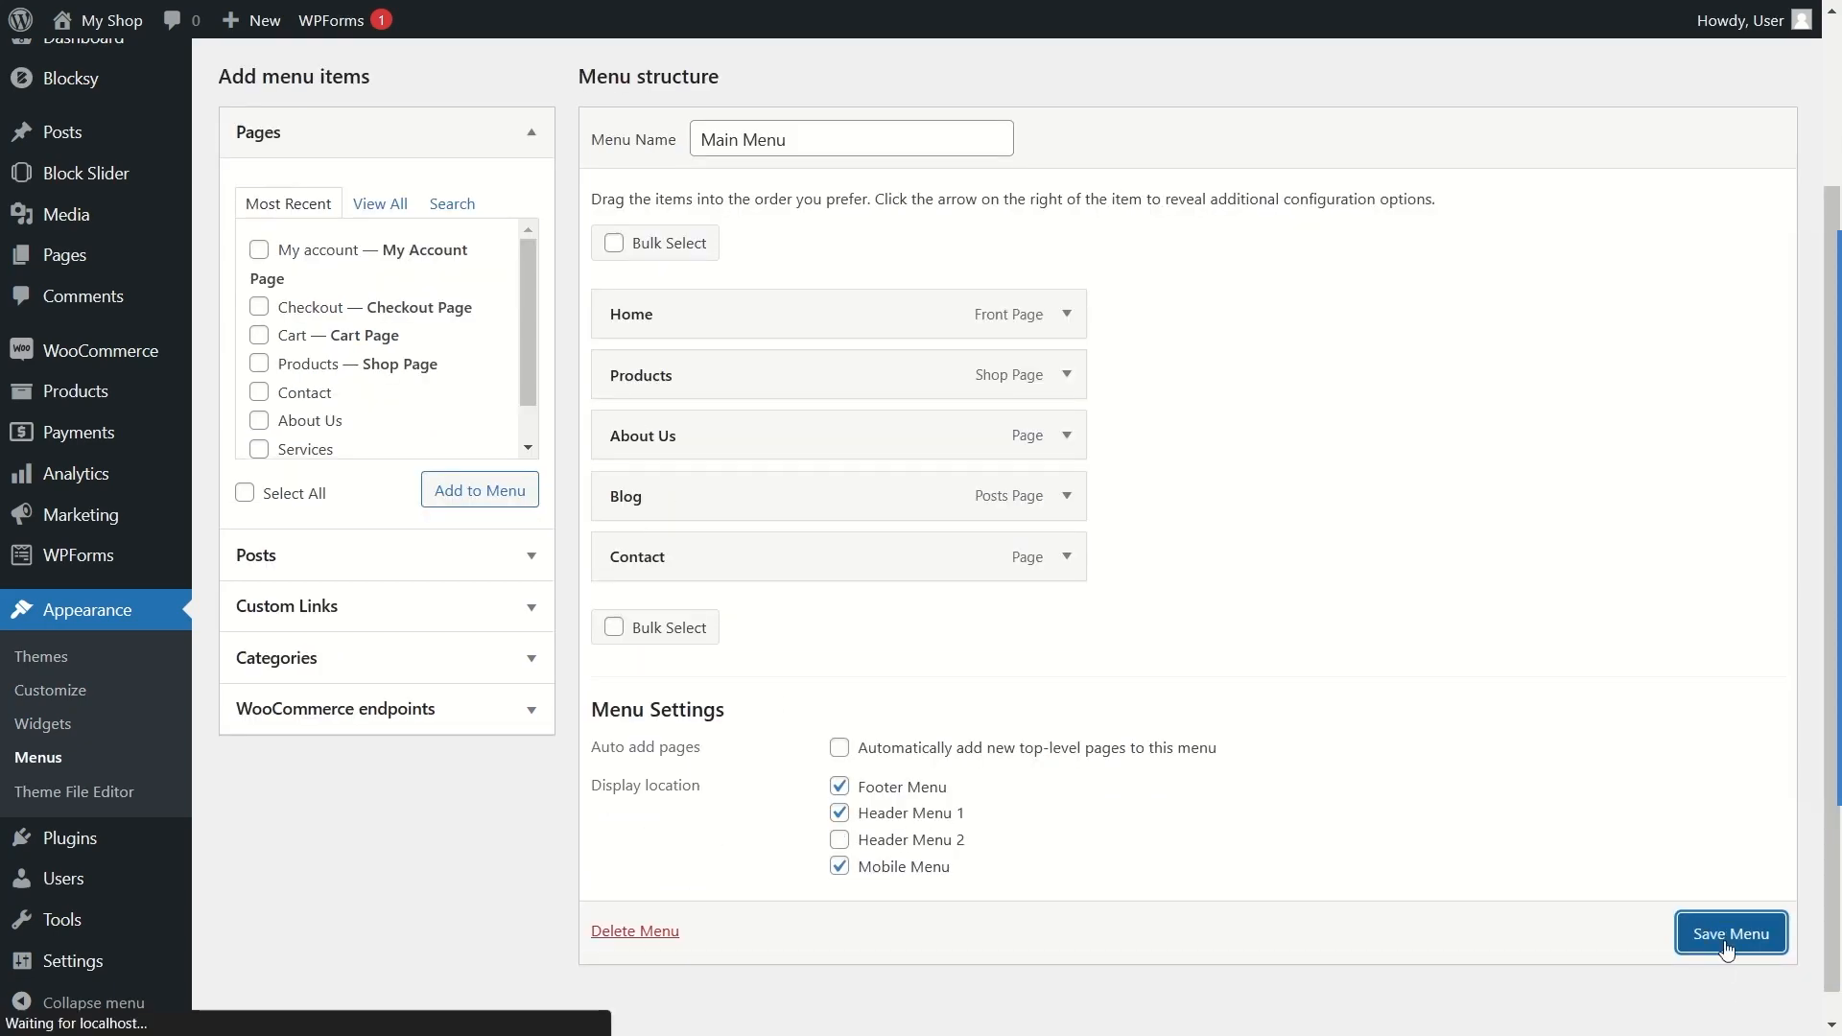
mouse_move(94, 20)
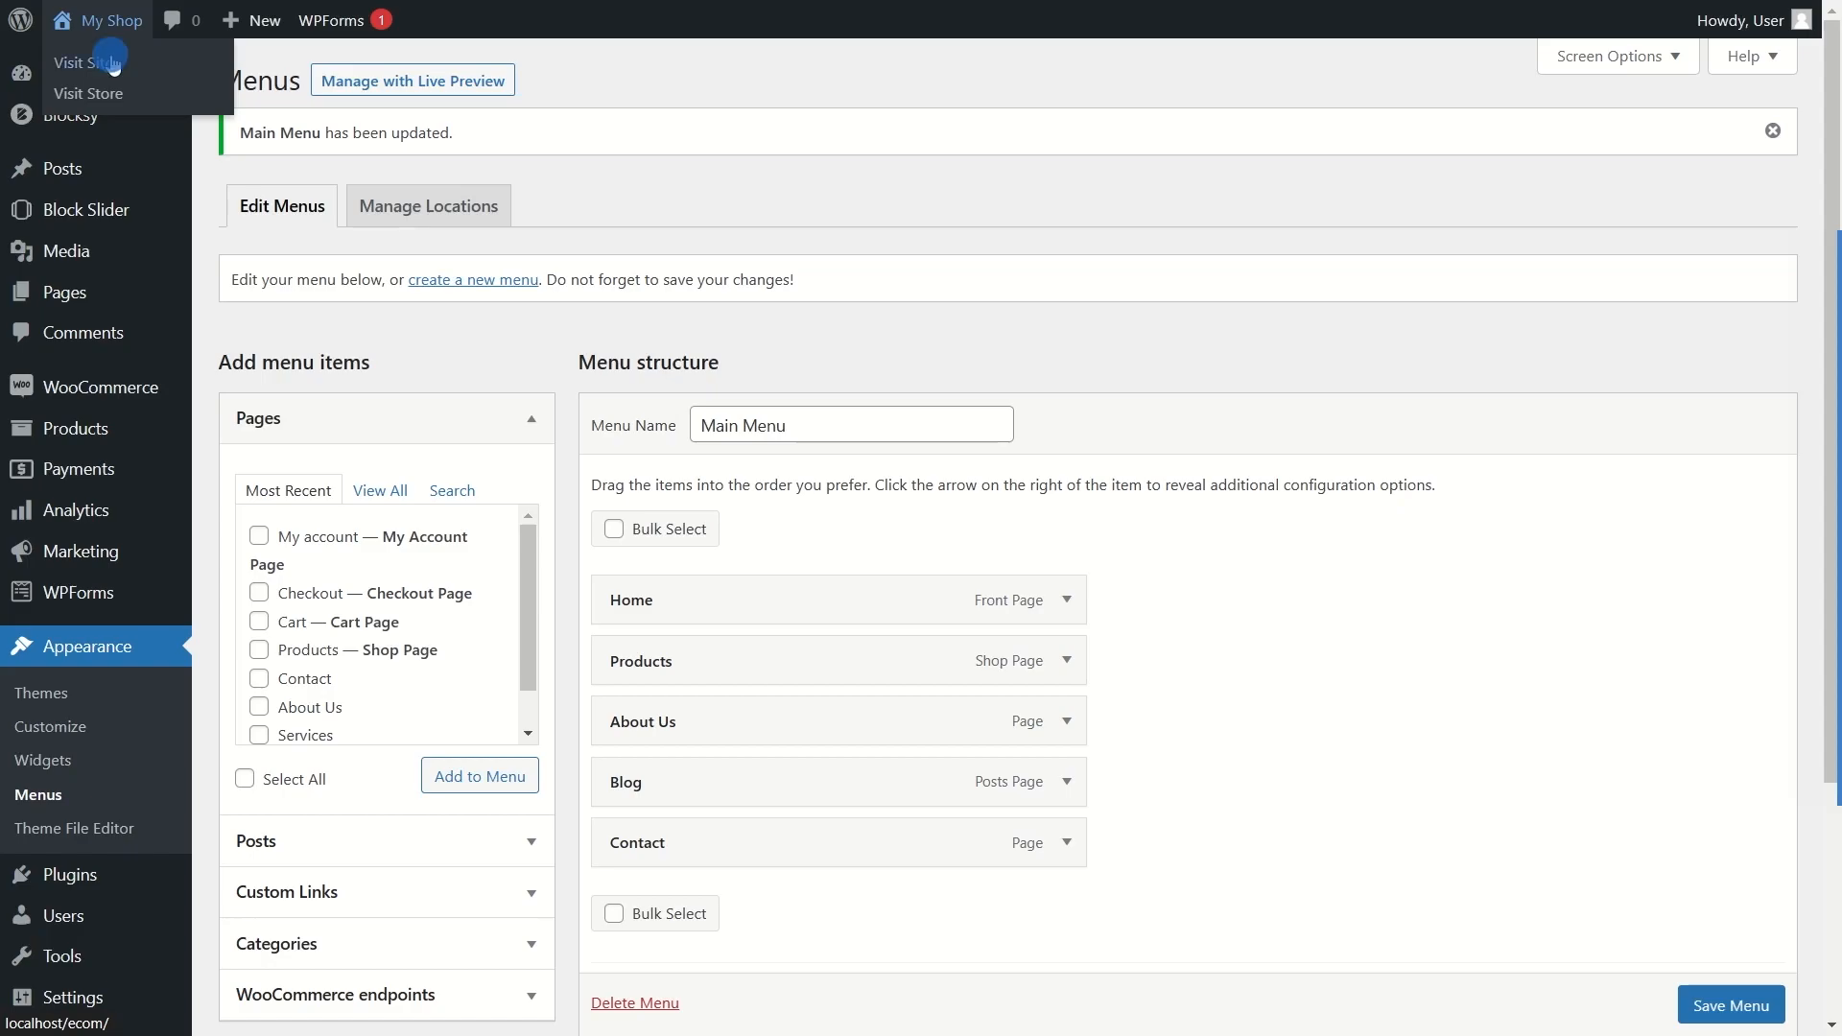
left_click(112, 63)
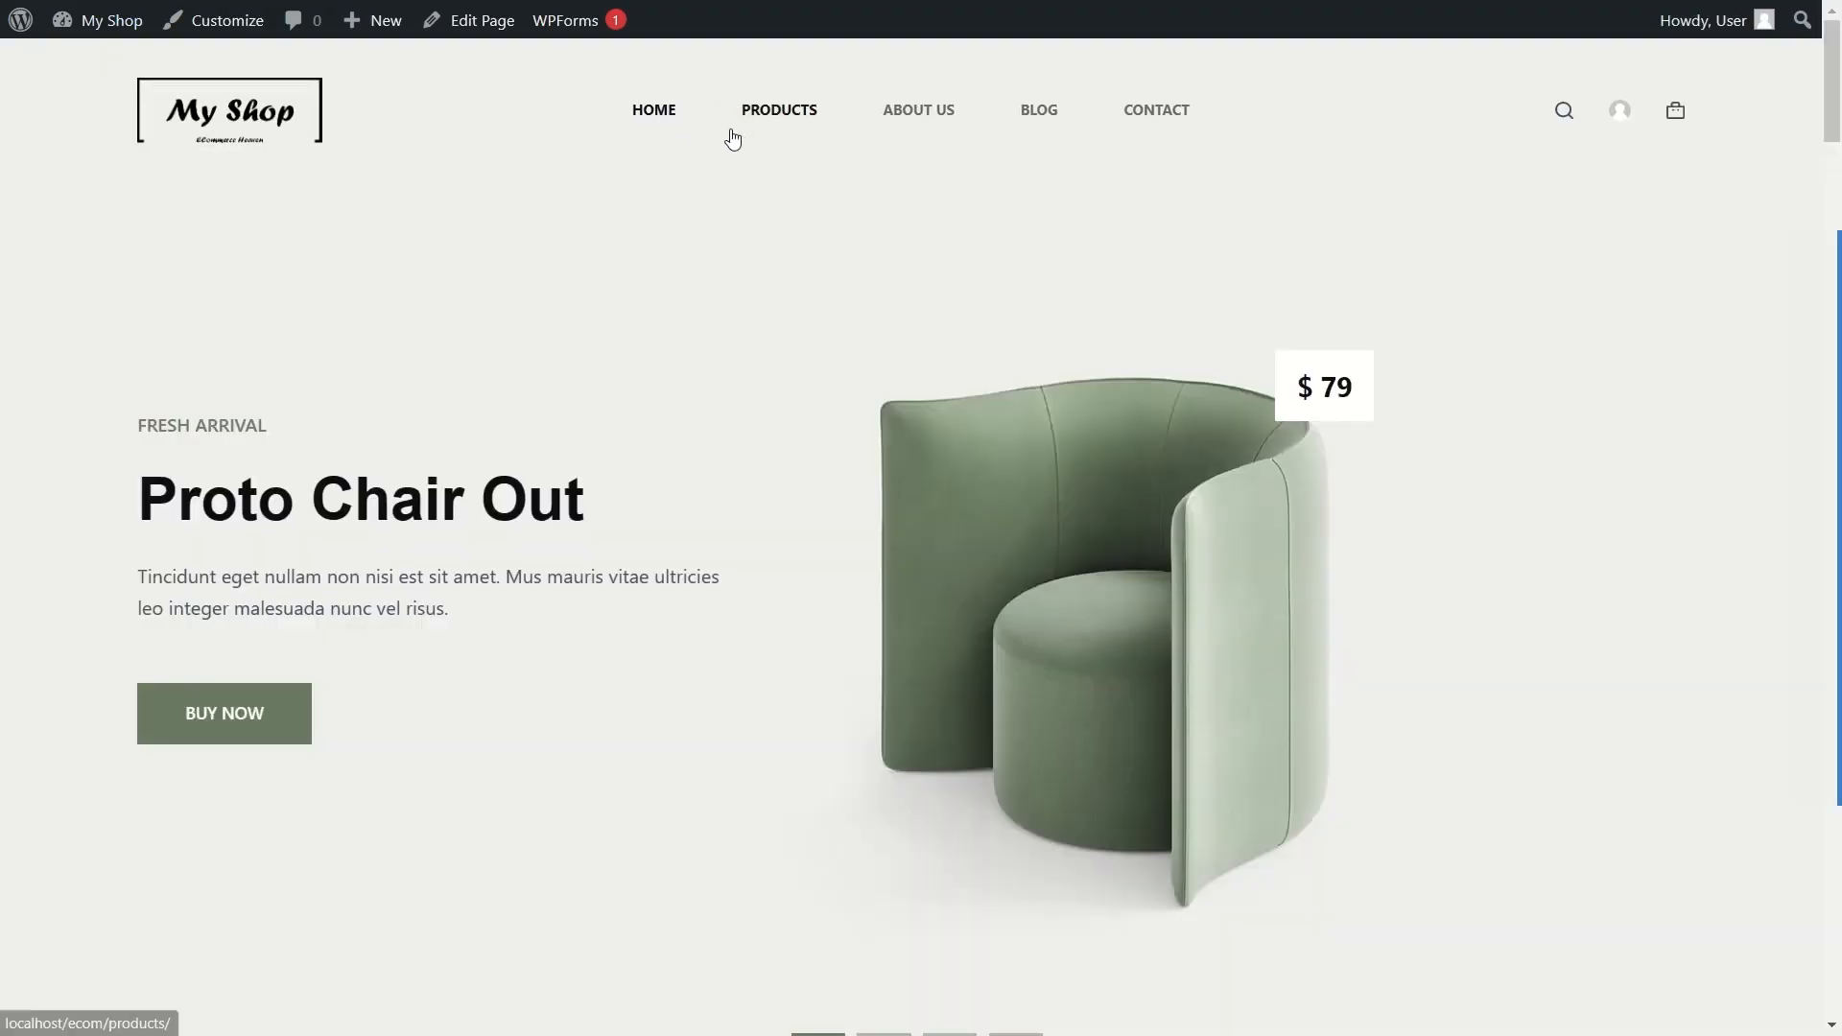
Step: Return to the Menus screen, add the Services page to Main Menu and place it between Home and Products
mouse_move(53, 29)
left_click(77, 153)
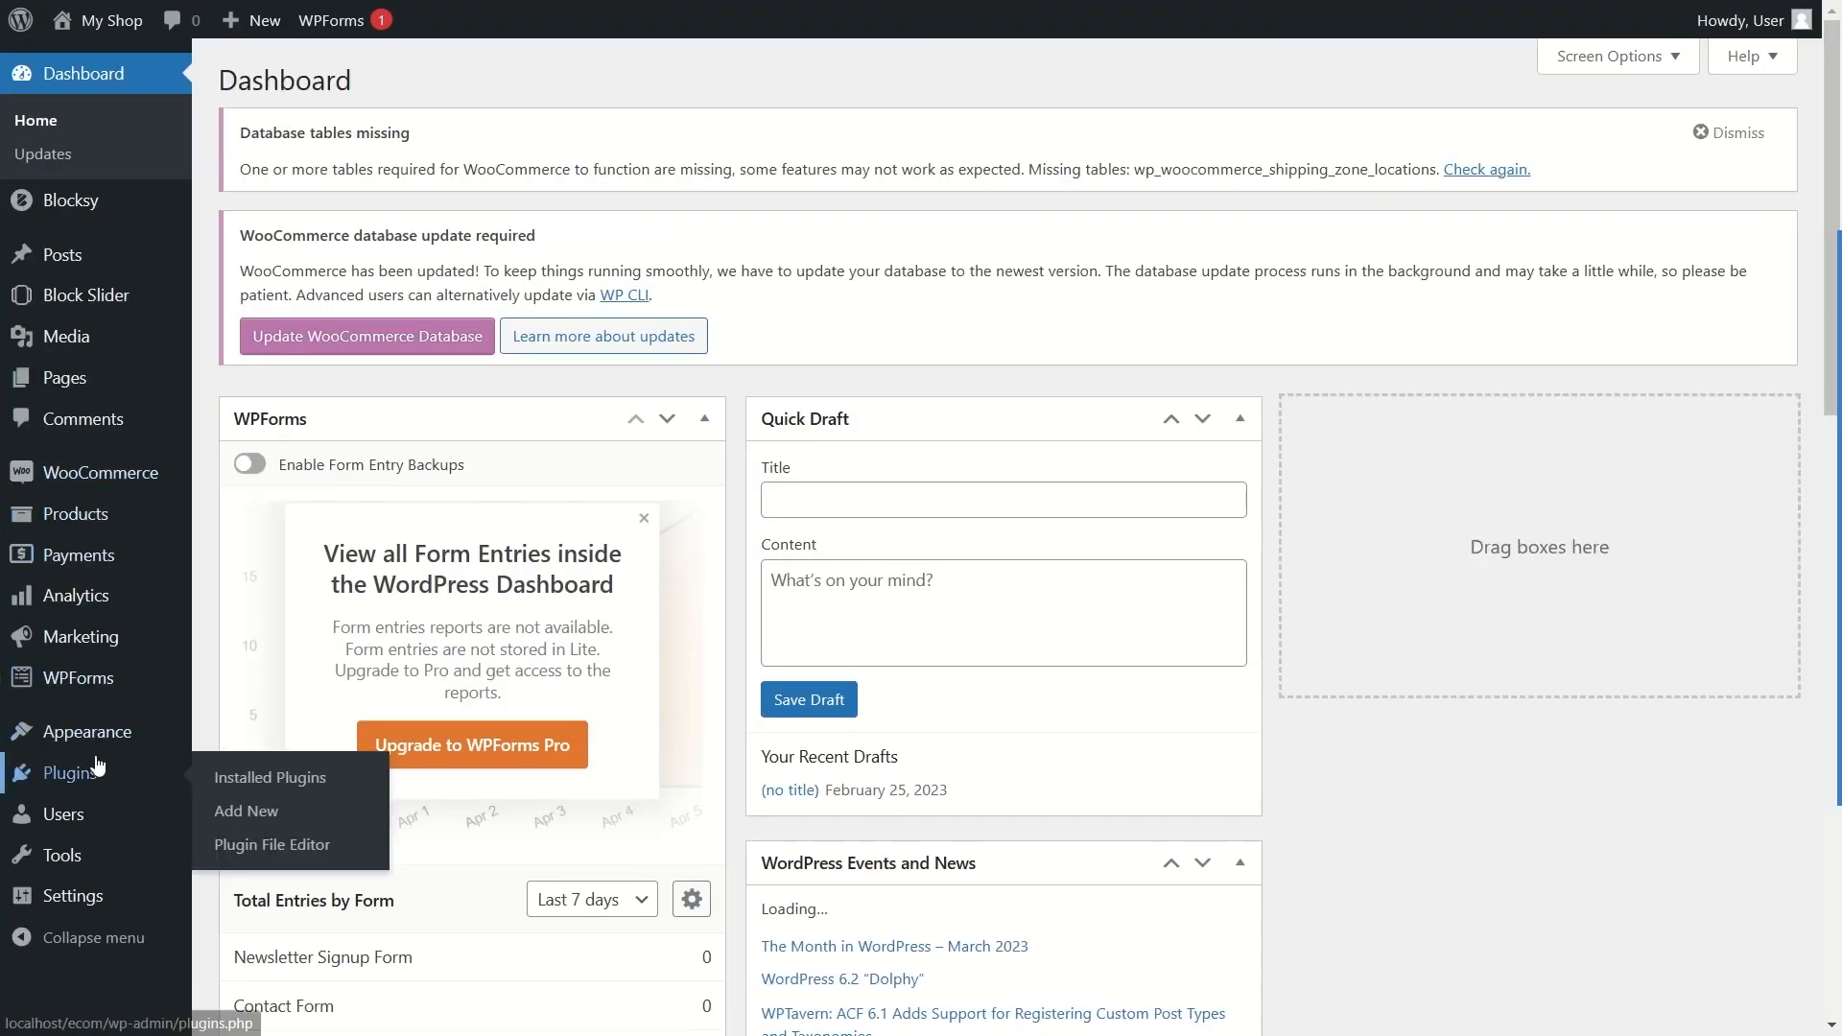
mouse_move(43, 732)
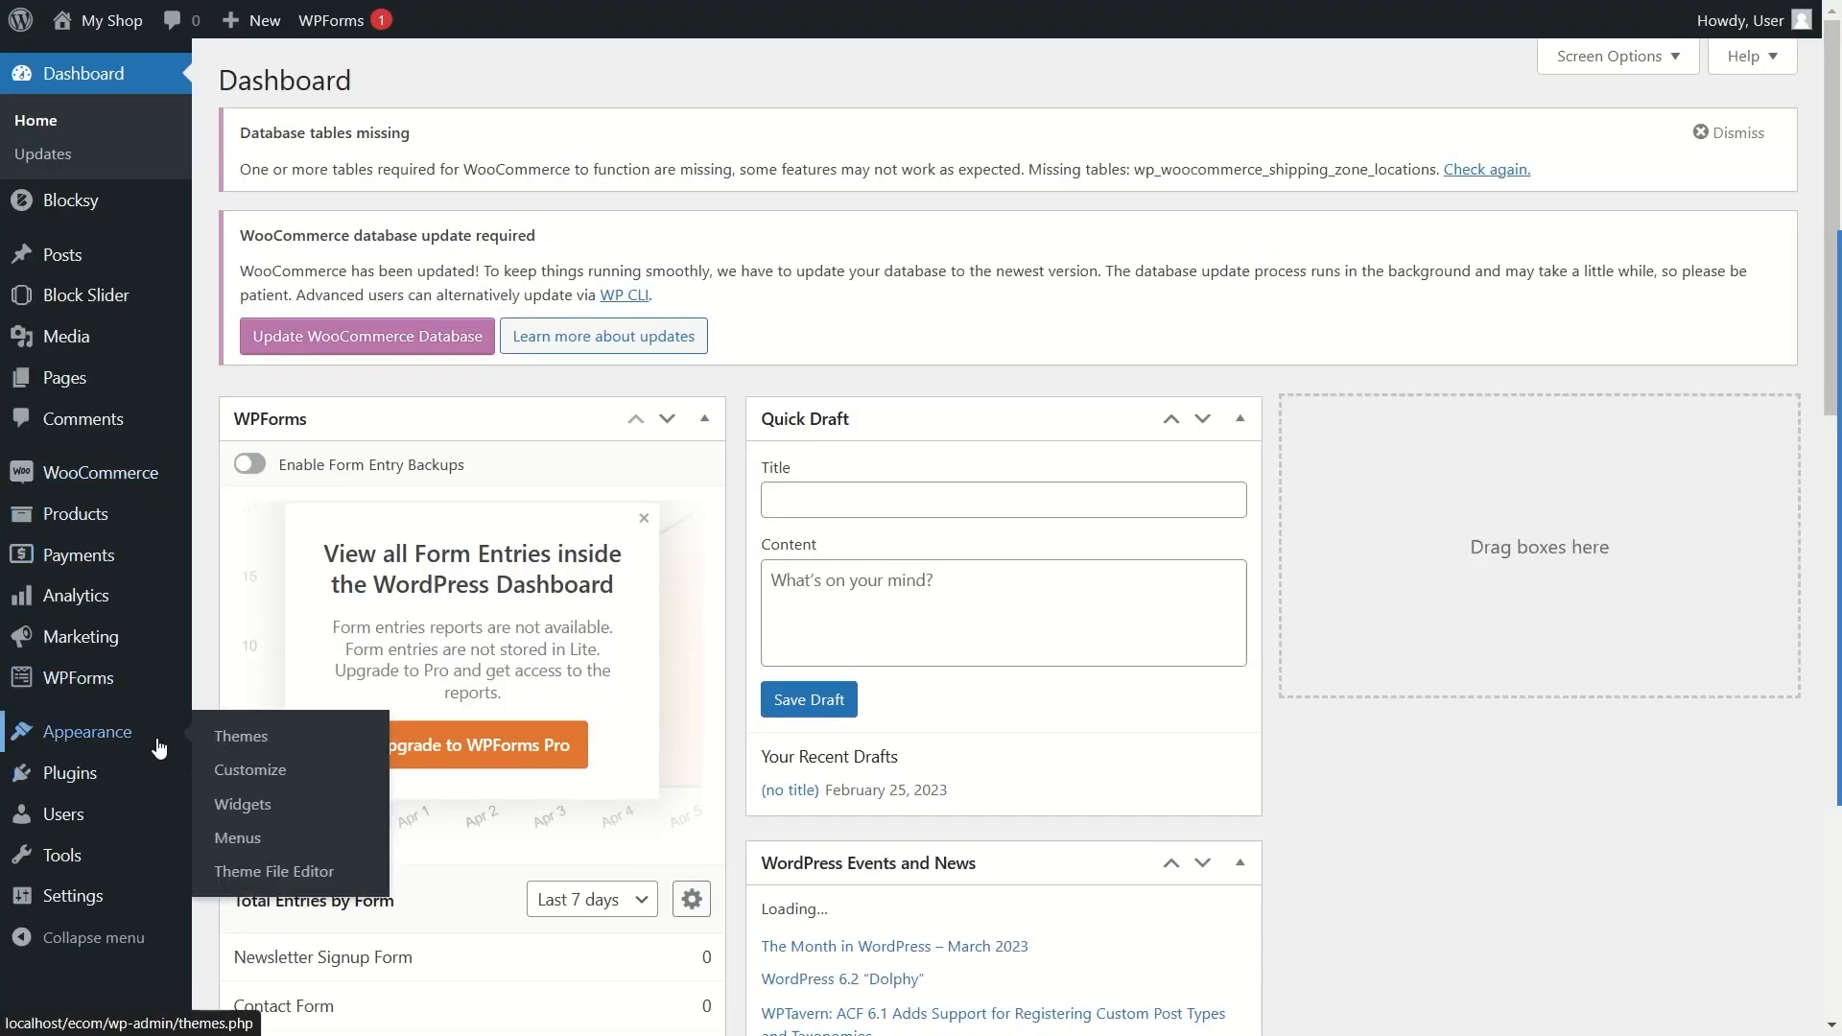
left_click(245, 839)
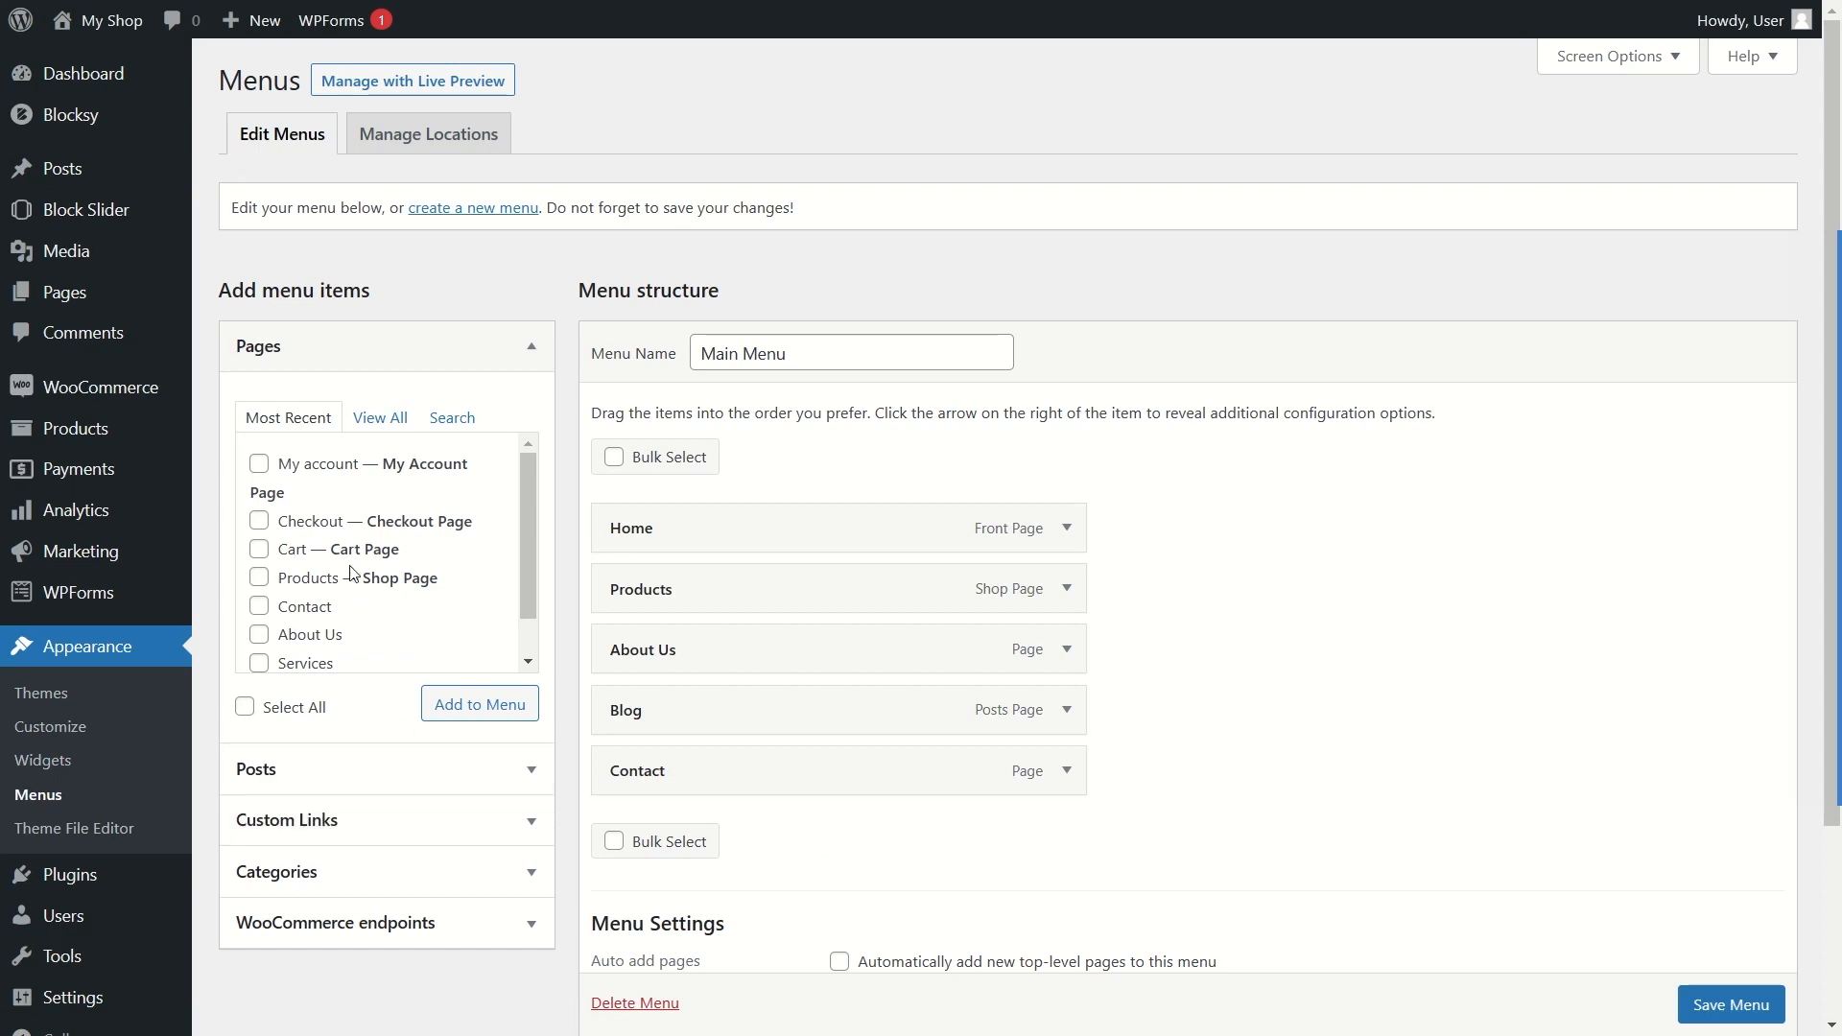
left_click(261, 666)
left_click(483, 706)
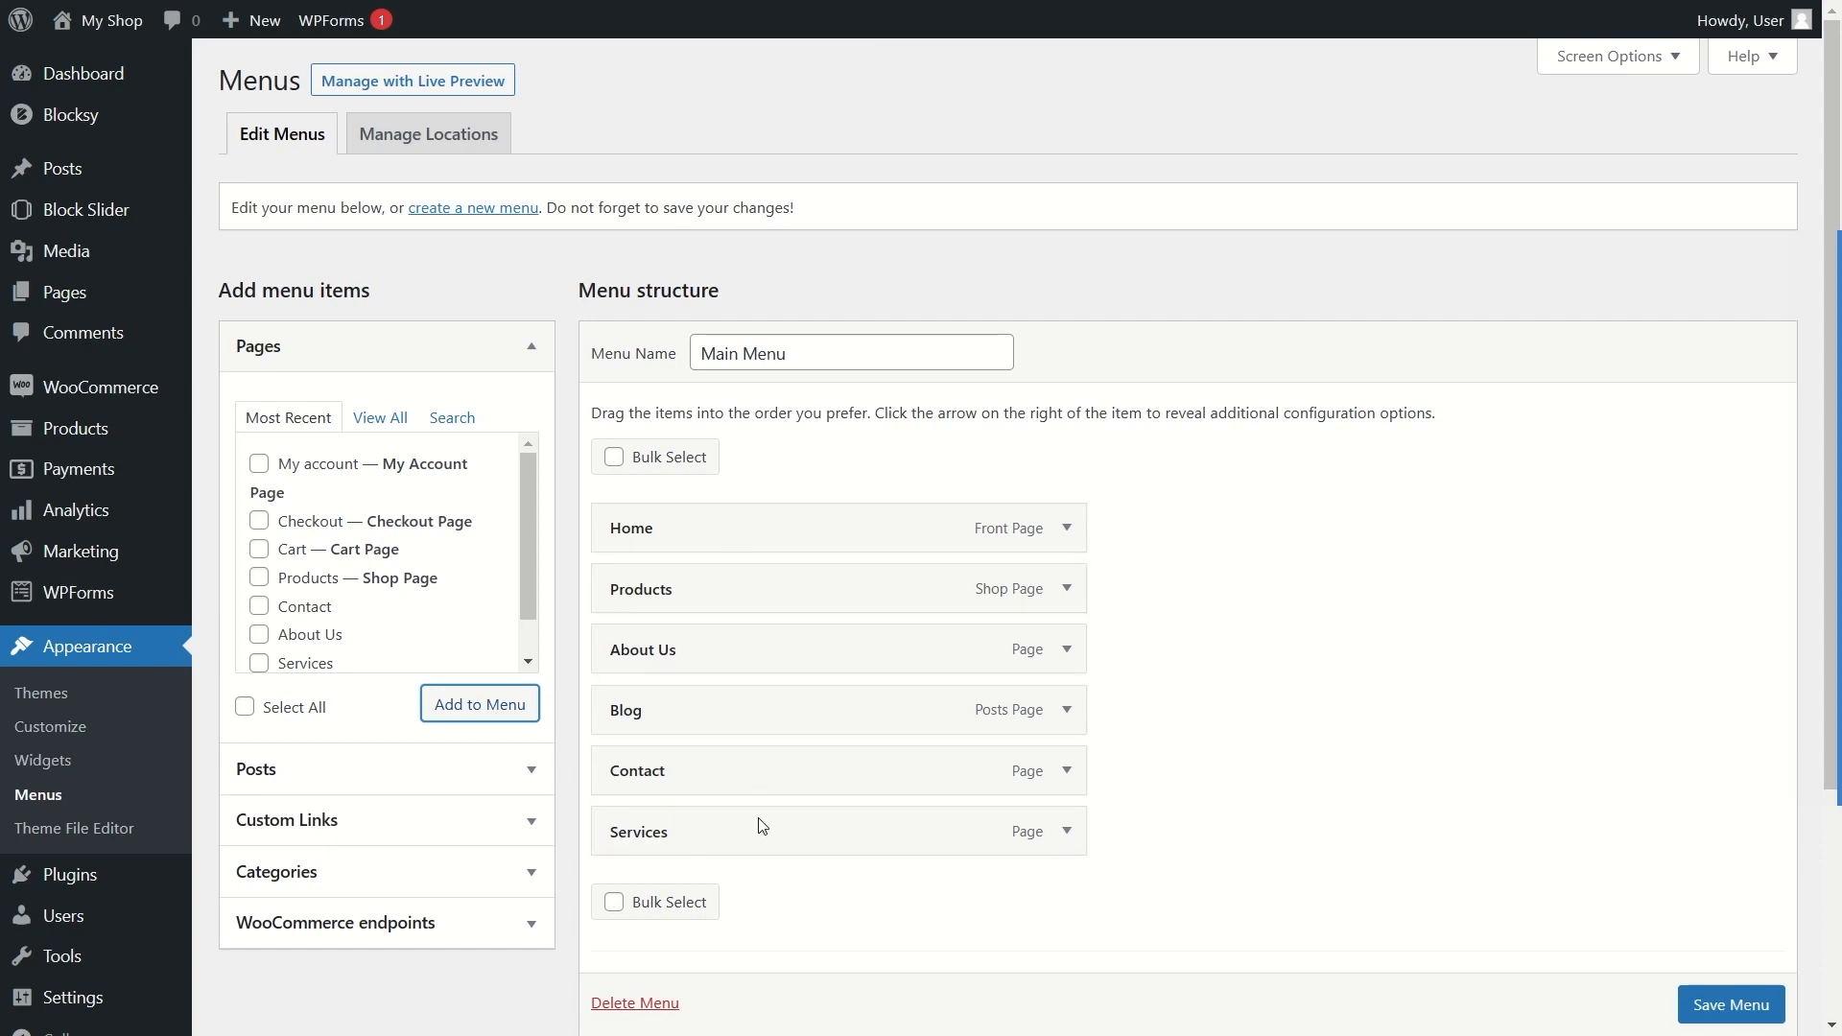
left_click(726, 853)
left_click_drag(726, 854, 731, 603)
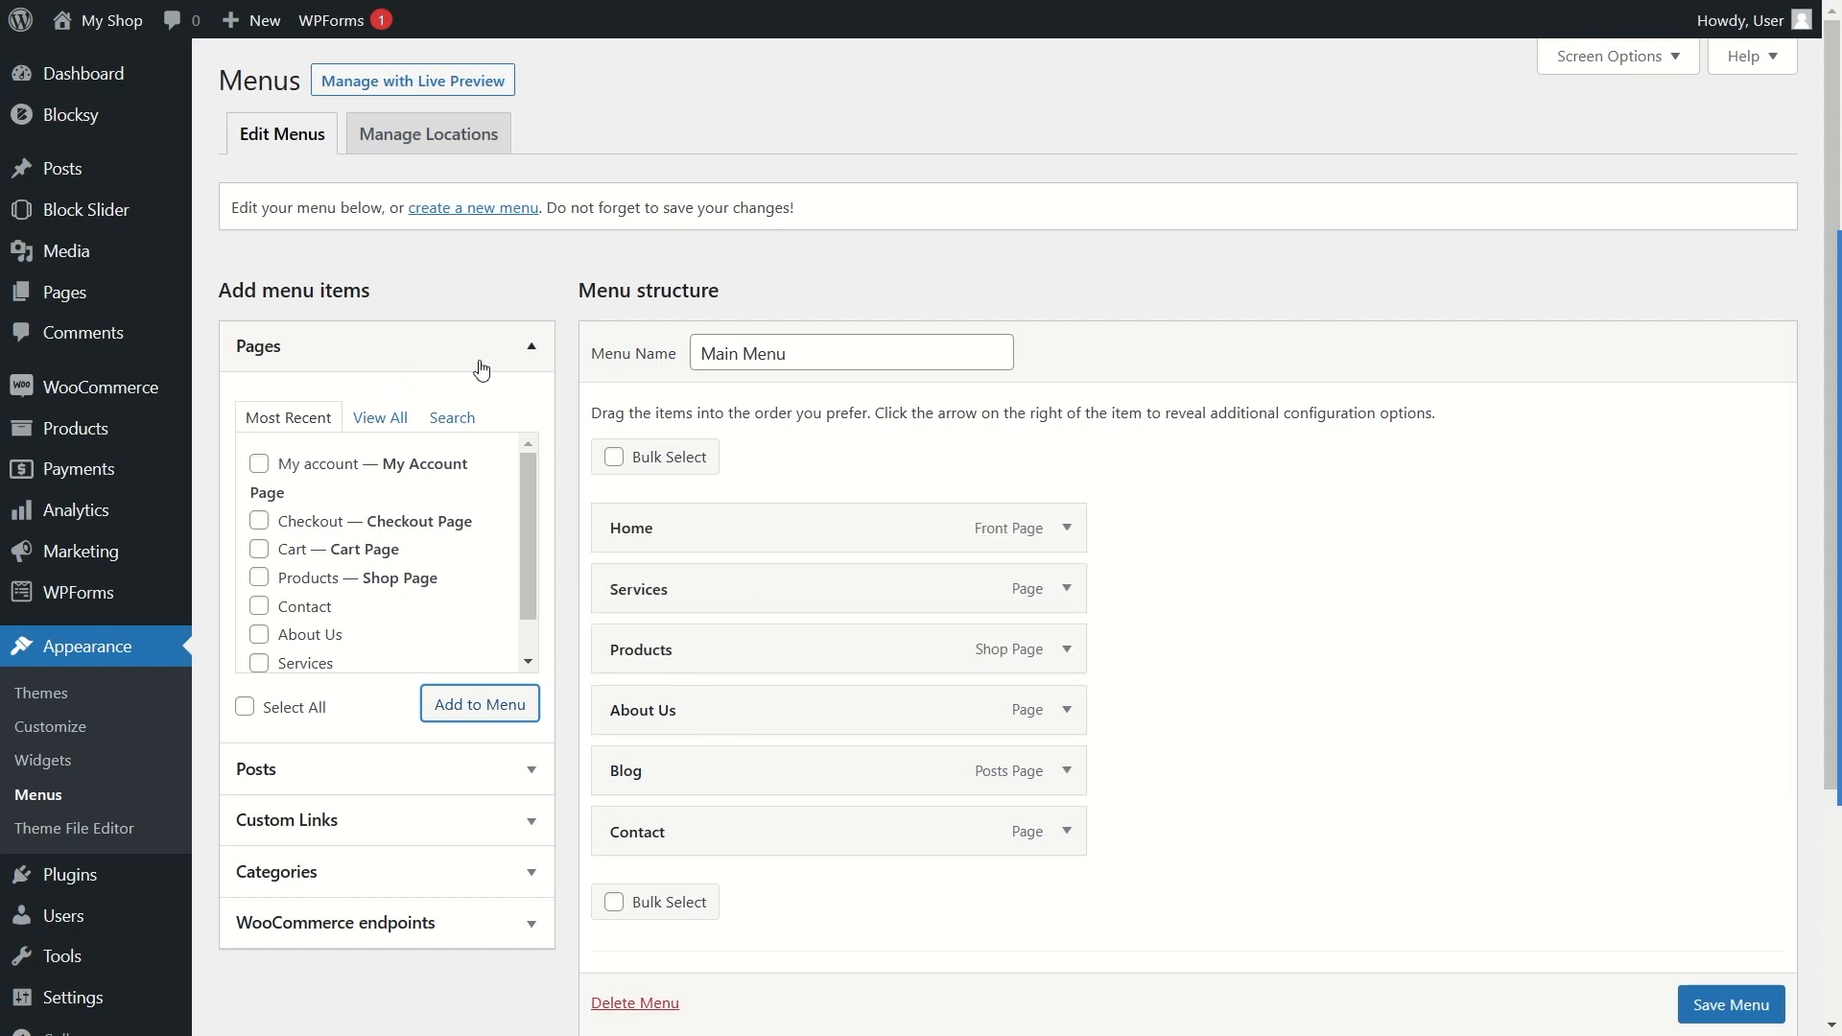
Step: Look through the pages and posts available for adding to Main Menu, including the complete pages list
left_click(535, 347)
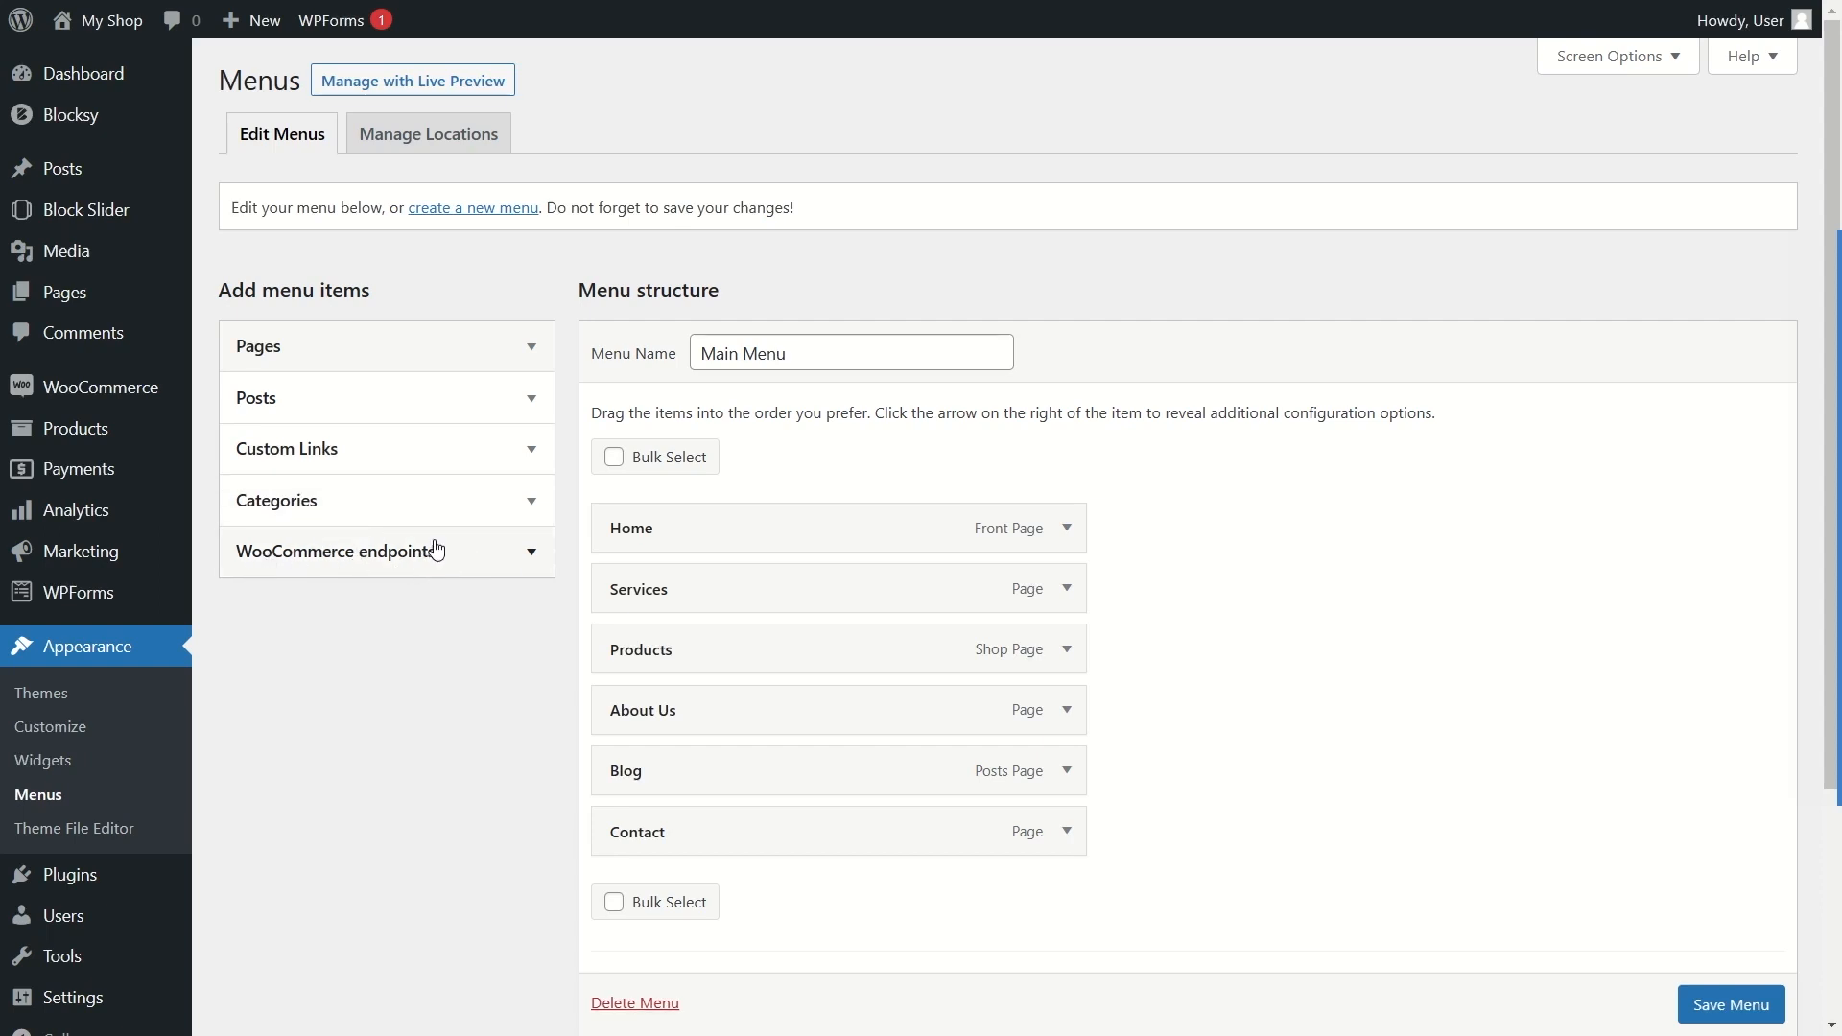
left_click(300, 345)
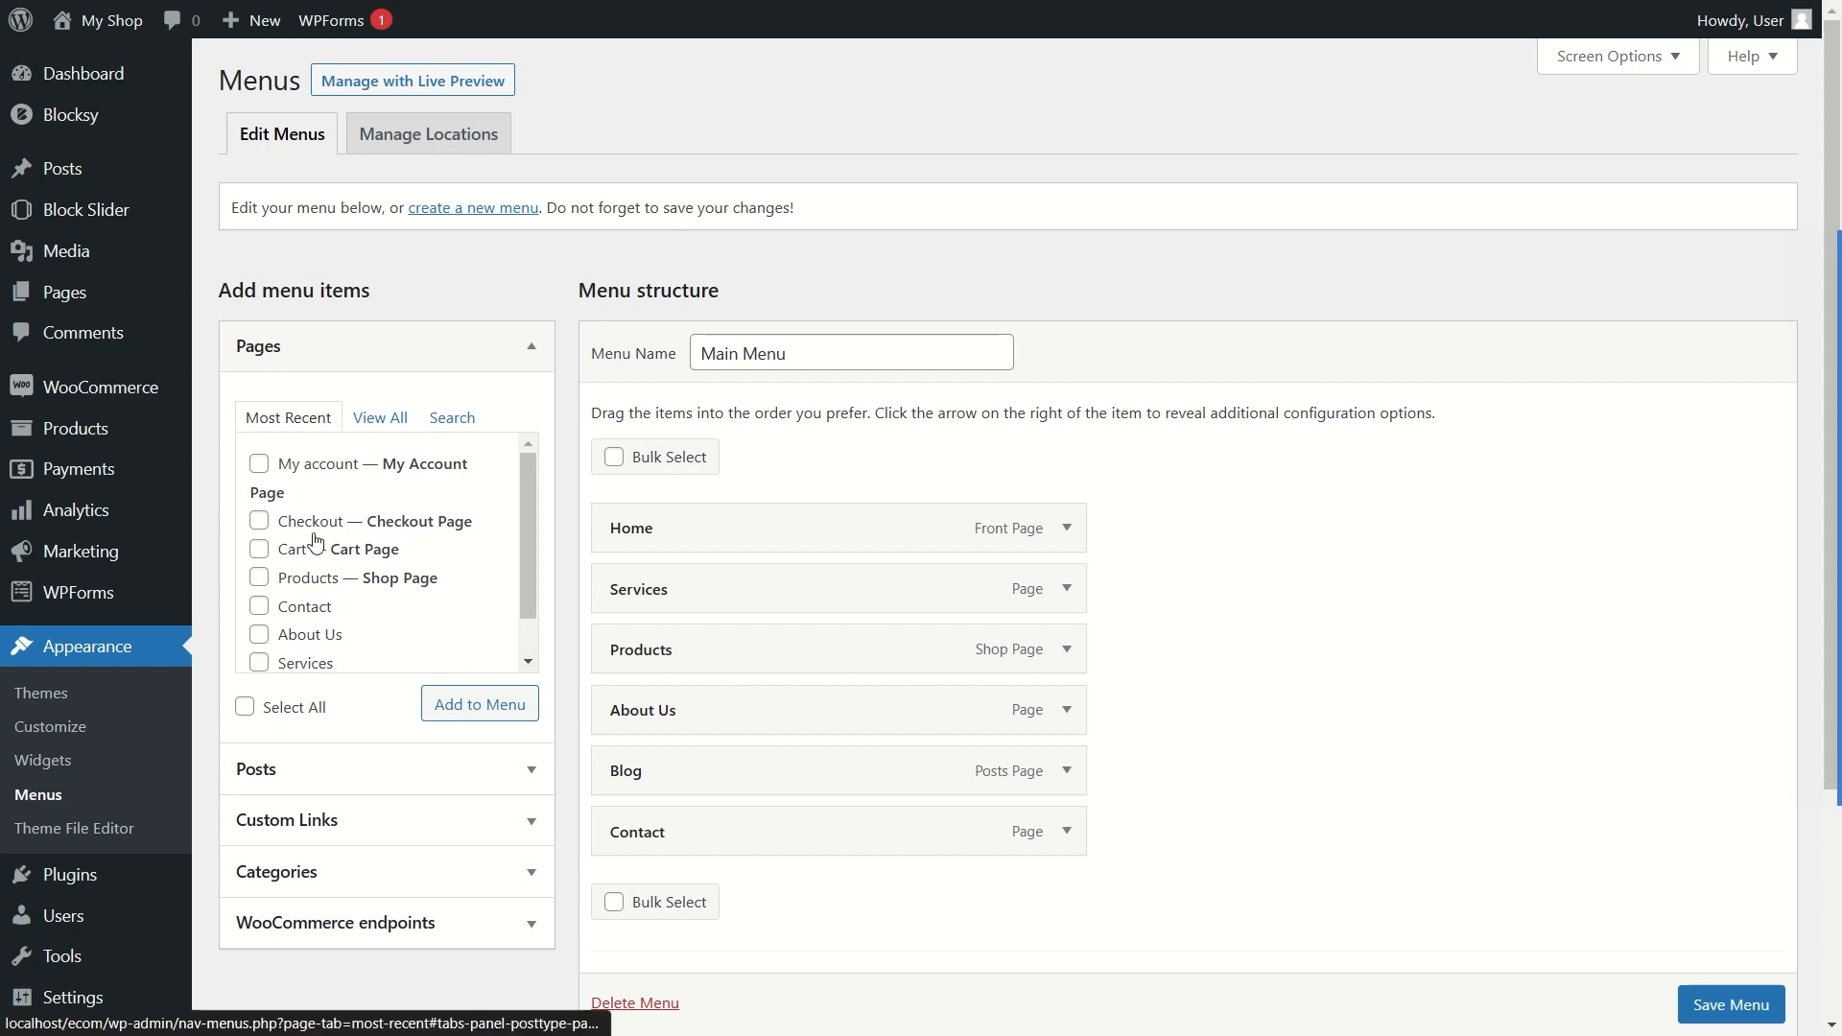
scroll(315, 566, "down", 1)
scroll(321, 556, "up", 1)
left_click(382, 419)
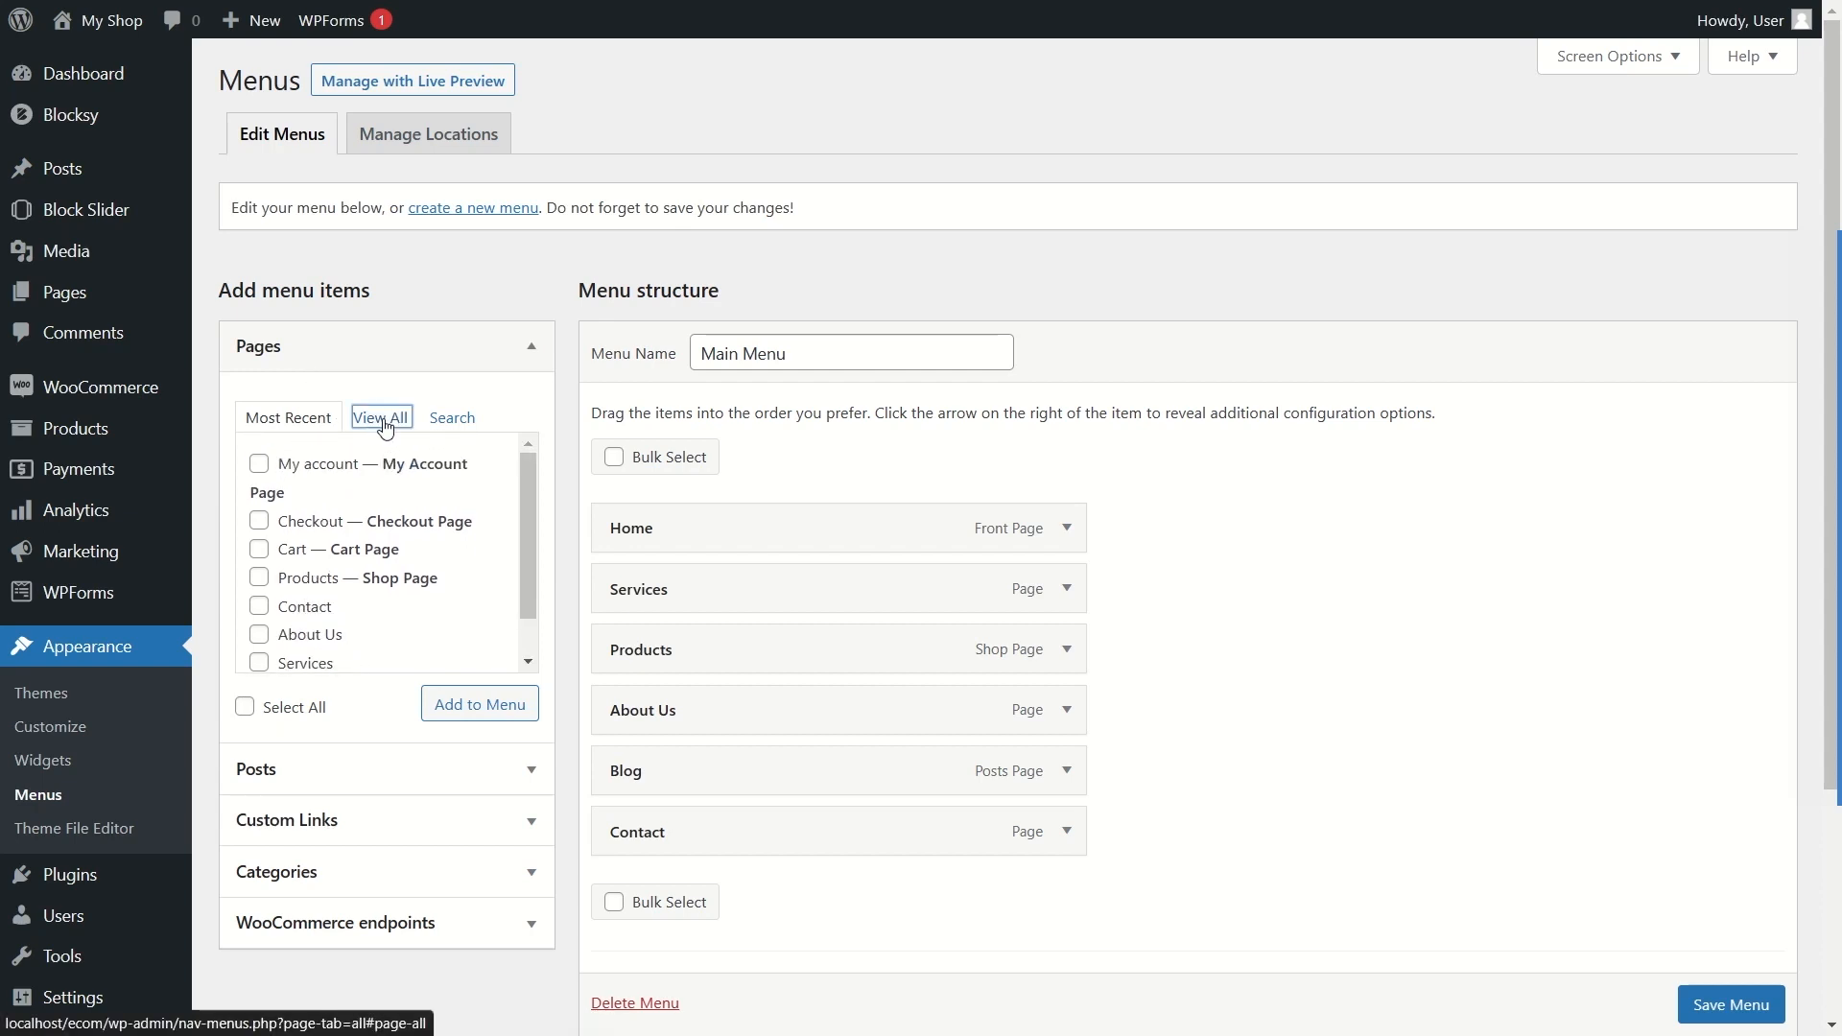
scroll(336, 455, "down", 5)
scroll(336, 454, "up", 5)
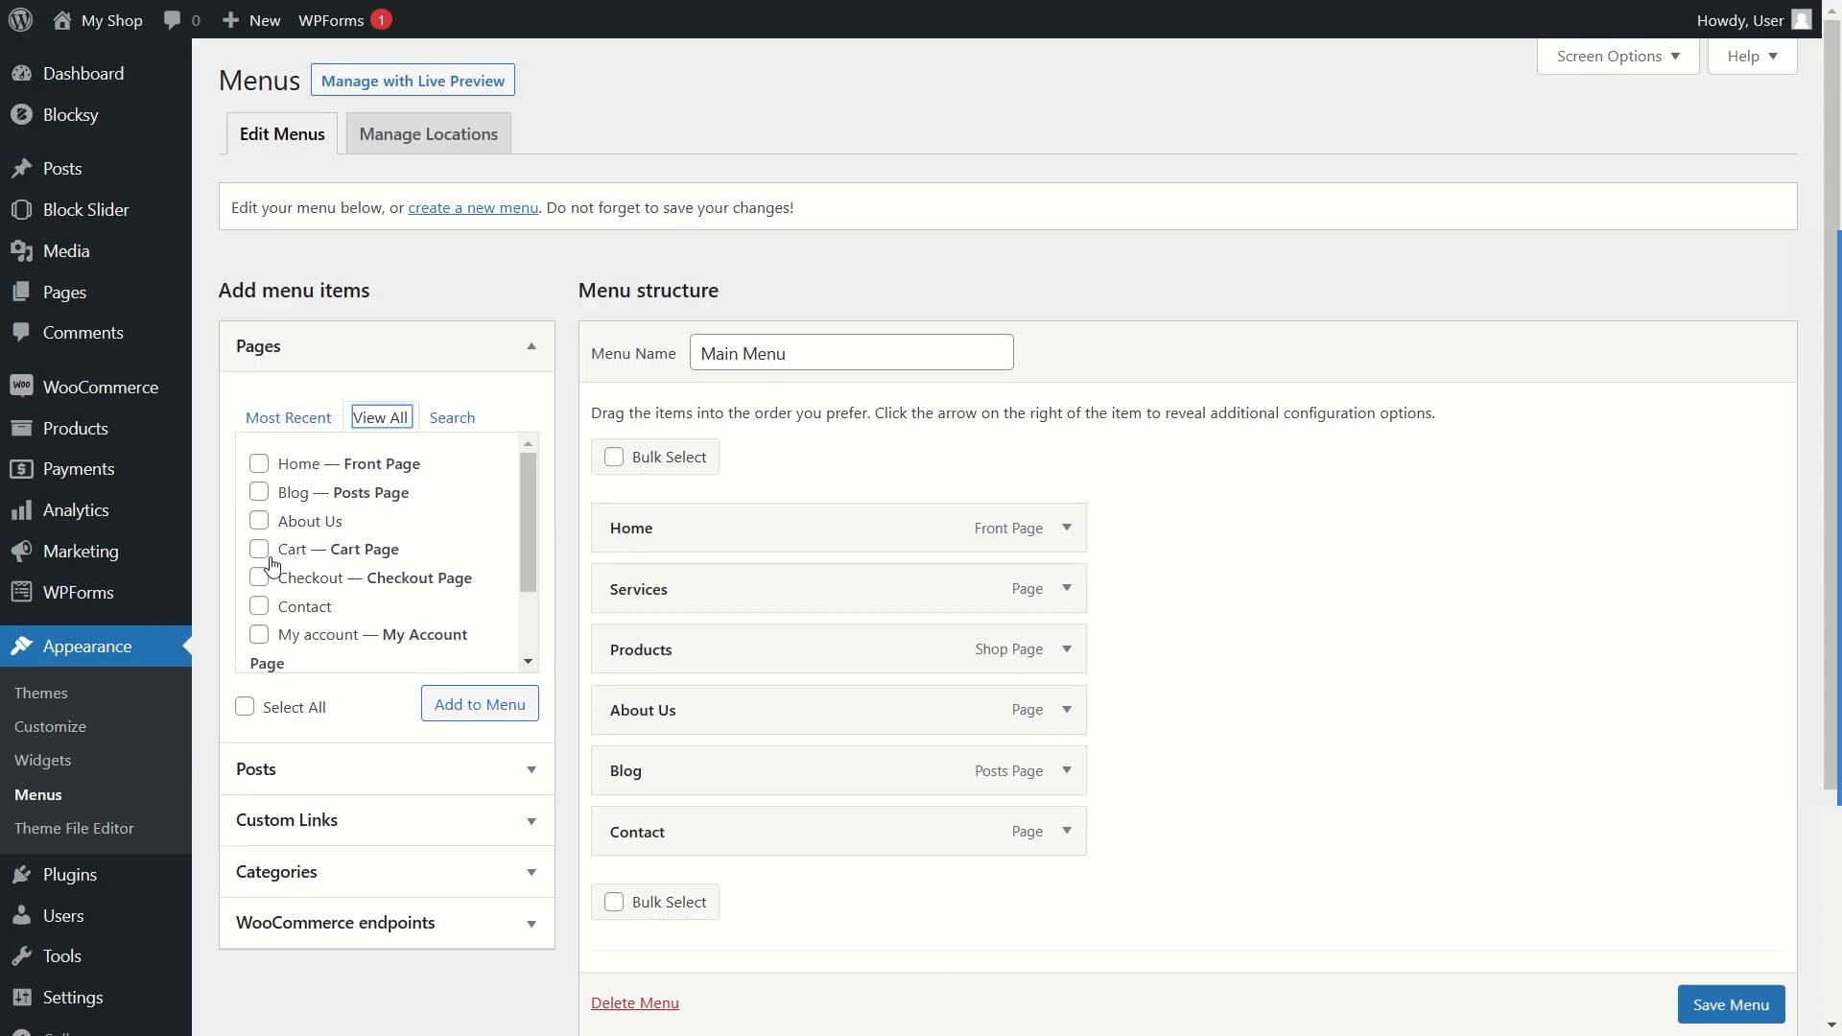
left_click(261, 554)
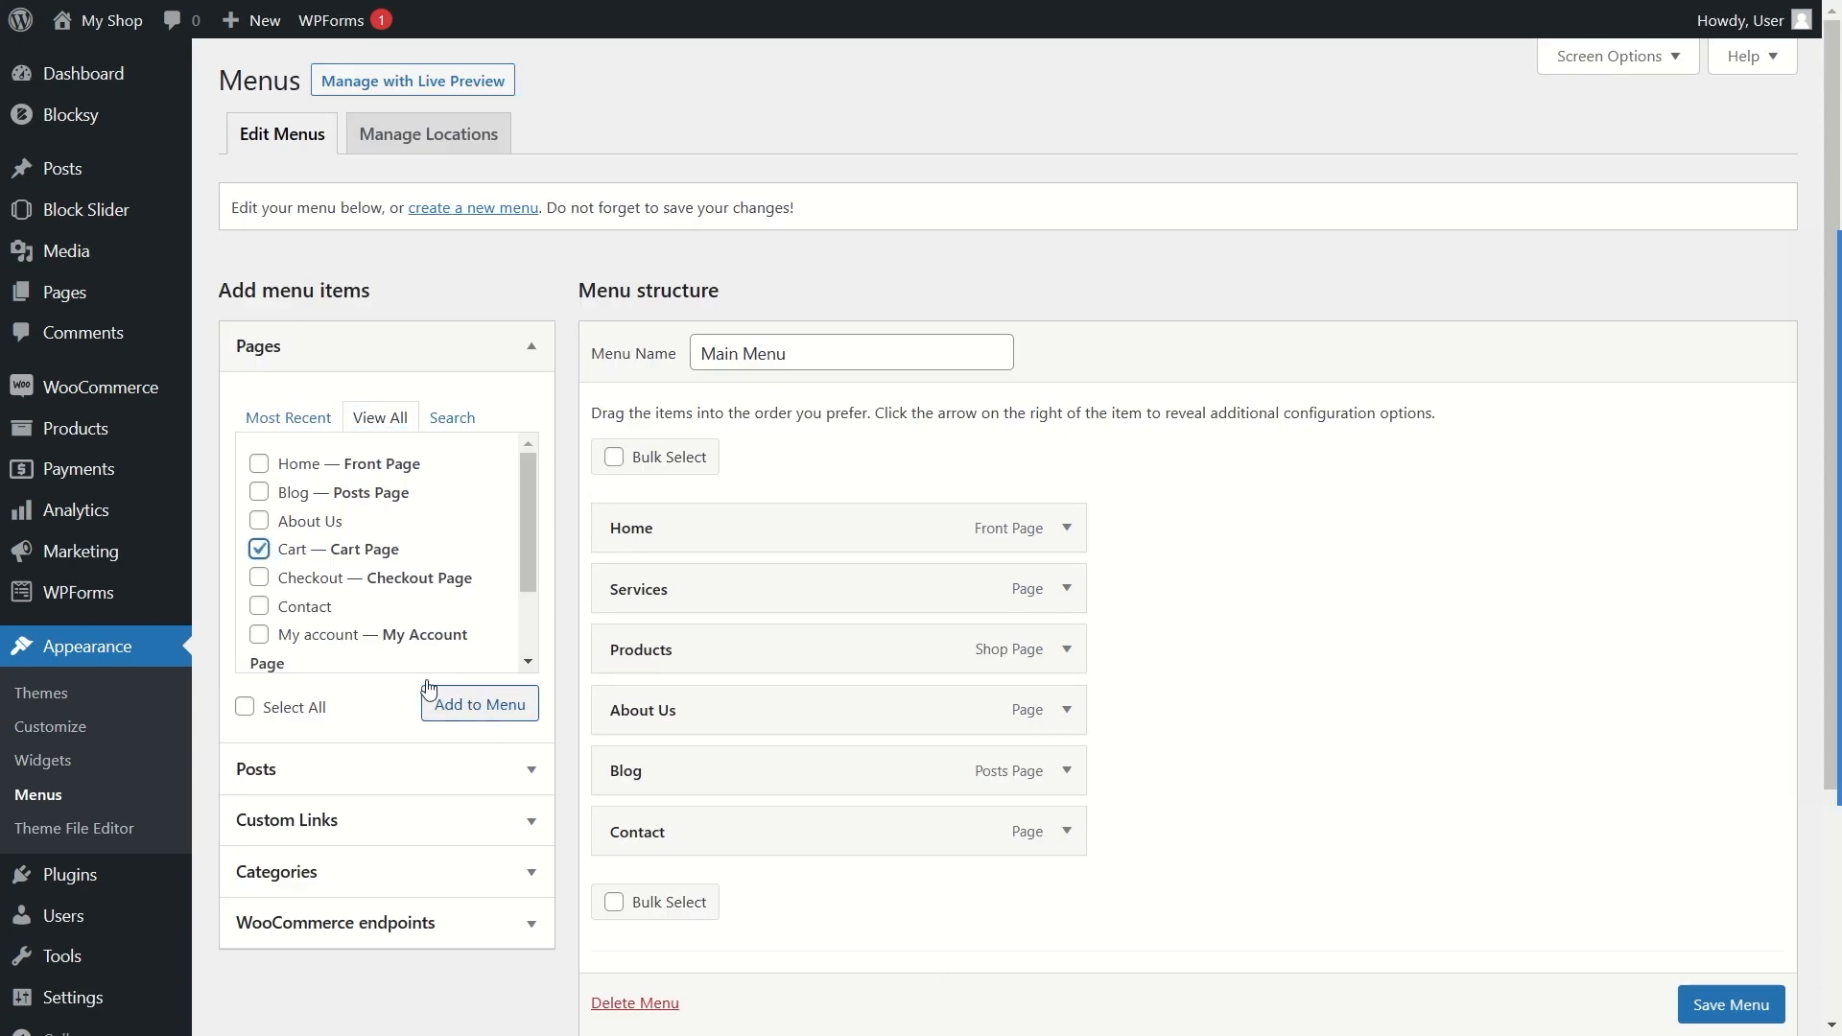
left_click(403, 357)
left_click(375, 403)
scroll(339, 574, "down", 3)
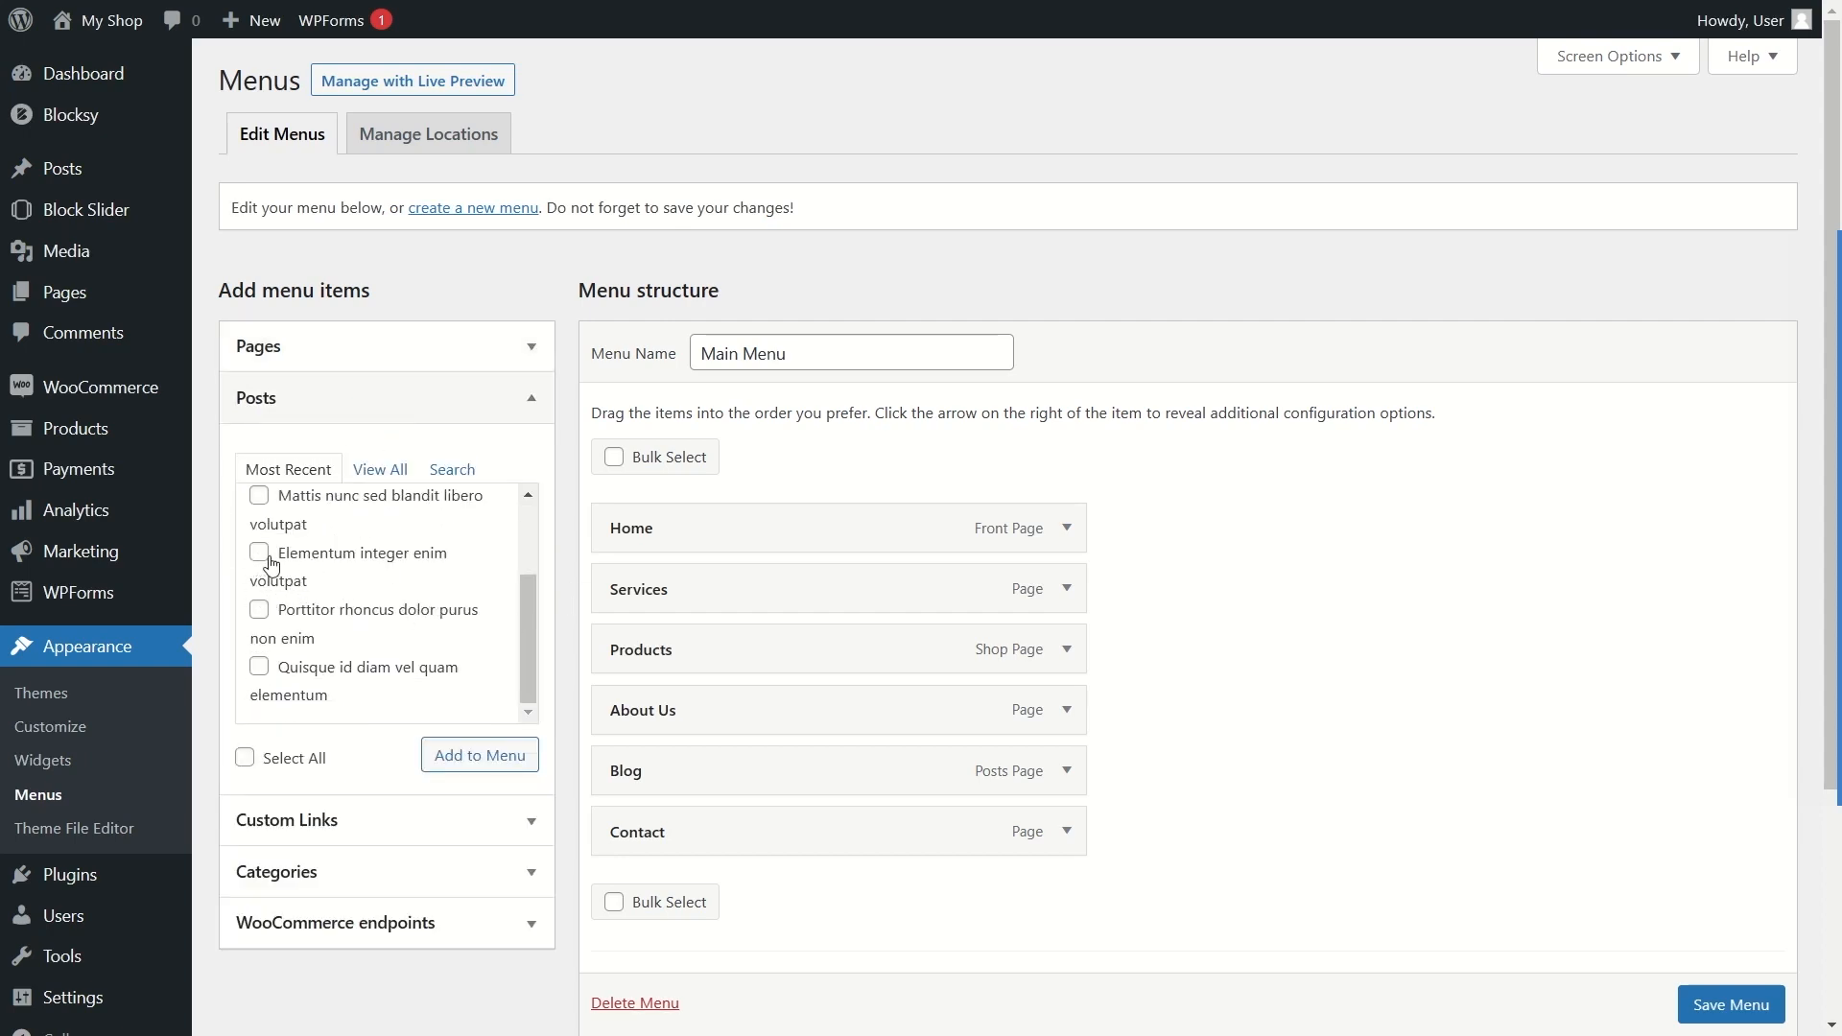
left_click(394, 401)
Step: Add a custom link with the text Privacy Policy and the URL # to Main Menu
left_click(341, 449)
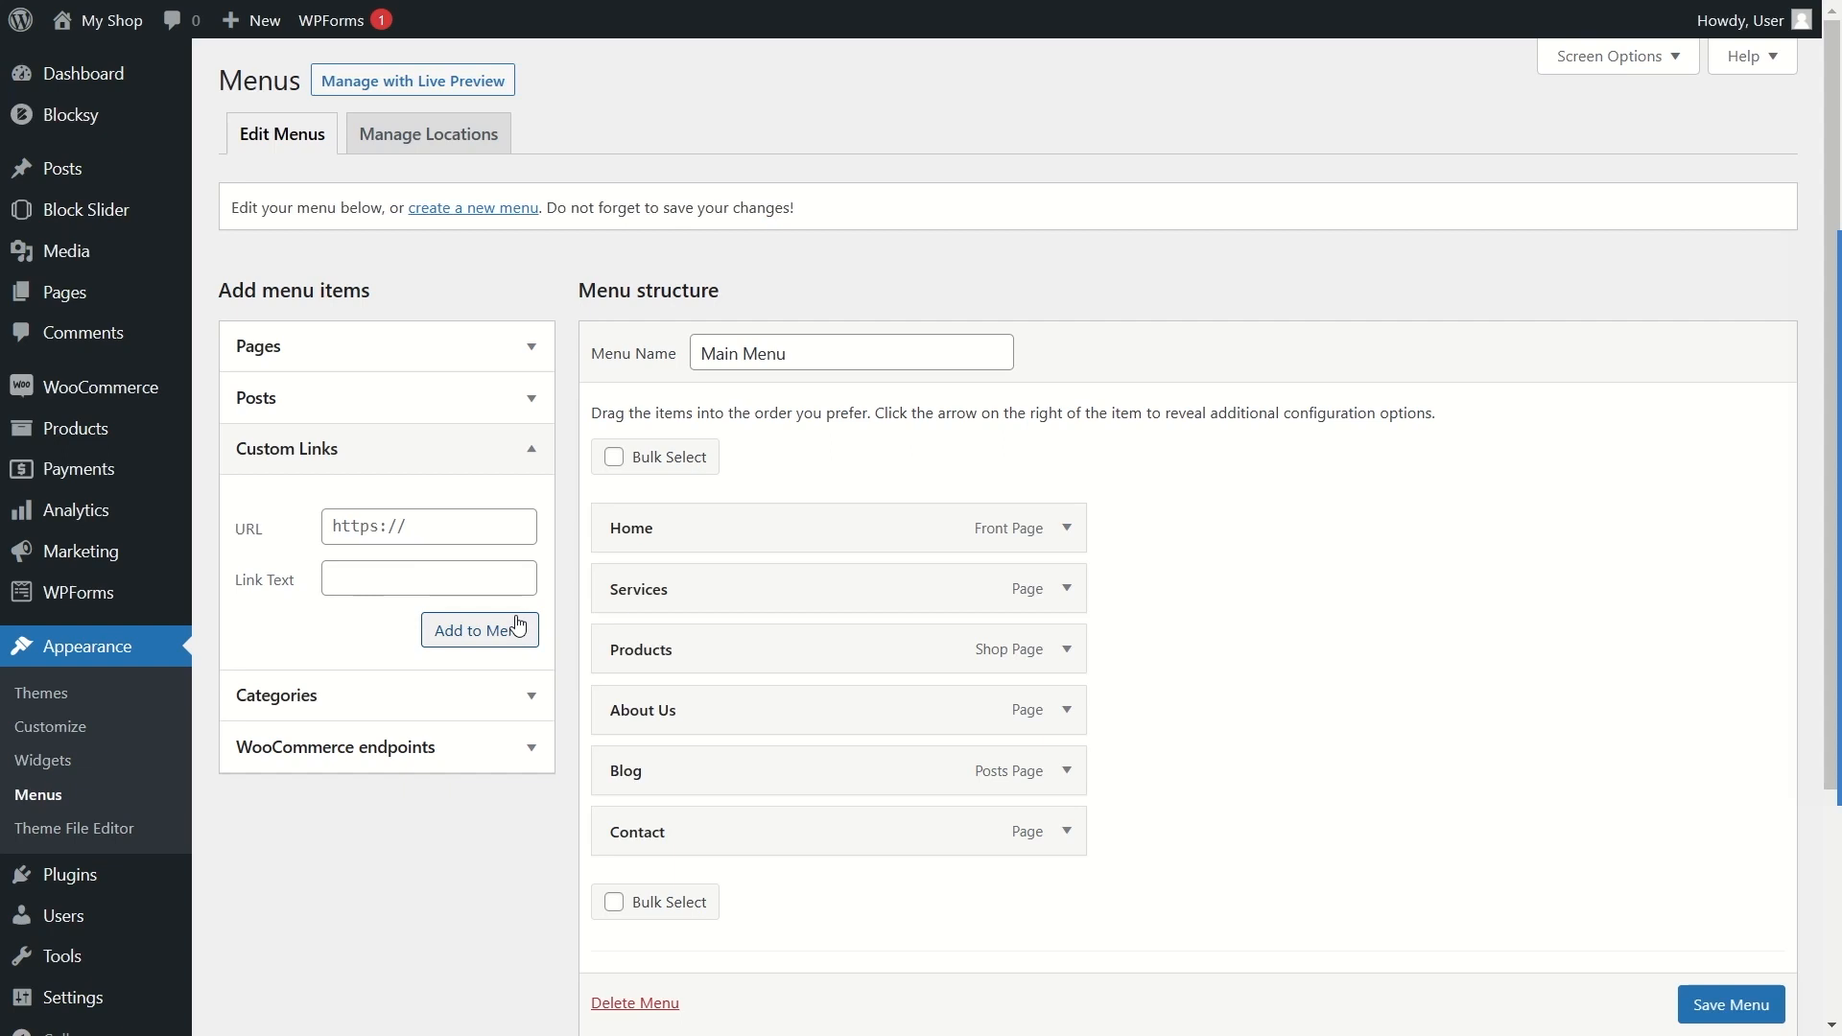
left_click(388, 576)
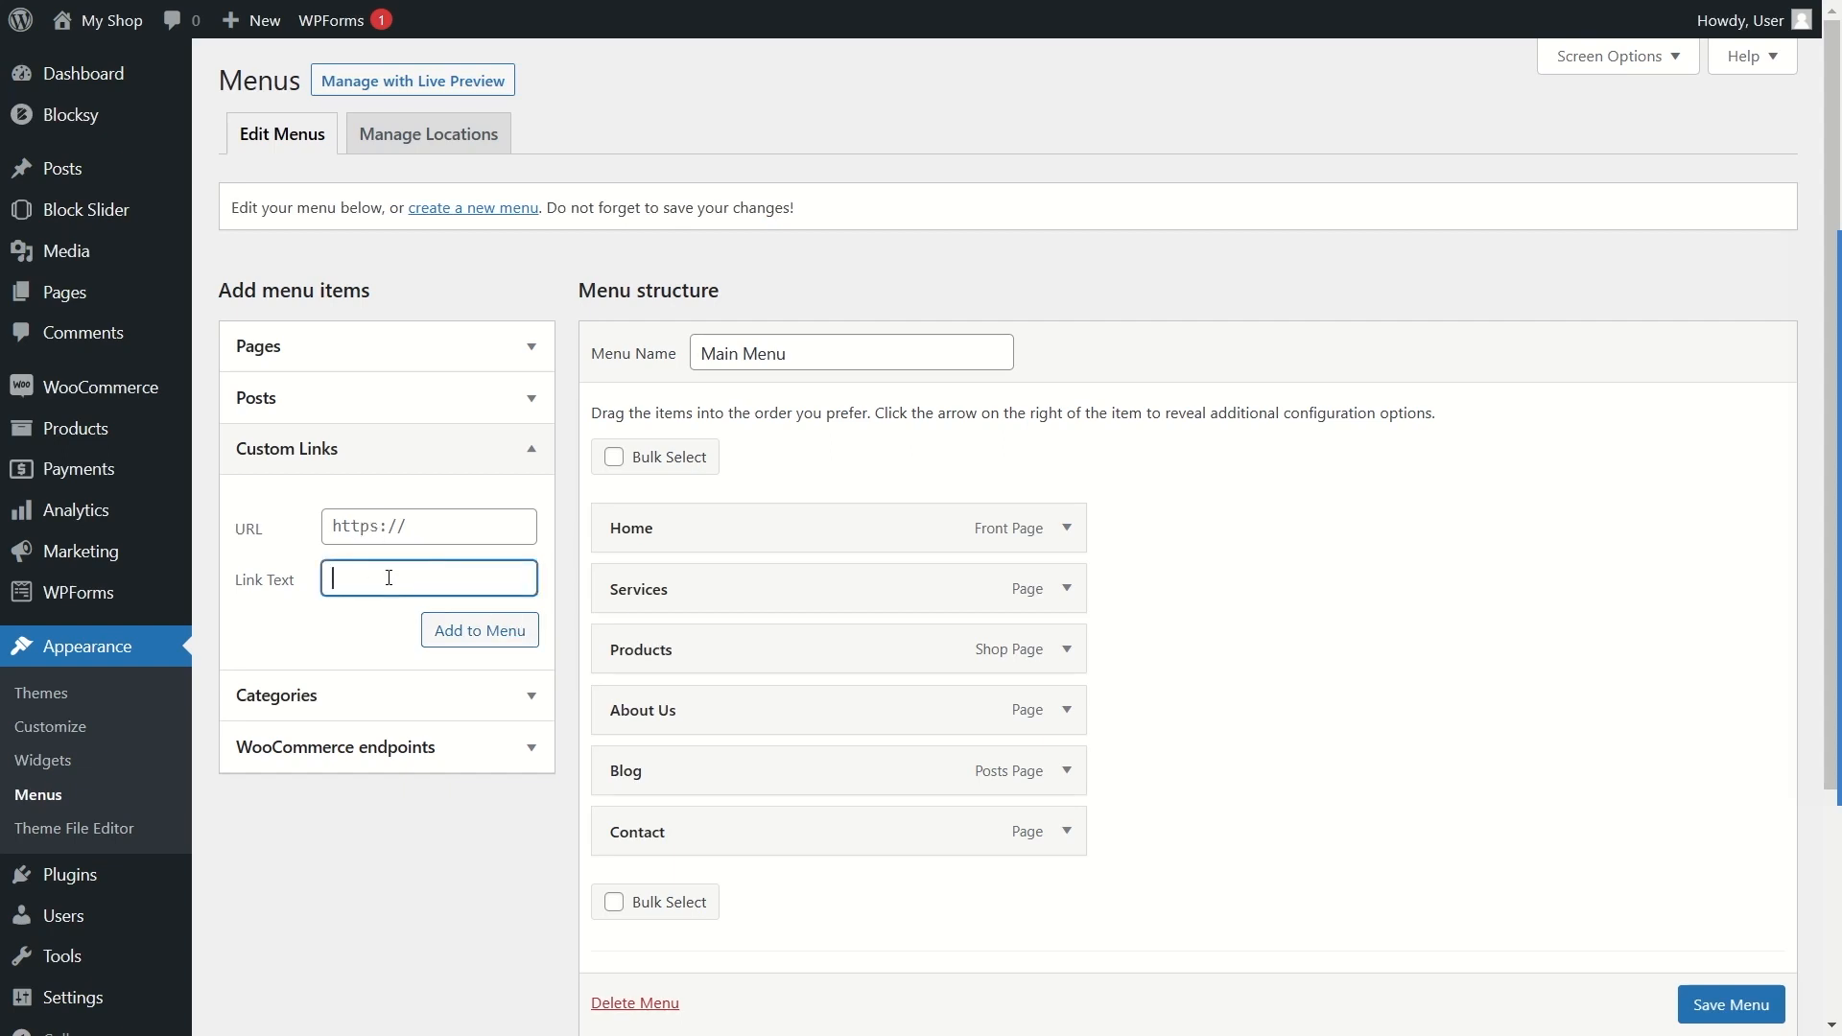
type("Privacy Policy")
left_click(337, 611)
left_click(369, 527)
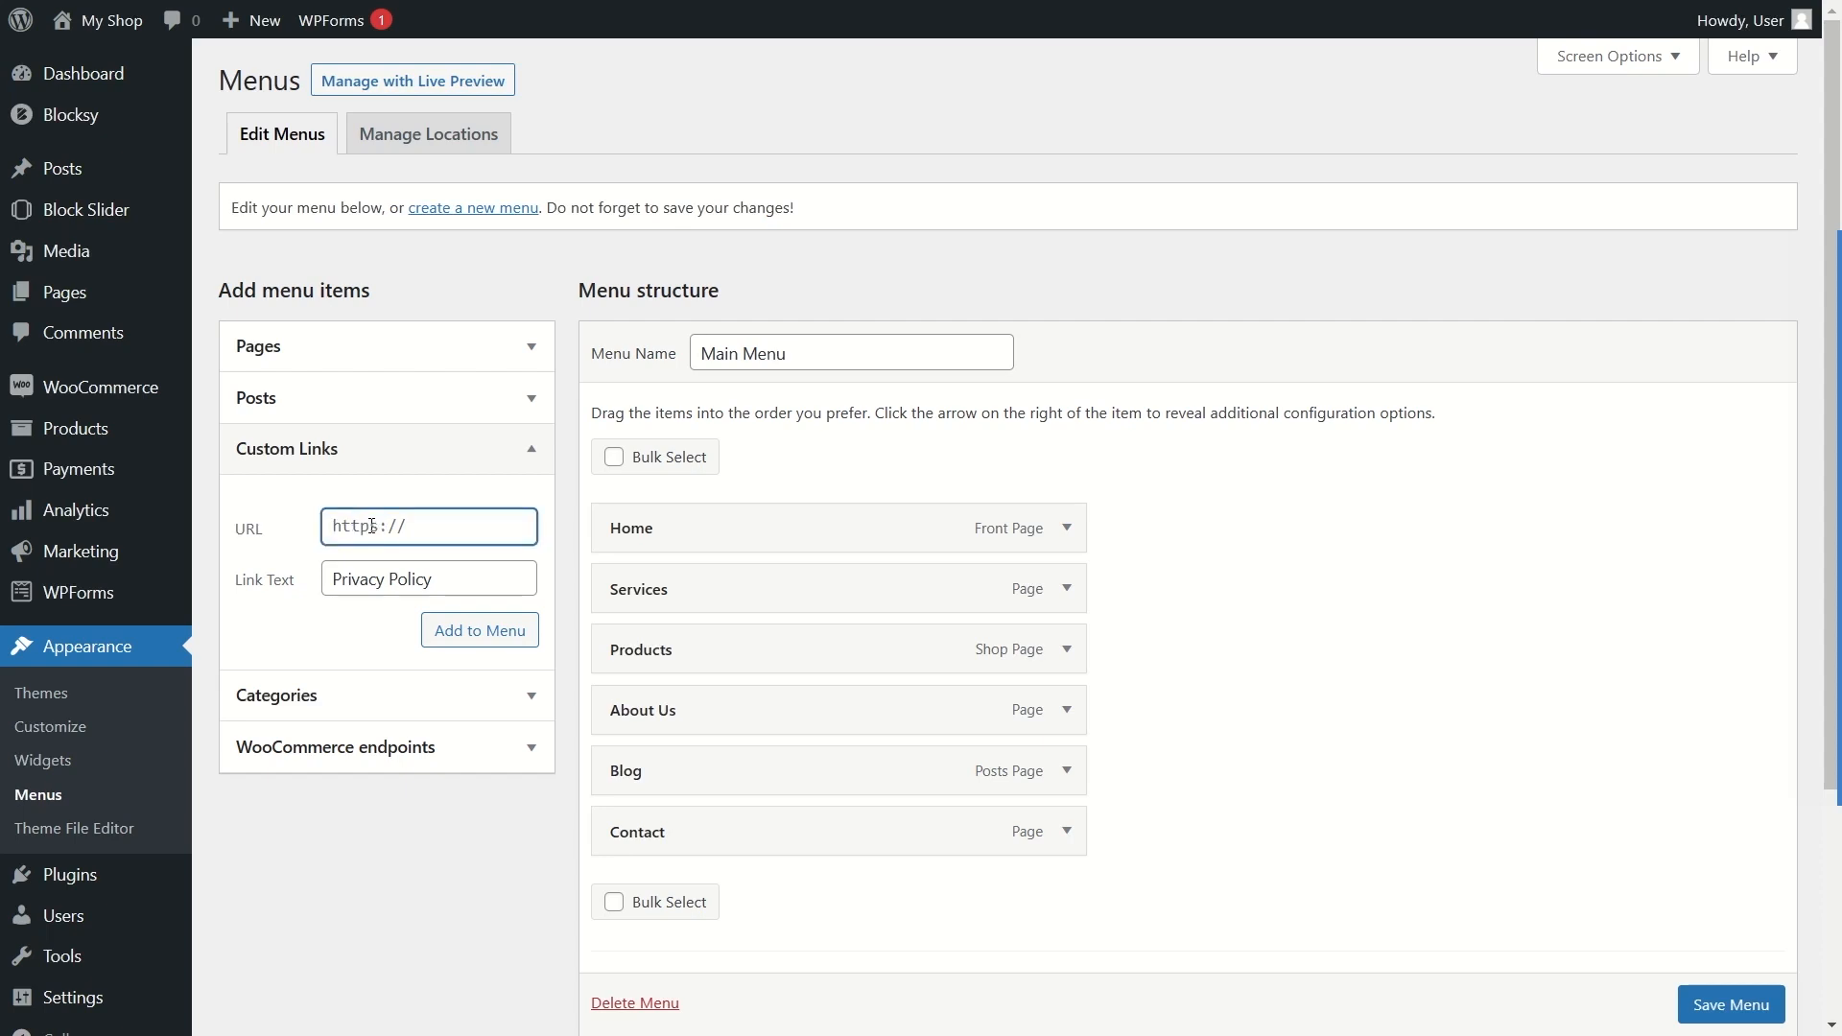
type("#")
left_click(462, 640)
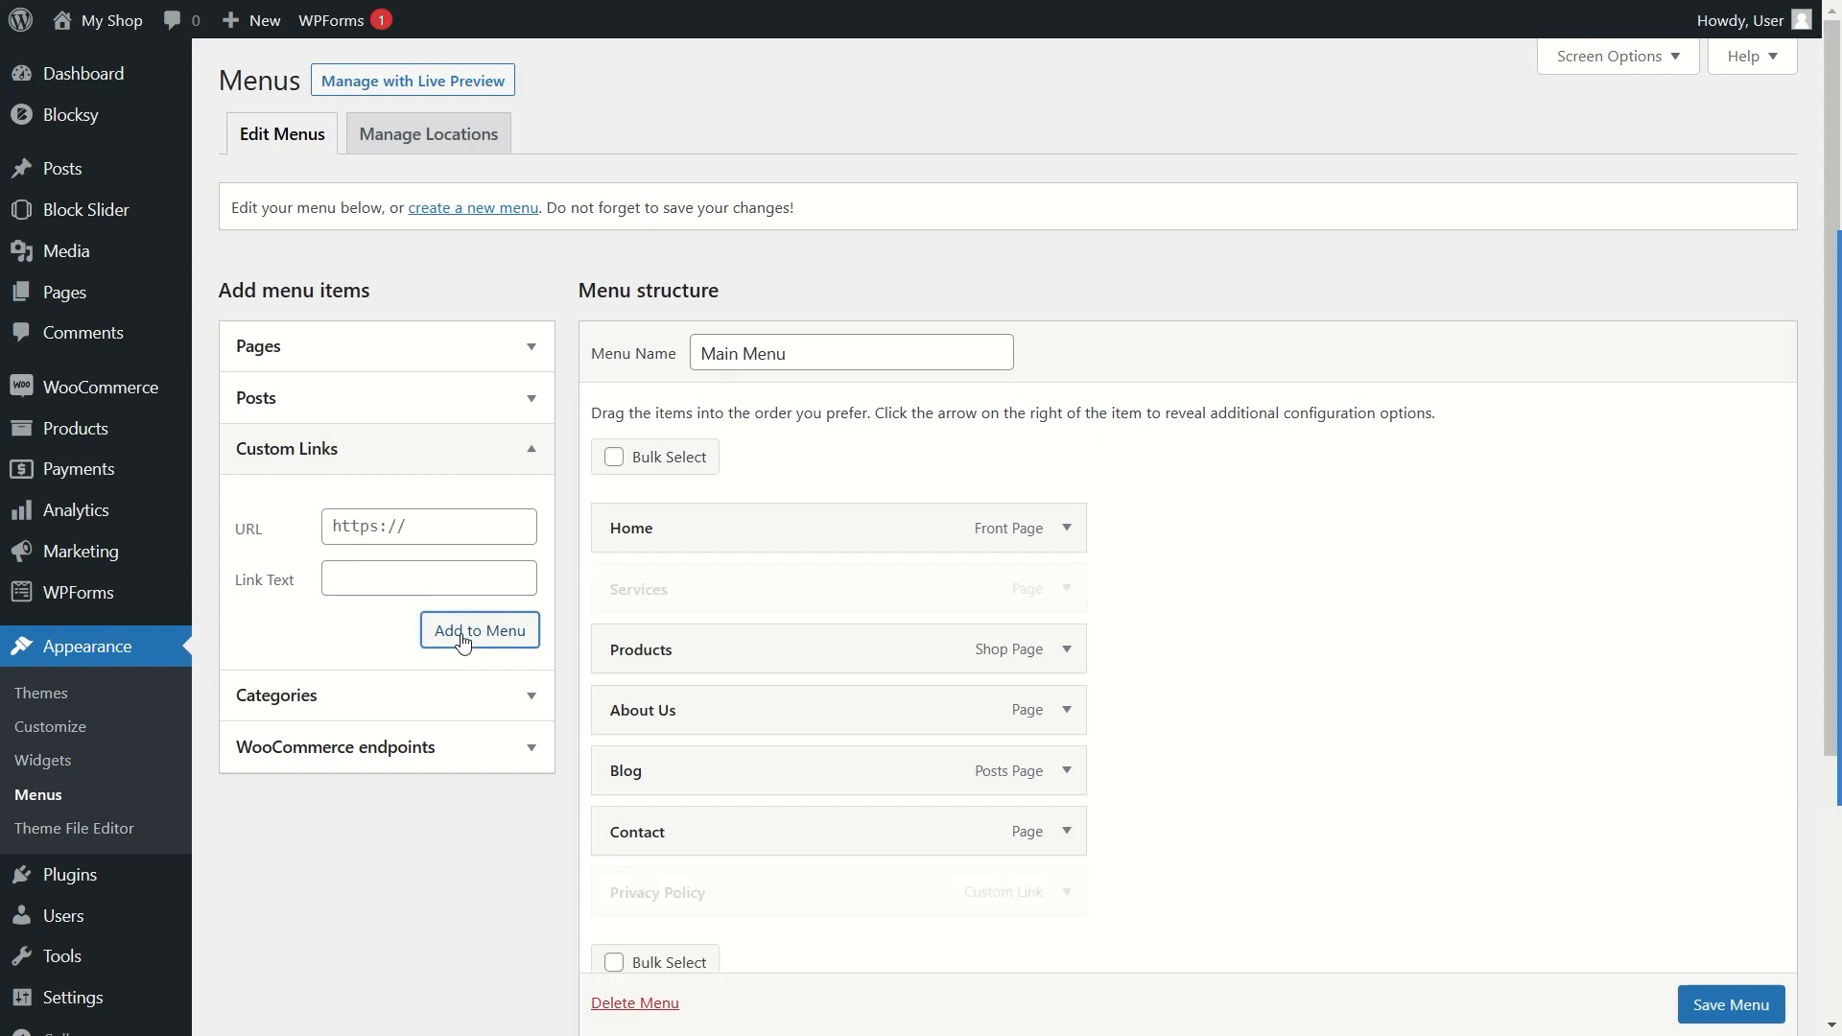
Step: Save Main Menu with the Privacy Policy link and view the header on the live site
scroll(672, 897, "down", 2)
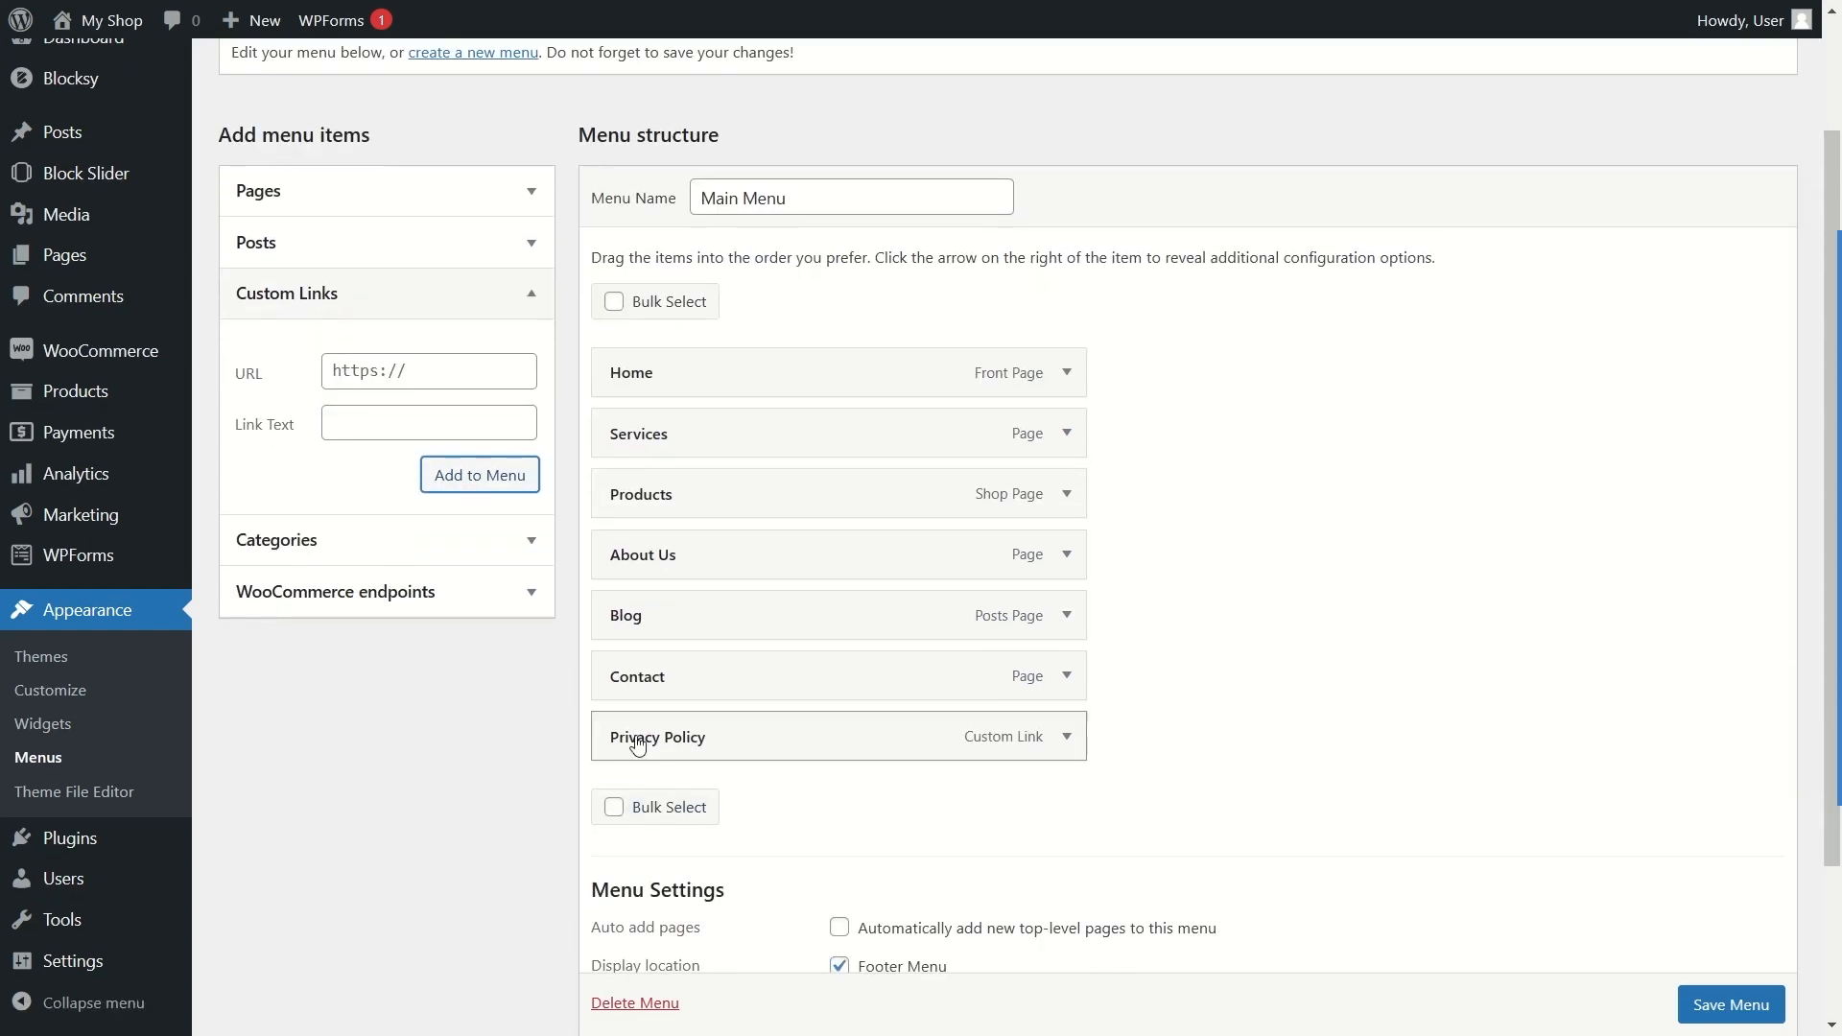
scroll(1726, 1002, "down", 1)
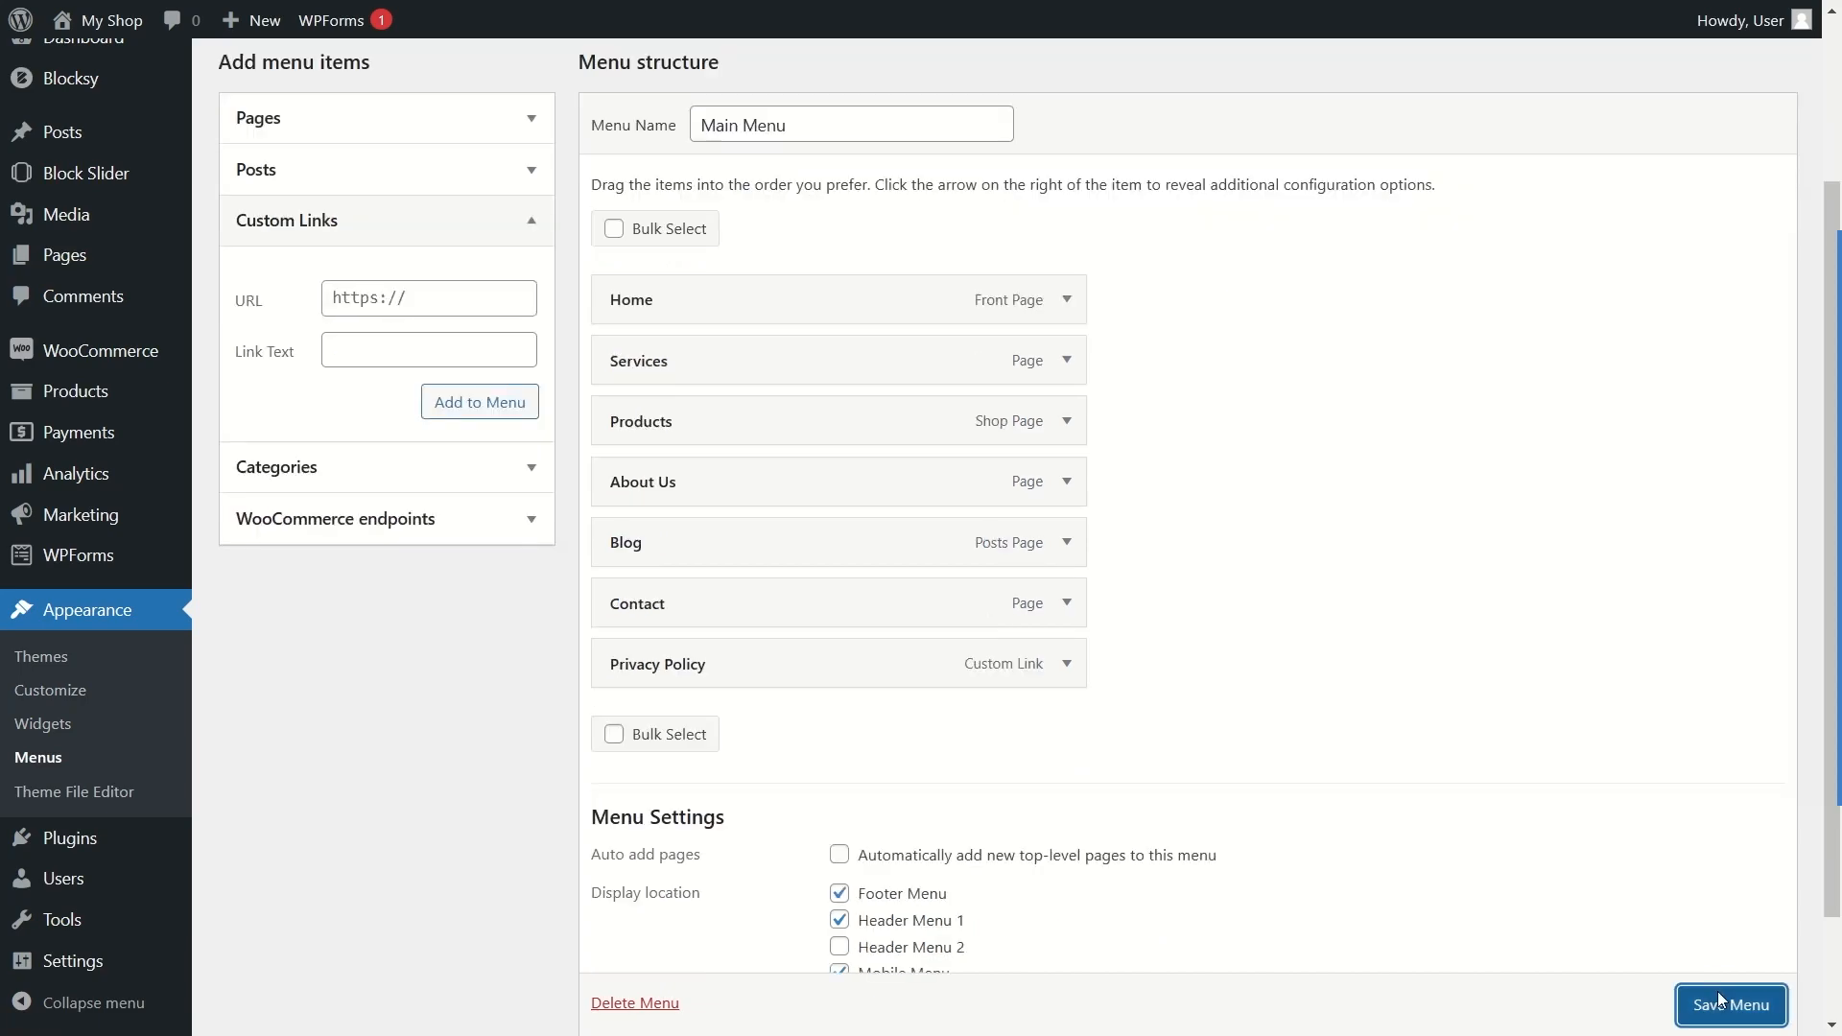
left_click(1720, 1003)
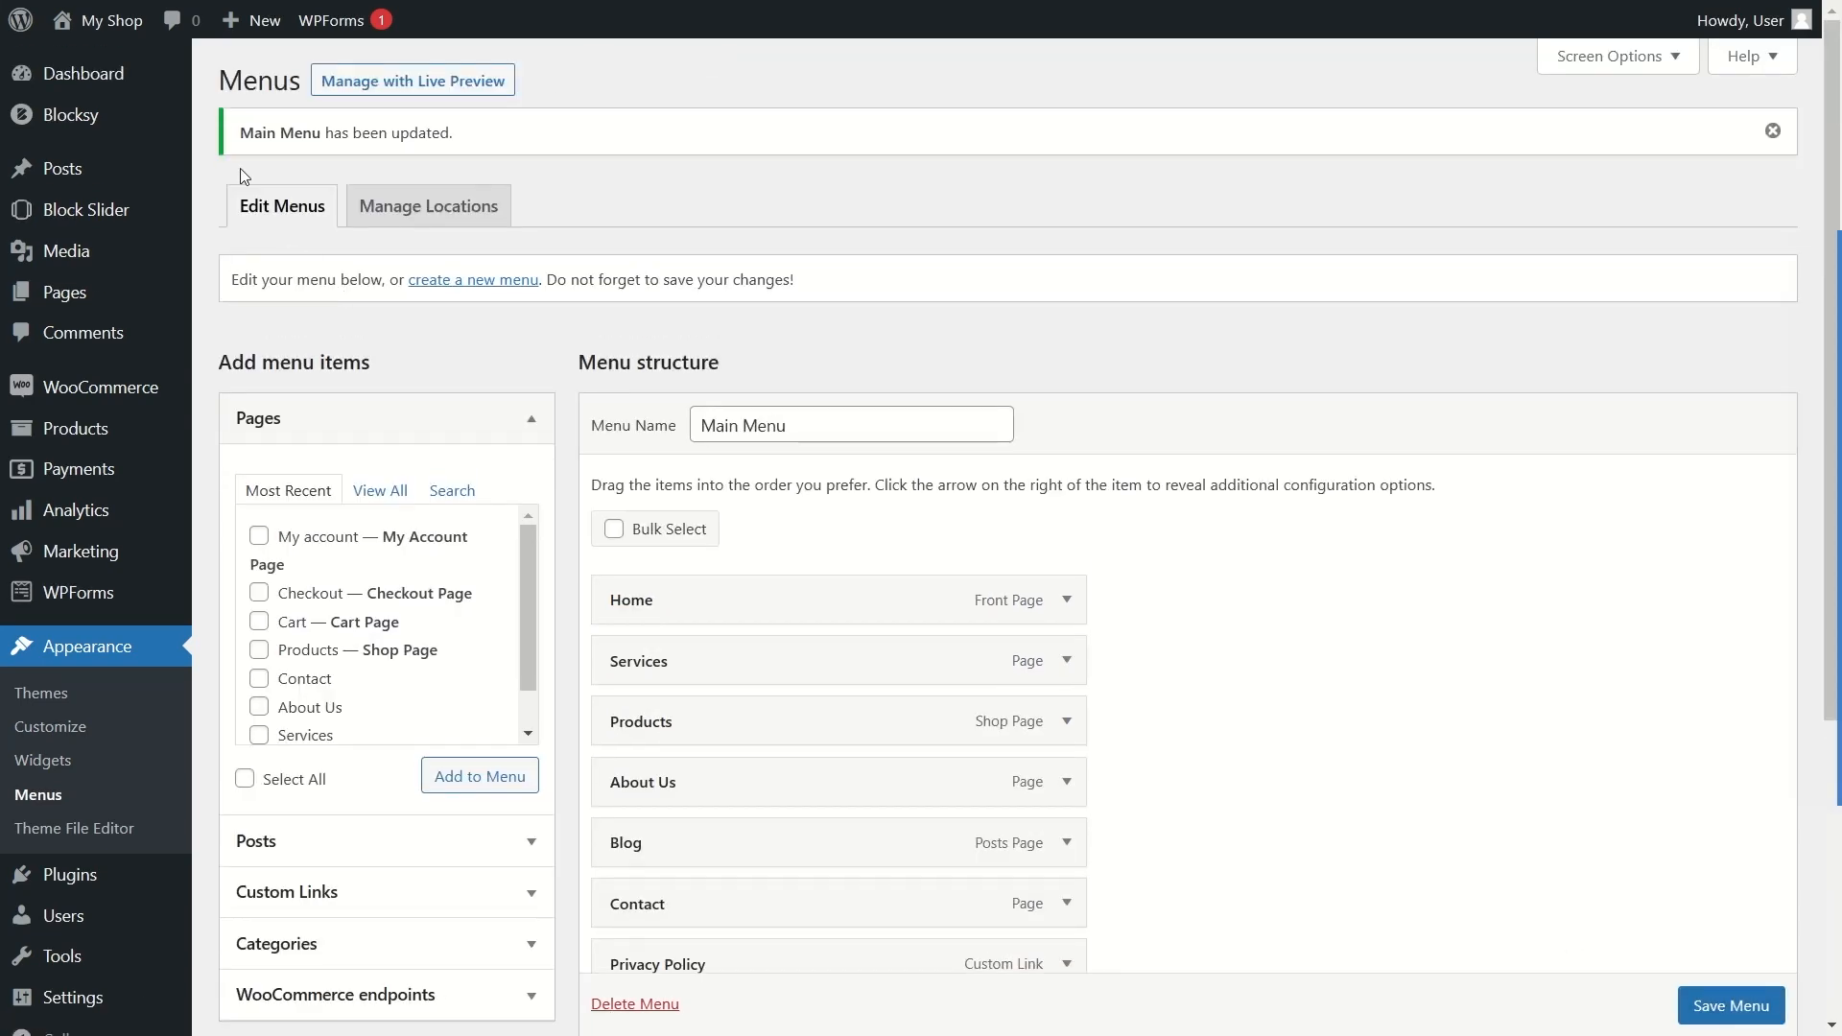
mouse_move(114, 20)
left_click(128, 60)
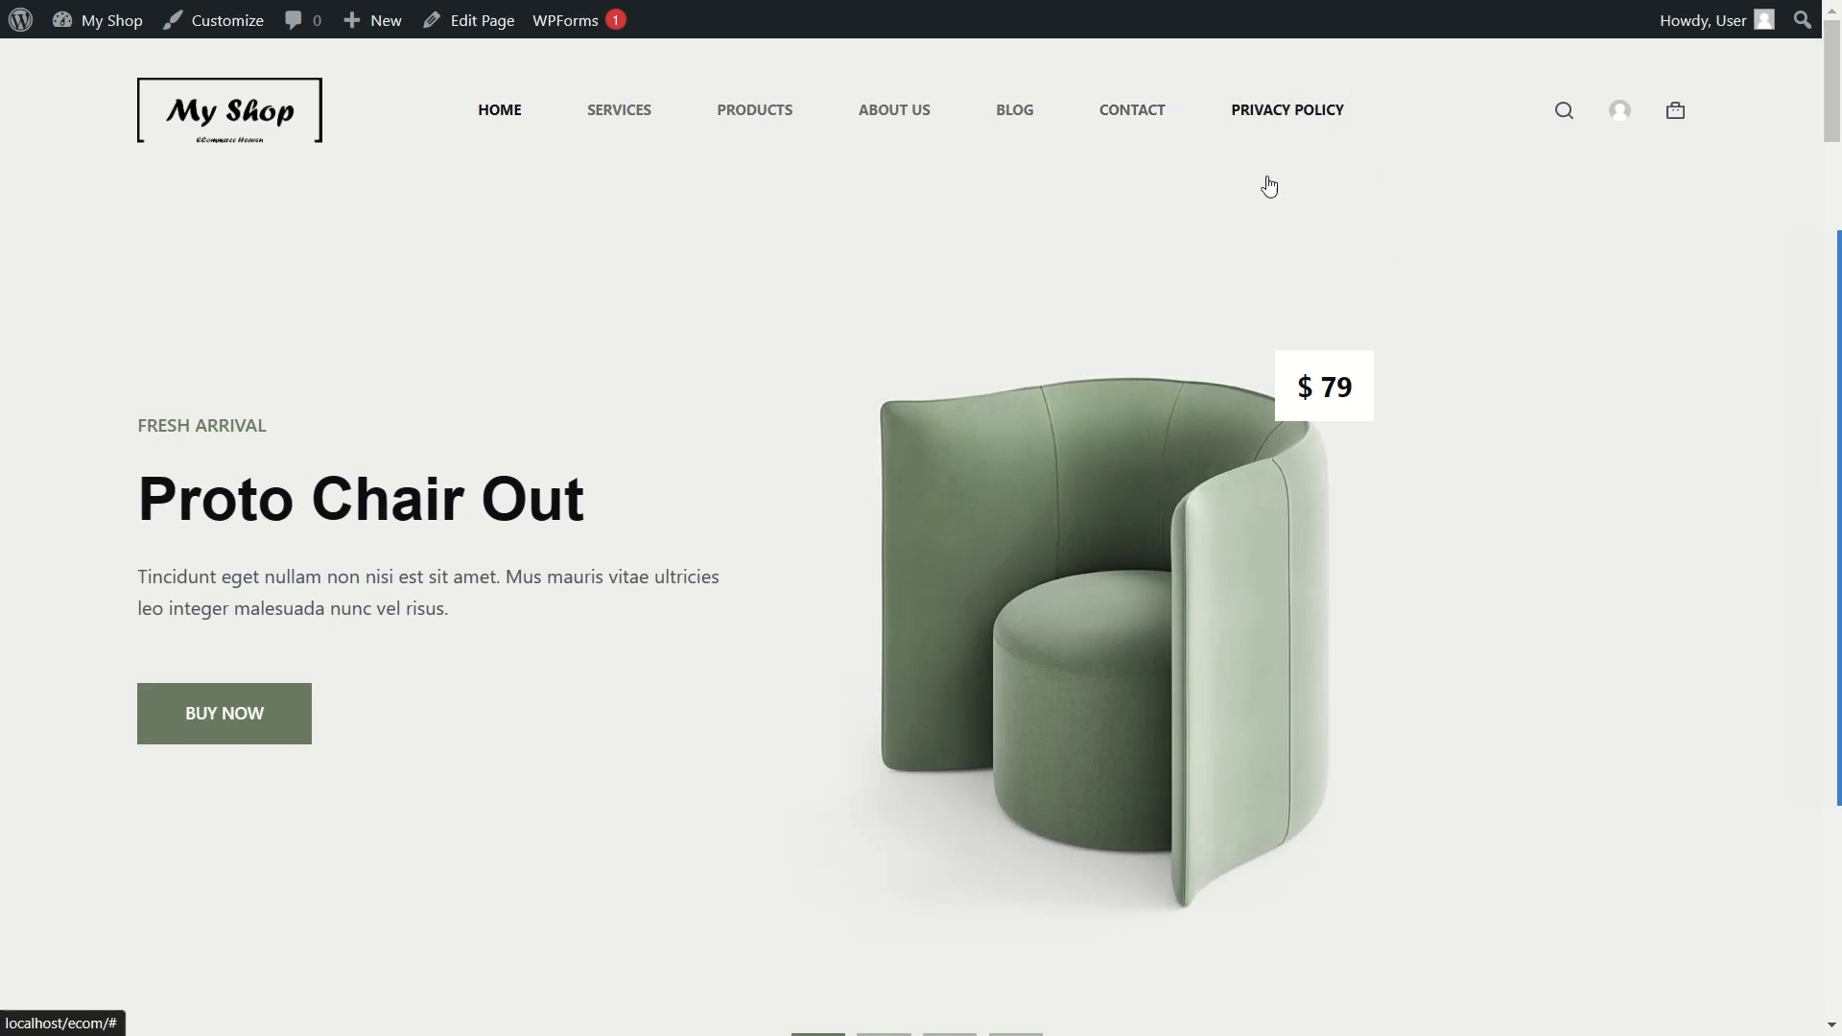
Step: Return to the Menus screen through the dashboard and remove the Privacy Policy item from Main Menu
mouse_move(85, 20)
left_click(86, 63)
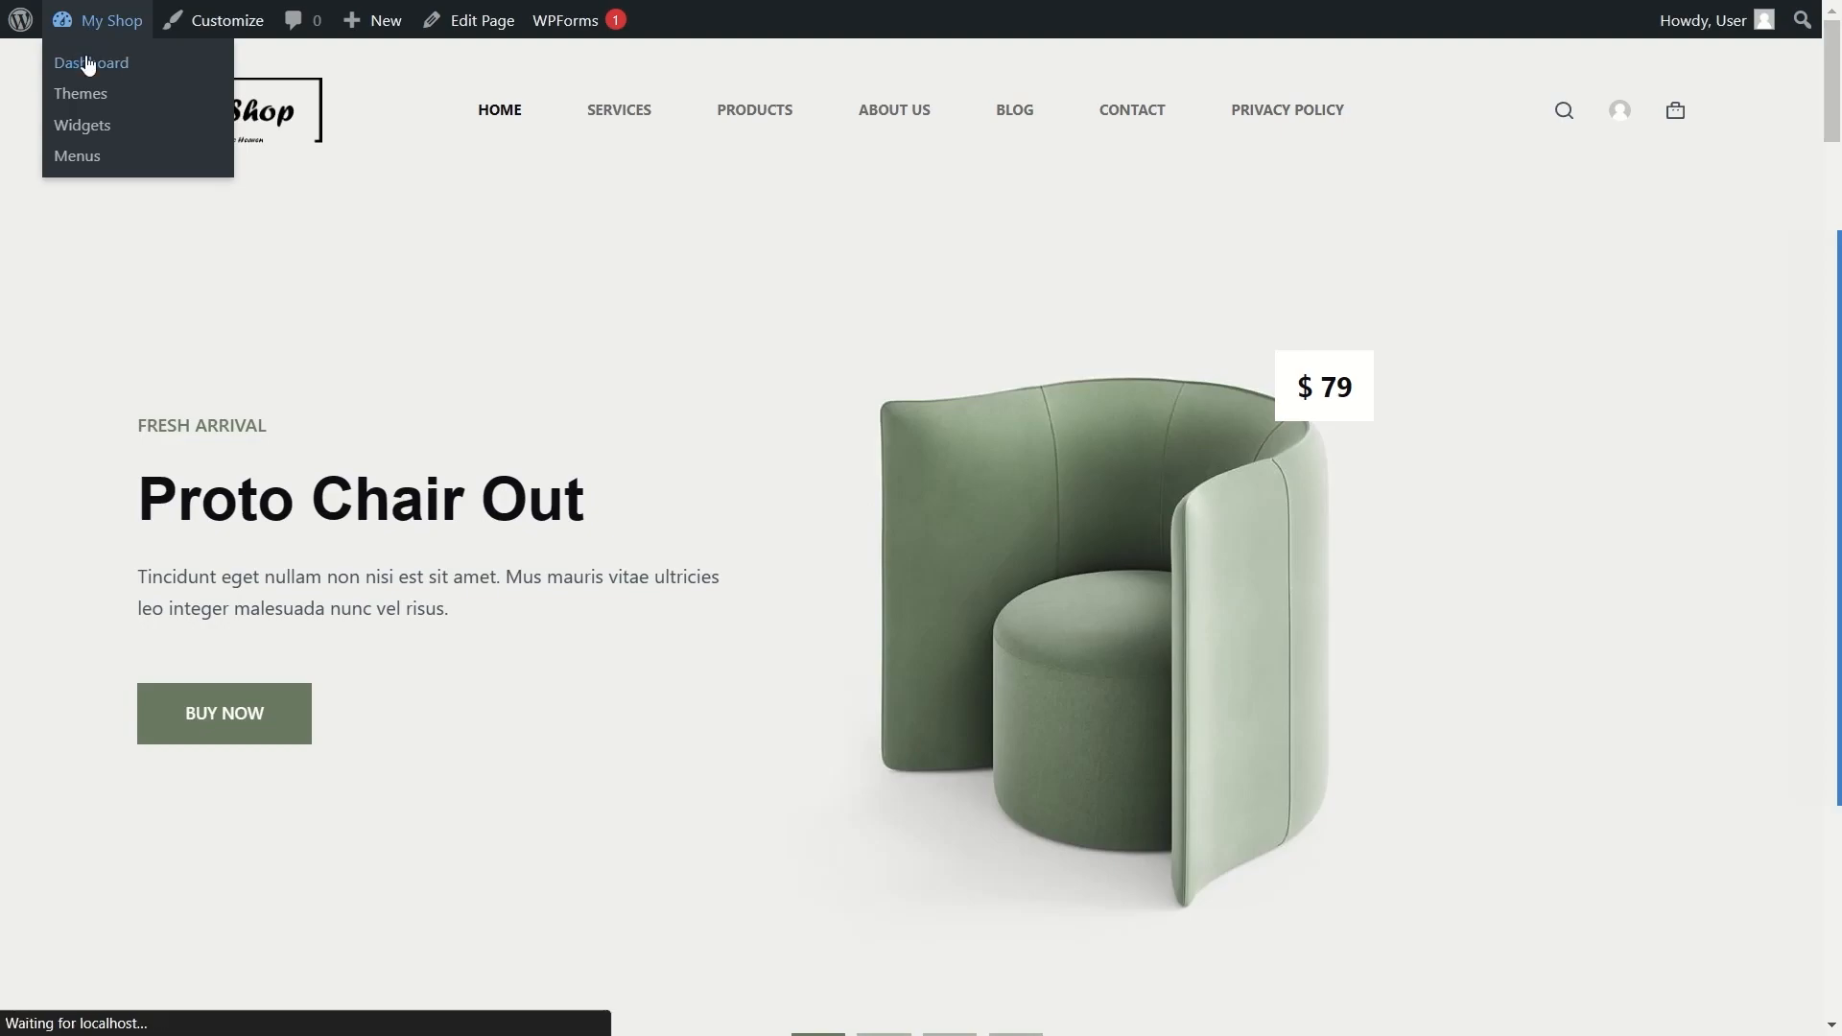
mouse_move(141, 735)
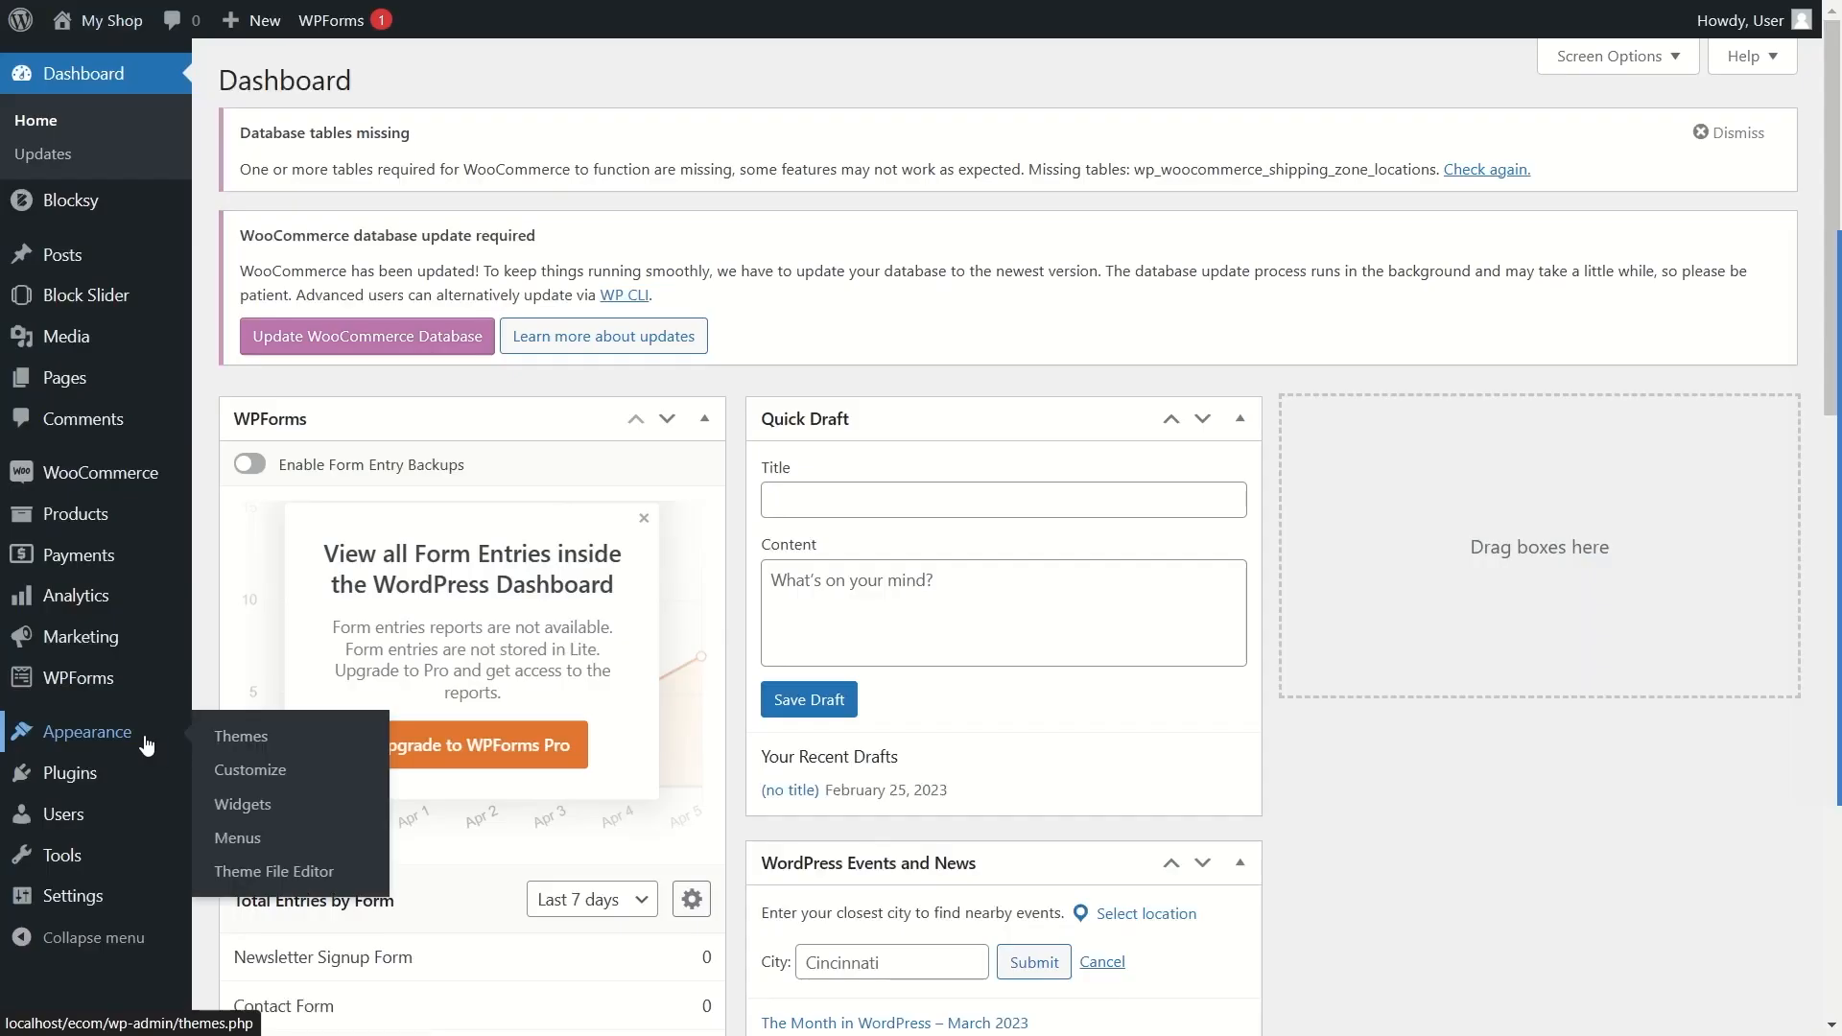
left_click(268, 839)
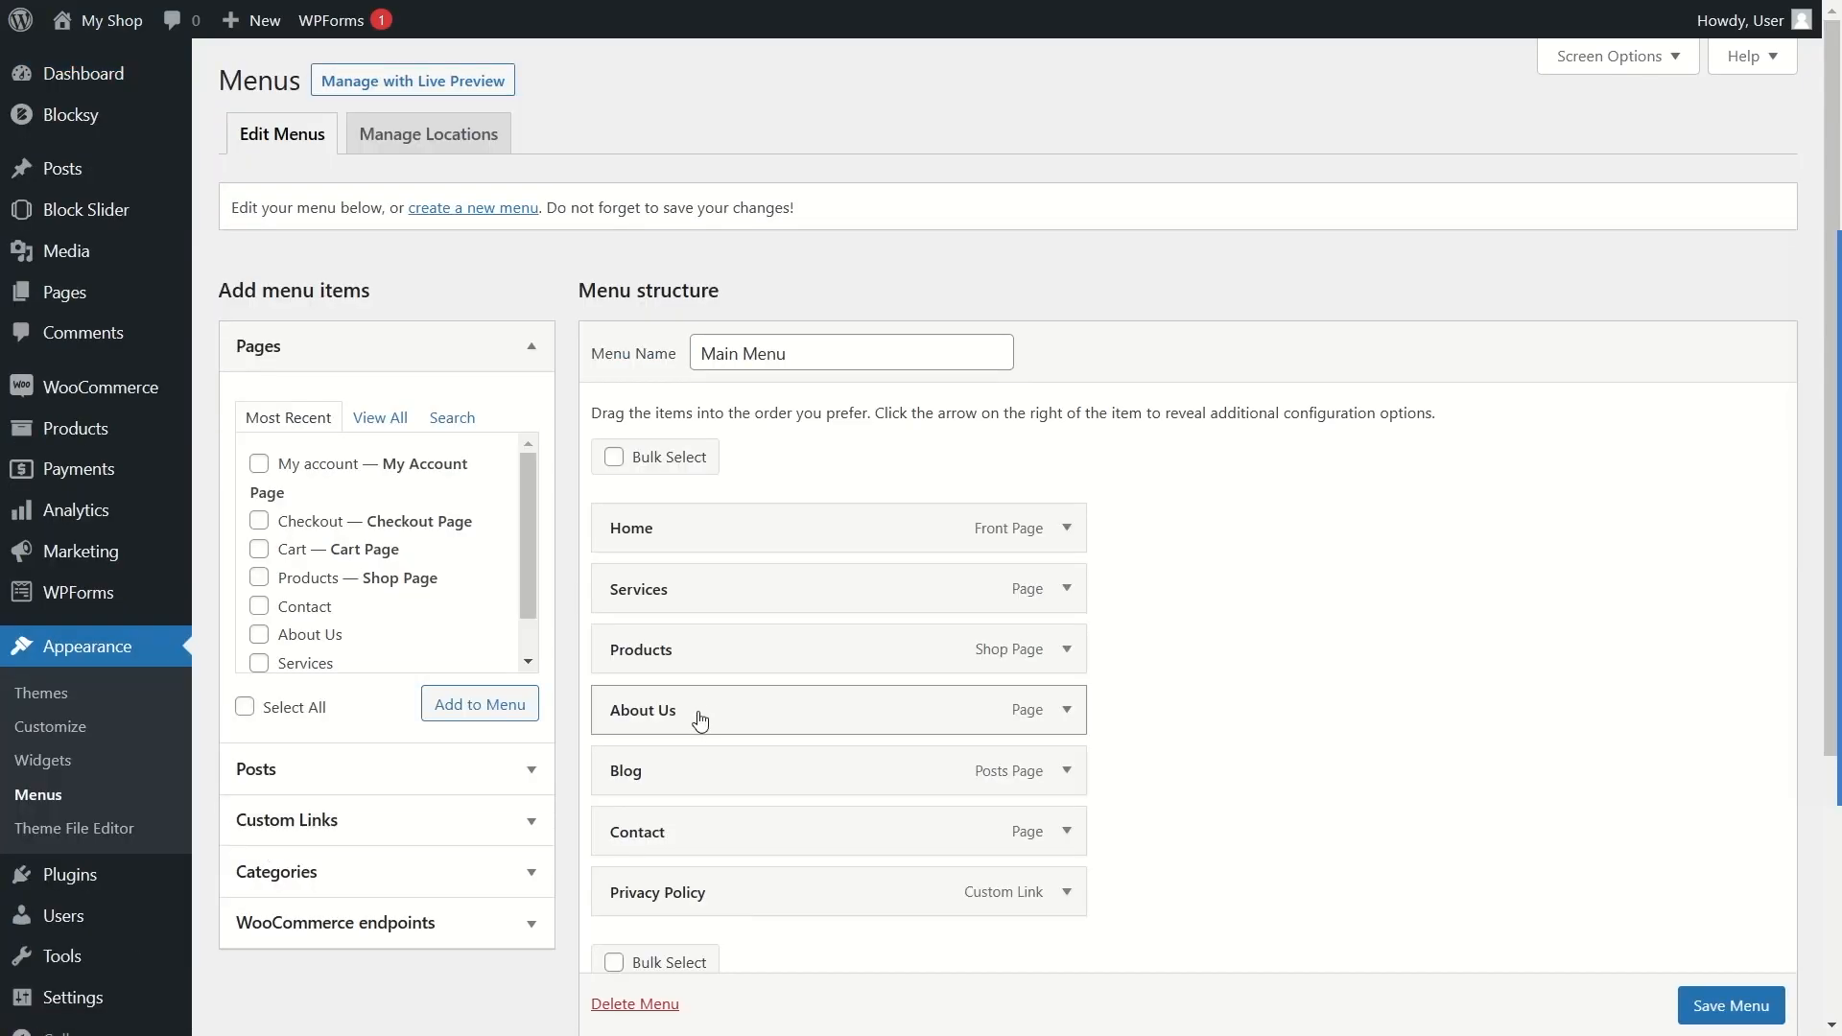
left_click(1065, 893)
scroll(945, 830, "down", 1)
scroll(944, 830, "down", 4)
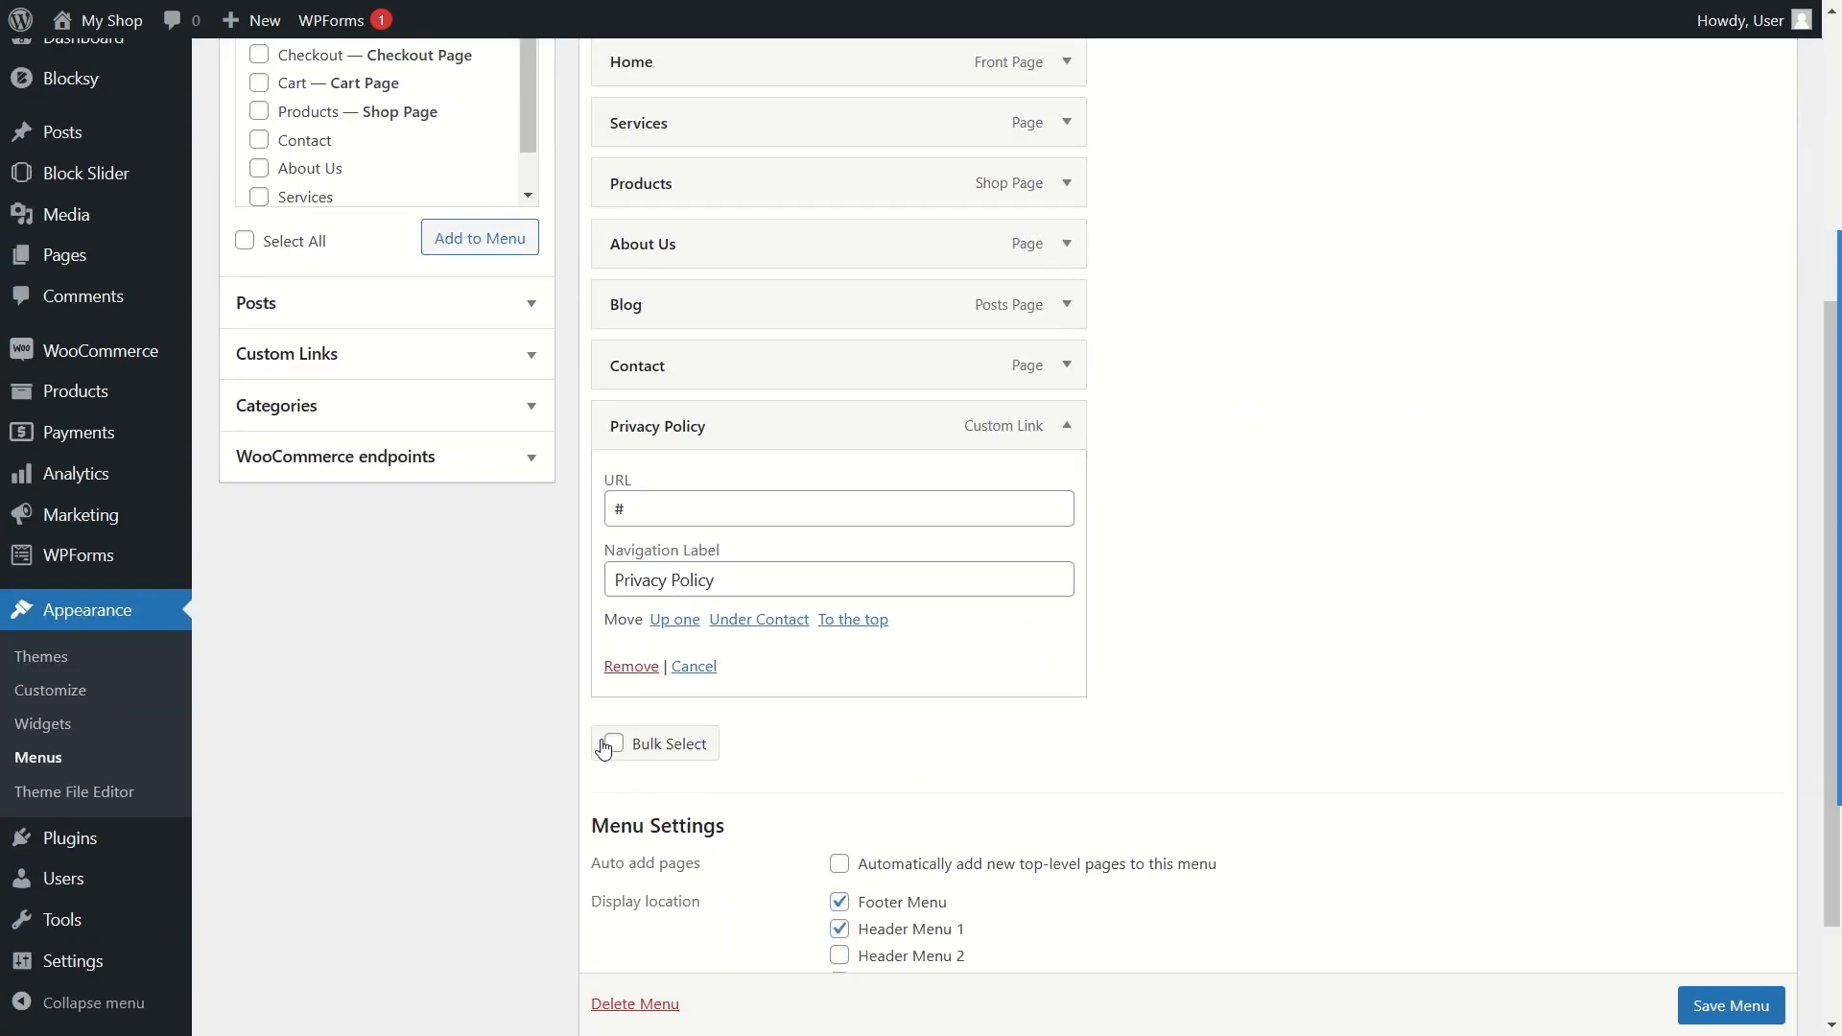
left_click(626, 667)
scroll(518, 764, "up", 5)
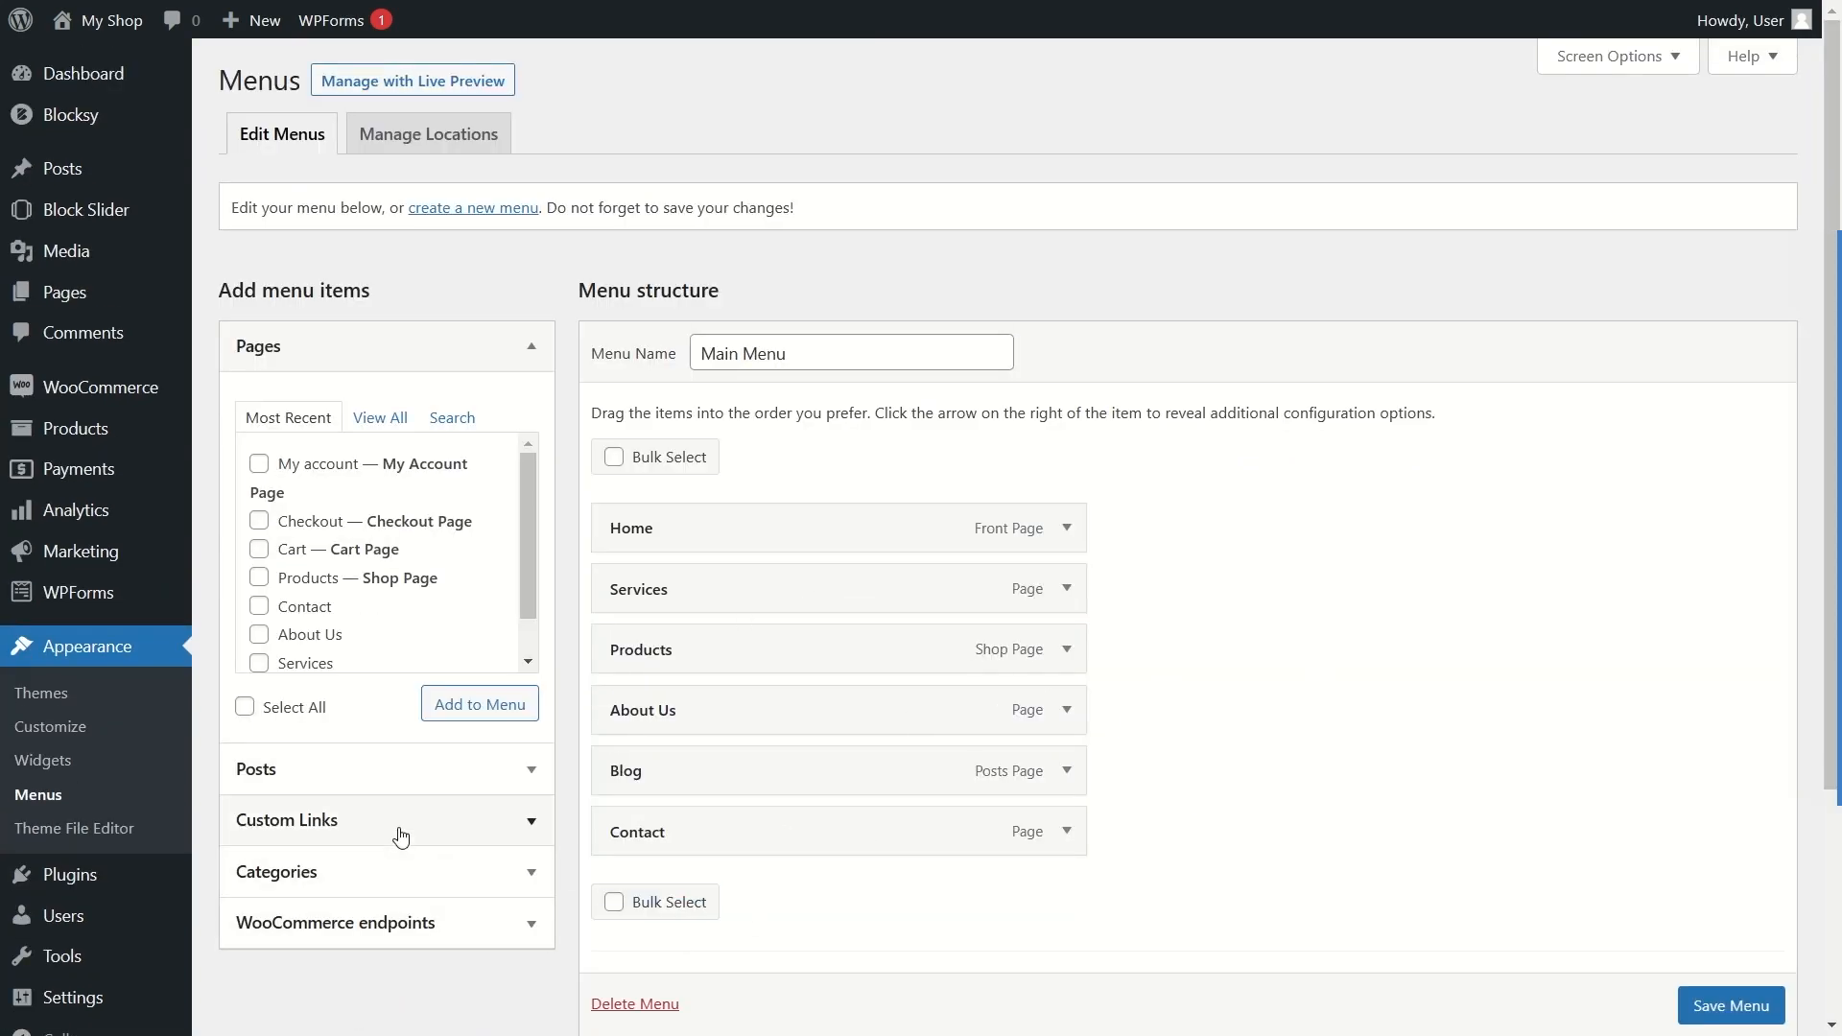
Step: Add all three categories, Interior Ideas, Diy and Decor, to Main Menu
left_click(531, 346)
left_click(474, 501)
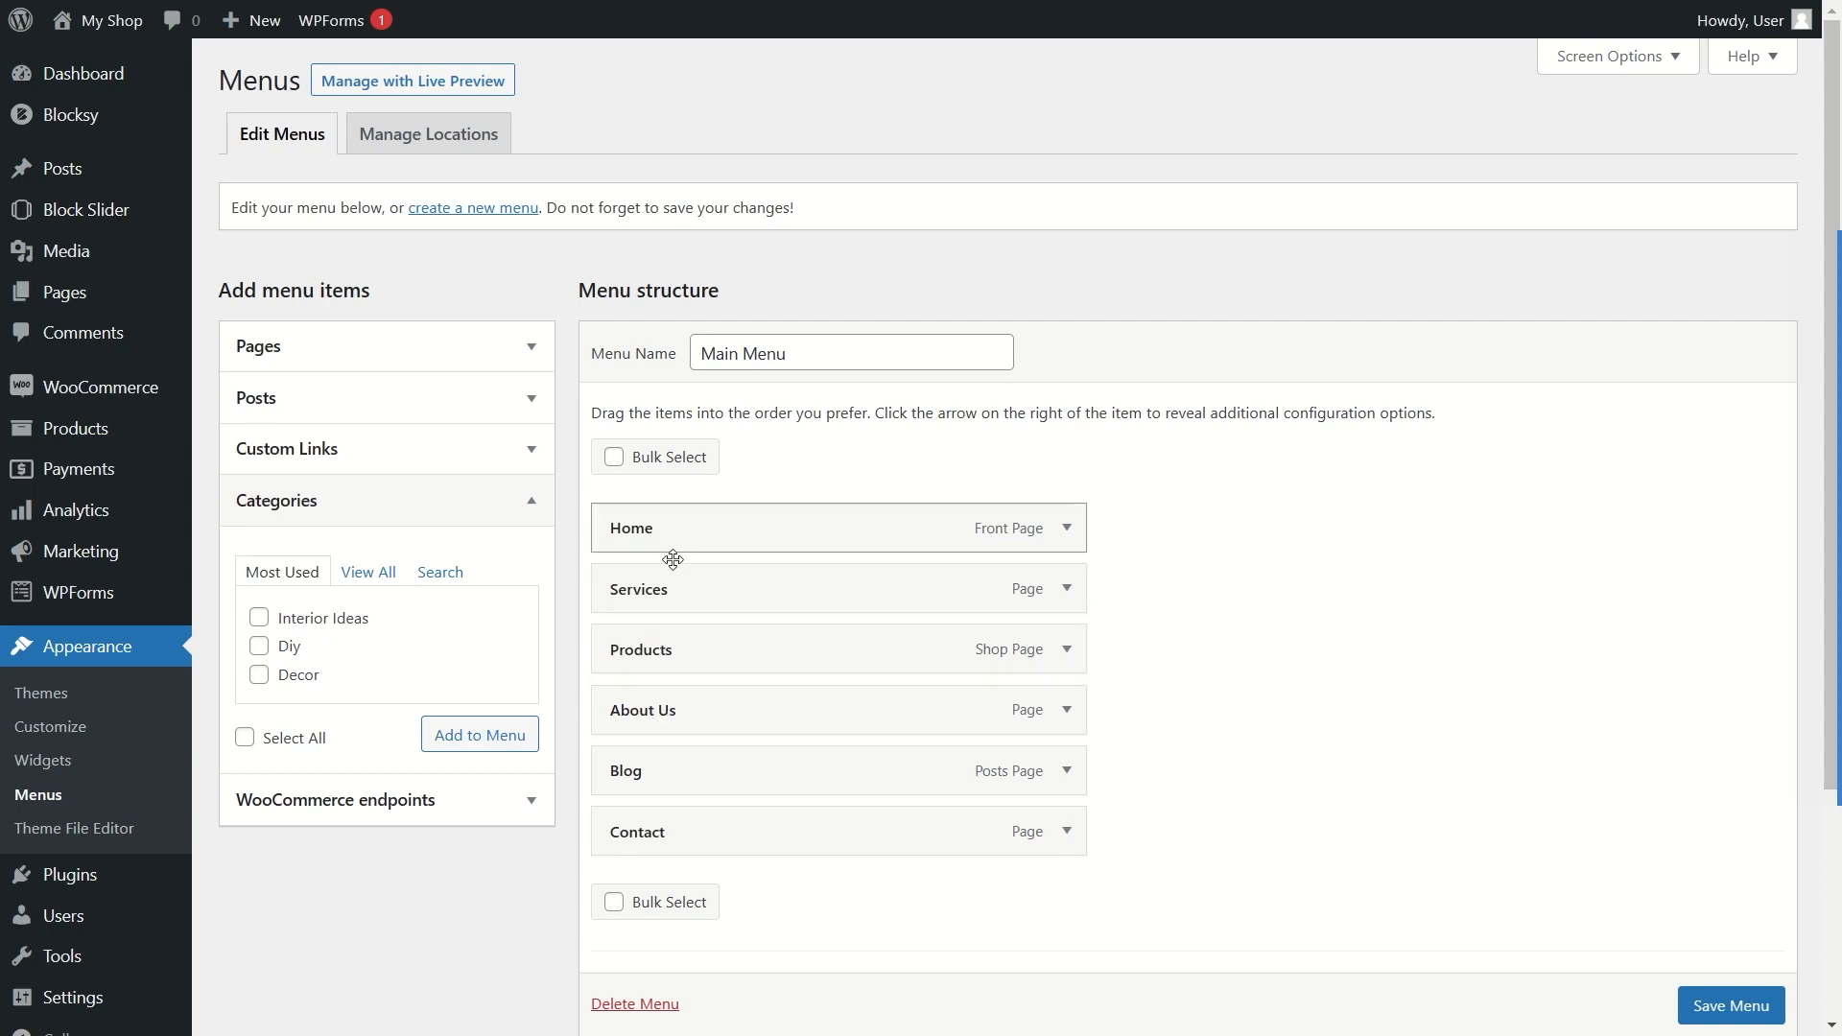
left_click(259, 617)
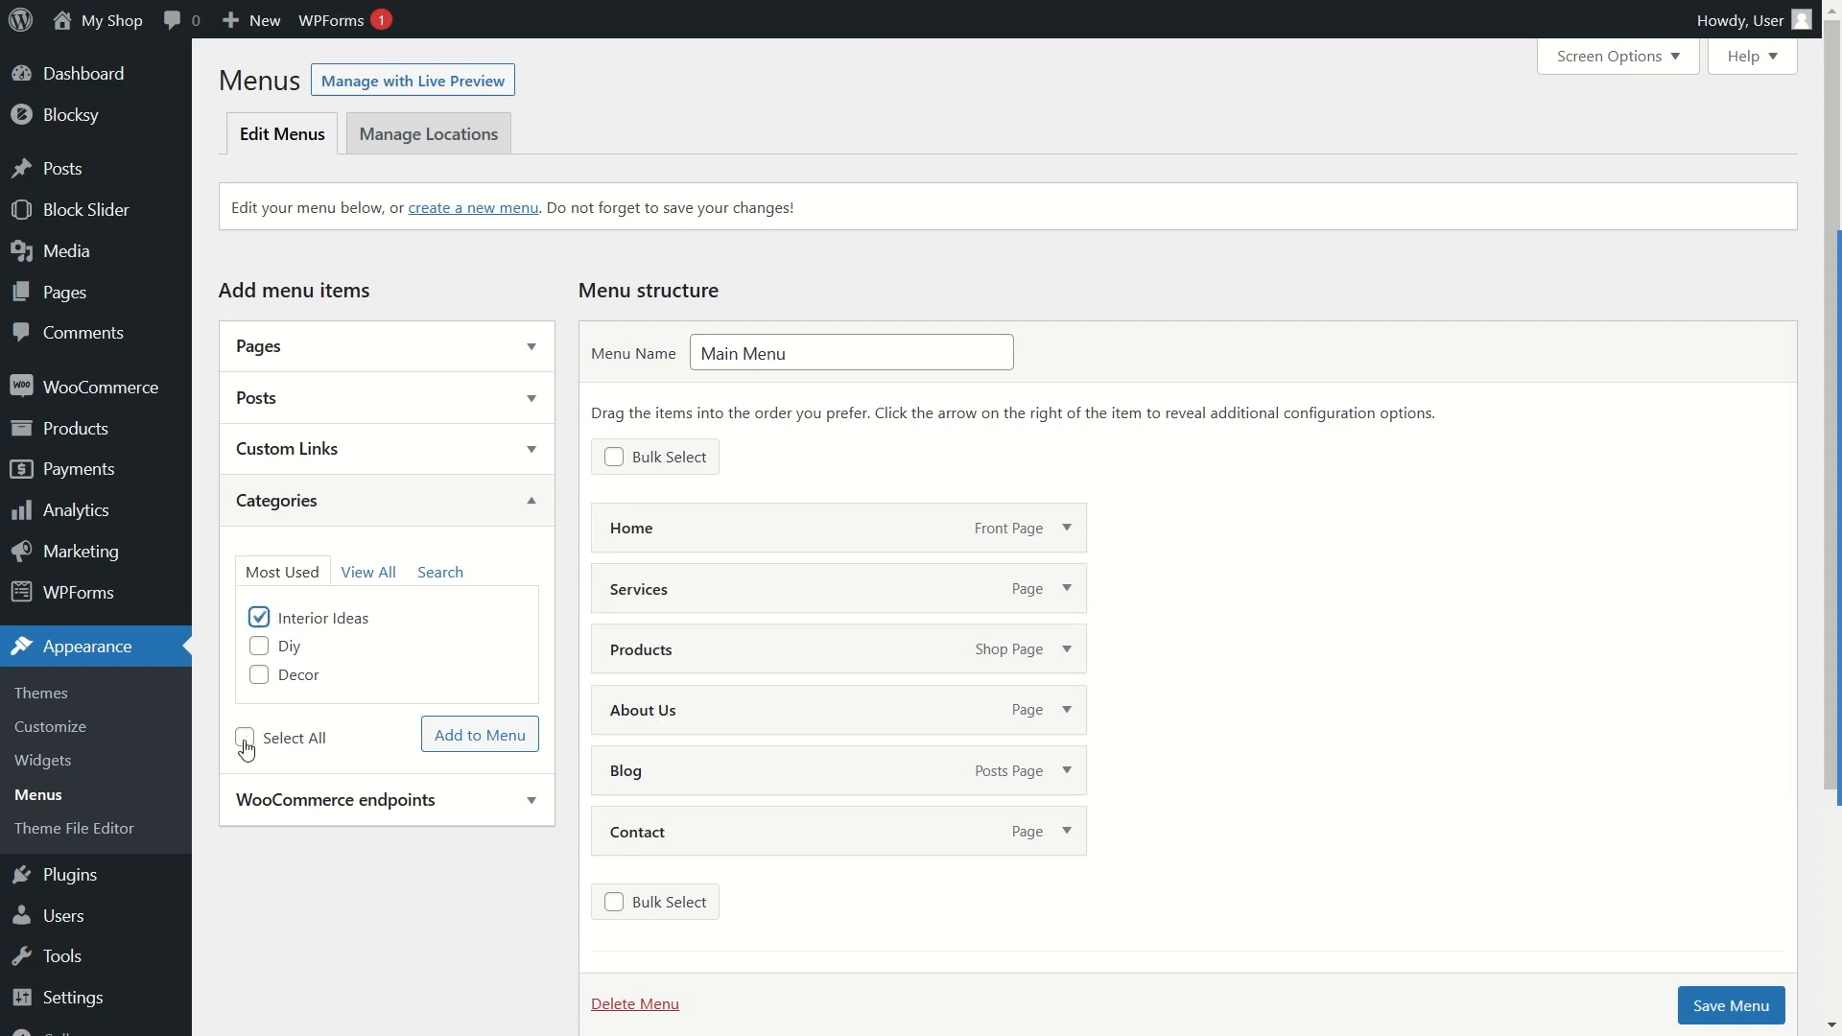
left_click(485, 744)
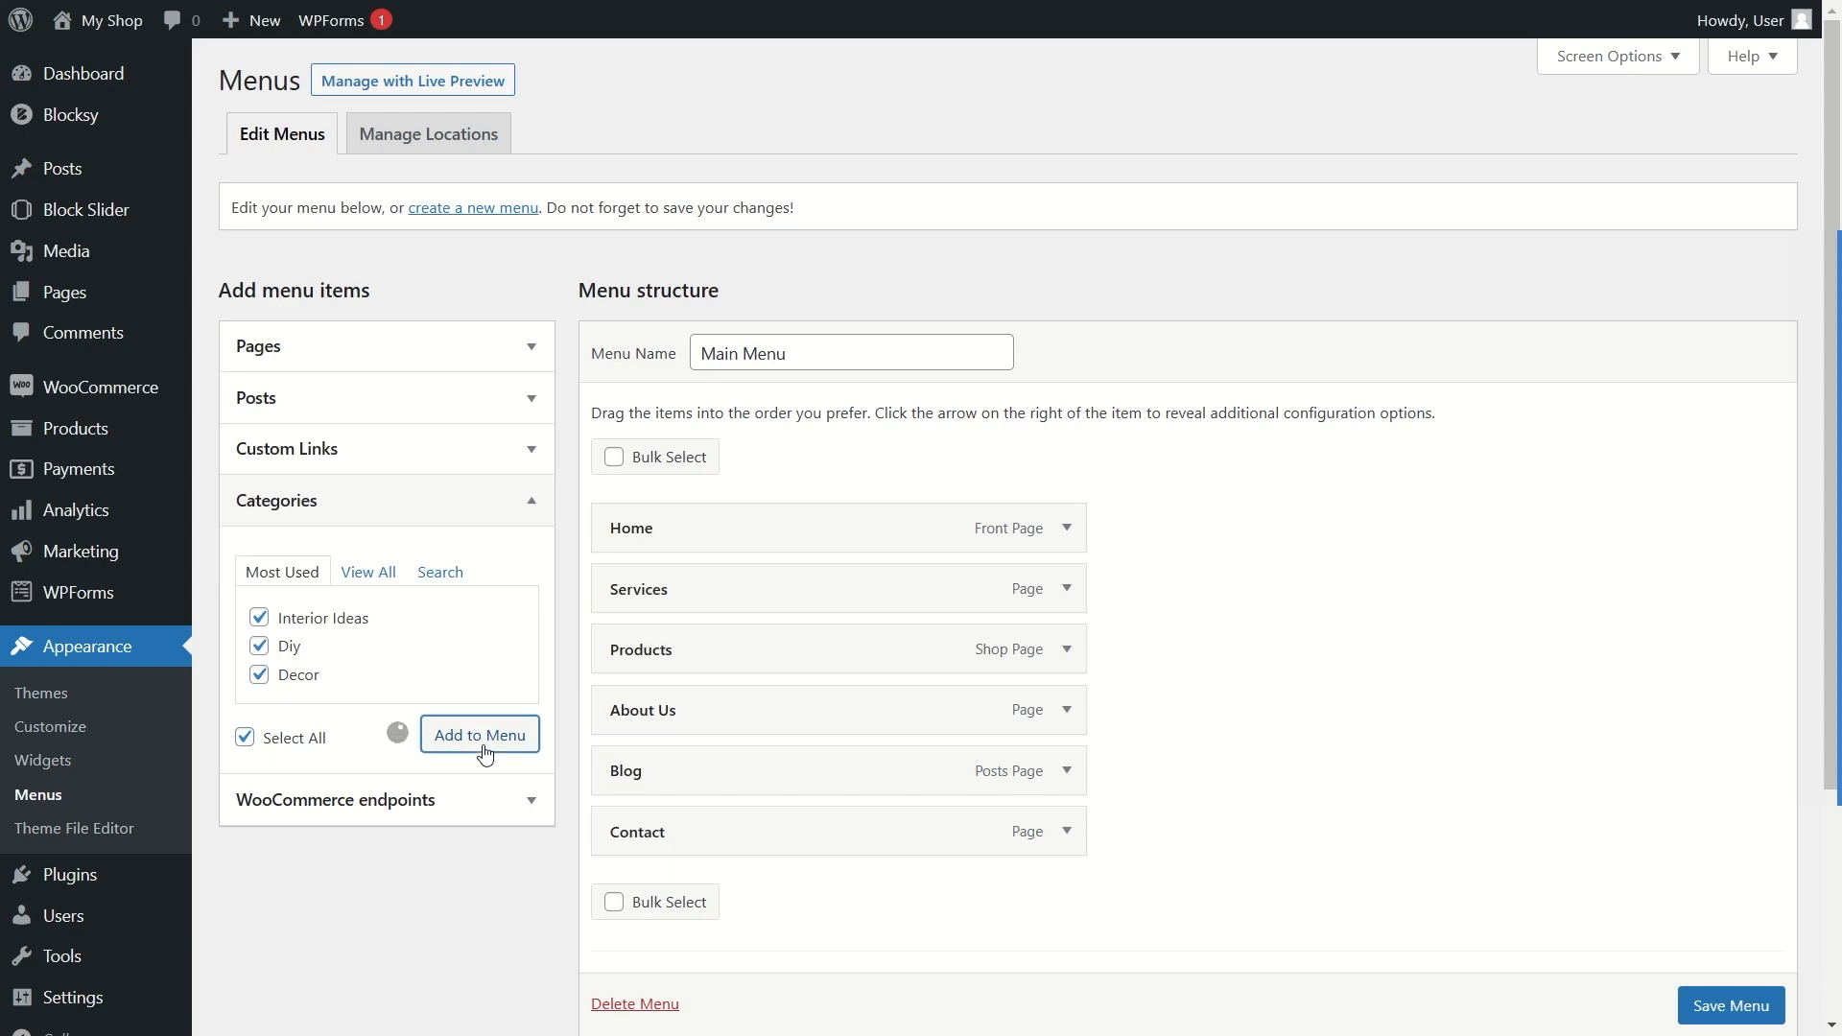
scroll(880, 645, "down", 5)
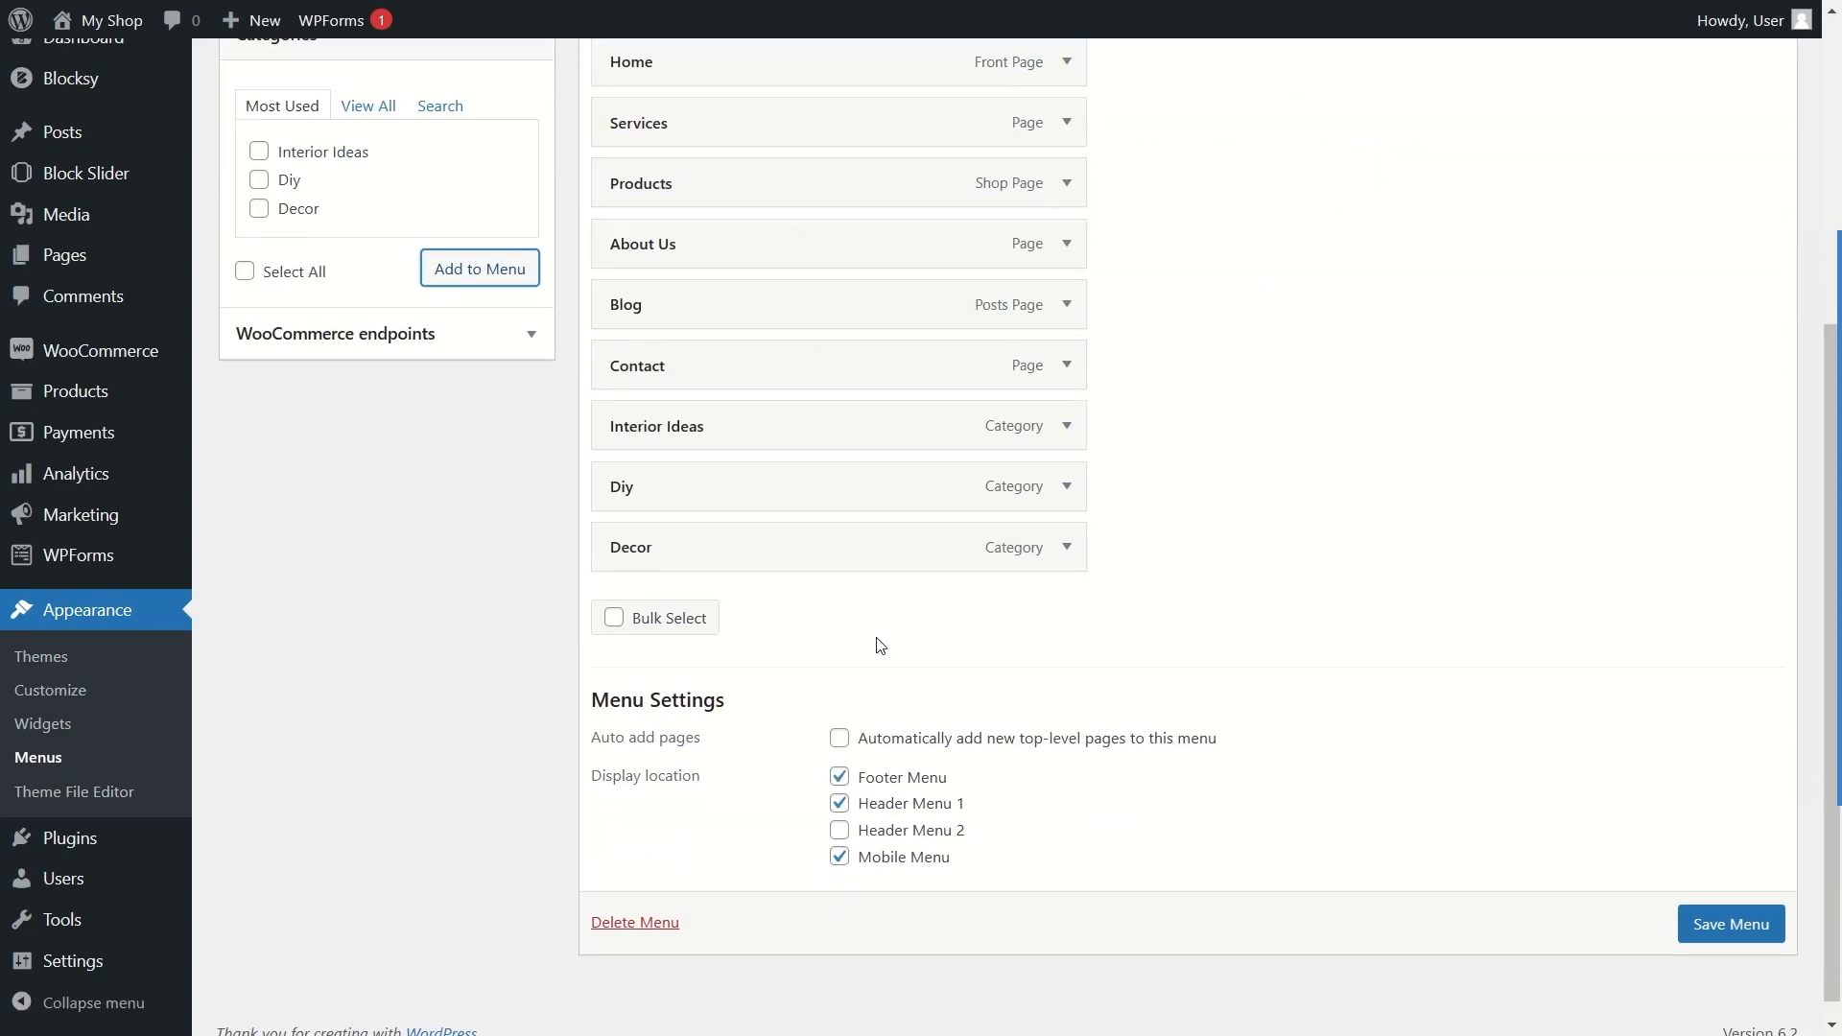
Step: Nest Interior Ideas, Diy and Decor, in that order, as sub items under Blog in the menu structure
scroll(880, 644, "up", 3)
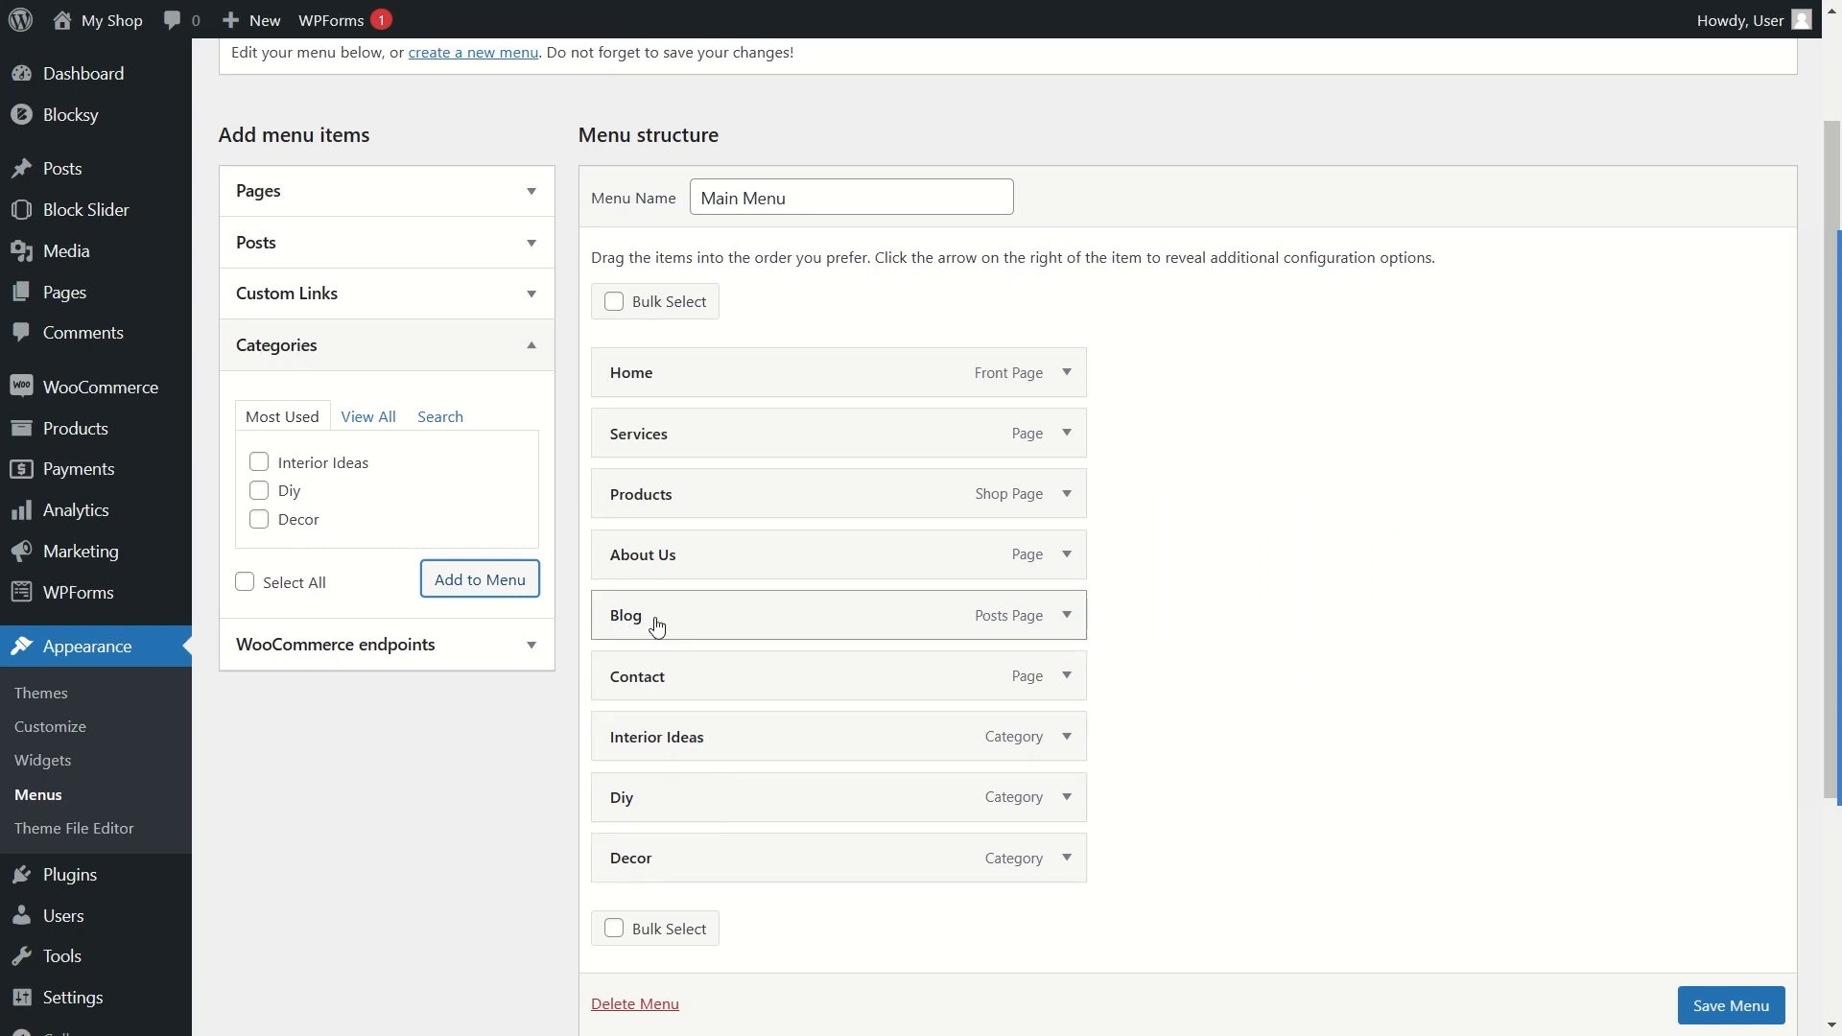
left_click_drag(752, 752, 776, 655)
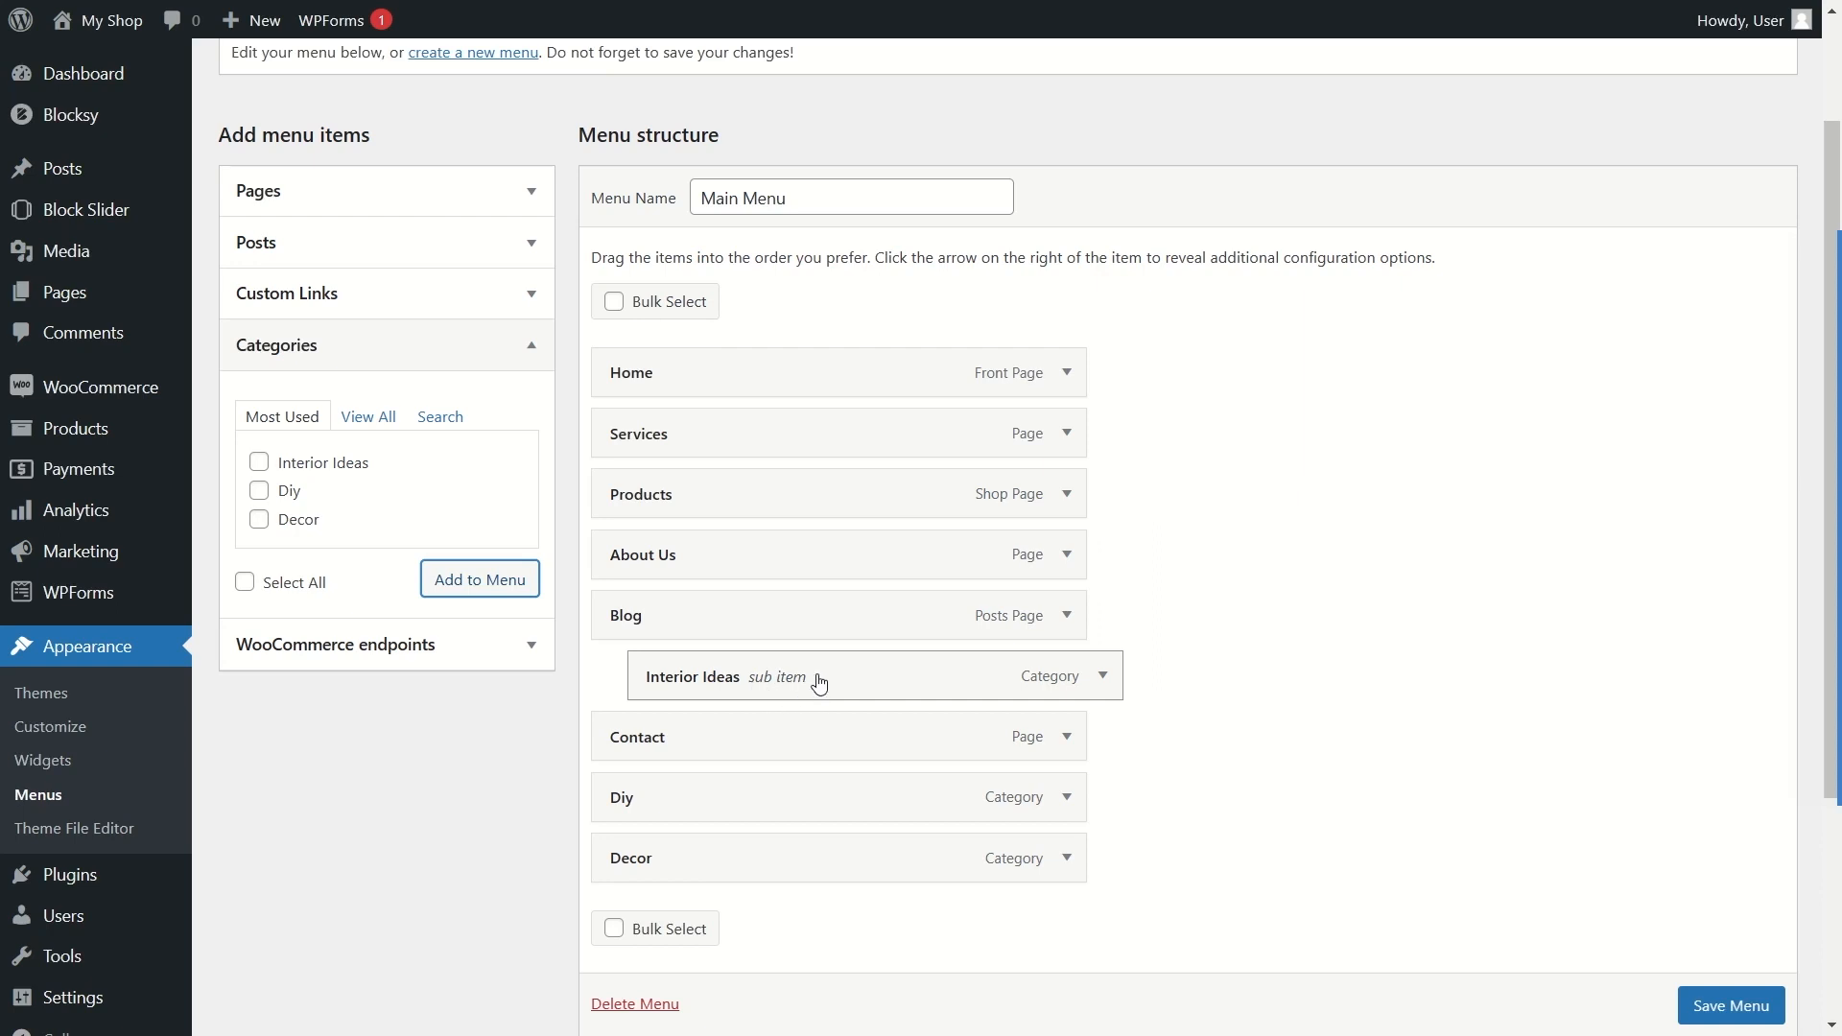
mouse_move(826, 658)
left_mouse_down()
mouse_move(826, 642)
mouse_move(792, 660)
left_mouse_up()
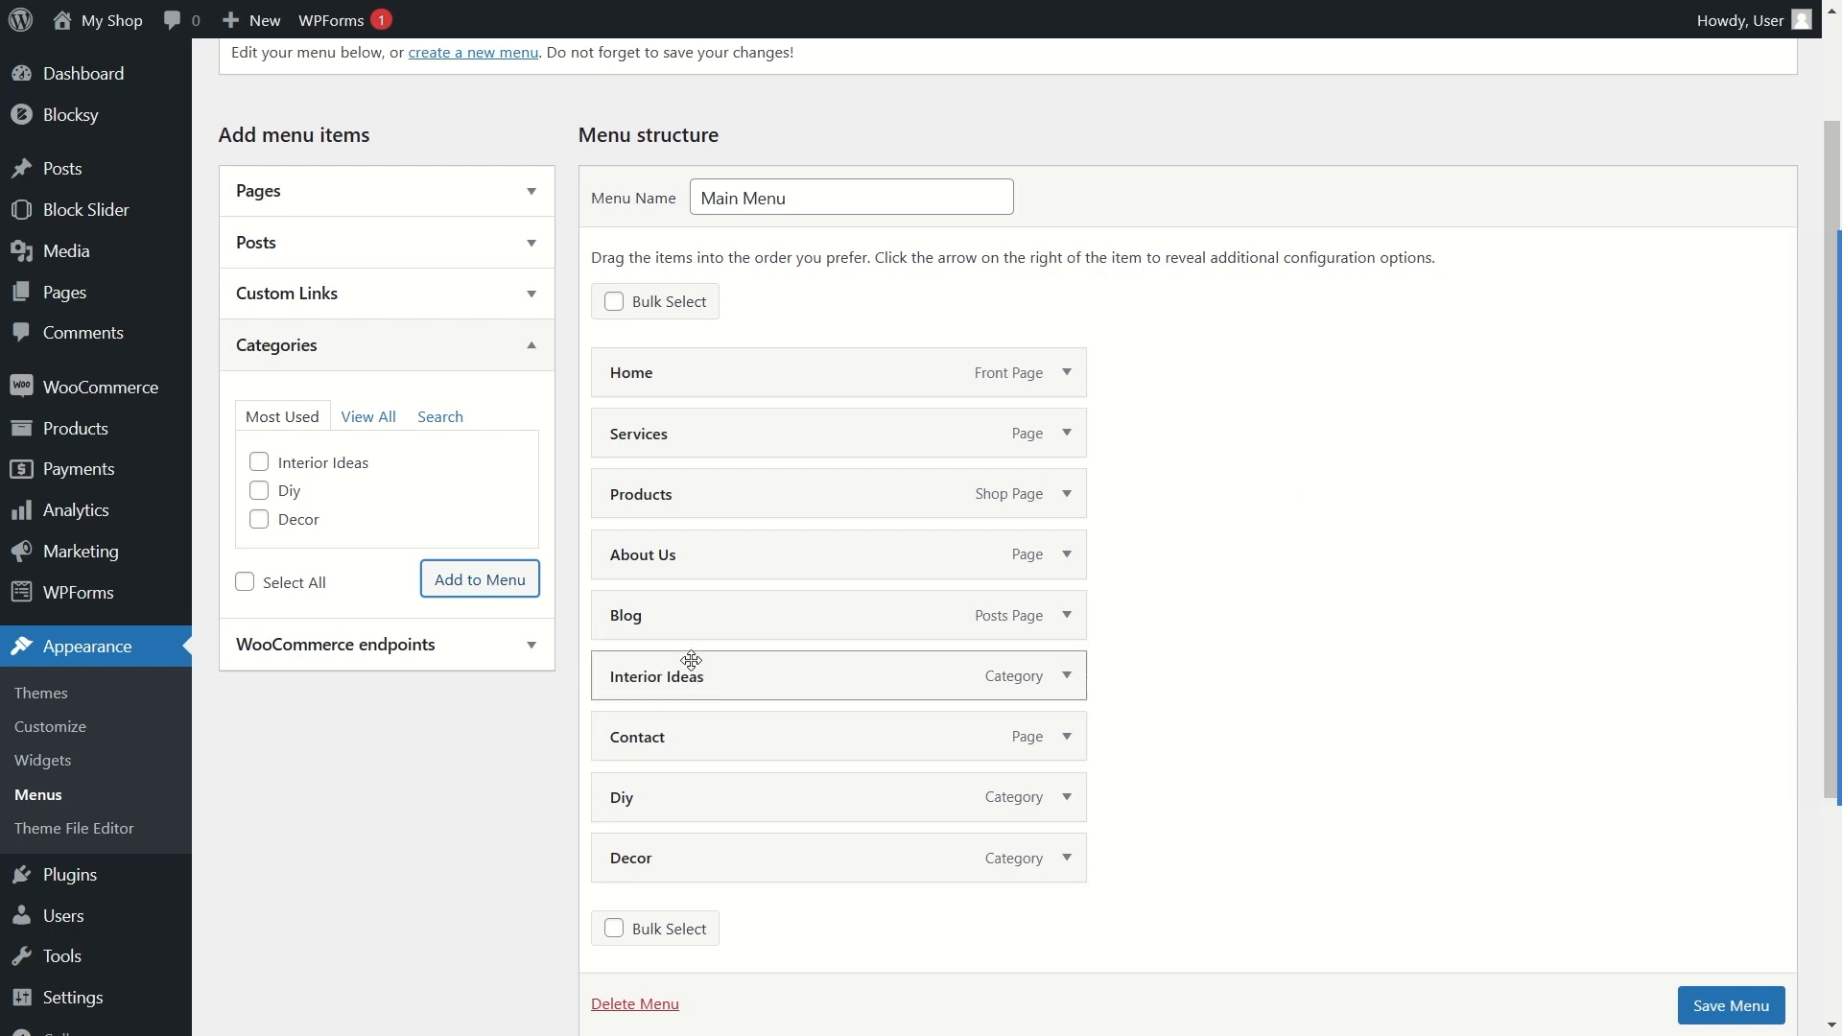
mouse_move(691, 660)
left_mouse_down()
mouse_move(728, 645)
mouse_move(724, 665)
left_mouse_up()
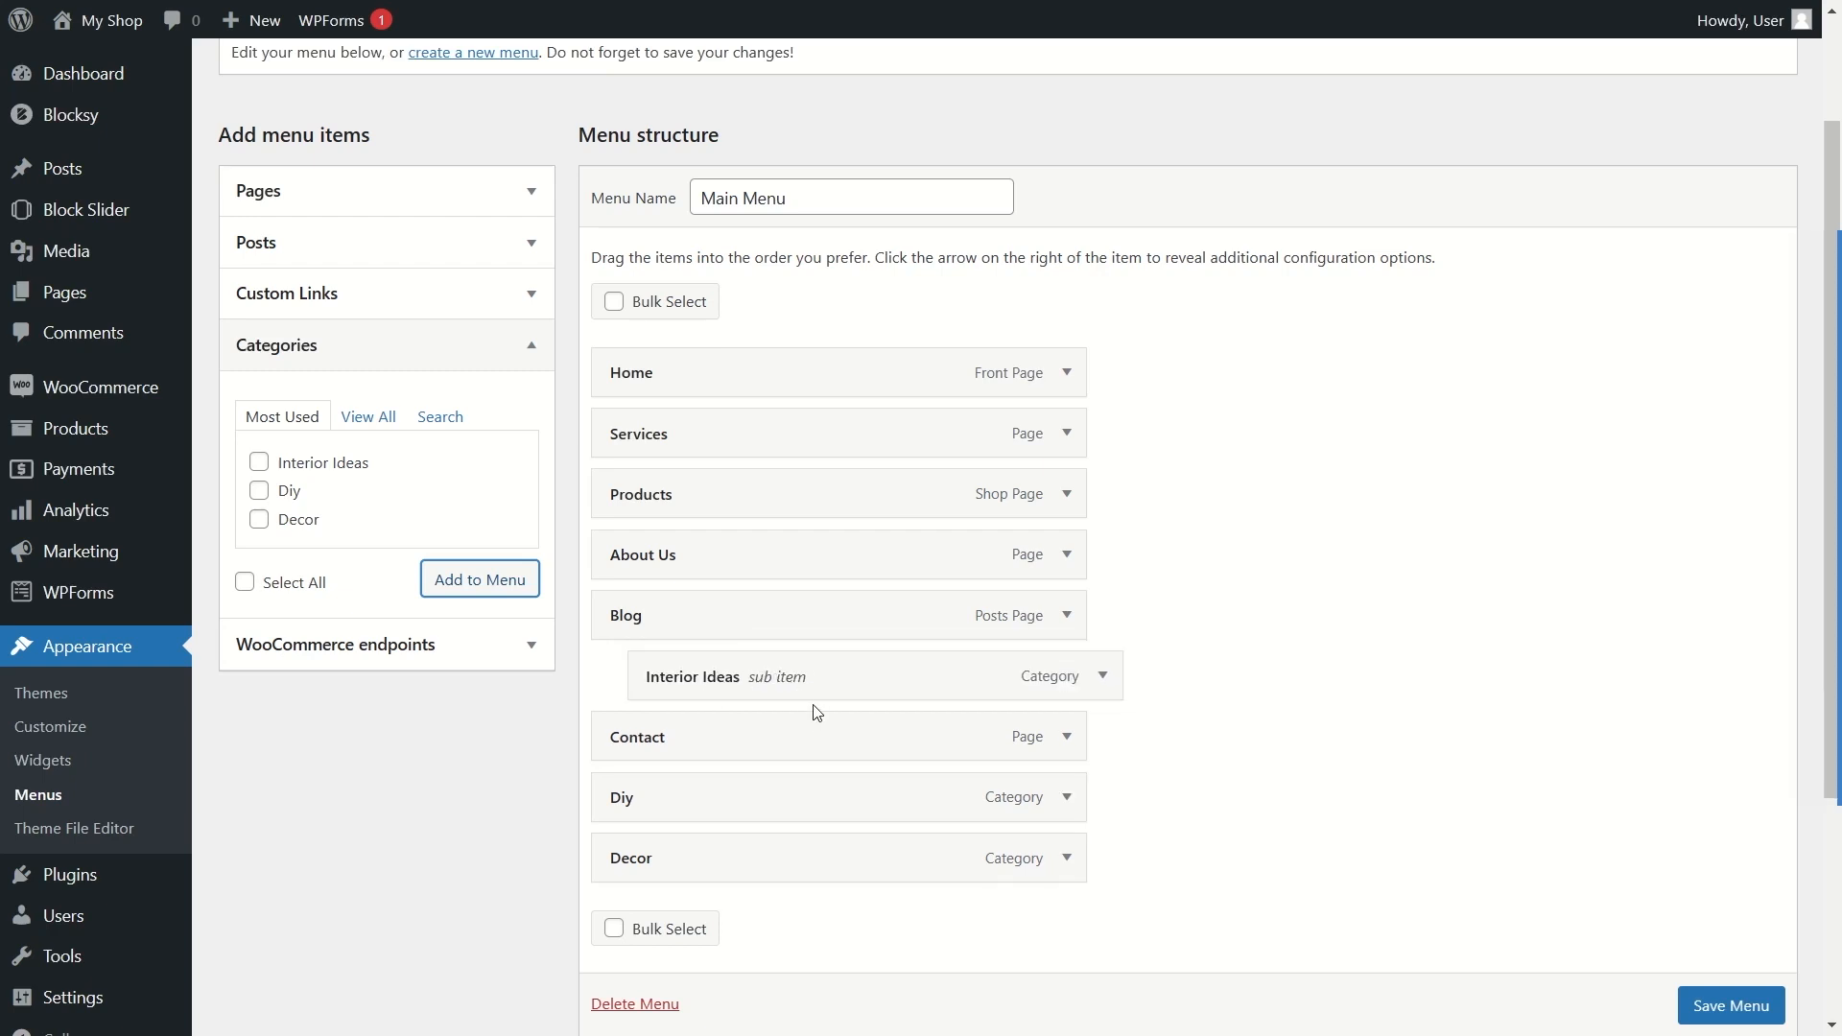
left_click_drag(627, 795, 707, 718)
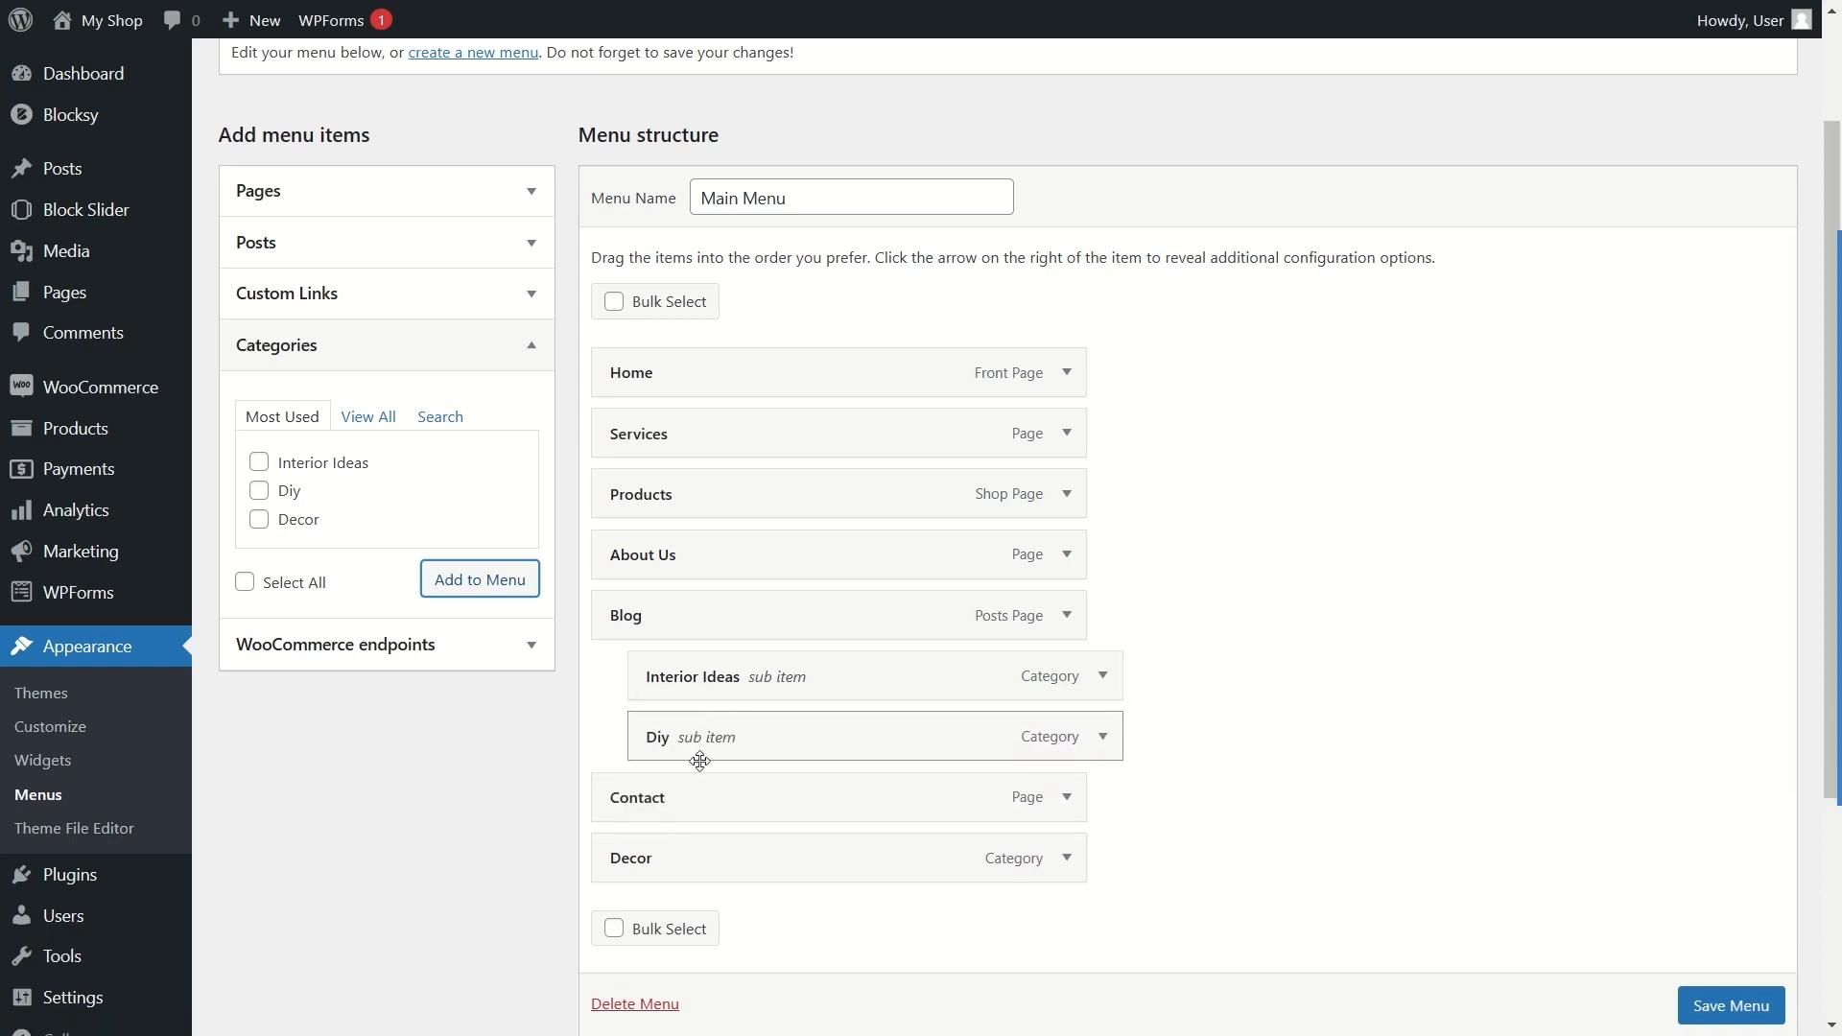
left_click_drag(710, 835, 766, 772)
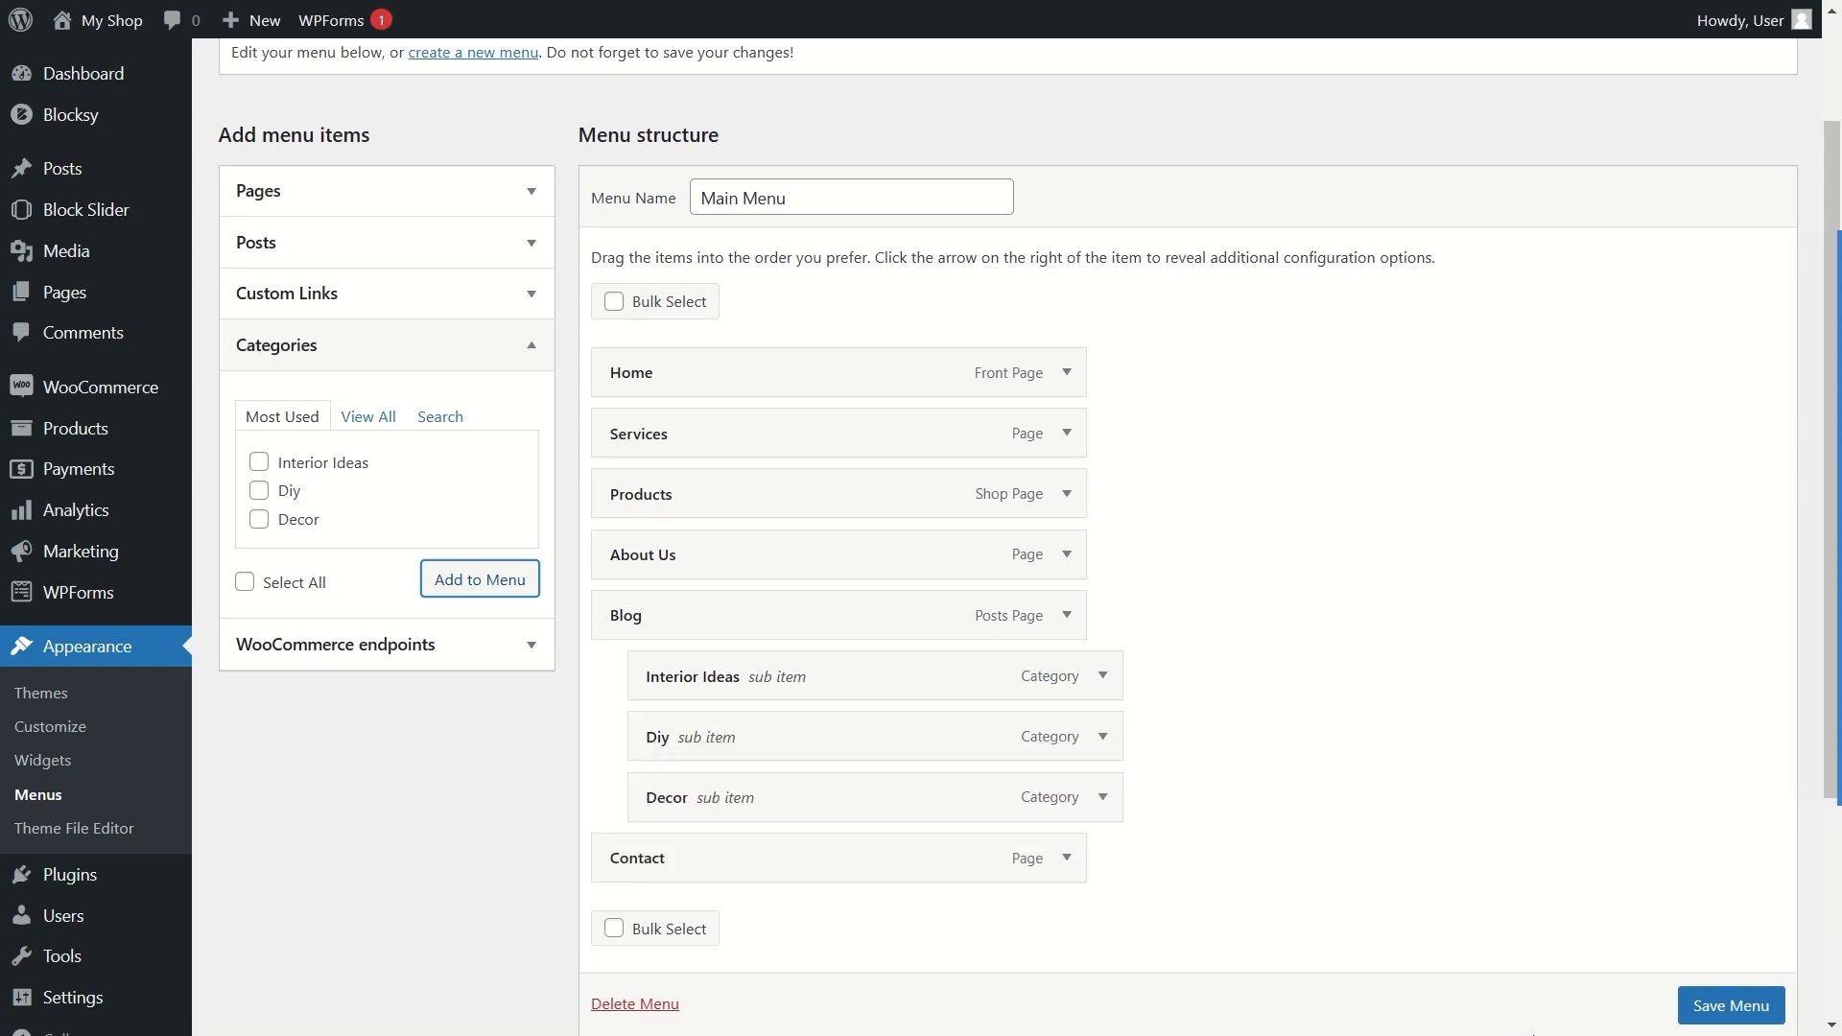
Step: Save Main Menu and check the Blog dropdown in the live site's header
left_click(1739, 1007)
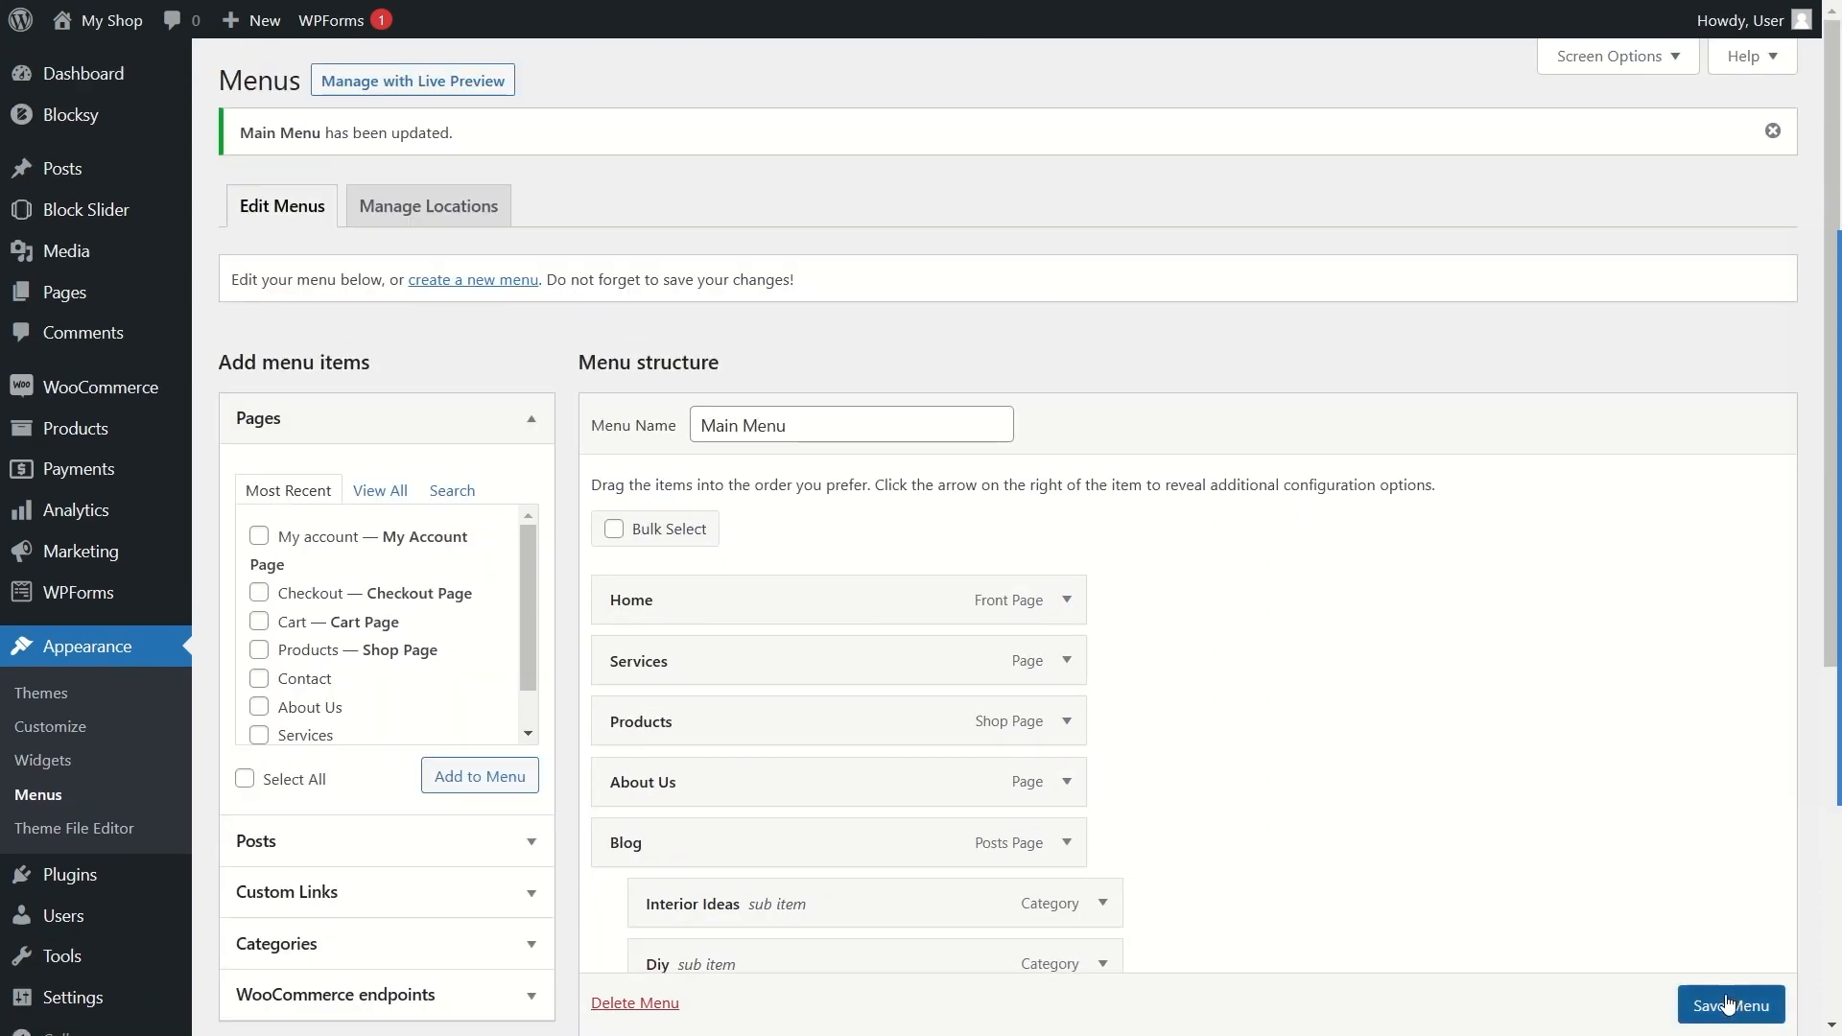
mouse_move(103, 21)
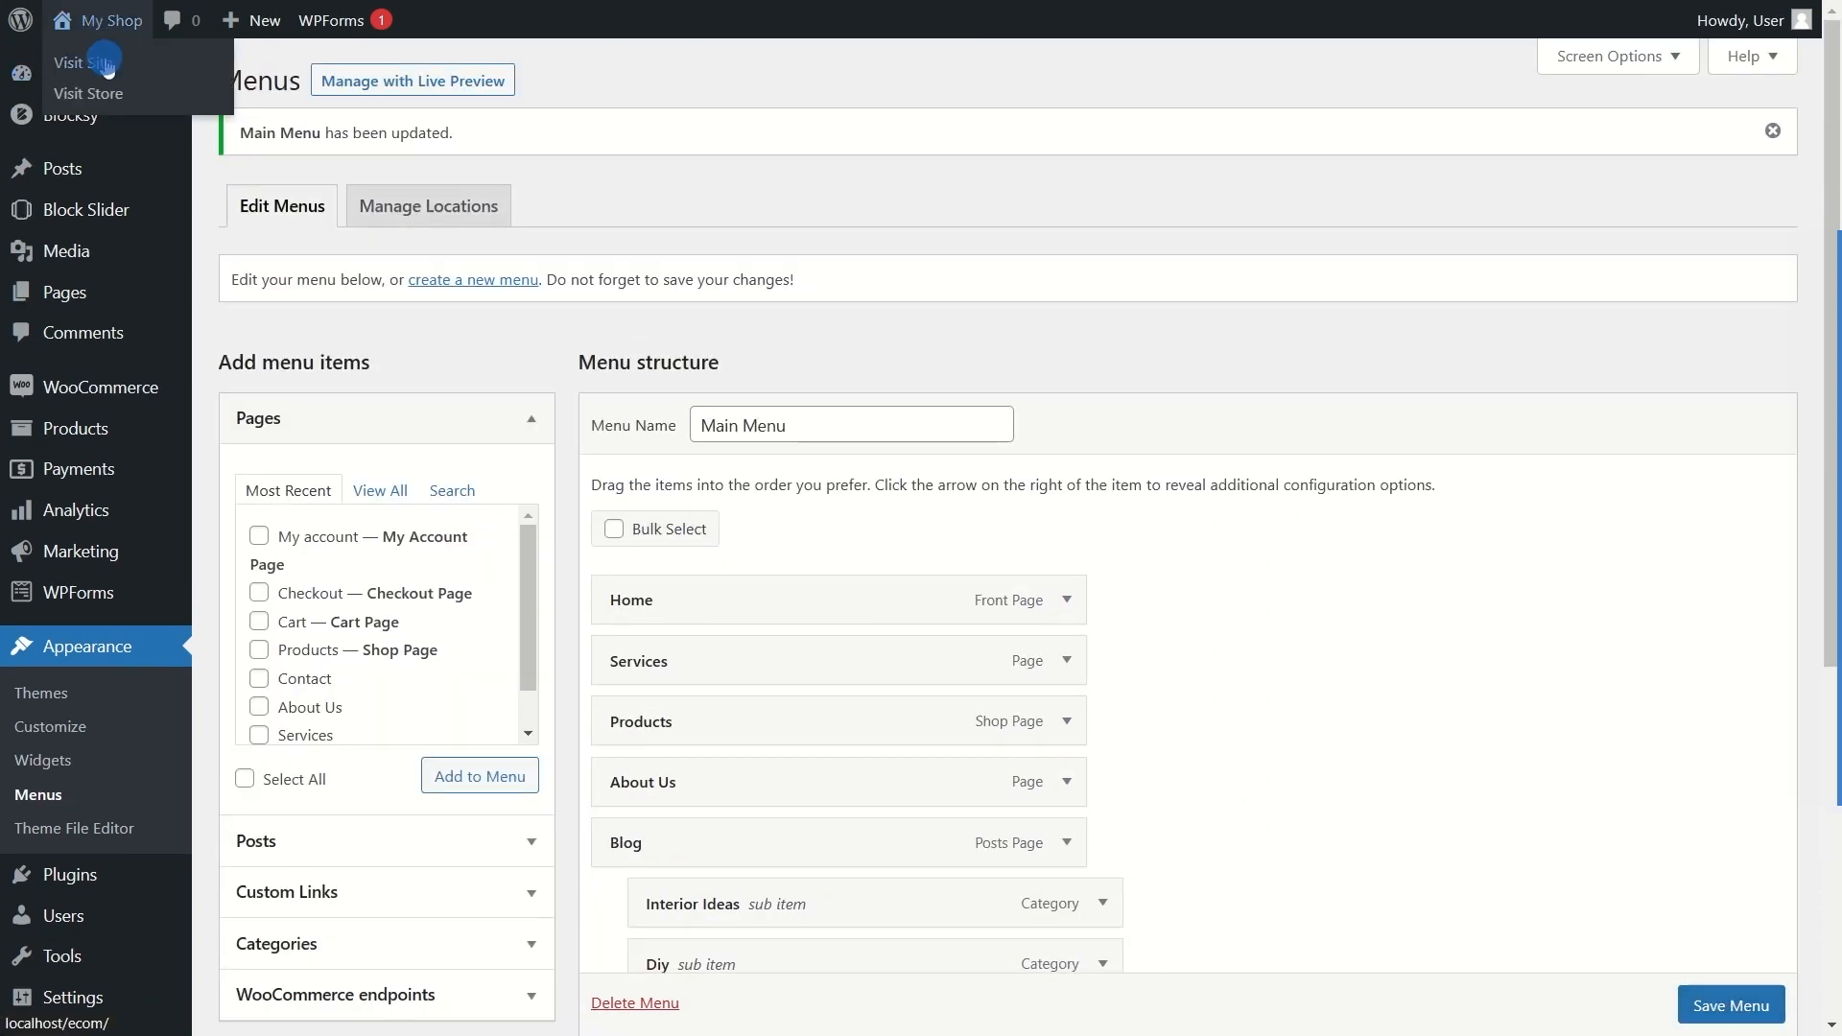
left_click(106, 65)
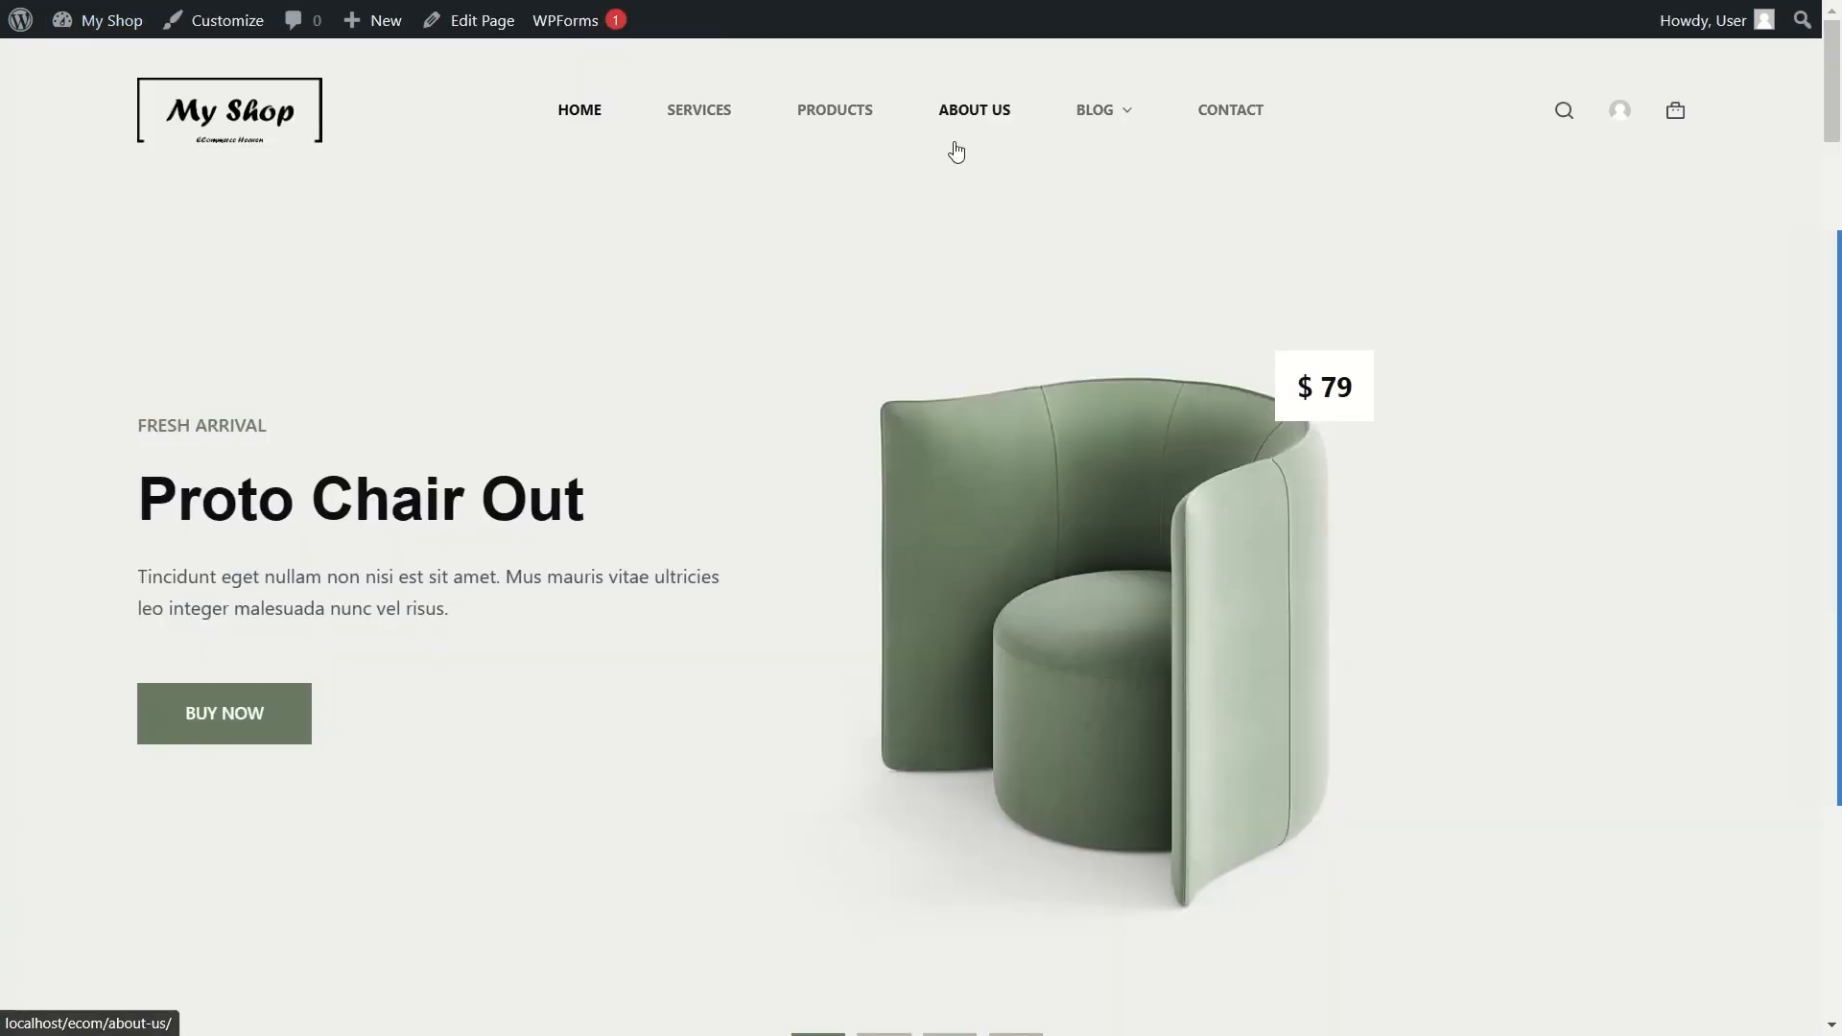
mouse_move(1086, 125)
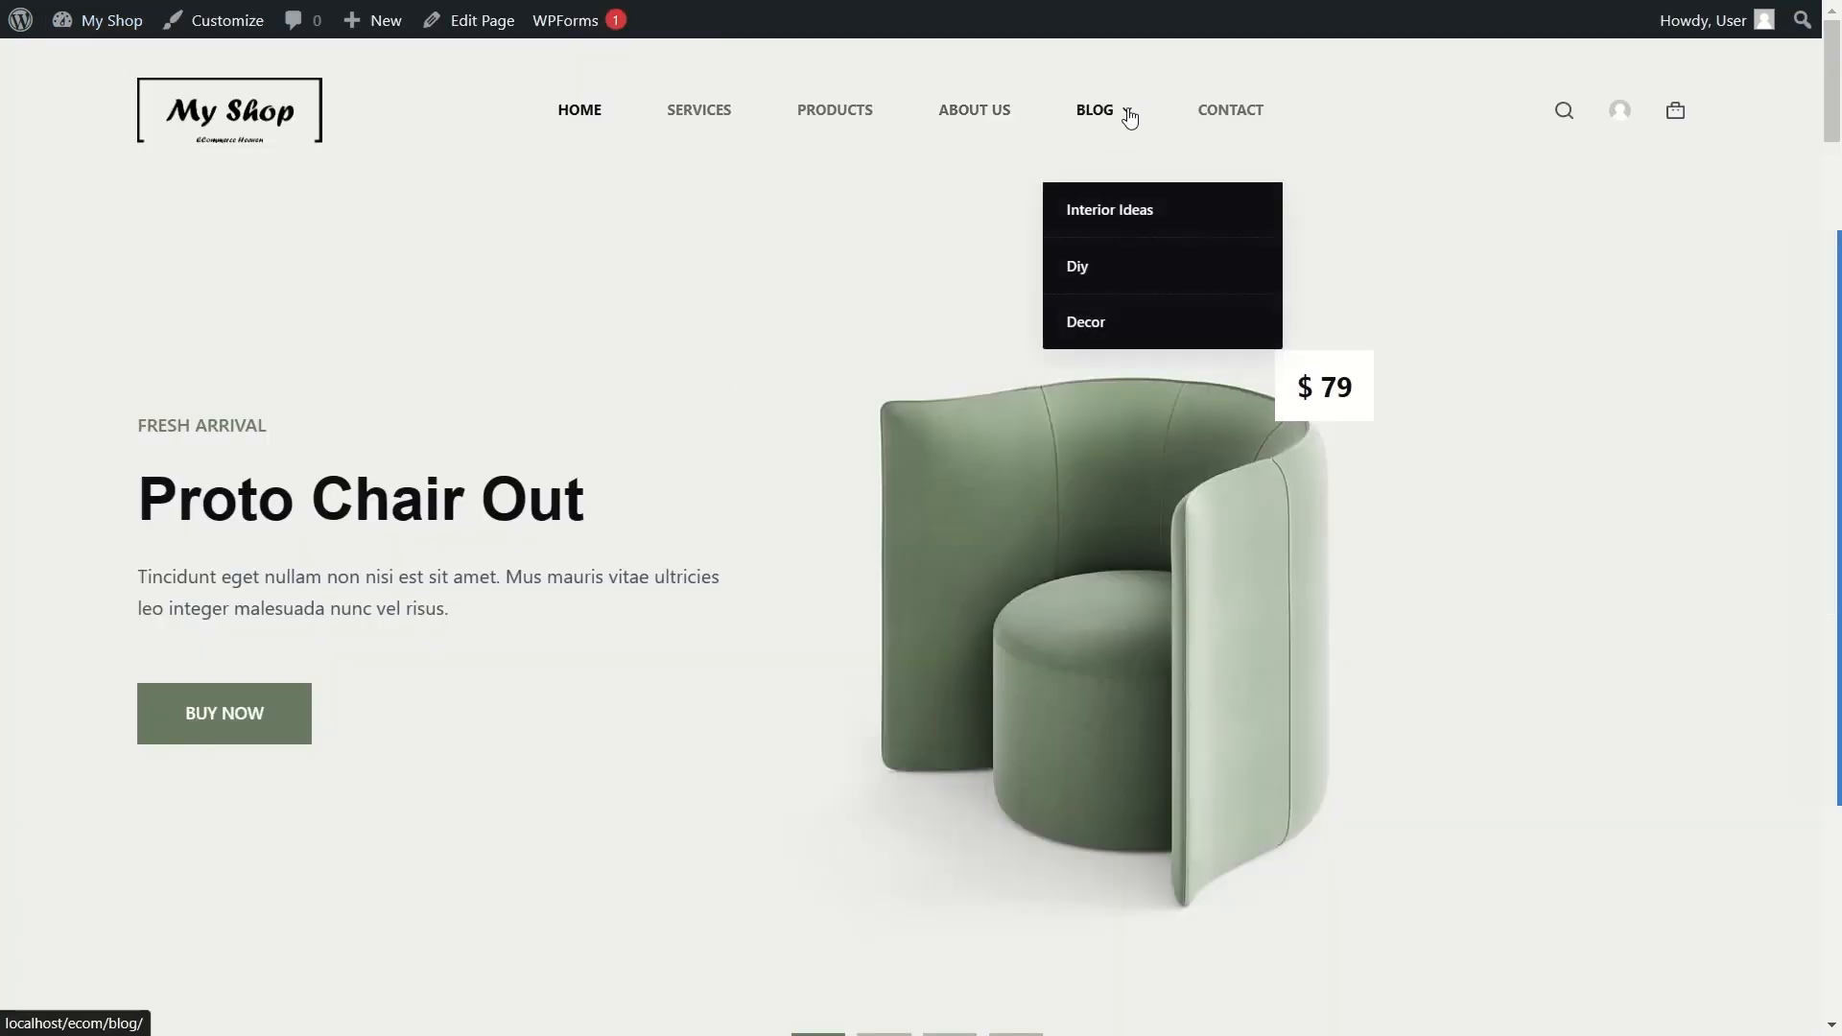
left_click(1123, 264)
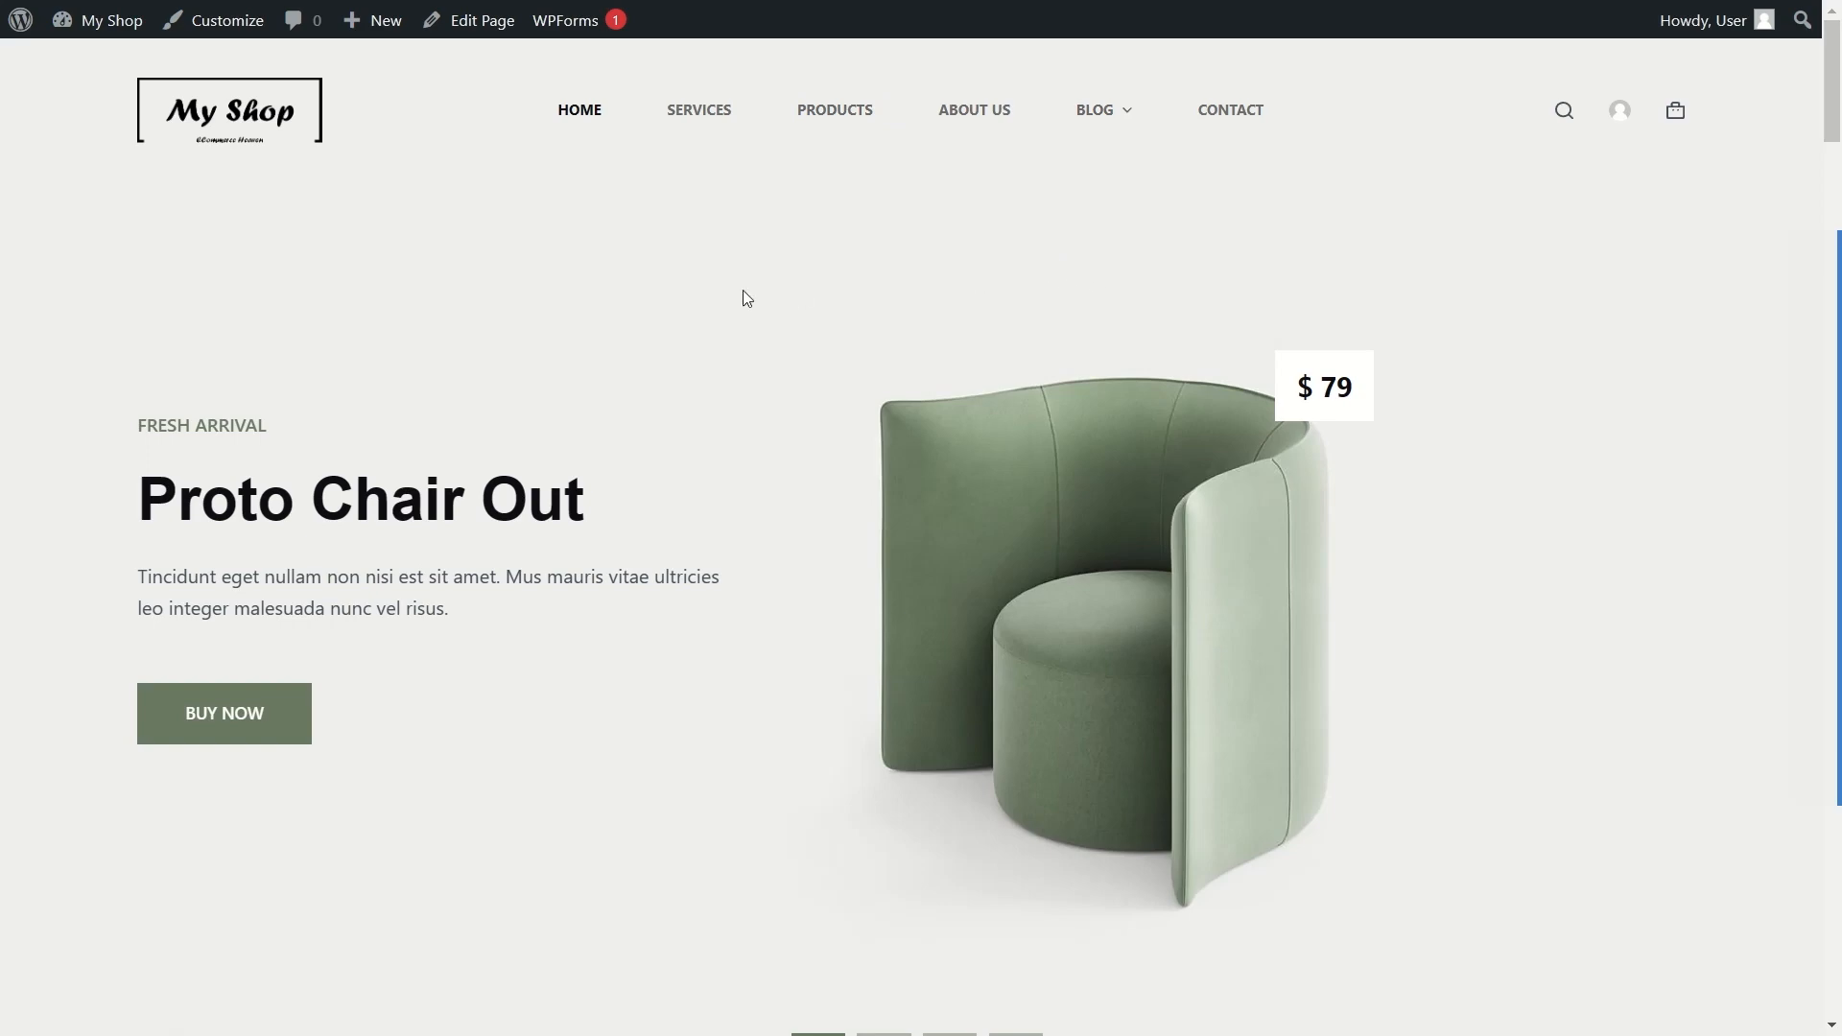
Step: Look over the live homepage, open the site customizer and go to its Footer settings
scroll(643, 298, "down", 5)
scroll(648, 307, "down", 15)
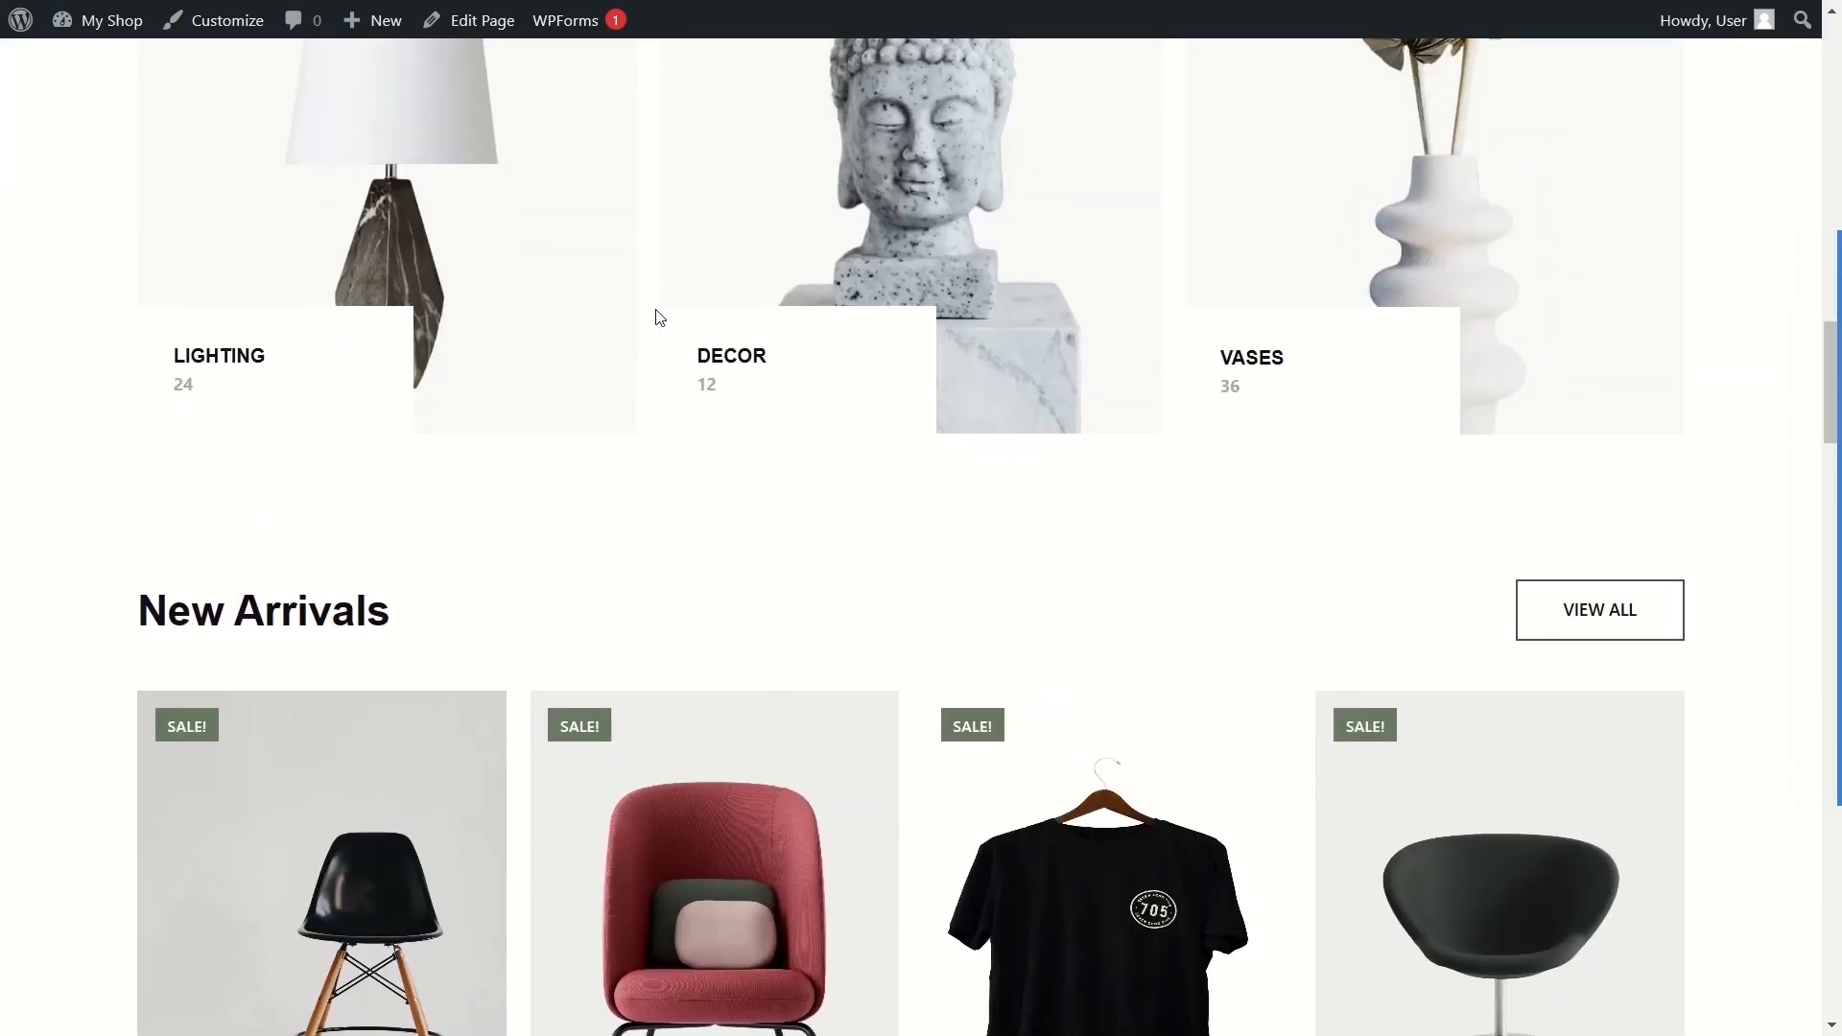
scroll(654, 309, "up", 20)
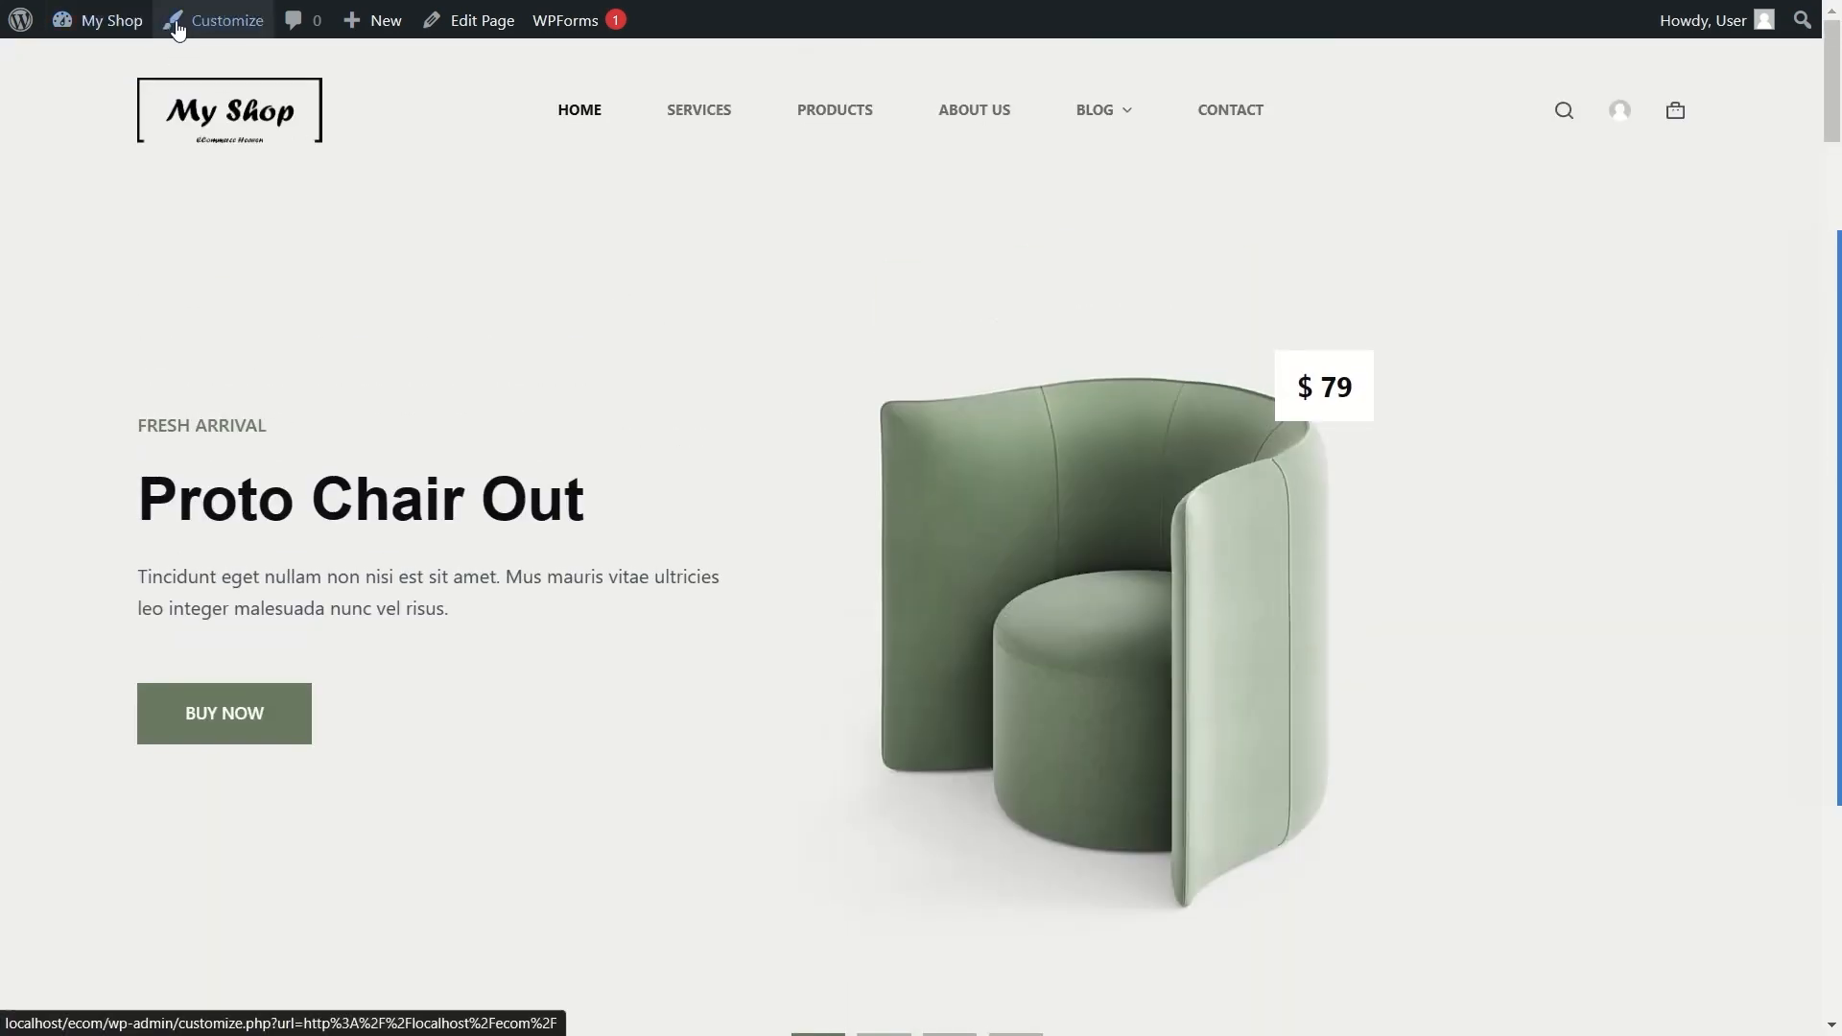
left_click(213, 27)
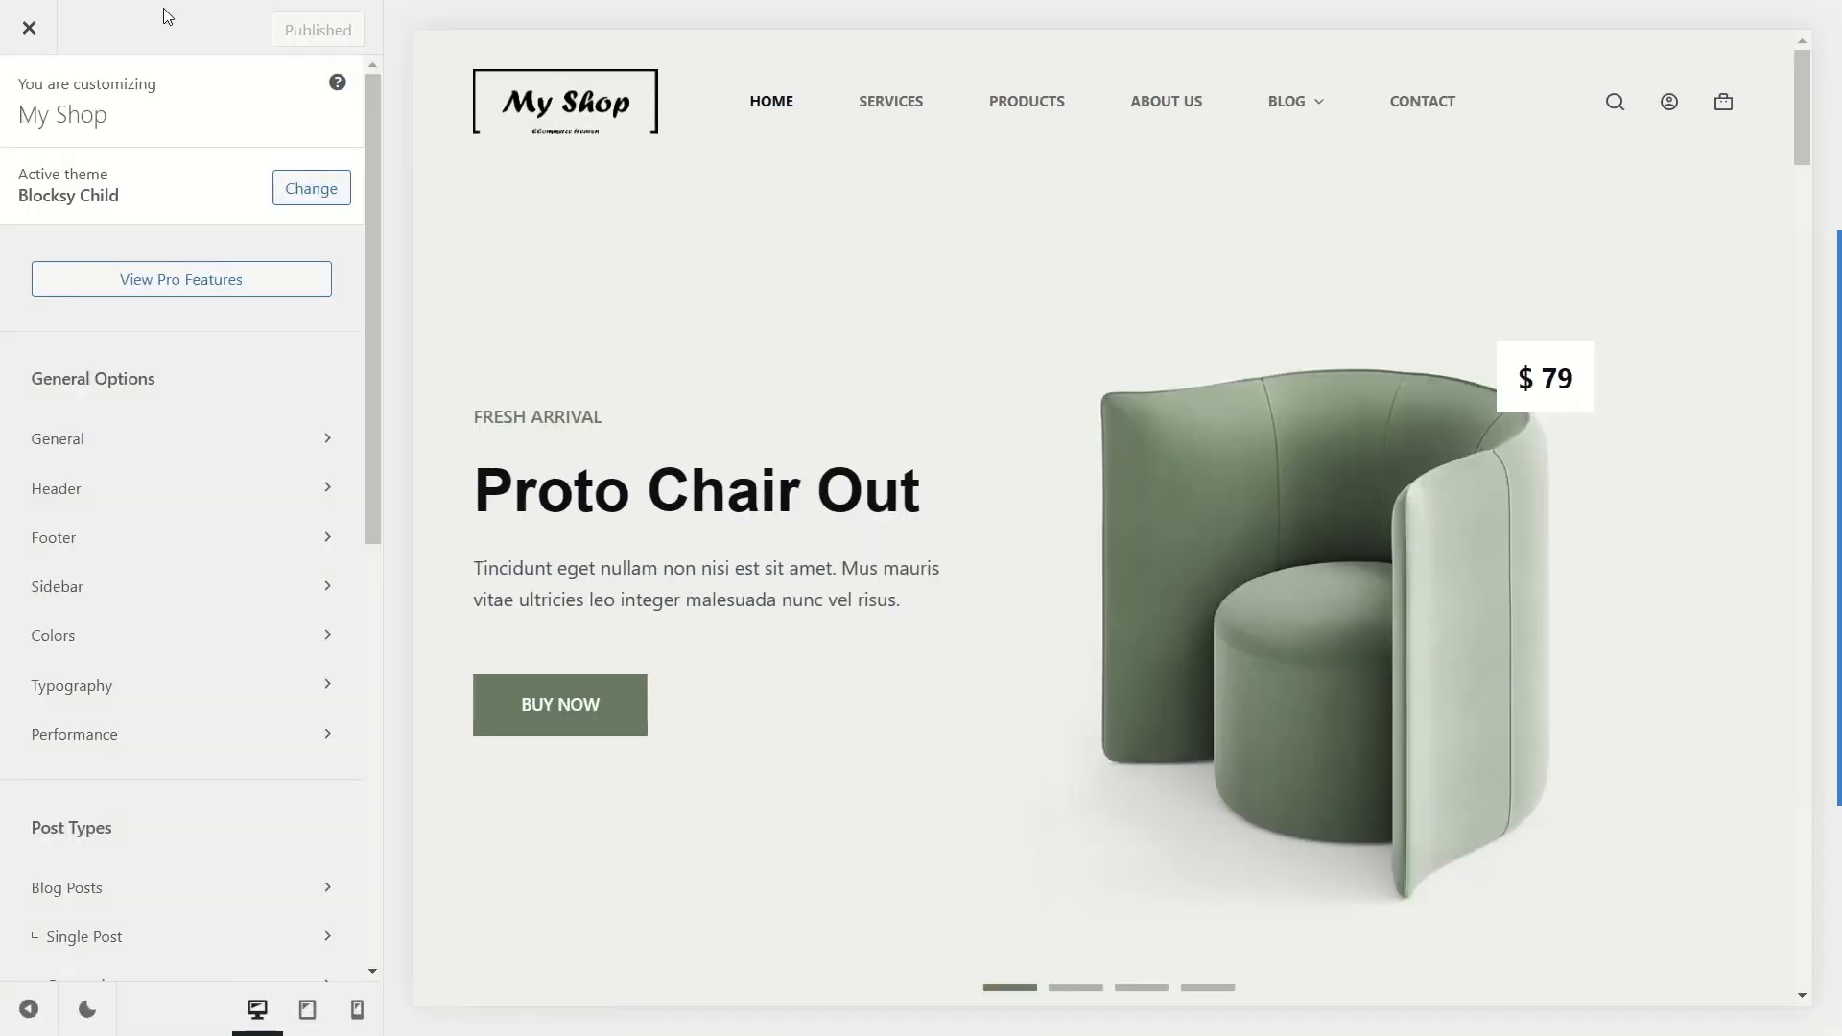
left_click(91, 552)
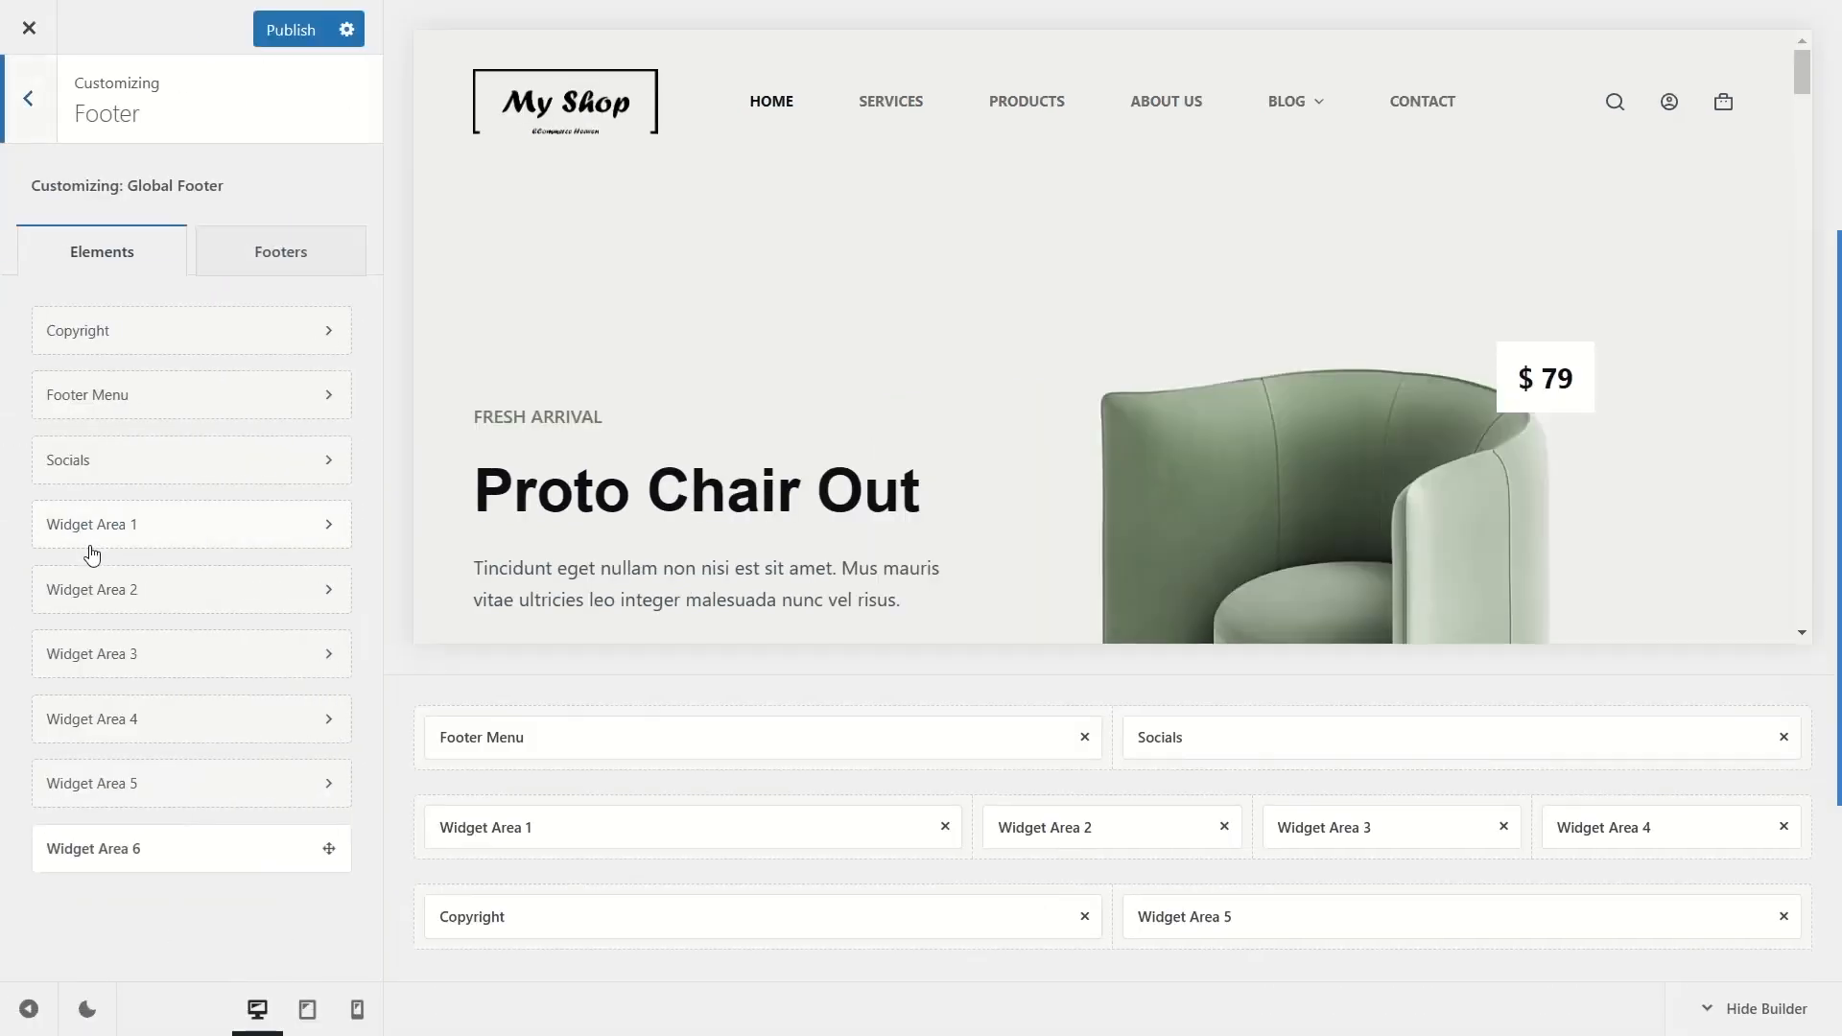
Step: Examine the footer's rows in the preview and view the settings of its Footer Menu element
left_click_drag(1800, 77, 1813, 673)
scroll(1016, 336, "up", 3)
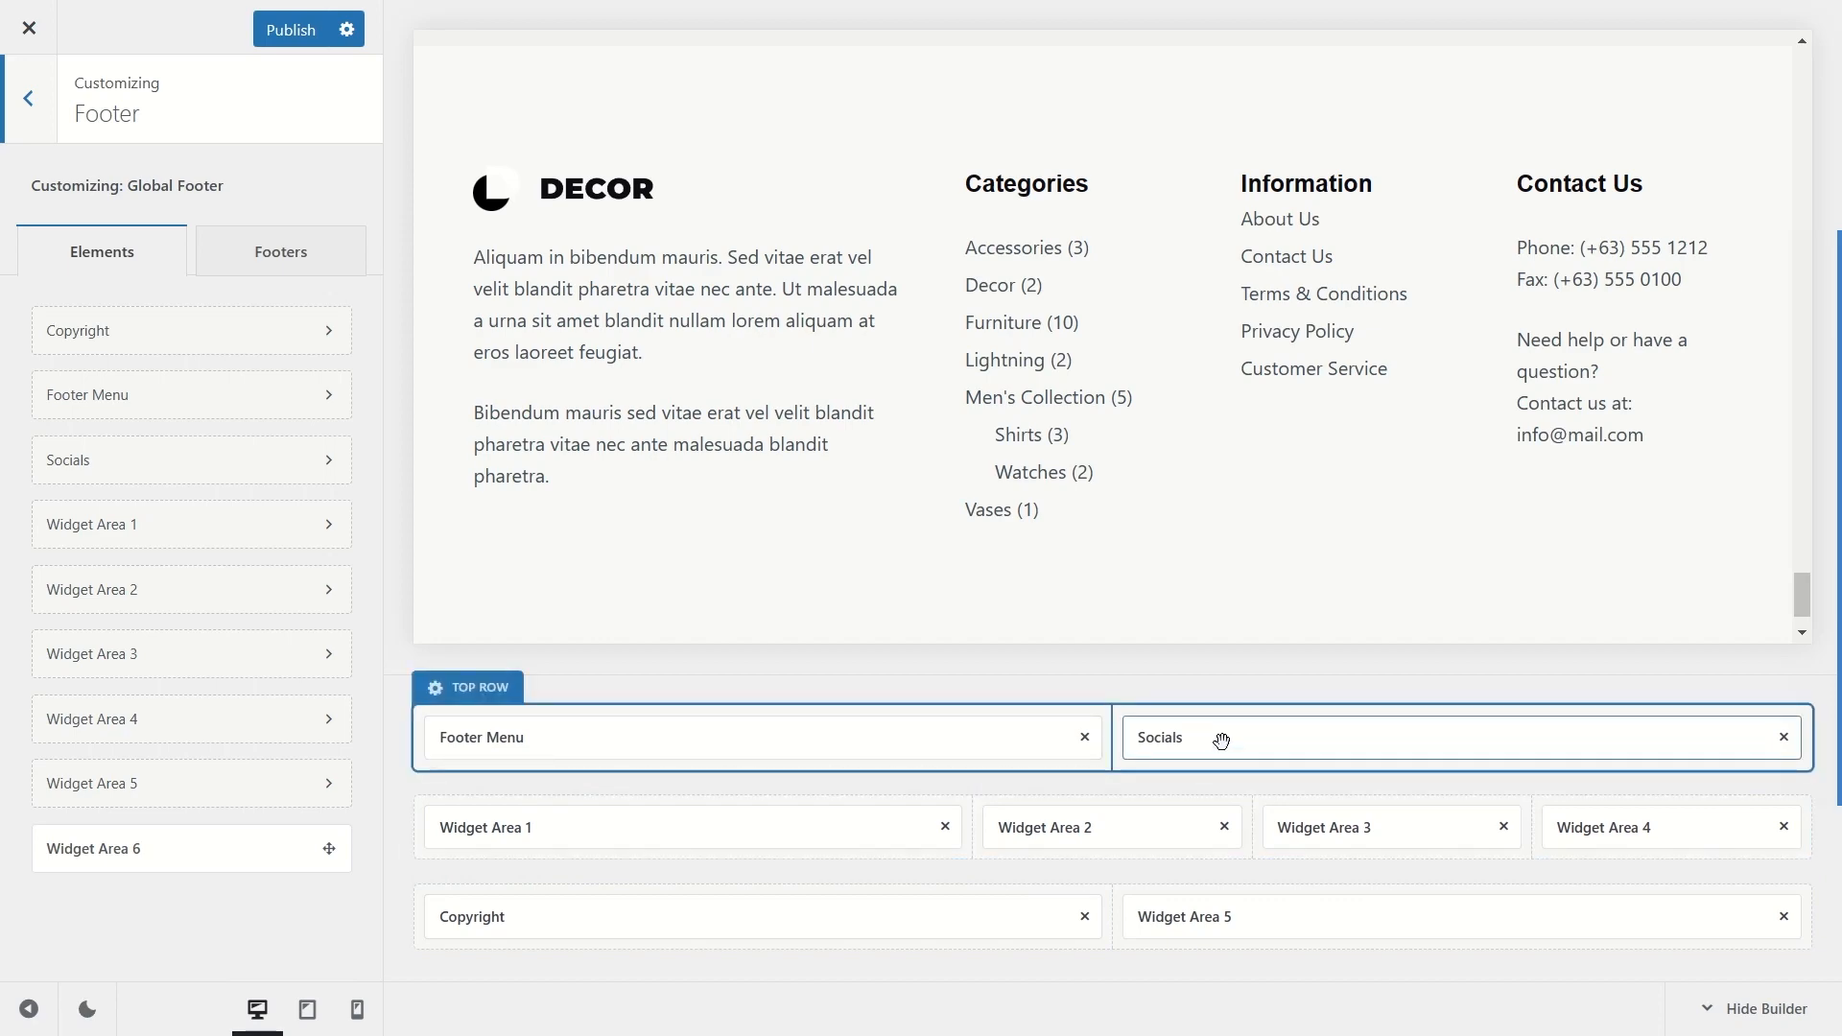
scroll(941, 383, "up", 3)
scroll(971, 367, "down", 4)
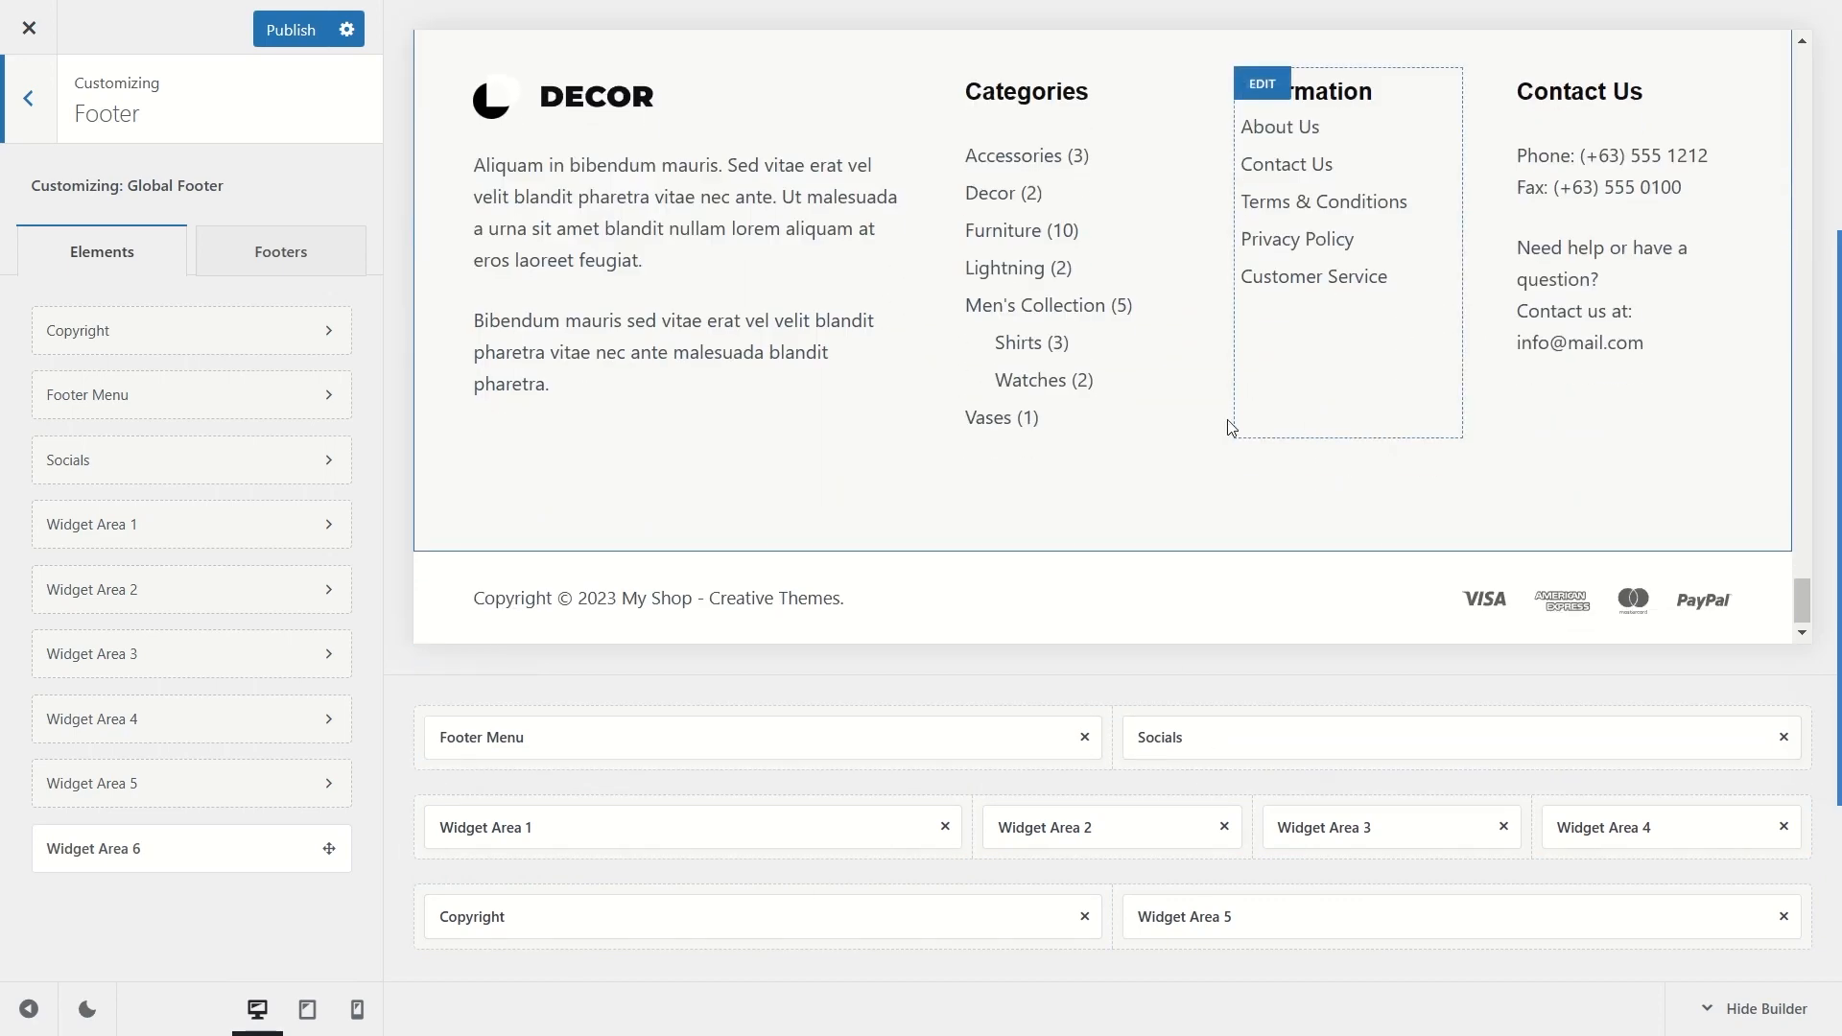
scroll(978, 153, "up", 4)
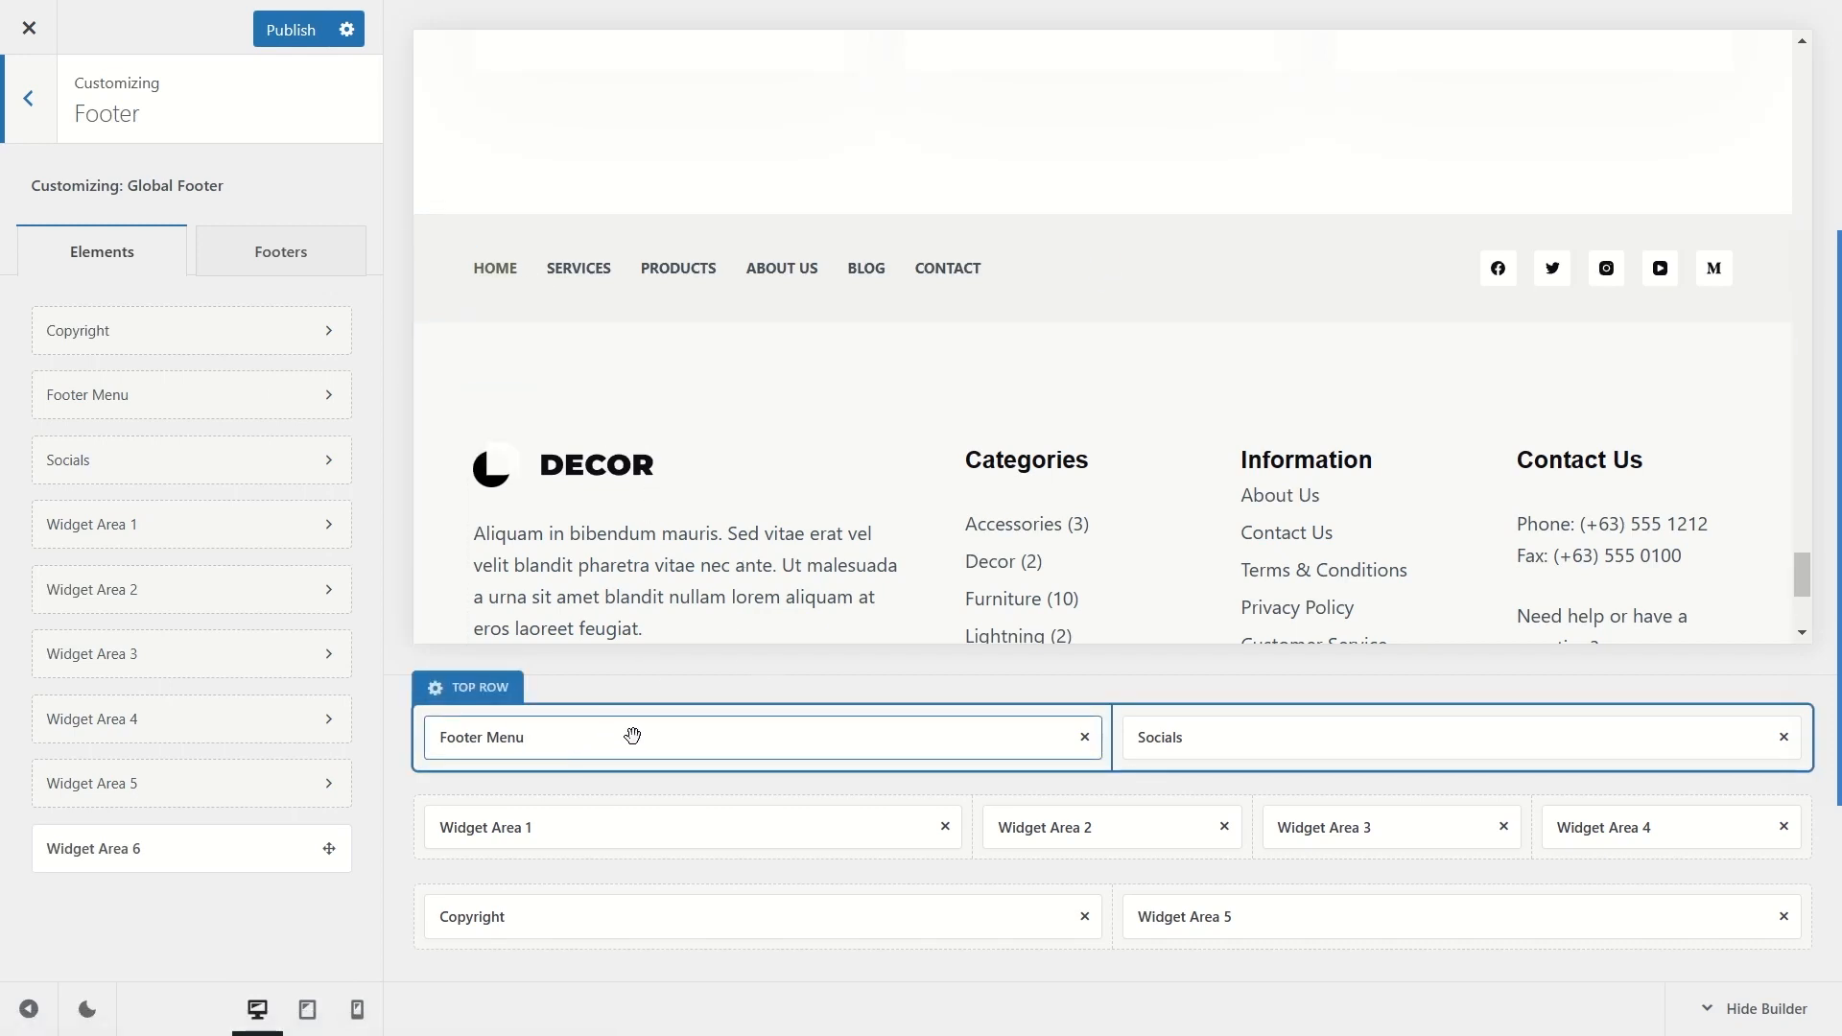
left_click(599, 736)
scroll(301, 636, "down", 1)
scroll(193, 500, "up", 1)
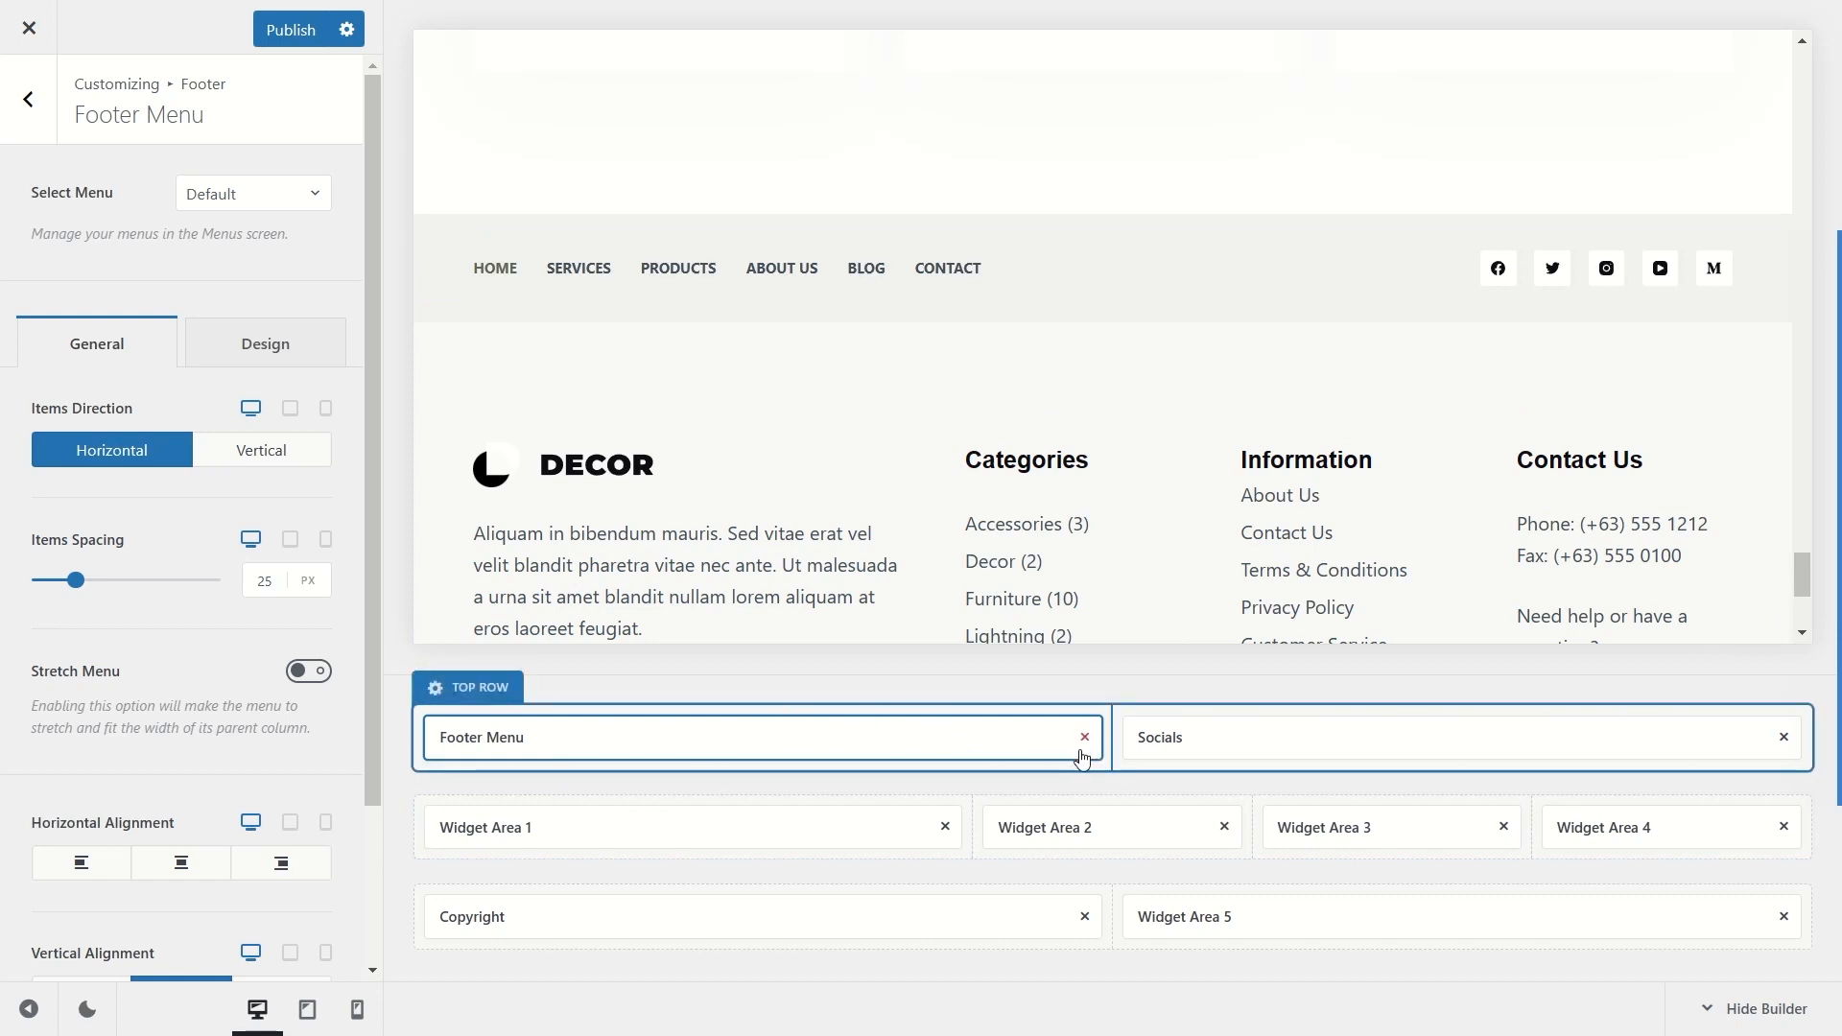
Step: In the footer's Socials element, hide the Medium icon and show it again
left_click(1243, 733)
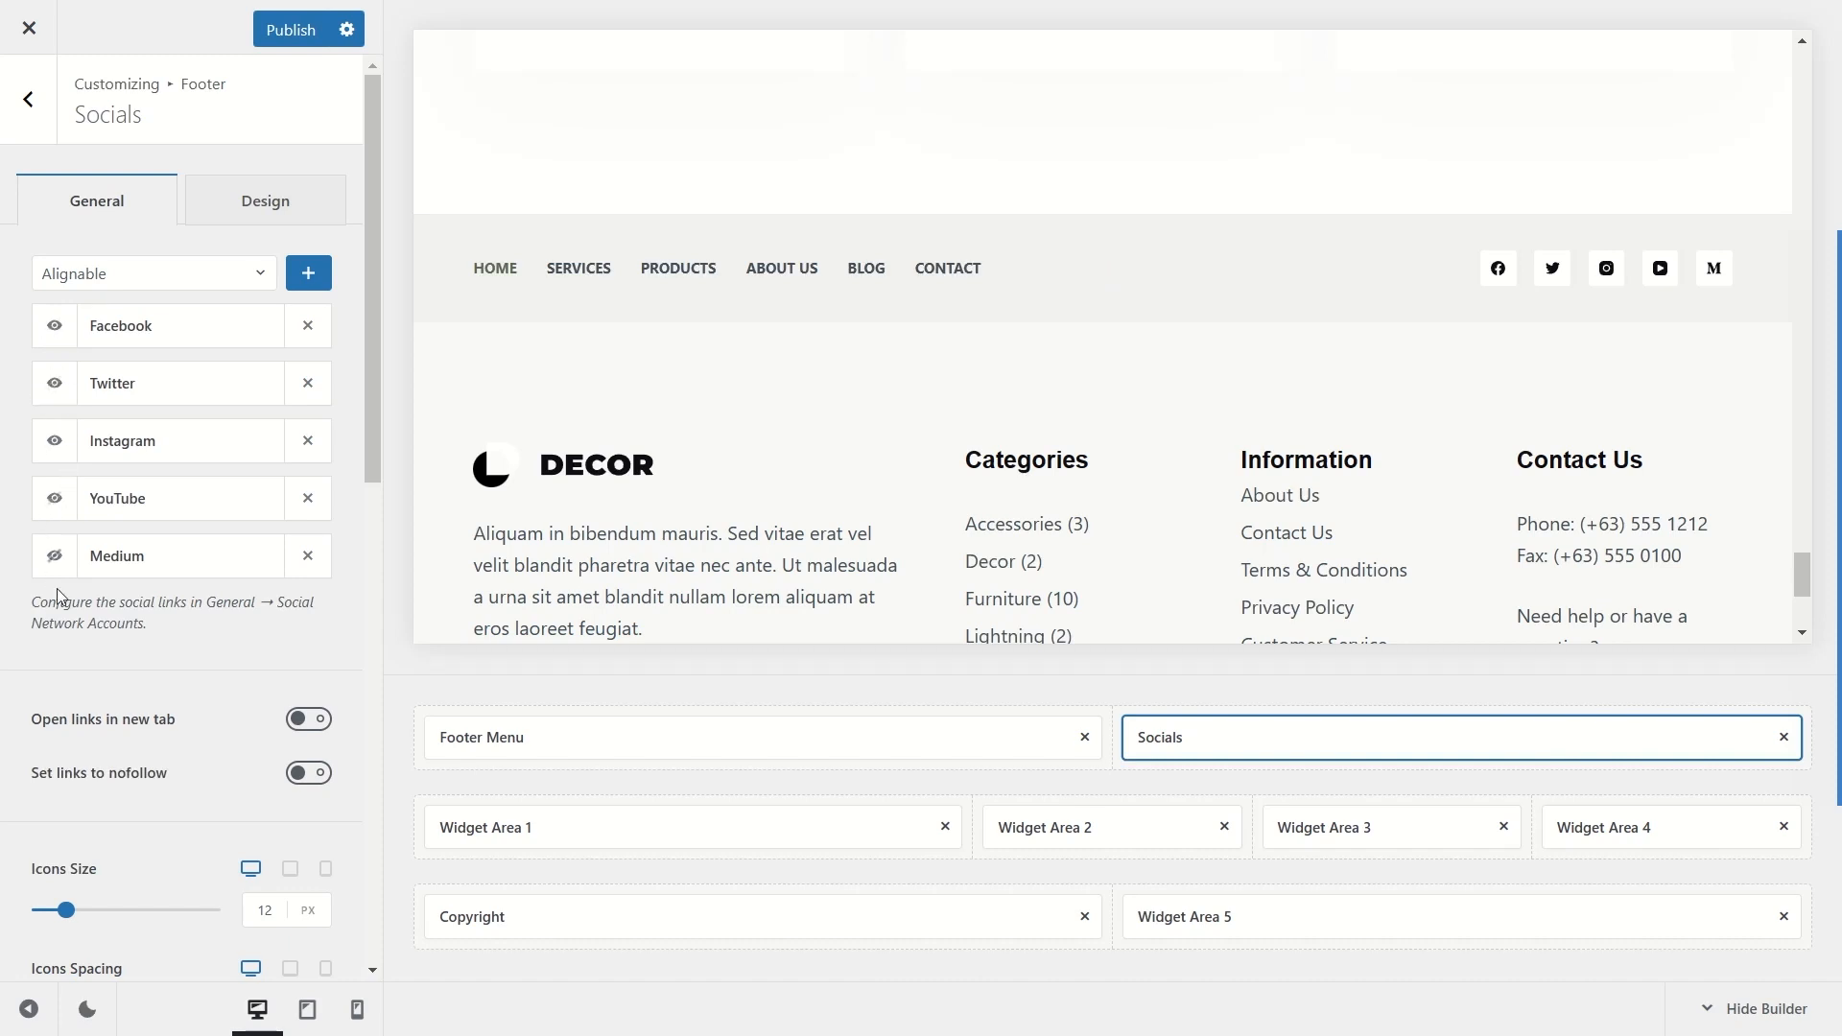
left_click(36, 566)
left_click(54, 564)
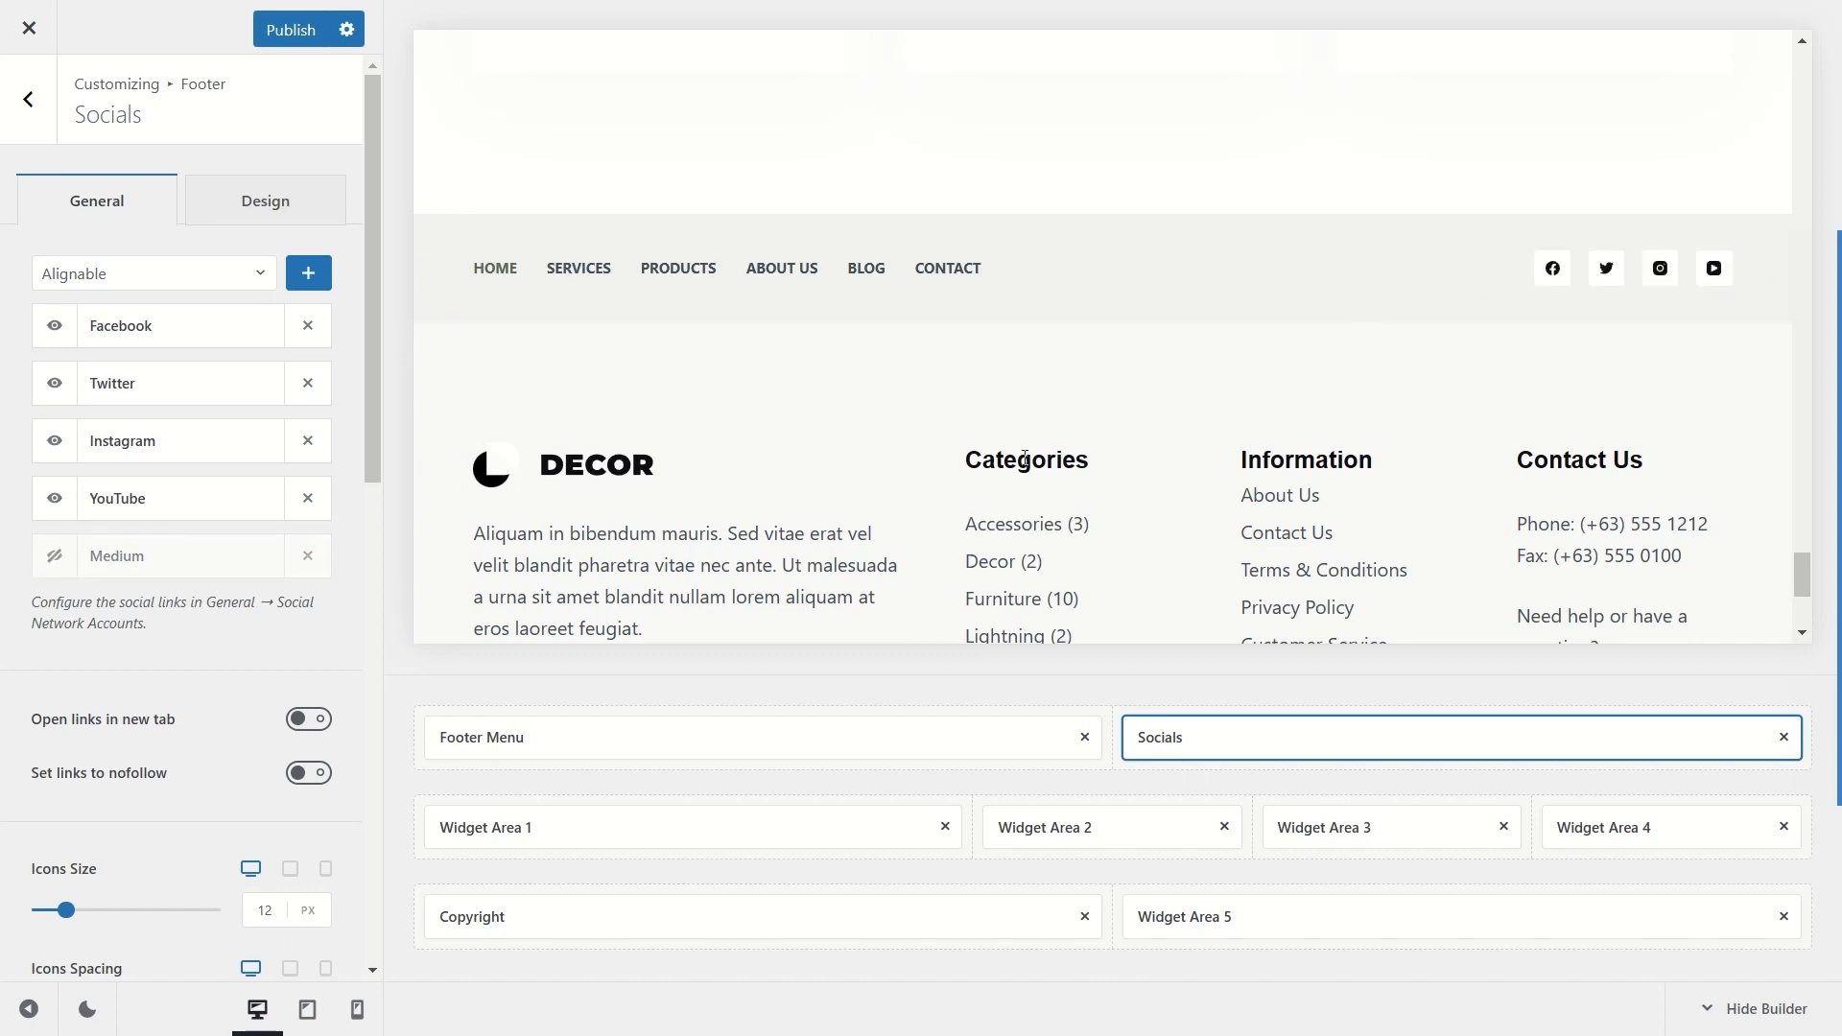
left_click(55, 559)
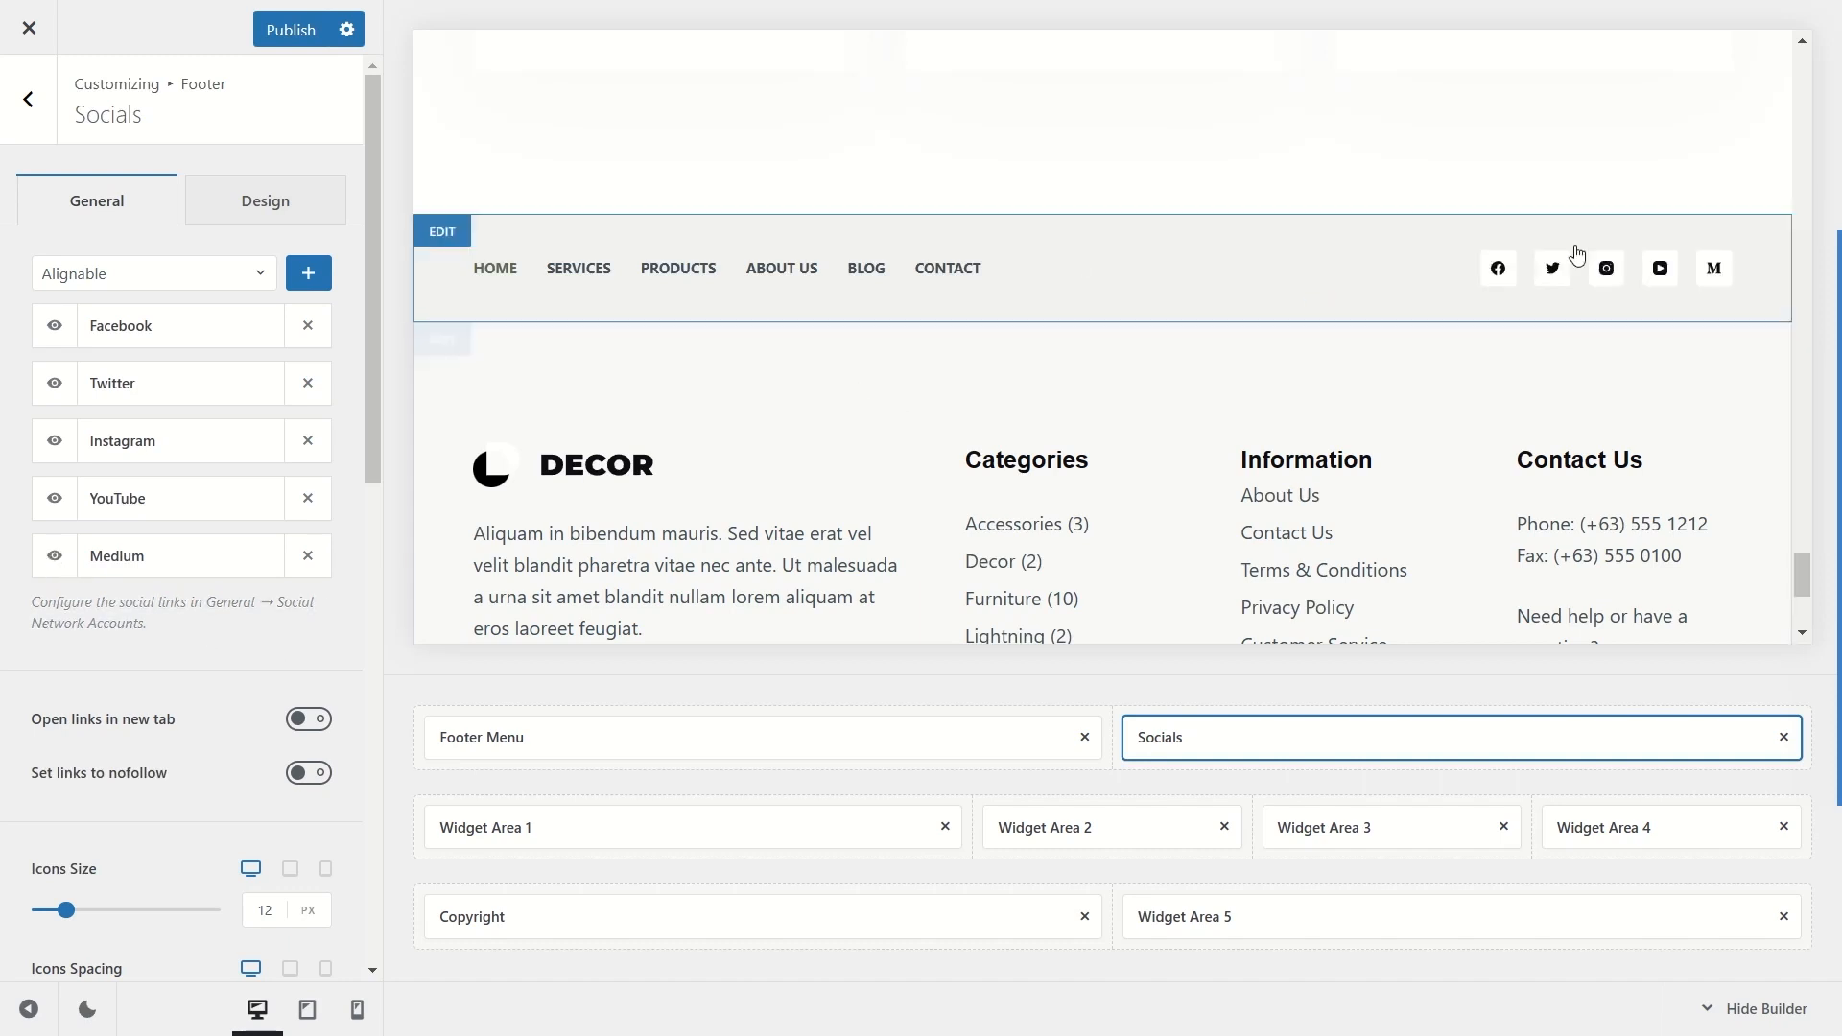
Step: Open Social Network Accounts in the General options and find the Facebook link field
left_click(28, 99)
left_click(48, 107)
left_click(123, 440)
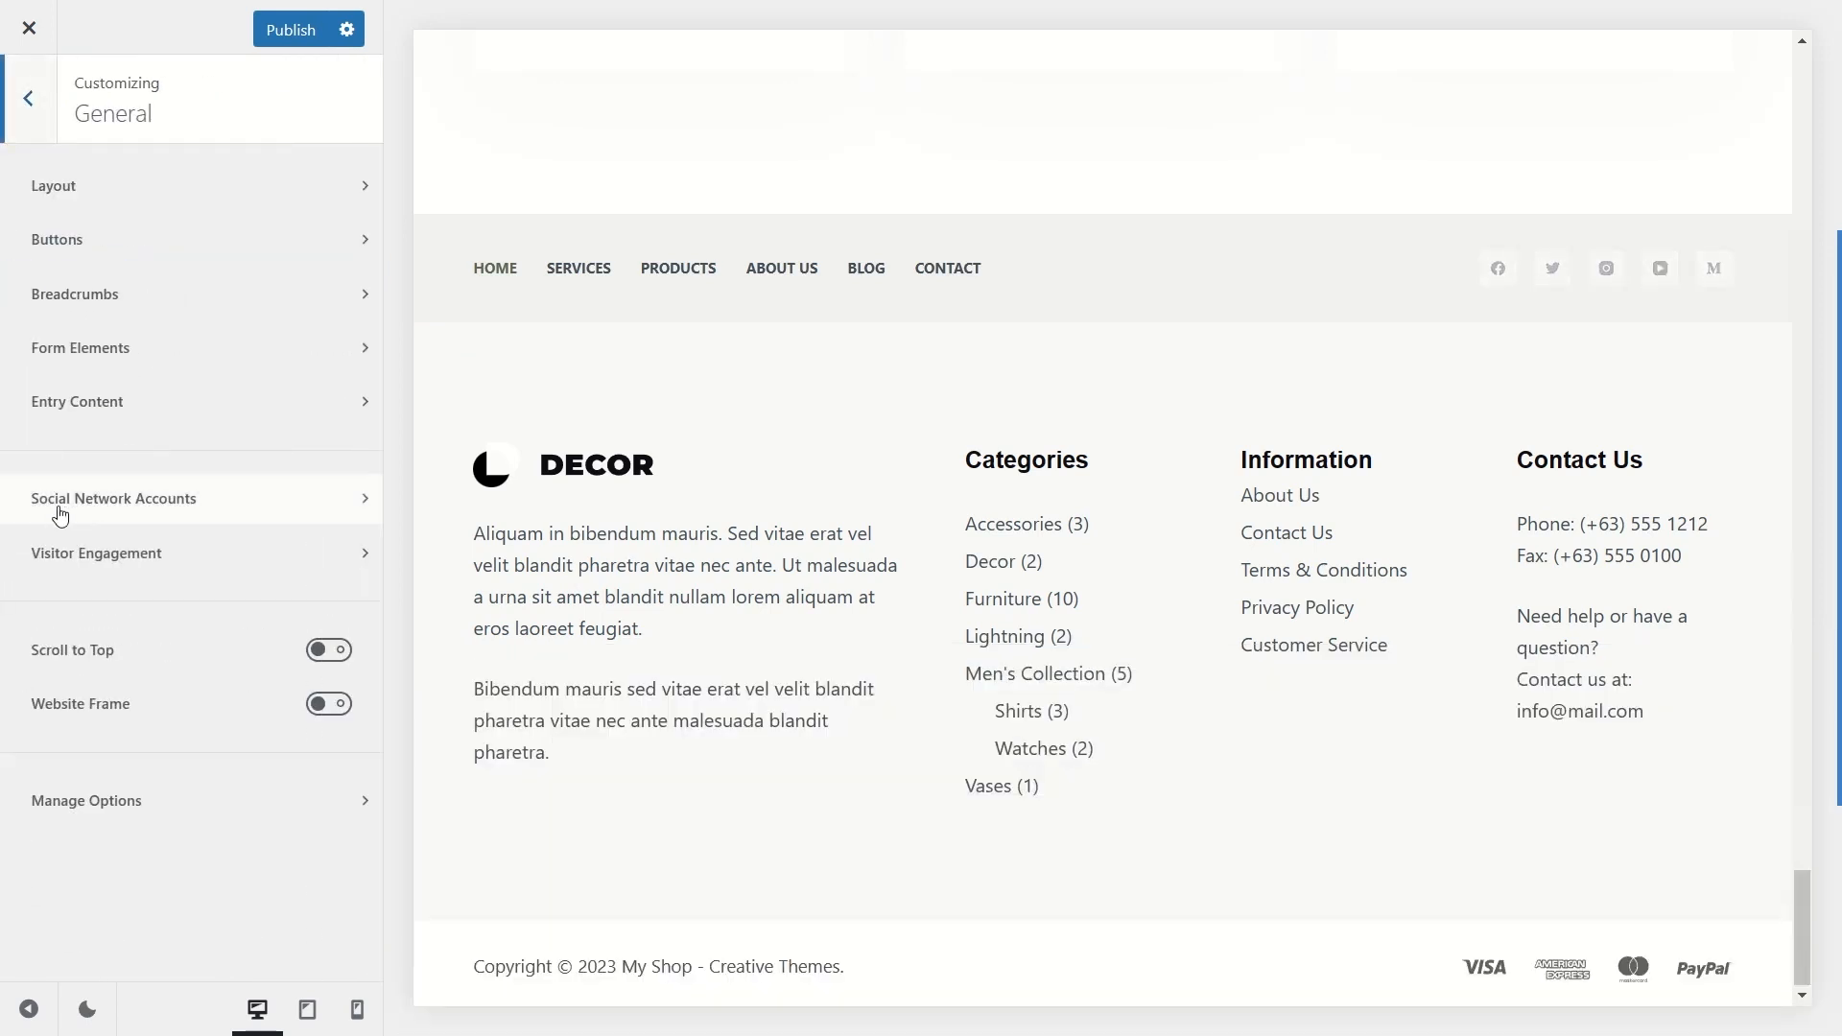
left_click(131, 506)
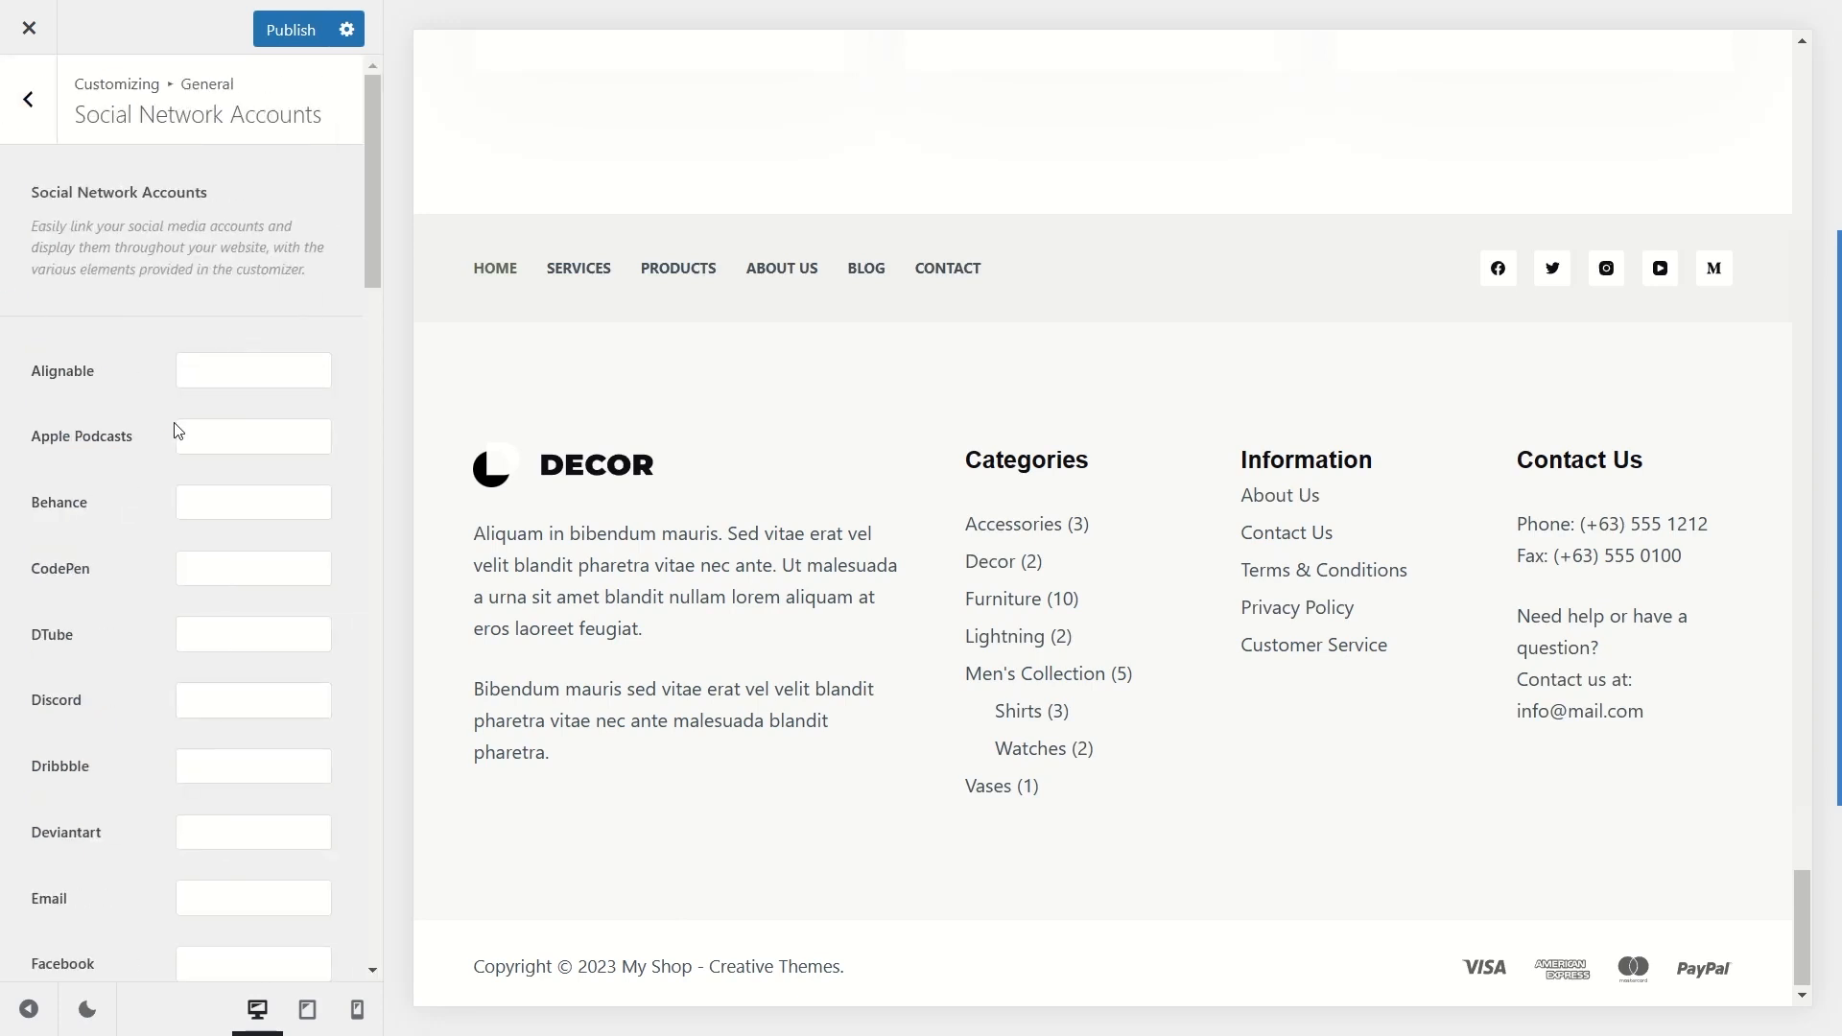
mouse_move(371, 228)
left_mouse_down()
mouse_move(437, 921)
mouse_move(373, 483)
mouse_move(362, 214)
mouse_move(355, 242)
left_mouse_up()
left_click_drag(371, 232, 377, 342)
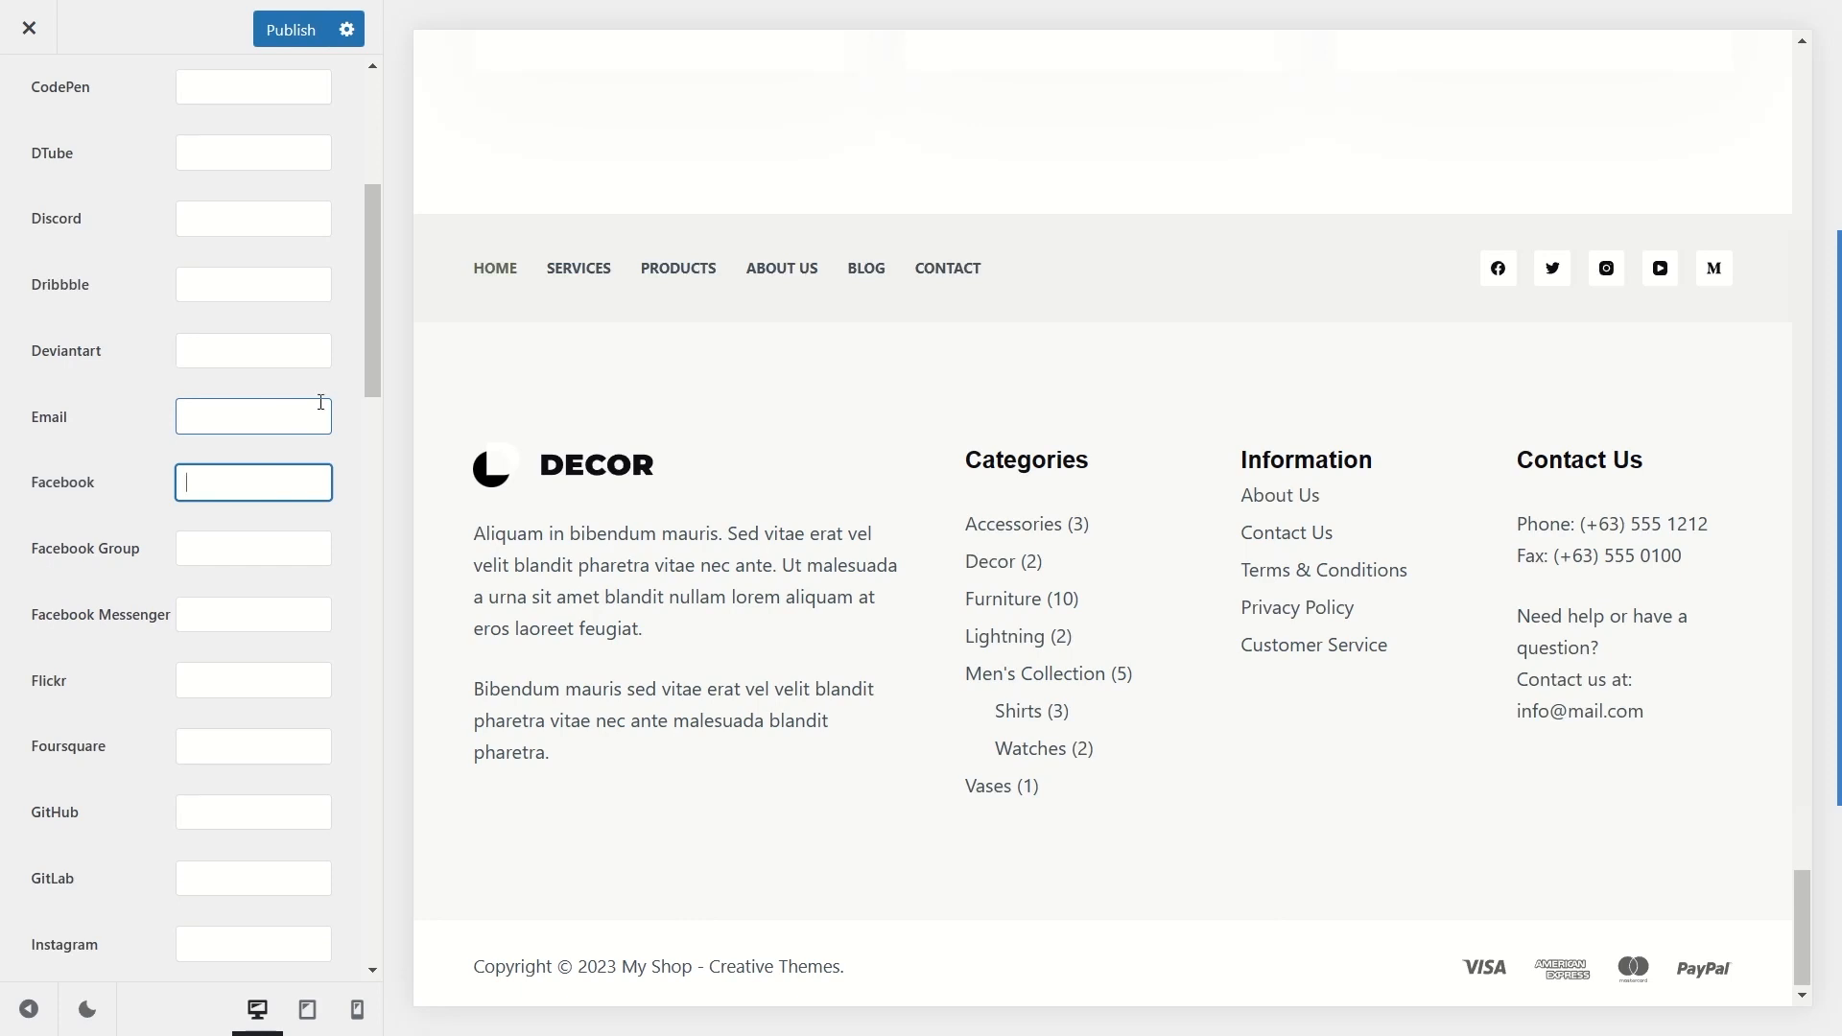
scroll(322, 402, "up", 5)
Step: Return to the Footer settings and open Widget Area 1 of the middle row to review its content
left_click(29, 96)
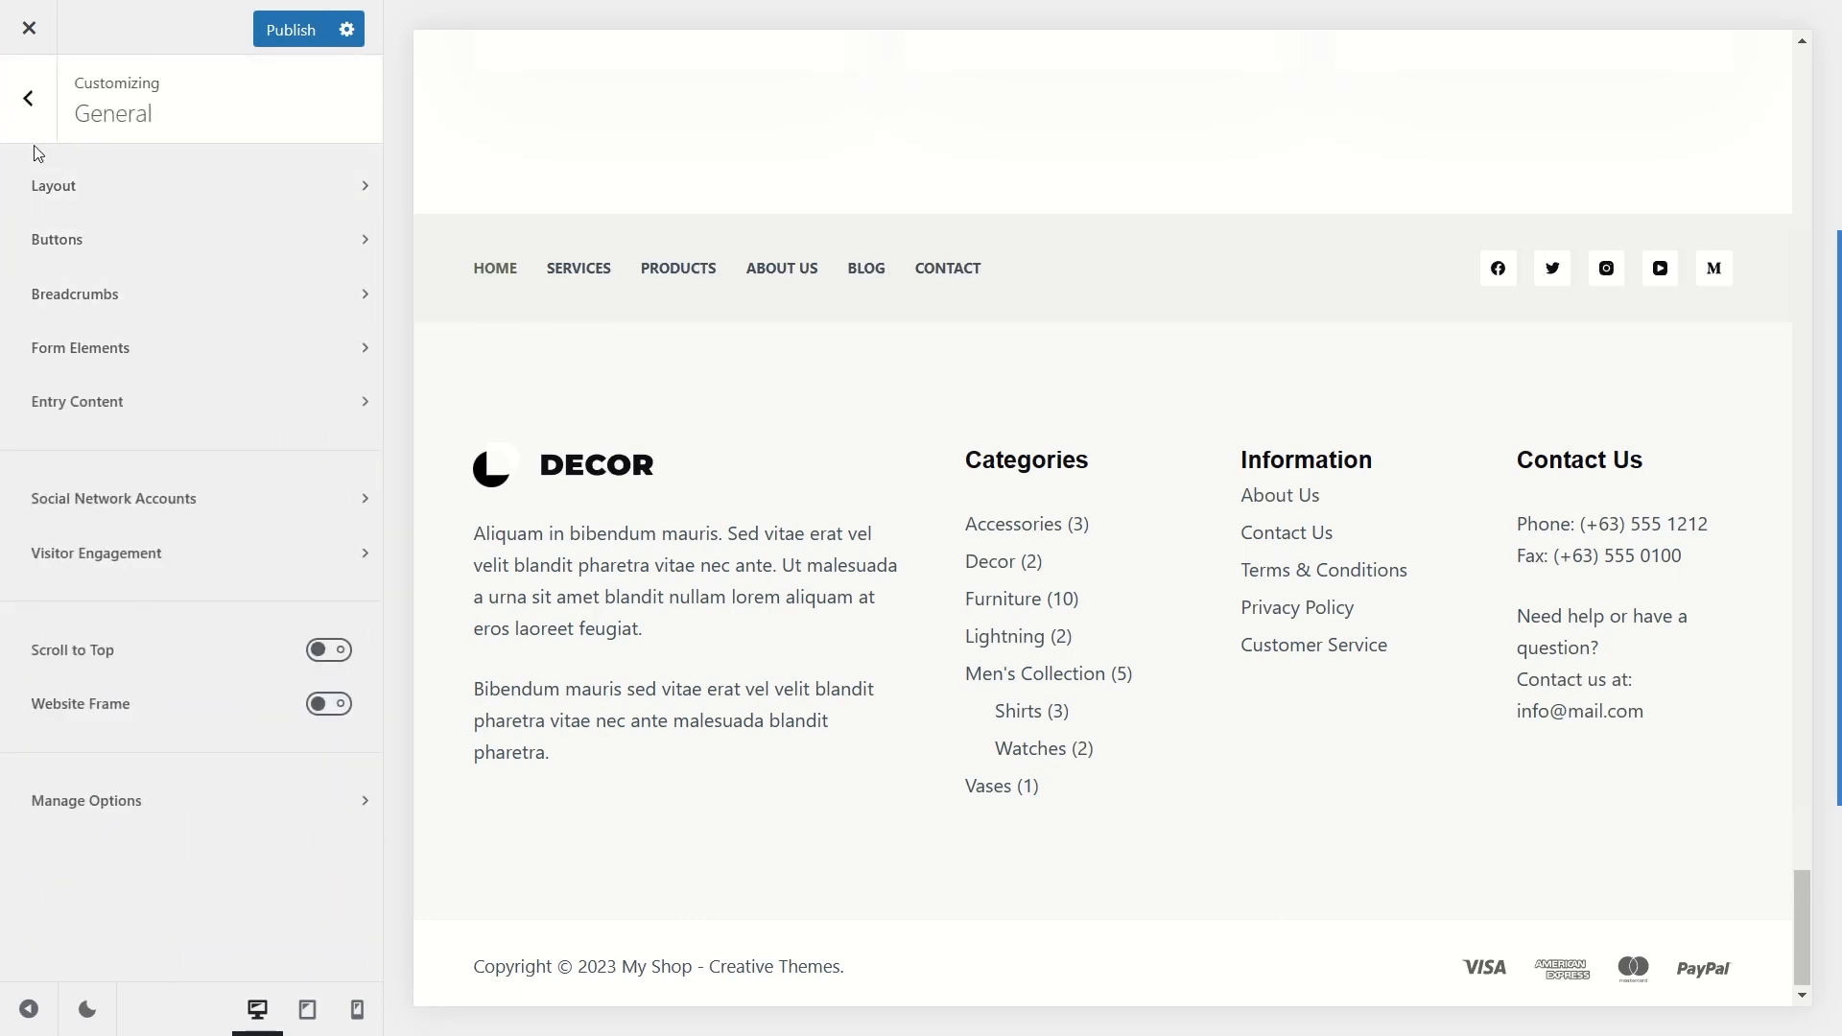
left_click(27, 97)
left_click(142, 540)
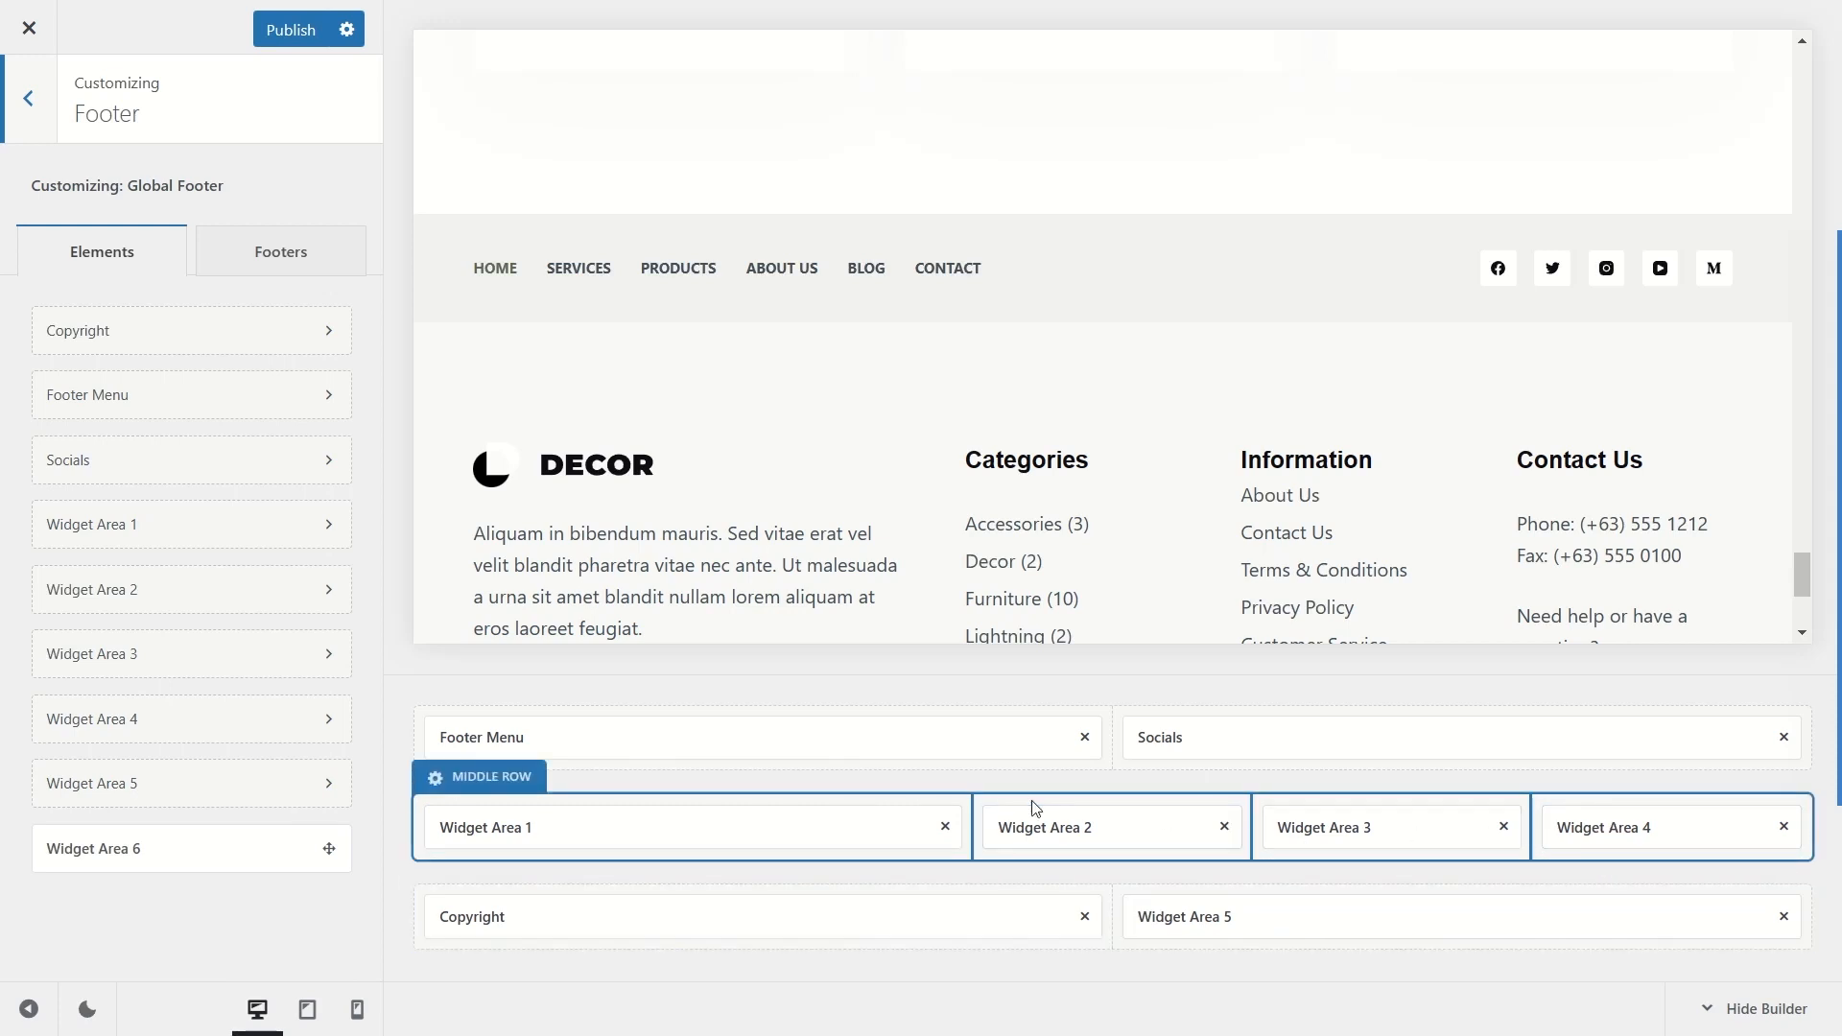
scroll(818, 477, "down", 2)
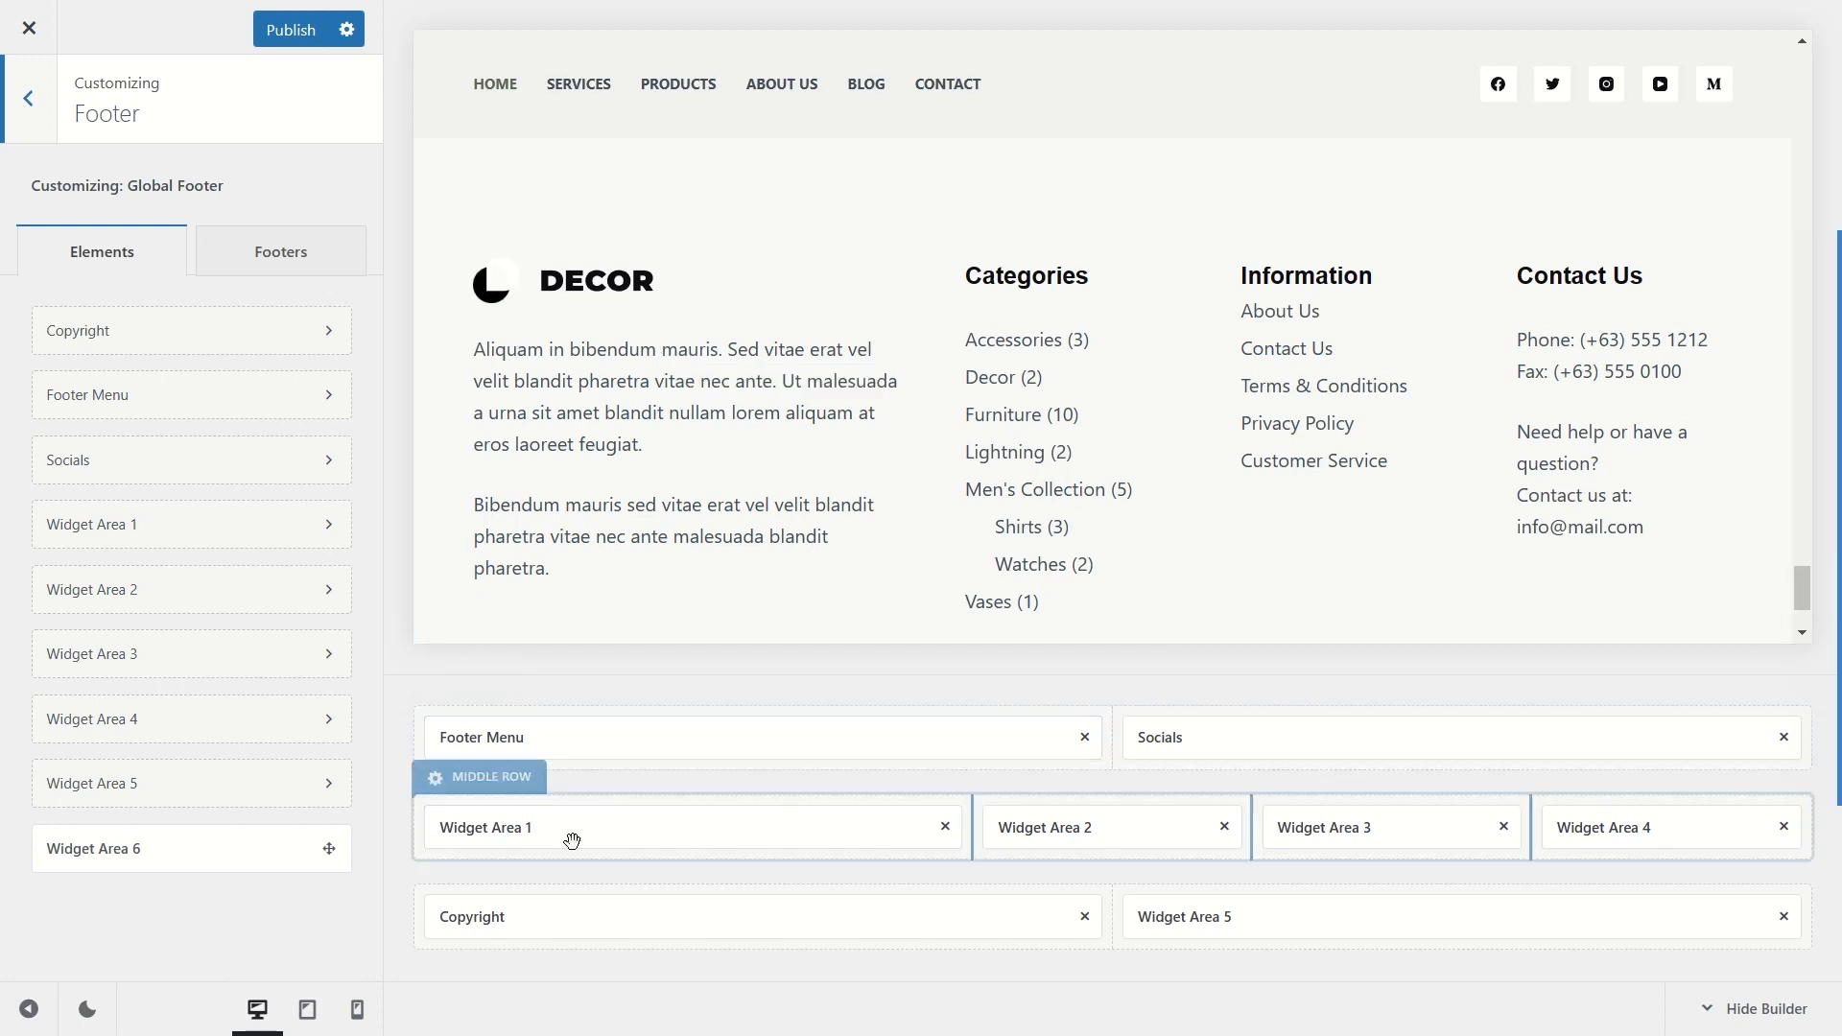
left_click(575, 833)
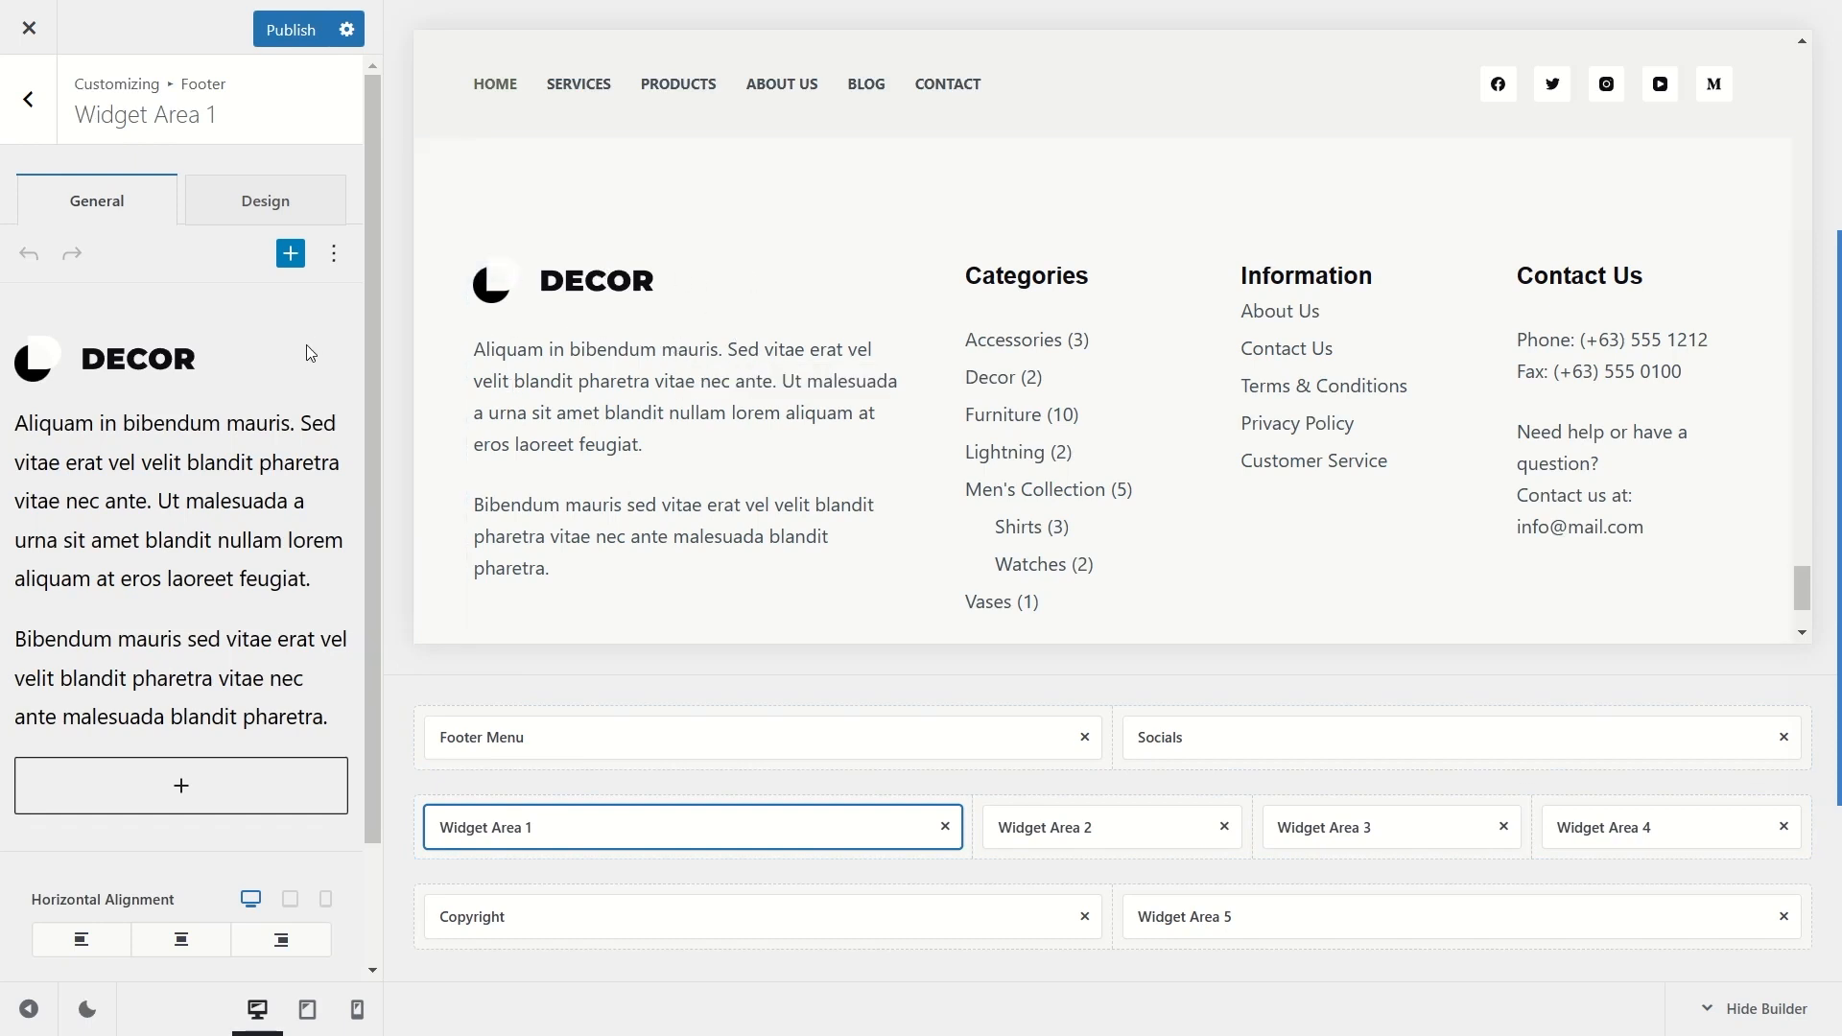
scroll(307, 343, "down", 2)
scroll(209, 397, "up", 2)
scroll(102, 626, "down", 2)
scroll(112, 621, "up", 2)
Step: Replace the Decor logo image in Widget Area 1 with the My Shop logo, Logo.png, from the media library
left_click(178, 373)
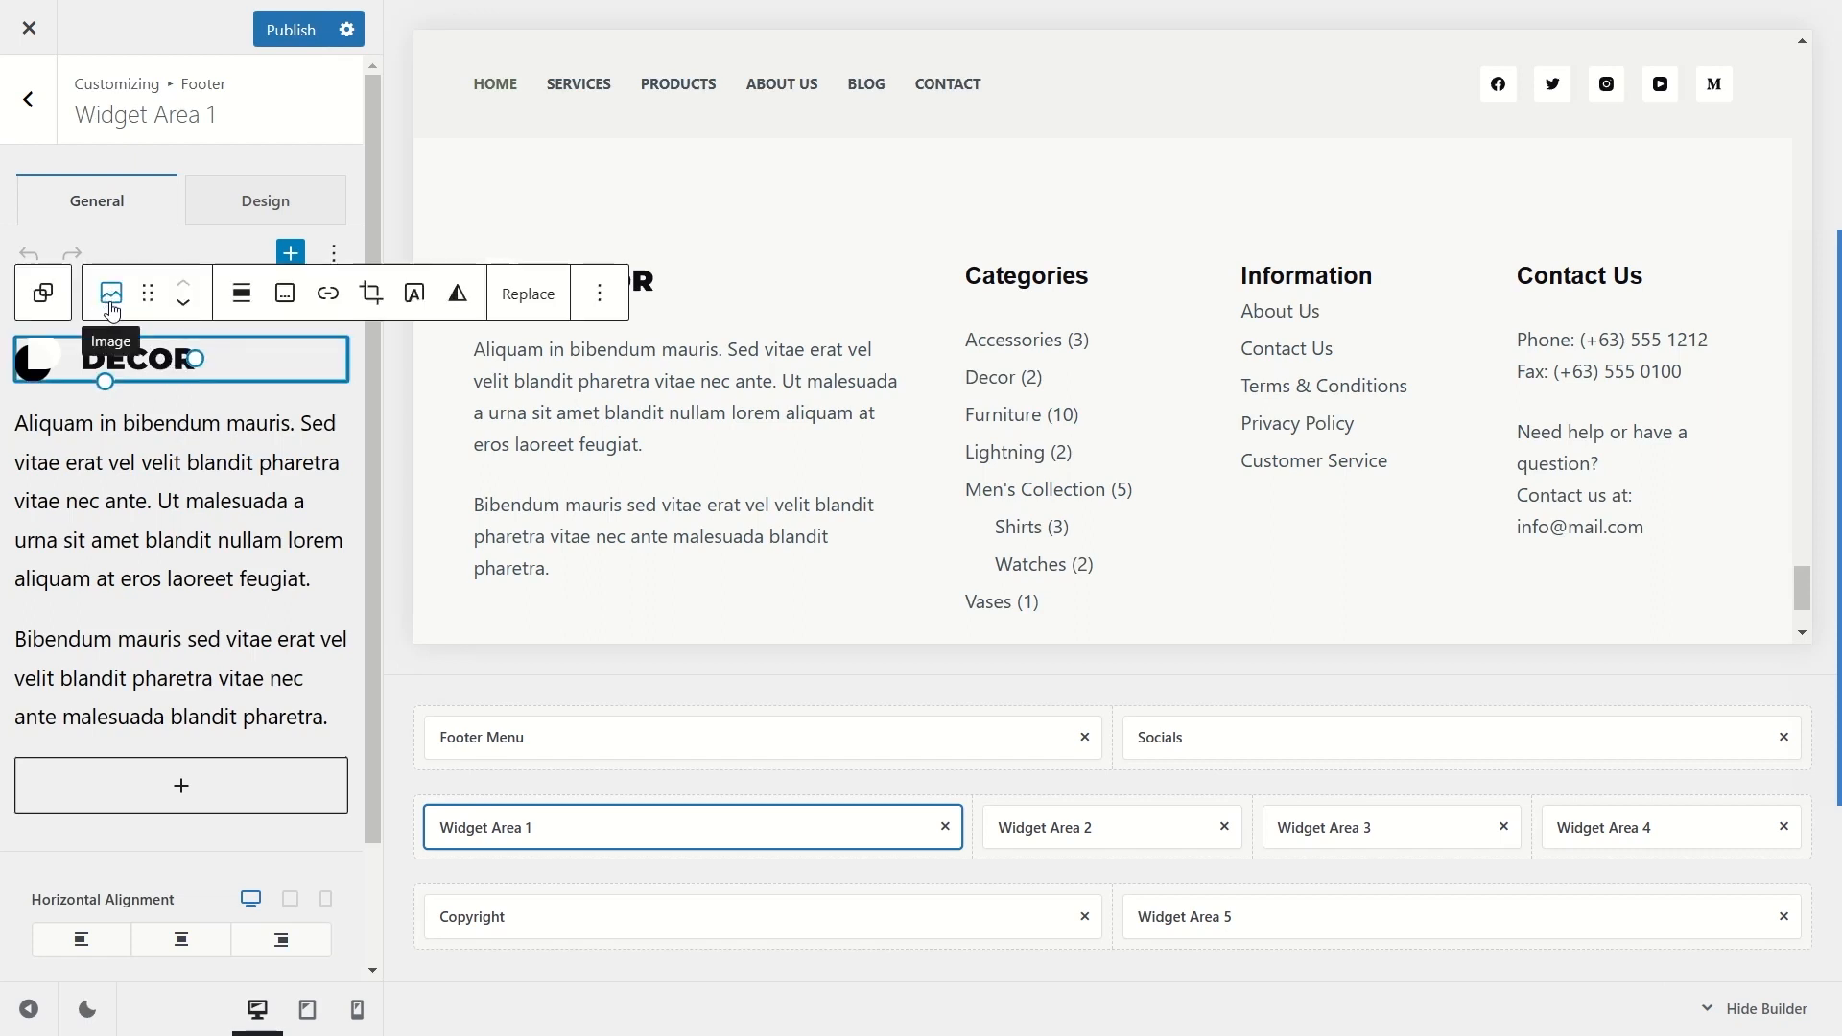
left_click(198, 471)
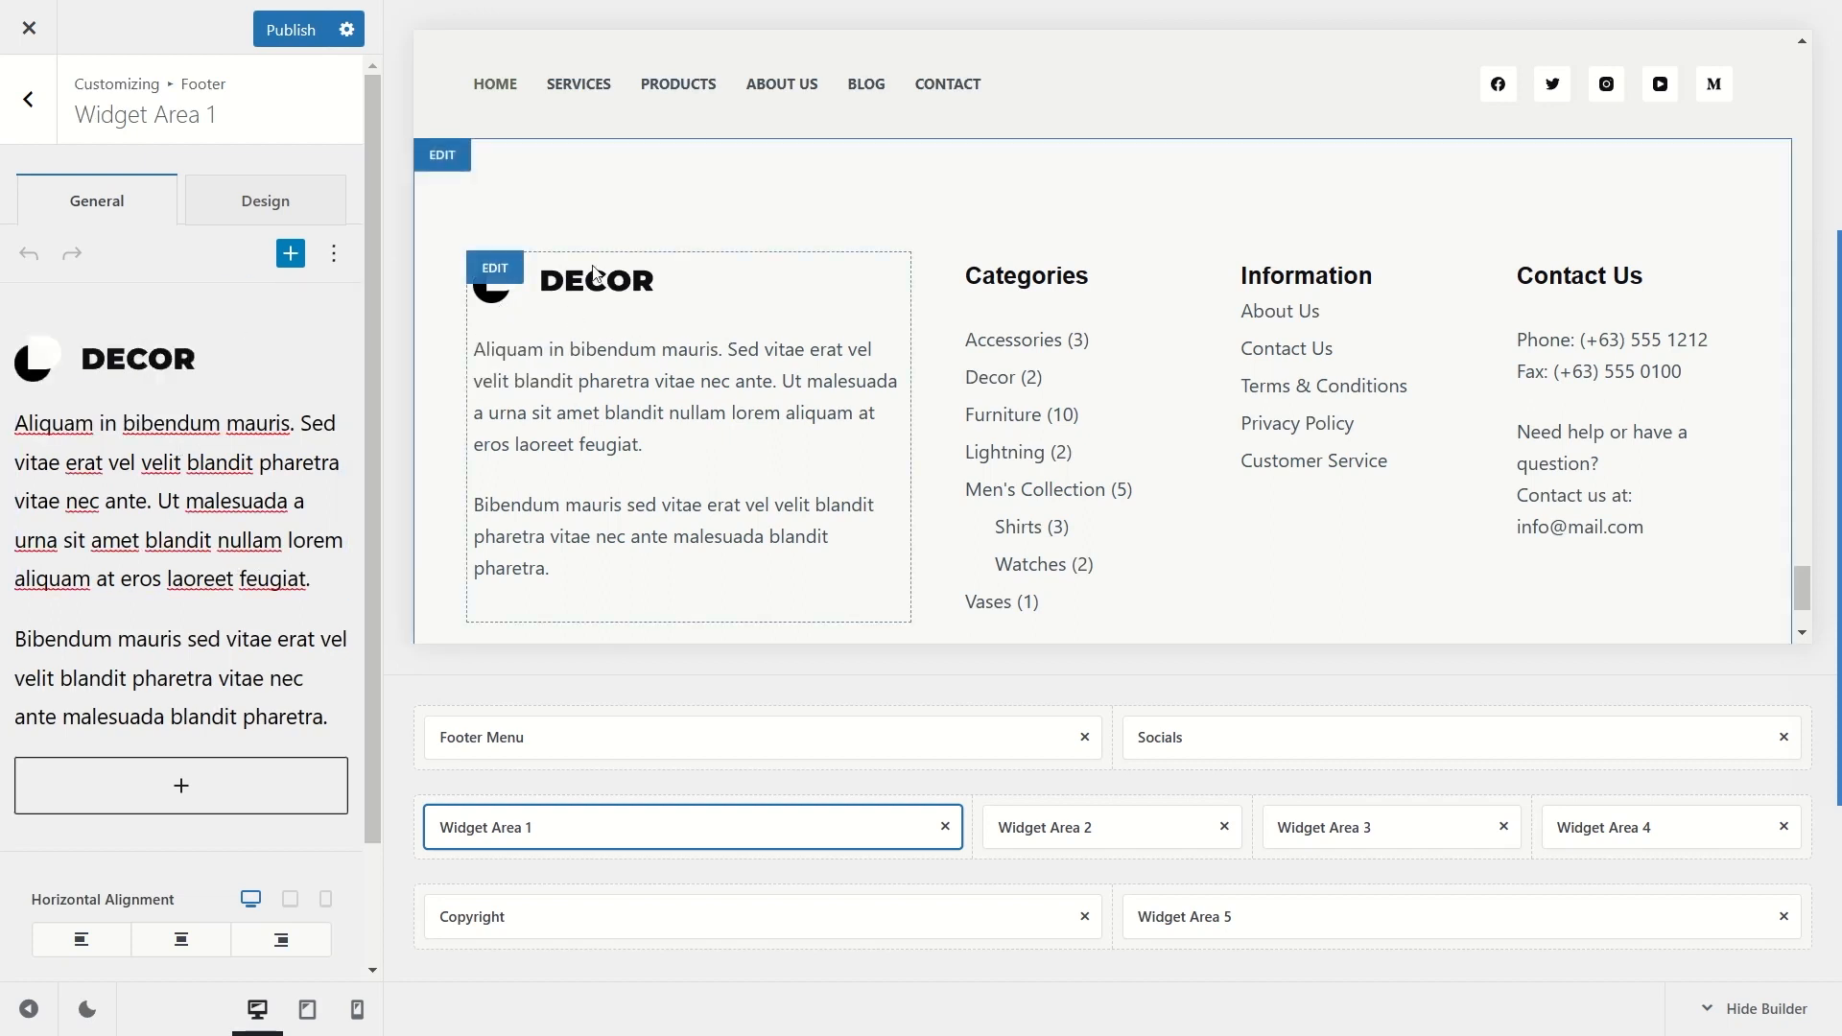
left_click(165, 366)
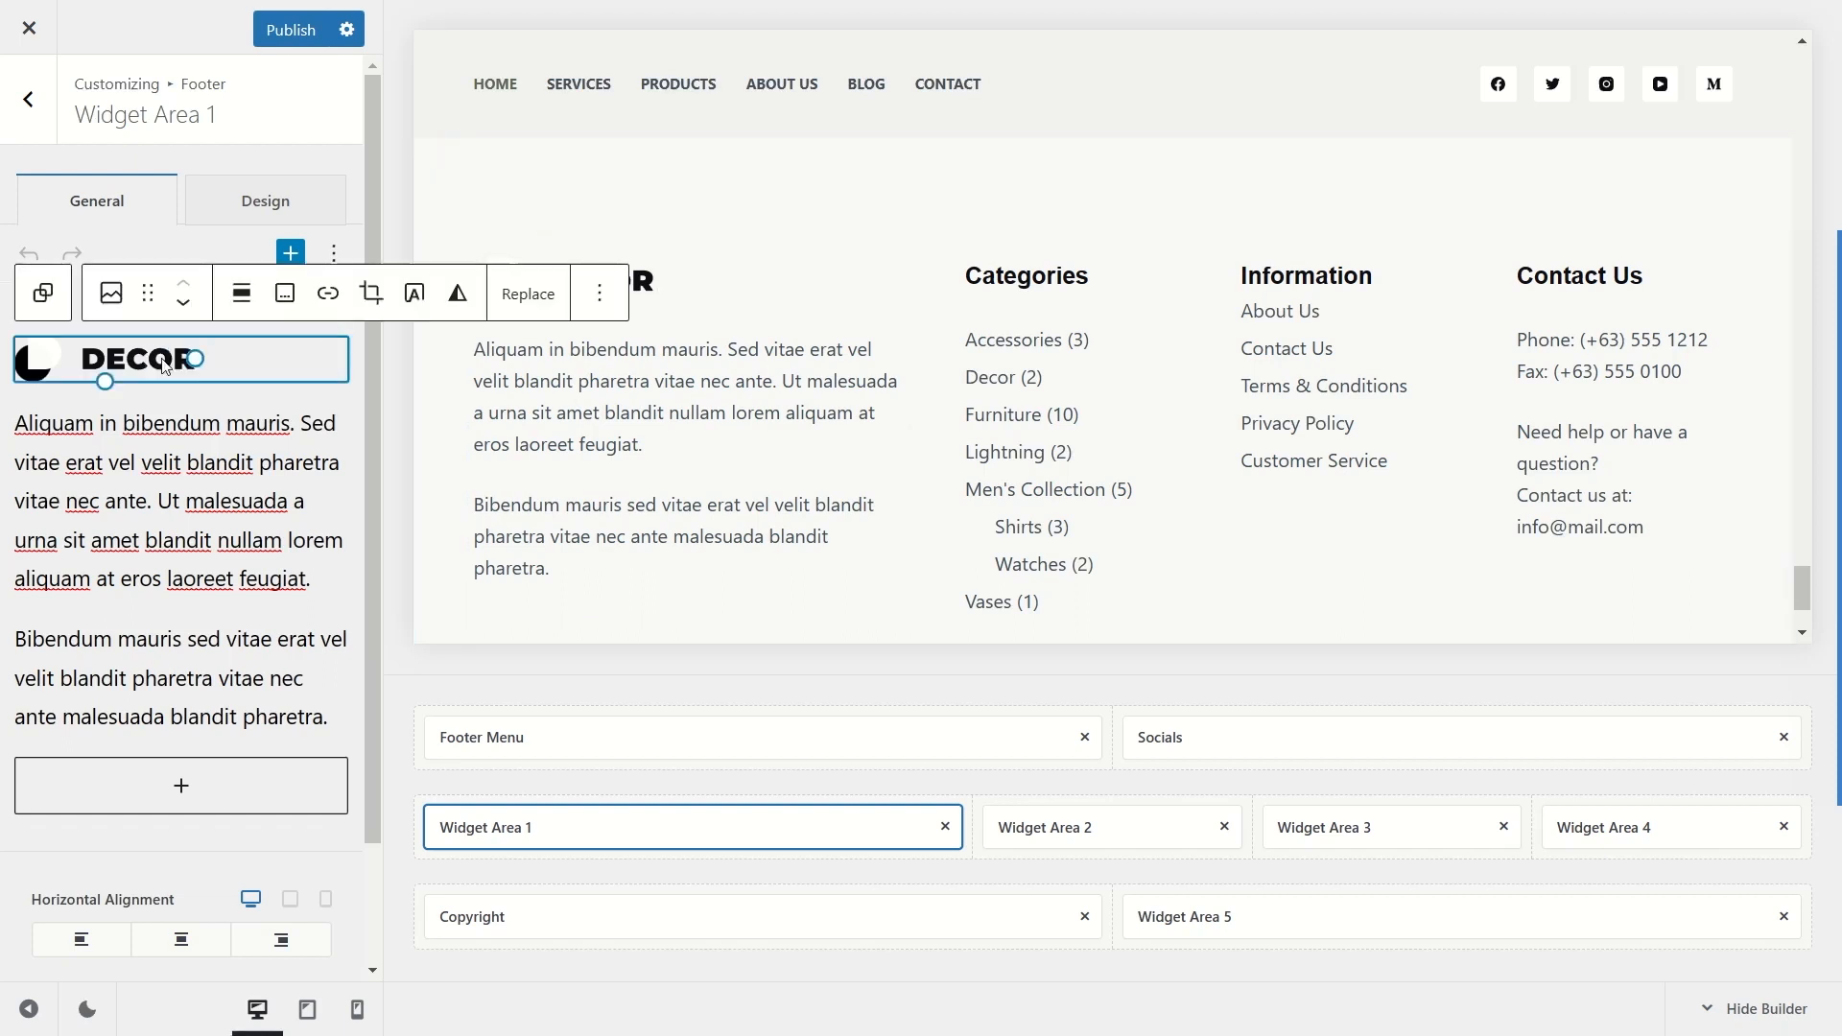
left_click(520, 305)
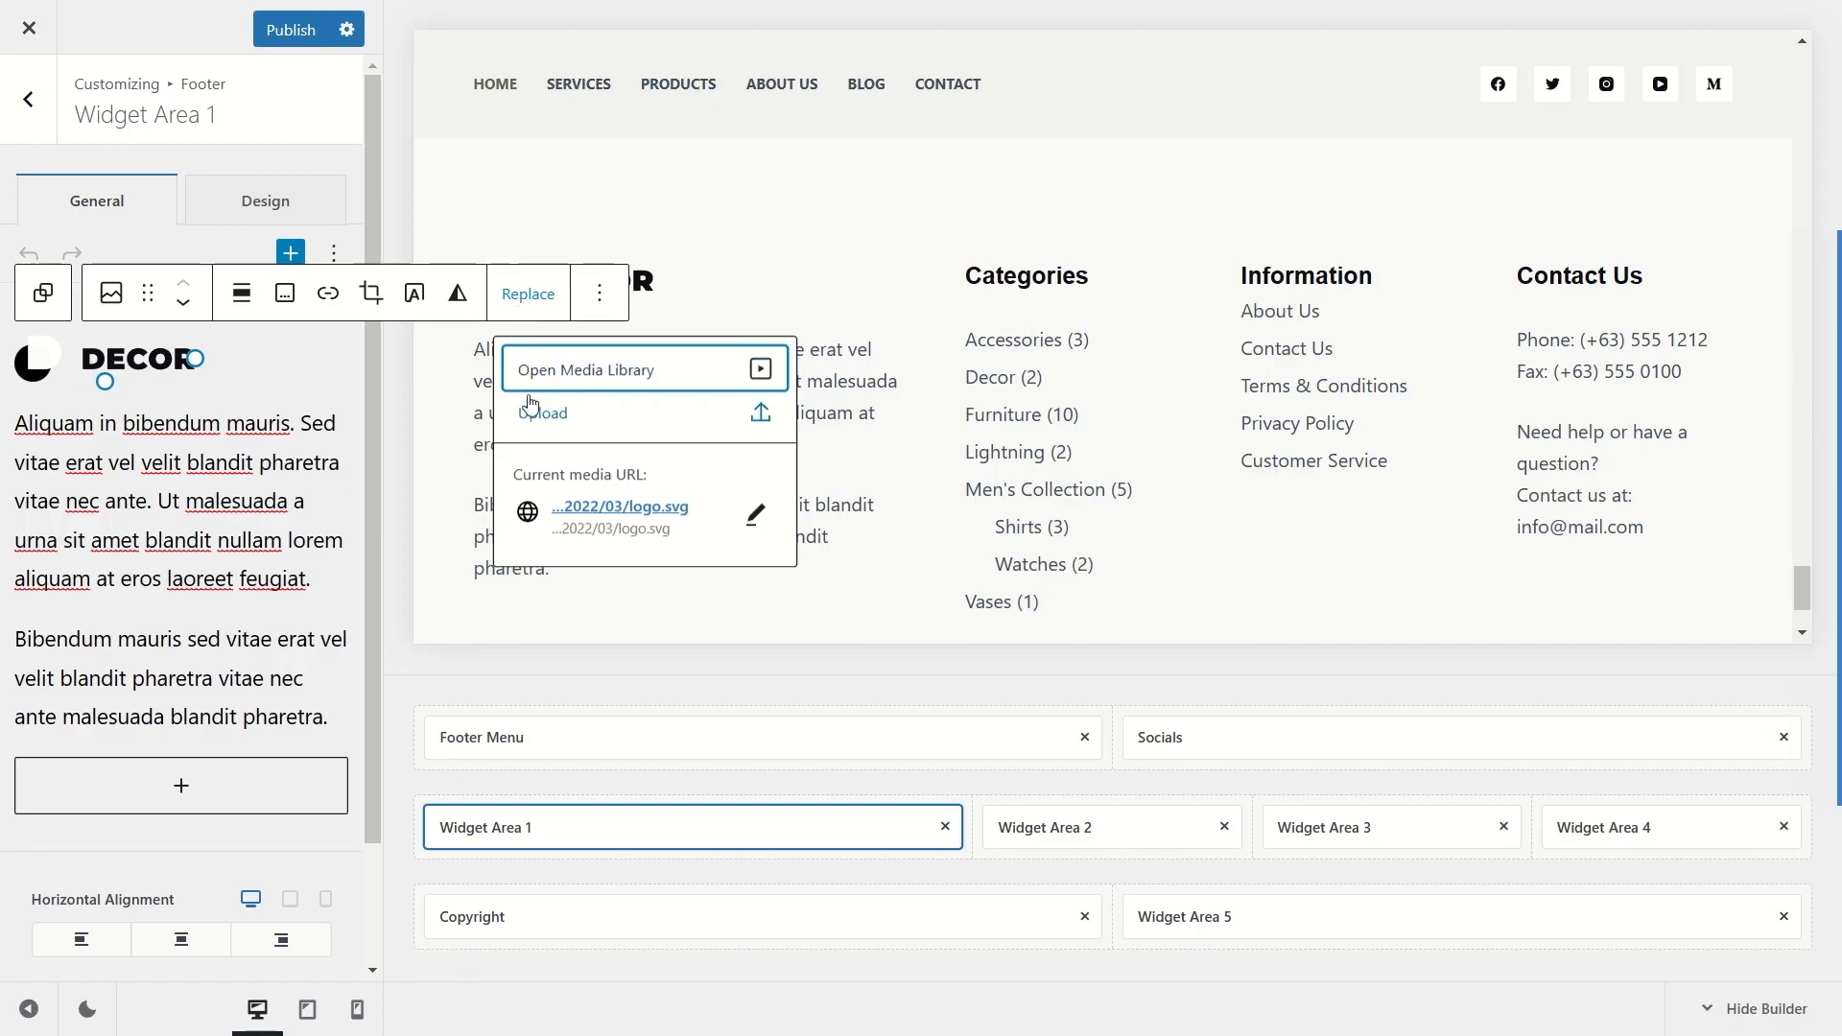
left_click(555, 371)
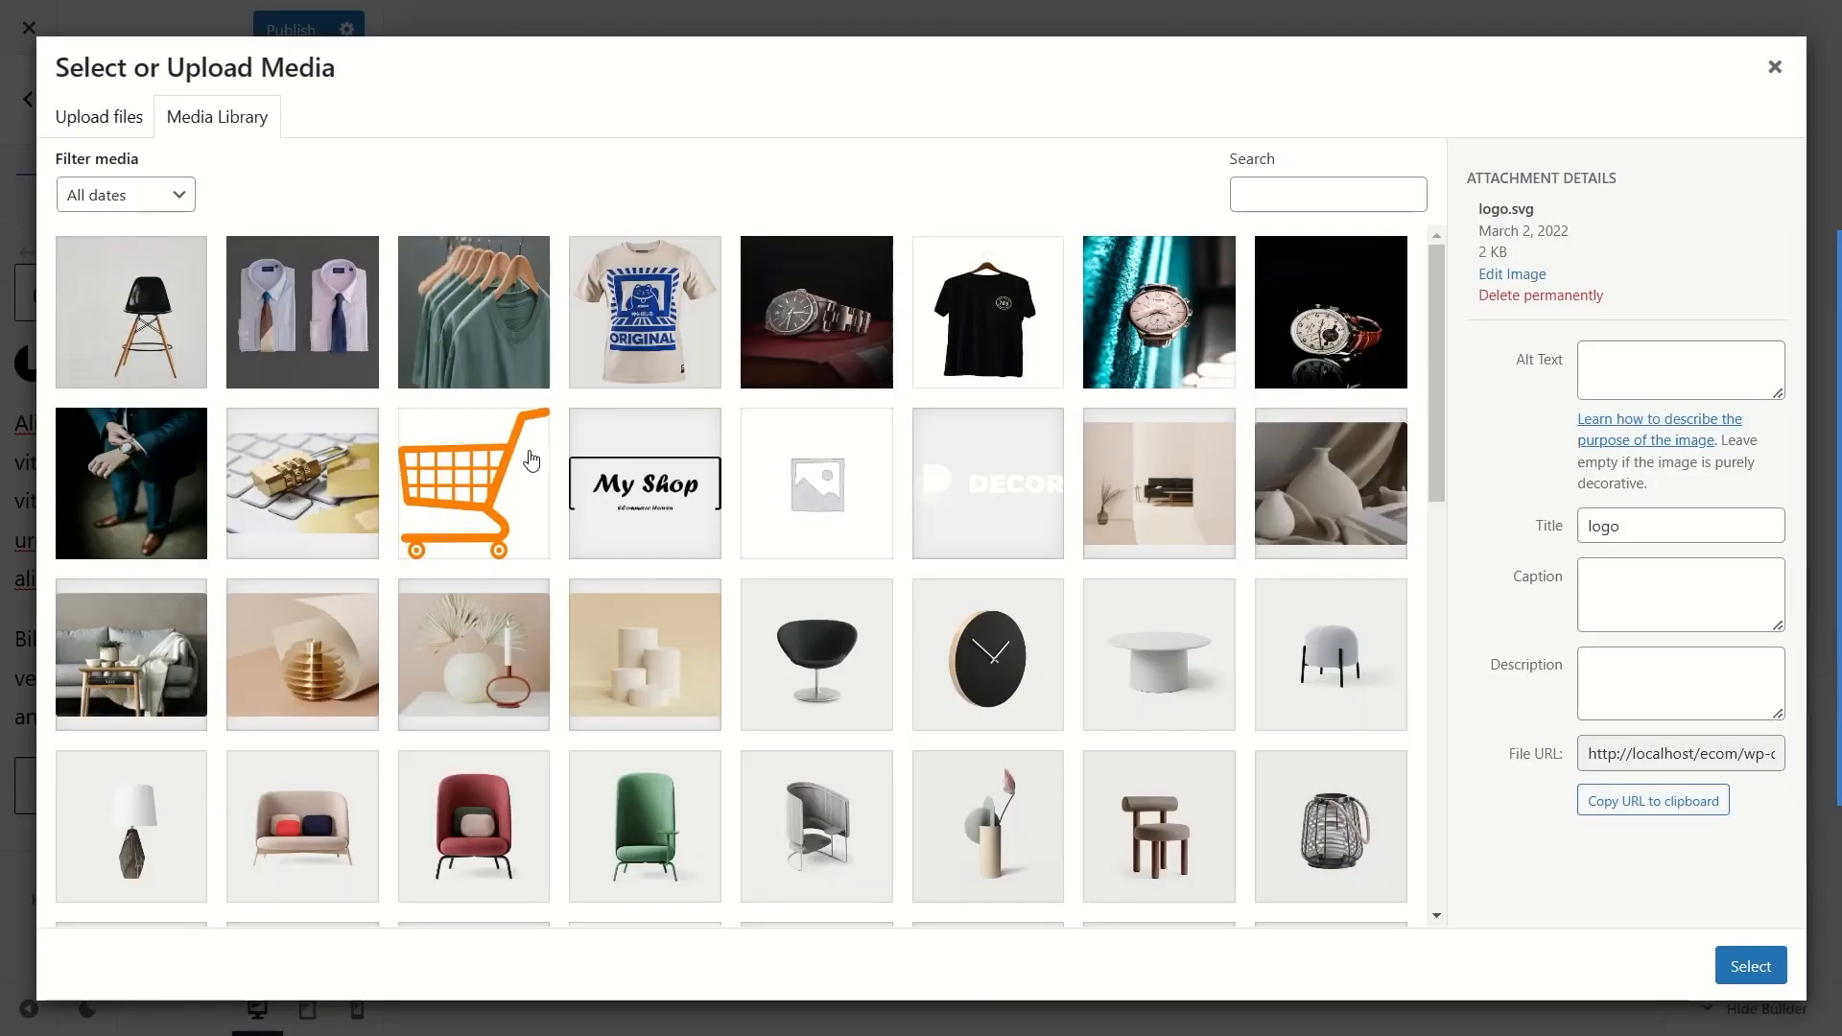
left_click(637, 501)
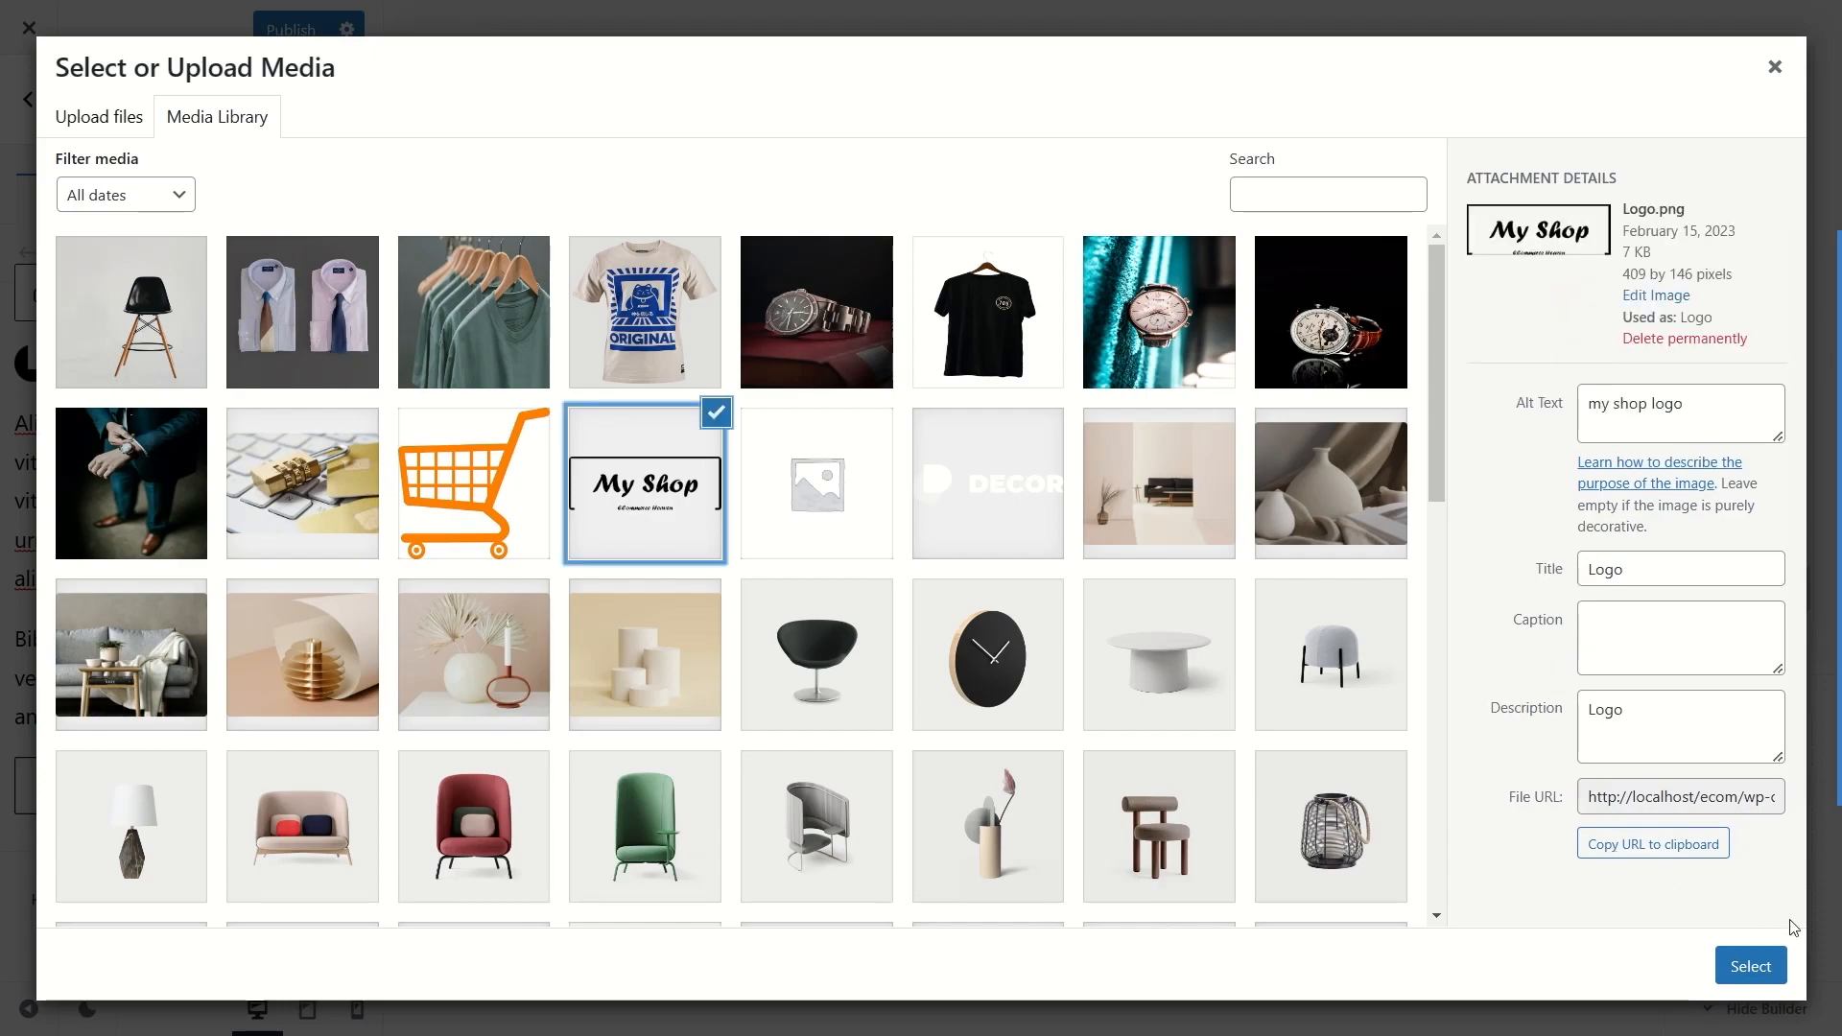
left_click(1750, 964)
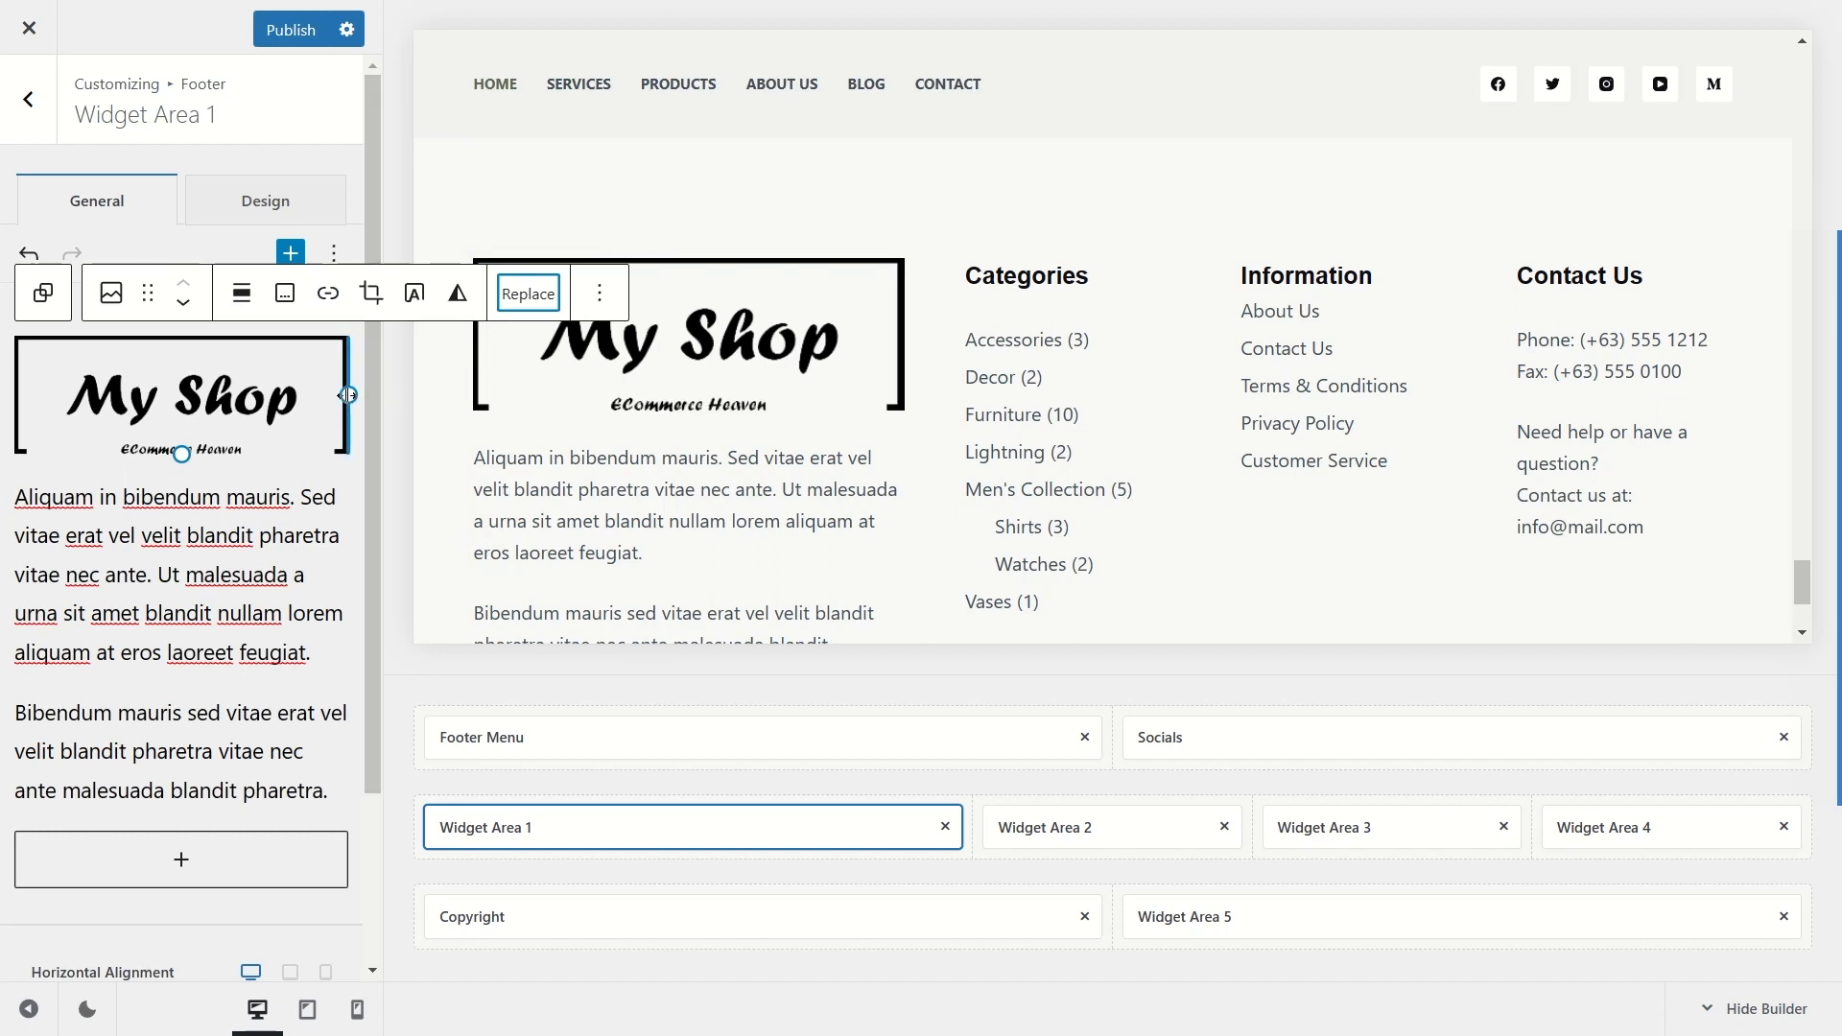
Step: Shrink the My Shop logo in Widget Area 1 to about half the area's width and set its alignment to Align center
left_click_drag(349, 394, 171, 362)
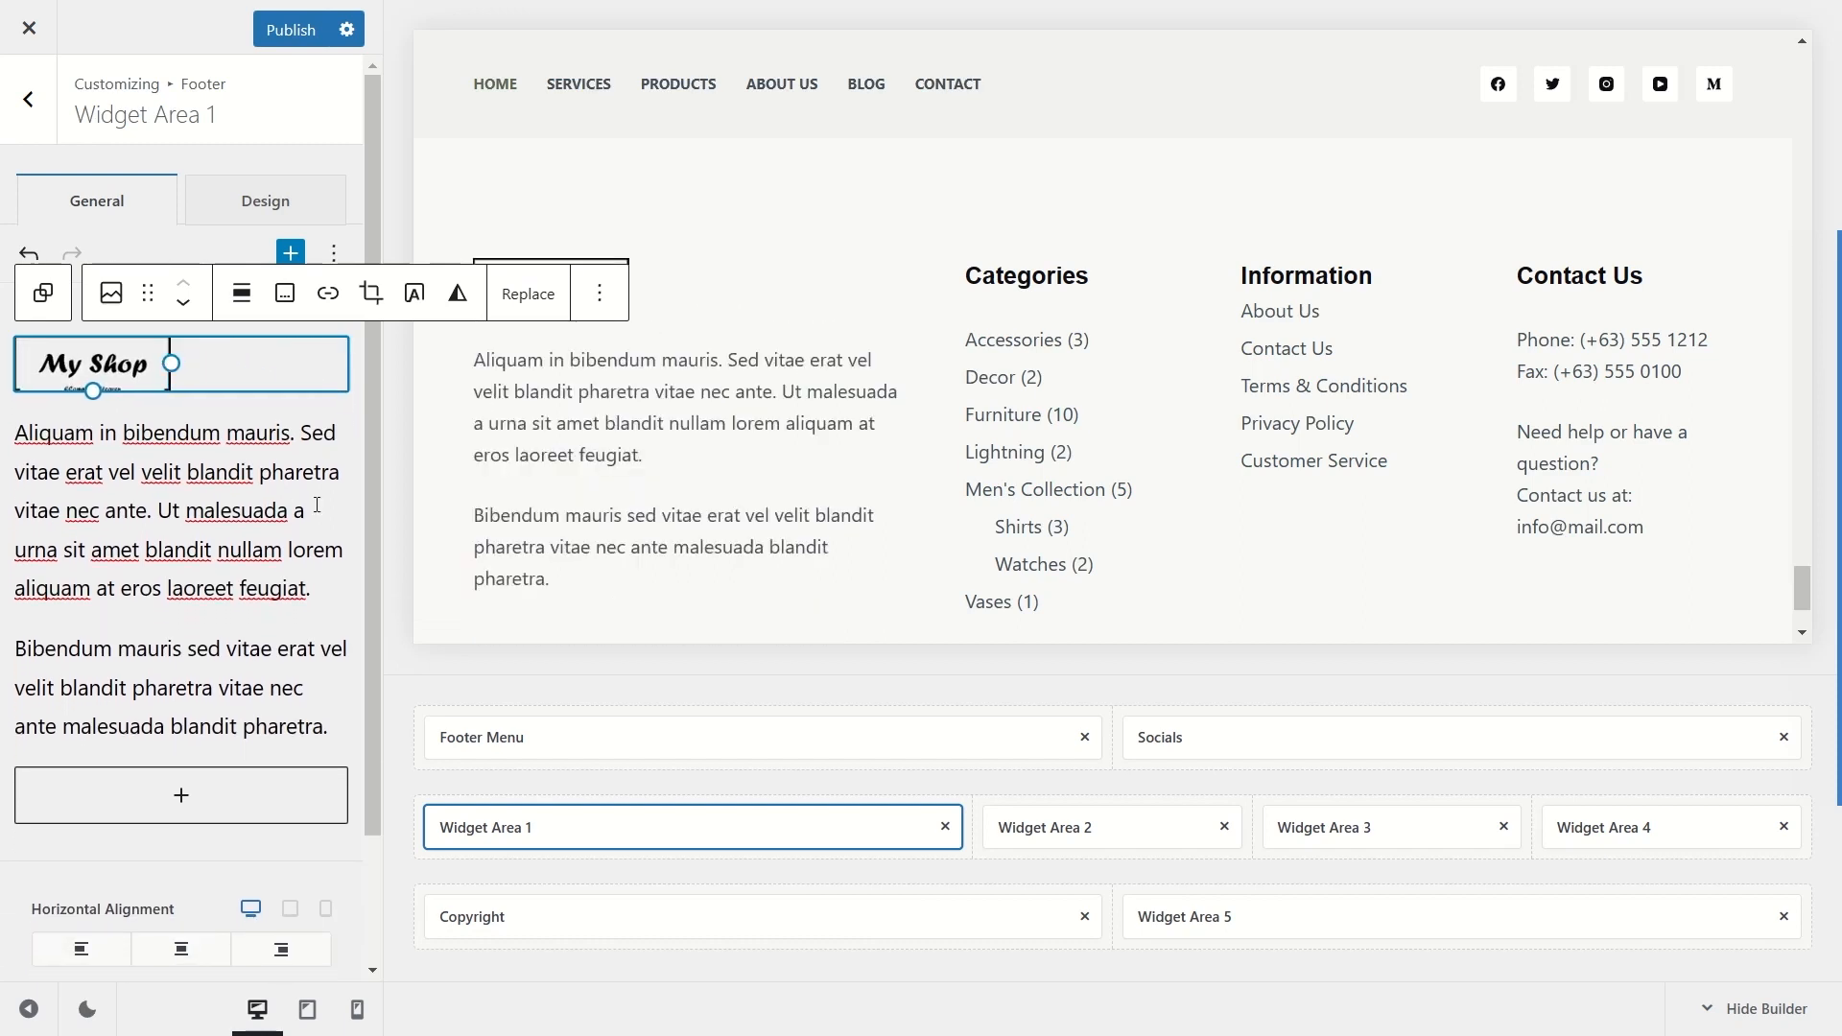
left_click(595, 482)
scroll(596, 482, "up", 1)
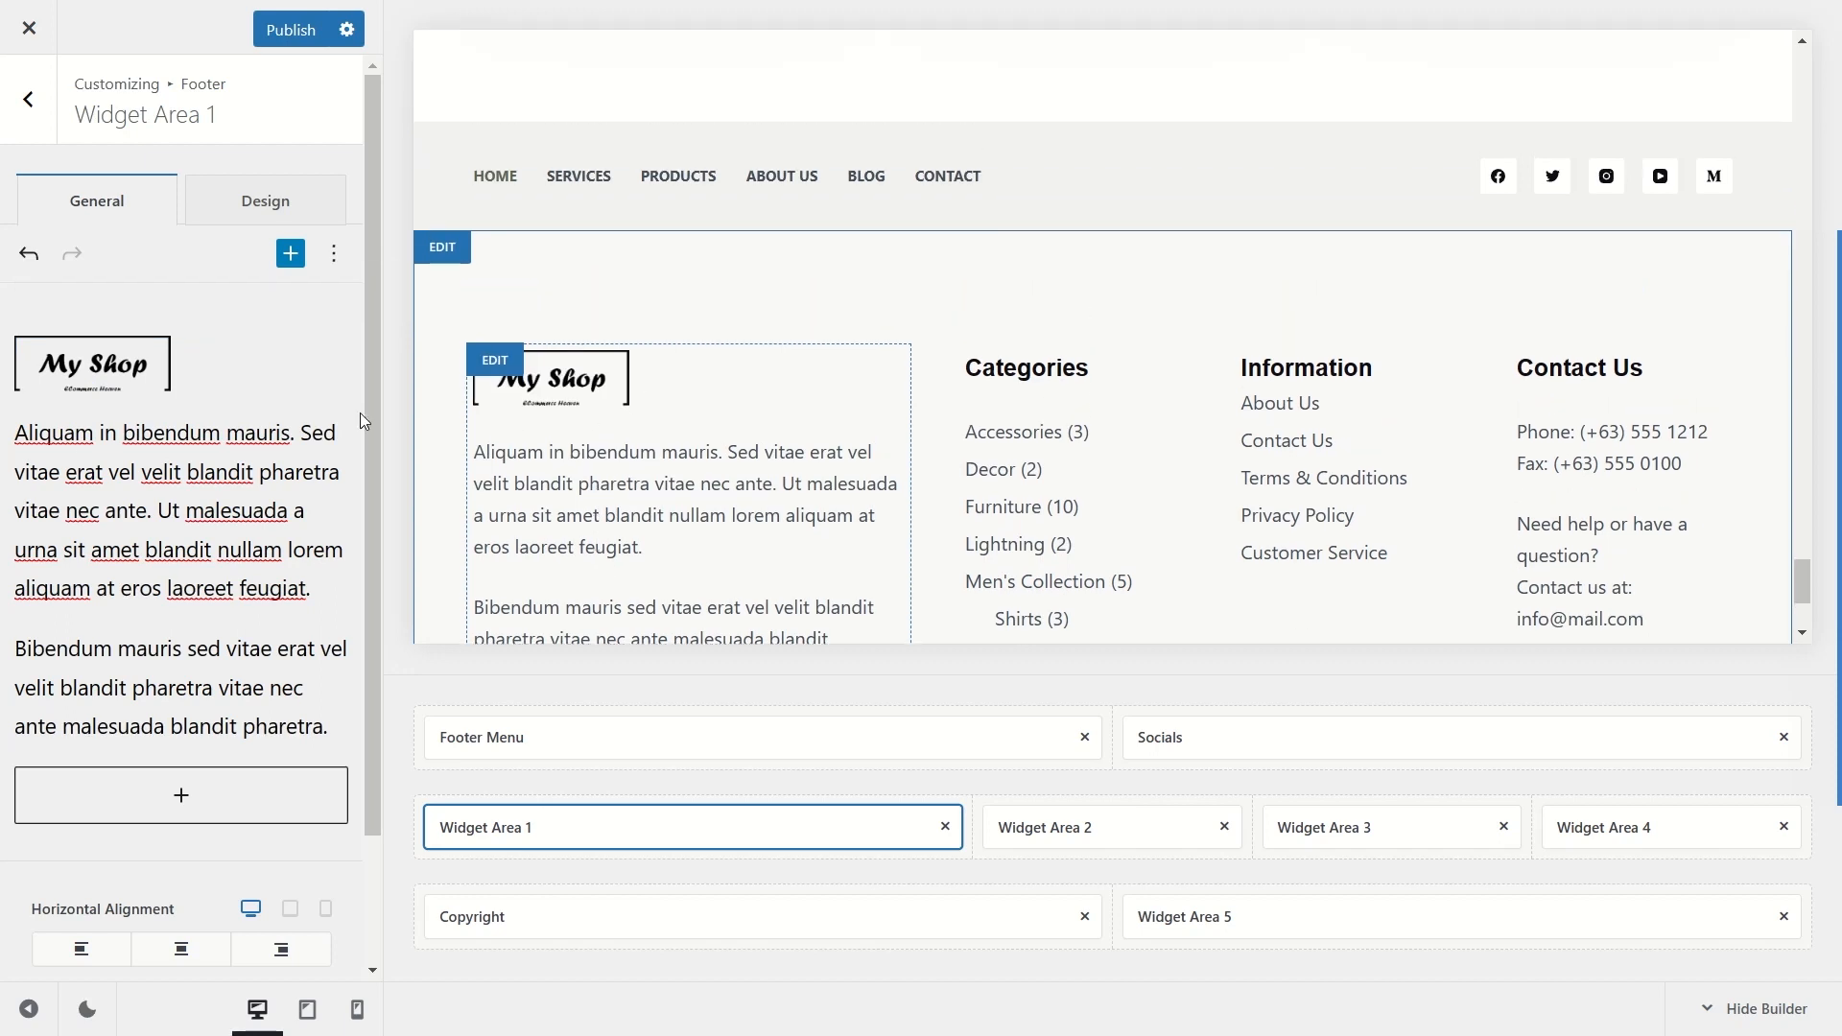
left_click(172, 357)
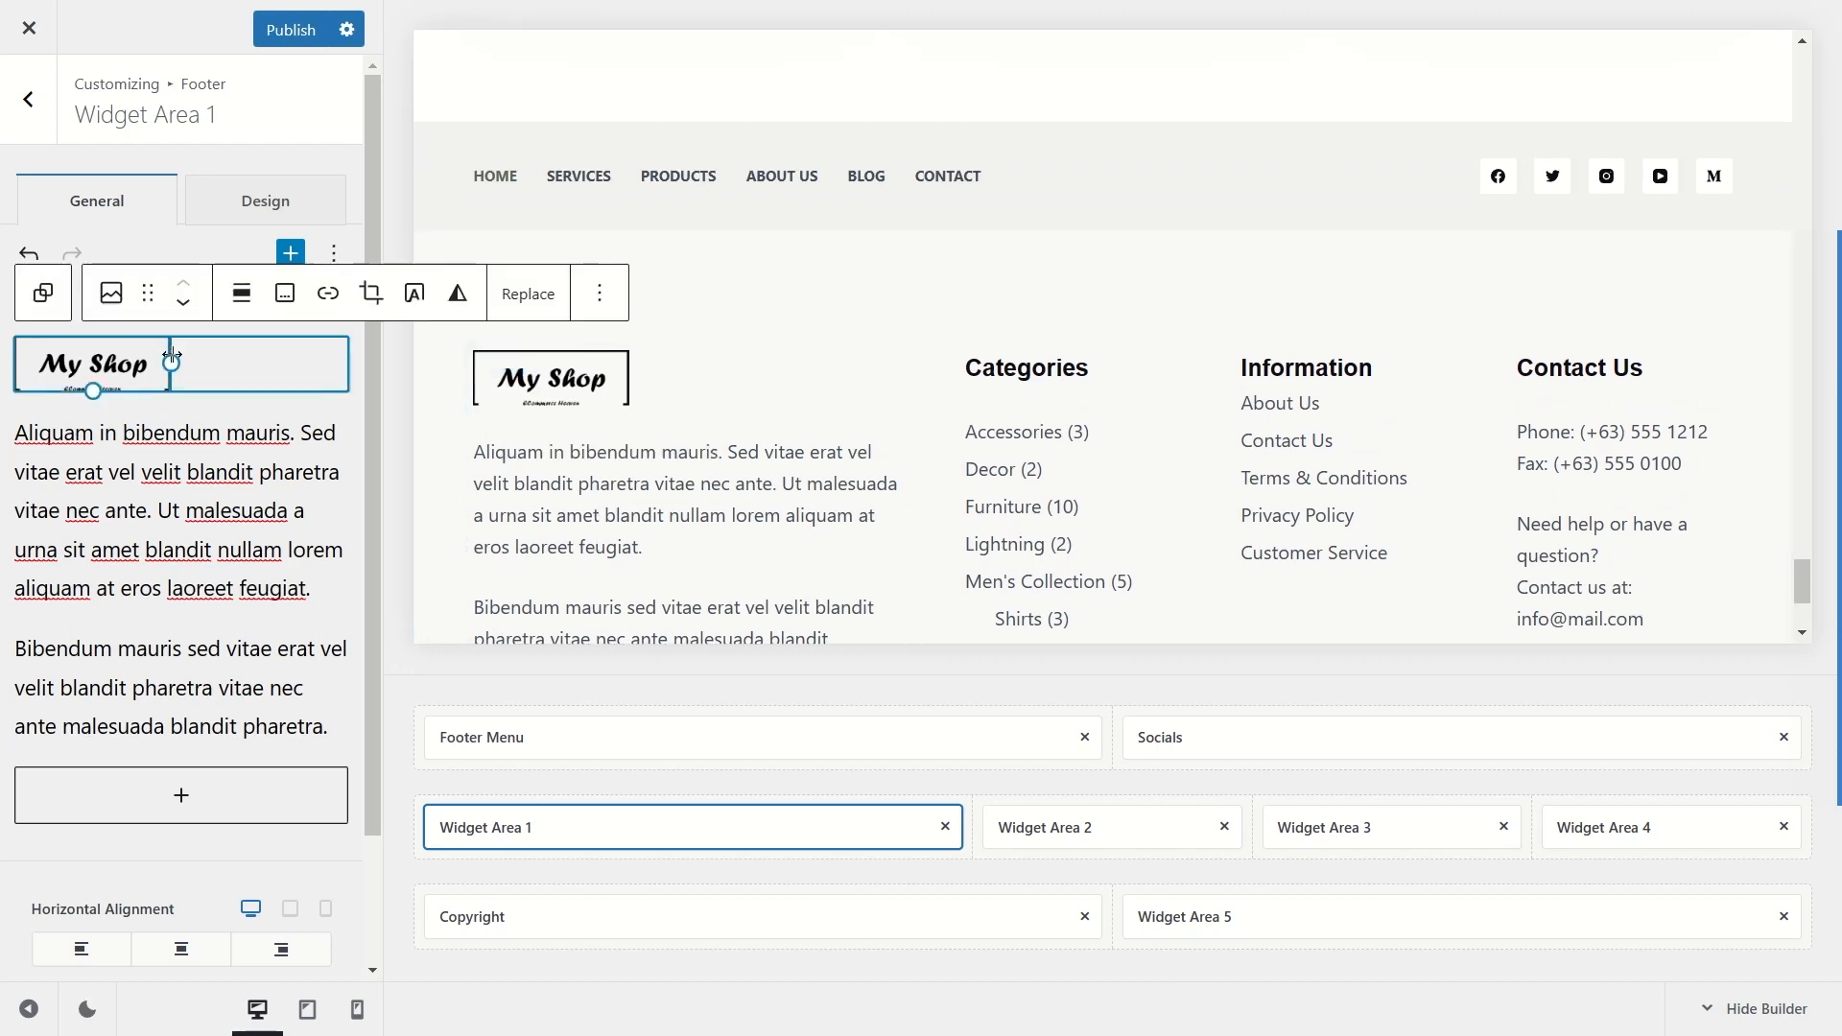
left_click(245, 301)
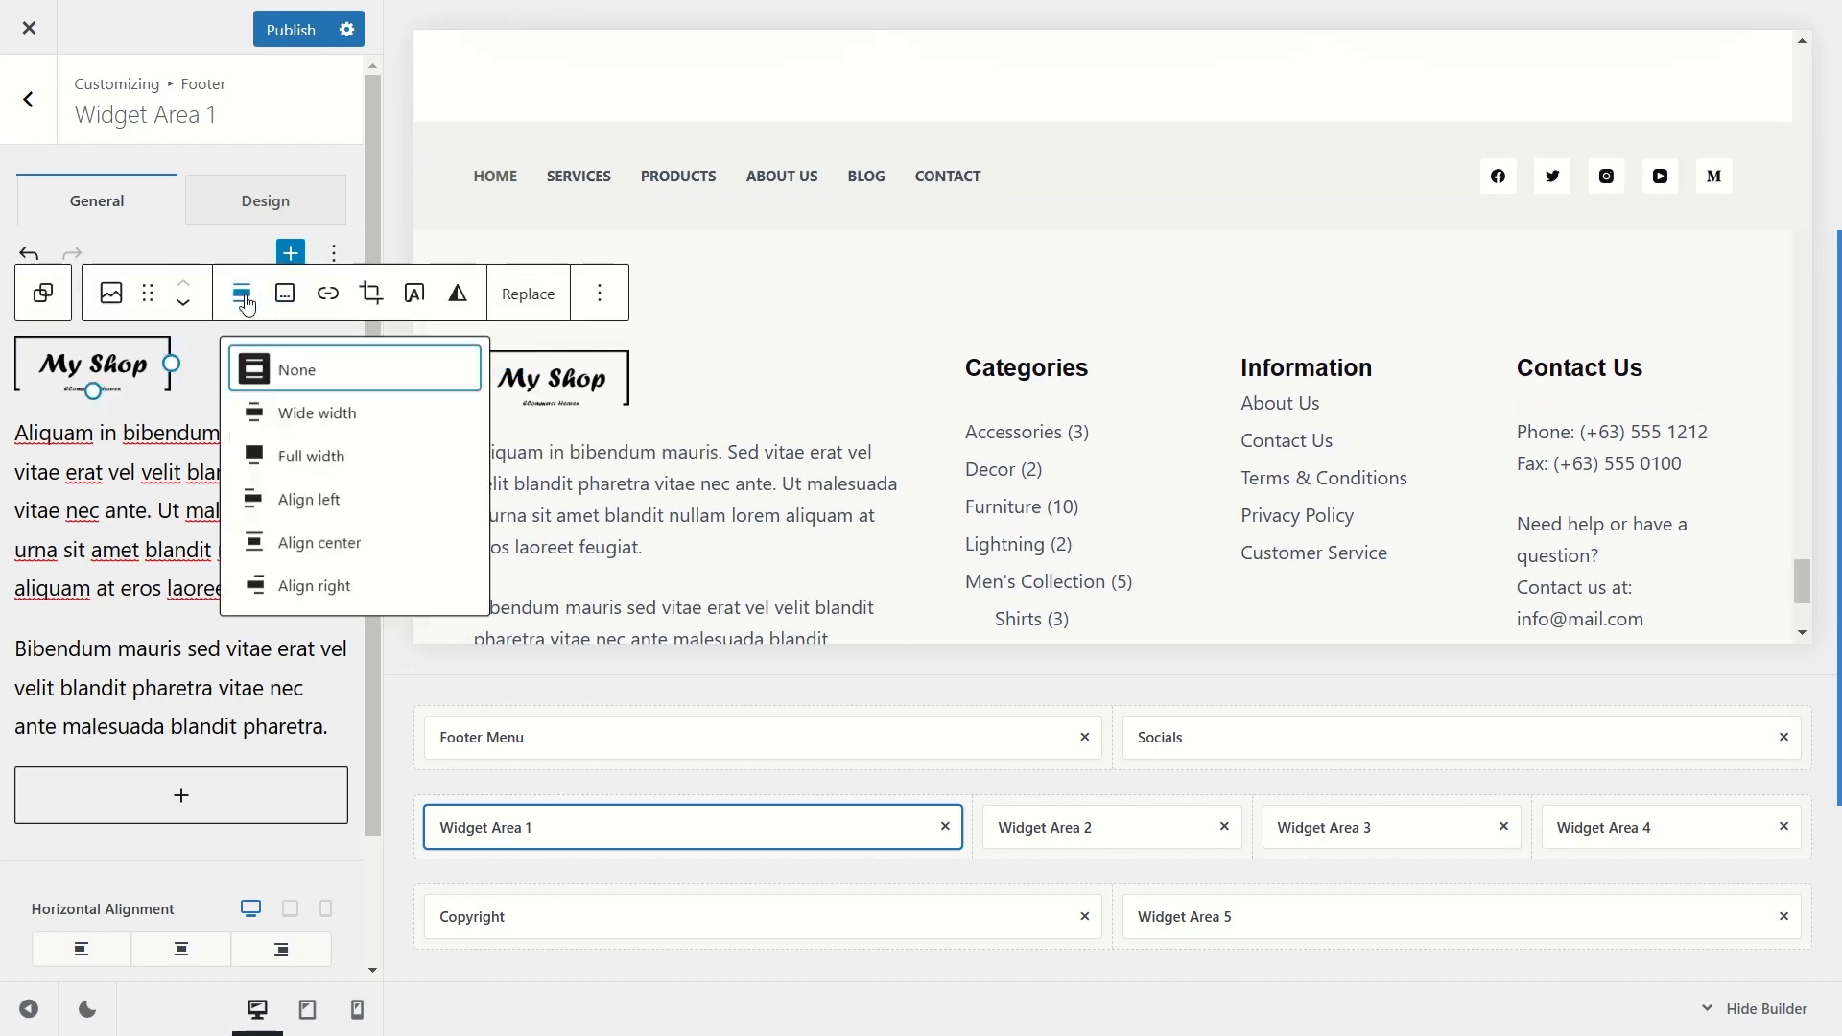
left_click(320, 543)
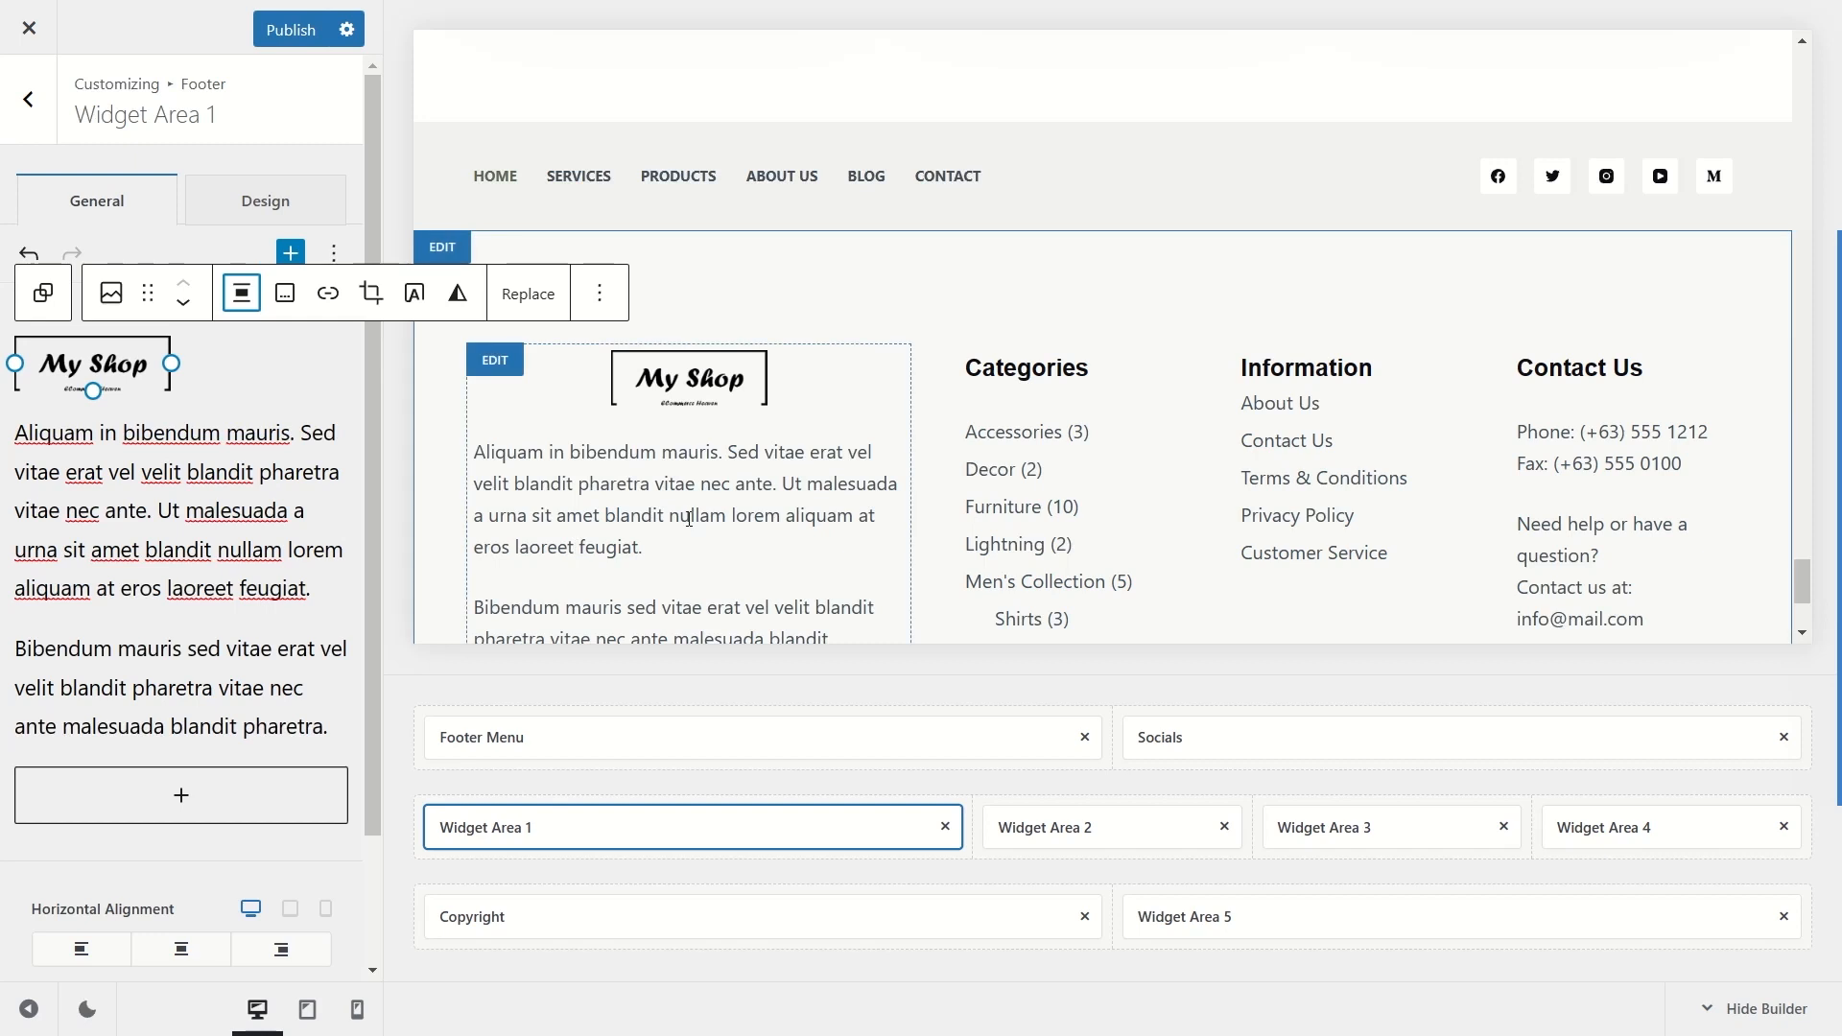
scroll(691, 526, "down", 2)
scroll(766, 317, "up", 2)
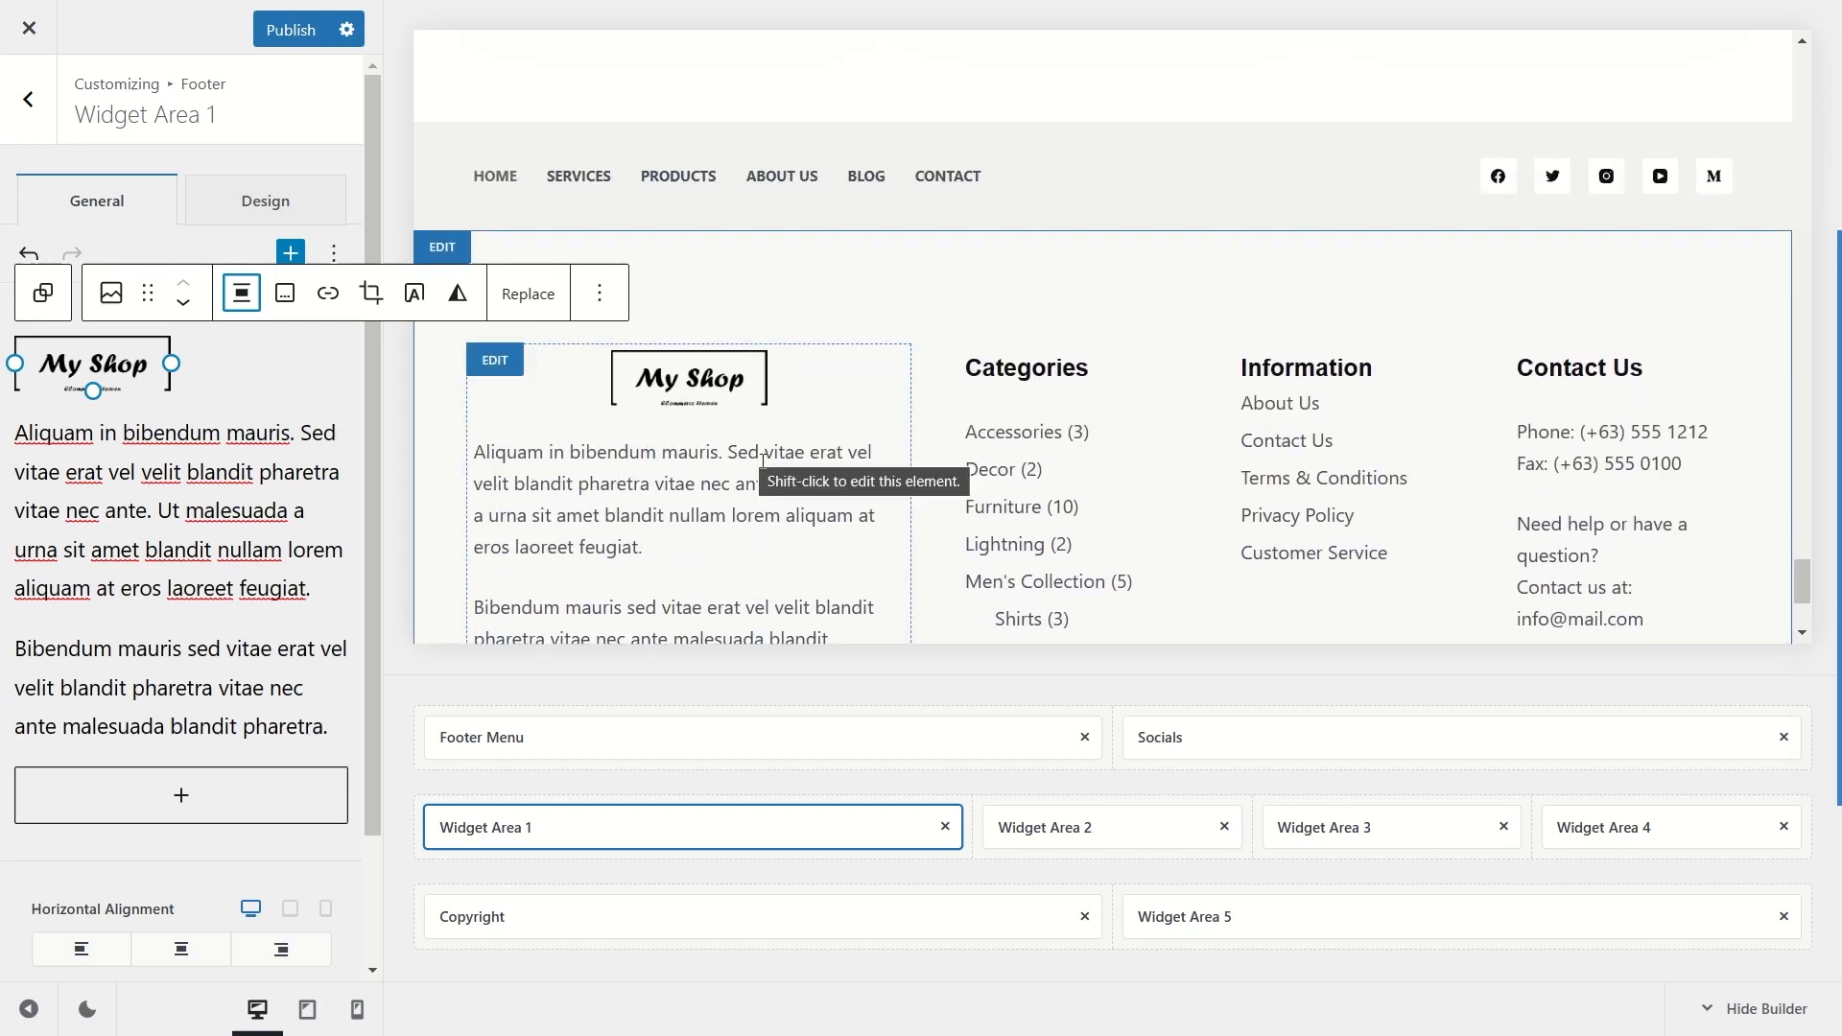
Step: Open Widget Area 2 of the footer's middle row and inspect its Categories heading and product categories list blocks
left_click(987, 838)
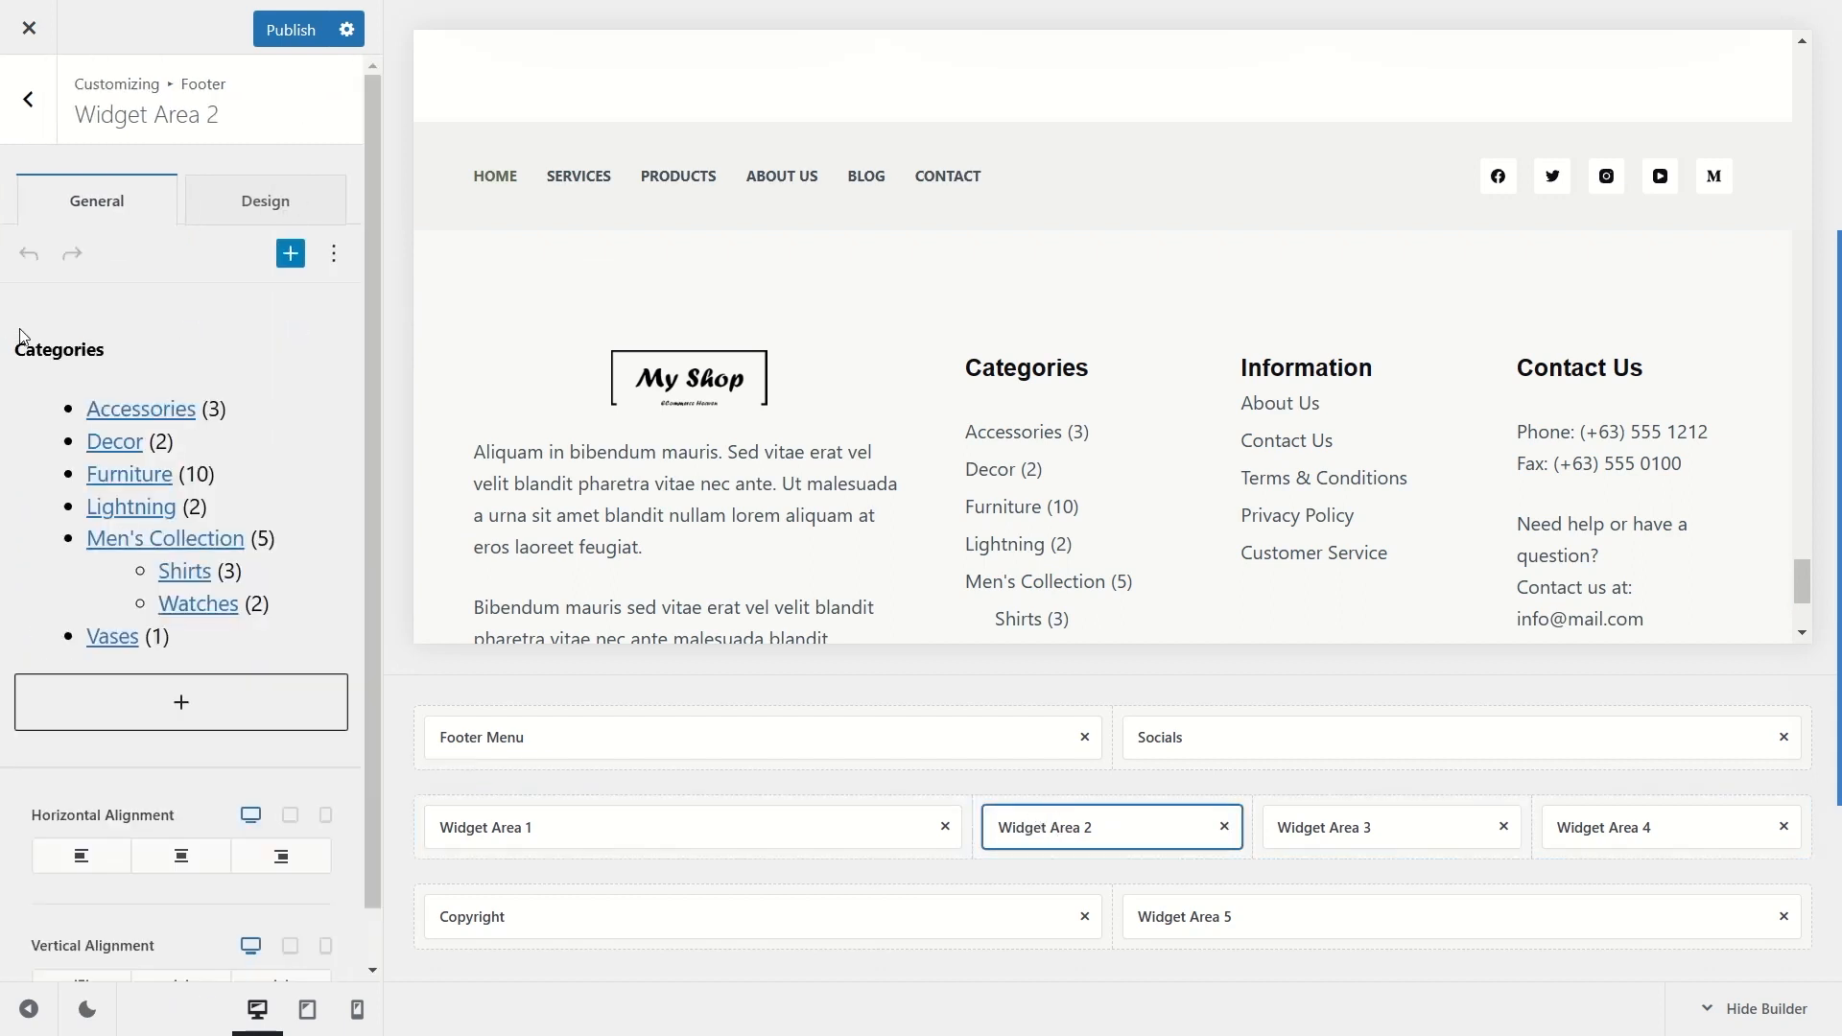
left_click(79, 353)
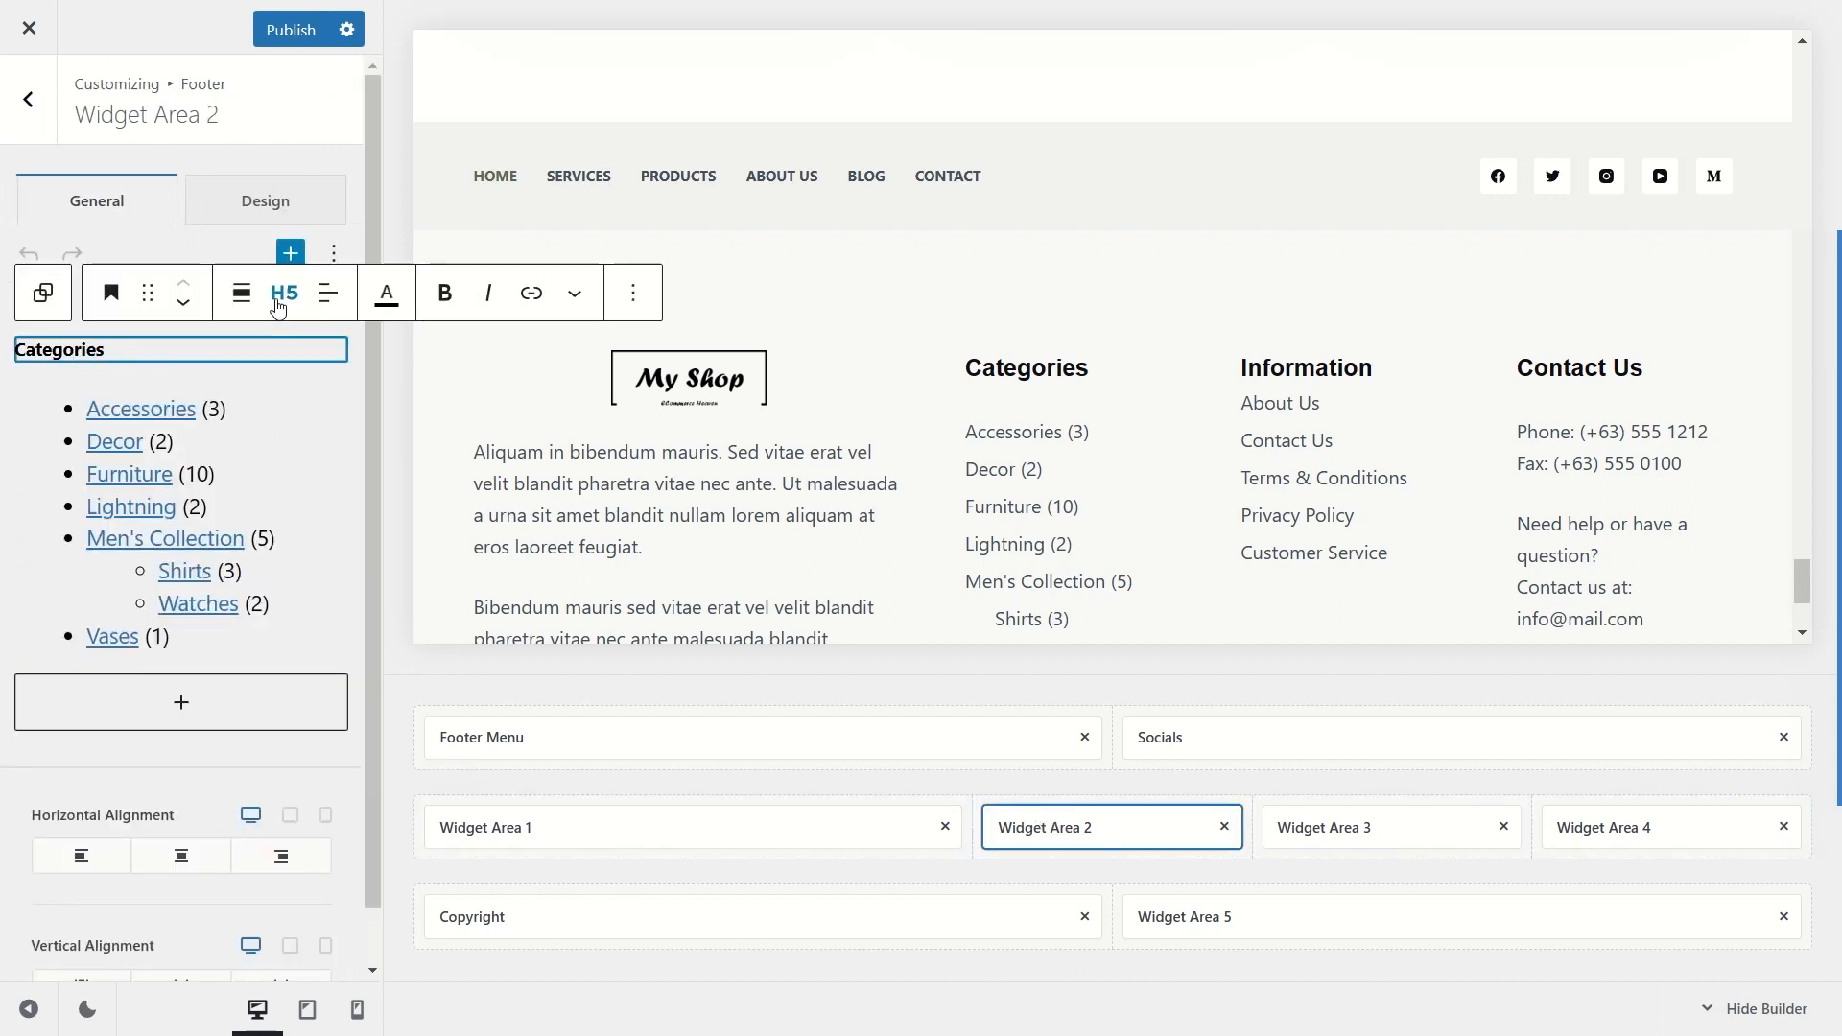
left_click(249, 474)
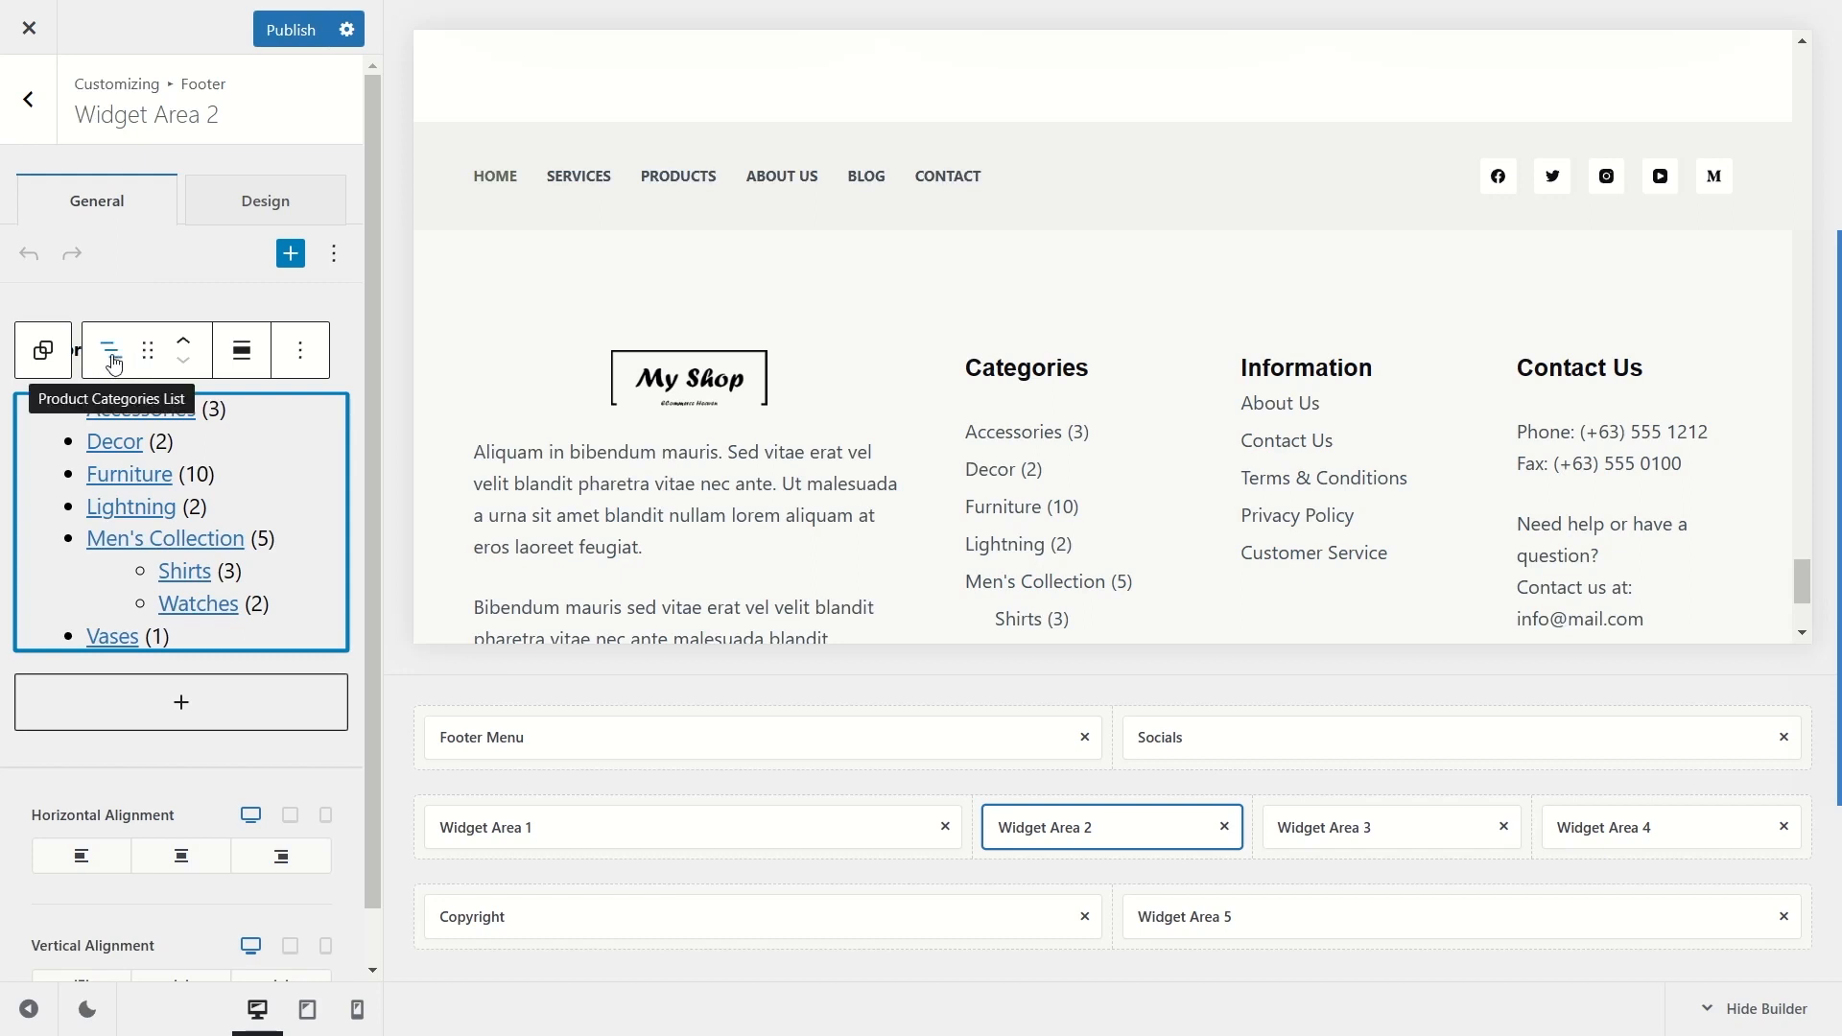
Step: Search for "product list" blocks to add to Widget Area 2, browse the full block library and close it
left_click(182, 708)
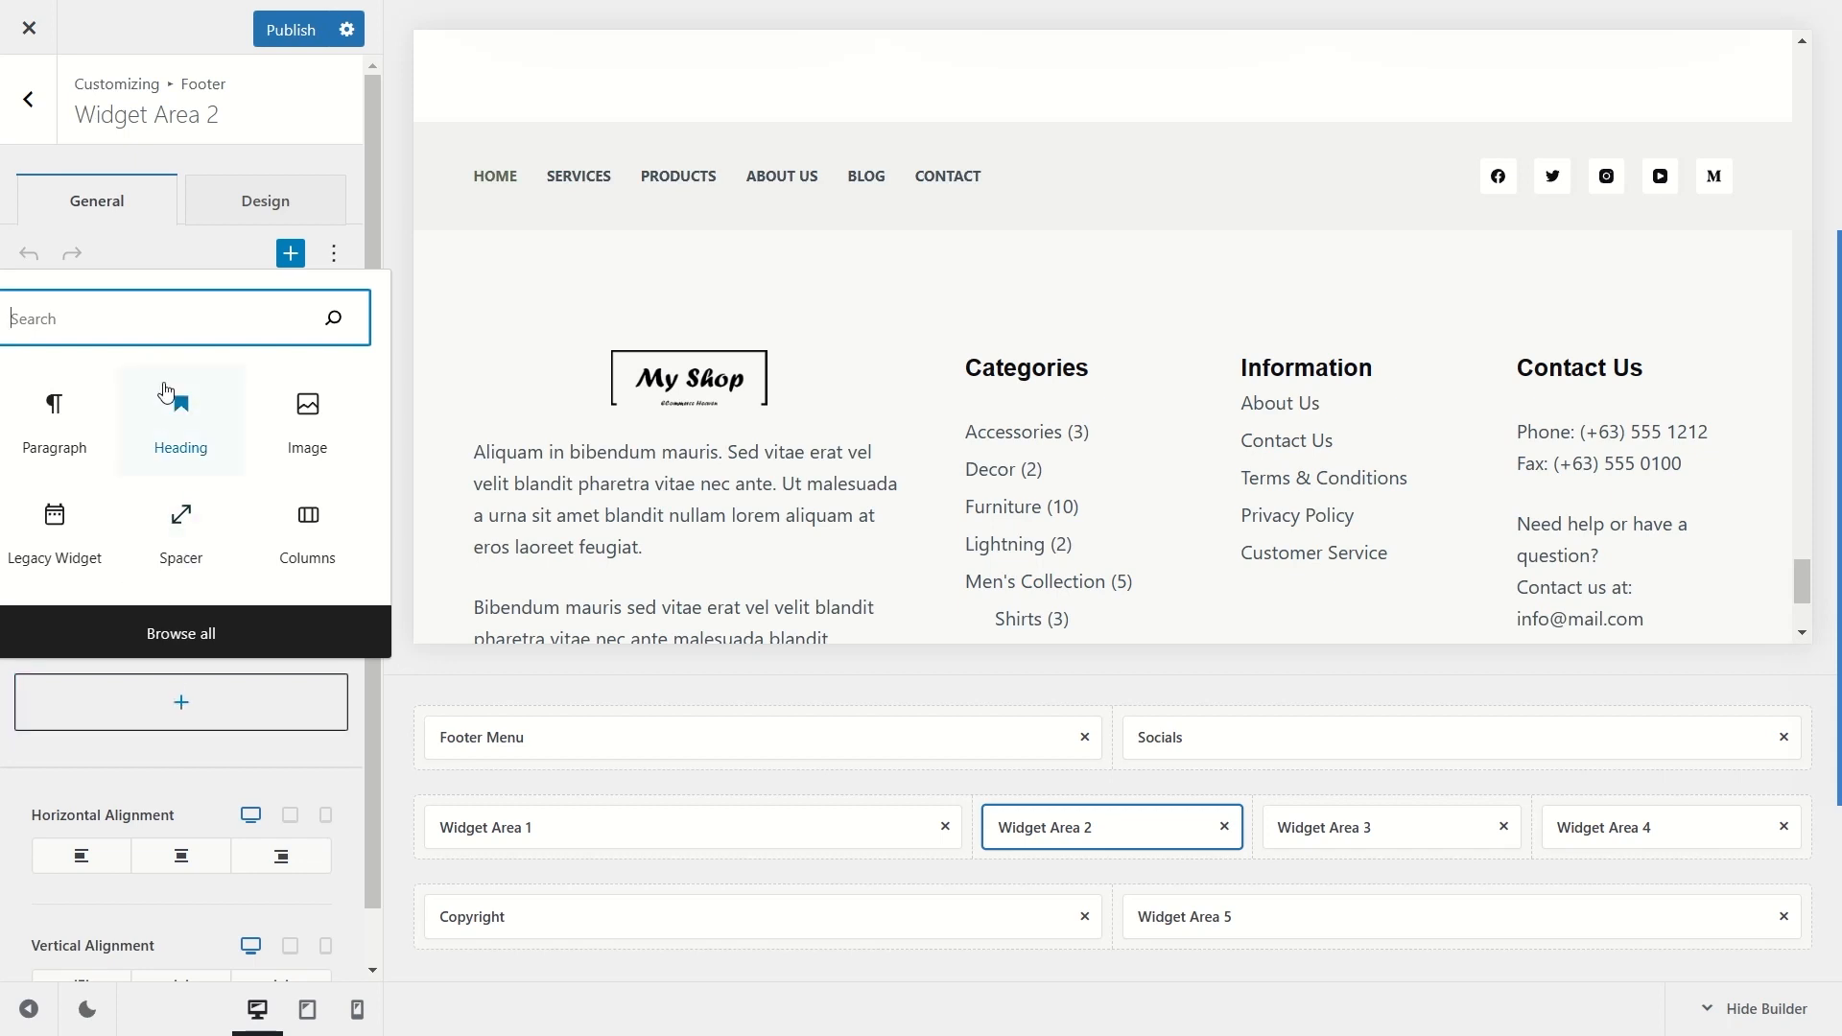
type("product list")
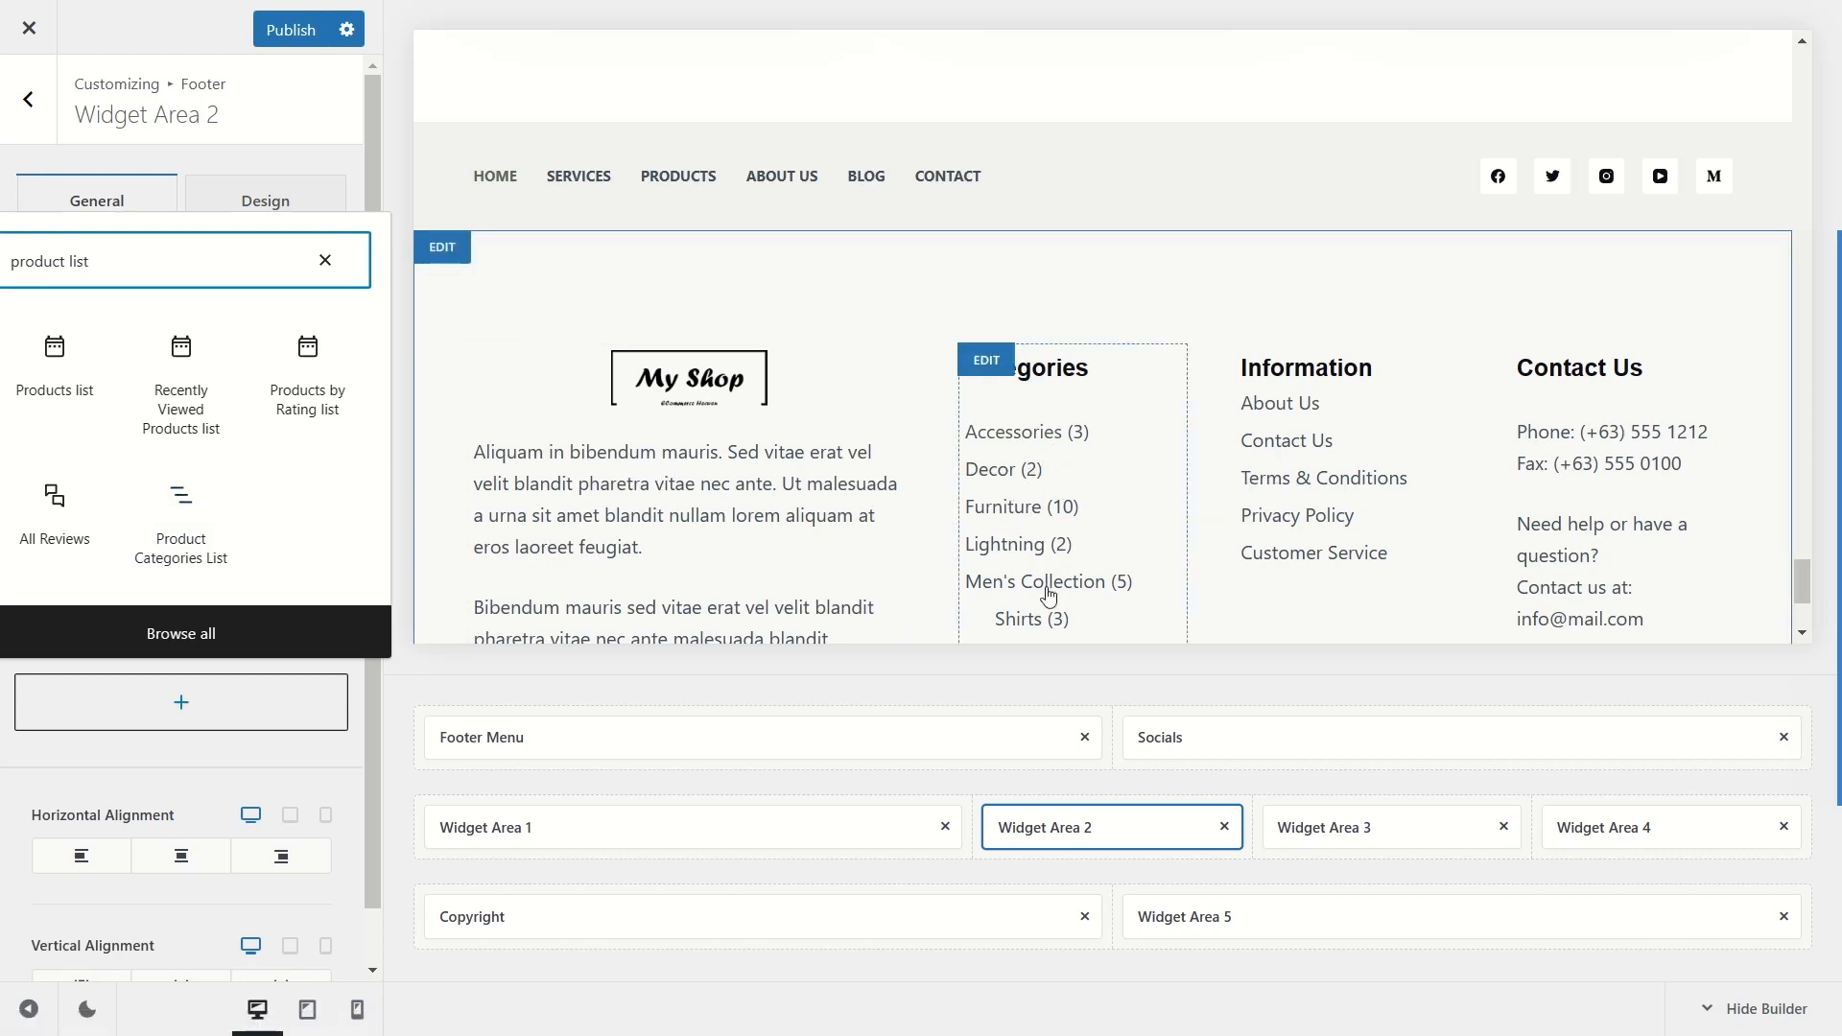
scroll(1050, 580, "down", 2)
scroll(1027, 461, "up", 1)
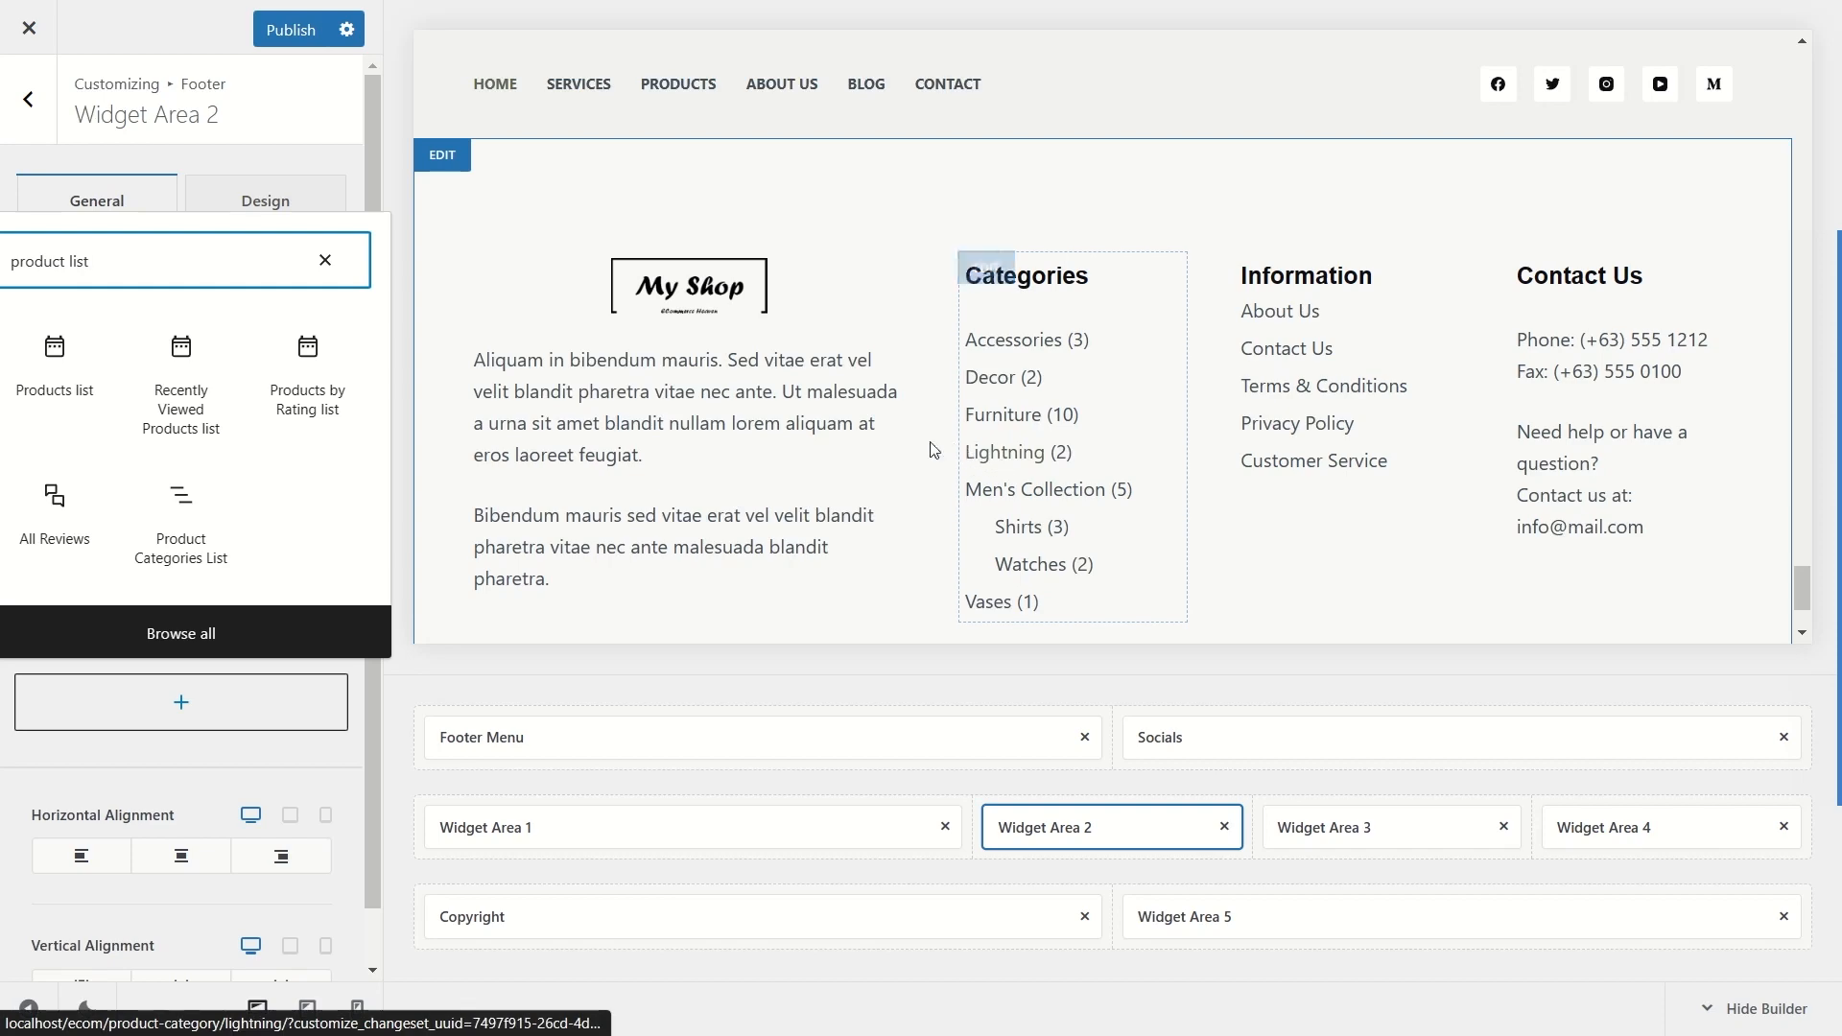
left_click(179, 629)
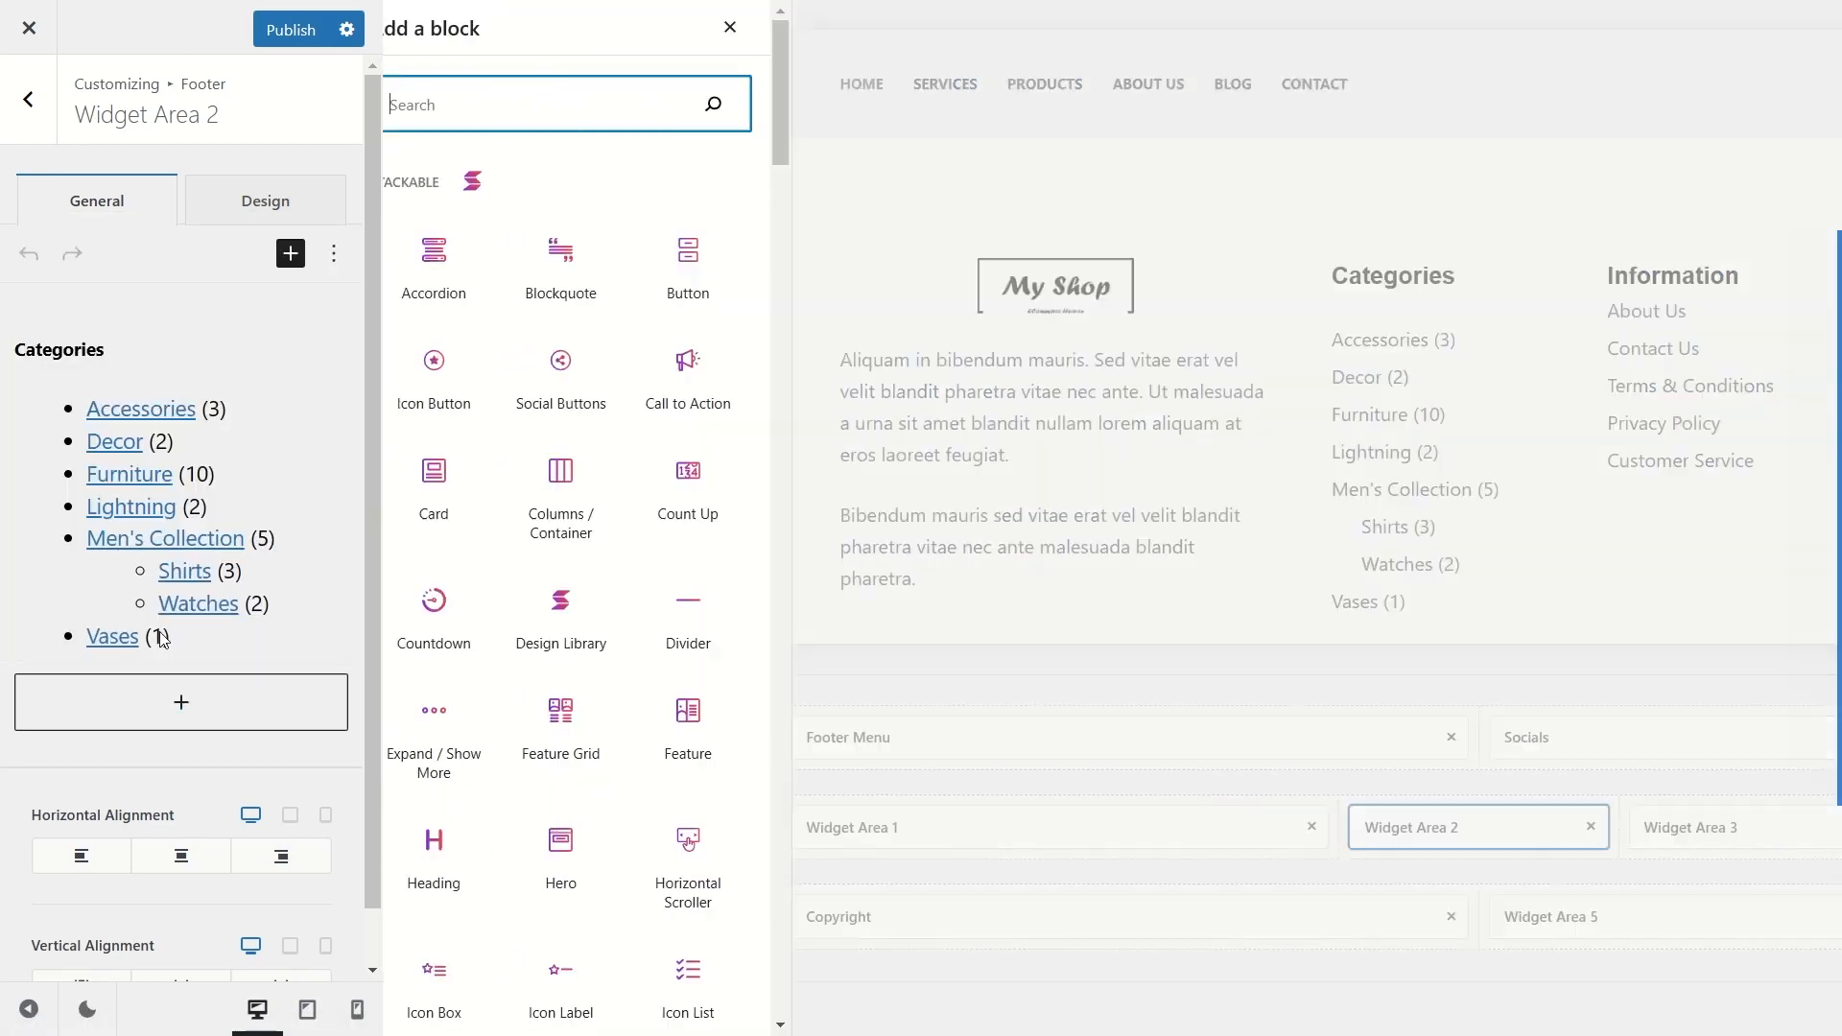
left_click_drag(815, 101, 822, 588)
scroll(782, 395, "up", 15)
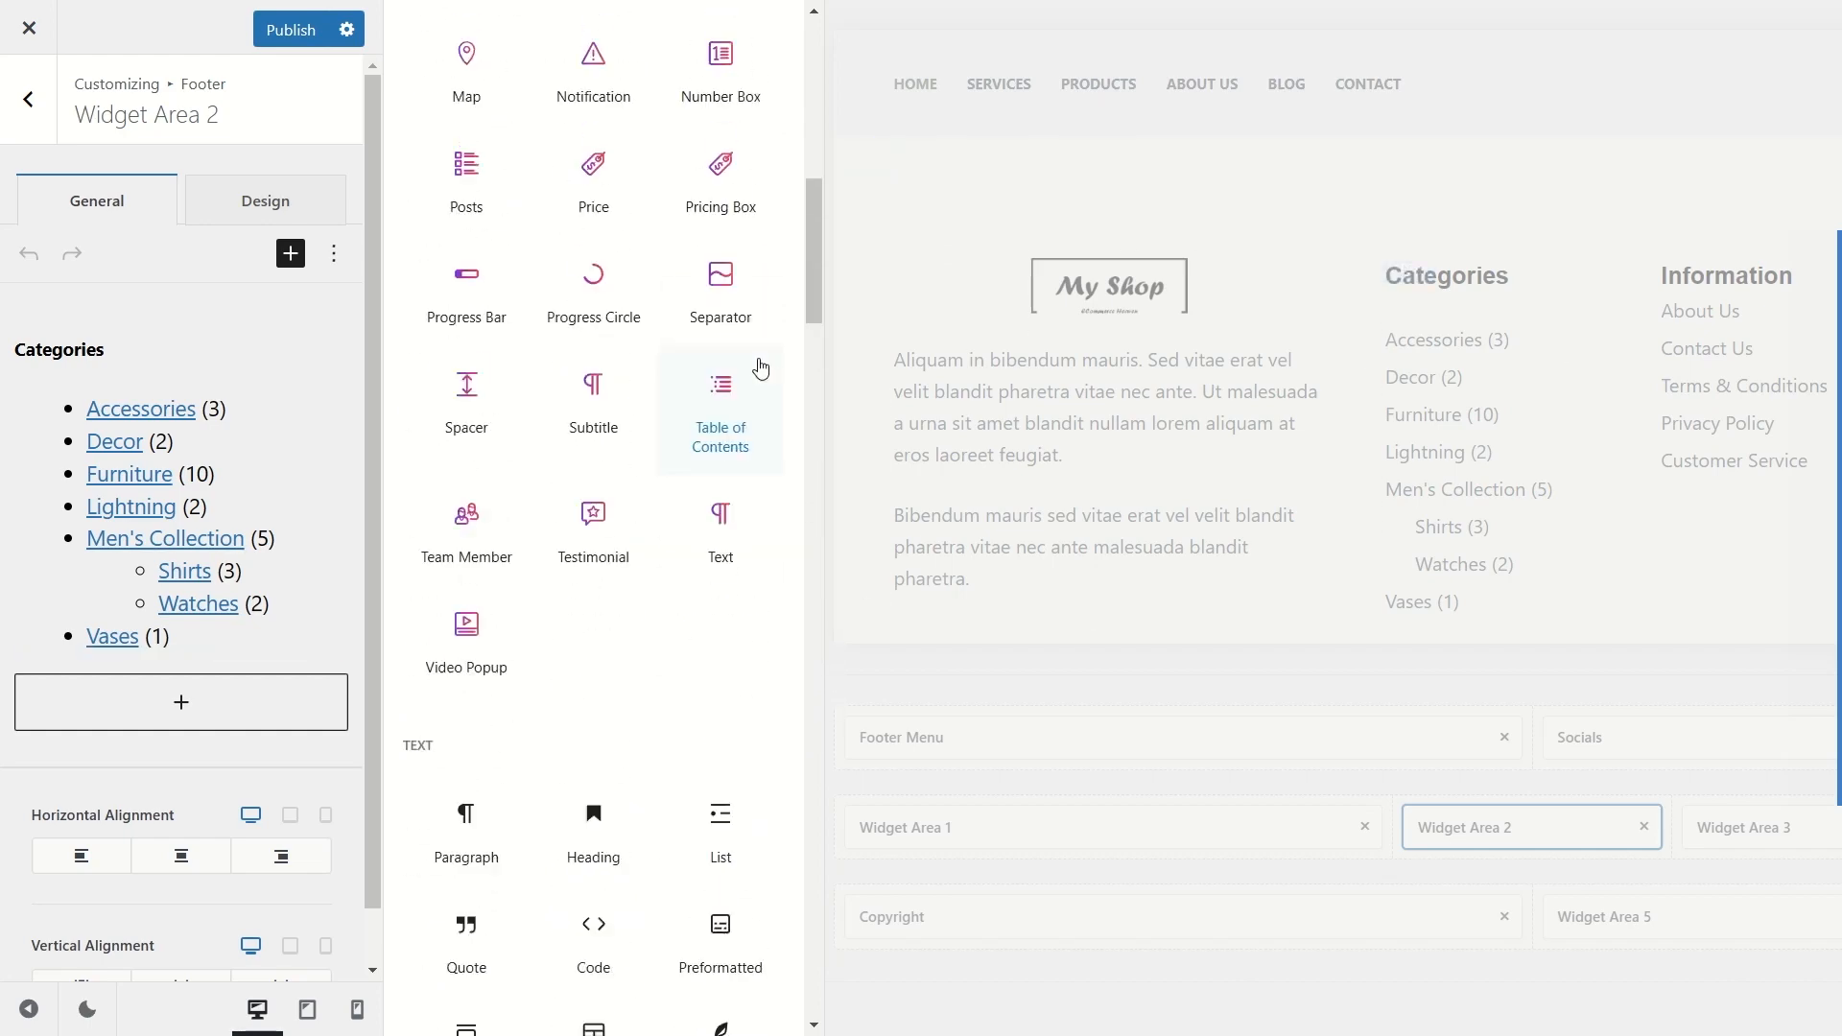
scroll(760, 368, "up", 15)
left_click(759, 38)
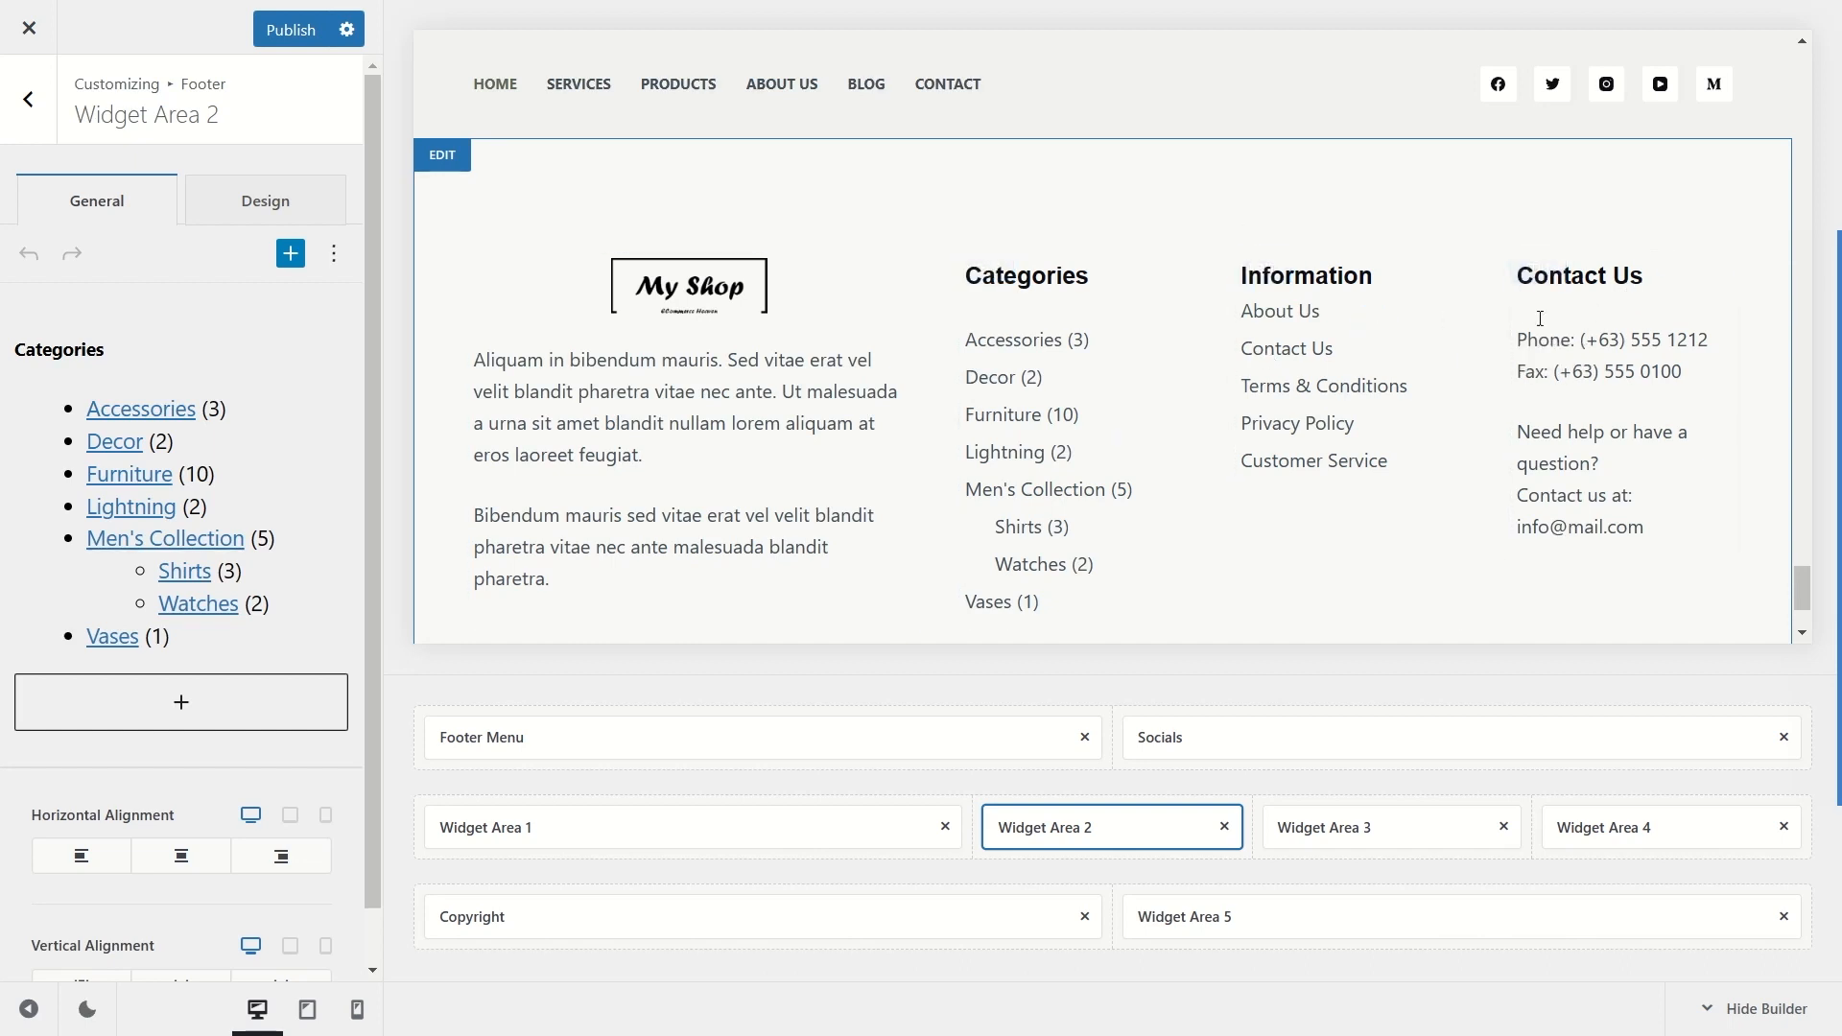
Step: Open Widget Area 3 and inspect the text and URL settings of its About Us link without changing them
left_click(1268, 285)
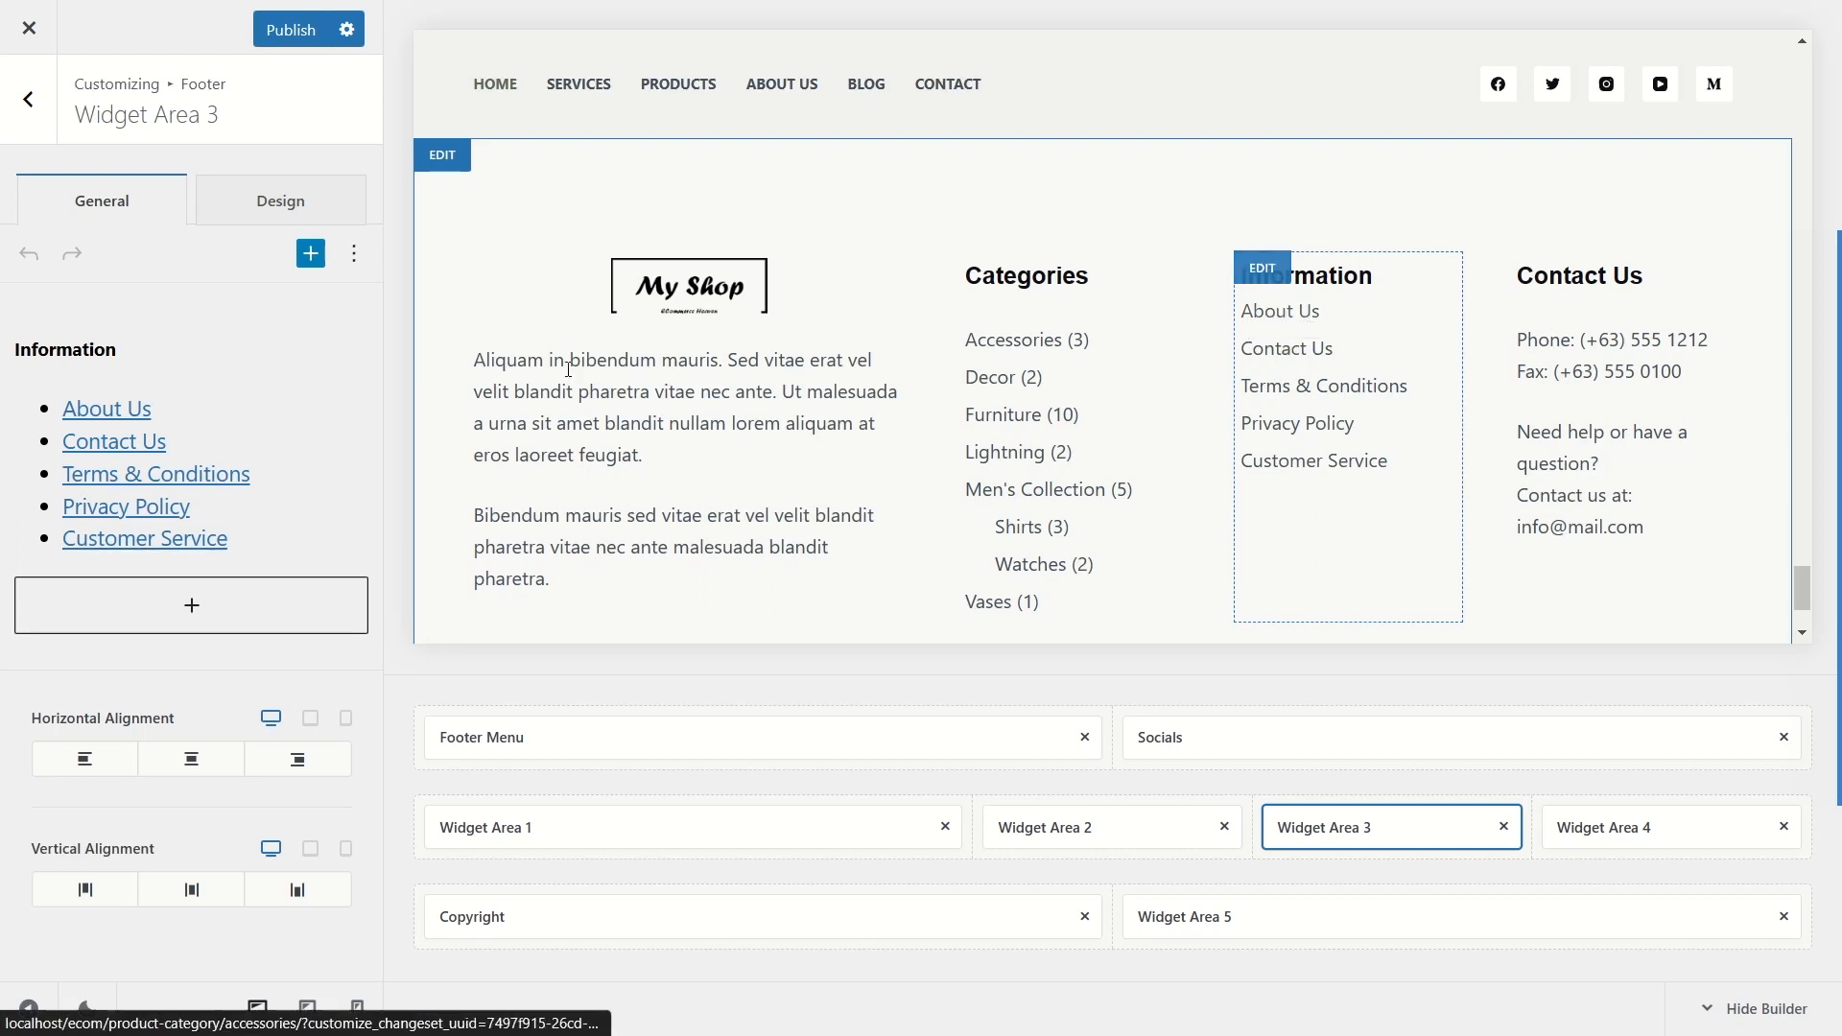
left_click(92, 409)
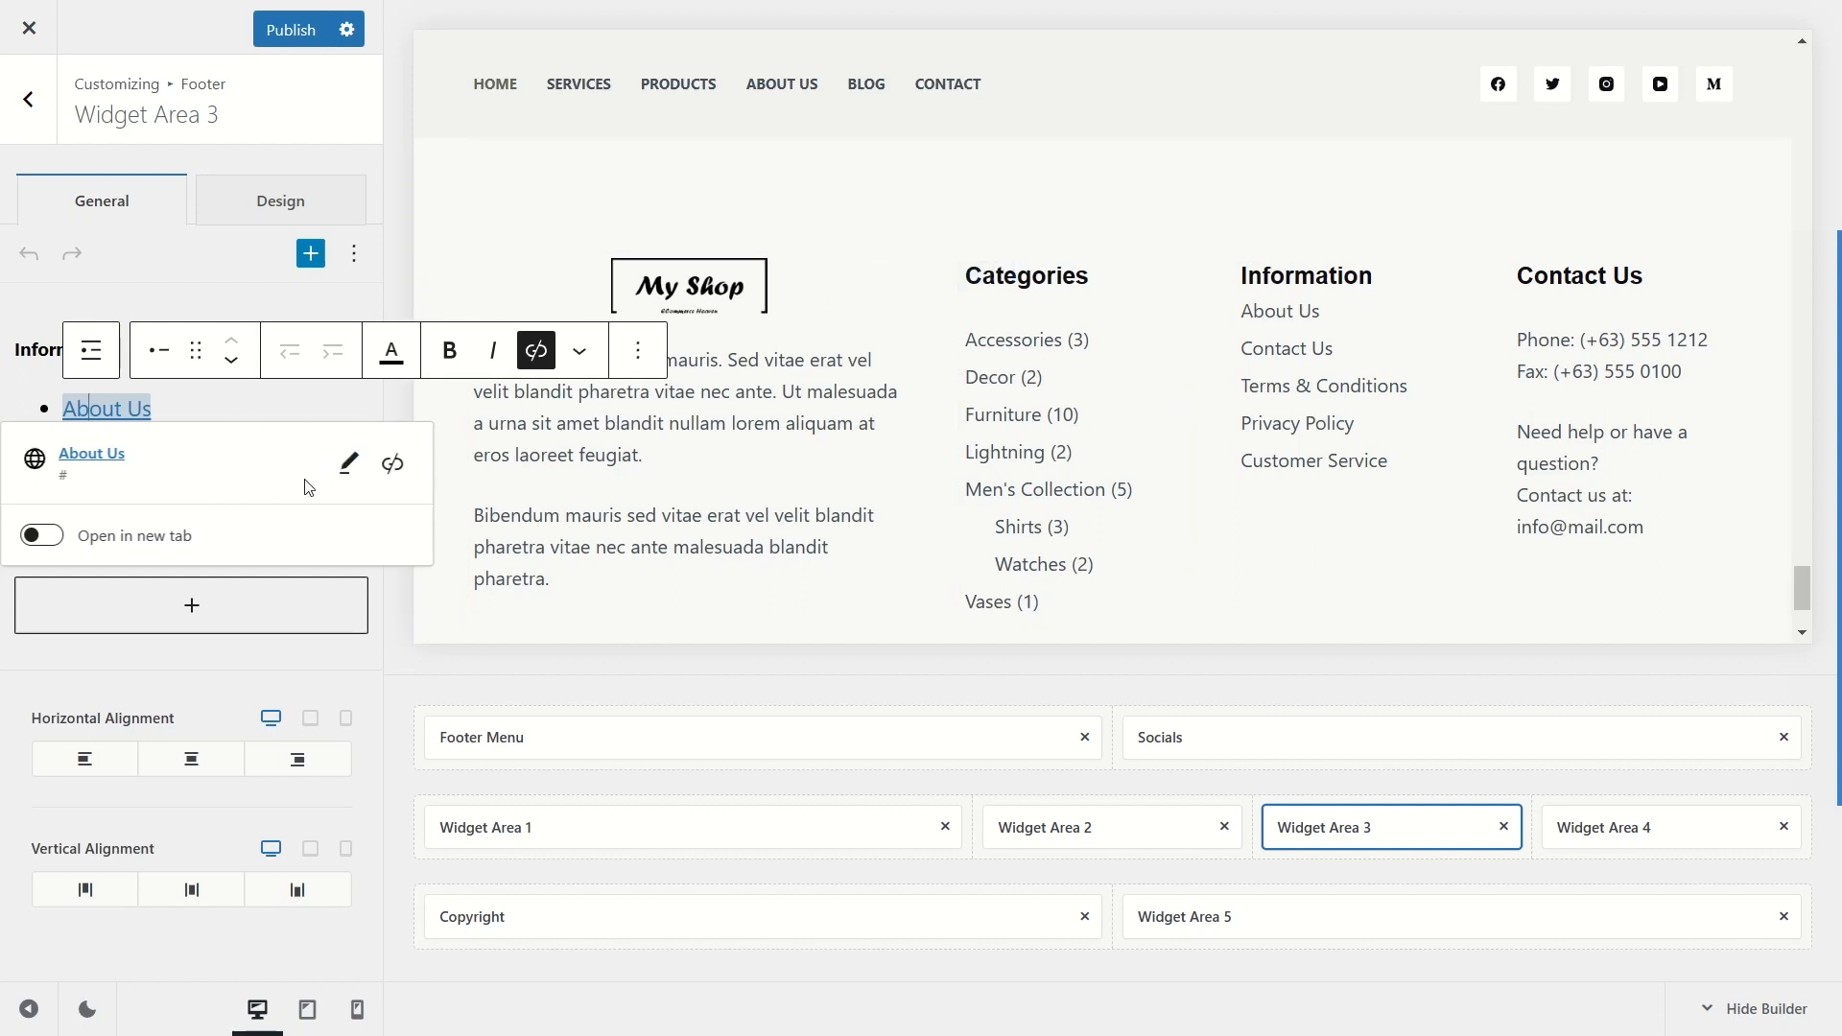
left_click(349, 466)
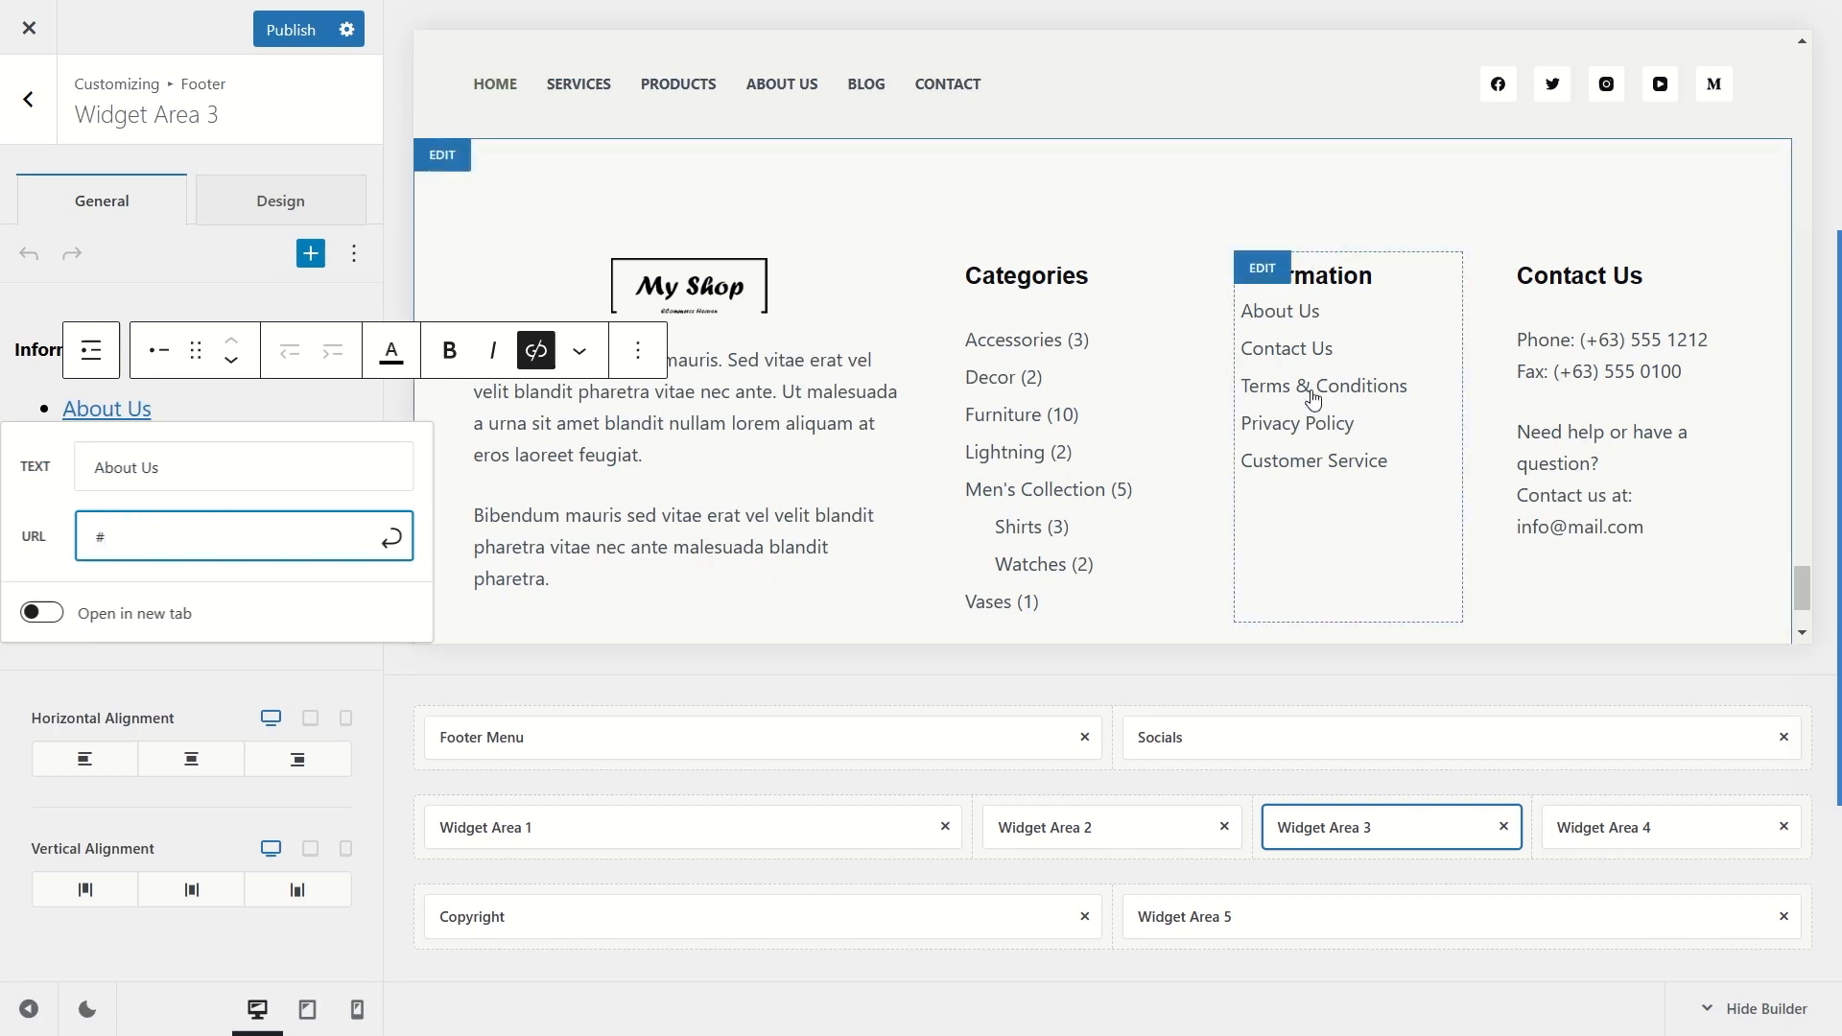
left_click(43, 316)
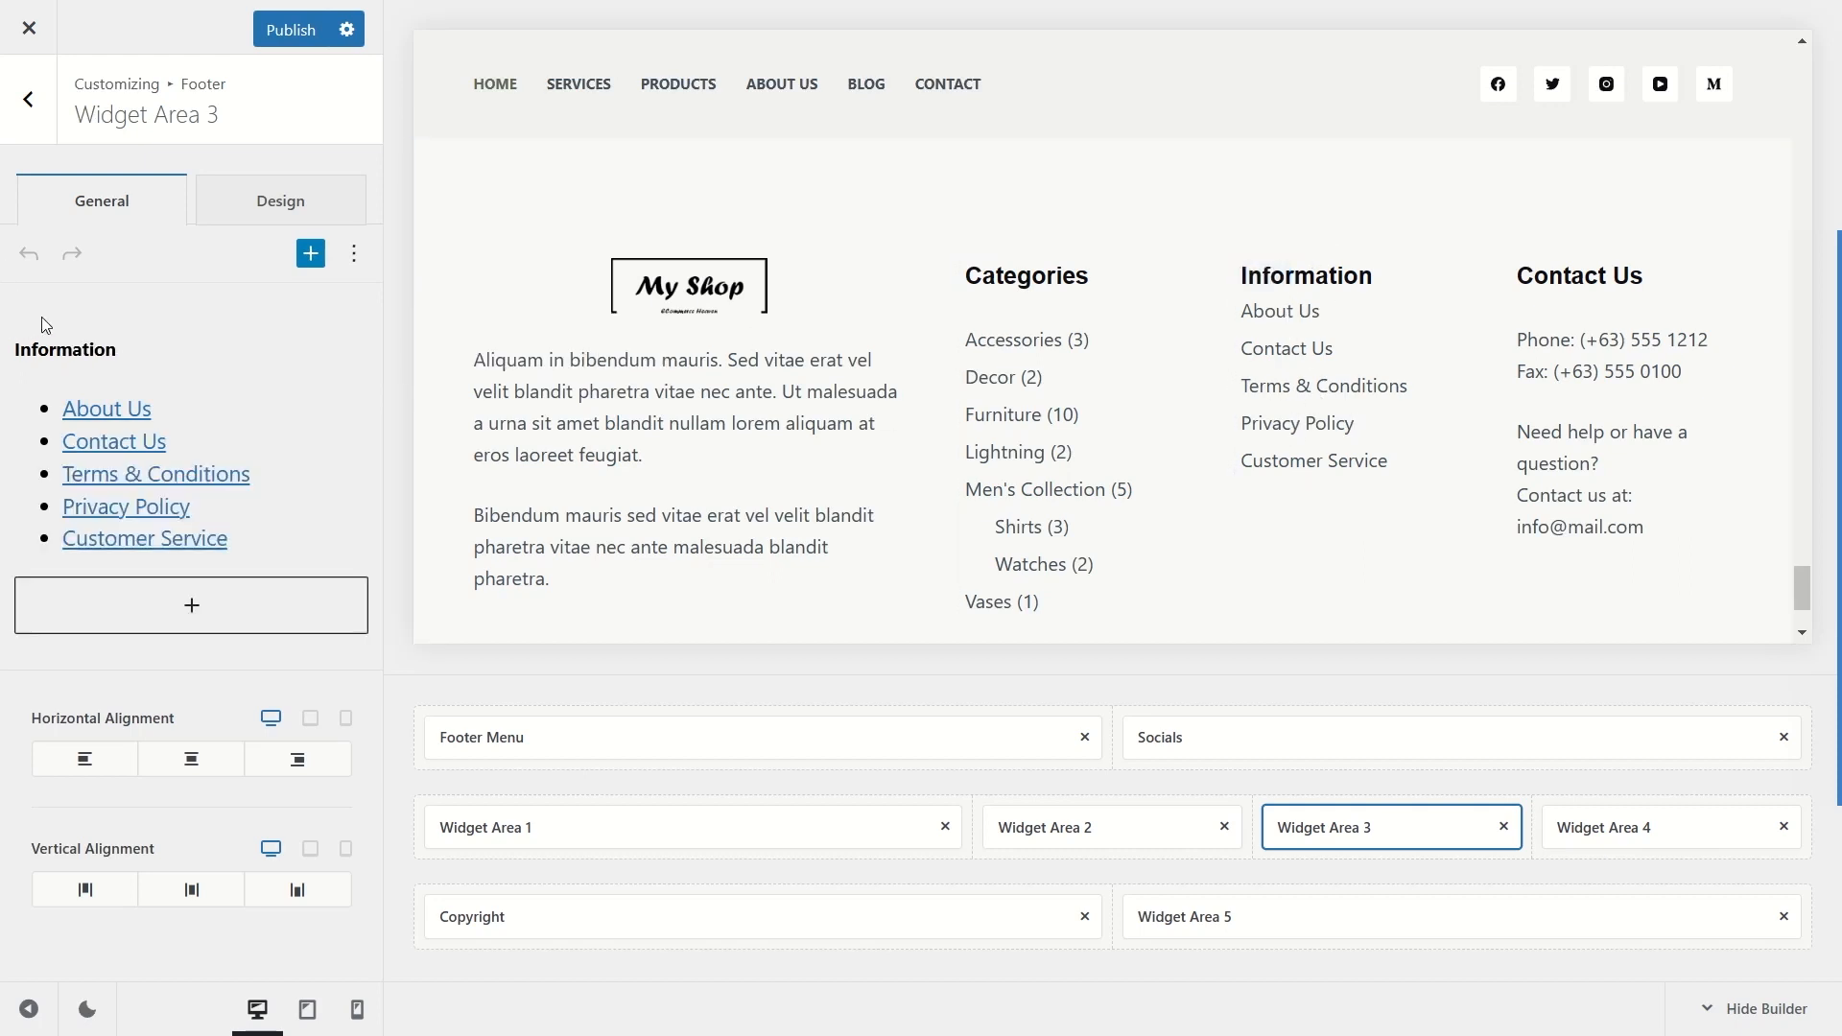
Step: Review the footer's Copyright text and Widget Area 5 payment logos, and publish the customizations
scroll(1279, 419, "down", 2)
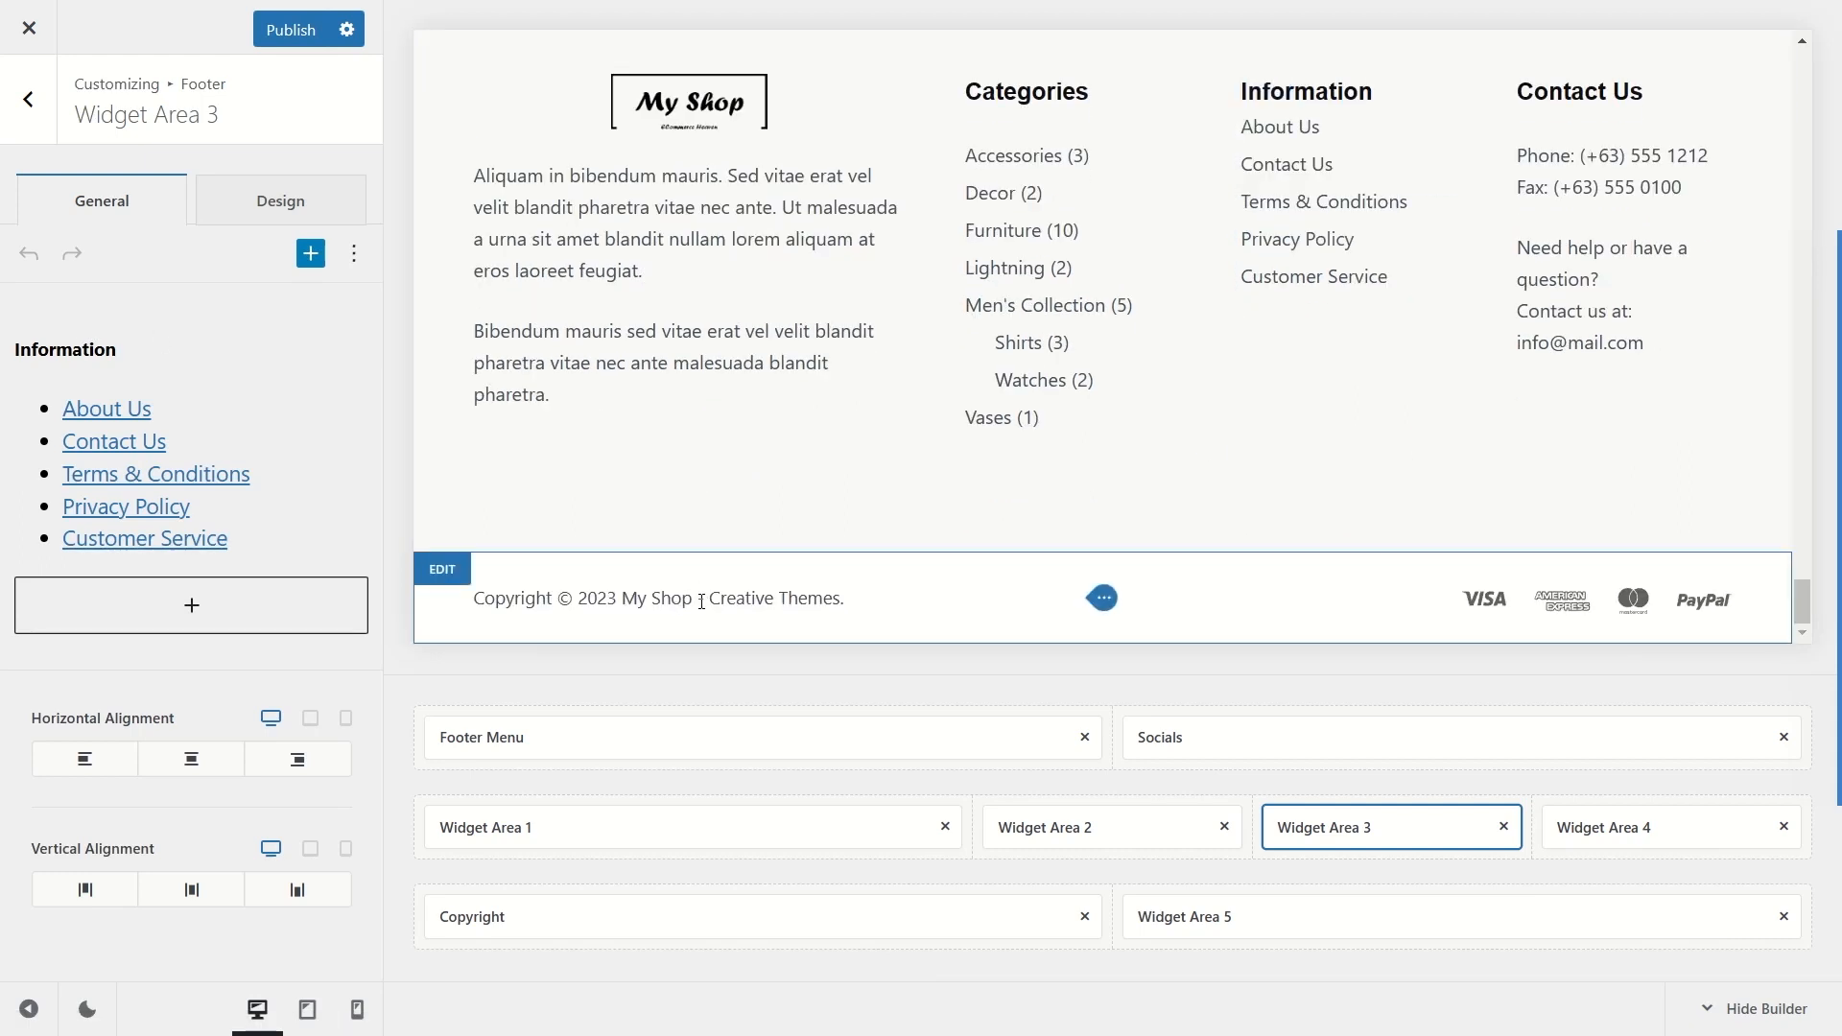
left_click(602, 906)
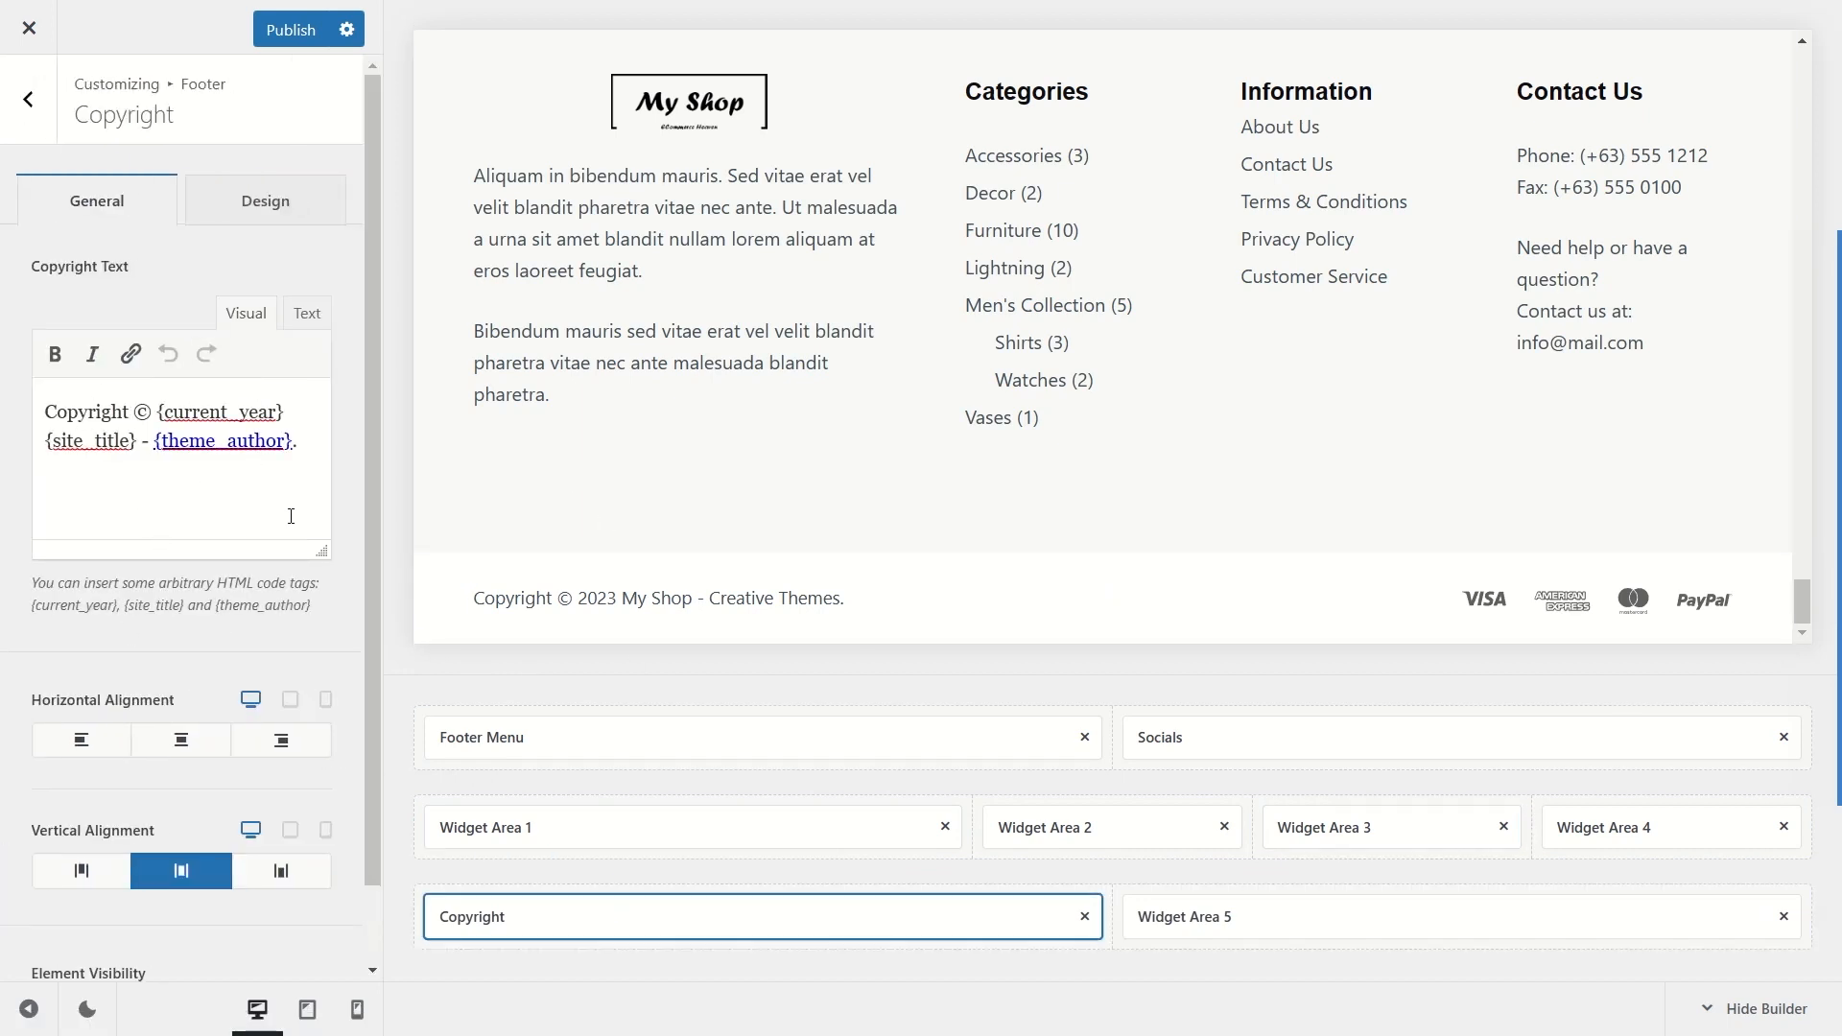
left_click(1247, 910)
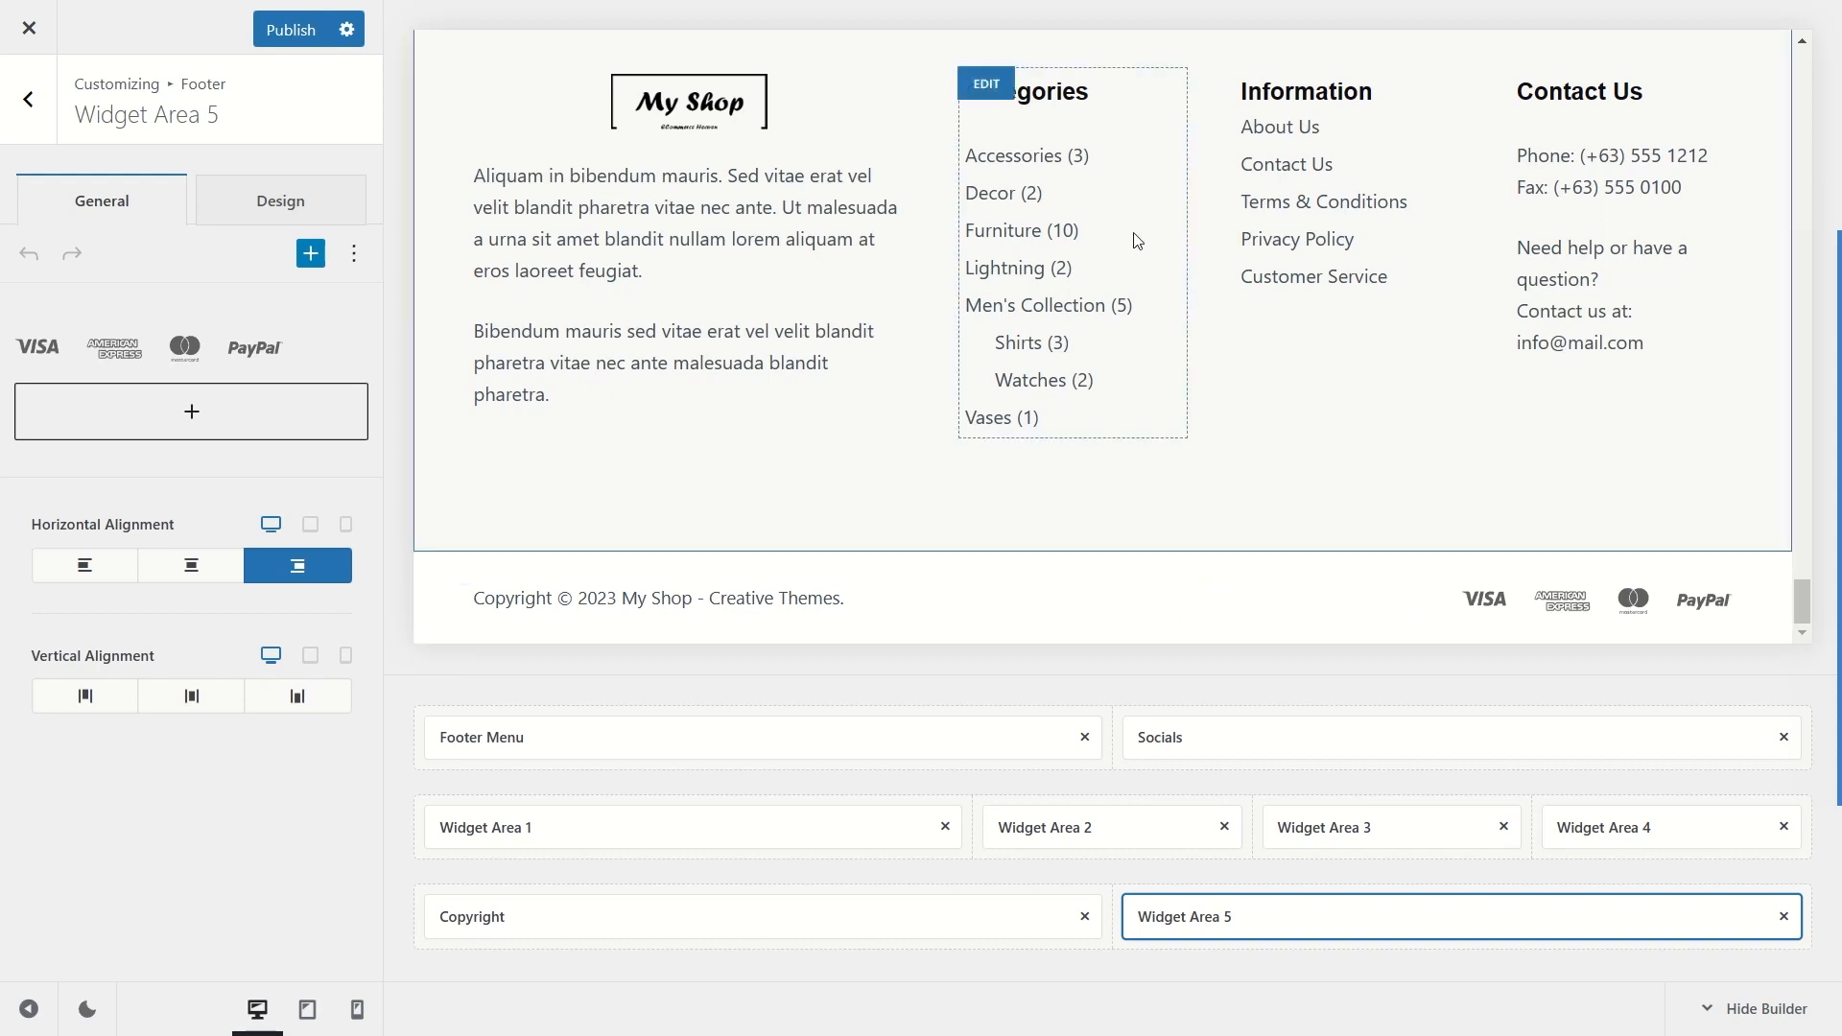
scroll(1131, 242, "up", 2)
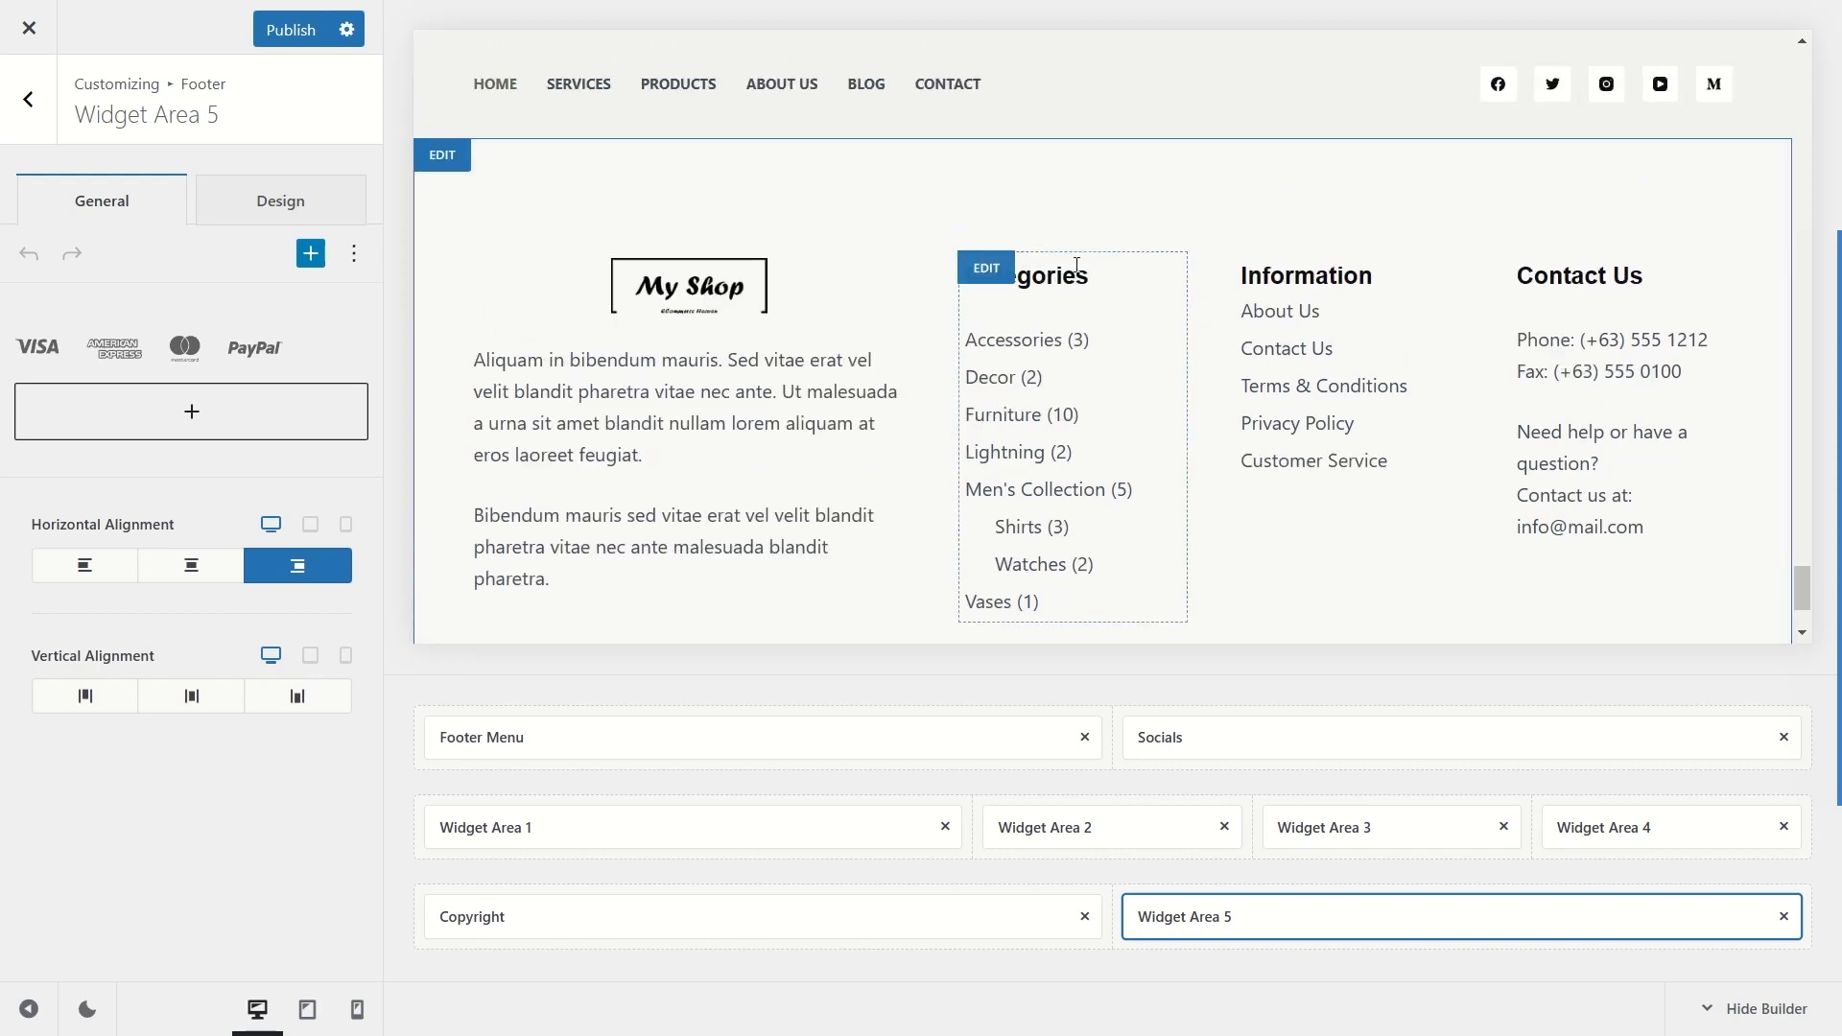
left_click(289, 30)
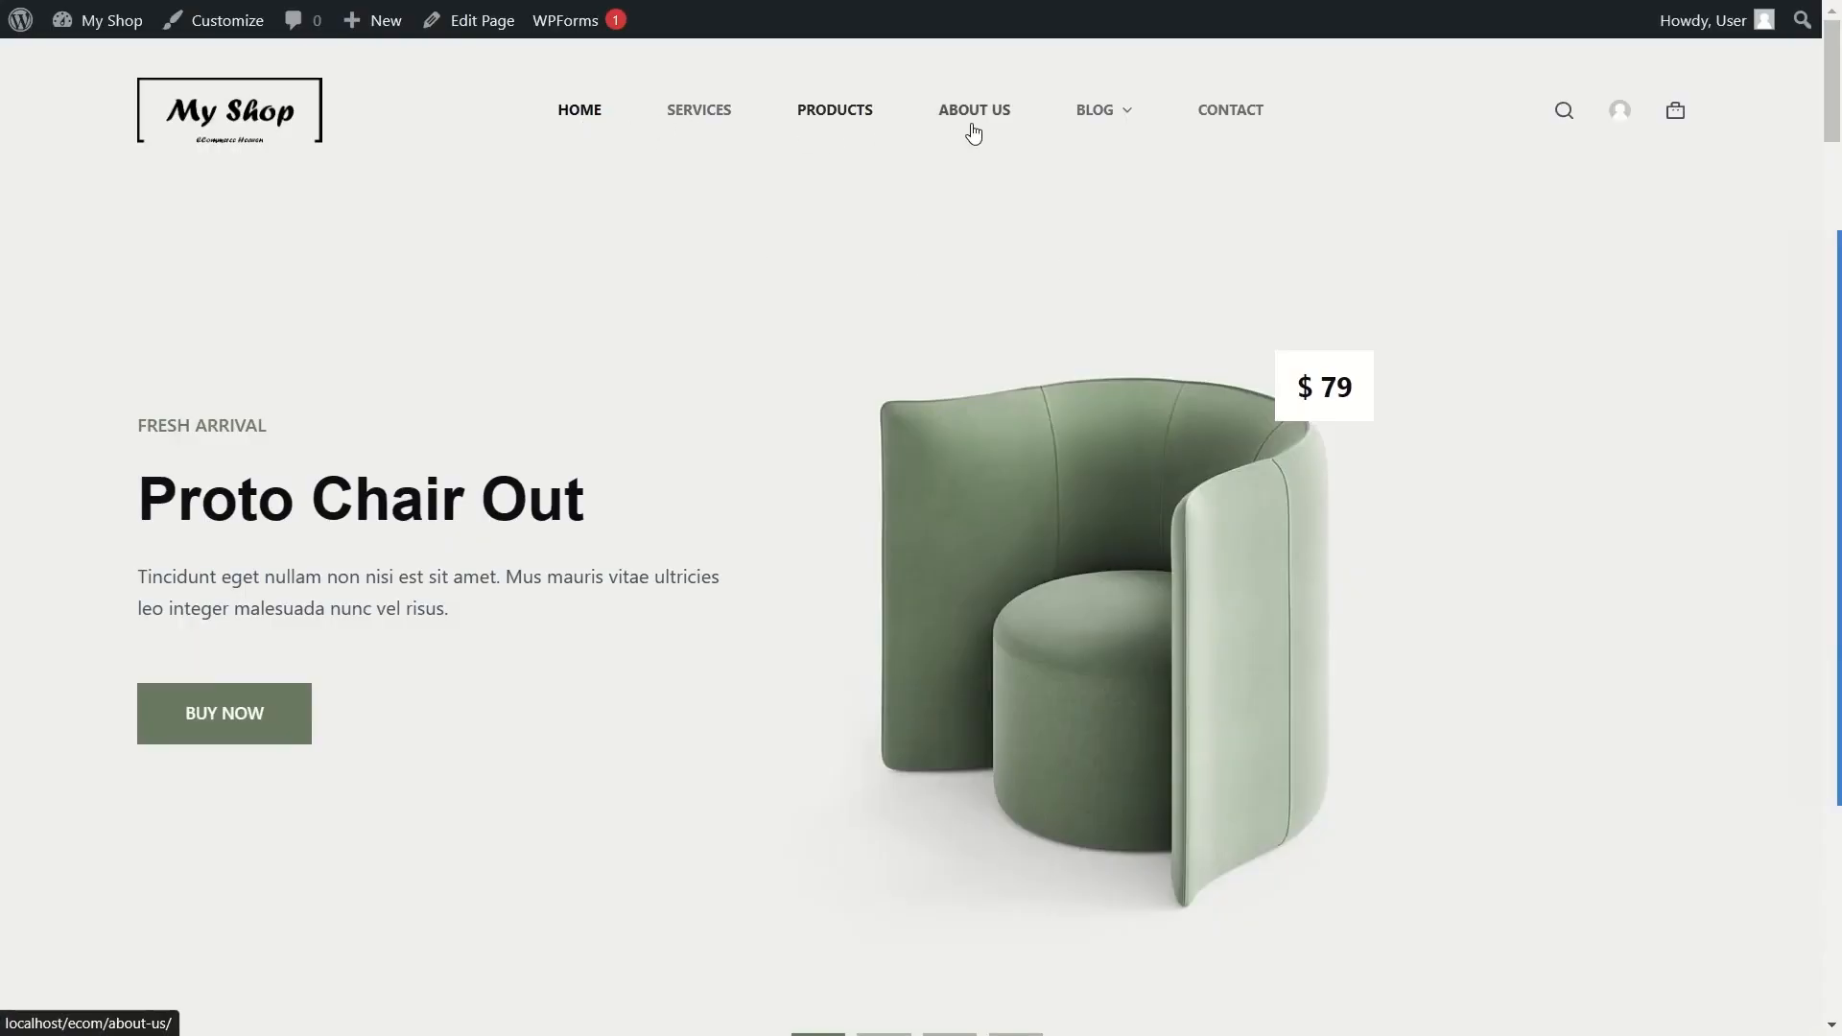
Step: Switch to the live shop's home page and review it from the hero slider to the New Arrivals products
scroll(1174, 138, "down", 5)
scroll(1170, 130, "down", 20)
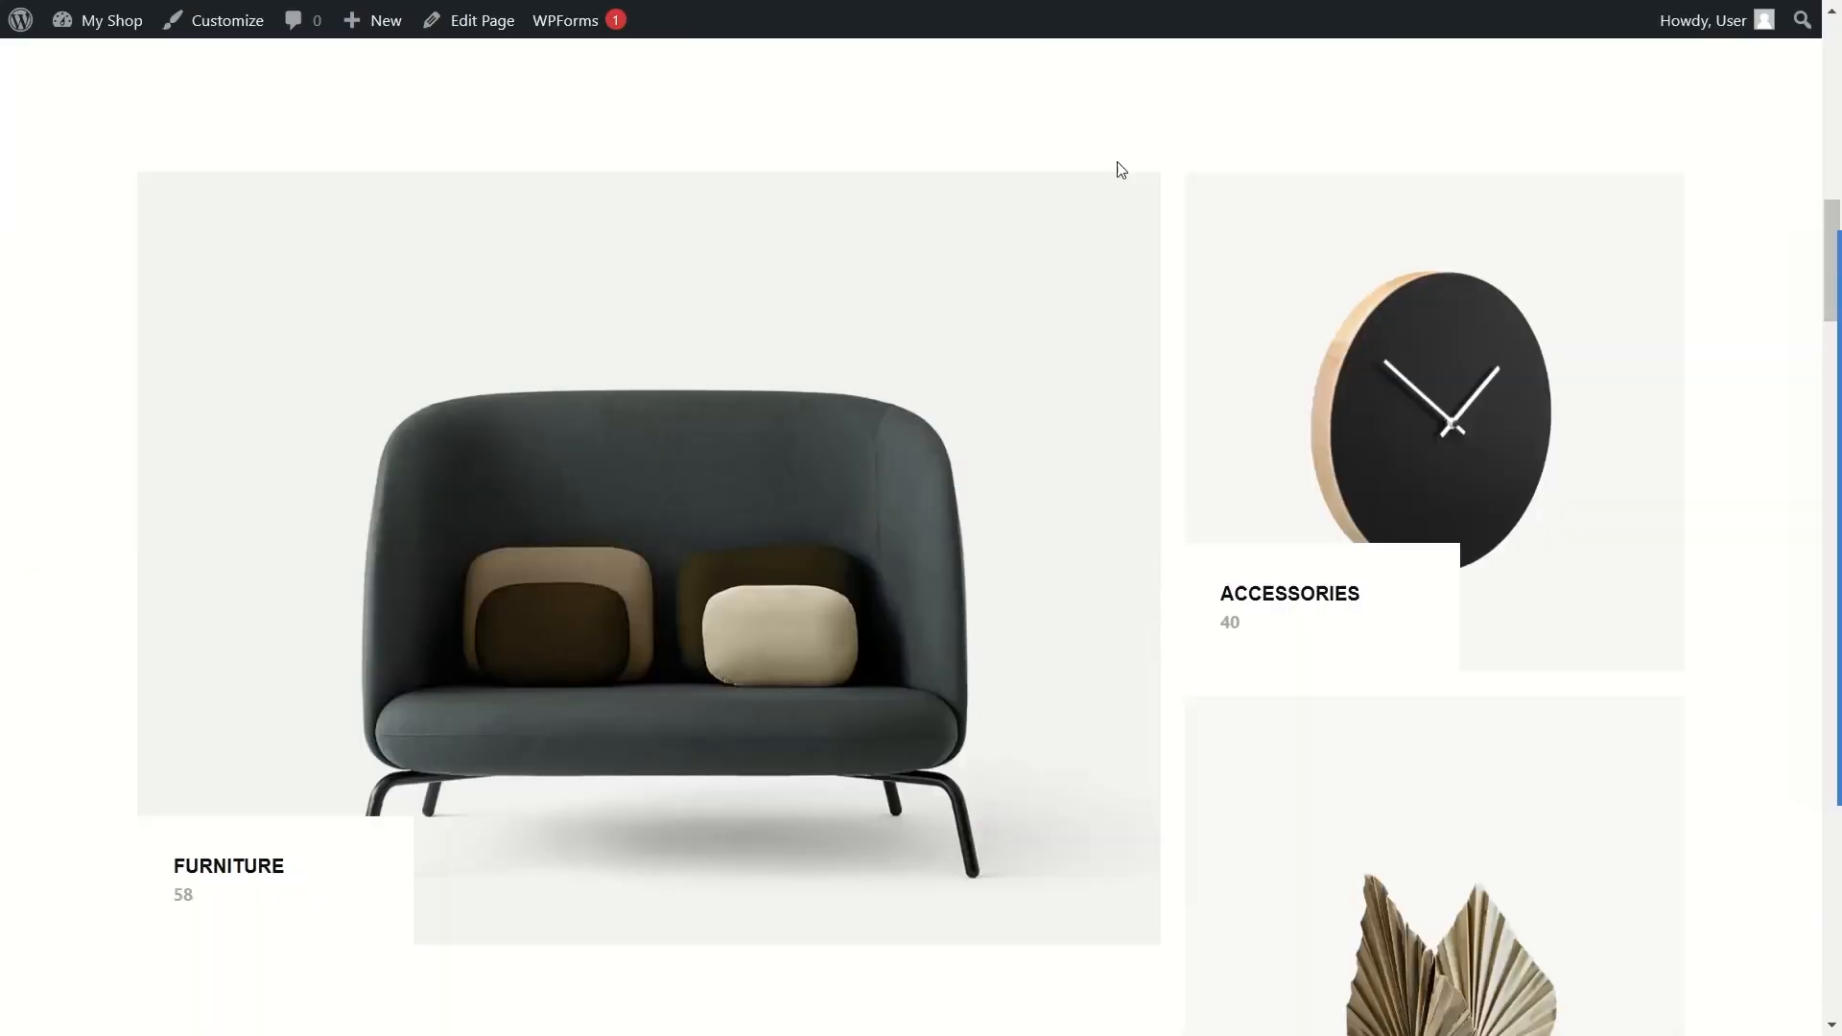
scroll(1120, 170, "down", 15)
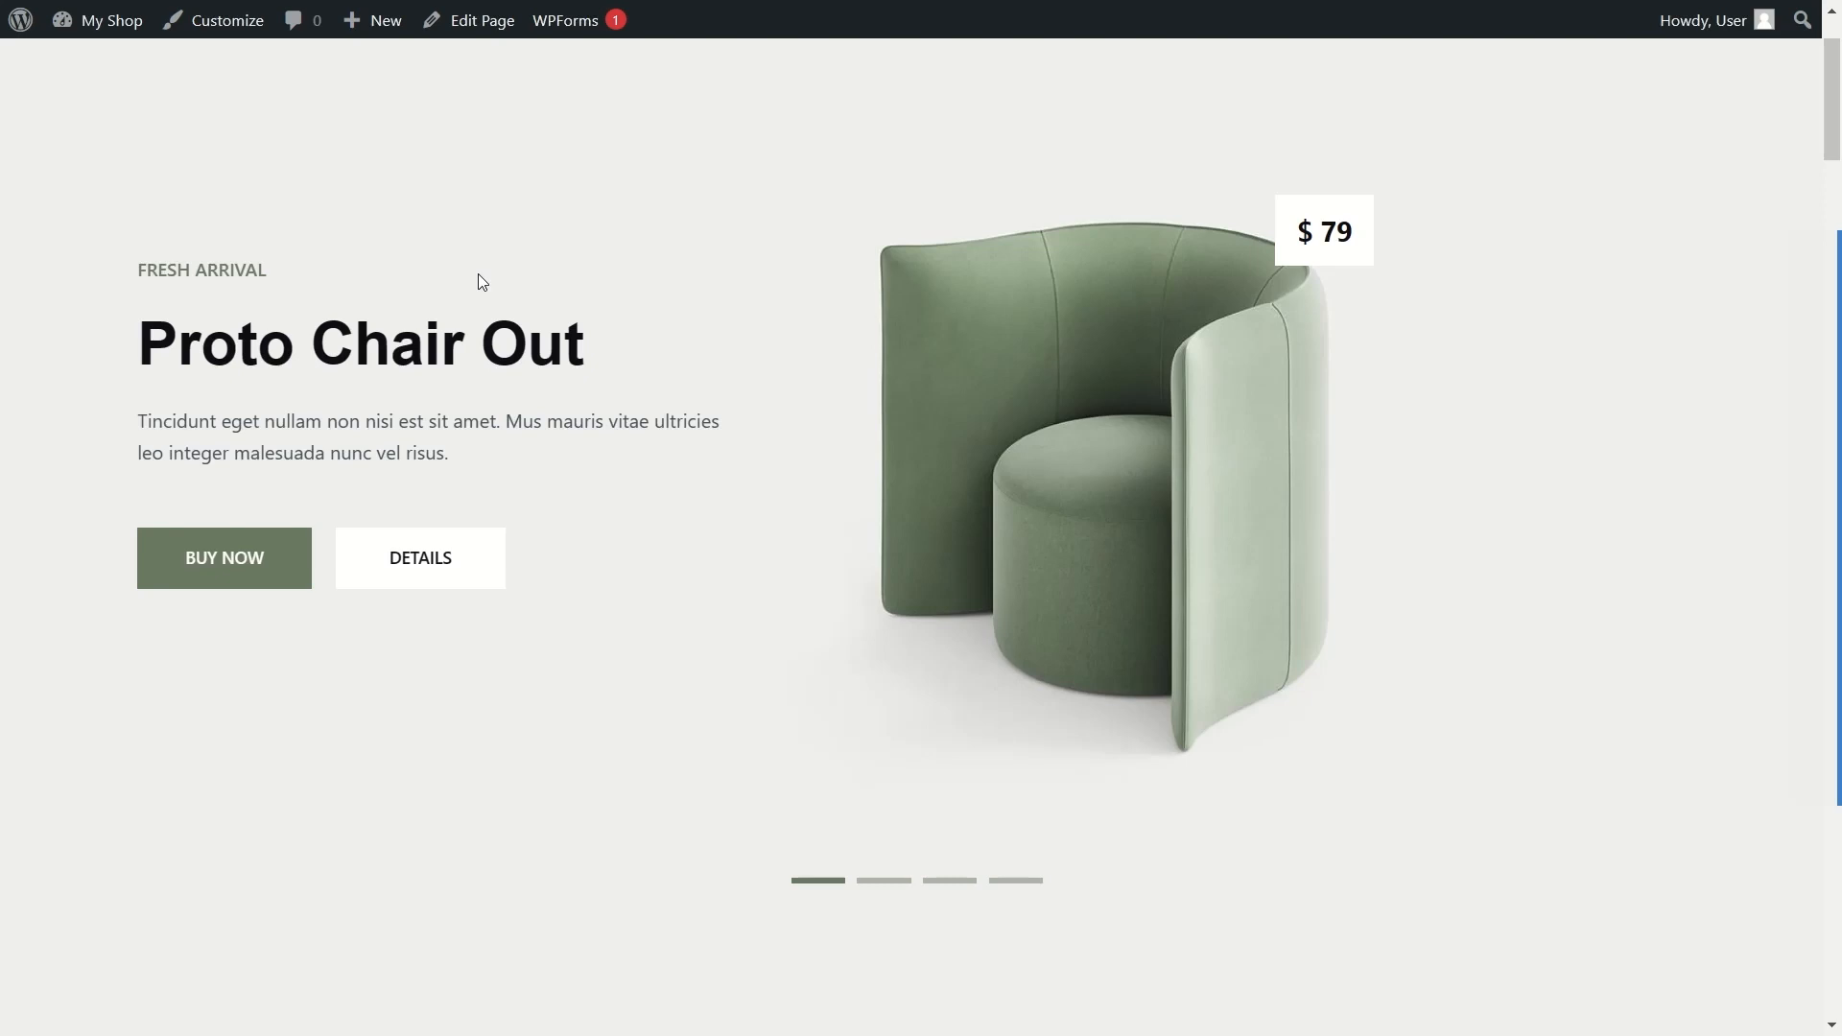
scroll(475, 275, "down", 10)
scroll(458, 362, "down", 10)
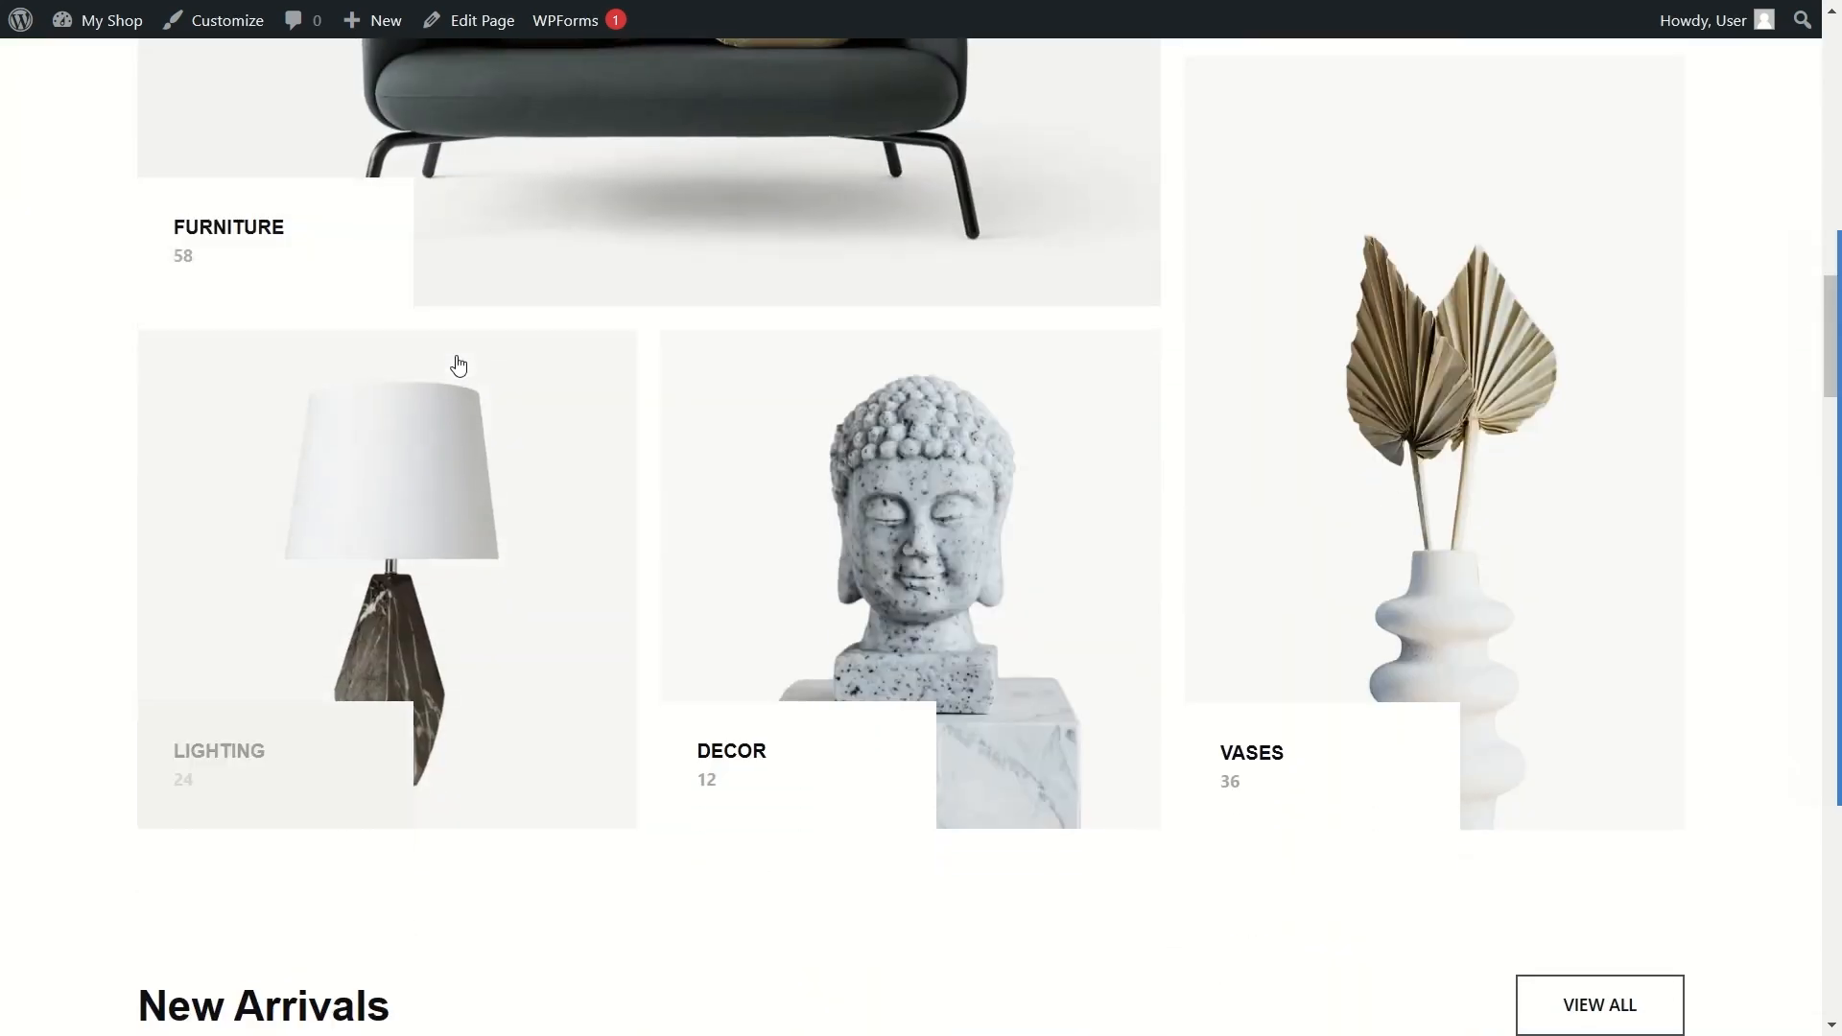
scroll(370, 464, "down", 6)
scroll(369, 464, "down", 5)
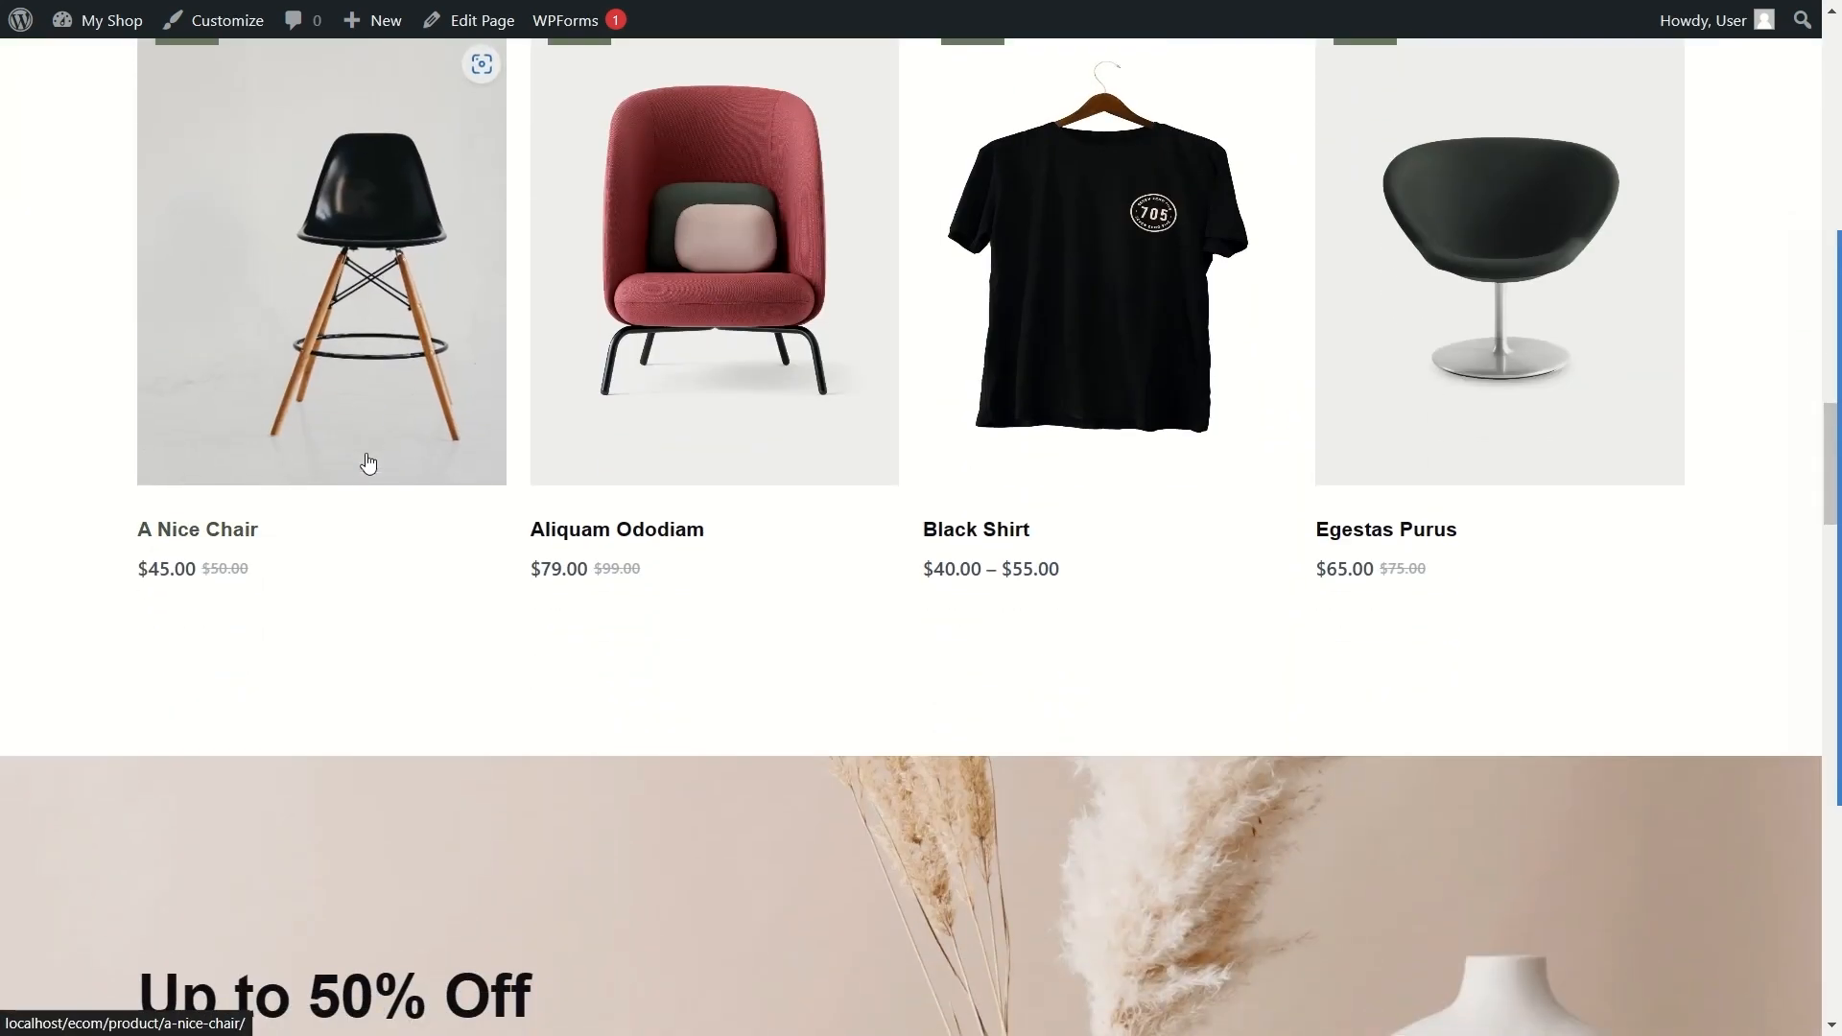
scroll(214, 268, "up", 9)
scroll(264, 355, "up", 20)
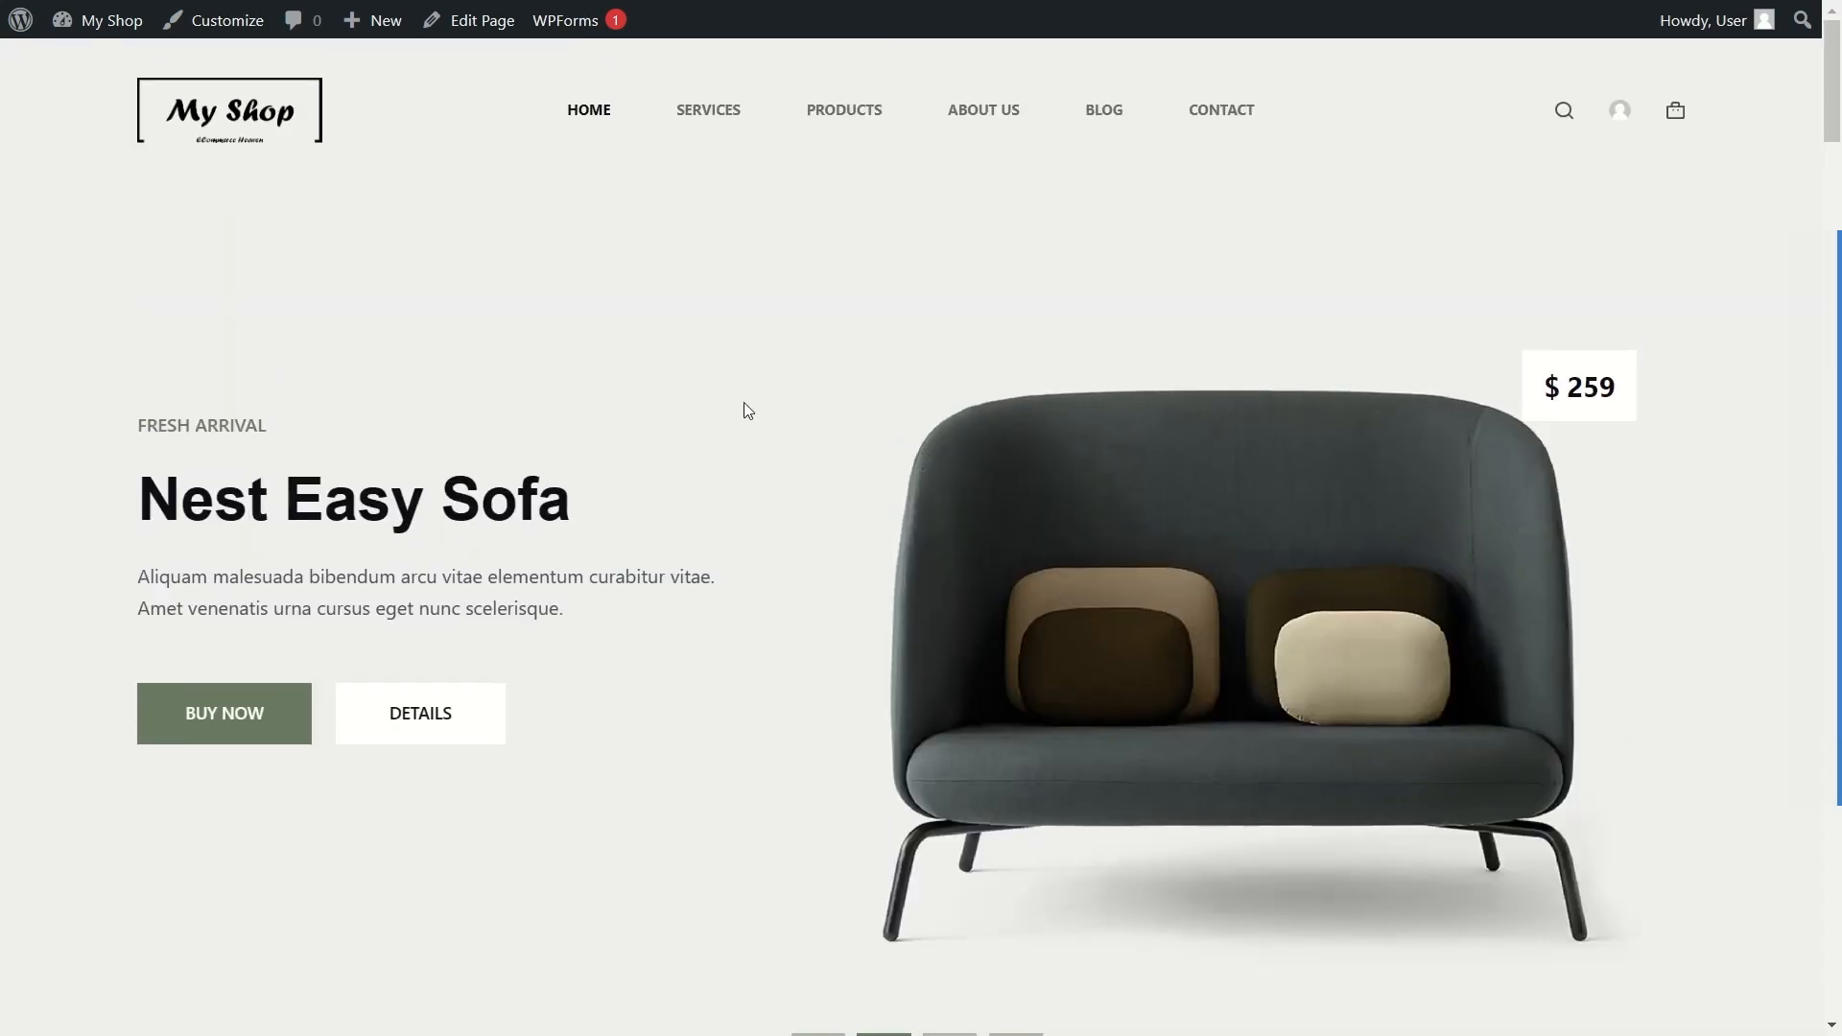
Step: Examine the full home page, including the promotional banner, testimonial, Latest News section and footer
scroll(747, 412, "down", 12)
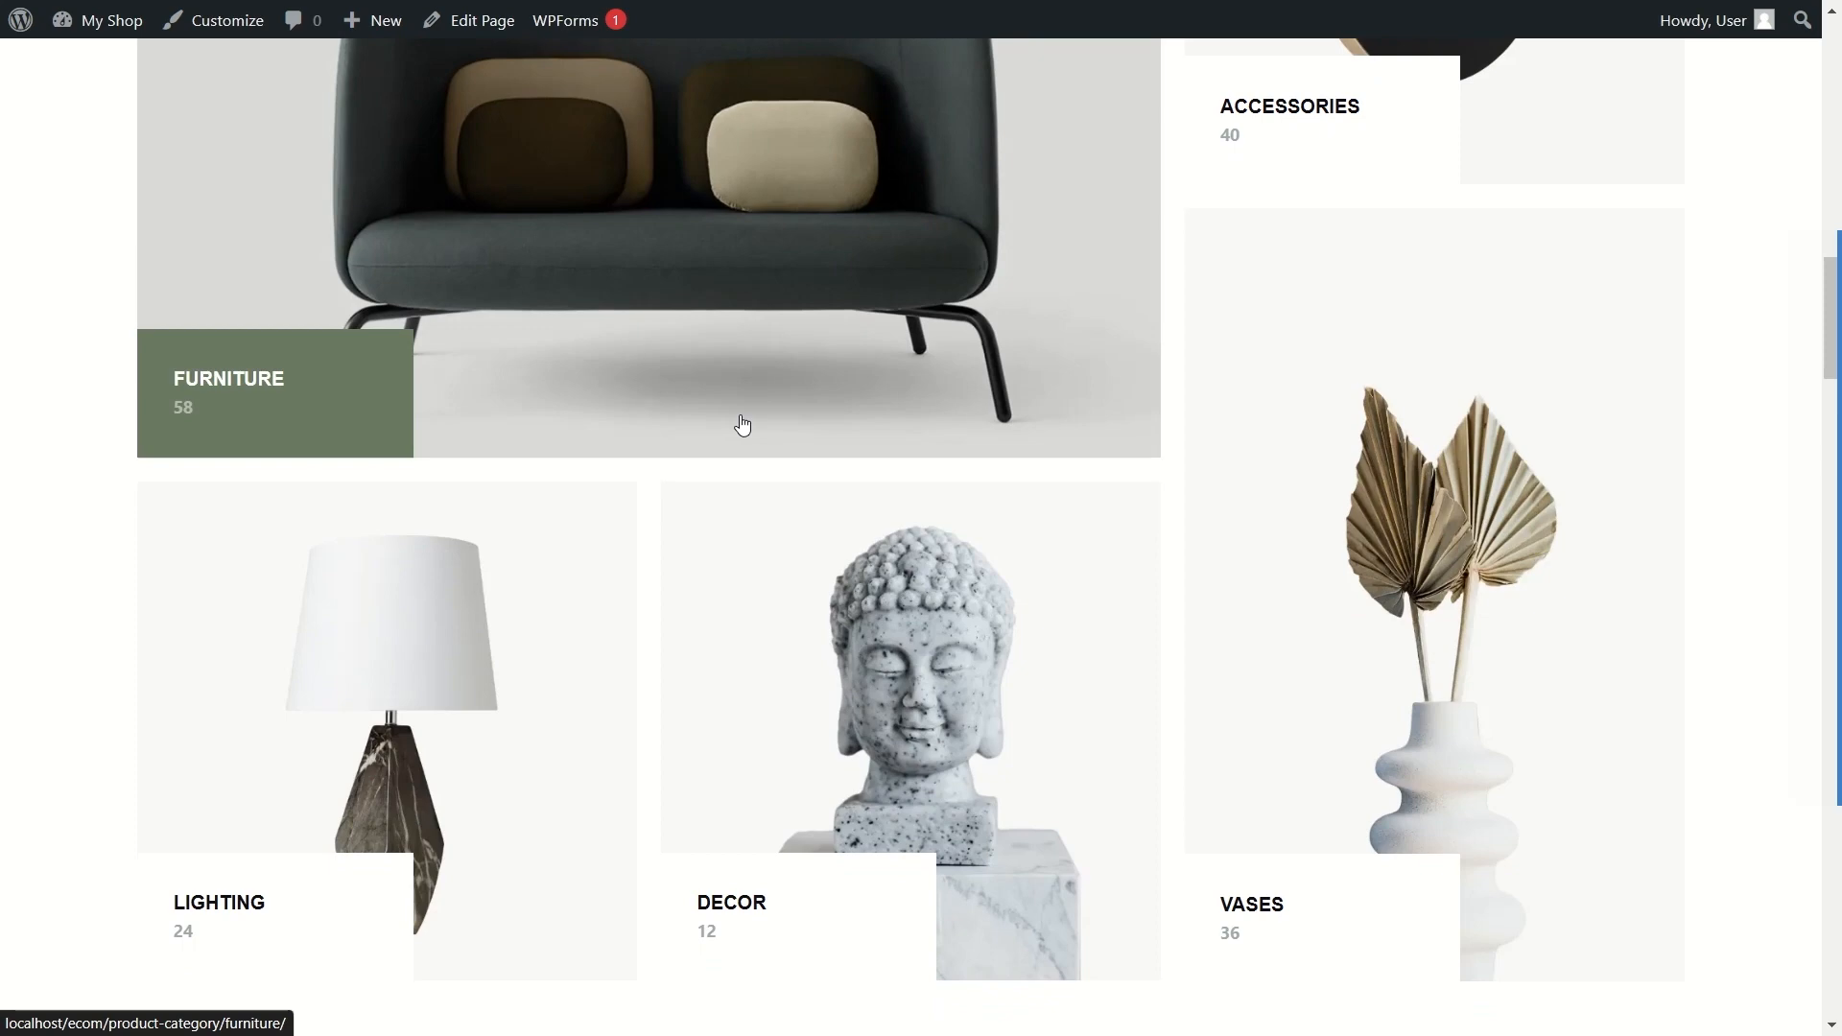
scroll(738, 420, "down", 5)
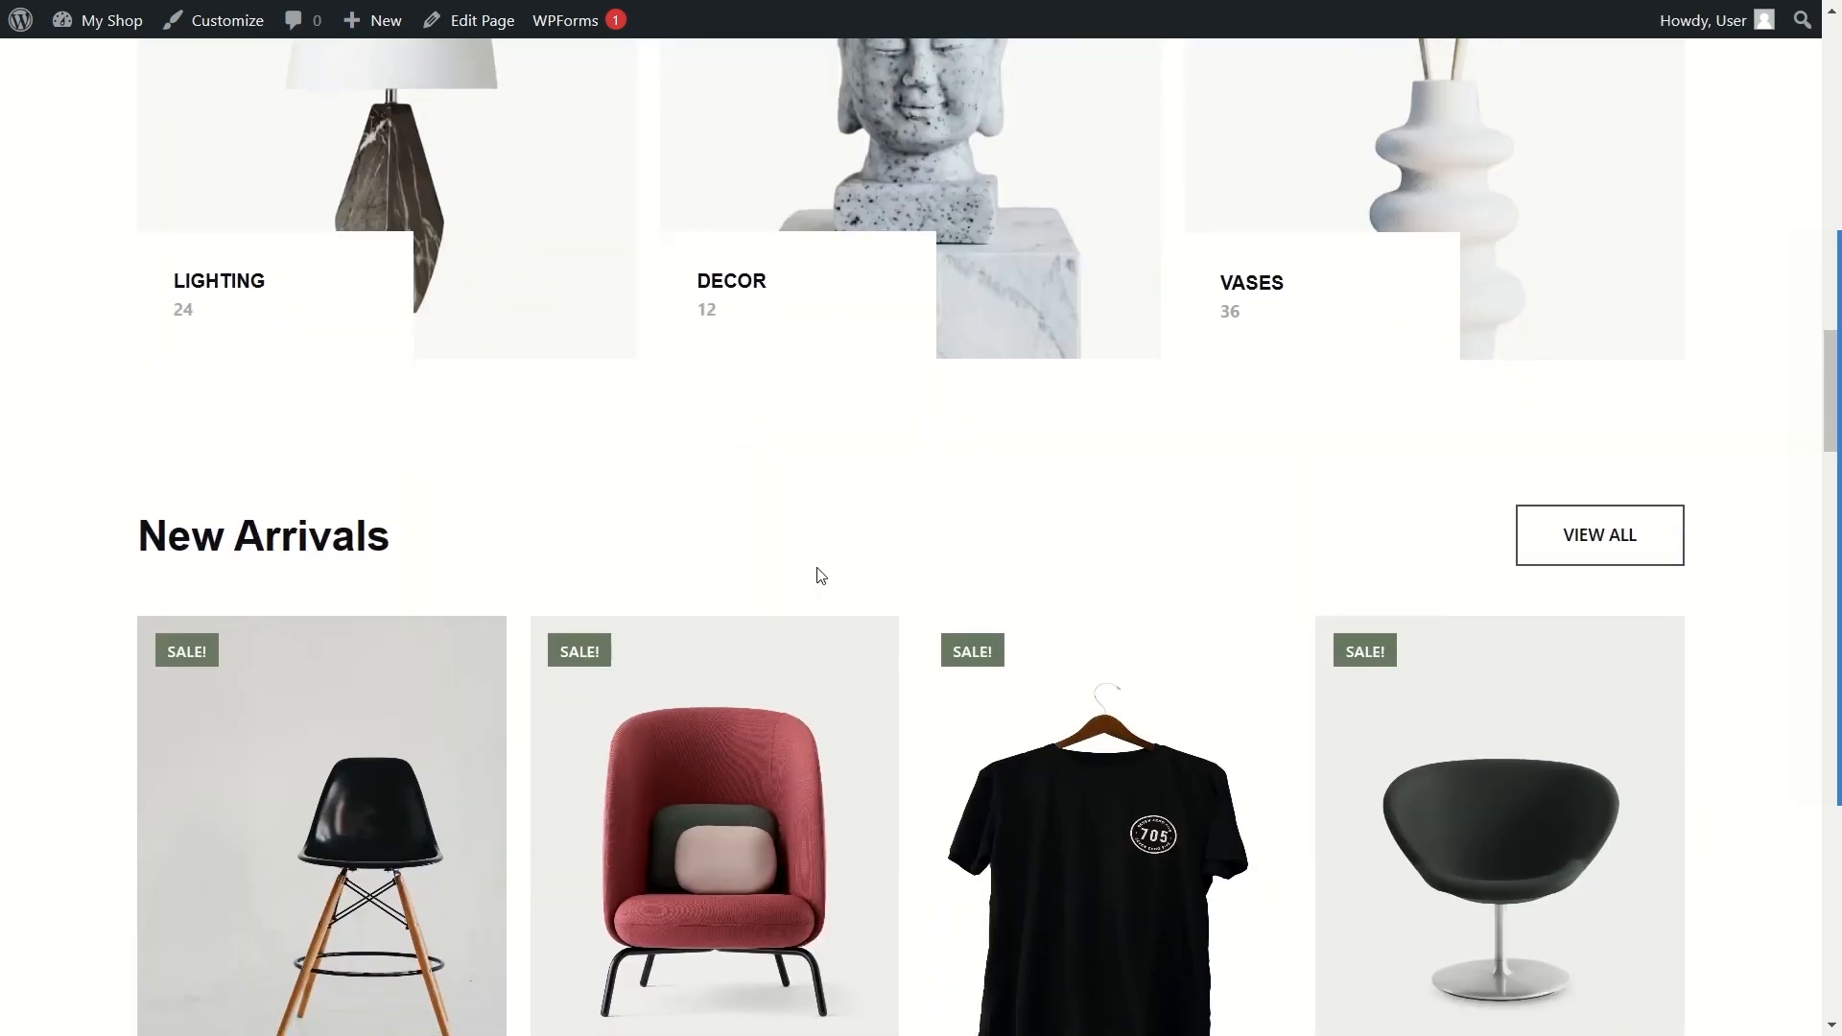
scroll(818, 575, "down", 5)
scroll(728, 547, "down", 5)
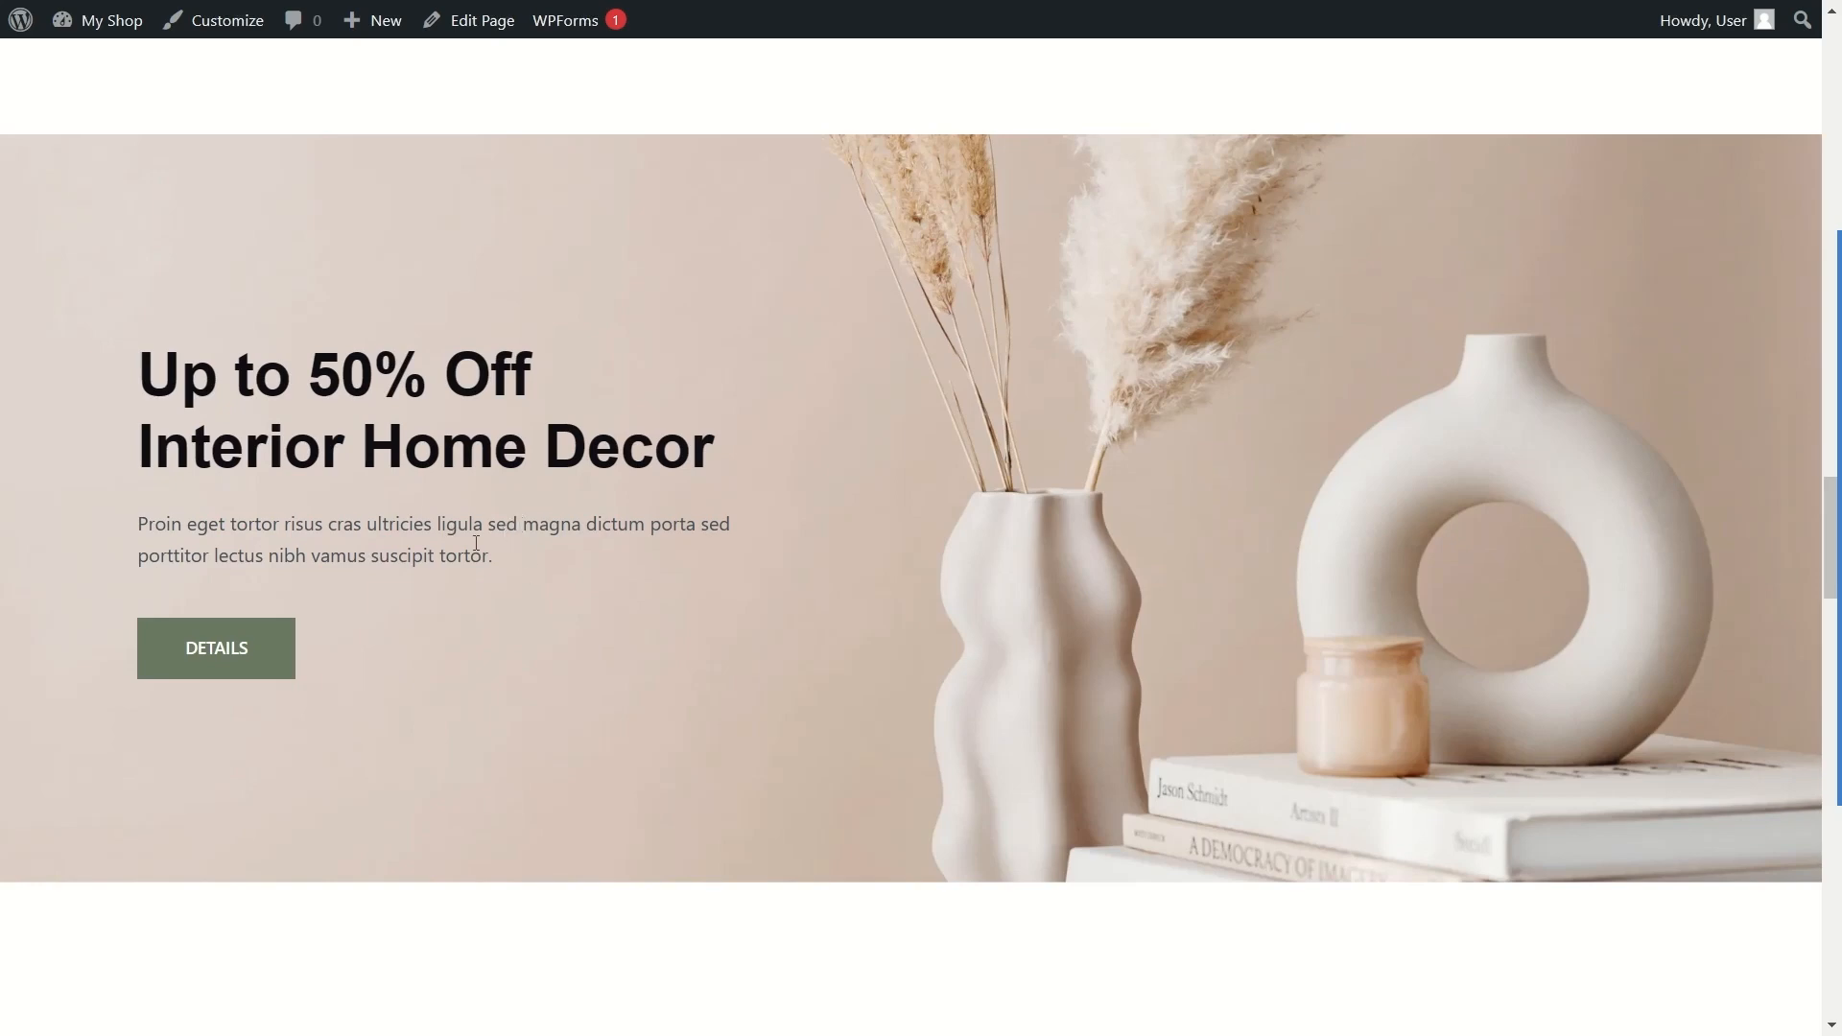
scroll(625, 362, "down", 10)
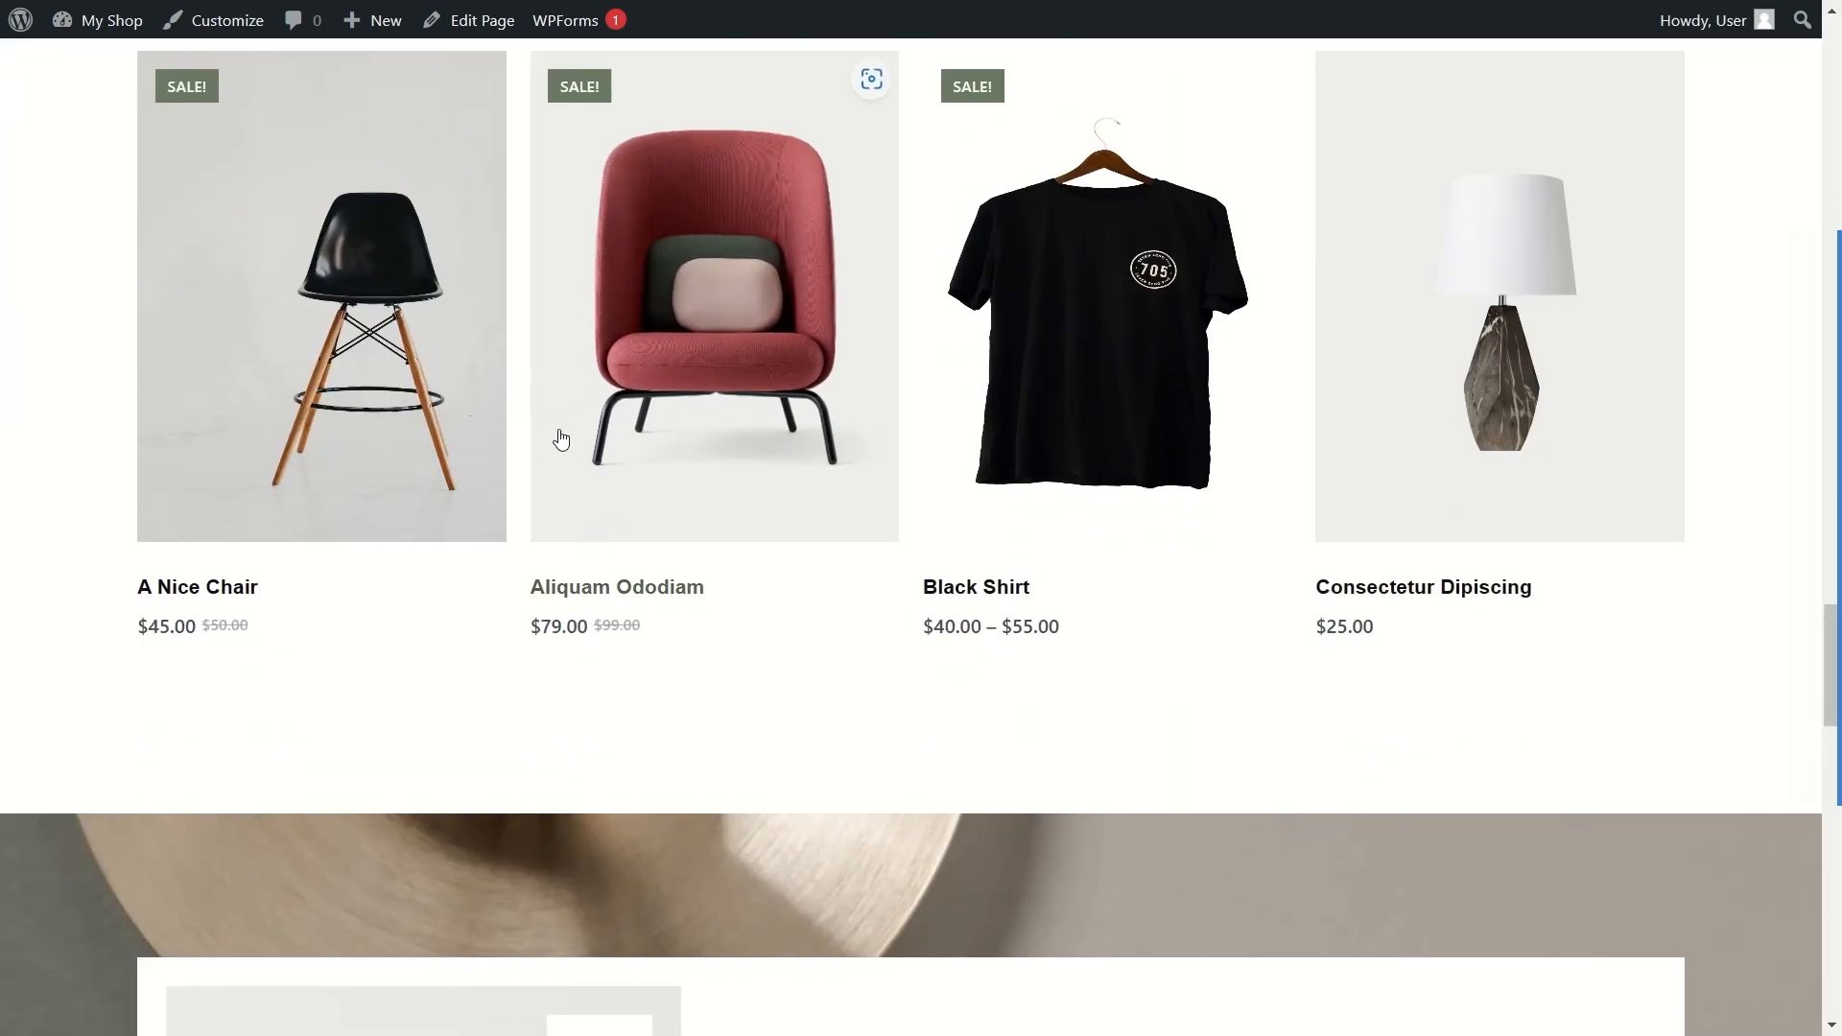
scroll(576, 340, "down", 2)
scroll(660, 348, "down", 10)
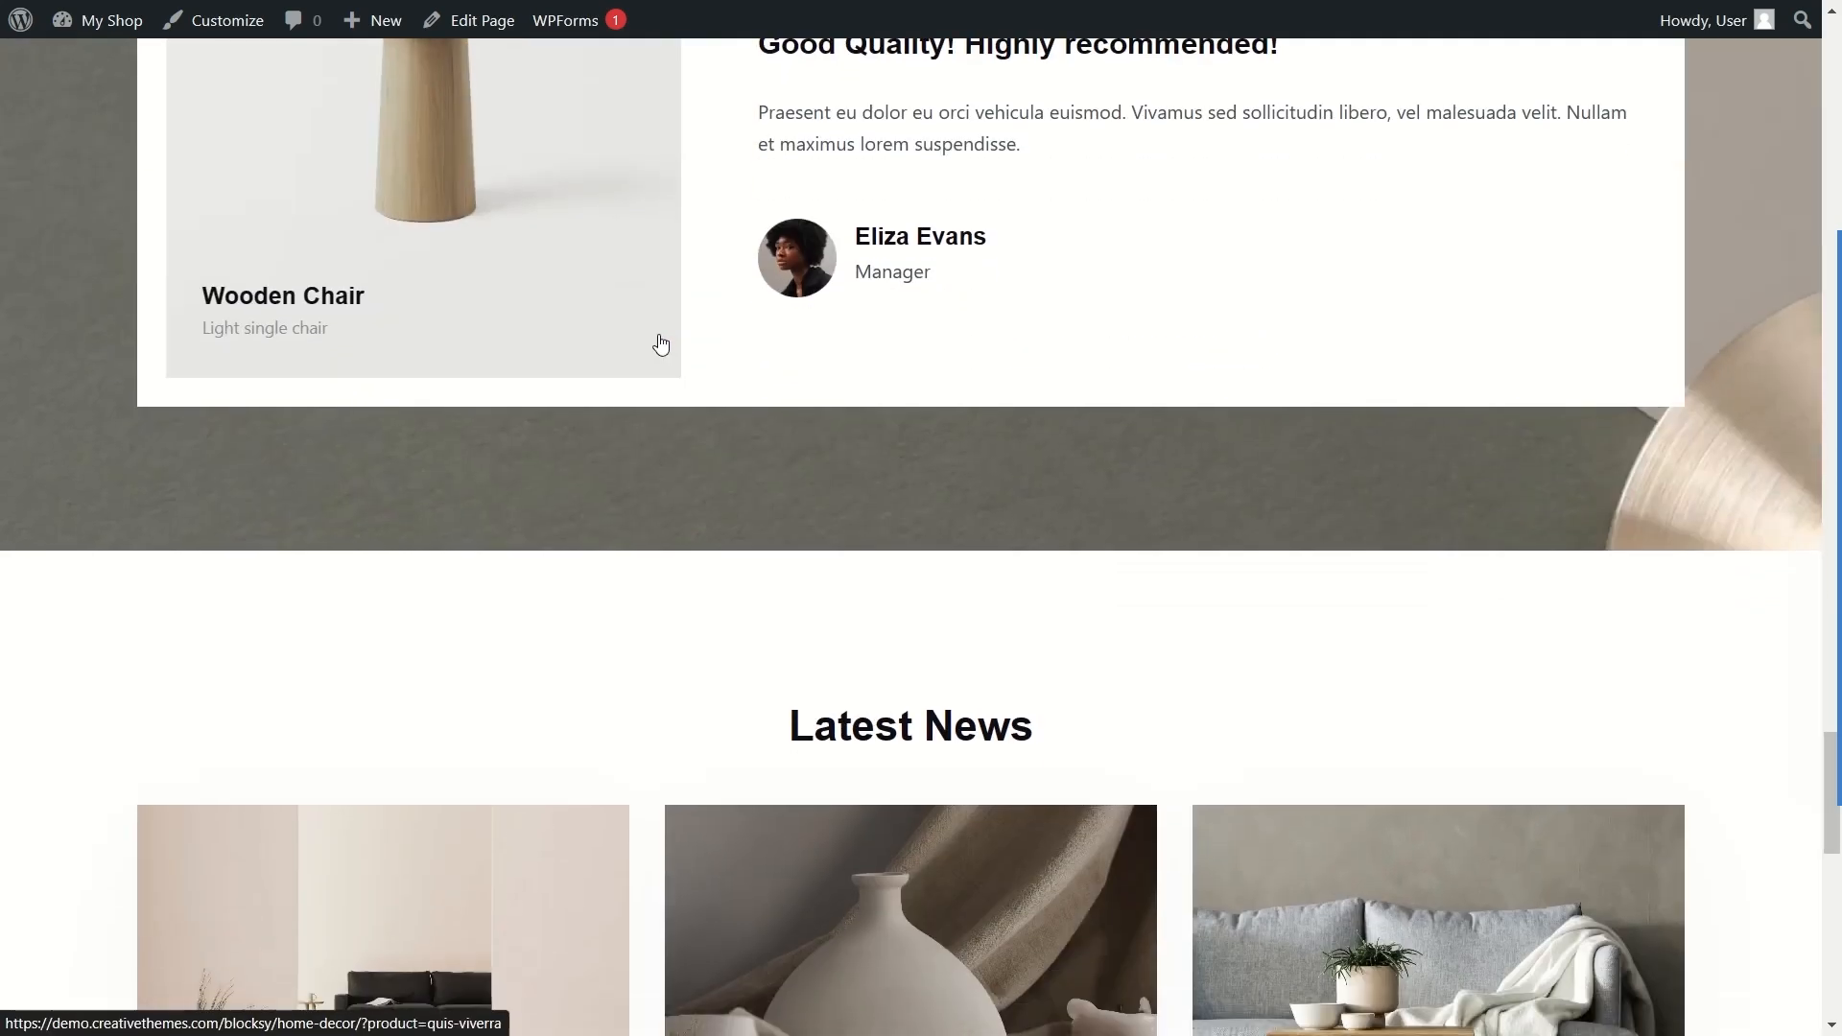
scroll(660, 413, "down", 8)
scroll(724, 530, "down", 6)
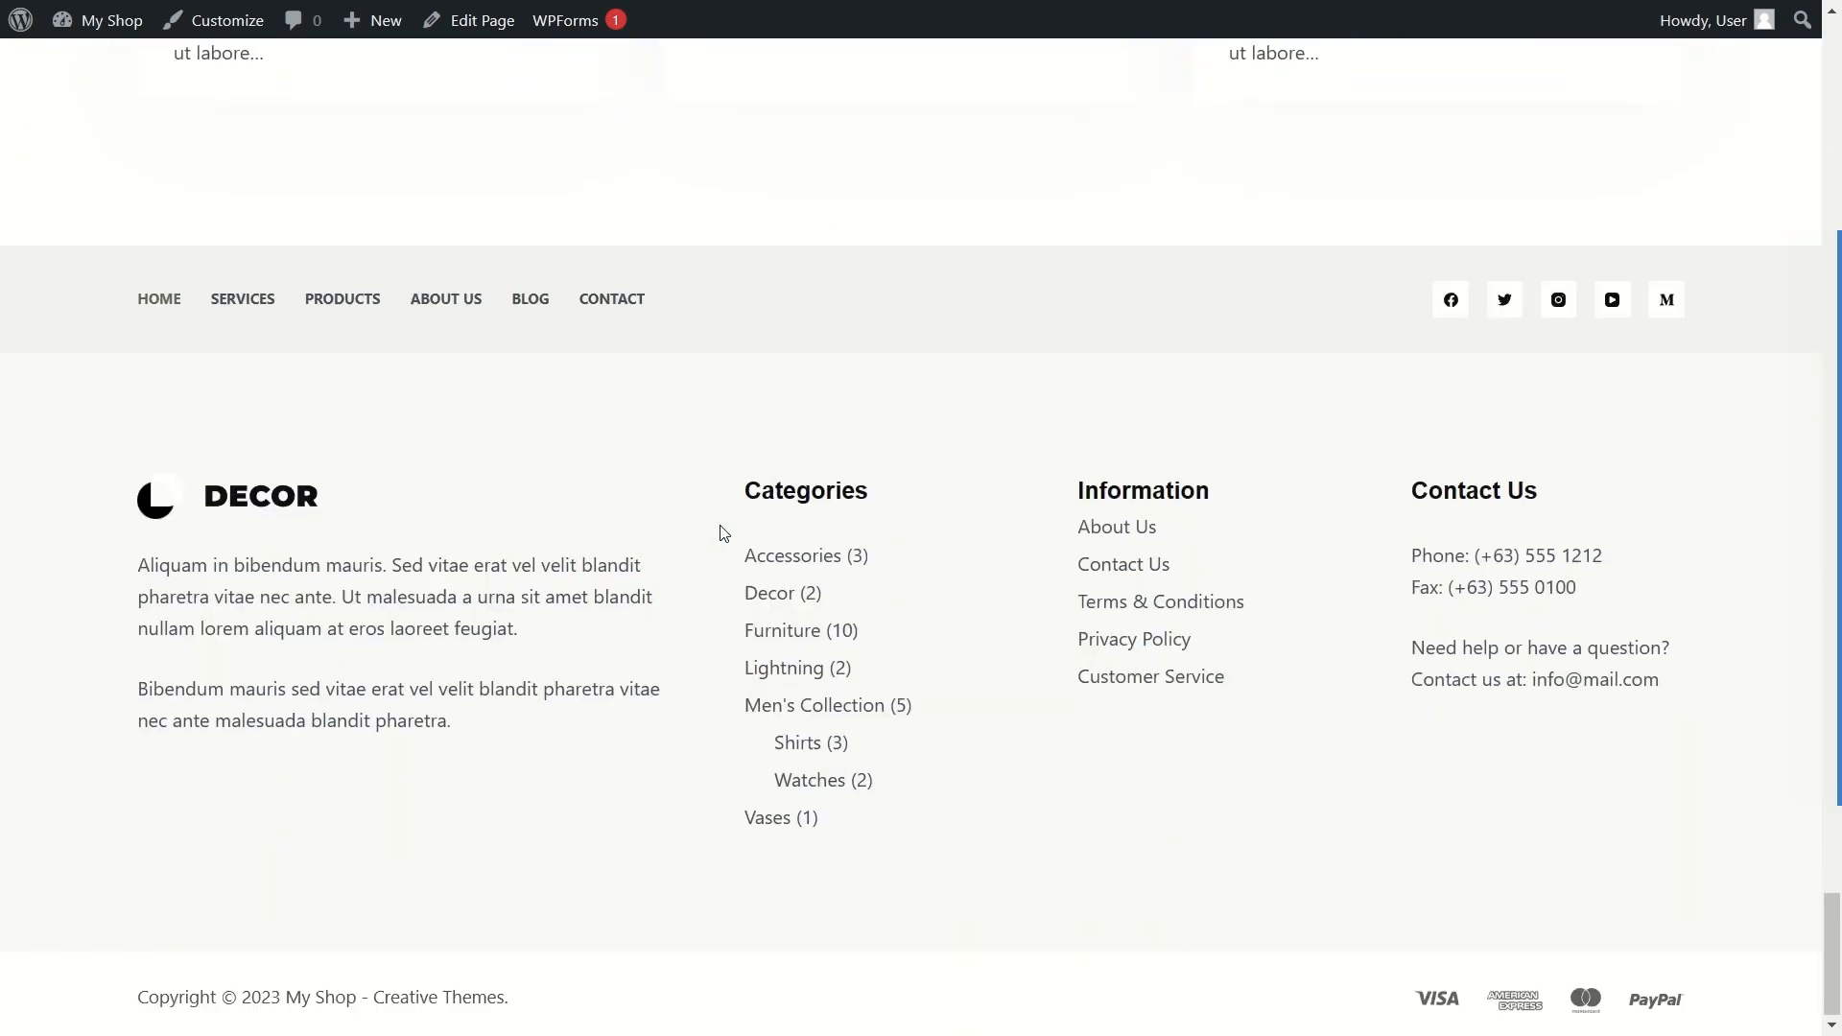
scroll(724, 533, "up", 15)
scroll(723, 533, "up", 20)
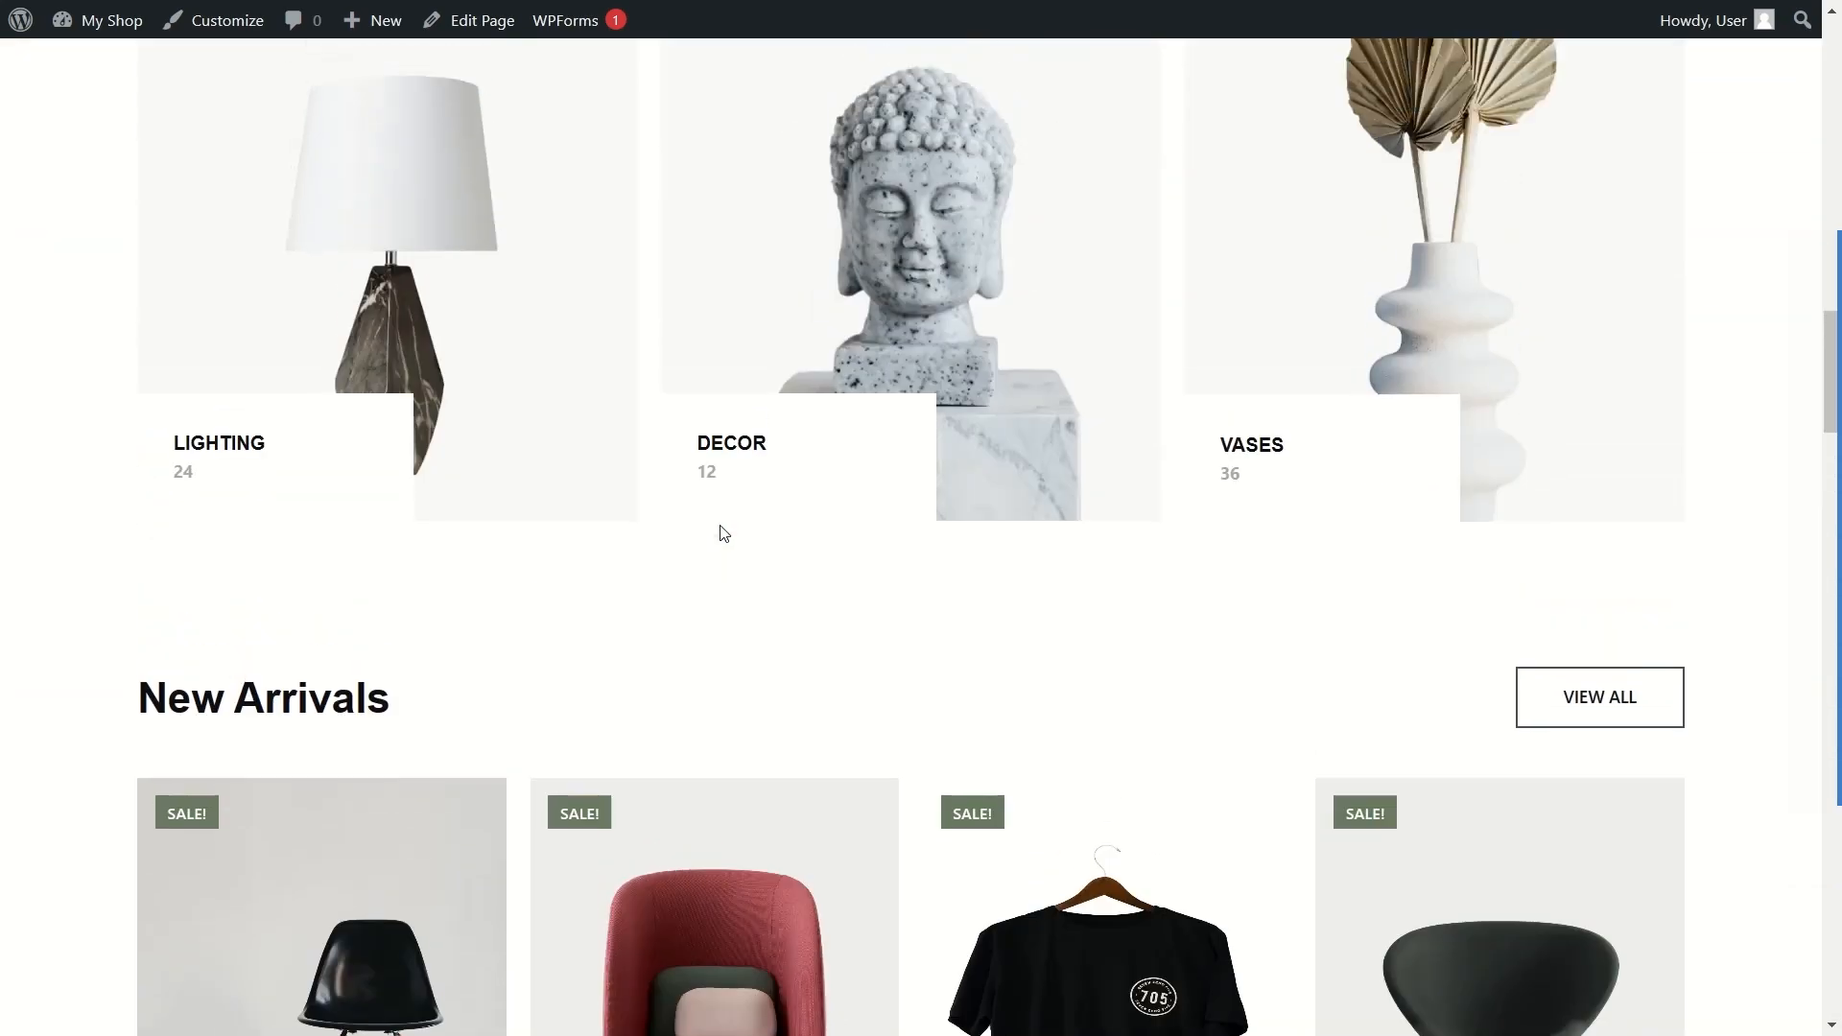
scroll(723, 534, "up", 12)
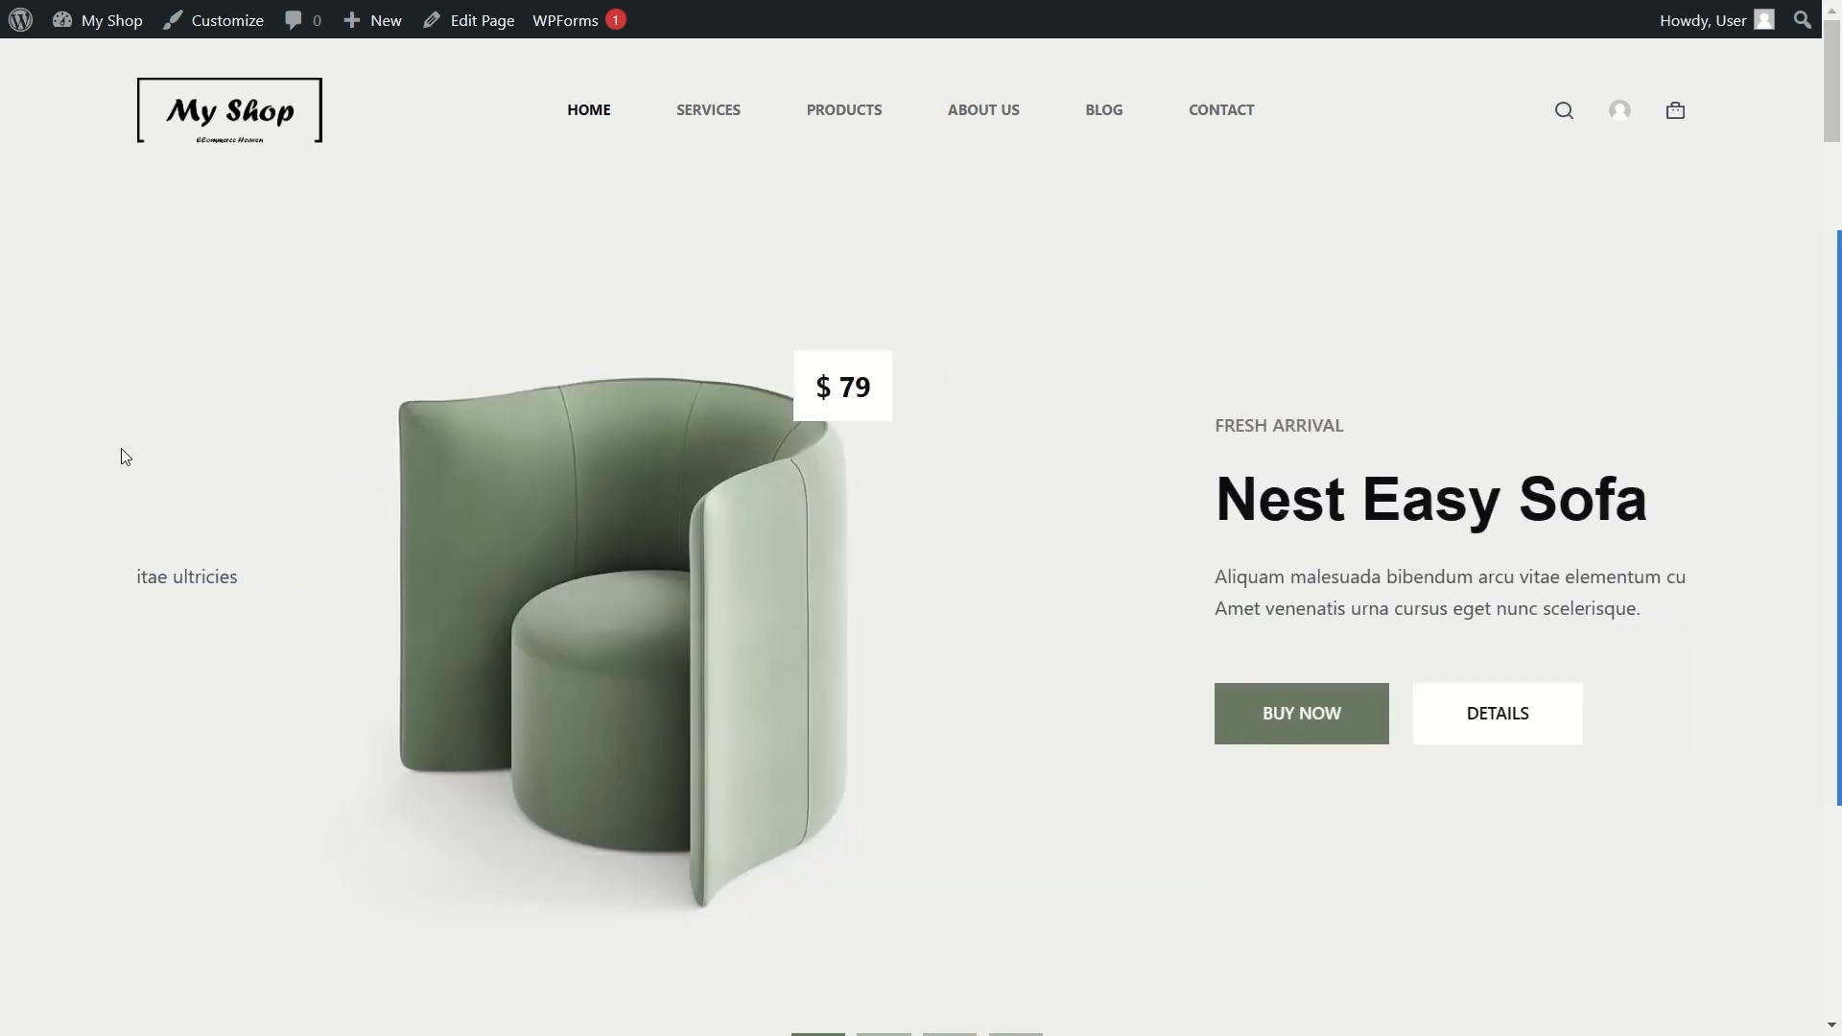
Step: Look over the home page's hero slider, green features band and category tiles once more
scroll(694, 438, "down", 3)
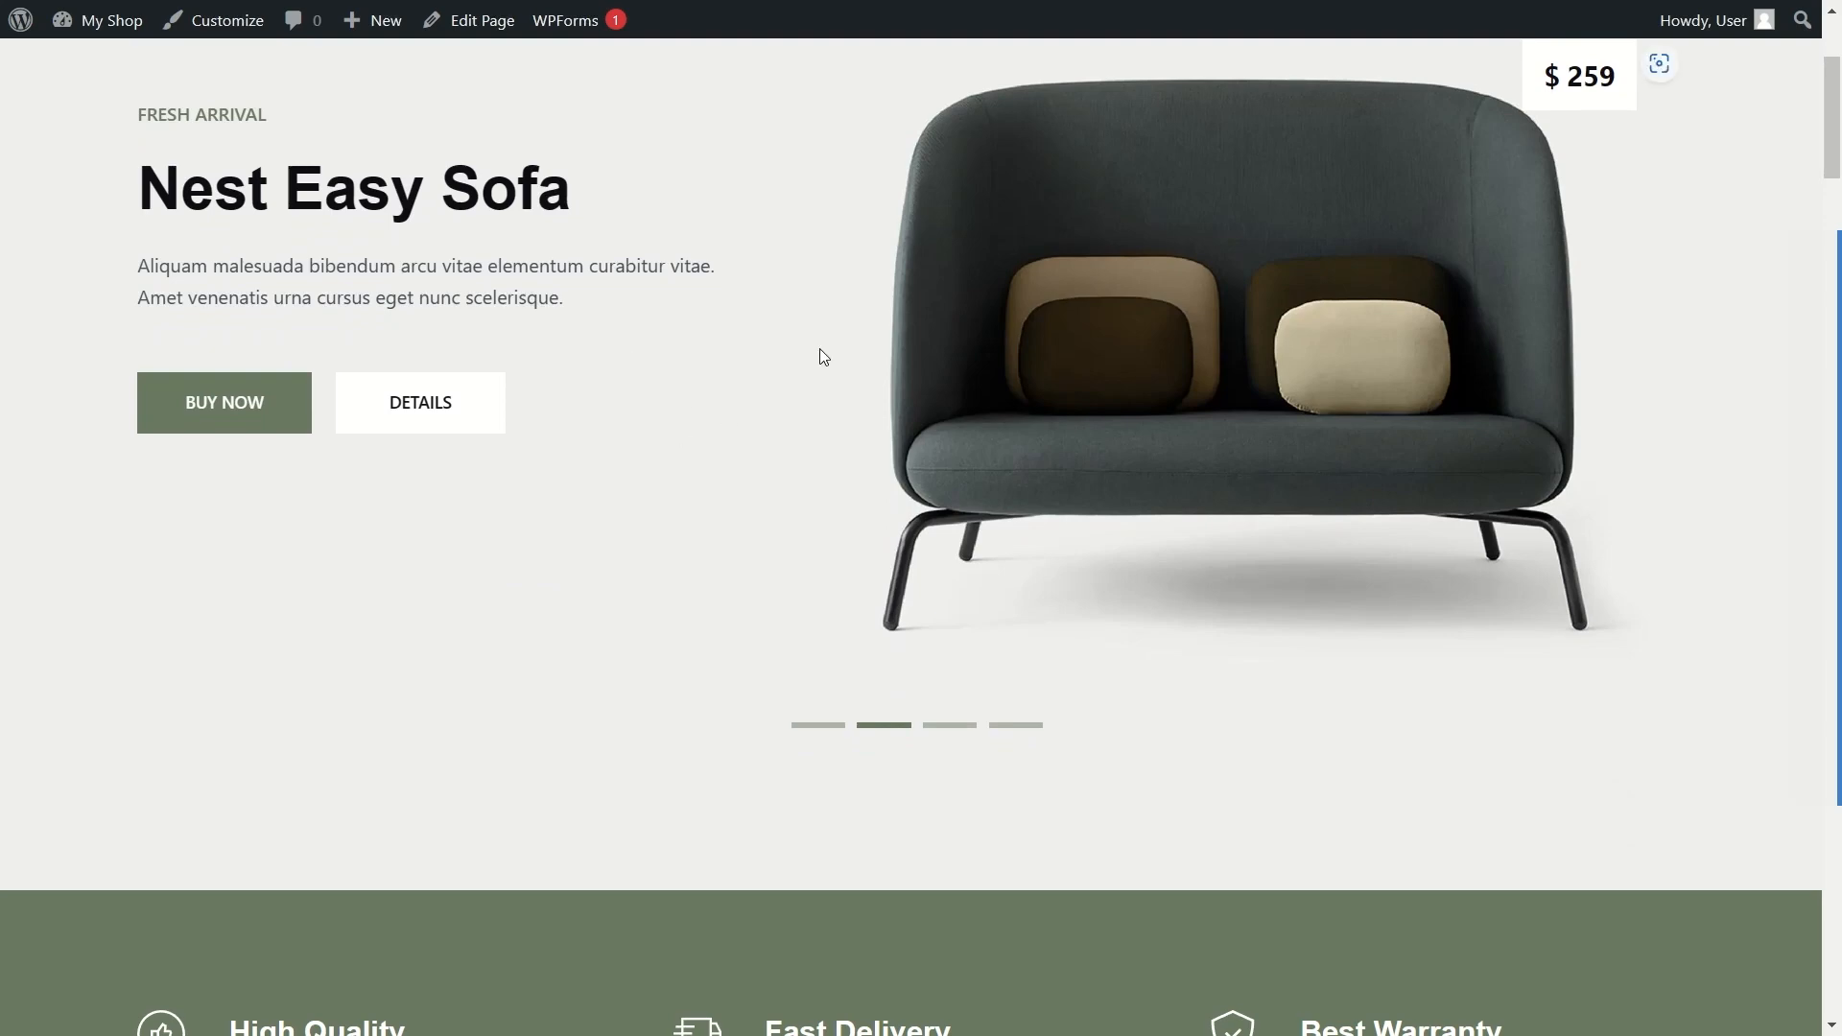
scroll(820, 350, "down", 9)
scroll(820, 350, "down", 9)
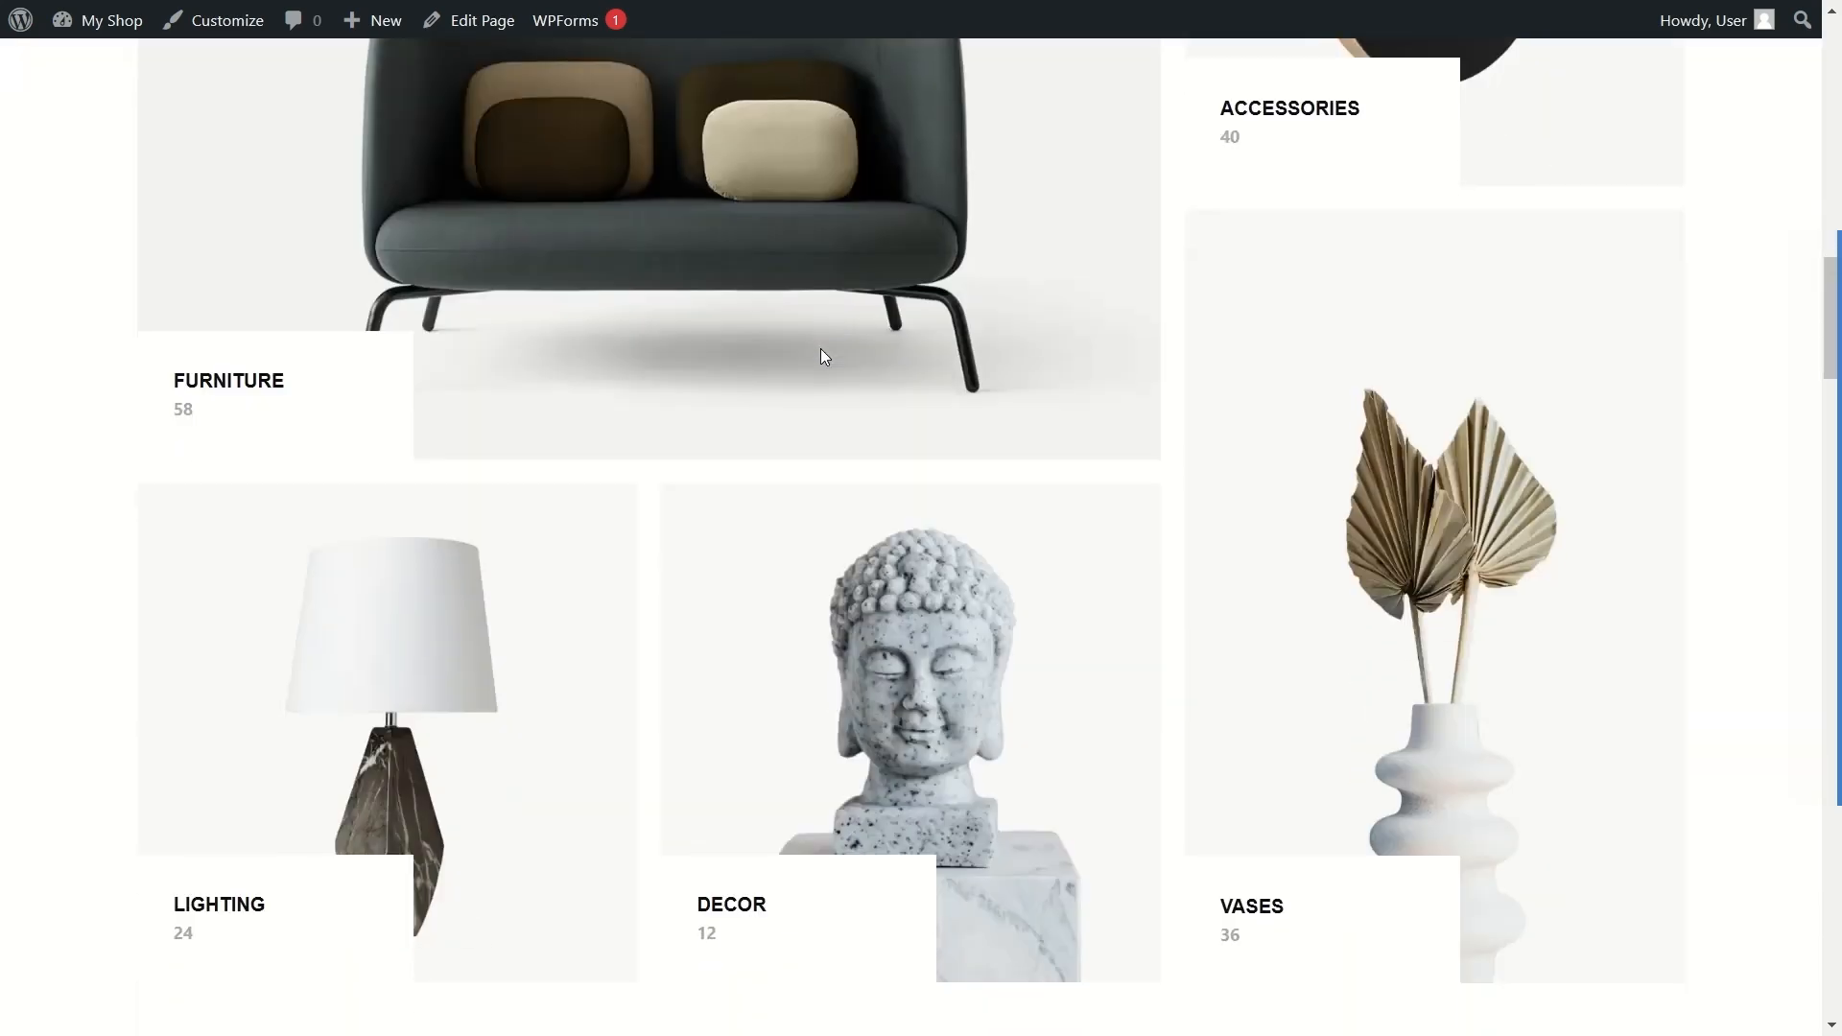
scroll(820, 357, "up", 9)
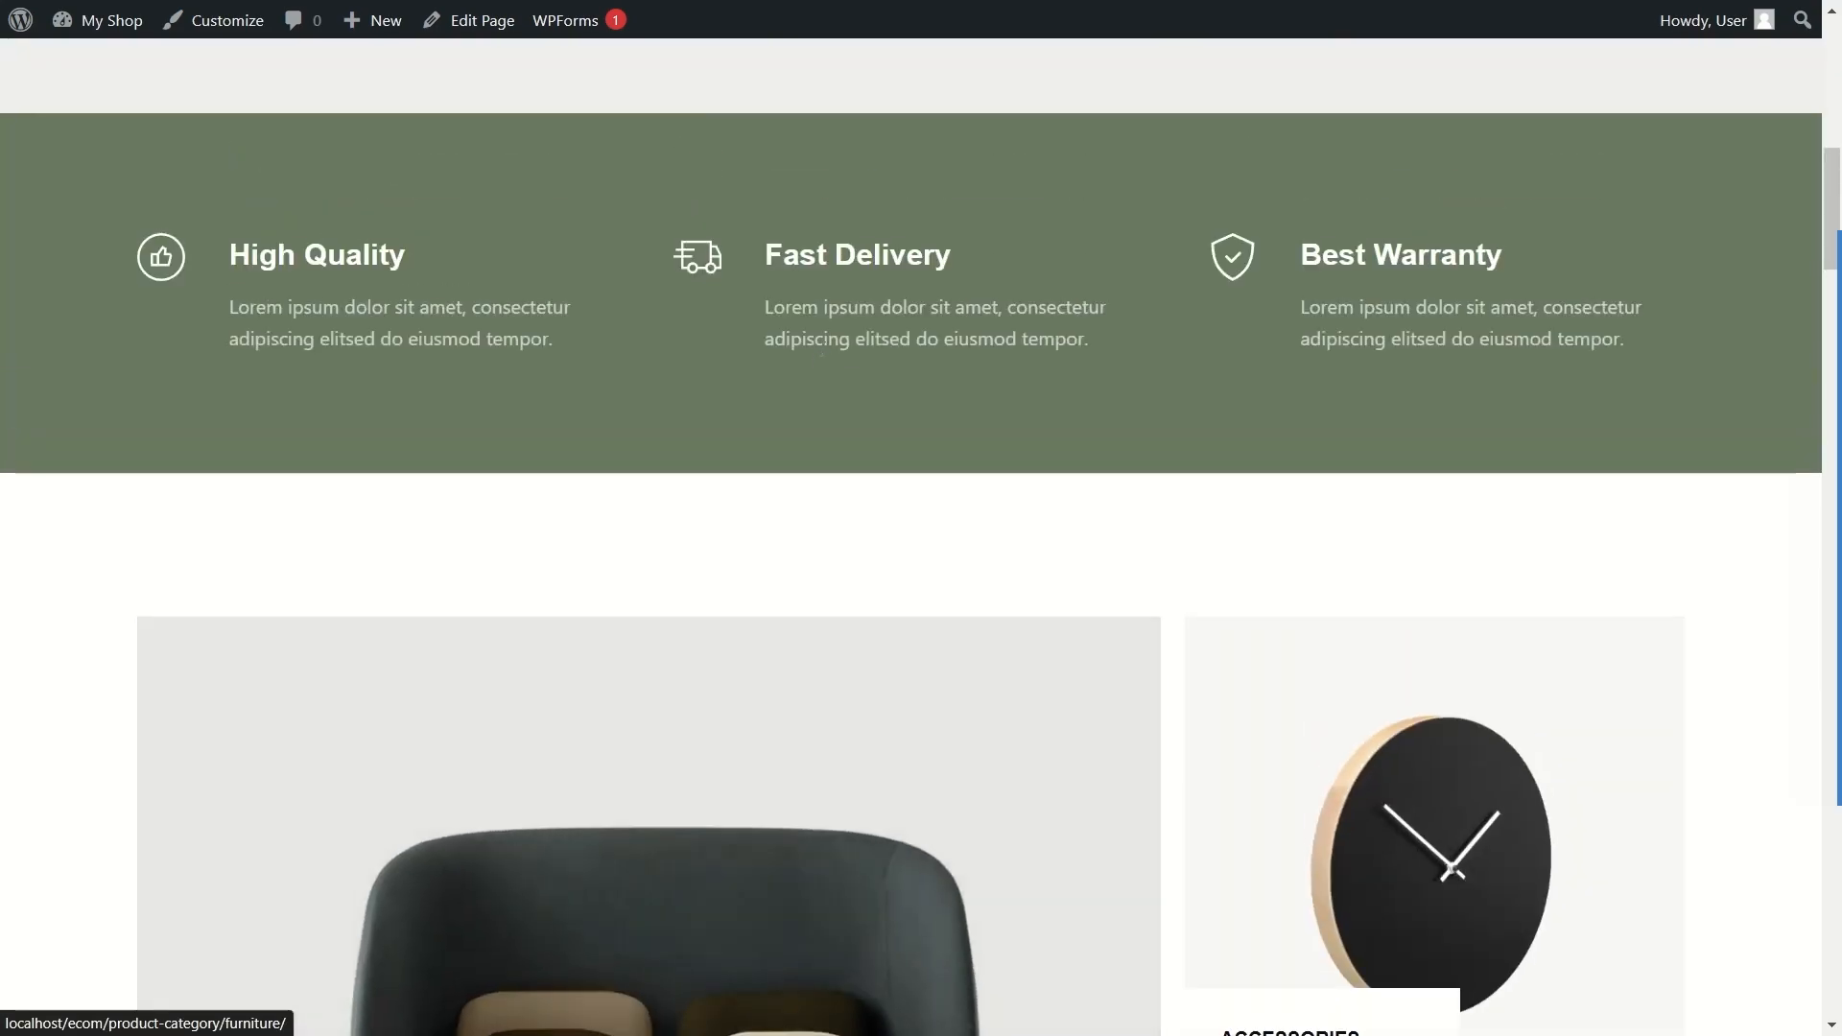